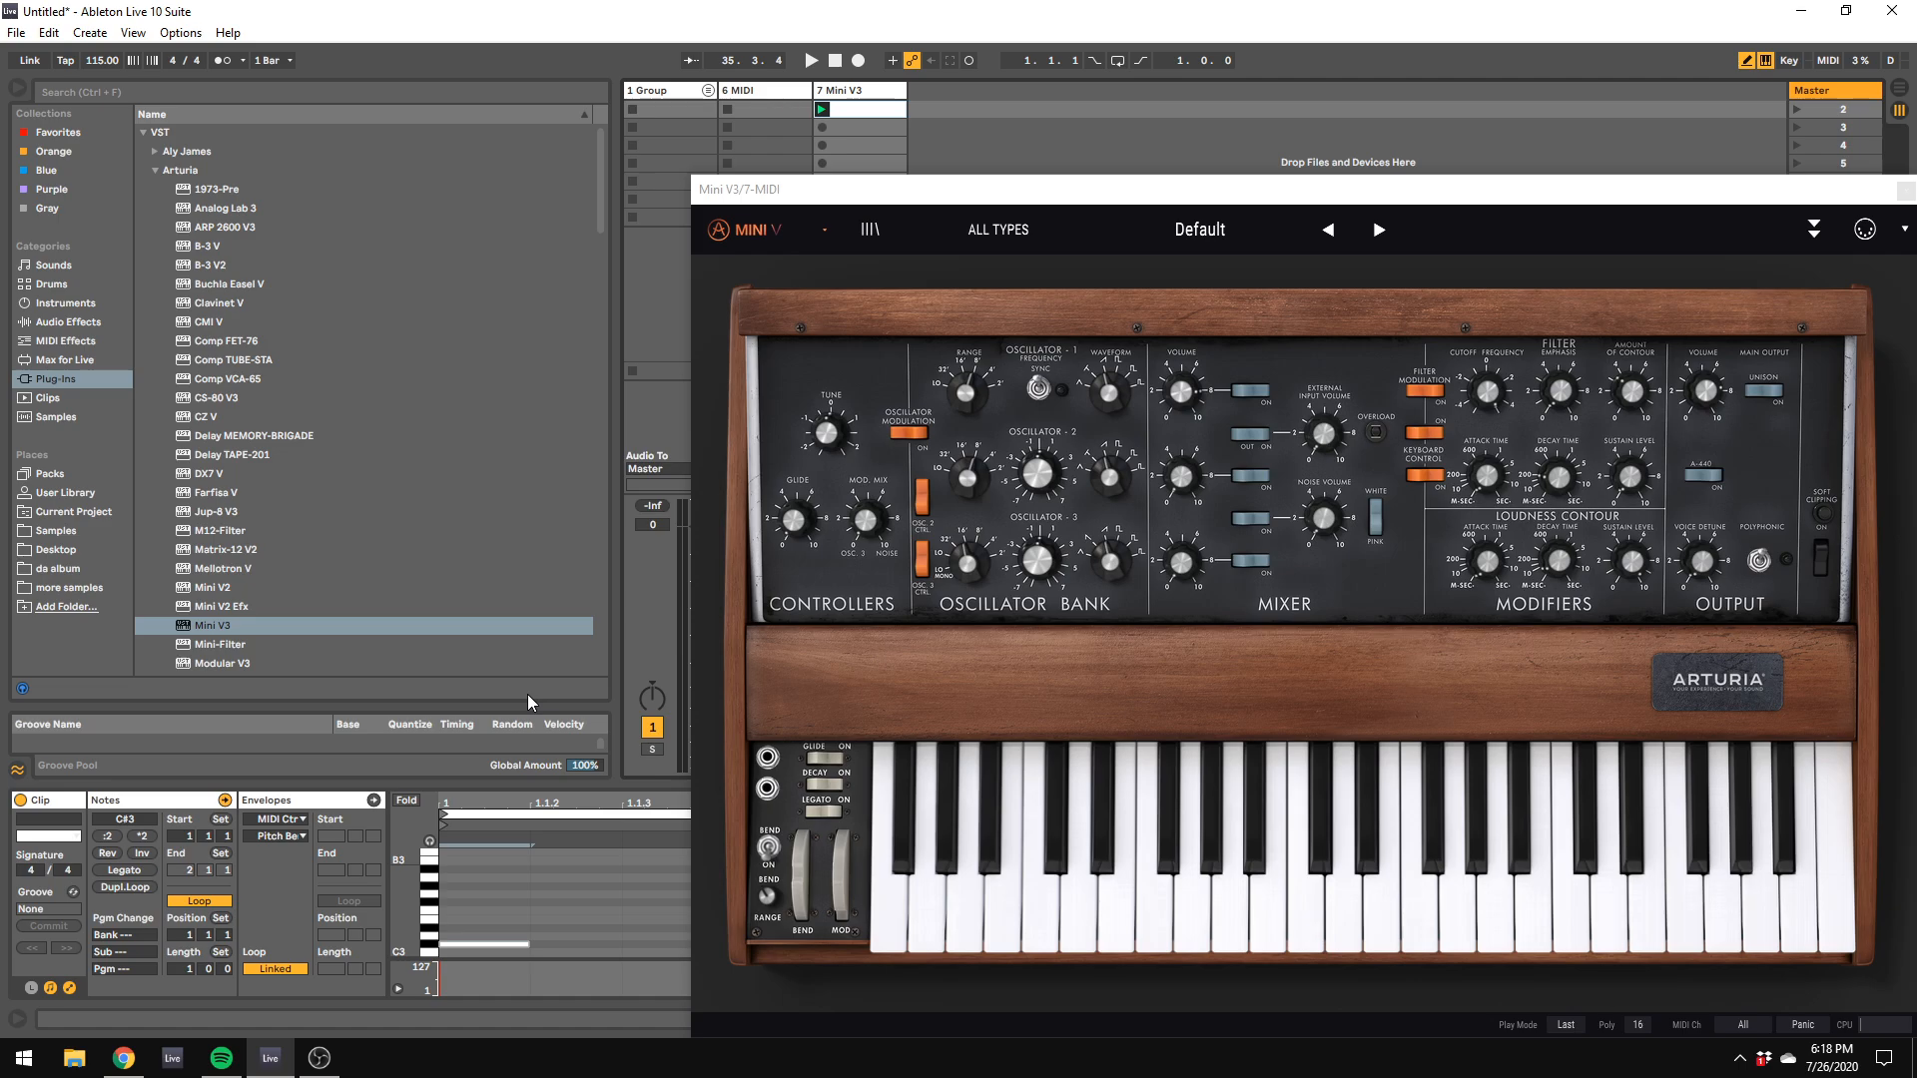
Step: Switch to the Twitch channel page in Chrome, open the live stream and mute its player
{"action": "left_click", "coordinate": [124, 1058]}
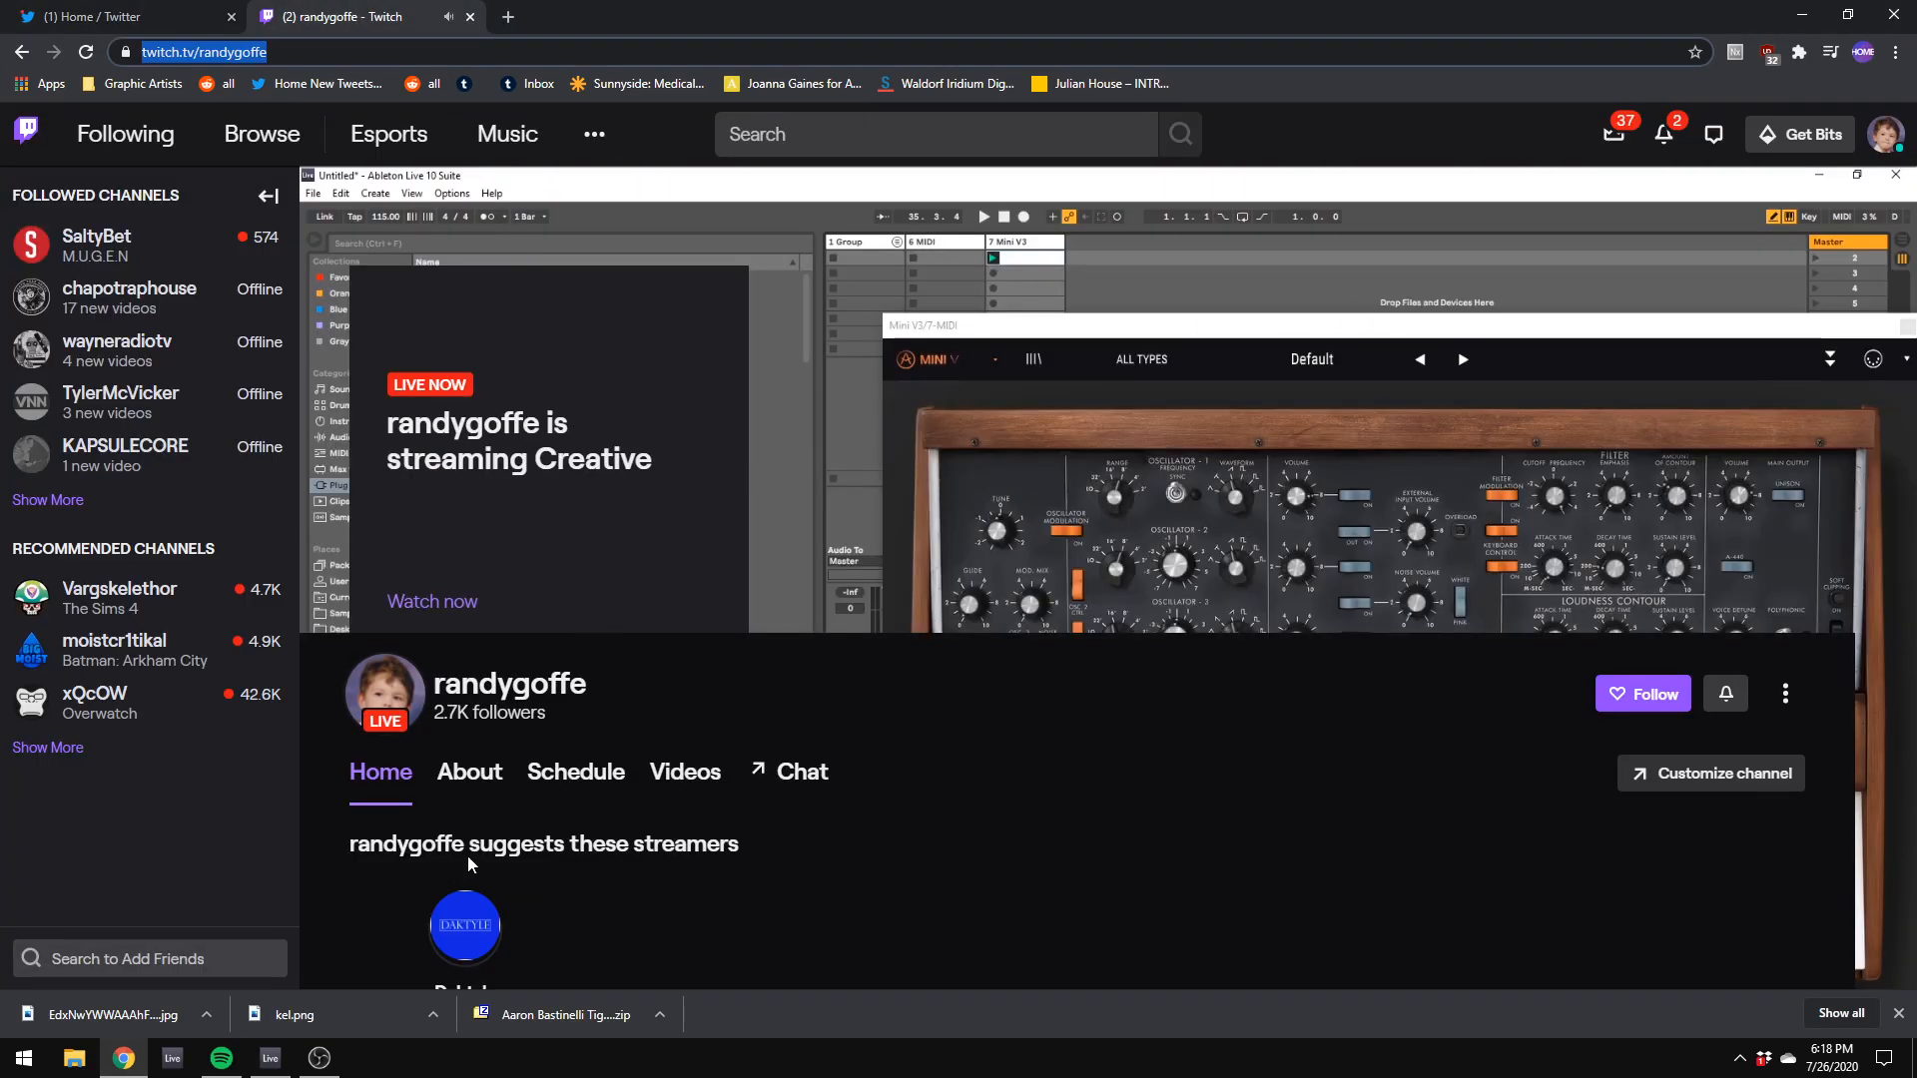
{"action": "scroll", "coordinate": [479, 861], "scroll_direction": "down", "scroll_amount": 4}
{"action": "scroll", "coordinate": [496, 847], "scroll_direction": "up", "scroll_amount": 4}
{"action": "scroll", "coordinate": [1720, 750], "scroll_direction": "down", "scroll_amount": 1}
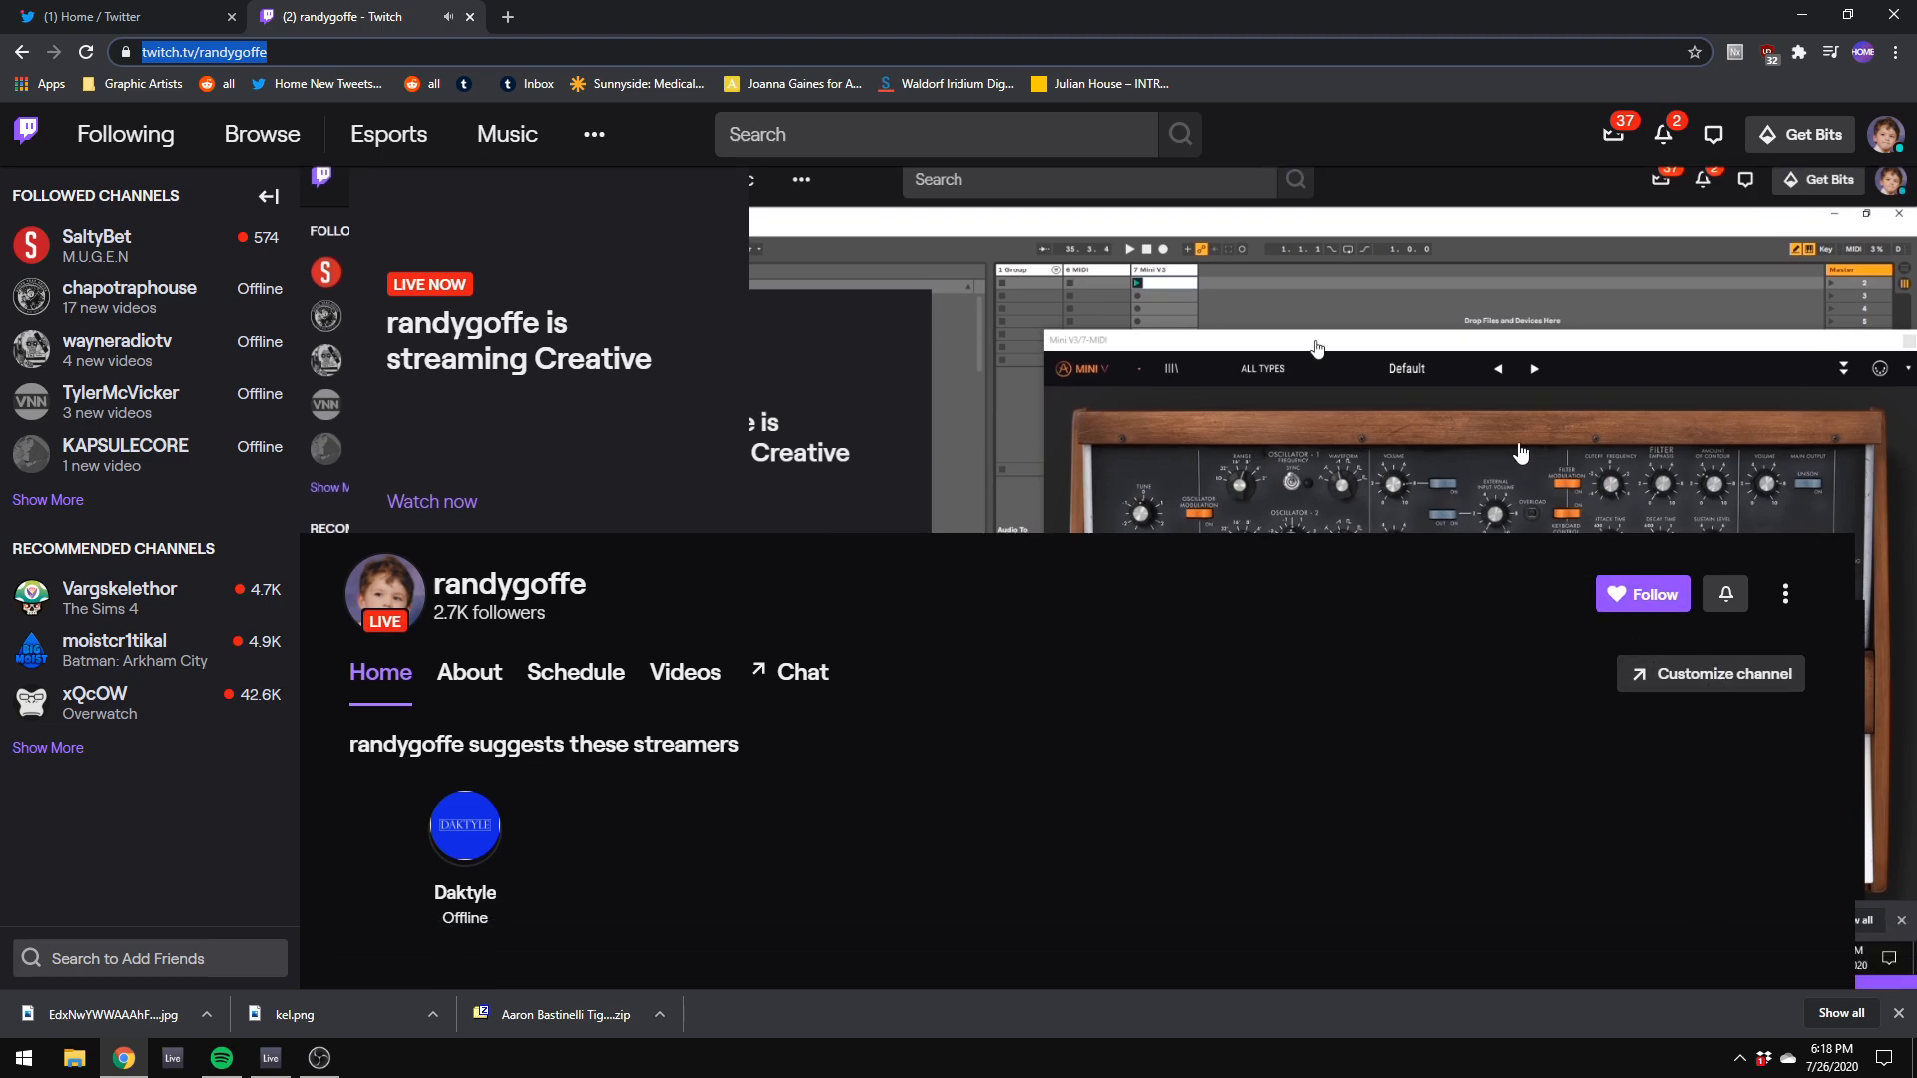
{"action": "left_click", "coordinate": [1519, 455]}
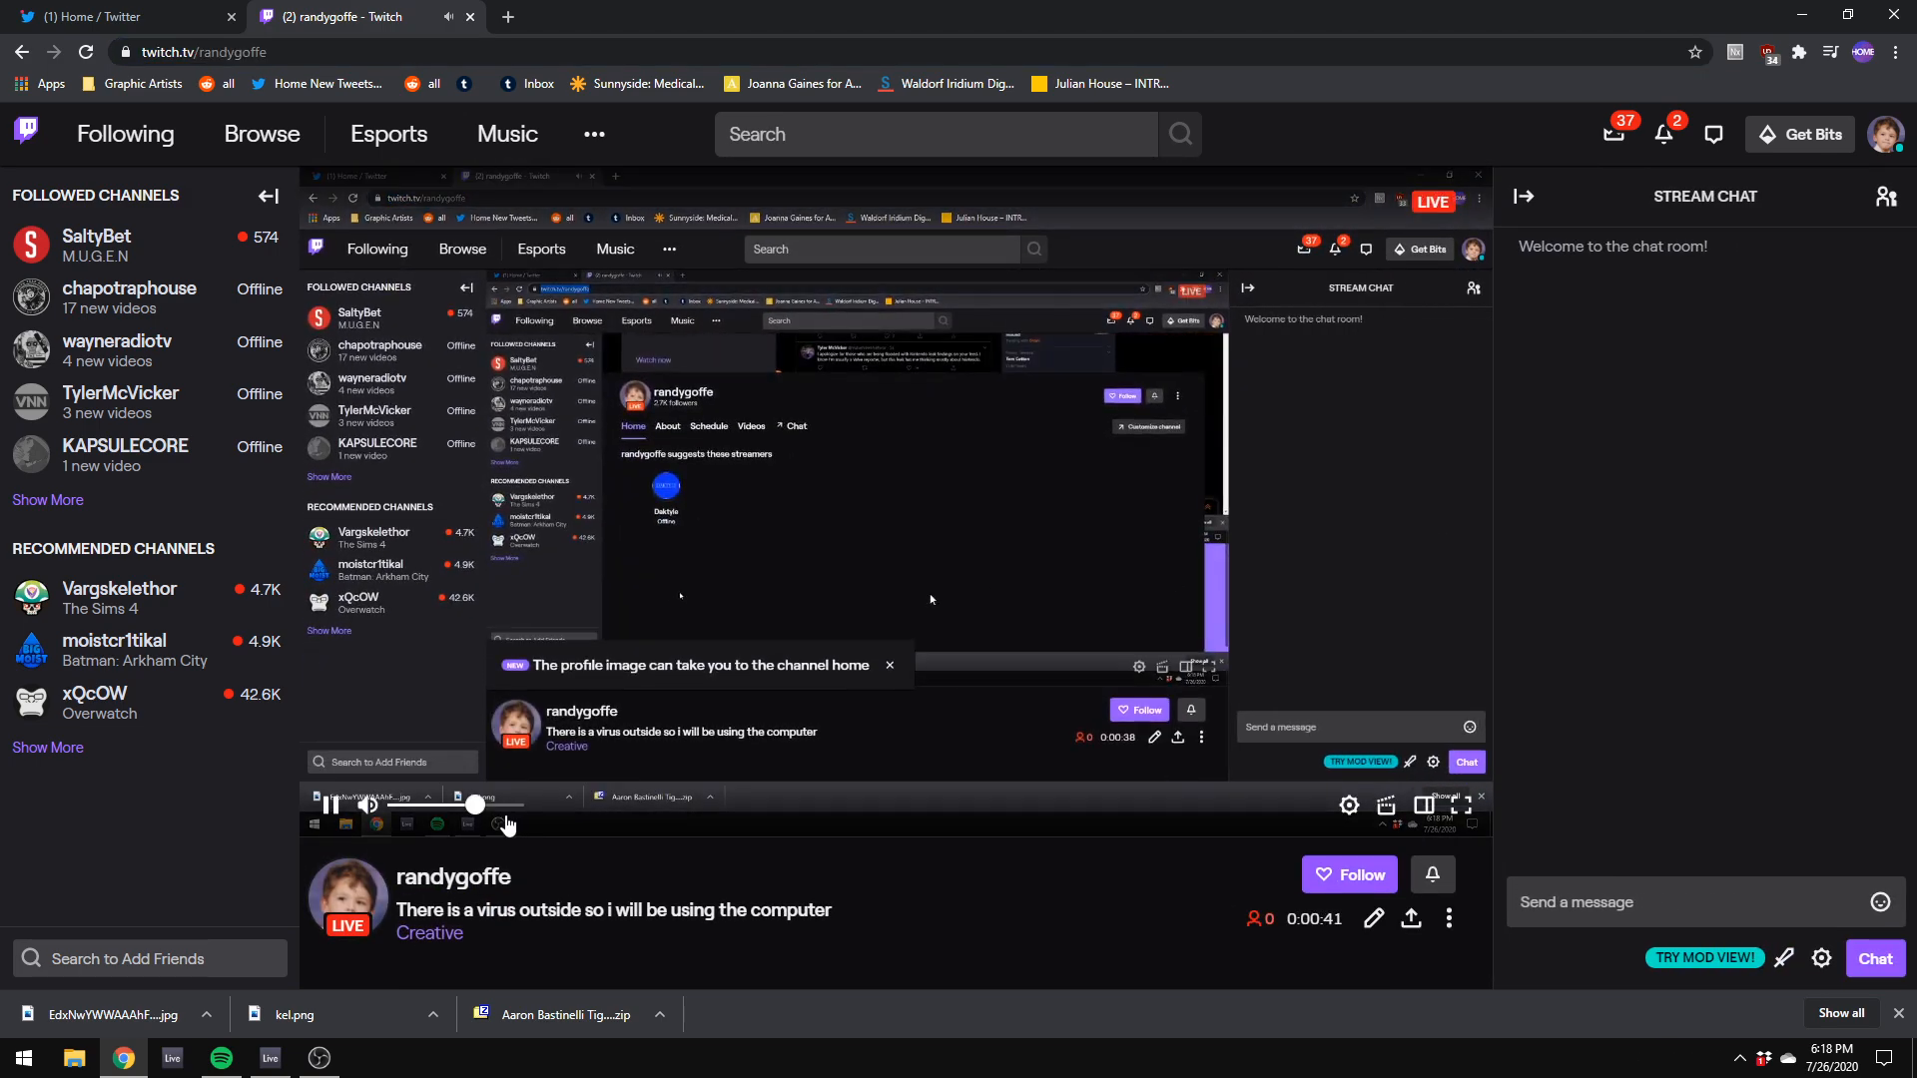
{"action": "left_click", "coordinate": [368, 806]}
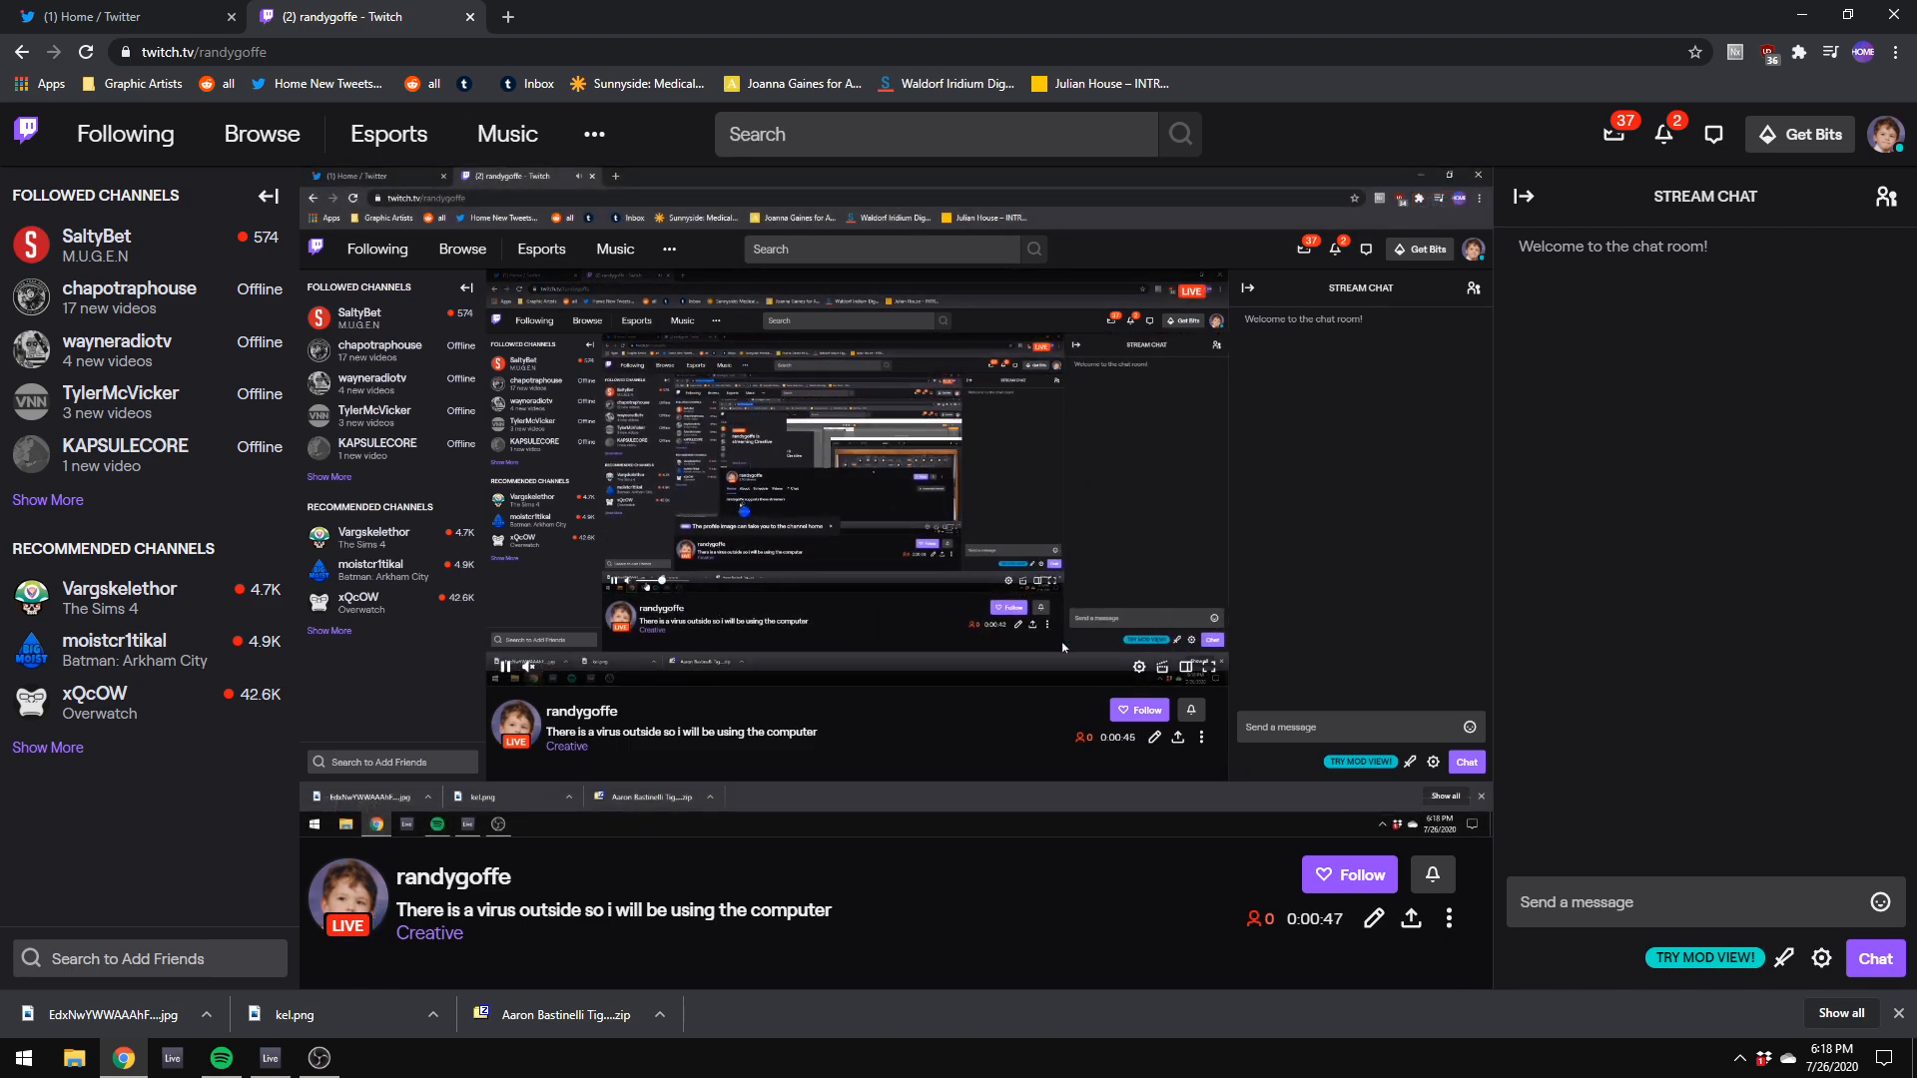
Step: Change the stream's title to "Music, allegedly" in the broadcast options and save it
{"action": "scroll", "coordinate": [898, 499], "scroll_direction": "down", "scroll_amount": 3}
{"action": "left_click", "coordinate": [1373, 619]}
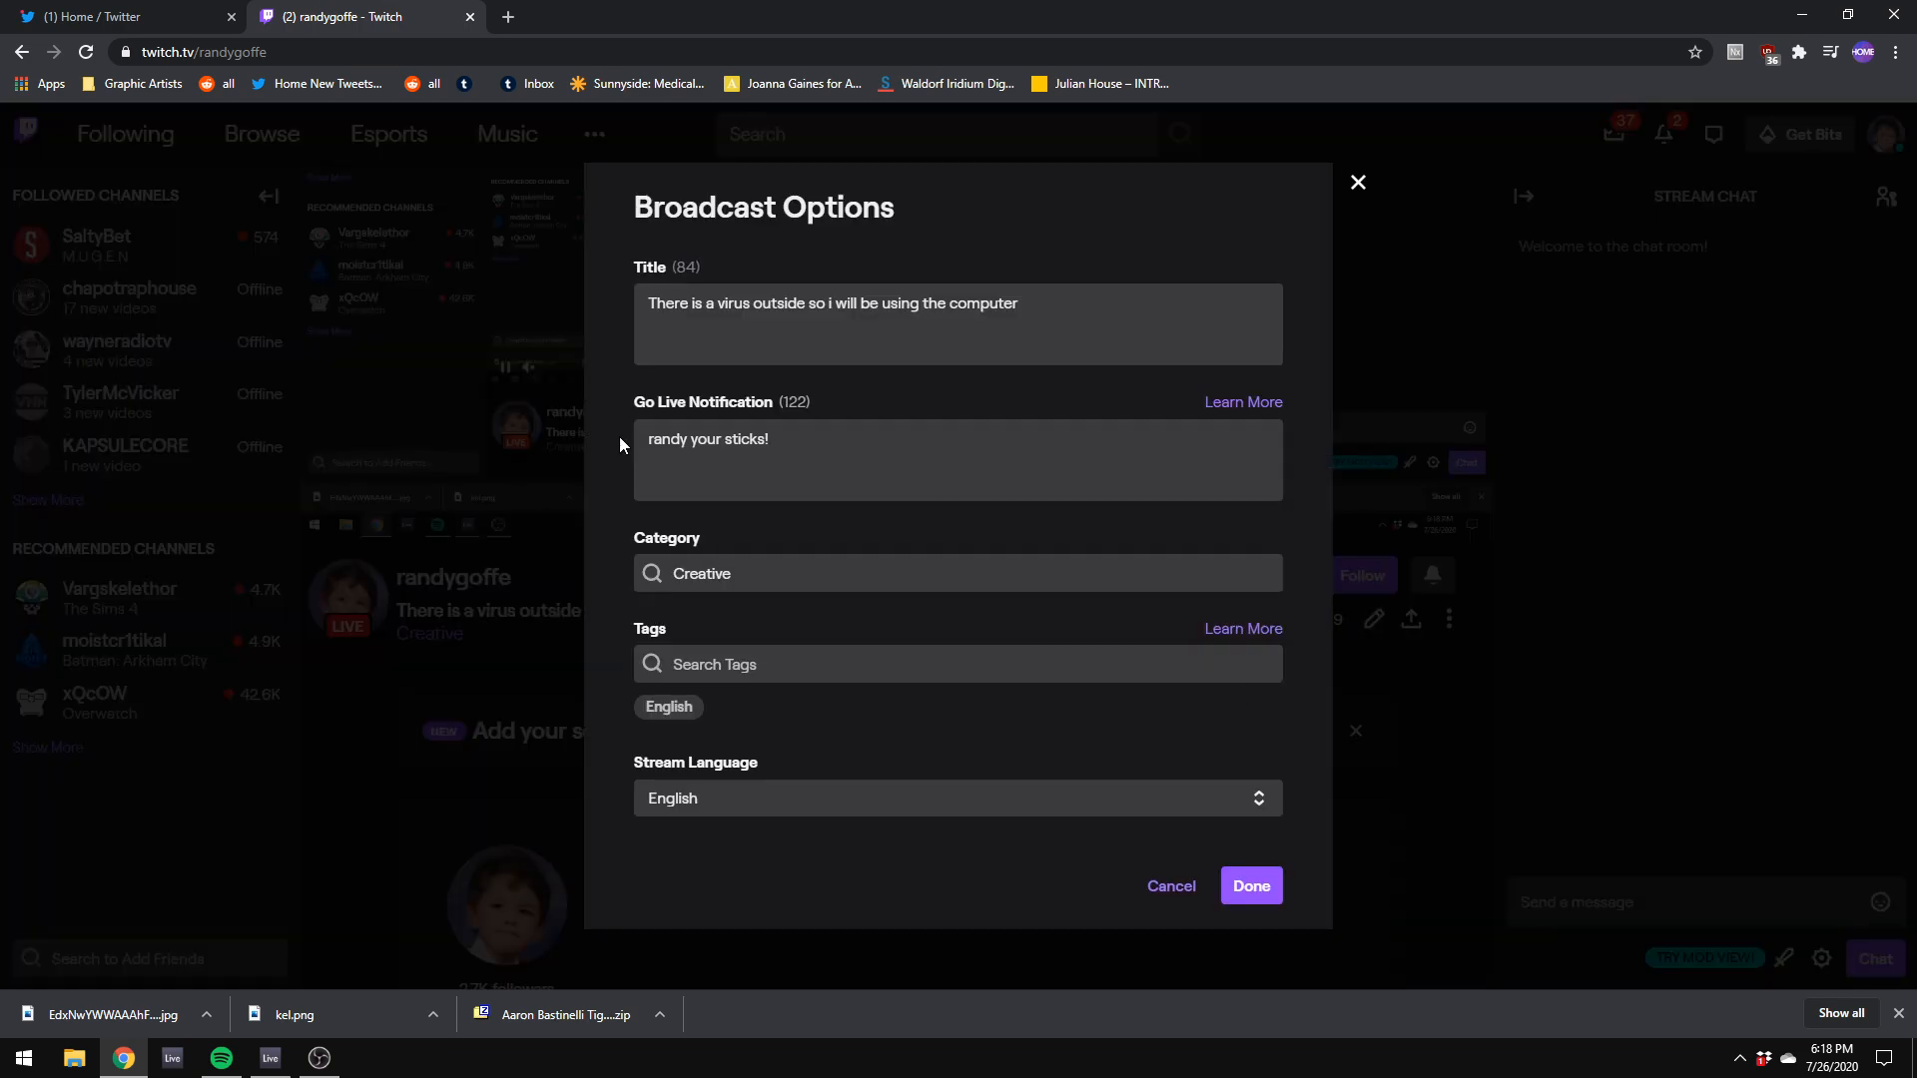
{"action": "triple_click", "coordinate": [837, 429]}
{"action": "key", "text": "shift+Tab"}
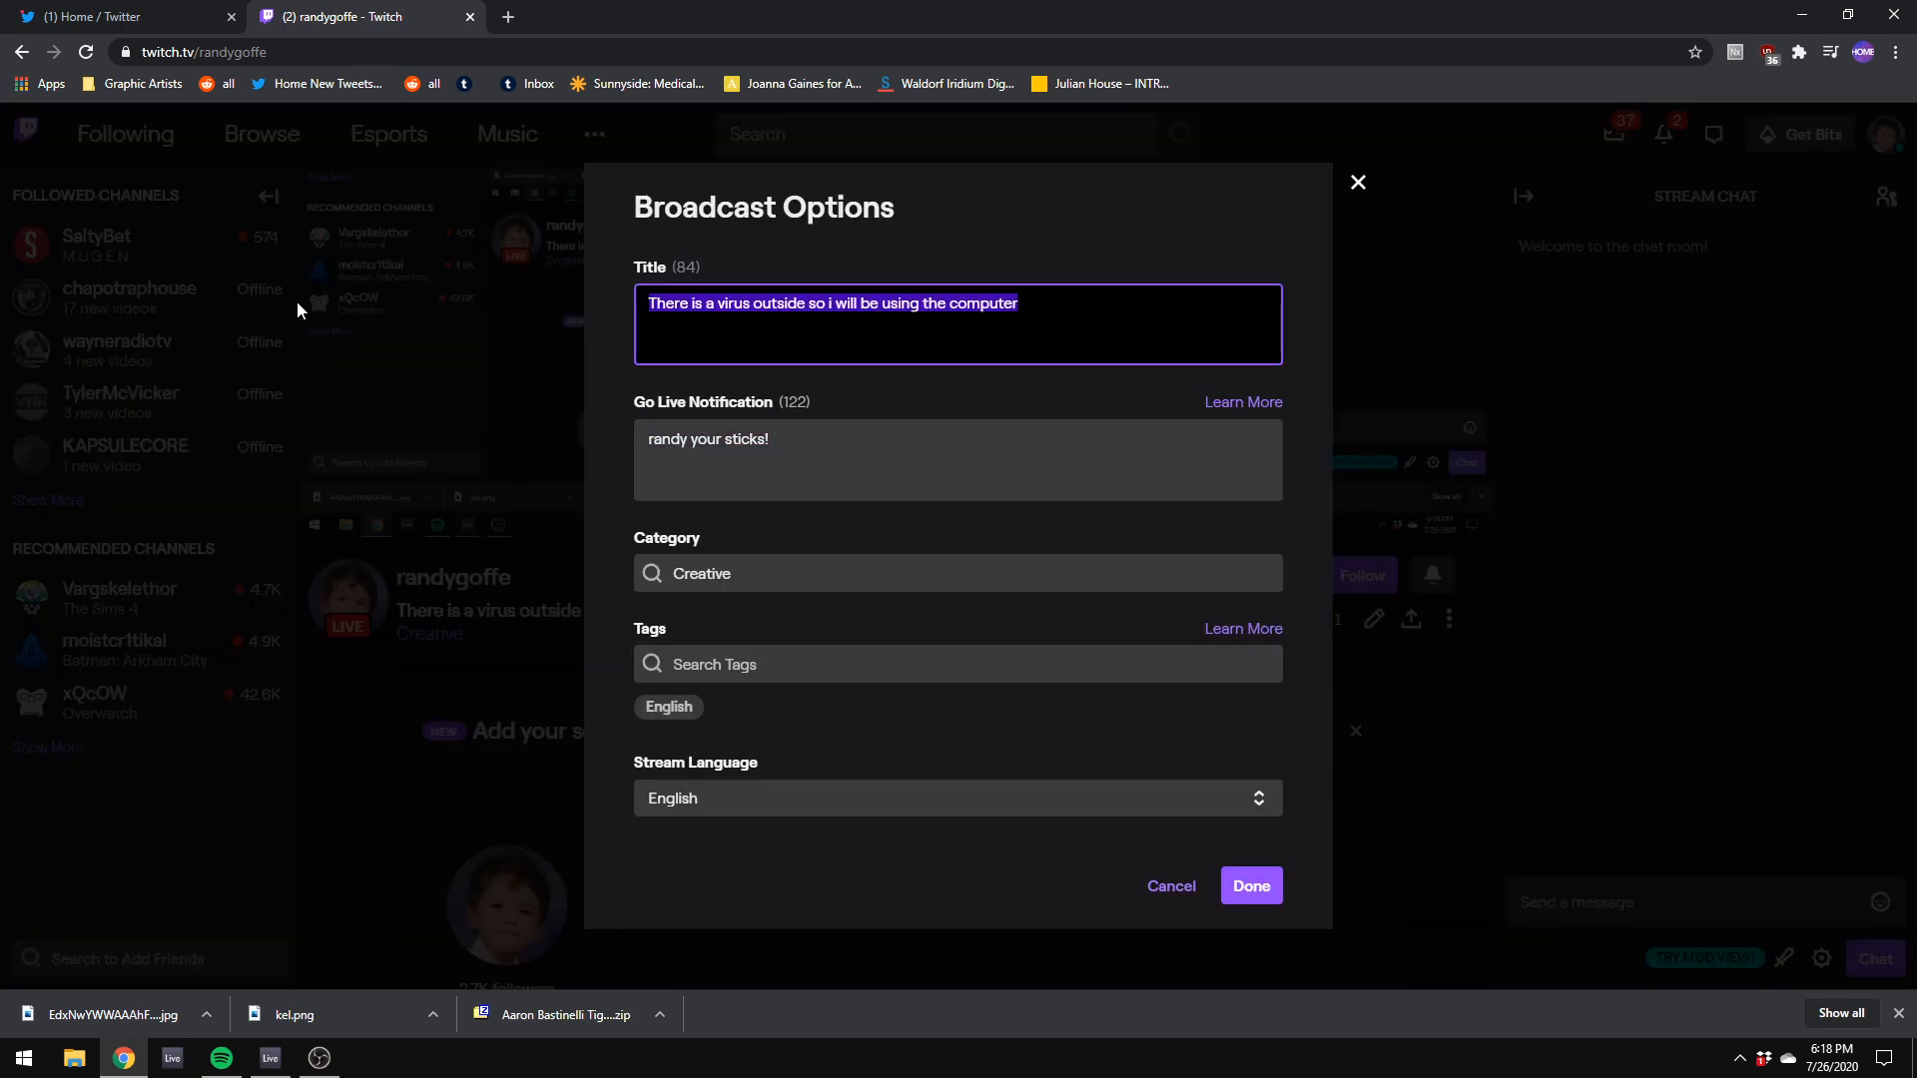
{"action": "key", "text": "BackSpace"}
{"action": "type", "text": "There will be"}
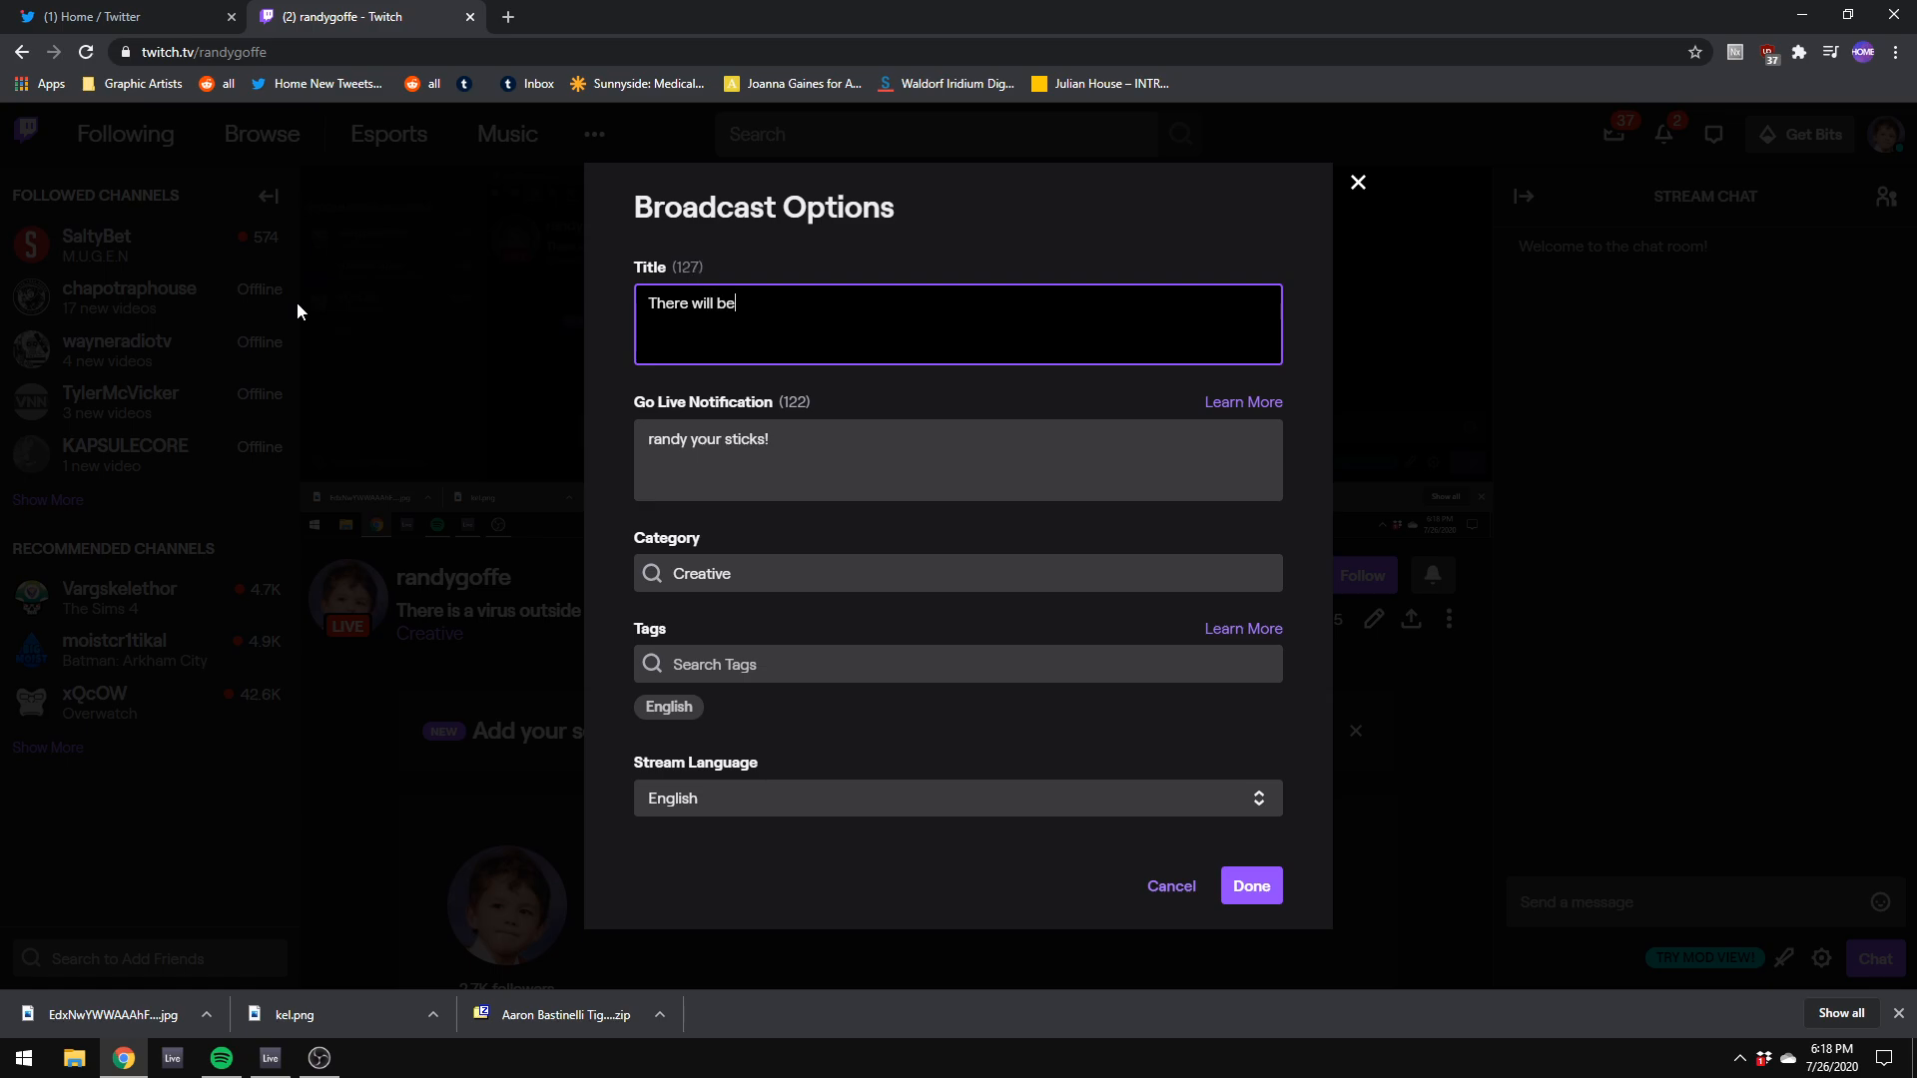
{"action": "type", "text": " musi"}
{"action": "key", "text": "BackSpace"}
{"action": "key", "text": "BackSpace"}
{"action": "key", "text": "BackSpace"}
{"action": "key", "text": "BackSpace"}
{"action": "key", "text": "BackSpace"}
{"action": "key", "text": "BackSpace"}
{"action": "key", "text": "BackSpace"}
{"action": "key", "text": "BackSpace"}
{"action": "key", "text": "BackSpace"}
{"action": "key", "text": "BackSpace"}
{"action": "key", "text": "BackSpace"}
{"action": "key", "text": "BackSpace"}
{"action": "key", "text": "BackSpace"}
{"action": "key", "text": "BackSpace"}
{"action": "key", "text": "BackSpace"}
{"action": "key", "text": "BackSpace"}
{"action": "key", "text": "BackSpace"}
{"action": "key", "text": "BackSpace"}
{"action": "type", "text": "Music, all"}
{"action": "left_click", "coordinate": [1266, 886]}
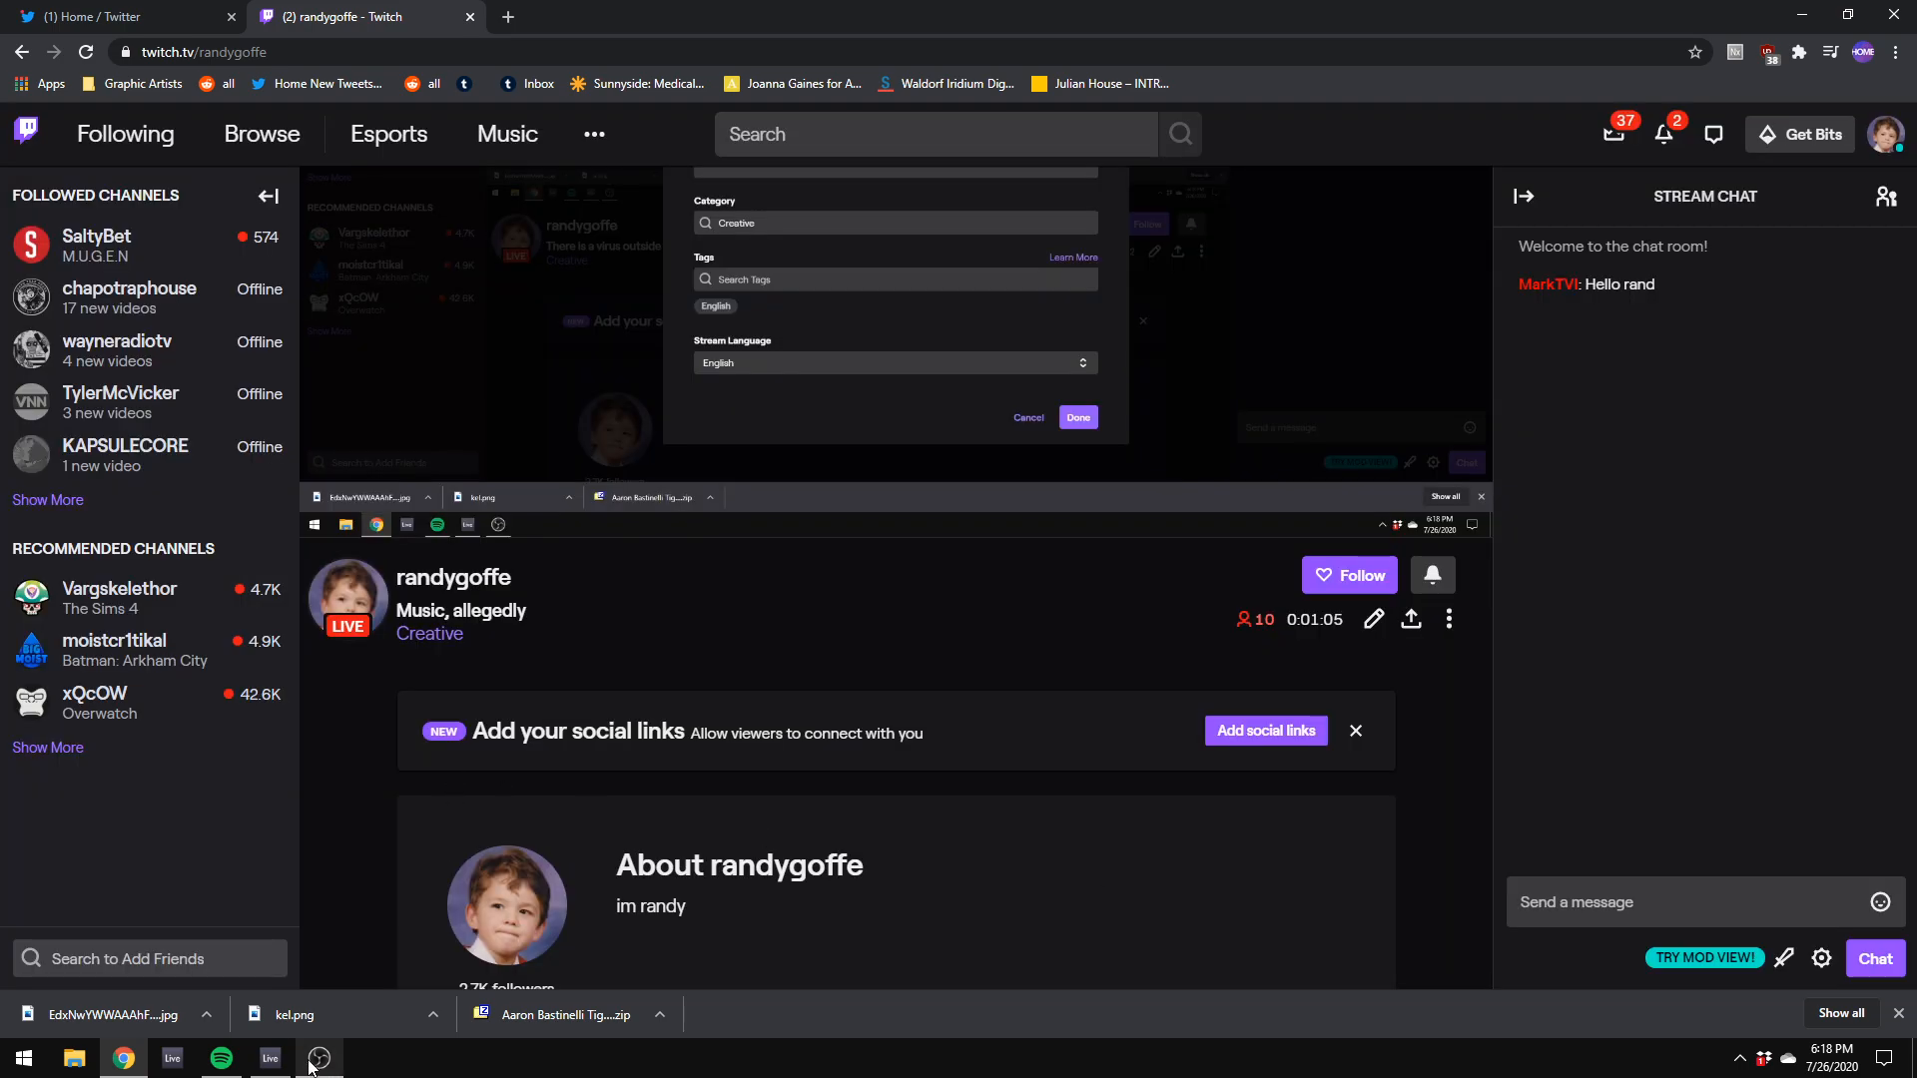
Step: Switch back to Ableton Live, adjust the Mini V3 main and oscillator 1 volumes, and turn on polyphonic mode
{"action": "left_click", "coordinate": [319, 1057]}
{"action": "left_click", "coordinate": [271, 1057]}
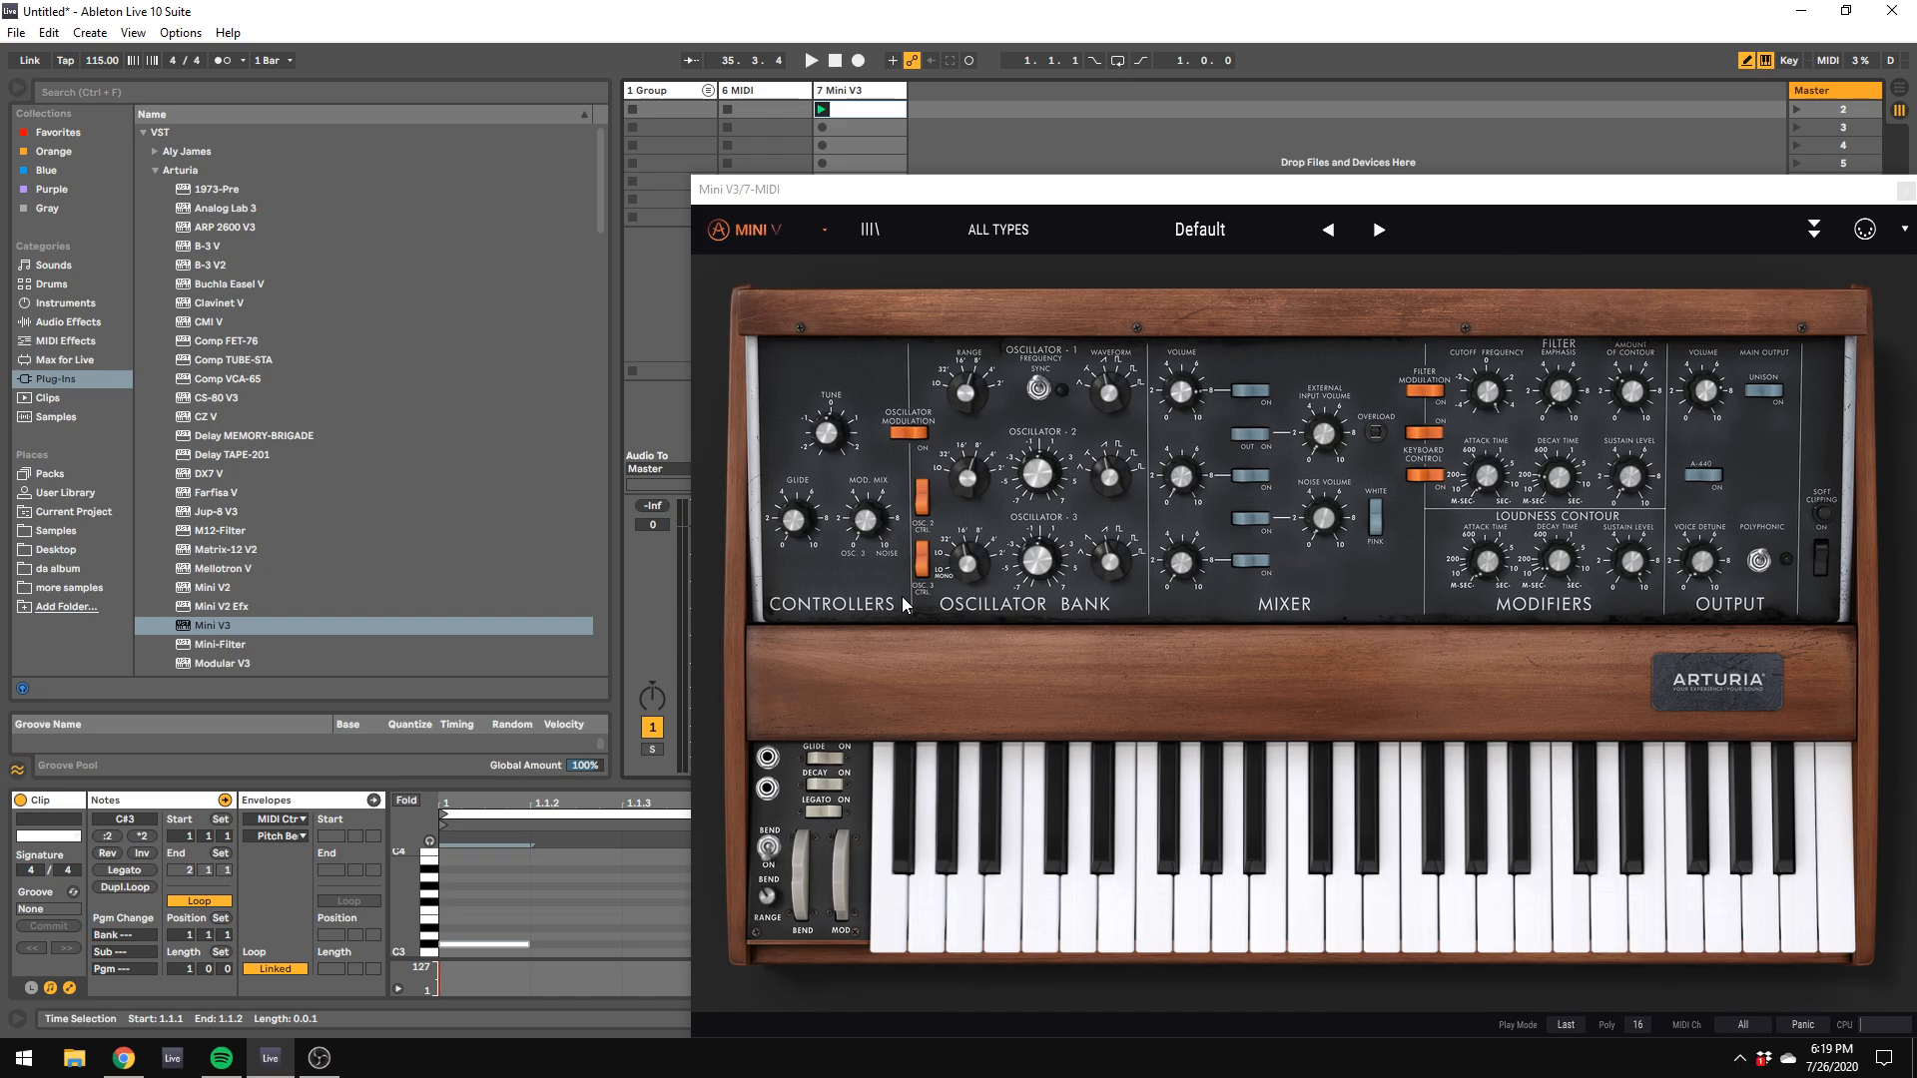
{"action": "key", "text": "a"}
{"action": "left_click", "coordinate": [1705, 392]}
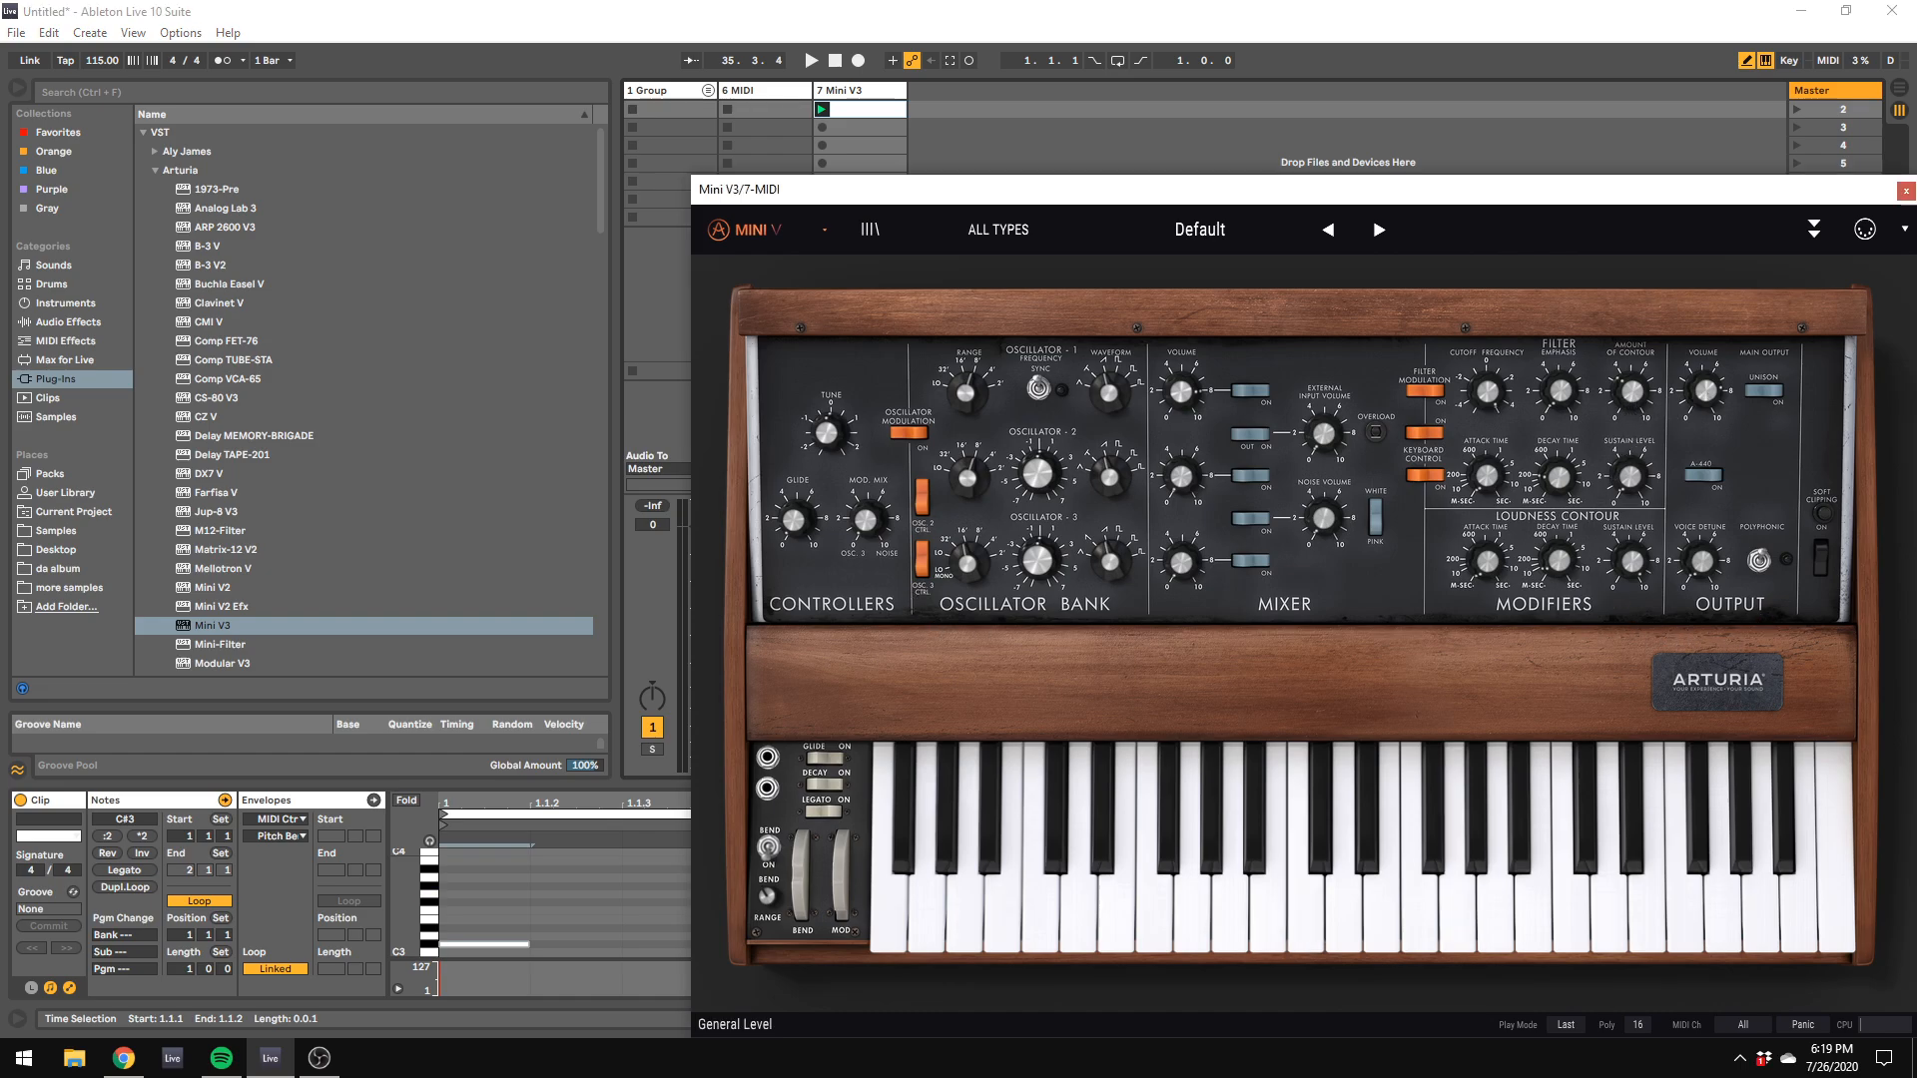
{"action": "left_click", "coordinate": [1177, 402]}
{"action": "mouse_move", "coordinate": [986, 401]}
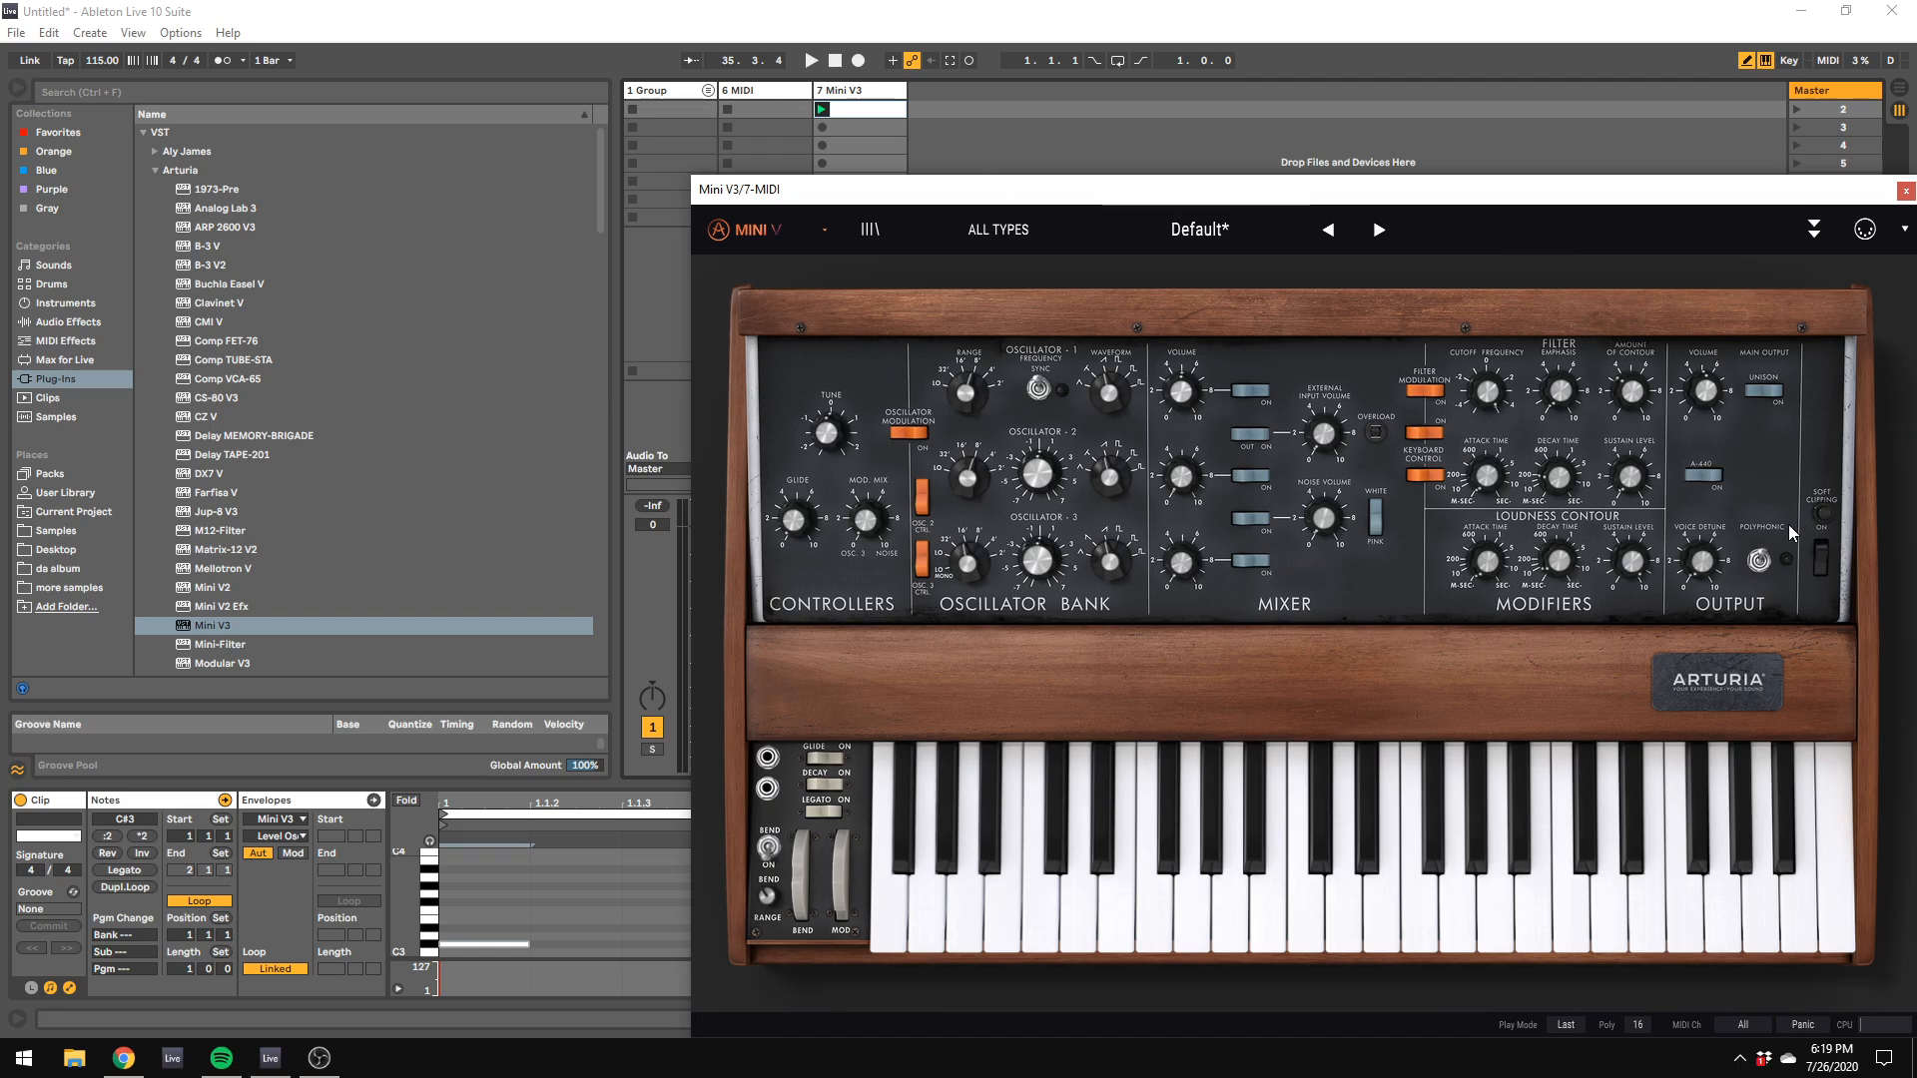
{"action": "left_click", "coordinate": [1759, 560]}
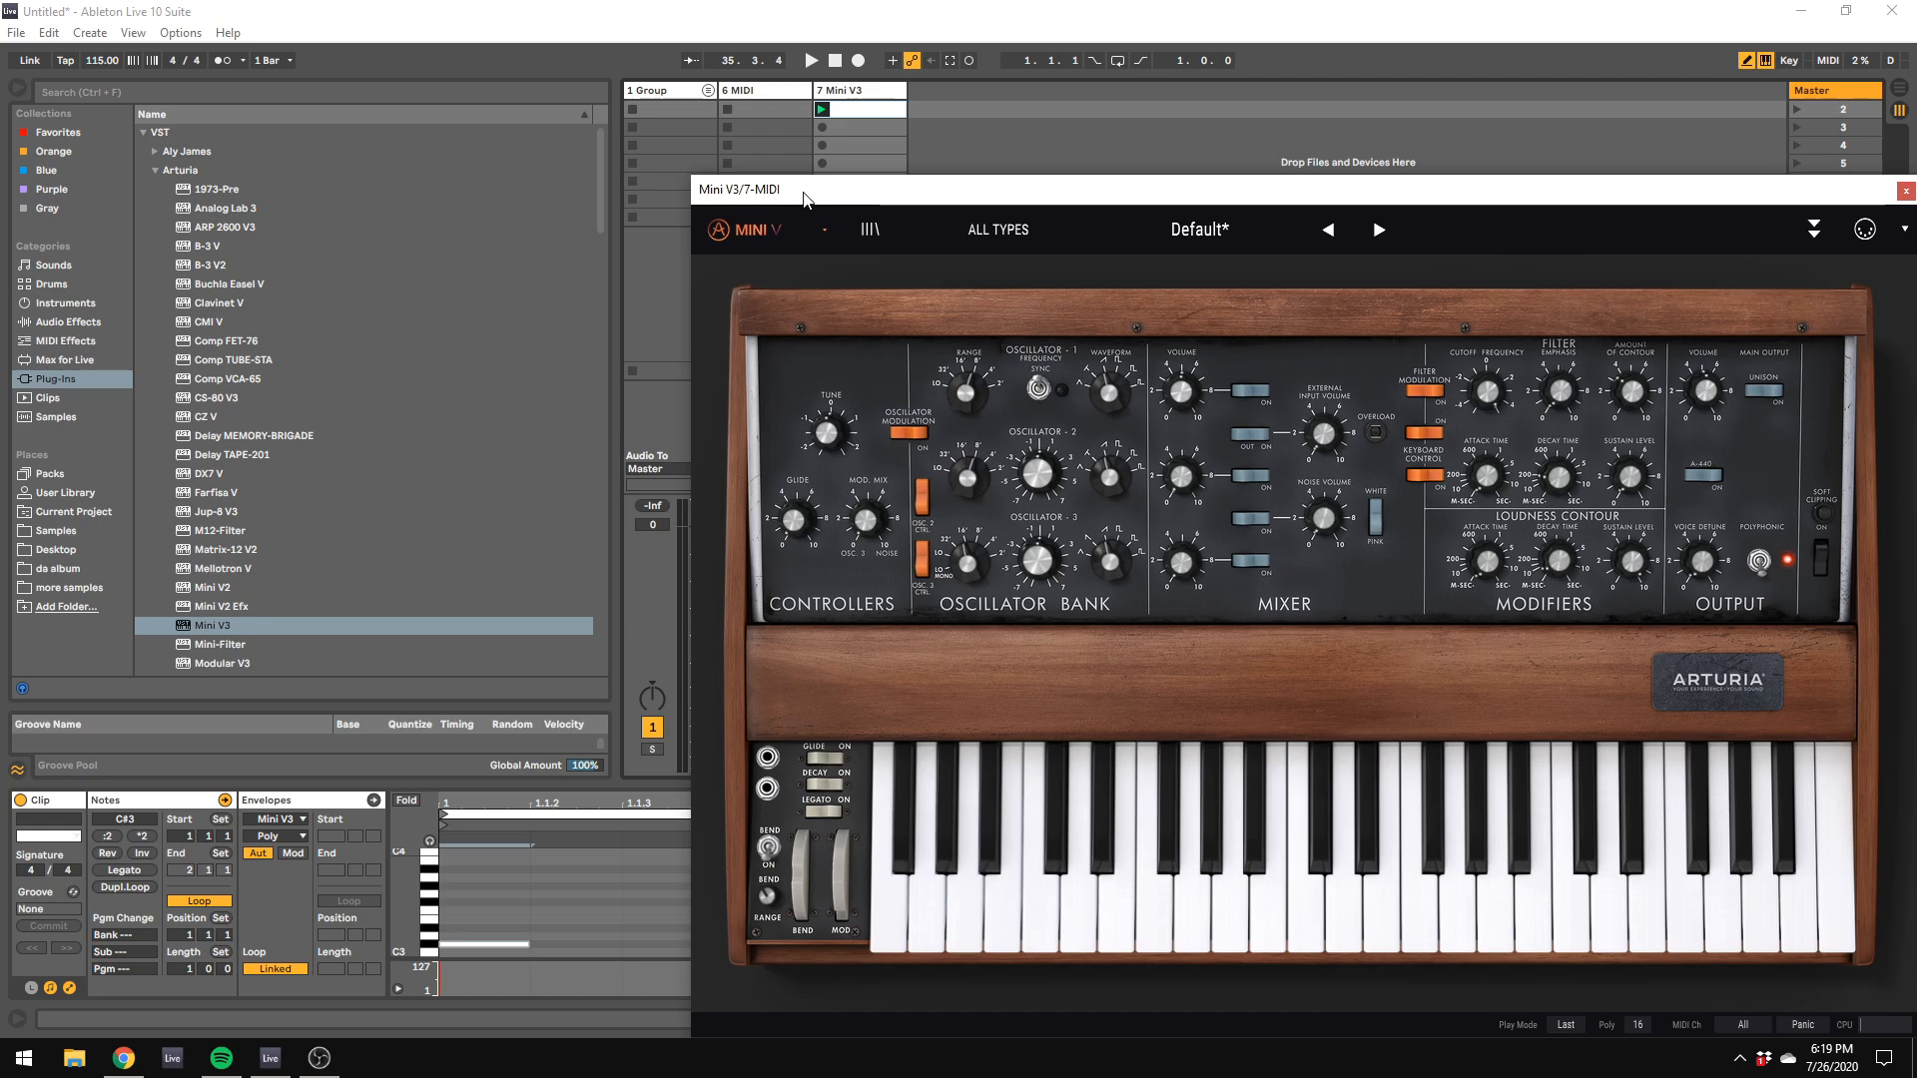
Step: Lower the computer keyboard's octave range to C1–D2 and play notes while adjusting the Mini V3 filter cutoff
{"action": "left_click_drag", "start_coordinate": [807, 199], "coordinate": [1037, 129]}
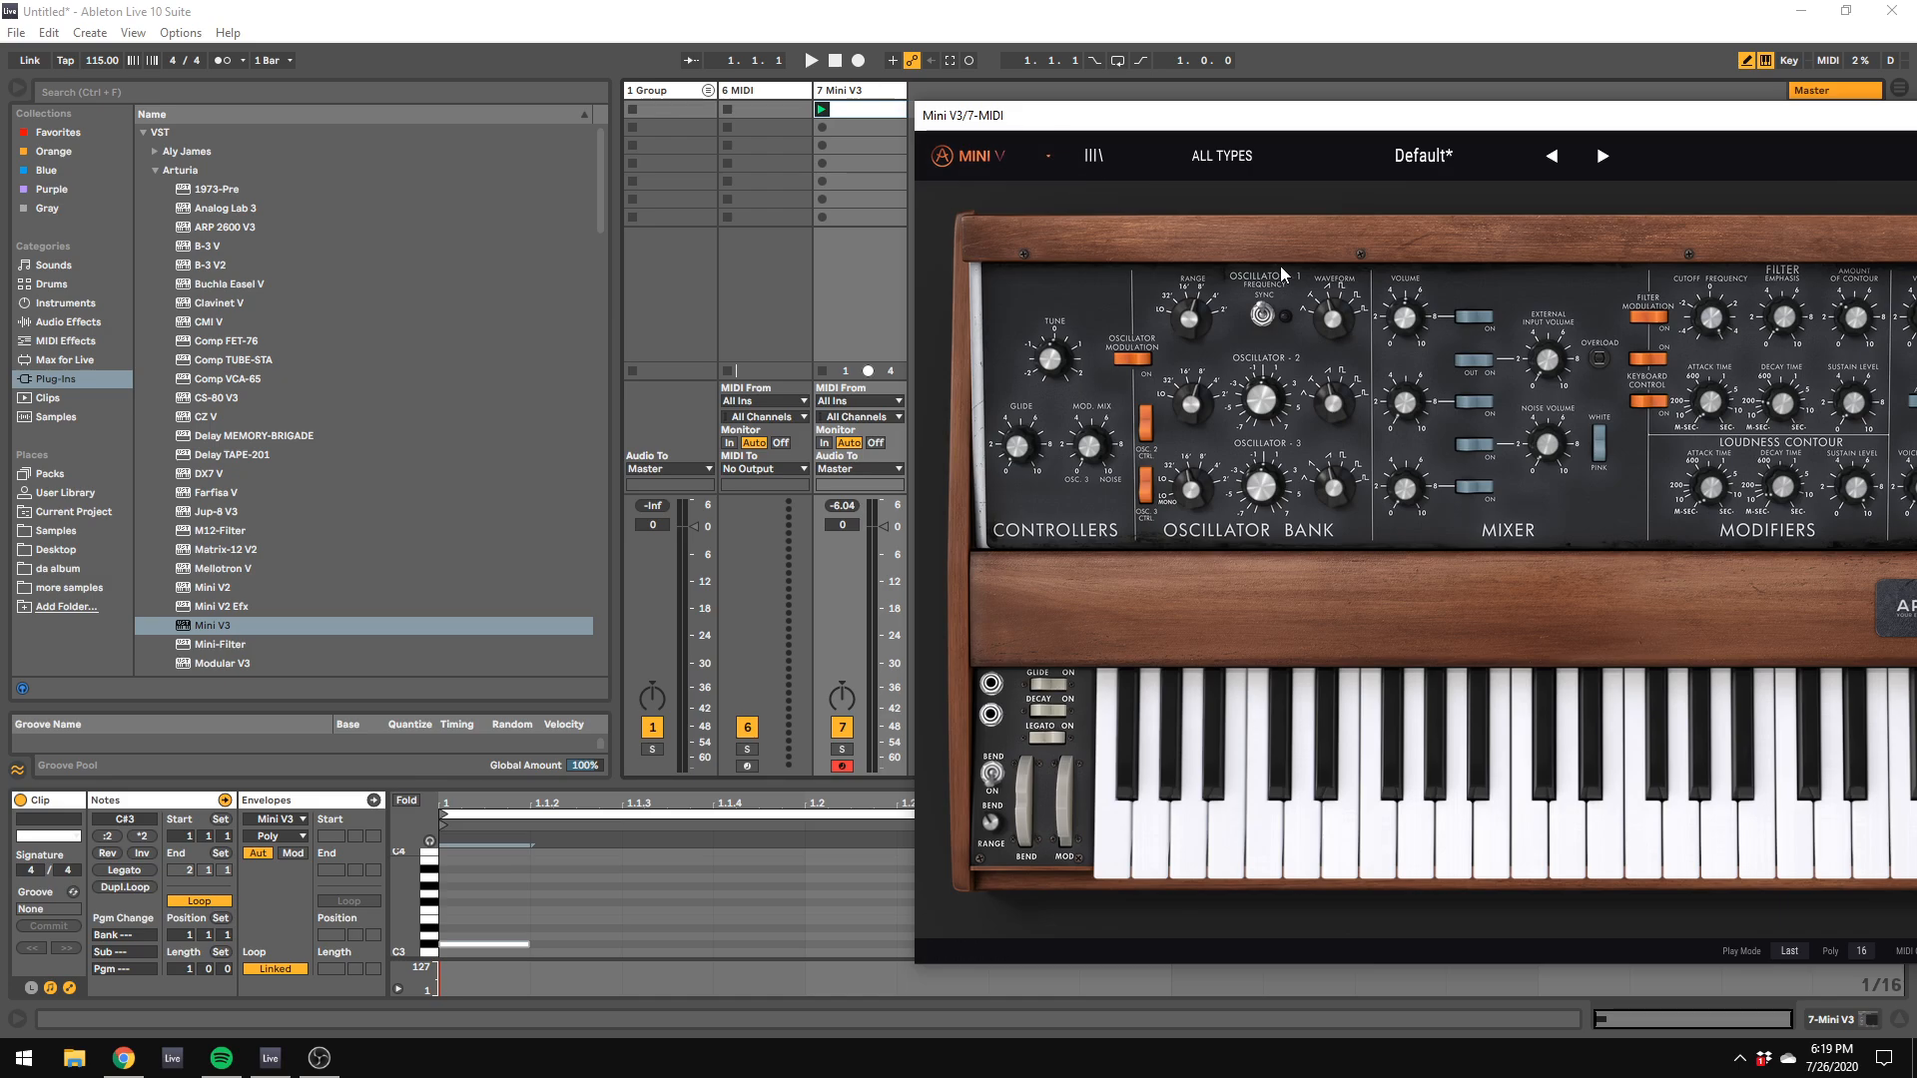
{"action": "left_click_drag", "start_coordinate": [1710, 318], "coordinate": [1707, 324]}
{"action": "key", "text": "z"}
{"action": "key", "text": "f"}
{"action": "key", "text": "z"}
{"action": "key", "text": "f"}
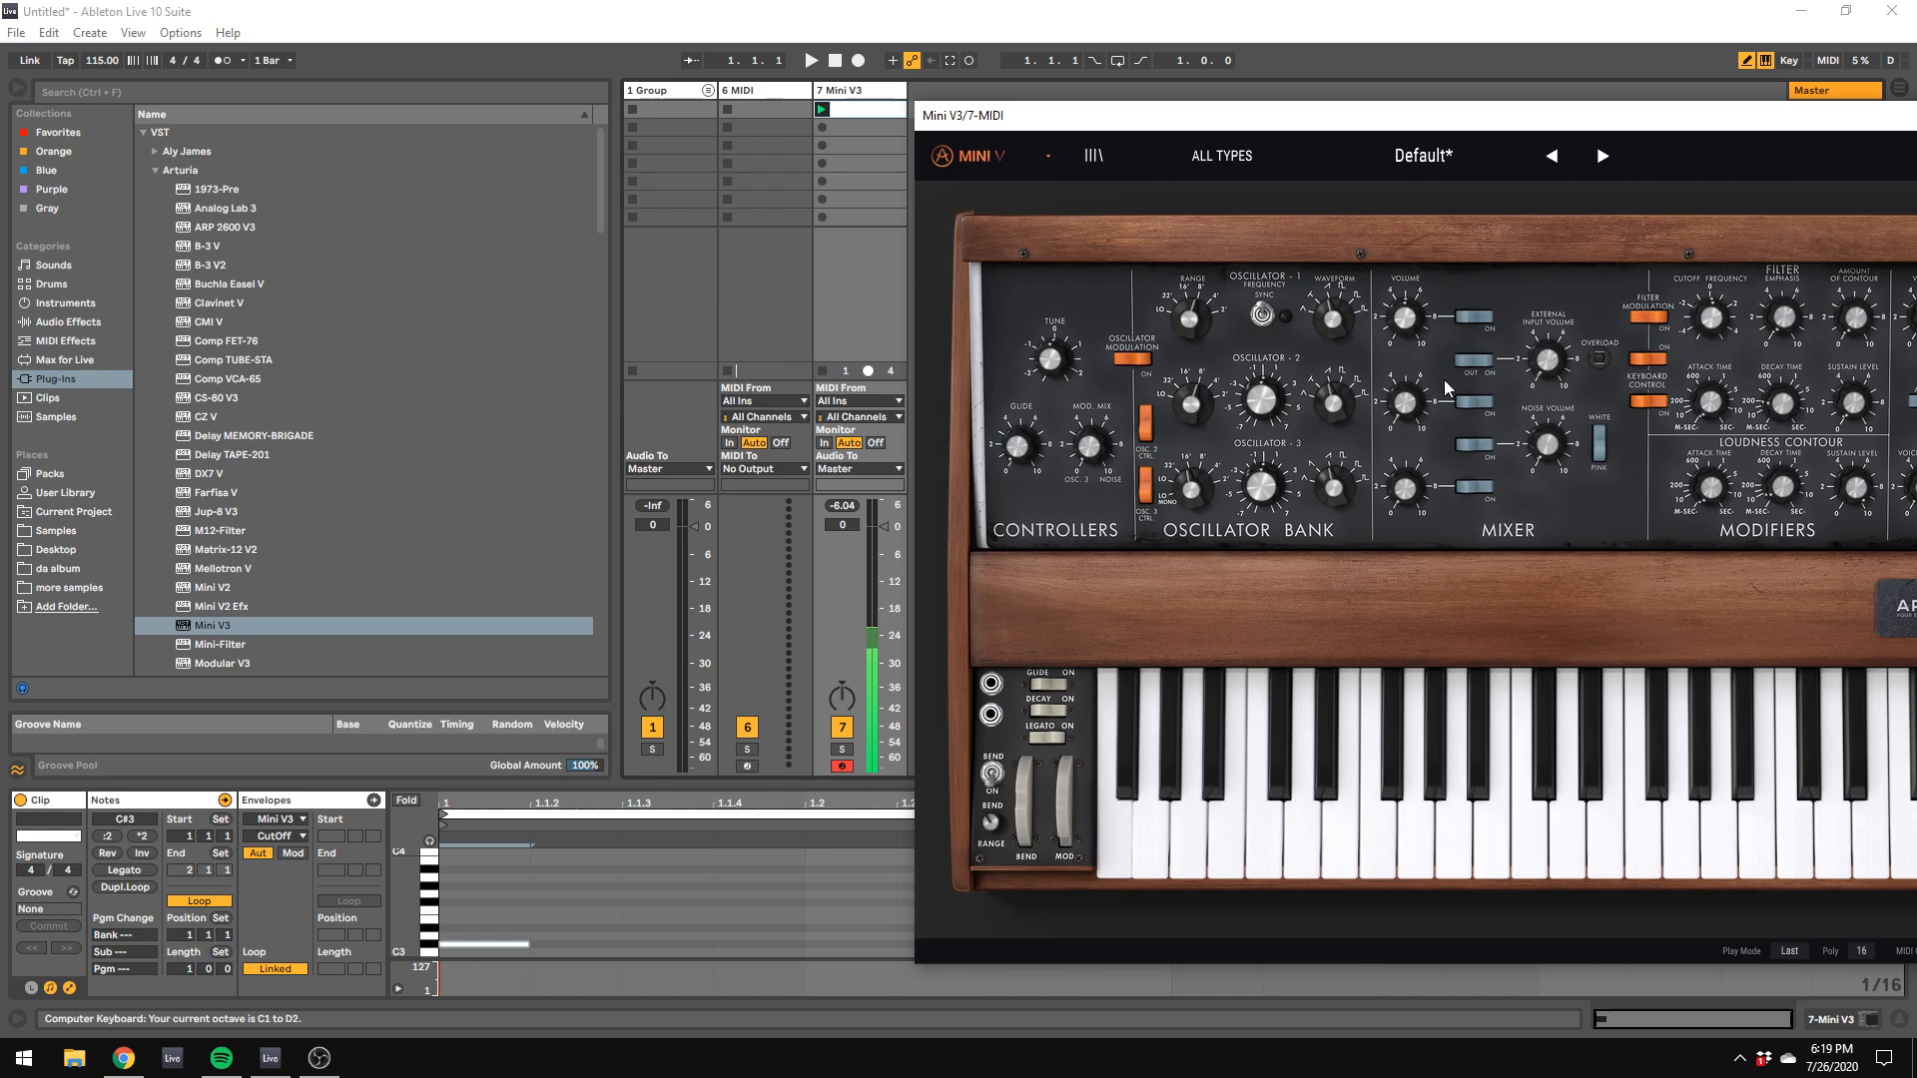
{"action": "left_click_drag", "start_coordinate": [1697, 321], "coordinate": [1726, 310]}
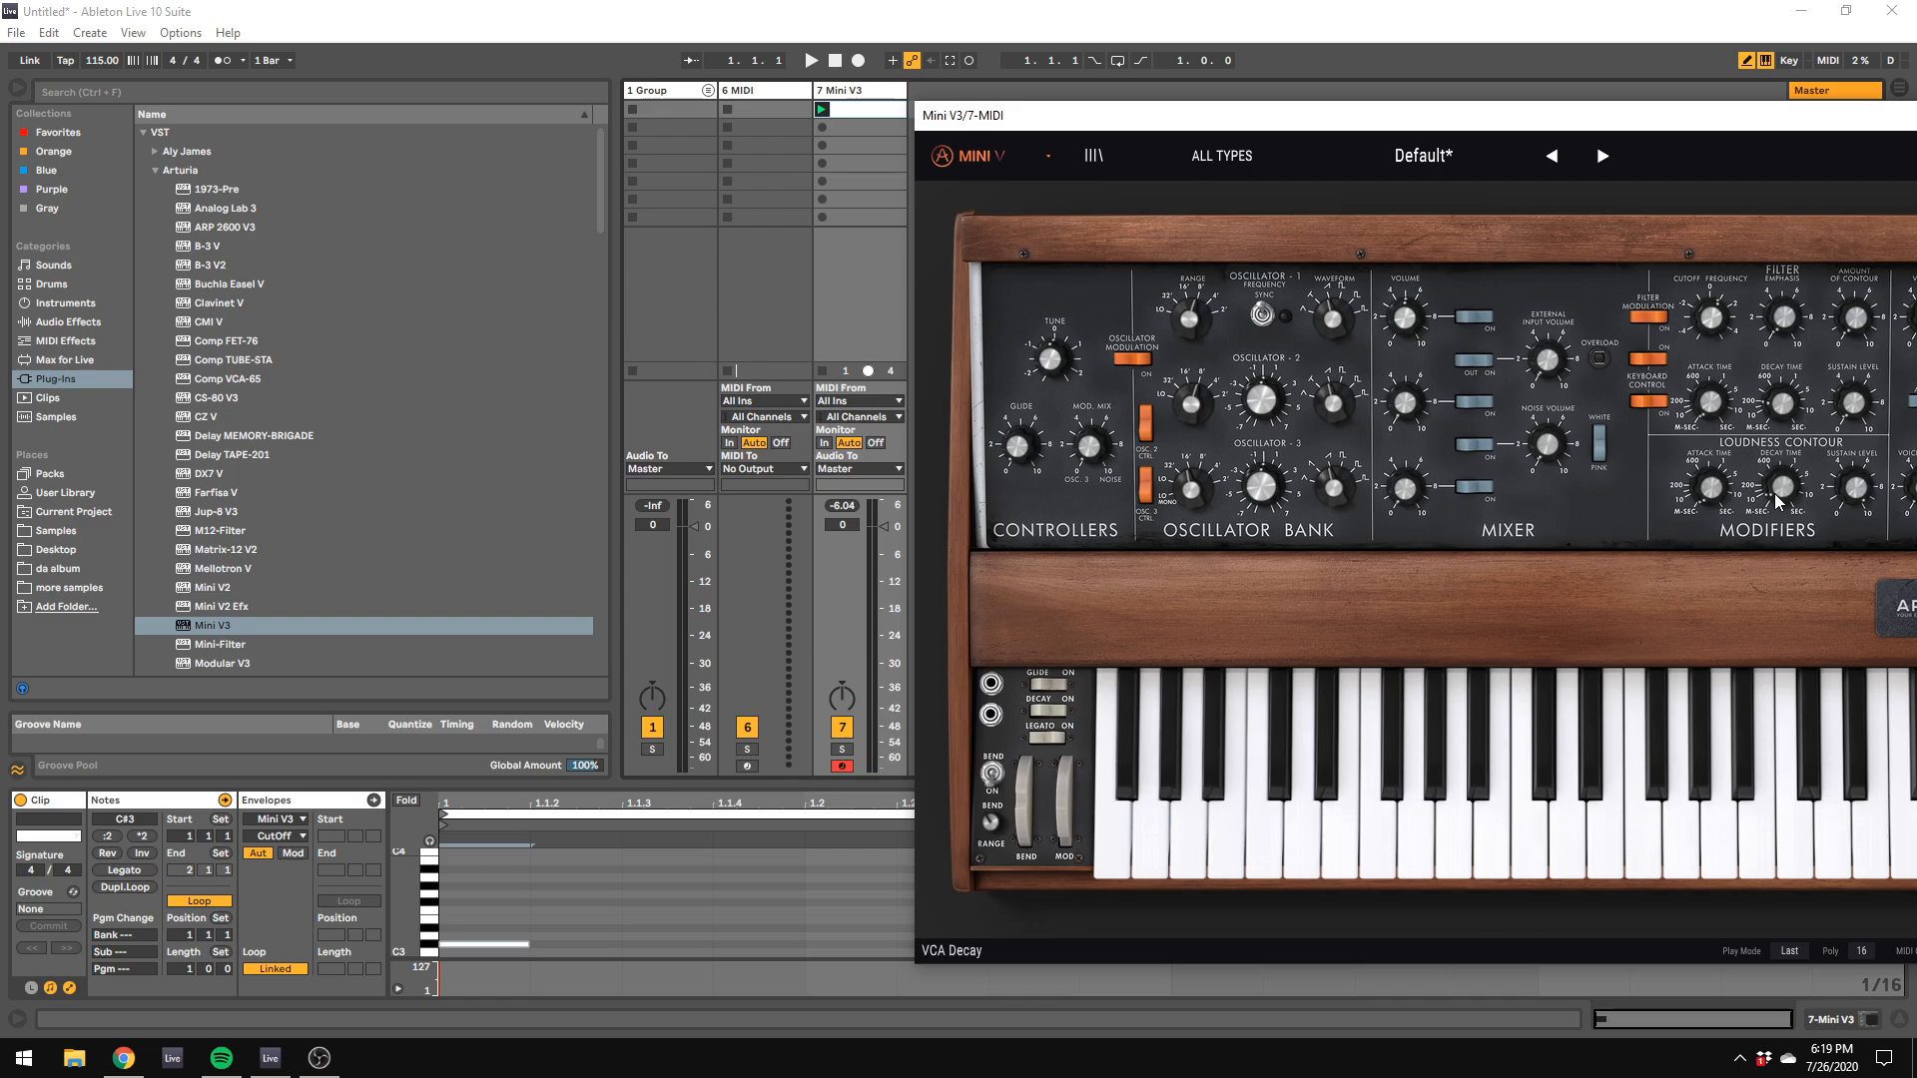
Step: Adjust the loudness contour's decay time and play notes with the computer keyboard's octave range raised to C3–D4
{"action": "left_click", "coordinate": [1785, 493]}
{"action": "left_click_drag", "start_coordinate": [1785, 493], "coordinate": [1785, 488]}
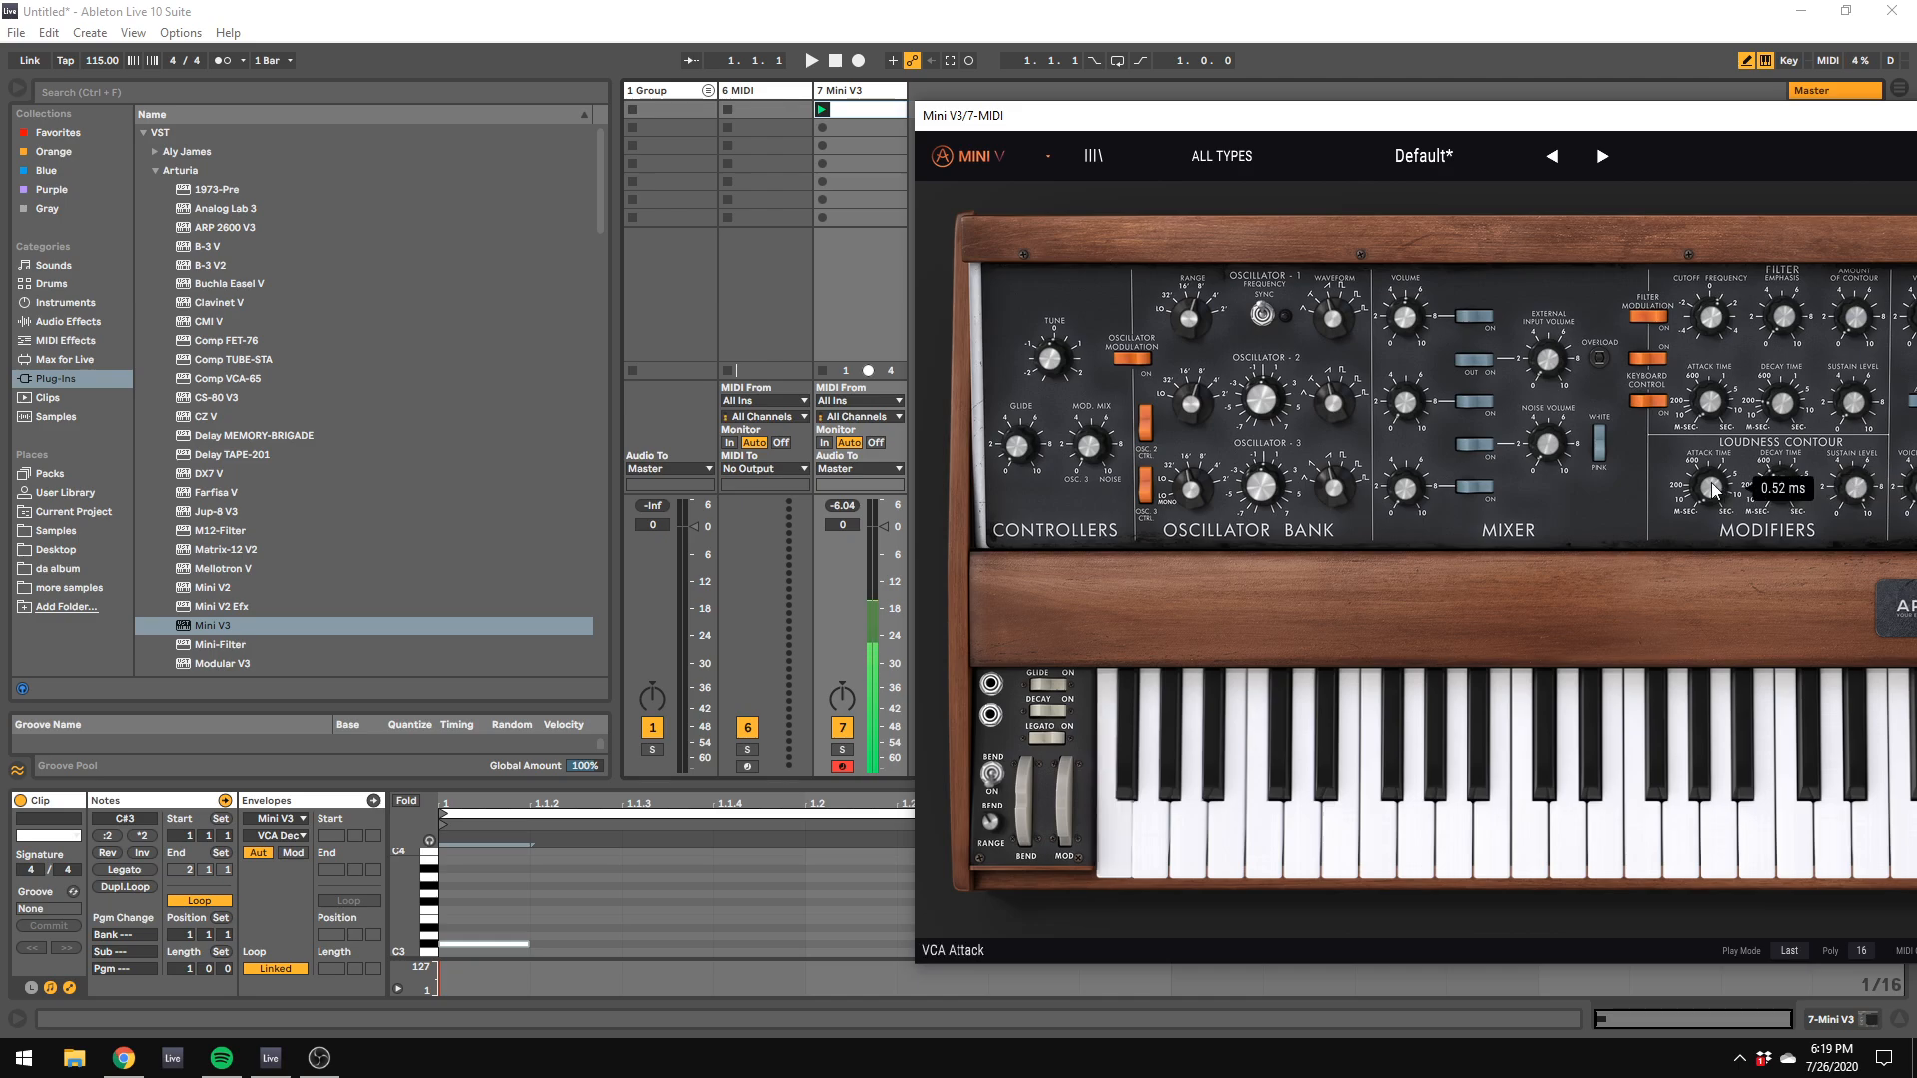
{"action": "key", "text": "x"}
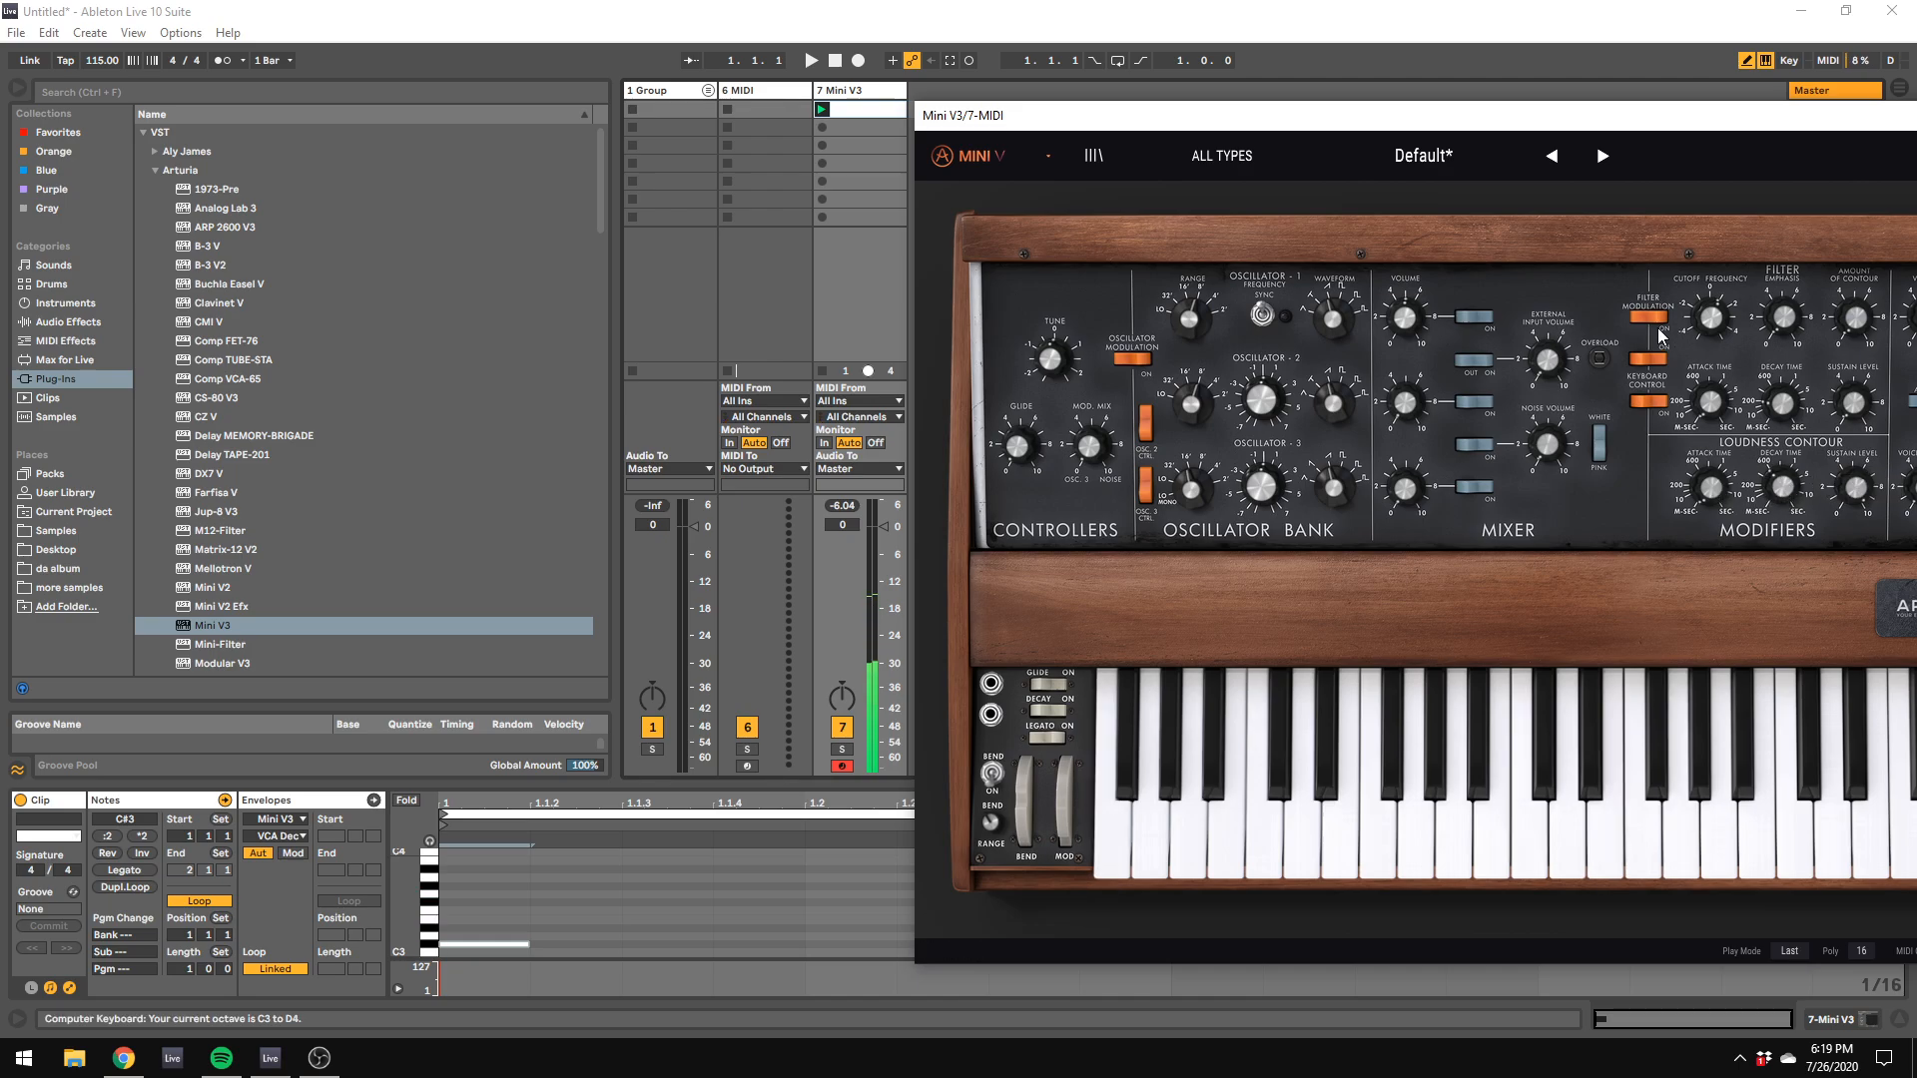
{"action": "key", "text": "f"}
{"action": "key", "text": "k"}
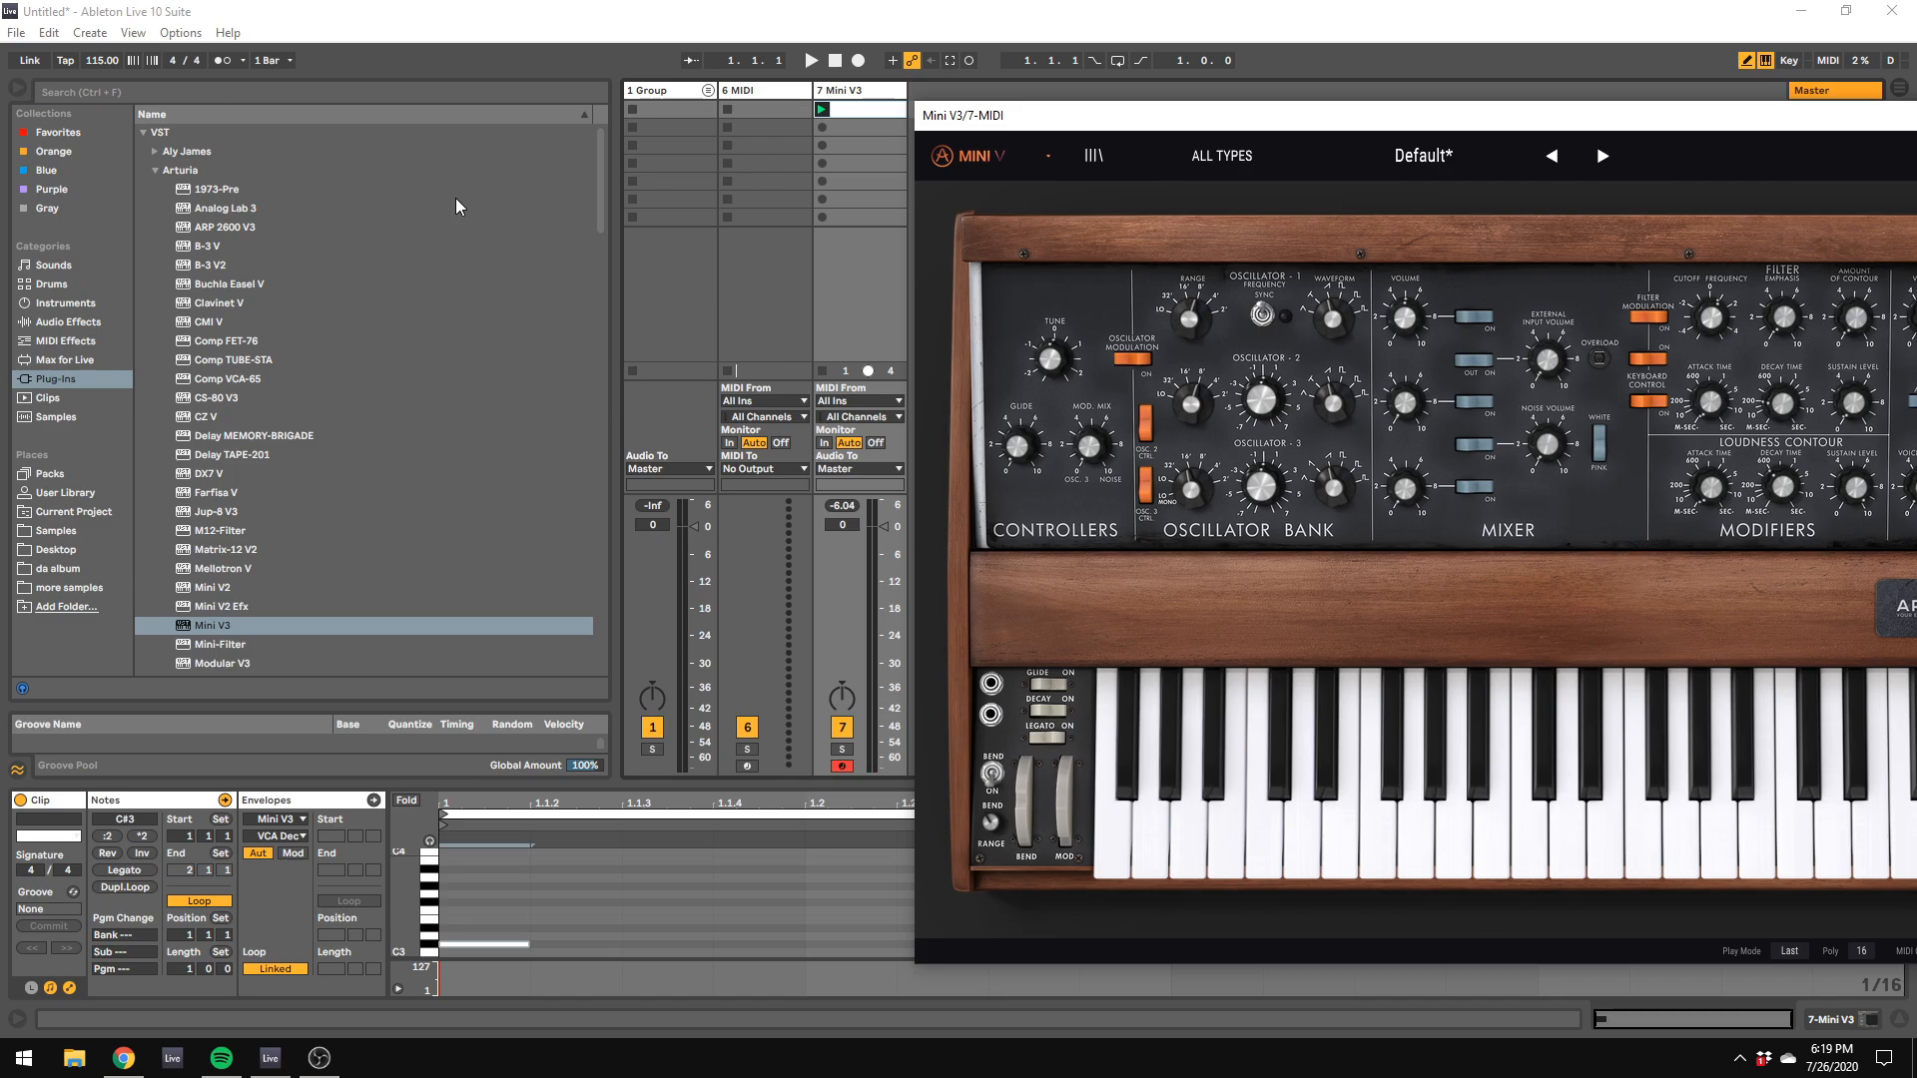
Step: Delete the empty 6 MIDI track, keeping the Mini V3 track
{"action": "left_click", "coordinate": [769, 105]}
{"action": "left_click", "coordinate": [768, 94]}
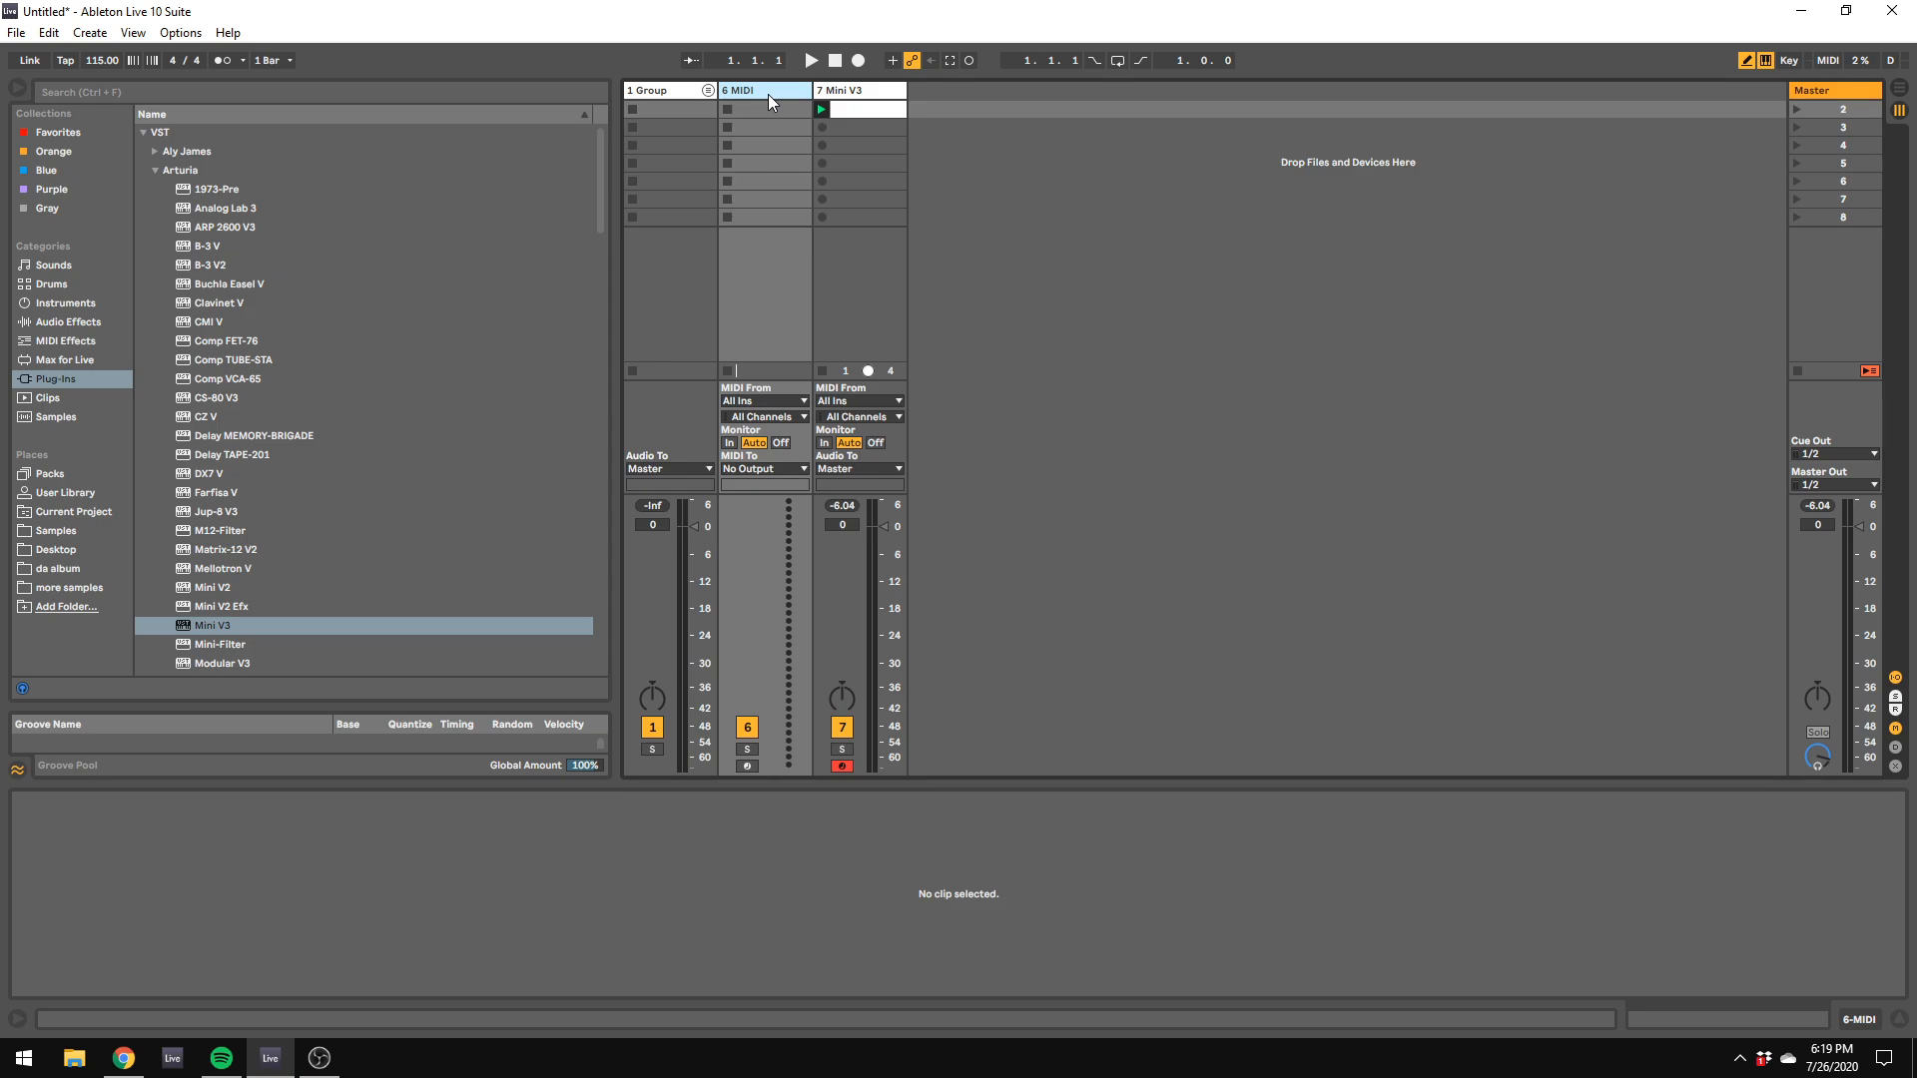
{"action": "key", "text": "Delete"}
{"action": "left_click_drag", "start_coordinate": [780, 118], "coordinate": [858, 86]}
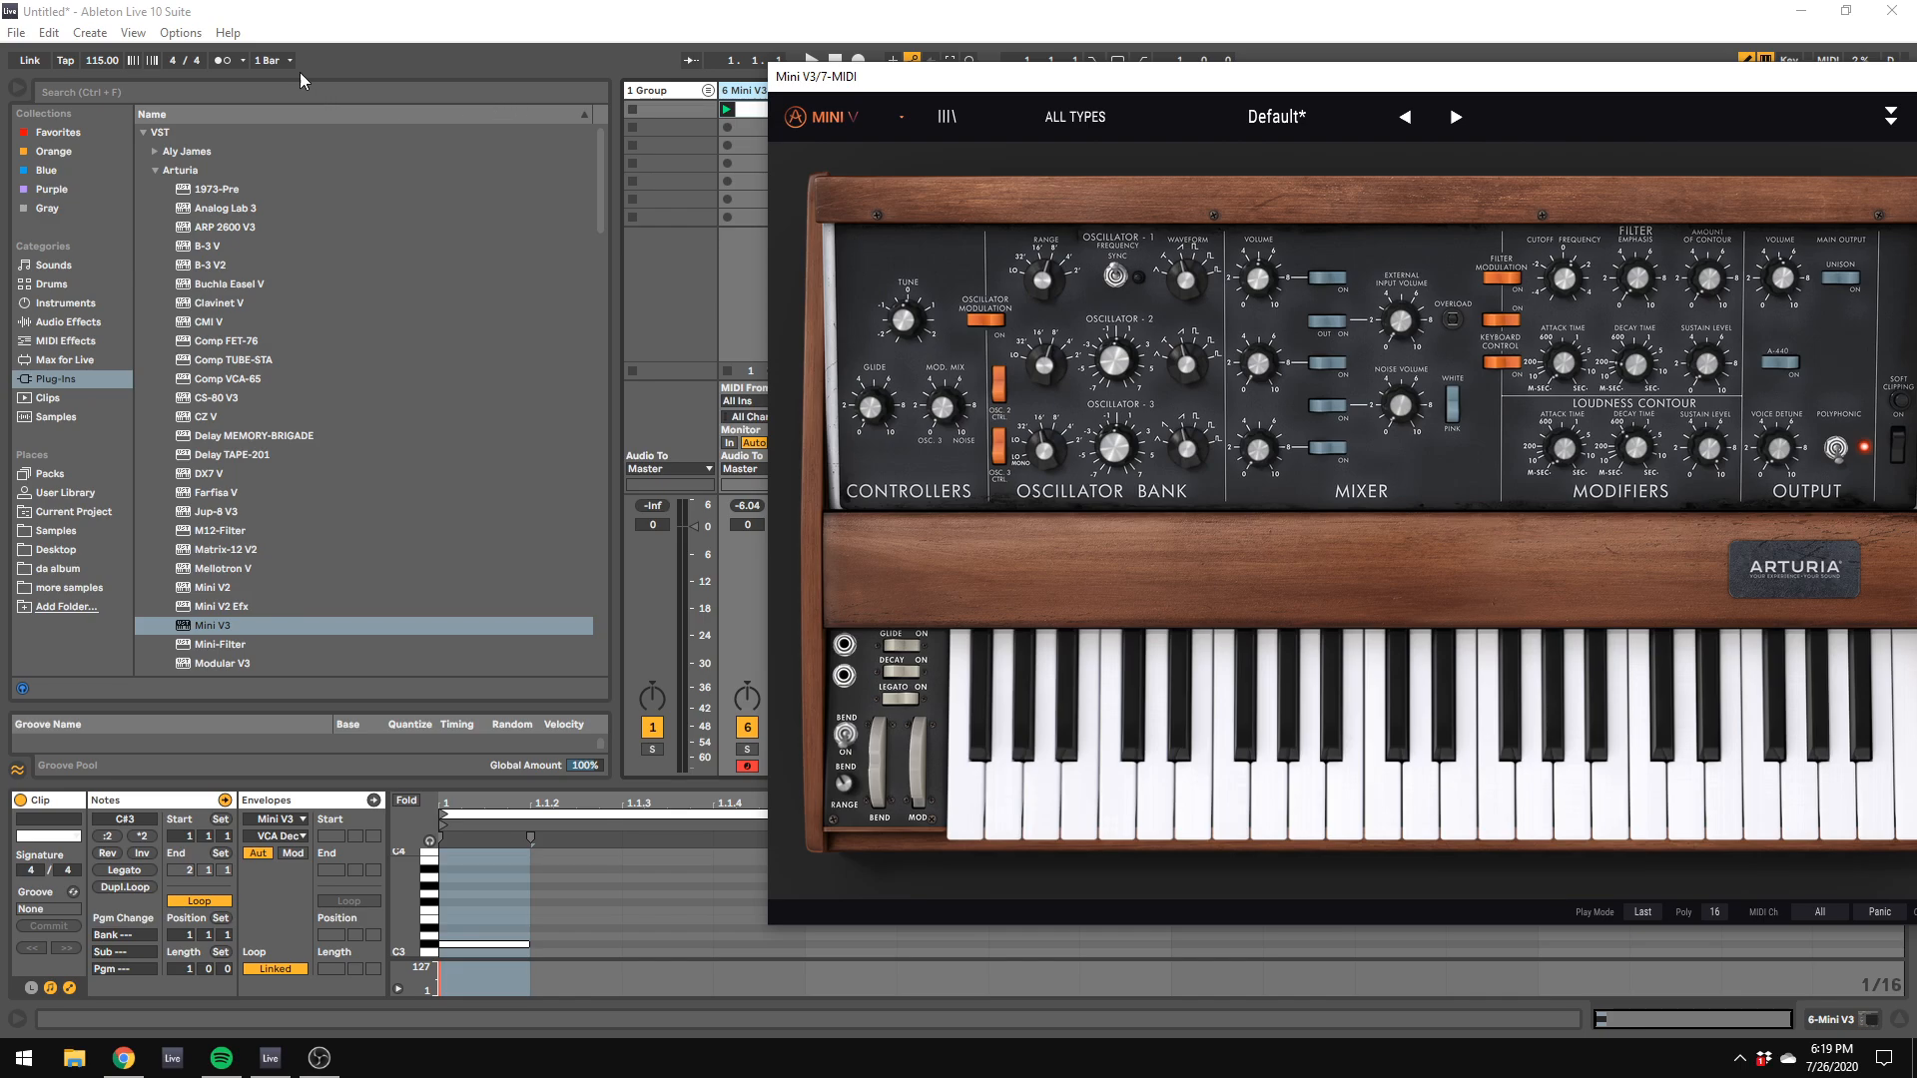
Step: Set the audio In/Out Sample Rate to 48000 in the preferences and close them
{"action": "left_click", "coordinate": [199, 42]}
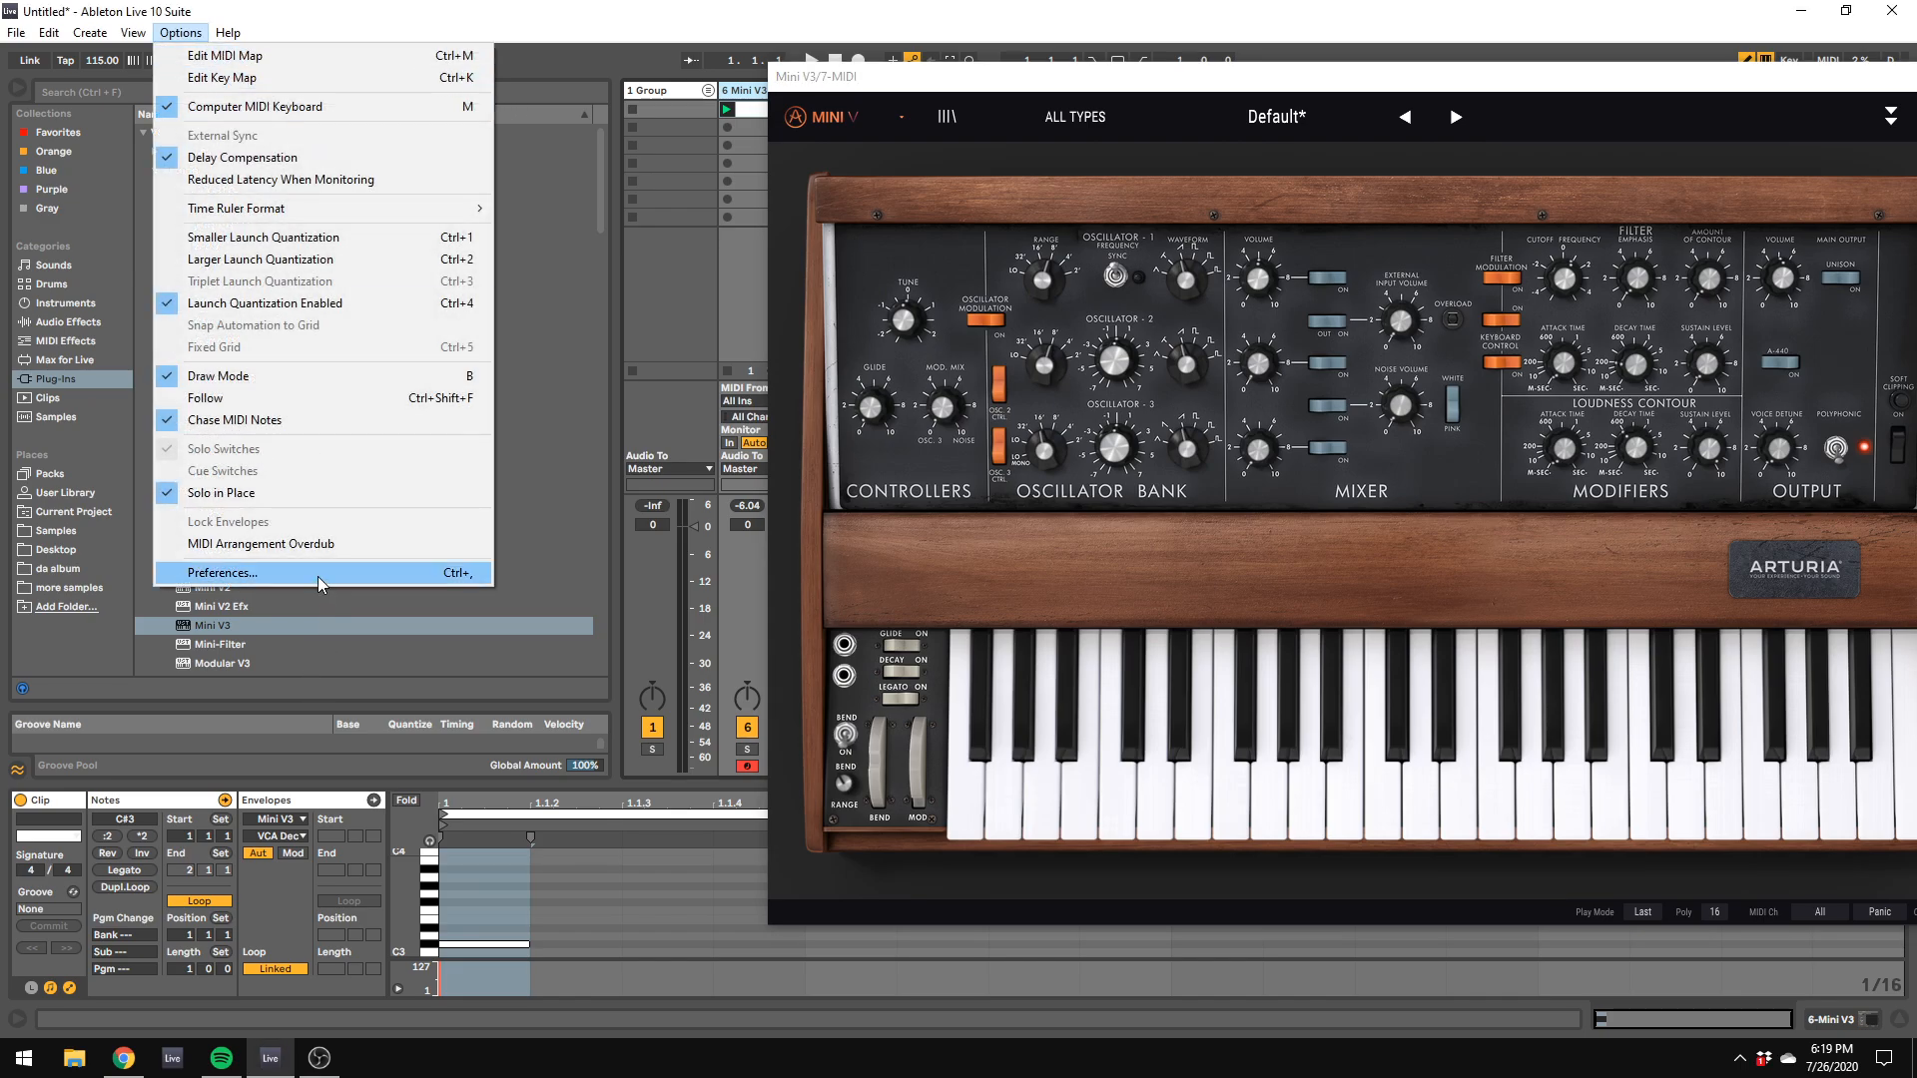
{"action": "left_click", "coordinate": [318, 575]}
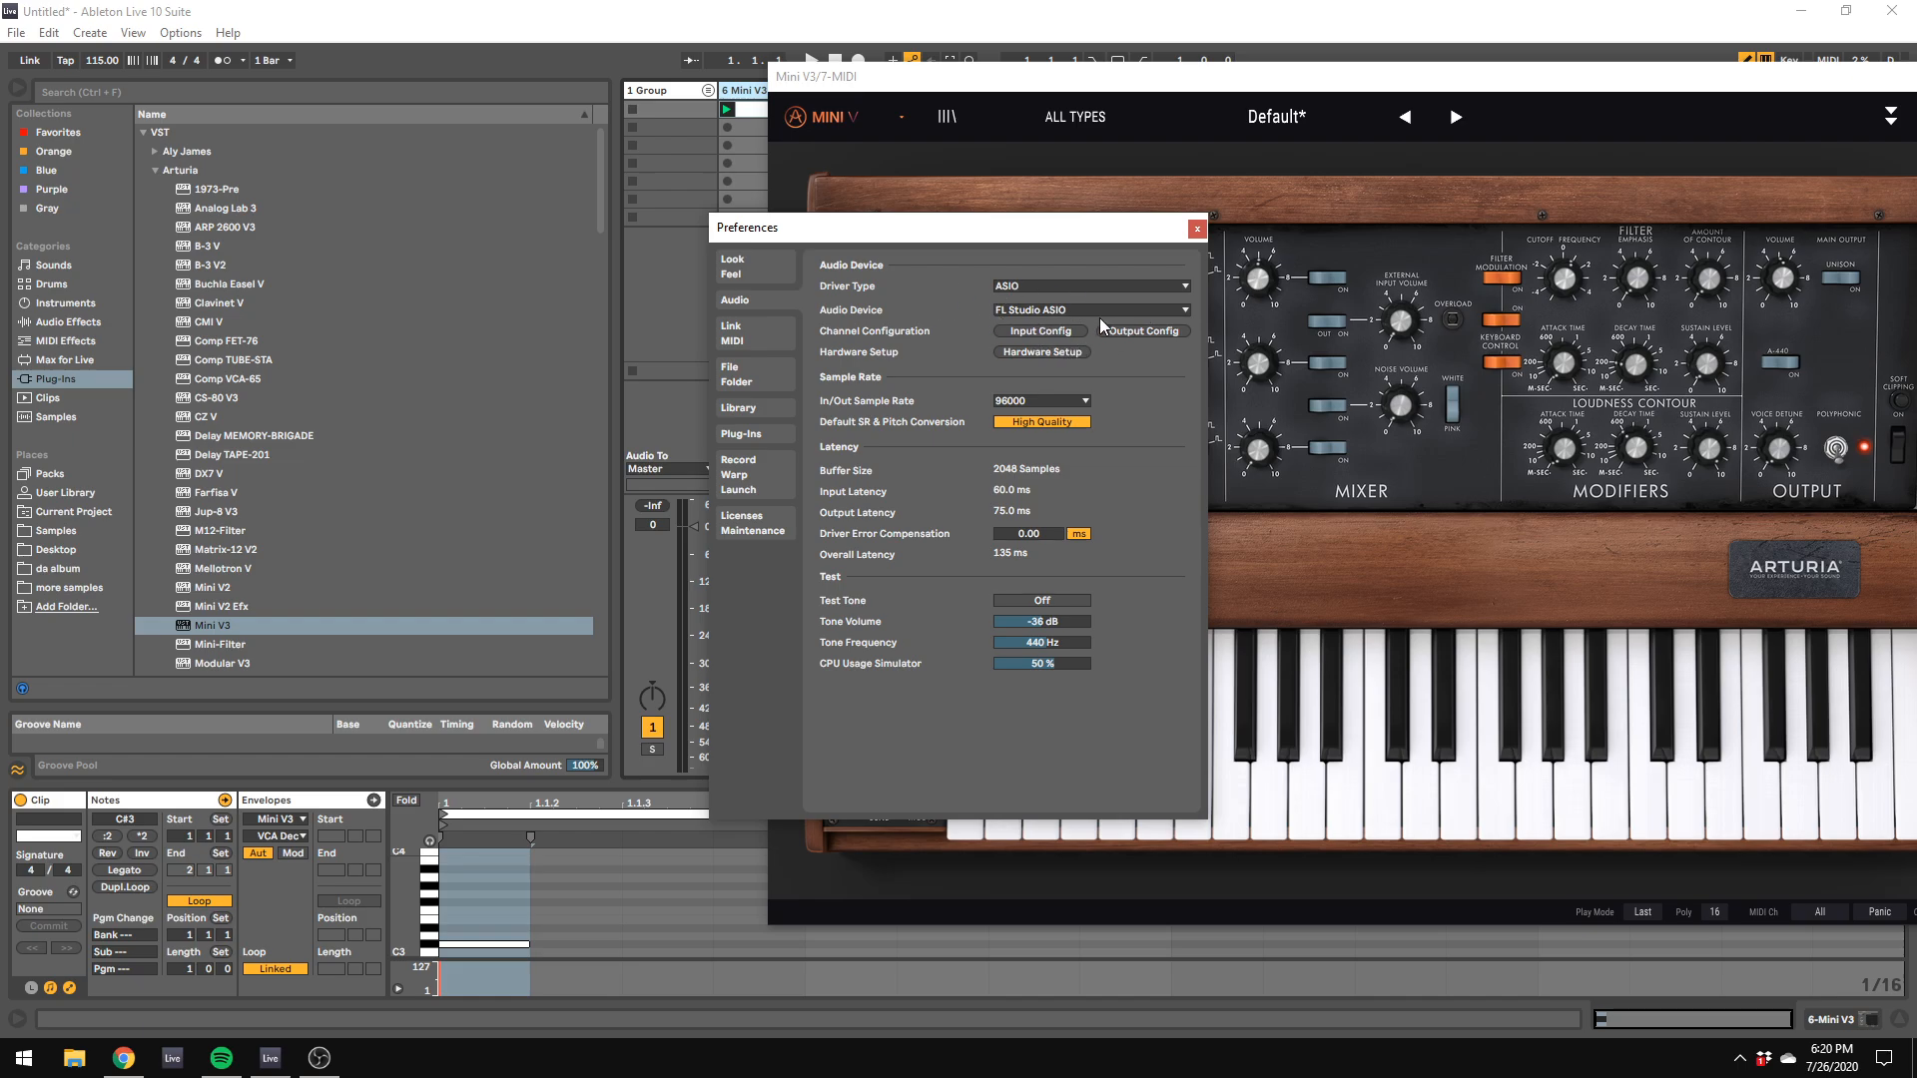
{"action": "left_click", "coordinate": [1018, 403]}
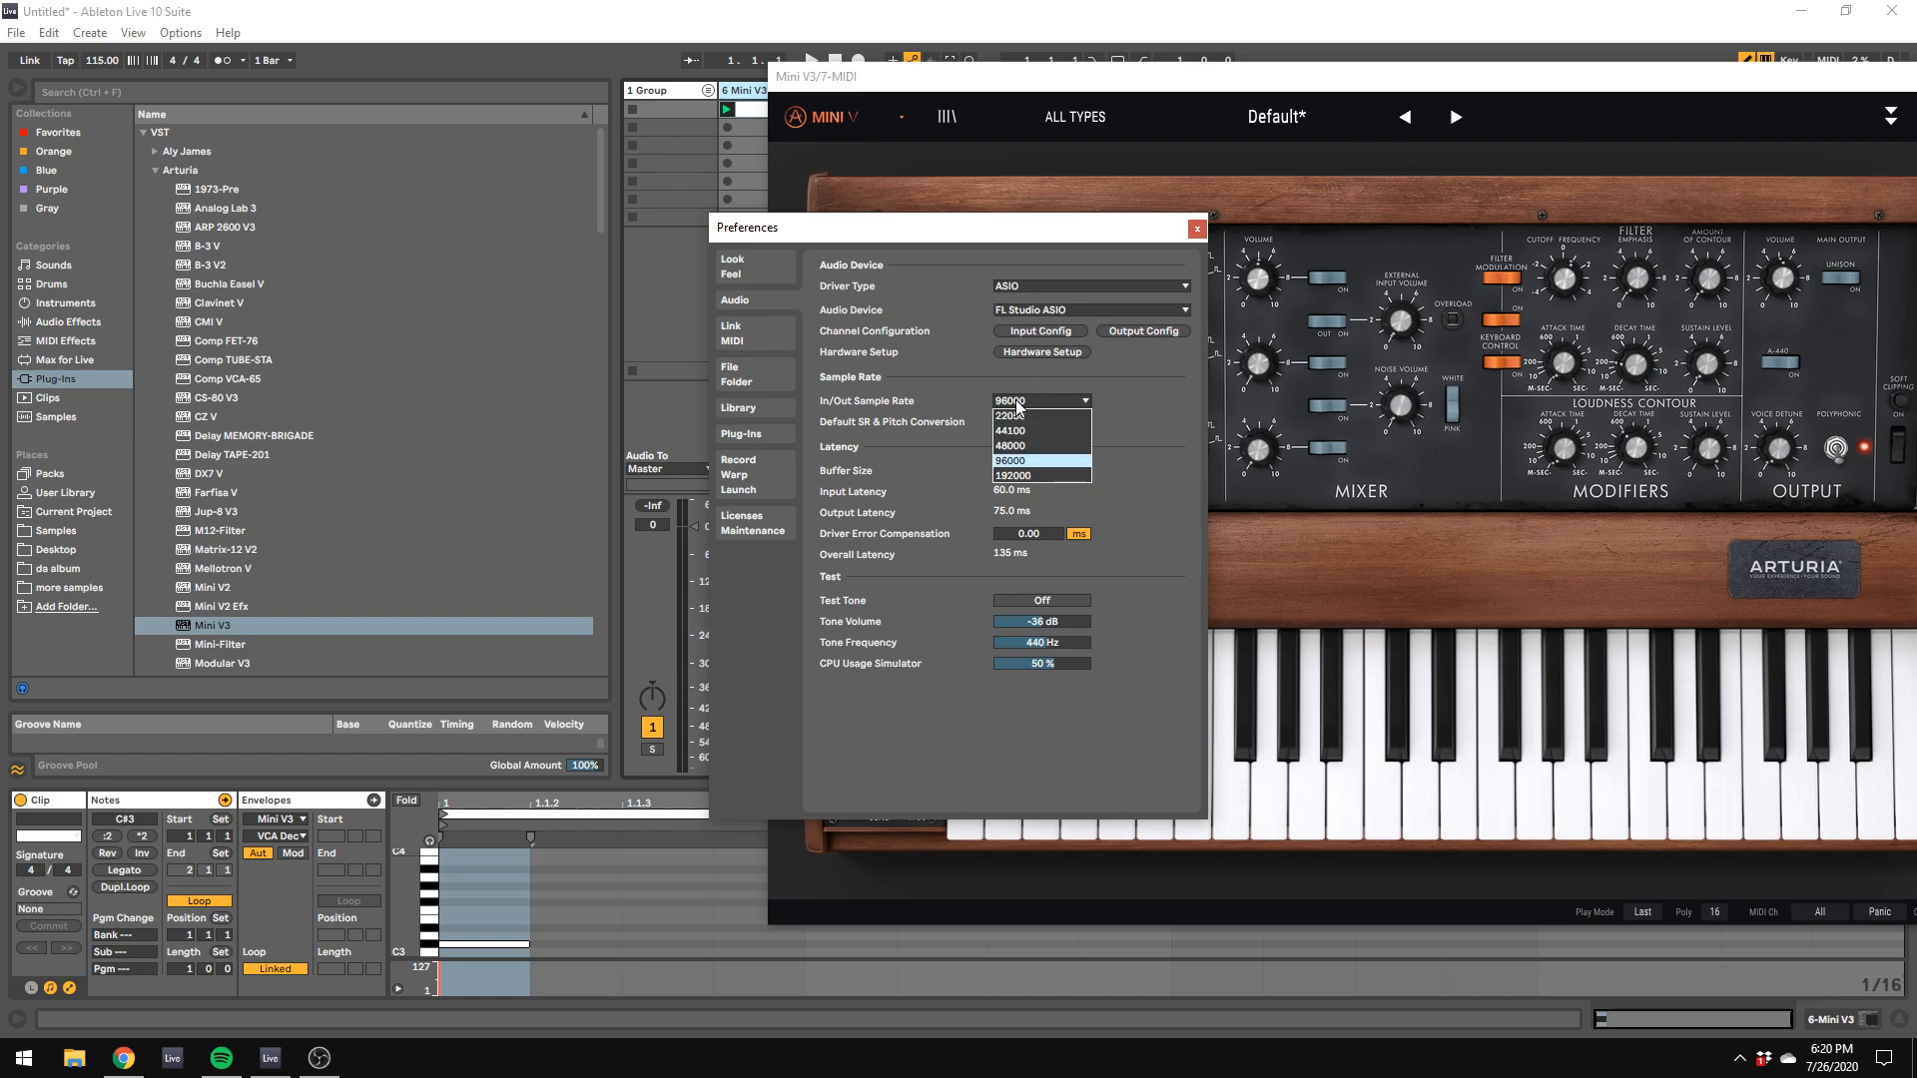
{"action": "left_click", "coordinate": [980, 399]}
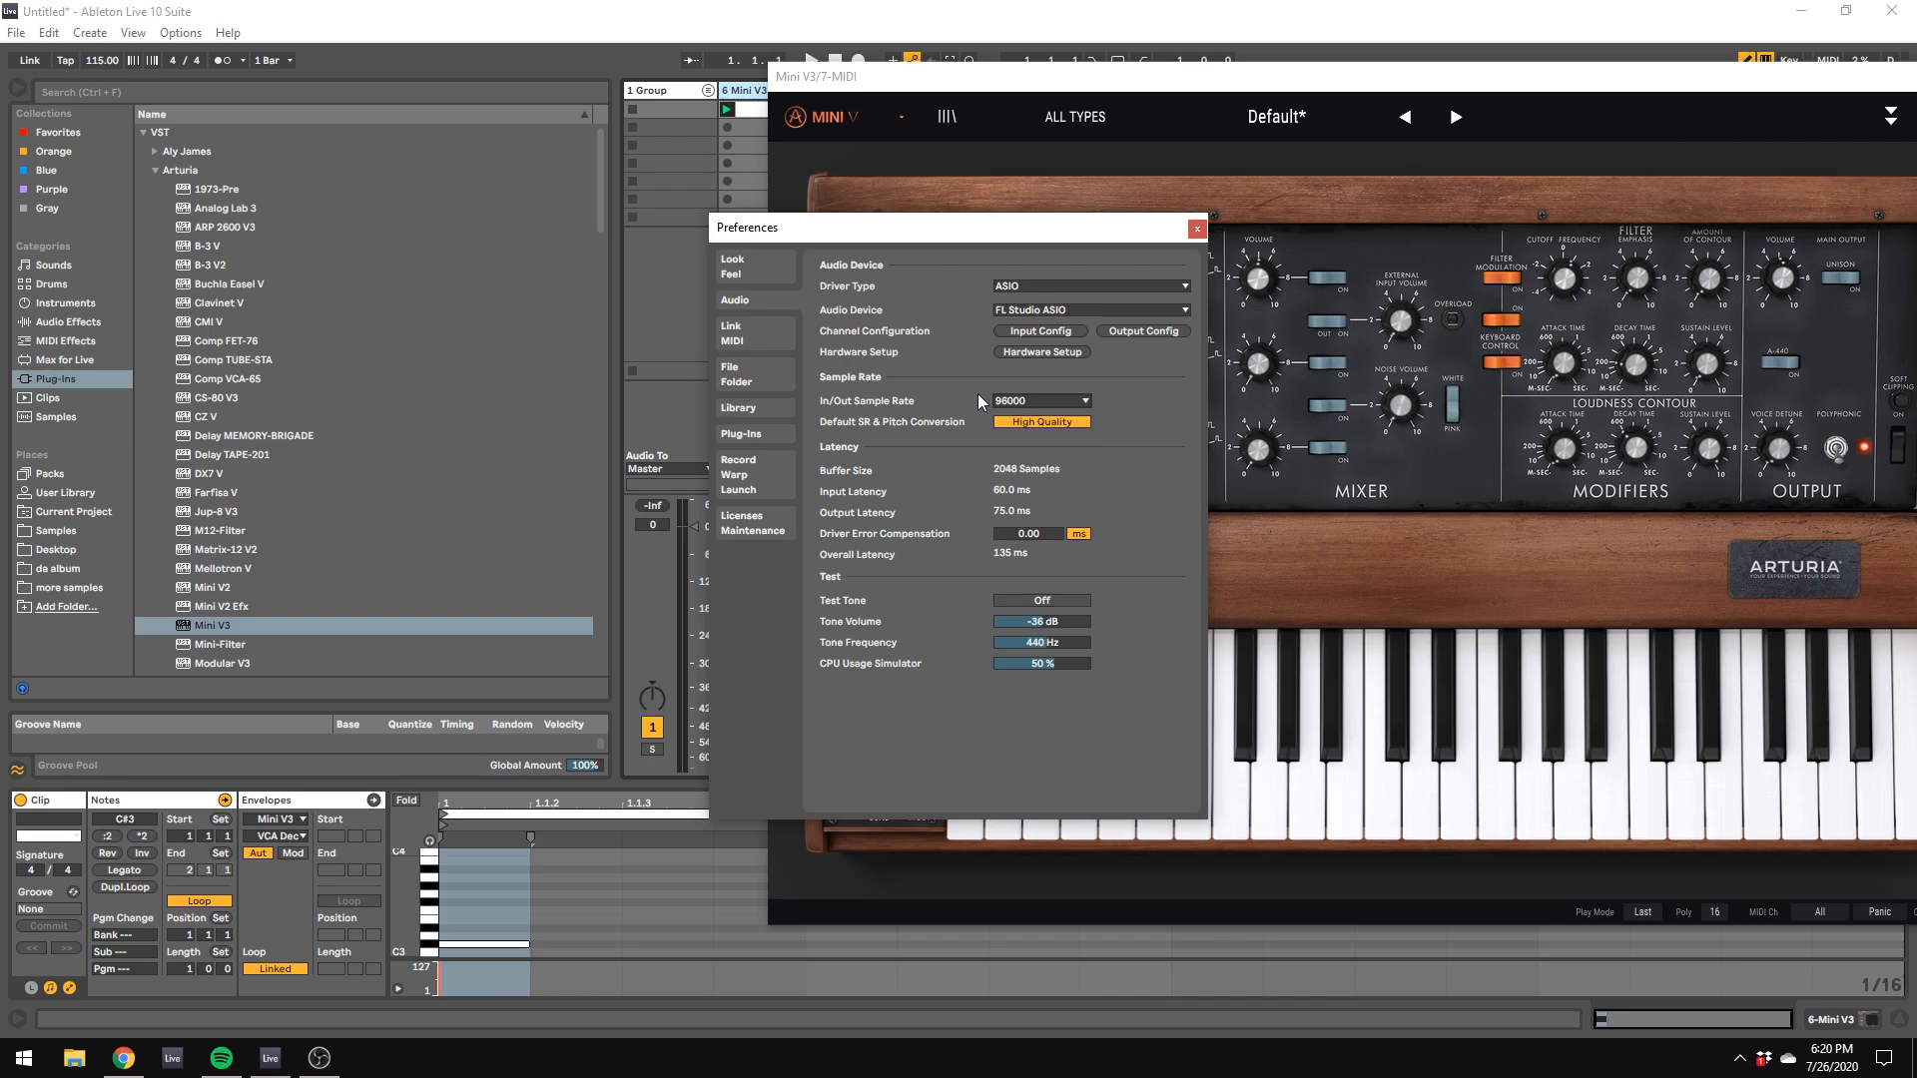
{"action": "left_click", "coordinate": [1038, 403]}
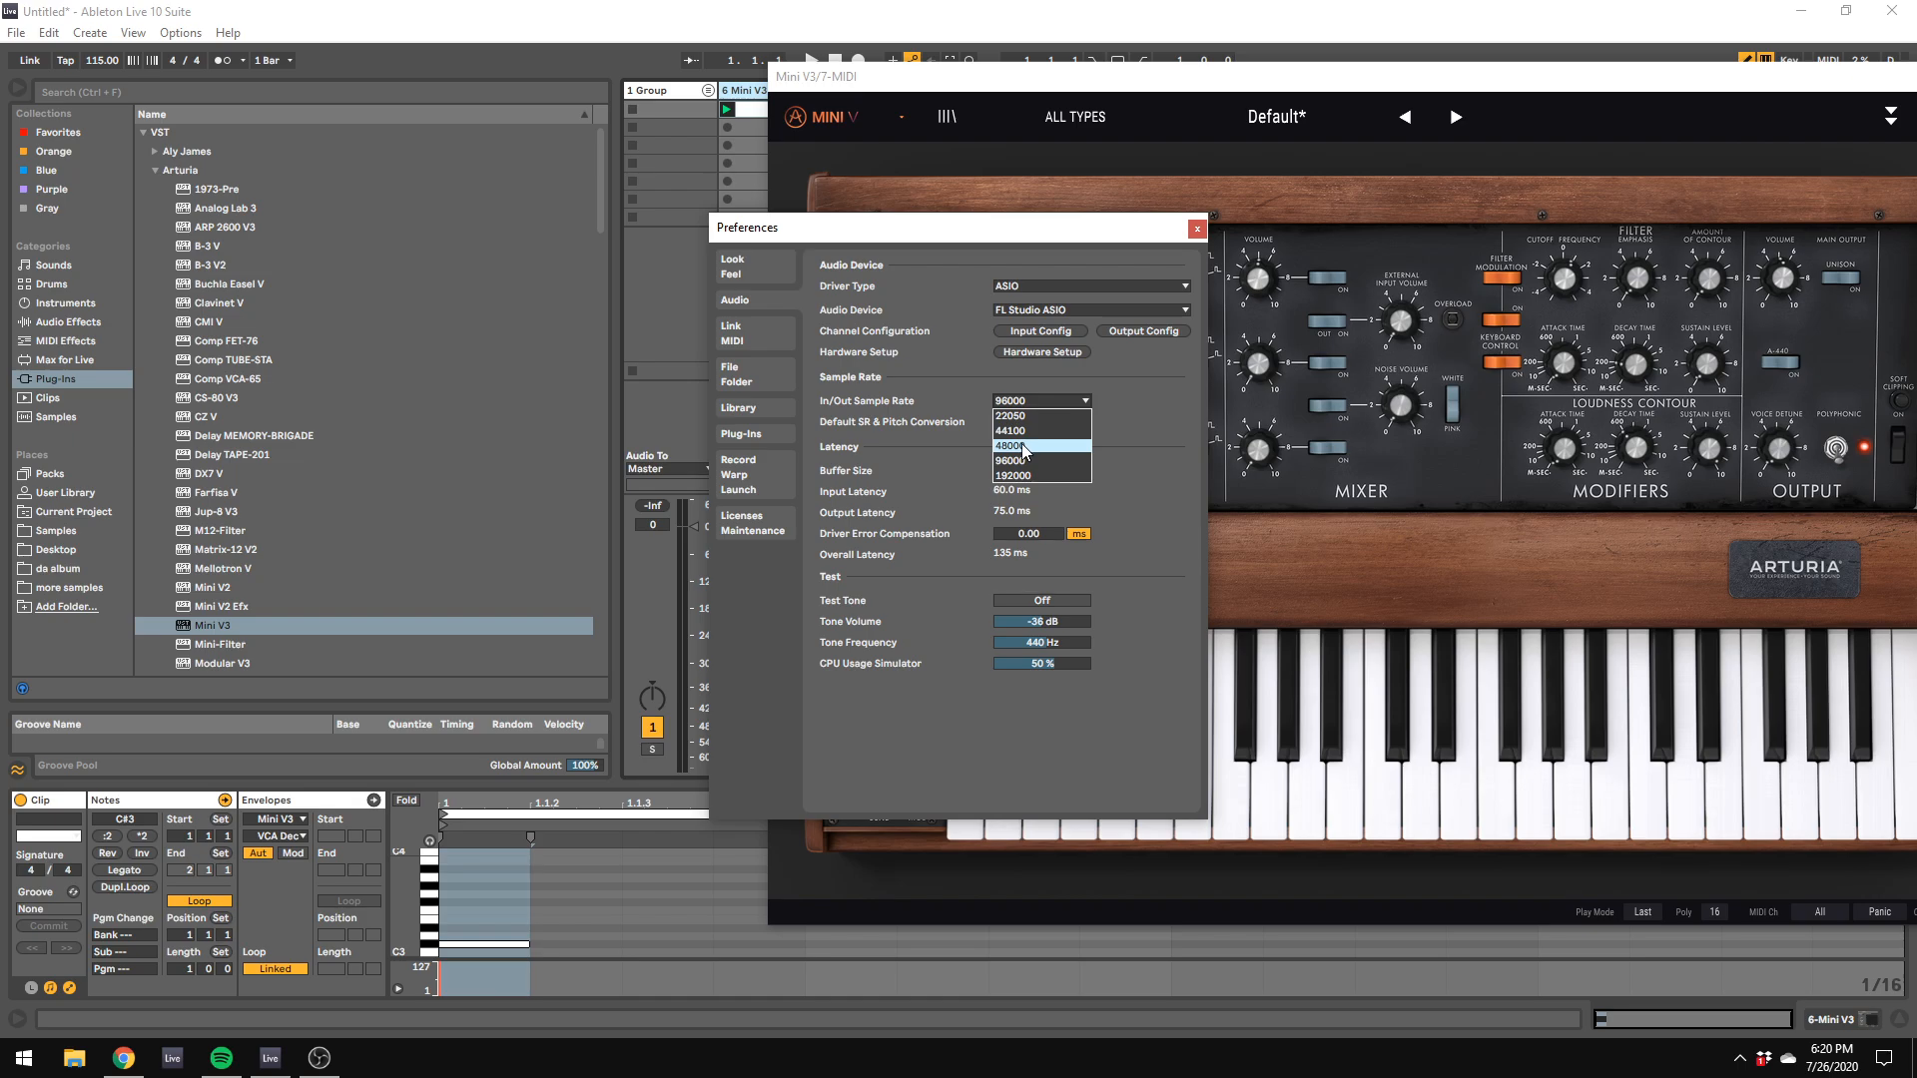
{"action": "left_click", "coordinate": [1025, 446]}
{"action": "left_click", "coordinate": [1196, 229]}
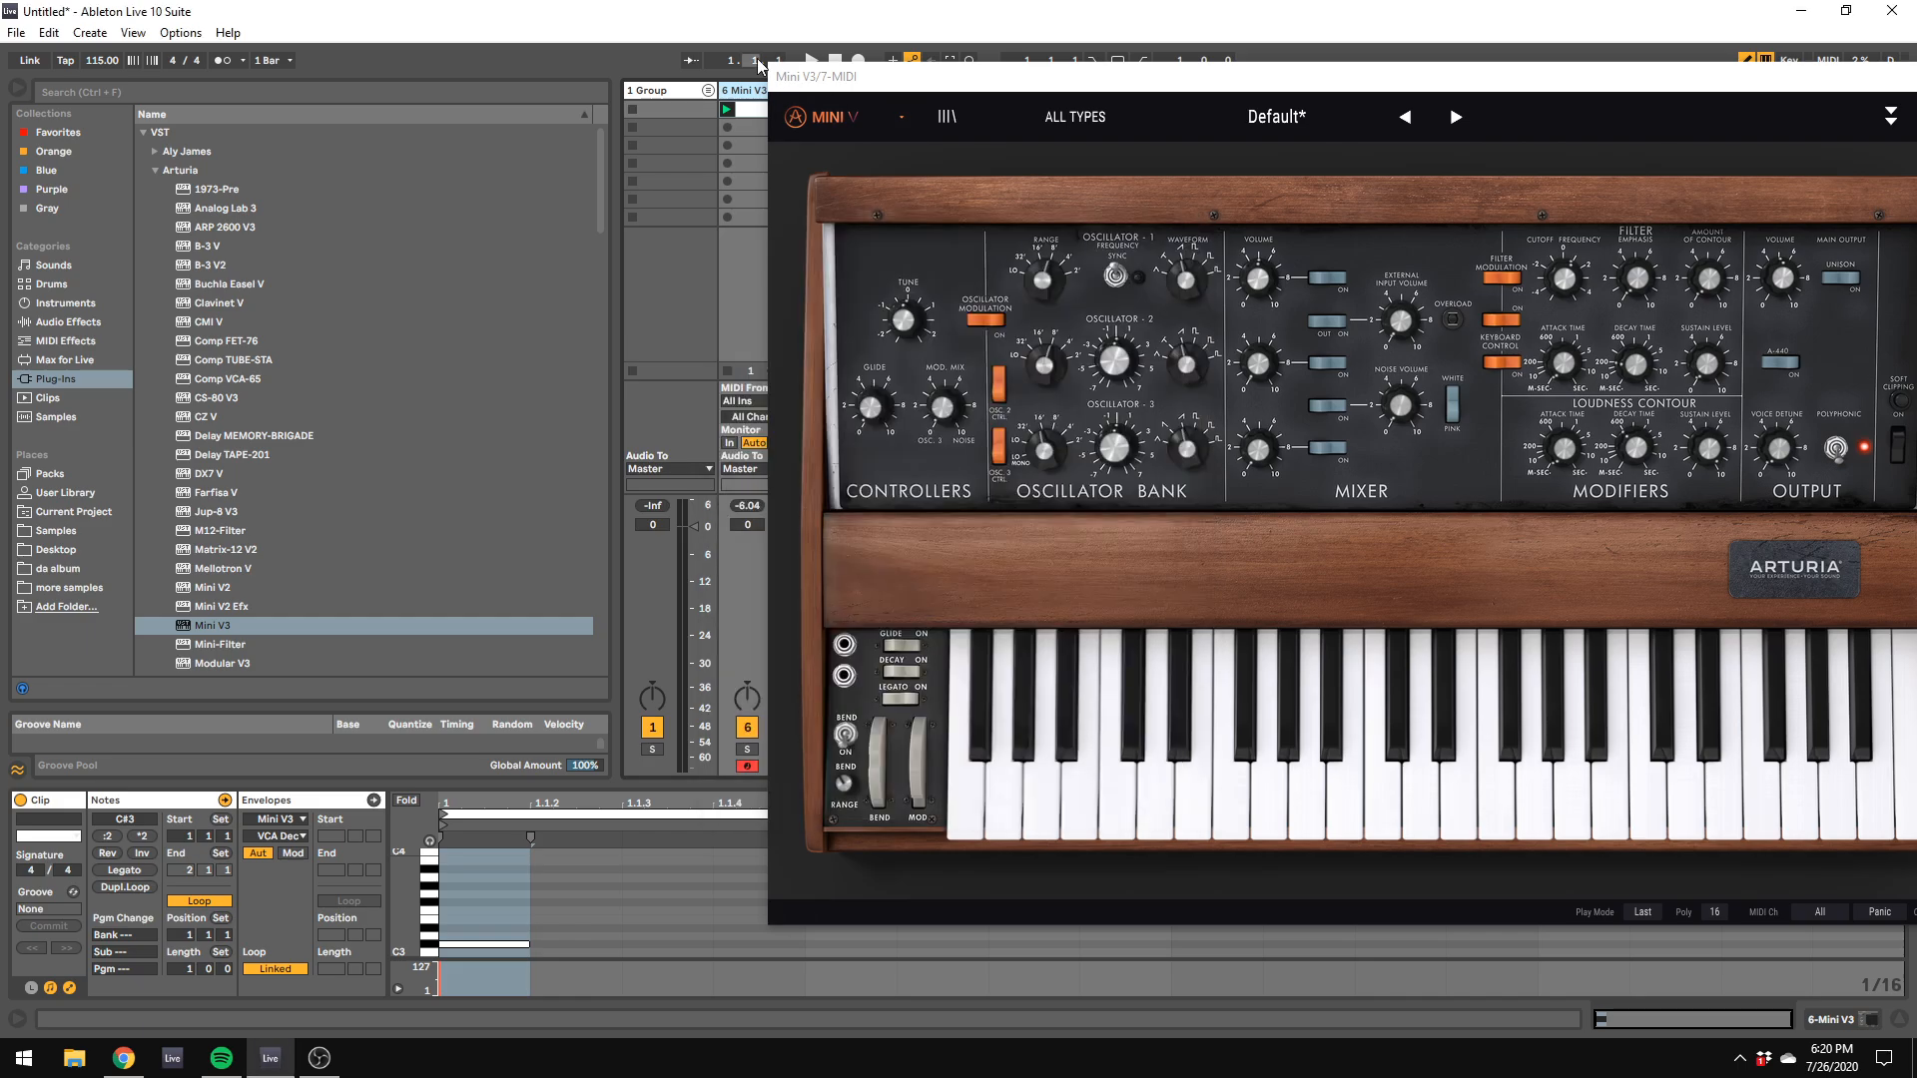
Step: Launch the first clip on the Mini V3 track and enlarge its note editor to show more octaves
{"action": "left_click_drag", "start_coordinate": [795, 88], "coordinate": [1225, 234]}
{"action": "left_click", "coordinate": [770, 118]}
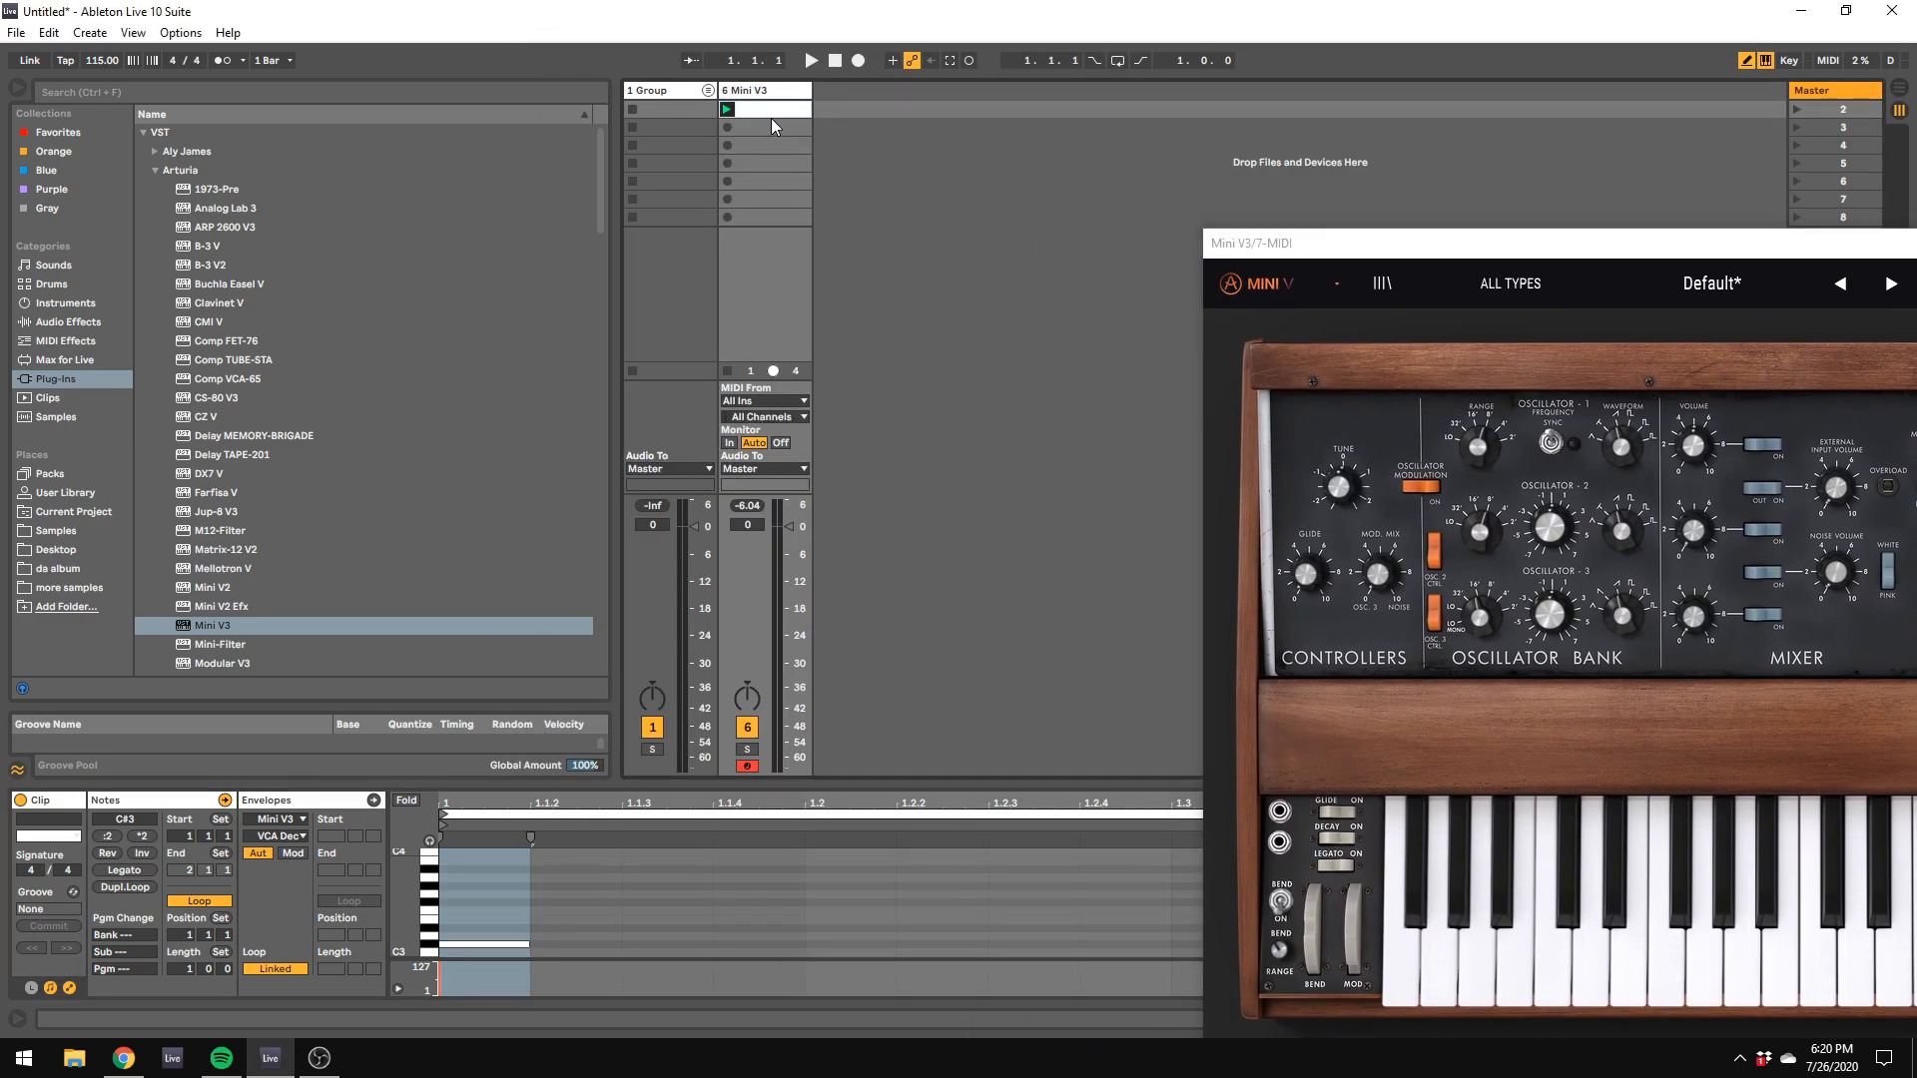
{"action": "left_click", "coordinate": [787, 104]}
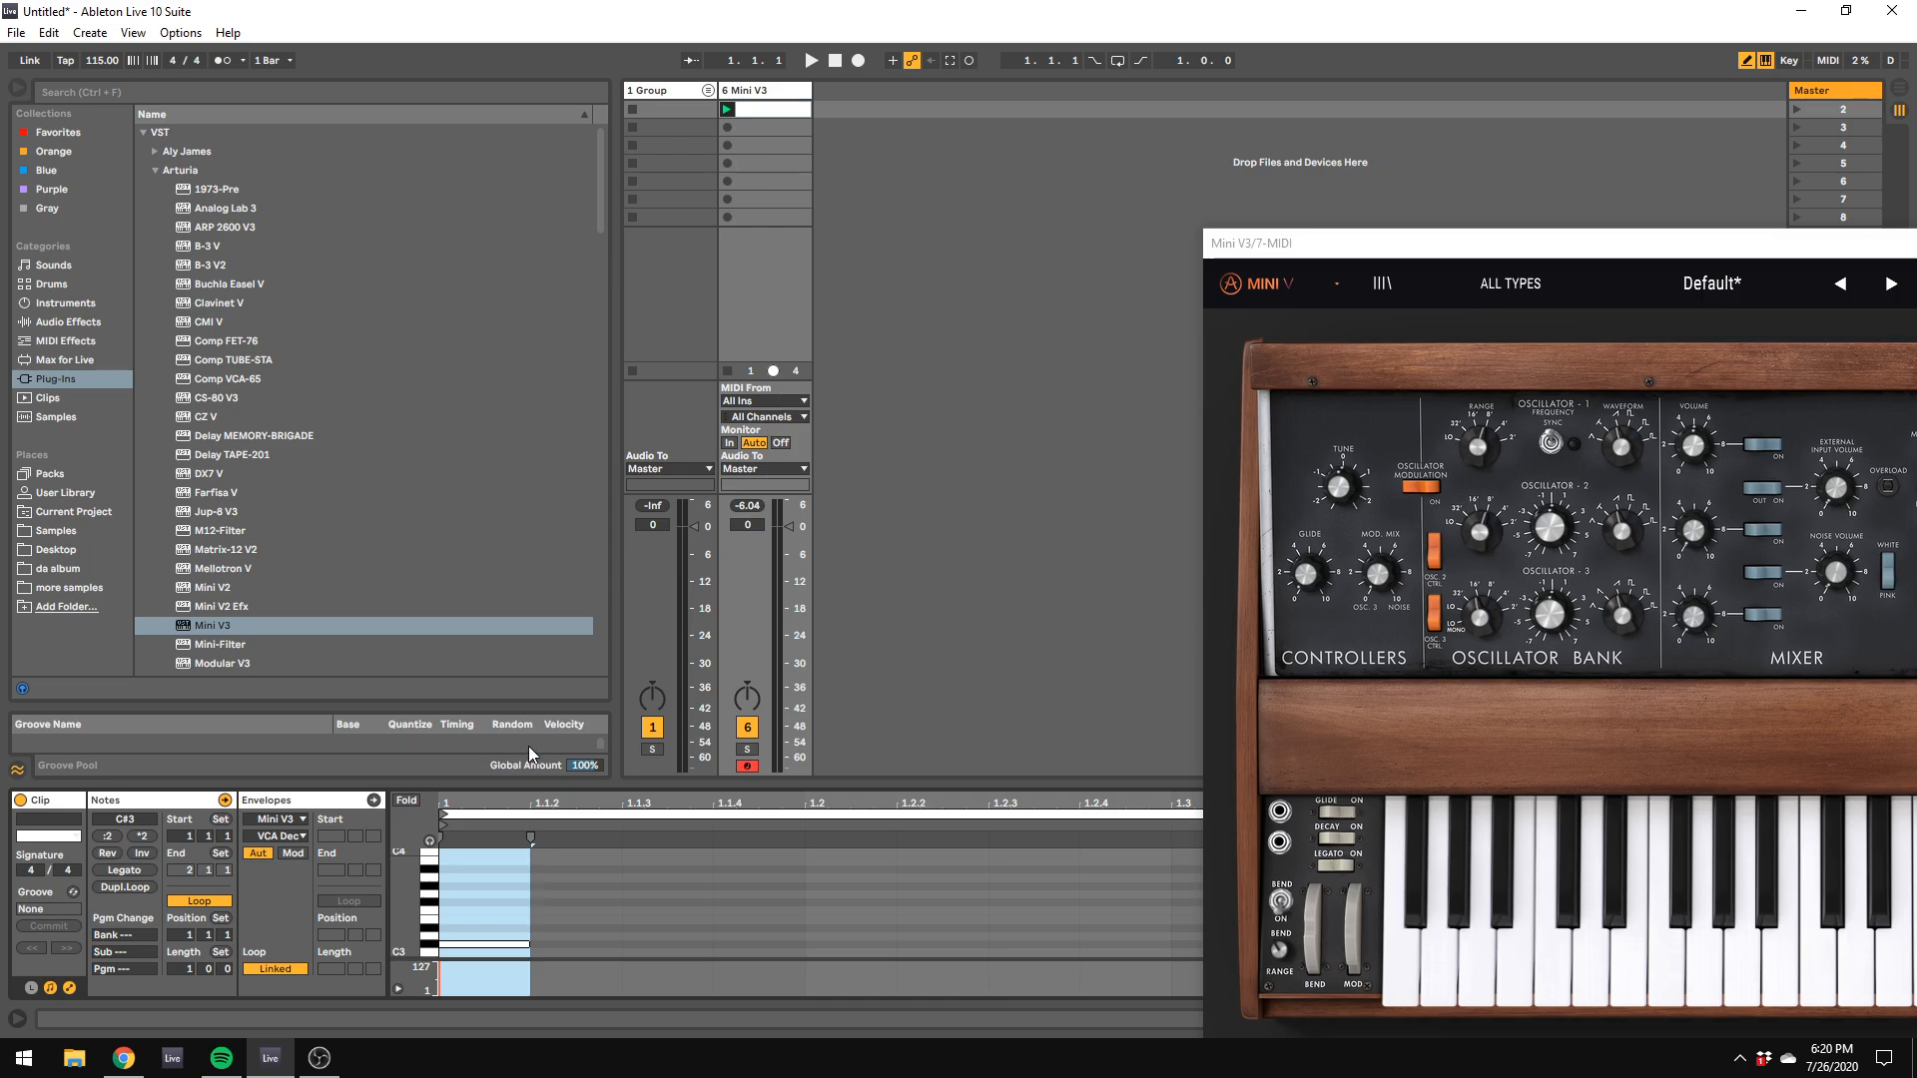
{"action": "left_click", "coordinate": [729, 109]}
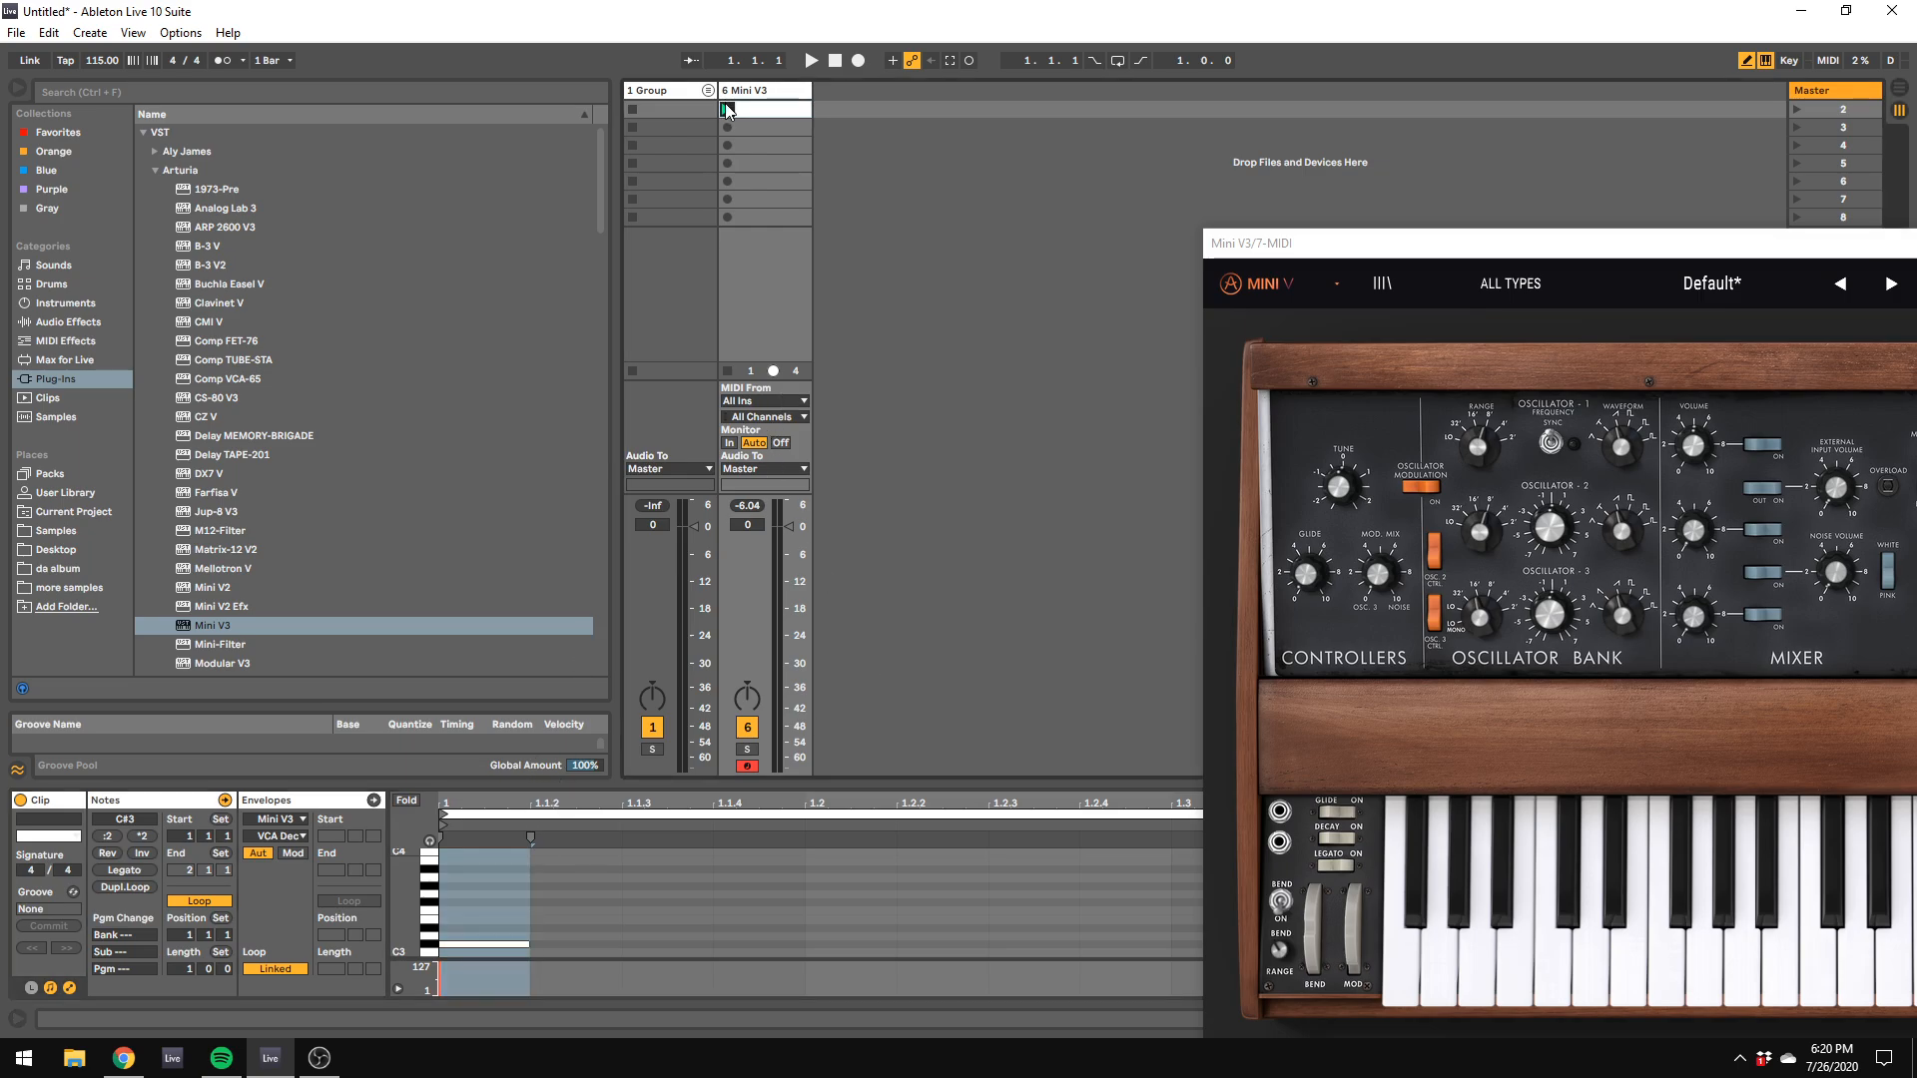
{"action": "left_click_drag", "start_coordinate": [679, 784], "coordinate": [659, 275]}
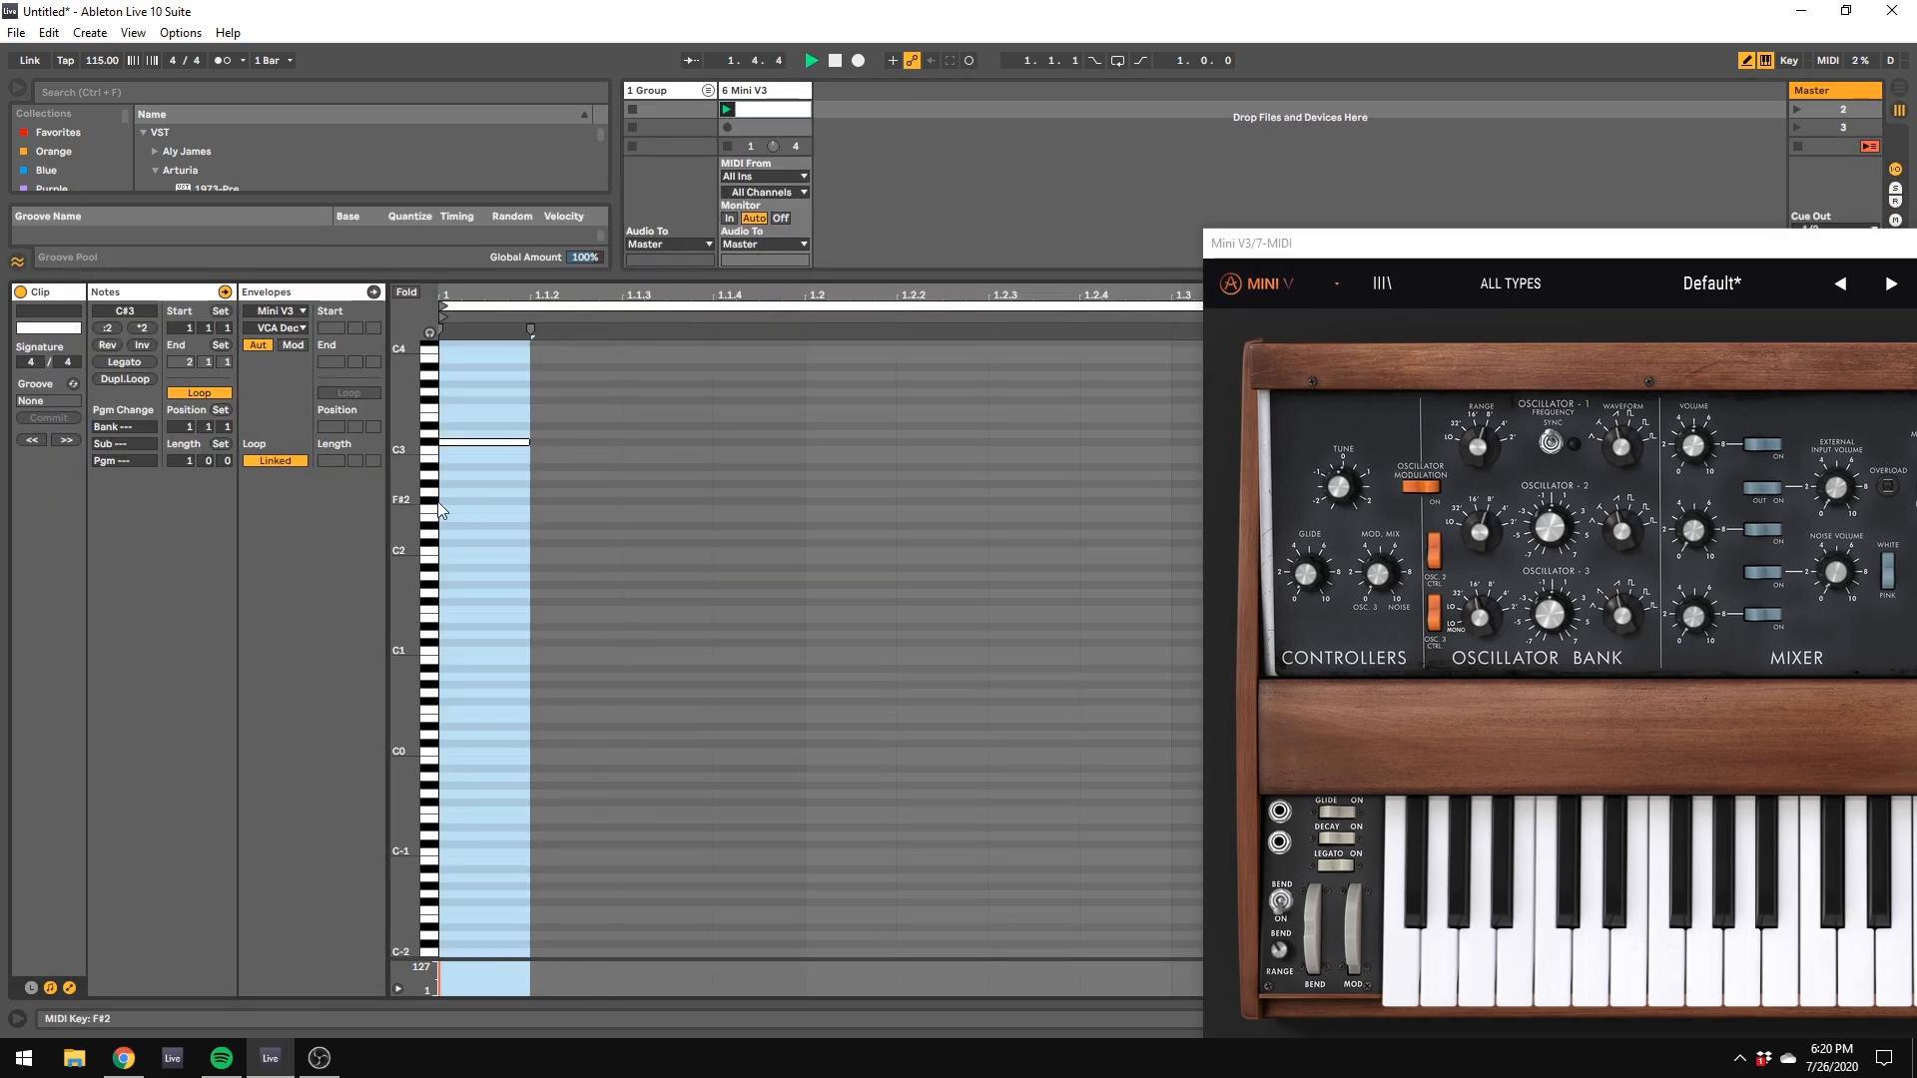
Step: Add 1/16-long F3 and F#1 notes at the start of the Mini V3 clip
{"action": "left_click", "coordinate": [483, 399]}
{"action": "left_click_drag", "start_coordinate": [1485, 233], "coordinate": [1027, 129]}
{"action": "left_click", "coordinate": [510, 402]}
{"action": "left_click", "coordinate": [513, 409]}
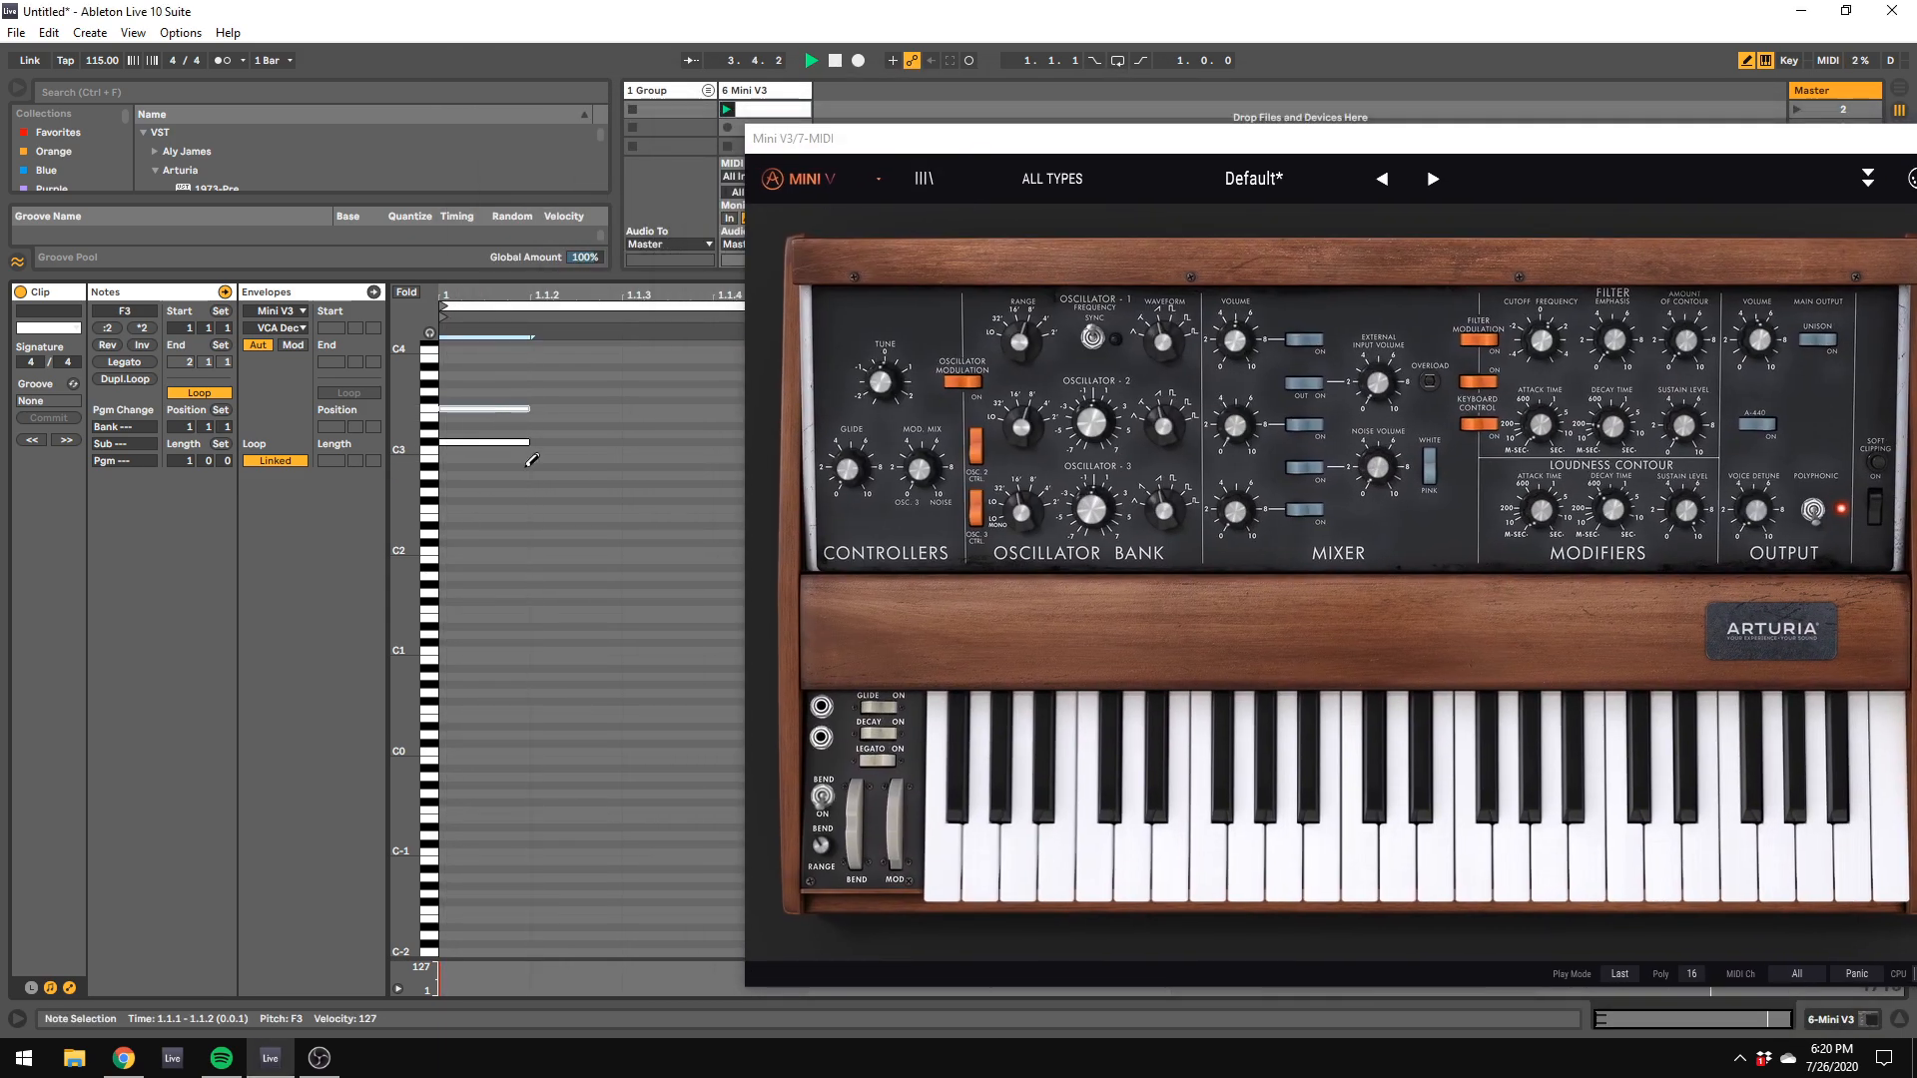
{"action": "left_click", "coordinate": [475, 602]}
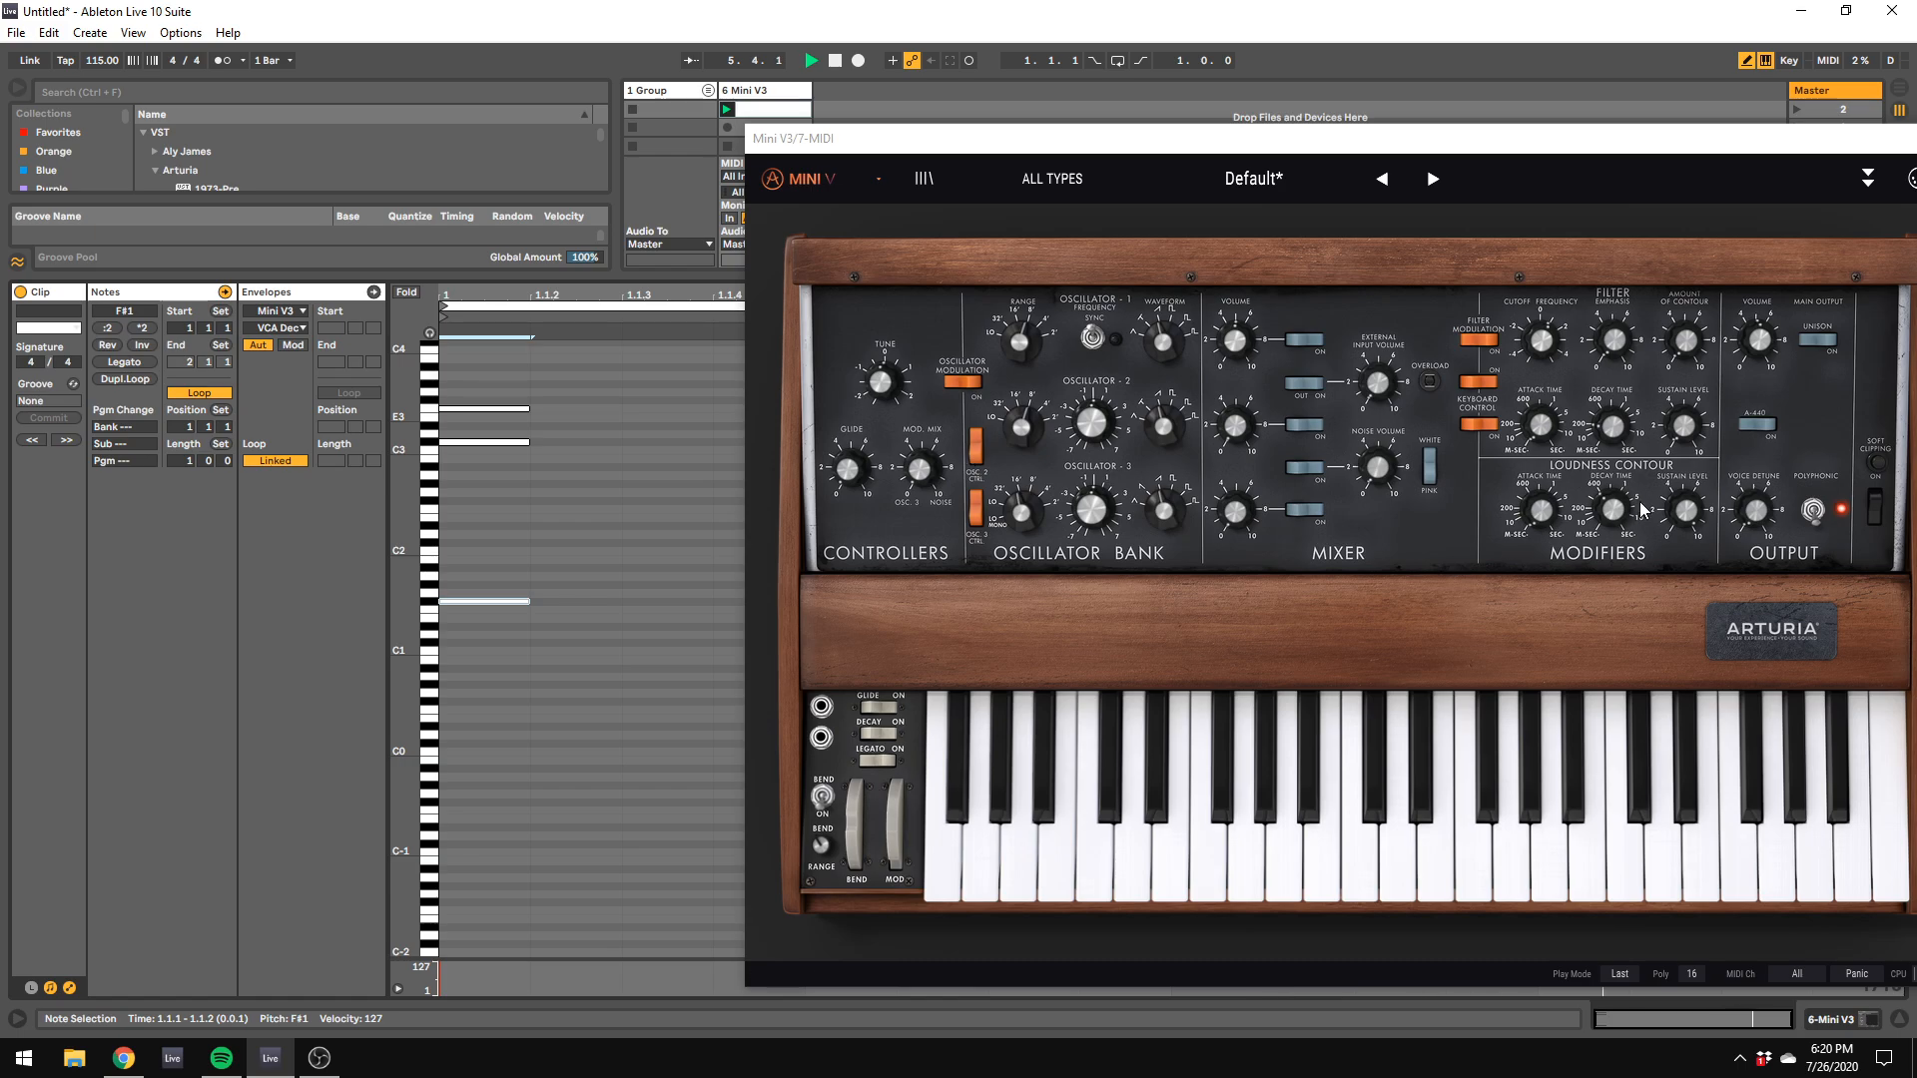
Step: Set the synth's voice detune to 0.07 and route Triggered S&H 1 to Pan in the modulation matrix
{"action": "left_click", "coordinate": [1754, 510]}
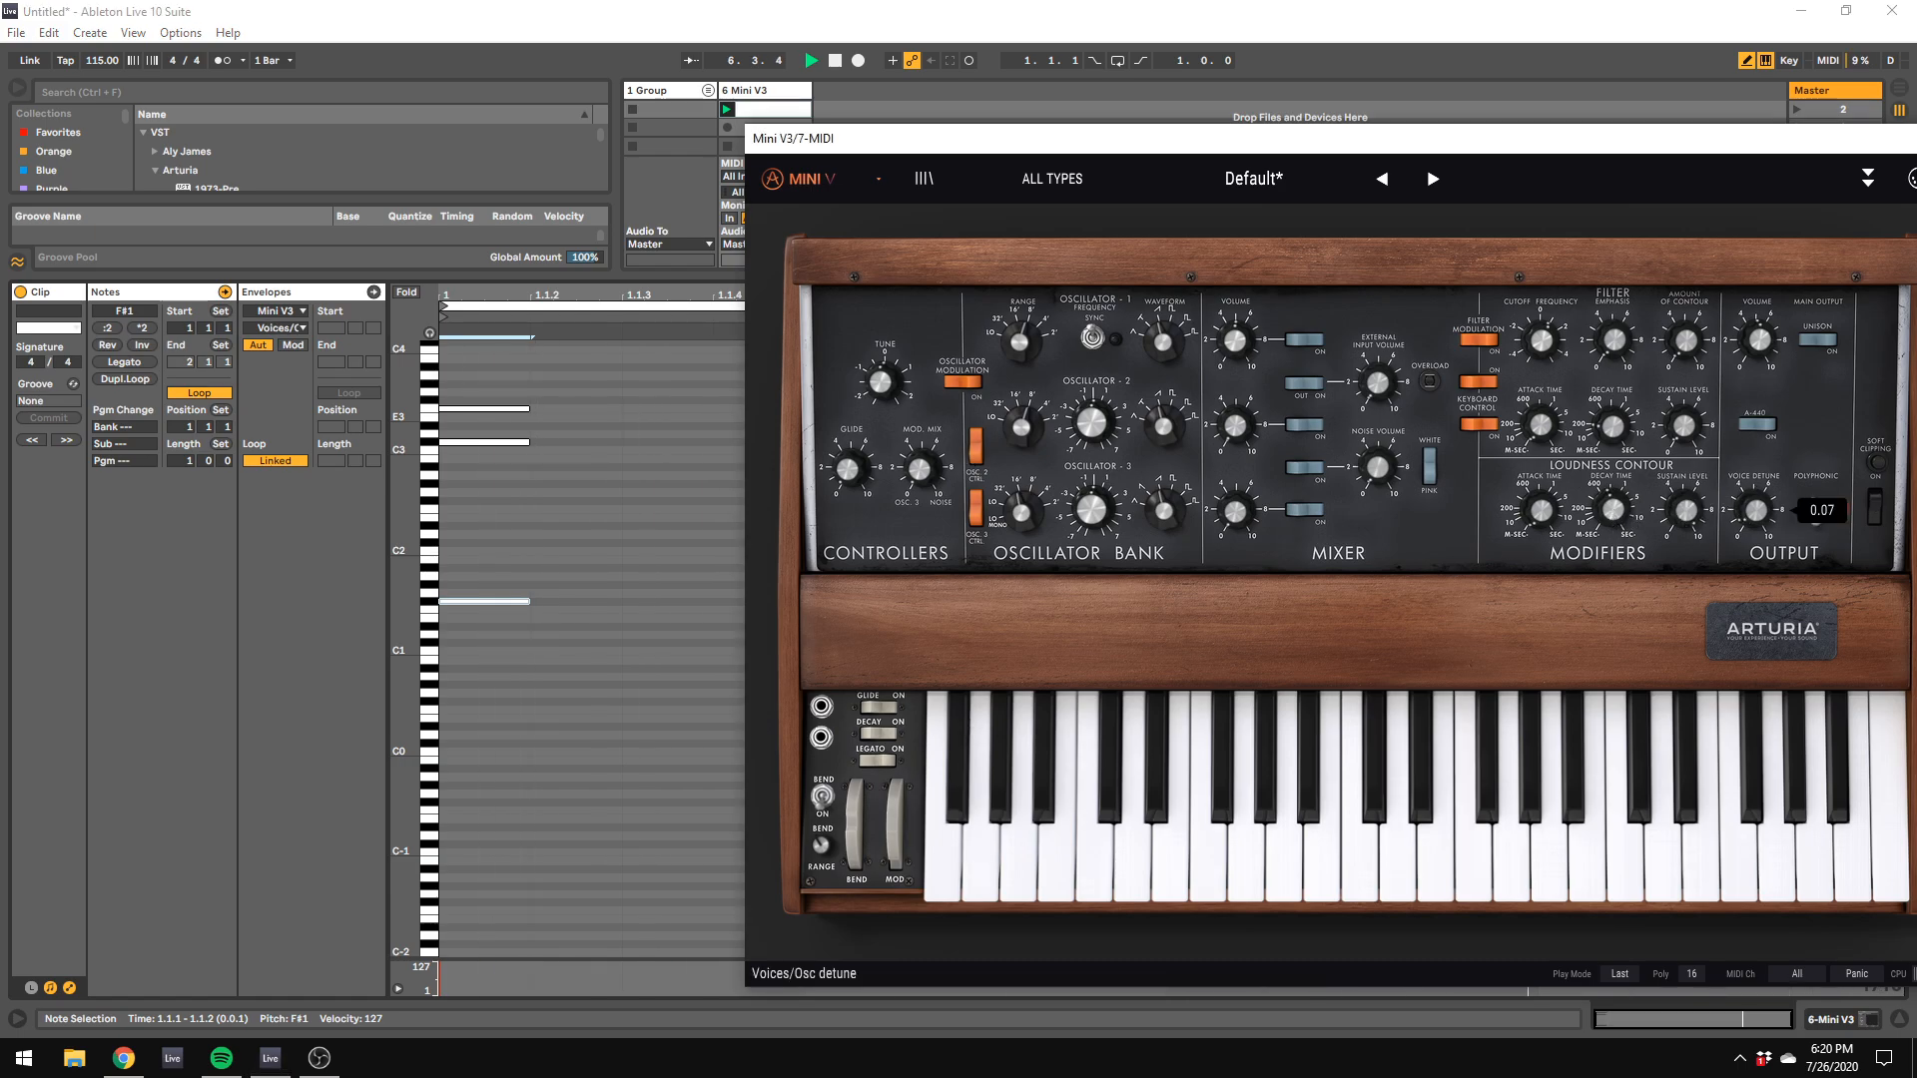
{"action": "left_click", "coordinate": [1867, 177]}
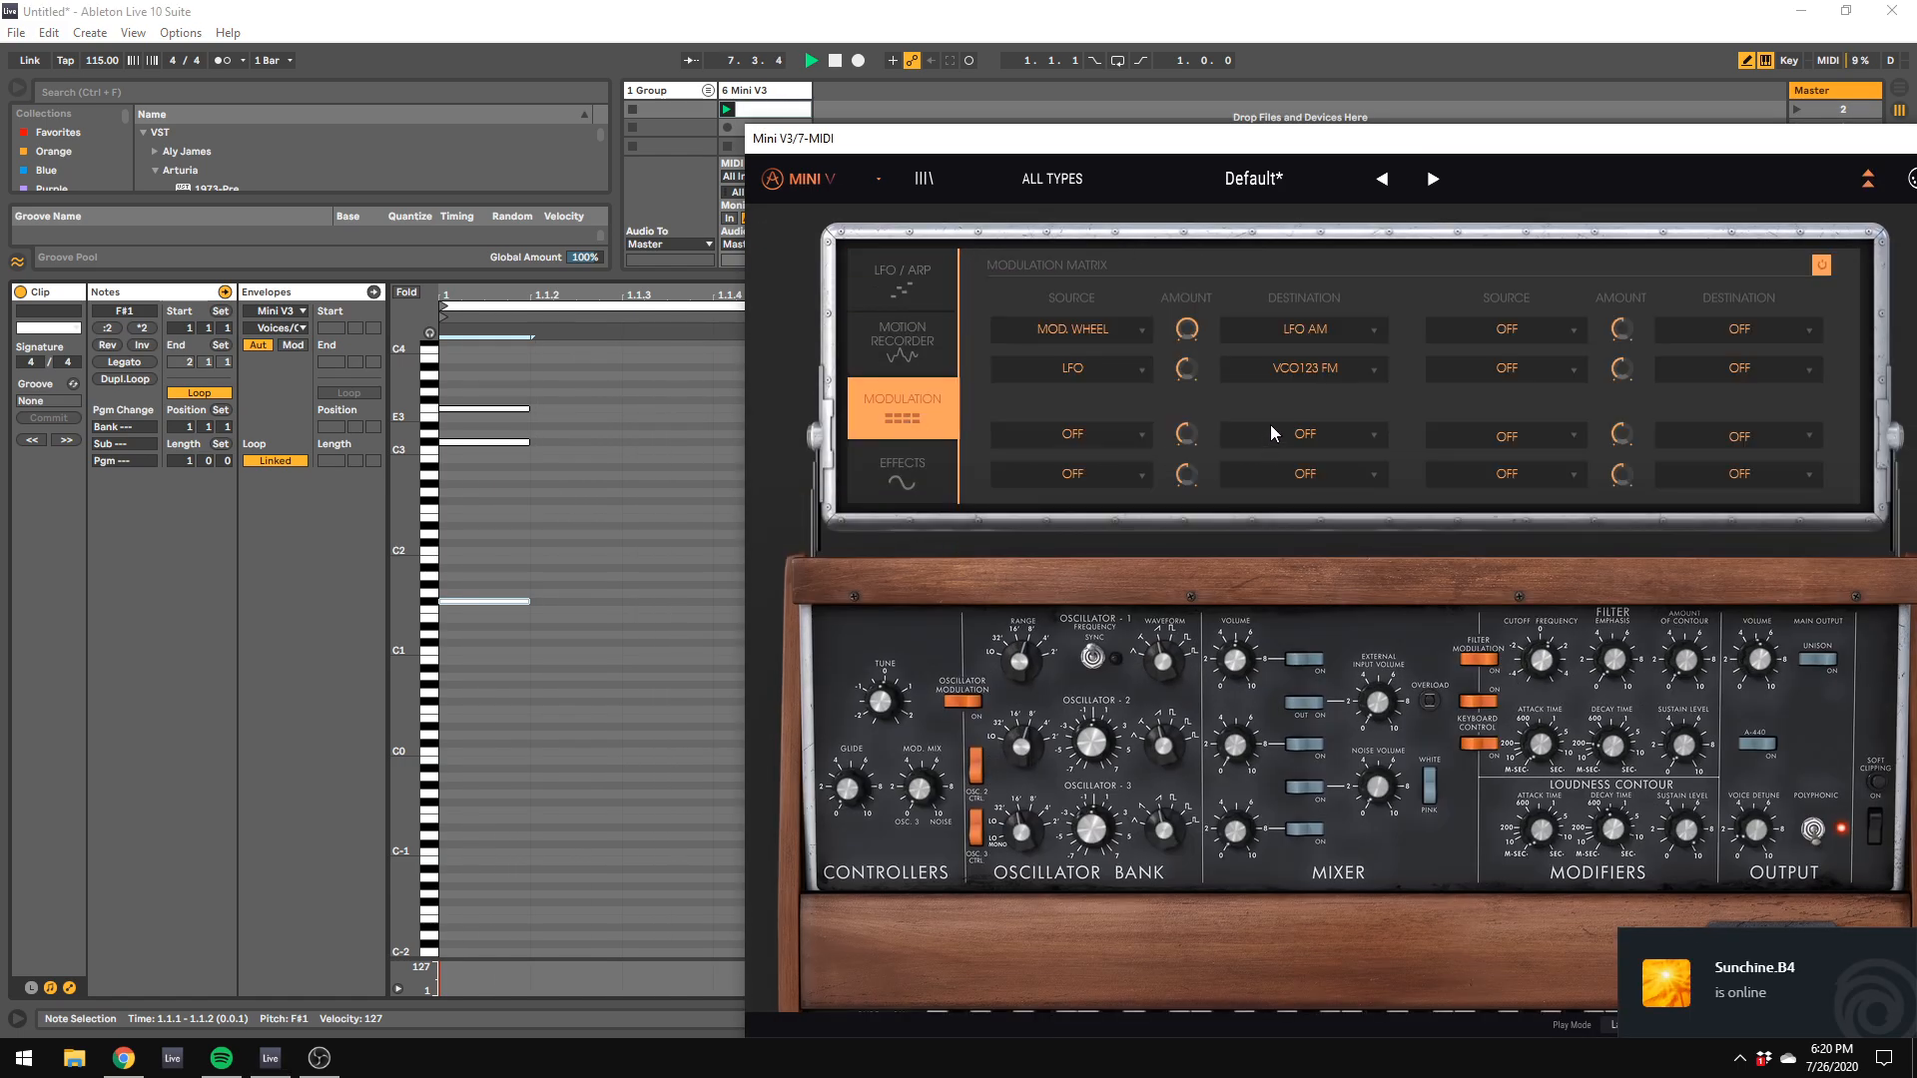
{"action": "left_click", "coordinate": [1064, 425]}
{"action": "left_click", "coordinate": [1076, 764]}
{"action": "left_click", "coordinate": [1279, 437]}
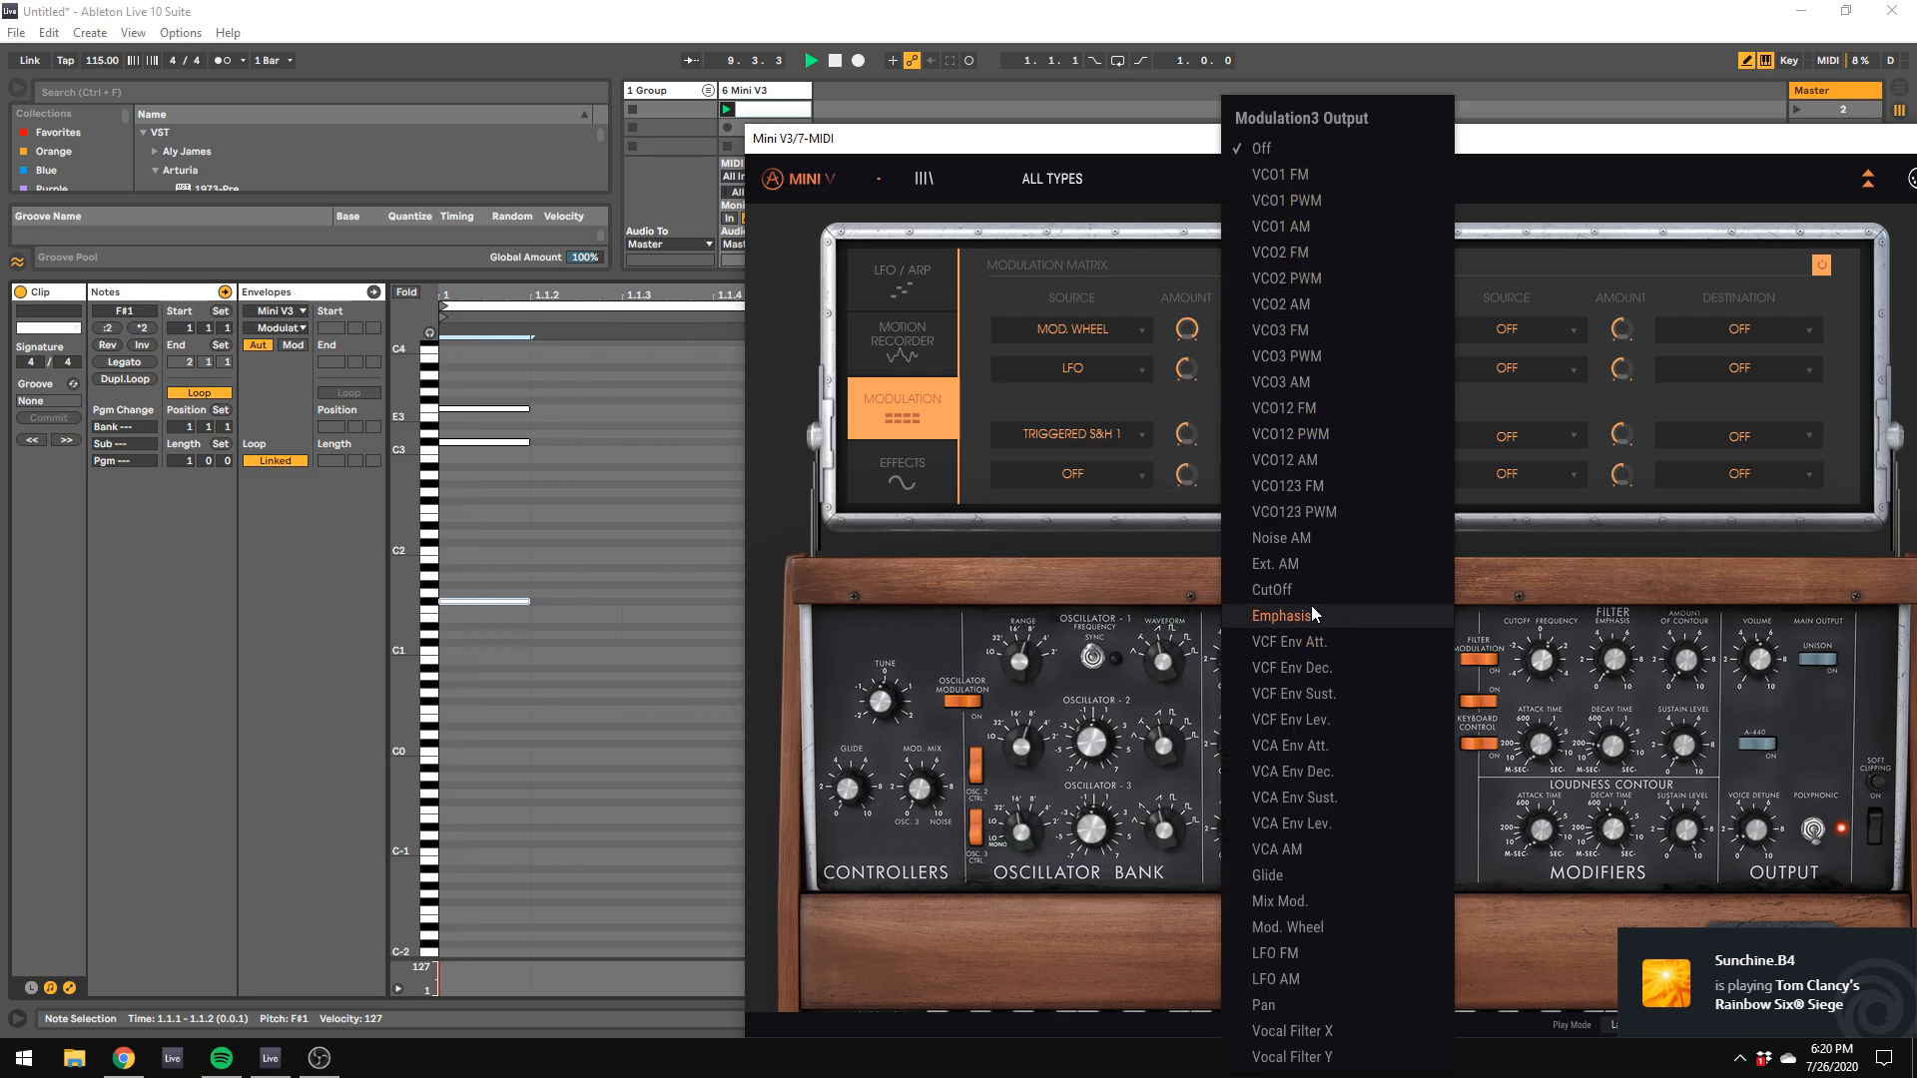
{"action": "left_click", "coordinate": [1270, 1004]}
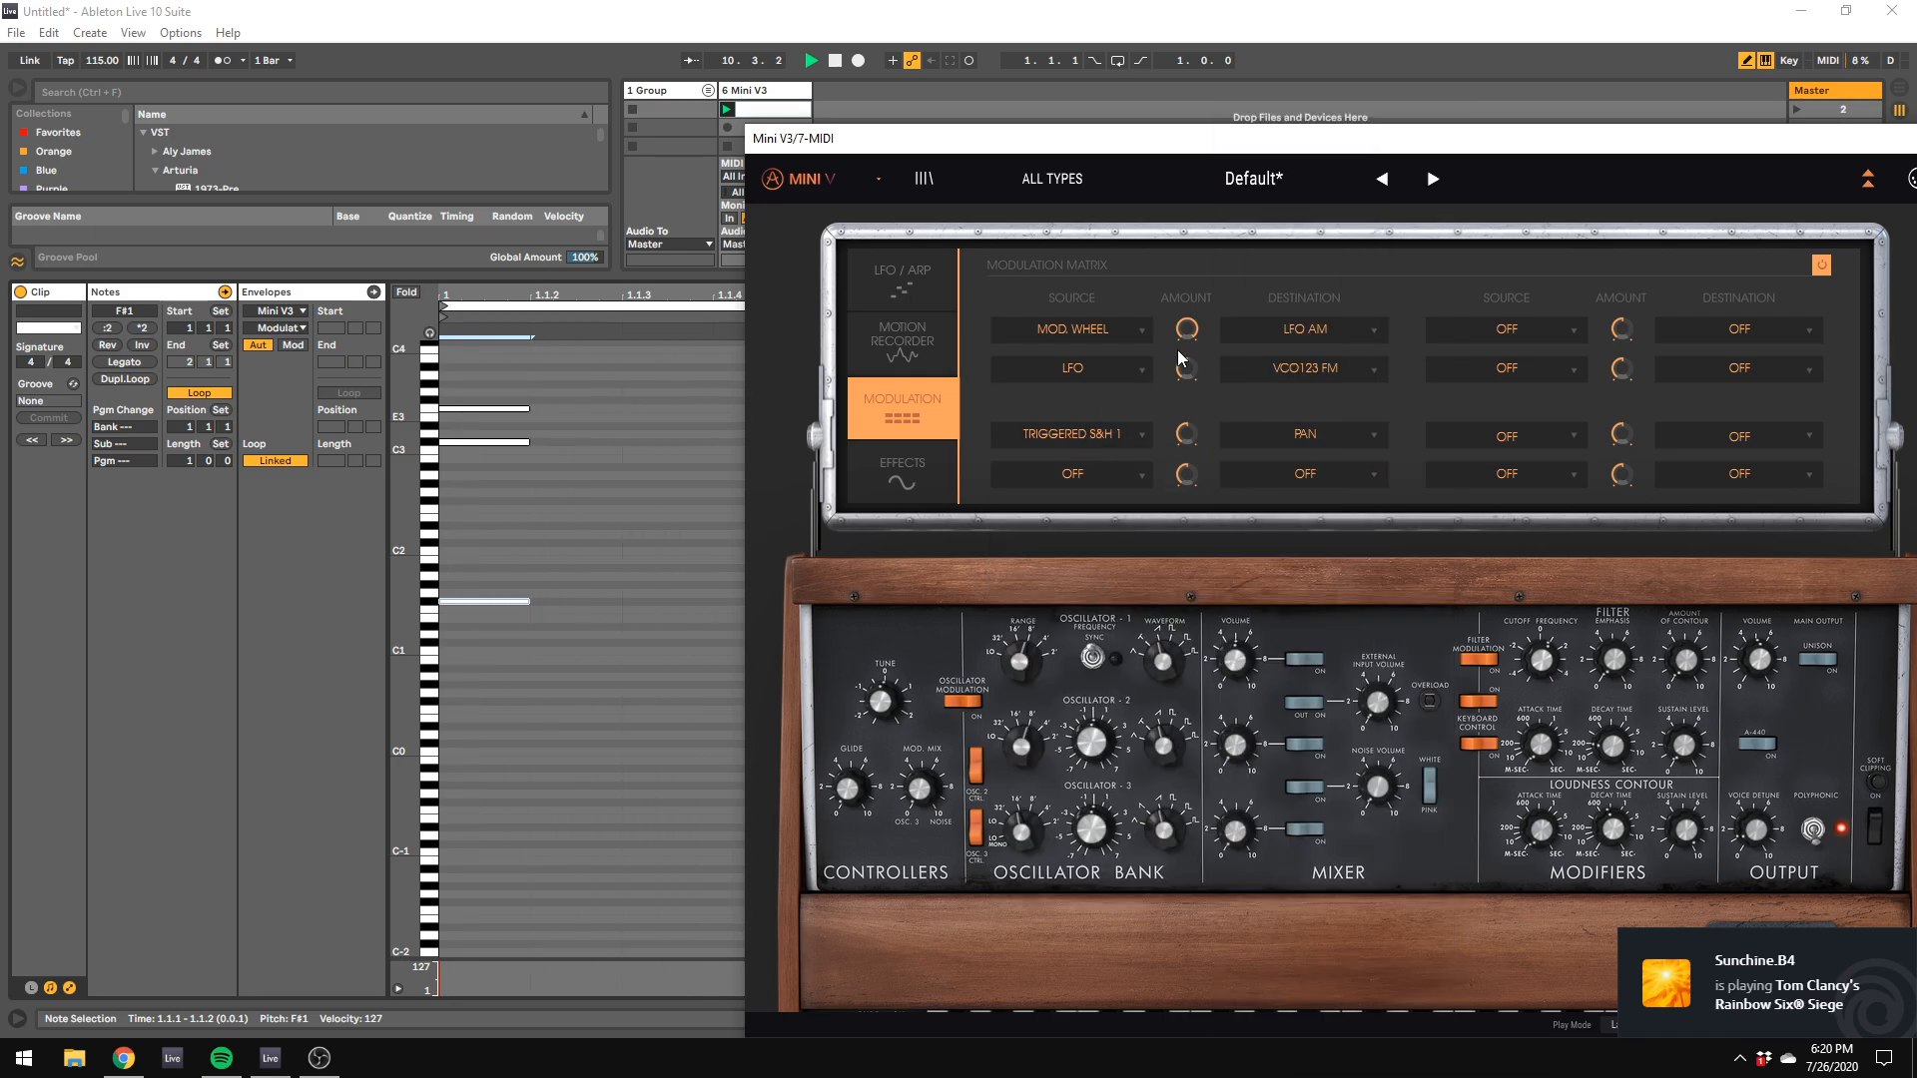
Step: Change the LFO's destination in the modulation matrix to VCO12 FM
{"action": "left_click", "coordinate": [917, 287]}
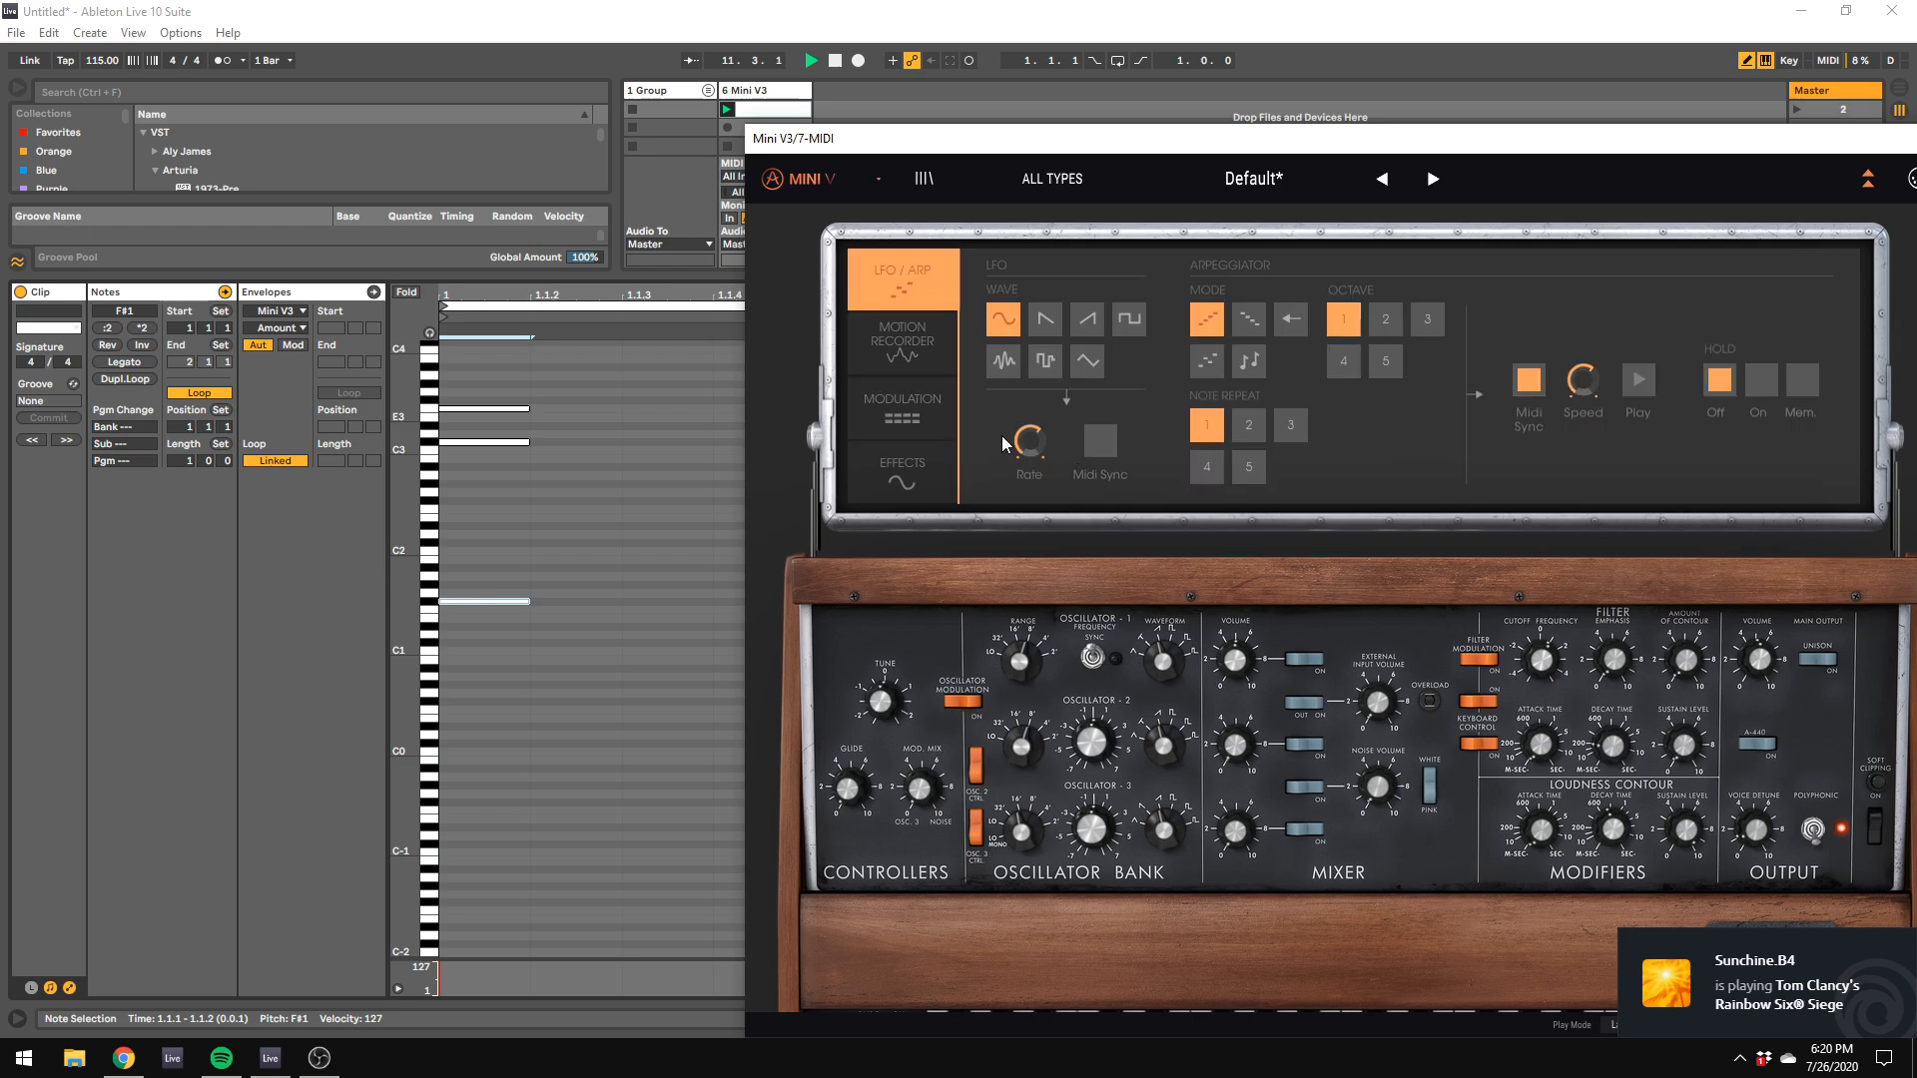
{"action": "left_click", "coordinate": [902, 404]}
{"action": "left_click", "coordinate": [1308, 368]}
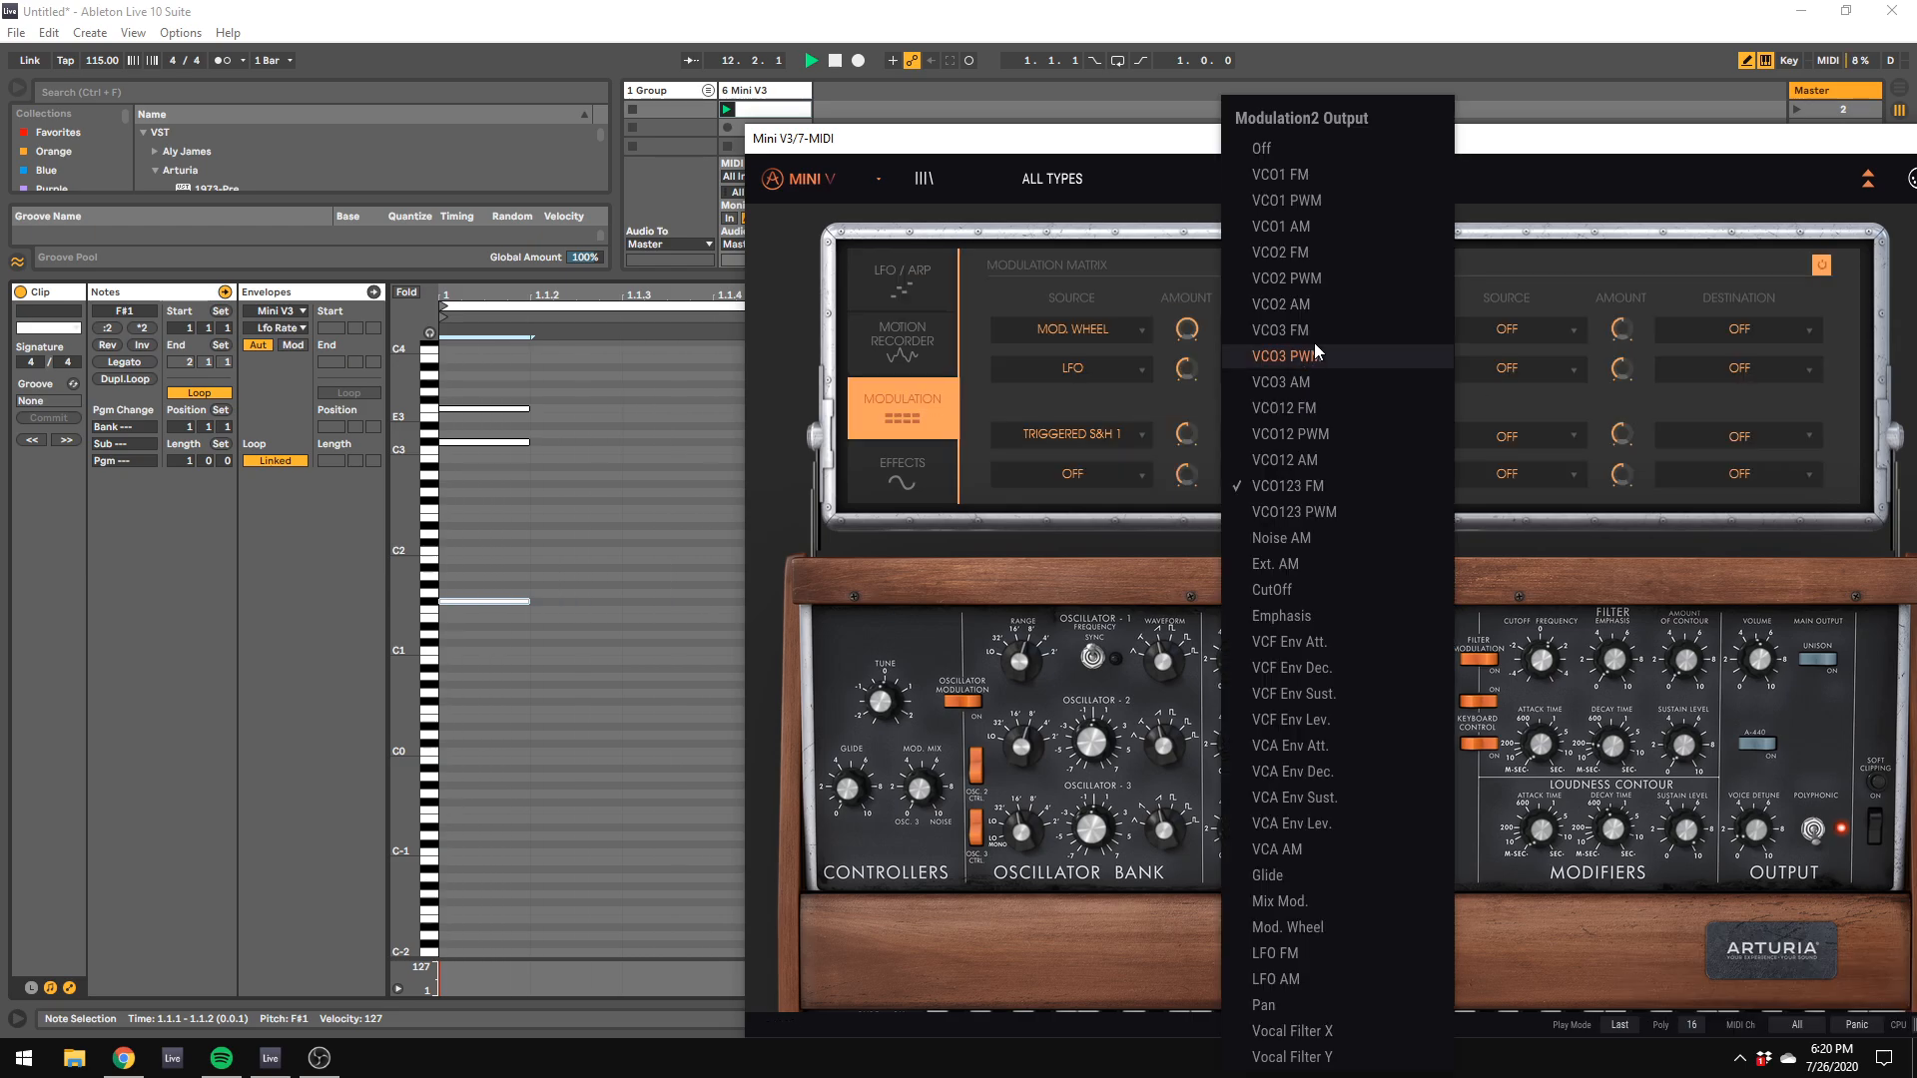
{"action": "left_click", "coordinate": [1302, 410]}
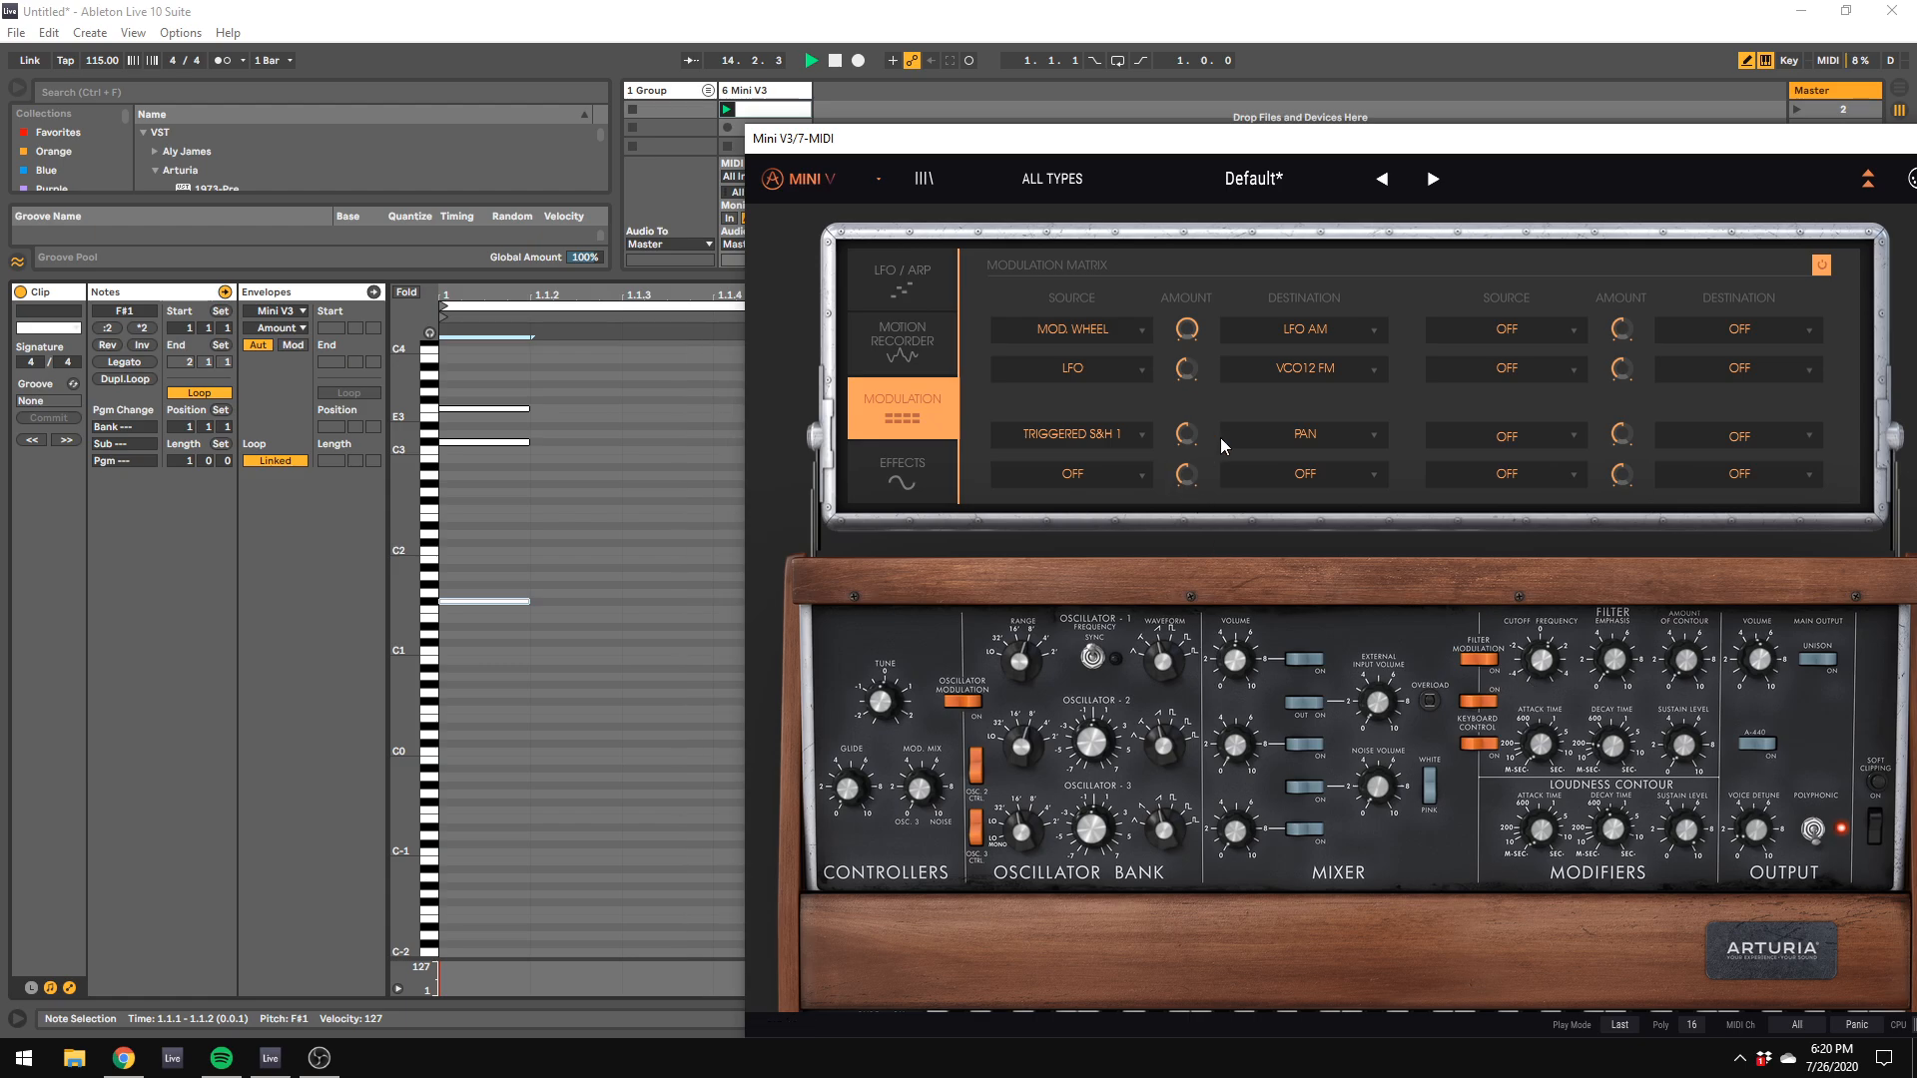
Step: Raise the Triggered S&H 1 to Pan modulation amount and adjust the loudness contour's decay time
{"action": "left_click_drag", "start_coordinate": [1190, 436], "coordinate": [1186, 405]}
{"action": "left_click", "coordinate": [1609, 837]}
Step: In the clip's first chord, add a C#2 note and replace the F#1 bass note with A#0
{"action": "left_click", "coordinate": [474, 526]}
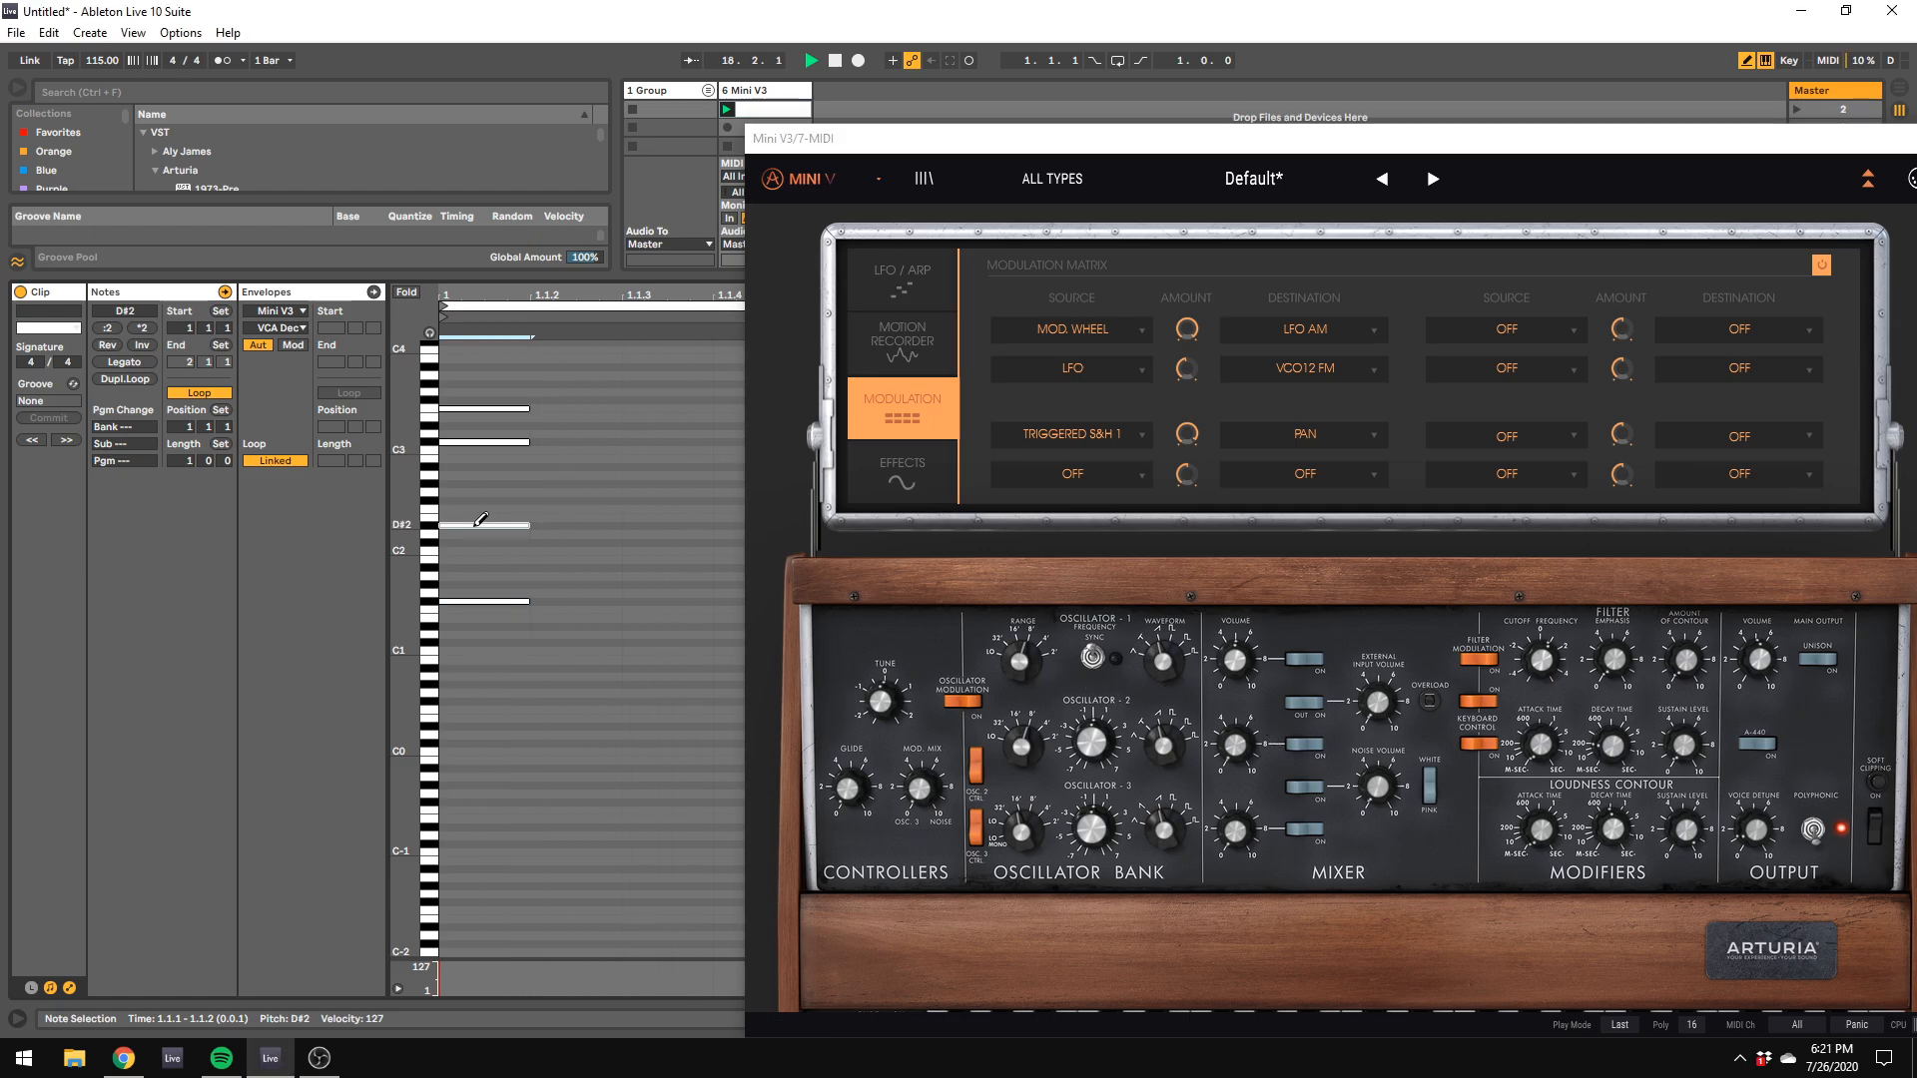
{"action": "left_click", "coordinate": [475, 525]}
{"action": "left_click", "coordinate": [475, 543]}
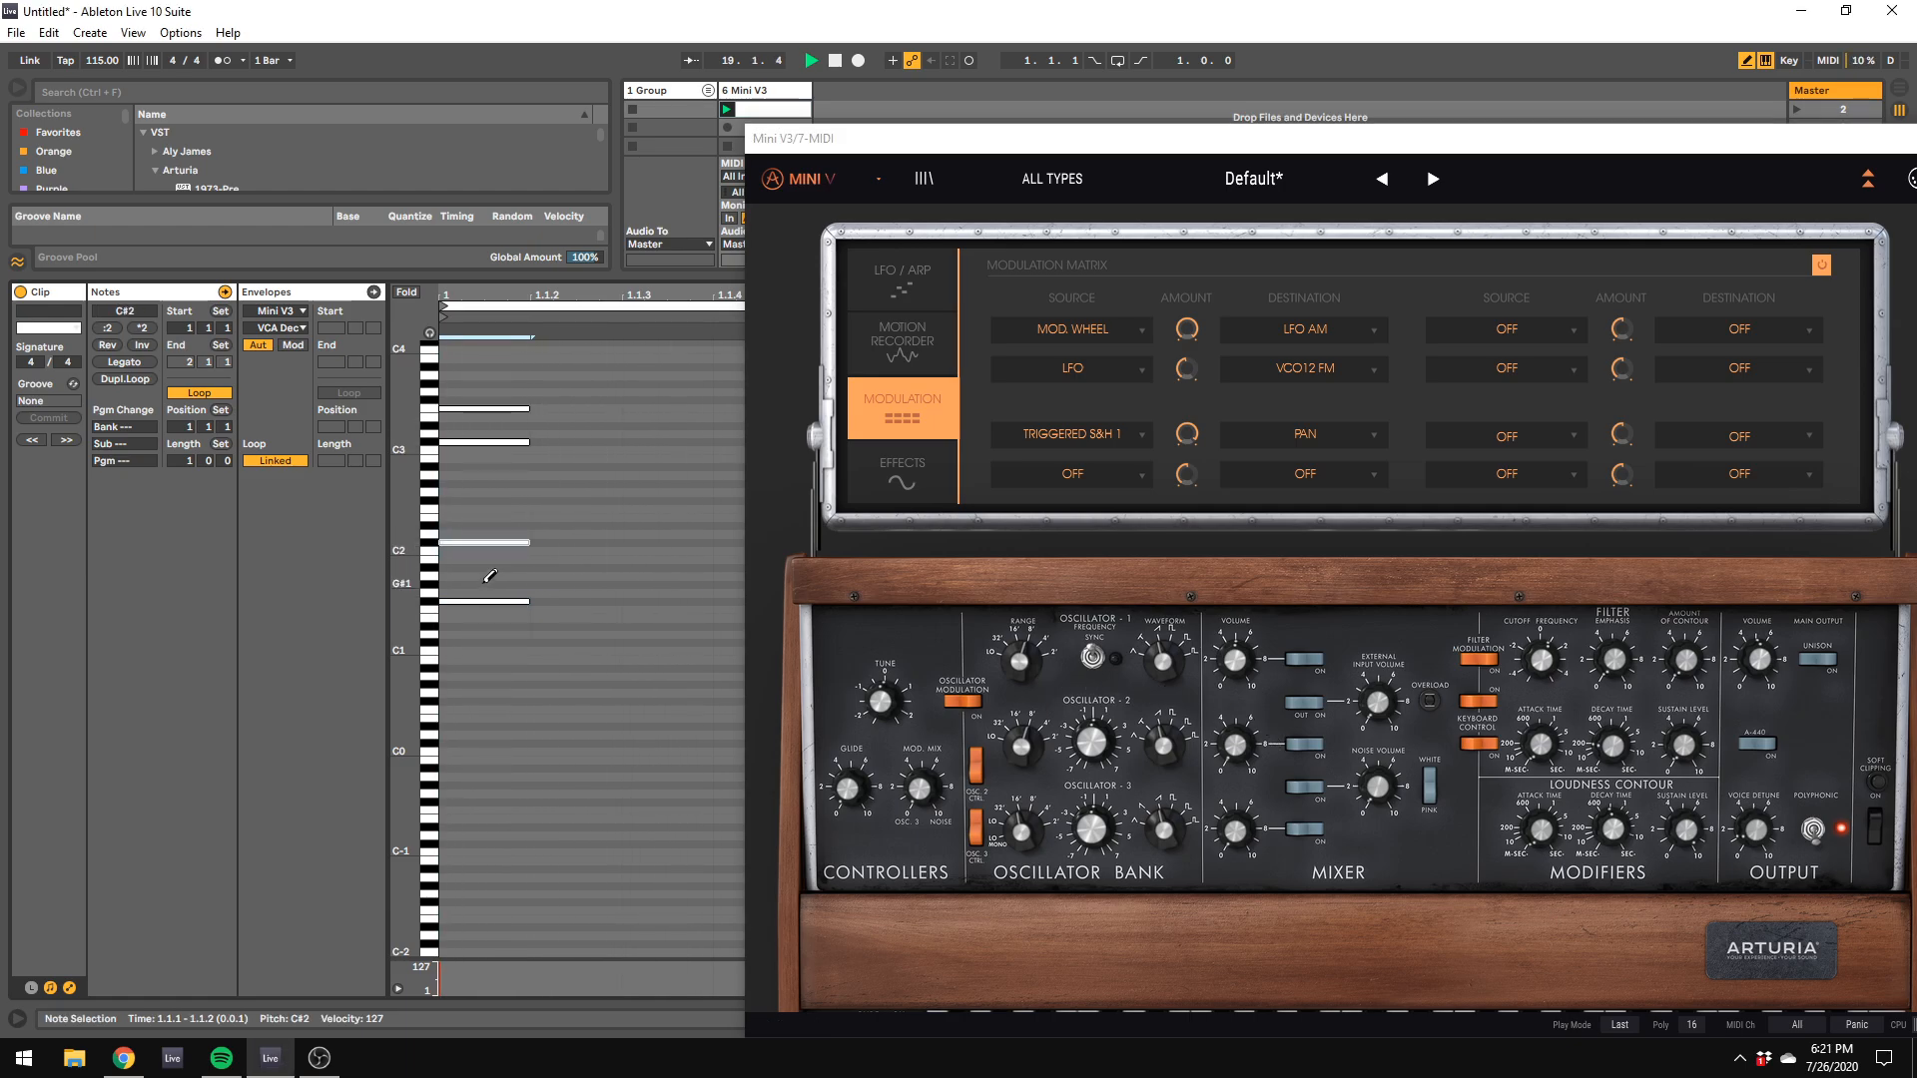
{"action": "left_click", "coordinate": [478, 602]}
{"action": "left_click", "coordinate": [477, 684]}
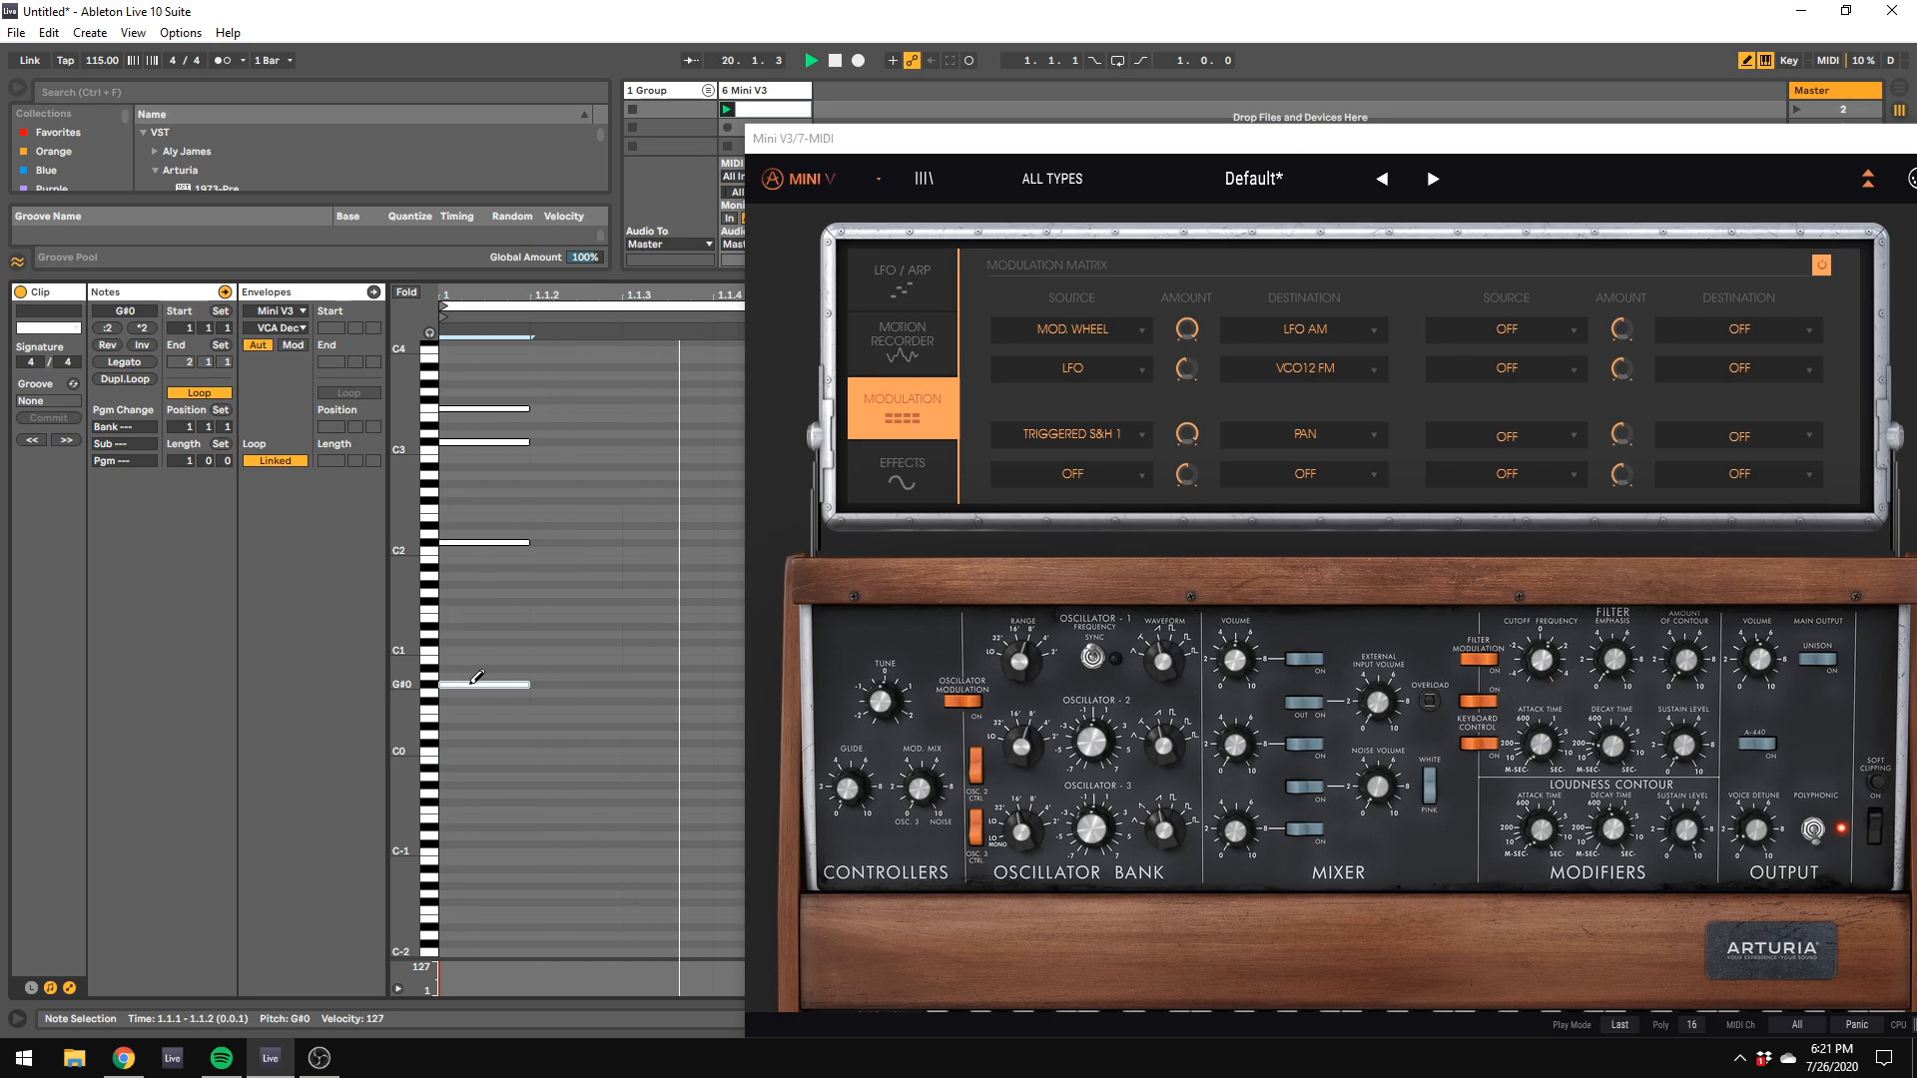
{"action": "left_click_drag", "start_coordinate": [474, 681], "coordinate": [477, 667]}
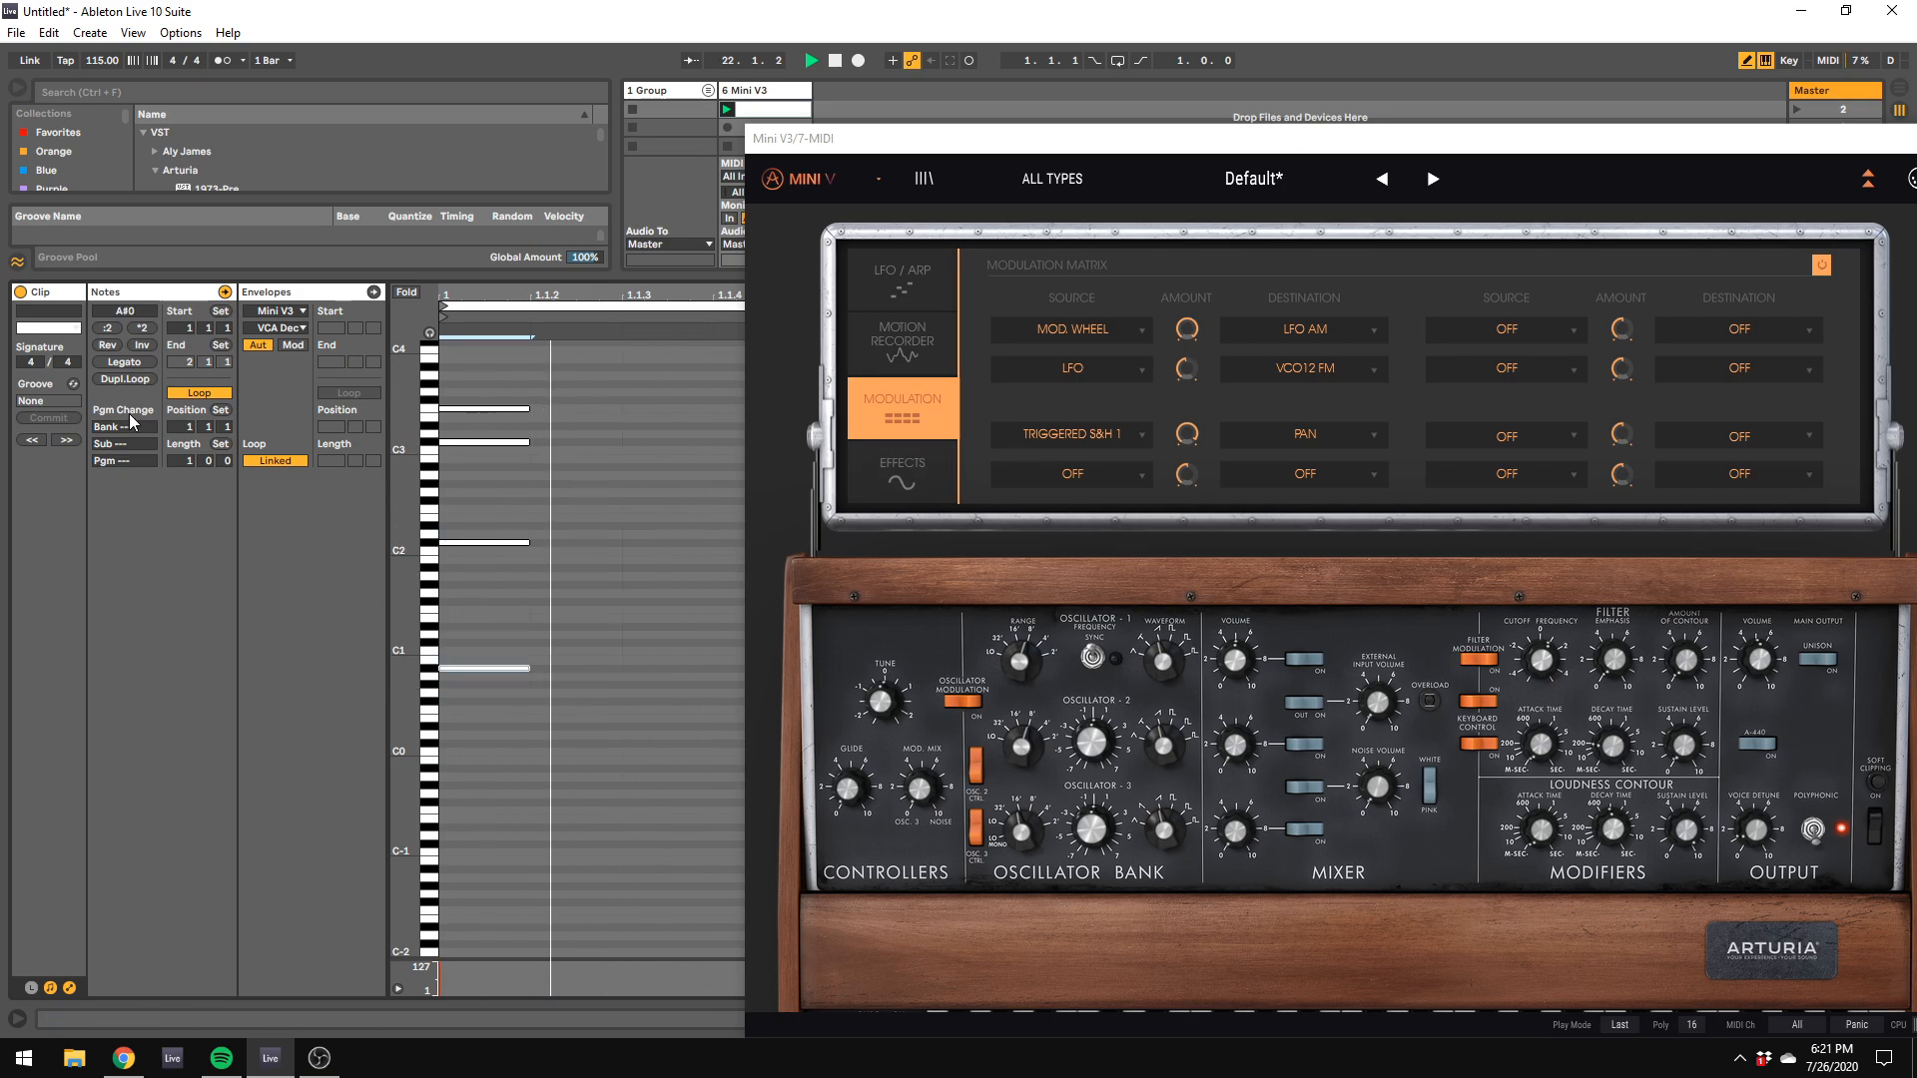
Step: Duplicate the clip's loop to two bars and change the second chord's upper notes to D#3, A#2 and D#2
{"action": "left_click", "coordinate": [132, 382]}
{"action": "left_click_drag", "start_coordinate": [907, 134], "coordinate": [1915, 338]}
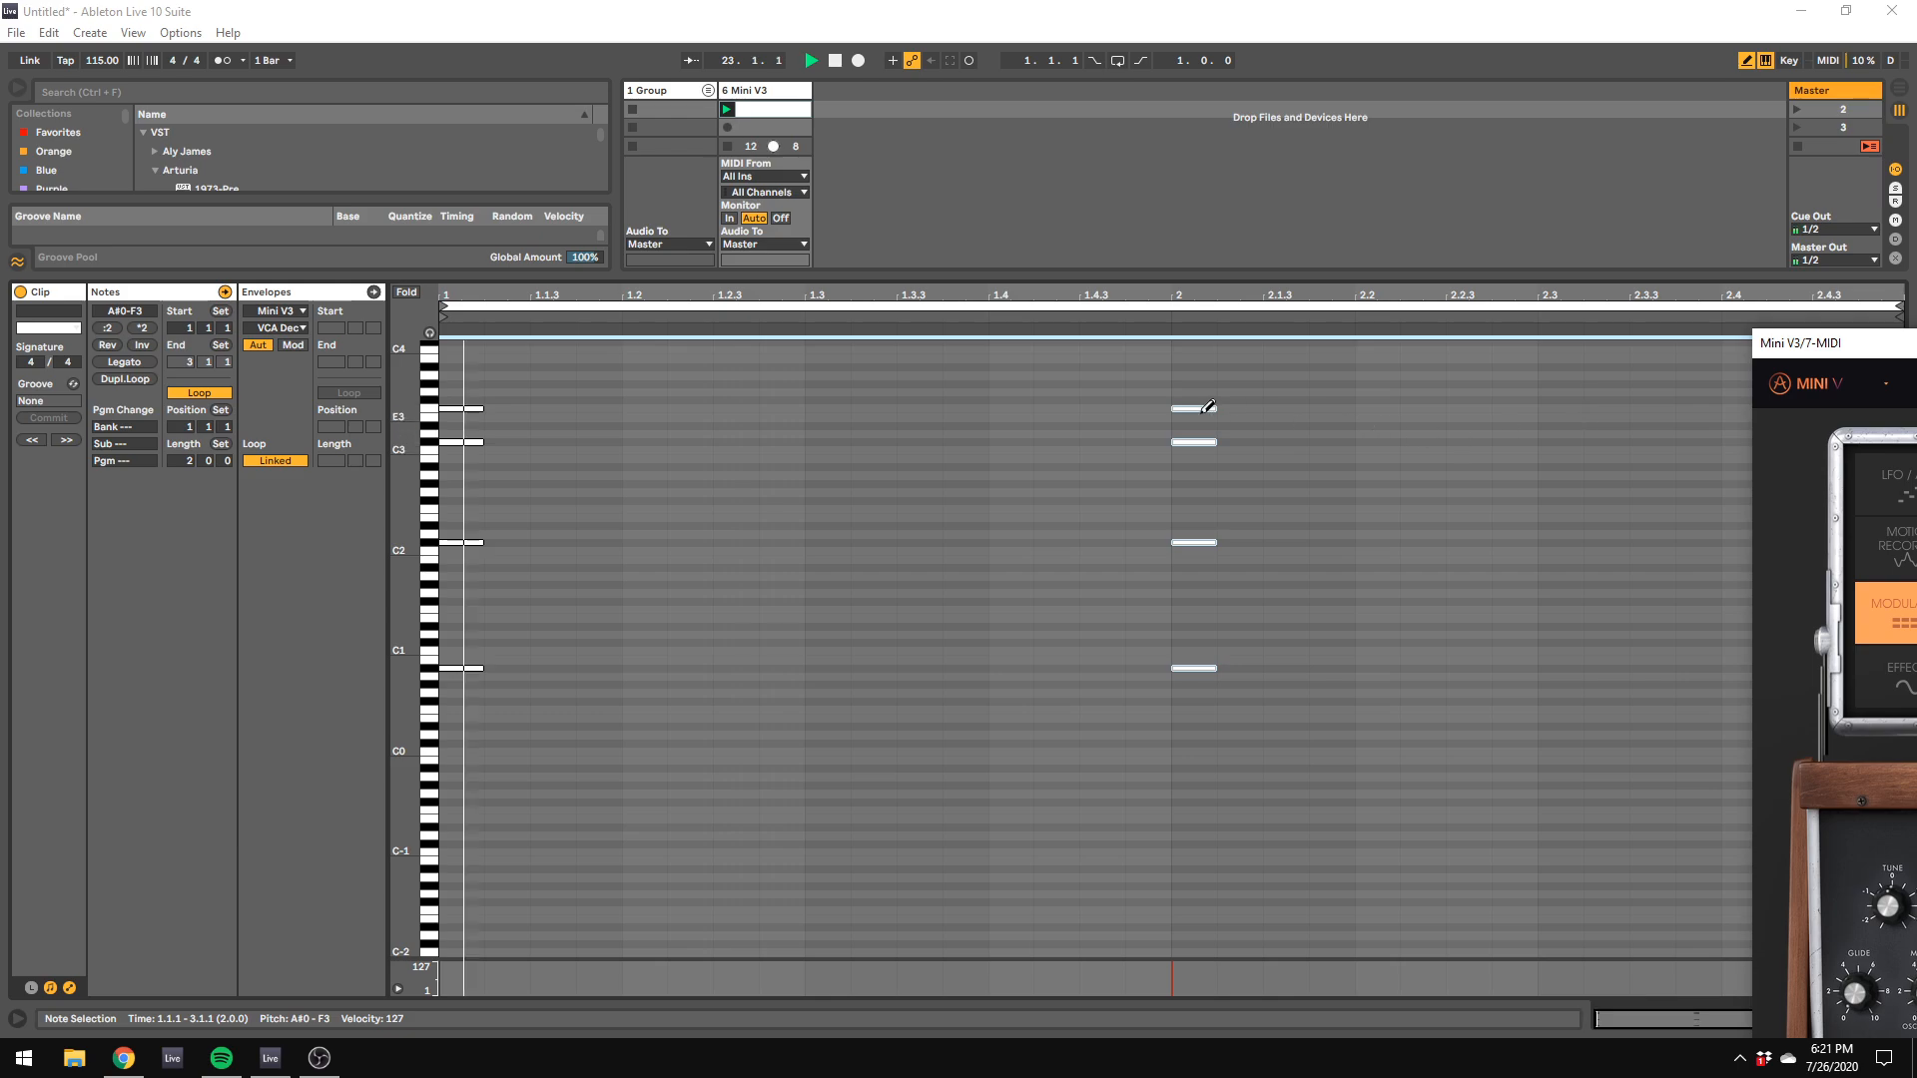
{"action": "left_click", "coordinate": [1206, 409]}
{"action": "left_click", "coordinate": [1206, 426]}
{"action": "left_click", "coordinate": [1204, 442]}
{"action": "left_click", "coordinate": [1200, 467]}
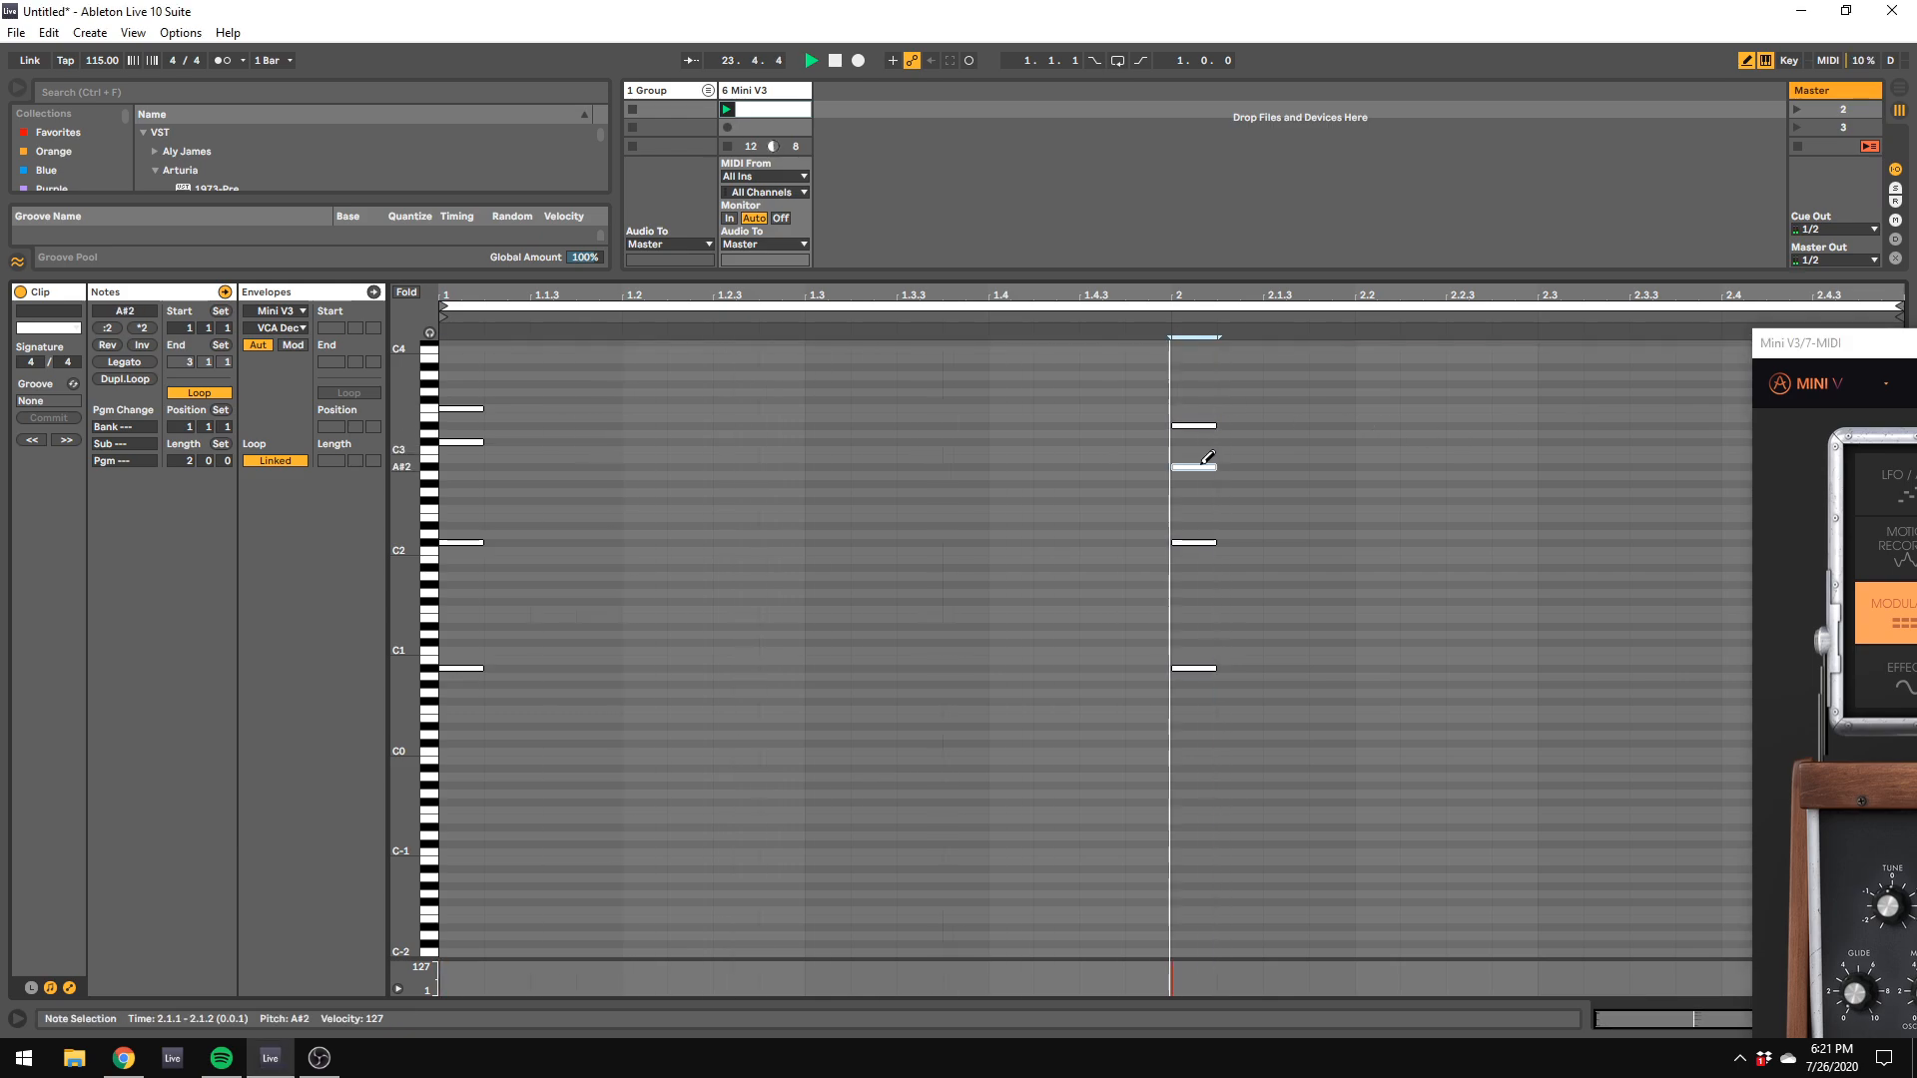
{"action": "left_click", "coordinate": [1201, 550]}
{"action": "left_click", "coordinate": [1200, 550]}
{"action": "left_click", "coordinate": [1202, 542]}
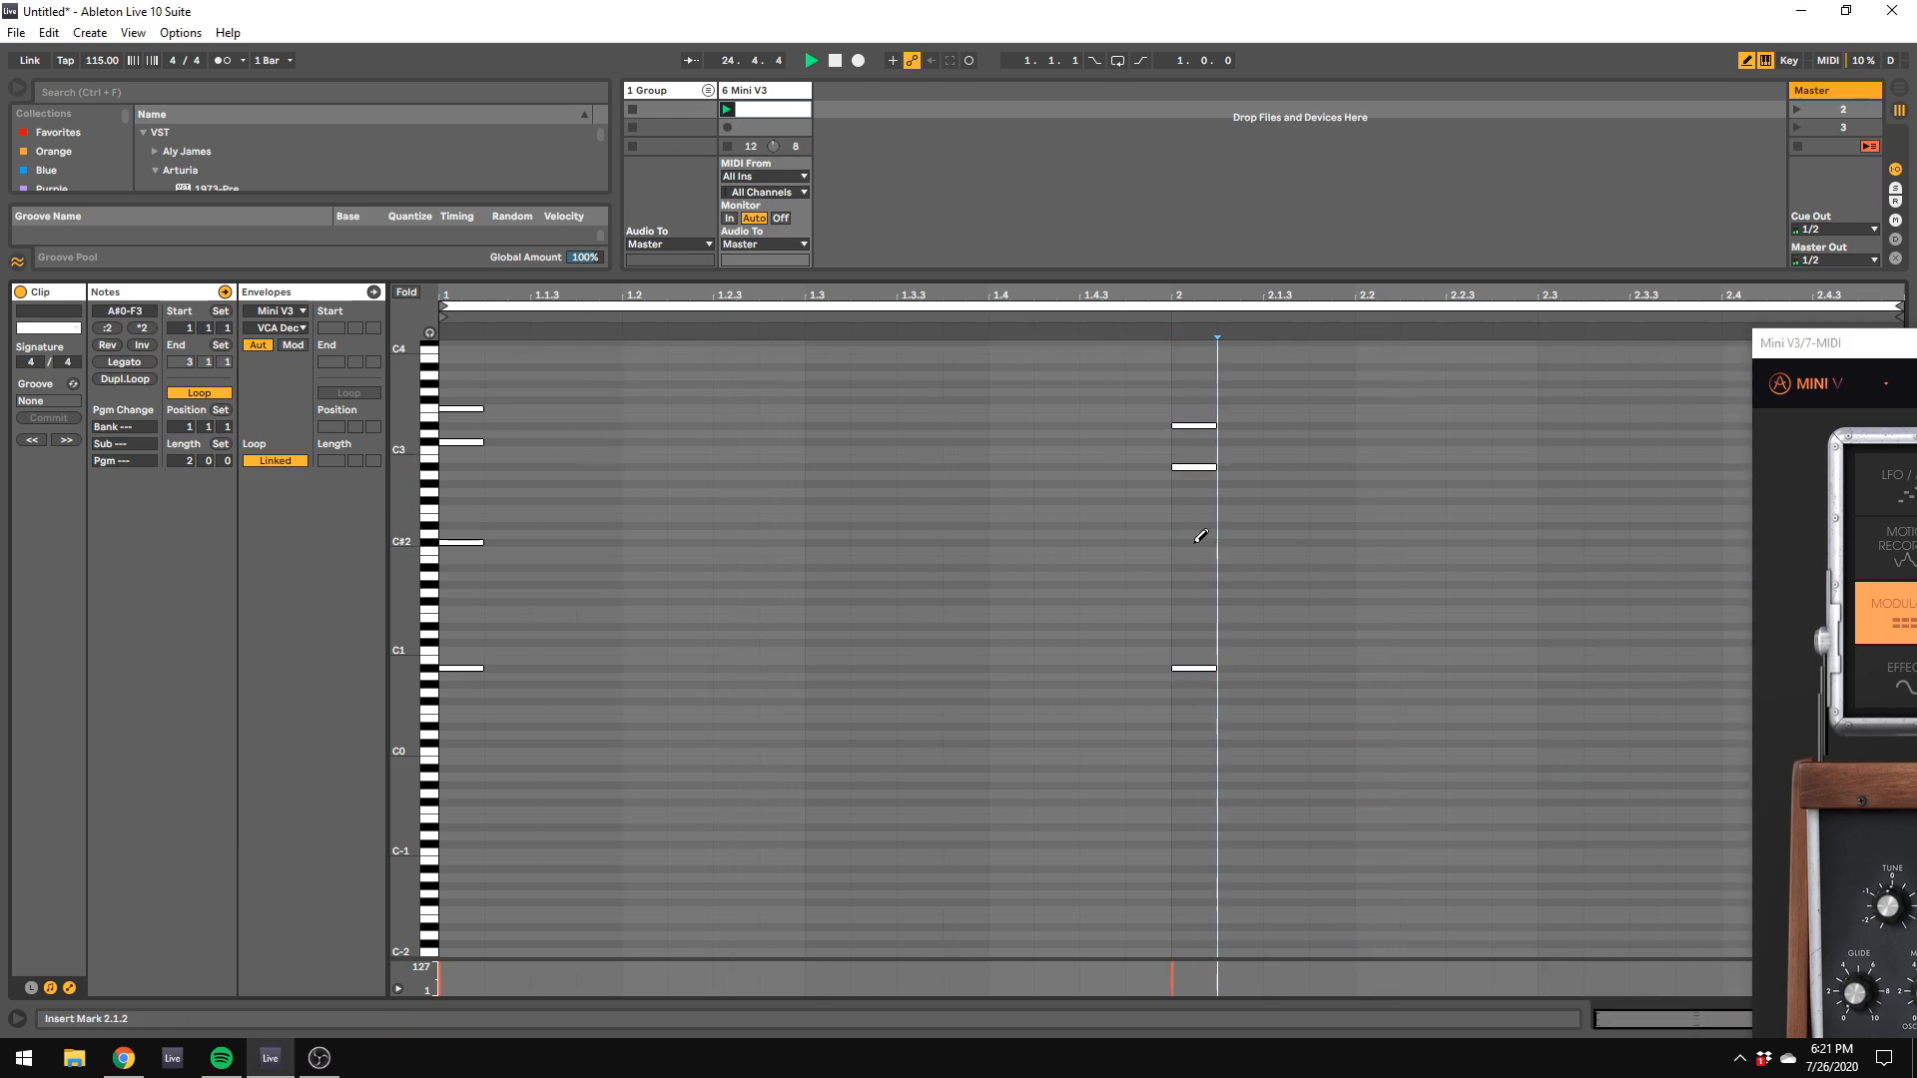
{"action": "left_click", "coordinate": [1202, 526]}
Step: Set the Mini V3's polyphony to 4 voices
{"action": "mouse_move", "coordinate": [1797, 345]}
{"action": "left_mouse_down"}
{"action": "mouse_move", "coordinate": [657, 18]}
{"action": "mouse_move", "coordinate": [1858, 447]}
{"action": "left_mouse_up"}
{"action": "left_click", "coordinate": [1552, 902]}
{"action": "left_click", "coordinate": [1584, 721]}
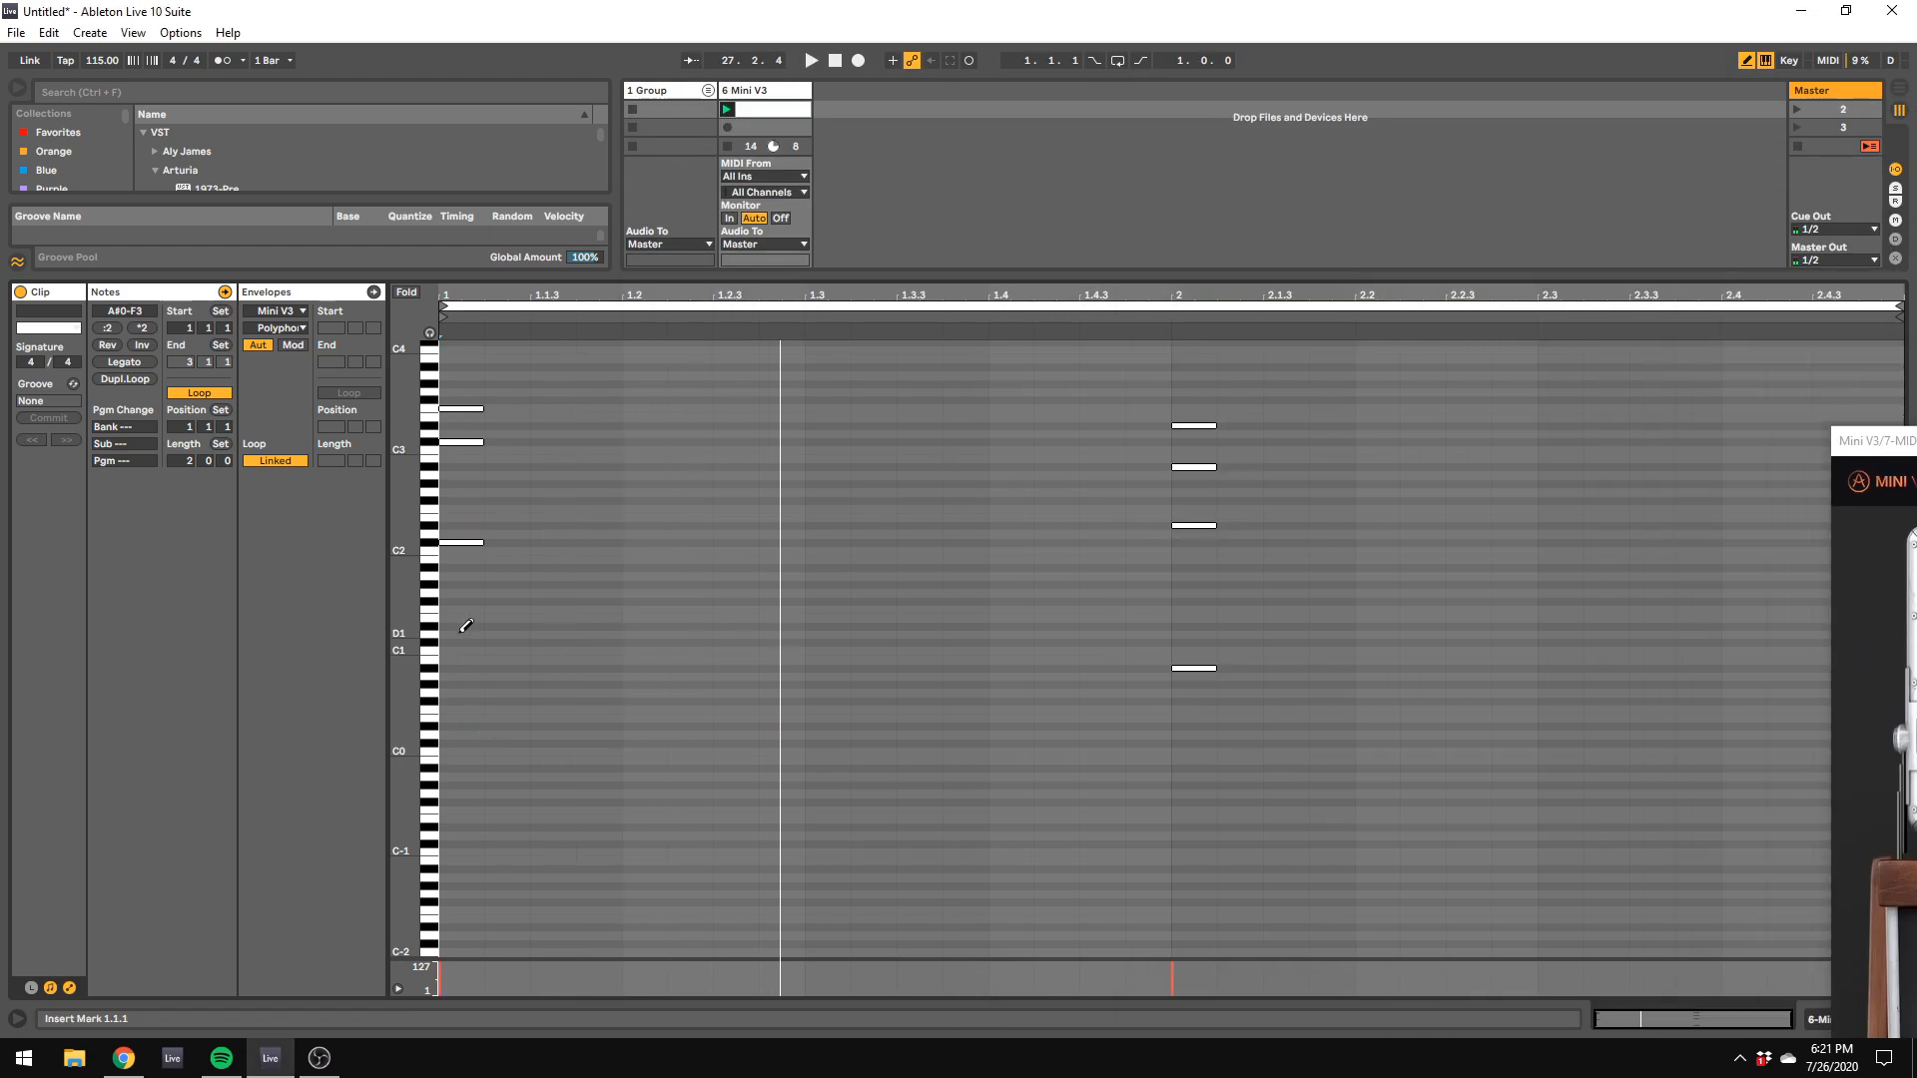
Step: Change the bass note to C#1 in the first chord and to G#0 in the second chord, playing the clip
{"action": "left_click_drag", "start_coordinate": [464, 667], "coordinate": [464, 642]}
{"action": "key", "text": "space"}
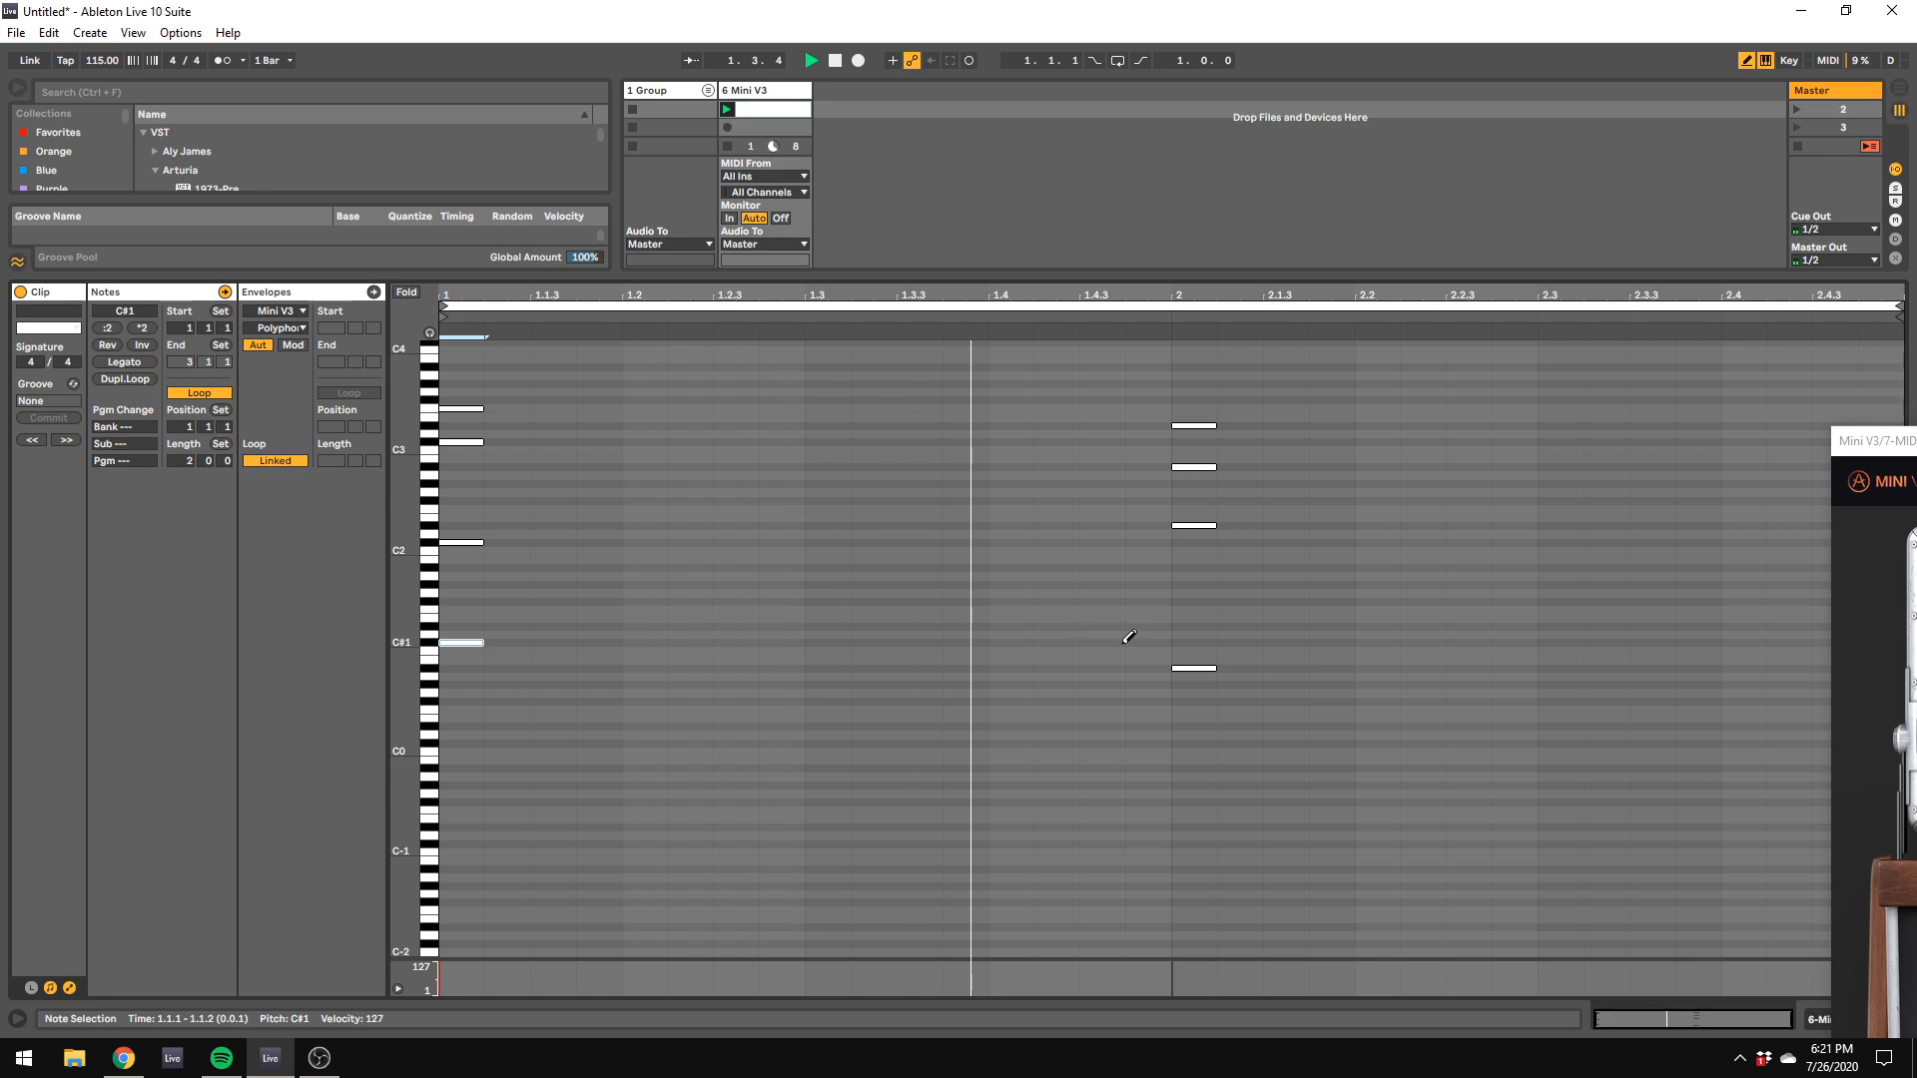
{"action": "left_click", "coordinate": [1205, 684]}
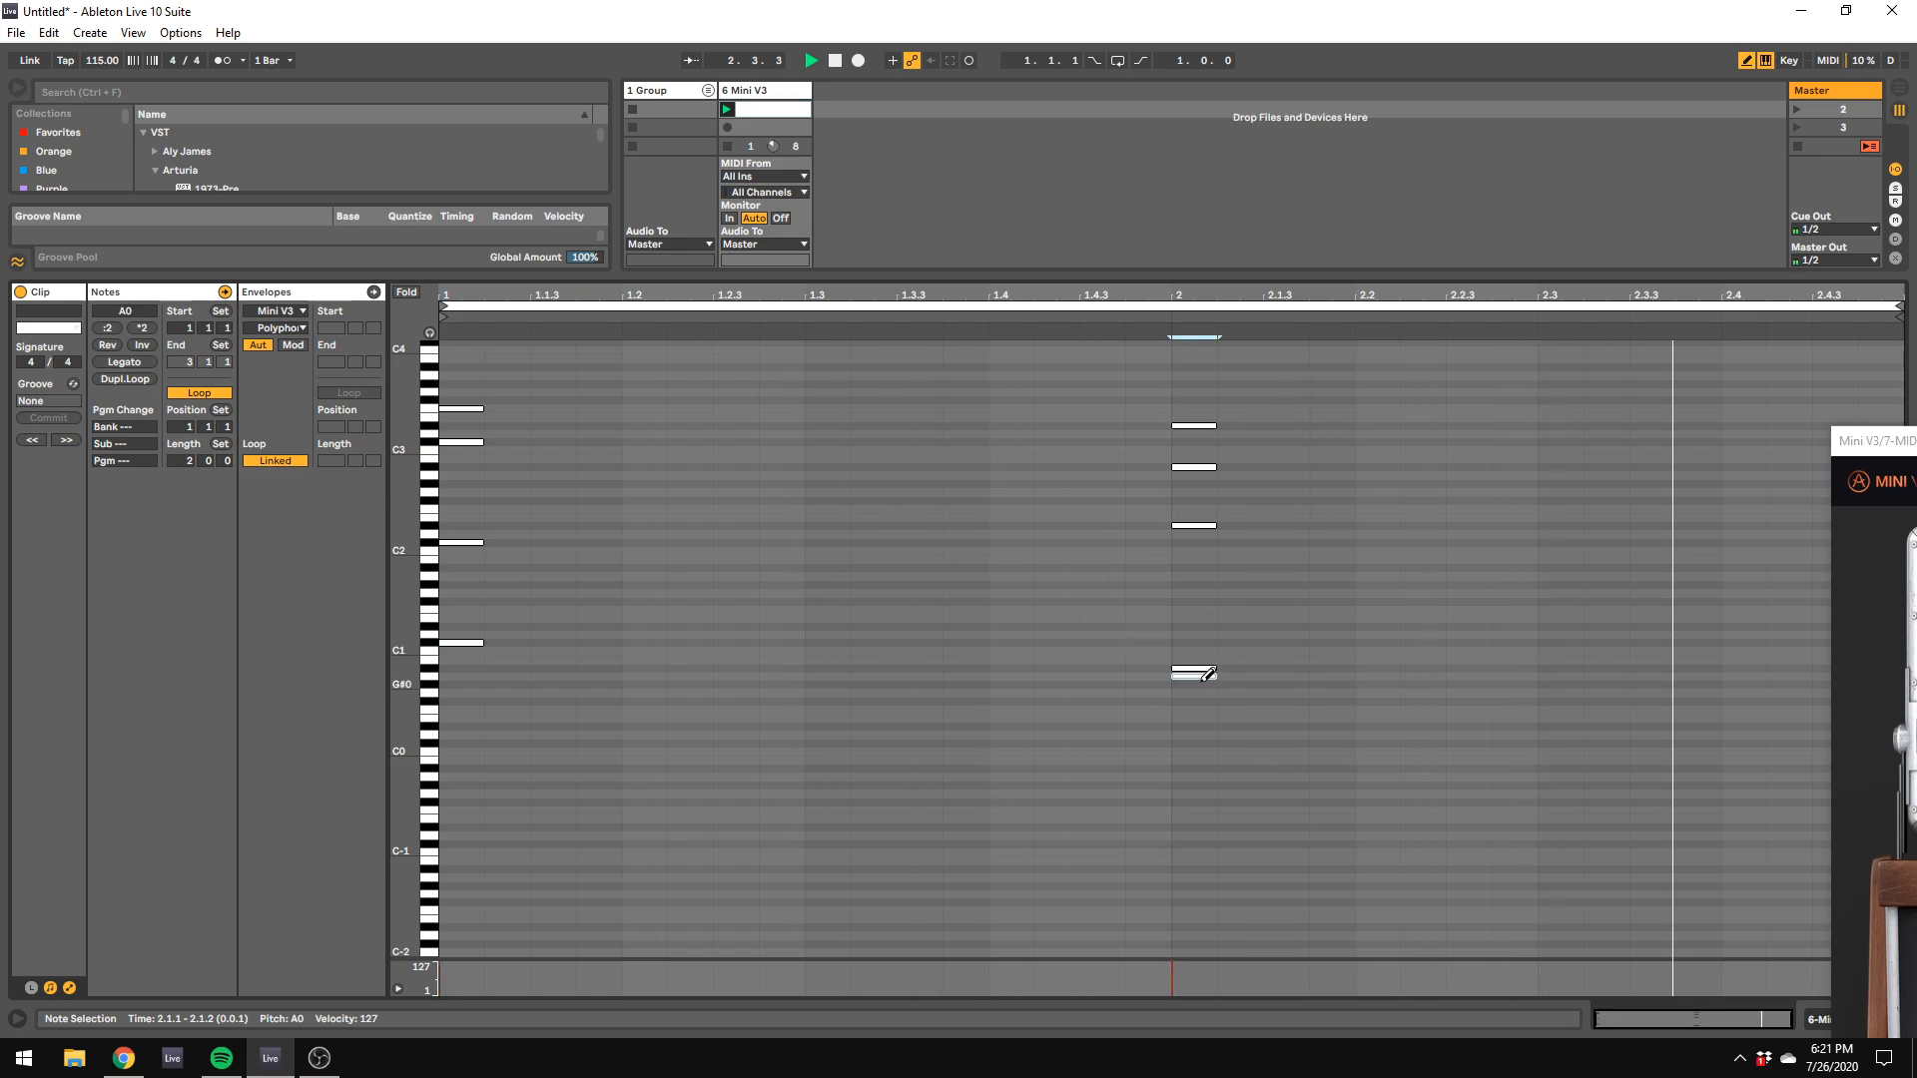
{"action": "left_click", "coordinate": [1200, 668]}
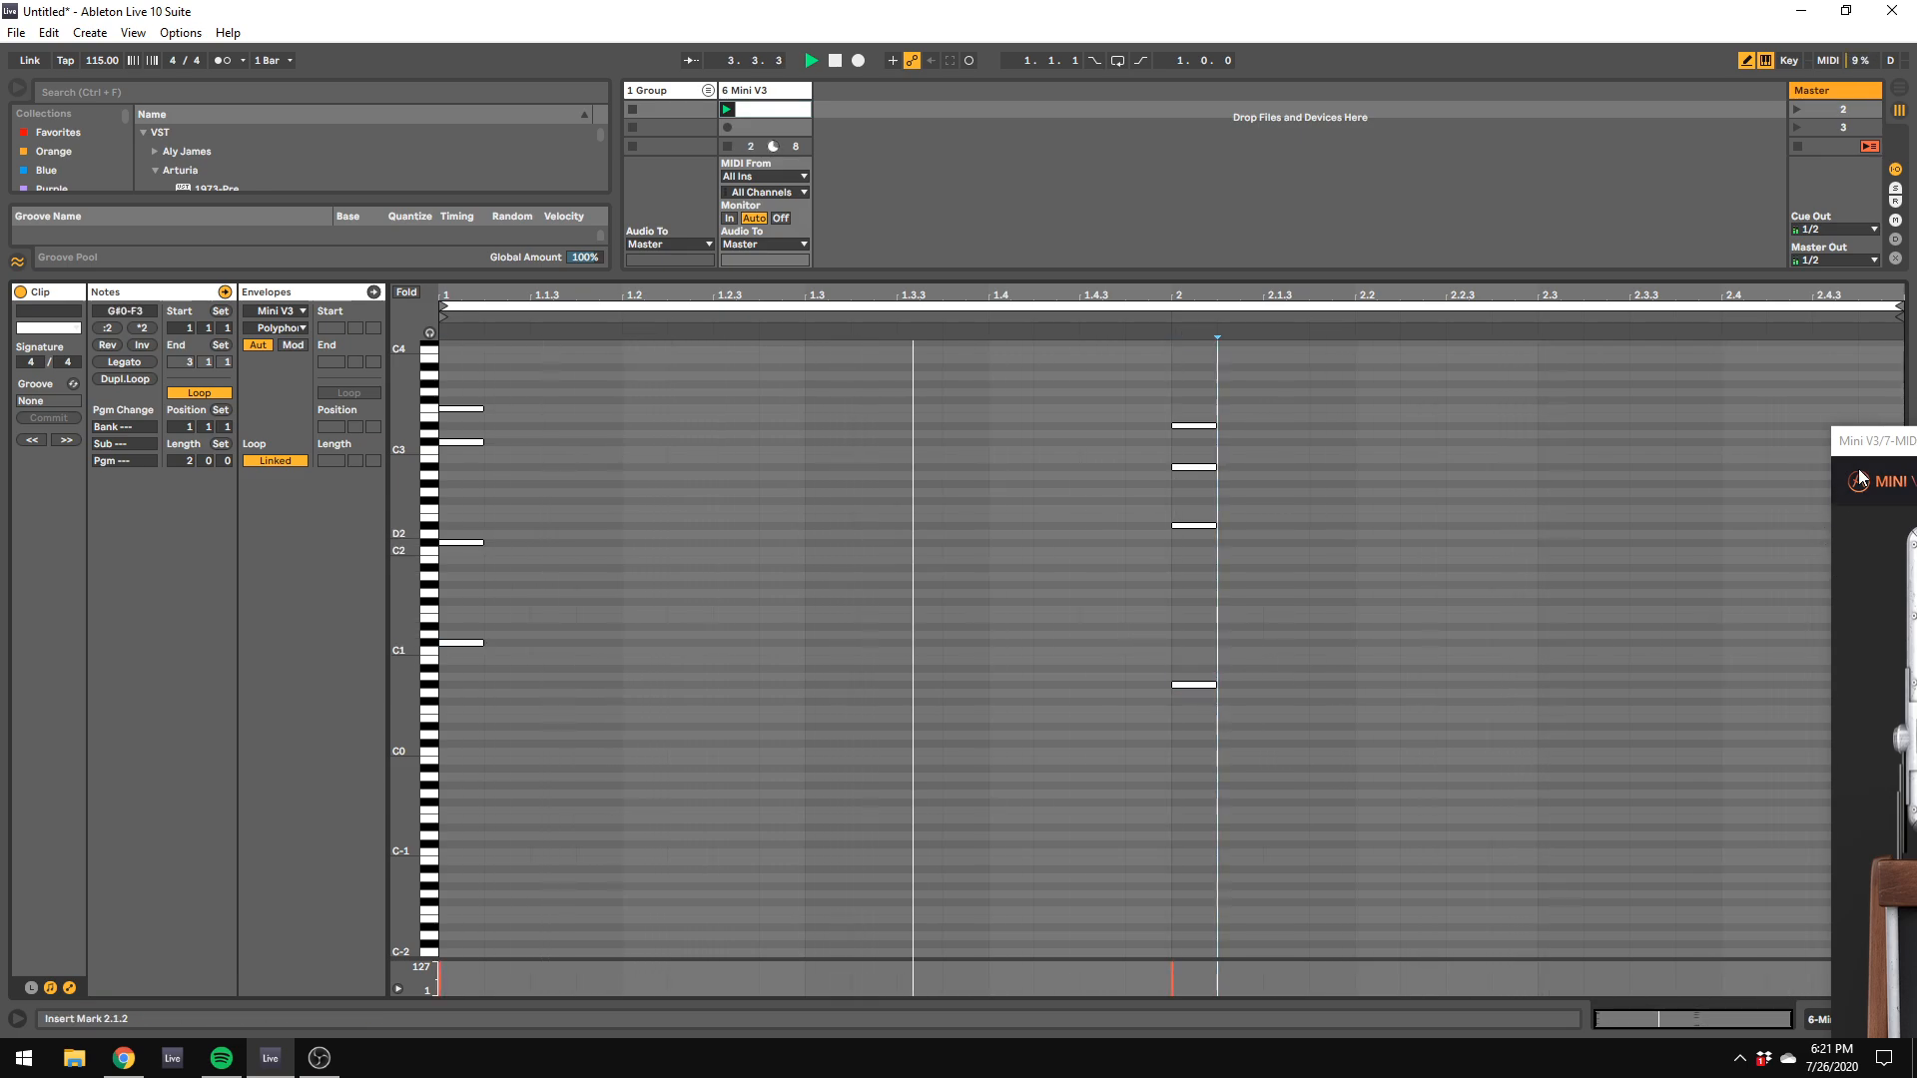
Step: Fine-tune the Mini V3's Pan modulation amount, loudness contour and filter cutoff frequency
{"action": "left_click_drag", "start_coordinate": [1882, 441], "coordinate": [624, 196]}
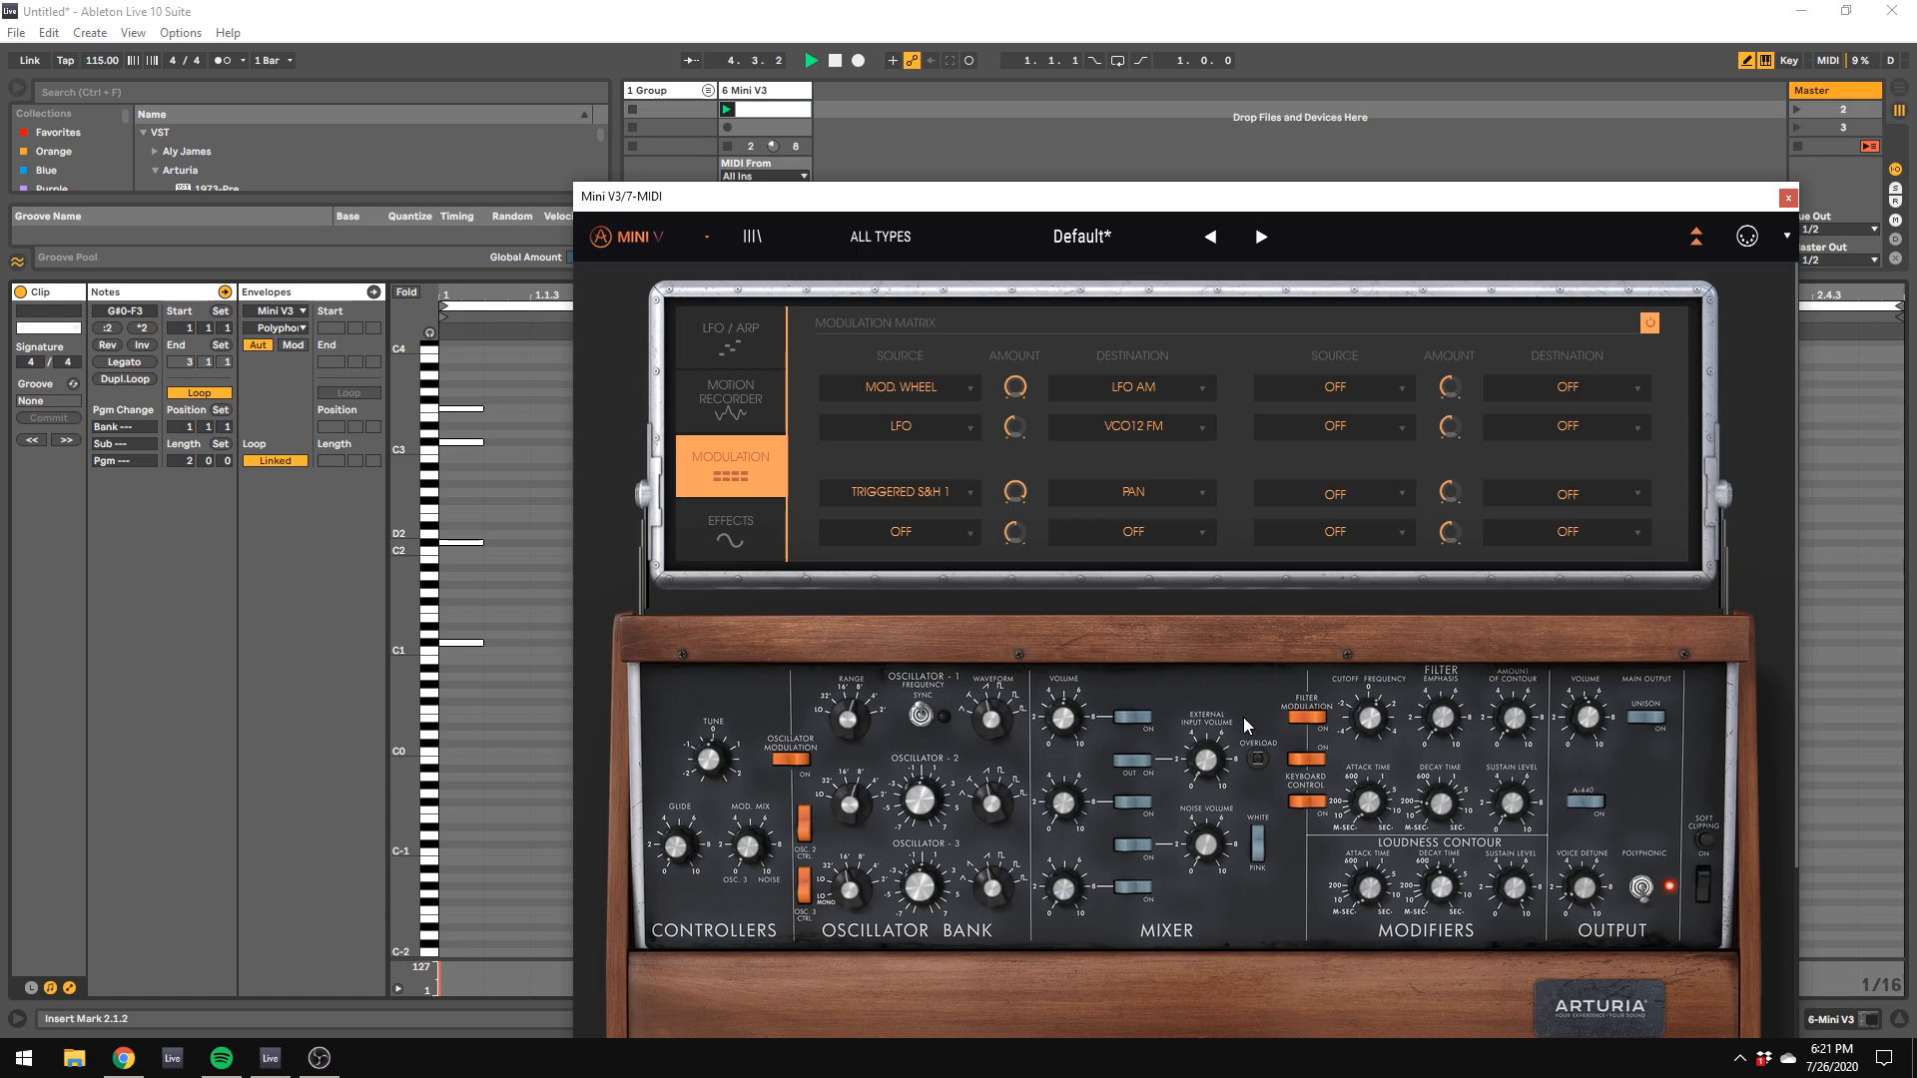
{"action": "left_click_drag", "start_coordinate": [1015, 491], "coordinate": [1015, 482]}
{"action": "left_click_drag", "start_coordinate": [1370, 891], "coordinate": [1441, 886]}
{"action": "left_click_drag", "start_coordinate": [1382, 725], "coordinate": [1382, 721]}
Step: Add the ValhallaVintageVerb_x64 plug-in after Mini V3 on the 6 Mini V3 track
{"action": "left_click", "coordinate": [767, 93]}
{"action": "left_click_drag", "start_coordinate": [753, 204], "coordinate": [1606, 298]}
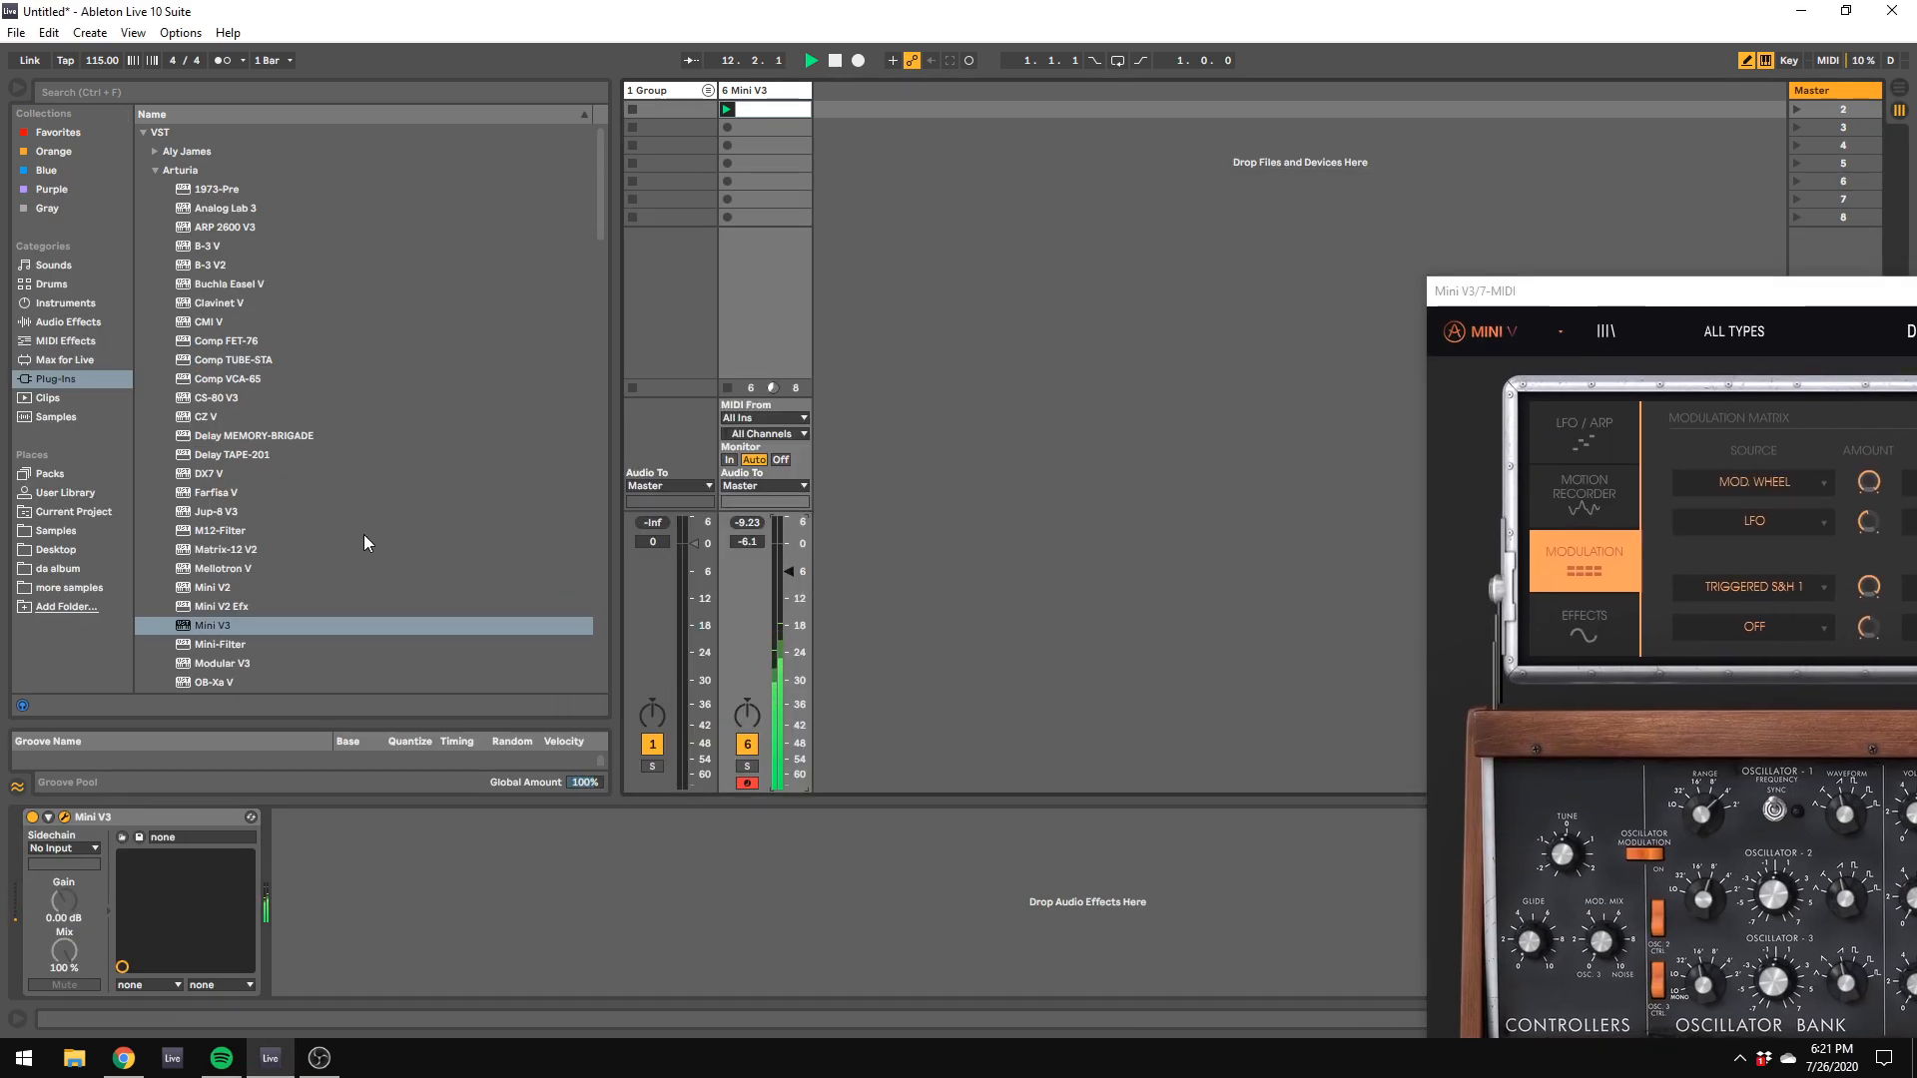
{"action": "scroll", "coordinate": [364, 536], "scroll_direction": "down", "scroll_amount": 15}
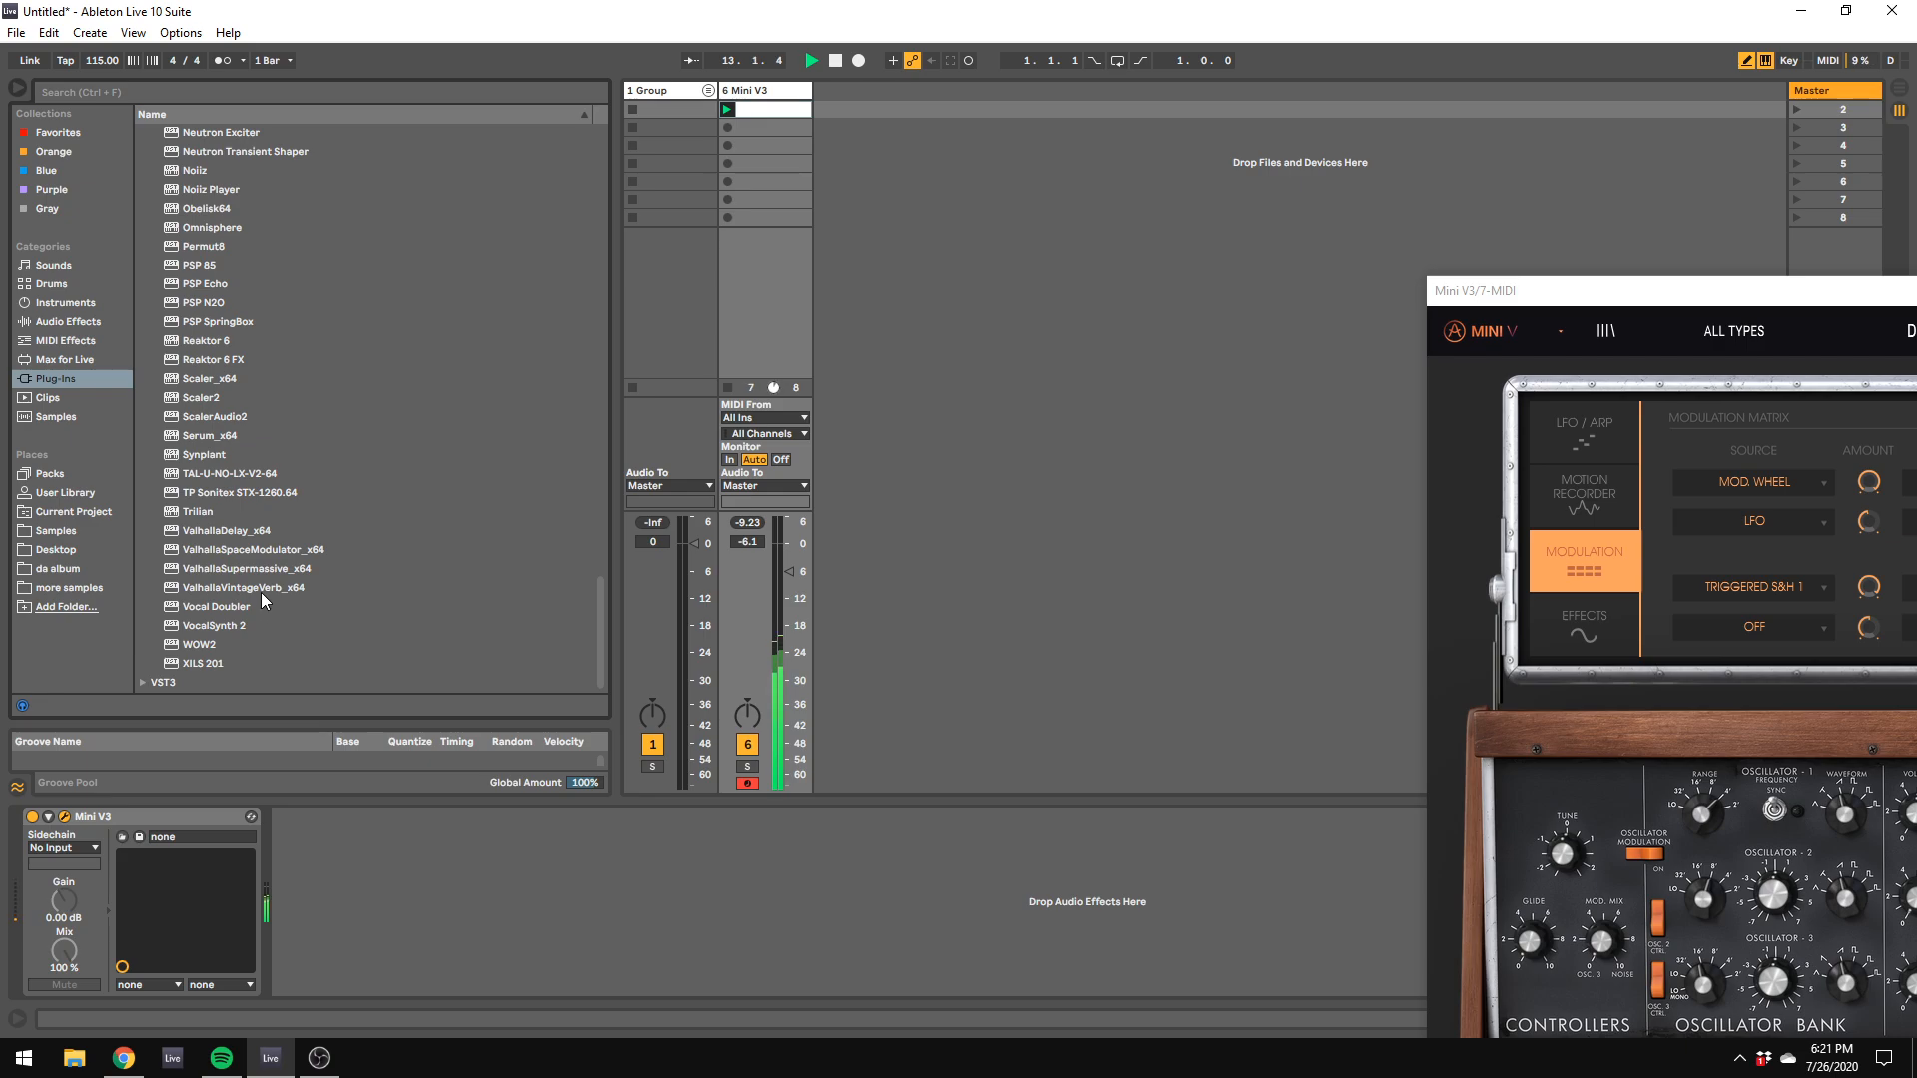
{"action": "left_click_drag", "start_coordinate": [261, 591], "coordinate": [339, 920]}
Step: Try the reverb's Random Space mode, then set its mode to Chamber
{"action": "left_click_drag", "start_coordinate": [1196, 597], "coordinate": [1201, 635]}
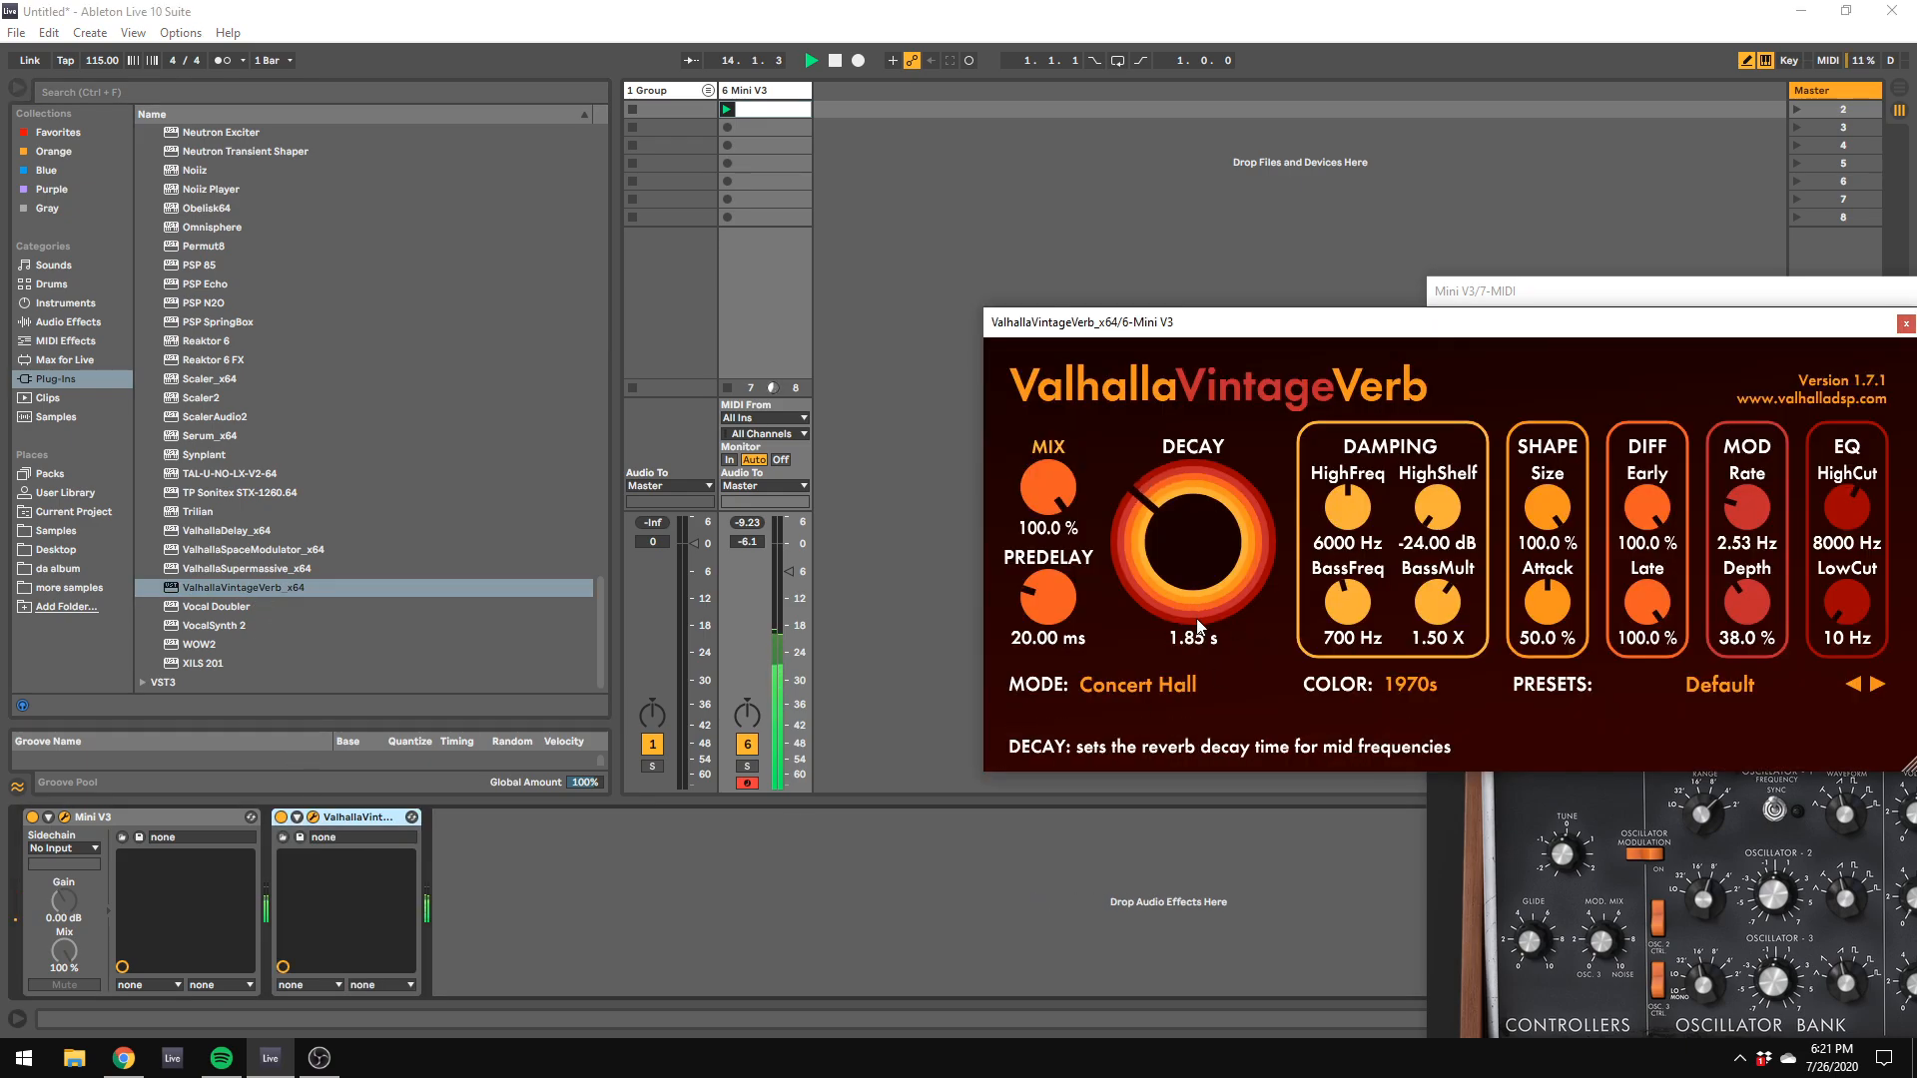
{"action": "left_click", "coordinate": [1176, 683]}
{"action": "left_click", "coordinate": [1106, 393]}
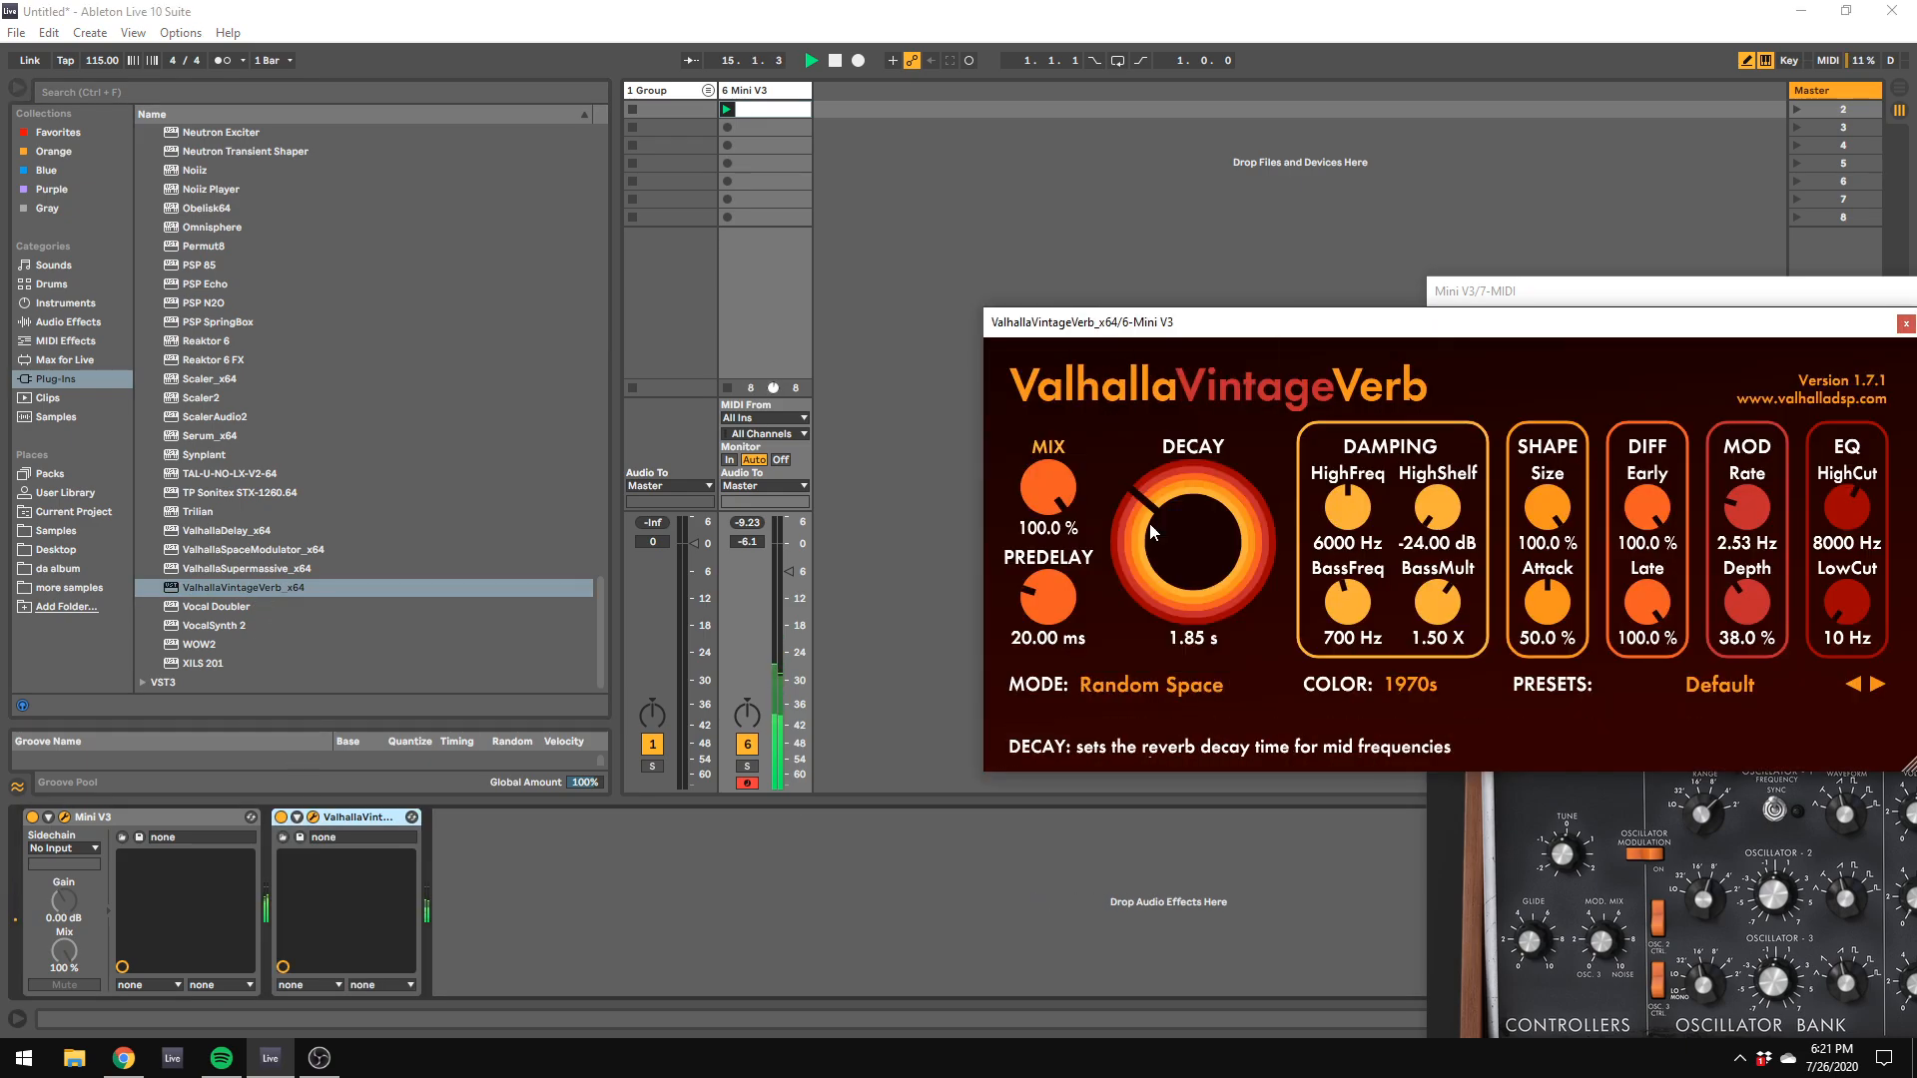
{"action": "left_click", "coordinate": [1148, 684]}
{"action": "left_click", "coordinate": [1126, 370]}
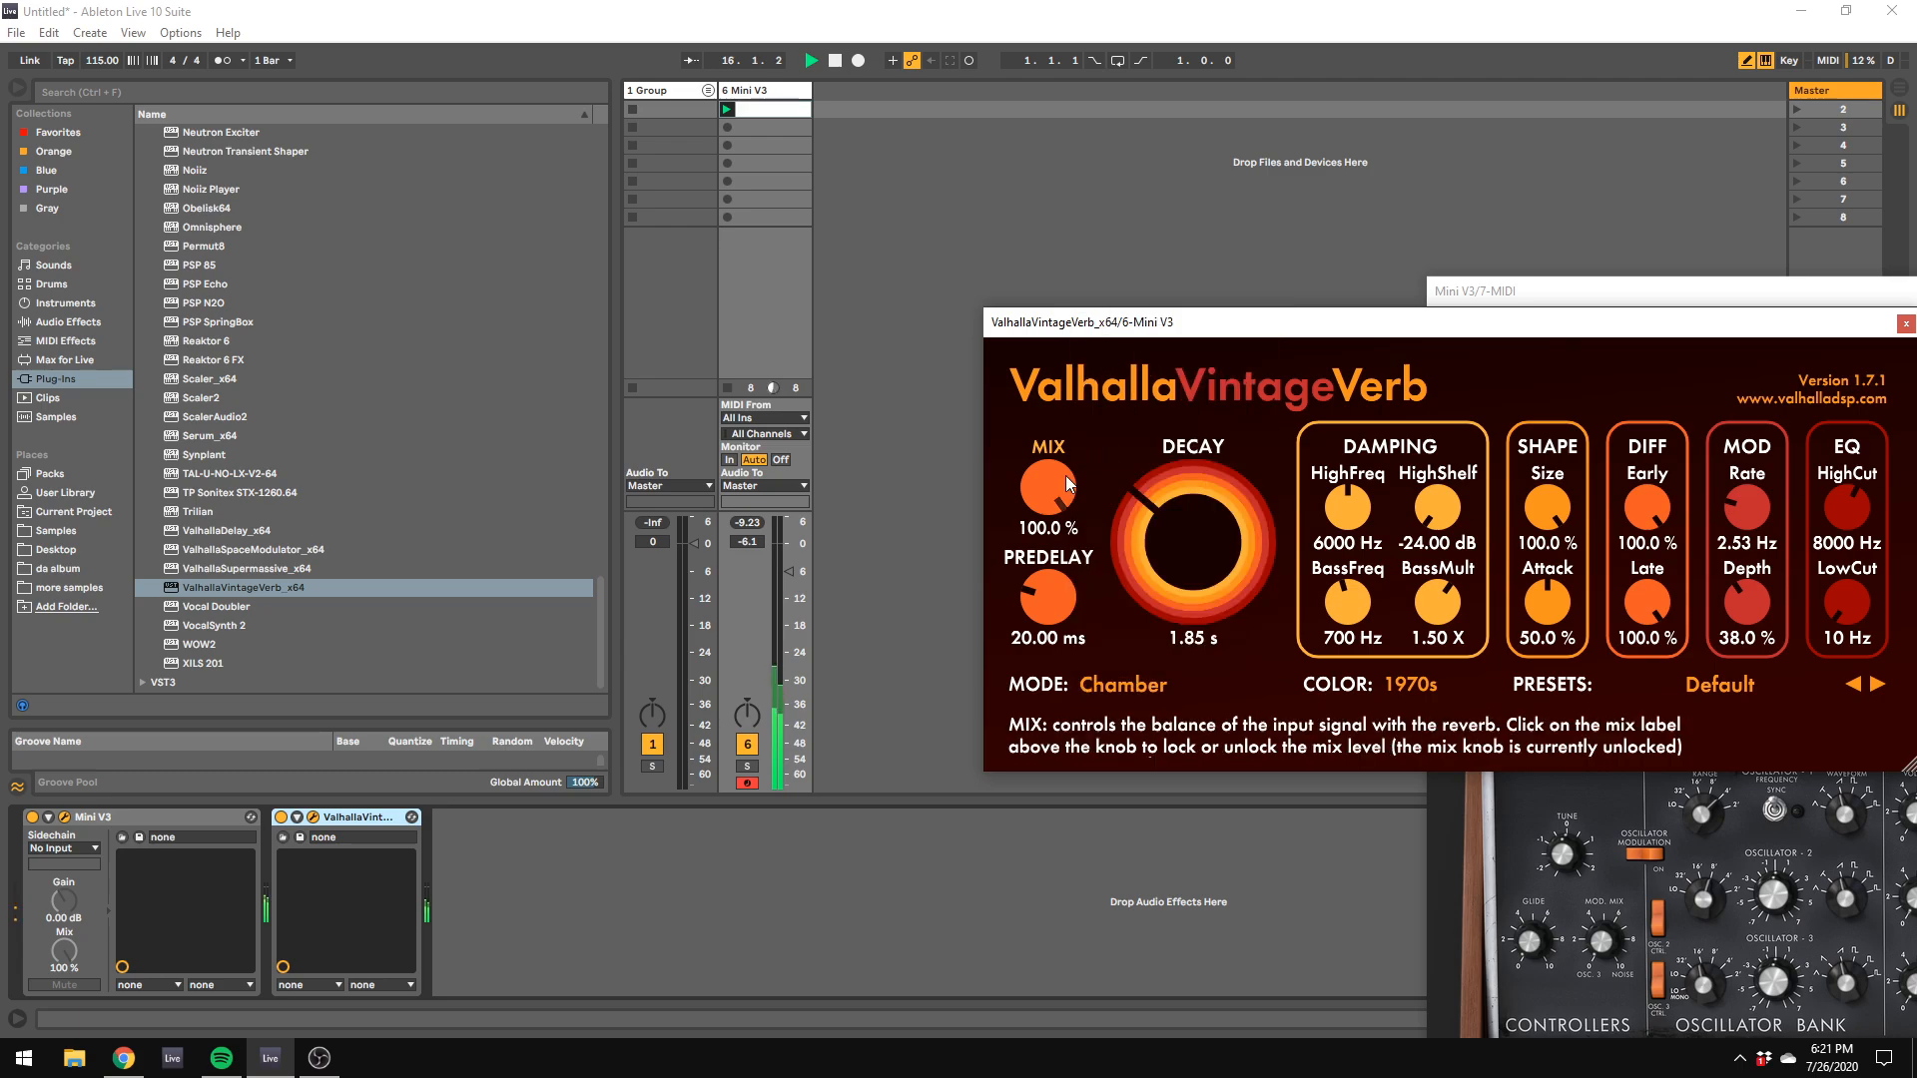
Step: Set the reverb's mix to 25% and its EQ to a 120 Hz LowCut and a 19270 Hz HighCut
{"action": "left_click_drag", "start_coordinate": [1048, 487], "coordinate": [1083, 659]}
{"action": "left_click", "coordinate": [1048, 528]}
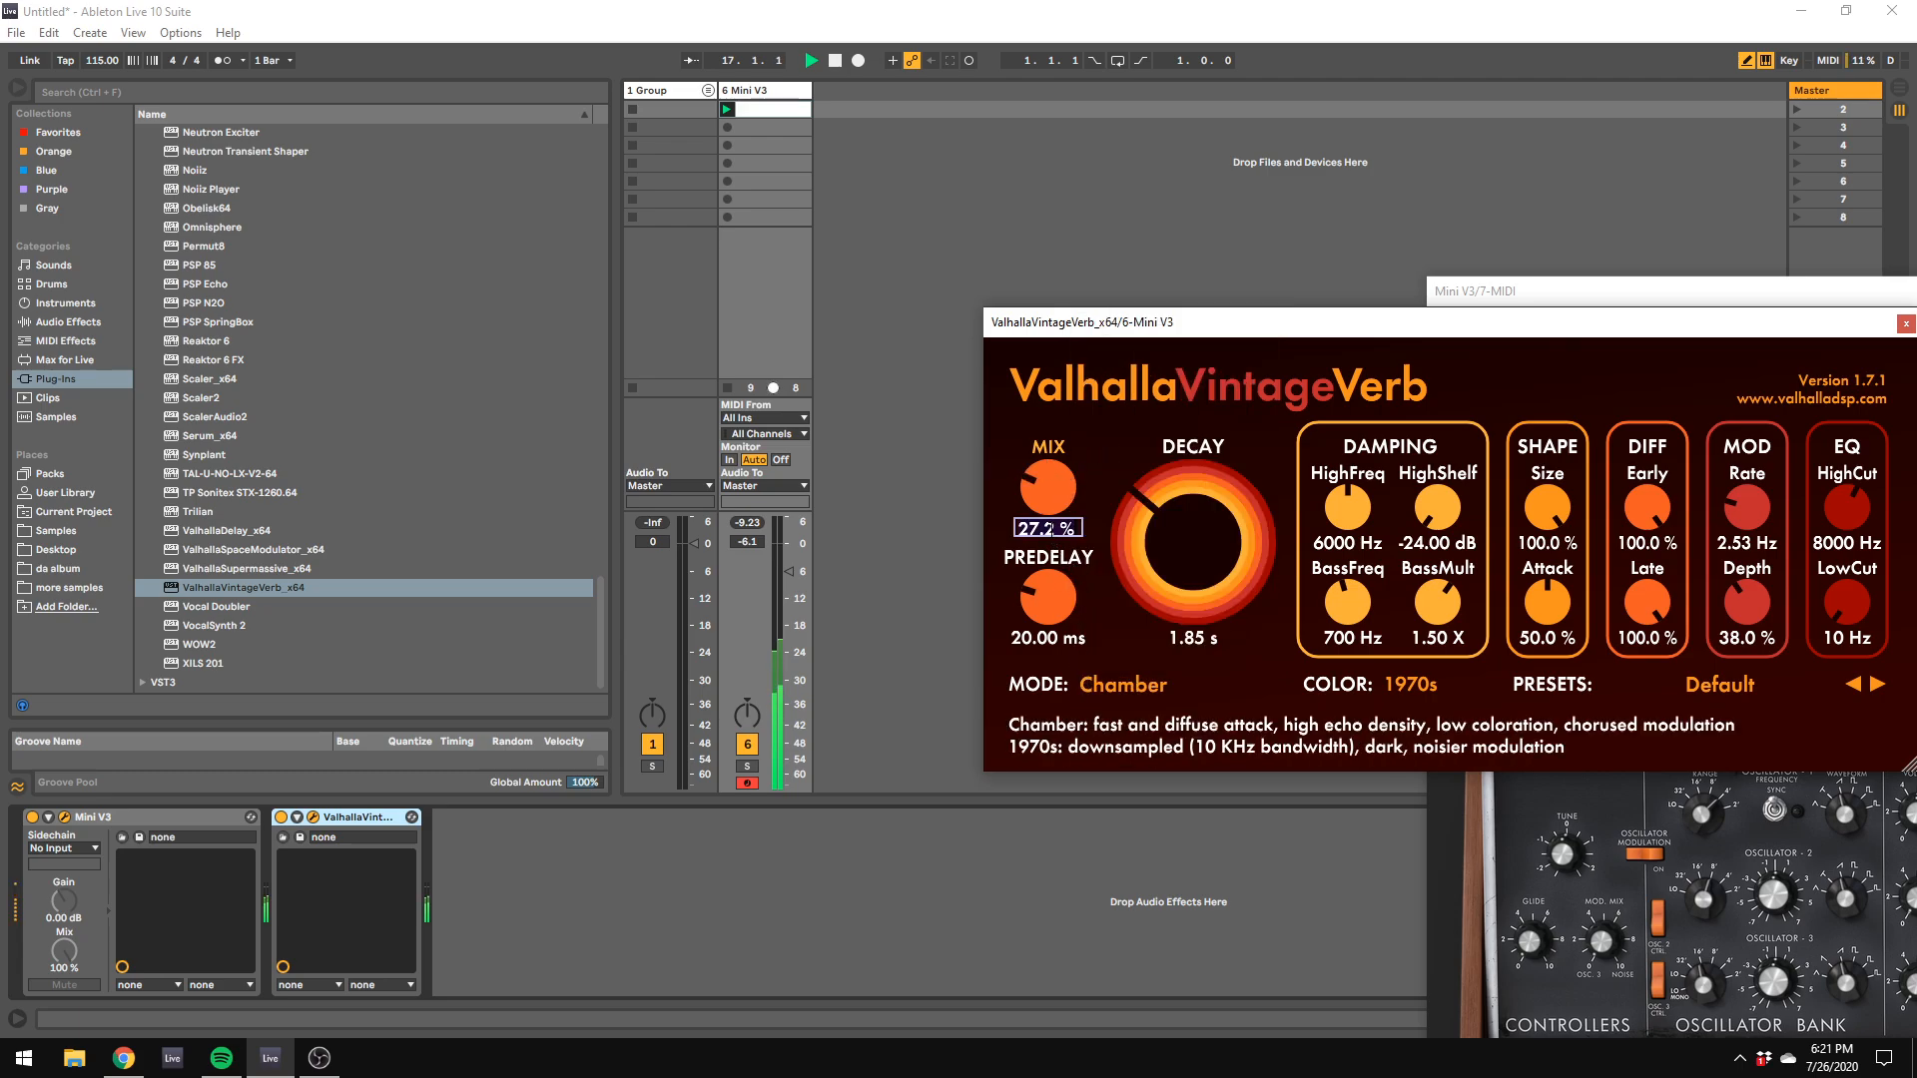
{"action": "type", "text": "25"}
{"action": "key", "text": "Return"}
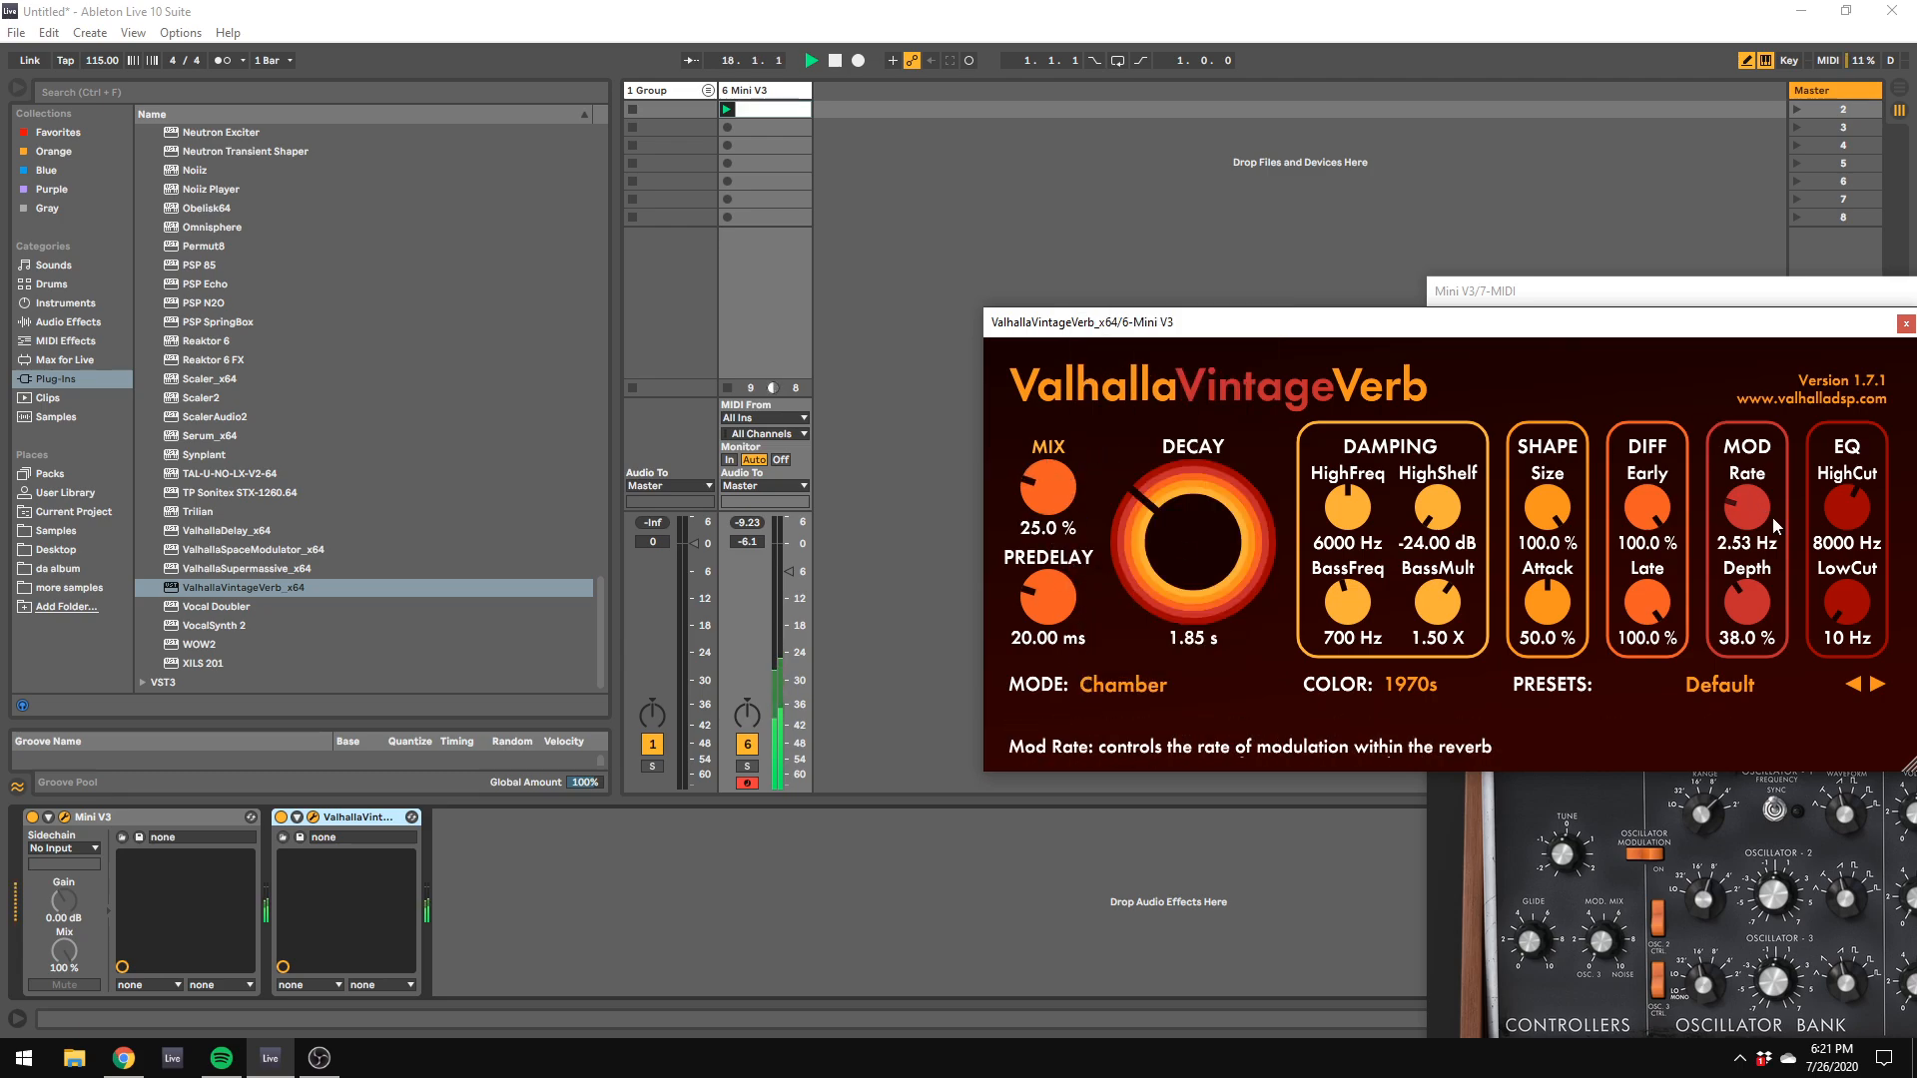
{"action": "left_click_drag", "start_coordinate": [1850, 599], "coordinate": [1850, 593]}
{"action": "left_click_drag", "start_coordinate": [1847, 508], "coordinate": [1860, 409]}
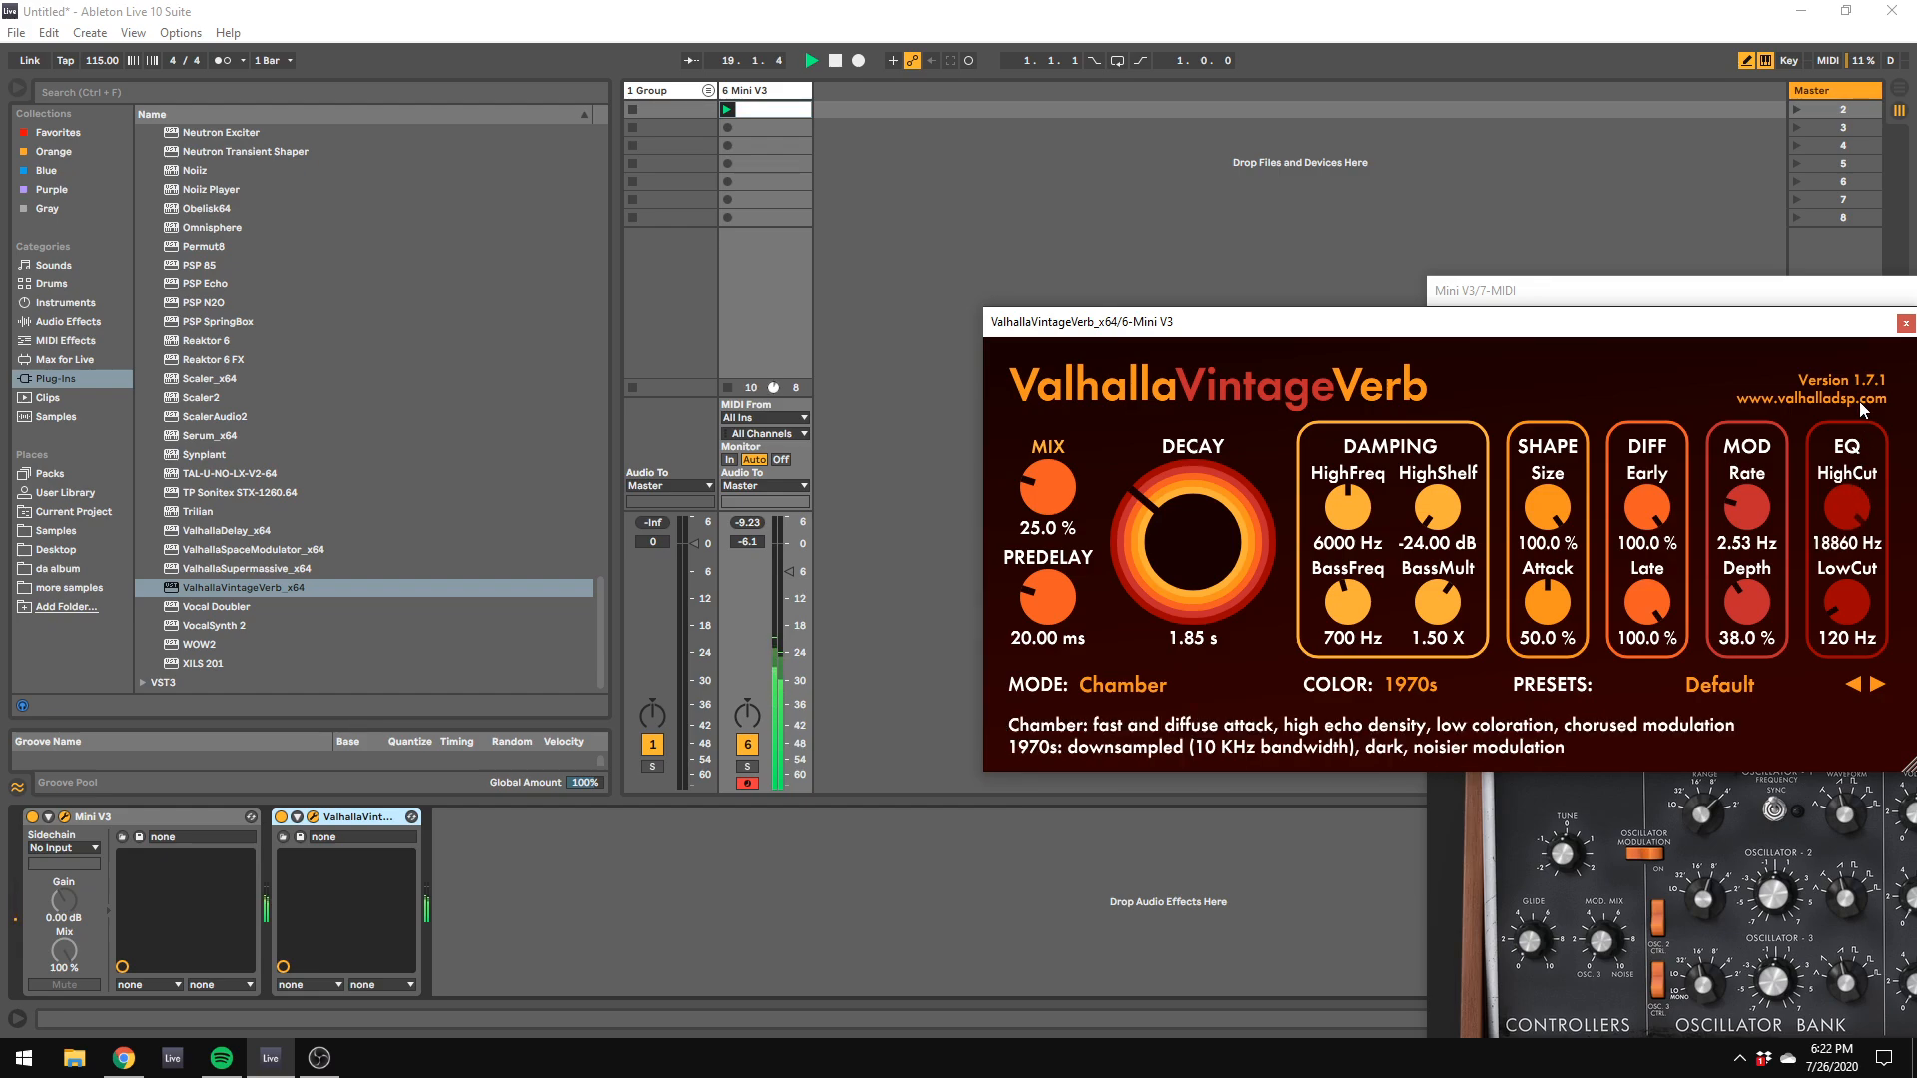
Step: Set the reverb's color to 1980s and its decay to 4.23 s
{"action": "left_click", "coordinate": [1427, 684]}
{"action": "left_click", "coordinate": [1426, 725]}
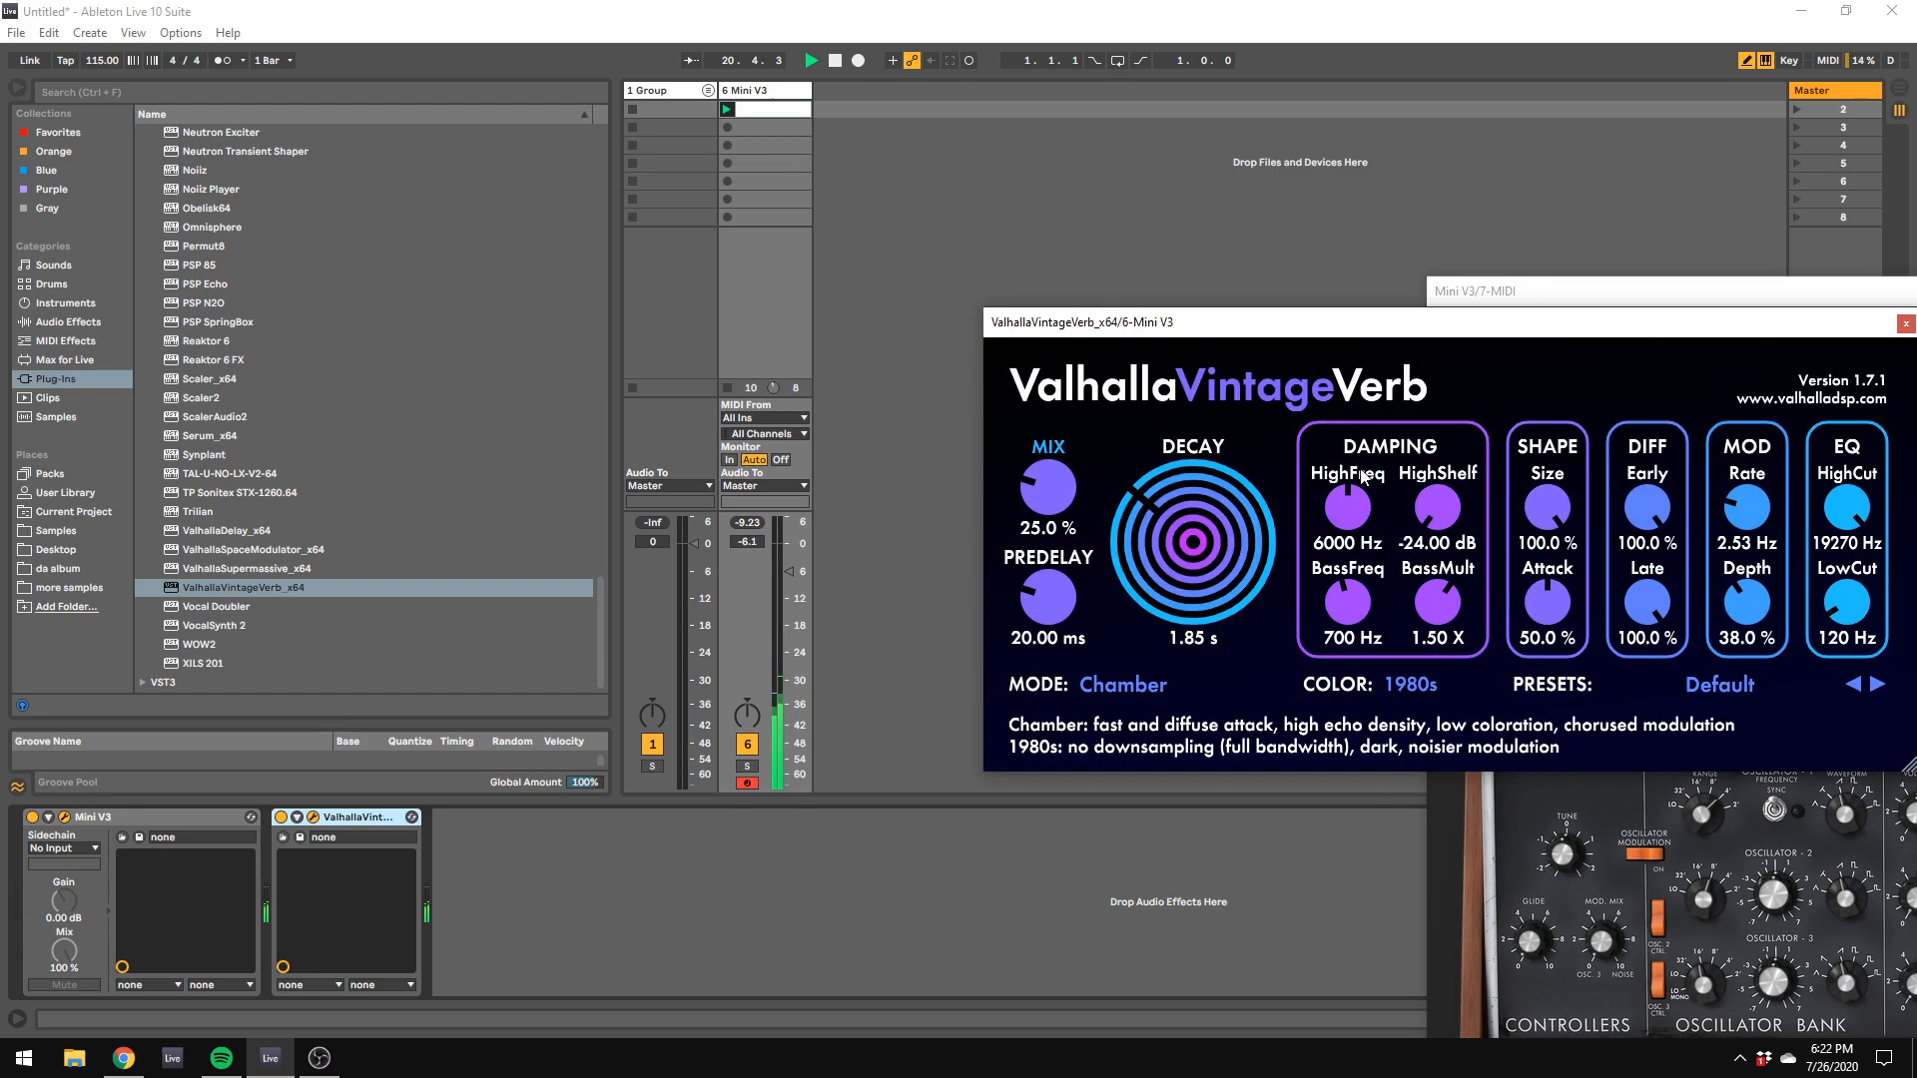
{"action": "left_click_drag", "start_coordinate": [1214, 539], "coordinate": [1212, 505]}
Step: Adjust the range of Oscillator 1 on the Mini V3
{"action": "left_click_drag", "start_coordinate": [1488, 294], "coordinate": [954, 75]}
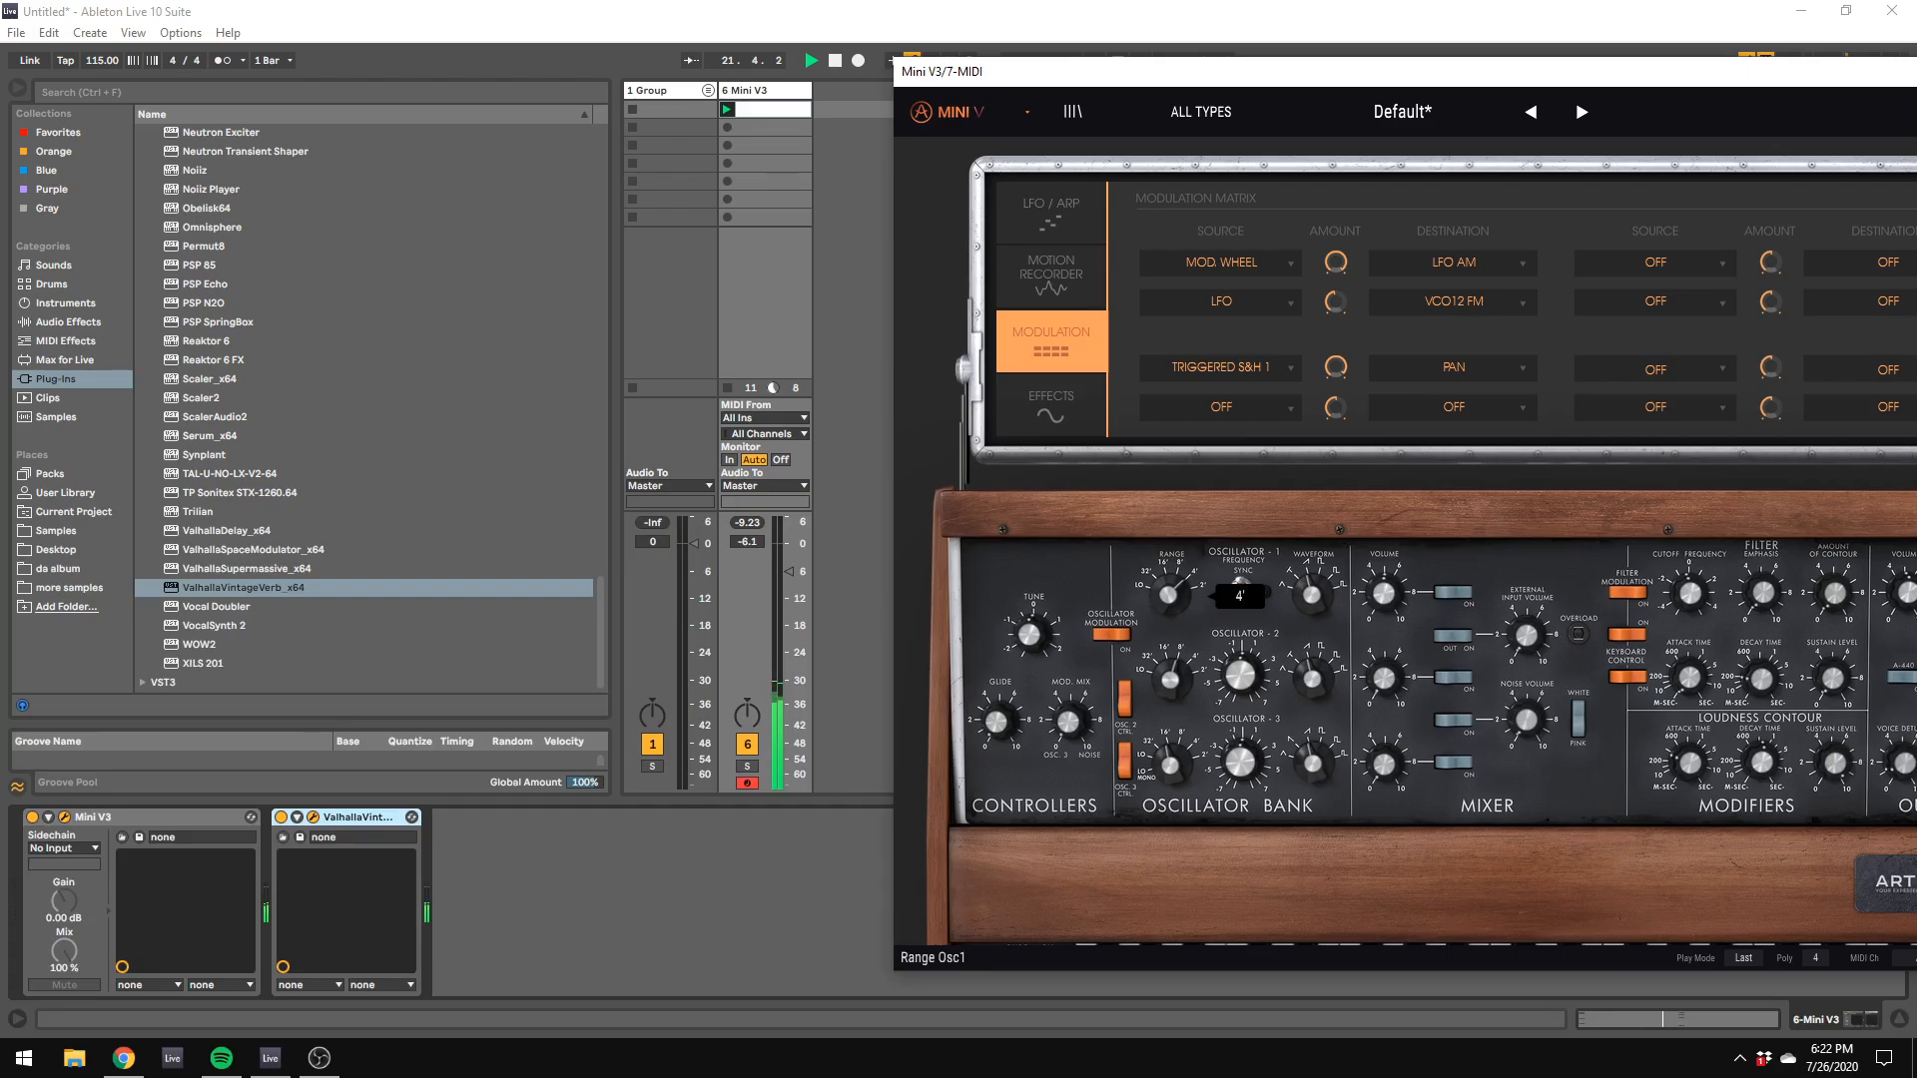
{"action": "left_click_drag", "start_coordinate": [1172, 582], "coordinate": [1172, 597]}
Step: Reopen the Mini V3 clip's notes and duplicate its loop to four bars
{"action": "double_click", "coordinate": [747, 108]}
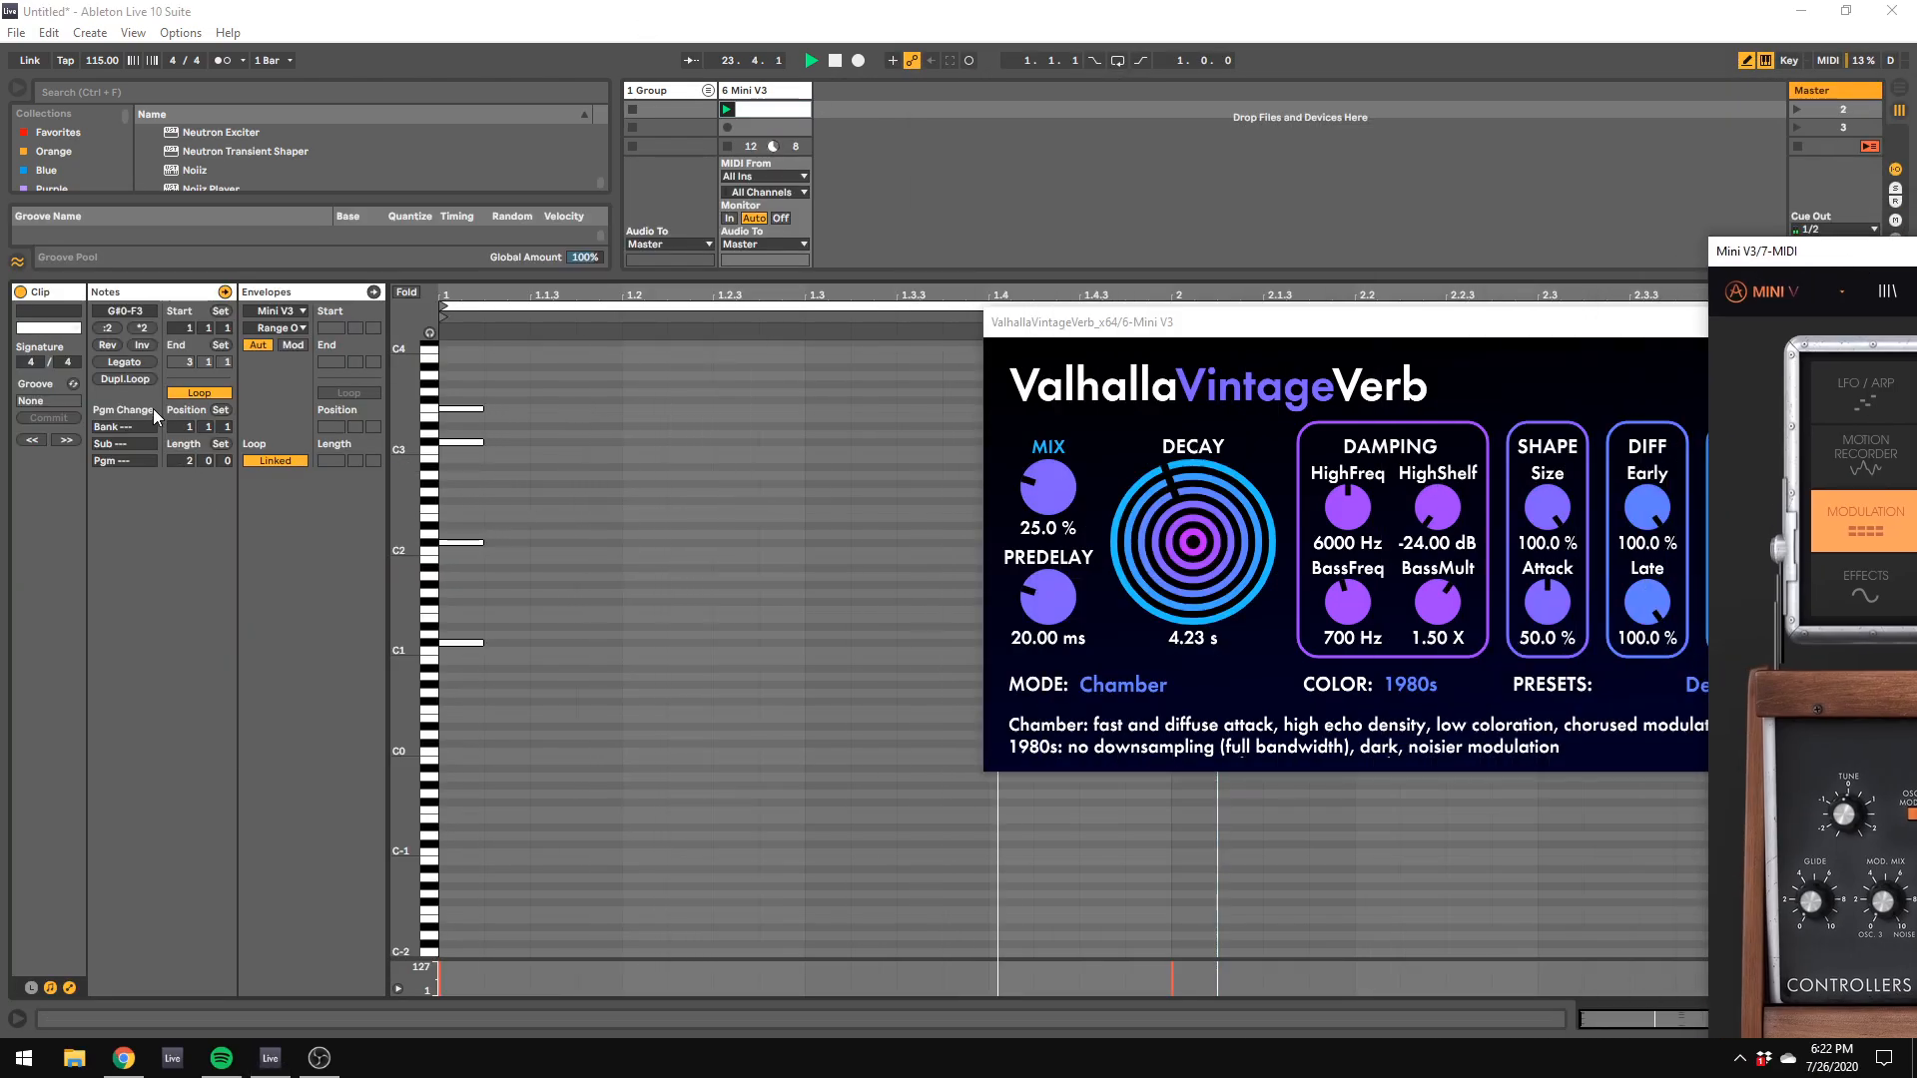
{"action": "left_click", "coordinate": [142, 381]}
{"action": "left_click_drag", "start_coordinate": [1098, 322], "coordinate": [1875, 485]}
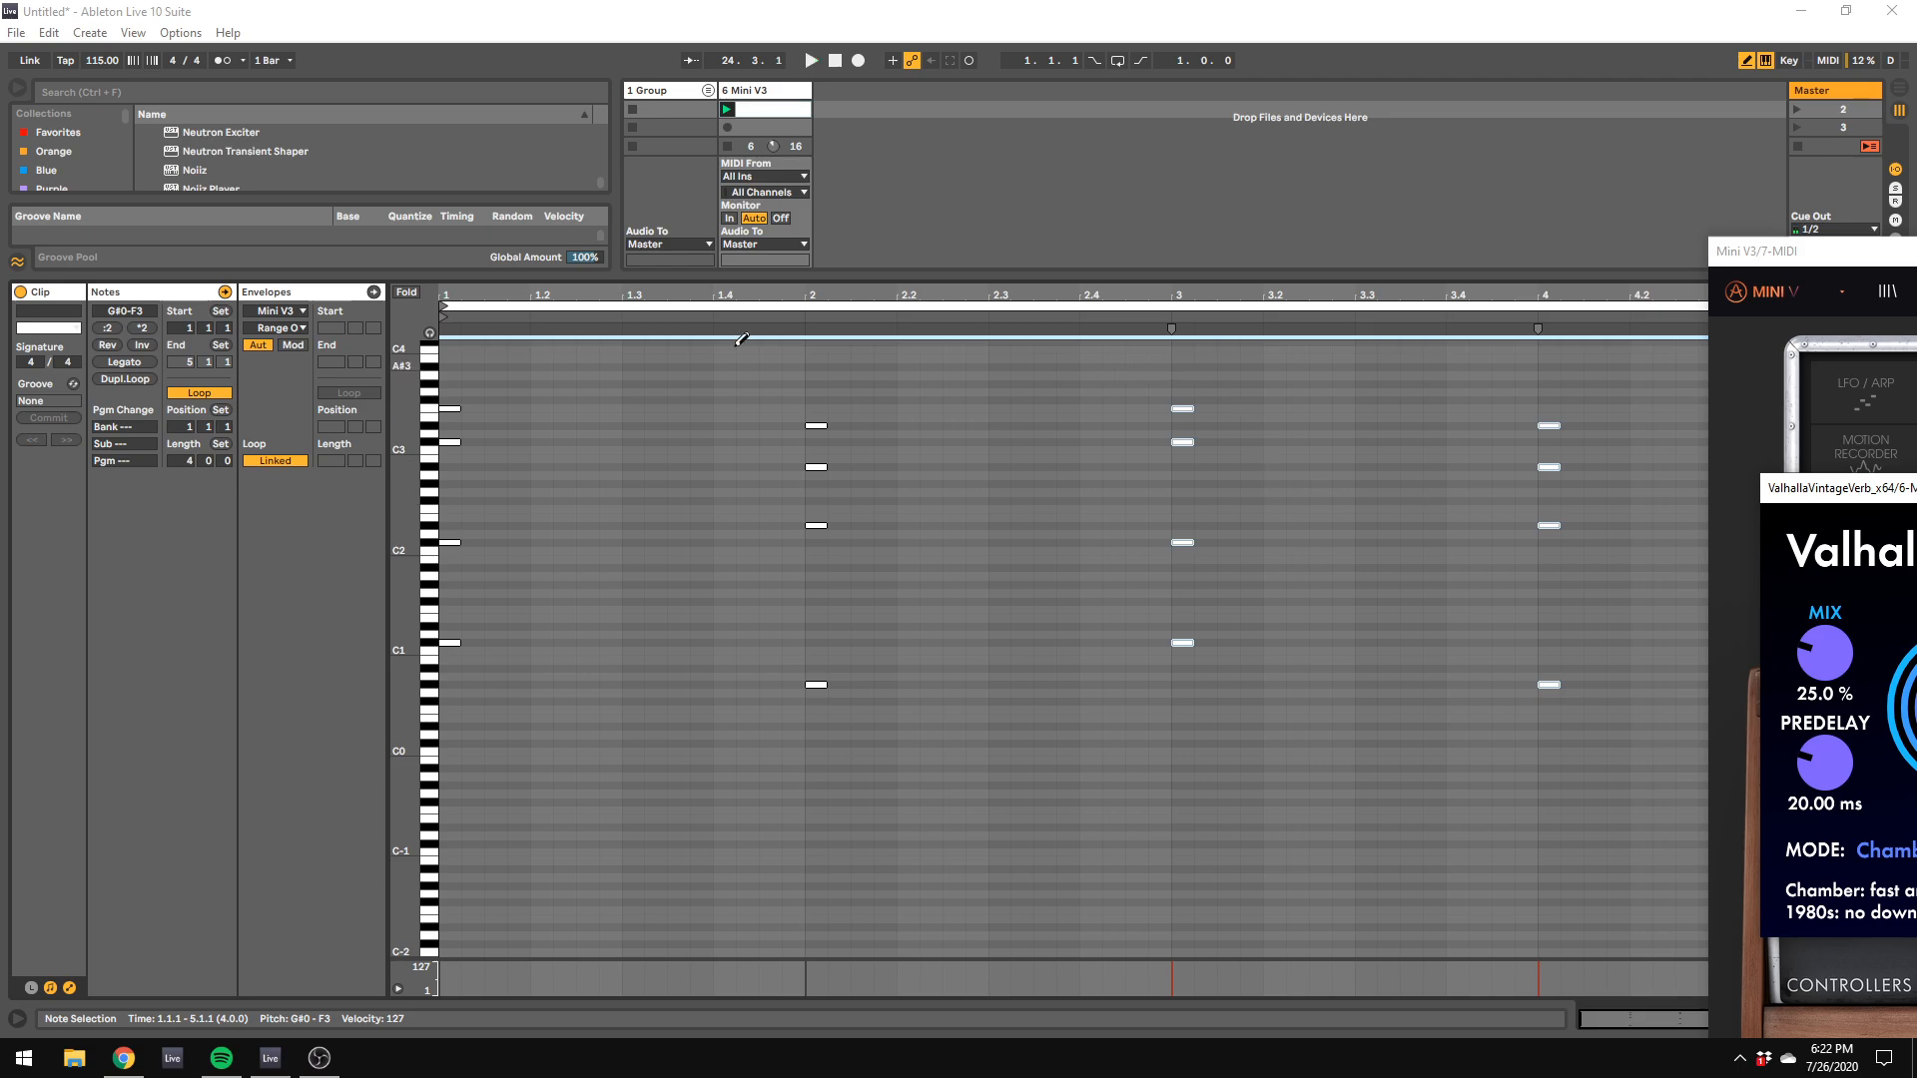
Step: Revoice the bar 3 chord to G#3, C#3, A#2 and F#1 and play it back
{"action": "left_click_drag", "start_coordinate": [1193, 405], "coordinate": [1184, 462]}
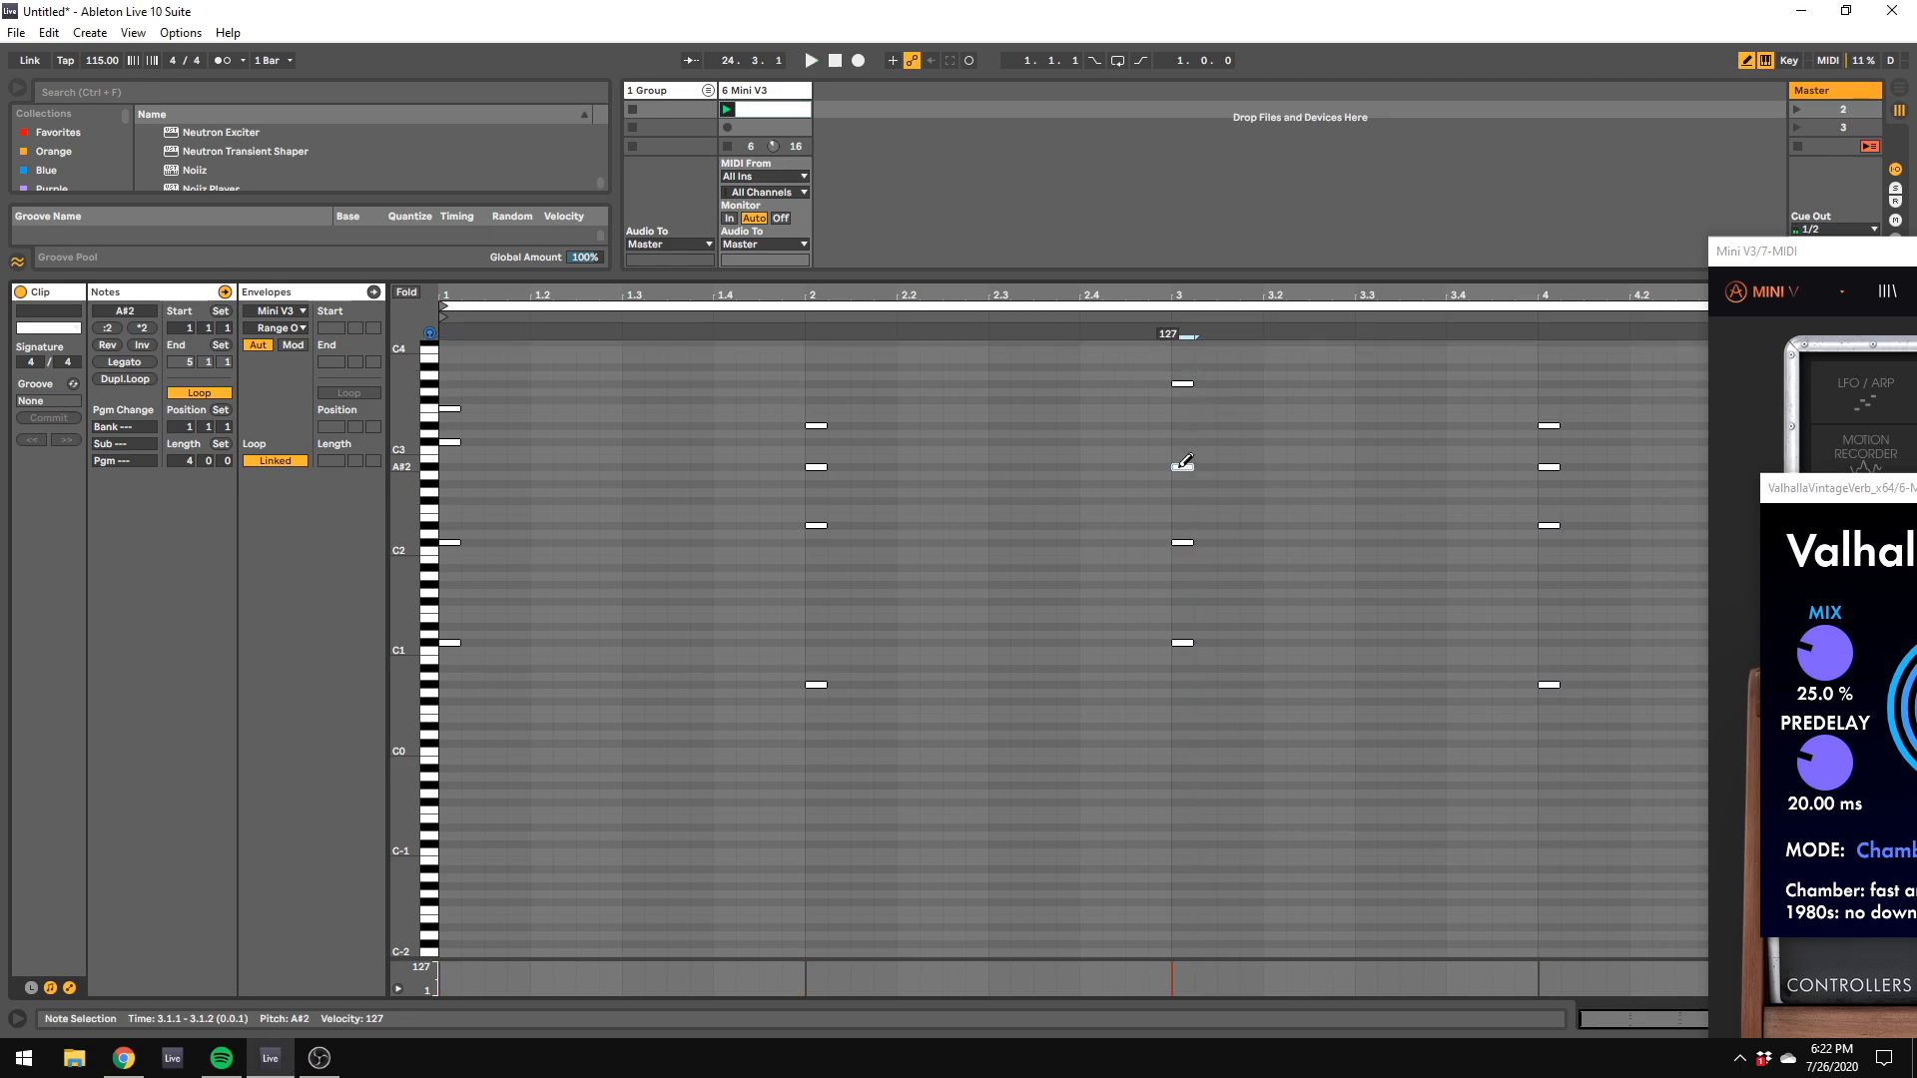
{"action": "left_click", "coordinate": [1184, 541]}
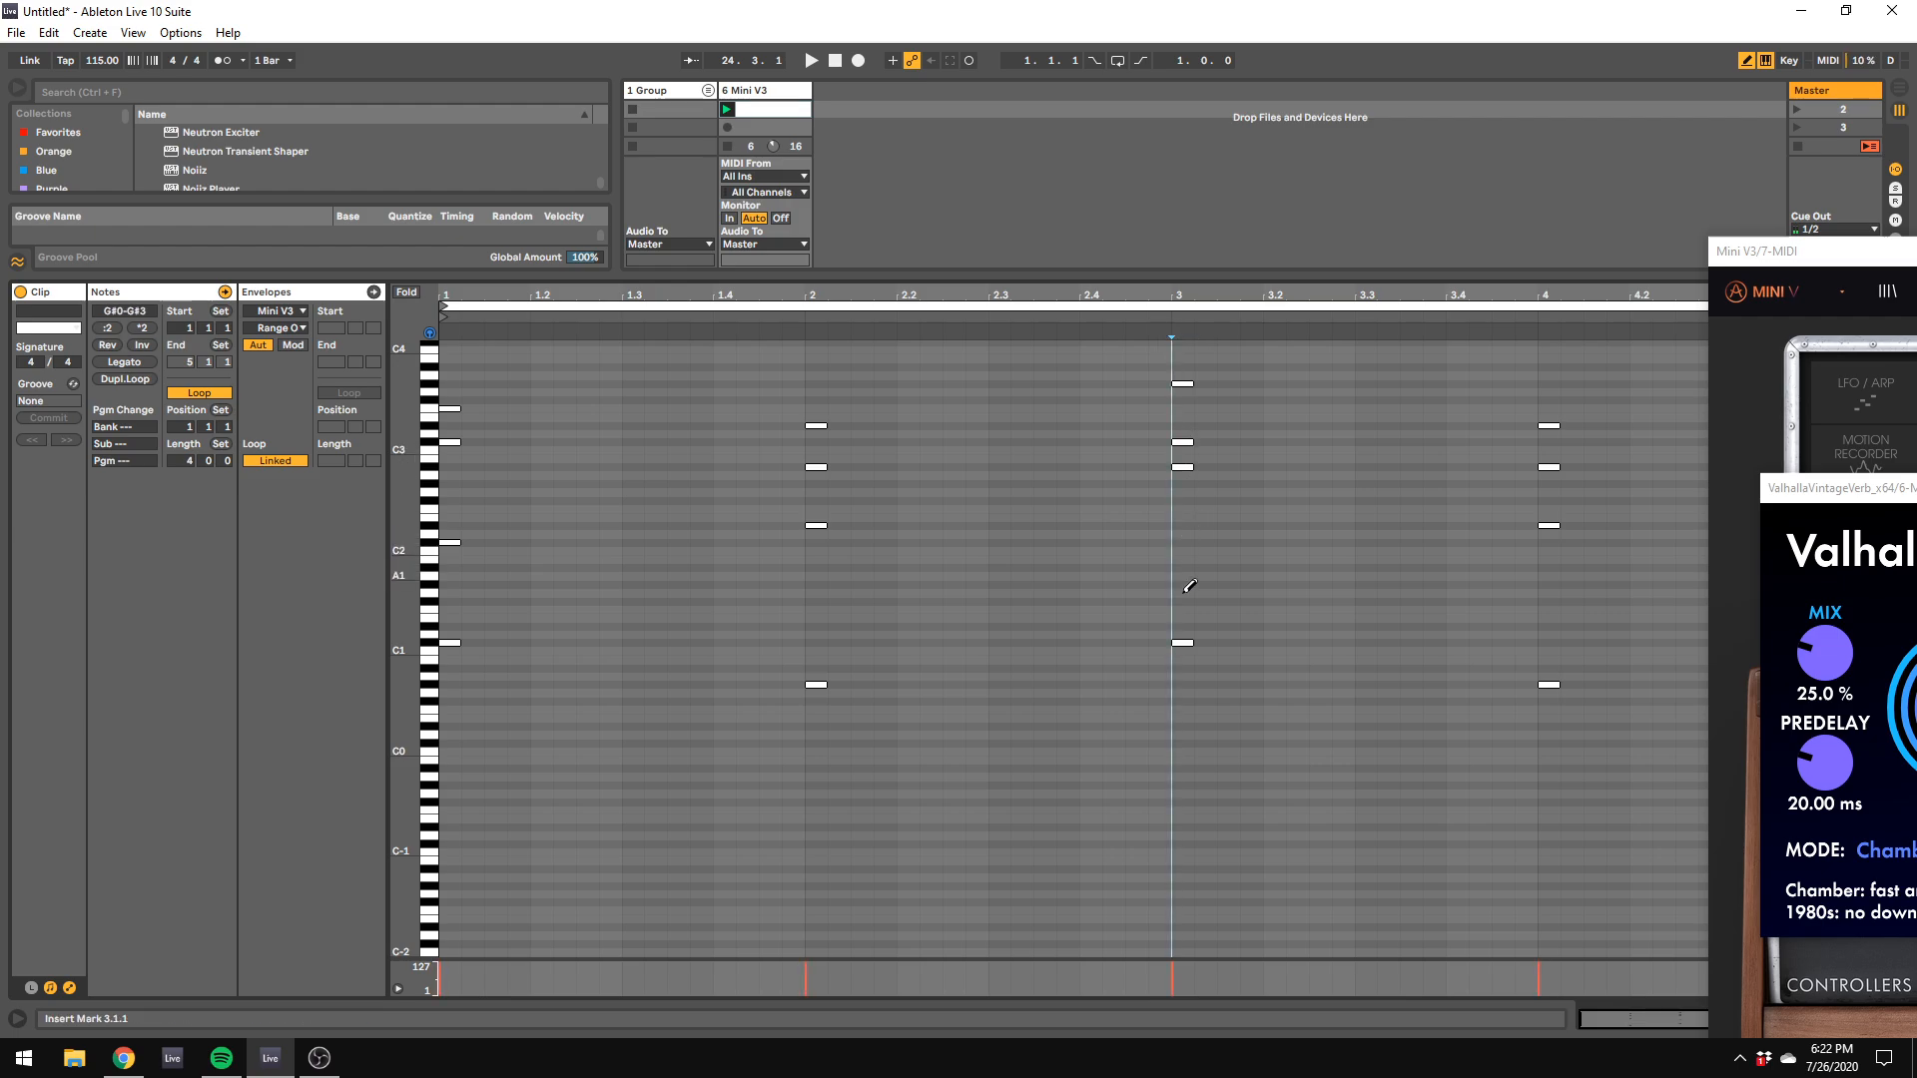
{"action": "left_click", "coordinate": [1183, 600]}
{"action": "key", "text": "space"}
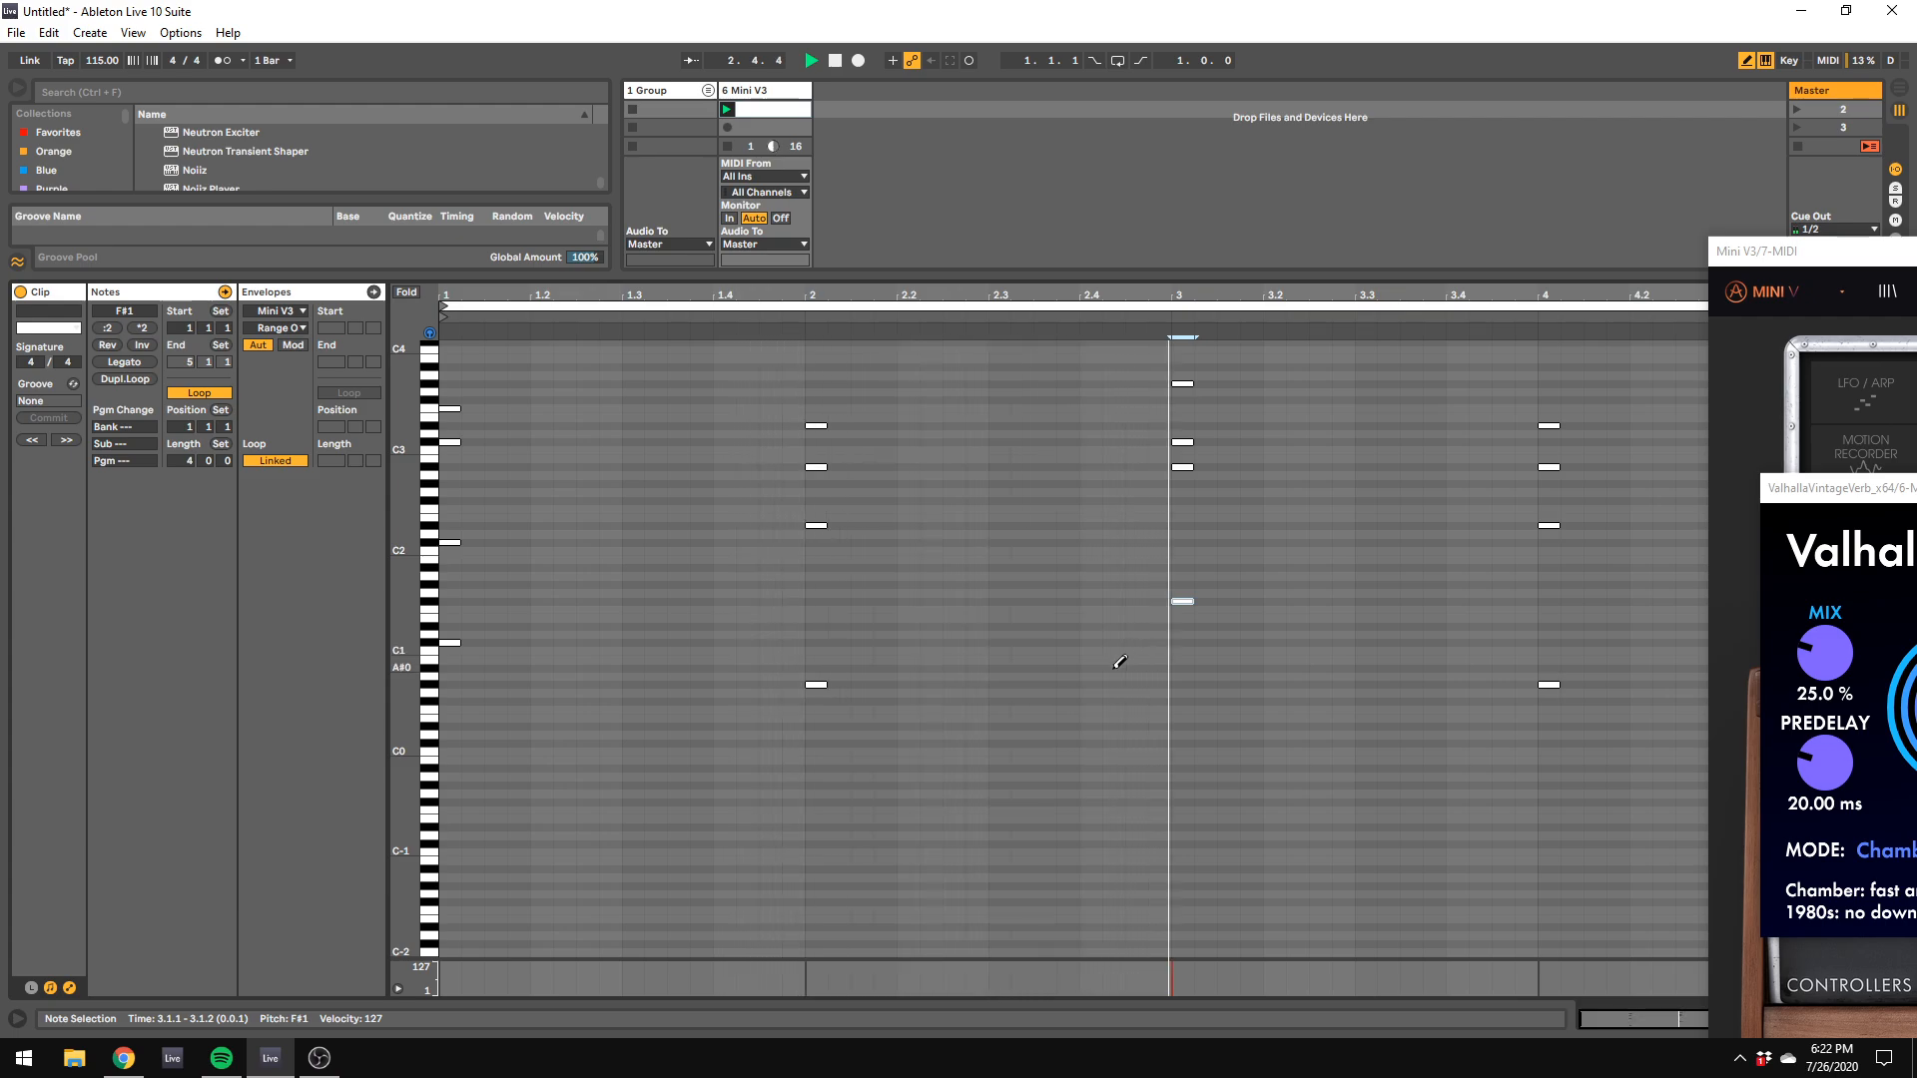
{"action": "key", "text": "space"}
Step: Revoice the bar 4 chord to F#3, F3, A#2 and C1 and play it back
{"action": "left_click_drag", "start_coordinate": [1549, 423], "coordinate": [1547, 400]}
{"action": "double_click", "coordinate": [1544, 466]}
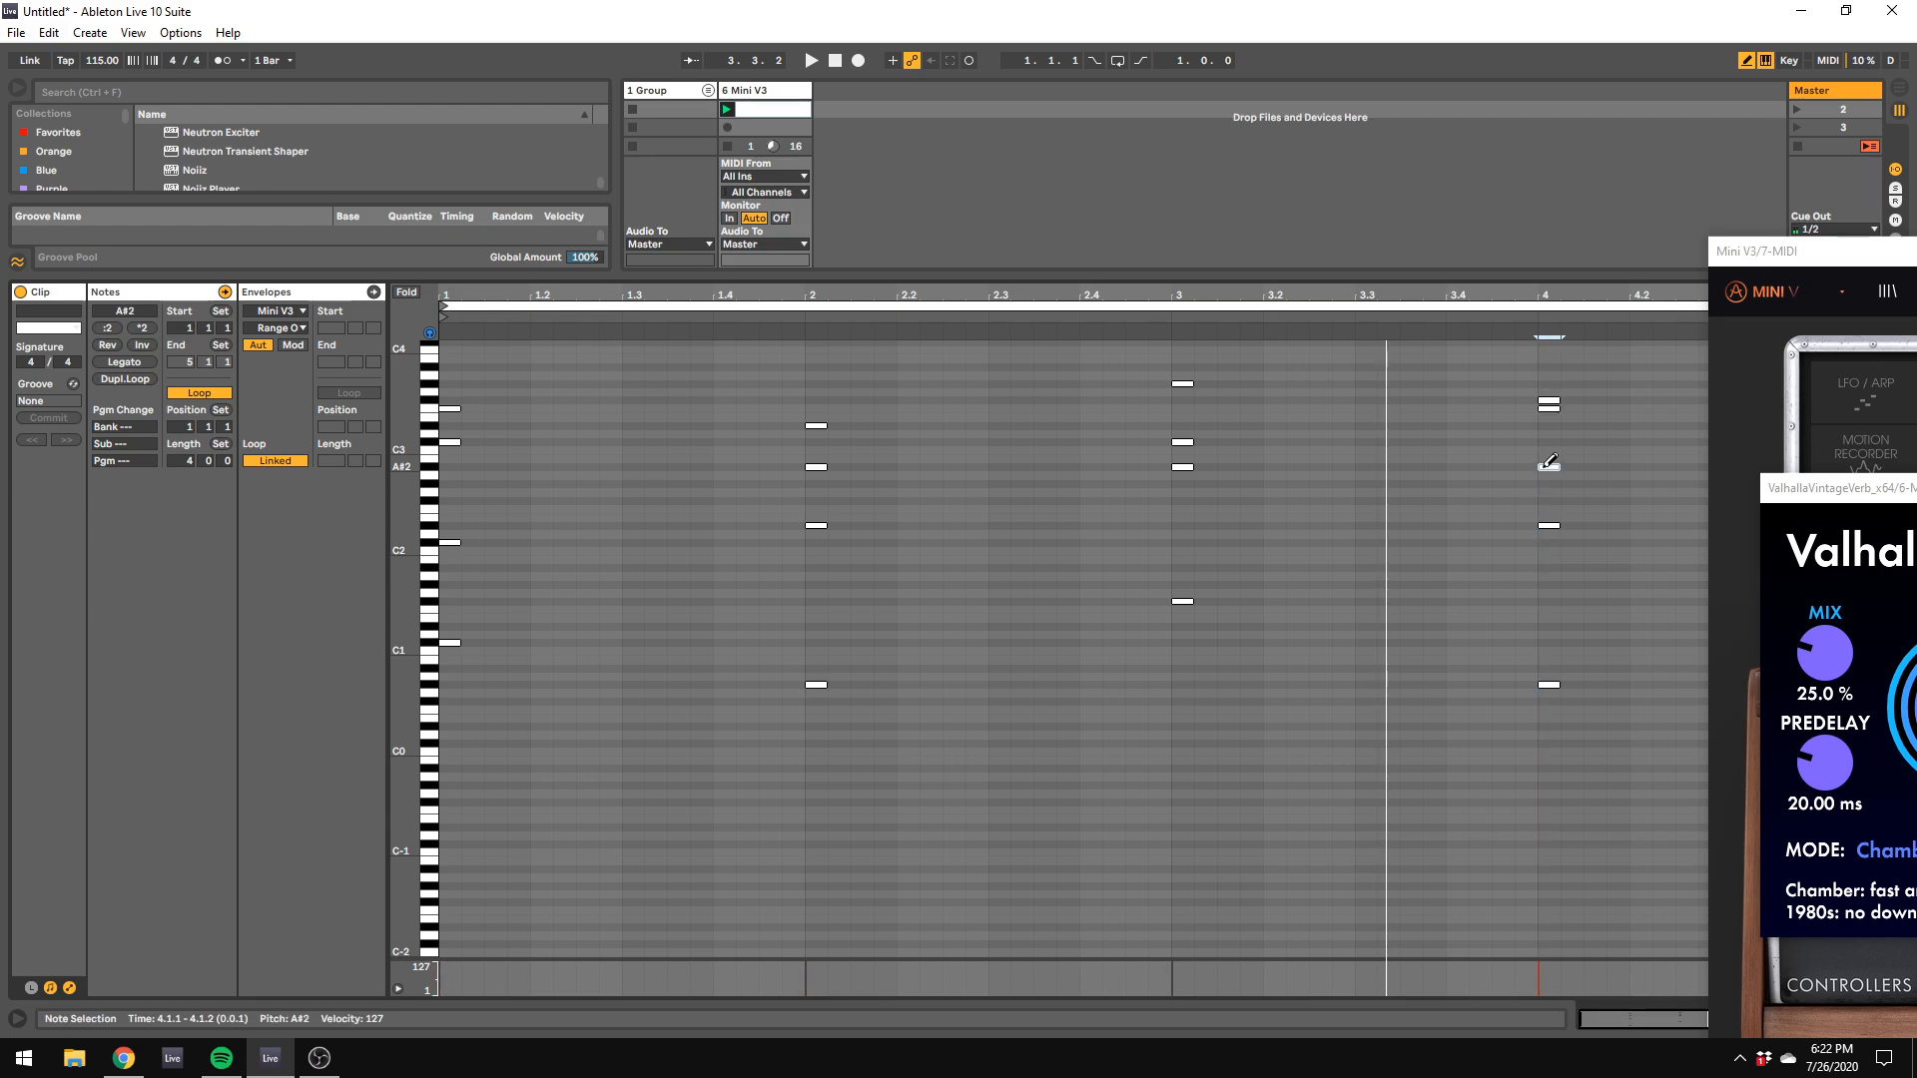
{"action": "left_click", "coordinate": [1546, 524]}
{"action": "left_click", "coordinate": [1547, 644]}
{"action": "left_click", "coordinate": [1548, 685]}
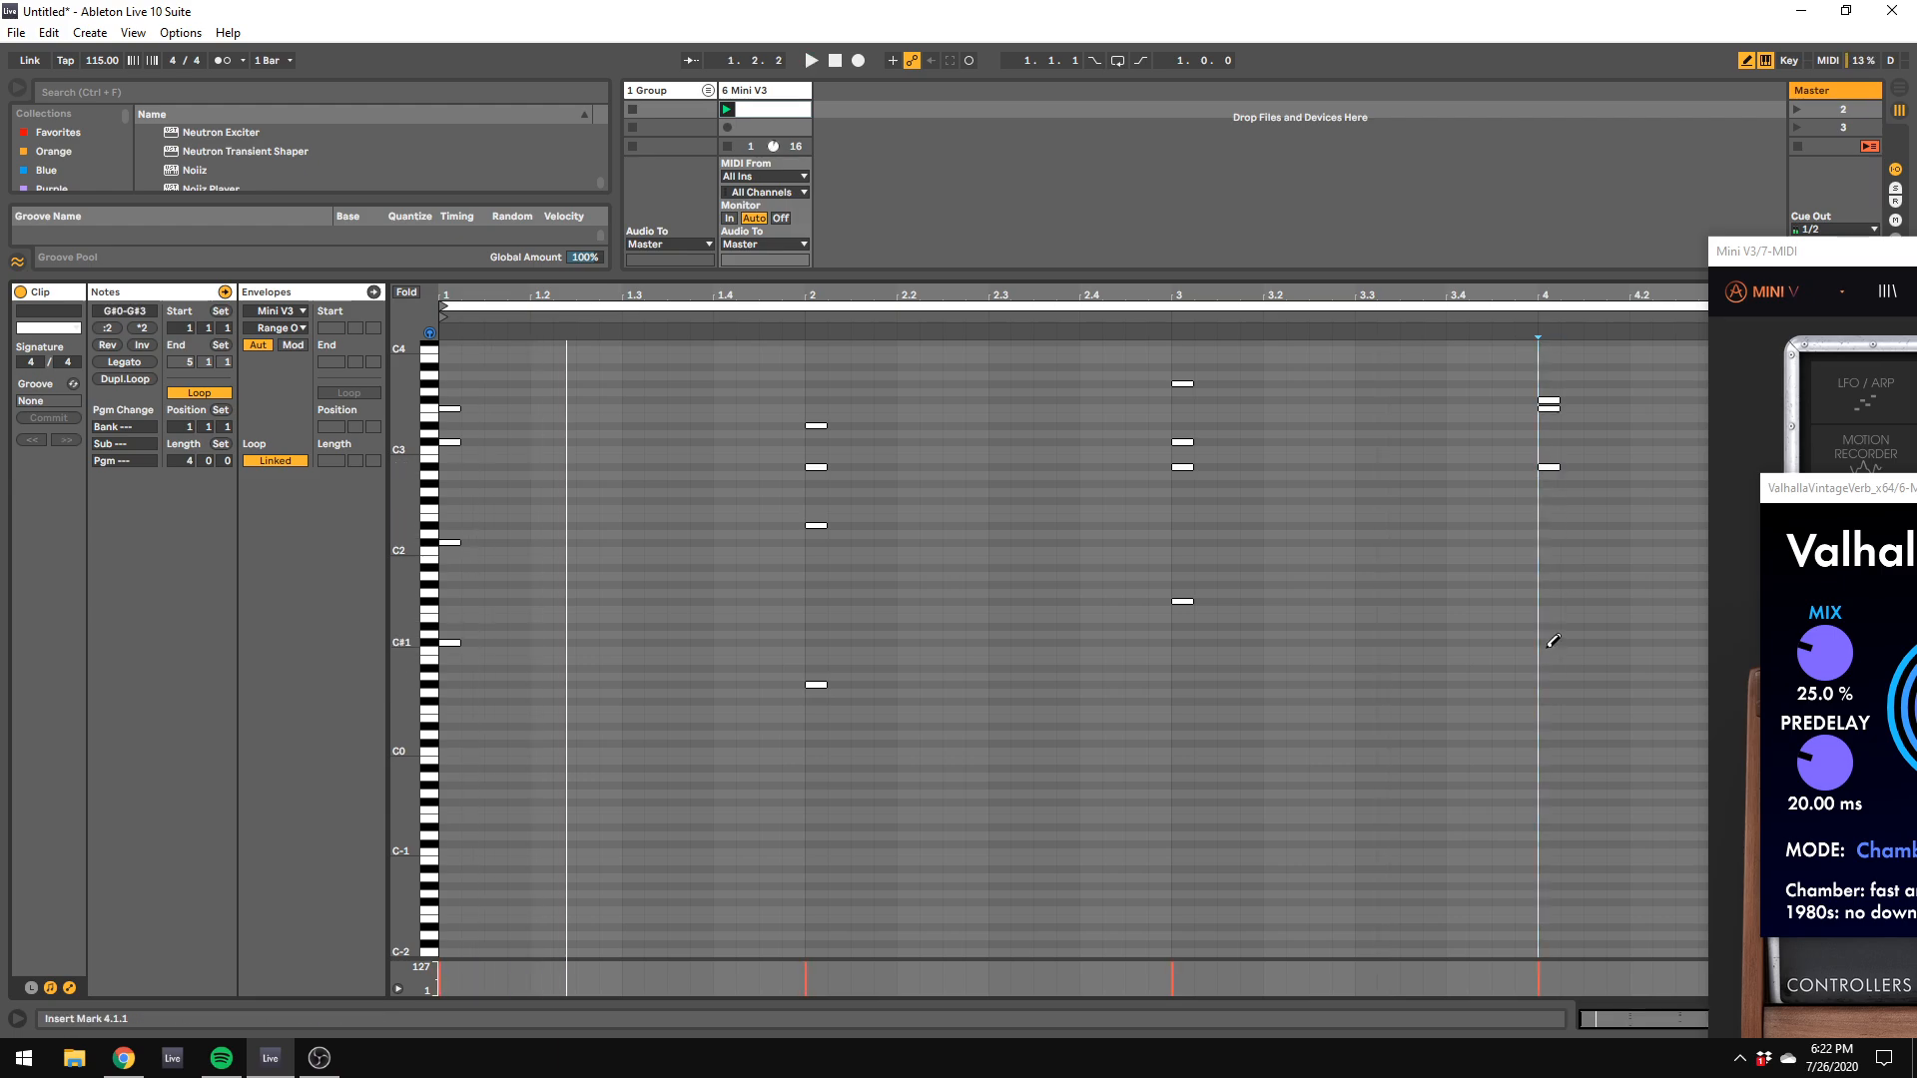
{"action": "left_click", "coordinate": [1548, 650]}
{"action": "key", "text": "space"}
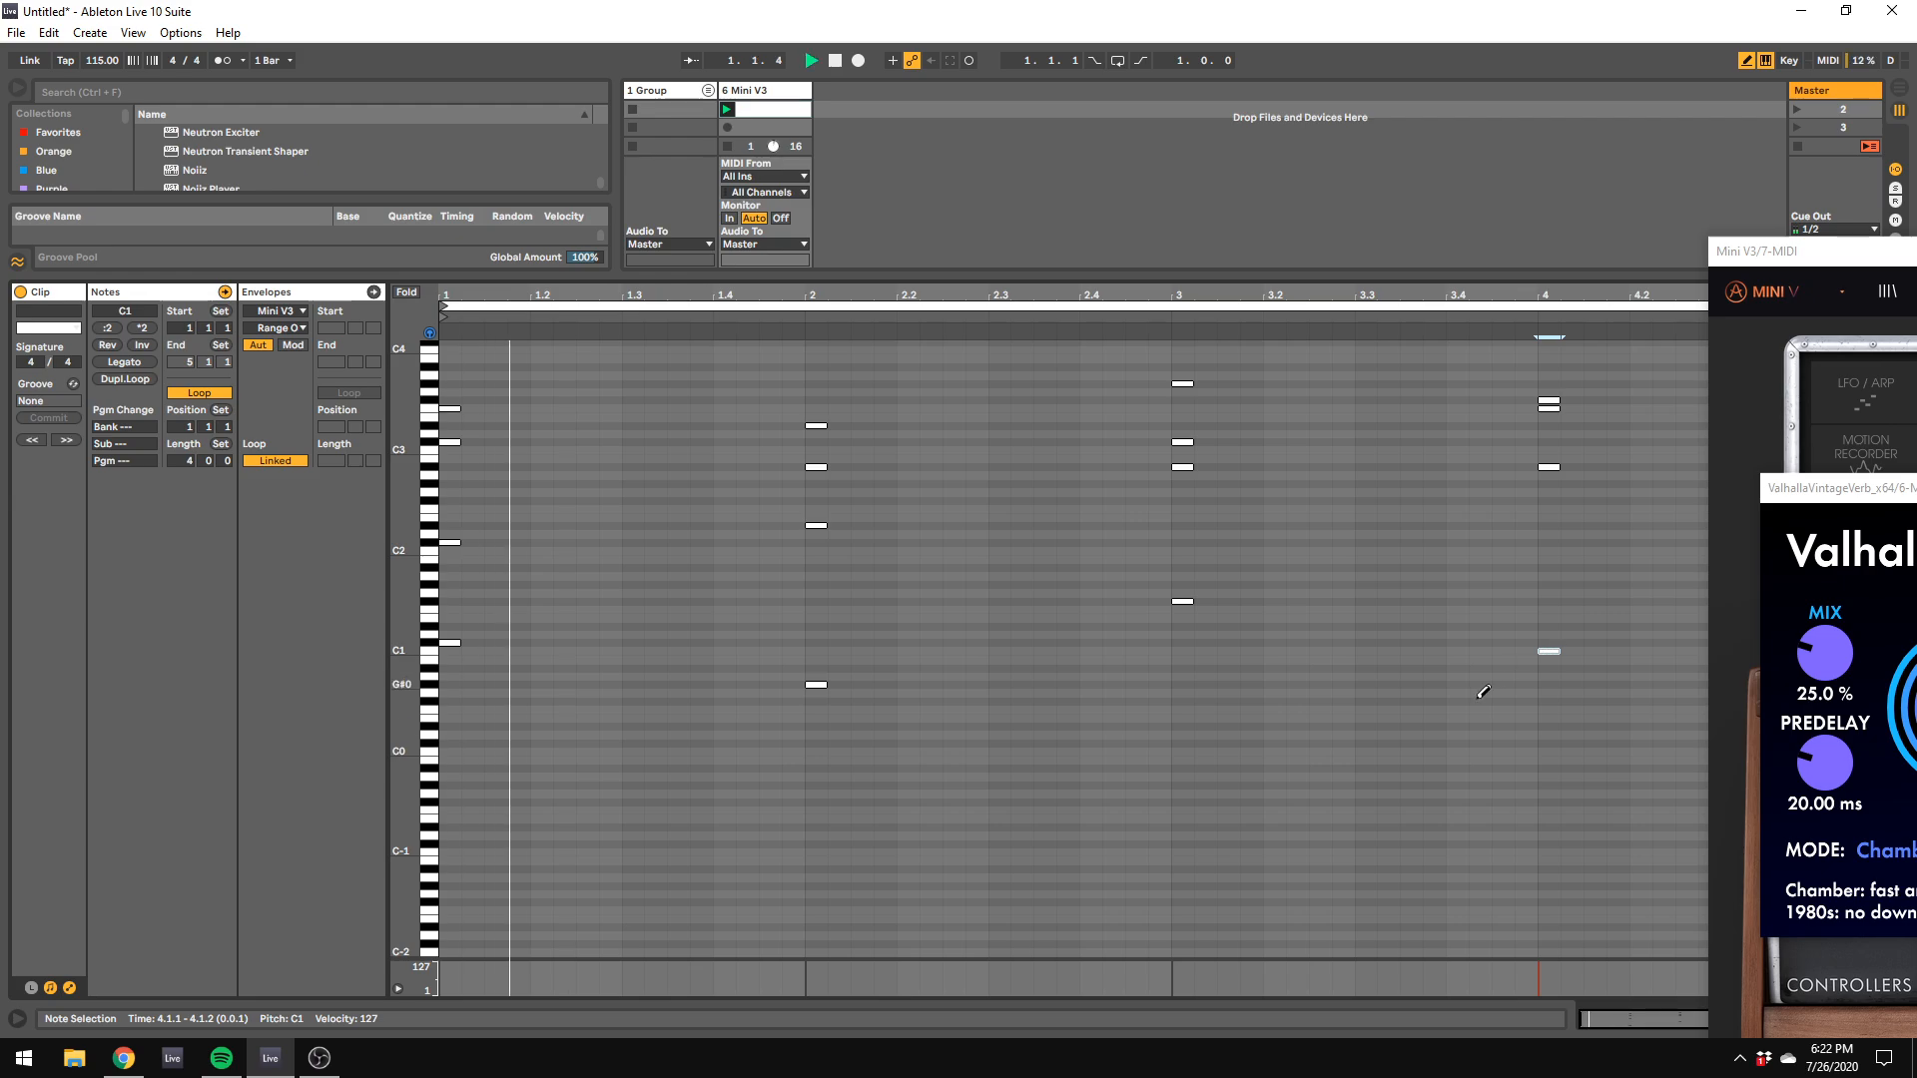
Step: Stop playback, turn off draw mode and lower the bar 4 chord's bass note to G#0
{"action": "right_click", "coordinate": [1376, 759]}
{"action": "left_click", "coordinate": [1392, 752]}
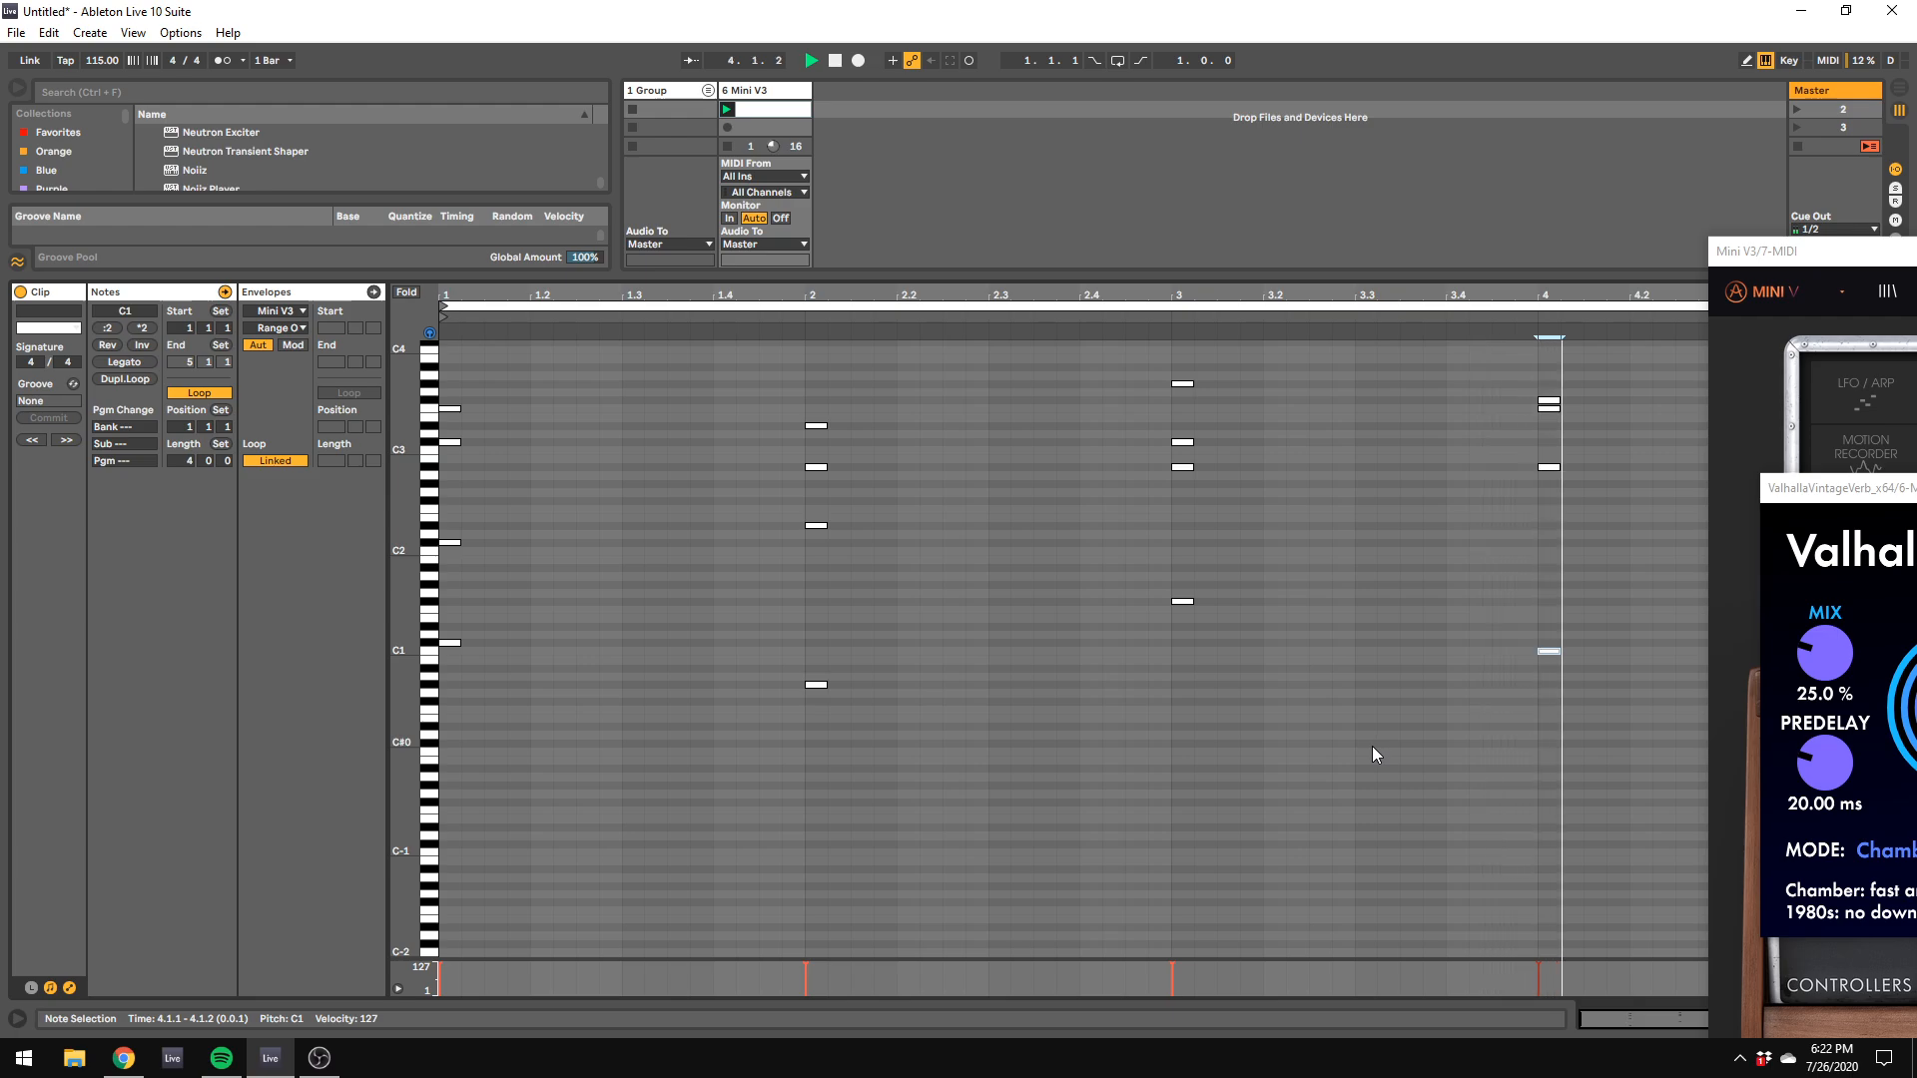
{"action": "key", "text": "space"}
{"action": "left_click", "coordinate": [1551, 661]}
{"action": "left_click_drag", "start_coordinate": [1549, 655], "coordinate": [1534, 292]}
{"action": "left_click", "coordinate": [1536, 623]}
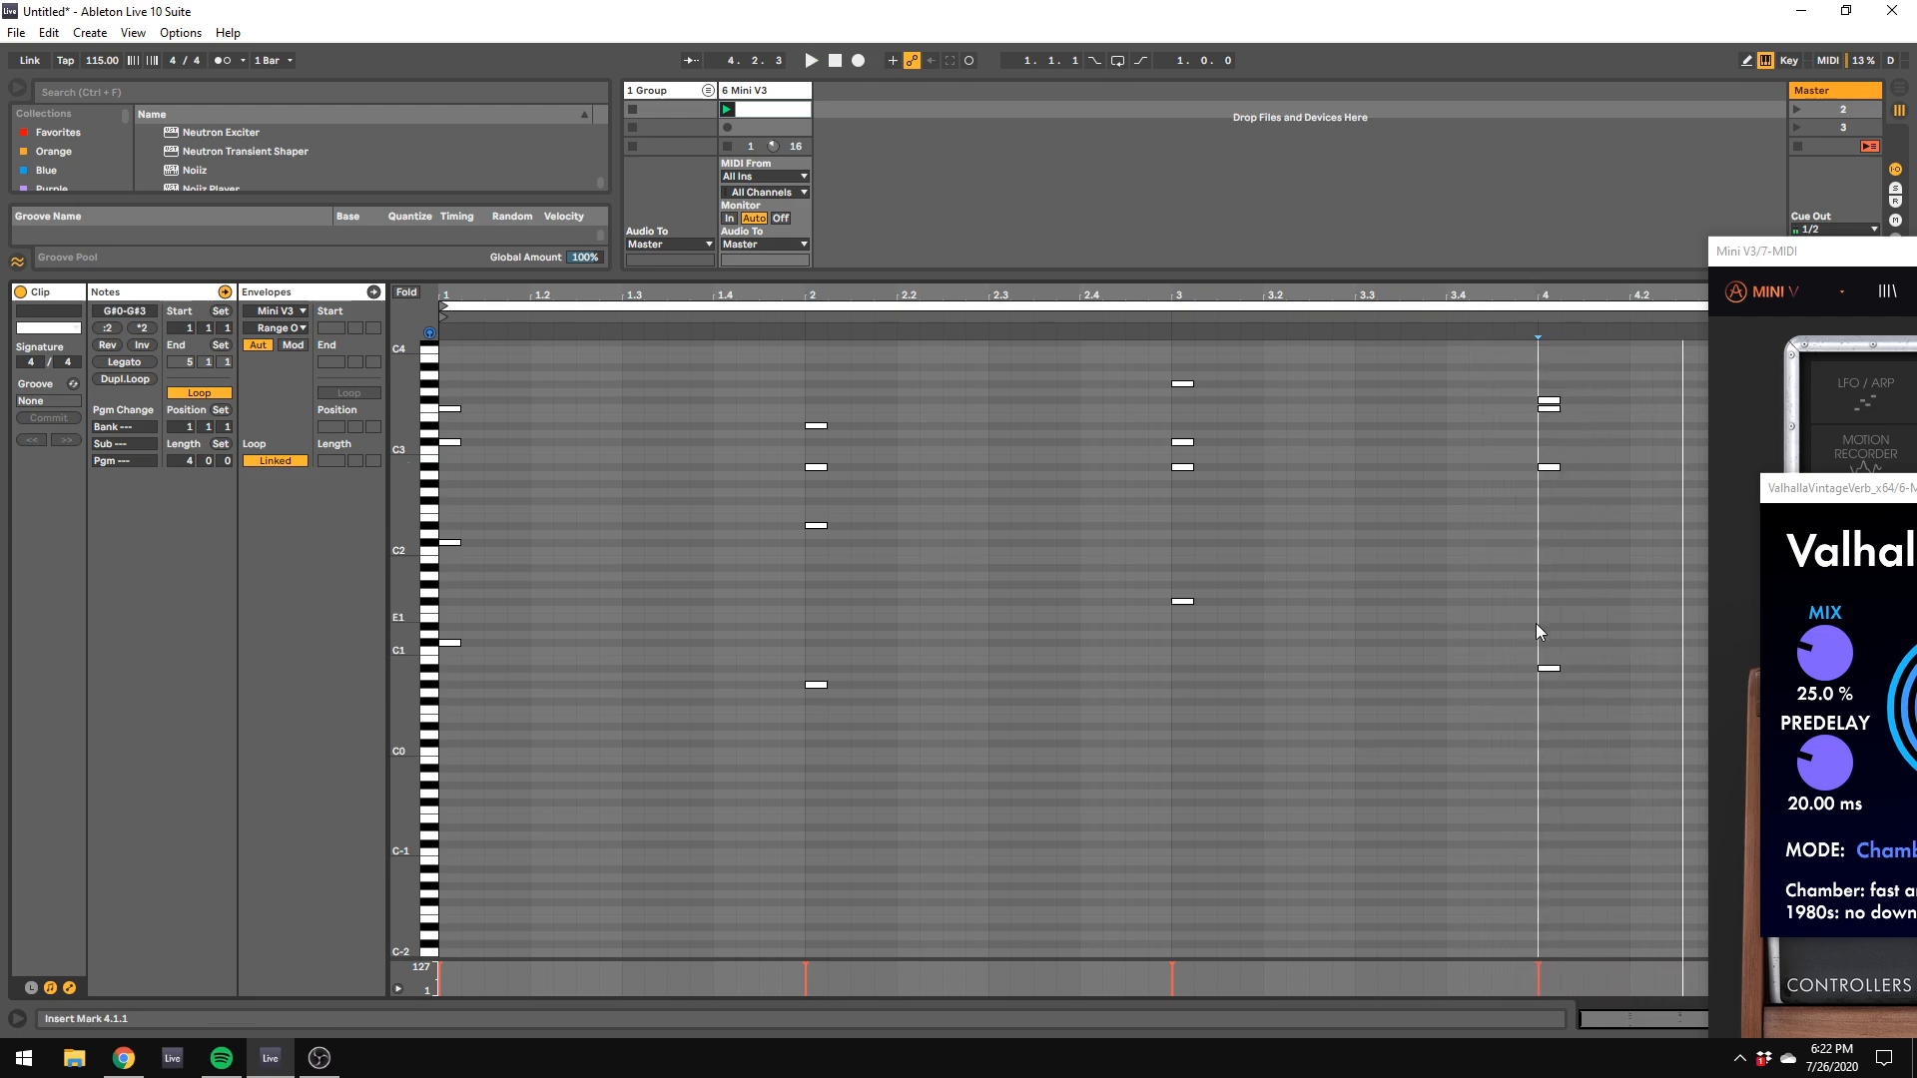
{"action": "left_click_drag", "start_coordinate": [1548, 668], "coordinate": [1532, 363]}
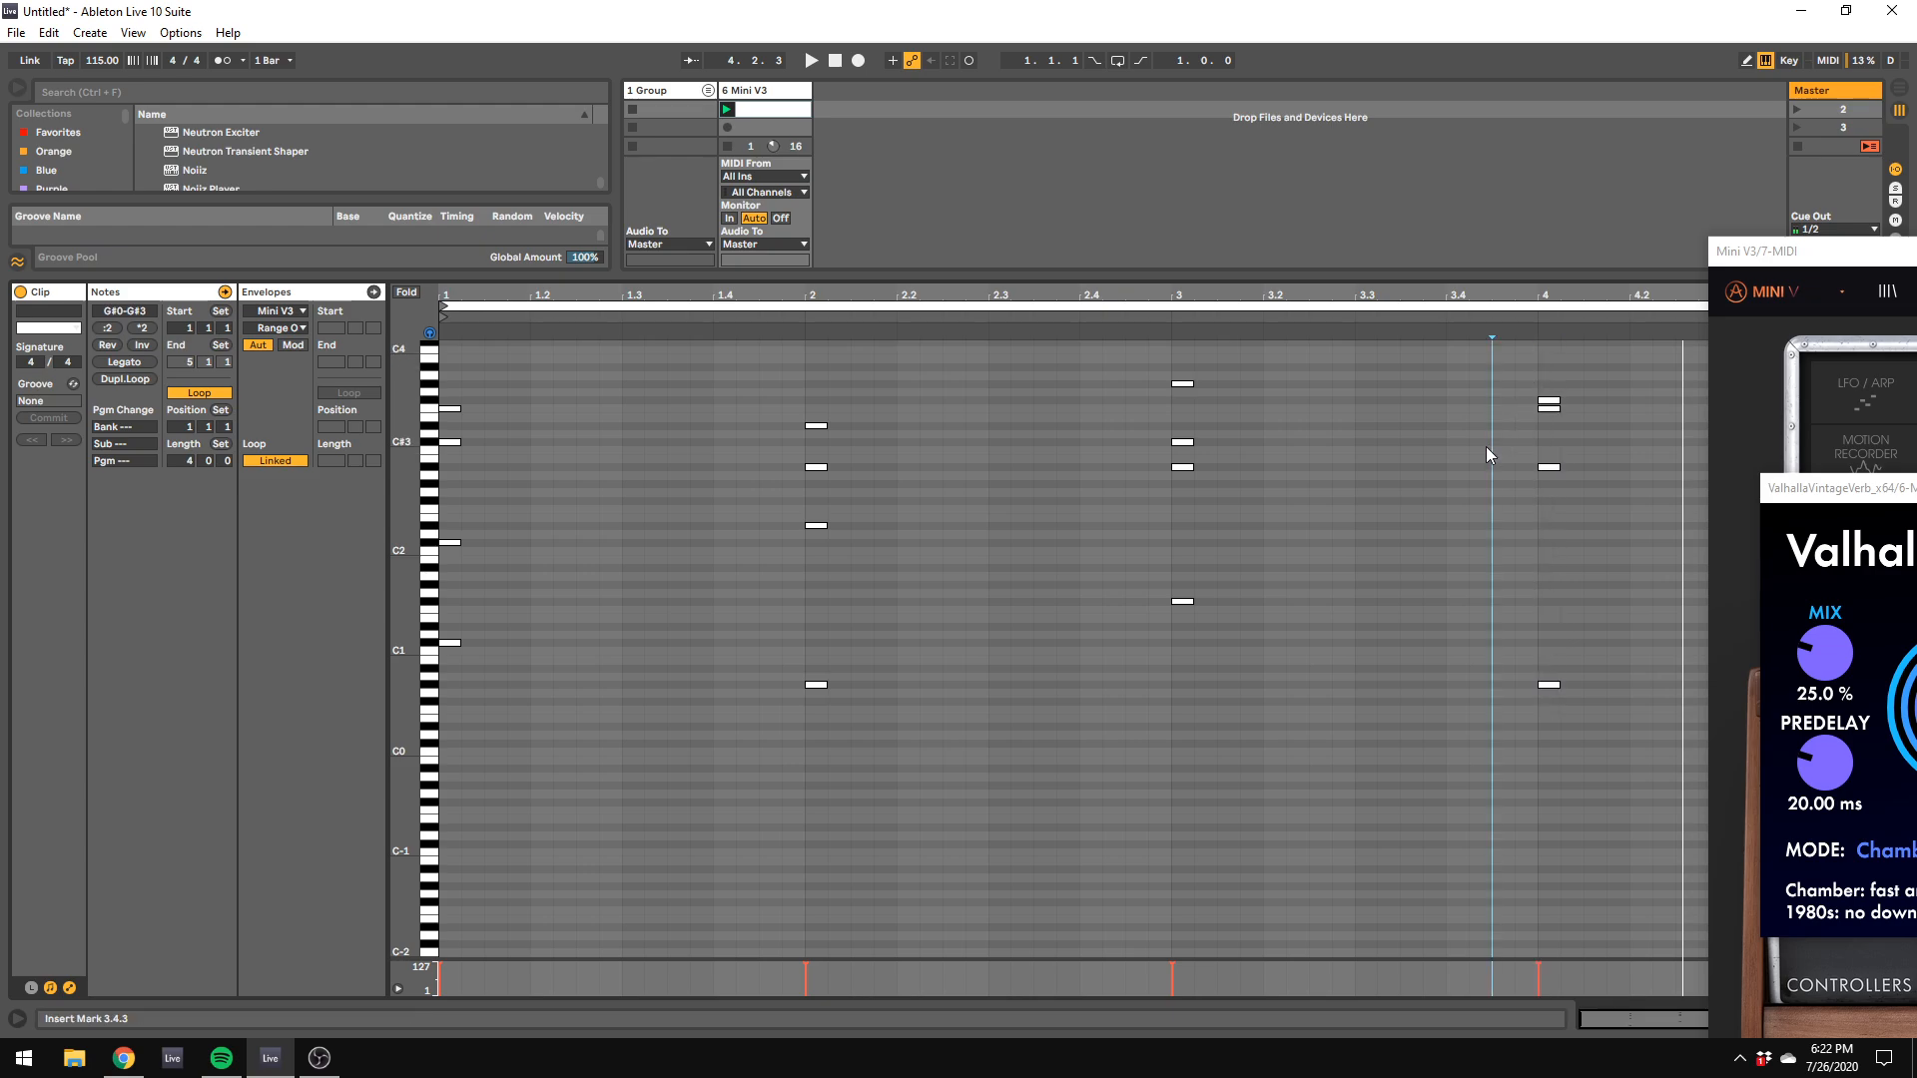
Step: During playback, add EQ Eight after the reverb with band 2 cut to -2.85 dB at 330 Hz
{"action": "key", "text": "space"}
{"action": "key", "text": "shift+Tab"}
{"action": "left_click", "coordinate": [67, 322]}
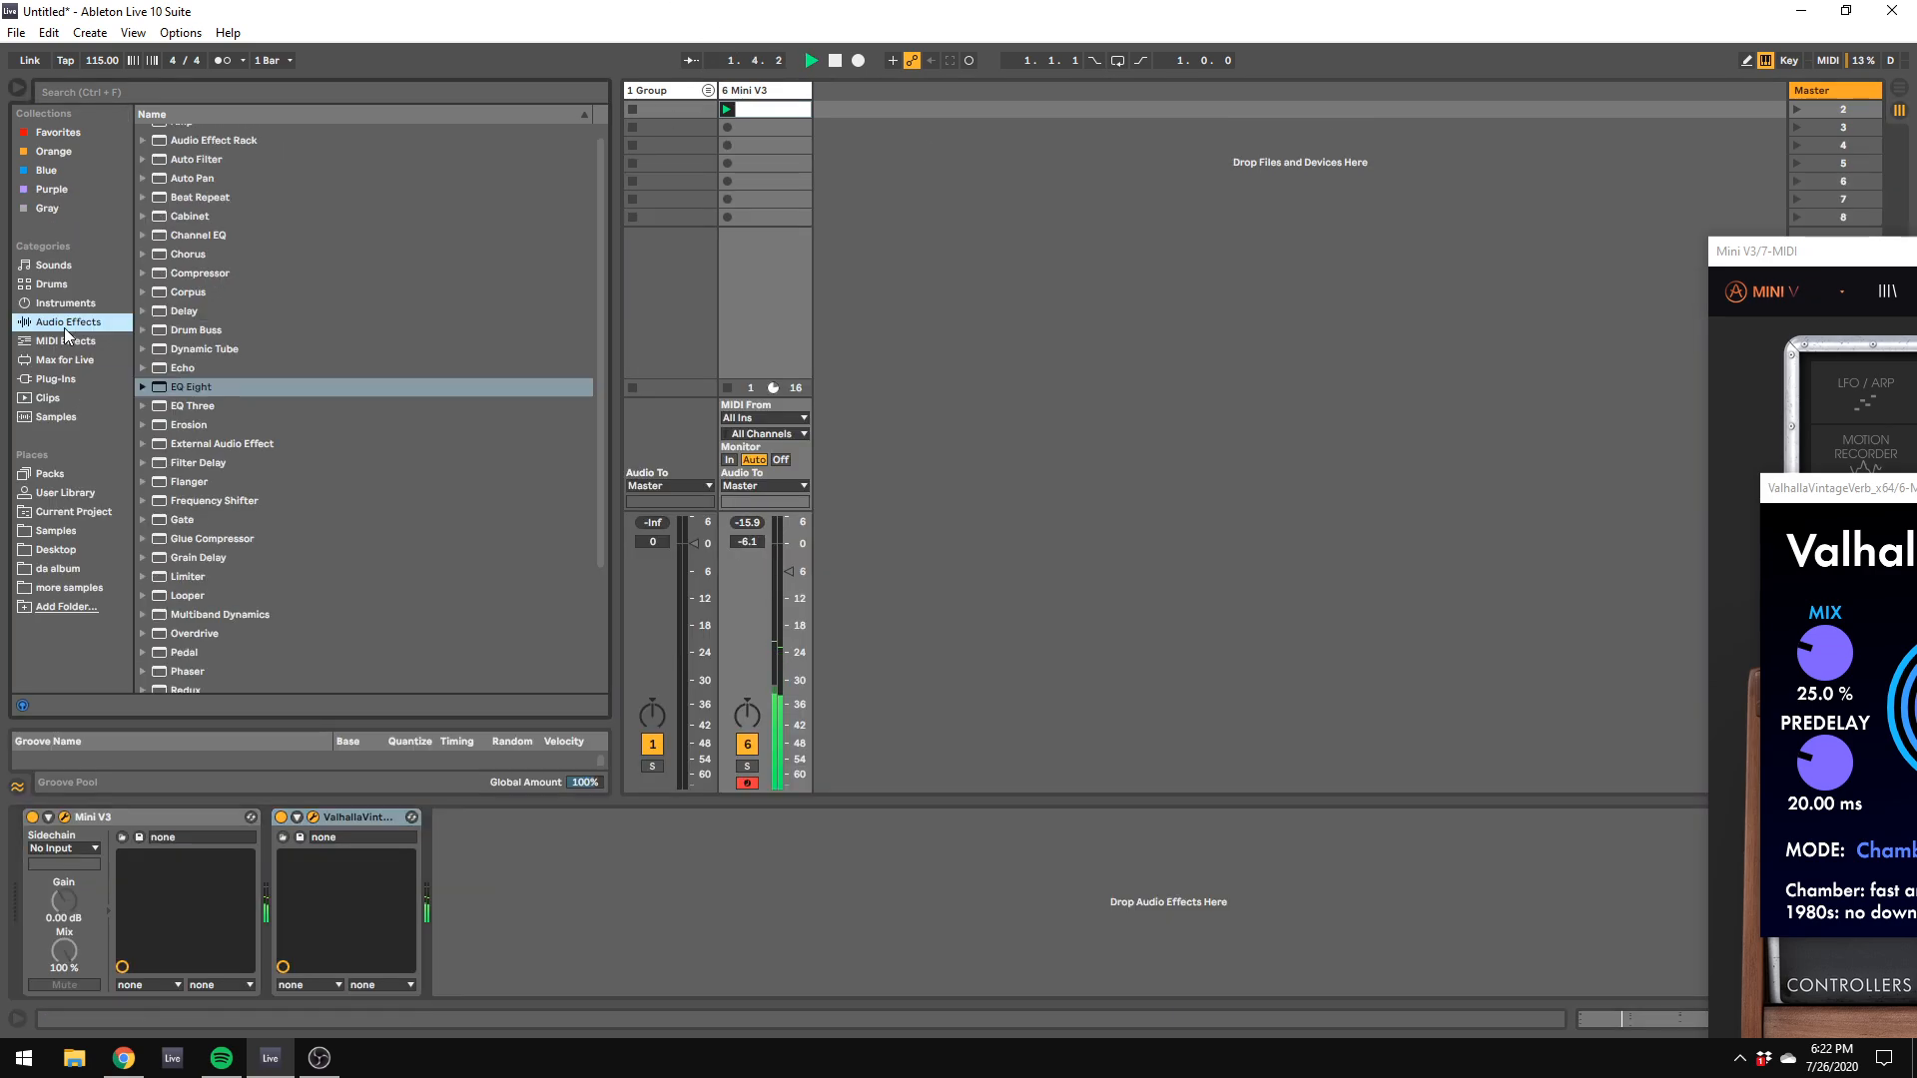
{"action": "double_click", "coordinate": [207, 392]}
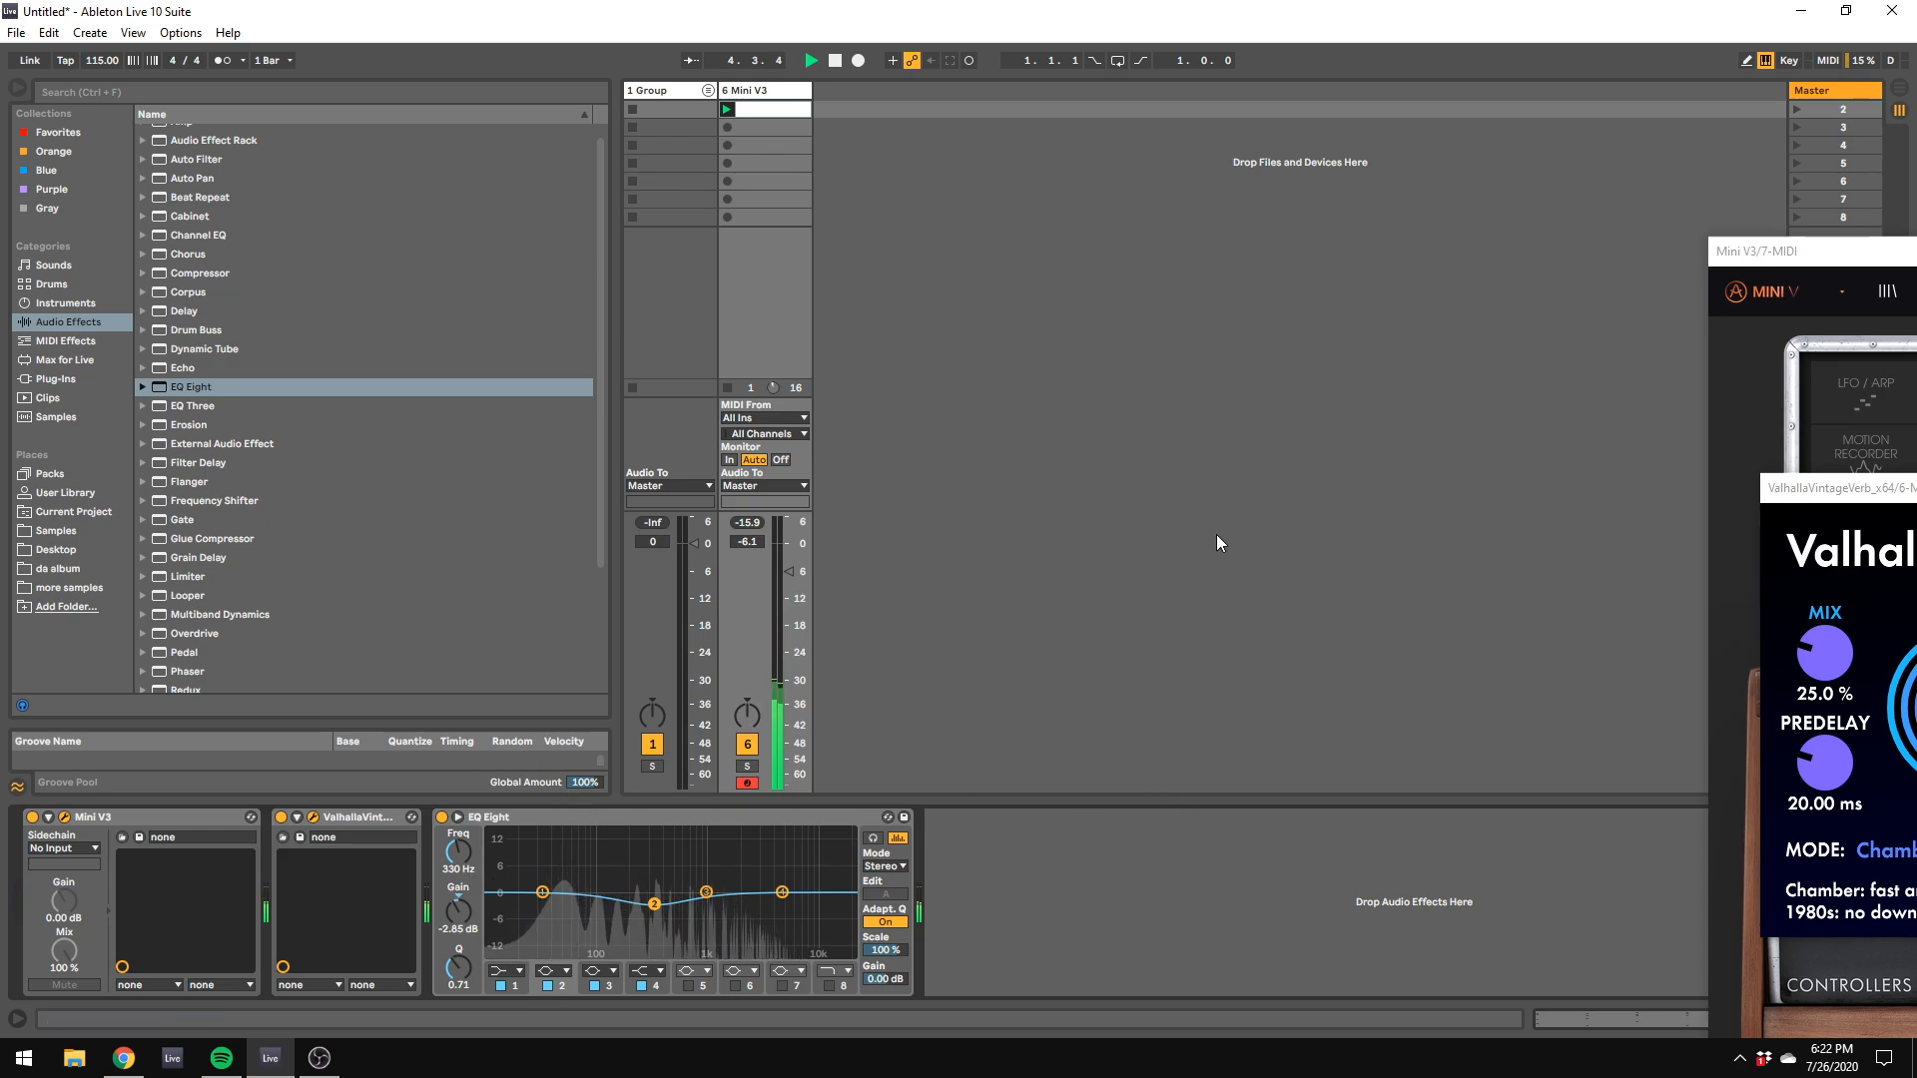
Step: Detune Oscillator 2 of the Mini V3 to 0 semitones with fine tuning at -6.27 %
{"action": "left_click_drag", "start_coordinate": [1723, 251], "coordinate": [680, 132]}
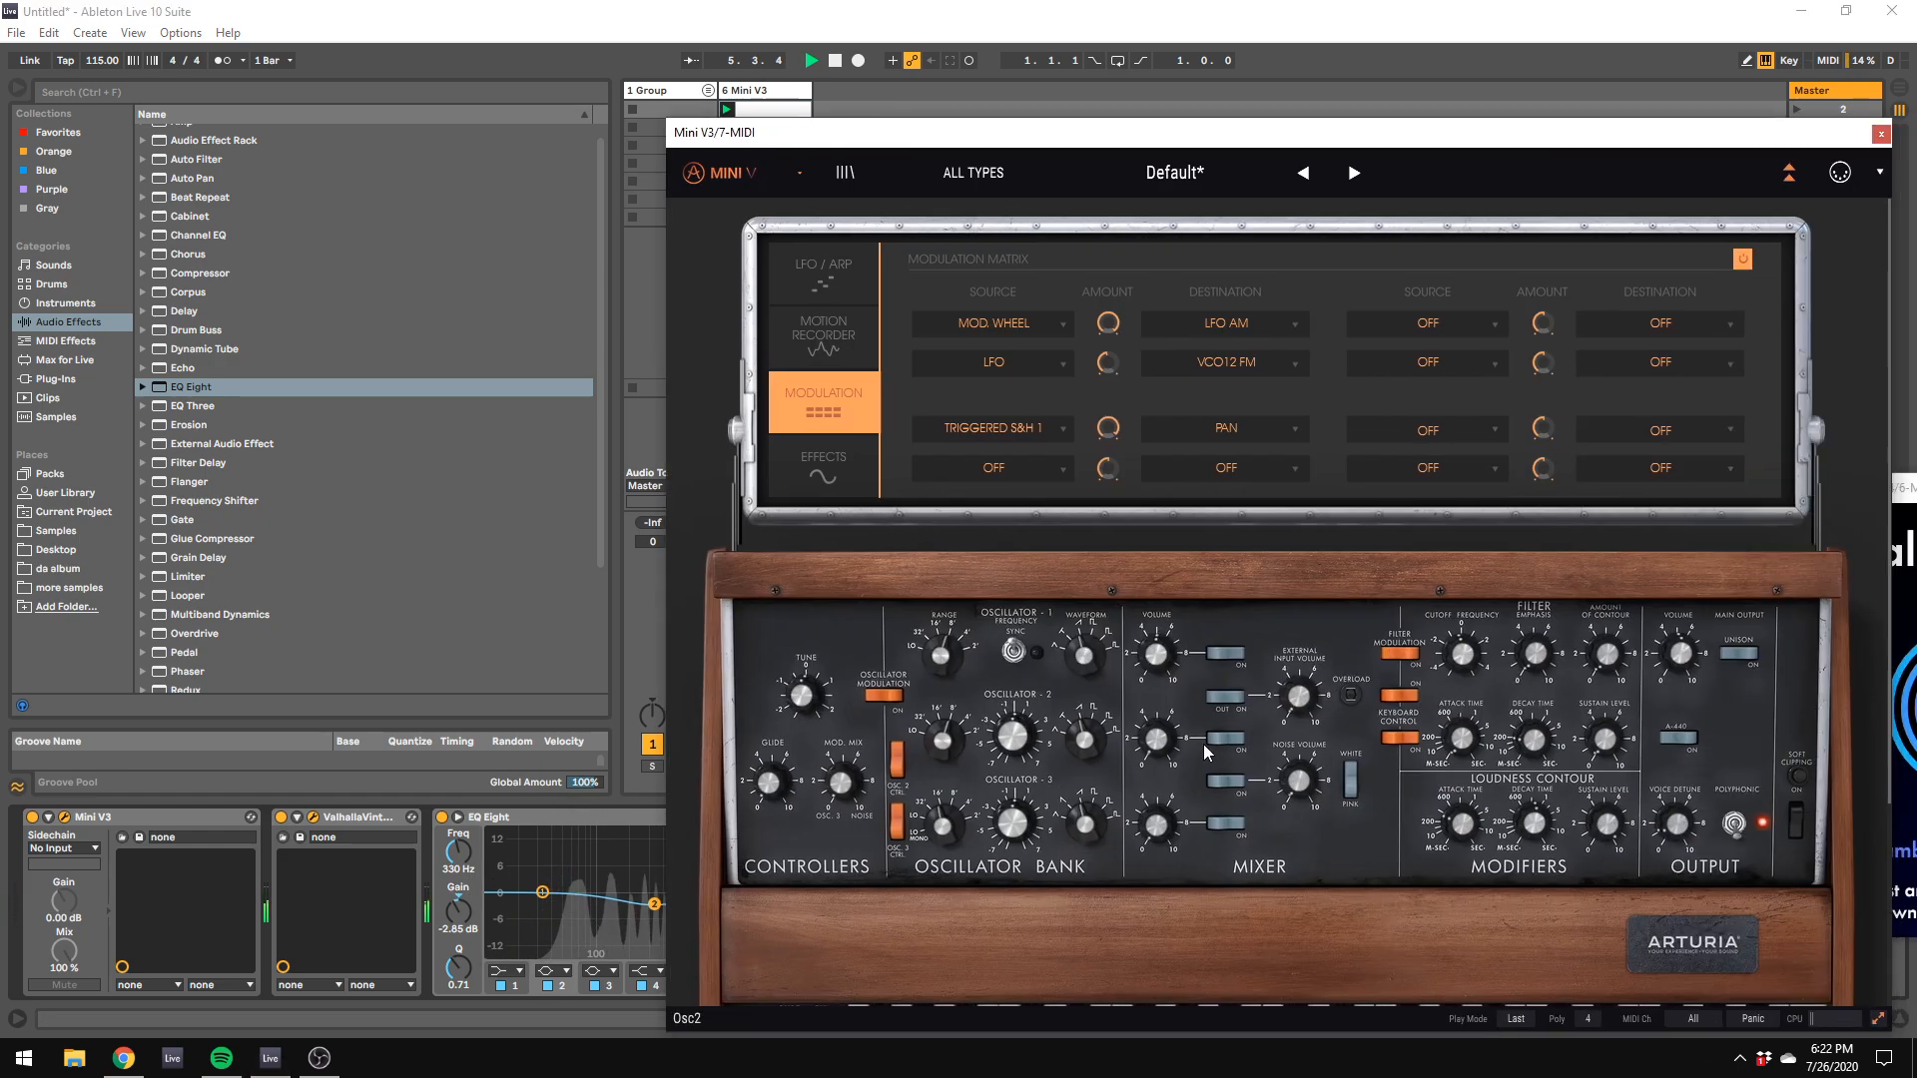
{"action": "left_click", "coordinate": [1005, 740]}
{"action": "left_click", "coordinate": [1004, 740]}
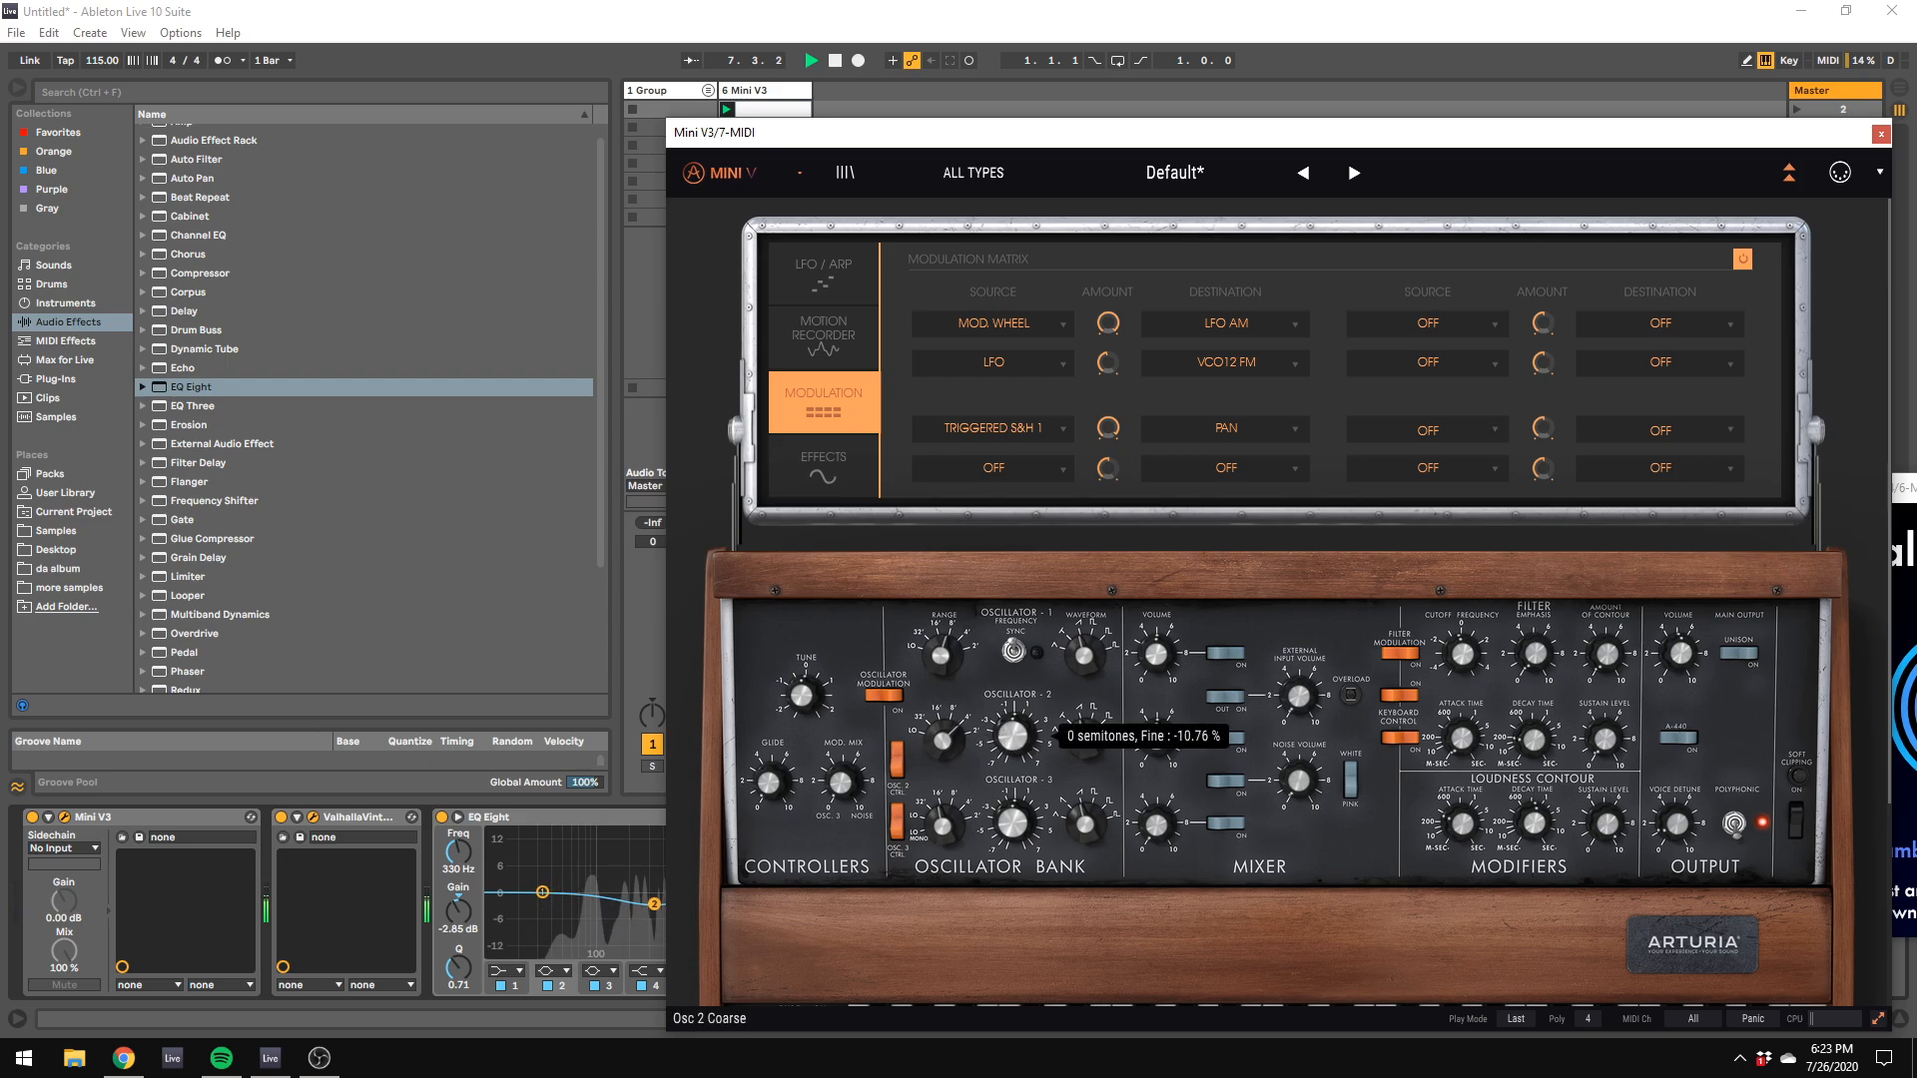
{"action": "left_click_drag", "start_coordinate": [1005, 741], "coordinate": [1006, 748]}
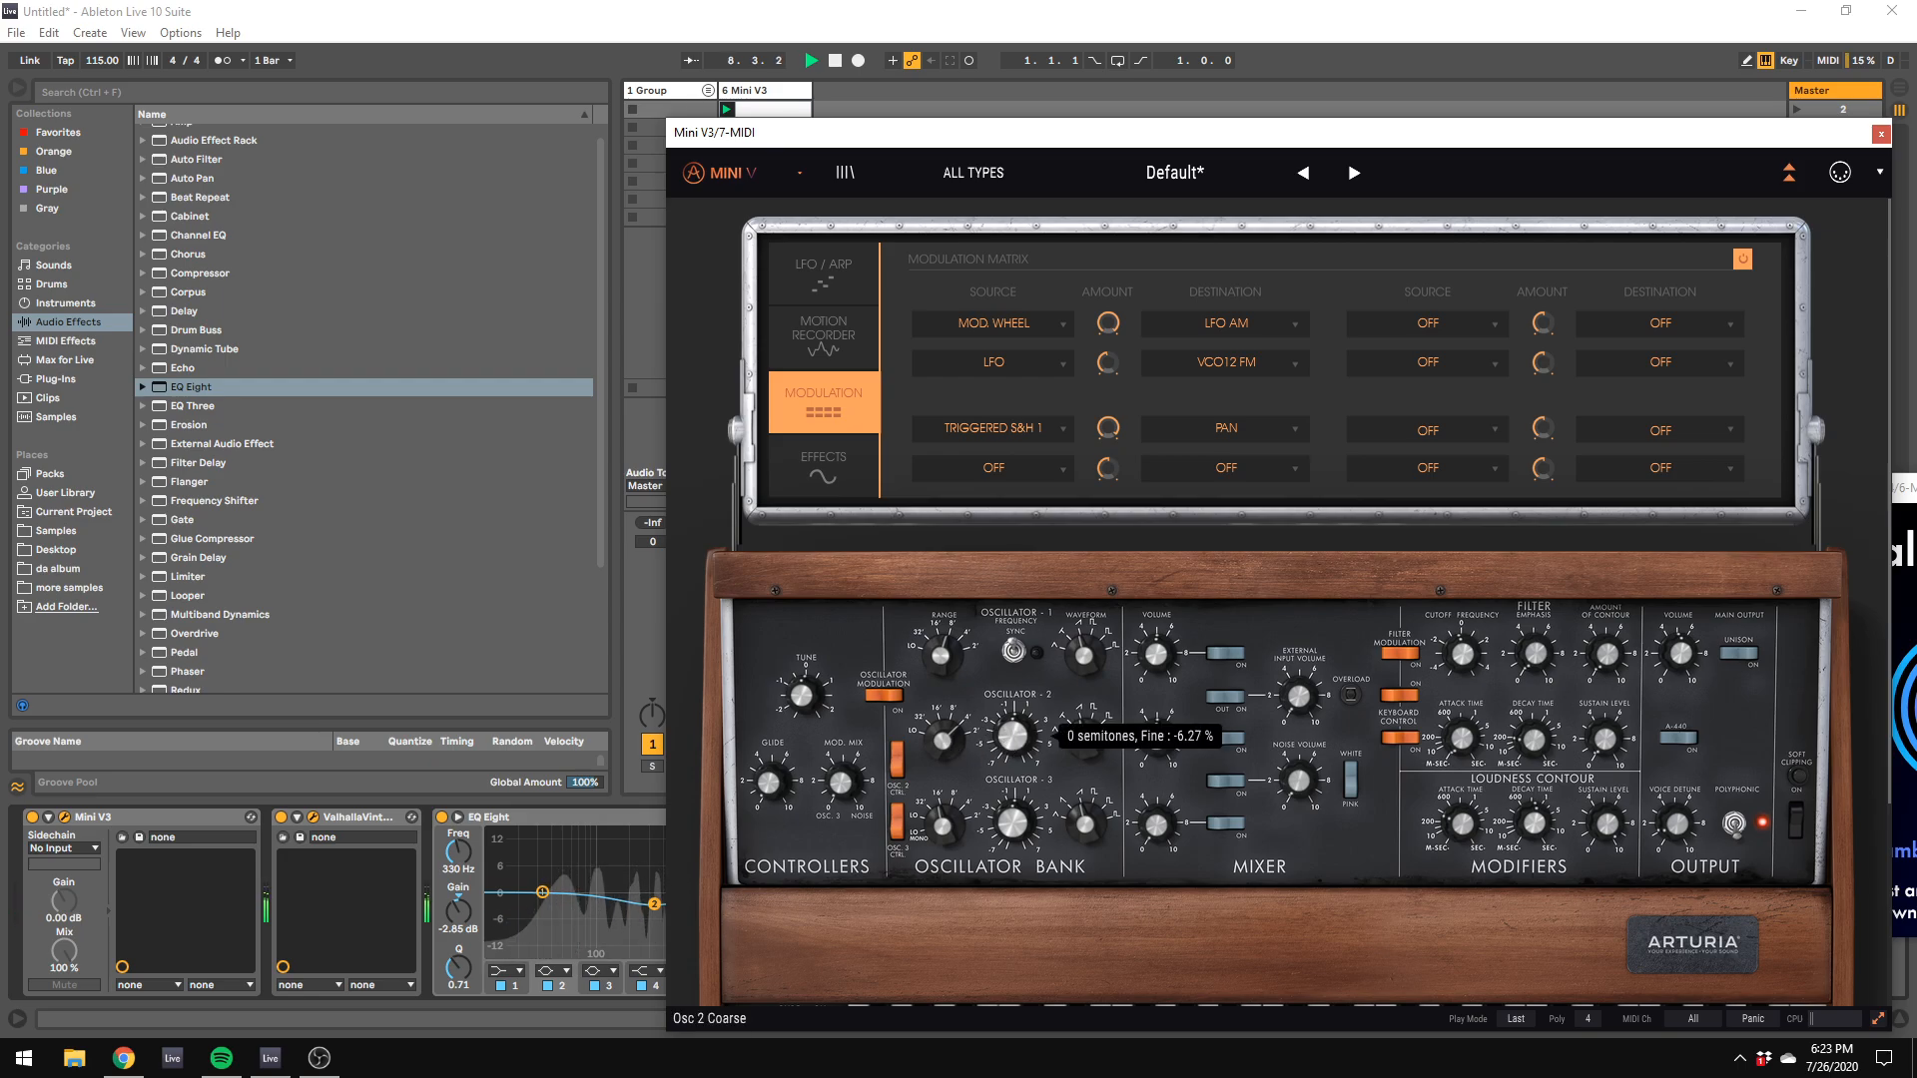
Step: Set the range of Oscillator 3 to 4' and adjust the filter's amount of contour
{"action": "left_click", "coordinate": [1158, 827]}
{"action": "left_click", "coordinate": [944, 827]}
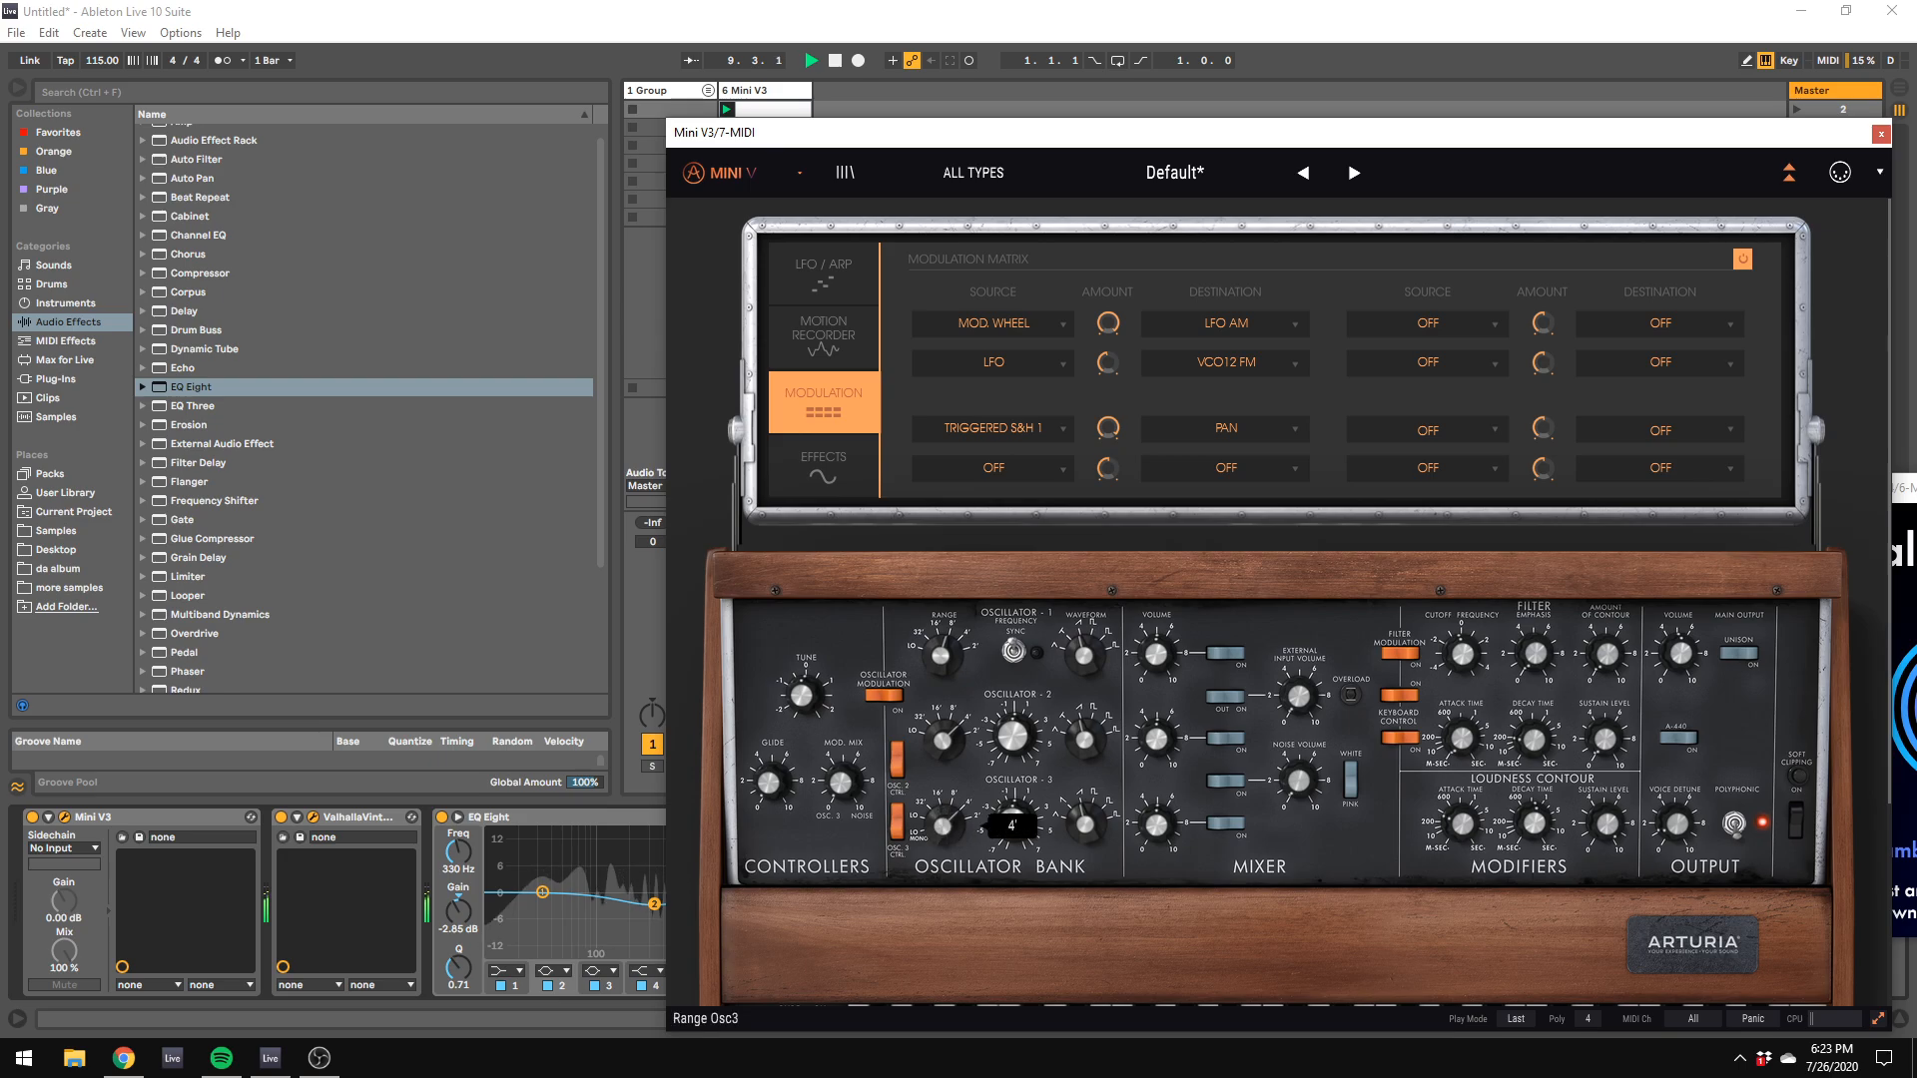
{"action": "mouse_move", "coordinate": [1012, 823]}
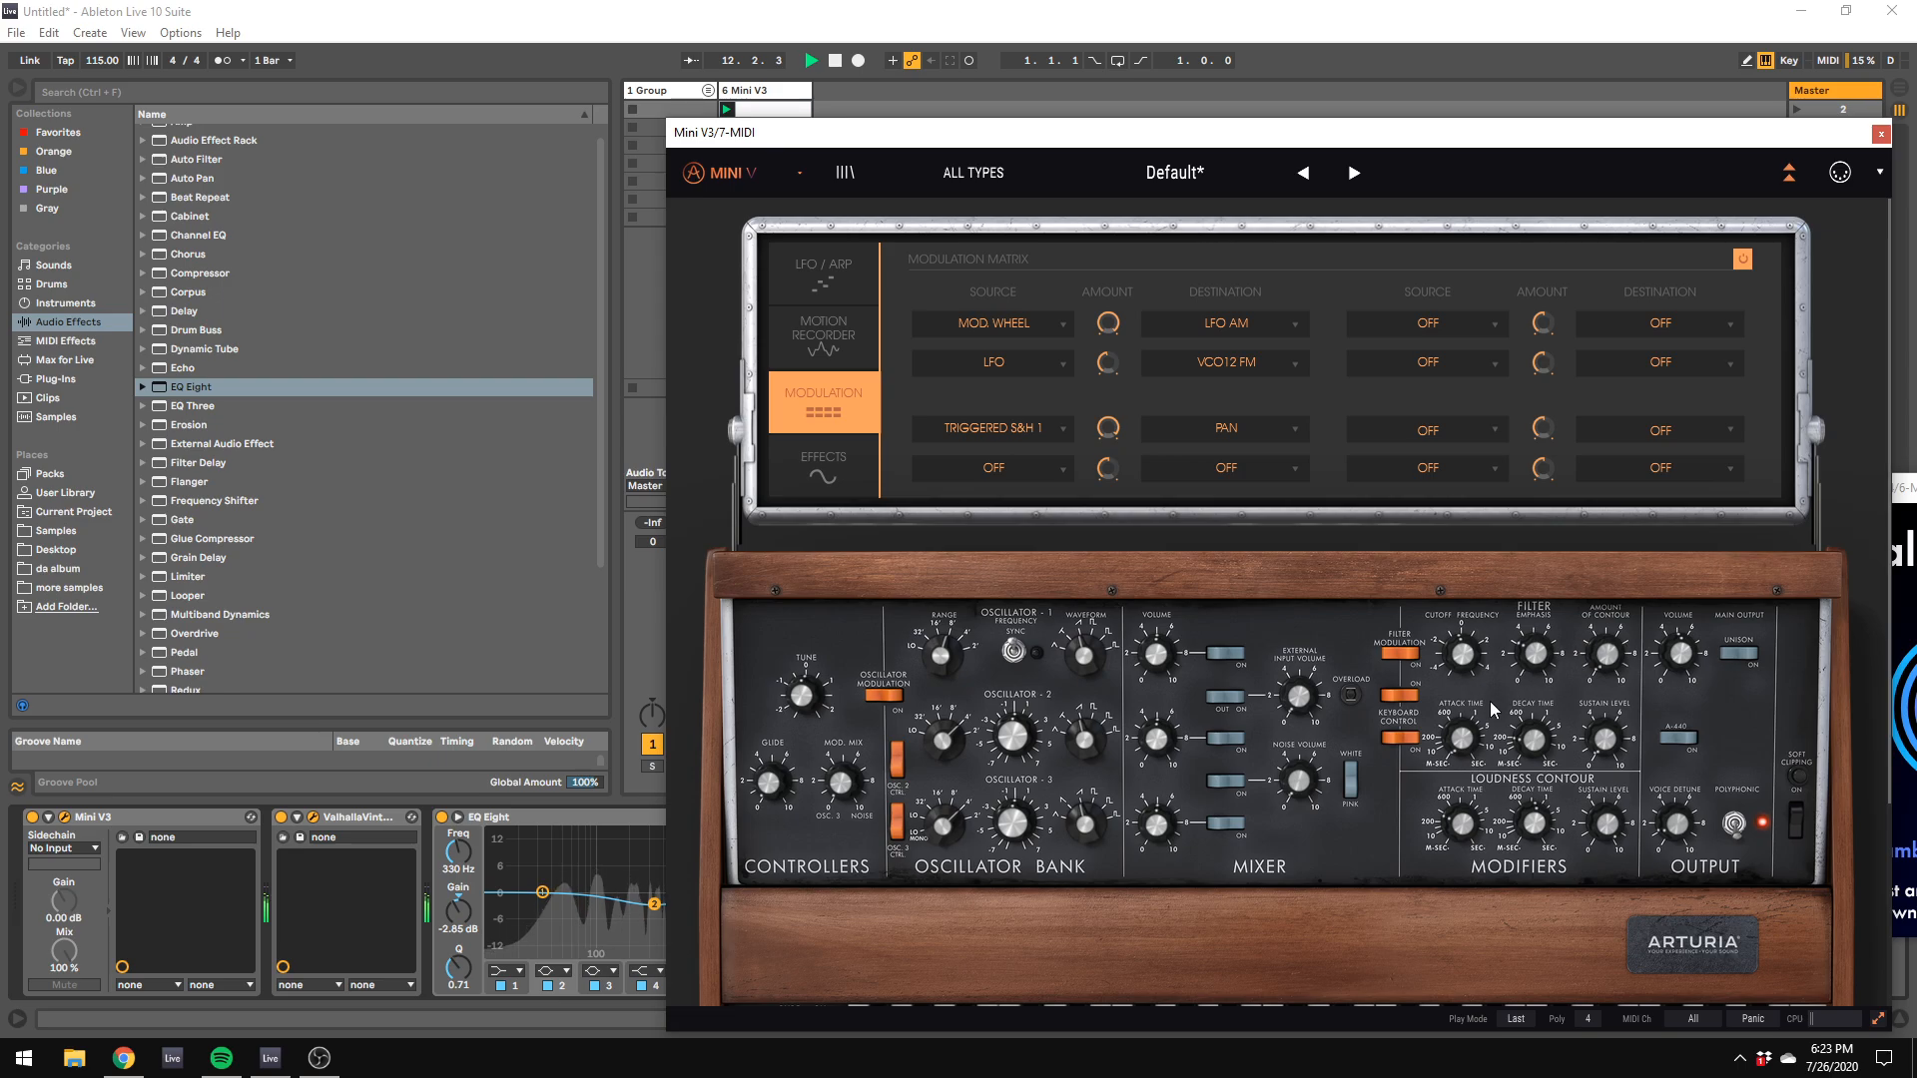
{"action": "mouse_move", "coordinate": [1463, 659]}
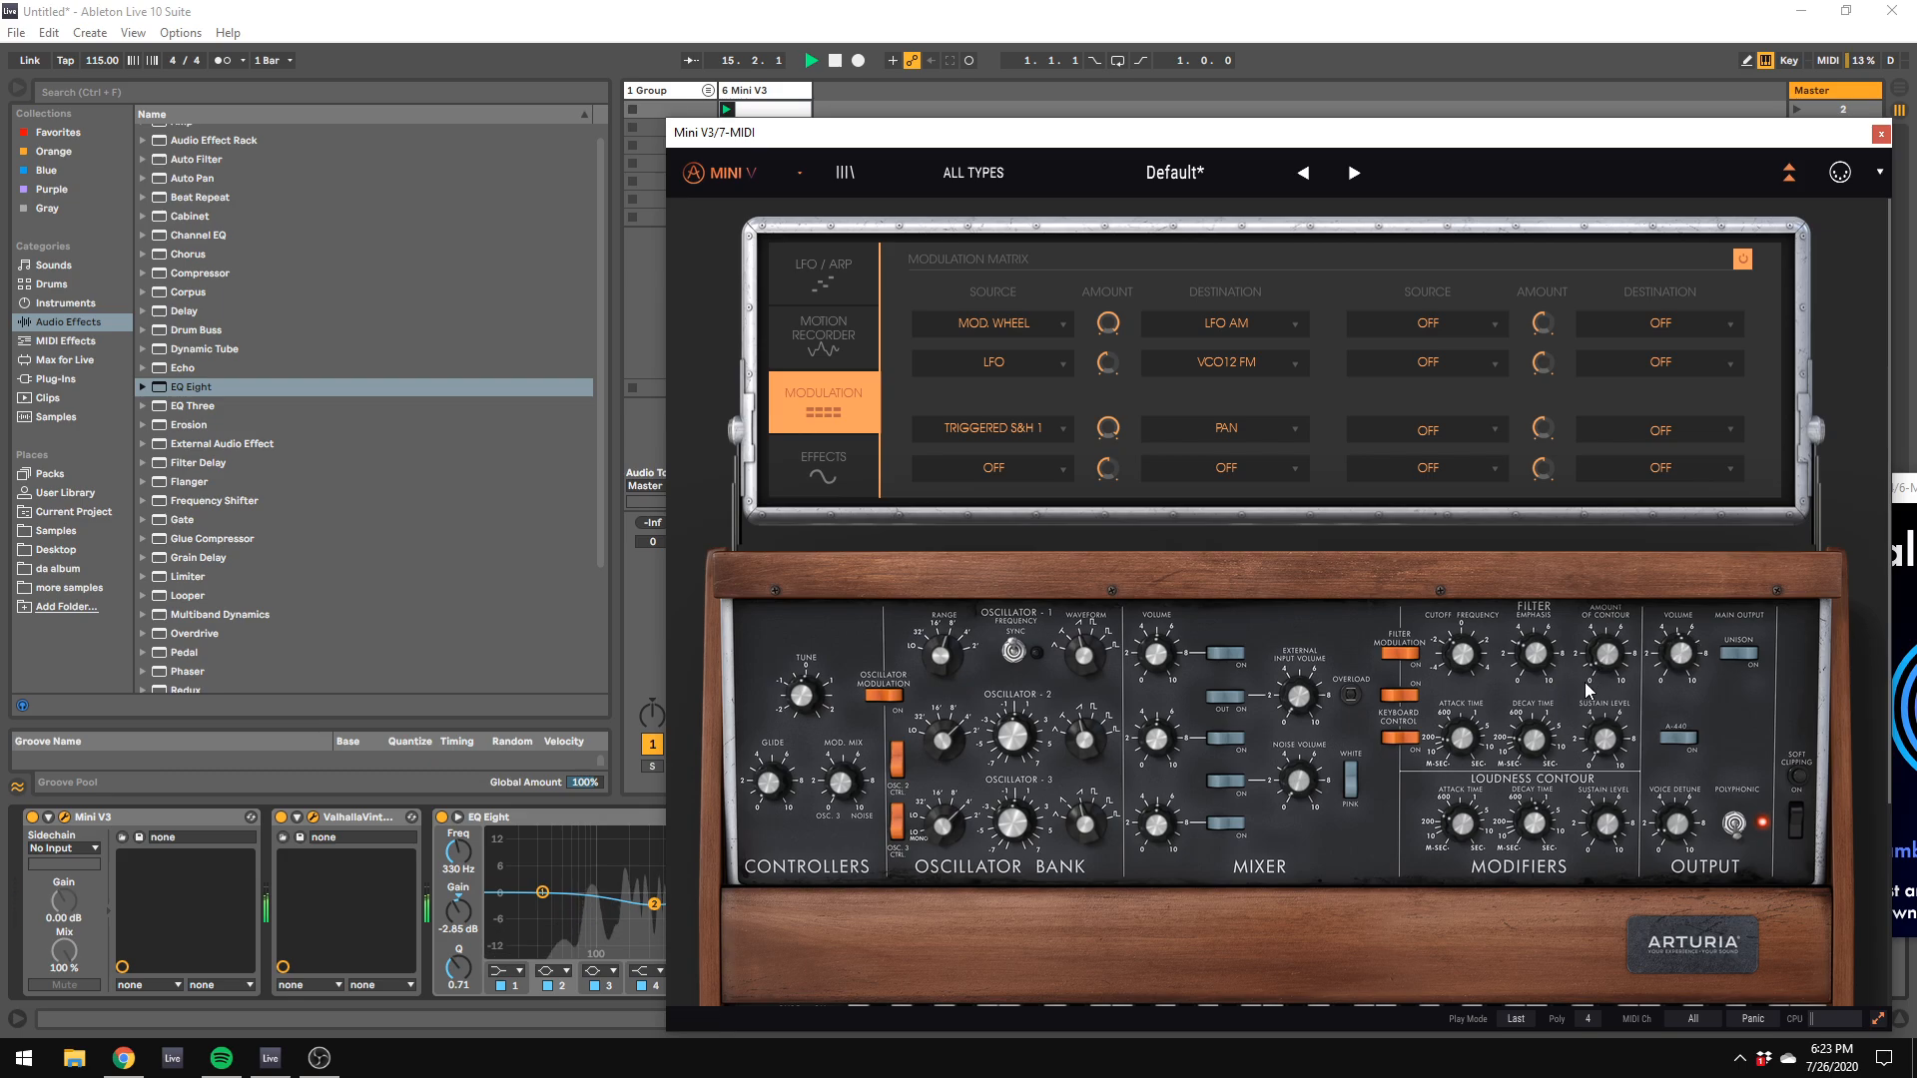
Step: Apply the MPC 8 Swing-50 groove to the Mini V3 clip, with random at 16 % and velocity at 30 %
{"action": "left_click", "coordinate": [764, 114]}
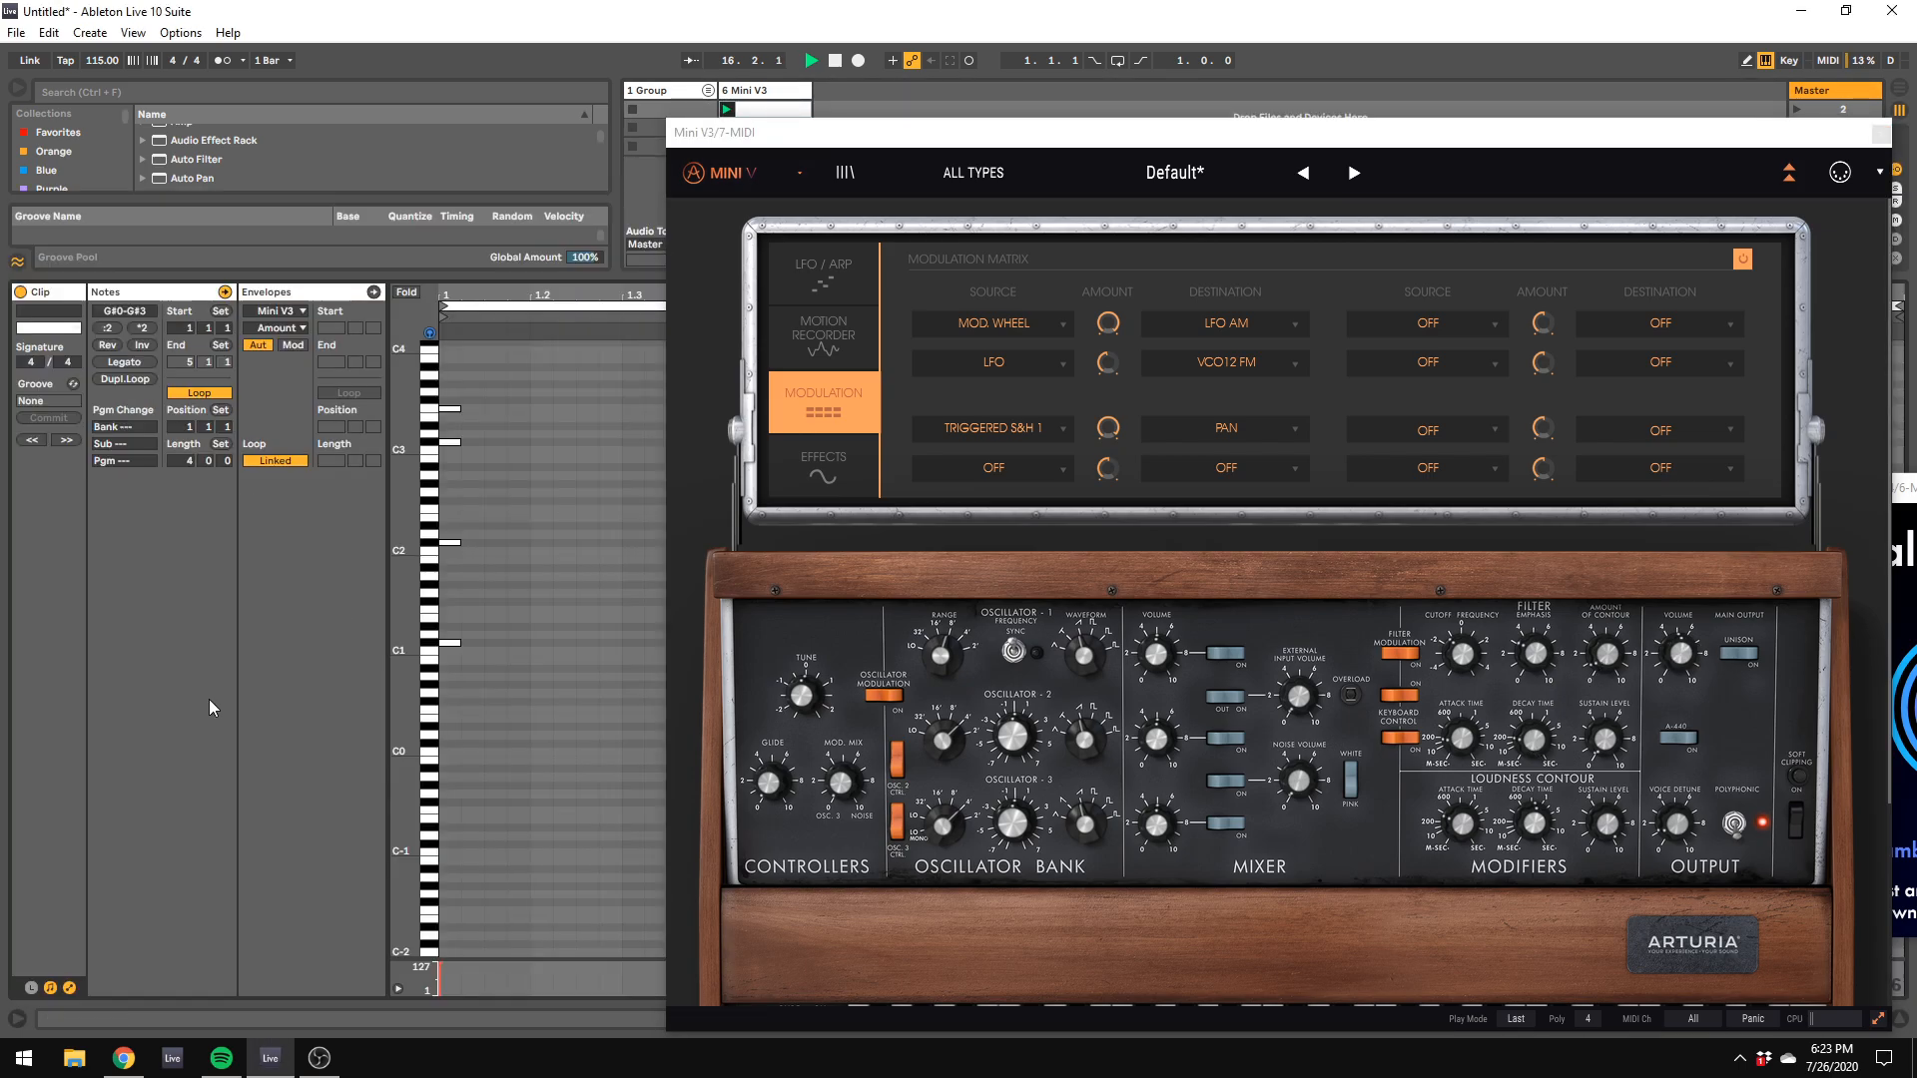
{"action": "left_click", "coordinate": [73, 390]}
{"action": "left_click_drag", "start_coordinate": [202, 200], "coordinate": [222, 383]}
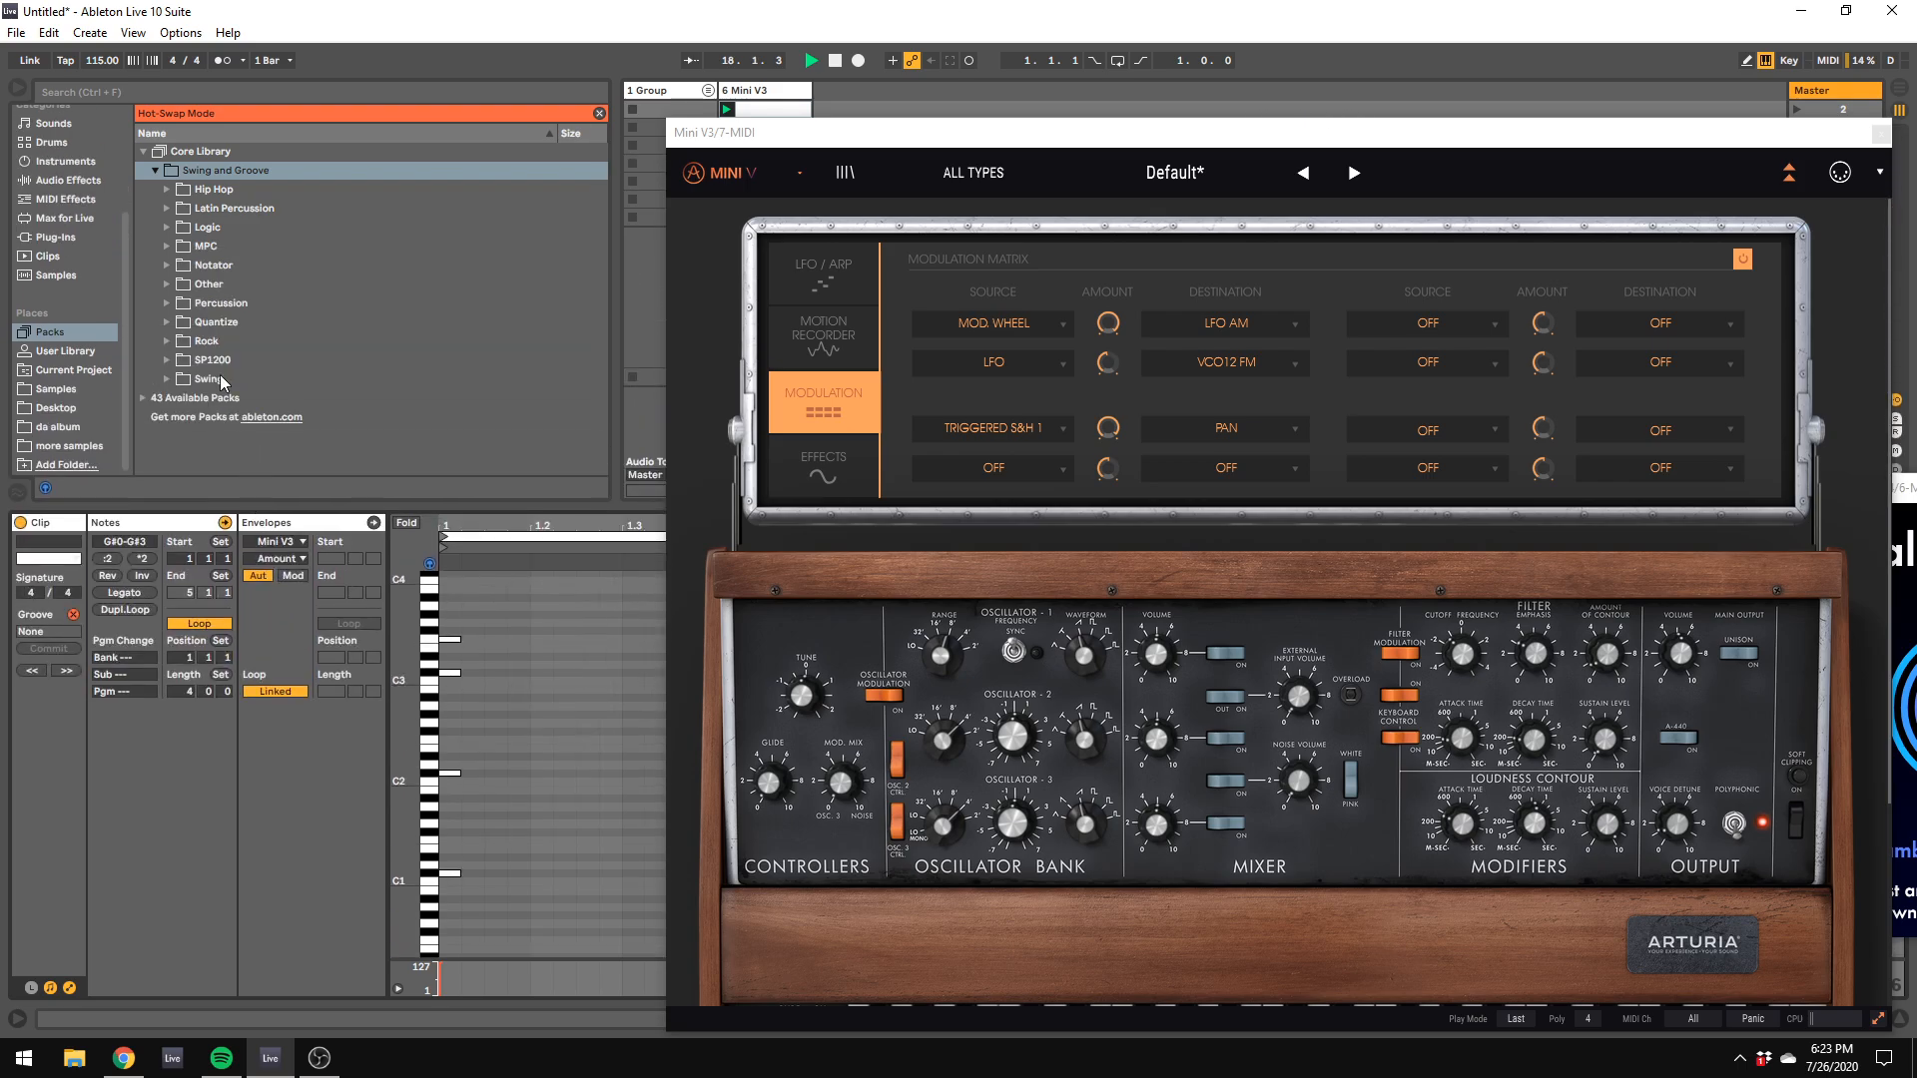
{"action": "left_click", "coordinate": [168, 247]}
{"action": "double_click", "coordinate": [218, 267]}
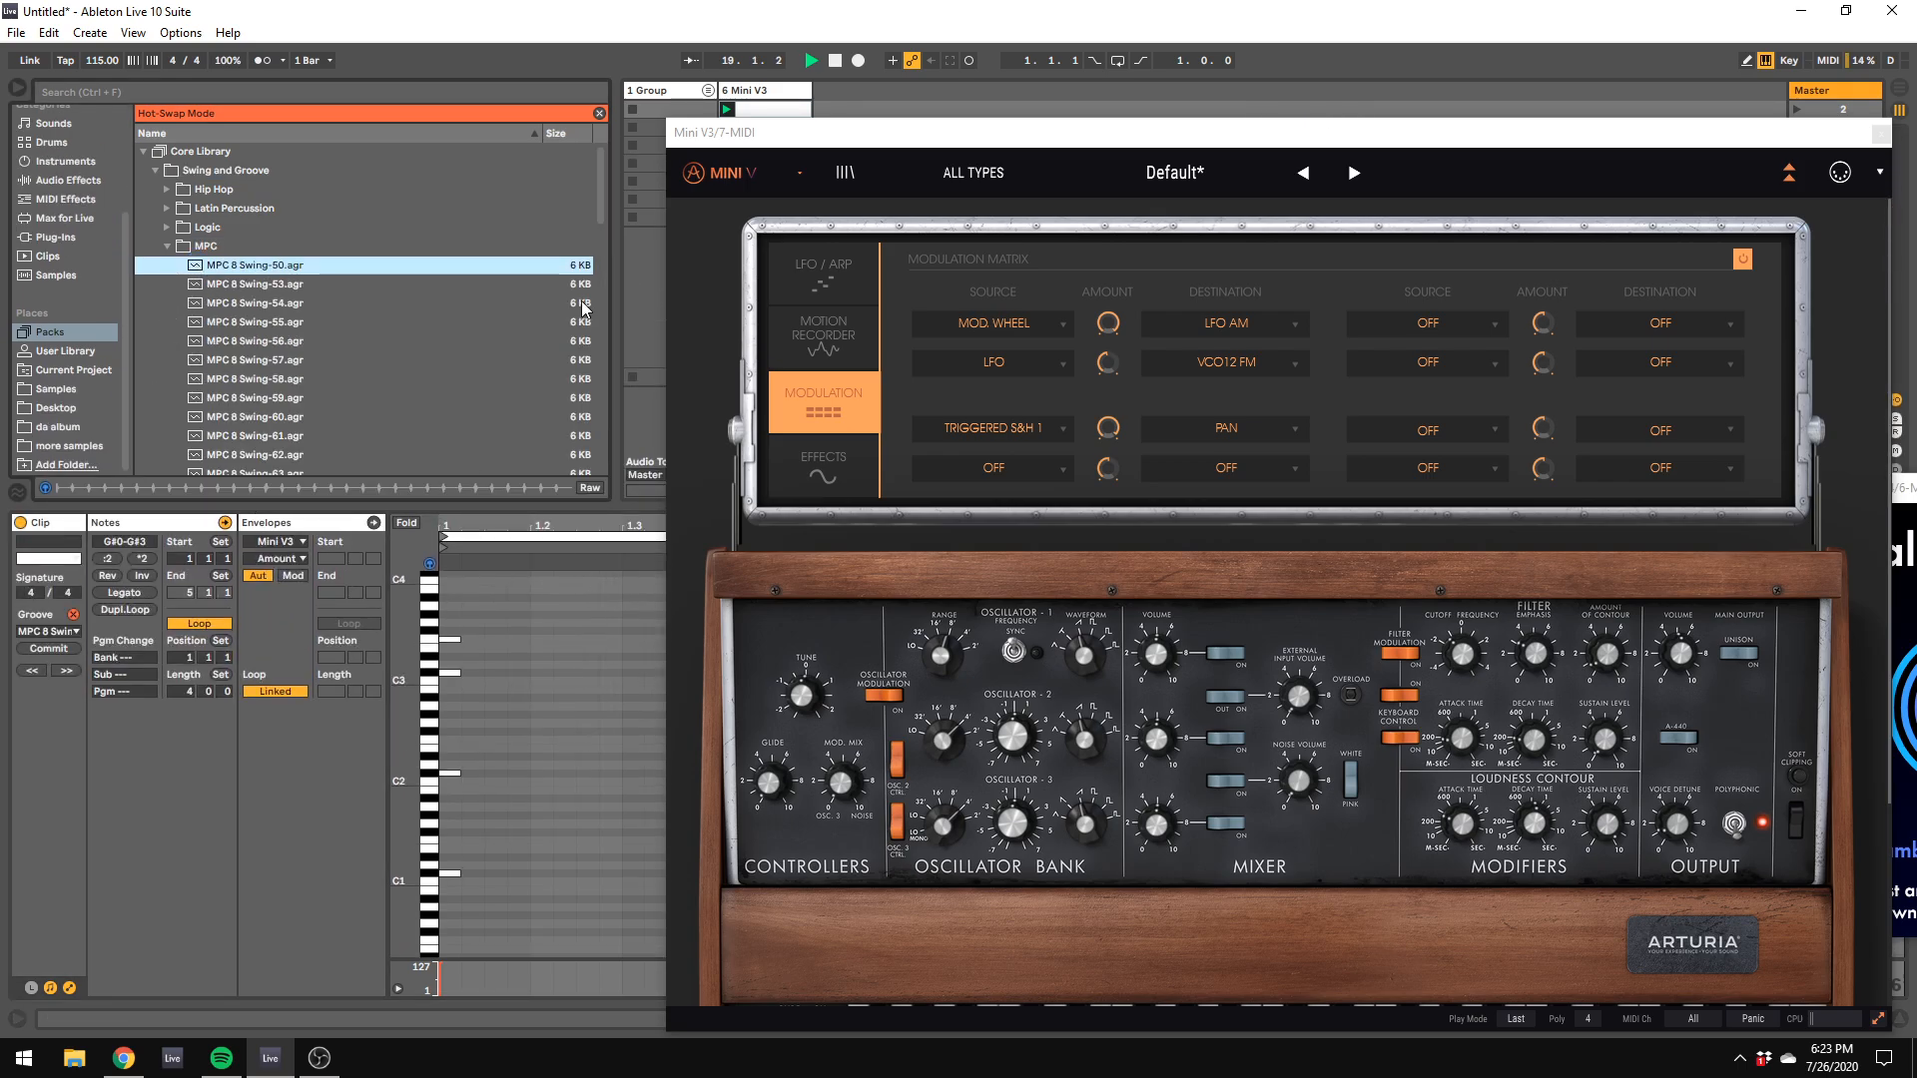
{"action": "left_click_drag", "start_coordinate": [526, 522], "coordinate": [508, 725]}
{"action": "left_click", "coordinate": [20, 760]}
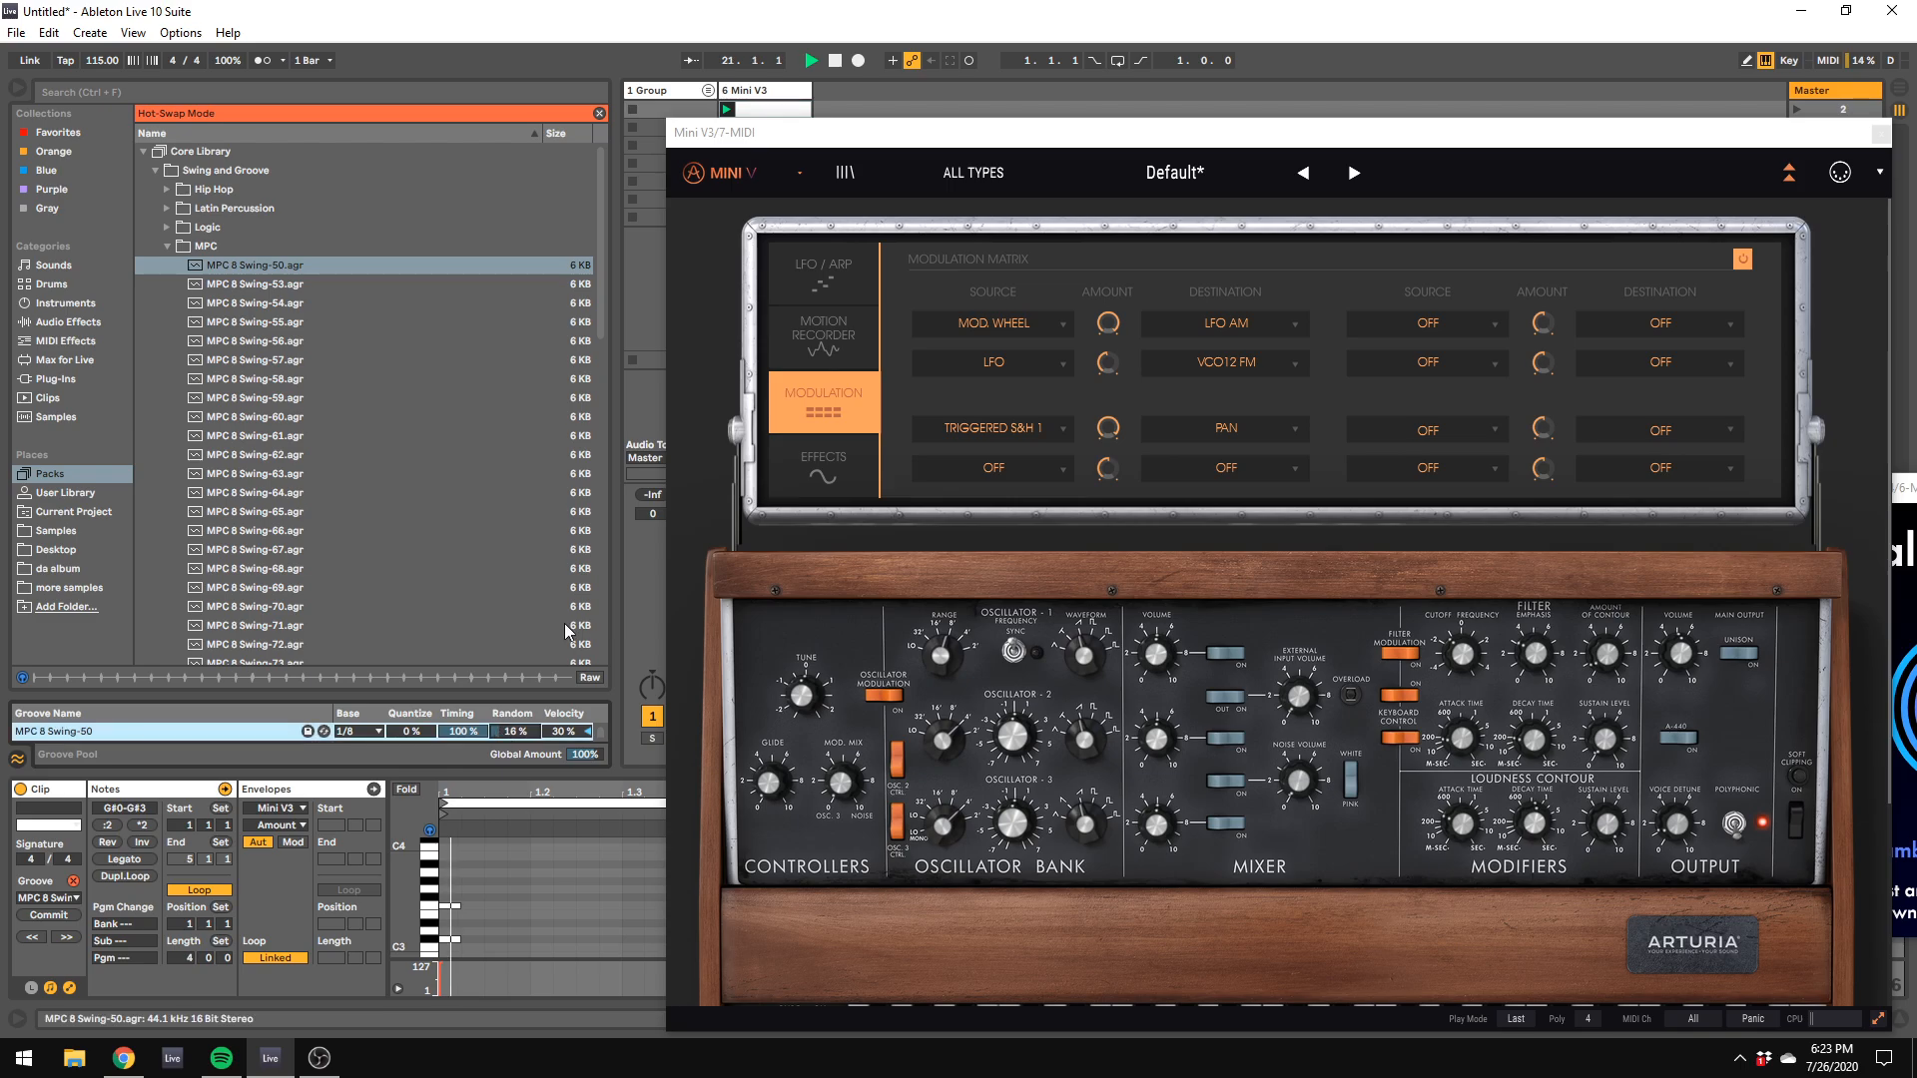
Step: Enlarge the clip's note editor and move the whole bar 2 chord an eighth note earlier
{"action": "left_click_drag", "start_coordinate": [764, 133], "coordinate": [1912, 507]}
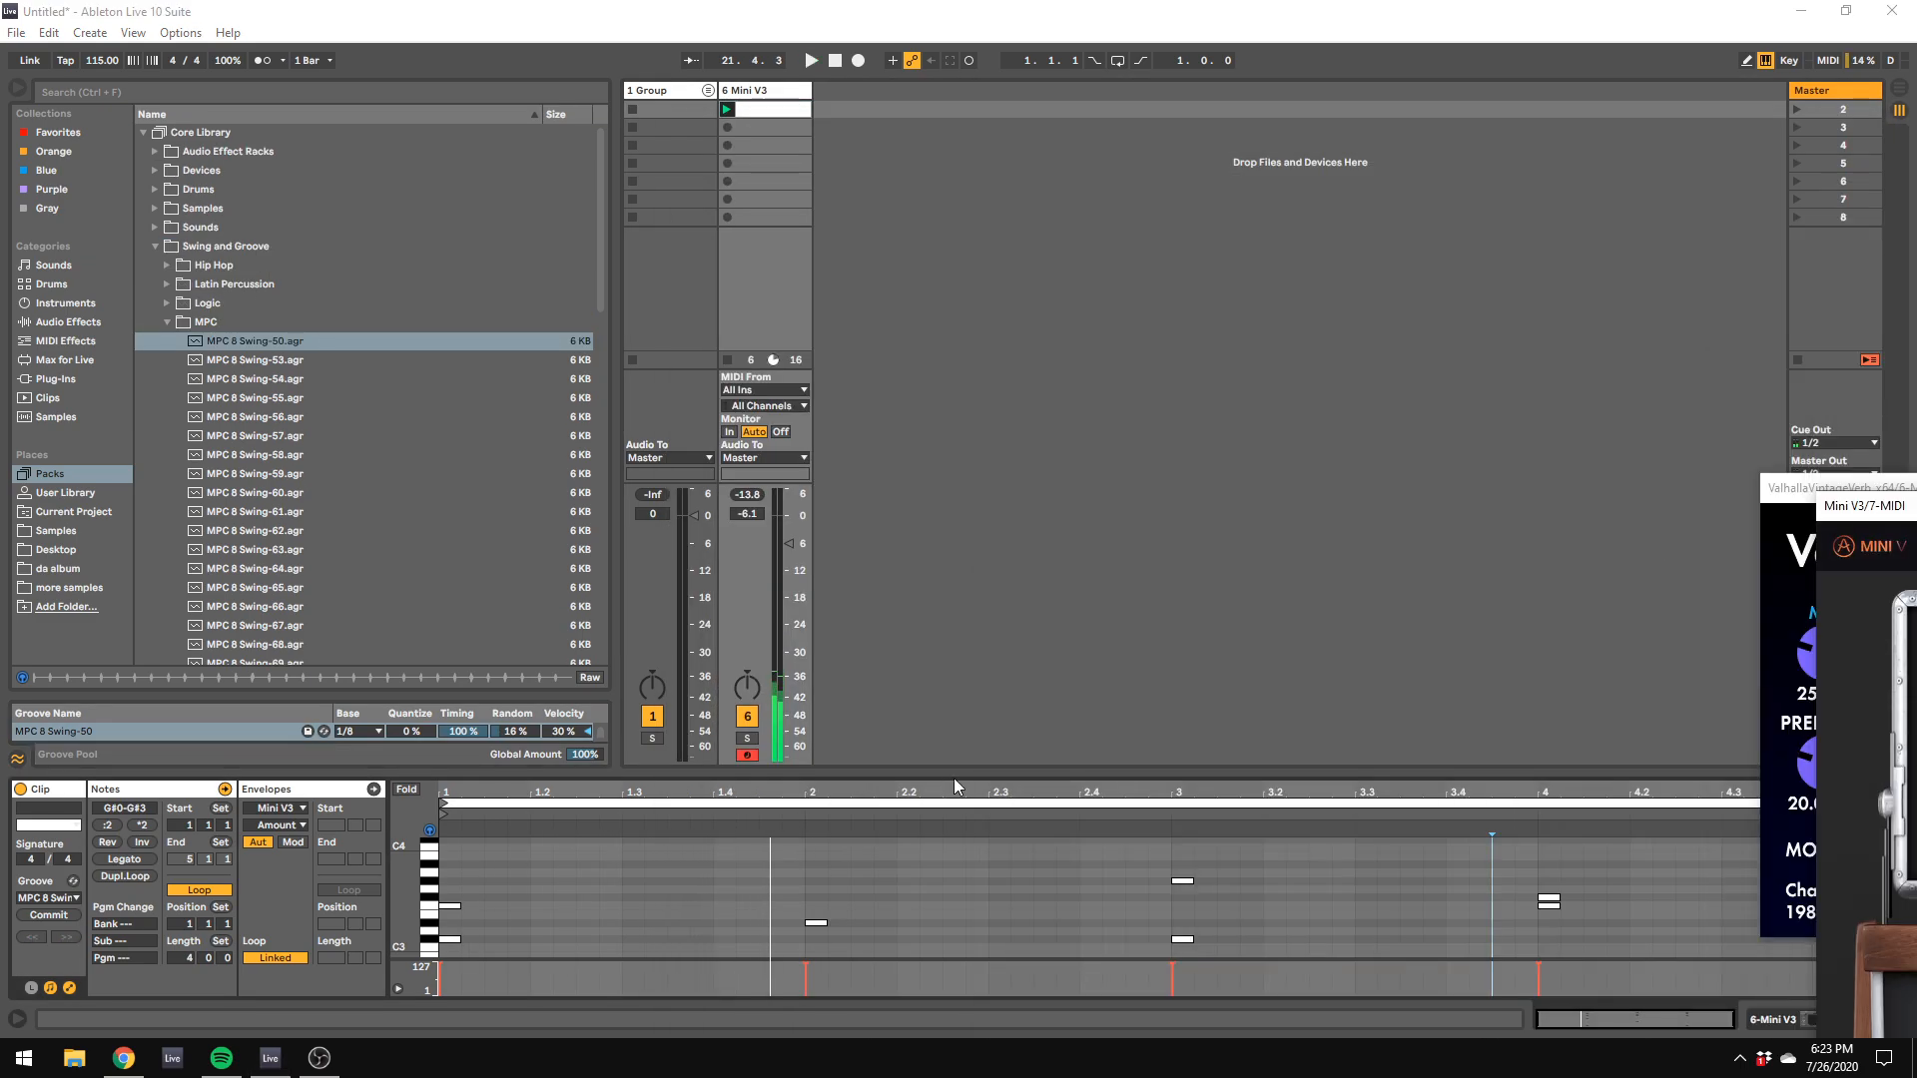
{"action": "left_click_drag", "start_coordinate": [955, 776], "coordinate": [965, 219]}
{"action": "left_click_drag", "start_coordinate": [713, 381], "coordinate": [1054, 840]}
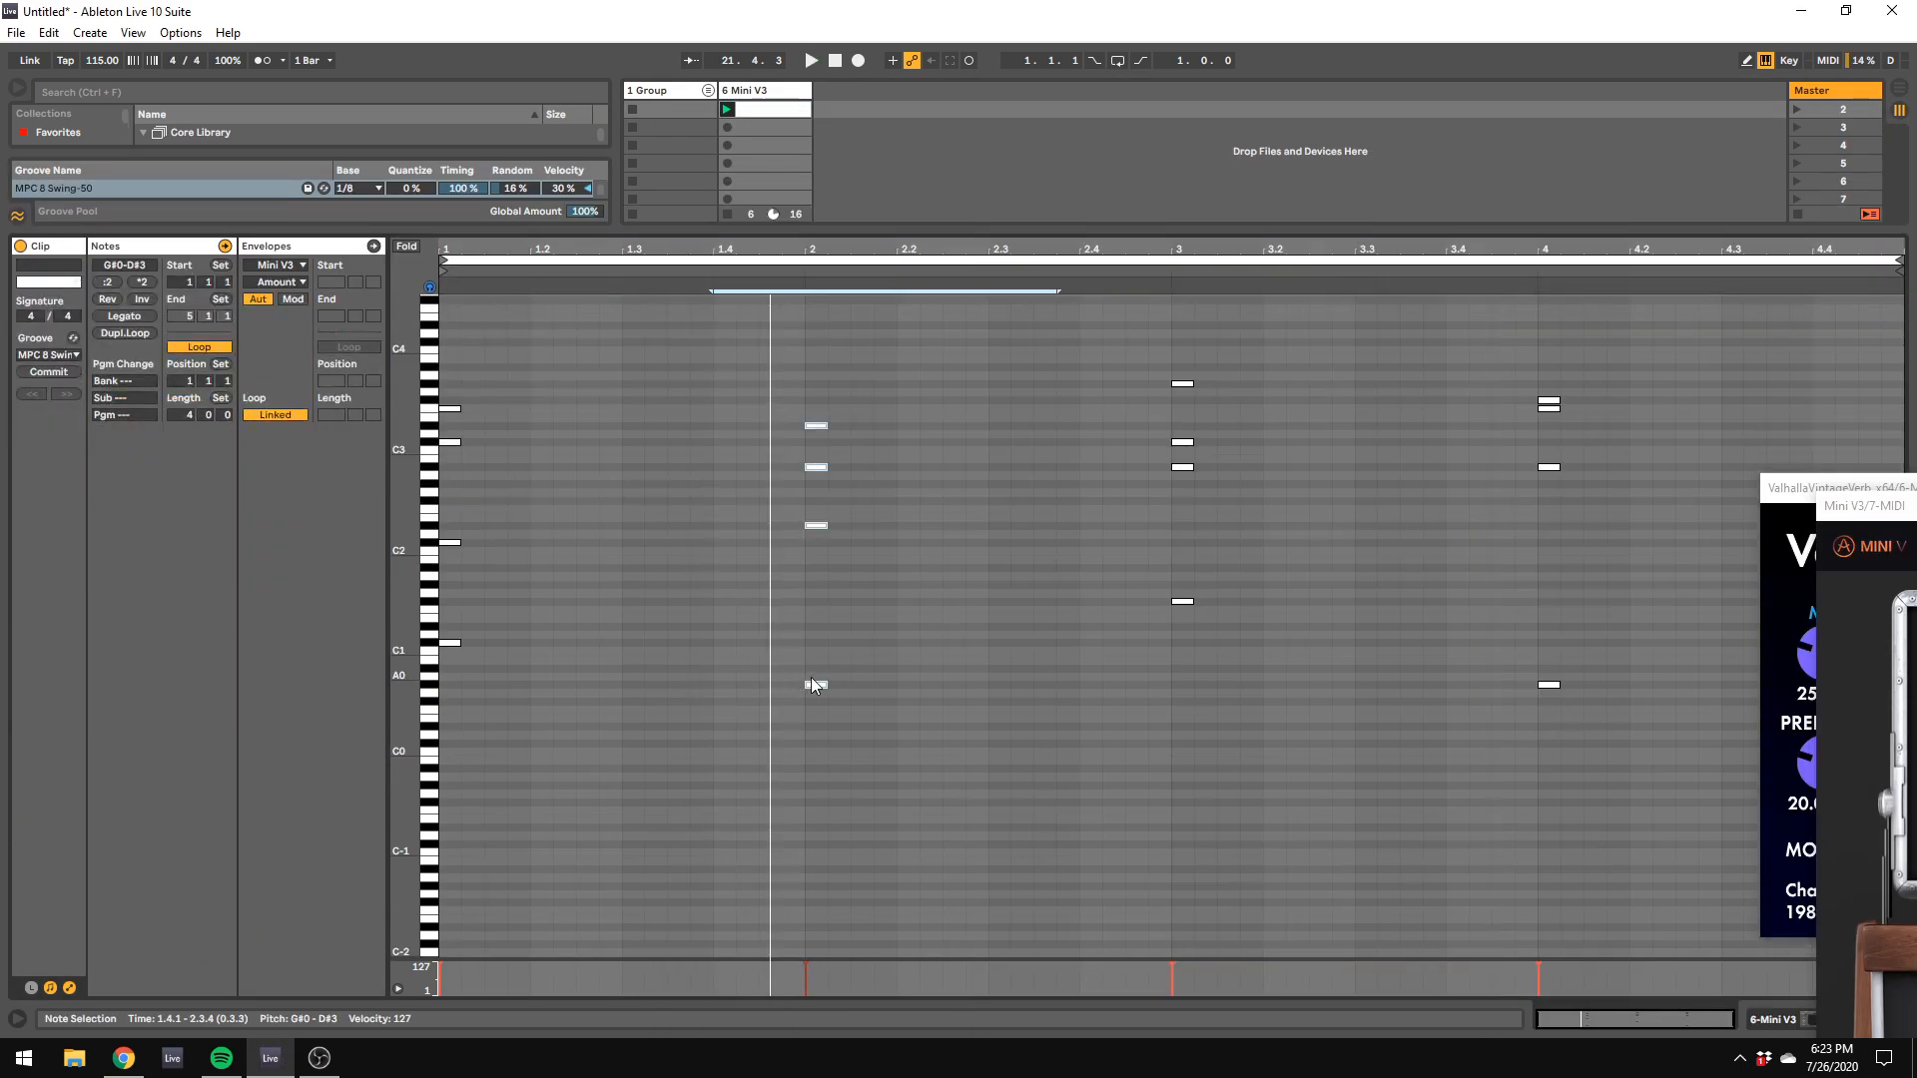
{"action": "left_click_drag", "start_coordinate": [811, 685], "coordinate": [767, 685]}
Step: Transpose the bar 3 chord's F#1 bass note down 12 semitones to F#0
{"action": "left_click", "coordinate": [1172, 639]}
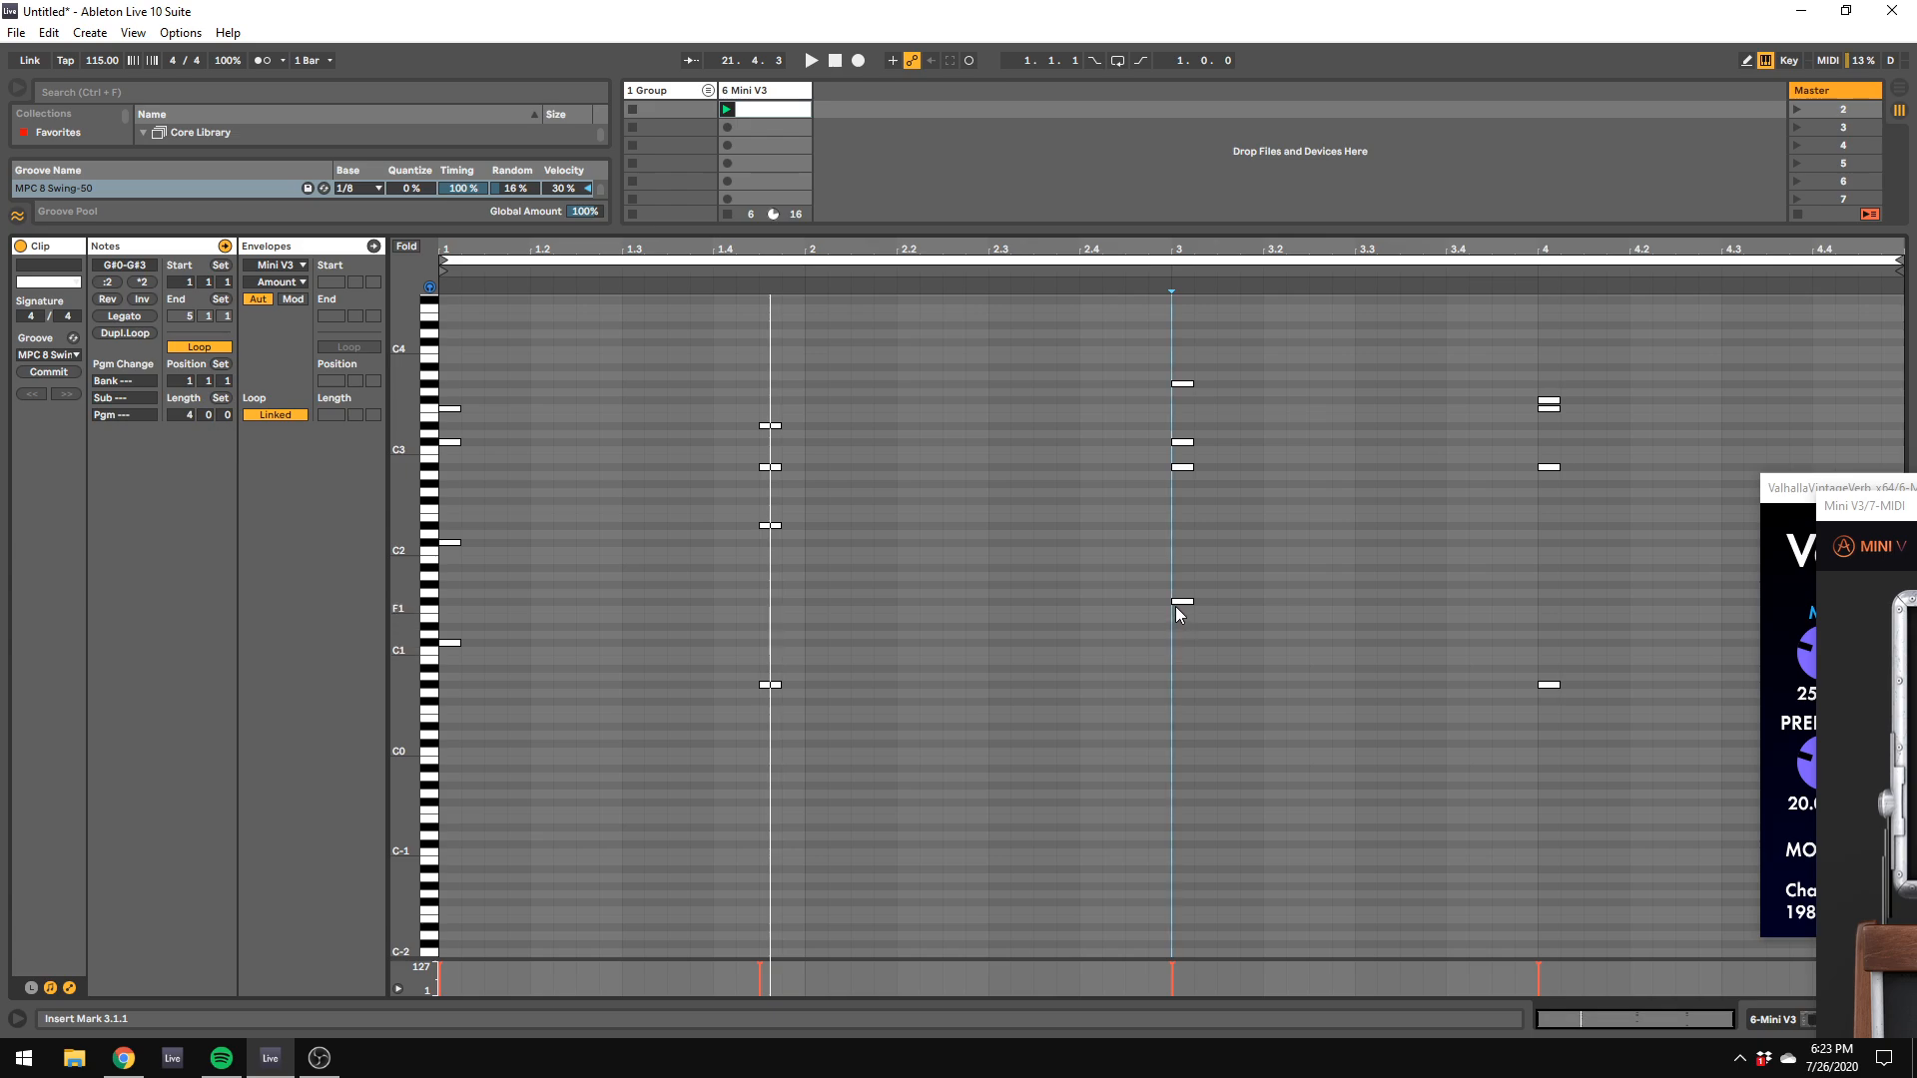
{"action": "left_click", "coordinate": [1178, 602]}
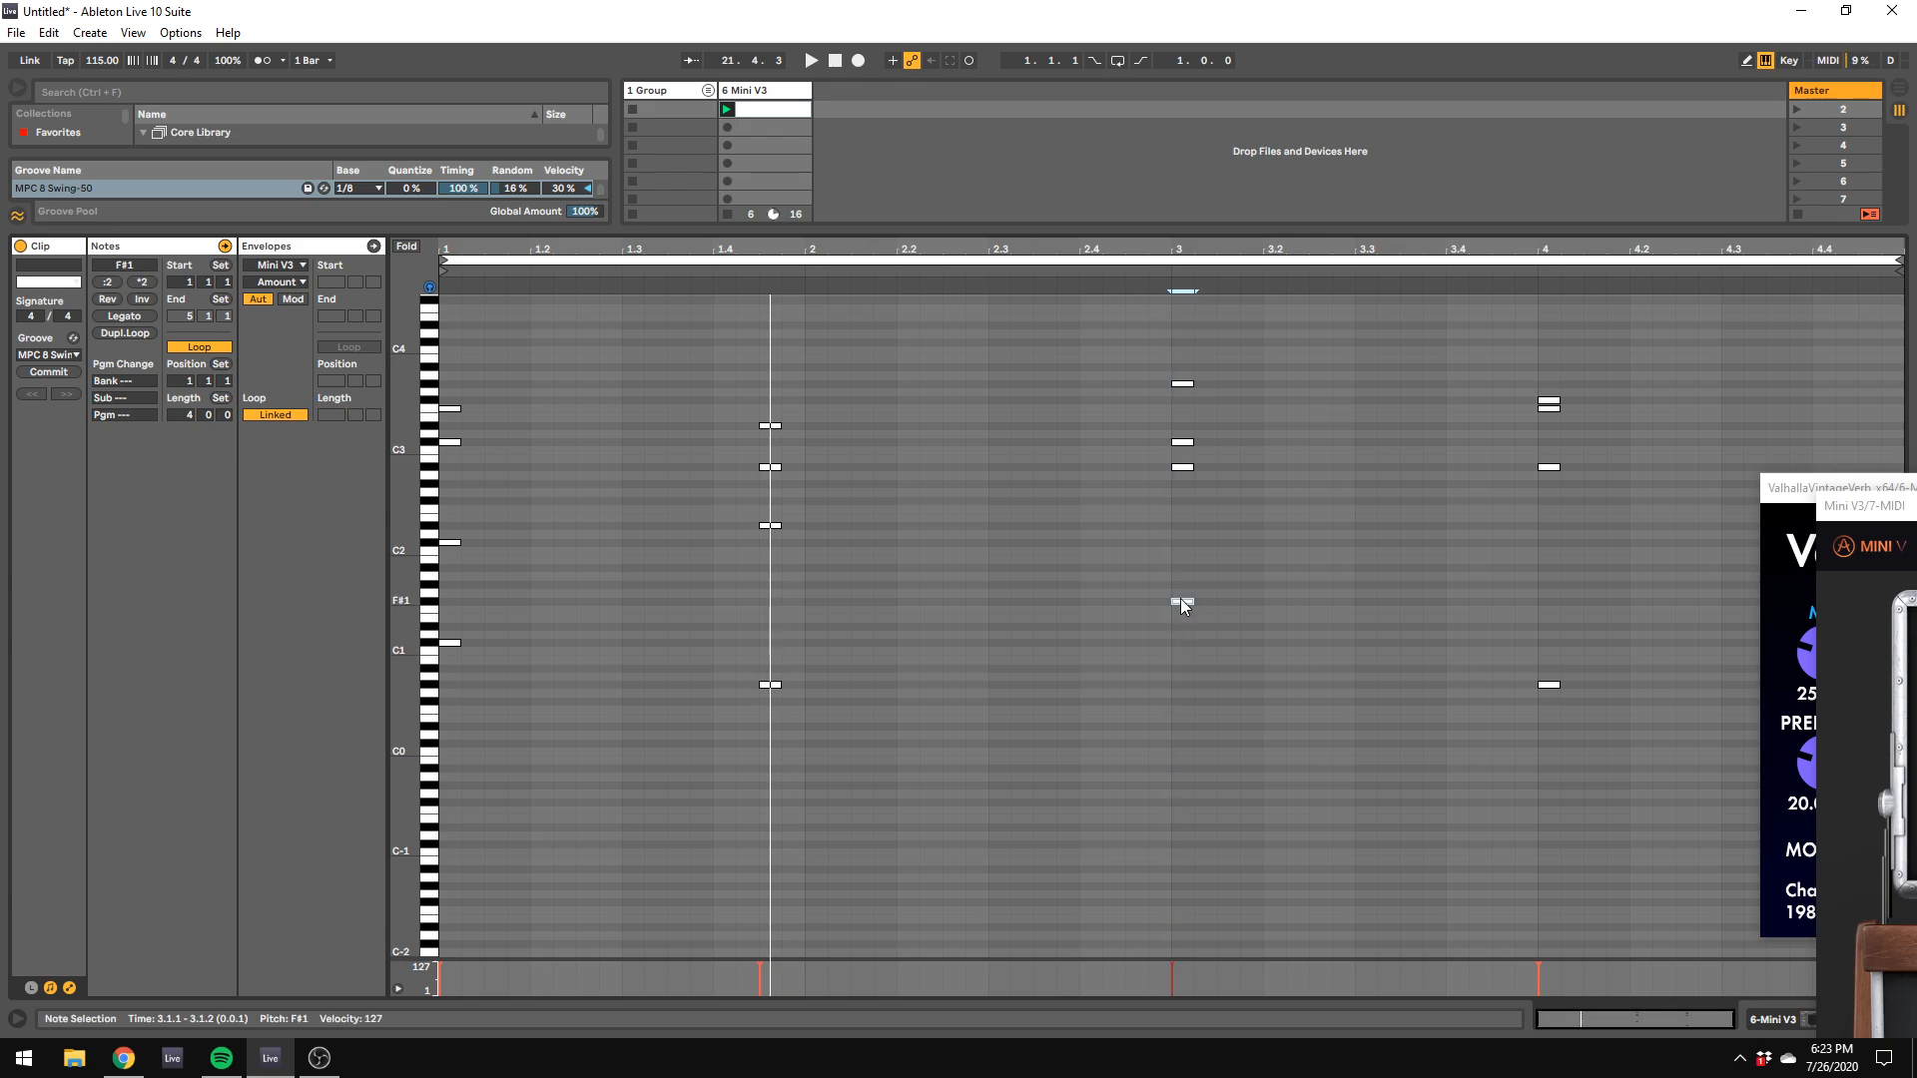
{"action": "left_click", "coordinate": [146, 267]}
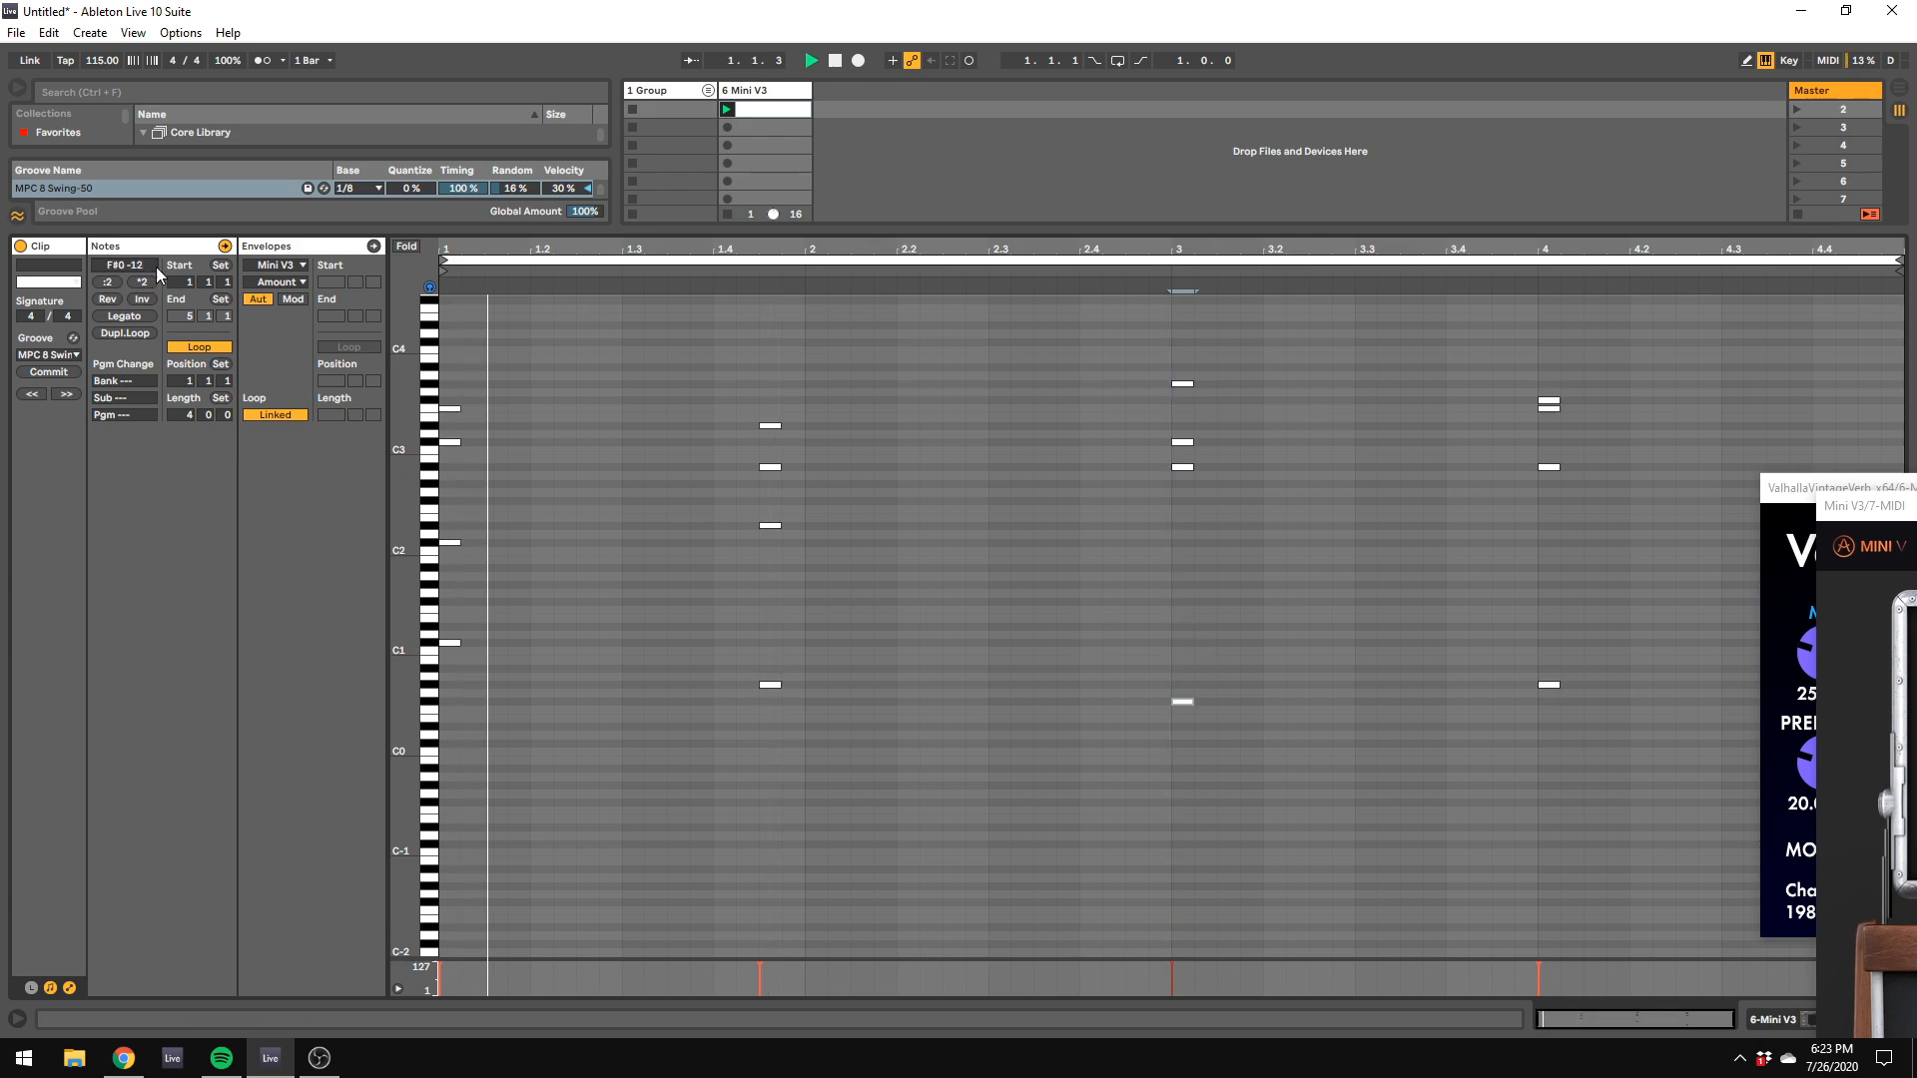
{"action": "left_click_drag", "start_coordinate": [809, 837], "coordinate": [759, 178]}
{"action": "left_click_drag", "start_coordinate": [1216, 905], "coordinate": [1202, 661]}
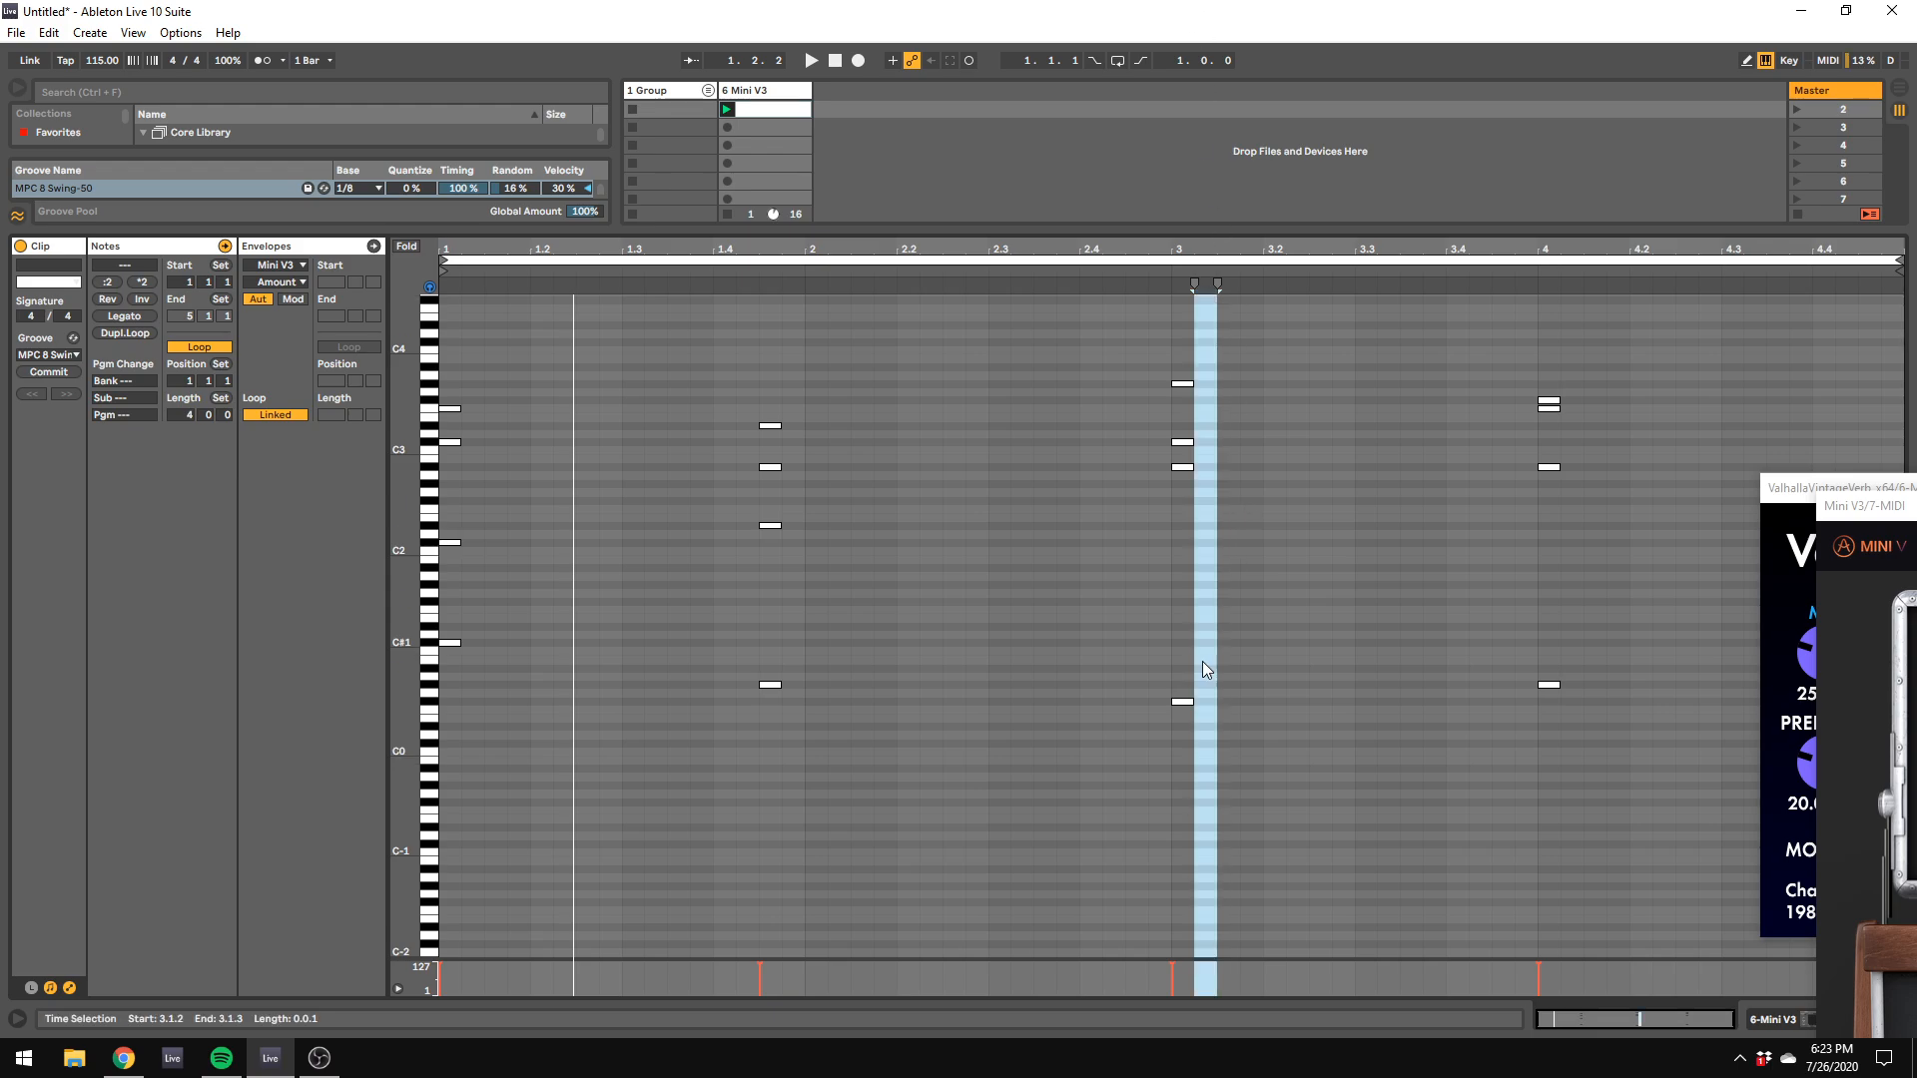
{"action": "left_click_drag", "start_coordinate": [1205, 829], "coordinate": [1177, 34]}
{"action": "left_click_drag", "start_coordinate": [1543, 854], "coordinate": [1553, 350]}
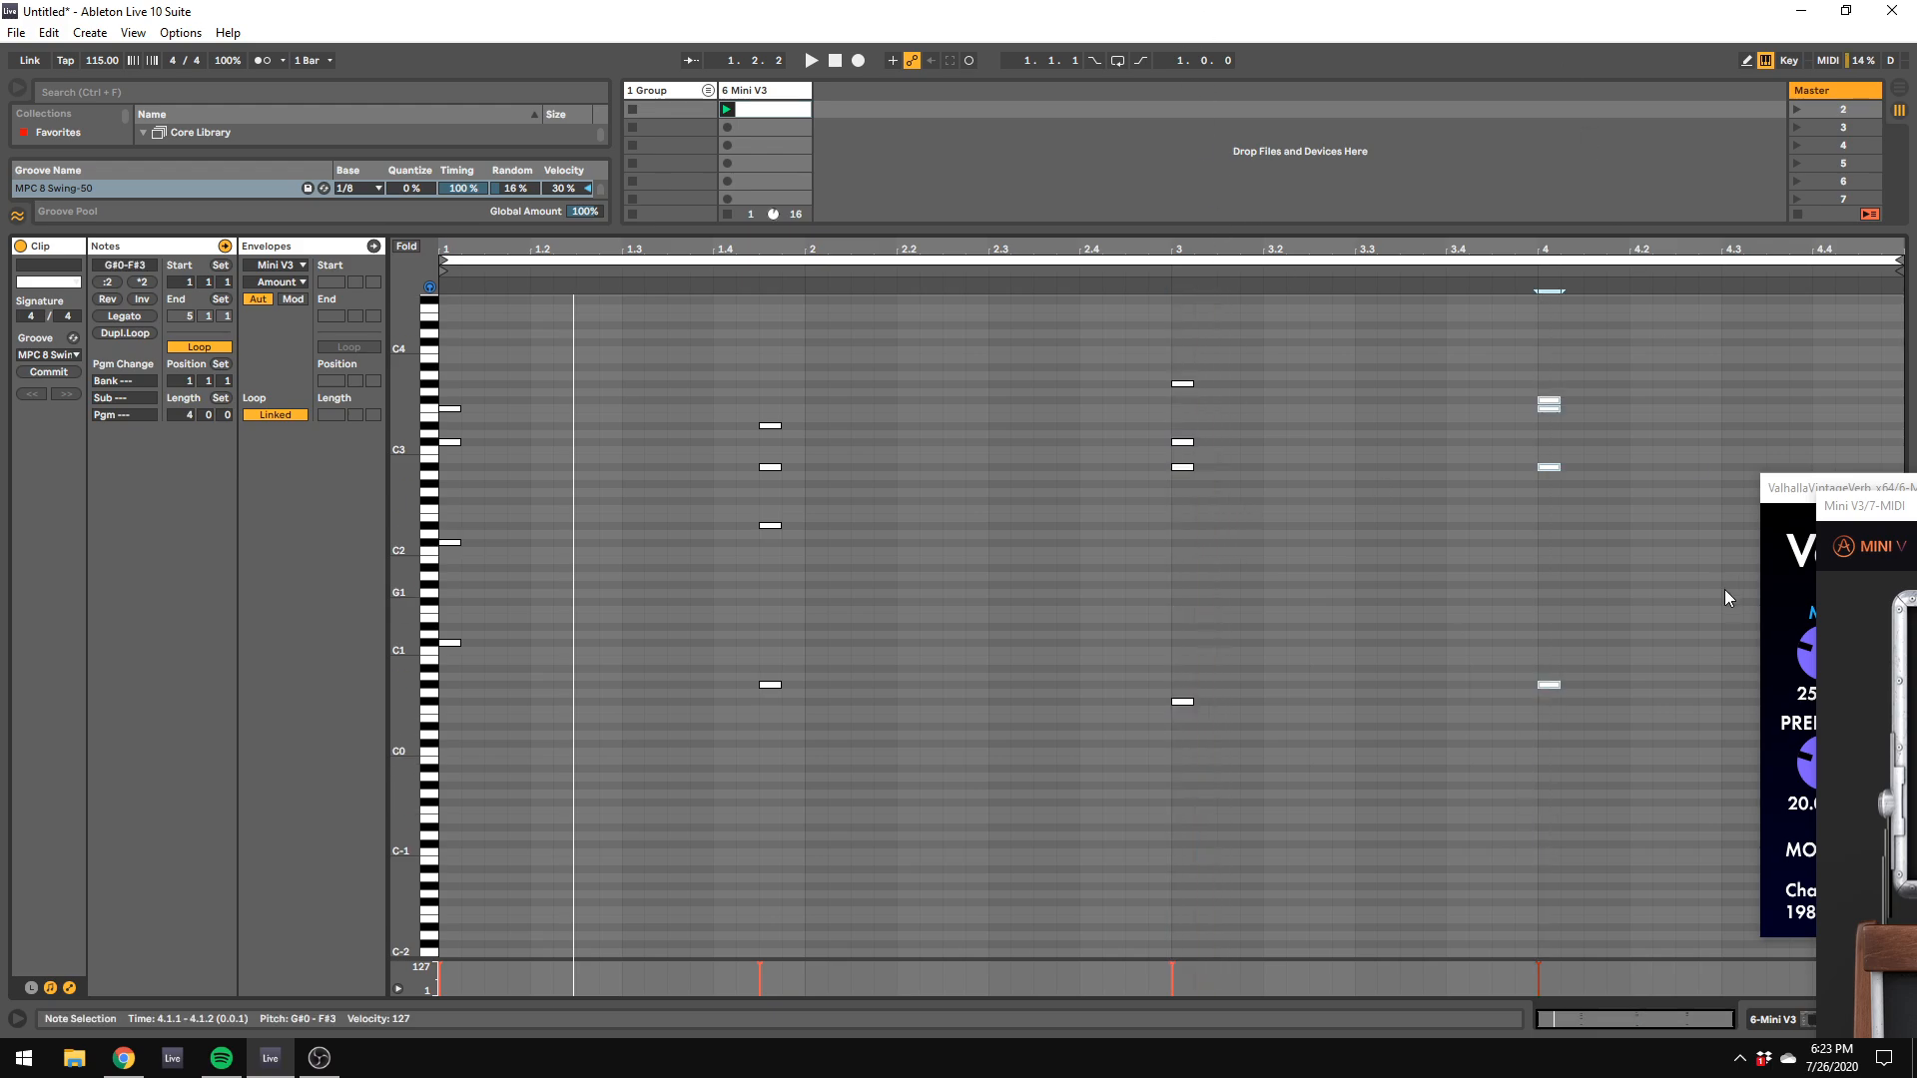
{"action": "left_click_drag", "start_coordinate": [1860, 503], "coordinate": [1849, 439]}
{"action": "left_click", "coordinate": [882, 542]}
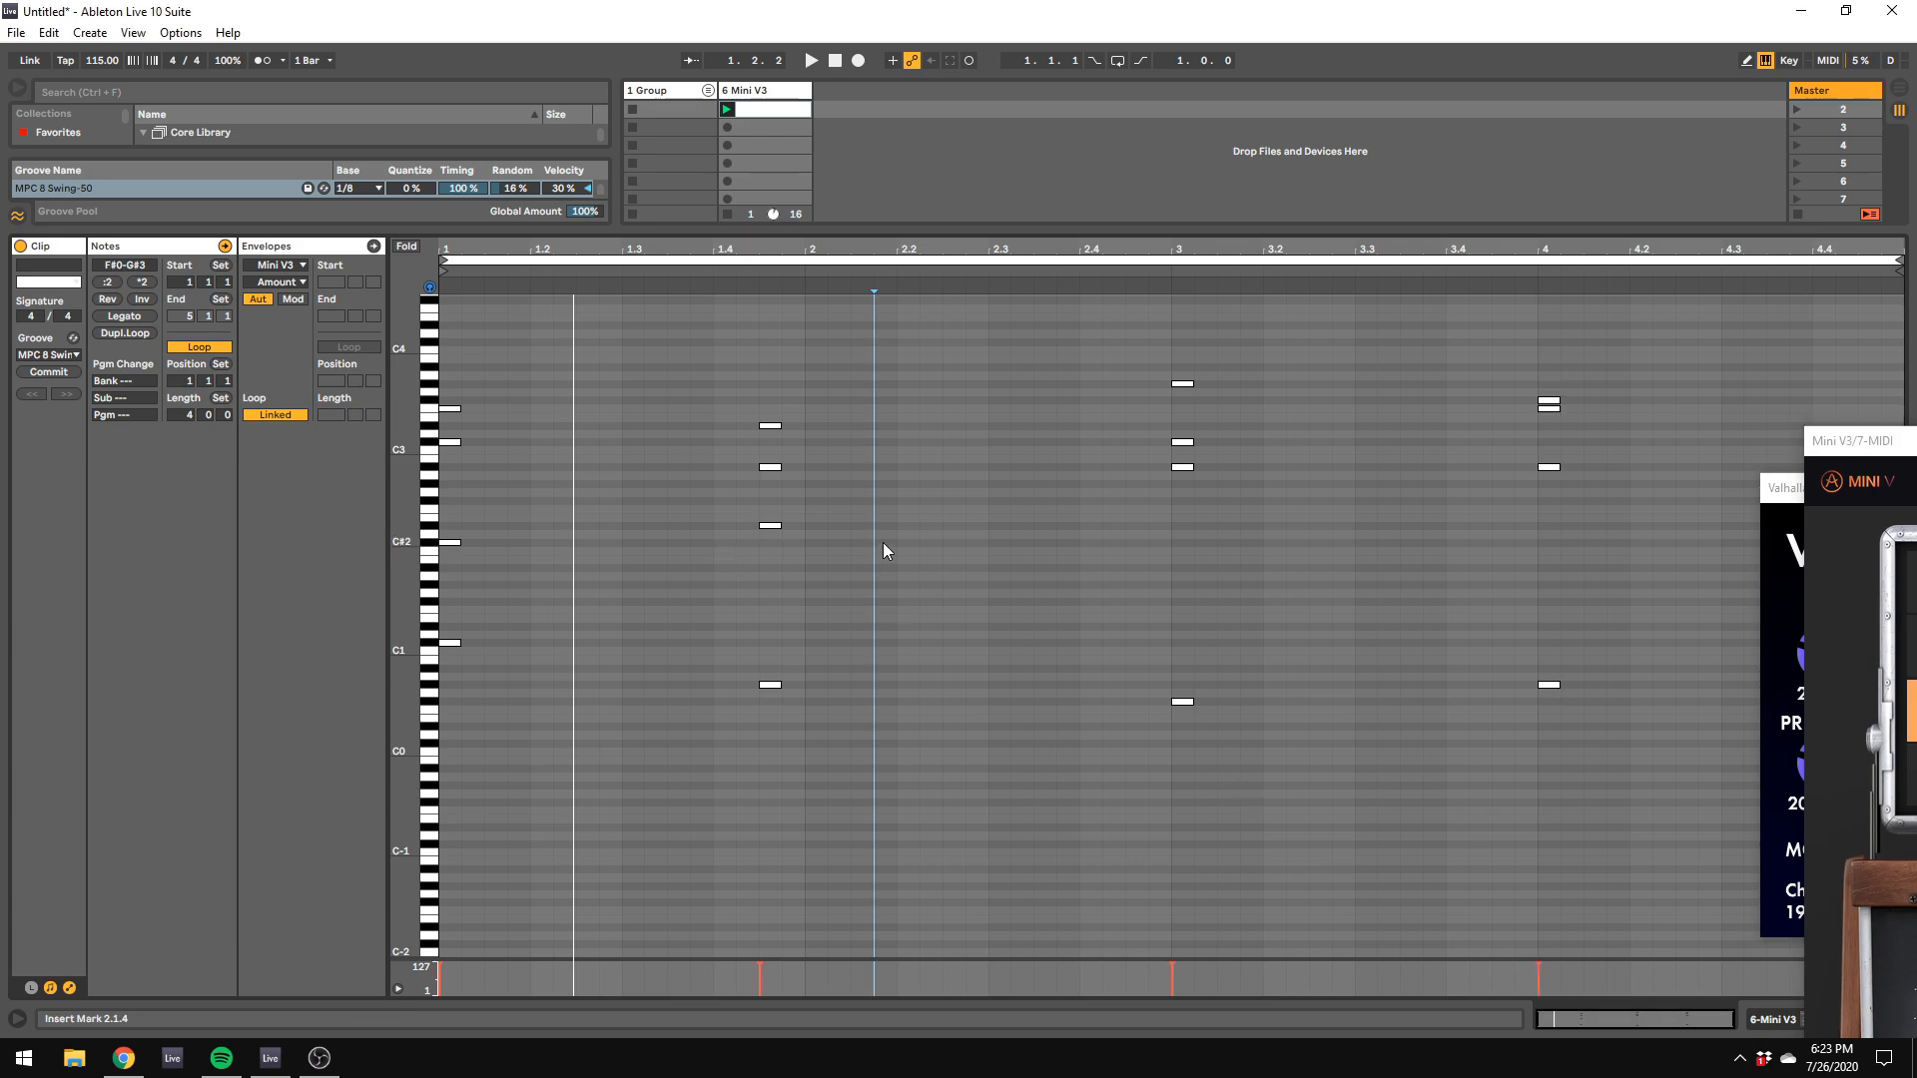
Step: Unfold the 1 Group track to show its Misc tracks and enlarge the mixer area
{"action": "right_click", "coordinate": [882, 164]}
{"action": "left_click", "coordinate": [708, 90]}
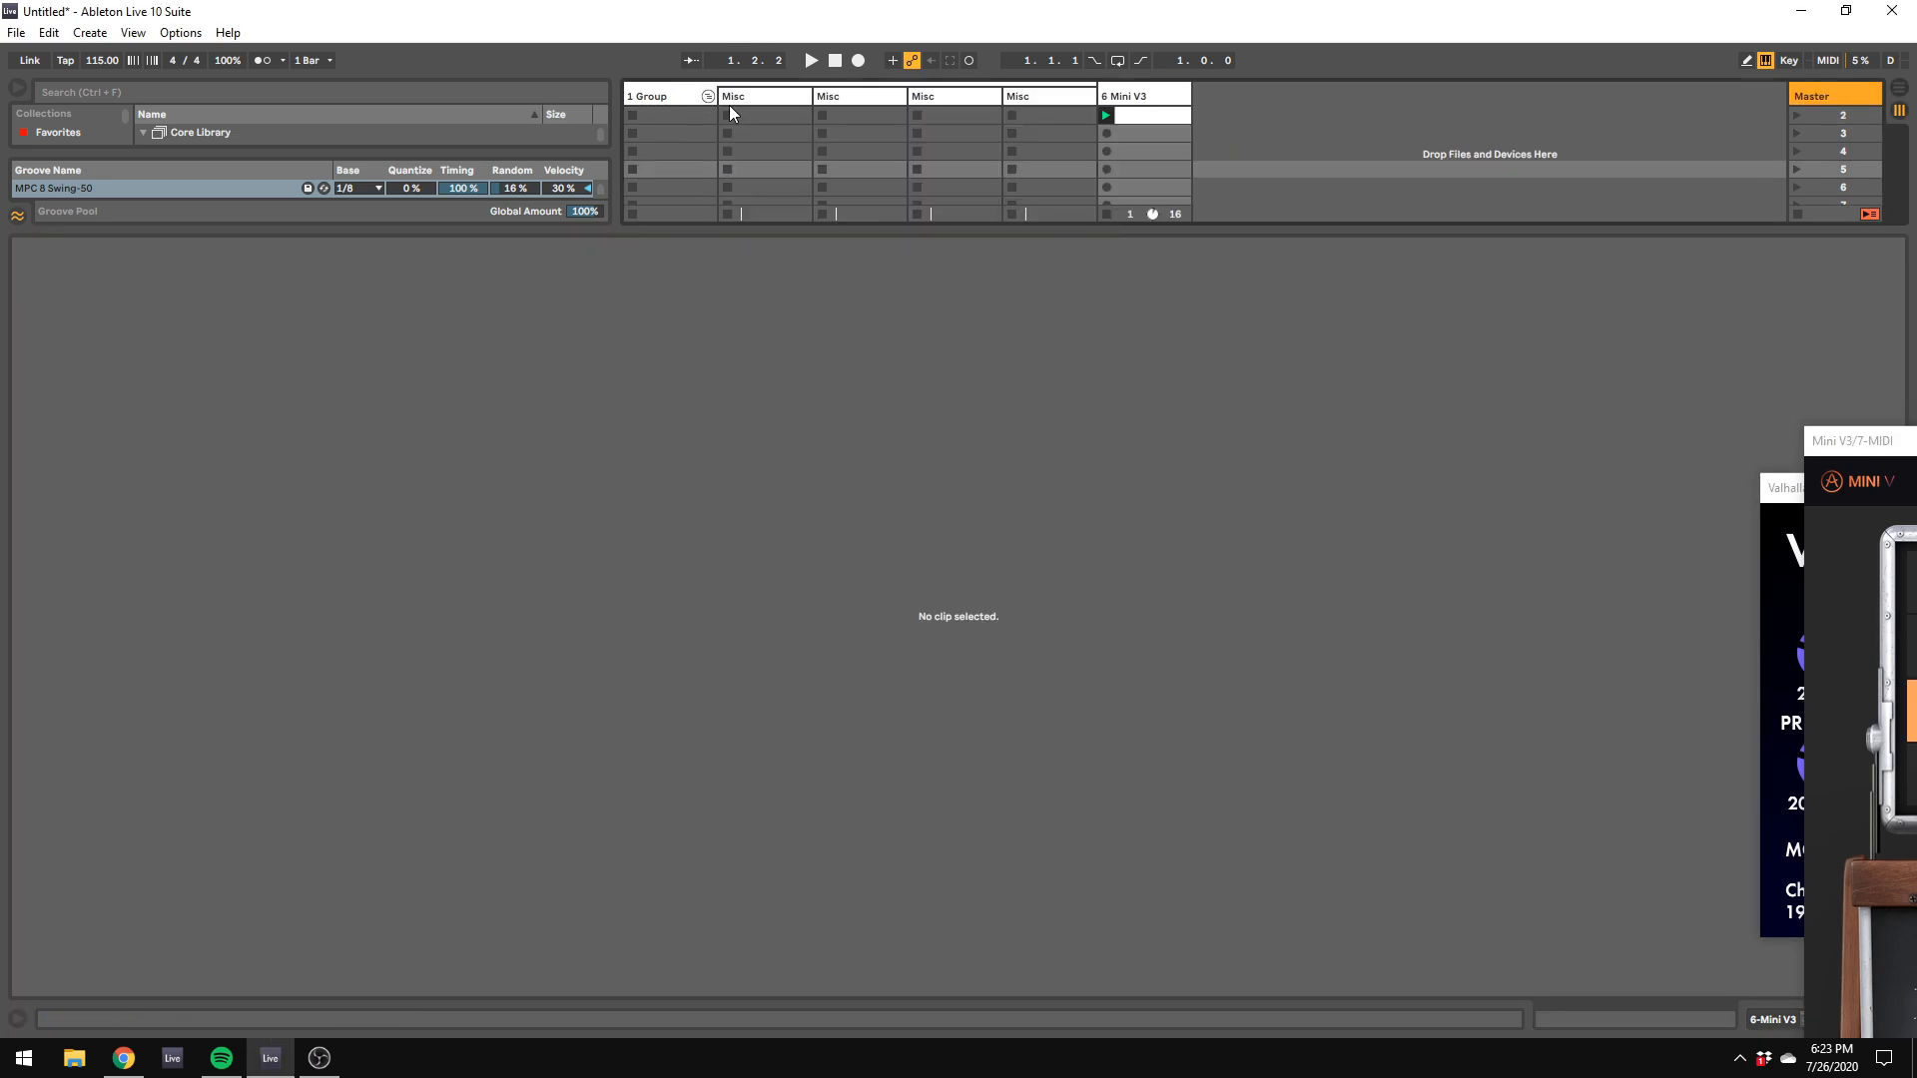
{"action": "left_click", "coordinate": [1108, 168]}
{"action": "left_click_drag", "start_coordinate": [1099, 226], "coordinate": [1136, 603]}
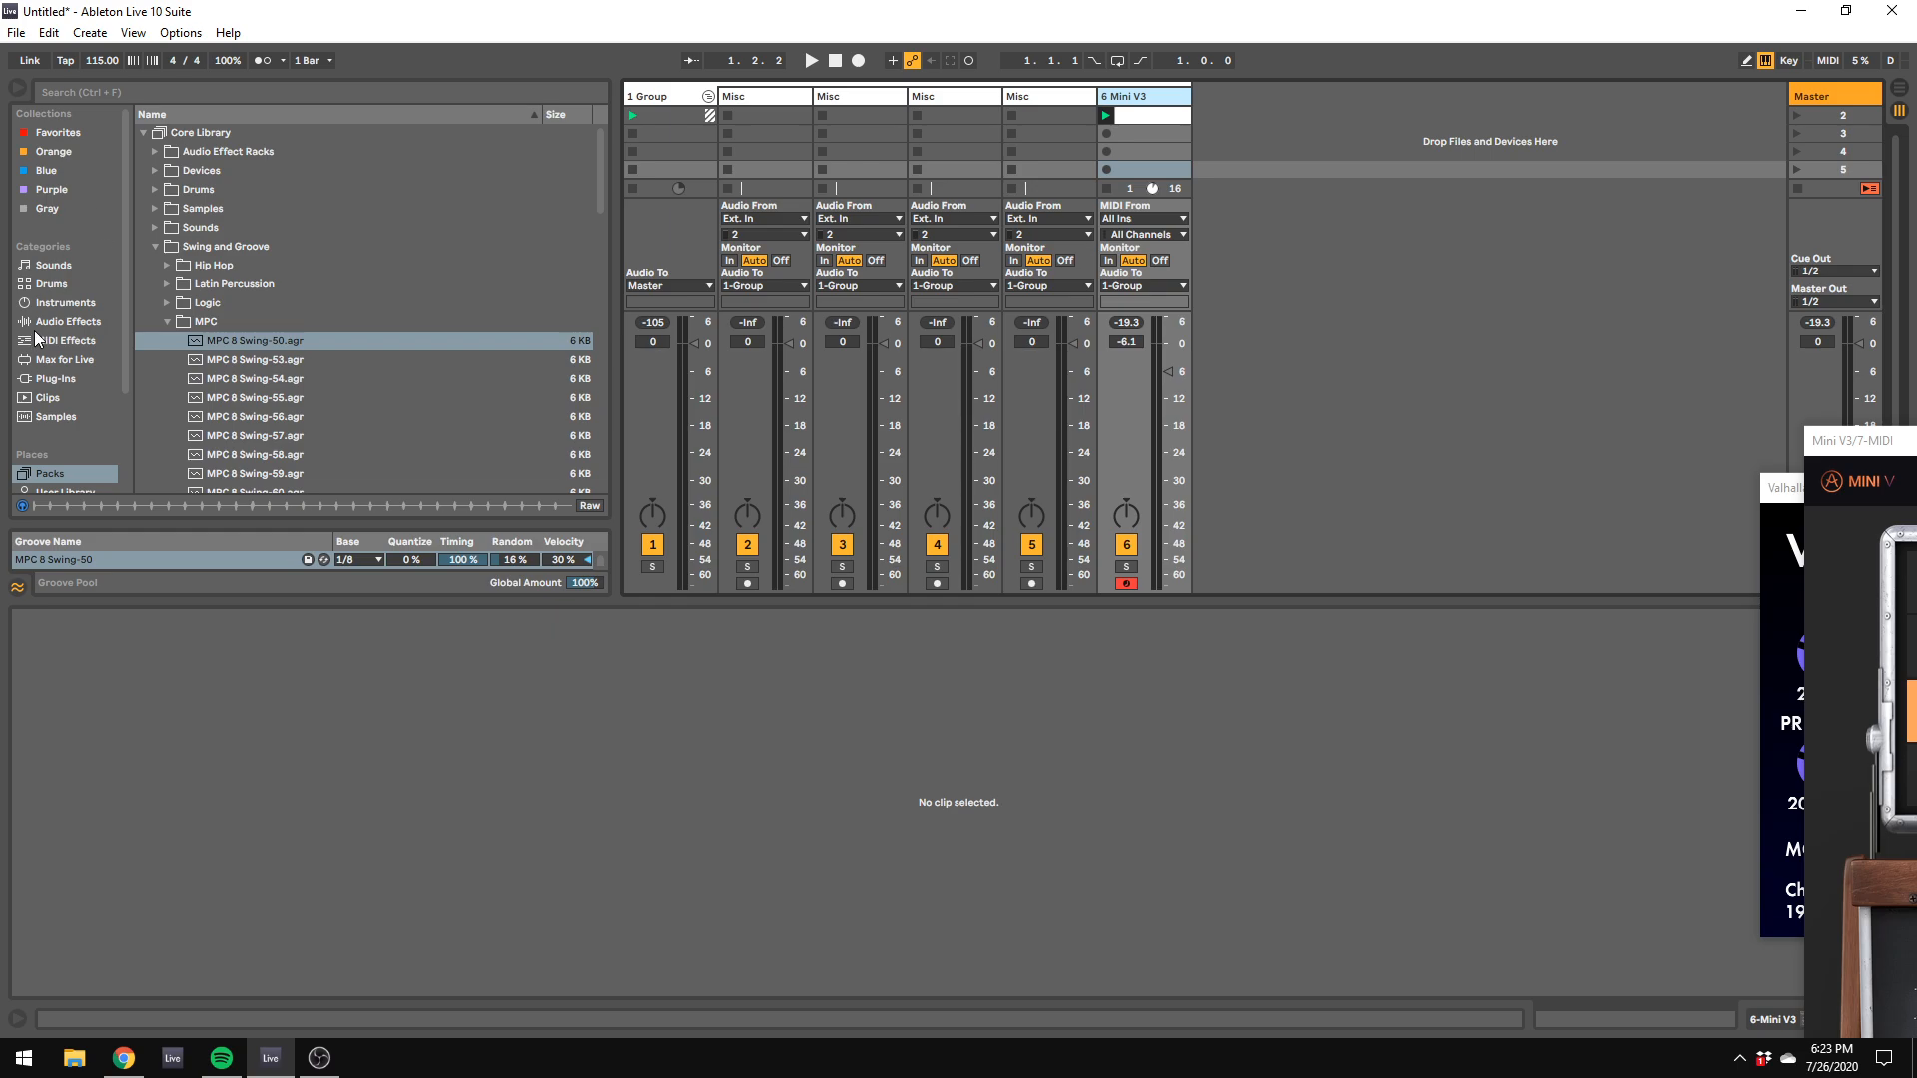
Step: Load a second Mini V3 from the Arturia plug-ins onto a new MIDI track
{"action": "left_click", "coordinate": [46, 381]}
{"action": "scroll", "coordinate": [272, 331], "scroll_direction": "up", "scroll_amount": 15}
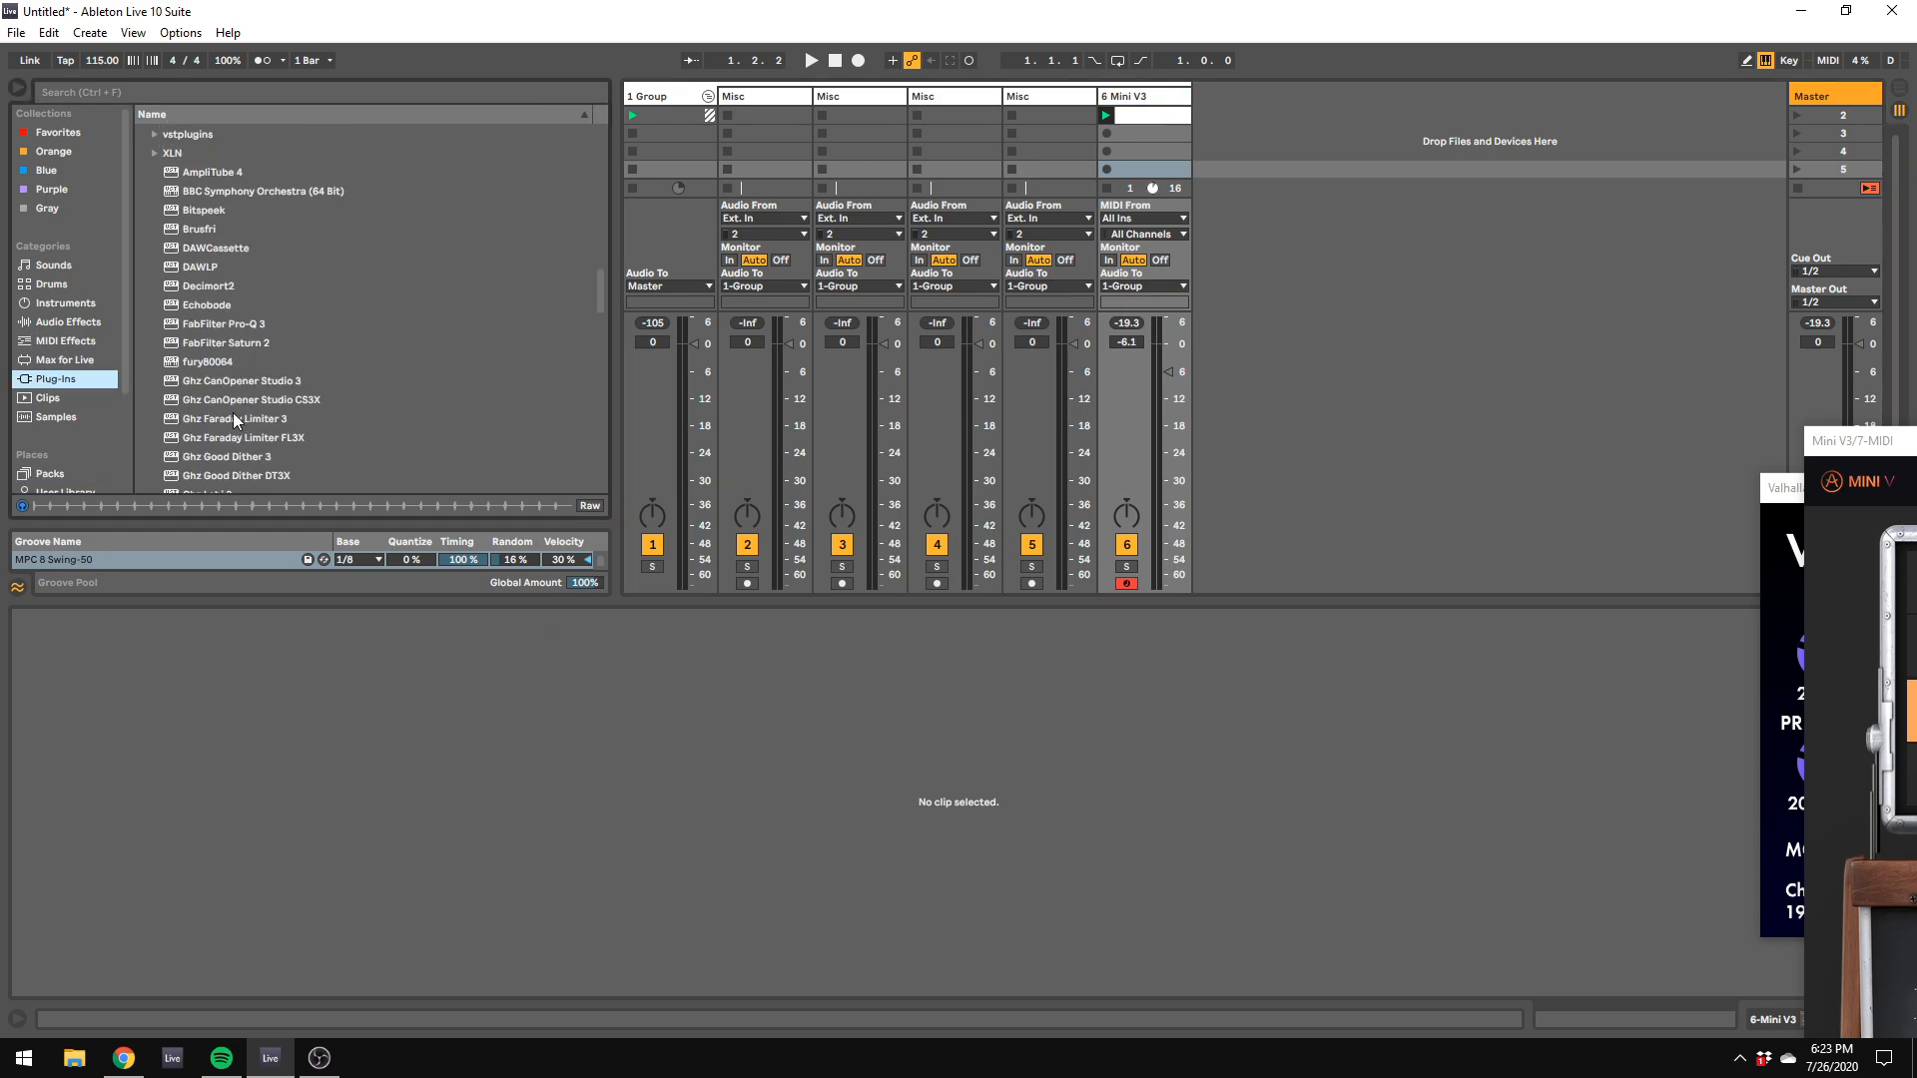
{"action": "scroll", "coordinate": [231, 383], "scroll_direction": "down", "scroll_amount": 5}
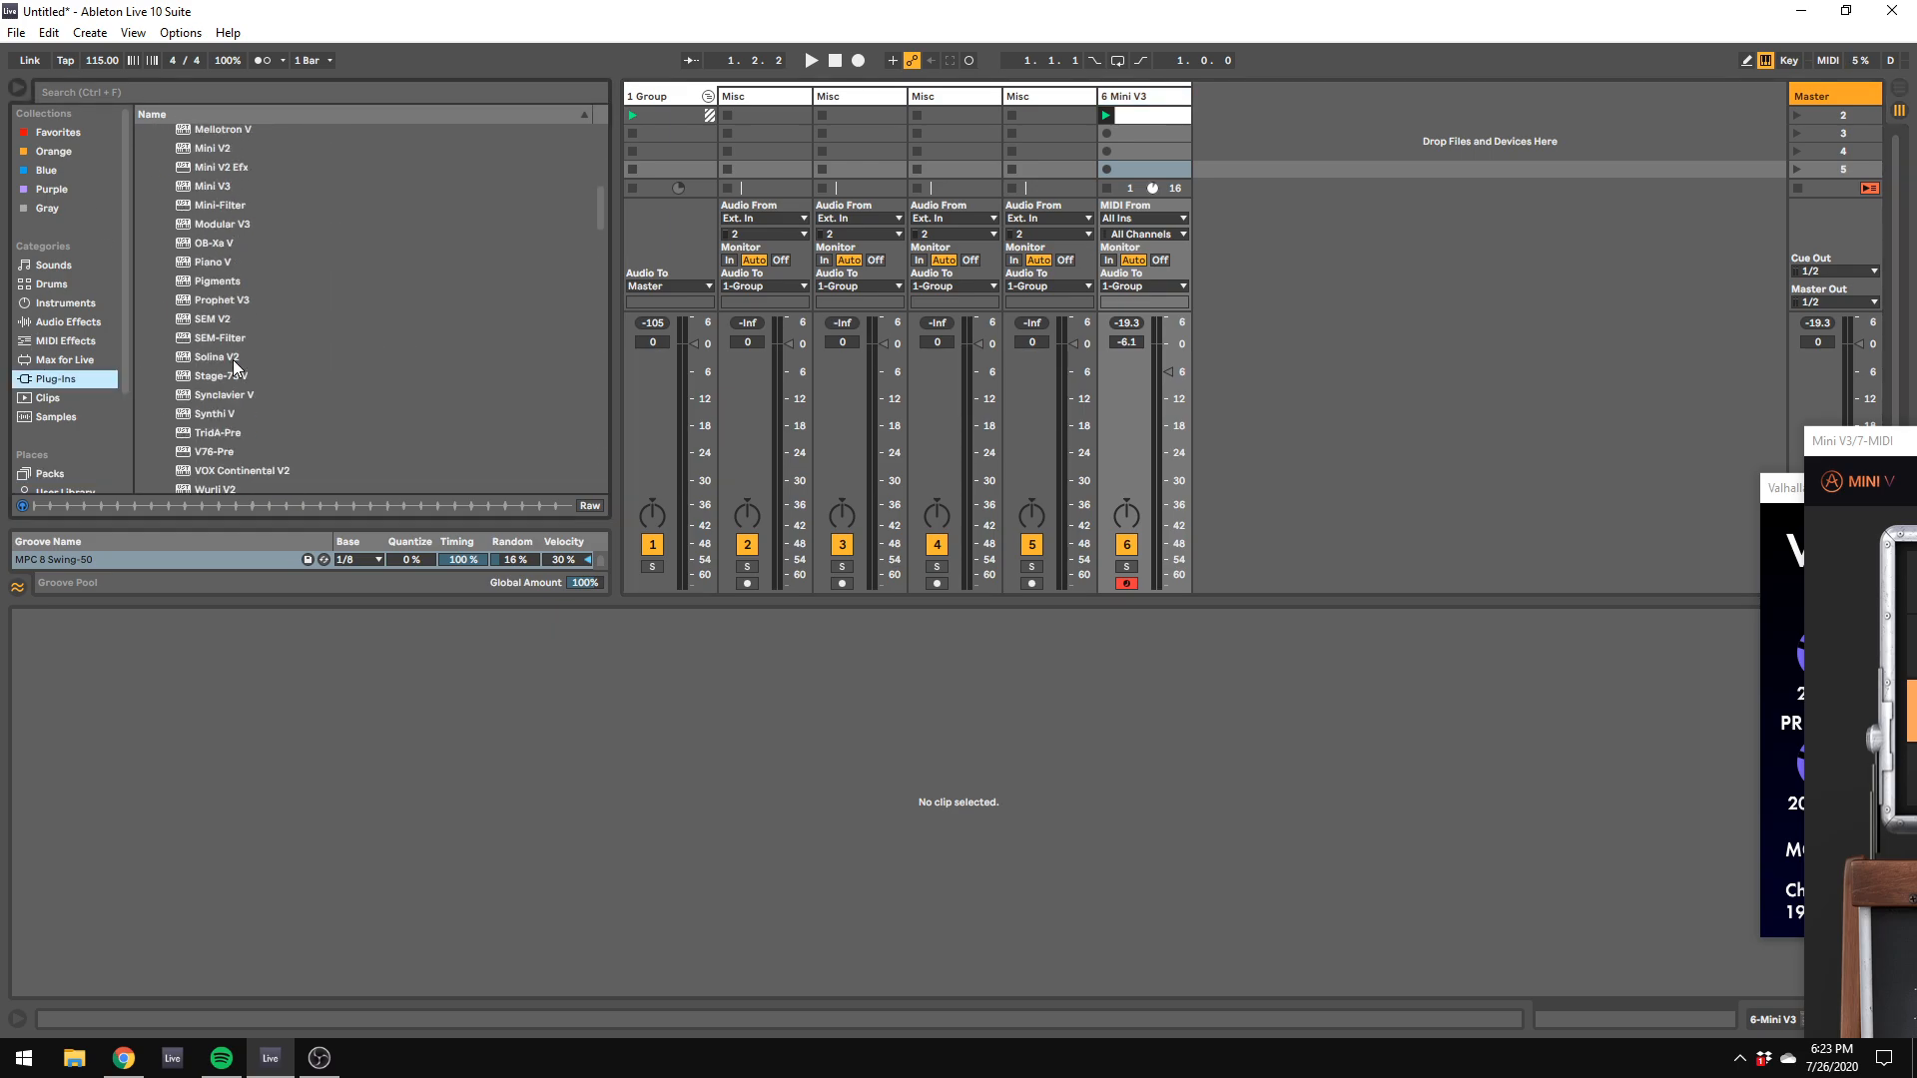
{"action": "scroll", "coordinate": [233, 361], "scroll_direction": "up", "scroll_amount": 4}
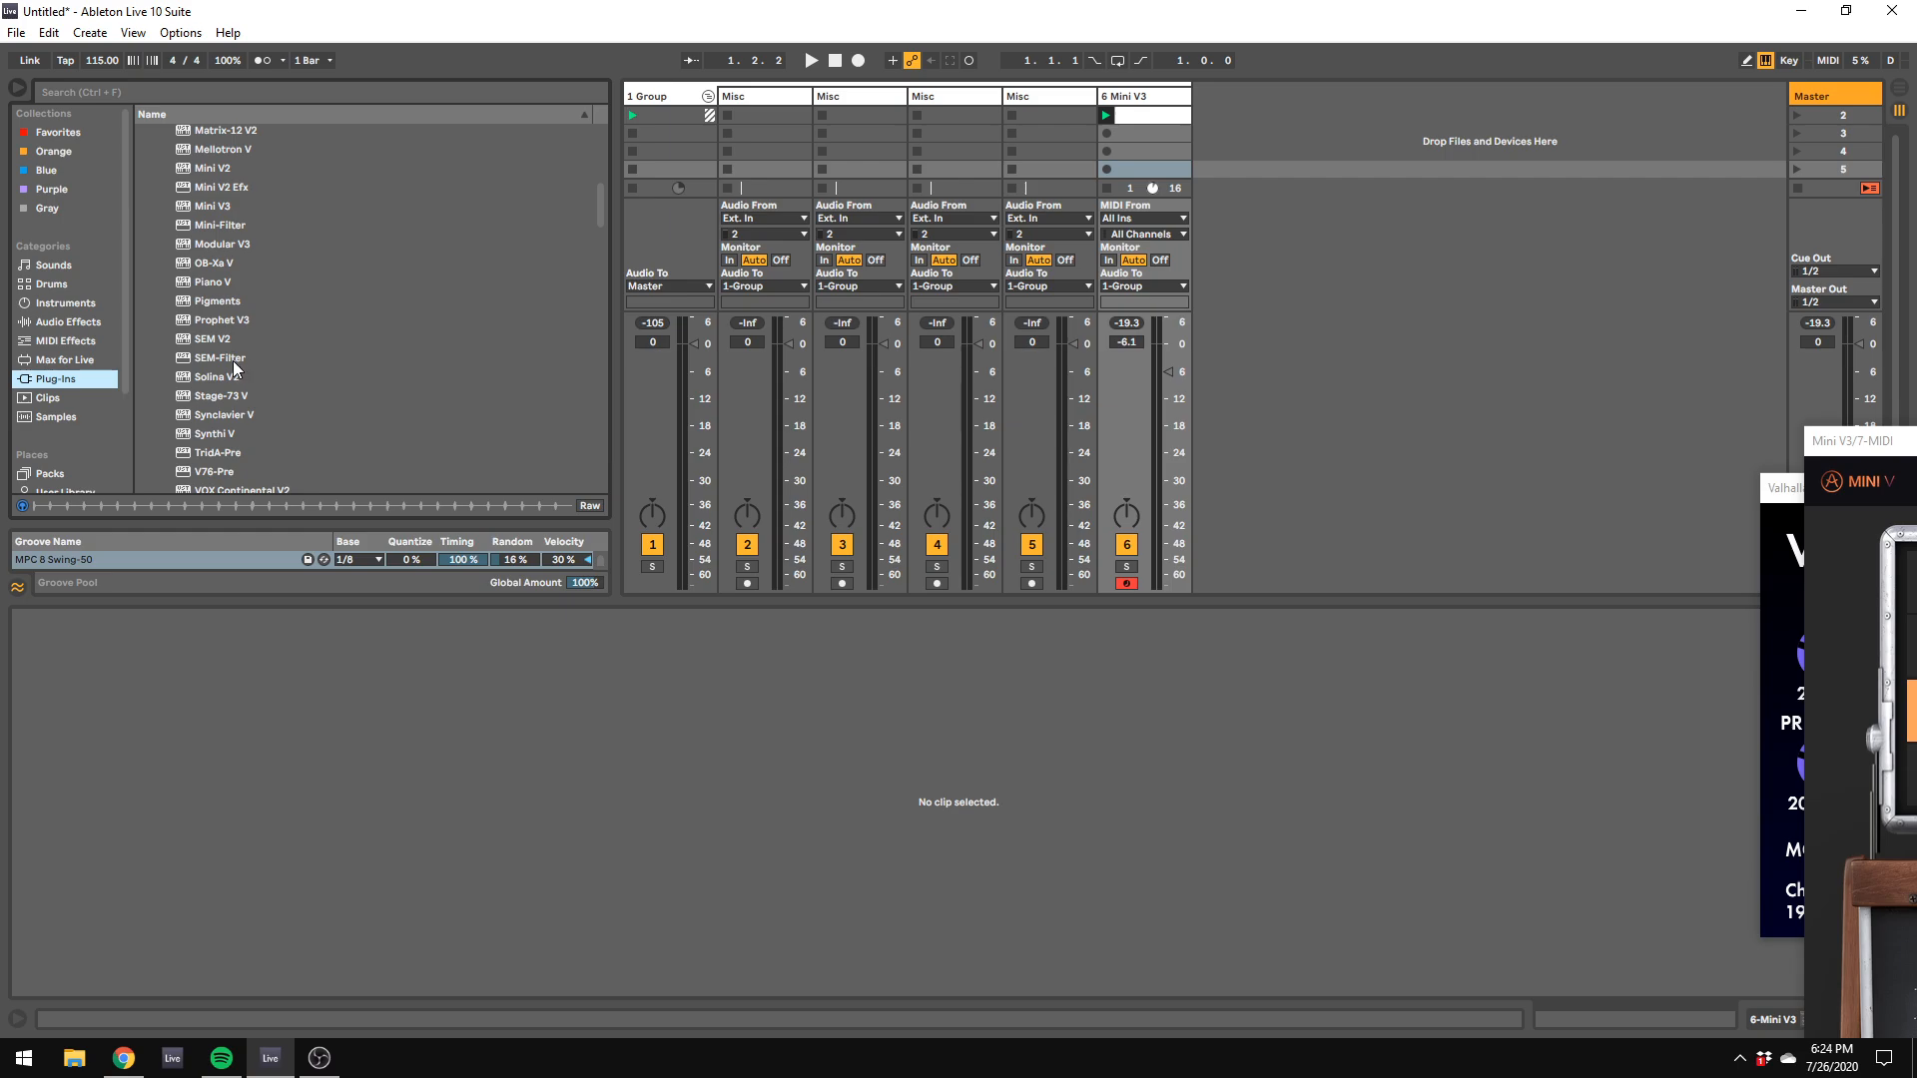
{"action": "left_click_drag", "start_coordinate": [212, 325], "coordinate": [1228, 167]}
{"action": "scroll", "coordinate": [204, 187], "scroll_direction": "up", "scroll_amount": 2}
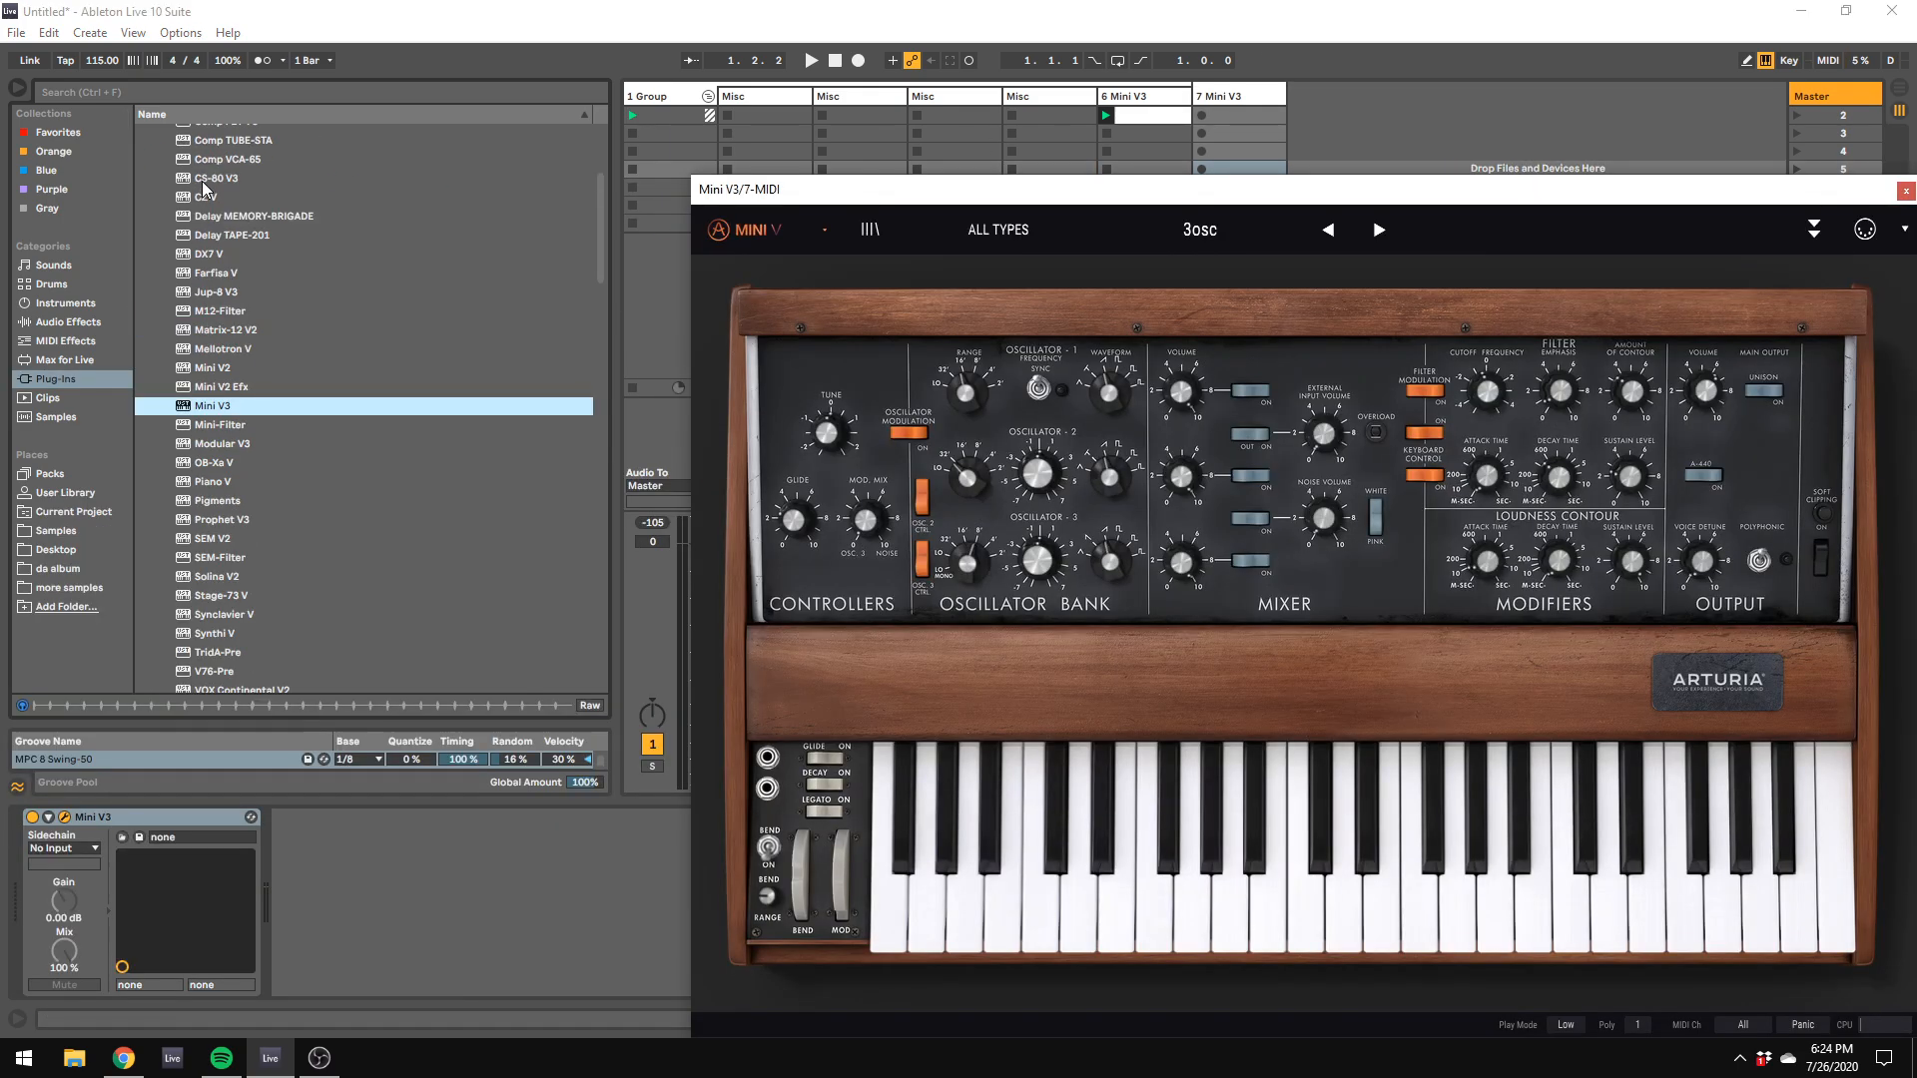
Step: Collapse the Arturia plug-in folder and turn on polyphonic mode in the new Mini V3
{"action": "left_click_drag", "start_coordinate": [839, 188], "coordinate": [556, 159]}
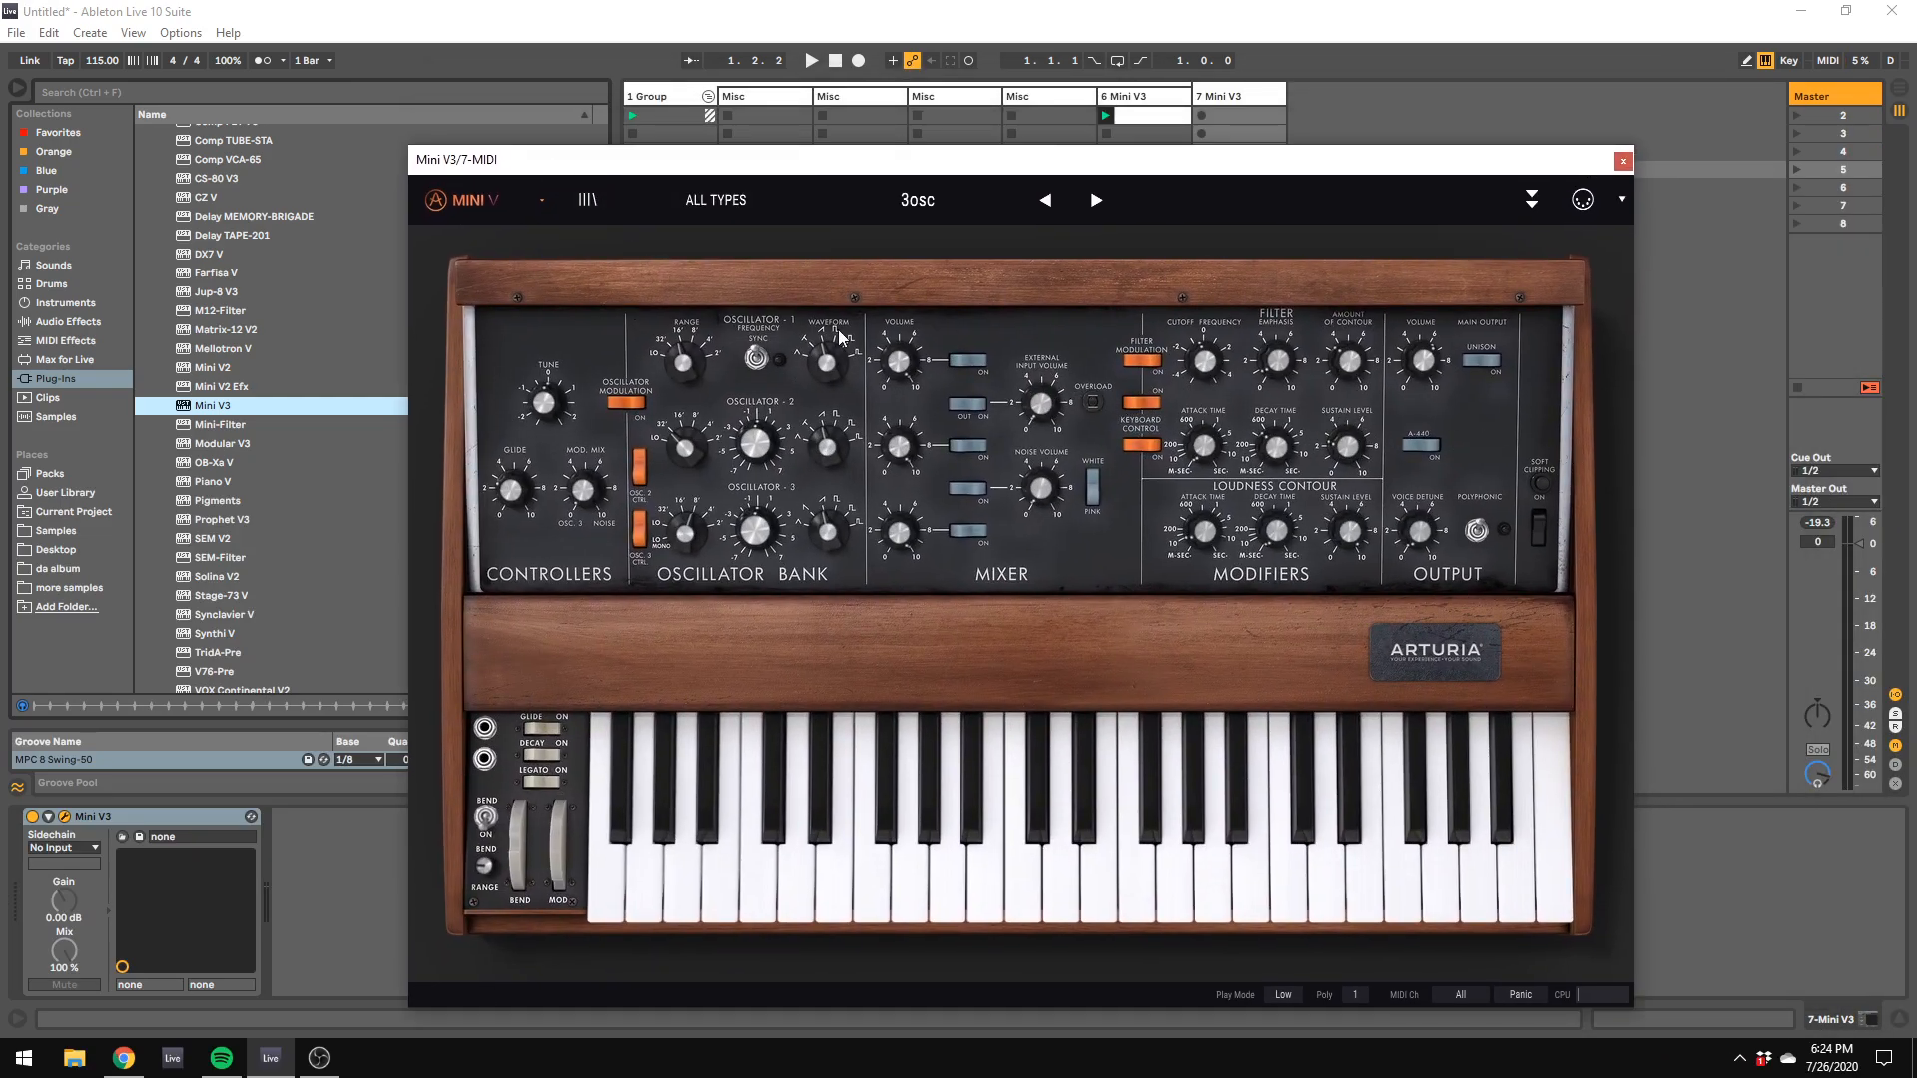
{"action": "scroll", "coordinate": [240, 399], "scroll_direction": "up", "scroll_amount": 5}
{"action": "left_click", "coordinate": [154, 170]}
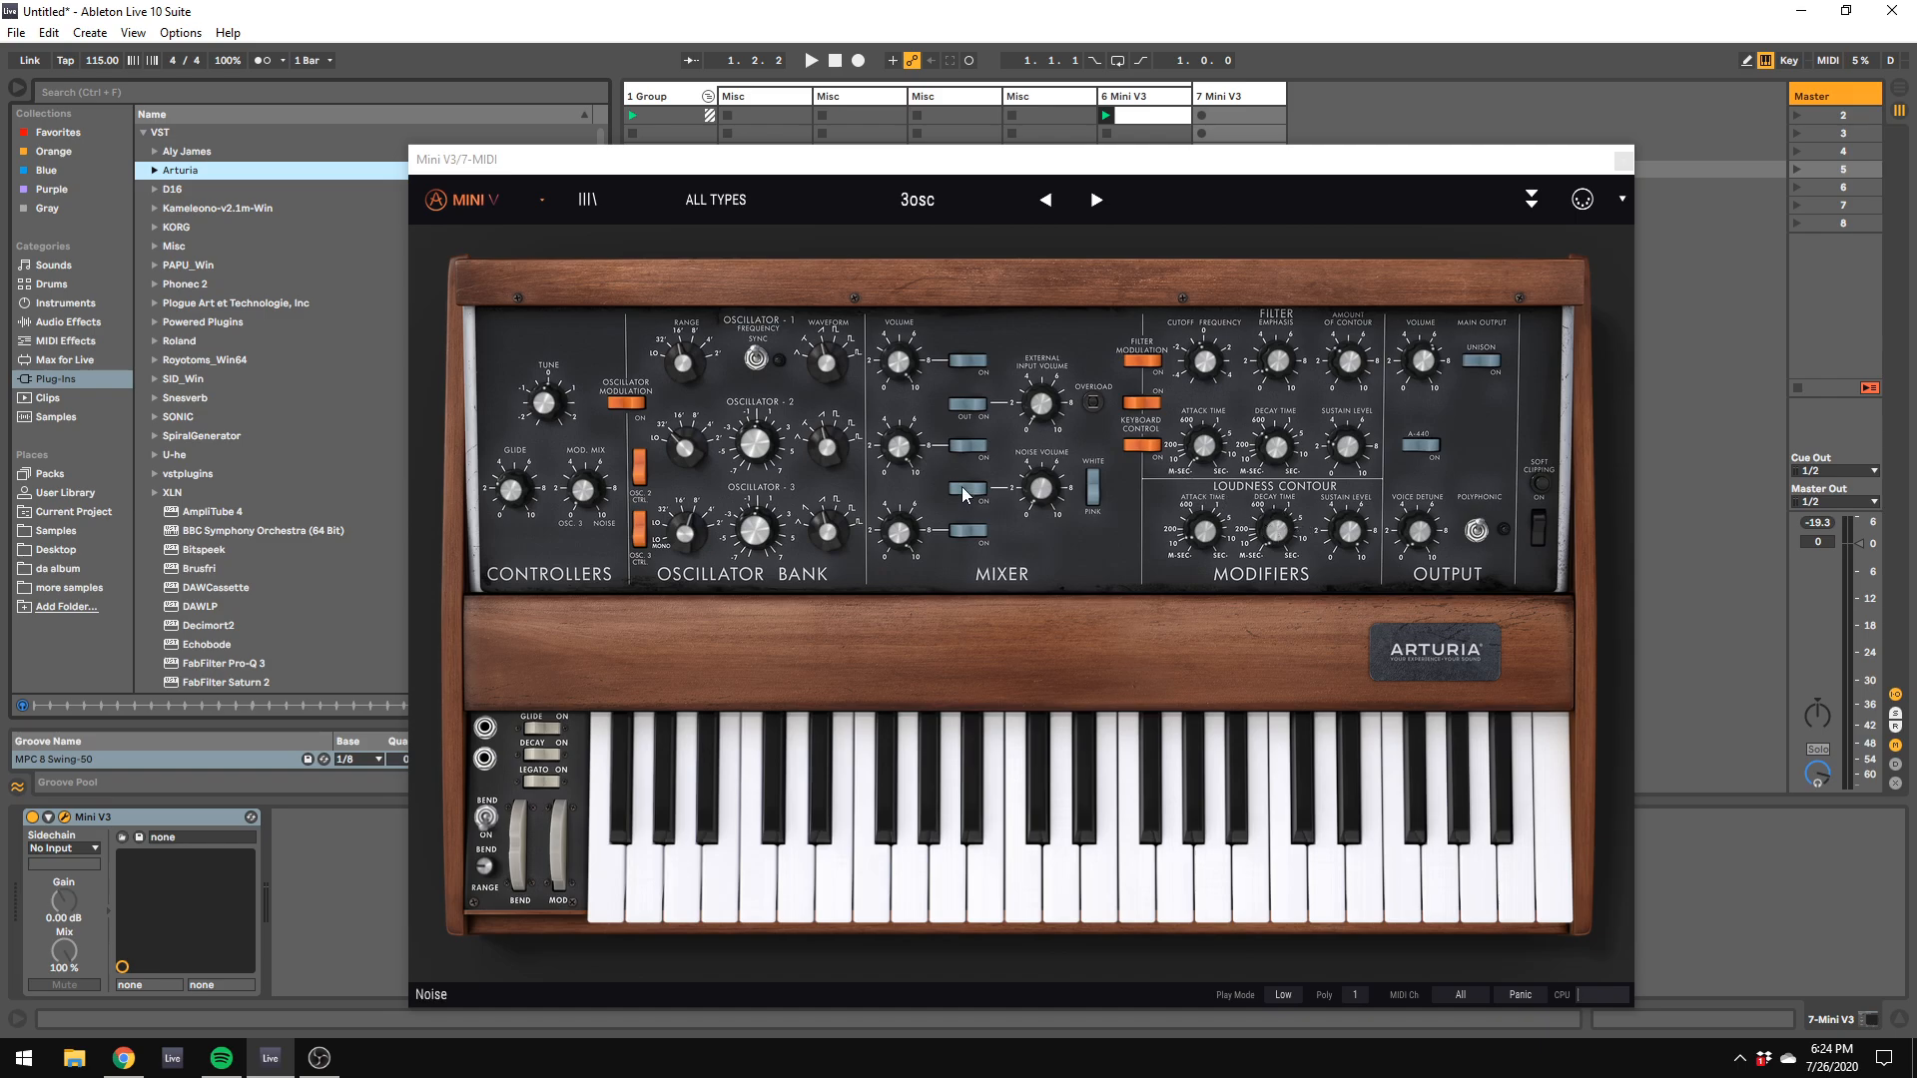
{"action": "left_click_drag", "start_coordinate": [1479, 534], "coordinate": [1479, 527]}
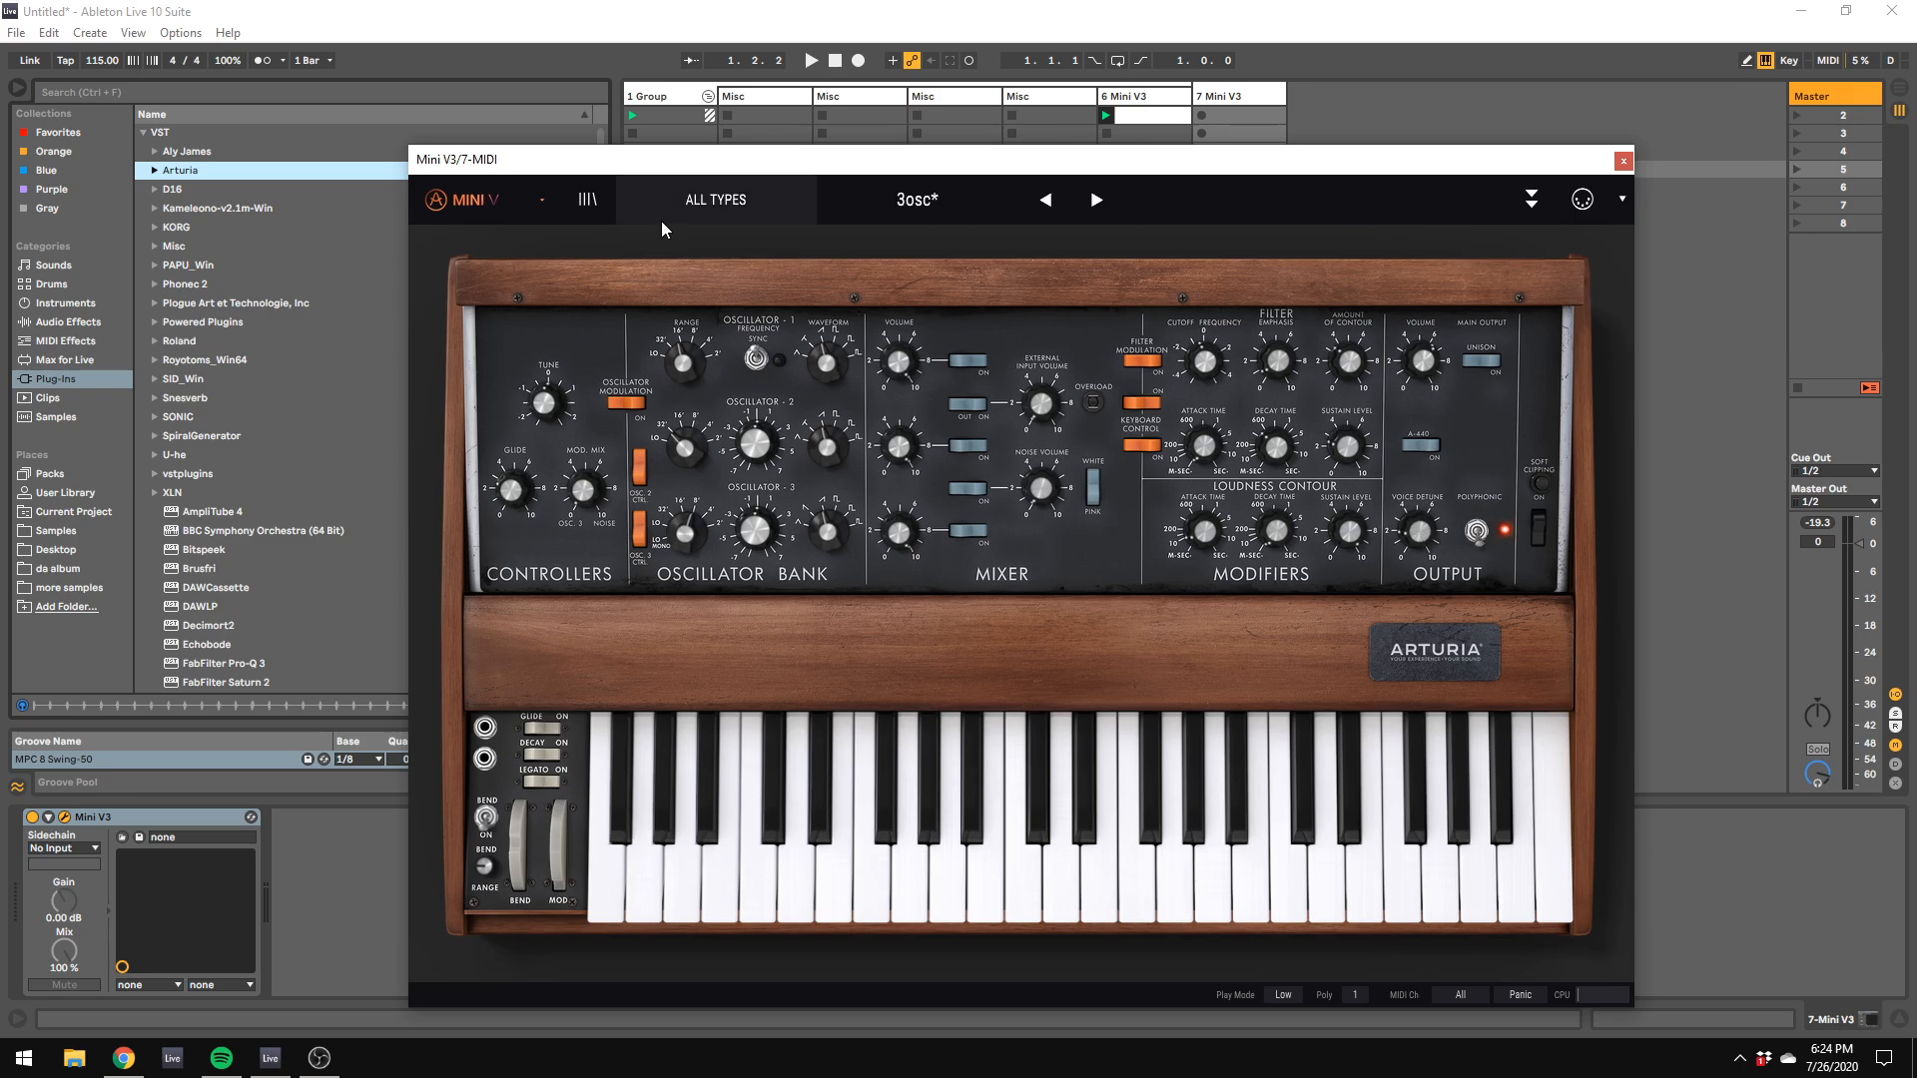
Step: Load the Default preset in the second Mini V3 and adjust its loudness envelope and filter cutoff
{"action": "left_click", "coordinate": [543, 200]}
{"action": "left_click", "coordinate": [525, 358]}
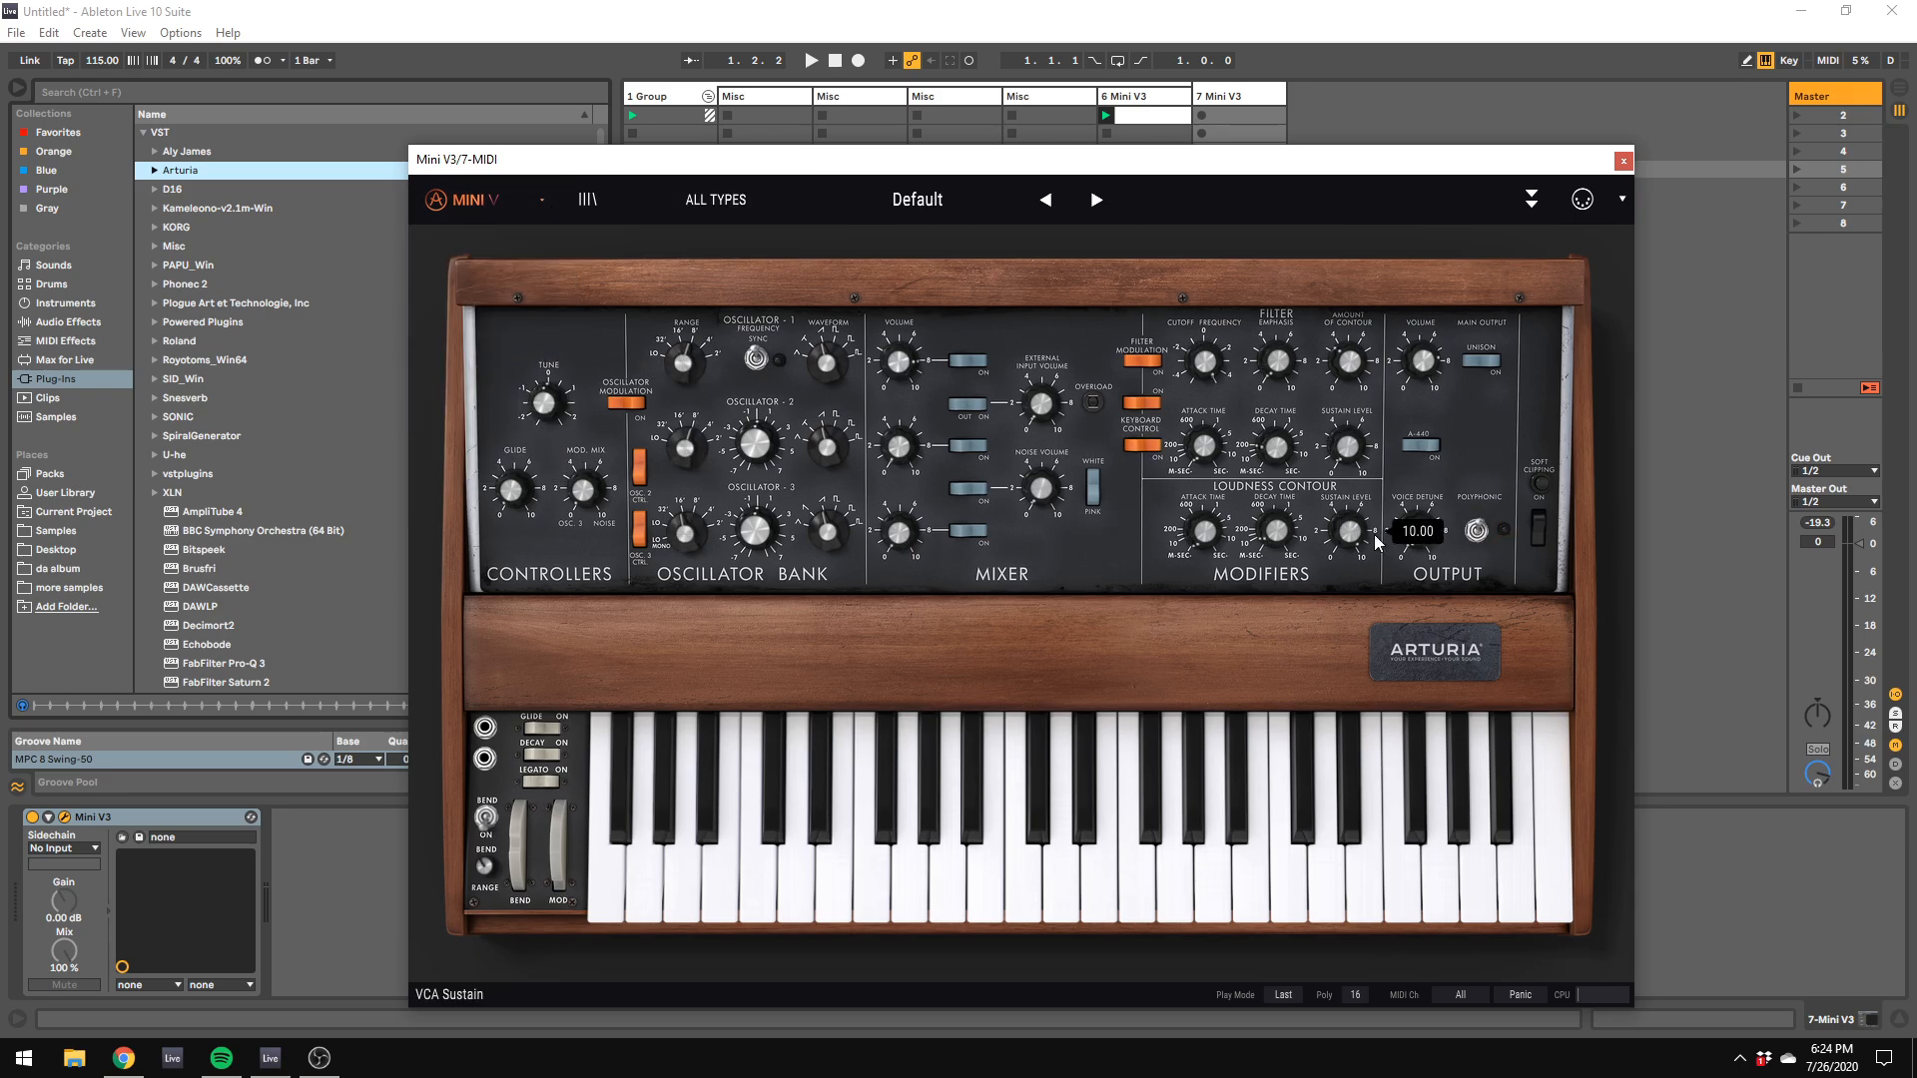
{"action": "left_click", "coordinate": [1413, 541]}
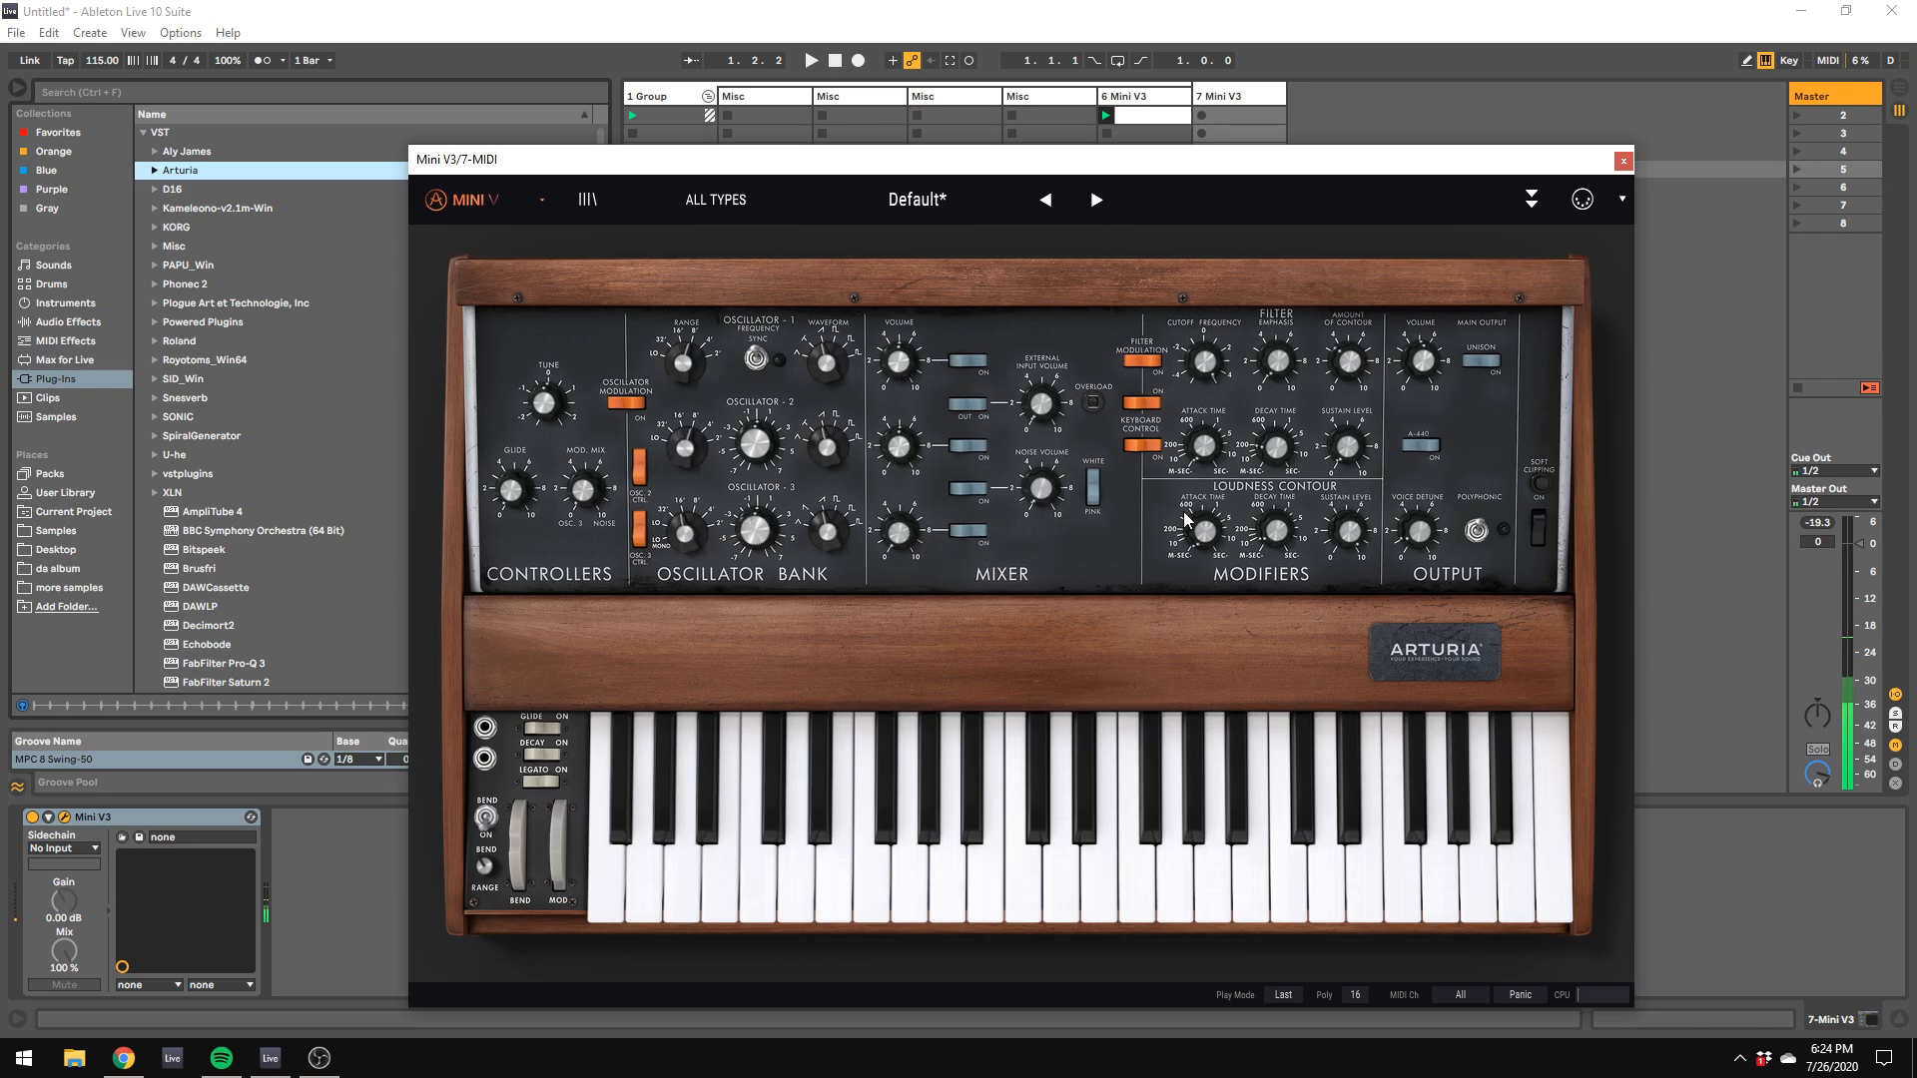
{"action": "left_click_drag", "start_coordinate": [1268, 532], "coordinate": [1266, 529]}
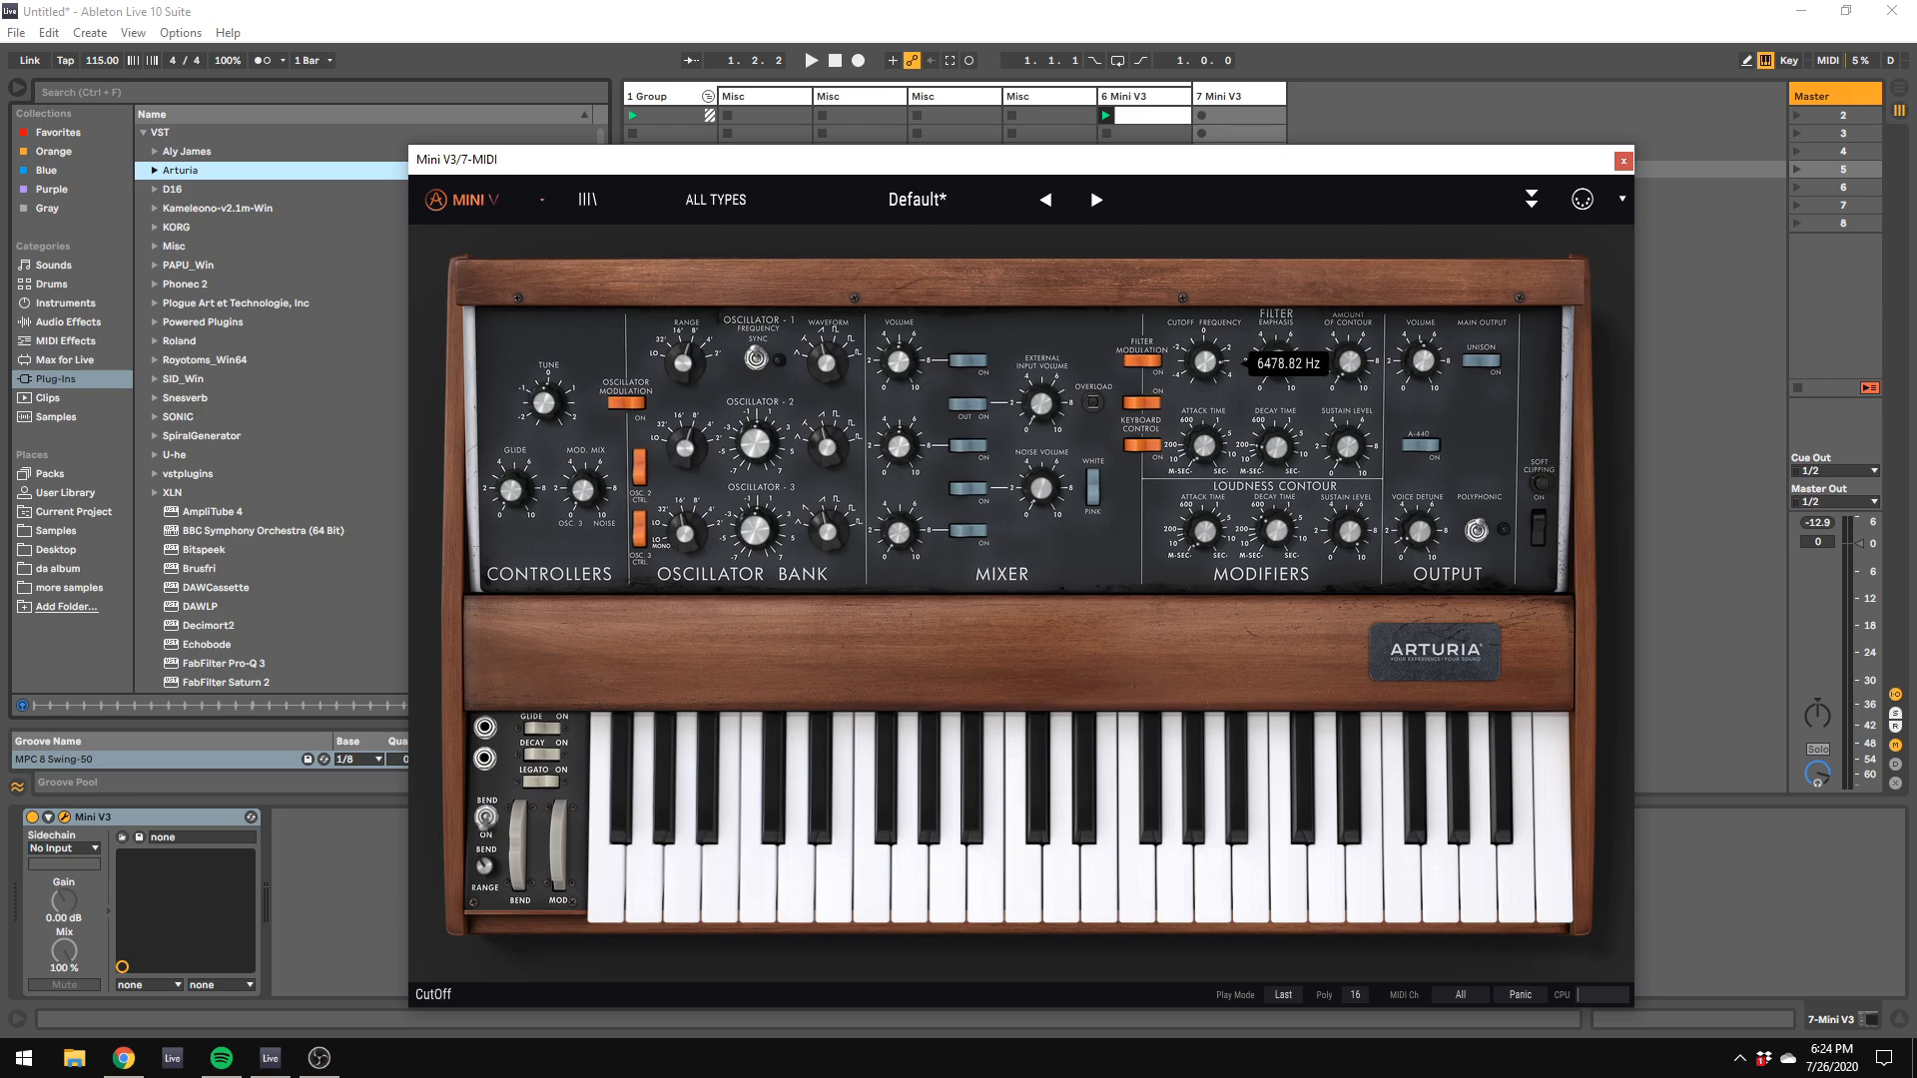
{"action": "left_click_drag", "start_coordinate": [1206, 366], "coordinate": [1208, 372]}
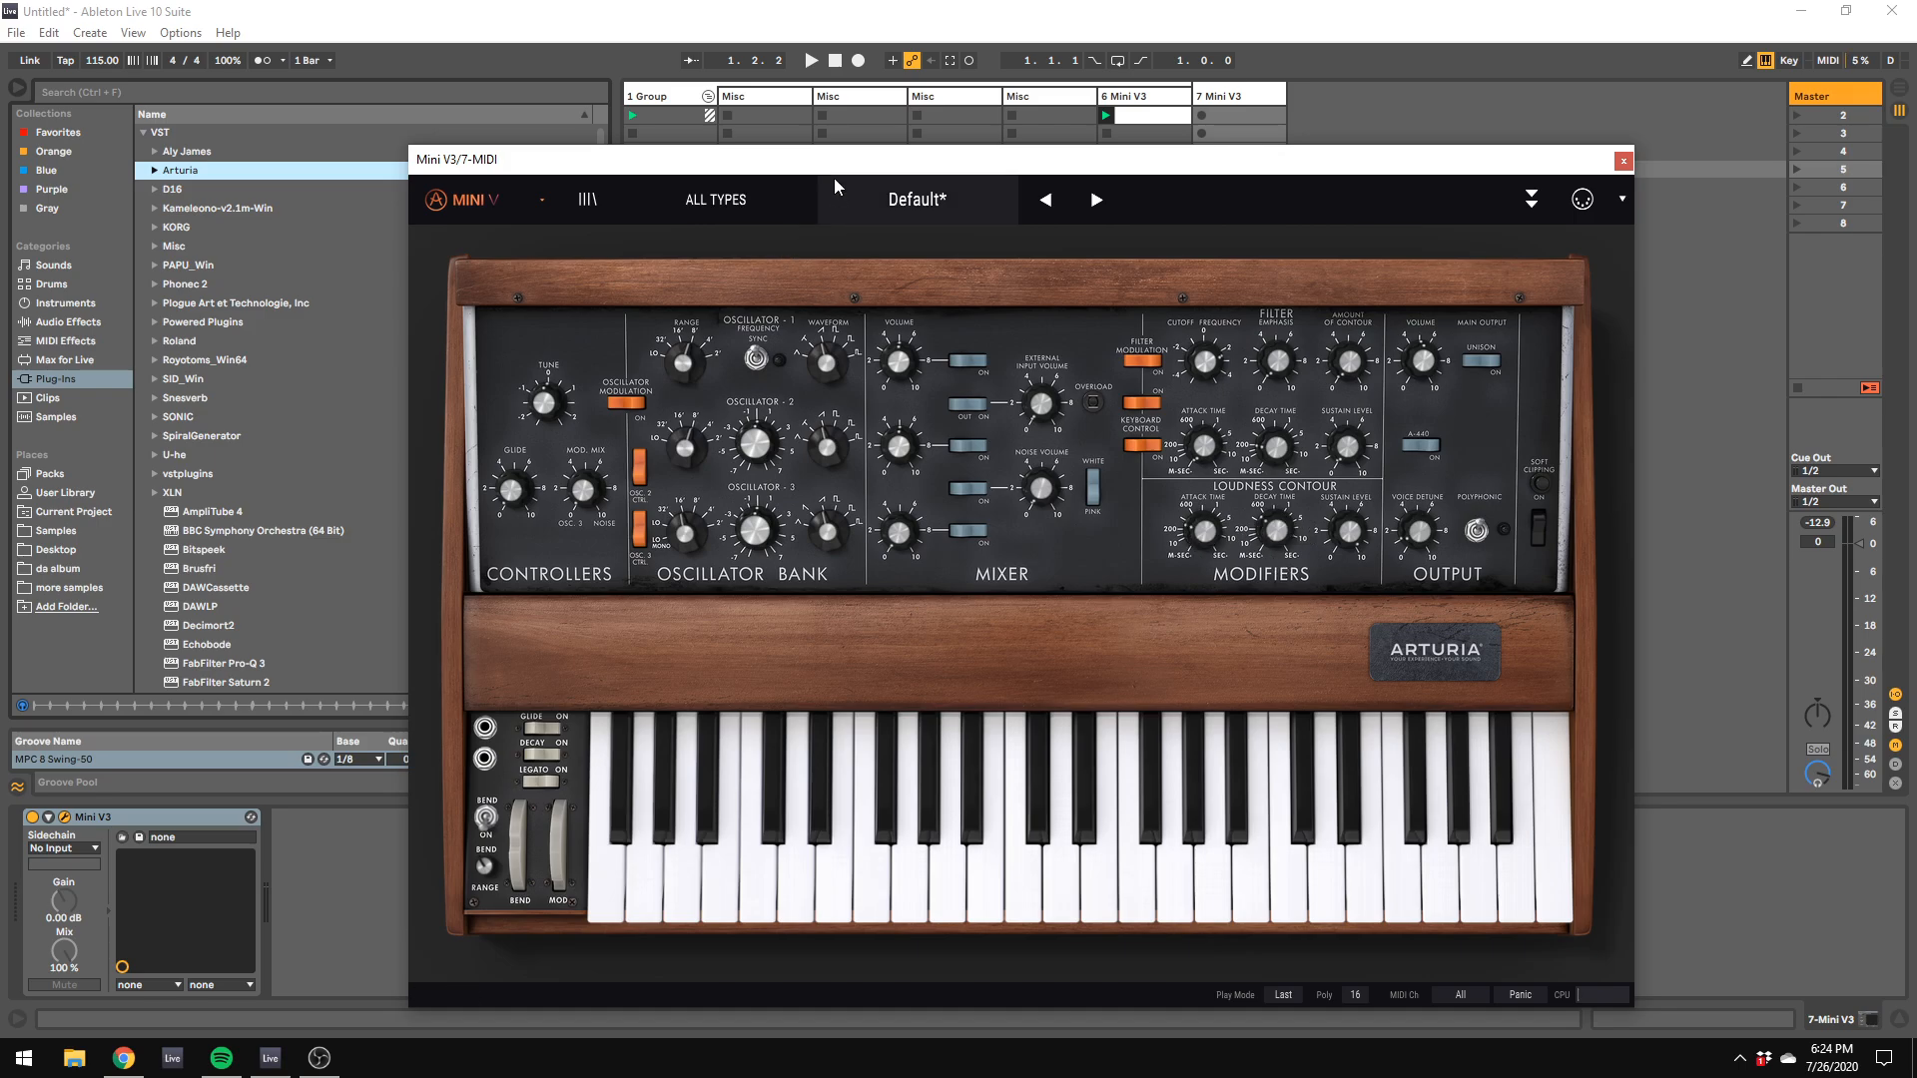
Step: Set the Mini V3's loudness decay to about 1.16 s and lower the computer keyboard's octave
{"action": "left_click_drag", "start_coordinate": [842, 171], "coordinate": [1037, 158]}
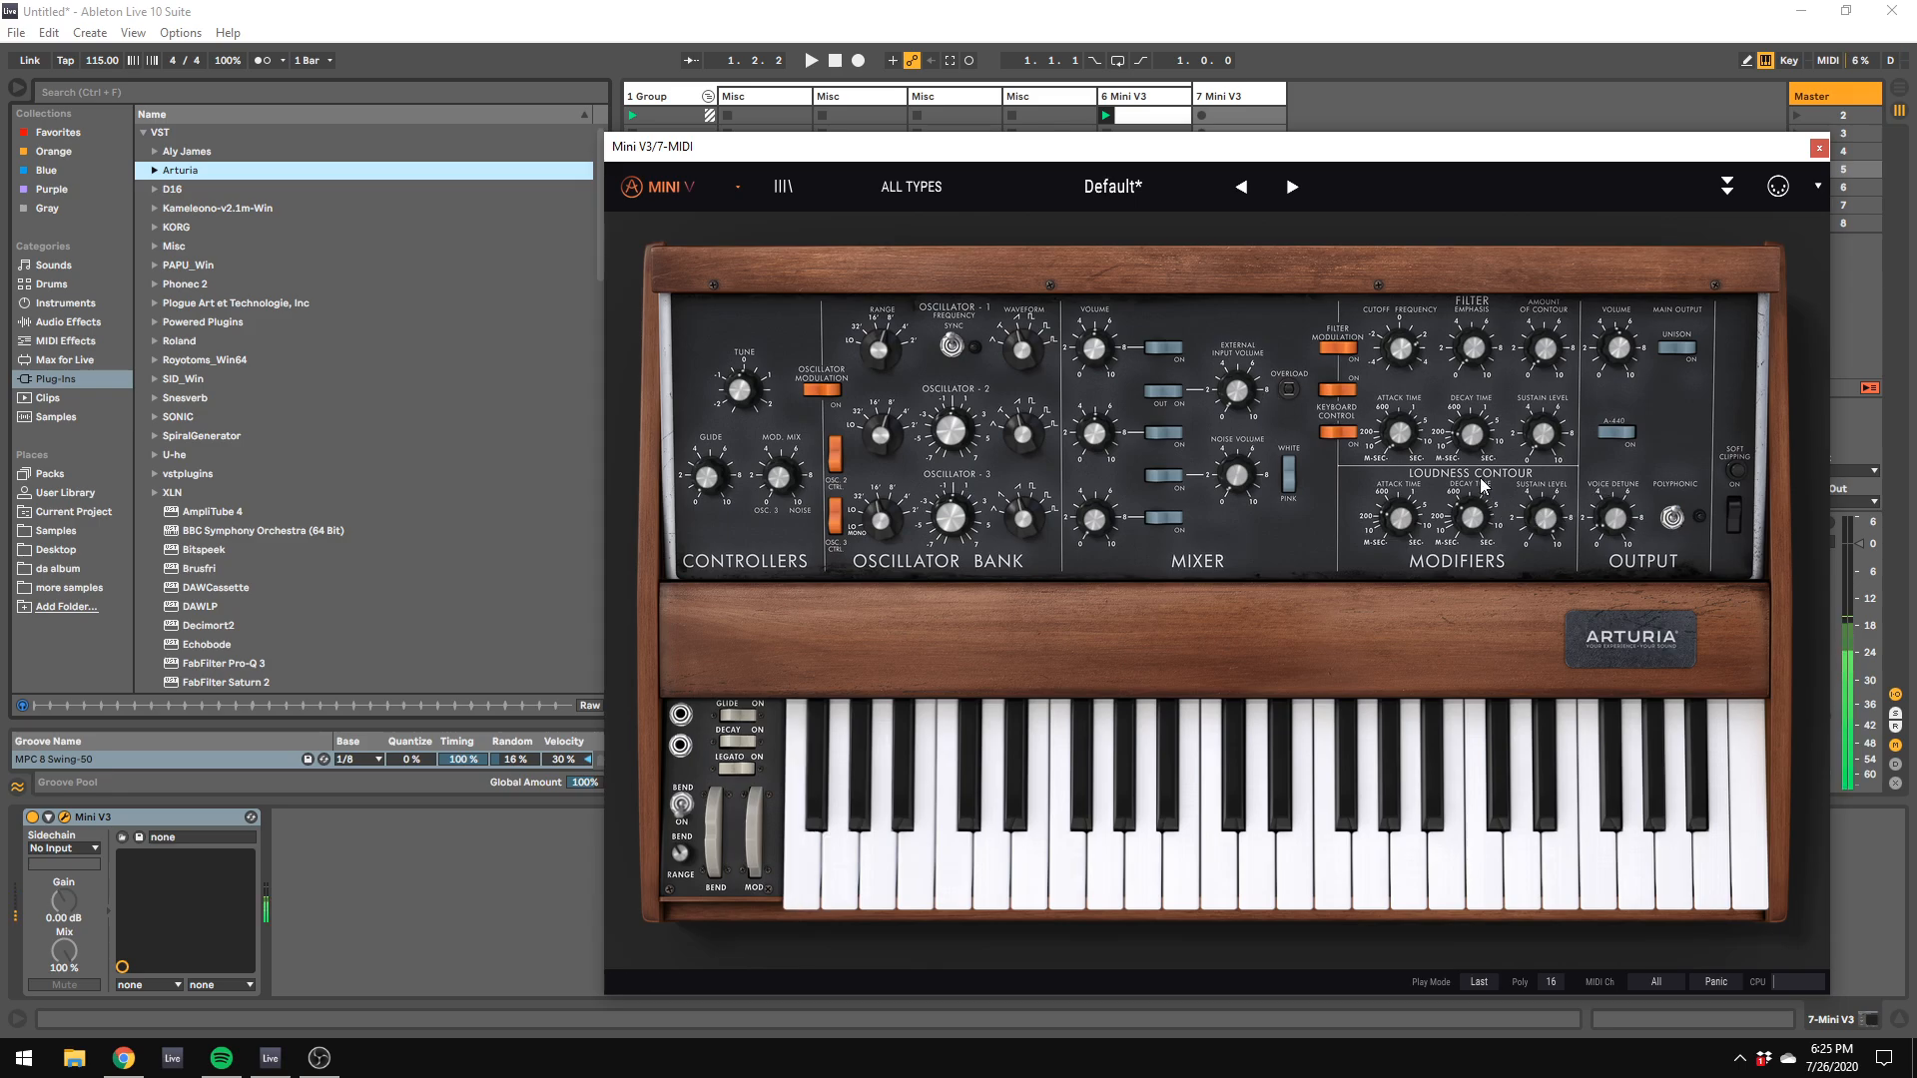
{"action": "left_click_drag", "start_coordinate": [1476, 531], "coordinate": [1474, 518]}
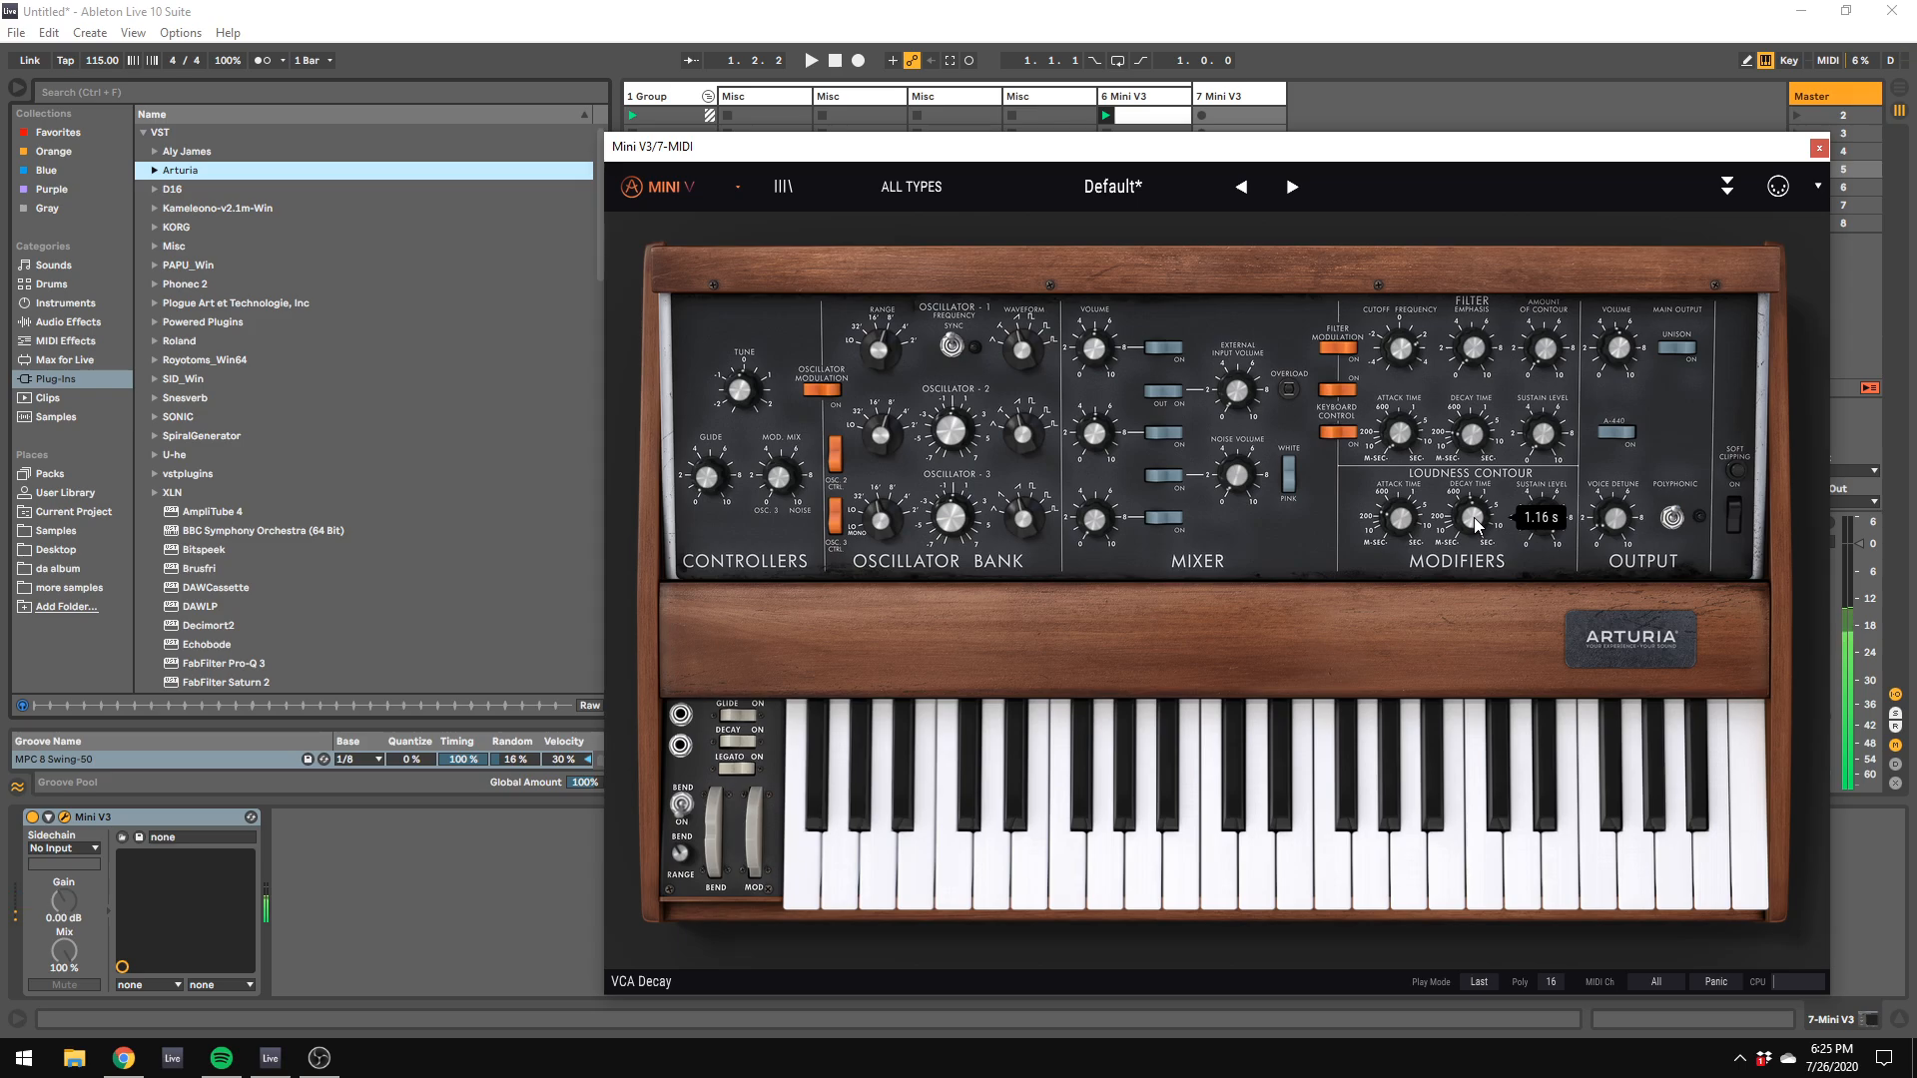
{"action": "key", "text": "z"}
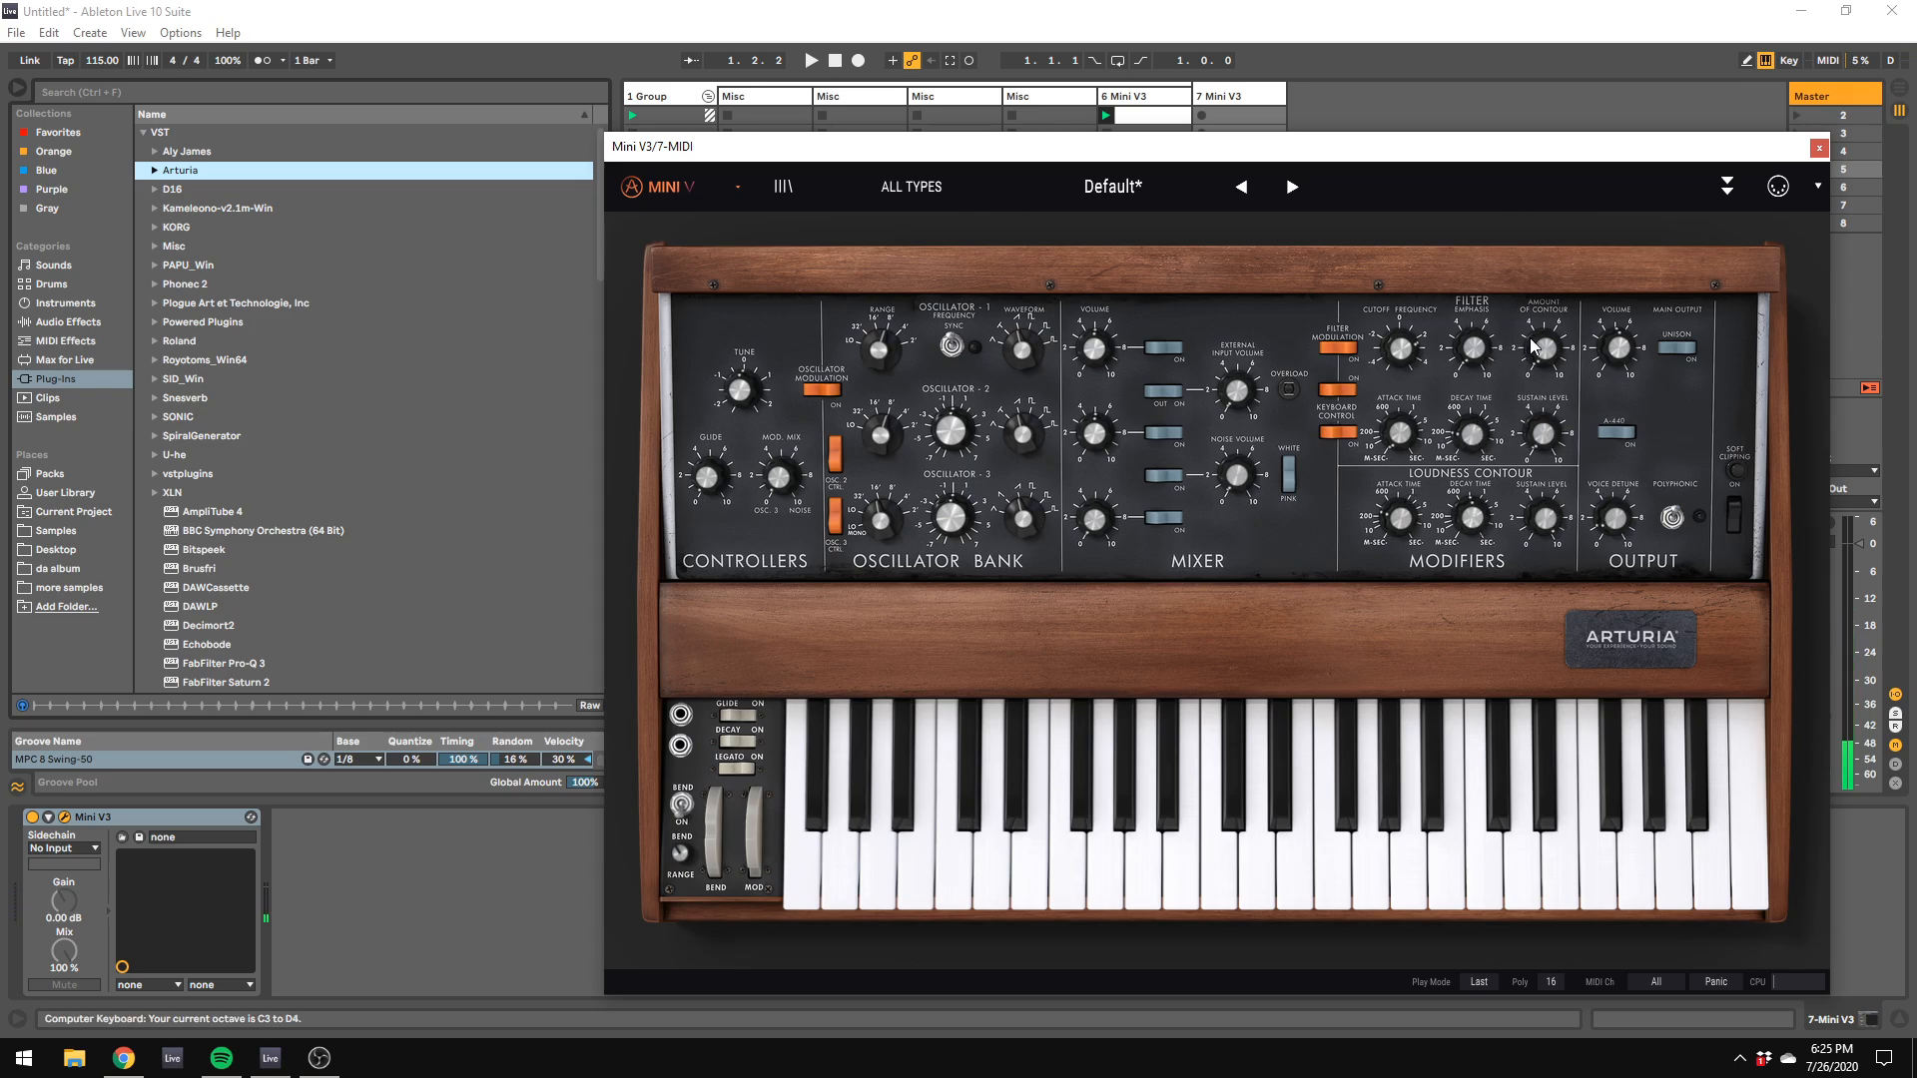
{"action": "mouse_move", "coordinate": [1390, 344]}
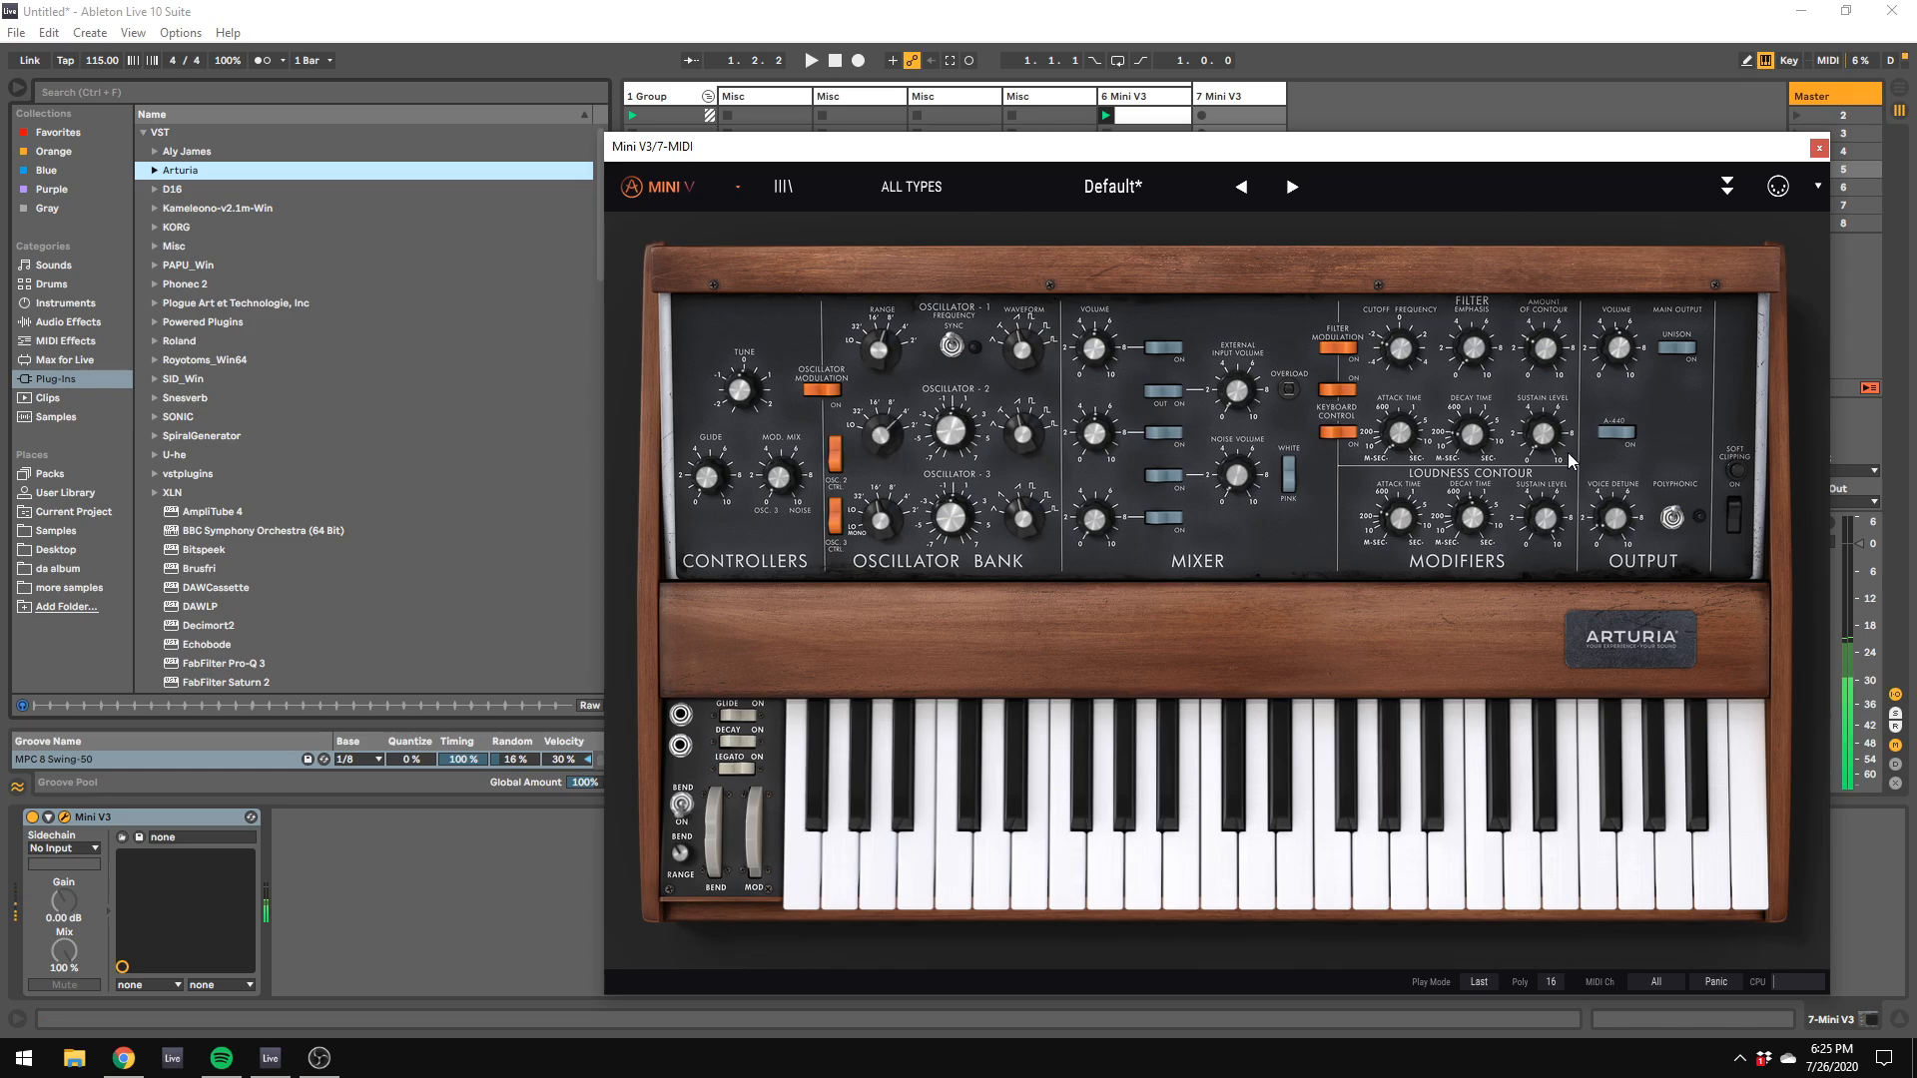
Step: Route Triggered S&H 1 to Pan in the Mini V3's second modulation slot and raise its amount
{"action": "left_click", "coordinate": [1132, 256]}
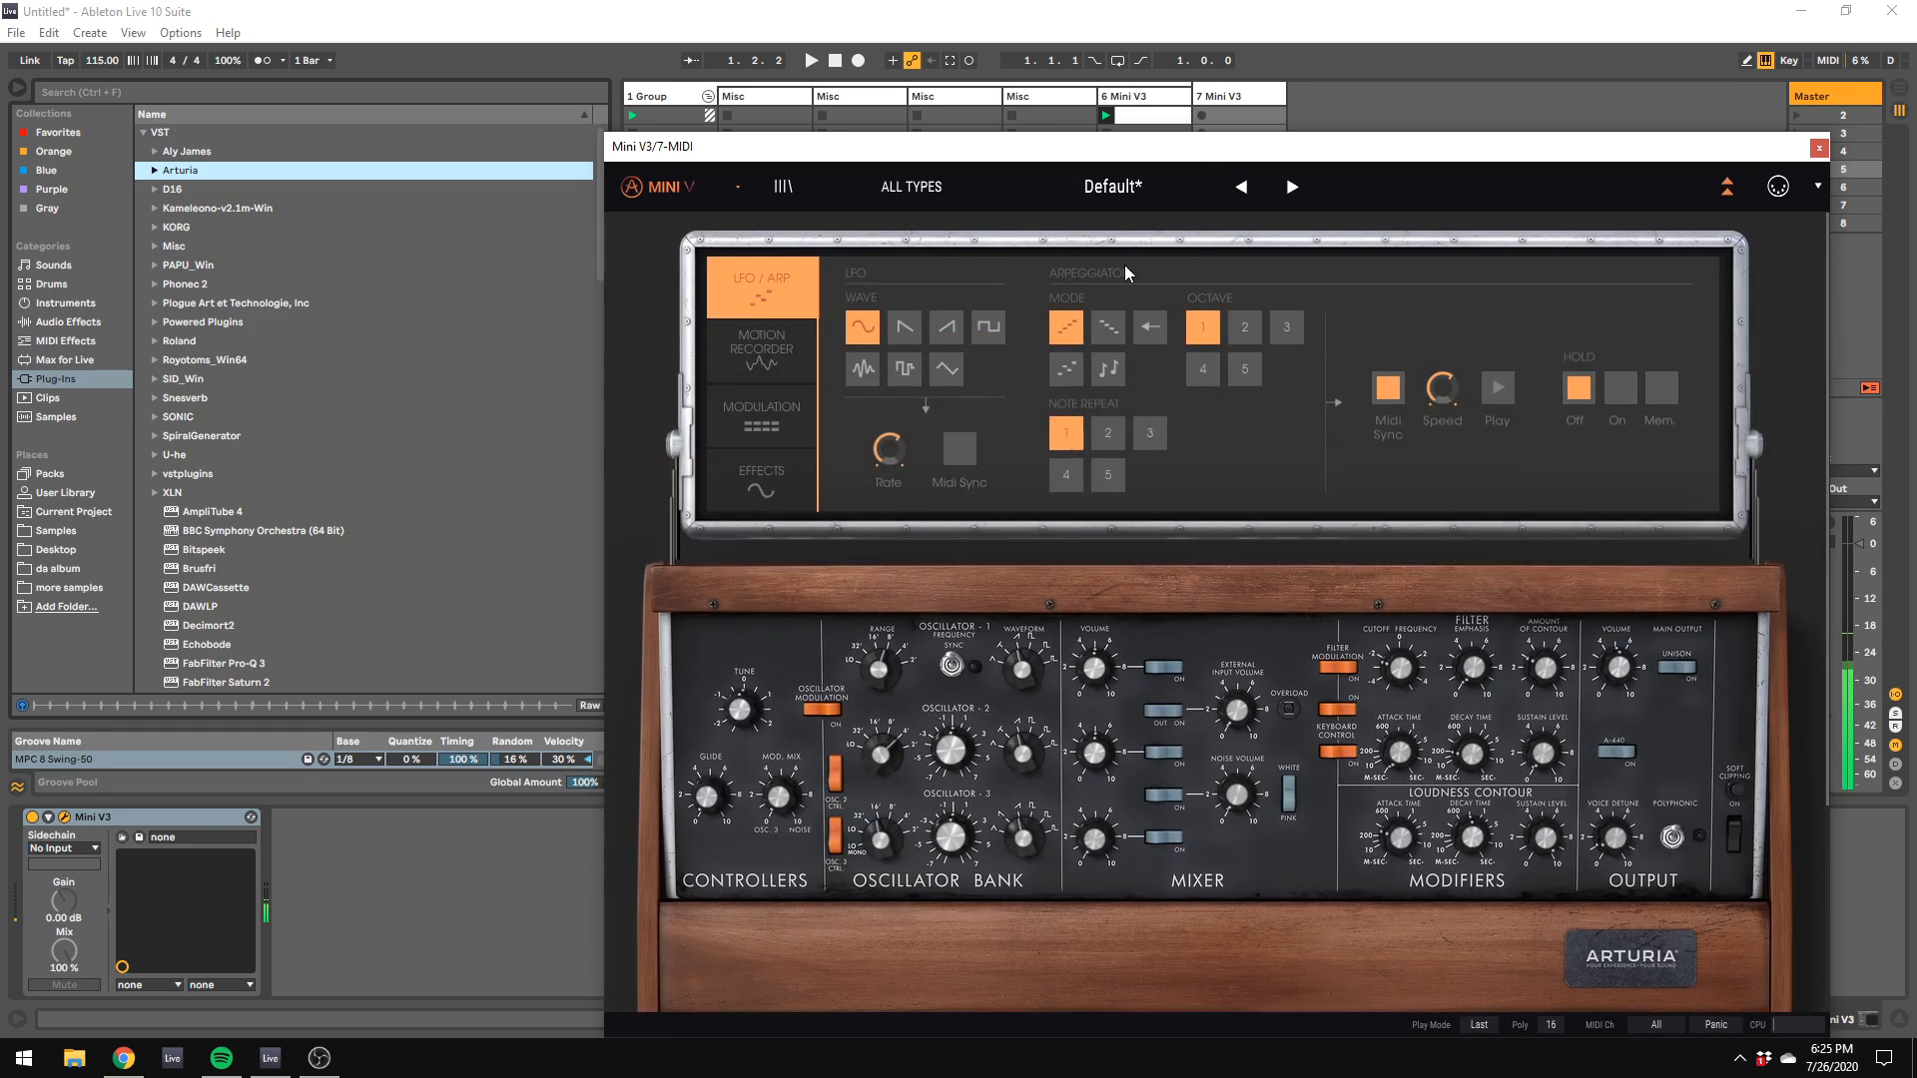
{"action": "left_click", "coordinate": [777, 430]}
{"action": "left_click", "coordinate": [963, 434]}
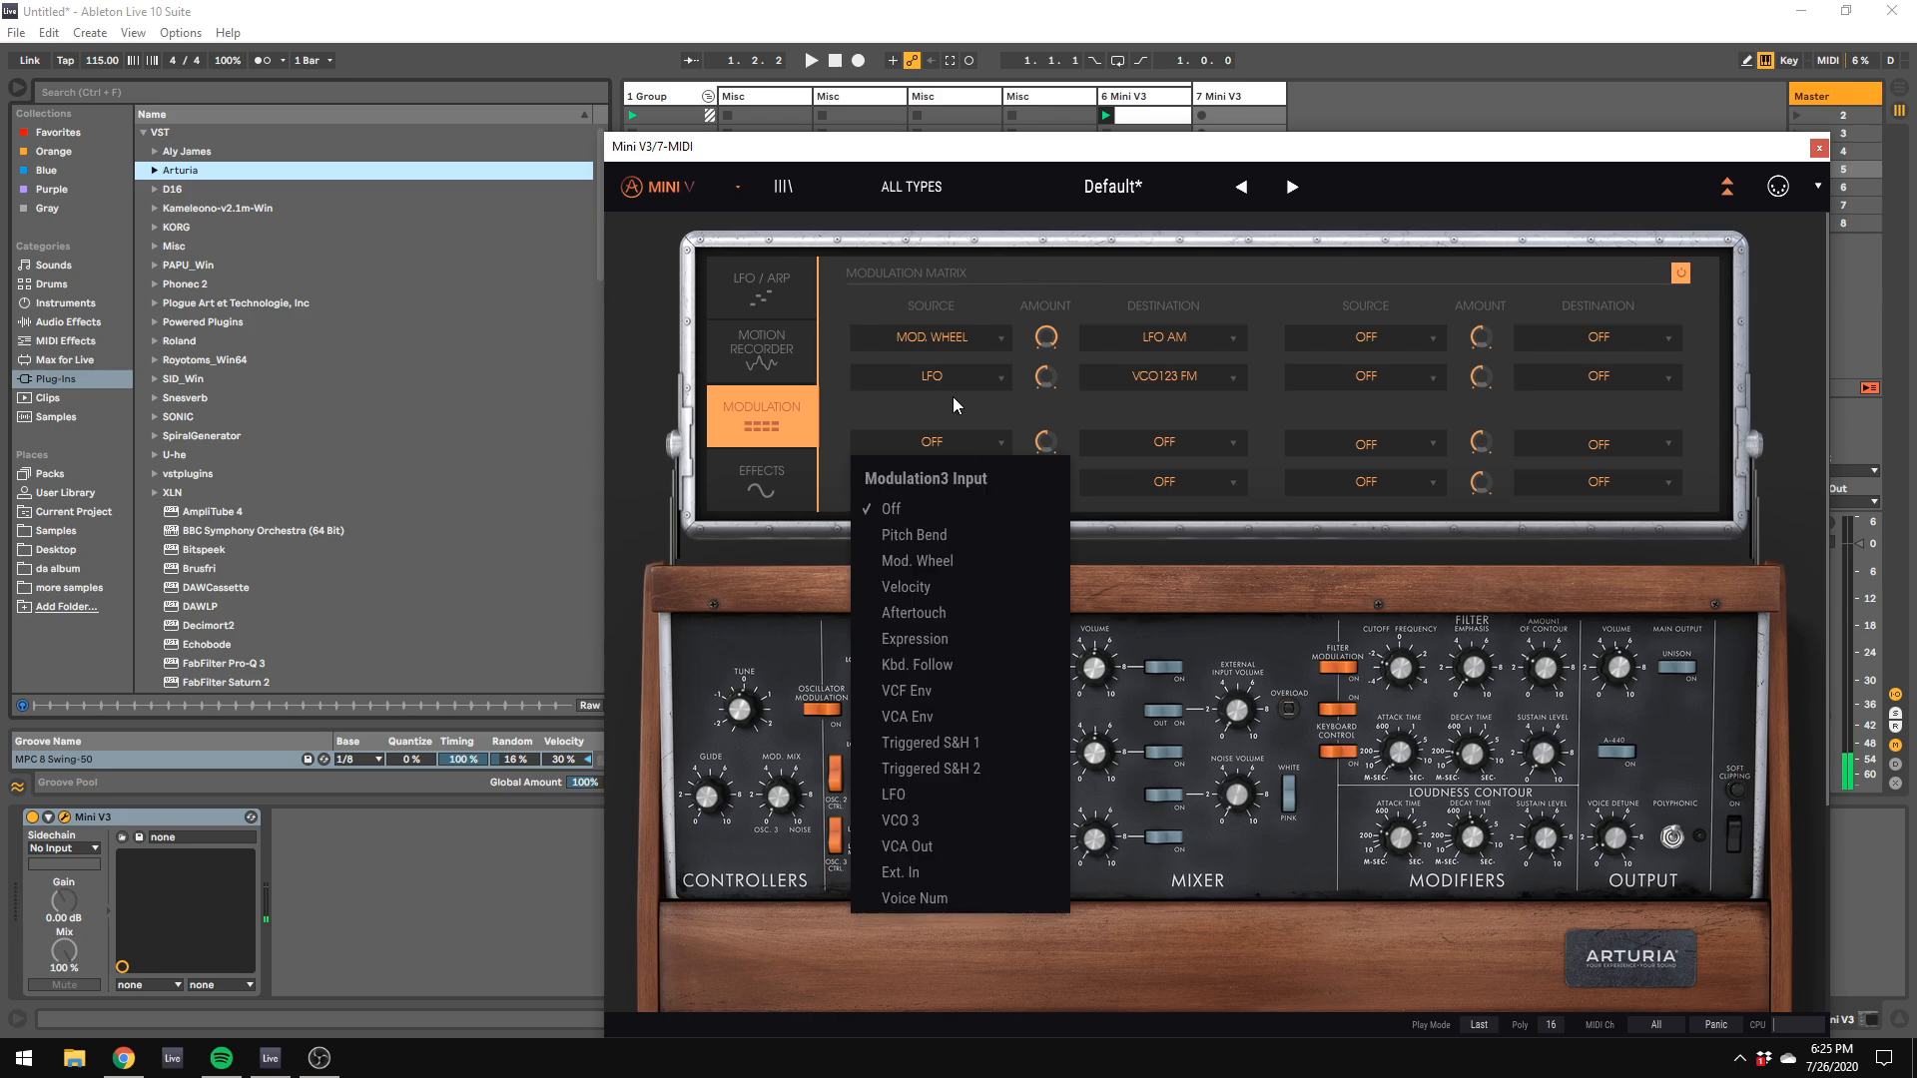
{"action": "left_click", "coordinate": [955, 391]}
{"action": "left_click", "coordinate": [961, 377]}
{"action": "left_click", "coordinate": [952, 675]}
{"action": "left_click", "coordinate": [1164, 376]}
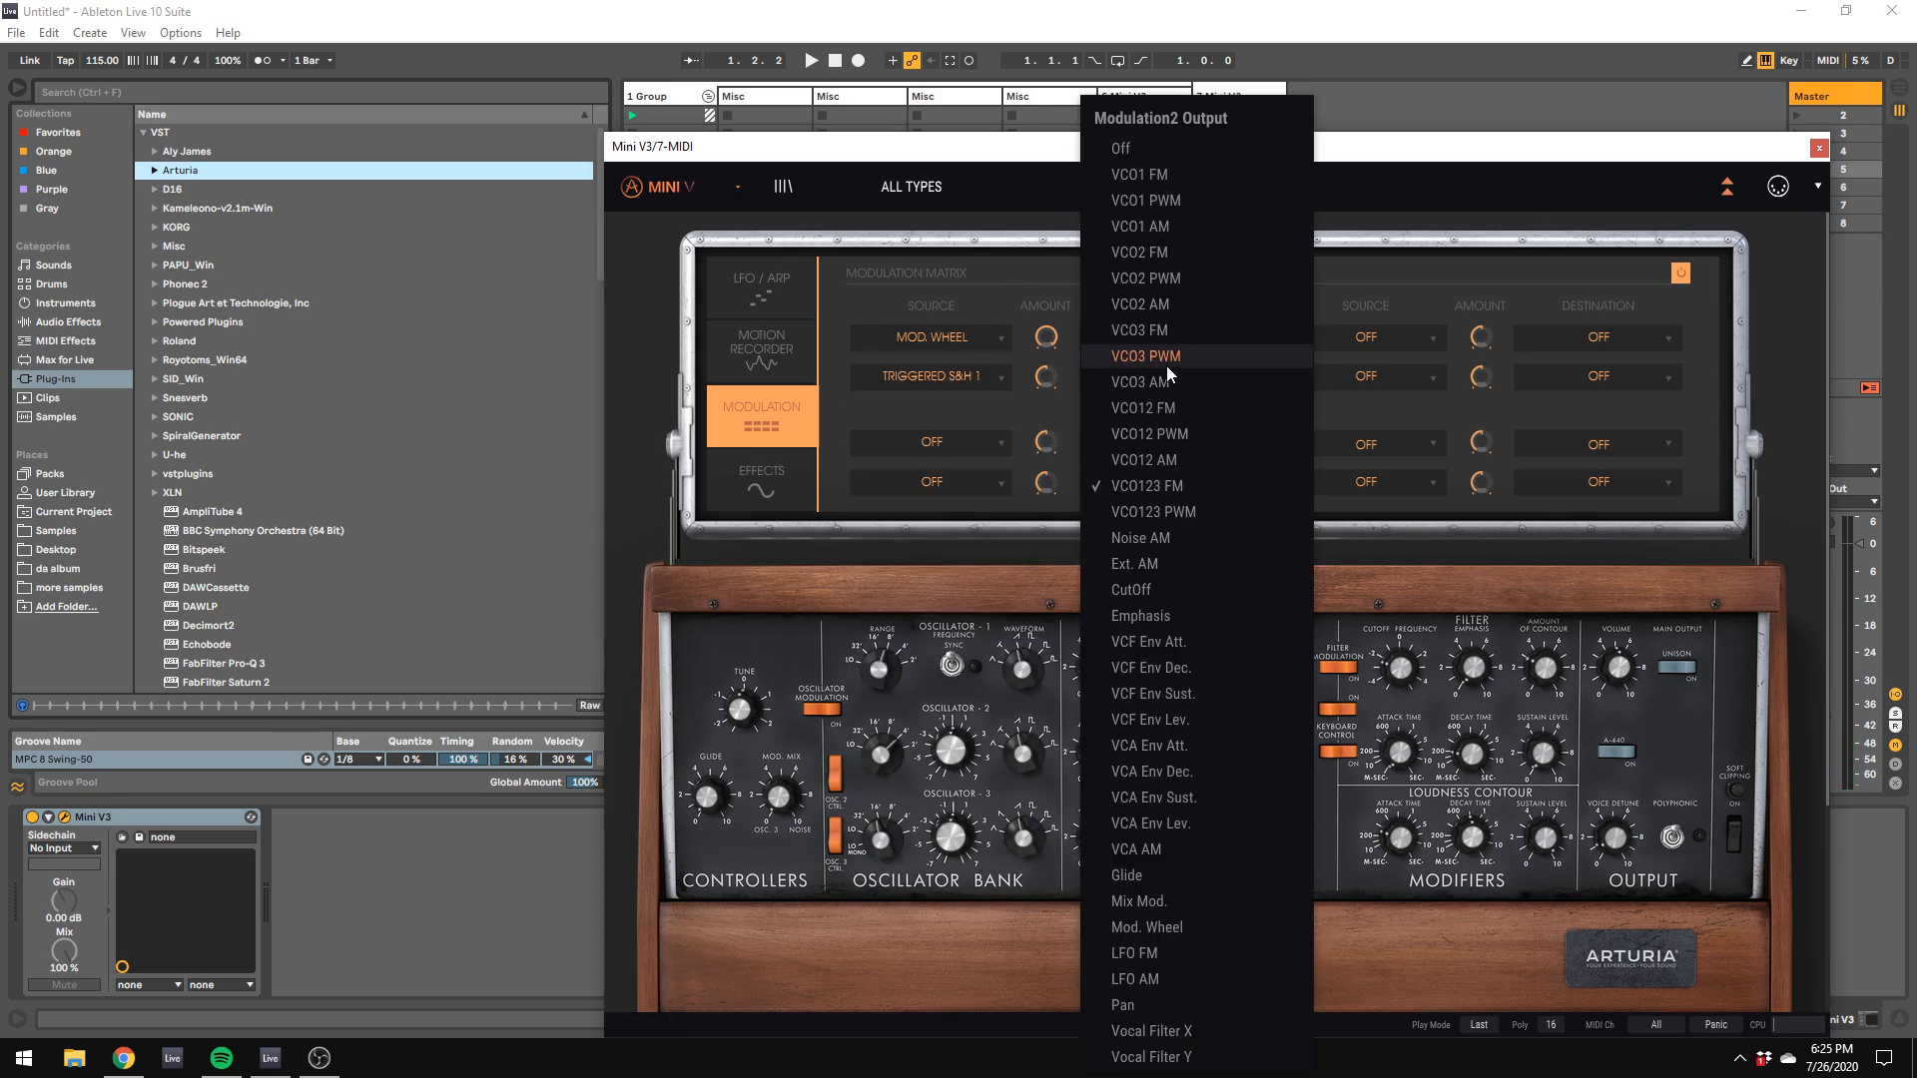
{"action": "left_click", "coordinate": [1134, 1006]}
{"action": "mouse_move", "coordinate": [1046, 378]}
{"action": "left_mouse_down"}
{"action": "mouse_move", "coordinate": [1046, 343]}
{"action": "mouse_move", "coordinate": [1046, 389]}
{"action": "mouse_move", "coordinate": [1046, 349]}
{"action": "mouse_move", "coordinate": [1046, 365]}
{"action": "left_mouse_up"}
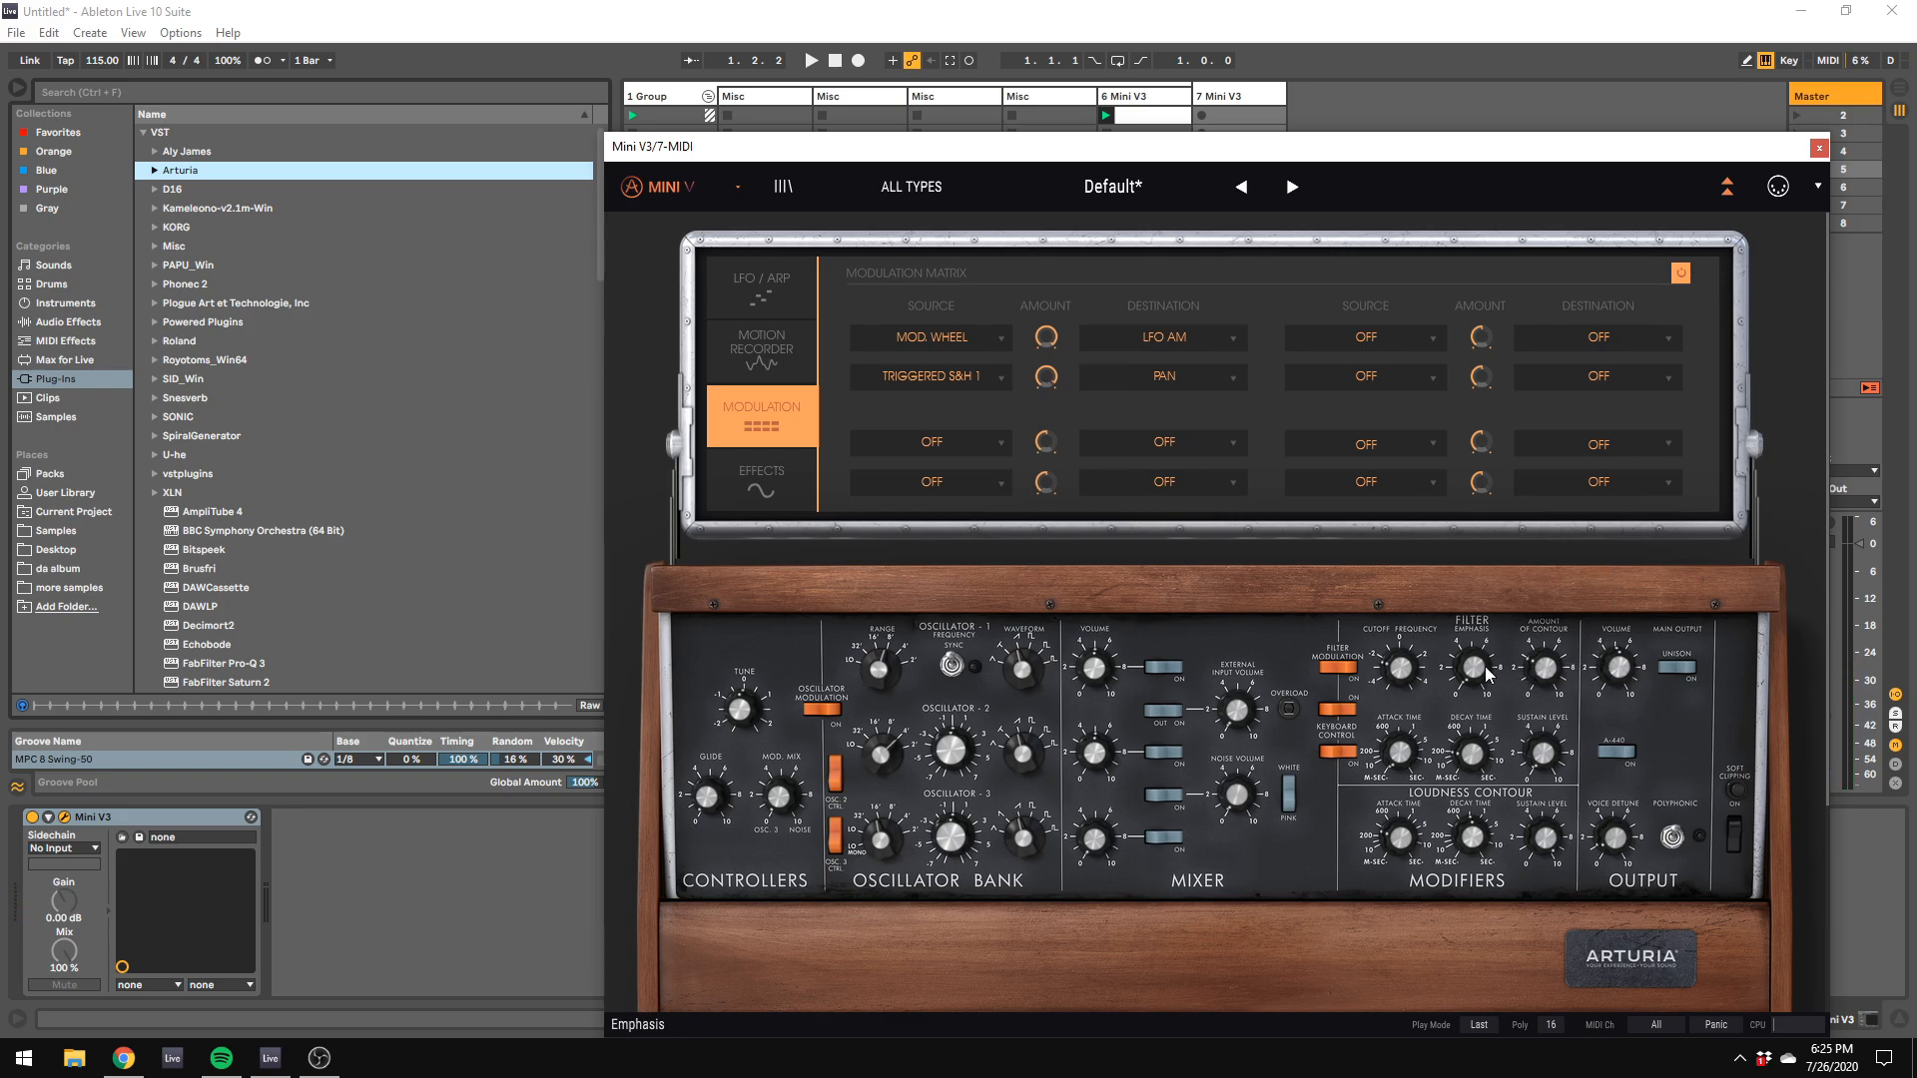
Step: Shape the Mini V3's filter envelope by adjusting its decay time and amount of contour while auditioning a lower octave
{"action": "mouse_move", "coordinate": [1486, 673]}
{"action": "mouse_move", "coordinate": [1486, 759]}
{"action": "left_click_drag", "start_coordinate": [1475, 761], "coordinate": [1476, 744]}
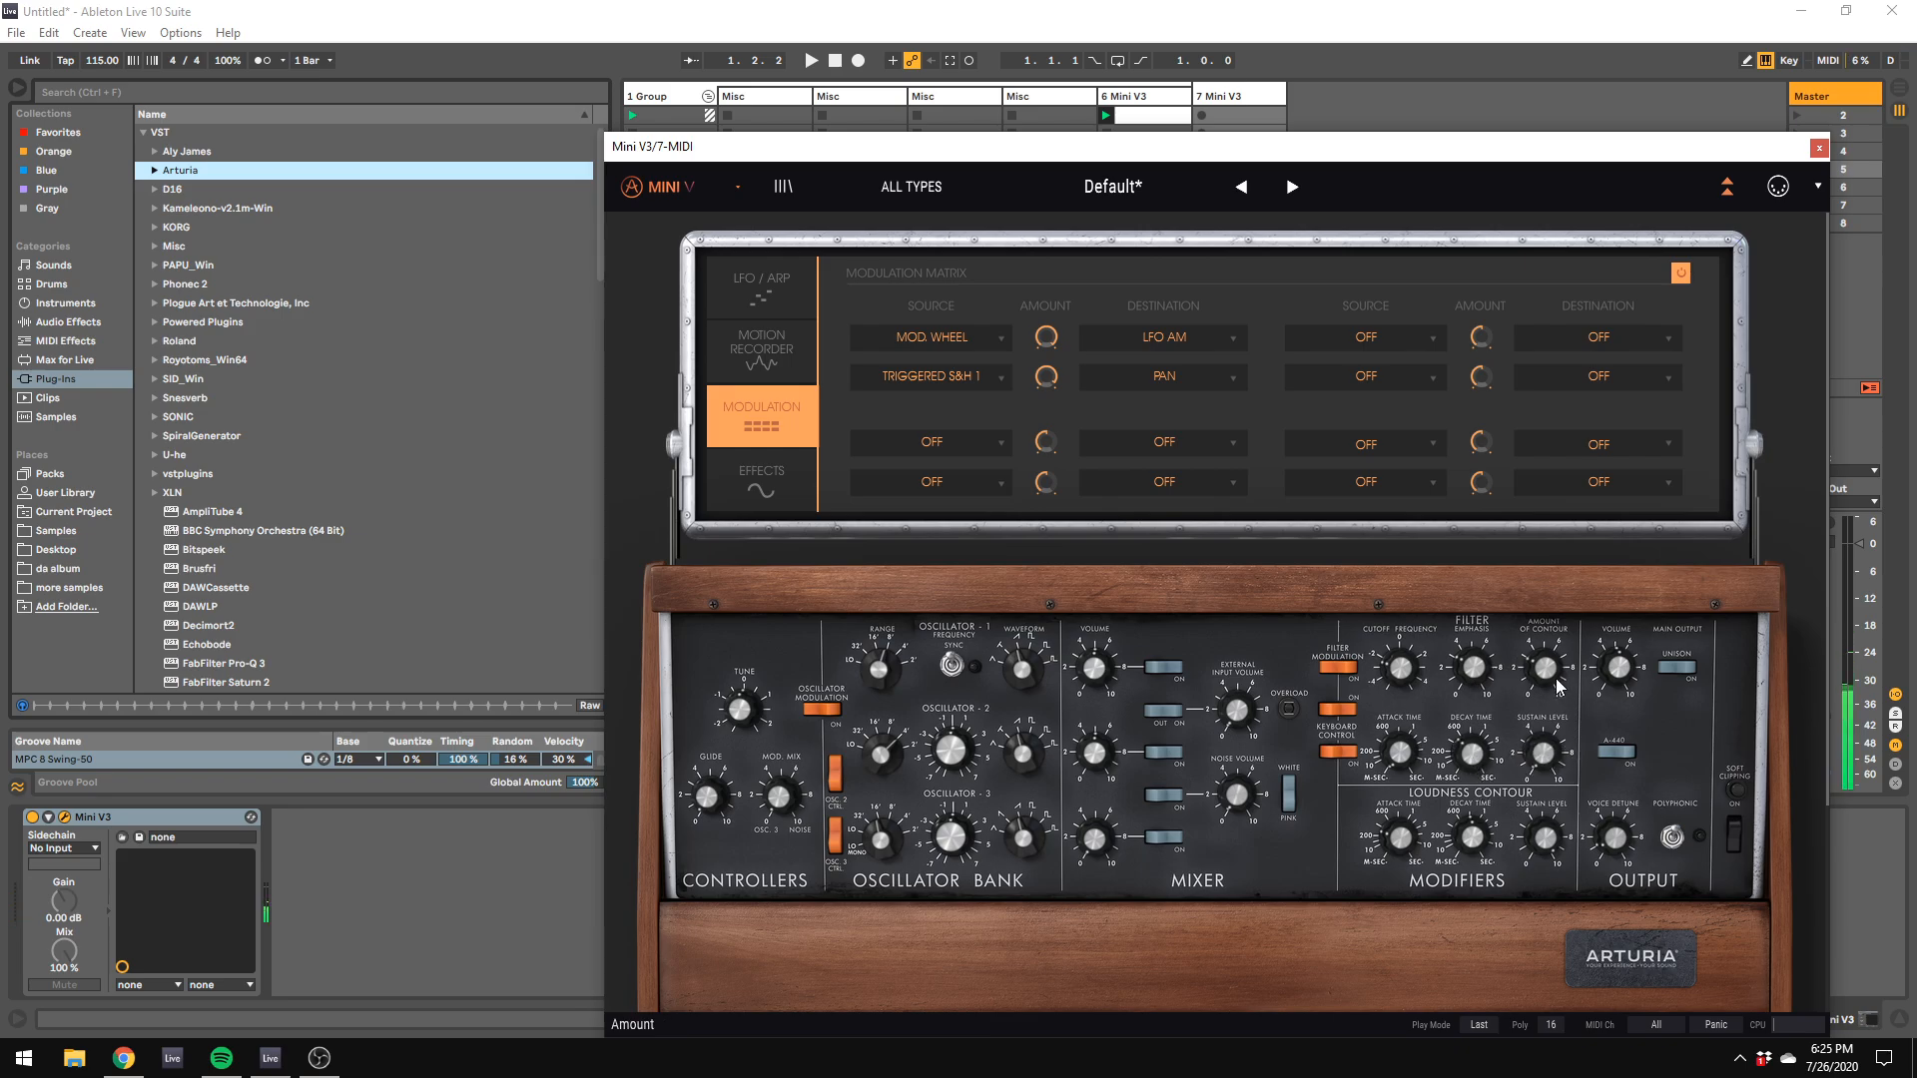
{"action": "mouse_move", "coordinate": [1545, 677]}
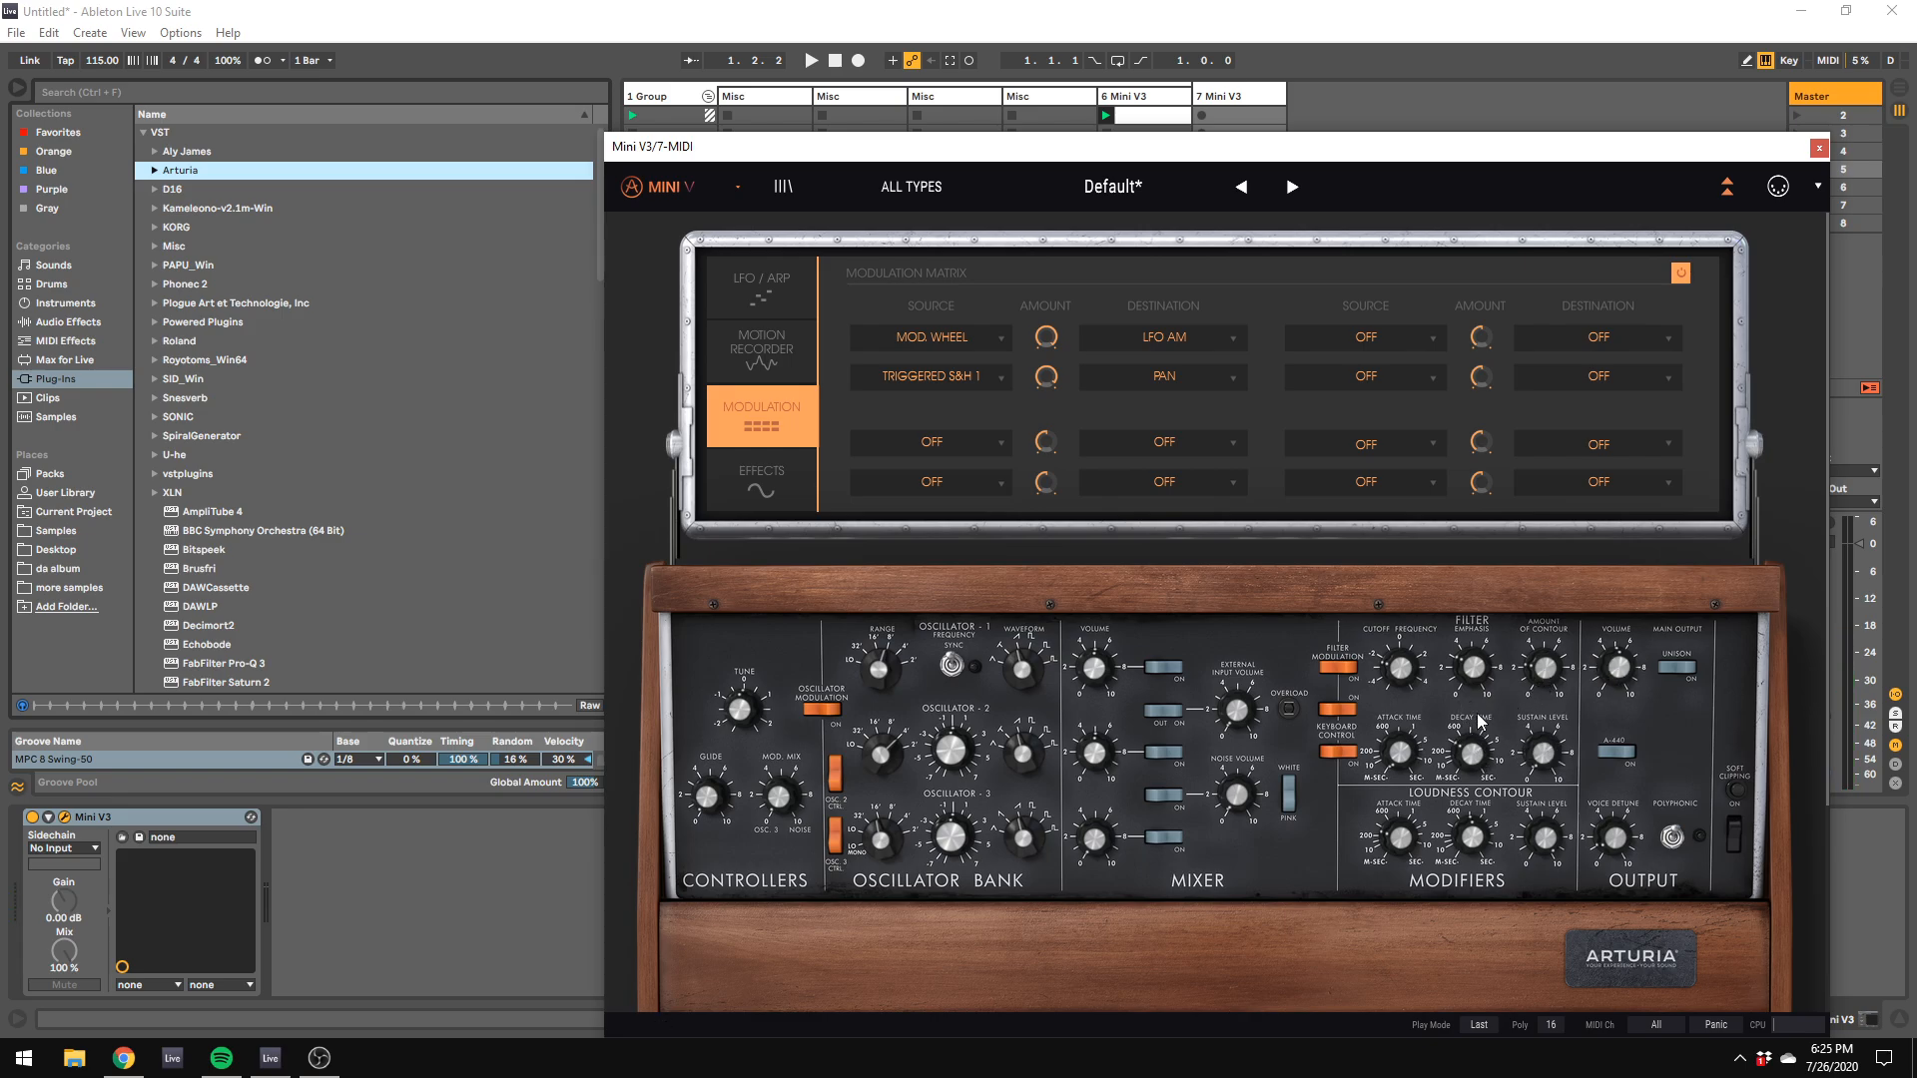
{"action": "mouse_move", "coordinate": [1480, 692]}
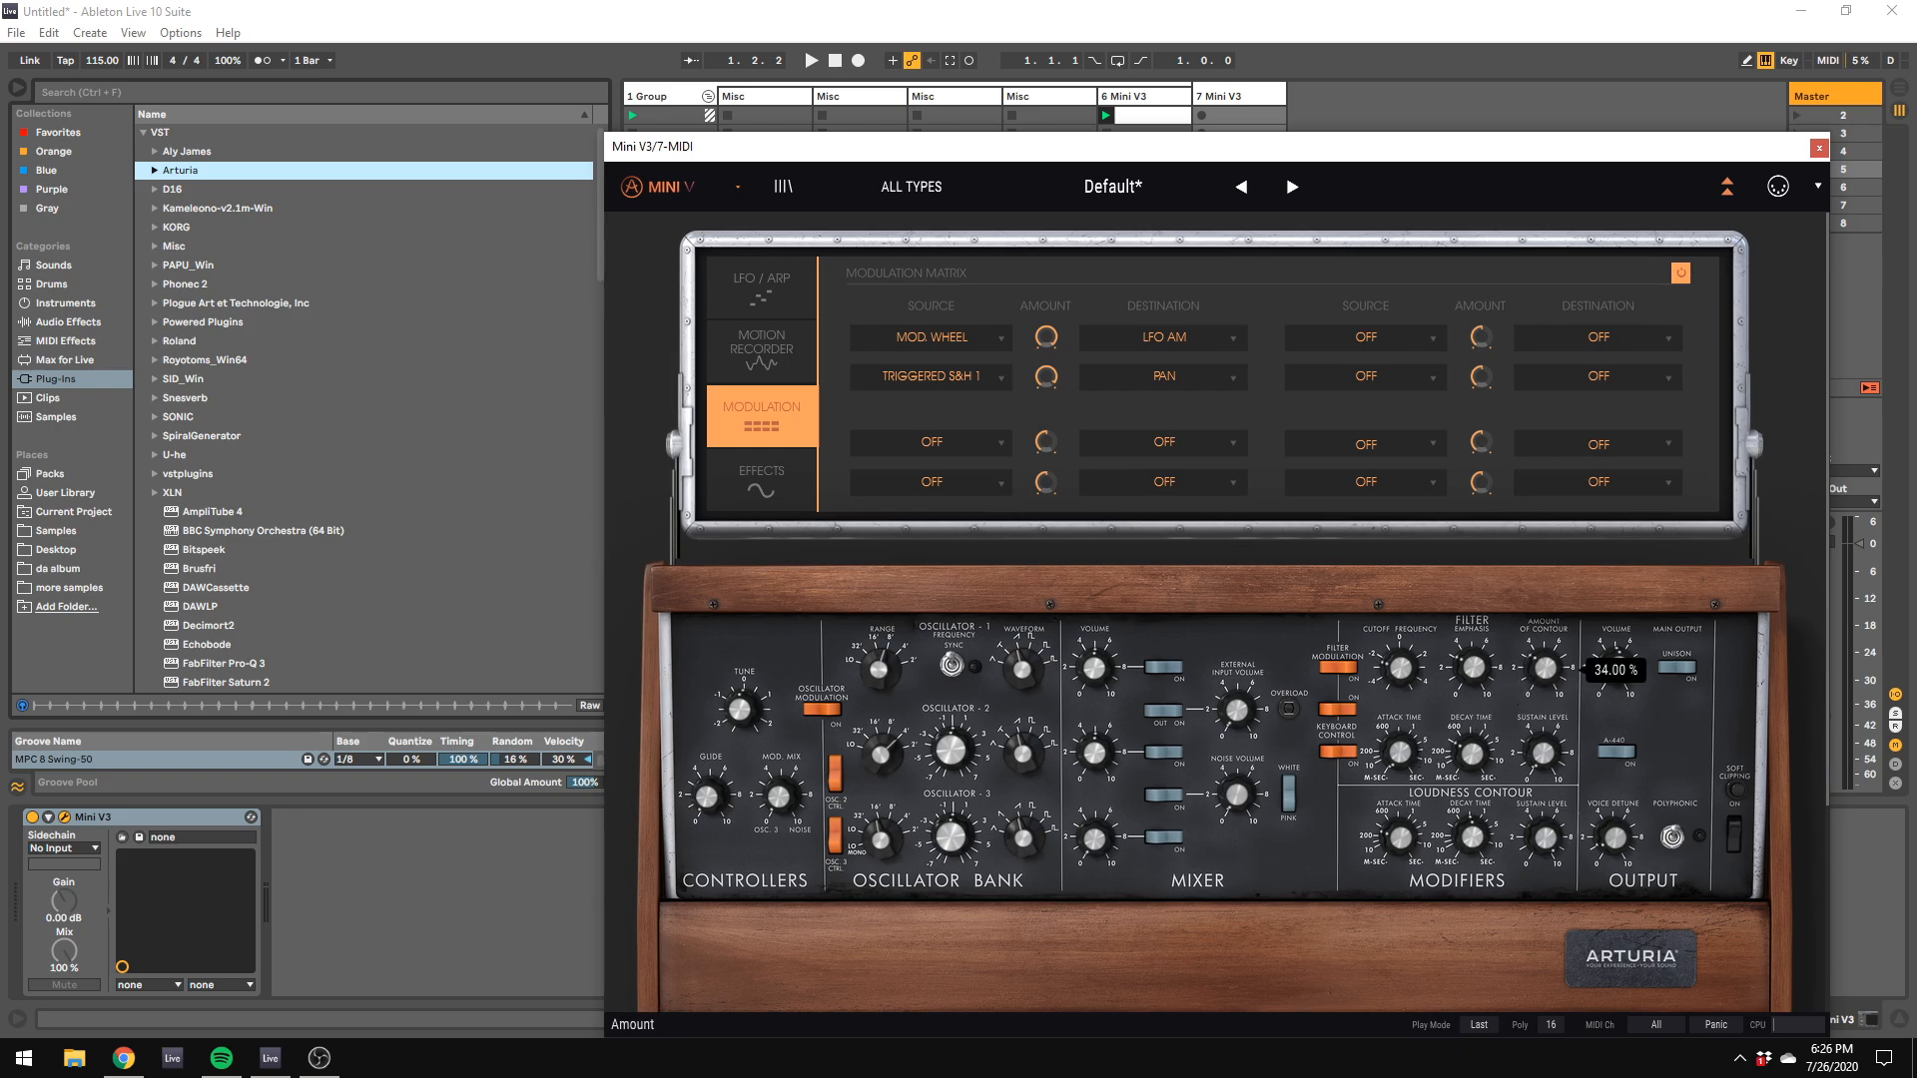
{"action": "mouse_move", "coordinate": [1483, 744]}
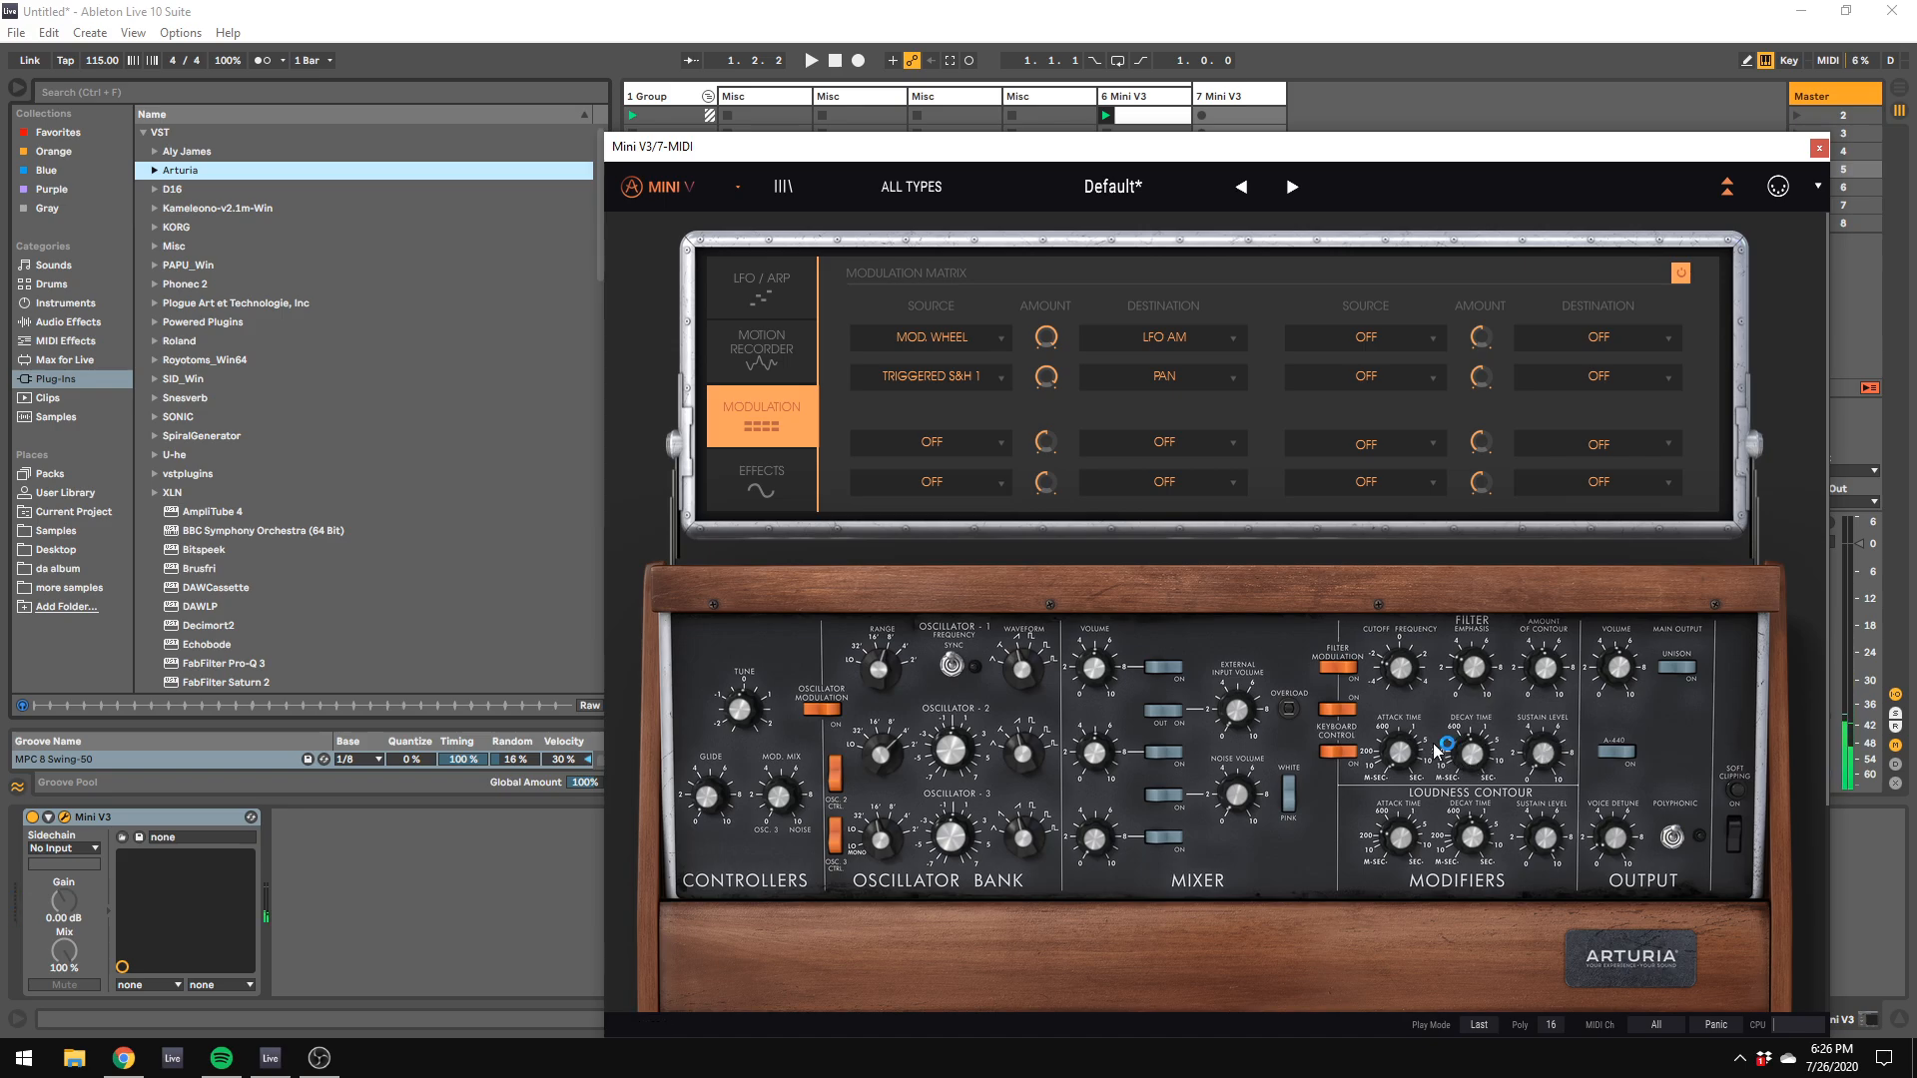
{"action": "key", "text": "z"}
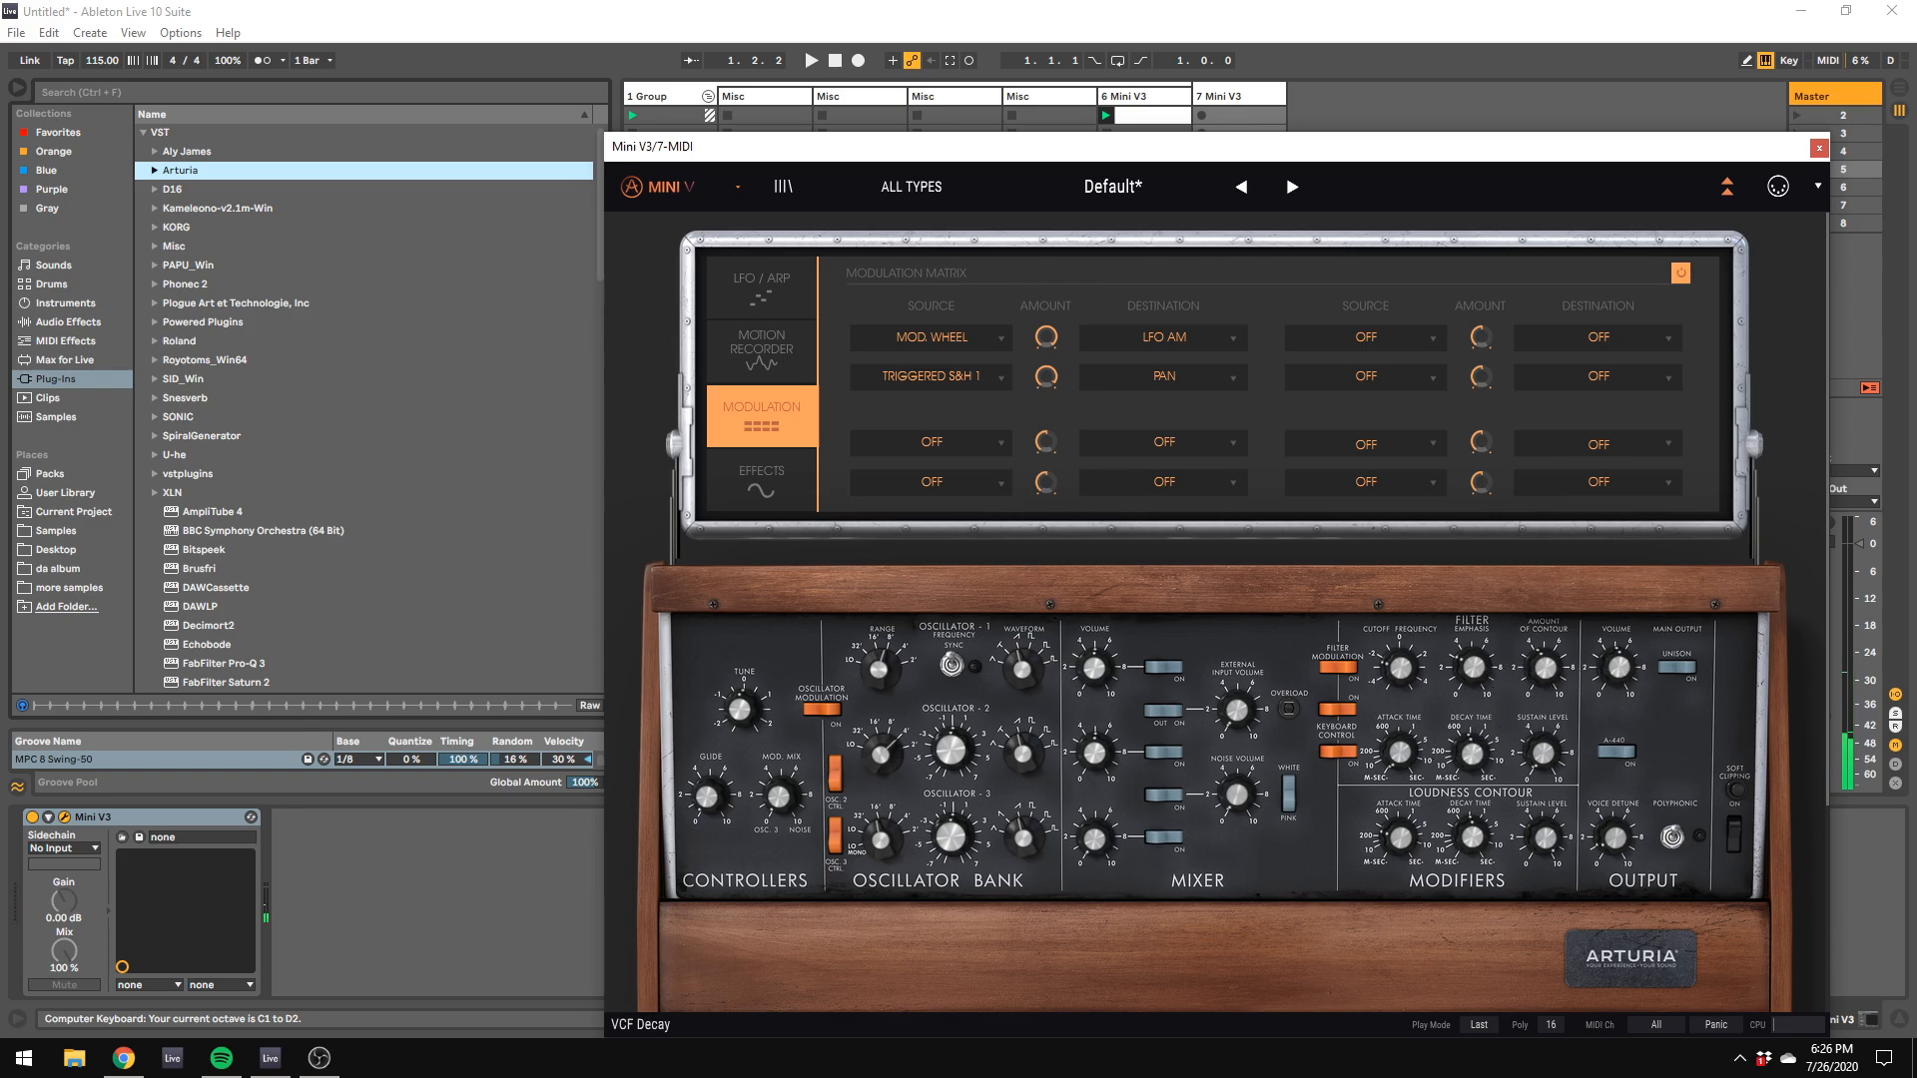
{"action": "mouse_move", "coordinate": [1474, 751]}
{"action": "left_mouse_down"}
{"action": "mouse_move", "coordinate": [1471, 805]}
{"action": "mouse_move", "coordinate": [1476, 782]}
{"action": "left_mouse_up"}
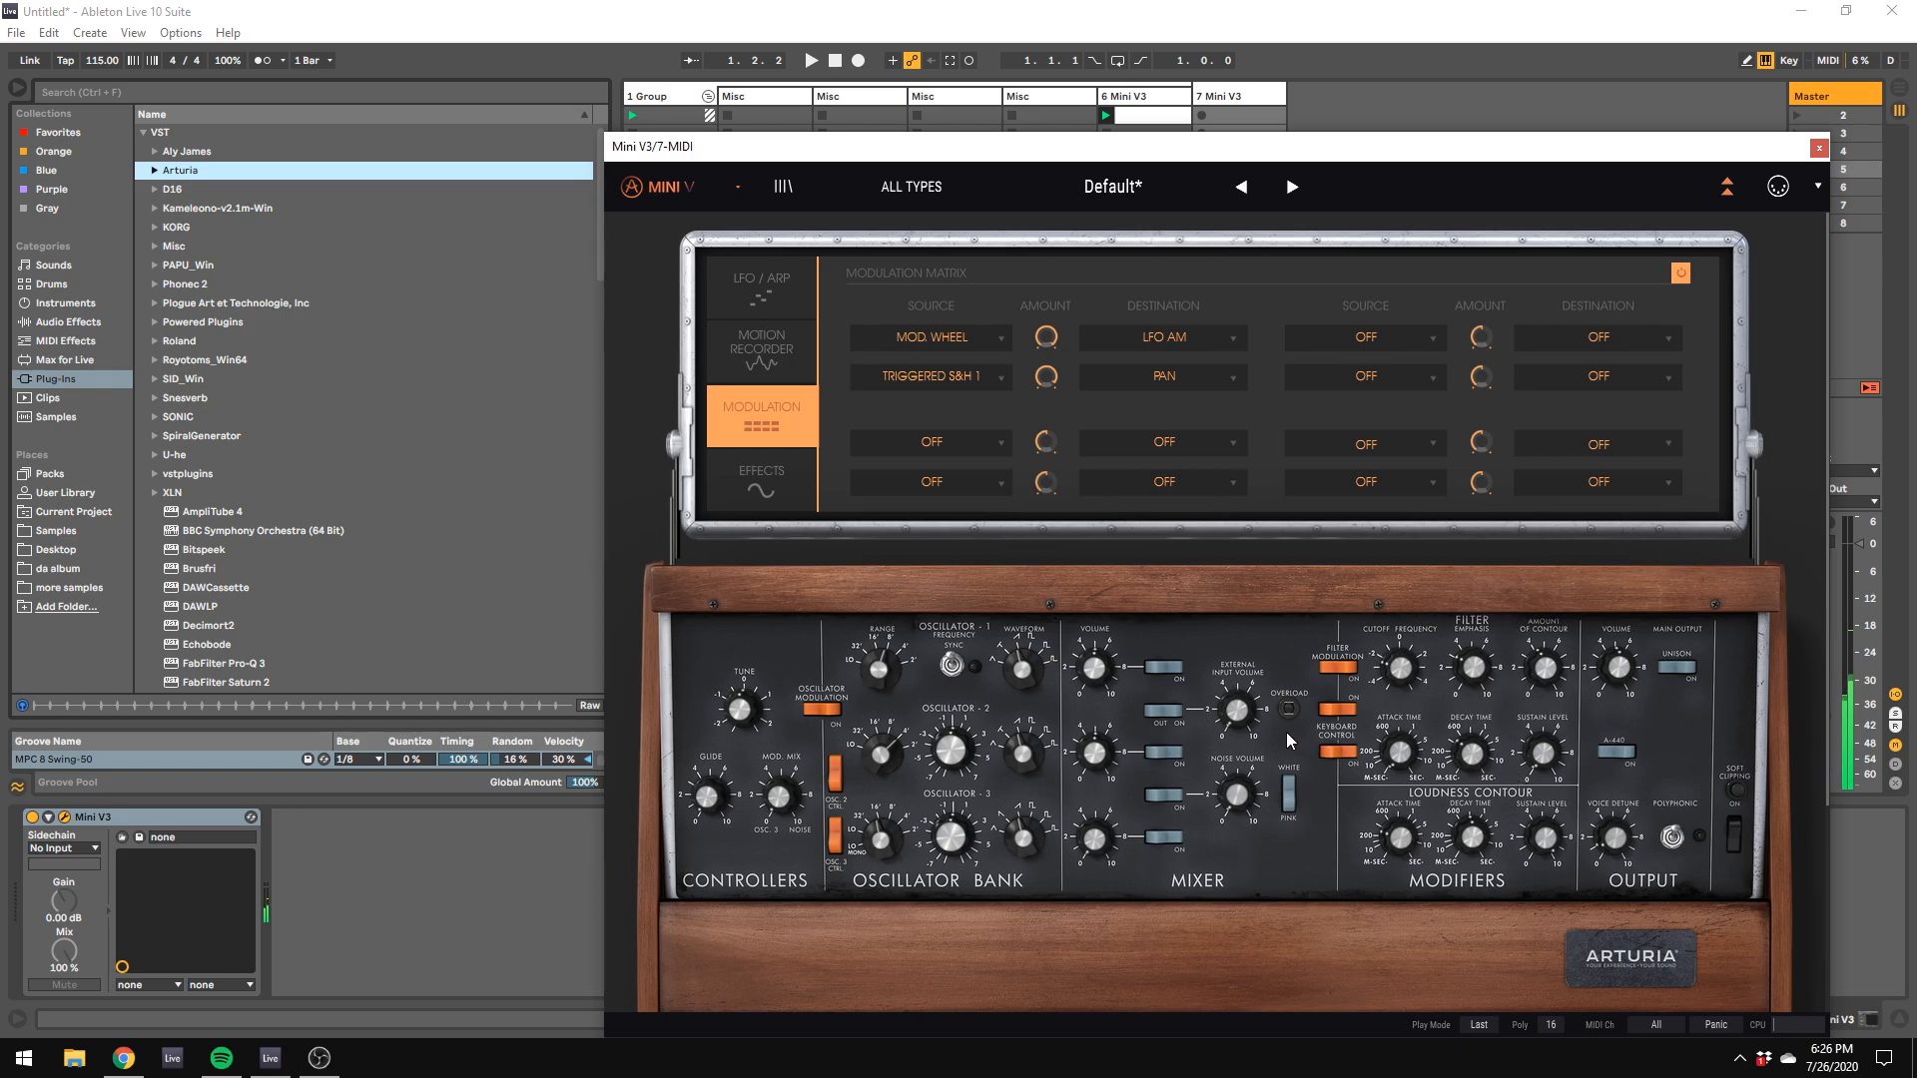
Step: Adjust oscillator 2's waveform and range and the filter attack time, auditioning the patch in lower octaves
{"action": "left_click_drag", "start_coordinate": [1011, 756], "coordinate": [1013, 751]}
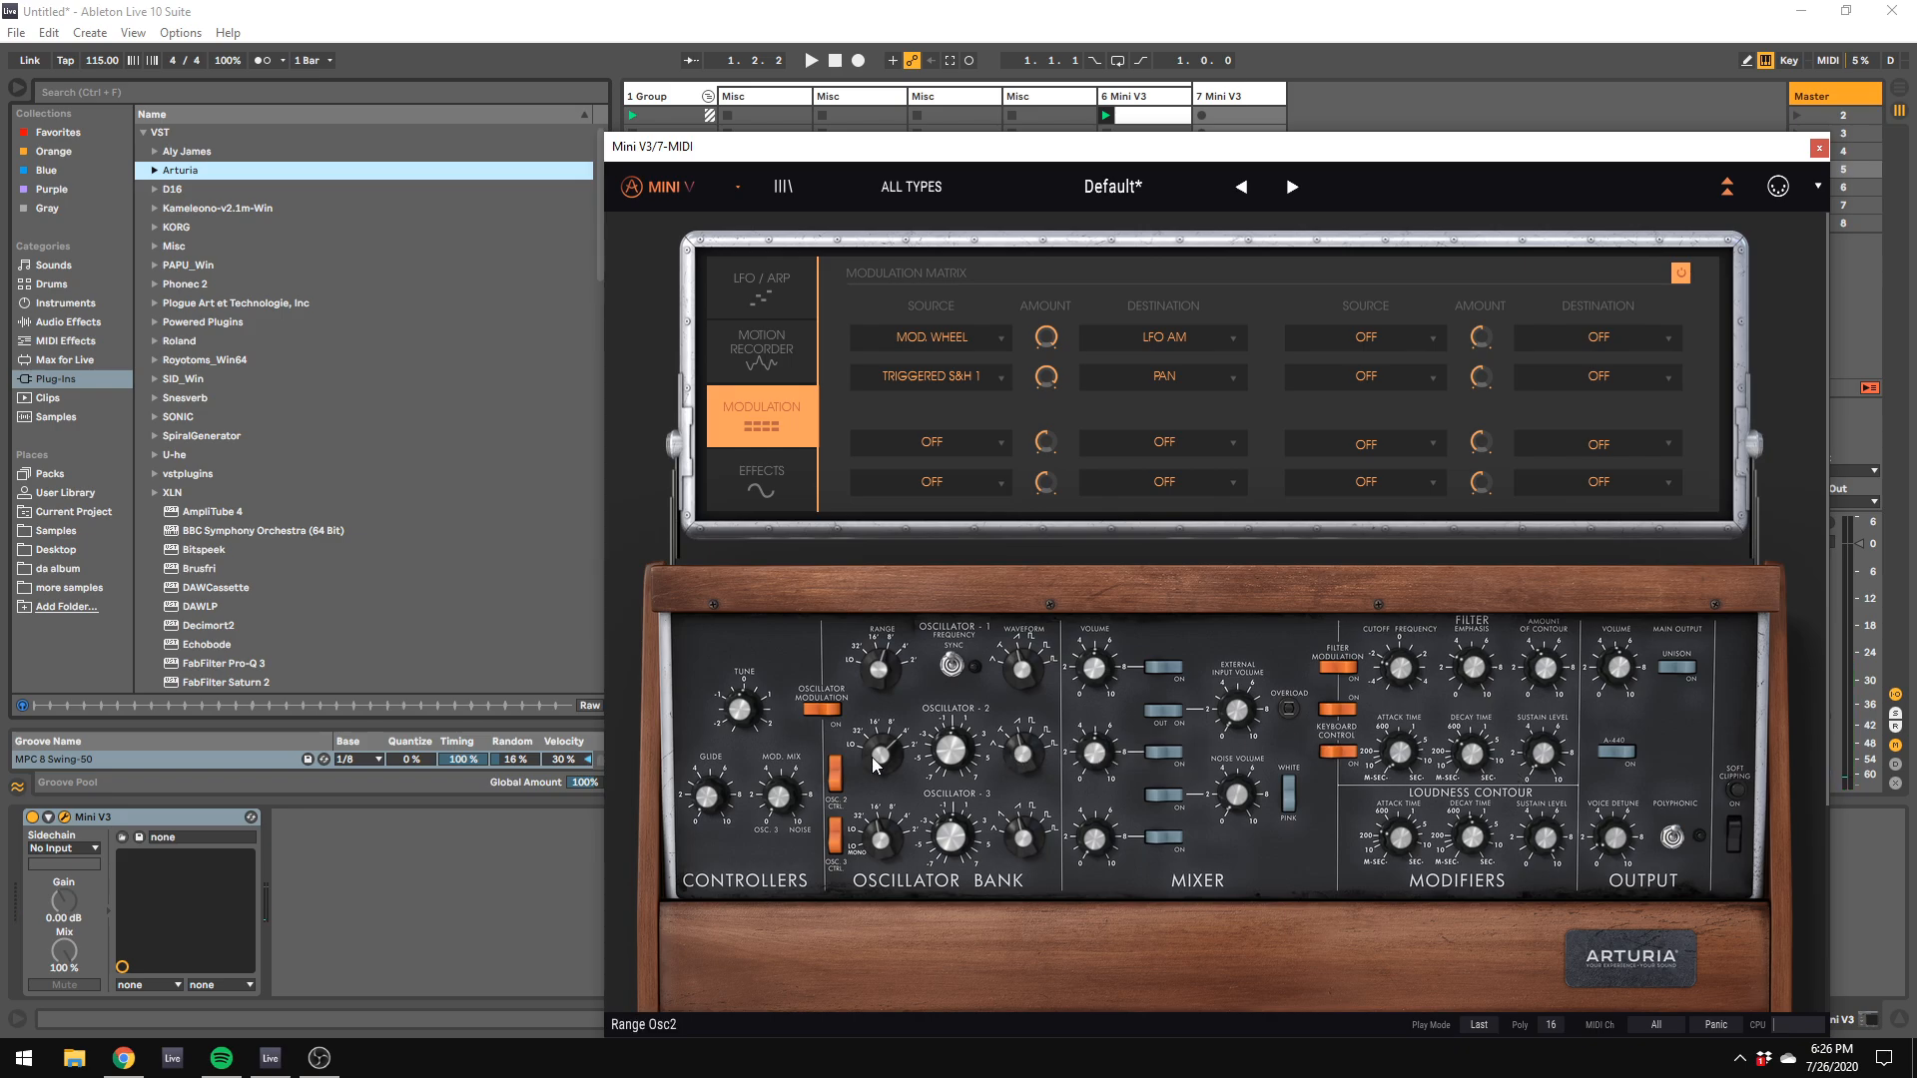
{"action": "left_click_drag", "start_coordinate": [874, 759], "coordinate": [885, 755]}
{"action": "key", "text": "space"}
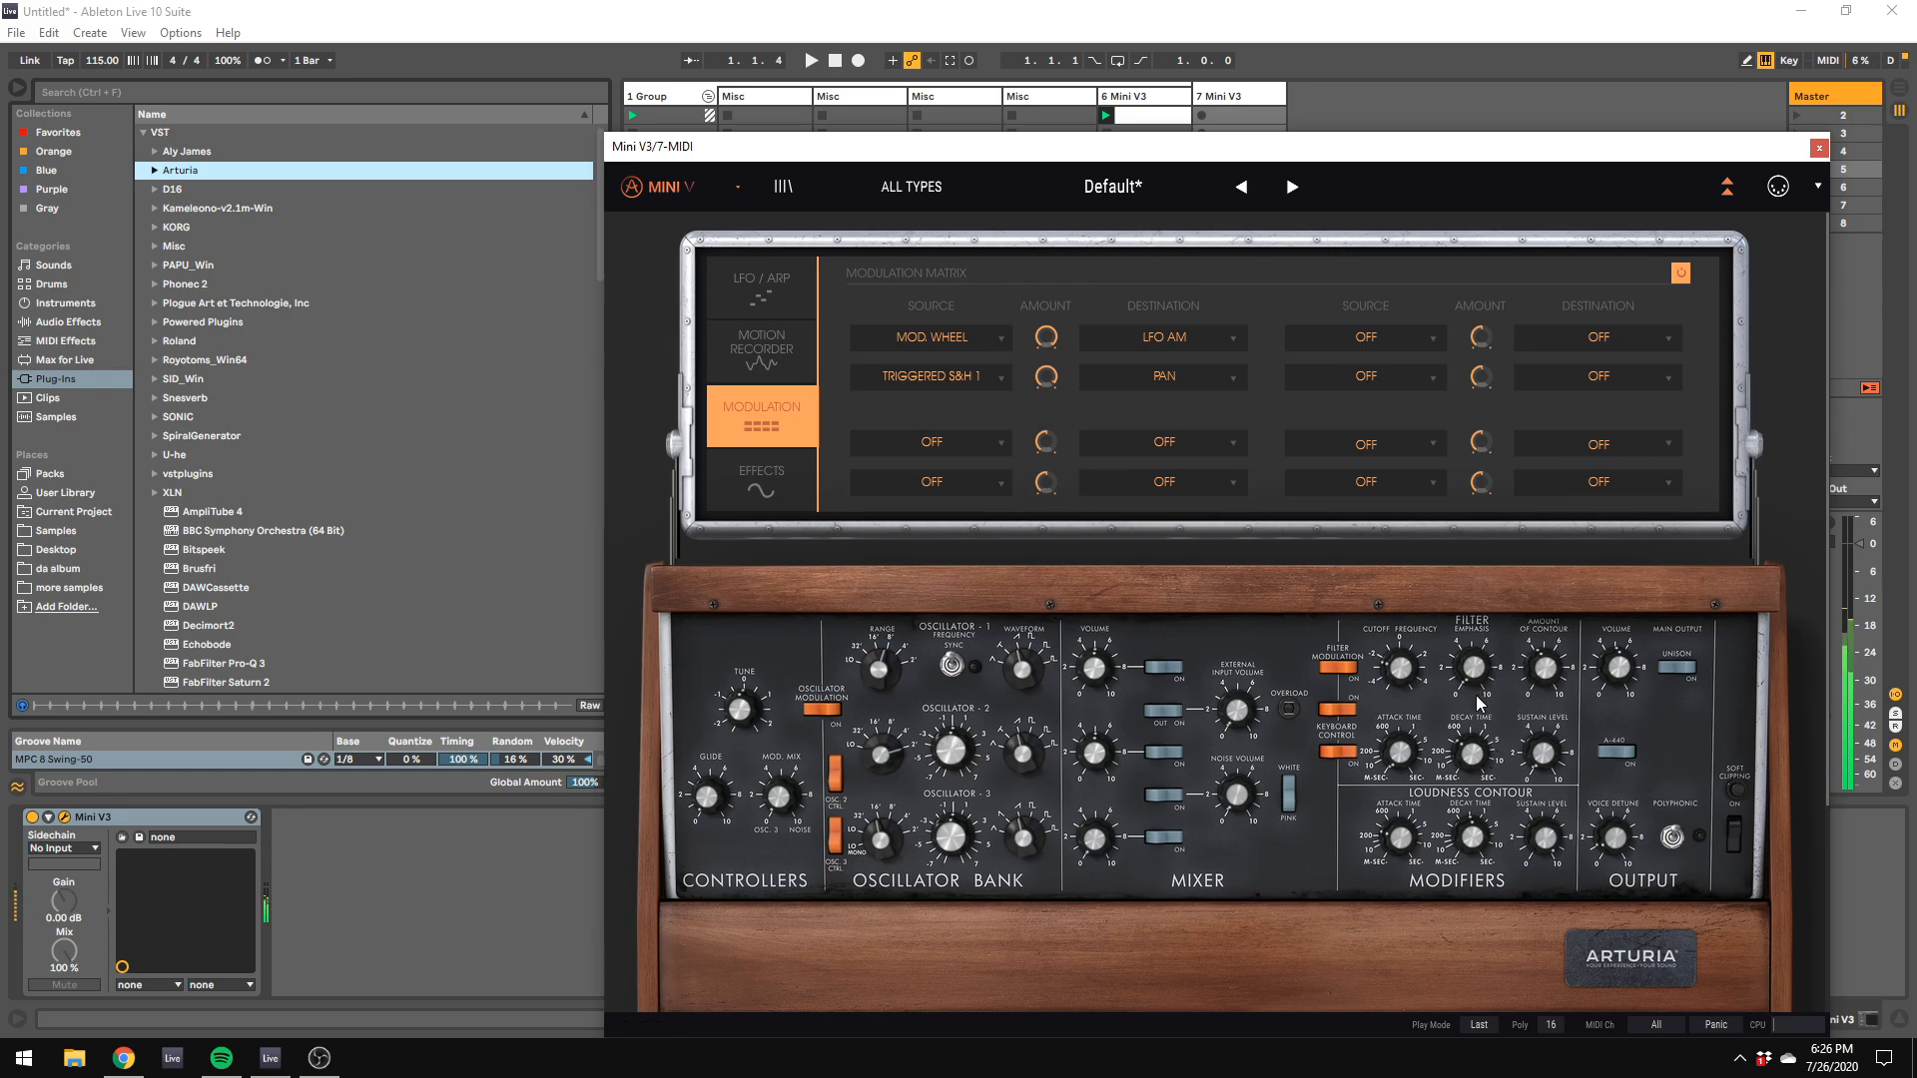
{"action": "left_click_drag", "start_coordinate": [1401, 753], "coordinate": [1412, 759]}
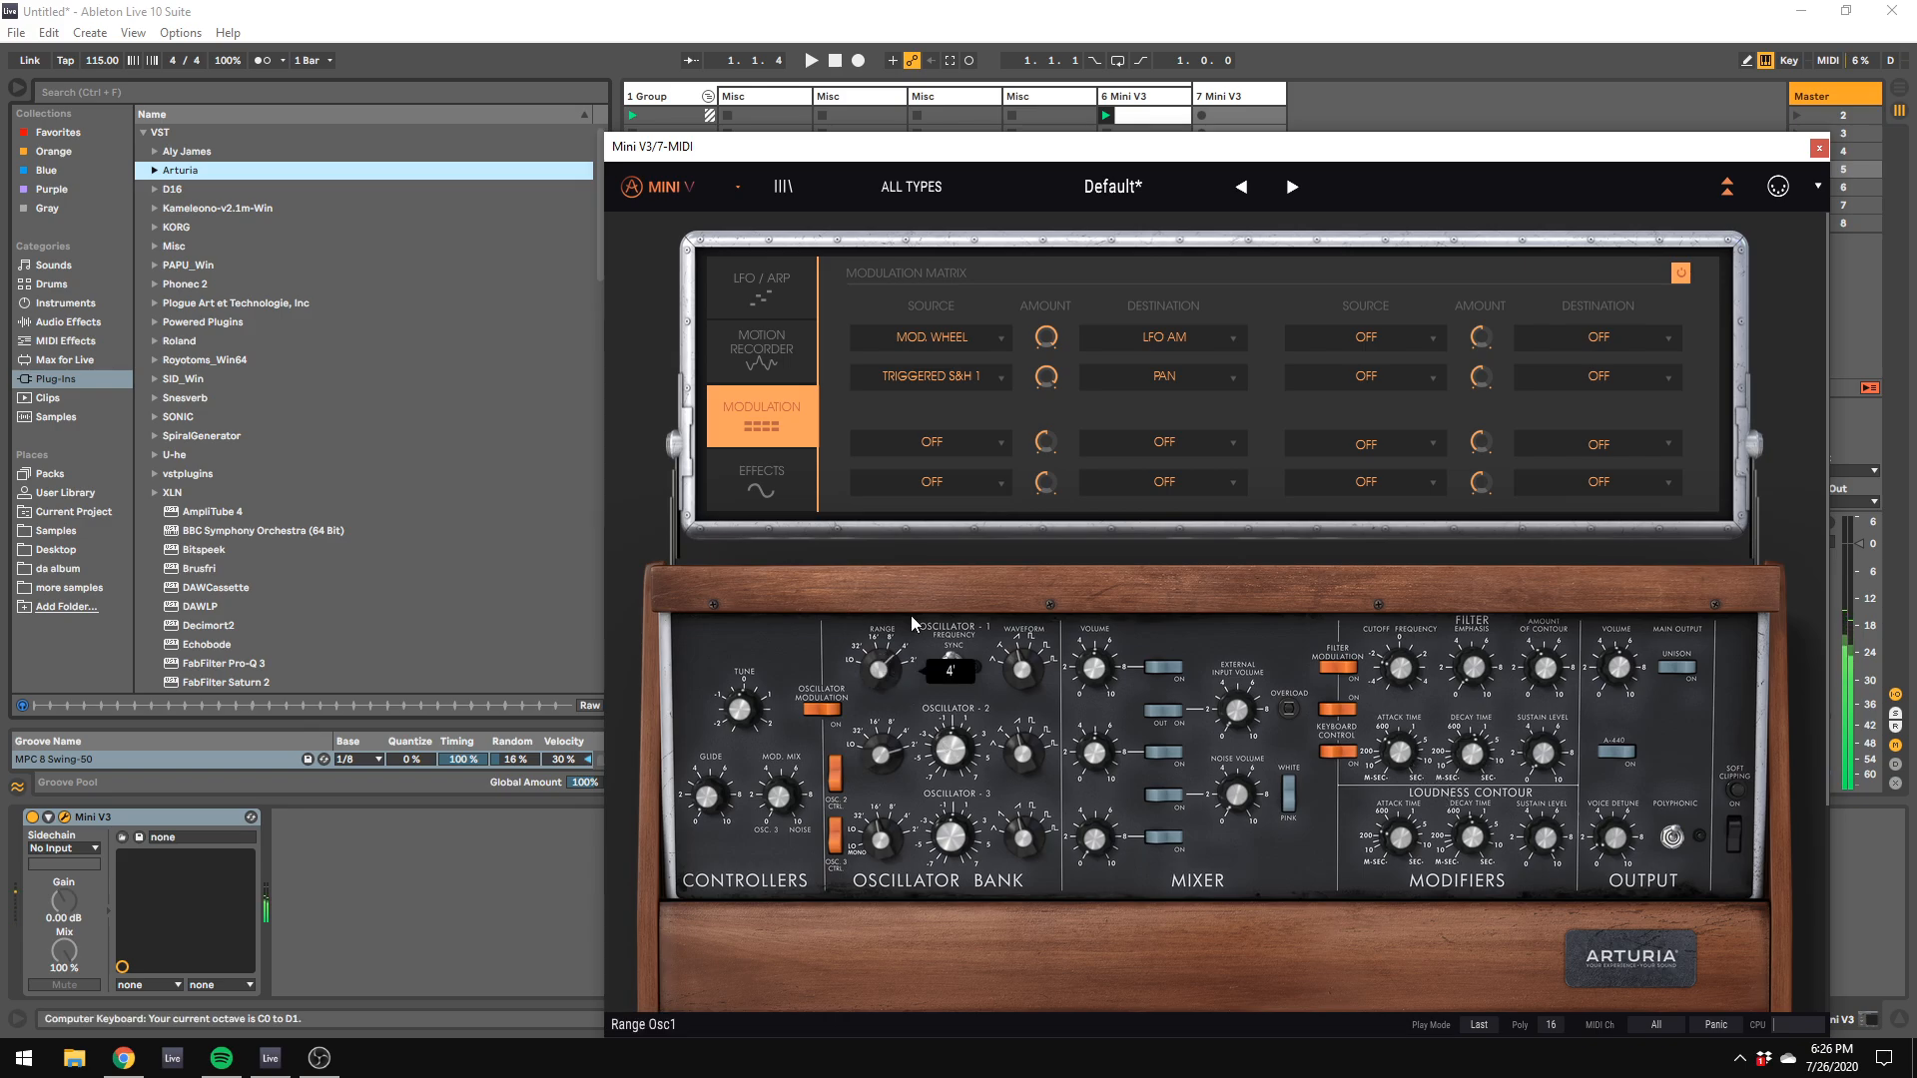
{"action": "mouse_move", "coordinate": [1022, 688]}
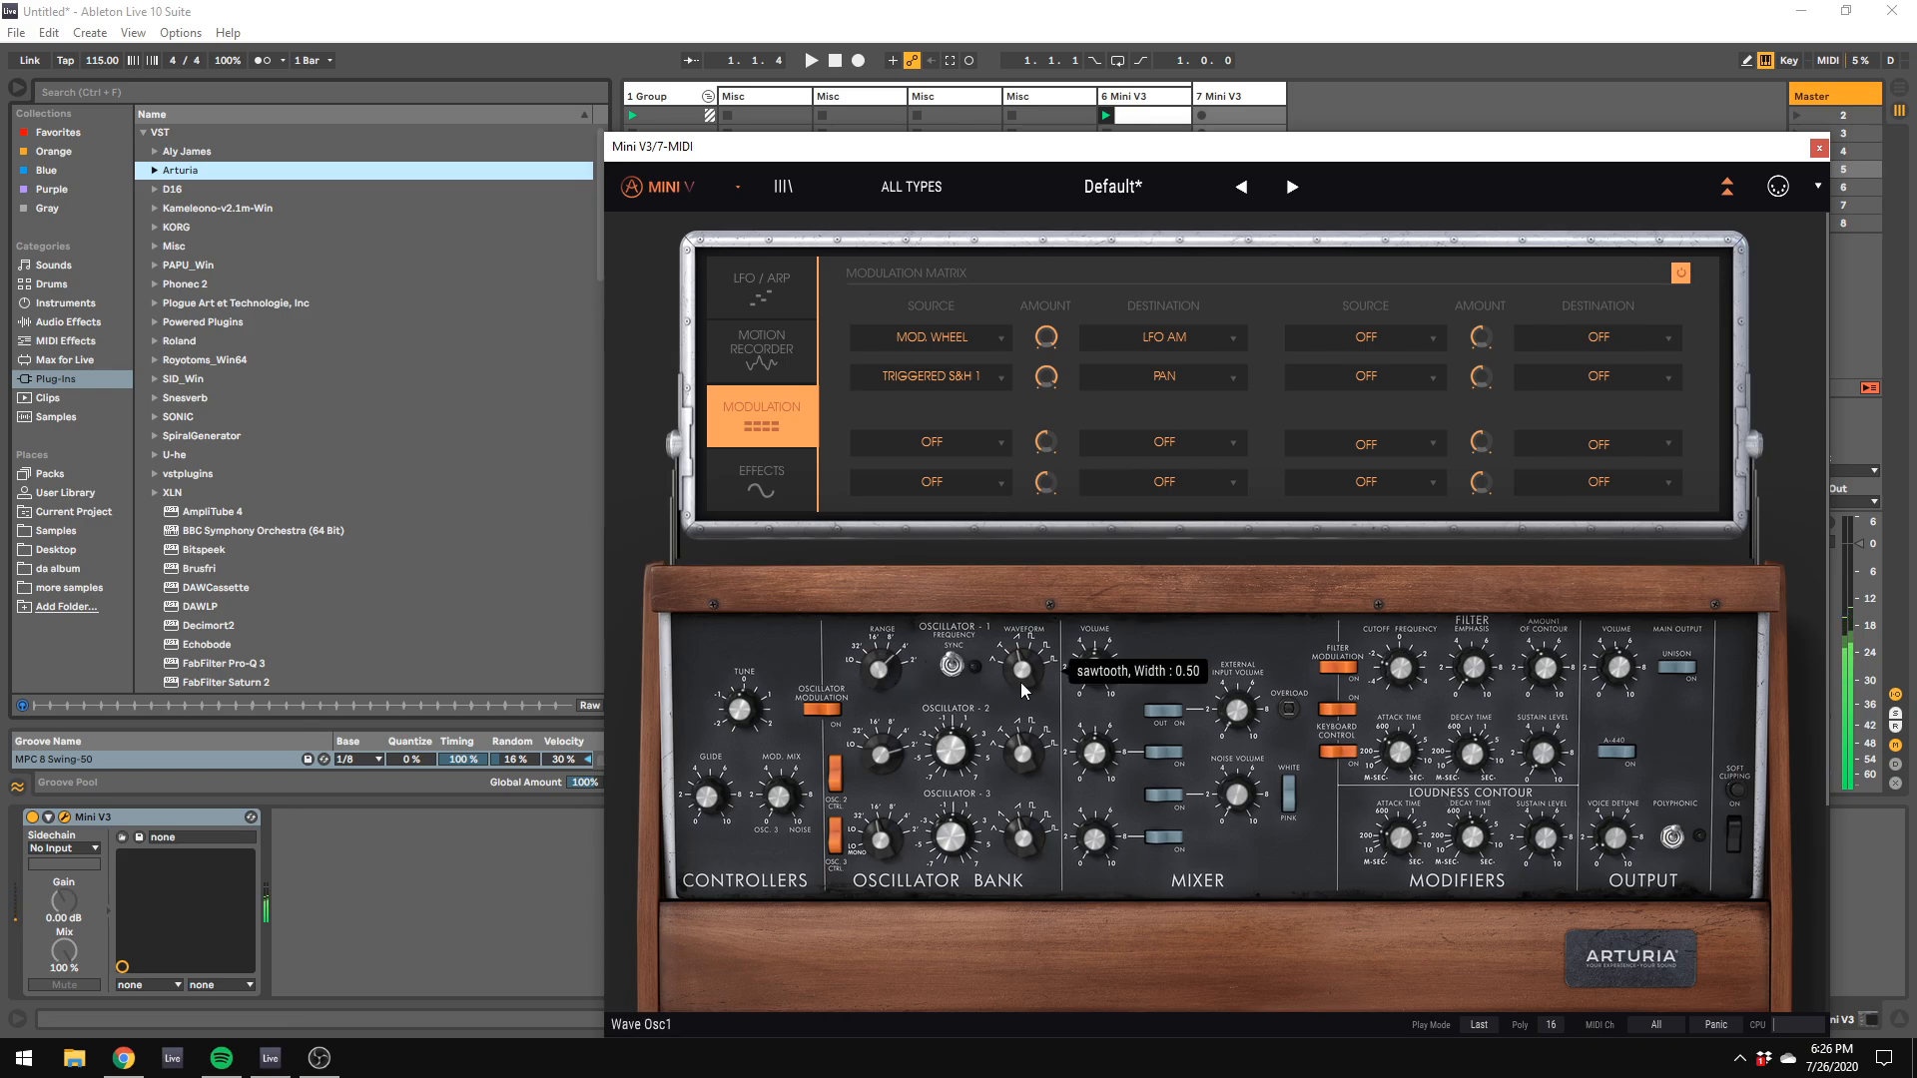
{"action": "key", "text": "z"}
{"action": "key", "text": "z"}
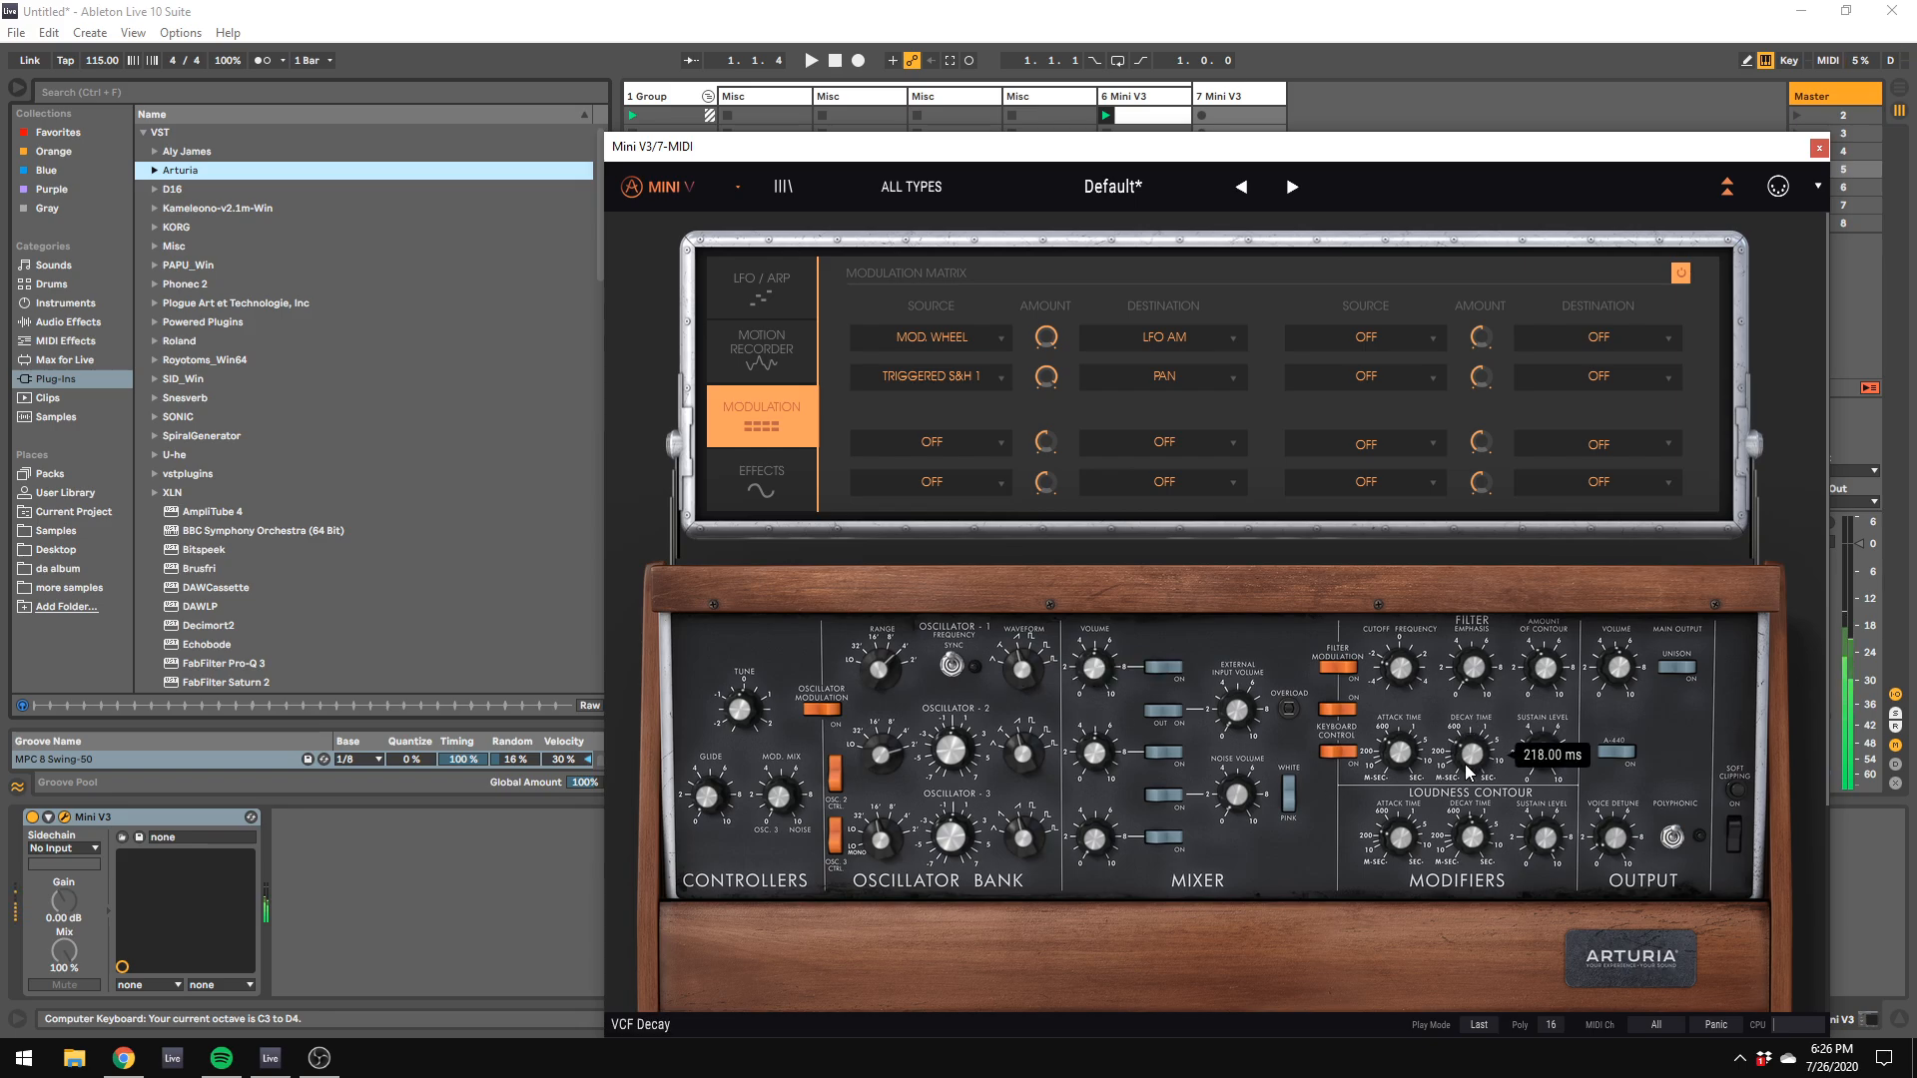
Step: Add ValhallaVintageVerb_x64 after the second Mini V3 and look through its reverb modes
{"action": "scroll", "coordinate": [404, 537], "scroll_direction": "down", "scroll_amount": 10}
{"action": "scroll", "coordinate": [405, 536], "scroll_direction": "down", "scroll_amount": 2}
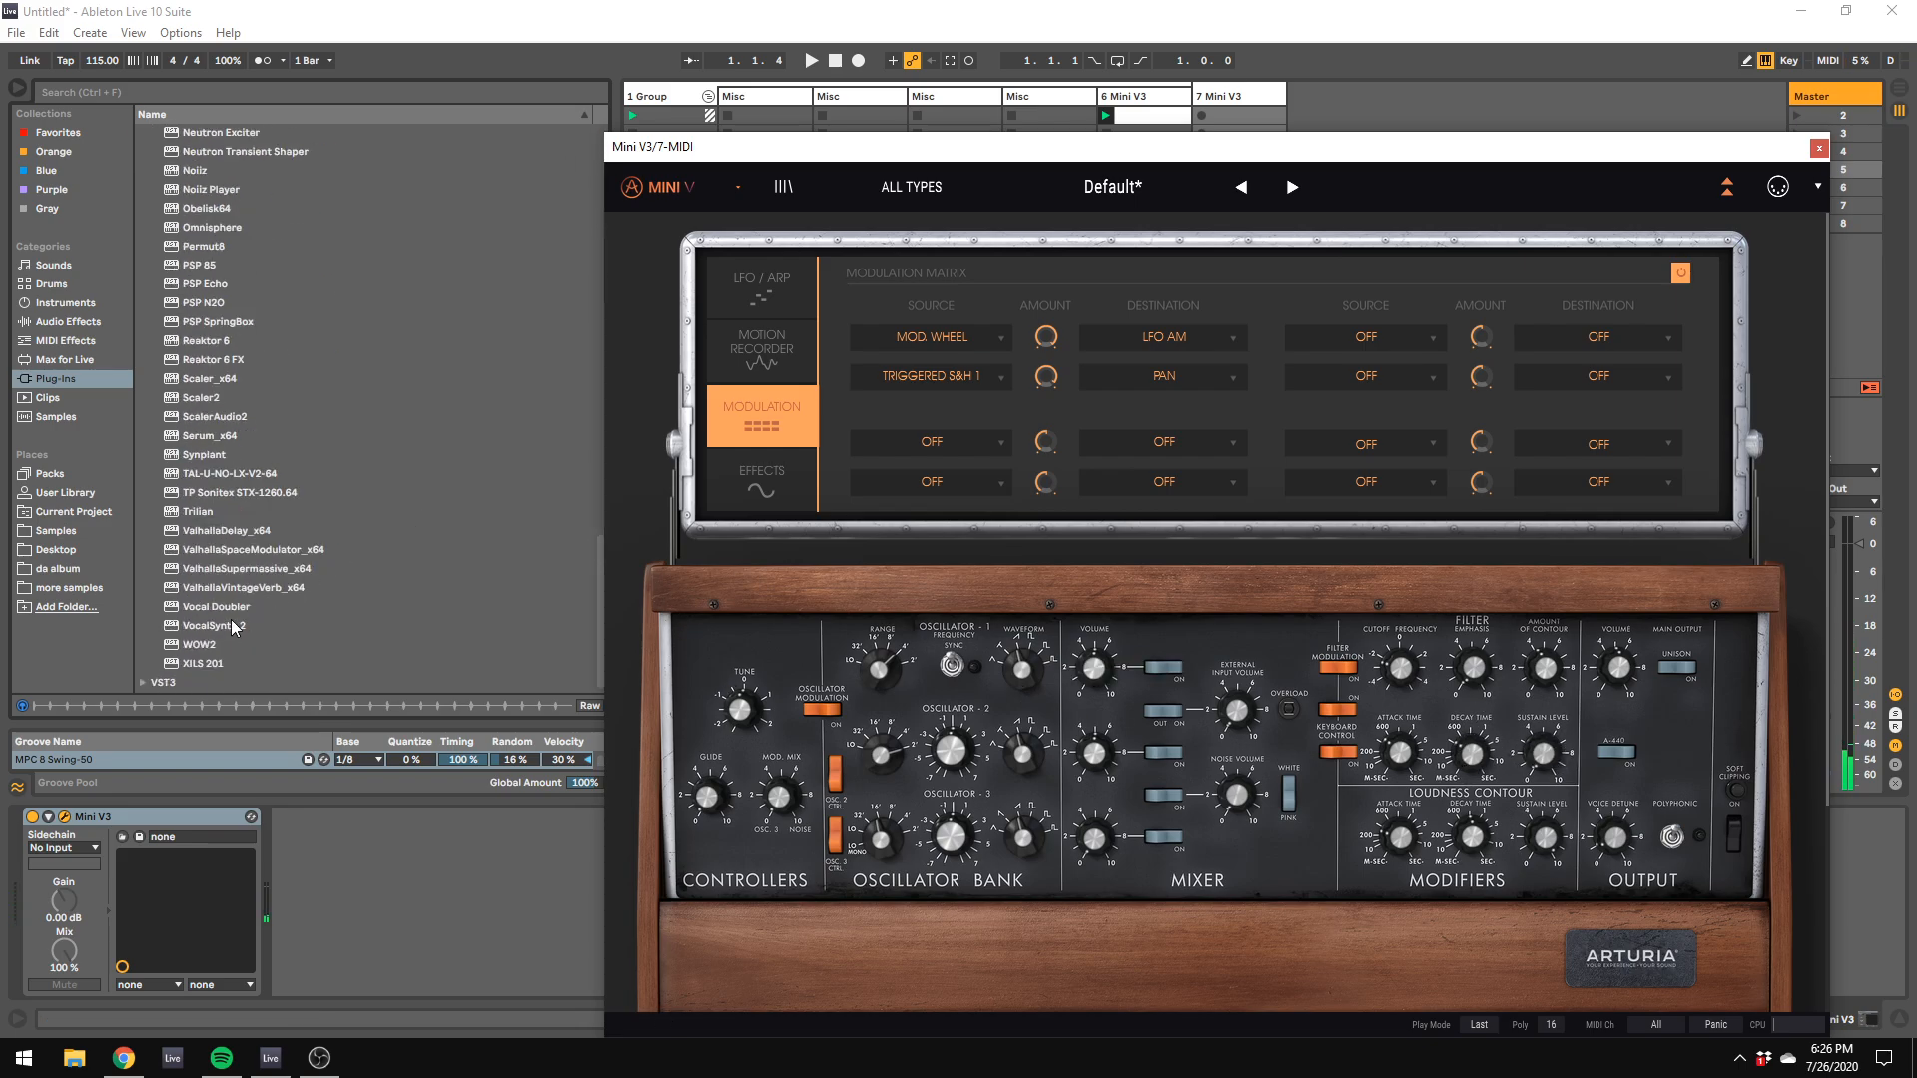
{"action": "double_click", "coordinate": [243, 587]}
{"action": "left_click", "coordinate": [803, 541]}
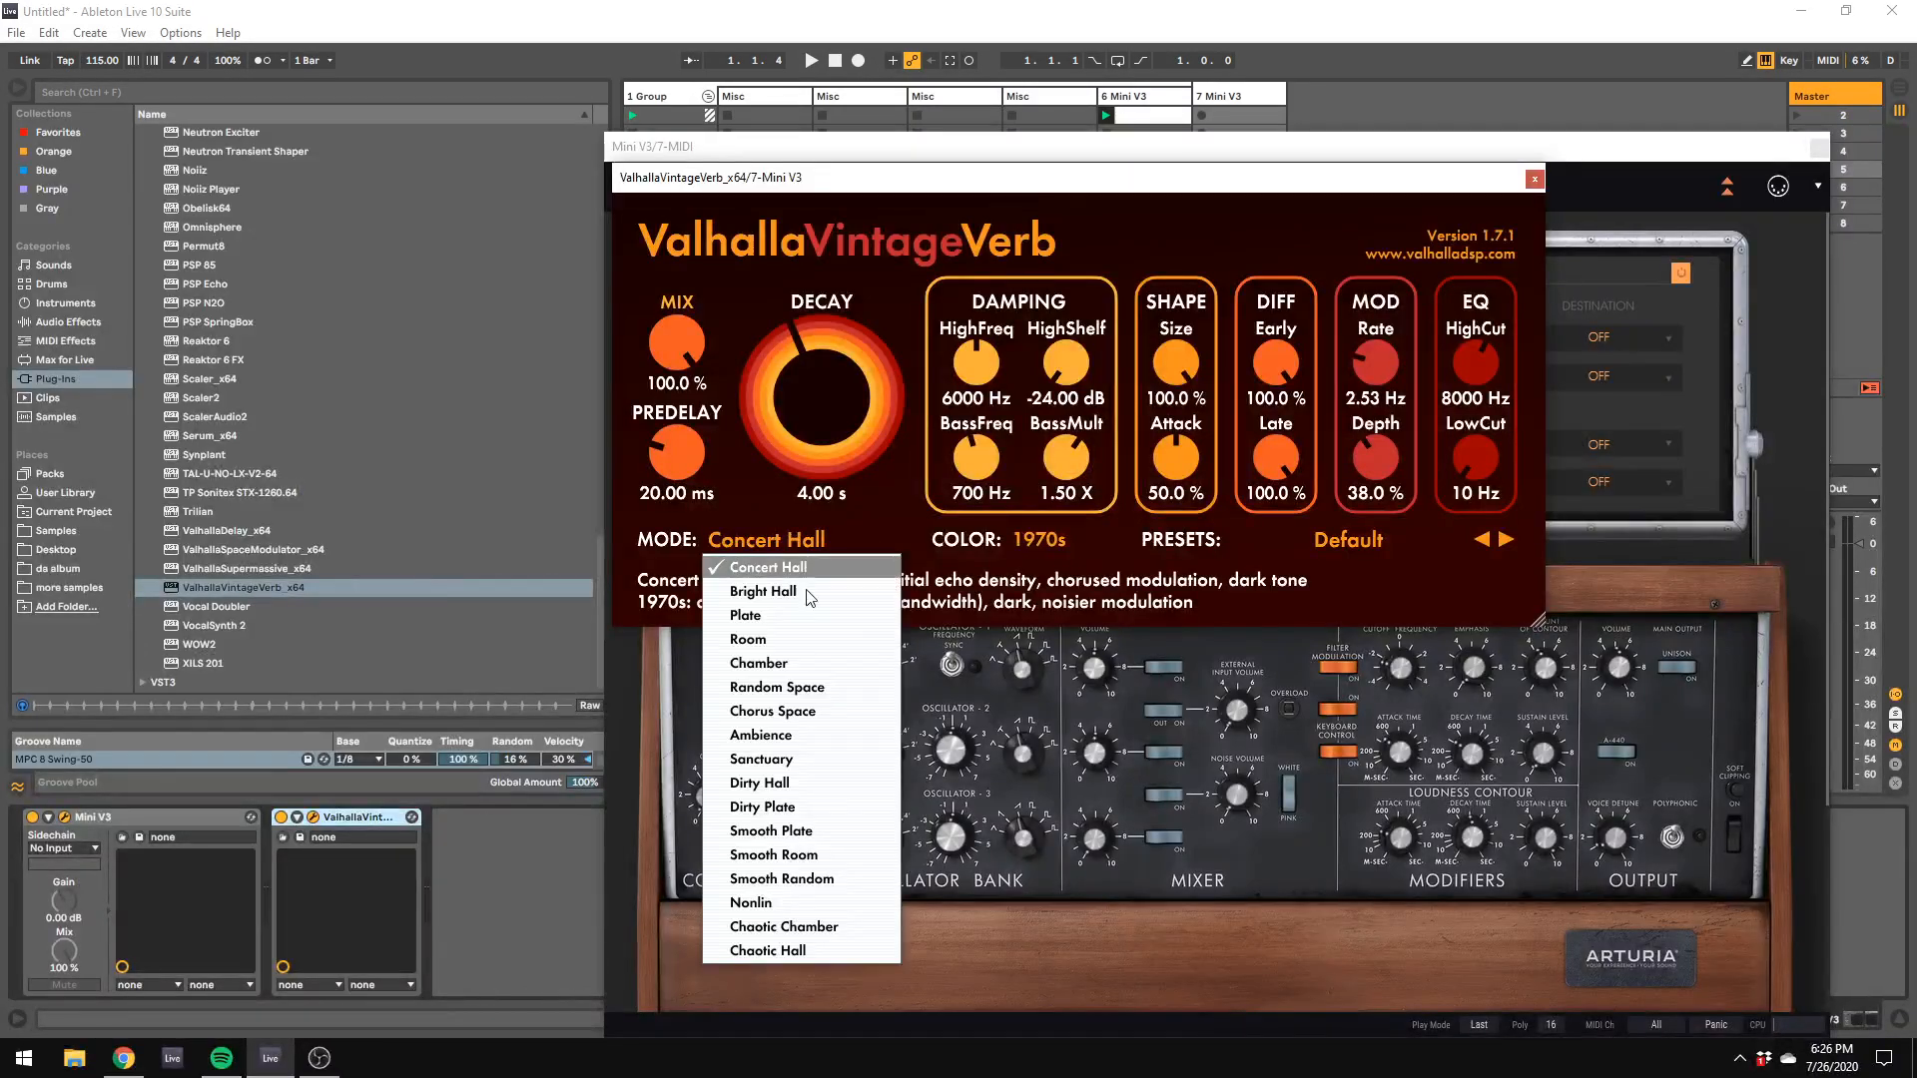
{"action": "left_click", "coordinate": [1315, 560]}
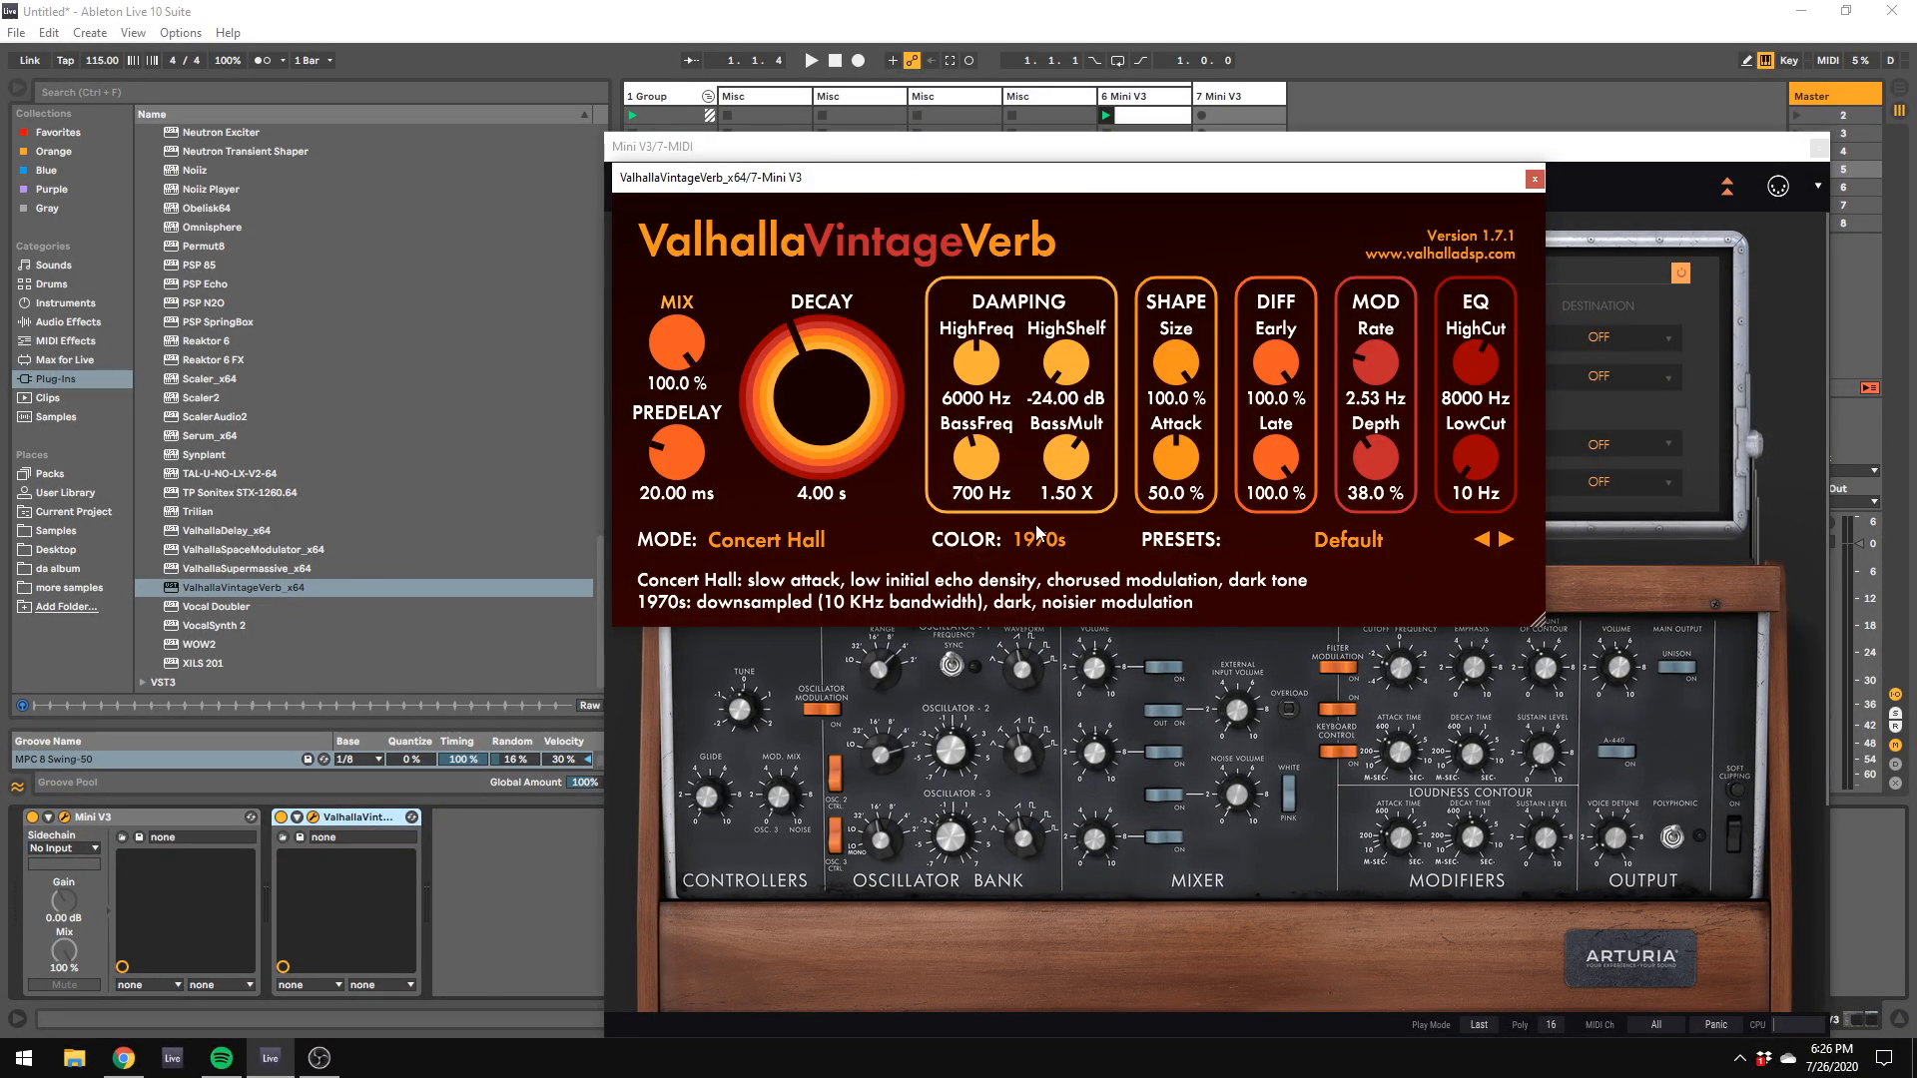
Step: Set the reverb's color to 1980s, its low cut to 200 Hz and its mode to Room
{"action": "left_click", "coordinate": [1039, 539]}
{"action": "left_click", "coordinate": [1048, 589]}
{"action": "left_click_drag", "start_coordinate": [1481, 461], "coordinate": [1486, 427]}
{"action": "left_click", "coordinate": [684, 546]}
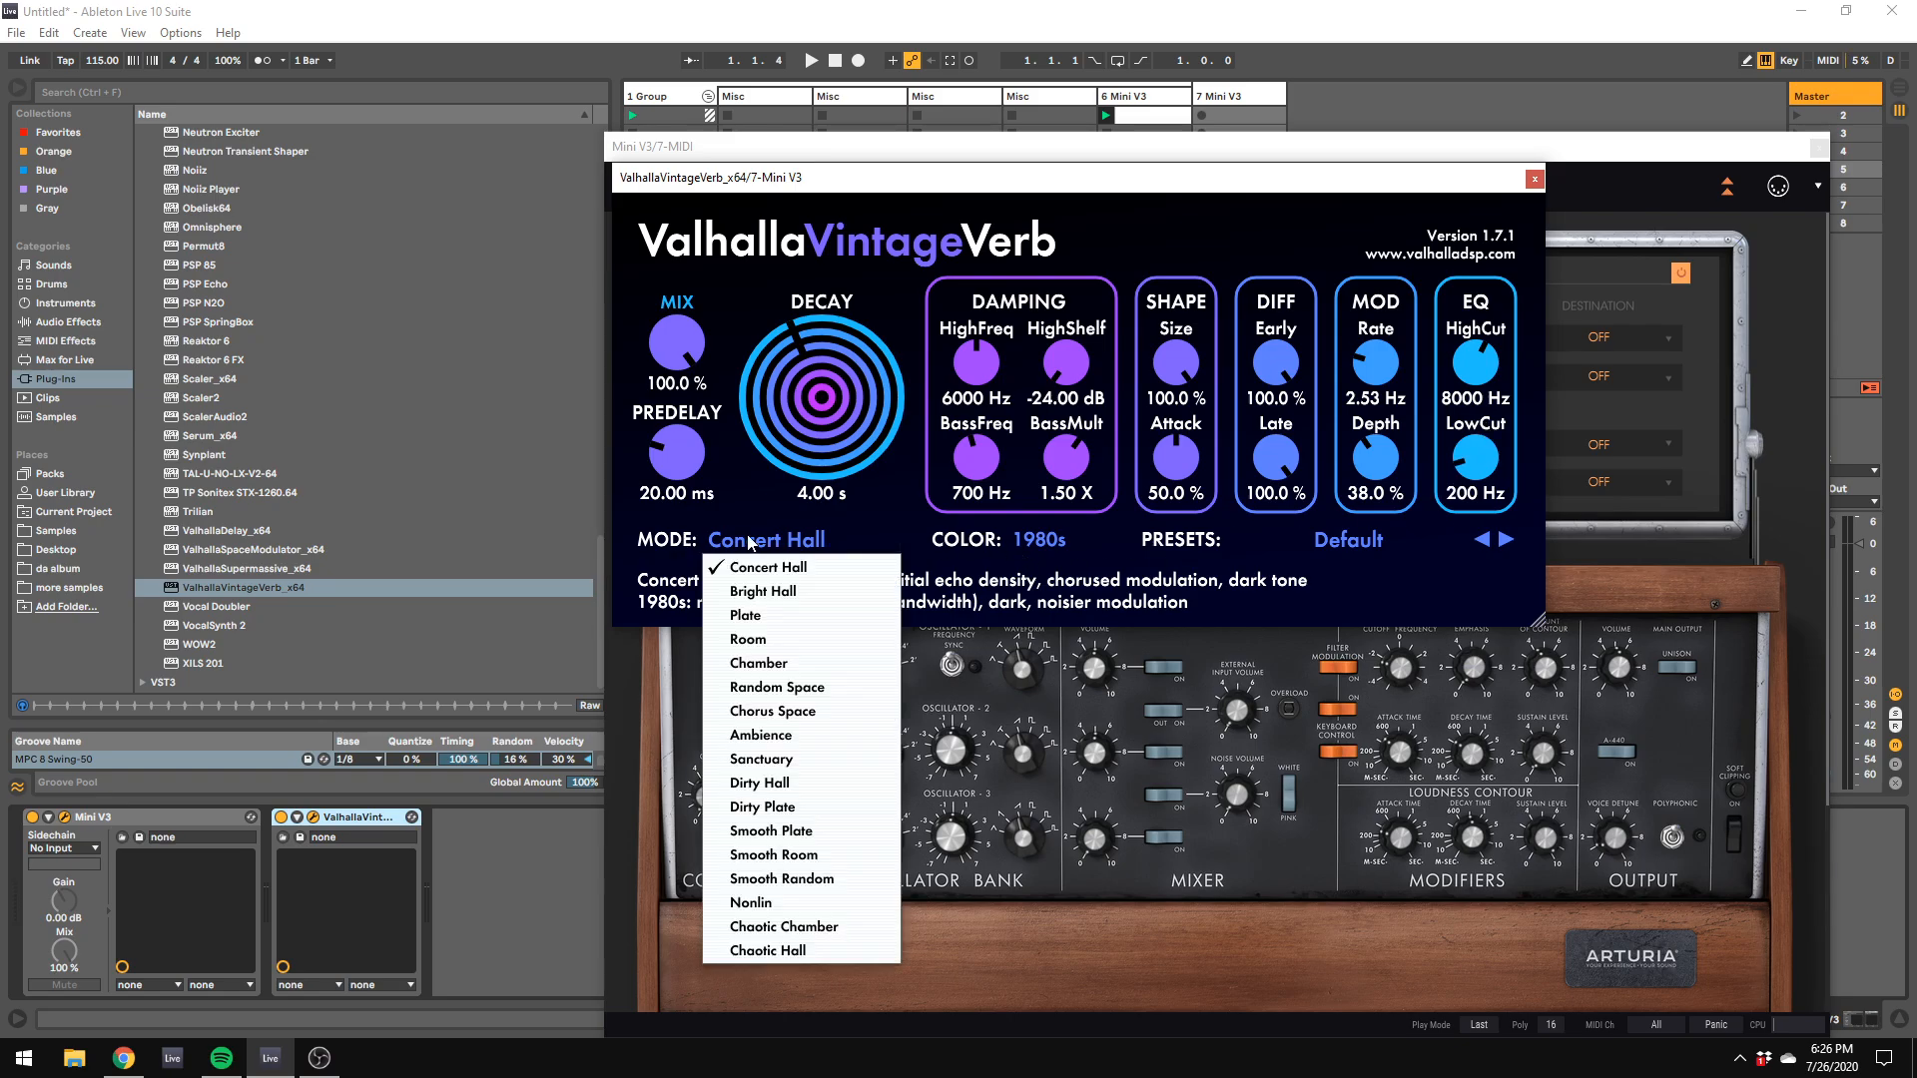
{"action": "left_click", "coordinate": [776, 636]}
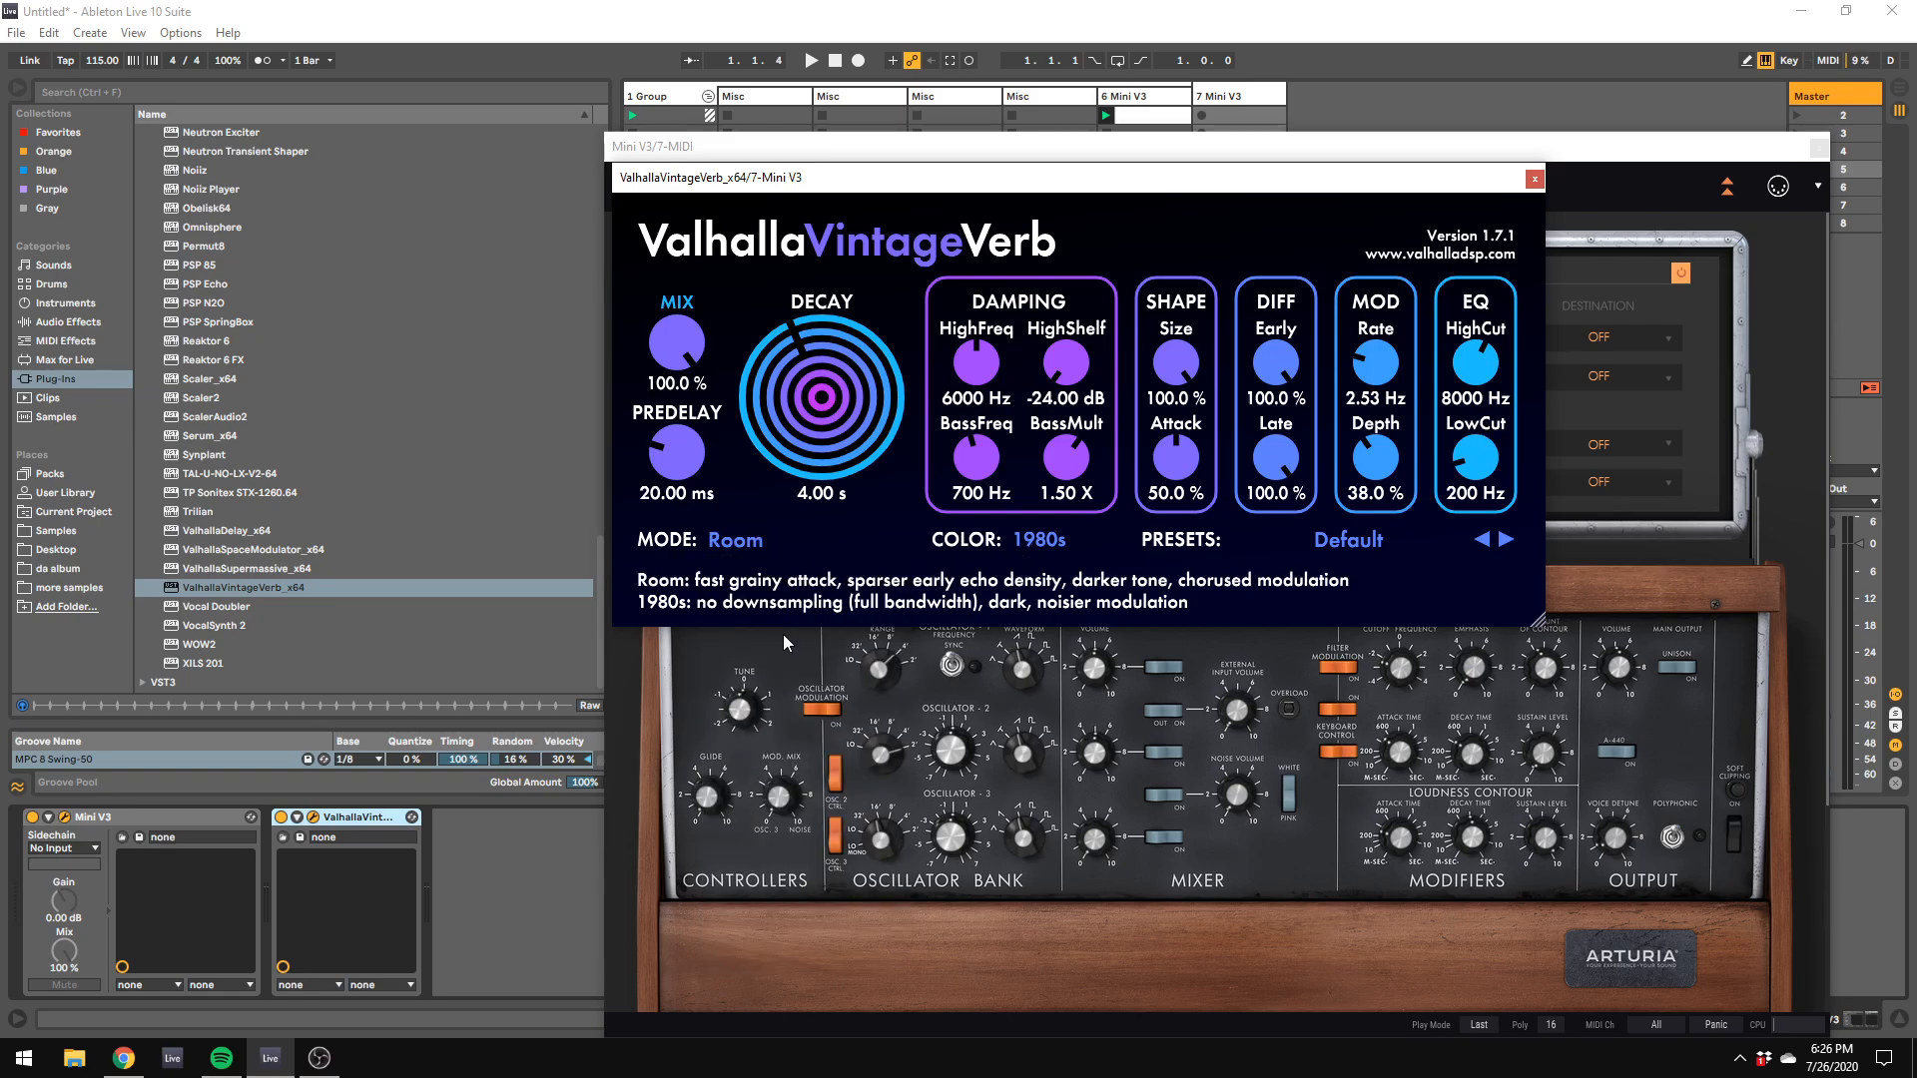
Step: Set the reverb mix to 24% and move the Mini V3 window out of the way
{"action": "left_click_drag", "start_coordinate": [696, 404], "coordinate": [699, 539]}
{"action": "left_click", "coordinate": [1358, 151]}
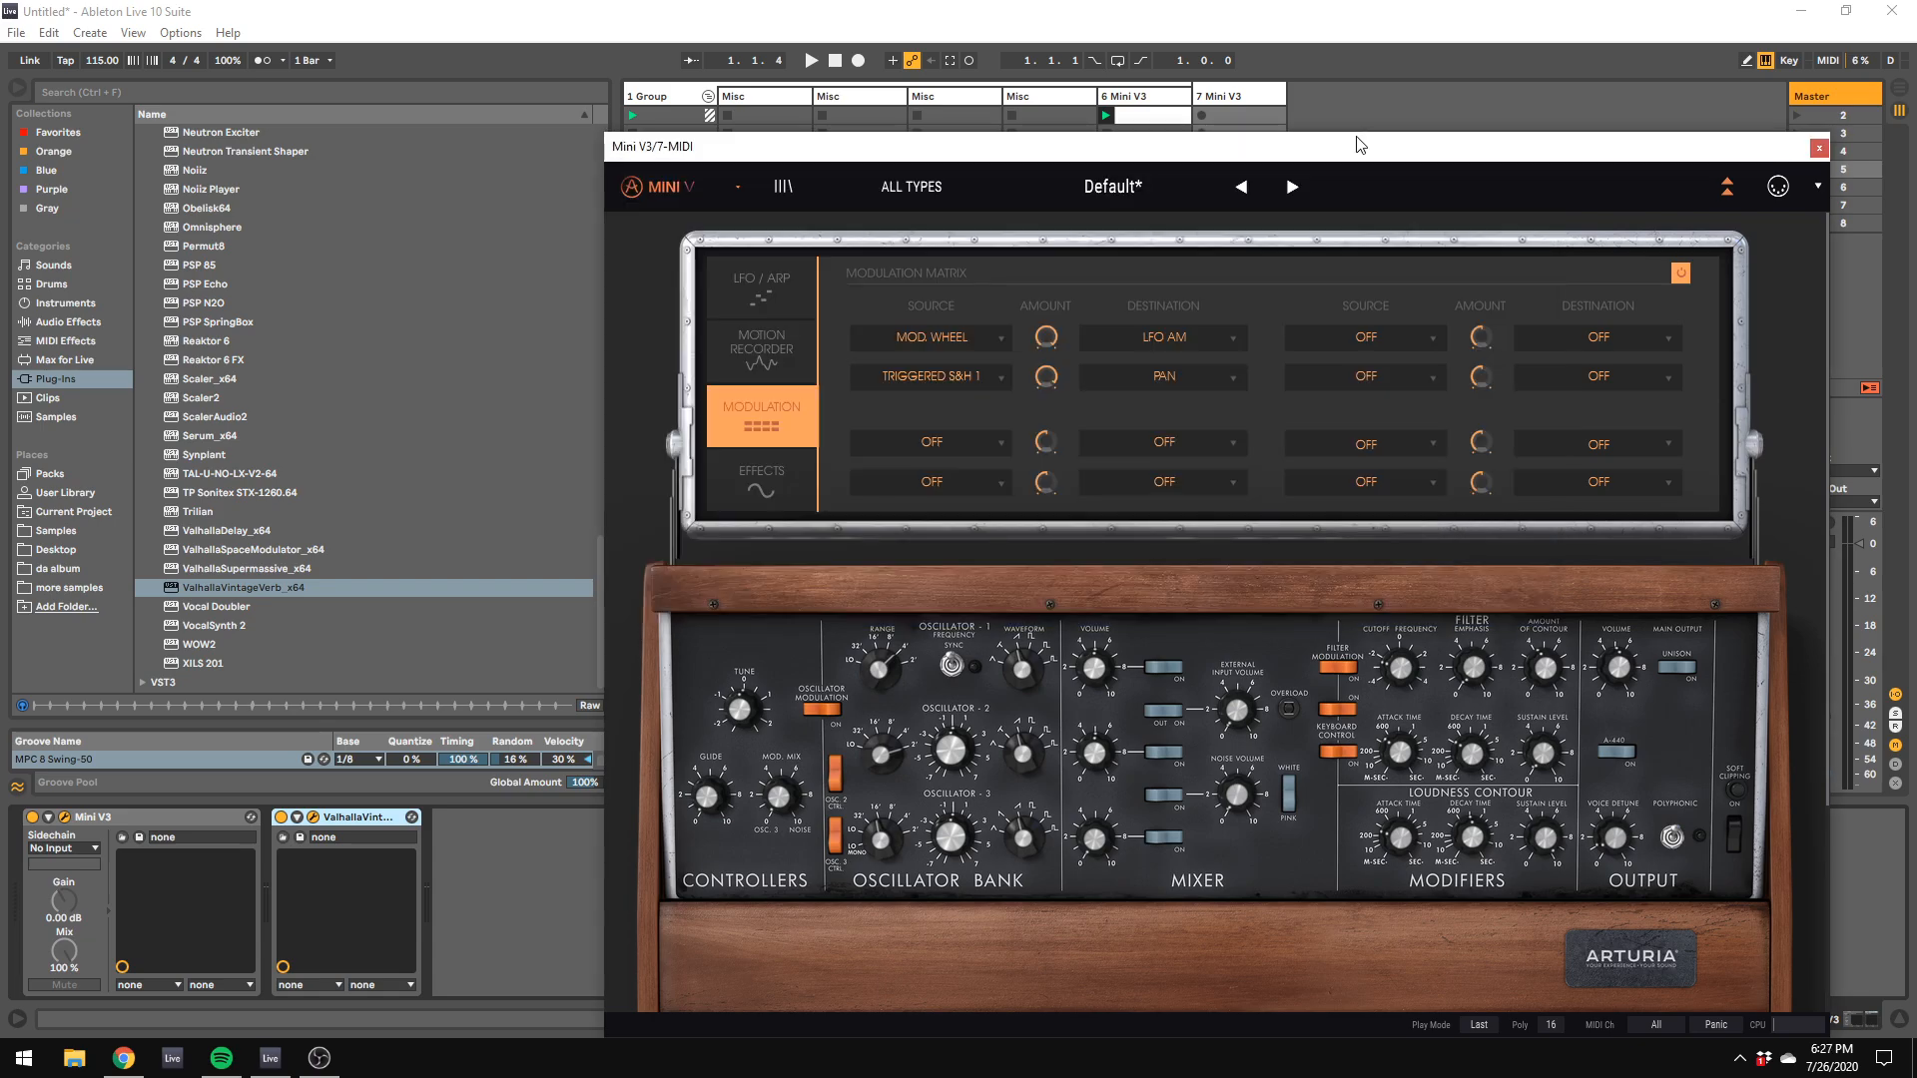
{"action": "left_click_drag", "start_coordinate": [1290, 156], "coordinate": [1863, 418]}
{"action": "left_click", "coordinate": [684, 361]}
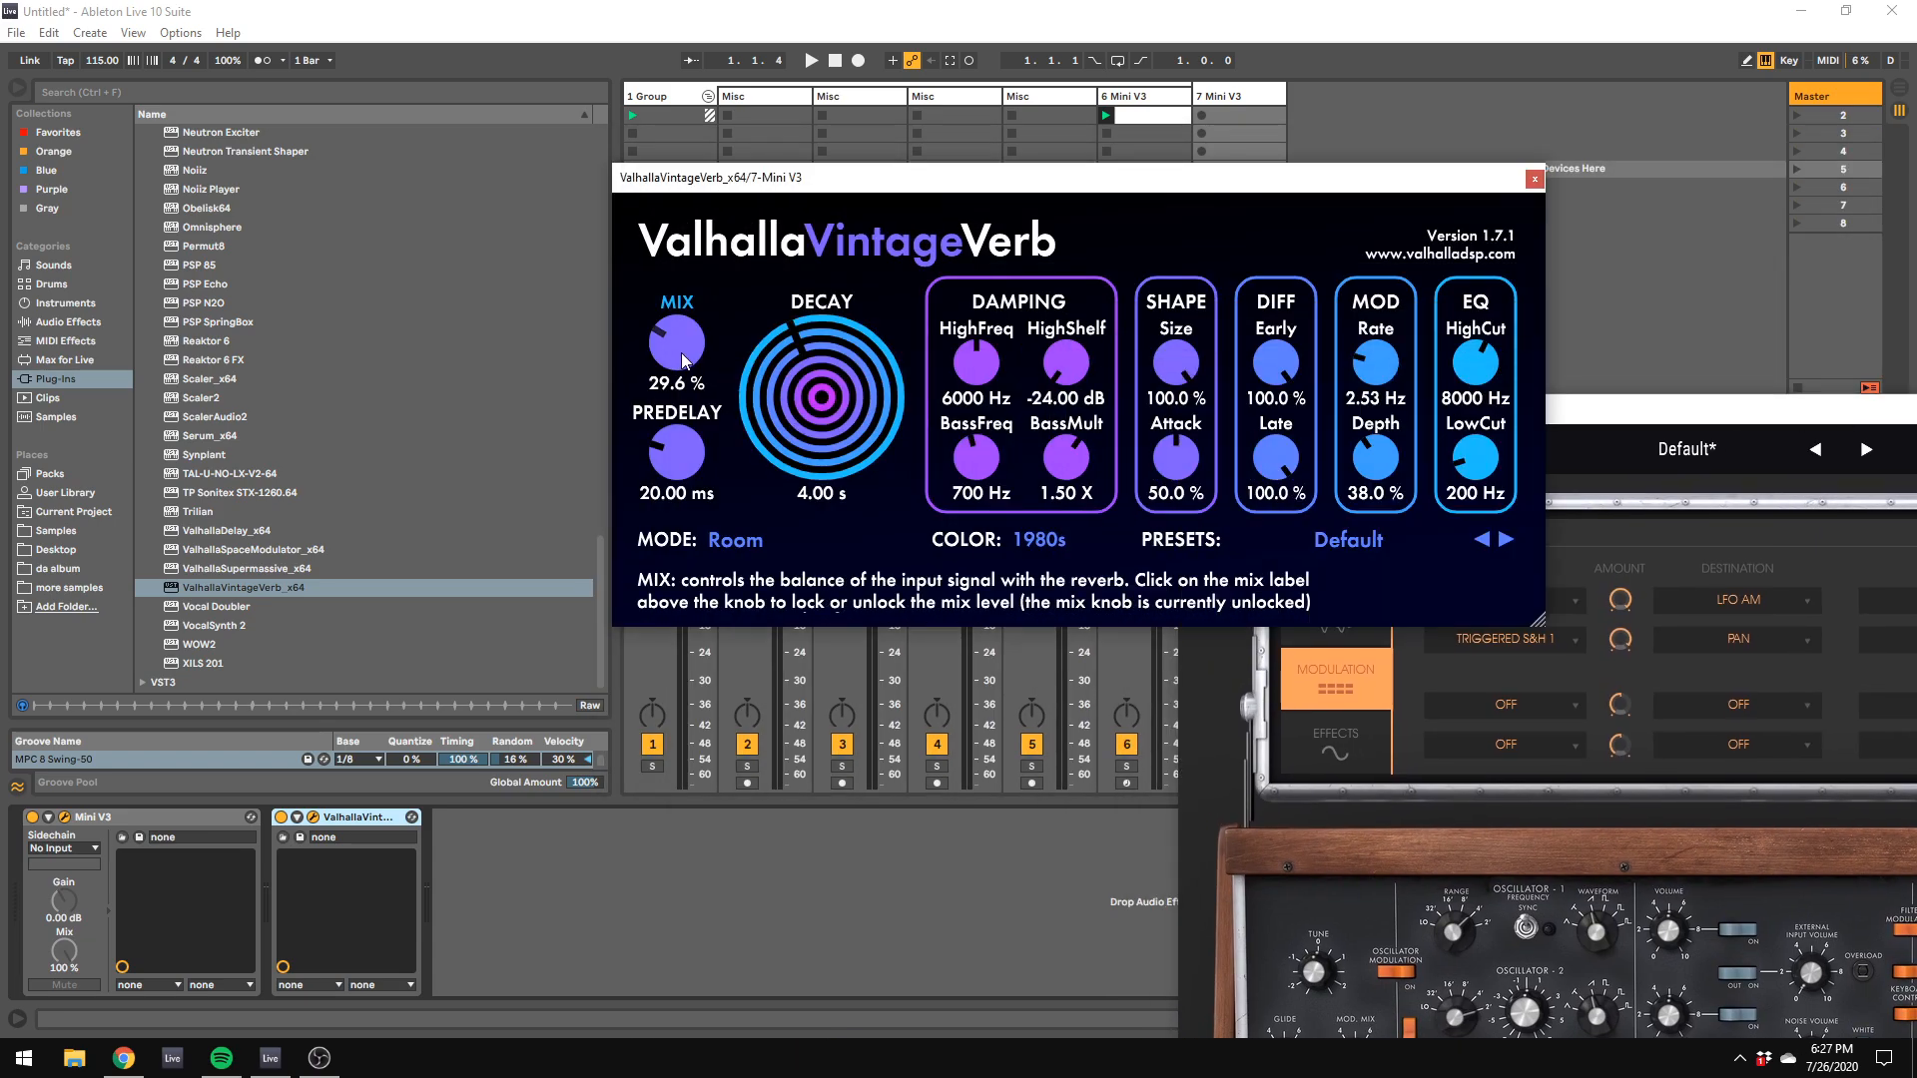
{"action": "left_click", "coordinate": [679, 383]}
{"action": "type", "text": "24"}
{"action": "key", "text": "Return"}
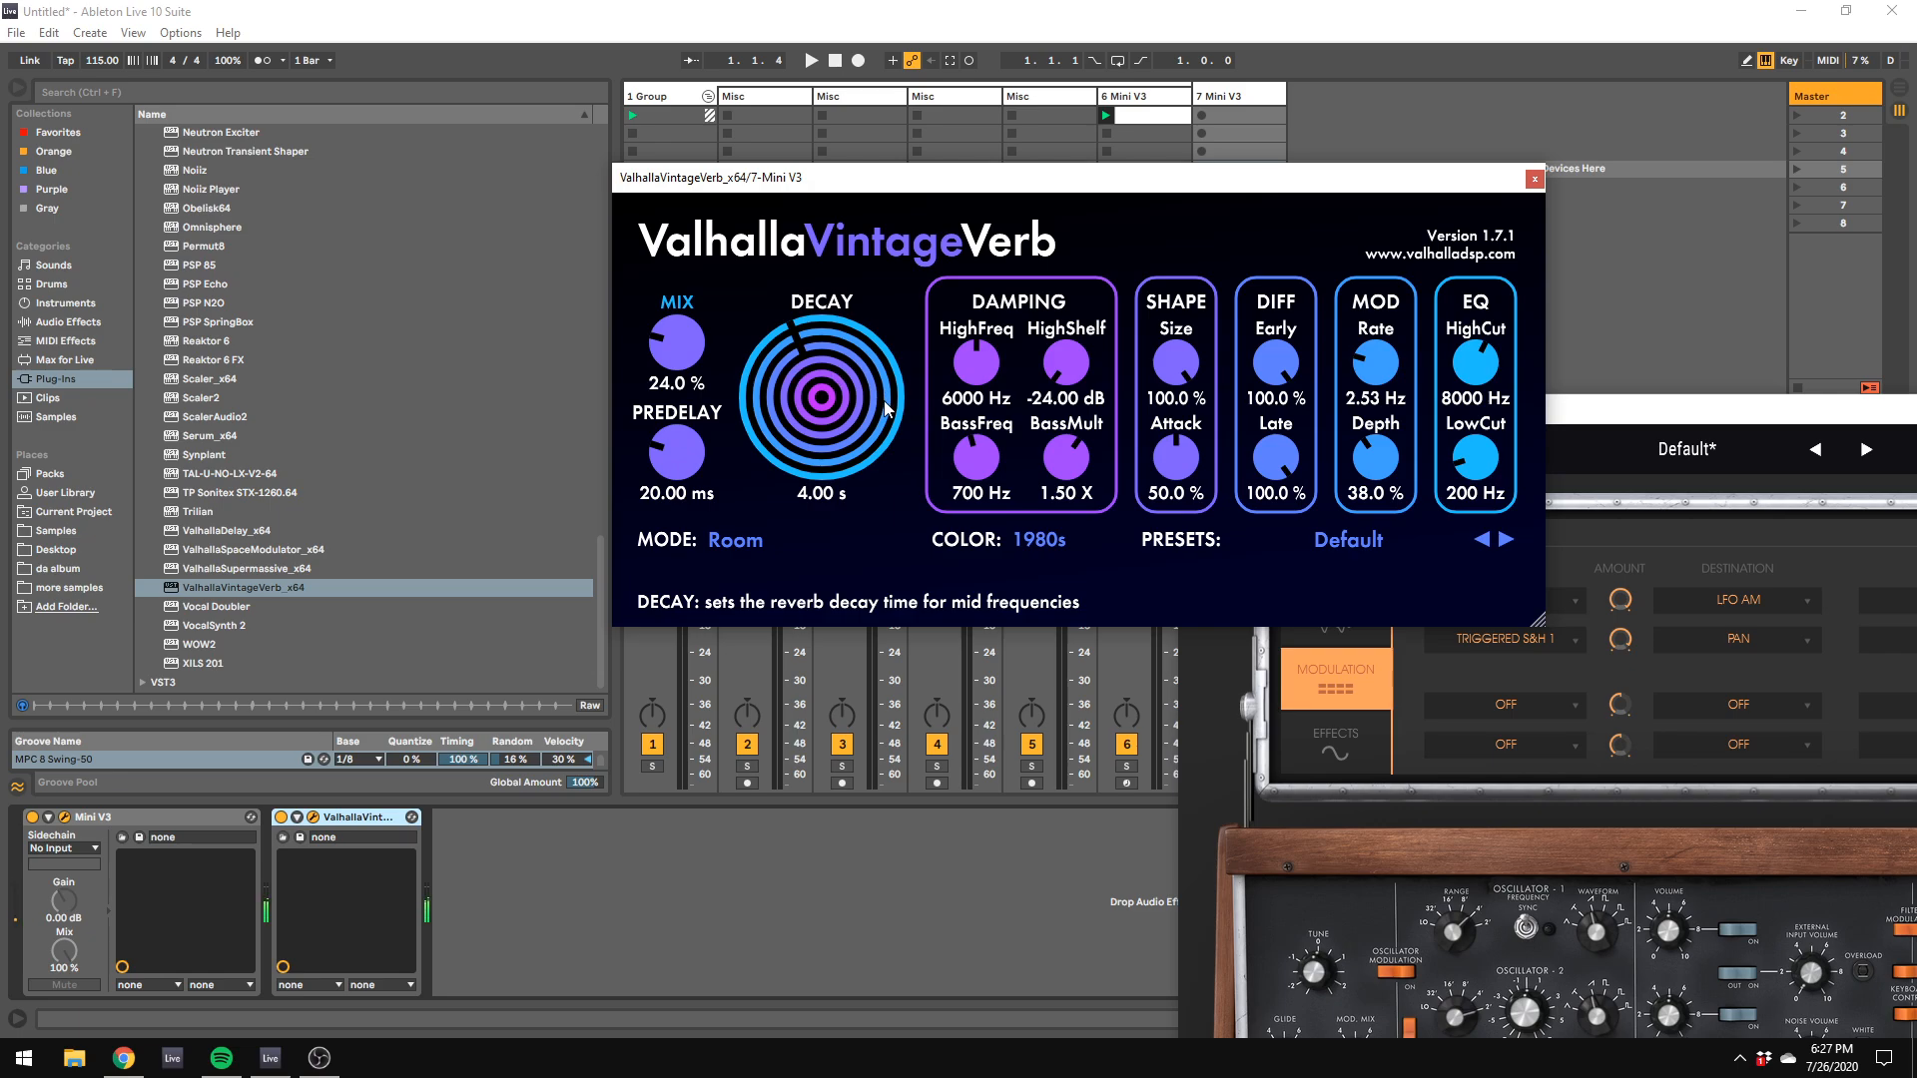
Step: Lower the computer keyboard's octave and set the reverb's high cut to 20000 Hz
{"action": "key", "text": "z"}
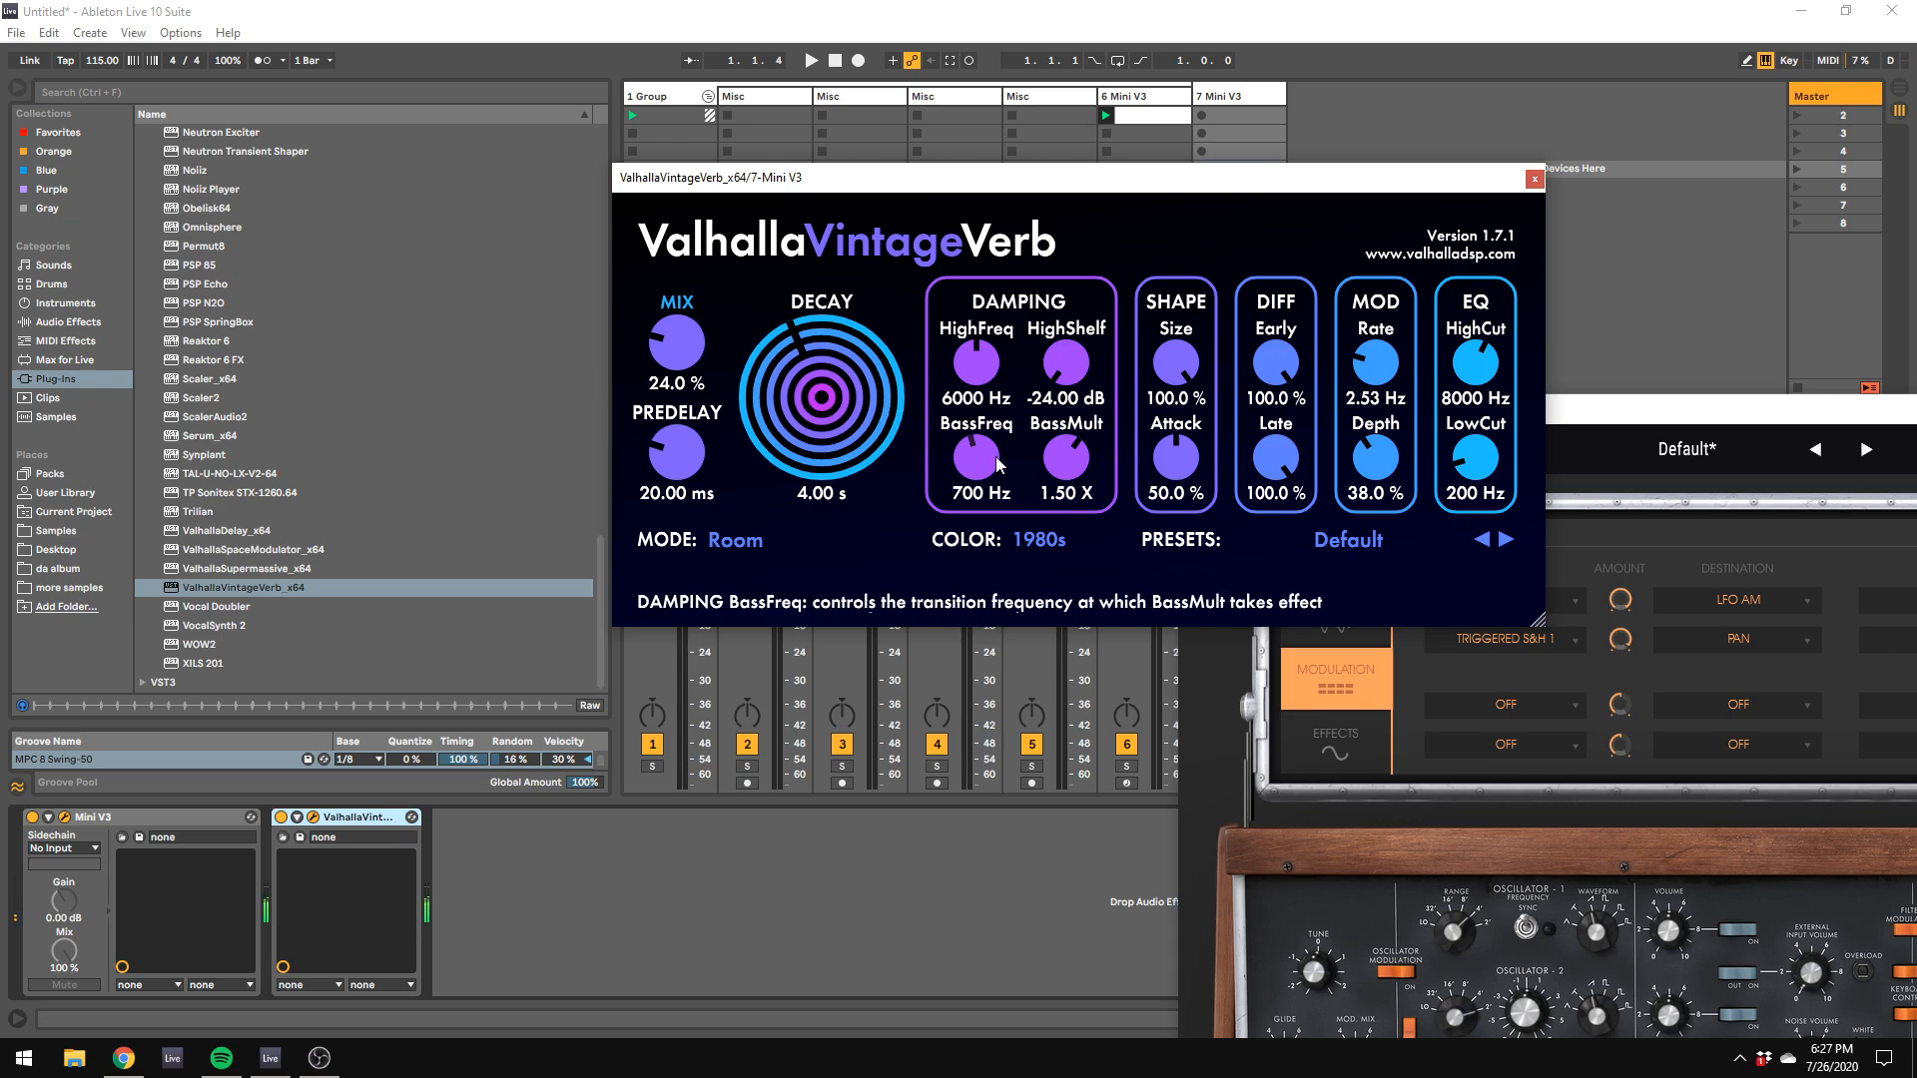
{"action": "key", "text": "z"}
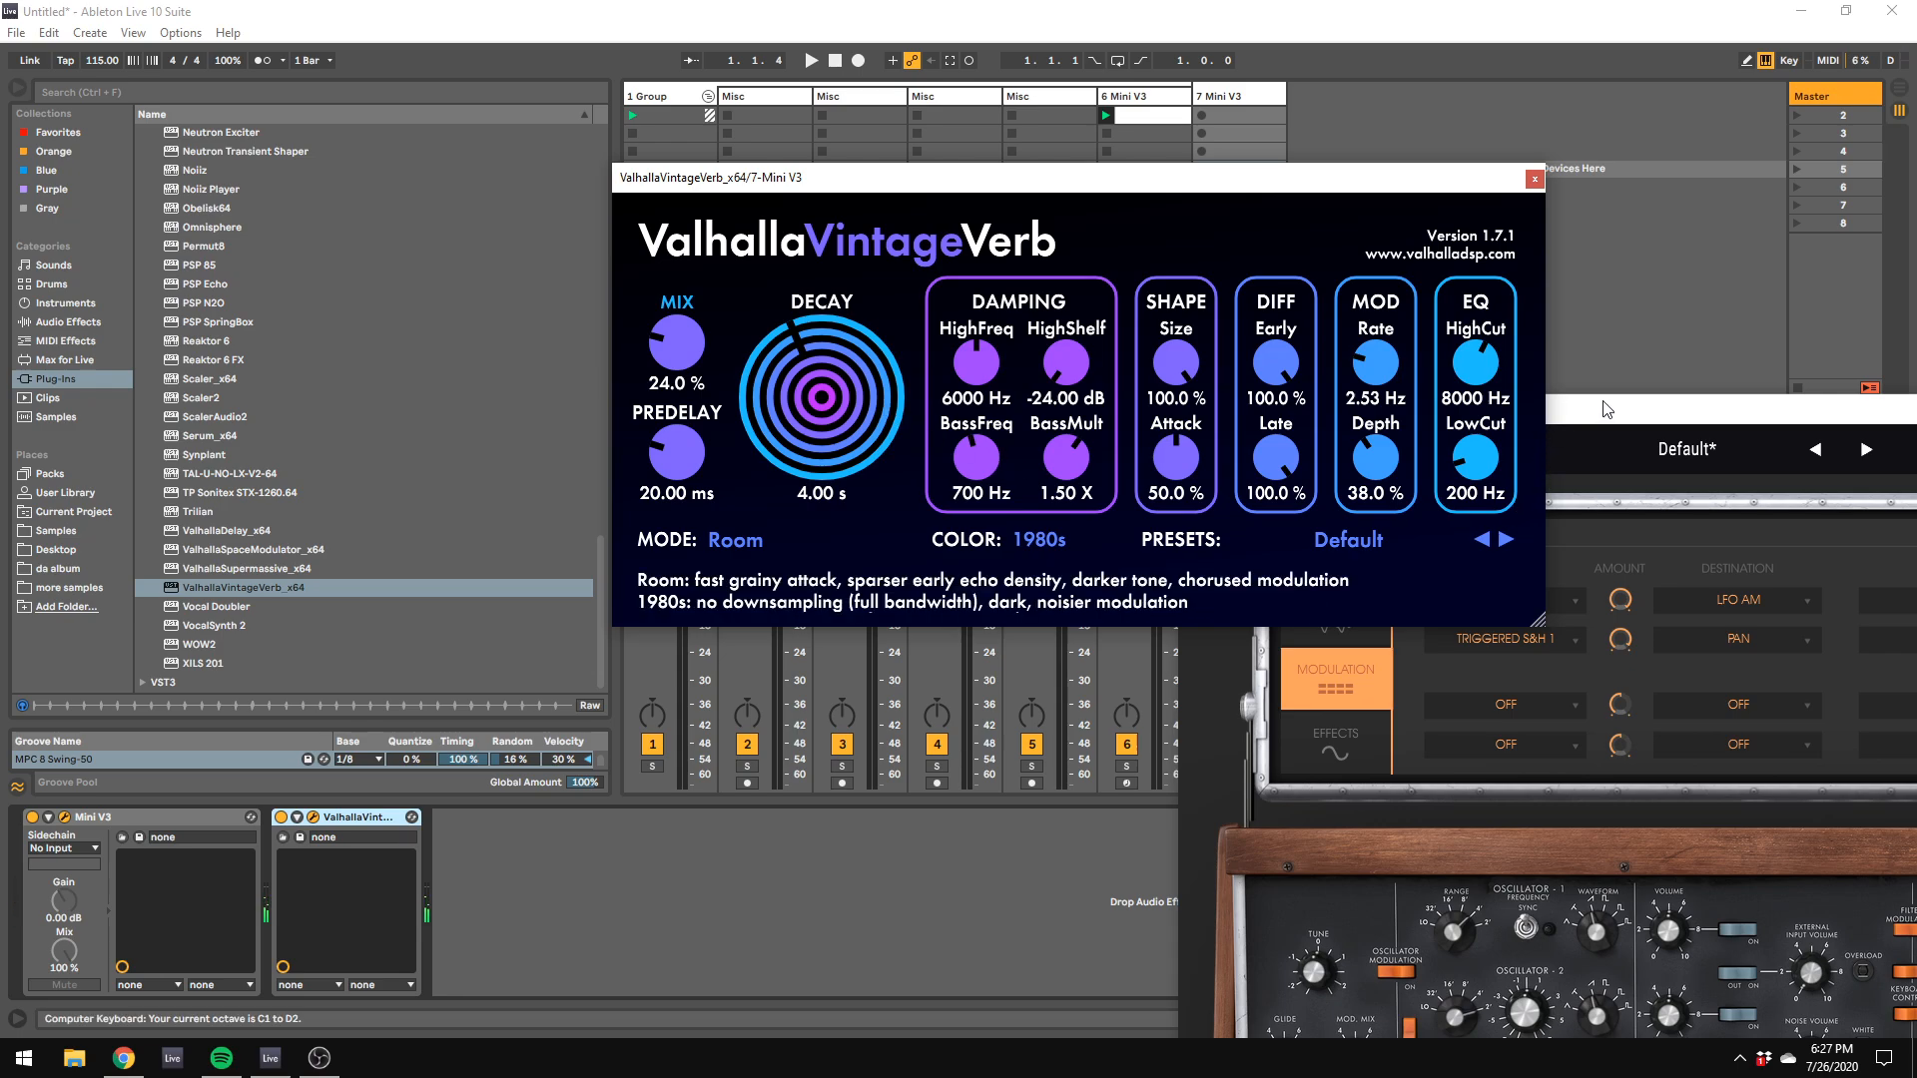
{"action": "left_click_drag", "start_coordinate": [1465, 411], "coordinate": [1555, 212]}
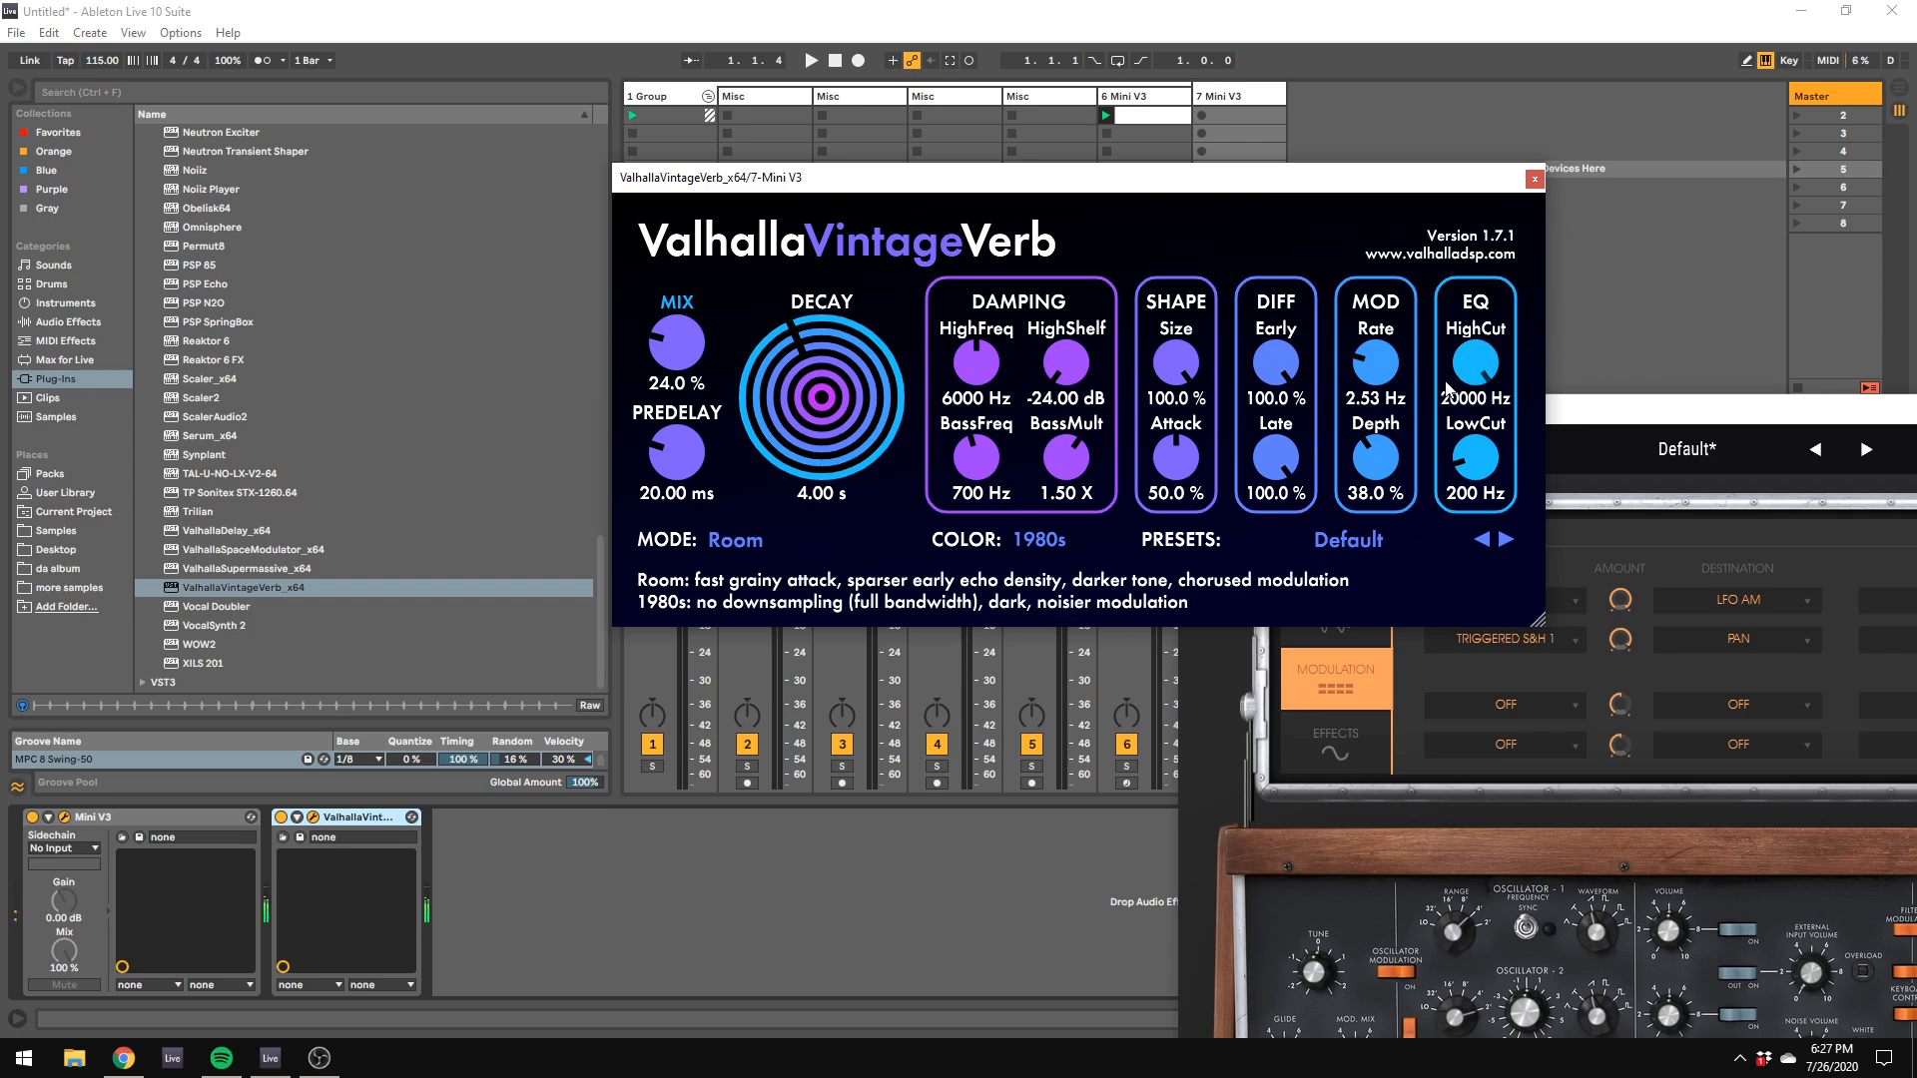
Step: Add a Compressor after ValhallaVintageVerb in the second Mini V3's device chain
{"action": "left_click", "coordinate": [72, 322]}
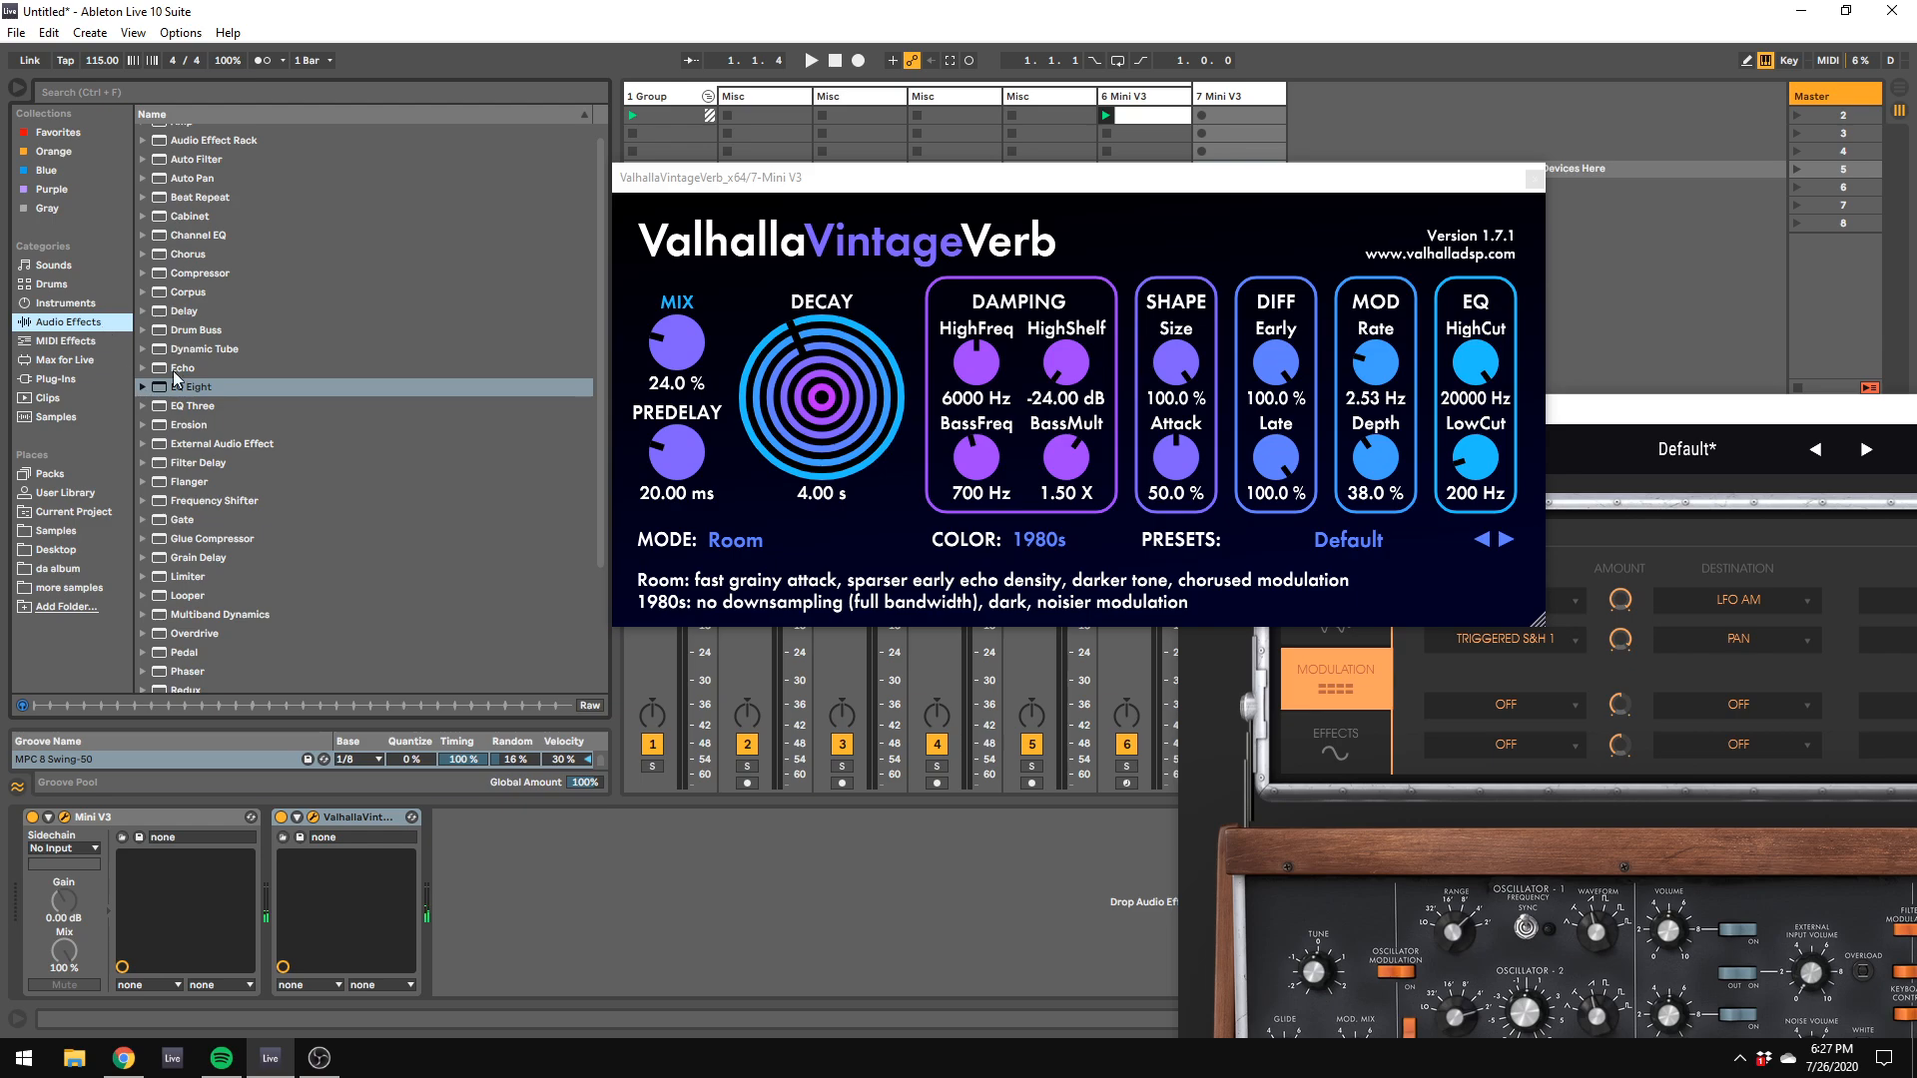
{"action": "left_click_drag", "start_coordinate": [224, 274], "coordinate": [594, 921]}
{"action": "left_click_drag", "start_coordinate": [462, 873], "coordinate": [462, 874]}
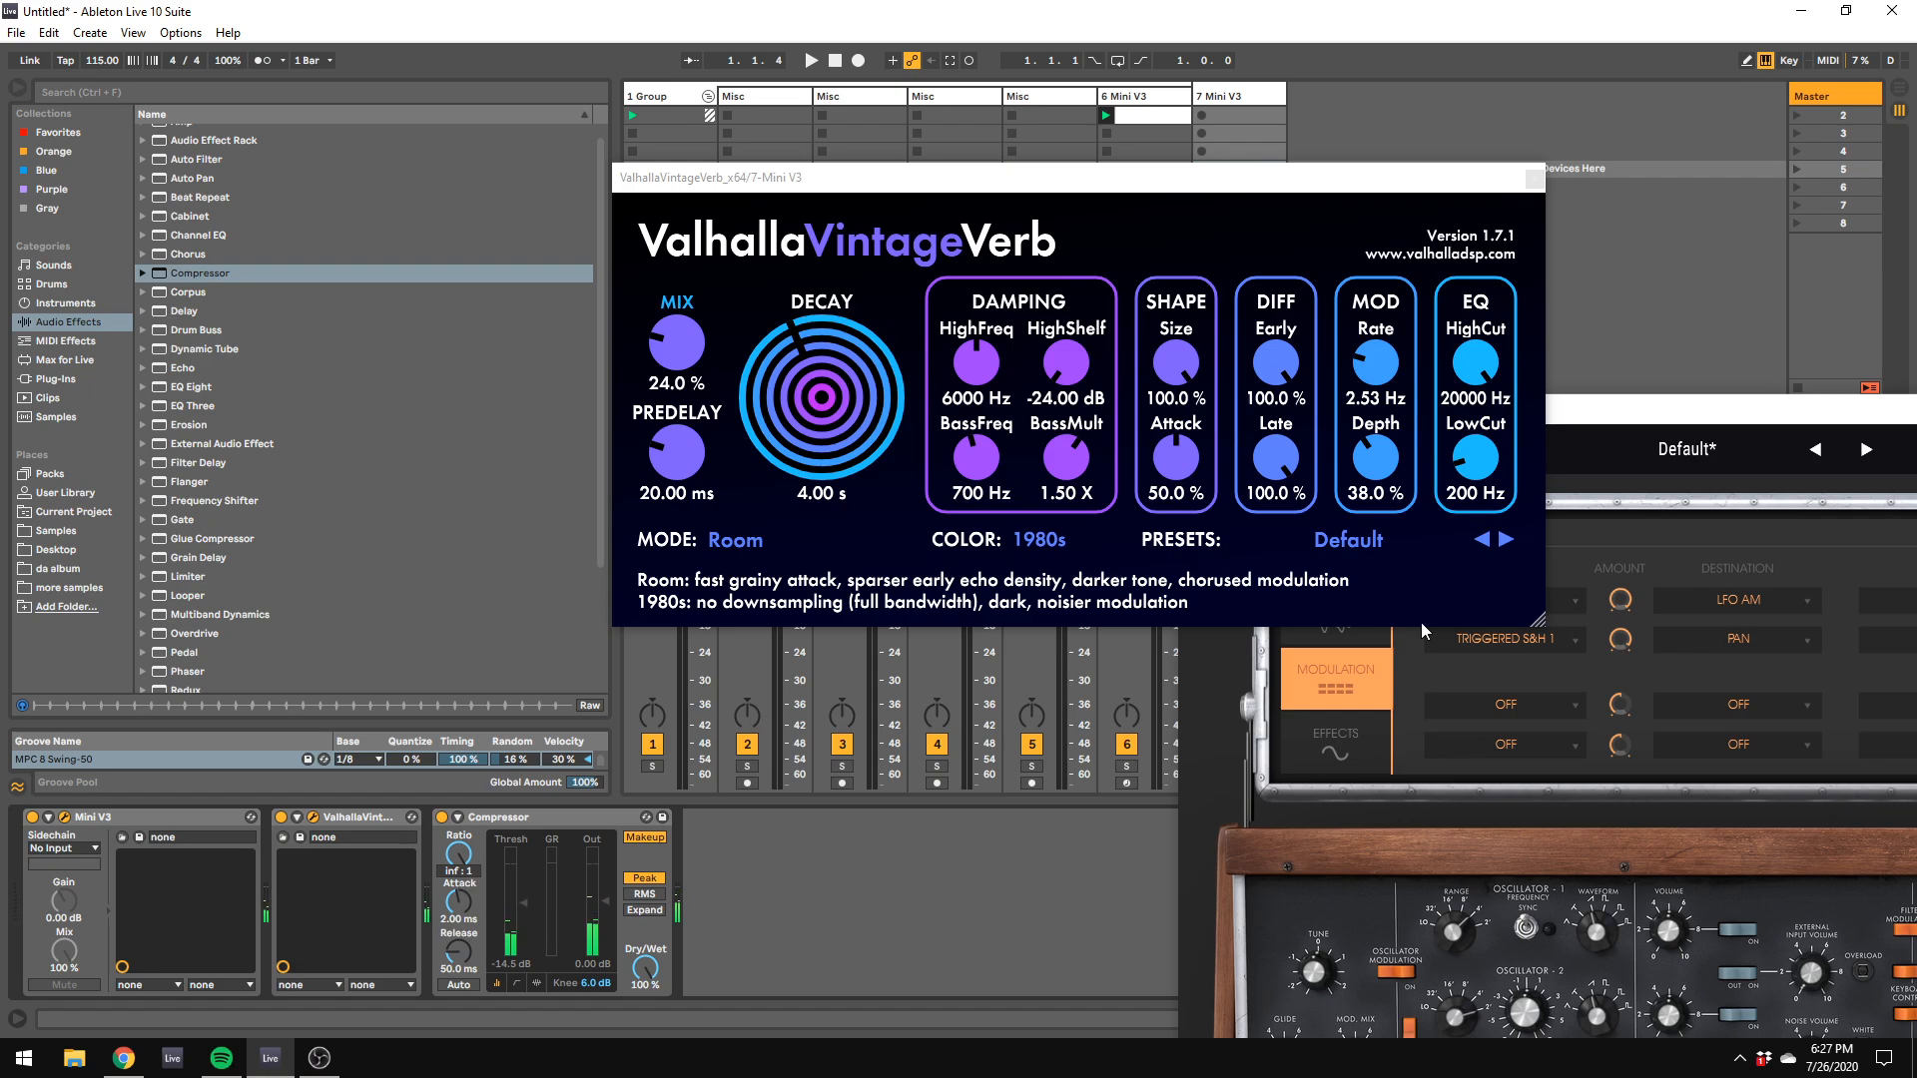
Step: Set the reverb's mix to 100%, its low cut to 1500 Hz, its size to 55.2% and its attack to 36.8%
{"action": "left_click_drag", "start_coordinate": [1477, 459], "coordinate": [1466, 349]}
{"action": "left_click_drag", "start_coordinate": [679, 347], "coordinate": [771, 35]}
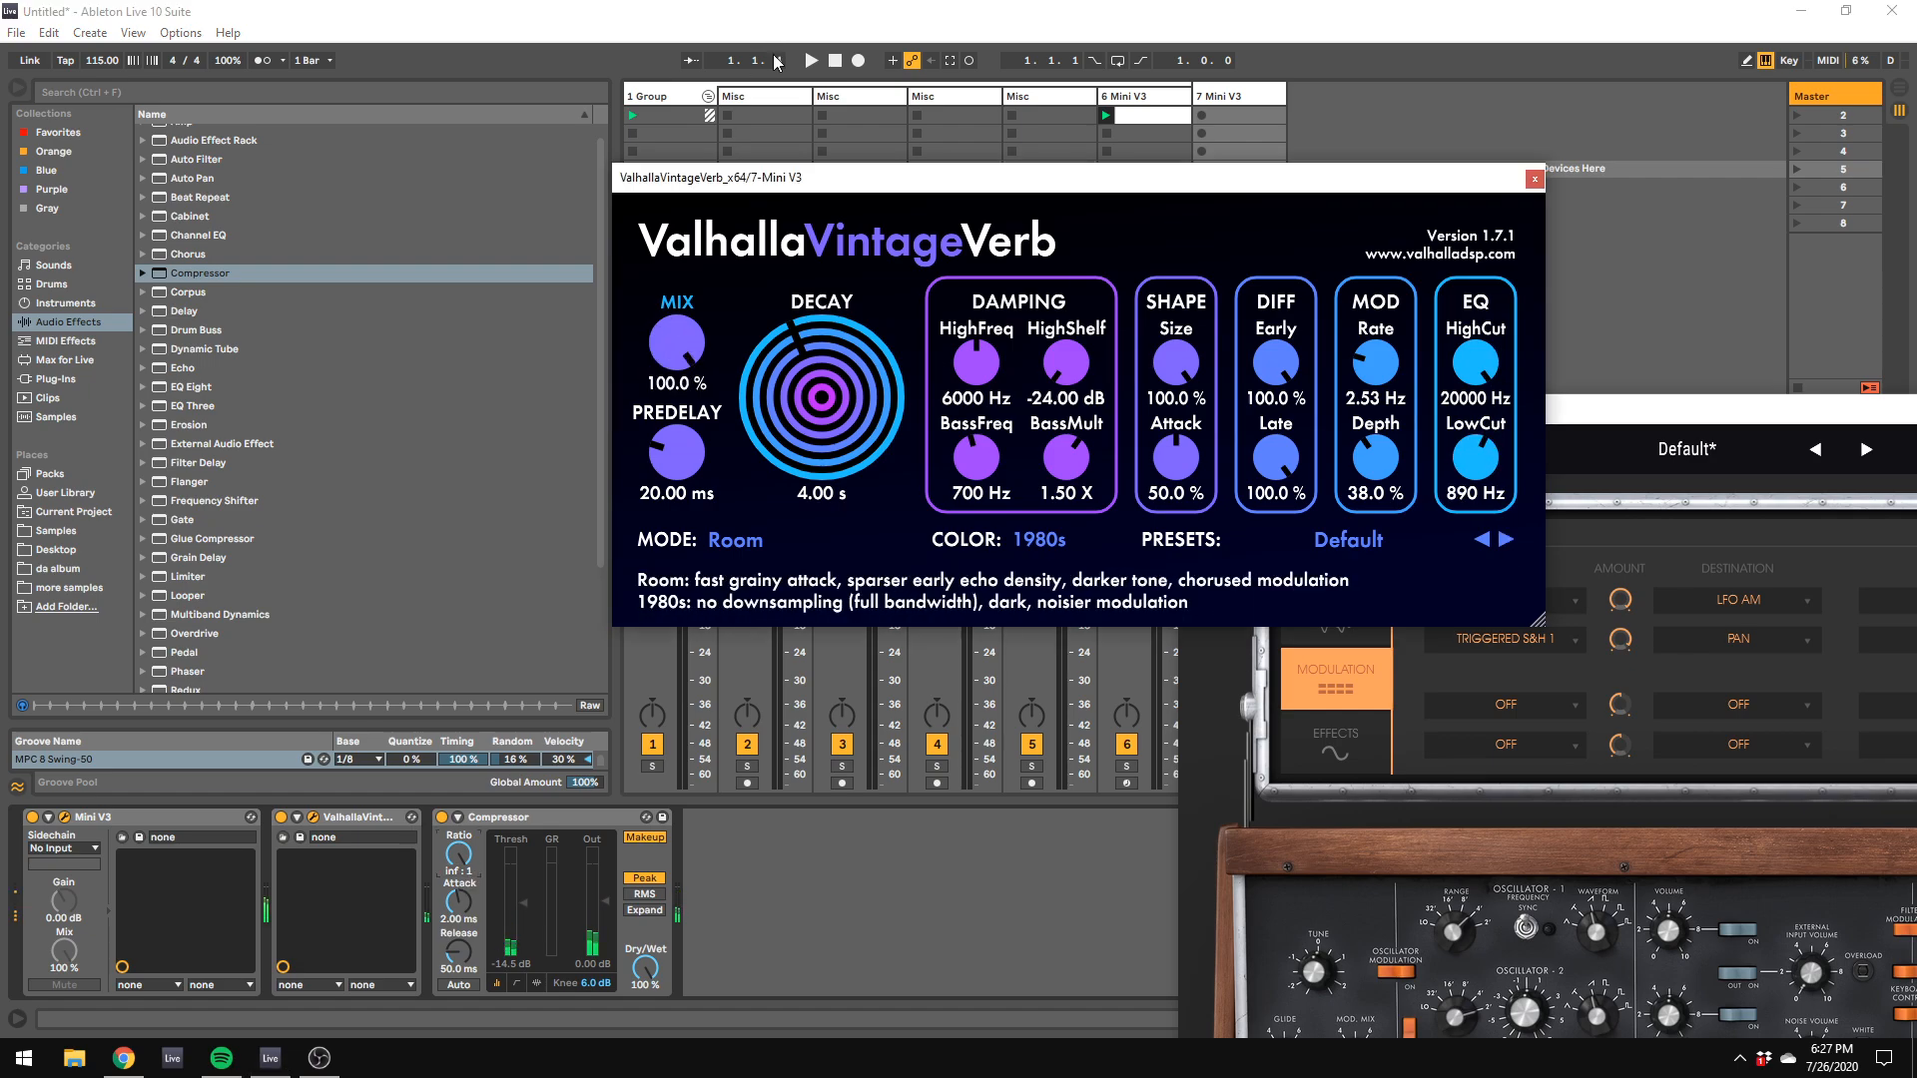
{"action": "left_click_drag", "start_coordinate": [1477, 461], "coordinate": [1488, 418]}
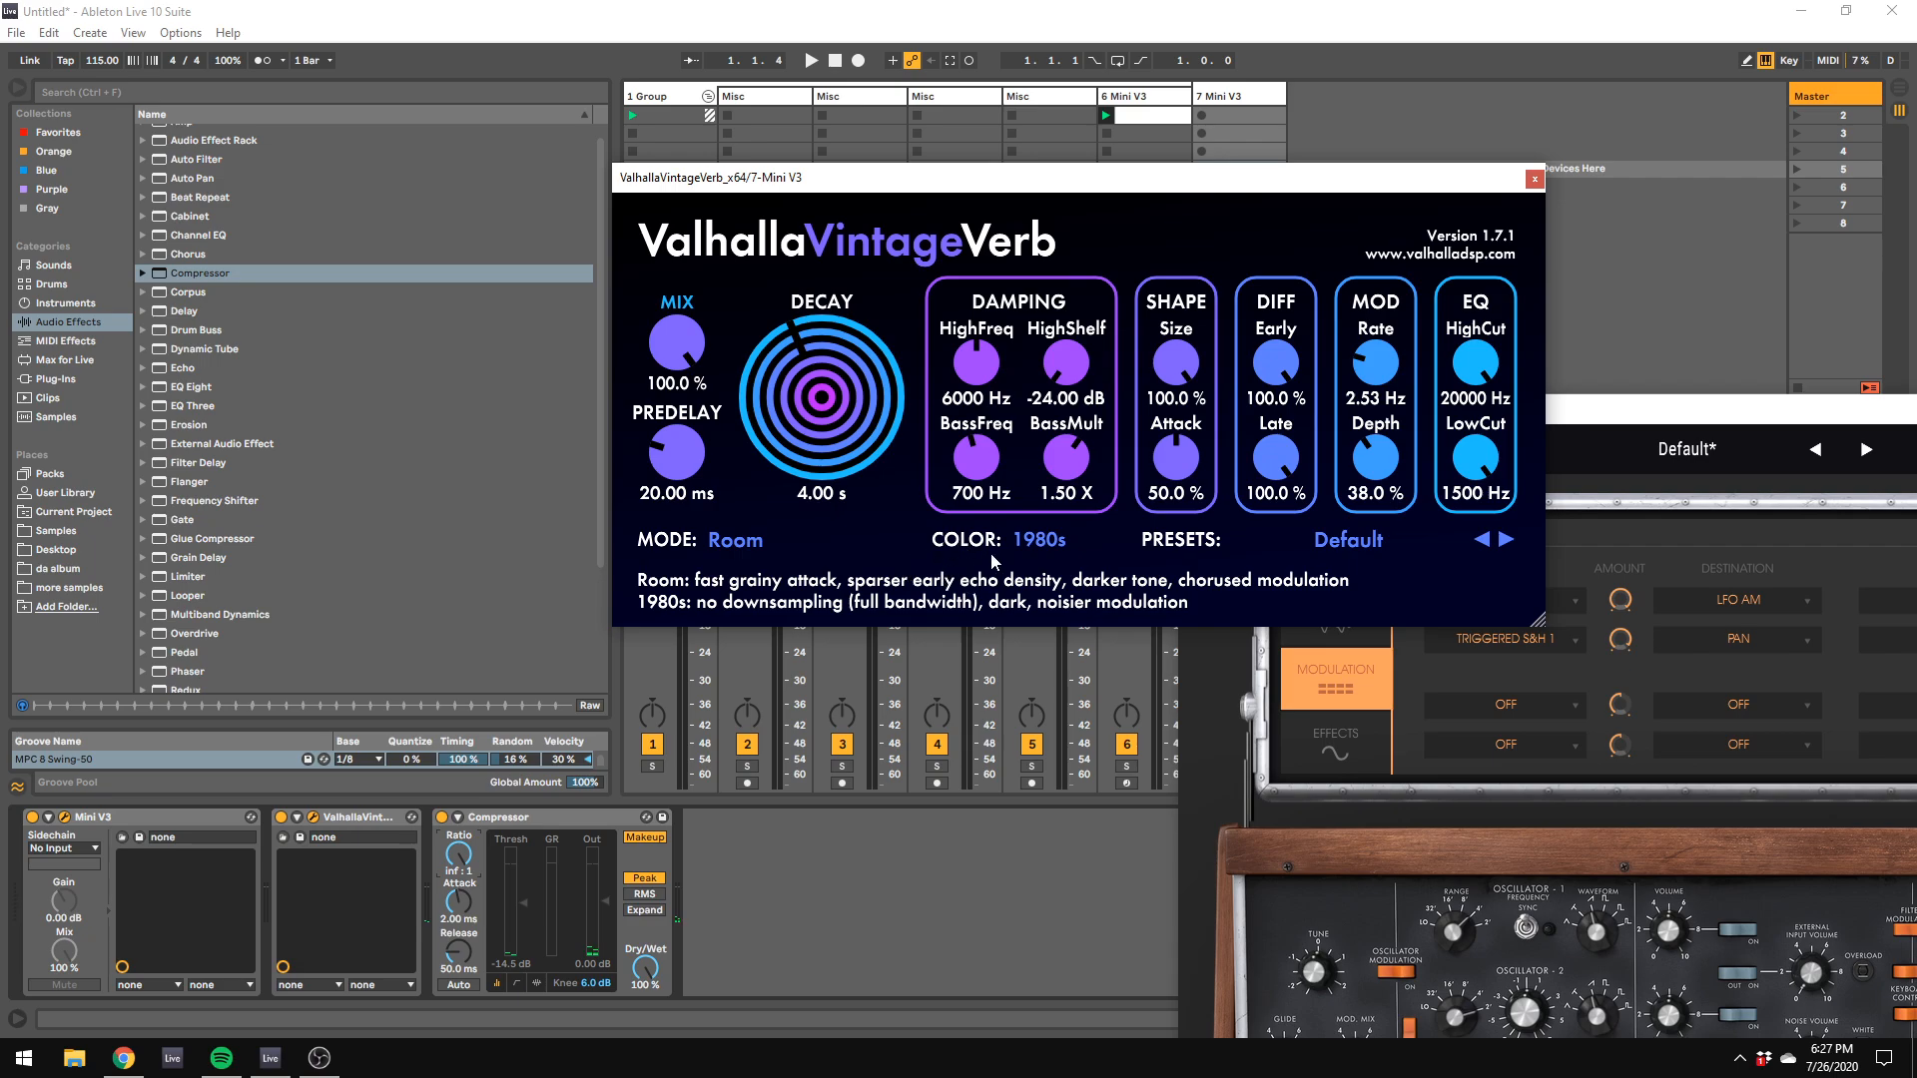
{"action": "left_click_drag", "start_coordinate": [1178, 369], "coordinate": [1186, 497]}
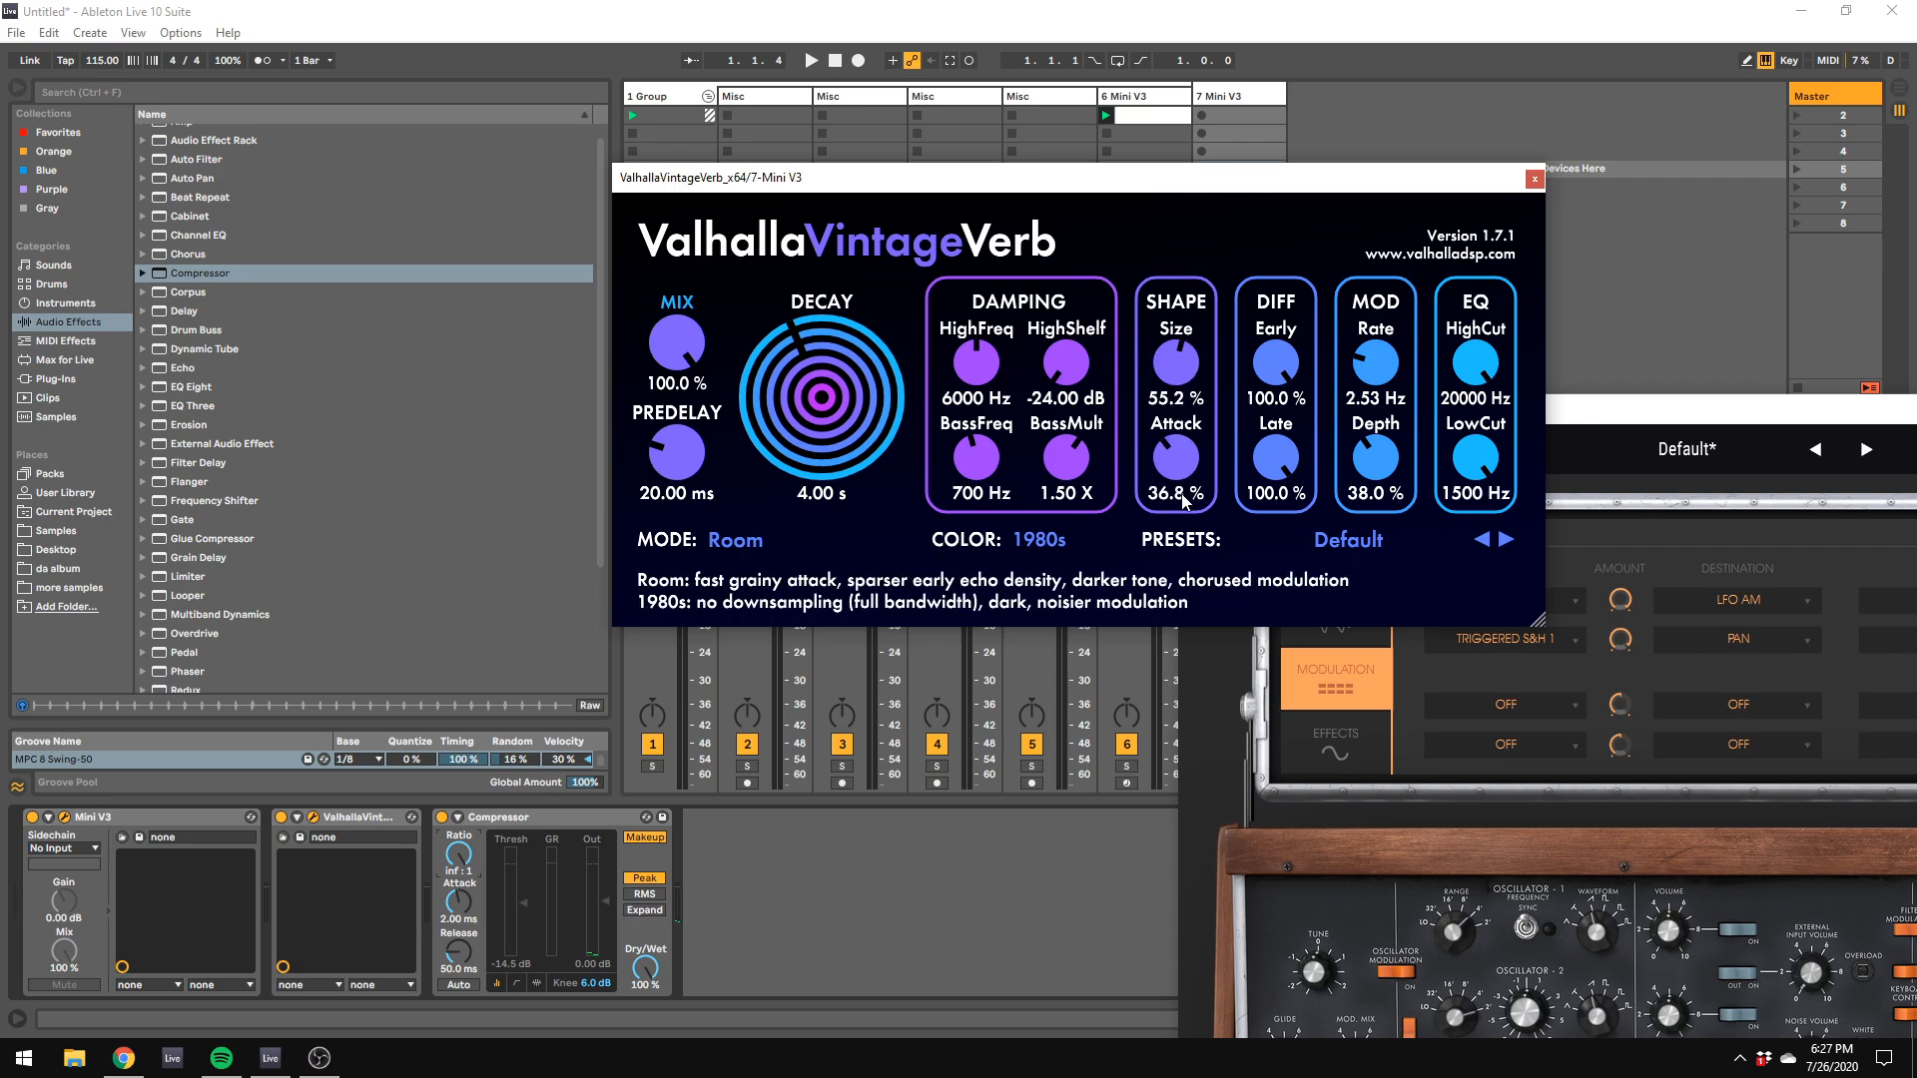
Step: Try the reverb's NOW color and return it to 1980s
{"action": "left_click", "coordinate": [1058, 537]}
{"action": "left_click", "coordinate": [1046, 624]}
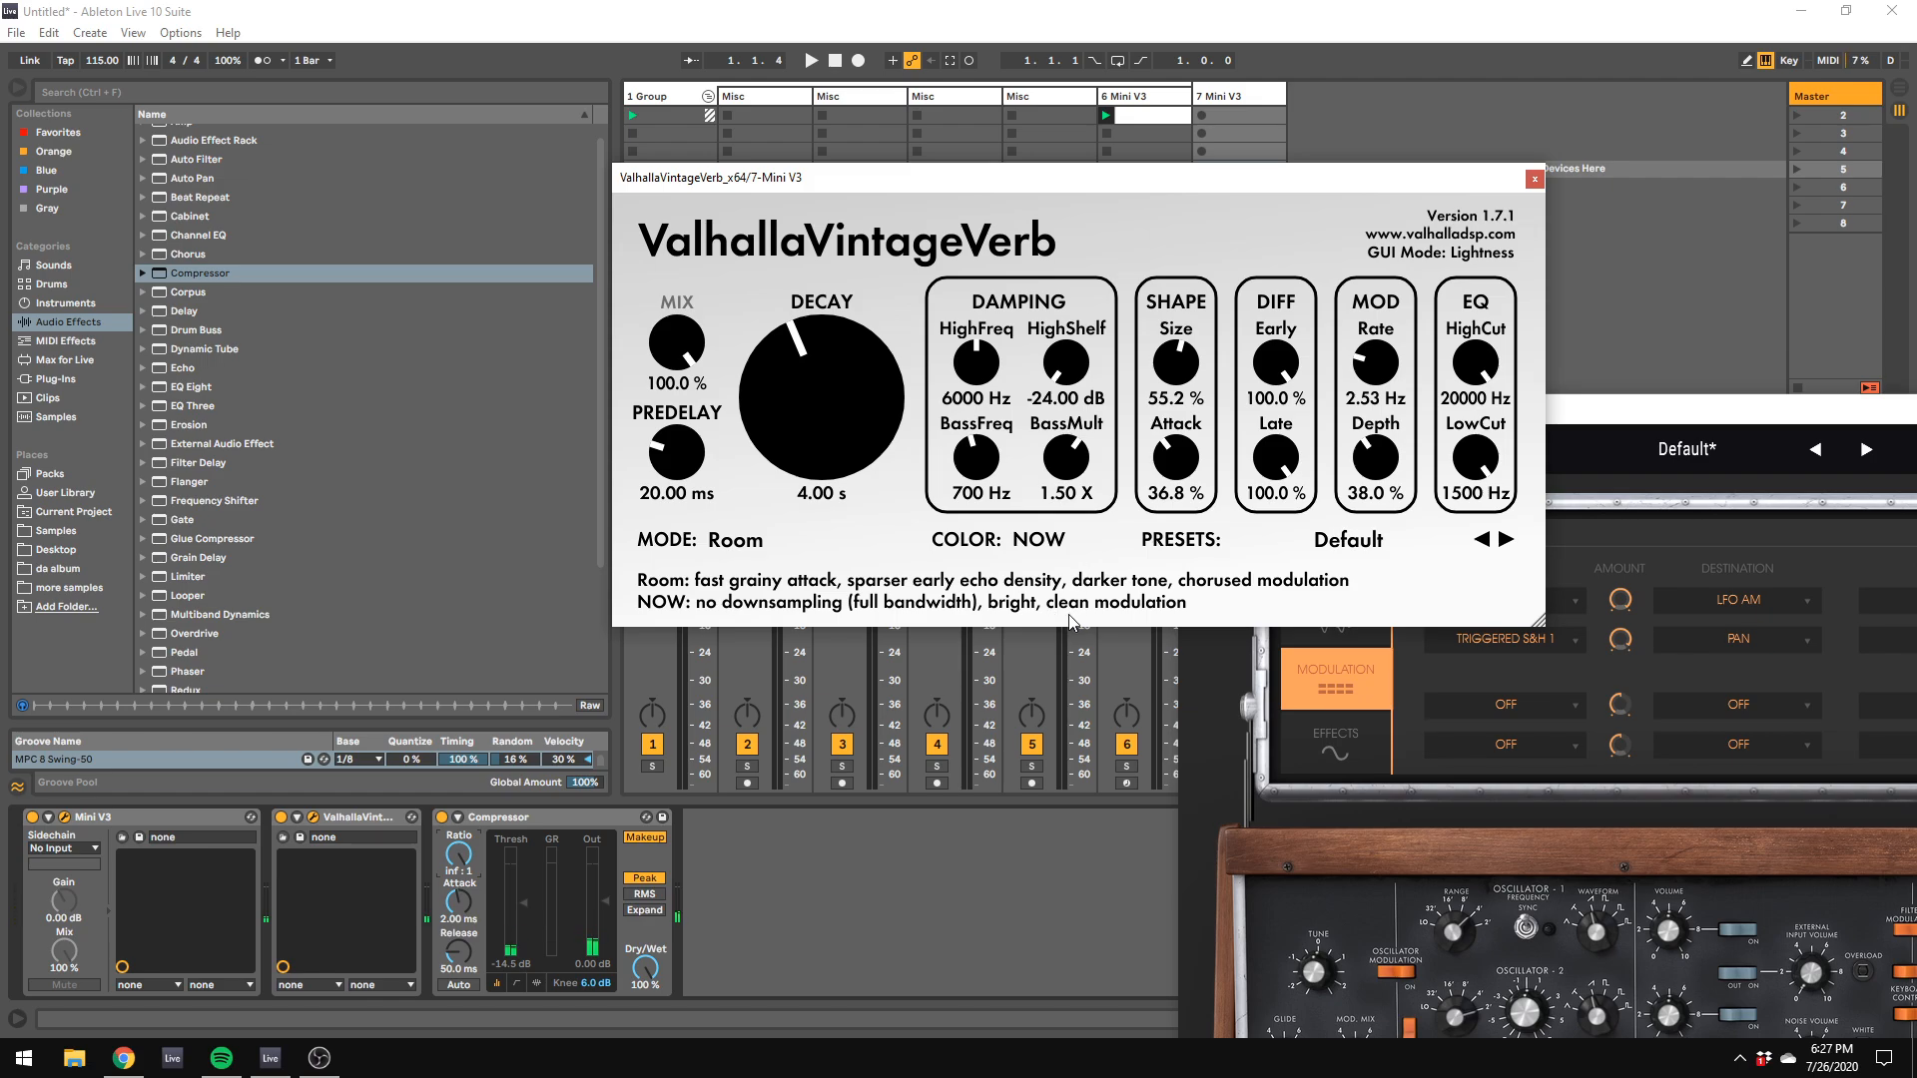
{"action": "left_click", "coordinate": [1083, 541]}
{"action": "left_click", "coordinate": [1043, 604]}
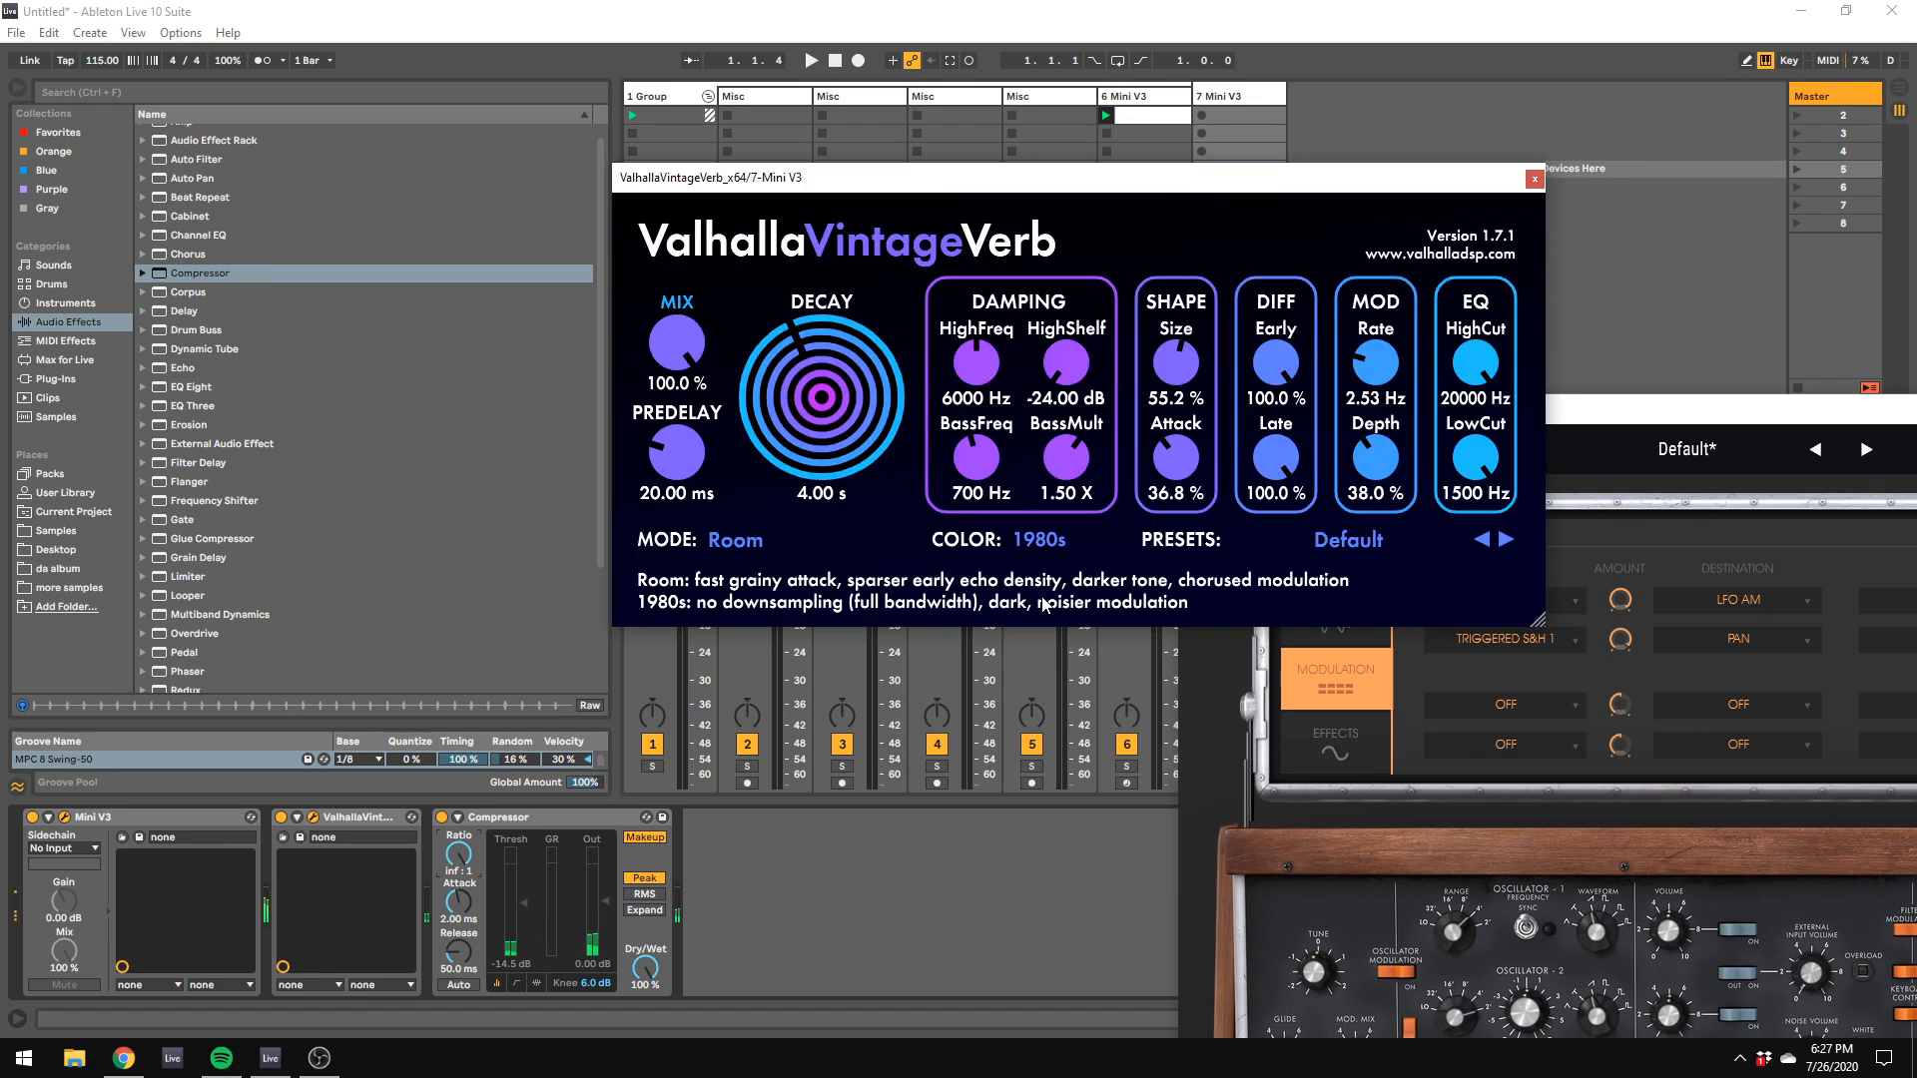
Step: Bring the second Mini V3's window into view, lower the computer keyboard's octave and shorten the filter's decay time
{"action": "left_click_drag", "start_coordinate": [1677, 404], "coordinate": [840, 88]}
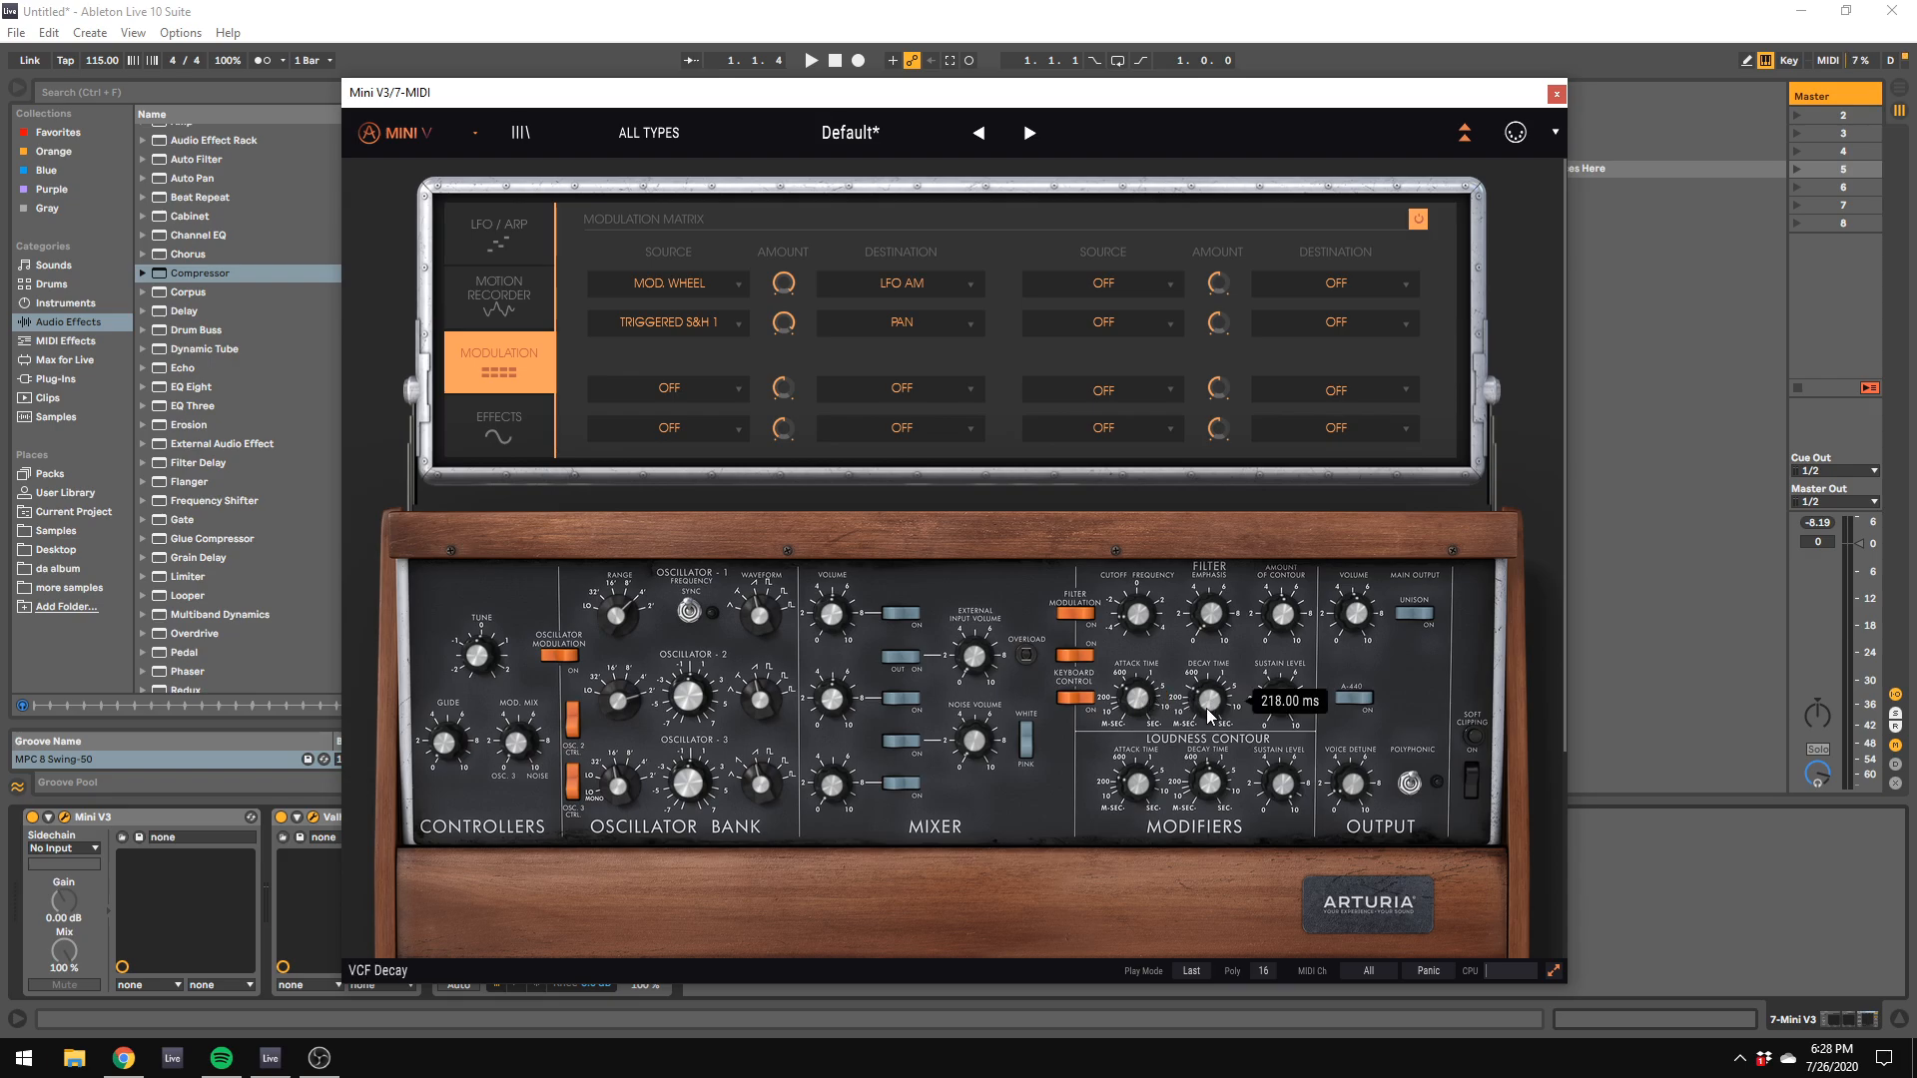
{"action": "key", "text": "z"}
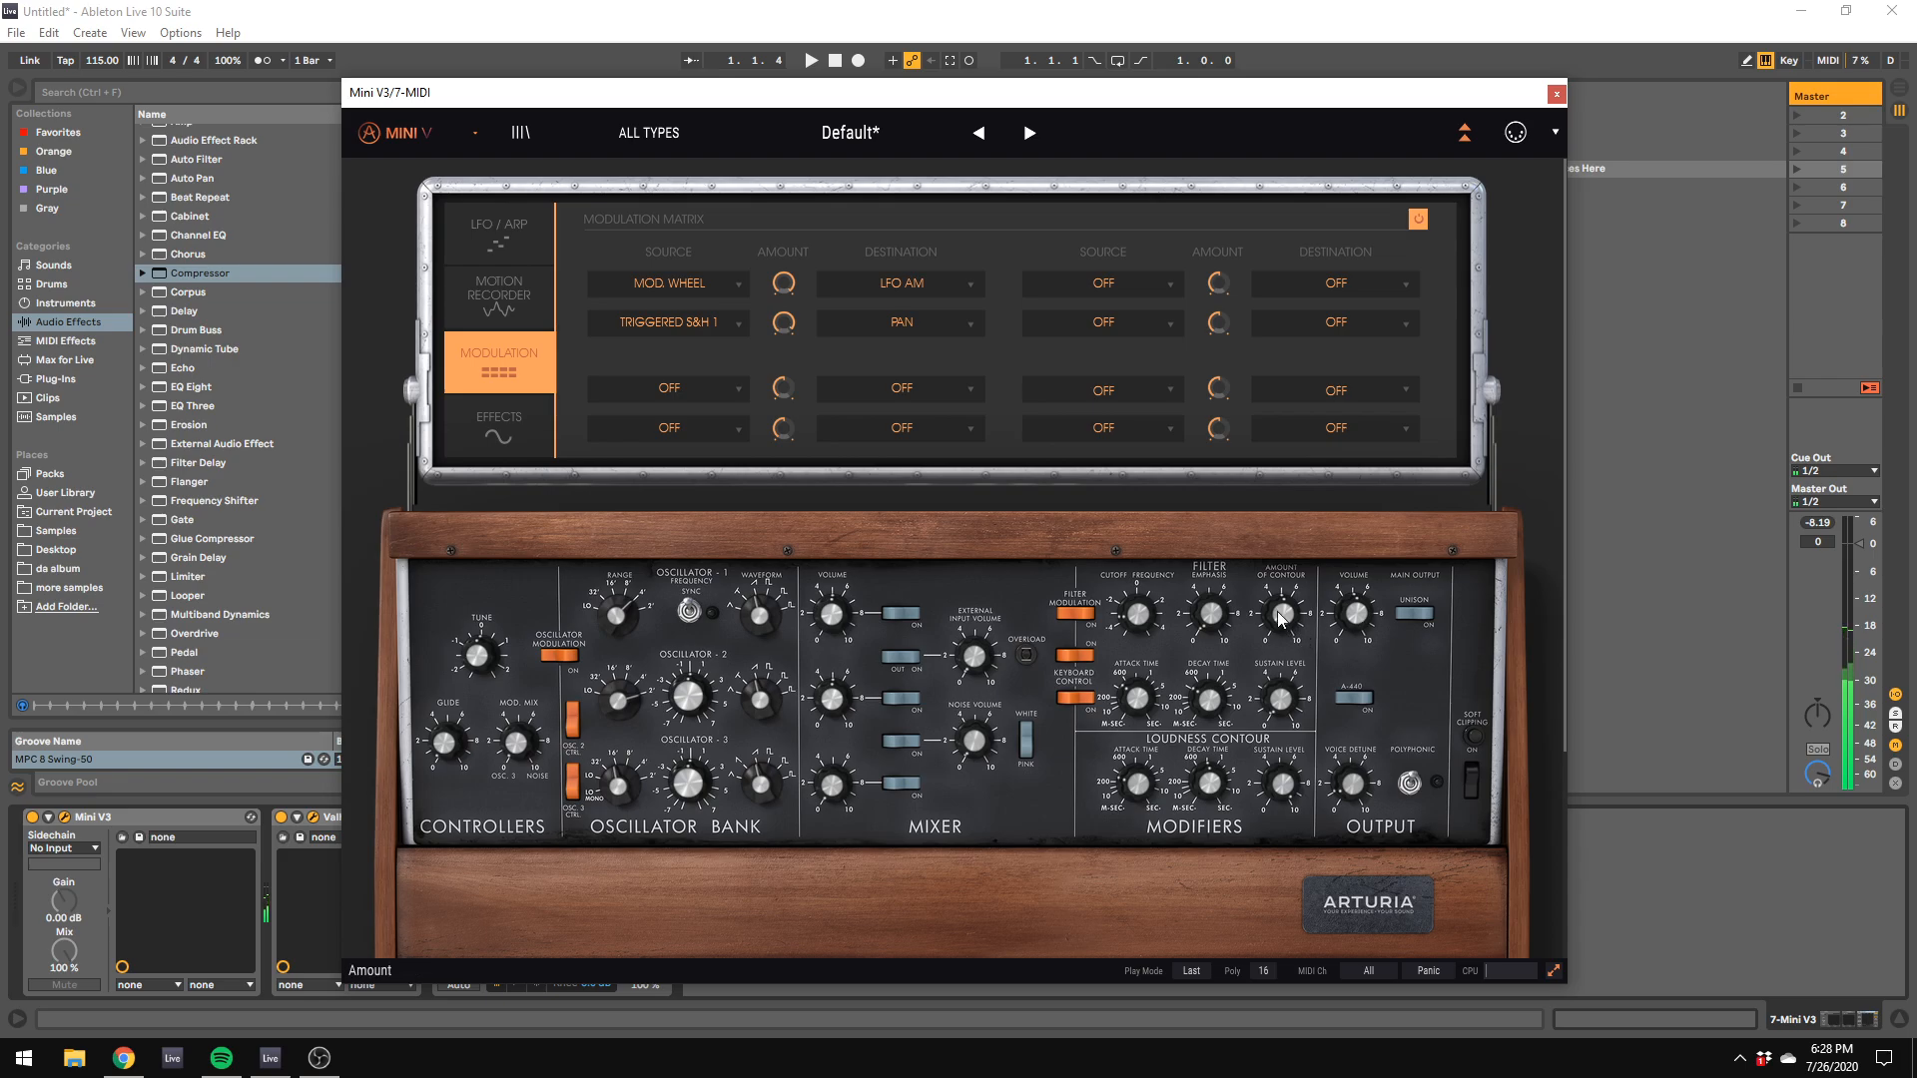
{"action": "left_click_drag", "start_coordinate": [1209, 705], "coordinate": [1209, 721]}
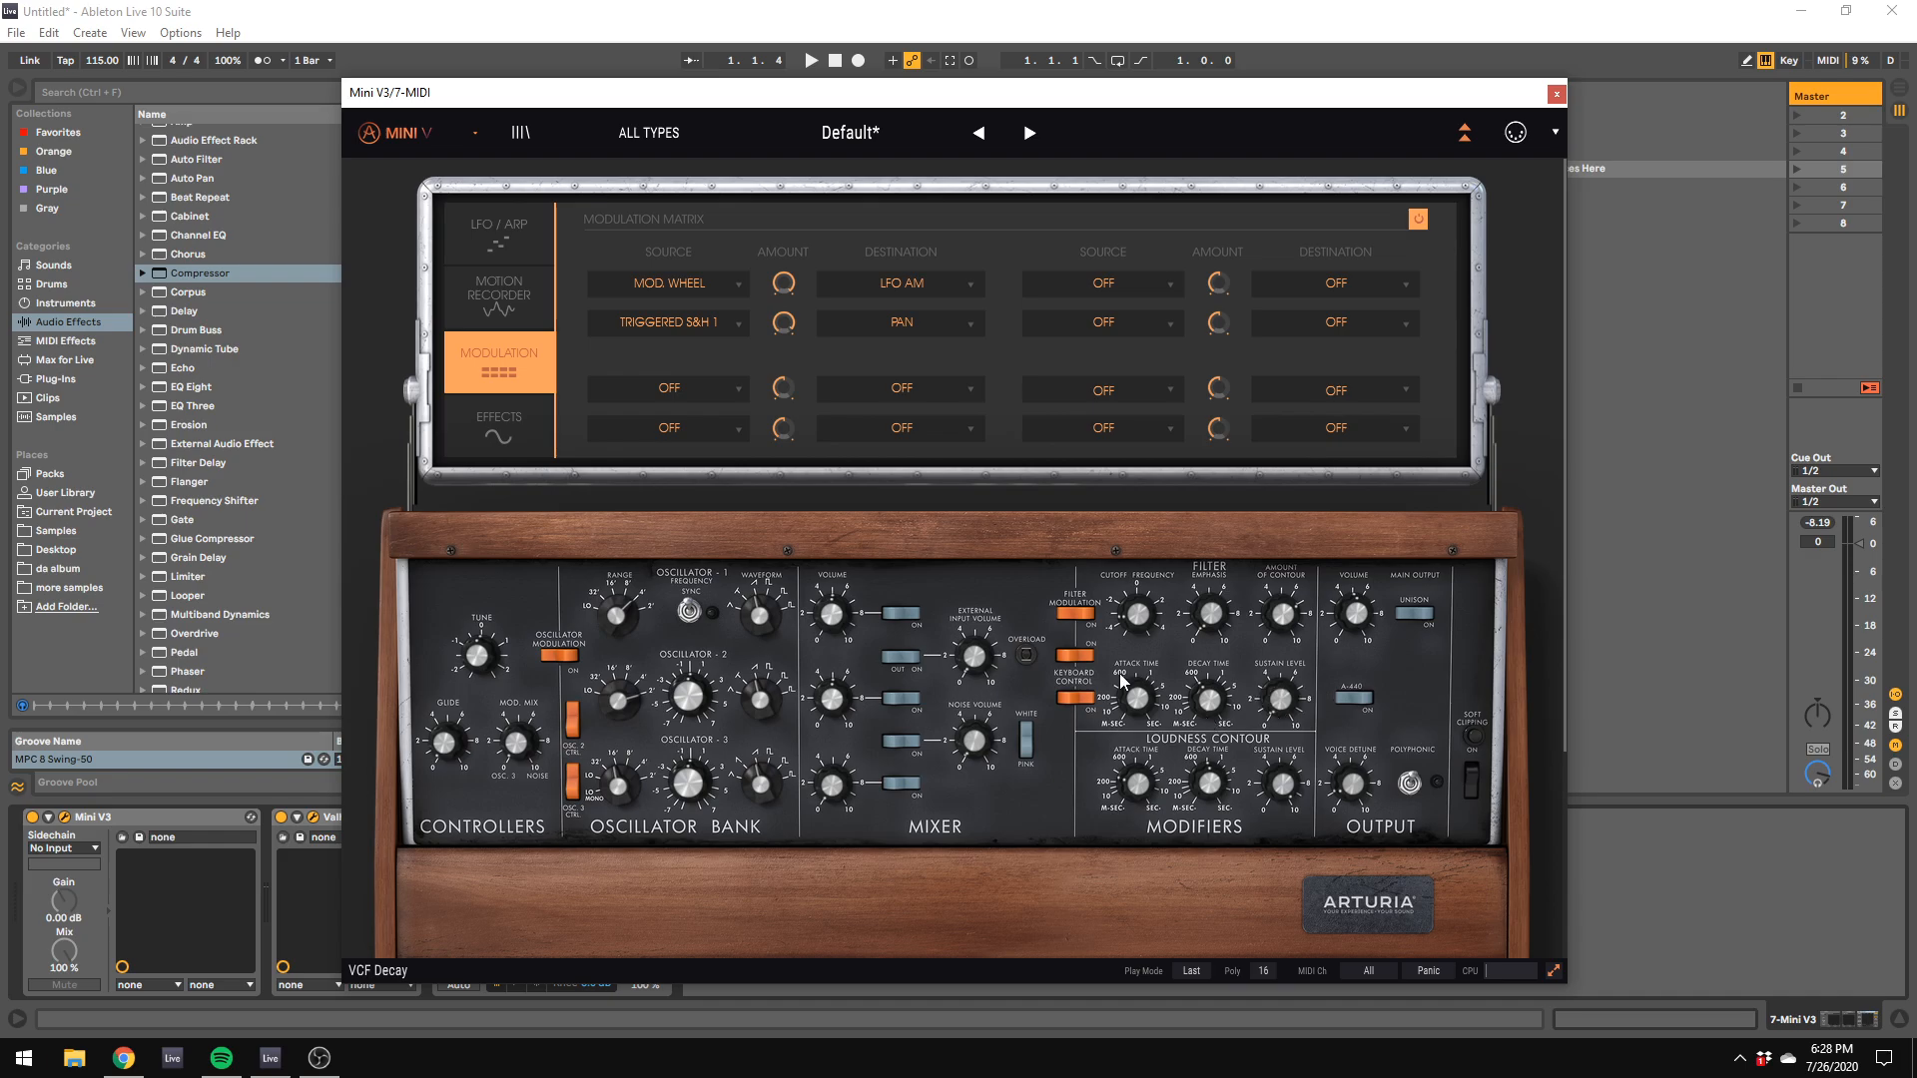
Step: Look through the Arturia plug-ins and return to the audio effects list
{"action": "left_click", "coordinate": [55, 379]}
{"action": "scroll", "coordinate": [169, 569], "scroll_direction": "down", "scroll_amount": 10}
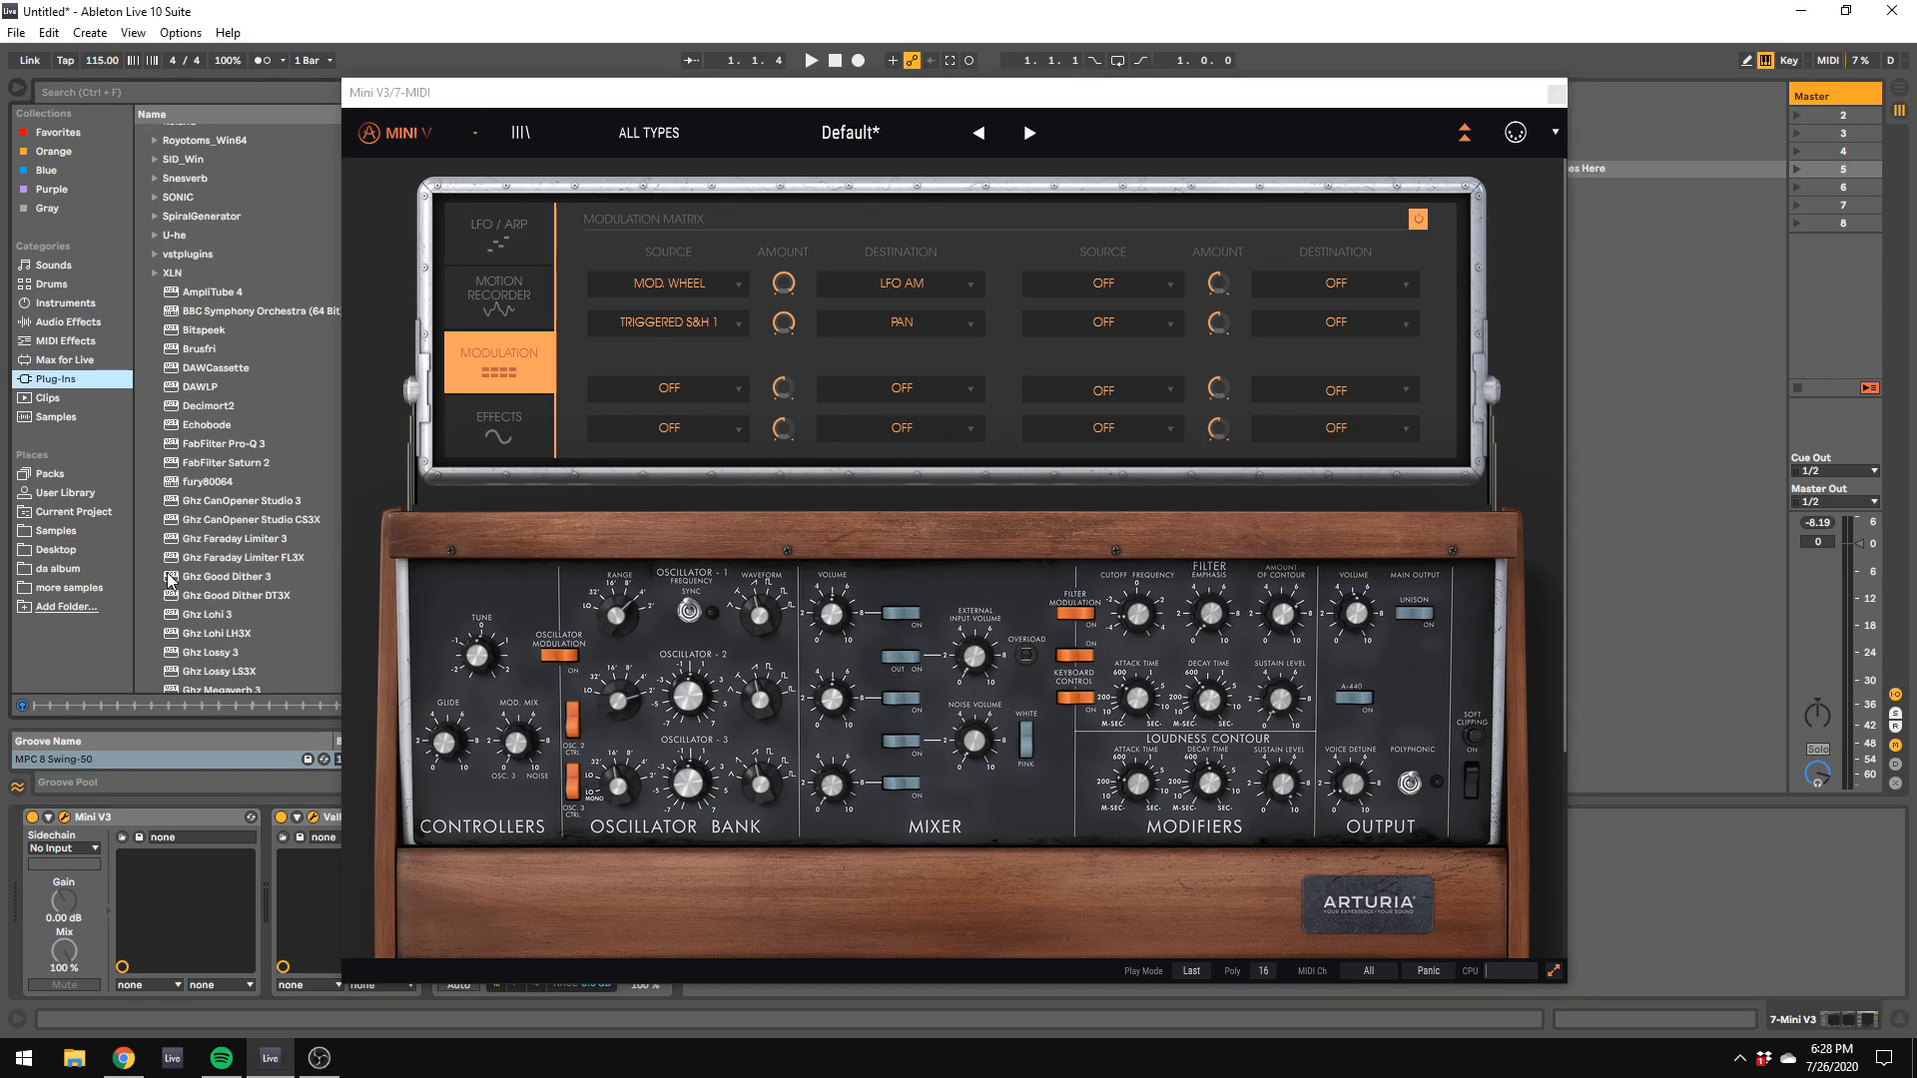
{"action": "scroll", "coordinate": [170, 577], "scroll_direction": "up", "scroll_amount": 4}
{"action": "left_click", "coordinate": [154, 170]}
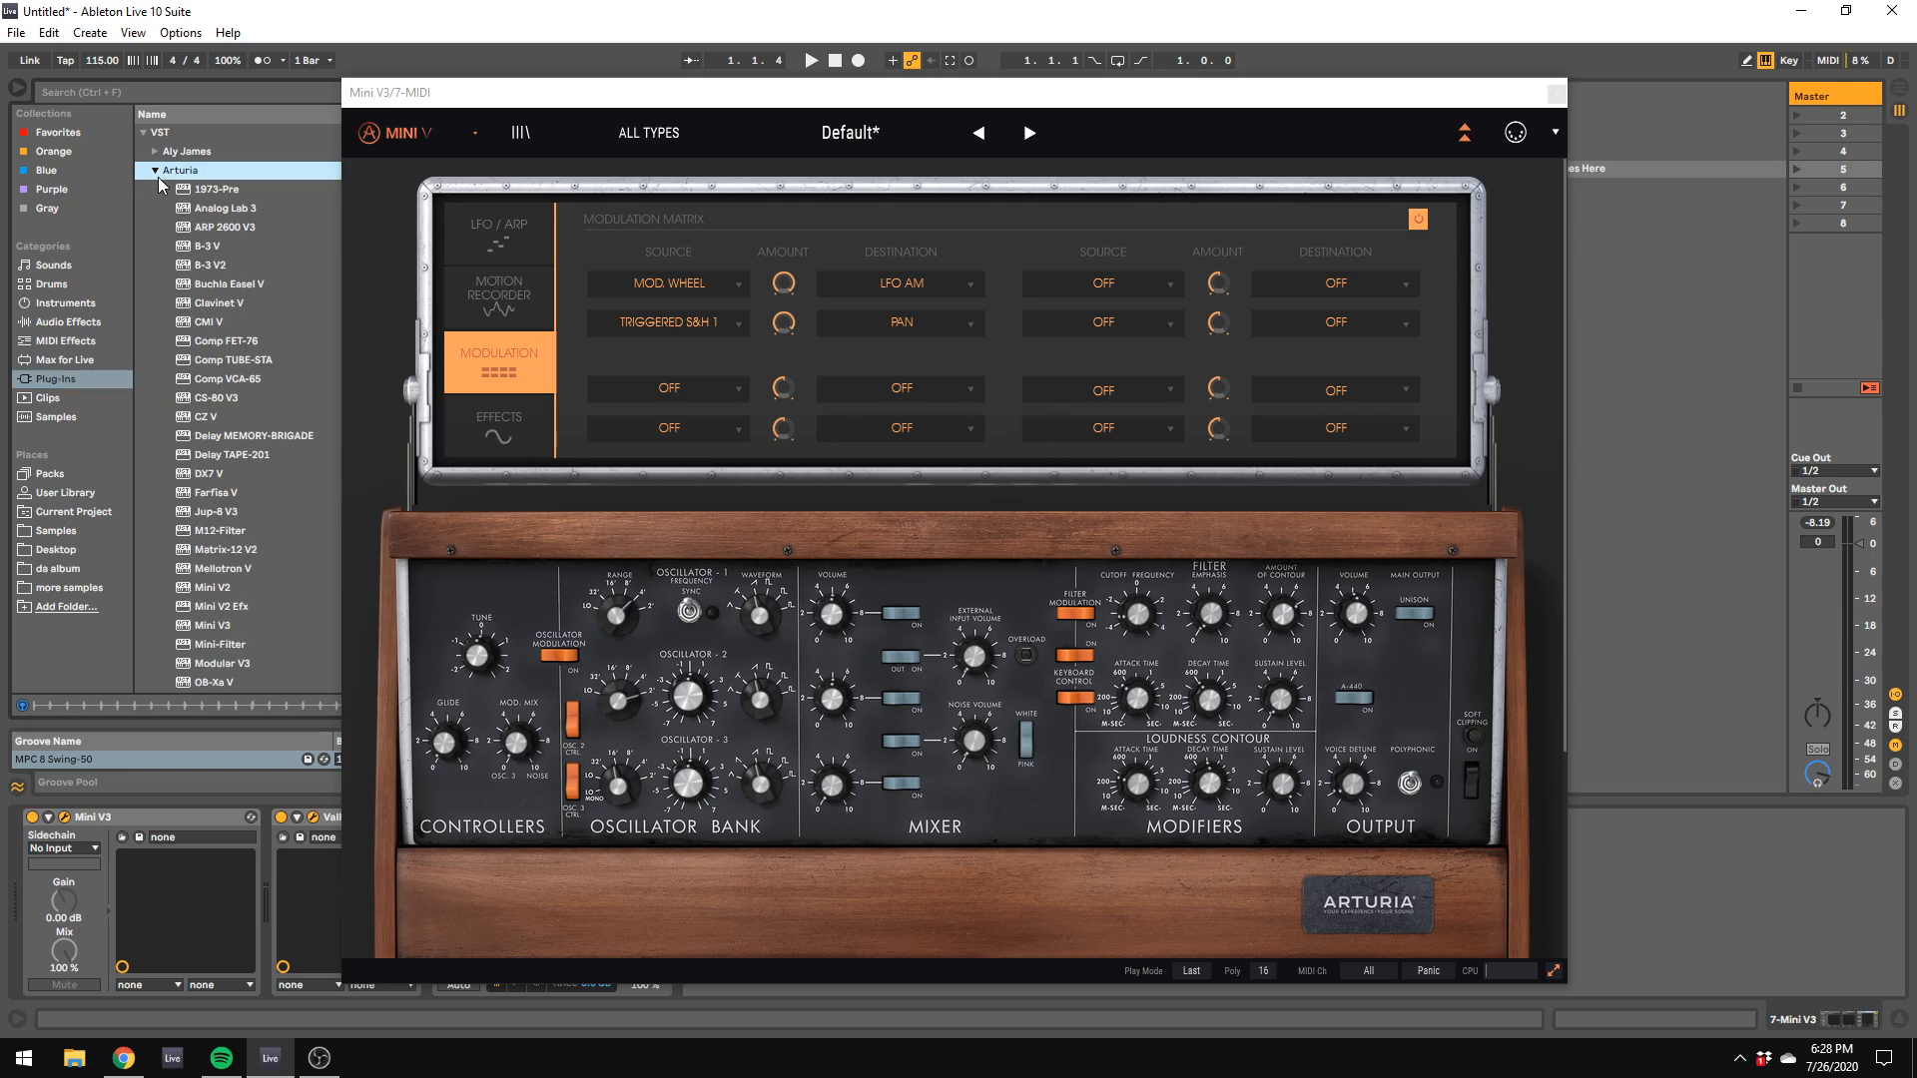
{"action": "scroll", "coordinate": [238, 458], "scroll_direction": "down", "scroll_amount": 5}
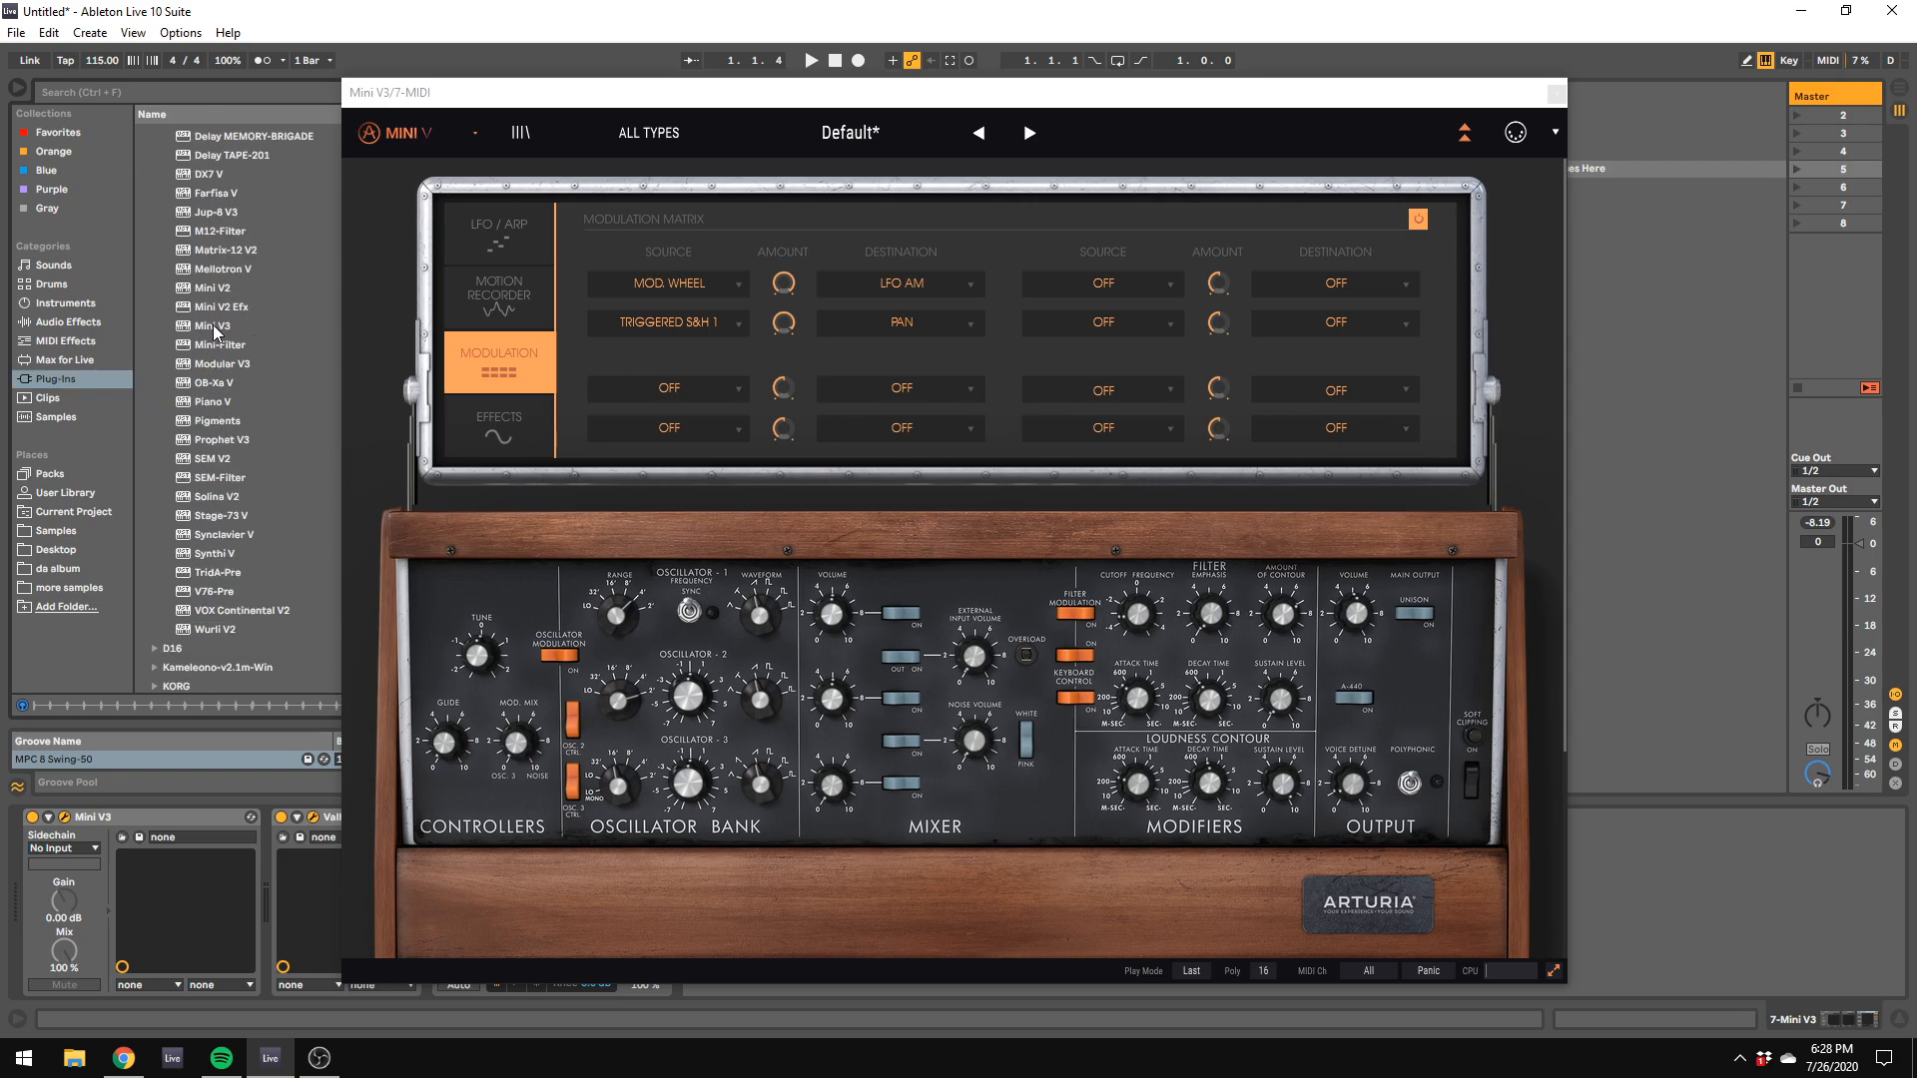
{"action": "left_click", "coordinate": [58, 324]}
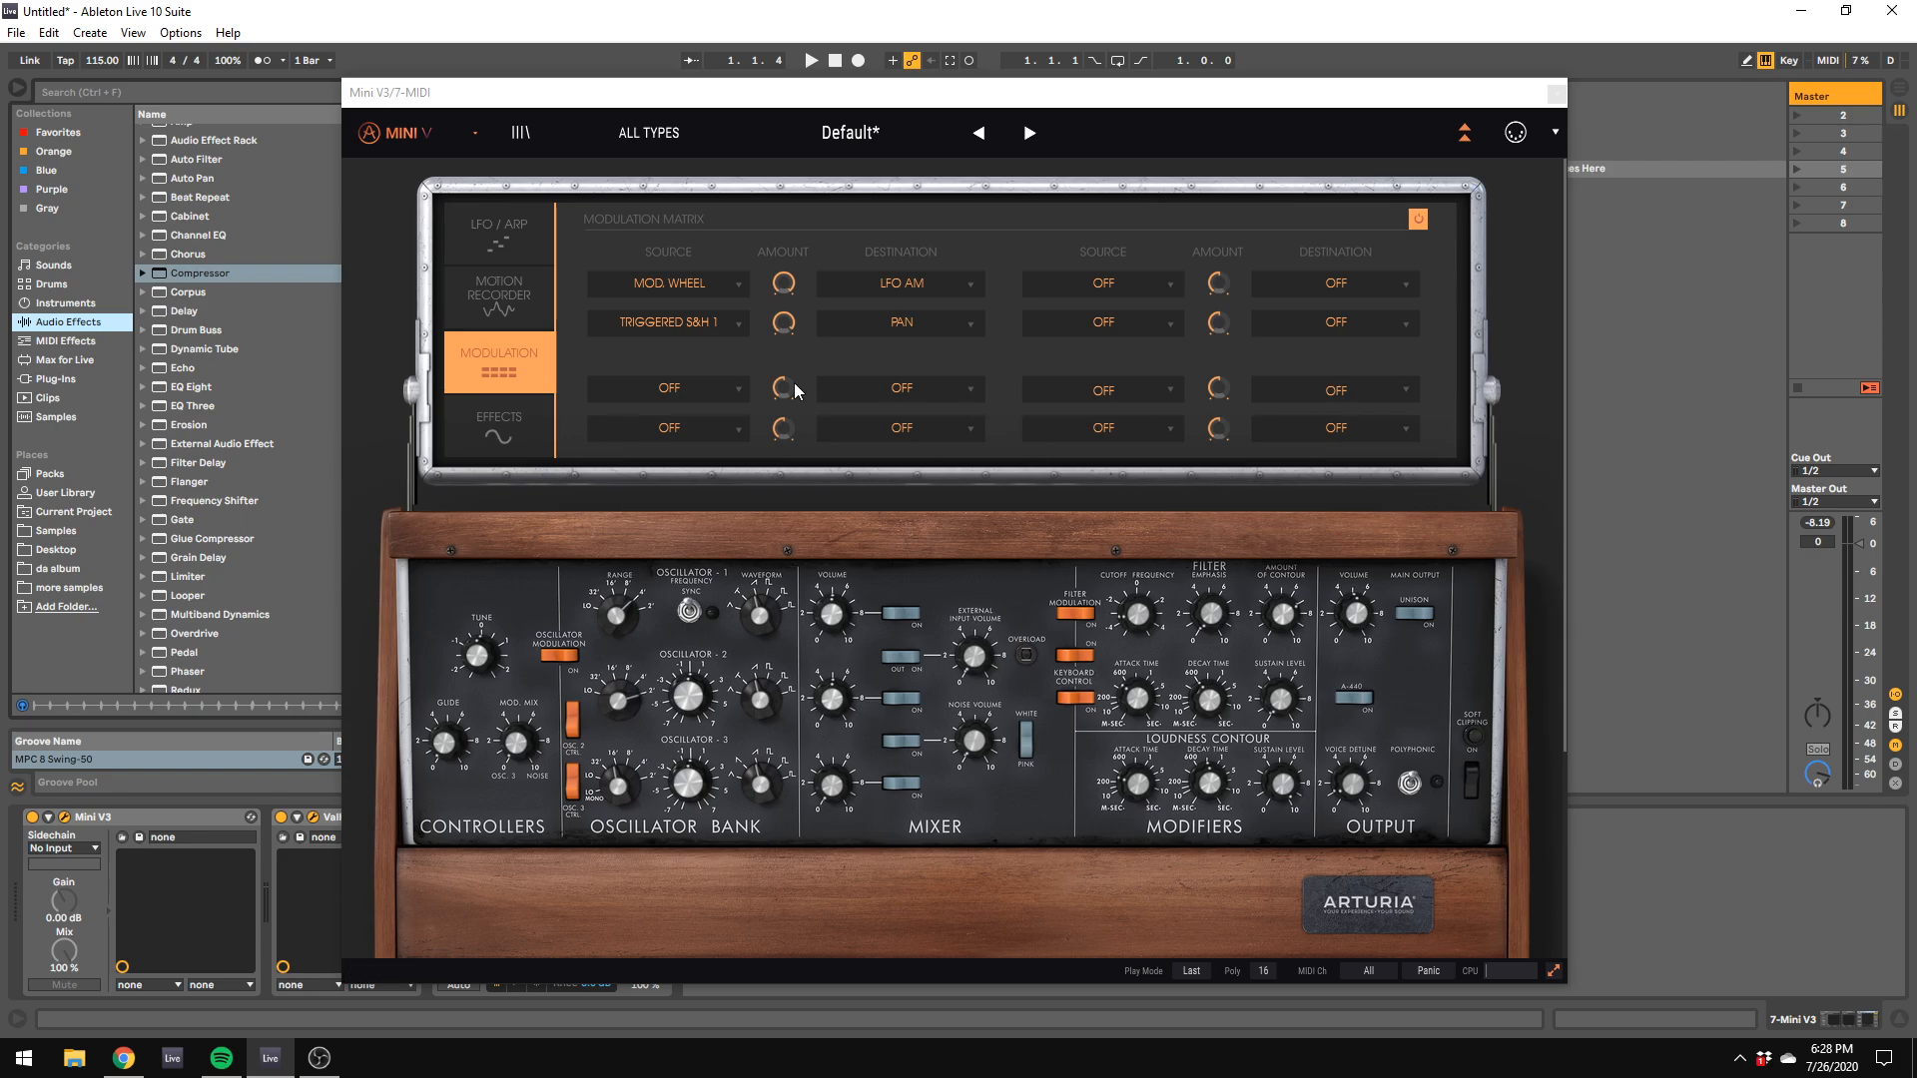
Step: Move the Mini V3 window clear of the device chain and look over its filter controls, keyboard and modulation matrix
{"action": "mouse_move", "coordinate": [1214, 631]}
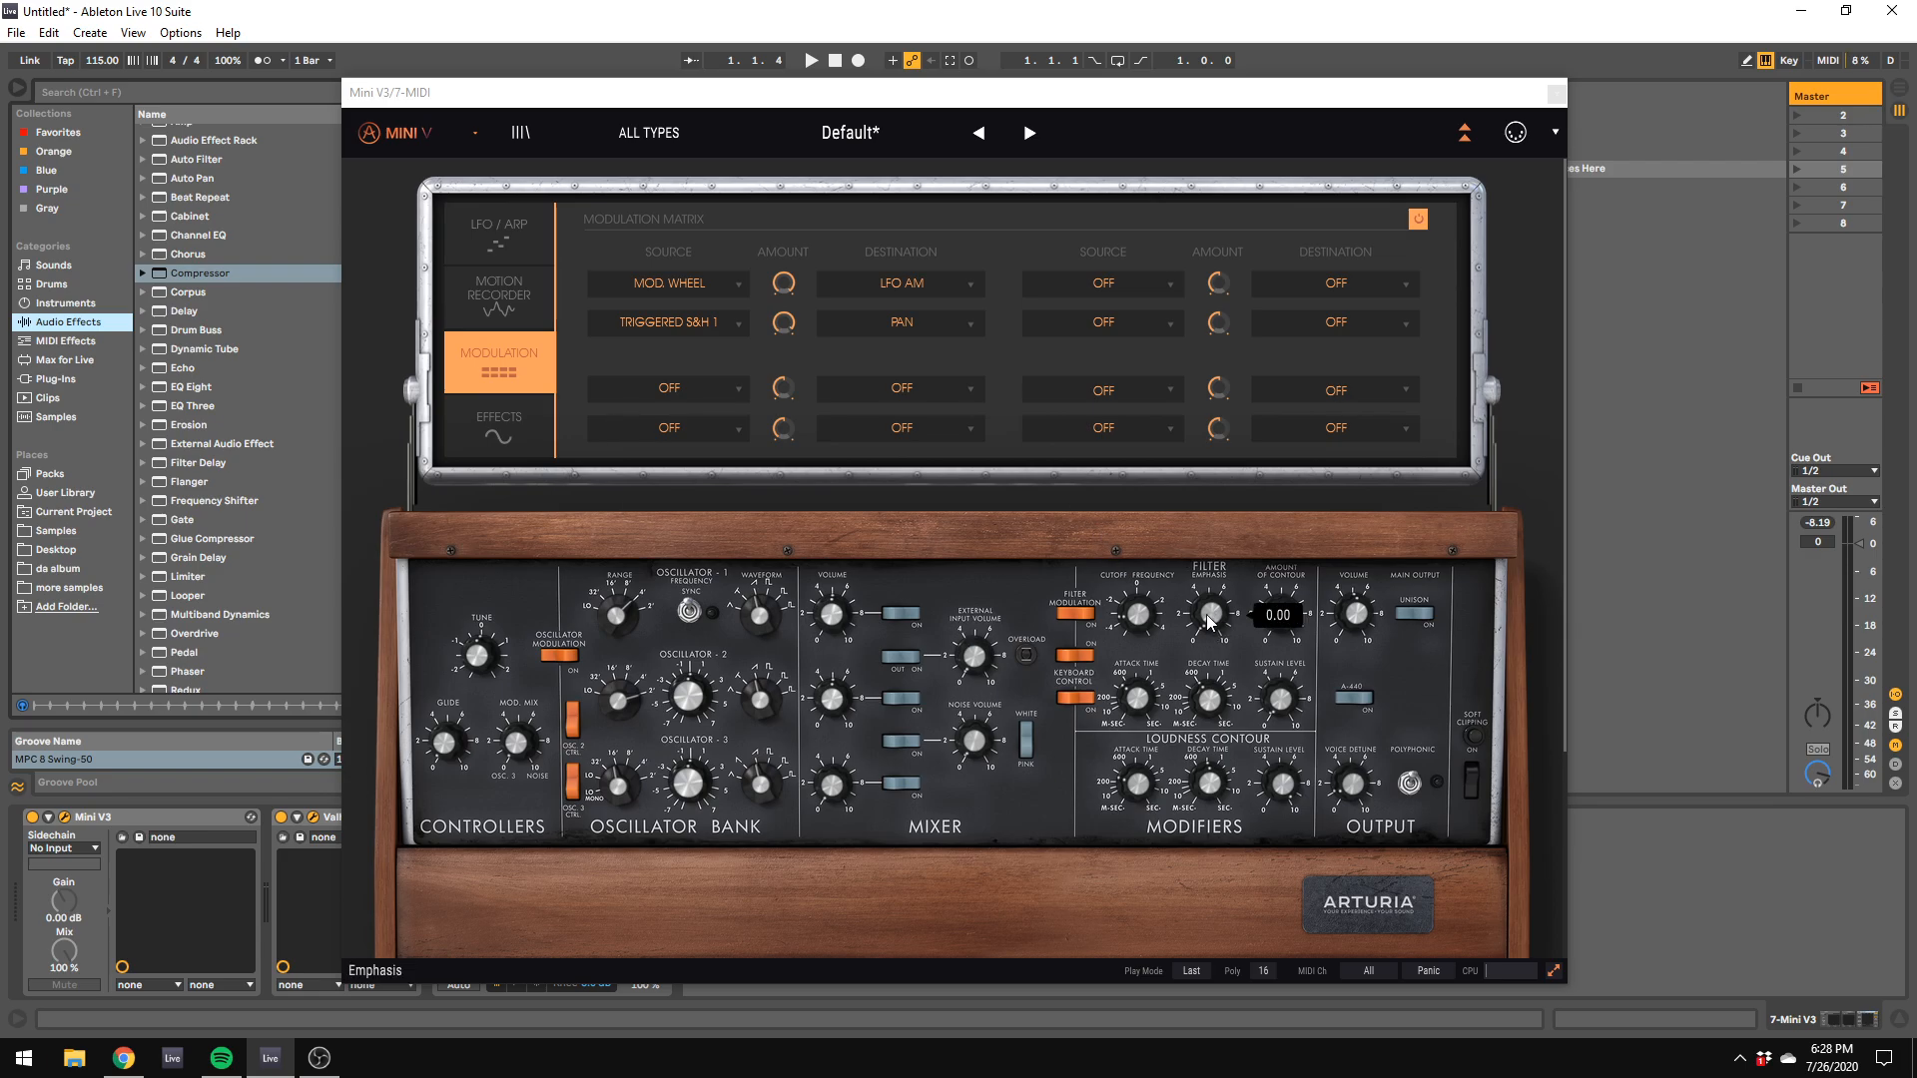
{"action": "left_click", "coordinate": [1207, 616]}
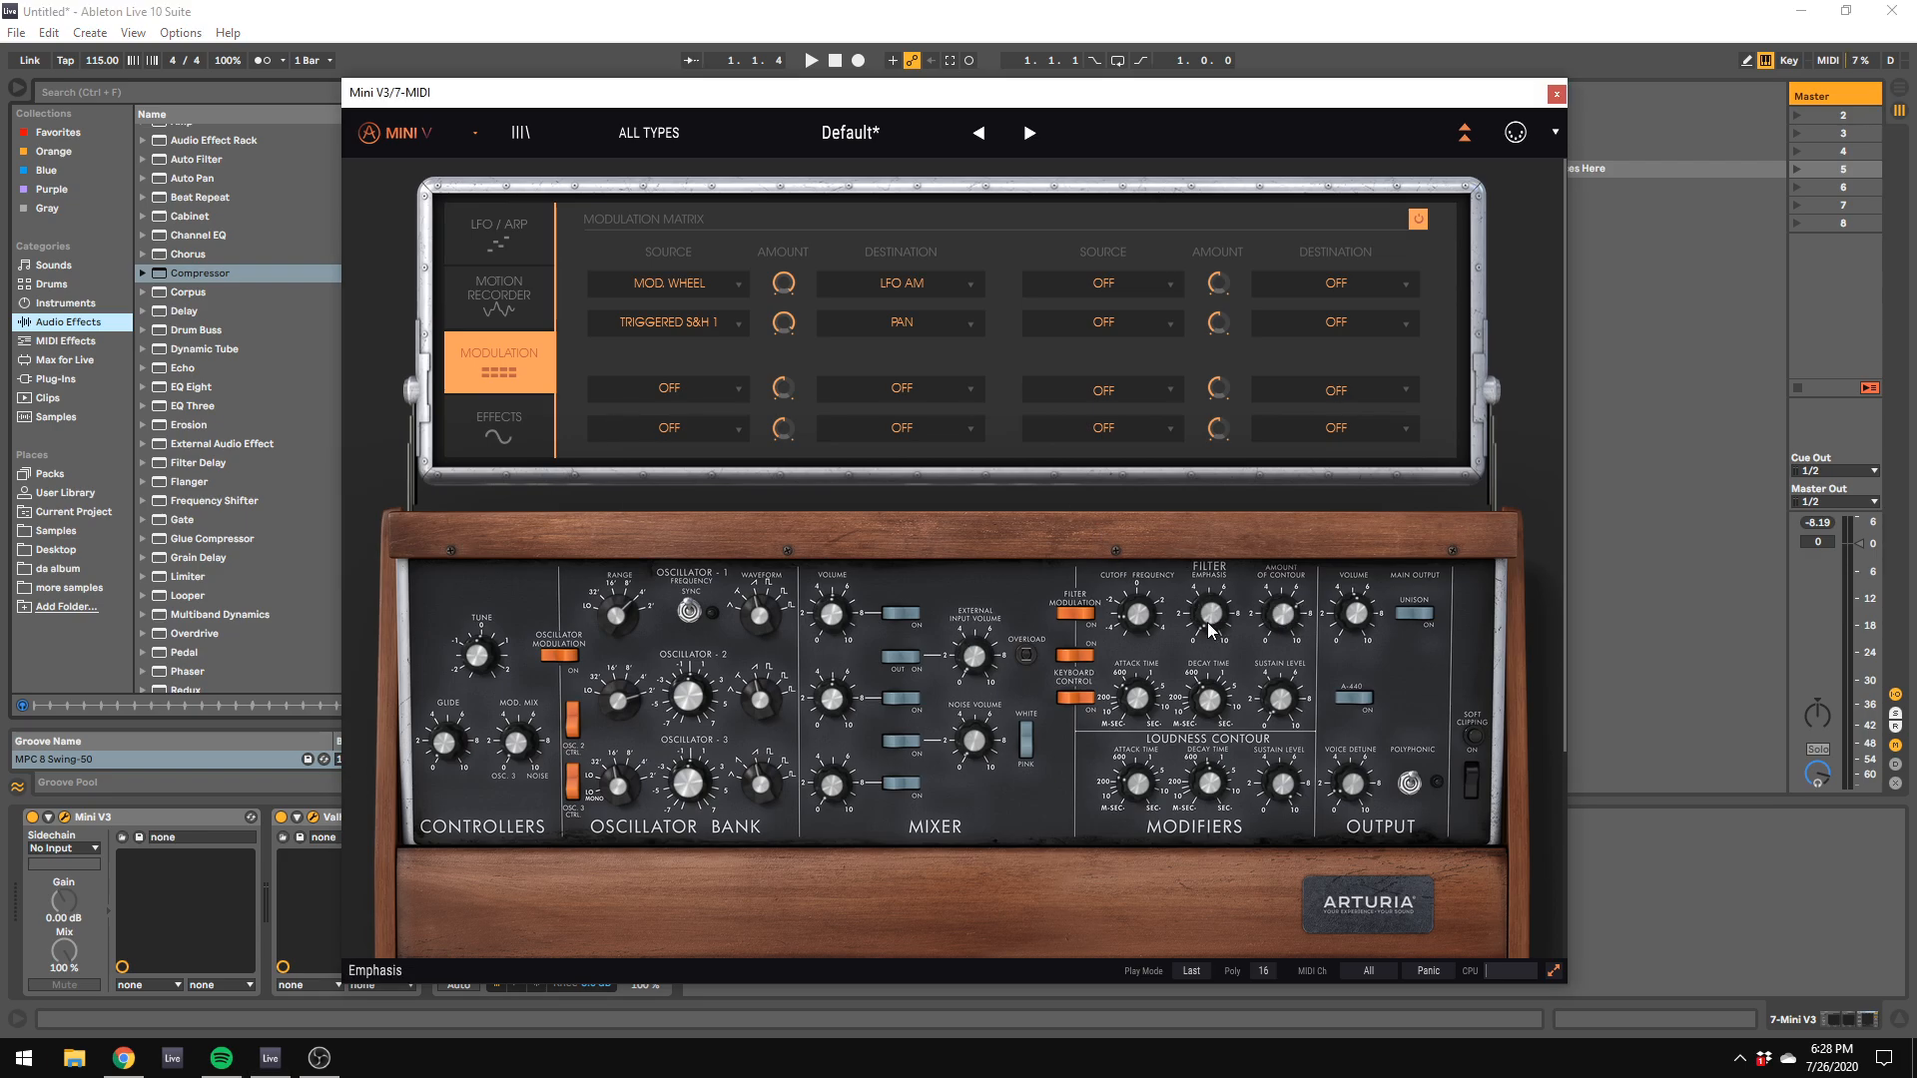
{"action": "left_click_drag", "start_coordinate": [604, 95], "coordinate": [813, 52]}
{"action": "scroll", "coordinate": [1305, 620], "scroll_direction": "down", "scroll_amount": 4}
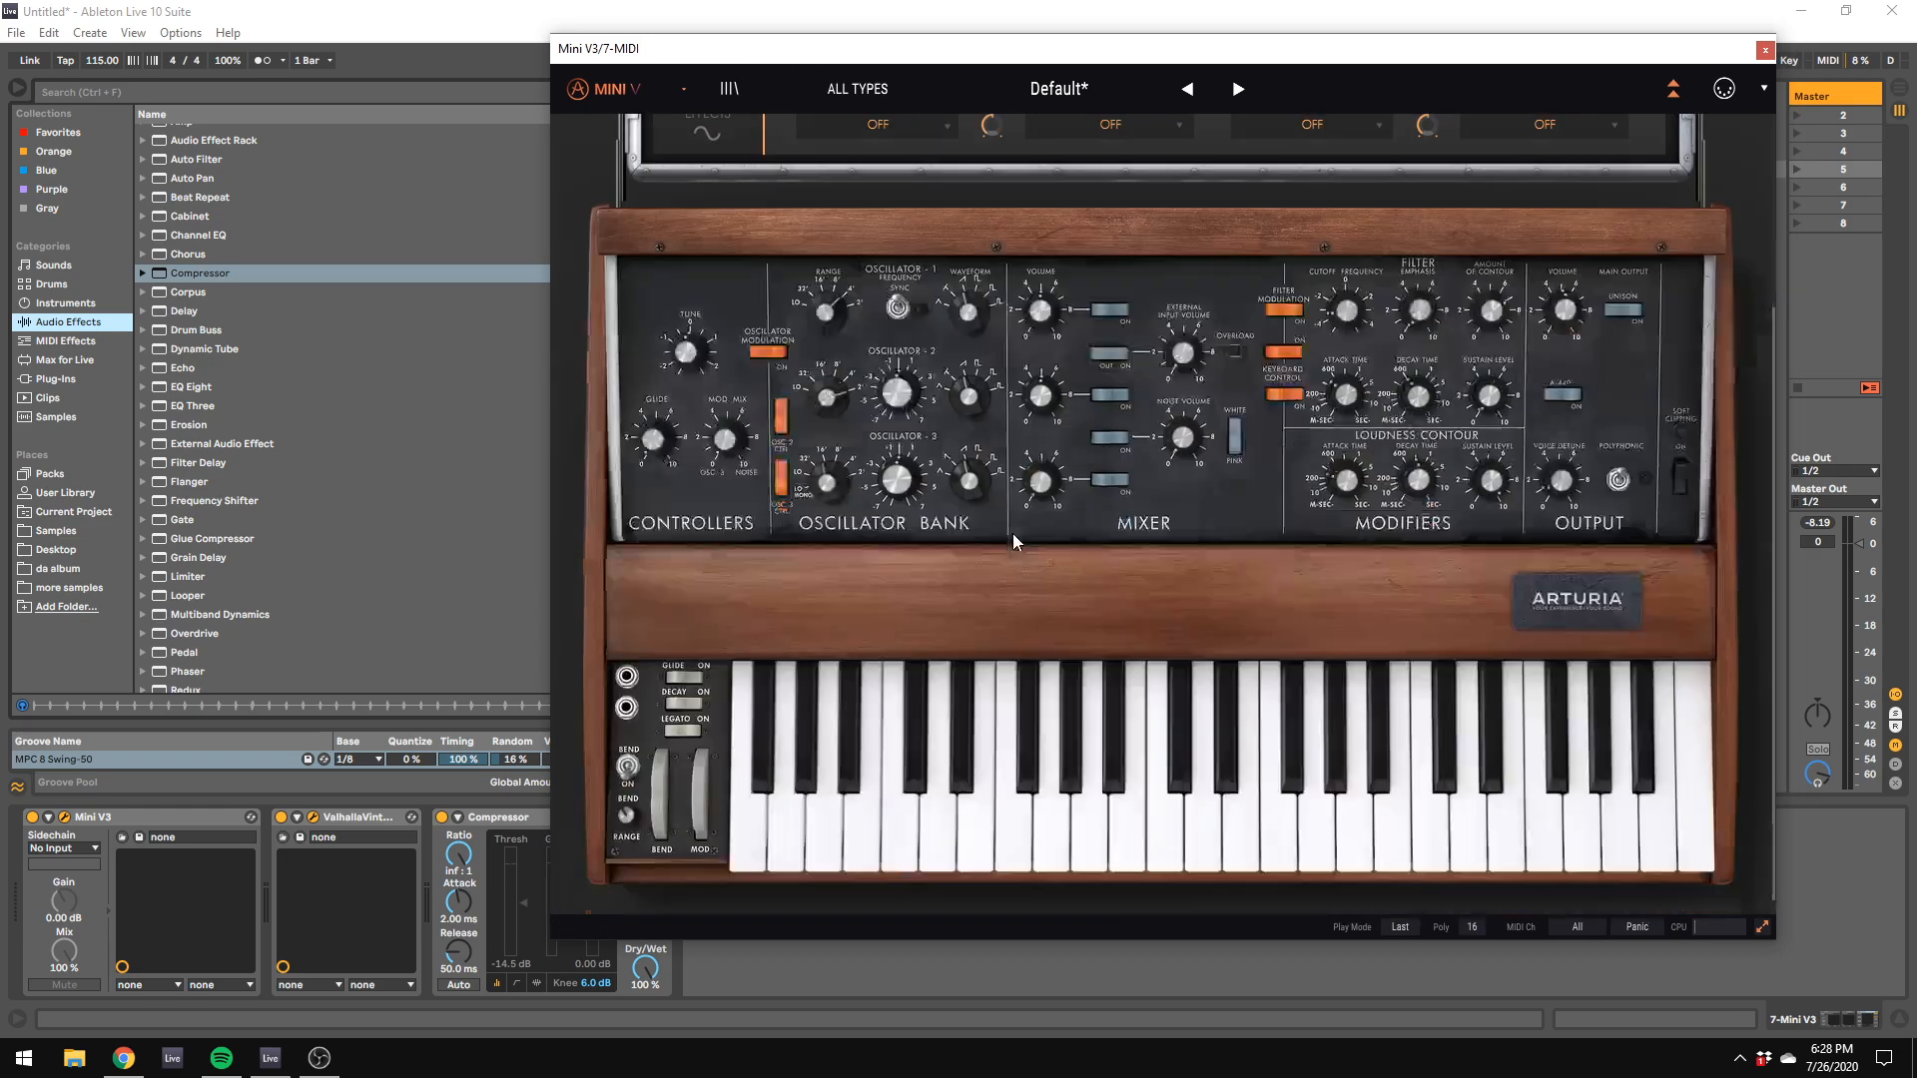
{"action": "scroll", "coordinate": [1305, 621], "scroll_direction": "up", "scroll_amount": 3}
{"action": "scroll", "coordinate": [1305, 620], "scroll_direction": "down", "scroll_amount": 3}
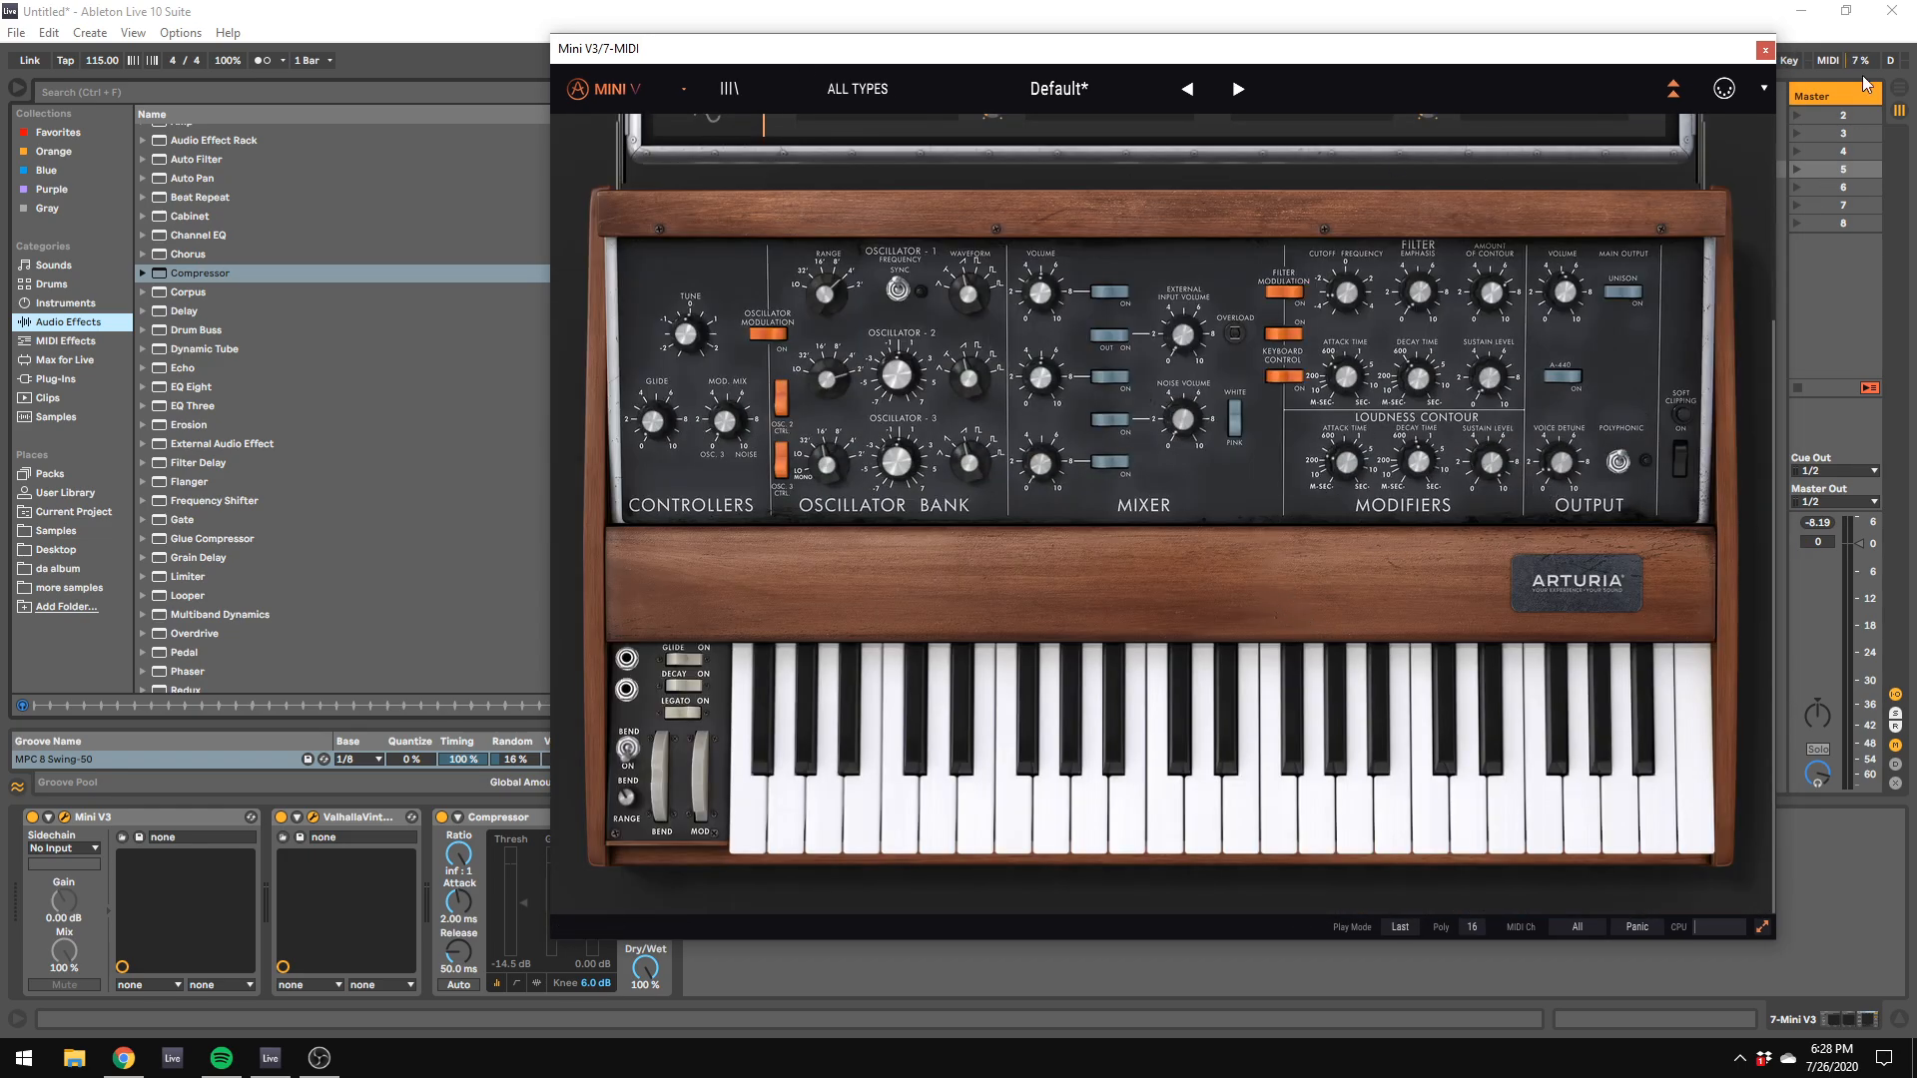
{"action": "scroll", "coordinate": [1336, 265], "scroll_direction": "up", "scroll_amount": 3}
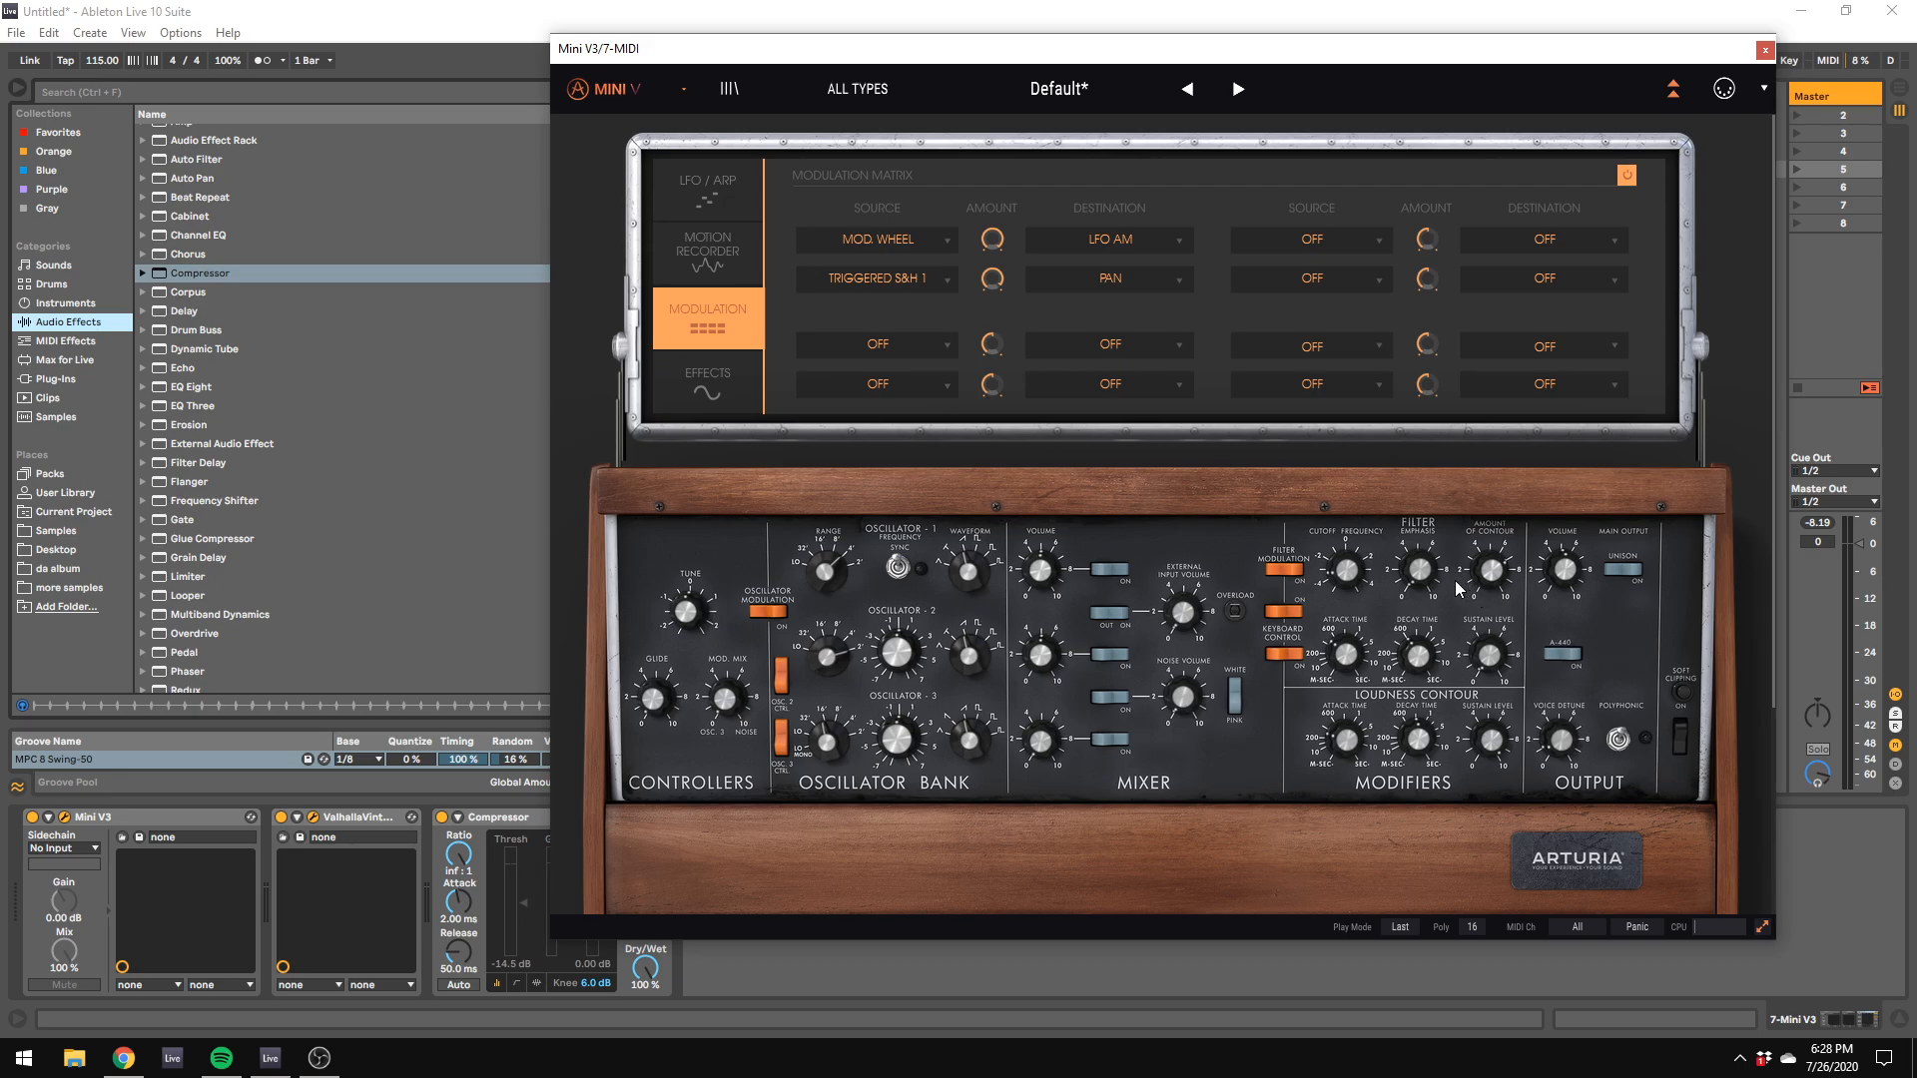
Step: Adjust the Mini V3 filter's amount of contour and lower the computer keyboard's octave to C2–D3
{"action": "left_click", "coordinate": [49, 379]}
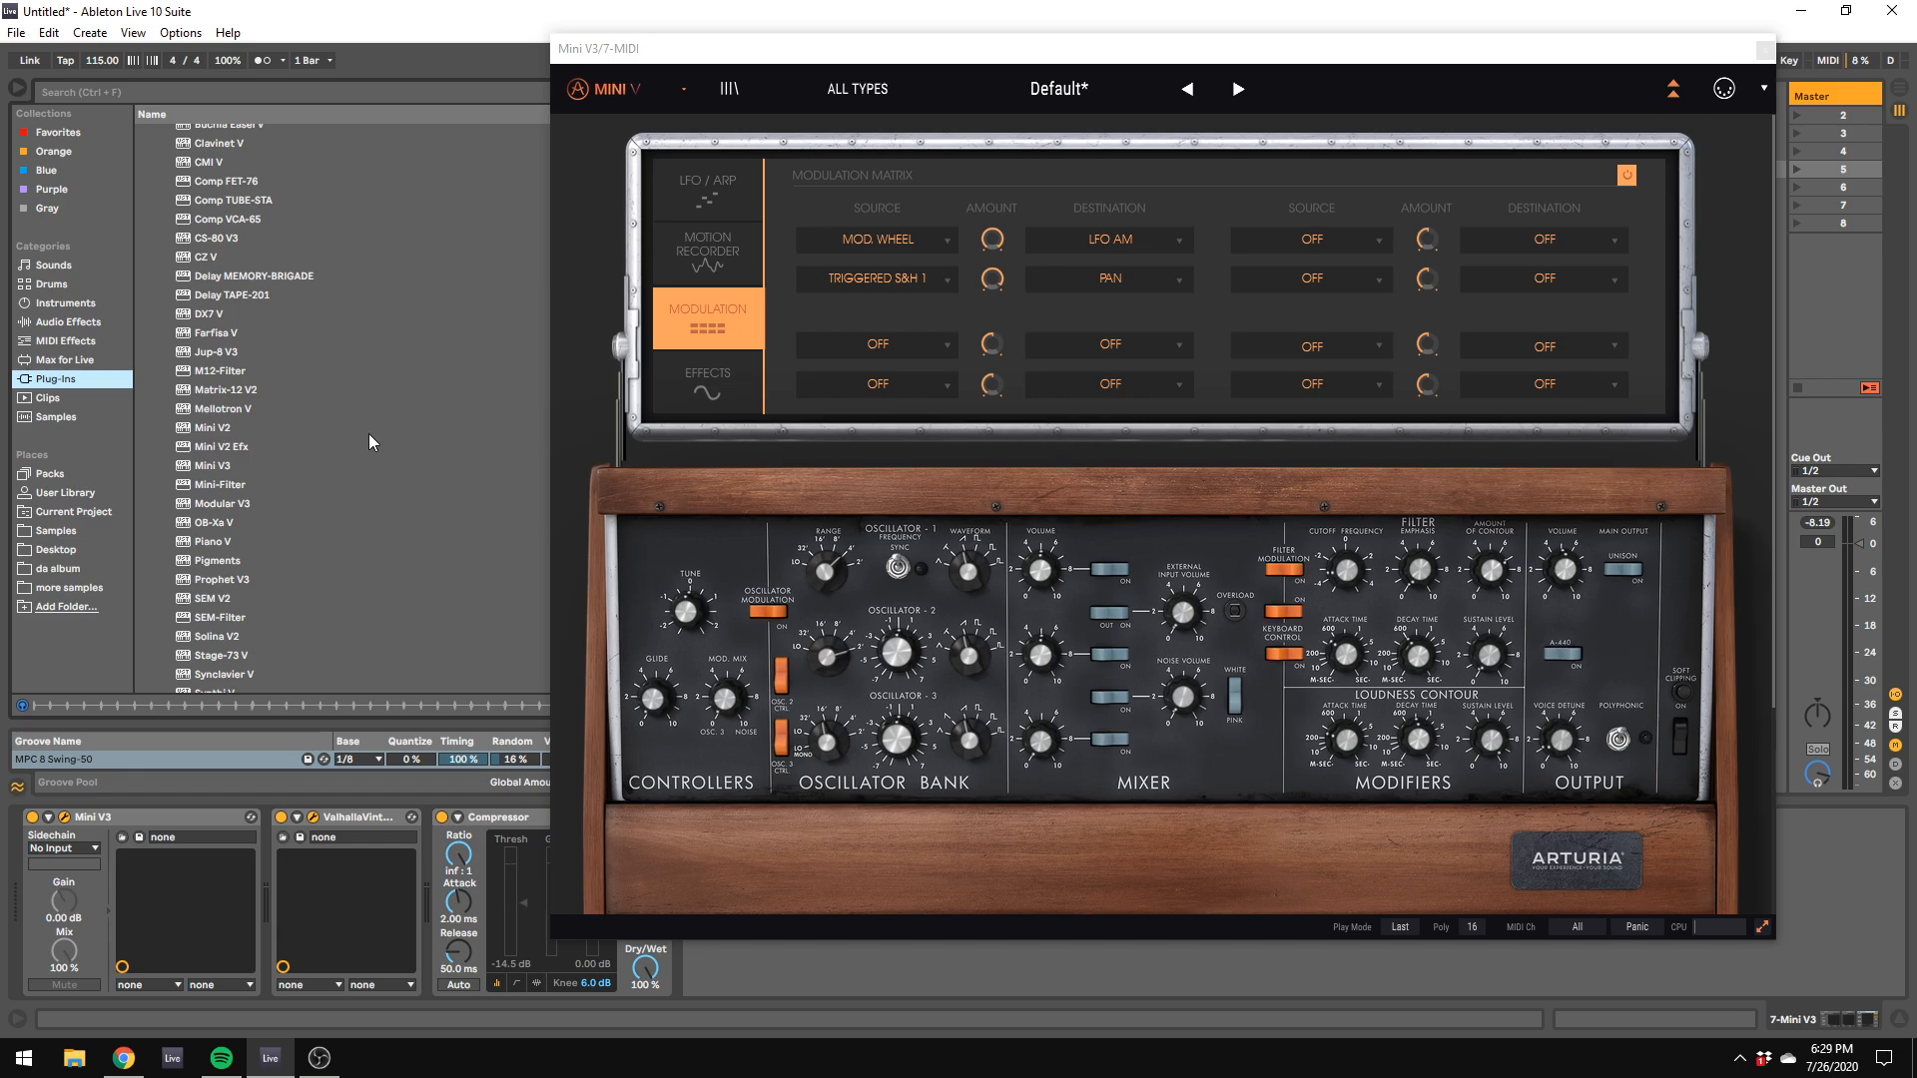
{"action": "left_click", "coordinate": [1497, 580]}
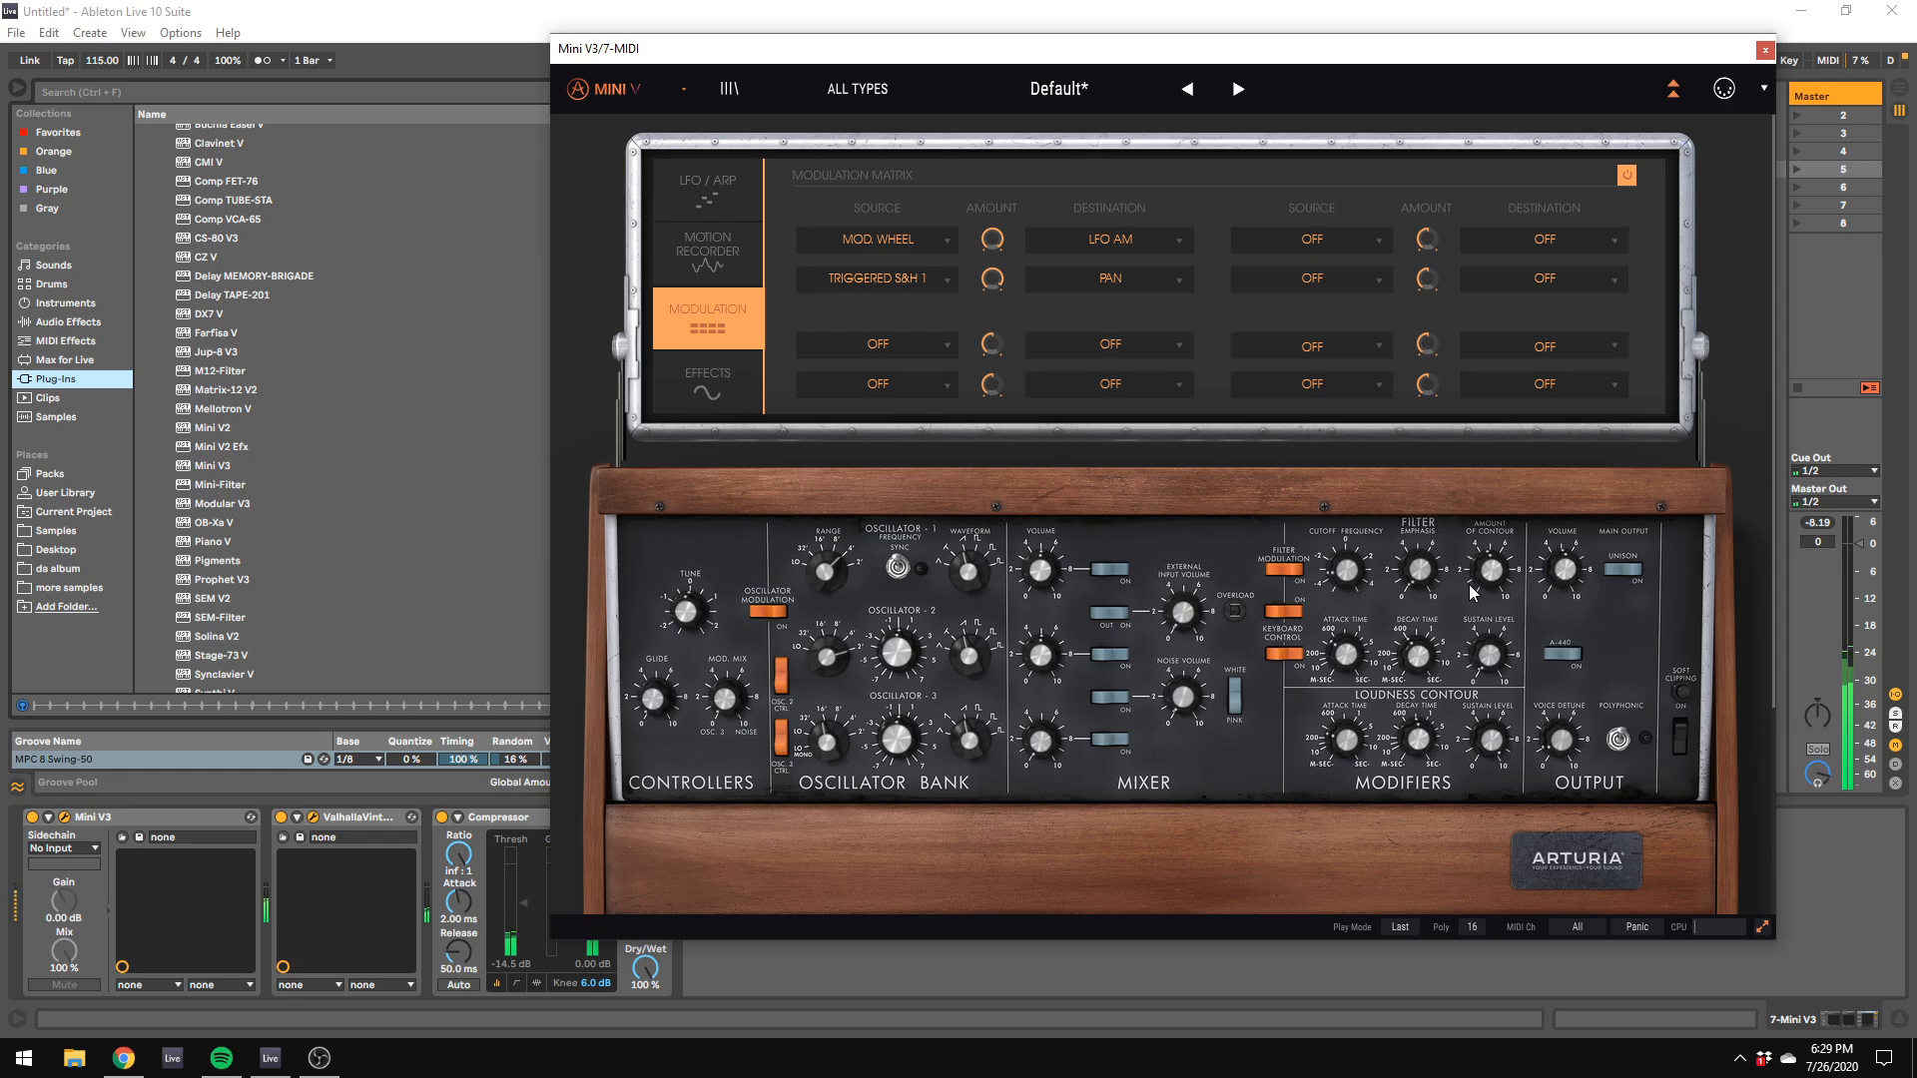
{"action": "key", "text": "z"}
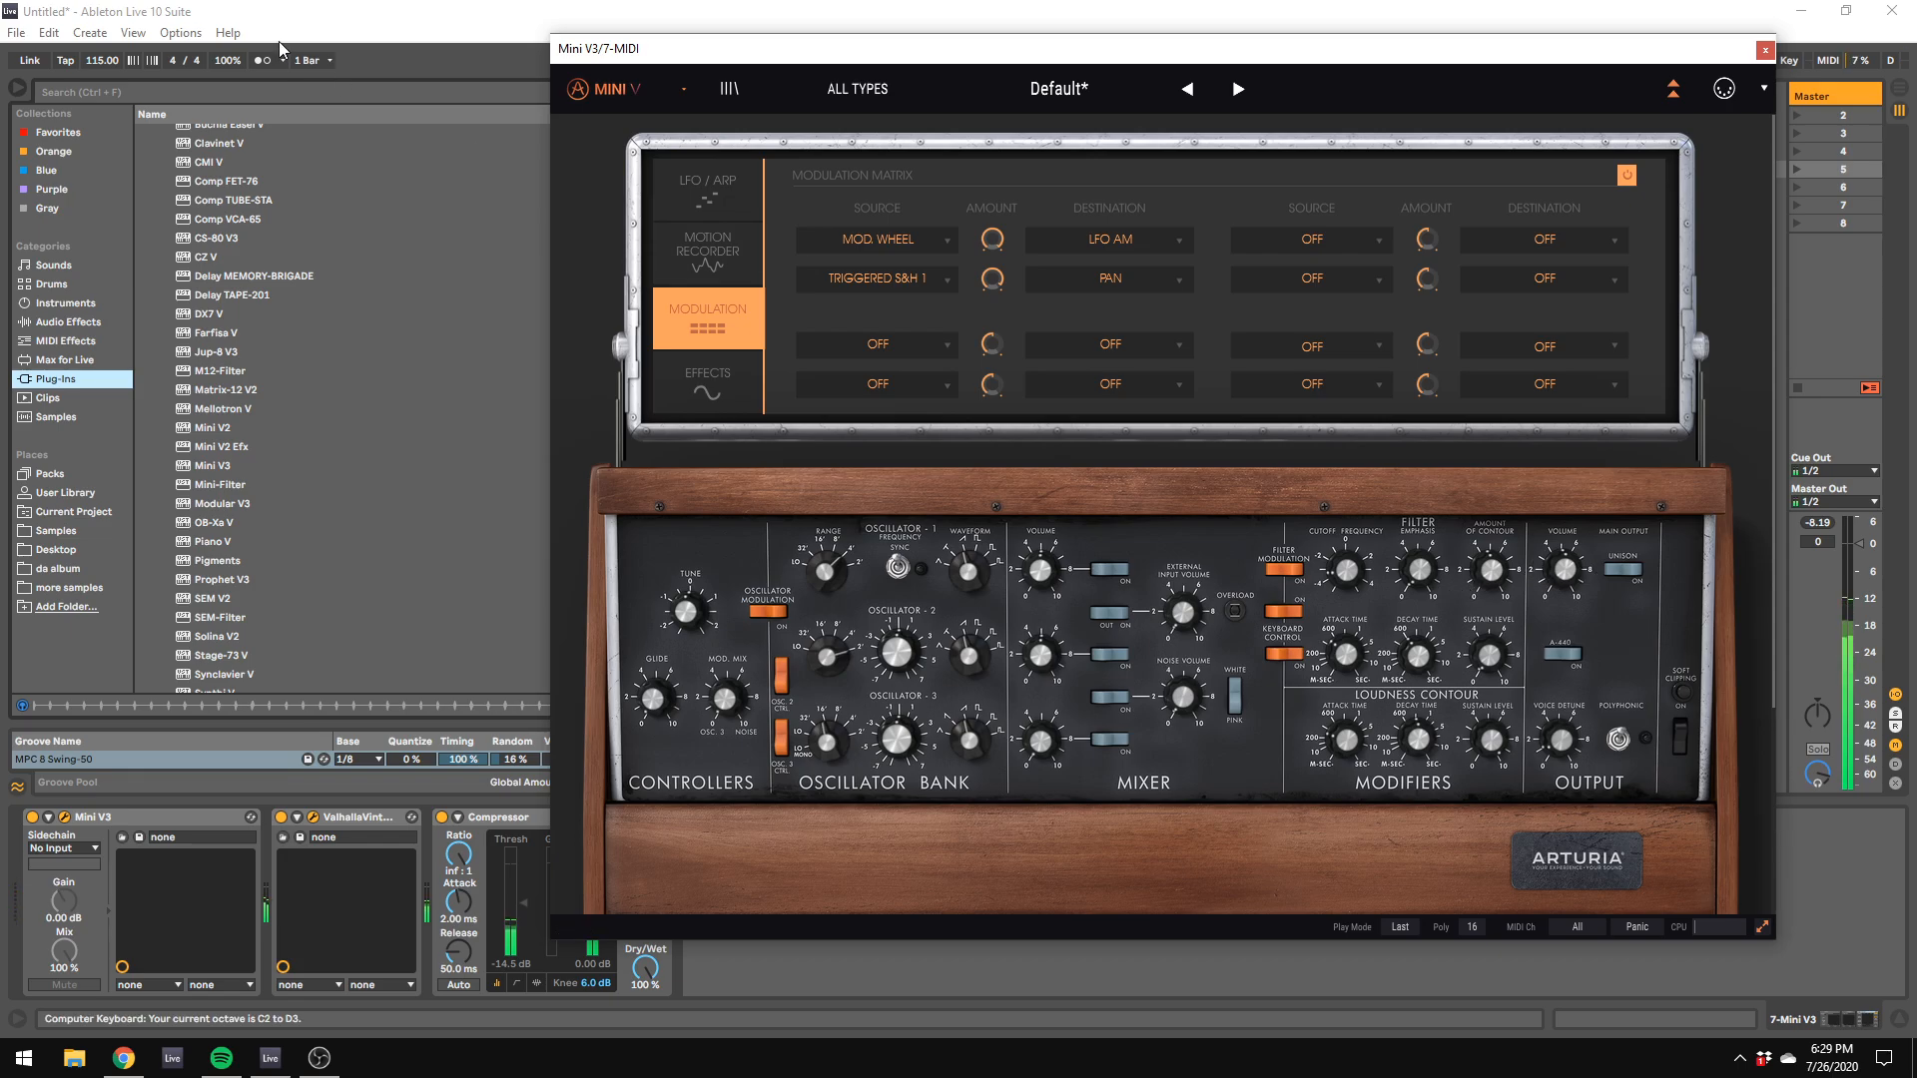
Step: Add EQ Eight to the end of the second Mini V3's device chain and delete the Compressor
{"action": "left_click", "coordinate": [40, 337]}
{"action": "left_click", "coordinate": [46, 326]}
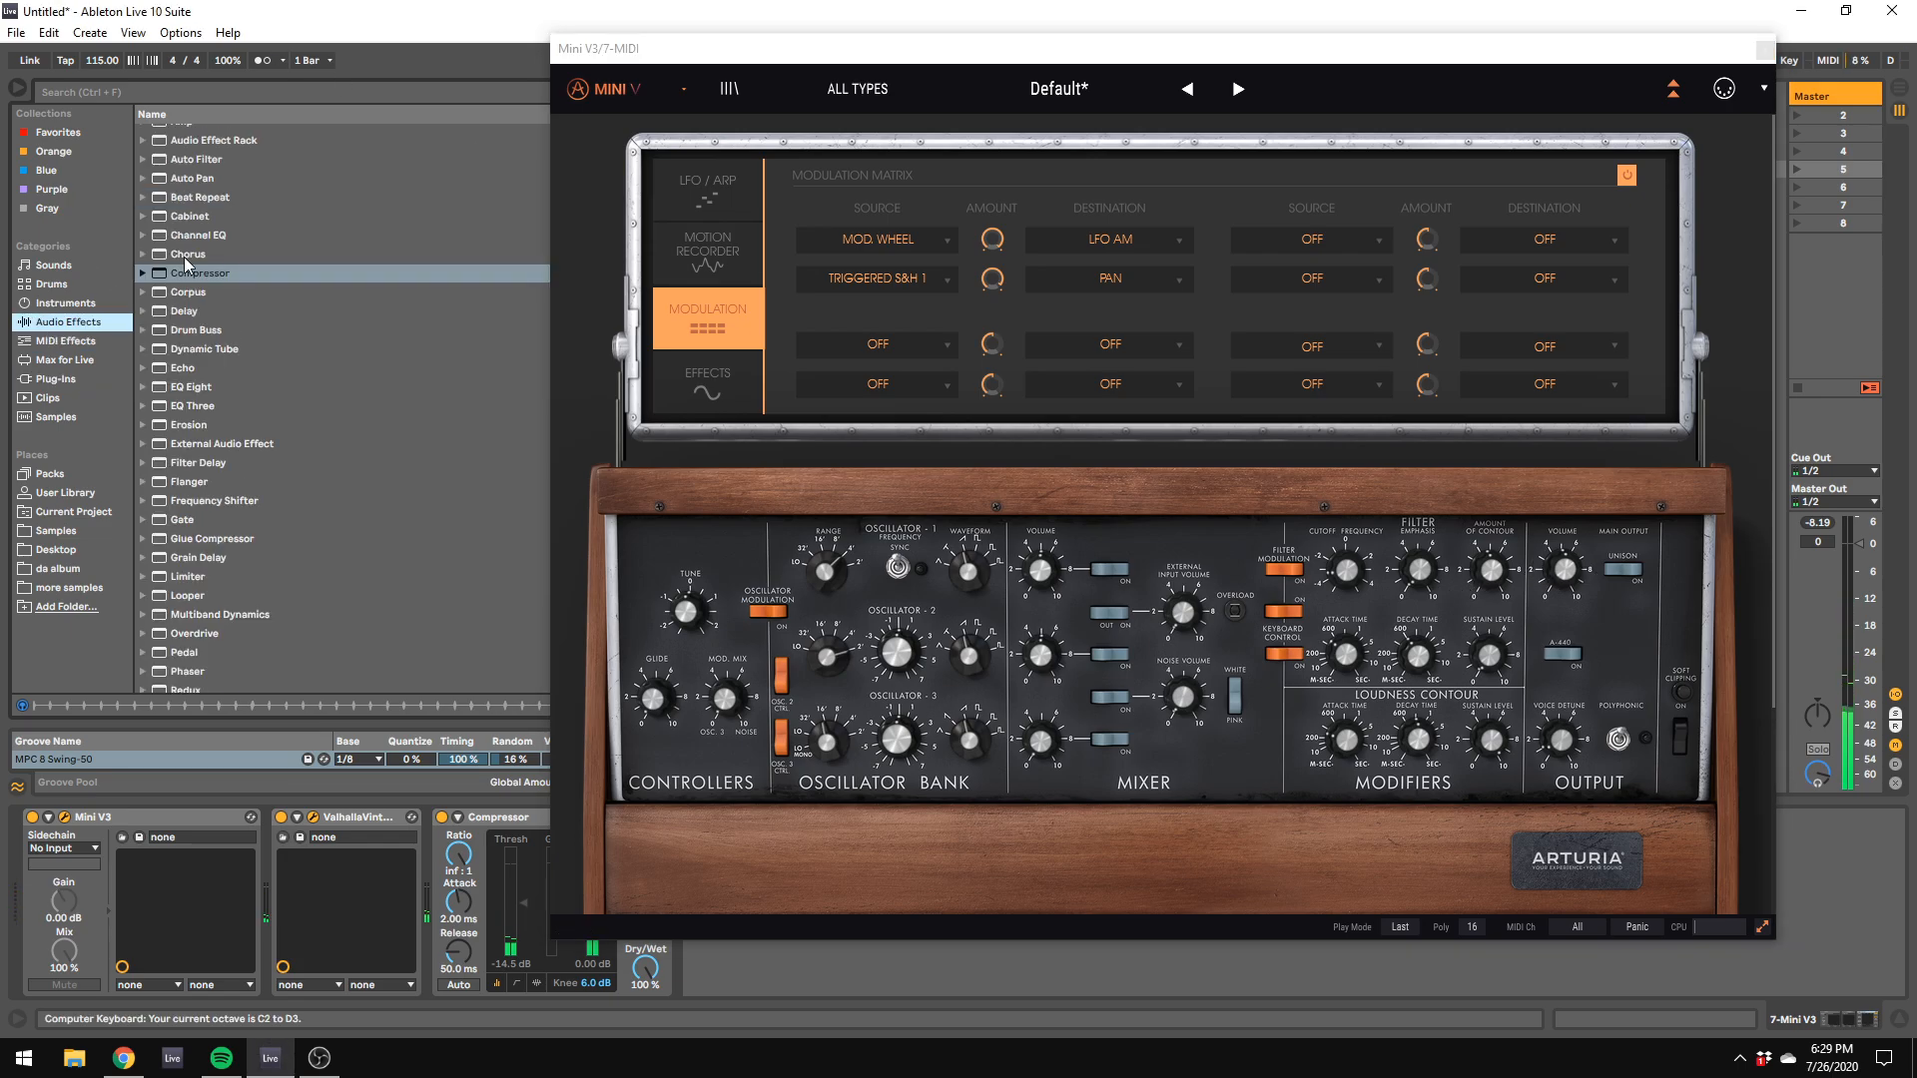
{"action": "double_click", "coordinate": [186, 386]}
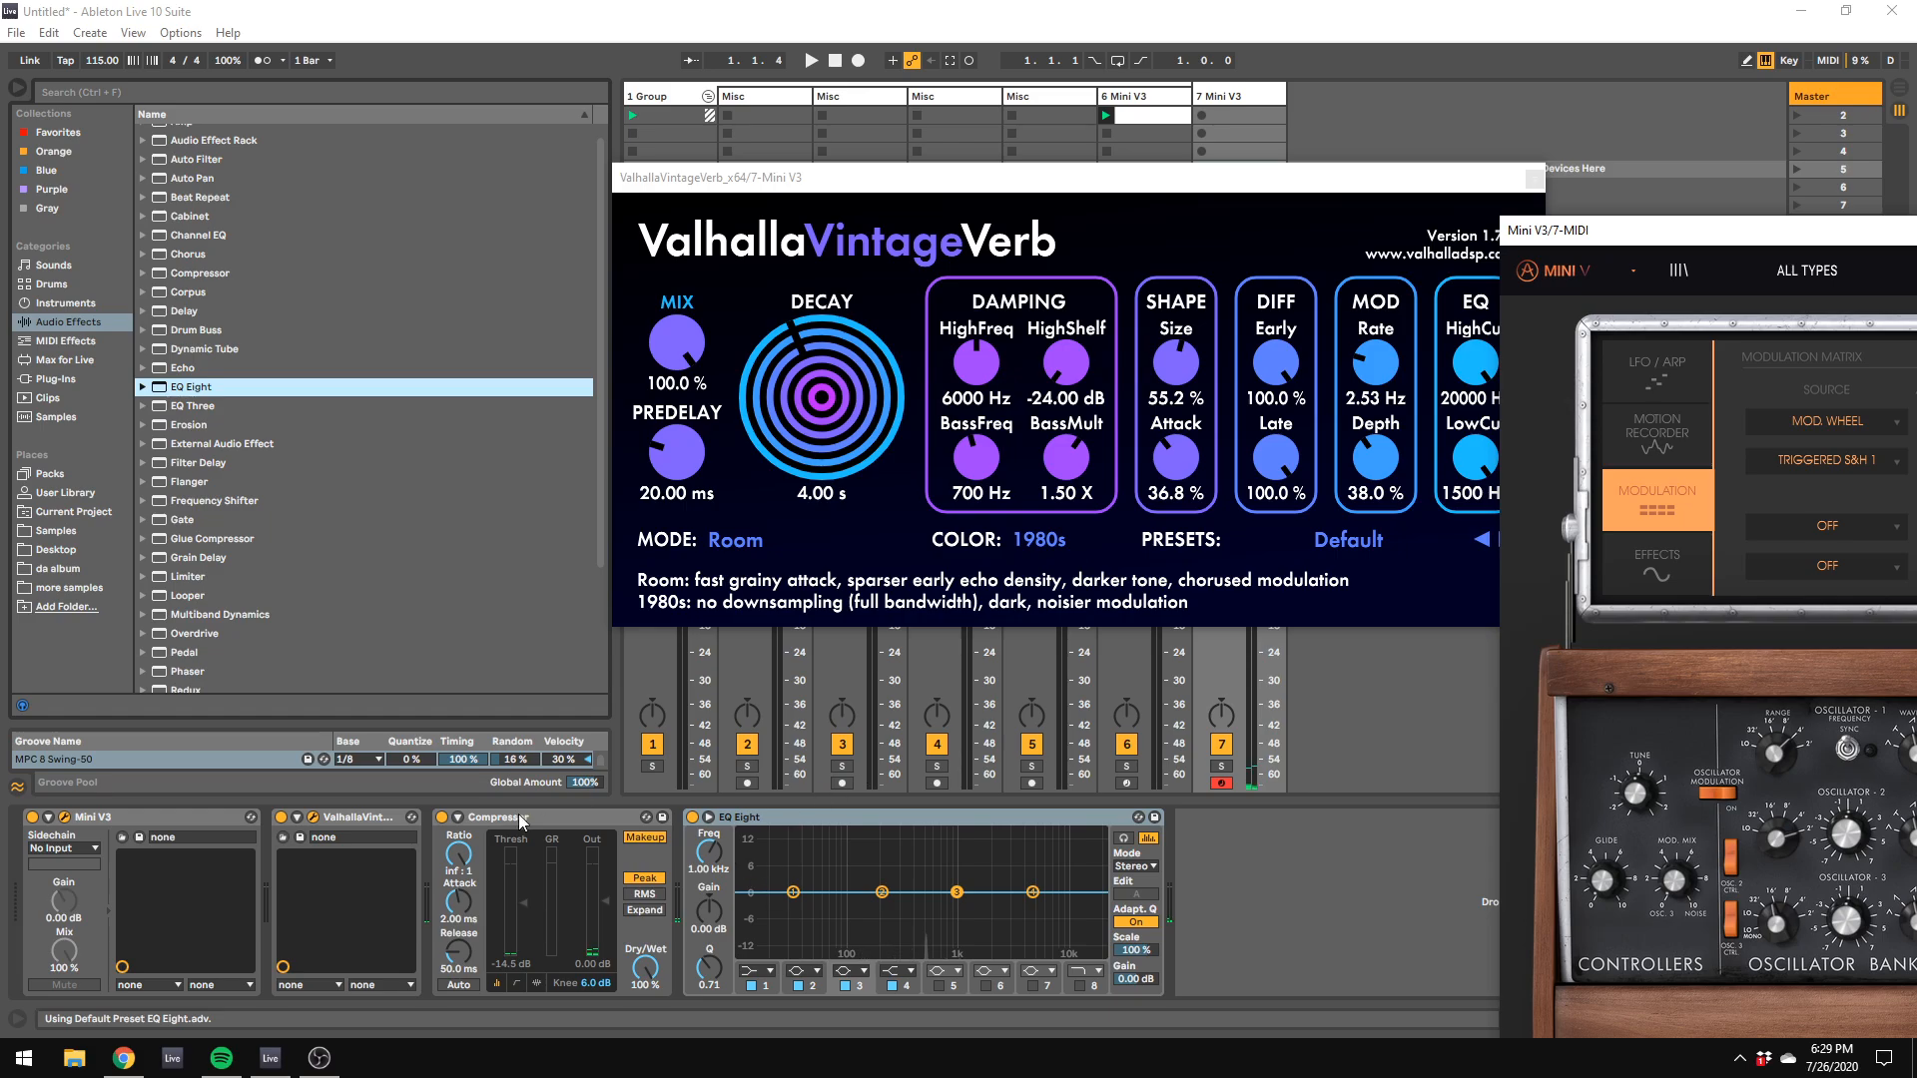
{"action": "left_click", "coordinate": [519, 818]}
{"action": "key", "text": "Delete"}
Step: Change EQ Eight's first band to a low cut and set its frequency to 499 Hz
{"action": "left_click", "coordinate": [506, 970]}
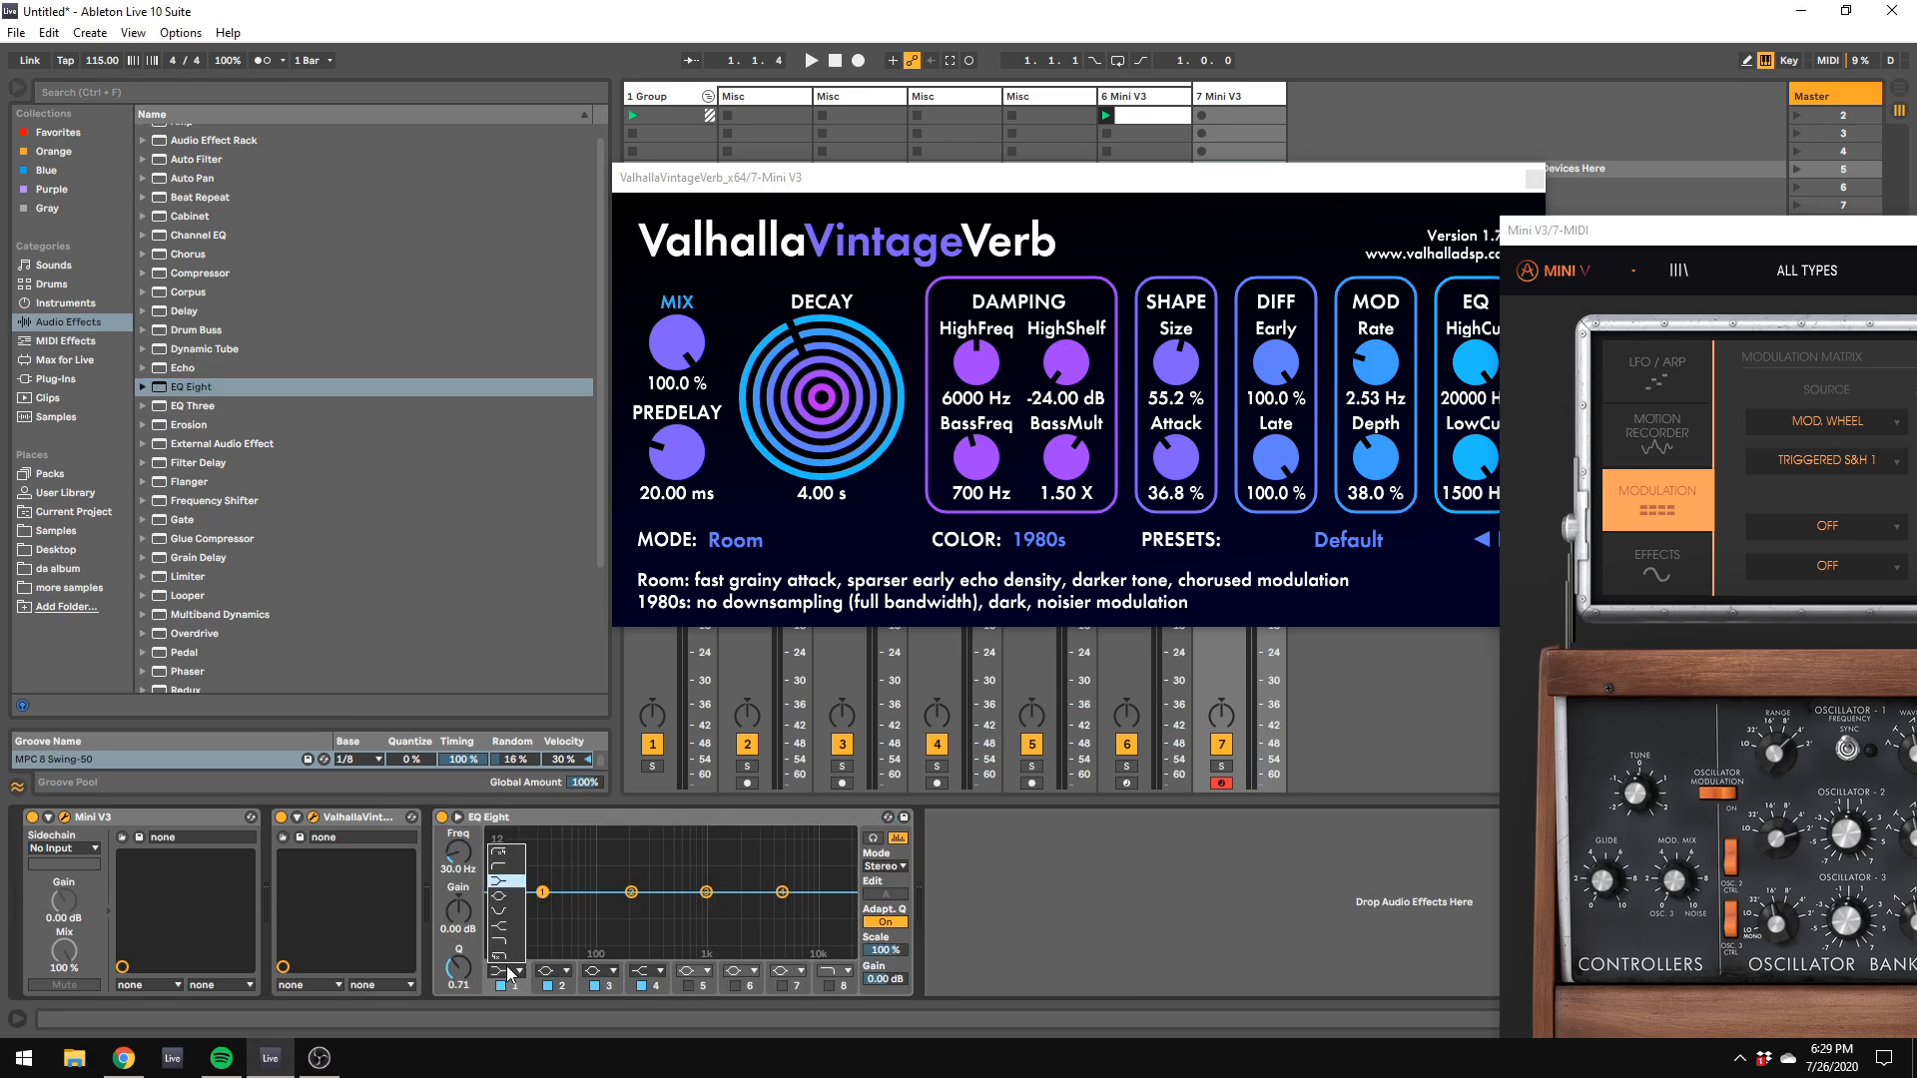
{"action": "left_click", "coordinate": [498, 867]}
{"action": "left_click_drag", "start_coordinate": [542, 891], "coordinate": [674, 906]}
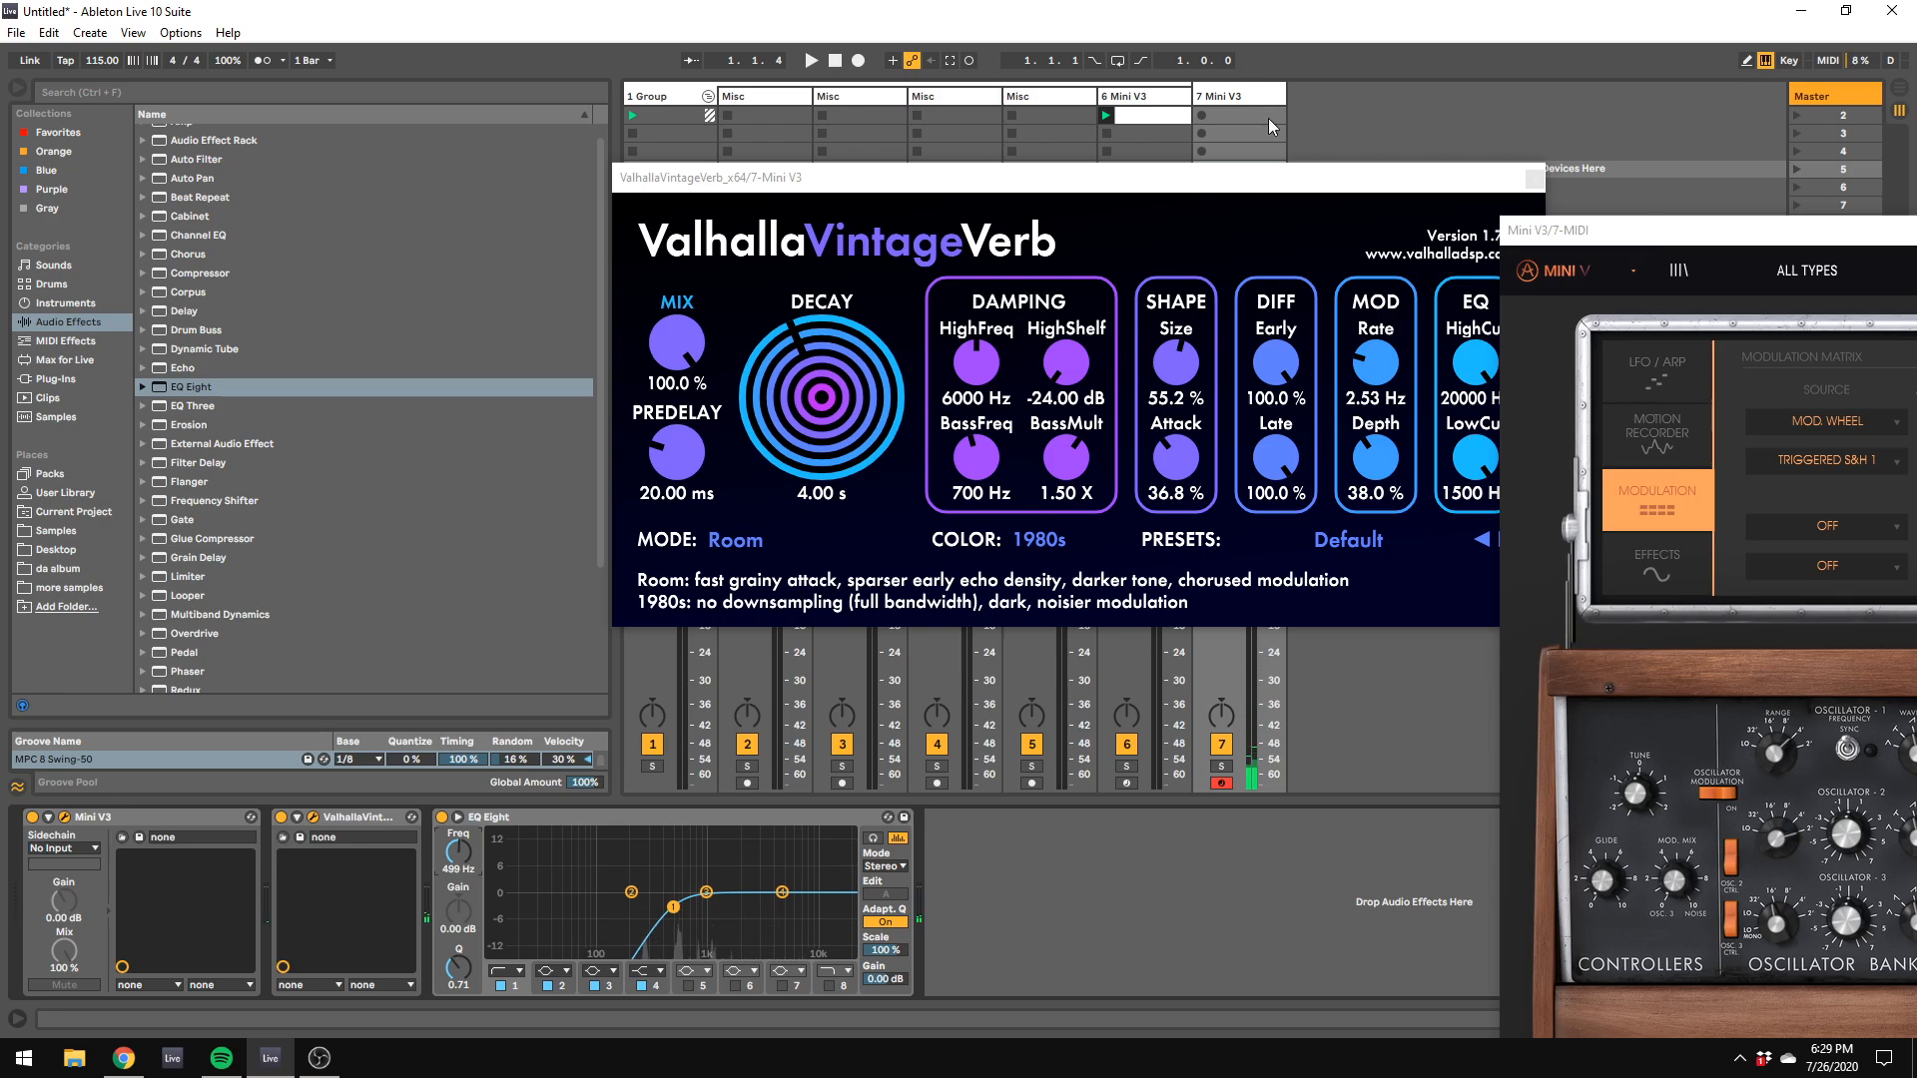
Step: Create a MIDI clip in track 7's first slot, turn on draw mode and try an F#4 note at the clip's start
{"action": "double_click", "coordinate": [1240, 115]}
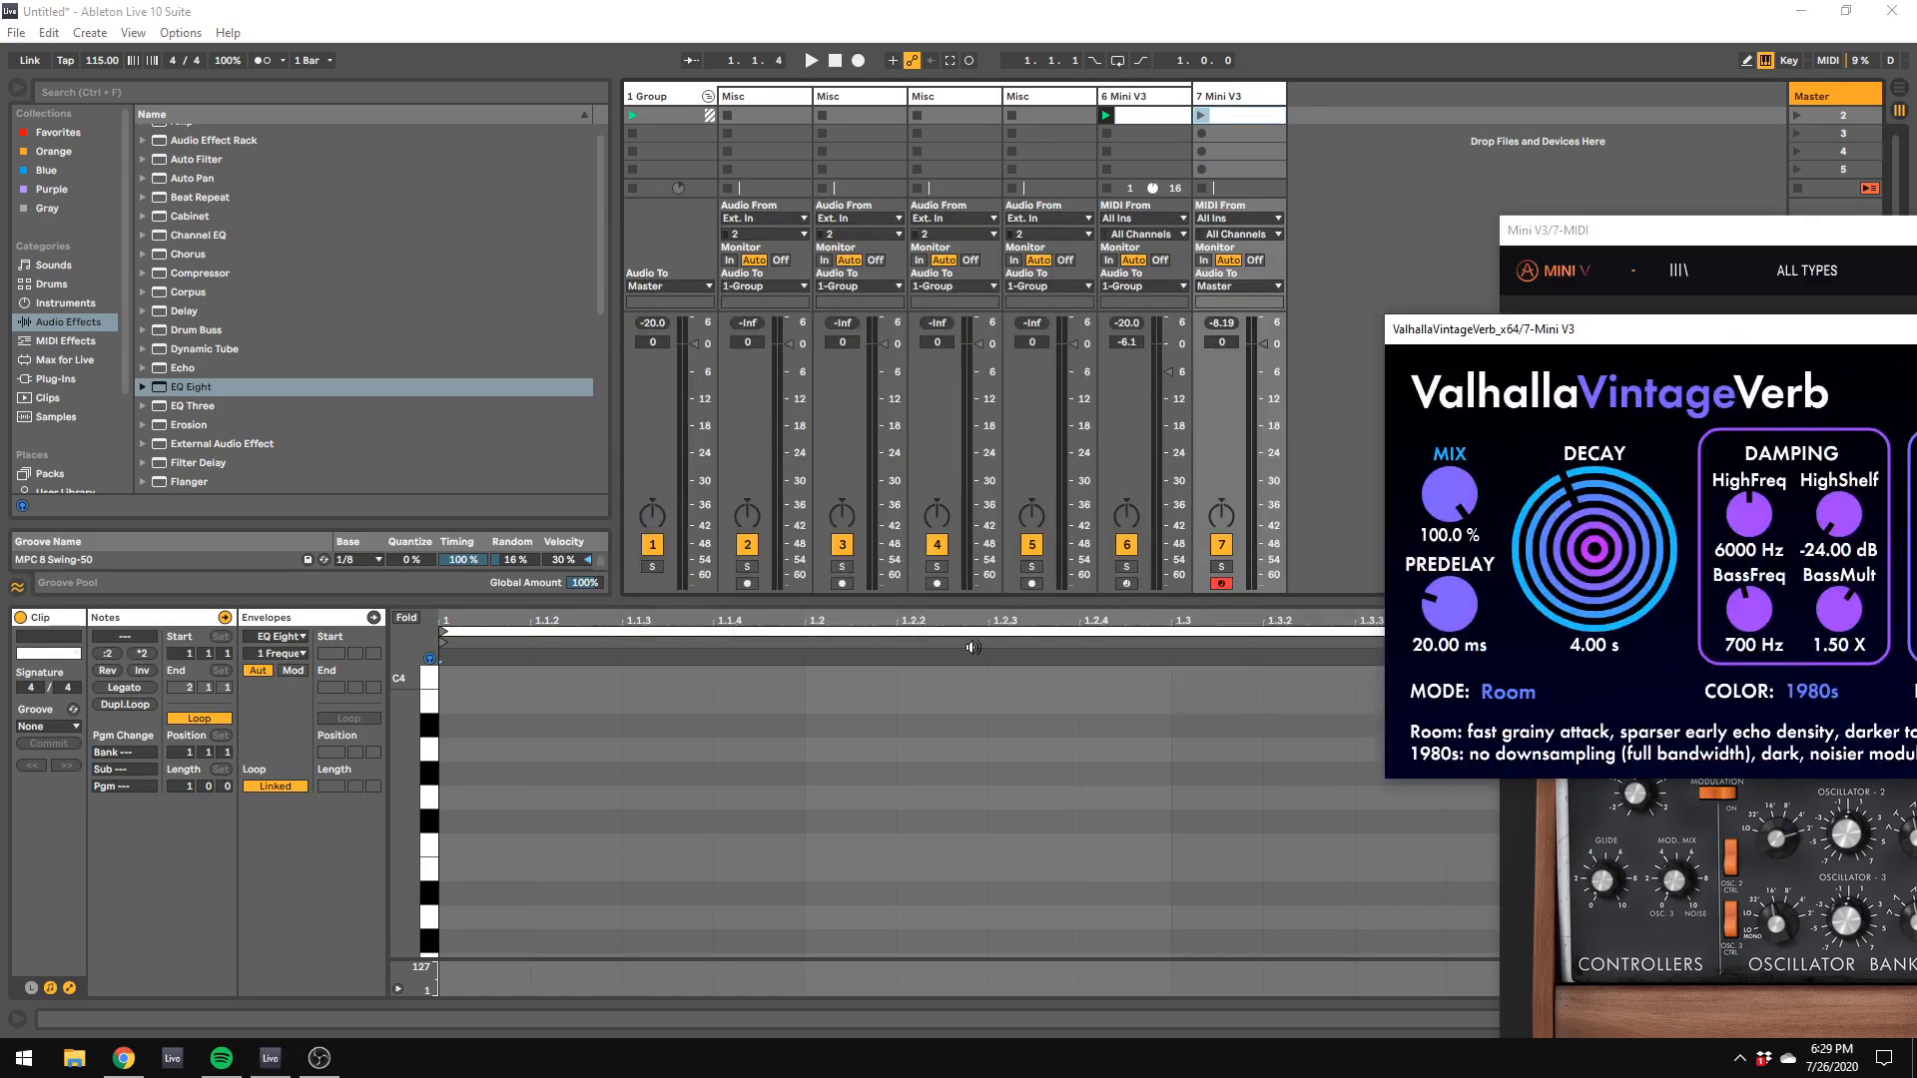
{"action": "right_click", "coordinate": [784, 816]}
{"action": "left_click", "coordinate": [789, 804]}
{"action": "scroll", "coordinate": [599, 791], "scroll_direction": "up", "scroll_amount": 5}
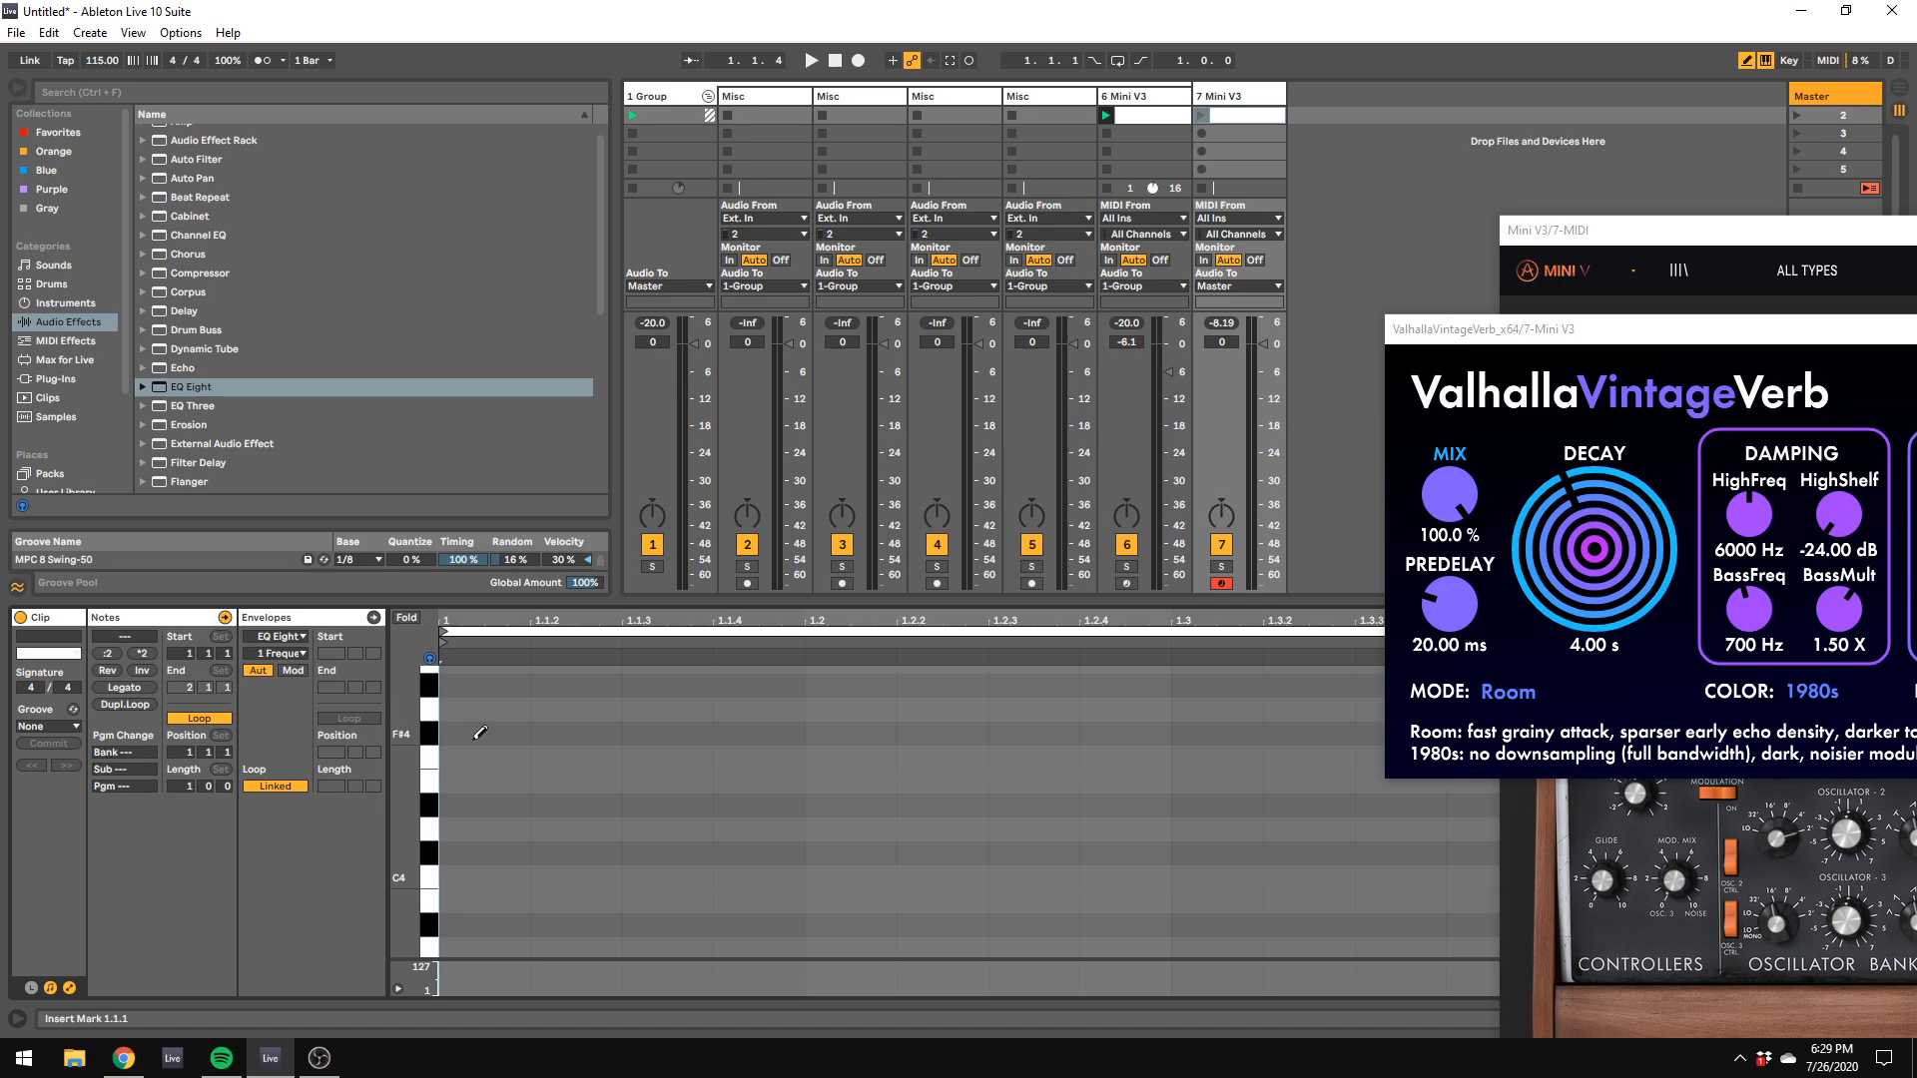
{"action": "left_click", "coordinate": [480, 733]}
{"action": "left_click", "coordinate": [485, 733]}
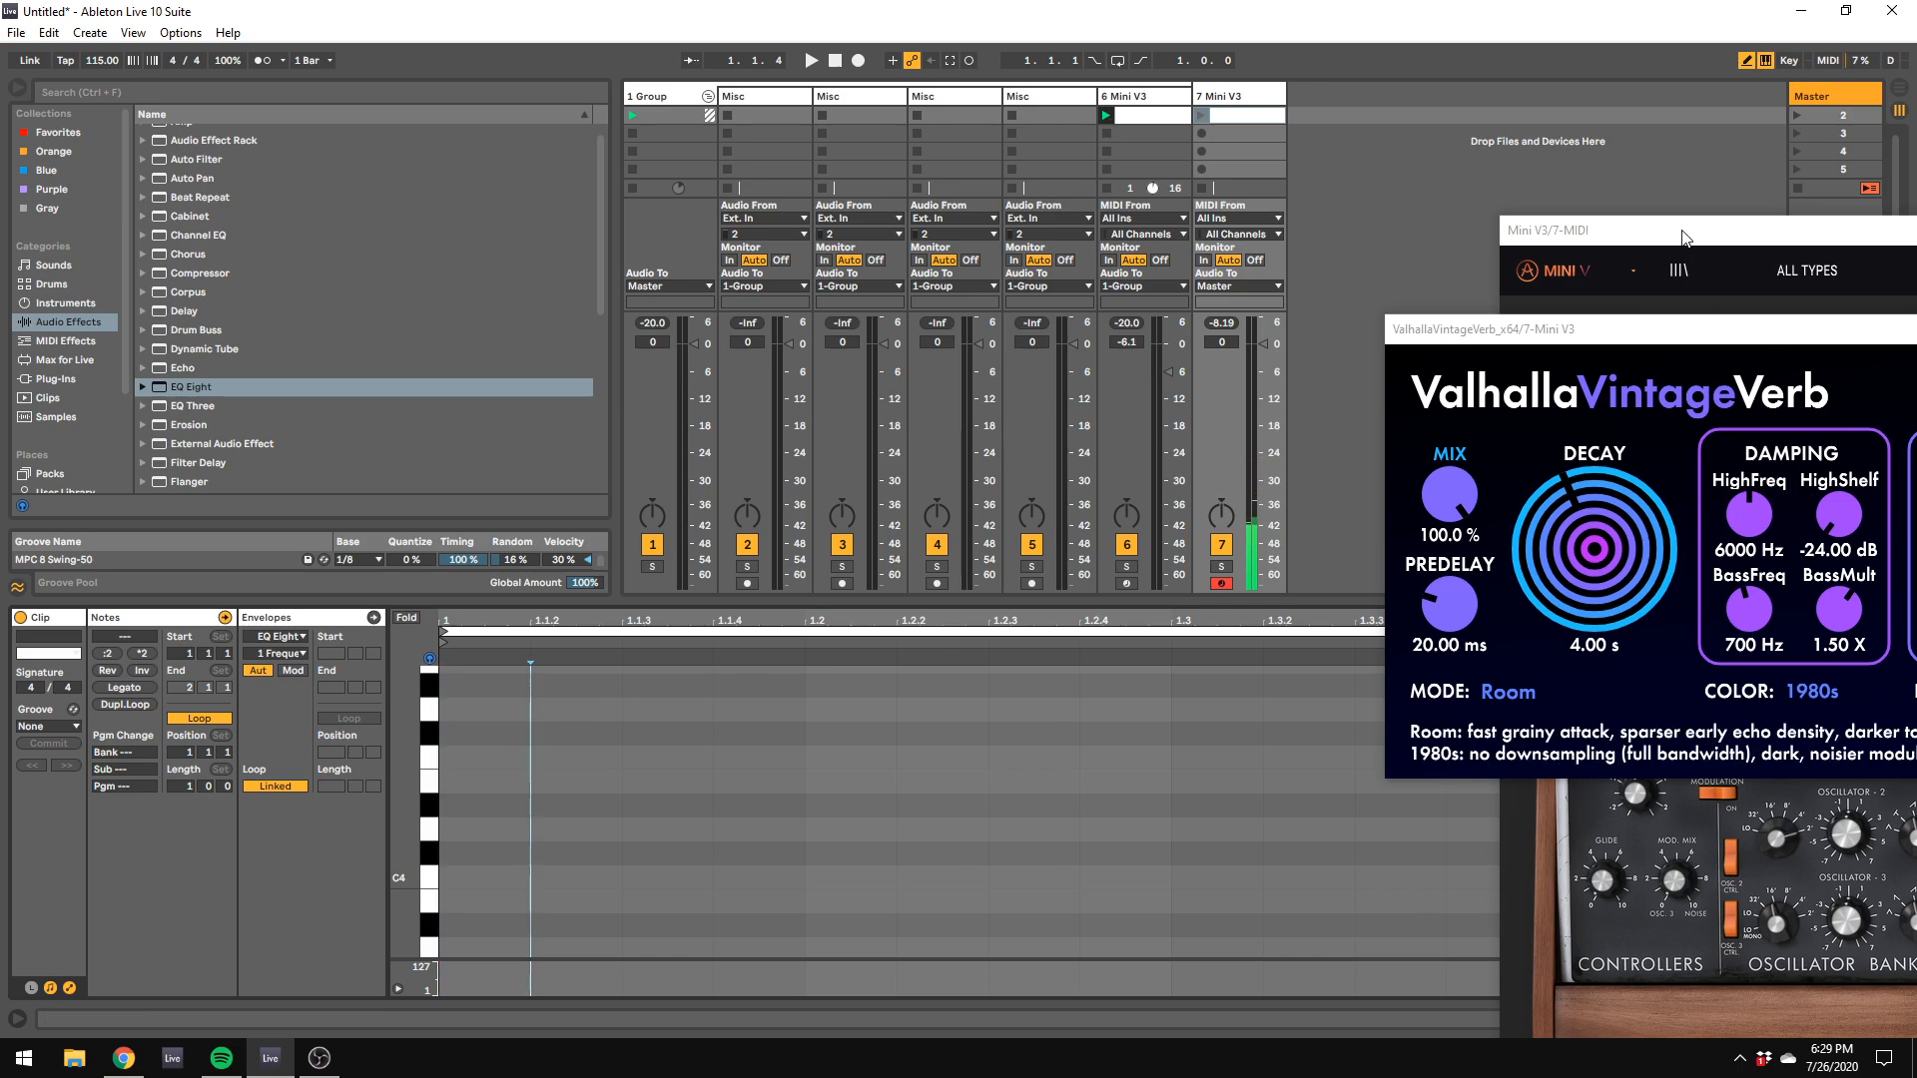
Step: Bring the Mini V3 window into view, turn down oscillator 1's range and play the session briefly
{"action": "left_click_drag", "start_coordinate": [1681, 234], "coordinate": [1163, 153]}
{"action": "left_click_drag", "start_coordinate": [1258, 667], "coordinate": [1262, 770]}
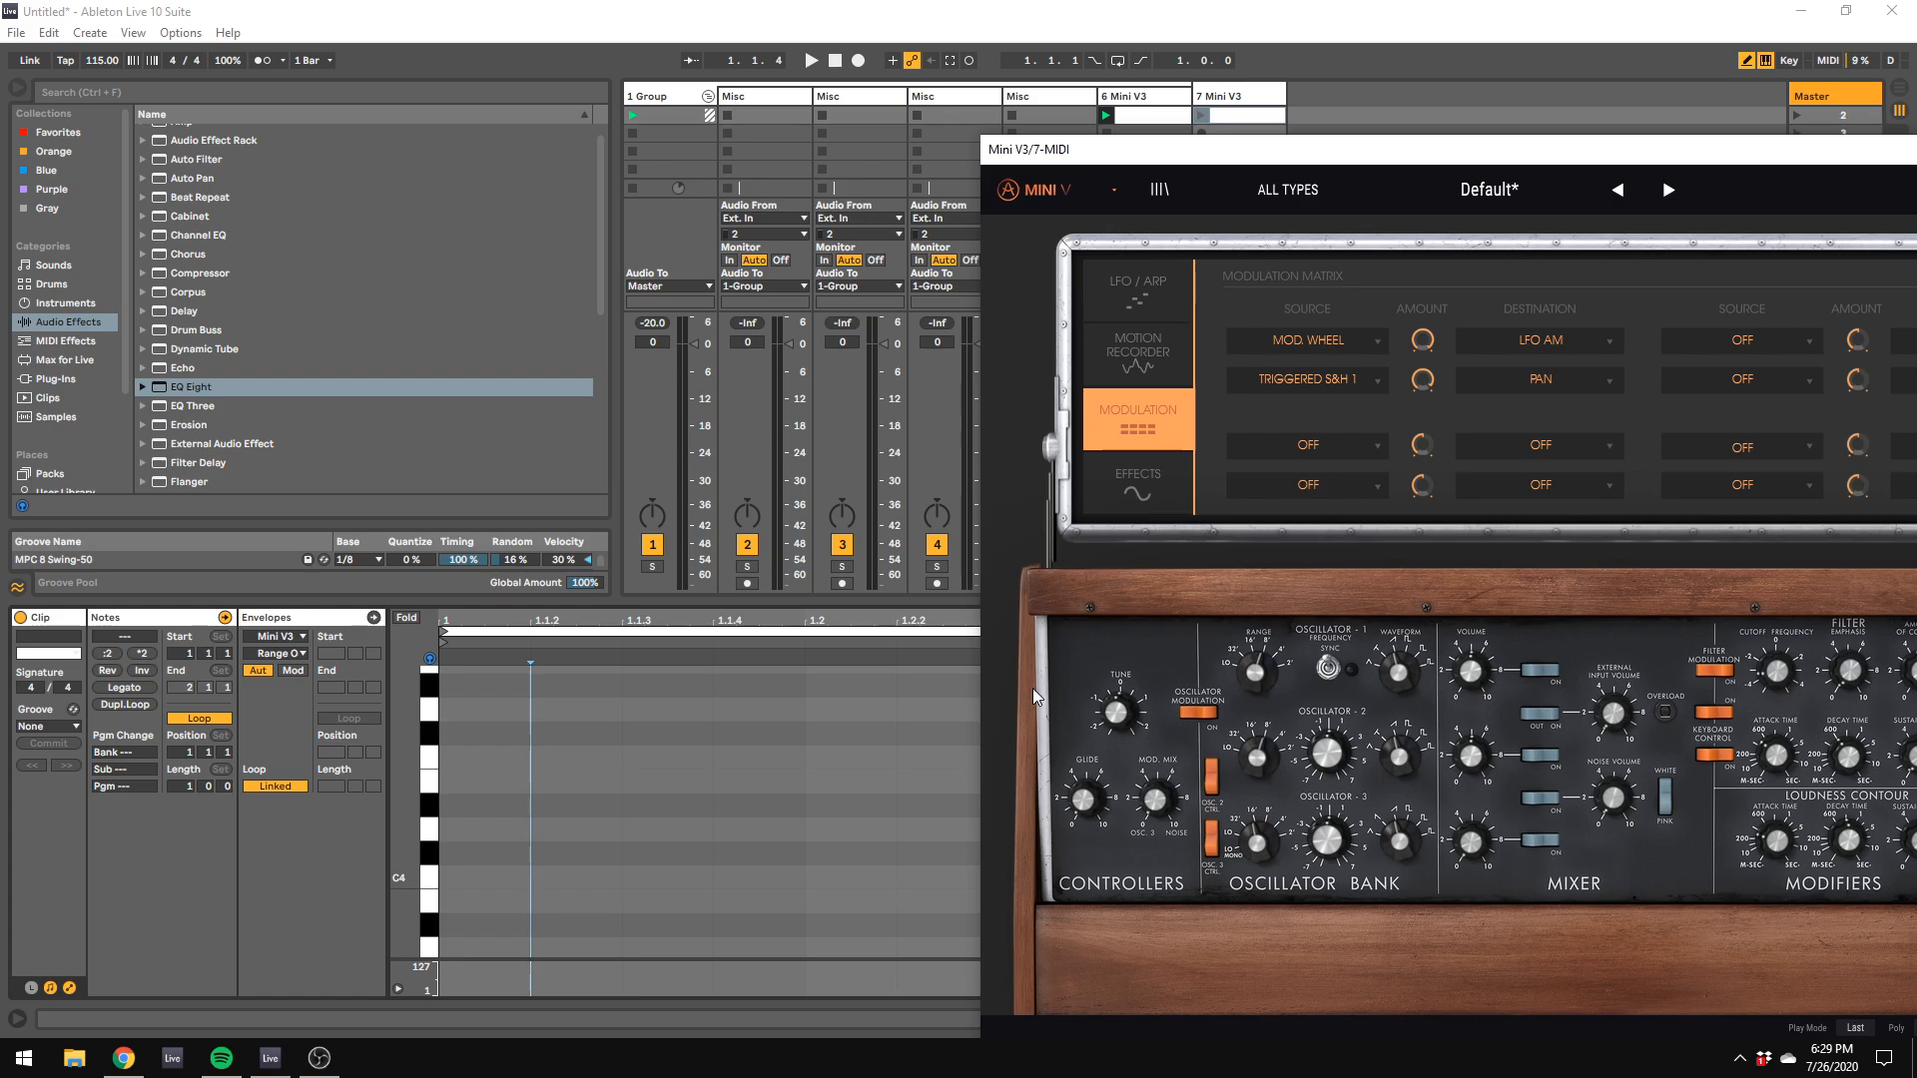
{"action": "key", "text": "space"}
Step: Show track 7's device chain and move the Mini V3 and ValhallaVintageVerb windows out of the way
{"action": "left_click", "coordinate": [1210, 95]}
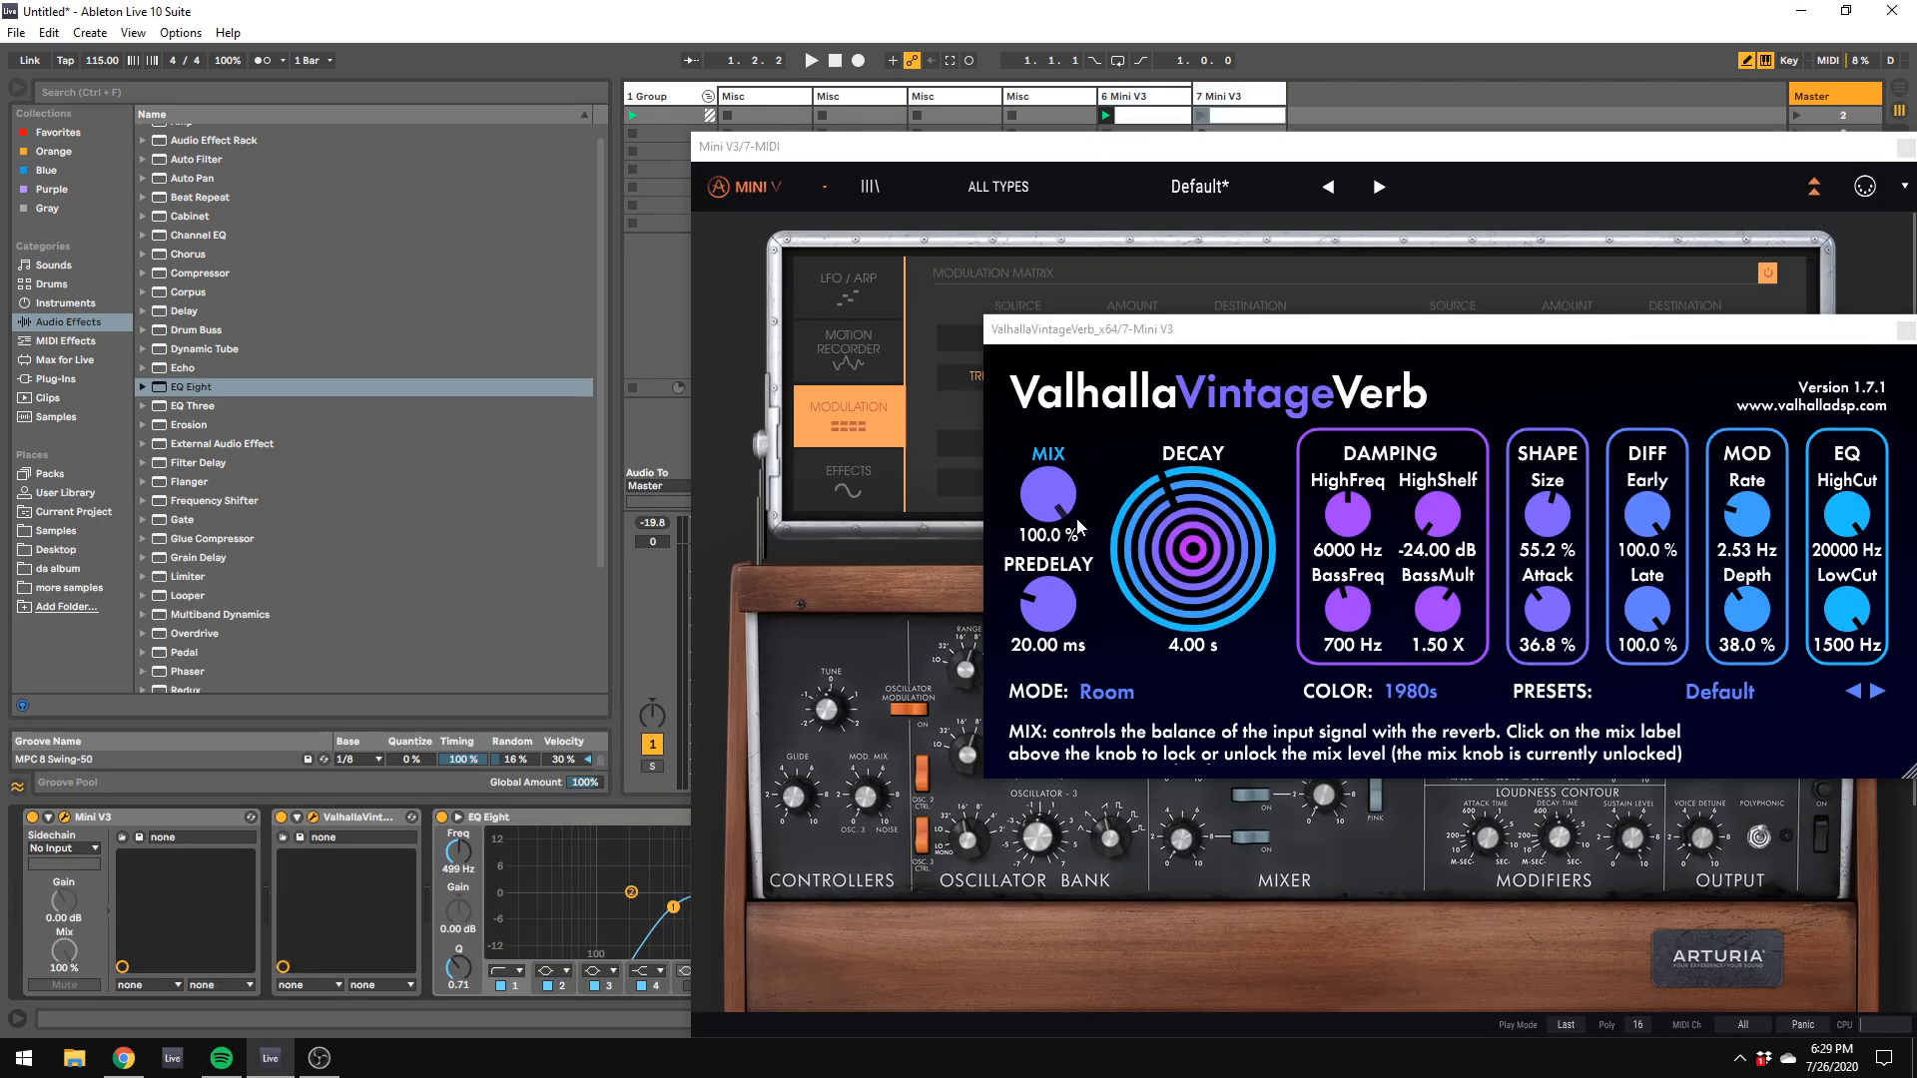
{"action": "left_click_drag", "start_coordinate": [950, 145], "coordinate": [1914, 415]}
{"action": "left_click_drag", "start_coordinate": [1220, 334], "coordinate": [1551, 215]}
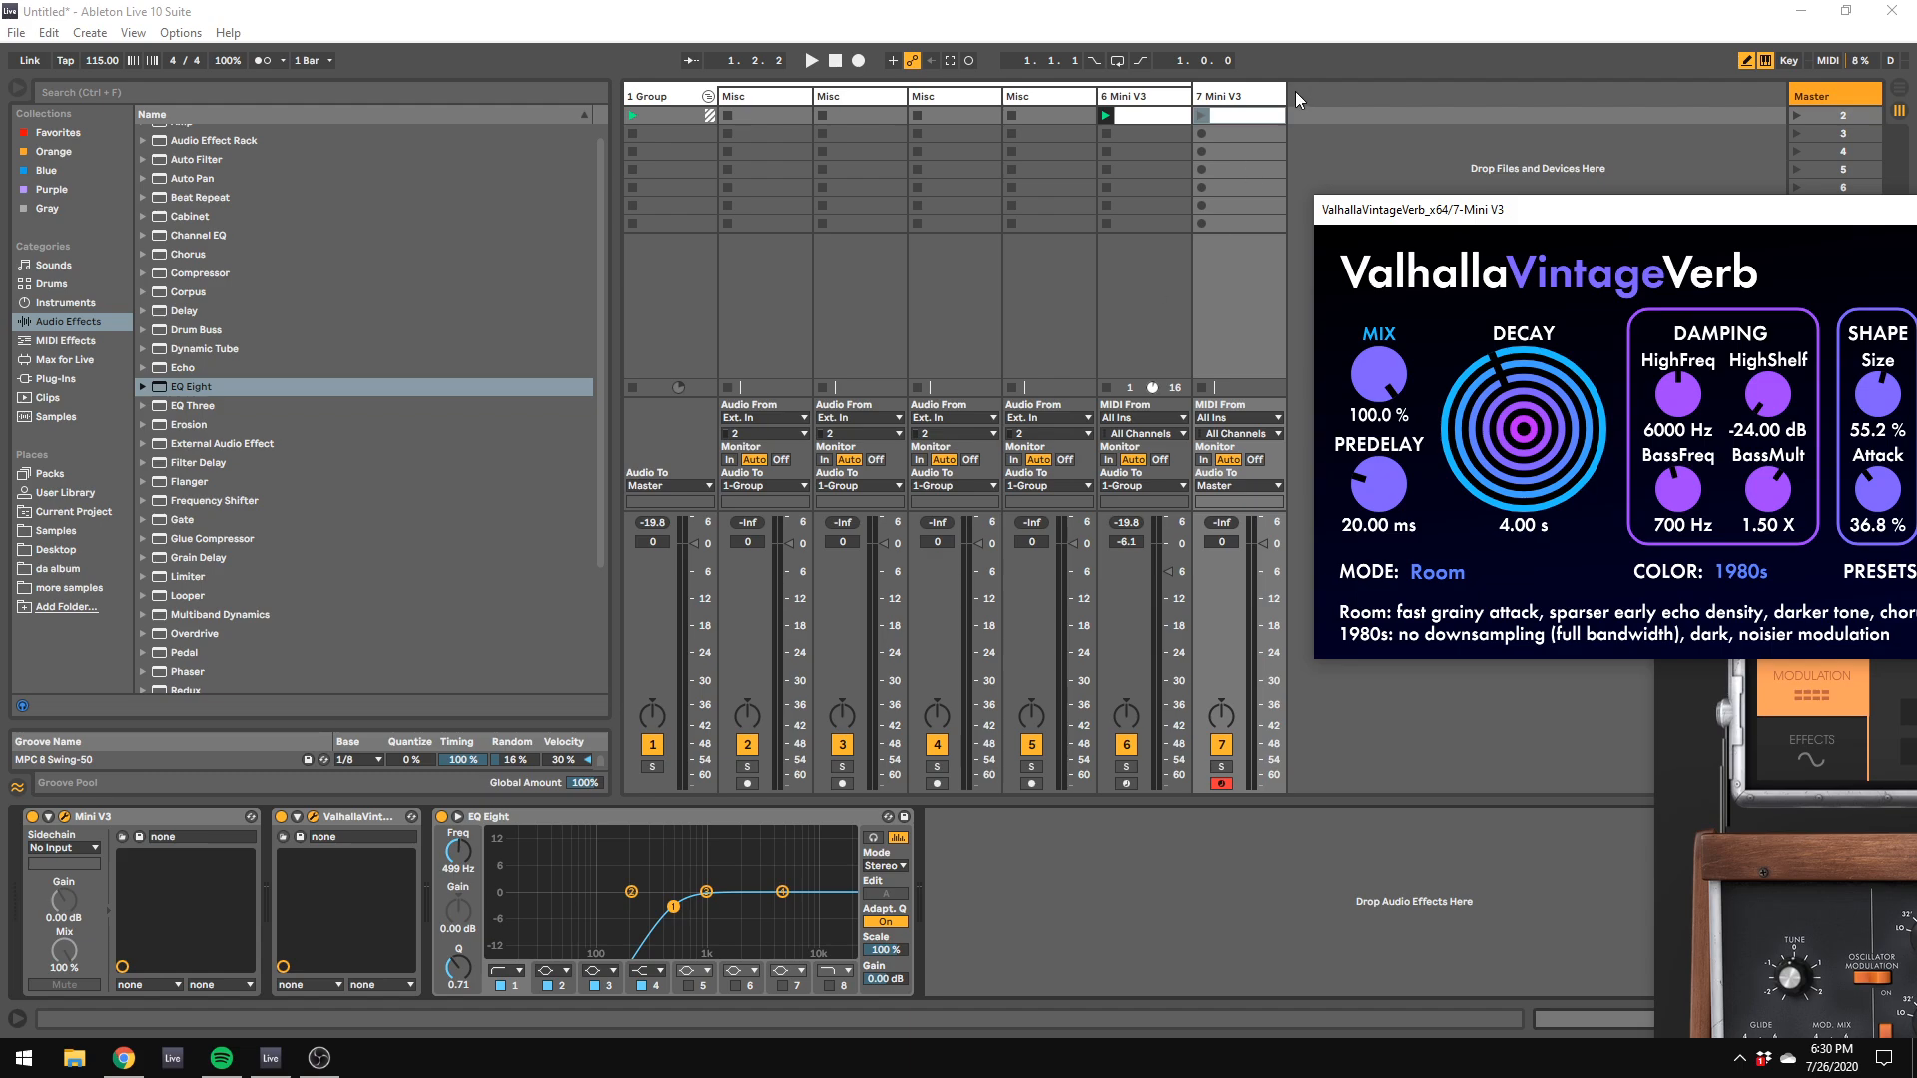
Step: Stop track 6's clip, launch the new clip on track 7 and draw an A#3 note at its start
{"action": "left_click", "coordinate": [1250, 116]}
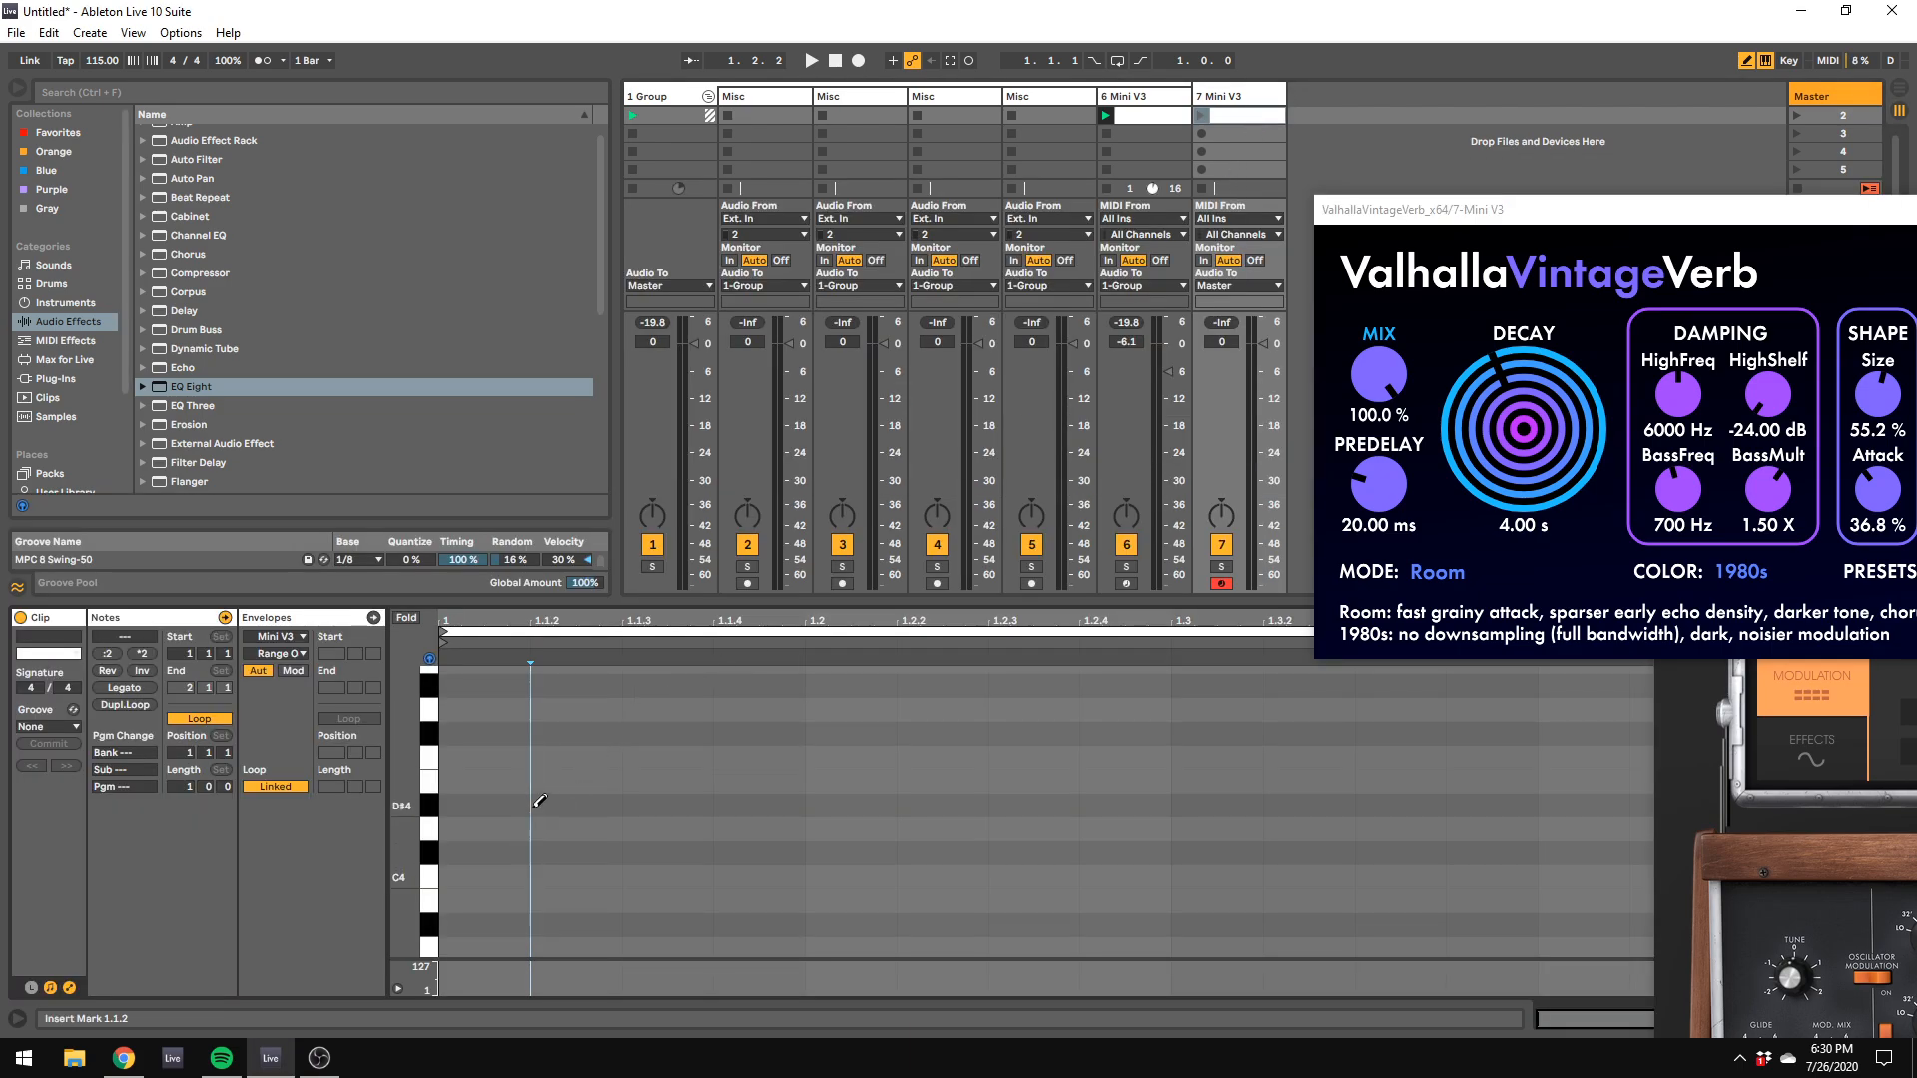
{"action": "left_click", "coordinate": [1232, 116]}
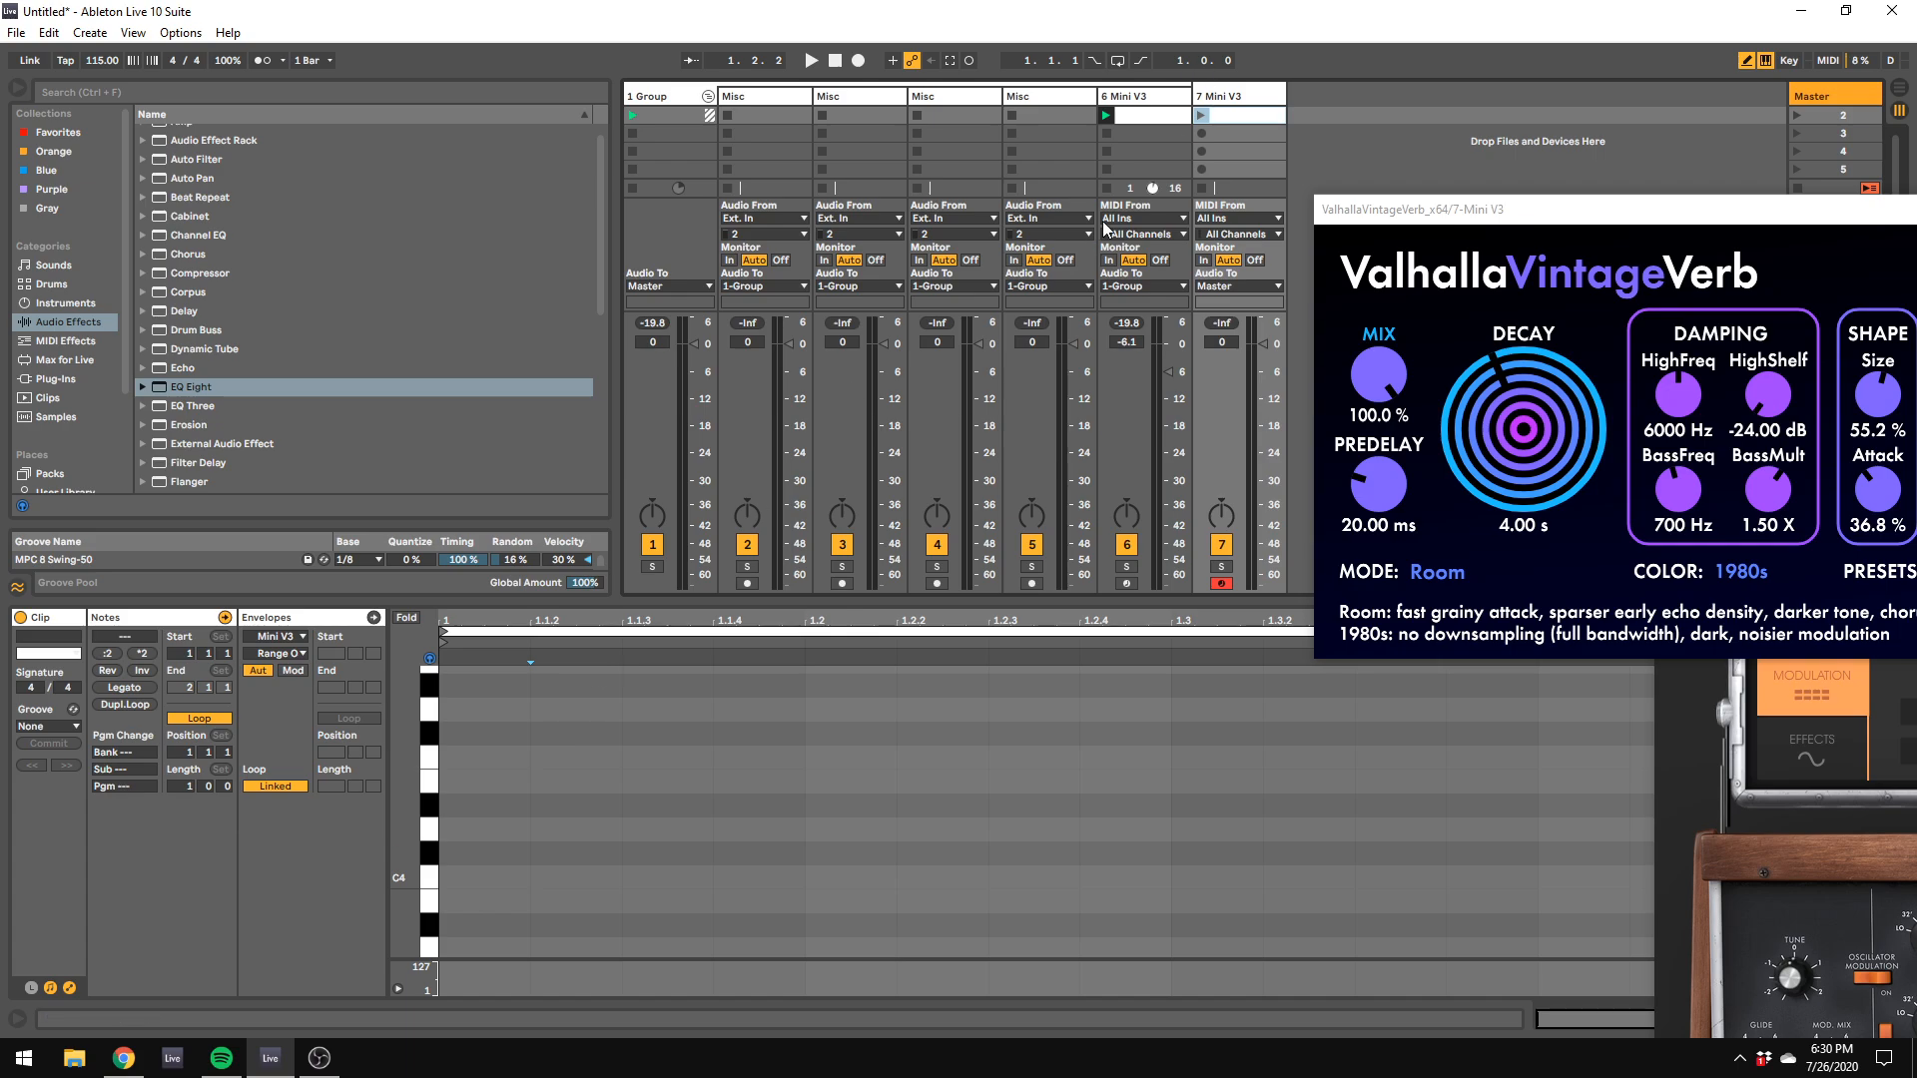
{"action": "left_click", "coordinate": [1106, 190]}
{"action": "left_click", "coordinate": [1203, 118]}
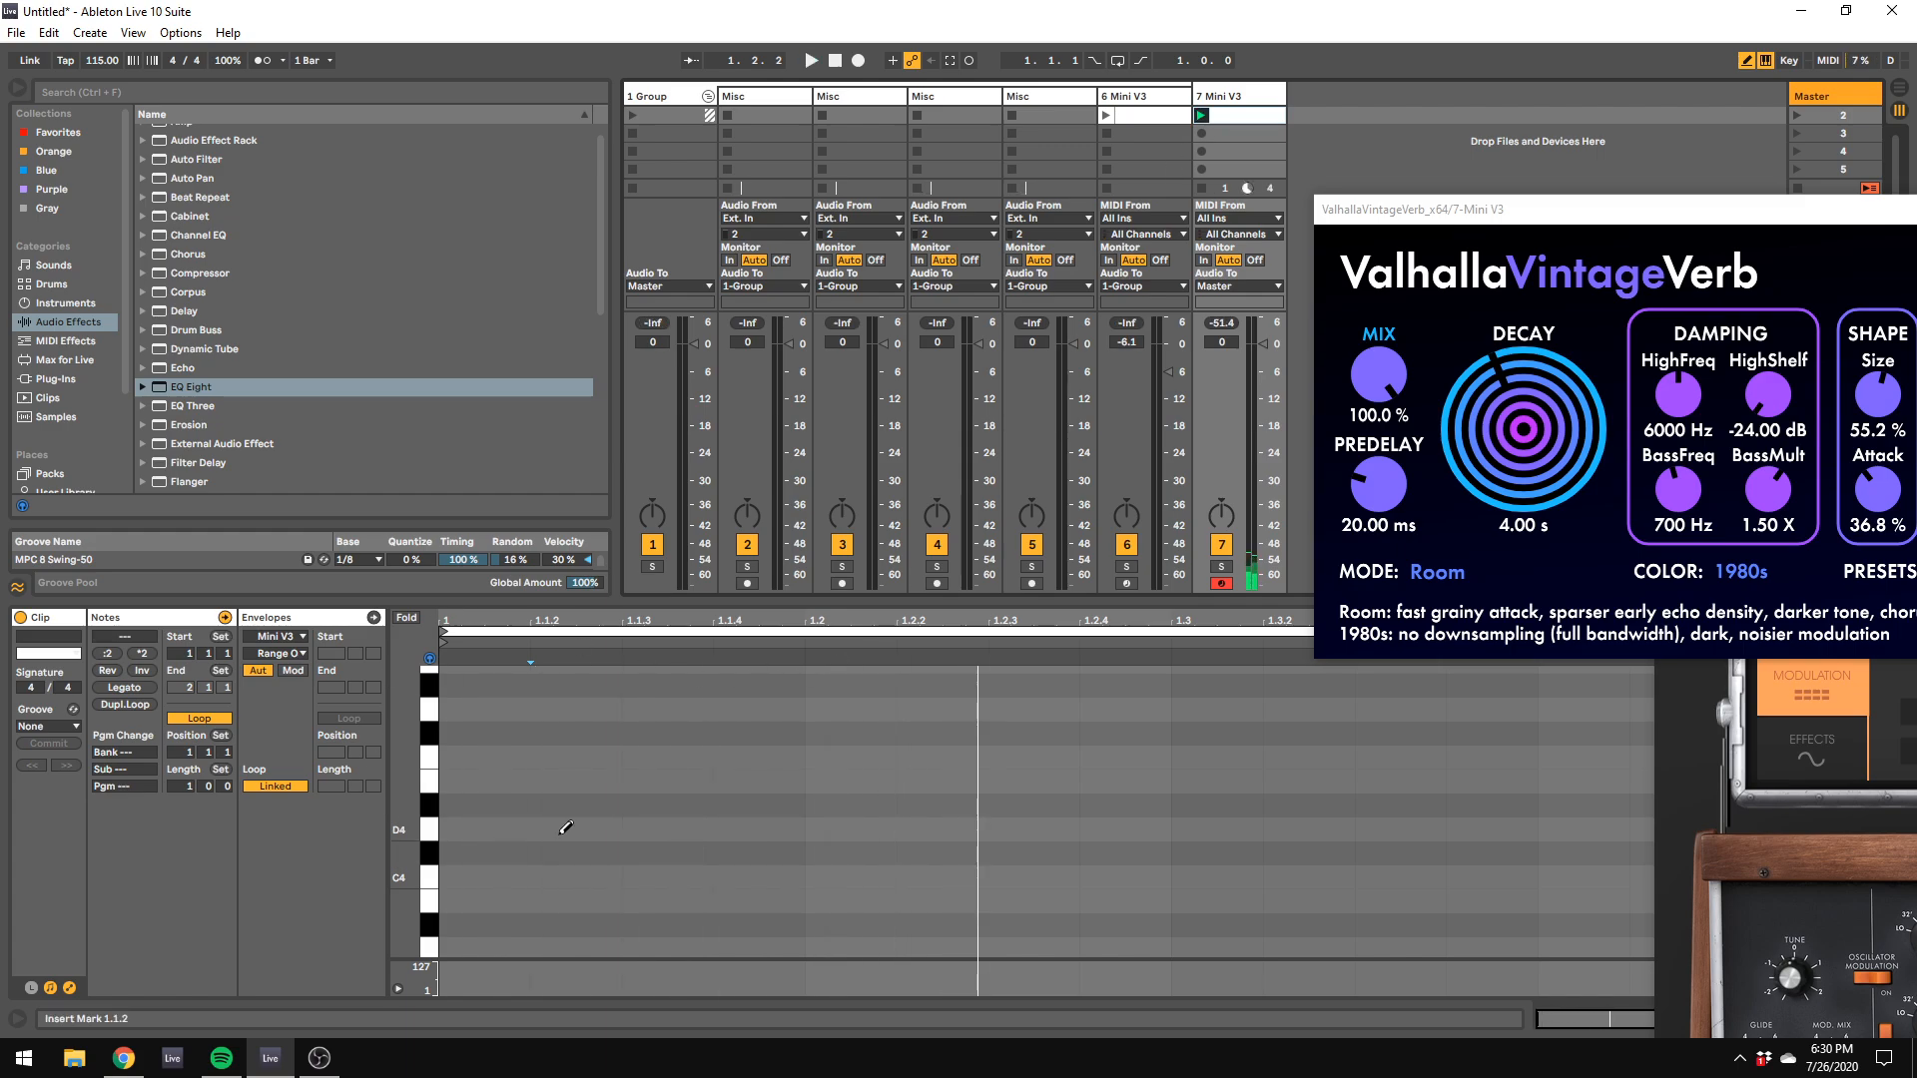
{"action": "left_click", "coordinate": [480, 925]}
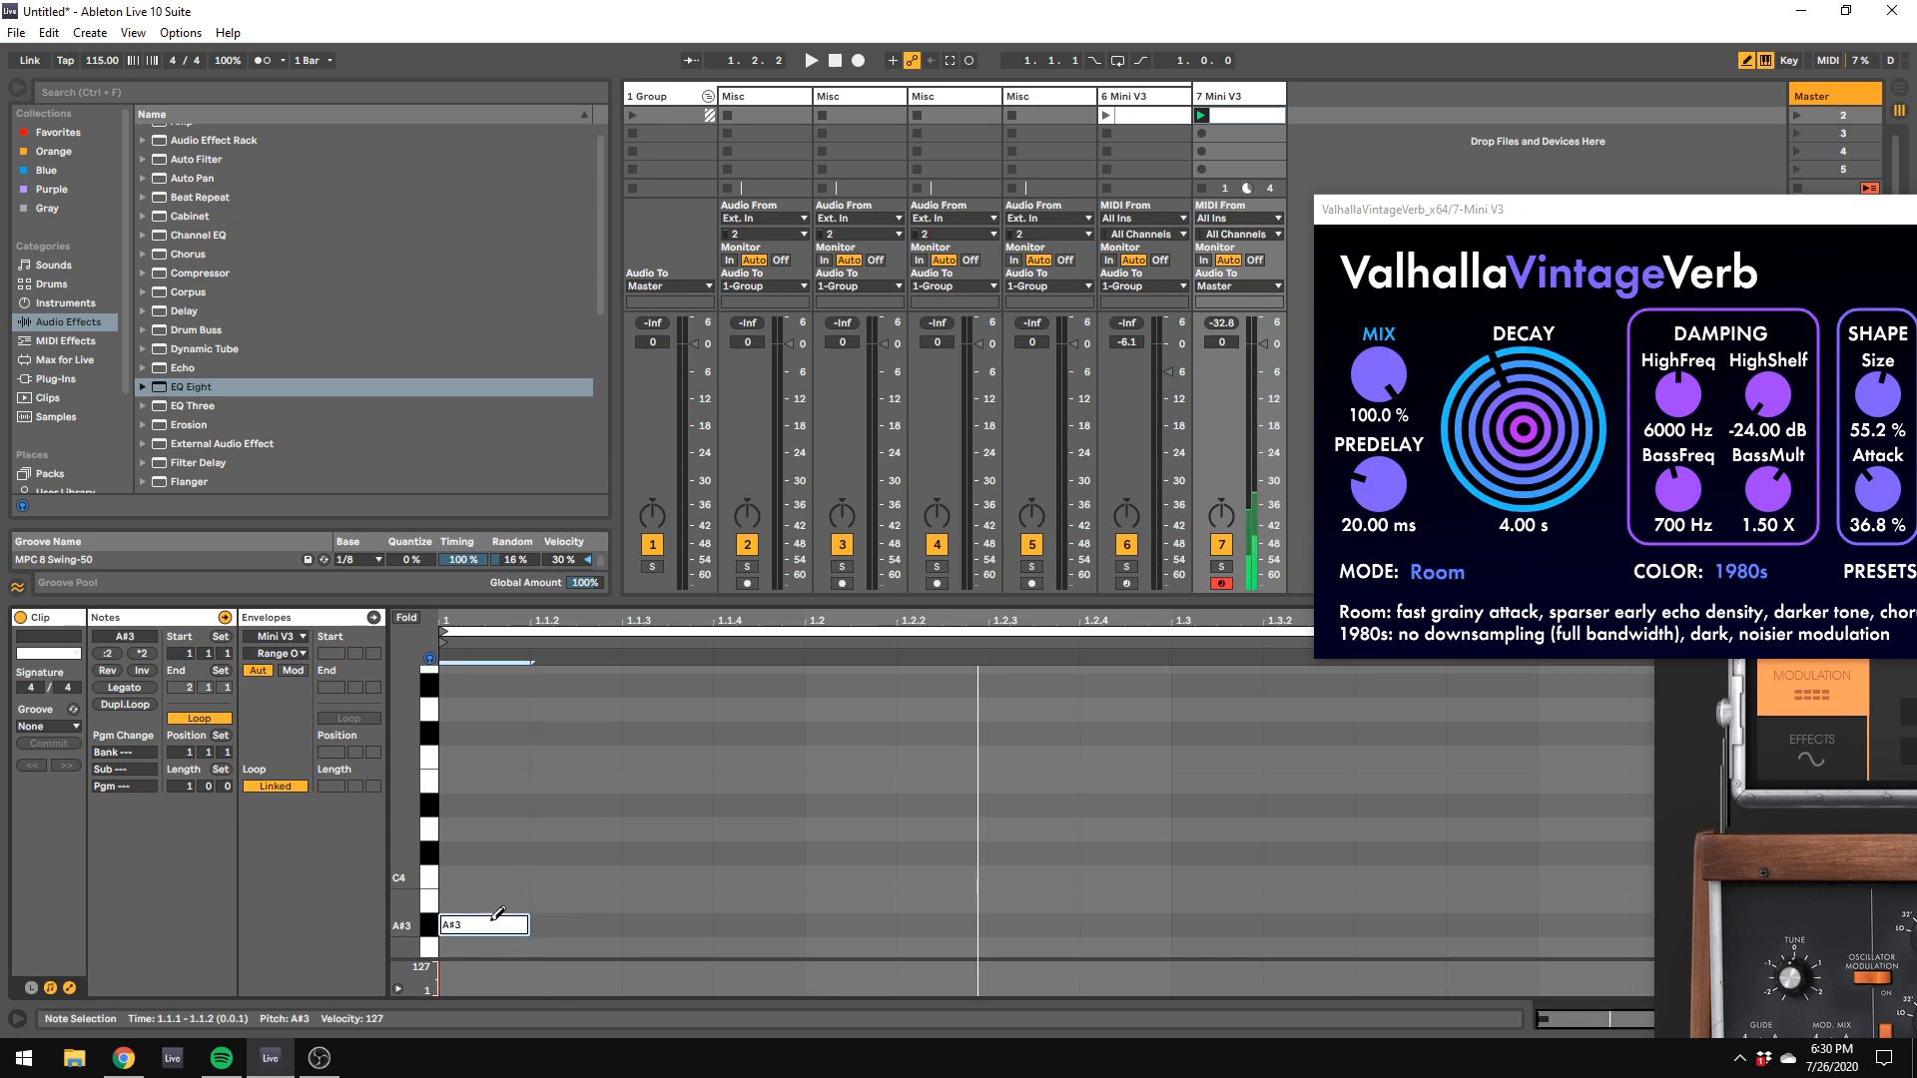
Step: Place a D#4 note at 1.3.3 in track 7's clip, removing the one tried at 1.2.3
{"action": "left_click", "coordinate": [1003, 805]}
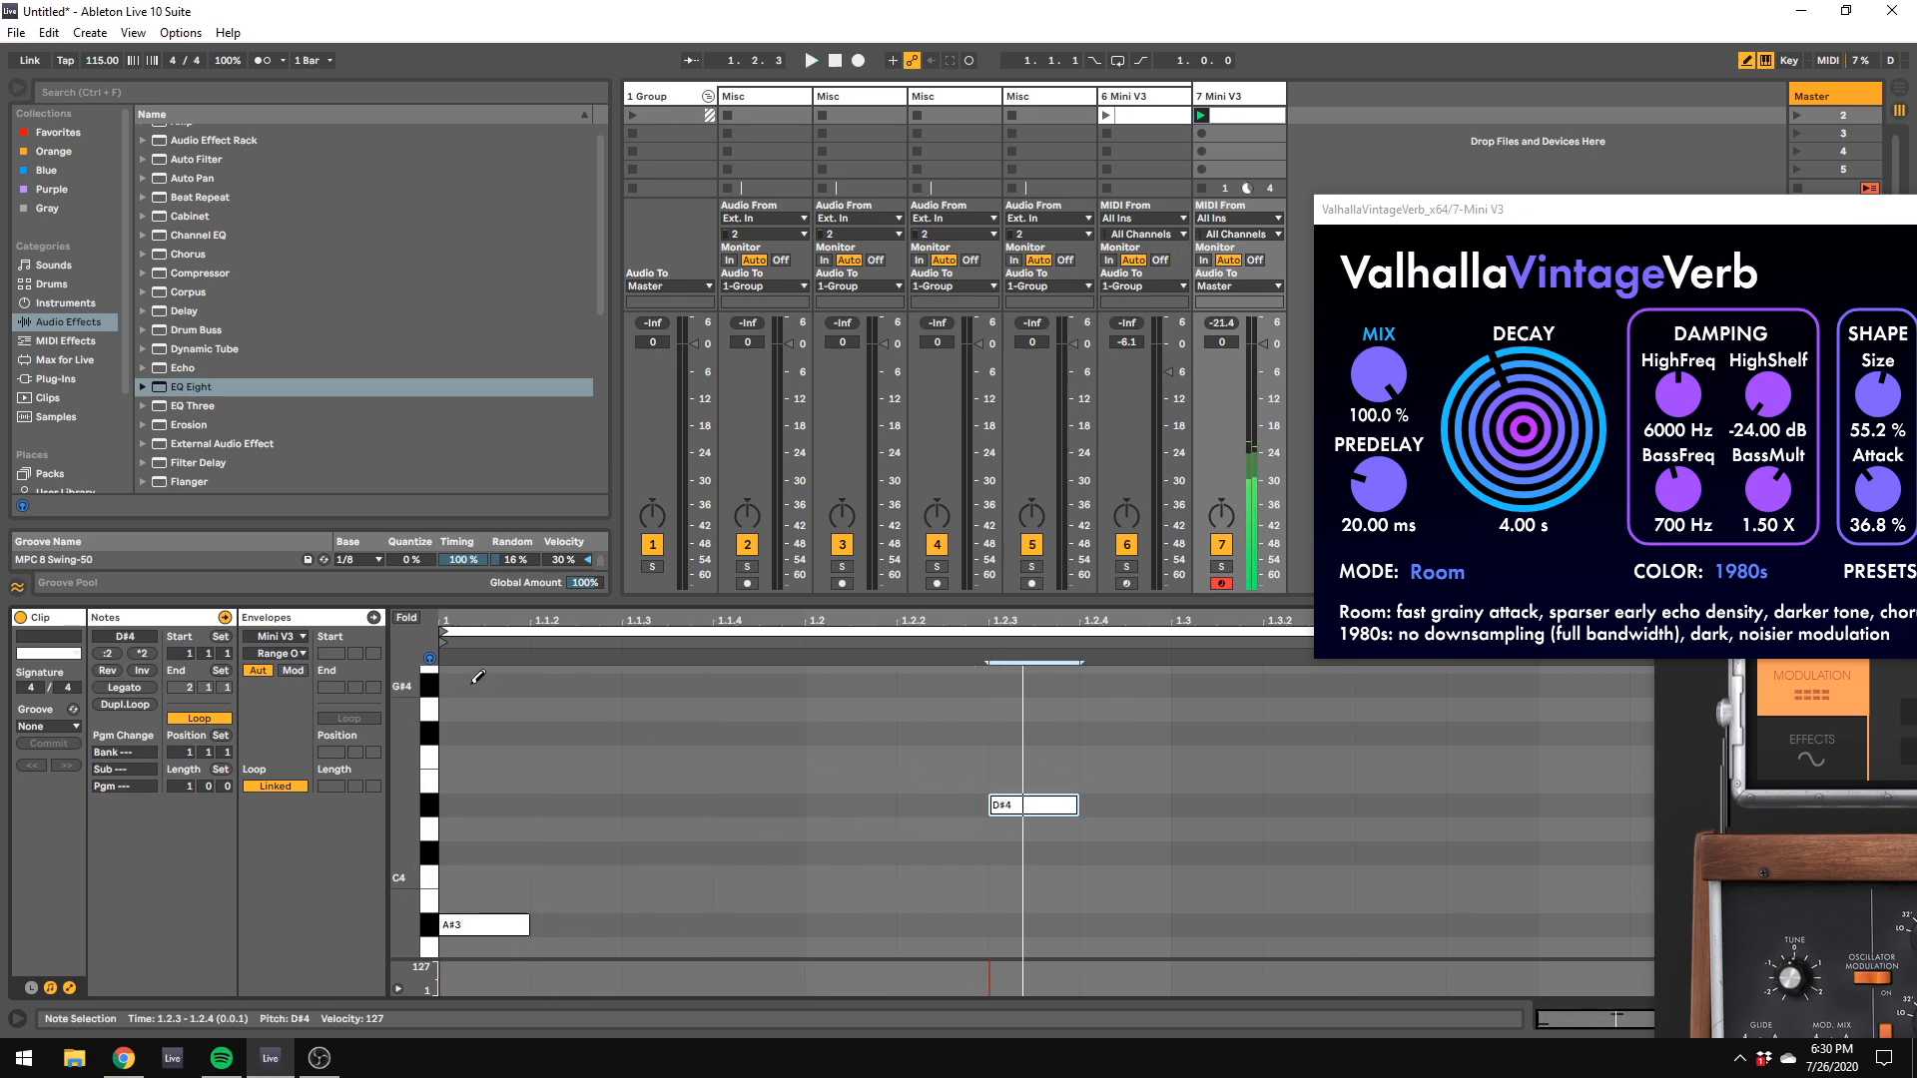
{"action": "left_click", "coordinate": [1039, 808]}
{"action": "left_click", "coordinate": [1398, 806]}
Step: Turn off draw mode and lengthen the A#3 note so it ends at 1.3
{"action": "right_click", "coordinate": [783, 836]}
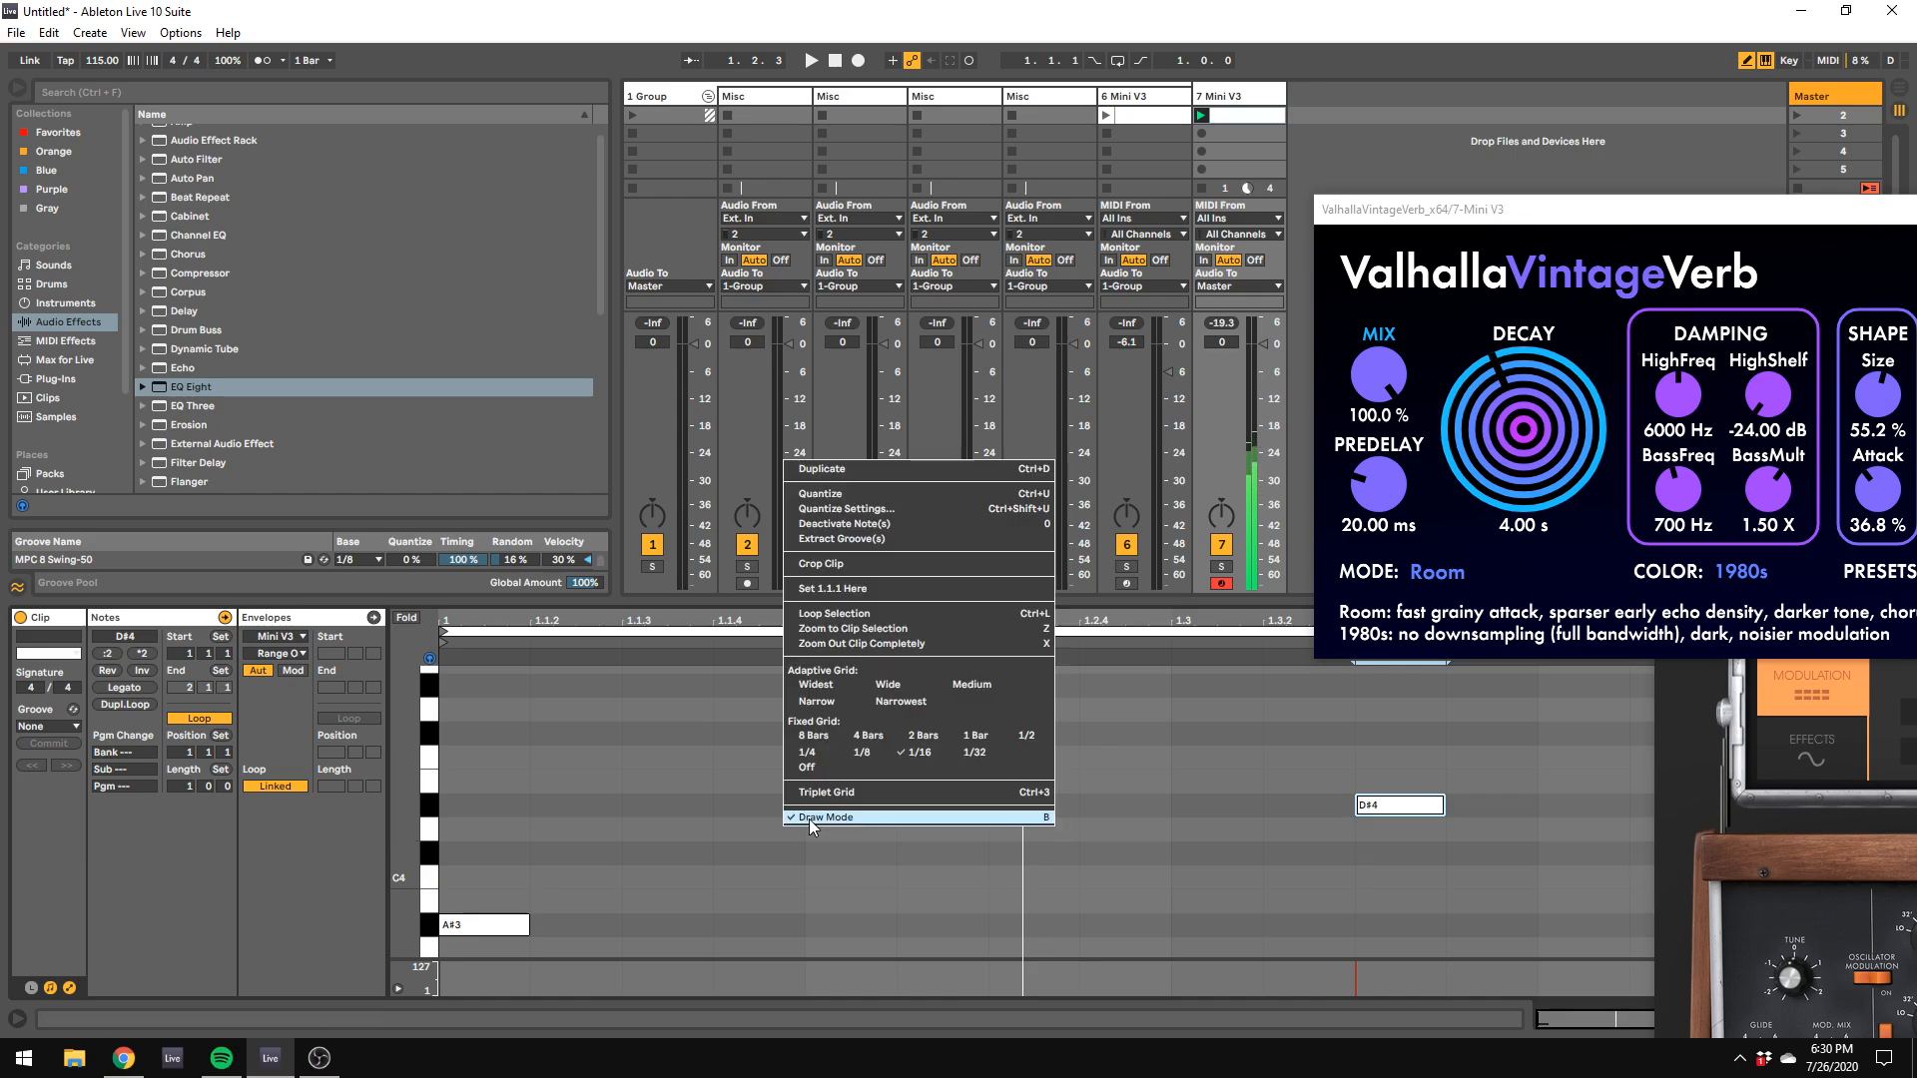
{"action": "left_click", "coordinate": [809, 820]}
{"action": "left_click_drag", "start_coordinate": [514, 925], "coordinate": [1169, 926]}
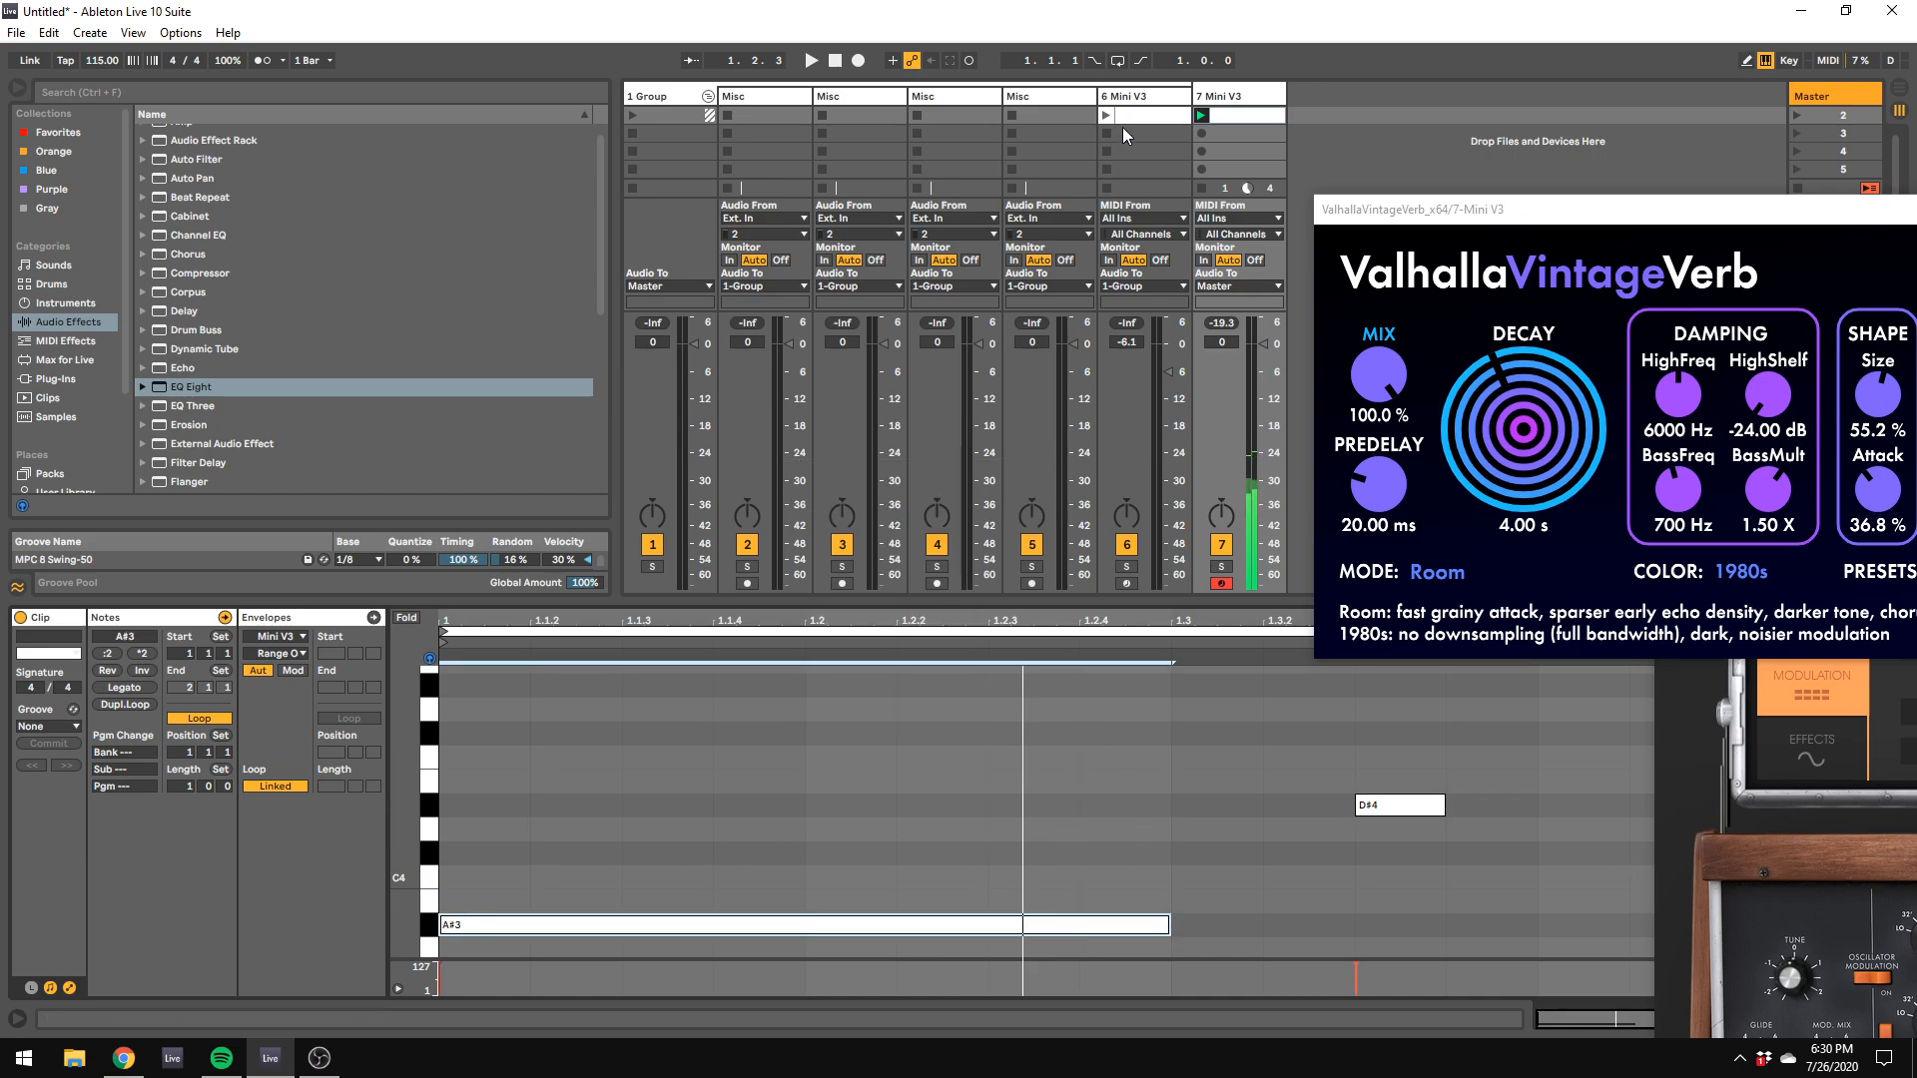
Step: Set the tempo to 100 BPM and launch track 6's clip, moving the Mini V3 window aside
{"action": "left_click_drag", "start_coordinate": [105, 61], "coordinate": [134, 77]}
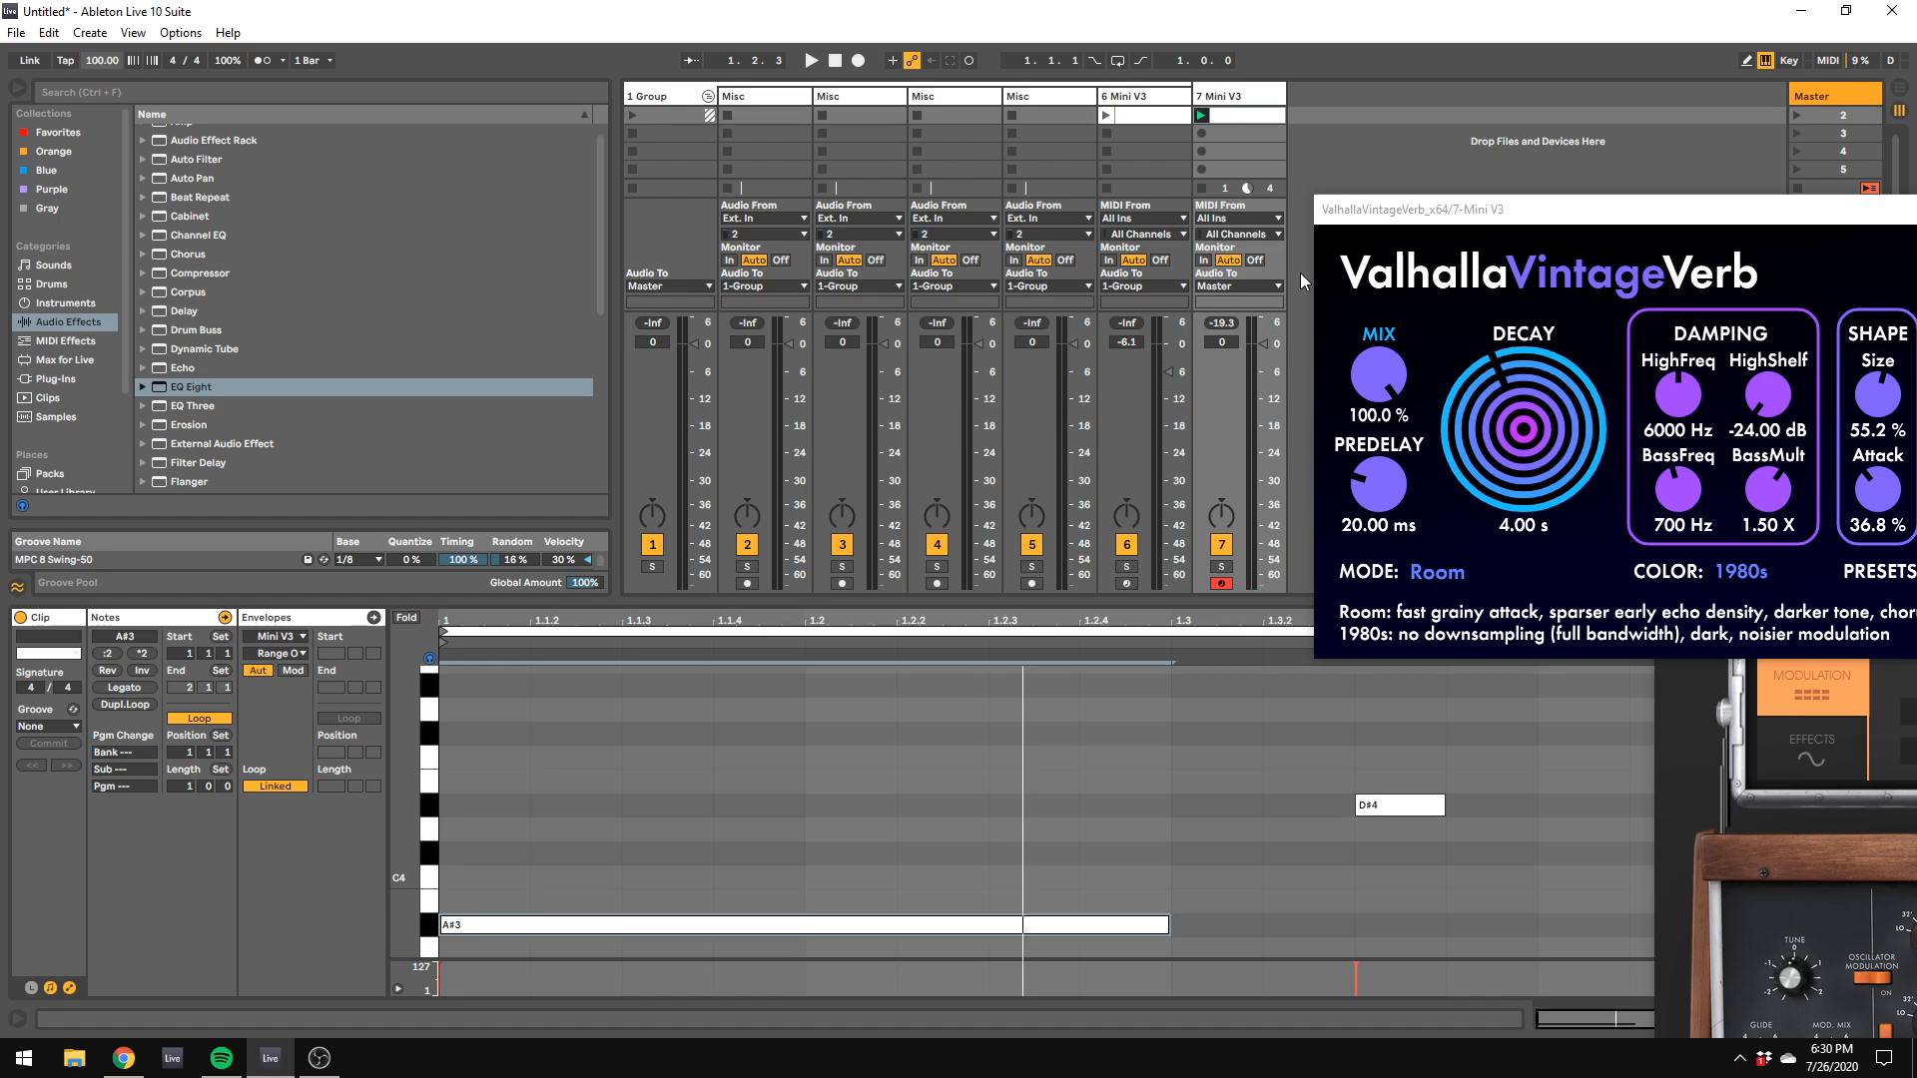
{"action": "left_click", "coordinate": [1105, 115]}
{"action": "left_click_drag", "start_coordinate": [1139, 157], "coordinate": [1870, 366]}
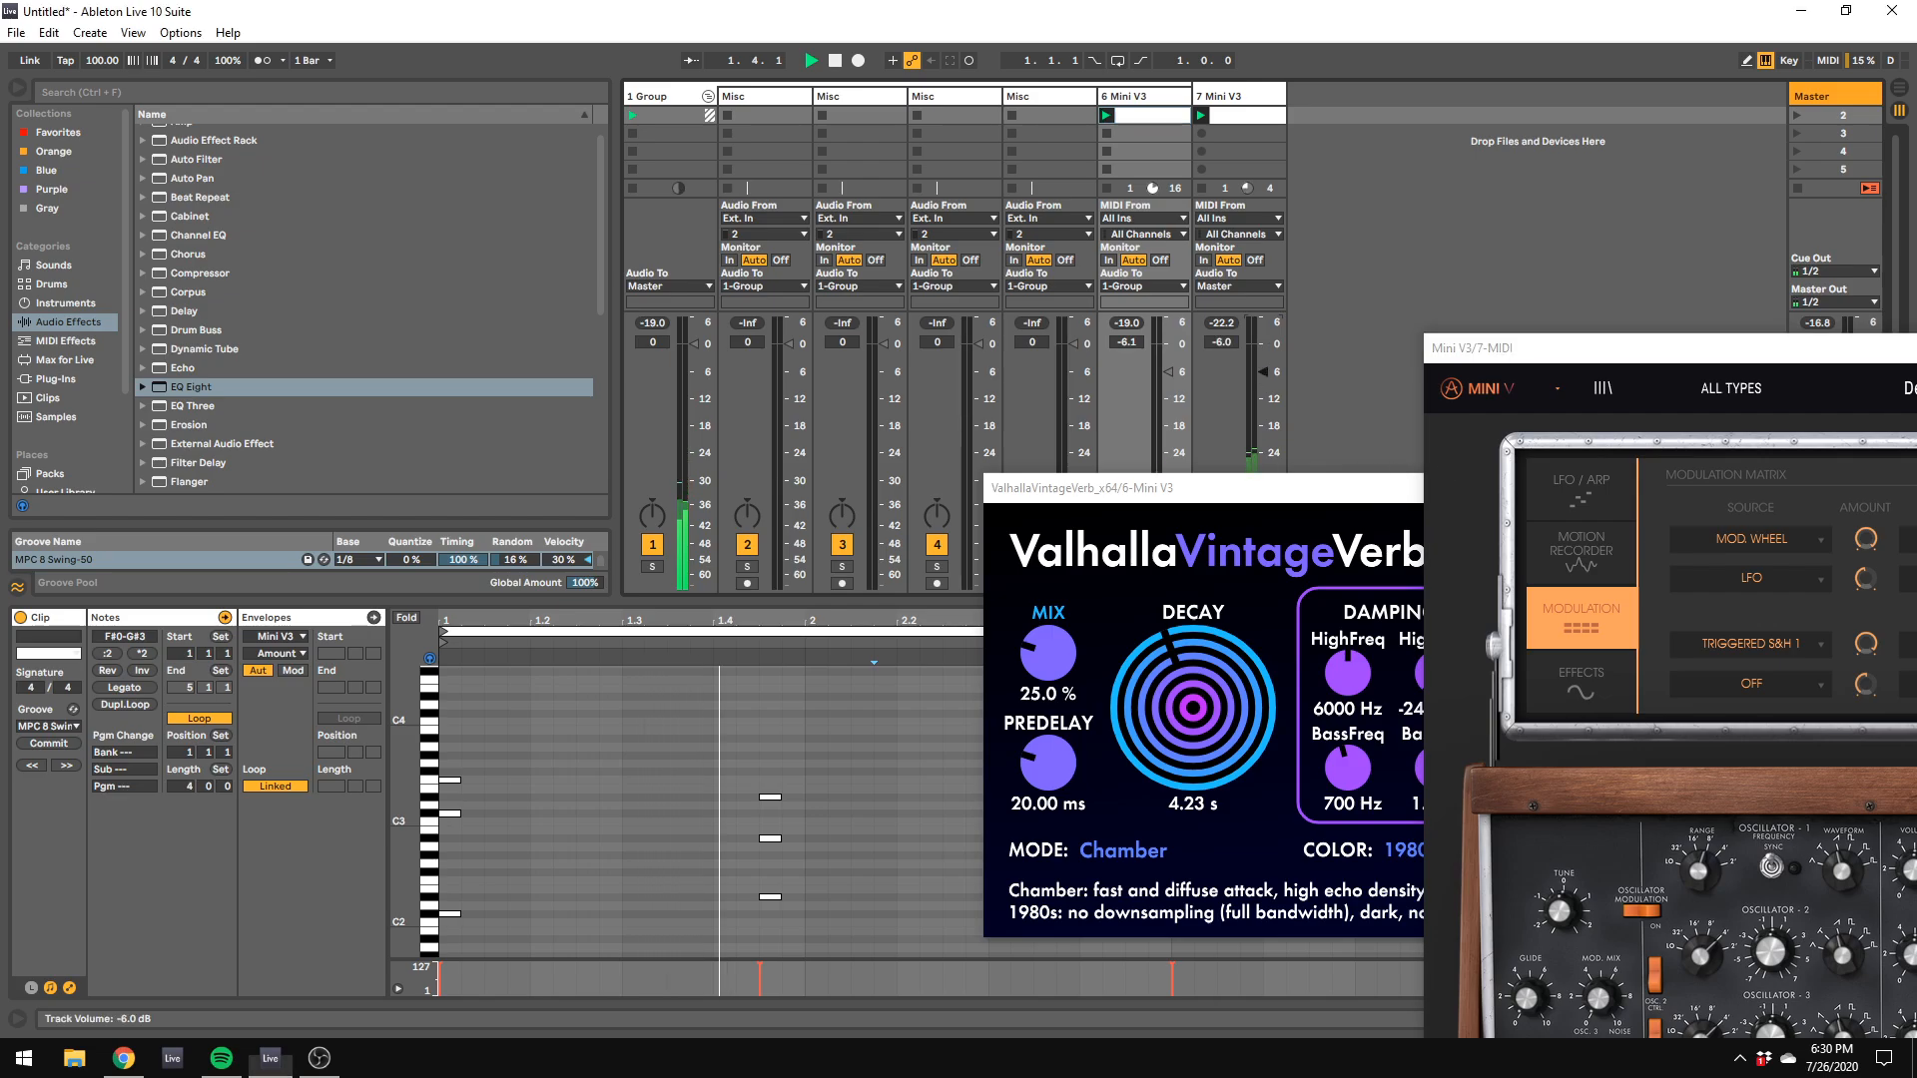
Step: Open track 7's clip and device chain and move the Mini V3 windows away from the mixer
{"action": "left_click", "coordinate": [1238, 116]}
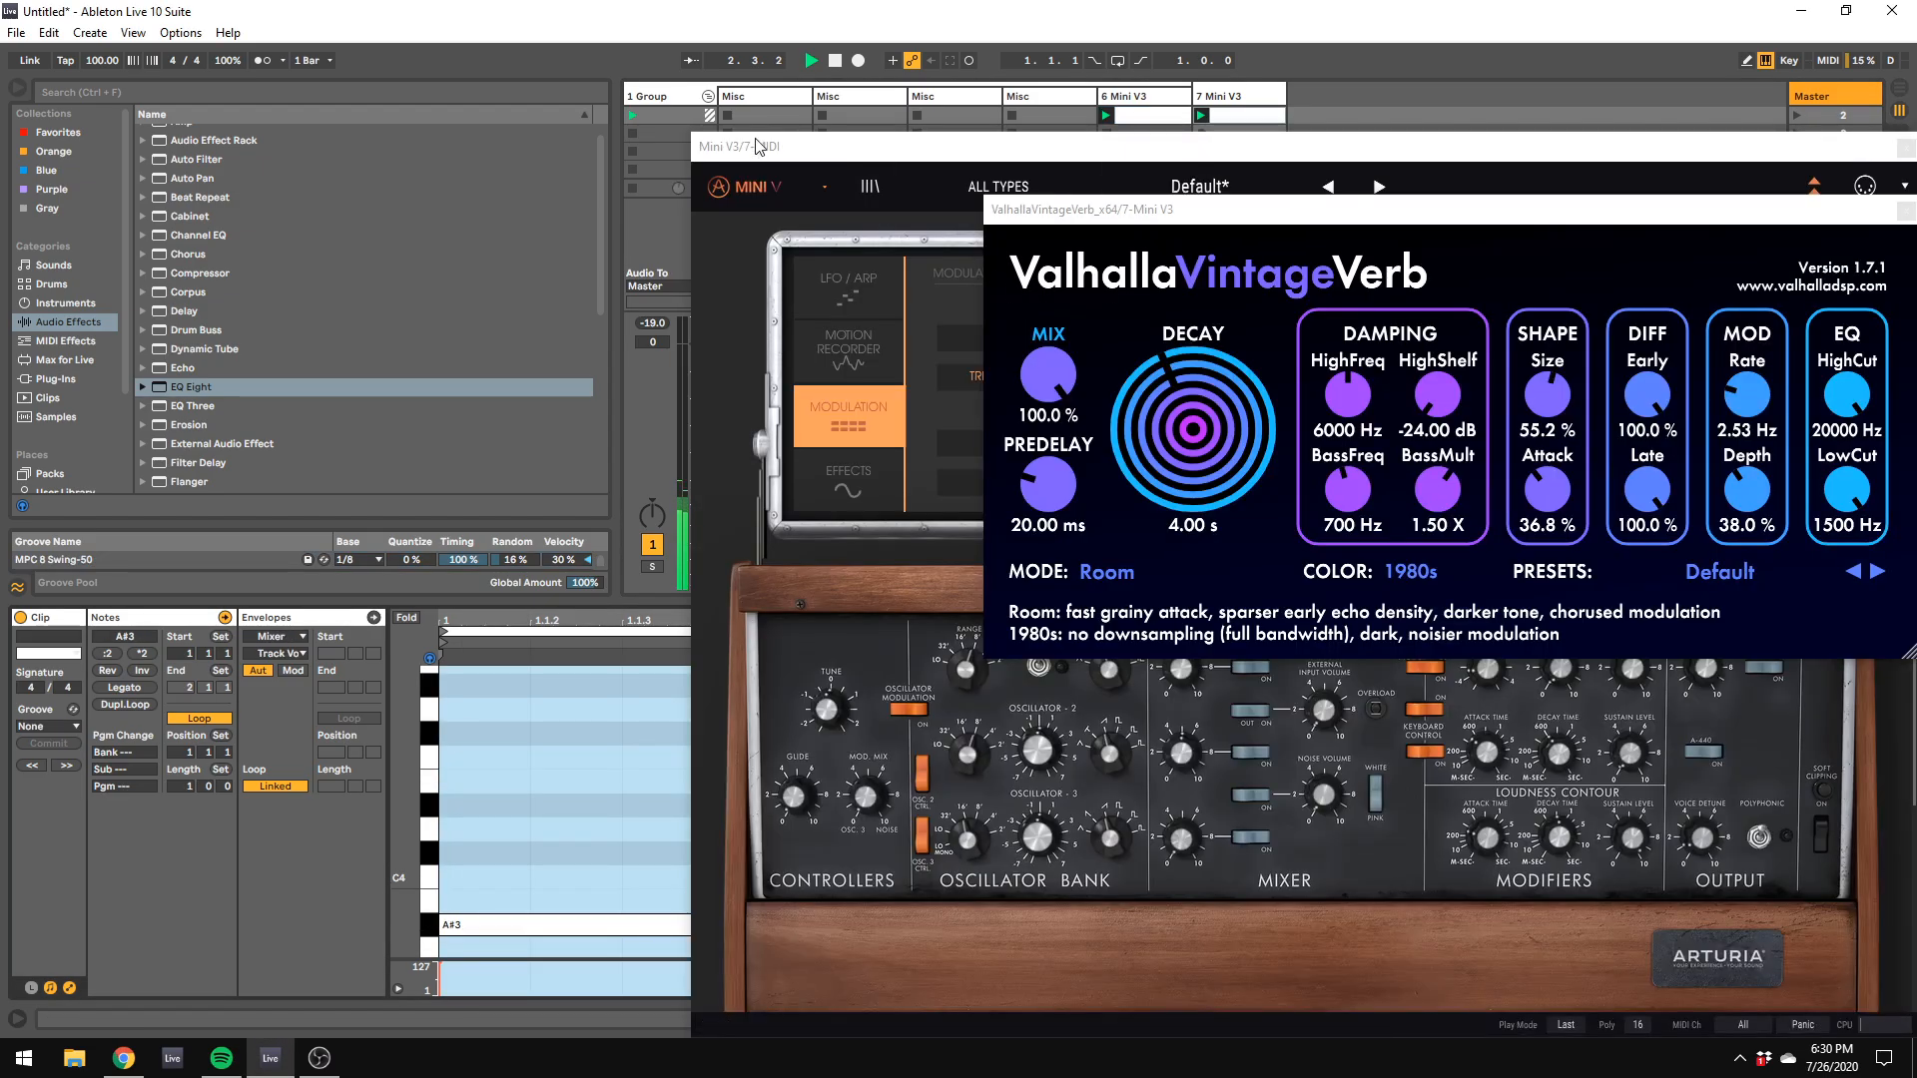
{"action": "left_click_drag", "start_coordinate": [734, 155], "coordinate": [1912, 310]}
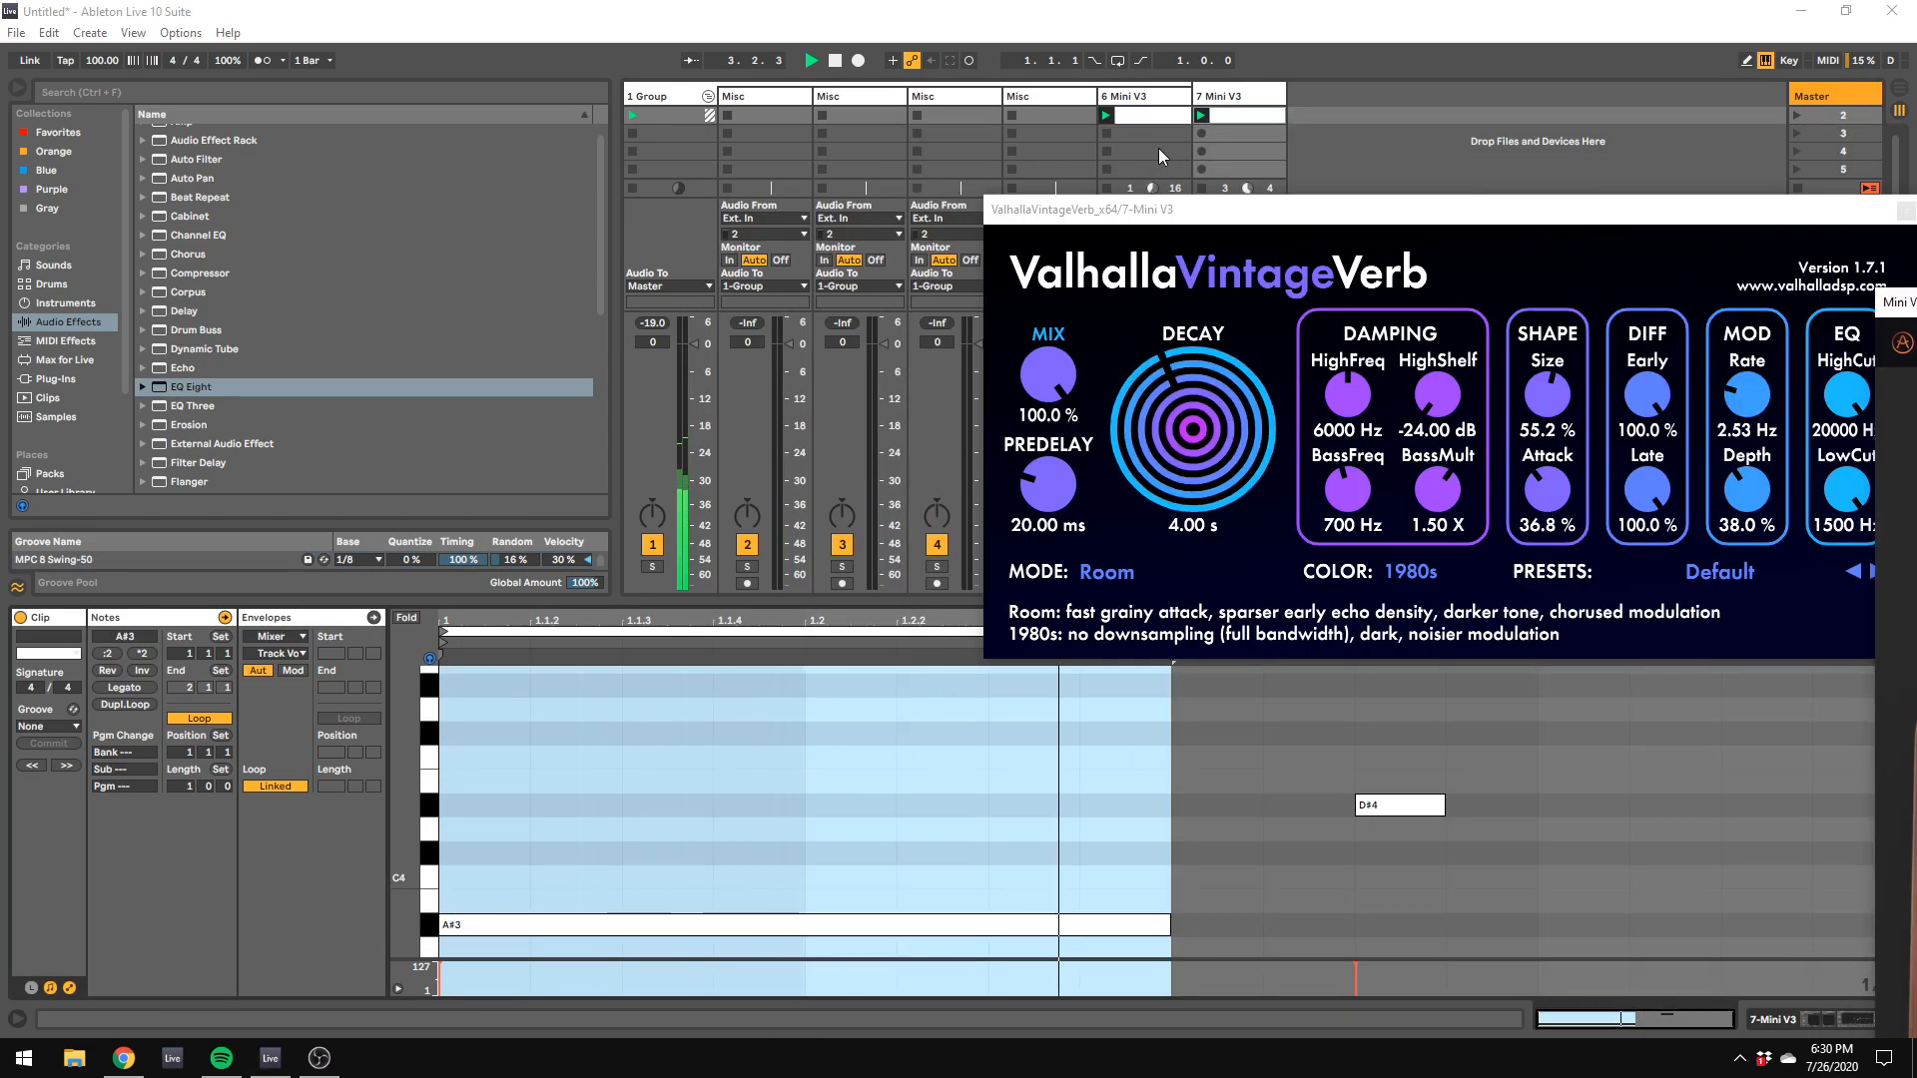
{"action": "left_click", "coordinate": [1201, 95]}
{"action": "left_click", "coordinate": [1198, 88]}
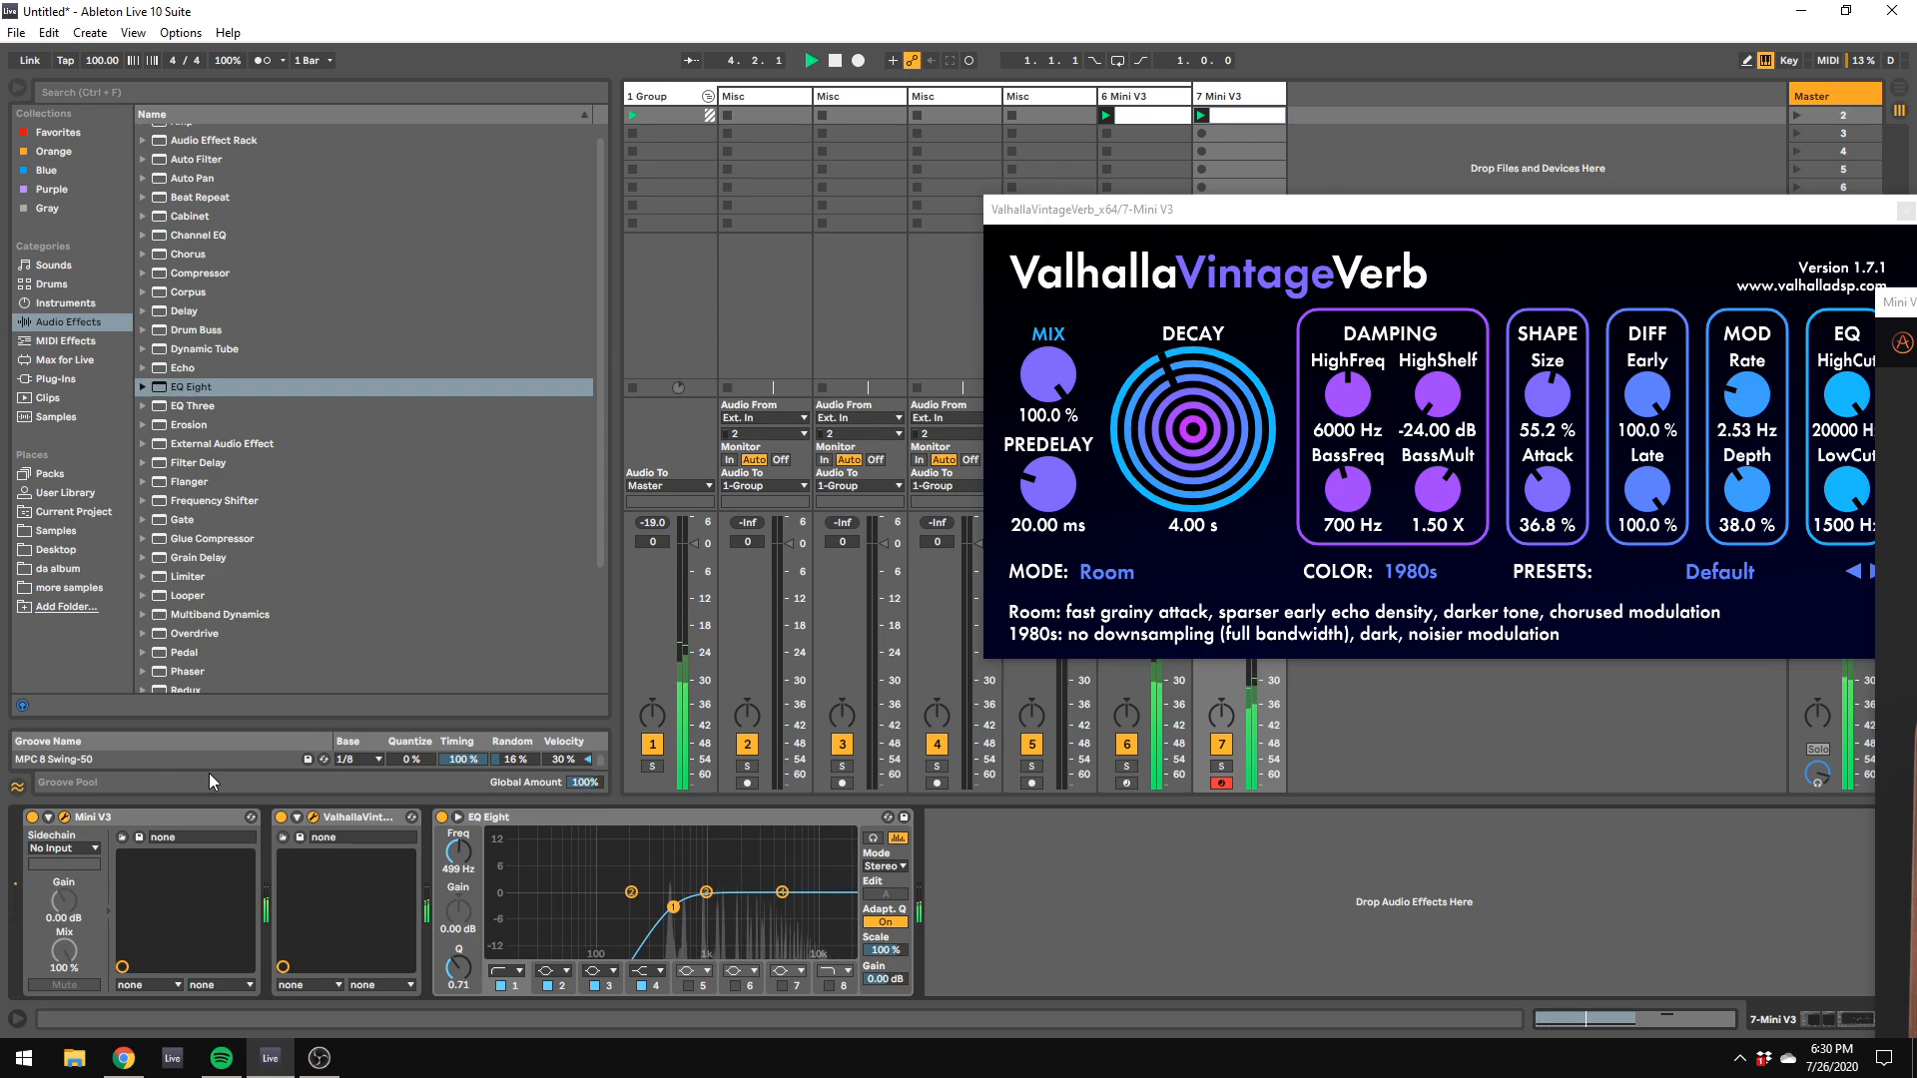
{"action": "left_click", "coordinate": [64, 817]}
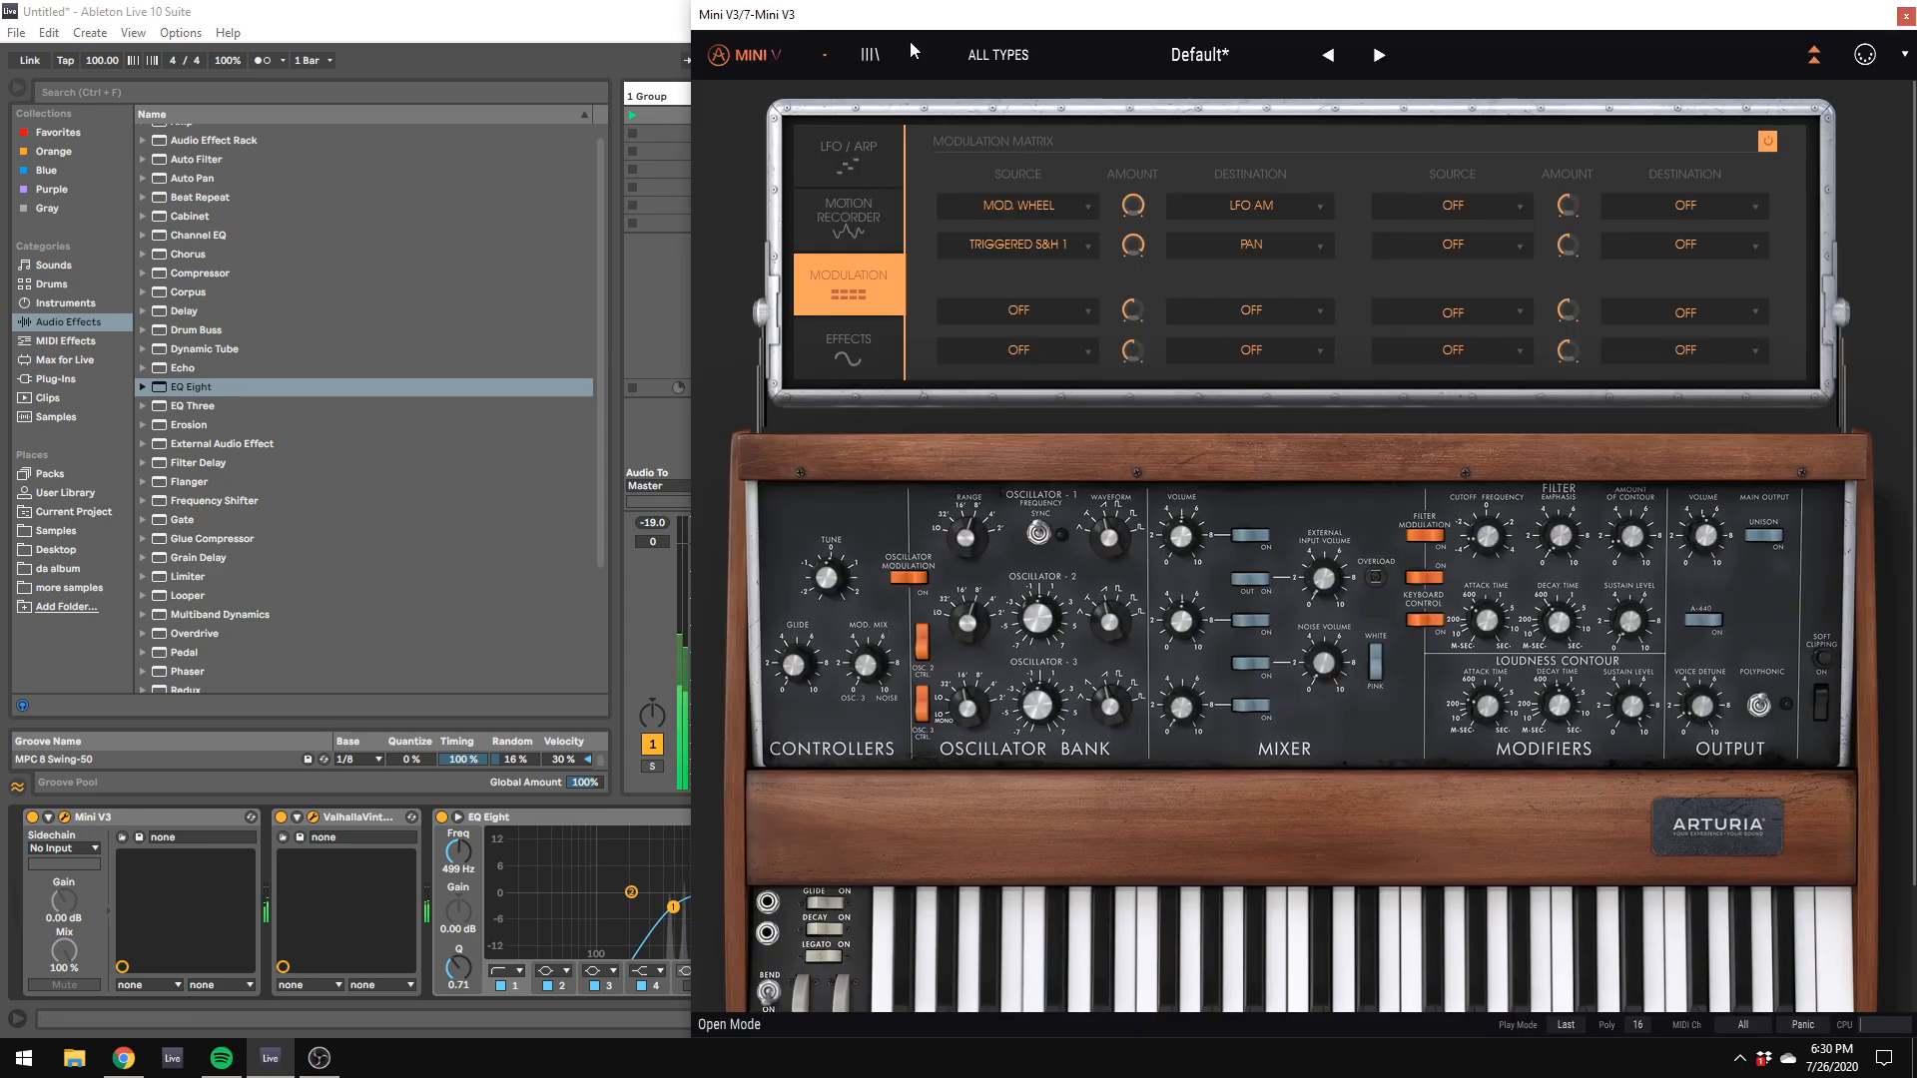
{"action": "left_click_drag", "start_coordinate": [896, 20], "coordinate": [1915, 251]}
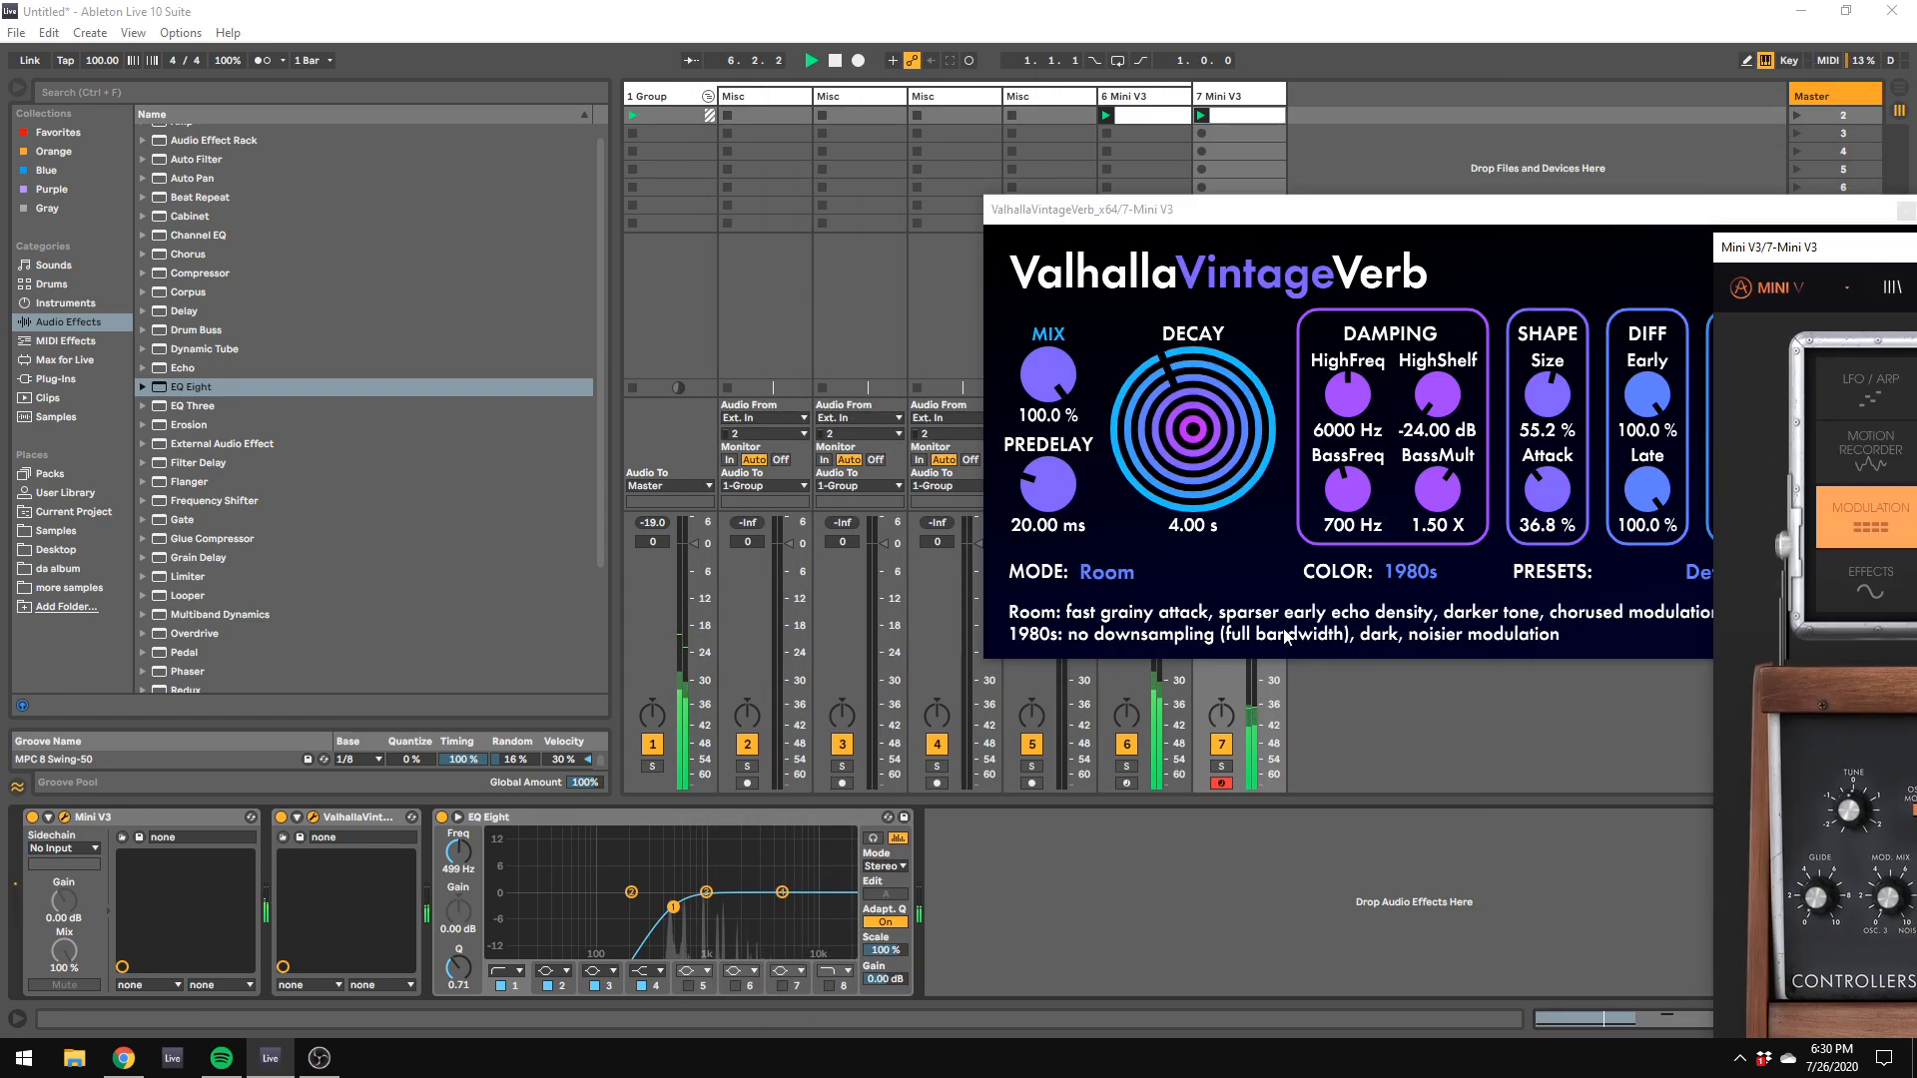
Step: Select track 6, move its plug-in windows aside and set track 7's volume to 0 dB
{"action": "left_click", "coordinate": [1226, 102]}
{"action": "left_click", "coordinate": [1128, 96]}
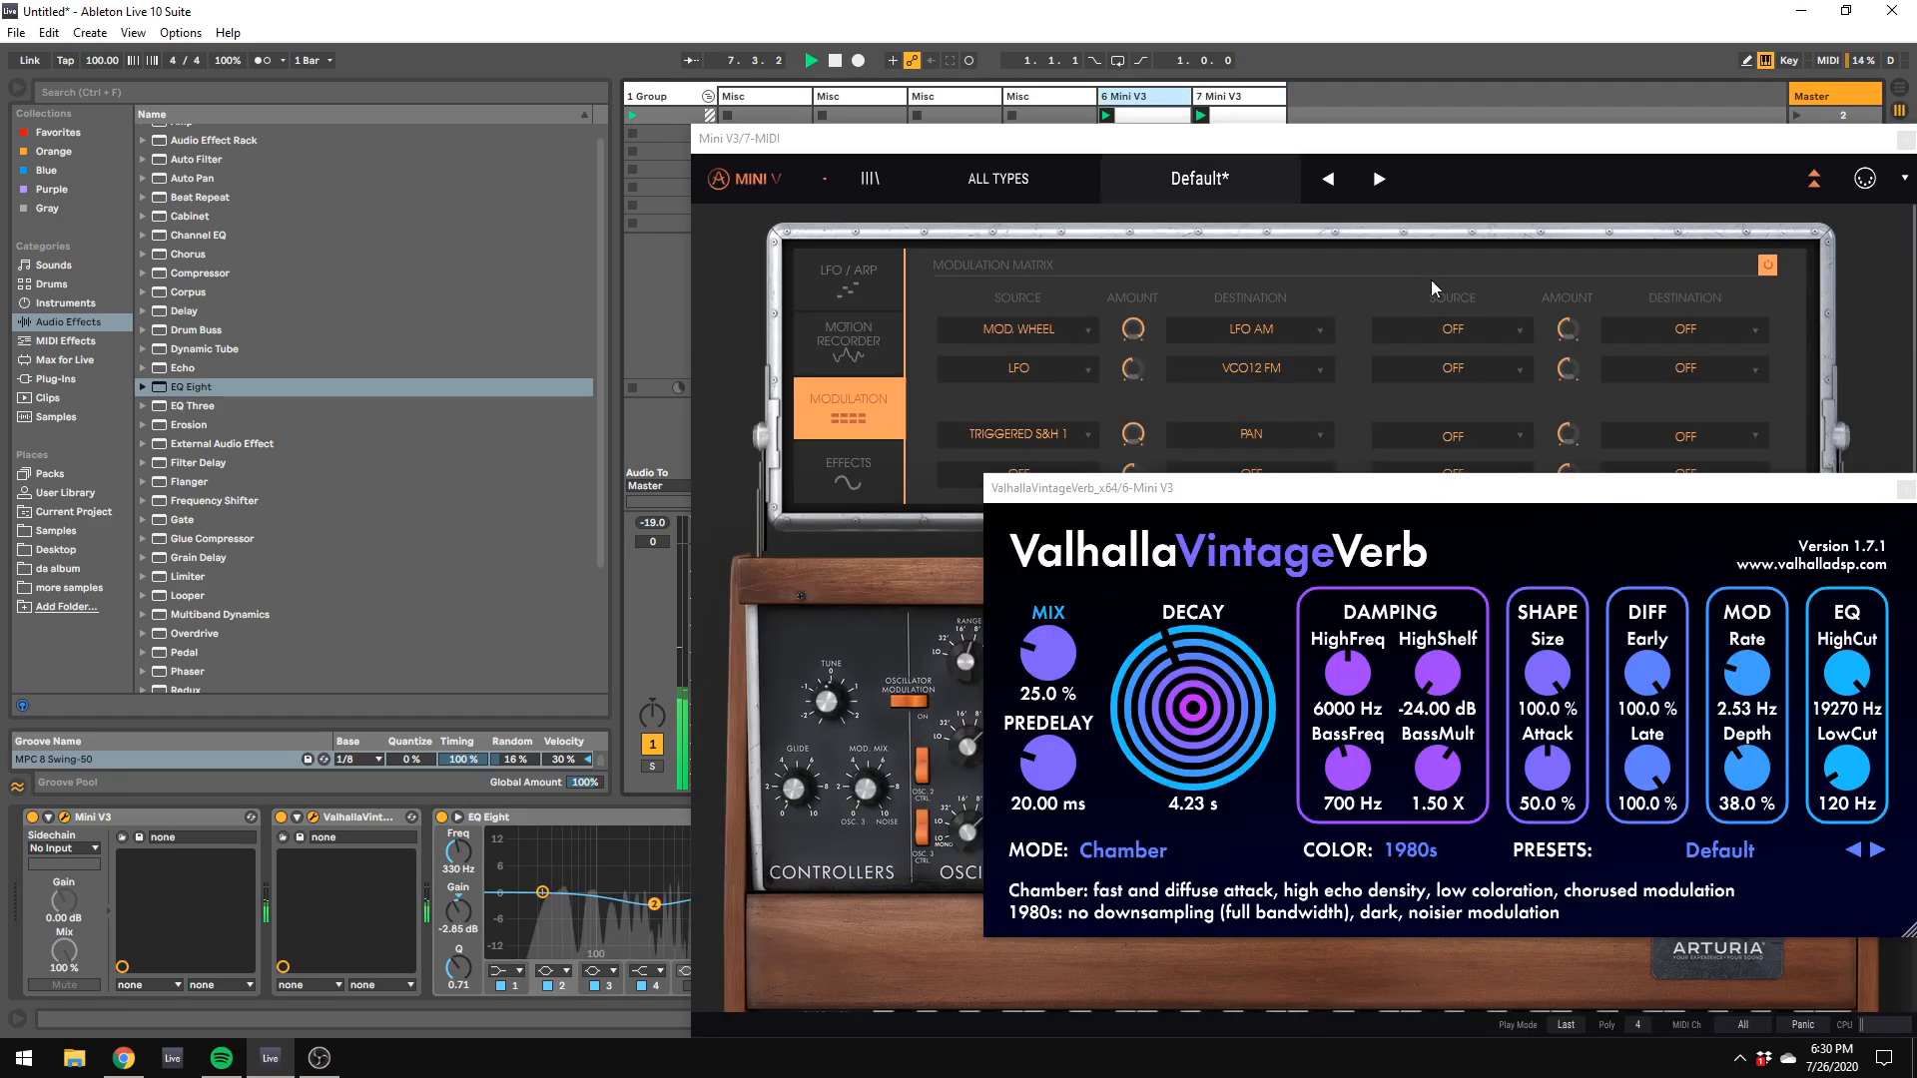
{"action": "left_click_drag", "start_coordinate": [1068, 140], "coordinate": [1825, 292]}
{"action": "left_click_drag", "start_coordinate": [1190, 493], "coordinate": [1702, 539]}
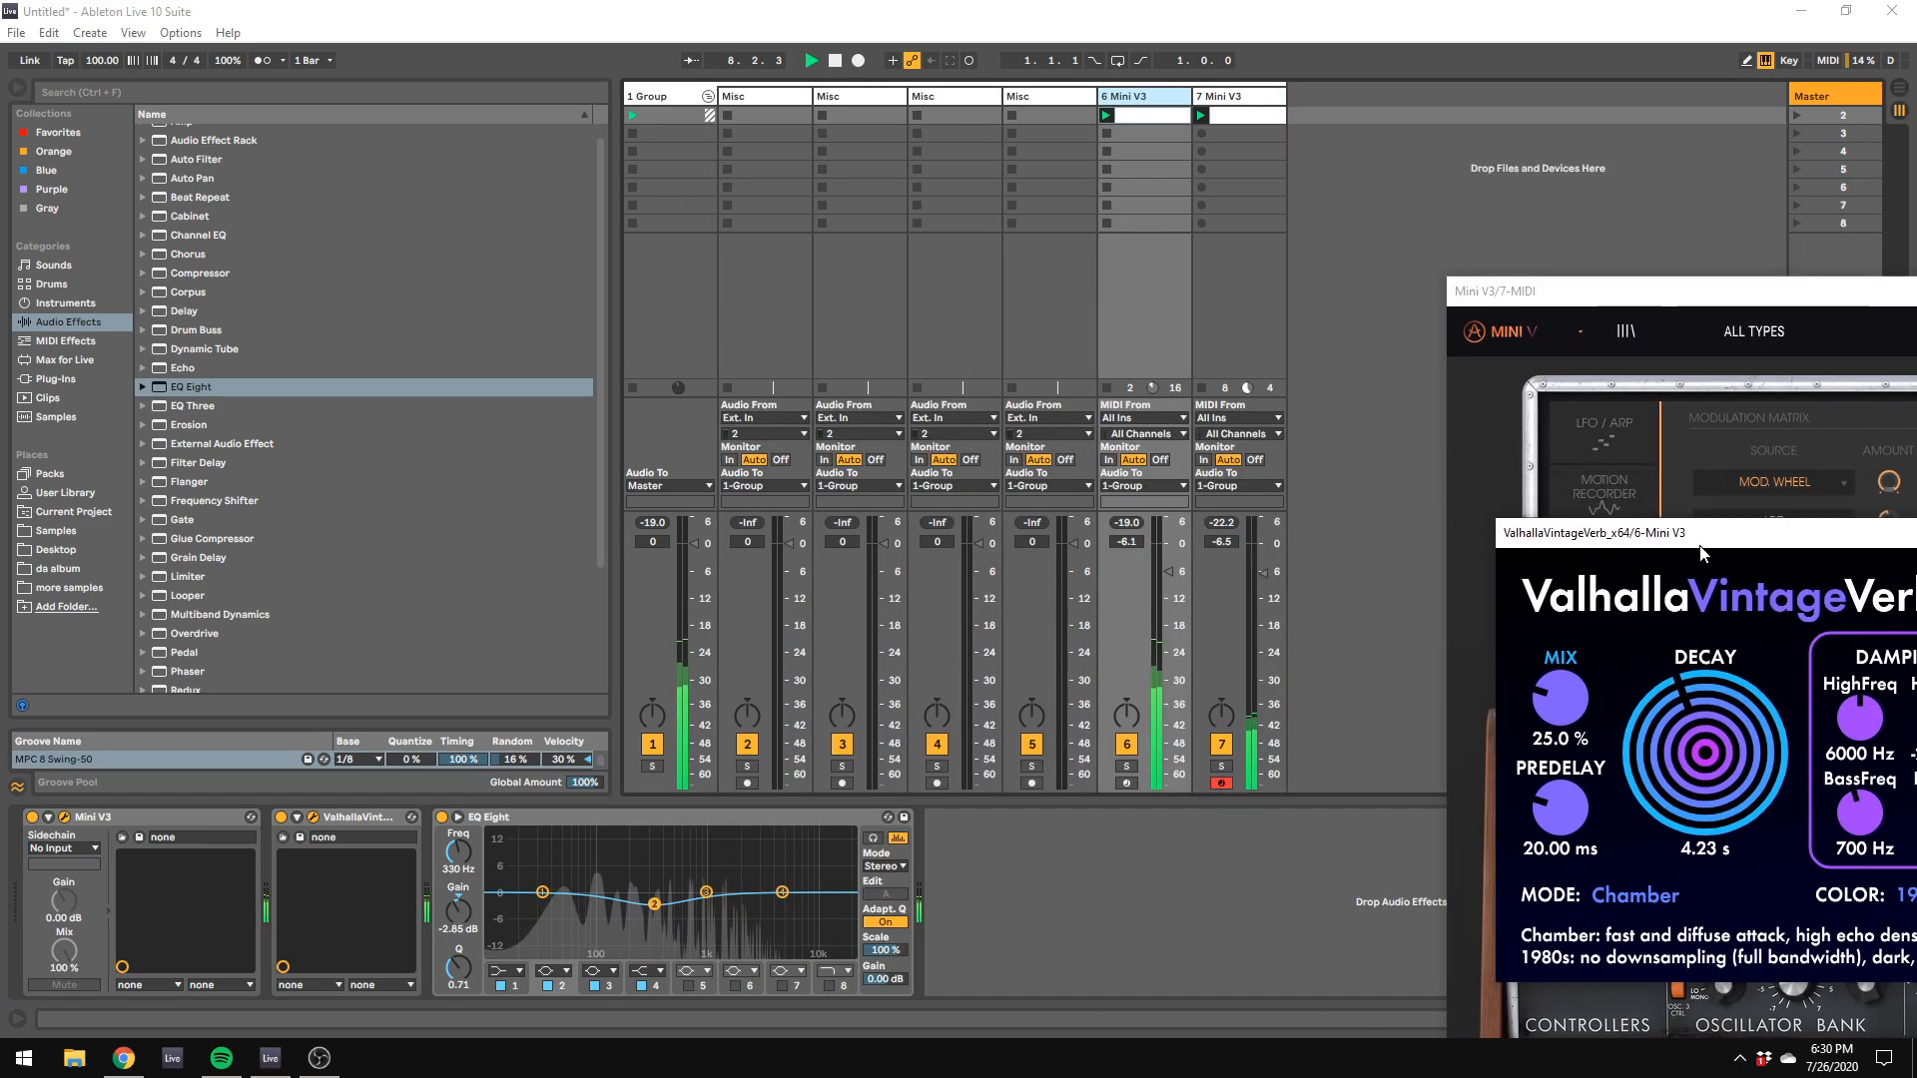
{"action": "left_click_drag", "start_coordinate": [1254, 553], "coordinate": [1254, 543]}
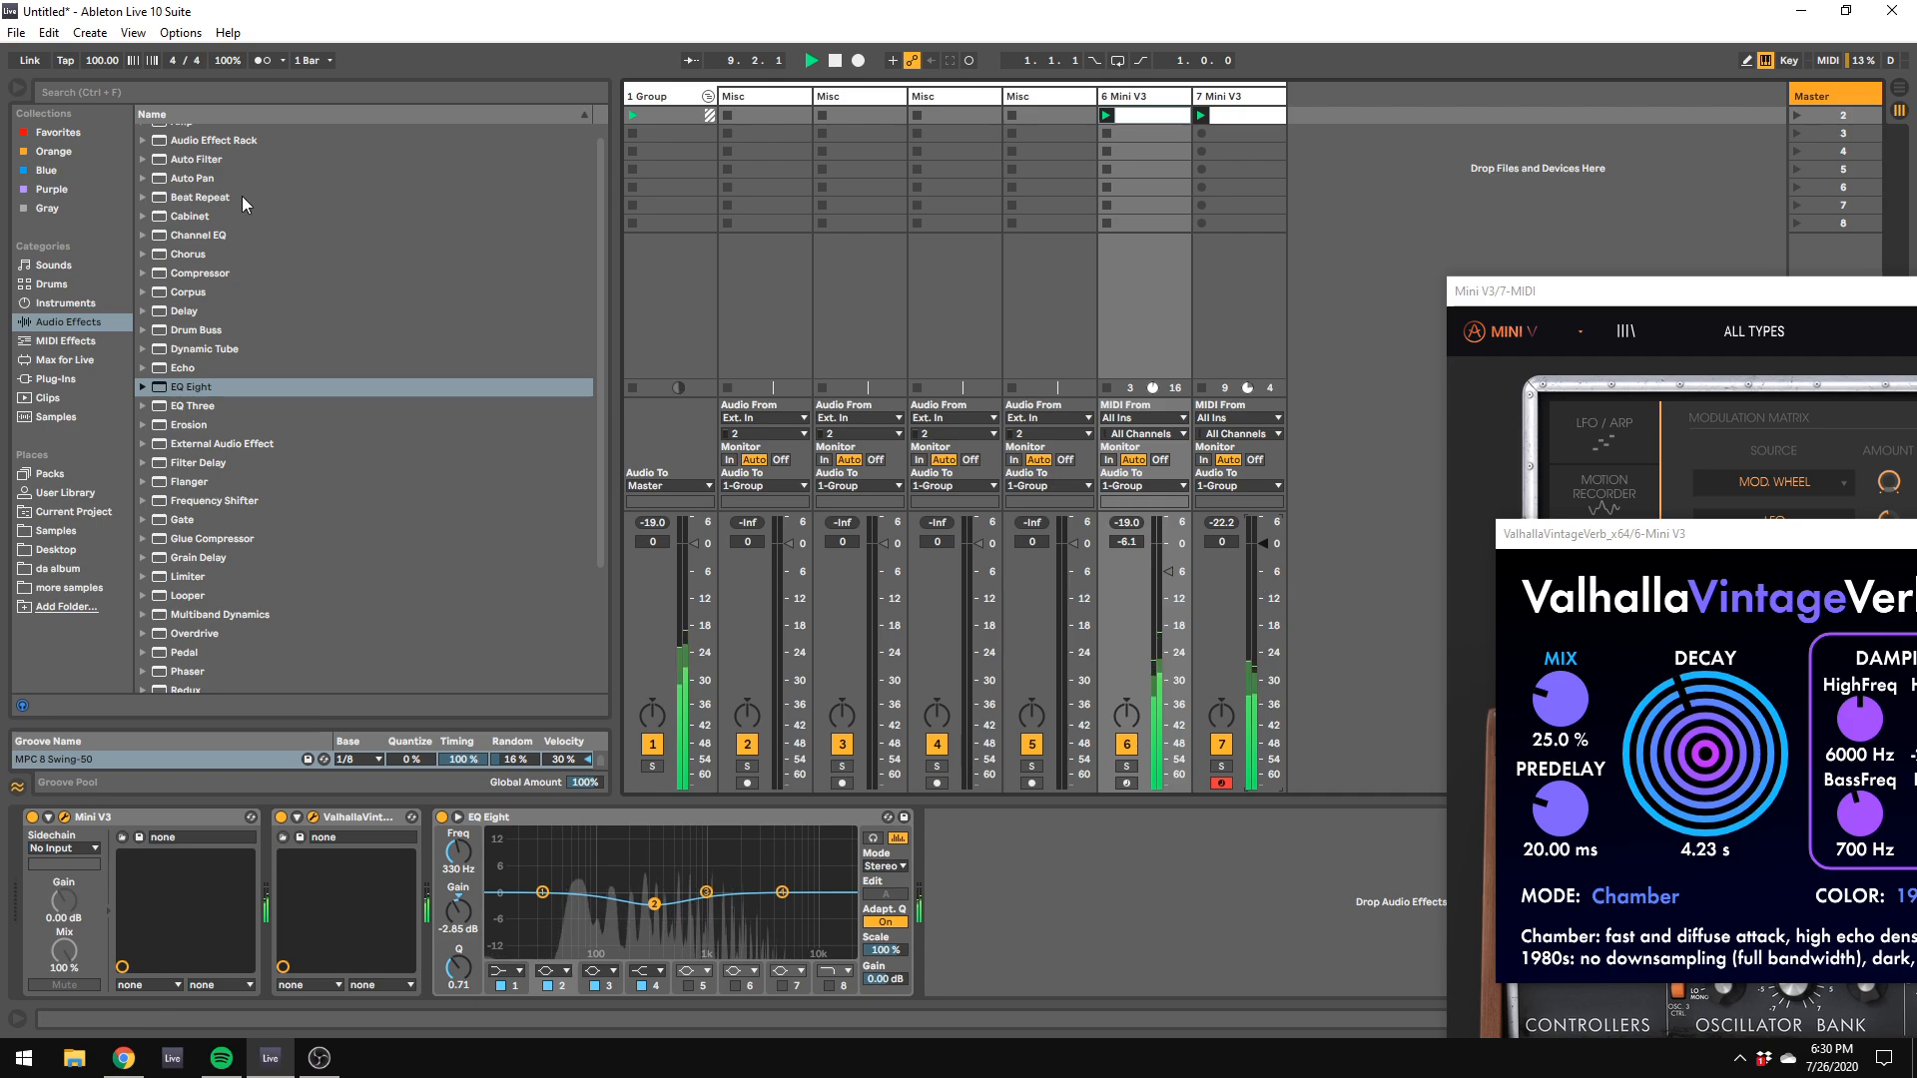
Step: Find Ghz Panpot 3 among the plug-ins and add it to the end of track 6's device chain
{"action": "left_click", "coordinate": [64, 382]}
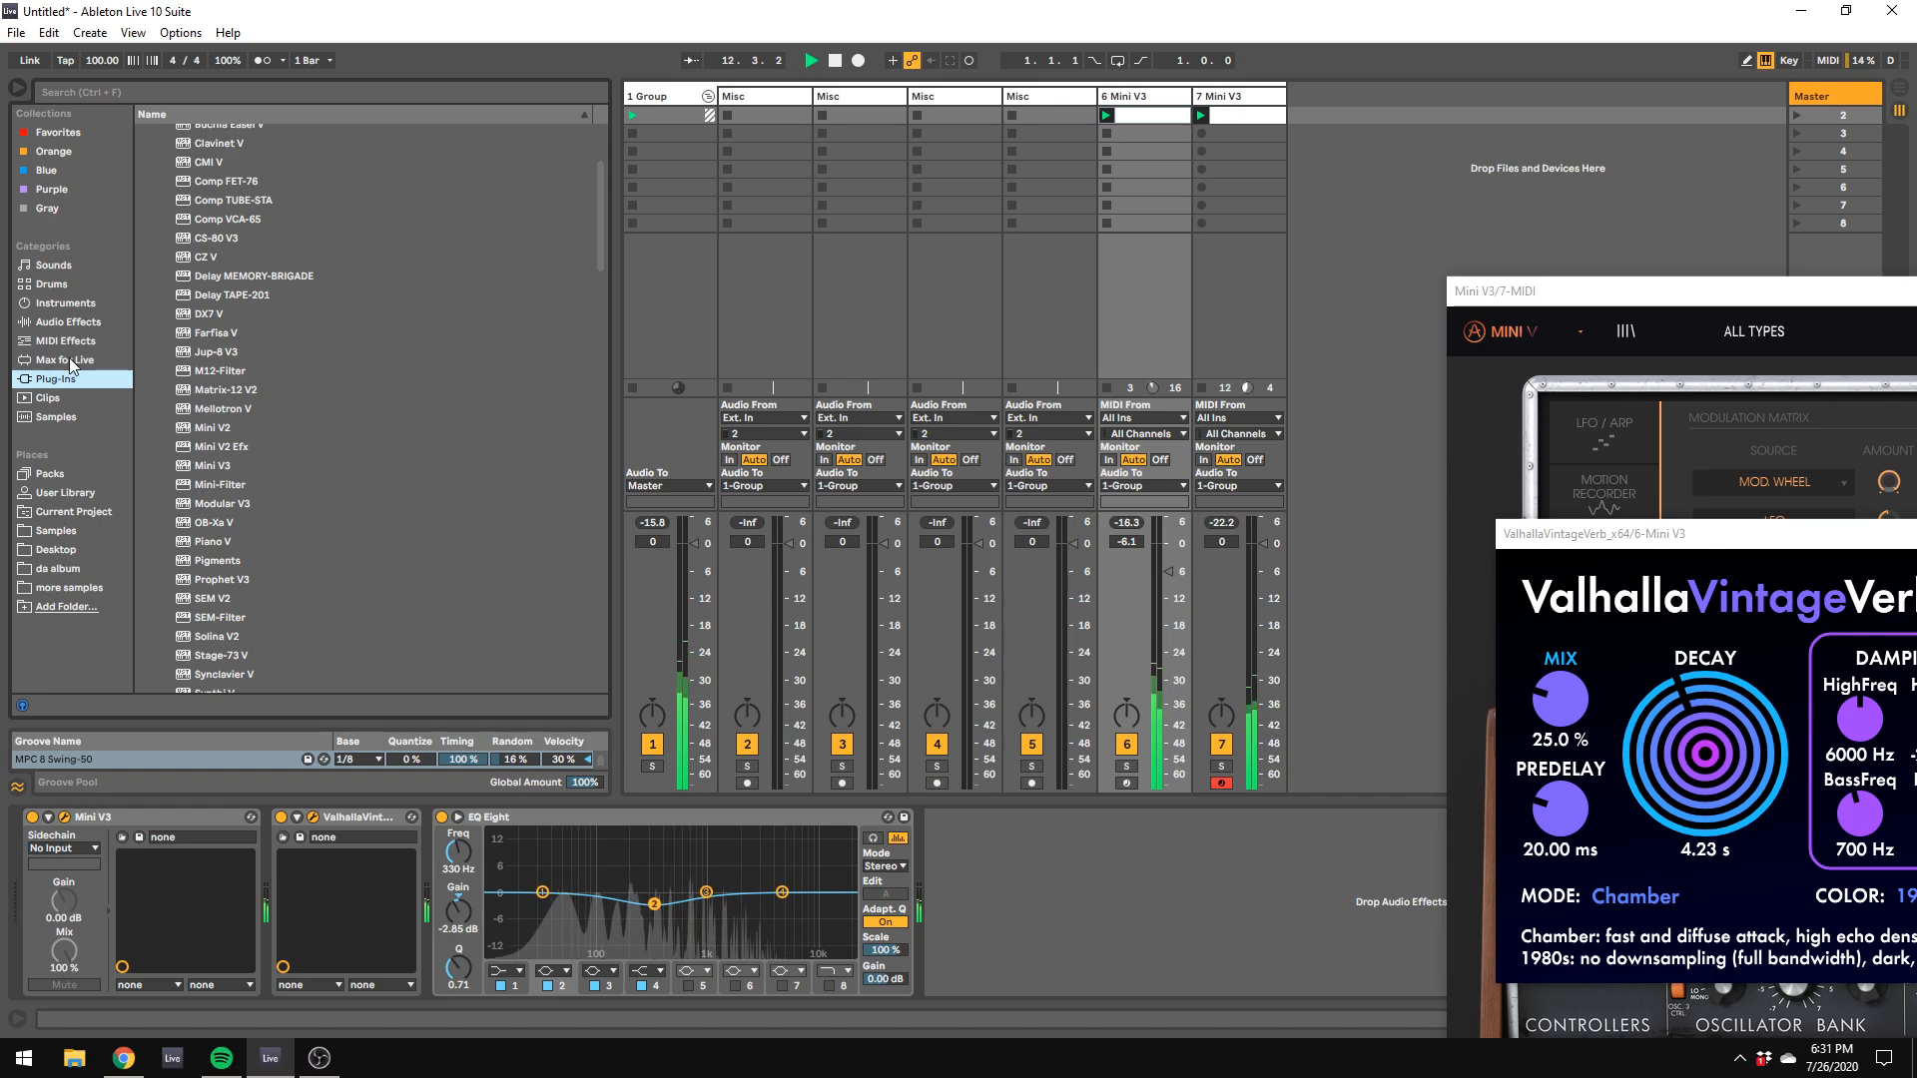
{"action": "left_click", "coordinate": [72, 346]}
{"action": "left_click", "coordinate": [68, 322]}
{"action": "scroll", "coordinate": [357, 473], "scroll_direction": "down", "scroll_amount": 3}
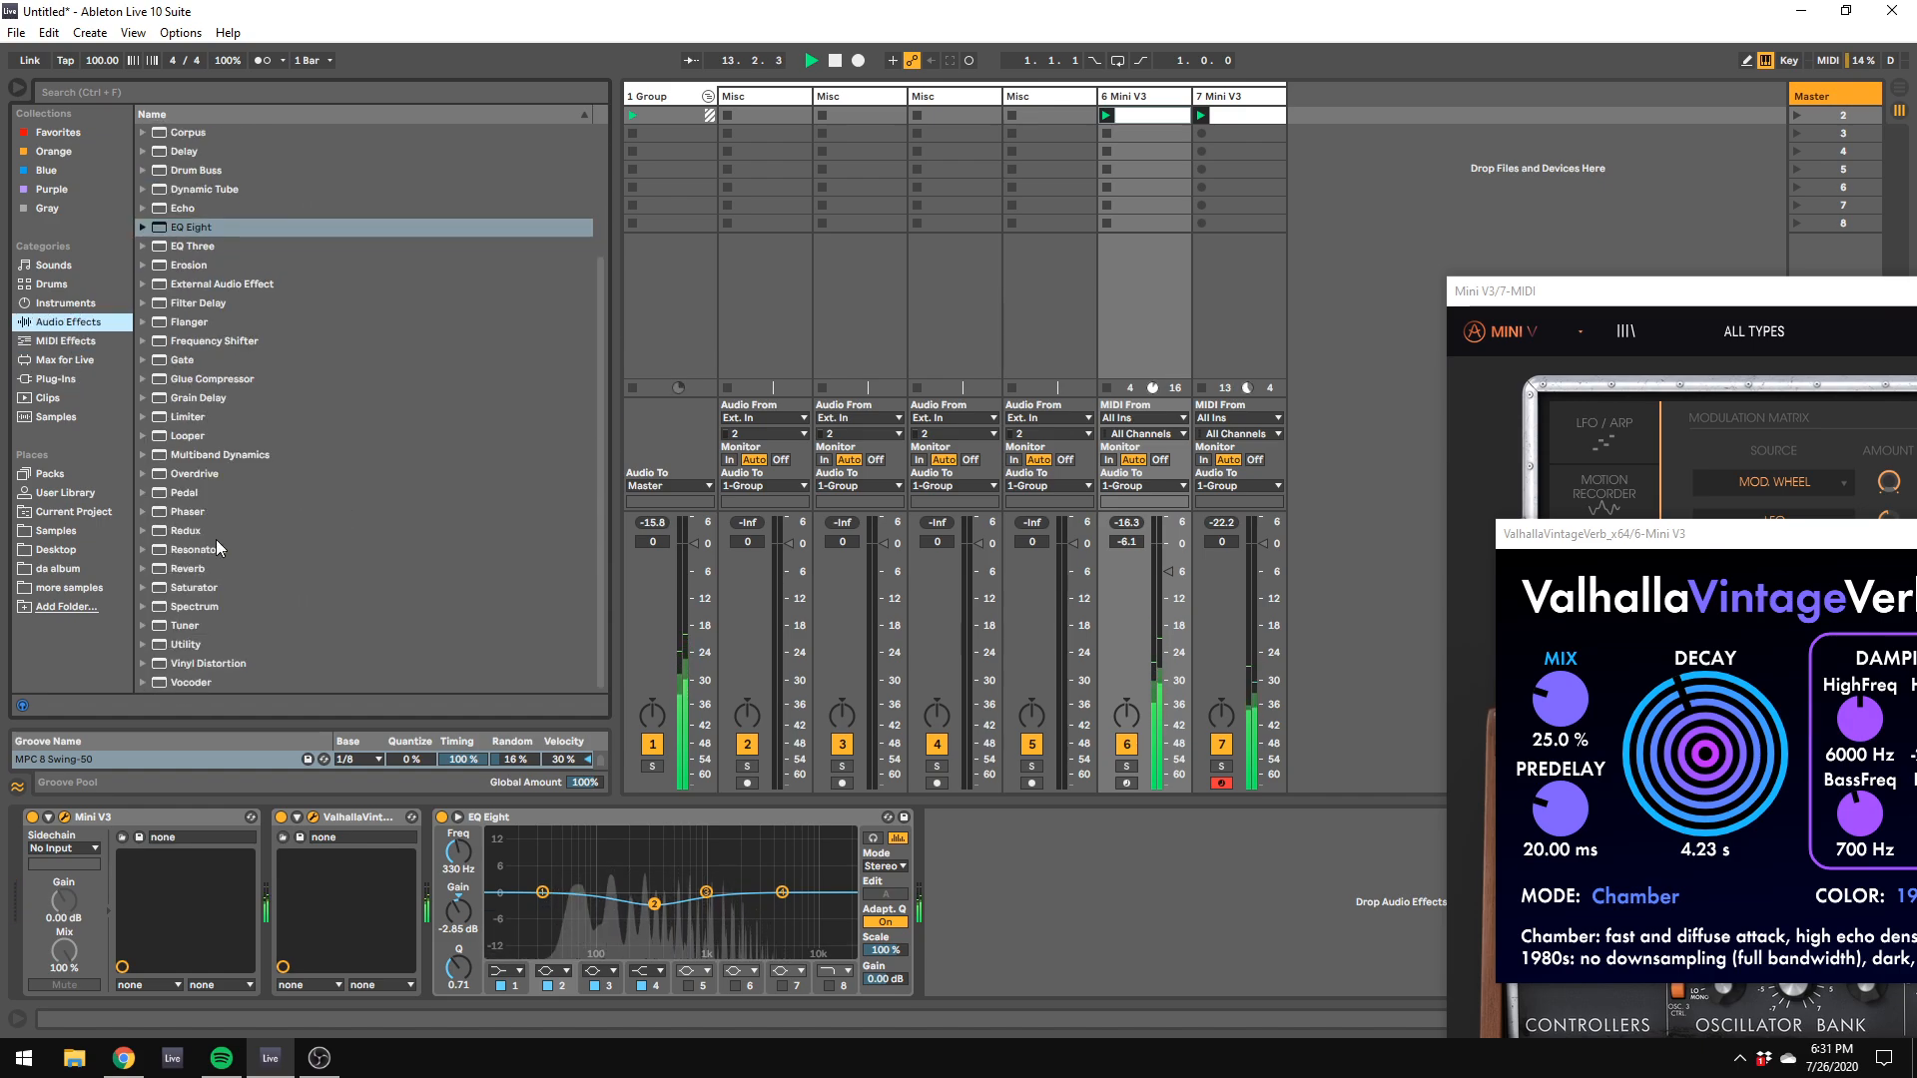
{"action": "left_click", "coordinate": [91, 381]}
{"action": "scroll", "coordinate": [252, 397], "scroll_direction": "down", "scroll_amount": 10}
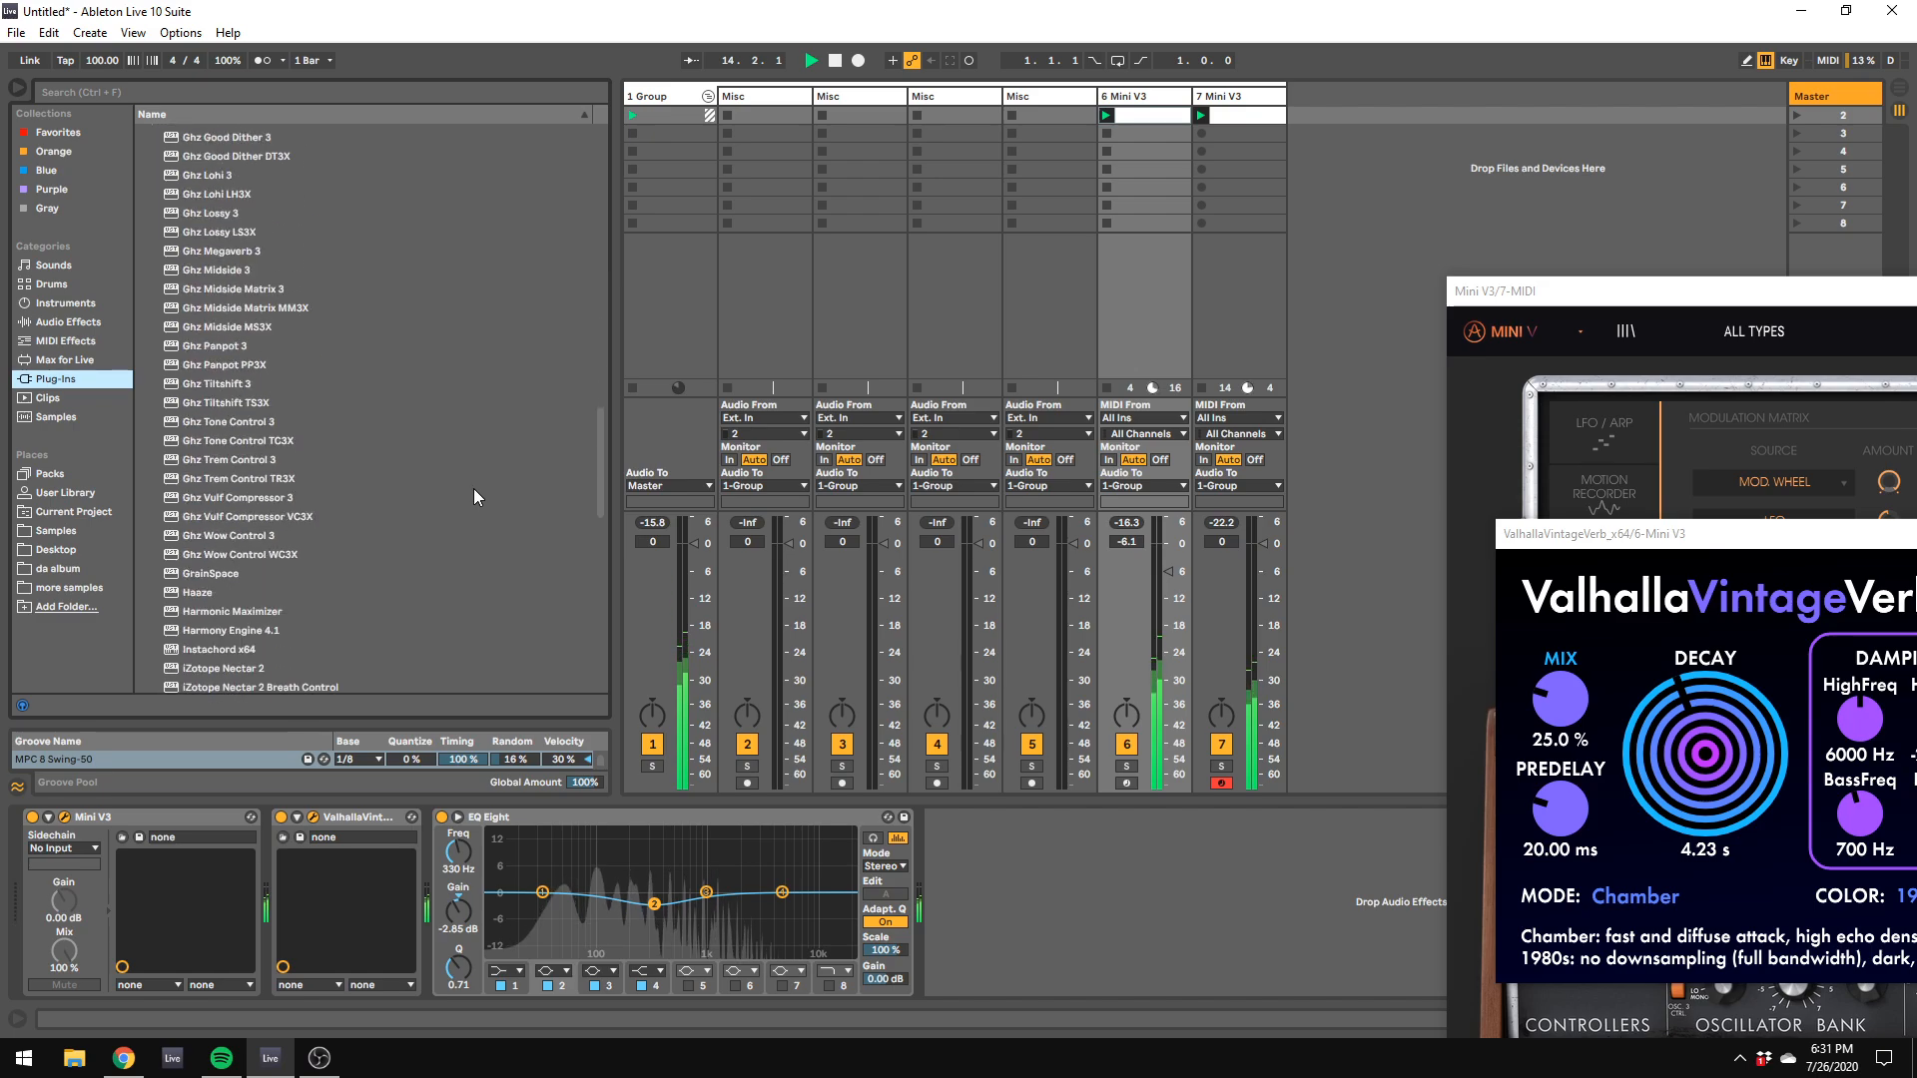
{"action": "double_click", "coordinate": [226, 347]}
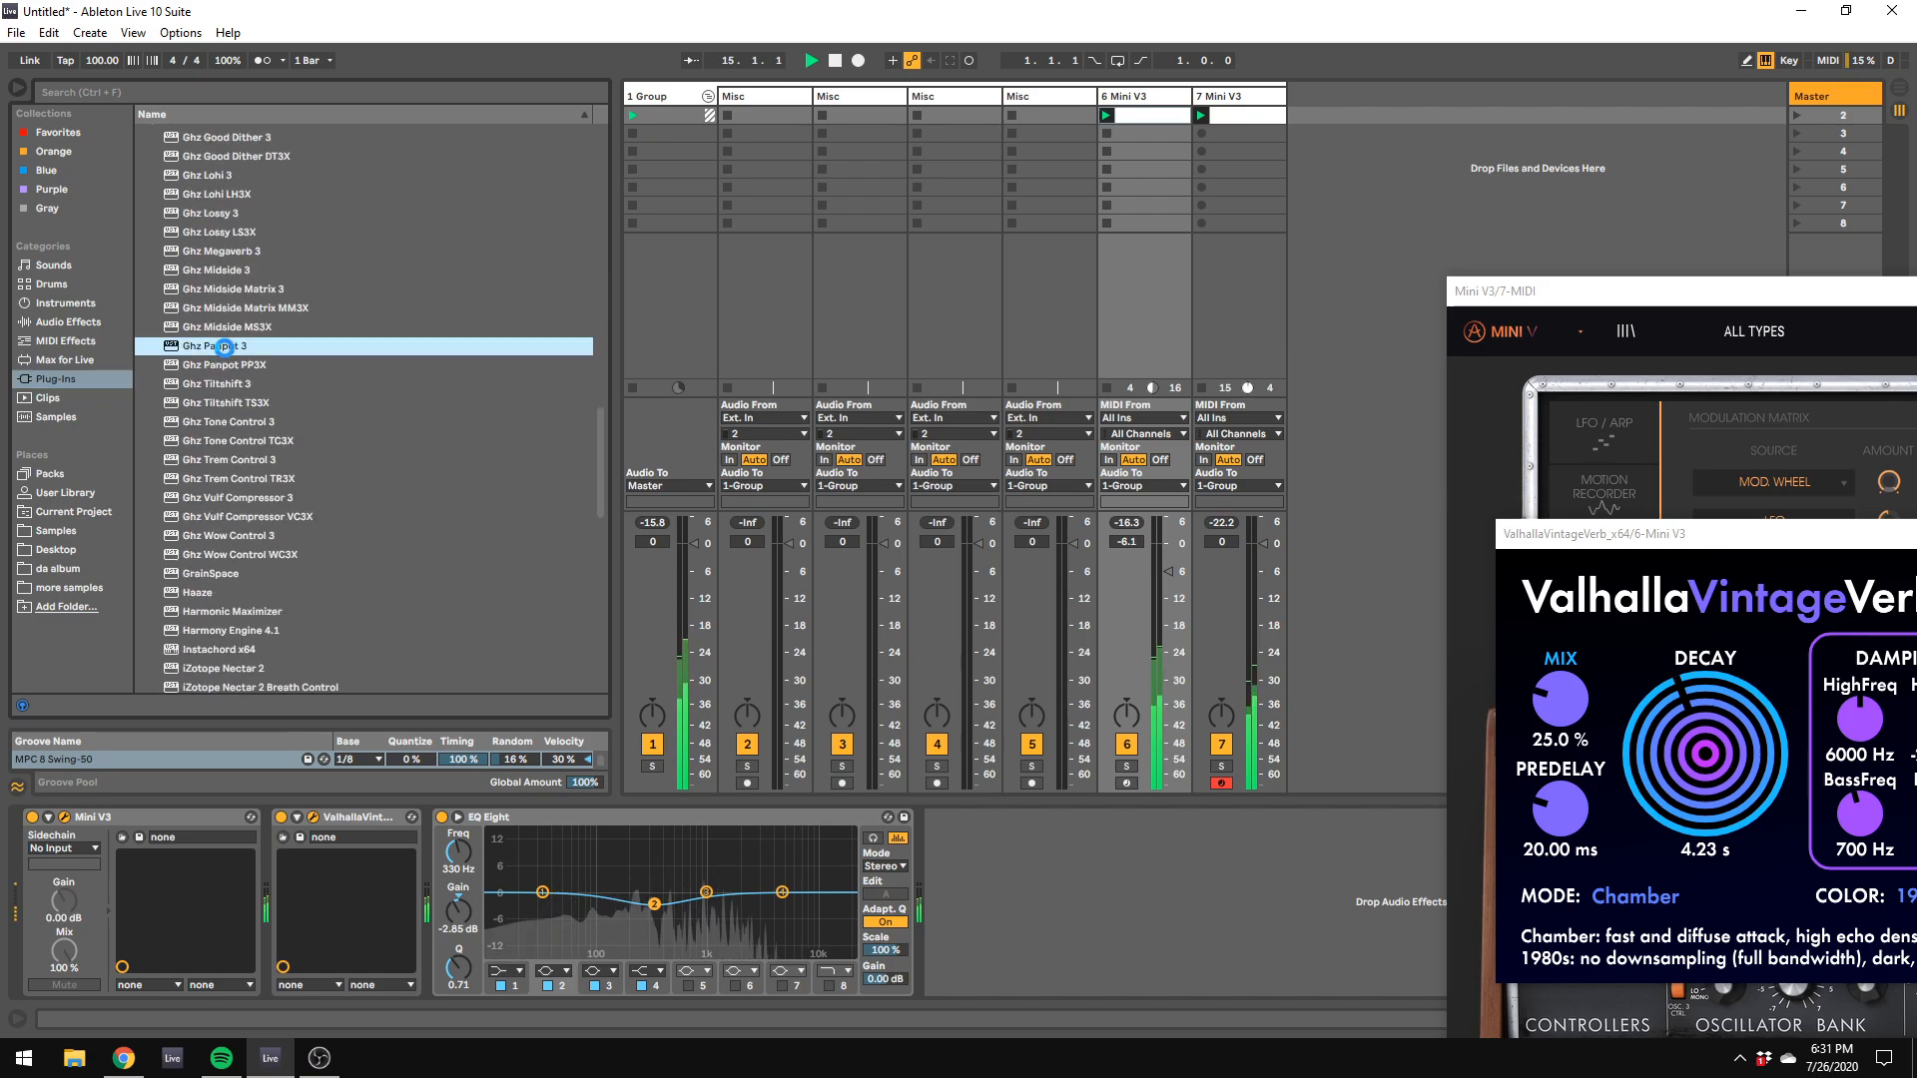
Step: Solo track 7 and set Ghz Panpot 3's pan to 50% right
{"action": "left_click", "coordinate": [1221, 766]}
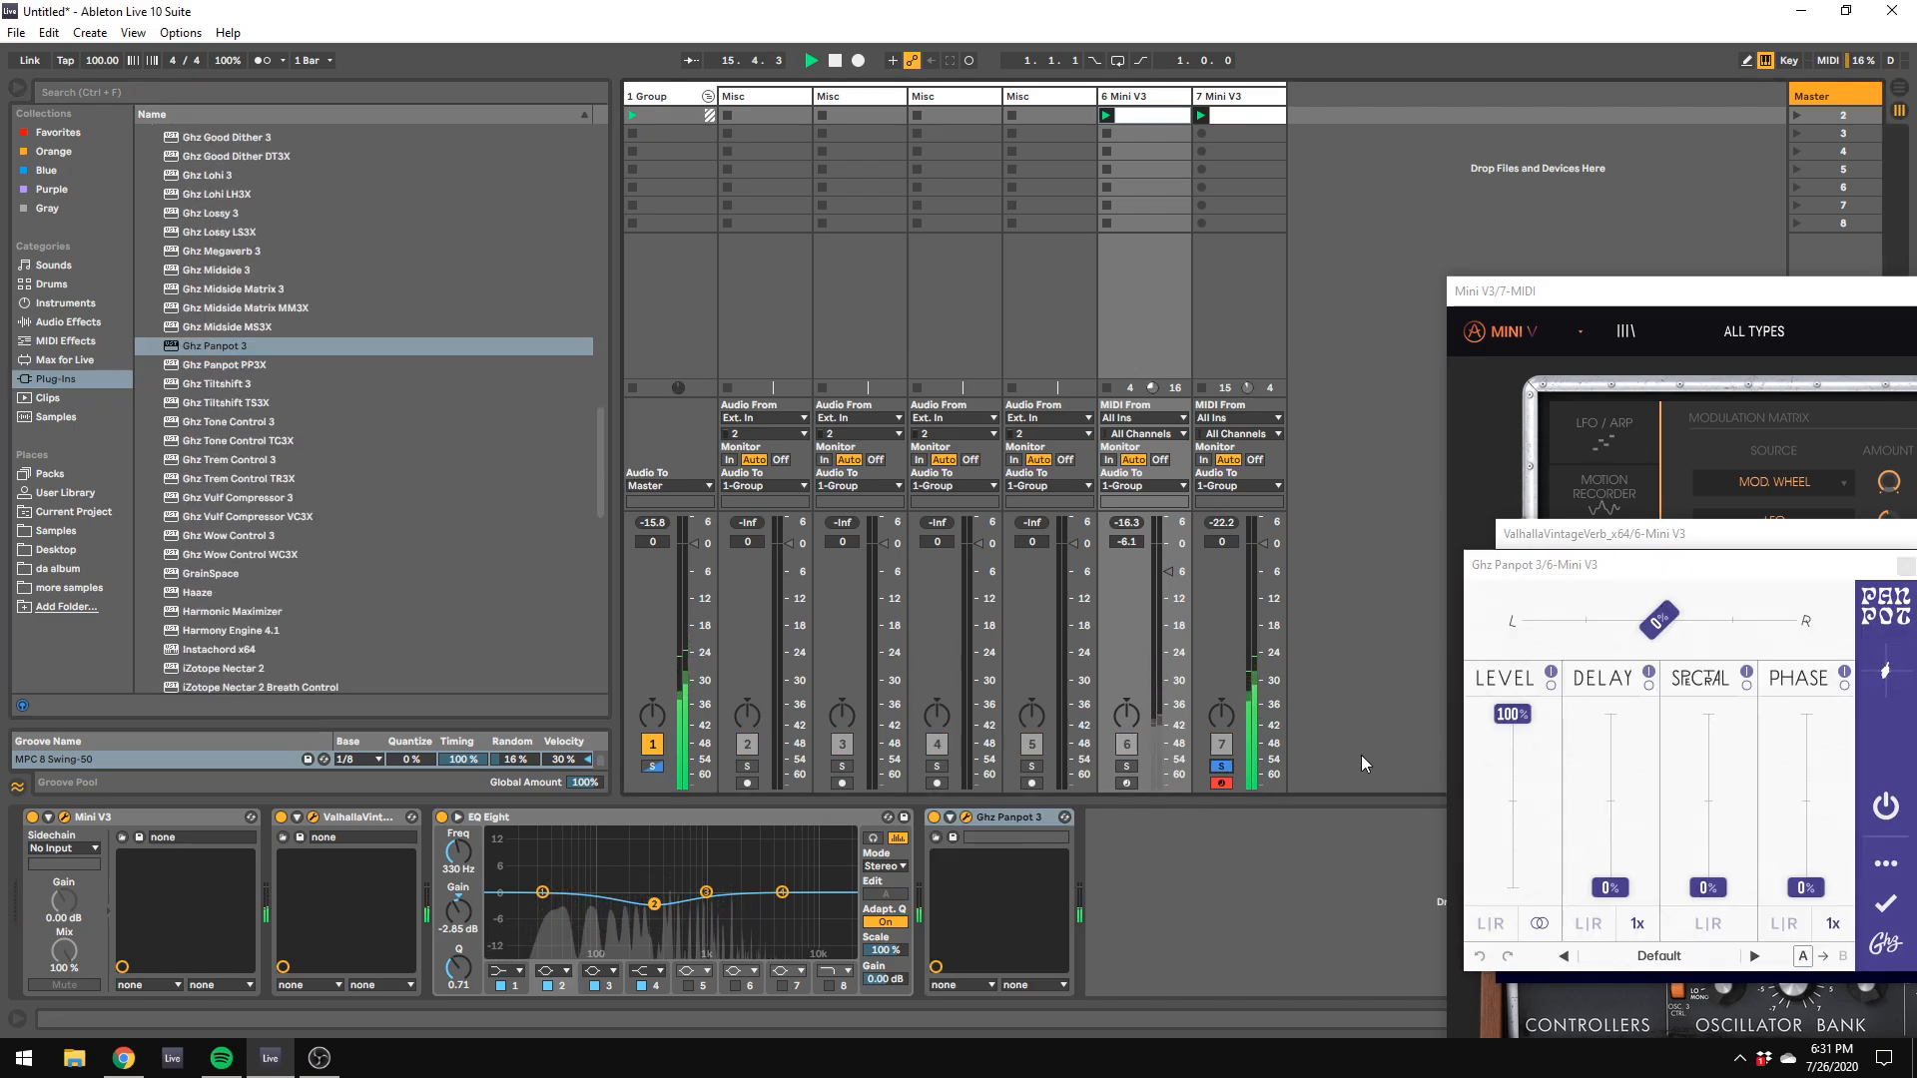
{"action": "left_click_drag", "start_coordinate": [1659, 620], "coordinate": [1741, 648]}
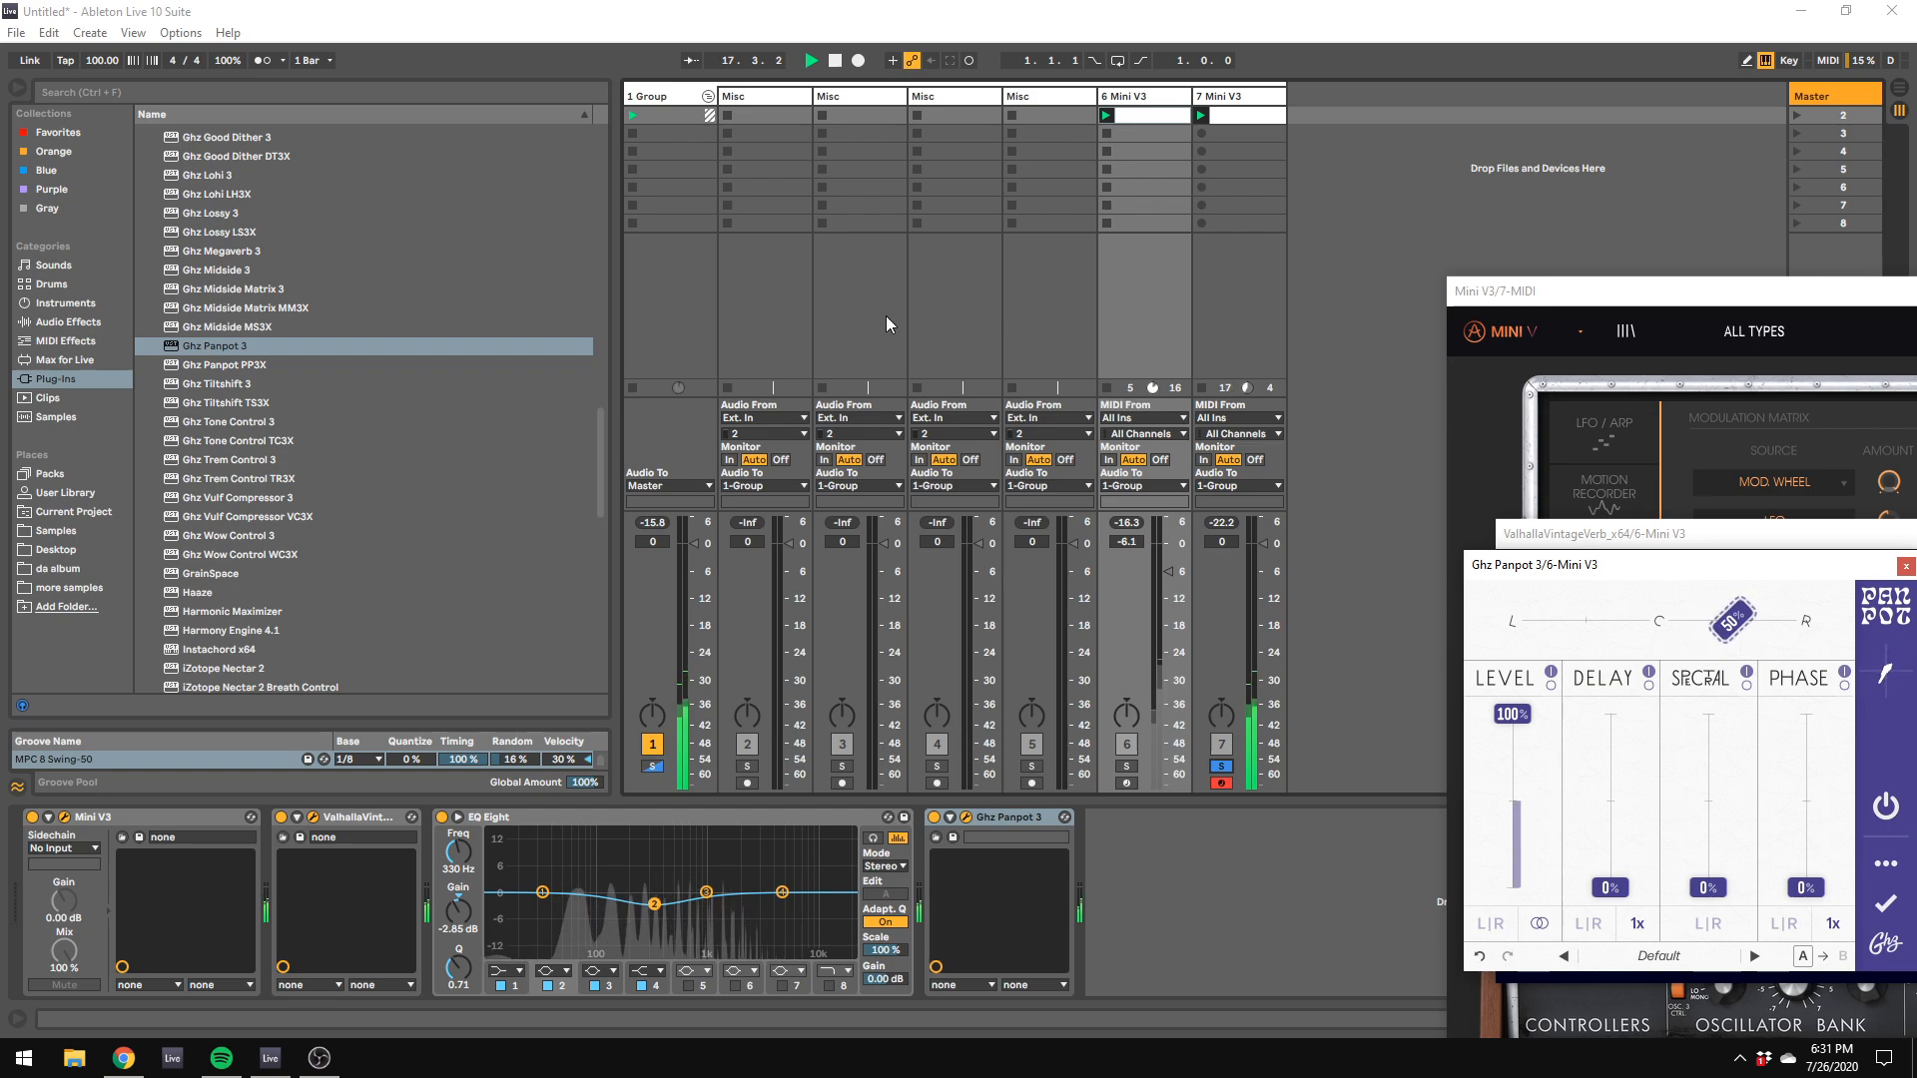
Step: Hide the Mini V3 windows and move Ghz Panpot 3 from track 6's chain to track 7's chain
{"action": "left_click", "coordinate": [1208, 229]}
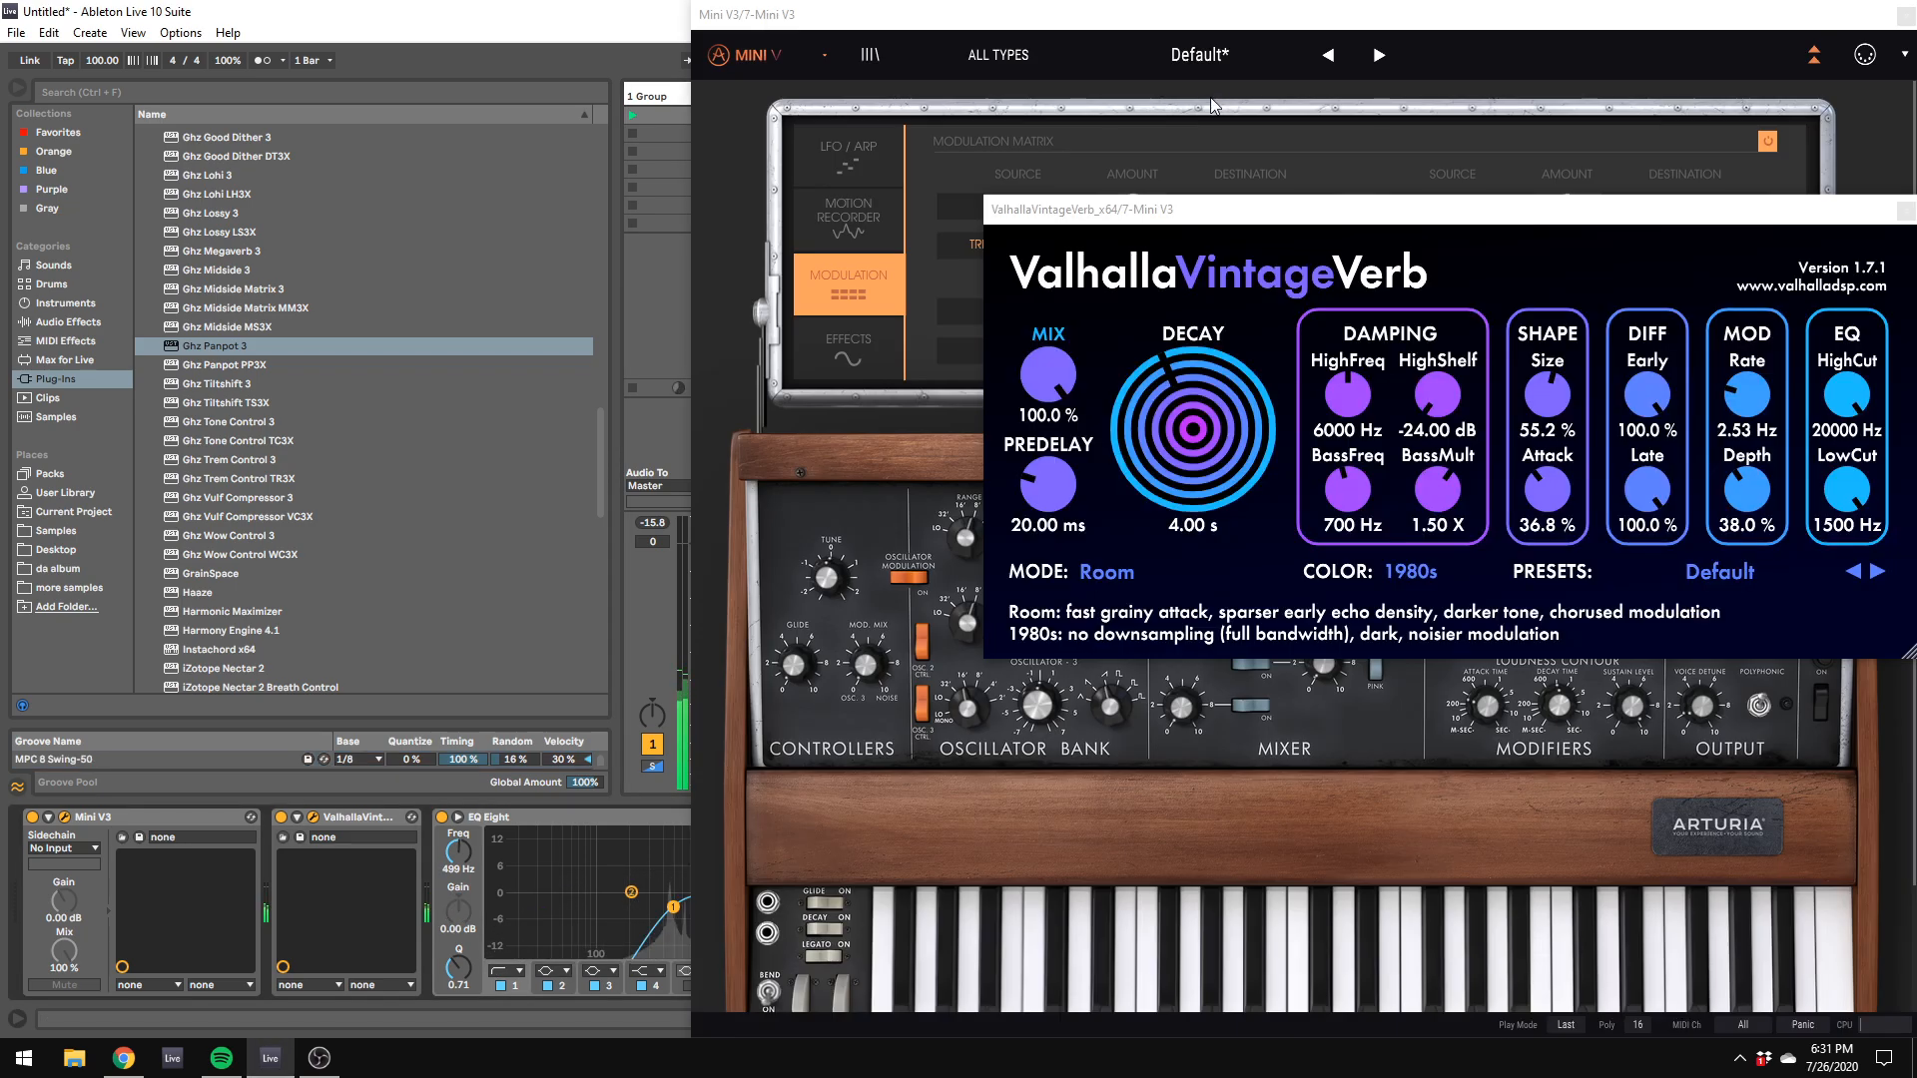
{"action": "left_click_drag", "start_coordinate": [1029, 16], "coordinate": [1914, 391]}
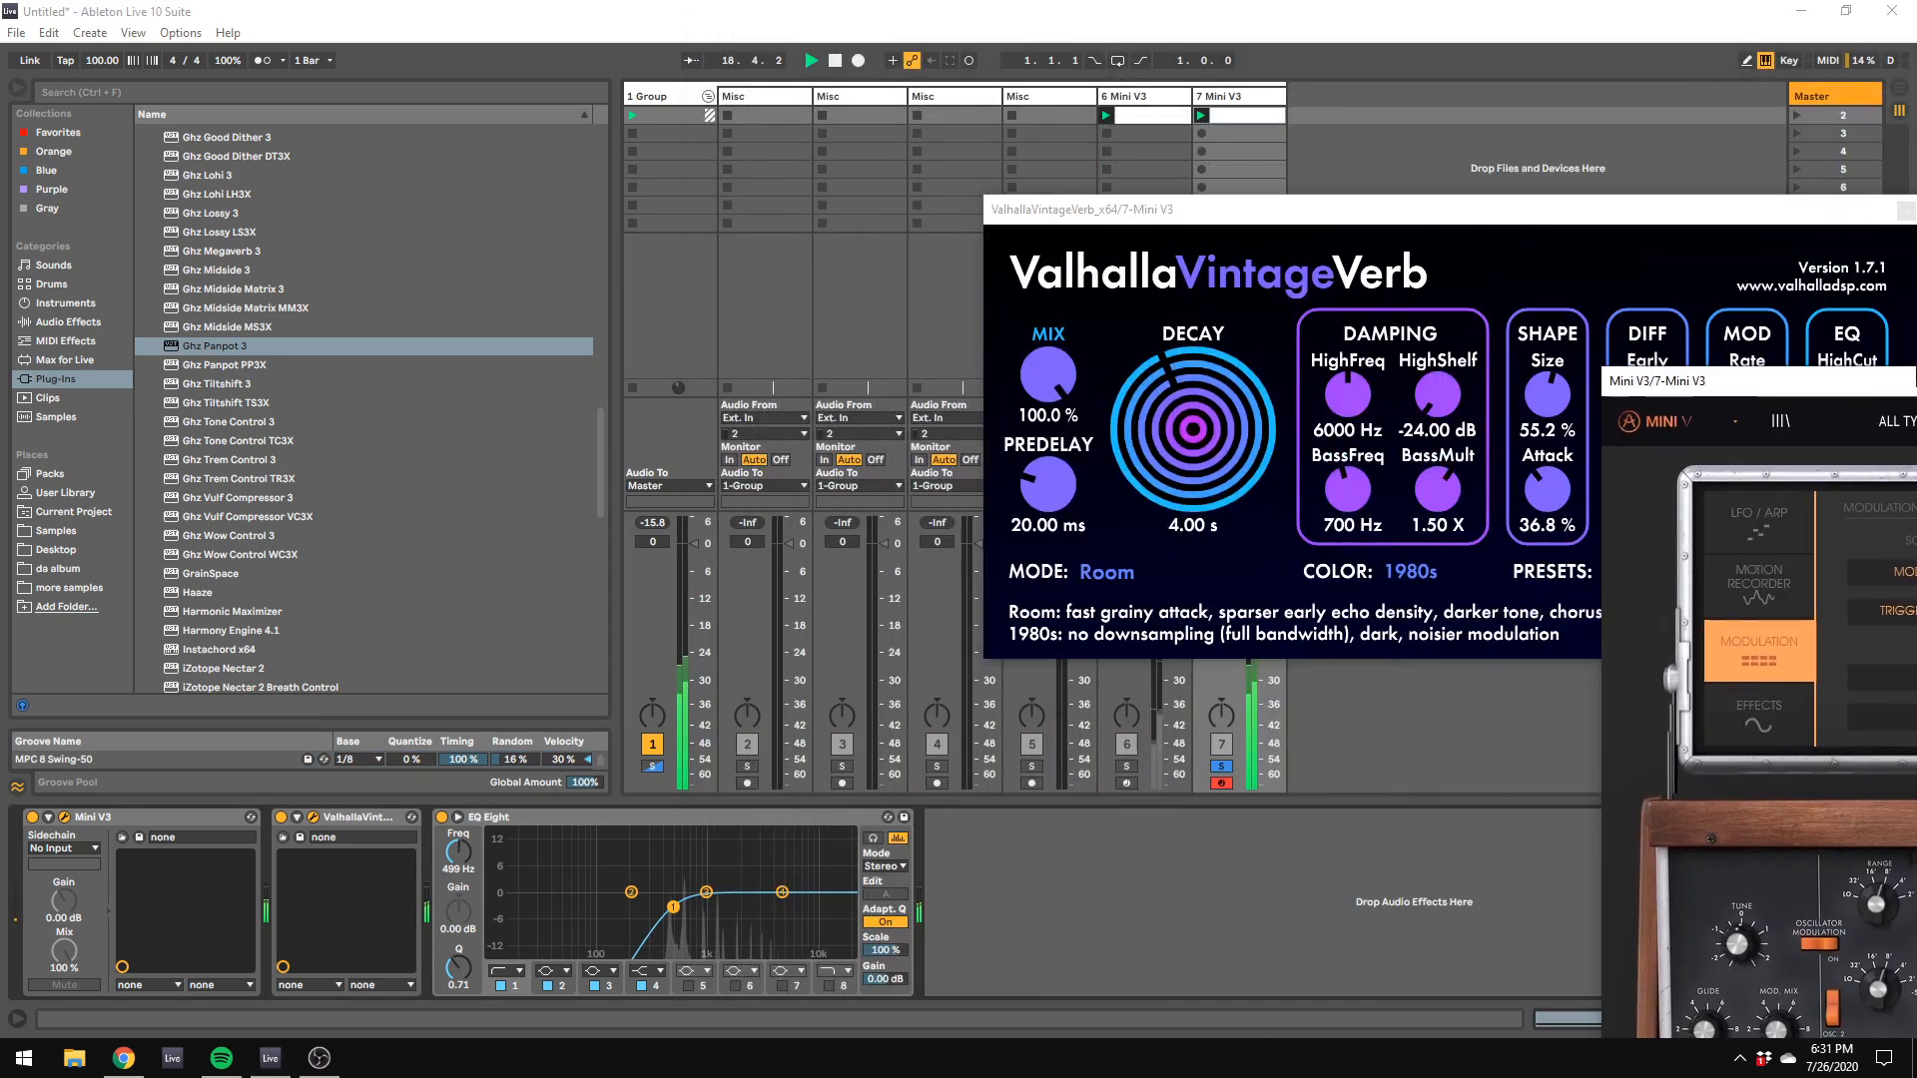
{"action": "left_click", "coordinate": [65, 818]}
{"action": "left_click", "coordinate": [1100, 109]}
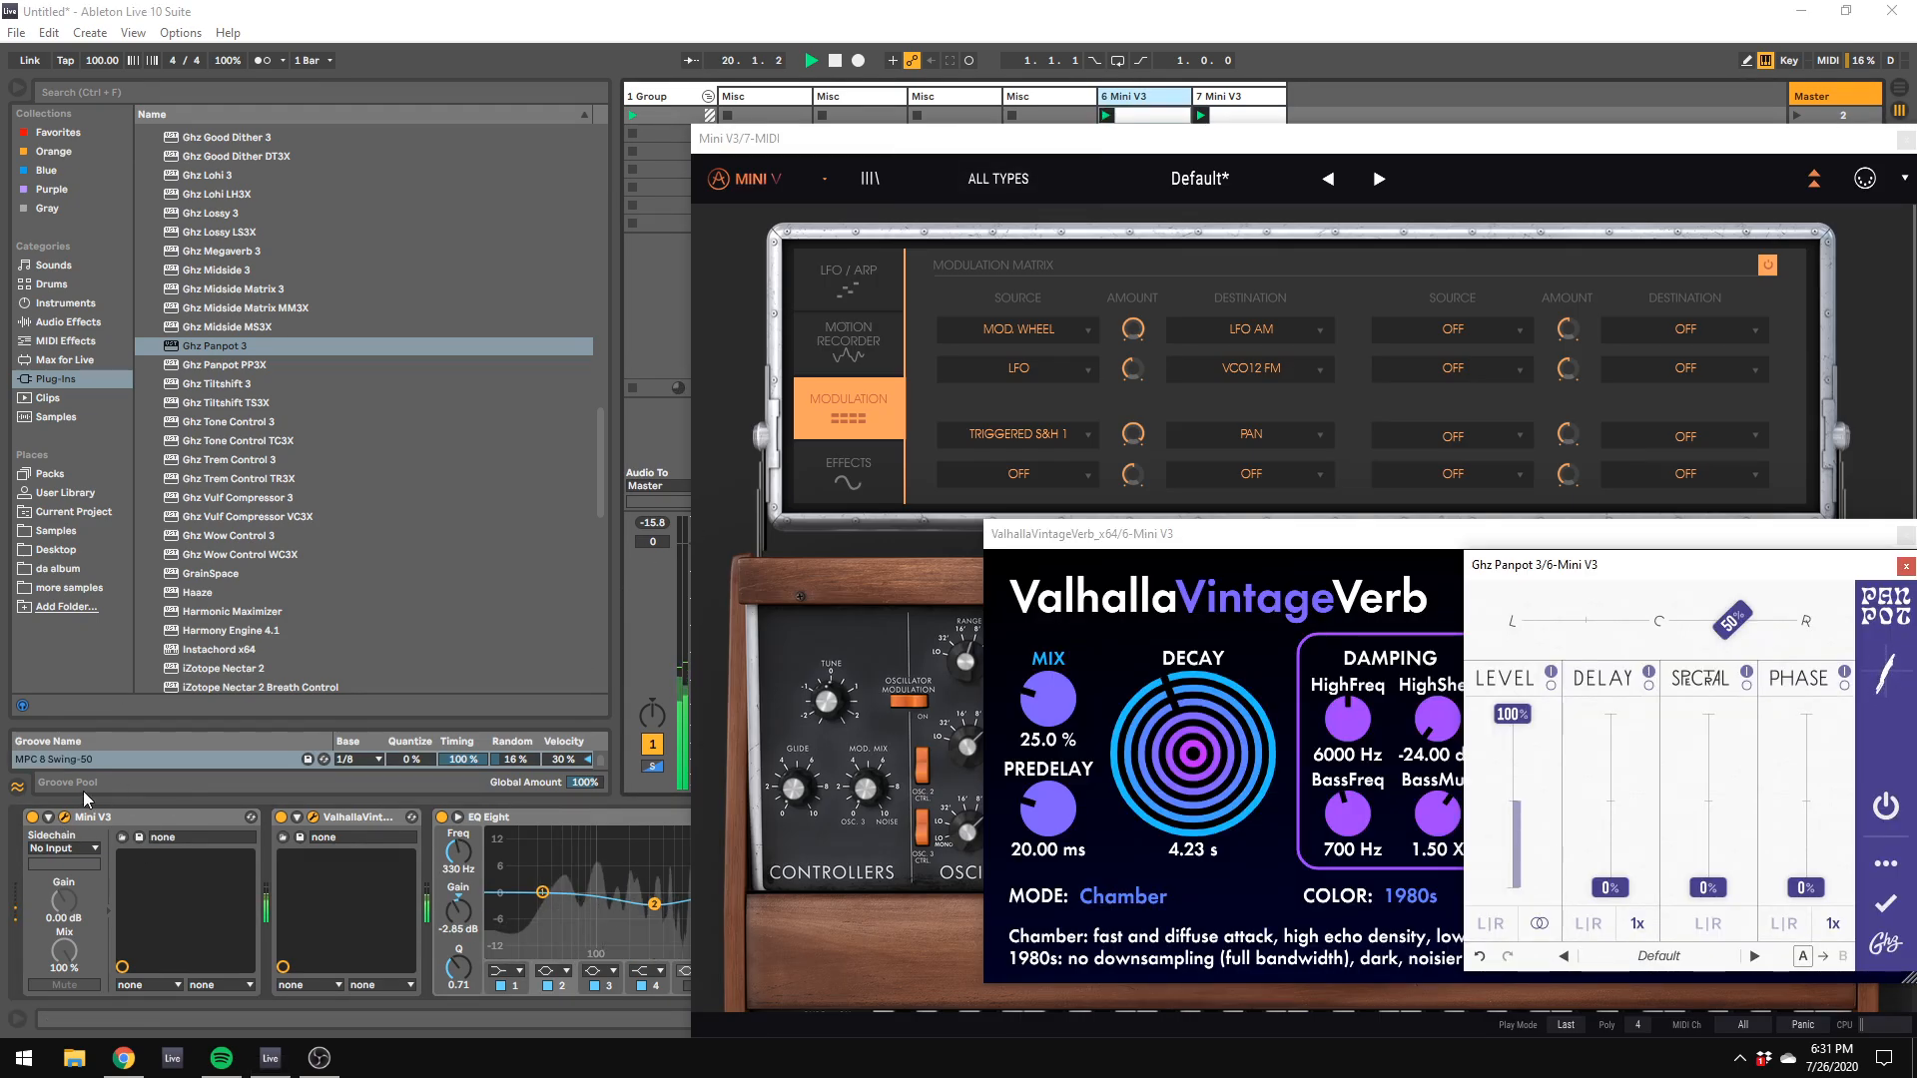
{"action": "left_click", "coordinate": [66, 819]}
{"action": "left_click_drag", "start_coordinate": [1121, 538], "coordinate": [1409, 470]}
{"action": "left_click", "coordinate": [1006, 817]}
{"action": "left_click", "coordinate": [1220, 115]}
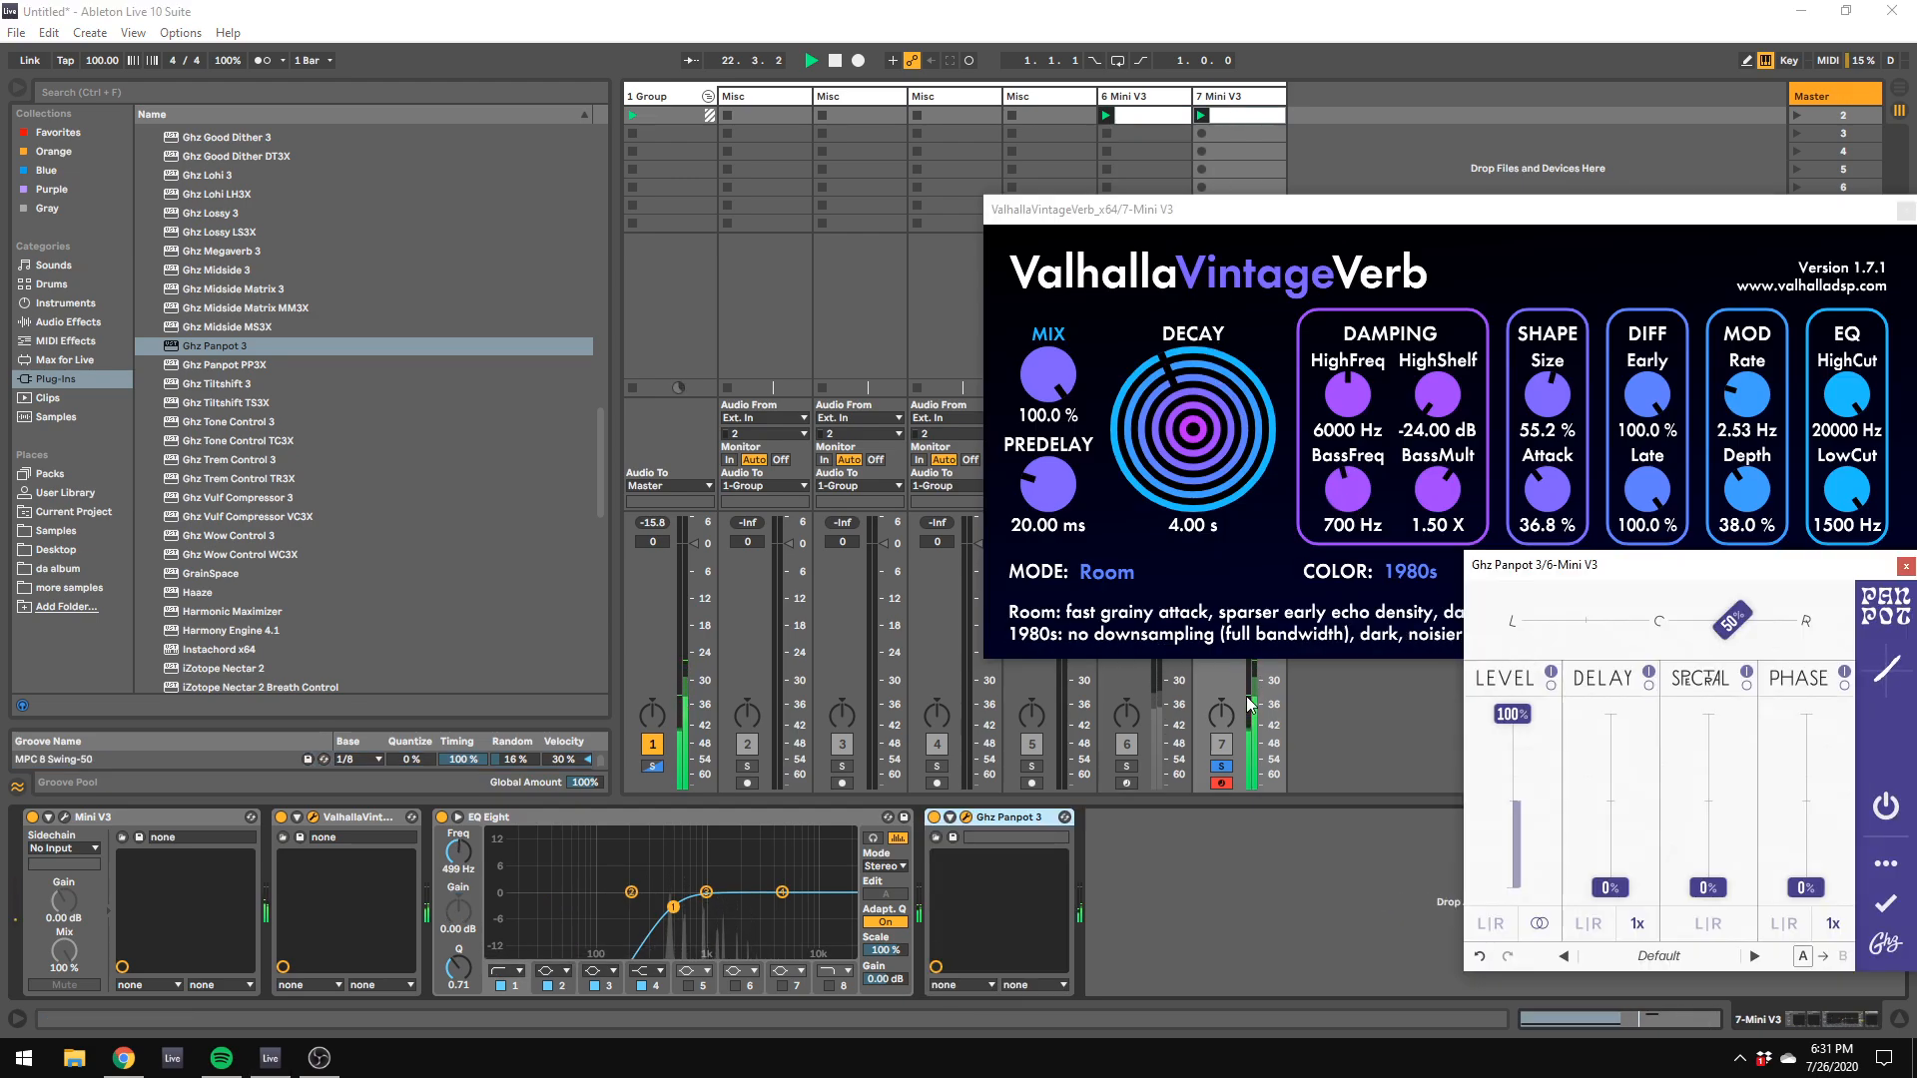
Step: Lower the mix of track 7's ValhallaVintageVerb to 81.2% and move its window aside
{"action": "left_click", "coordinate": [1007, 388]}
{"action": "left_click_drag", "start_coordinate": [1048, 380], "coordinate": [1060, 429]}
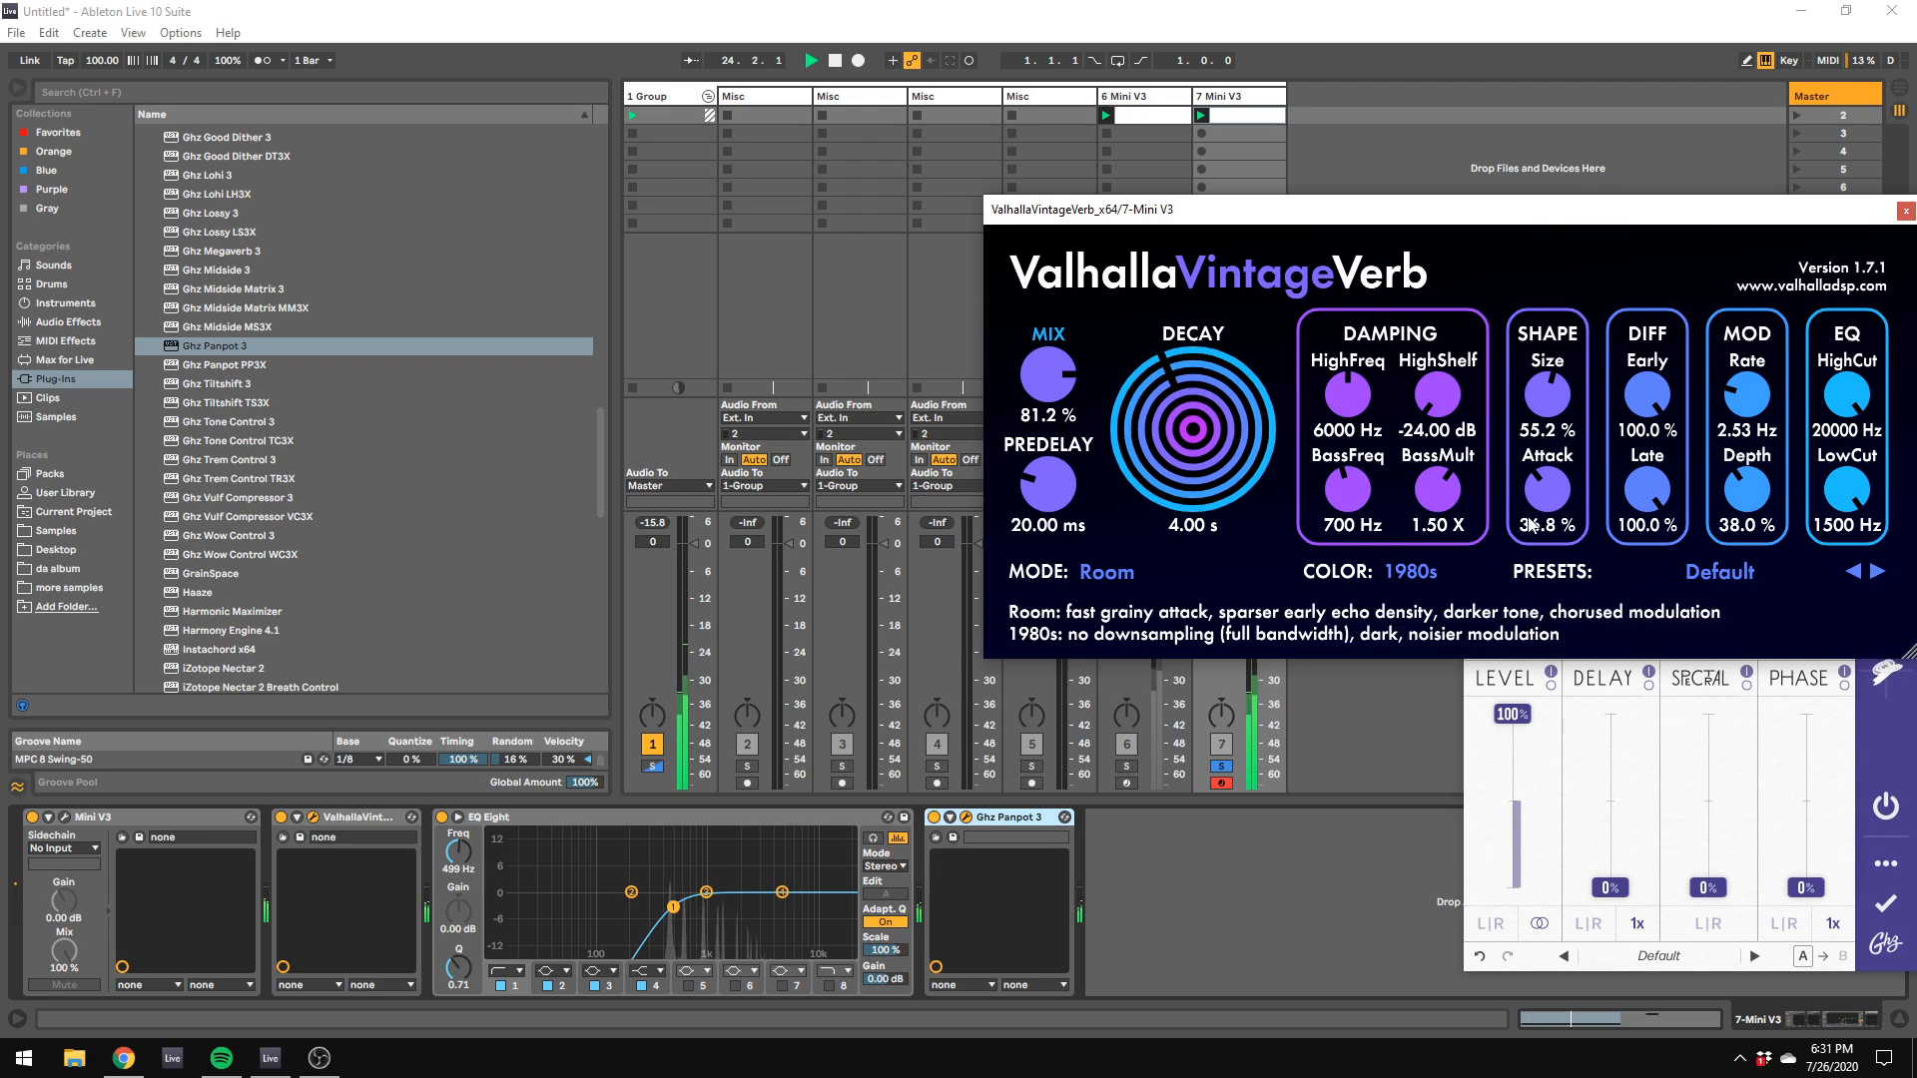
{"action": "left_click_drag", "start_coordinate": [1494, 208], "coordinate": [828, 186]}
Step: Set Ghz Panpot 3 to 75% right, with level at 0%, delay and spectral at 100%, and the delay multiplier at 2x
{"action": "left_click_drag", "start_coordinate": [1571, 565], "coordinate": [1288, 482]}
{"action": "left_click_drag", "start_coordinate": [1449, 548], "coordinate": [1477, 555]}
{"action": "left_click_drag", "start_coordinate": [1425, 804], "coordinate": [1450, 621]}
{"action": "left_click_drag", "start_coordinate": [1256, 631], "coordinate": [1332, 625]}
{"action": "left_click", "coordinate": [1353, 840]}
Step: Add Utility after Ghz Panpot 3 on track 7 and raise Panpot's delay multiplier to 8x while checking in mono, leaving Mono off
{"action": "left_click", "coordinate": [55, 325]}
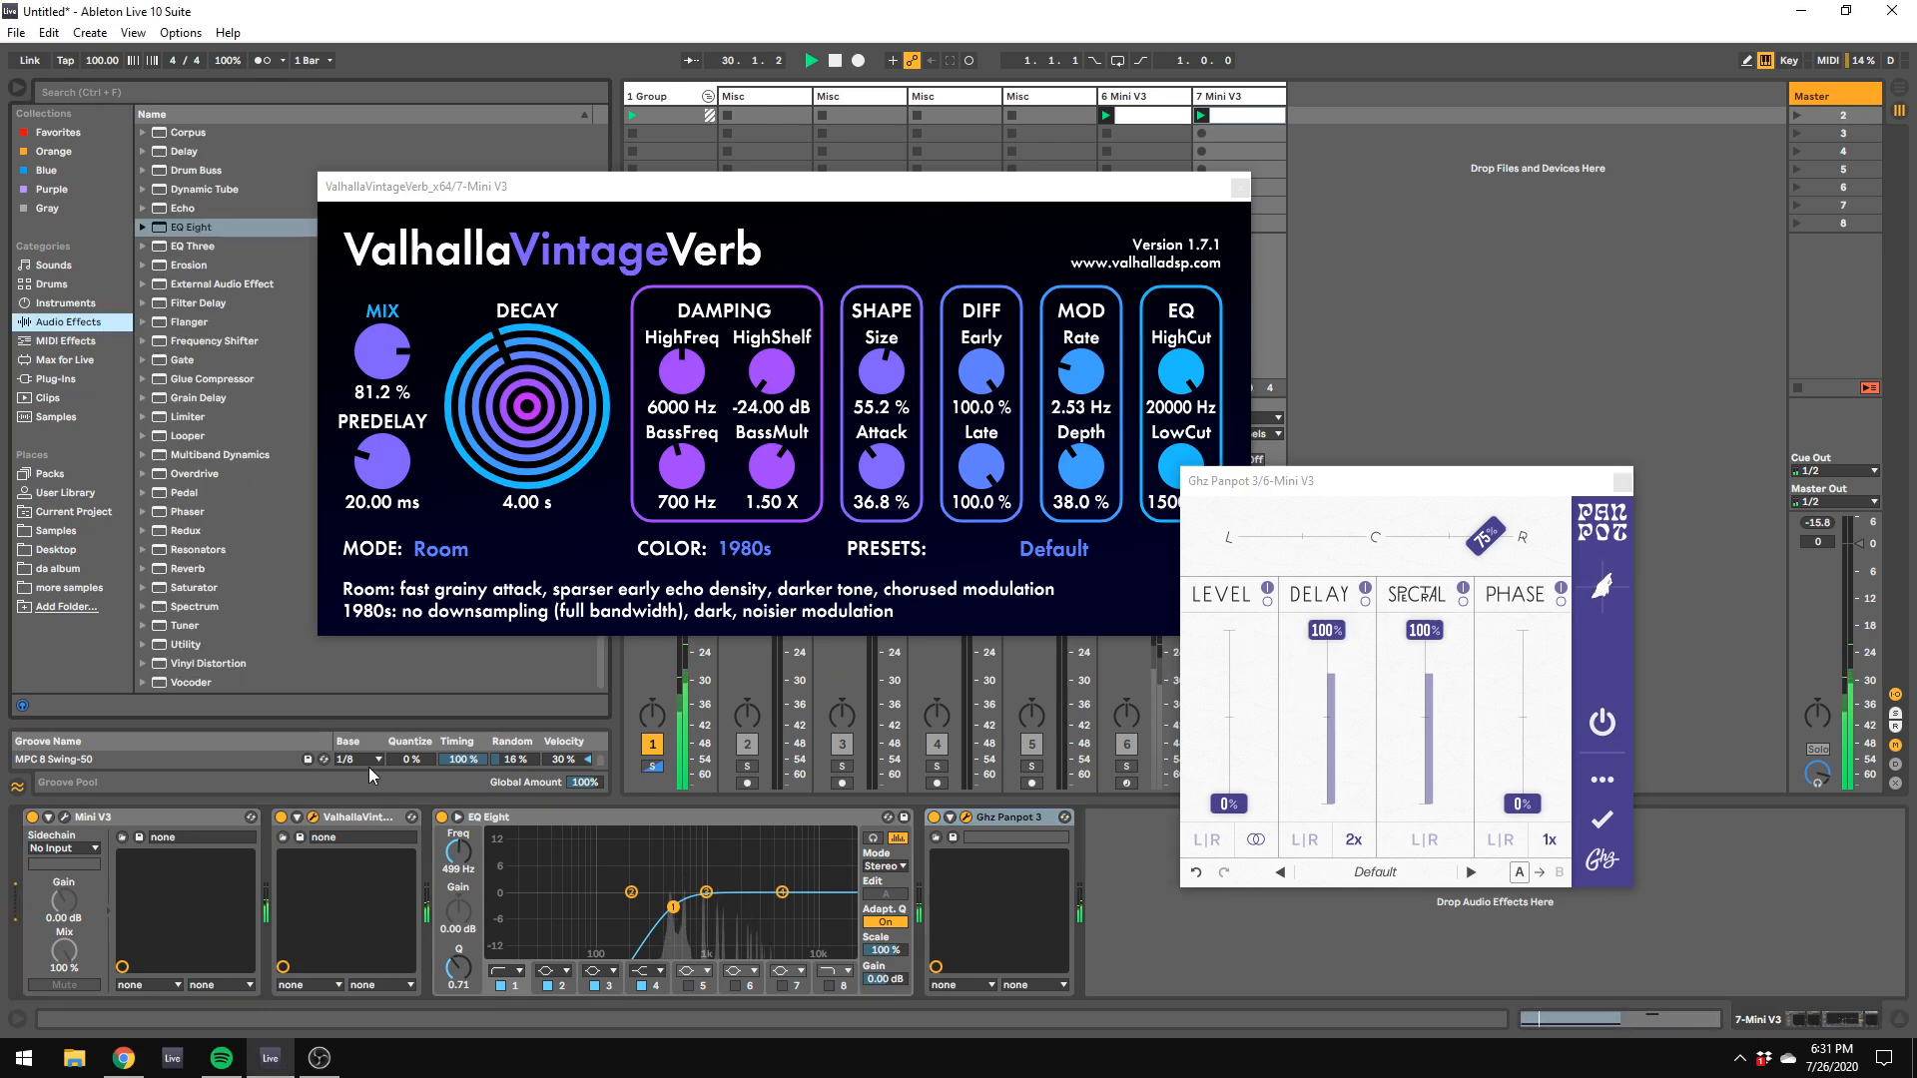
{"action": "left_click_drag", "start_coordinate": [186, 644], "coordinate": [1063, 954]}
{"action": "left_click", "coordinate": [1127, 950]}
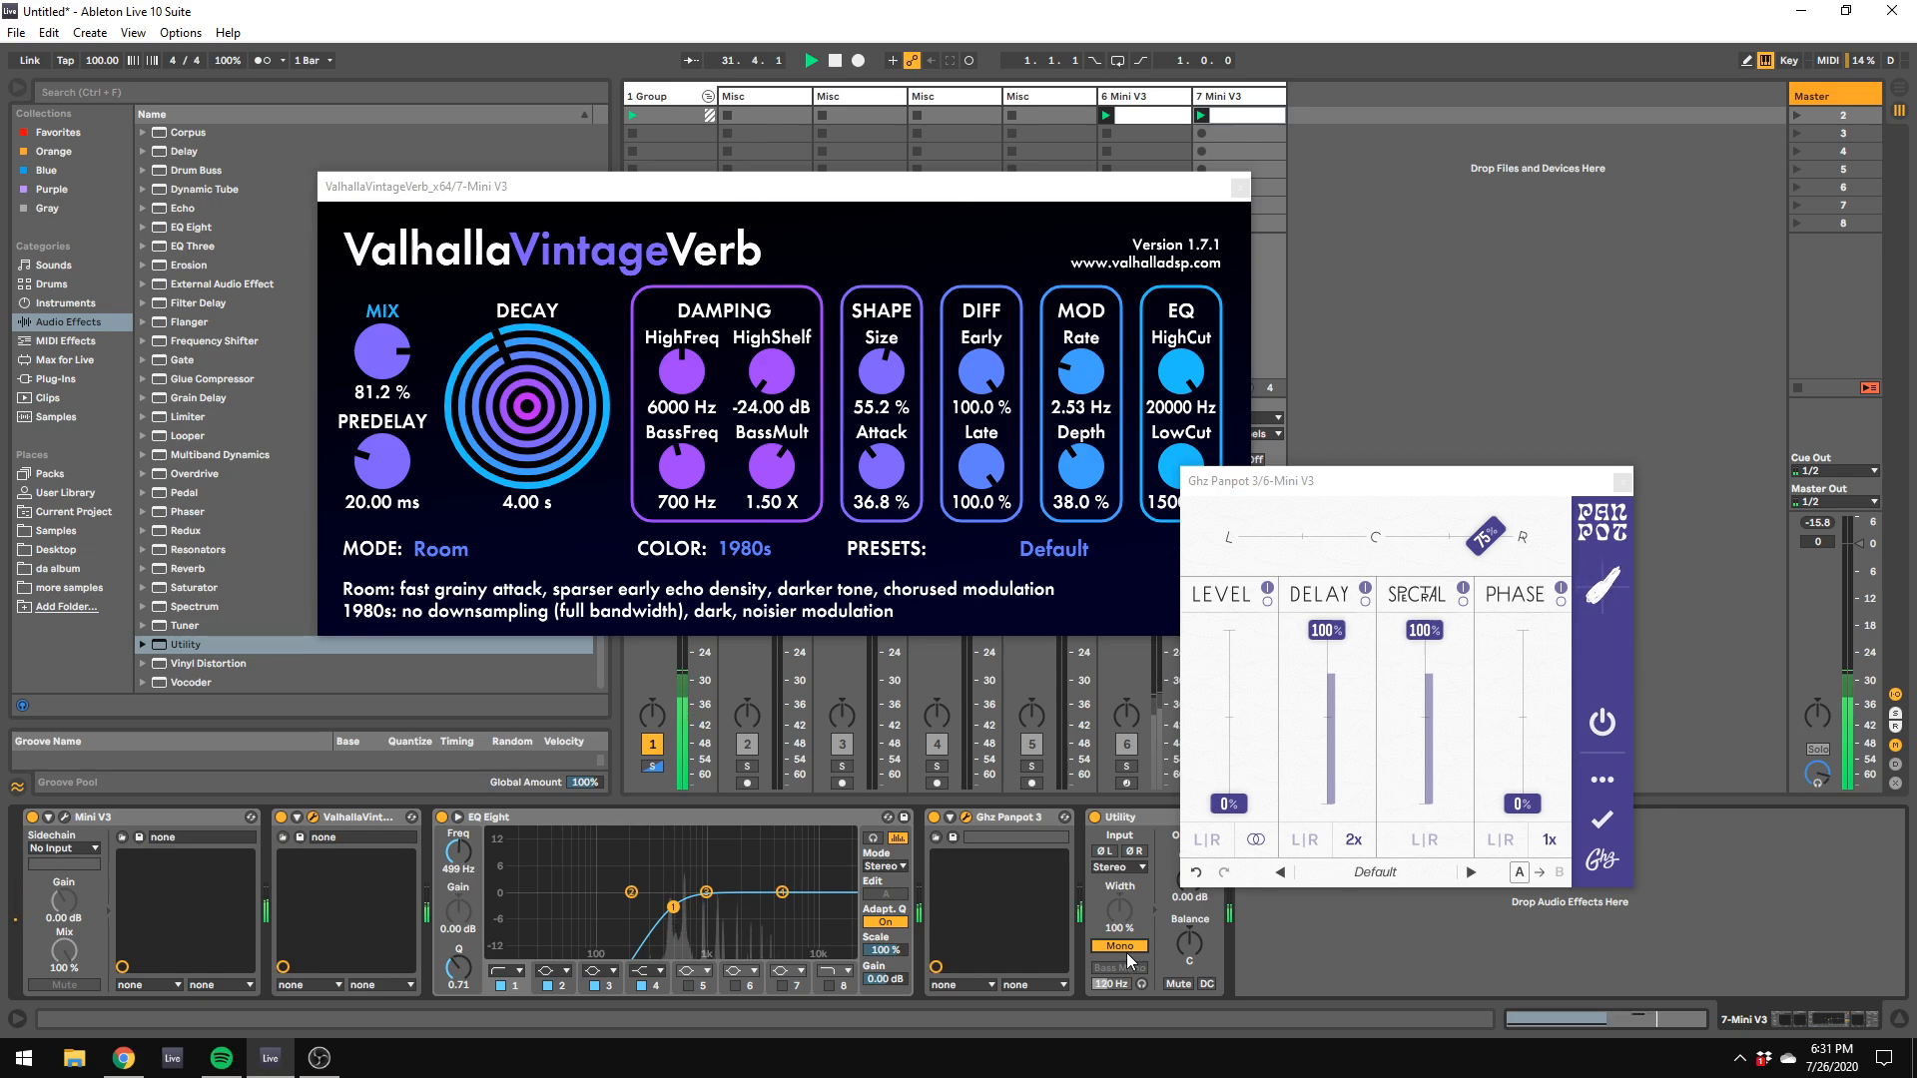
{"action": "left_click", "coordinate": [1354, 842]}
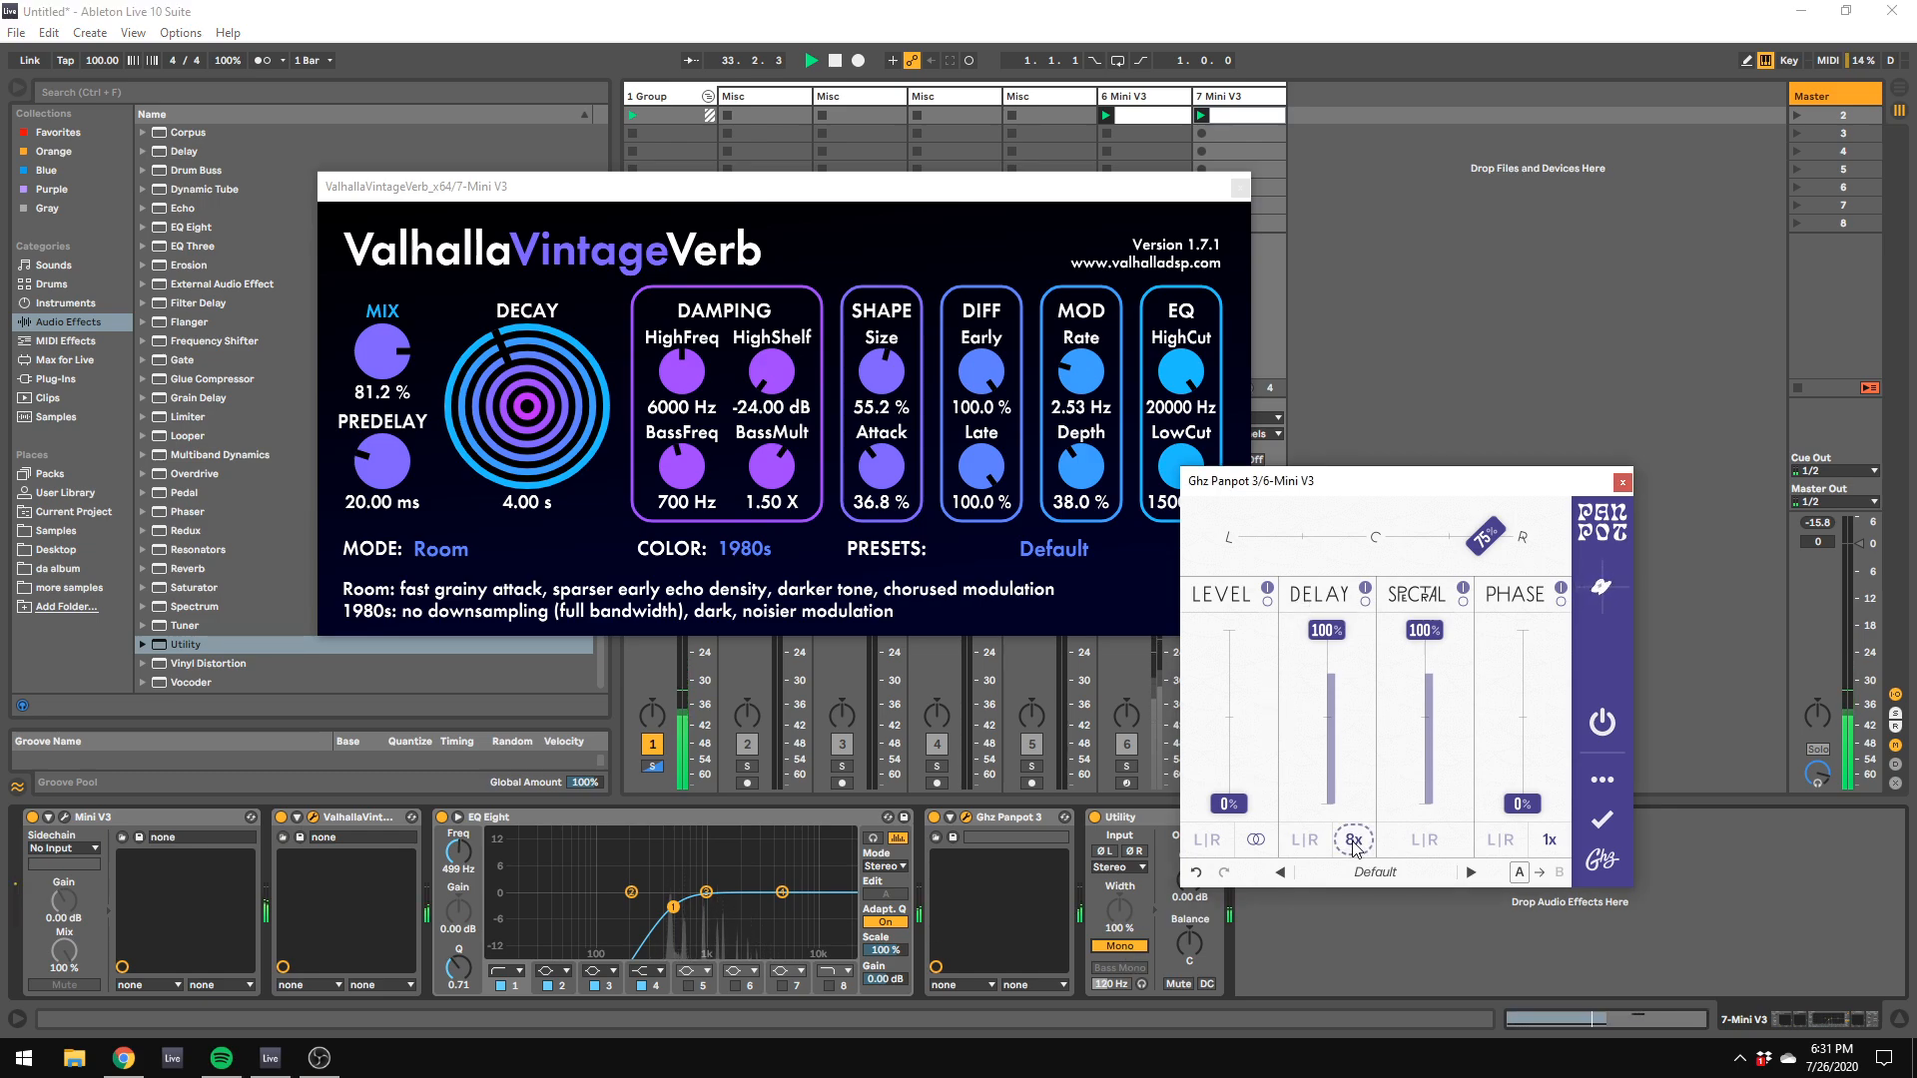
{"action": "left_click", "coordinate": [1133, 946]}
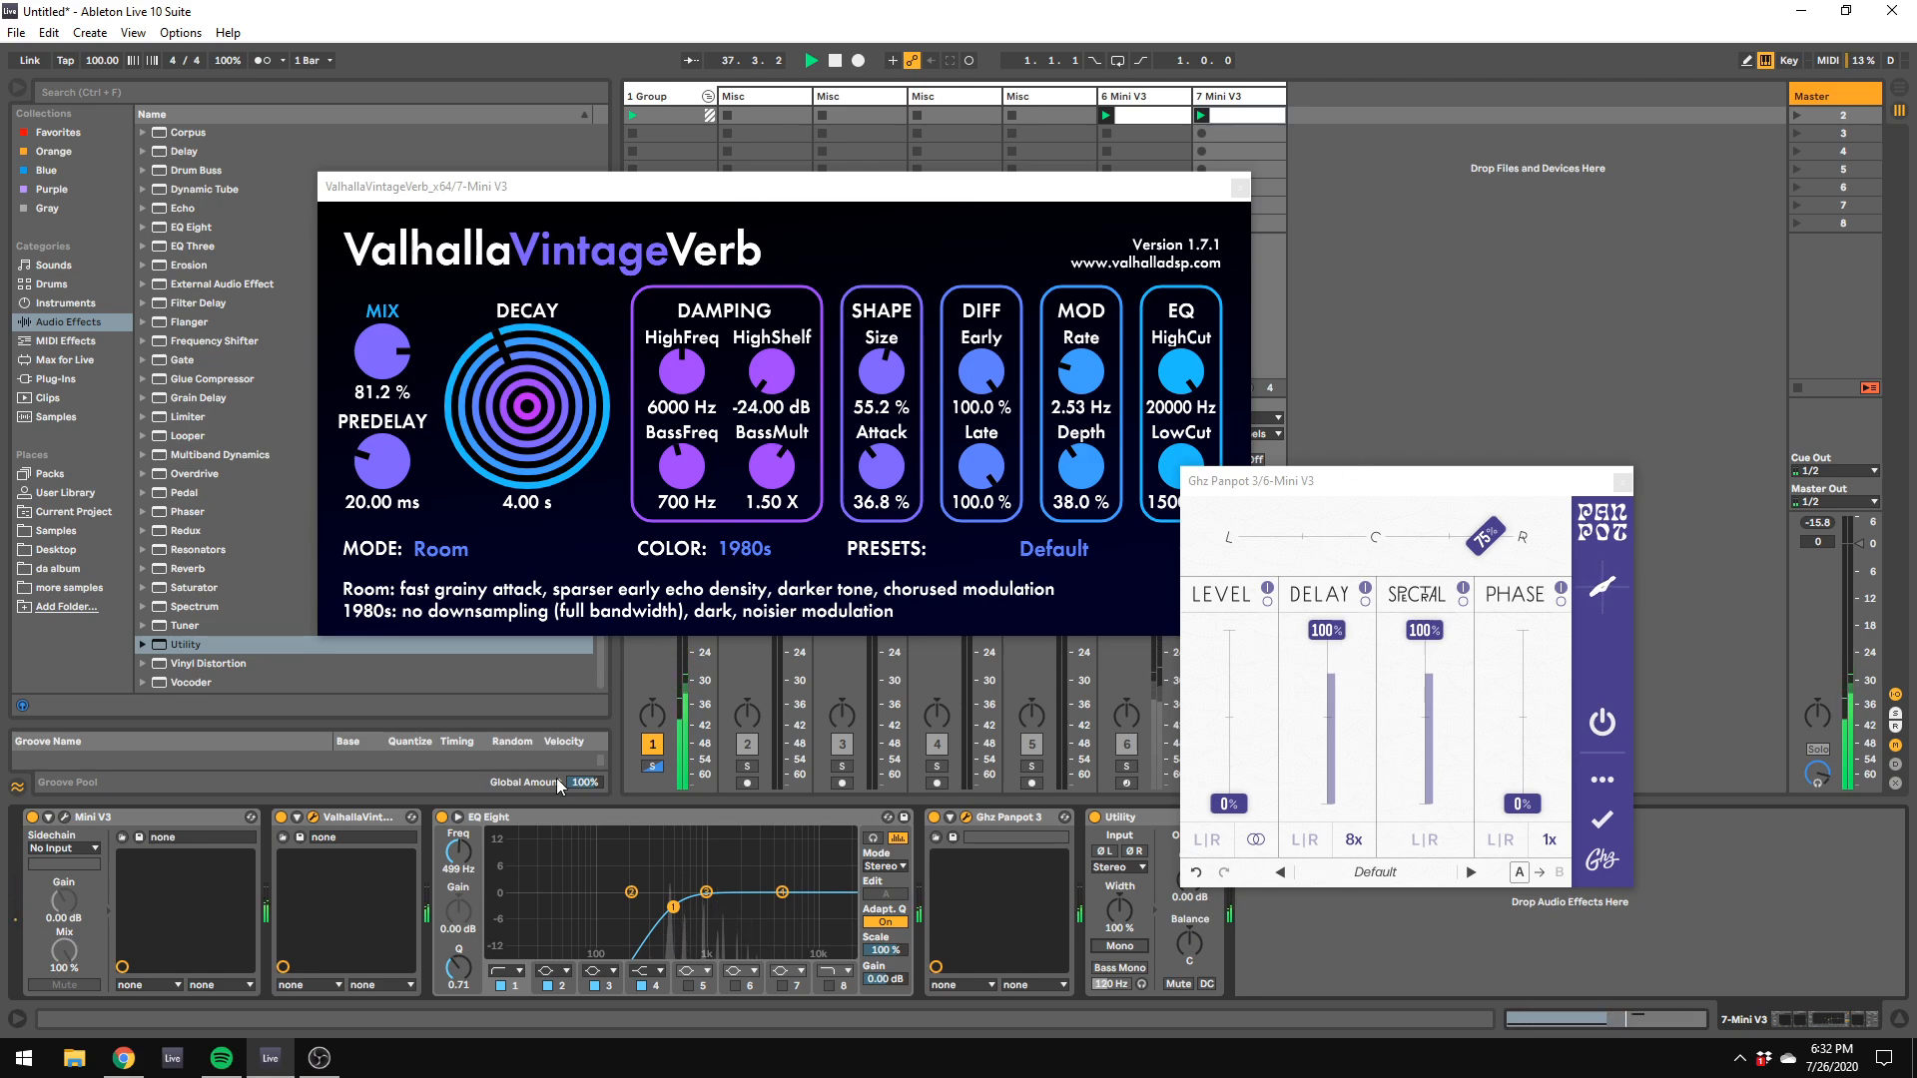
Step: Clear the plug-in windows off the mixer, then unsolo track 7, set its volume to -5.2 dB and stop playback
{"action": "left_click", "coordinate": [314, 818]}
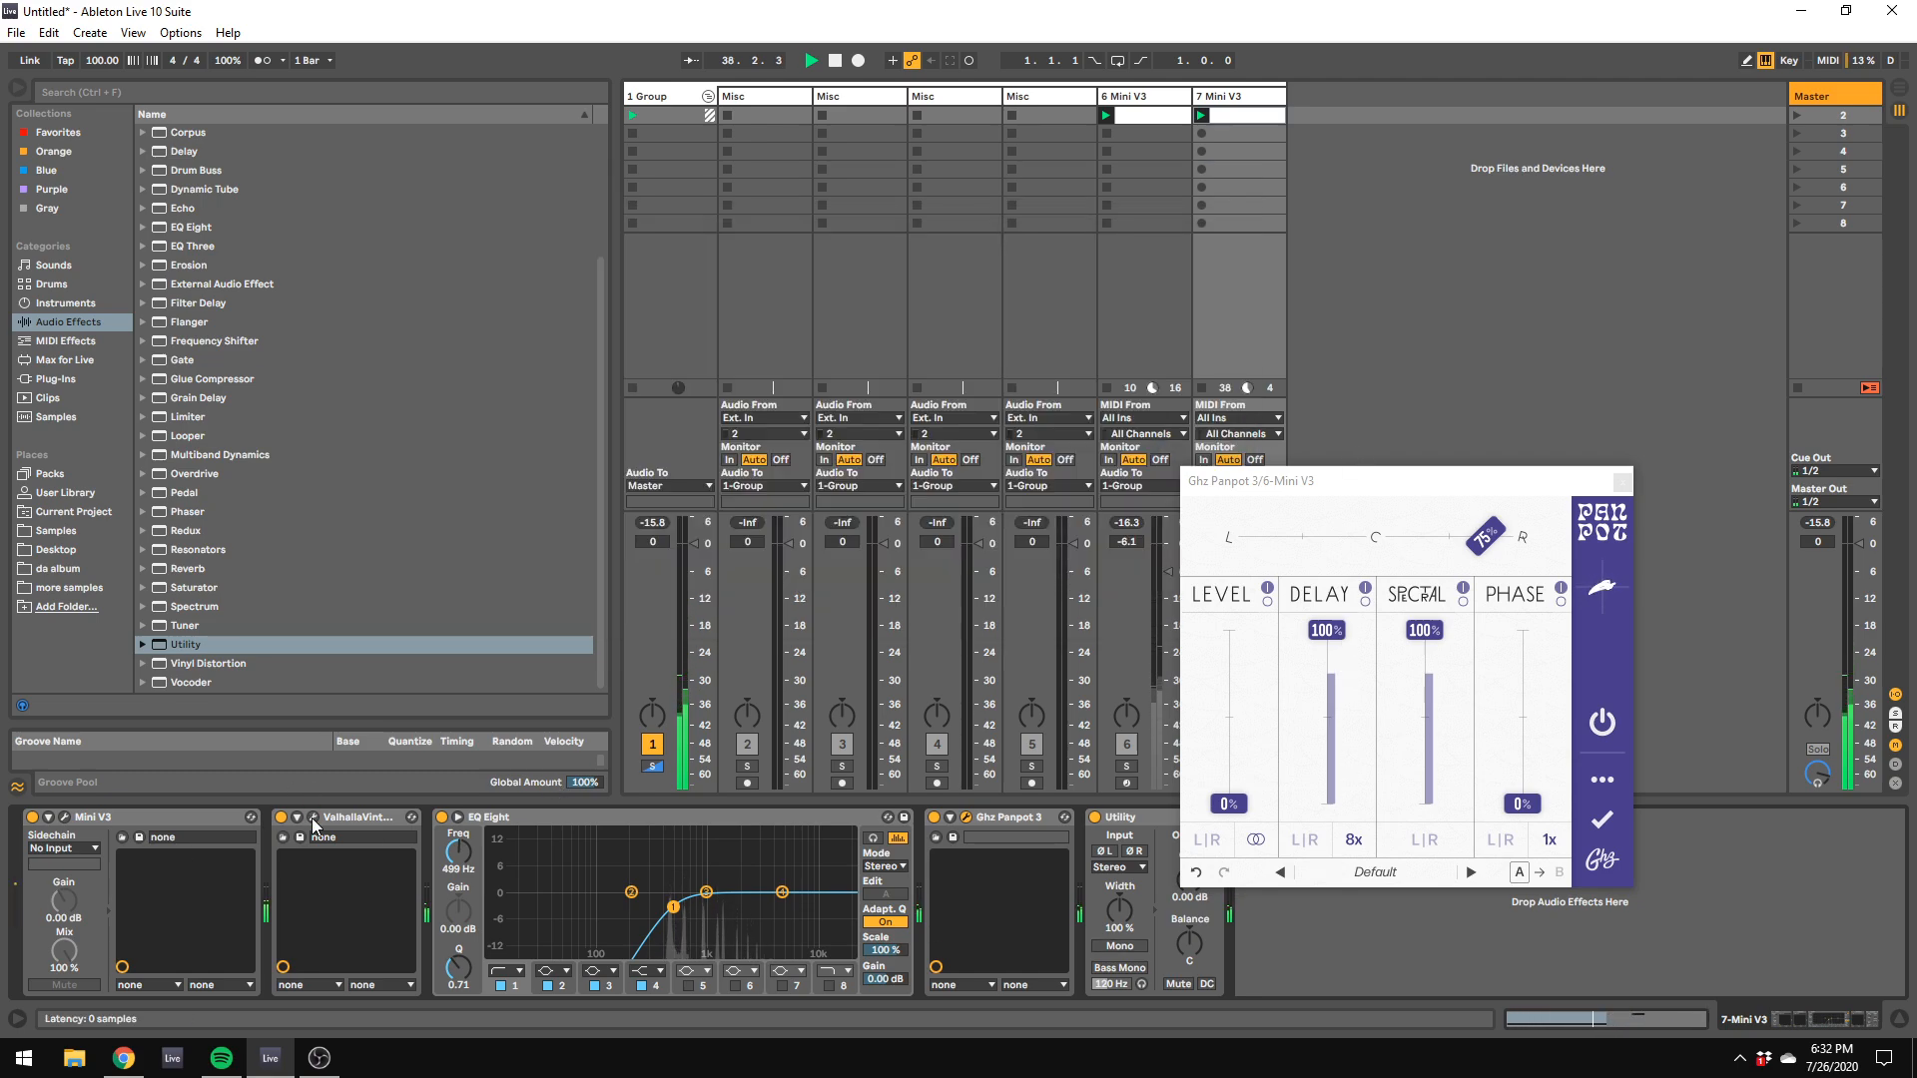
{"action": "left_click_drag", "start_coordinate": [1338, 480], "coordinate": [1548, 305]}
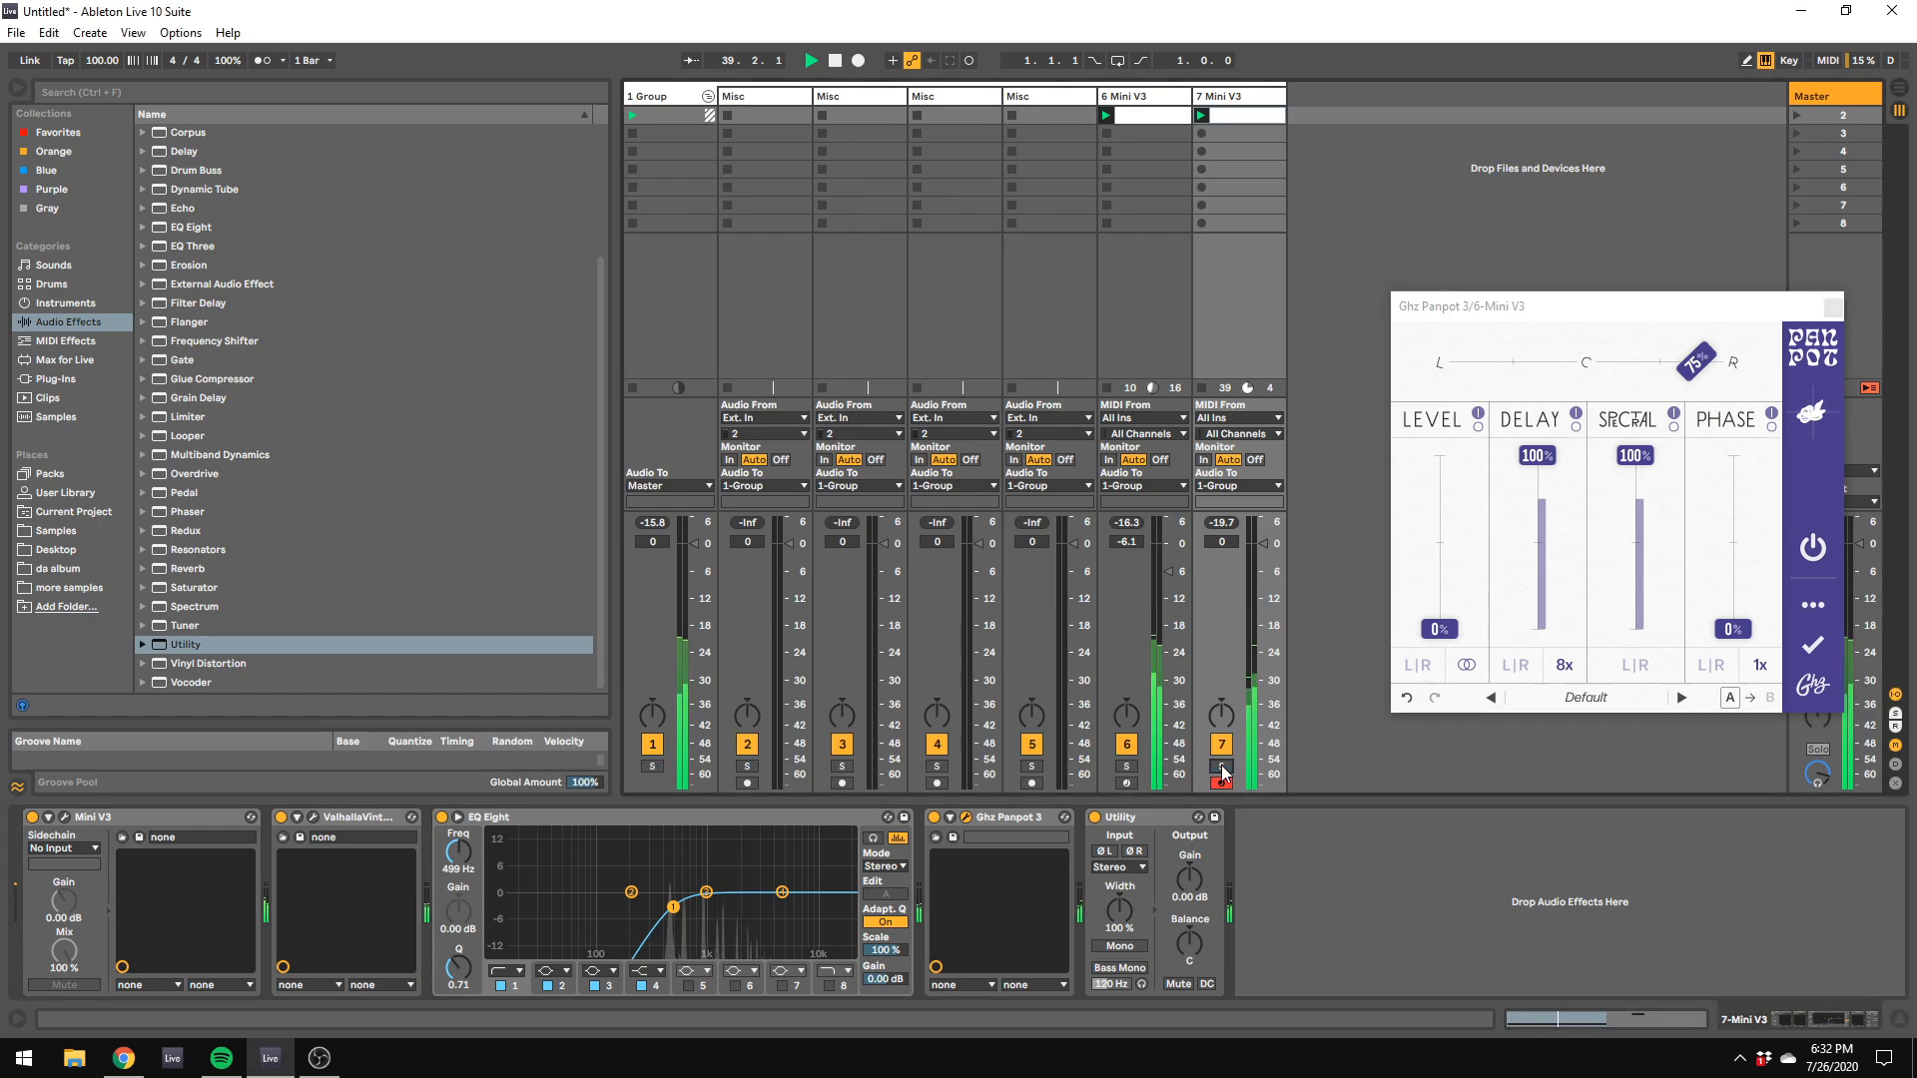
{"action": "left_click_drag", "start_coordinate": [1264, 544], "coordinate": [1270, 575]}
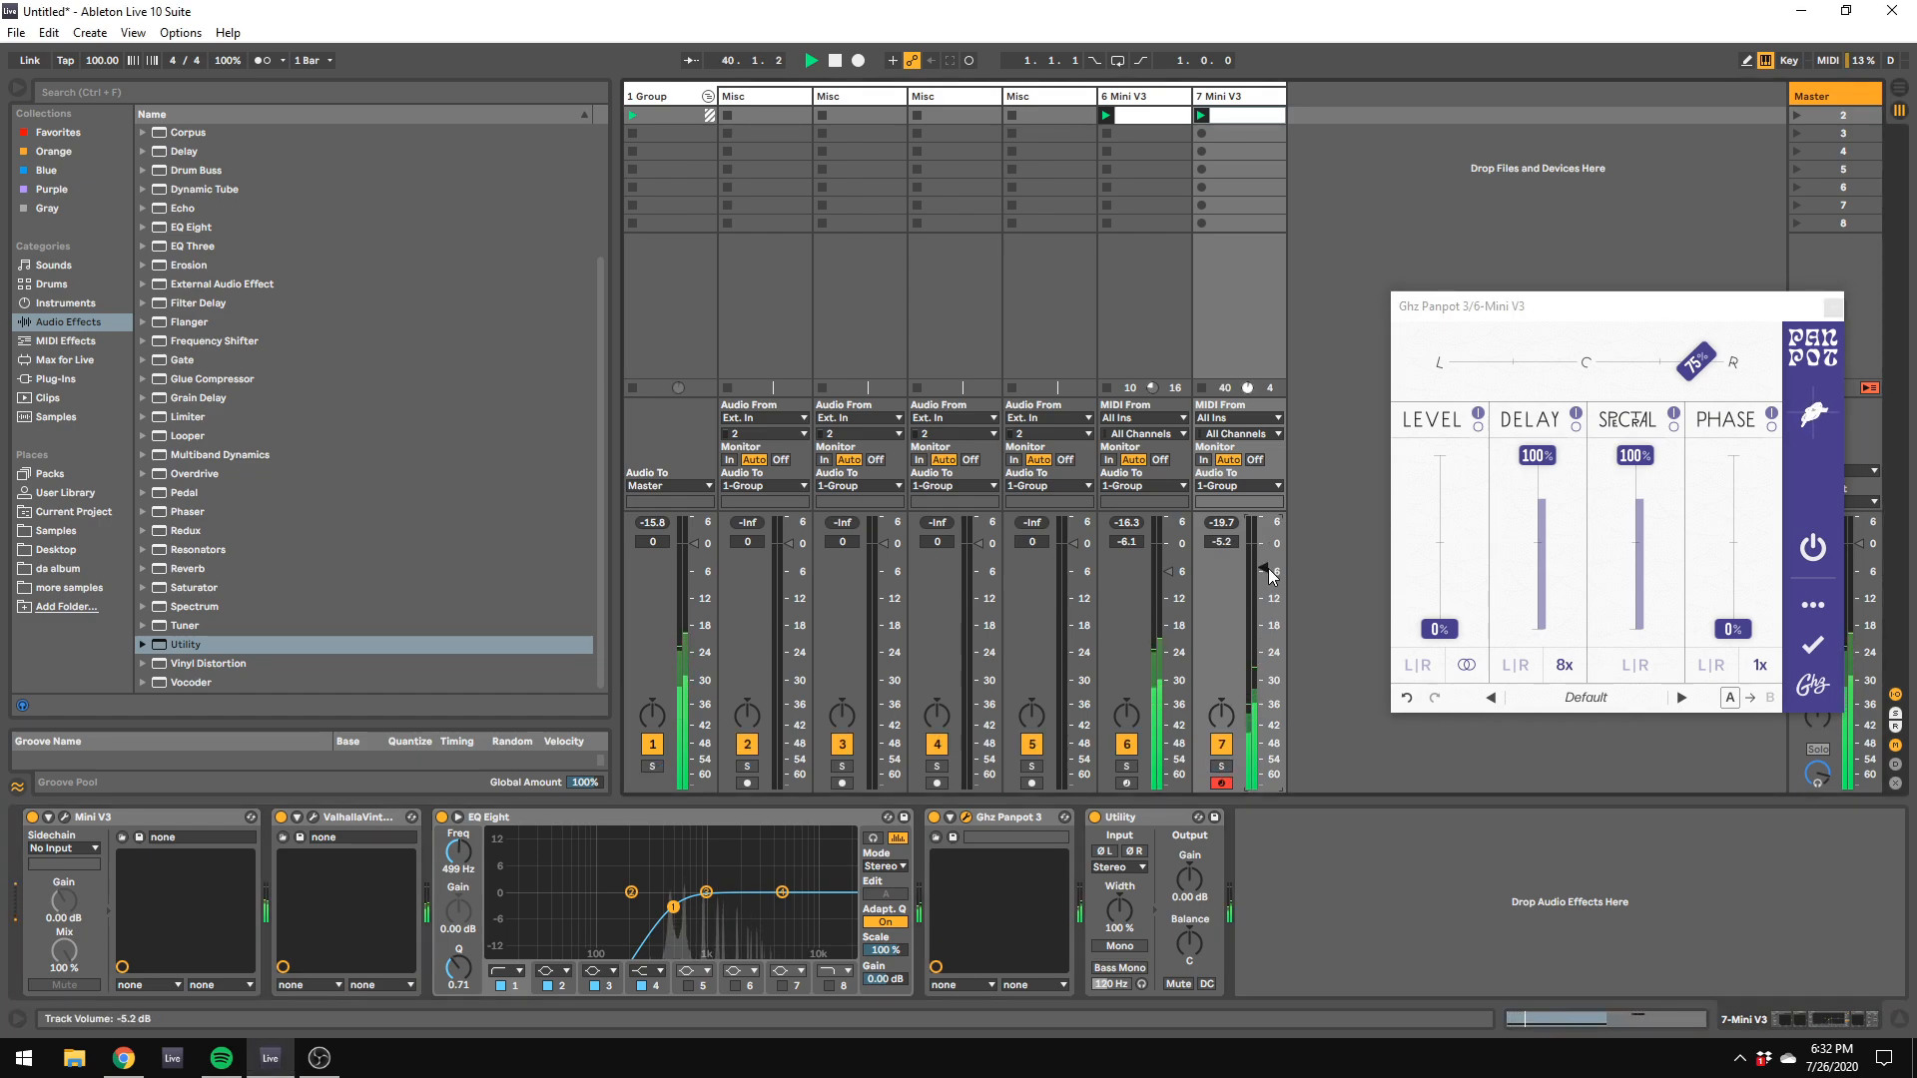
{"action": "key", "text": "space"}
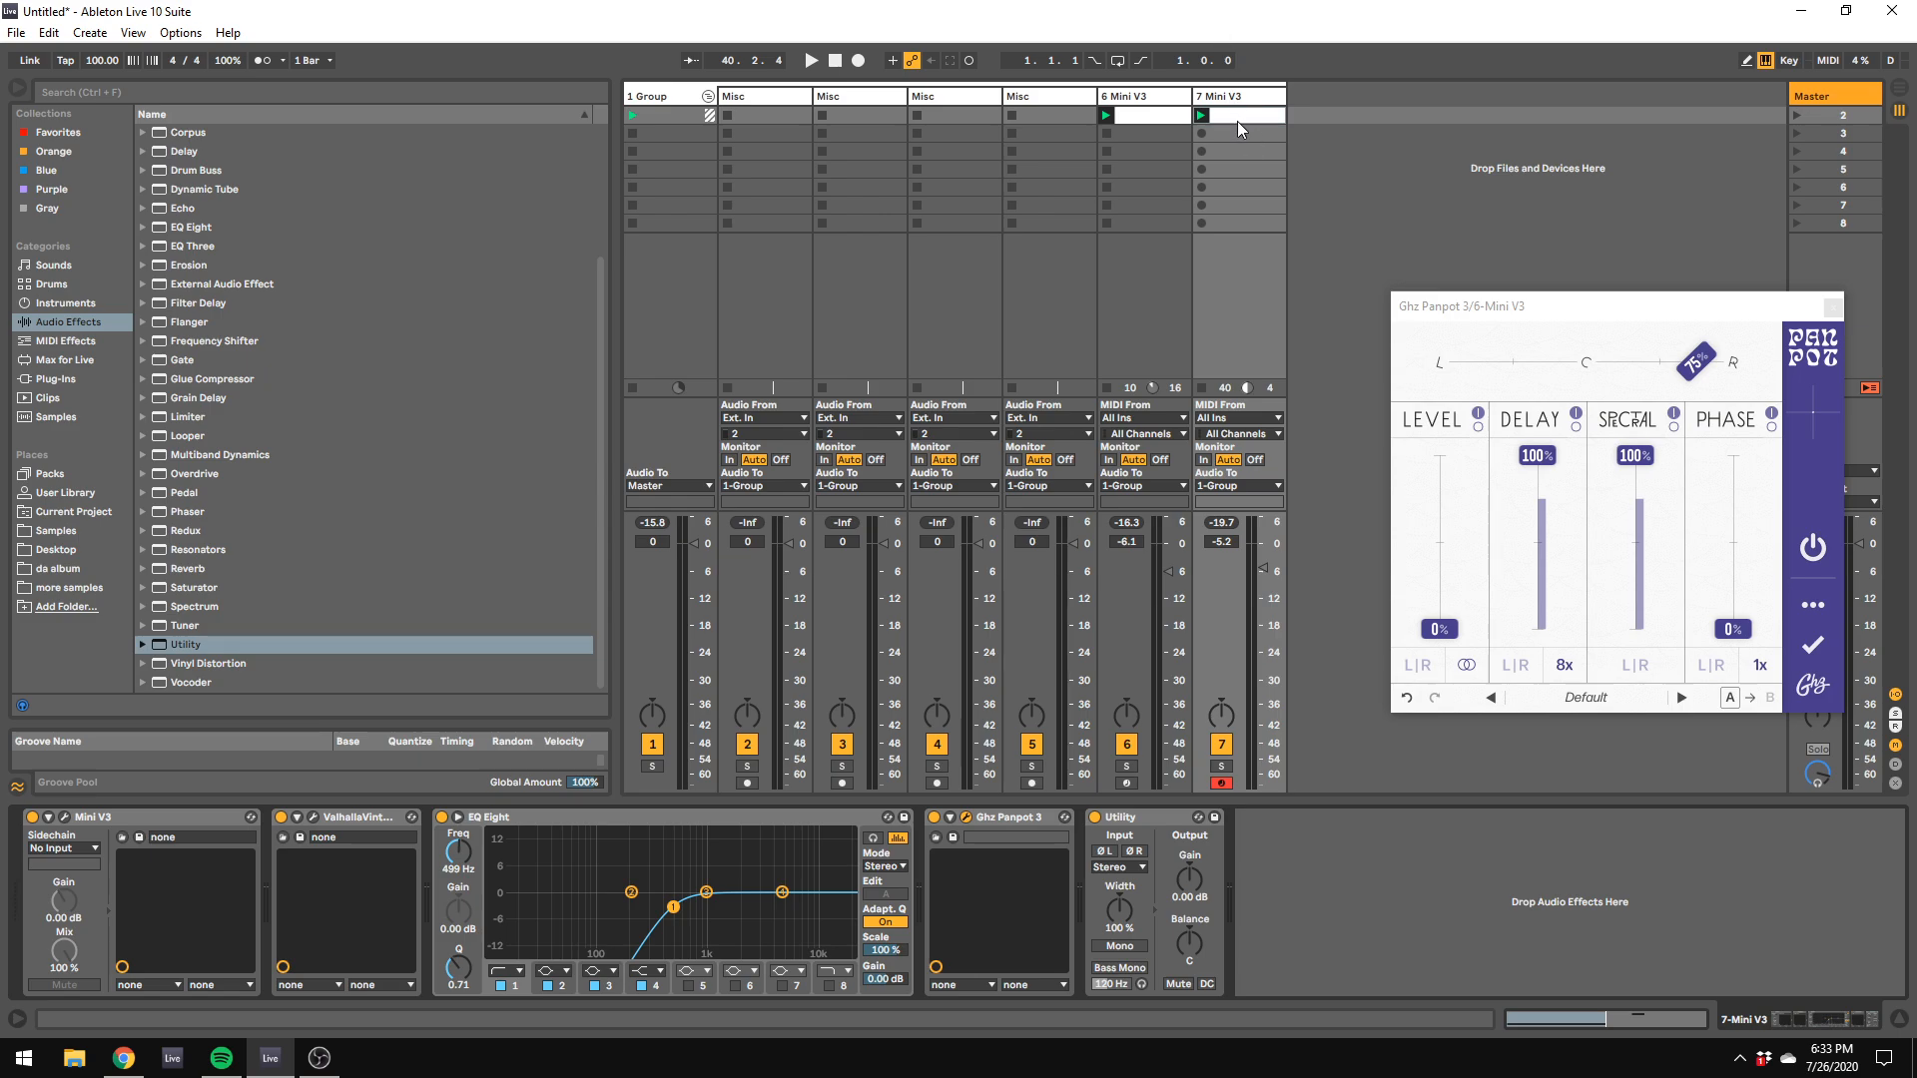
Step: Restart playback from the beginning of the session and open track 7's clip in the note editor
{"action": "left_click", "coordinate": [840, 61]}
{"action": "left_click", "coordinate": [84, 381]}
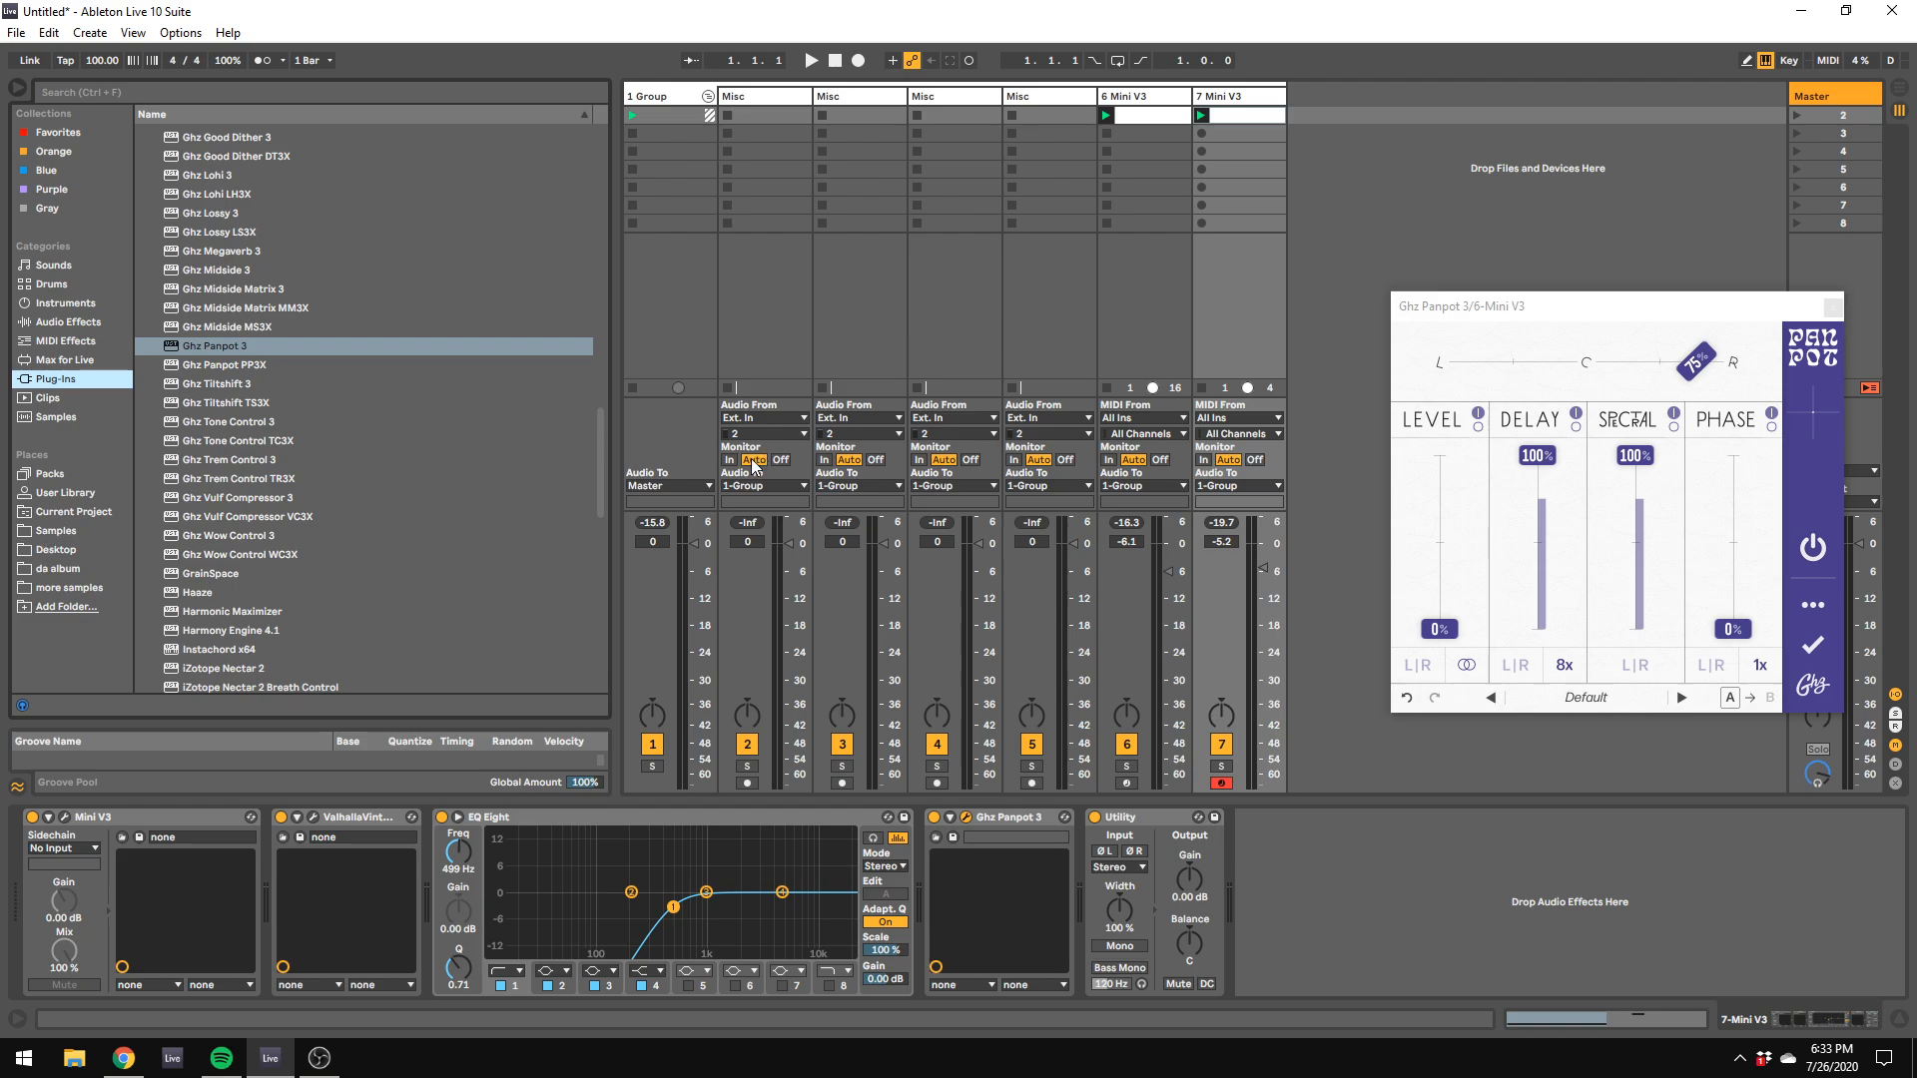
{"action": "key", "text": "space"}
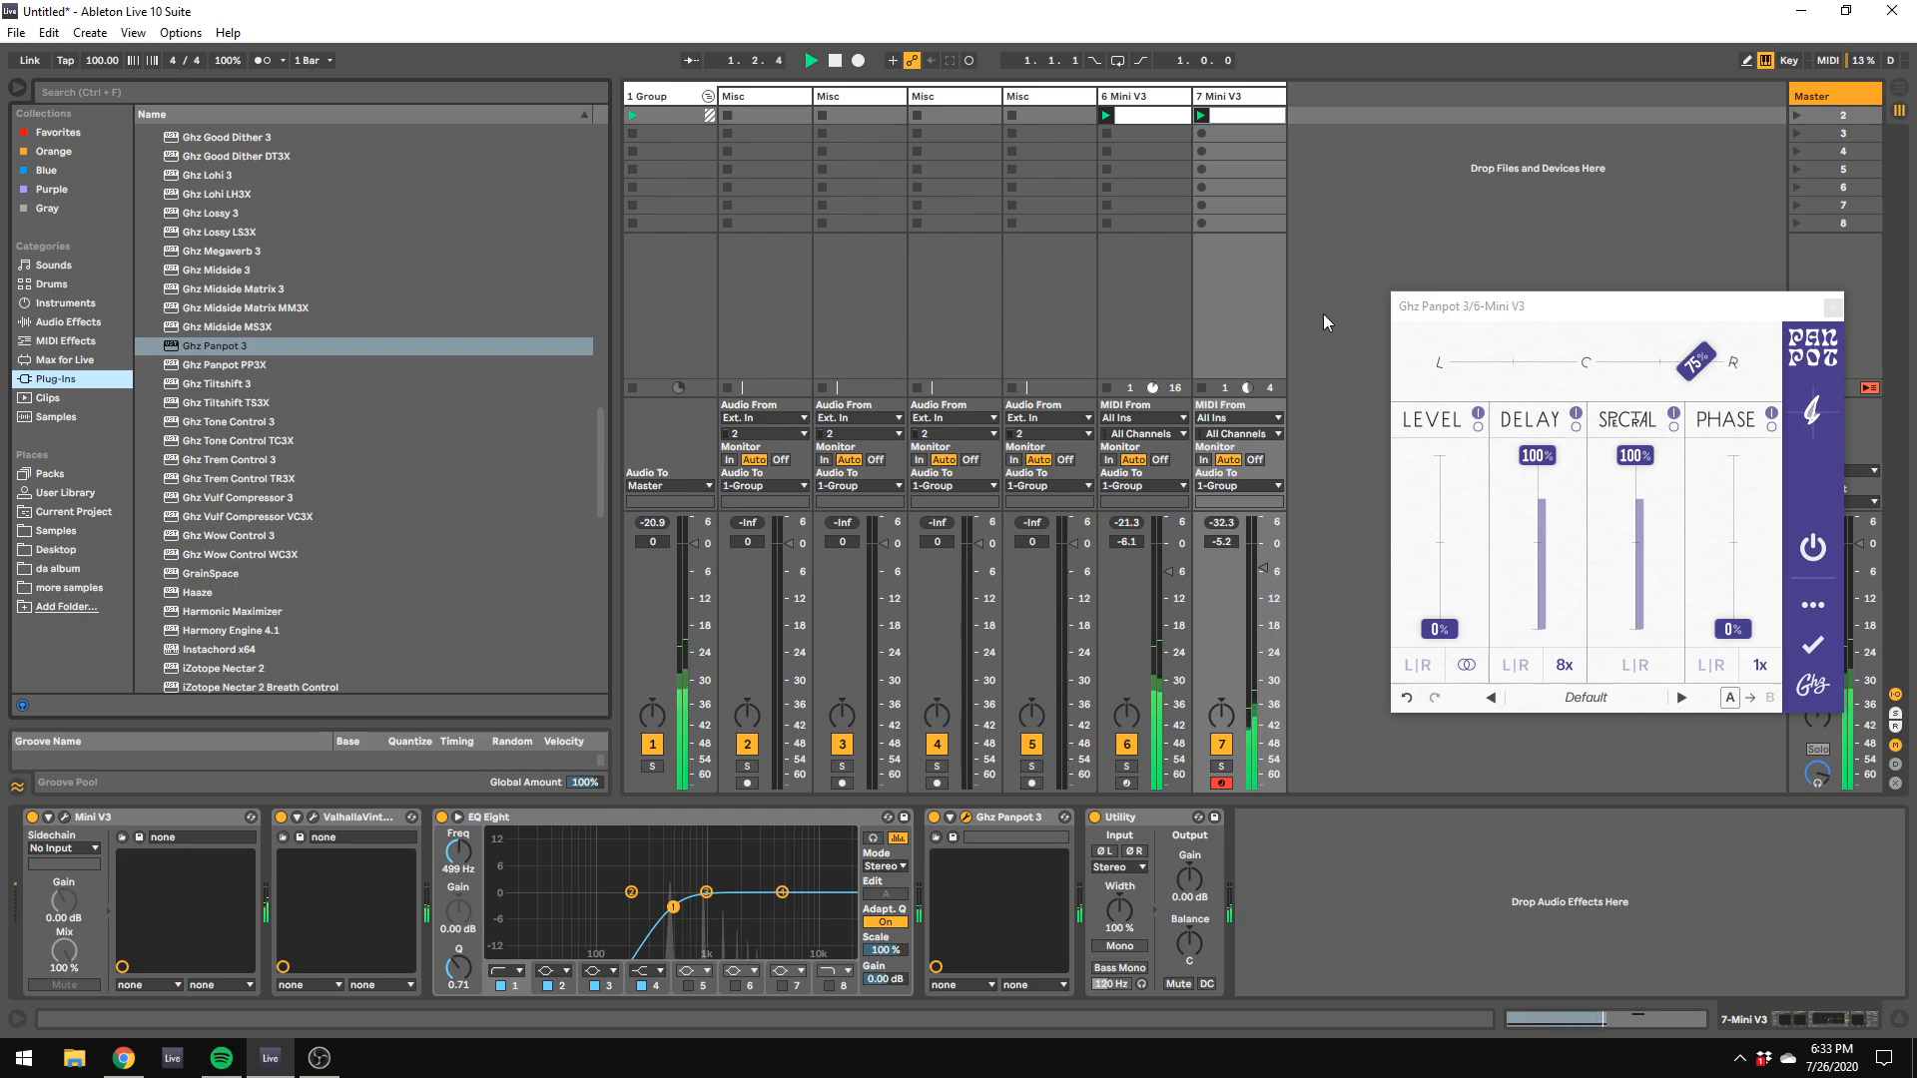
{"action": "left_click", "coordinate": [1262, 116]}
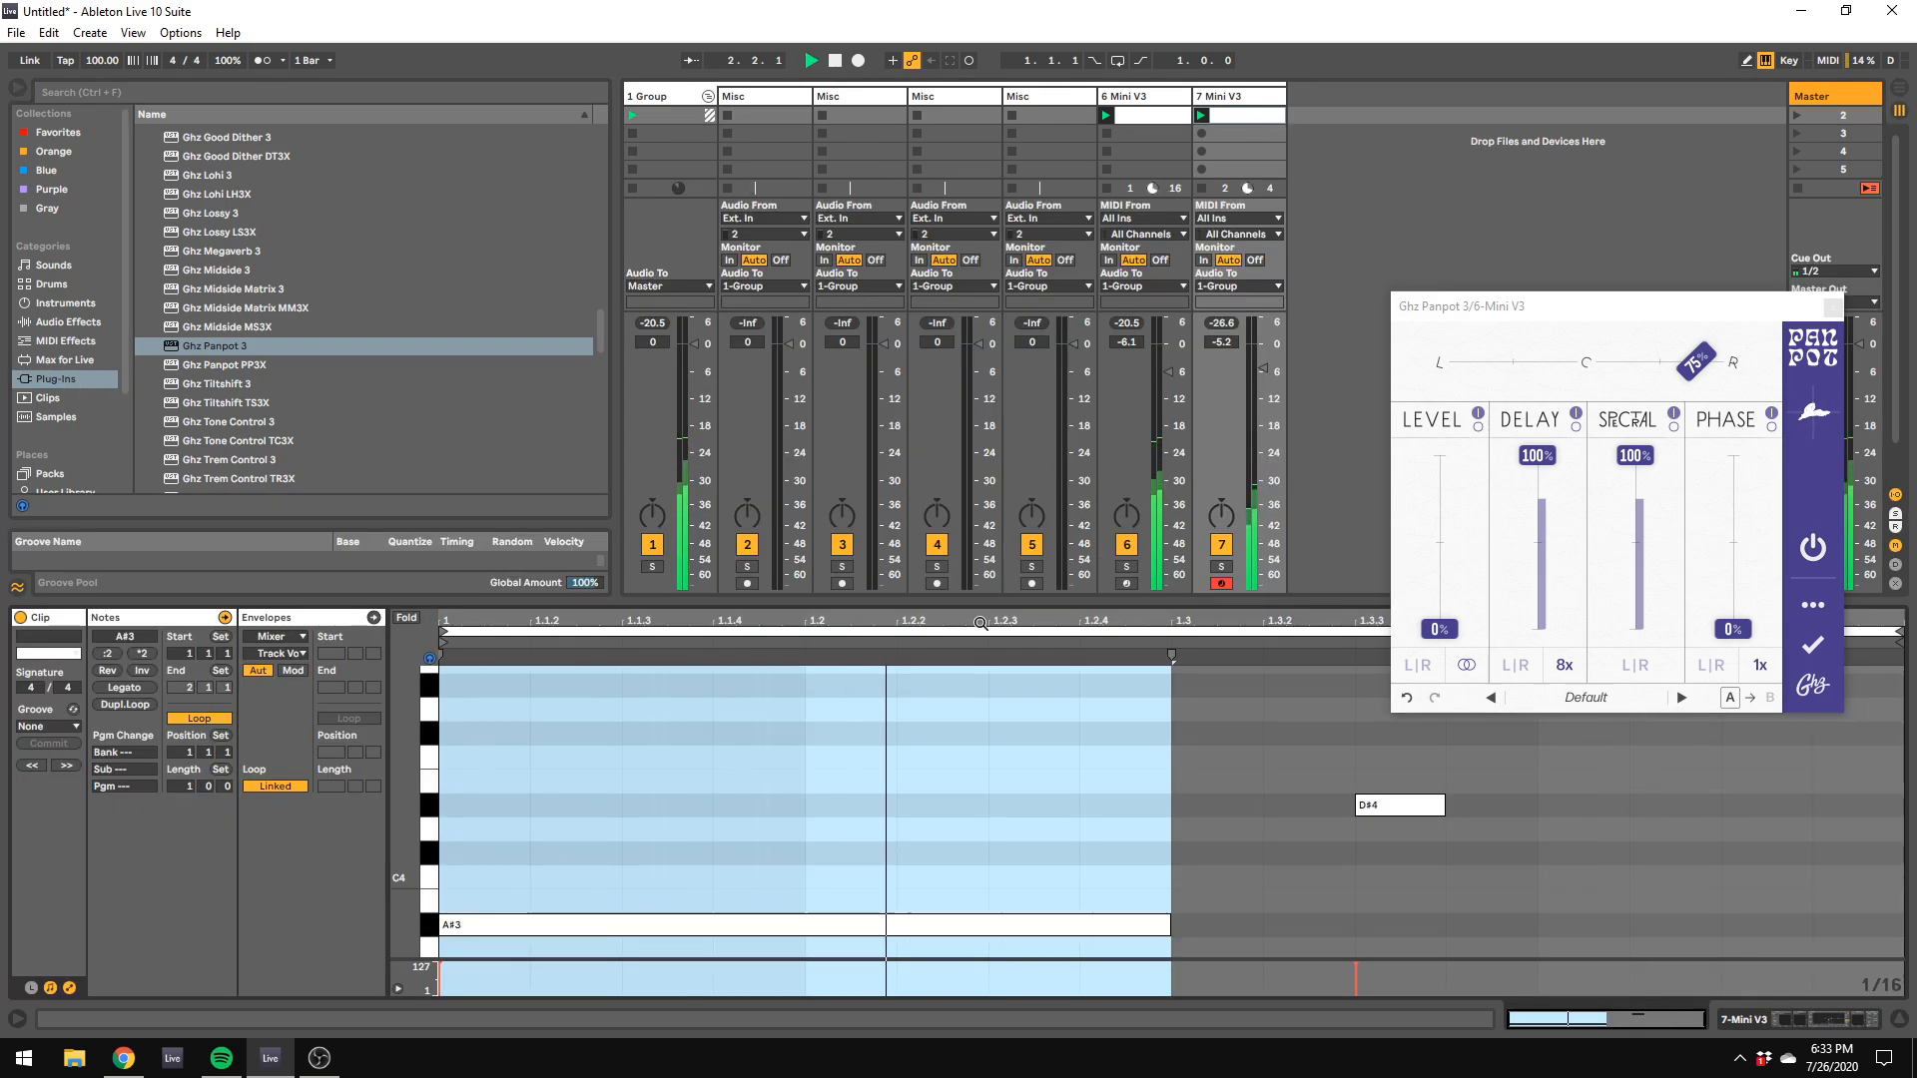
Step: Stop playback, extend track 7's clip loop length to 1 bar and 2 beats, and enlarge the note editor
{"action": "key", "text": "space"}
{"action": "left_click_drag", "start_coordinate": [209, 787], "coordinate": [209, 766]}
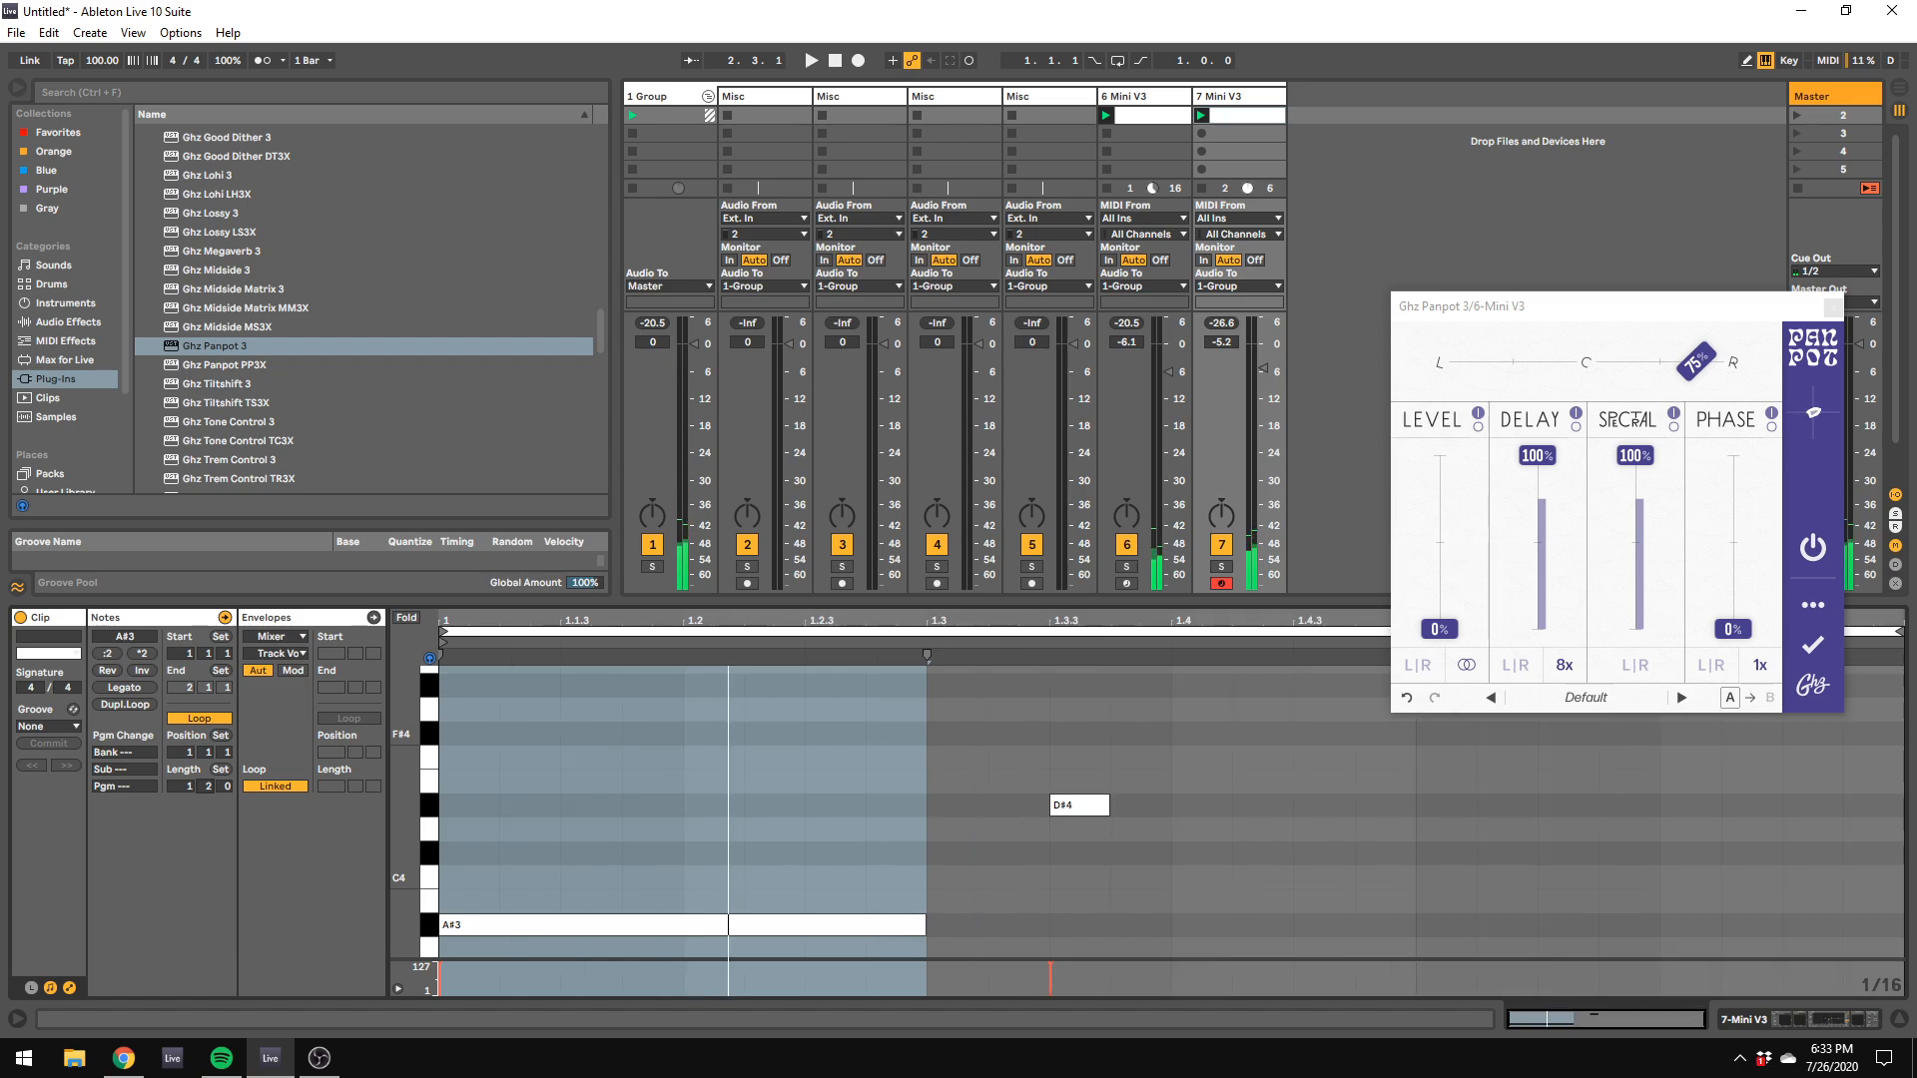
{"action": "left_click_drag", "start_coordinate": [1051, 601], "coordinate": [1073, 469]}
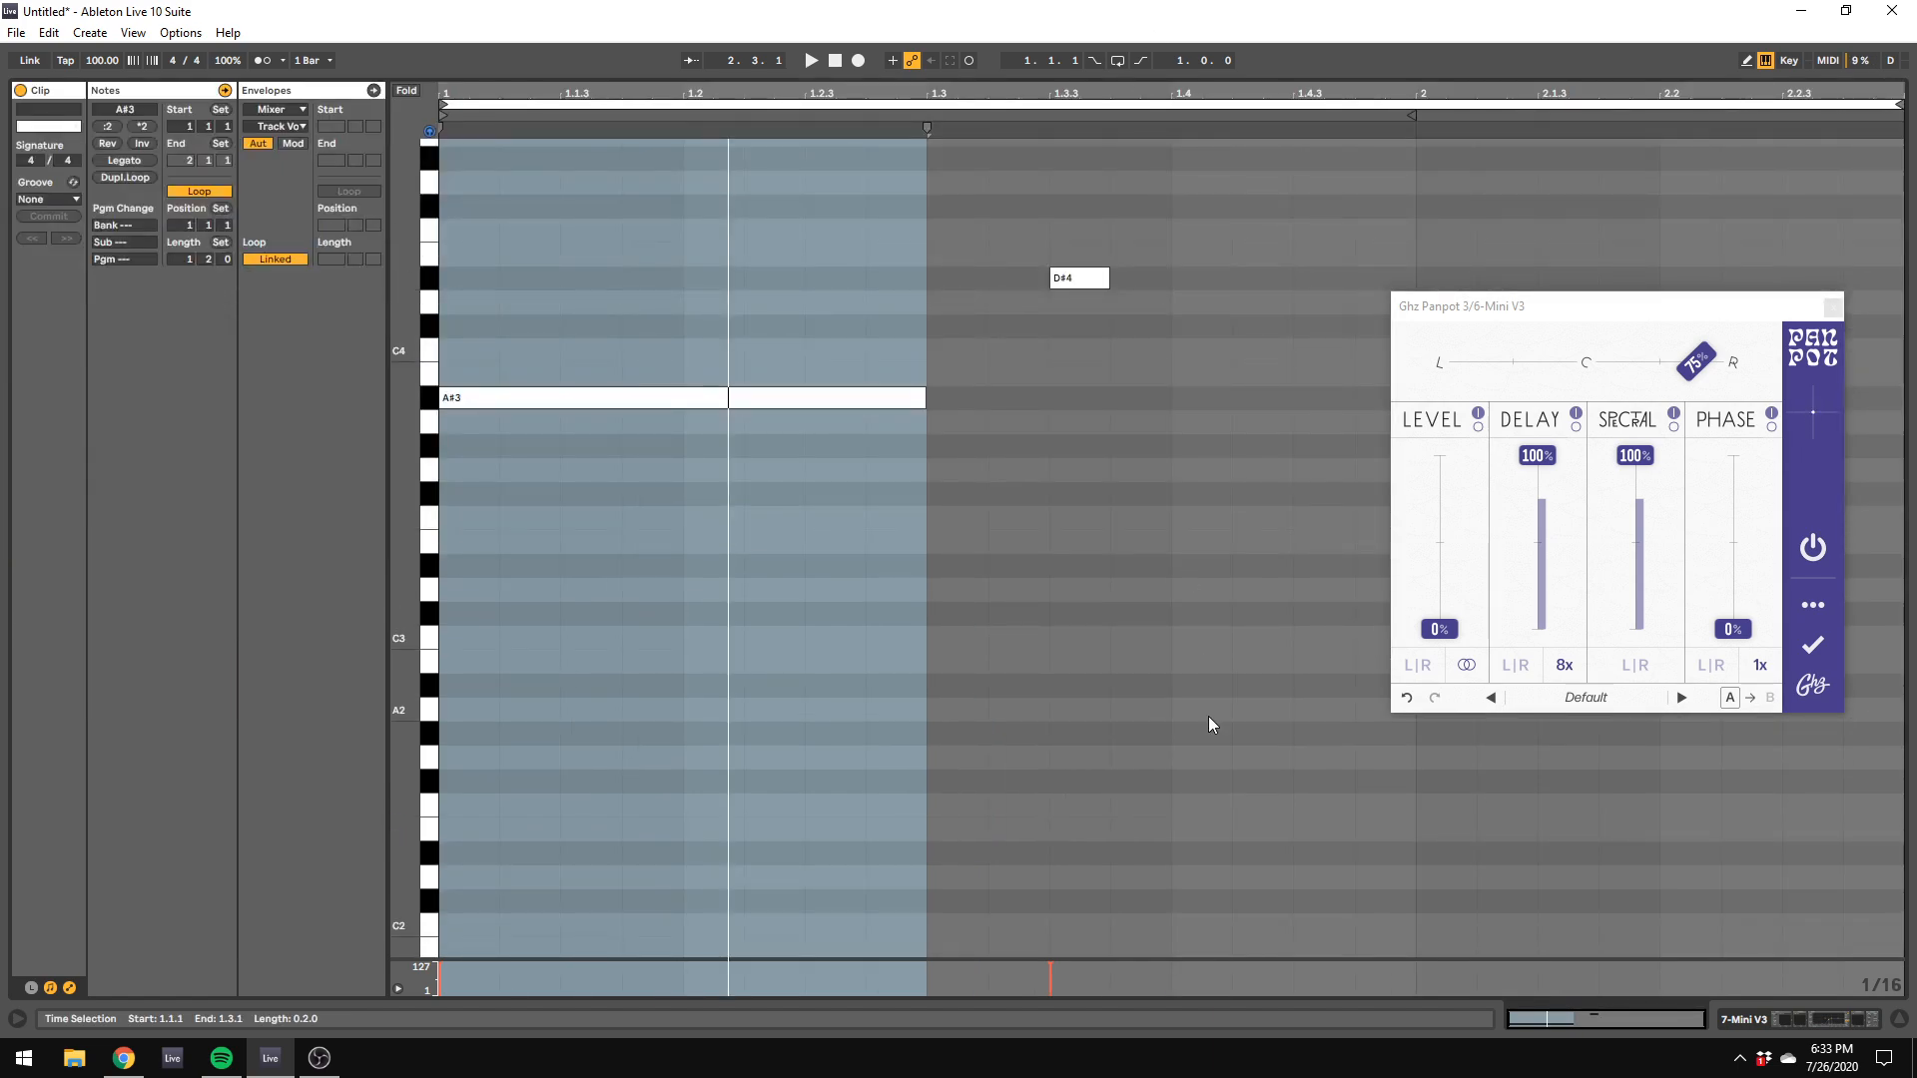
Step: Draw a sixteenth-note C#5 at 1.4.3 in the clip and start playback to hear it
{"action": "right_click", "coordinate": [1206, 766]}
{"action": "left_click", "coordinate": [1248, 754]}
{"action": "right_click", "coordinate": [1247, 755]}
{"action": "left_click", "coordinate": [1271, 747]}
{"action": "scroll", "coordinate": [1485, 462], "scroll_direction": "up", "scroll_amount": 1}
{"action": "scroll", "coordinate": [1168, 295], "scroll_direction": "up", "scroll_amount": 4}
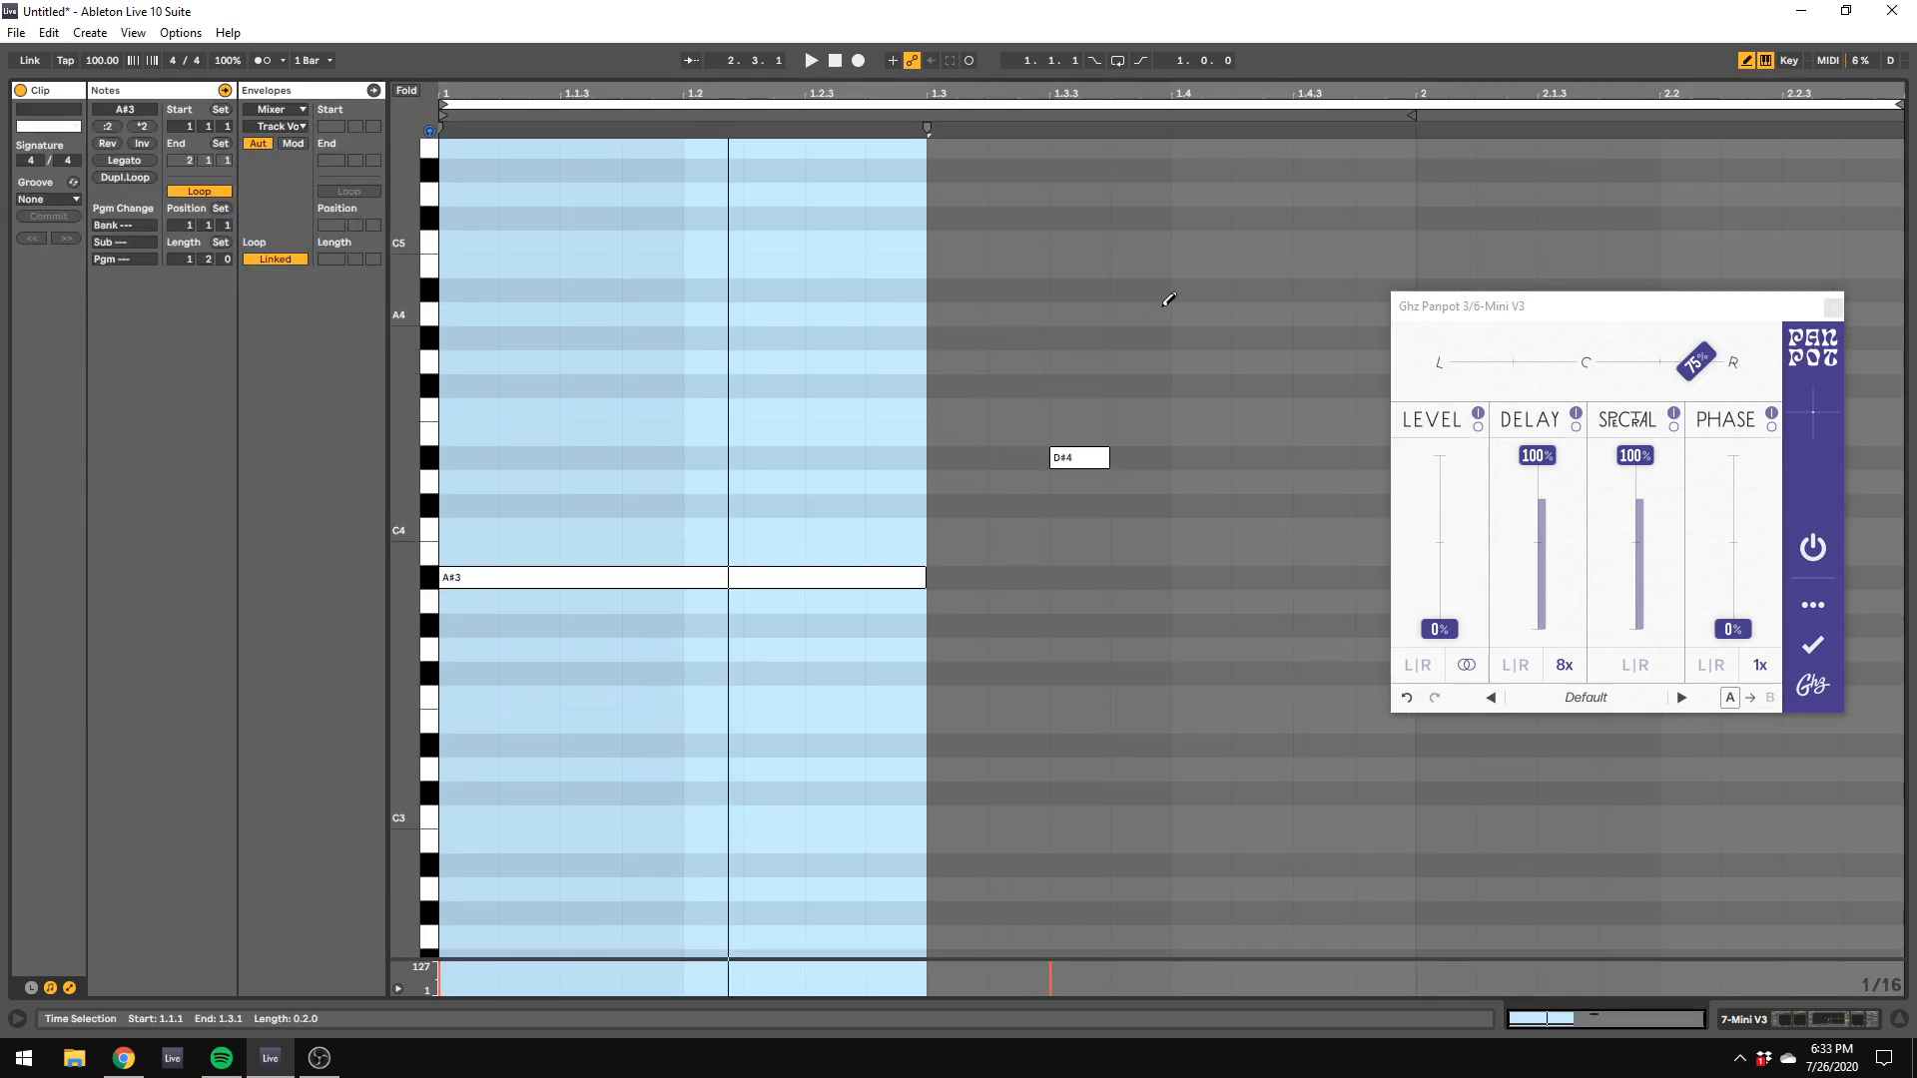
{"action": "left_click", "coordinate": [1313, 218]}
{"action": "key", "text": "space"}
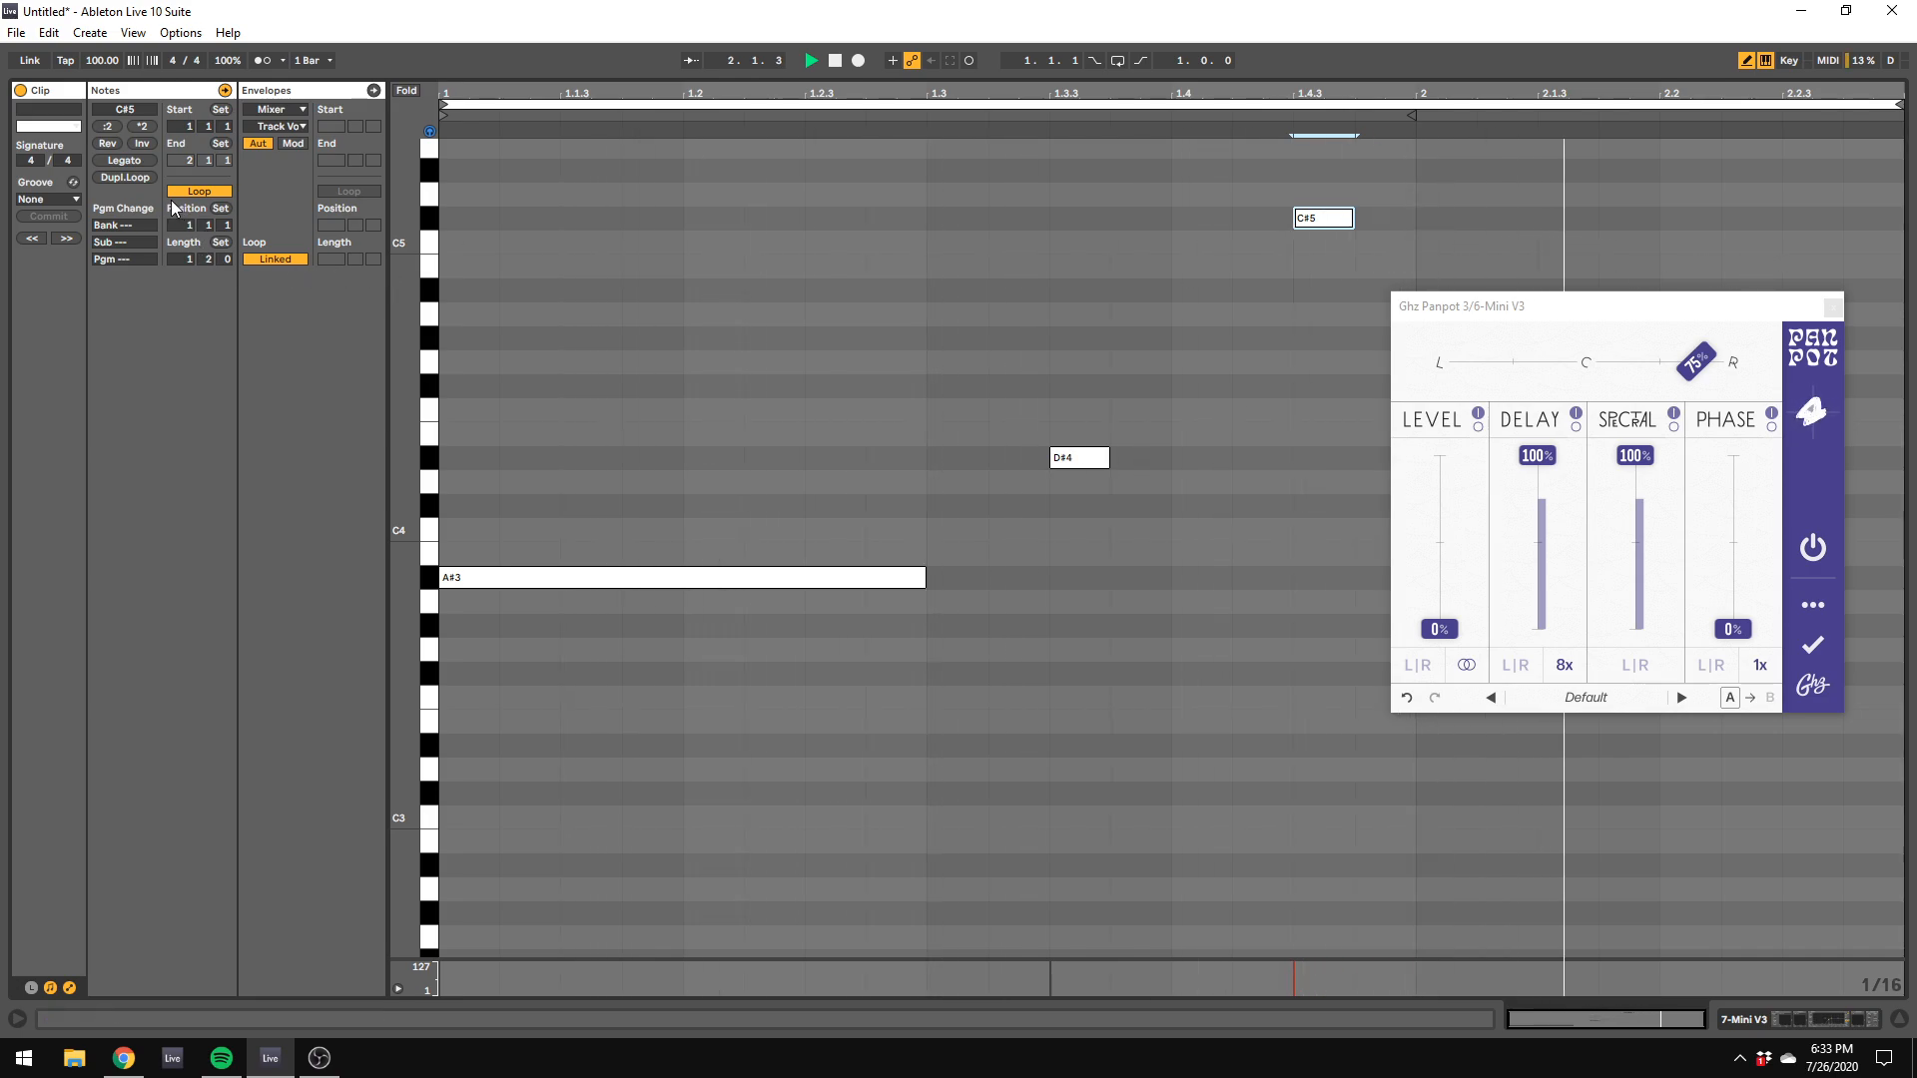
Step: Duplicate the loop and, in the second half, replace the C#5 with A#4 at 3.3.3 and G#4 at 3.4.3
{"action": "left_click", "coordinate": [124, 176]}
{"action": "left_click_drag", "start_coordinate": [1573, 312], "coordinate": [1916, 483]}
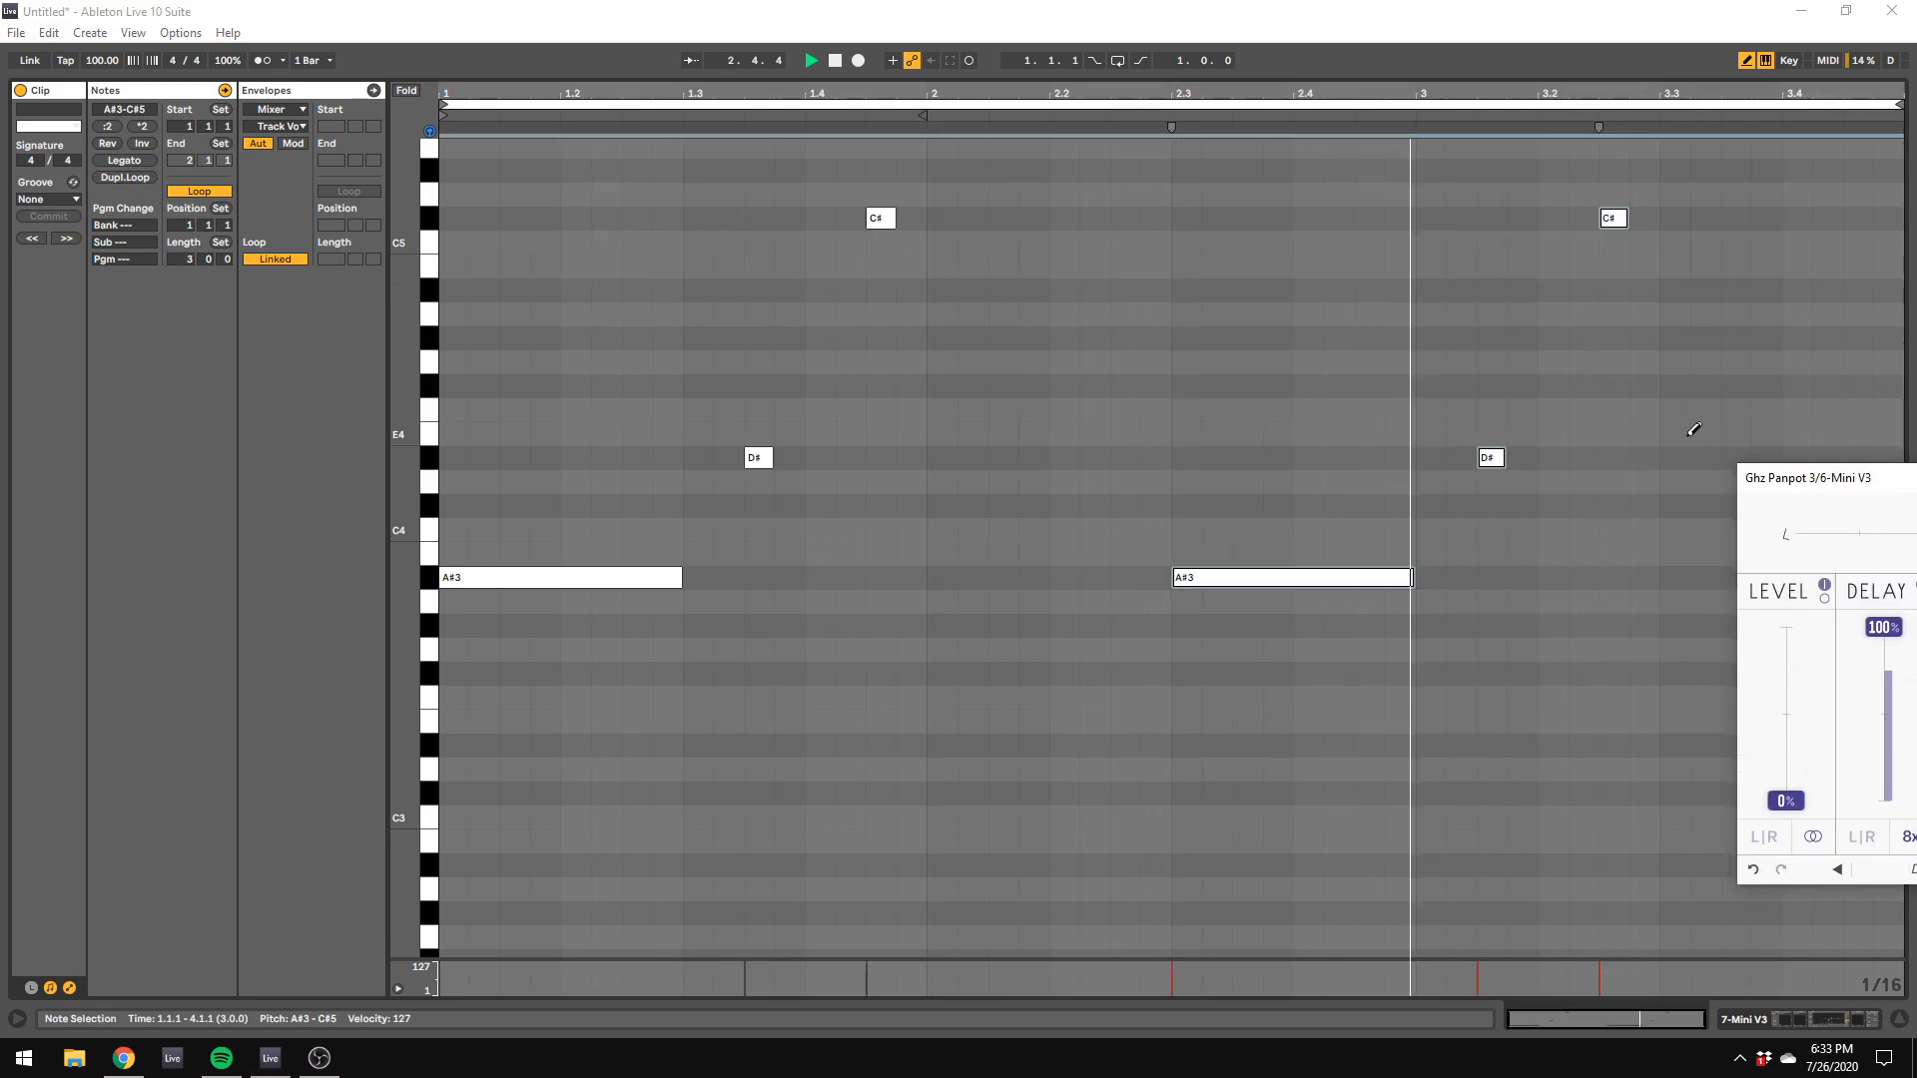
{"action": "left_click", "coordinate": [1613, 218]}
{"action": "left_click", "coordinate": [1742, 291]}
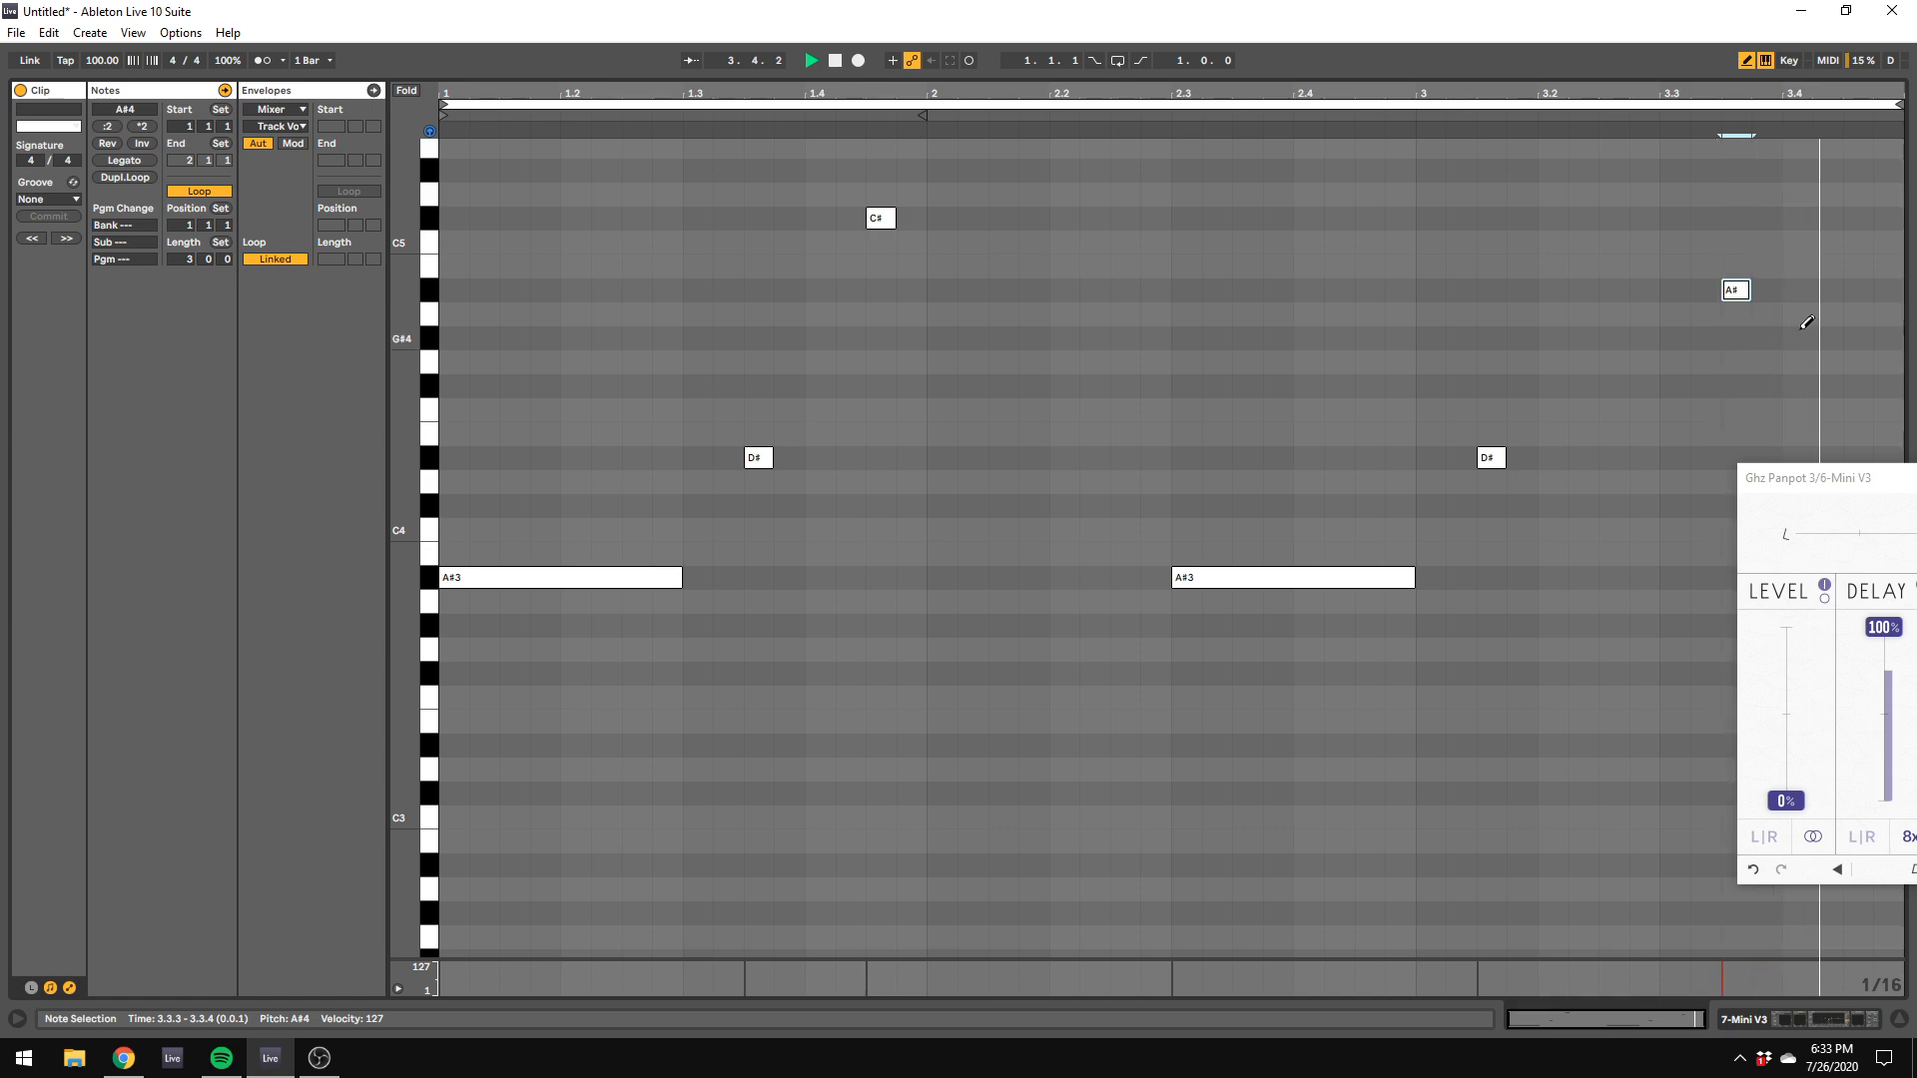
{"action": "left_click", "coordinate": [1855, 337]}
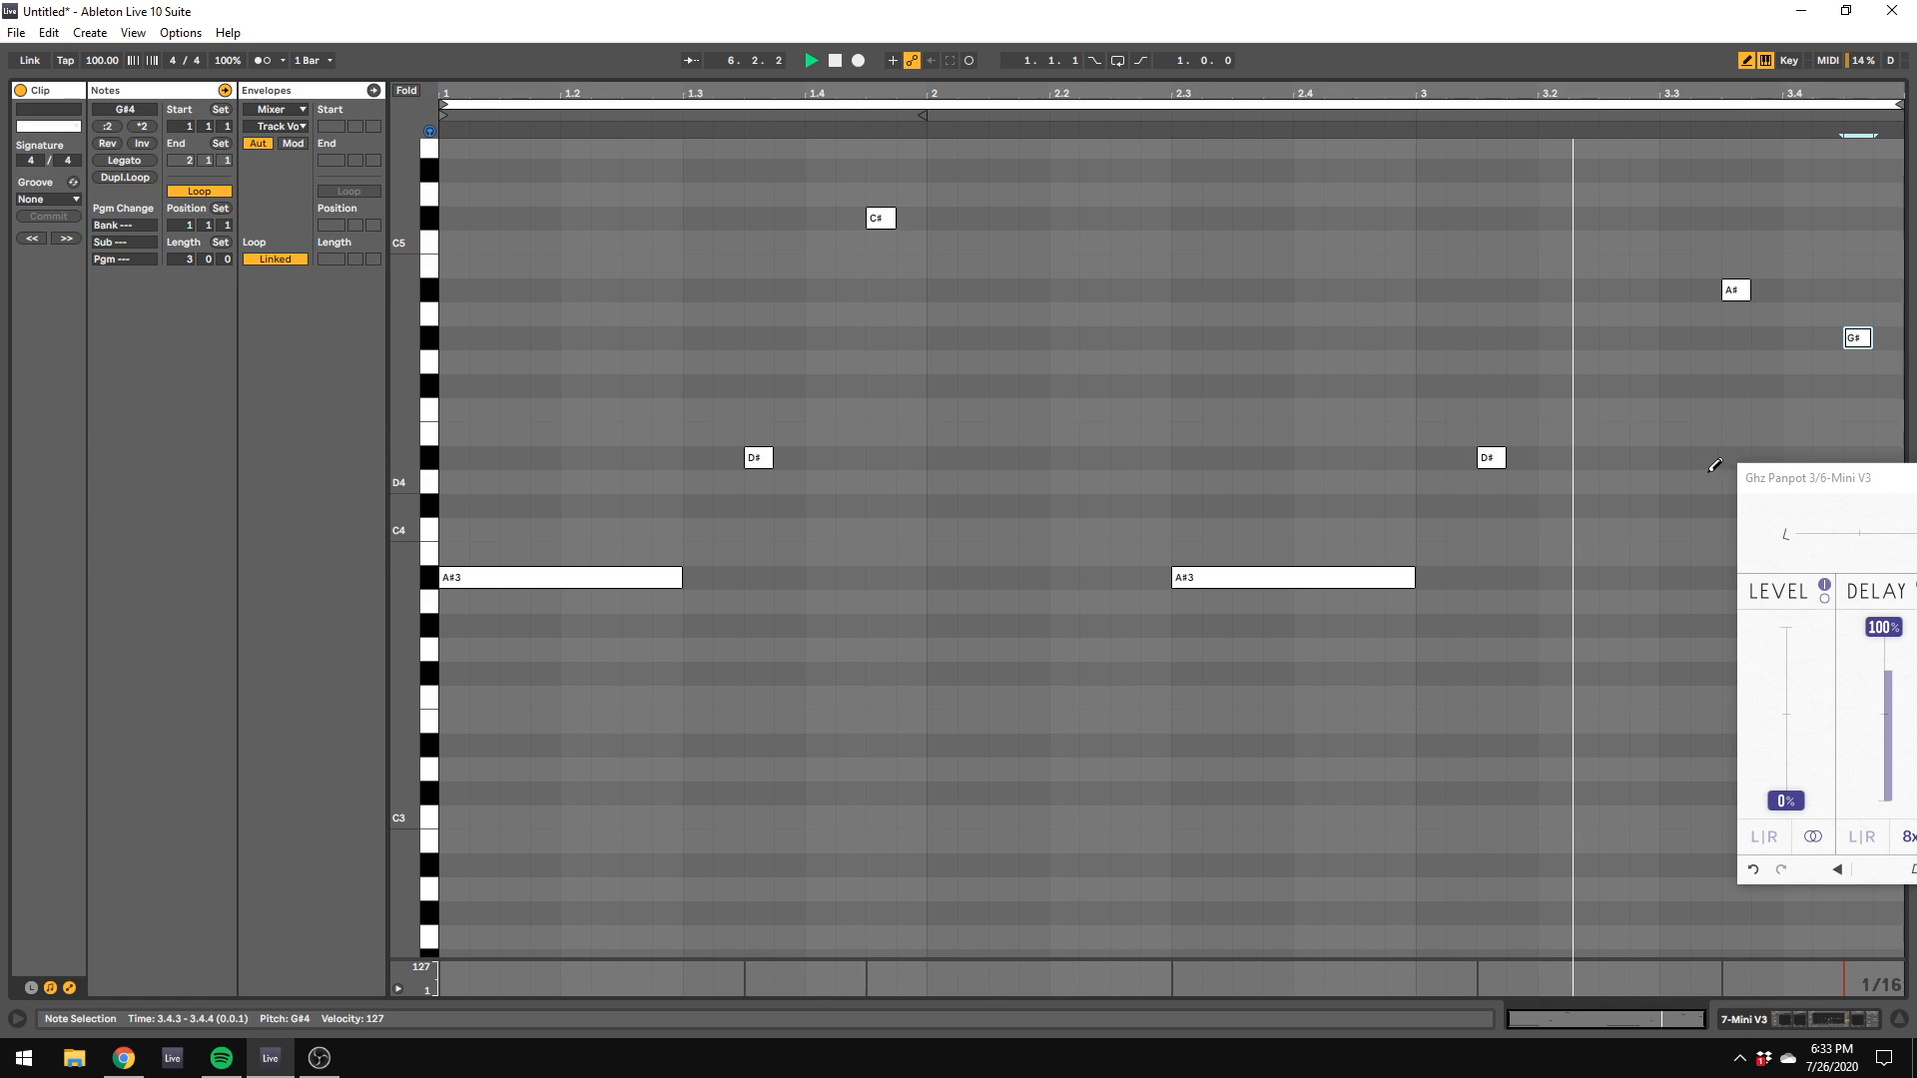
{"action": "key", "text": "space"}
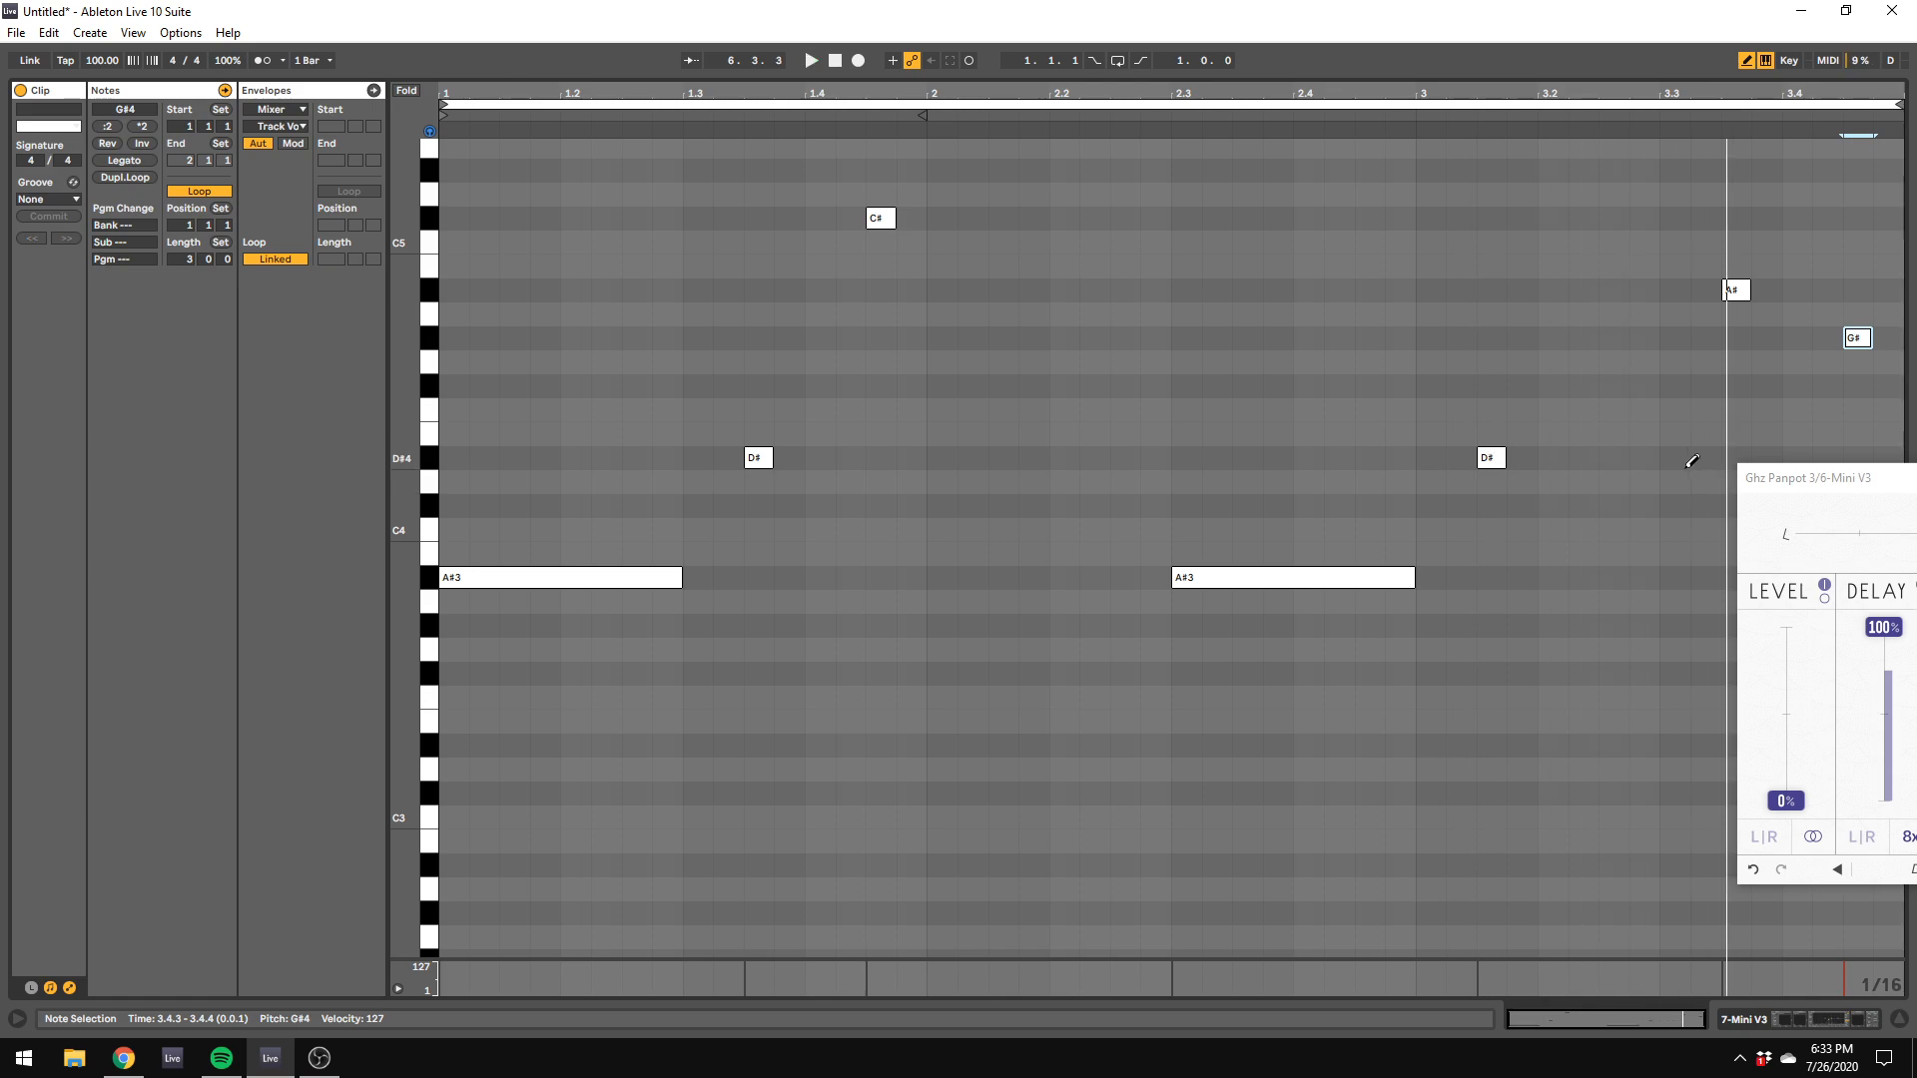
Step: Shrink the note editor, open track 7's Mini V3 and move its window clear of the mixer during playback
{"action": "left_click_drag", "start_coordinate": [1412, 80], "coordinate": [1424, 446]}
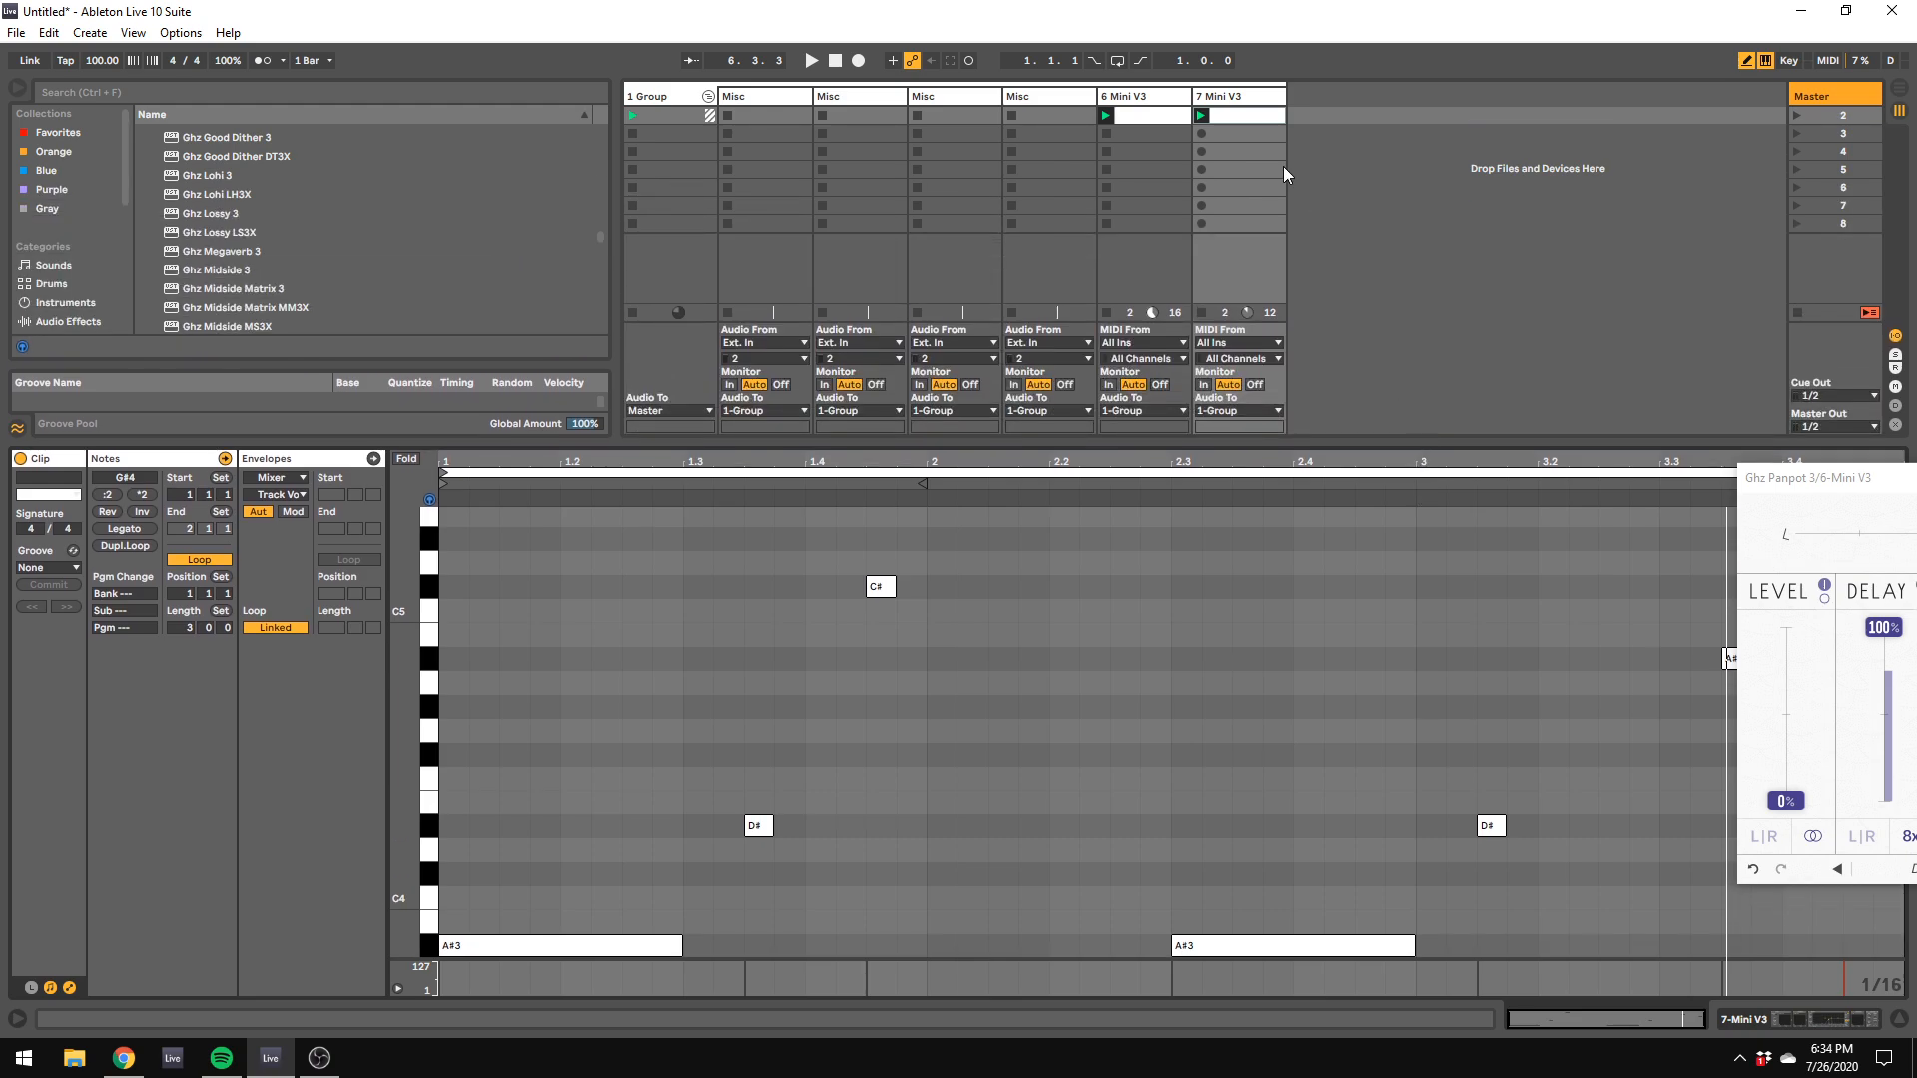
{"action": "double_click", "coordinate": [1255, 106]}
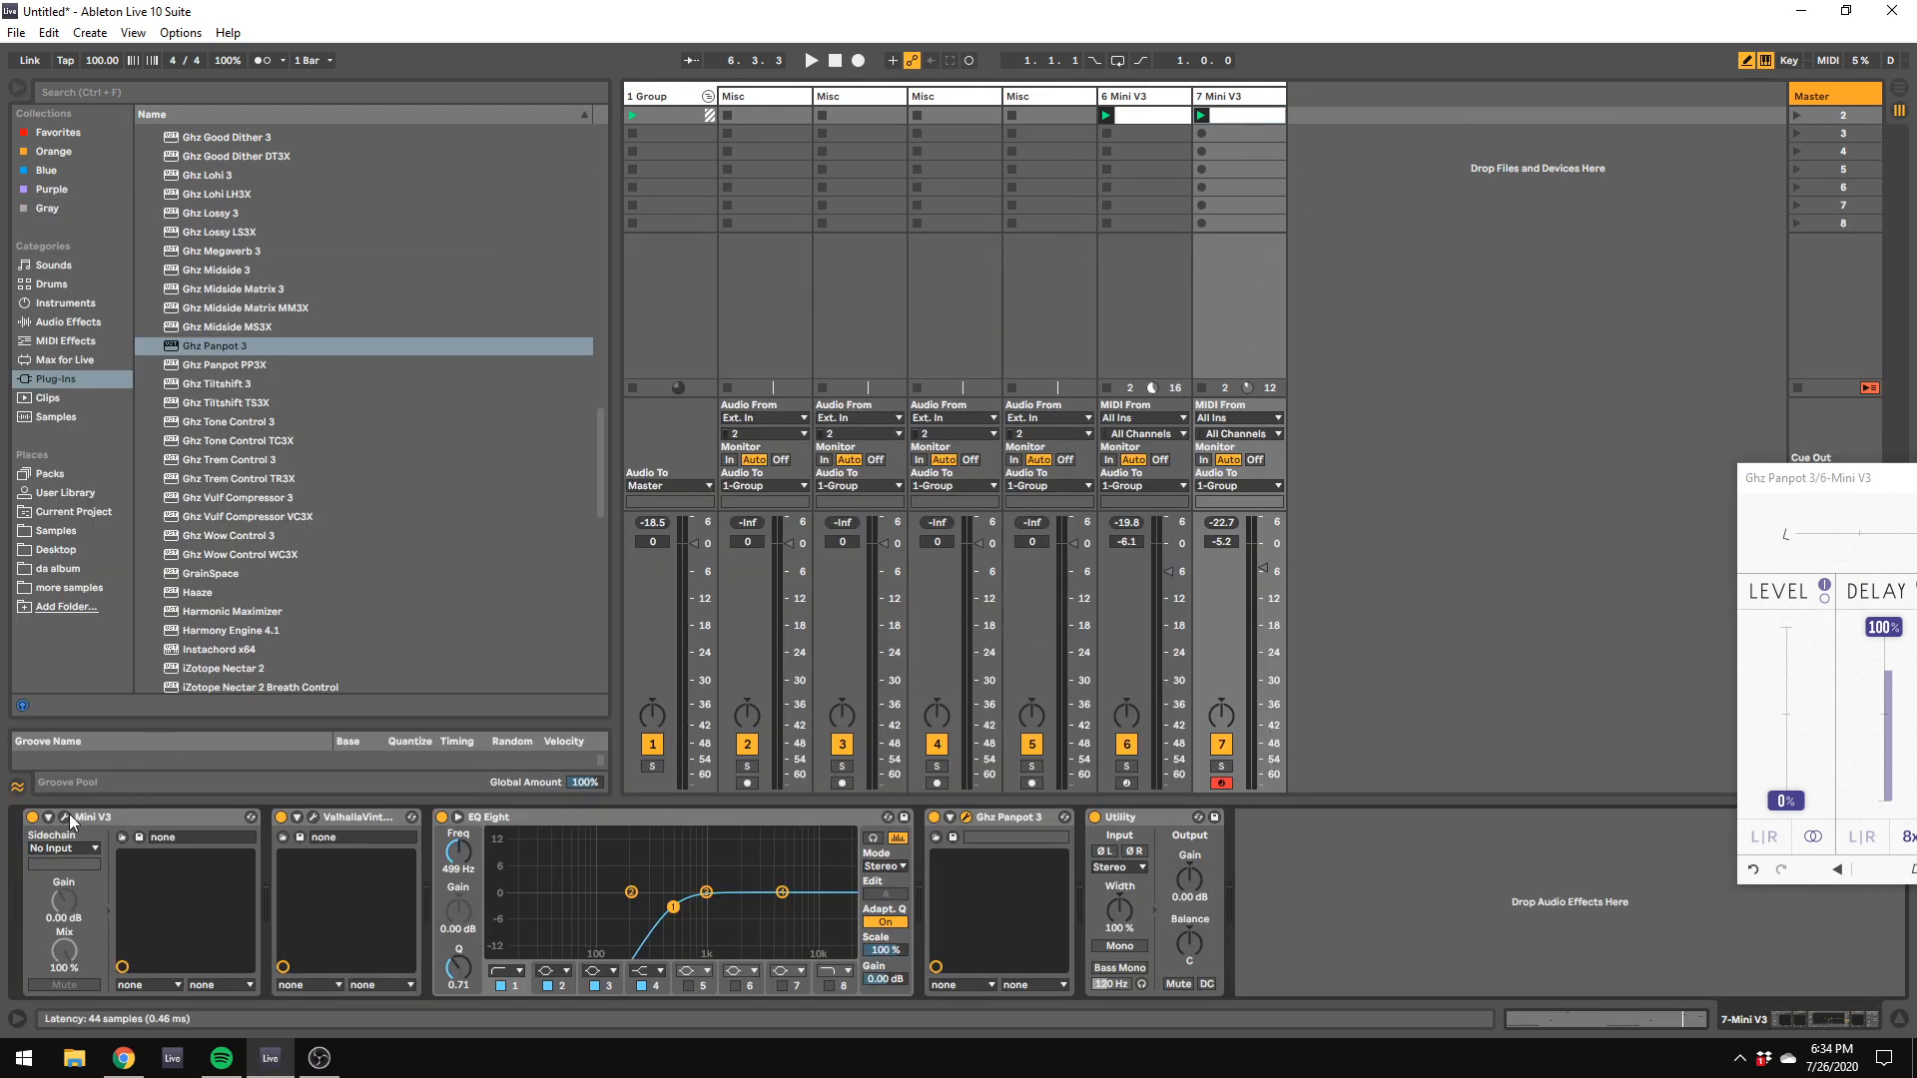
{"action": "left_click", "coordinate": [66, 817]}
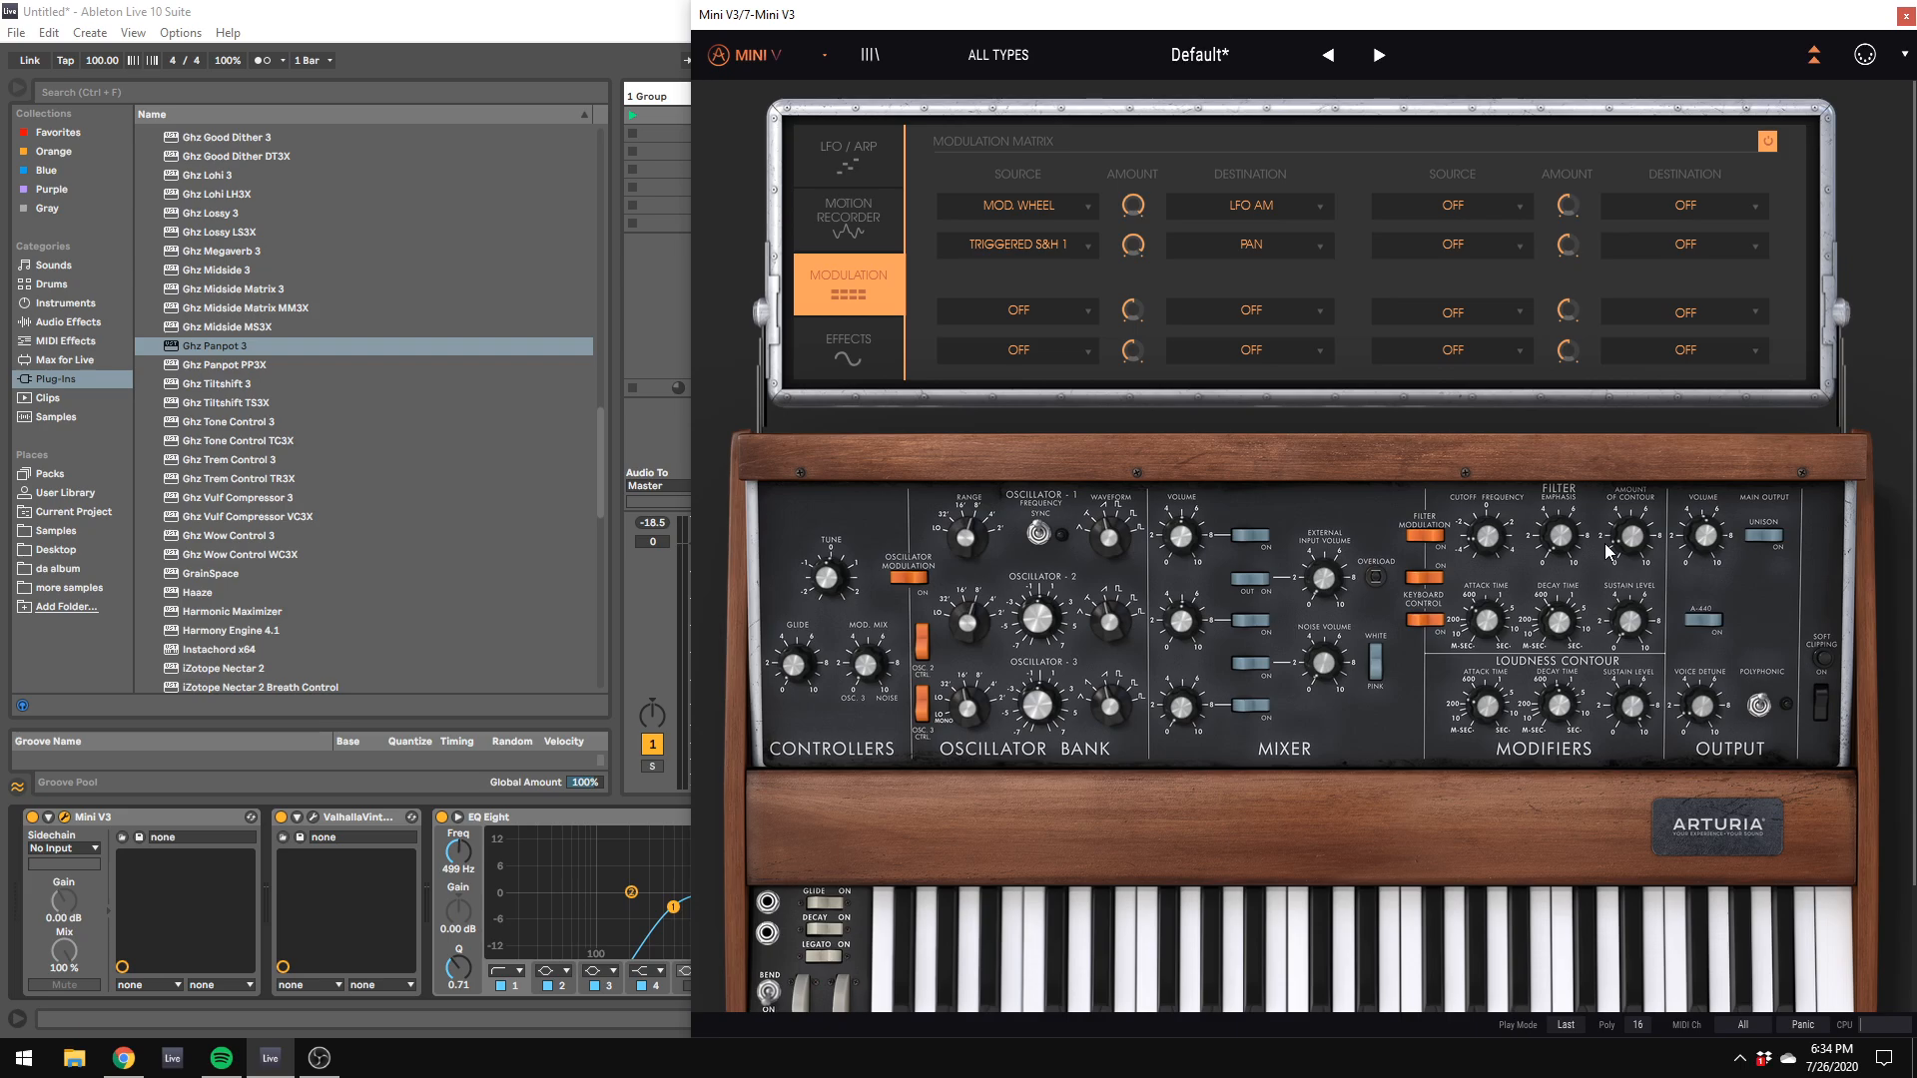
{"action": "mouse_move", "coordinate": [1649, 544]}
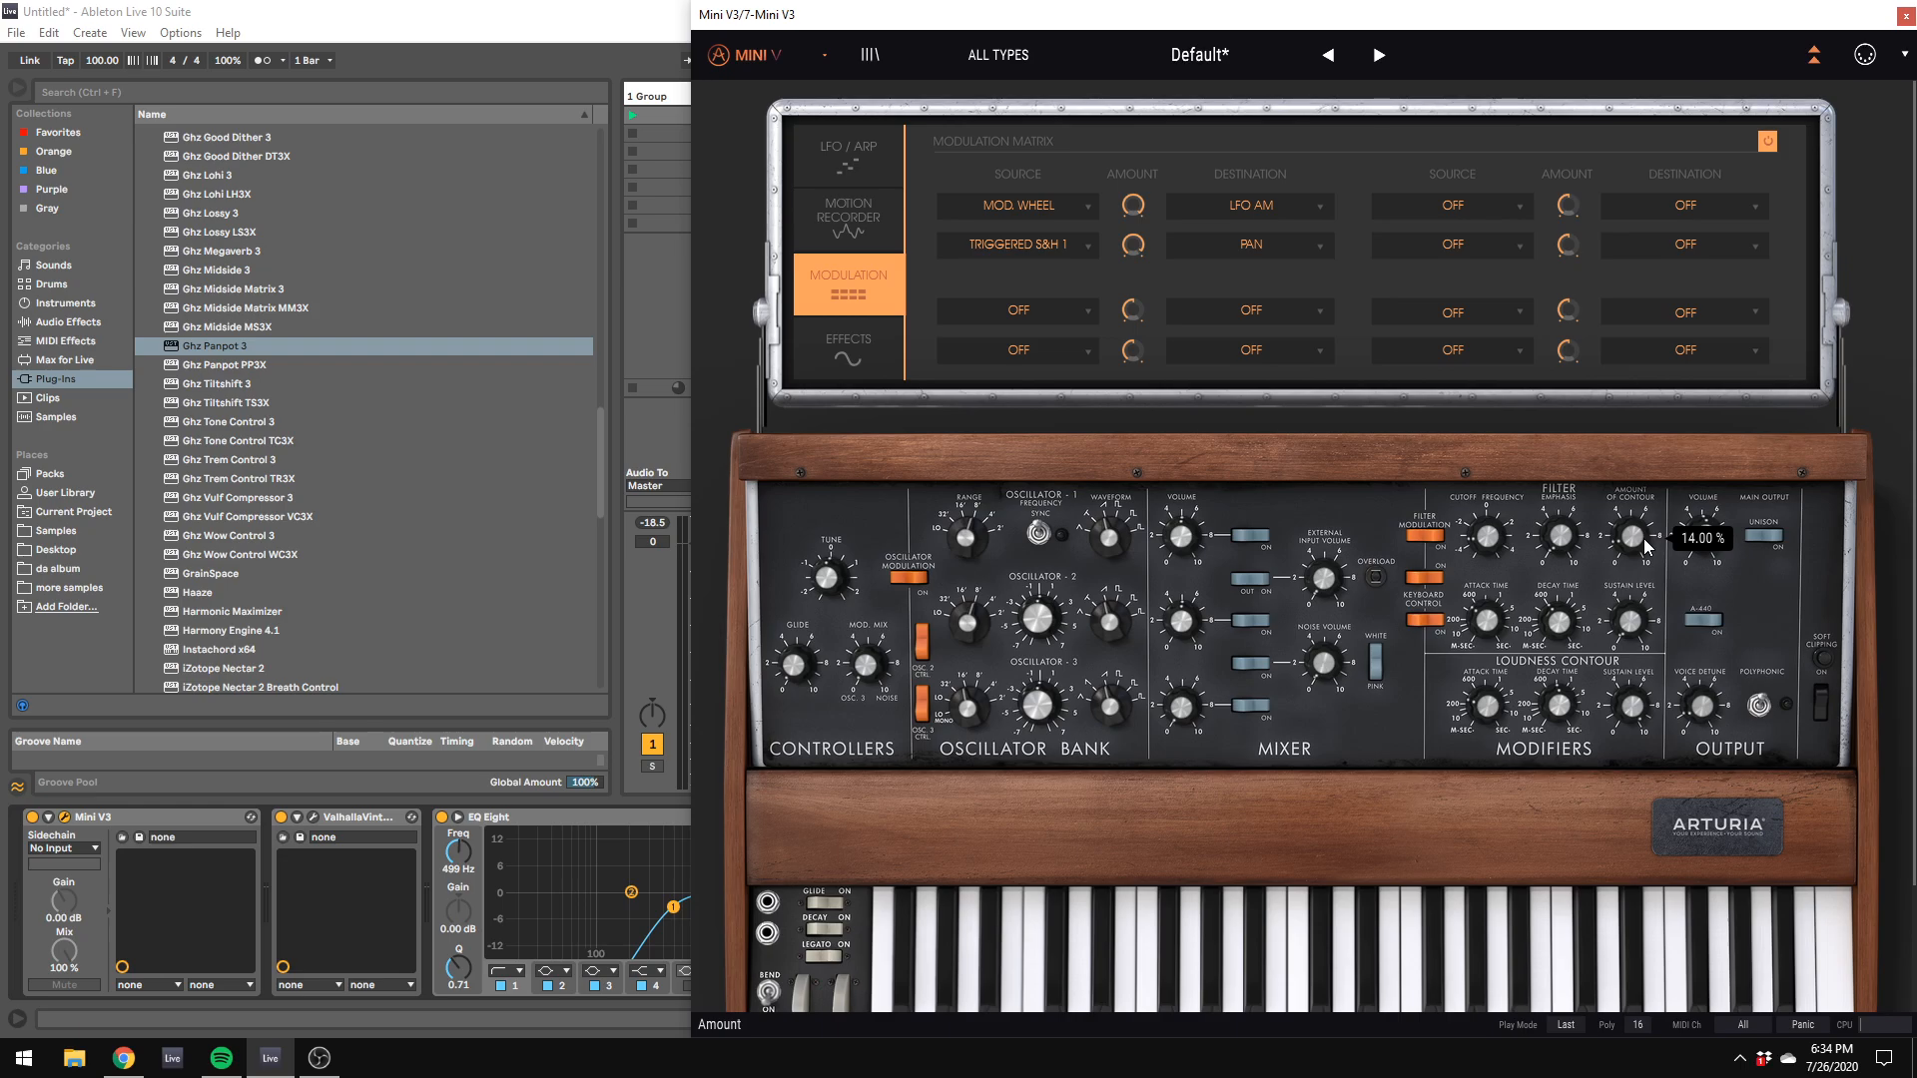
{"action": "left_click_drag", "start_coordinate": [745, 22], "coordinate": [557, 34]}
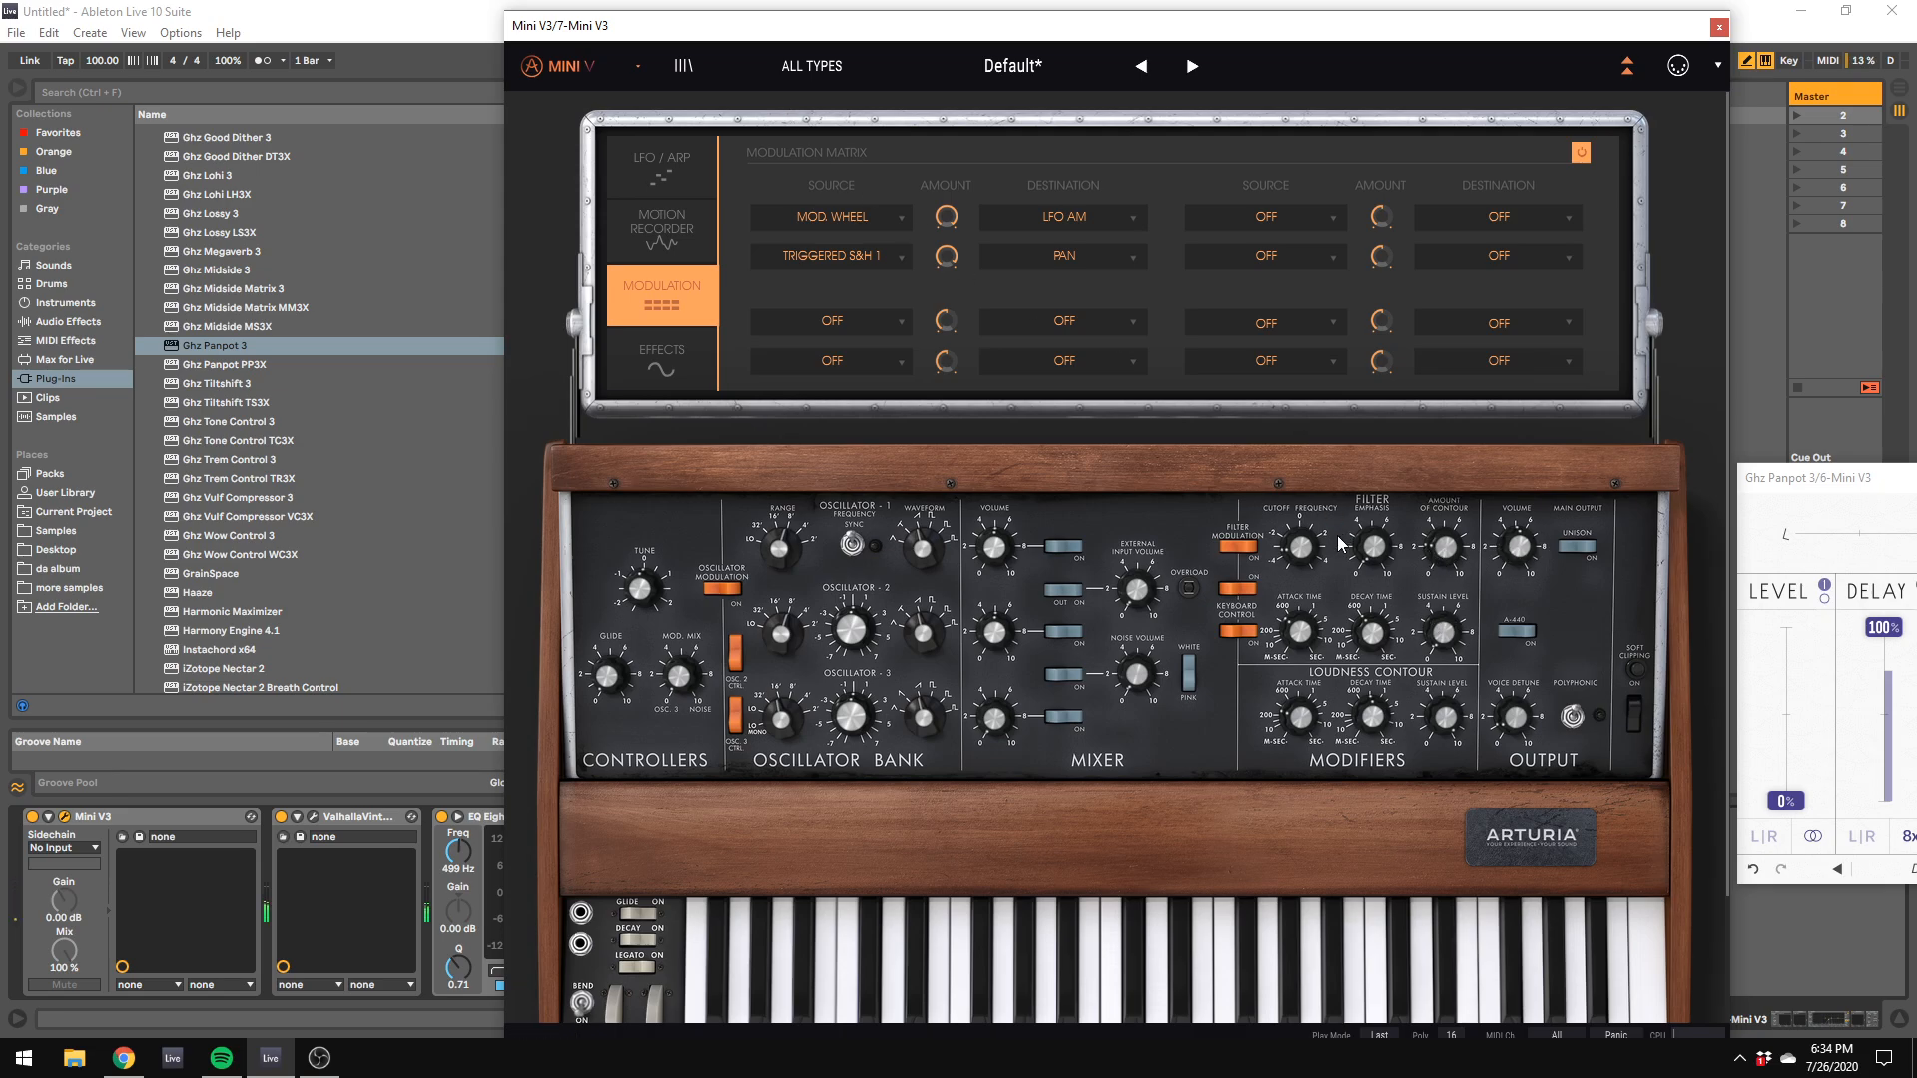
{"action": "left_click_drag", "start_coordinate": [843, 33], "coordinate": [1867, 276]}
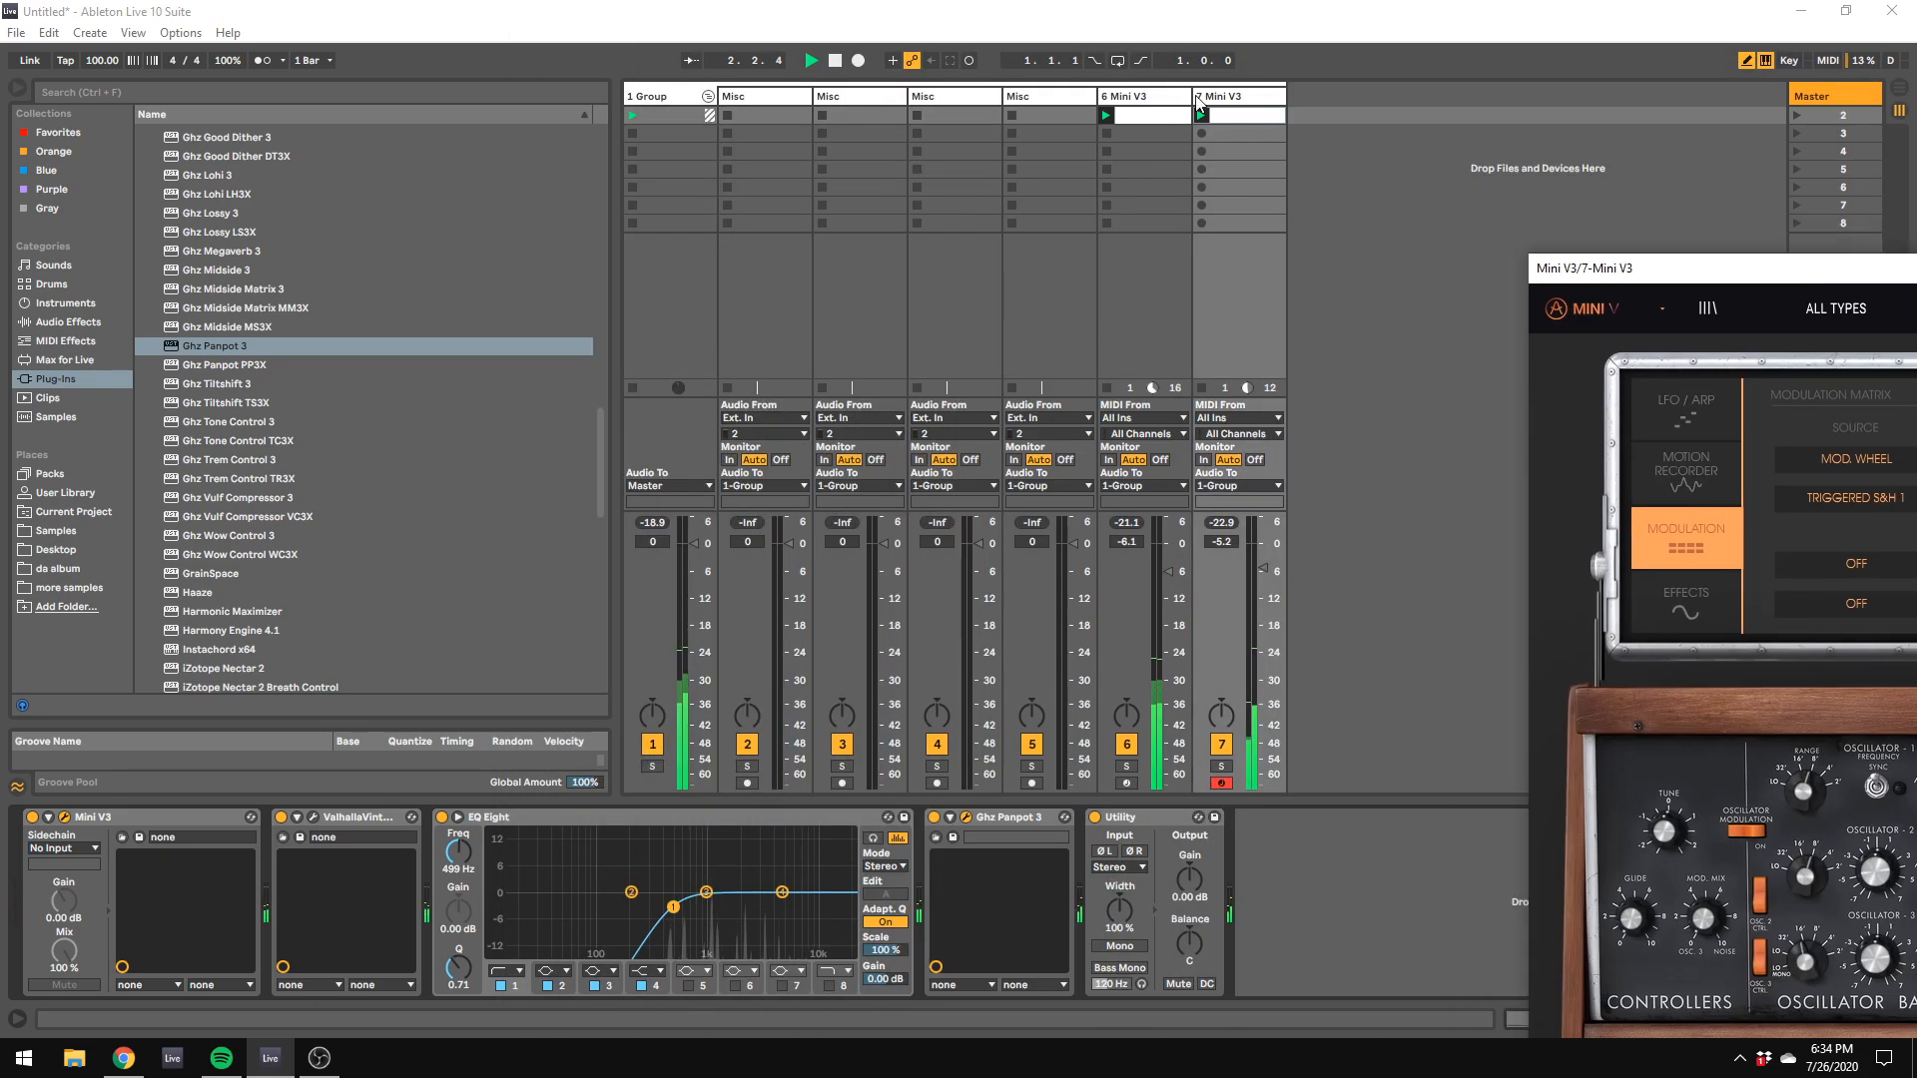
Step: Bring track 7's Mini V3 back into full view and fine-tune its filter contour amount and cutoff frequency
{"action": "left_click", "coordinate": [1198, 99]}
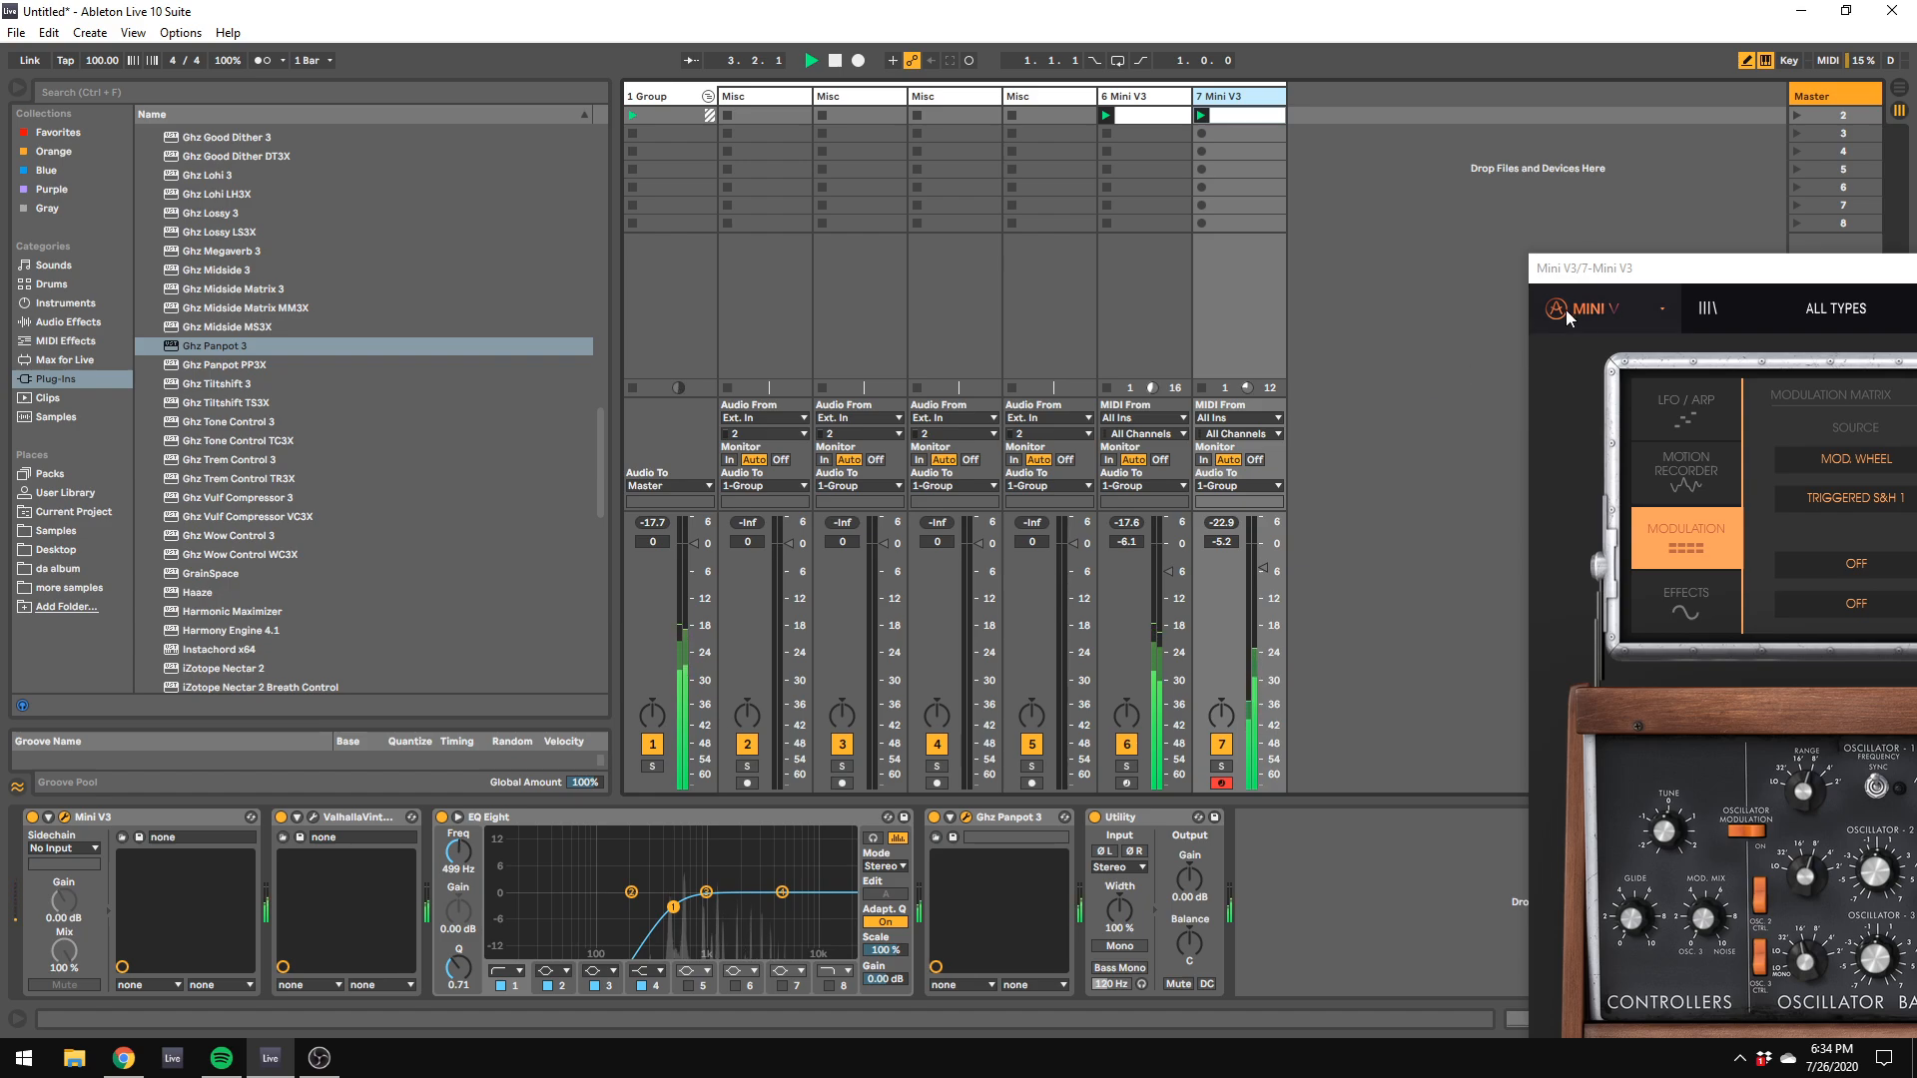
{"action": "left_click_drag", "start_coordinate": [1607, 268], "coordinate": [567, 171]}
{"action": "left_click_drag", "start_coordinate": [1438, 702], "coordinate": [1428, 694]}
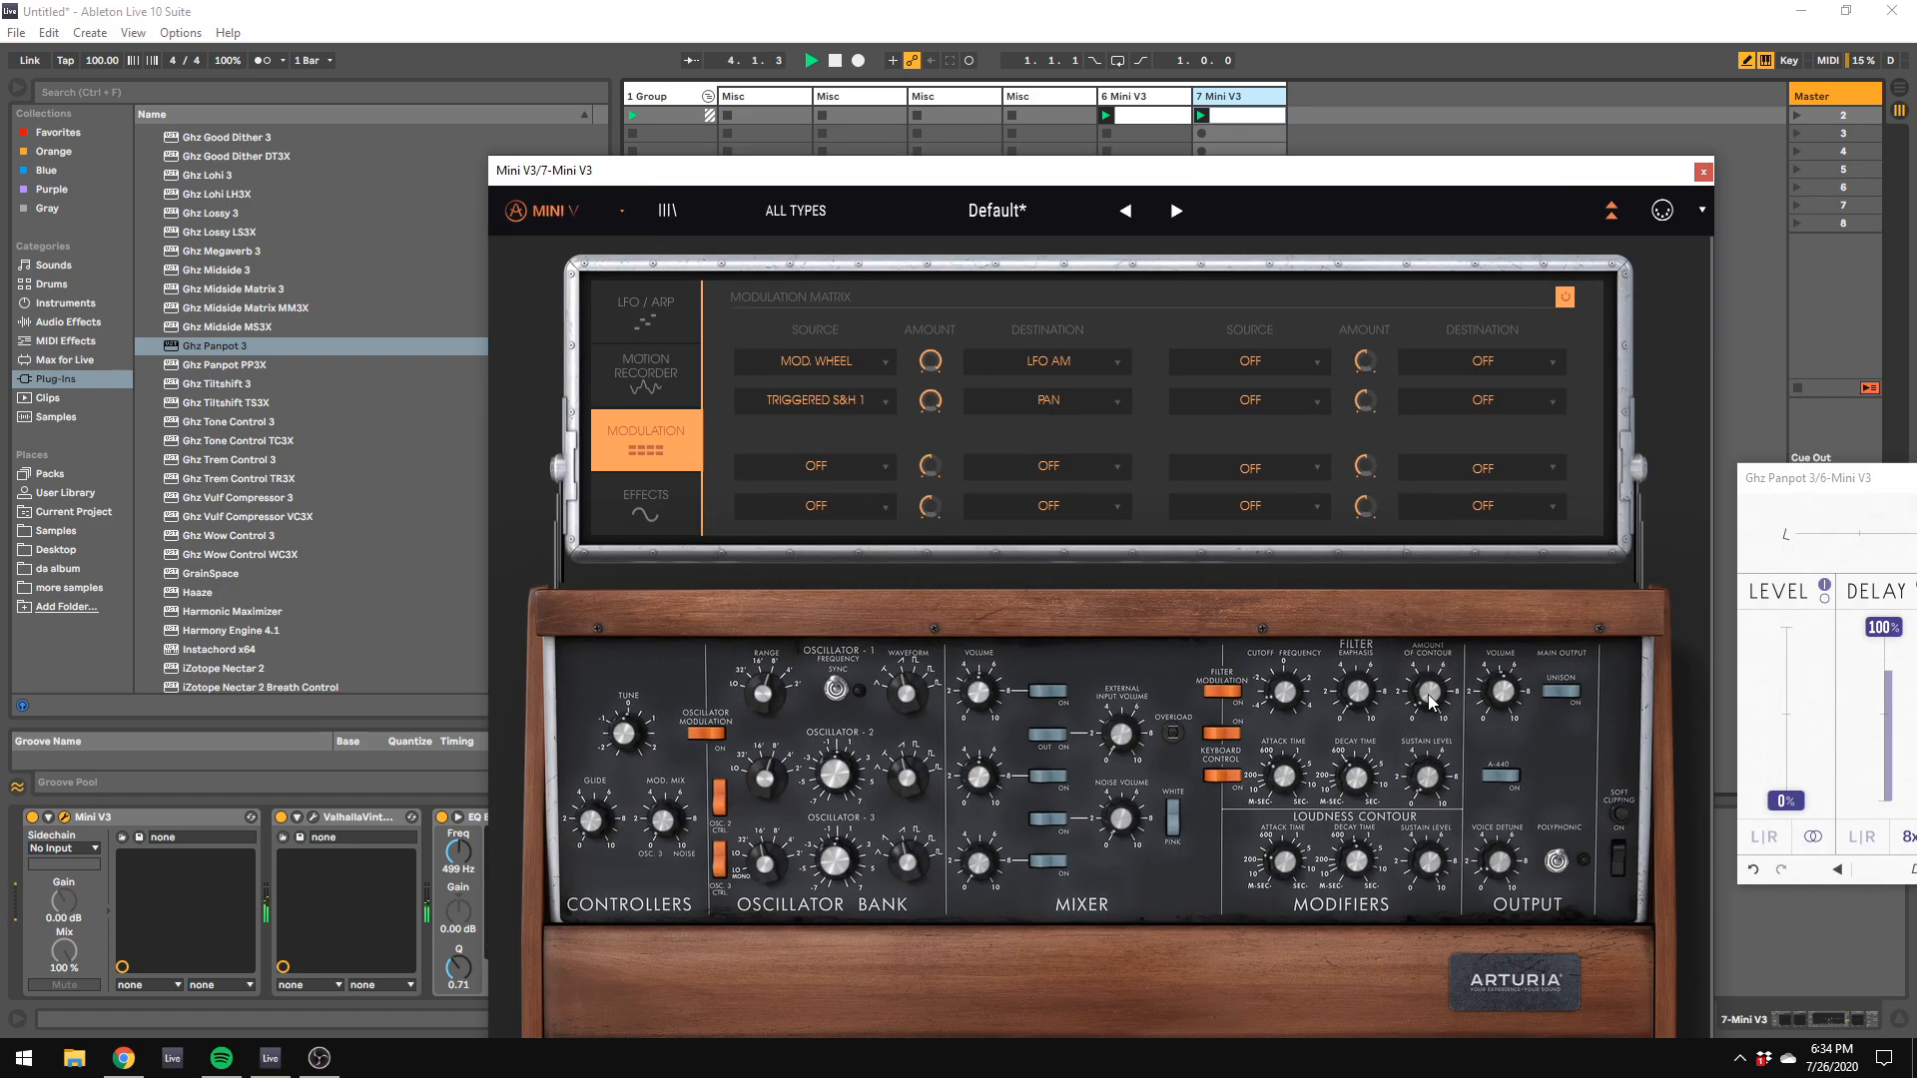
{"action": "left_click_drag", "start_coordinate": [1287, 701], "coordinate": [1286, 696]}
Step: Fine-tune oscillator 2 to about -17.82% at 0 semitones and move the Mini V3 window aside
{"action": "left_click_drag", "start_coordinate": [835, 767], "coordinate": [835, 769]}
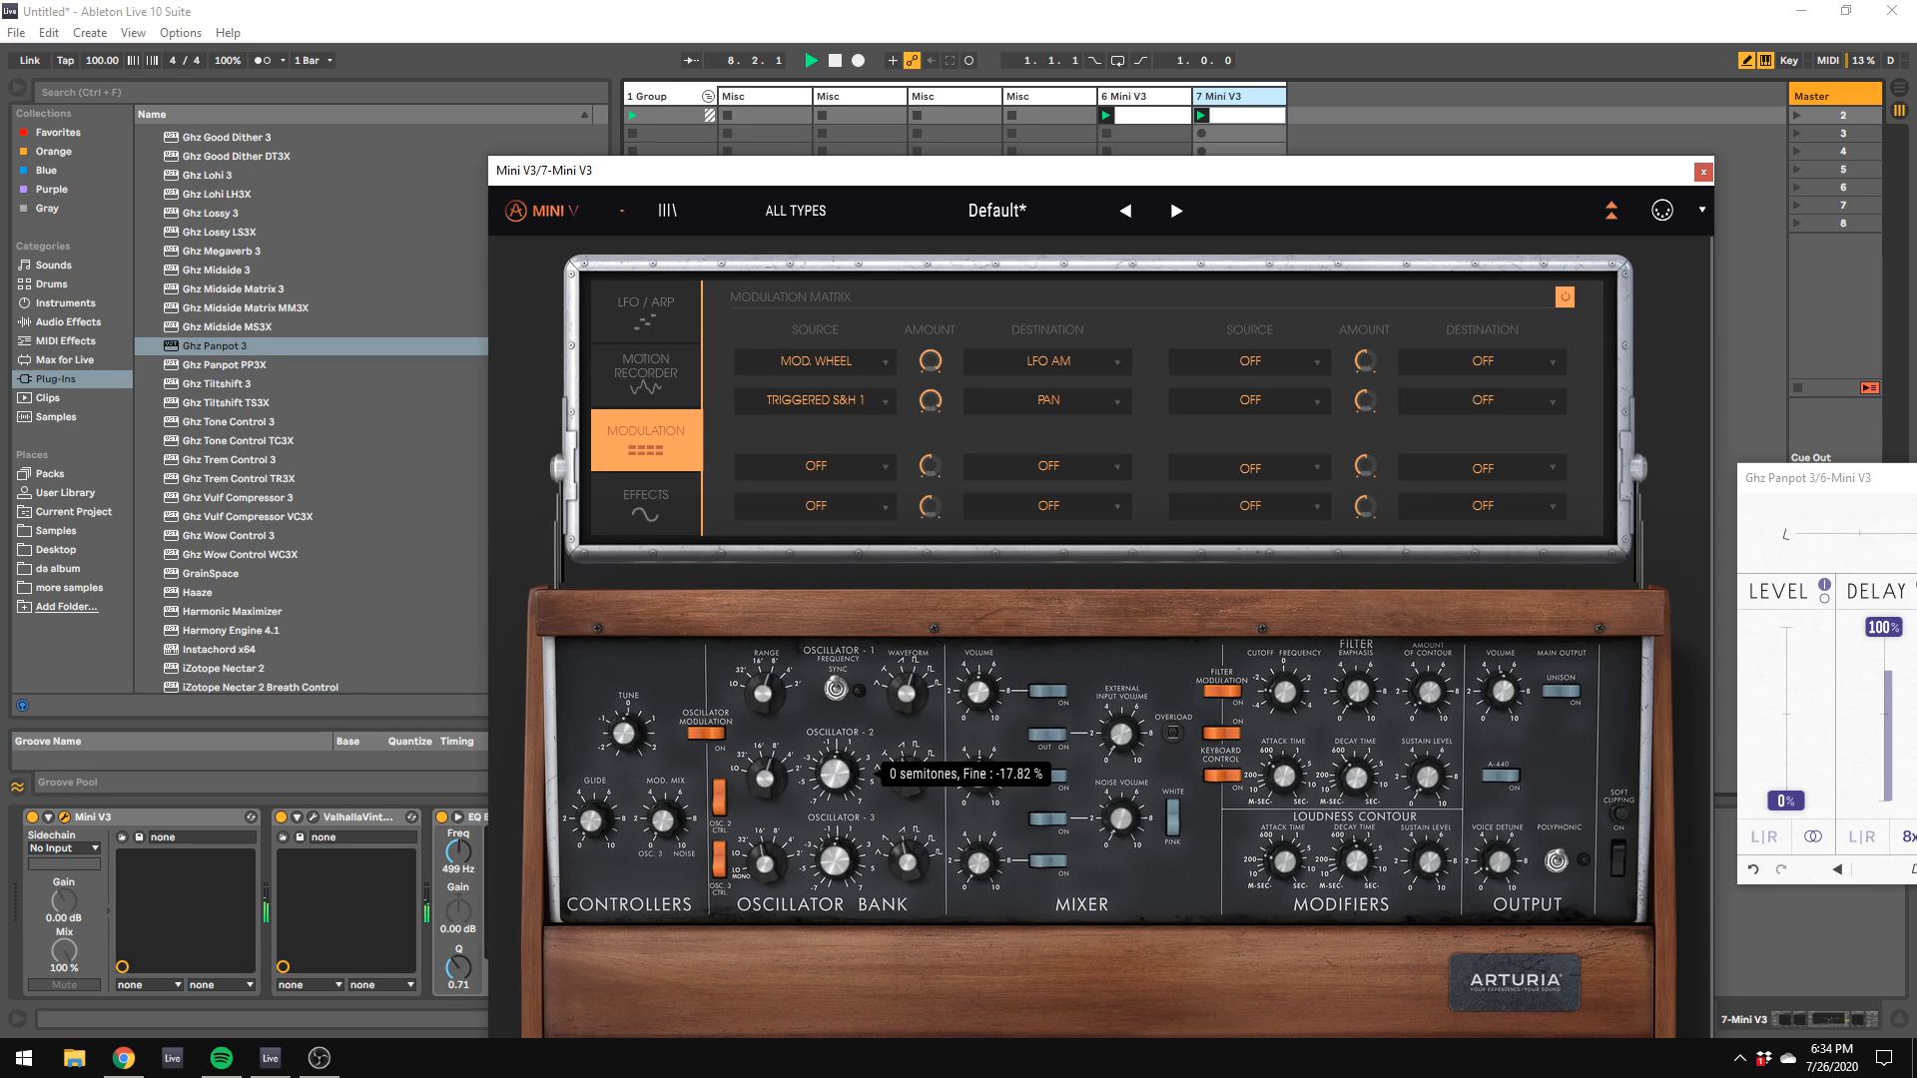
{"action": "left_click_drag", "start_coordinate": [836, 771], "coordinate": [835, 770]}
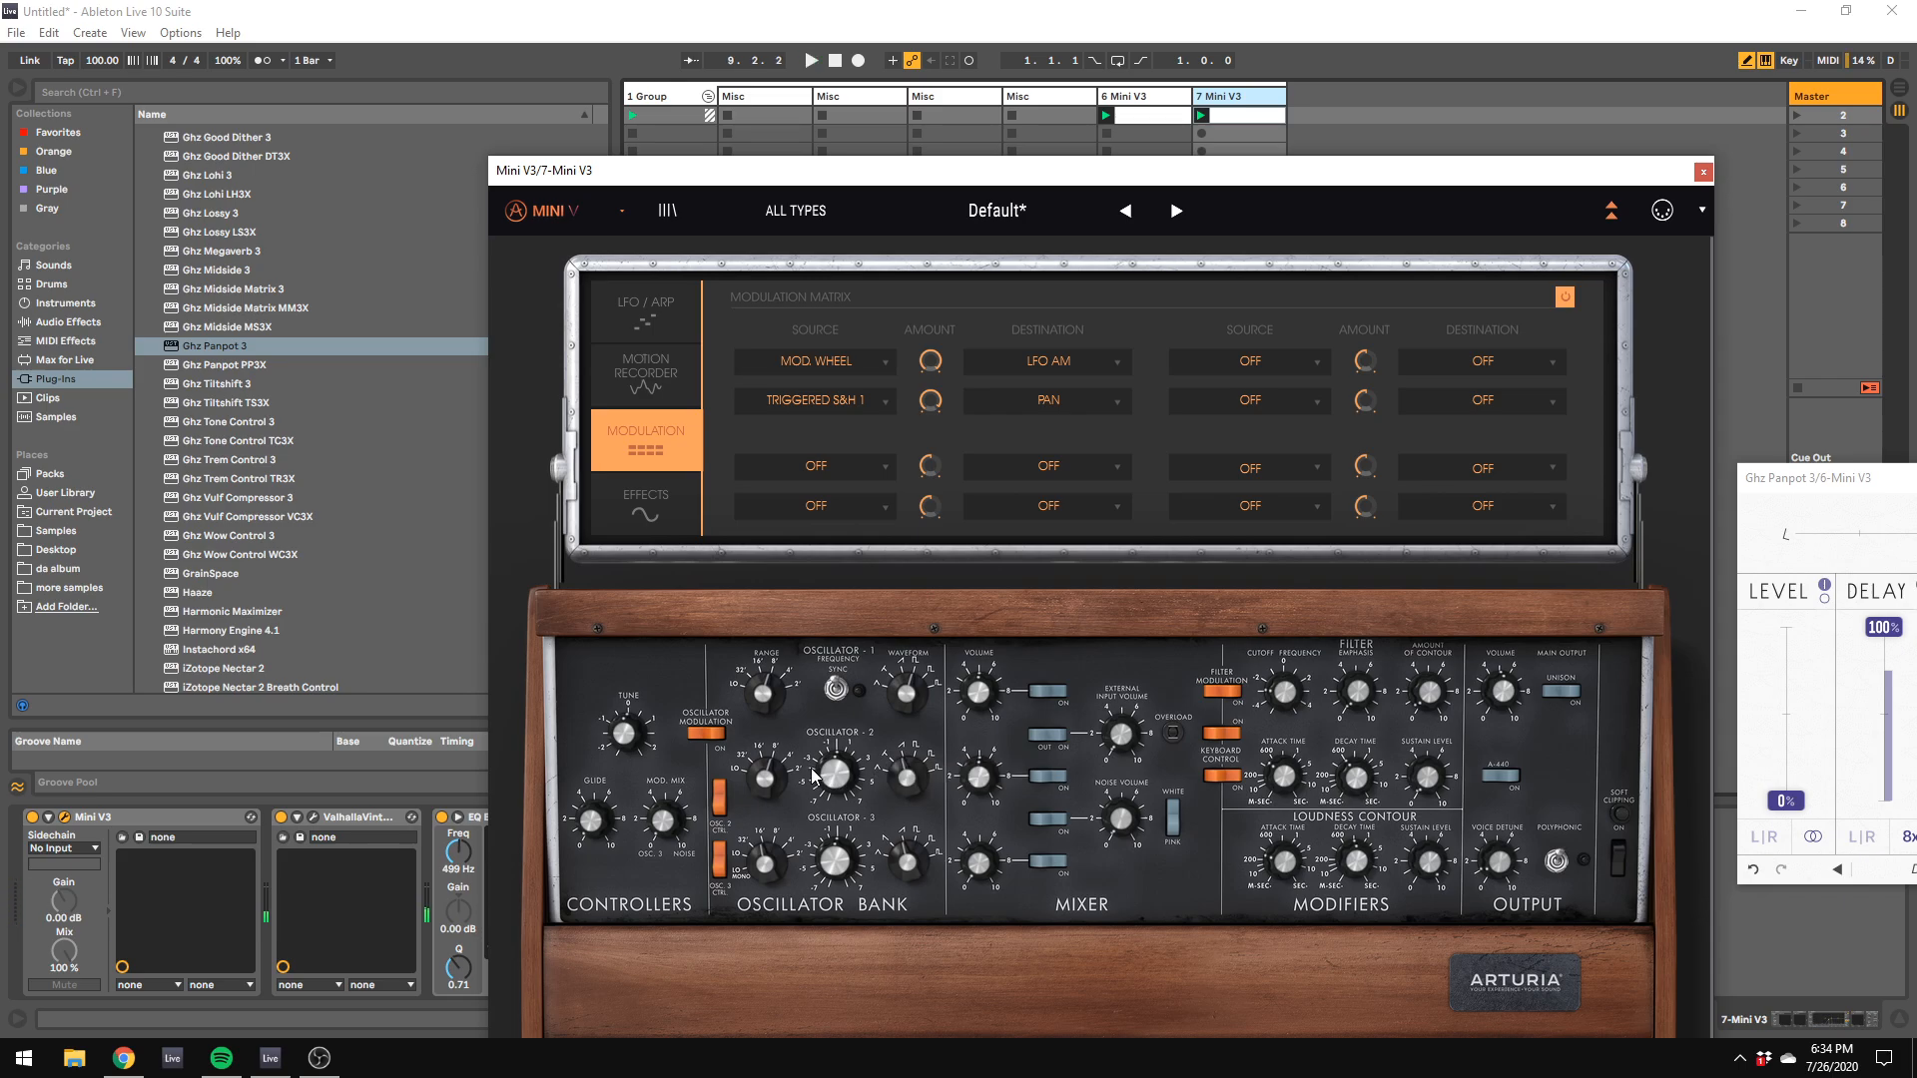
{"action": "left_click_drag", "start_coordinate": [586, 180], "coordinate": [1143, 289]}
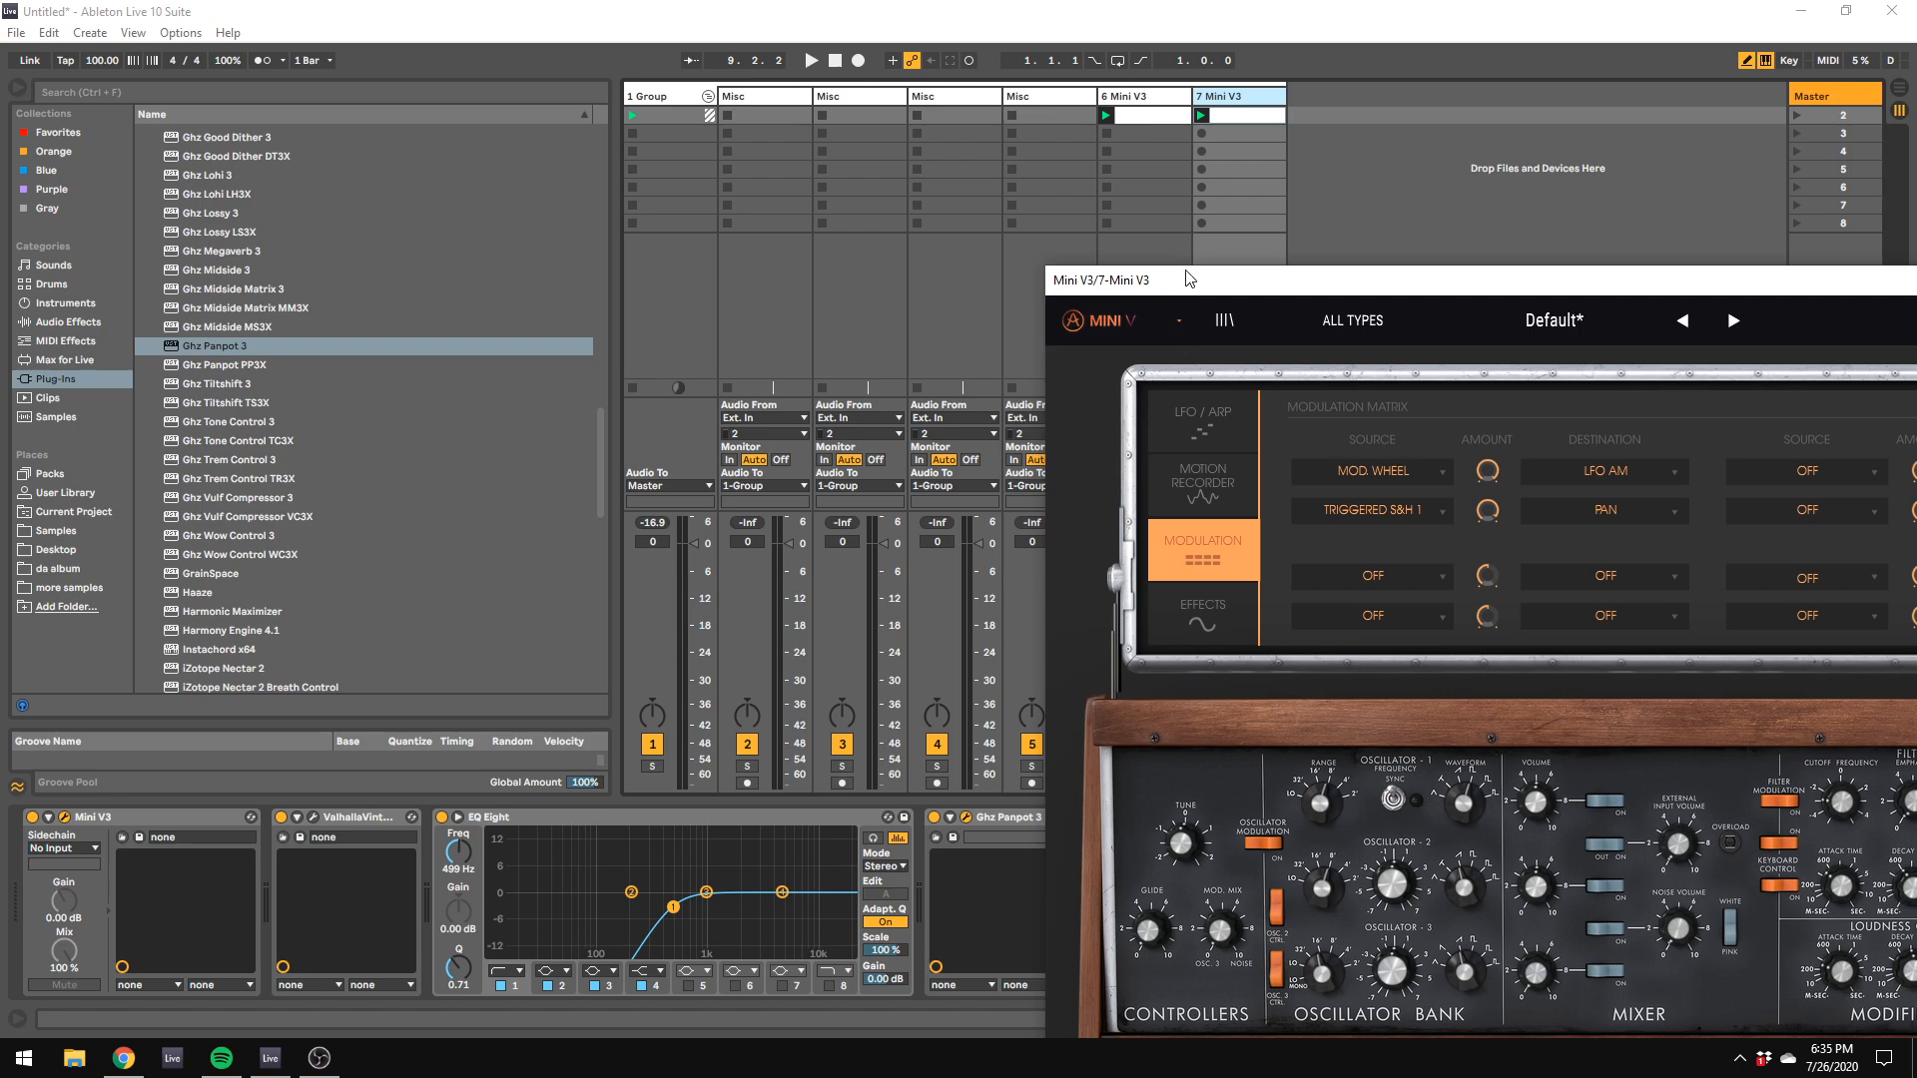
Step: Move track 7's Mini V3 window off the mixer, start playback and clear track 6's Ghz Panpot 3 window out of the way
{"action": "left_click_drag", "start_coordinate": [1191, 280], "coordinate": [1692, 312]}
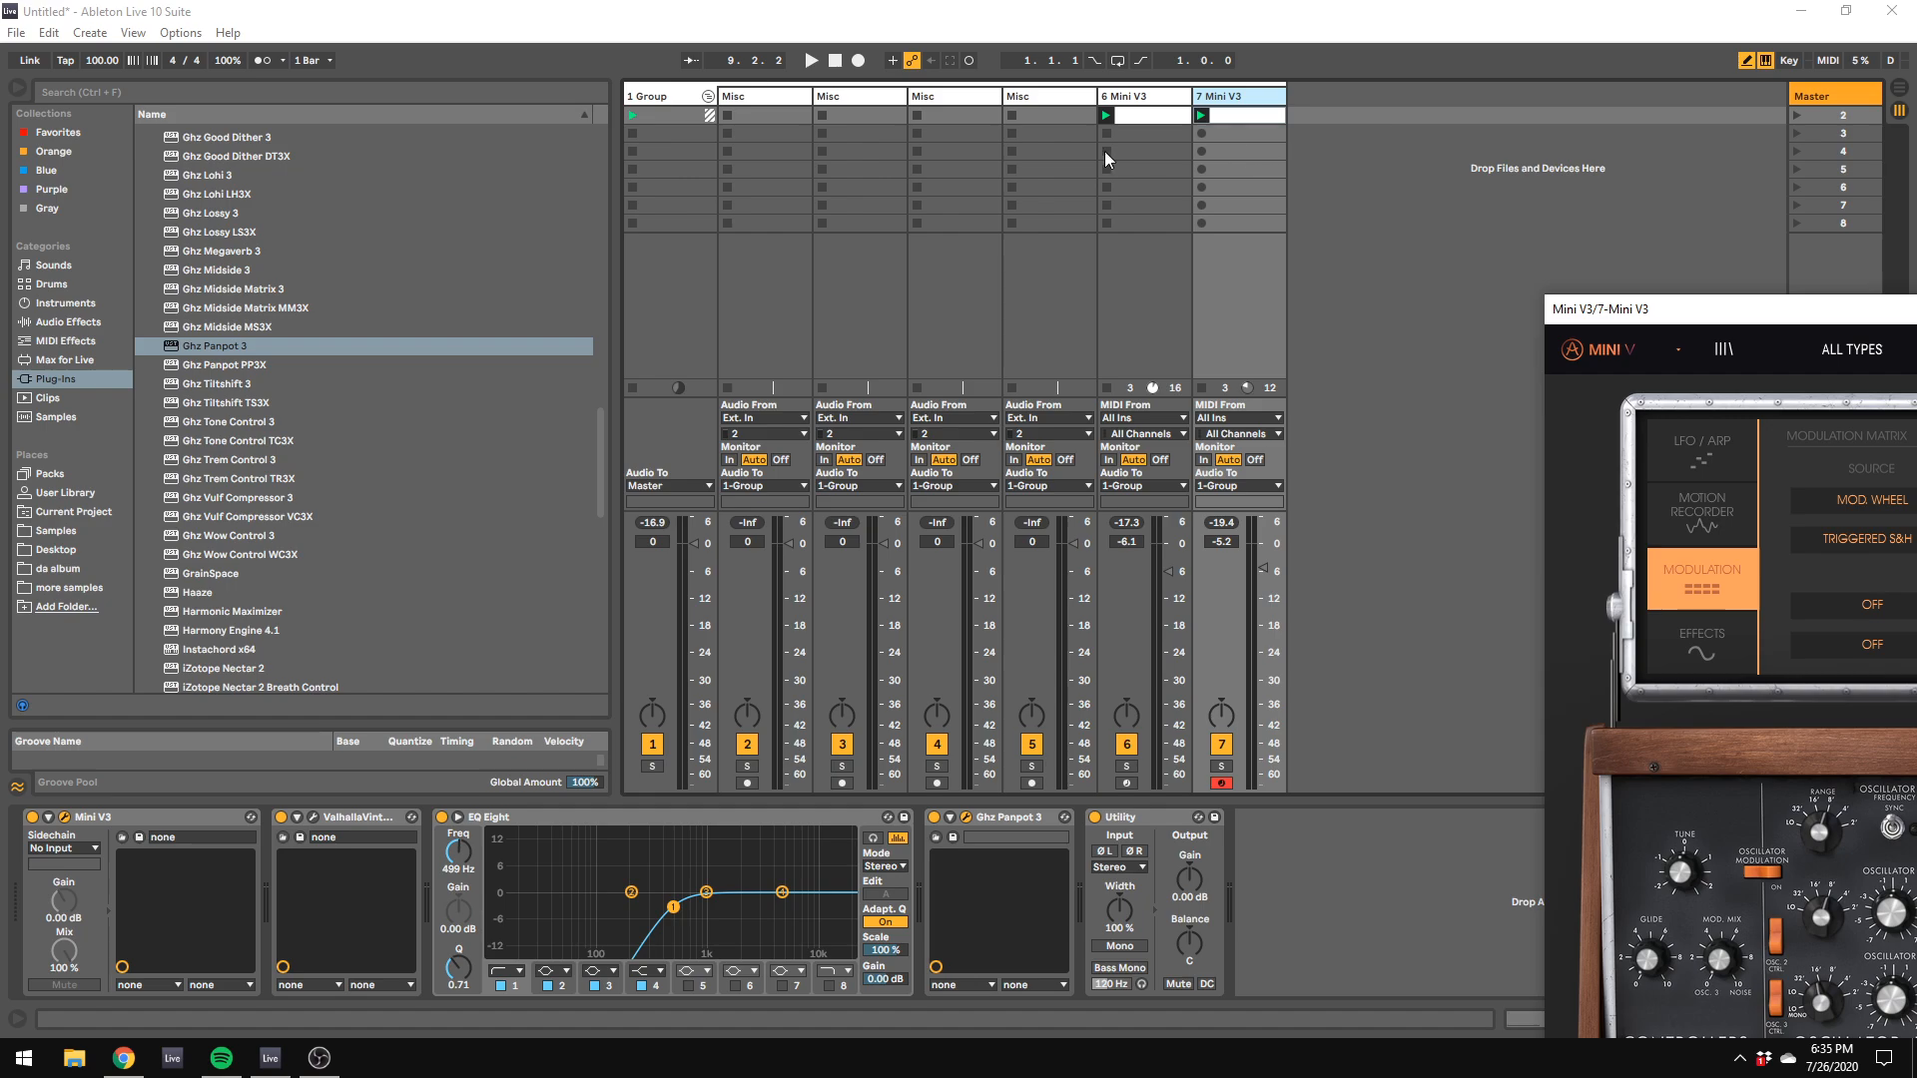
{"action": "key", "text": "space"}
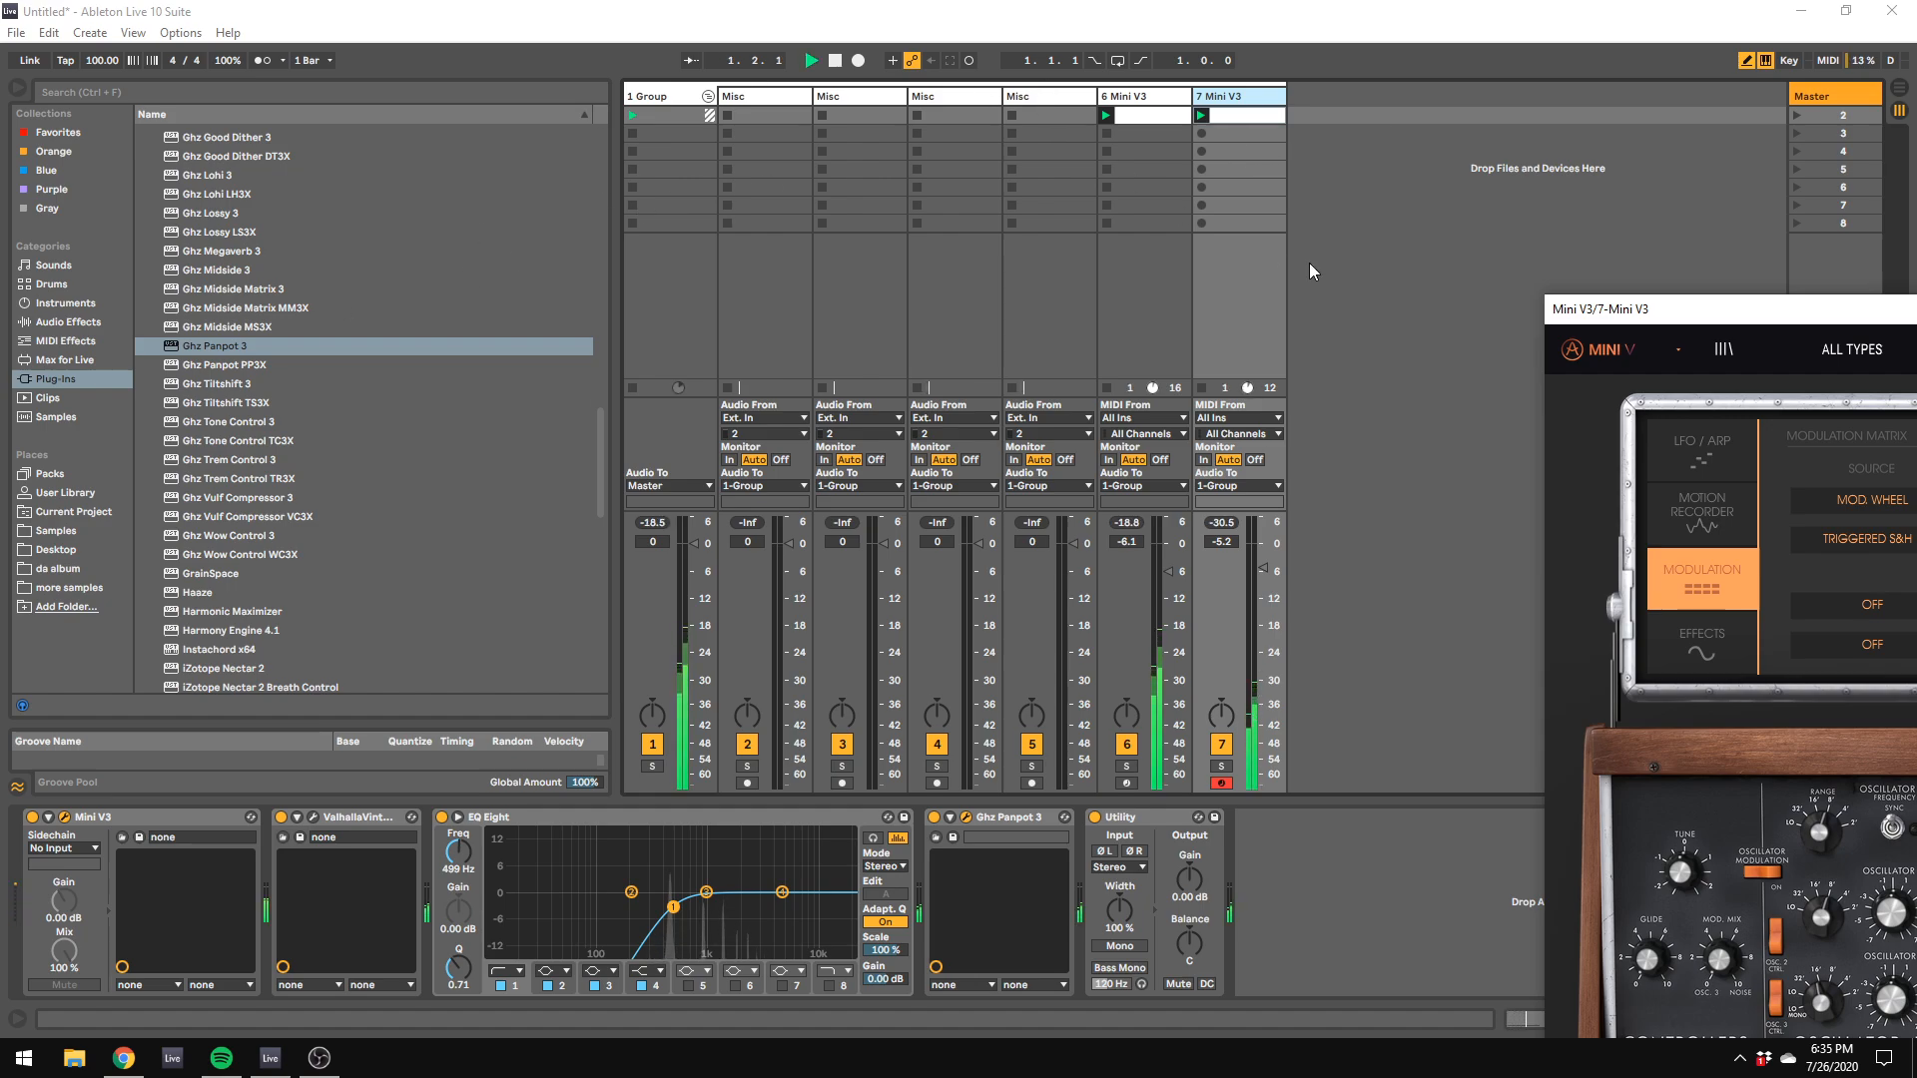
{"action": "left_click", "coordinate": [1149, 170]}
{"action": "left_click_drag", "start_coordinate": [1438, 474], "coordinate": [1694, 570]}
Step: Reopen track 7's Mini V3, slightly lower its filter contour amount and move the window off the mixer
{"action": "left_click", "coordinate": [1238, 107]}
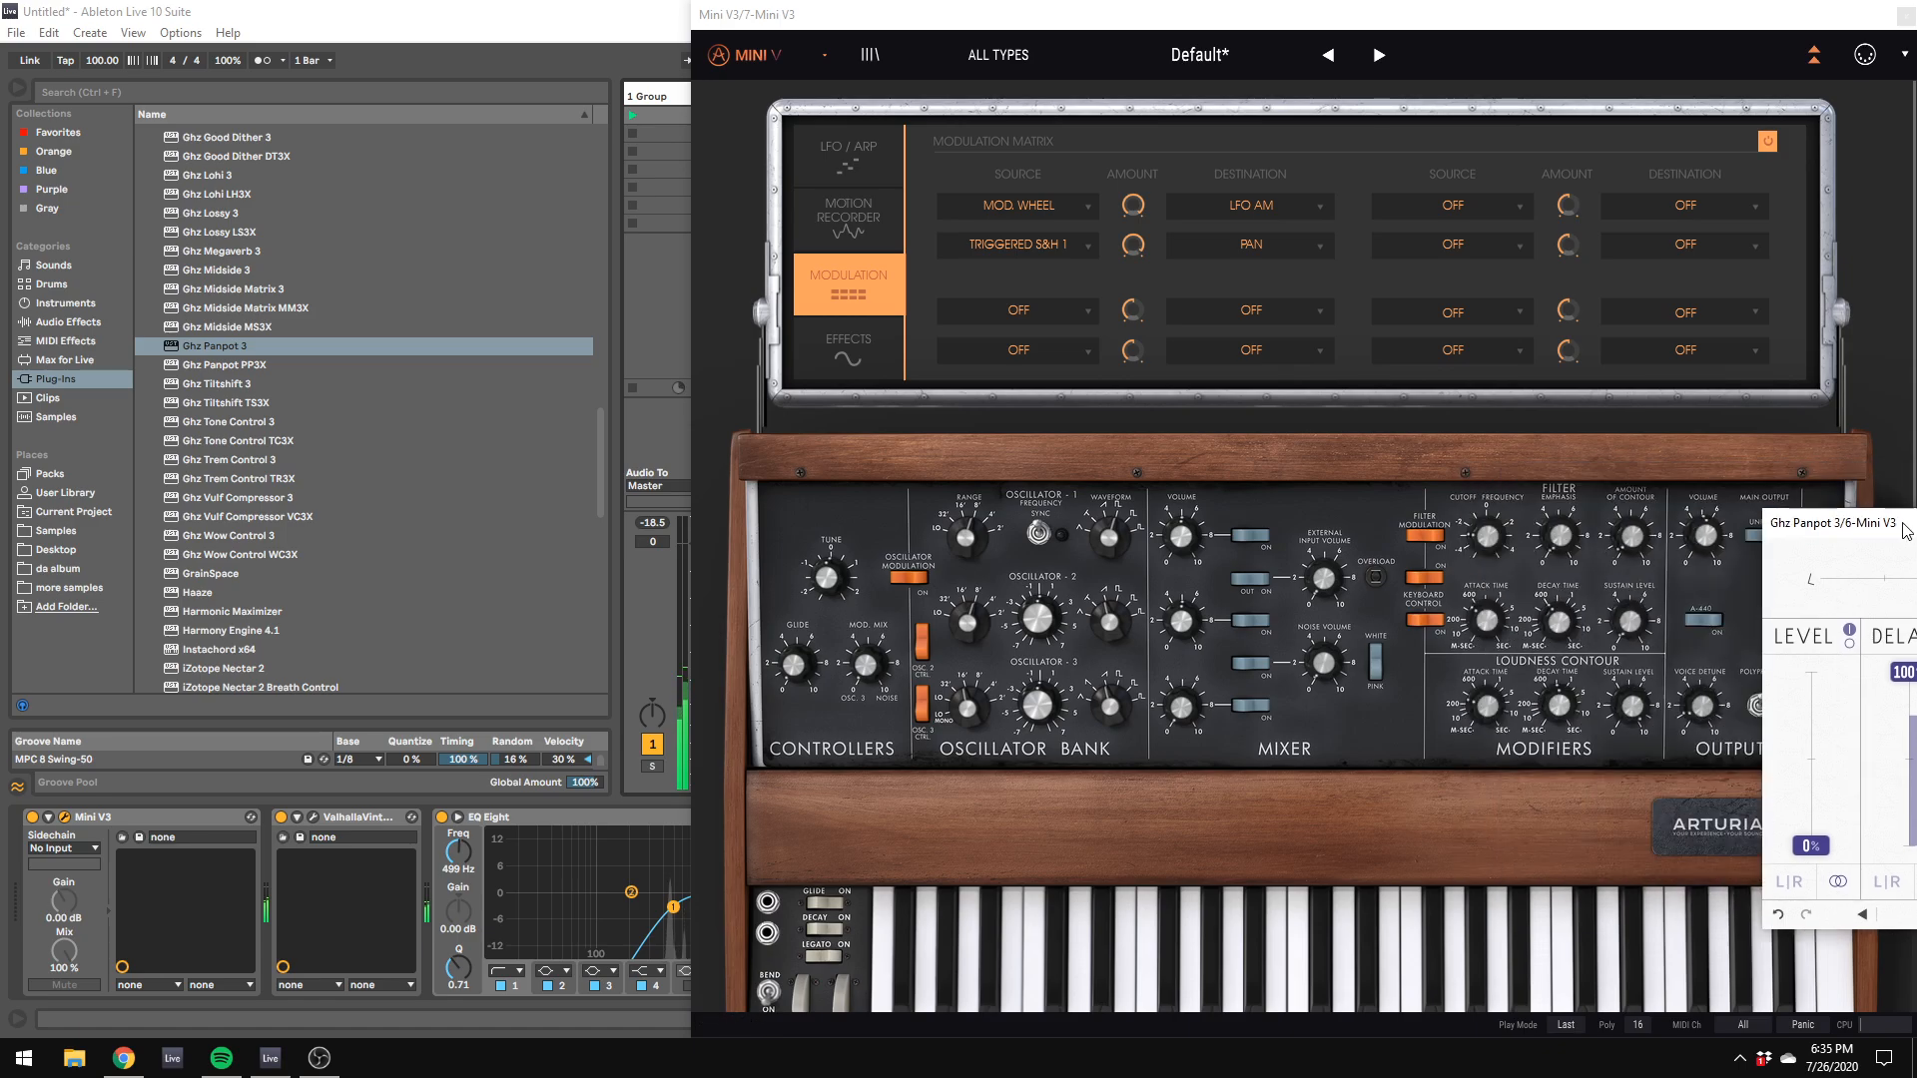
{"action": "left_click_drag", "start_coordinate": [887, 12], "coordinate": [967, 13]}
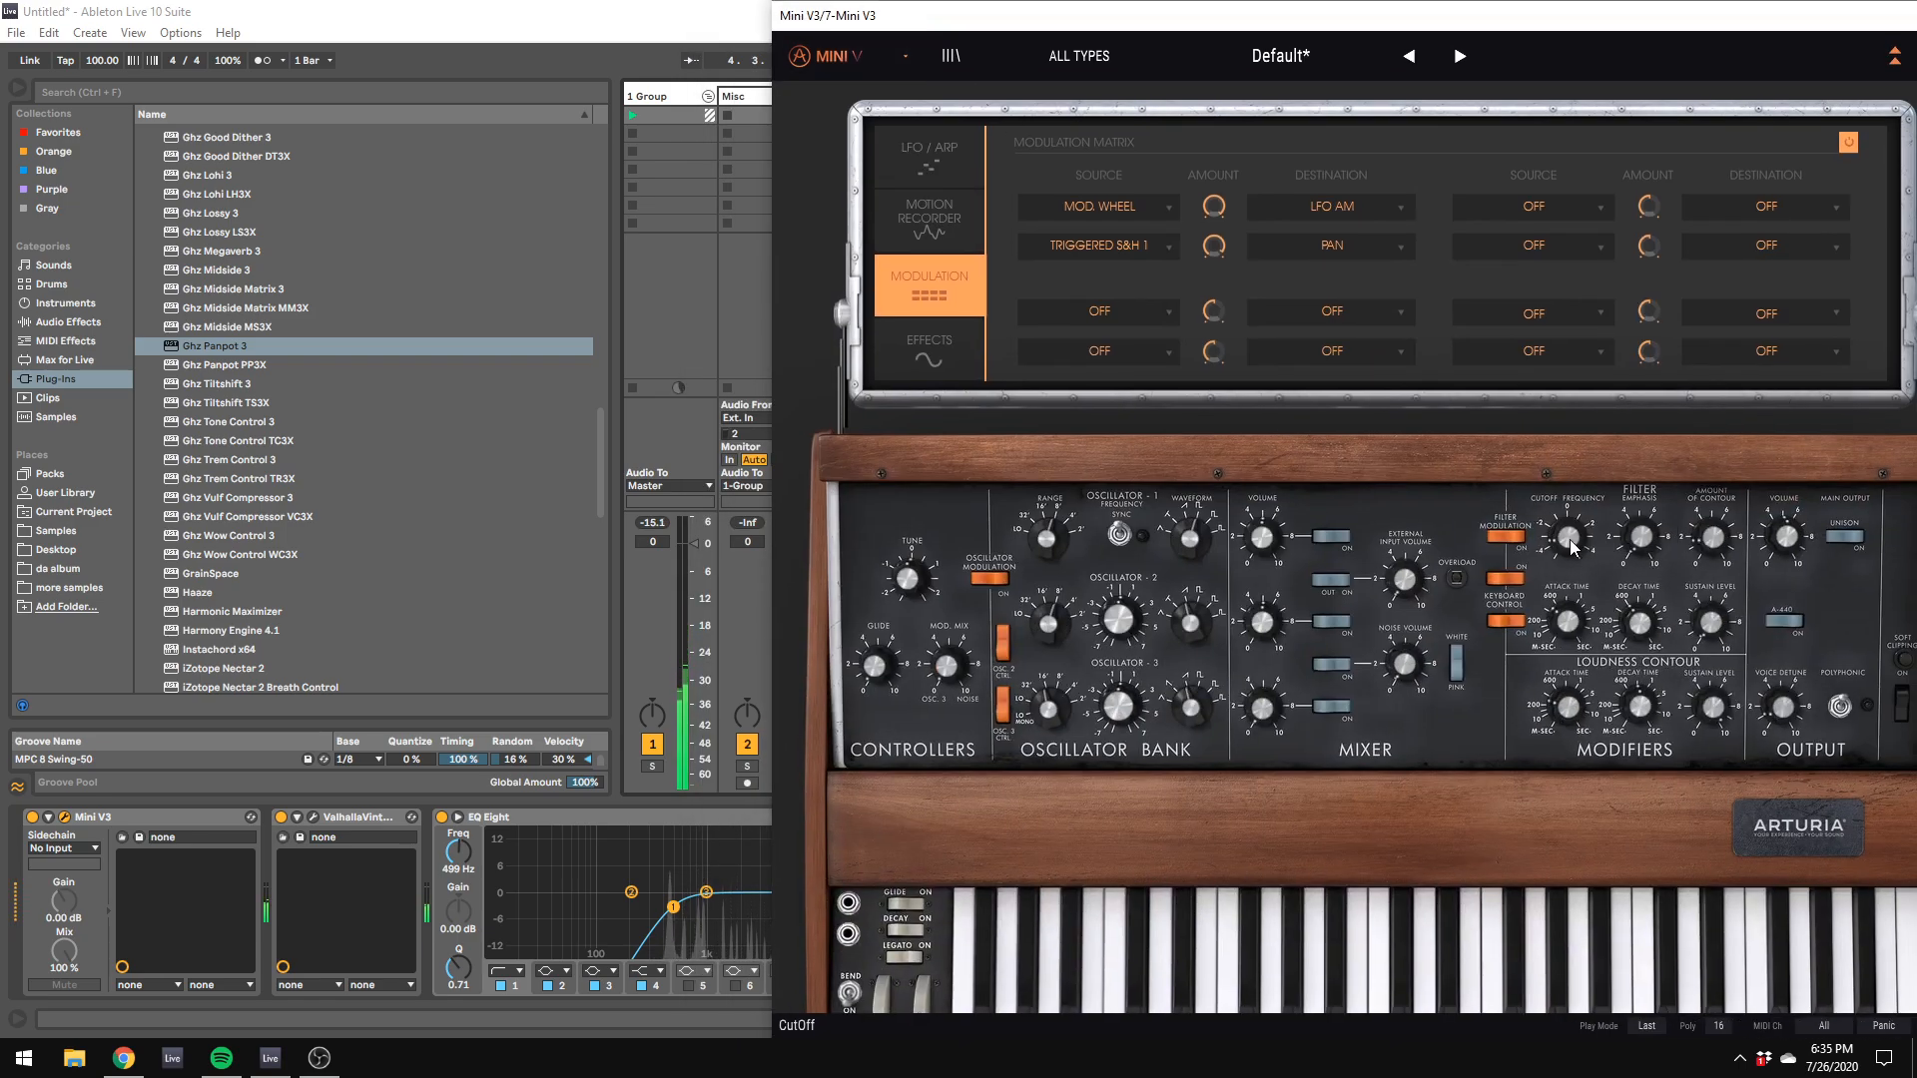
{"action": "left_click_drag", "start_coordinate": [1713, 536], "coordinate": [1714, 547]}
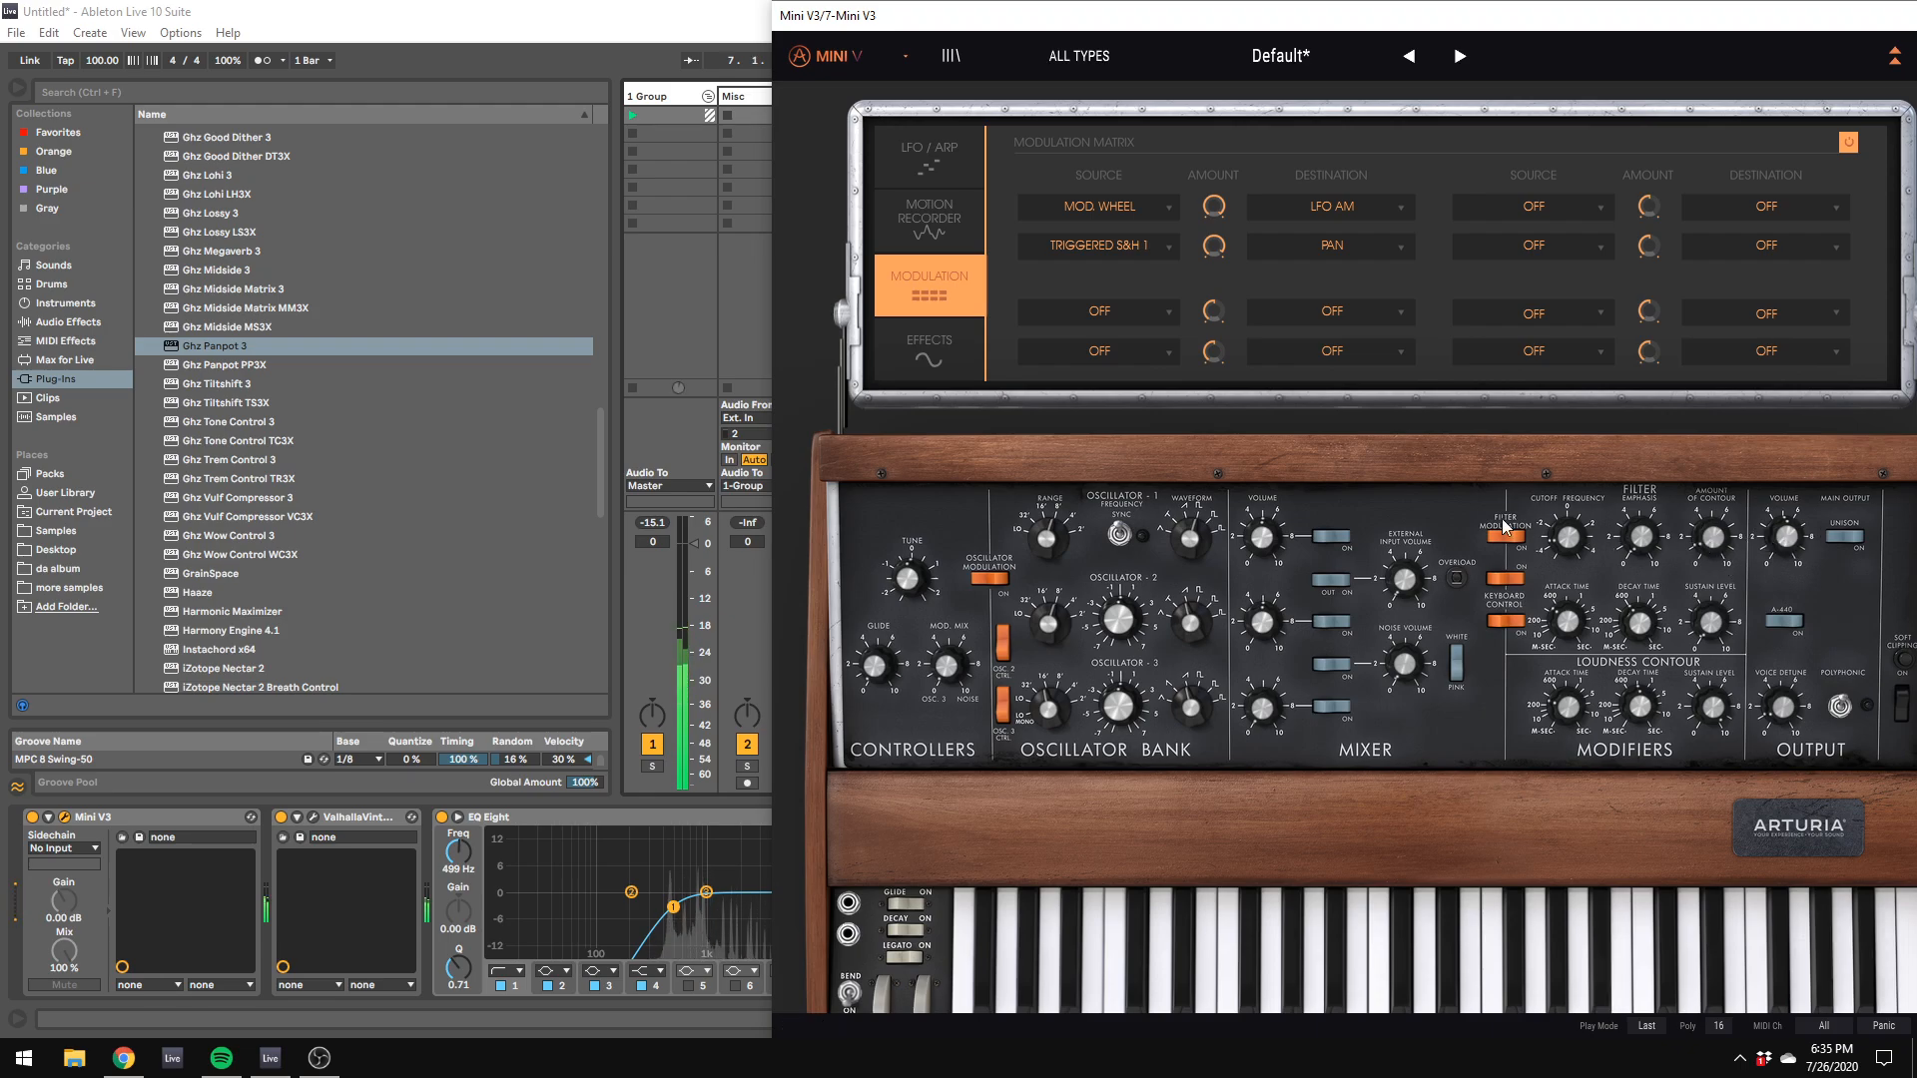
{"action": "left_click_drag", "start_coordinate": [835, 3], "coordinate": [1911, 218]}
Step: Insert a new MIDI track after track 7 and load the Mini V3 plug-in on it
{"action": "right_click", "coordinate": [1313, 185]}
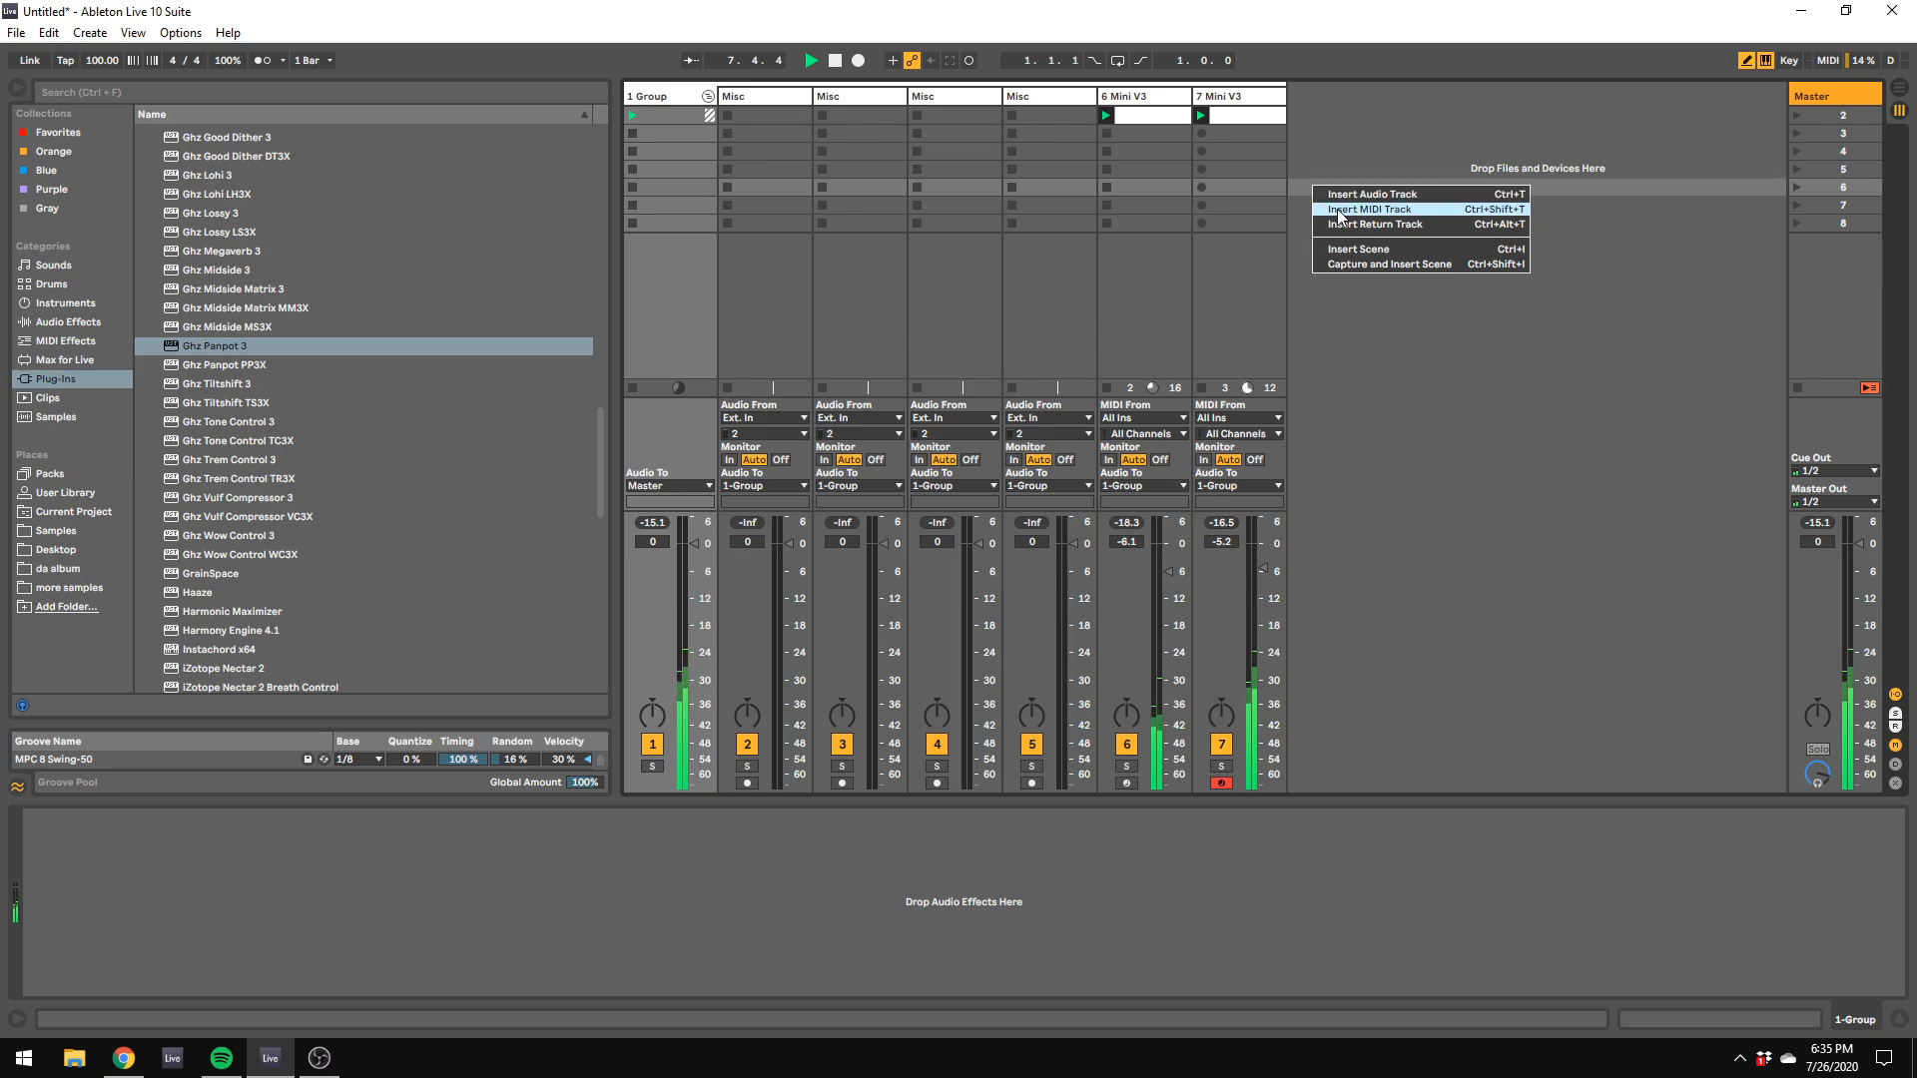
{"action": "left_click", "coordinate": [1368, 210]}
{"action": "left_click", "coordinate": [68, 322]}
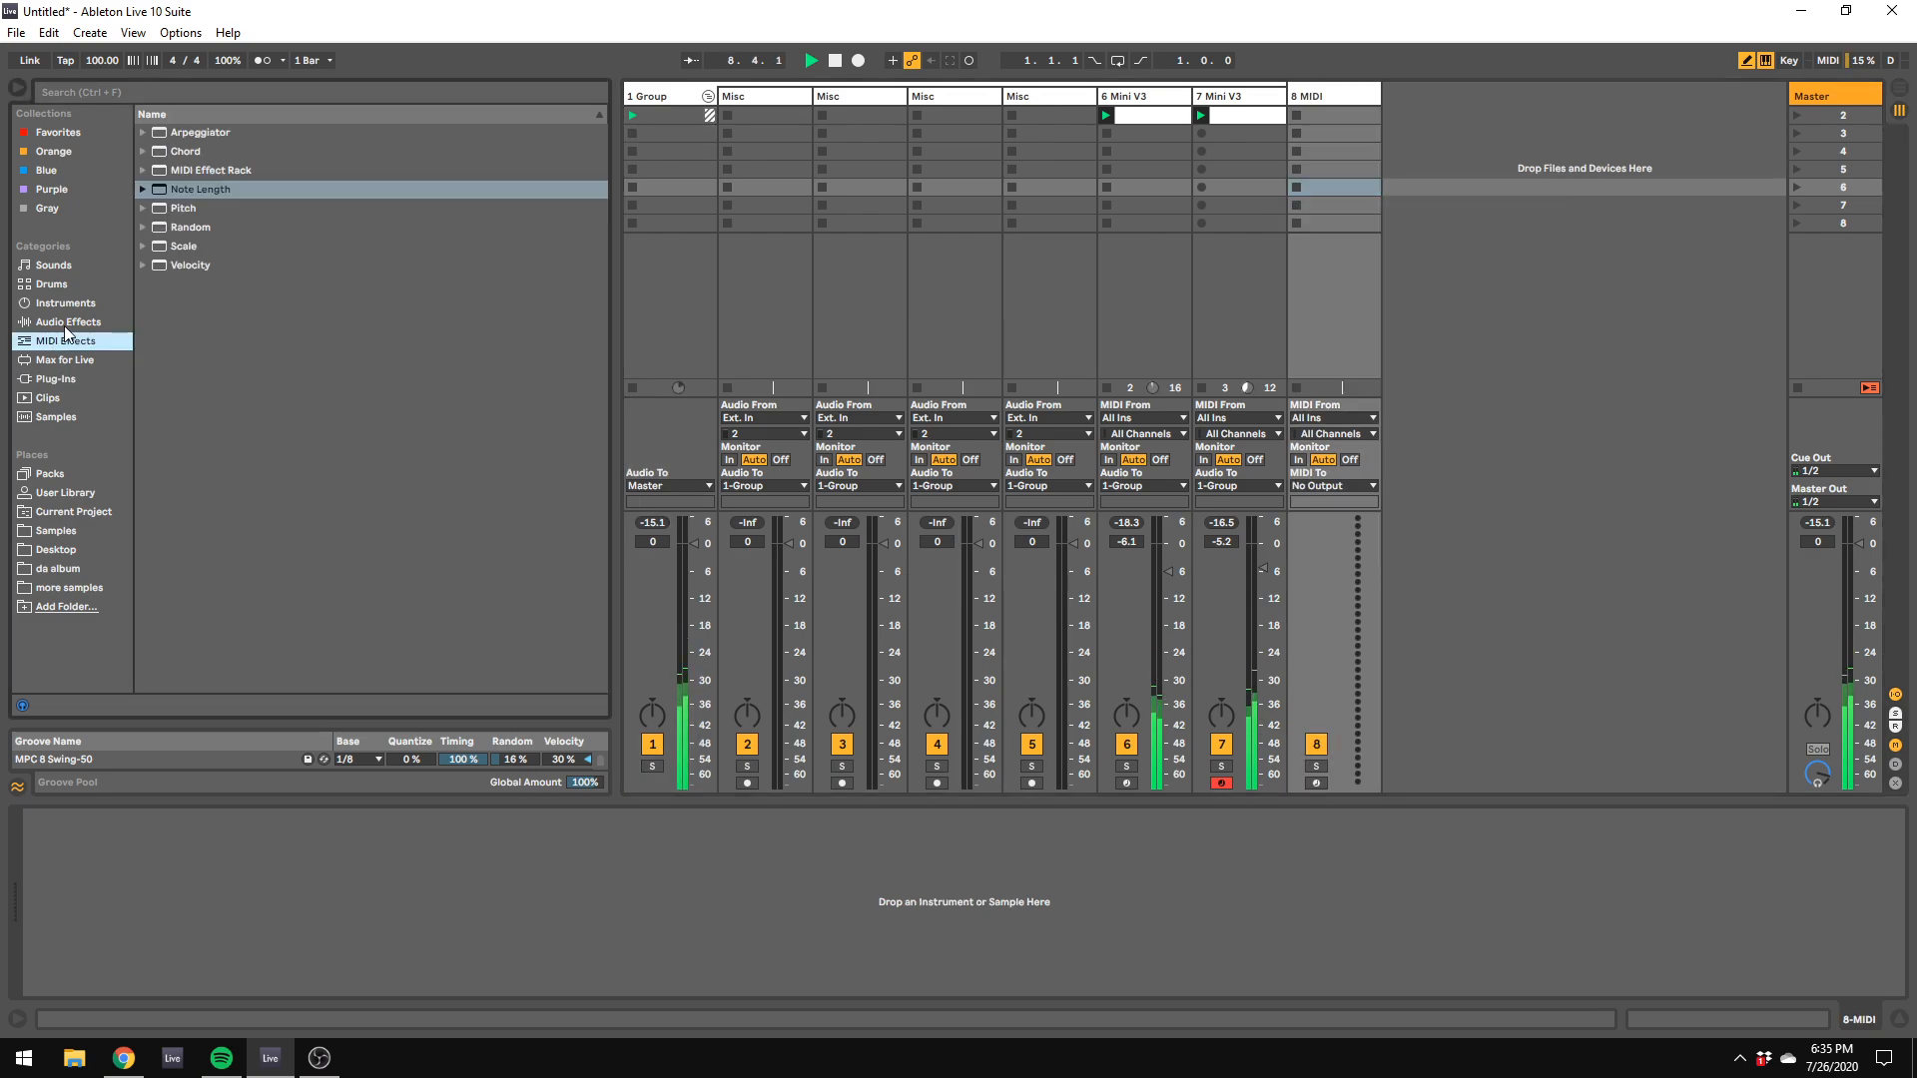
{"action": "left_click", "coordinate": [58, 379]}
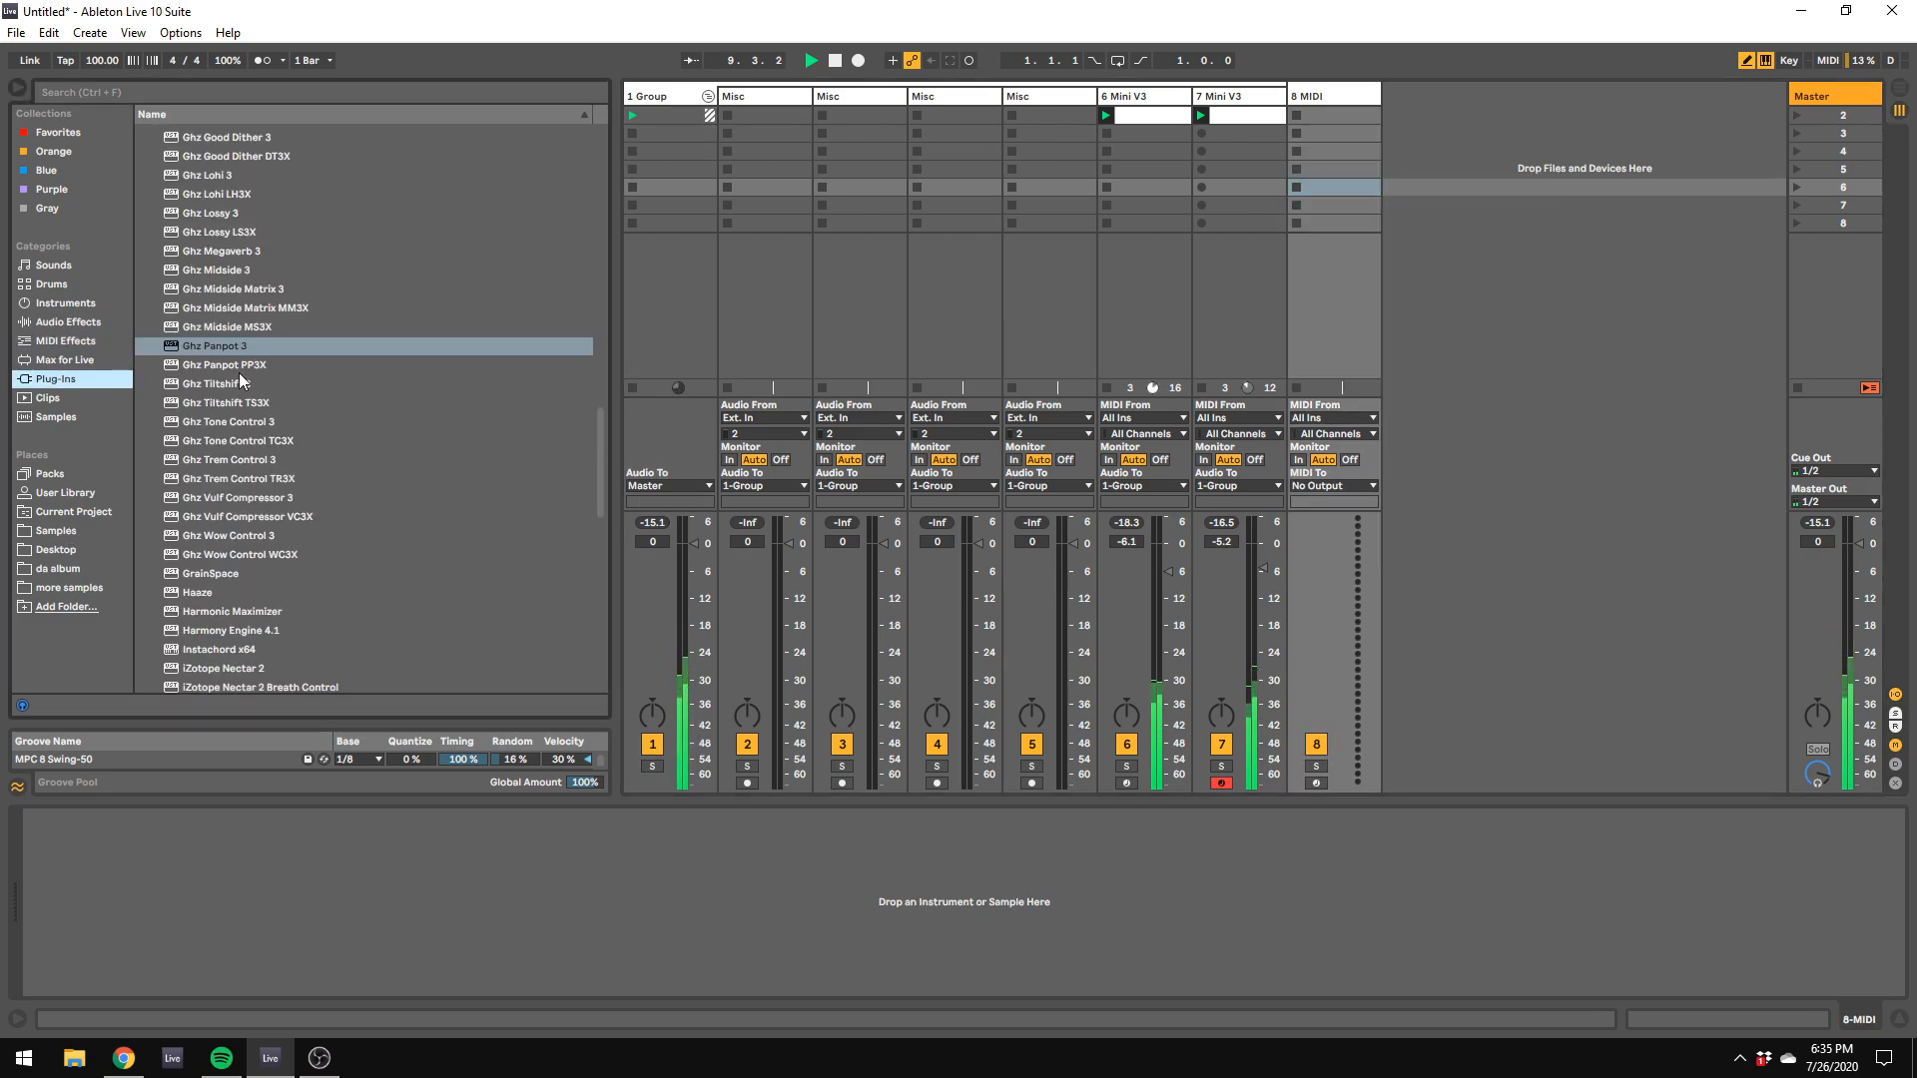
{"action": "scroll", "coordinate": [270, 349], "scroll_direction": "up", "scroll_amount": 15}
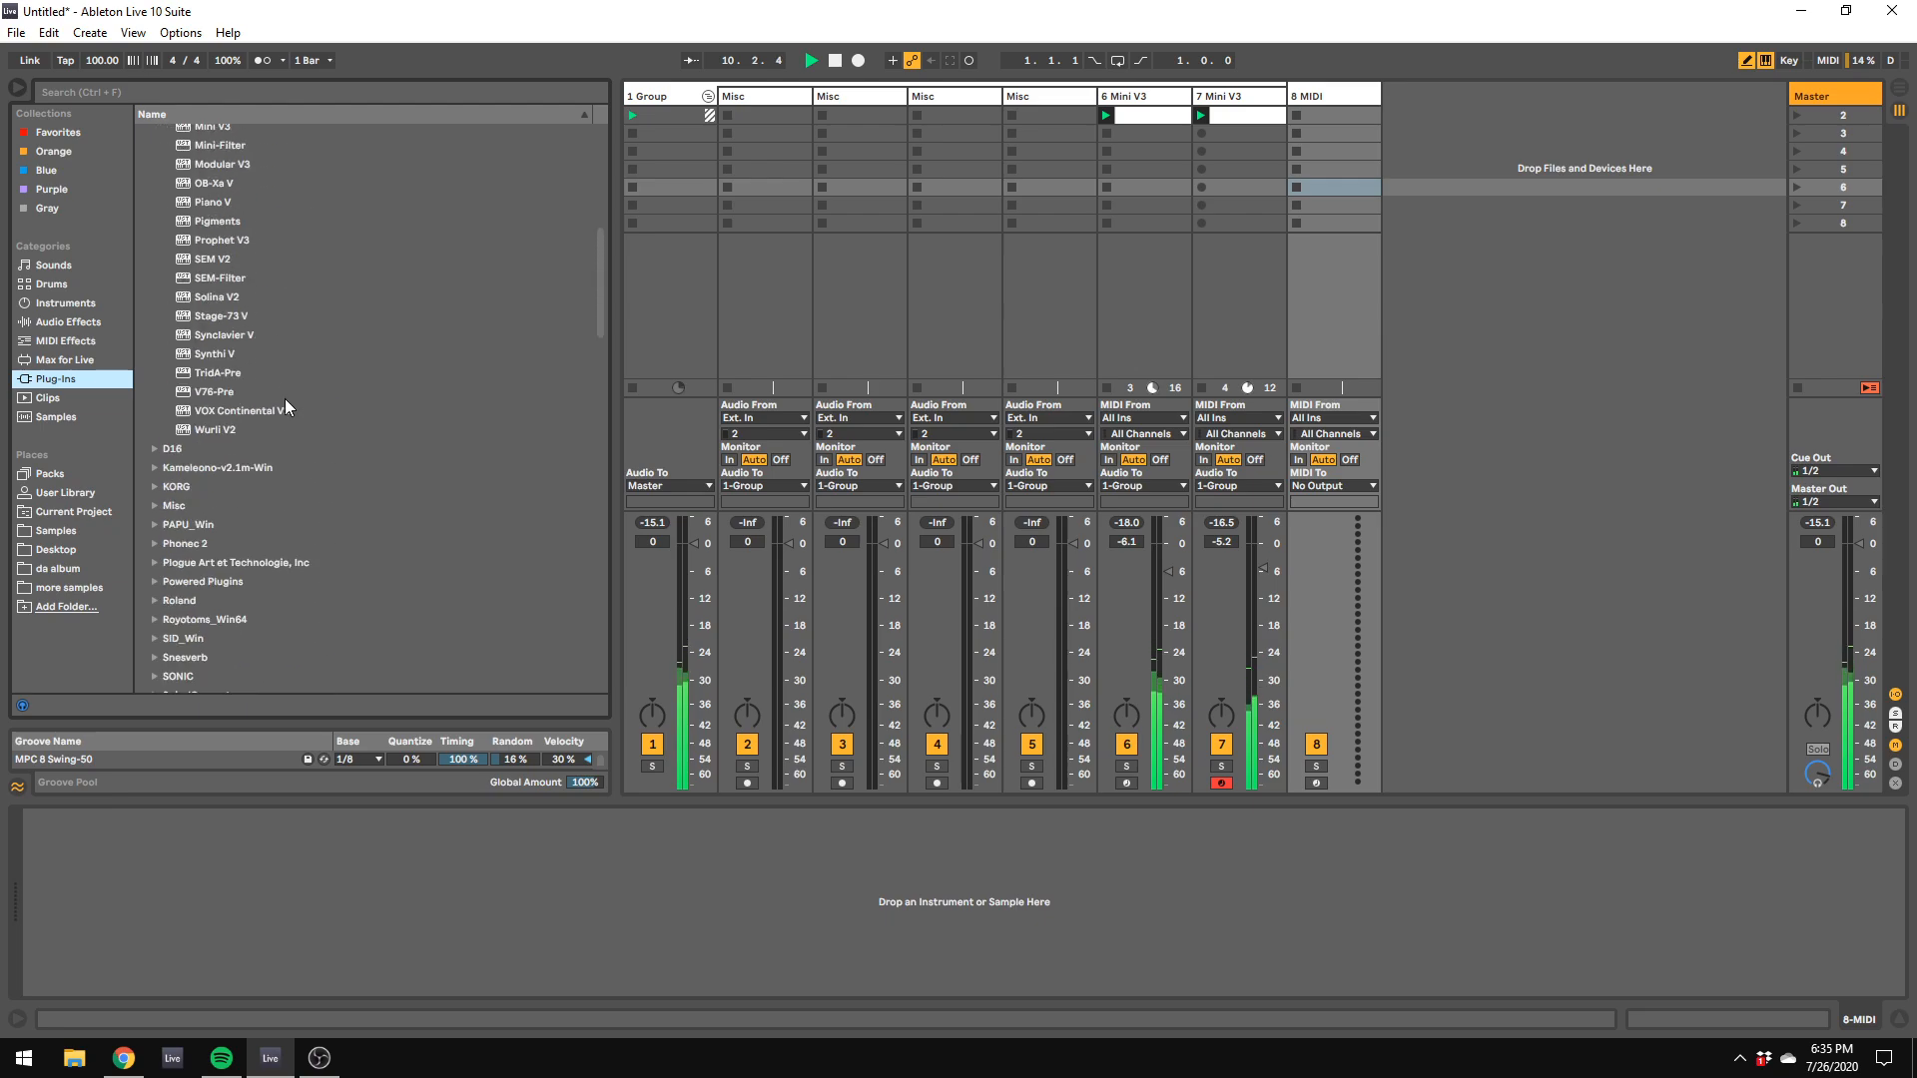
{"action": "scroll", "coordinate": [272, 393], "scroll_direction": "down", "scroll_amount": 5}
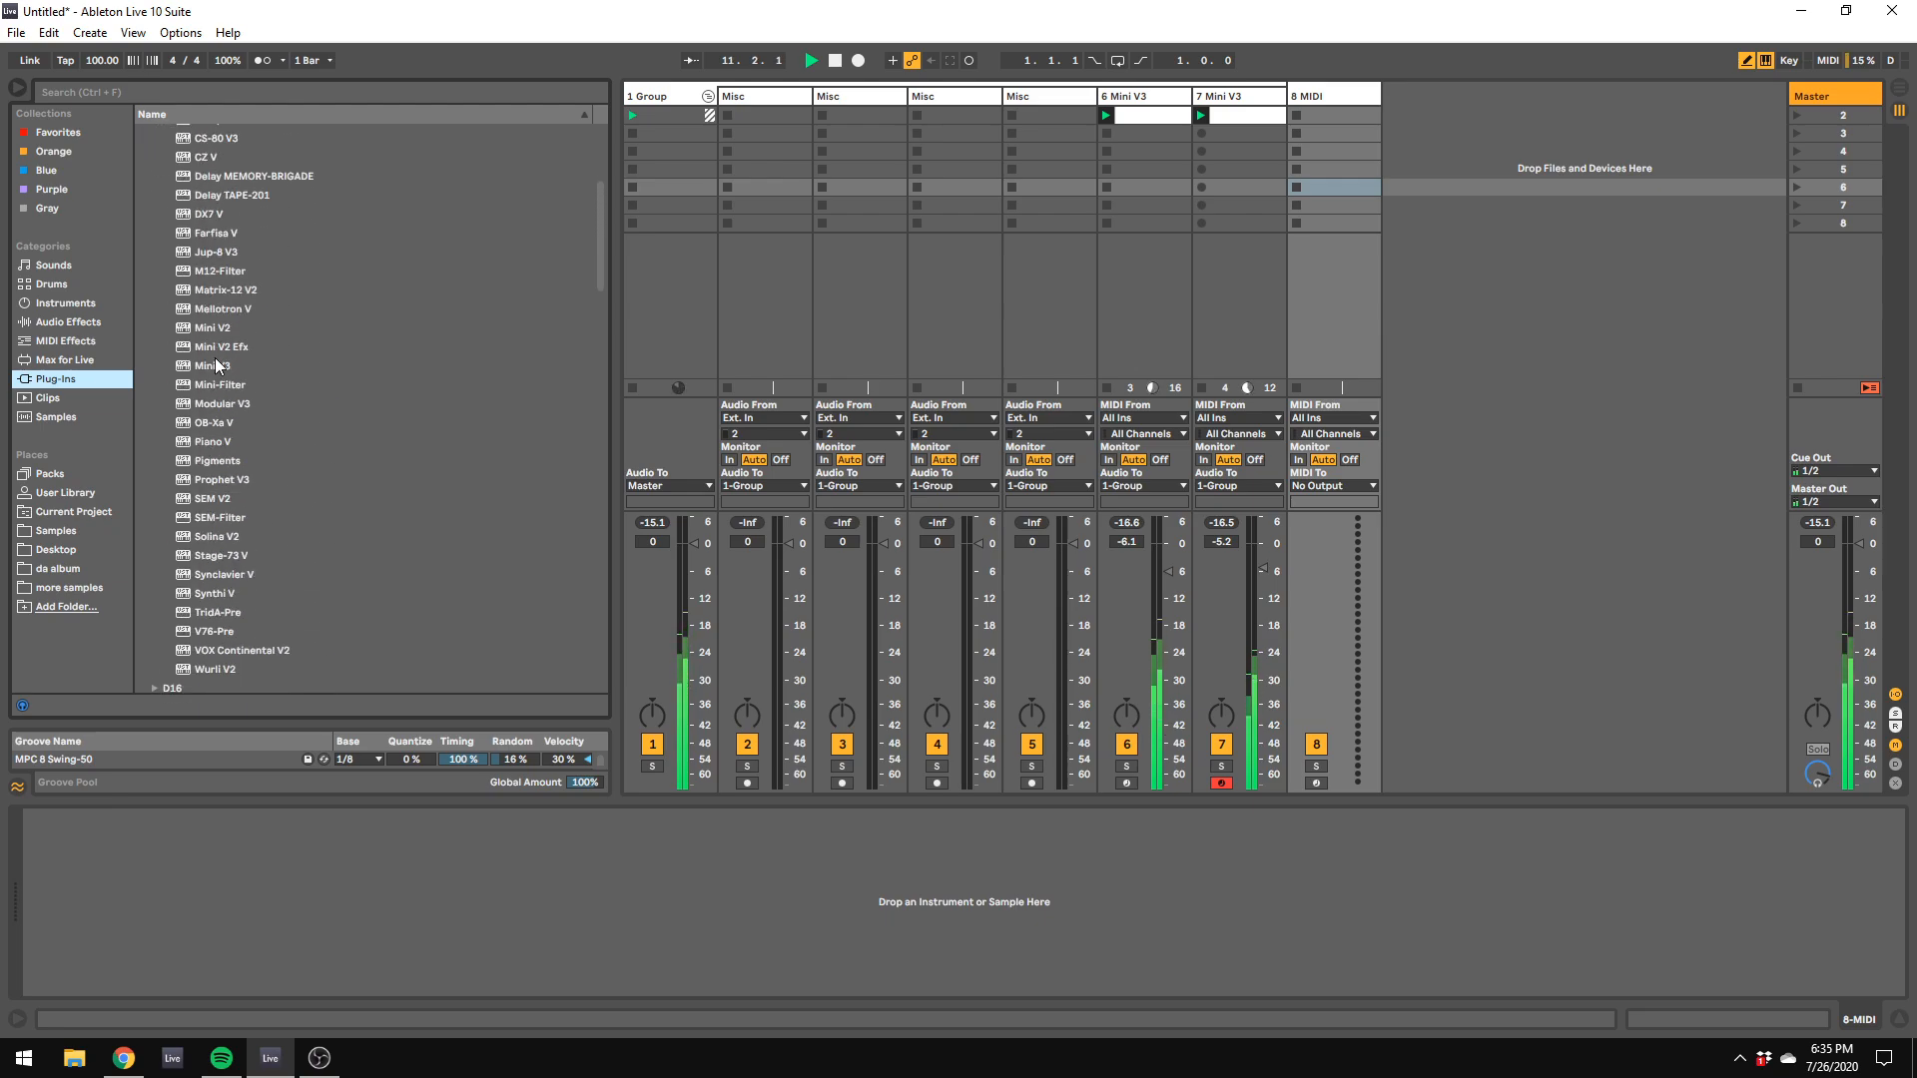
{"action": "left_click_drag", "start_coordinate": [213, 365], "coordinate": [1325, 119]}
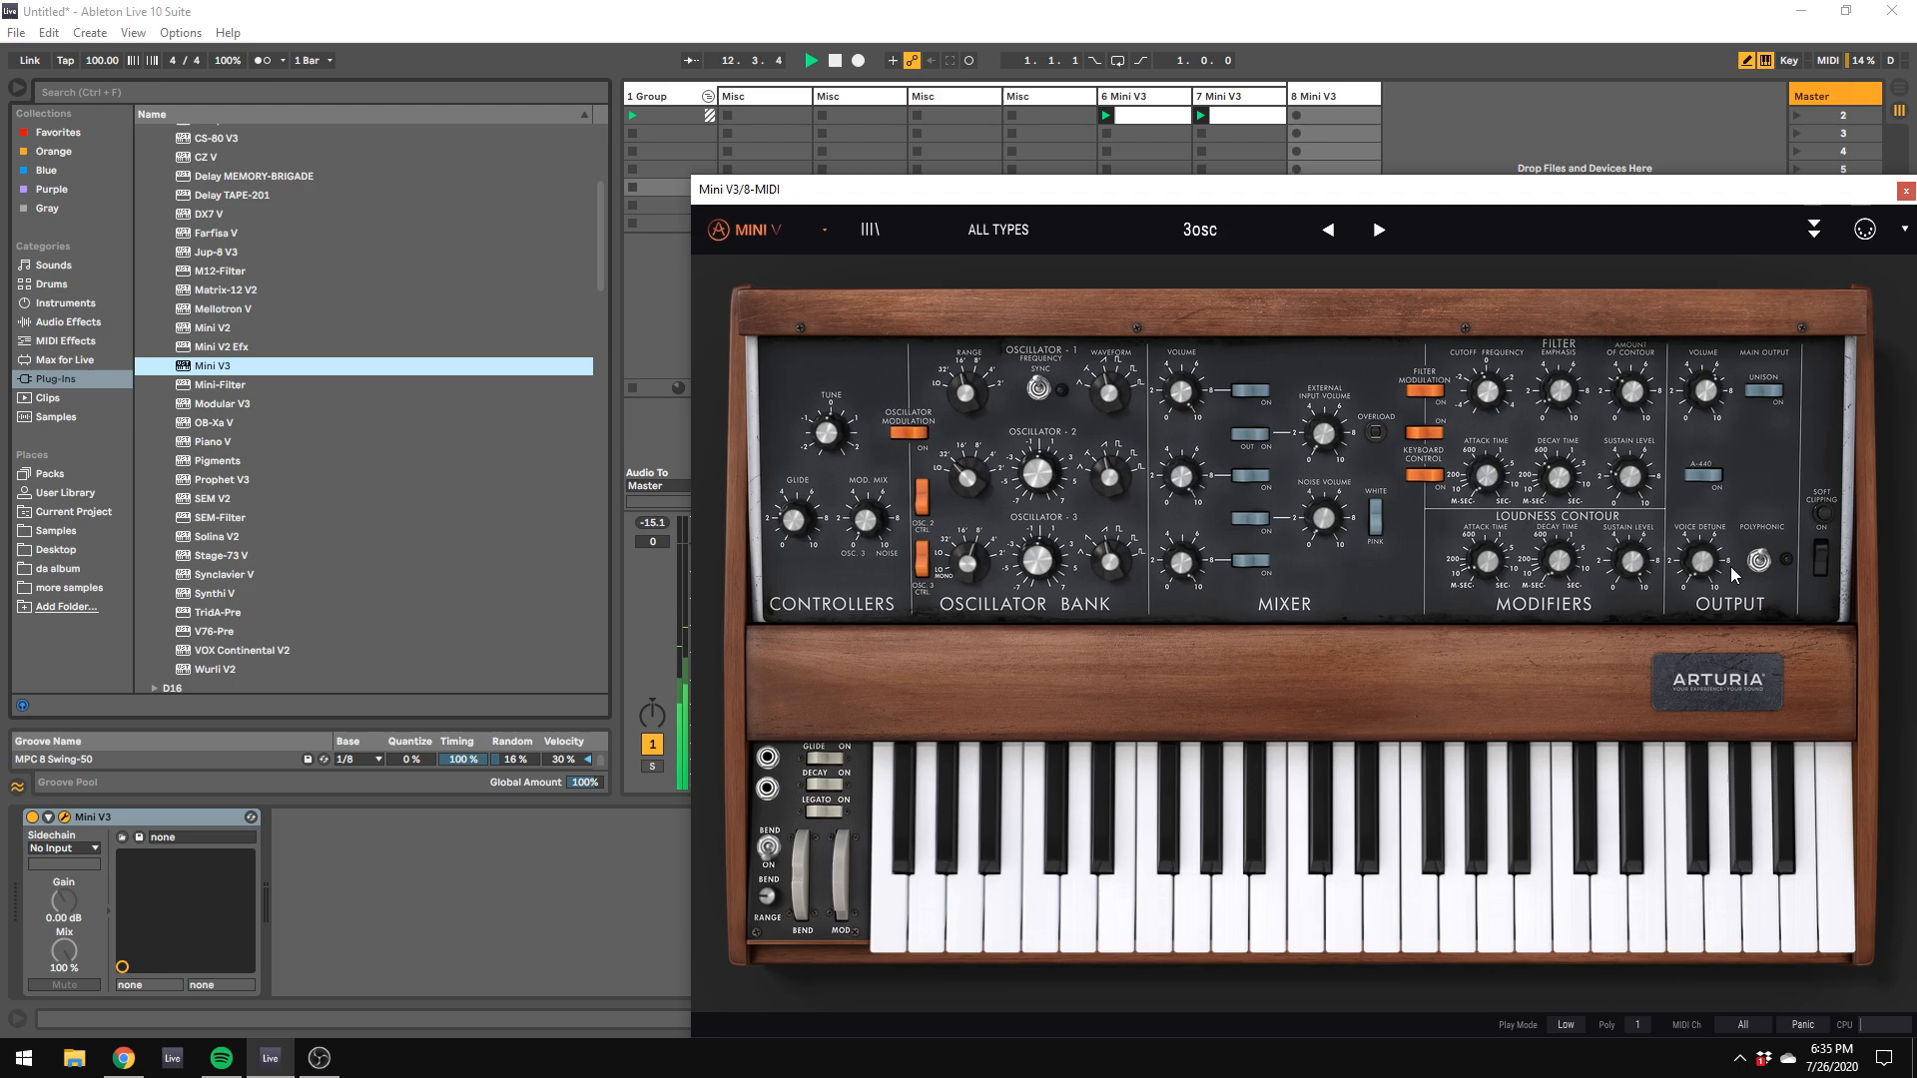
Step: Load the Default preset in track 8's Mini V3 and set its polyphony to 4 voices
{"action": "left_click", "coordinate": [1757, 562]}
{"action": "left_click", "coordinate": [824, 230]}
{"action": "left_click", "coordinate": [788, 383]}
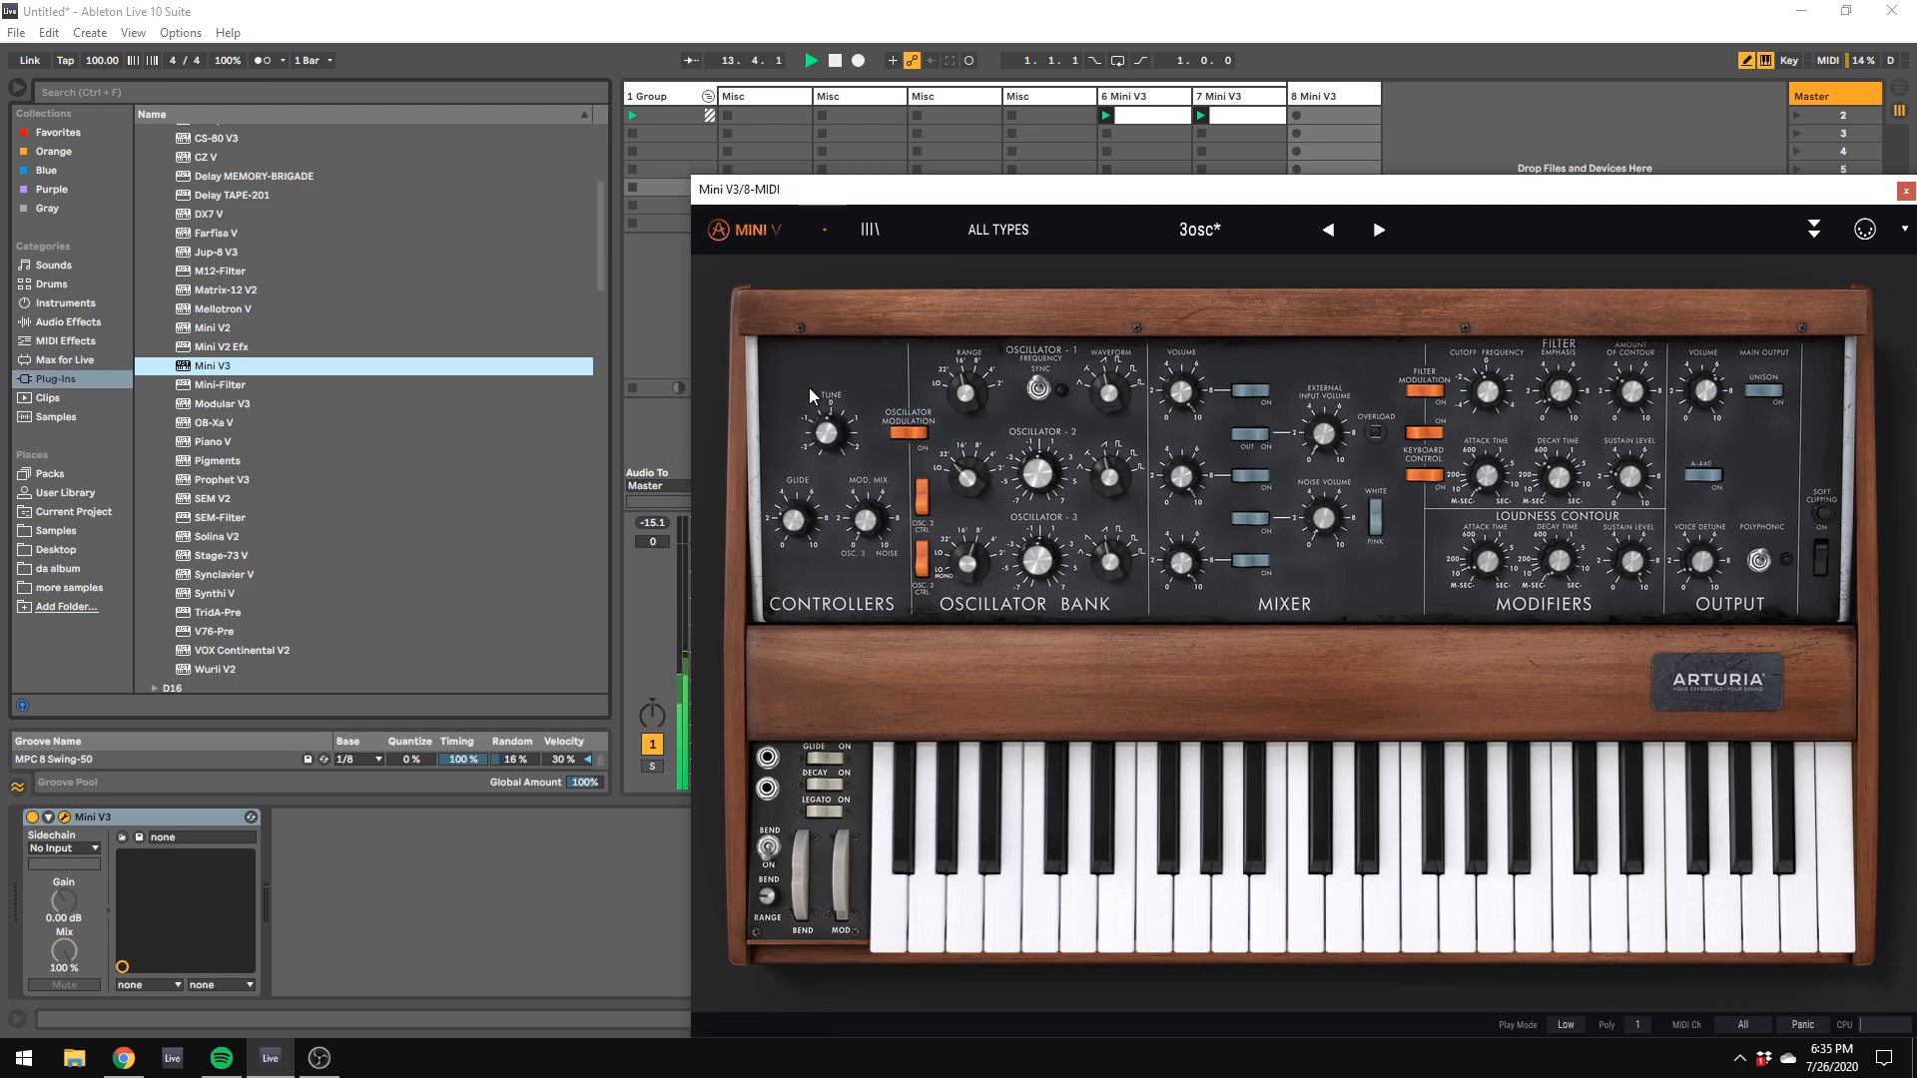
{"action": "left_click_drag", "start_coordinate": [1150, 190], "coordinate": [928, 94]}
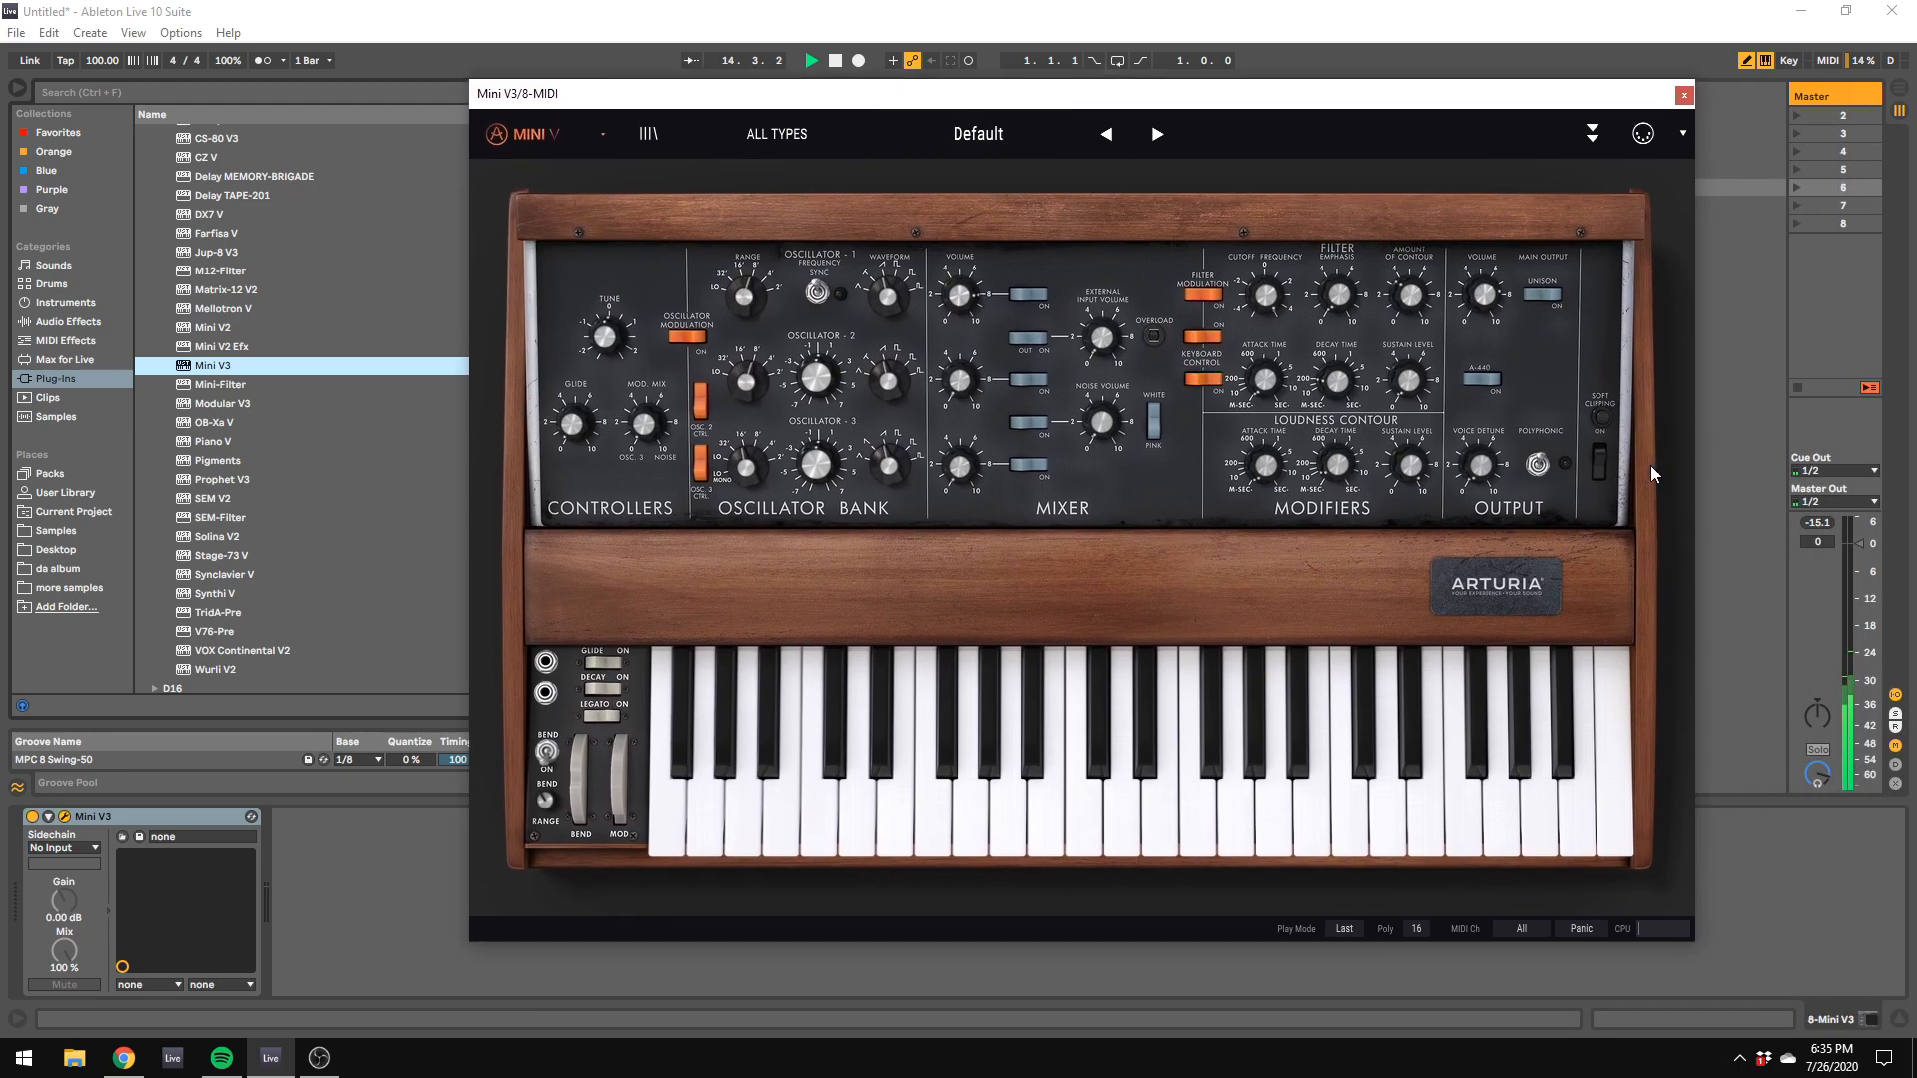
{"action": "left_click", "coordinate": [1413, 930]}
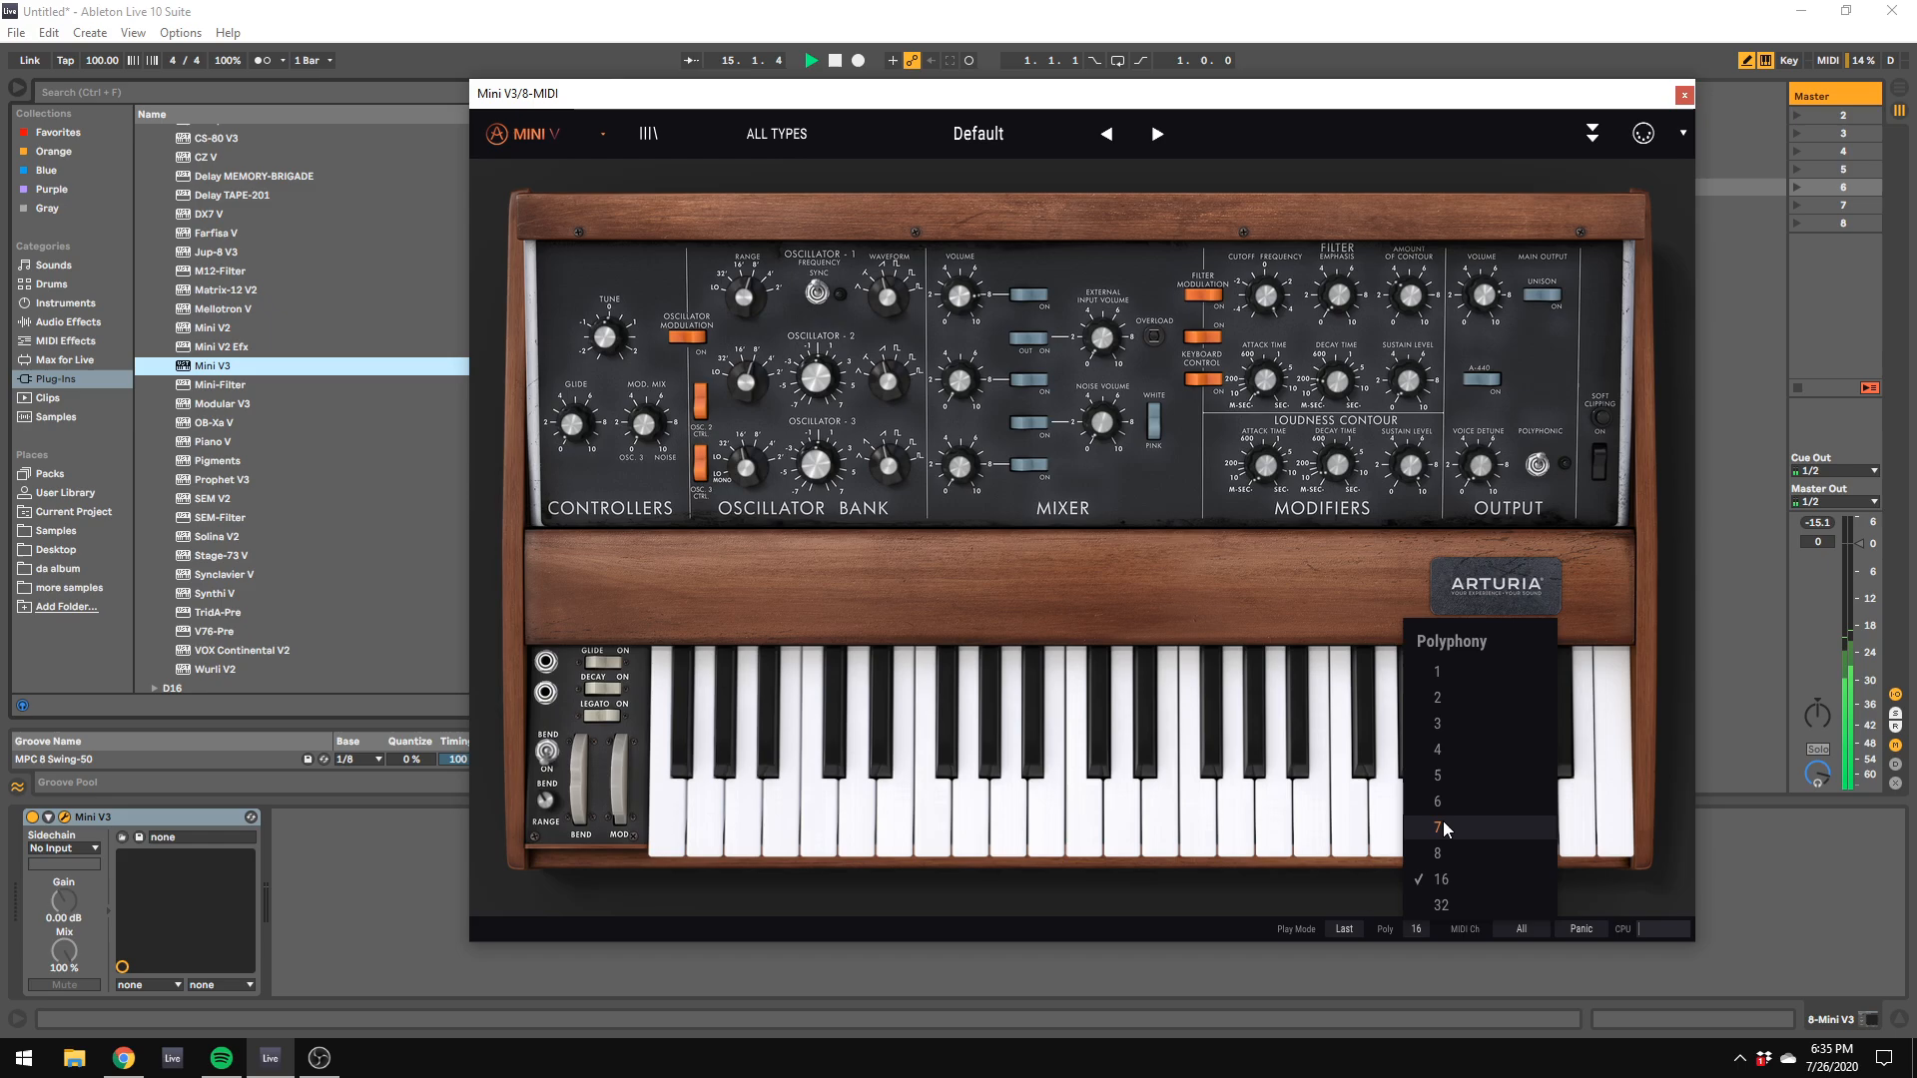
{"action": "left_click", "coordinate": [1454, 771]}
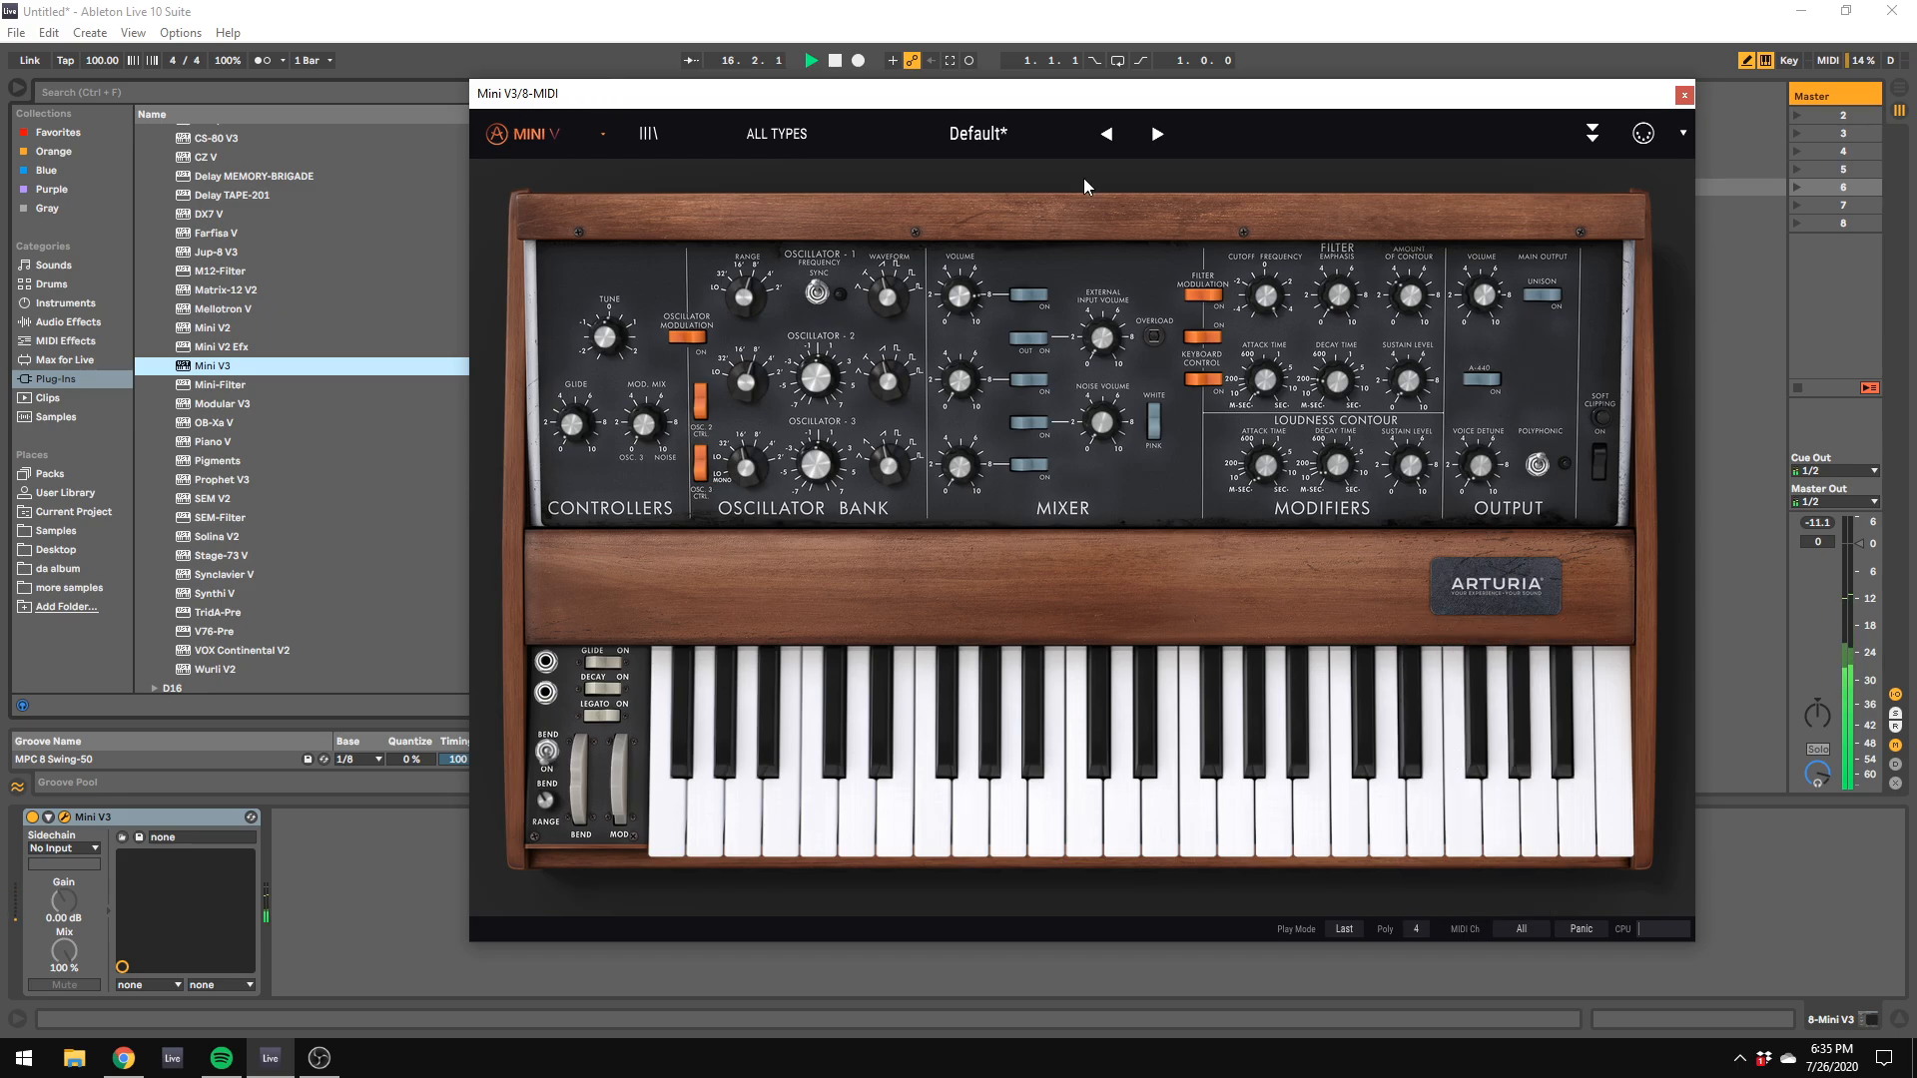
Step: Set track 8's volume to -13.0 dB and its Mini V3's loudness decay time to about 122 ms
{"action": "left_click_drag", "start_coordinate": [969, 93], "coordinate": [1916, 558]}
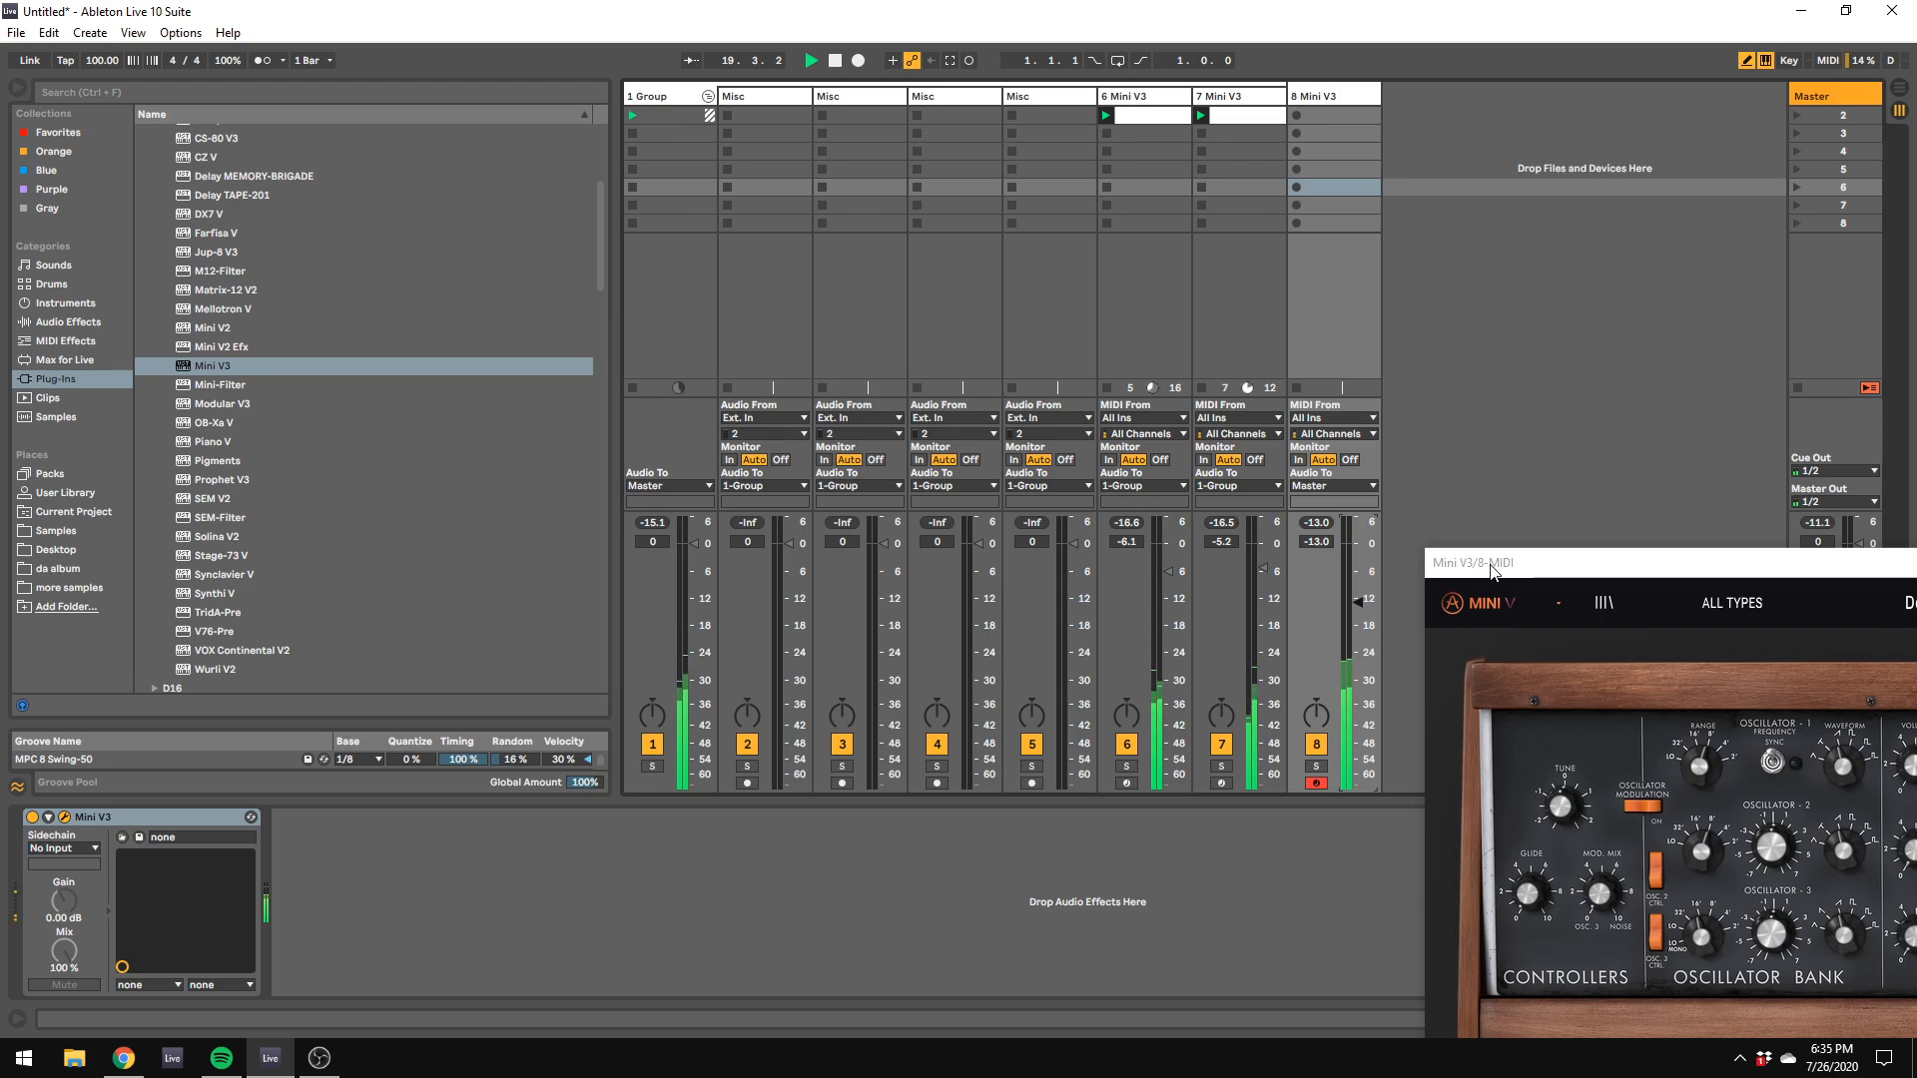
{"action": "left_click_drag", "start_coordinate": [1492, 569], "coordinate": [840, 380]}
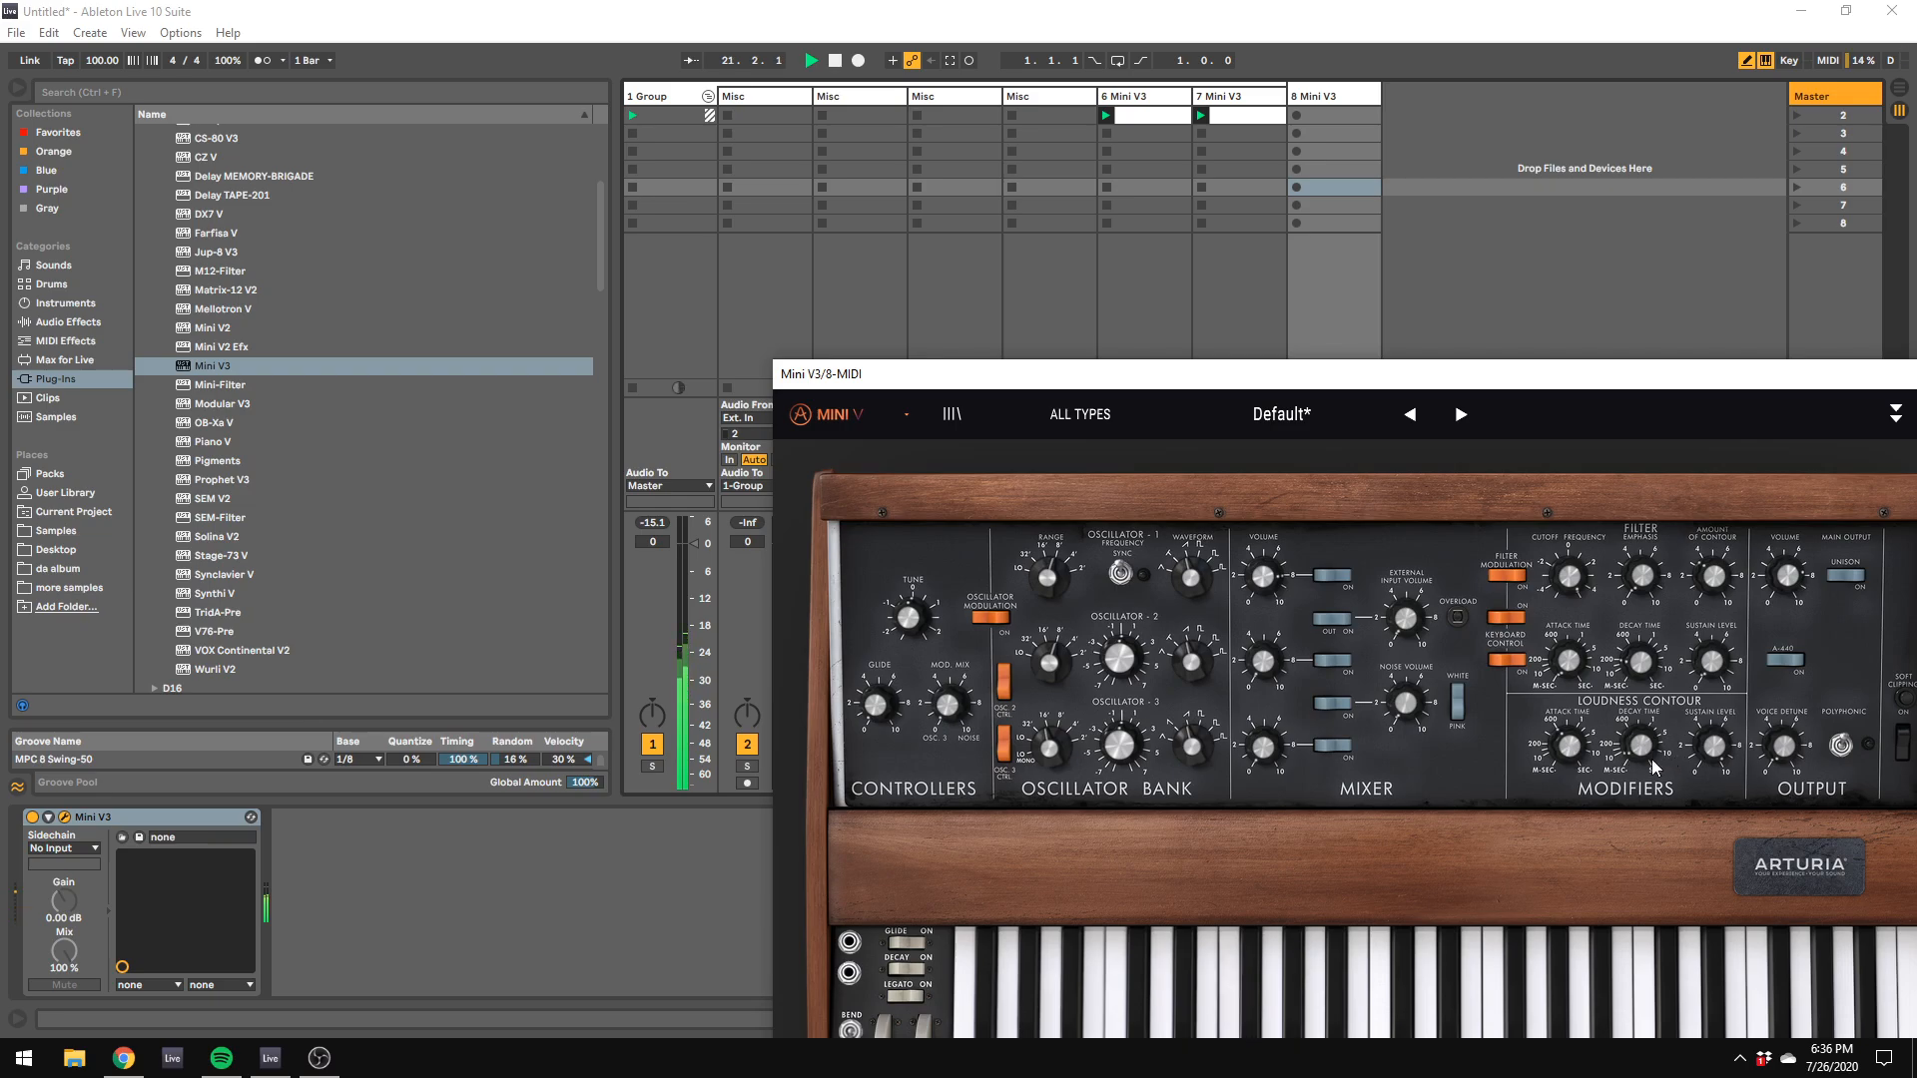
{"action": "mouse_move", "coordinate": [1643, 747]}
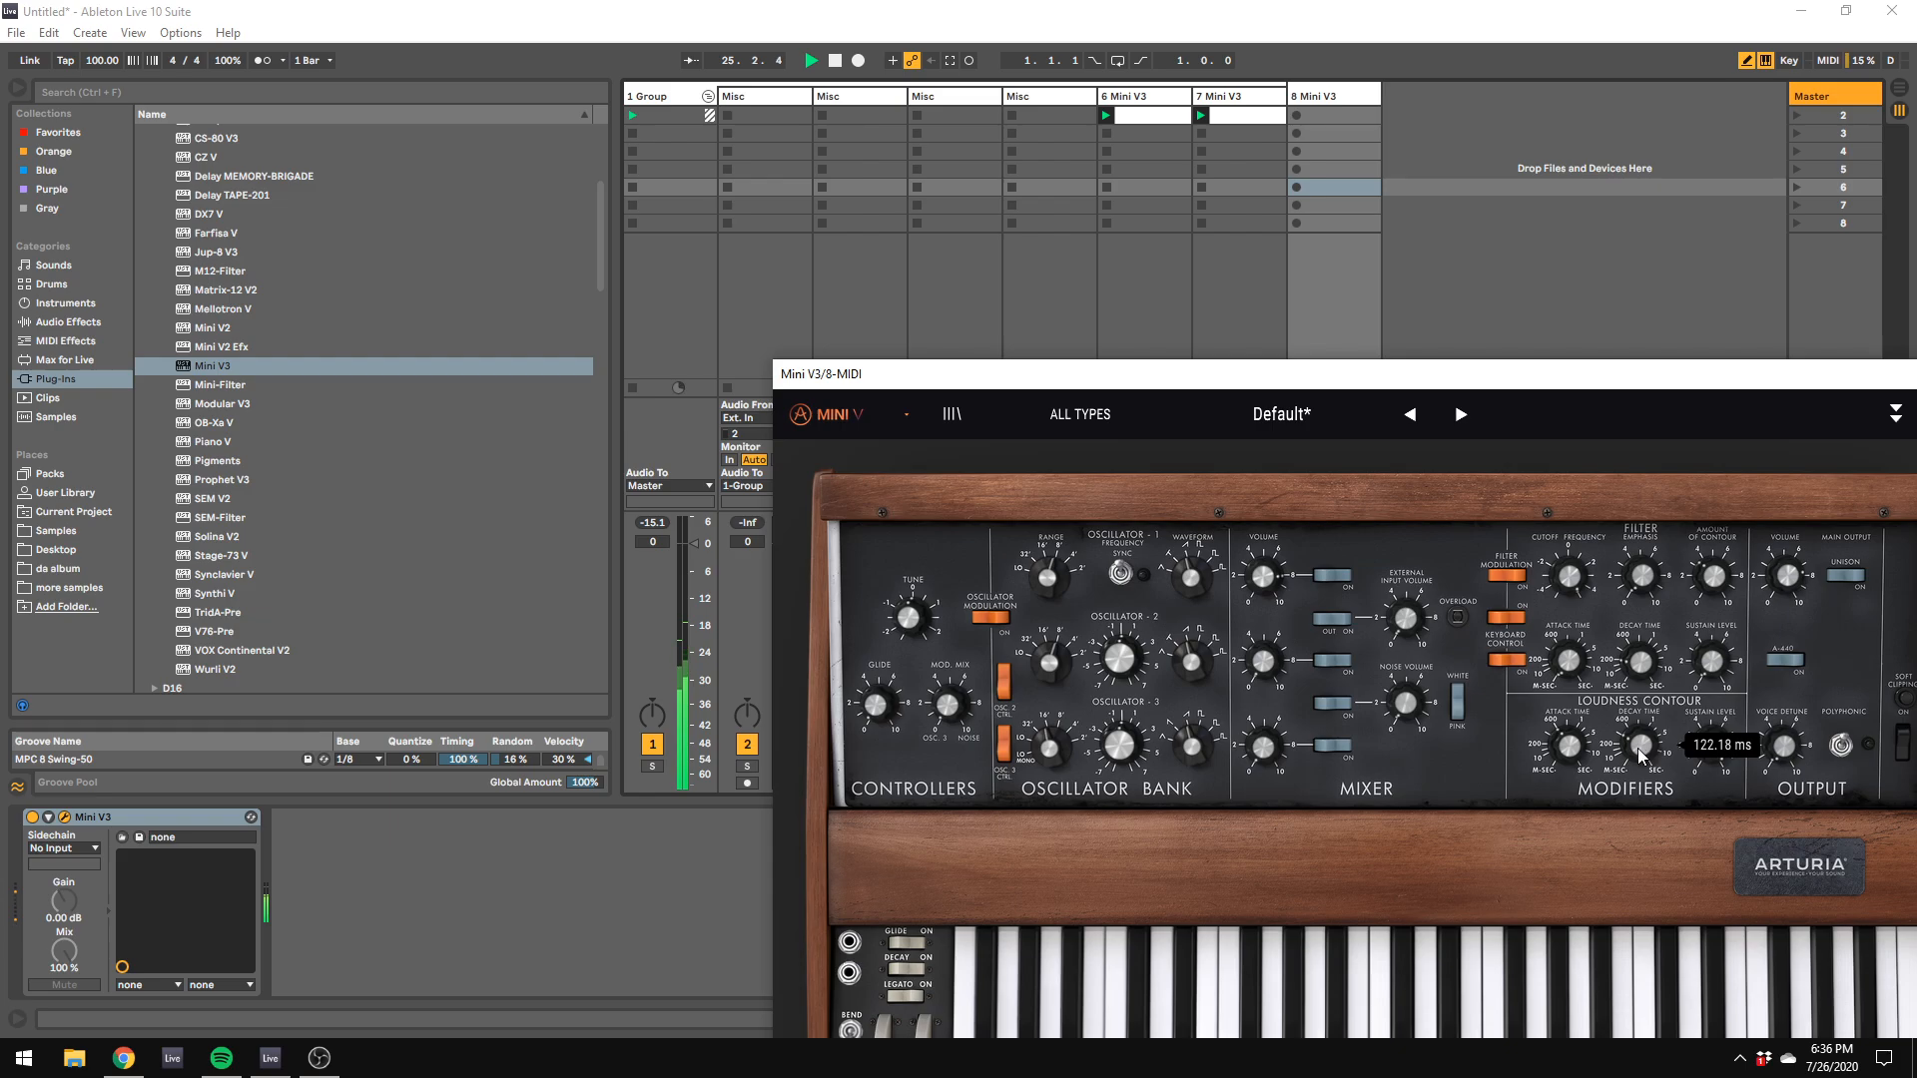
Step: In track 8's Mini V3 modulation matrix, route the LFO to VCO1 FM with an amount of about -0.0015
{"action": "left_click", "coordinate": [1231, 515]}
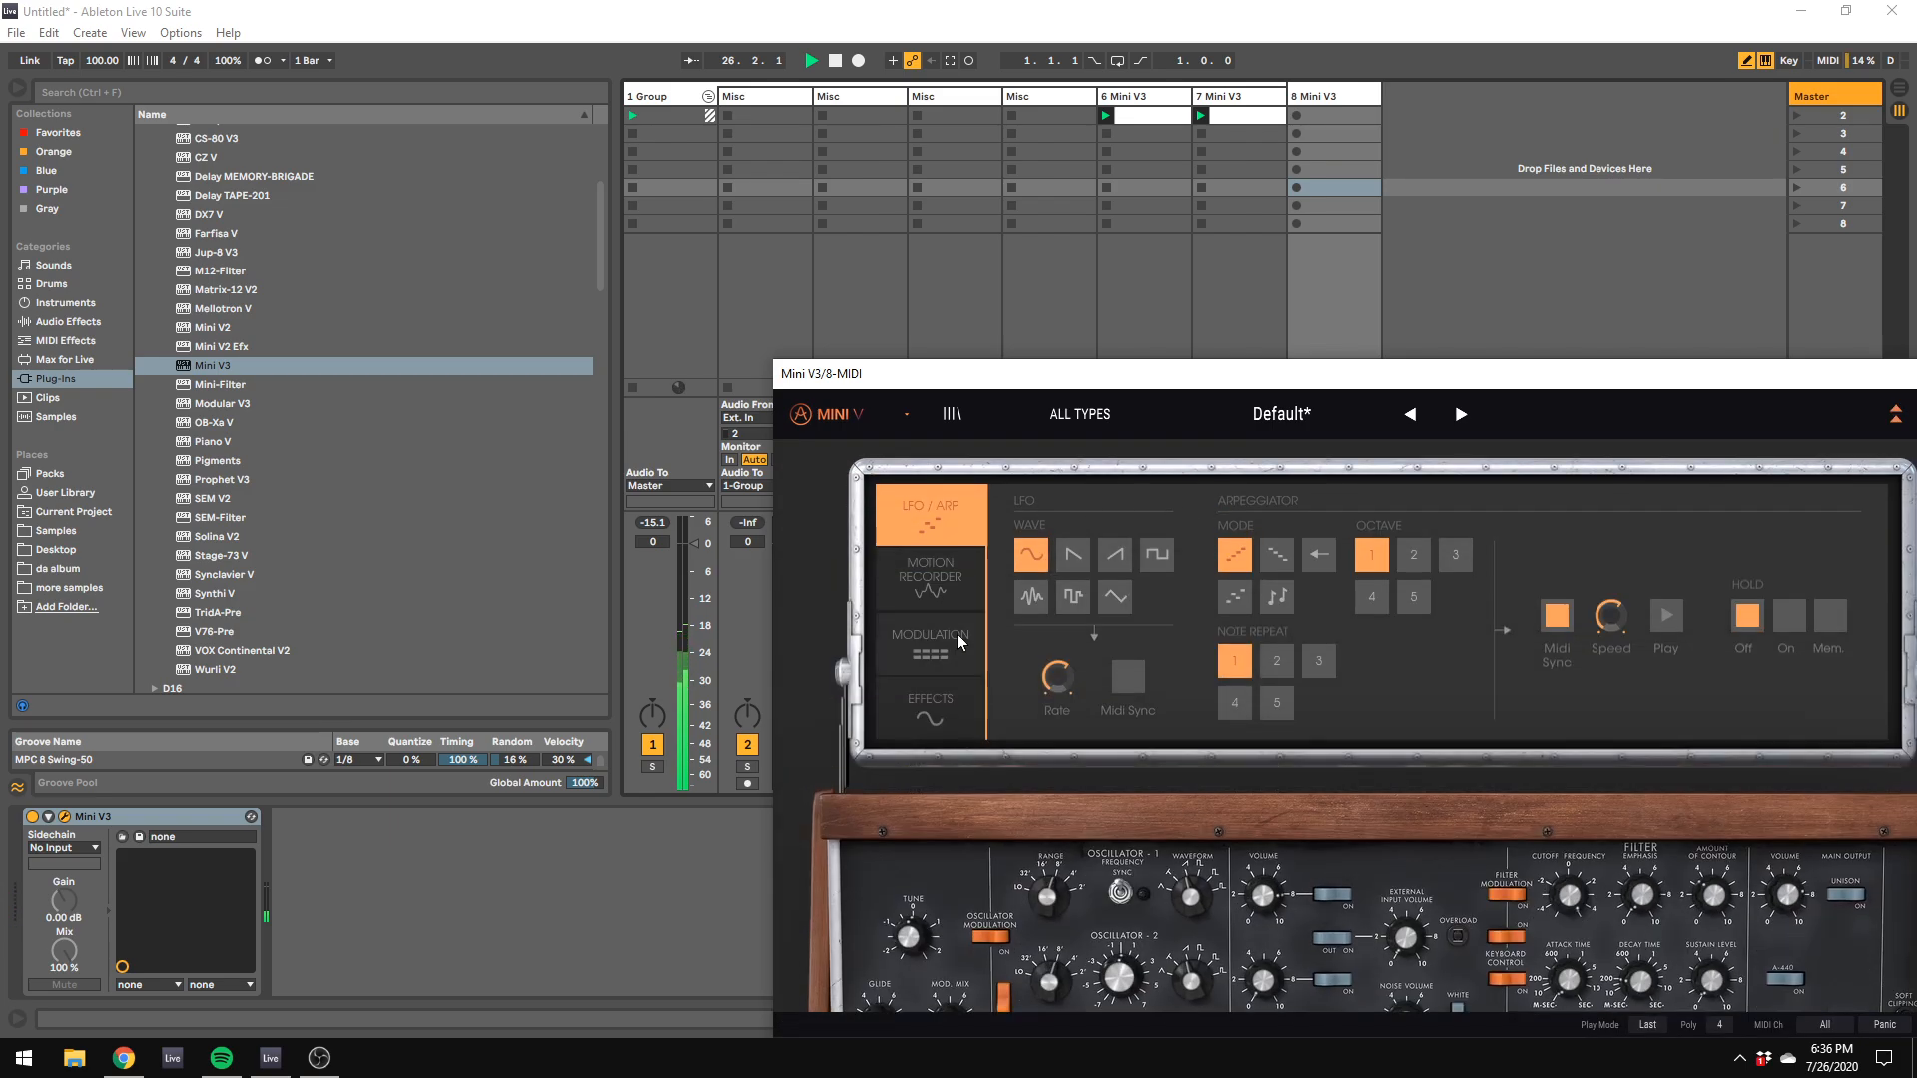
{"action": "left_click", "coordinate": [938, 639]}
{"action": "left_click", "coordinate": [1333, 603]}
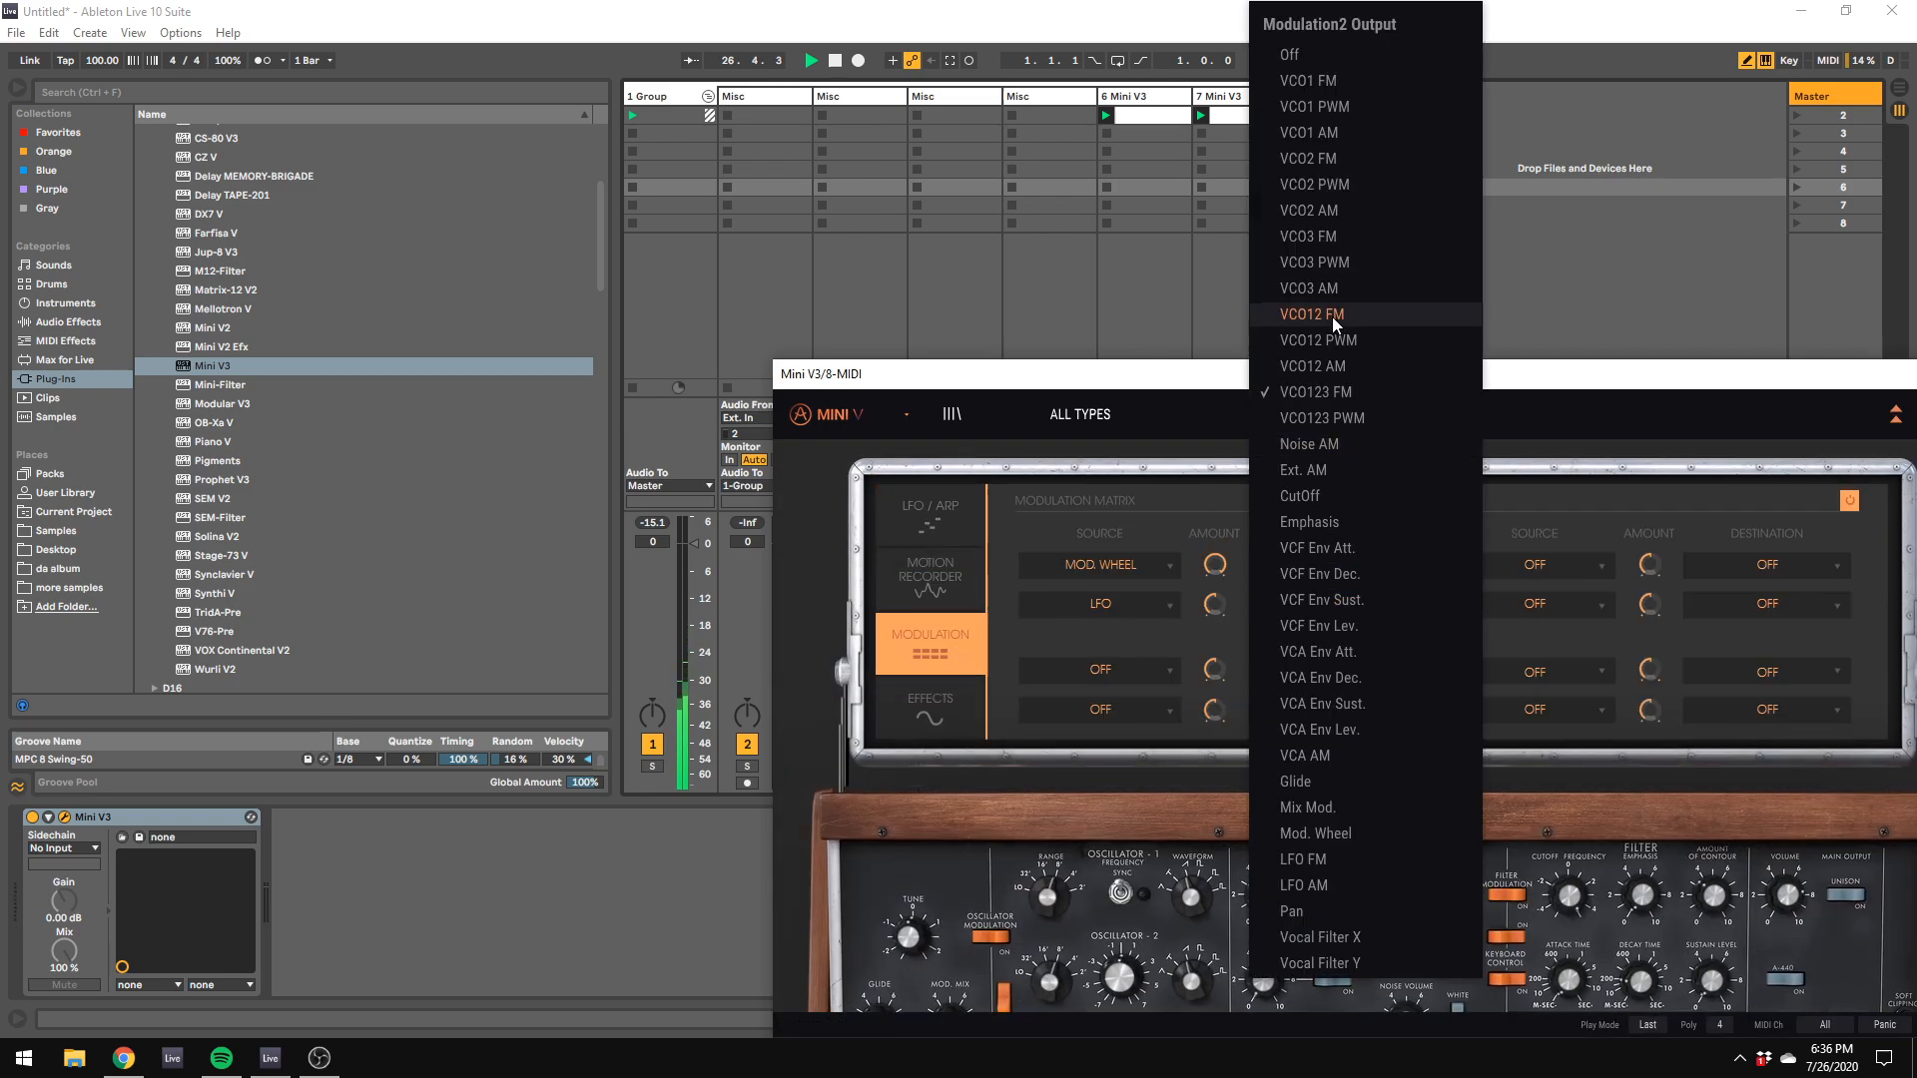
{"action": "left_click", "coordinate": [1288, 88]}
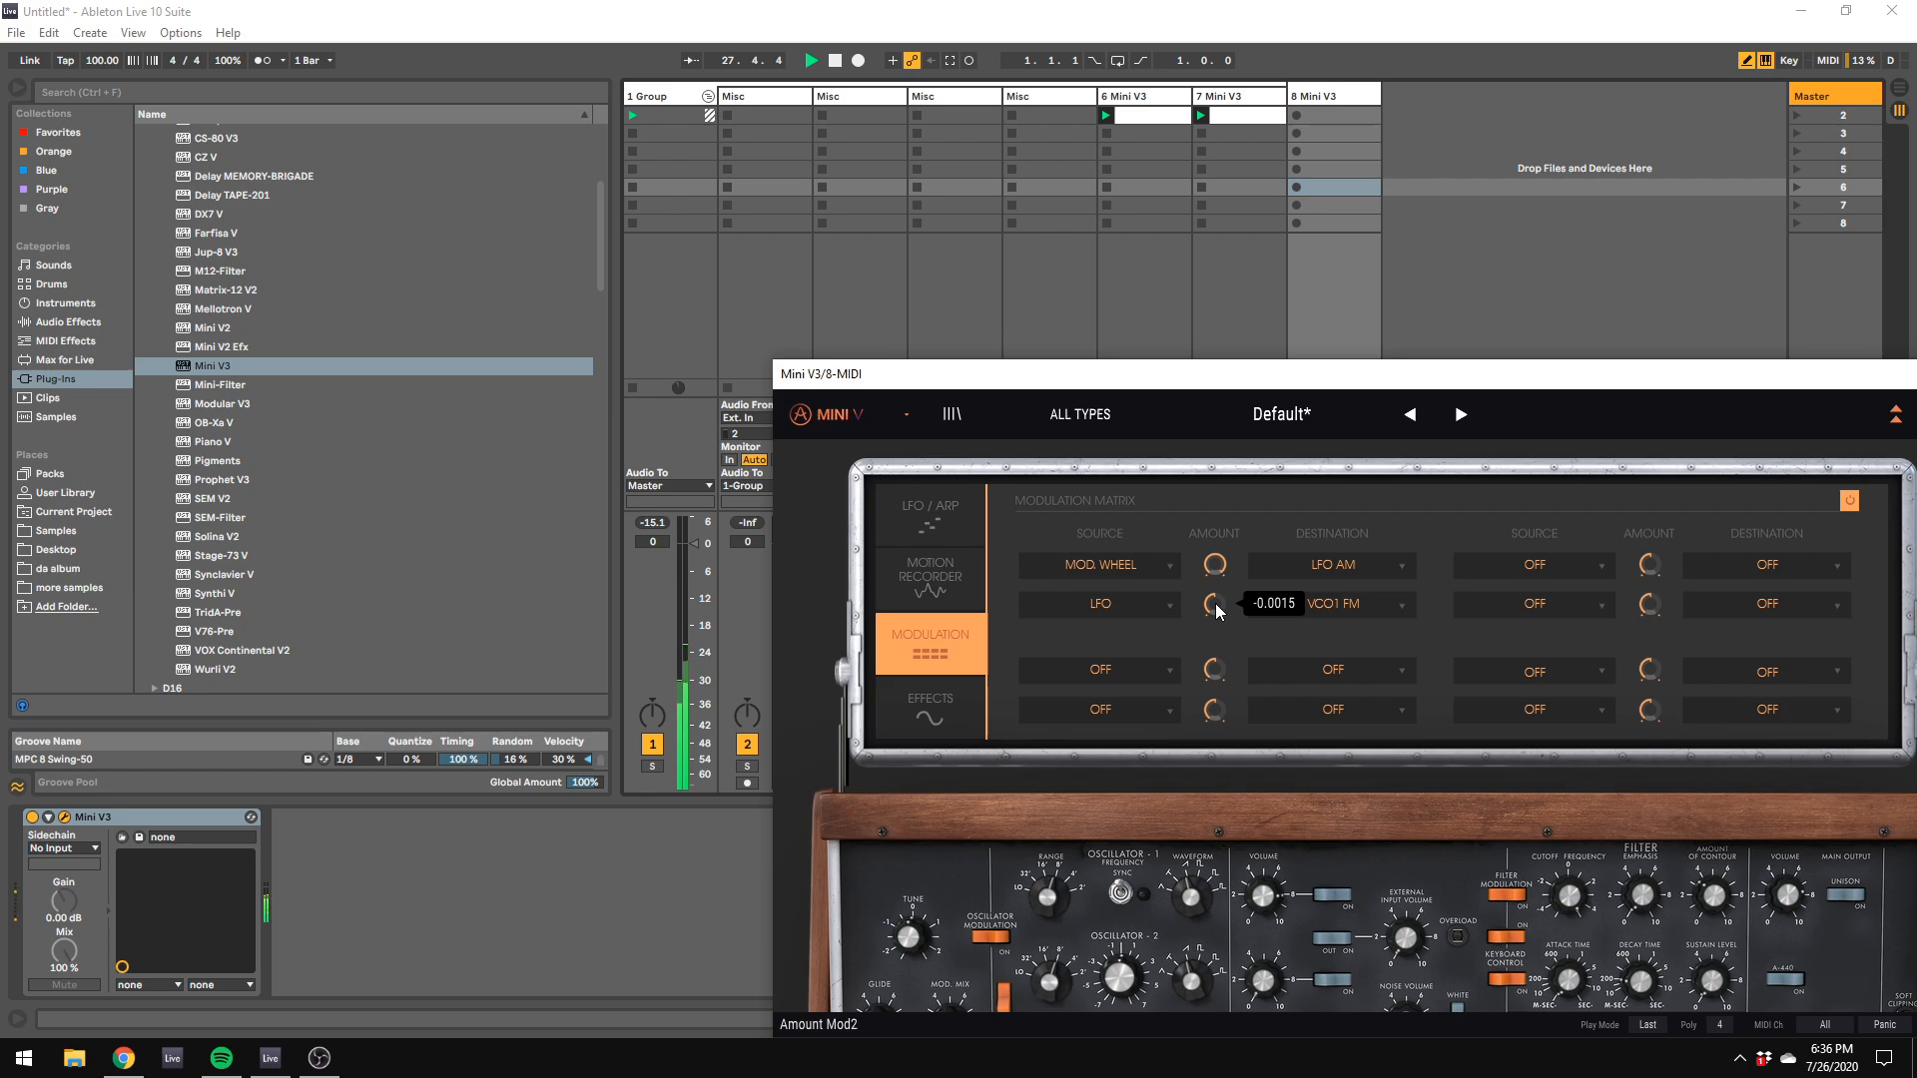
{"action": "left_click", "coordinate": [947, 527]}
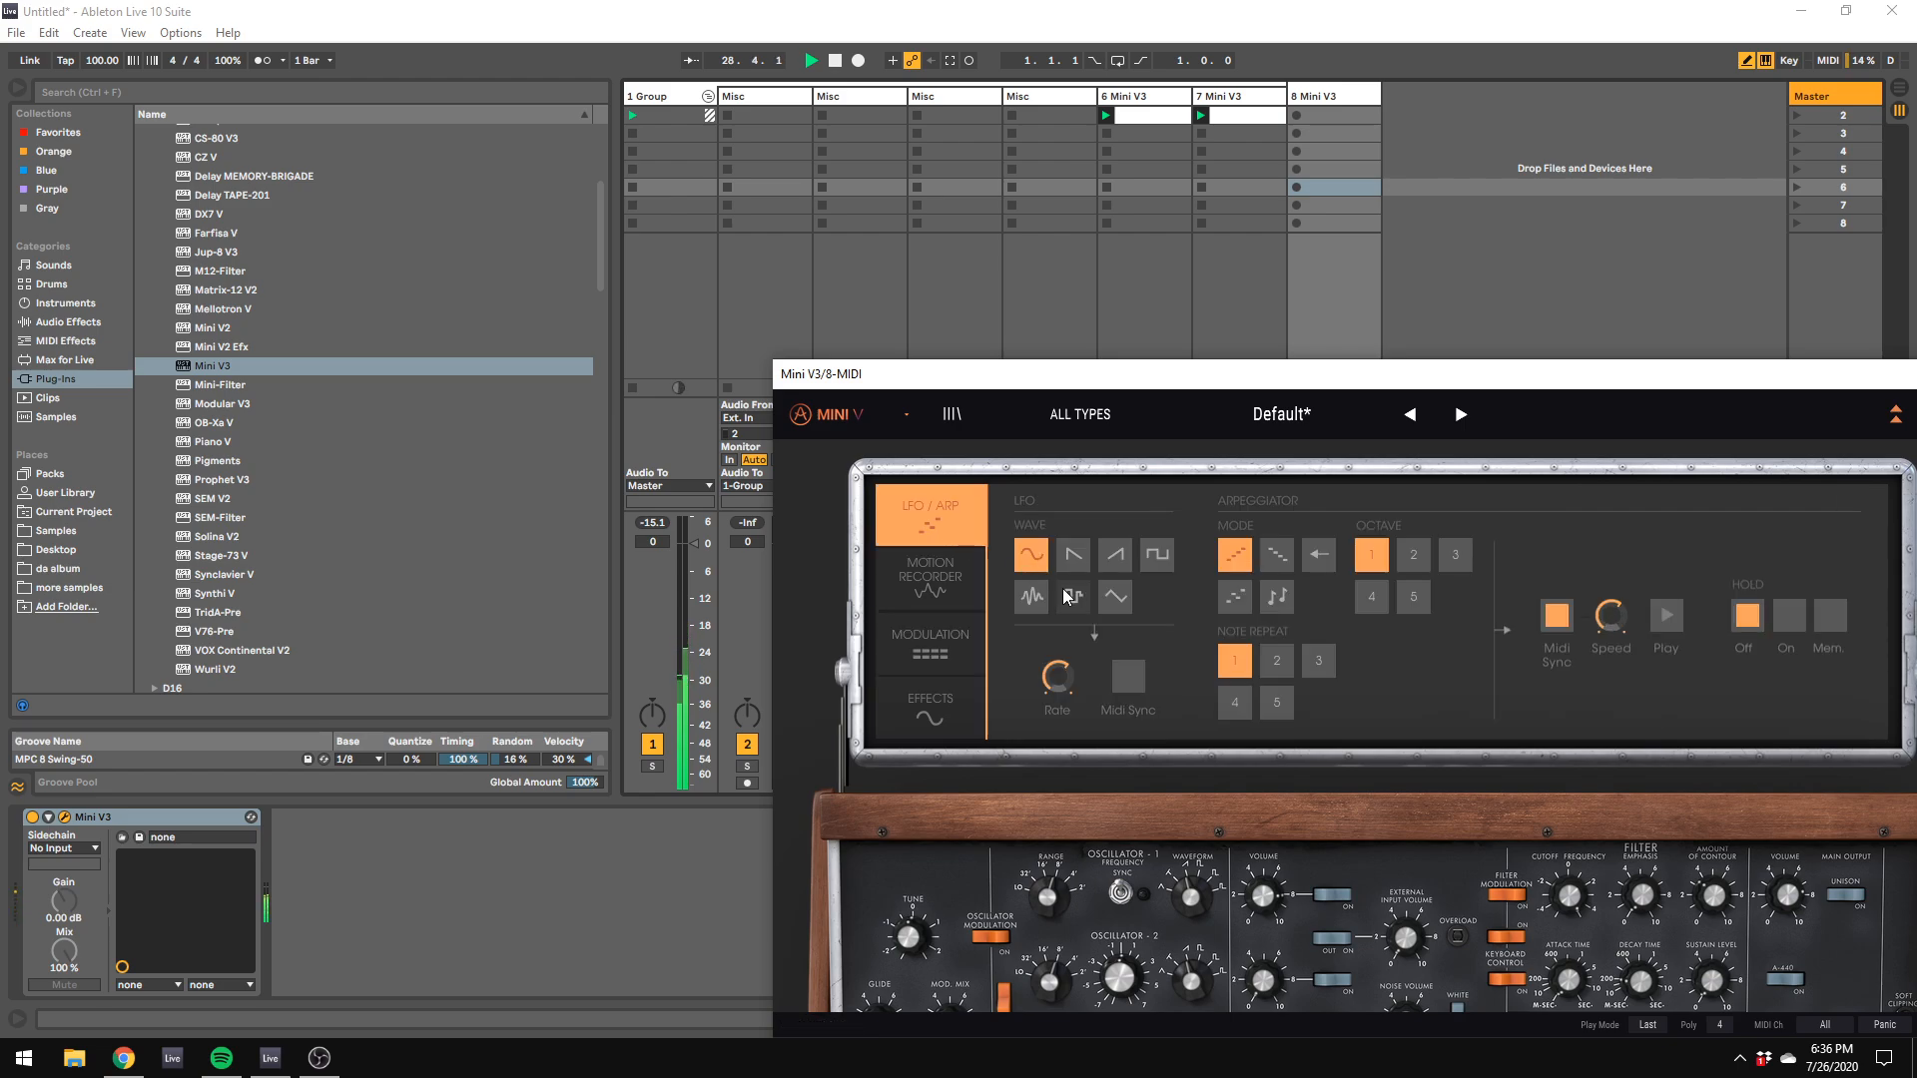
{"action": "left_click", "coordinate": [931, 639]}
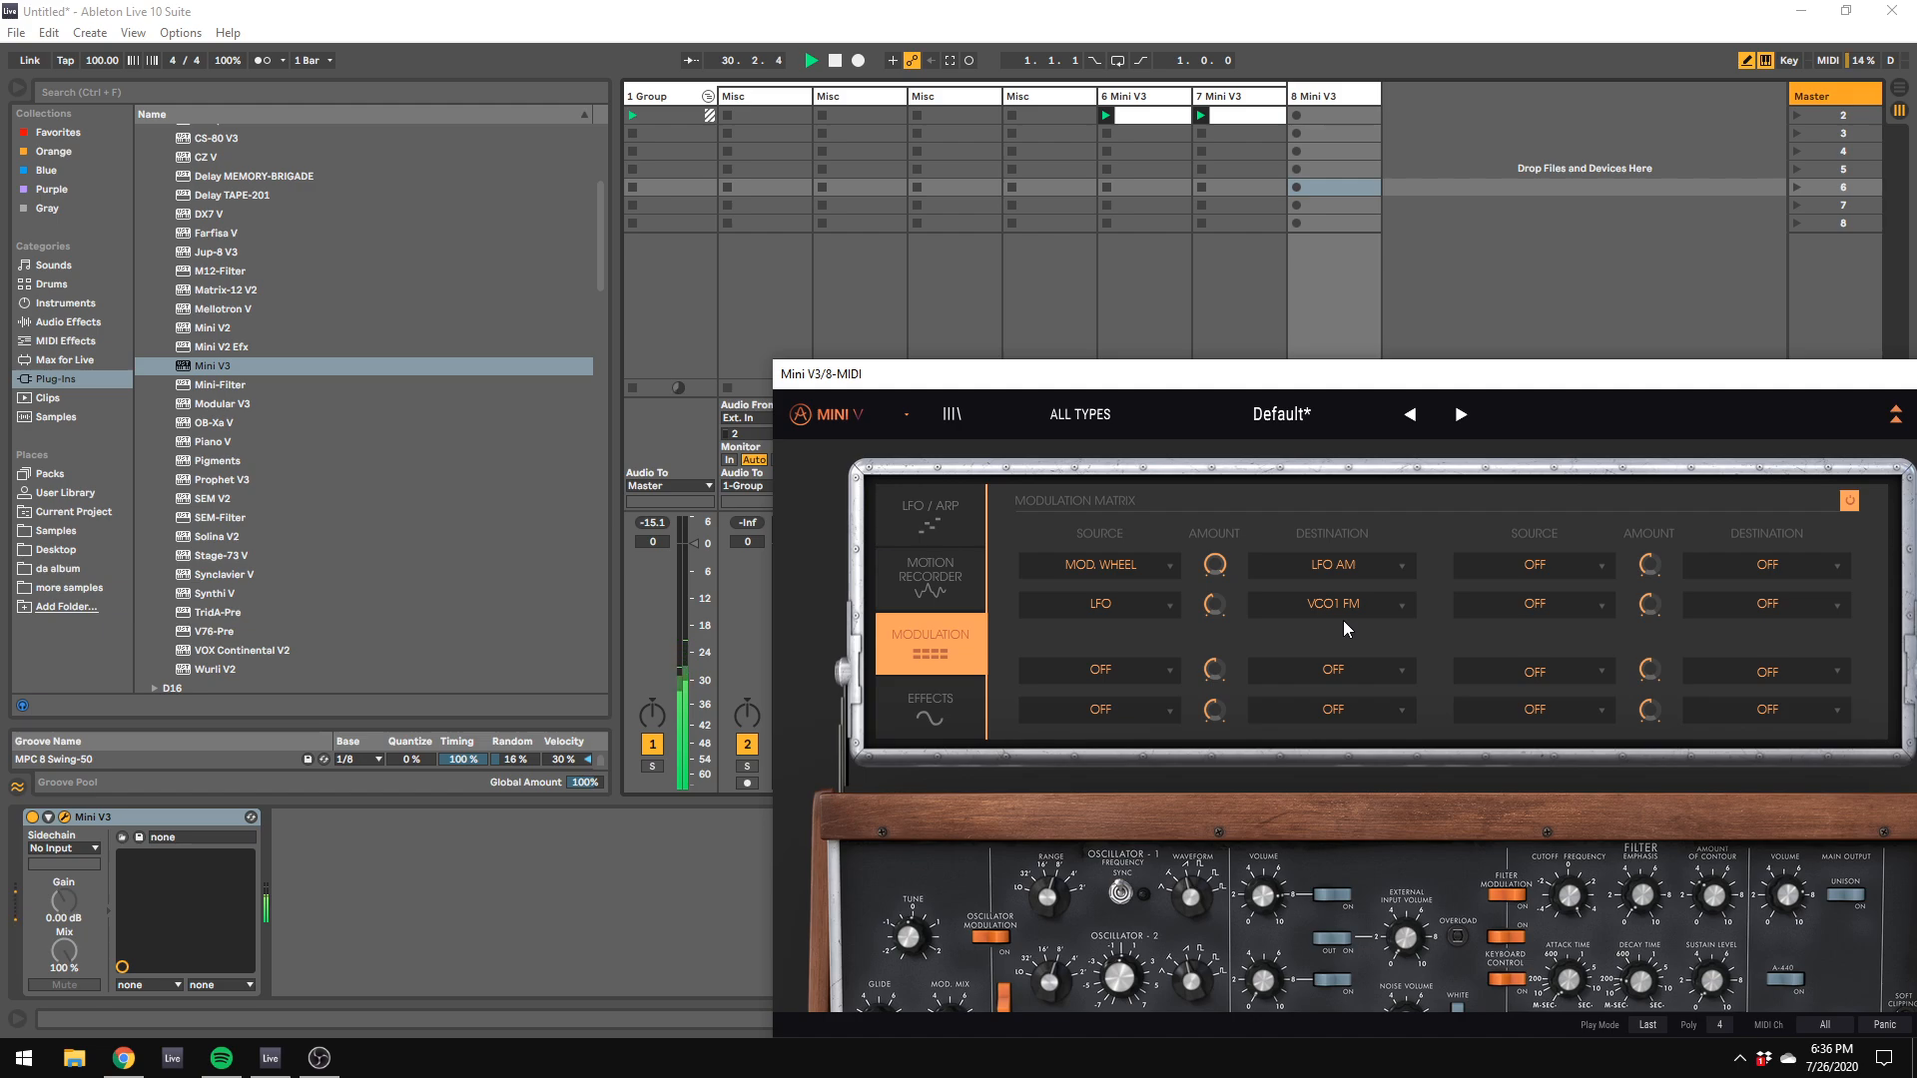
Step: Bring the Mini V3 fully into view and set its loudness decay to about 497.5 ms and filter contour amount to about 35.2%
{"action": "left_click_drag", "start_coordinate": [1478, 375], "coordinate": [1012, 170]}
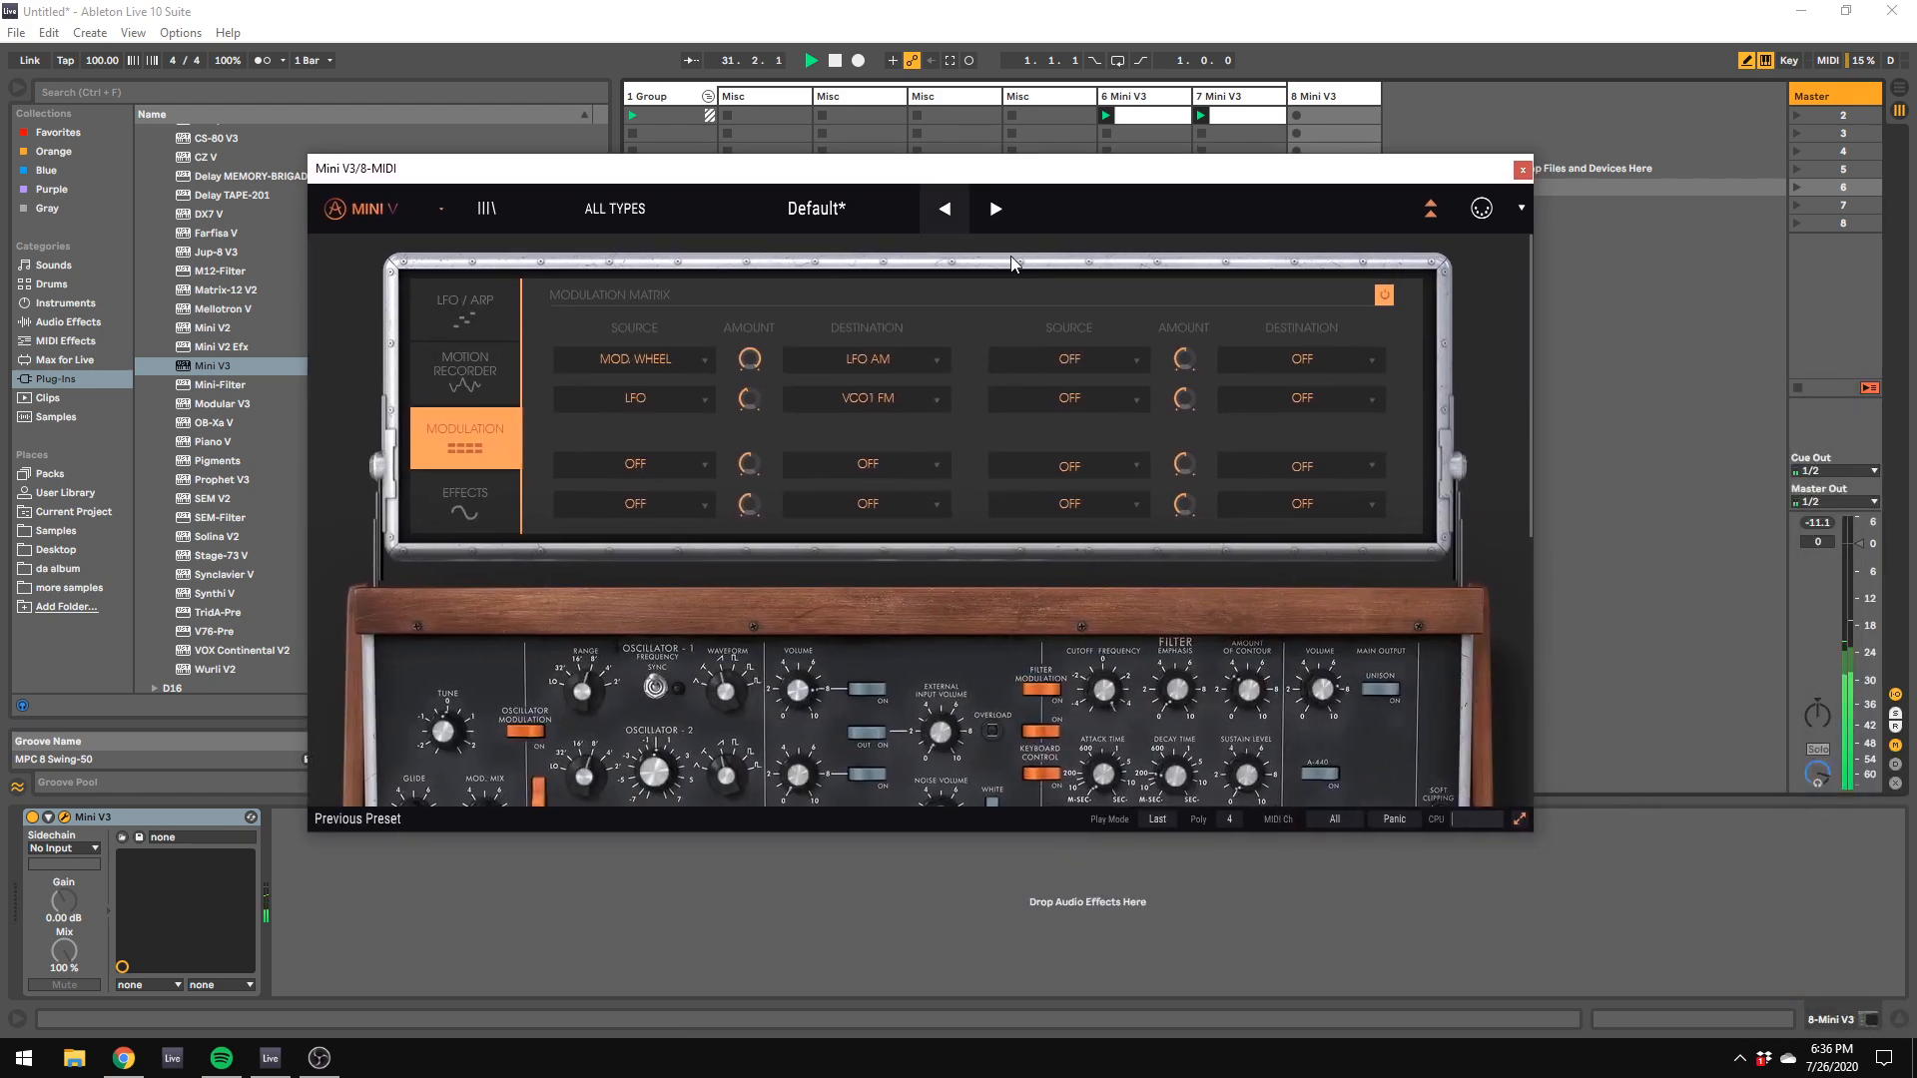
{"action": "scroll", "coordinate": [1321, 704], "scroll_direction": "down", "scroll_amount": 2}
{"action": "scroll", "coordinate": [1321, 705], "scroll_direction": "down", "scroll_amount": 1}
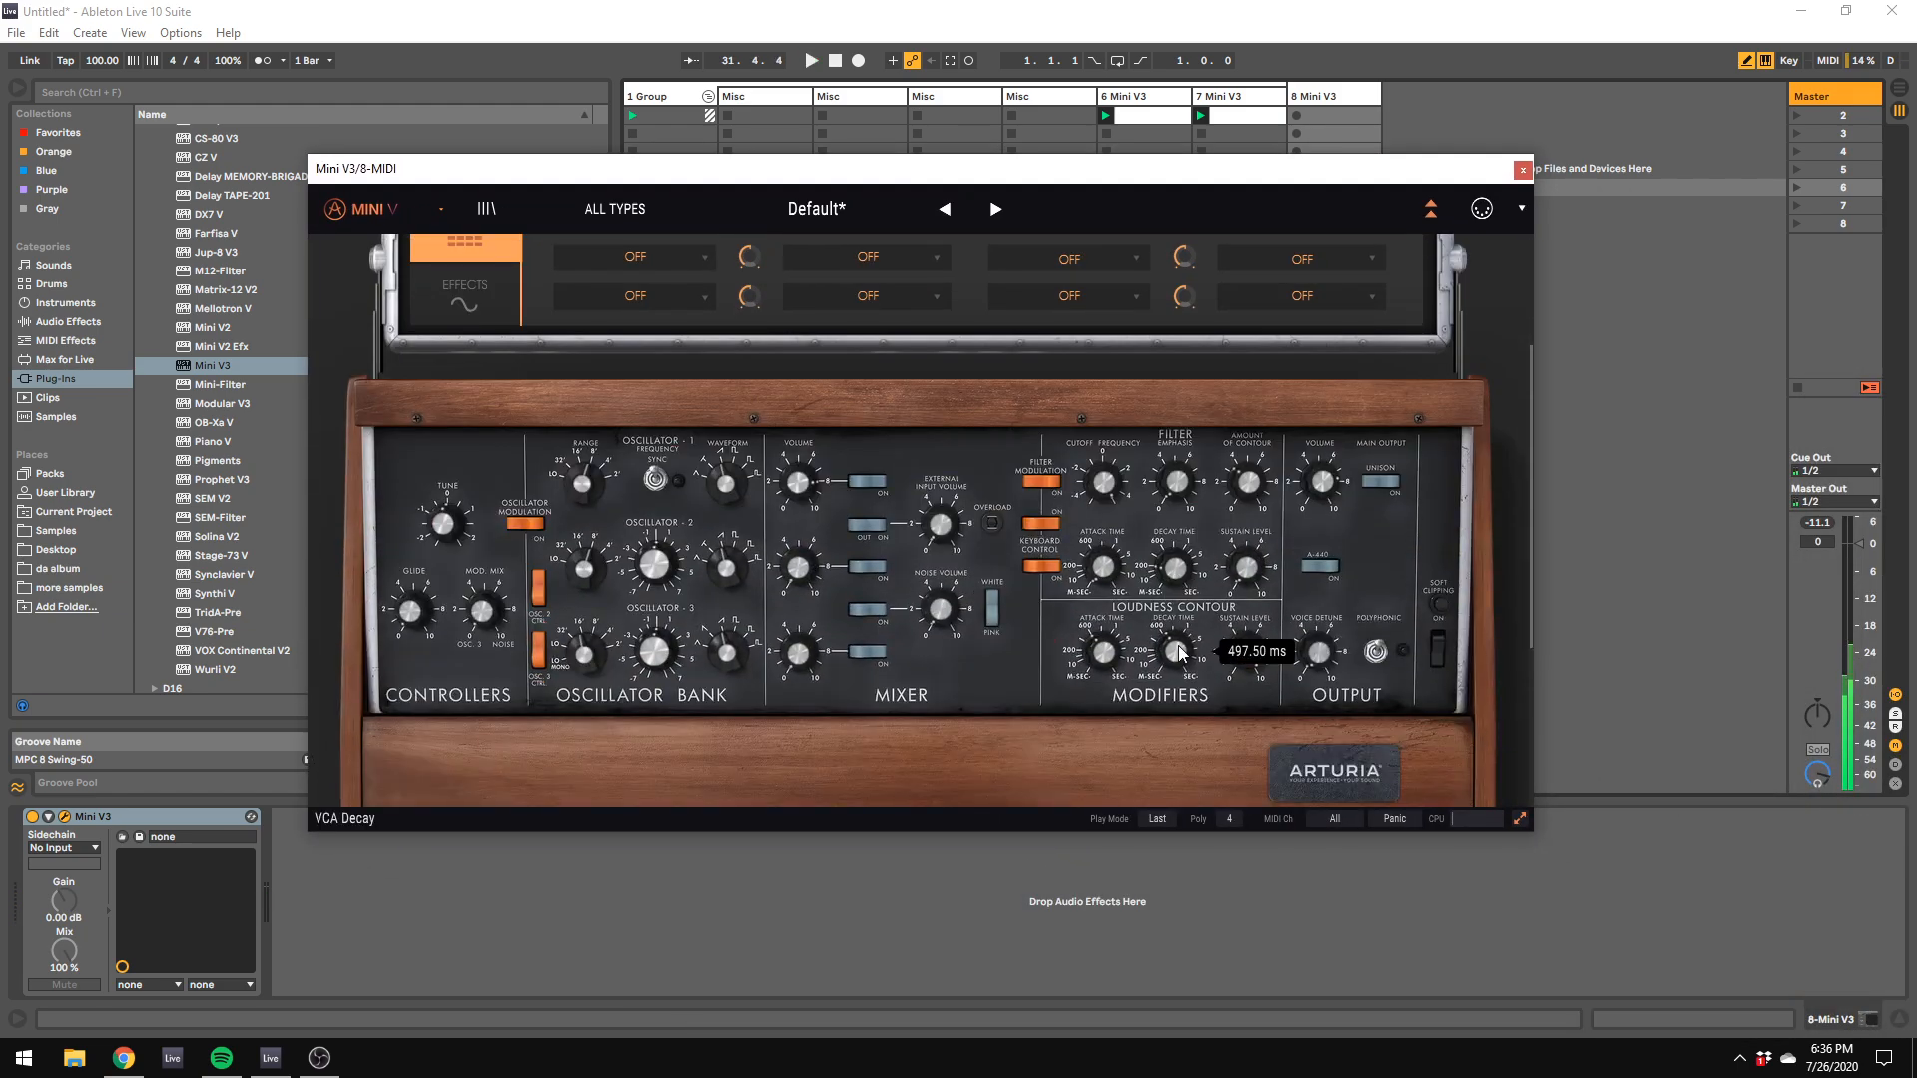
{"action": "mouse_move", "coordinate": [1179, 651]}
{"action": "mouse_move", "coordinate": [1246, 488]}
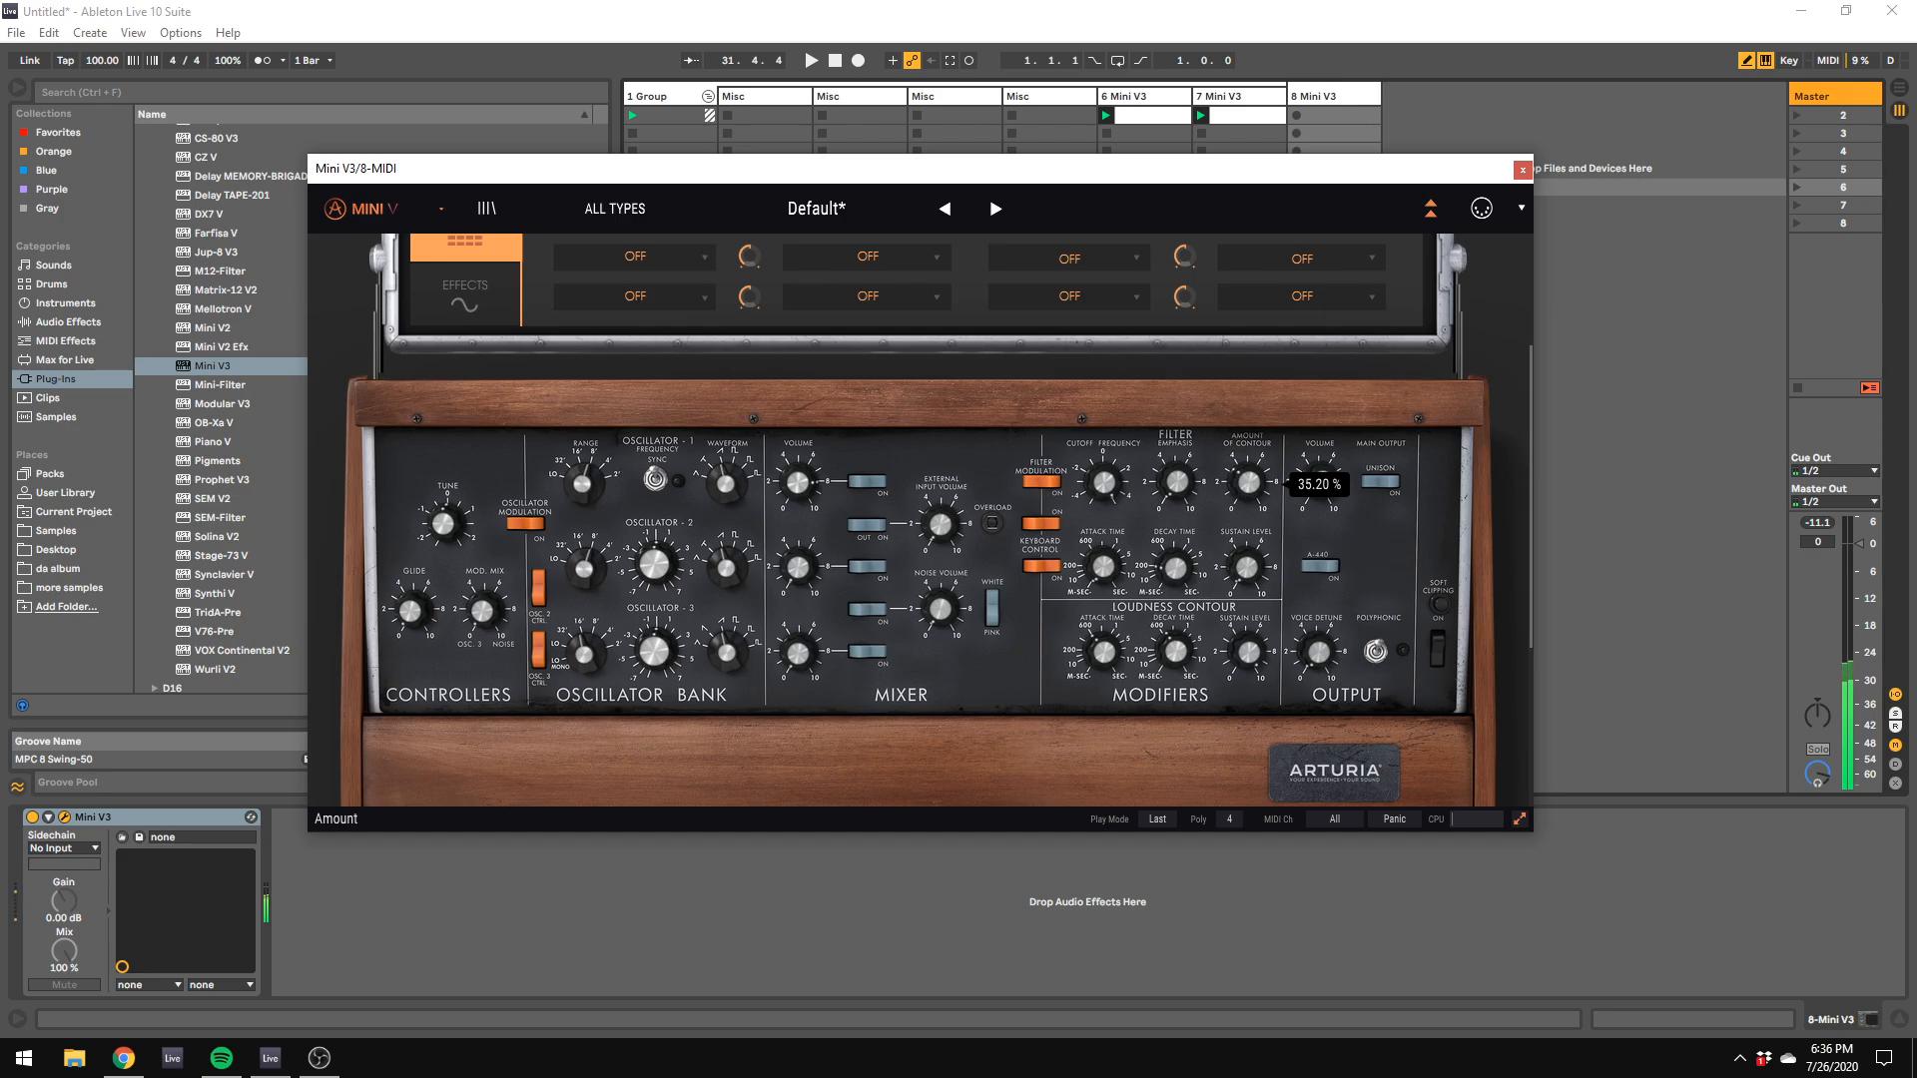
{"action": "left_click_drag", "start_coordinate": [1248, 483], "coordinate": [1248, 483]}
{"action": "left_click_drag", "start_coordinate": [1248, 483], "coordinate": [1248, 483]}
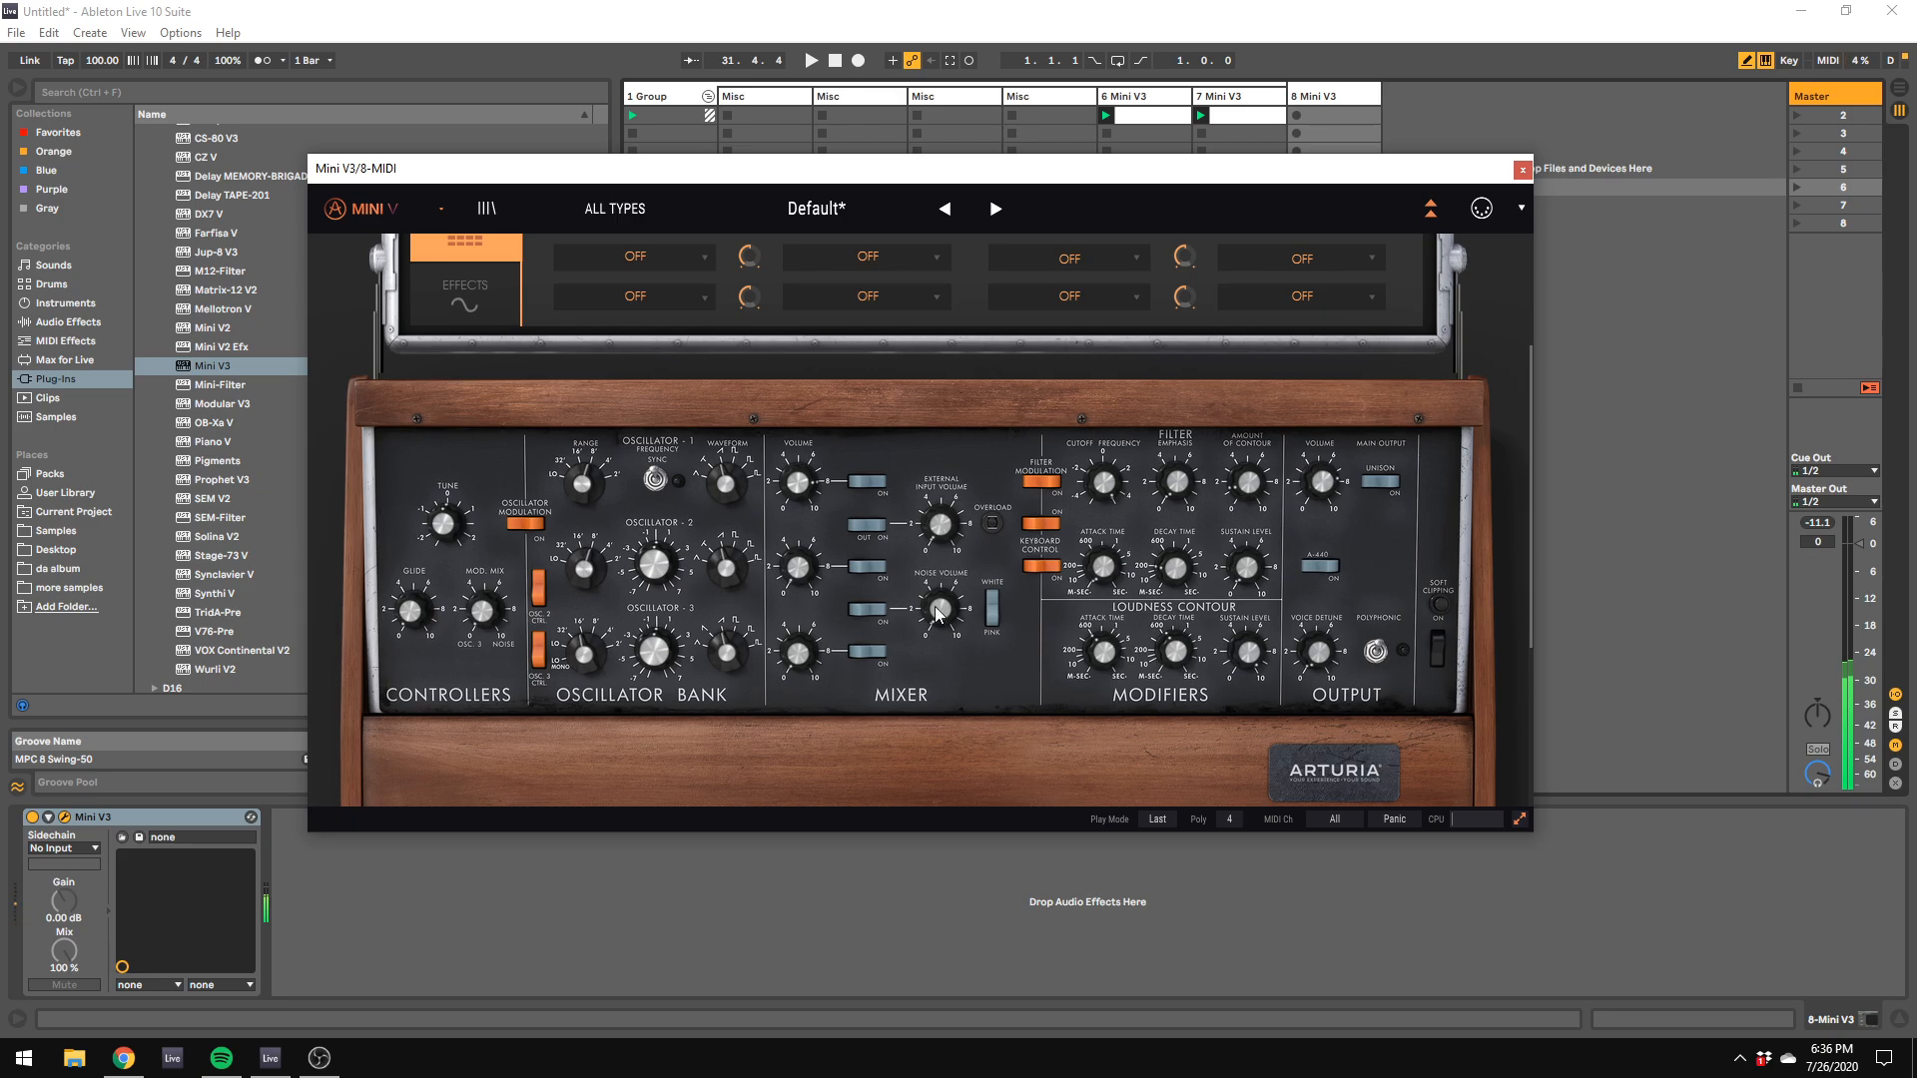
Step: Shape the Mini V3 filter with about 92 ms attack, 5.80 emphasis and a cutoff of about 3470 Hz, playing notes an octave higher
{"action": "scroll", "coordinate": [1099, 677], "scroll_direction": "up", "scroll_amount": 4}
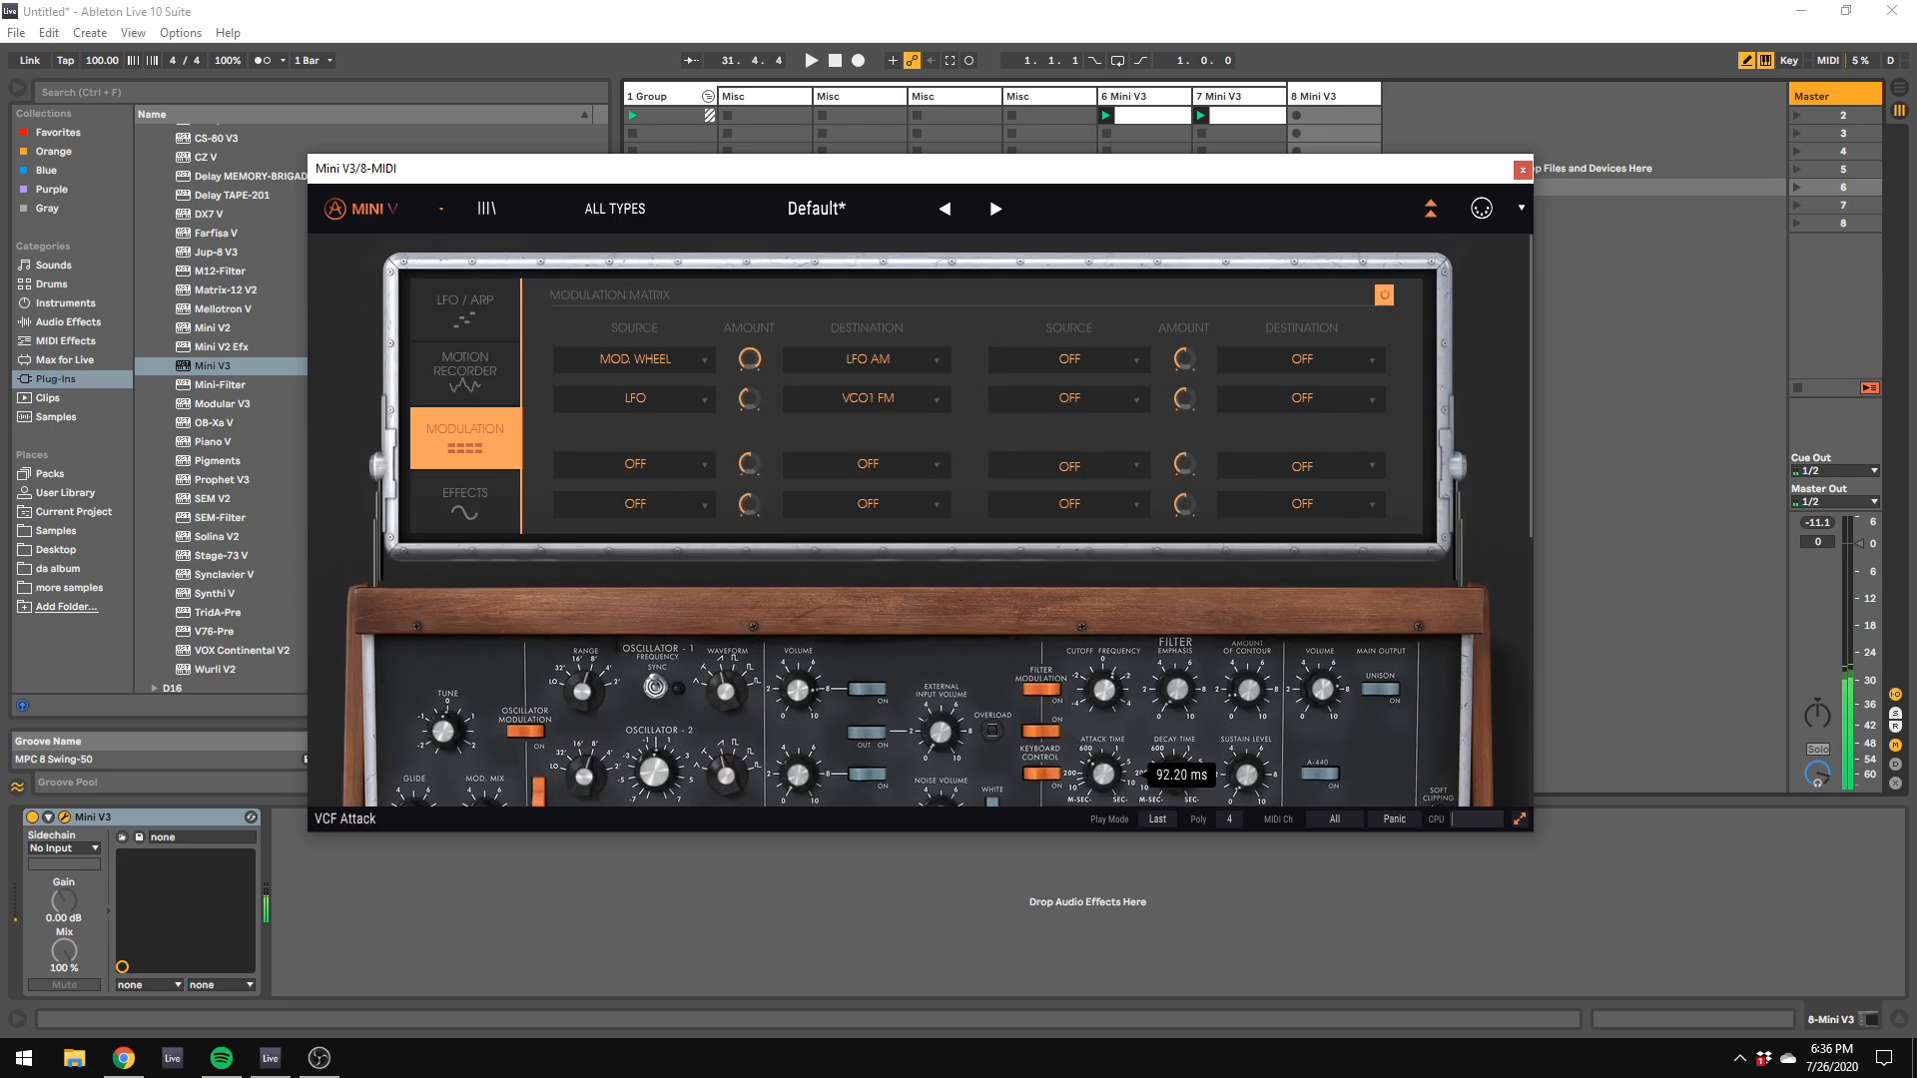
{"action": "left_click_drag", "start_coordinate": [1247, 692], "coordinate": [1247, 696]}
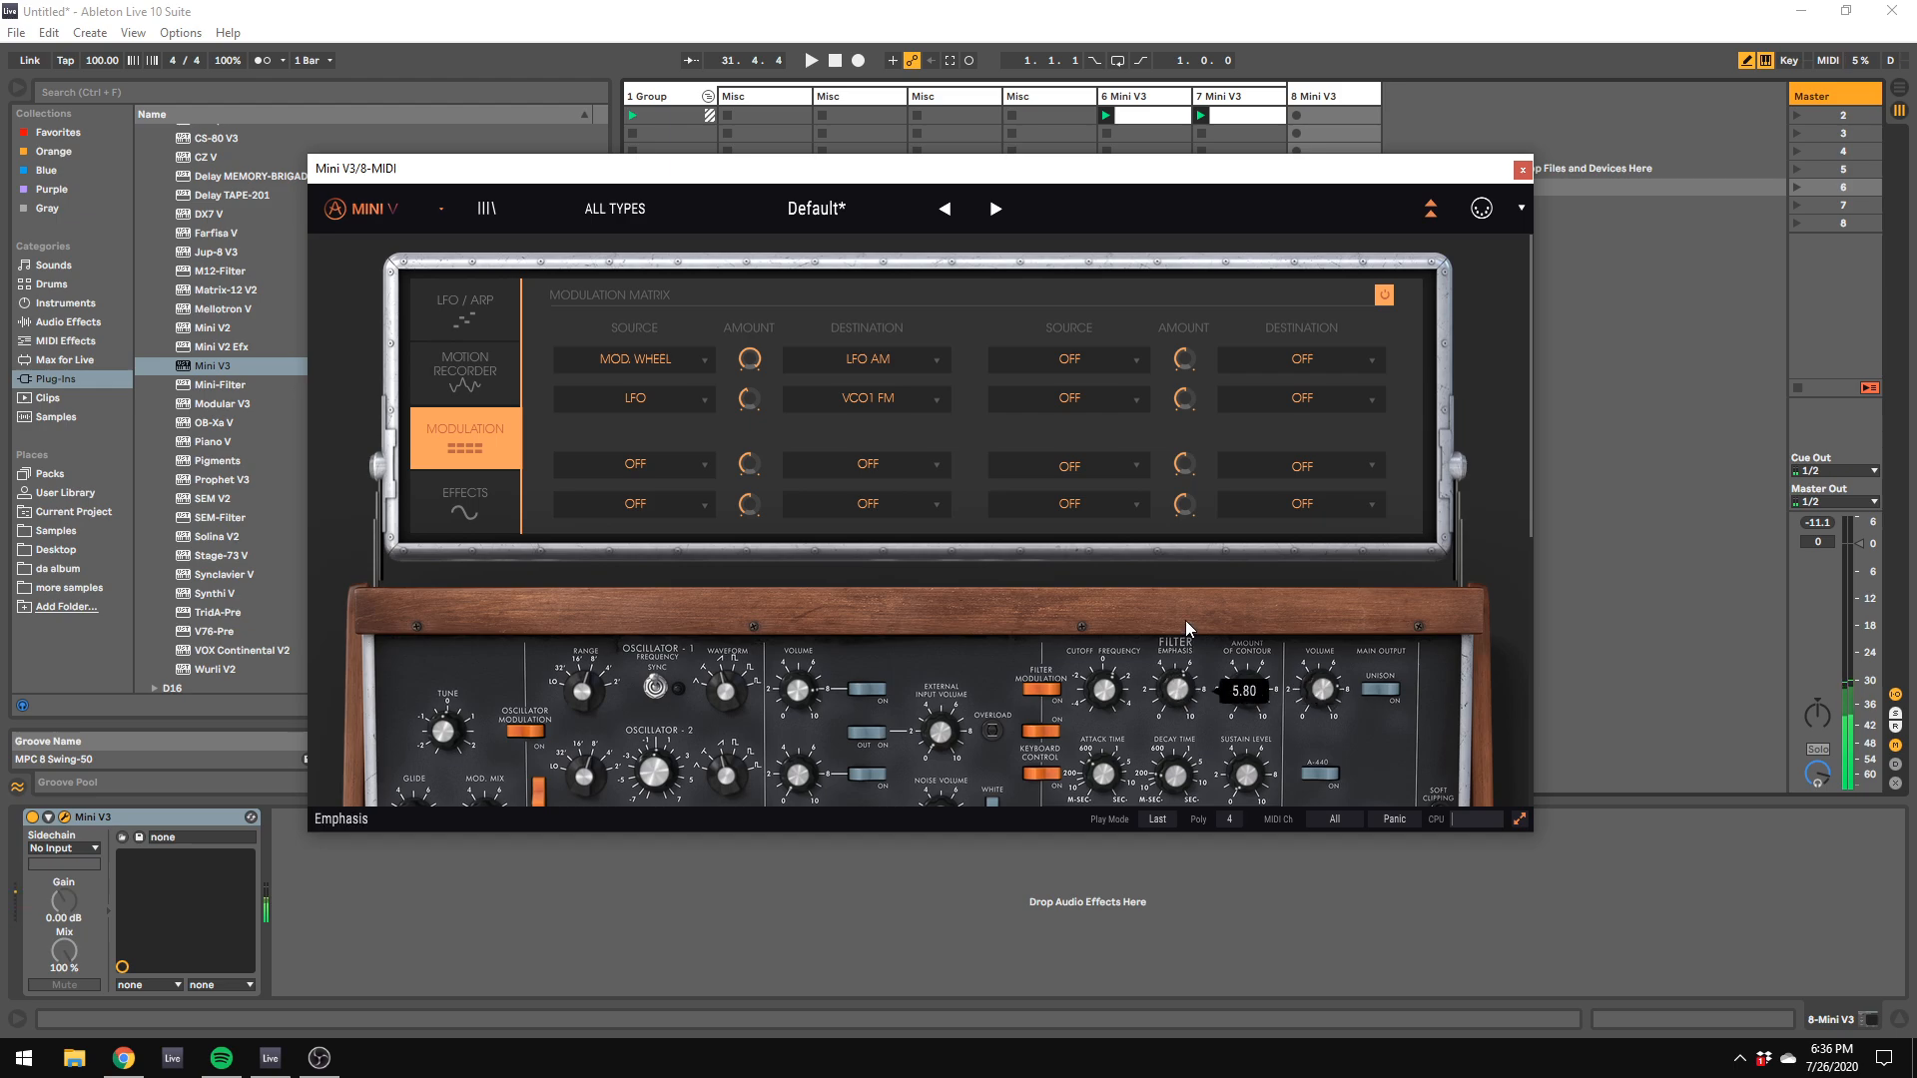
{"action": "mouse_move", "coordinate": [1107, 699]}
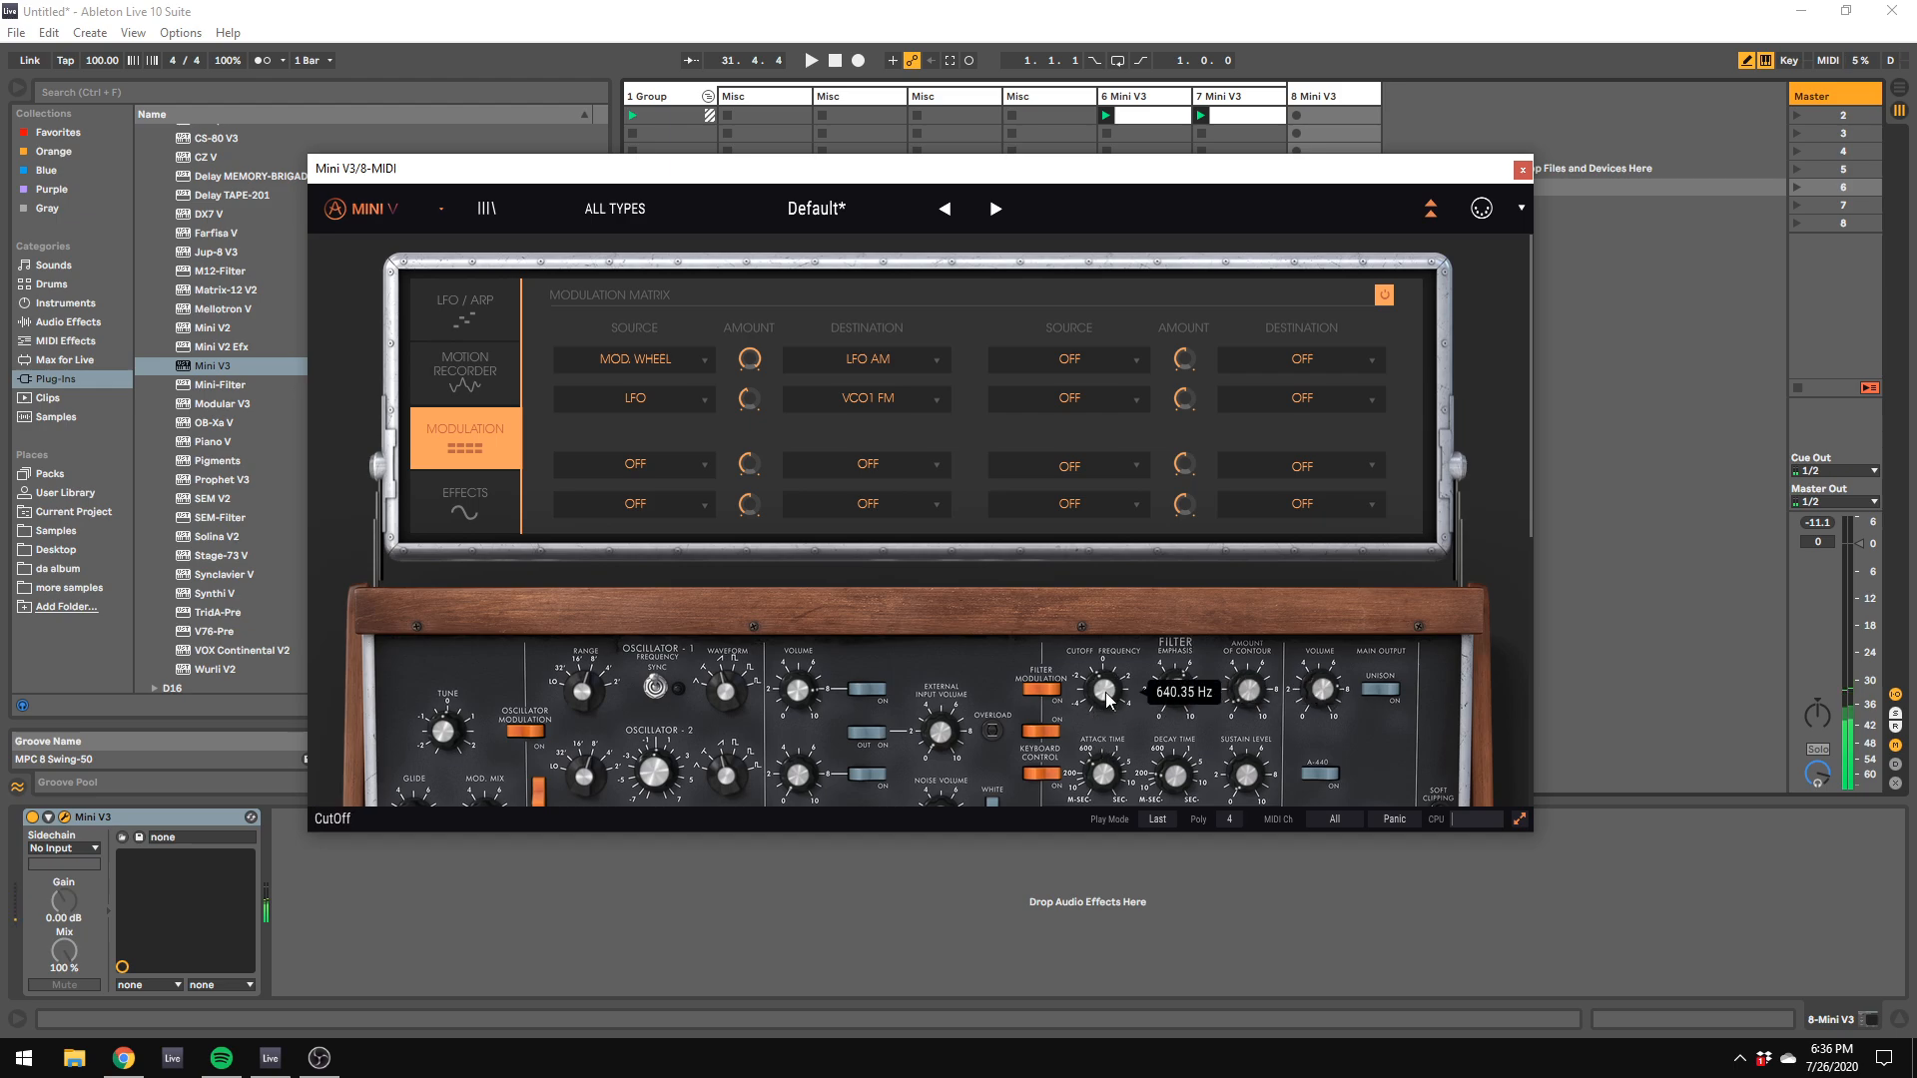
{"action": "mouse_move", "coordinate": [1195, 702]}
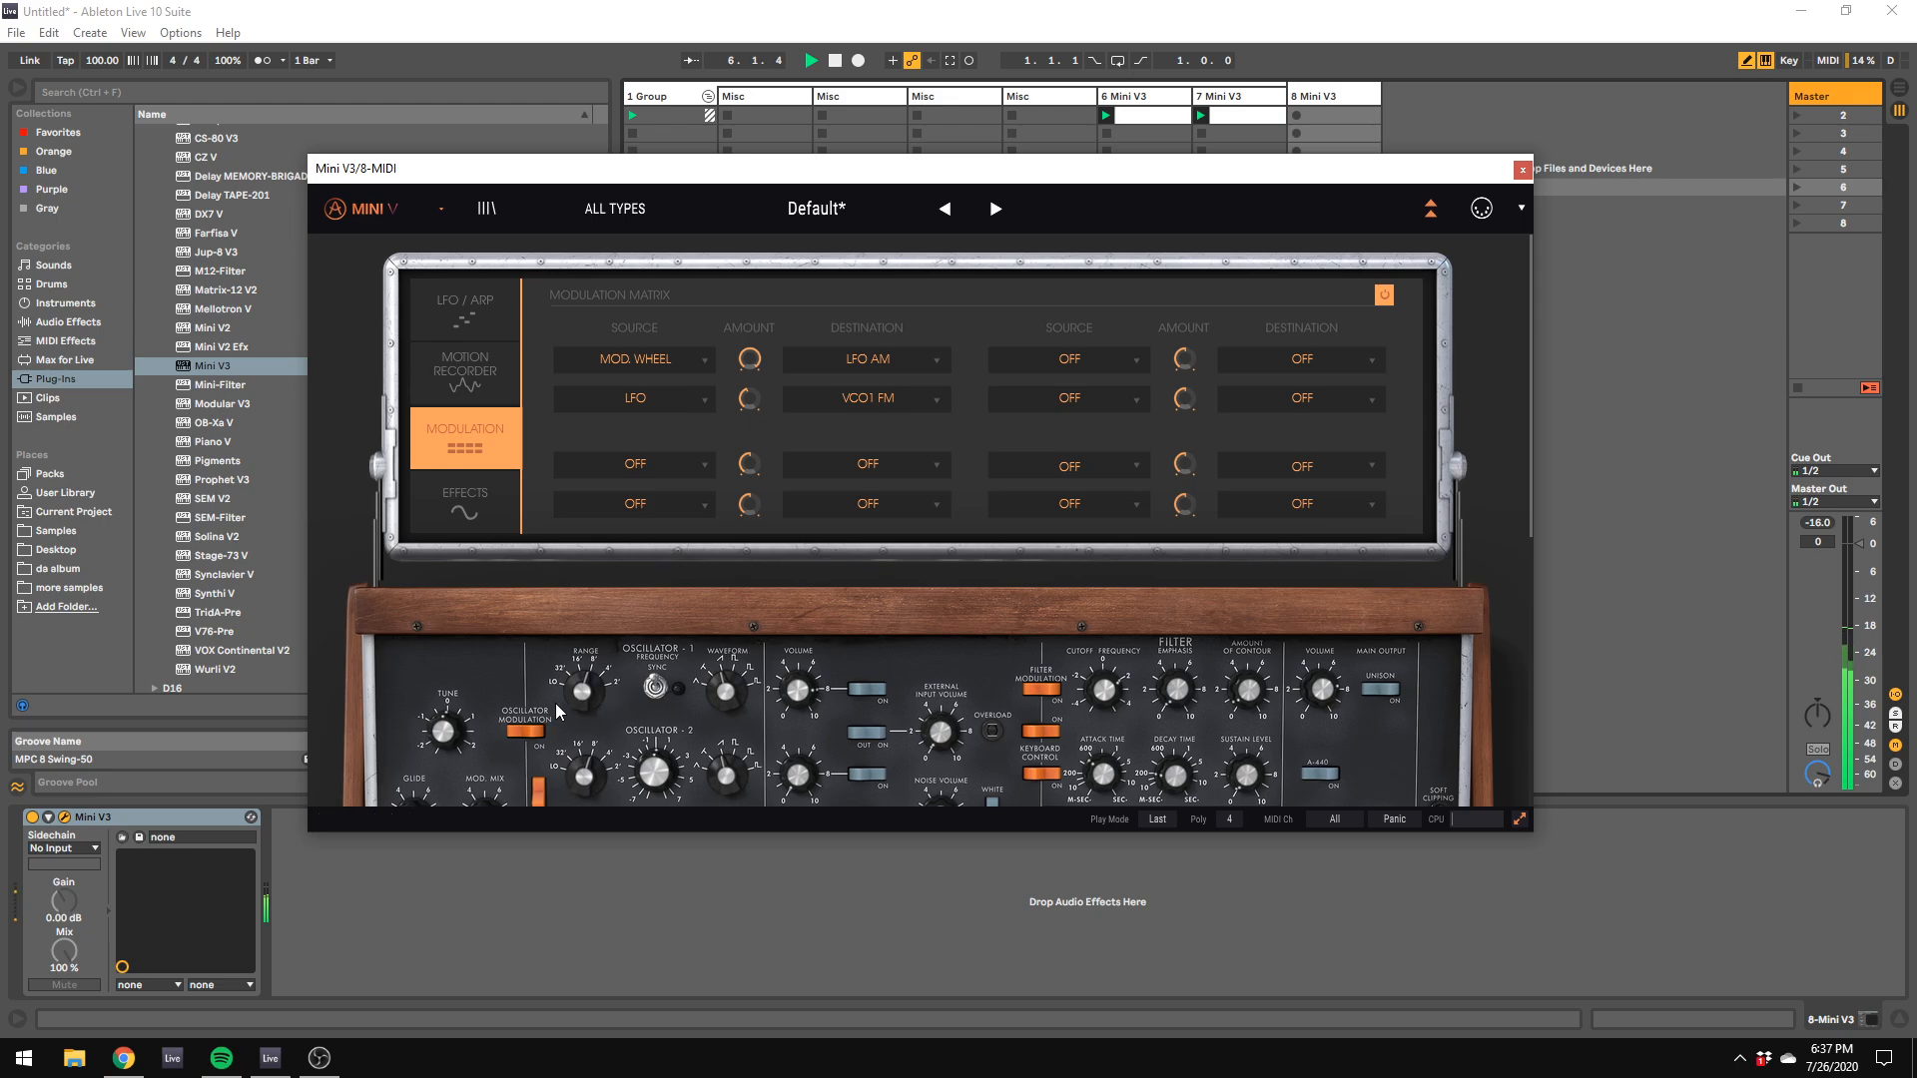
{"action": "key", "text": "x"}
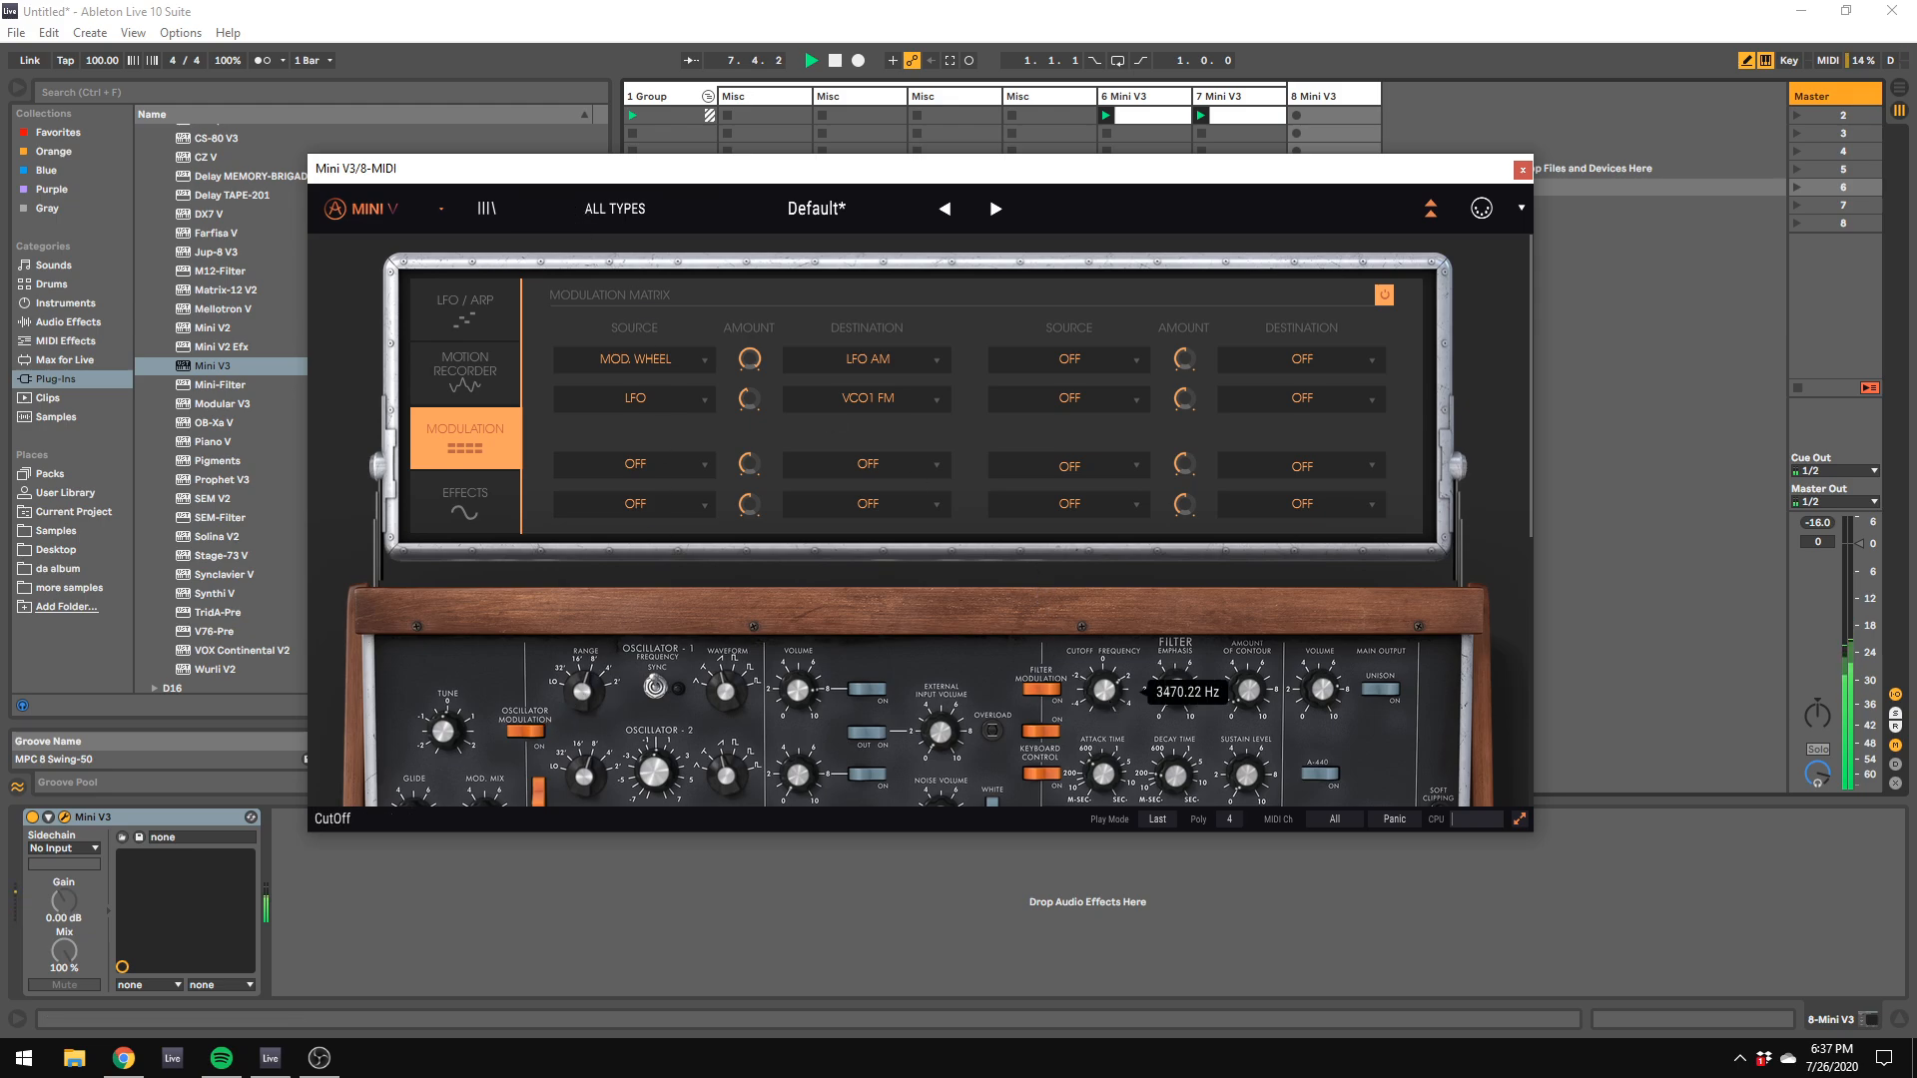
Step: Add an LFO routing with a slight amount in the third modulation slot, move the Mini V3 window aside and stop playback
{"action": "left_click", "coordinate": [674, 463]}
{"action": "left_click", "coordinate": [683, 817]}
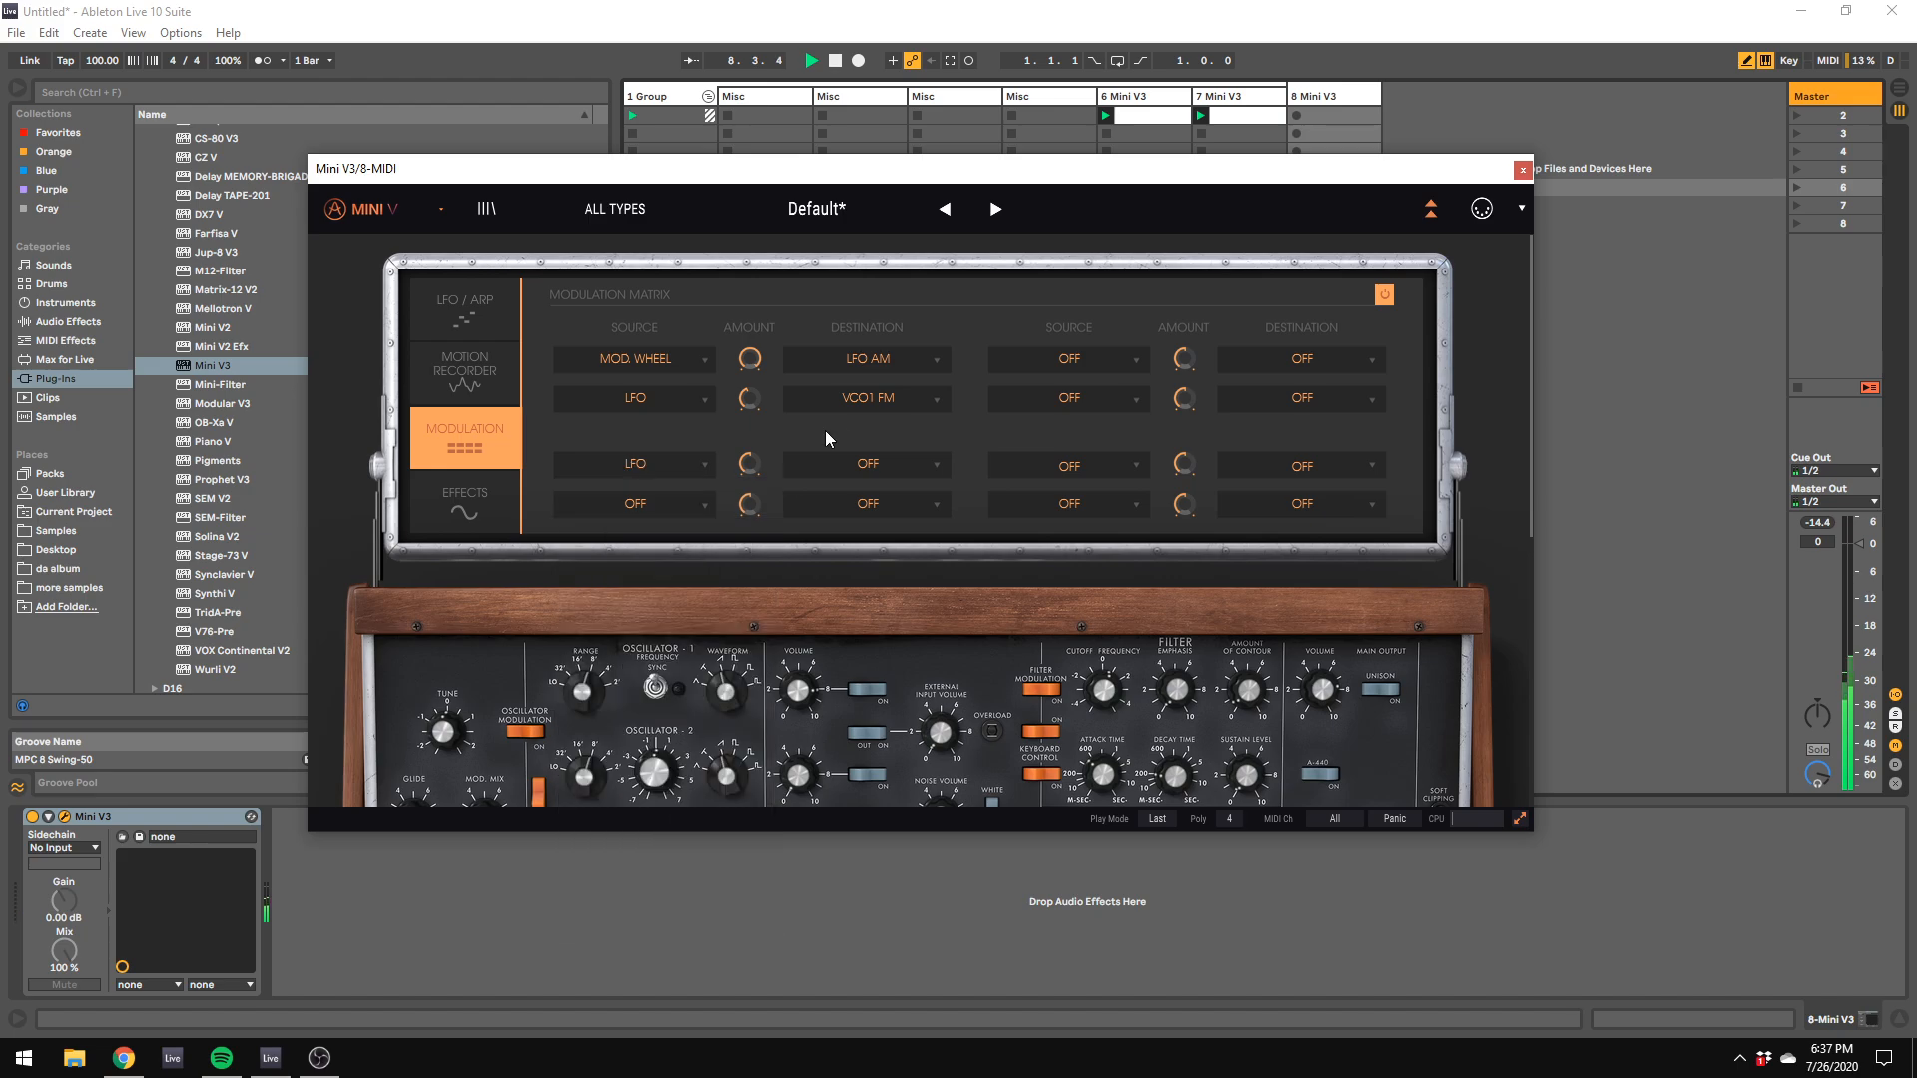
{"action": "left_click", "coordinate": [878, 458]}
{"action": "left_click", "coordinate": [884, 590]}
{"action": "left_click_drag", "start_coordinate": [750, 464], "coordinate": [750, 460]}
{"action": "left_click_drag", "start_coordinate": [313, 173], "coordinate": [1875, 384]}
{"action": "key", "text": "space"}
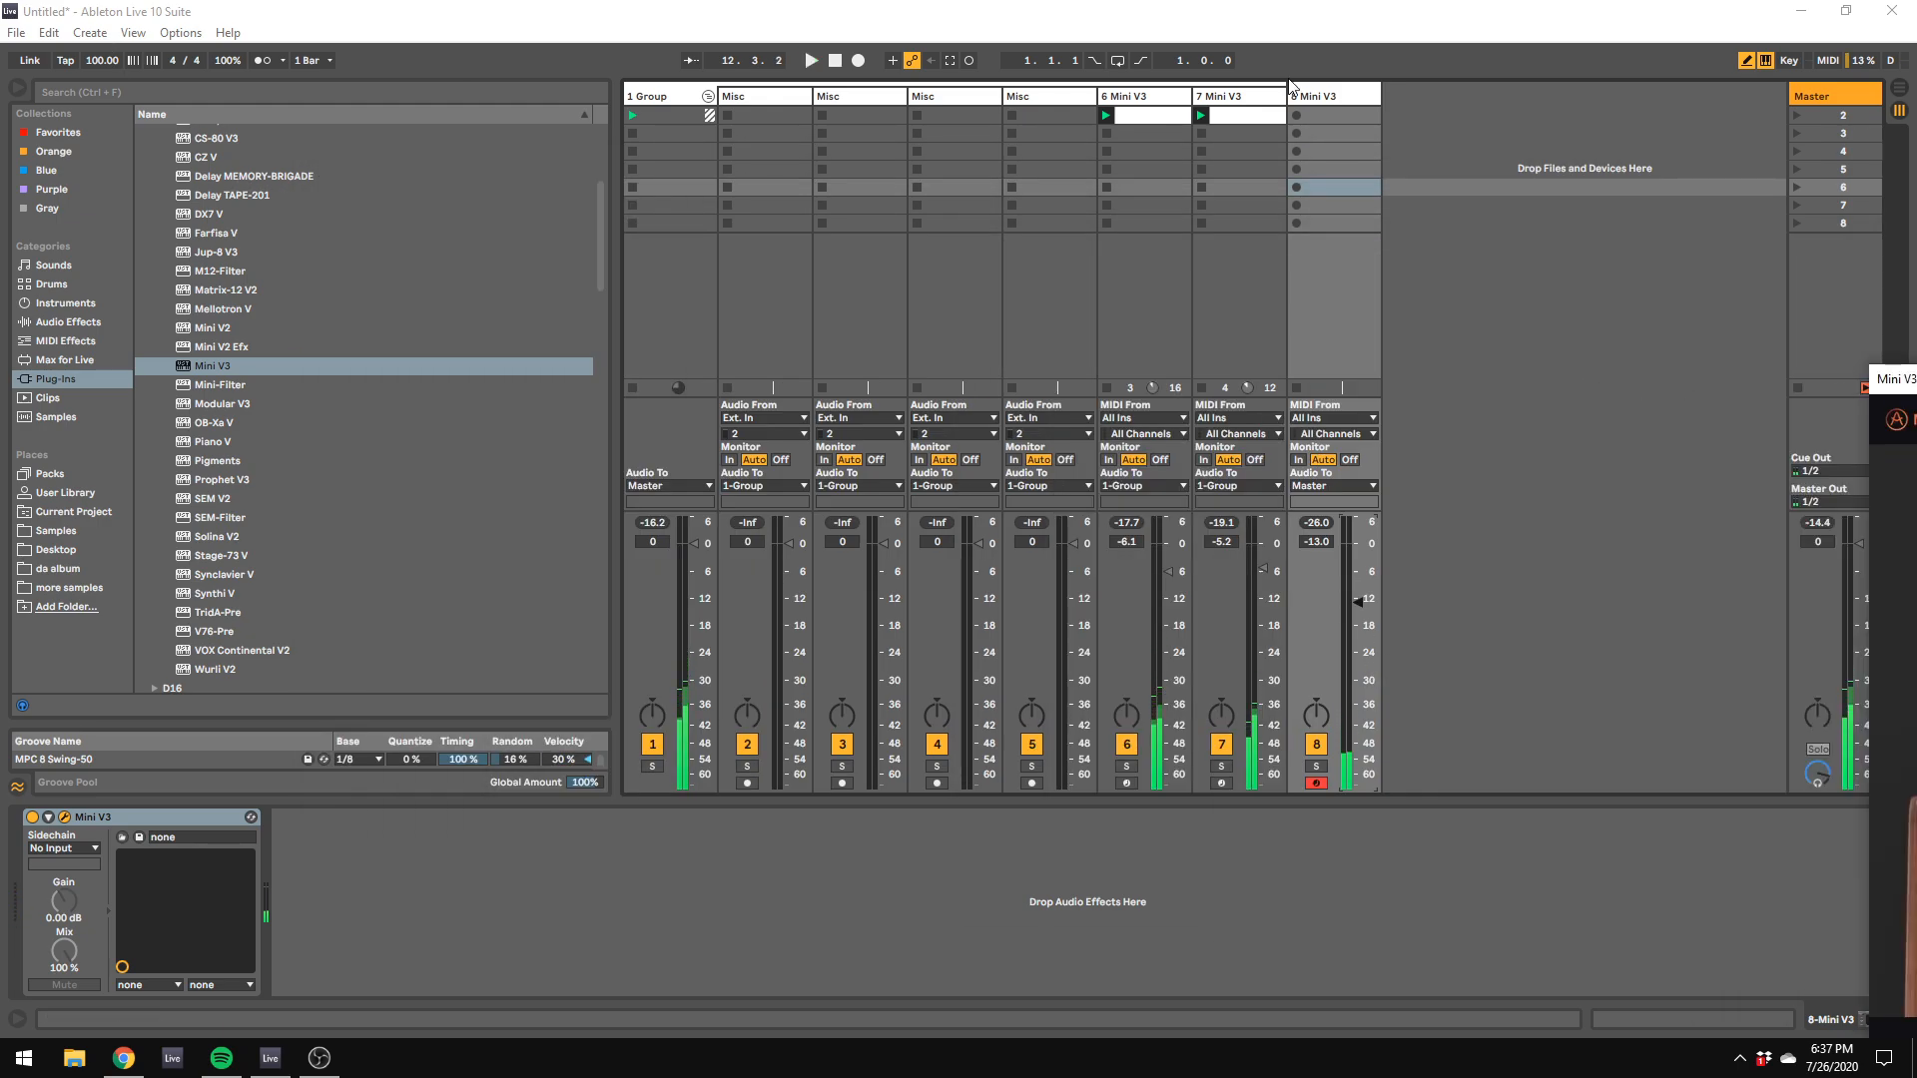
Step: Move track 8 into the group and load the ValhallaVintageVerb_x64 reverb plug-in after its Mini V3
{"action": "left_click_drag", "start_coordinate": [1298, 95], "coordinate": [1260, 96]}
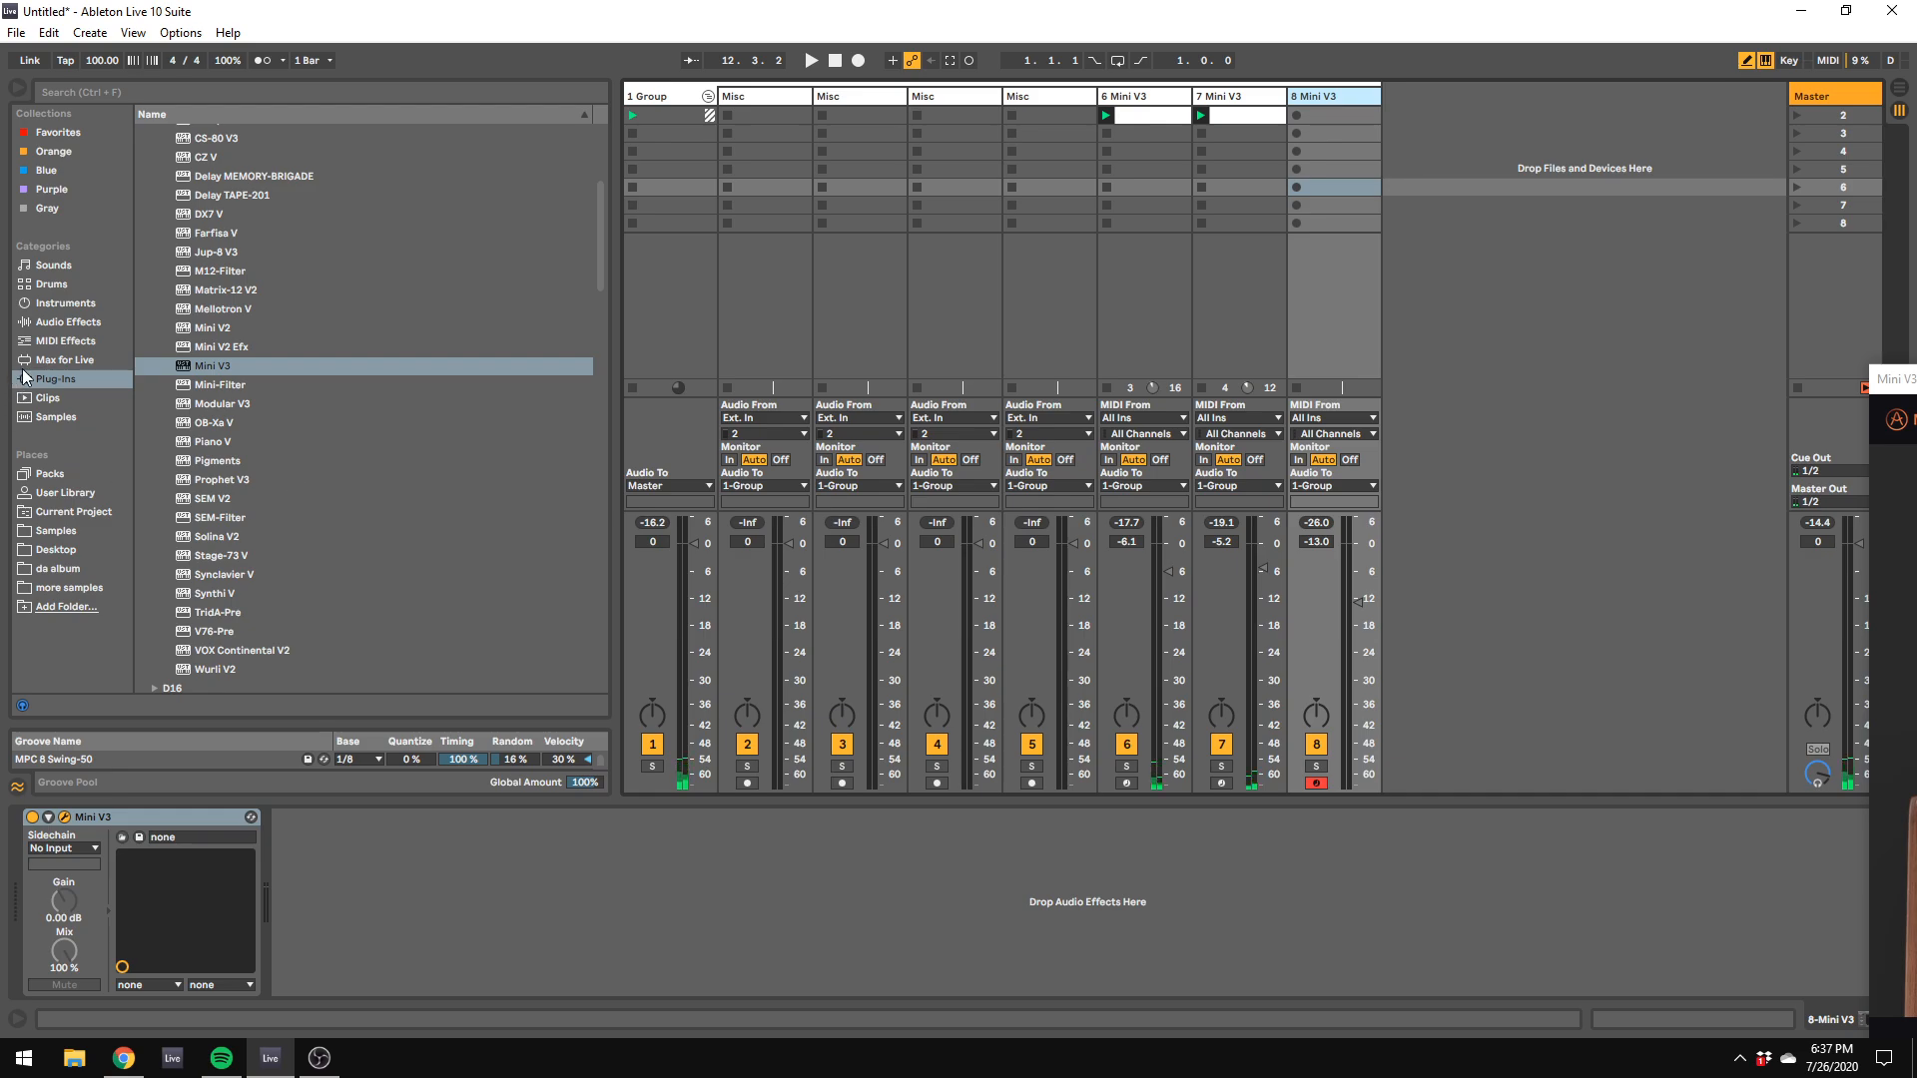
{"action": "left_click", "coordinate": [57, 325]}
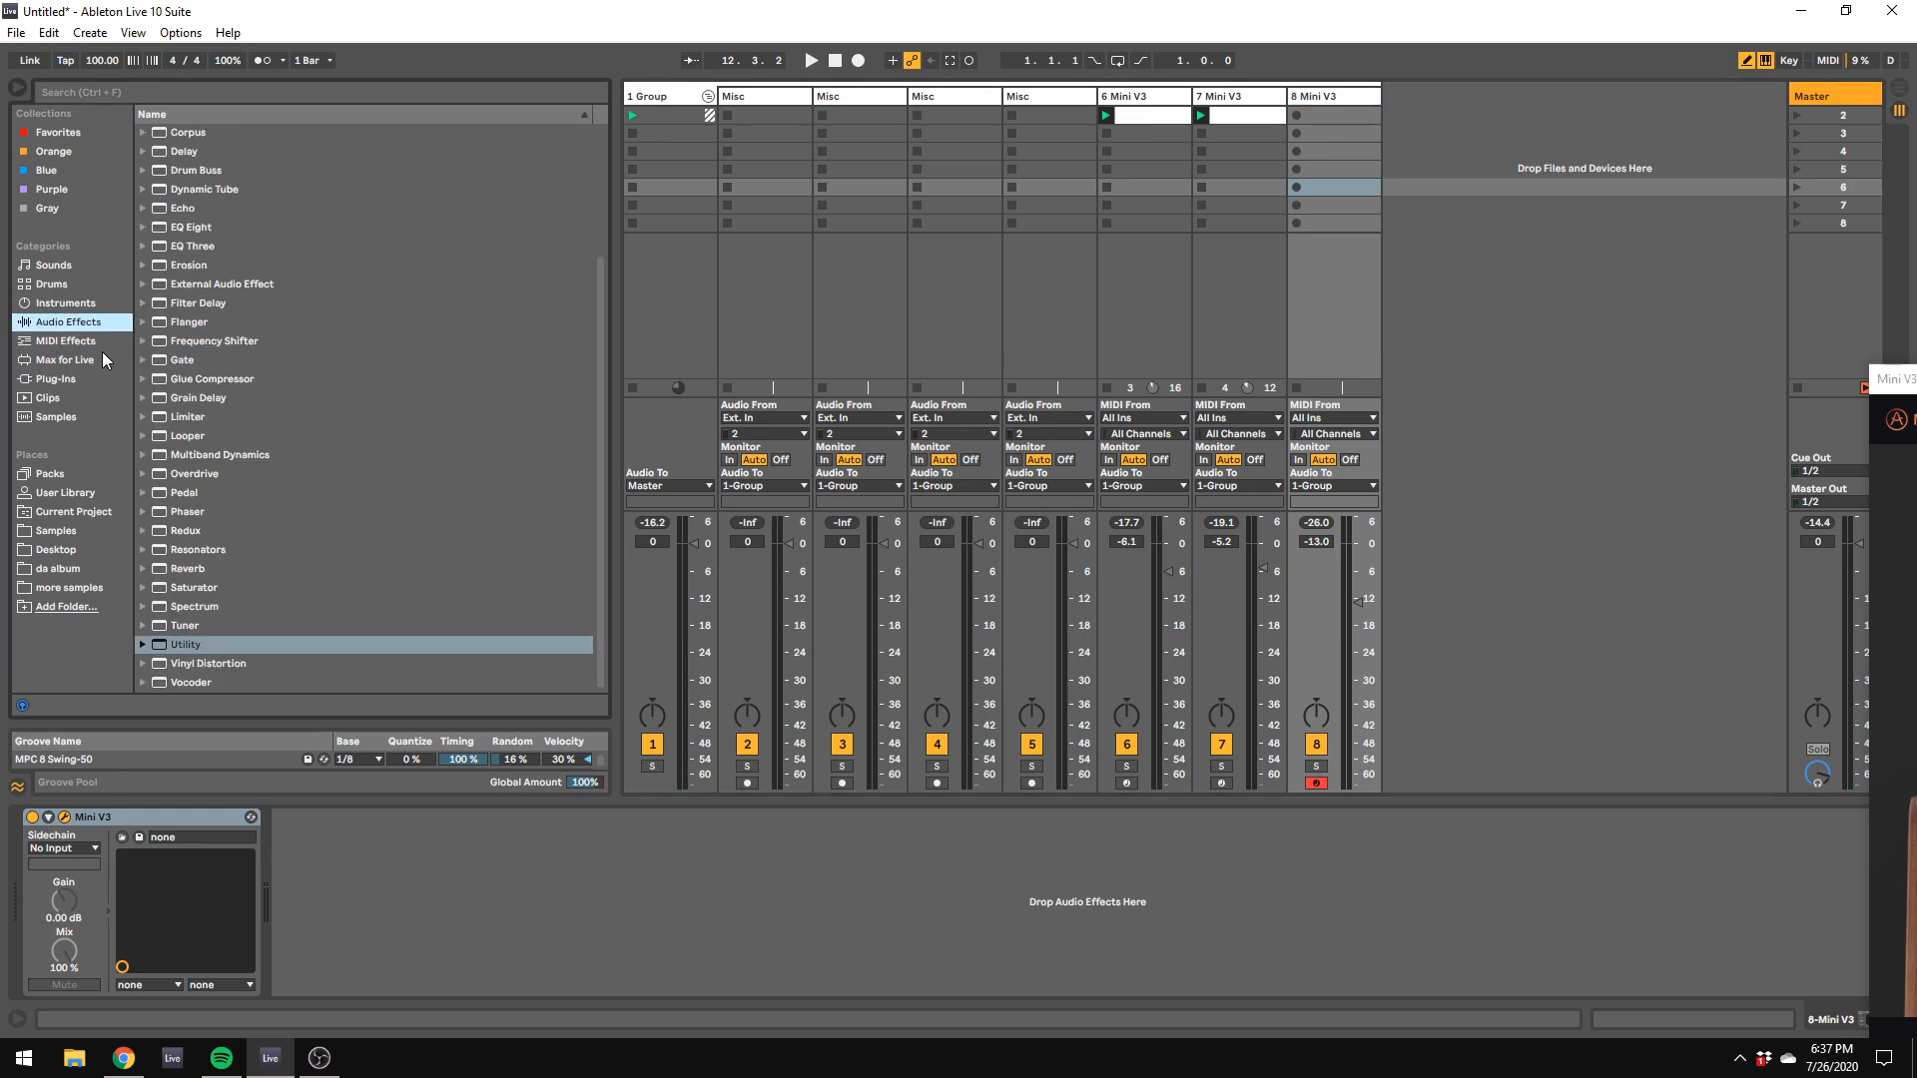
{"action": "left_click", "coordinate": [100, 355]}
{"action": "left_click", "coordinate": [86, 383]}
{"action": "scroll", "coordinate": [503, 452], "scroll_direction": "down", "scroll_amount": 10}
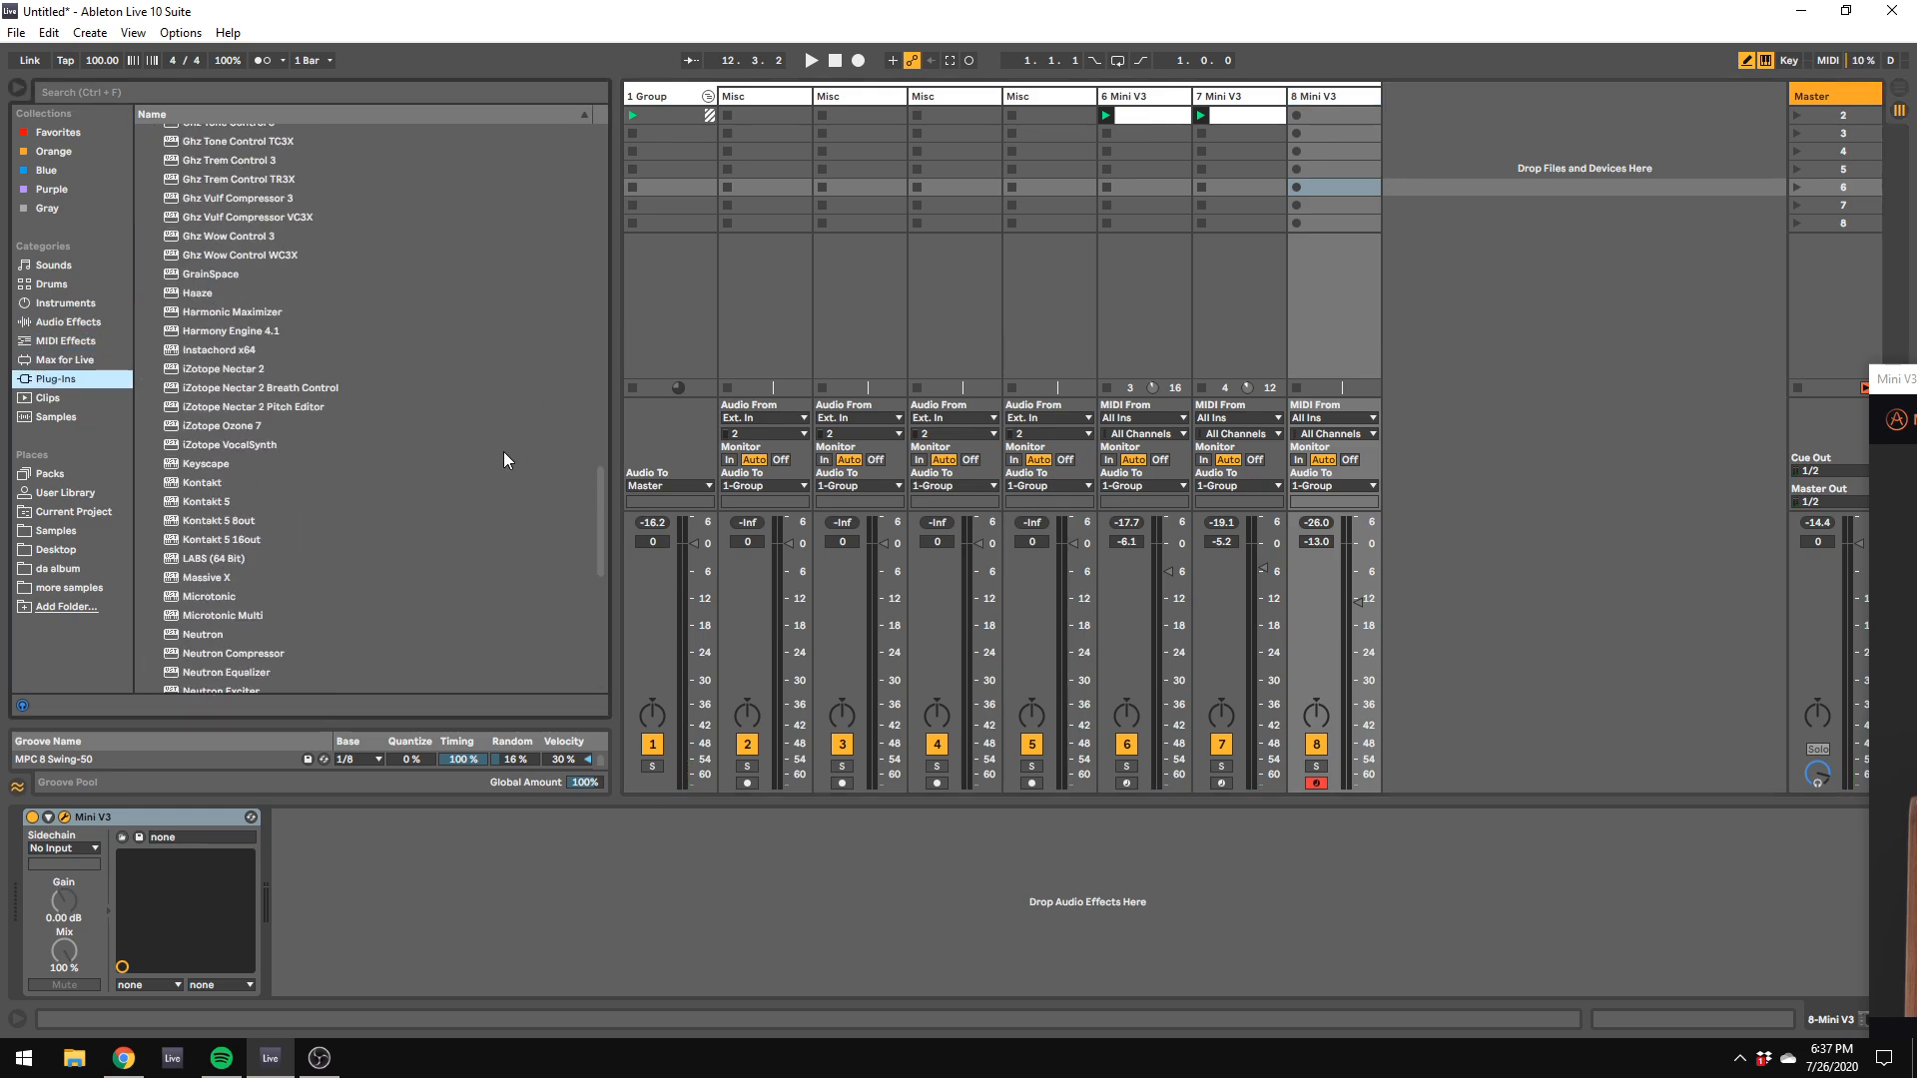
{"action": "scroll", "coordinate": [329, 639], "scroll_direction": "down", "scroll_amount": 10}
{"action": "double_click", "coordinate": [279, 587]}
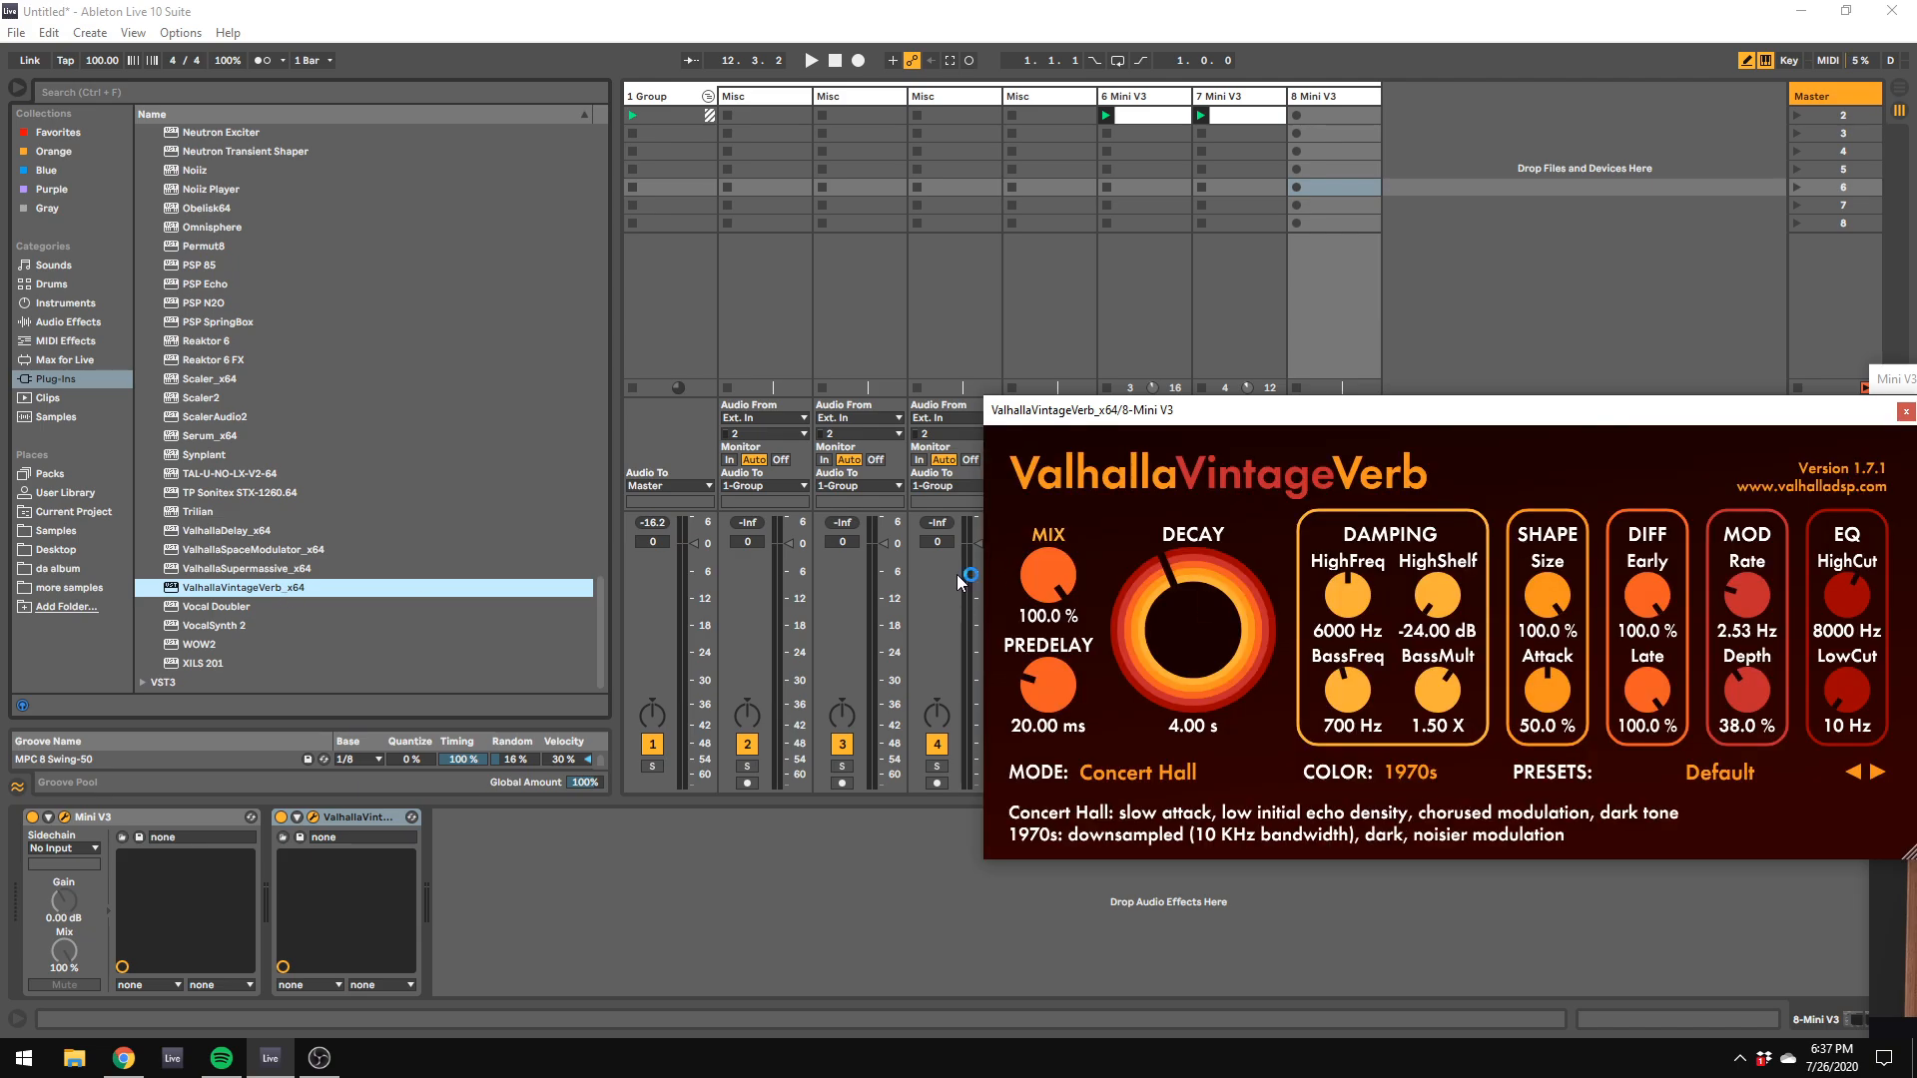
Step: Set the ValhallaVintageVerb mix on track 8 to 35 %
{"action": "left_click_drag", "start_coordinate": [1049, 577], "coordinate": [1050, 616]}
{"action": "left_click", "coordinate": [1051, 616]}
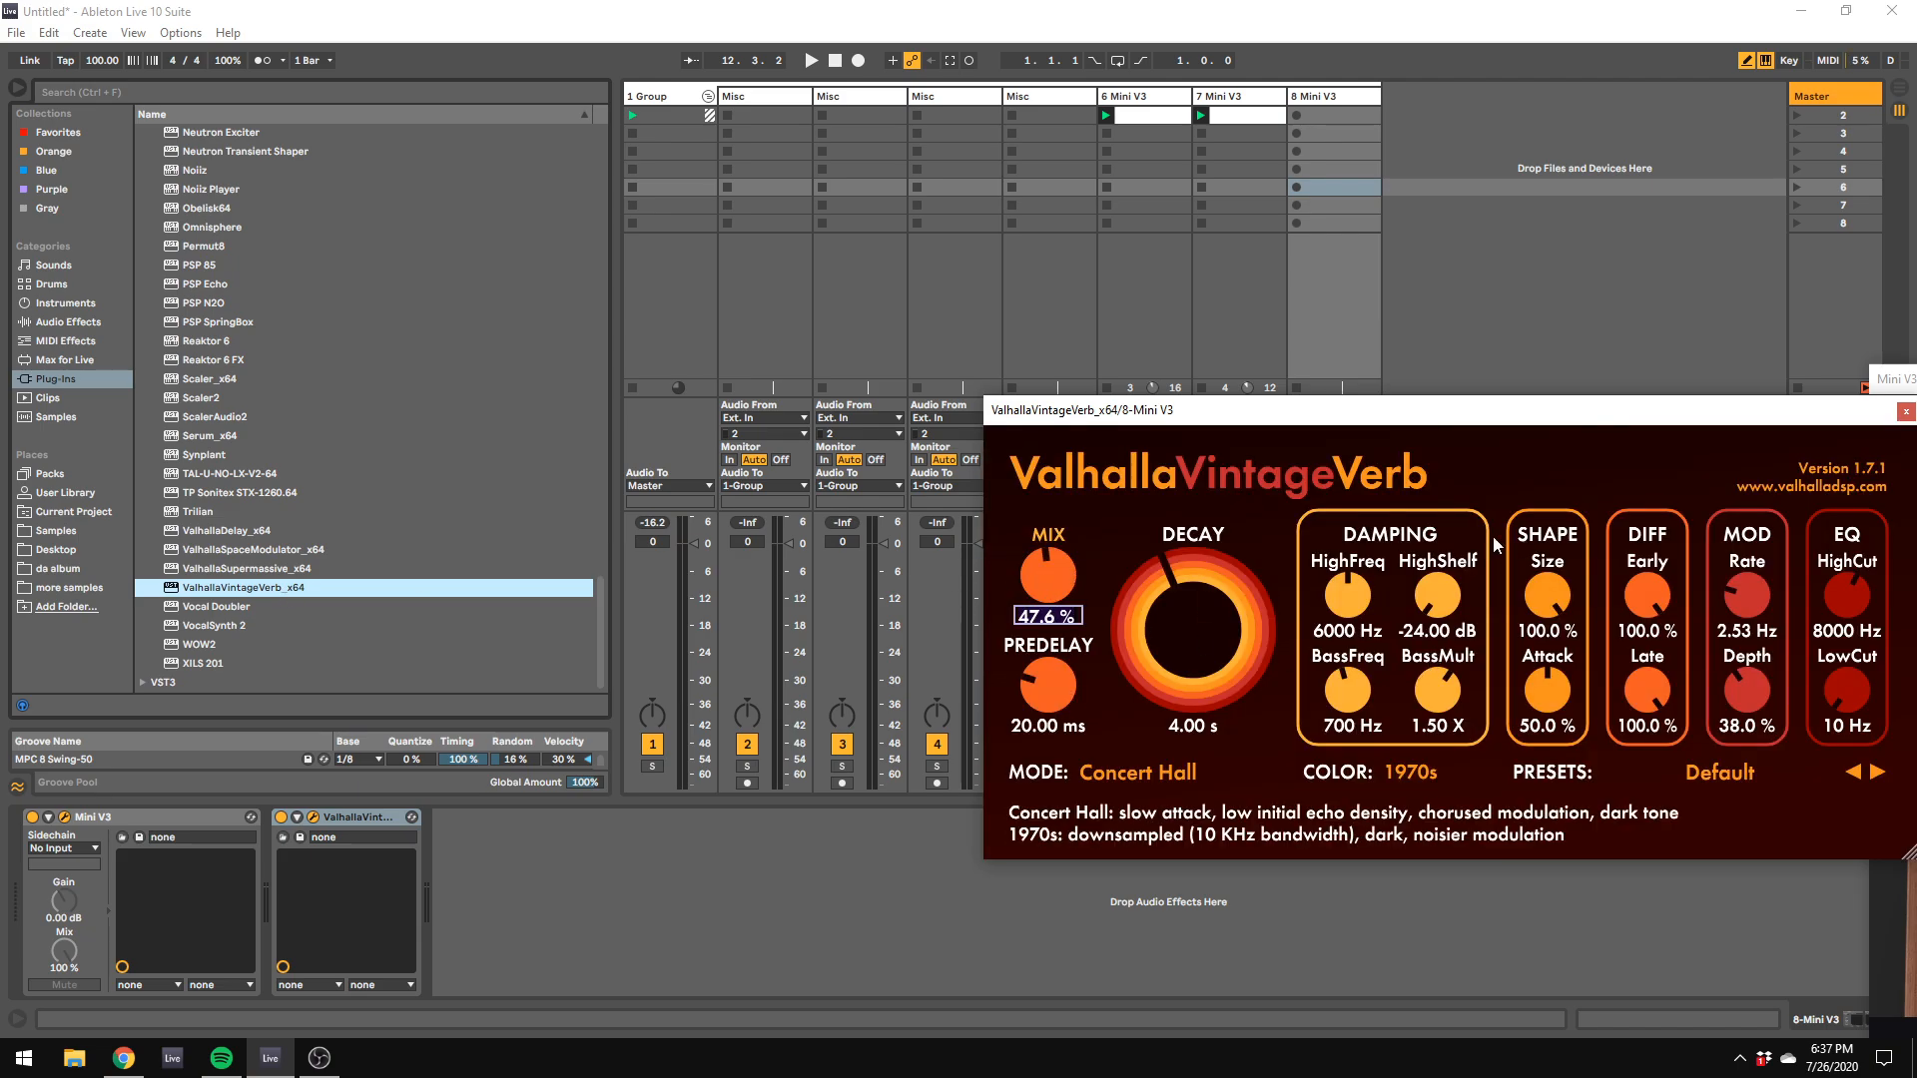
{"action": "type", "text": "35"}
{"action": "left_click", "coordinate": [1508, 232]}
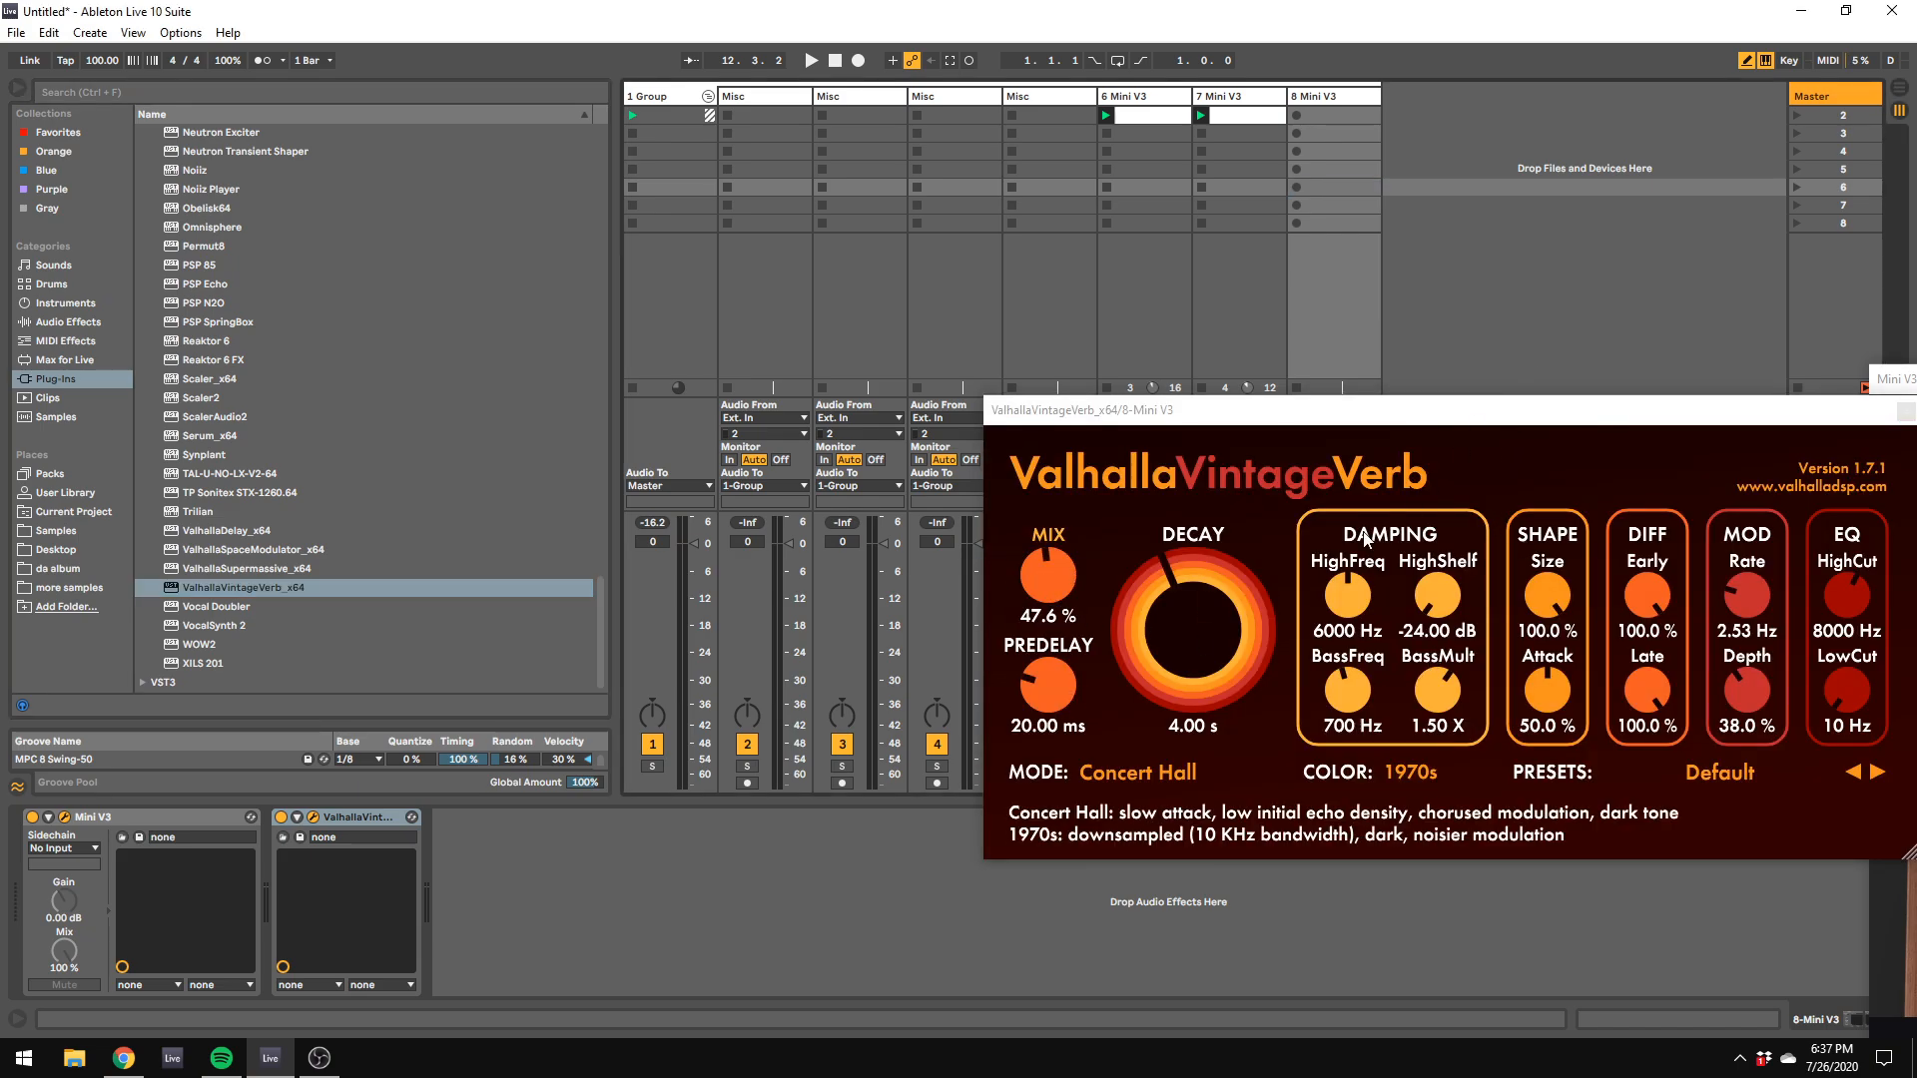
{"action": "left_click", "coordinate": [1028, 619]}
{"action": "type", "text": "35"}
{"action": "key", "text": "Return"}
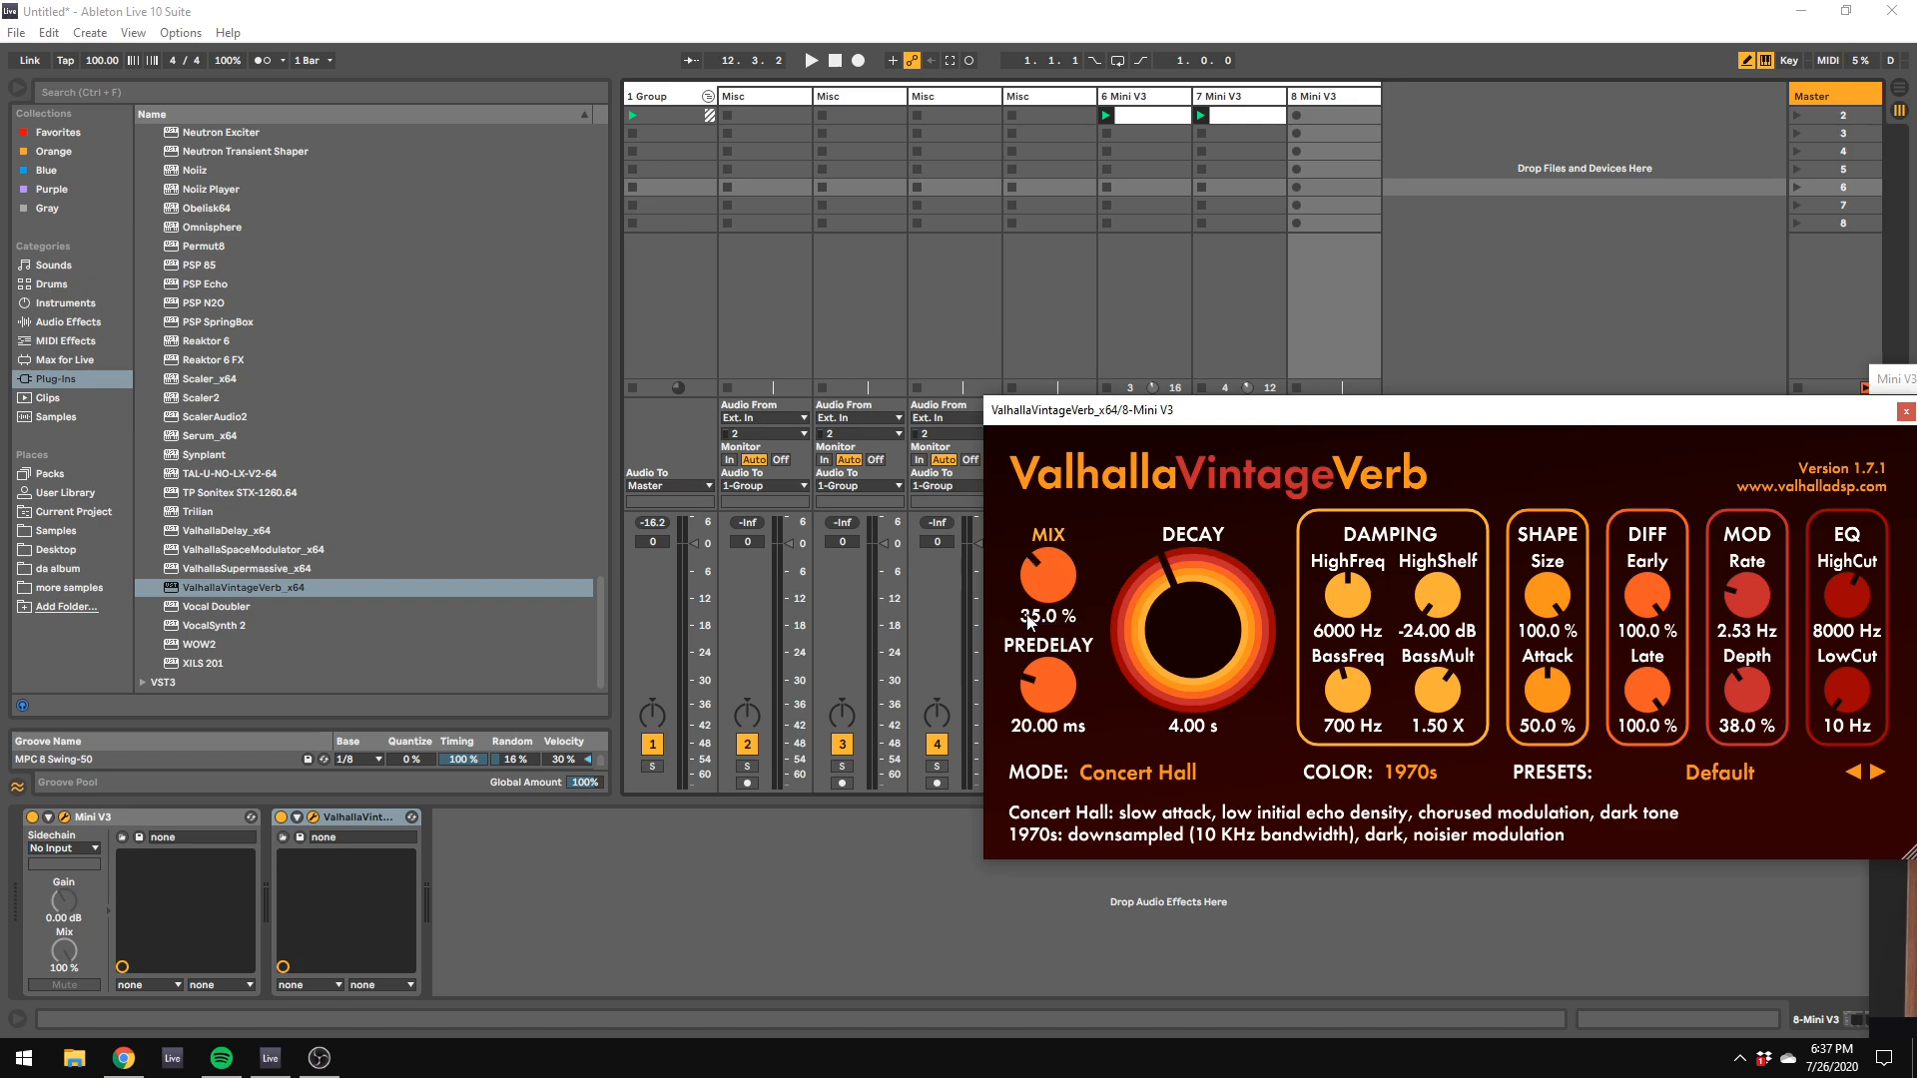
Step: Set the reverb's predelay to 7.5 ms
{"action": "left_click_drag", "start_coordinate": [1048, 689], "coordinate": [1067, 747]}
{"action": "left_click", "coordinate": [1059, 727]}
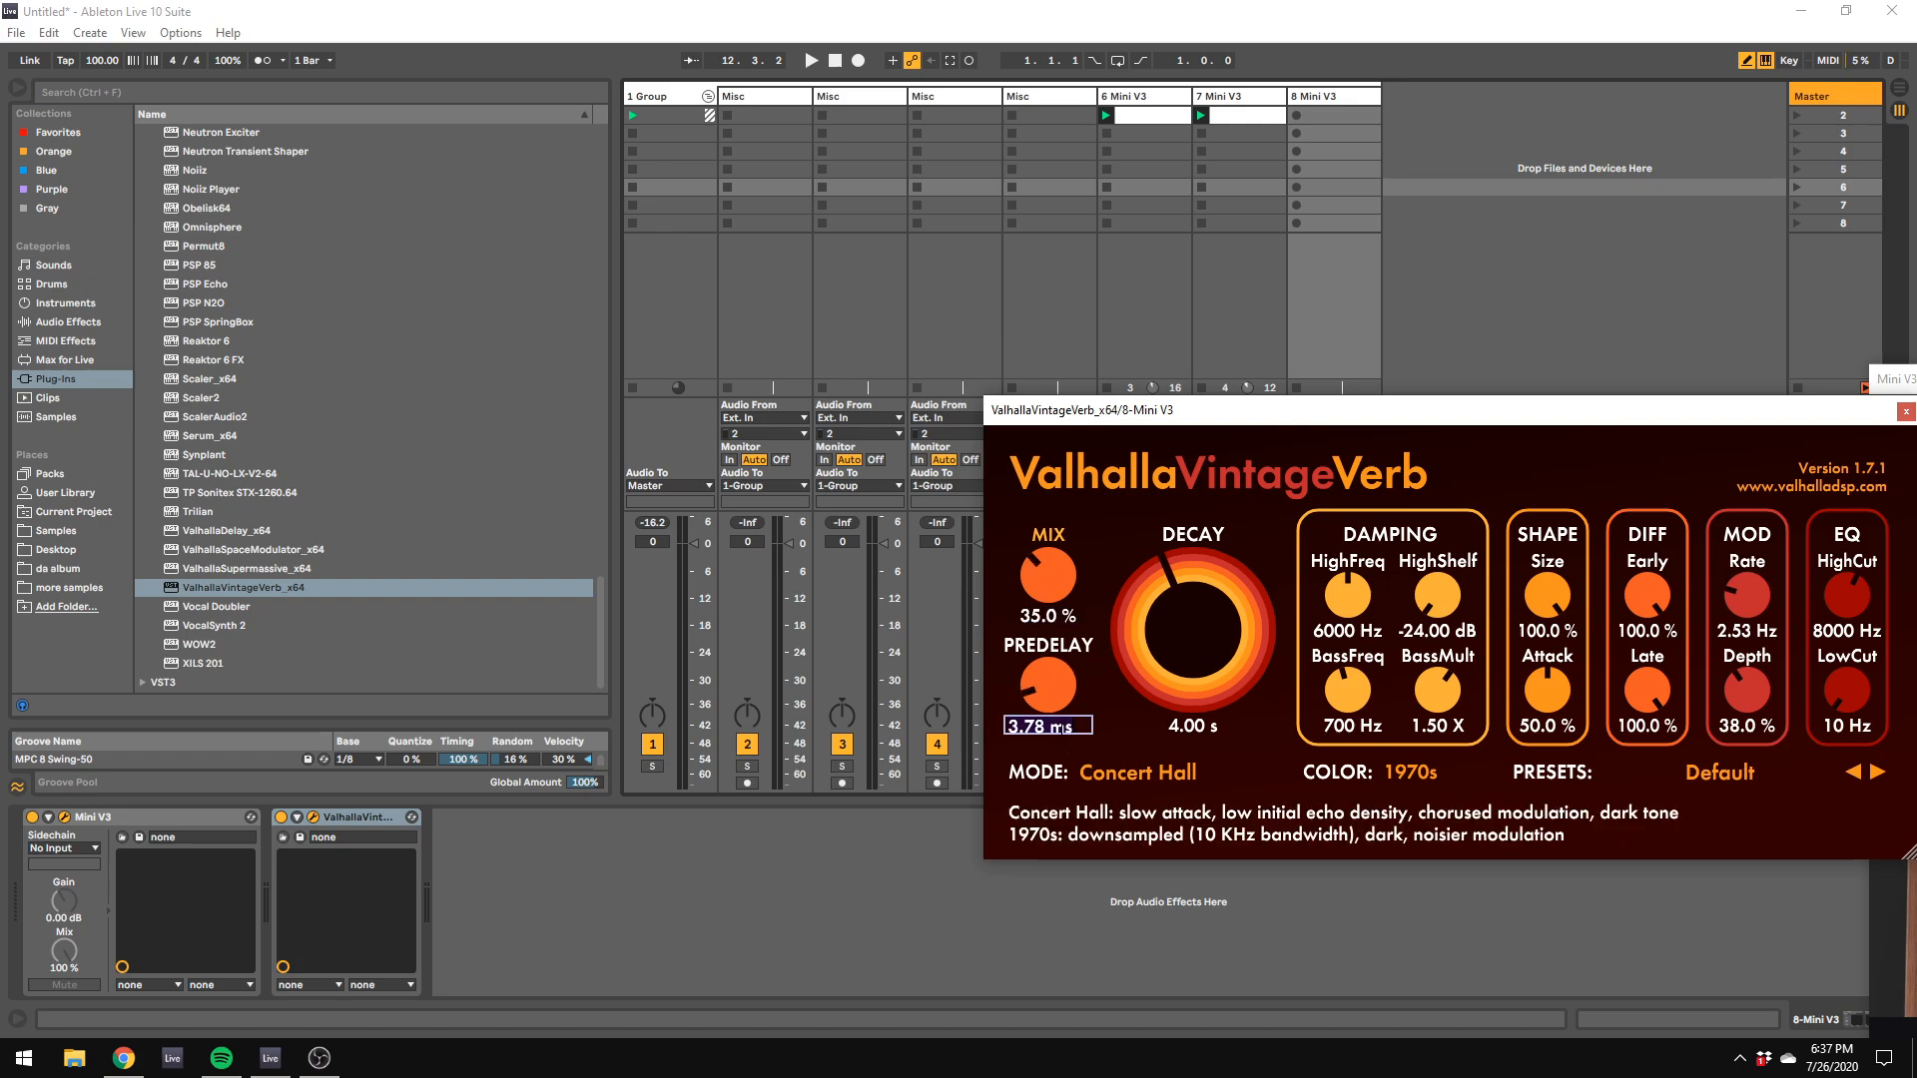
{"action": "type", "text": "7.5"}
{"action": "key", "text": "Return"}
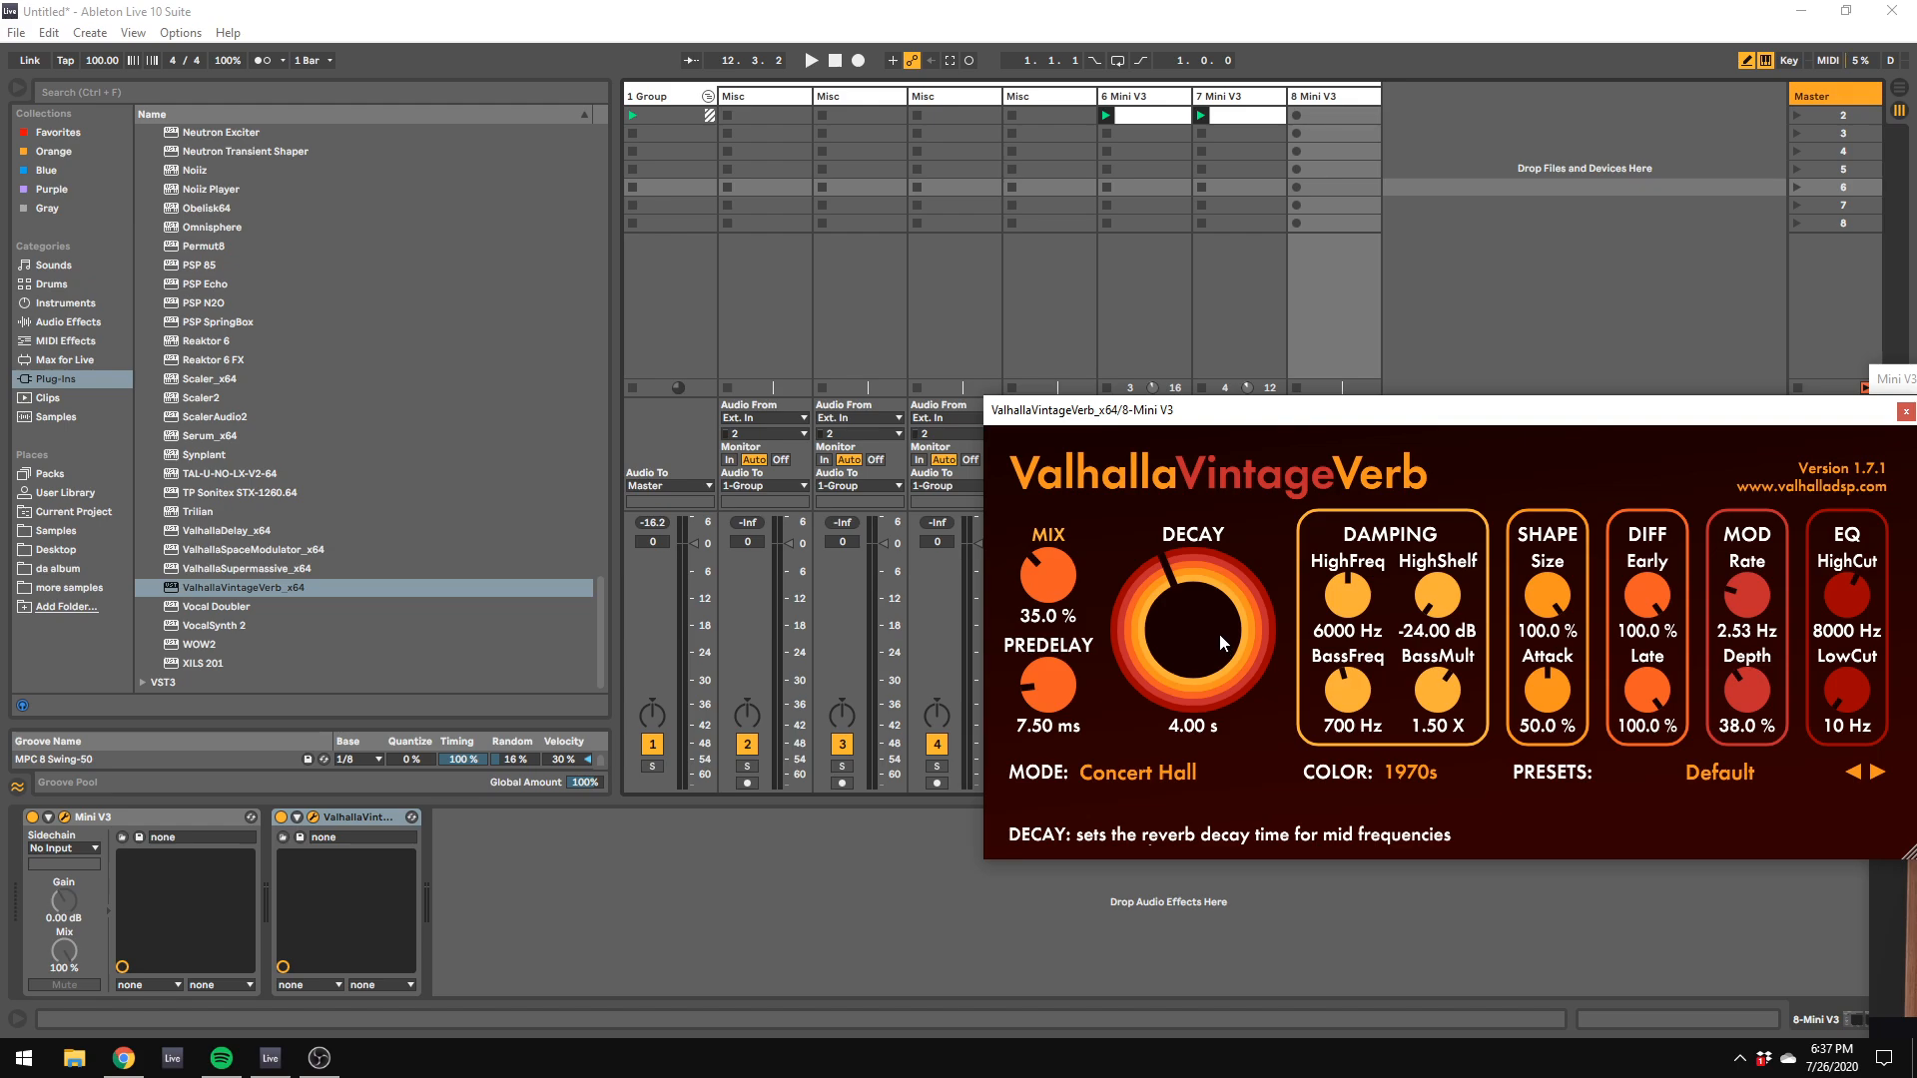
Step: Set the reverb's decay time to 2 s
{"action": "left_click", "coordinate": [1193, 726]}
{"action": "type", "text": "200"}
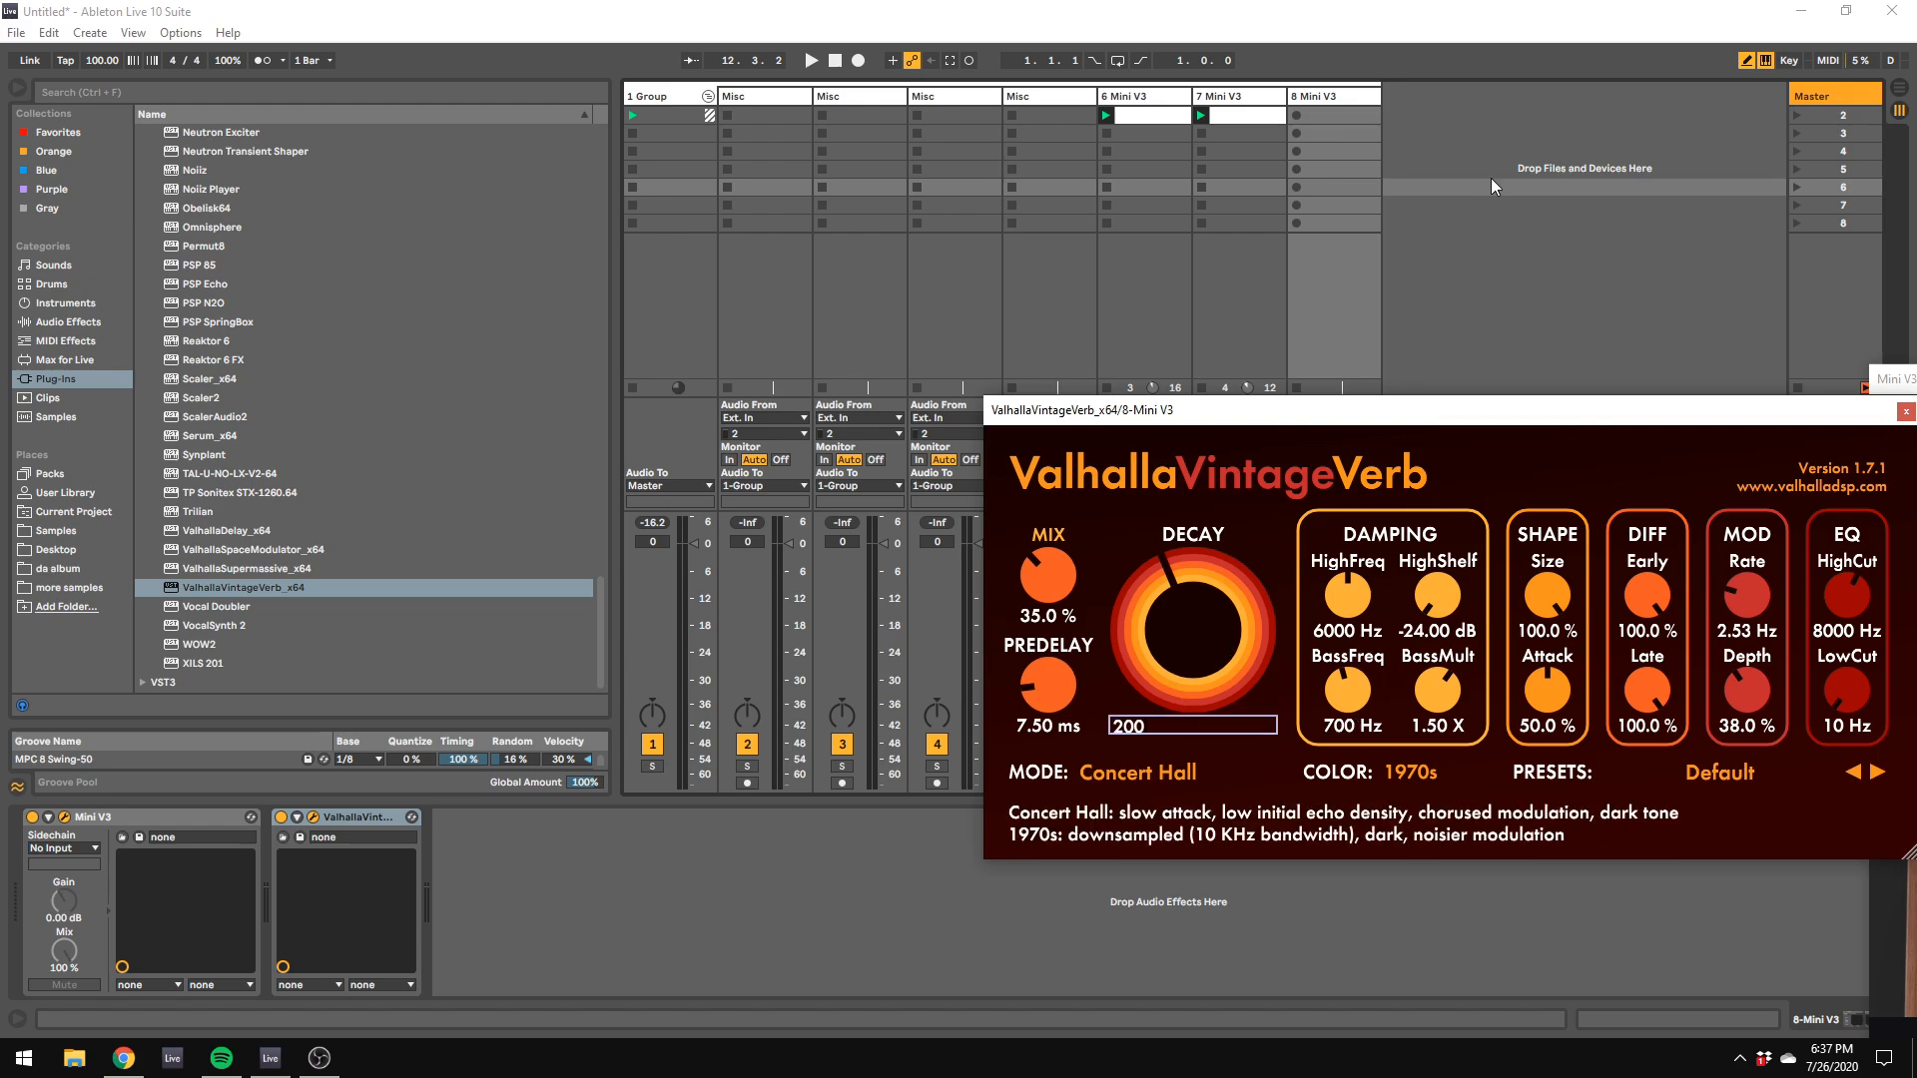
{"action": "left_click", "coordinate": [1530, 116]}
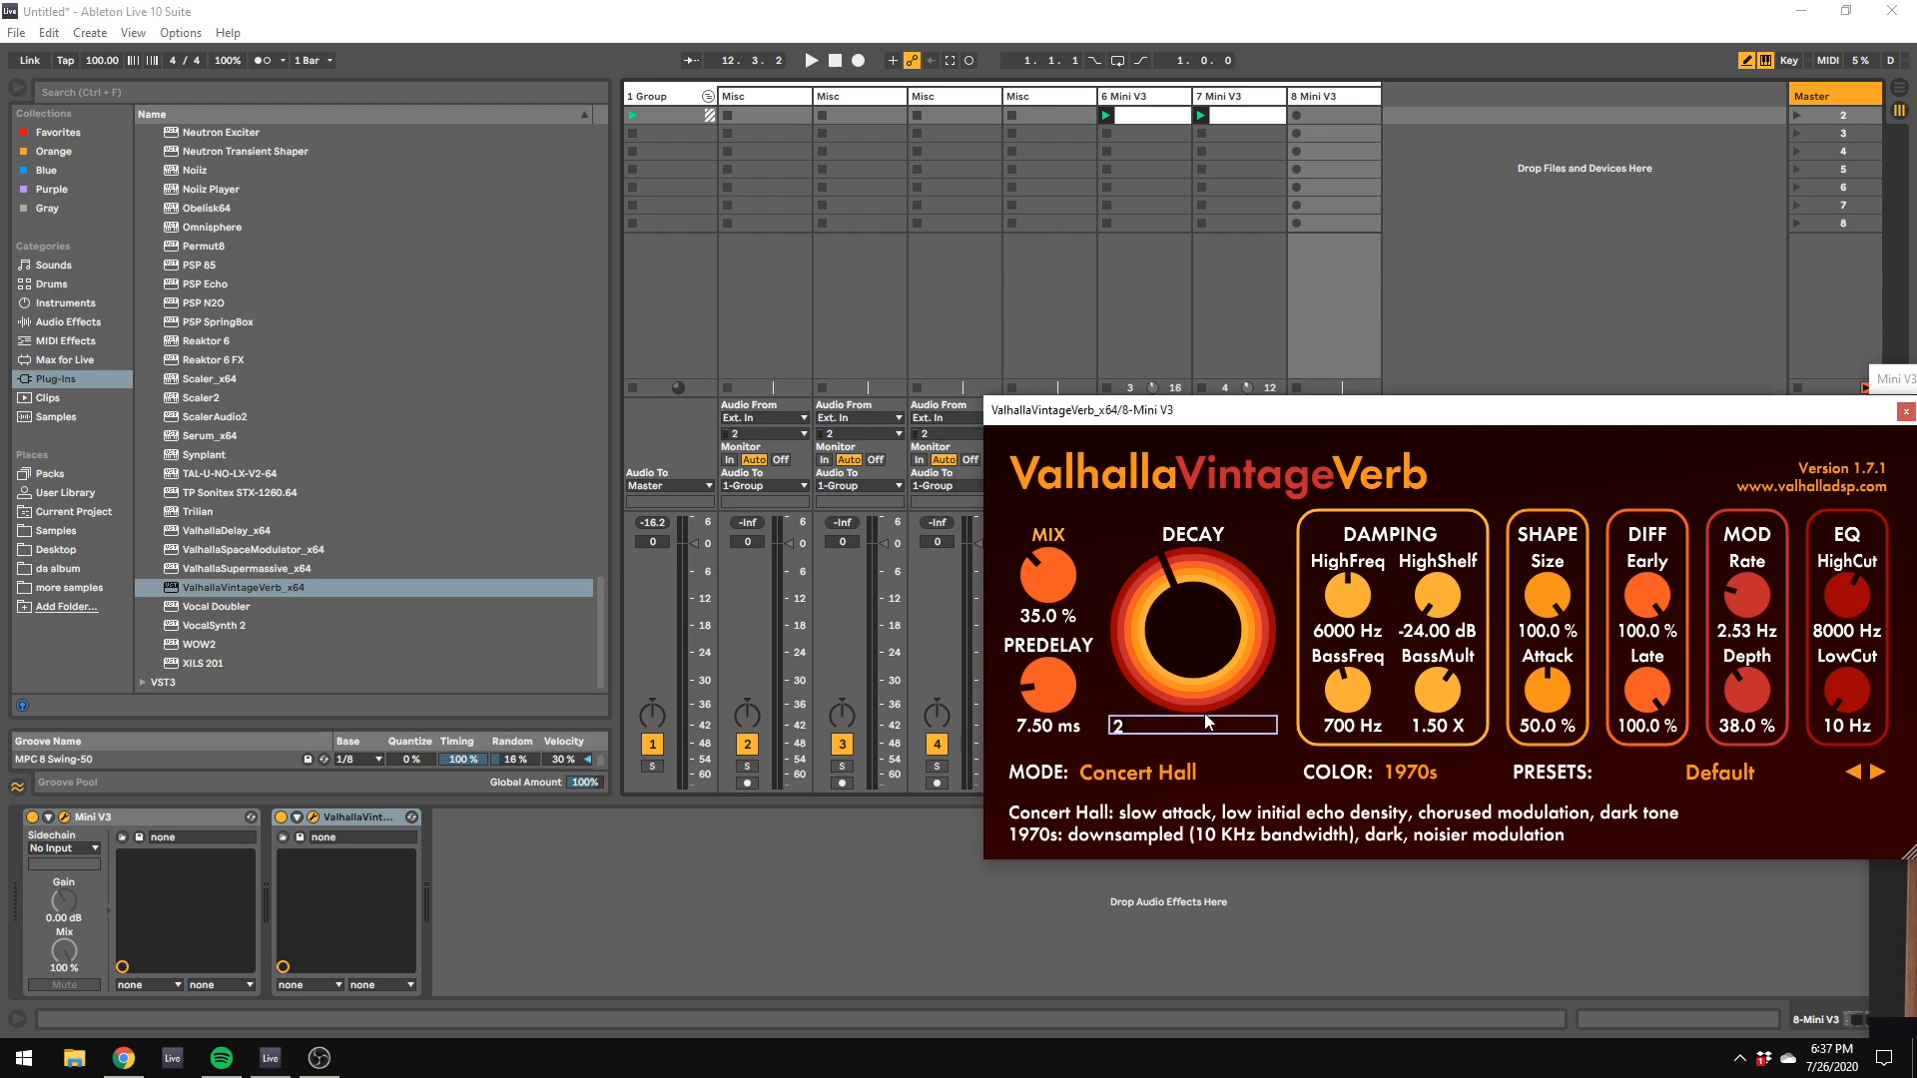
{"action": "left_click", "coordinate": [1193, 726]}
{"action": "type", "text": "2"}
{"action": "key", "text": "Return"}
Step: Set the reverb EQ to a 180 Hz low cut and 6920 Hz high cut, and reduce its size to about 60.4 %
{"action": "left_click_drag", "start_coordinate": [1860, 706], "coordinate": [1863, 678]}
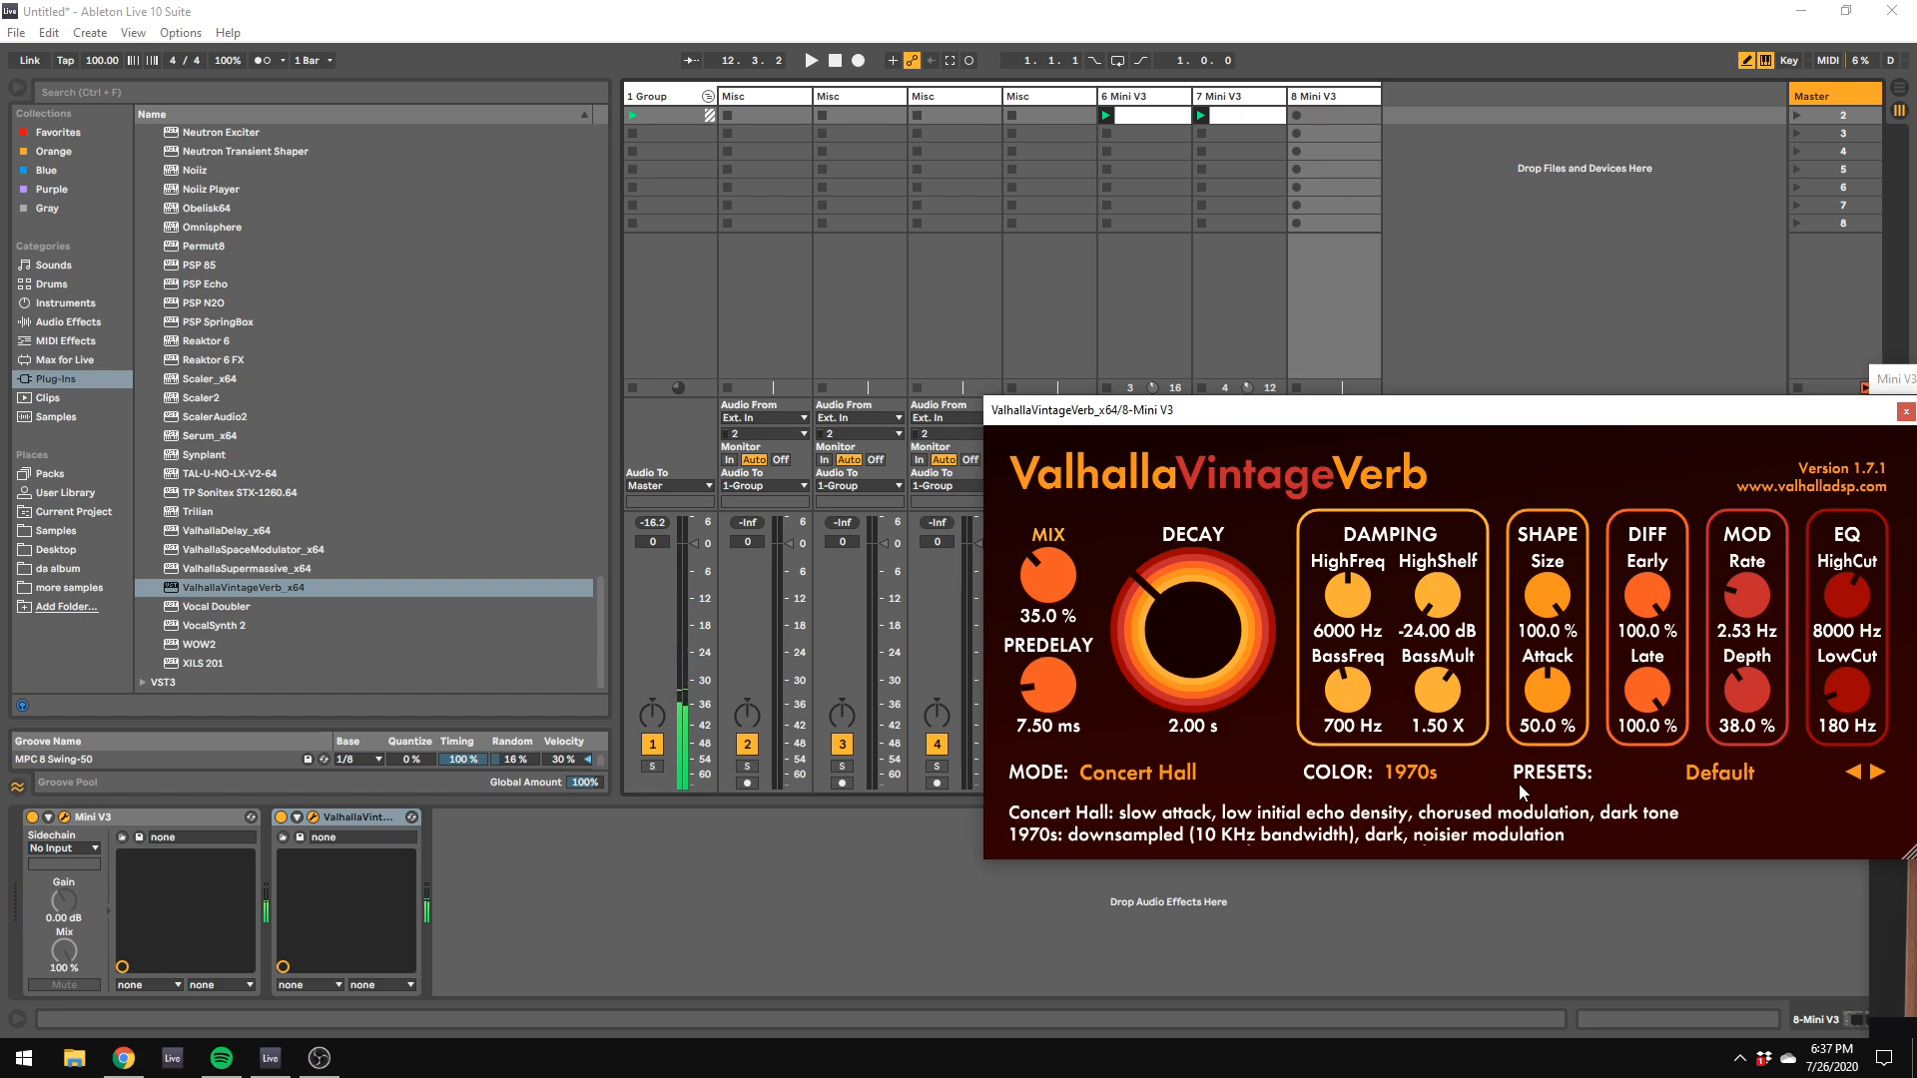
{"action": "left_click_drag", "start_coordinate": [1847, 596], "coordinate": [1847, 611]}
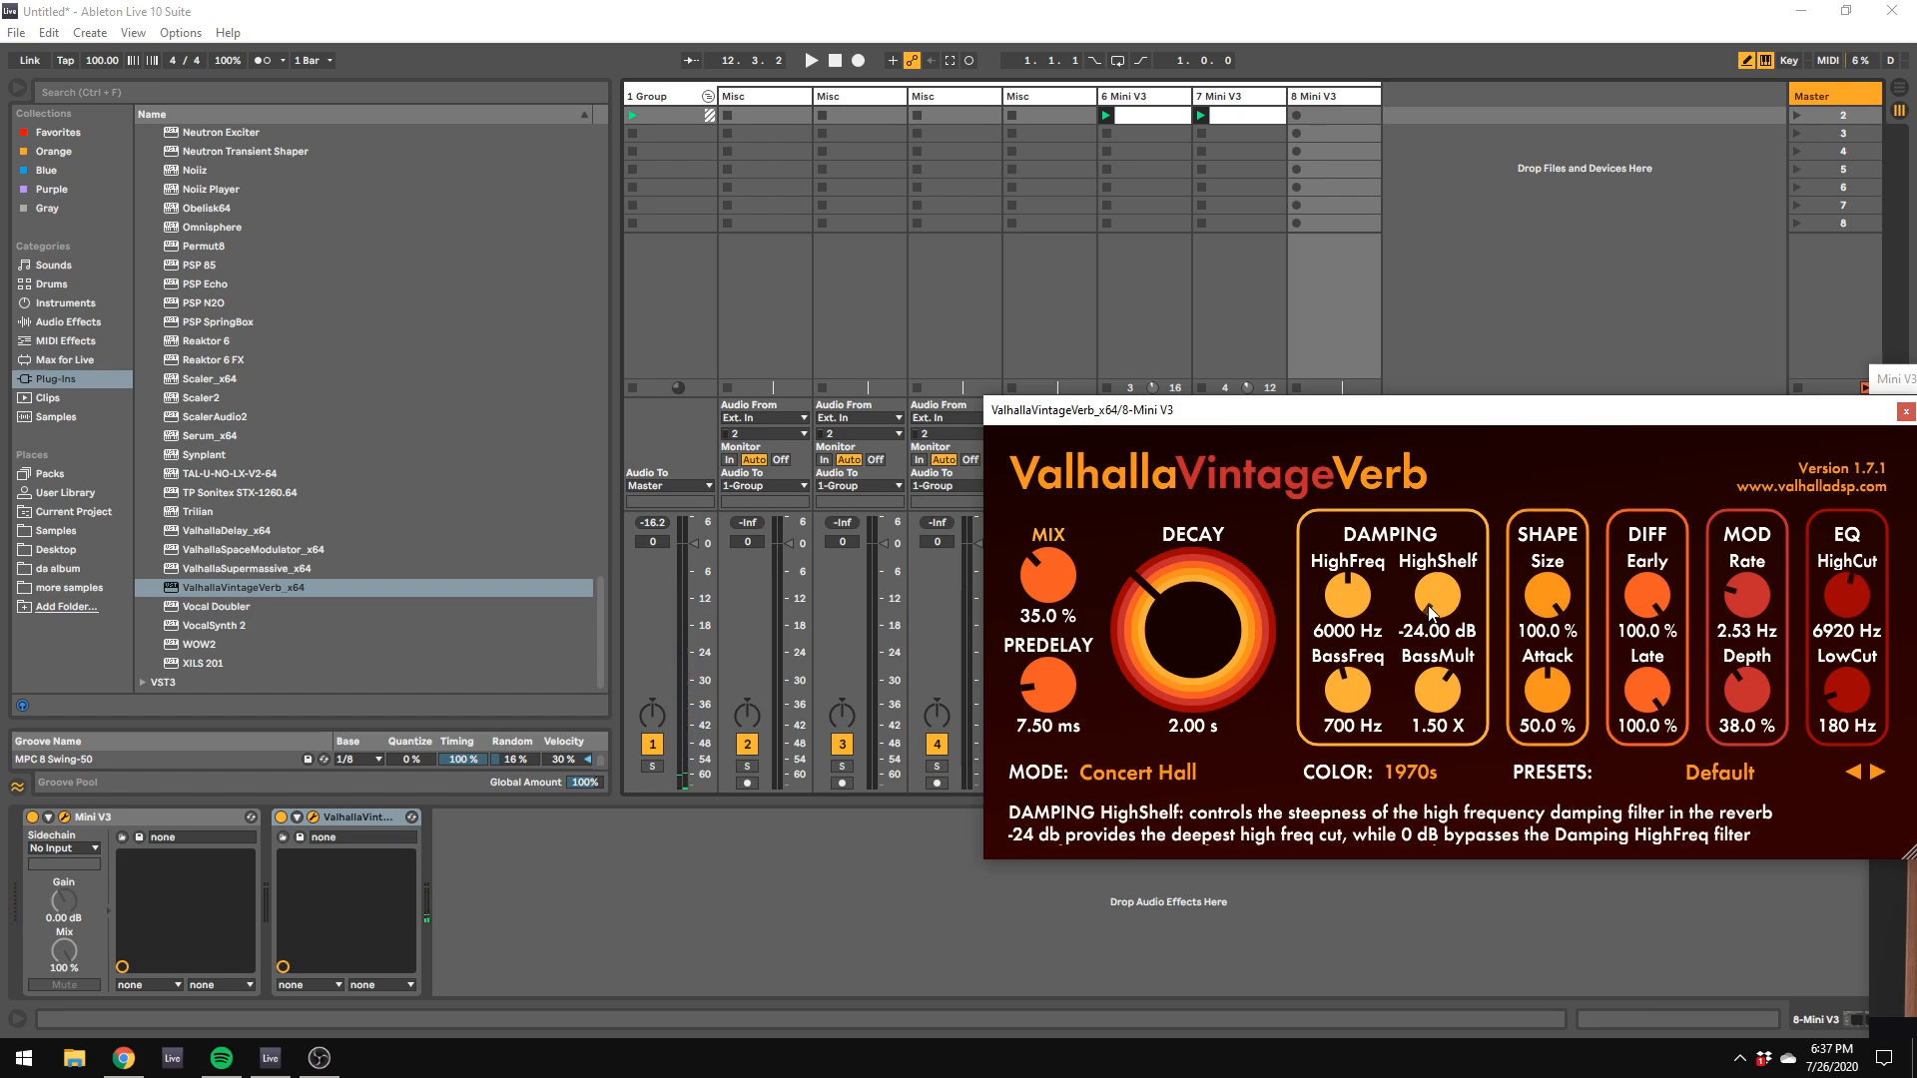
{"action": "left_click_drag", "start_coordinate": [1548, 596], "coordinate": [1578, 697]}
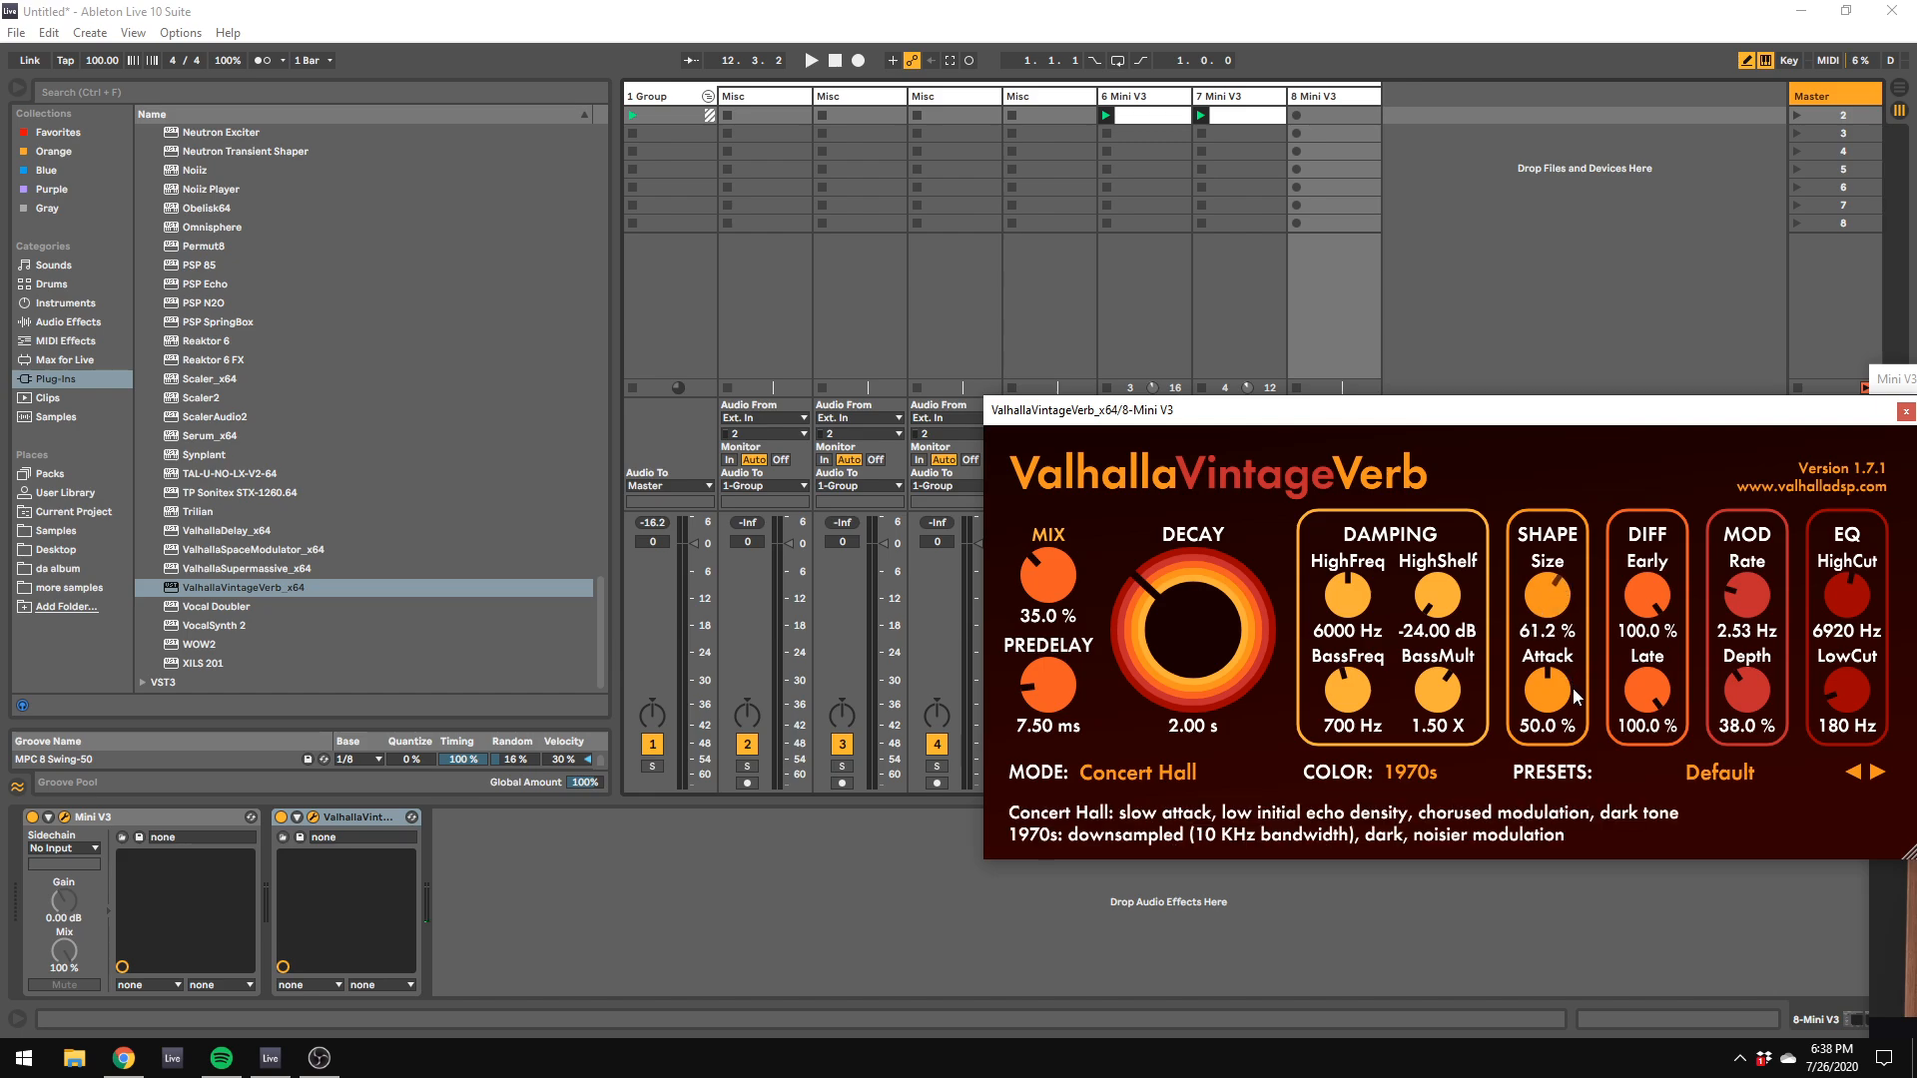
Step: Adjust the reverb damping to 330 Hz BassFreq, 0.32 X BassMult, about -12.38 dB HighShelf and 9700 Hz HighFreq
{"action": "left_click_drag", "start_coordinate": [1369, 702], "coordinate": [1352, 751]}
{"action": "left_click_drag", "start_coordinate": [1438, 695], "coordinate": [1444, 816]}
{"action": "left_click_drag", "start_coordinate": [1443, 602], "coordinate": [1469, 504]}
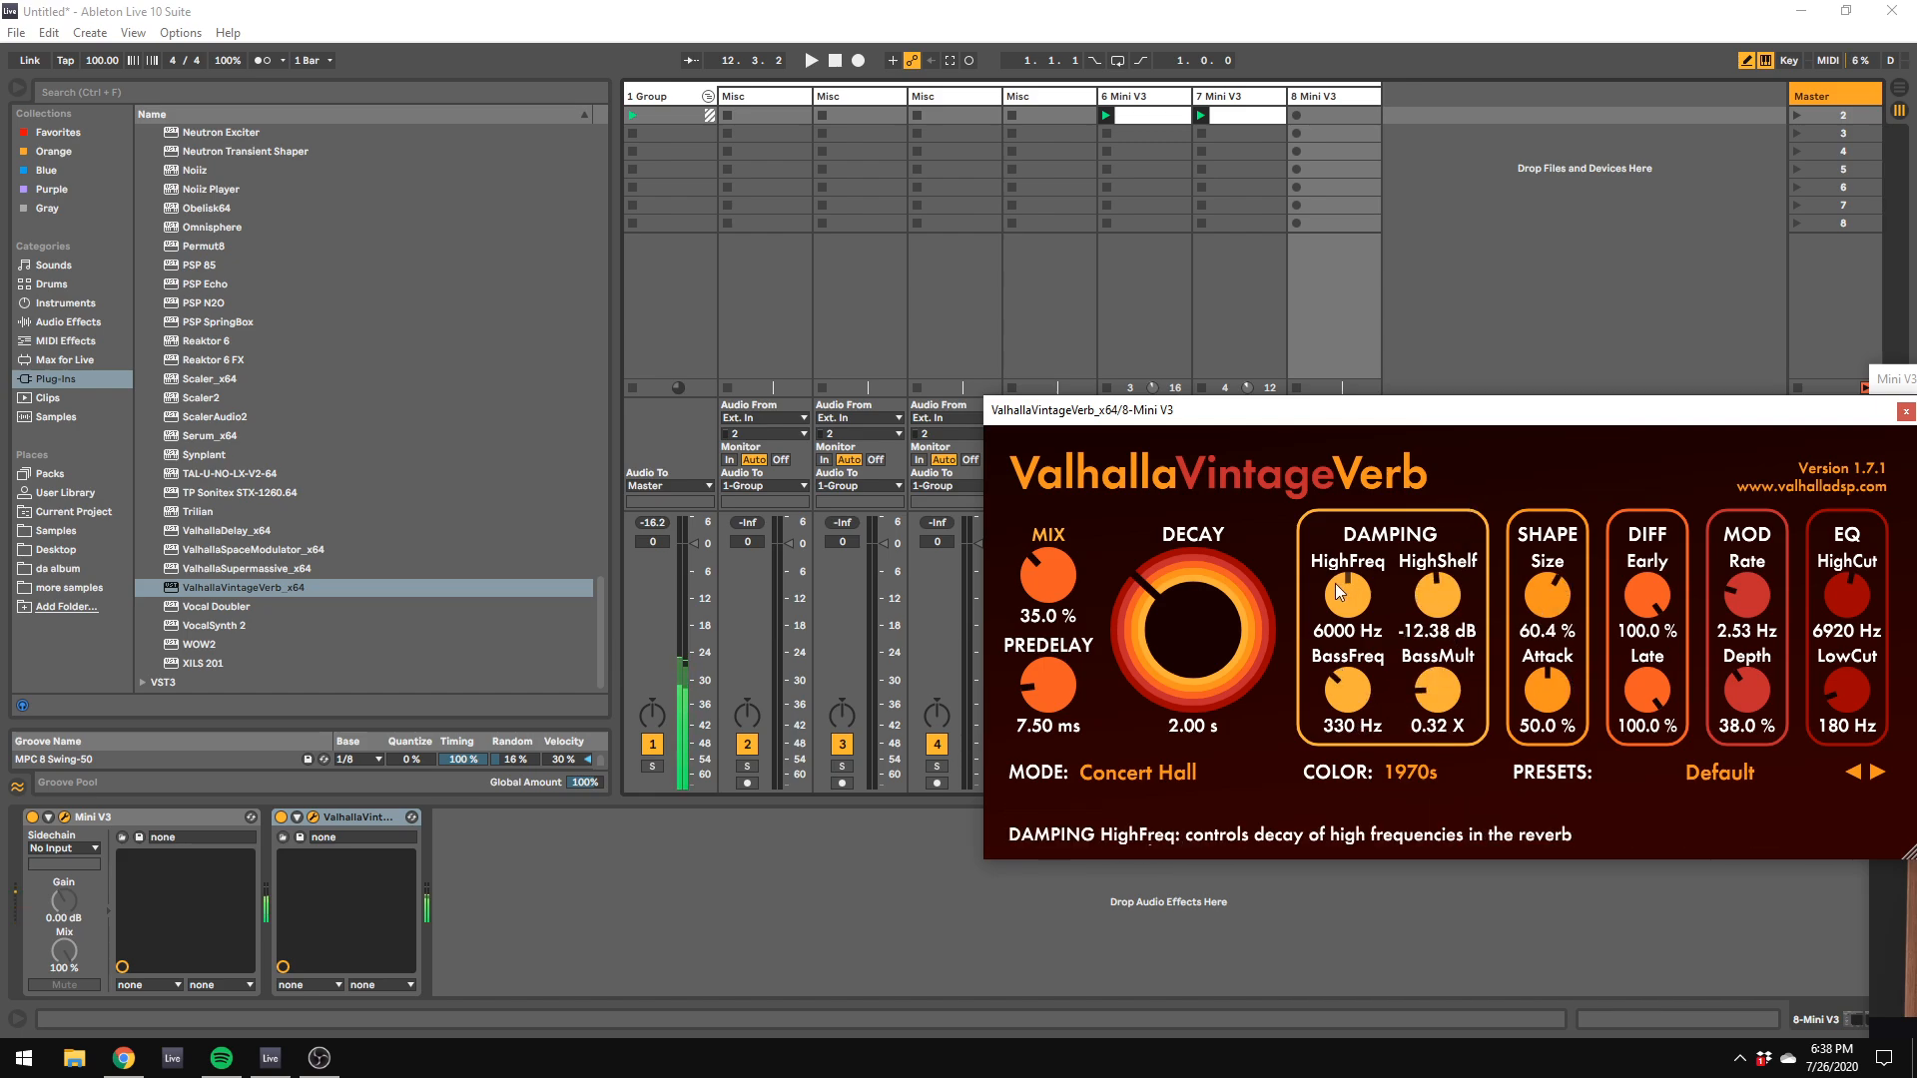
{"action": "left_click_drag", "start_coordinate": [1333, 583], "coordinate": [1336, 551]}
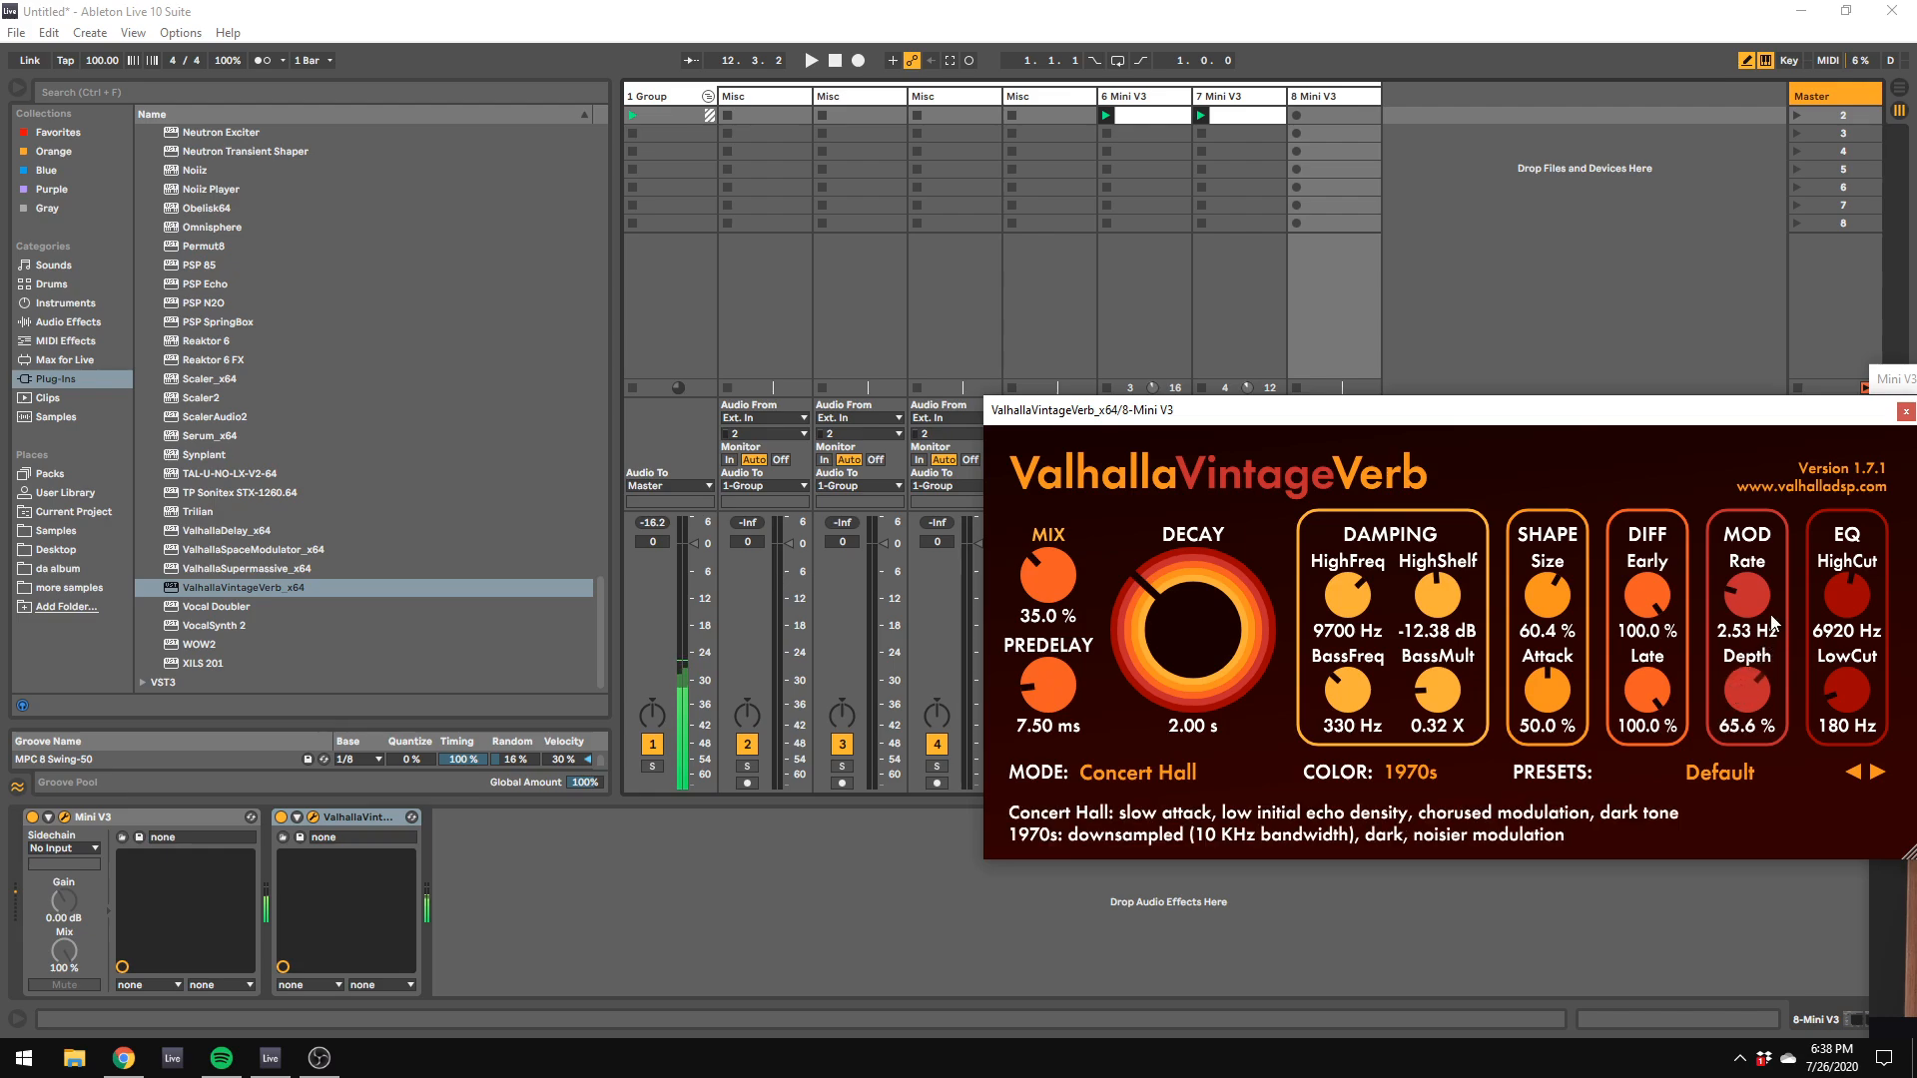
Step: Set the reverb modulation to a 1.26 Hz rate and 89.2 % depth, and raise the mix to about 97.4 %
{"action": "left_click_drag", "start_coordinate": [1747, 597], "coordinate": [1749, 621]}
{"action": "left_click_drag", "start_coordinate": [1747, 691], "coordinate": [1768, 647]}
{"action": "left_click_drag", "start_coordinate": [1046, 592], "coordinate": [1048, 539]}
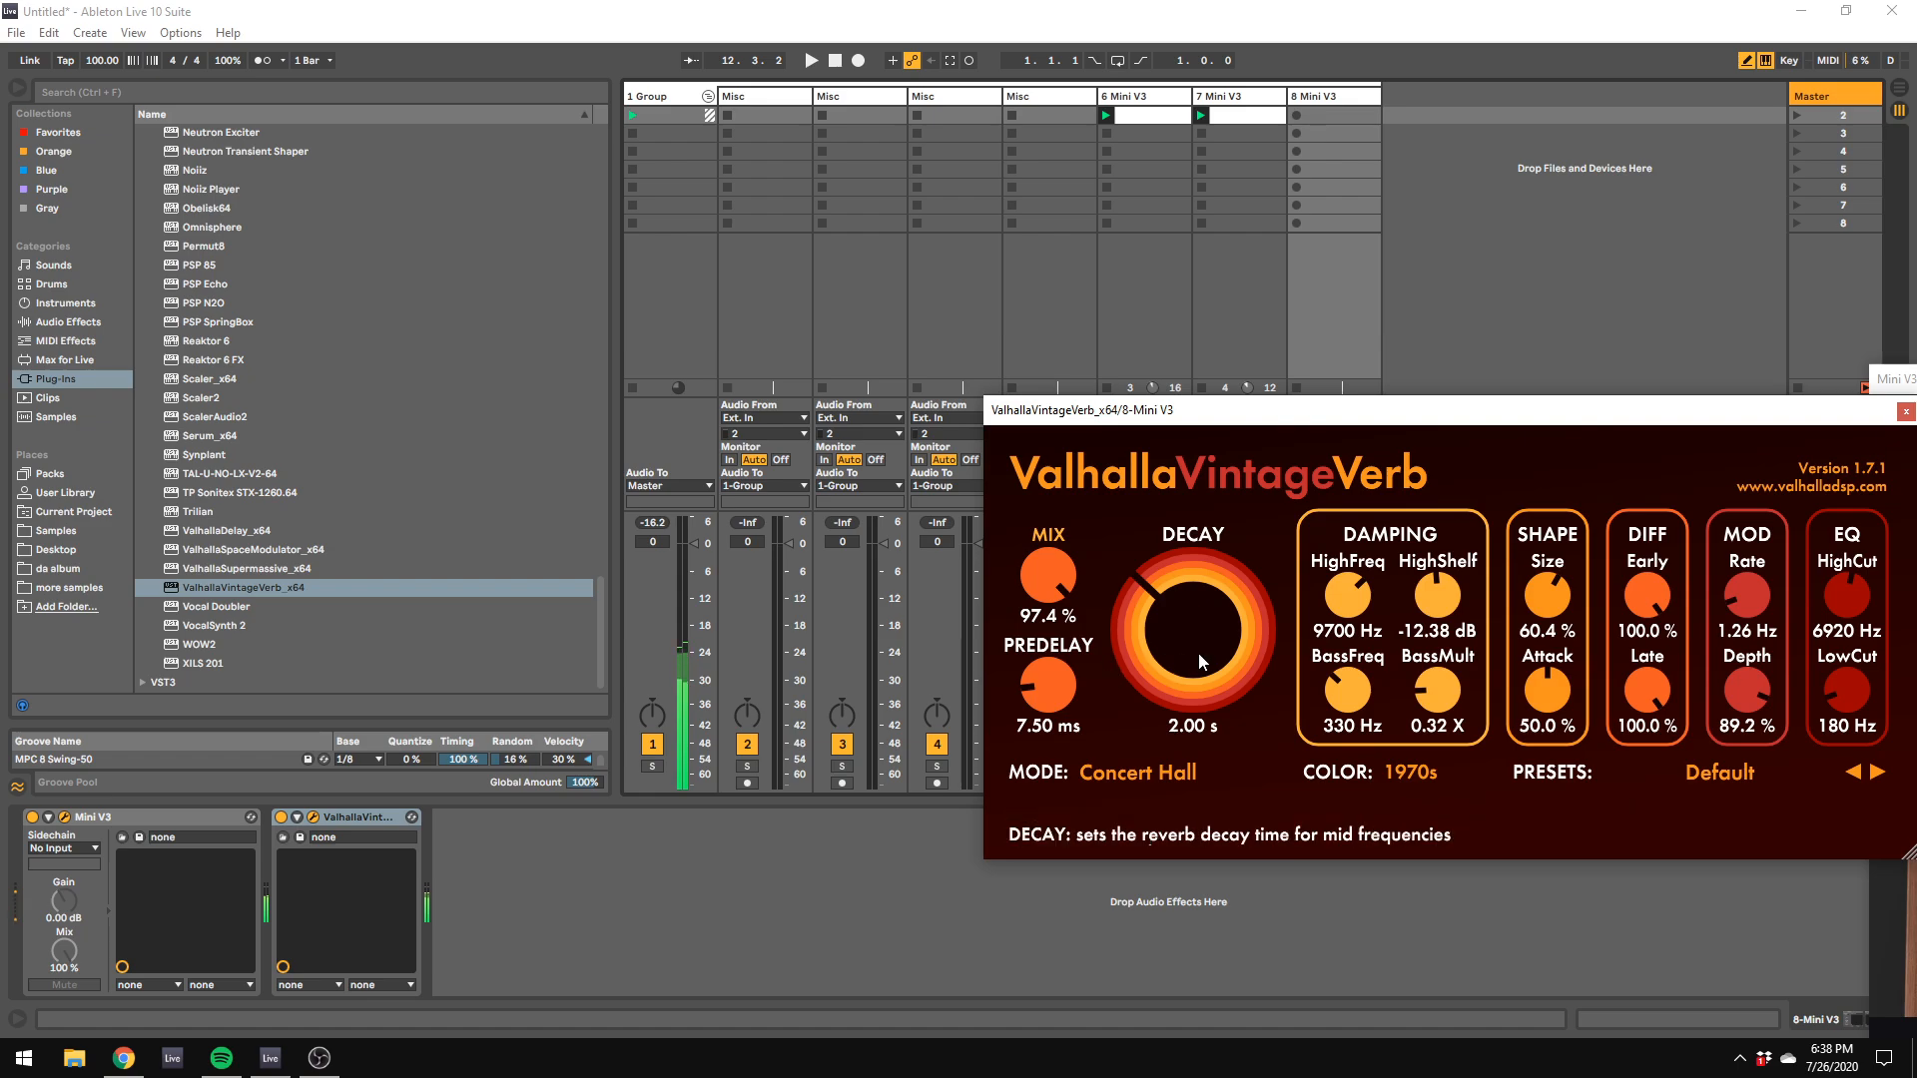
Step: Set the reverb decay to about 3.55 s, attack to 21.2 % and mix to 55.4 %, playing notes an octave higher
{"action": "mouse_move", "coordinate": [1198, 653]}
{"action": "left_mouse_down"}
{"action": "mouse_move", "coordinate": [1230, 589]}
{"action": "mouse_move", "coordinate": [1228, 639]}
{"action": "left_mouse_up"}
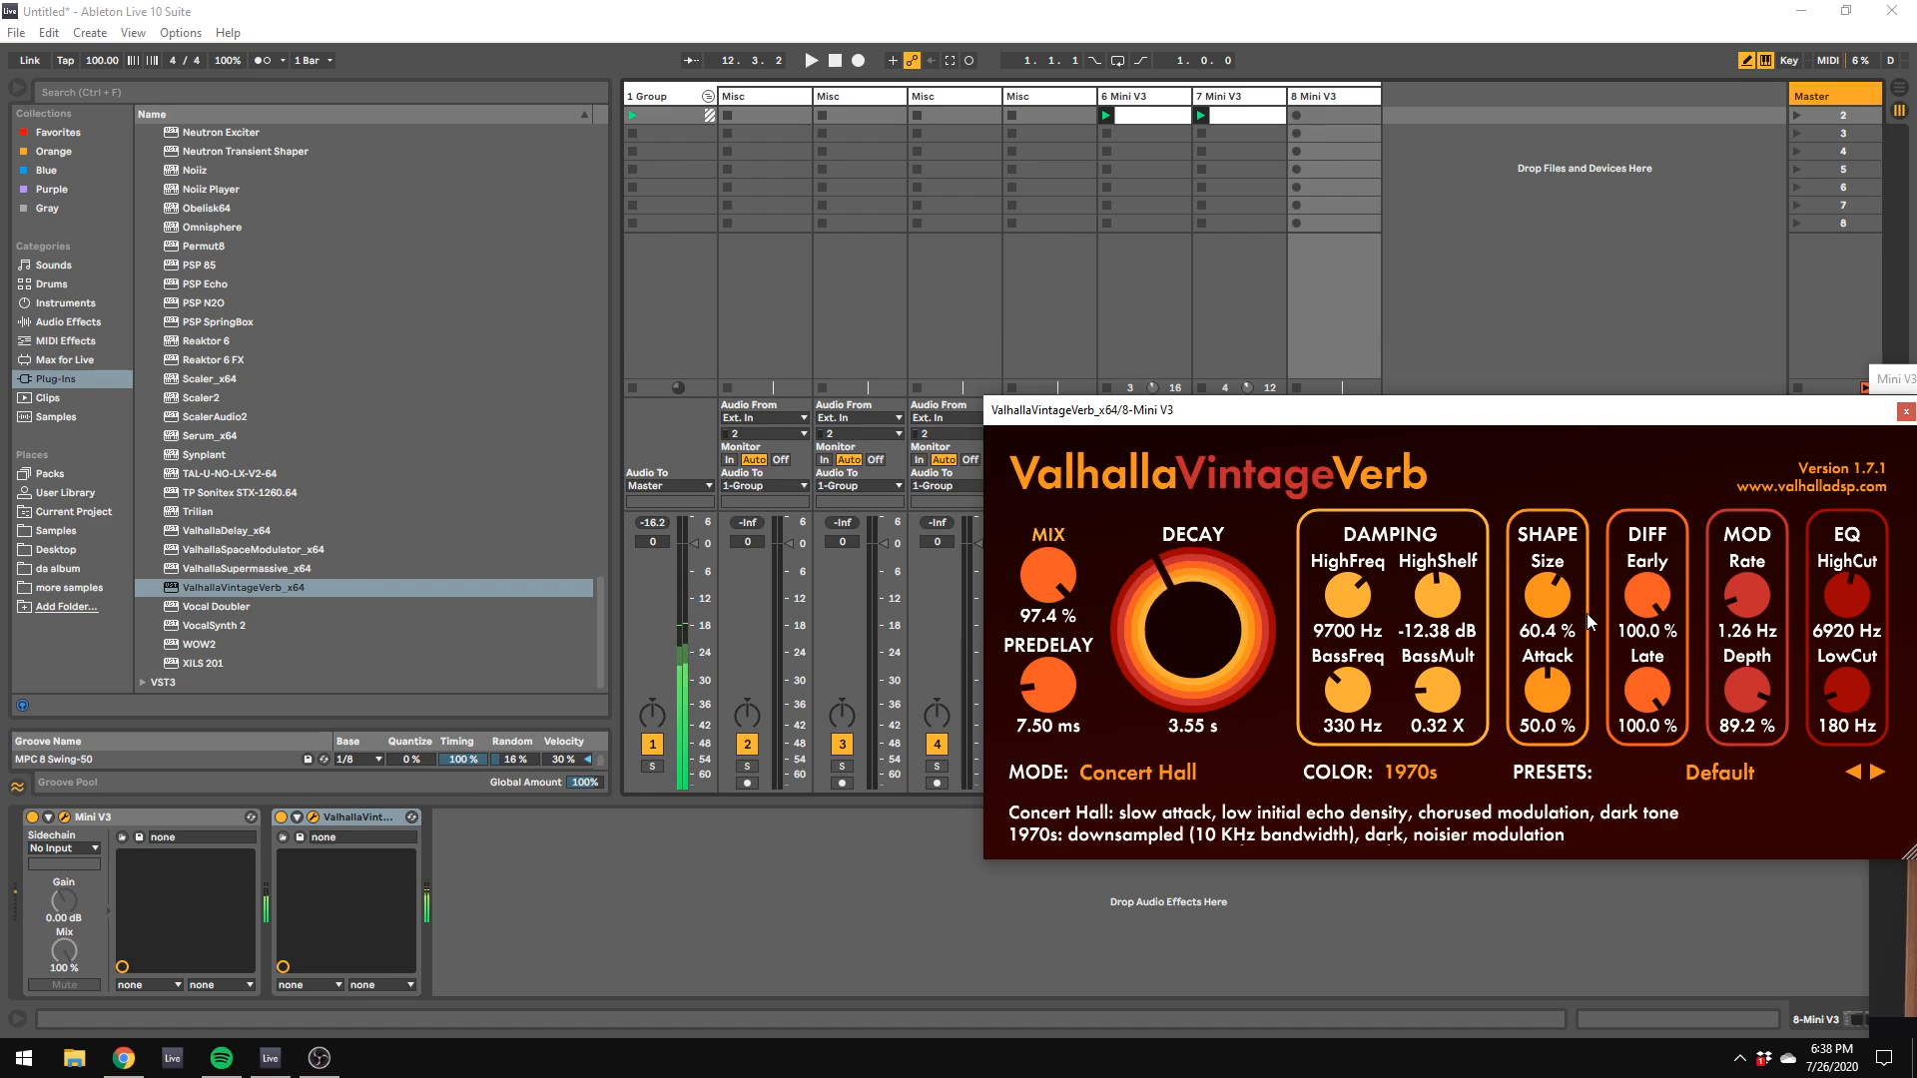
{"action": "left_click_drag", "start_coordinate": [1550, 691], "coordinate": [1552, 764]}
{"action": "key", "text": "x"}
{"action": "left_click_drag", "start_coordinate": [1047, 581], "coordinate": [1052, 689]}
Step: Bring the Mini V3 into view, set its filter contour amount to about 6 %, and move its window aside
{"action": "left_click_drag", "start_coordinate": [1881, 376], "coordinate": [554, 206]}
{"action": "mouse_move", "coordinate": [1485, 749]}
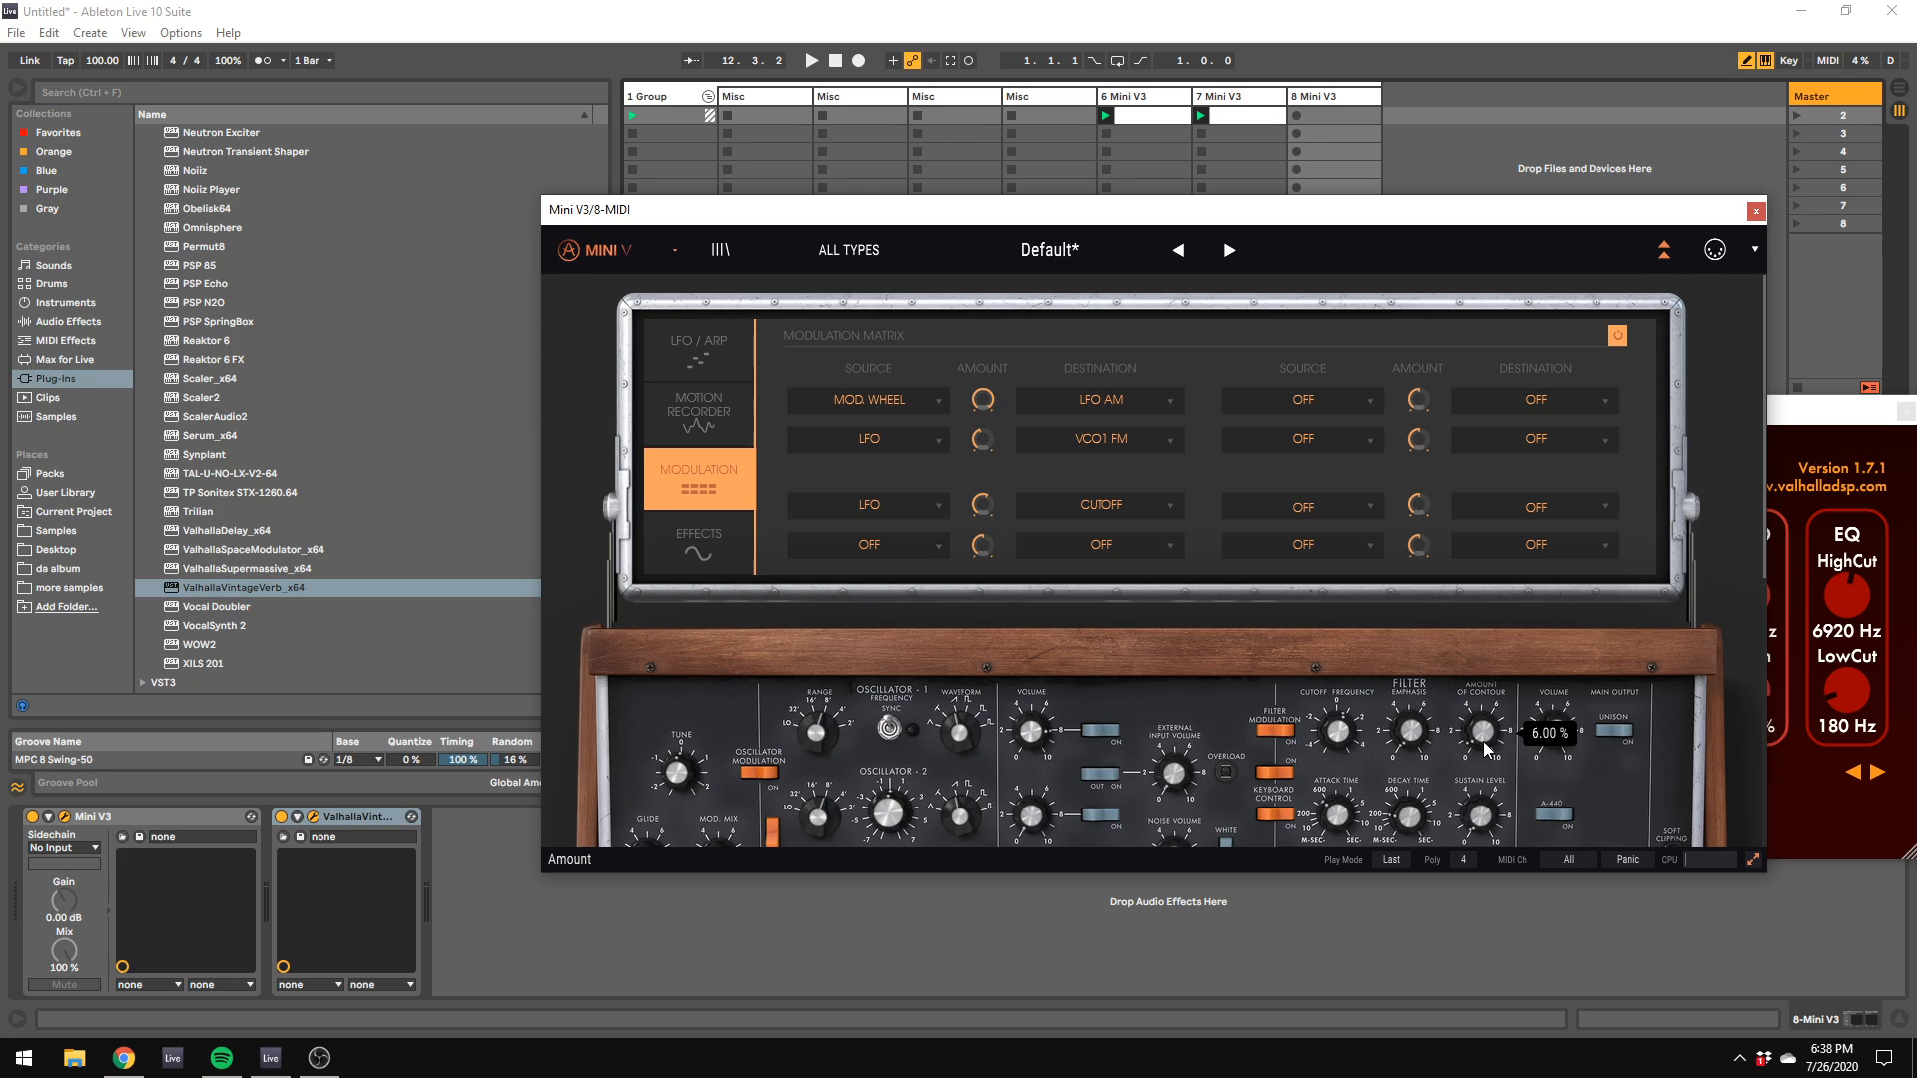
{"action": "left_click_drag", "start_coordinate": [1108, 208], "coordinate": [1667, 443]}
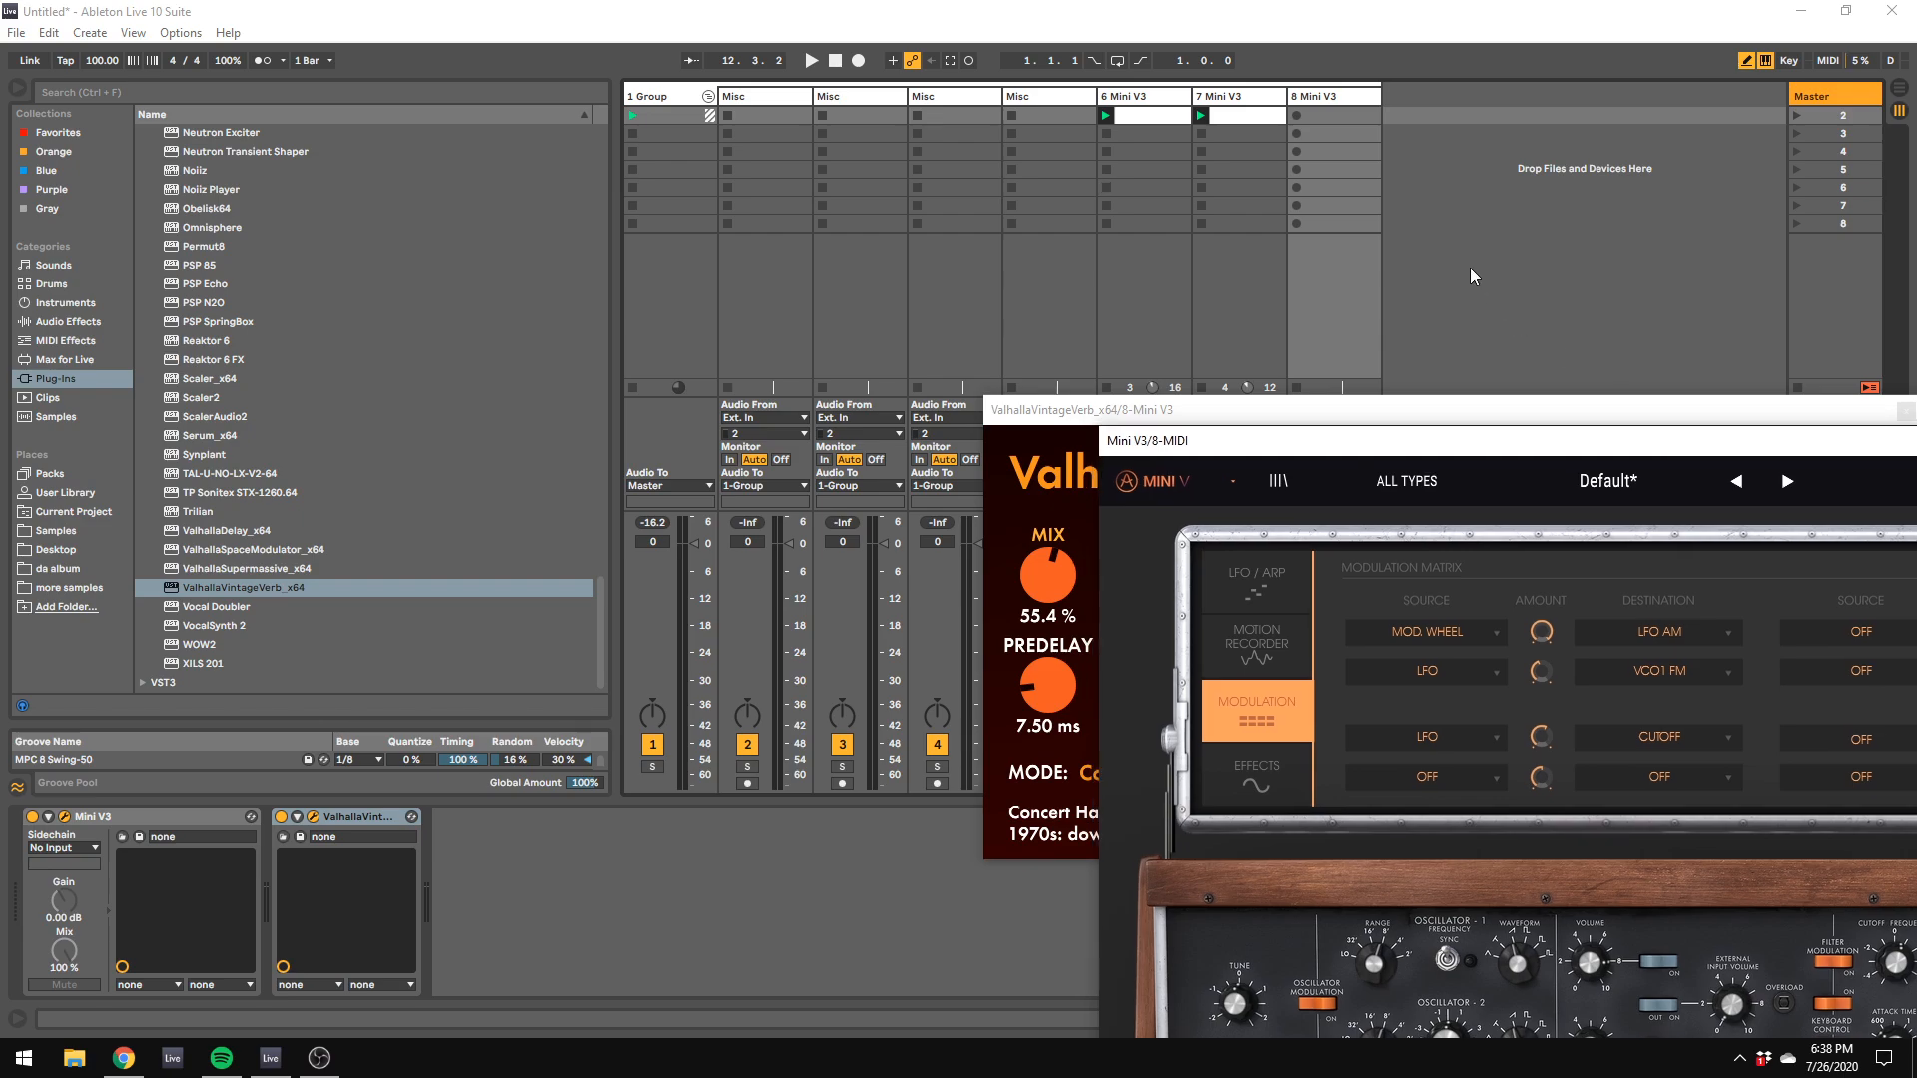
Step: Hide the plug-in windows and play the session to audition track 8's sound with the other Mini V3 parts
{"action": "left_click", "coordinate": [98, 820]}
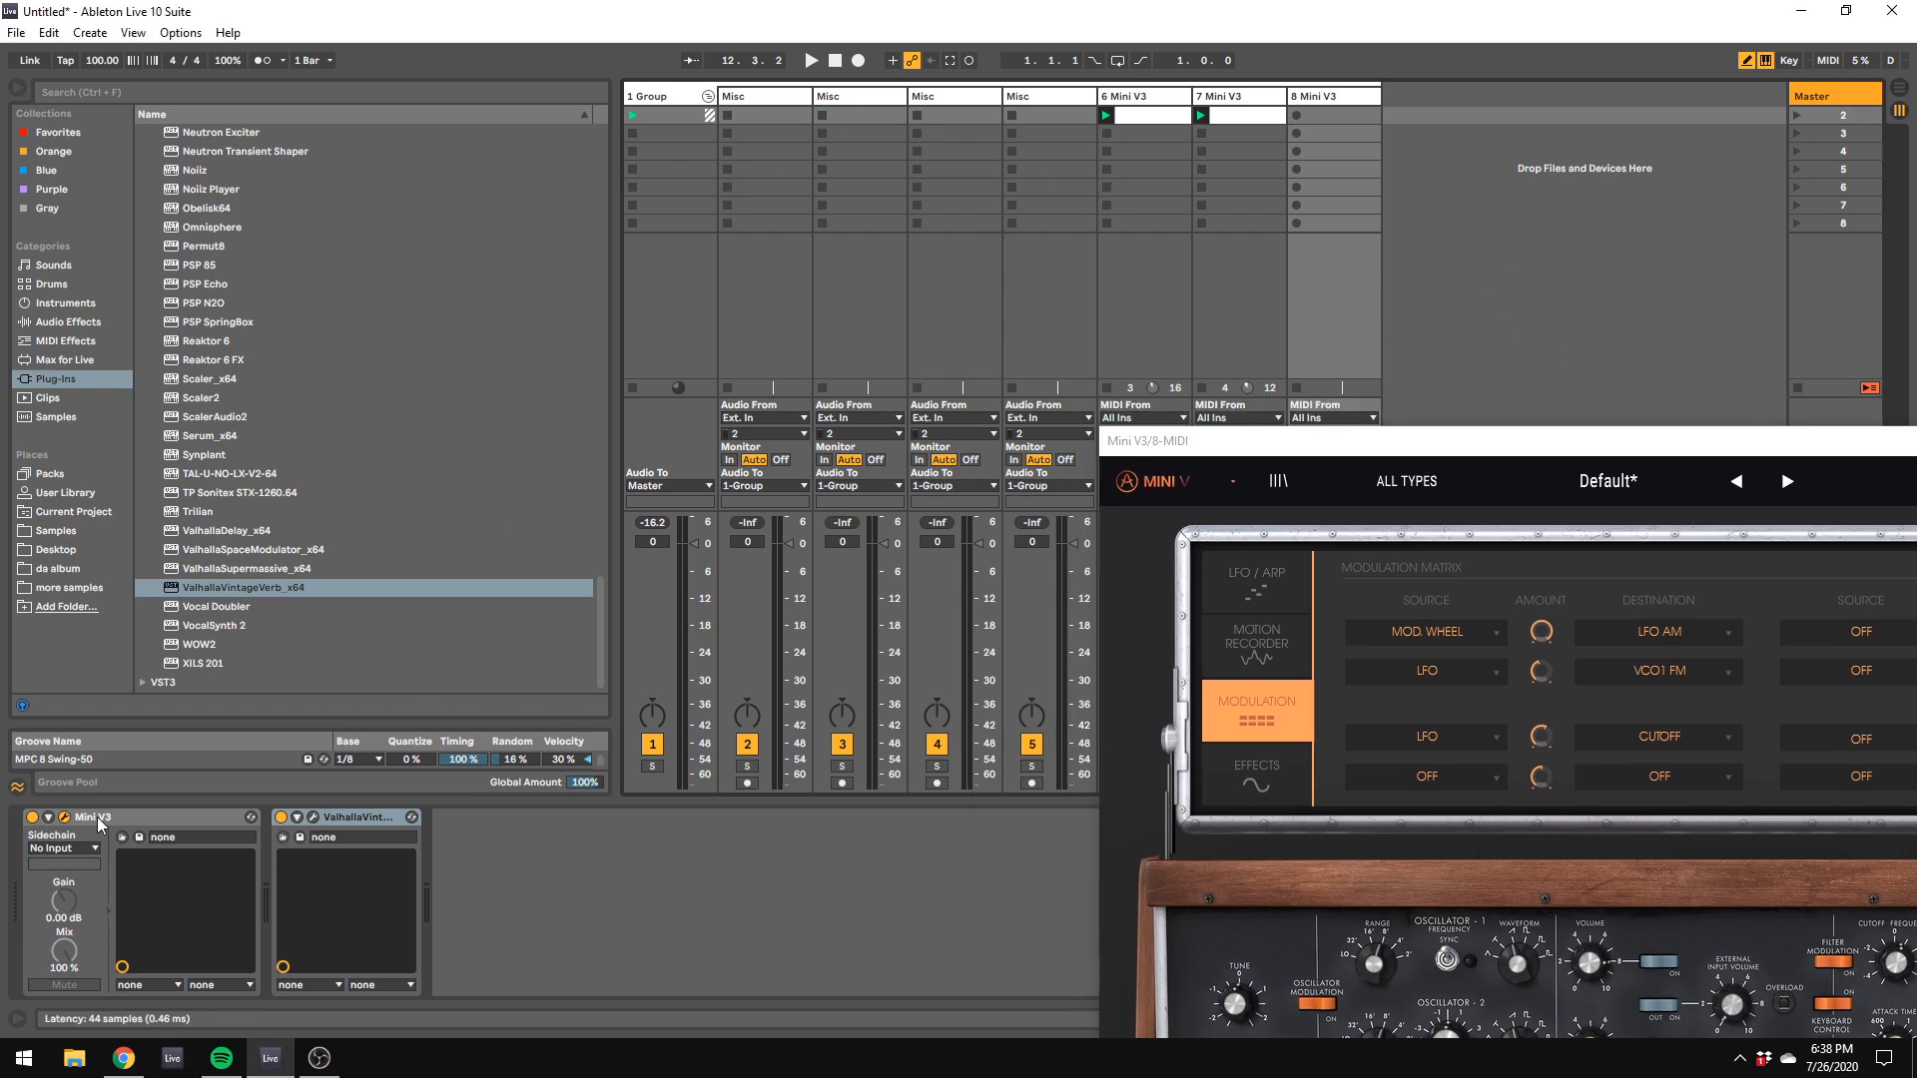
{"action": "left_click", "coordinate": [65, 816]}
{"action": "key", "text": "space"}
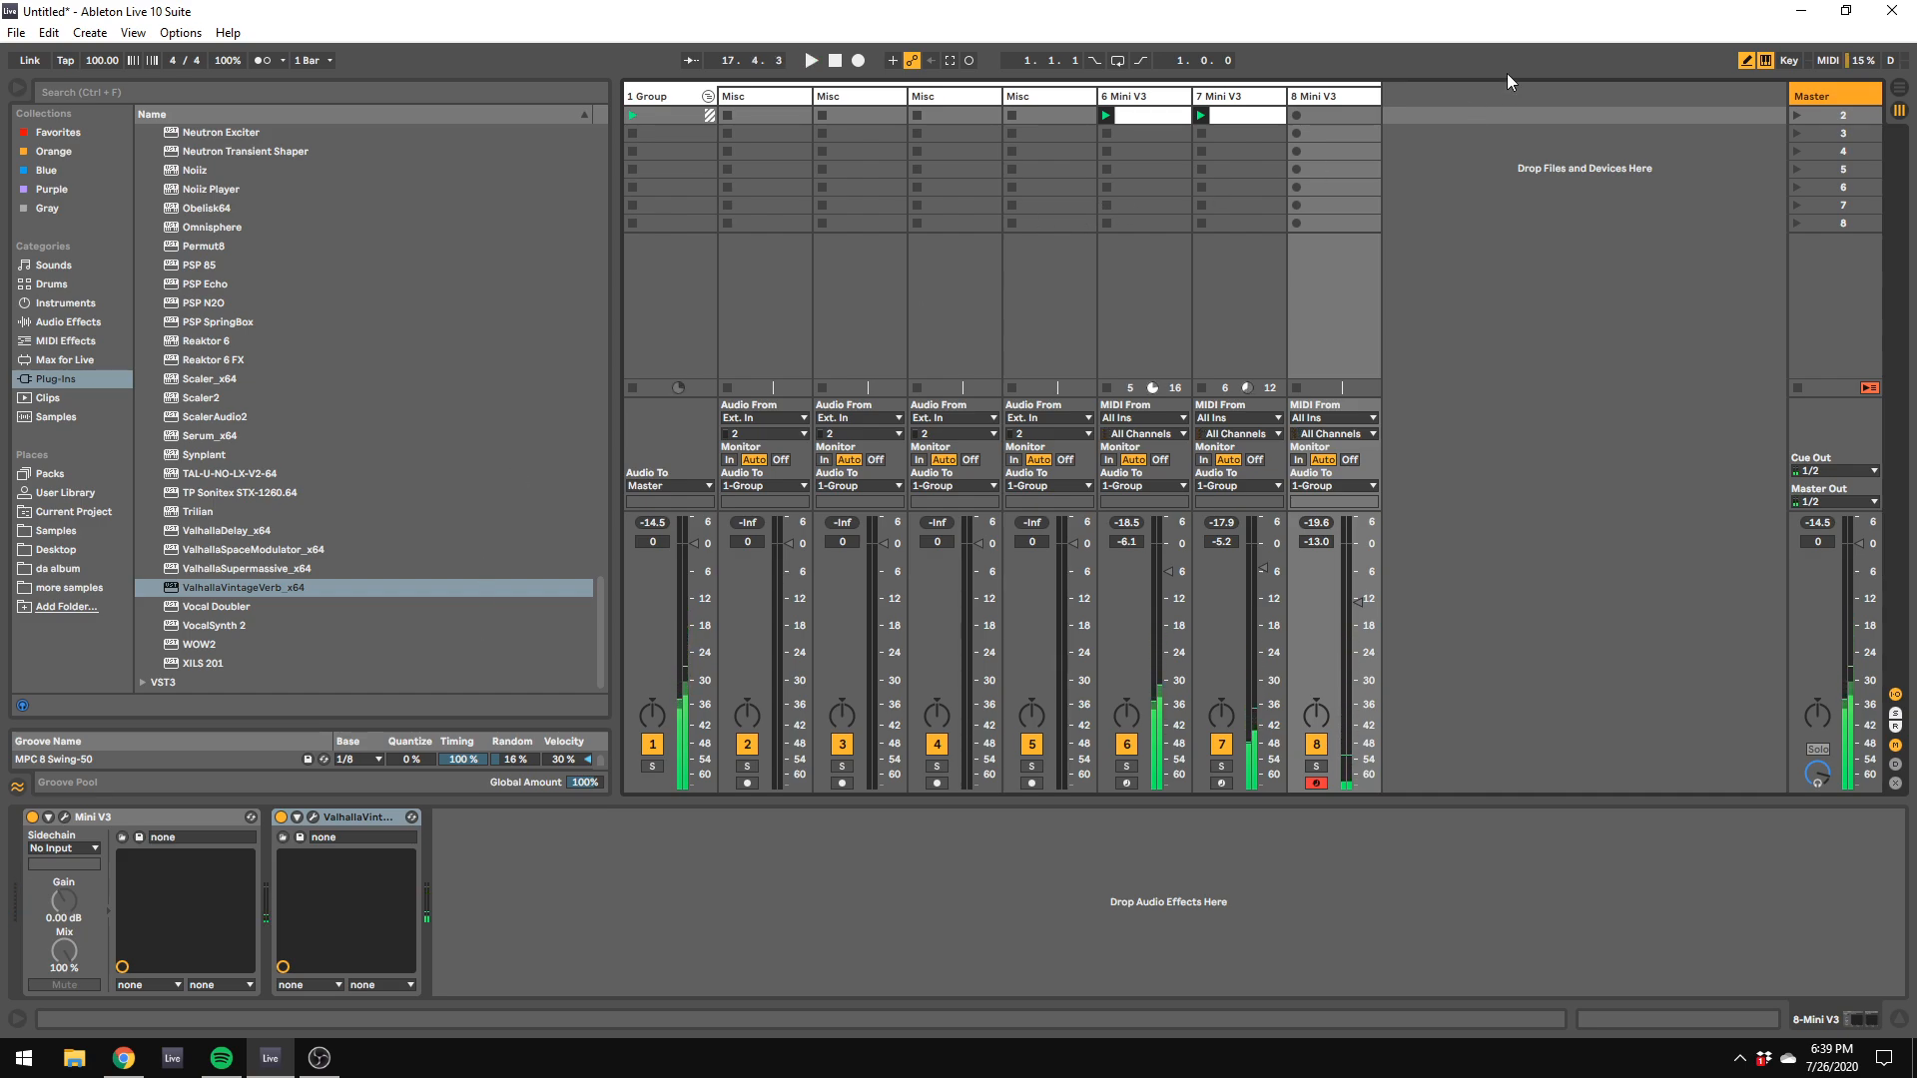
Step: In the fourth slot of track 8's Mini V3 modulation matrix, route Aftertouch to CutOff and raise its amount well above zero
{"action": "left_click", "coordinate": [64, 817]}
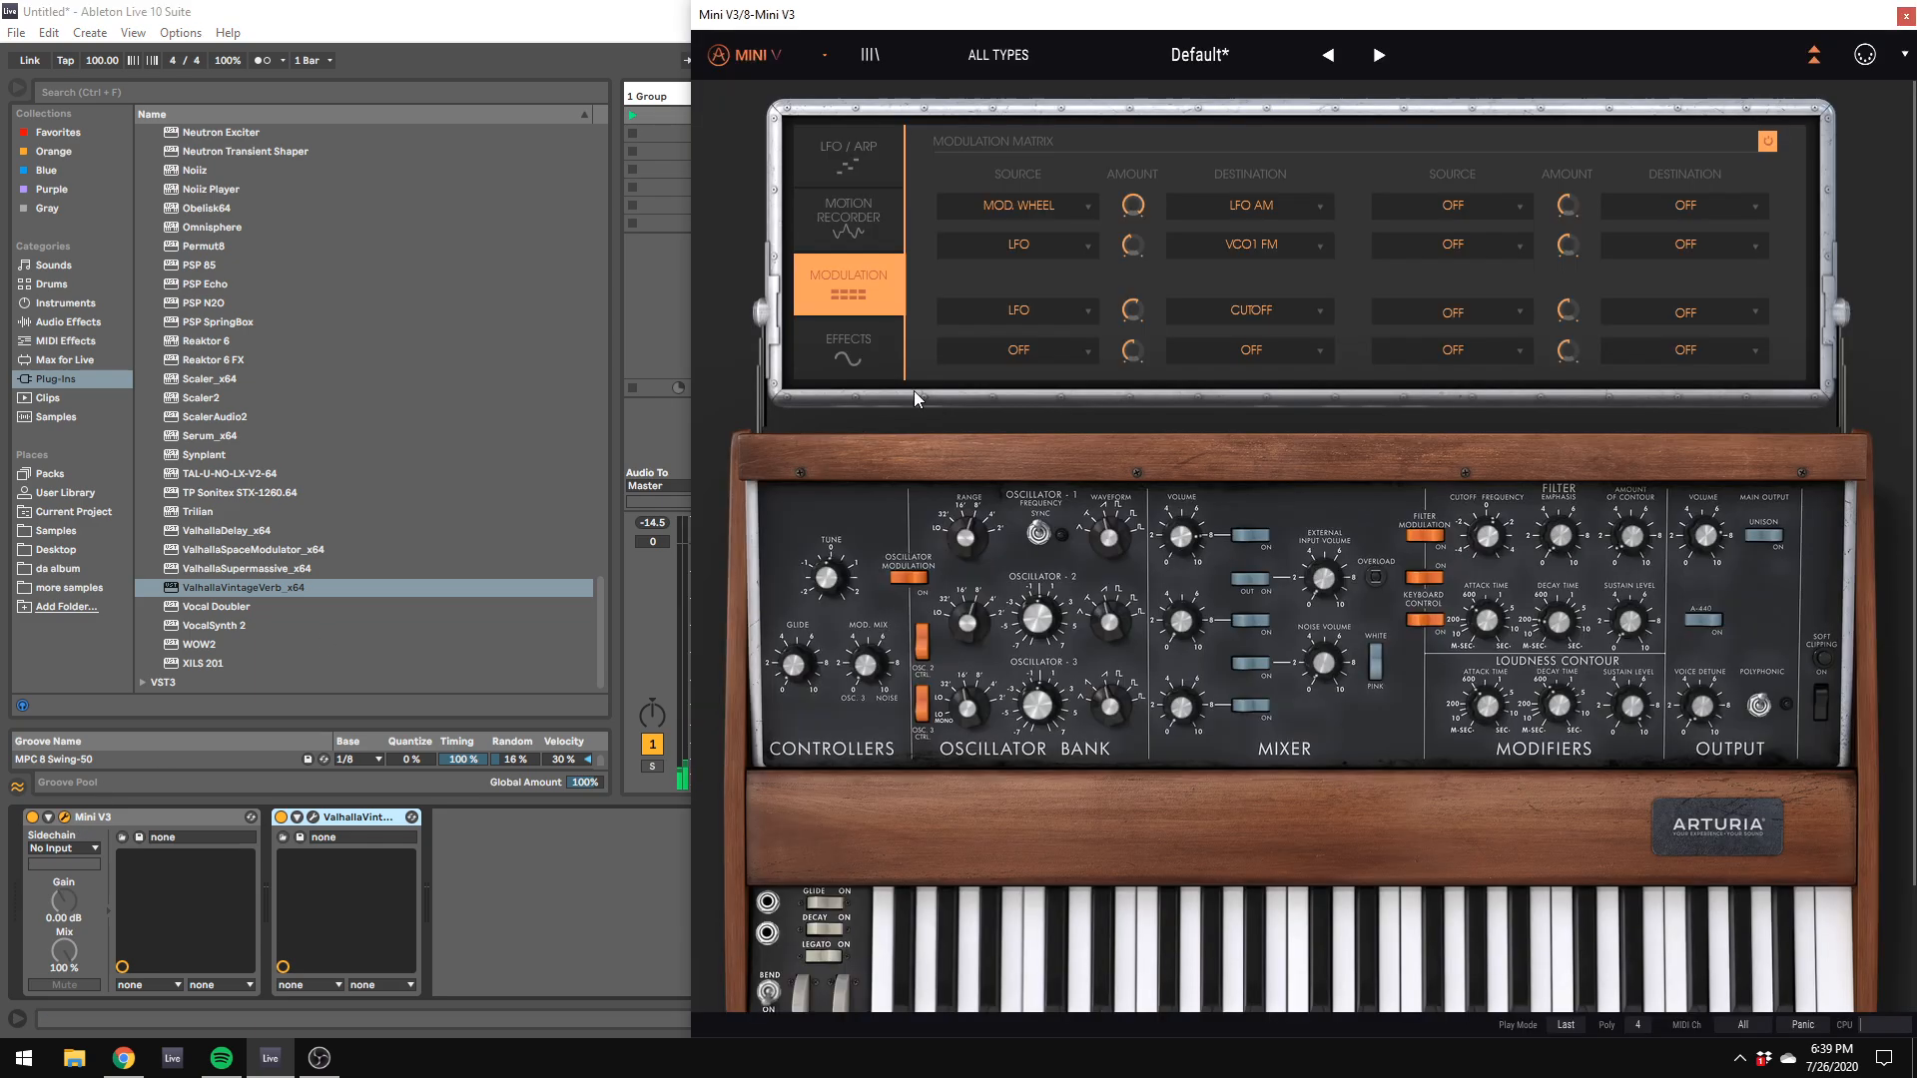
{"action": "left_click", "coordinate": [1037, 360]}
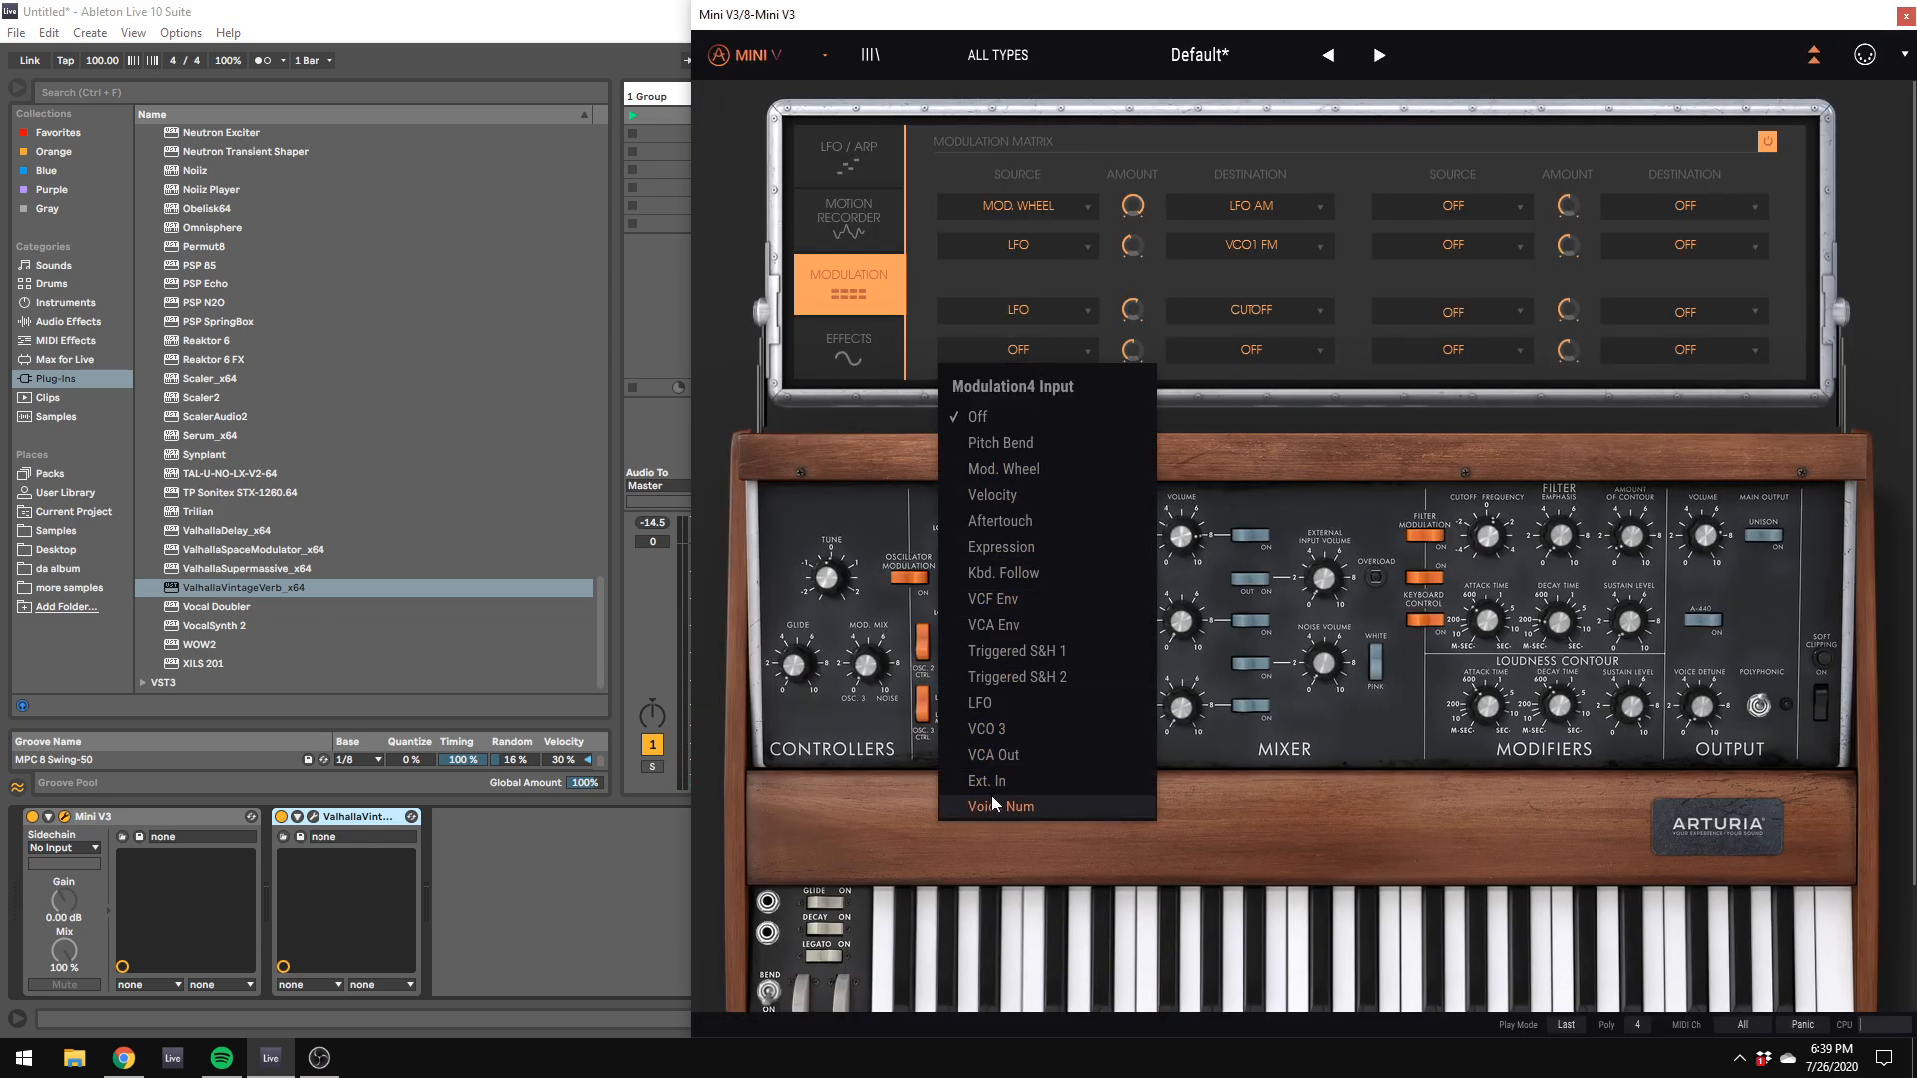
{"action": "left_click", "coordinate": [1000, 520]}
{"action": "left_click", "coordinate": [1252, 351]}
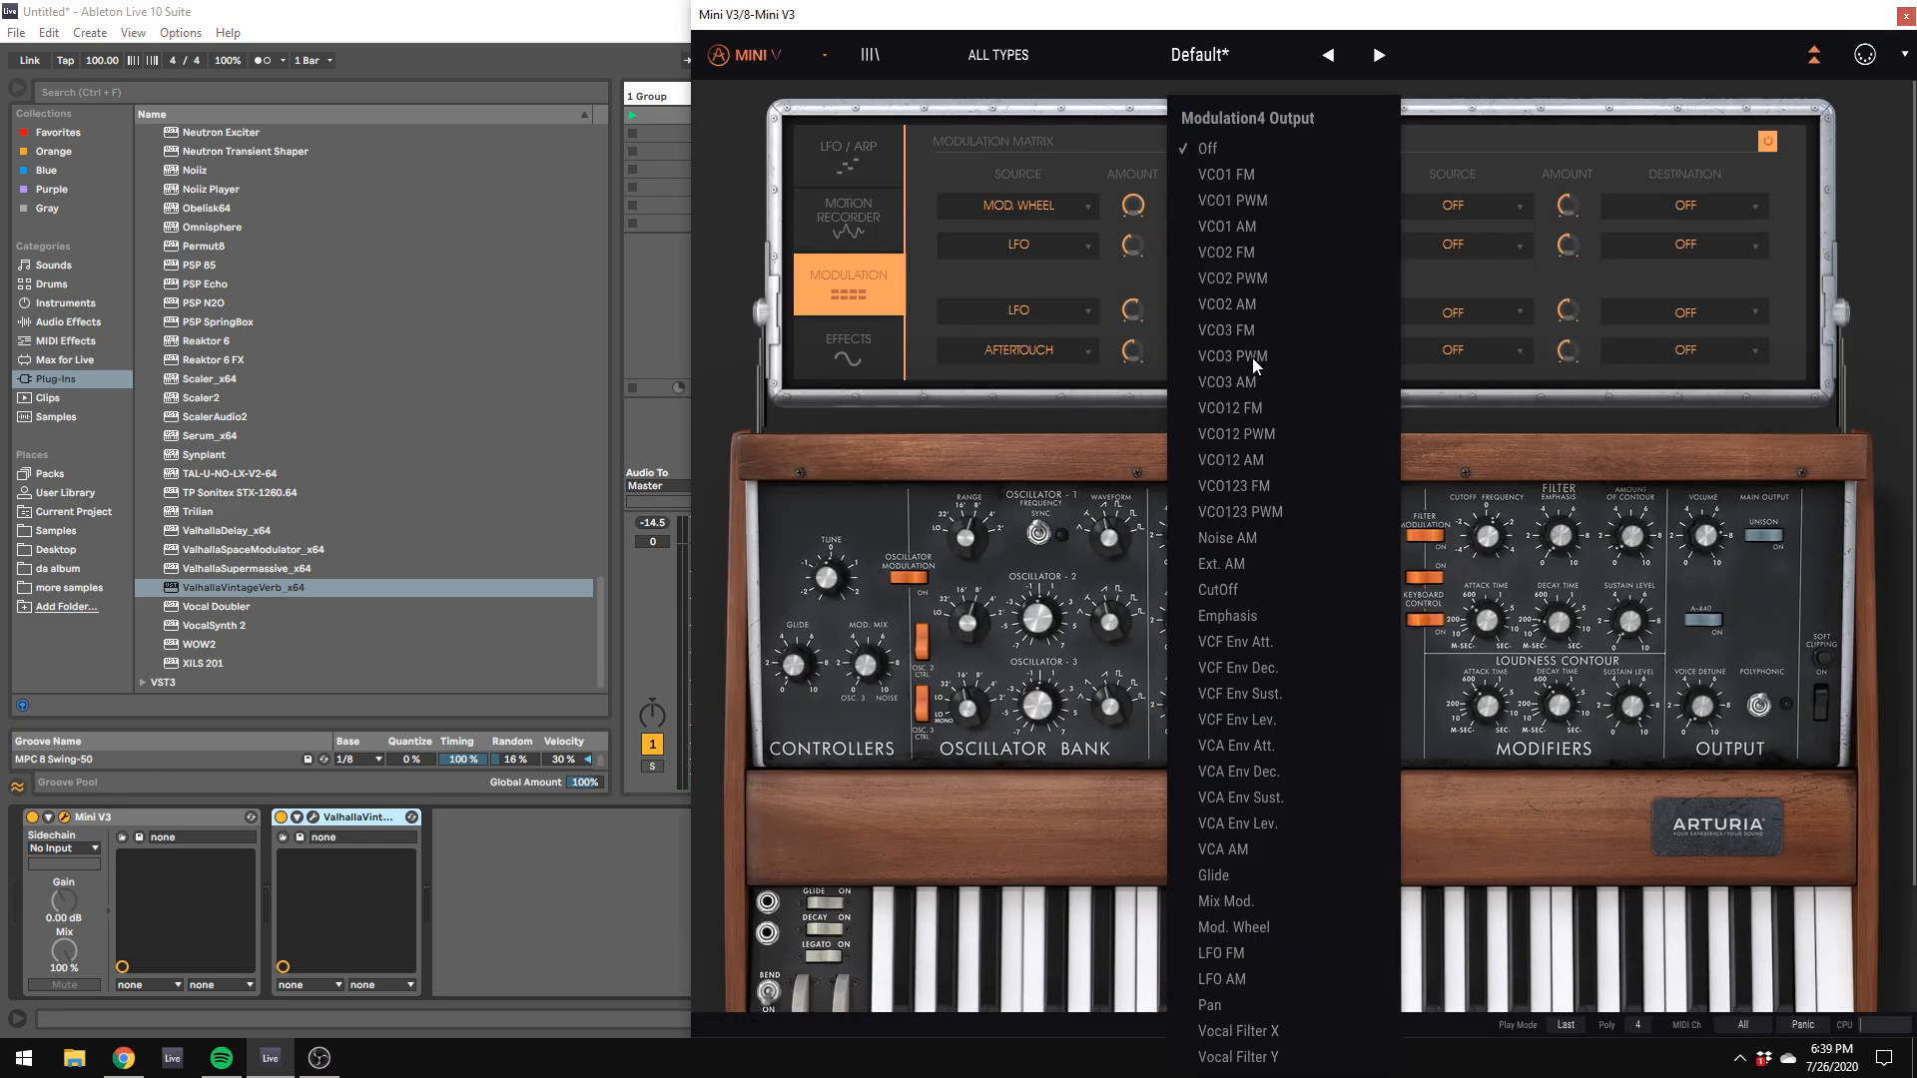
{"action": "left_click", "coordinate": [1226, 589]}
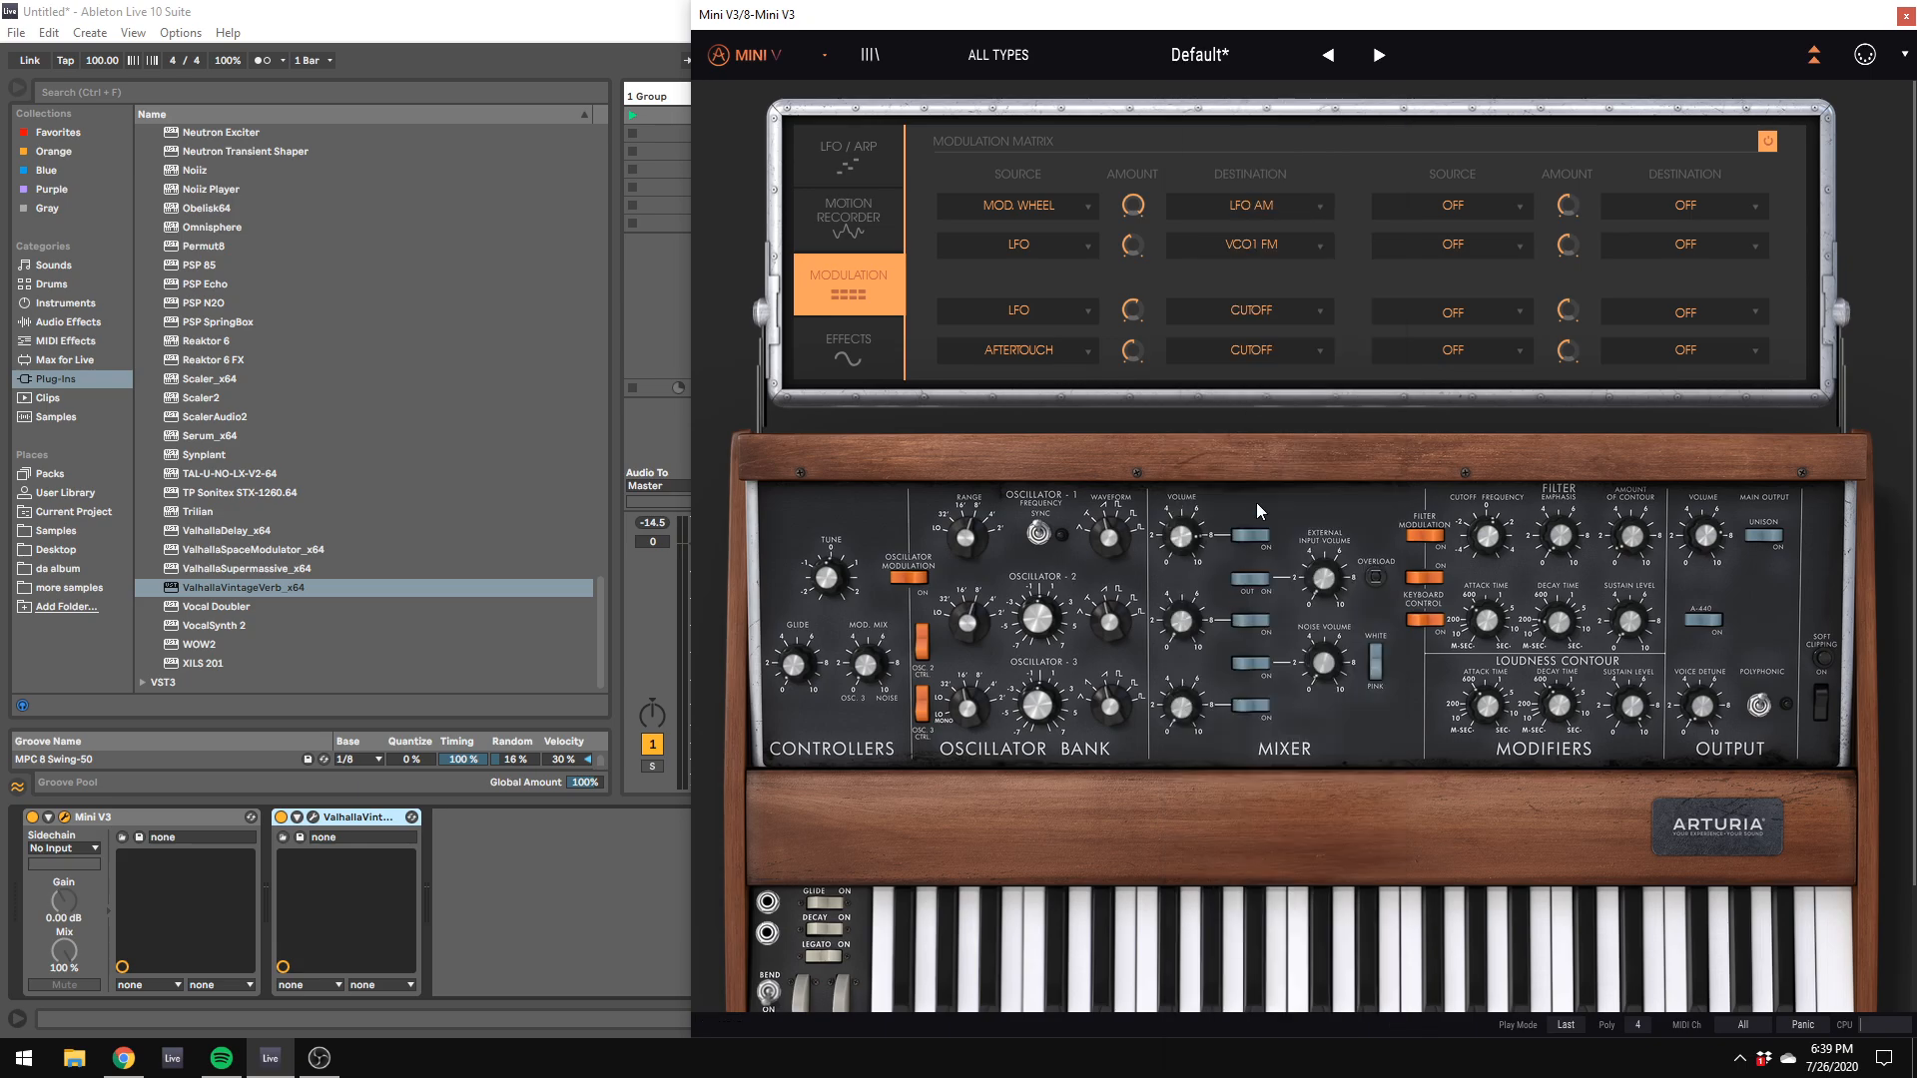
{"action": "mouse_move", "coordinate": [1134, 356]}
{"action": "left_mouse_down"}
{"action": "mouse_move", "coordinate": [1134, 340]}
{"action": "mouse_move", "coordinate": [1135, 359]}
{"action": "left_mouse_up"}
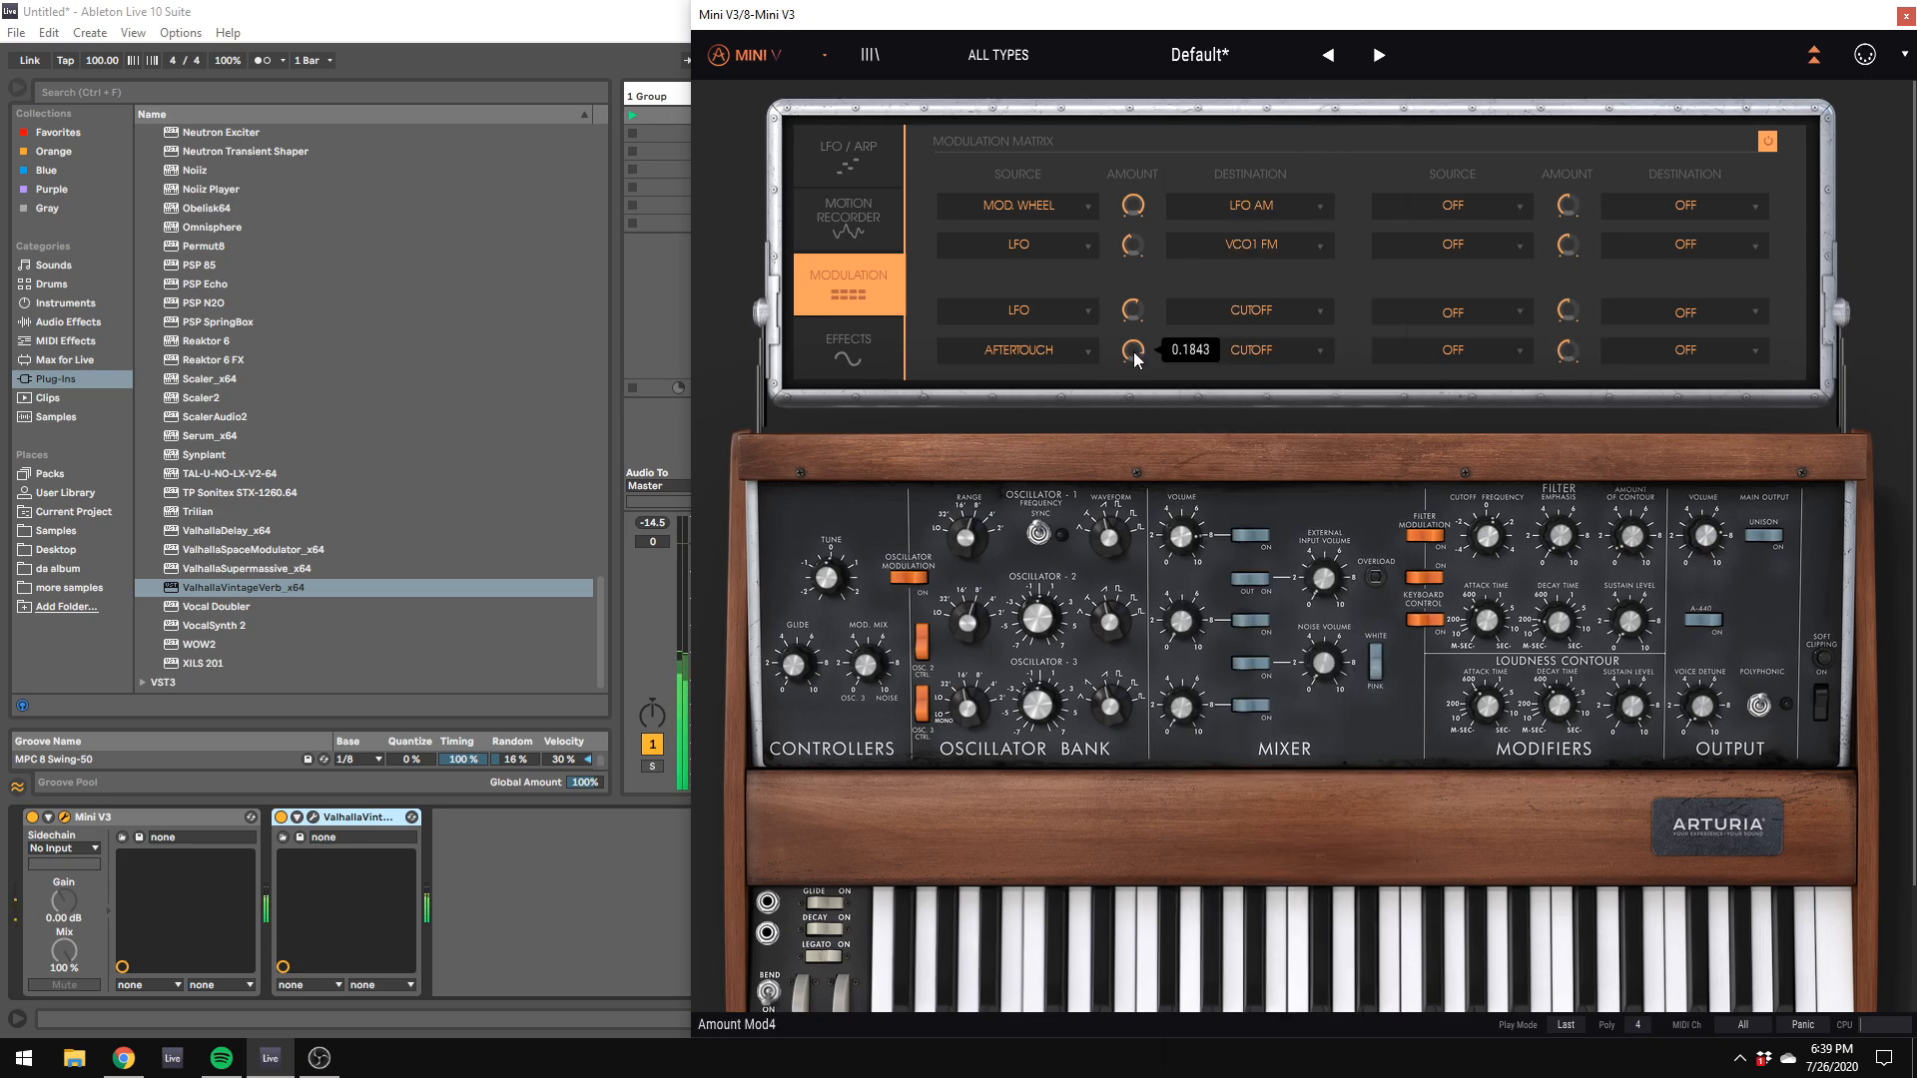
{"action": "mouse_move", "coordinate": [1134, 360]}
{"action": "left_mouse_down"}
{"action": "mouse_move", "coordinate": [1134, 300]}
{"action": "mouse_move", "coordinate": [1124, 326]}
{"action": "left_mouse_up"}
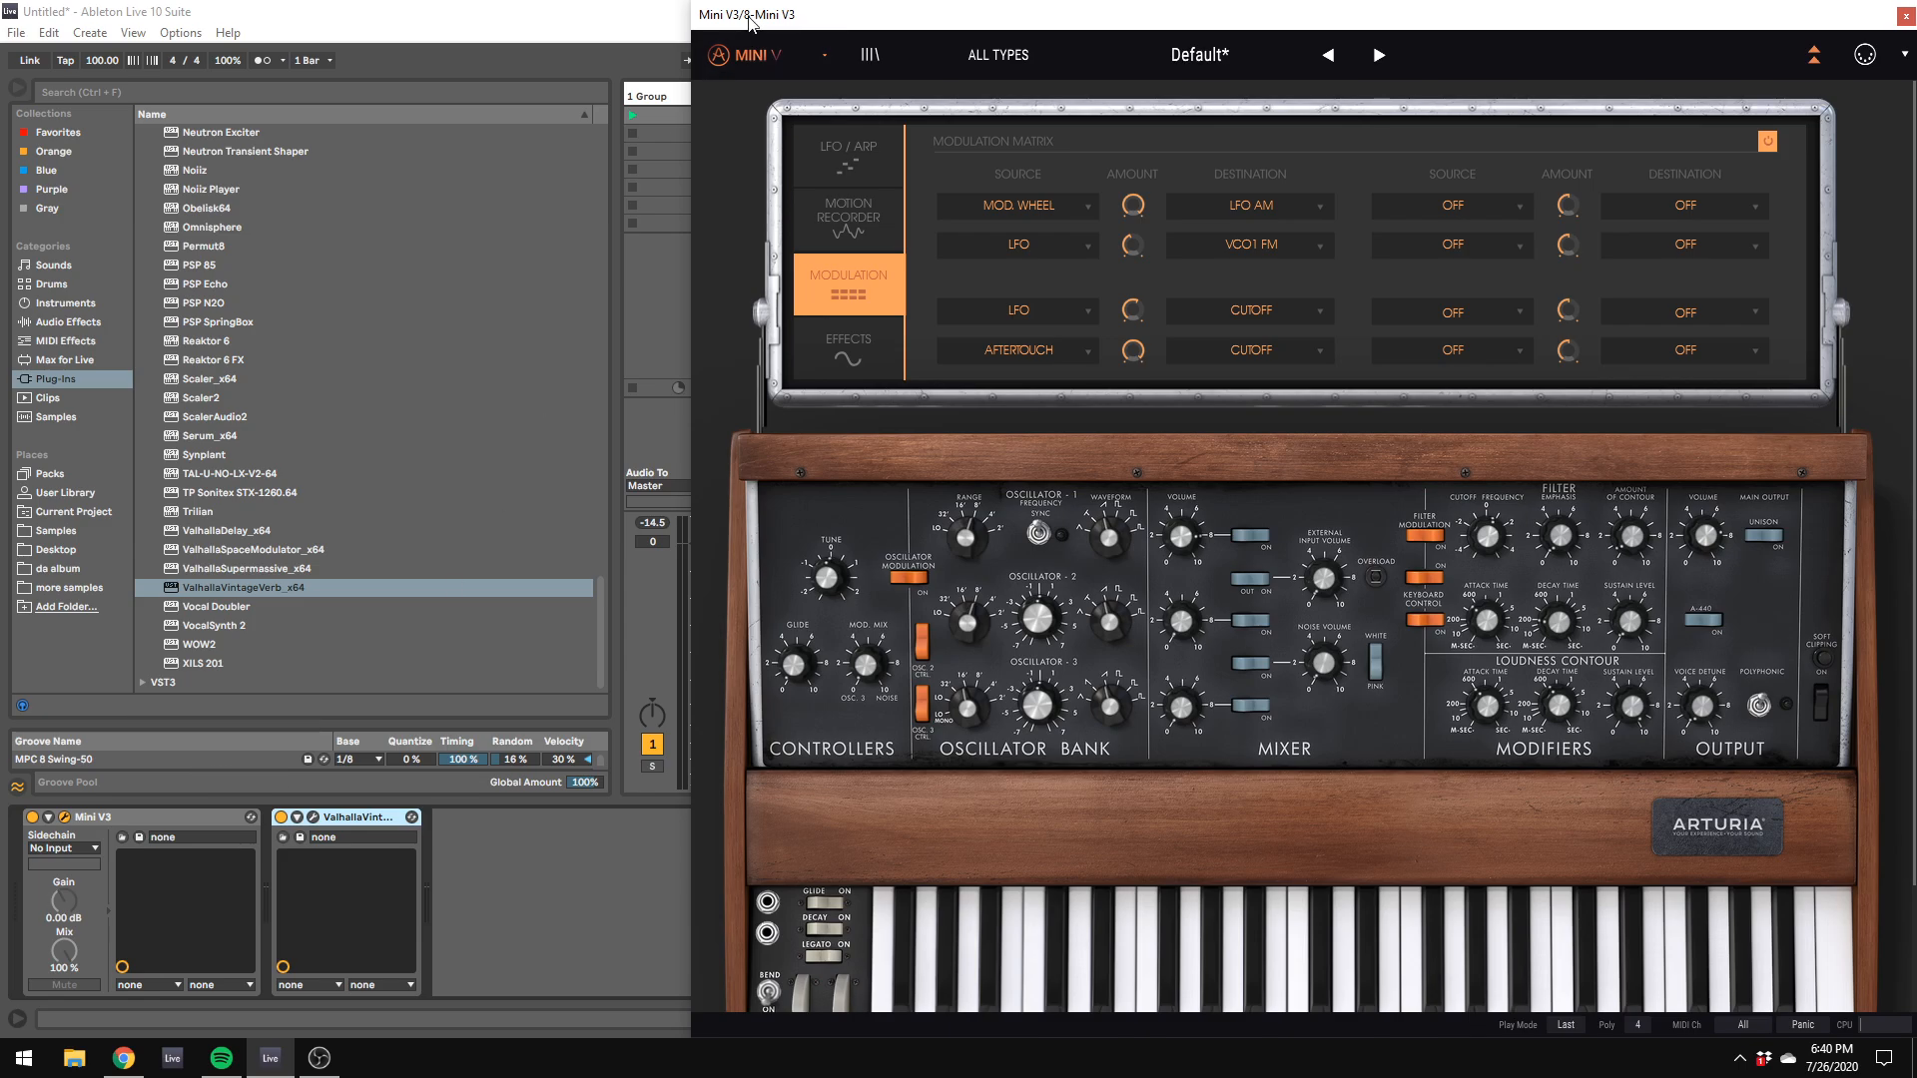
Step: Move the Mini V3 window aside, record a new MIDI clip in track 8's first slot and stop playback
{"action": "left_click_drag", "start_coordinate": [752, 10], "coordinate": [1915, 312]}
{"action": "left_click", "coordinate": [1376, 115]}
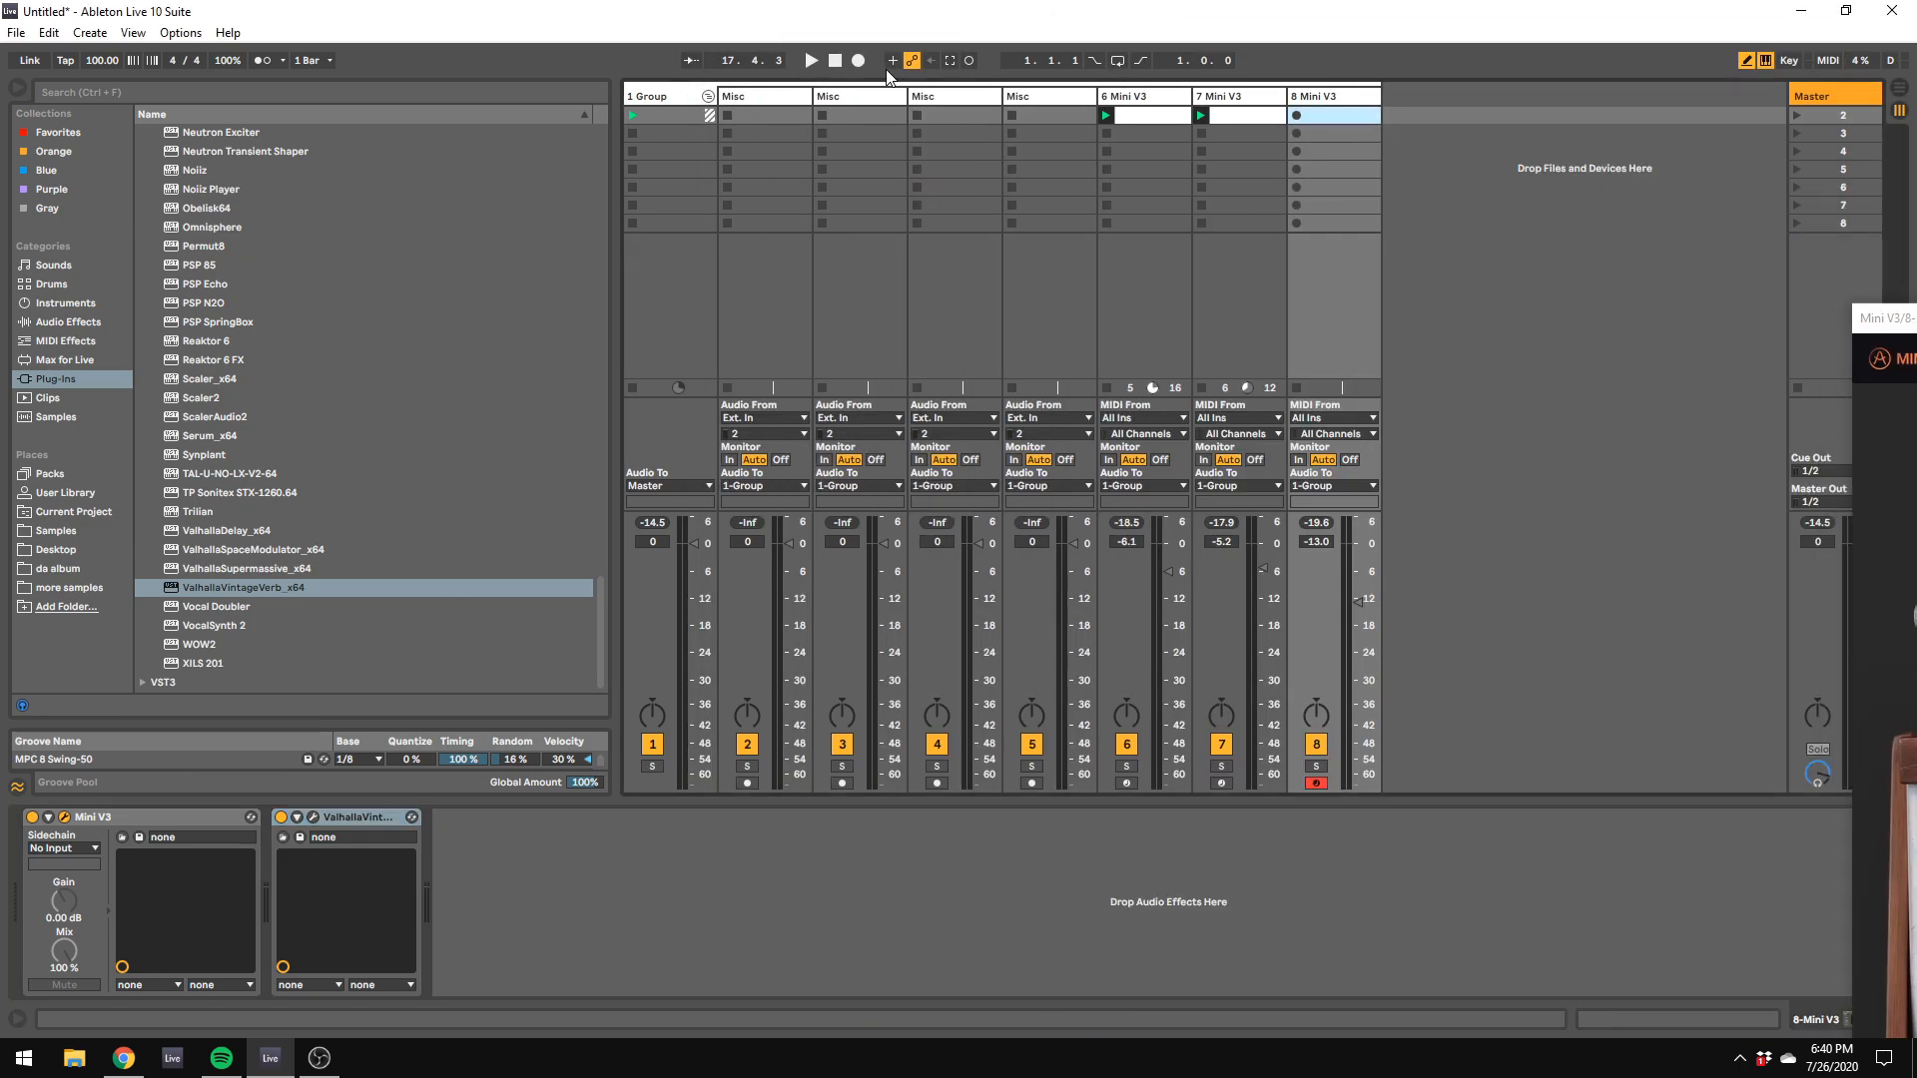
{"action": "left_click", "coordinate": [969, 62]}
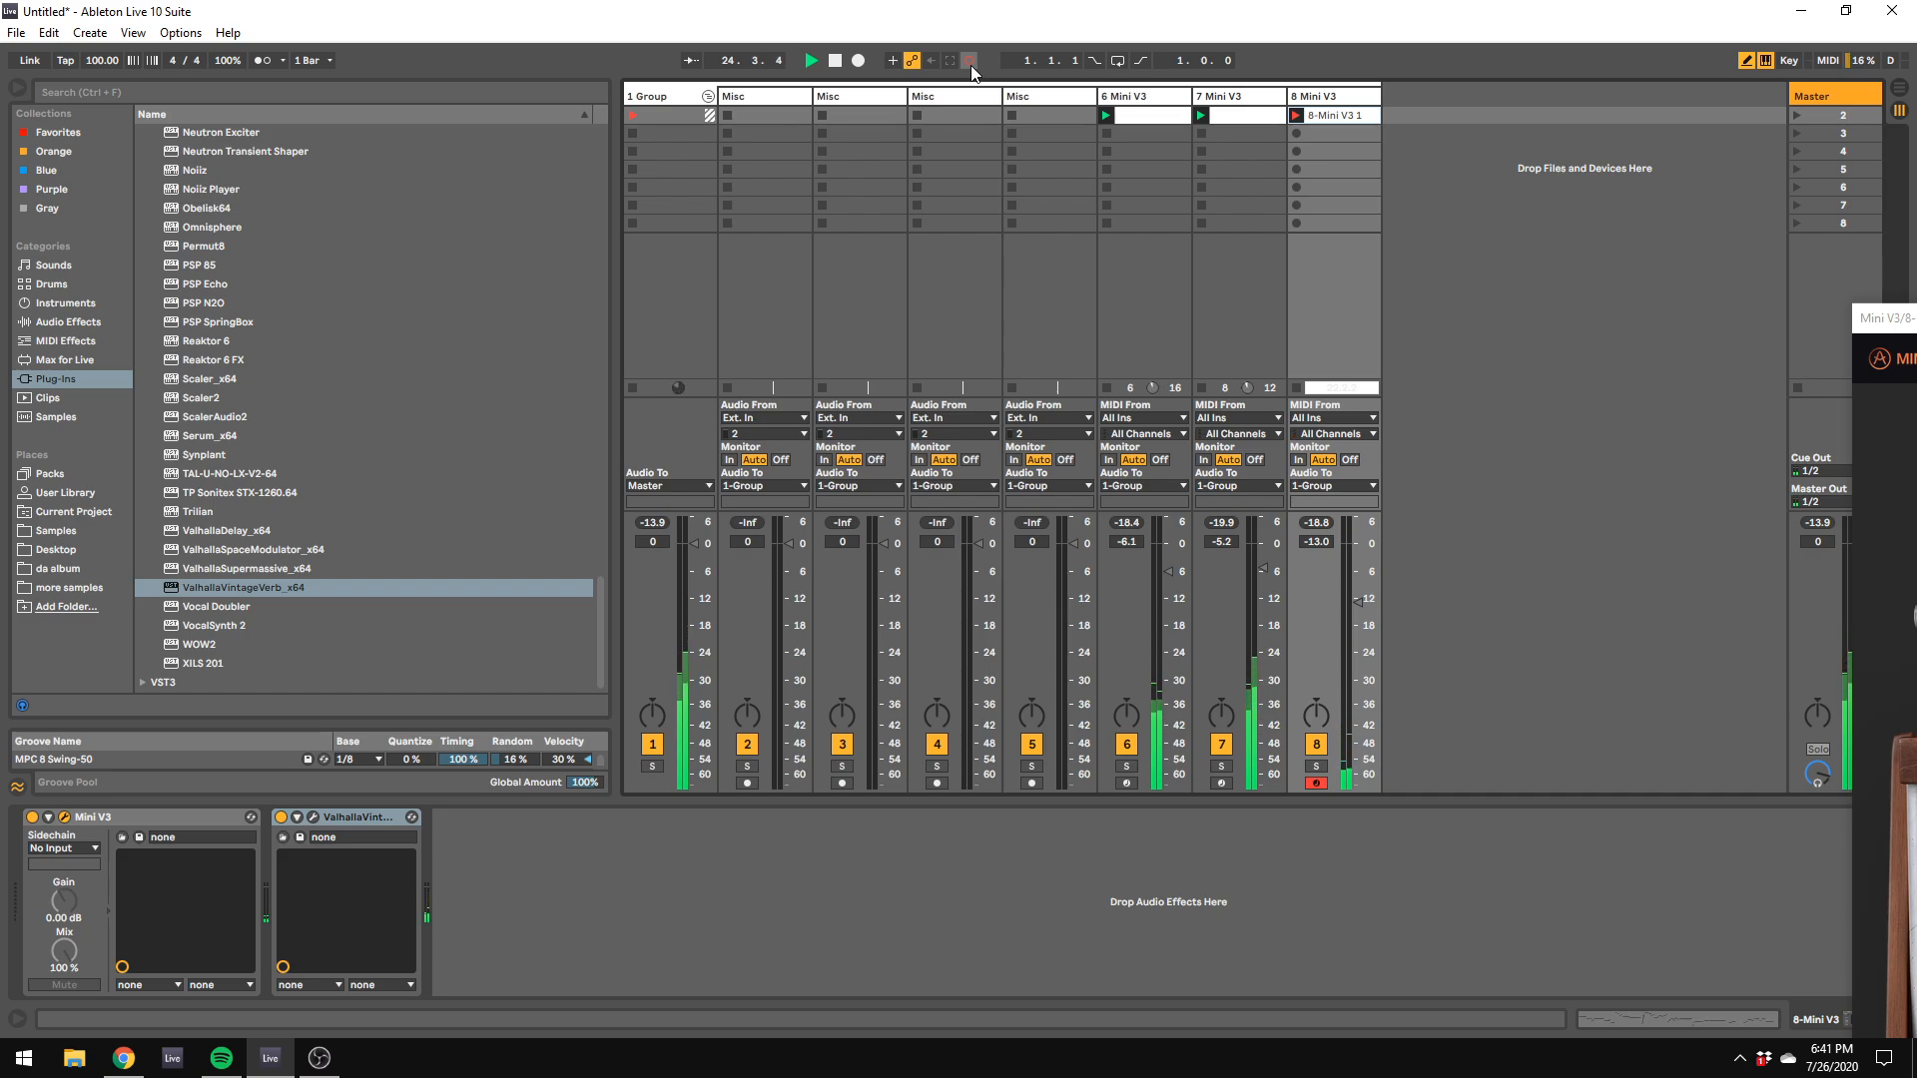
{"action": "left_click", "coordinate": [969, 60]}
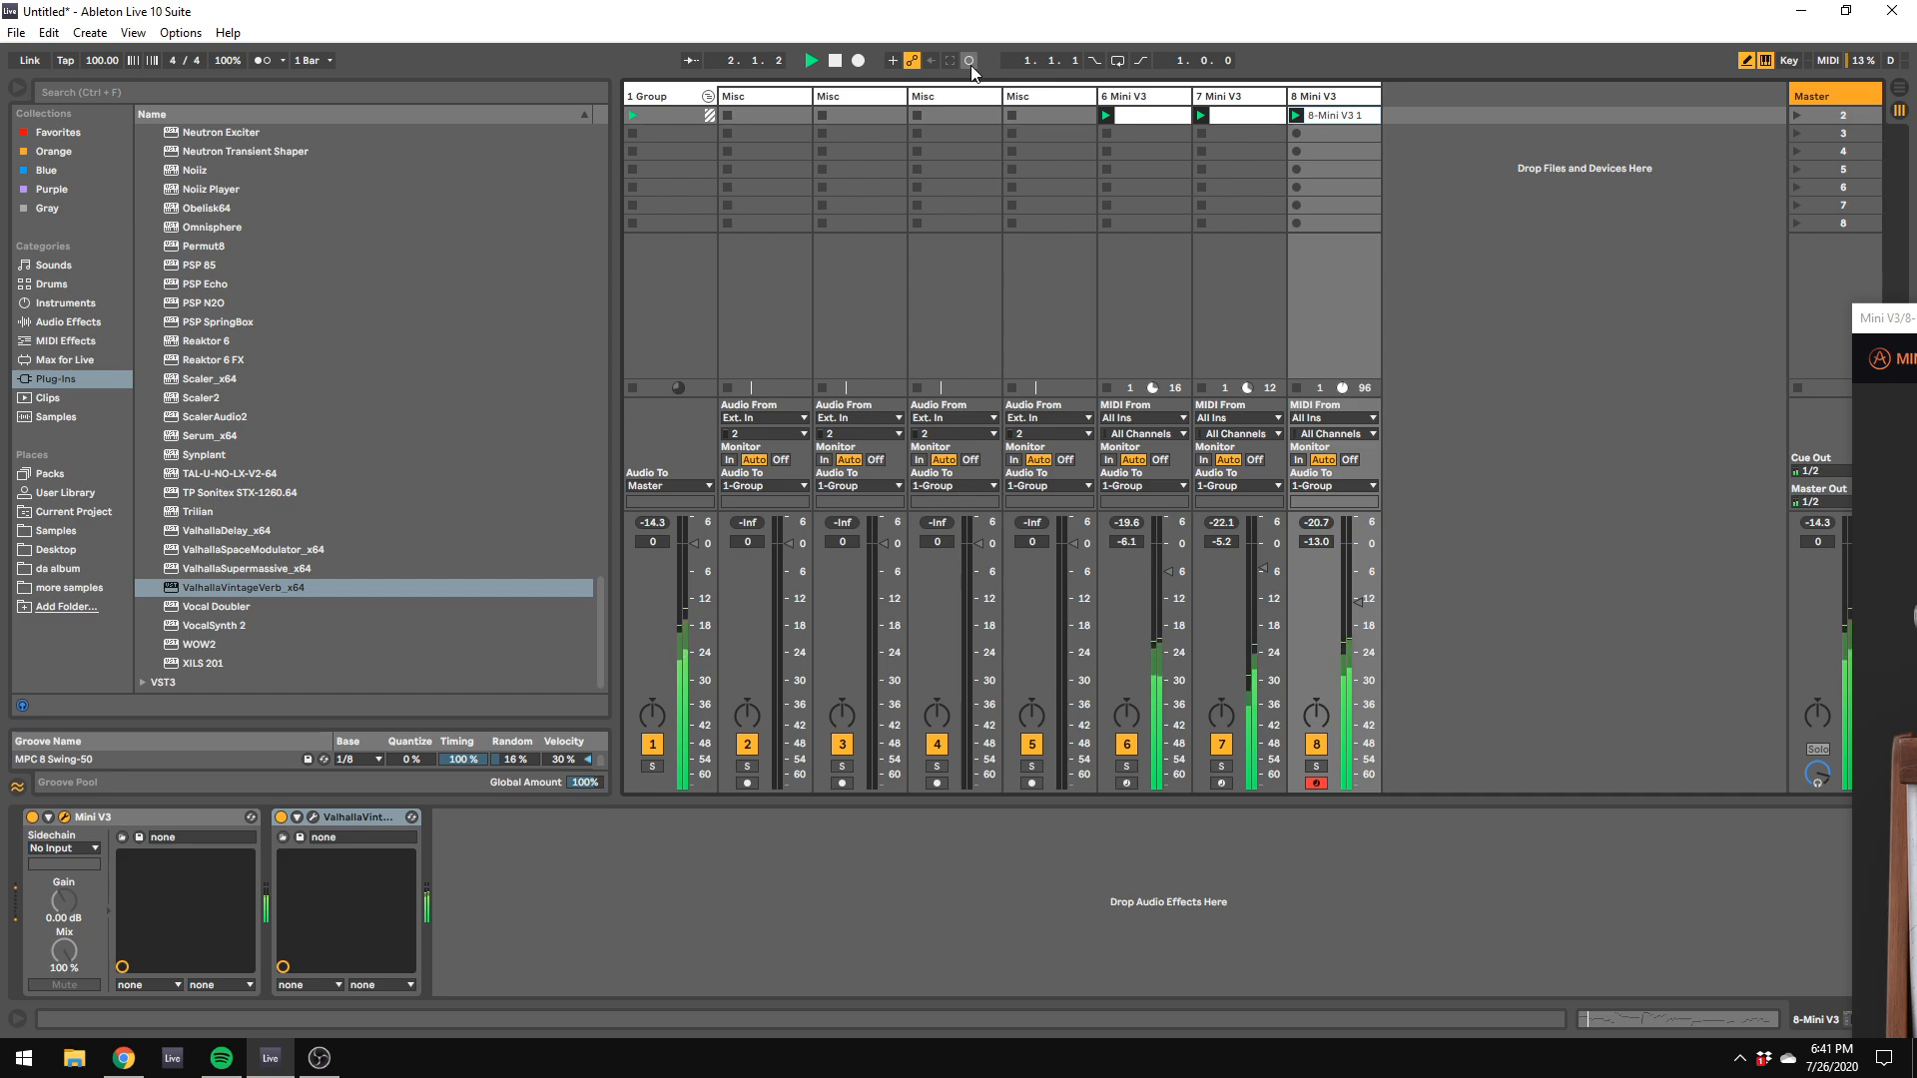
{"action": "key", "text": "space"}
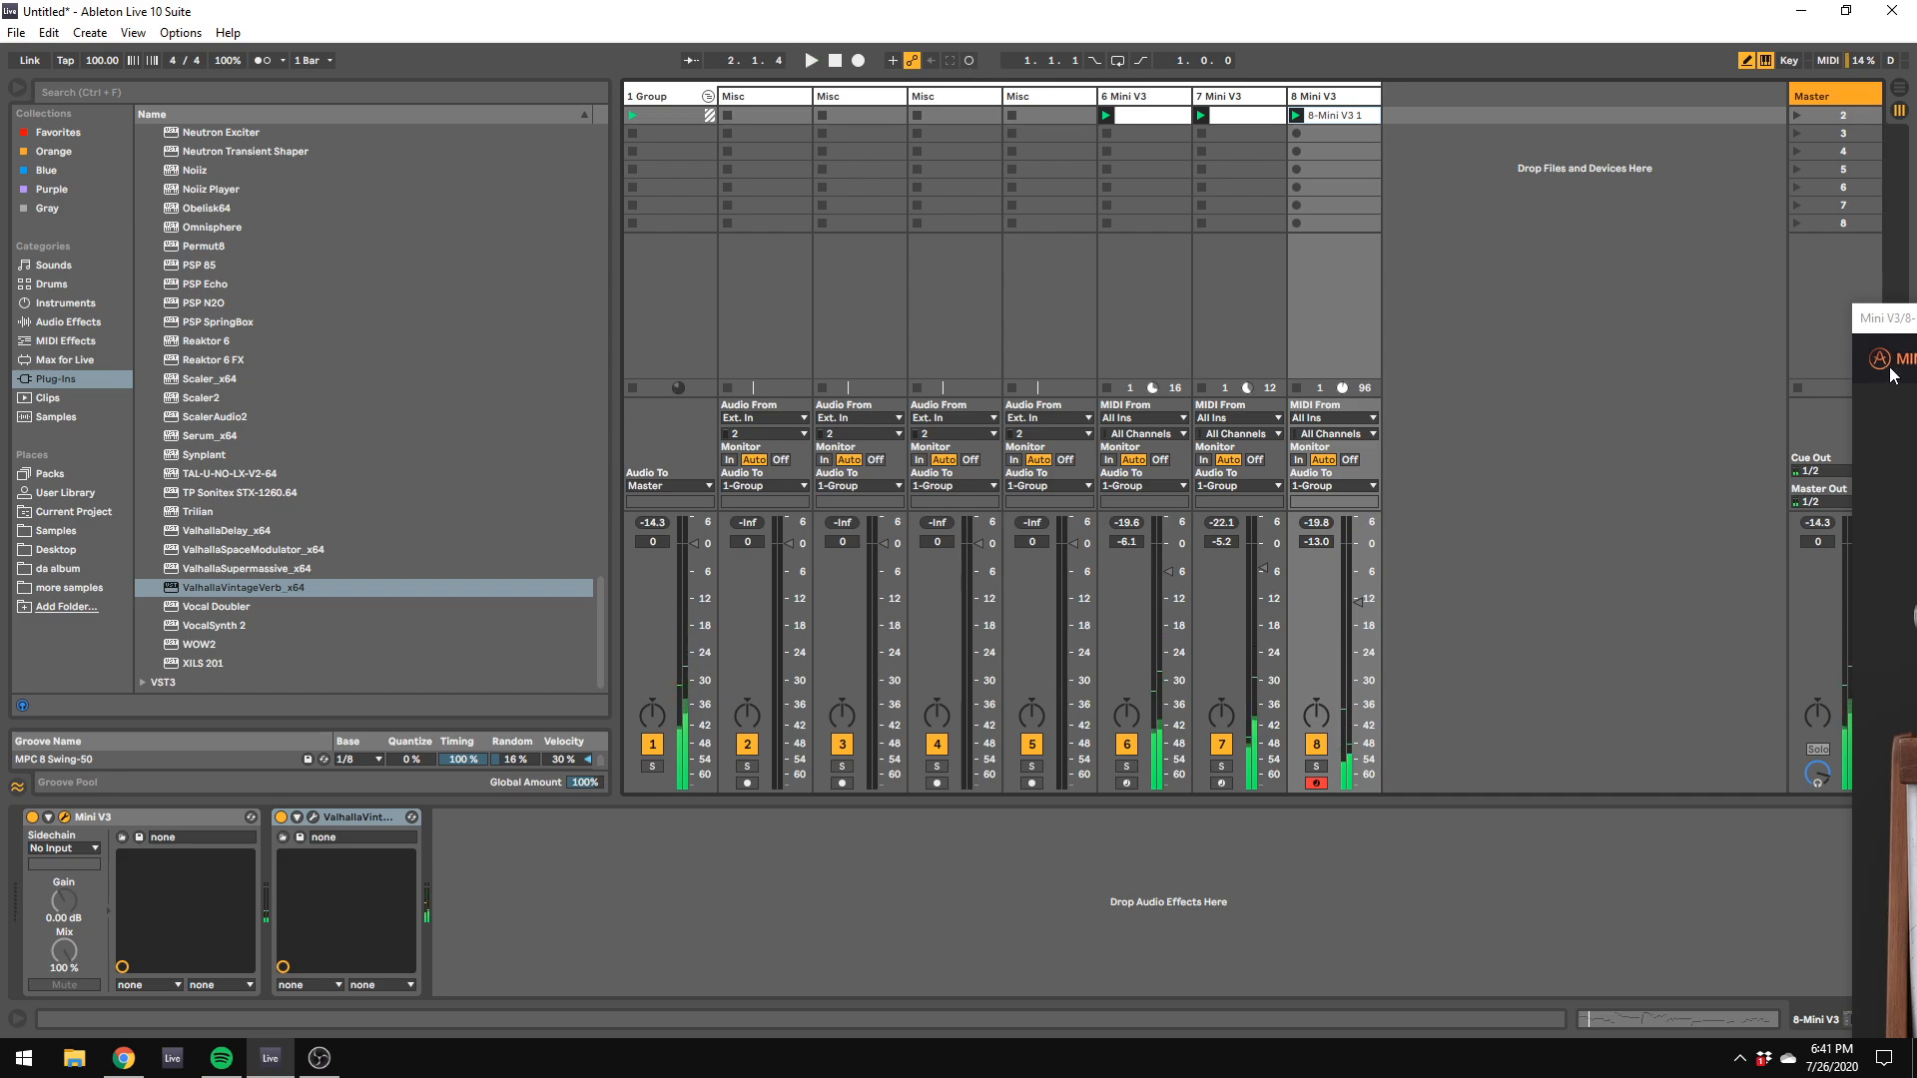
Step: Set the Mini V3 filter cutoff to about 1092 Hz and raise the ValhallaVintageVerb mix to about 65.4 %
{"action": "left_click_drag", "start_coordinate": [1903, 322], "coordinate": [401, 163]}
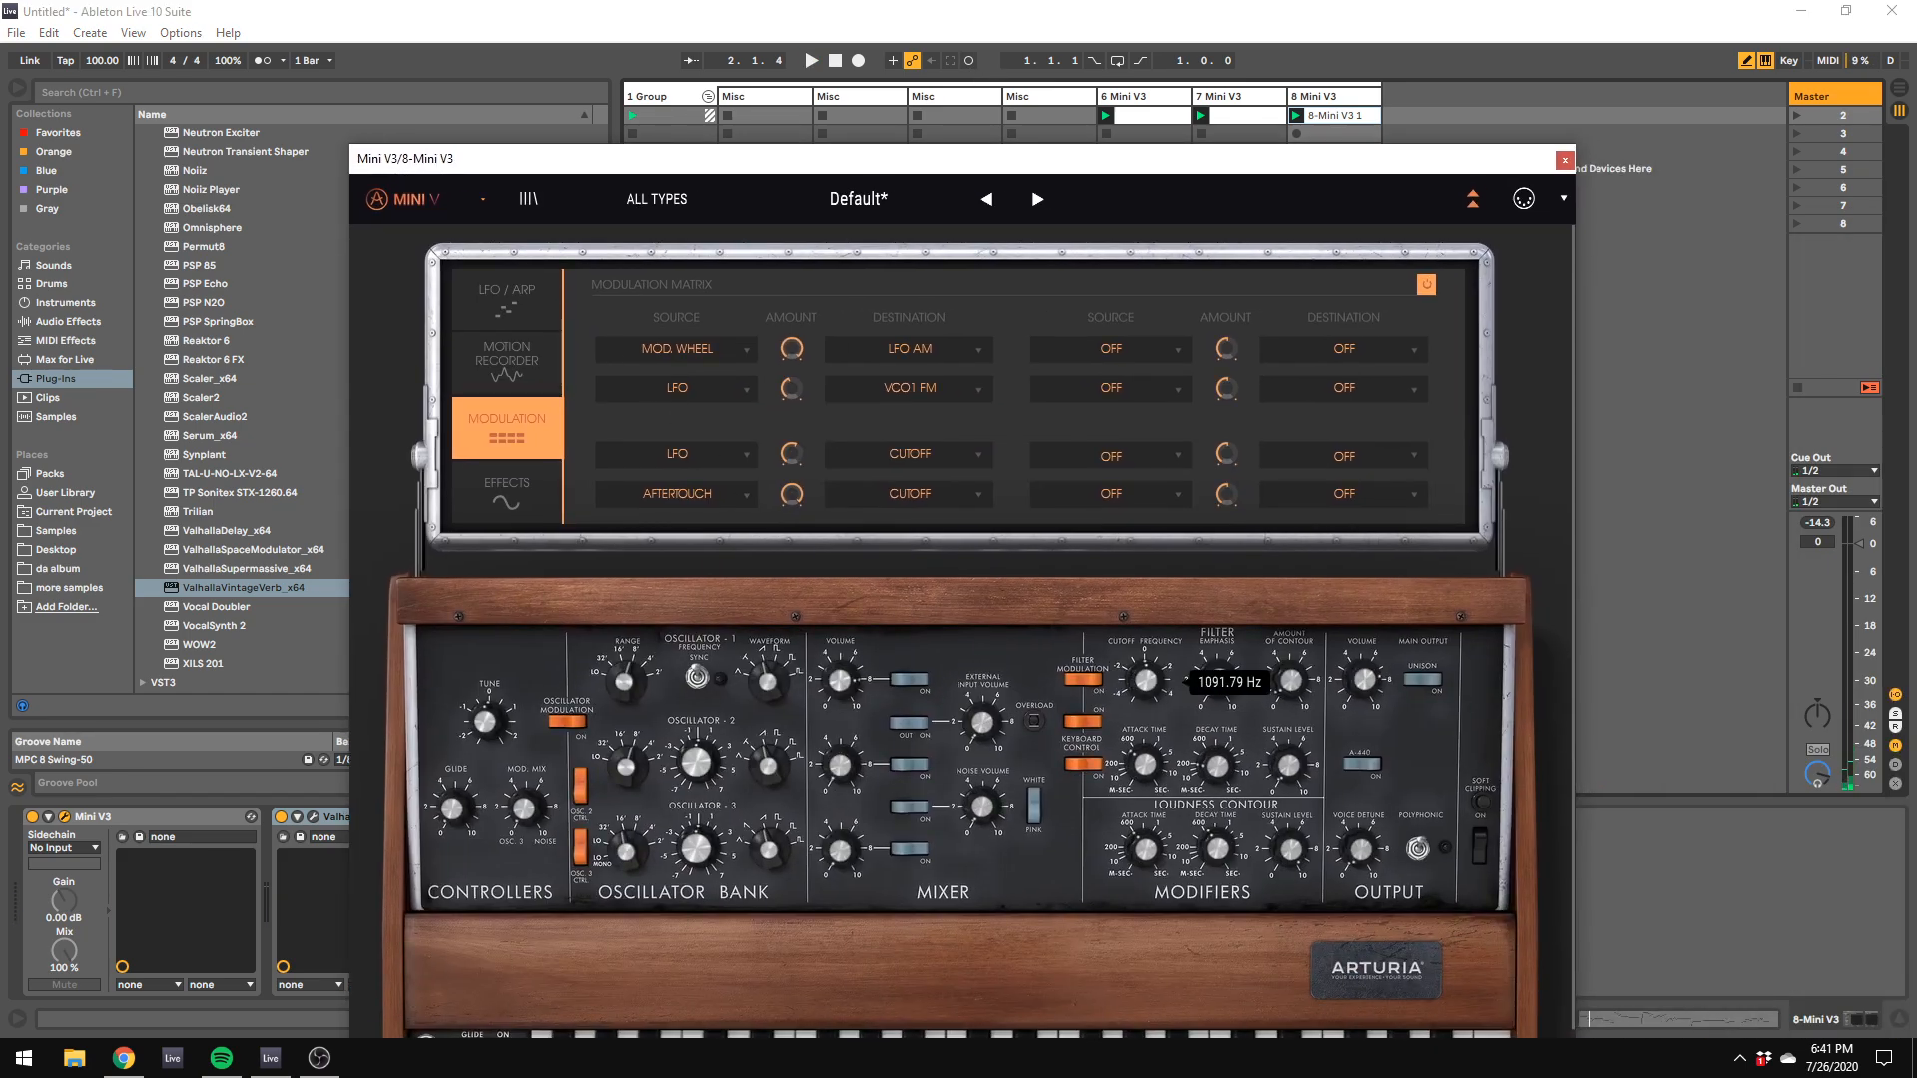
{"action": "left_click", "coordinate": [312, 817]}
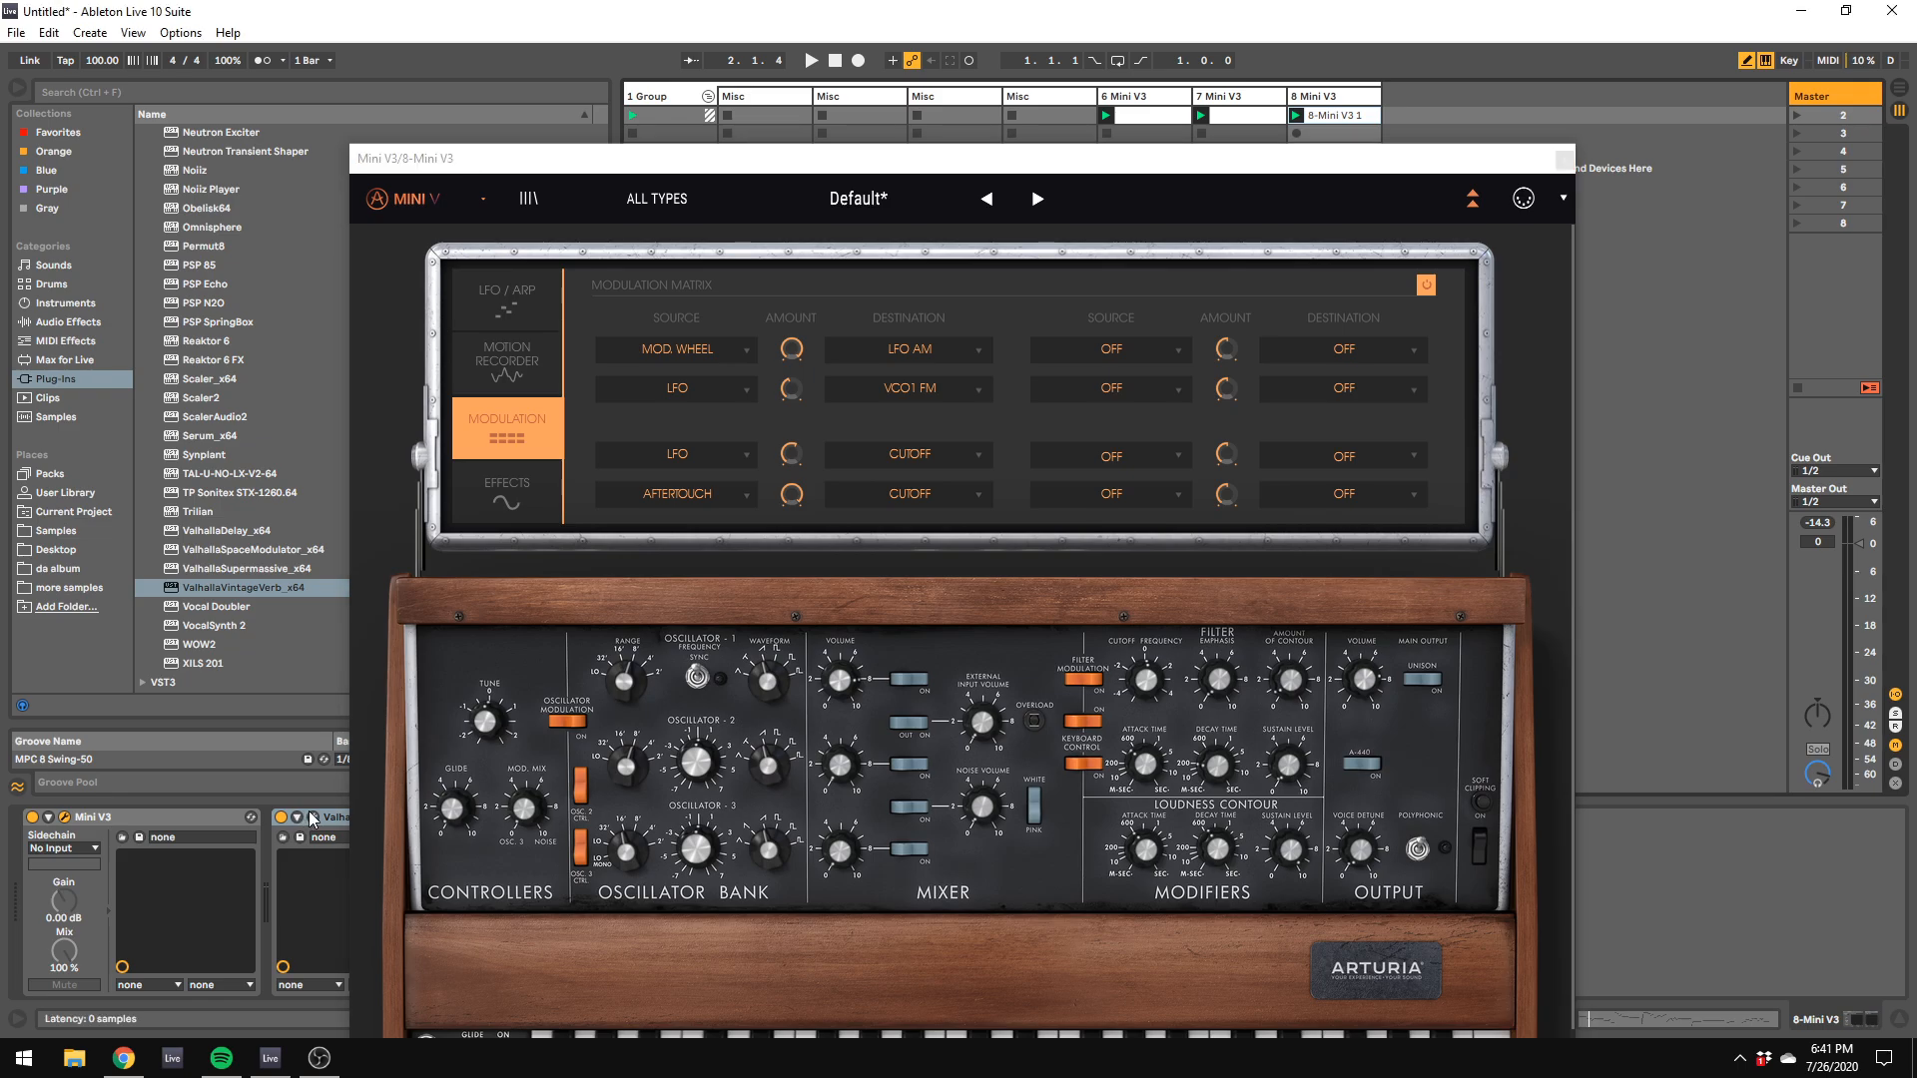
{"action": "left_click_drag", "start_coordinate": [1056, 593], "coordinate": [1057, 570]}
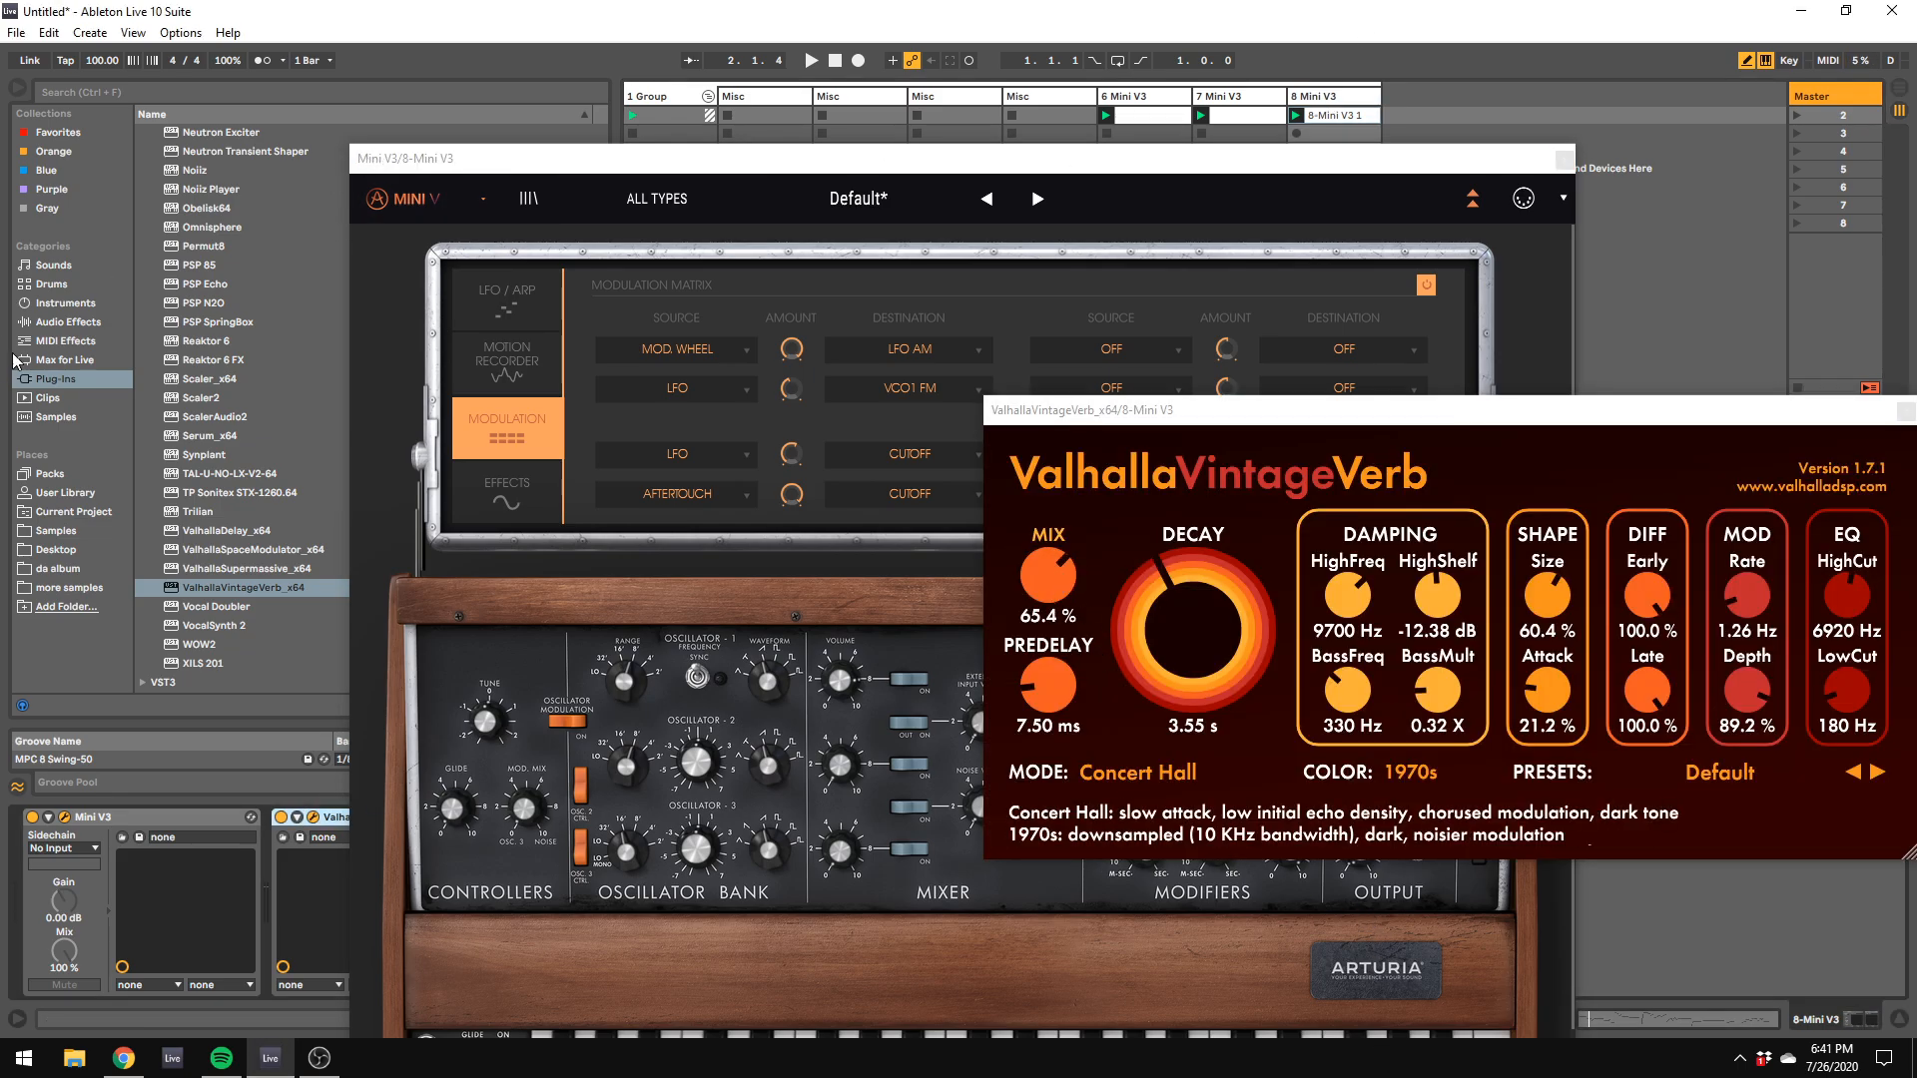
Step: Add EQ Eight after the reverb on track 8 and turn band 1 into a low cut at about 138 Hz
{"action": "left_click", "coordinate": [61, 322]}
{"action": "scroll", "coordinate": [183, 340], "scroll_direction": "up", "scroll_amount": 3}
{"action": "left_click_drag", "start_coordinate": [190, 286], "coordinate": [529, 947]}
{"action": "left_click", "coordinate": [503, 969]}
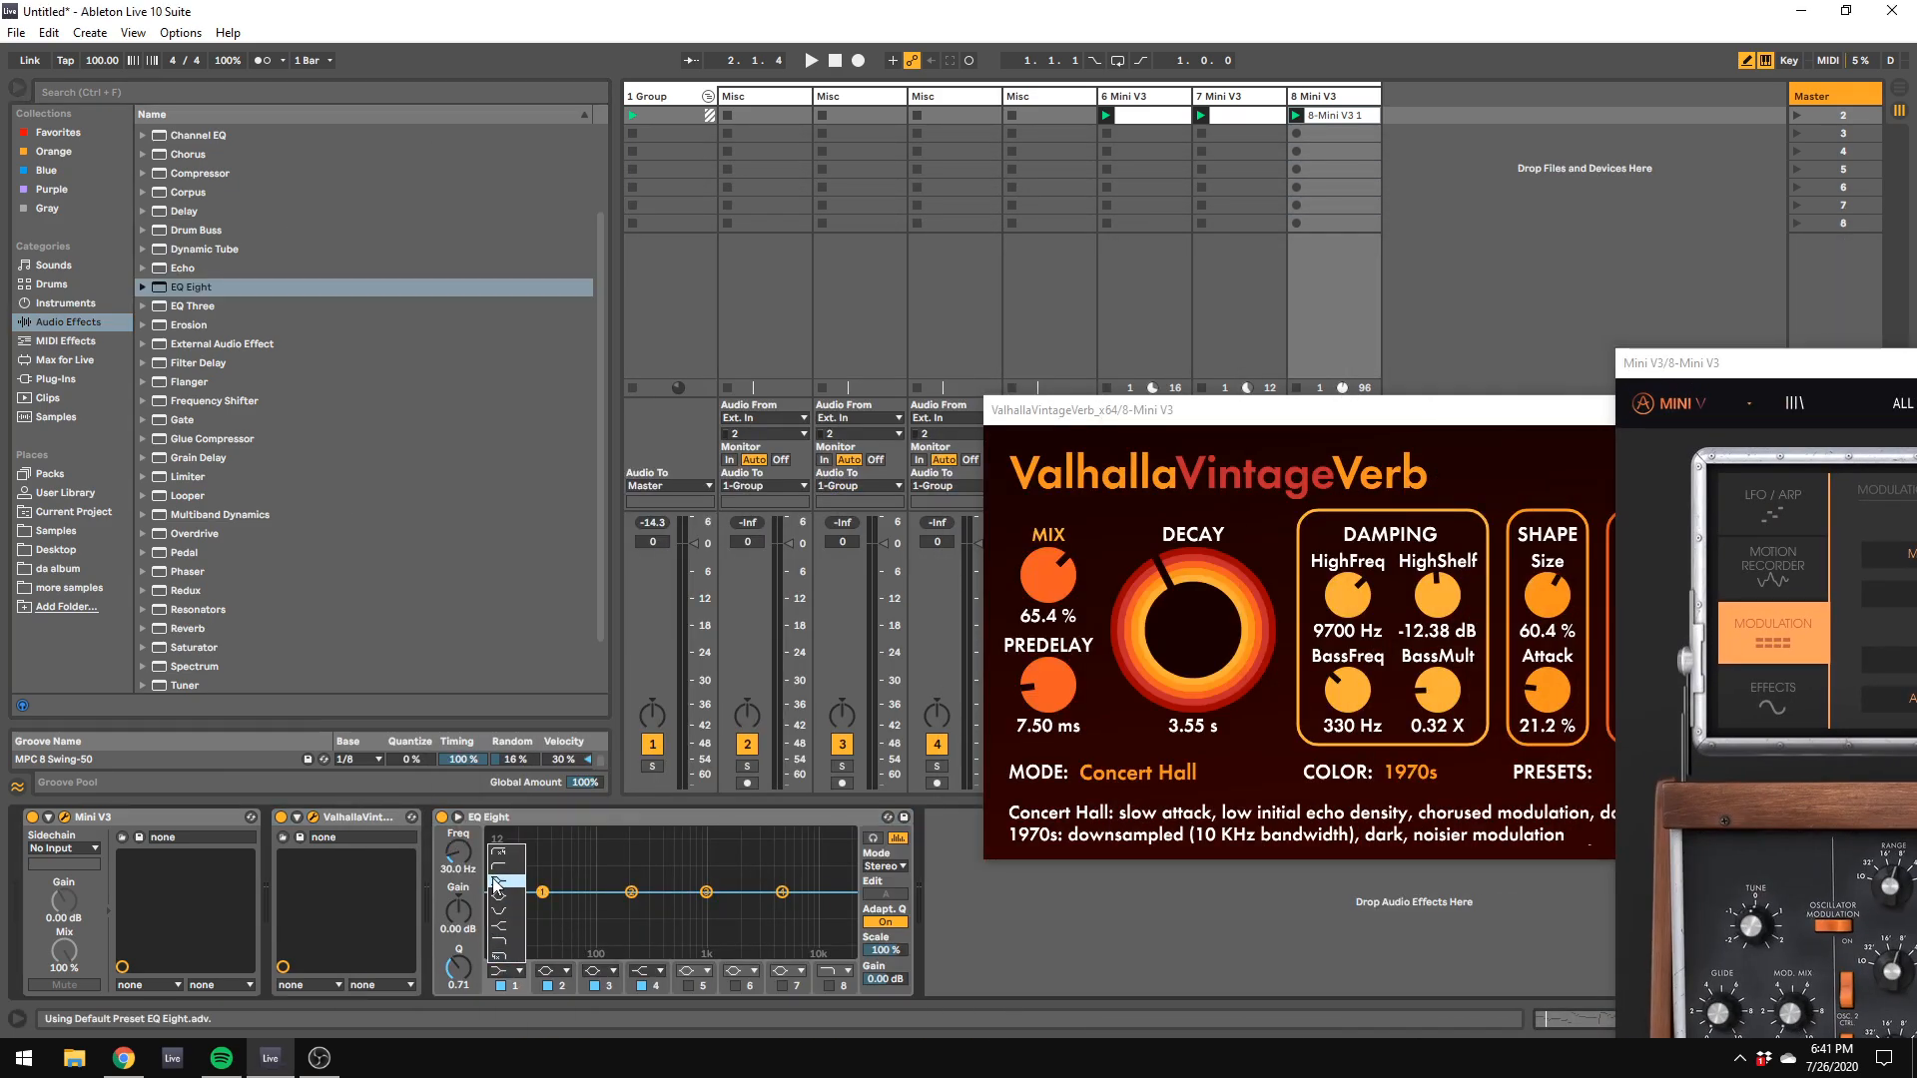
{"action": "left_click", "coordinate": [506, 867]}
{"action": "left_click_drag", "start_coordinate": [468, 857], "coordinate": [469, 804]}
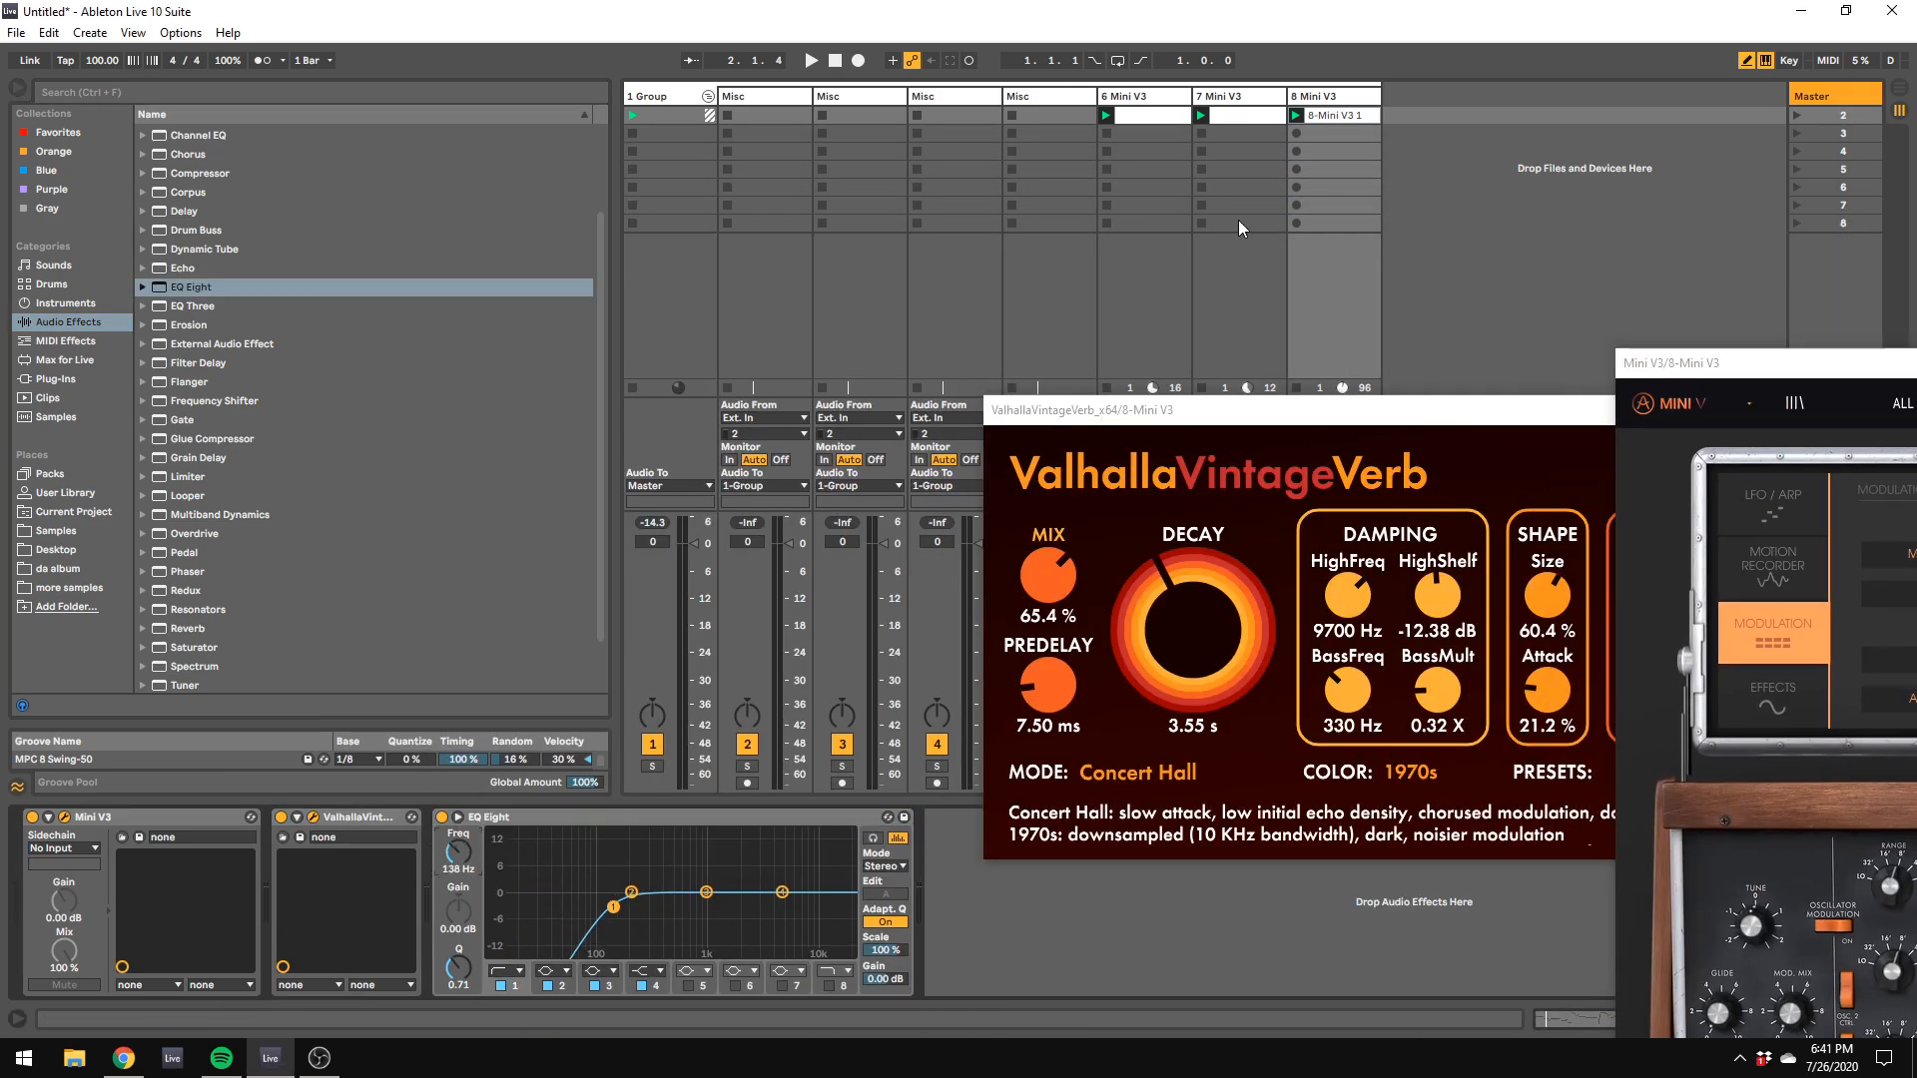
Step: Hide track 7's Mini V3 window, reselect track 8 and move its Mini V3 window out of the way
{"action": "left_click", "coordinate": [1238, 96]}
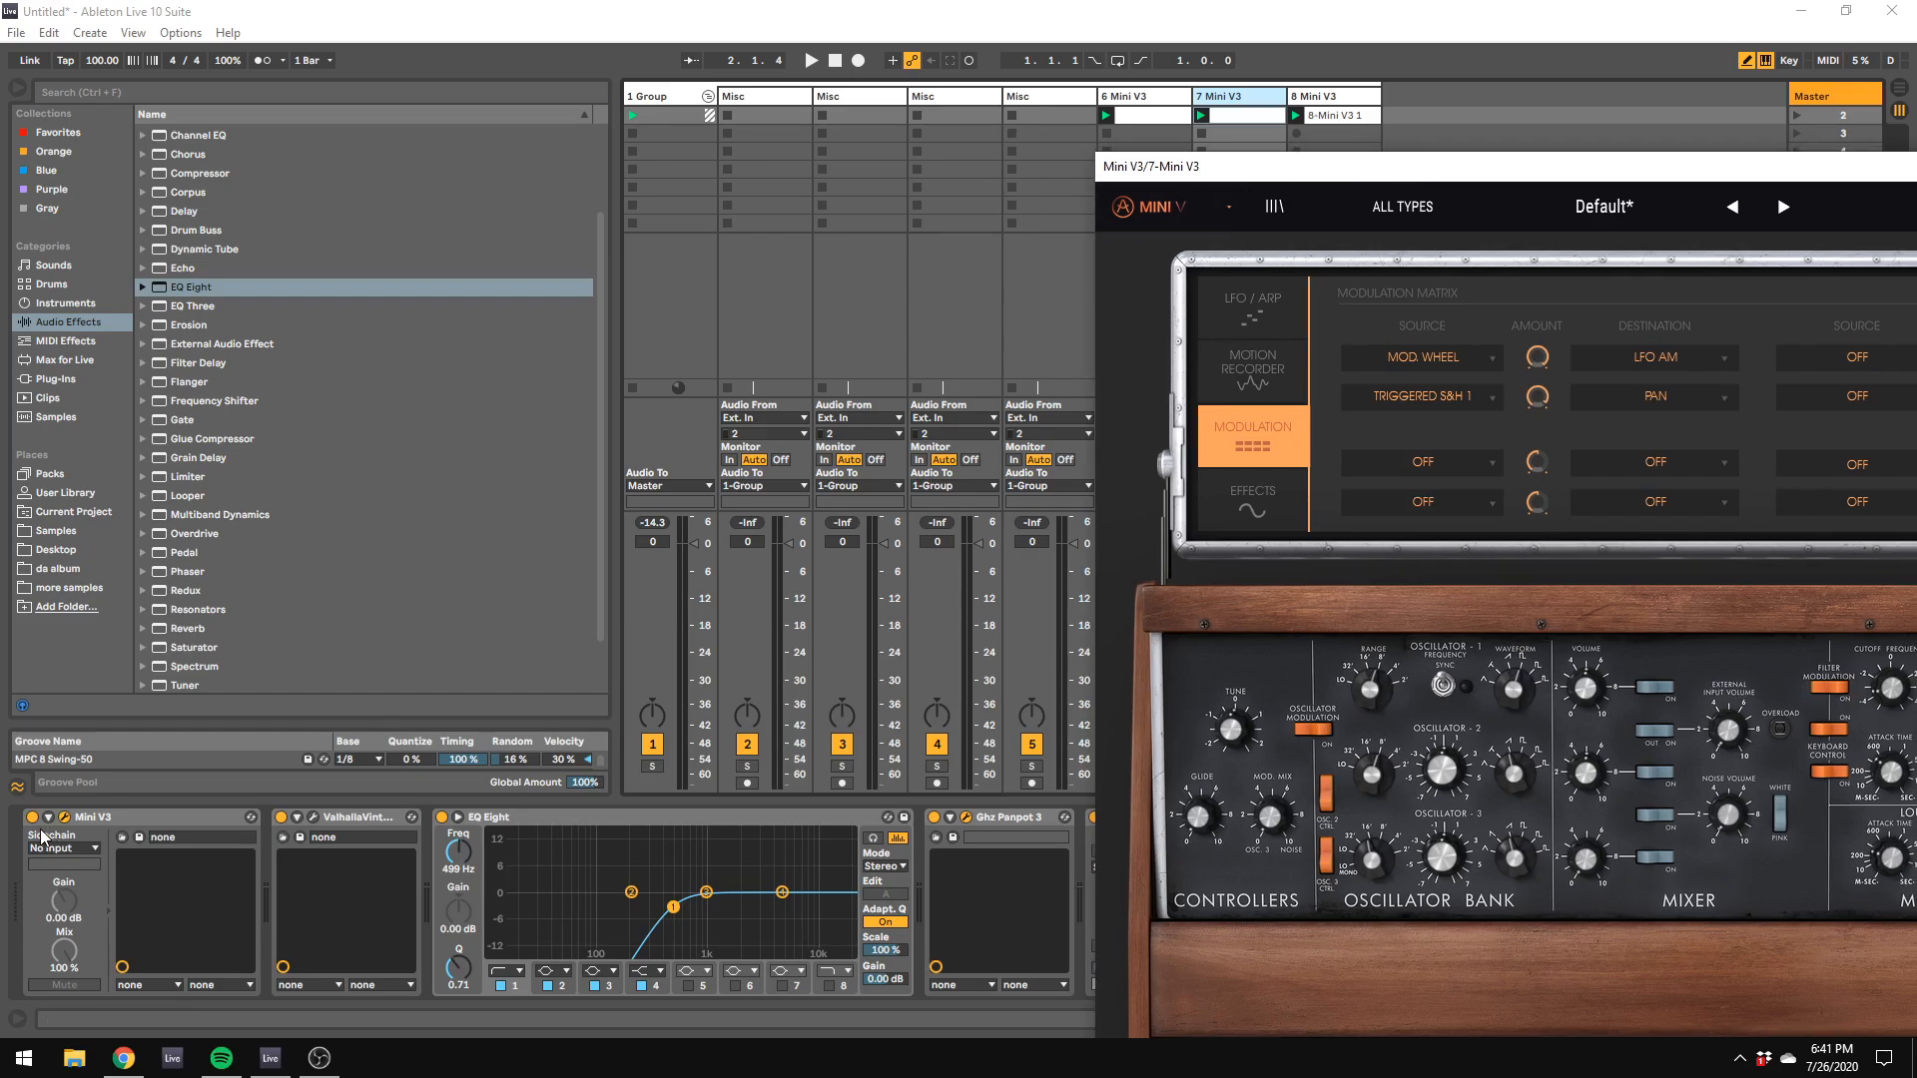
{"action": "left_click", "coordinate": [64, 818]}
{"action": "left_click", "coordinate": [1324, 96]}
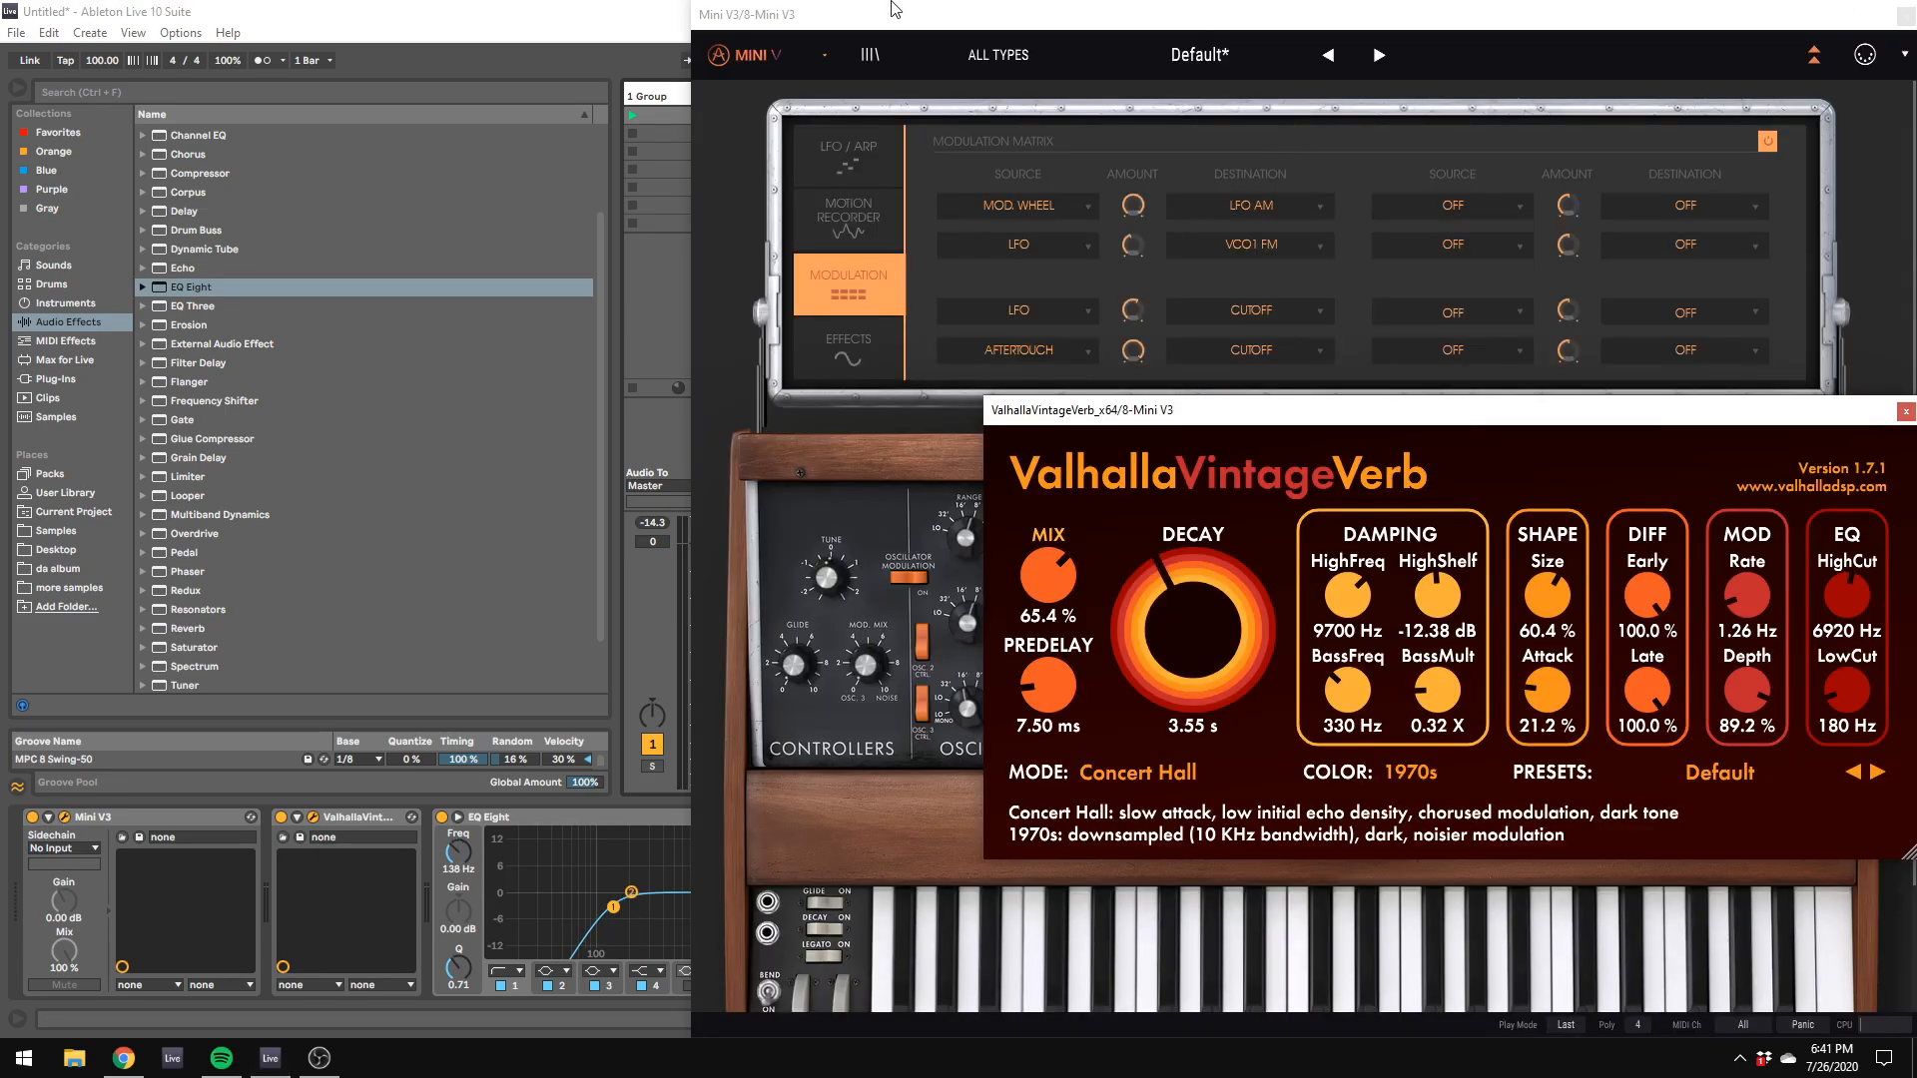
{"action": "left_click_drag", "start_coordinate": [895, 9], "coordinate": [1555, 243]}
Step: During playback, fine-tune track 8's EQ low cut, dip band 3 in the low mids and raise band 4 about 3.60 dB at 14.1 kHz
{"action": "left_click_drag", "start_coordinate": [451, 864], "coordinate": [451, 857]}
{"action": "key", "text": "space"}
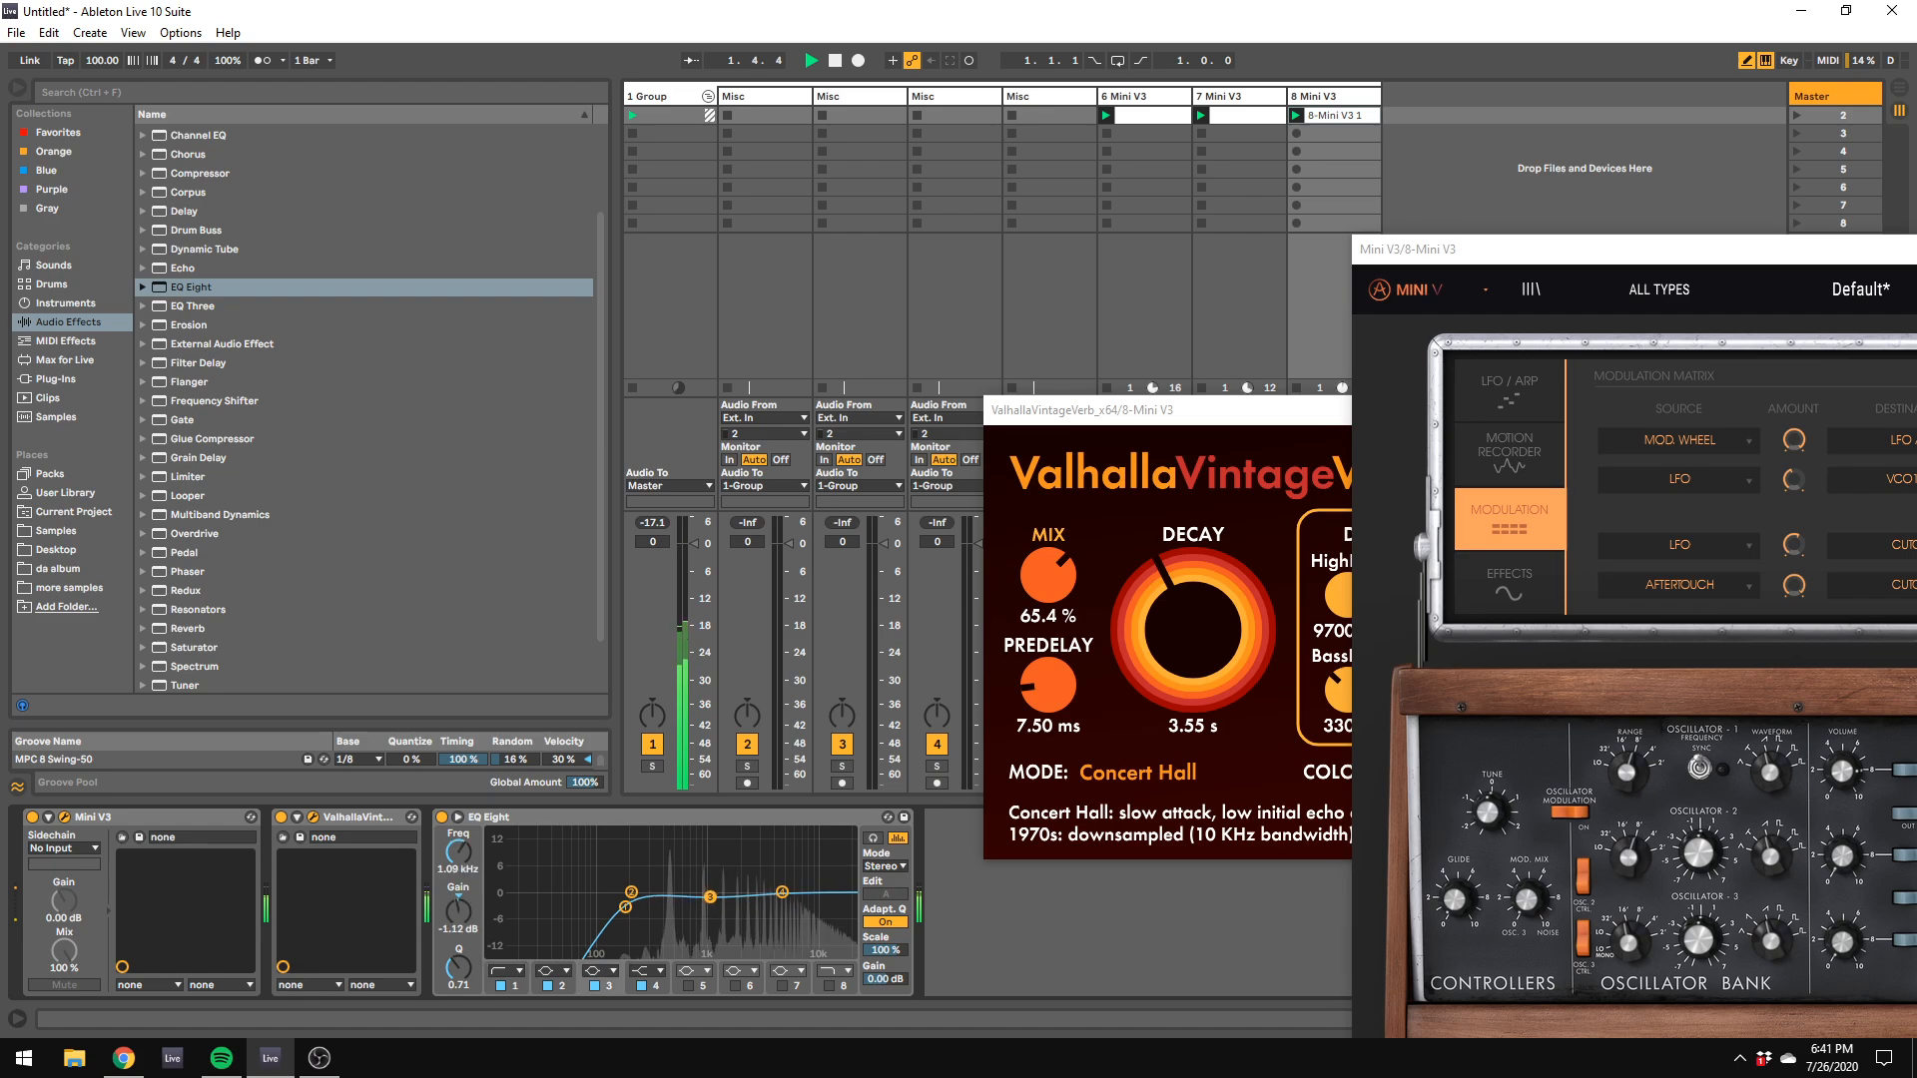
{"action": "left_click_drag", "start_coordinate": [706, 891], "coordinate": [666, 905]}
{"action": "left_click_drag", "start_coordinate": [782, 892], "coordinate": [830, 878]}
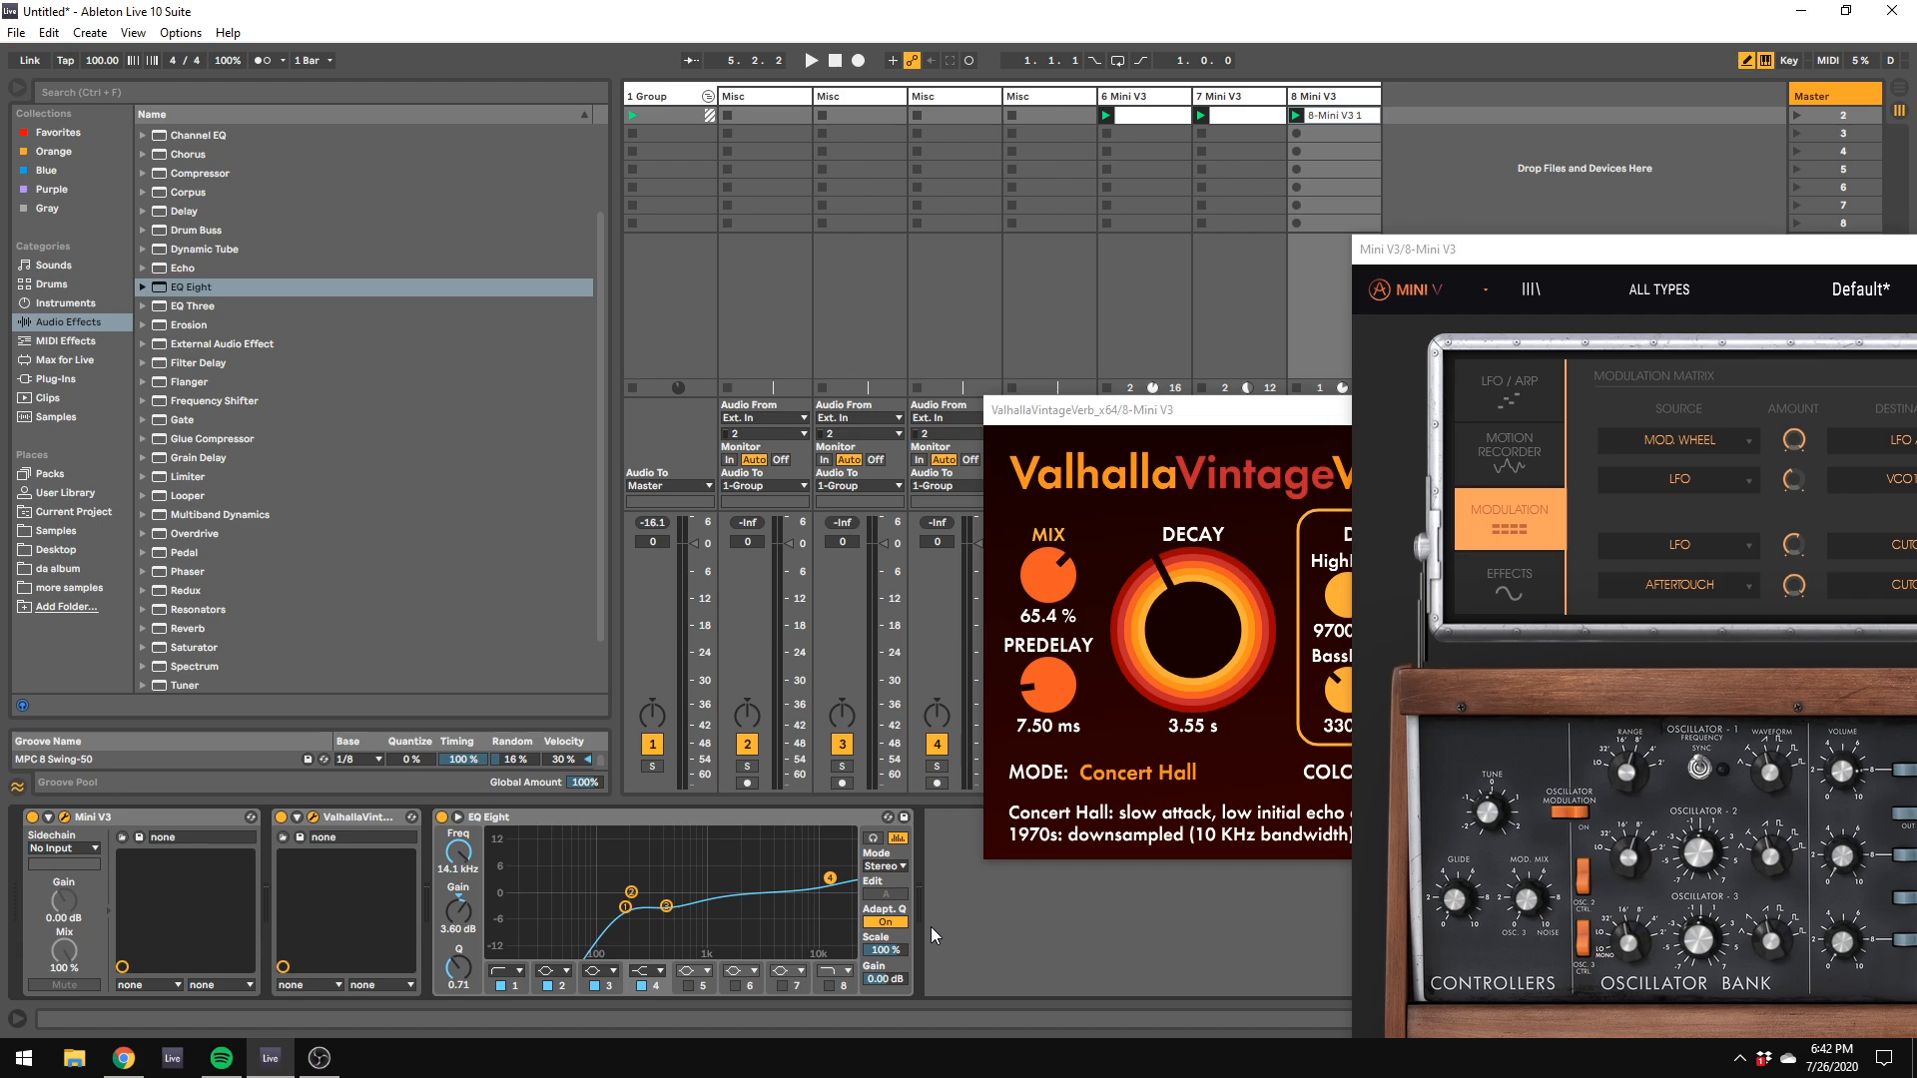
{"action": "key", "text": "space"}
{"action": "key", "text": "space"}
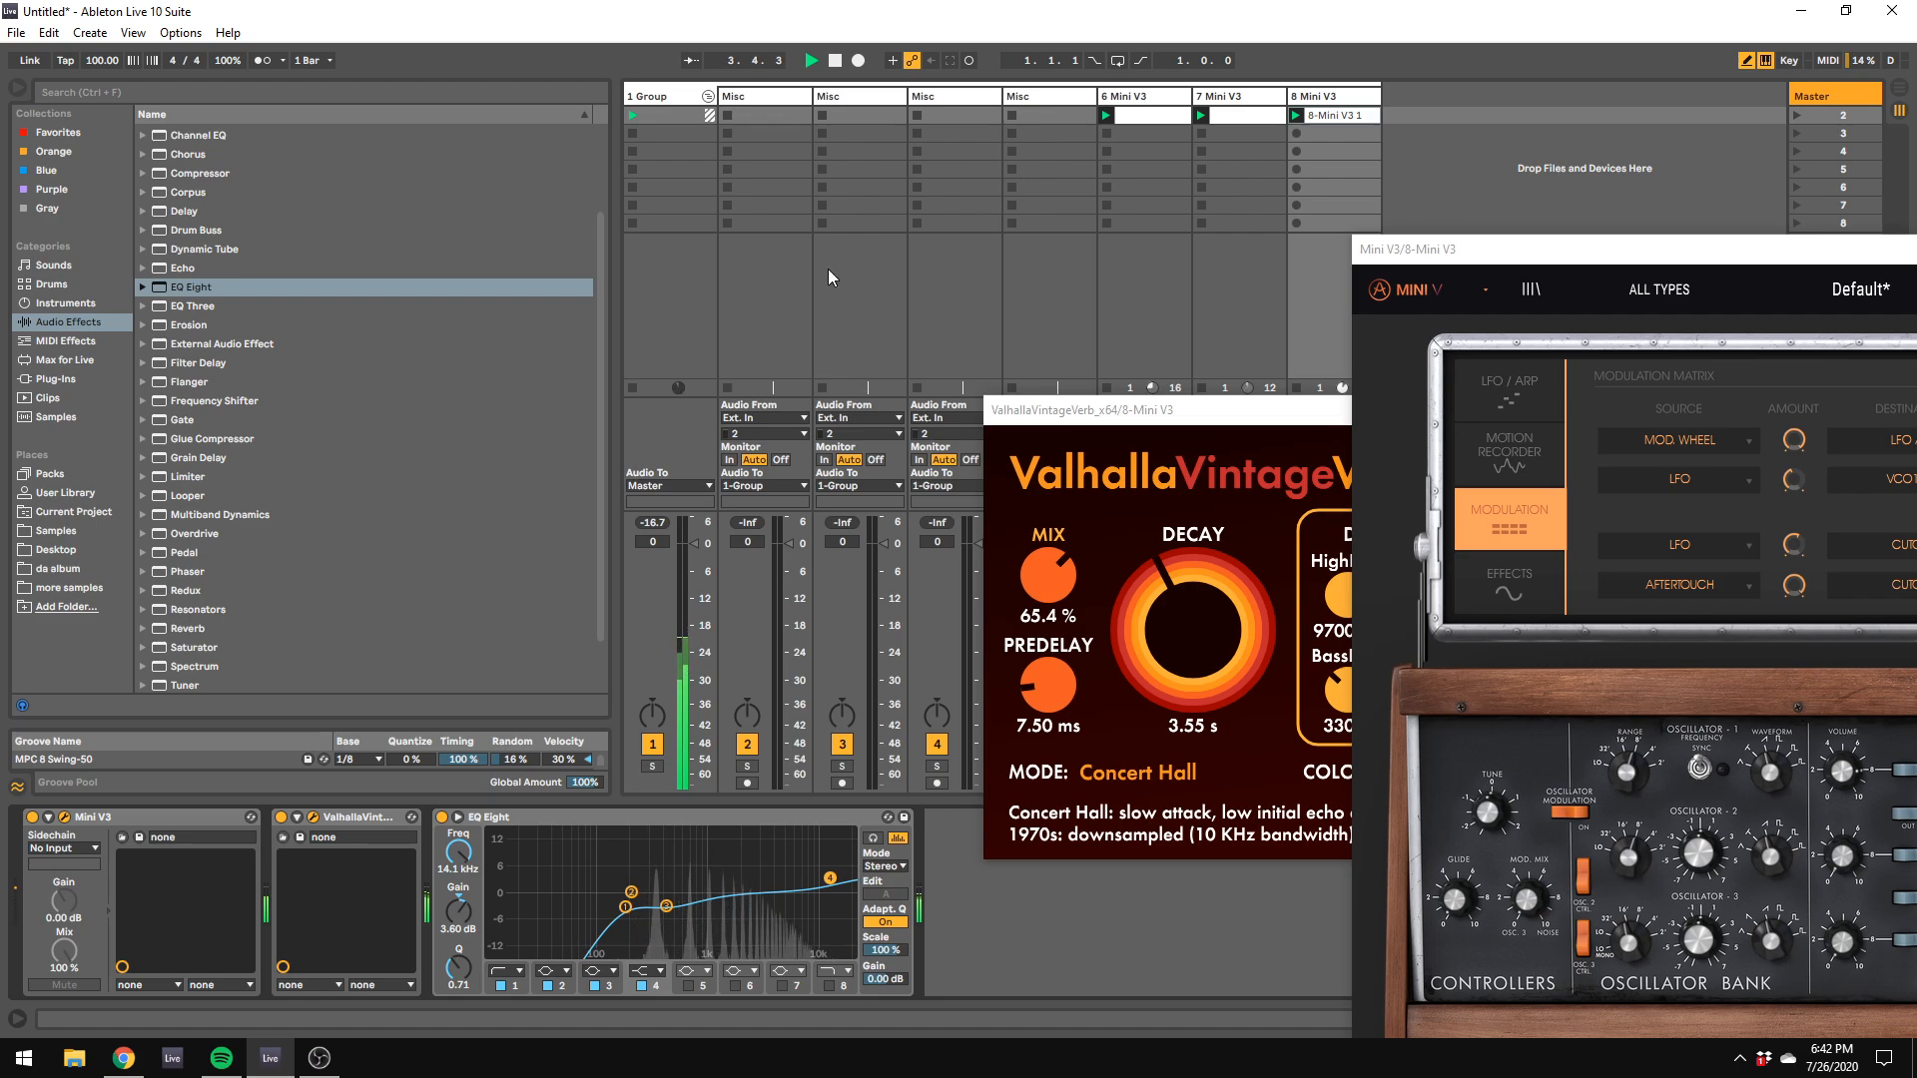
Step: Add EQ Eight to the group track, dip band 2 by about 2.11 dB at 375 Hz and turn on its audition mode
{"action": "left_click", "coordinate": [686, 115]}
{"action": "left_click_drag", "start_coordinate": [200, 286], "coordinate": [251, 901]}
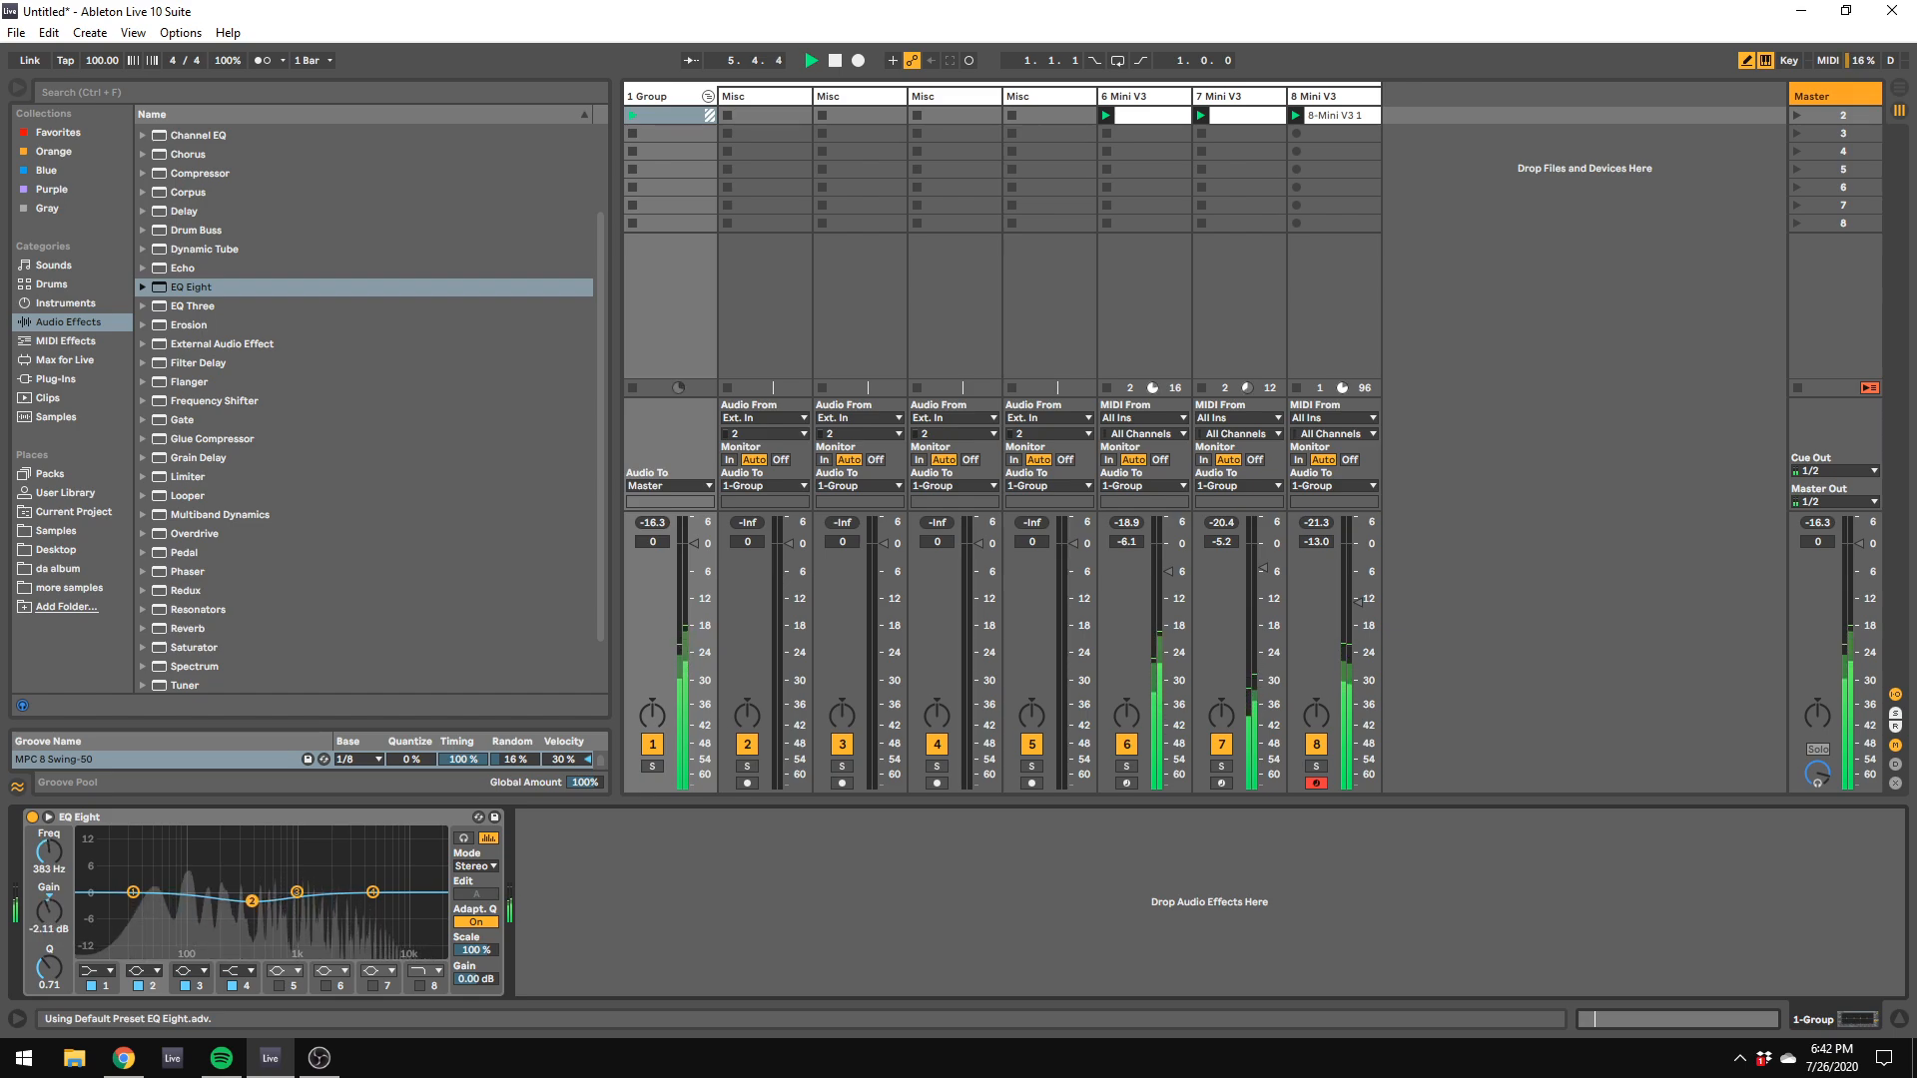
{"action": "left_click", "coordinate": [463, 837]}
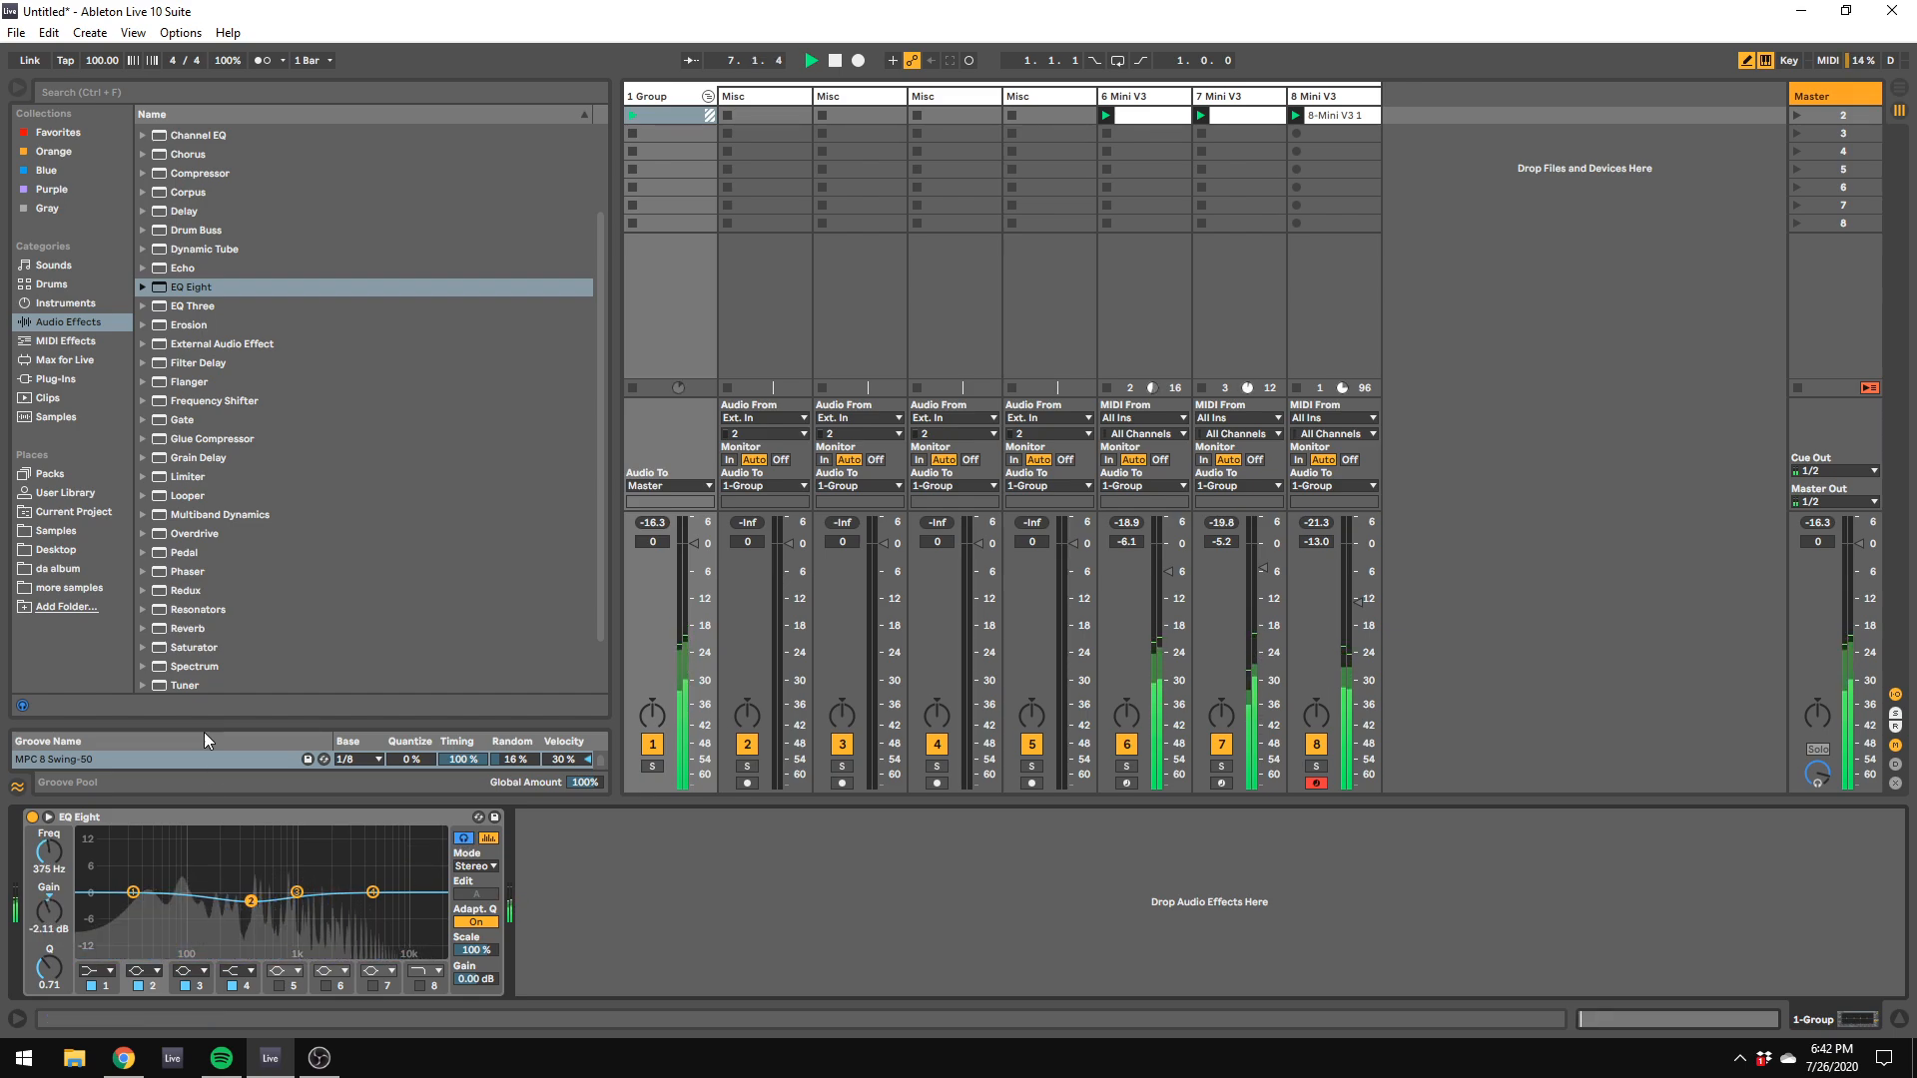
Step: Stop playback, create a new MIDI track after track 8 with another Mini V3 and start it from a Default preset
{"action": "left_click", "coordinate": [1056, 94]}
{"action": "key", "text": "space"}
{"action": "left_click", "coordinate": [68, 381]}
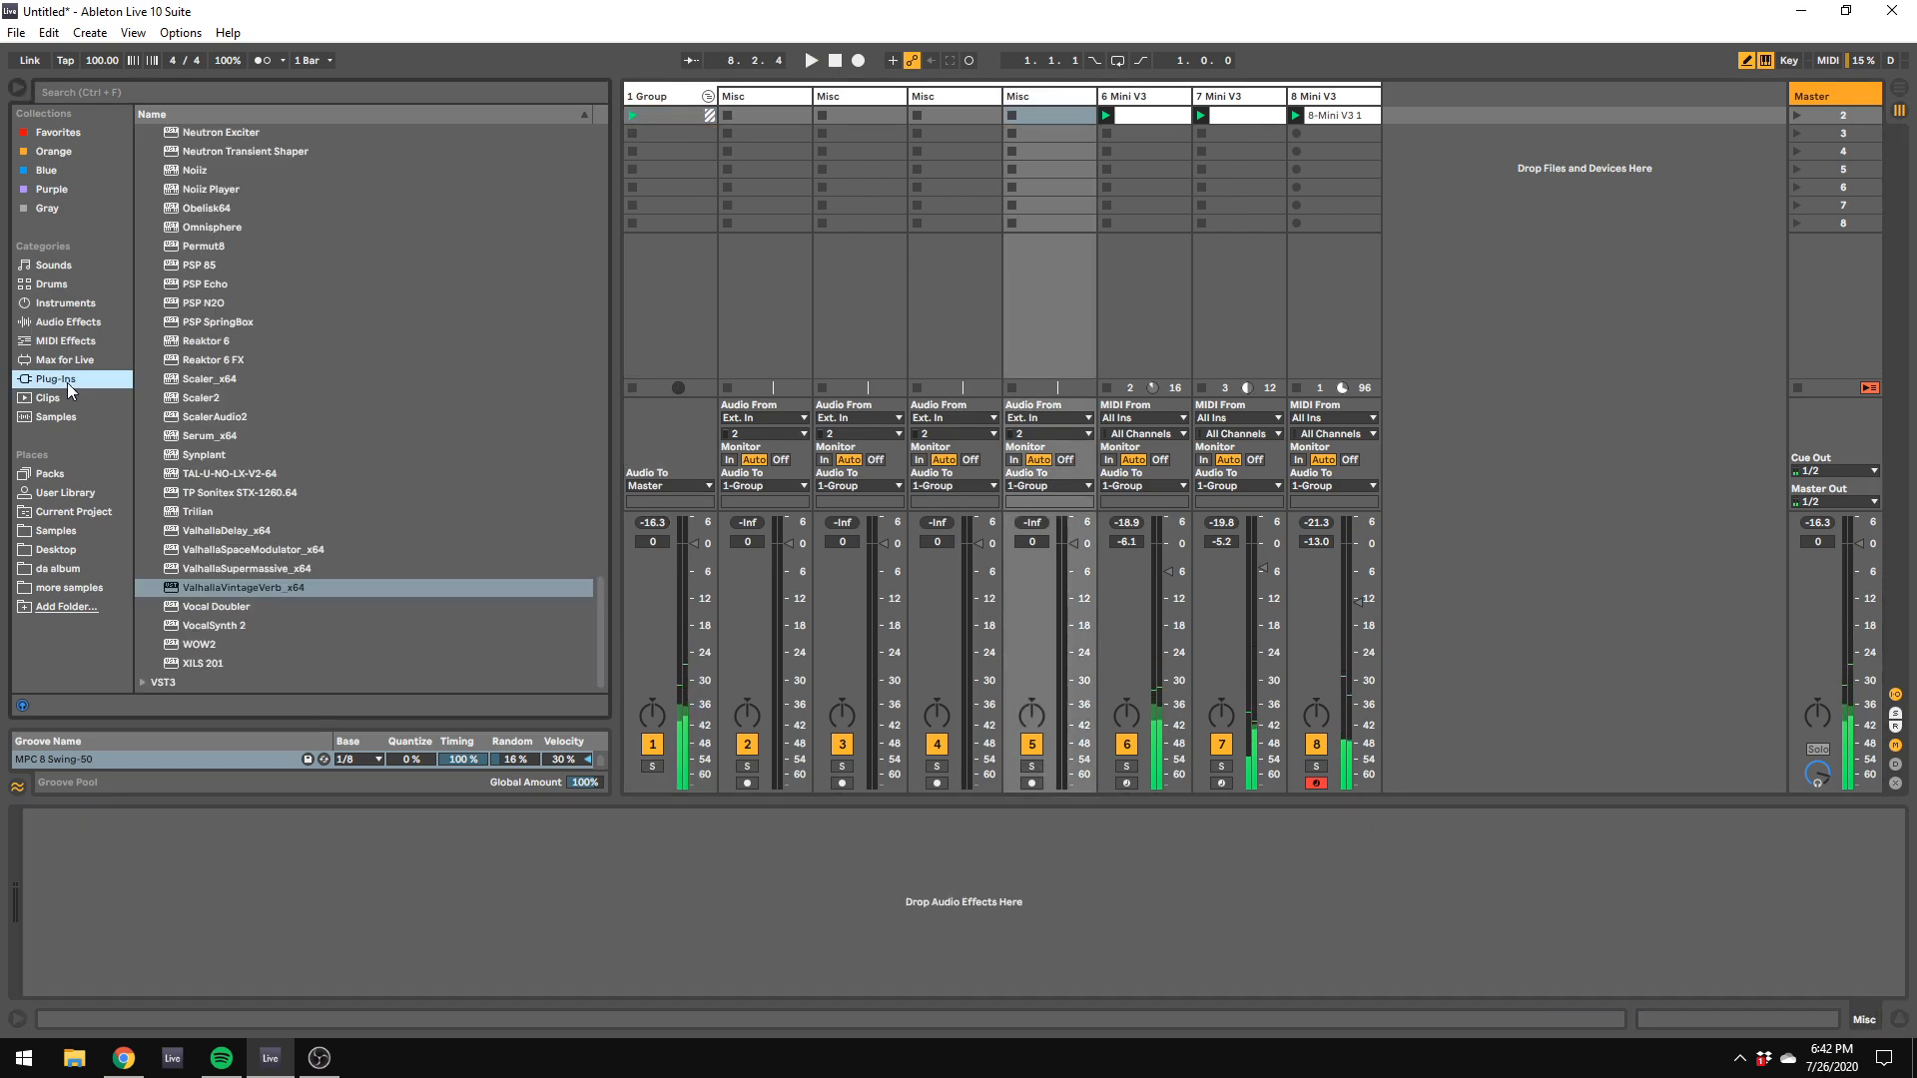
{"action": "scroll", "coordinate": [227, 349], "scroll_direction": "down", "scroll_amount": 5}
{"action": "scroll", "coordinate": [227, 350], "scroll_direction": "up", "scroll_amount": 10}
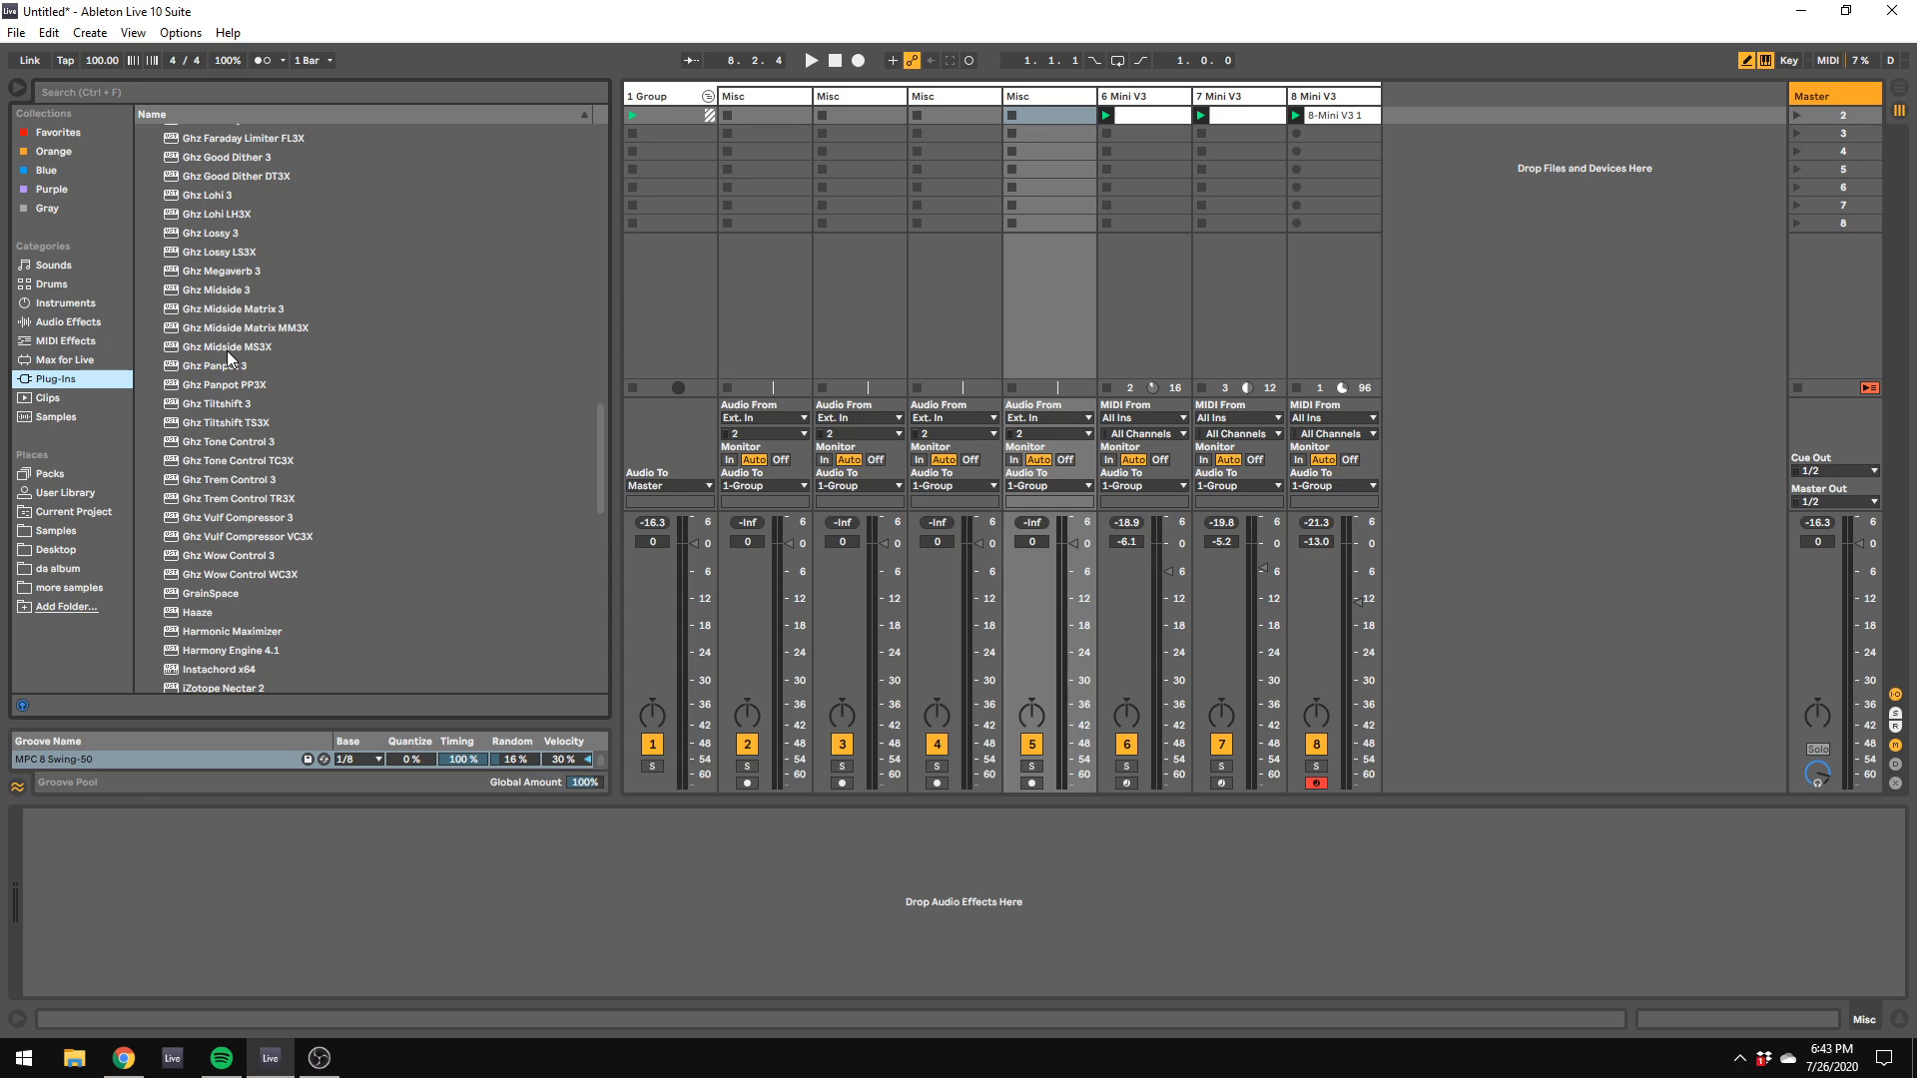
{"action": "scroll", "coordinate": [226, 351], "scroll_direction": "up", "scroll_amount": 10}
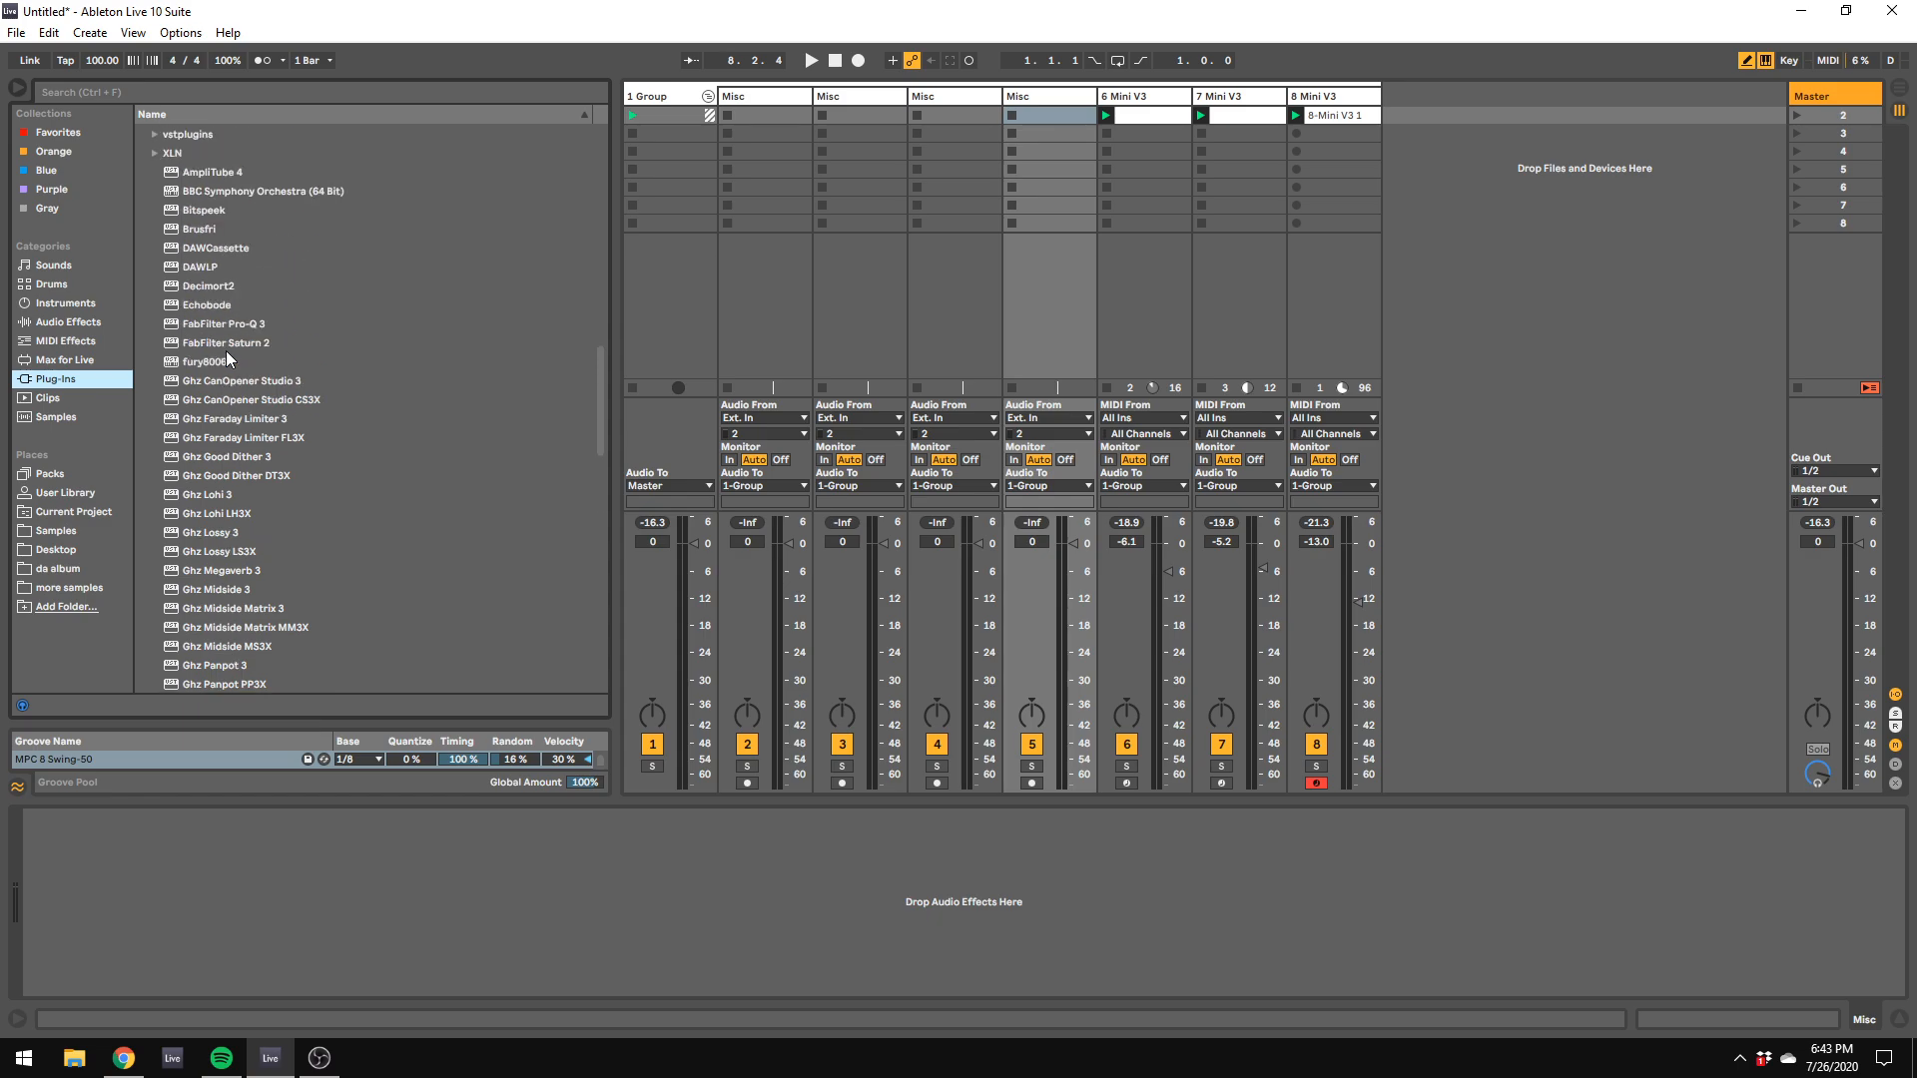
{"action": "scroll", "coordinate": [225, 350], "scroll_direction": "up", "scroll_amount": 10}
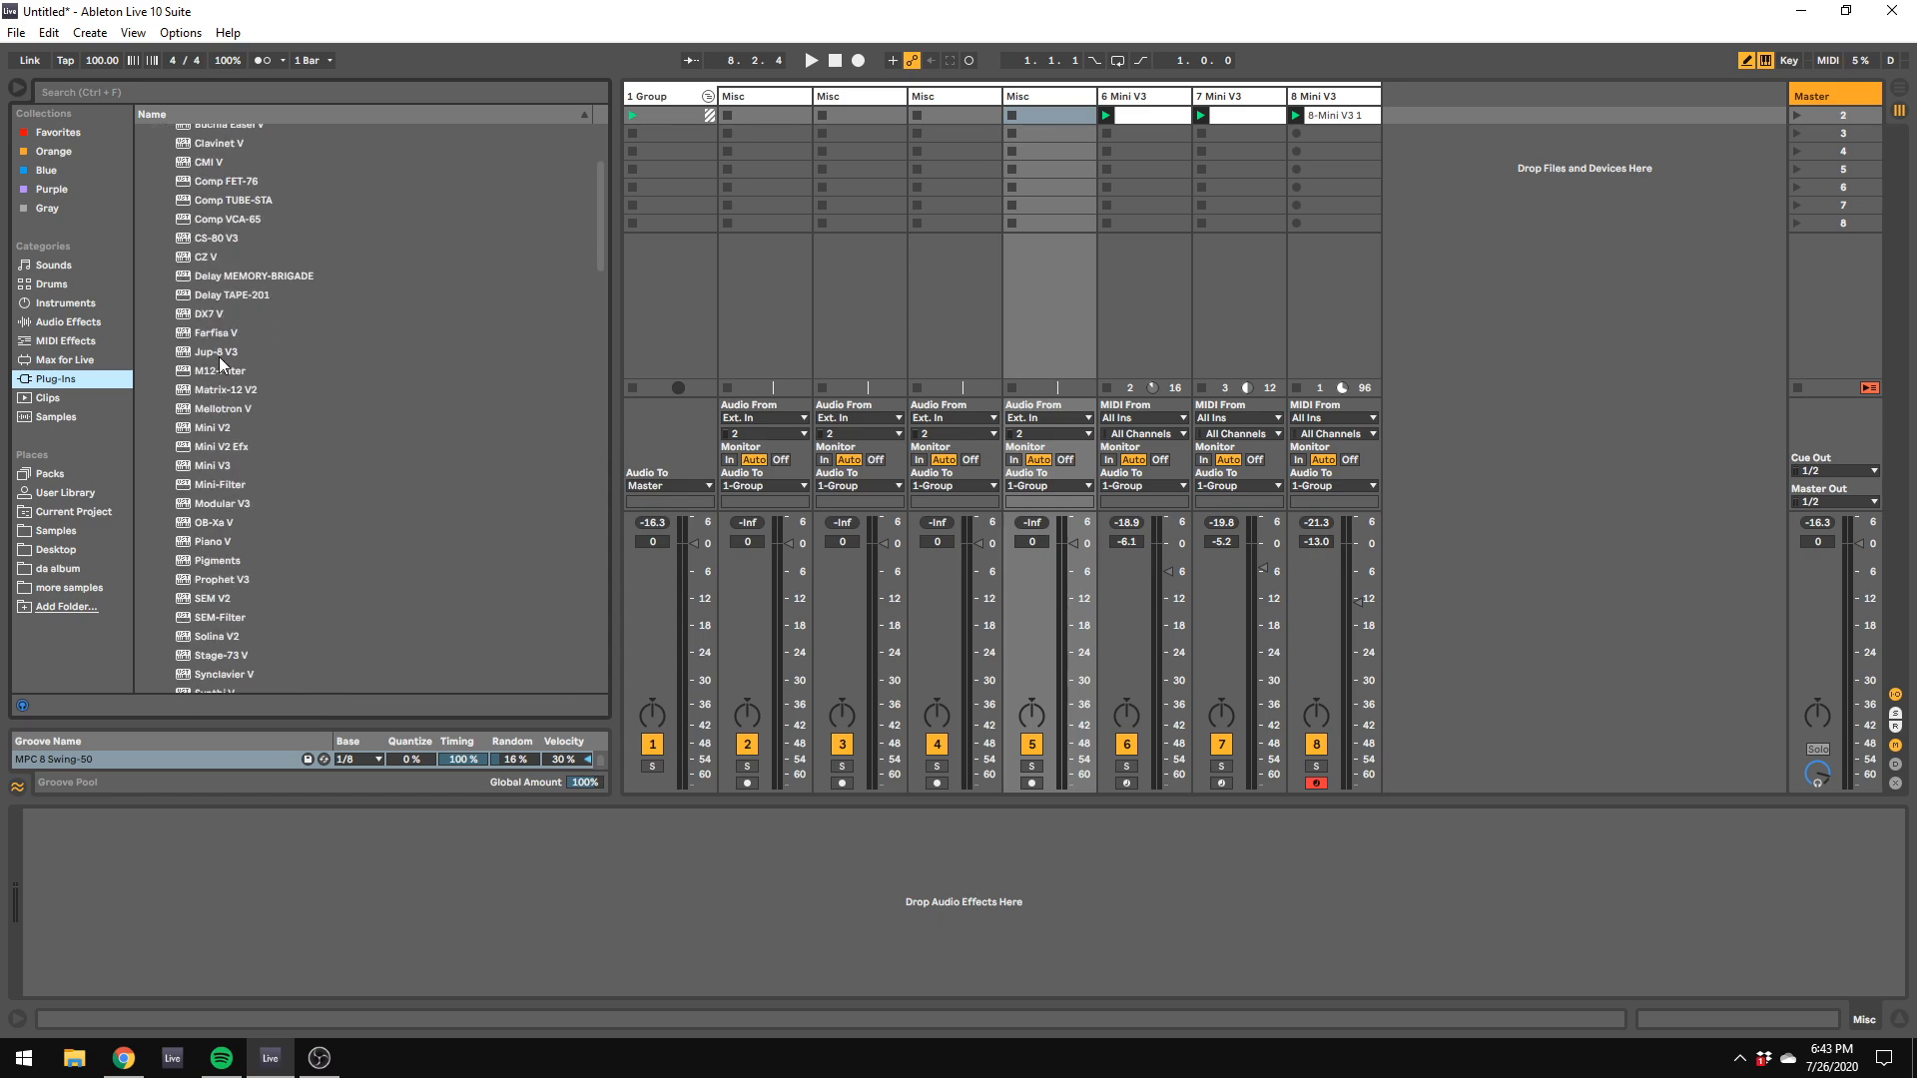
{"action": "left_click_drag", "start_coordinate": [212, 565], "coordinate": [1429, 138]}
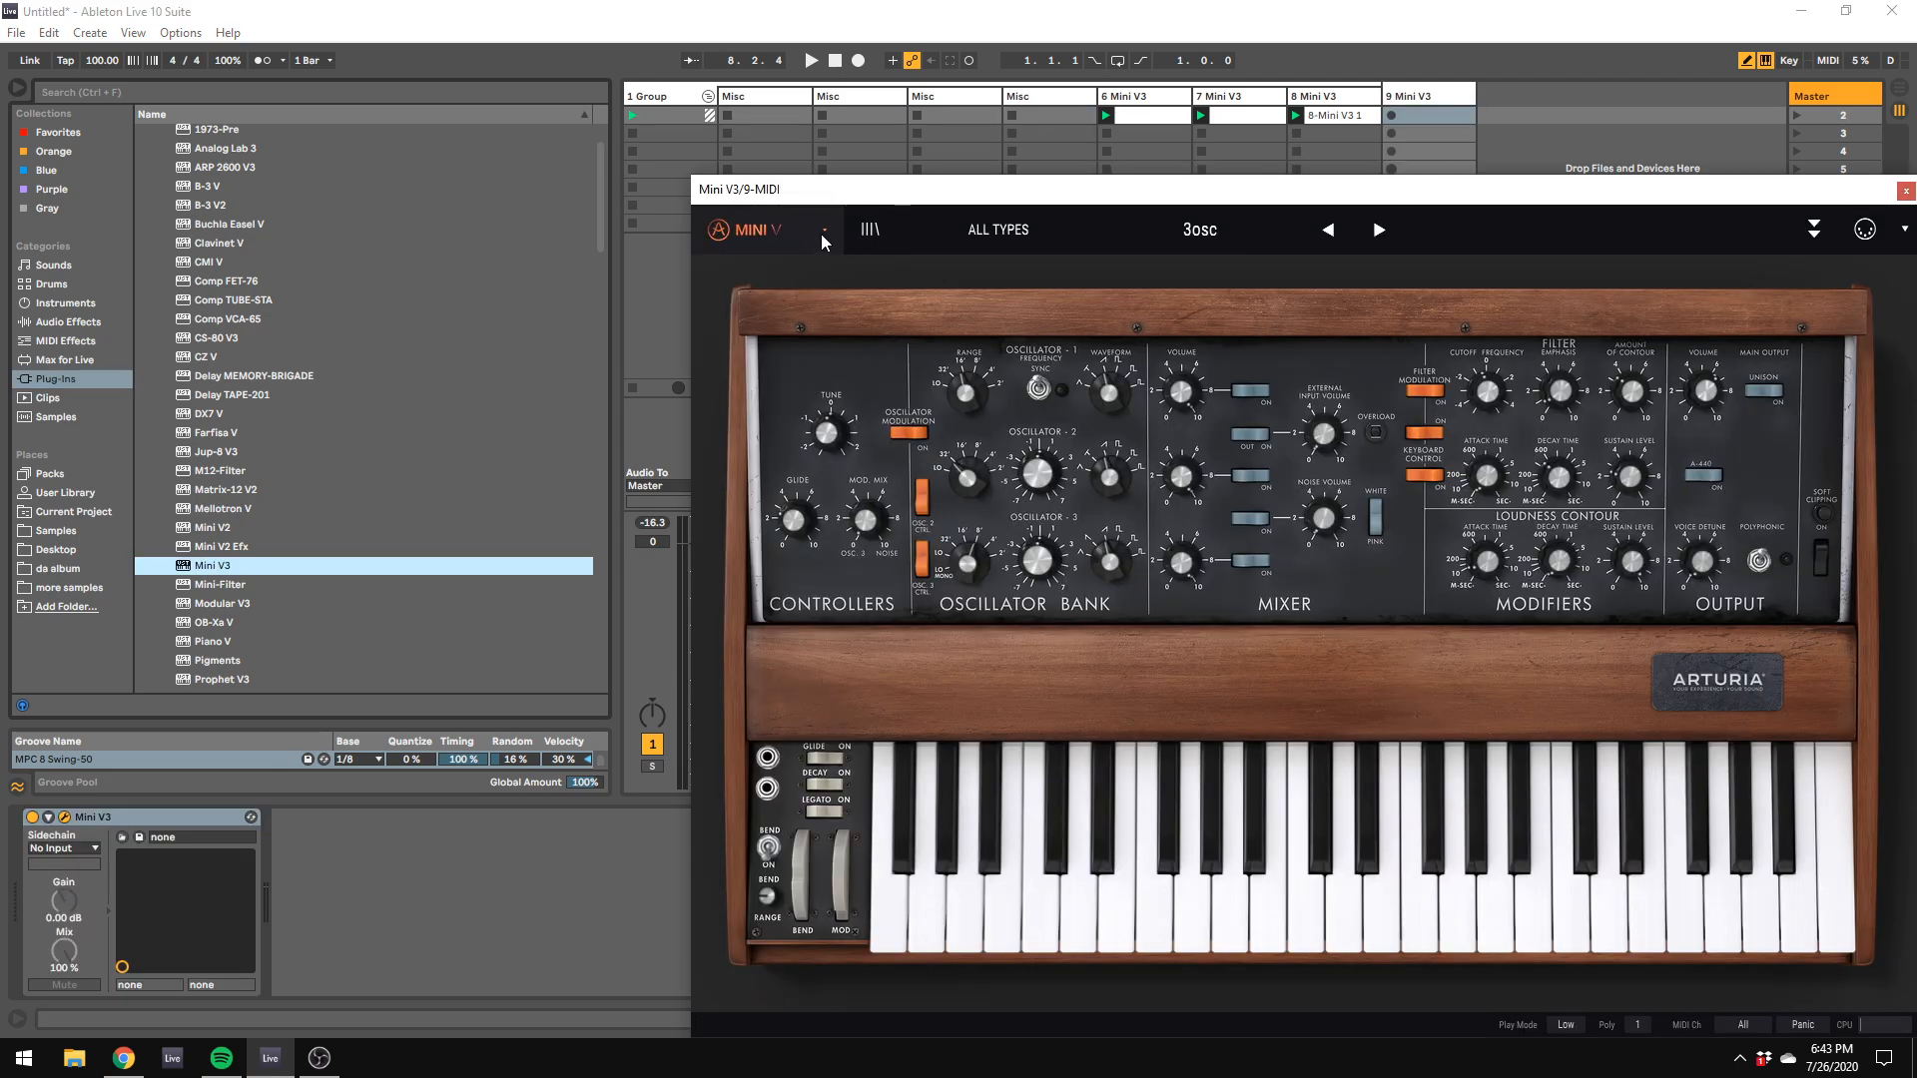
{"action": "left_click", "coordinate": [749, 229]}
{"action": "left_click", "coordinate": [807, 386]}
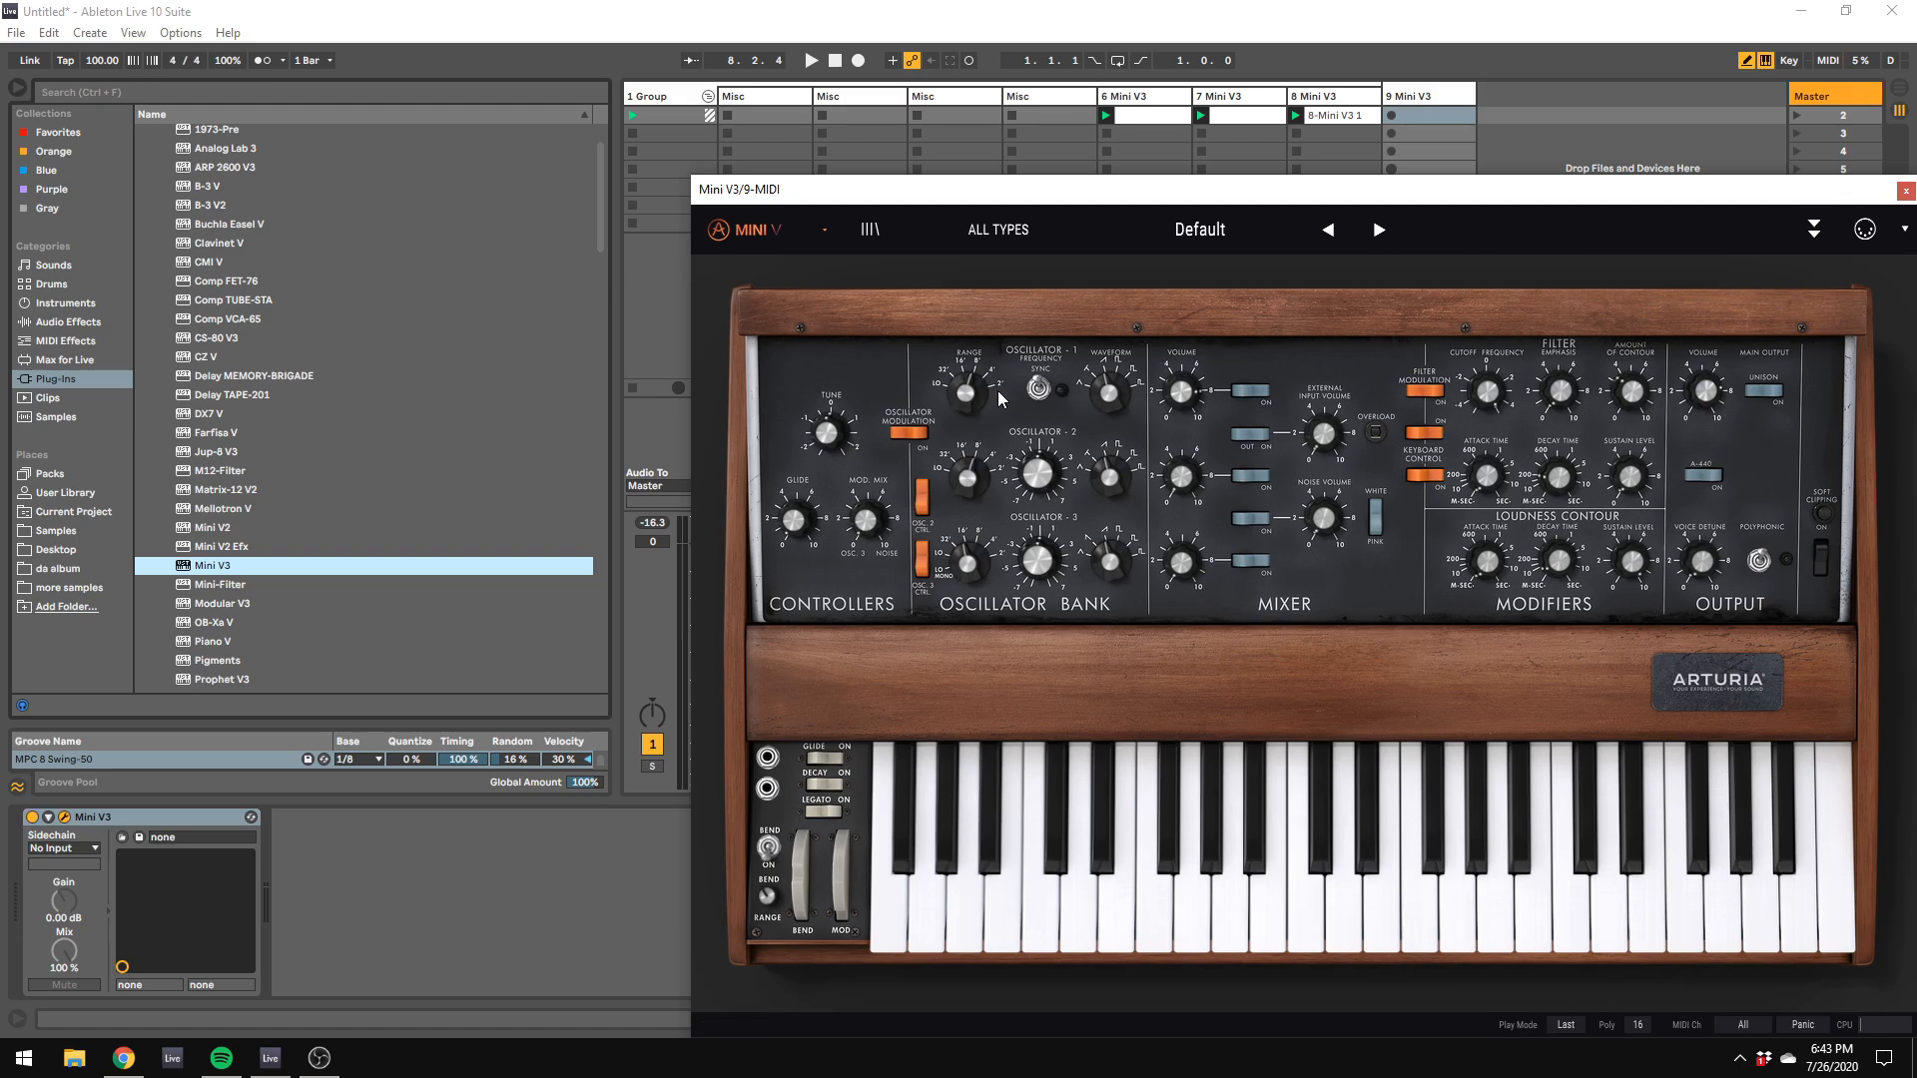
Step: Adjust the levels, ranges and waveform of oscillators 1 and 2 in track 9's Mini V3 and set voice detune to 0.07
{"action": "left_click", "coordinate": [1181, 477]}
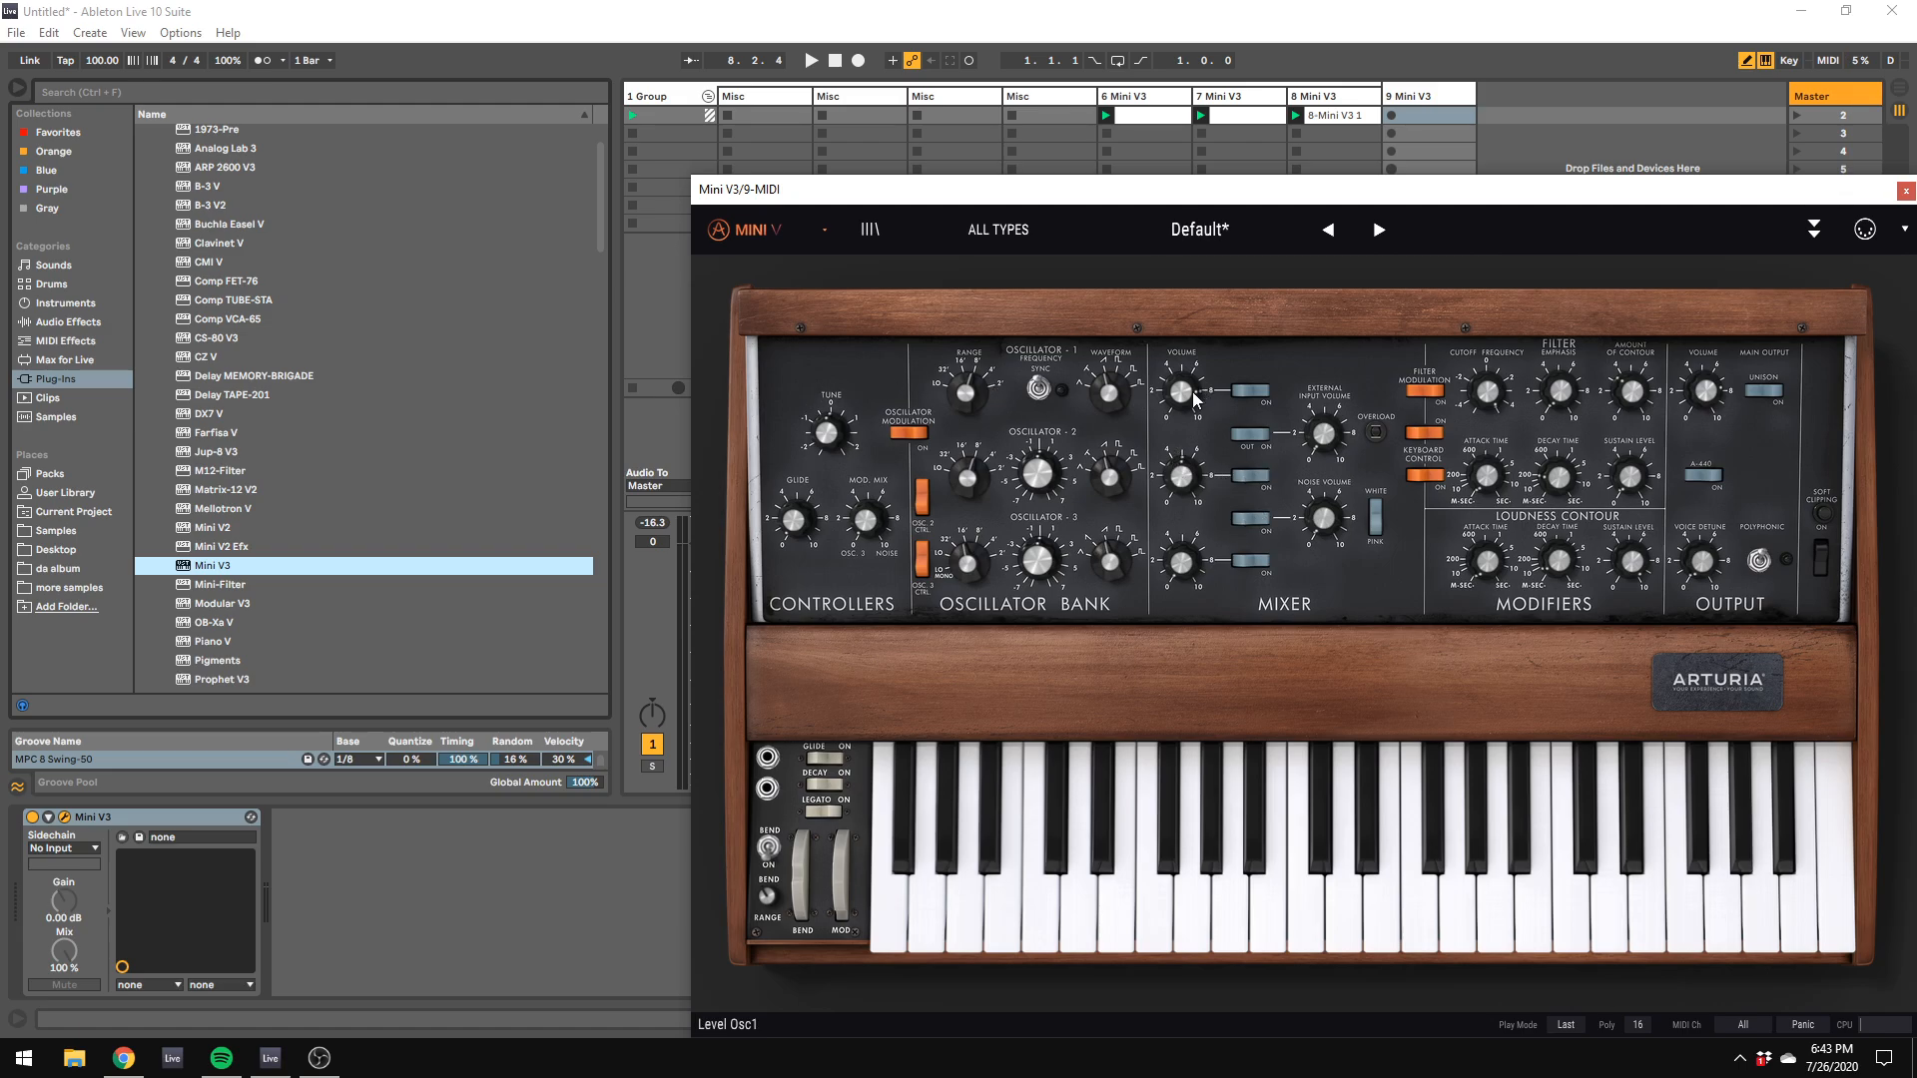
{"action": "left_click_drag", "start_coordinate": [971, 480], "coordinate": [971, 496]}
{"action": "left_click_drag", "start_coordinate": [969, 395], "coordinate": [969, 410]}
{"action": "left_click_drag", "start_coordinate": [1111, 479], "coordinate": [1039, 475]}
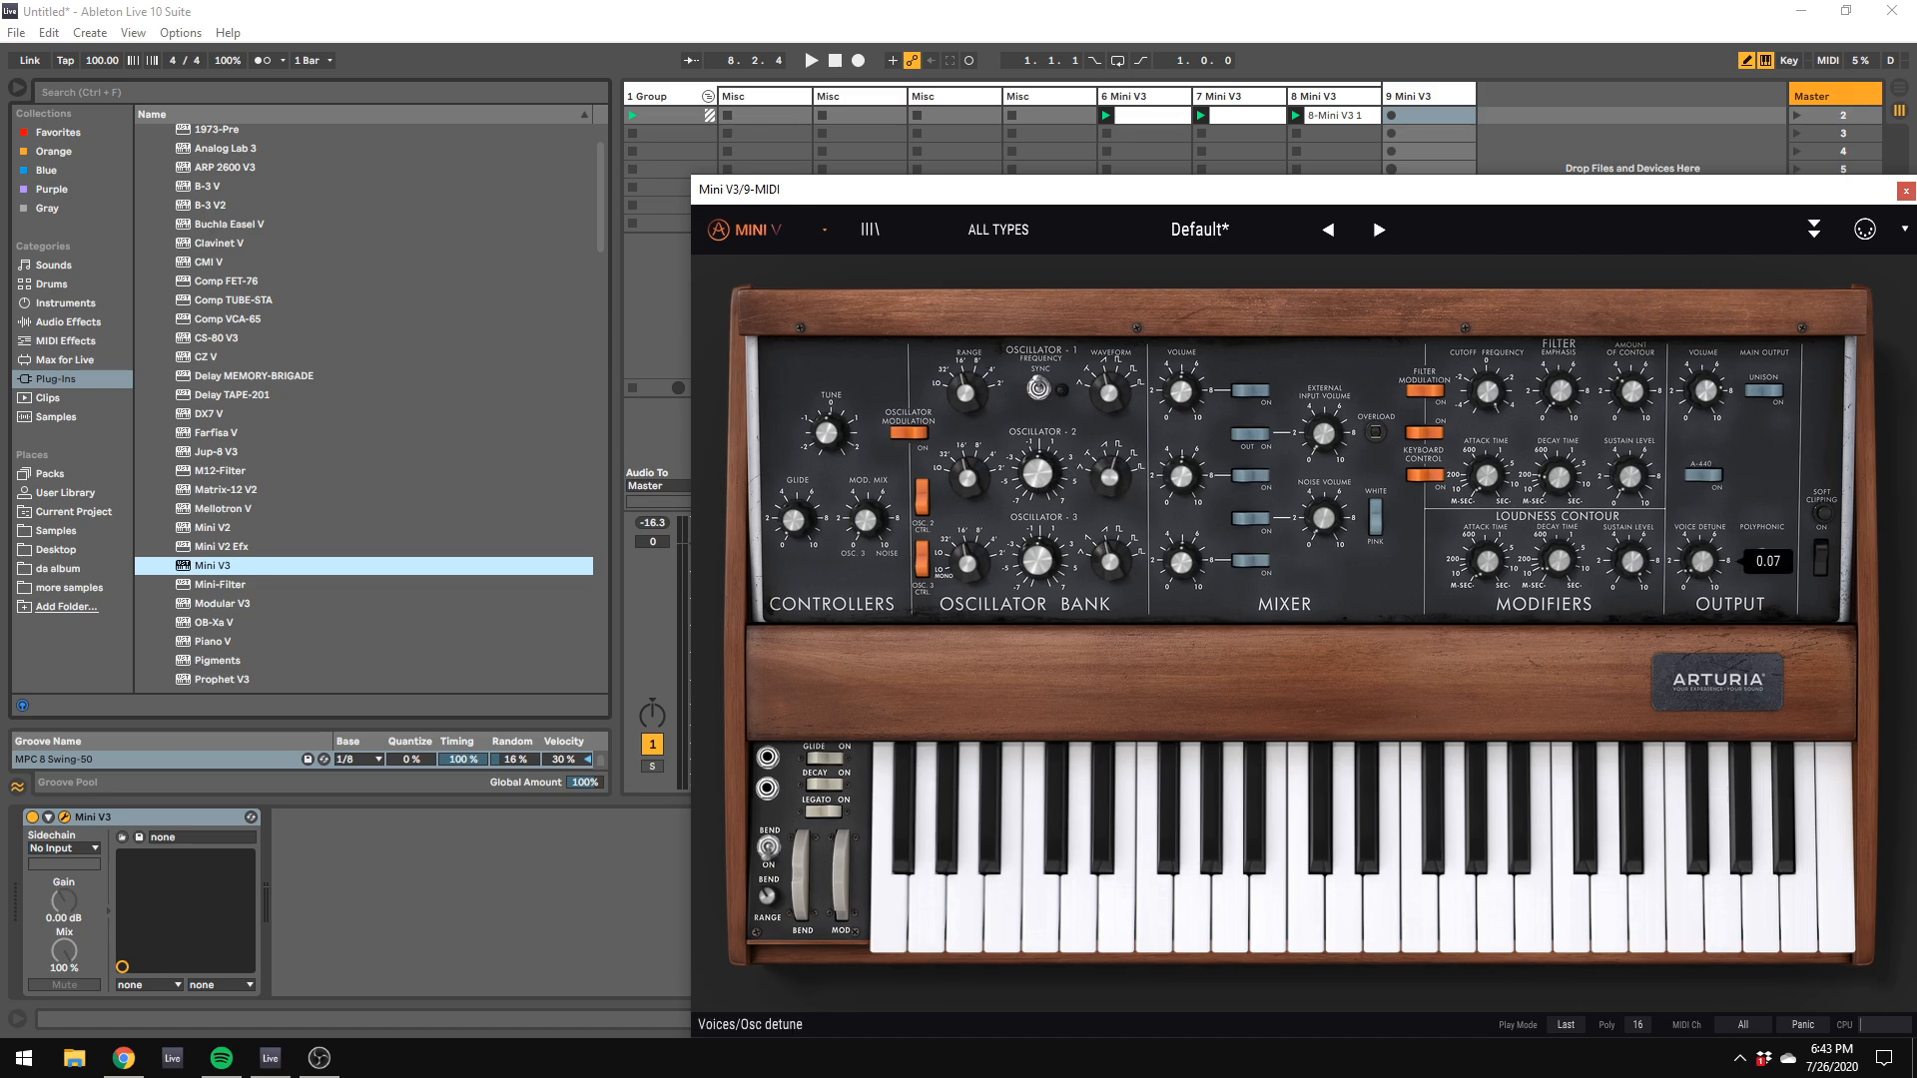
Step: Move track 9's Mini V3 window aside and lower the track's volume to about -14.2 dB
{"action": "mouse_move", "coordinate": [1546, 555]}
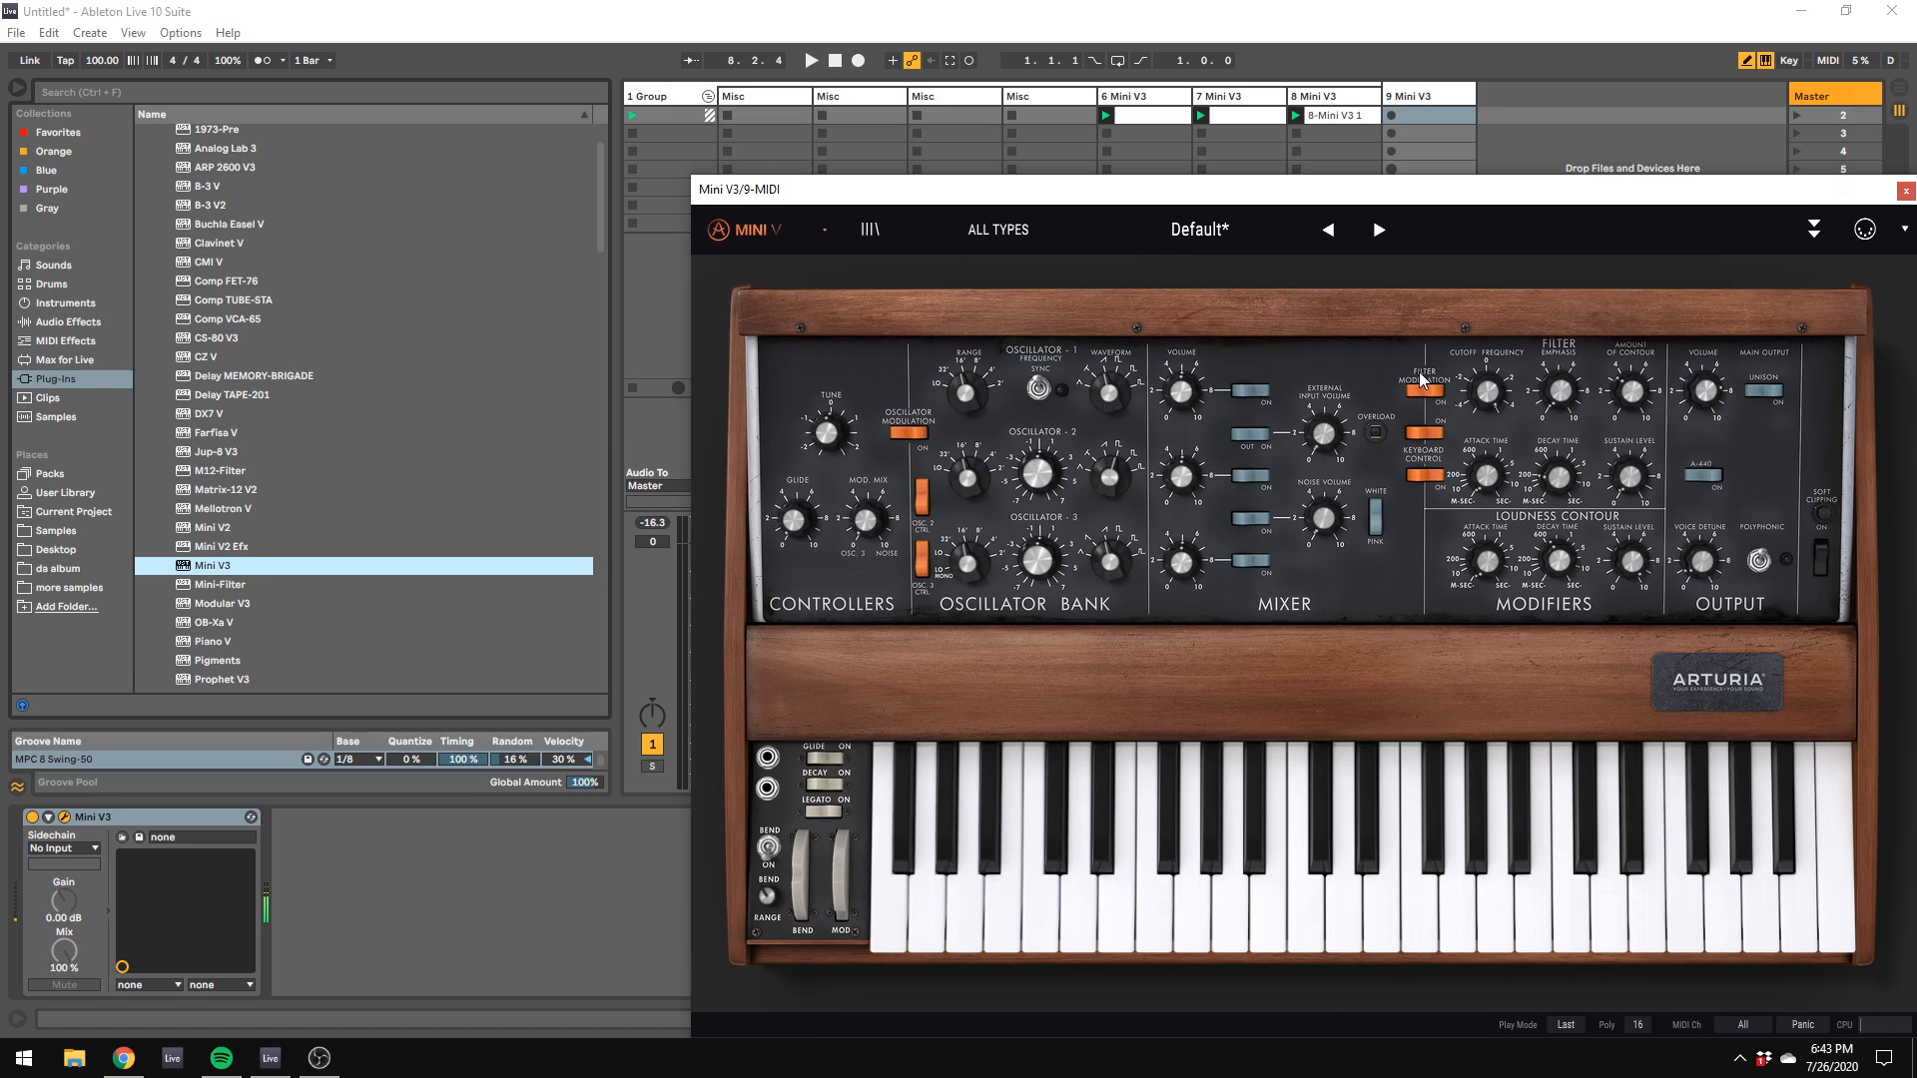
{"action": "left_click_drag", "start_coordinate": [1129, 200], "coordinate": [1916, 691]}
{"action": "left_click", "coordinate": [1451, 616]}
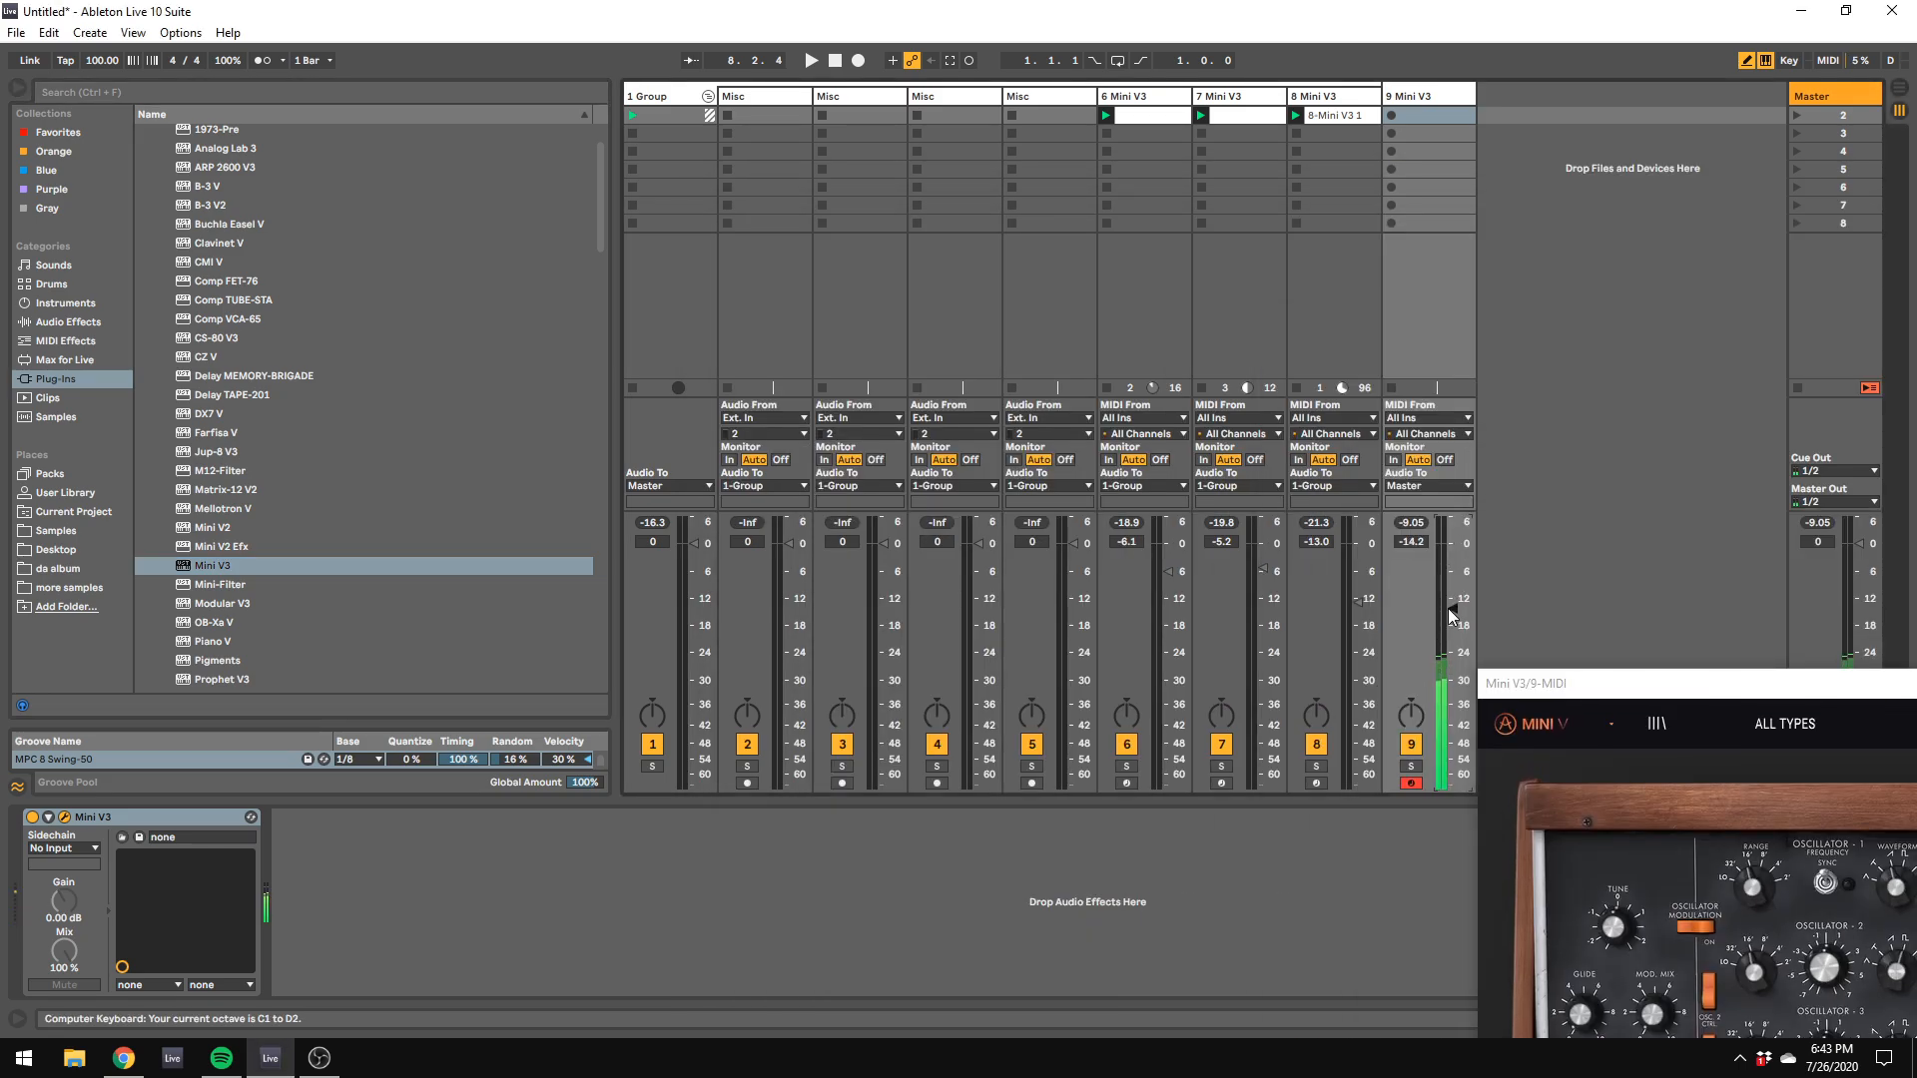
Step: Open track 6's clip, enlarge the clip editor and clear the Mini V3 windows of tracks 8 and 9 out of the way
{"action": "double_click", "coordinate": [1156, 116]}
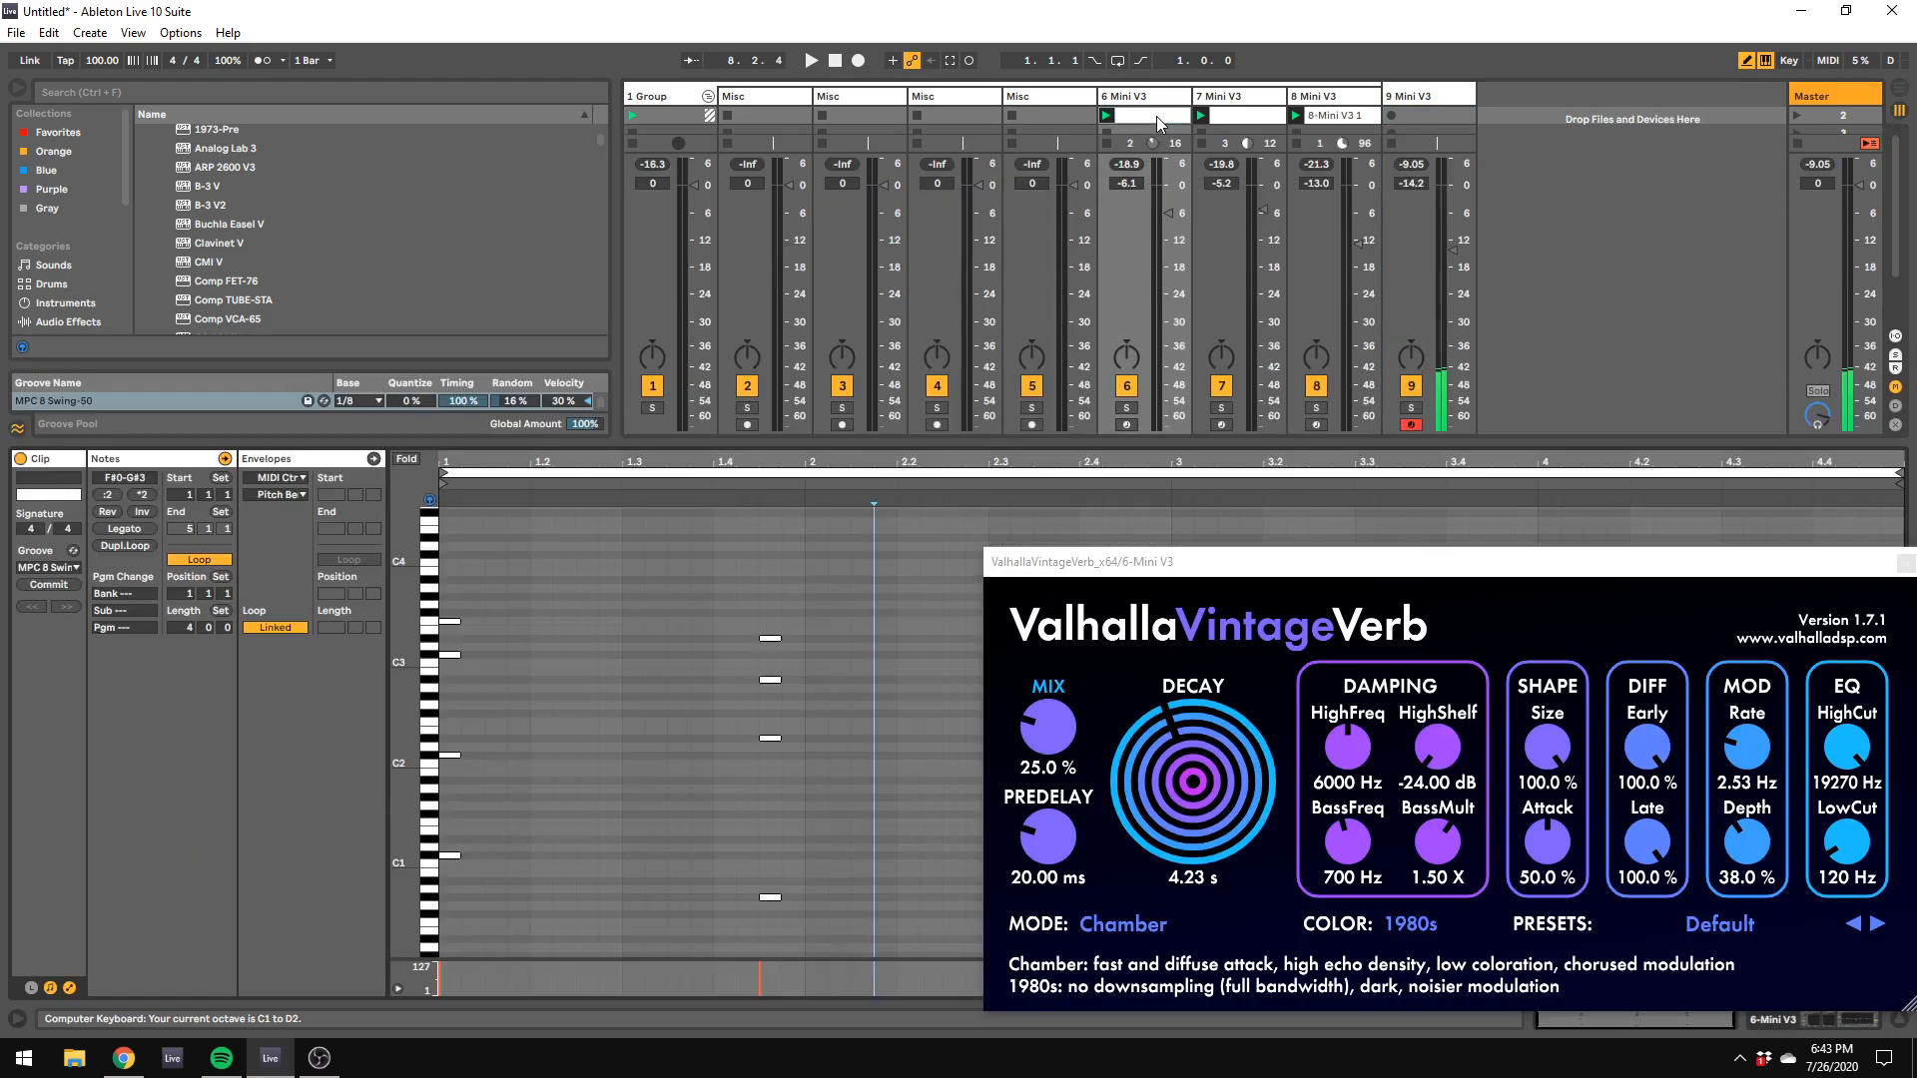
{"action": "left_click_drag", "start_coordinate": [973, 455], "coordinate": [985, 354]}
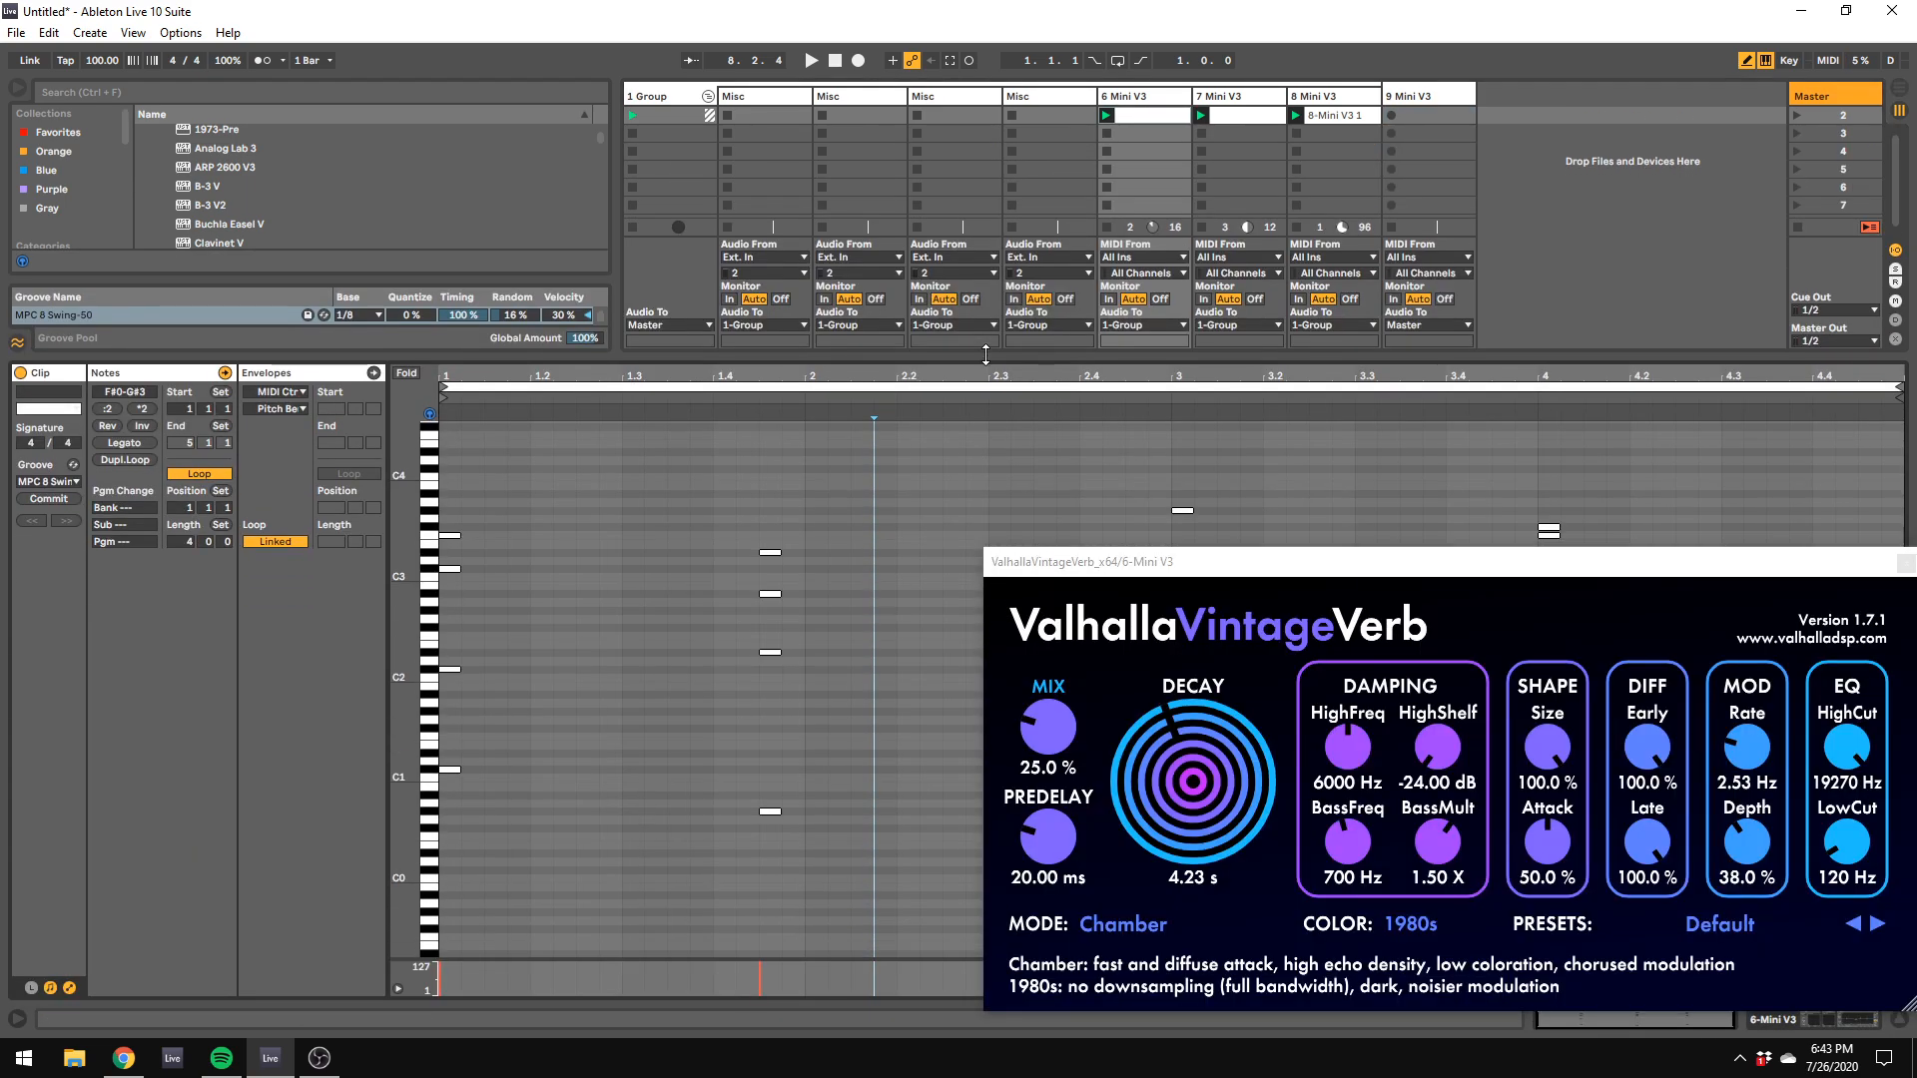
{"action": "left_click", "coordinate": [1328, 116]}
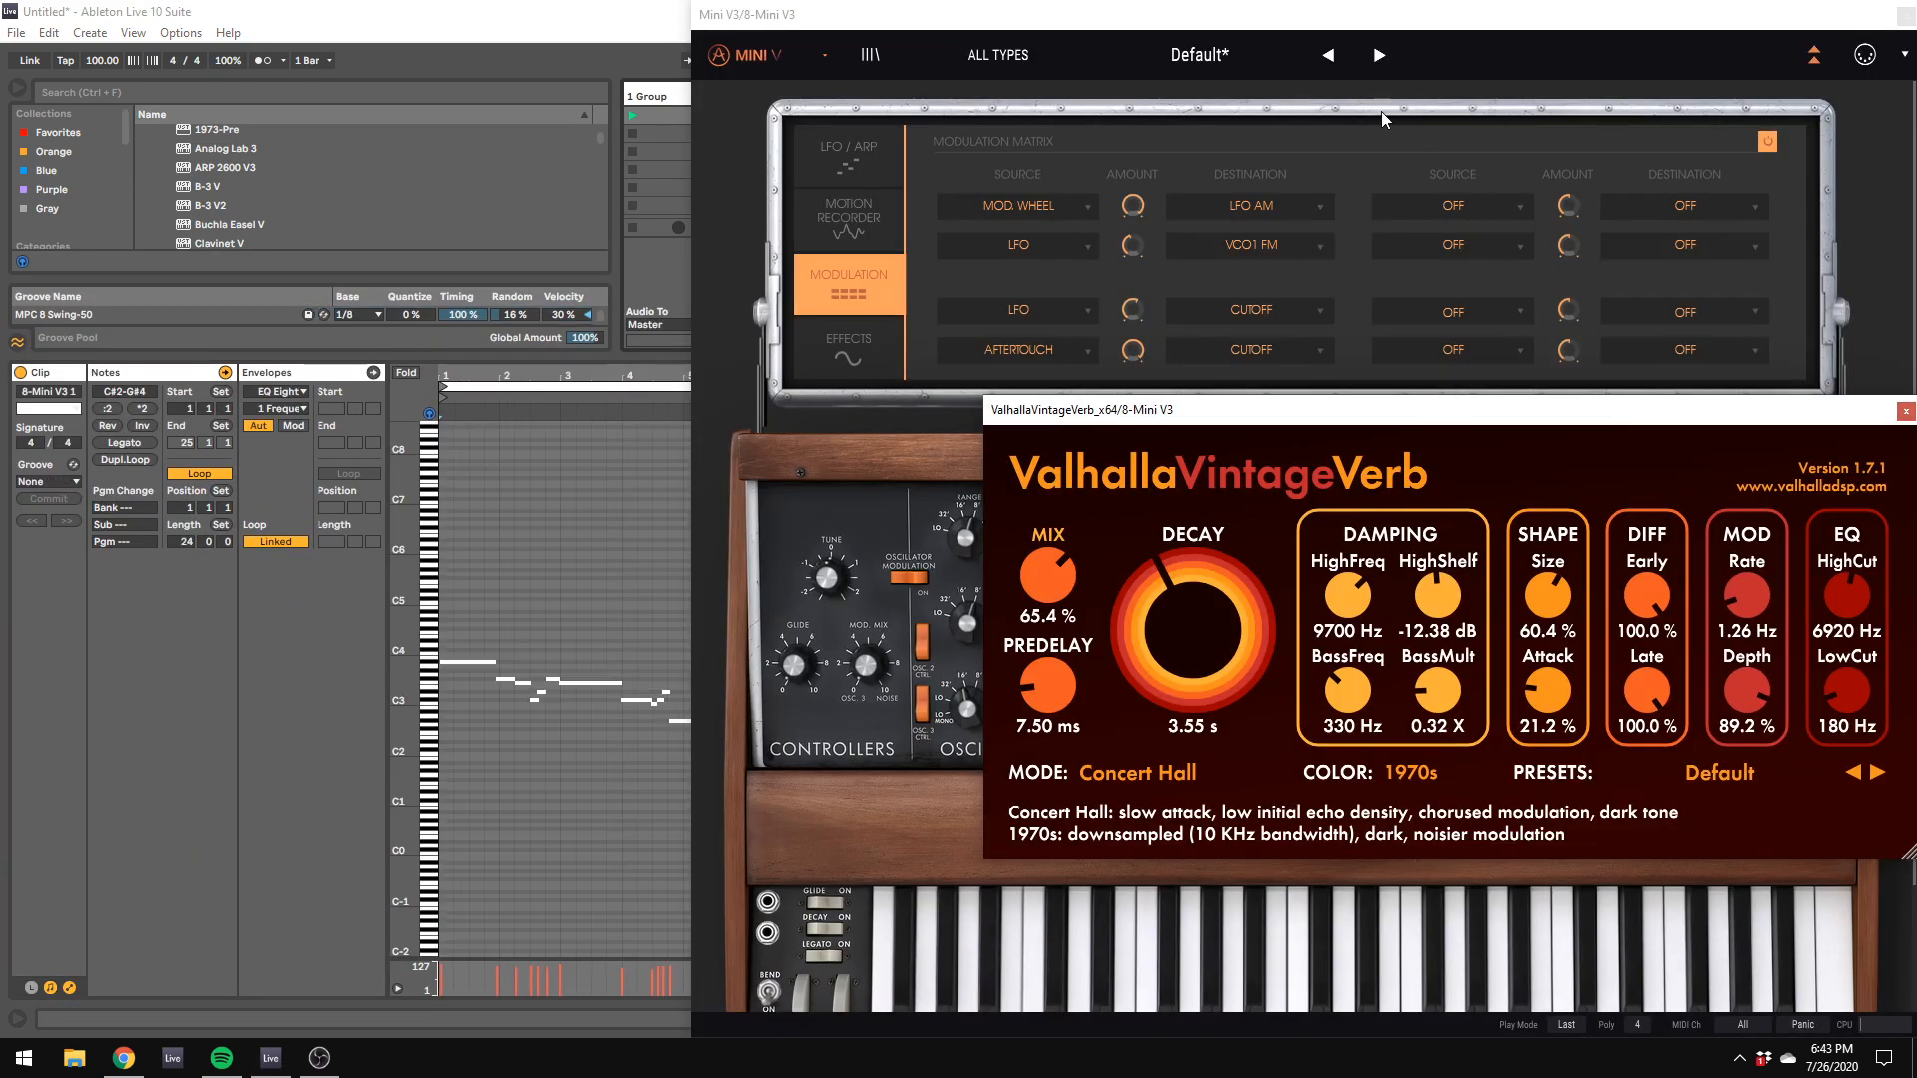
{"action": "left_click", "coordinate": [1103, 18]}
{"action": "left_click_drag", "start_coordinate": [1099, 13], "coordinate": [1824, 282]}
{"action": "double_click", "coordinate": [1447, 98]}
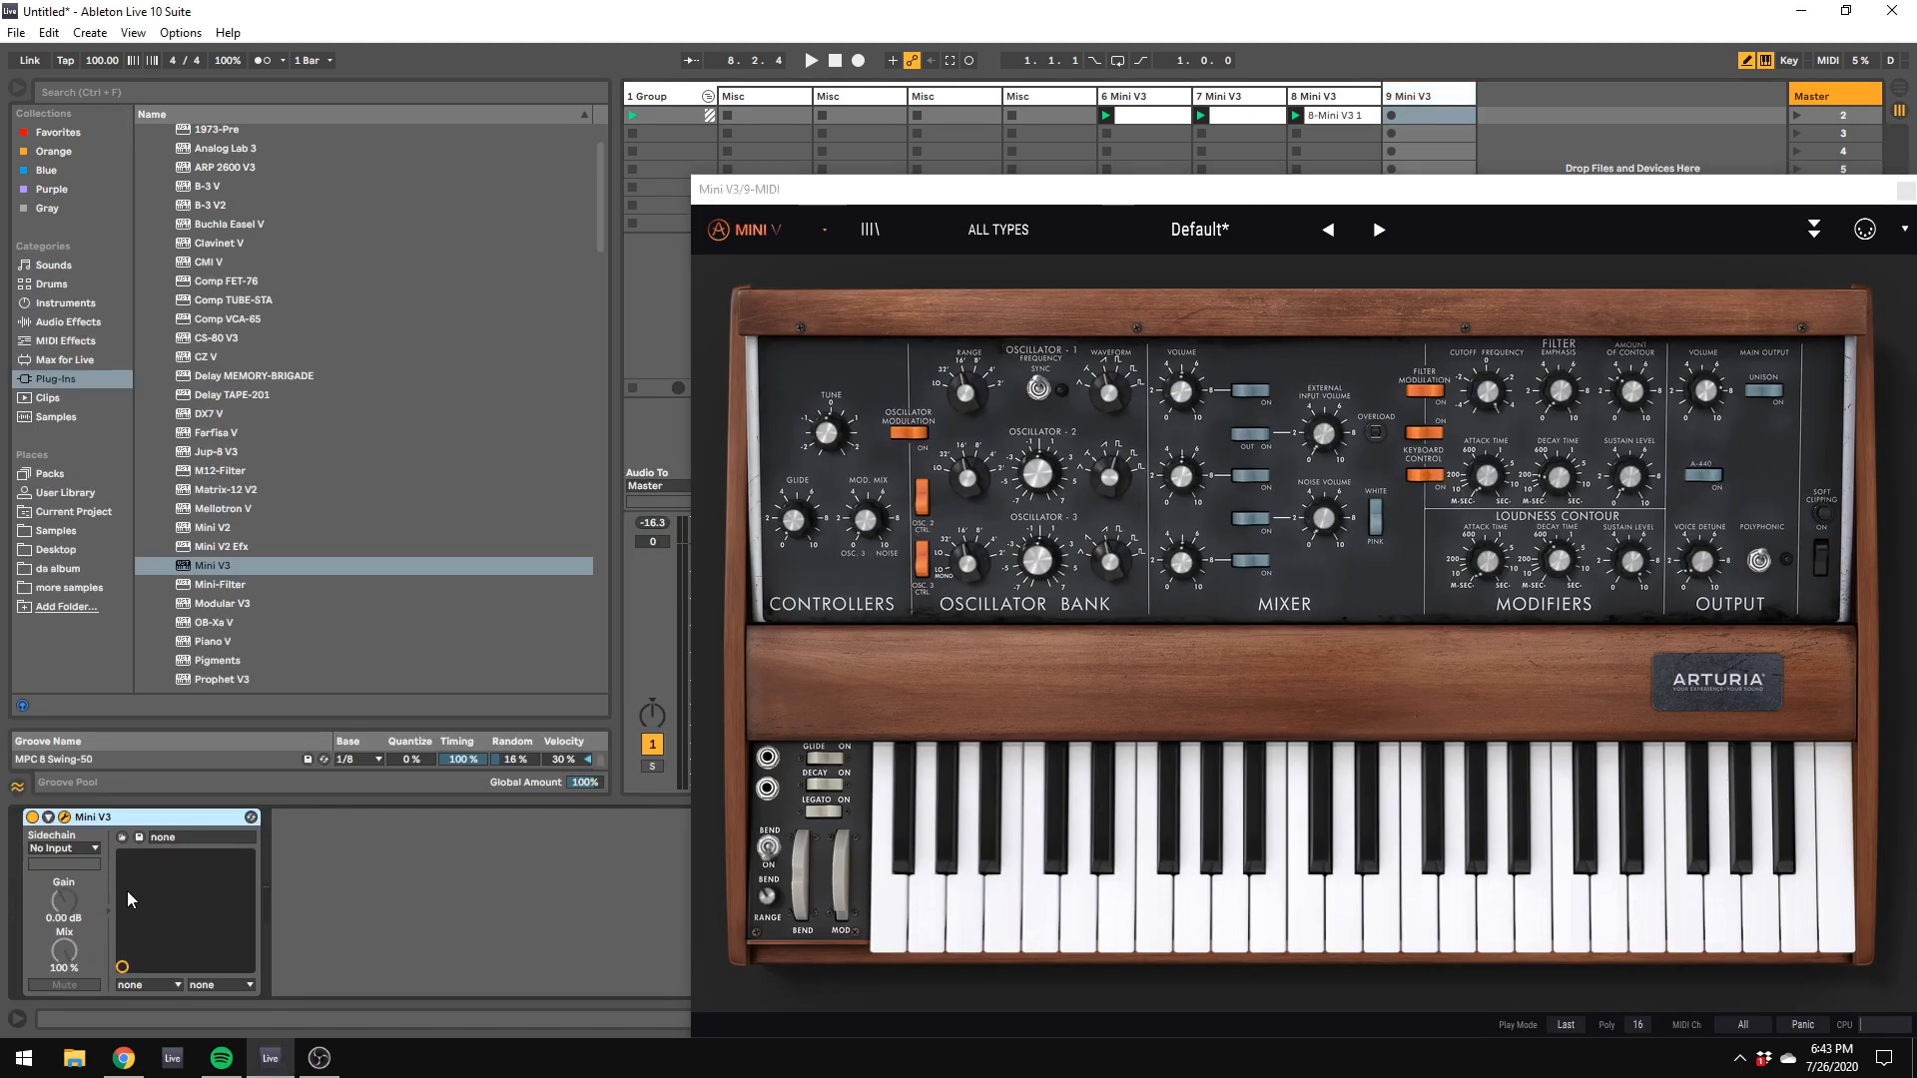
{"action": "left_click", "coordinate": [65, 818]}
Step: Copy track 6's clip to track 9, turn off Draw Mode and delete the copy's upper notes from C#2 to G#3, keeping the bass notes
{"action": "left_click", "coordinate": [1171, 114]}
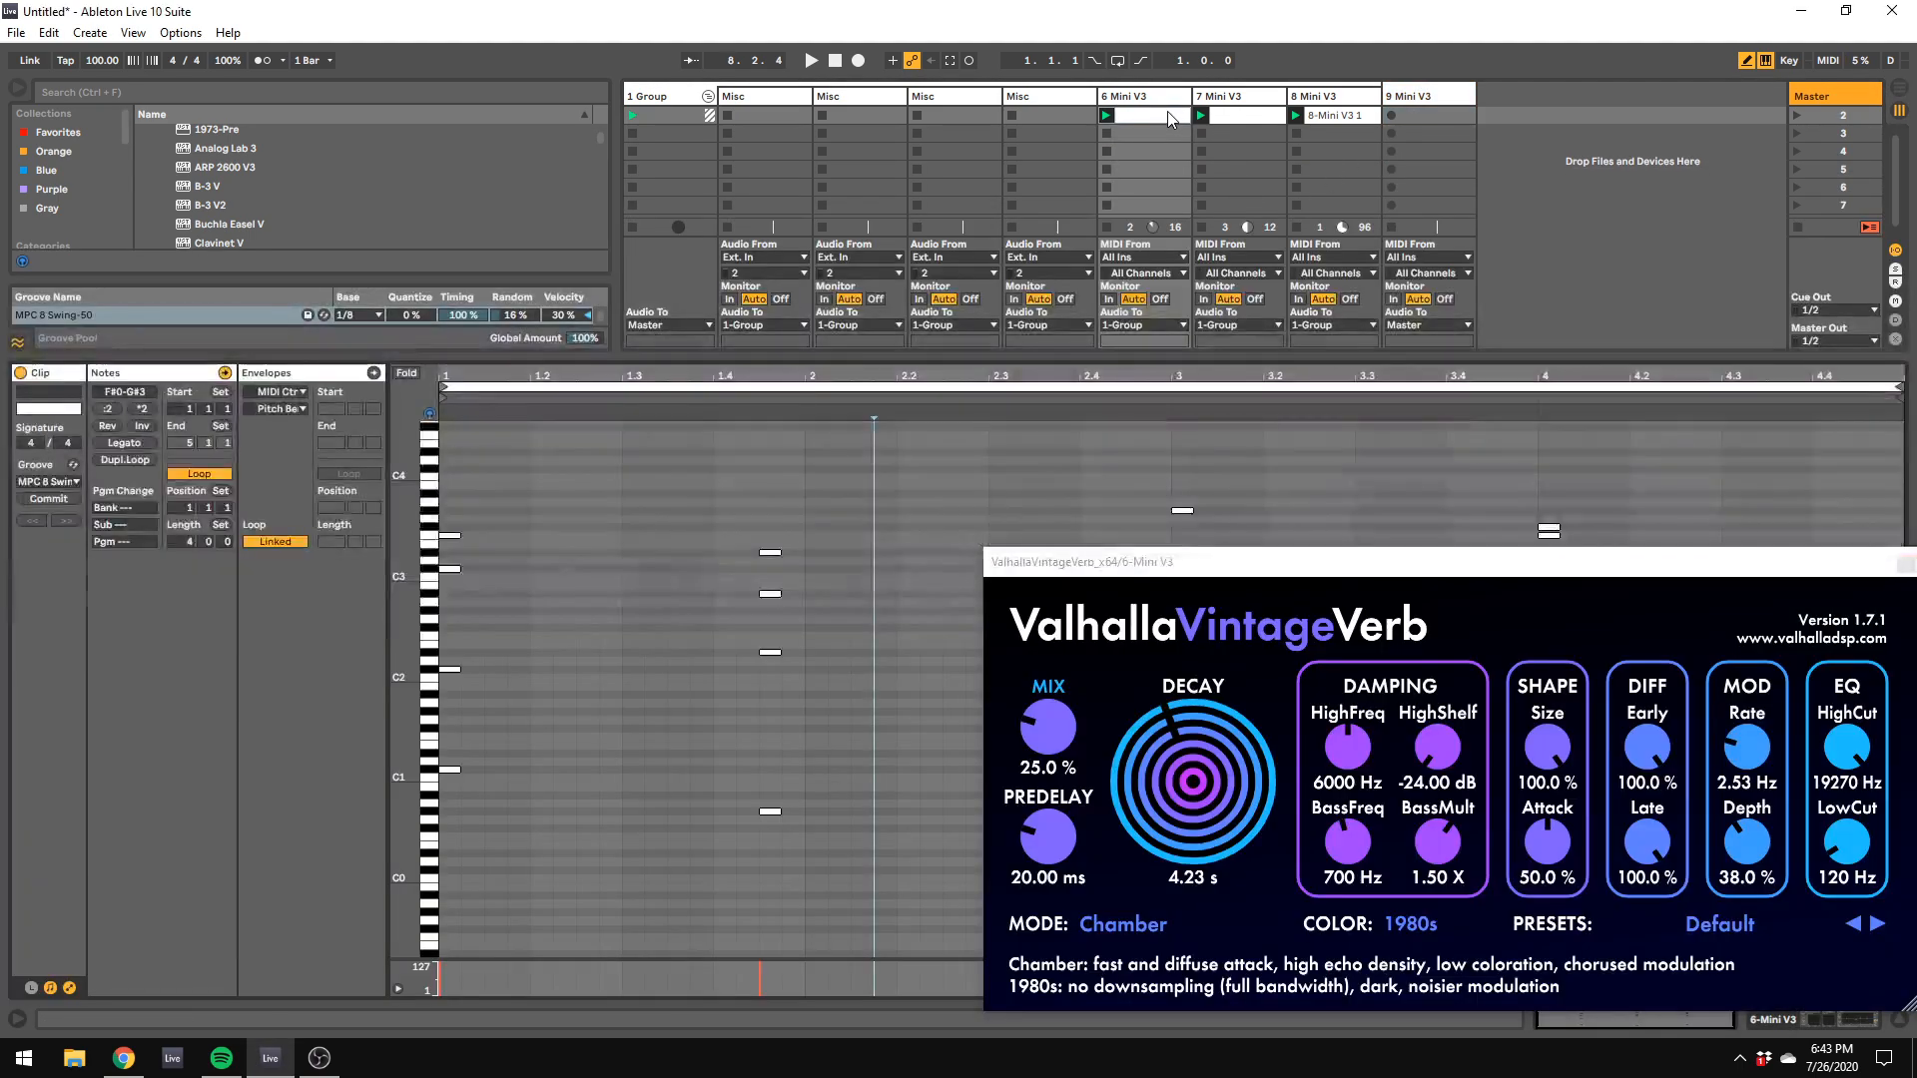
{"action": "left_click_drag", "start_coordinate": [1170, 113], "coordinate": [1405, 115]}
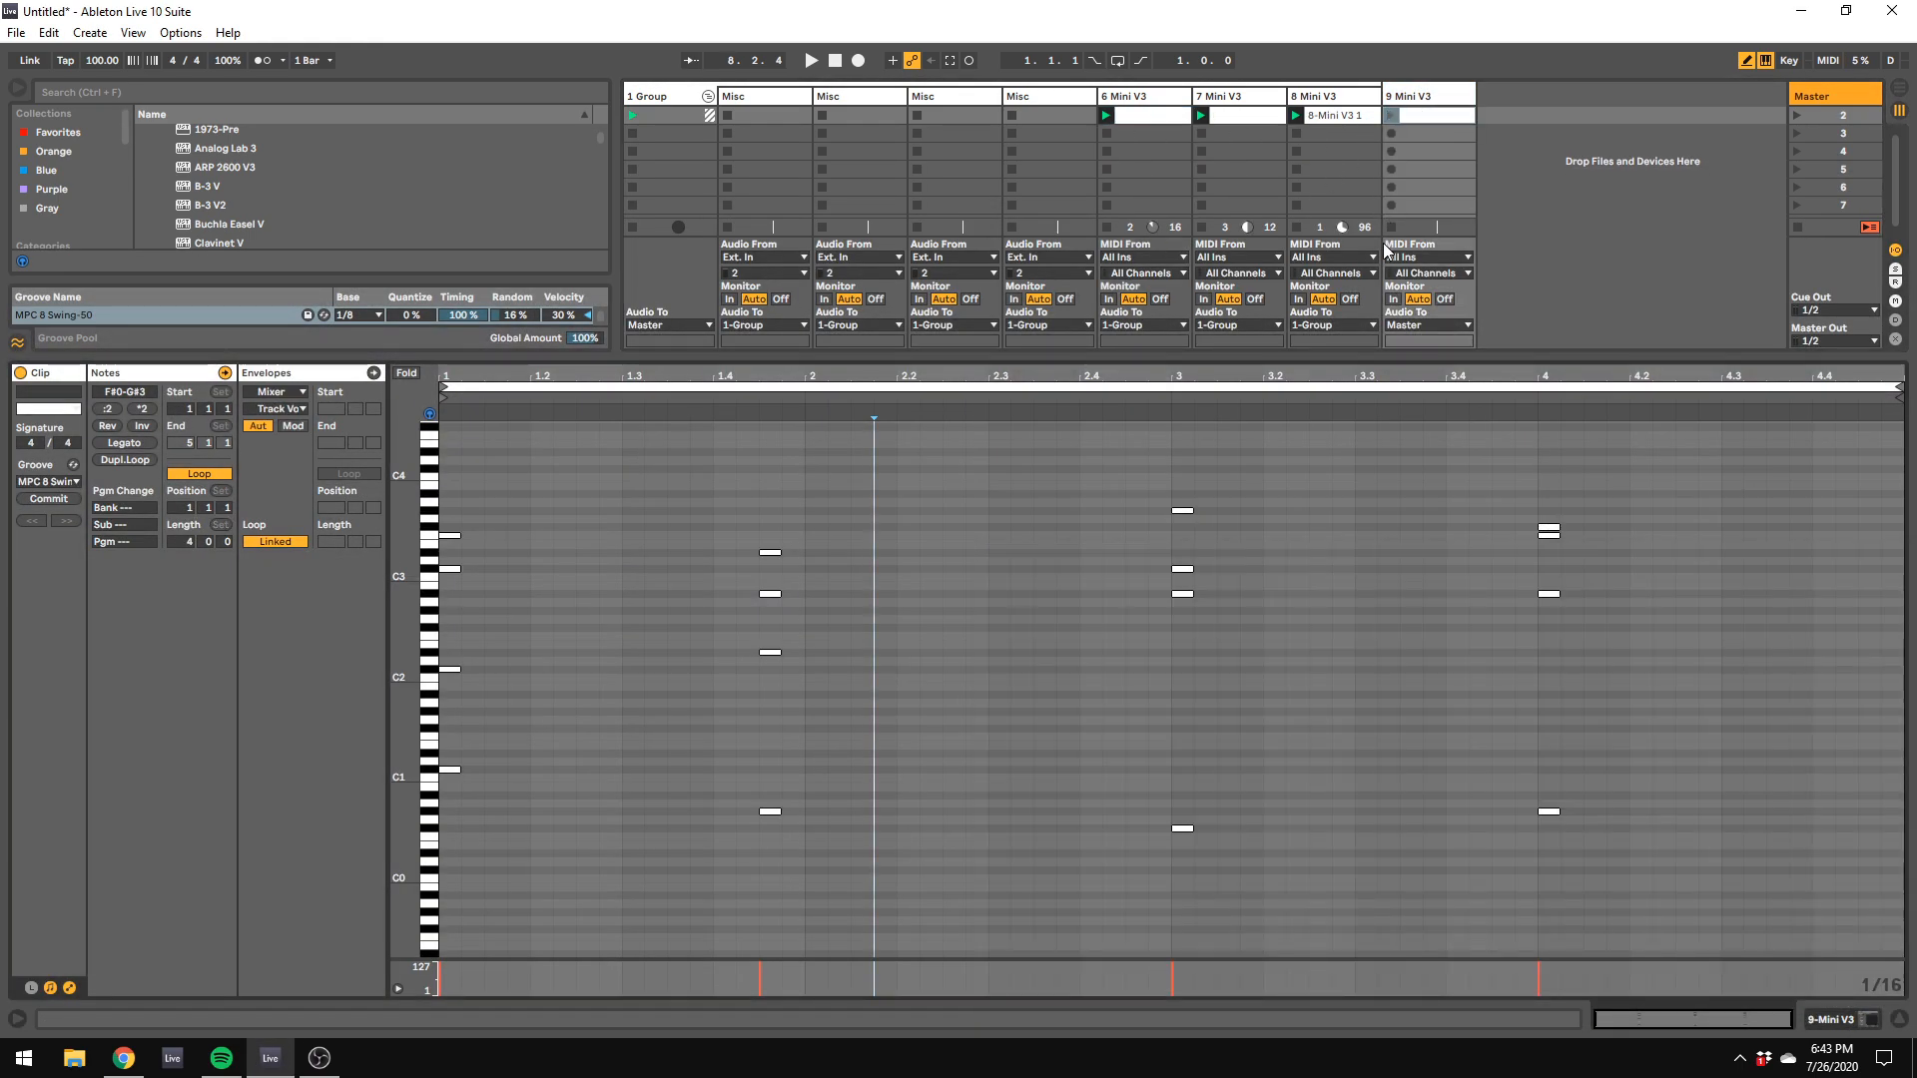
{"action": "right_click", "coordinate": [1626, 685]}
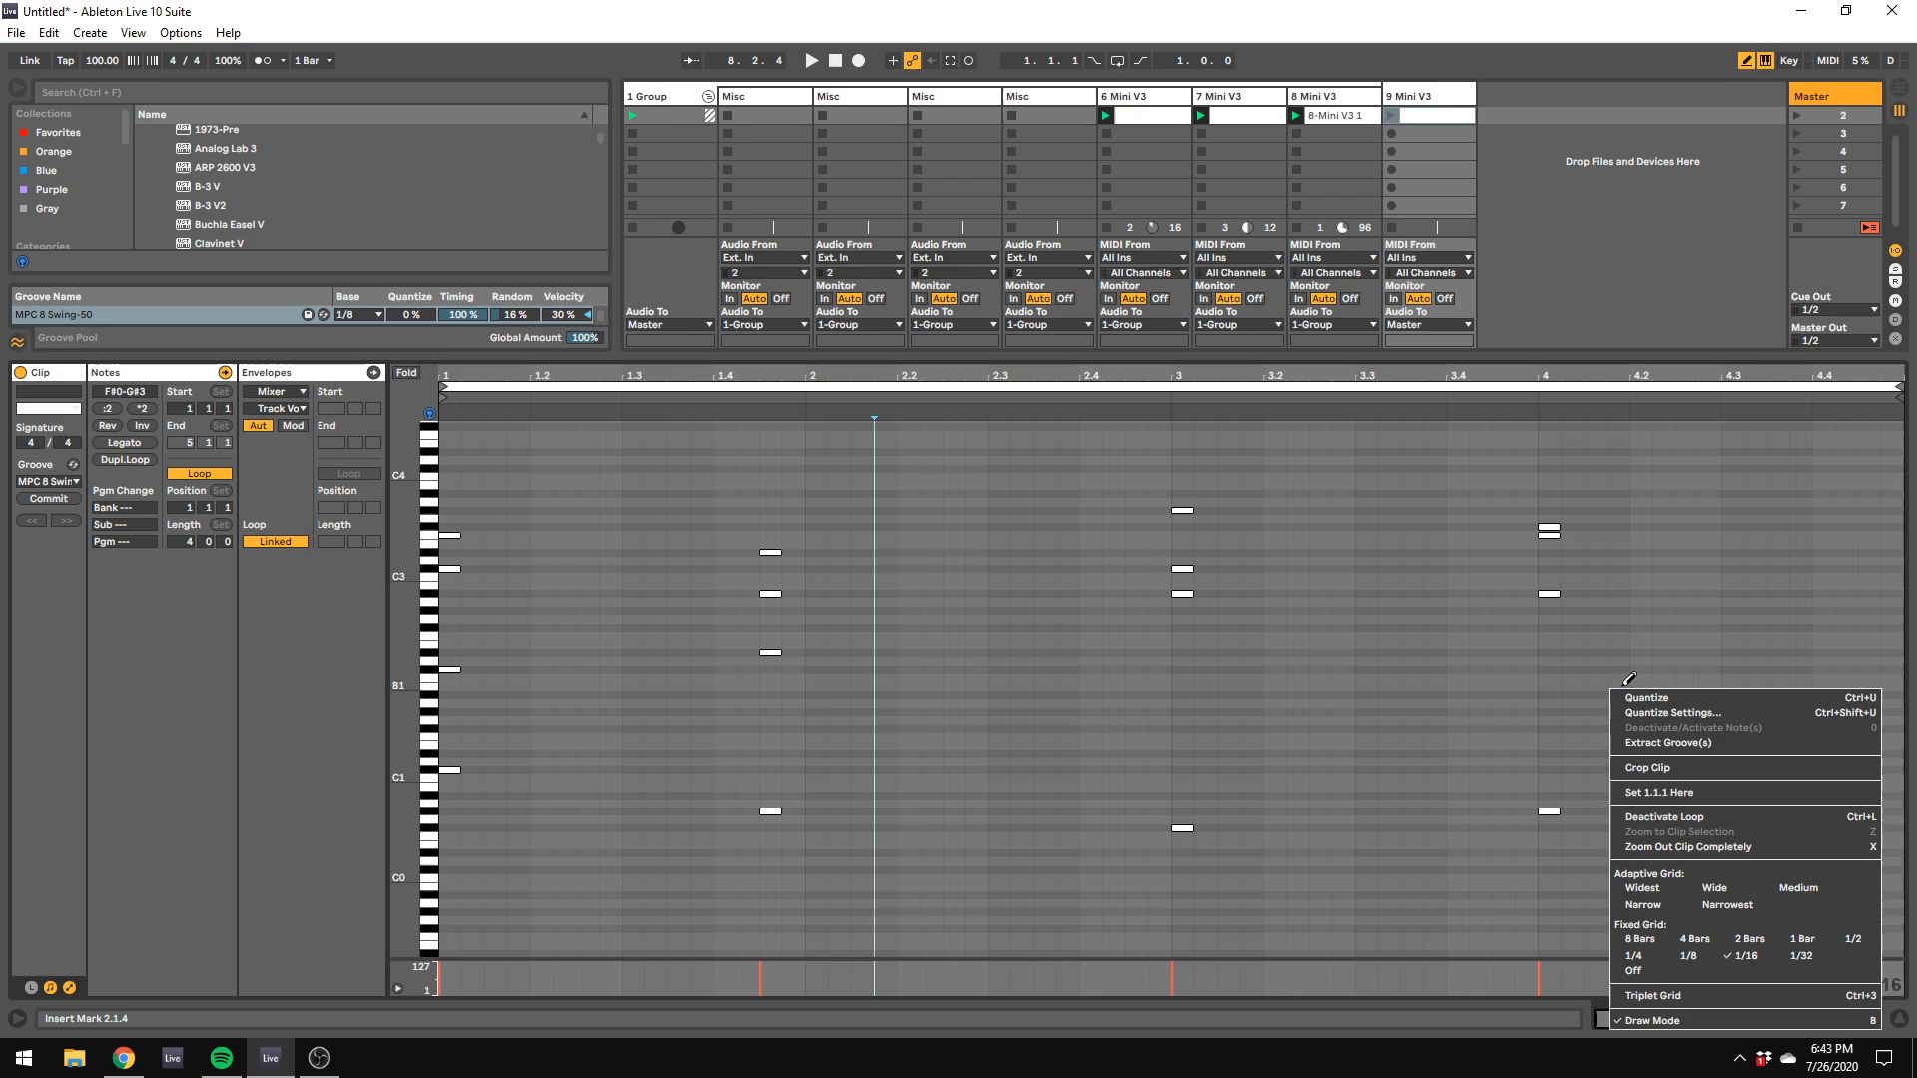
{"action": "left_click", "coordinate": [1667, 1020]}
{"action": "left_click_drag", "start_coordinate": [1628, 687], "coordinate": [296, 390]}
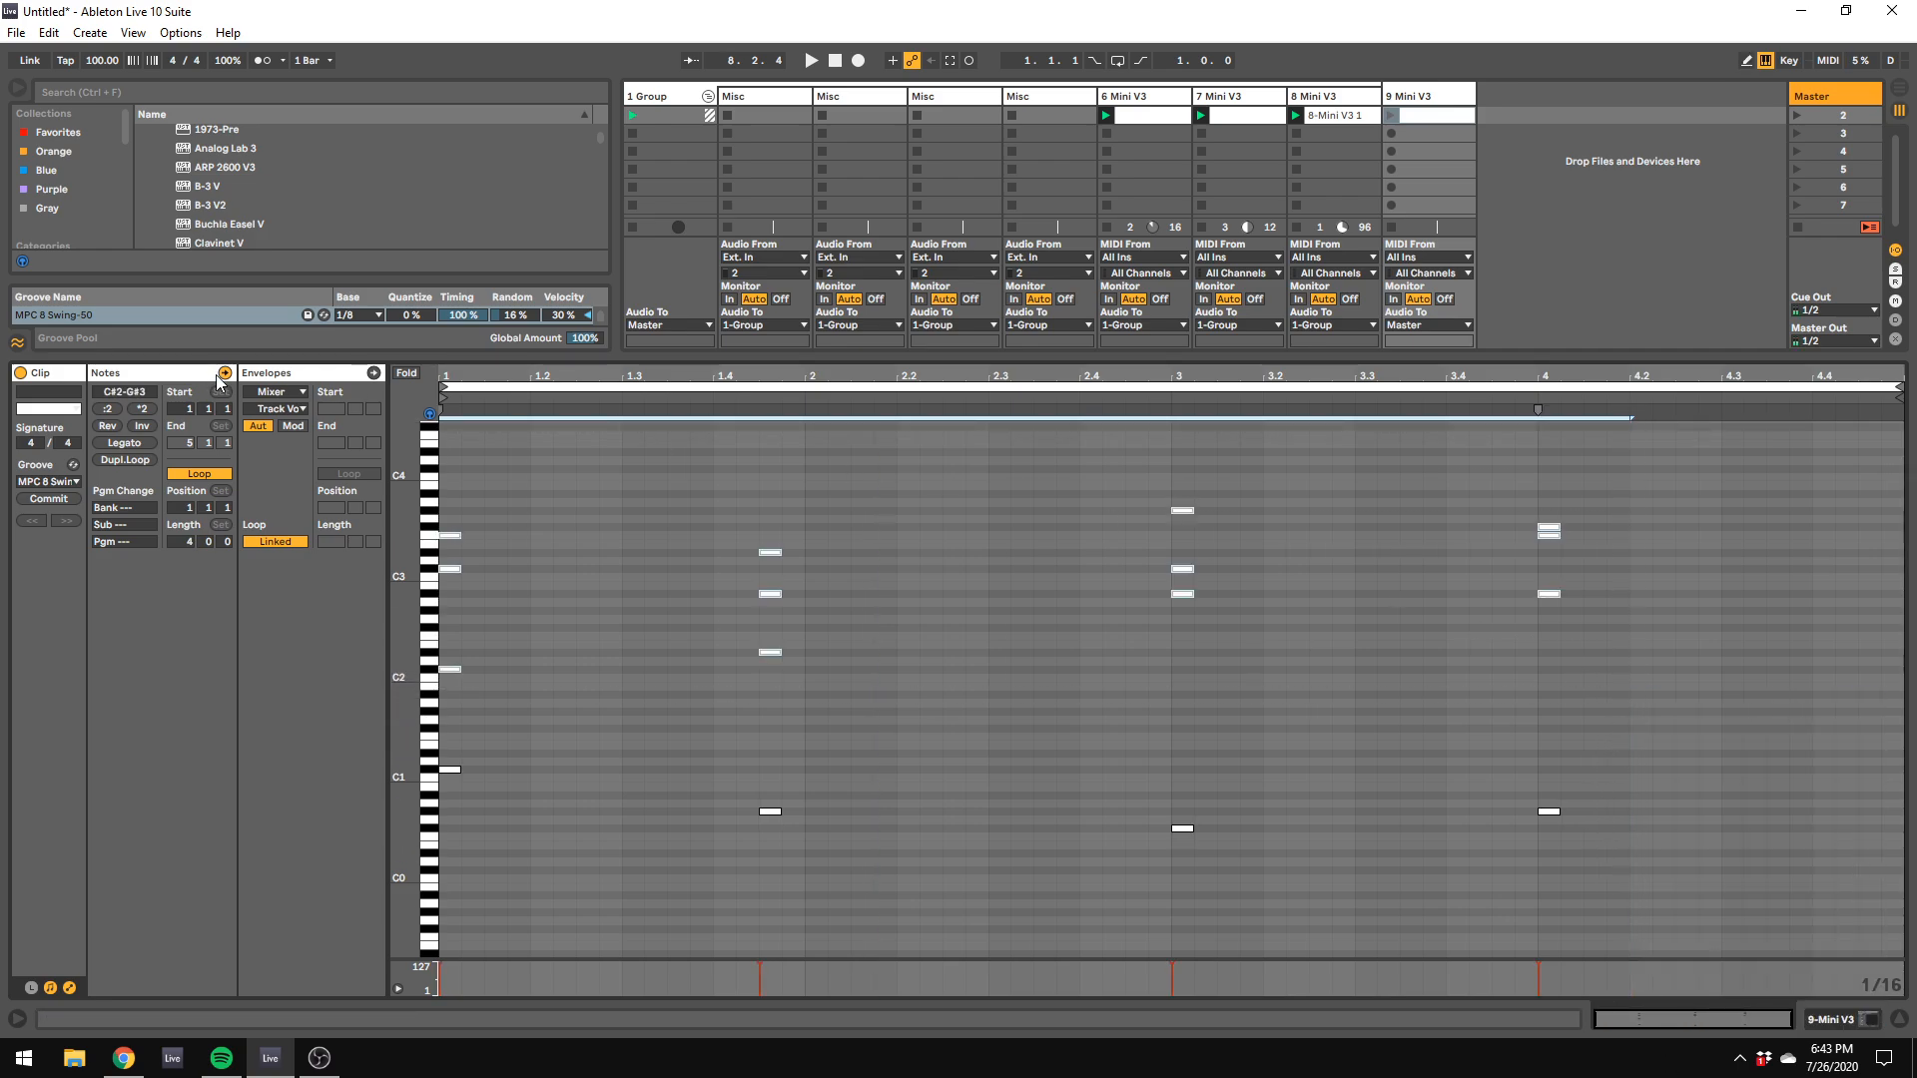
{"action": "key", "text": "Delete"}
Step: Launch track 9's clip, set the track's volume to about -11.8 dB and its Mini V3 filter cutoff to about 2362 Hz
{"action": "left_click", "coordinate": [1364, 116]}
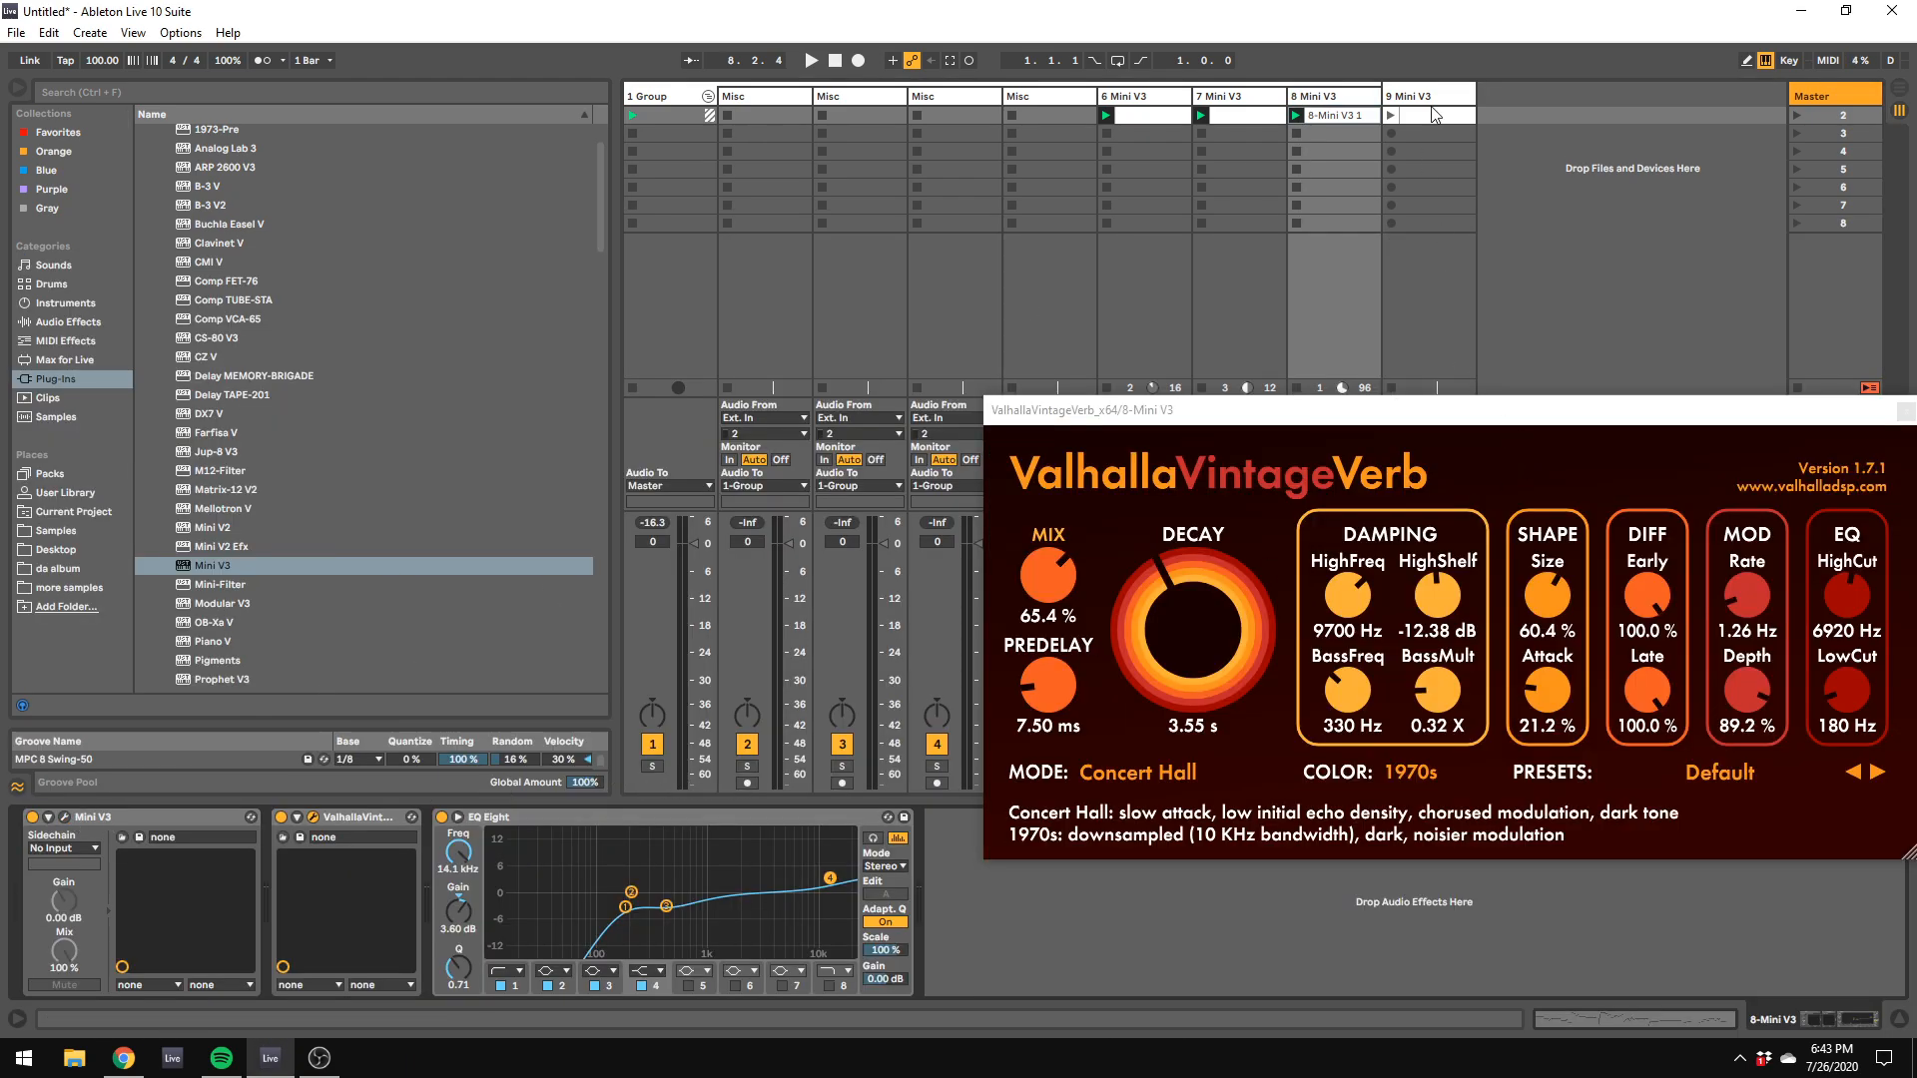
{"action": "left_click", "coordinate": [1392, 116]}
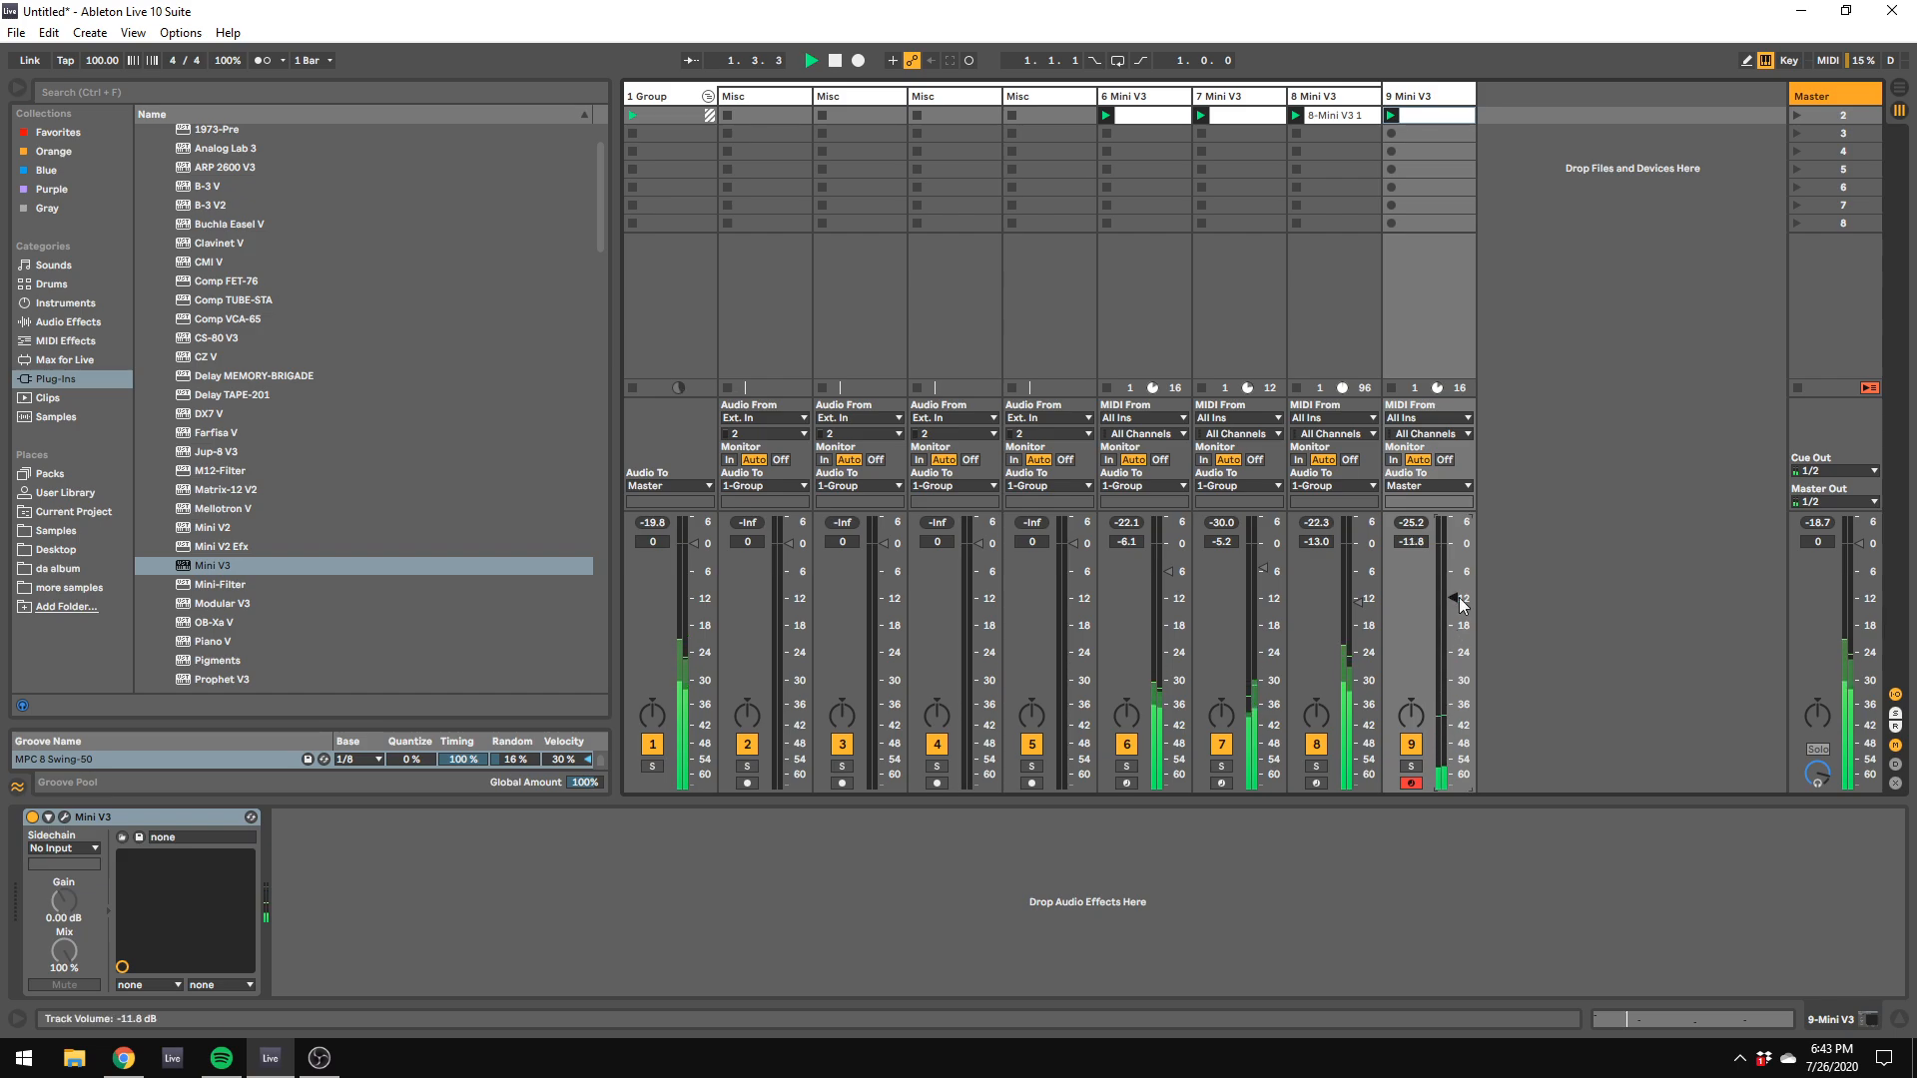
{"action": "left_click", "coordinate": [65, 817]}
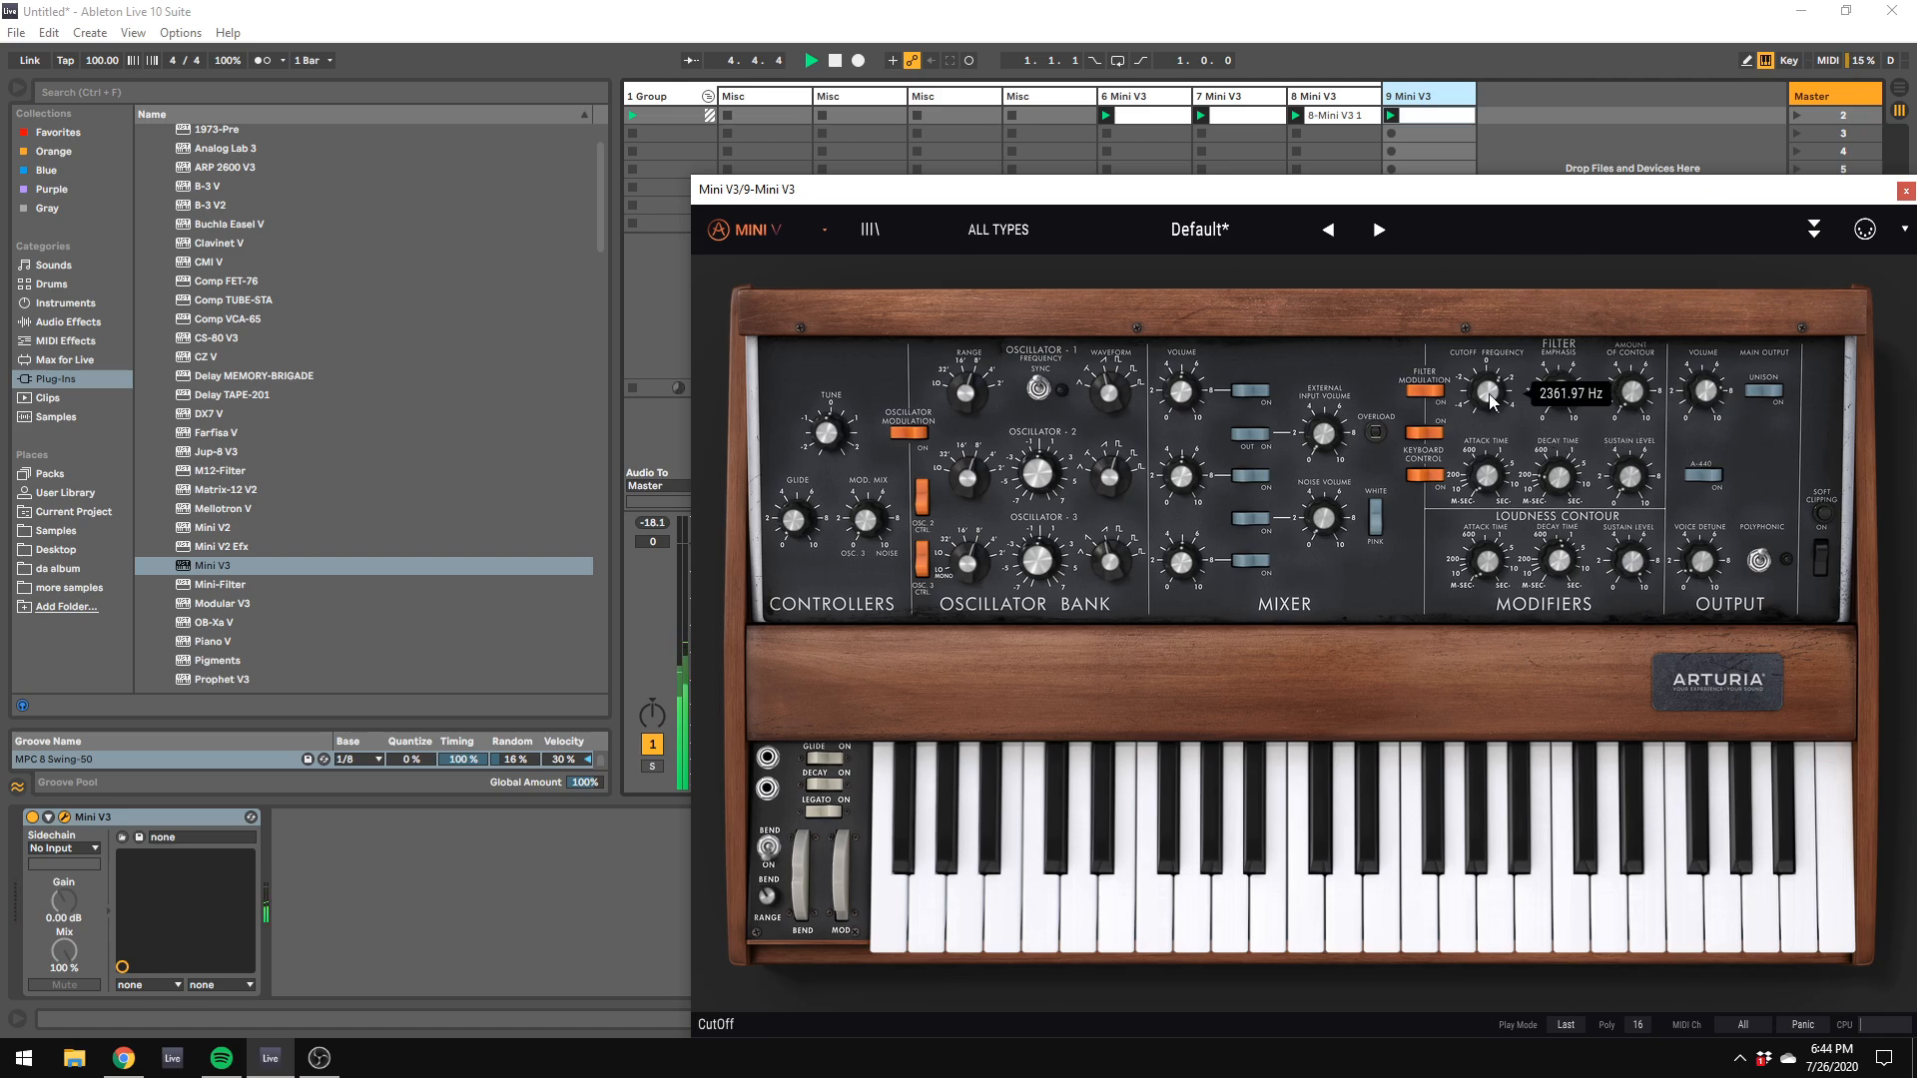
Step: Move track 9's Mini V3 window aside, solo the track and restart playback
{"action": "left_click", "coordinate": [1391, 138]}
{"action": "left_click_drag", "start_coordinate": [1347, 194], "coordinate": [1906, 579]}
{"action": "left_click_drag", "start_coordinate": [1444, 578], "coordinate": [1915, 847]}
{"action": "left_click", "coordinate": [1411, 767]}
{"action": "key", "text": "space"}
{"action": "key", "text": "space"}
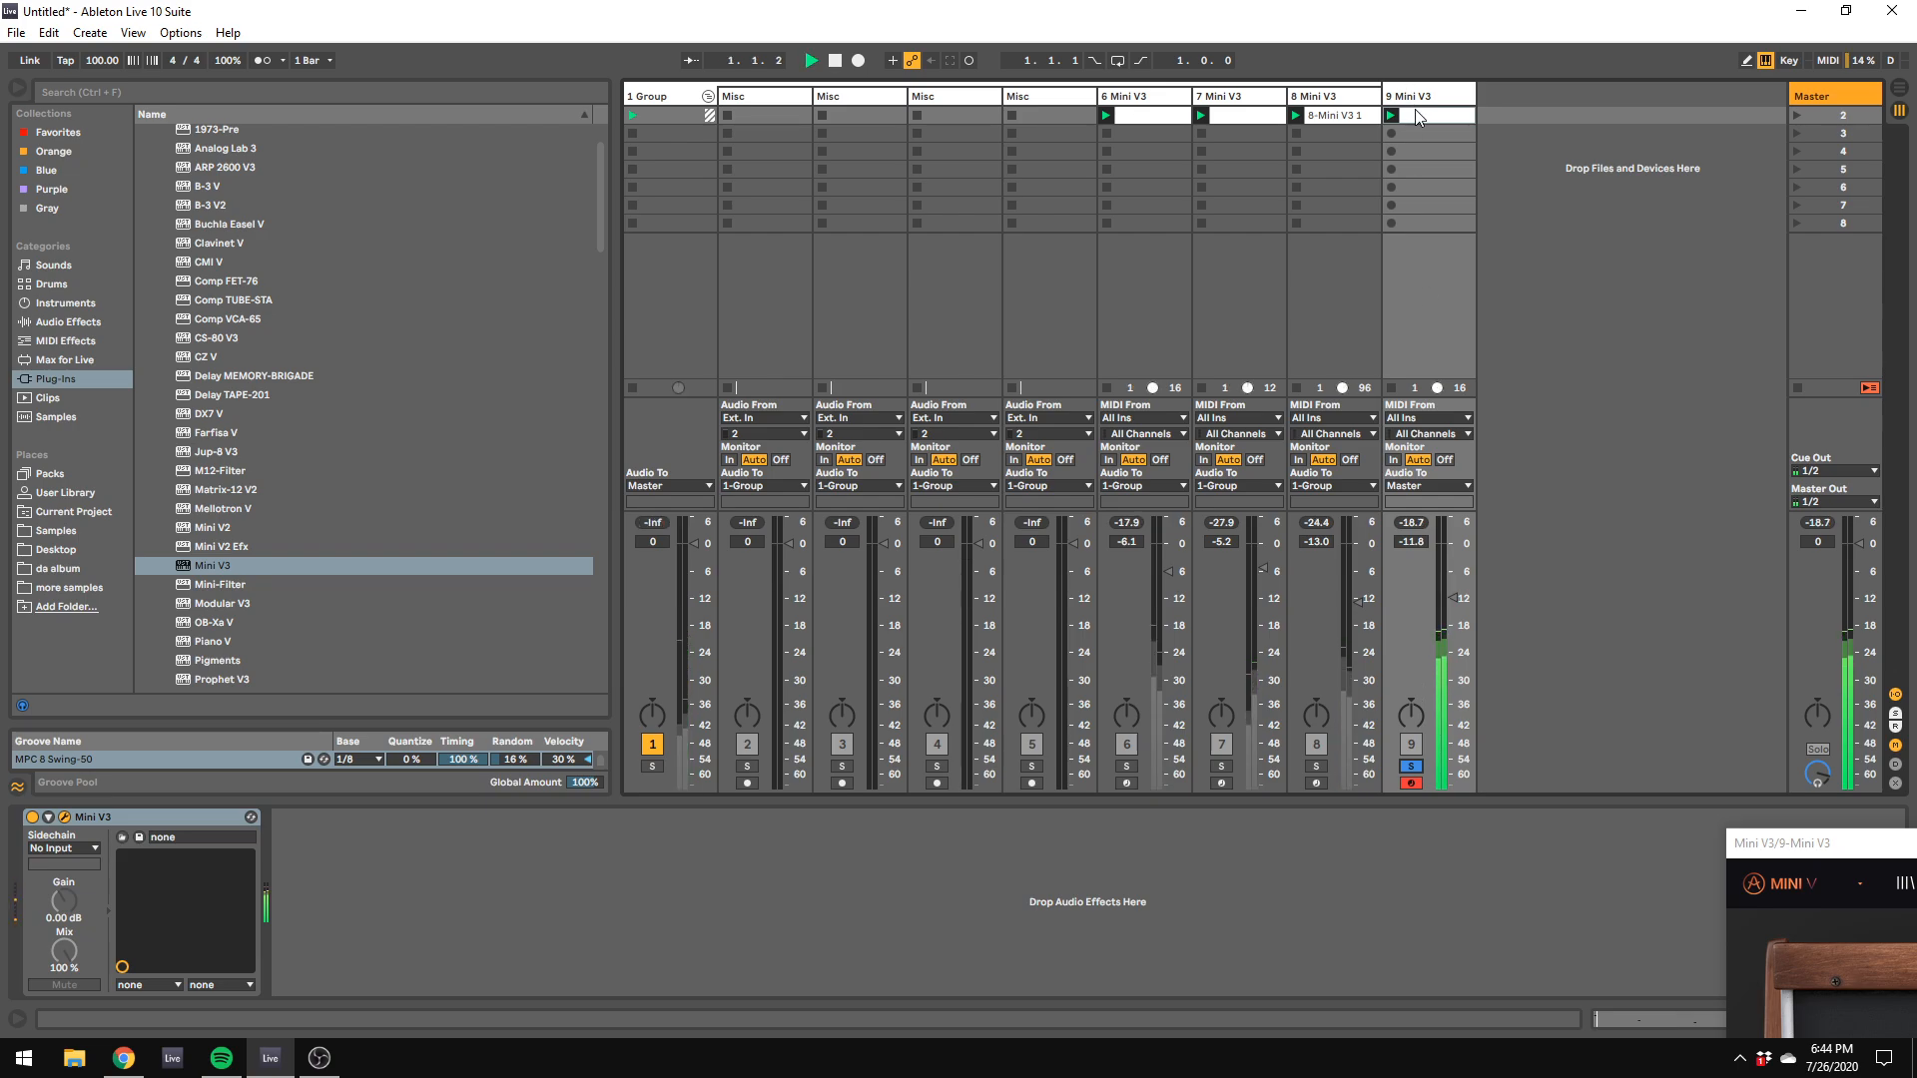
Step: Open track 9's clip, turn on Draw Mode and add a sixteenth G#1 note at 1.3, then restart playback
{"action": "double_click", "coordinate": [1419, 115]}
{"action": "key", "text": "space"}
{"action": "right_click", "coordinate": [613, 850]}
{"action": "left_click", "coordinate": [625, 831]}
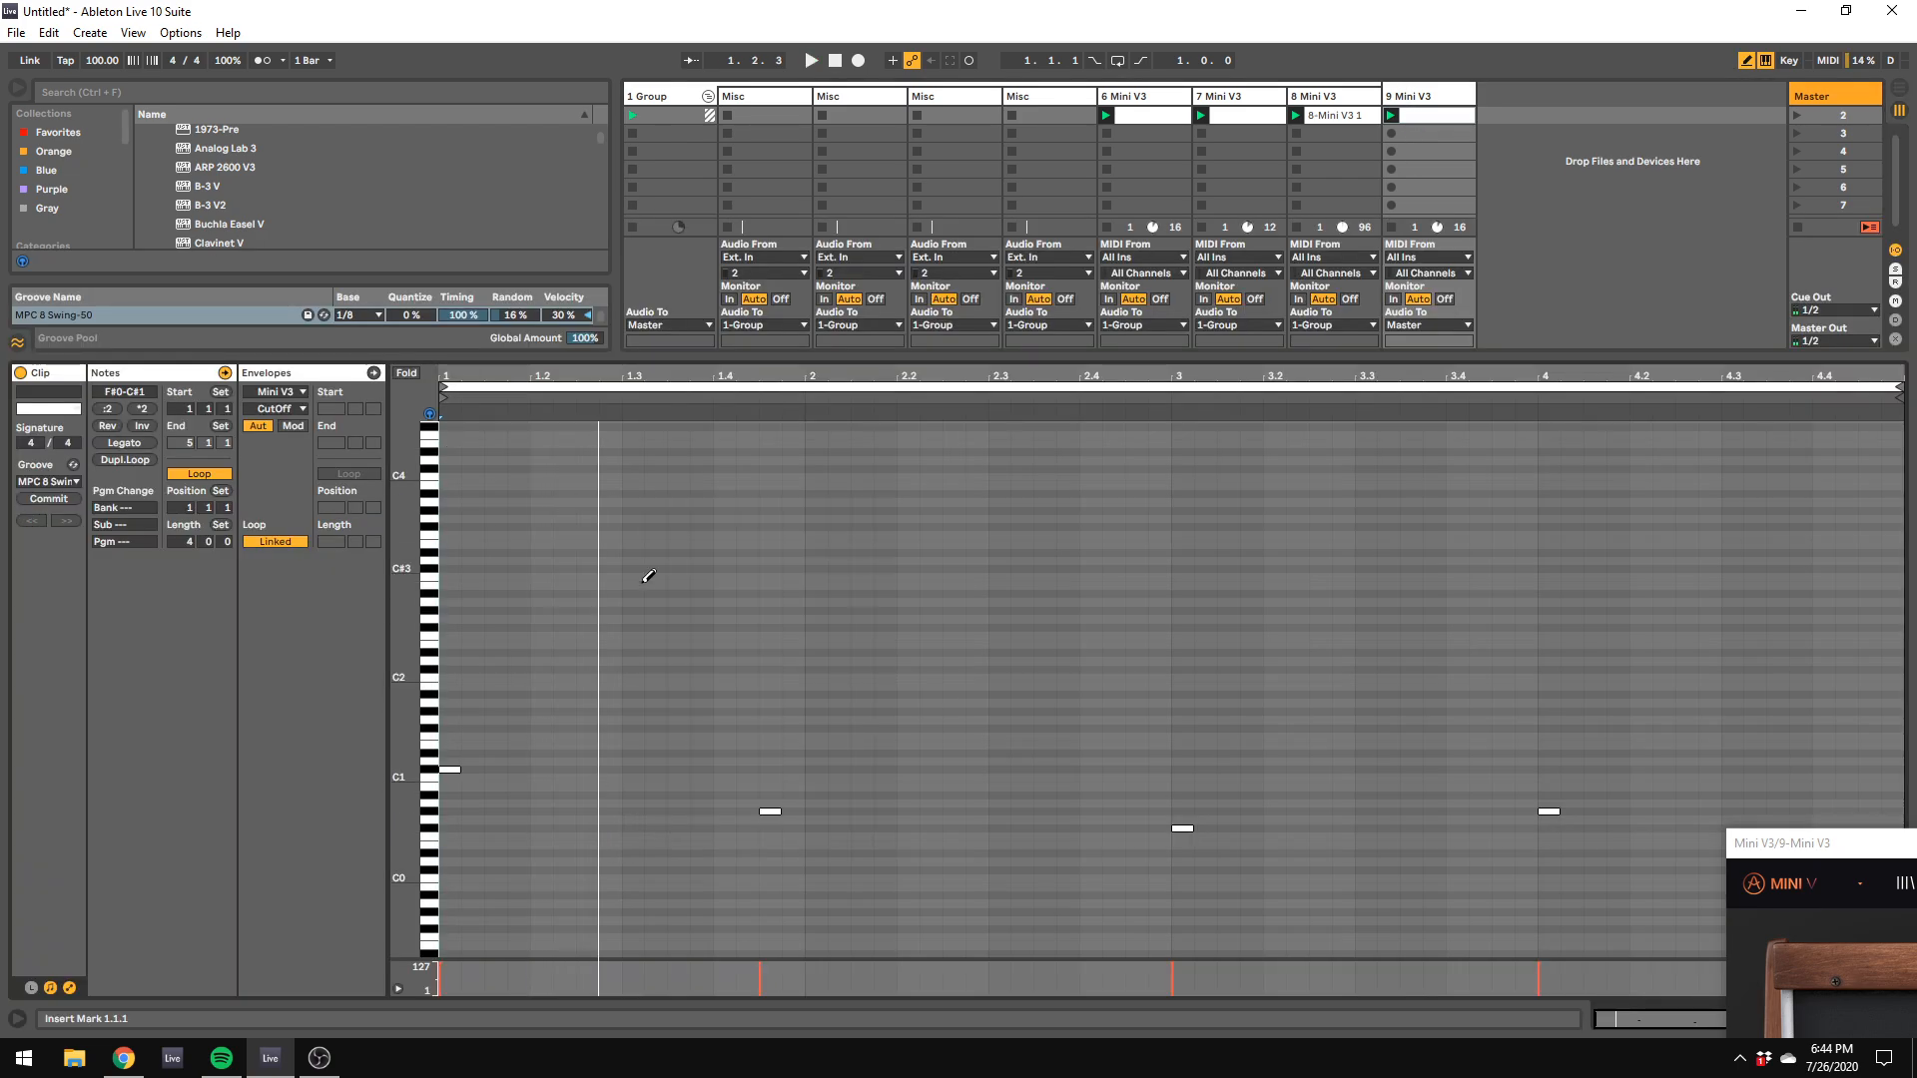
{"action": "left_click", "coordinate": [637, 711]}
{"action": "key", "text": "space"}
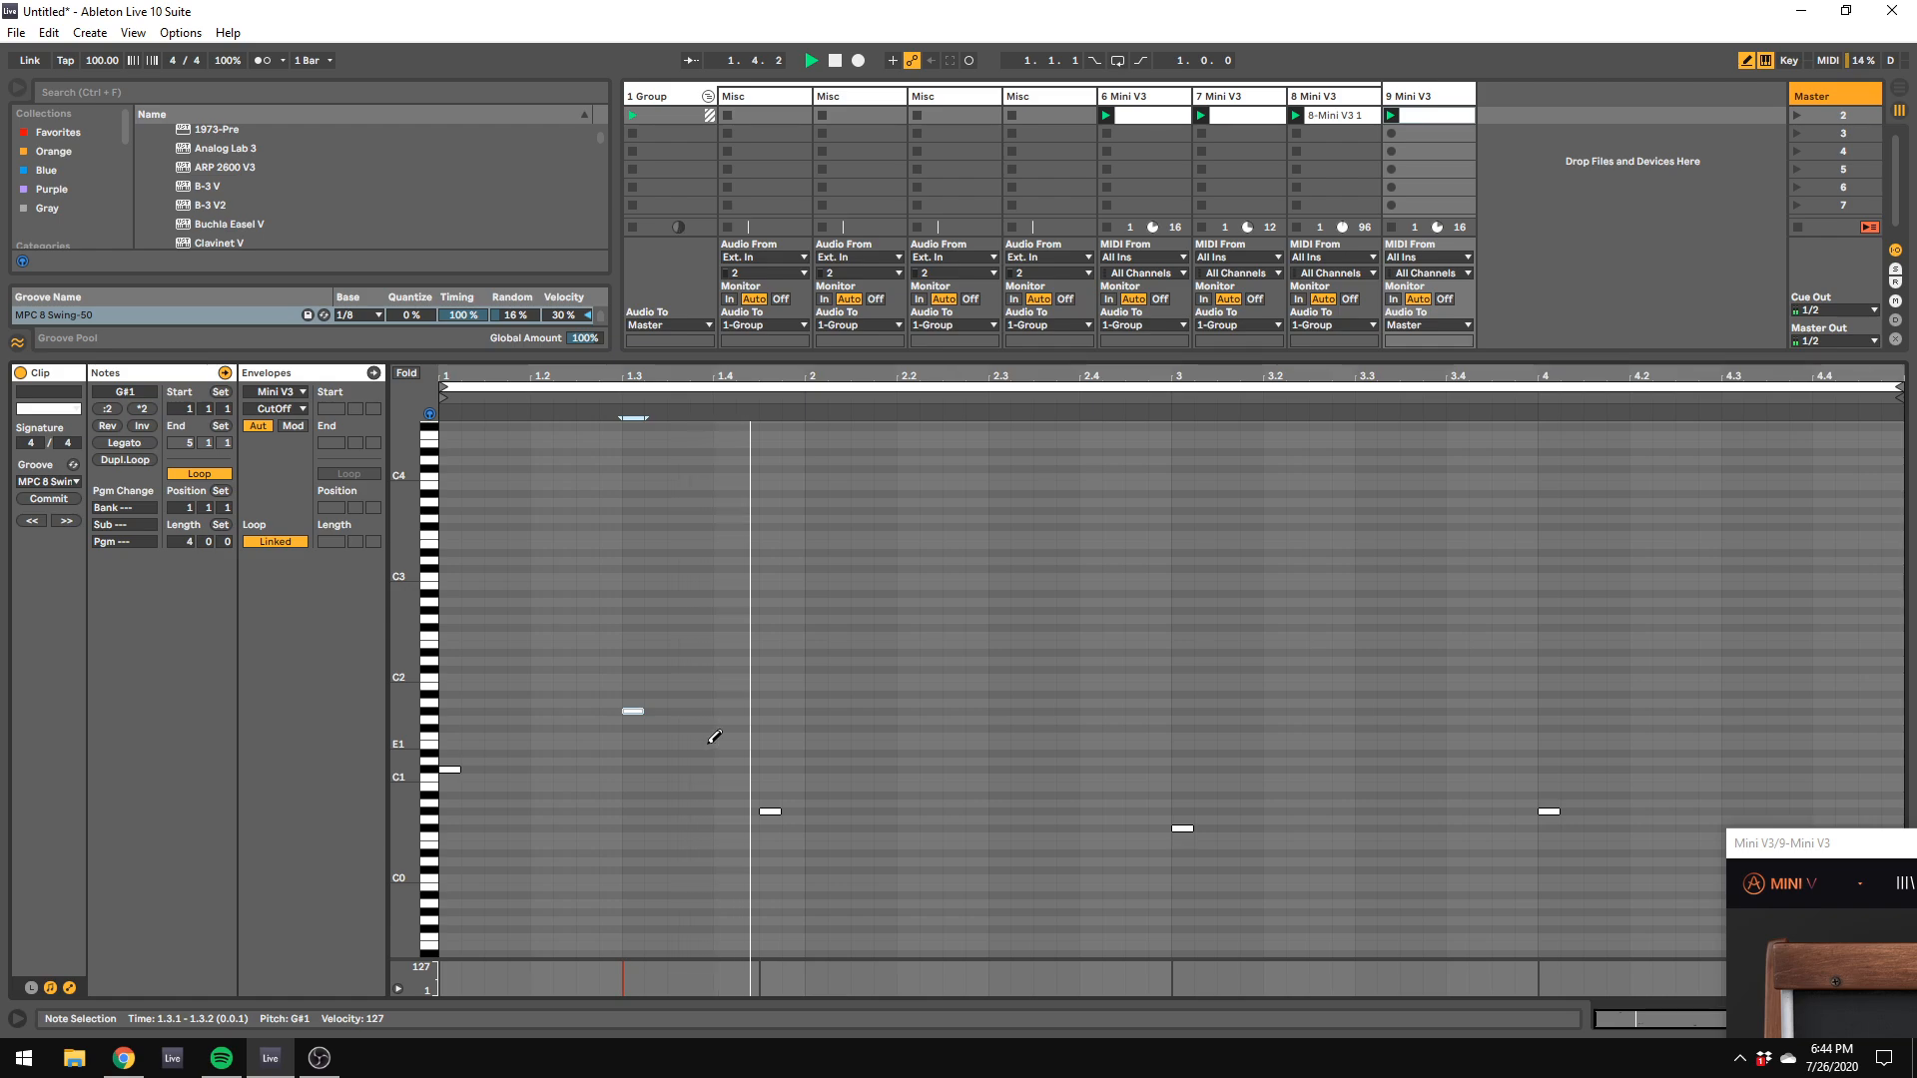
Step: Draw sixteenth notes F#1 at 2.4 and F1 at 3.4 in track 9's clip and stop playback
{"action": "left_click", "coordinate": [1090, 728]}
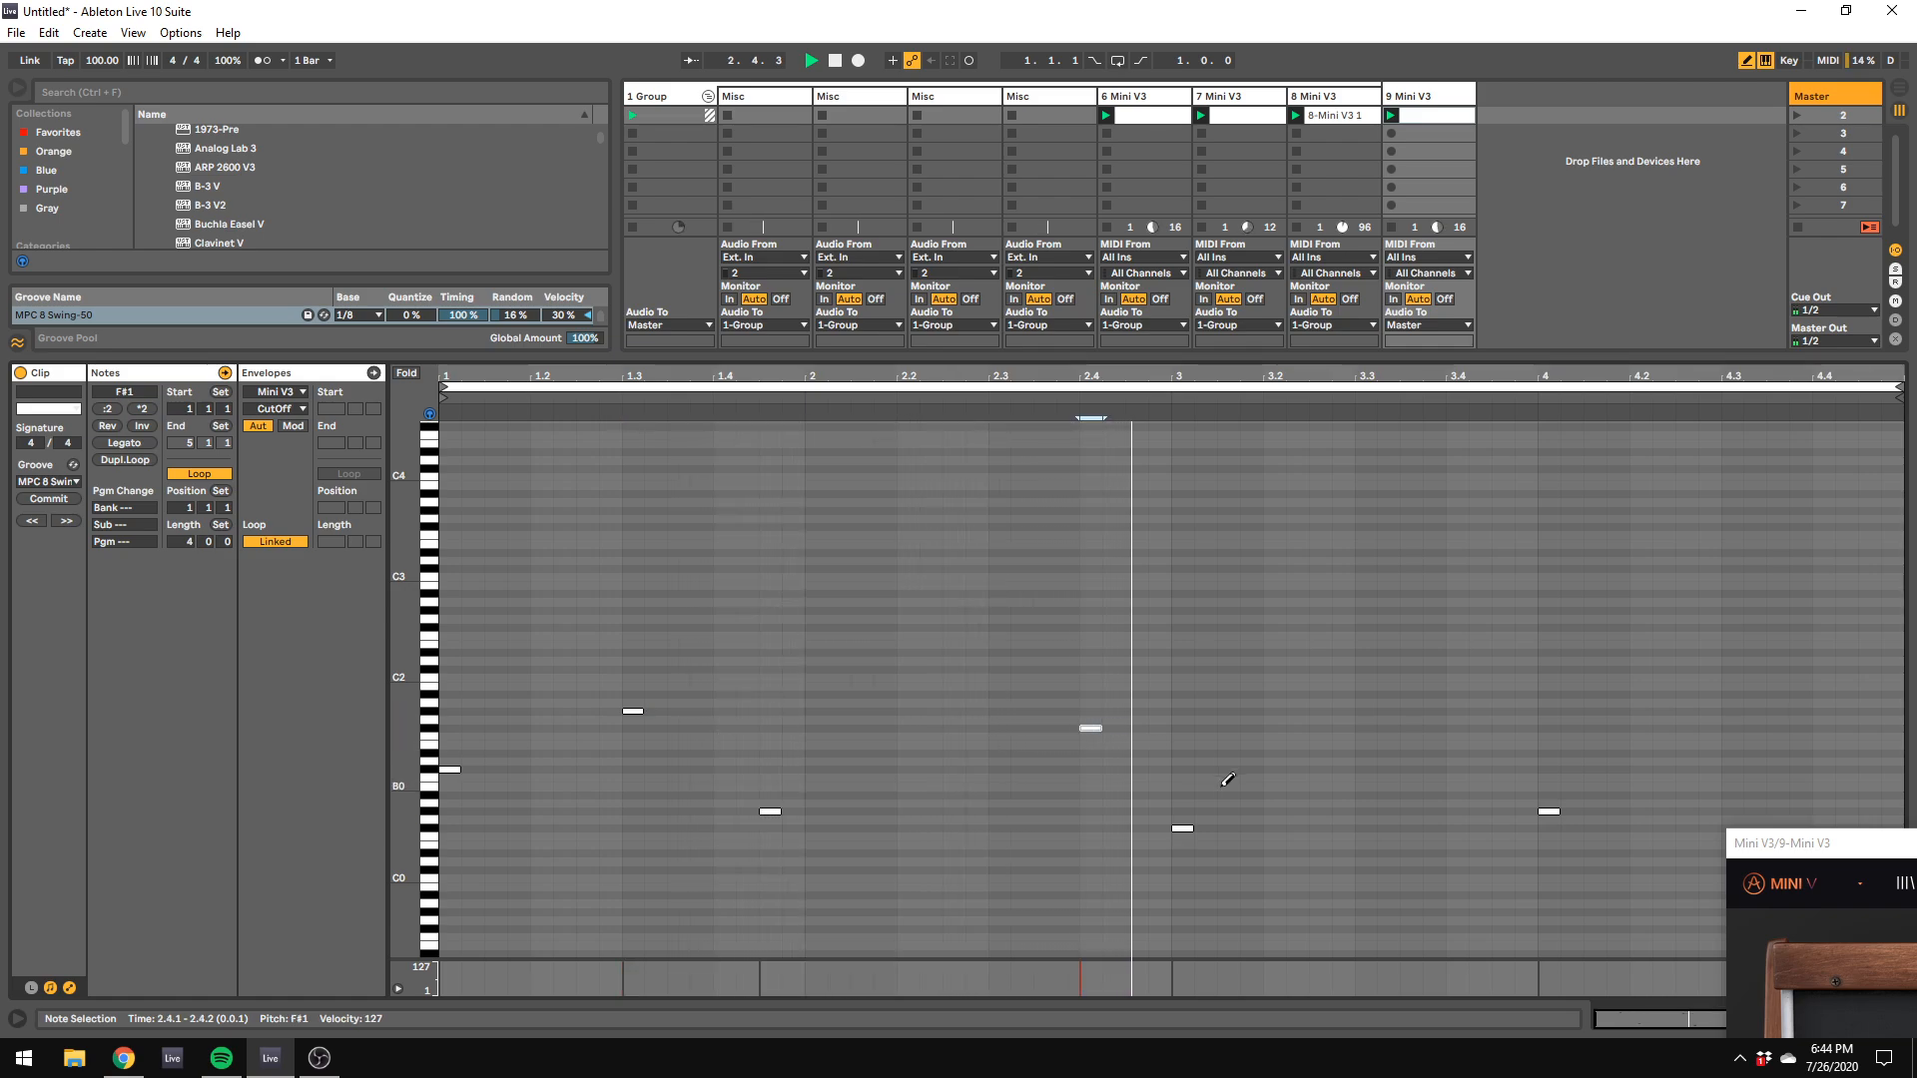
{"action": "left_click", "coordinate": [1448, 768]}
{"action": "key", "text": "space"}
{"action": "left_click", "coordinate": [1458, 736]}
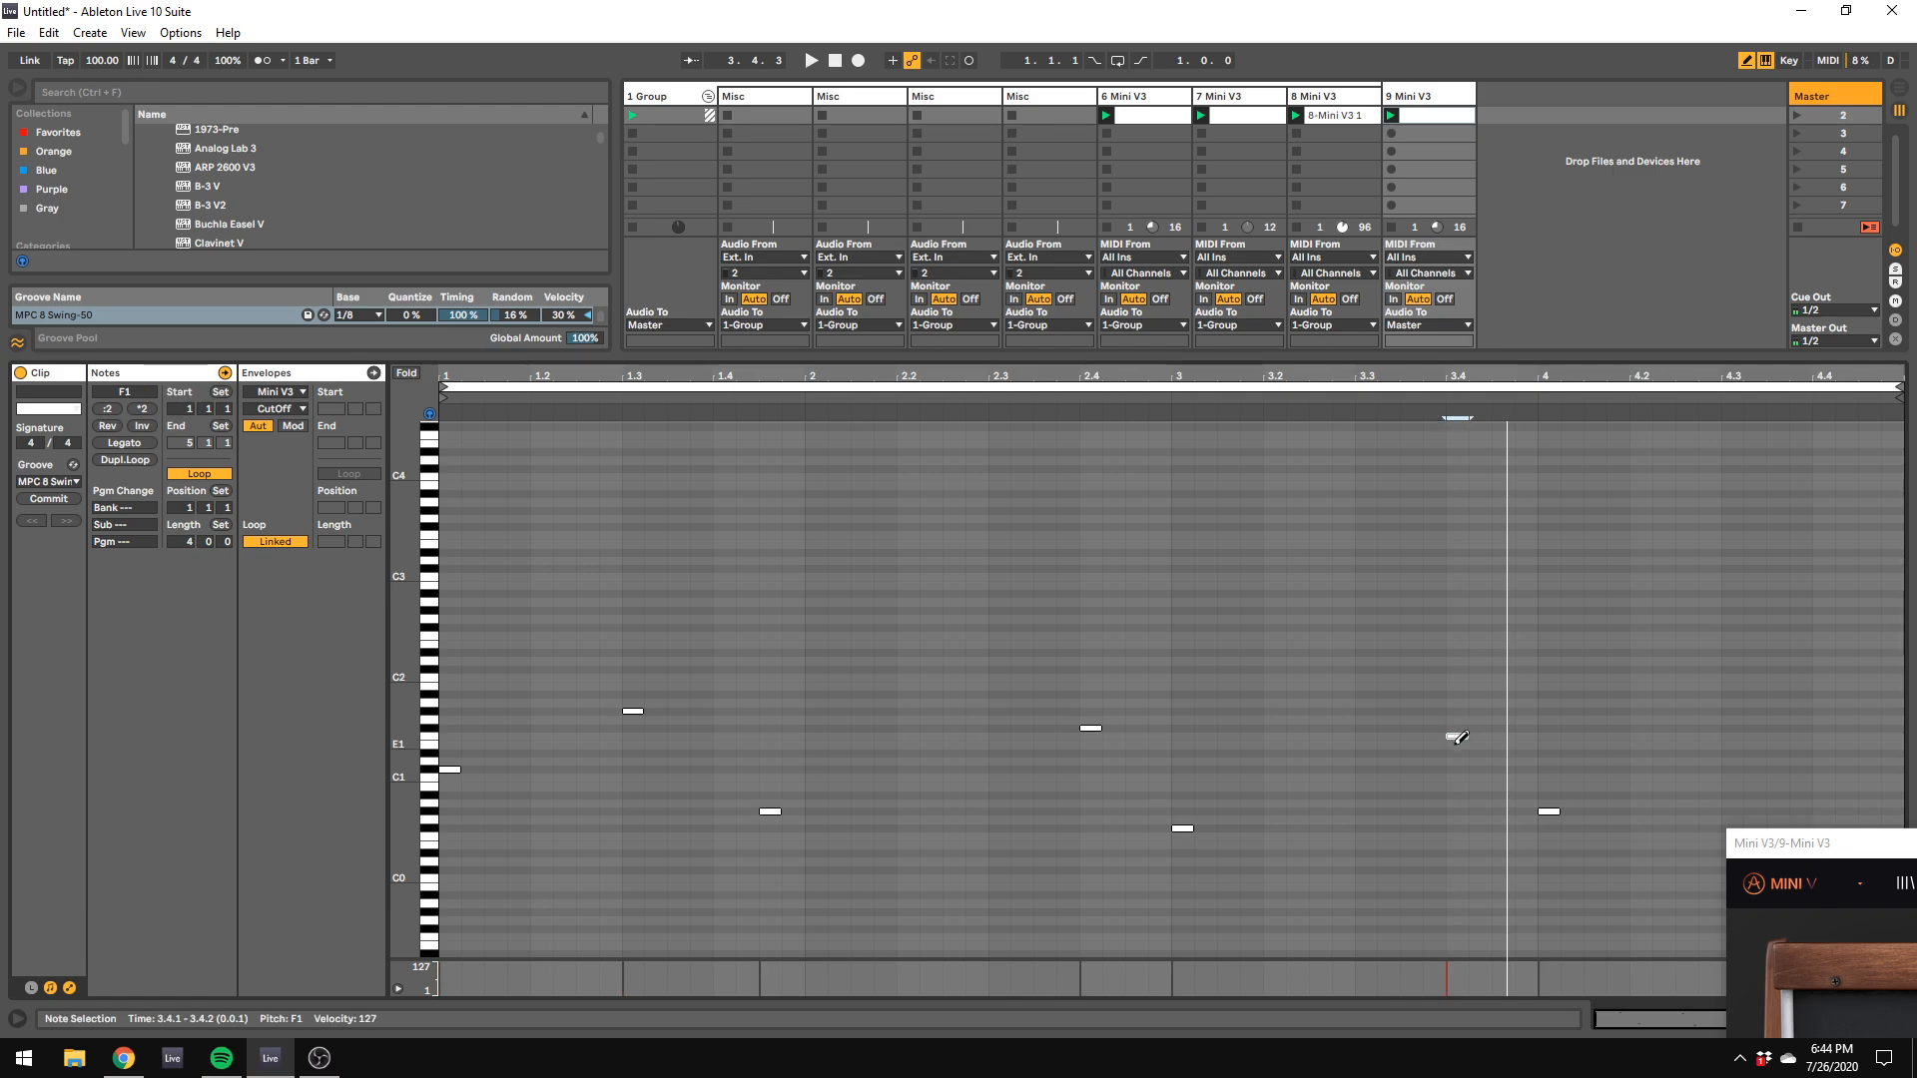
Step: Restart playback and draw sixteenth notes D#1 at 4.3, F1 at 4.3.4 and A#1 at 4.4.3 in track 9's clip
{"action": "key", "text": "space"}
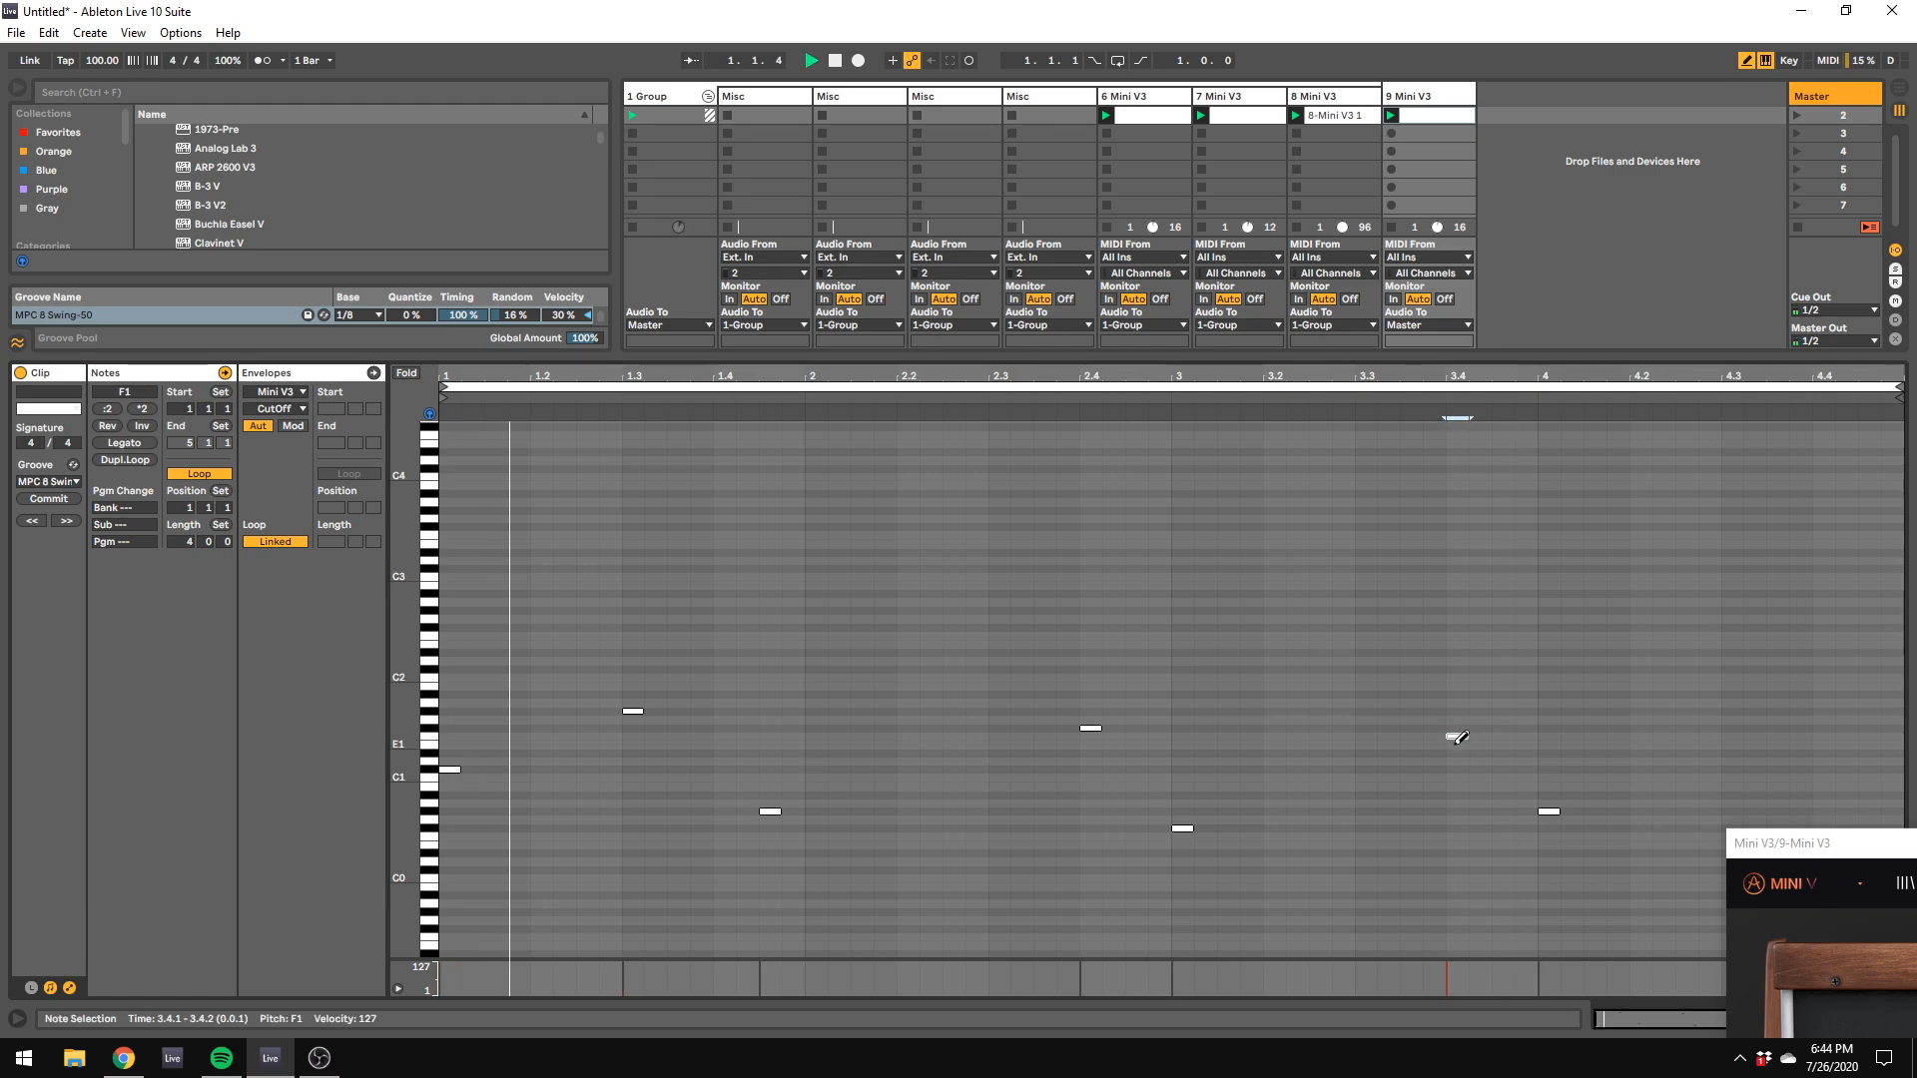
{"action": "left_click", "coordinate": [1733, 753]}
{"action": "left_click", "coordinate": [1797, 728]}
{"action": "left_click", "coordinate": [1795, 729]}
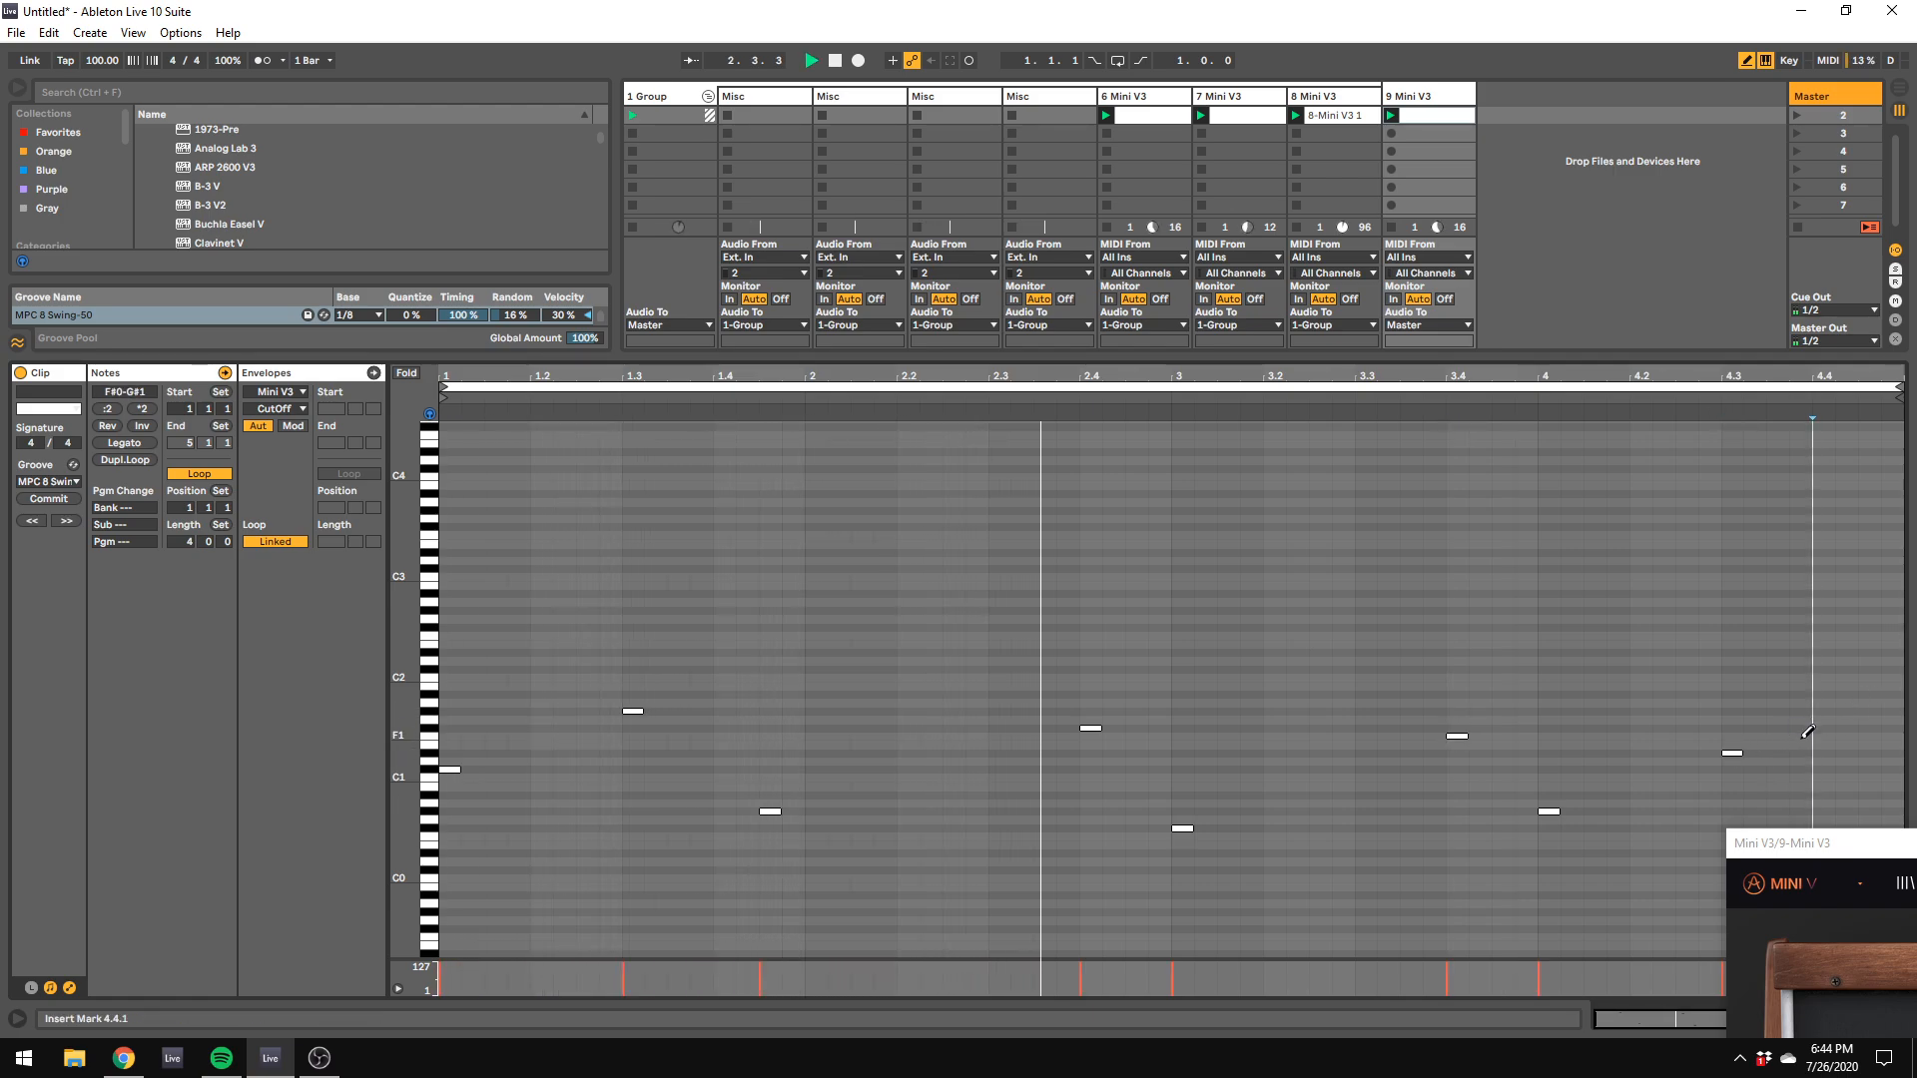
{"action": "left_click", "coordinate": [1796, 737]}
{"action": "left_click", "coordinate": [1869, 695]}
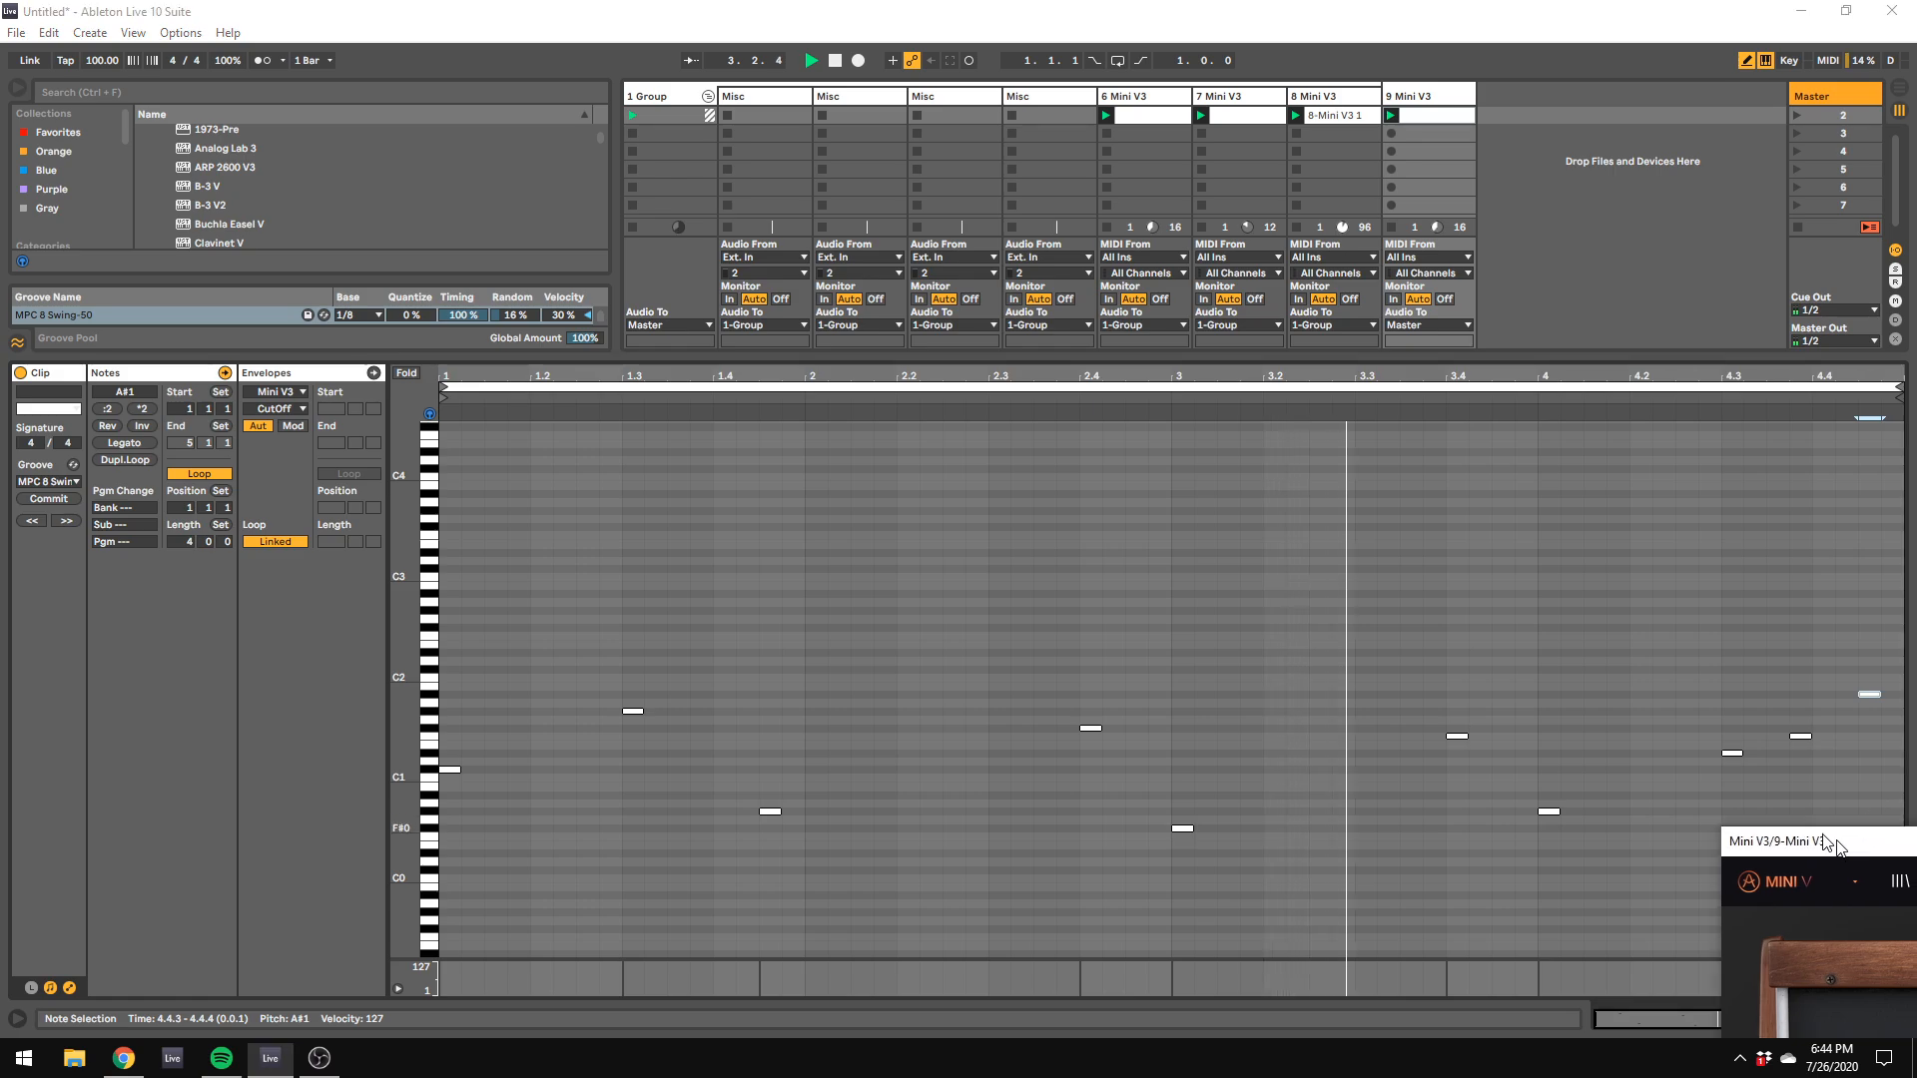
Step: Bring track 9's Mini V3 window into view and adjust its filter knobs, including the emphasis
{"action": "left_click_drag", "start_coordinate": [1767, 842], "coordinate": [524, 288]}
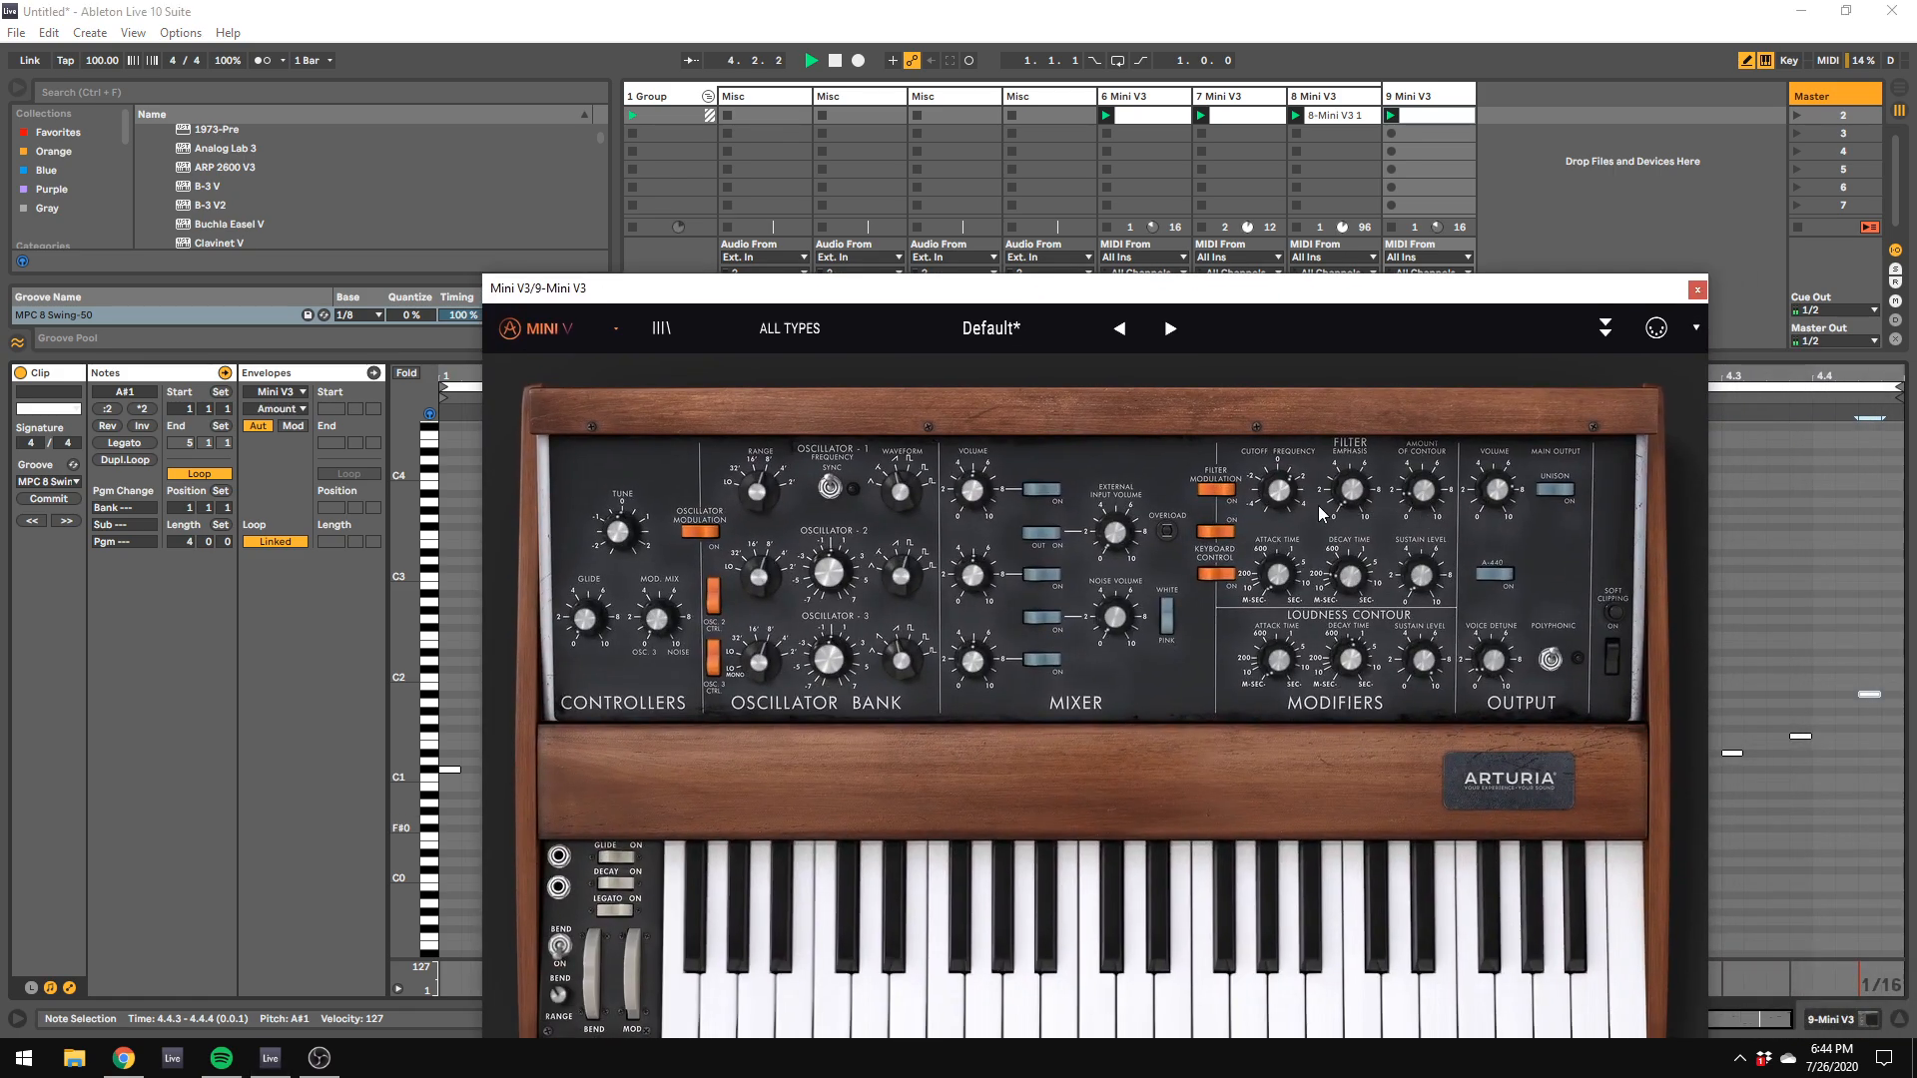
{"action": "left_click", "coordinate": [1285, 488]}
{"action": "left_click", "coordinate": [1353, 490]}
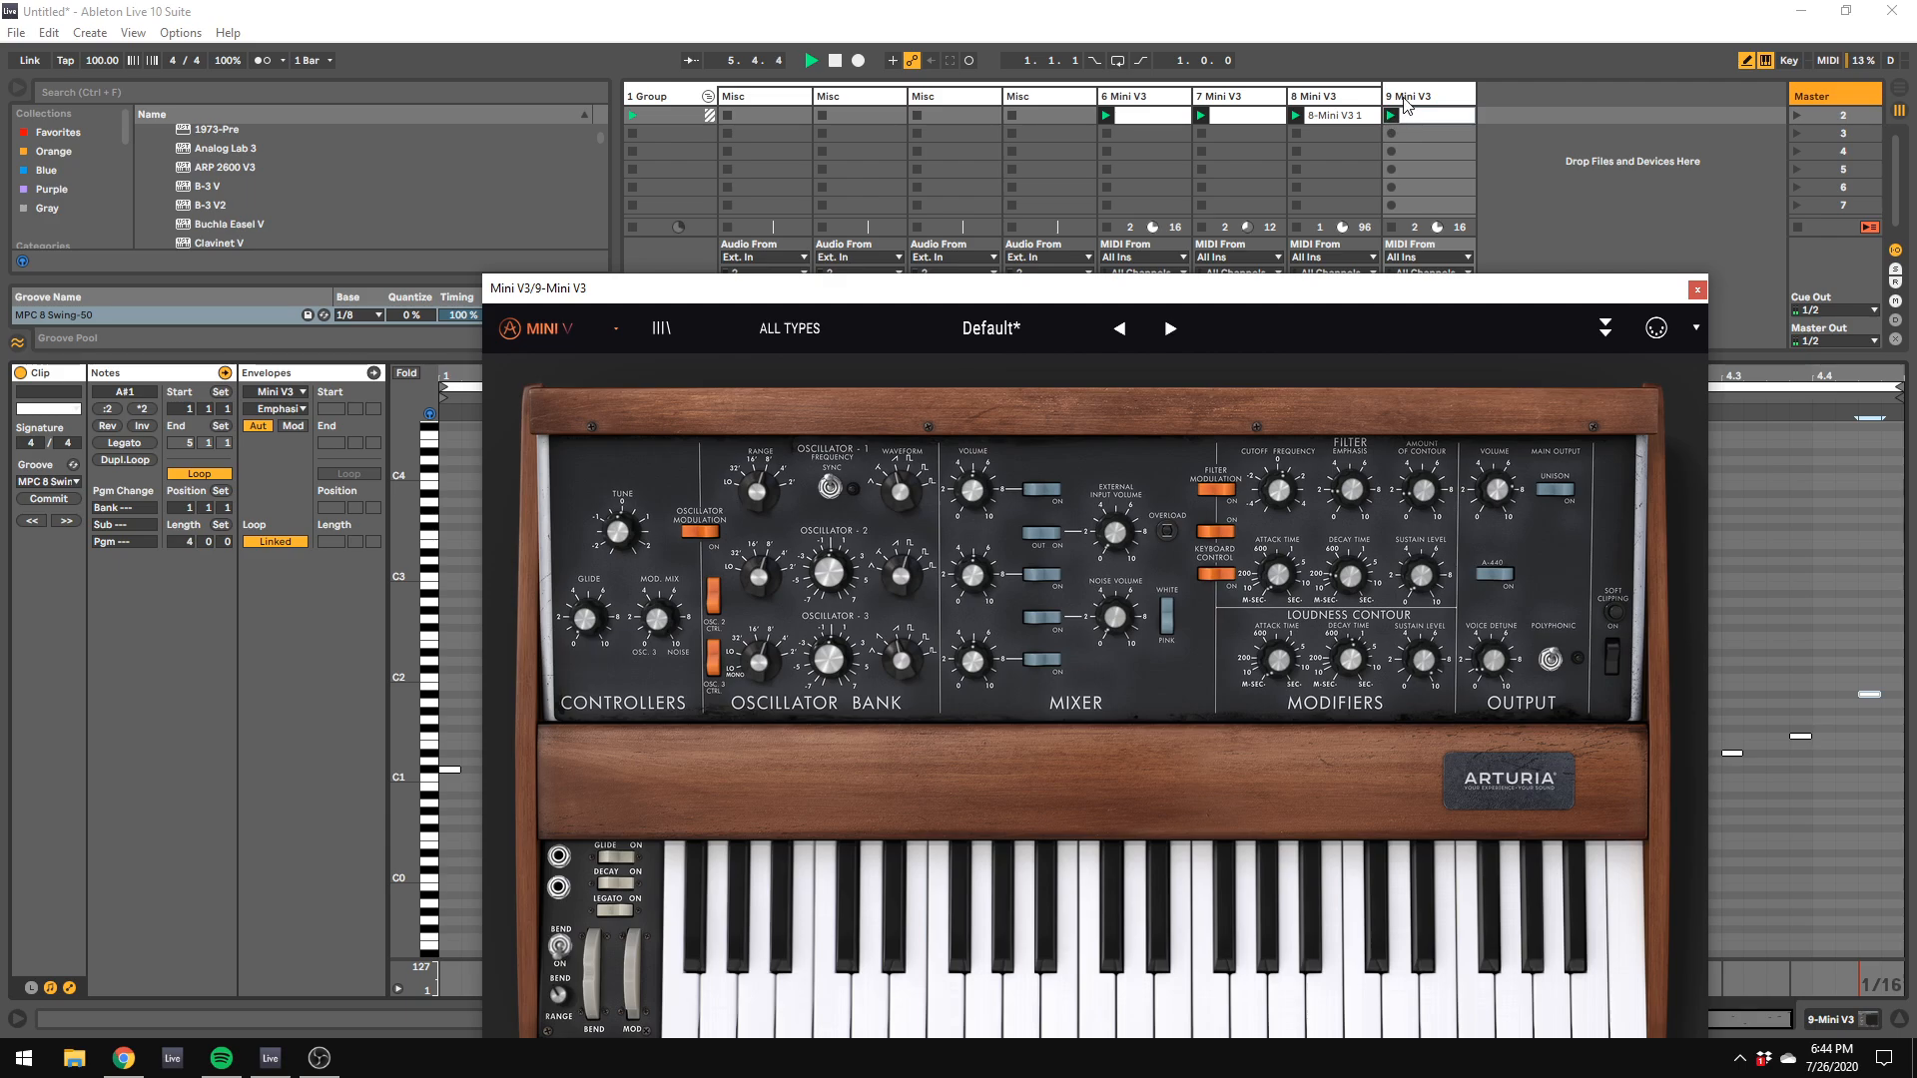
Step: Move the Mini V3 window aside and add an EQ Eight after Mini V3 on track 9
{"action": "left_click", "coordinate": [1344, 149]}
{"action": "left_click_drag", "start_coordinate": [1122, 291], "coordinate": [1916, 536]}
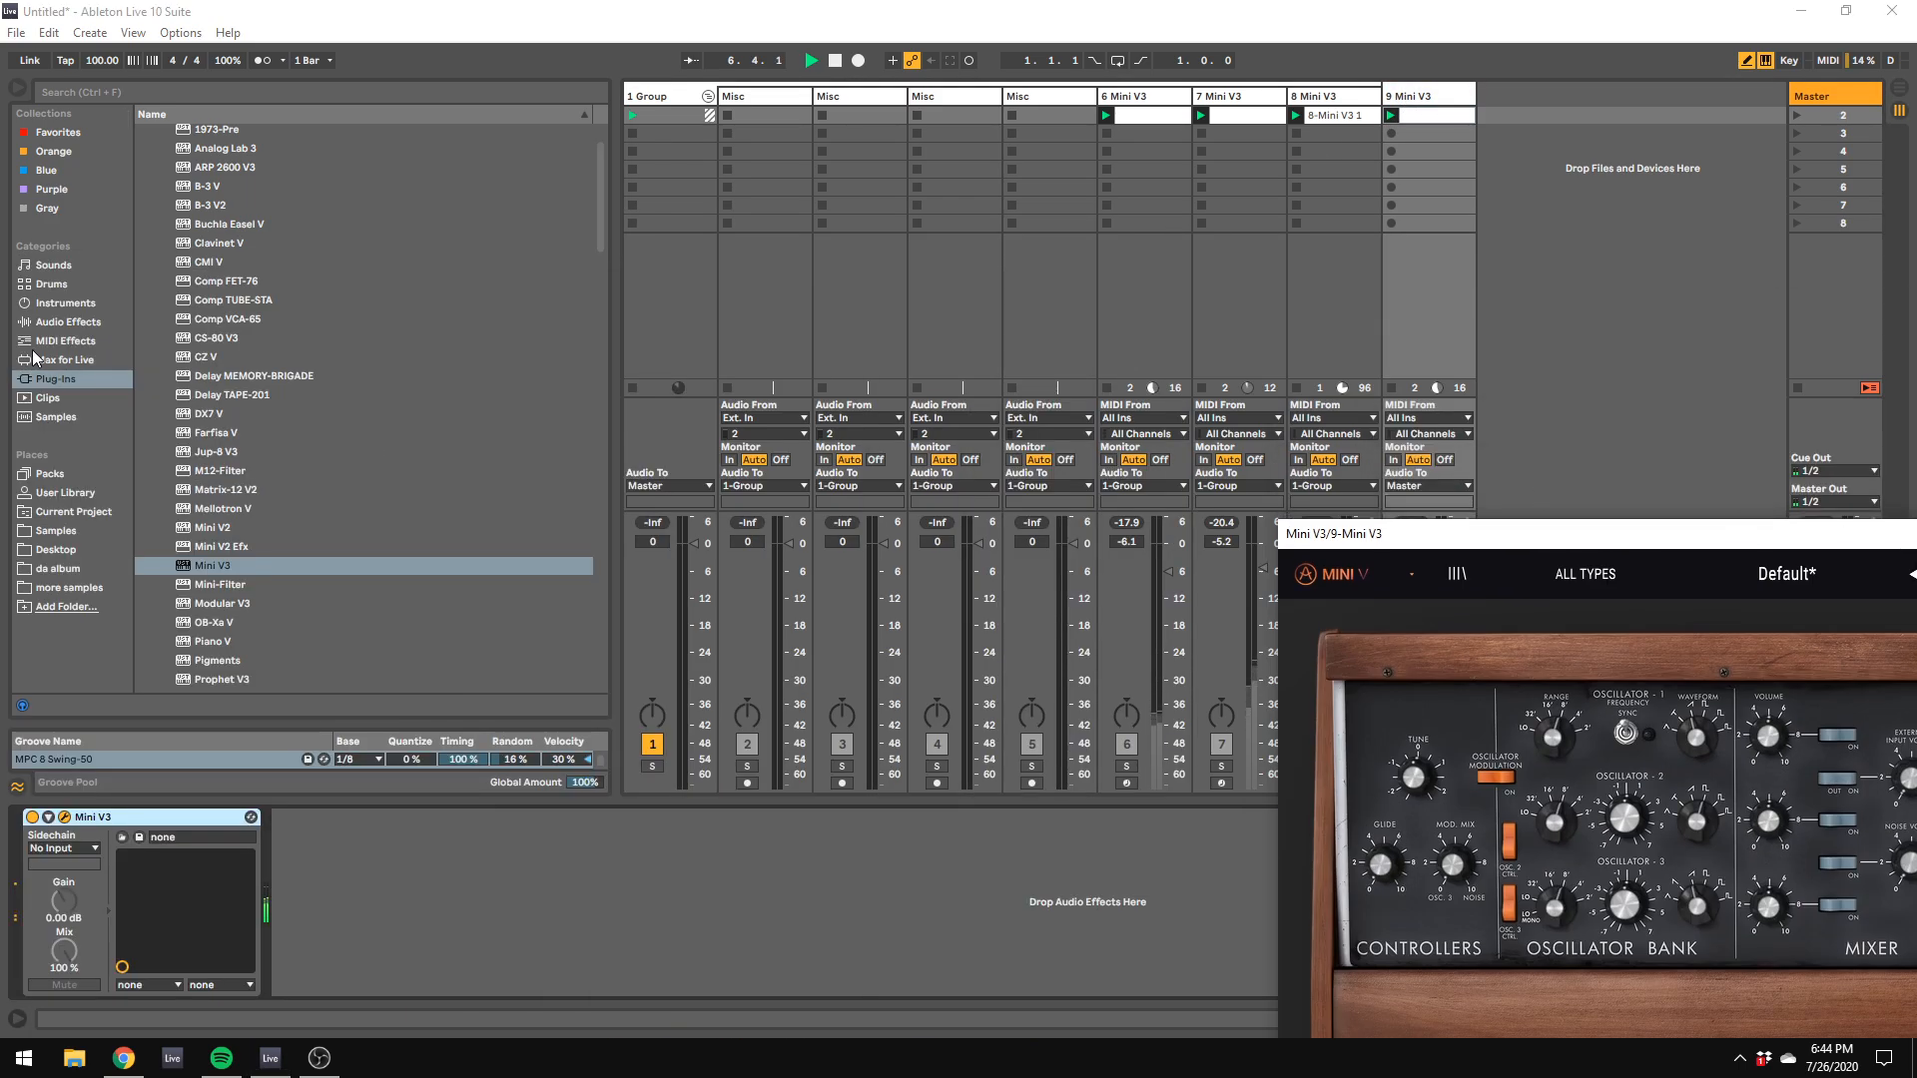
{"action": "left_click", "coordinate": [45, 323]}
{"action": "double_click", "coordinate": [179, 290]}
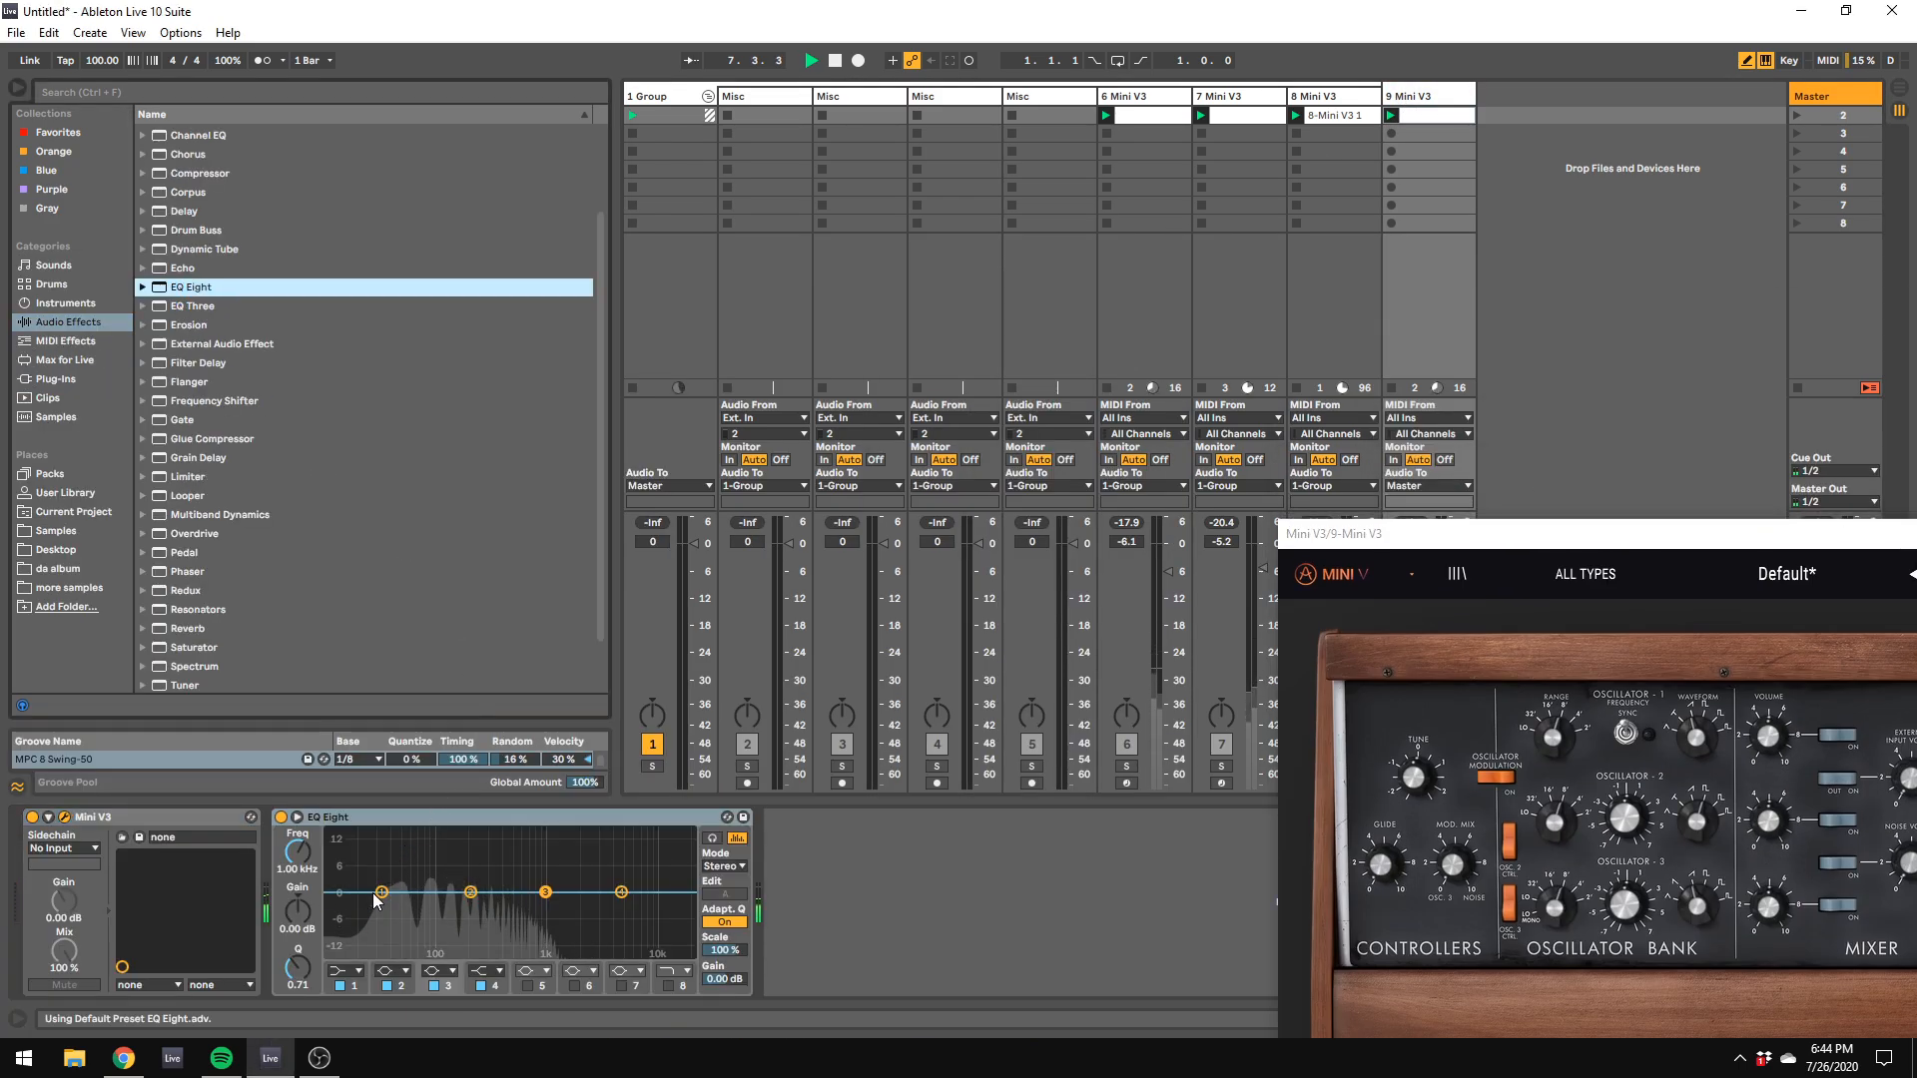
Step: Shape track 9's EQ Eight: band 1 about 22.5 Hz at -9 dB, band 2 82.5 Hz at +3.35 dB, band 3 464 Hz at -3.35 dB
{"action": "left_click_drag", "start_coordinate": [483, 884], "coordinate": [367, 930]}
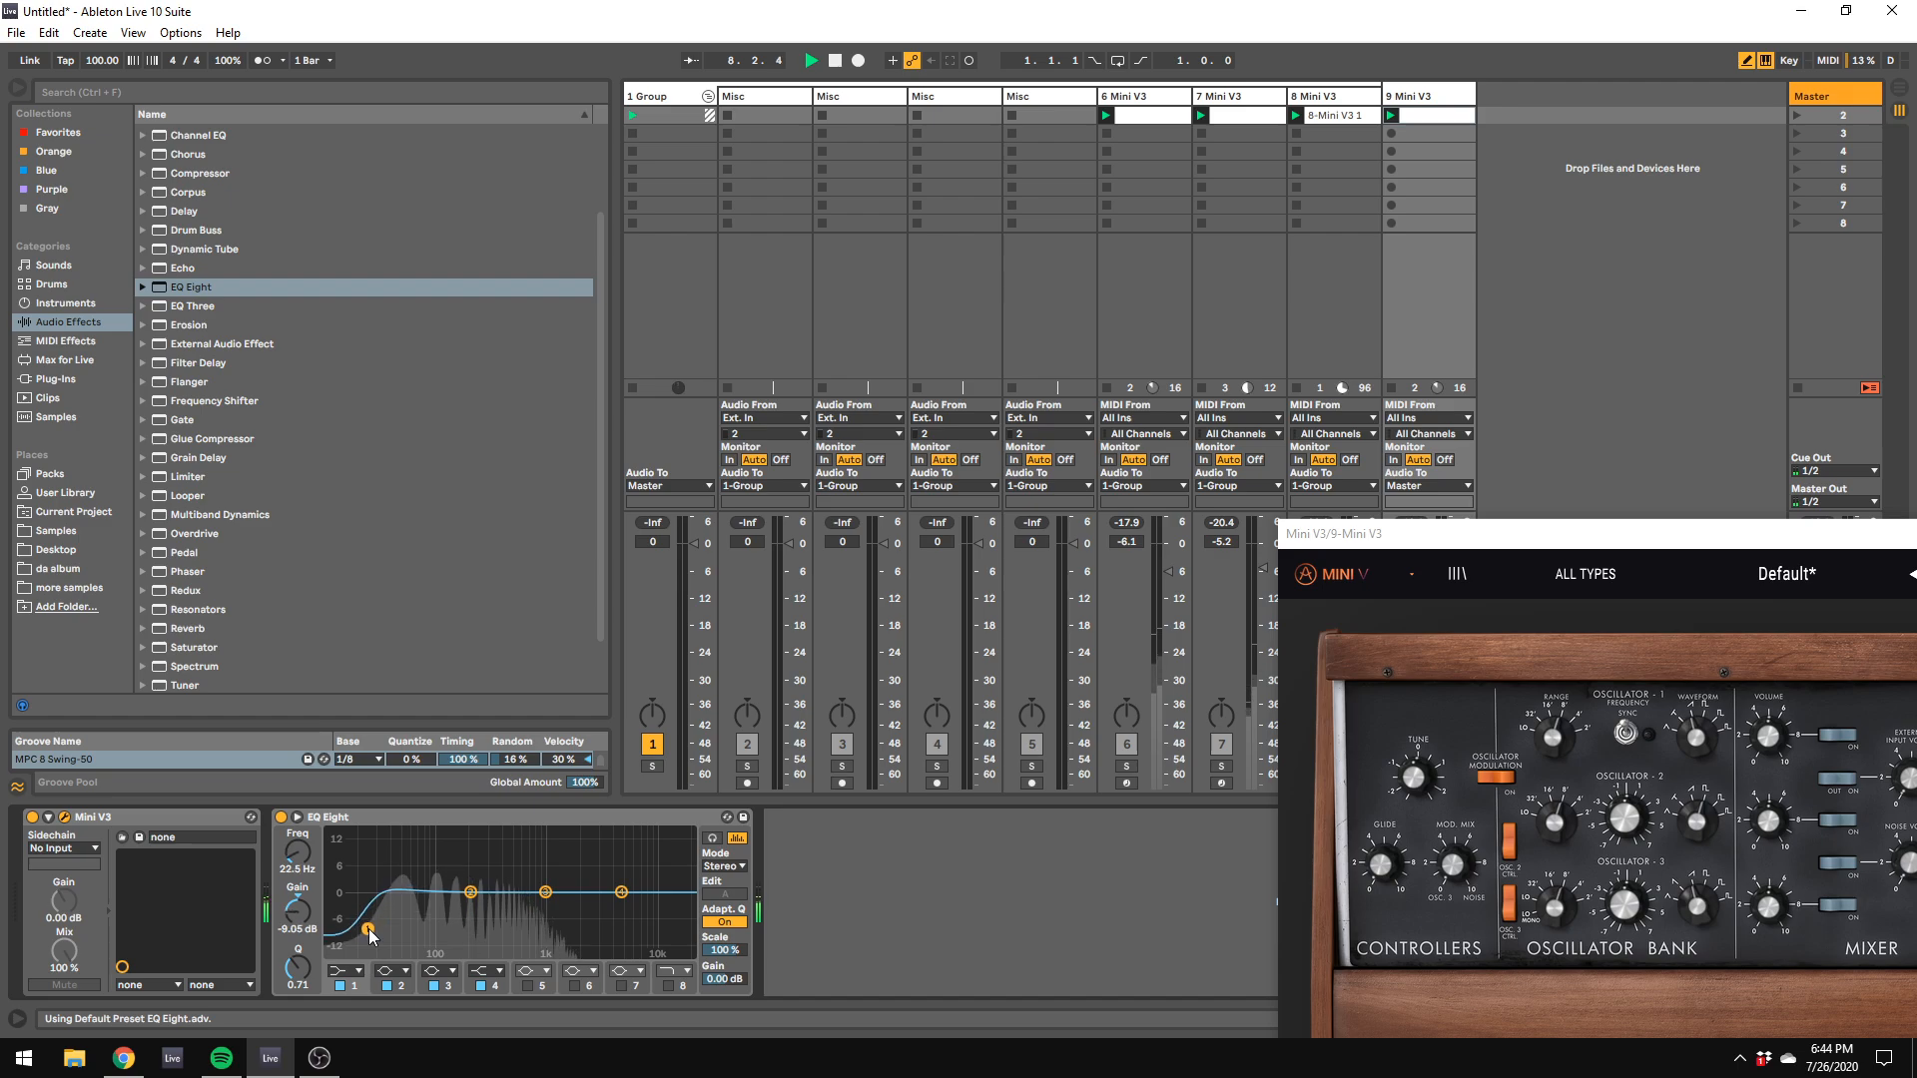
{"action": "left_click_drag", "start_coordinate": [470, 892], "coordinate": [429, 878]}
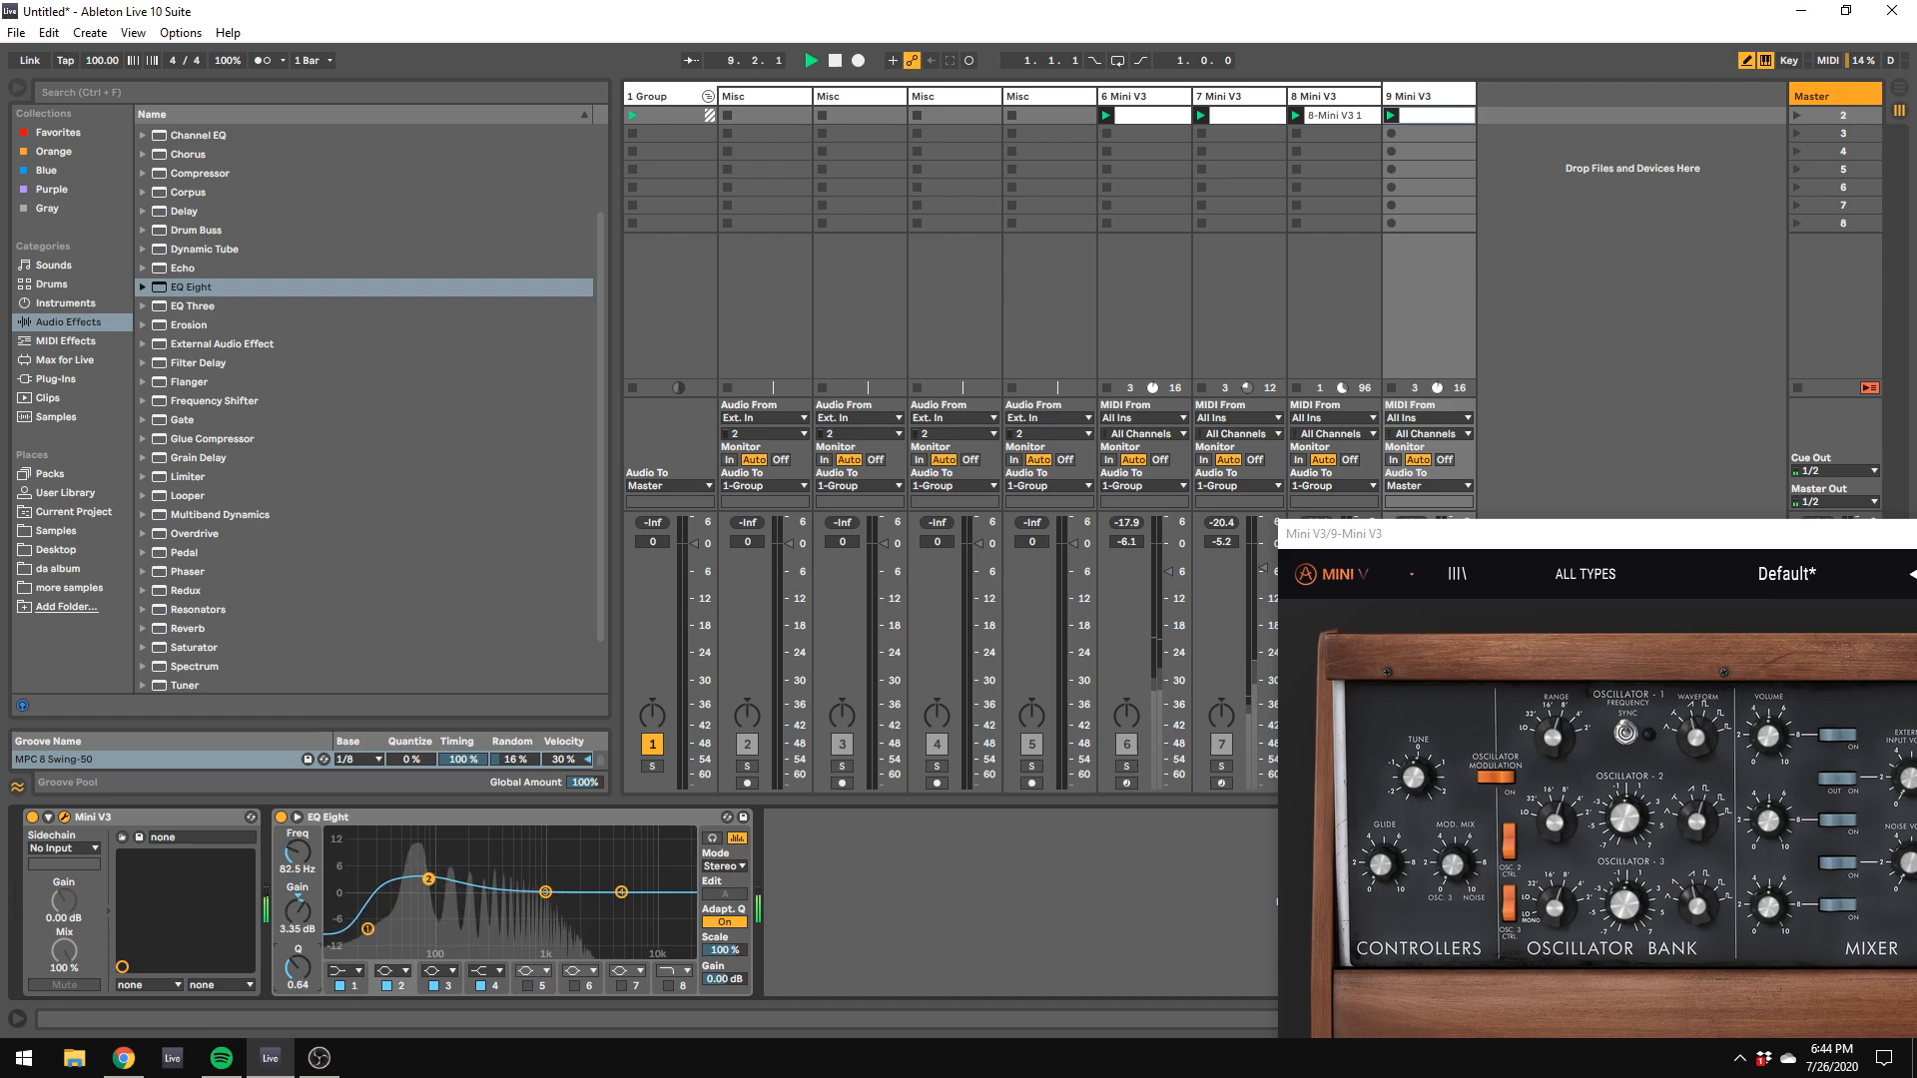
{"action": "left_click_drag", "start_coordinate": [545, 892], "coordinate": [510, 906]}
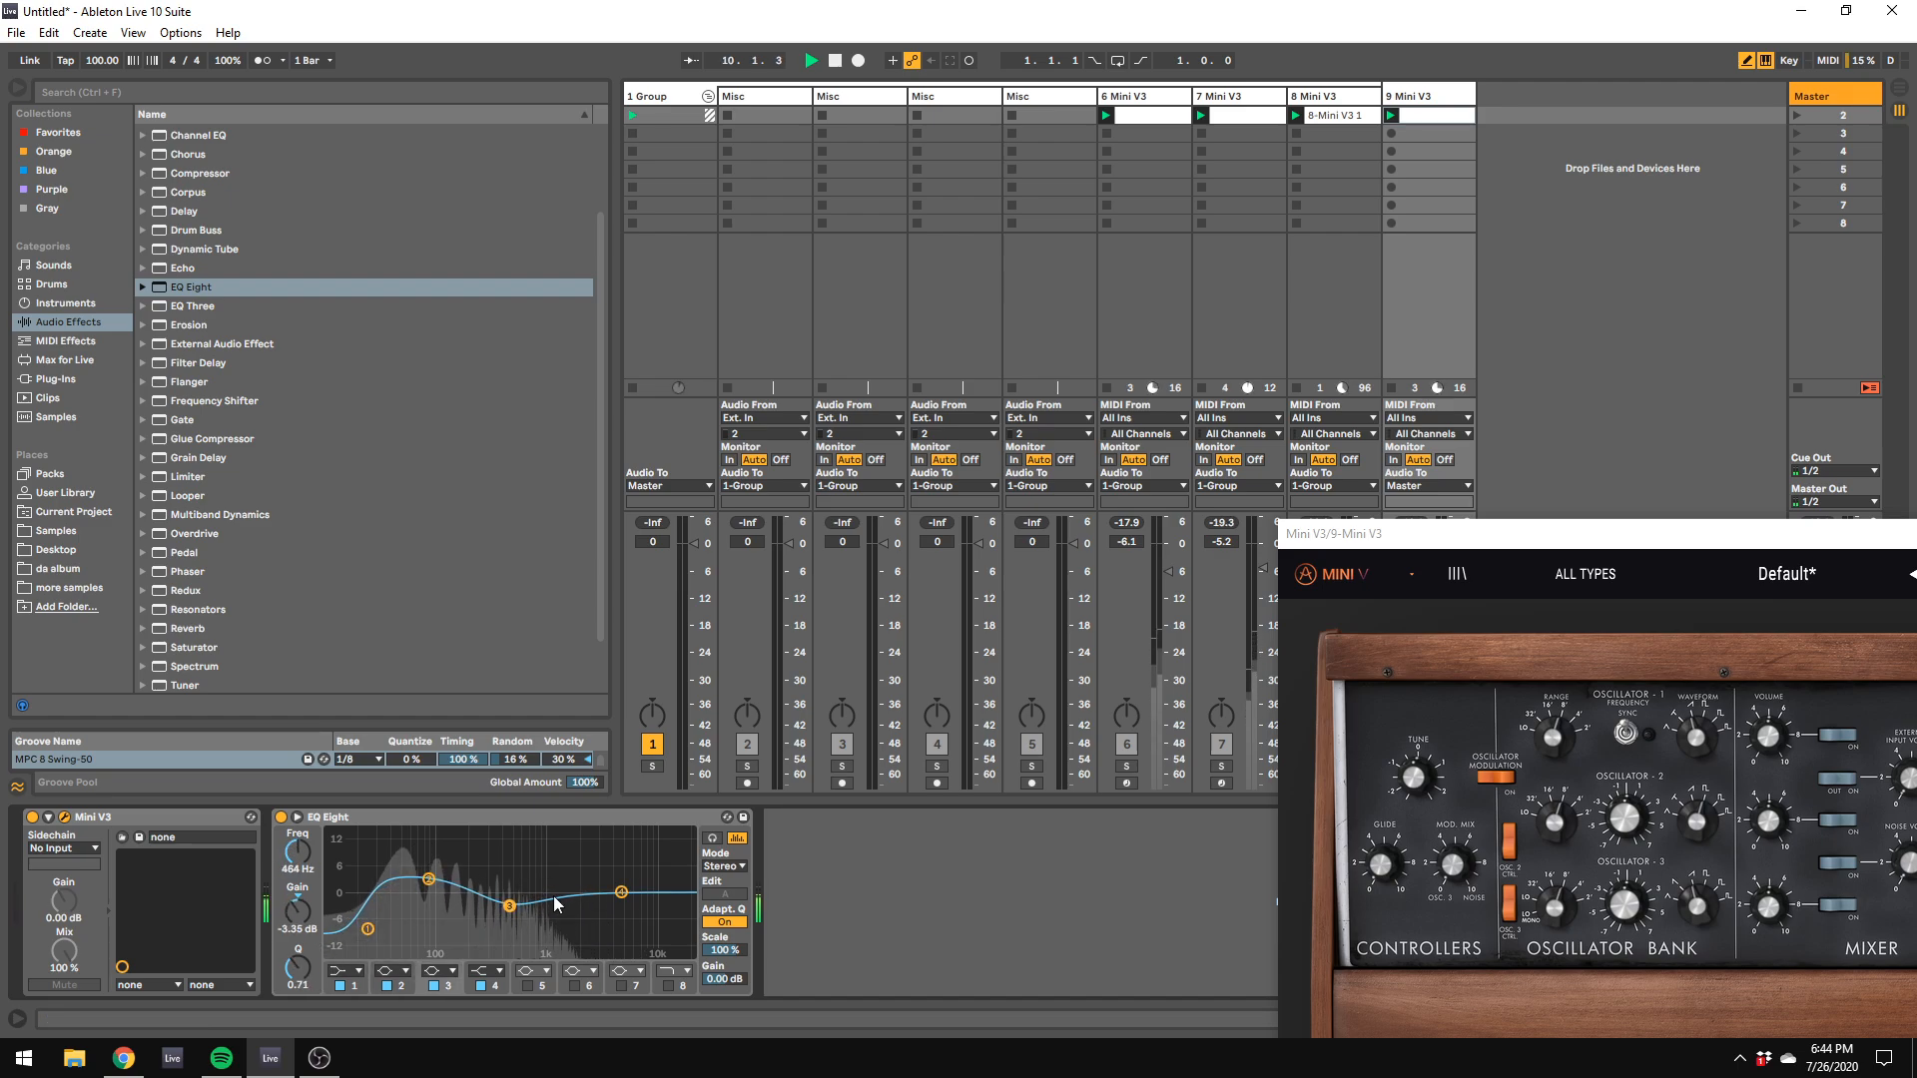
Step: Turn on unison in track 9's Mini V3 and set its polyphony to 4
{"action": "left_click_drag", "start_coordinate": [954, 489], "coordinate": [664, 292]}
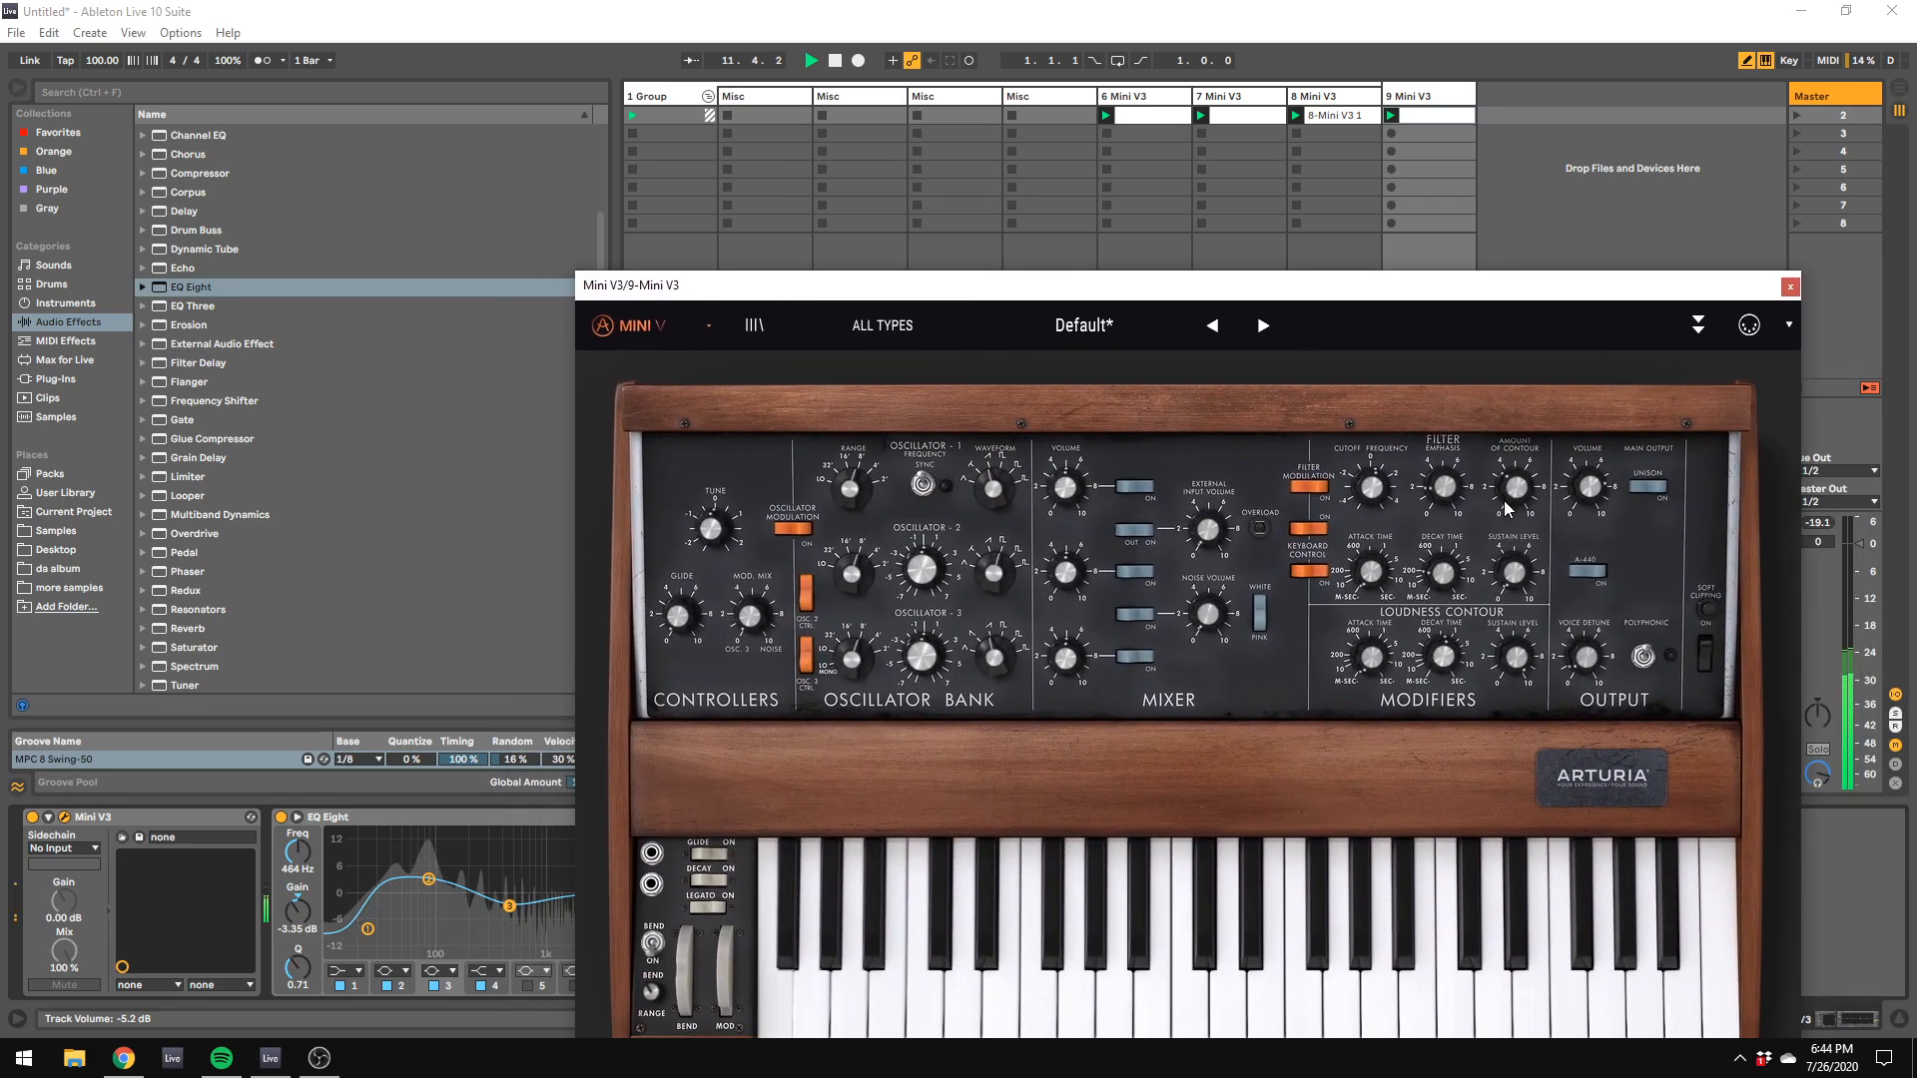
{"action": "left_click", "coordinate": [1461, 105]}
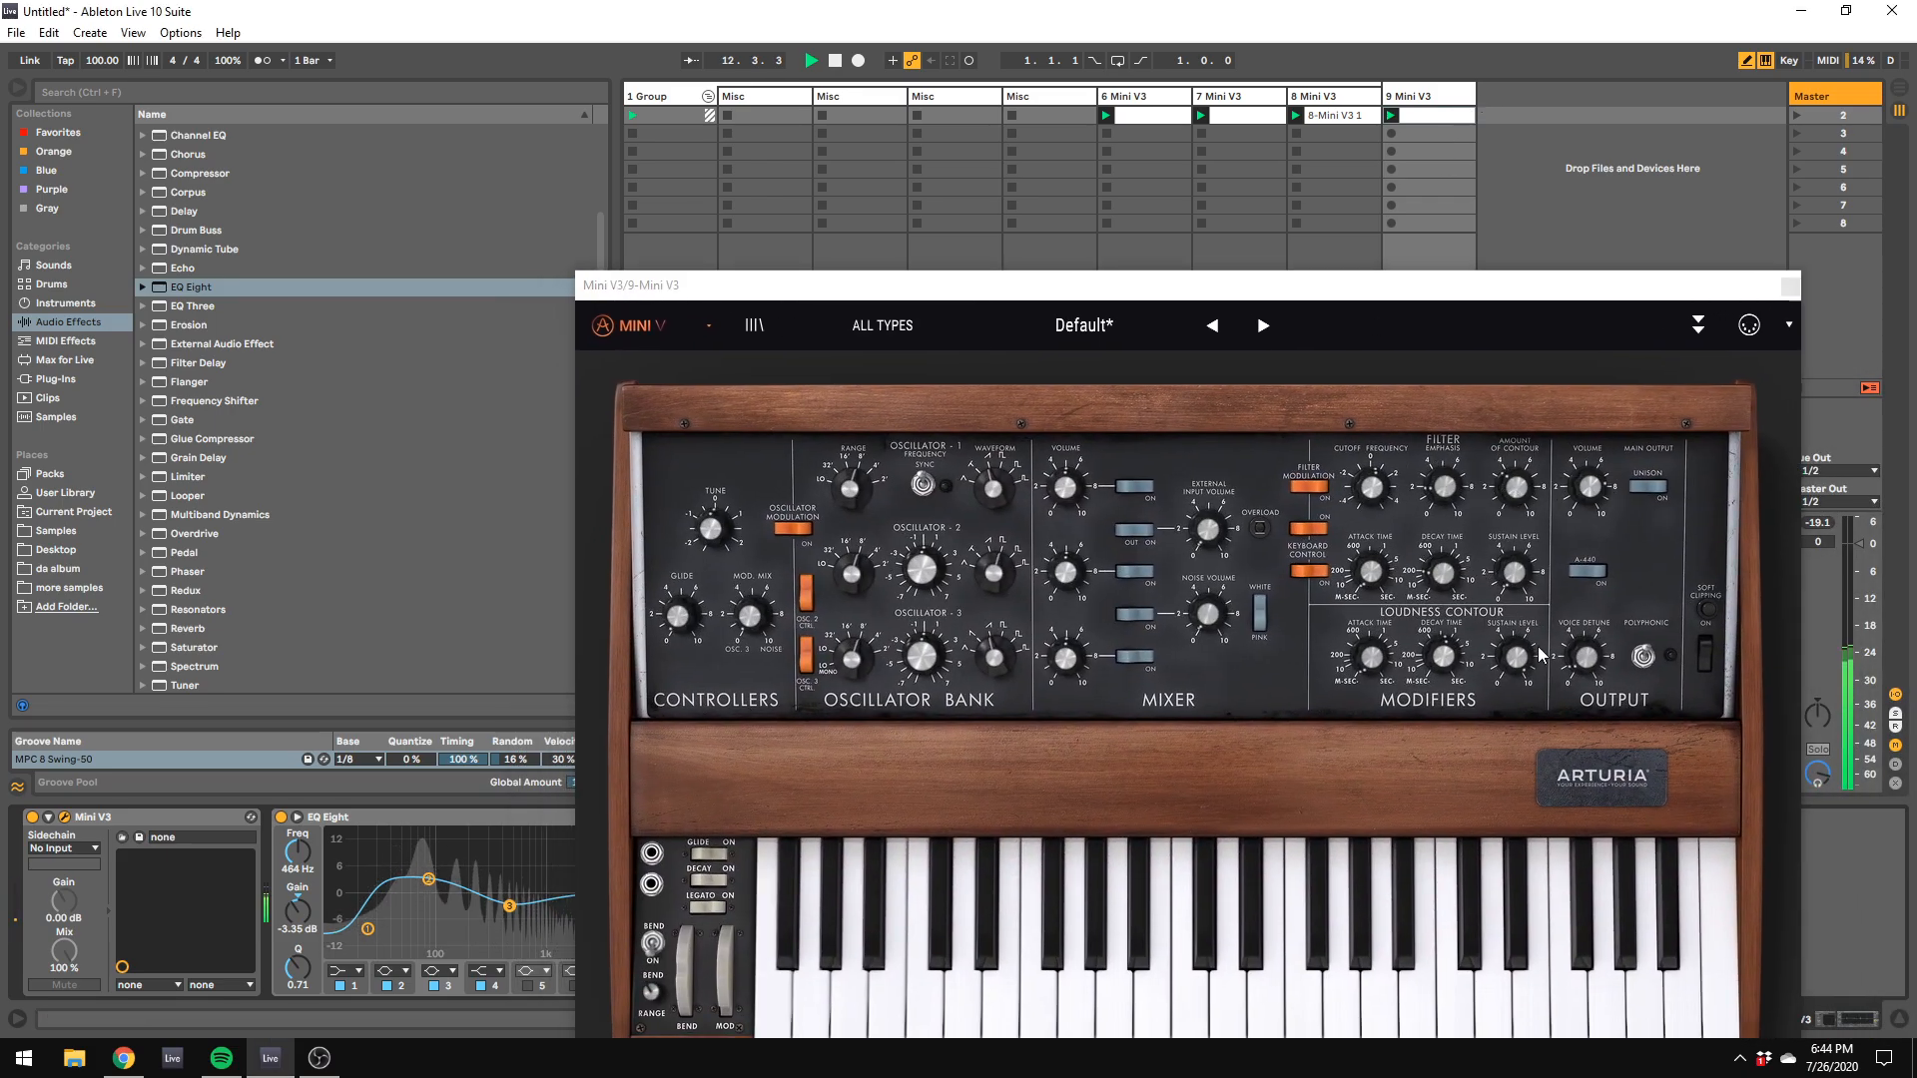
{"action": "left_click", "coordinate": [1652, 499]}
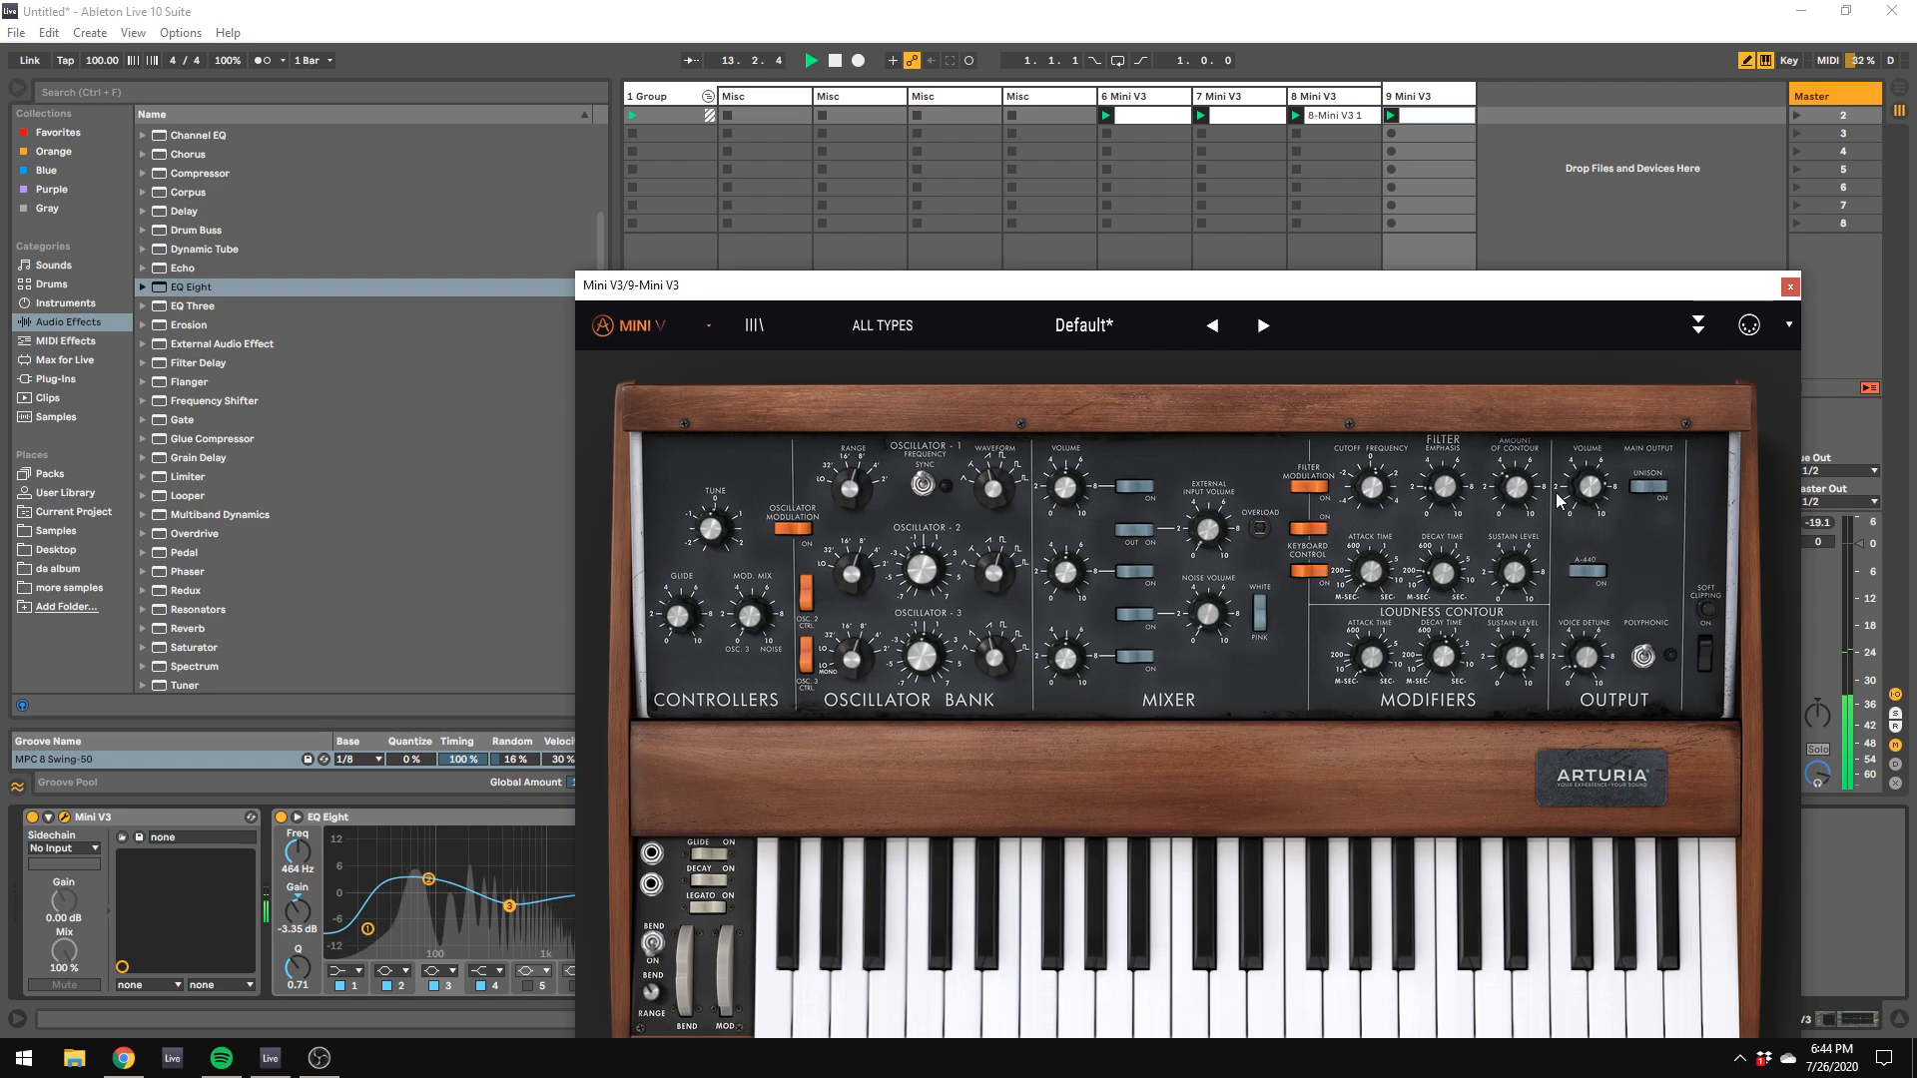
{"action": "left_click_drag", "start_coordinate": [1545, 283], "coordinate": [1528, 135]}
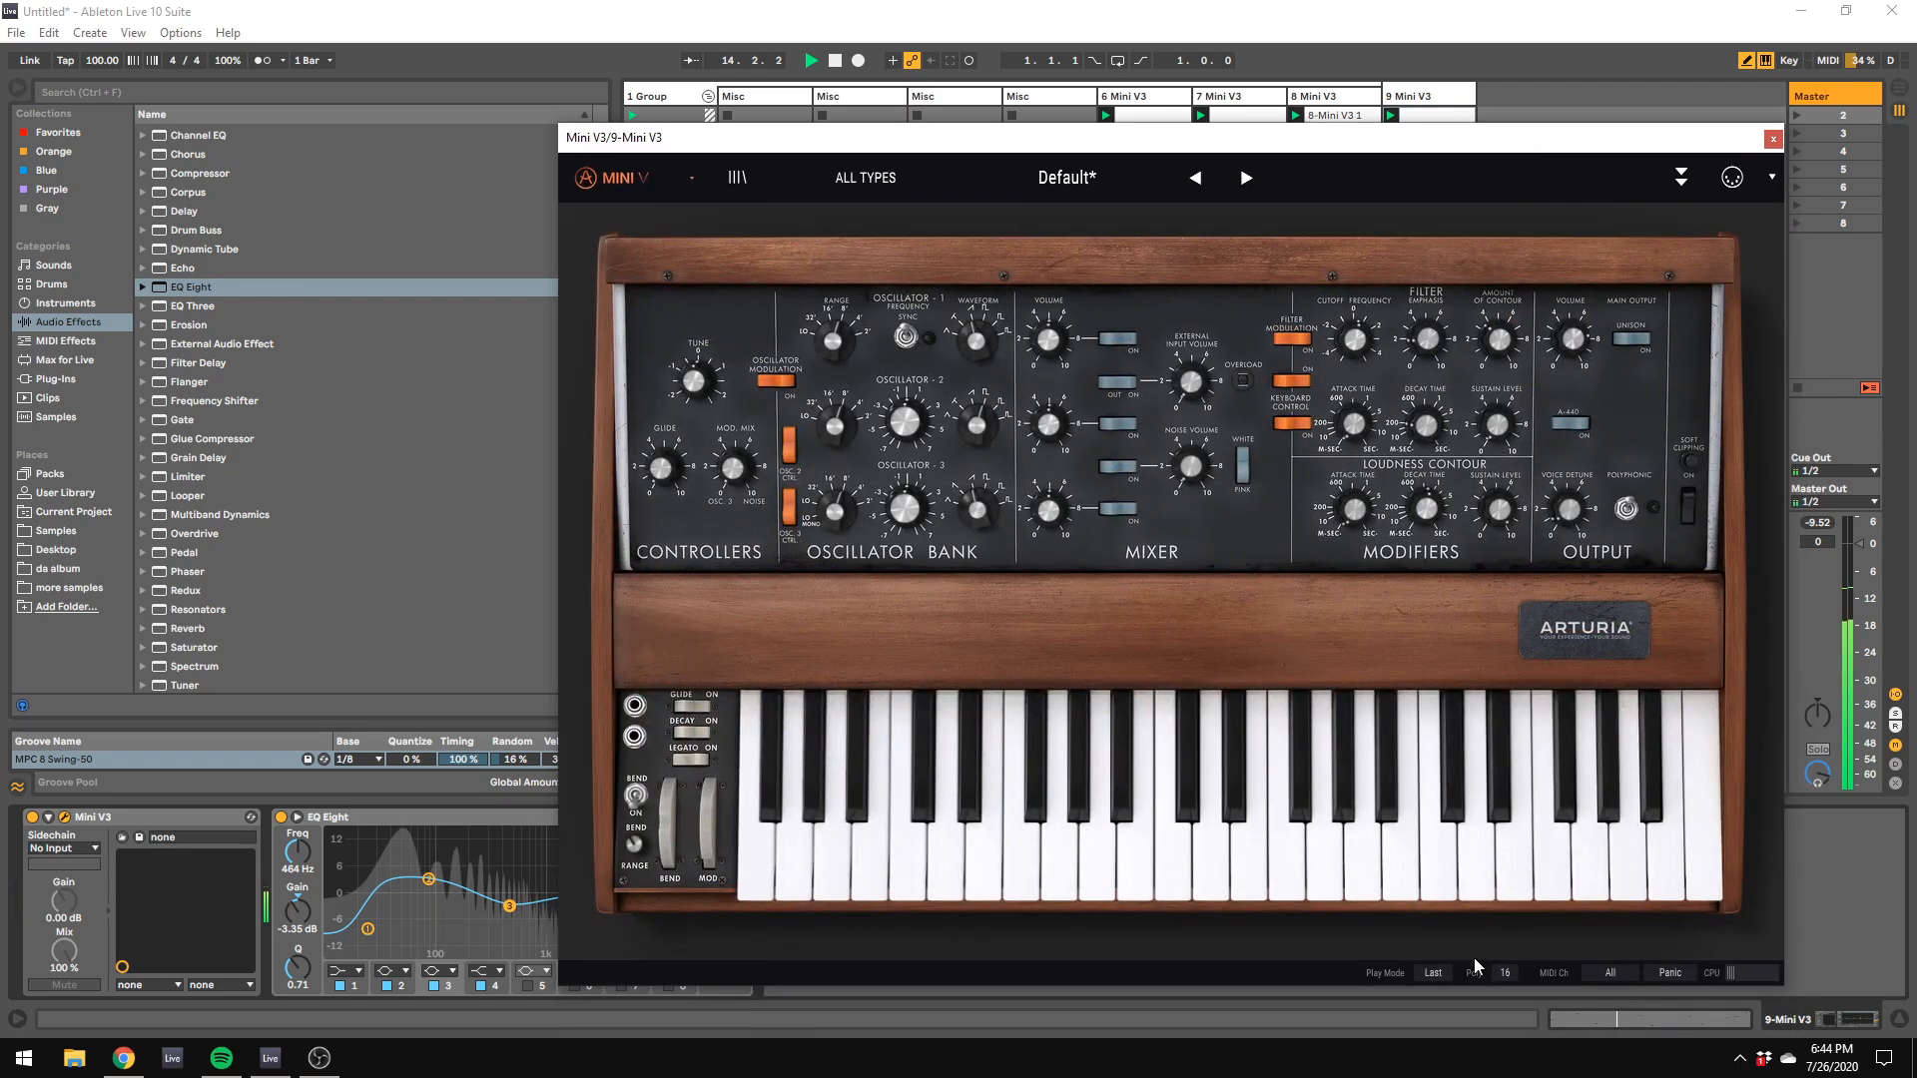
{"action": "left_click", "coordinate": [1502, 974]}
{"action": "left_click", "coordinate": [1553, 788]}
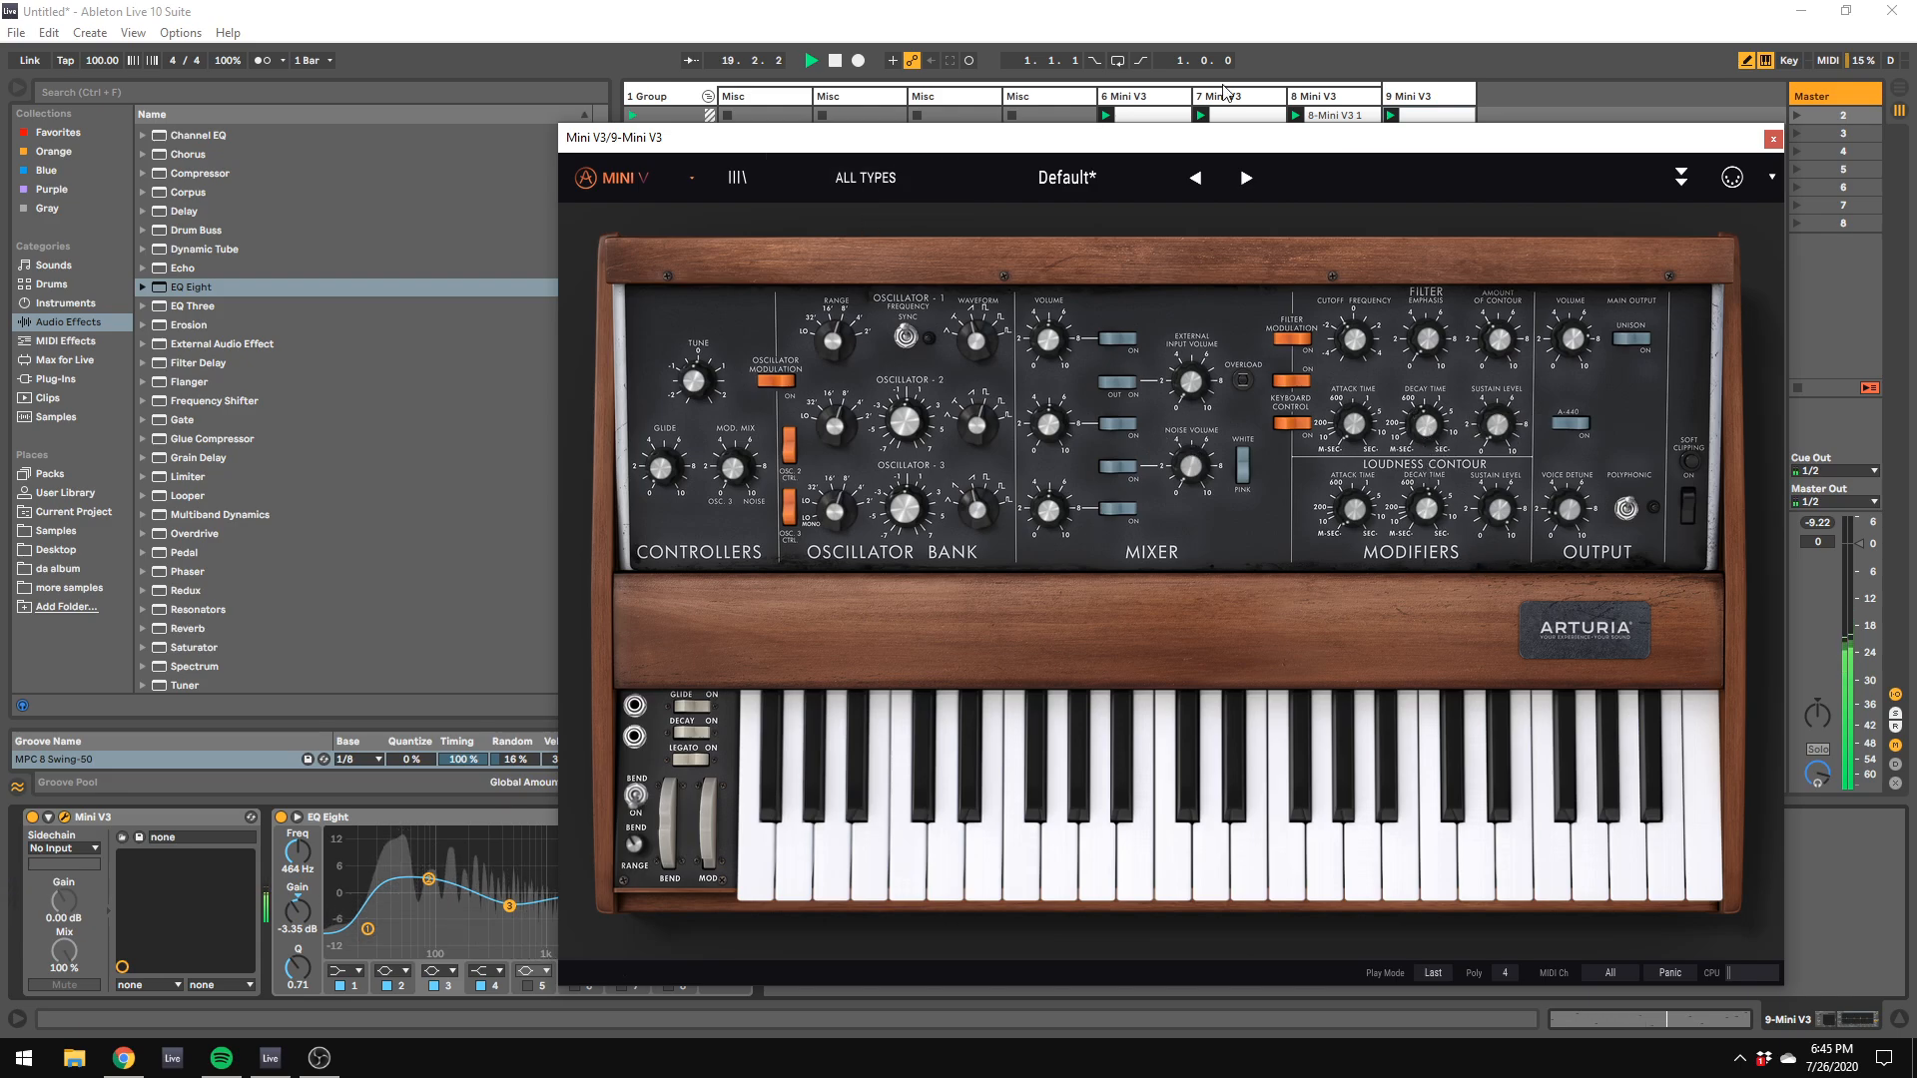
Step: Move the Mini V3 window clear of the mixer and stop playback
{"action": "left_click", "coordinate": [1467, 108]}
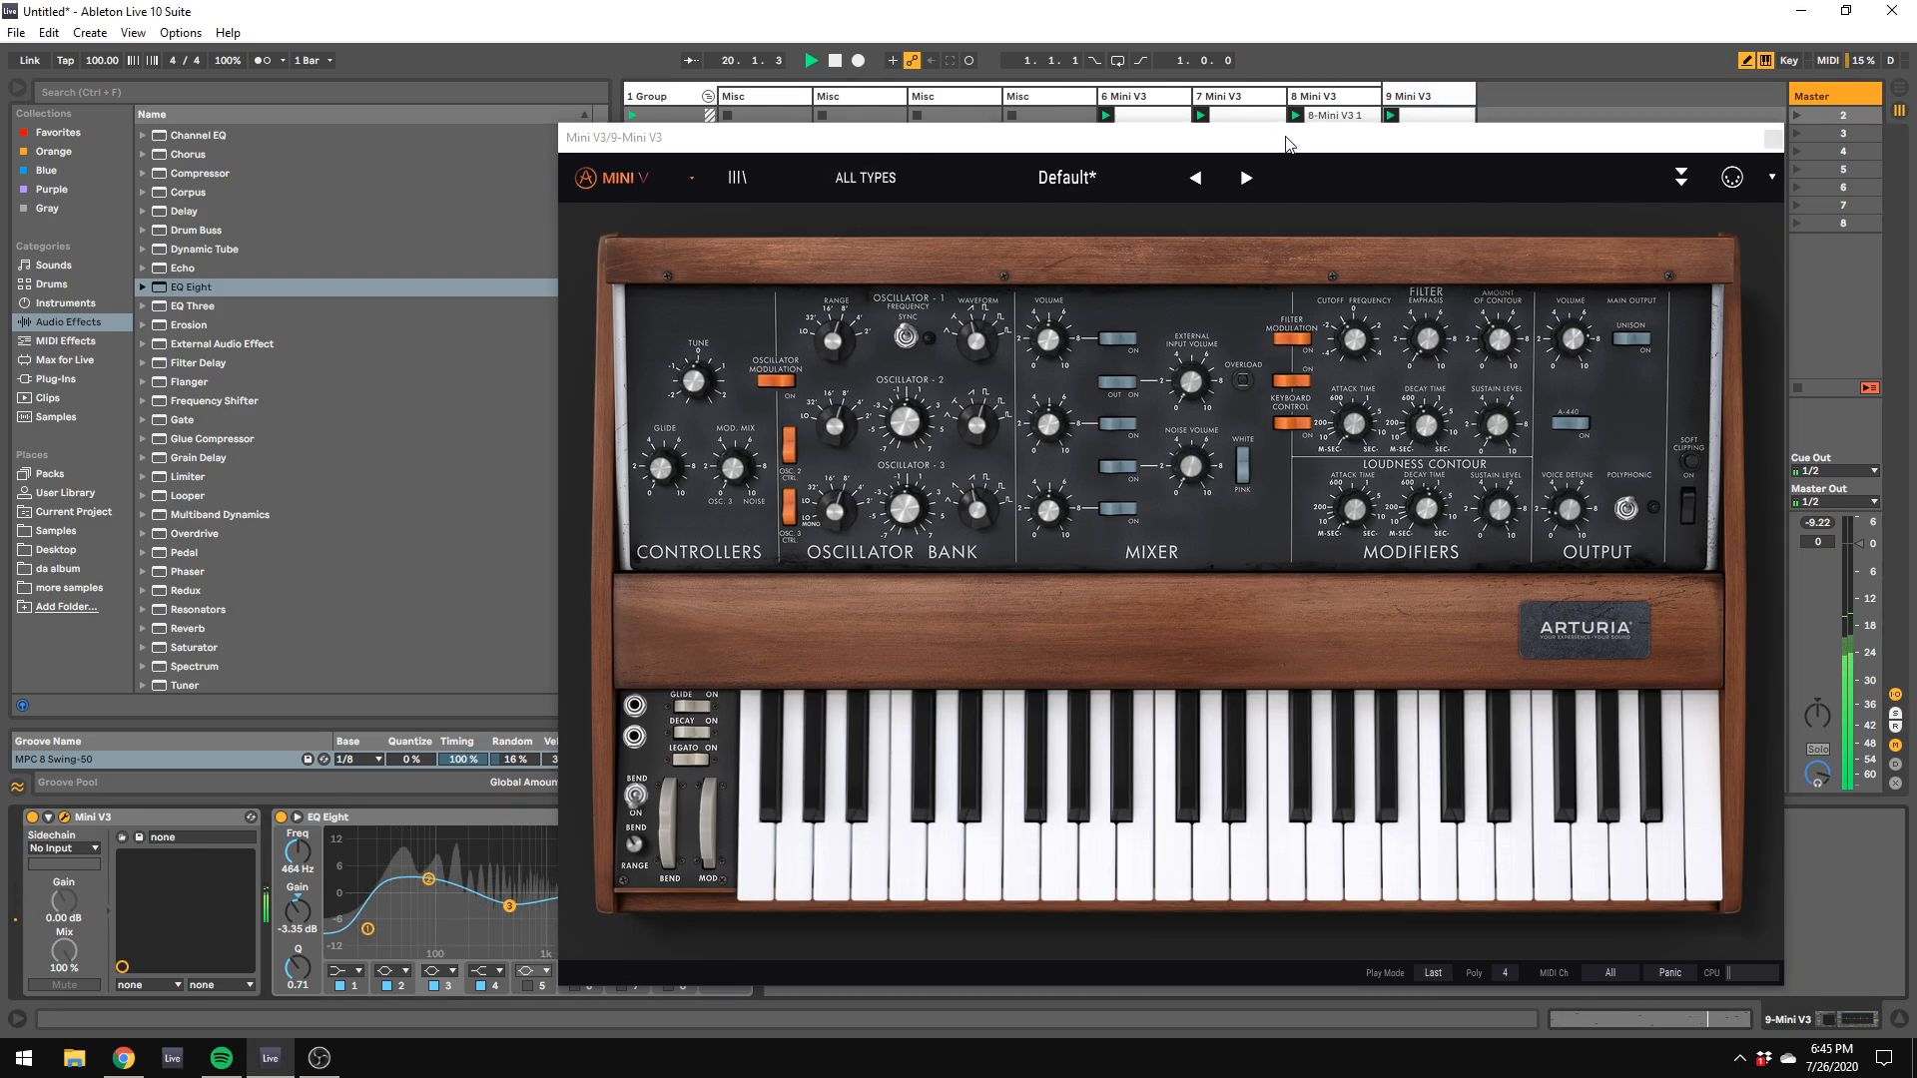
{"action": "left_click_drag", "start_coordinate": [1286, 143], "coordinate": [1651, 799]}
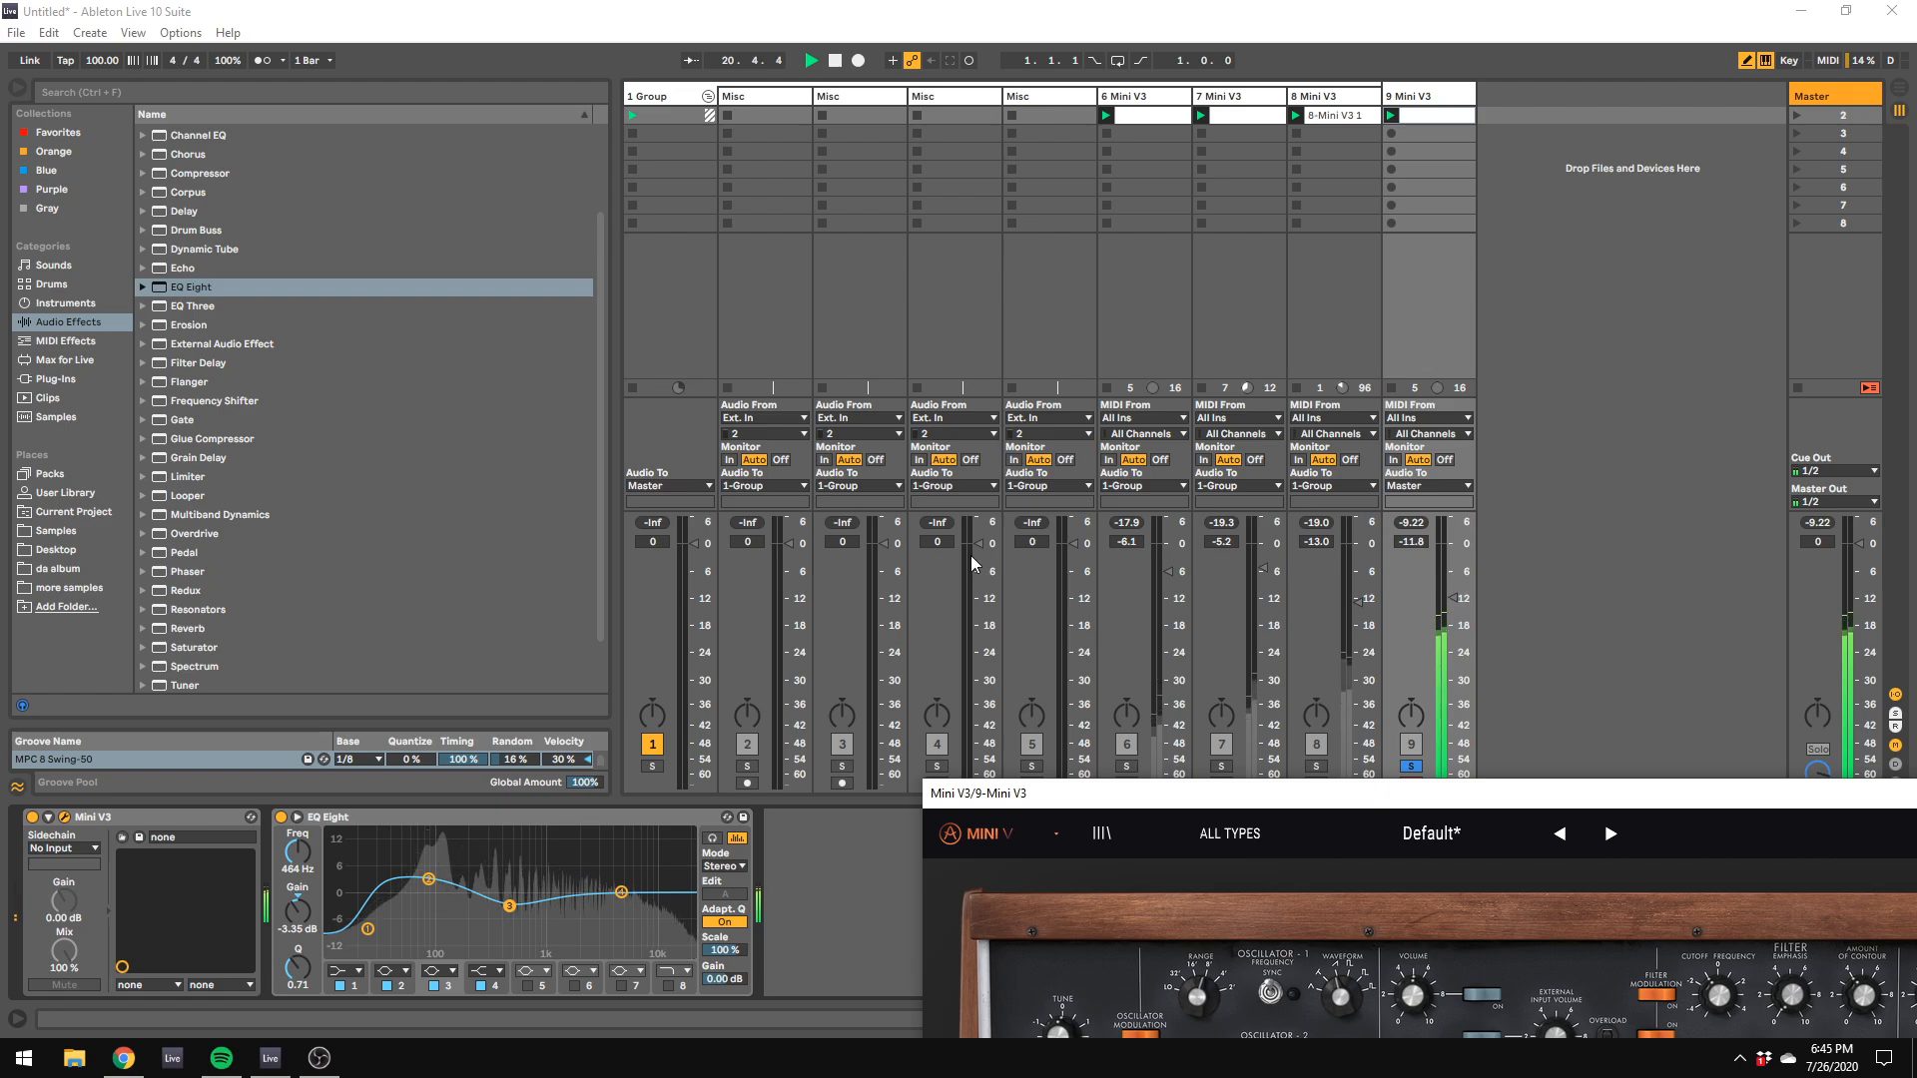
{"action": "key", "text": "space"}
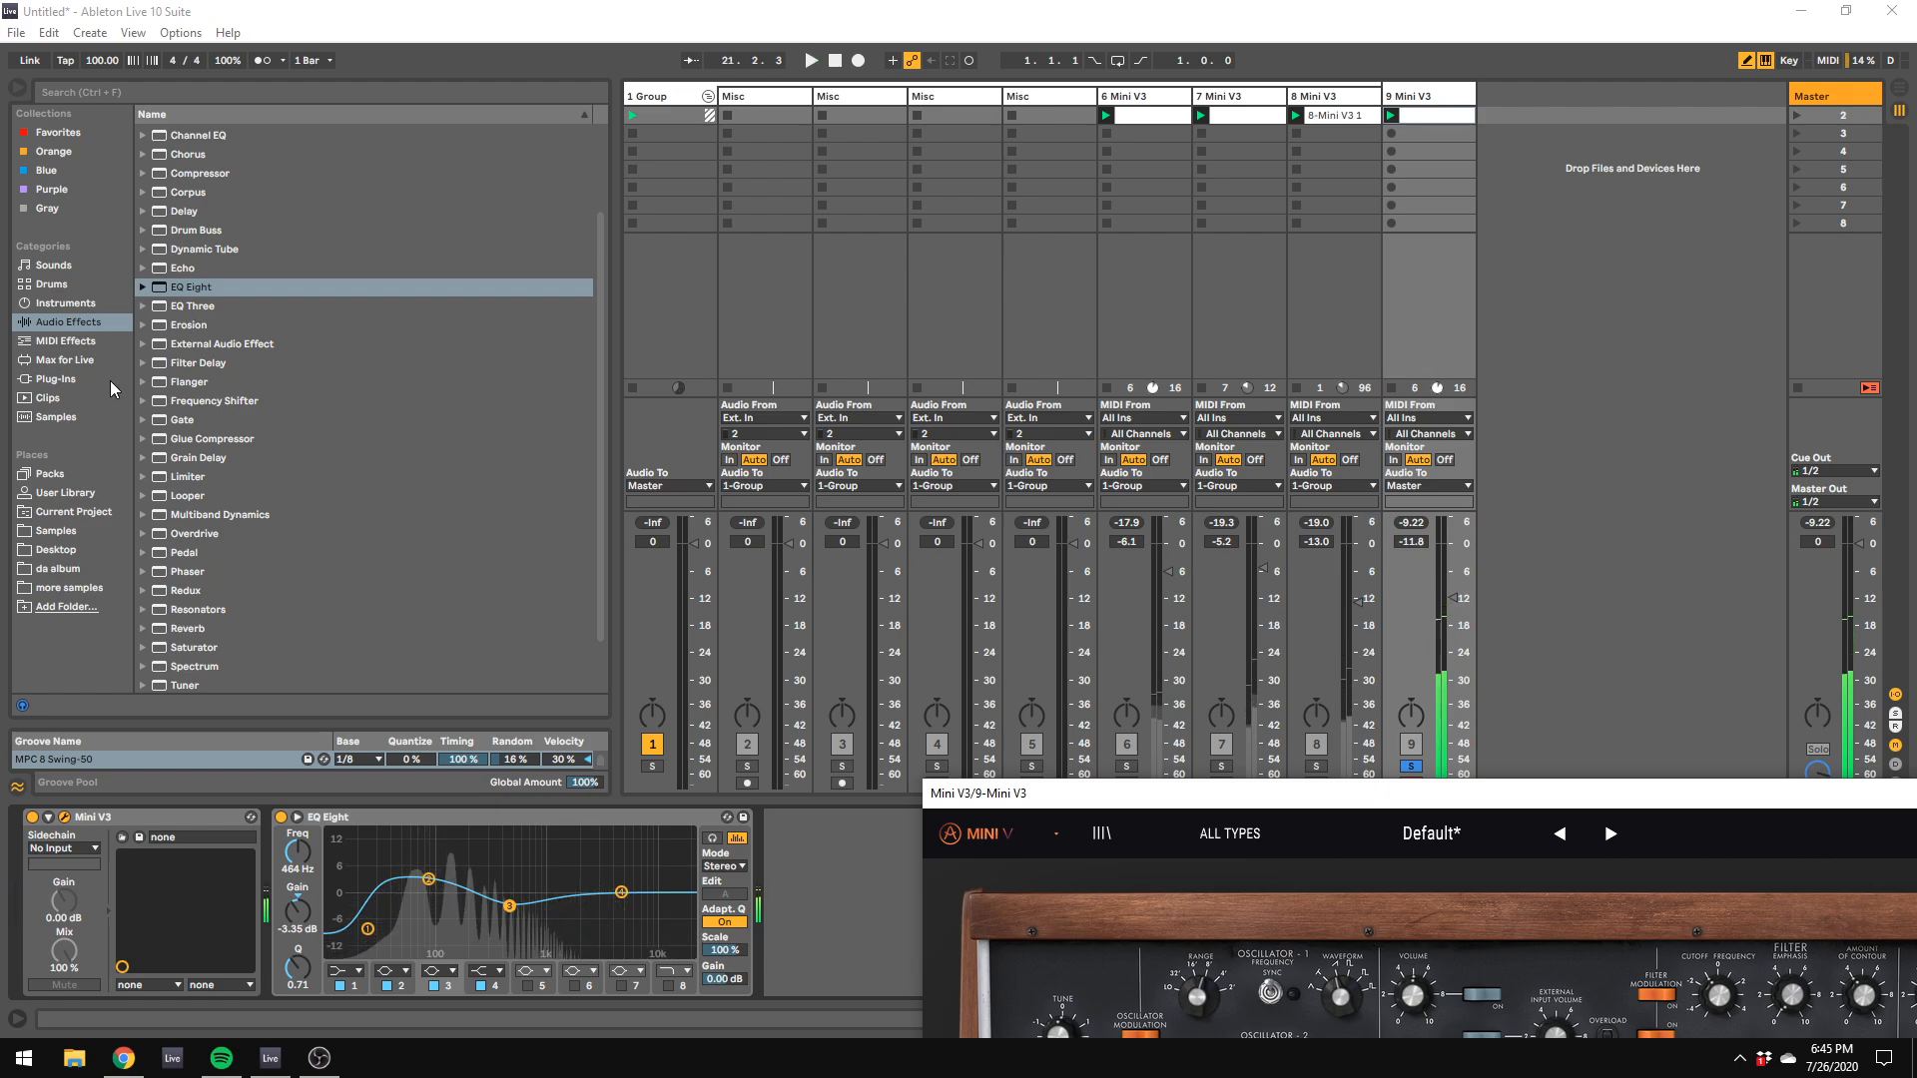
Step: Insert the D16 Syntorus plug-in on track 9 and place it after EQ Eight in the device chain
{"action": "left_click", "coordinate": [111, 381]}
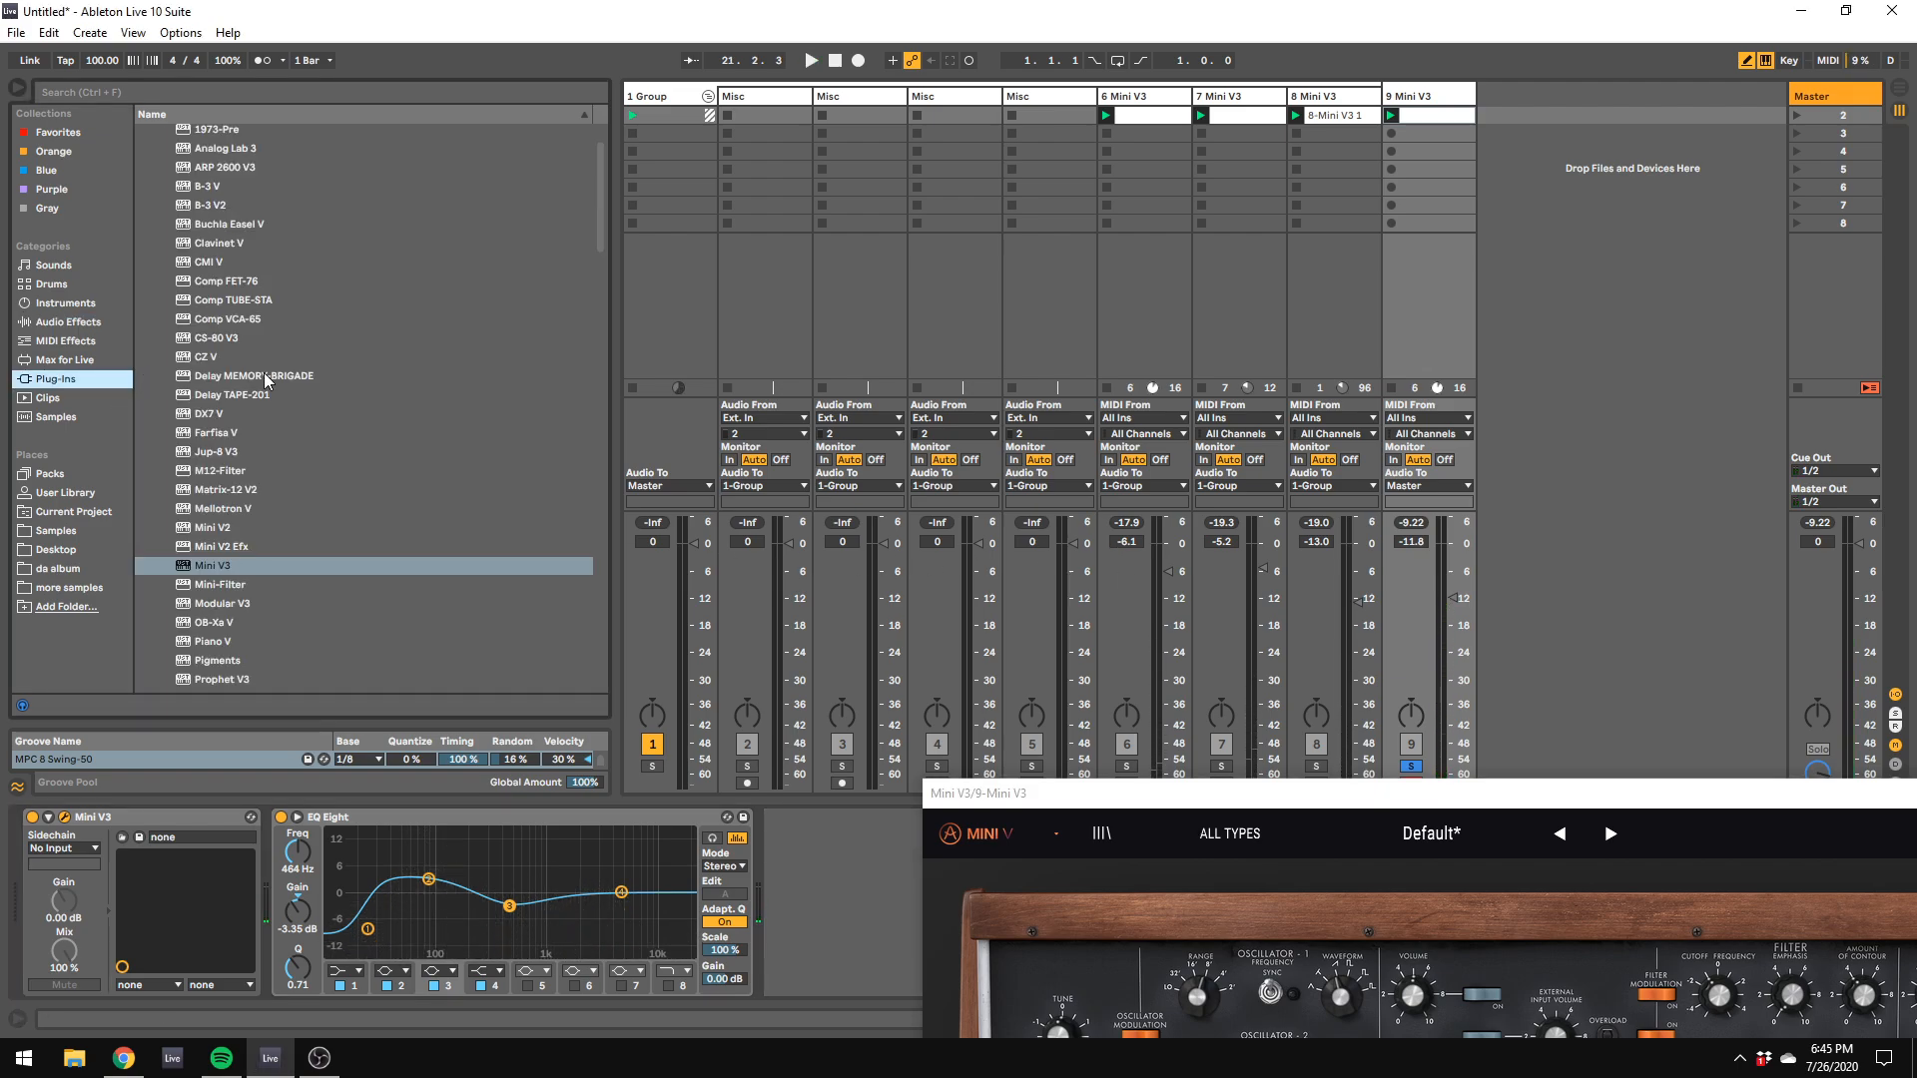
{"action": "scroll", "coordinate": [282, 374], "scroll_direction": "up", "scroll_amount": 1}
{"action": "left_click", "coordinate": [147, 171]}
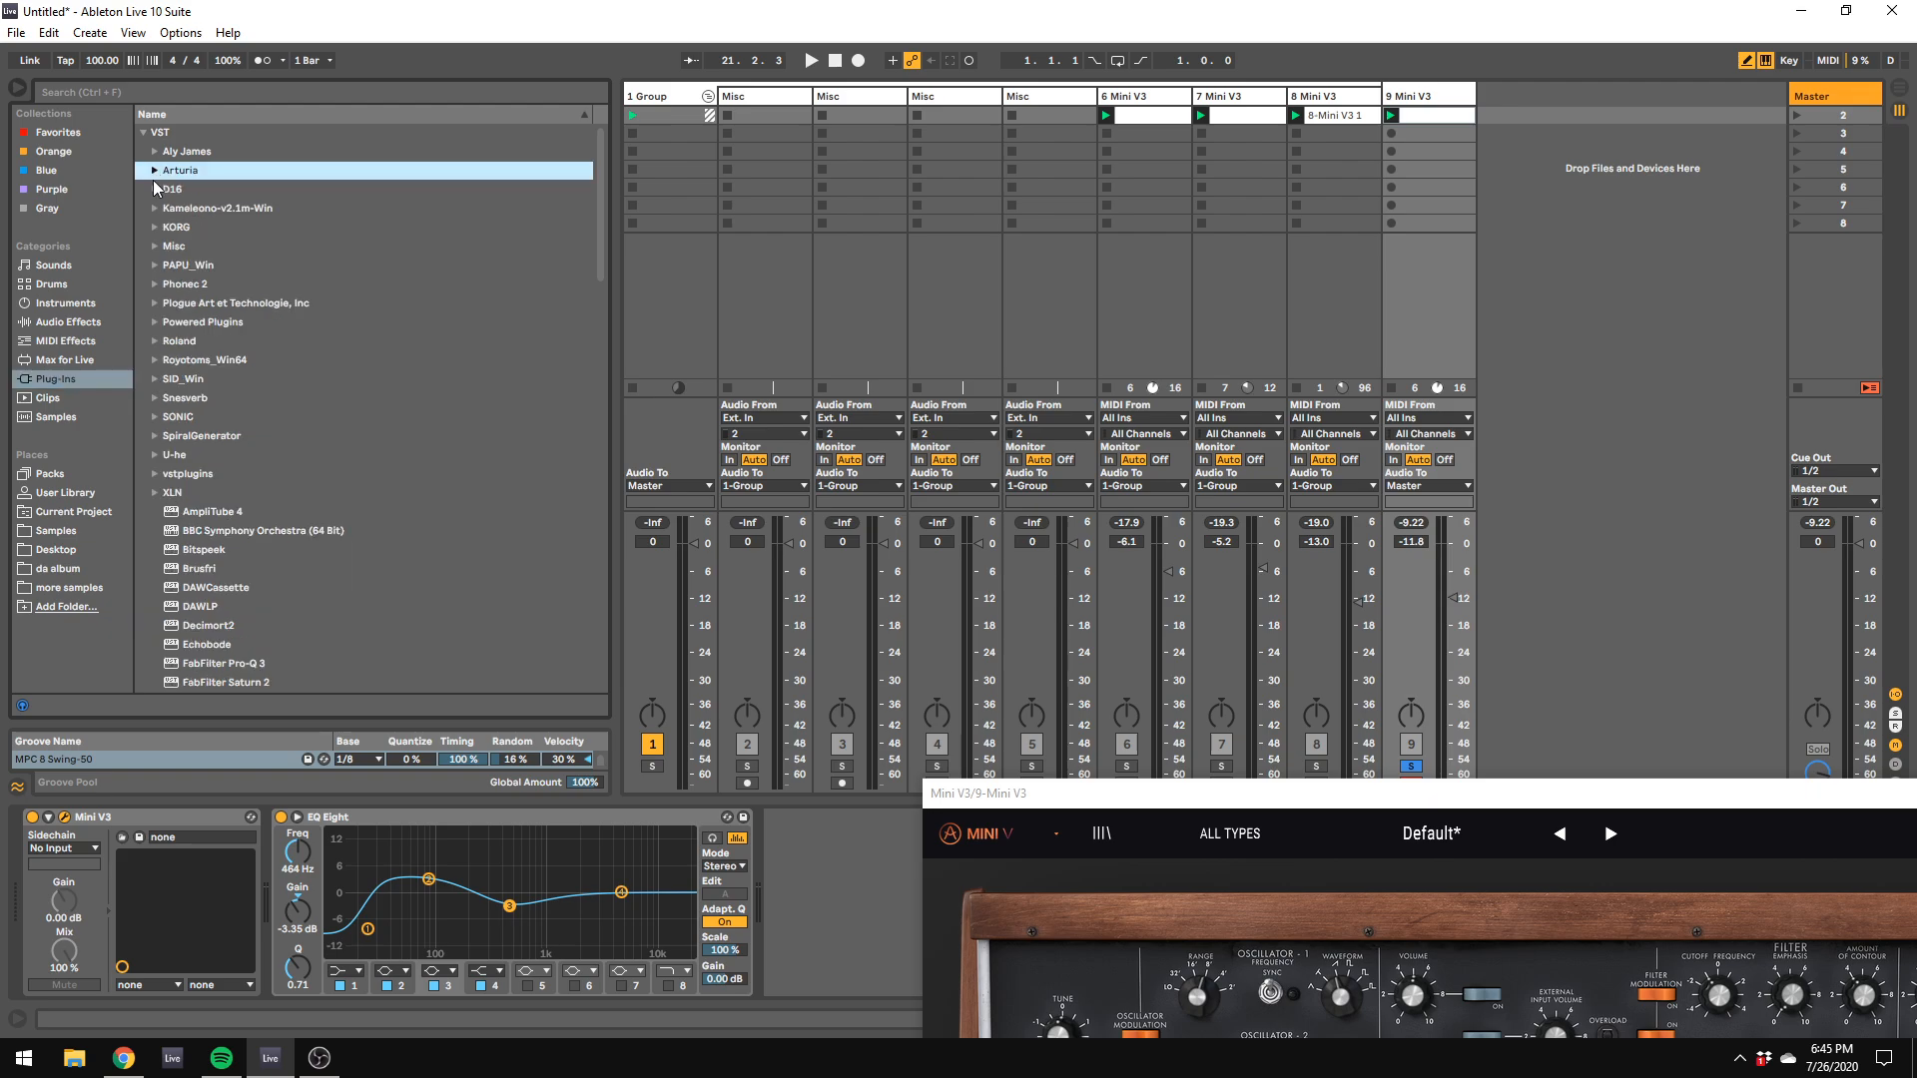
{"action": "left_click", "coordinate": [156, 191]}
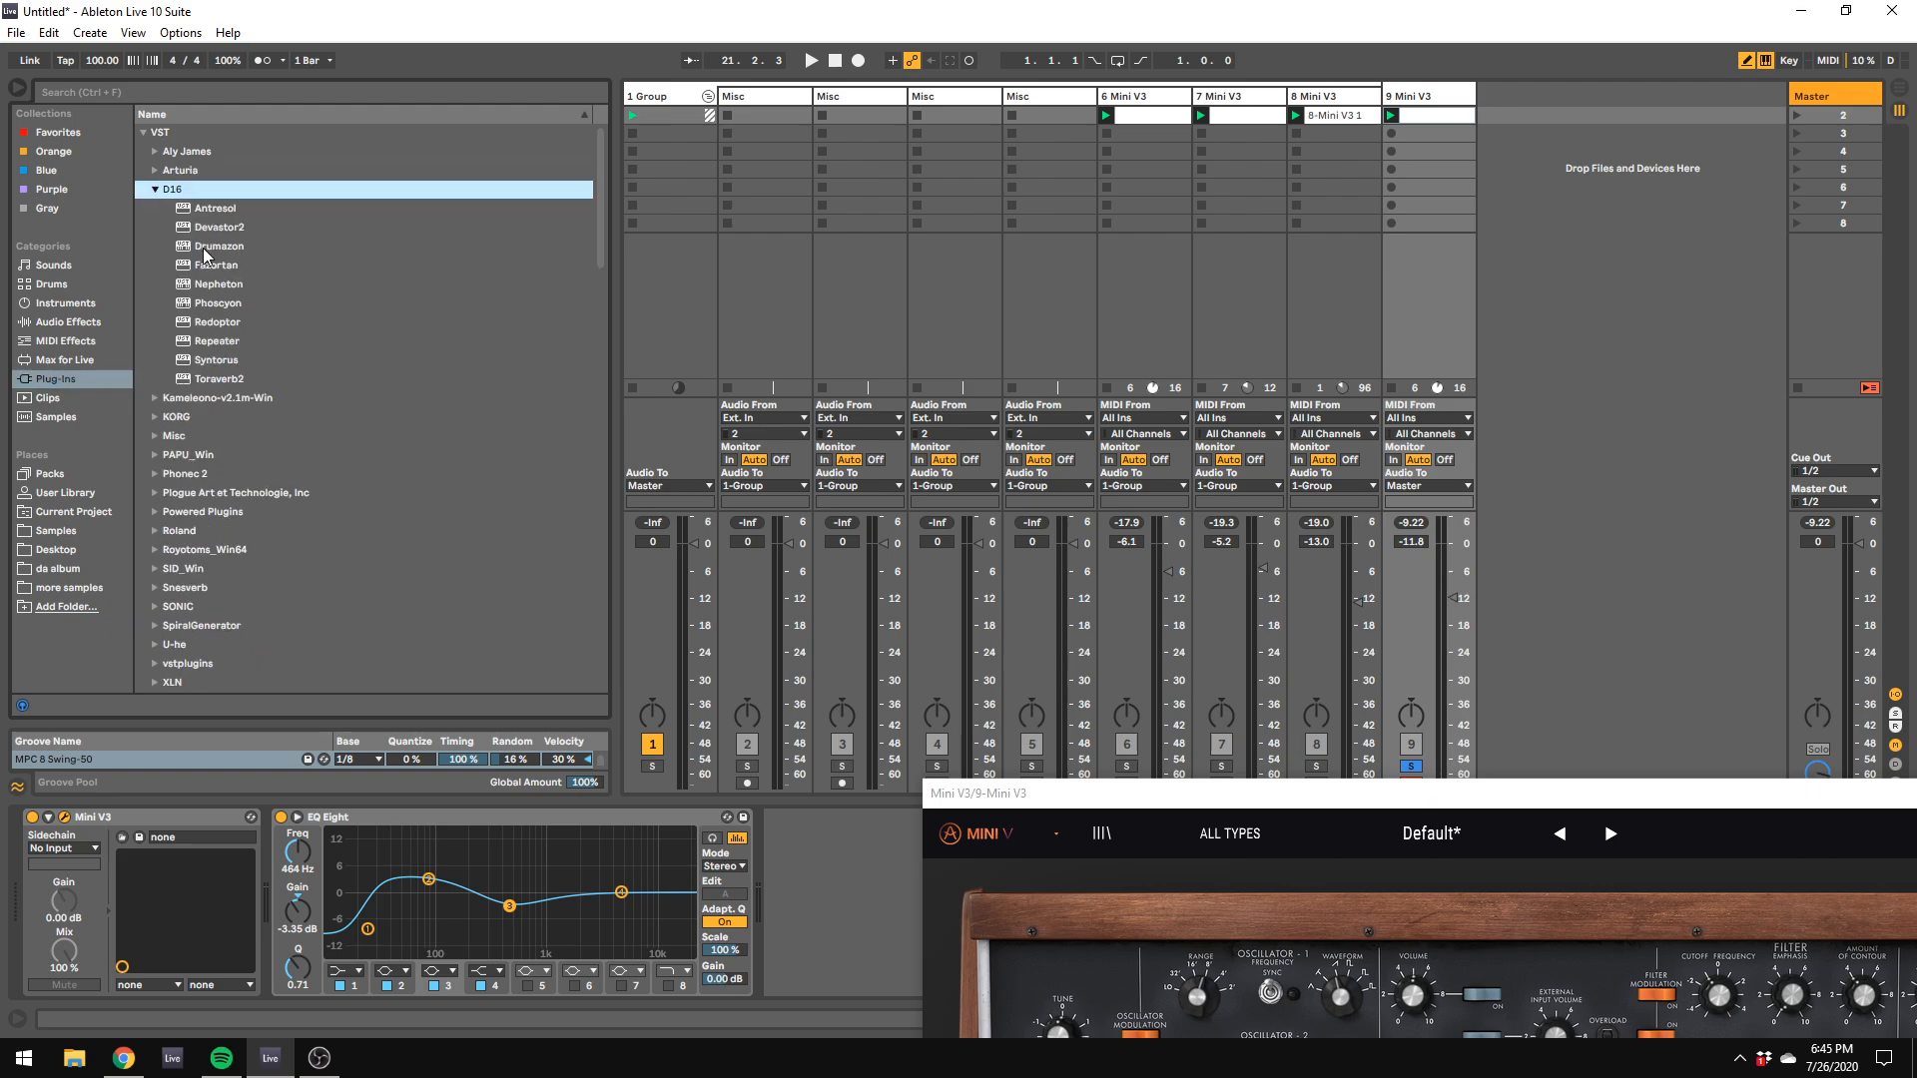
{"action": "scroll", "coordinate": [205, 255], "scroll_direction": "down", "scroll_amount": 2}
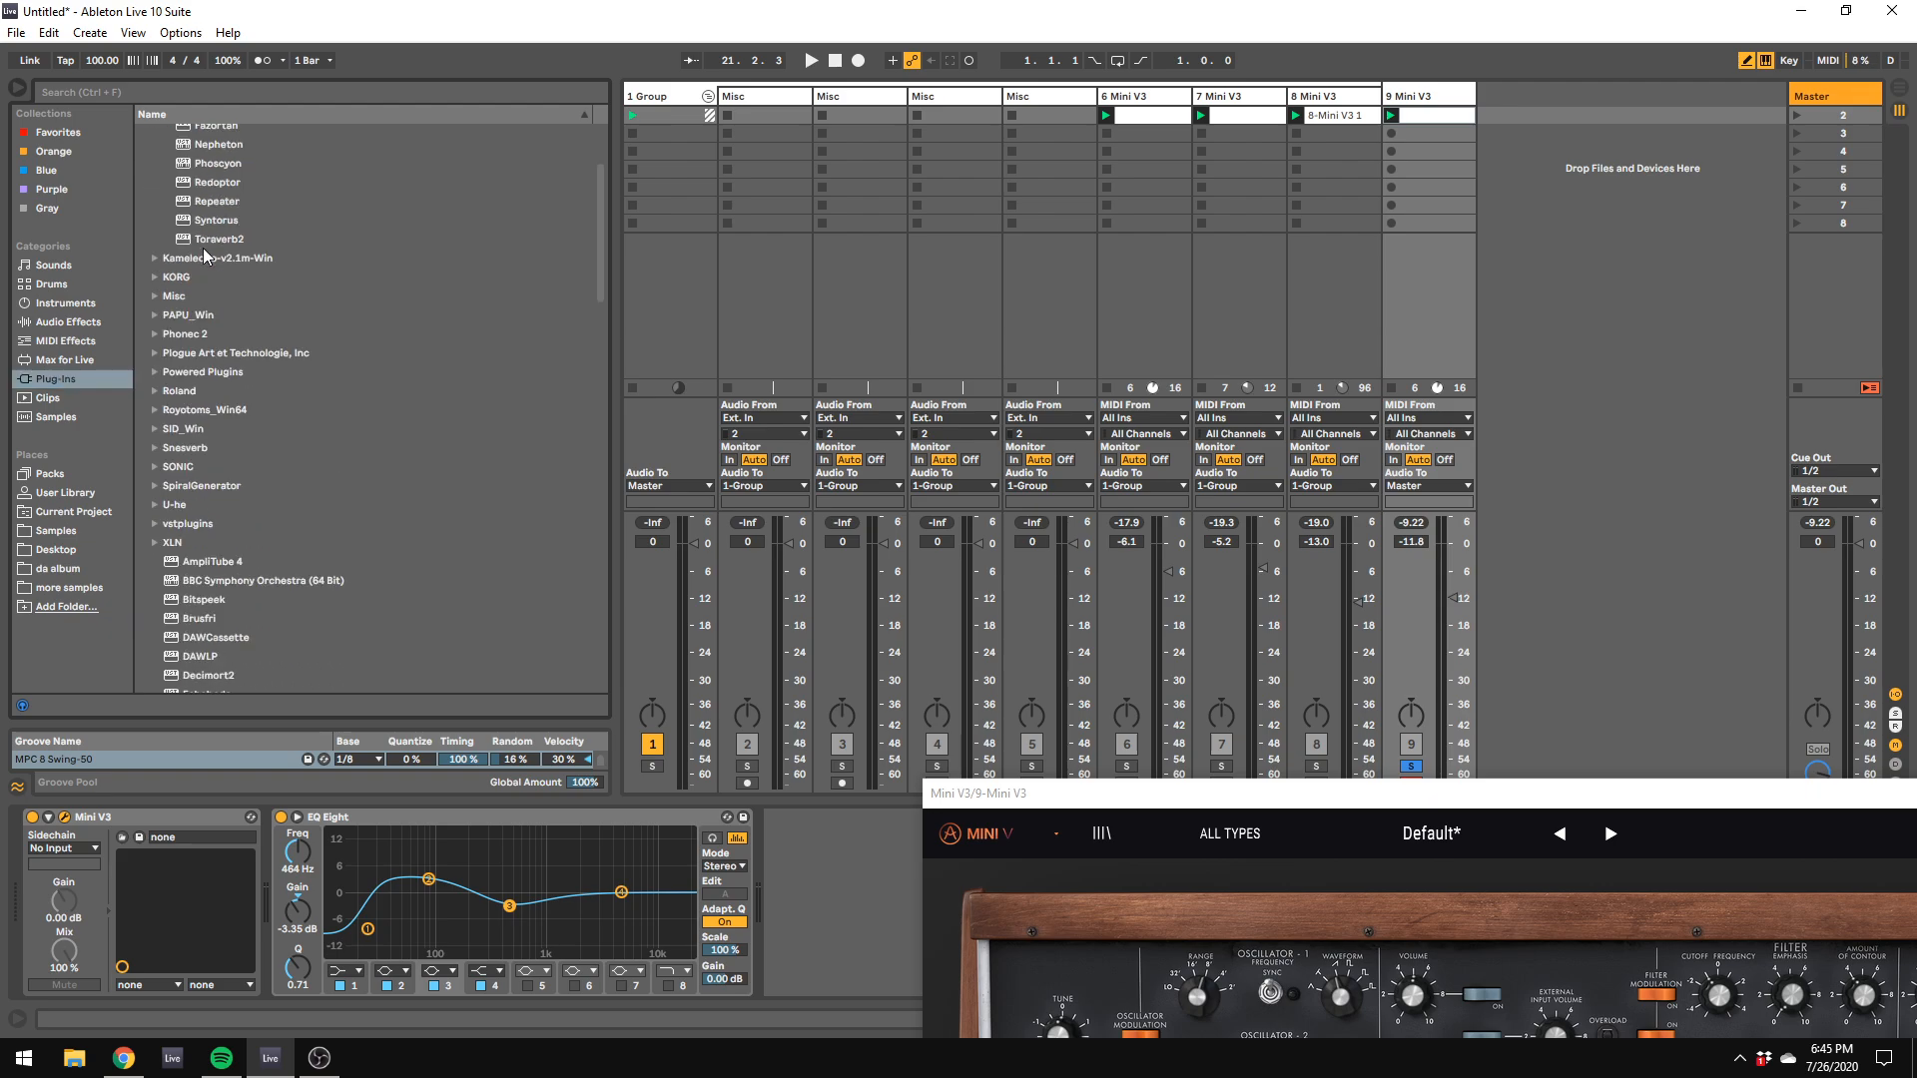
{"action": "scroll", "coordinate": [204, 255], "scroll_direction": "up", "scroll_amount": 1}
{"action": "left_click_drag", "start_coordinate": [227, 340], "coordinate": [286, 888]}
{"action": "left_click", "coordinate": [365, 826]}
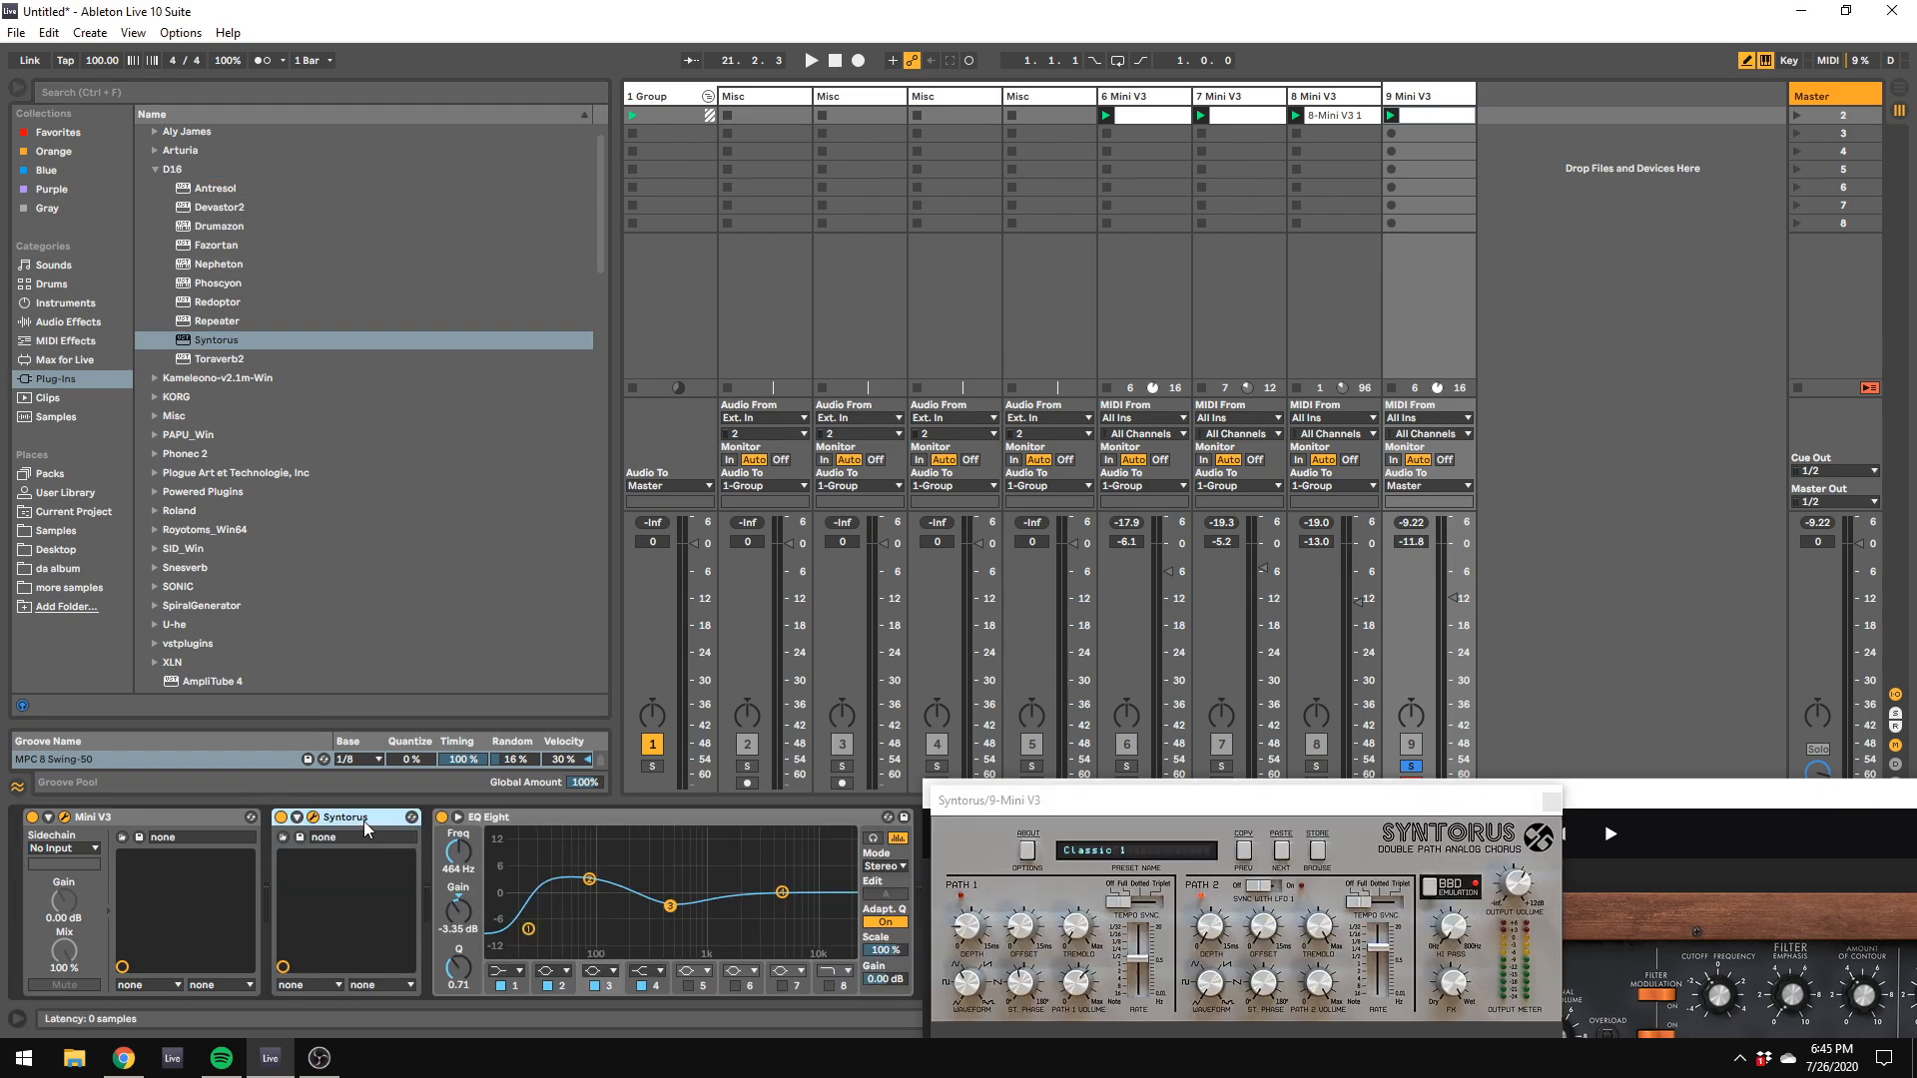
{"action": "left_click_drag", "start_coordinate": [987, 797], "coordinate": [1403, 788]}
{"action": "left_click_drag", "start_coordinate": [316, 817], "coordinate": [943, 904]}
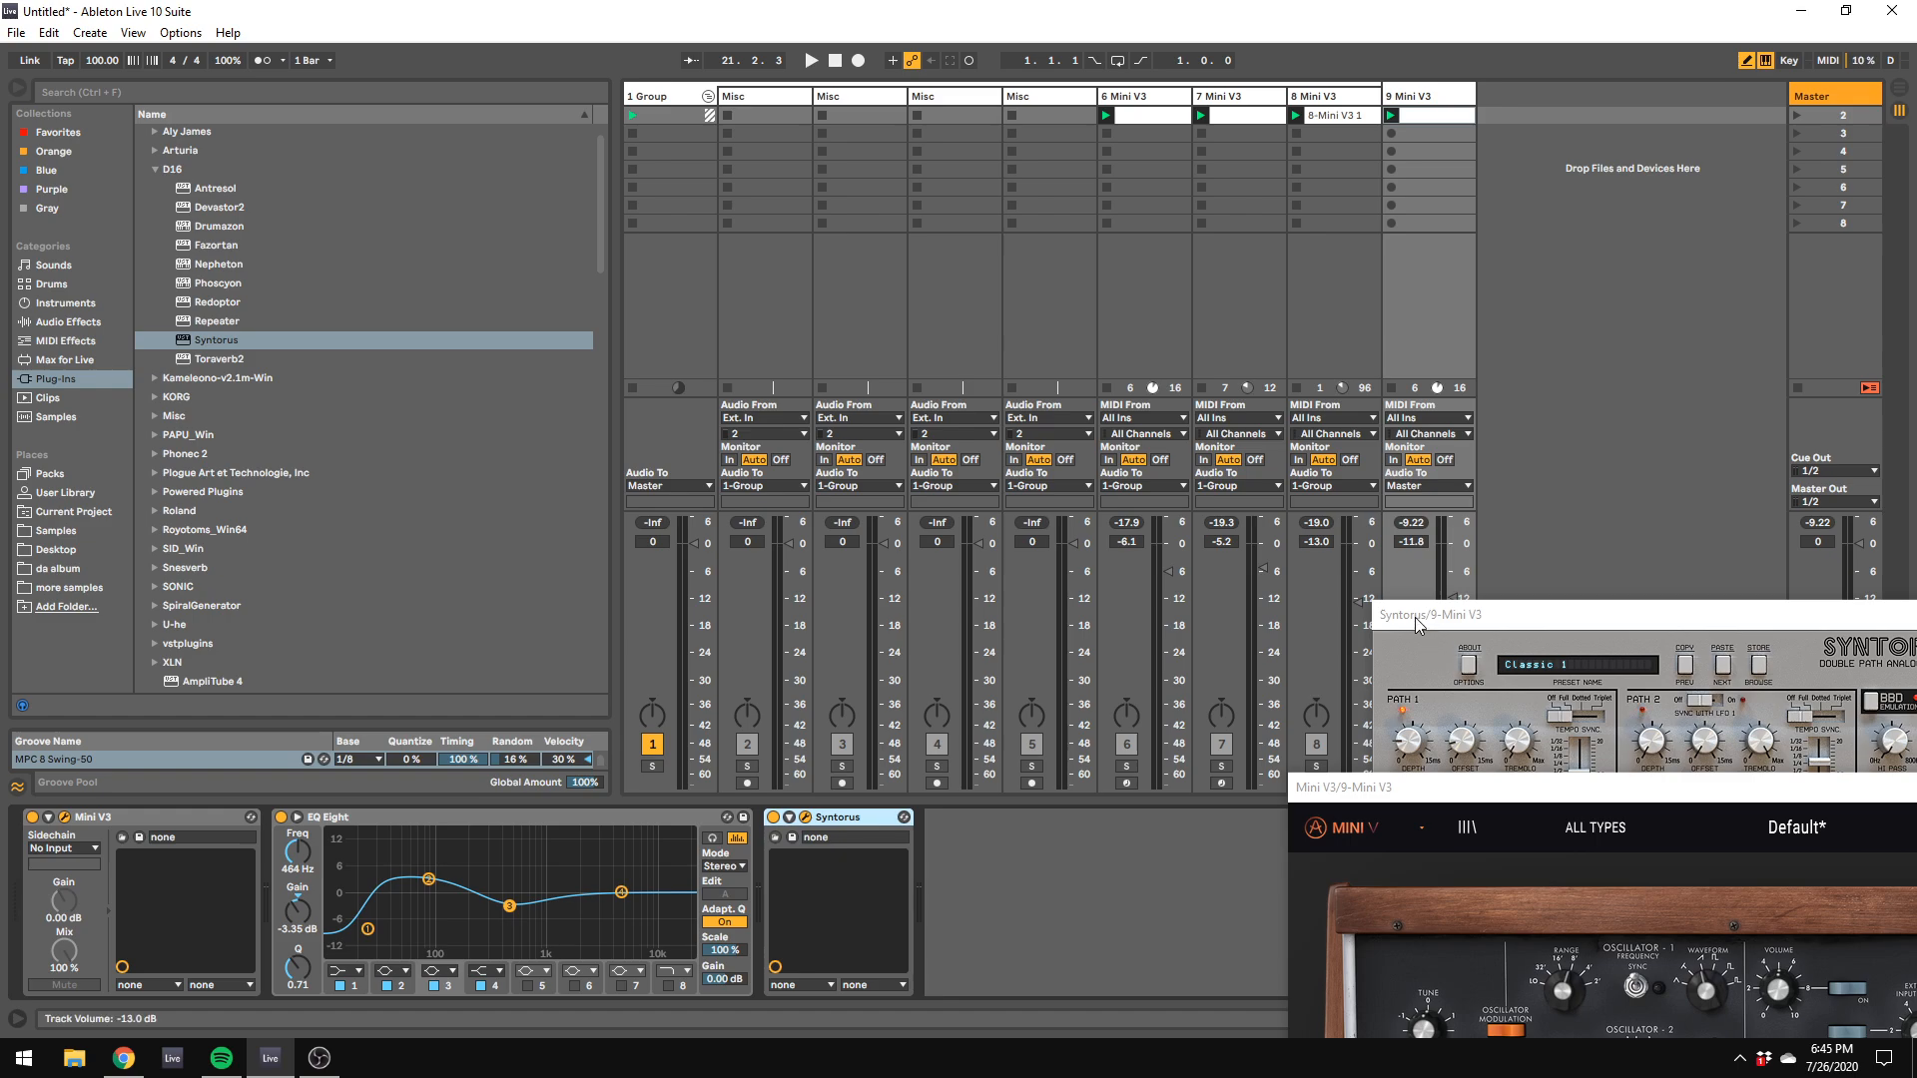
Step: During playback, adjust both Syntorus LFO rates, with LFO 2 at about 0.69 Hz, and set its high-pass frequency to about 131 Hz
{"action": "left_click_drag", "start_coordinate": [1428, 624], "coordinate": [530, 429]}
{"action": "key", "text": "space"}
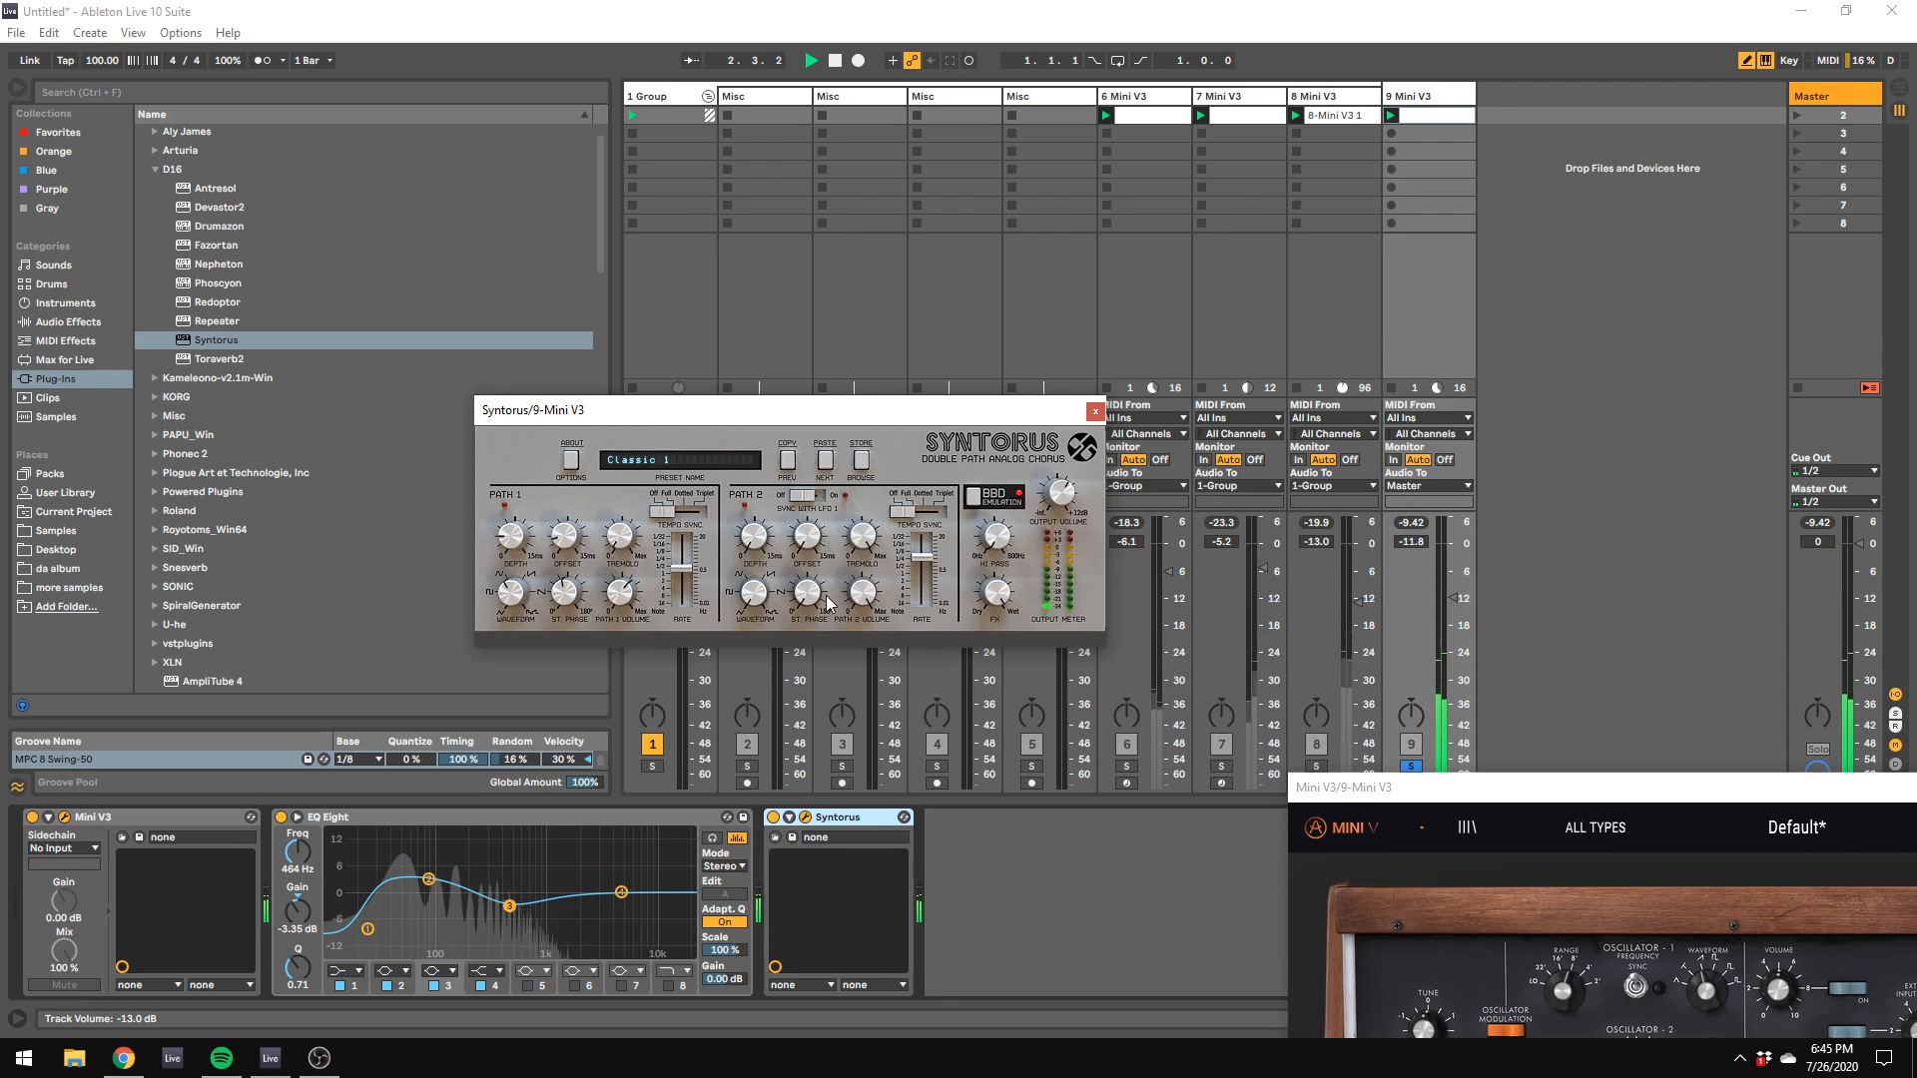
{"action": "left_click_drag", "start_coordinate": [923, 561], "coordinate": [928, 587]}
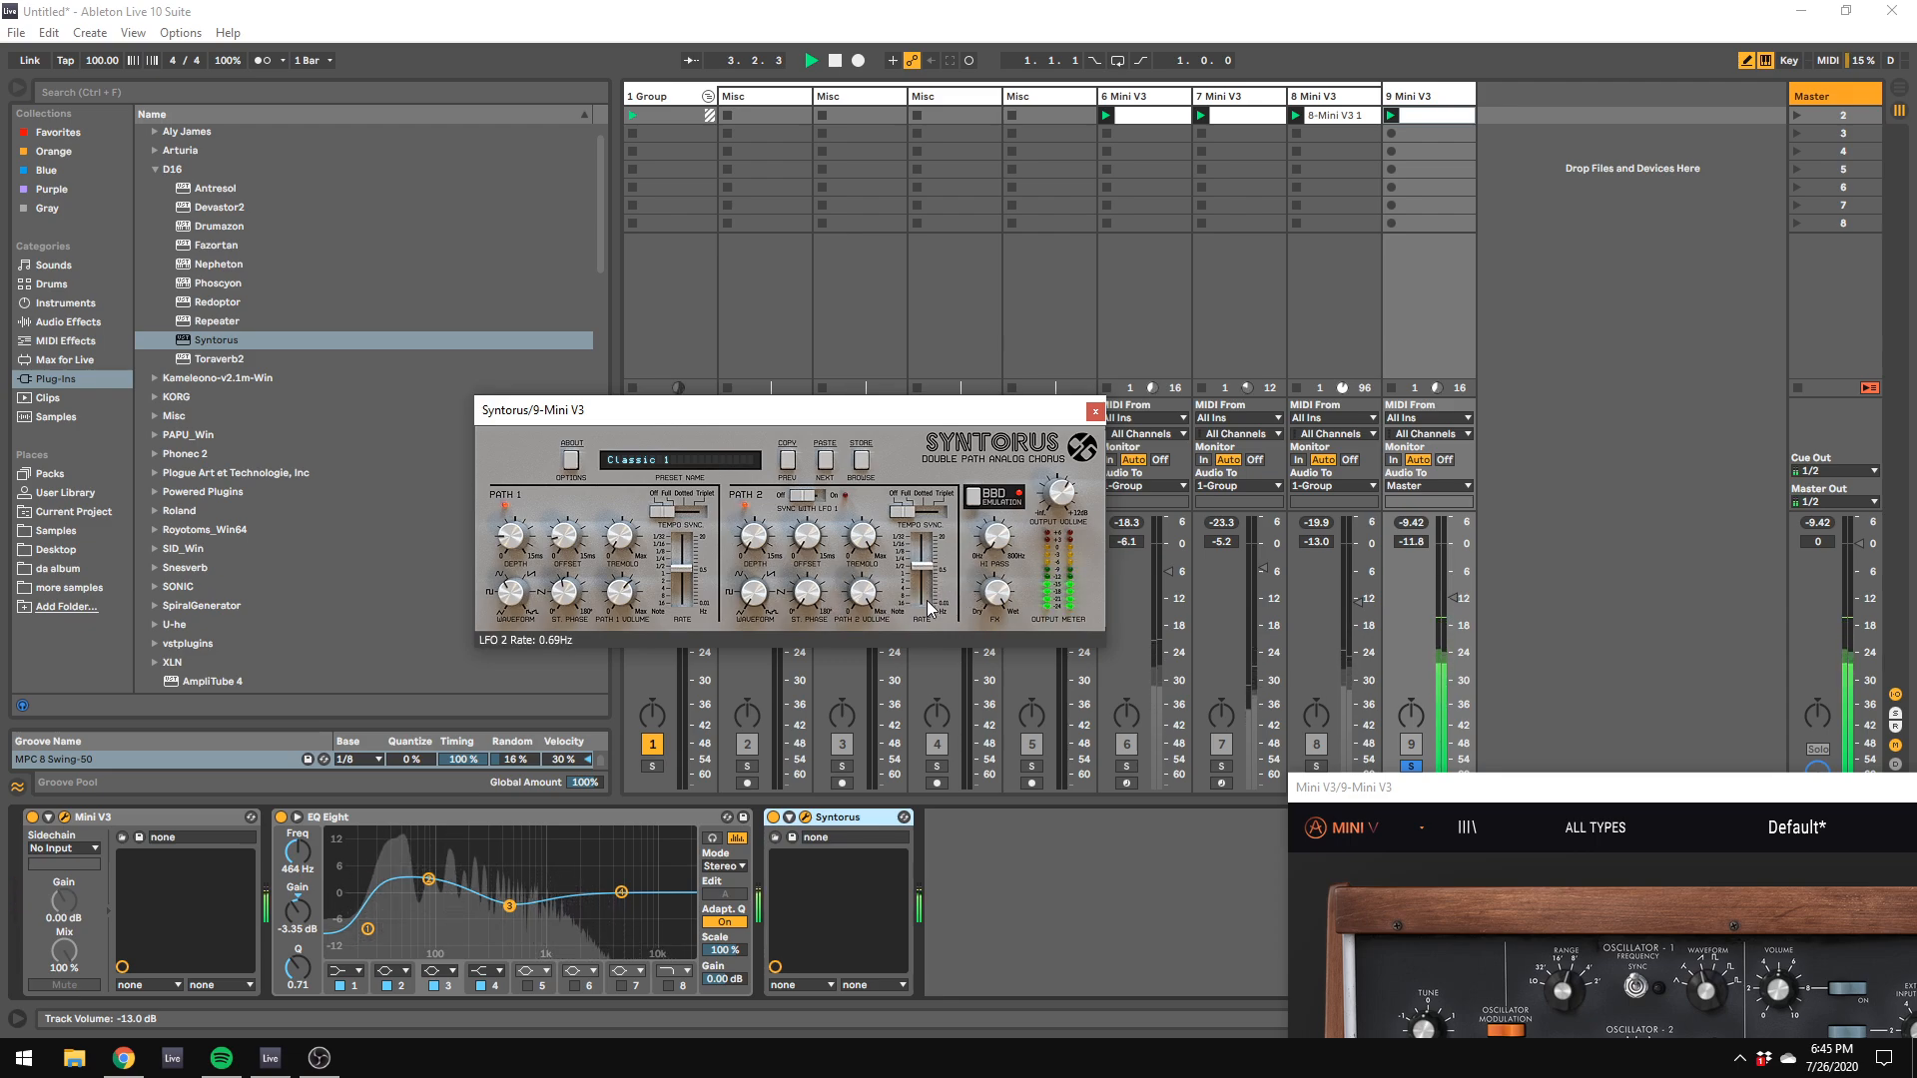
{"action": "left_click_drag", "start_coordinate": [683, 568], "coordinate": [685, 576]}
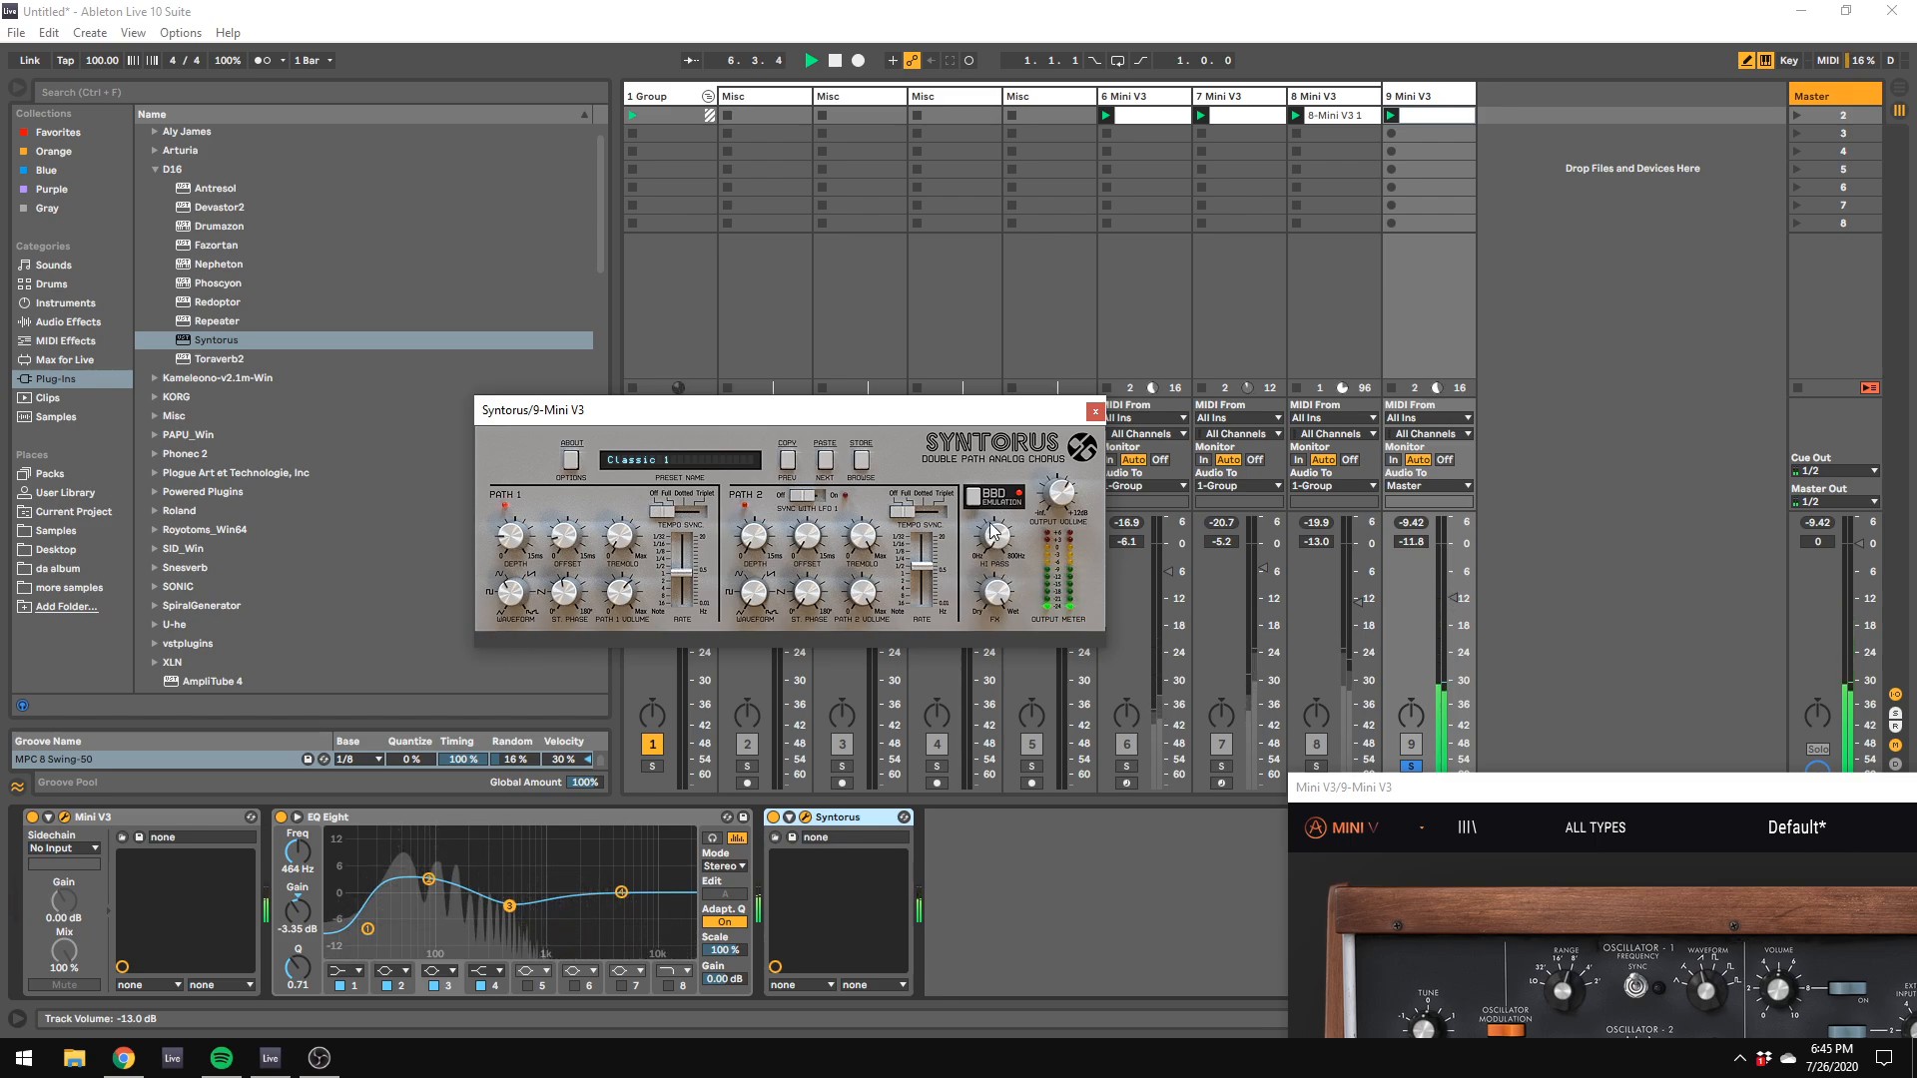
{"action": "left_click_drag", "start_coordinate": [995, 534], "coordinate": [1032, 416]}
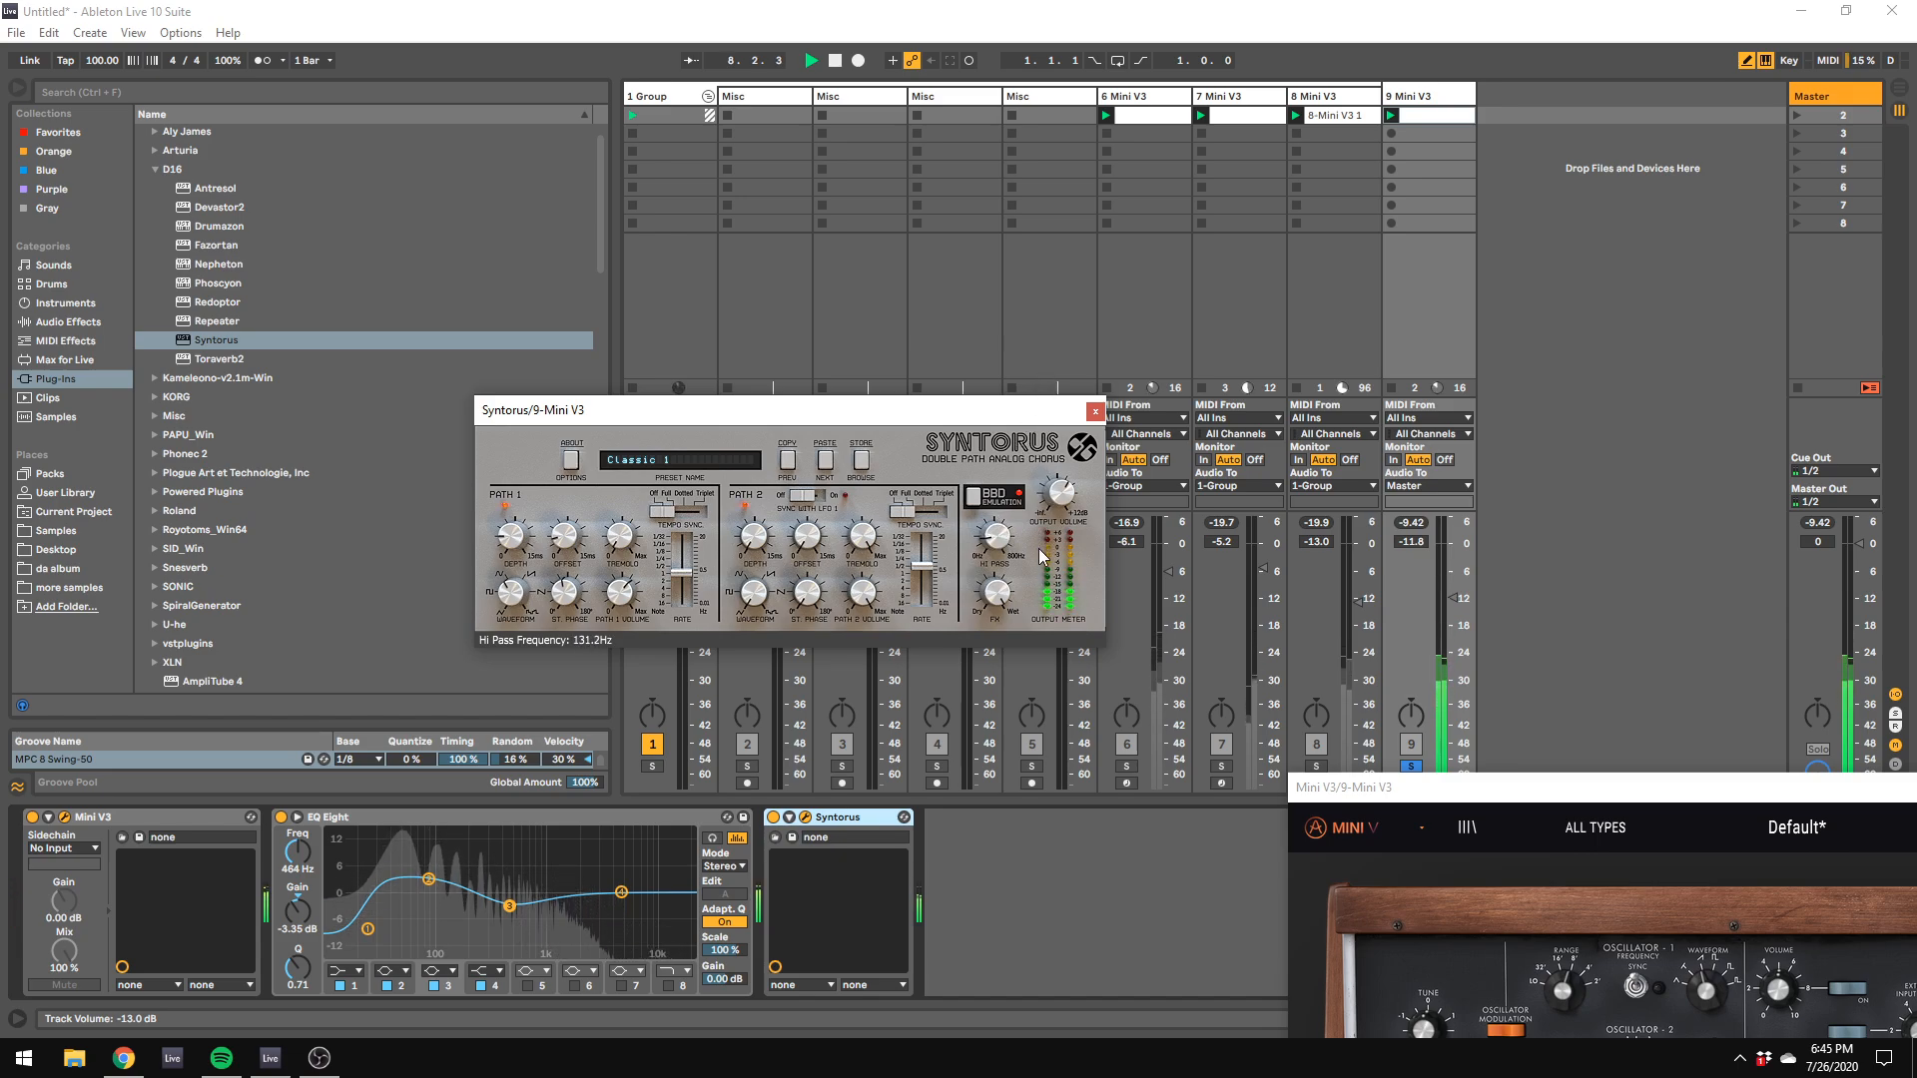
{"action": "left_click_drag", "start_coordinate": [1041, 556], "coordinate": [1062, 586]}
Step: Restart playback and set the Syntorus depths to about 4.08 ms for LFO 1 and 4.56 ms for LFO 2
{"action": "key", "text": "space"}
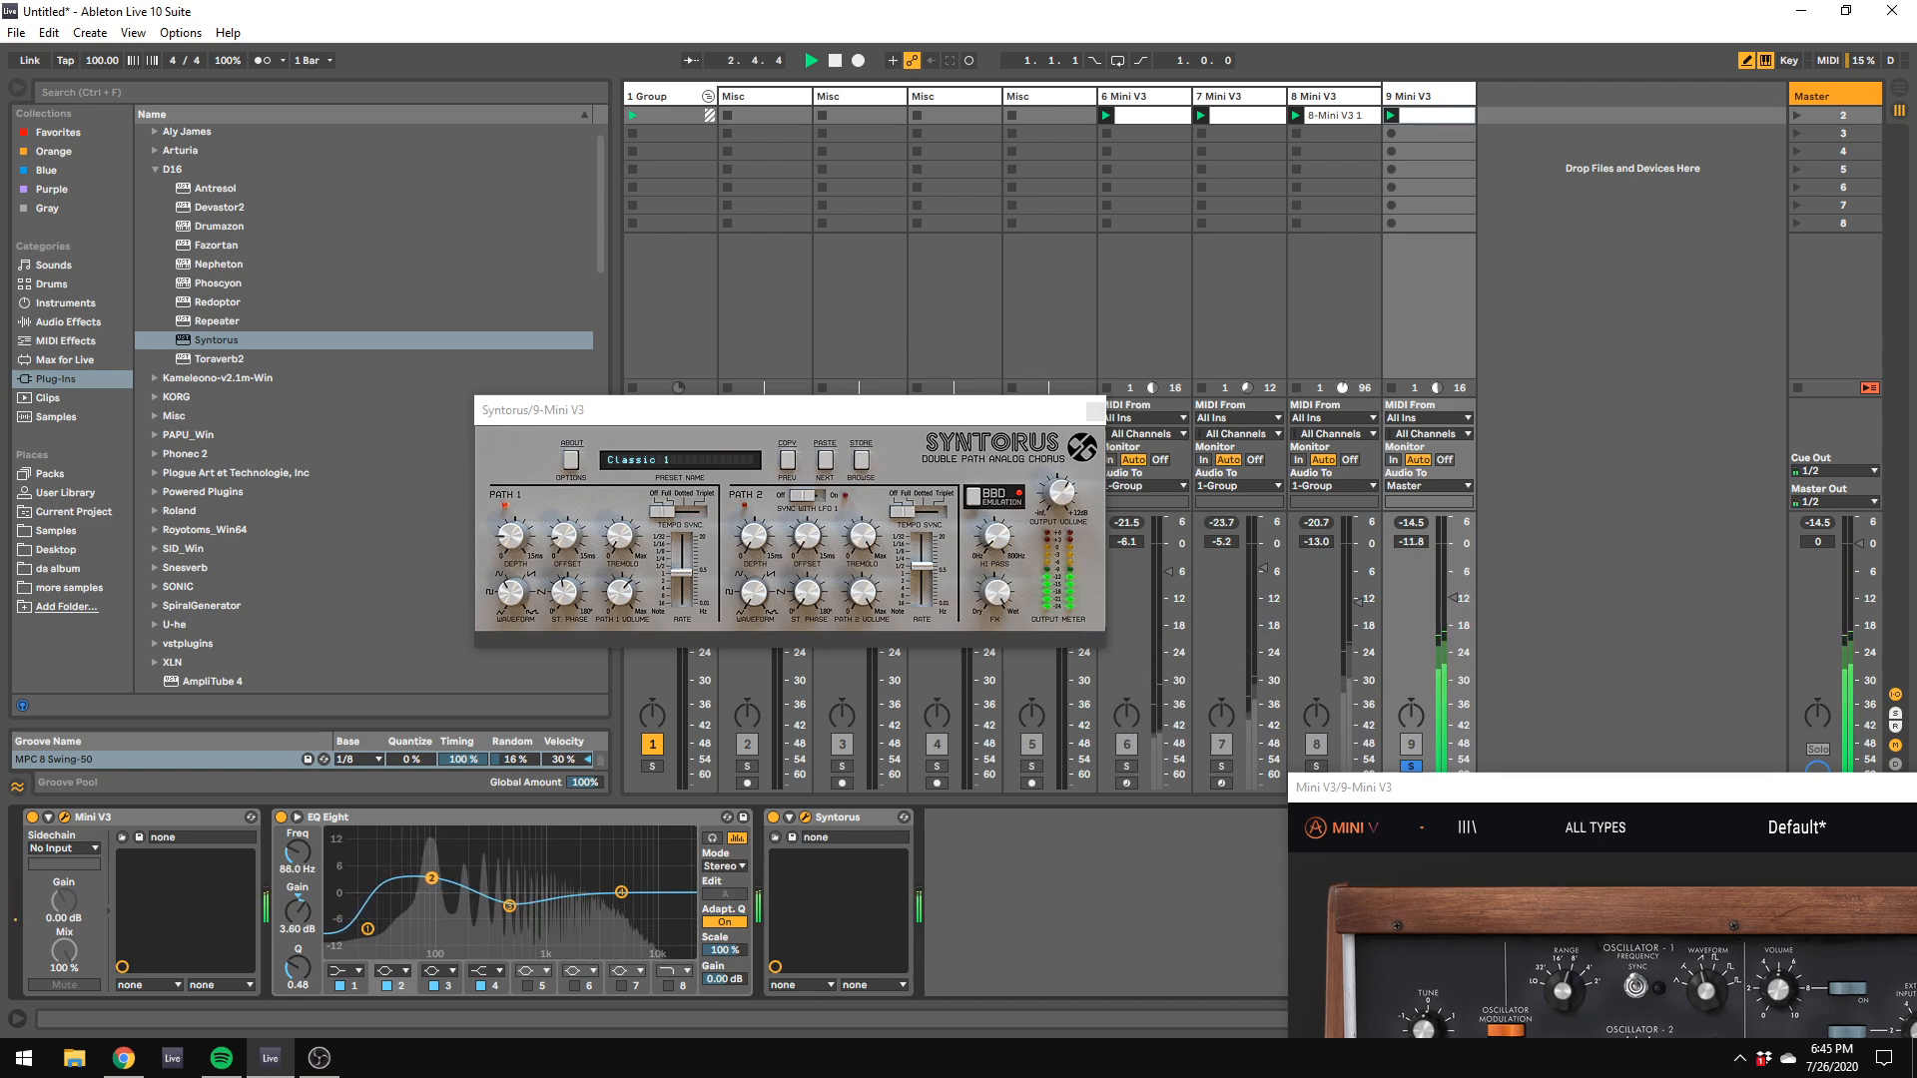
{"action": "left_click_drag", "start_coordinate": [1004, 547], "coordinate": [998, 547]}
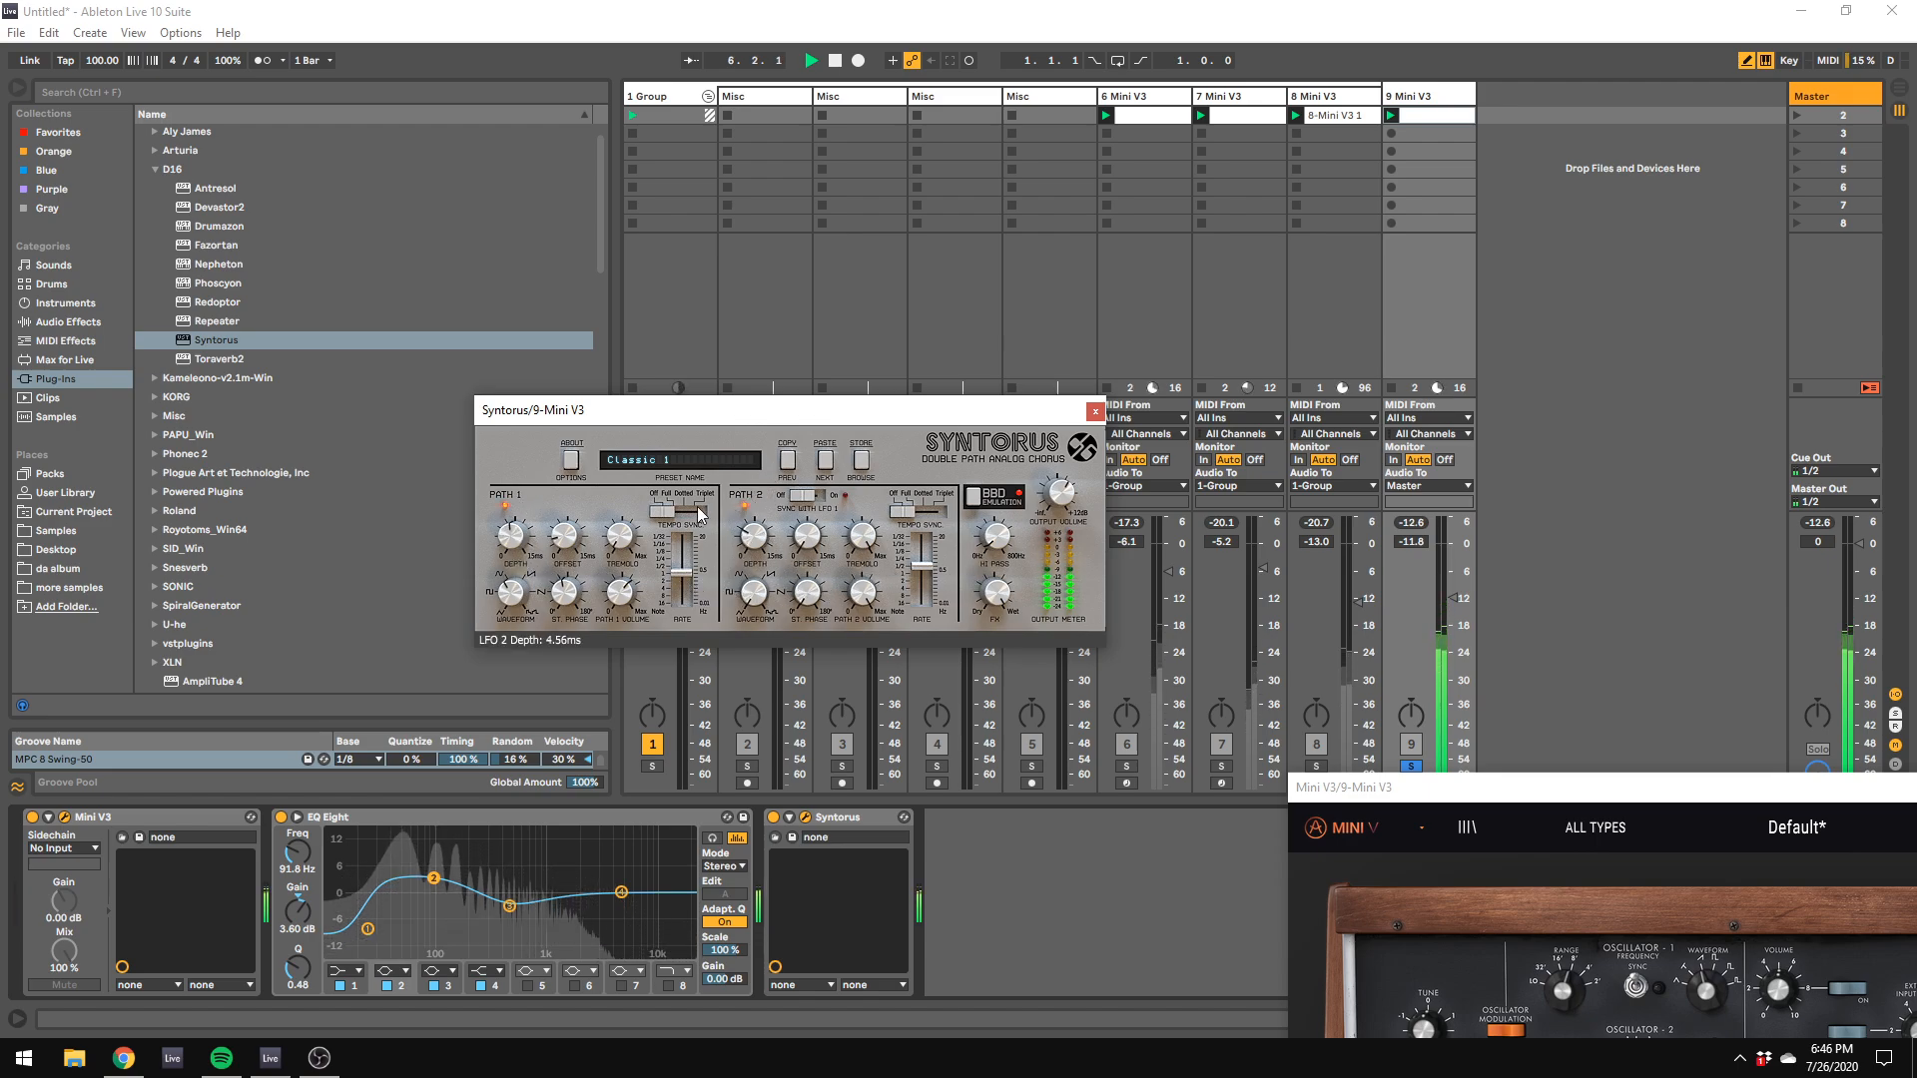
{"action": "left_click_drag", "start_coordinate": [529, 549], "coordinate": [521, 569]}
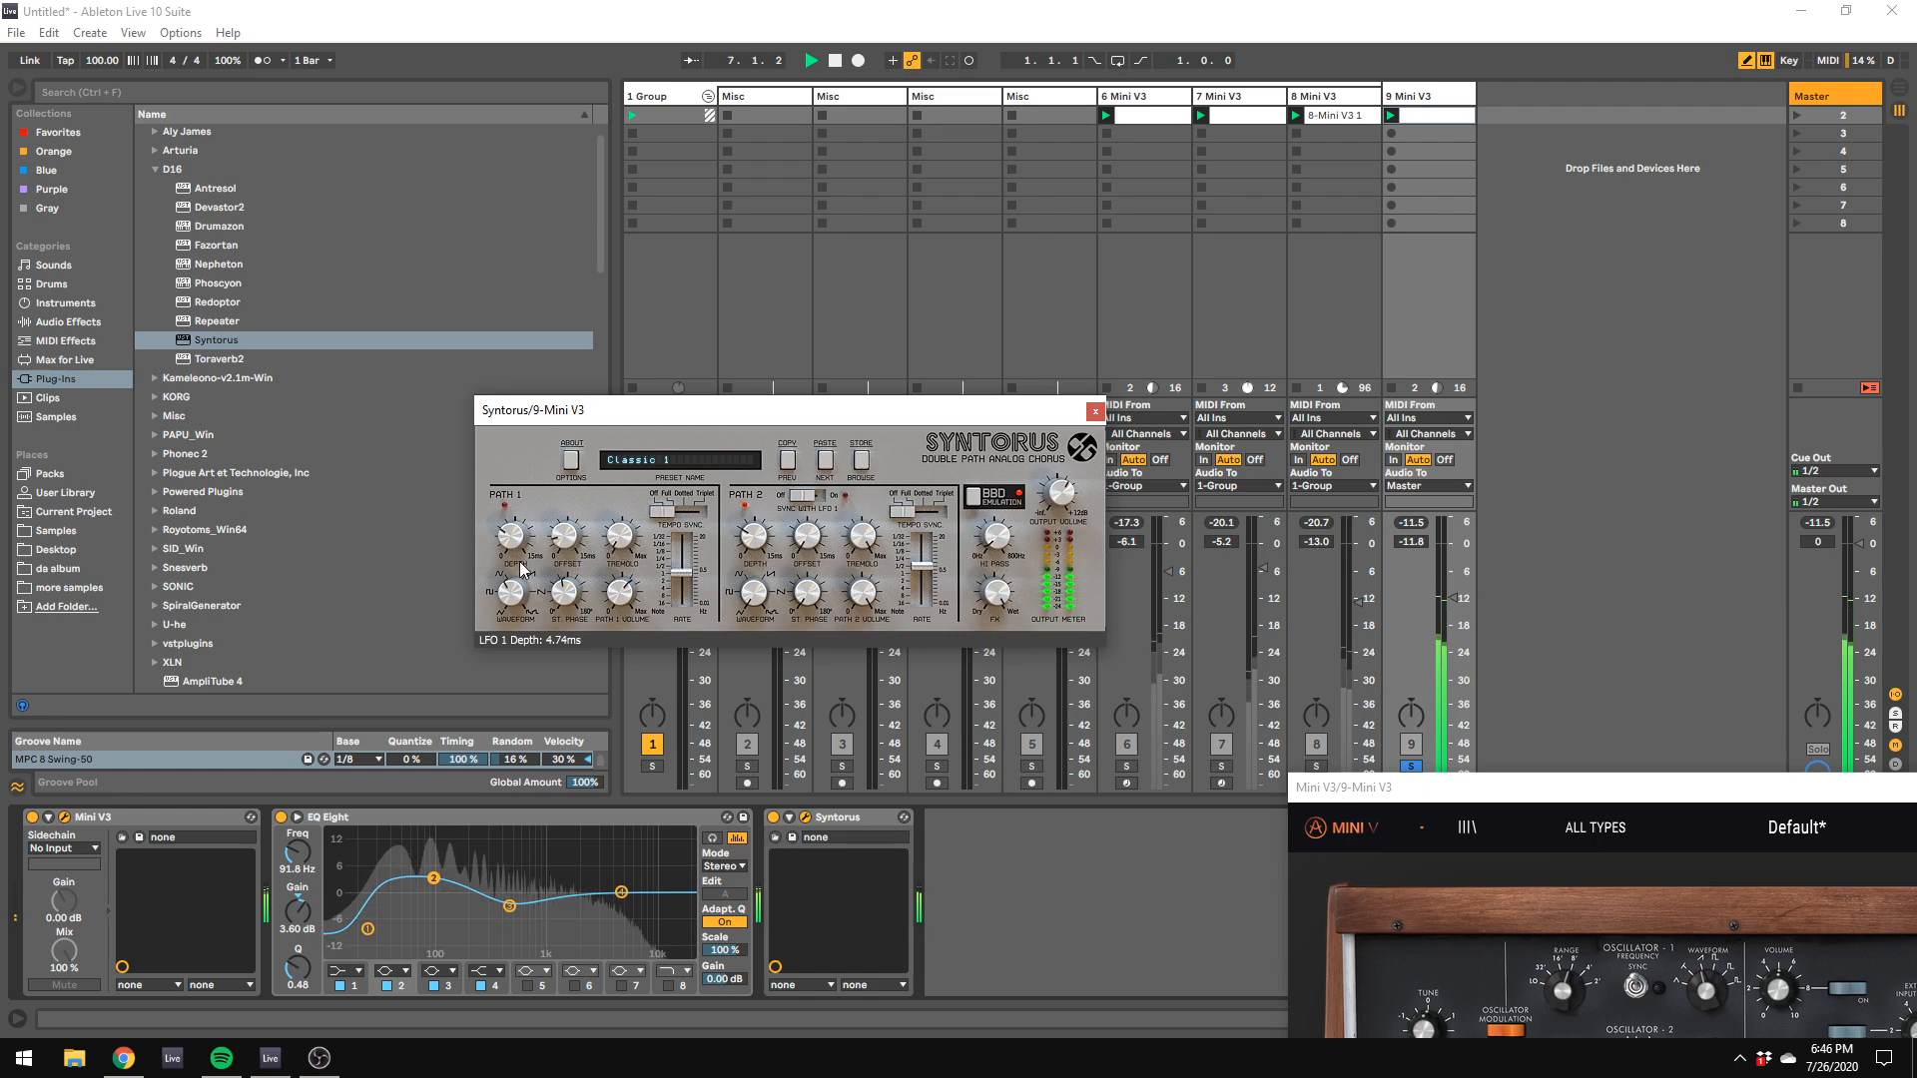
Step: Unsolo track 9 and lower its volume to about -18 dB against the full mix
{"action": "left_click_drag", "start_coordinate": [1453, 597], "coordinate": [1452, 600]}
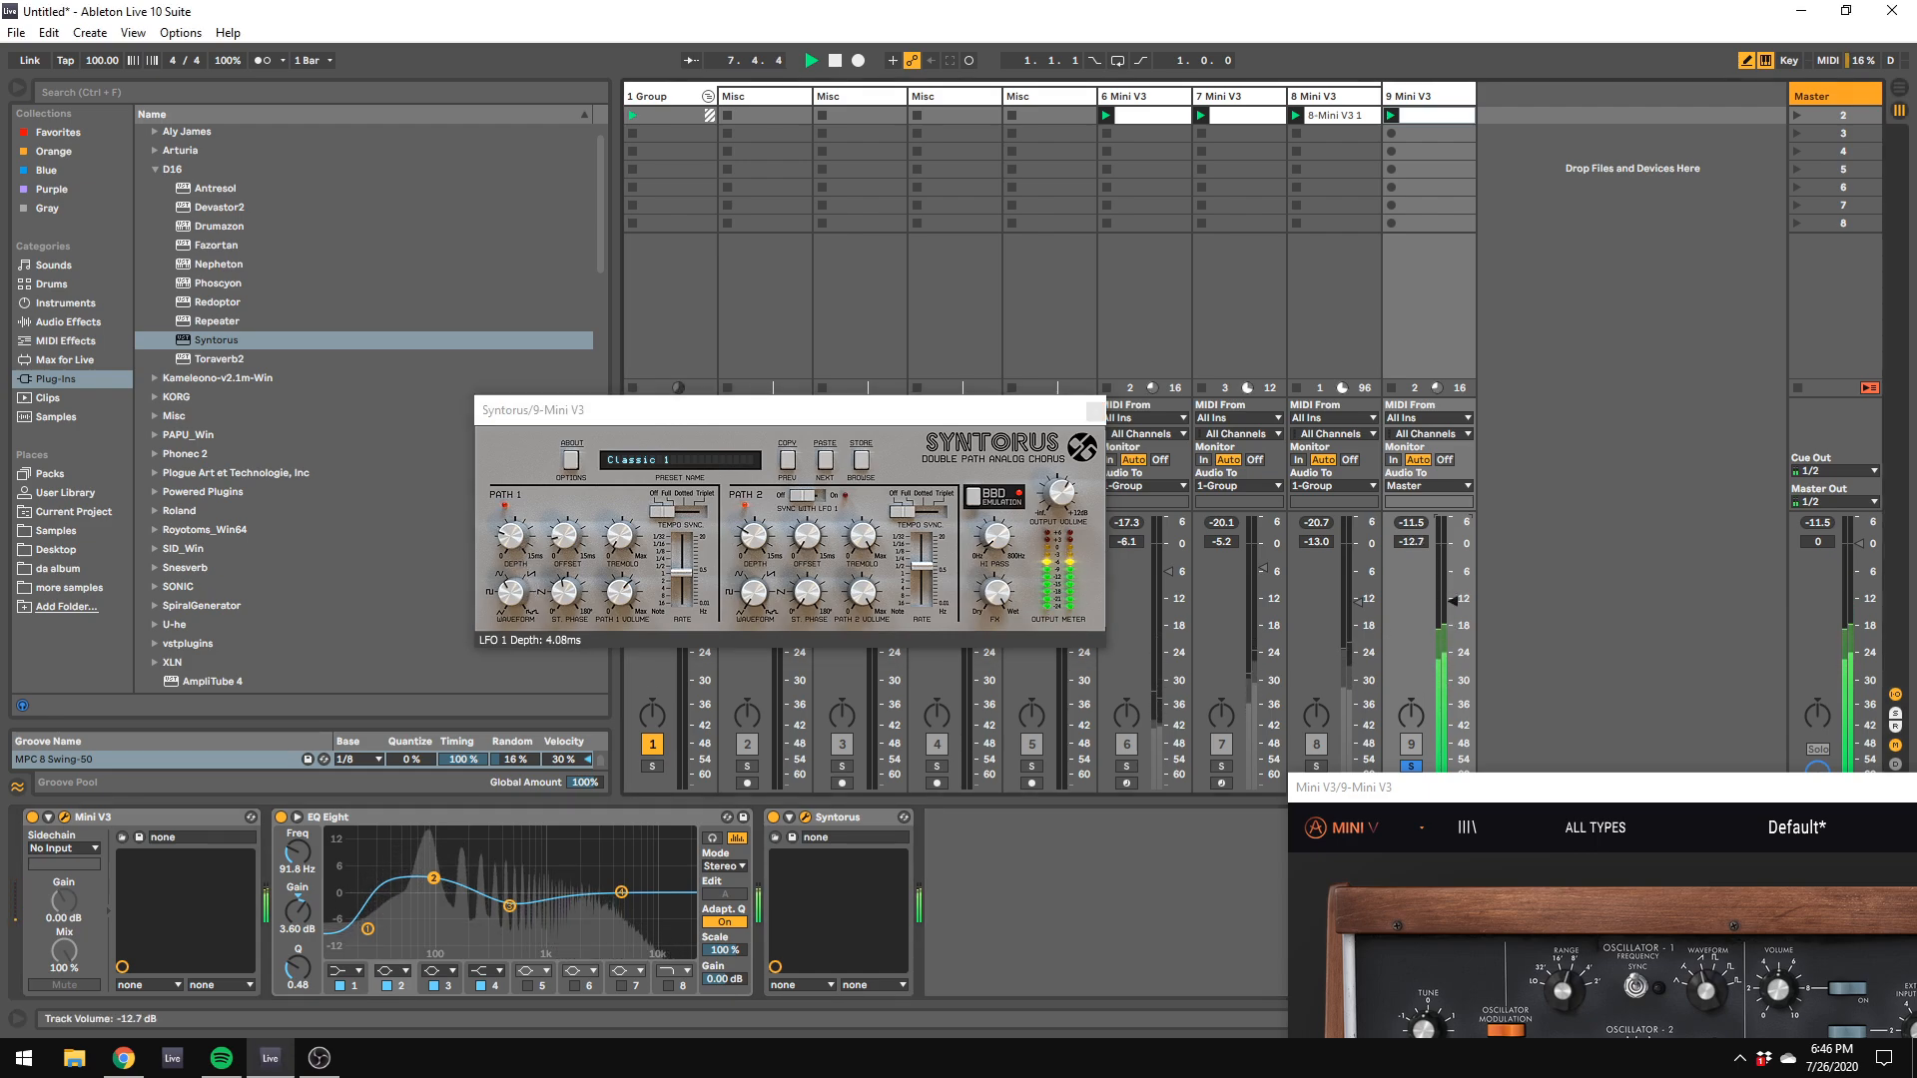
{"action": "left_click", "coordinate": [1411, 766]}
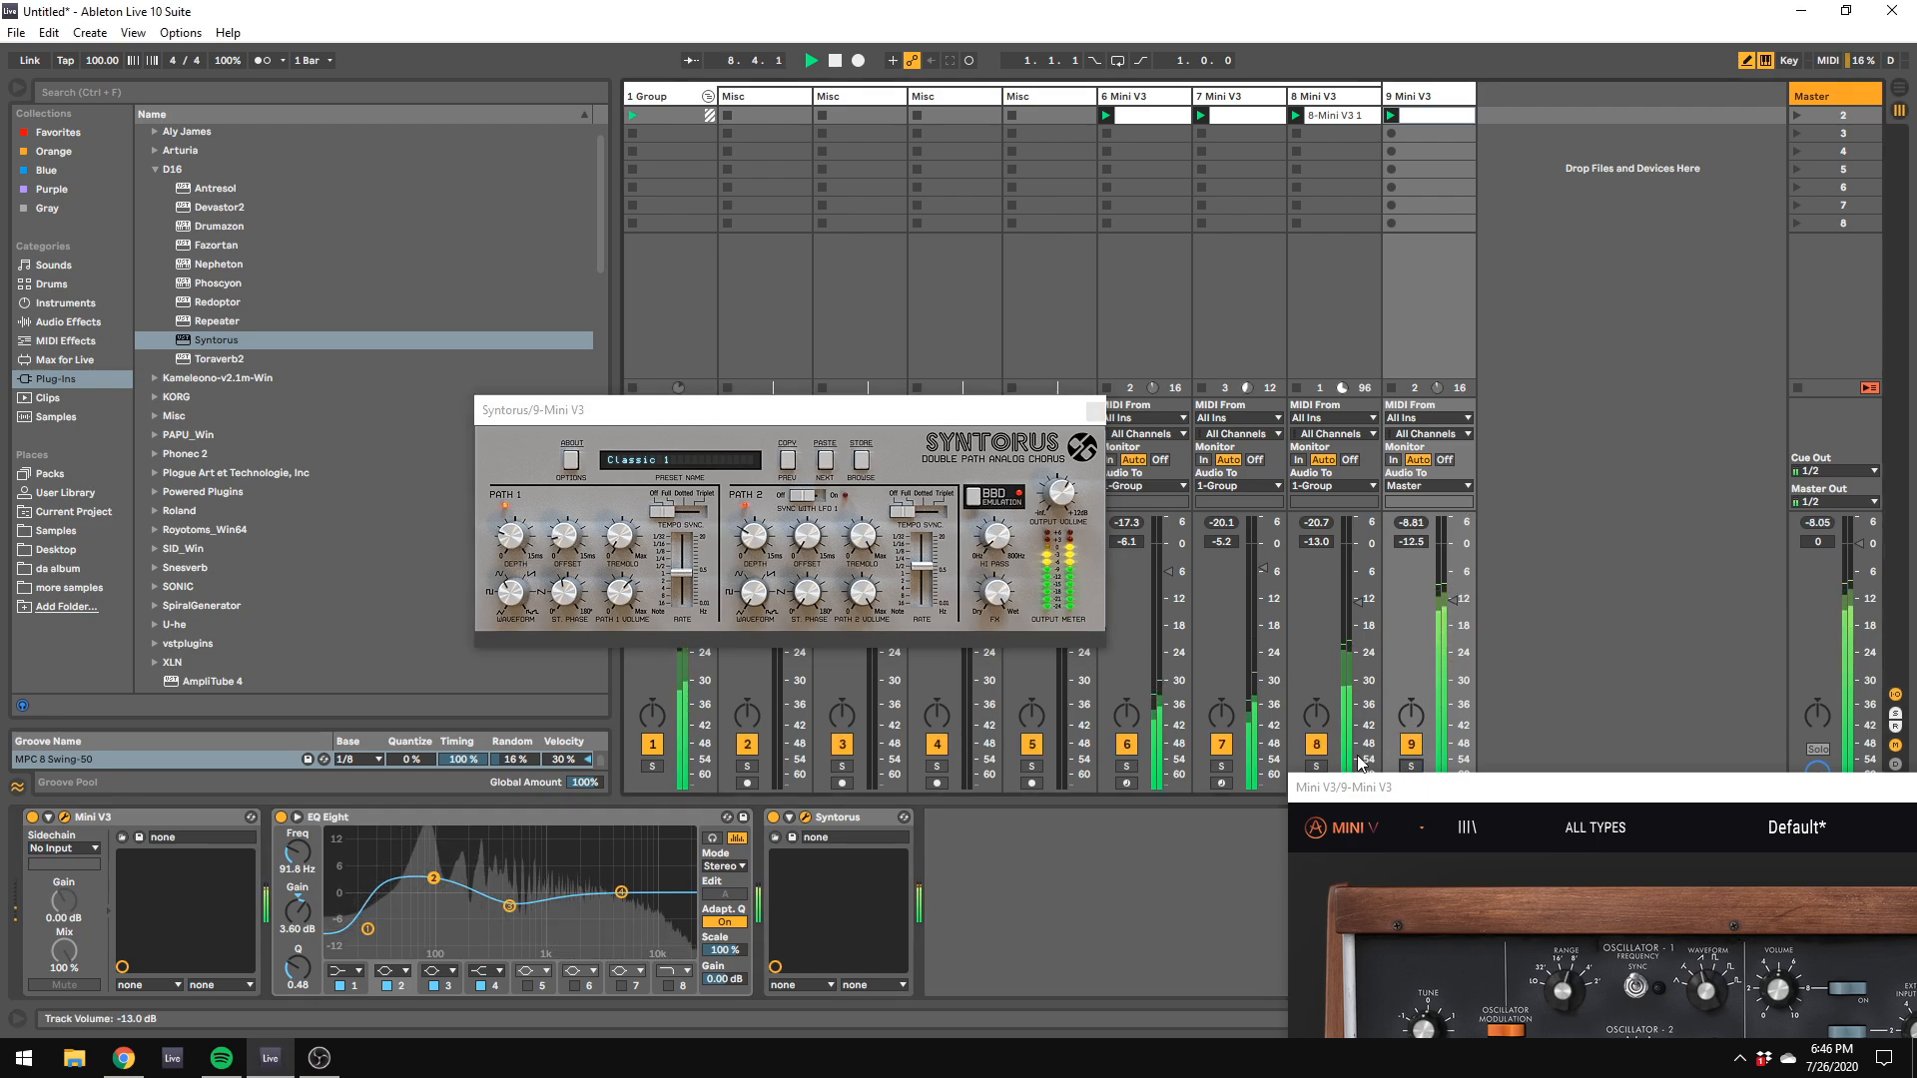
{"action": "left_click_drag", "start_coordinate": [1442, 629], "coordinate": [1441, 649]}
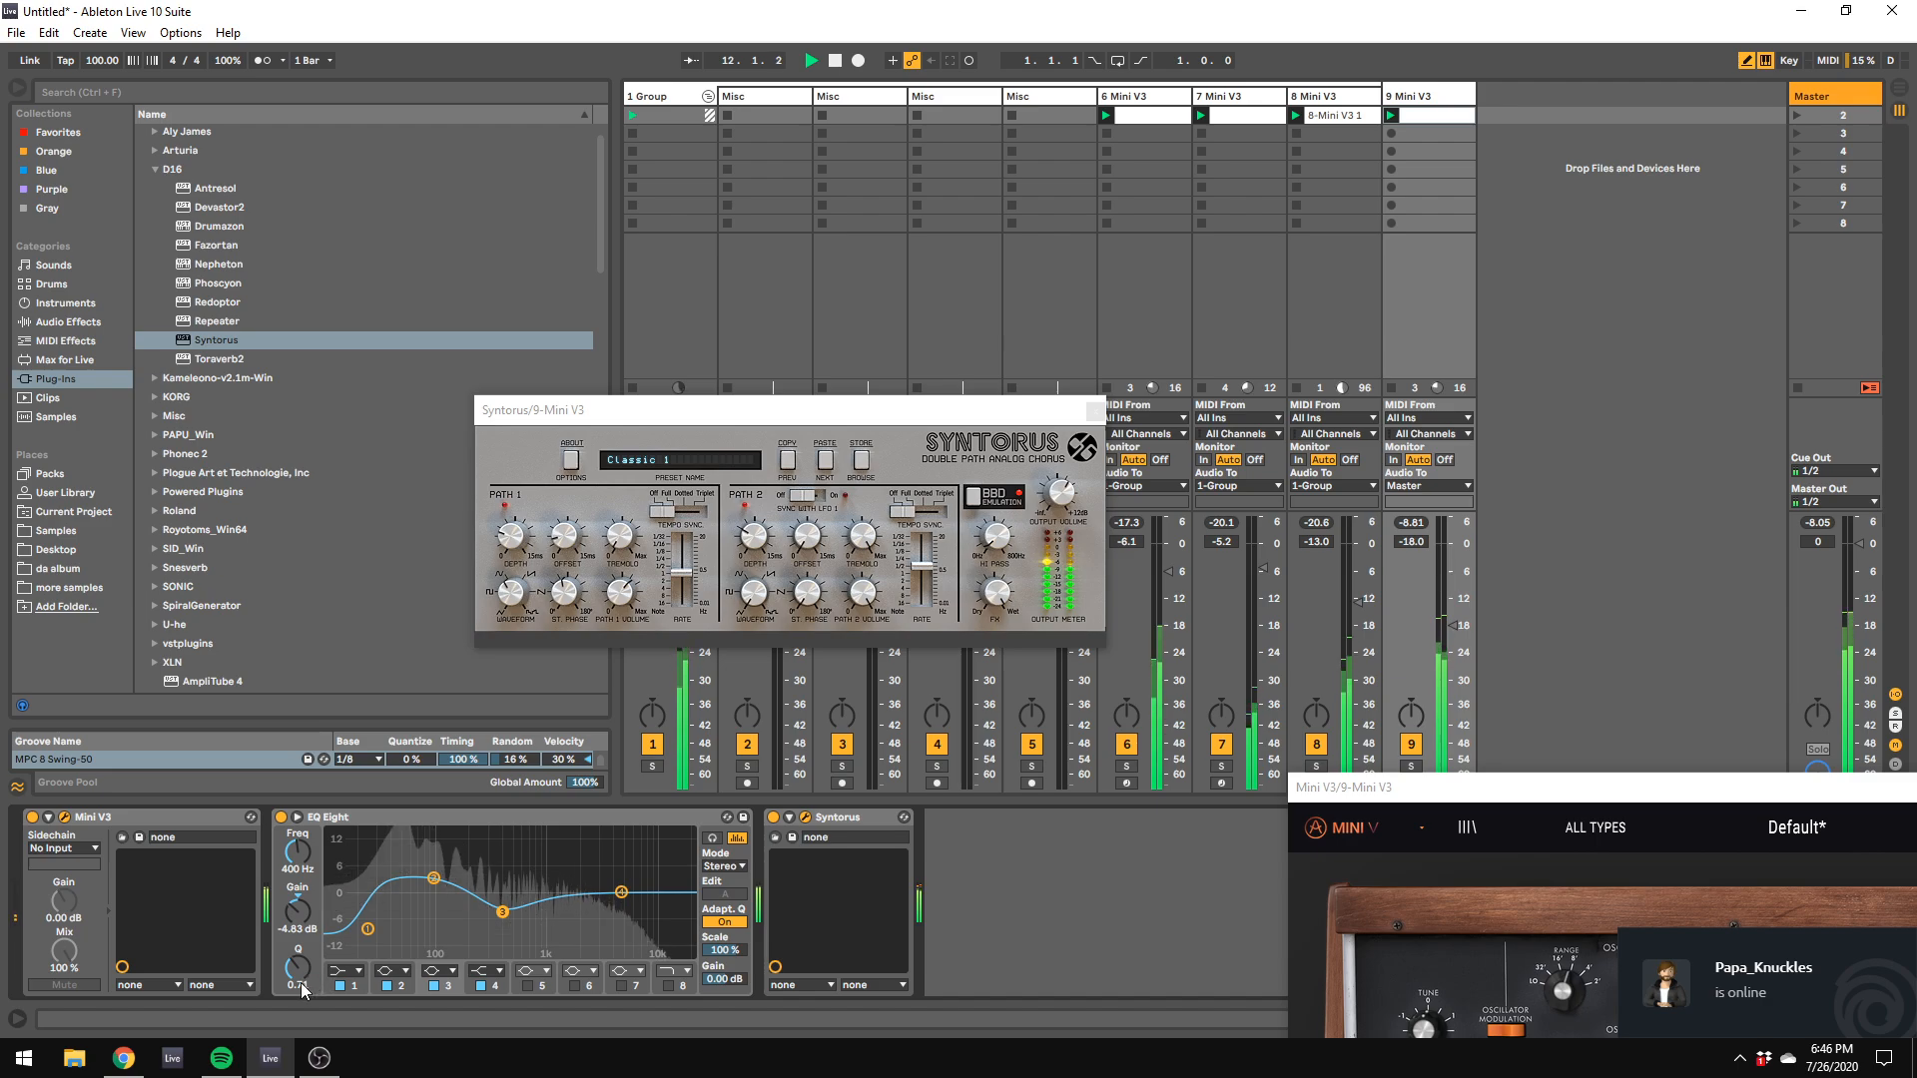
{"action": "left_click_drag", "start_coordinate": [1396, 97], "coordinate": [1372, 101]}
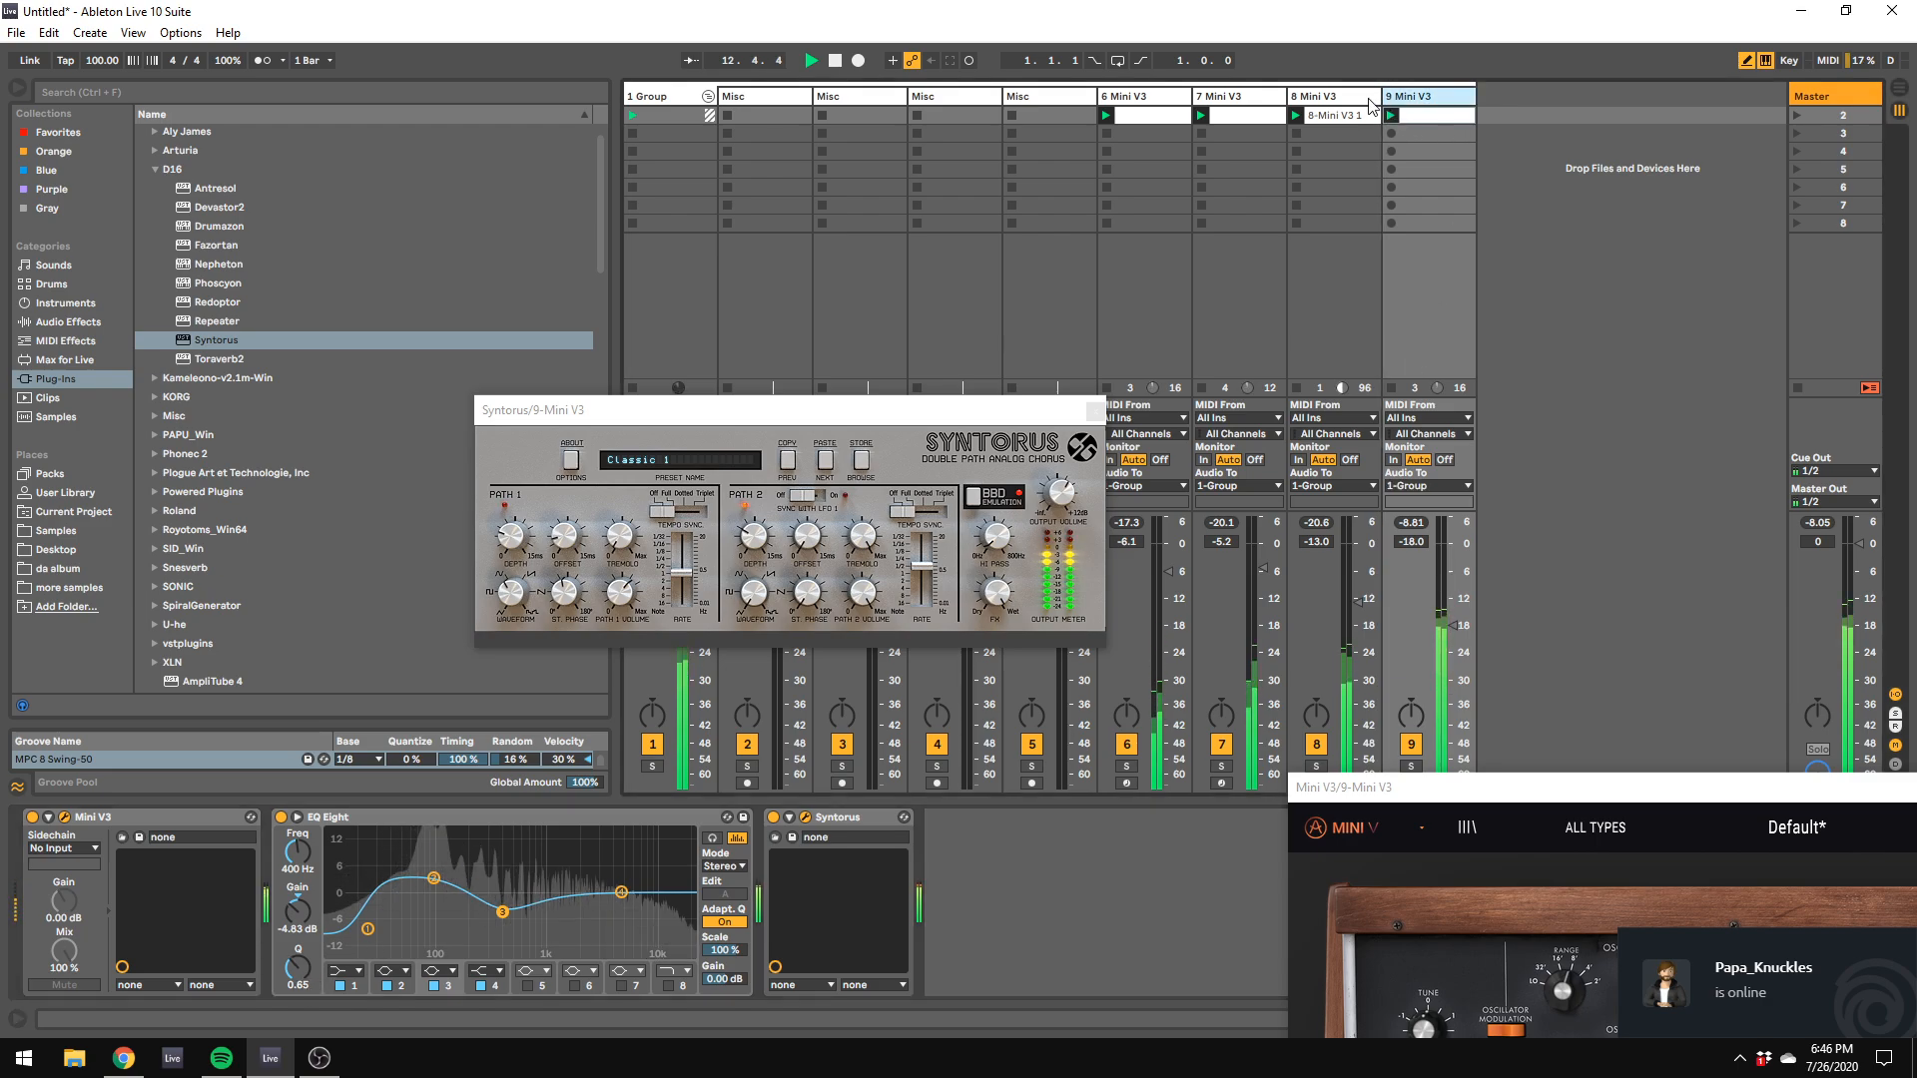
Step: Set track 8's ValhallaVintageVerb mix to 36.2% and rebalance the volumes, with track 8 at -12.0 dB and track 7 at about -8.3 dB
{"action": "left_click_drag", "start_coordinate": [976, 422], "coordinate": [1897, 327]}
{"action": "left_click", "coordinate": [1328, 96]}
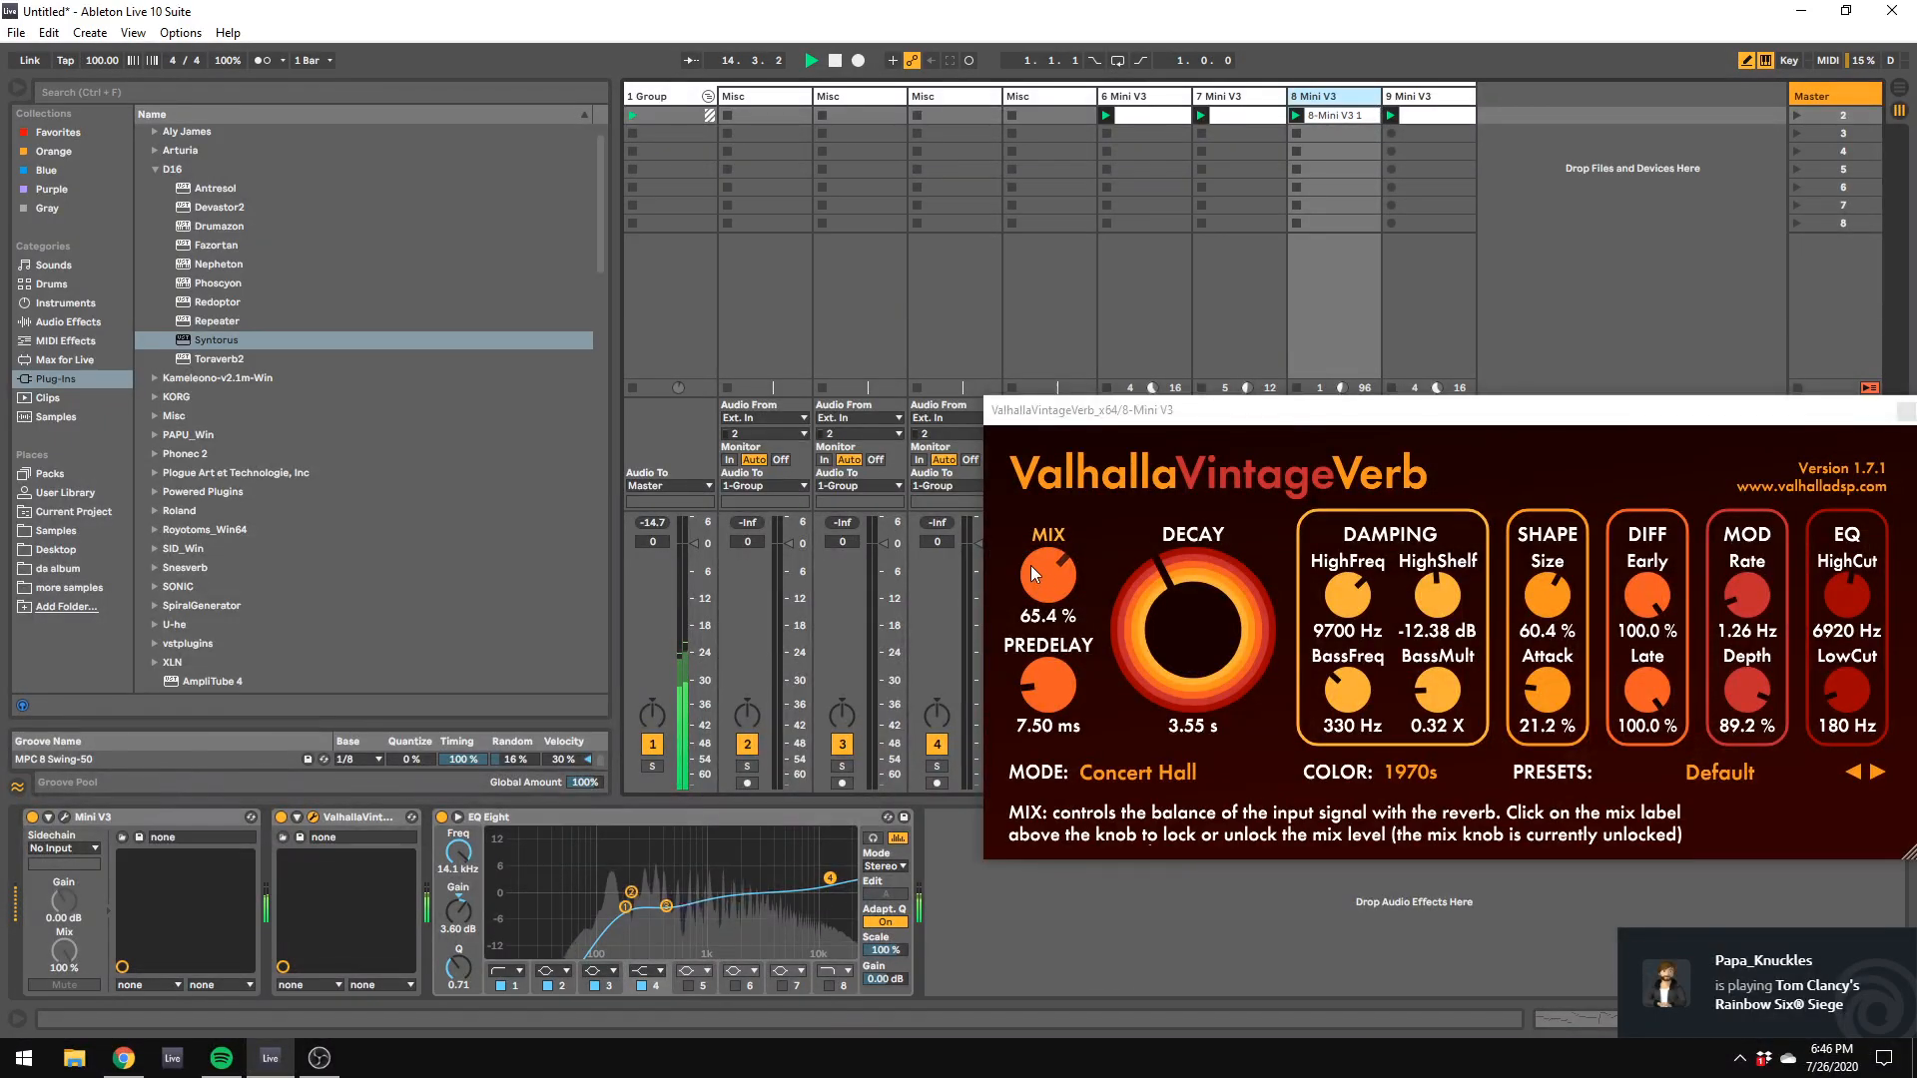
{"action": "left_click_drag", "start_coordinate": [1086, 410], "coordinate": [1575, 491]}
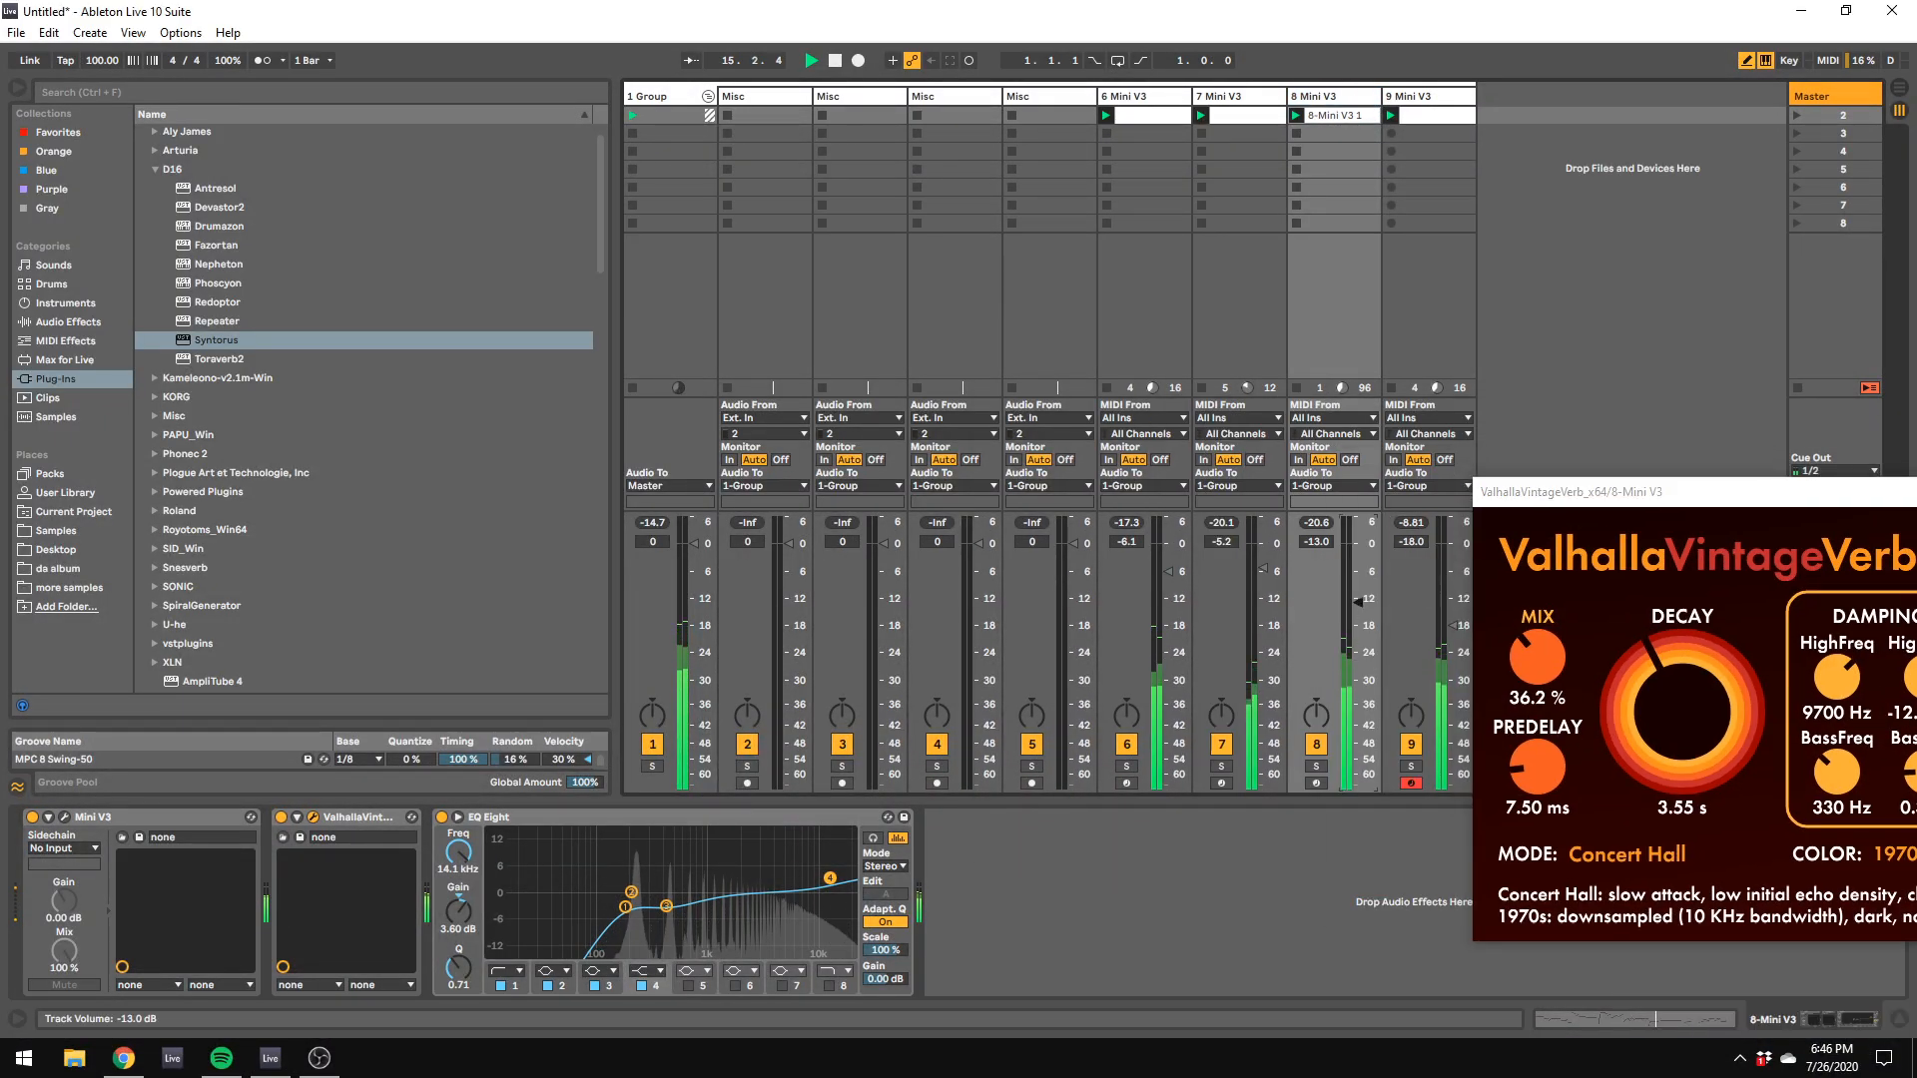
{"action": "left_click_drag", "start_coordinate": [1262, 570], "coordinate": [1262, 603]}
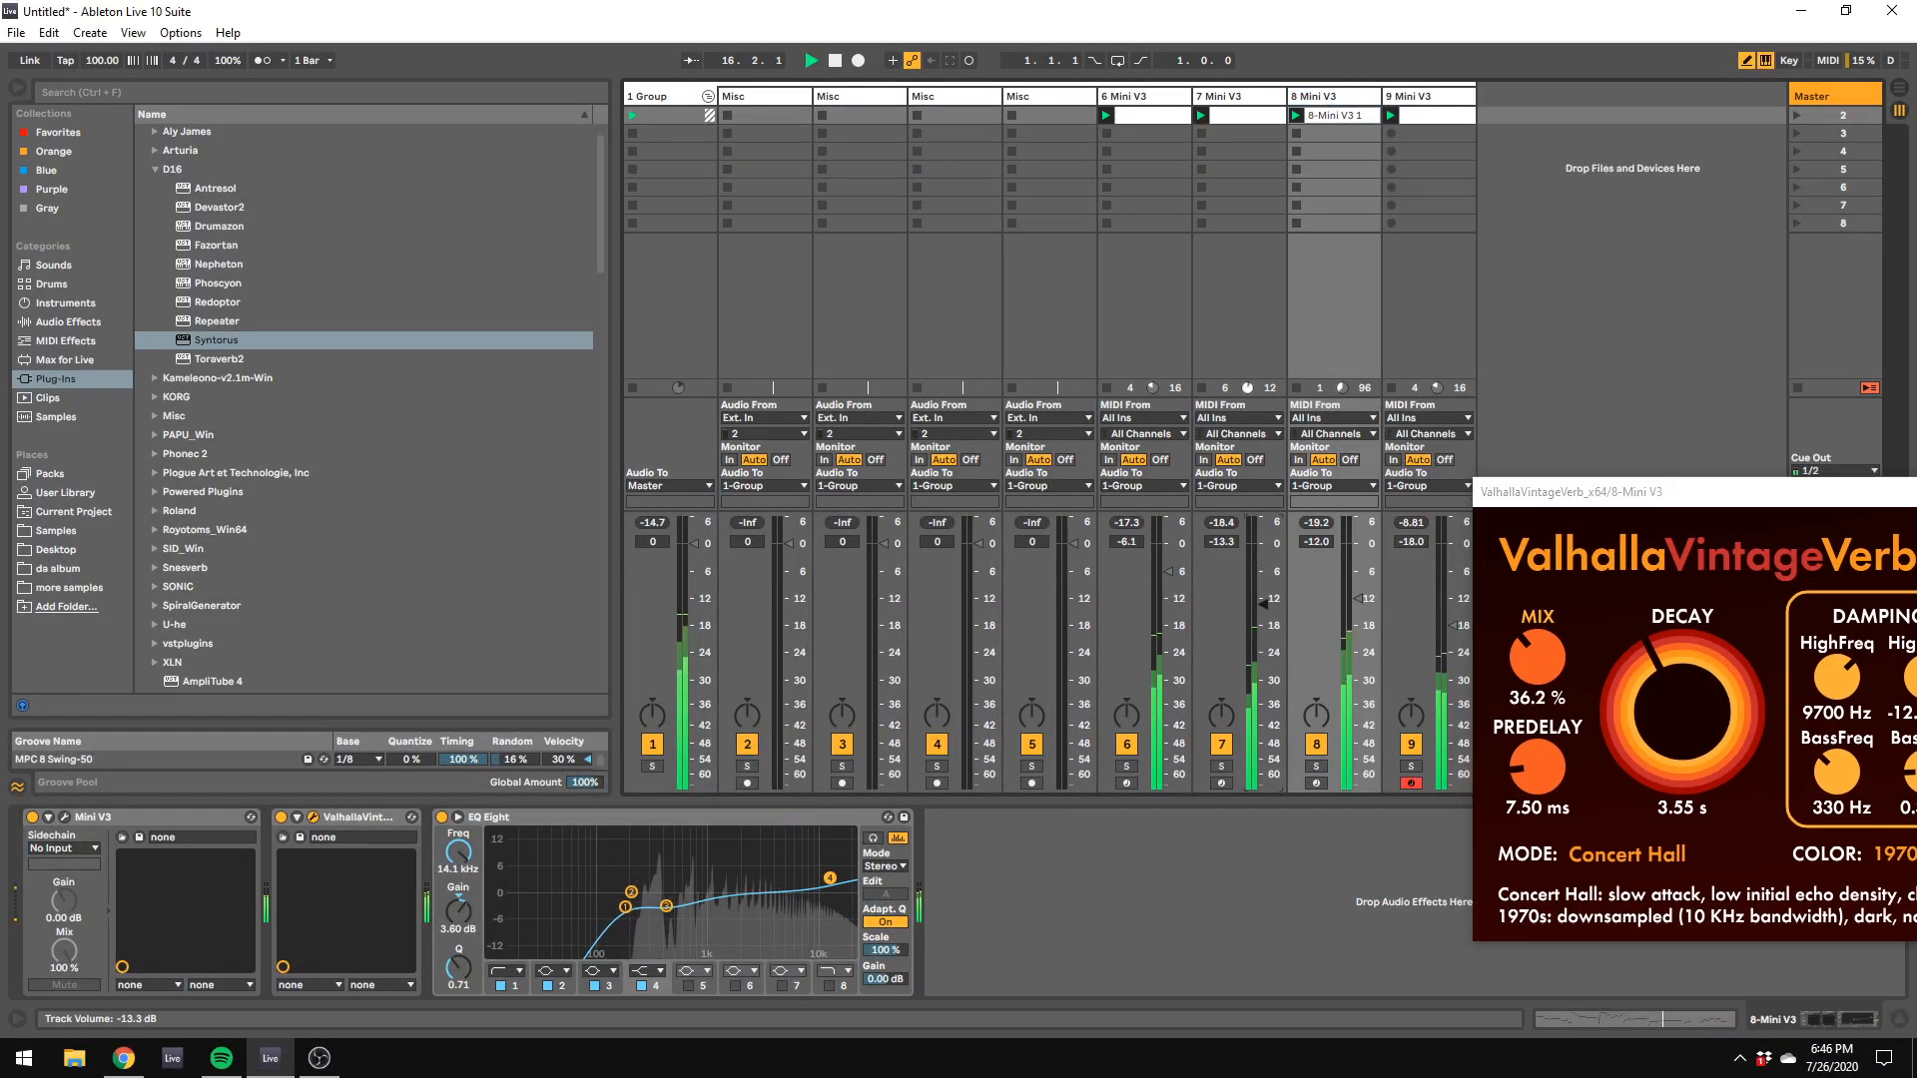
Step: During playback, review the device chains of track 9, the group and track 8, and browse the plug-in list
{"action": "left_click", "coordinate": [1445, 96]}
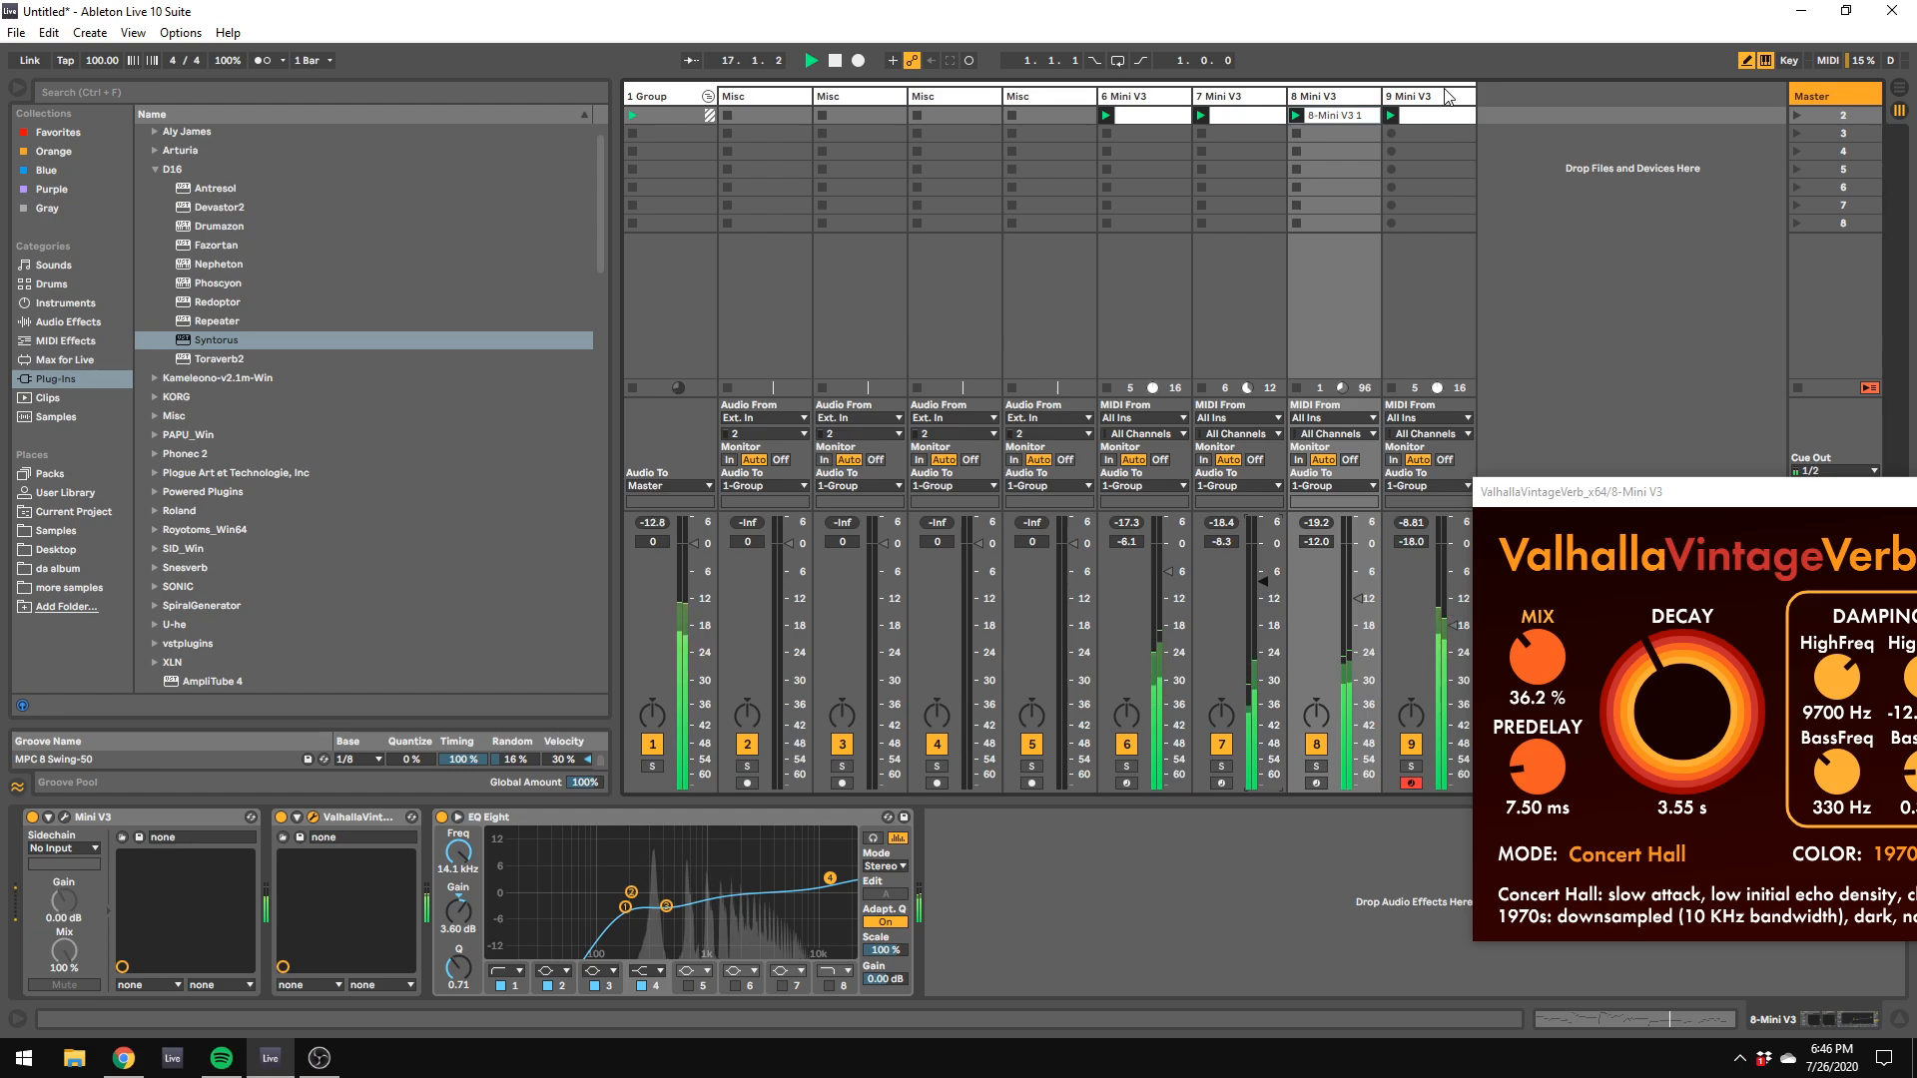
{"action": "left_click_drag", "start_coordinate": [1592, 310], "coordinate": [1598, 525]}
{"action": "left_click", "coordinate": [1703, 390]}
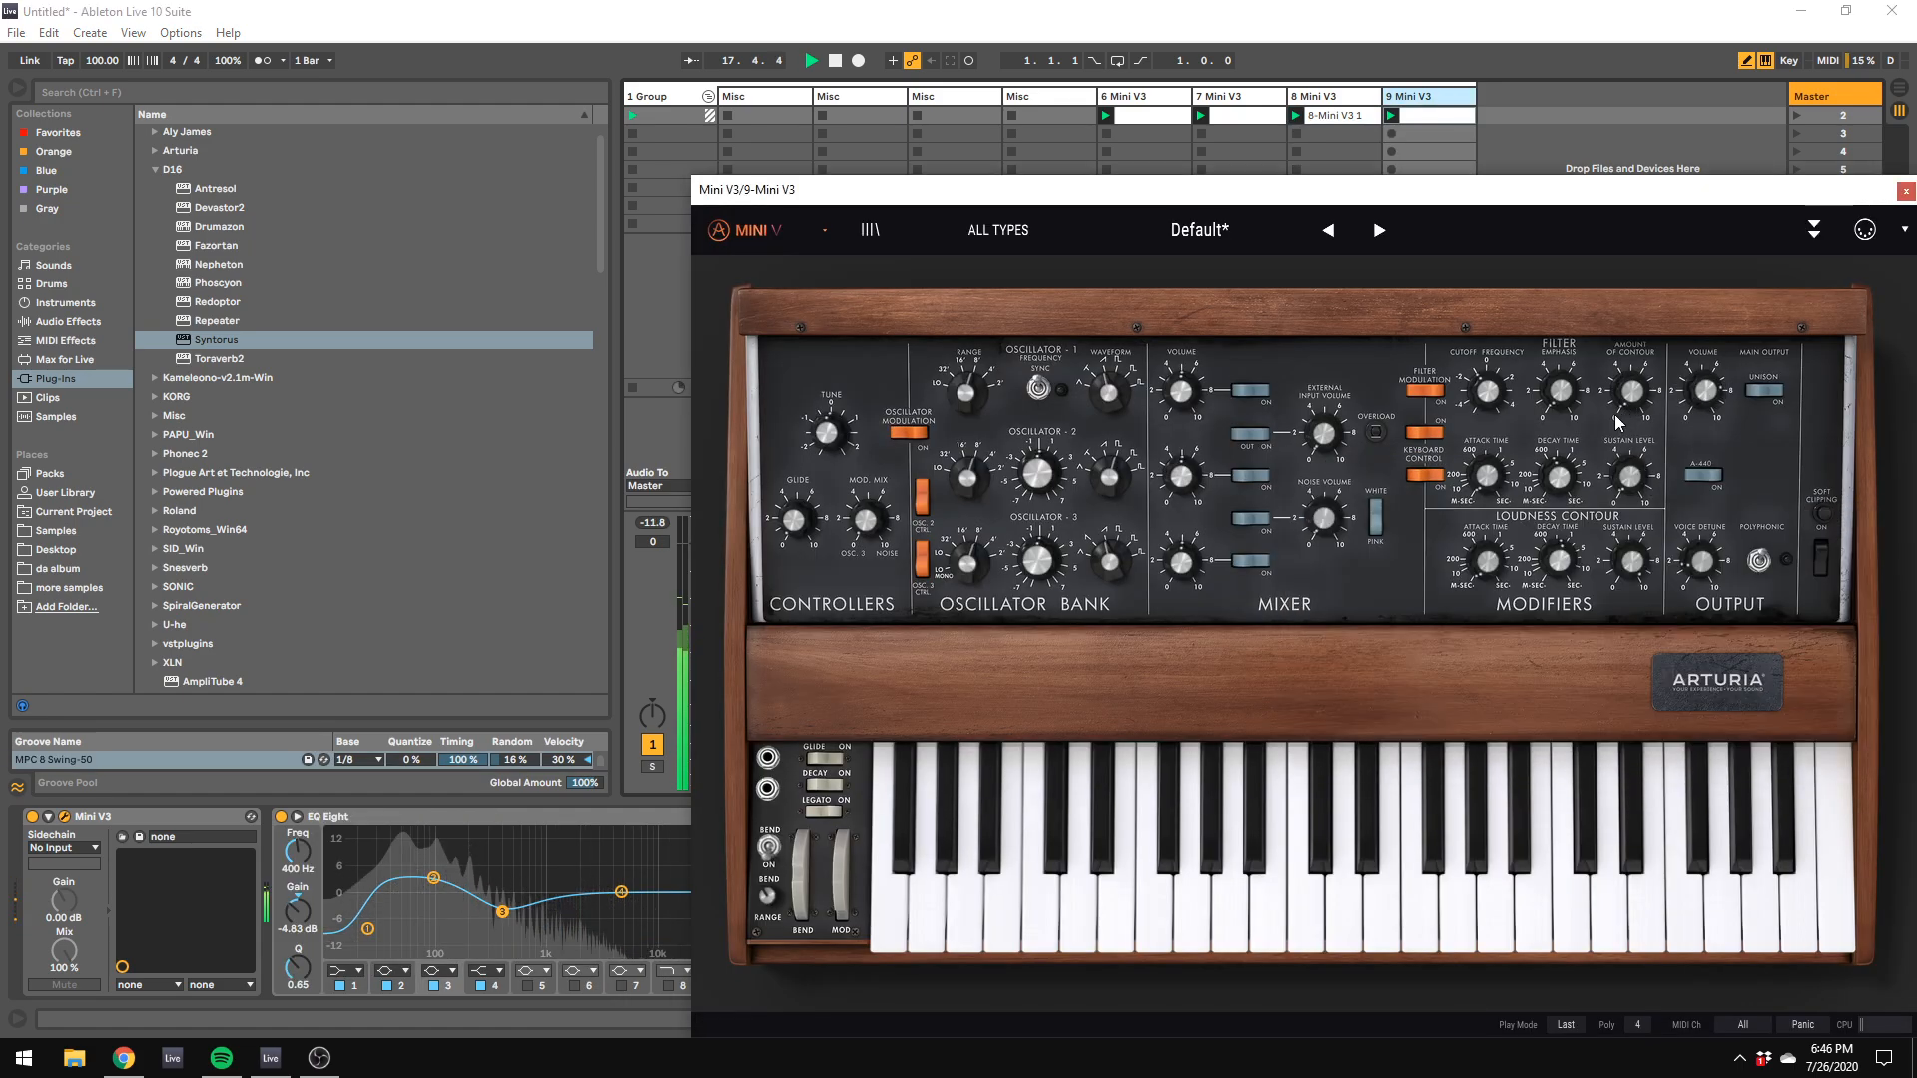
{"action": "left_click", "coordinate": [693, 97]}
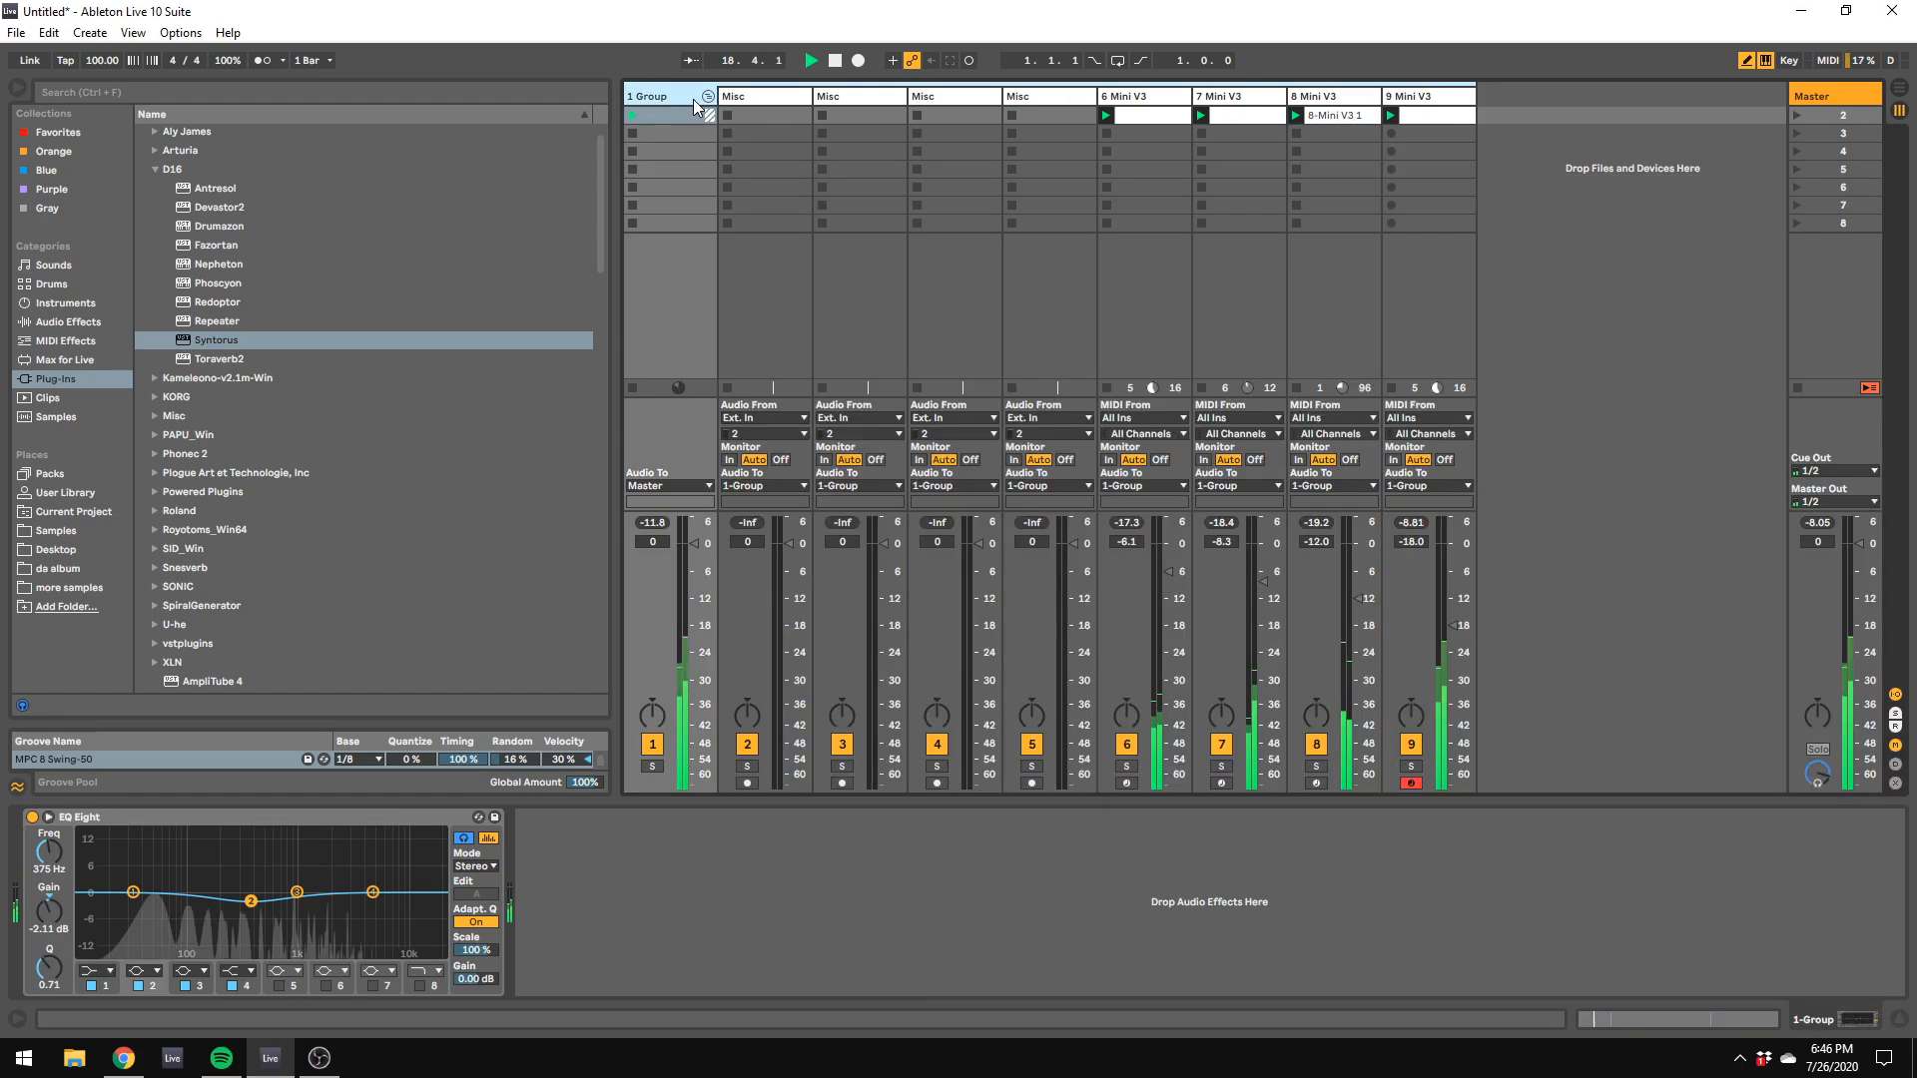
{"action": "left_click", "coordinate": [1344, 98]}
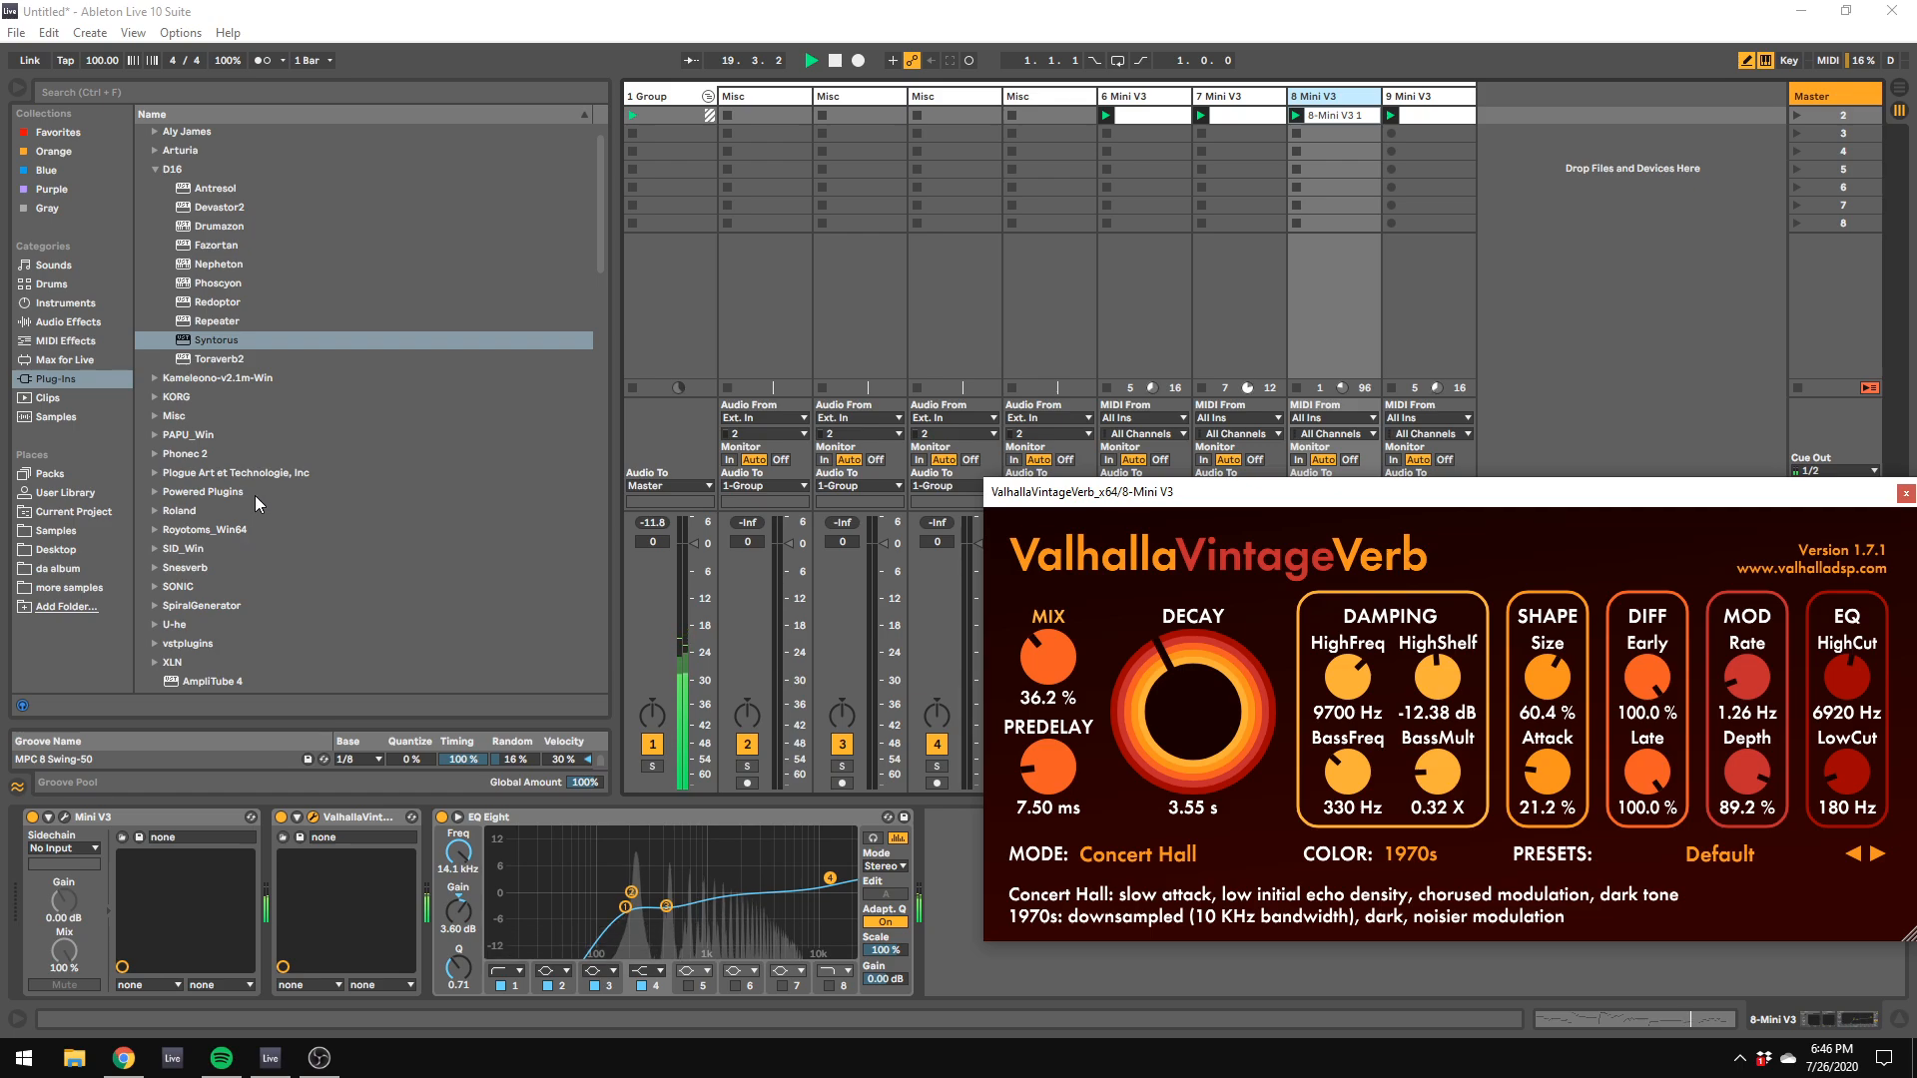
{"action": "scroll", "coordinate": [254, 495], "scroll_direction": "down", "scroll_amount": 5}
{"action": "scroll", "coordinate": [321, 574], "scroll_direction": "down", "scroll_amount": 4}
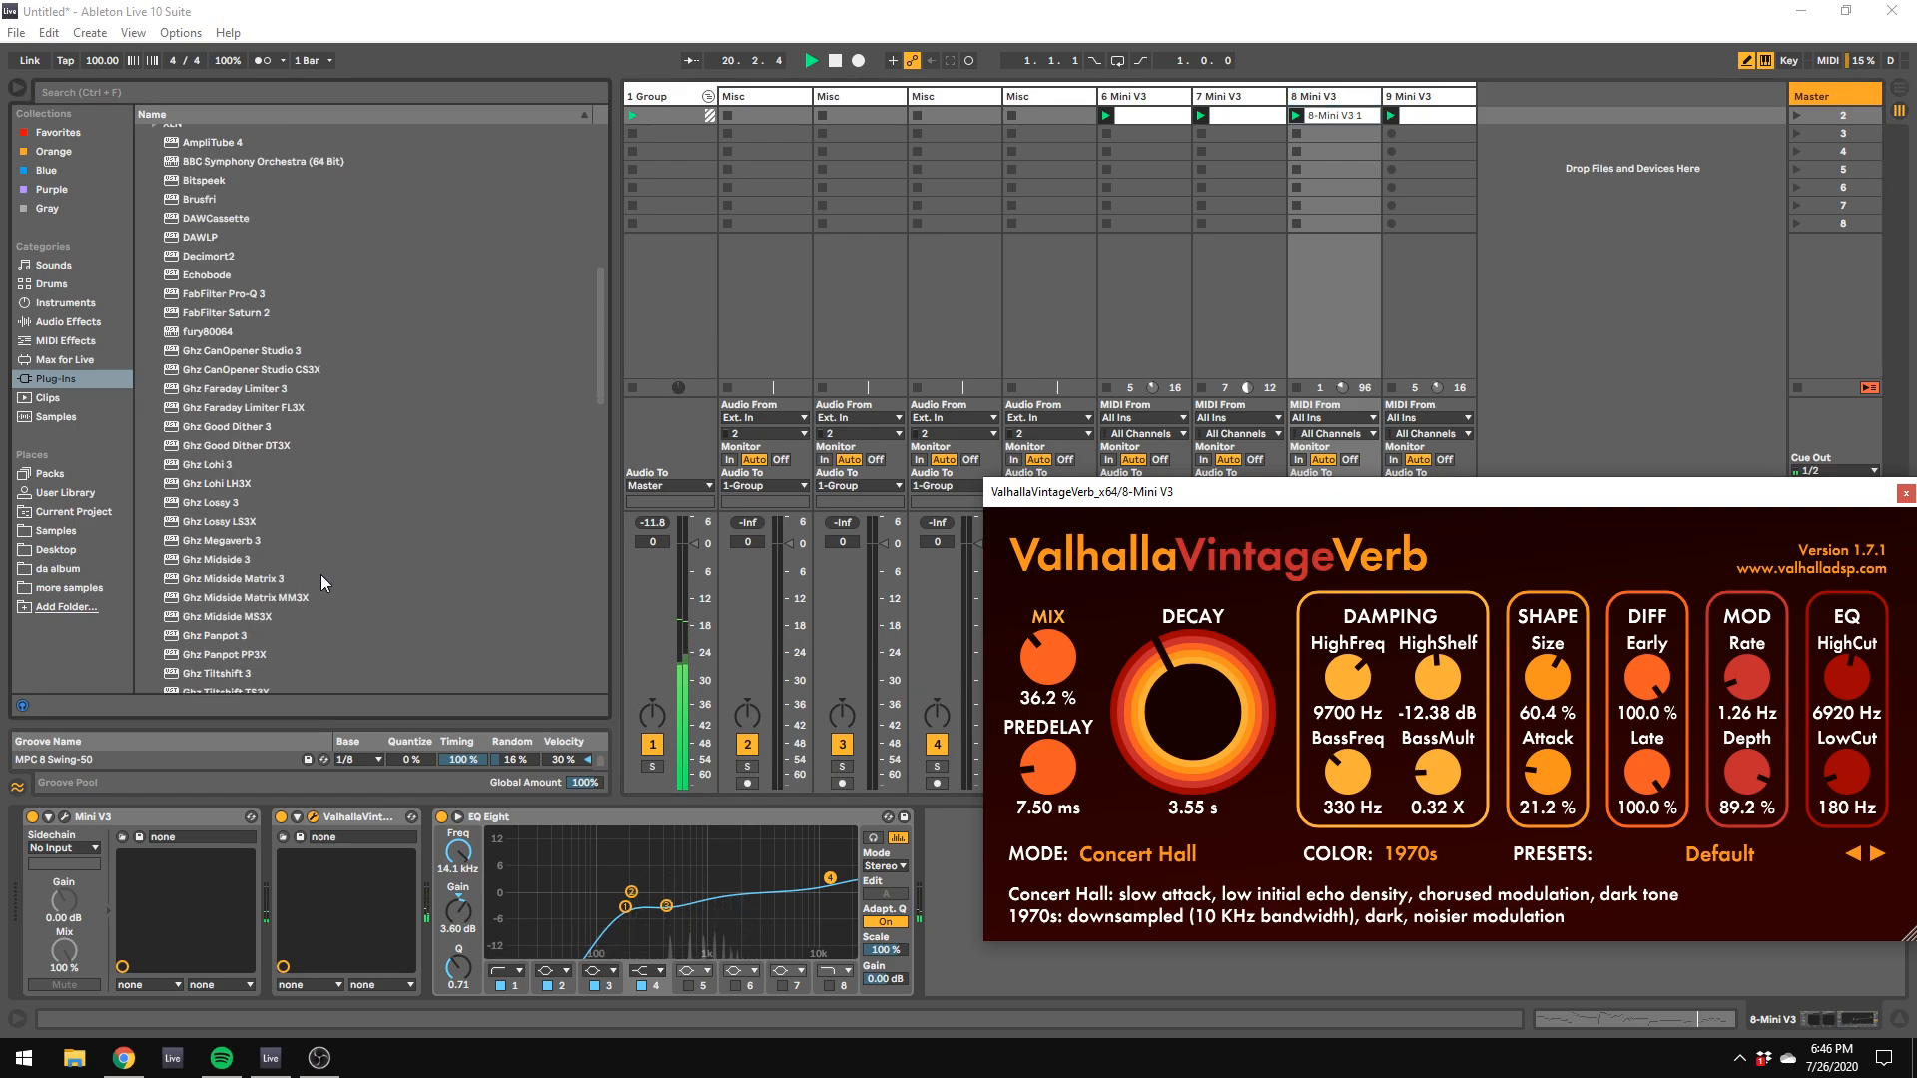
Step: Solo track 6 and set its ValhallaVintageVerb mix to 49.4%, modulation rate to 1.85 Hz and modulation depth to 100%
{"action": "left_click", "coordinate": [1143, 114]}
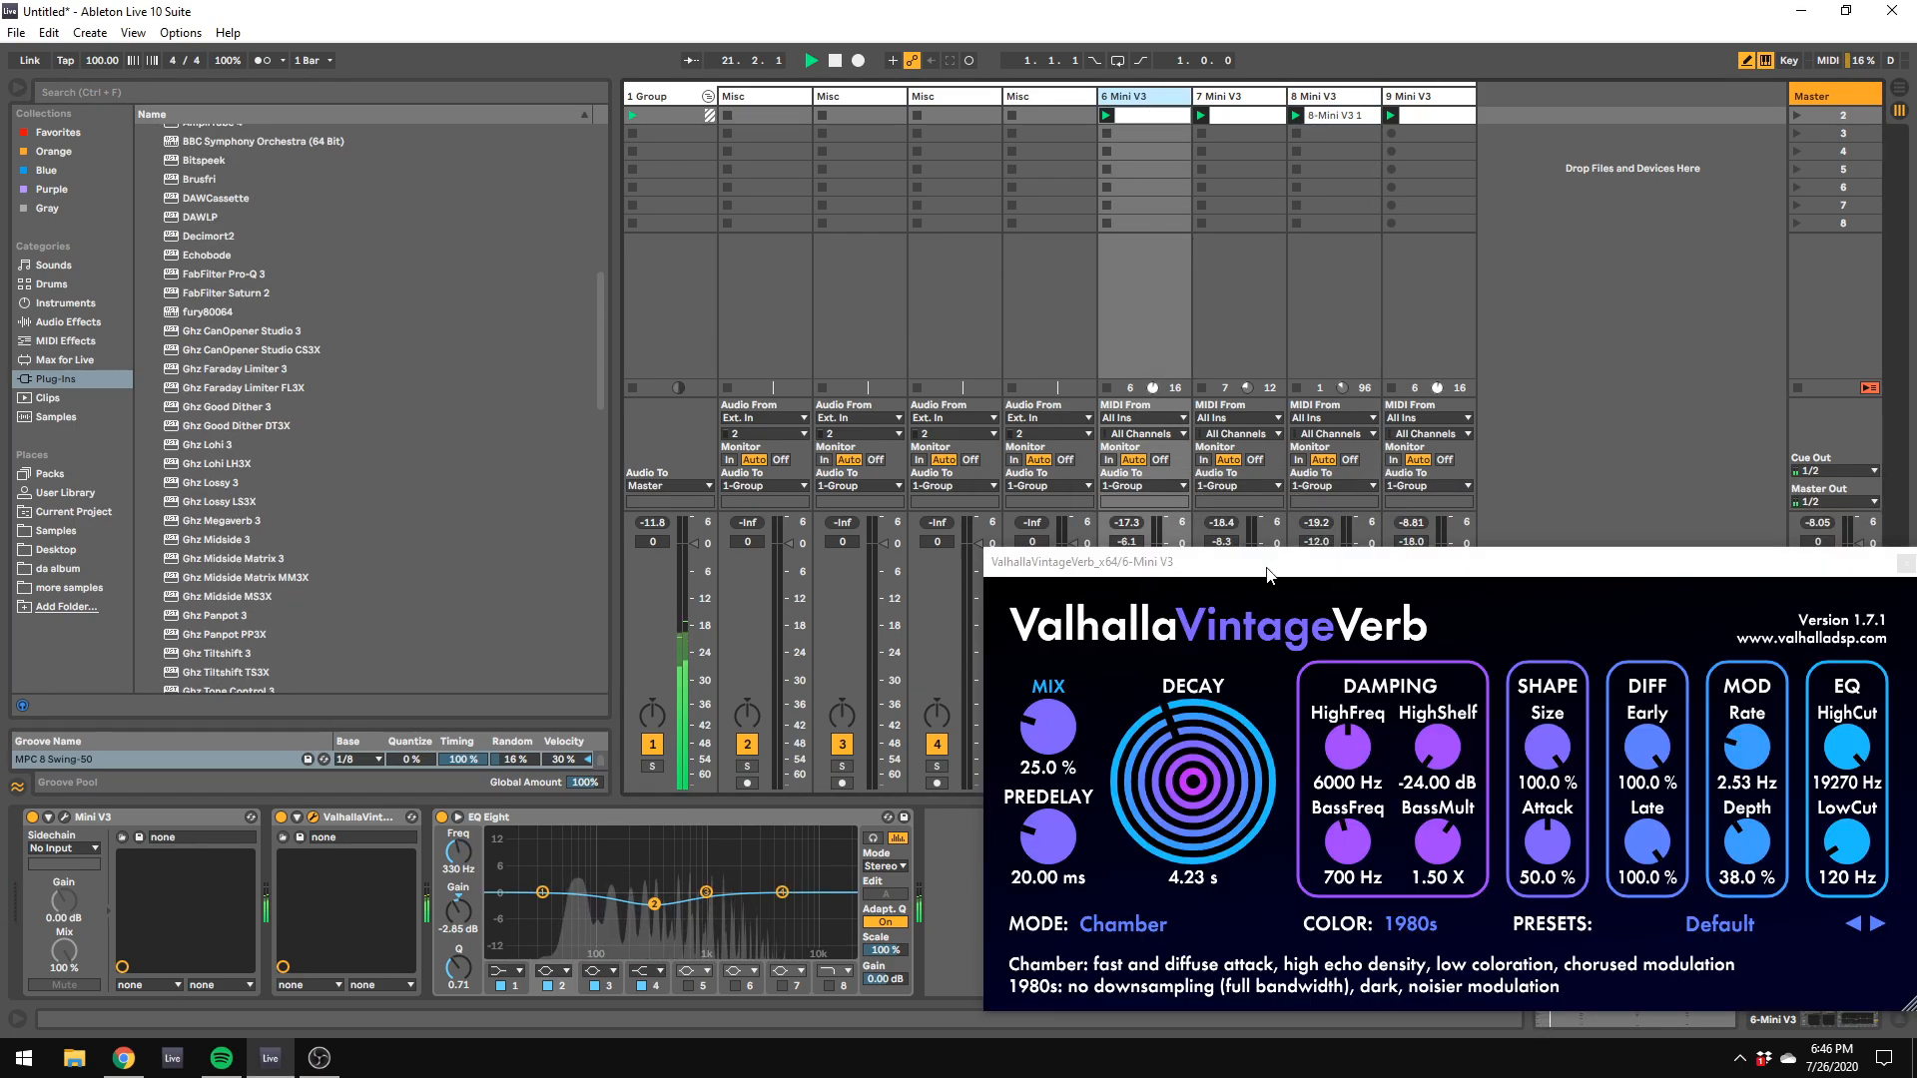
{"action": "left_click_drag", "start_coordinate": [1268, 574], "coordinate": [1405, 609]}
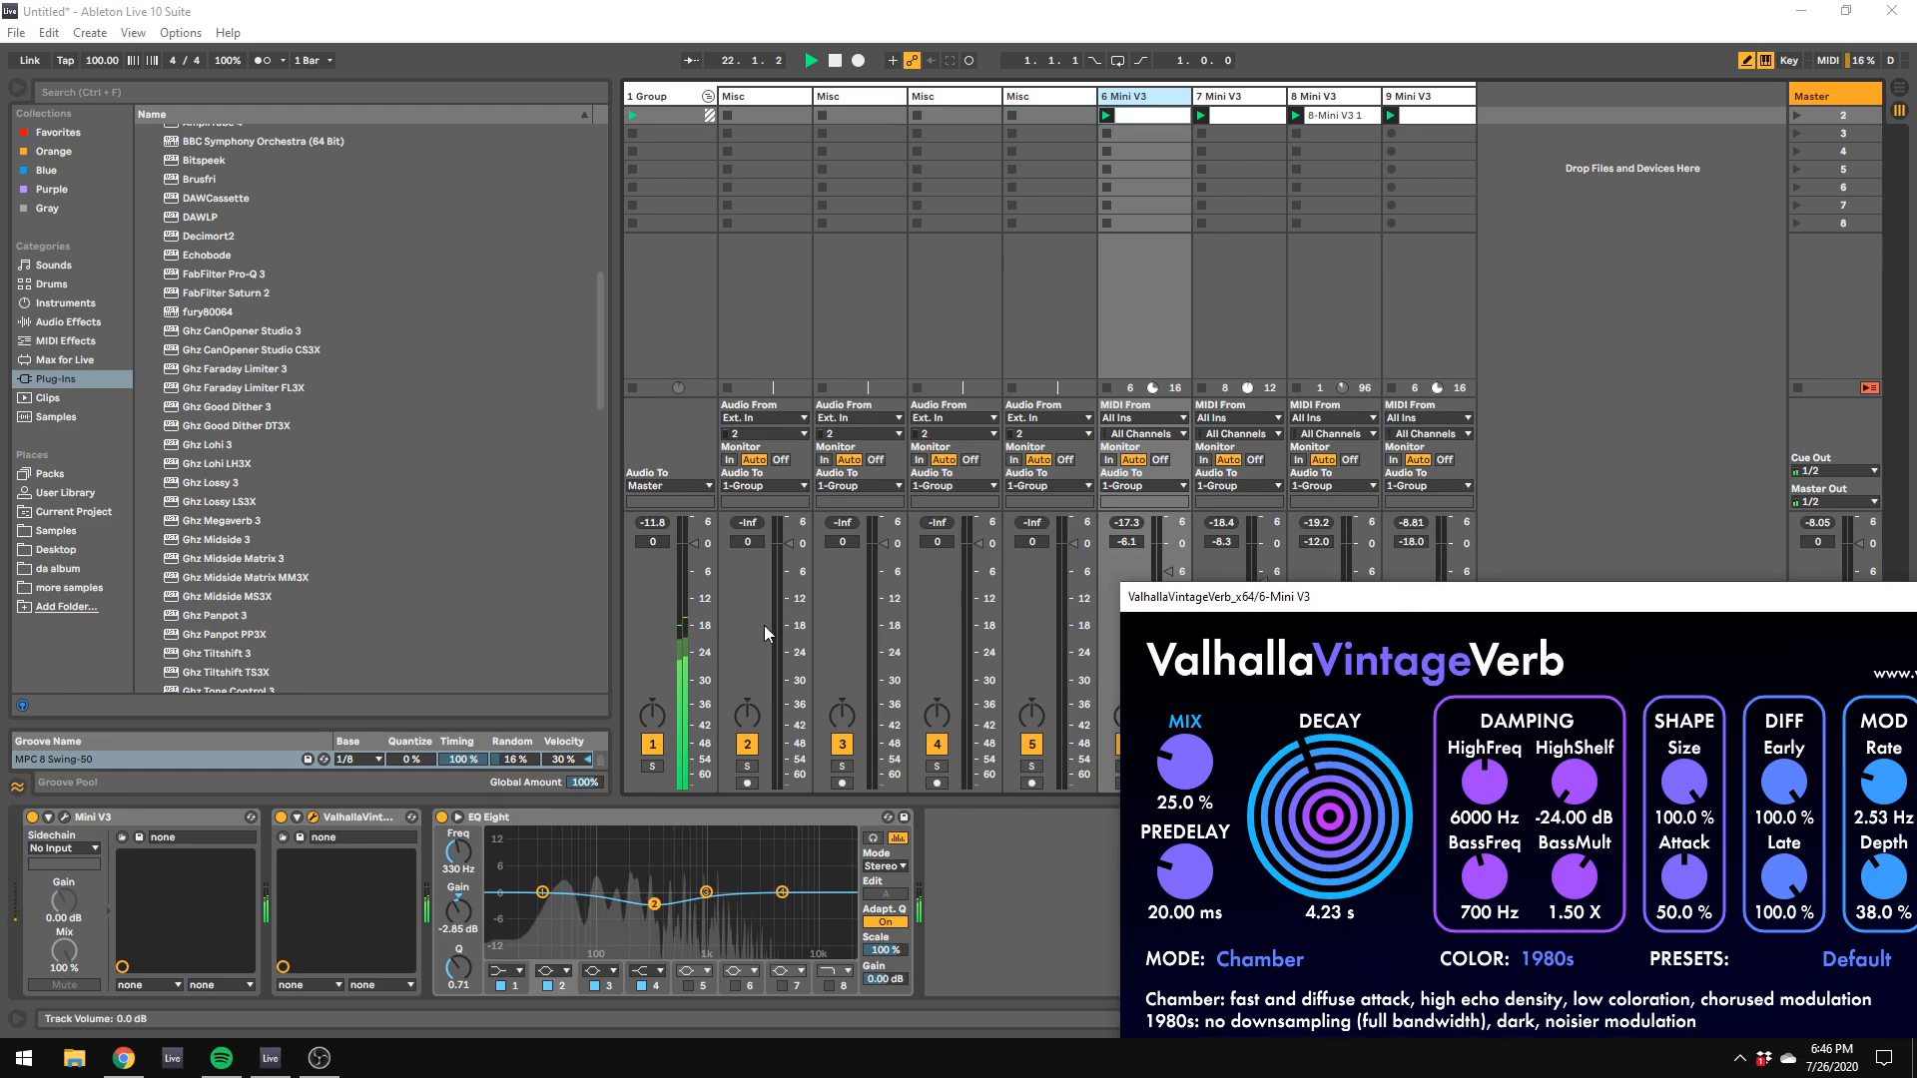
{"action": "left_click", "coordinate": [64, 816]}
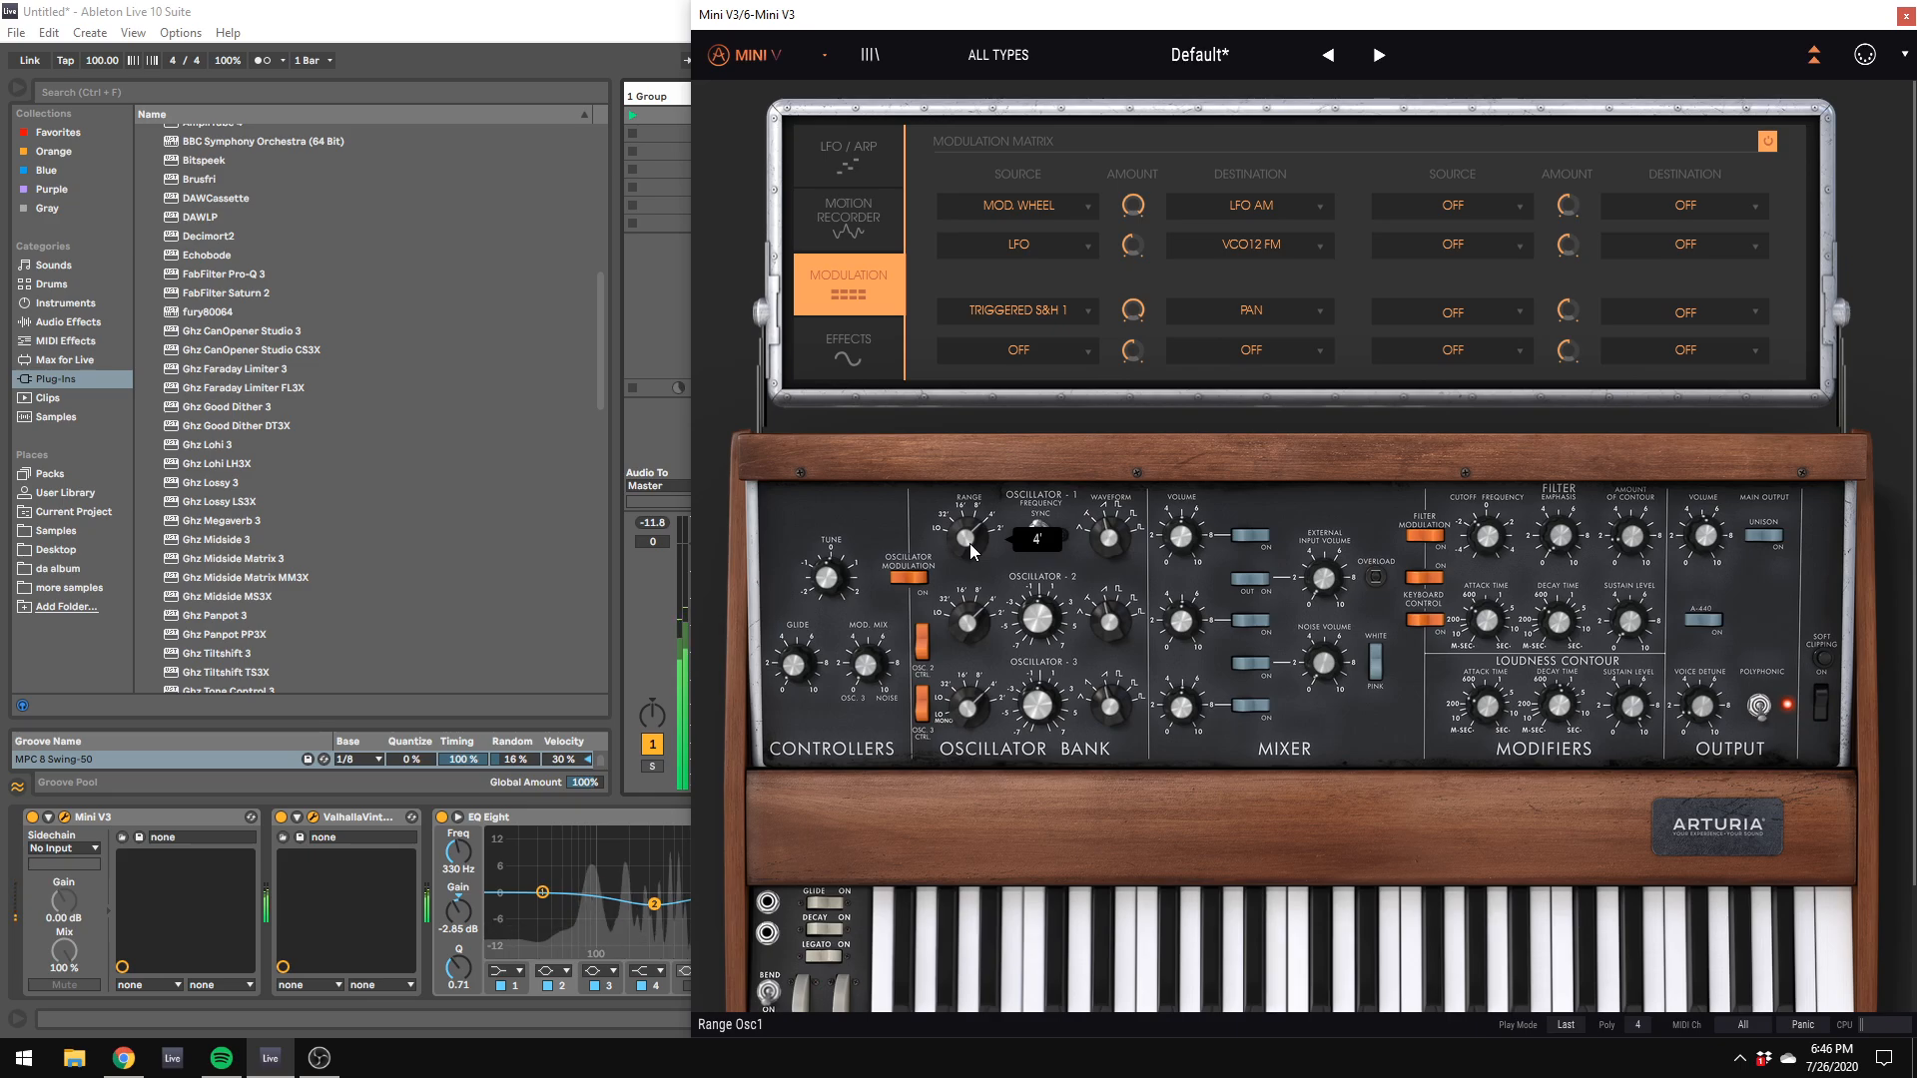
{"action": "left_click_drag", "start_coordinate": [803, 17], "coordinate": [1732, 367]}
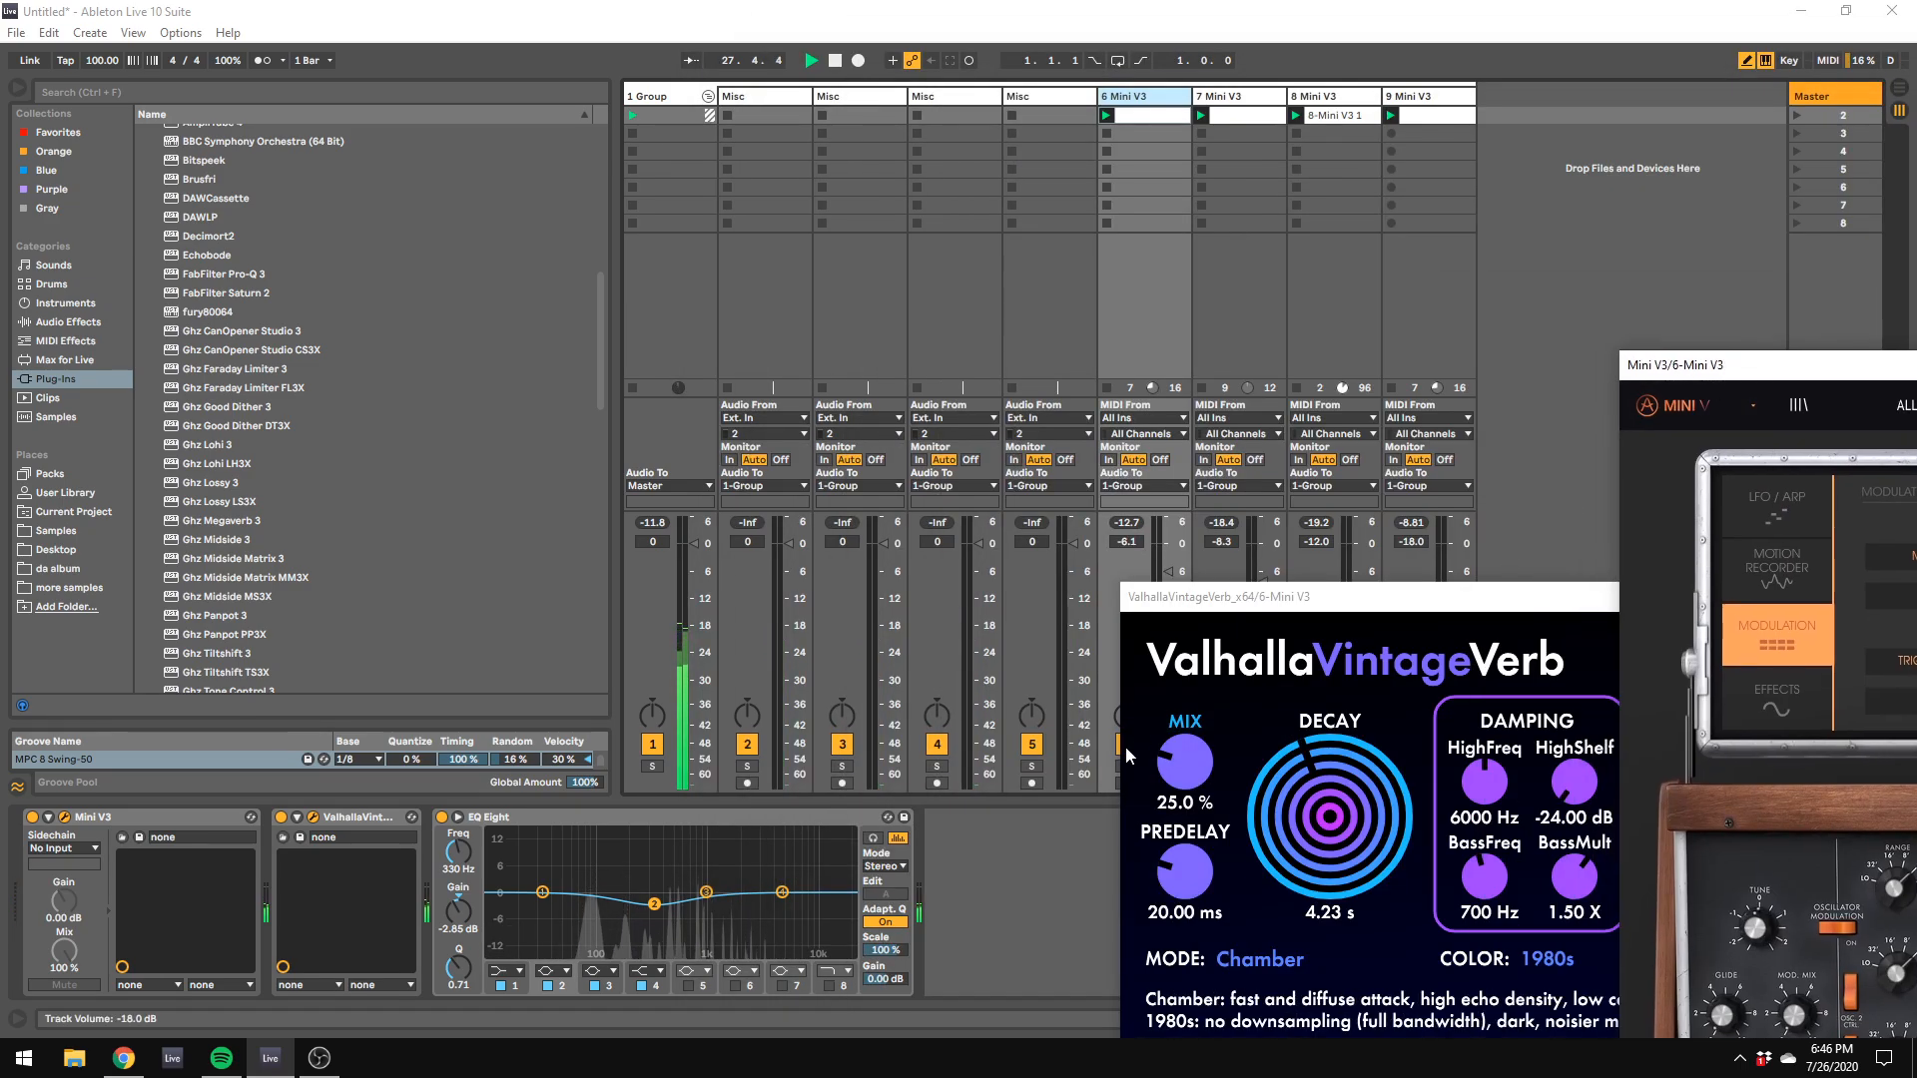
{"action": "left_click_drag", "start_coordinate": [1182, 589], "coordinate": [1312, 640]}
{"action": "left_click", "coordinate": [1126, 766]}
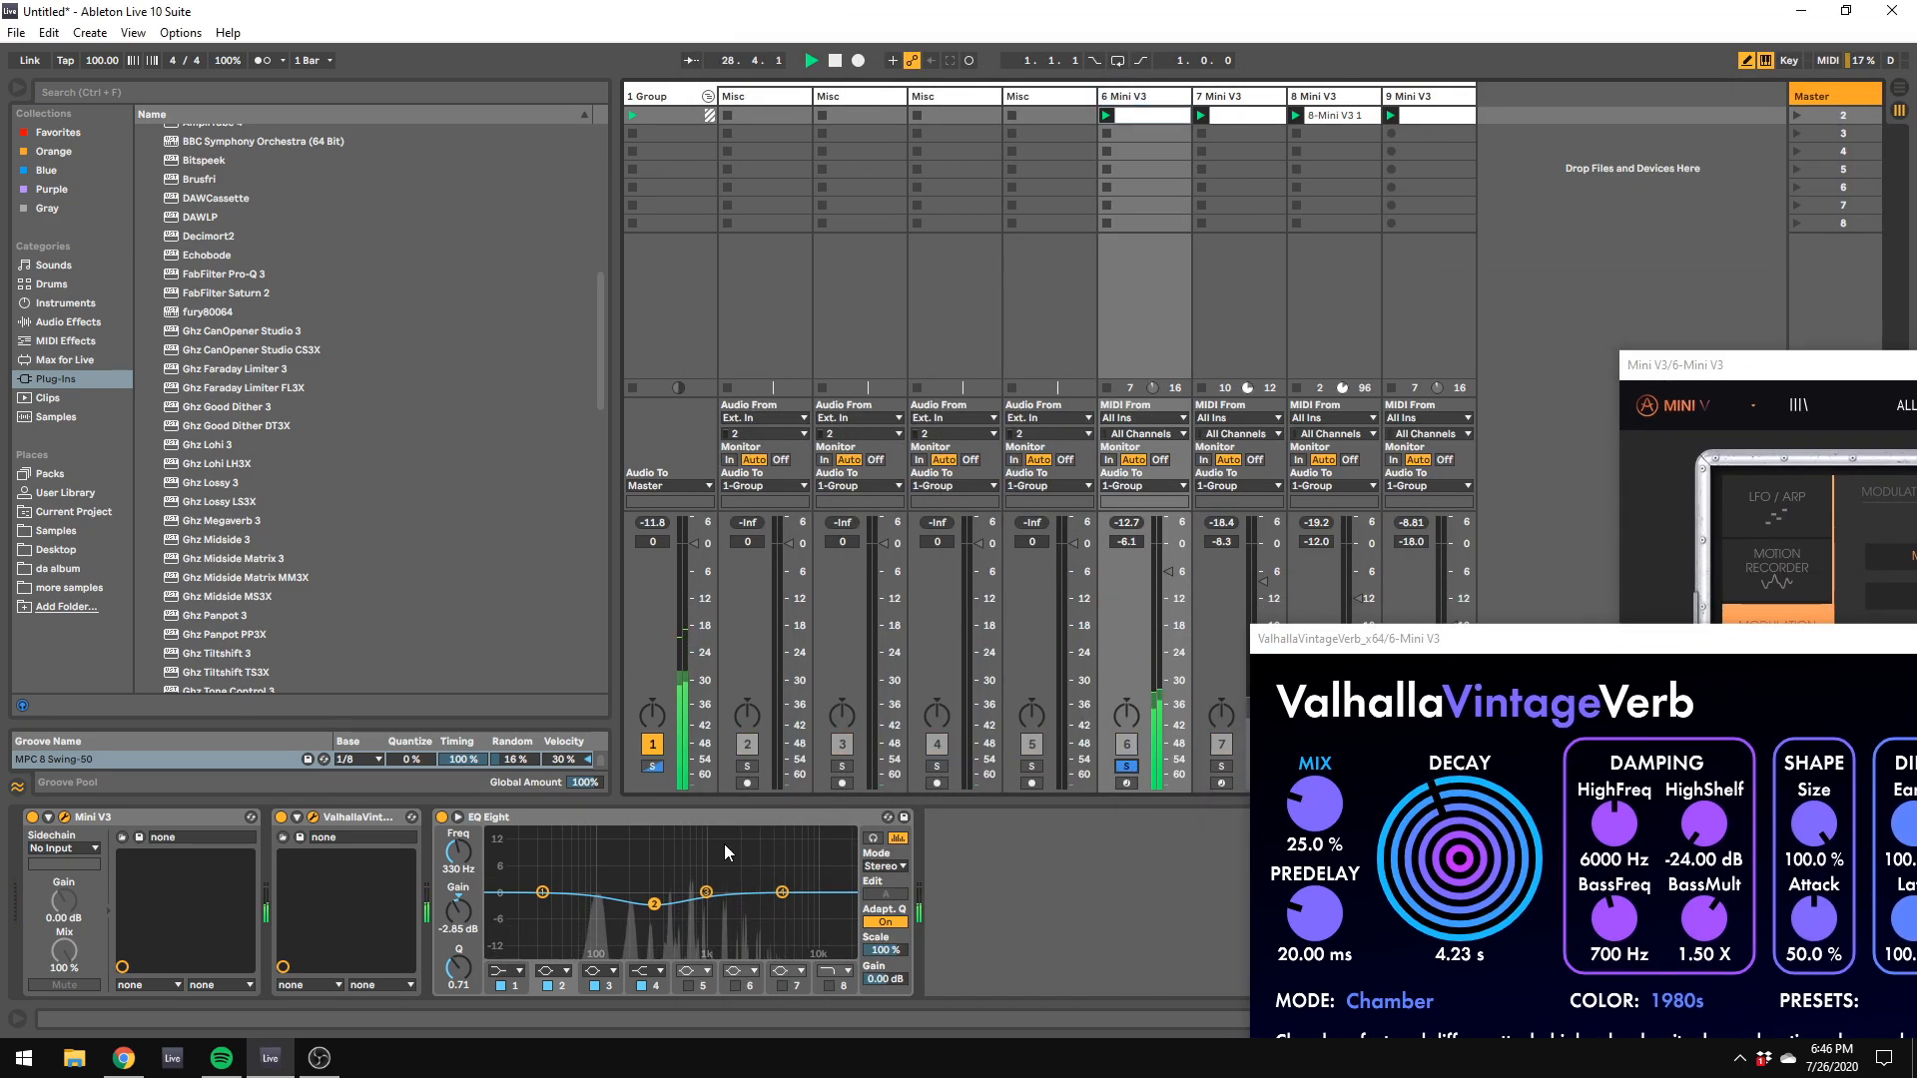
{"action": "left_click_drag", "start_coordinate": [1315, 804], "coordinate": [1356, 748]}
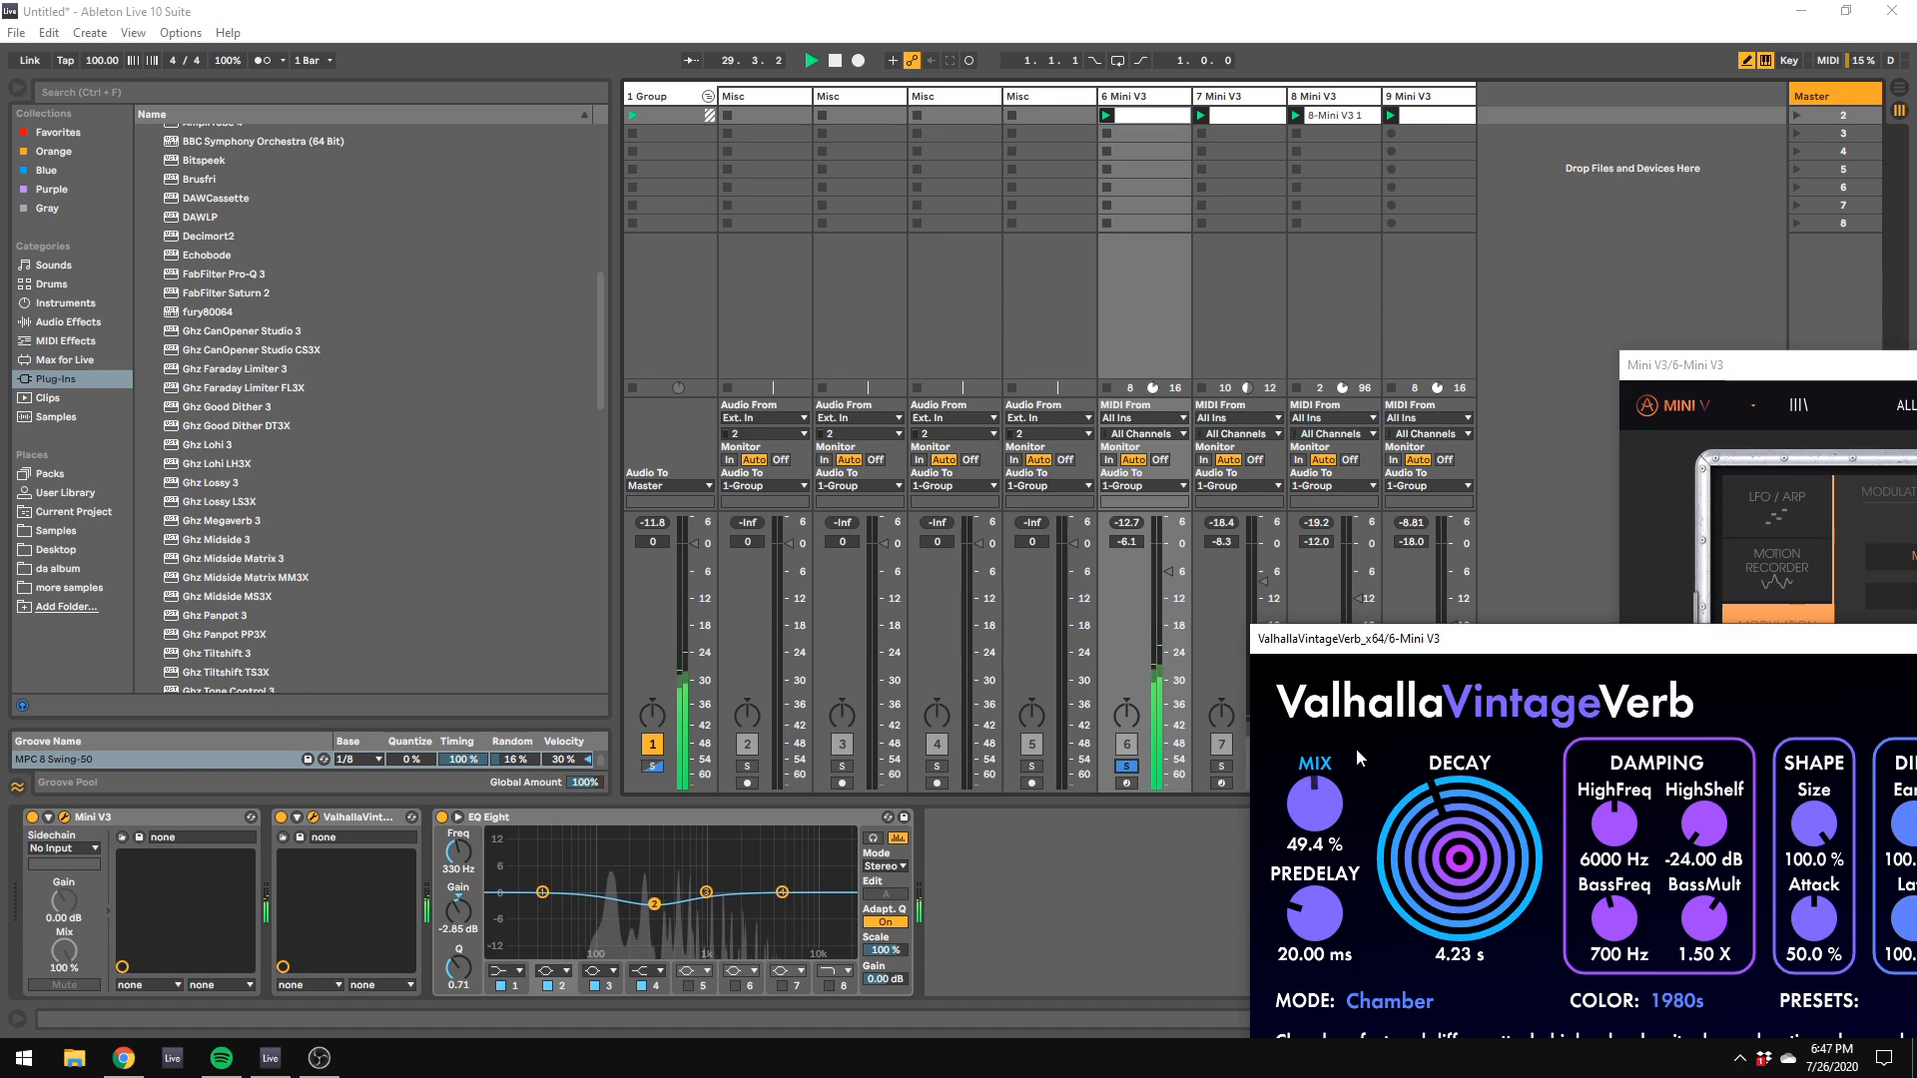
{"action": "left_click_drag", "start_coordinate": [1558, 638], "coordinate": [1151, 521]}
{"action": "left_click_drag", "start_coordinate": [1634, 709], "coordinate": [1248, 746]}
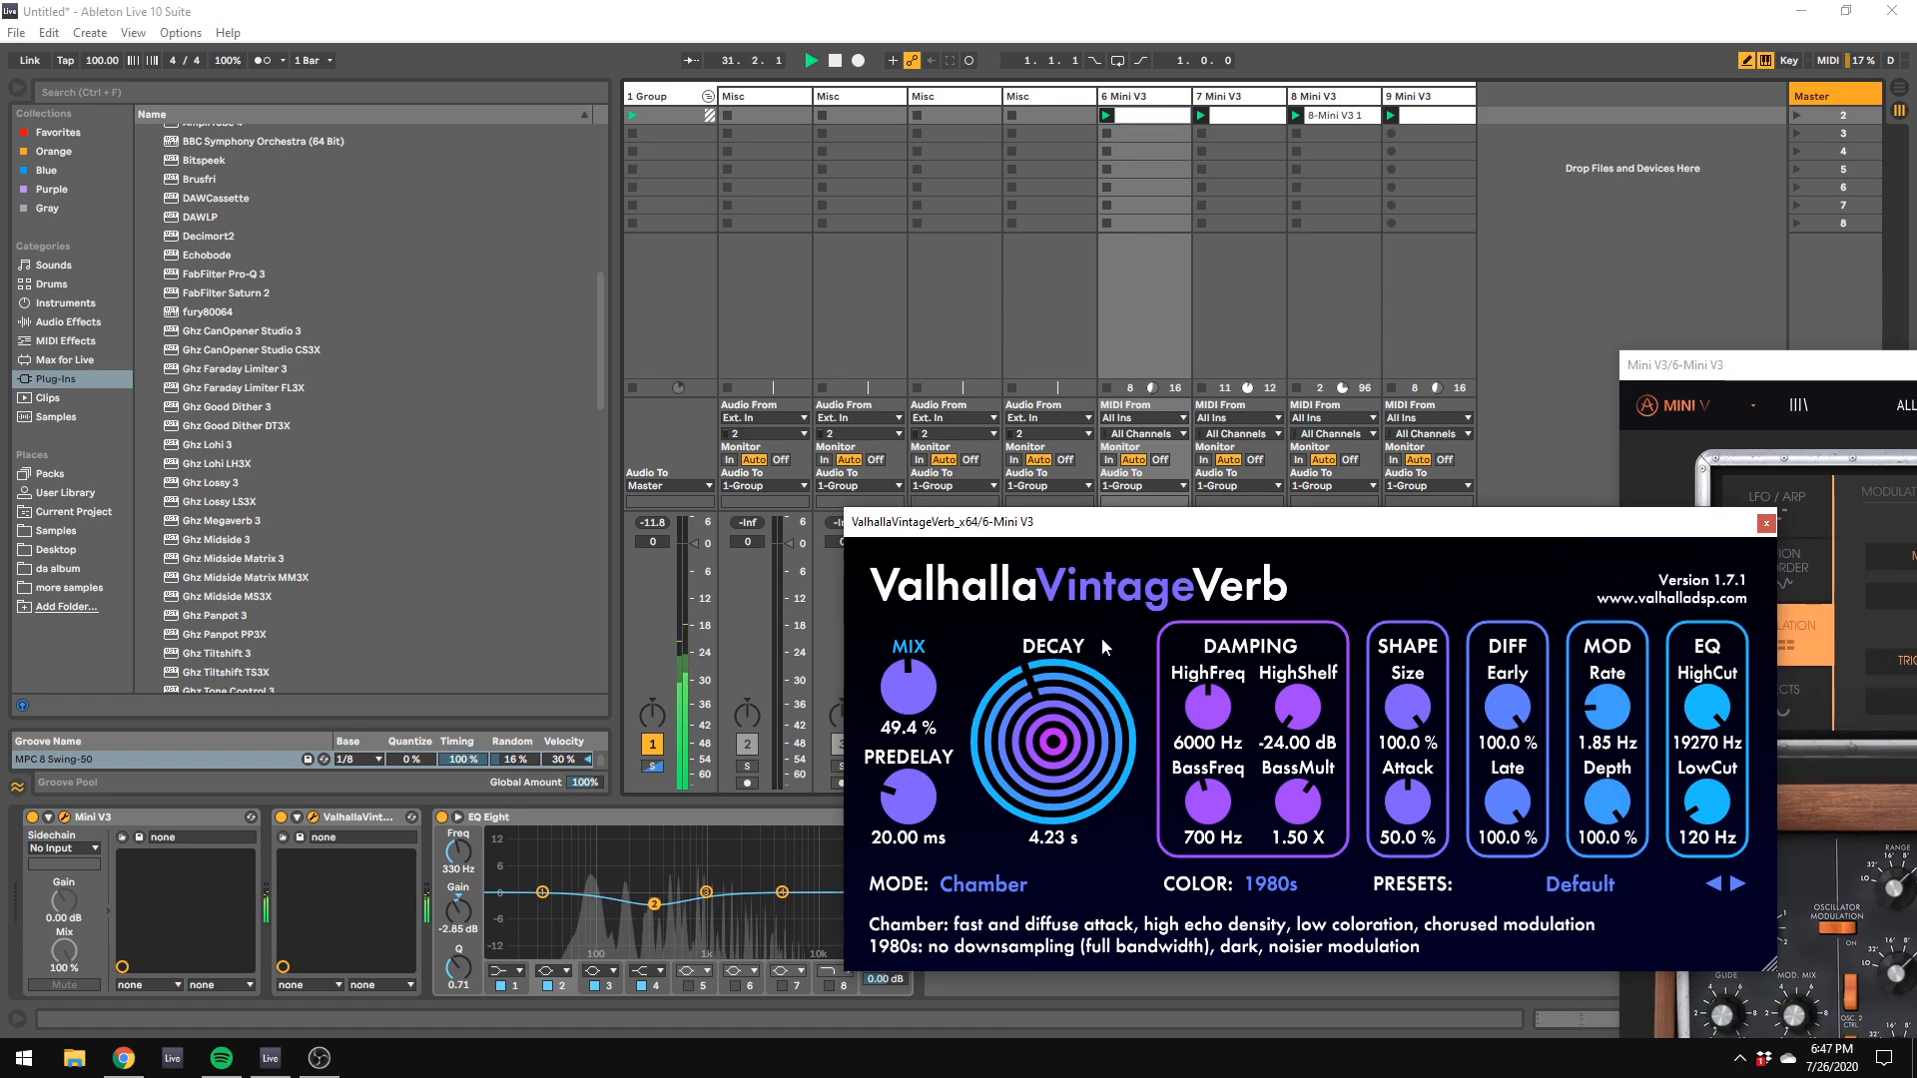
{"action": "left_click", "coordinate": [1009, 882]}
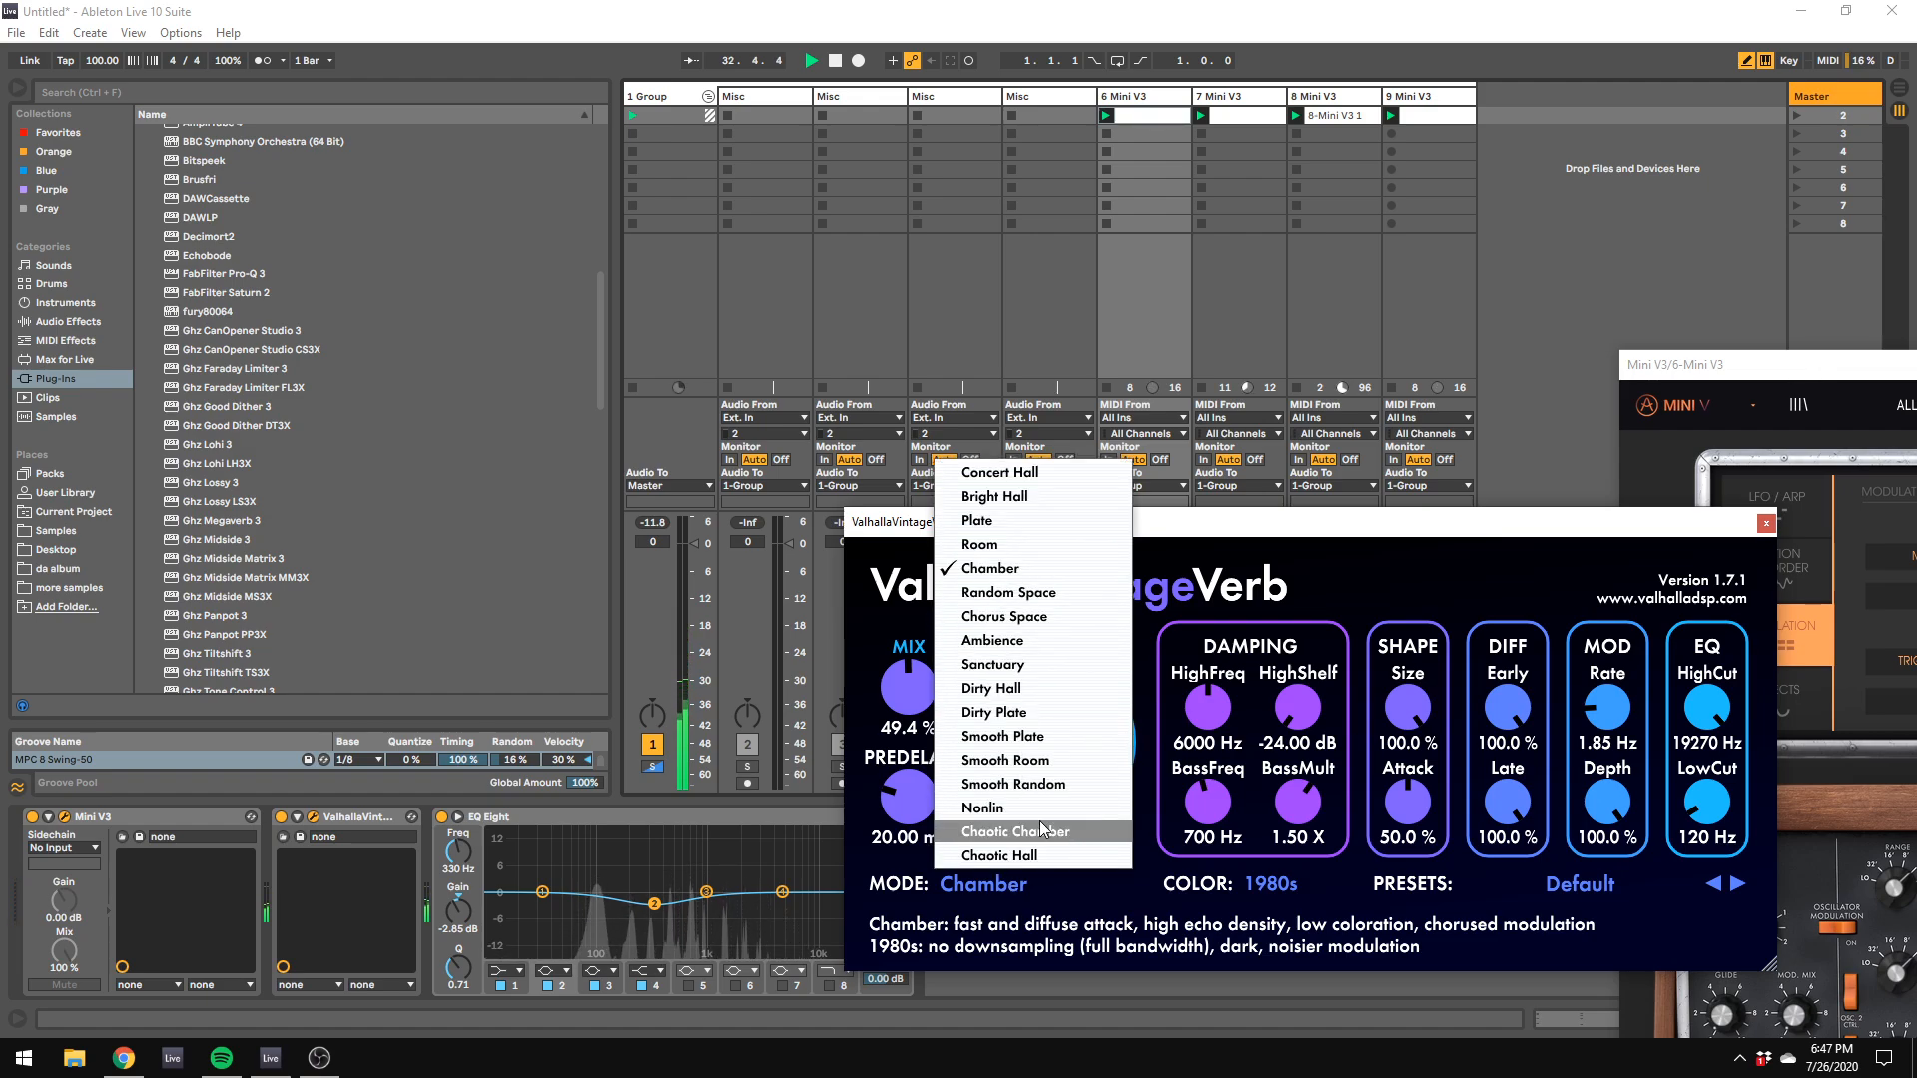
{"action": "left_click", "coordinate": [1536, 403]}
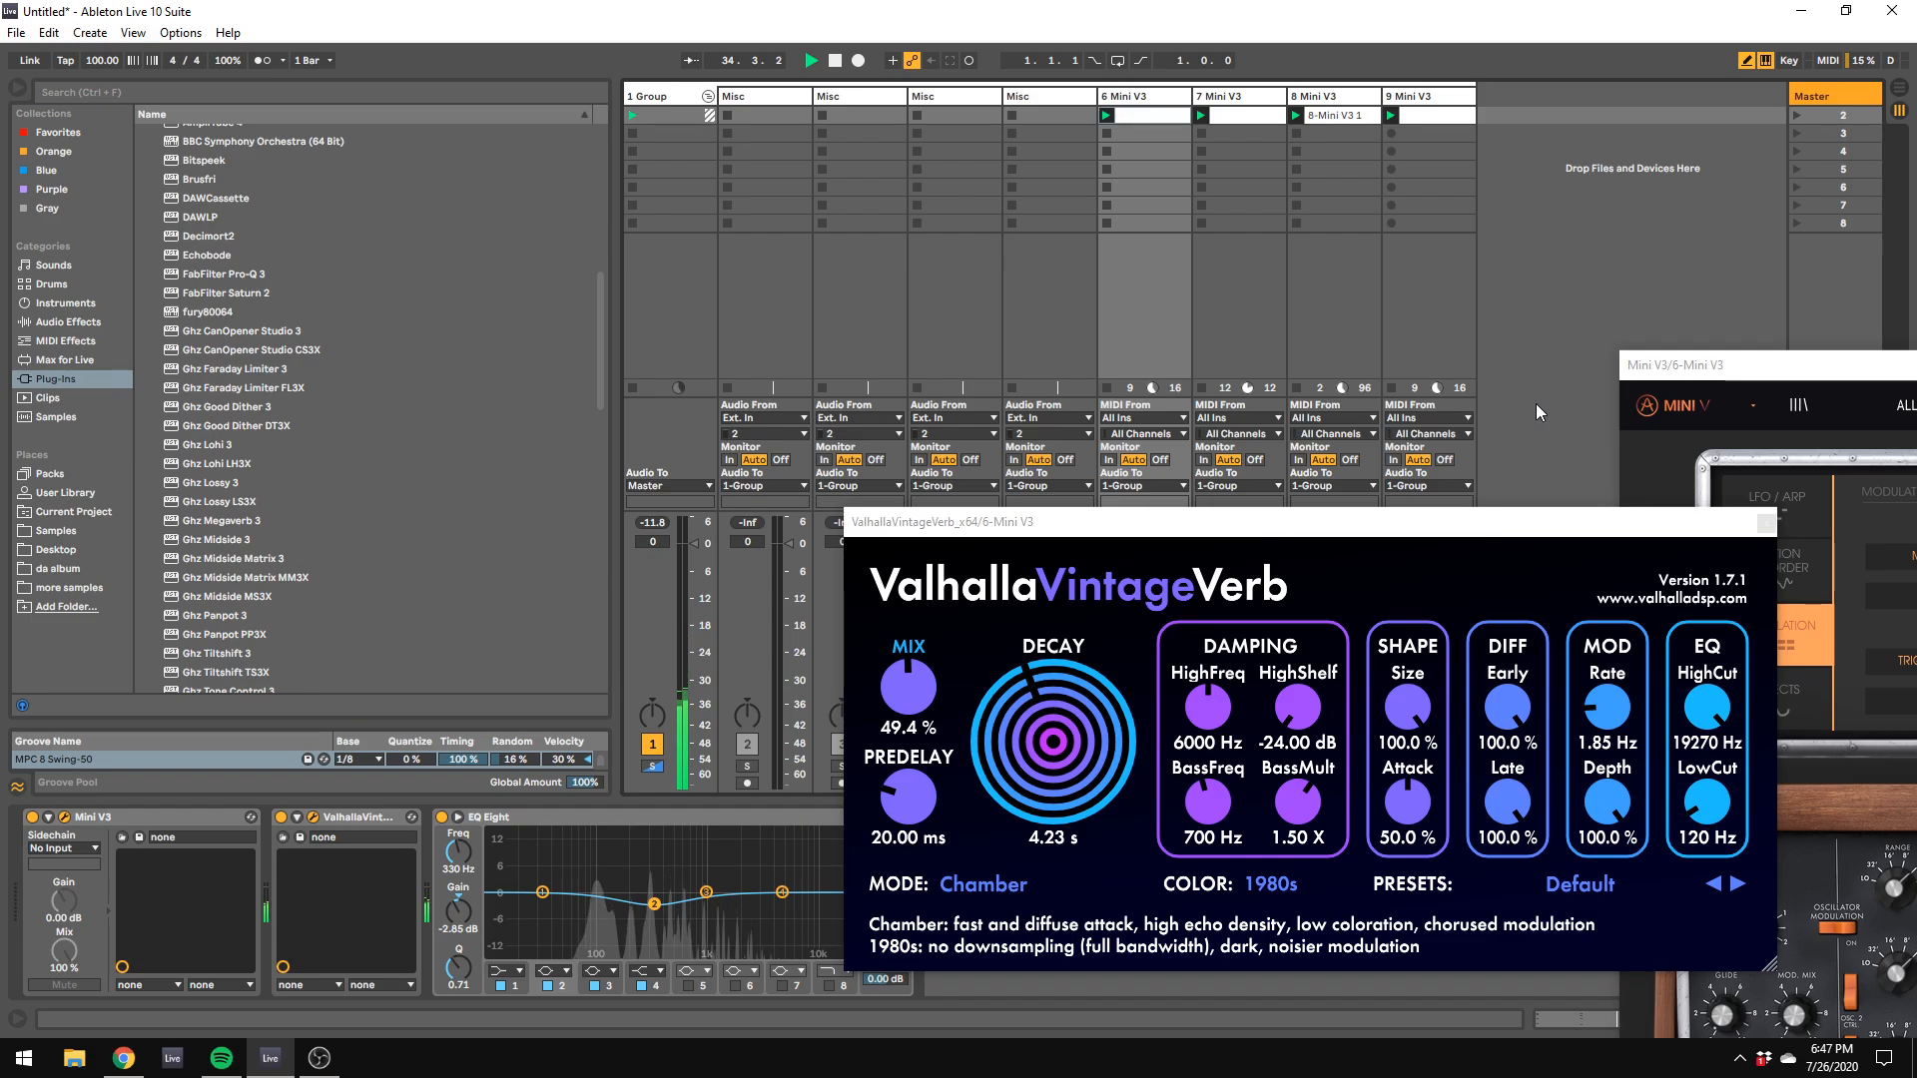
Step: Solo track 9, raise its volume to -7.6 dB and lower the gain of EQ Eight band 2 to 1.12 dB at 91.8 Hz
{"action": "left_click_drag", "start_coordinate": [1014, 521], "coordinate": [1745, 450]}
{"action": "left_click", "coordinate": [1423, 539]}
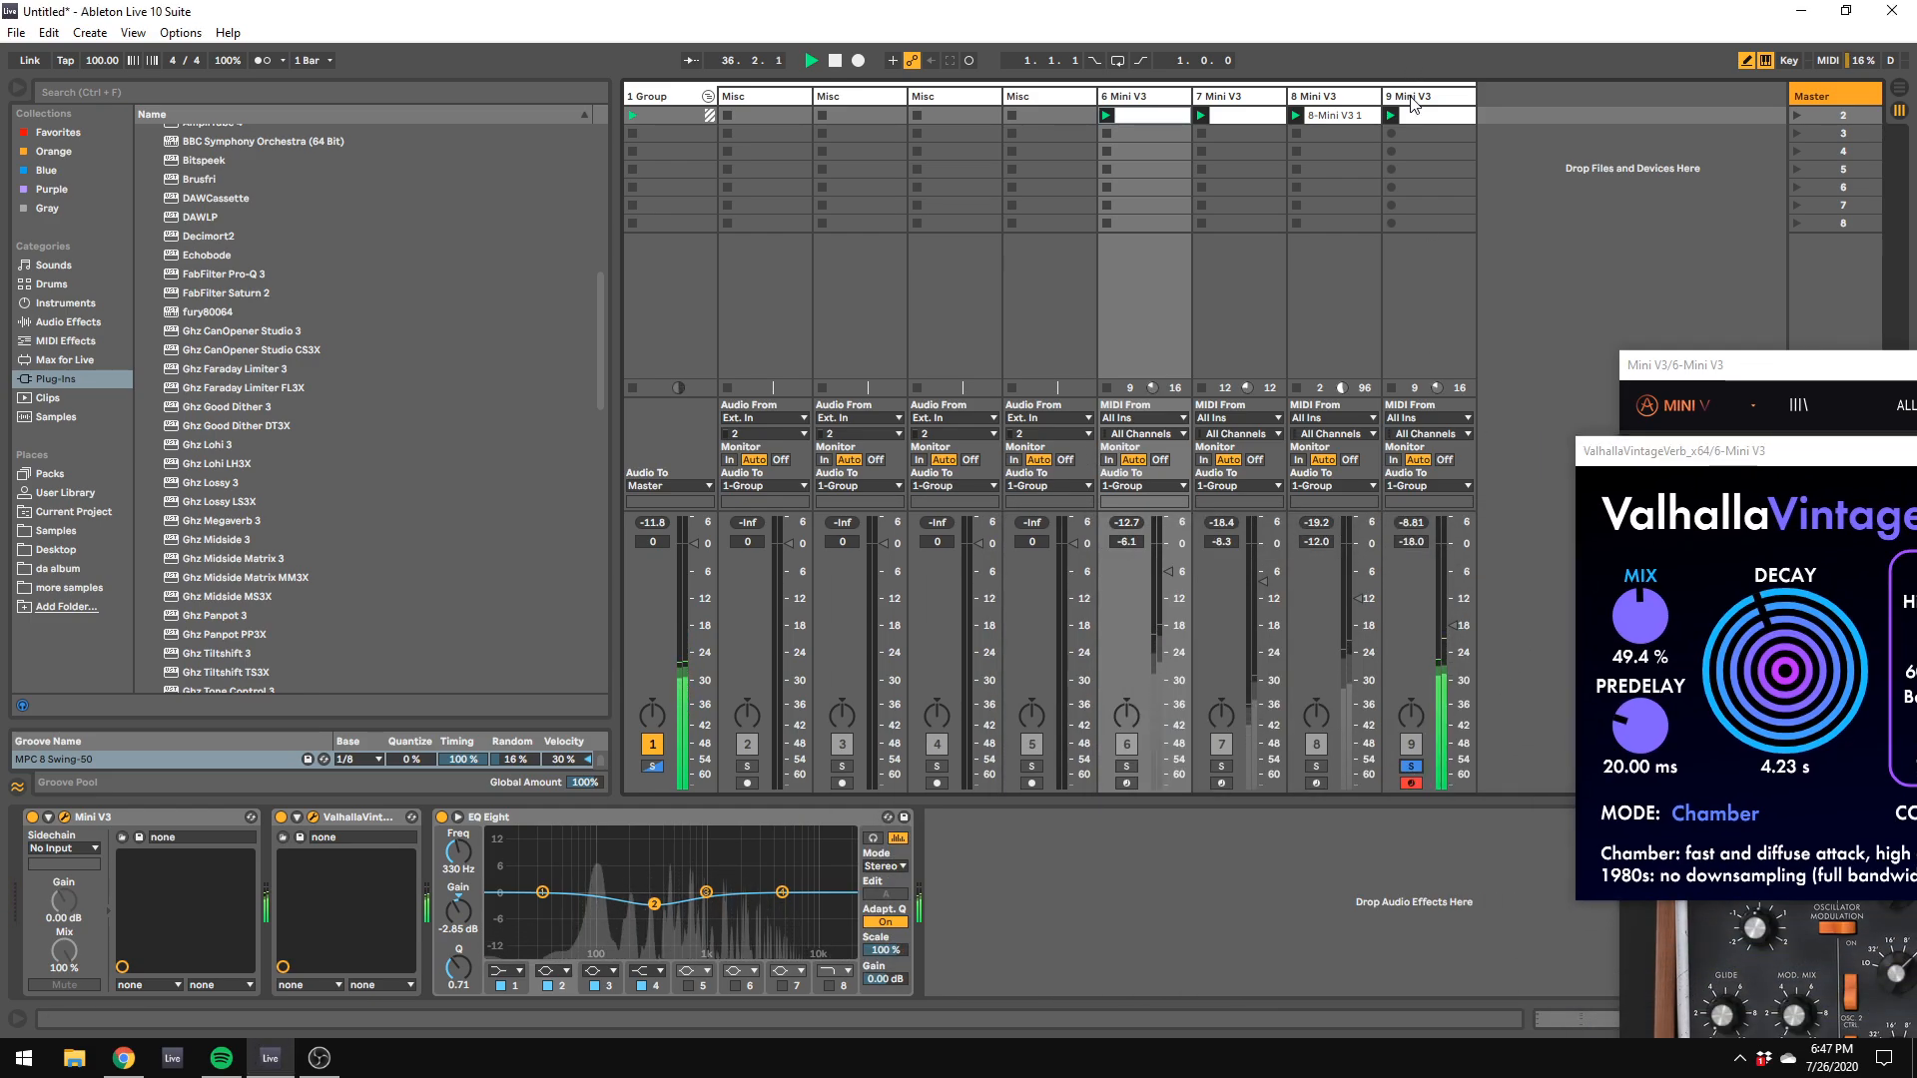
{"action": "left_click", "coordinate": [1491, 349]}
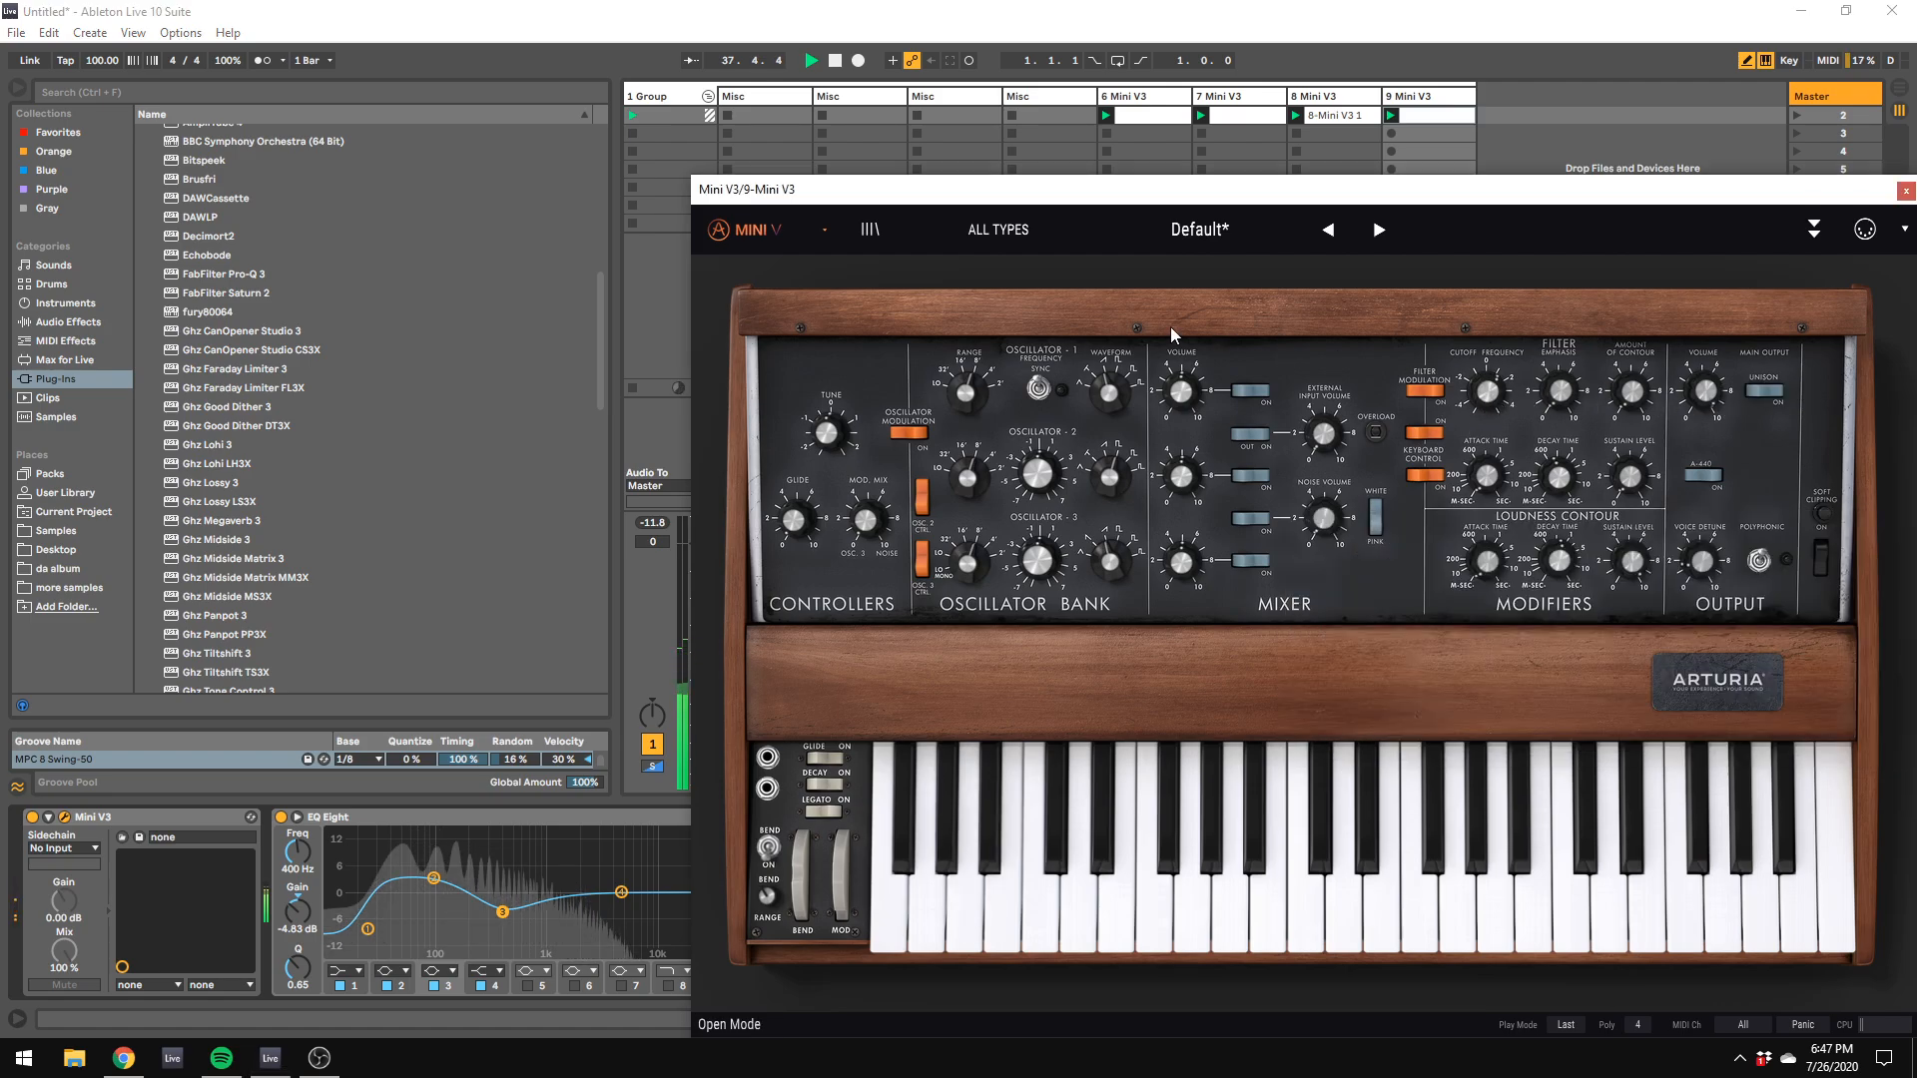
{"action": "left_click_drag", "start_coordinate": [1080, 189], "coordinate": [1915, 645]}
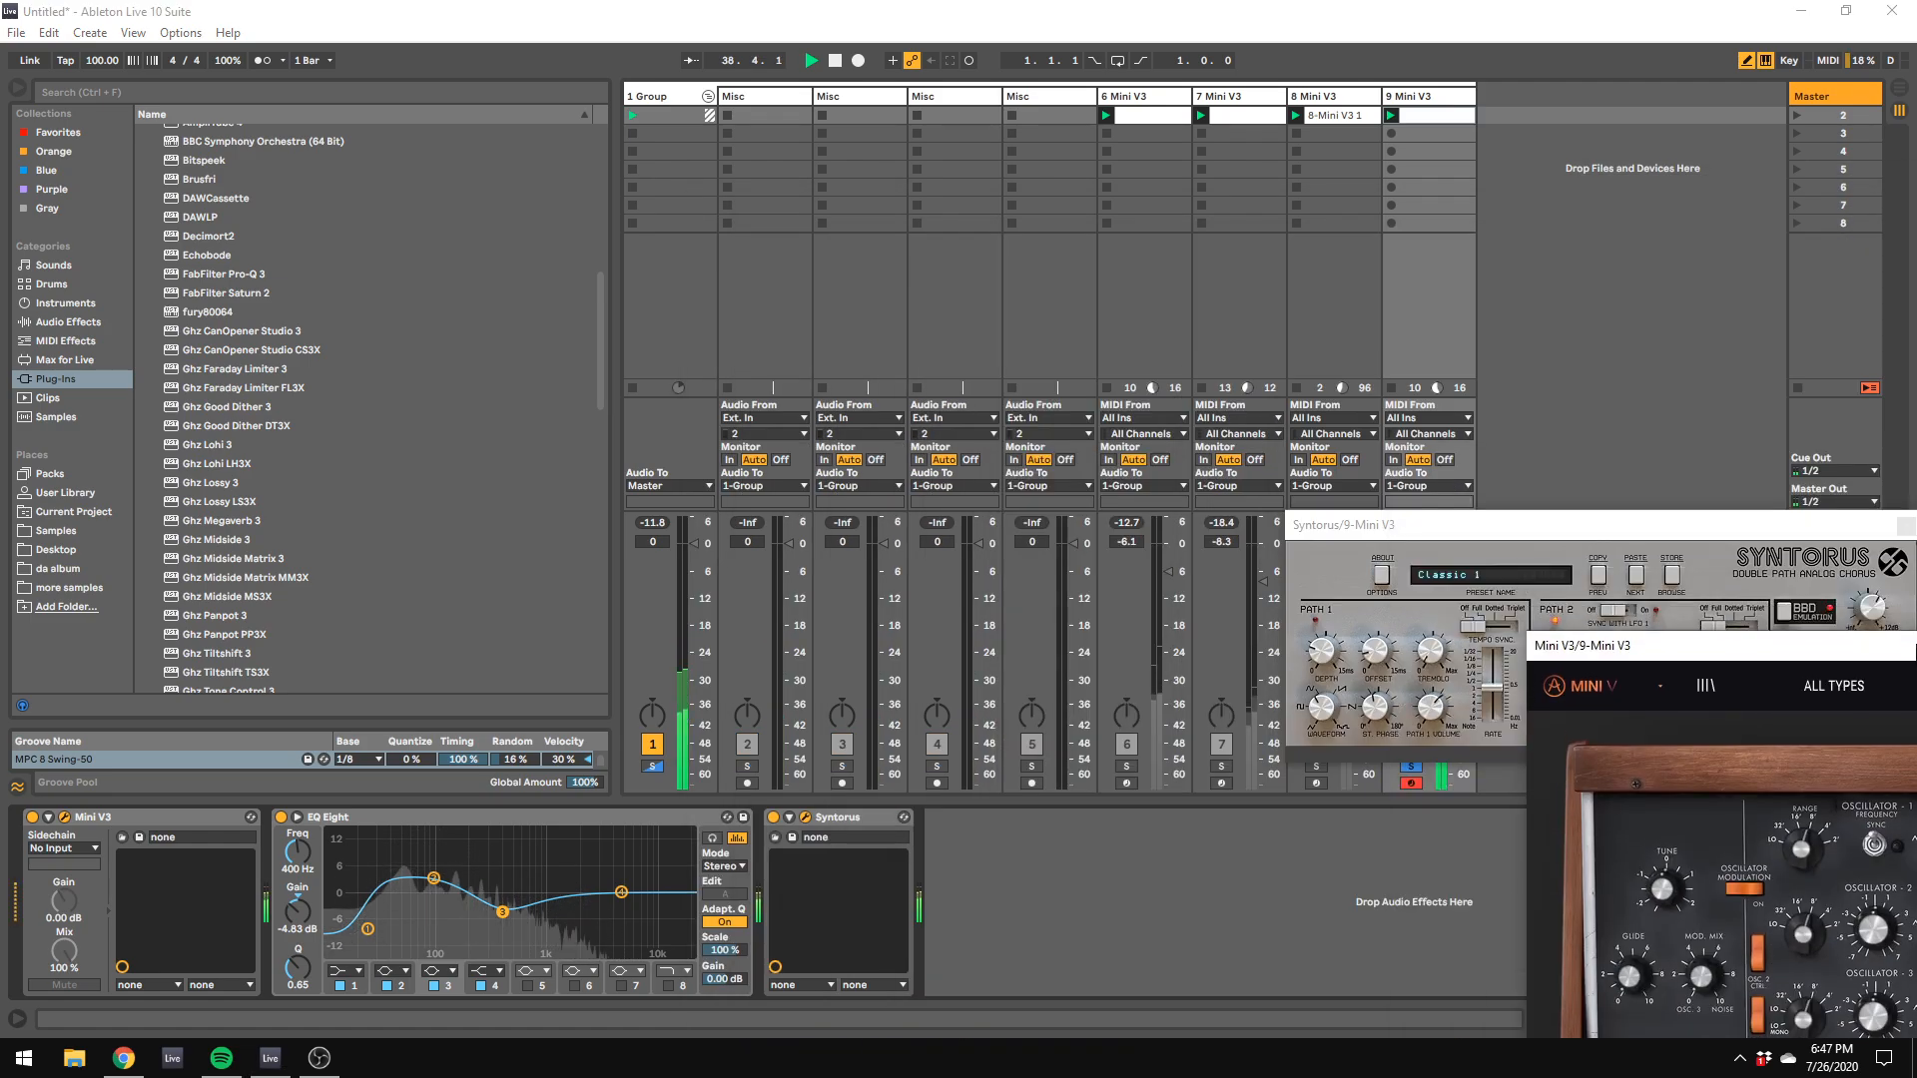
{"action": "left_click_drag", "start_coordinate": [1430, 523], "coordinate": [1699, 588]}
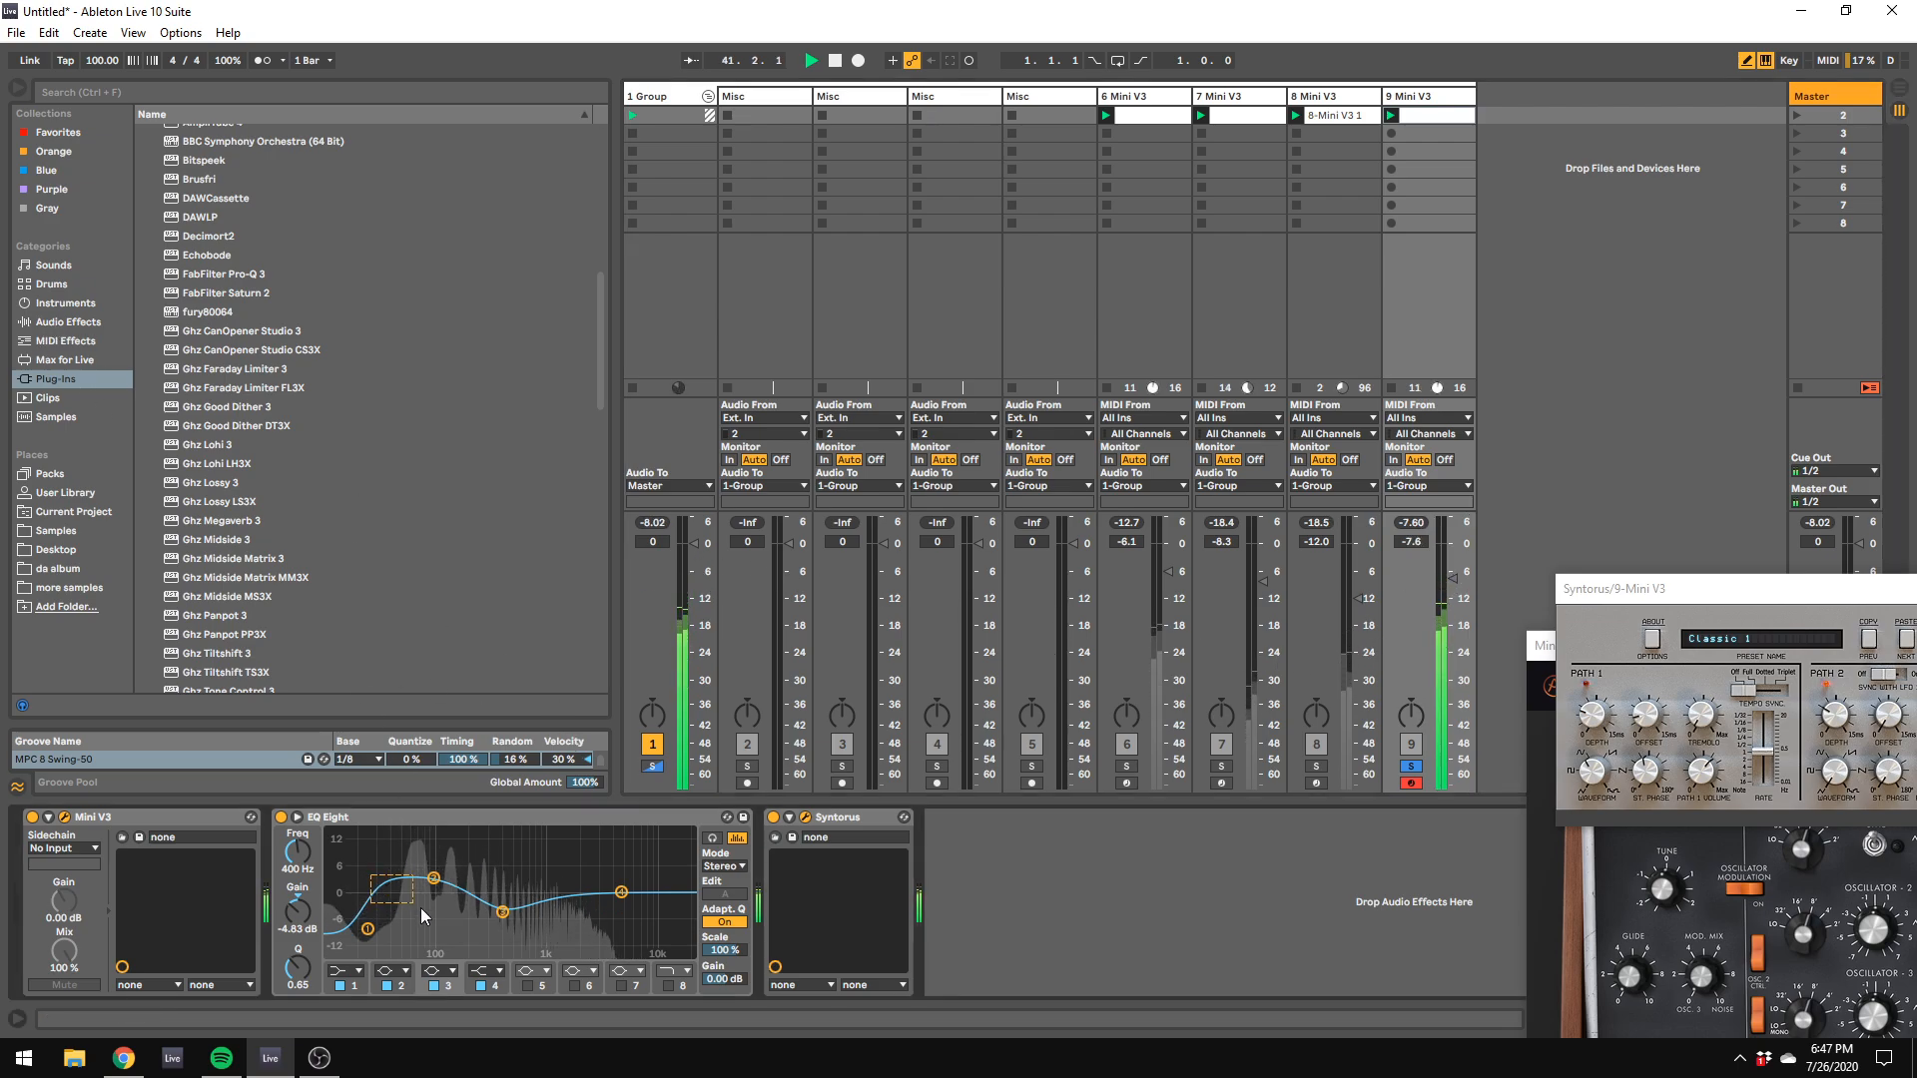
{"action": "left_click", "coordinate": [433, 879]}
{"action": "left_click_drag", "start_coordinate": [436, 883], "coordinate": [436, 892]}
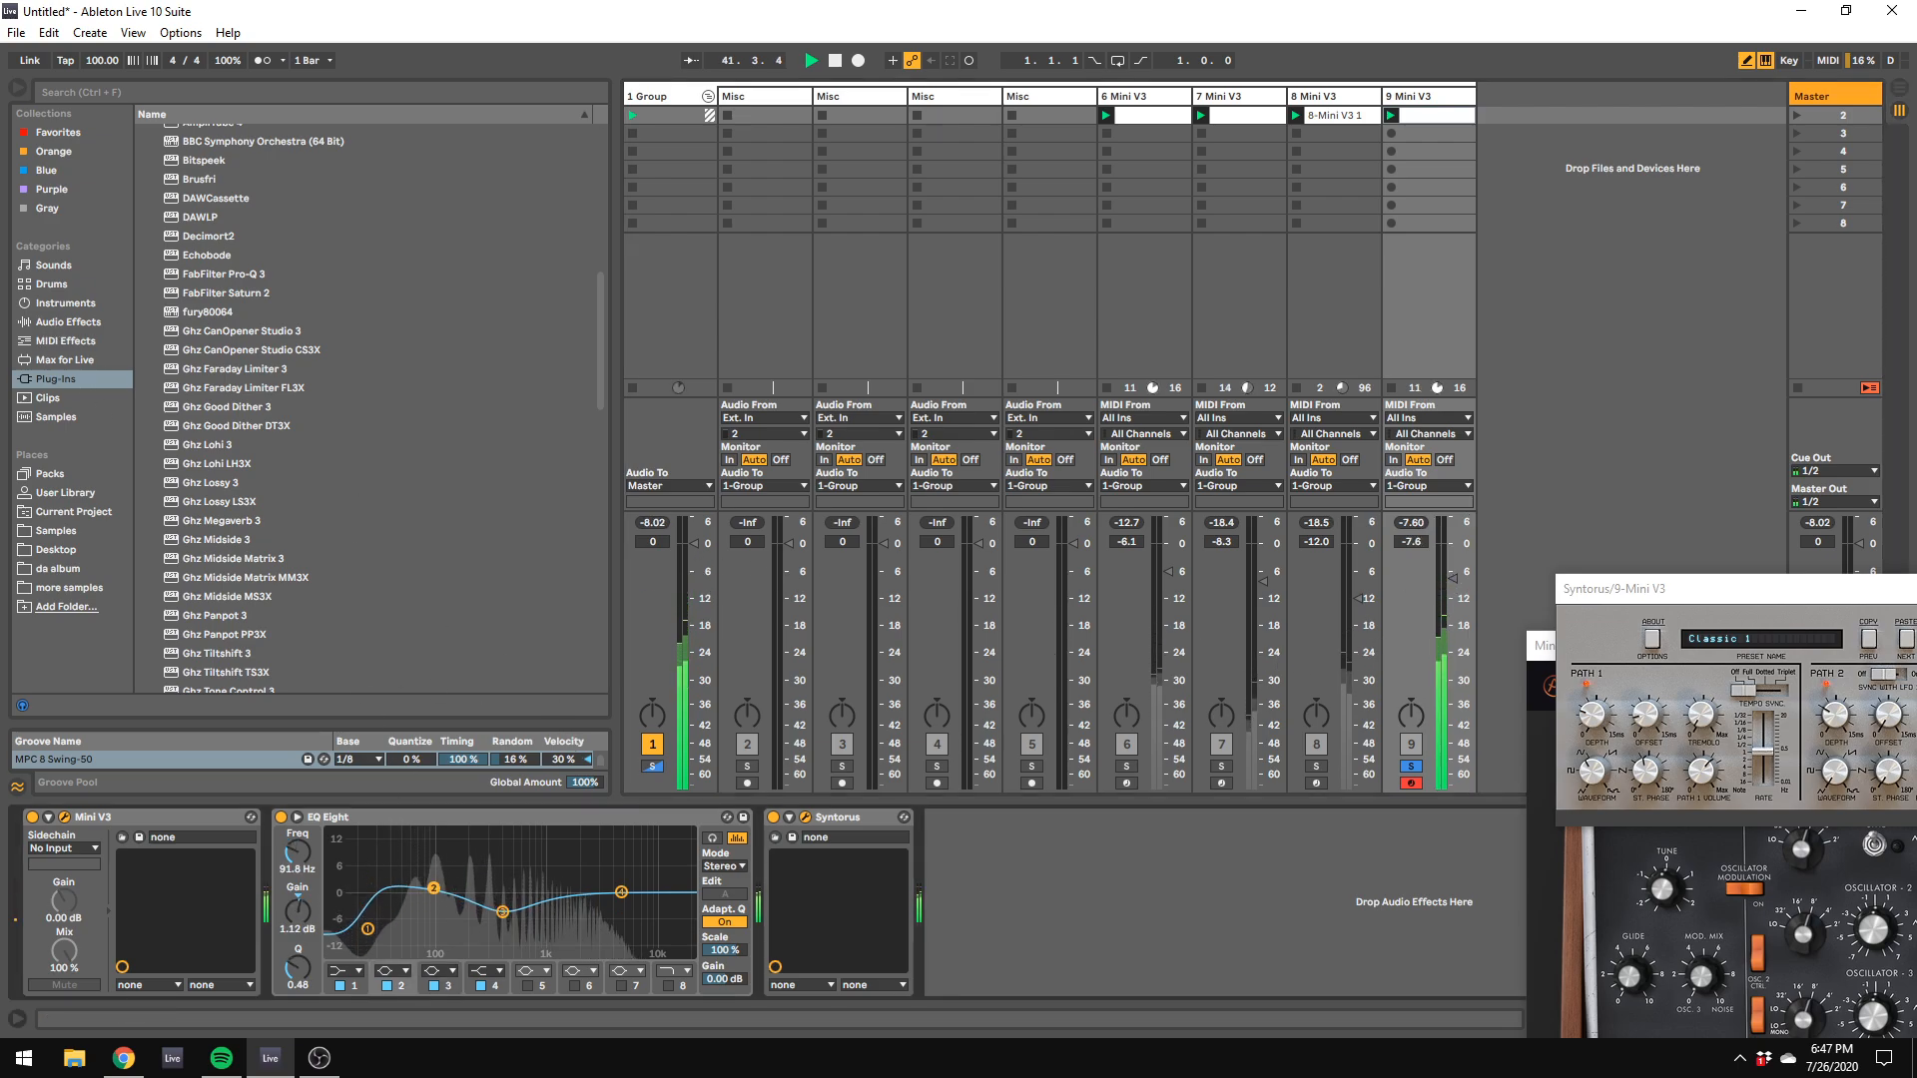
Step: Replace the Syntorus plug-in on track 9 with a Delay audio effect after EQ Eight
{"action": "left_click", "coordinate": [67, 323]}
{"action": "right_click", "coordinate": [835, 817]}
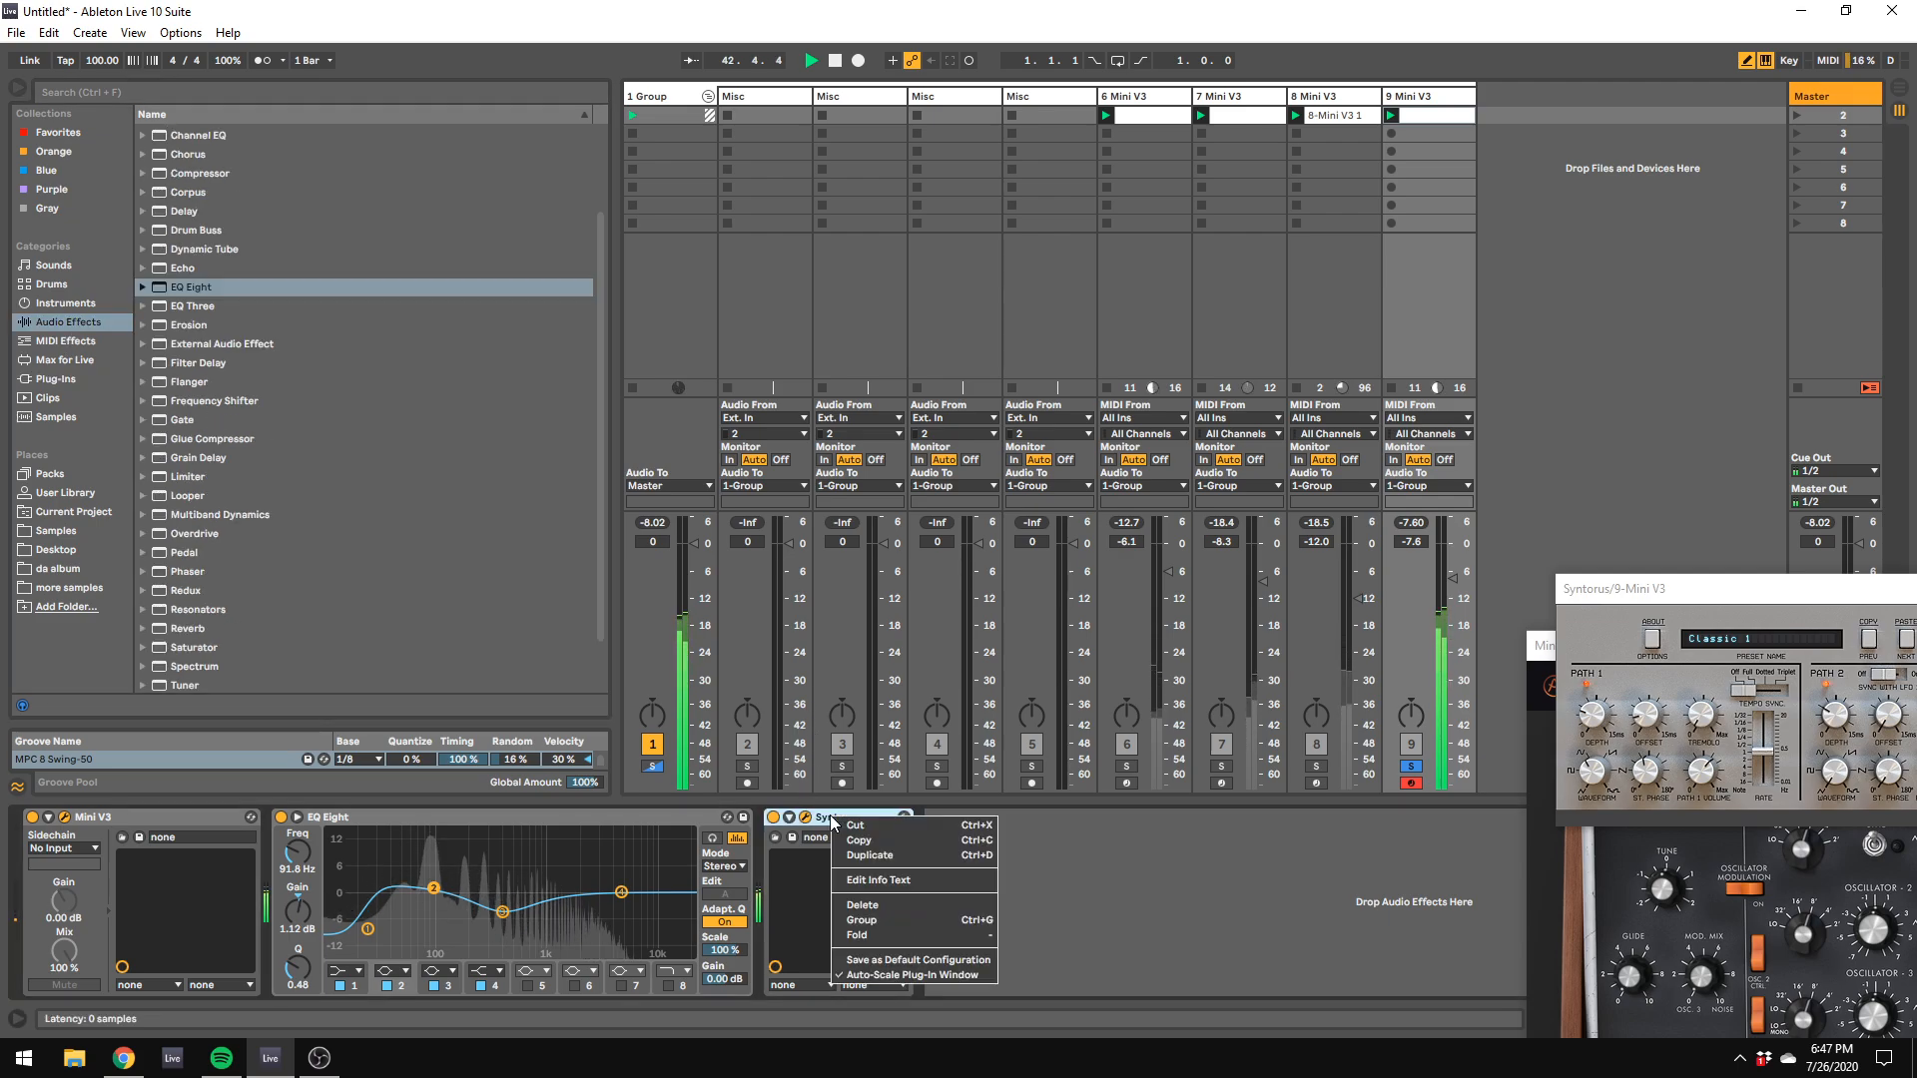
{"action": "left_click", "coordinate": [863, 906]}
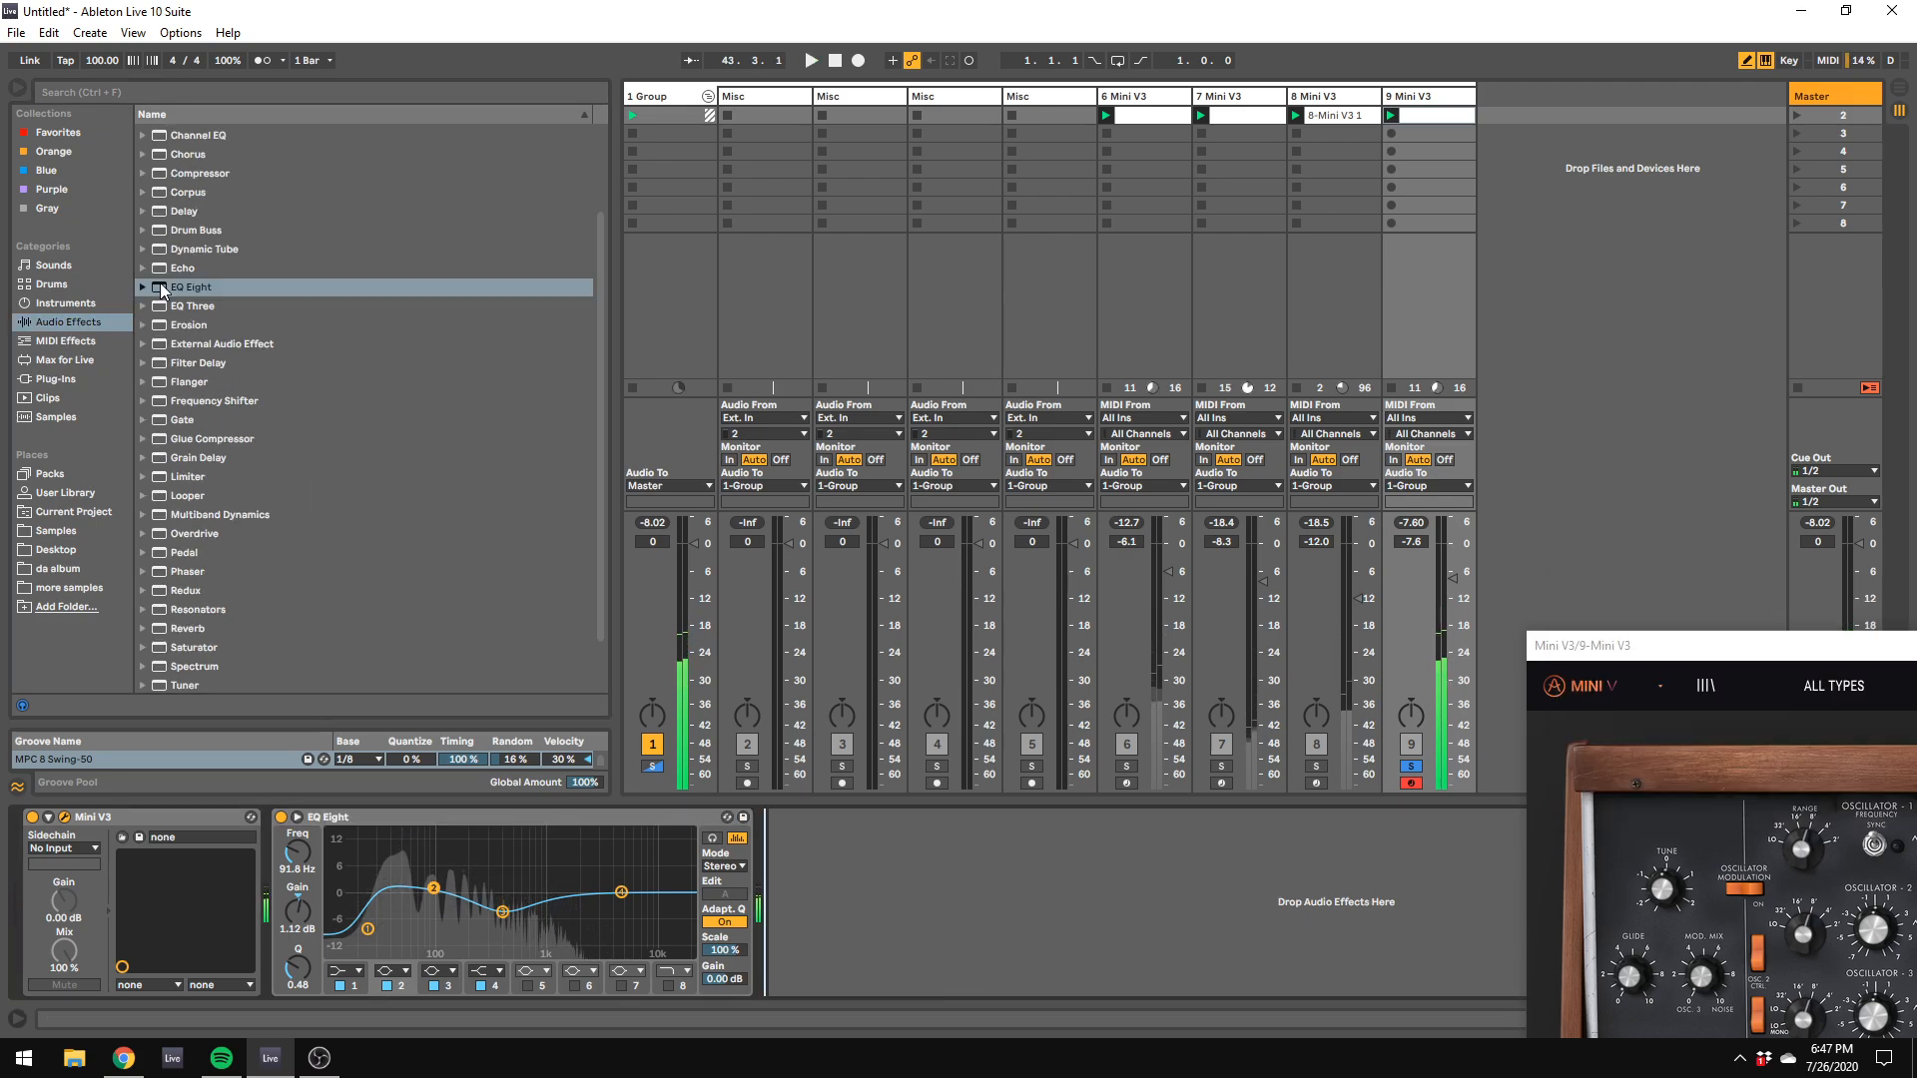
{"action": "left_click_drag", "start_coordinate": [183, 210], "coordinate": [903, 909]}
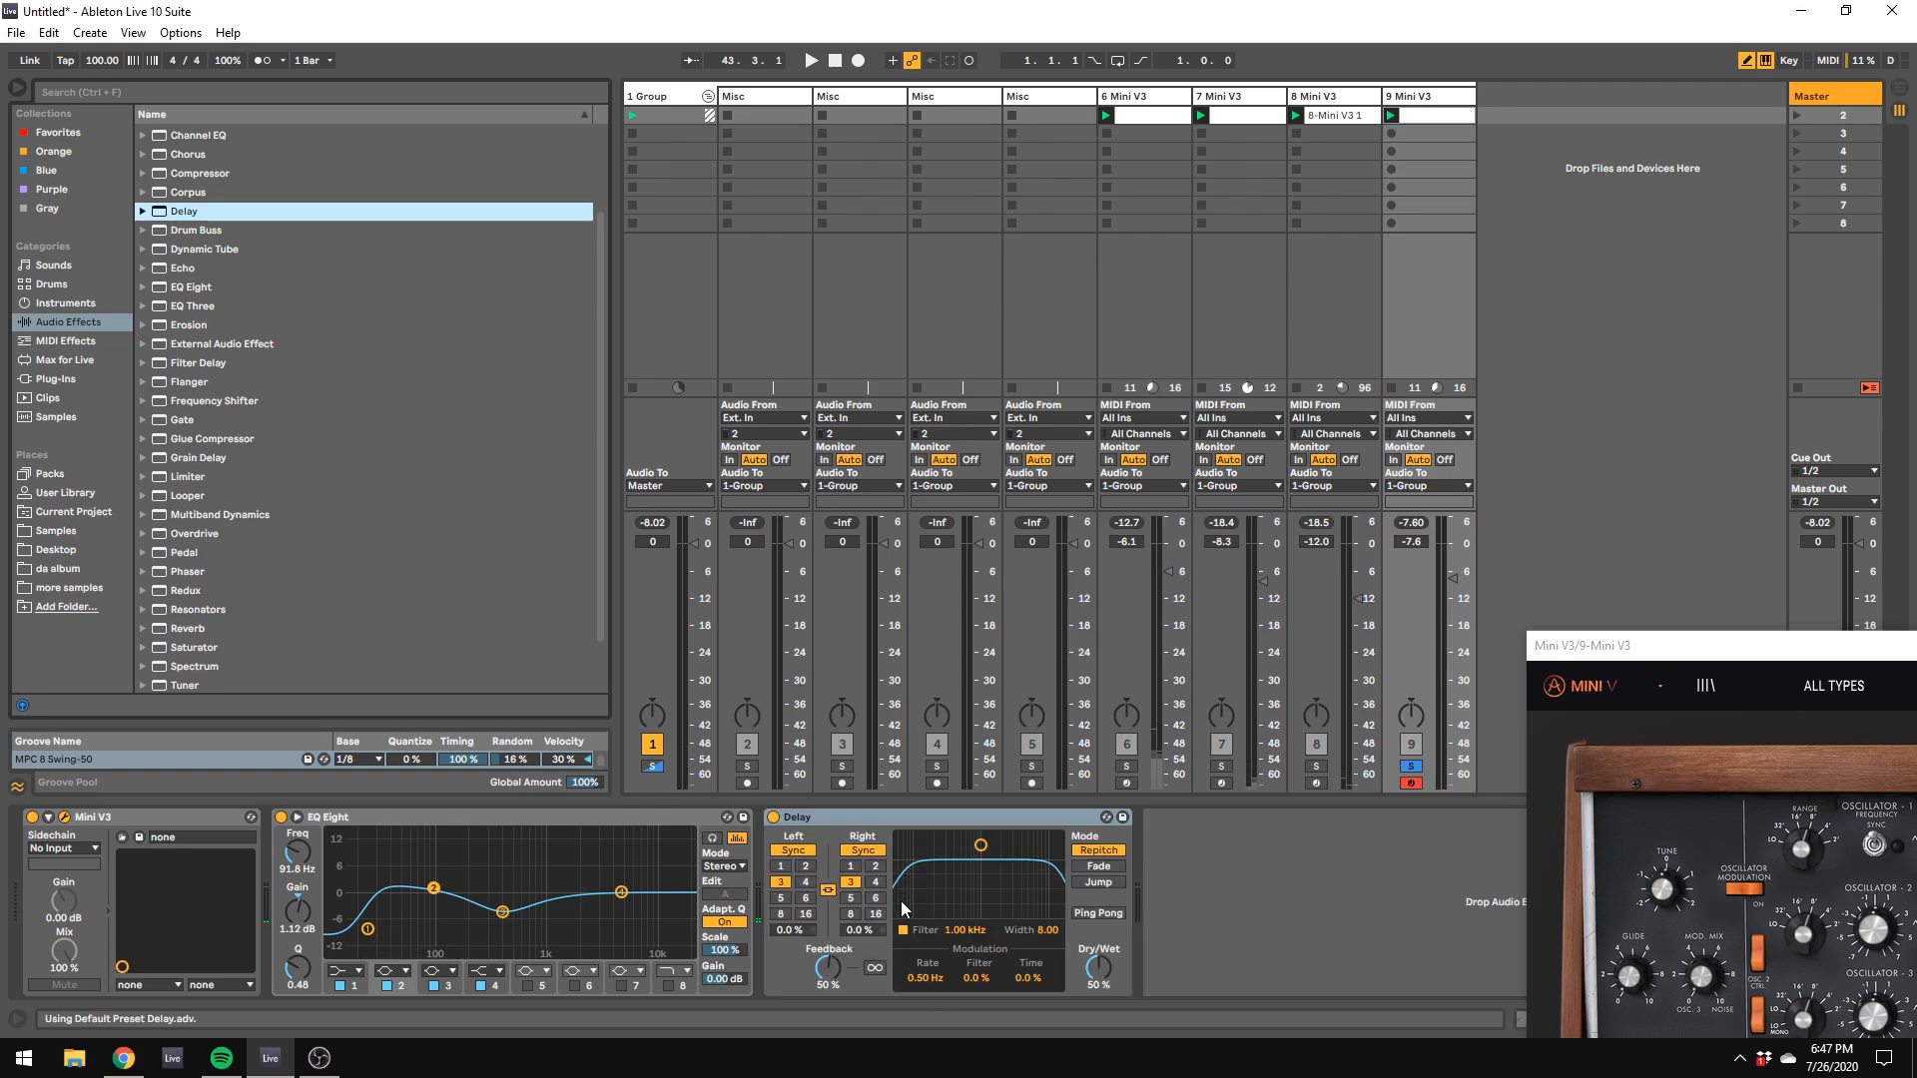
Step: Set the Delay to unsynced times of 1.00 ms left and 22.0 ms right, with 0% feedback, 100% dry/wet and its filter off
{"action": "left_click", "coordinate": [861, 852]}
{"action": "left_click", "coordinate": [829, 891]}
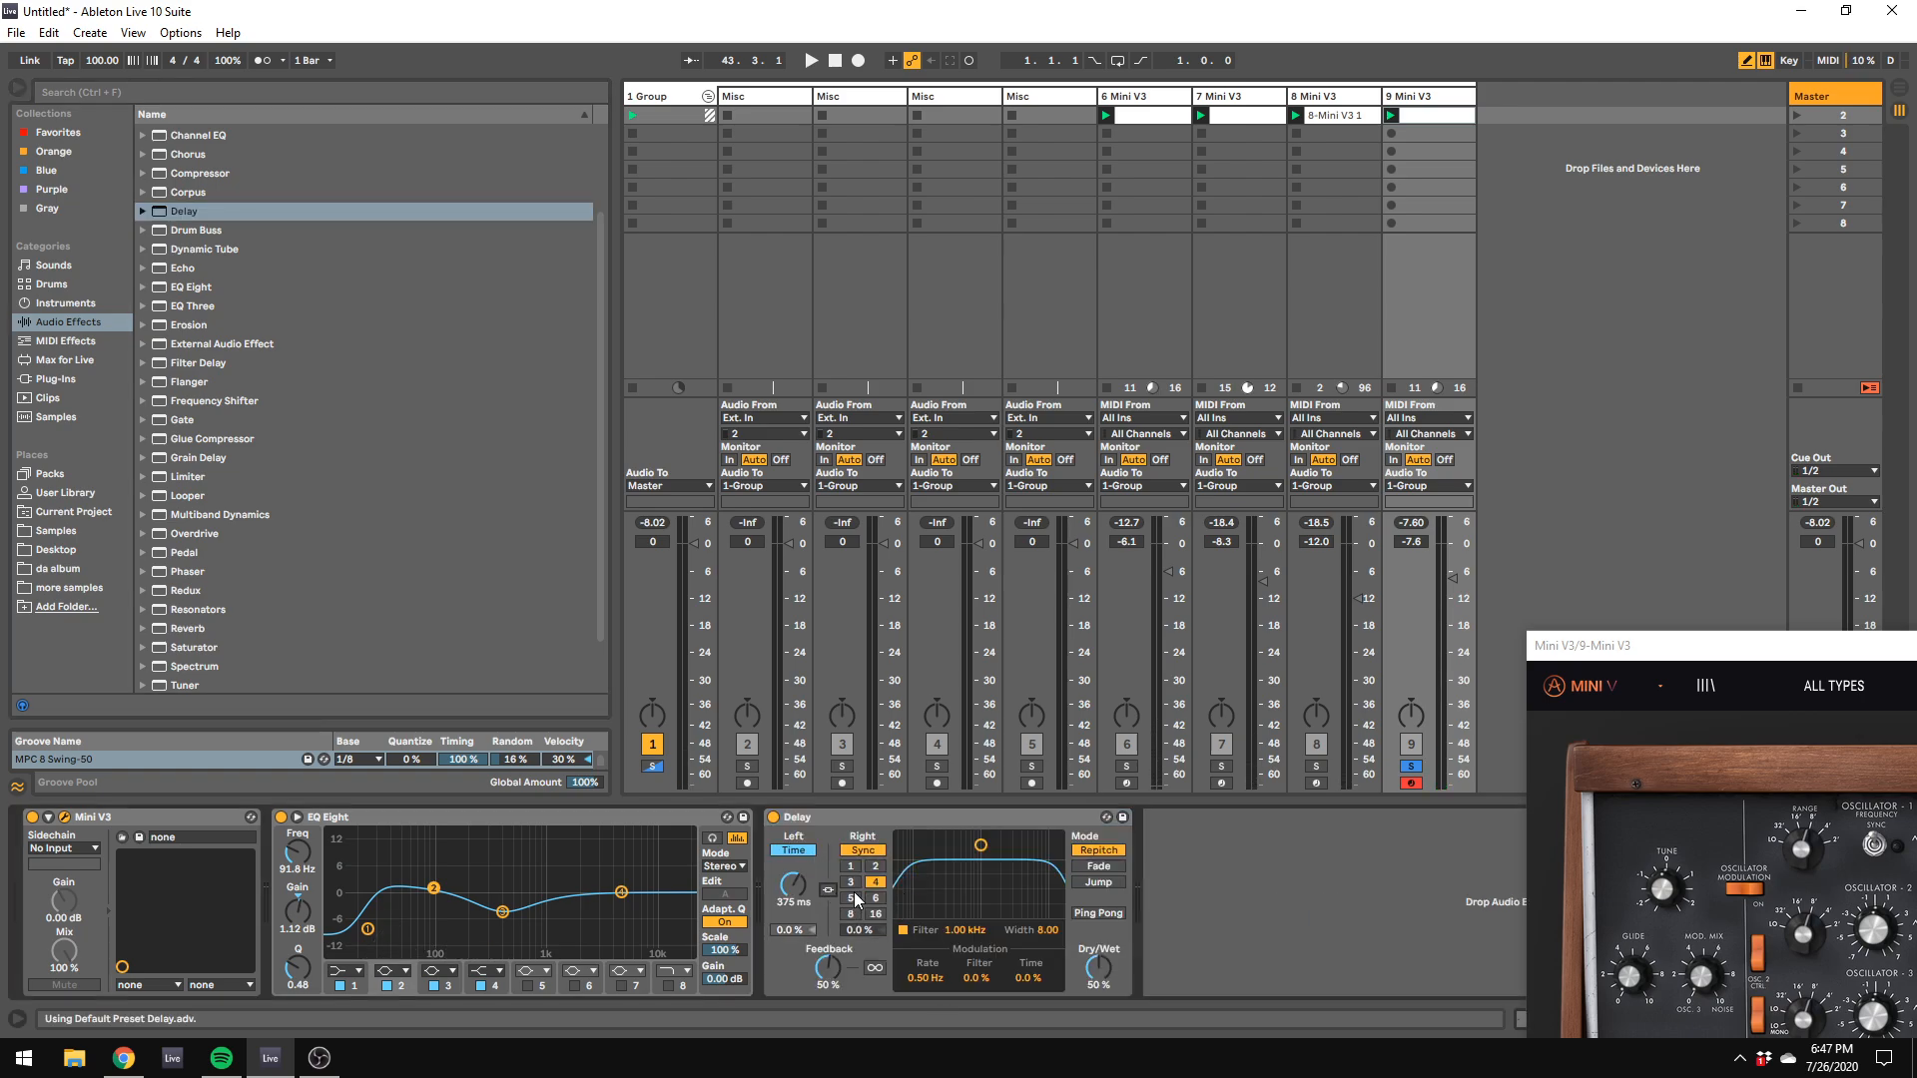
{"action": "left_click", "coordinate": [813, 851]}
{"action": "left_click", "coordinate": [859, 853]}
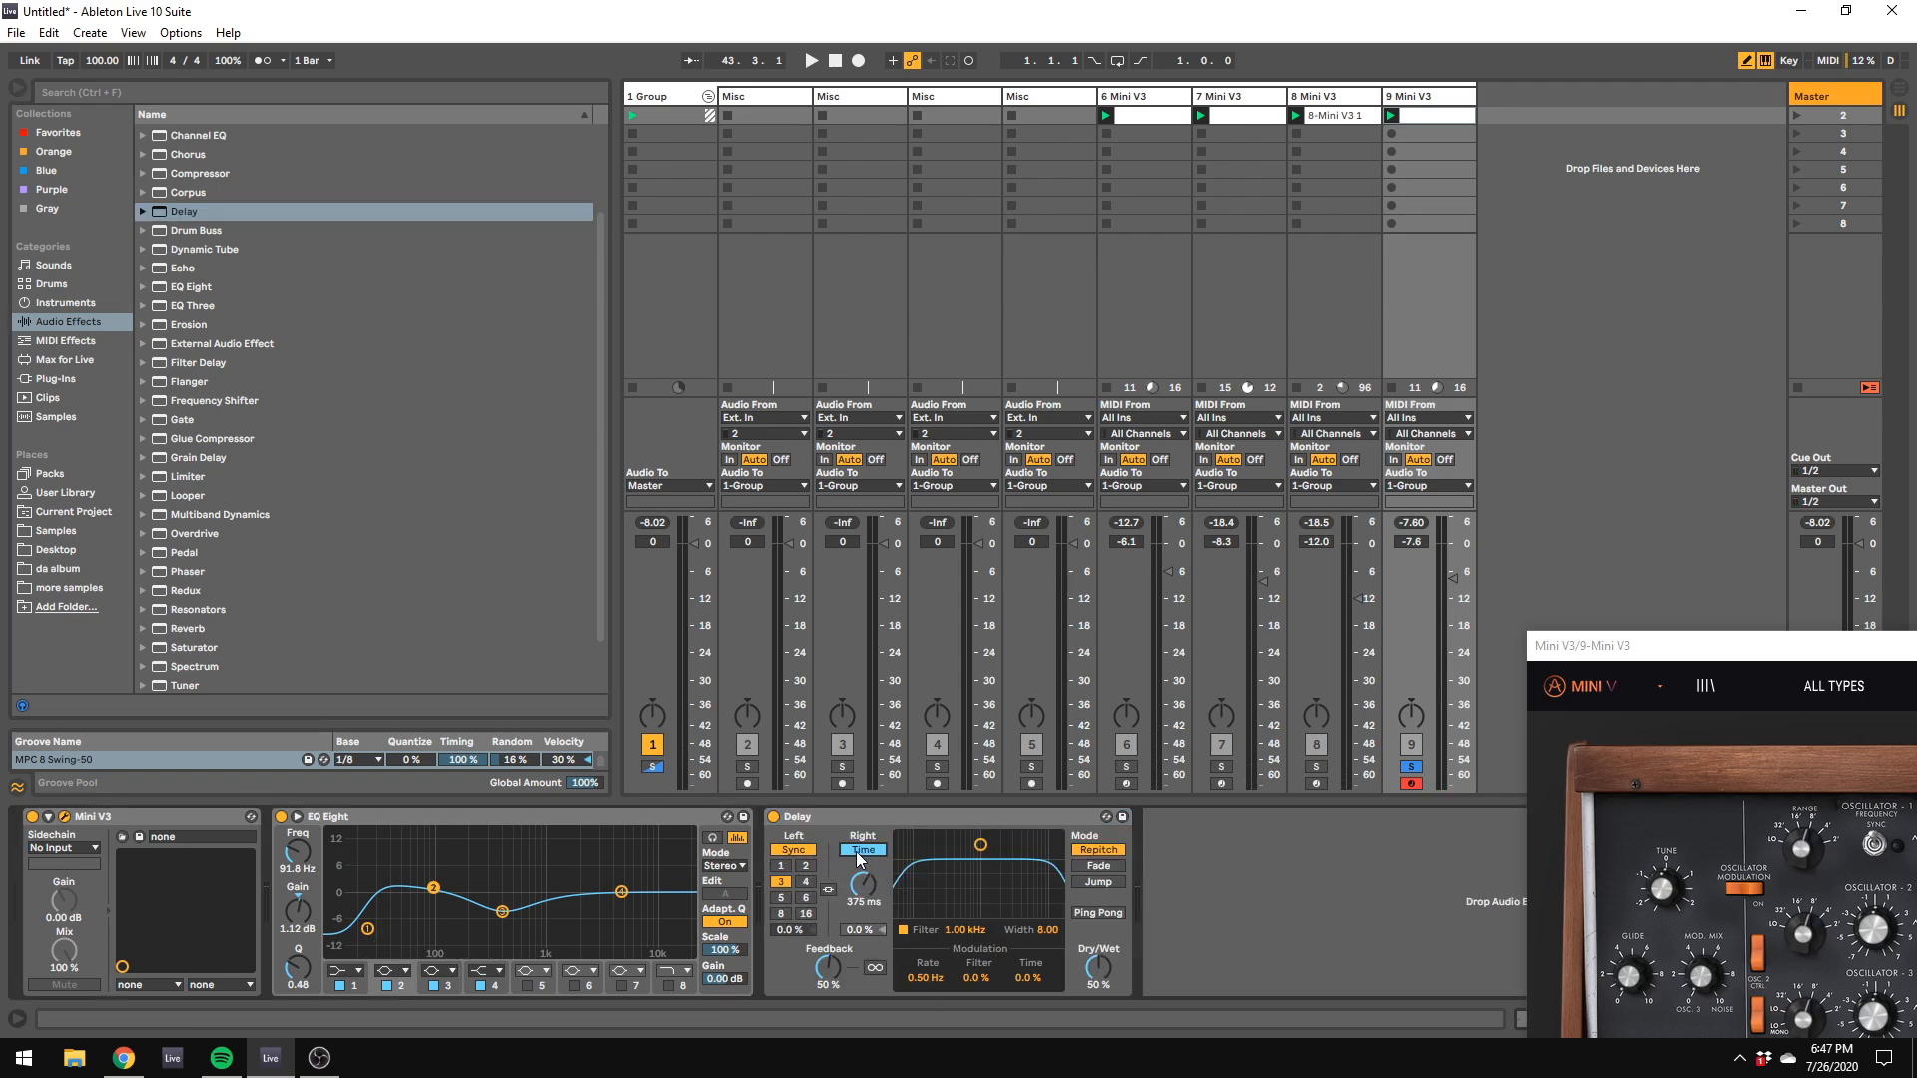
{"action": "left_click", "coordinate": [796, 854]}
{"action": "left_click_drag", "start_coordinate": [872, 892], "coordinate": [827, 998]}
{"action": "left_click_drag", "start_coordinate": [1097, 987], "coordinate": [1097, 939]}
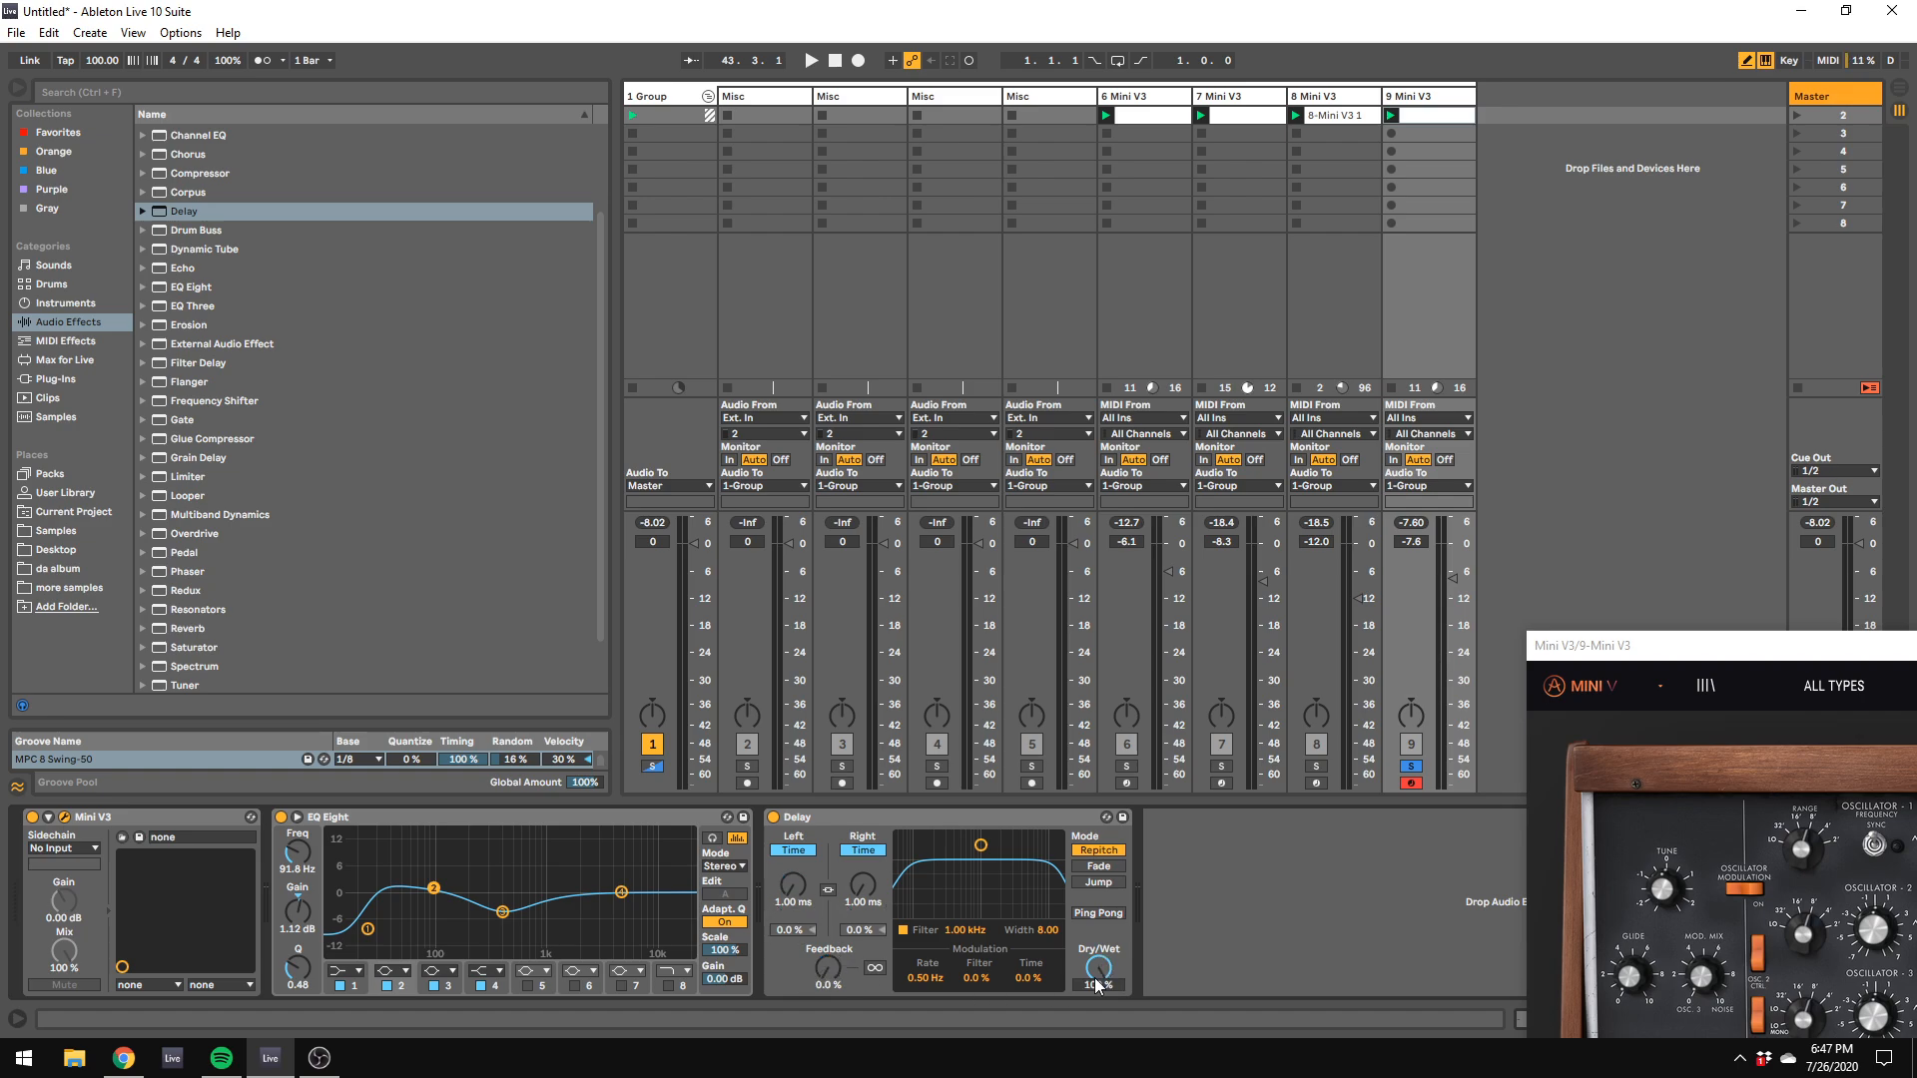
{"action": "left_click_drag", "start_coordinate": [855, 905], "coordinate": [855, 883]}
{"action": "left_click", "coordinate": [1302, 912]}
{"action": "key", "text": "space"}
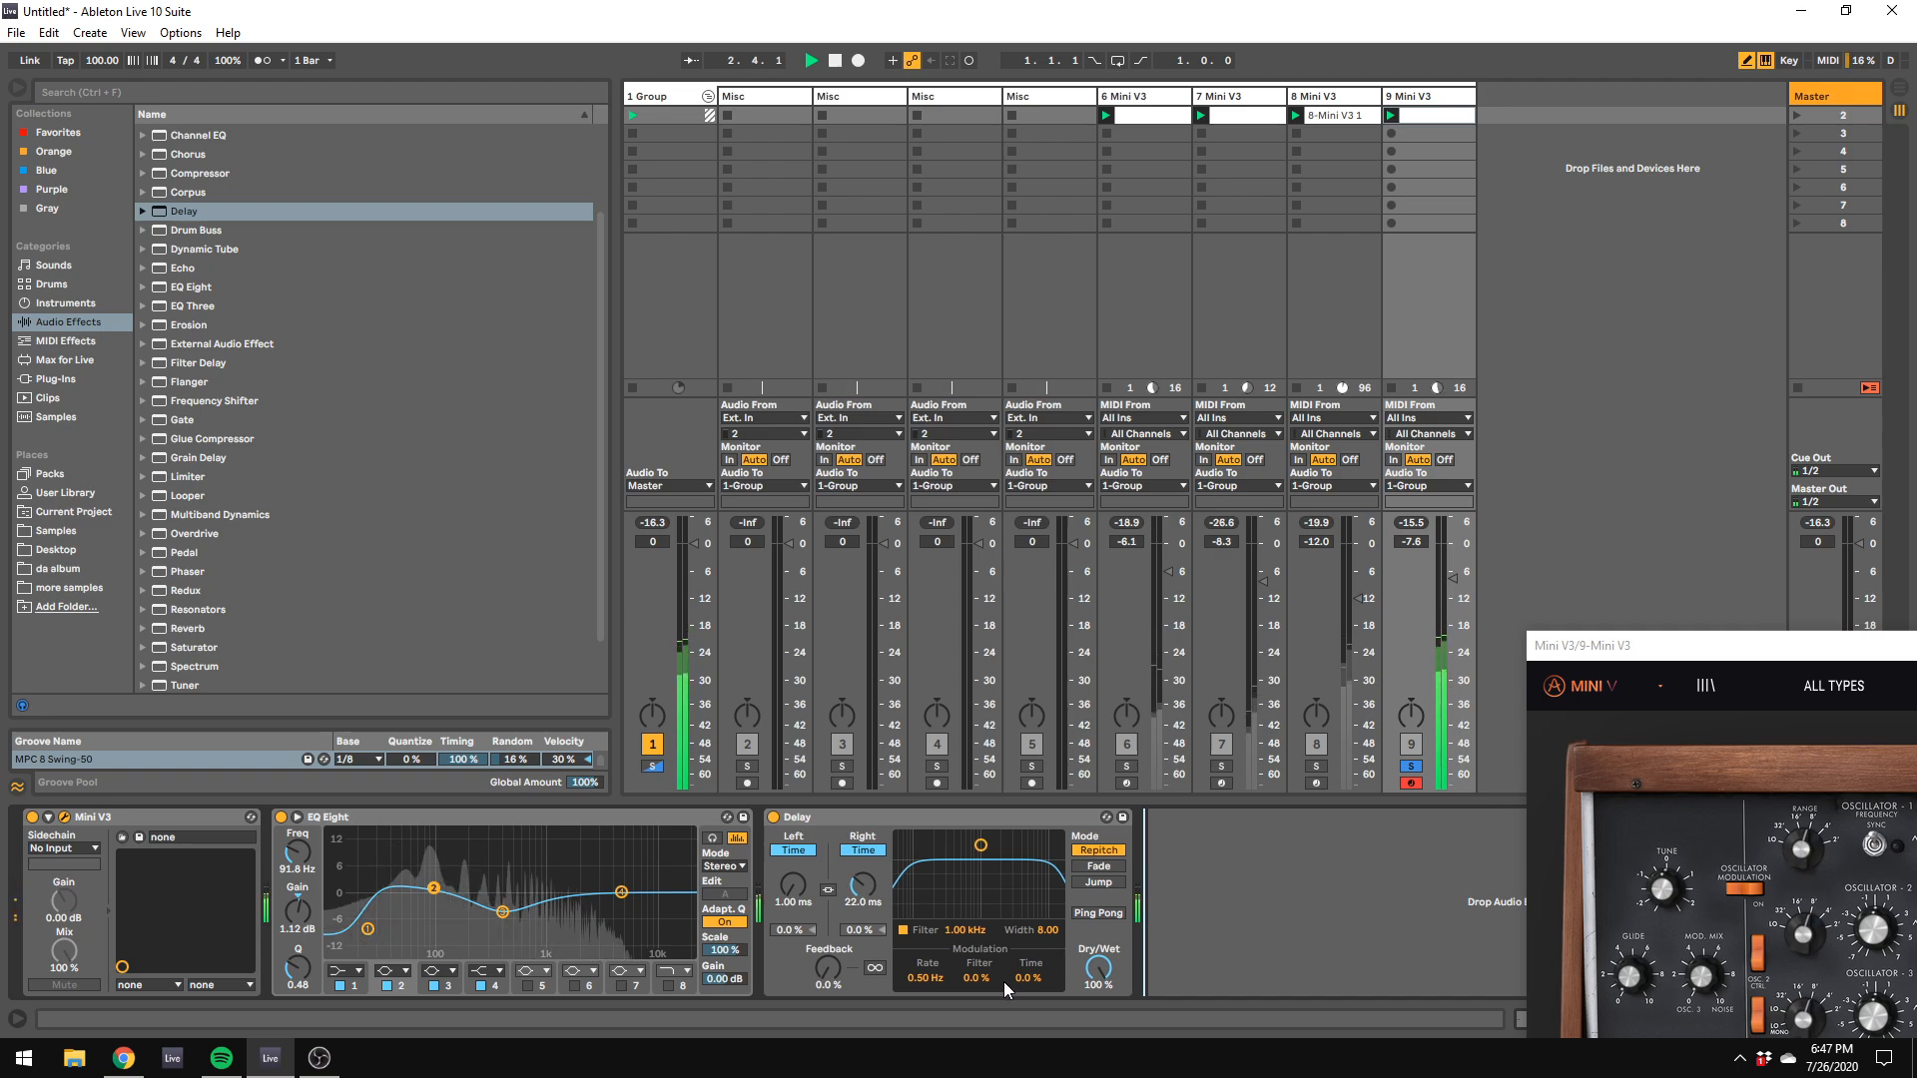
{"action": "left_click", "coordinate": [903, 930]}
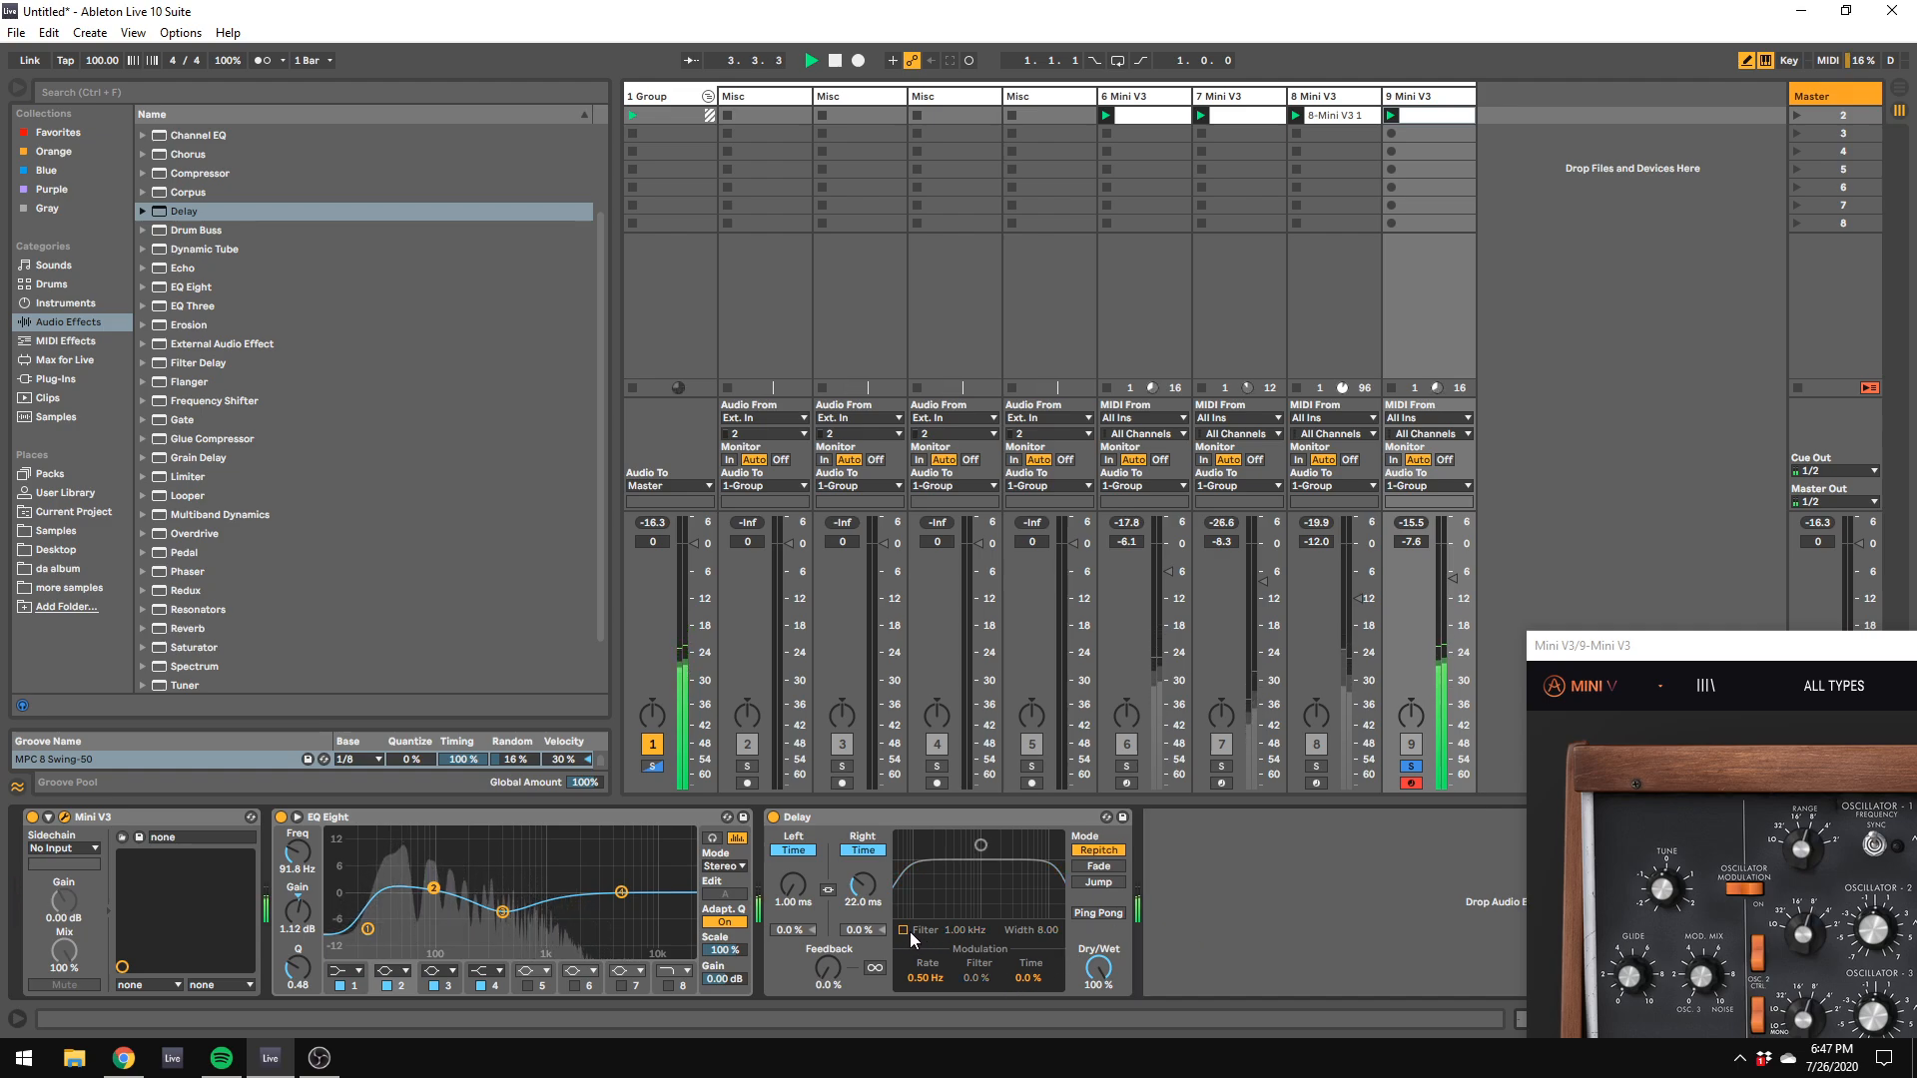
Step: Add a Utility effect after the Delay and briefly toggle Mono on and off to check the stereo widening
{"action": "scroll", "coordinate": [279, 576], "scroll_direction": "down", "scroll_amount": 1}
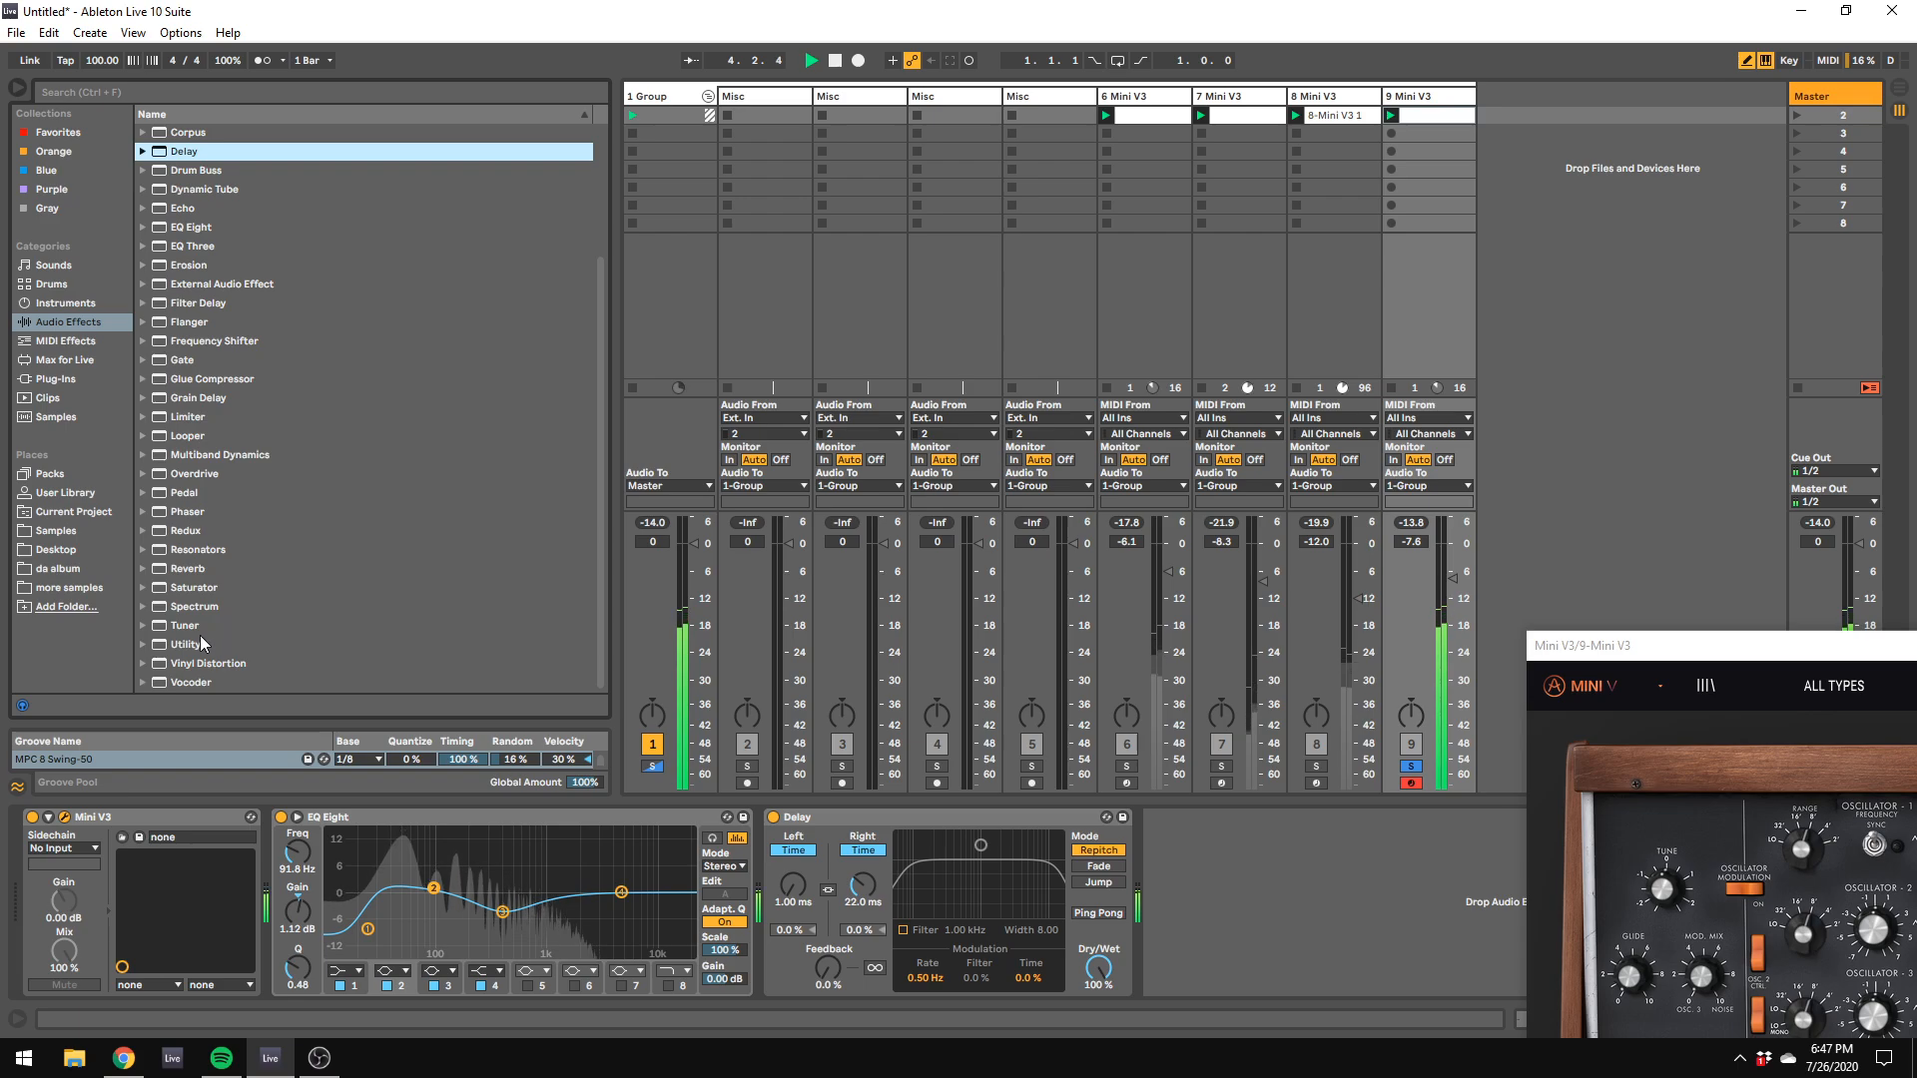
{"action": "double_click", "coordinate": [185, 644]}
{"action": "left_click", "coordinate": [1194, 949]}
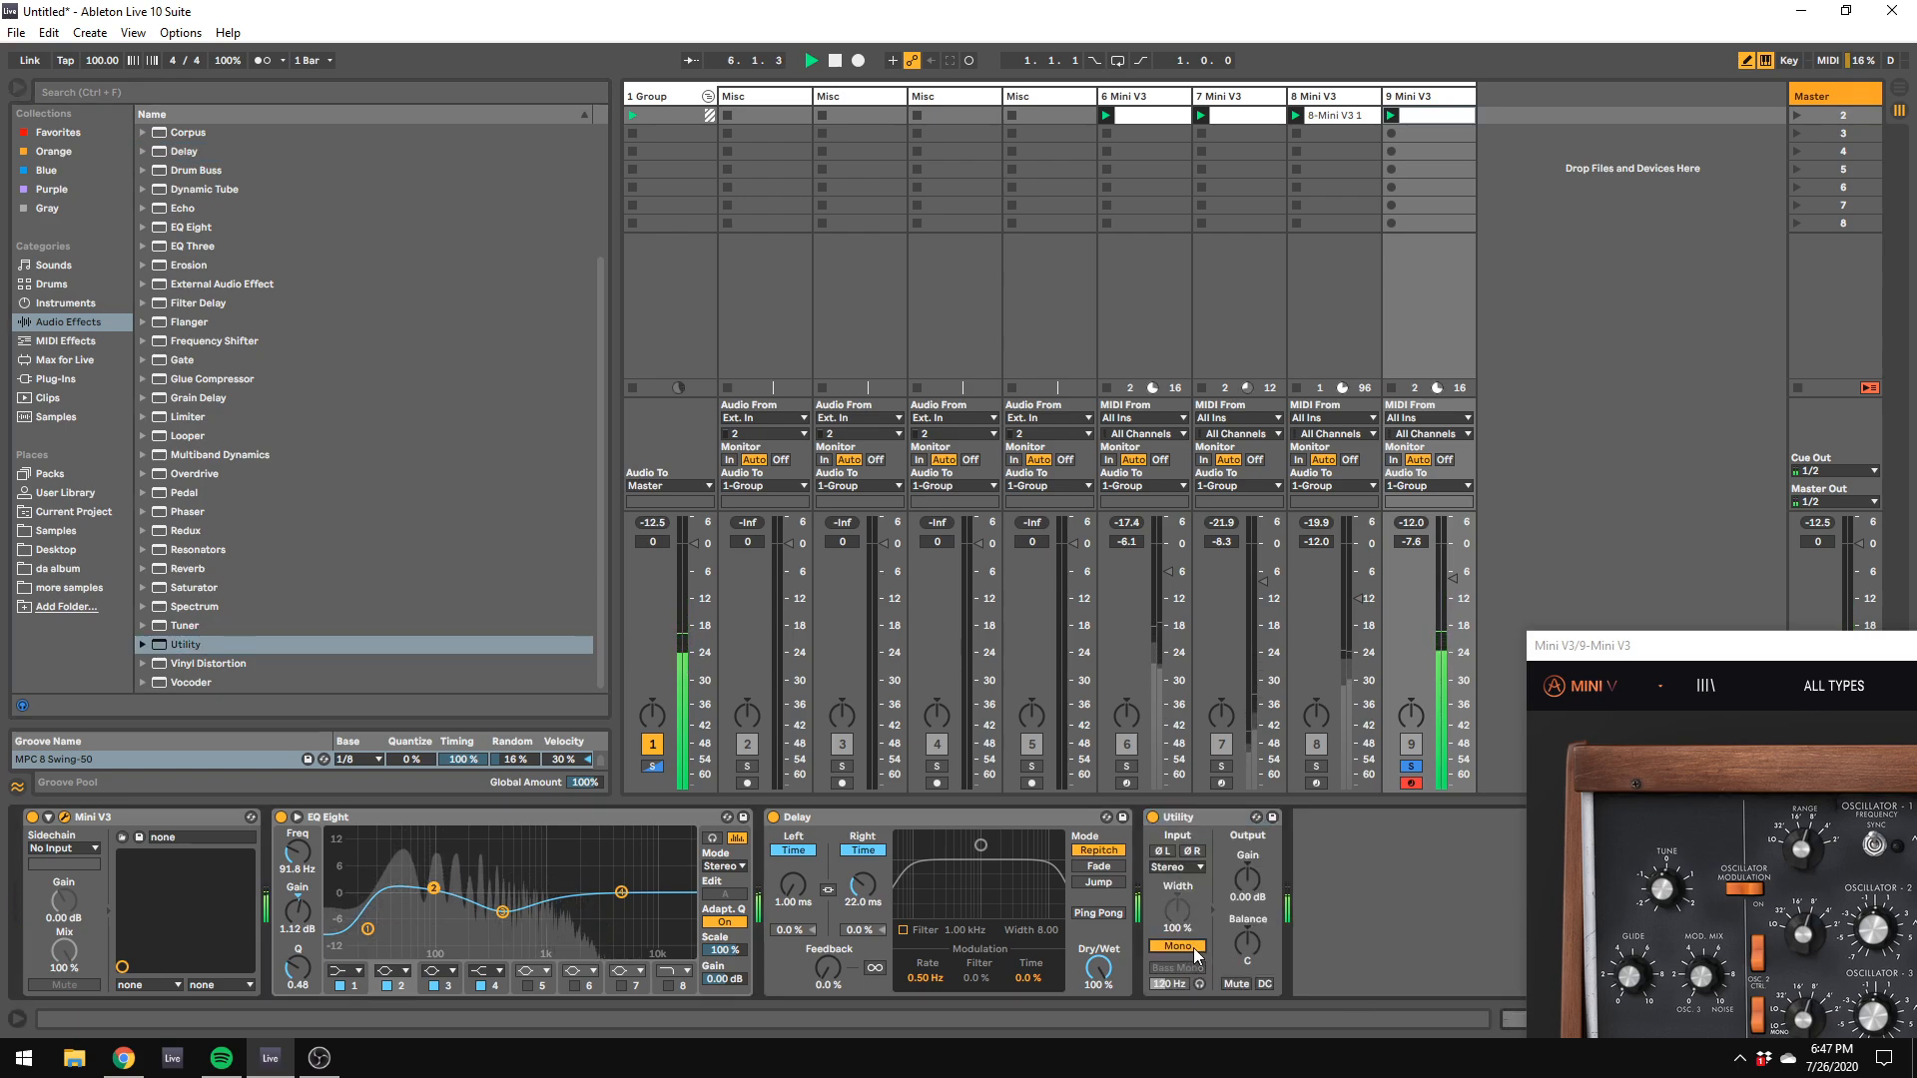
{"action": "left_click", "coordinate": [1195, 948]}
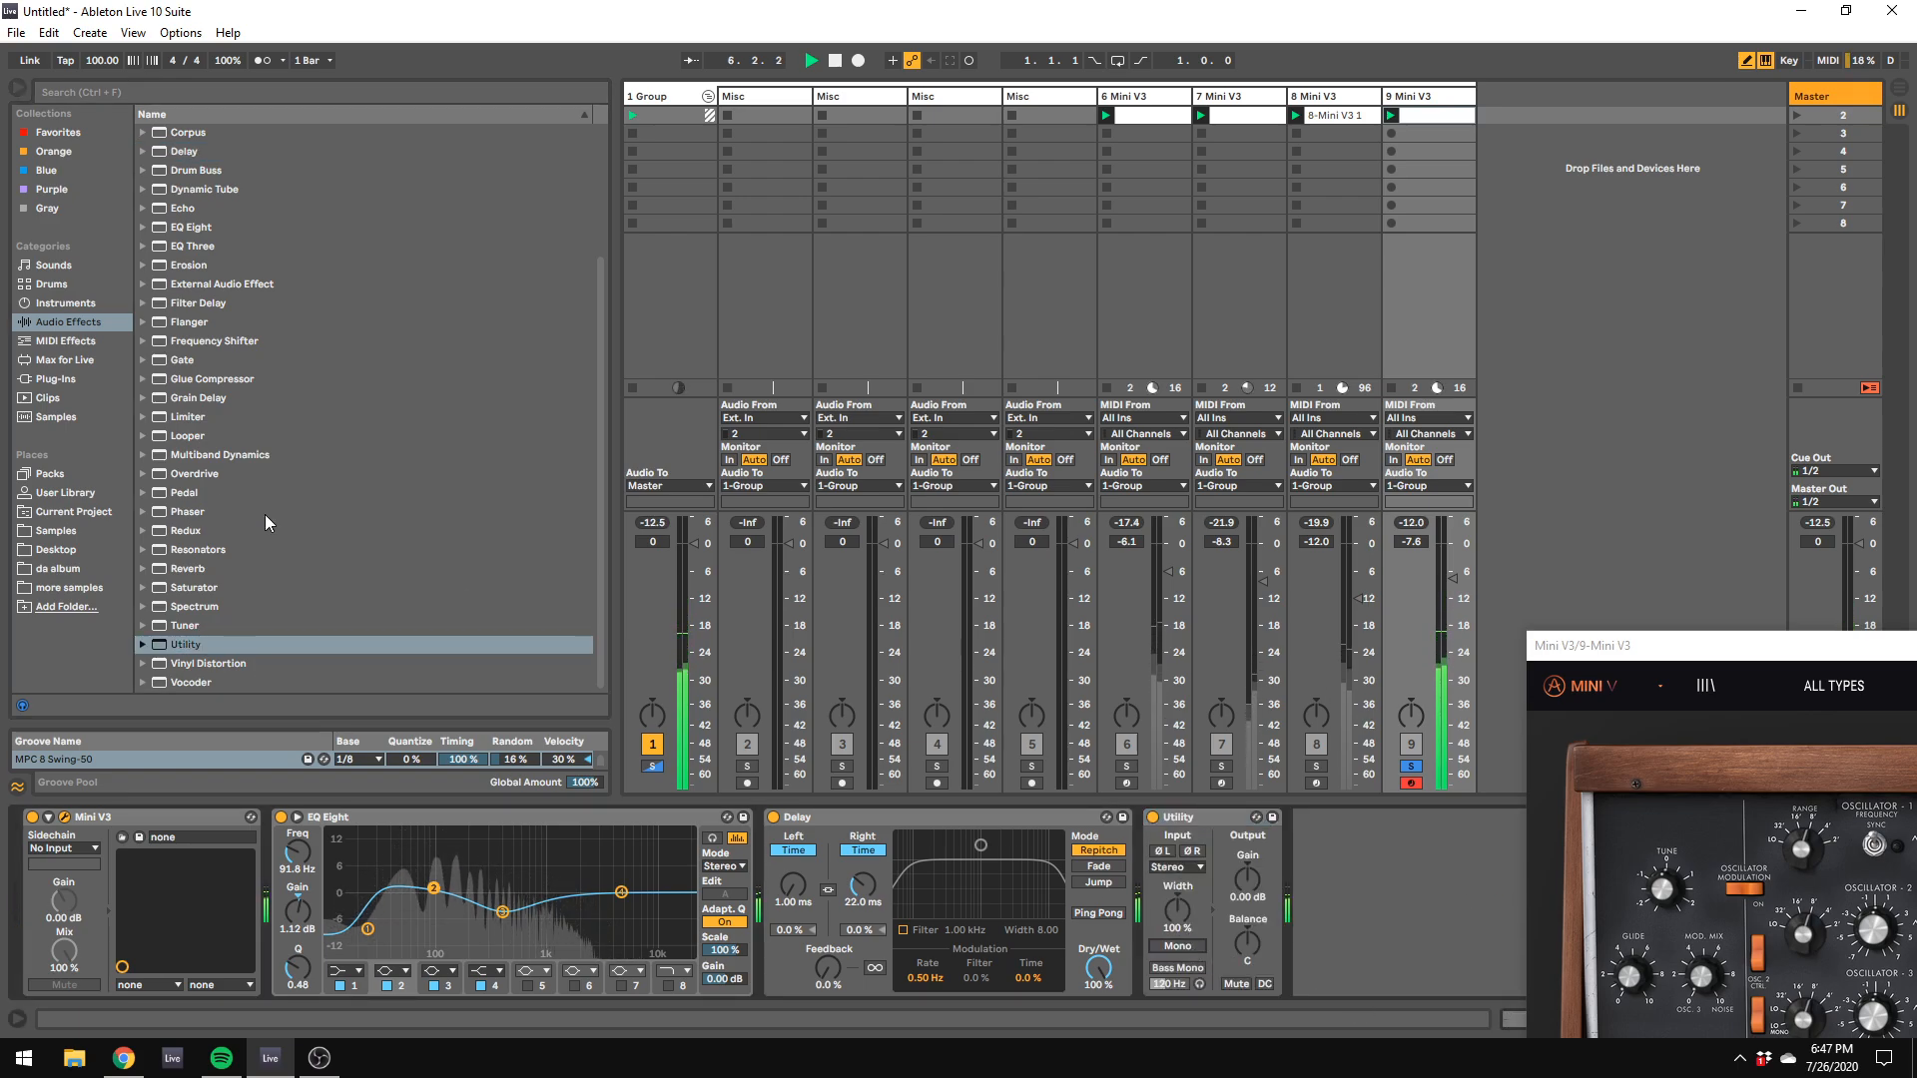
Step: Add a second EQ Eight after Utility, pull down the low end with band 1 and dip band 2 slightly at 435 Hz
{"action": "double_click", "coordinate": [191, 226]}
{"action": "left_click_drag", "start_coordinate": [1405, 898], "coordinate": [1391, 934]}
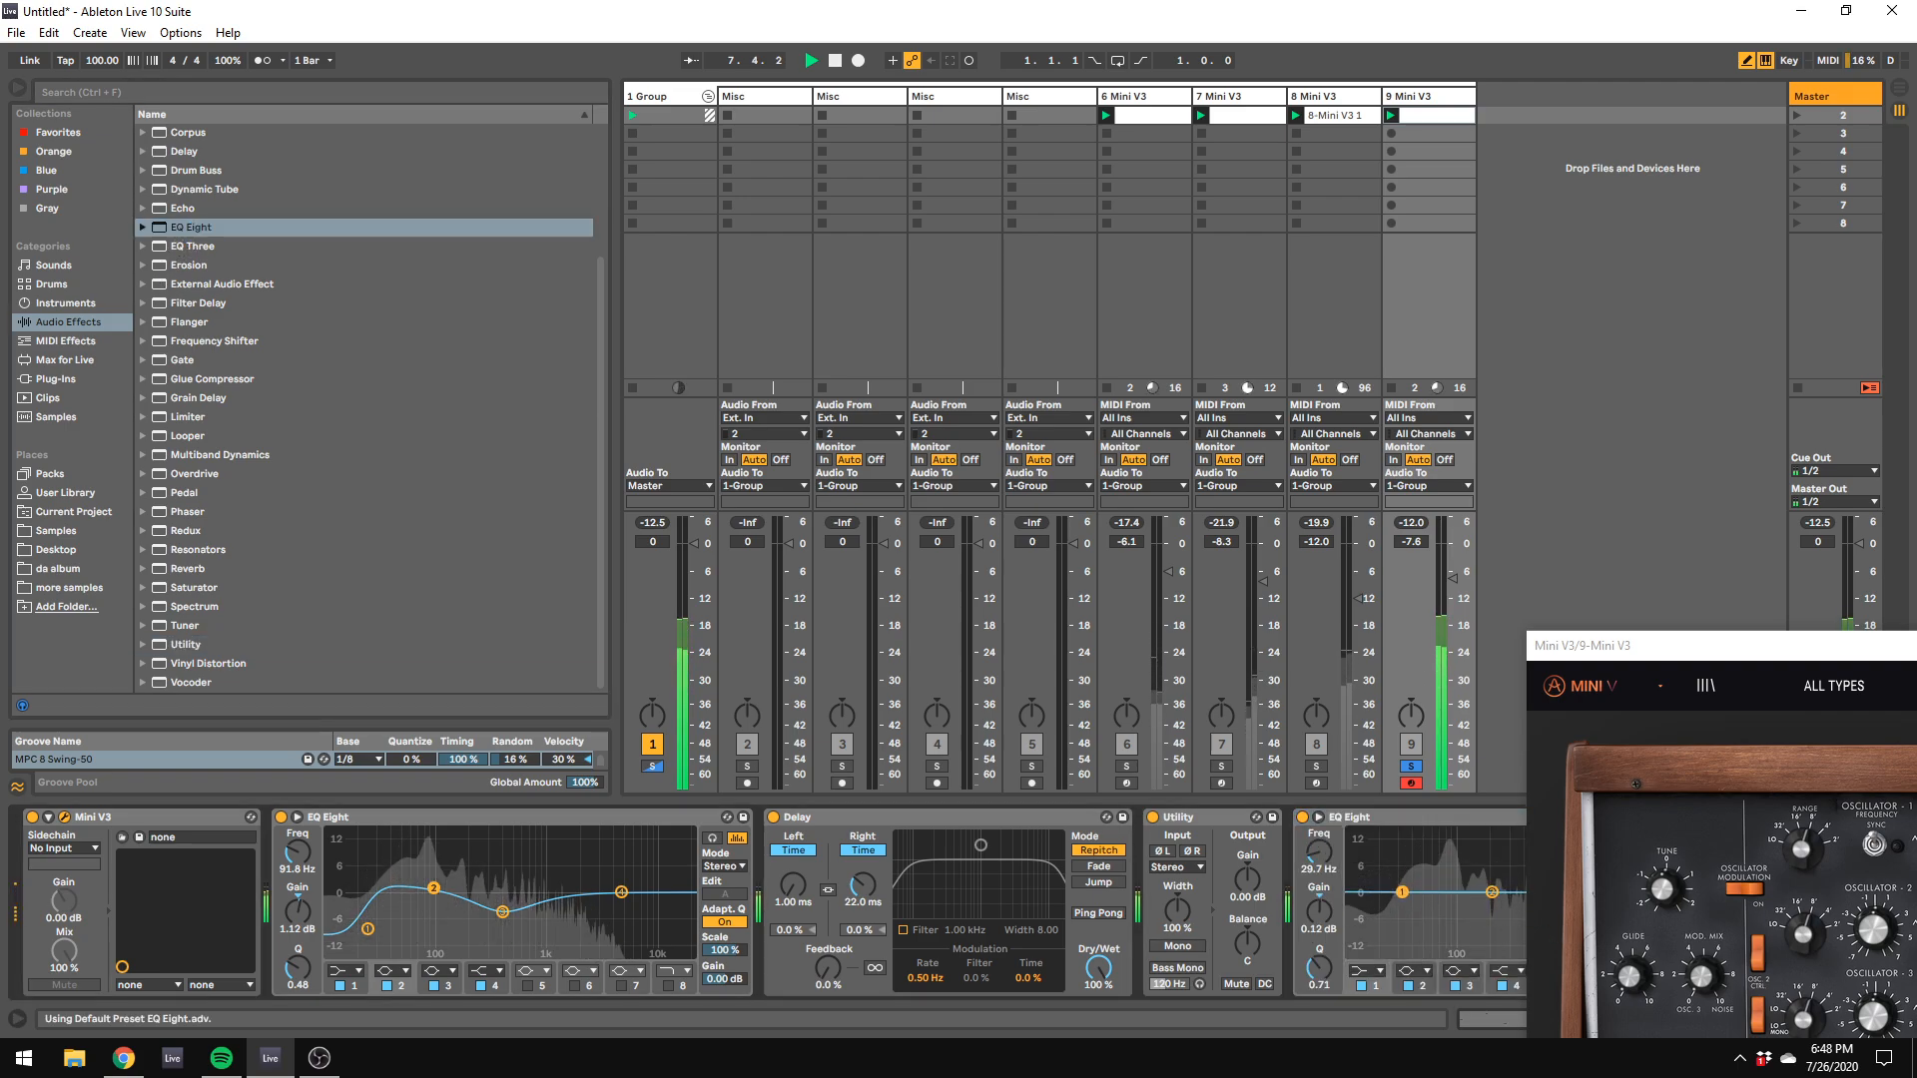
{"action": "left_click_drag", "start_coordinate": [1570, 647], "coordinate": [1890, 766]}
{"action": "left_click", "coordinate": [1733, 838]}
{"action": "left_click_drag", "start_coordinate": [1492, 892], "coordinate": [1528, 903]}
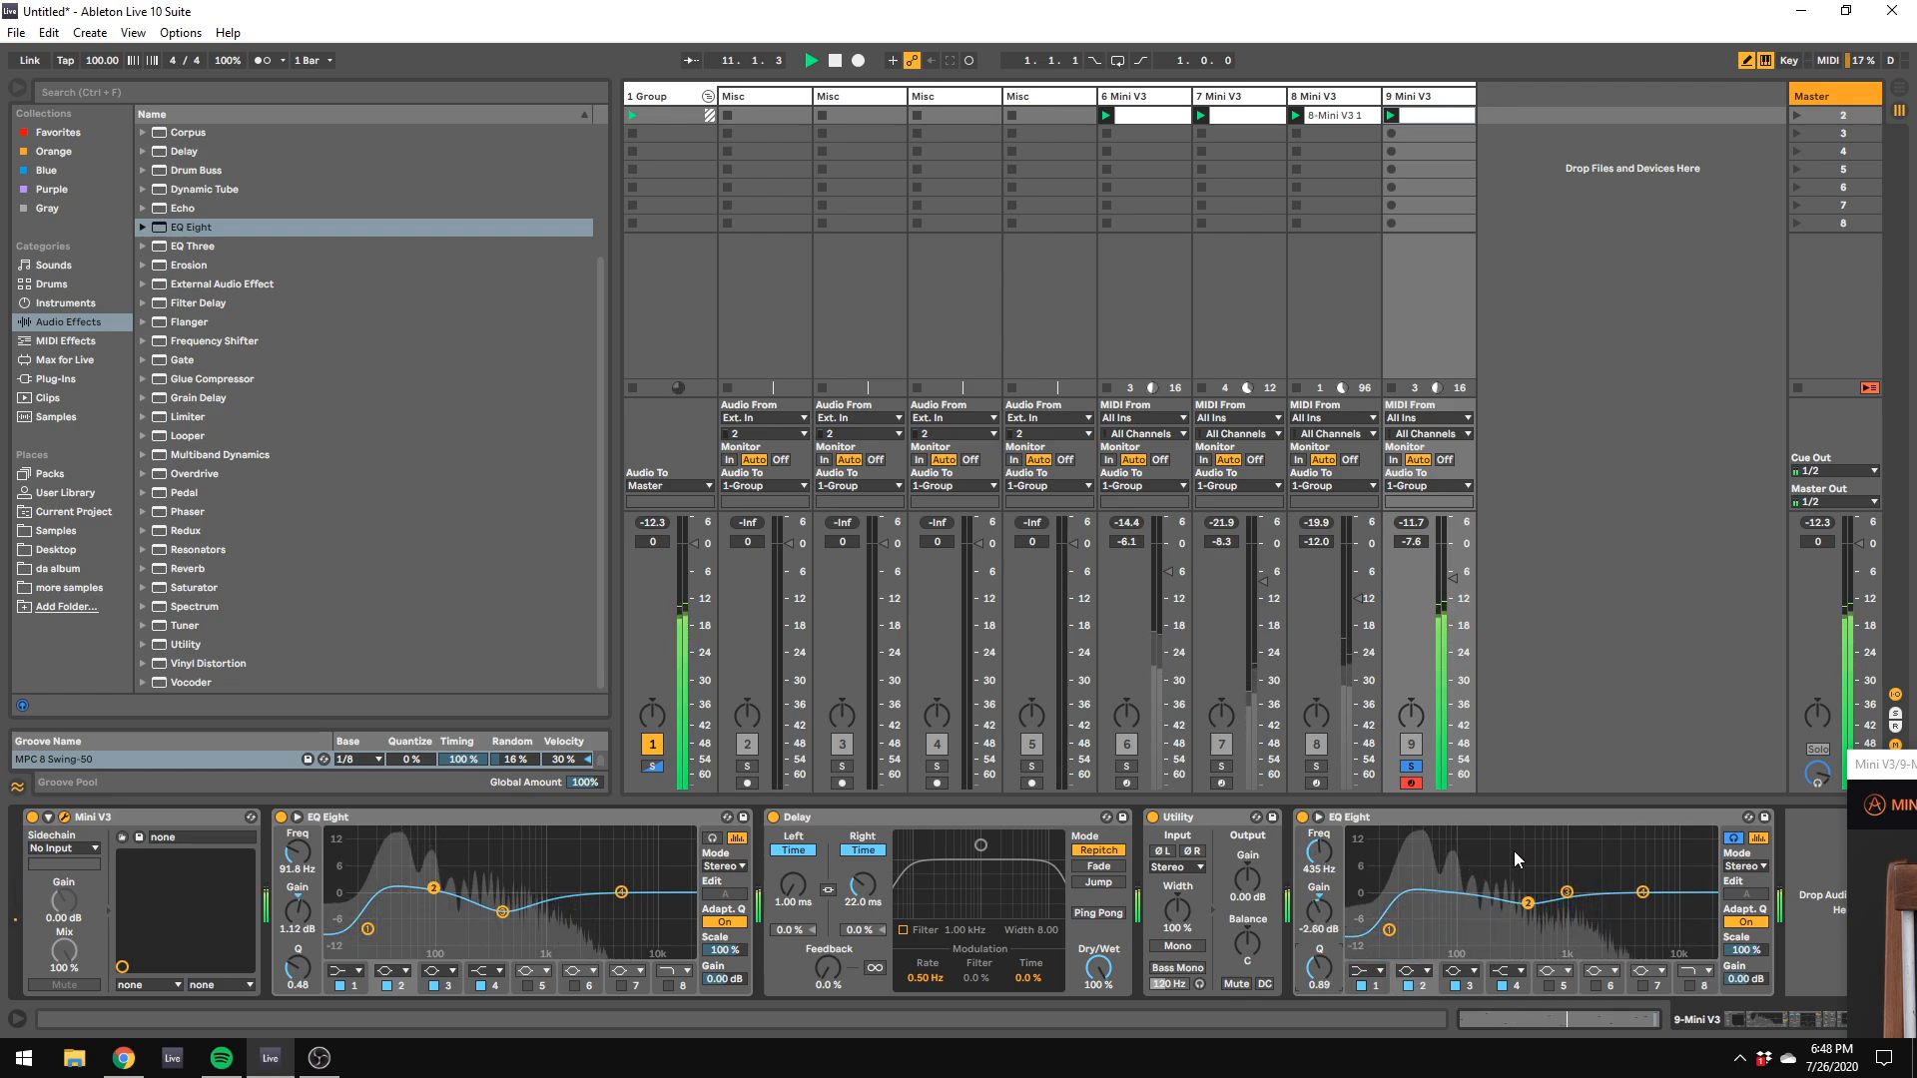
Step: Delete the second EQ Eight after Utility on track 9 and stop playback
{"action": "right_click", "coordinate": [1490, 816]}
{"action": "left_click", "coordinate": [1538, 650]}
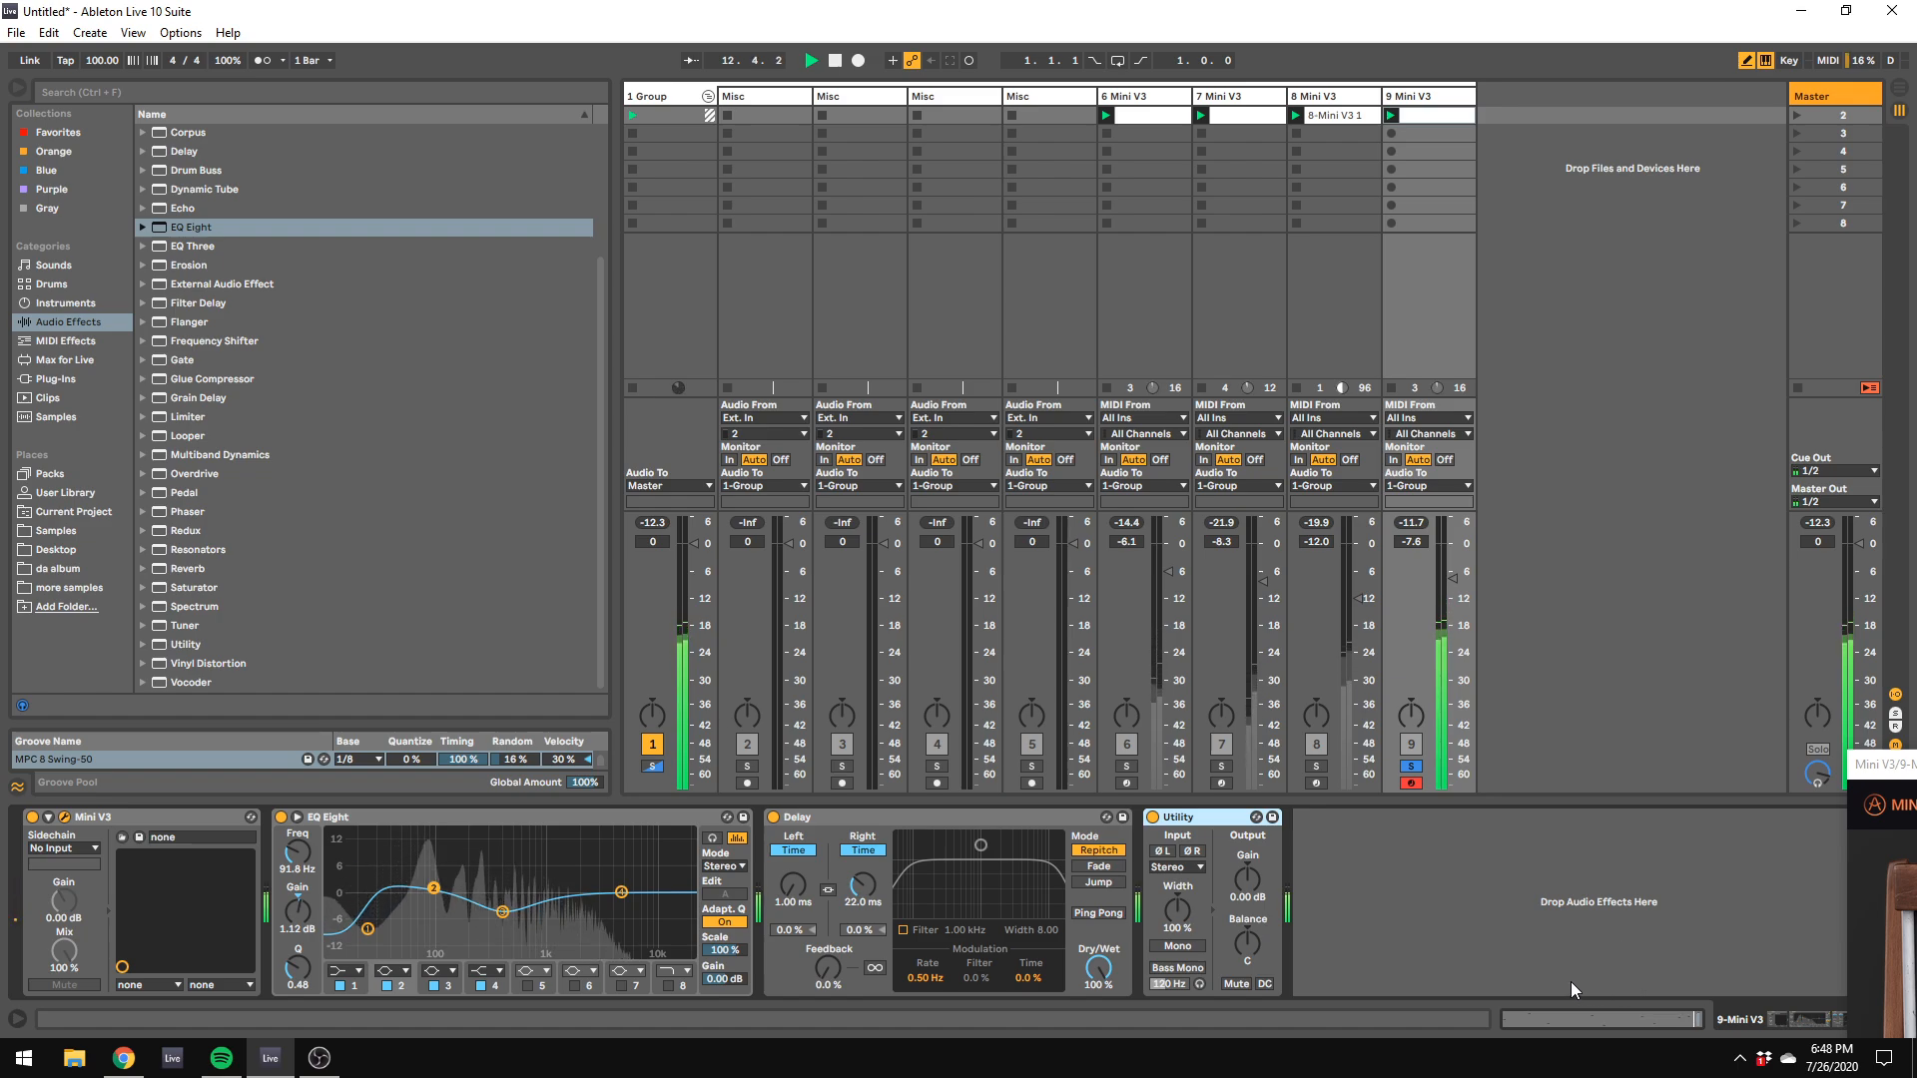
{"action": "key", "text": "space"}
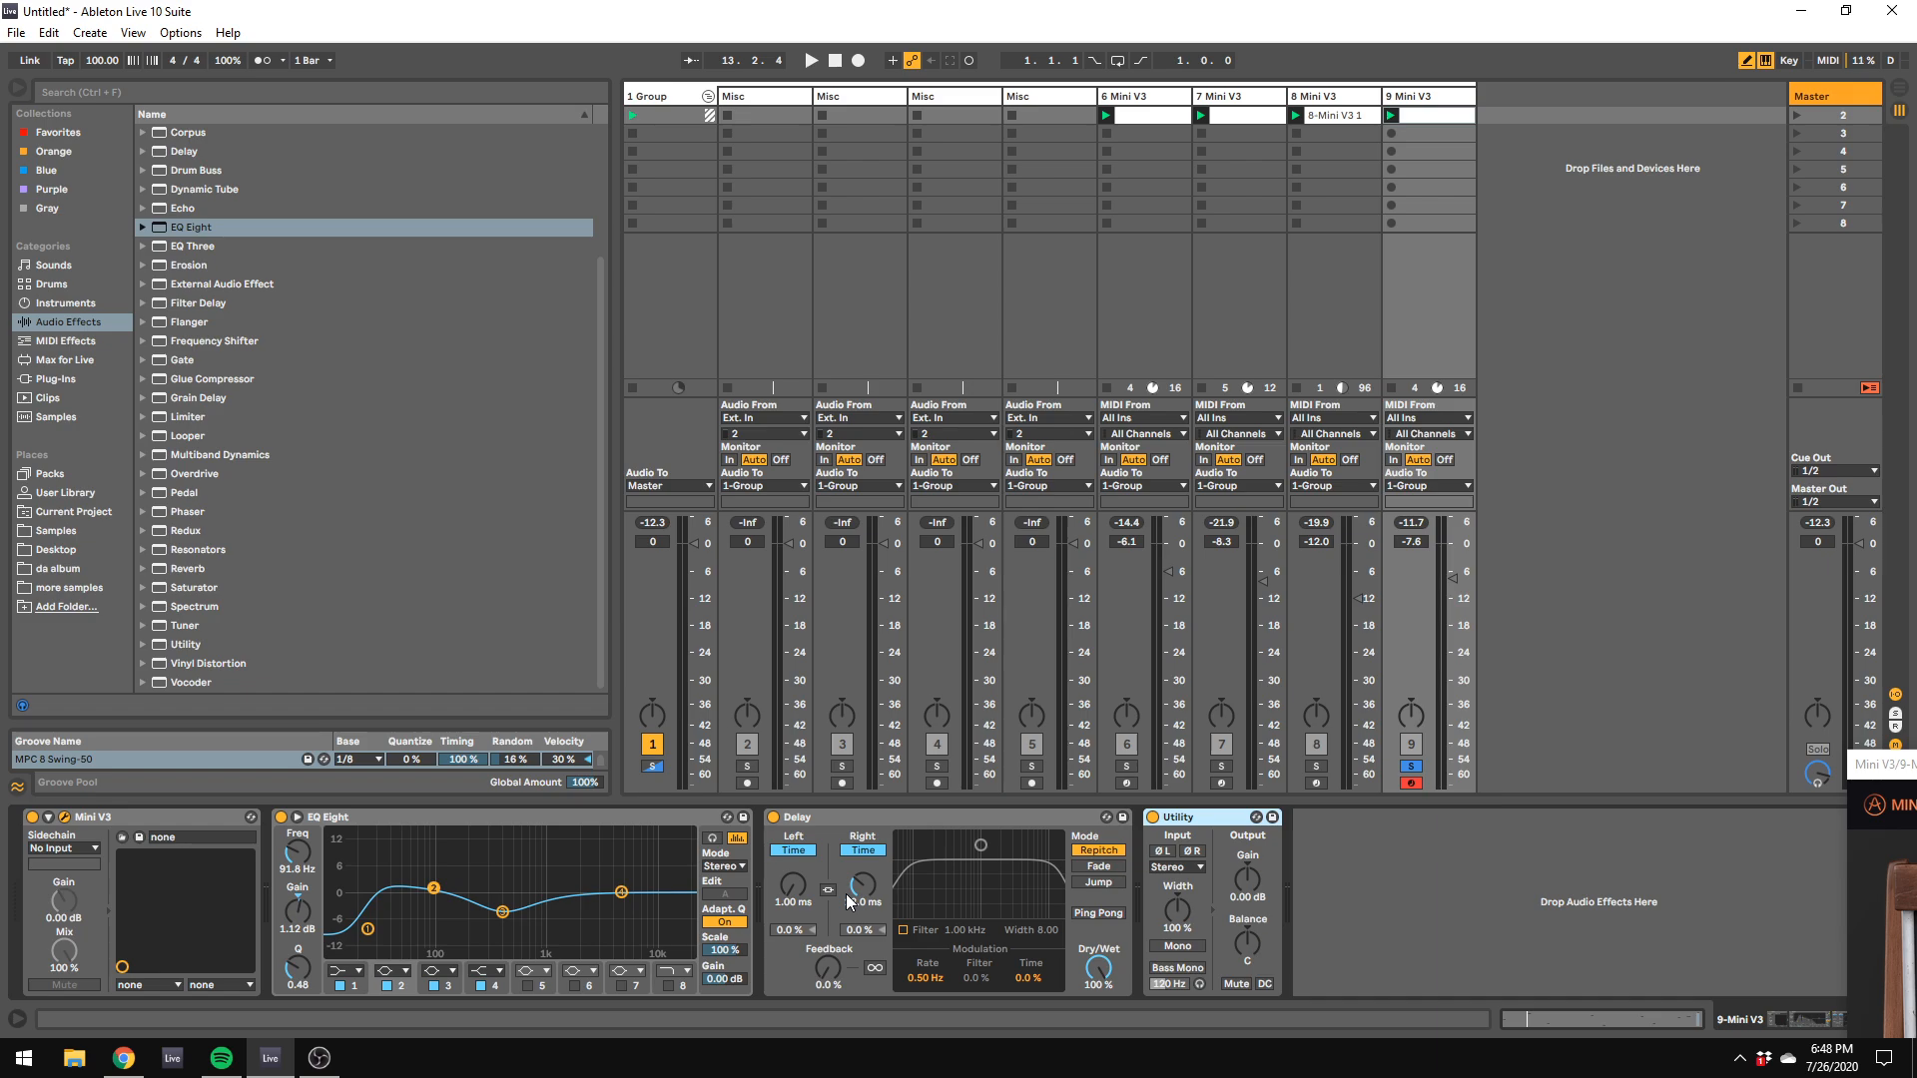
Step: Play the soloed bass and briefly toggle Utility's left and right phase inversion on and off to compare
{"action": "key", "text": "space"}
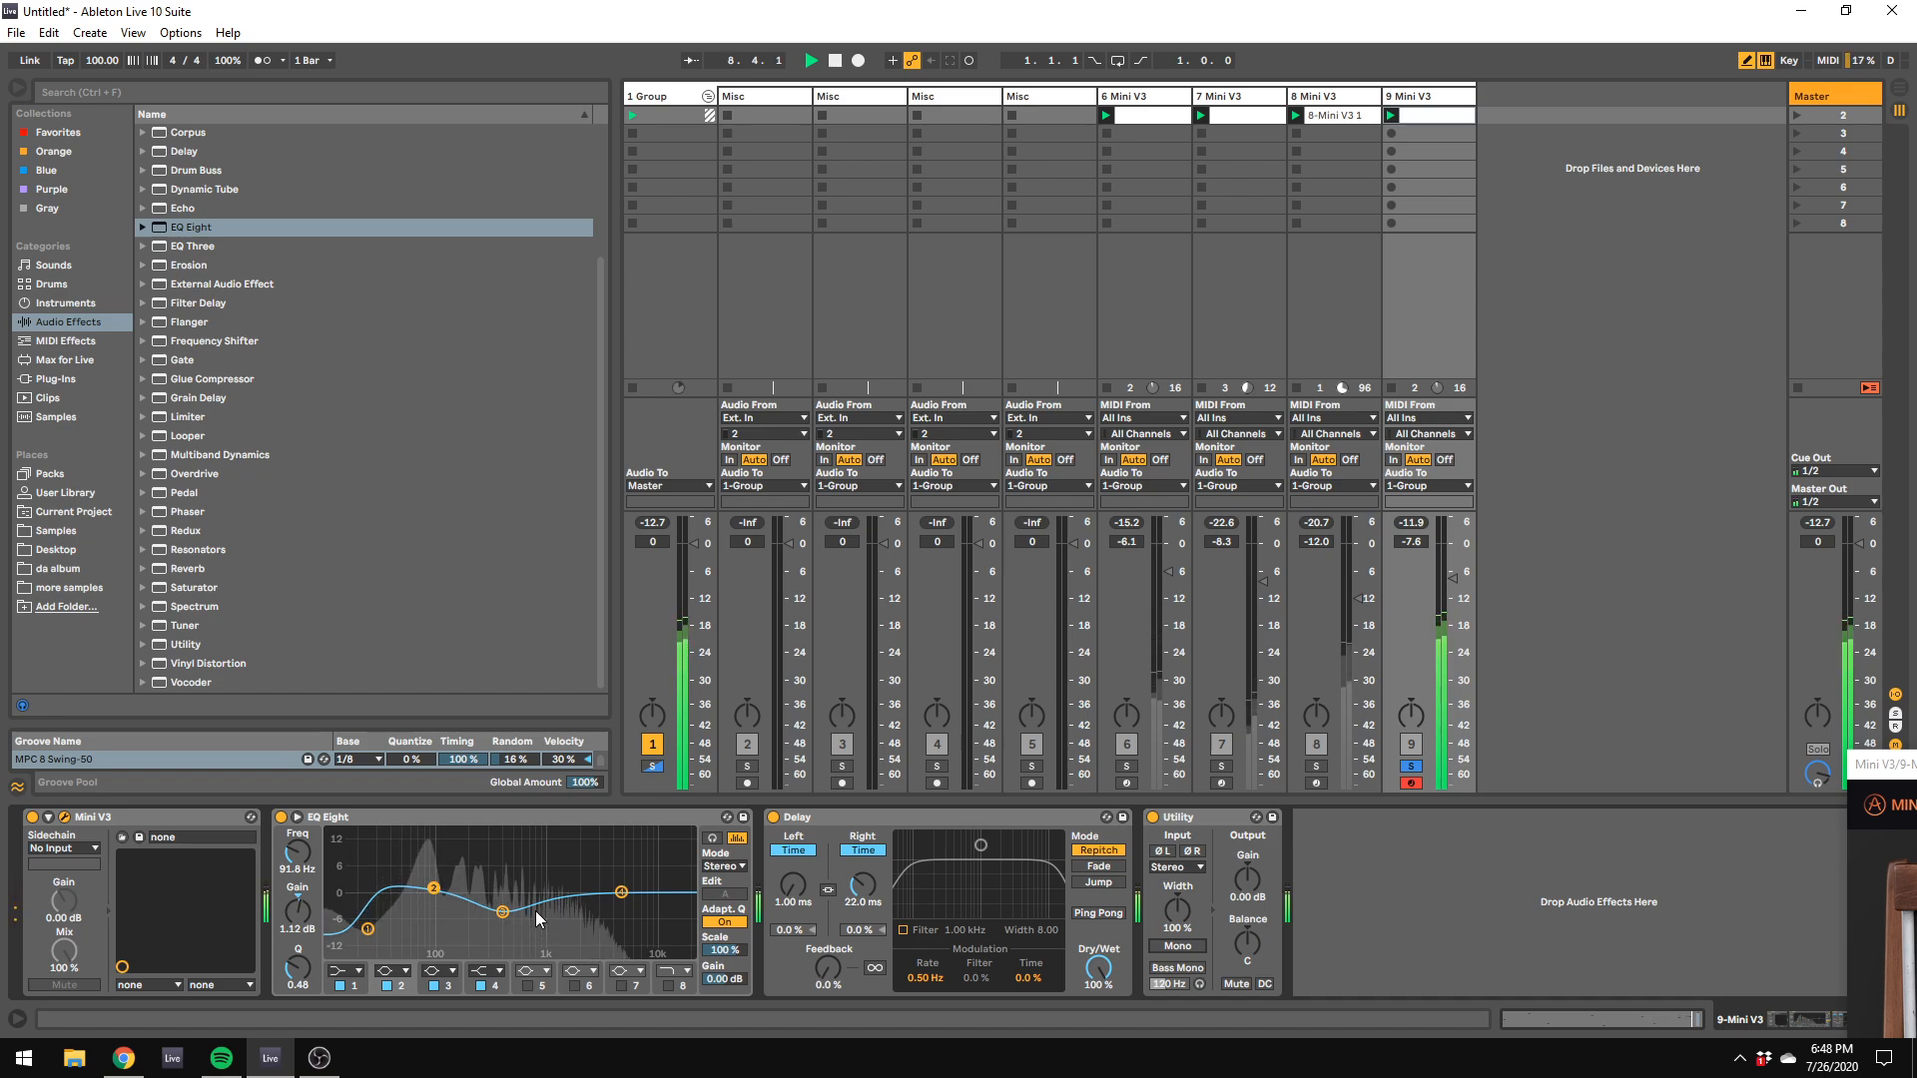
{"action": "left_click", "coordinate": [1161, 850]}
{"action": "left_click", "coordinate": [1192, 851]}
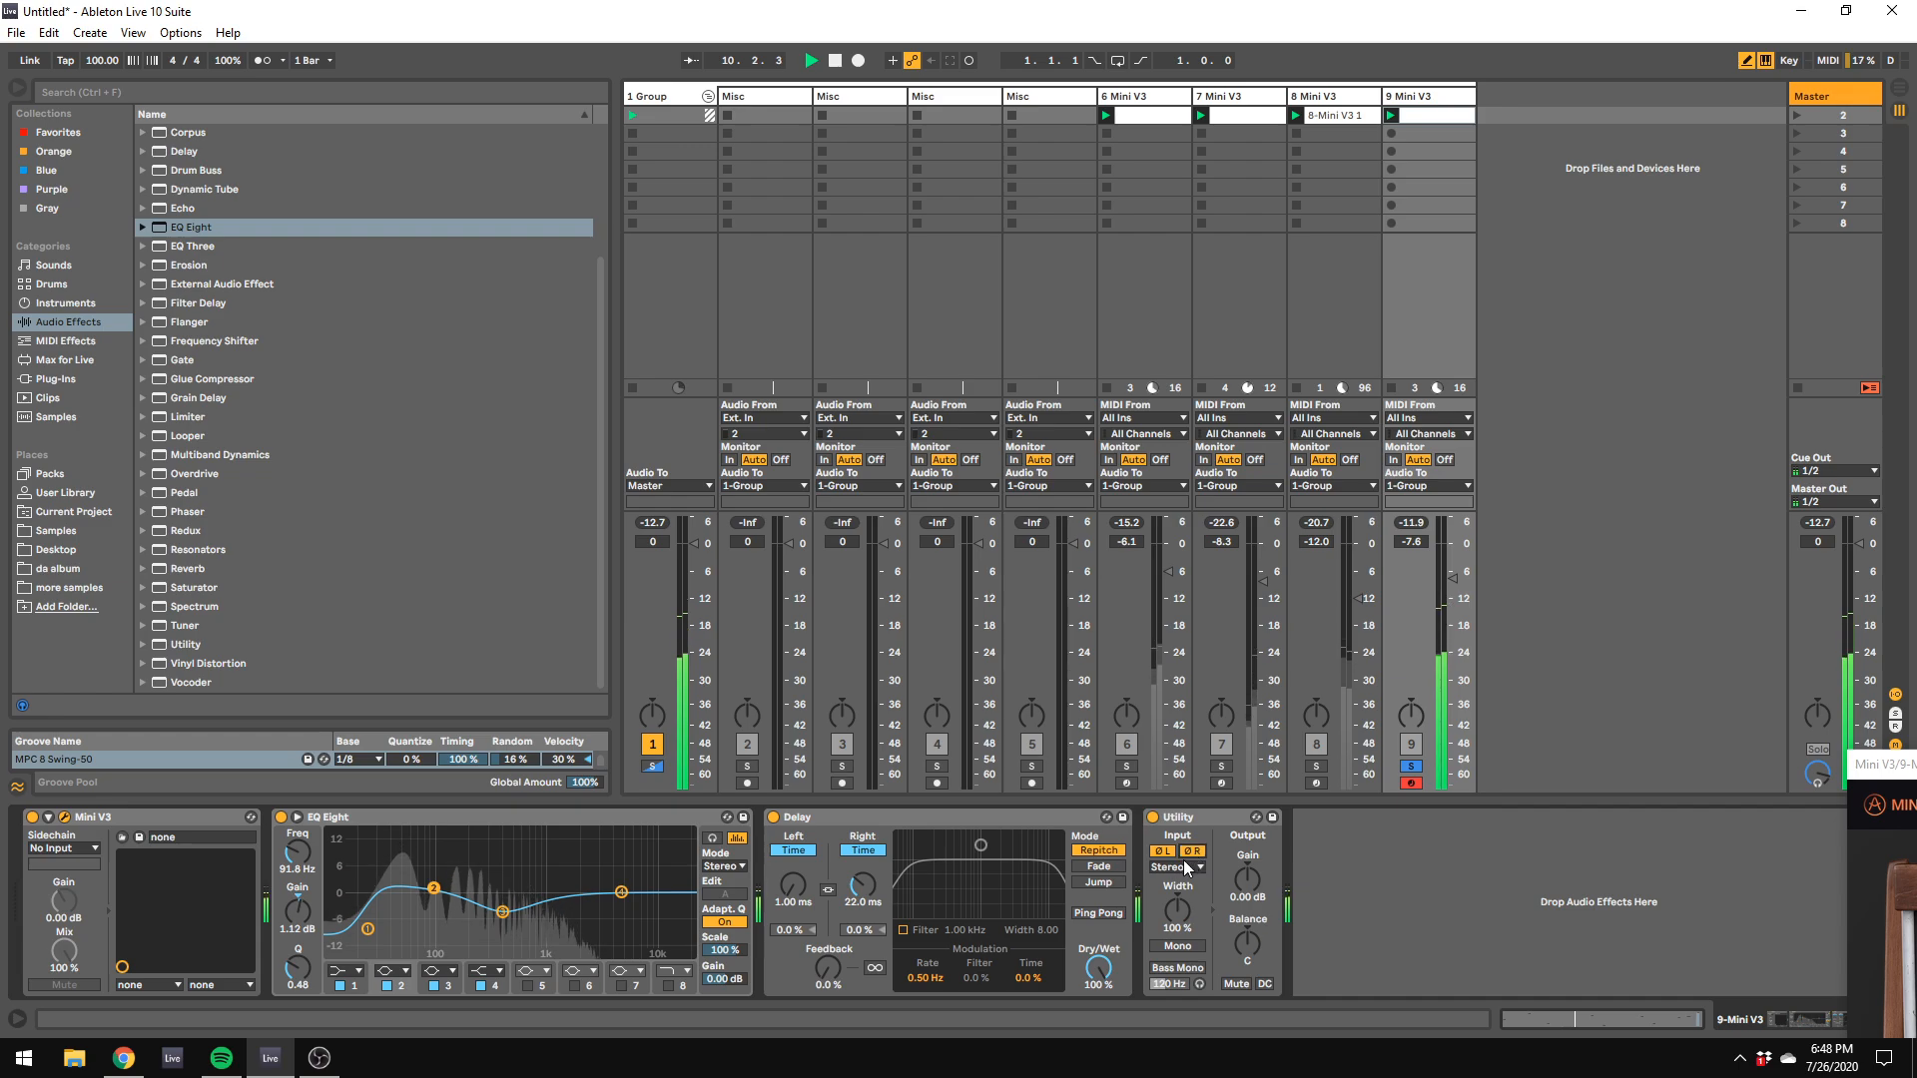
{"action": "left_click", "coordinate": [1160, 850]}
{"action": "left_click", "coordinate": [1192, 851]}
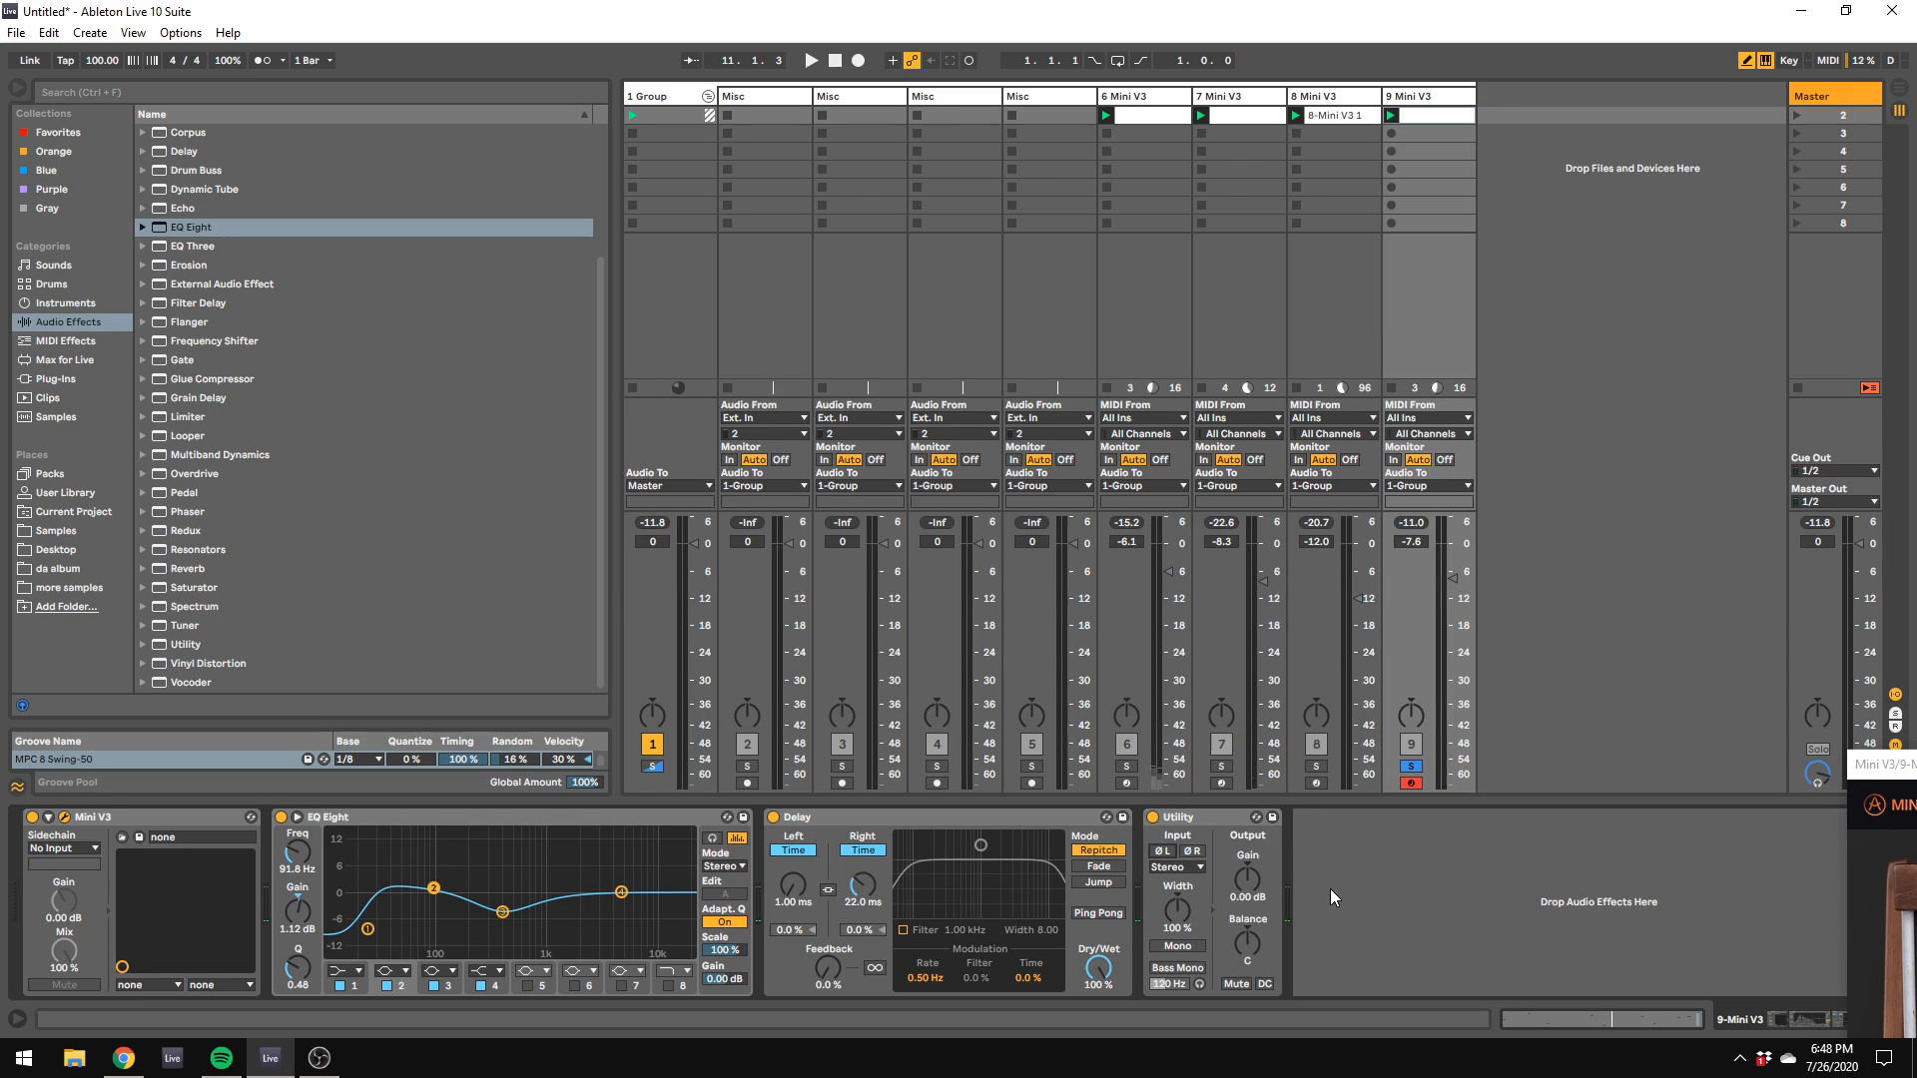
Step: Unsolo track 9, play the full mix and lower track 9's volume to -11.8 dB
{"action": "left_click", "coordinate": [1411, 766]}
{"action": "key", "text": "space"}
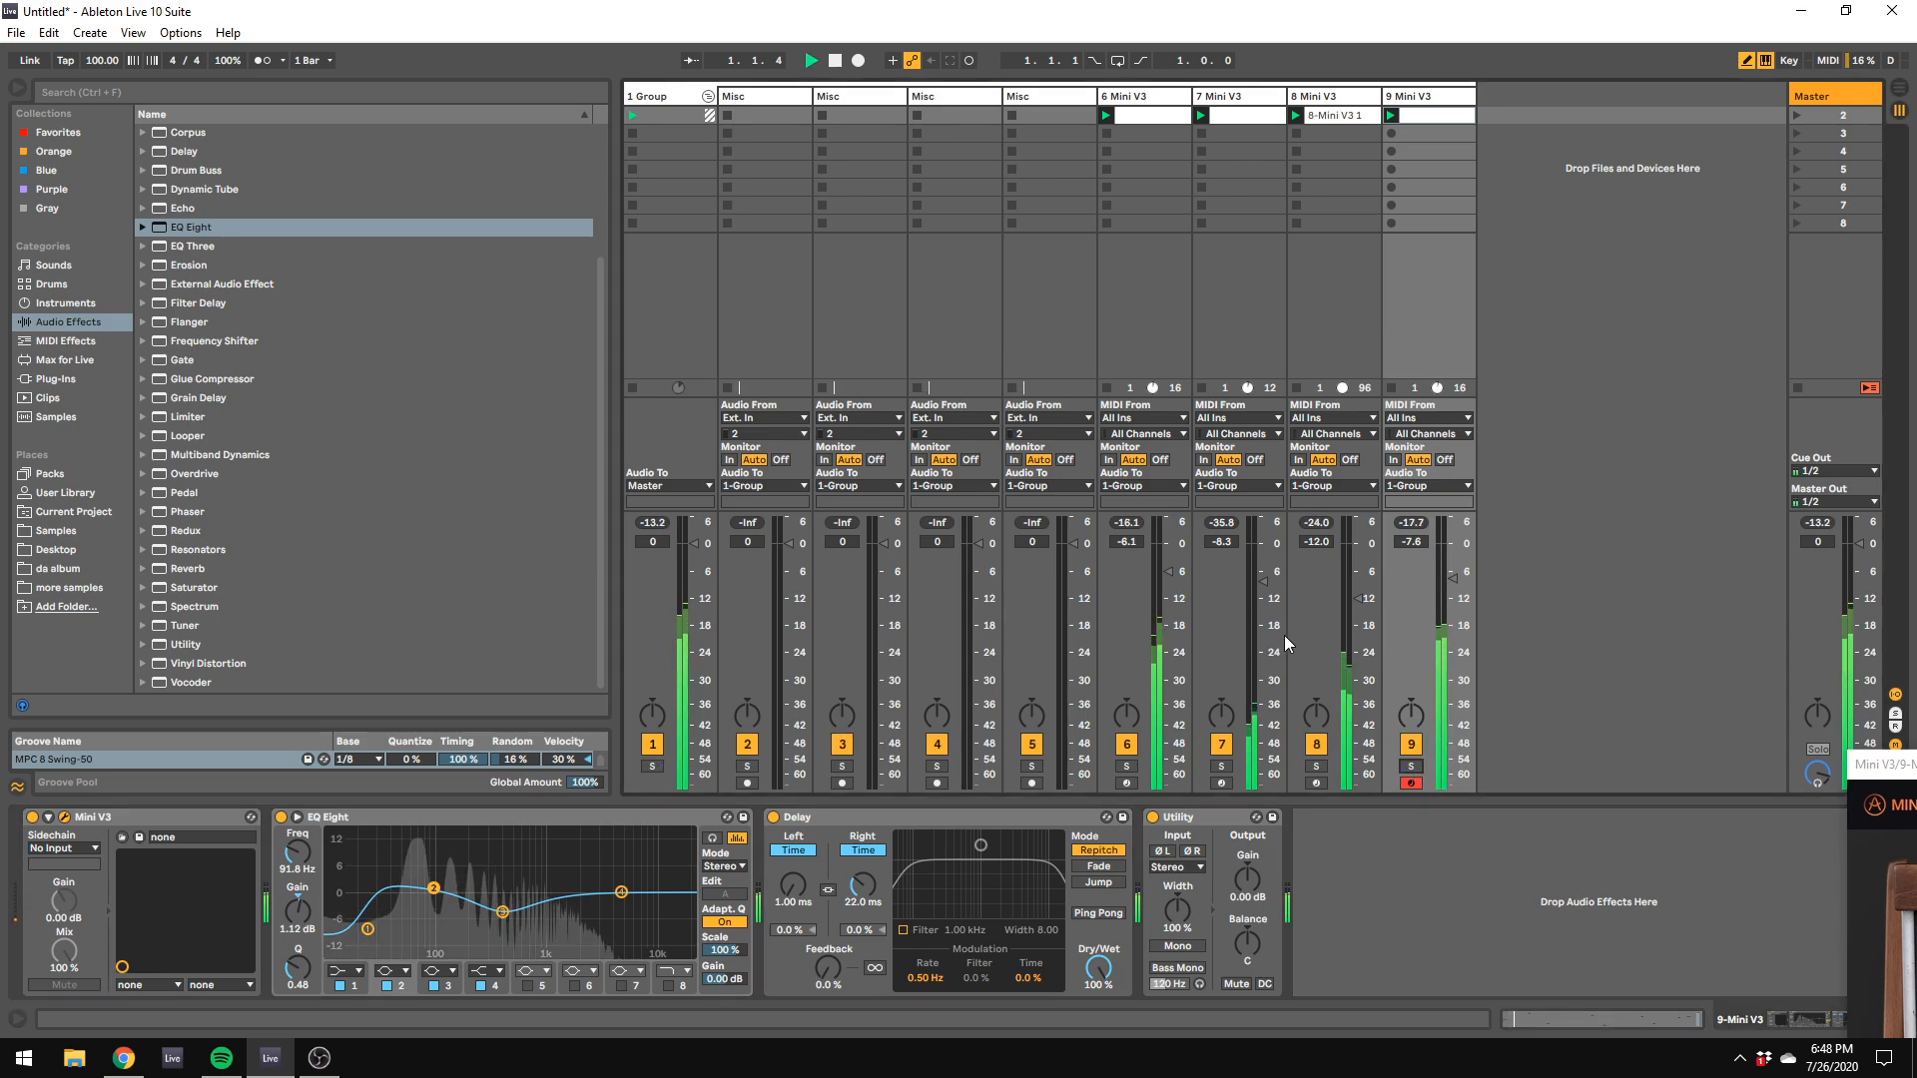
{"action": "left_click", "coordinate": [1344, 97]}
{"action": "left_click", "coordinate": [1513, 488]}
{"action": "left_click_drag", "start_coordinate": [1513, 488], "coordinate": [1508, 844]}
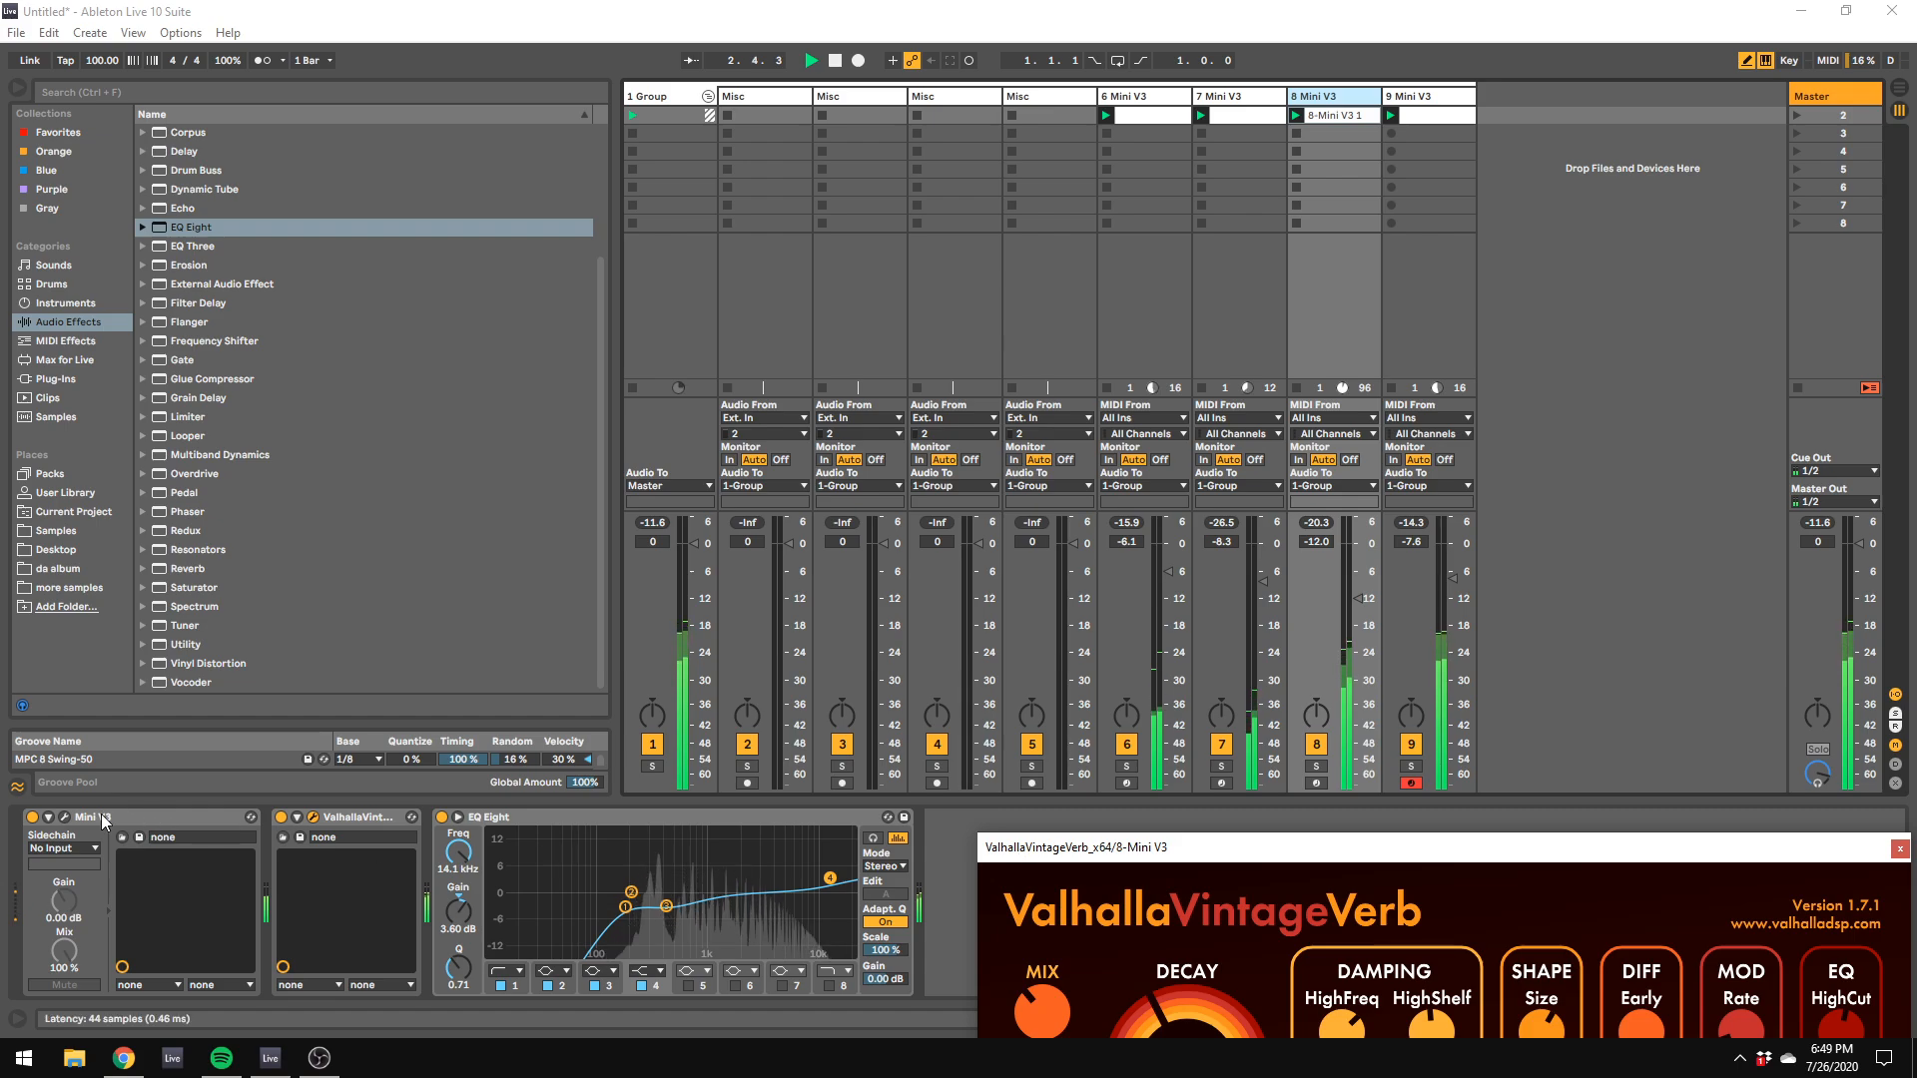
{"action": "left_click", "coordinate": [65, 818]}
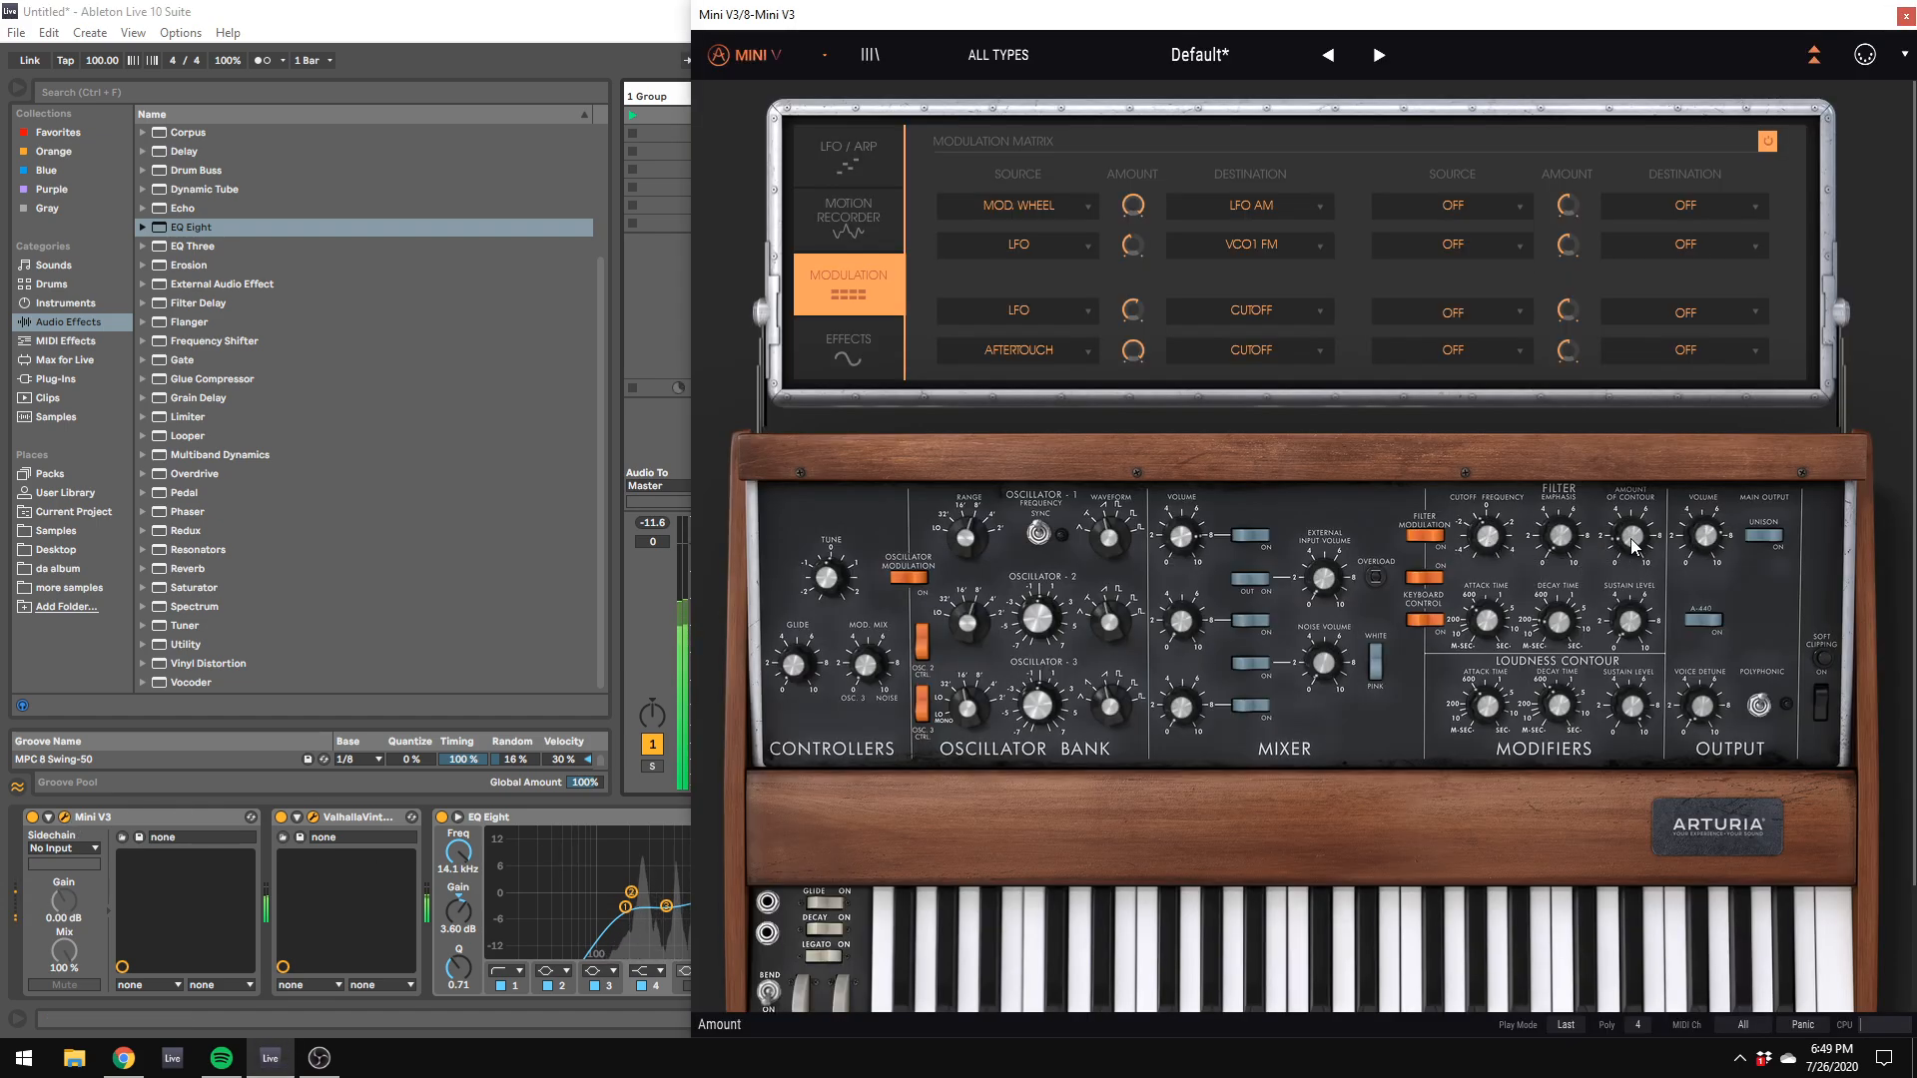
{"action": "left_click_drag", "start_coordinate": [893, 14], "coordinate": [1912, 371]}
{"action": "left_click", "coordinate": [1452, 603]}
{"action": "left_click_drag", "start_coordinate": [1451, 608], "coordinate": [1453, 598]}
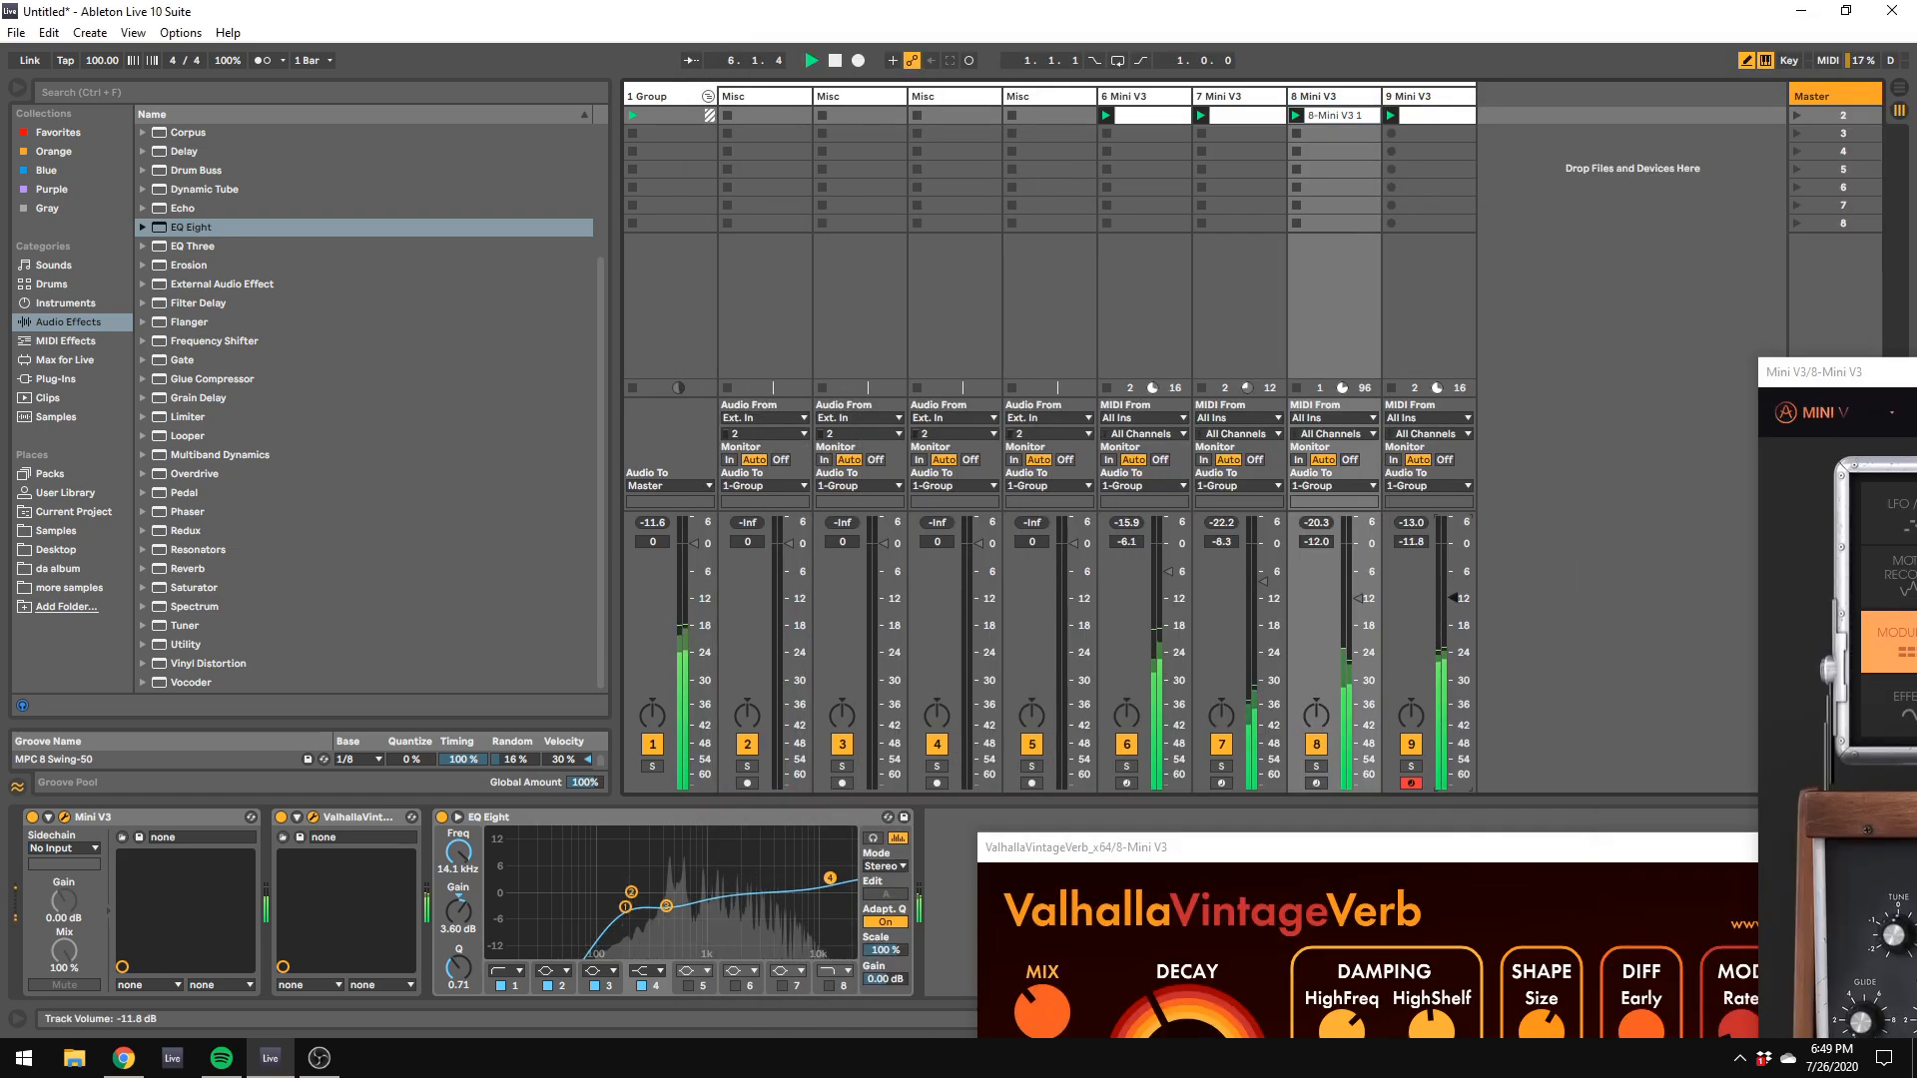
Step: Check the group's EQ and the Mini V3 patches on tracks 6 and 7, briefly soloing track 7 to inspect its oscillator ranges
{"action": "left_click", "coordinate": [681, 97]}
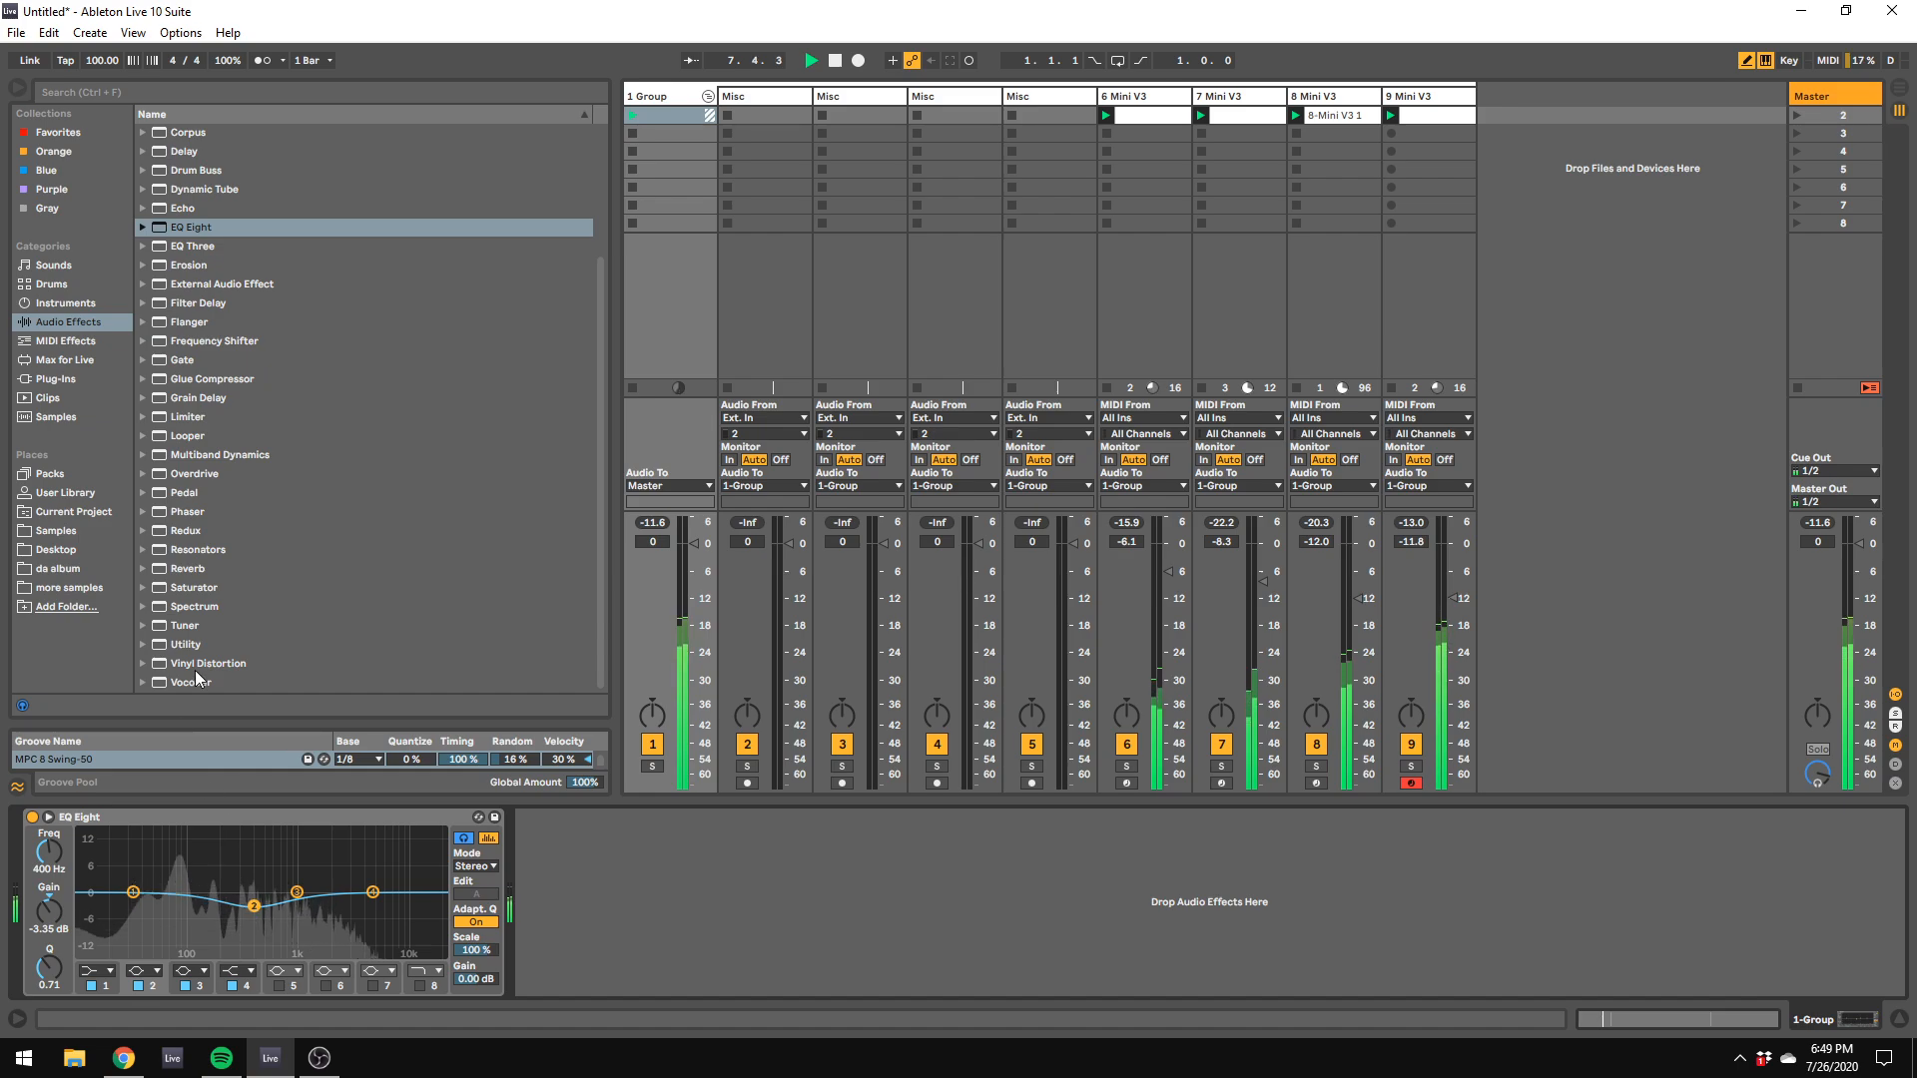
{"action": "left_click", "coordinate": [1162, 97]}
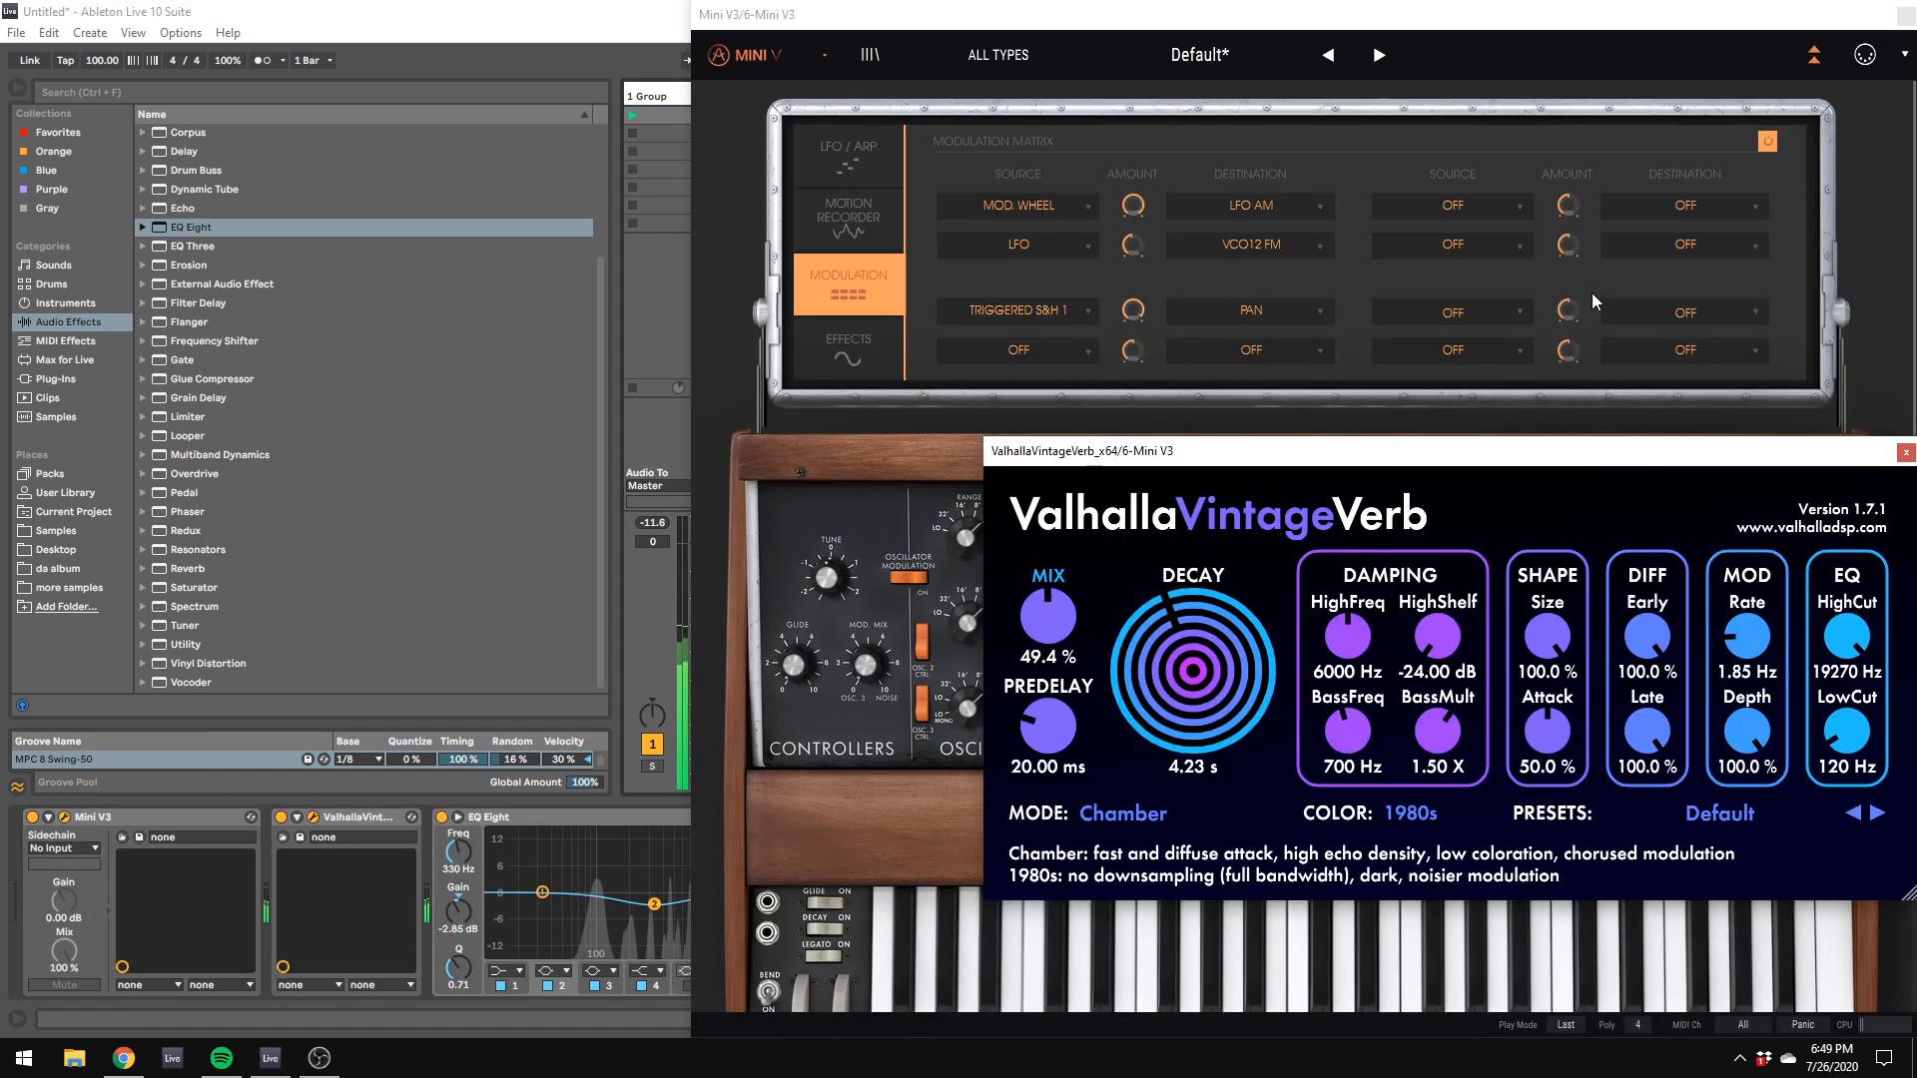
{"action": "left_click", "coordinate": [1618, 545]}
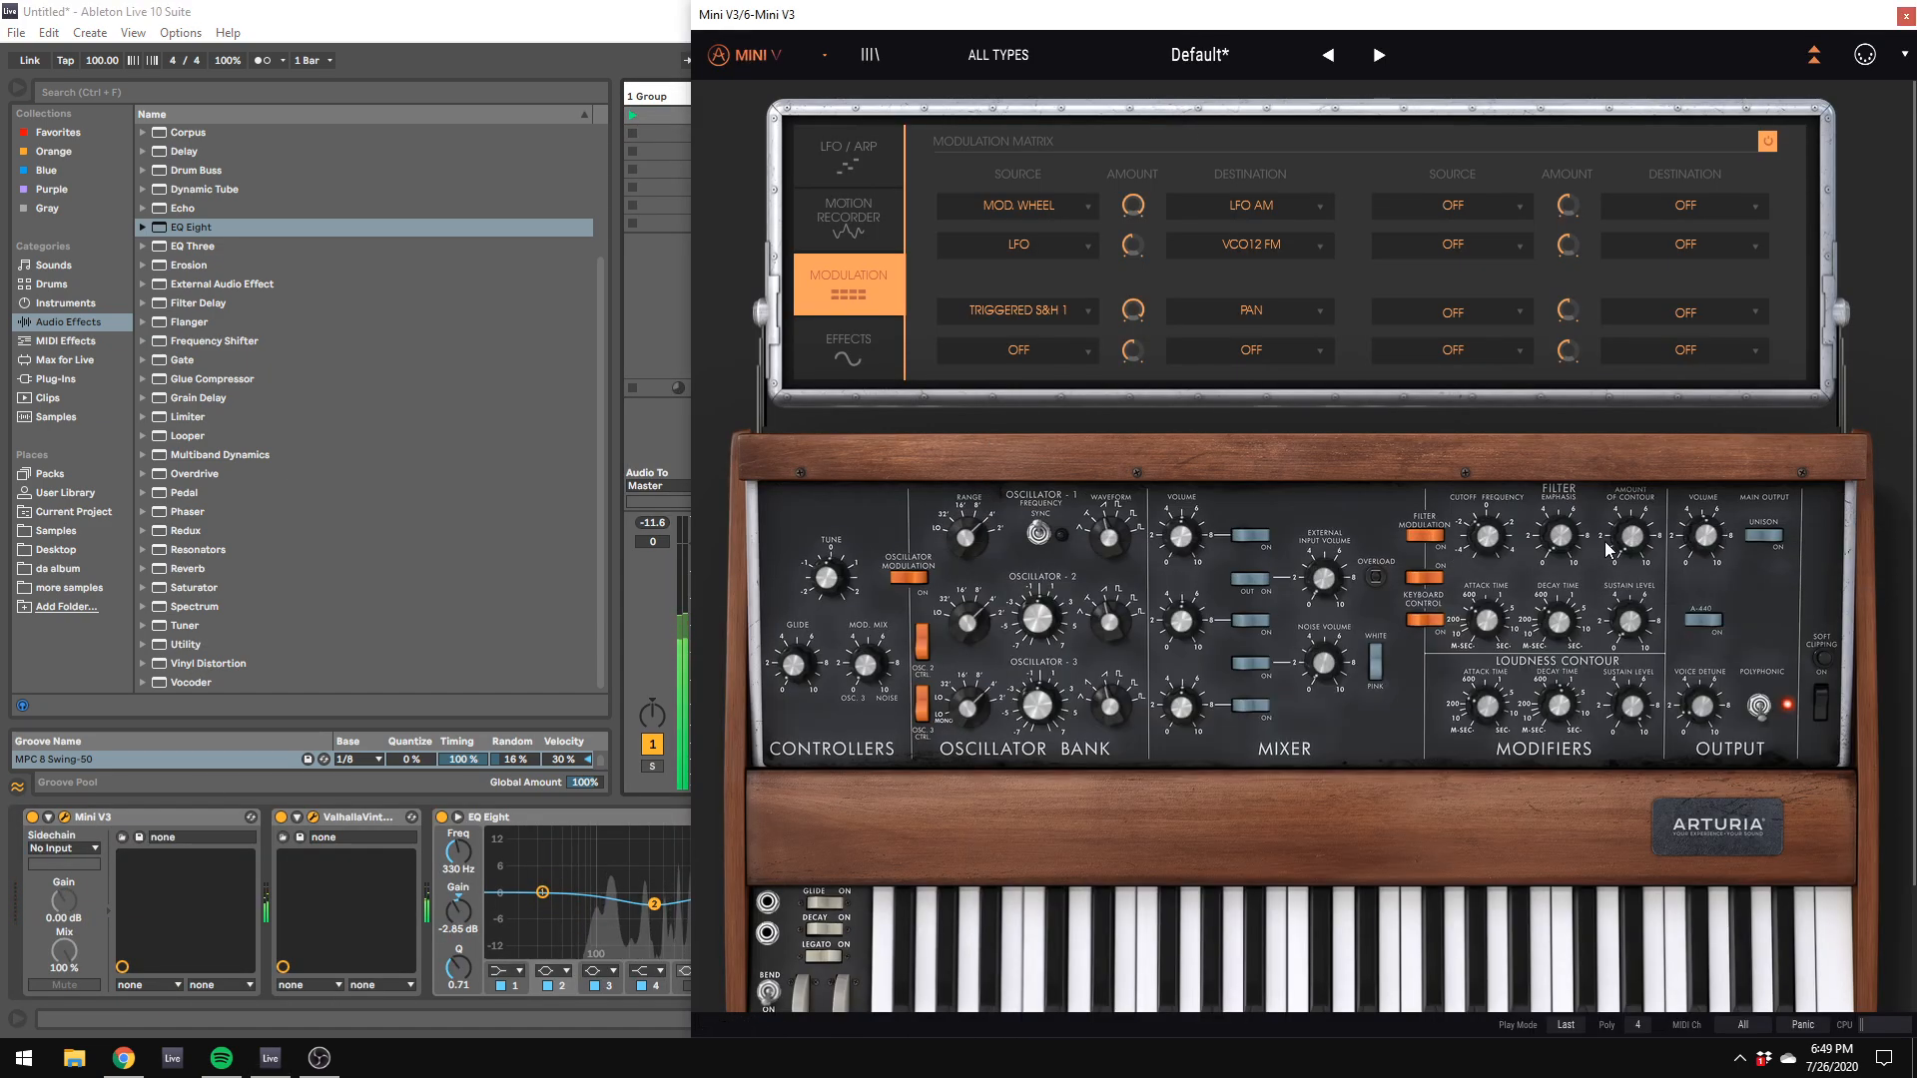
{"action": "left_click_drag", "start_coordinate": [878, 10], "coordinate": [1261, 200]}
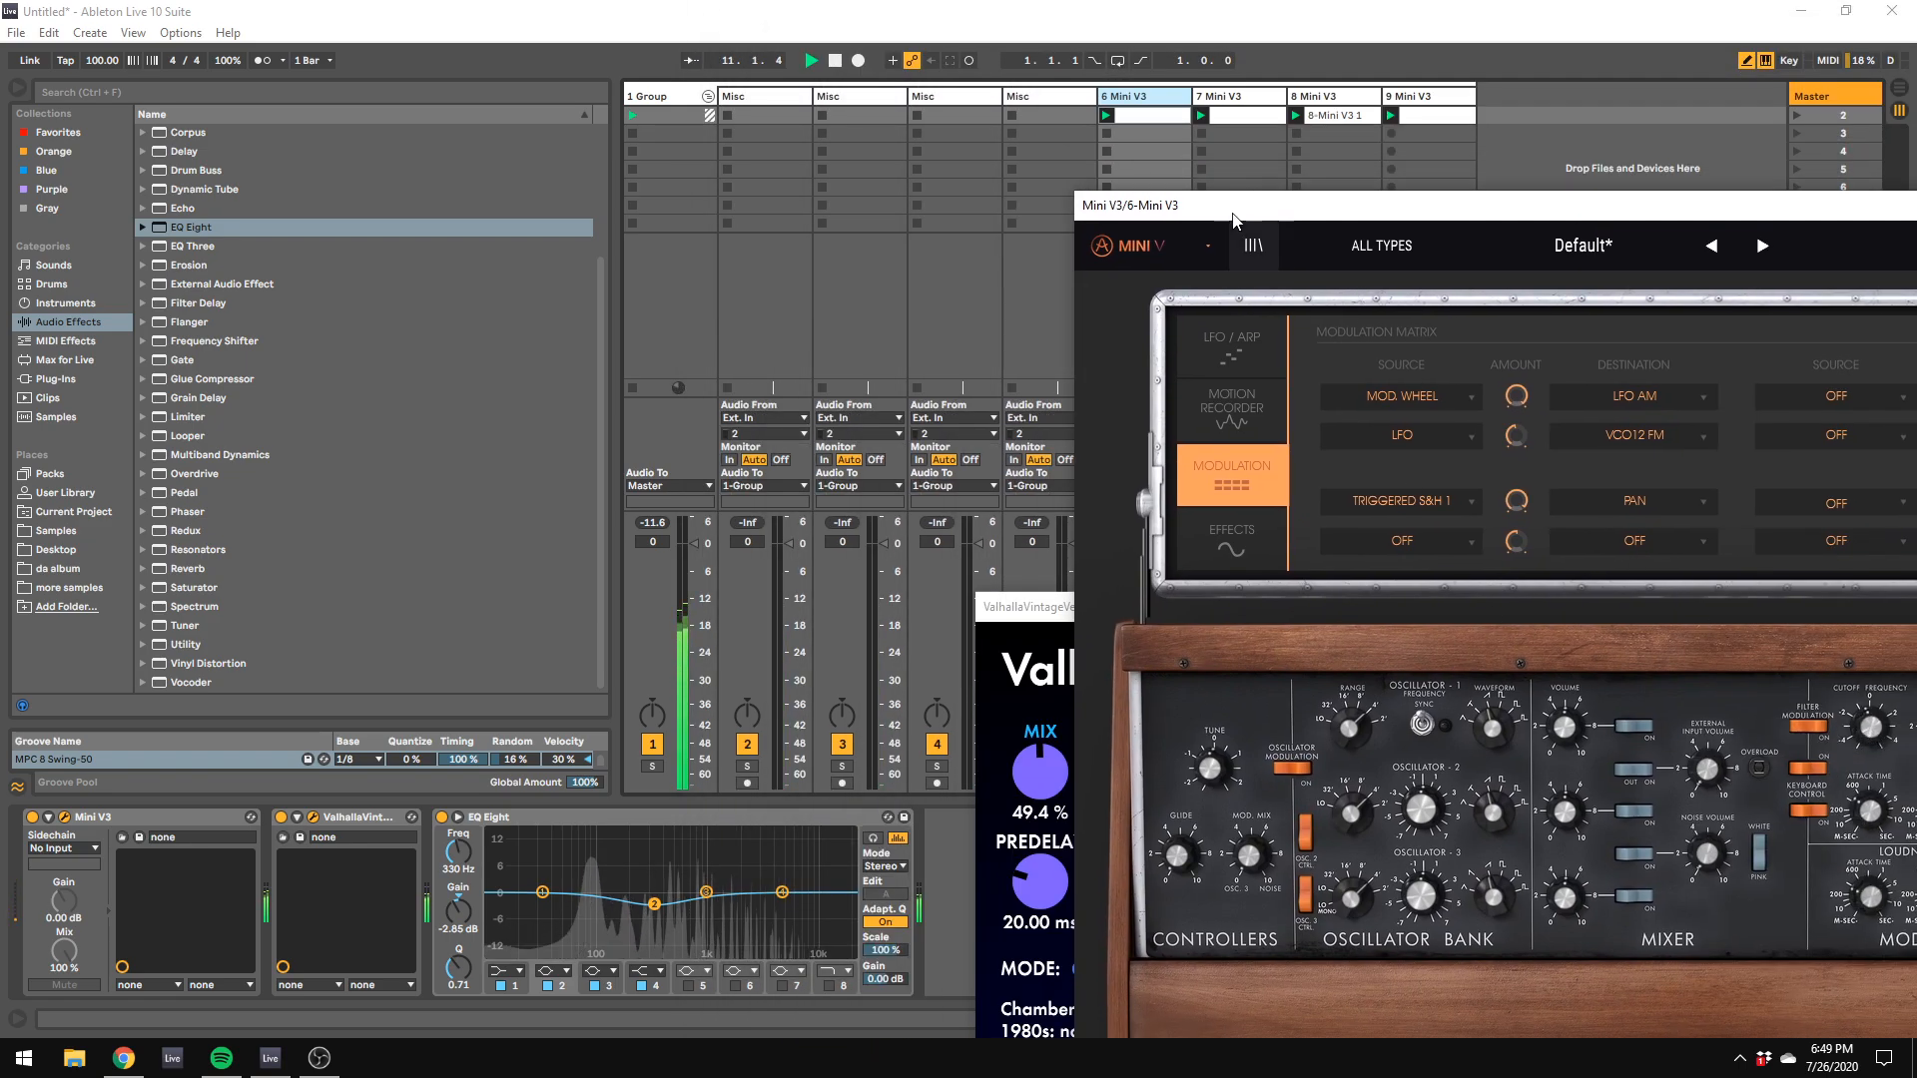
{"action": "left_click", "coordinate": [1244, 117]}
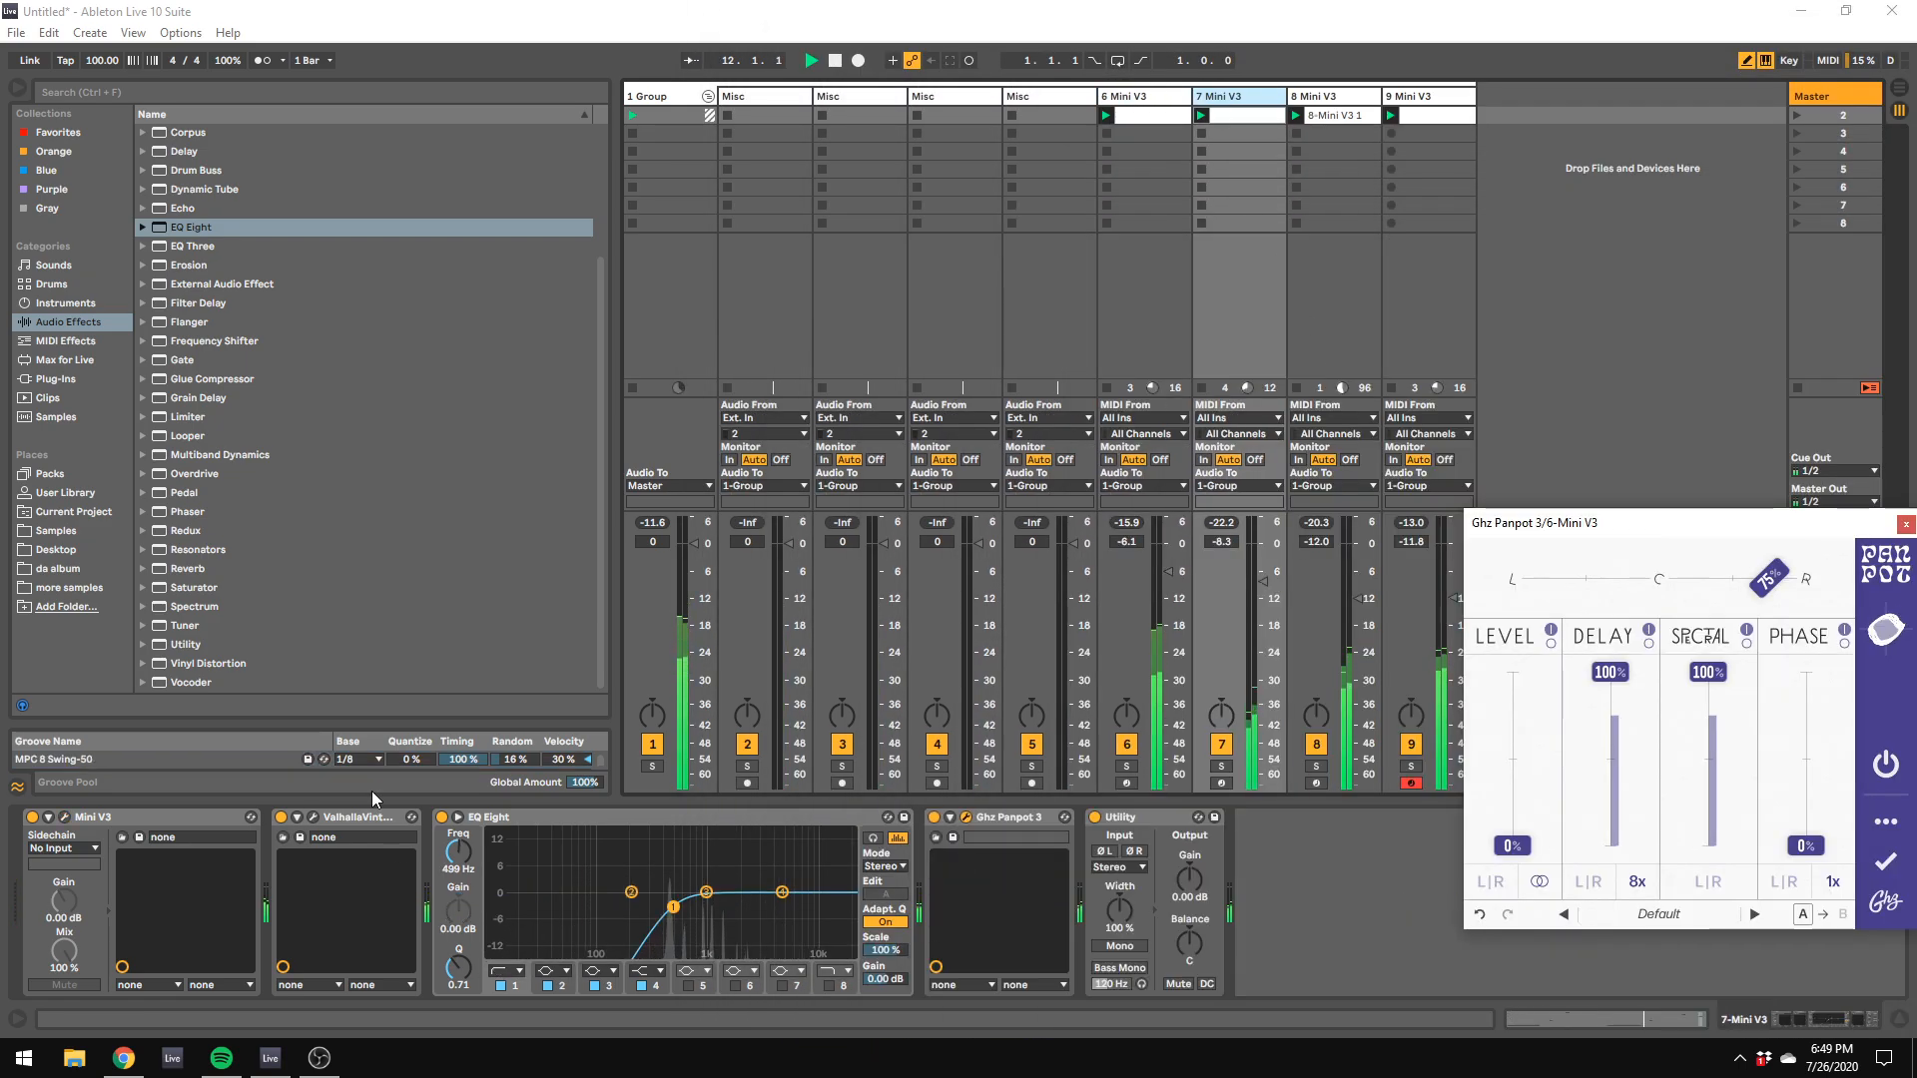
{"action": "left_click", "coordinate": [1221, 766]}
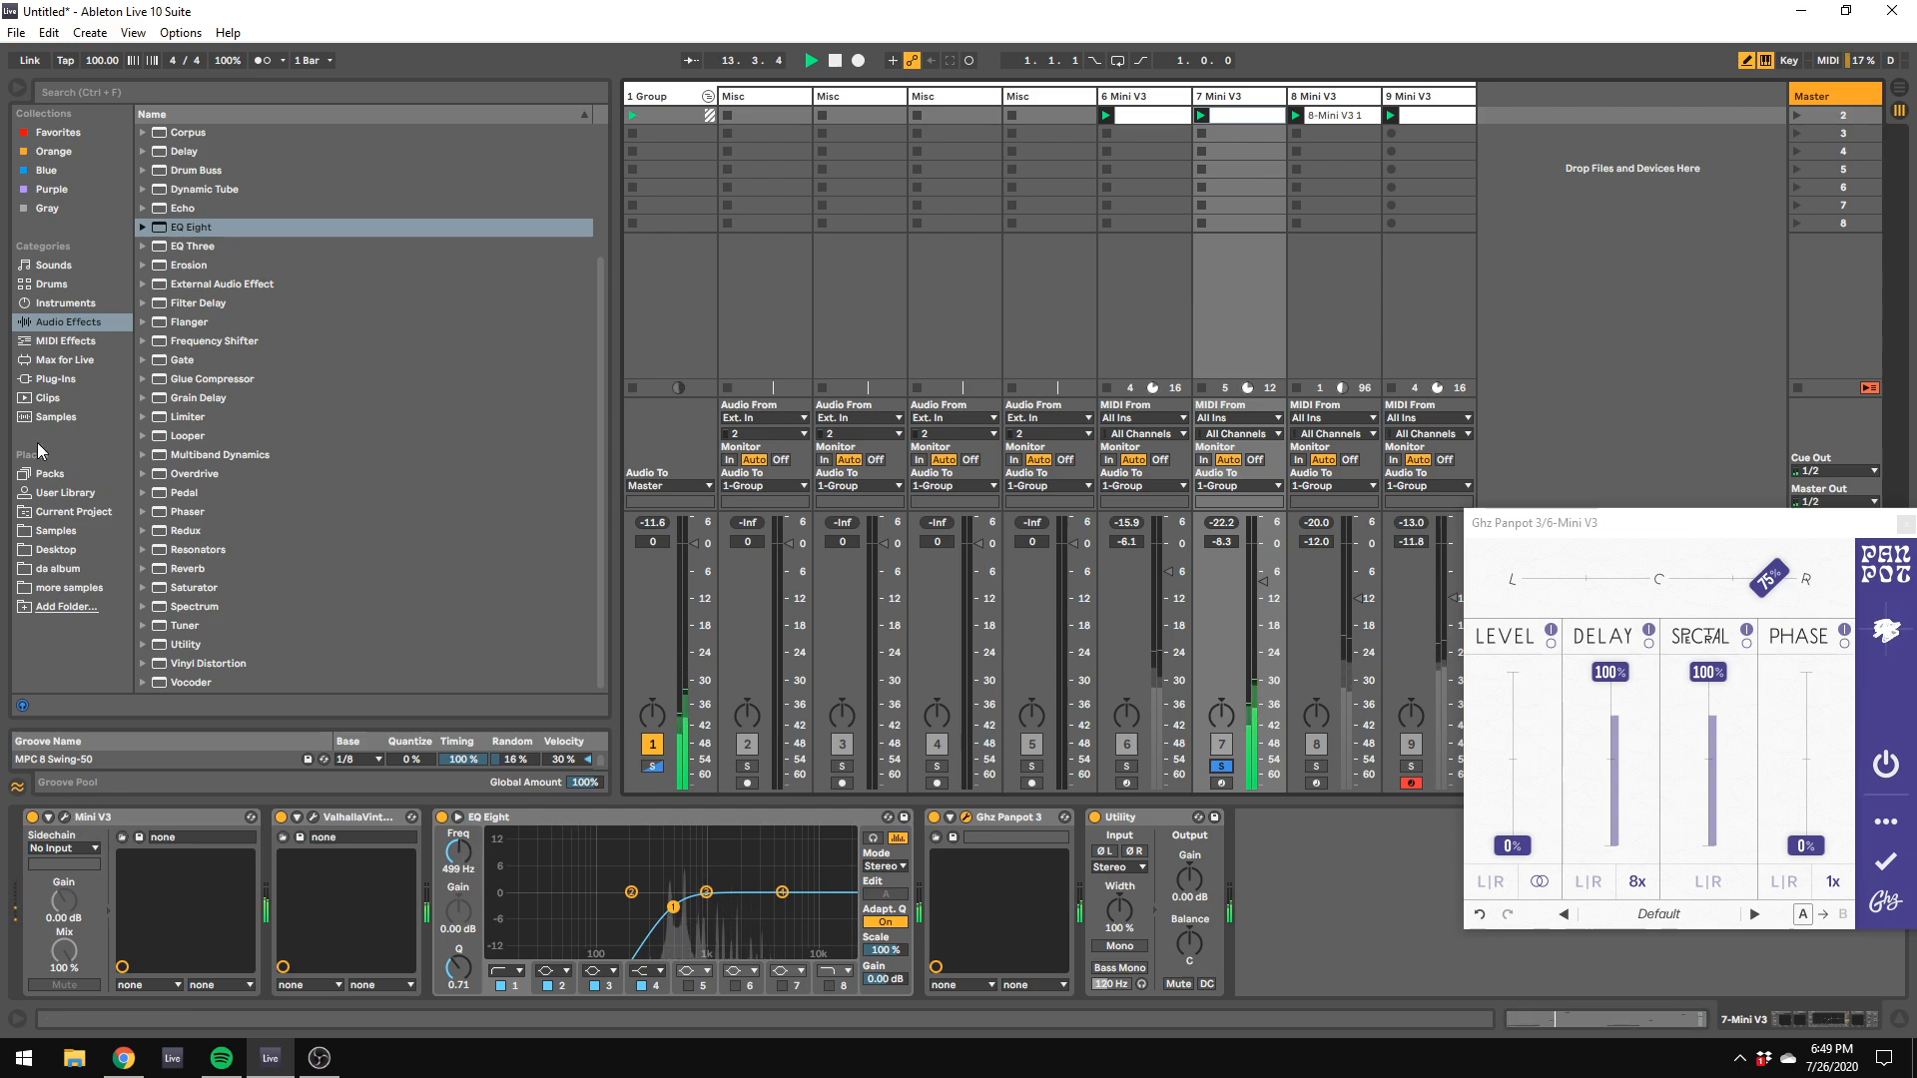
{"action": "left_click", "coordinate": [54, 378]}
{"action": "scroll", "coordinate": [360, 559], "scroll_direction": "down", "scroll_amount": 5}
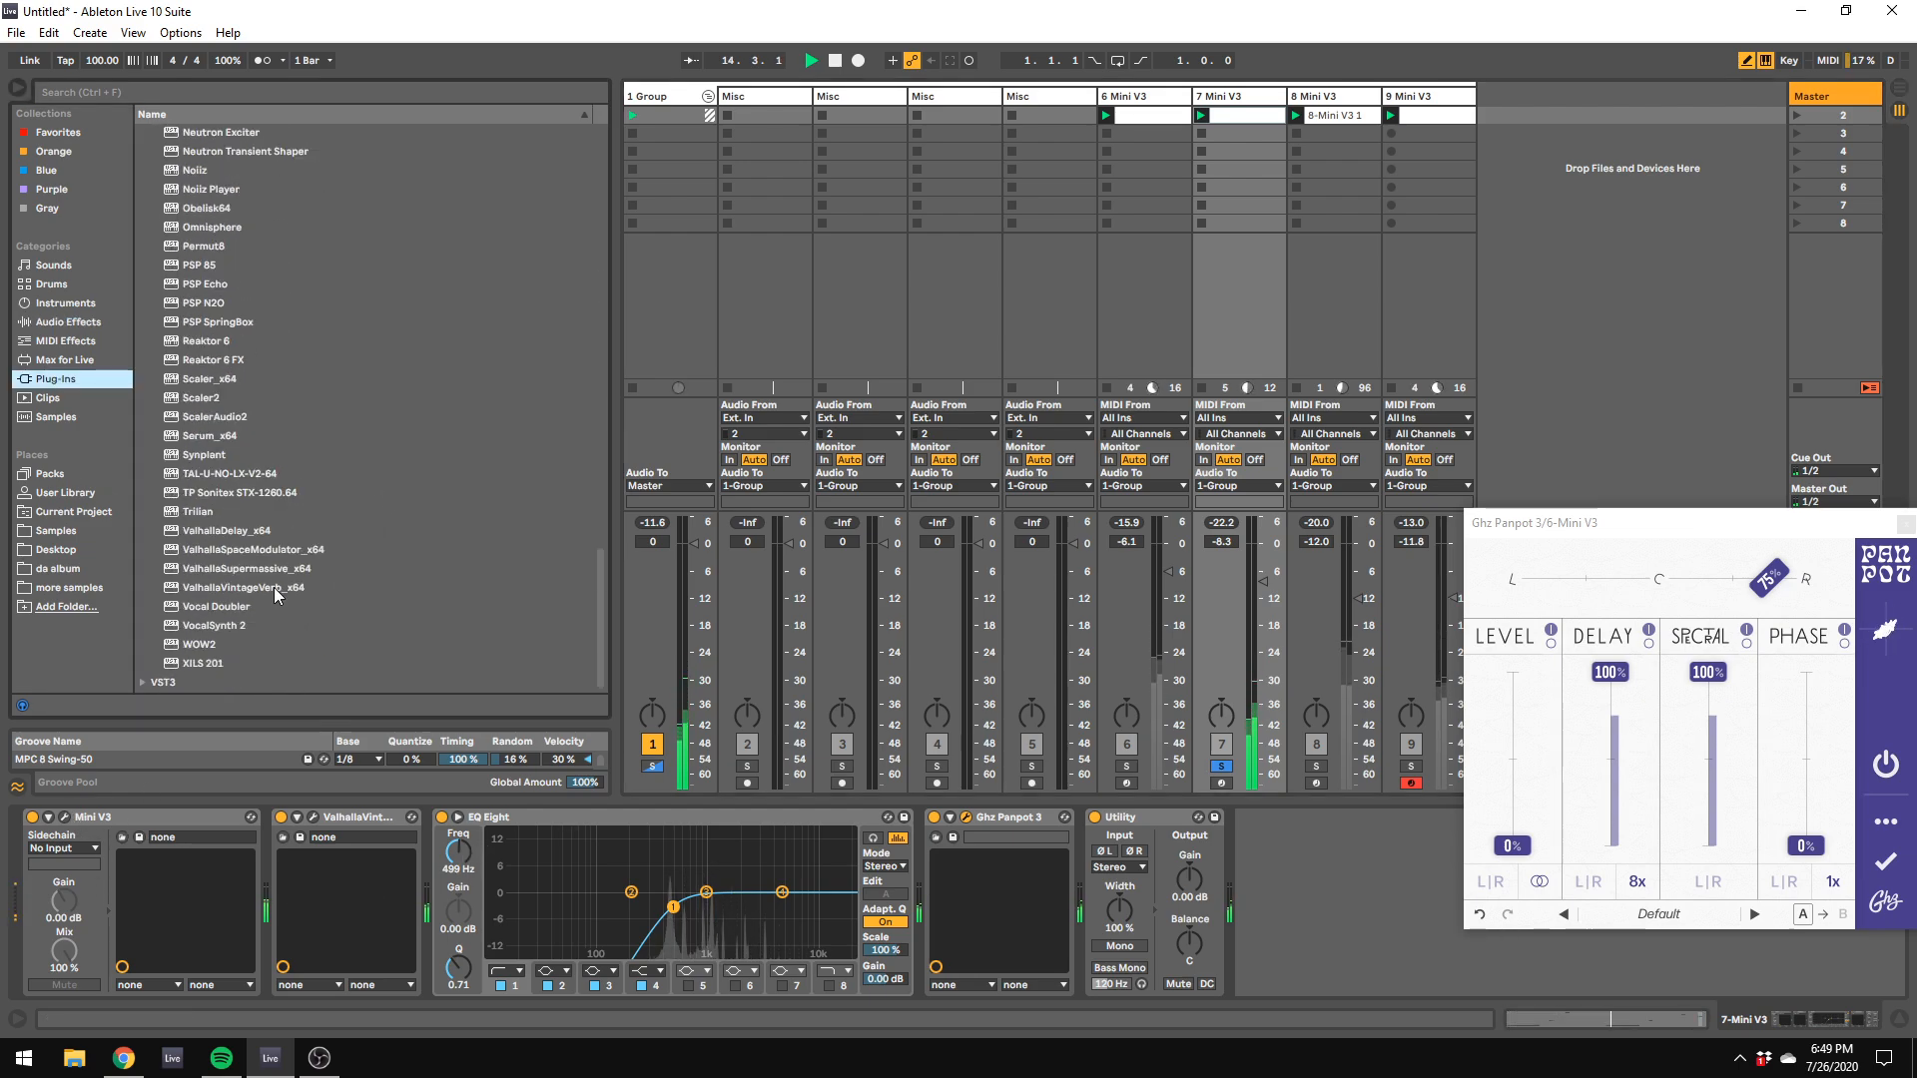
{"action": "left_click", "coordinate": [155, 819]}
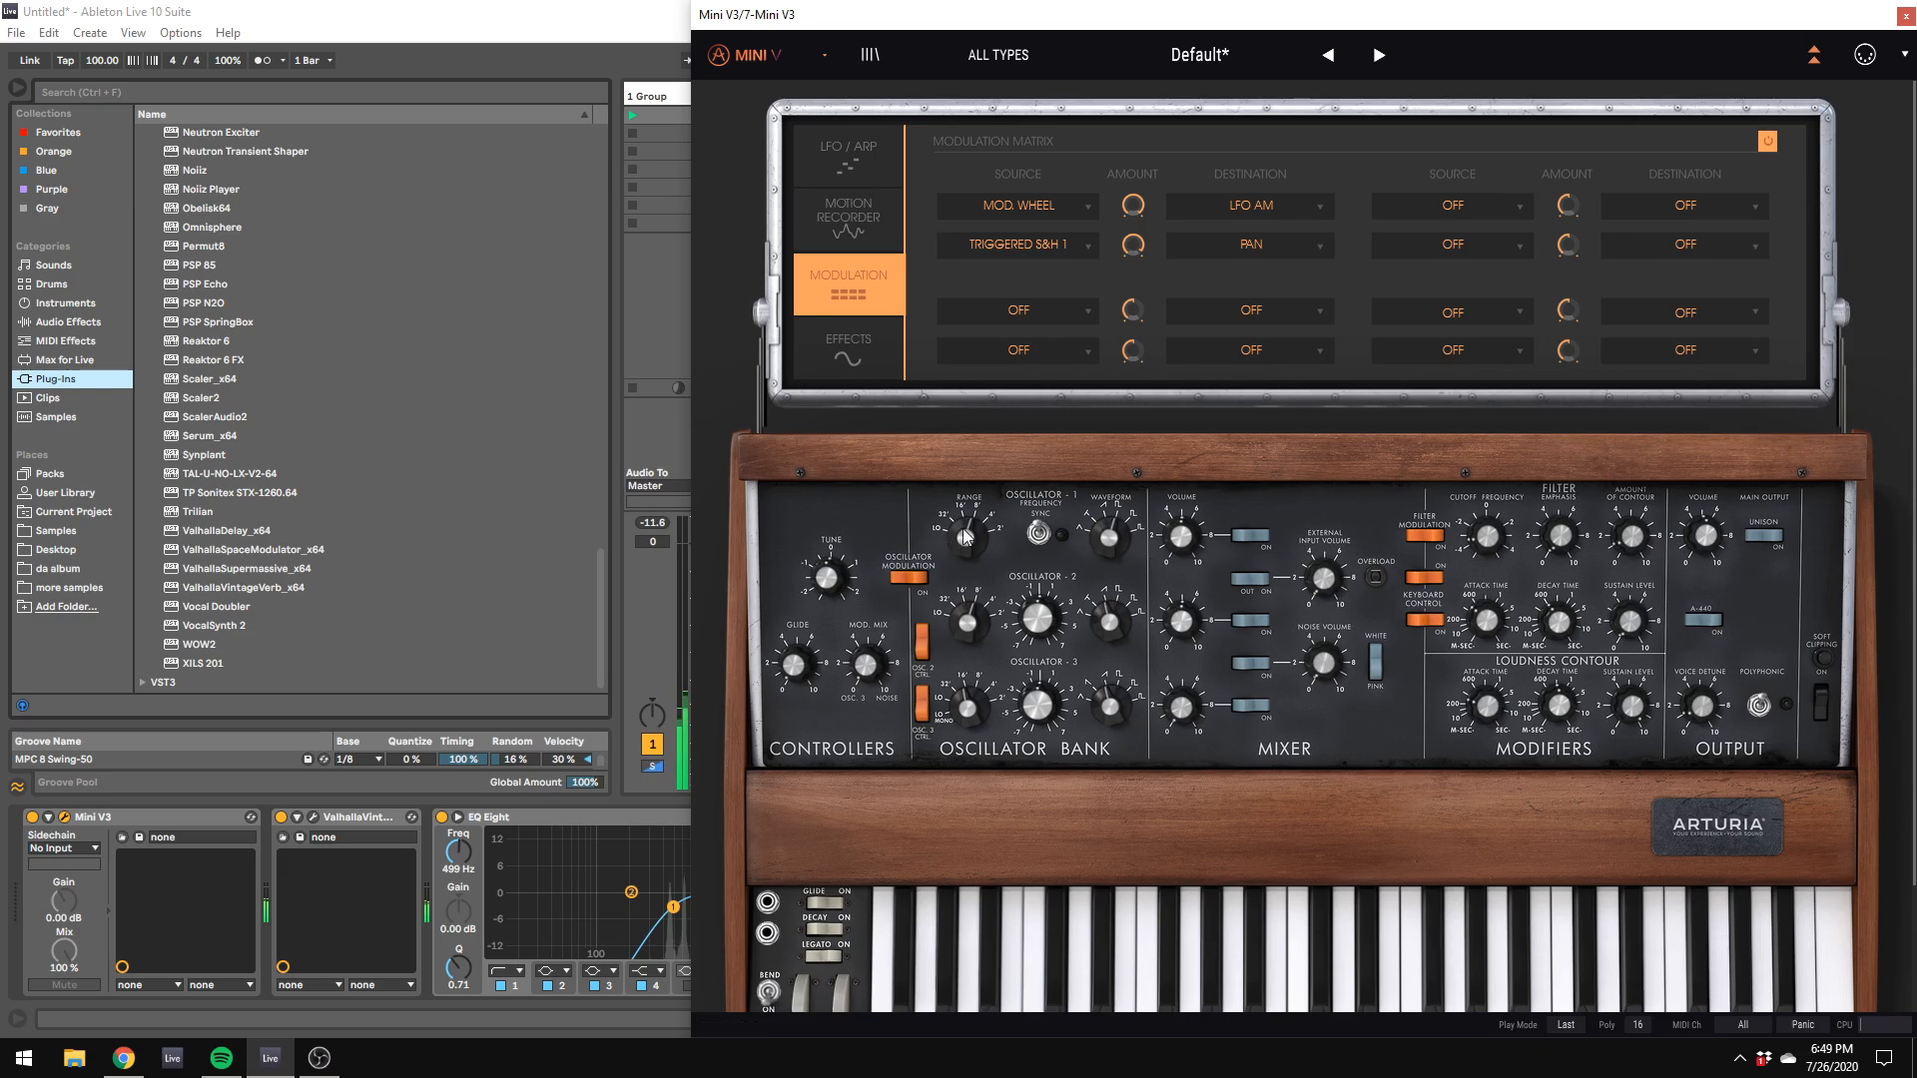
{"action": "mouse_move", "coordinate": [965, 620]}
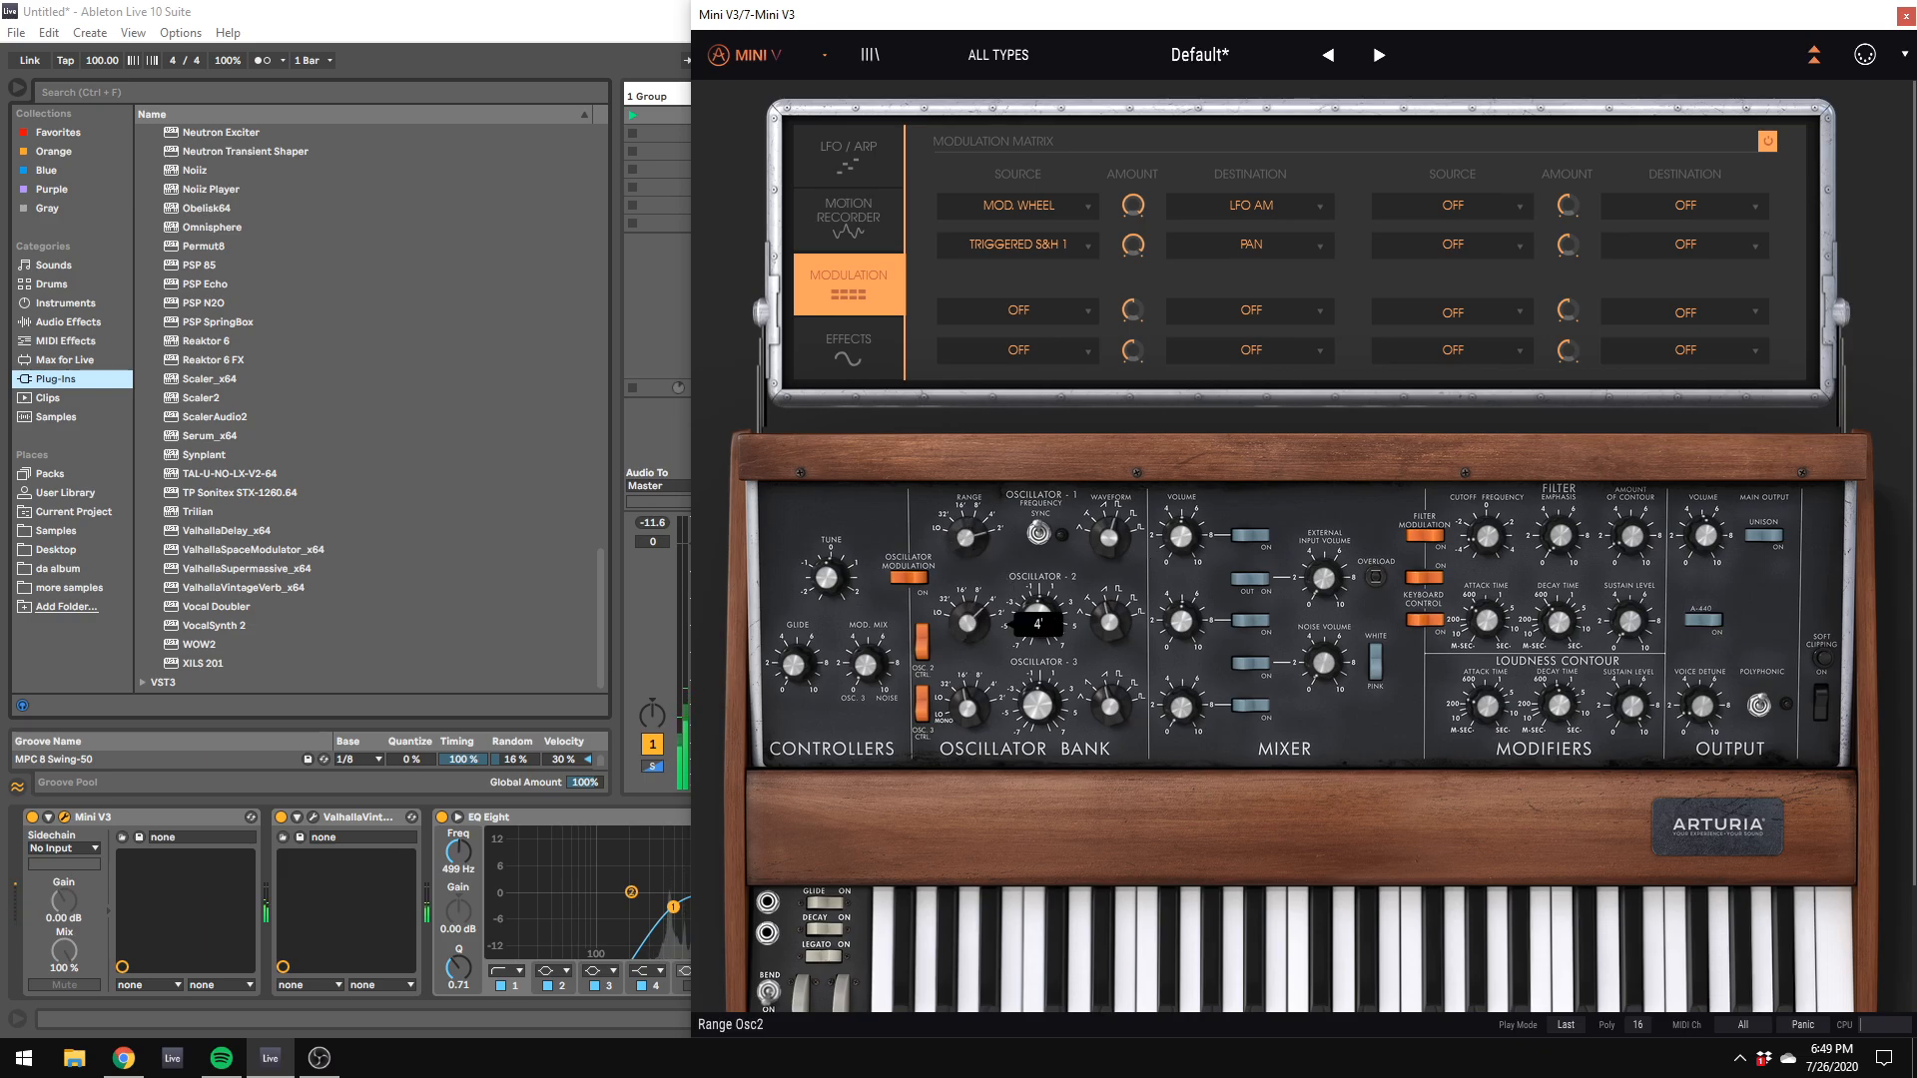
{"action": "left_click_drag", "start_coordinate": [841, 14], "coordinate": [1852, 456]}
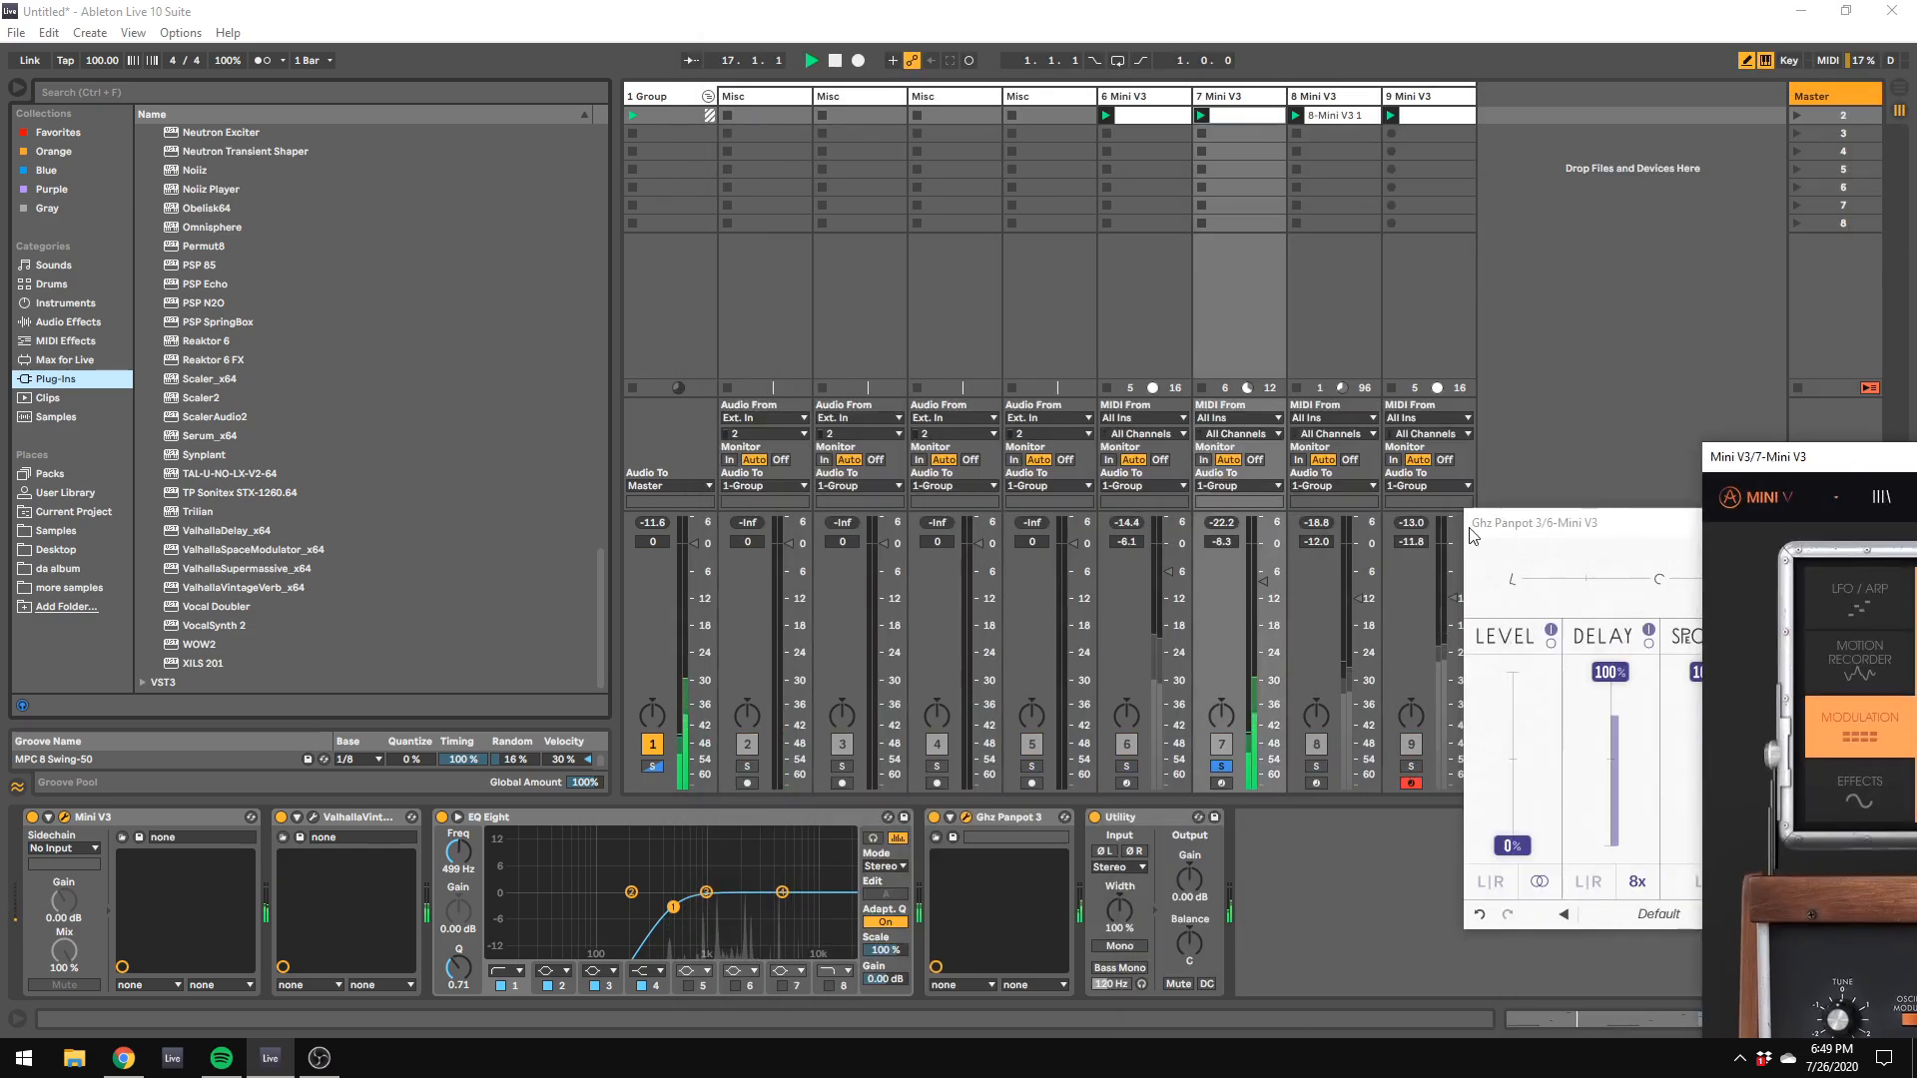
{"action": "left_click", "coordinate": [1223, 767]}
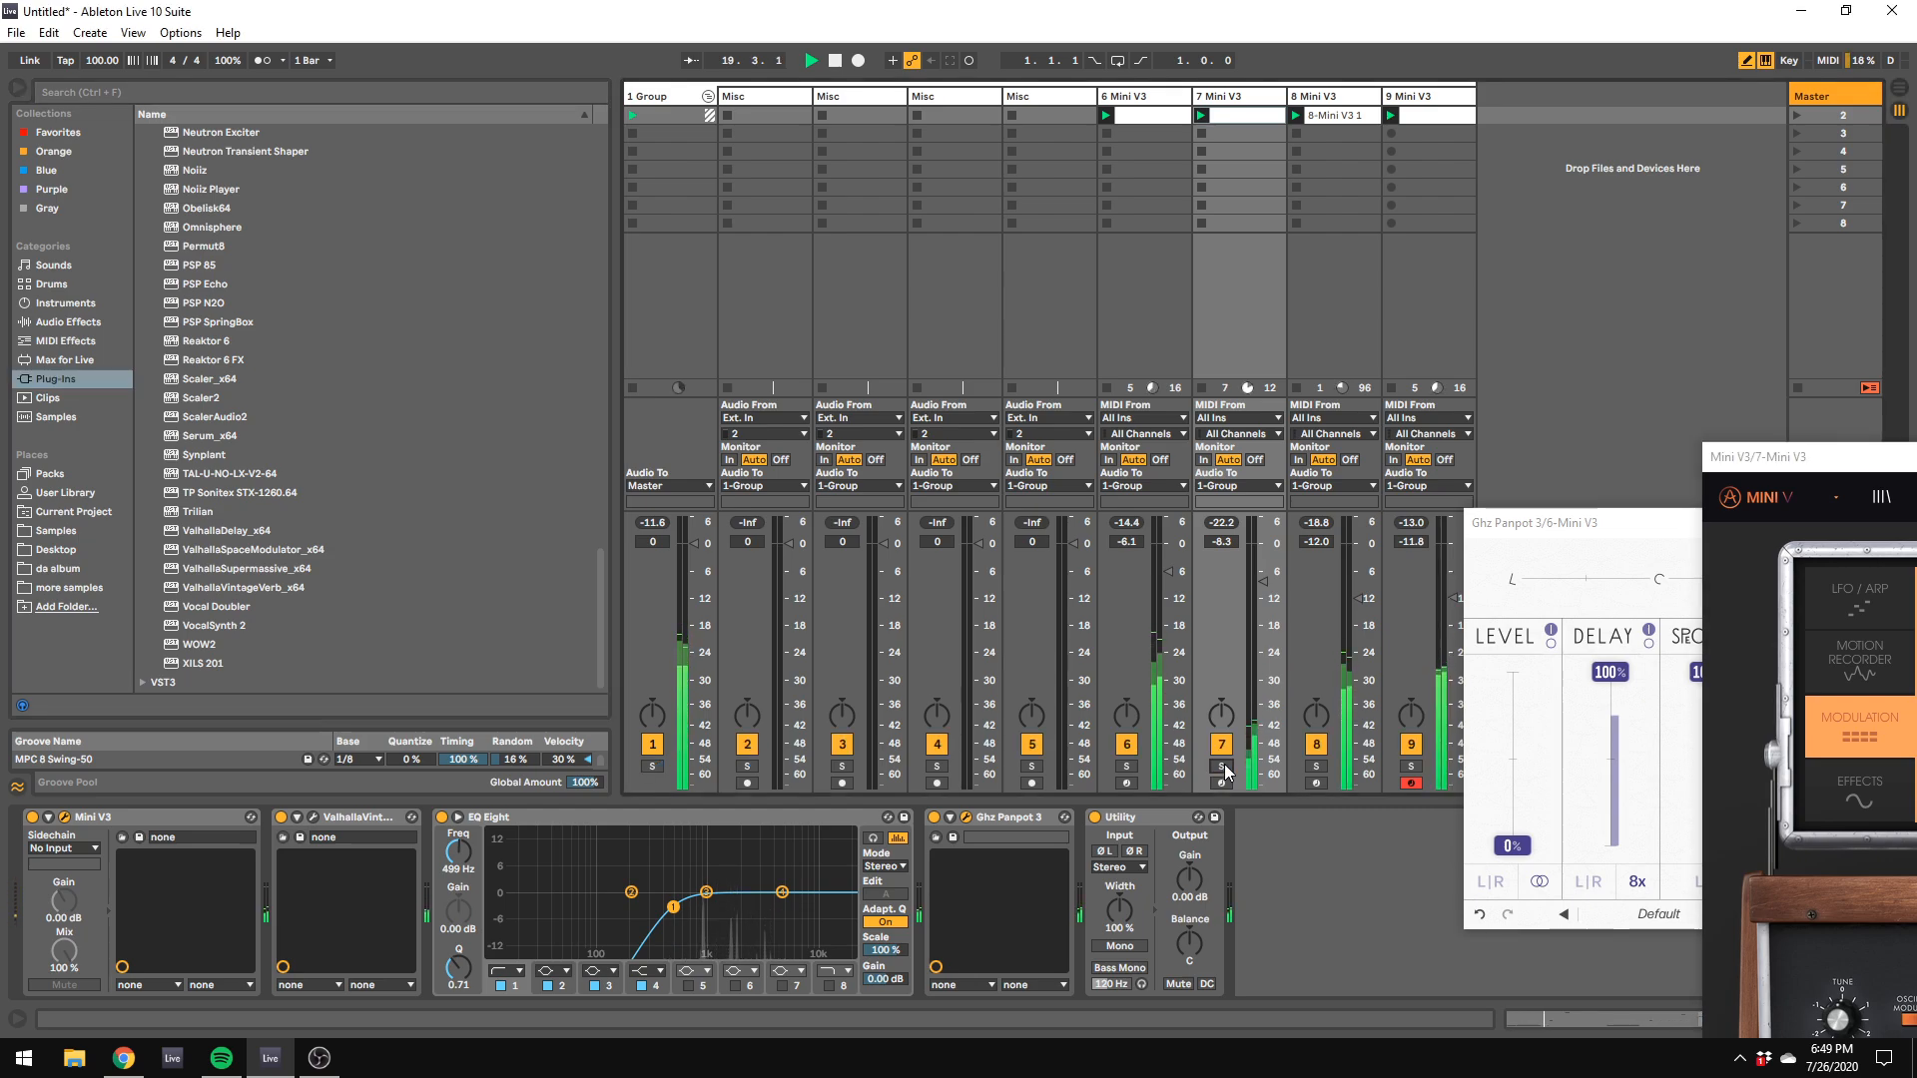
{"action": "left_click", "coordinate": [1168, 112]}
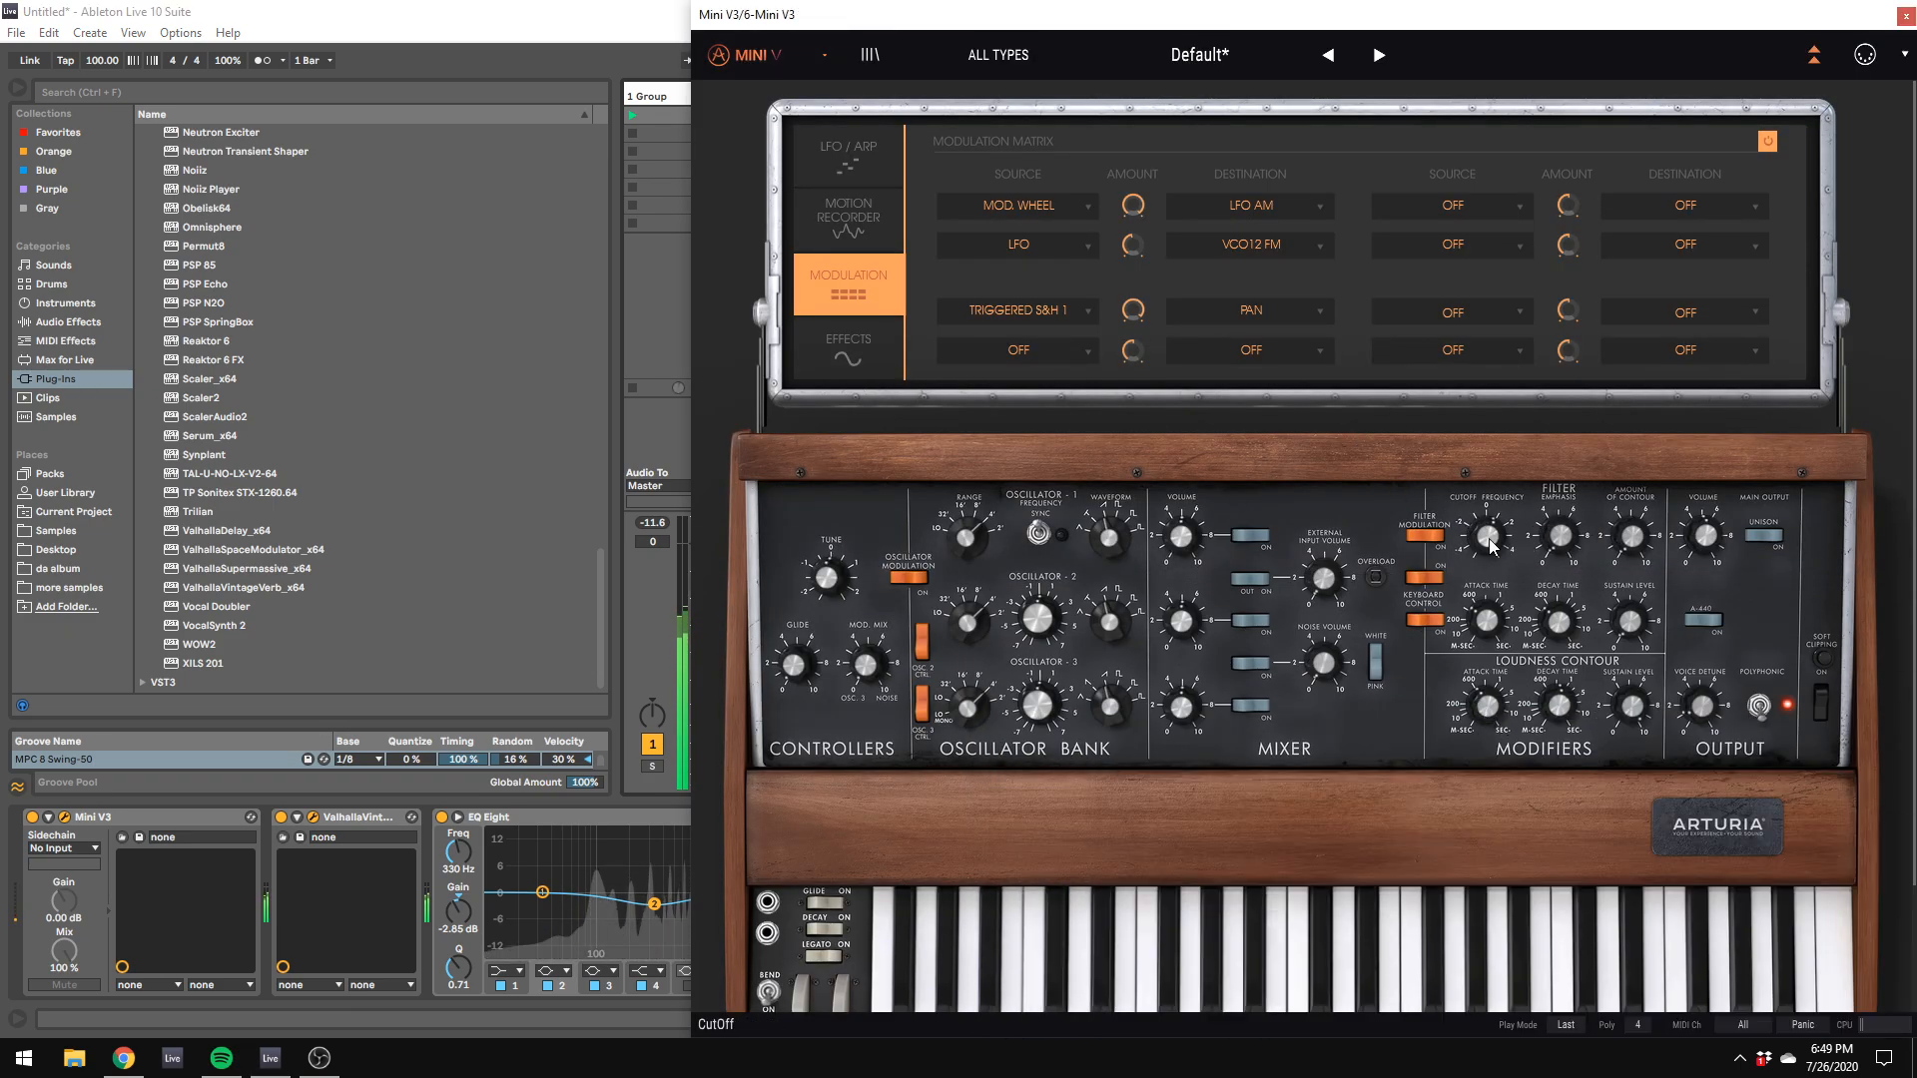
{"action": "mouse_move", "coordinate": [1482, 538]}
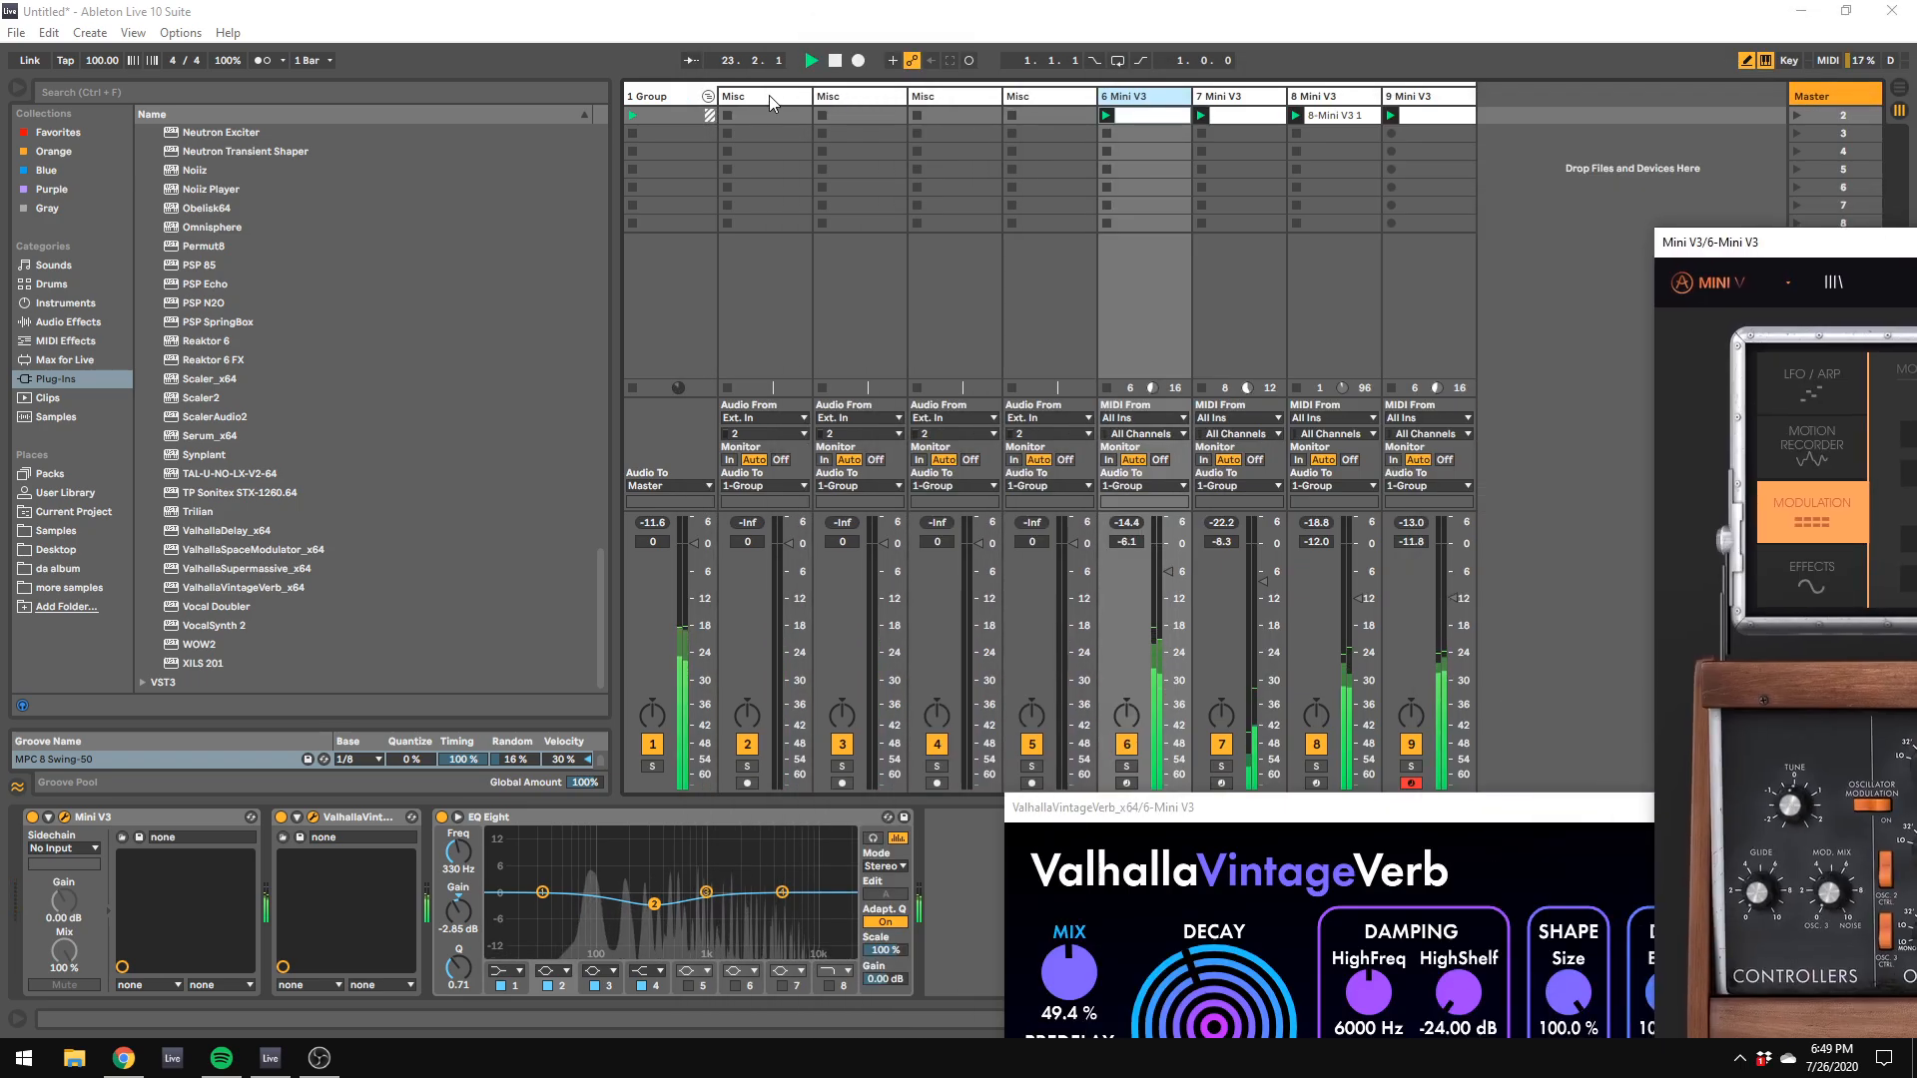
Step: Add the Multiband Compression preset of Multiband Dynamics after EQ Eight on the group track, with its mid band unsoloed
{"action": "left_click", "coordinate": [663, 92]}
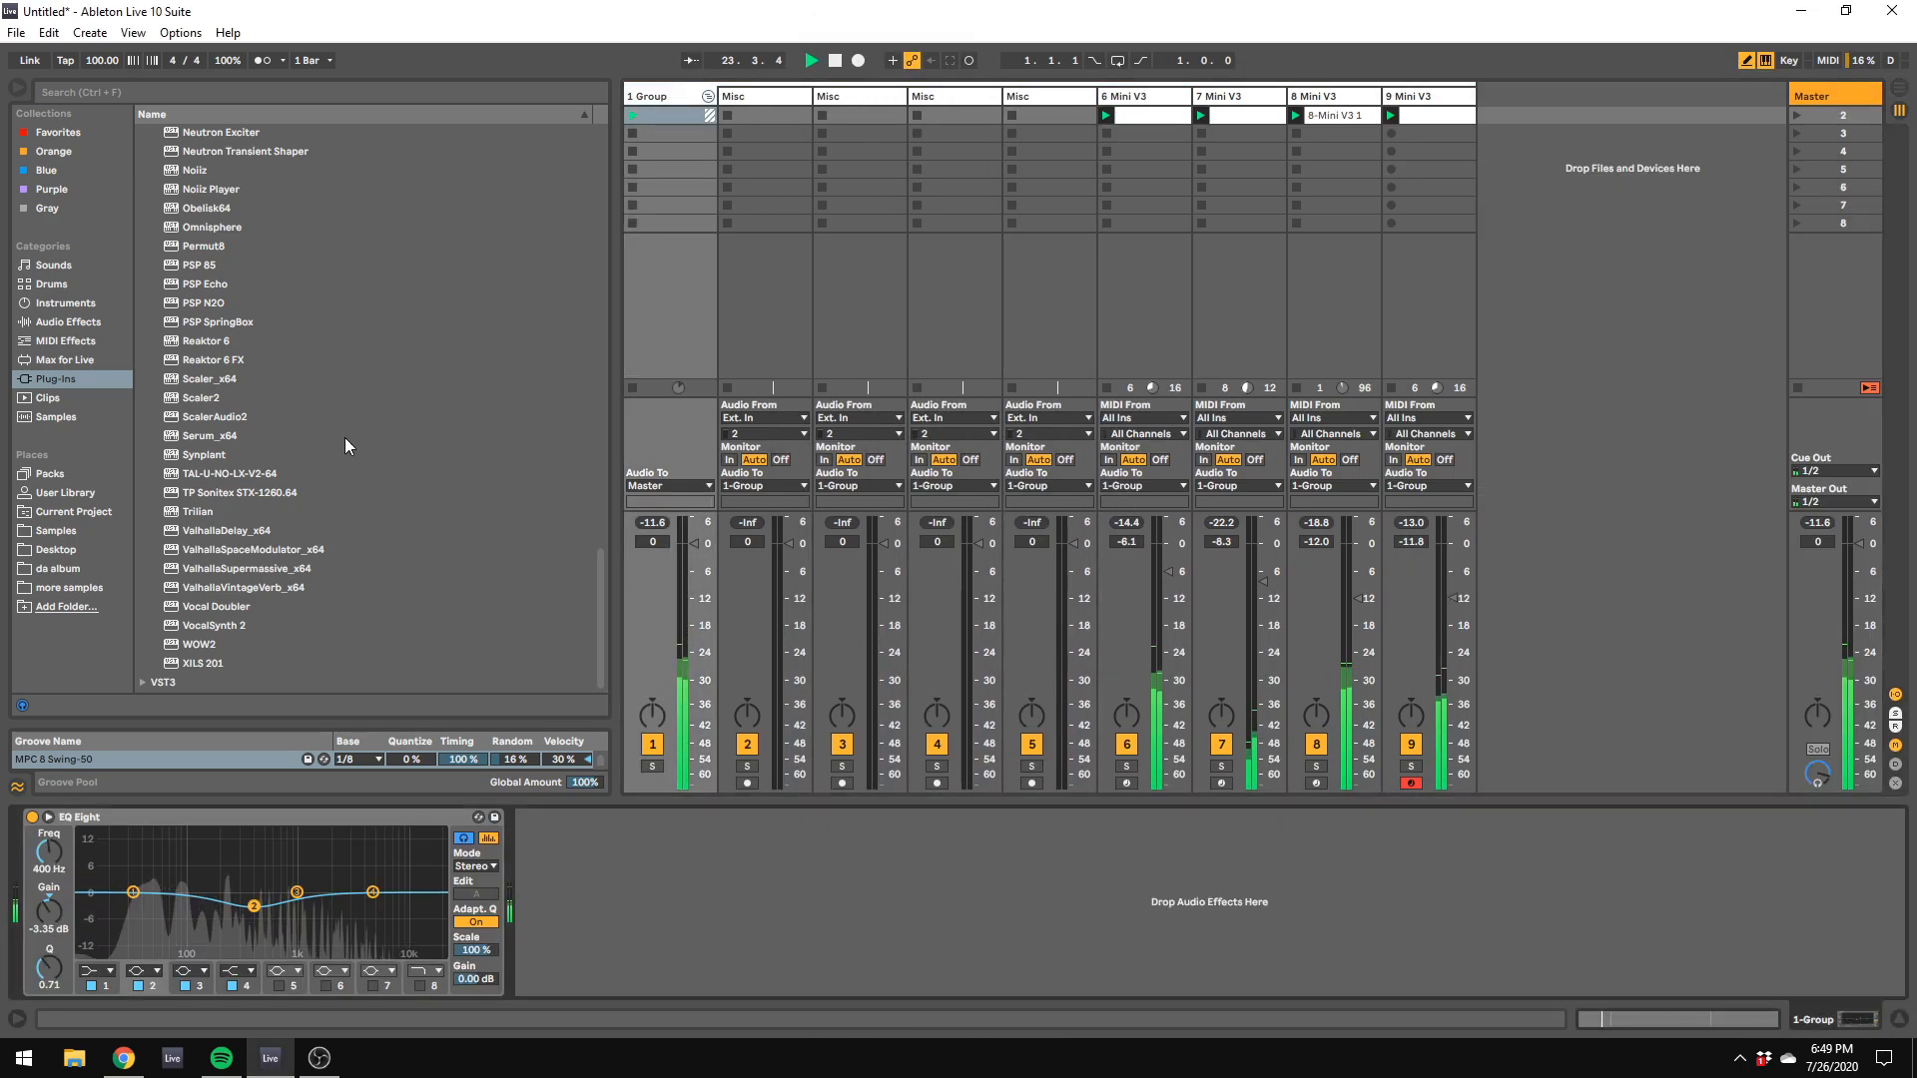
{"action": "left_click", "coordinate": [95, 320]}
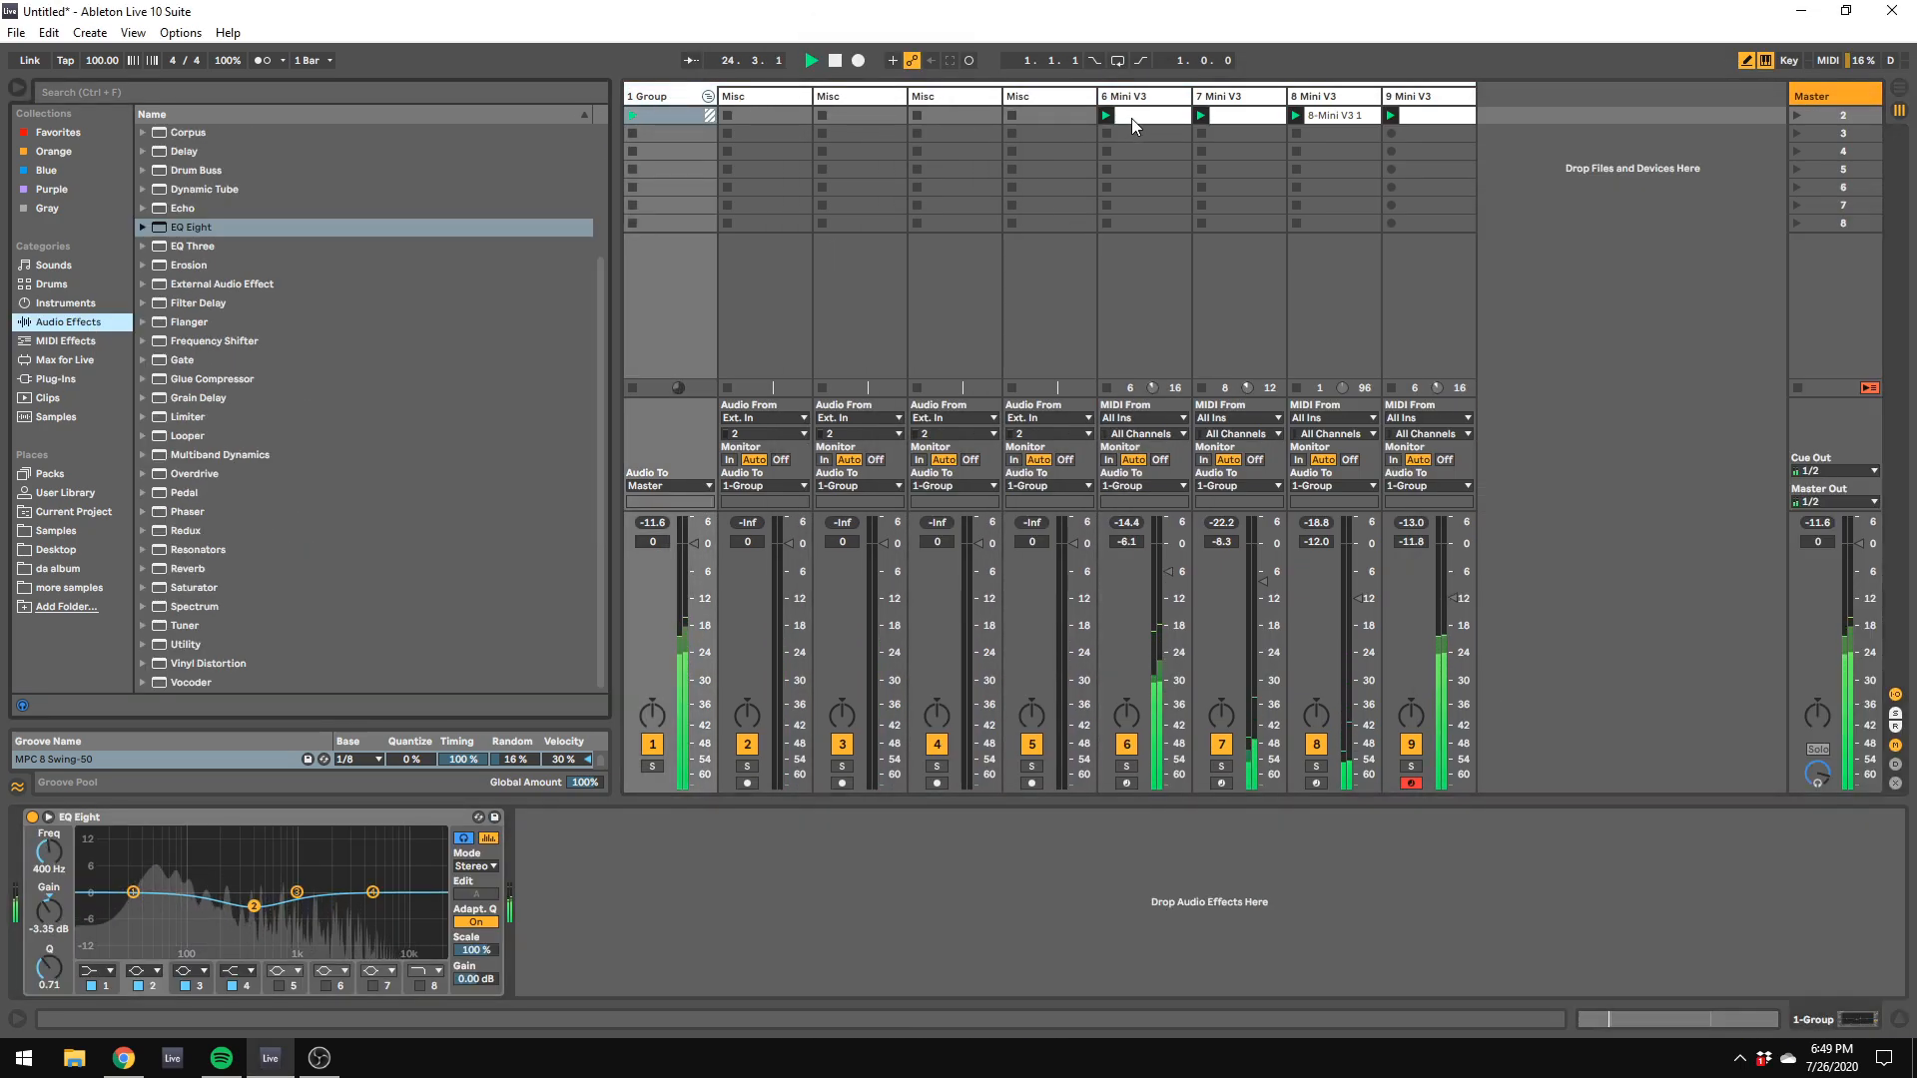
{"action": "left_click", "coordinate": [143, 454]}
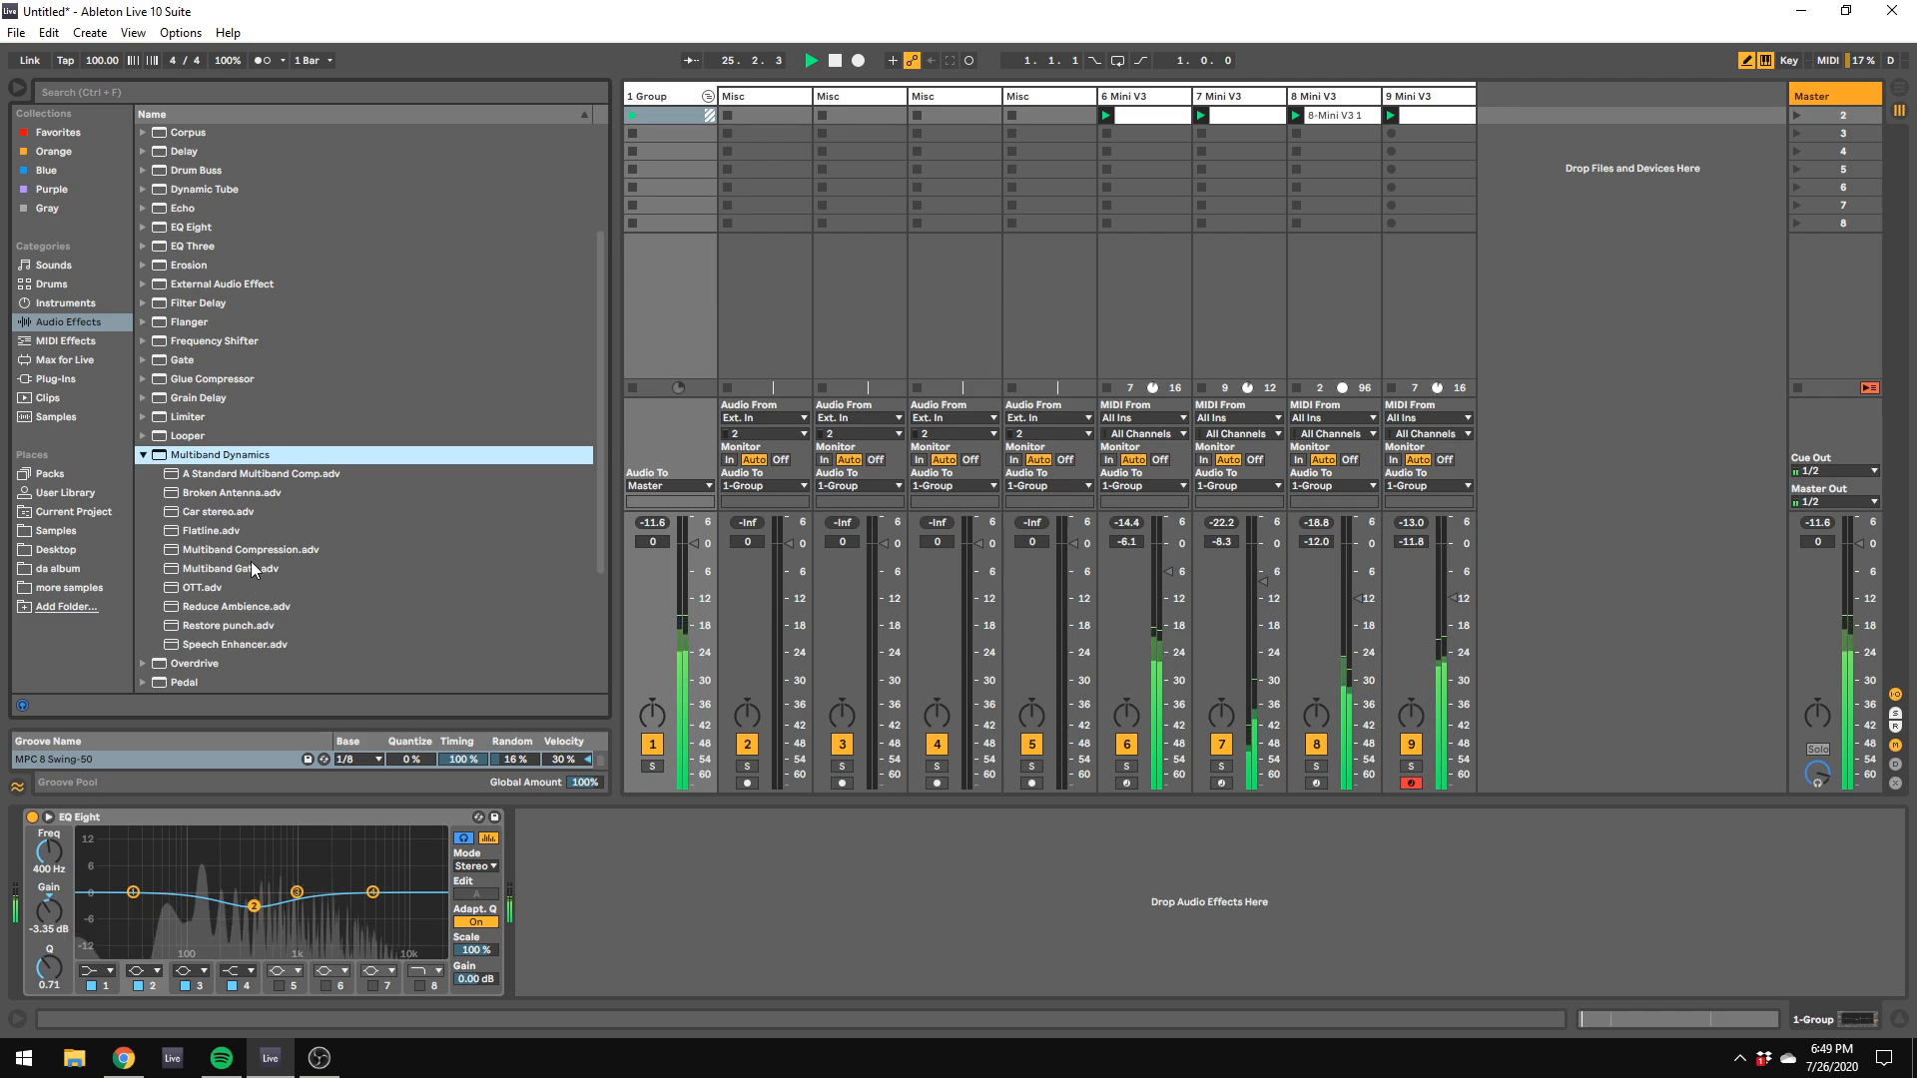
{"action": "left_click_drag", "start_coordinate": [249, 550], "coordinate": [461, 855]}
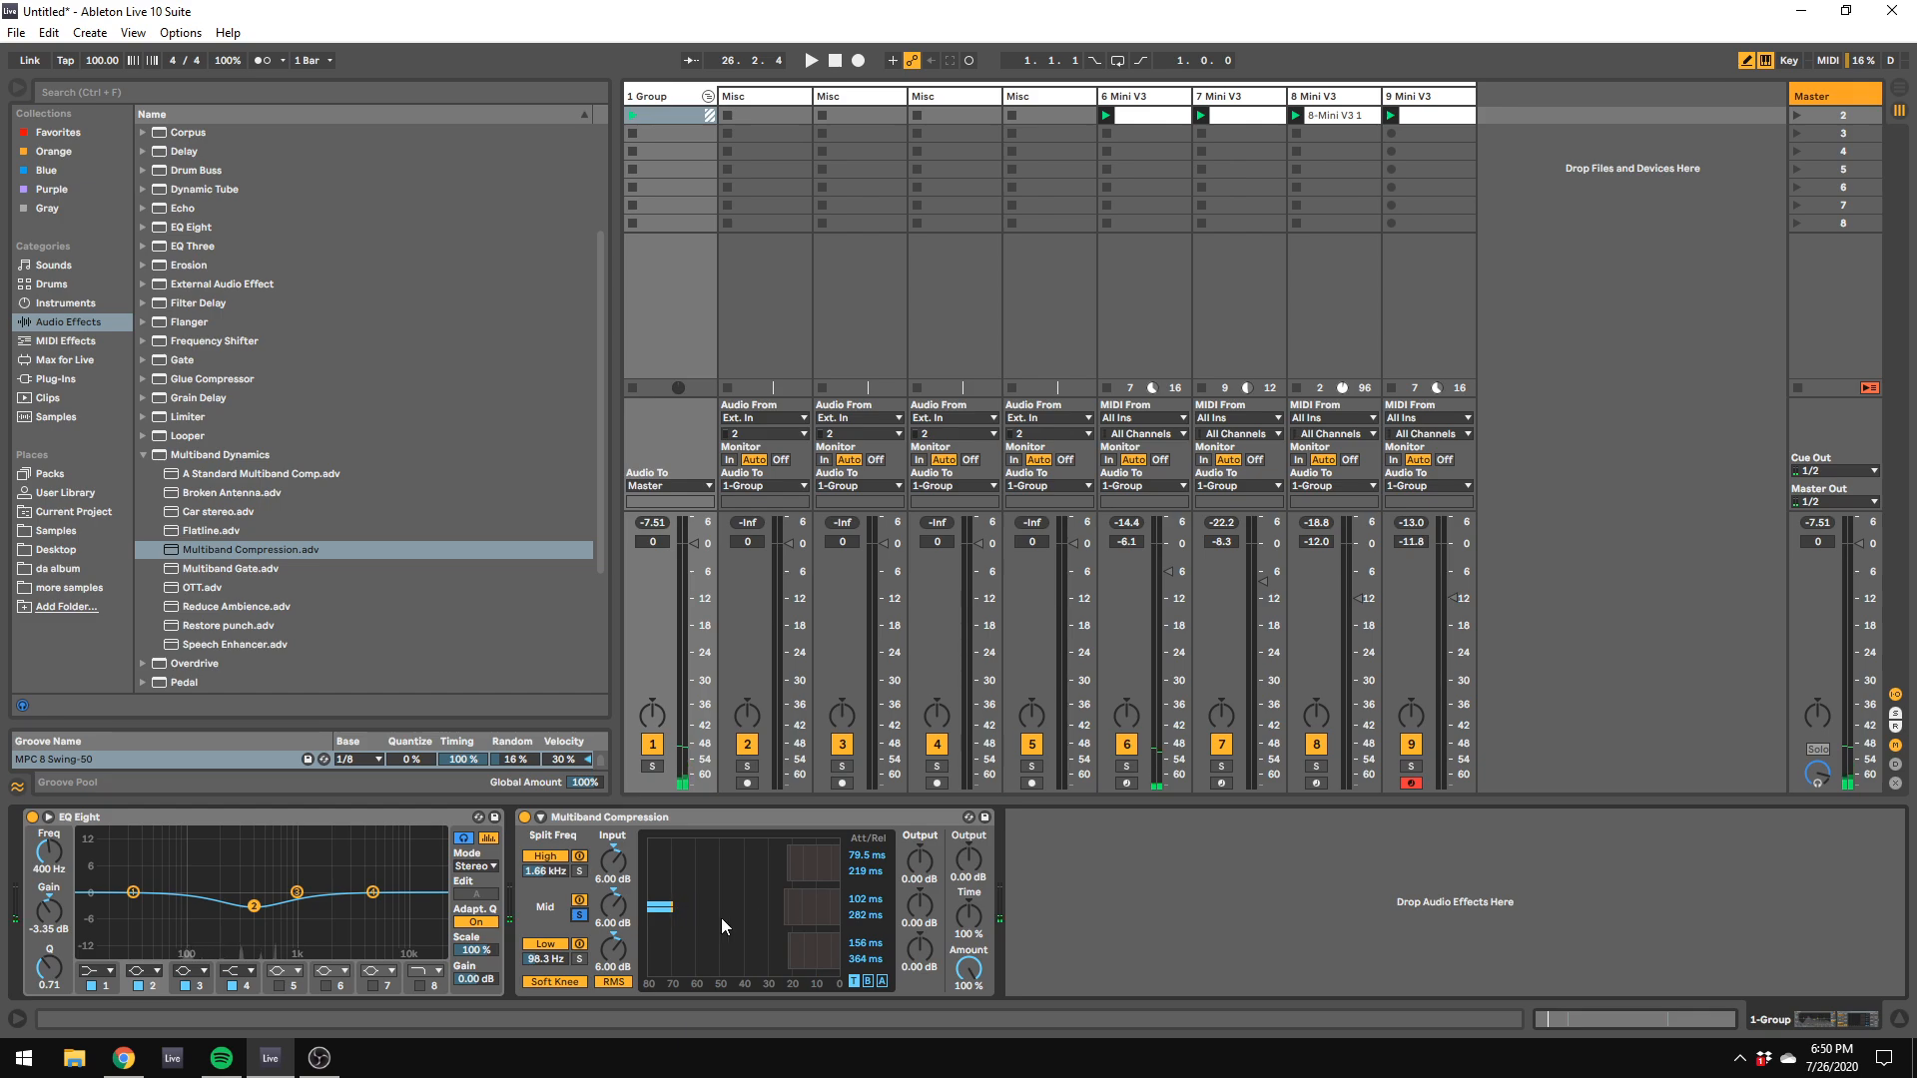
{"action": "left_click", "coordinate": [579, 915]}
Step: Play the mix and set the Multiband Compression amount to 65%
{"action": "key", "text": "space"}
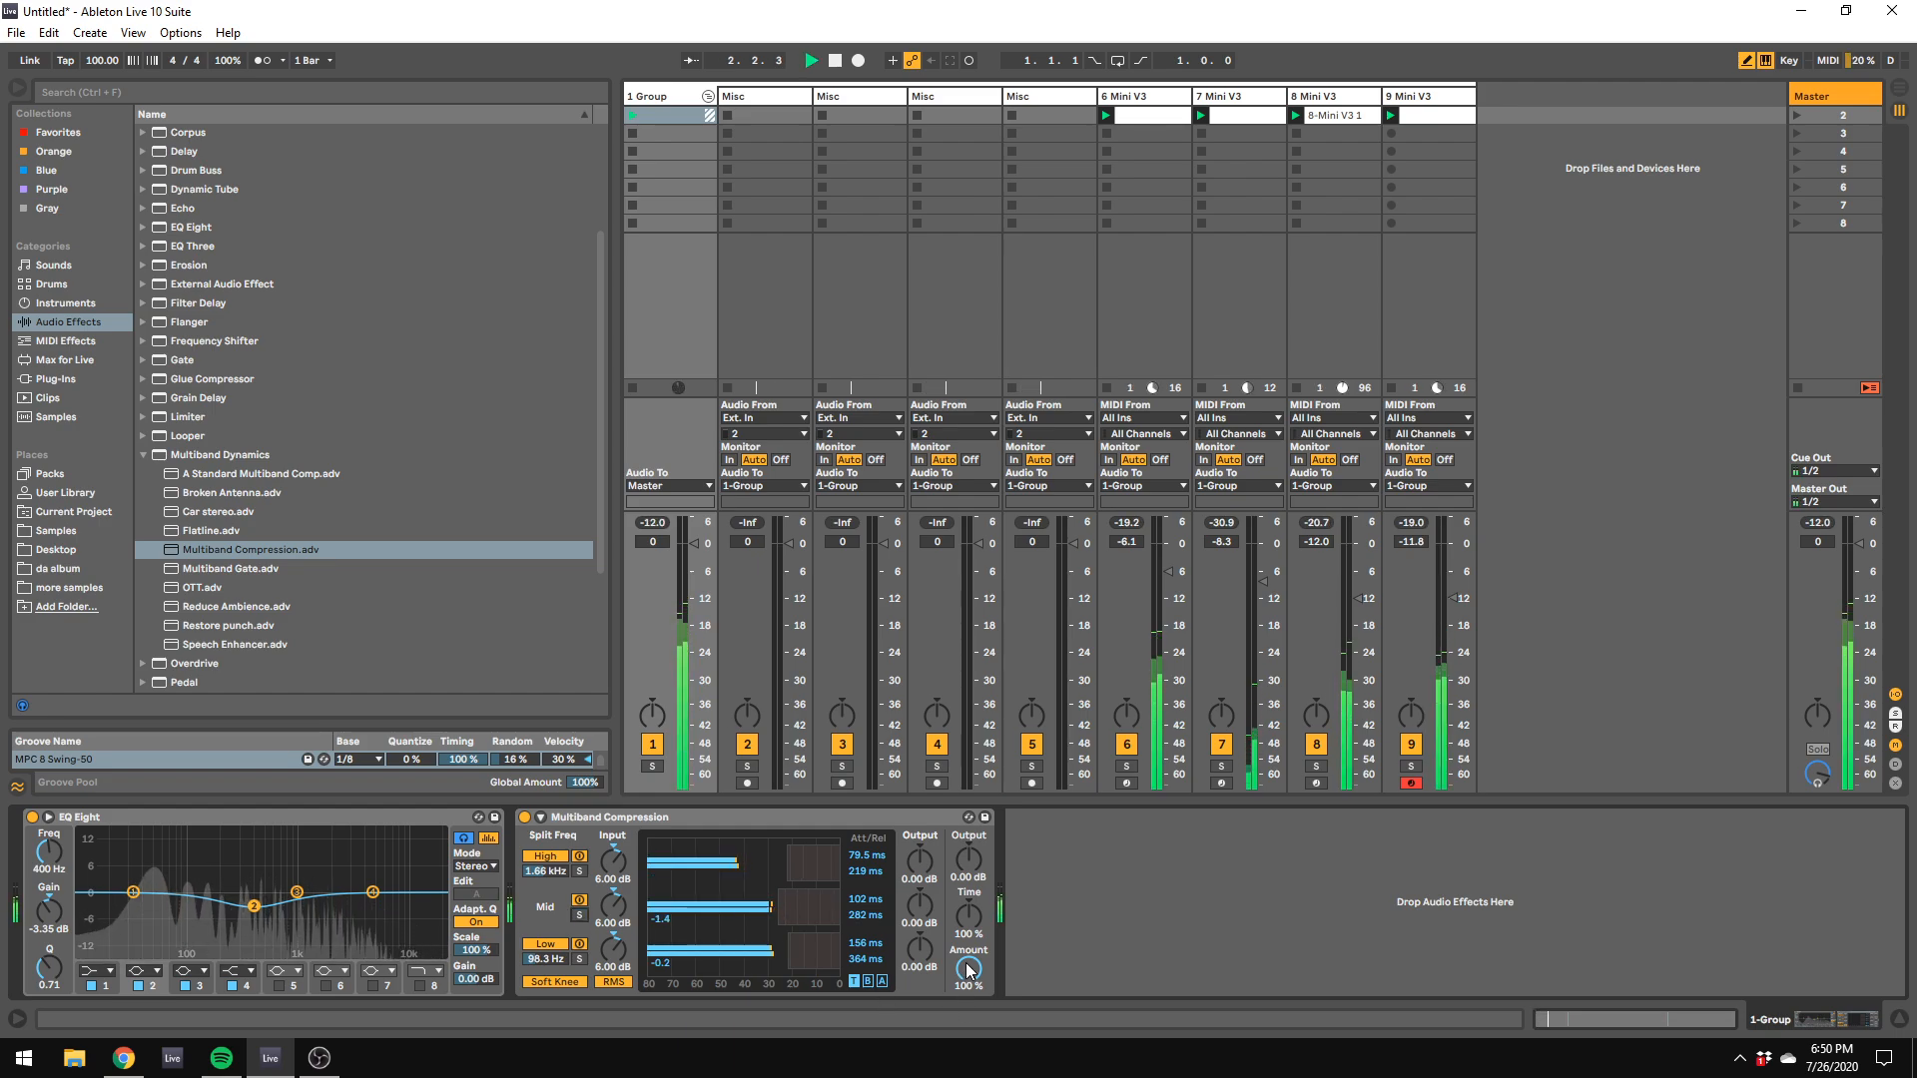
{"action": "type", "text": "76"}
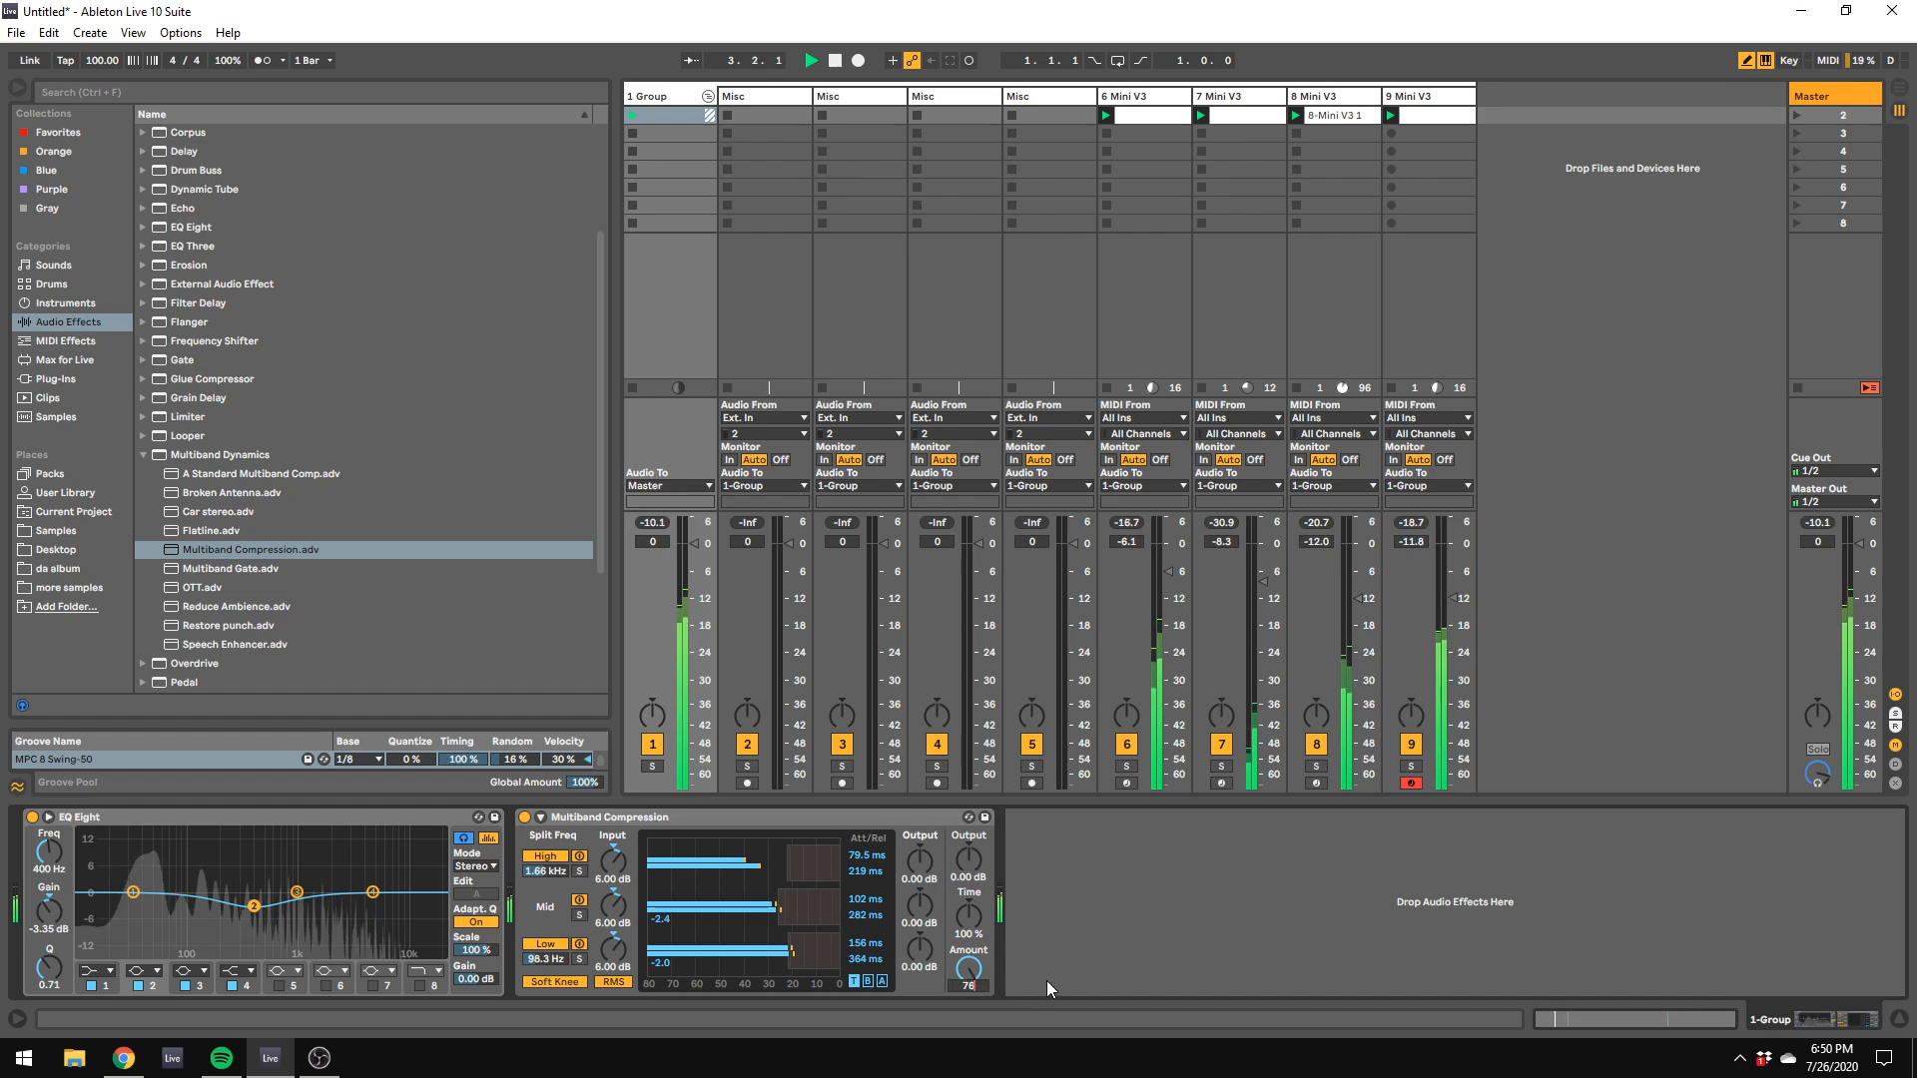
{"action": "key", "text": "BackSpace"}
{"action": "key", "text": "BackSpace"}
{"action": "type", "text": "65"}
{"action": "key", "text": "Return"}
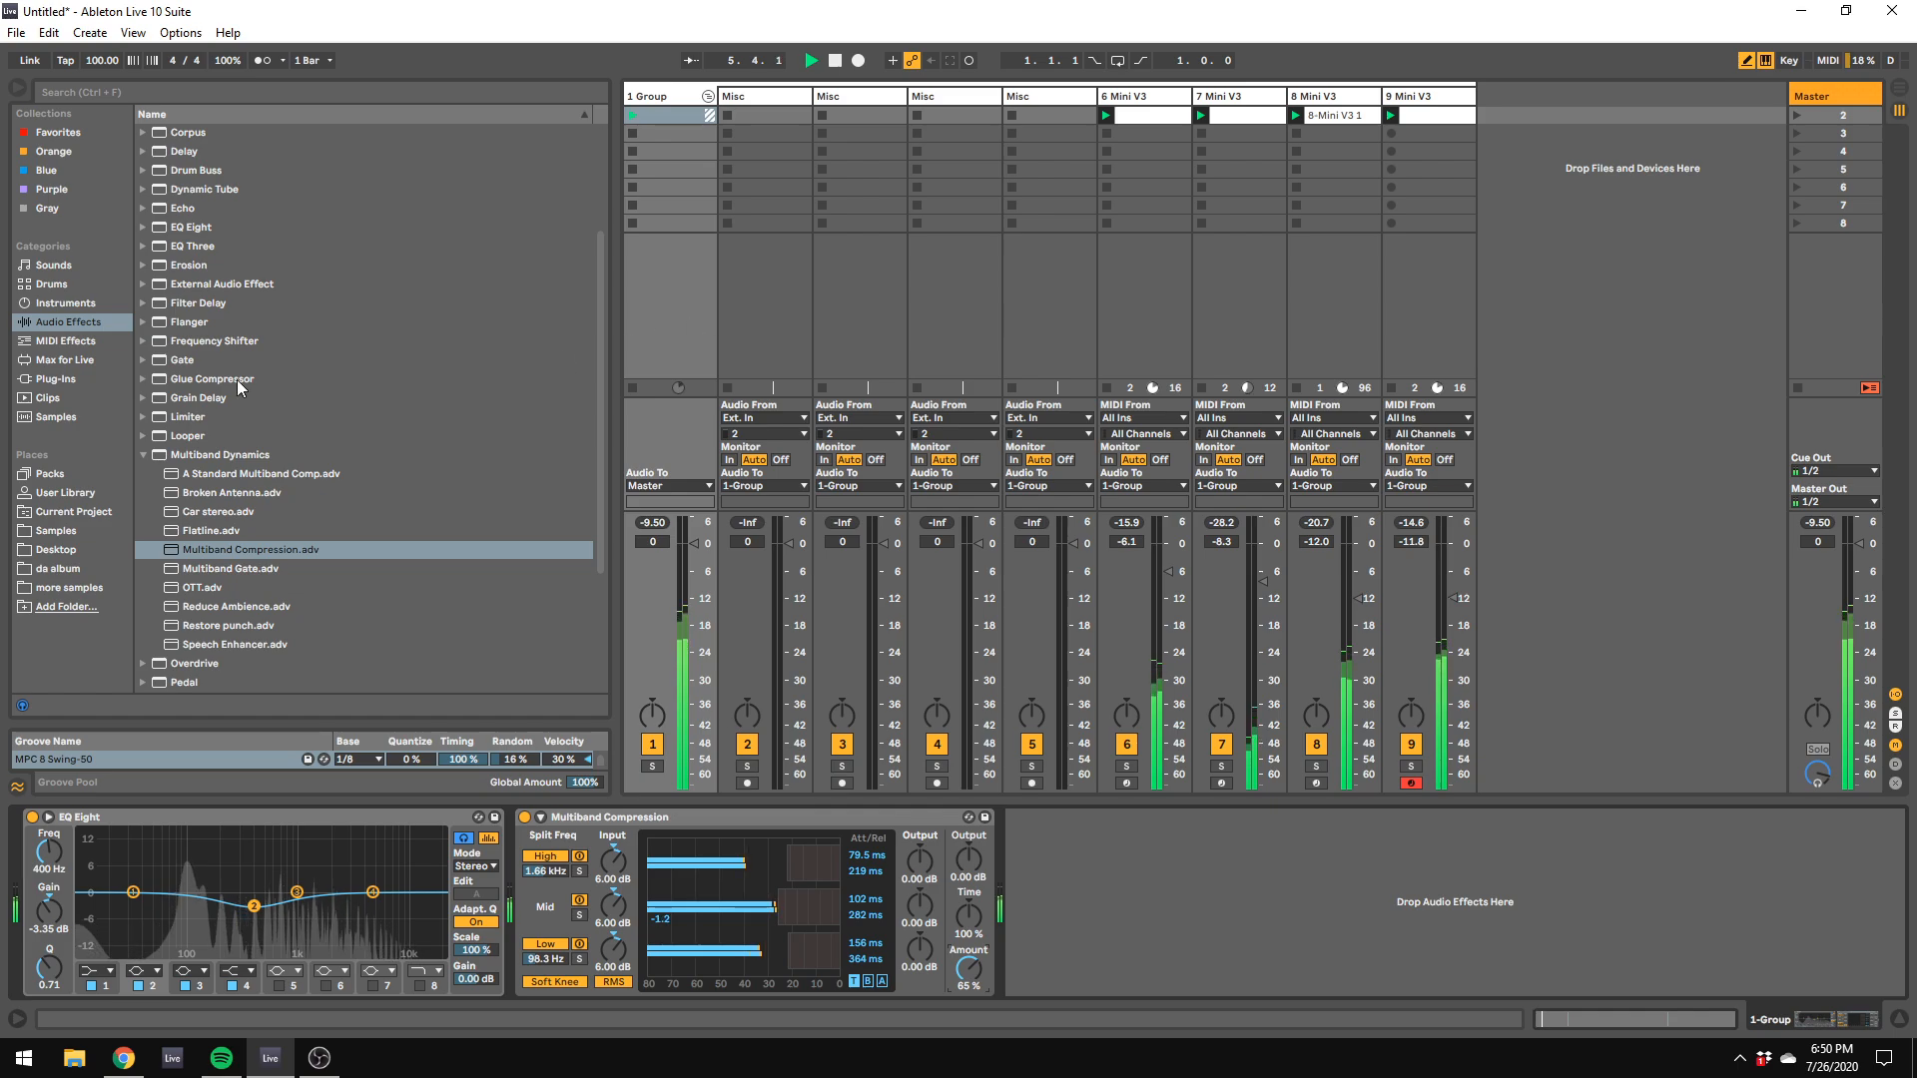
Step: Solo track 8 and add an Auto Pan effect after its EQ Eight
{"action": "left_click", "coordinate": [1338, 604]}
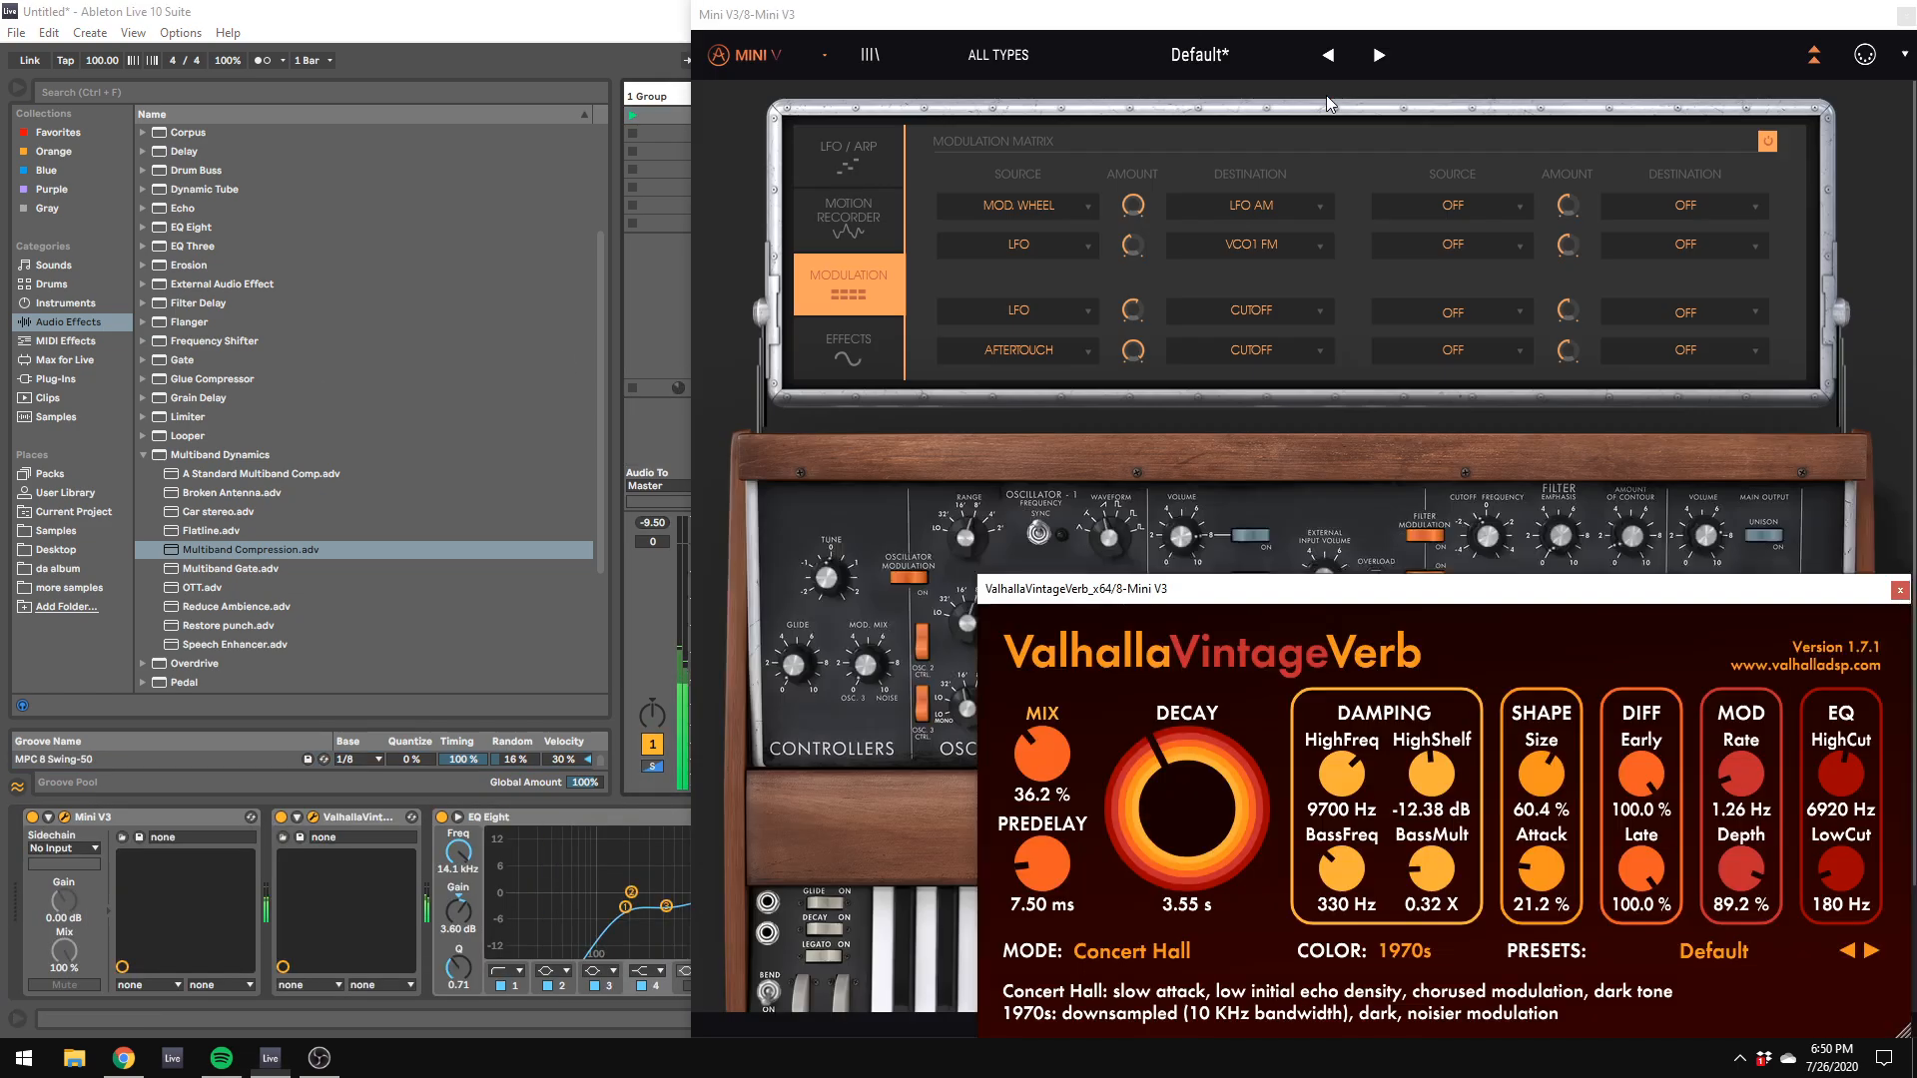
{"action": "left_click", "coordinate": [1326, 94]}
{"action": "left_click_drag", "start_coordinate": [1063, 15], "coordinate": [1912, 423]}
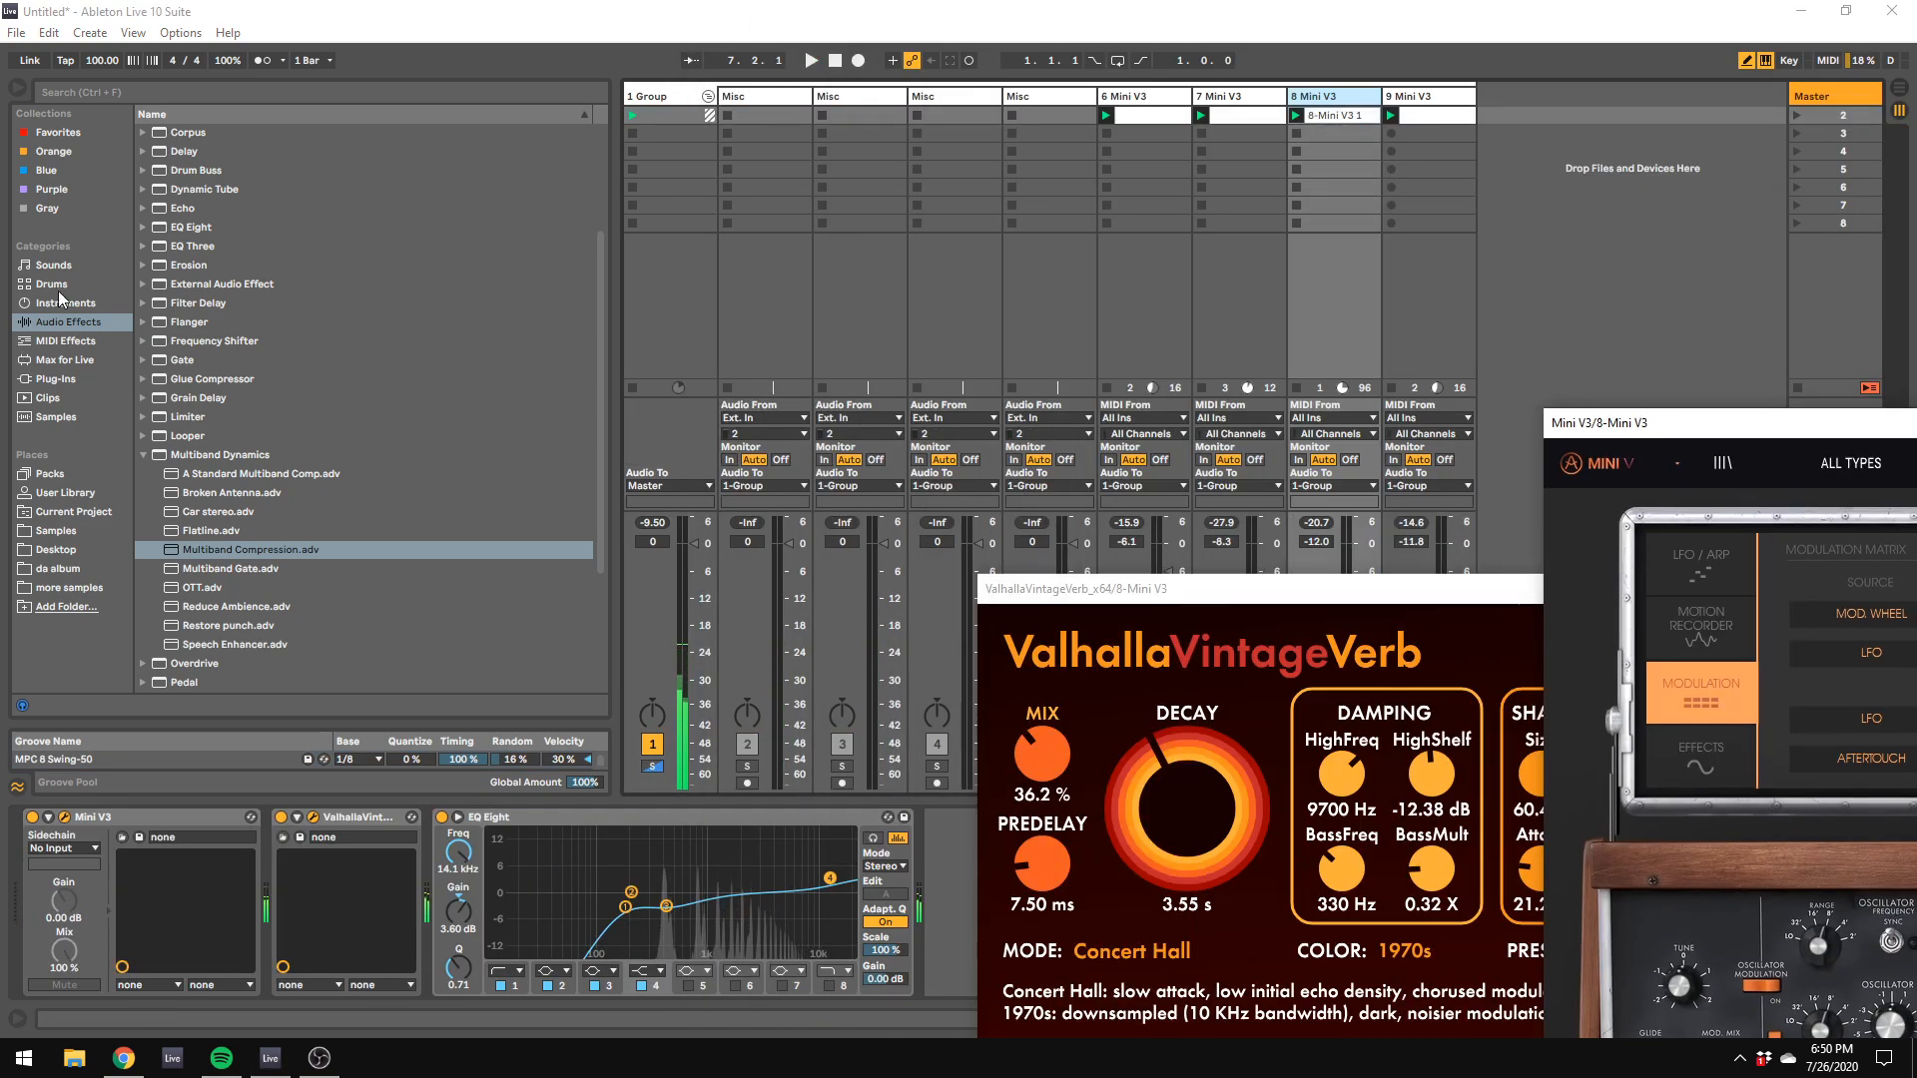
{"action": "scroll", "coordinate": [250, 299], "scroll_direction": "up", "scroll_amount": 3}
{"action": "double_click", "coordinate": [191, 189]}
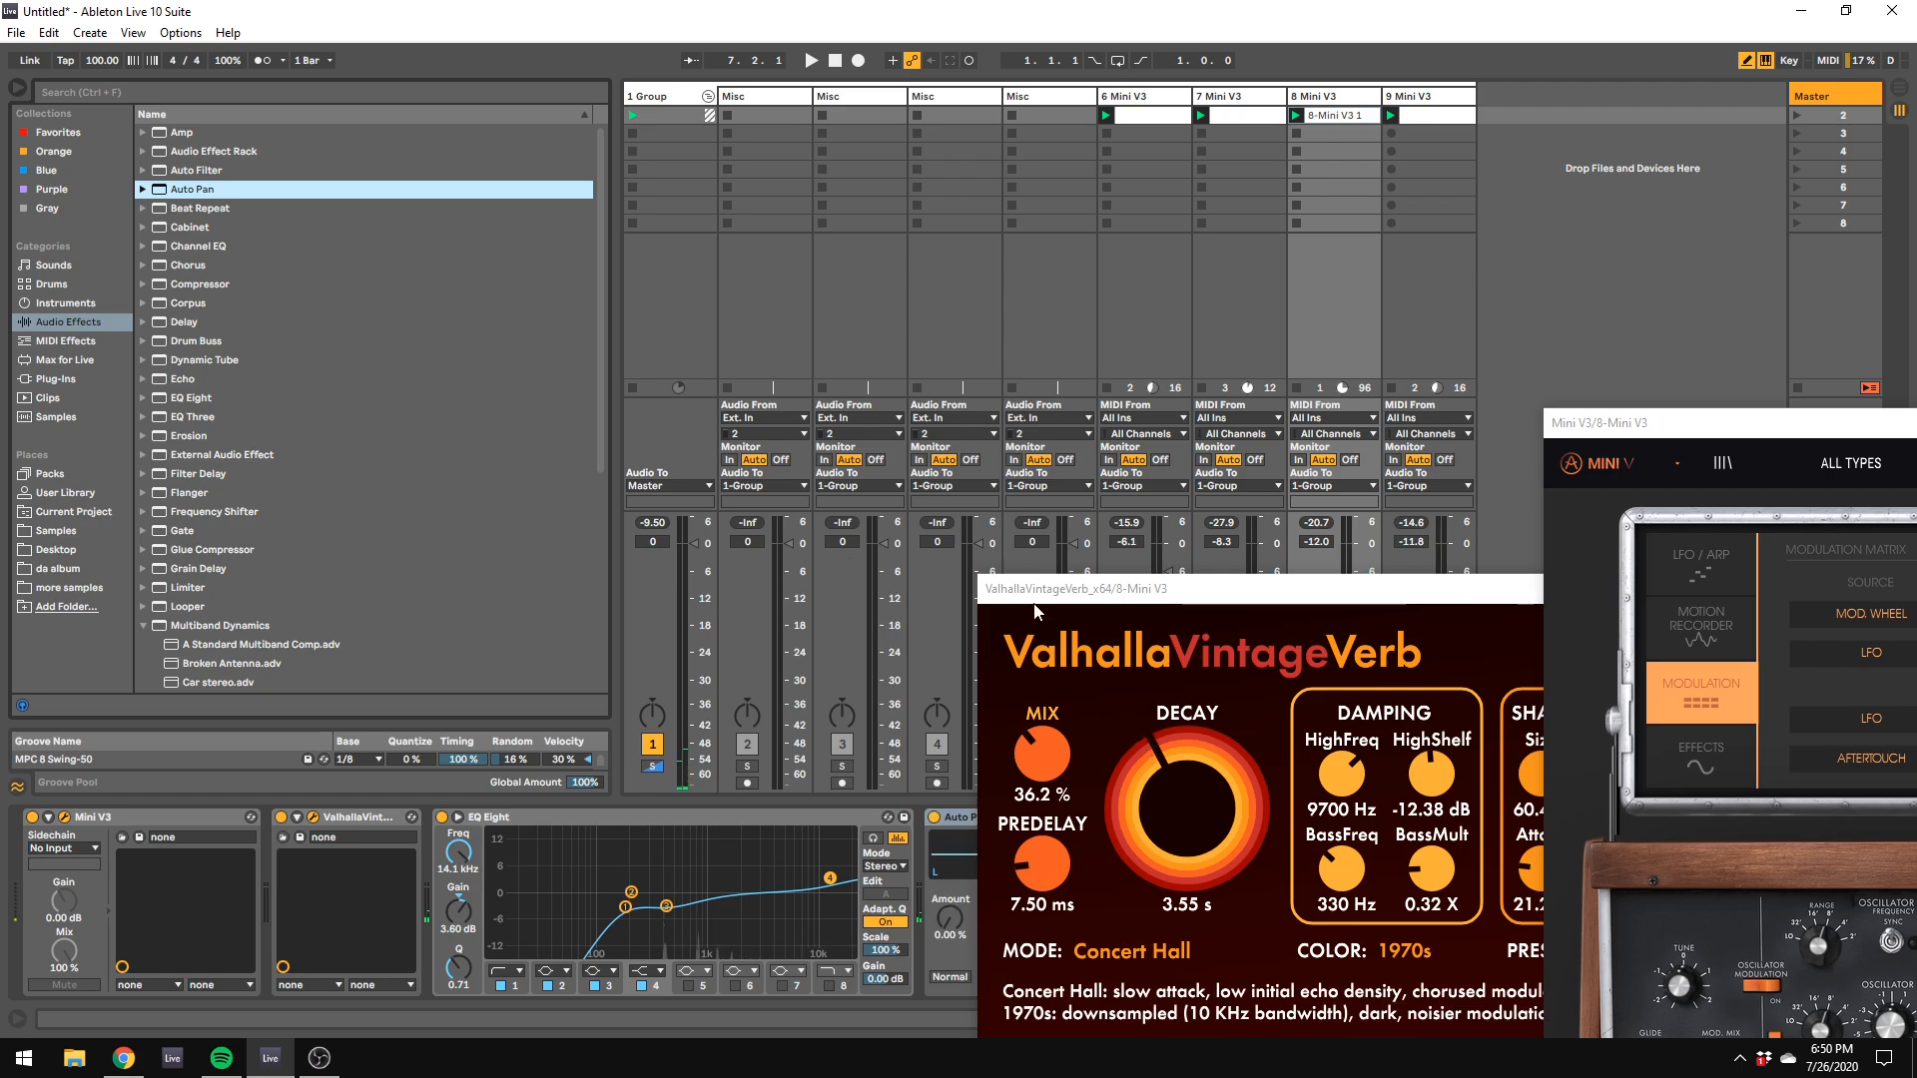
Step: Set track 8's Auto Pan to about 65% amount, 0.15 Hz rate, 163° phase and 11.7% shape
{"action": "left_click_drag", "start_coordinate": [1035, 611], "coordinate": [1739, 672]}
{"action": "left_click", "coordinate": [1001, 920]}
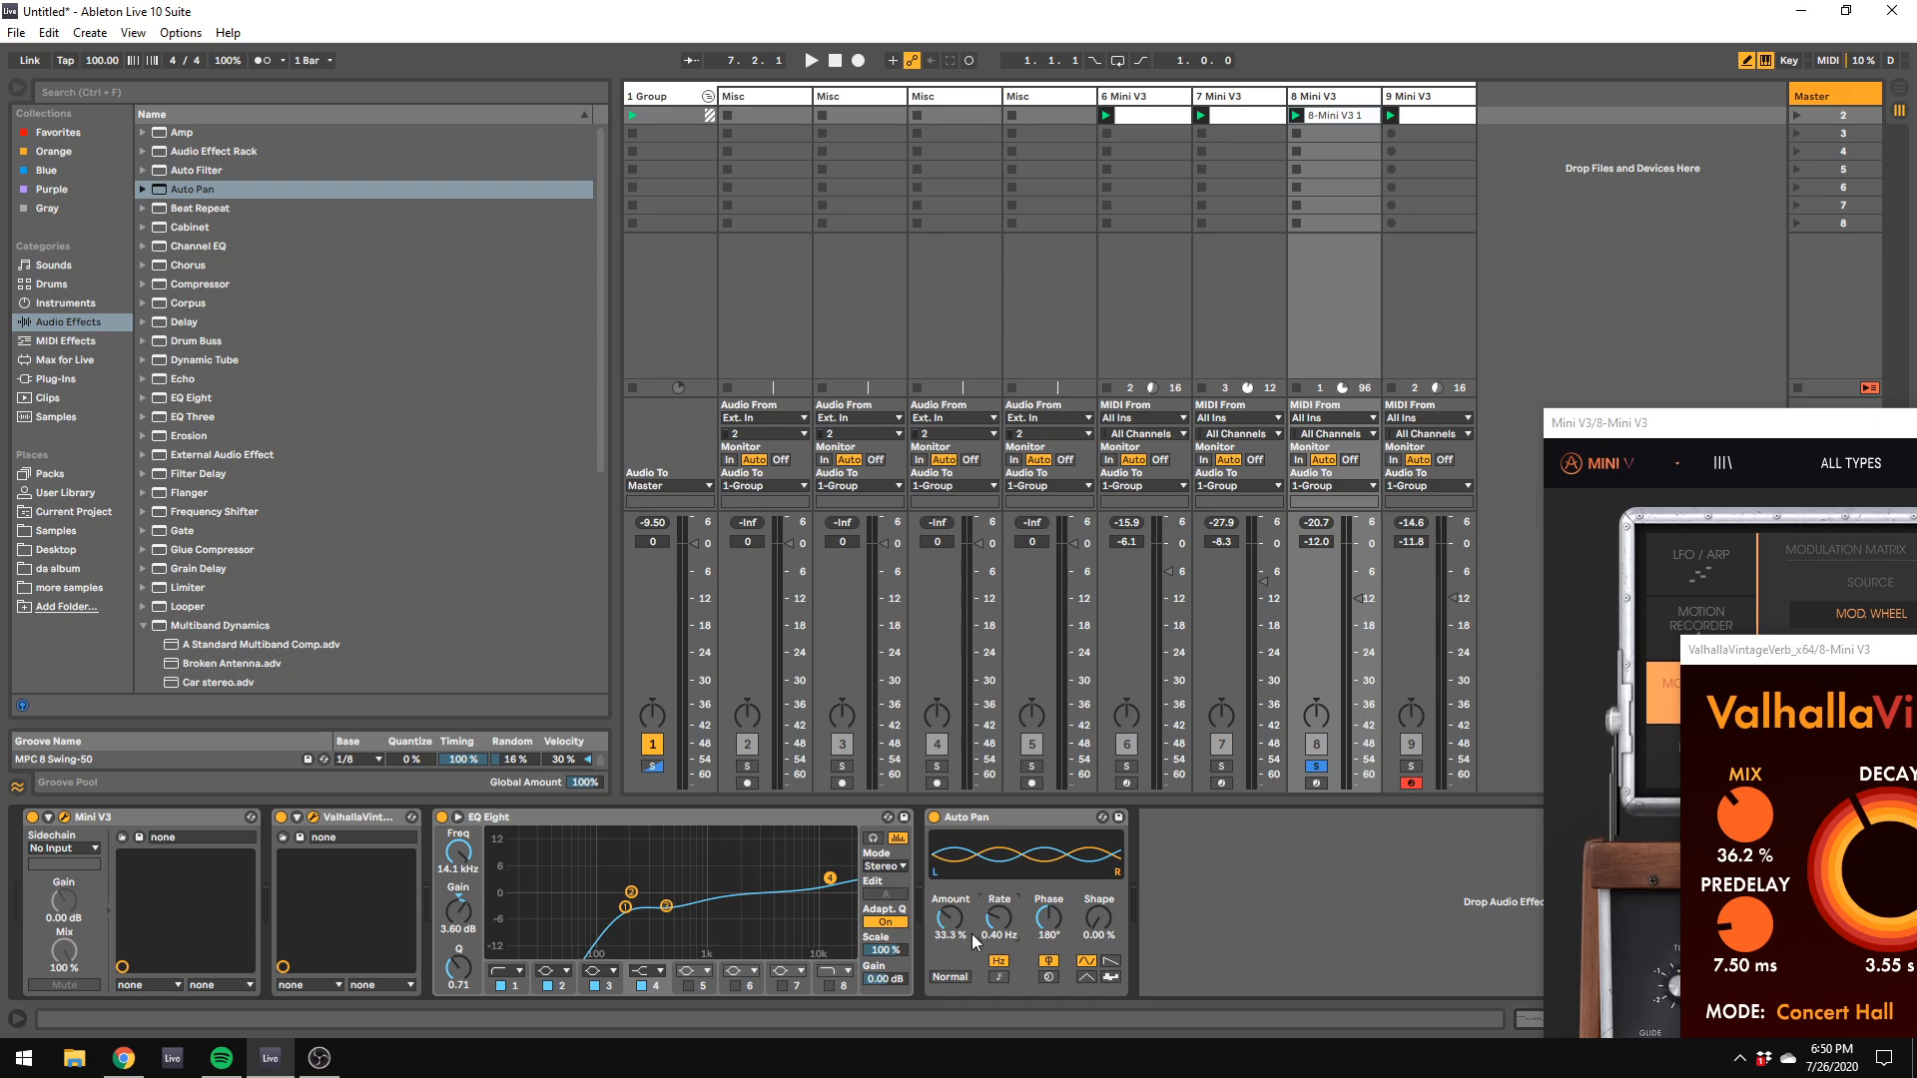
{"action": "left_click_drag", "start_coordinate": [967, 904], "coordinate": [967, 879]}
{"action": "key", "text": "space"}
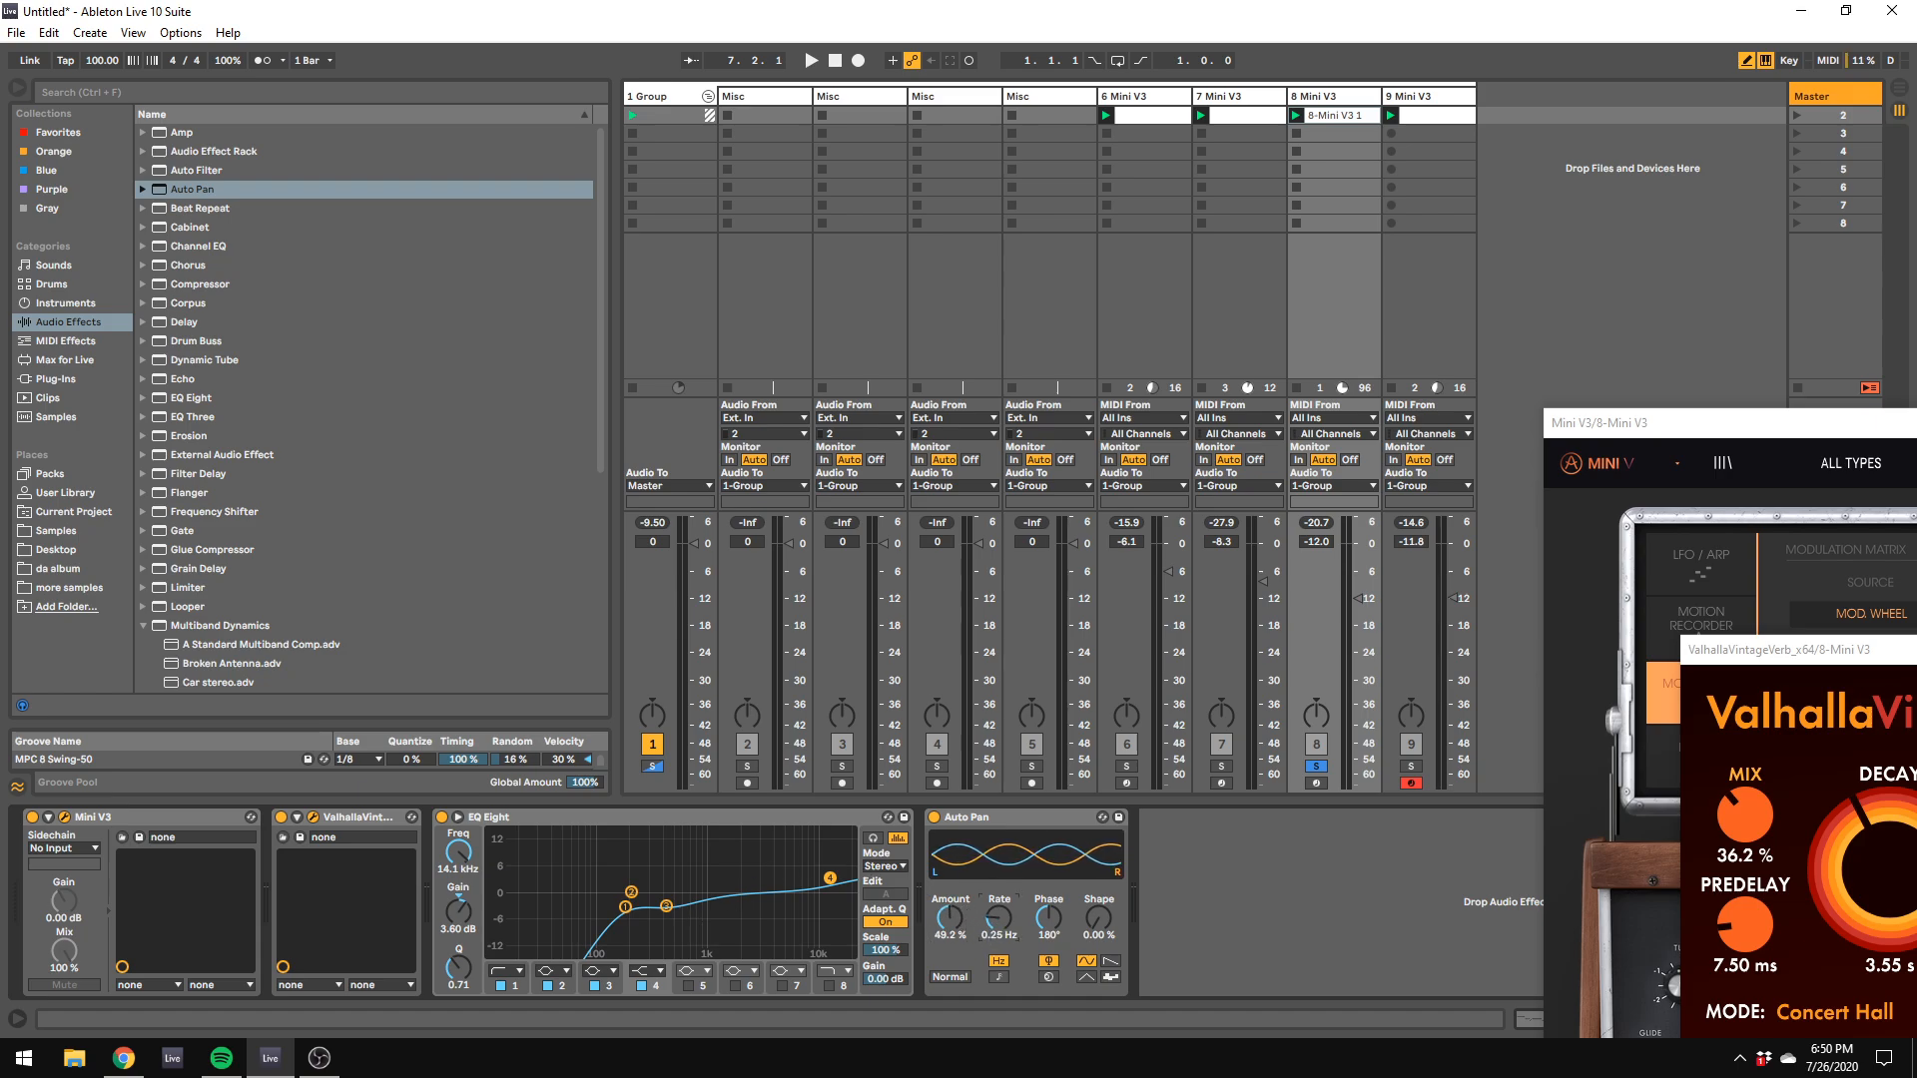
{"action": "left_click_drag", "start_coordinate": [1056, 927], "coordinate": [961, 892]}
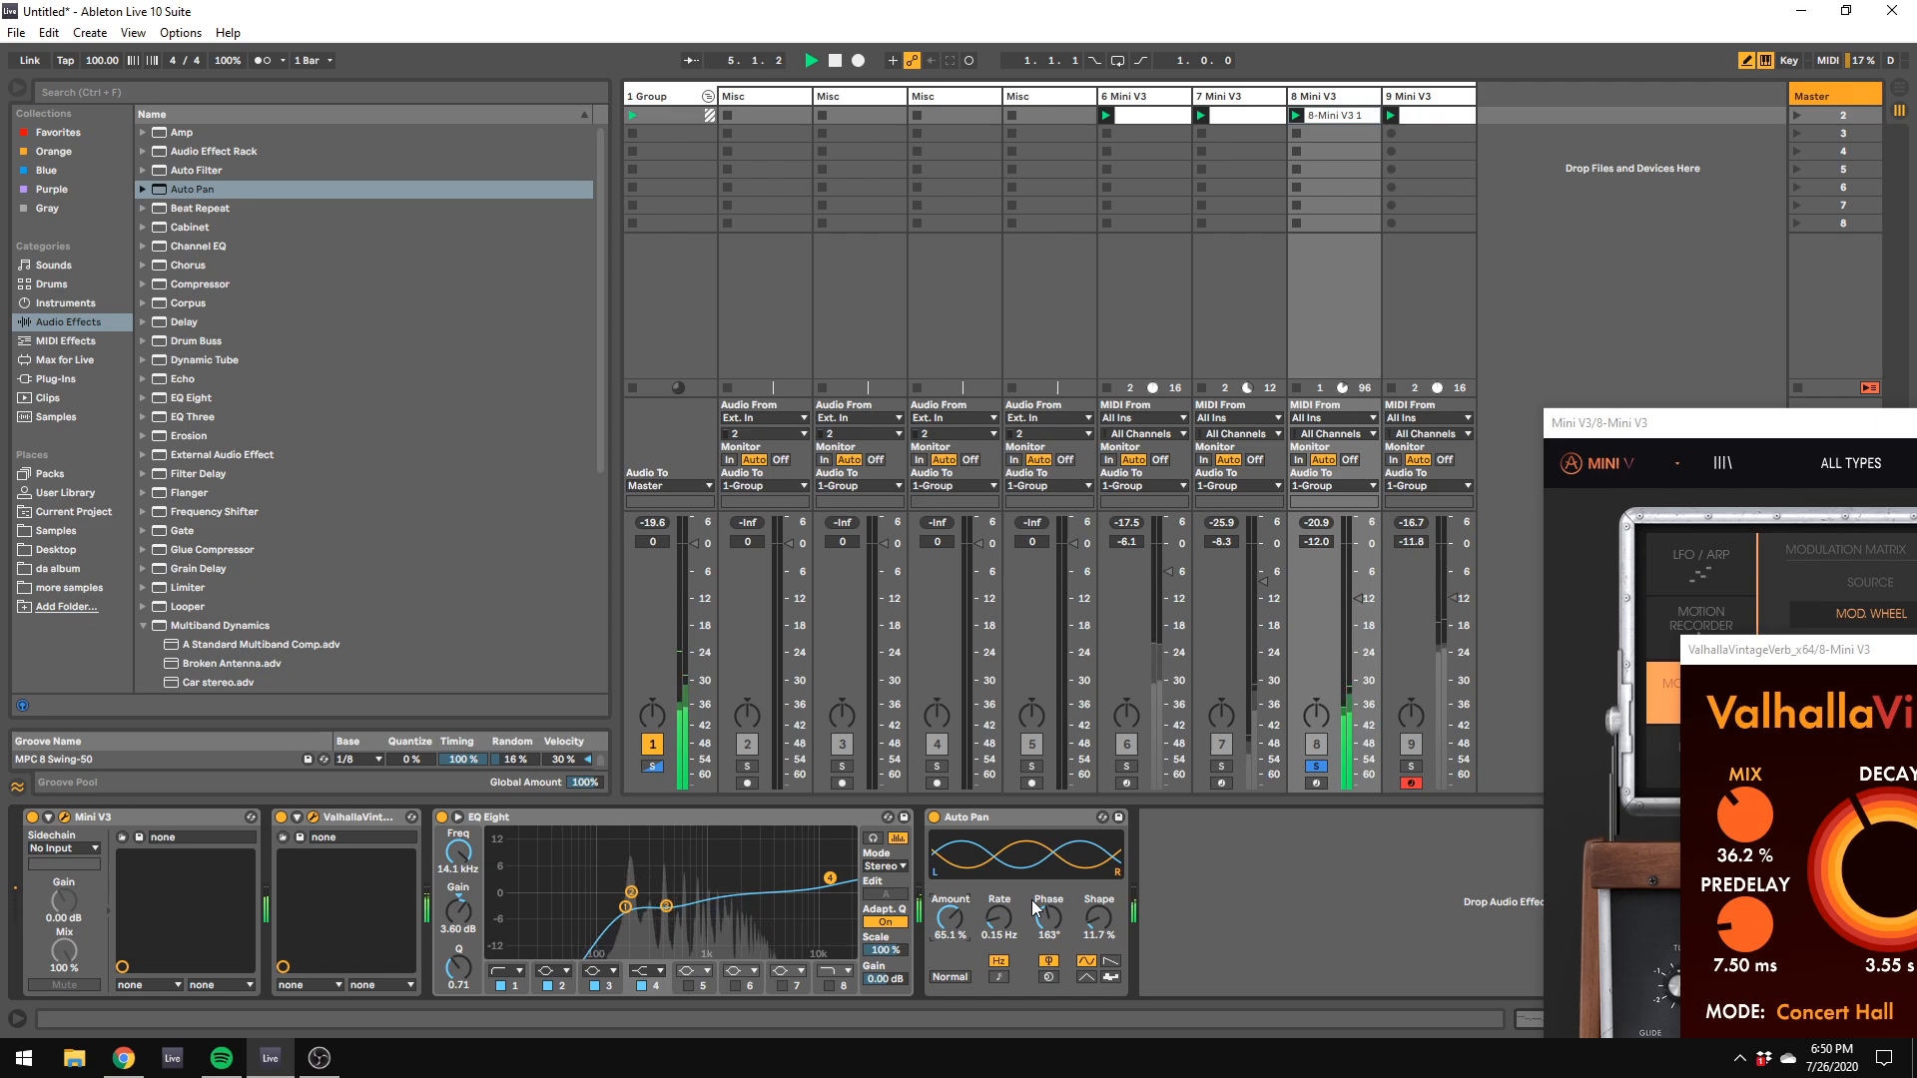
Step: Switch track 8's Auto Pan to spin mode with 30% spin, 0.35 Hz rate and 36.5% amount during playback
{"action": "left_click", "coordinate": [1046, 975]}
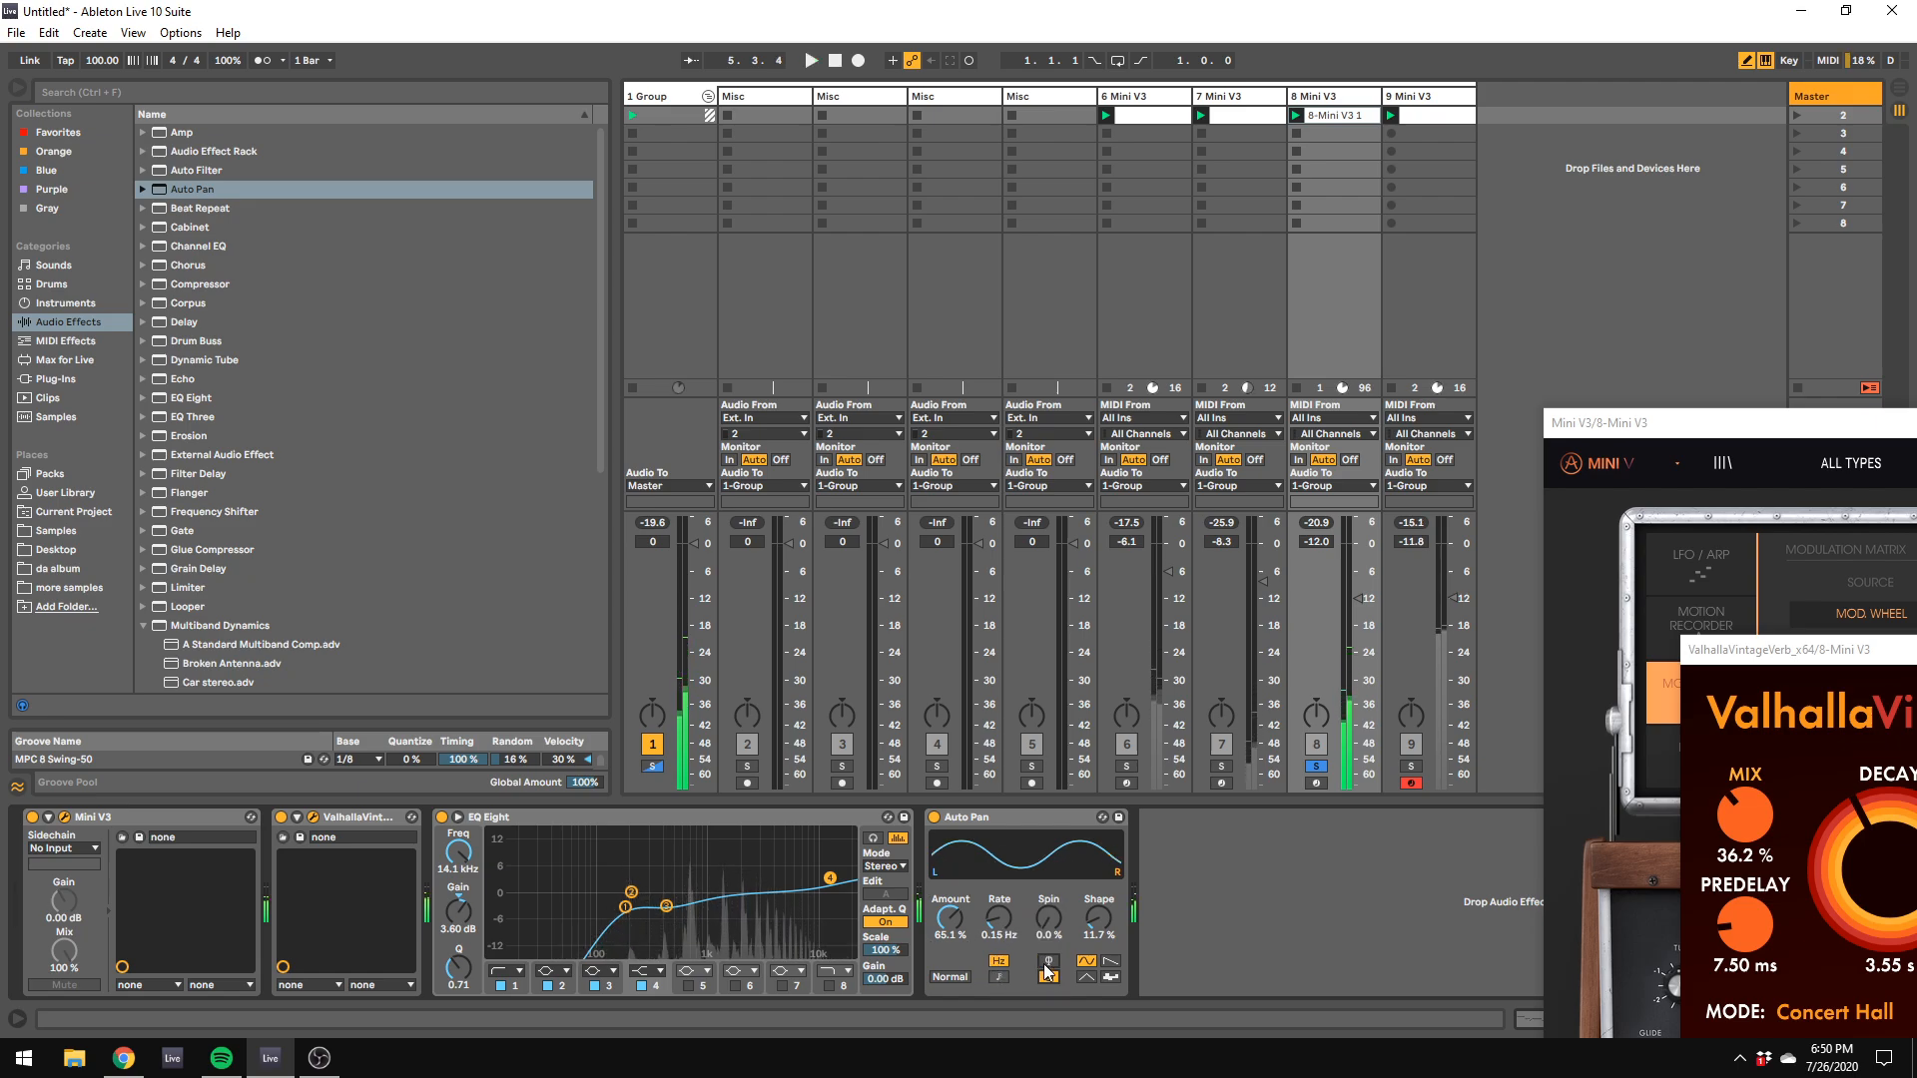
{"action": "left_click_drag", "start_coordinate": [1044, 929], "coordinate": [946, 926]}
{"action": "key", "text": "space"}
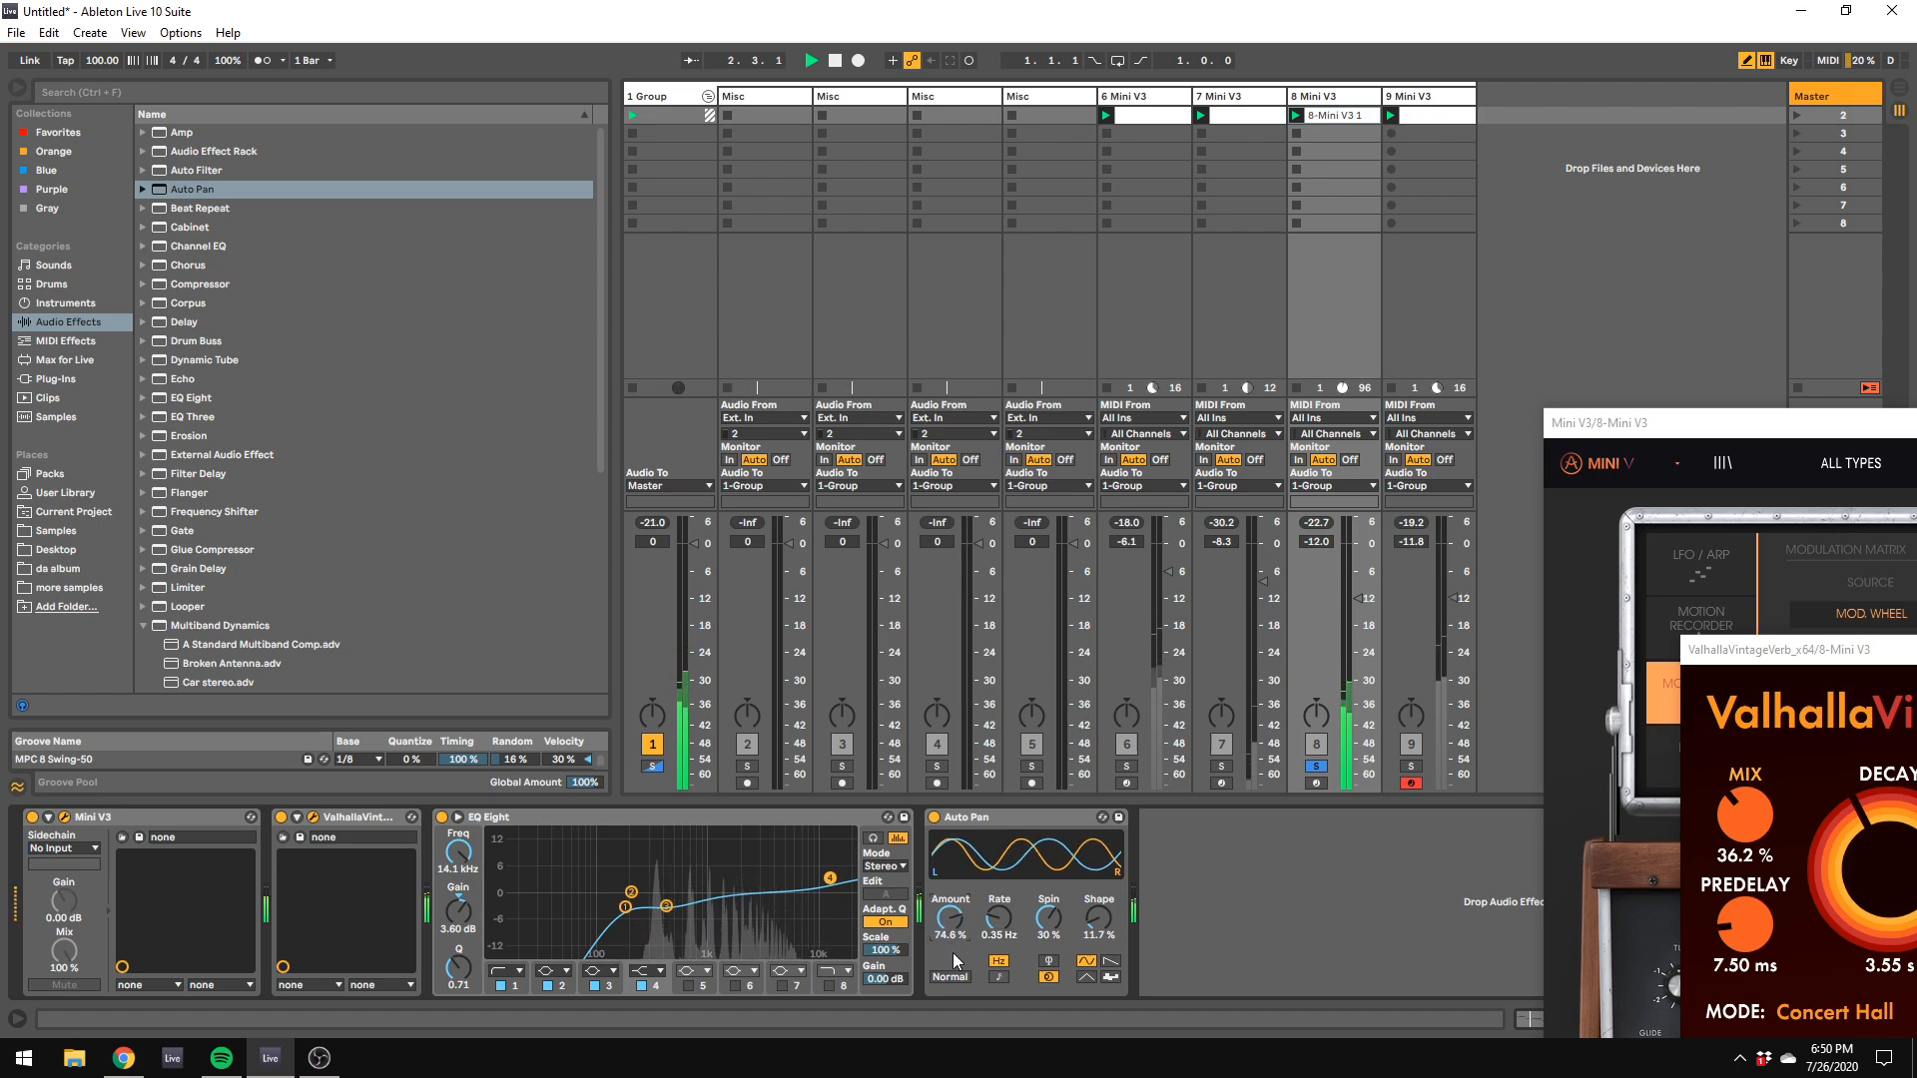
{"action": "left_click_drag", "start_coordinate": [954, 919], "coordinate": [954, 960]}
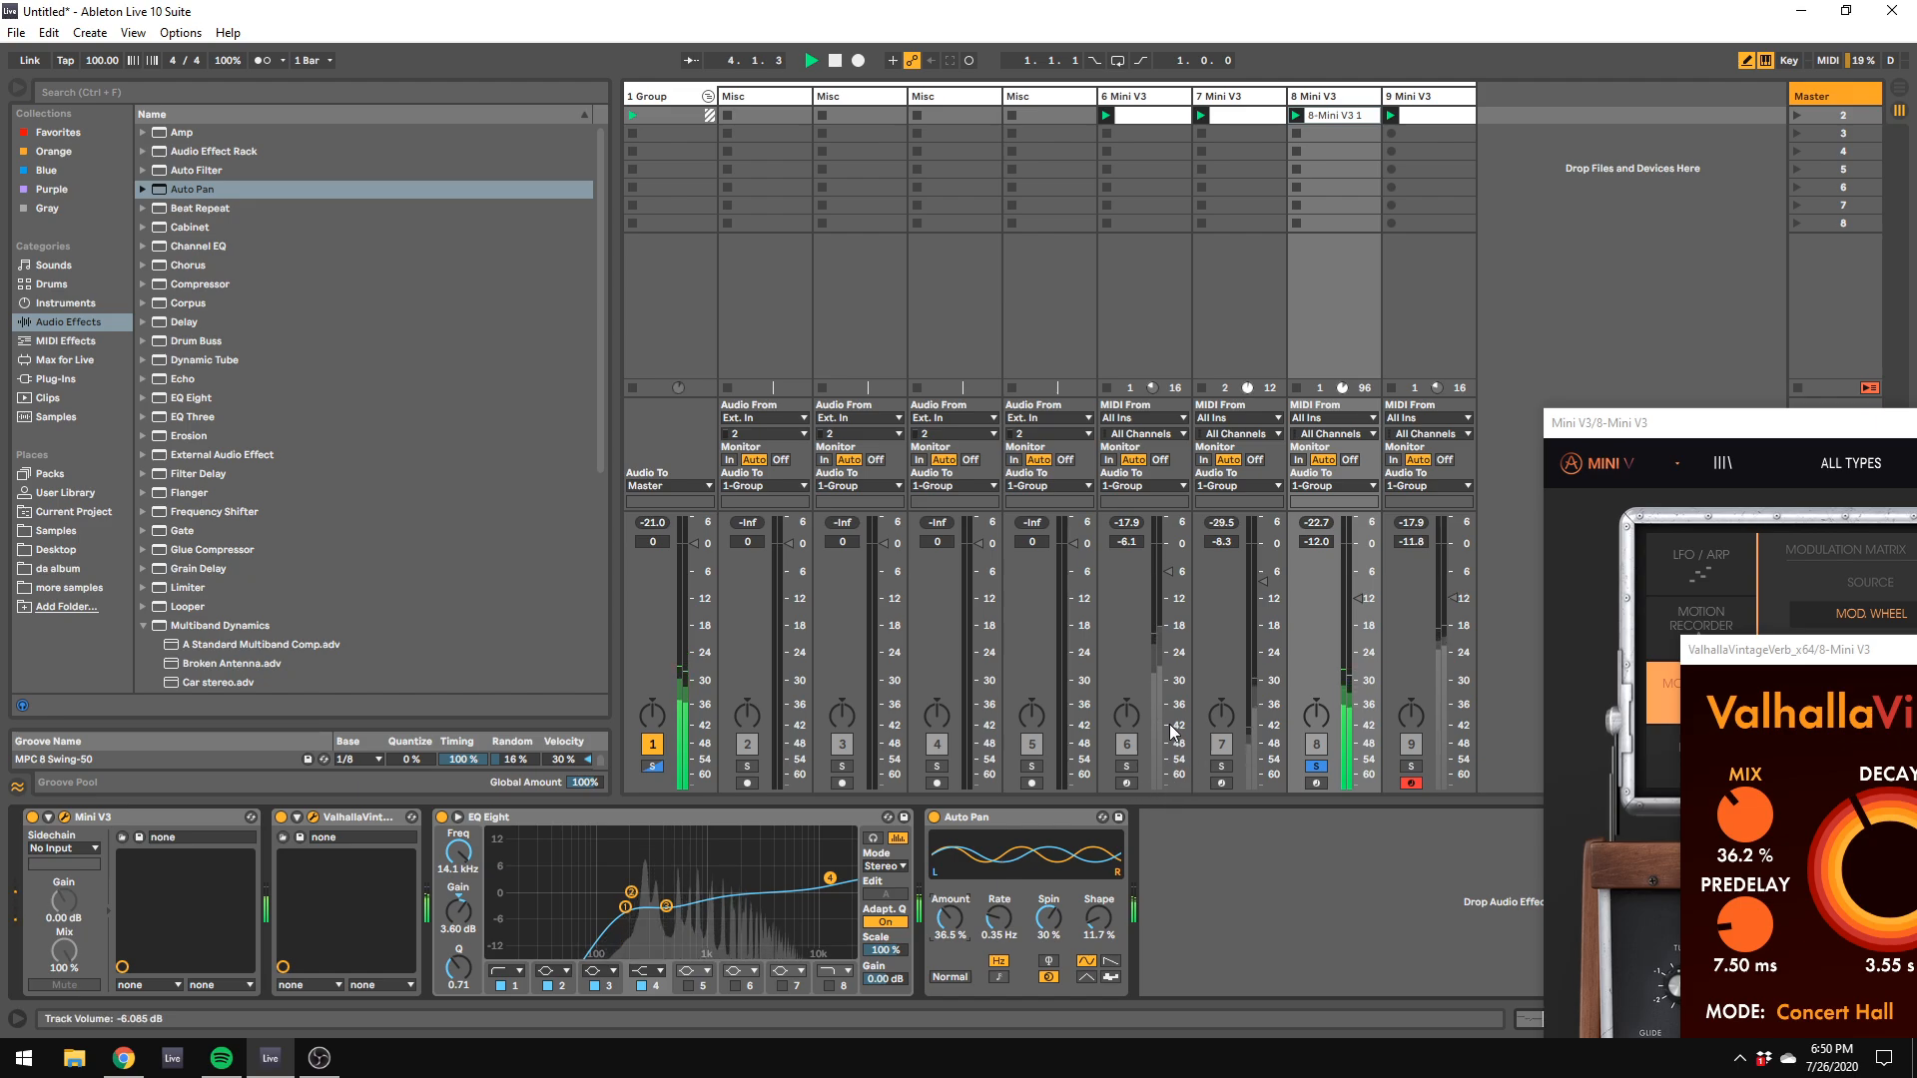
Step: Add the Ghz Panpot 3 plug-in after Auto Pan on track 8
{"action": "left_click", "coordinate": [108, 376]}
{"action": "scroll", "coordinate": [223, 379], "scroll_direction": "down", "scroll_amount": 15}
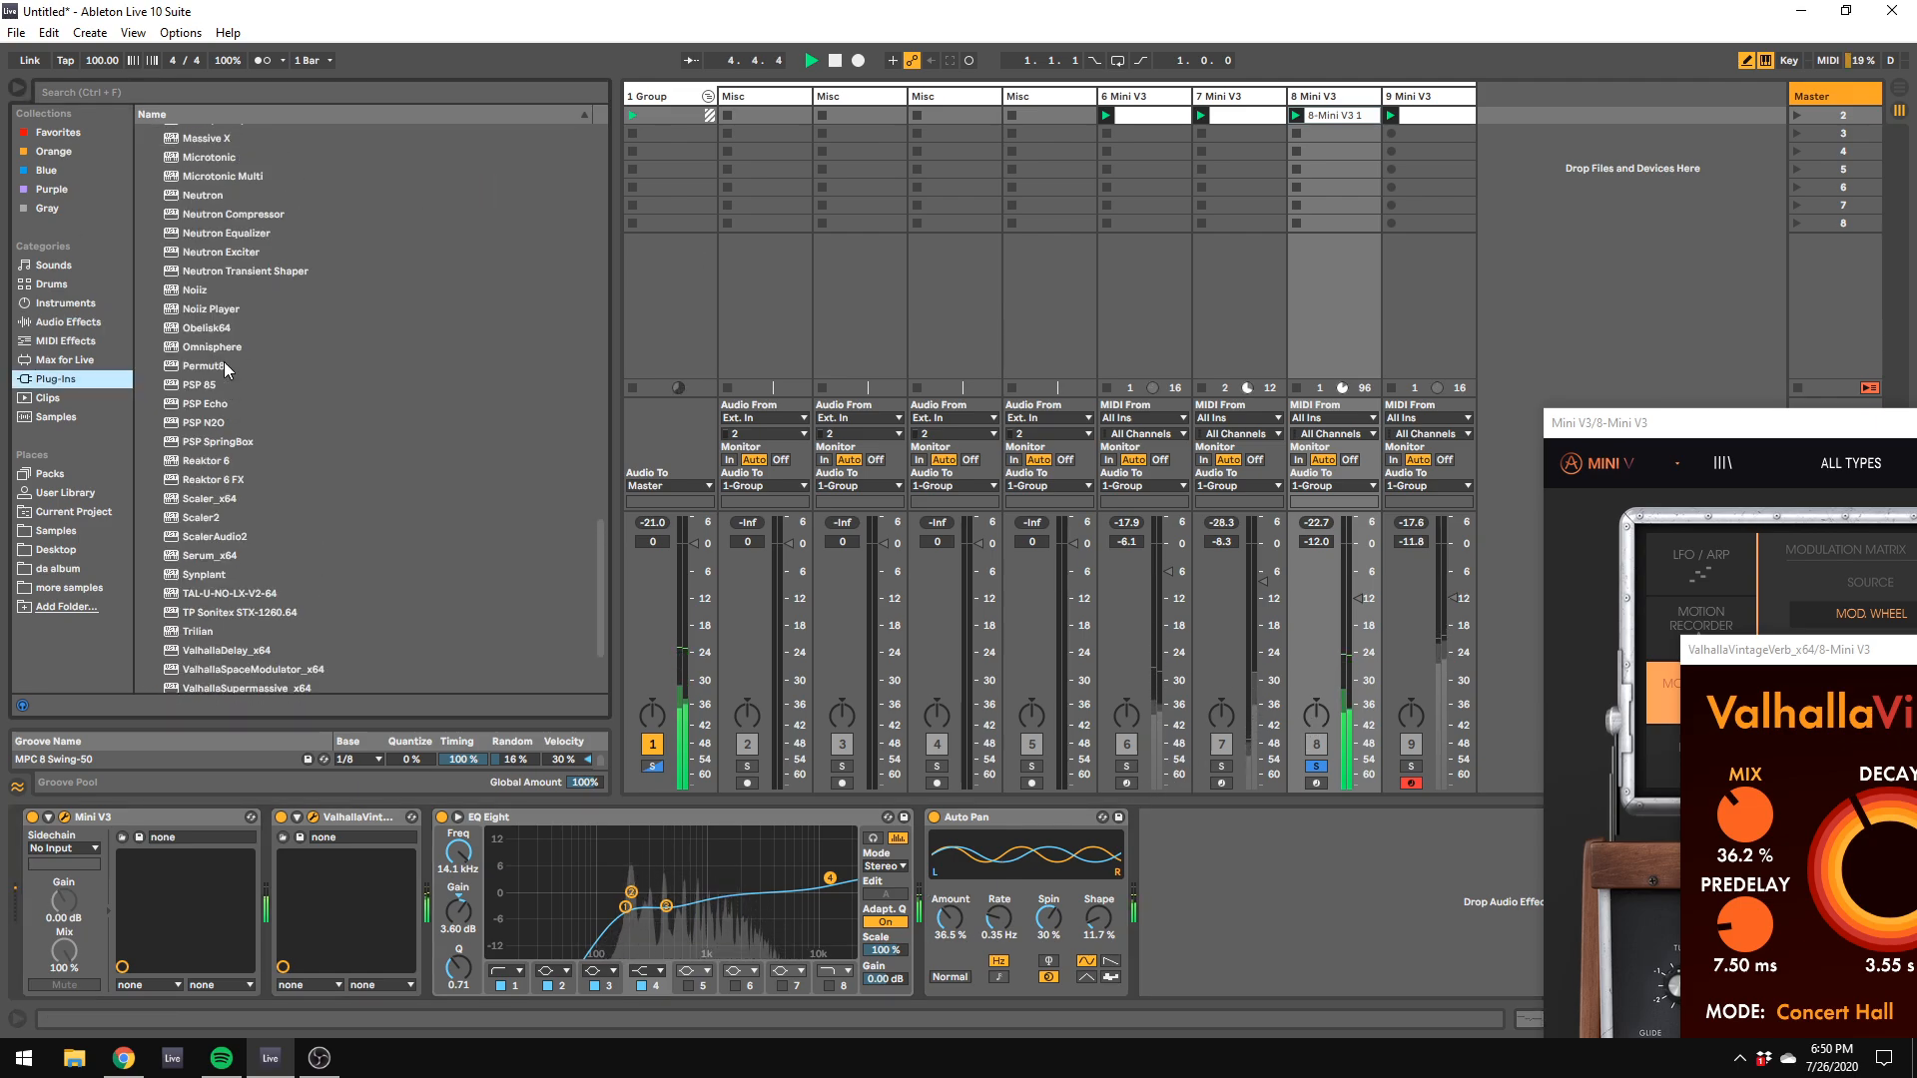
{"action": "scroll", "coordinate": [223, 406], "scroll_direction": "up", "scroll_amount": 3}
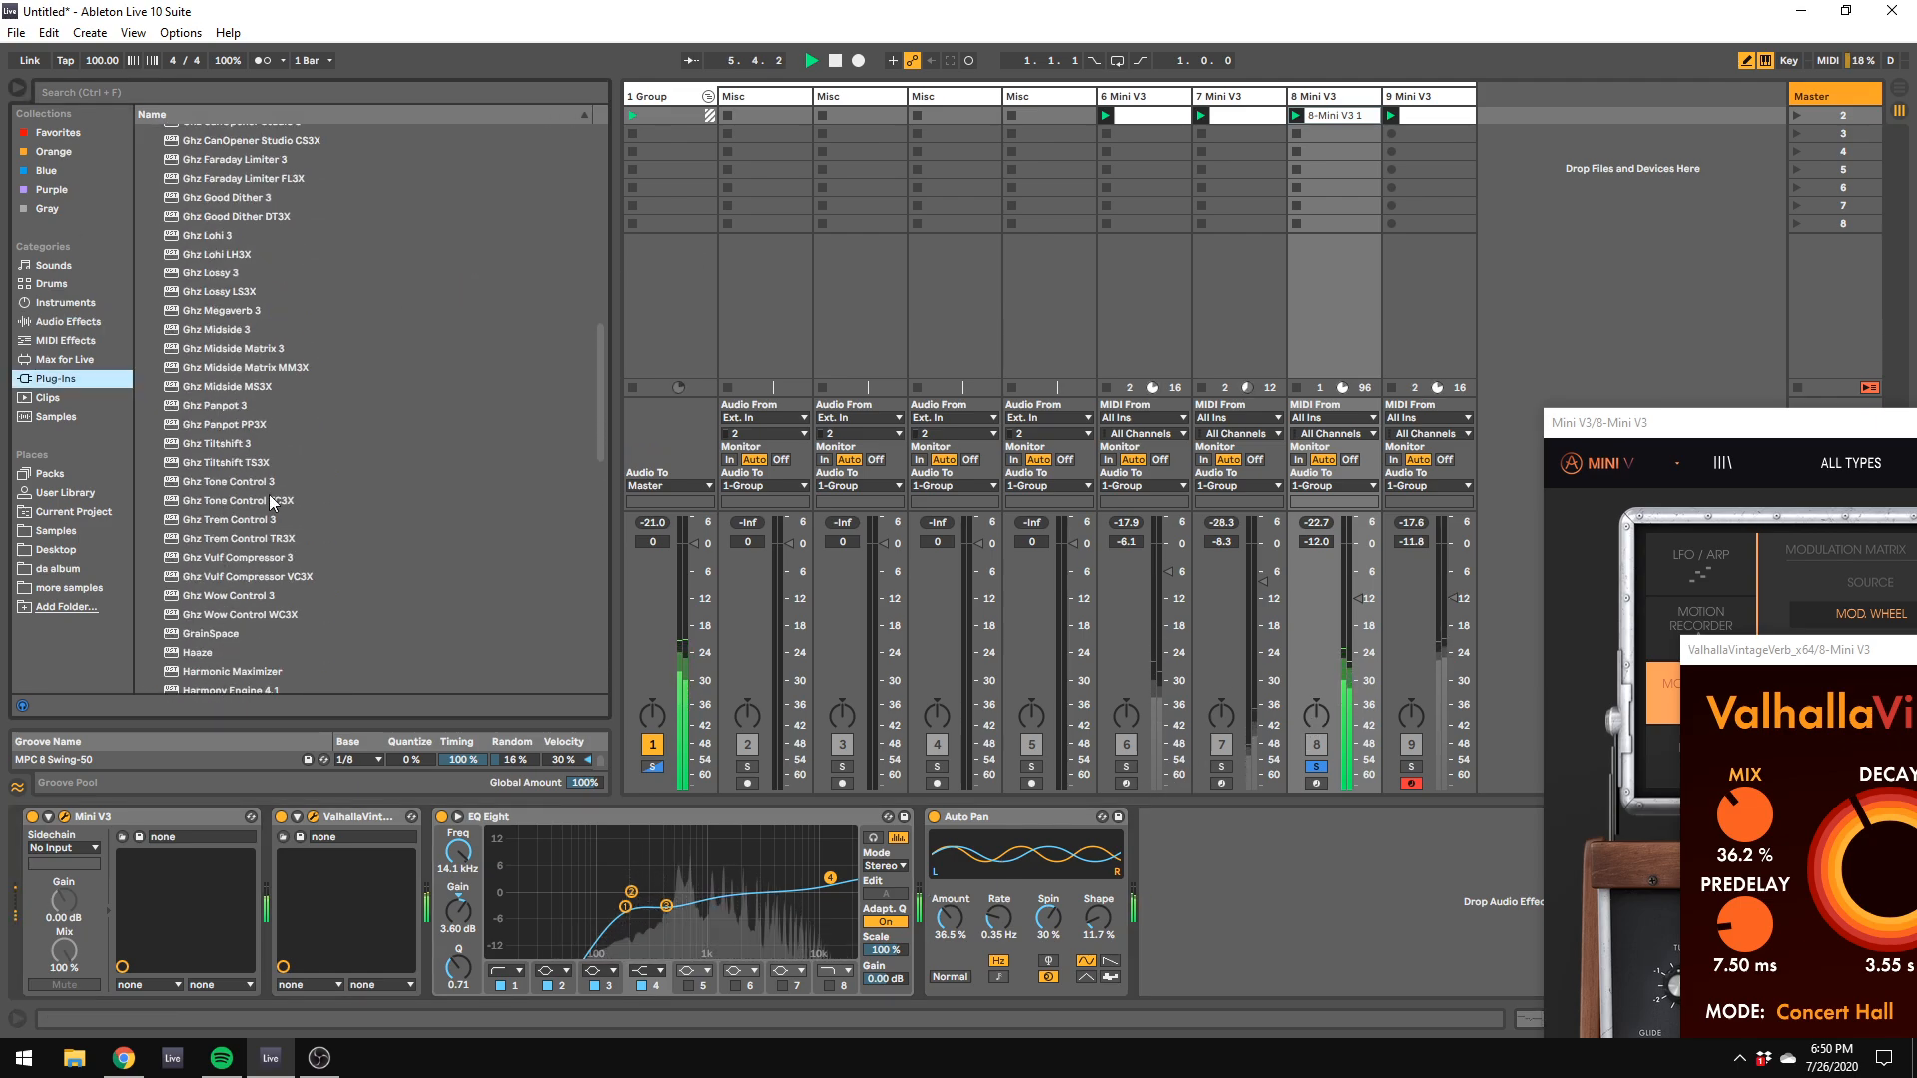
{"action": "left_click_drag", "start_coordinate": [220, 403], "coordinate": [1256, 861]}
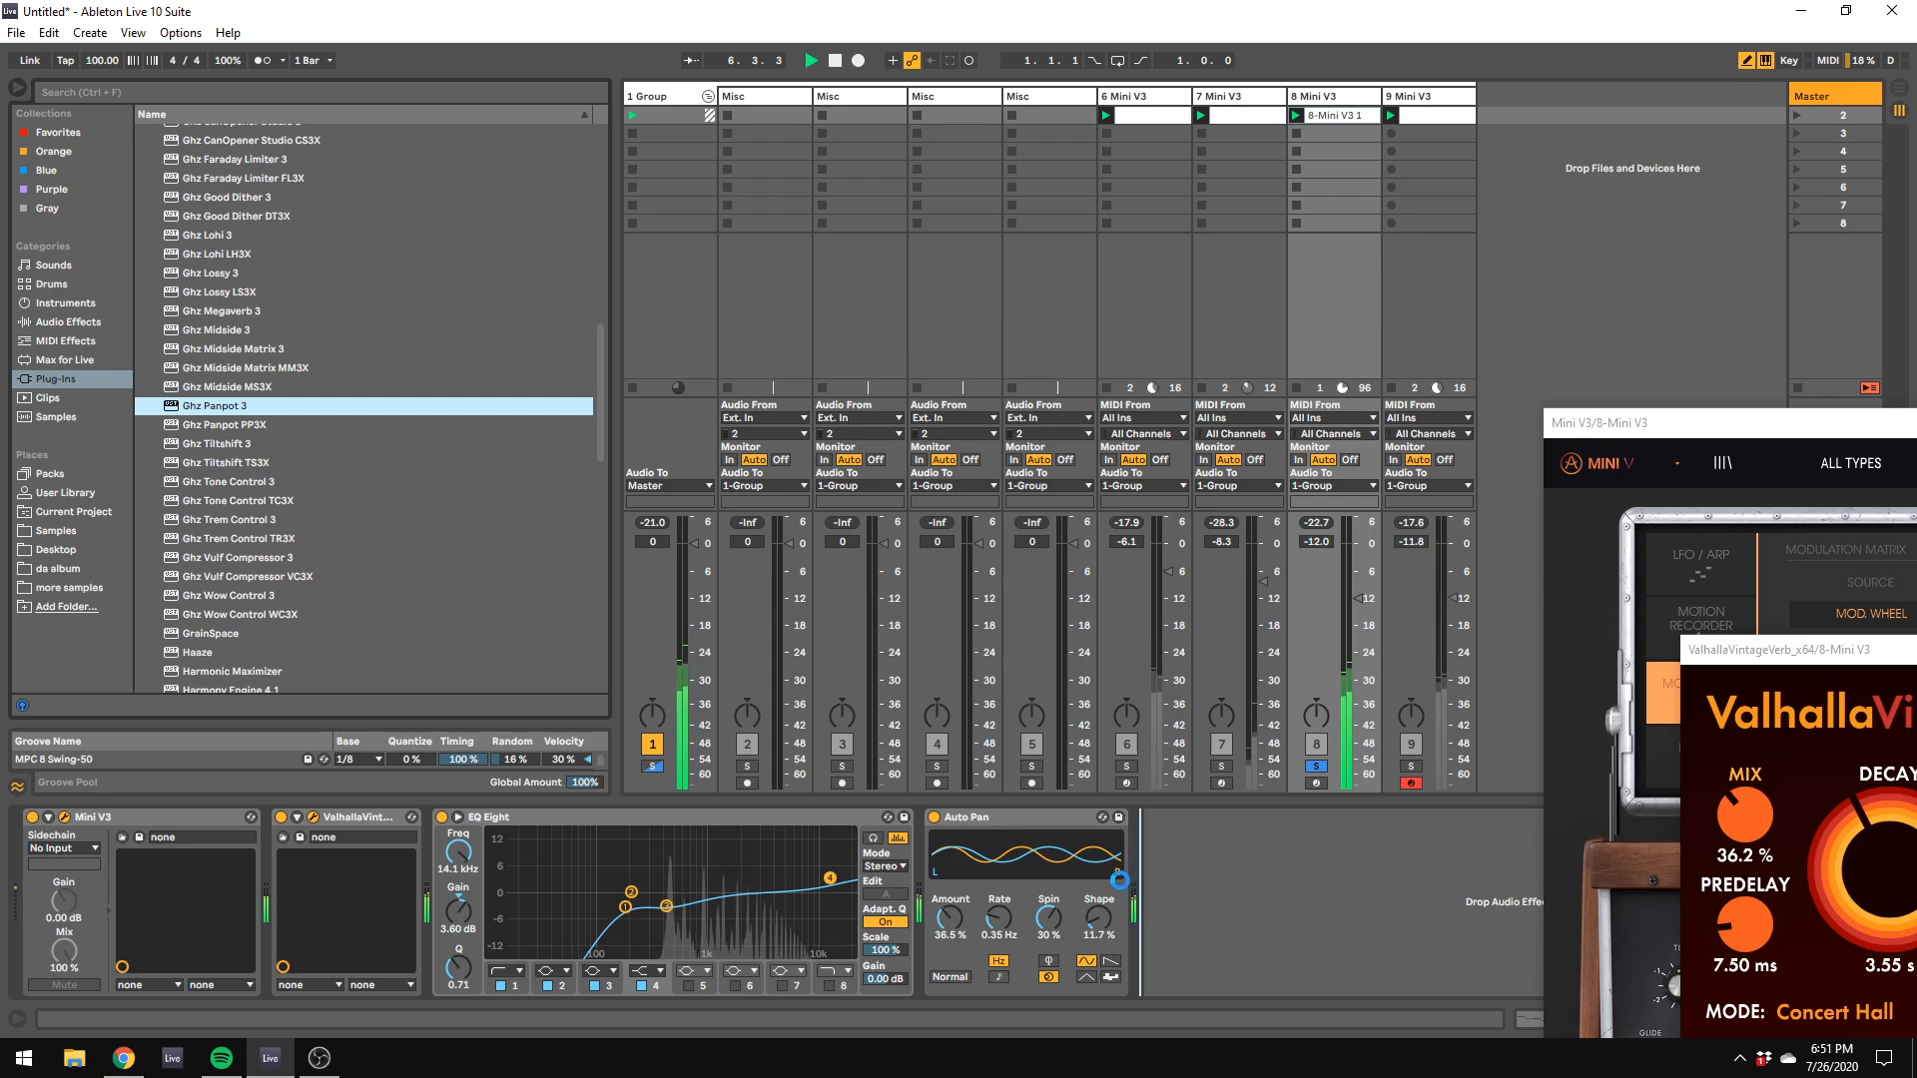
Step: Set Panpot to 25% left, with level 0%, delay 100% at 2x and spectral 100%
{"action": "left_click_drag", "start_coordinate": [1660, 689], "coordinate": [1635, 701]}
{"action": "left_click_drag", "start_coordinate": [1708, 954], "coordinate": [1708, 703]}
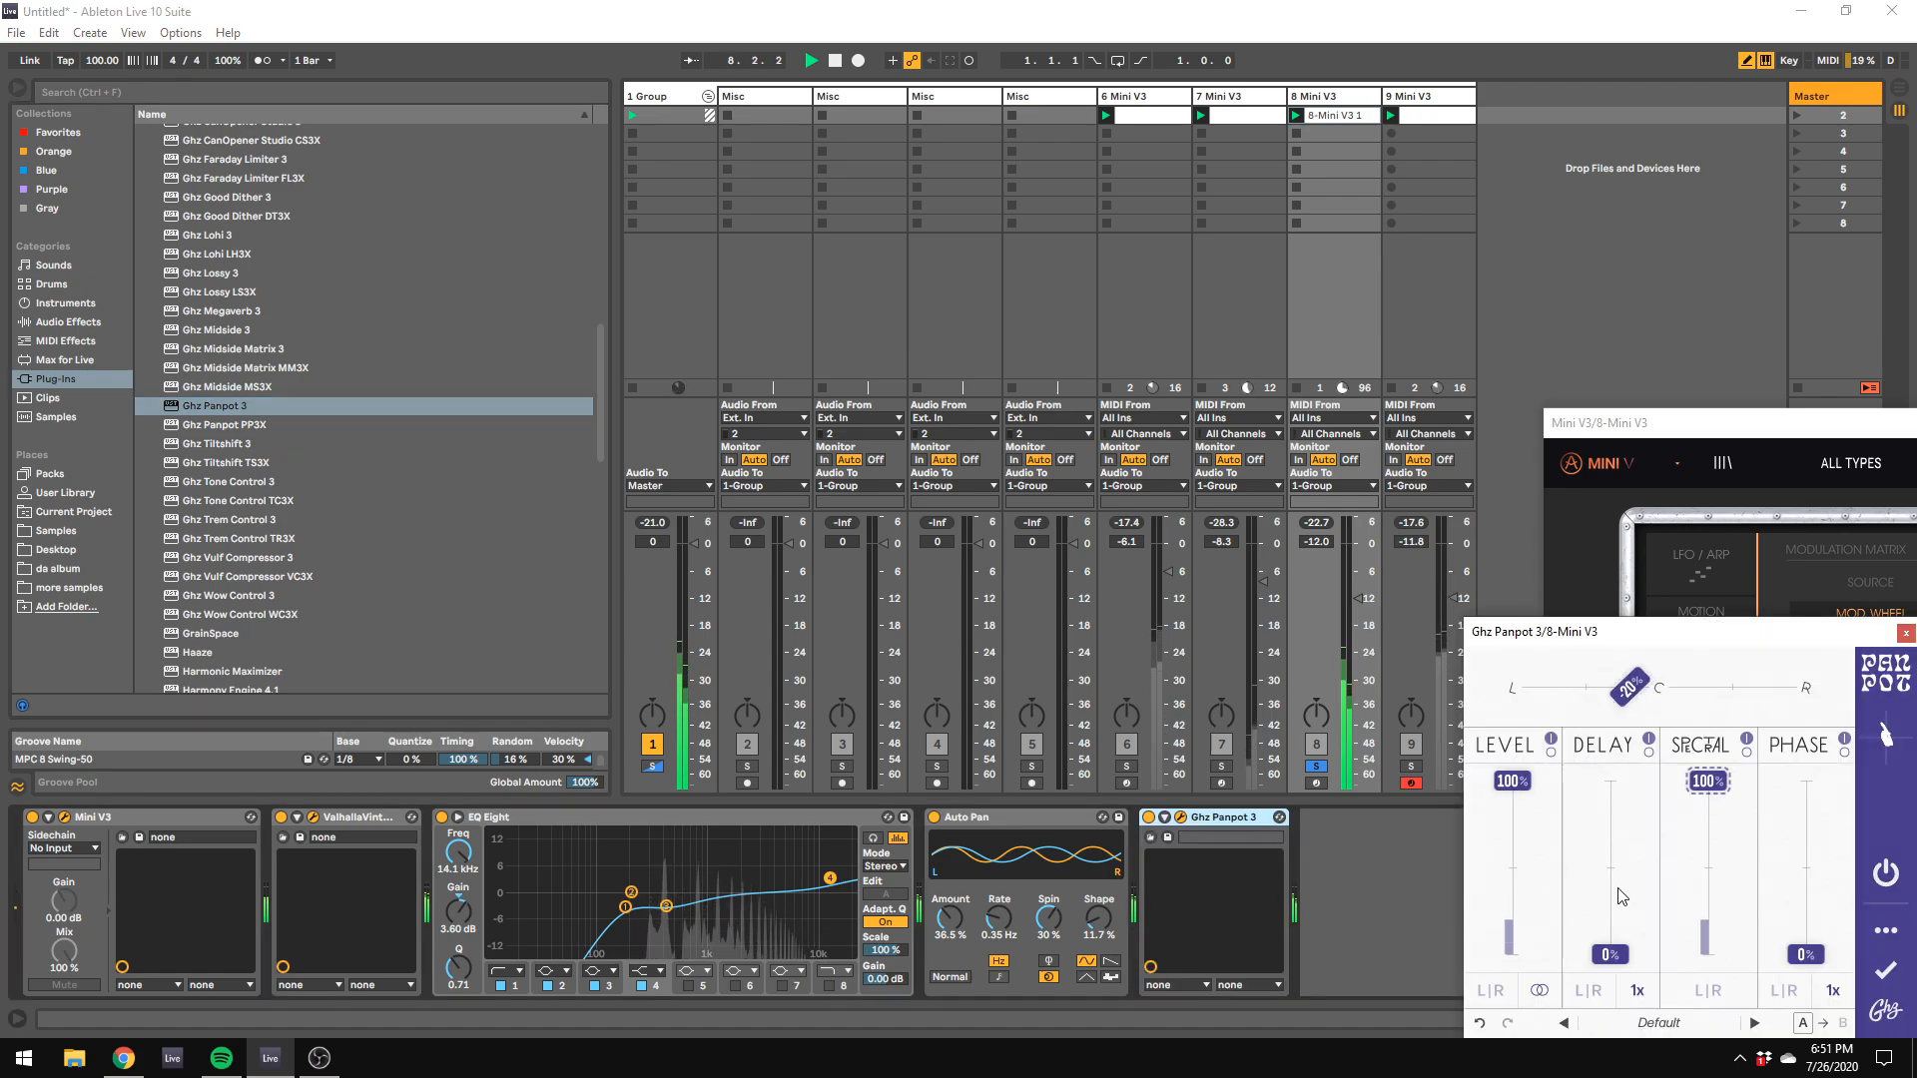
{"action": "left_click_drag", "start_coordinate": [1609, 953], "coordinate": [1512, 953]}
{"action": "left_click", "coordinate": [1638, 990]}
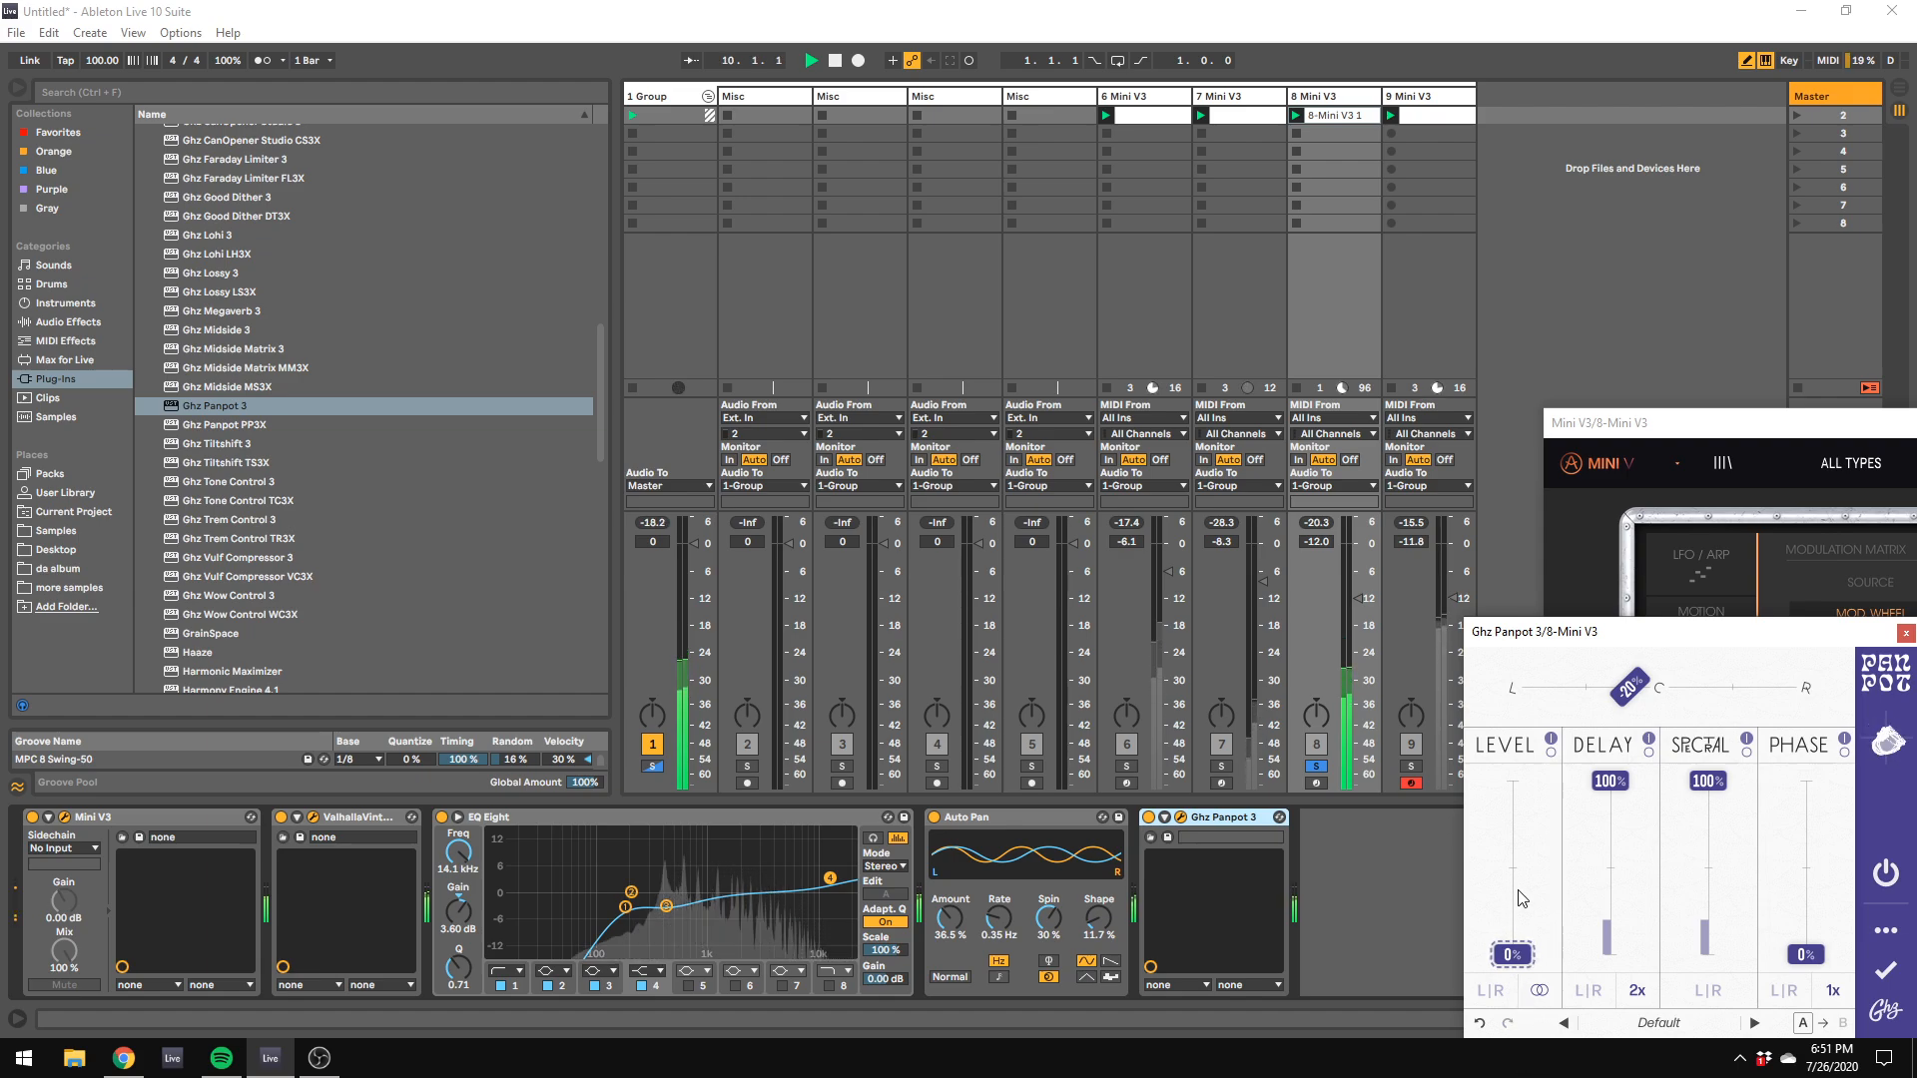
{"action": "left_click_drag", "start_coordinate": [1610, 696], "coordinate": [1615, 704]}
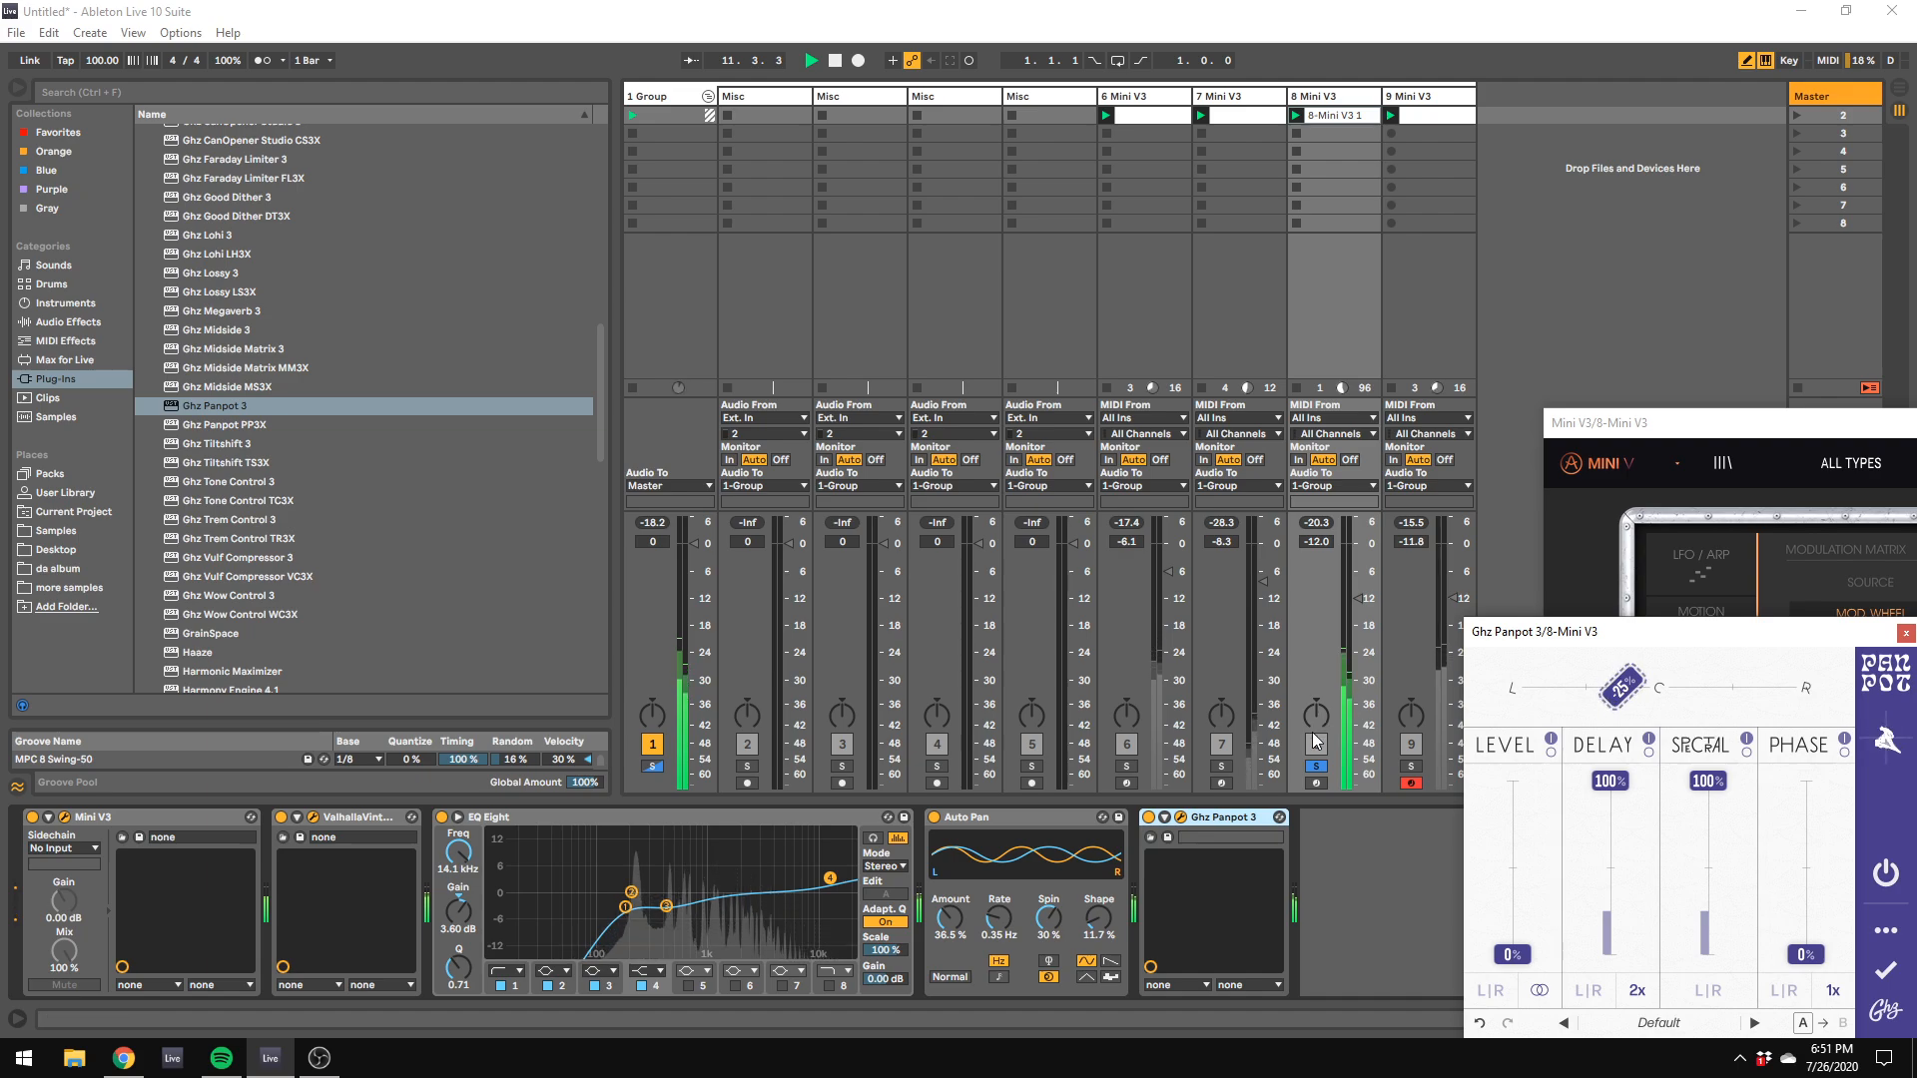
Step: Unsolo track 8 and raise its volume to about -10.5 dB
{"action": "left_click", "coordinate": [1317, 766]}
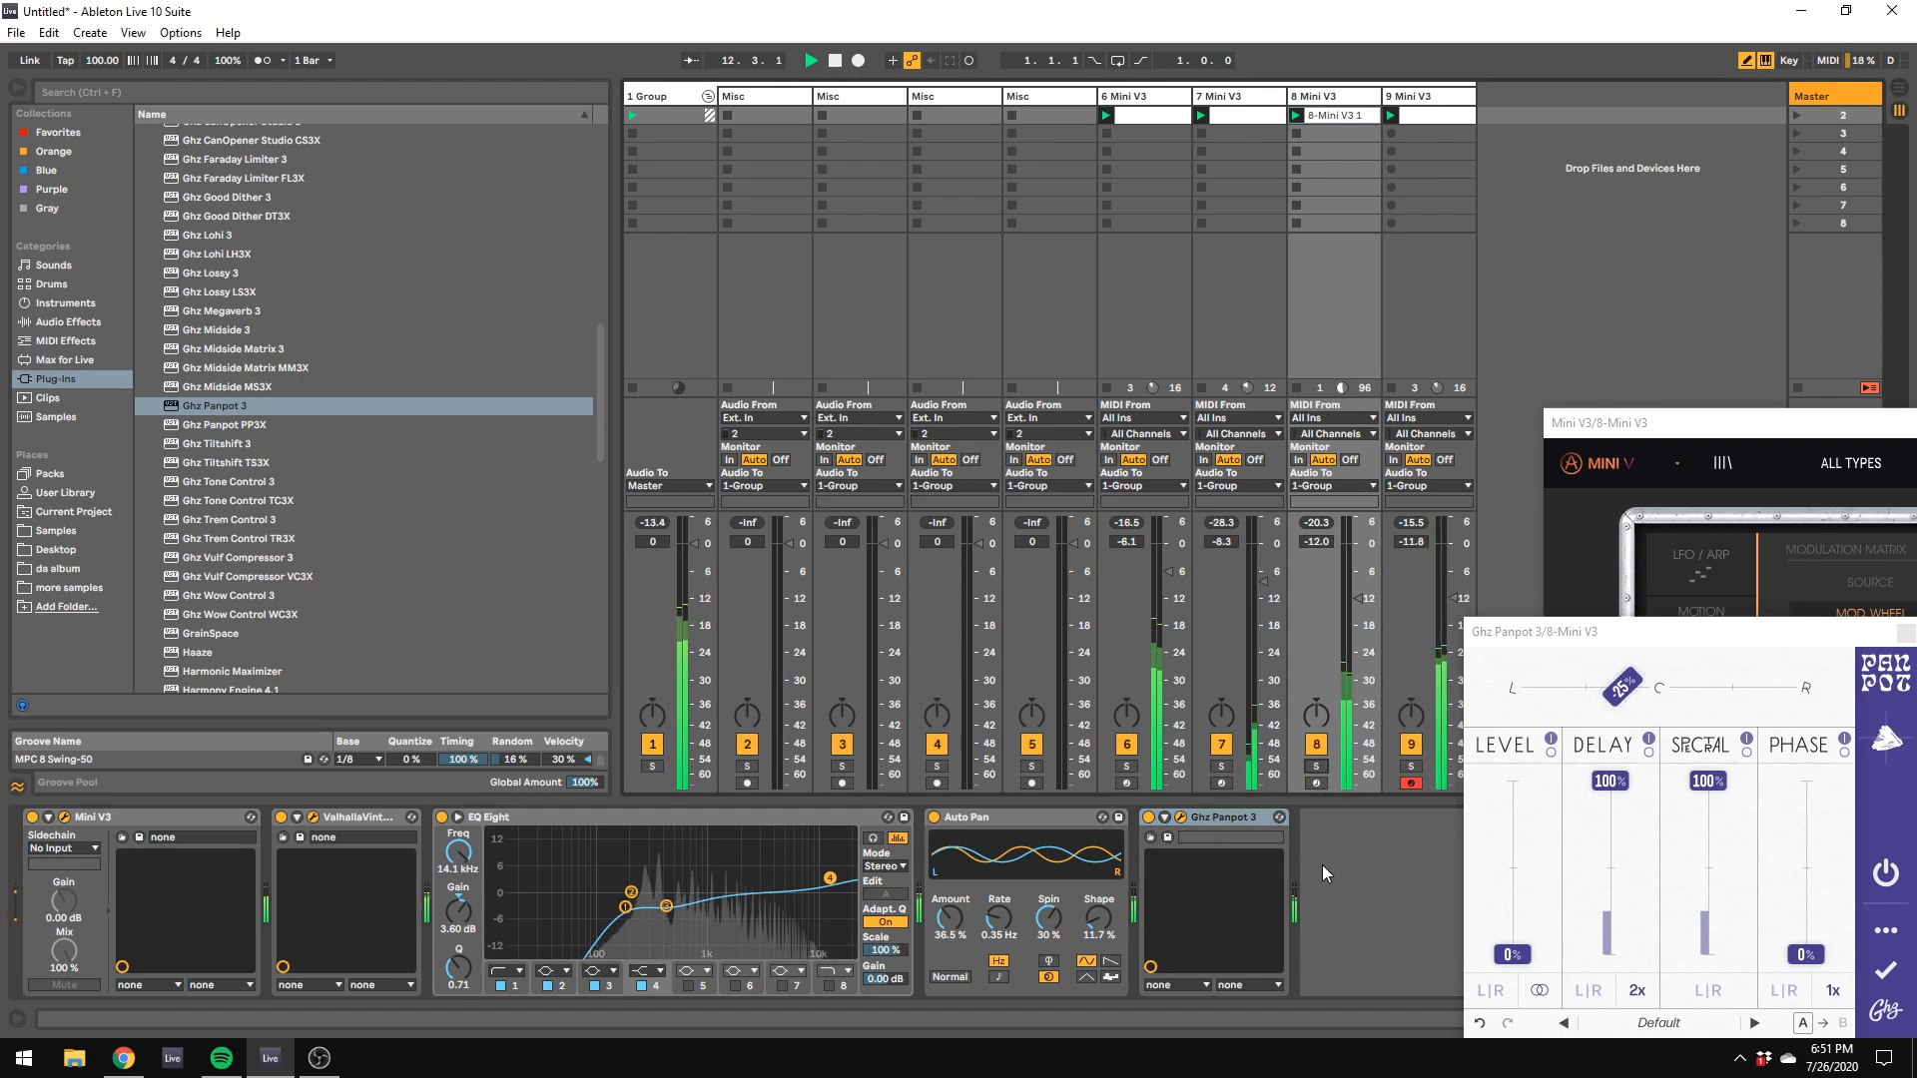
{"action": "left_click_drag", "start_coordinate": [1324, 619], "coordinate": [1324, 606]}
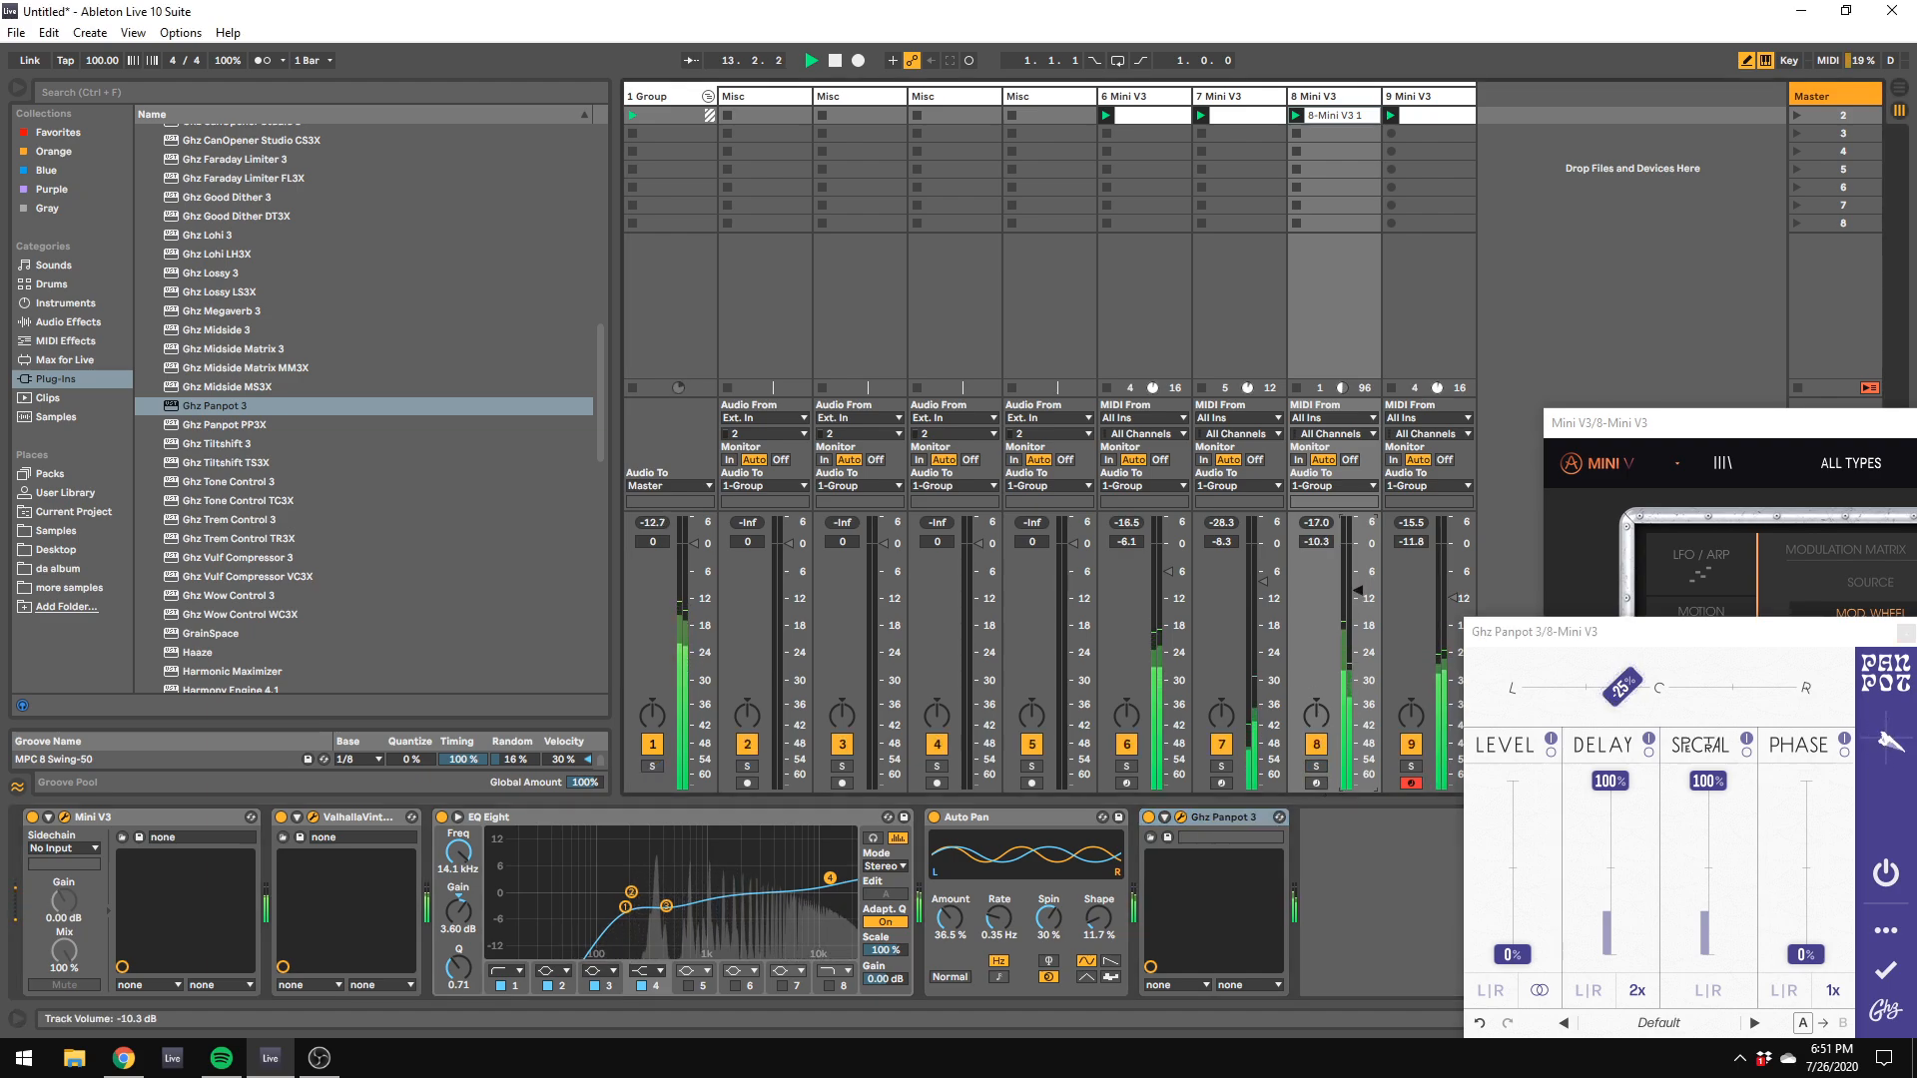
Step: Insert a new audio track after track 9, arm it for recording and set its audio input to Master
{"action": "right_click", "coordinate": [1523, 134]}
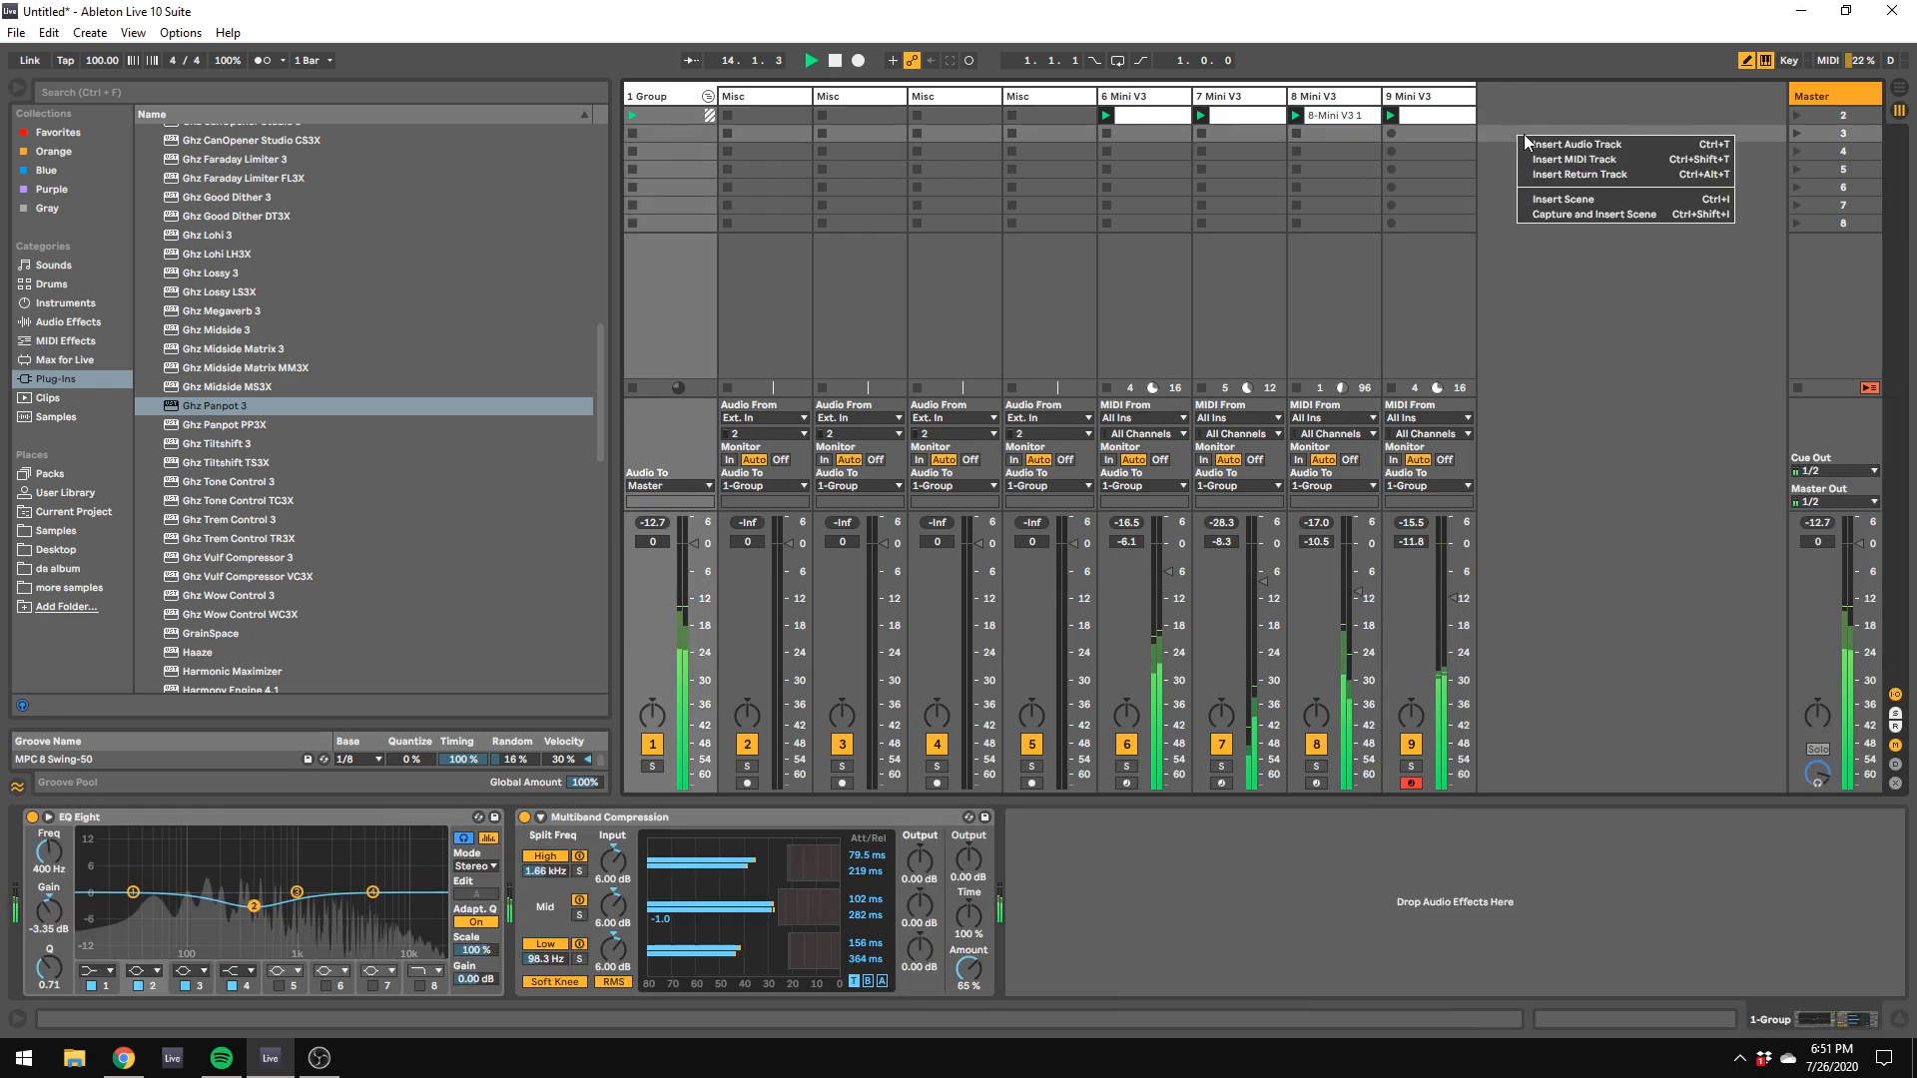
{"action": "key", "text": "Escape"}
{"action": "key", "text": "ctrl+t"}
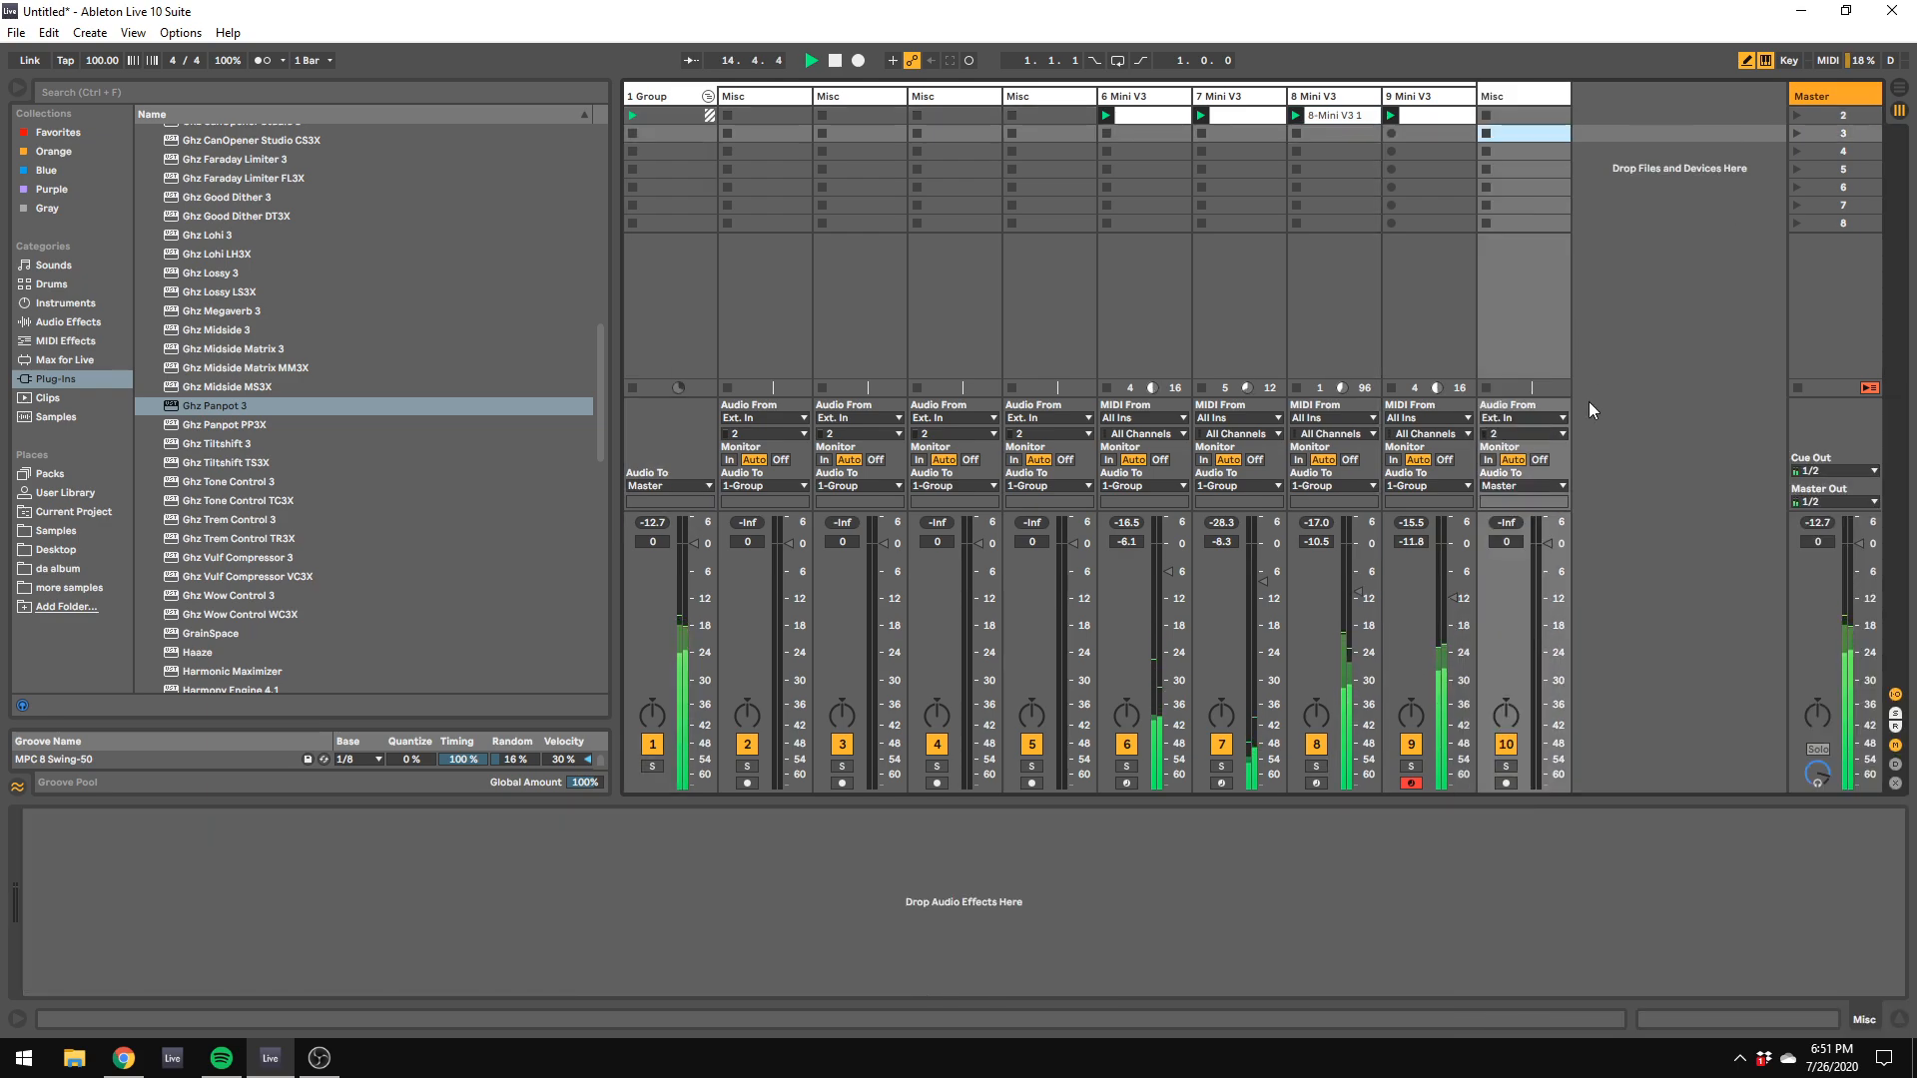
{"action": "left_click", "coordinate": [1505, 782]}
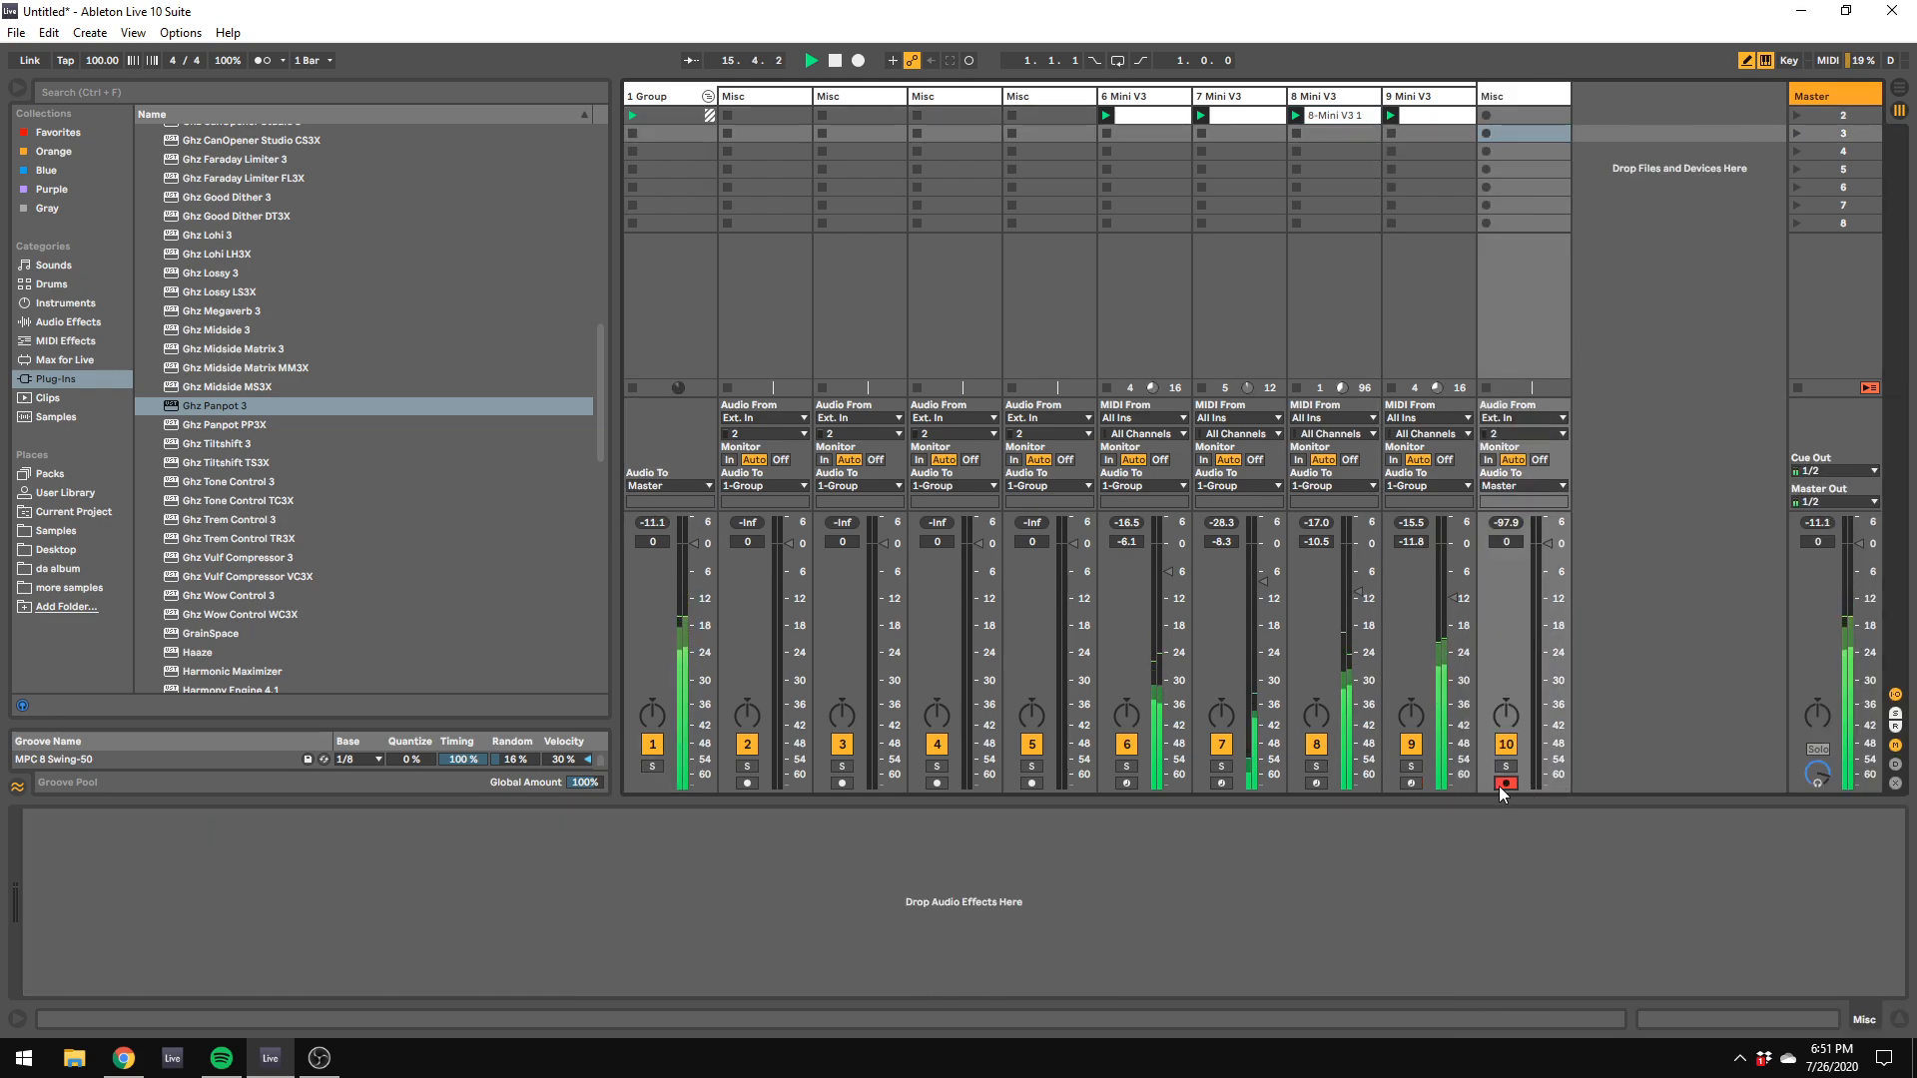
{"action": "left_click", "coordinate": [1524, 417]}
{"action": "left_click", "coordinate": [1498, 651]}
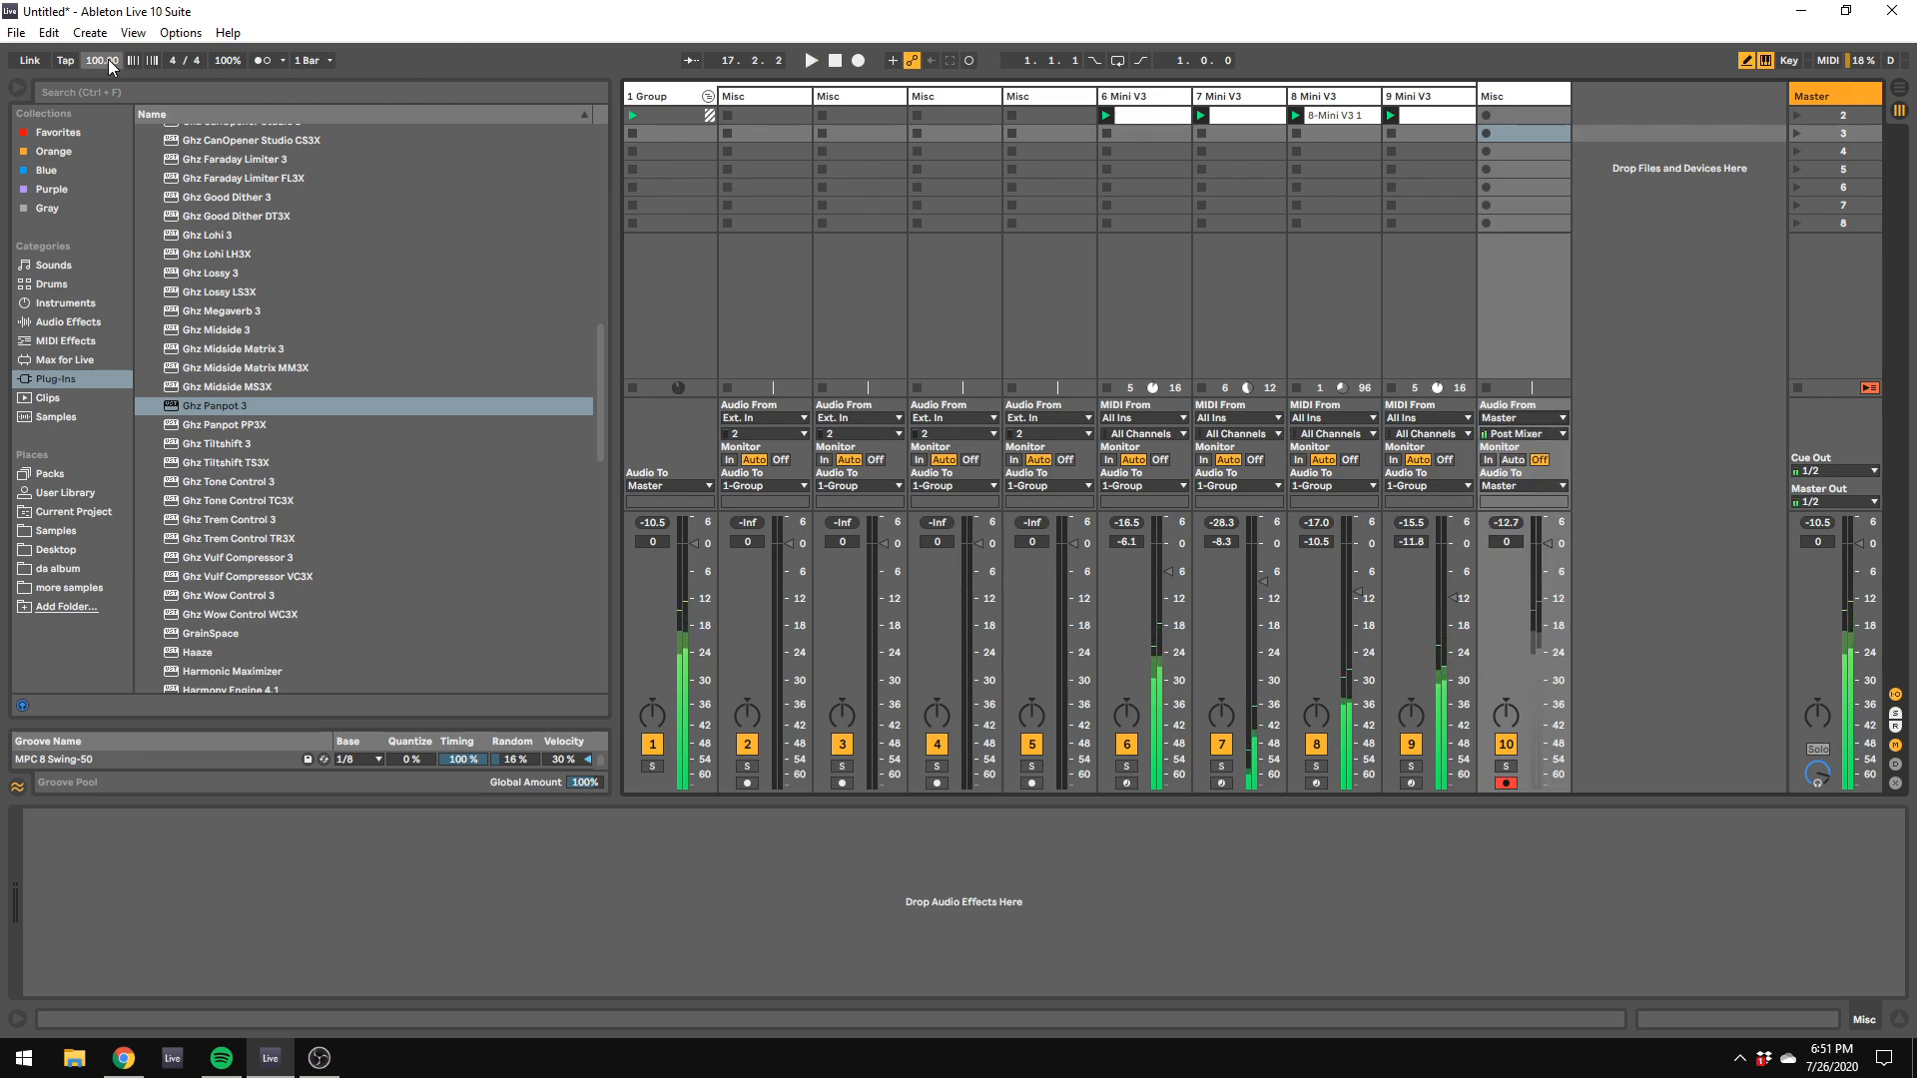
Step: Stop playback and set the project tempo to 110 BPM
{"action": "key", "text": "space"}
{"action": "type", "text": "80"}
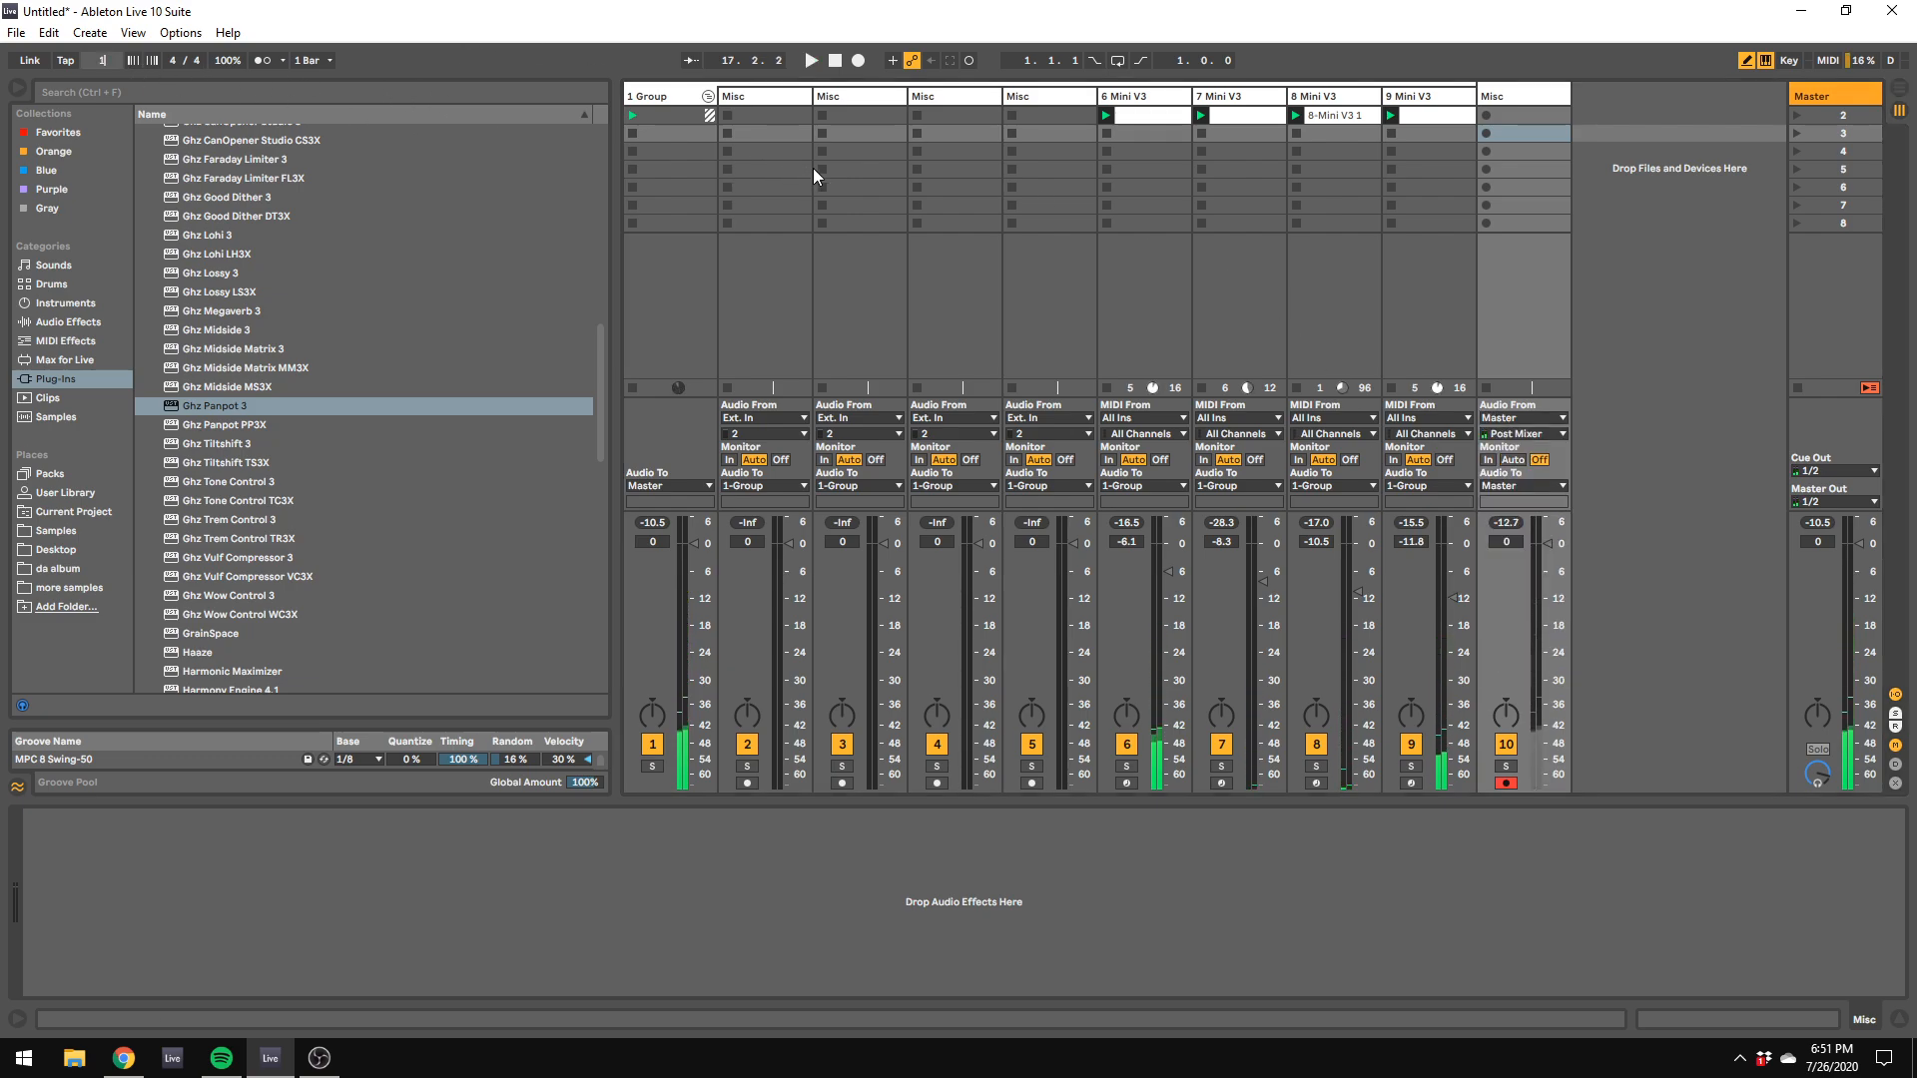
{"action": "key", "text": "BackSpace"}
{"action": "key", "text": "BackSpace"}
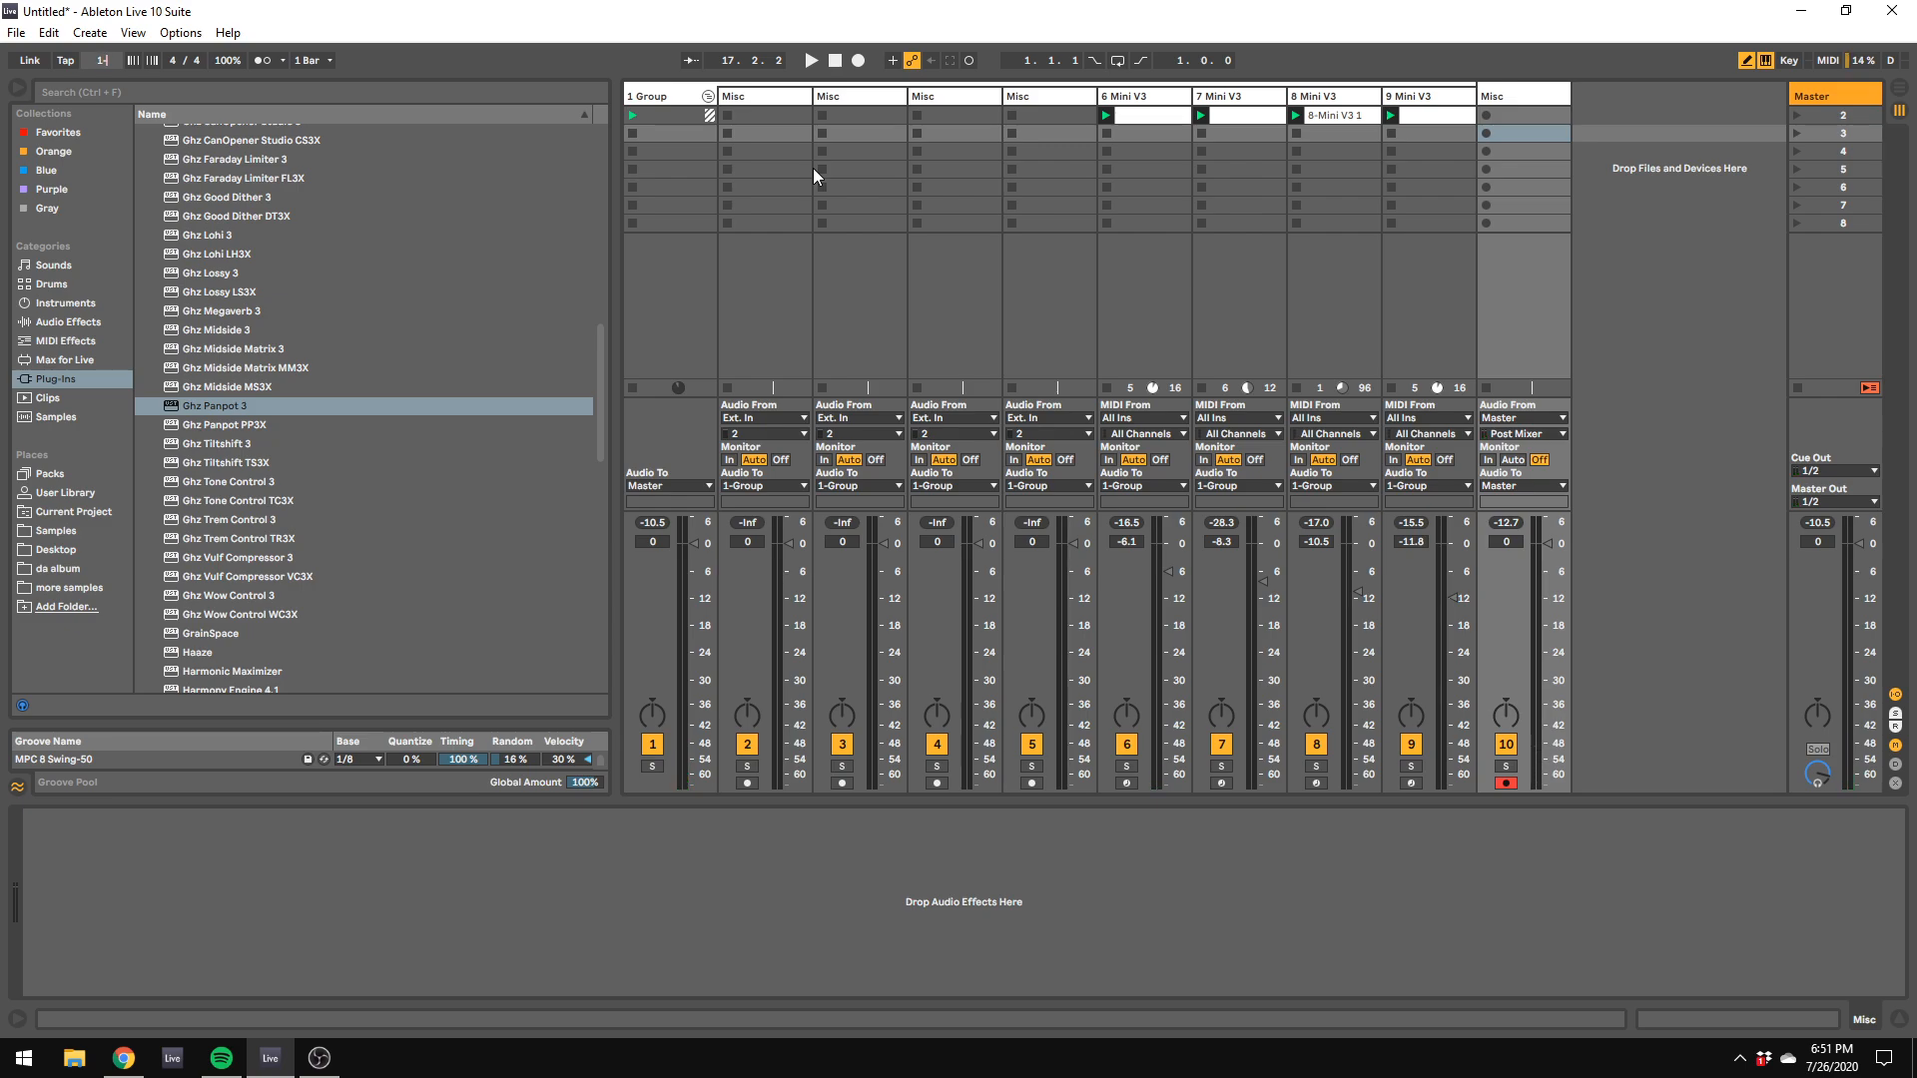
{"action": "type", "text": "110"}
{"action": "key", "text": "Return"}
Step: Add the Decimort2 plug-in to the group track after Multiband Compression
{"action": "scroll", "coordinate": [272, 433], "scroll_direction": "down", "scroll_amount": 15}
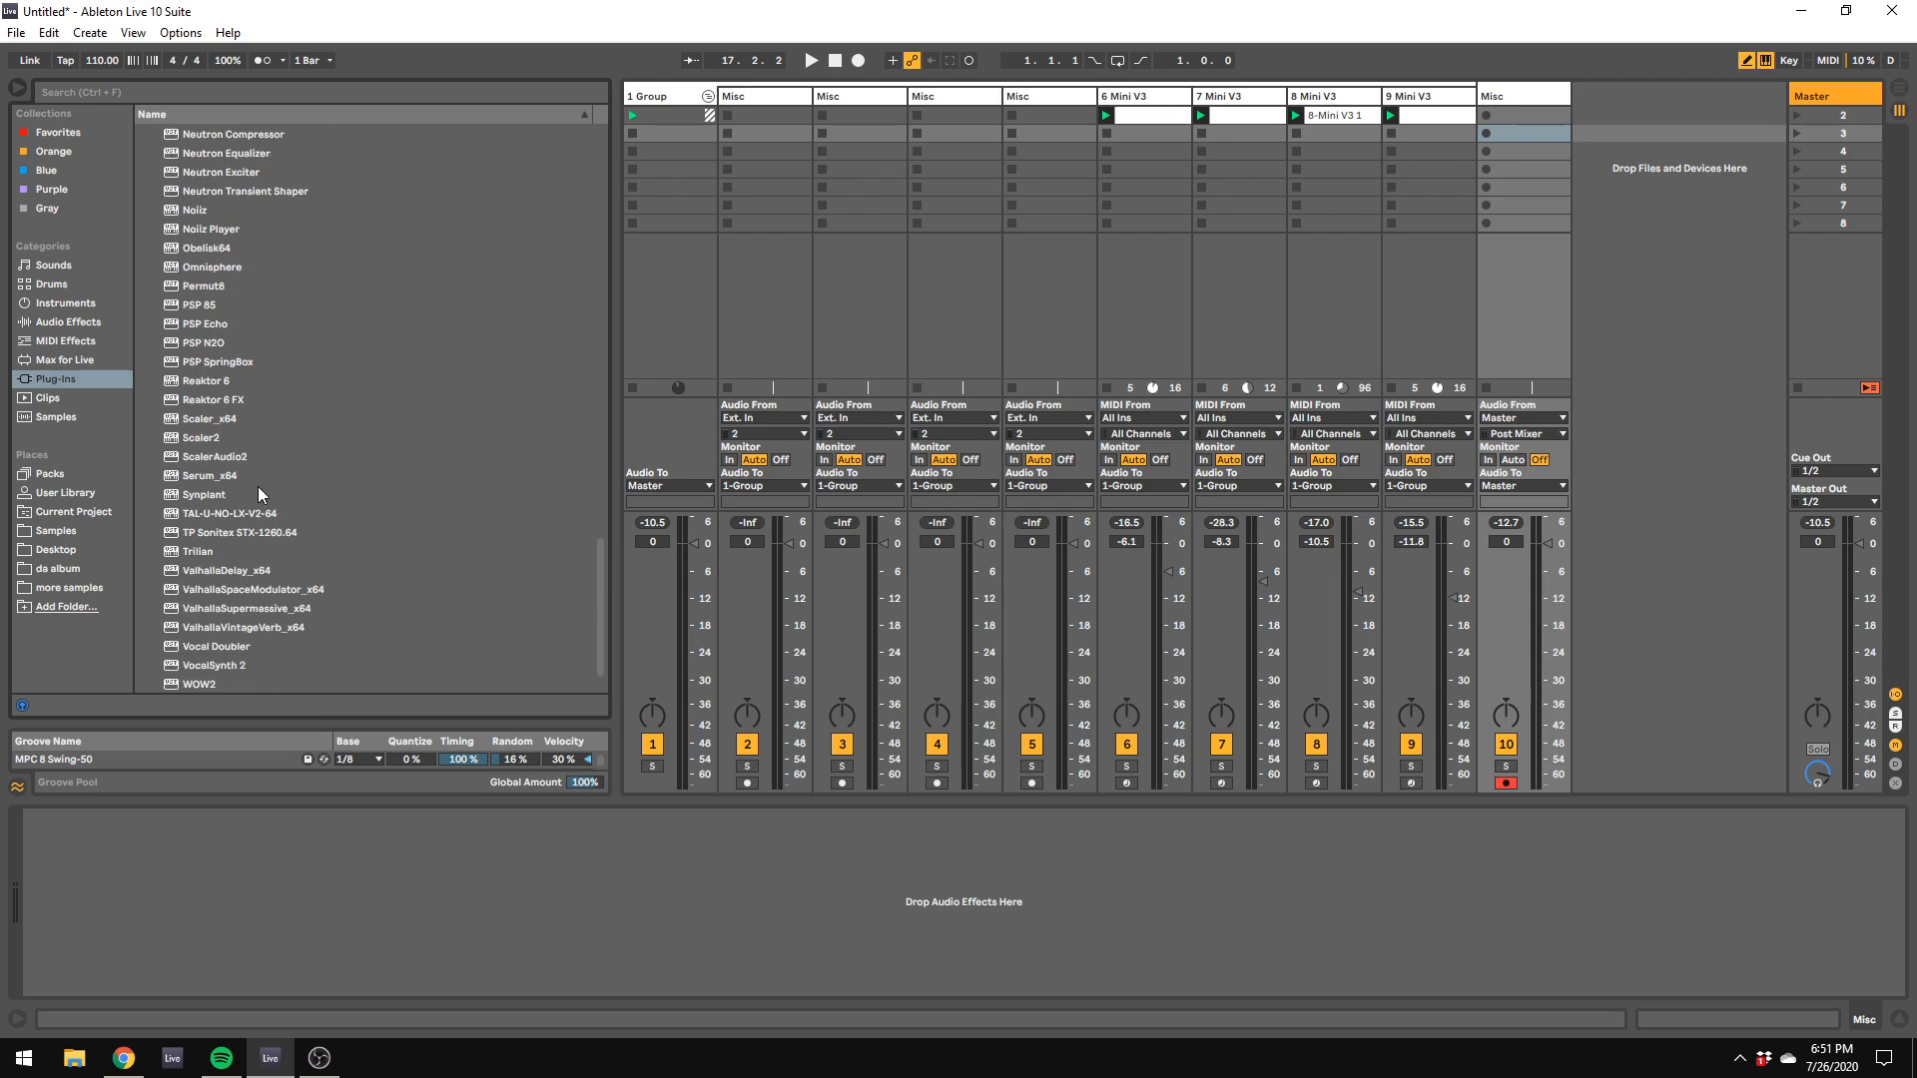
{"action": "scroll", "coordinate": [258, 495], "scroll_direction": "down", "scroll_amount": 1}
{"action": "scroll", "coordinate": [189, 561], "scroll_direction": "up", "scroll_amount": 12}
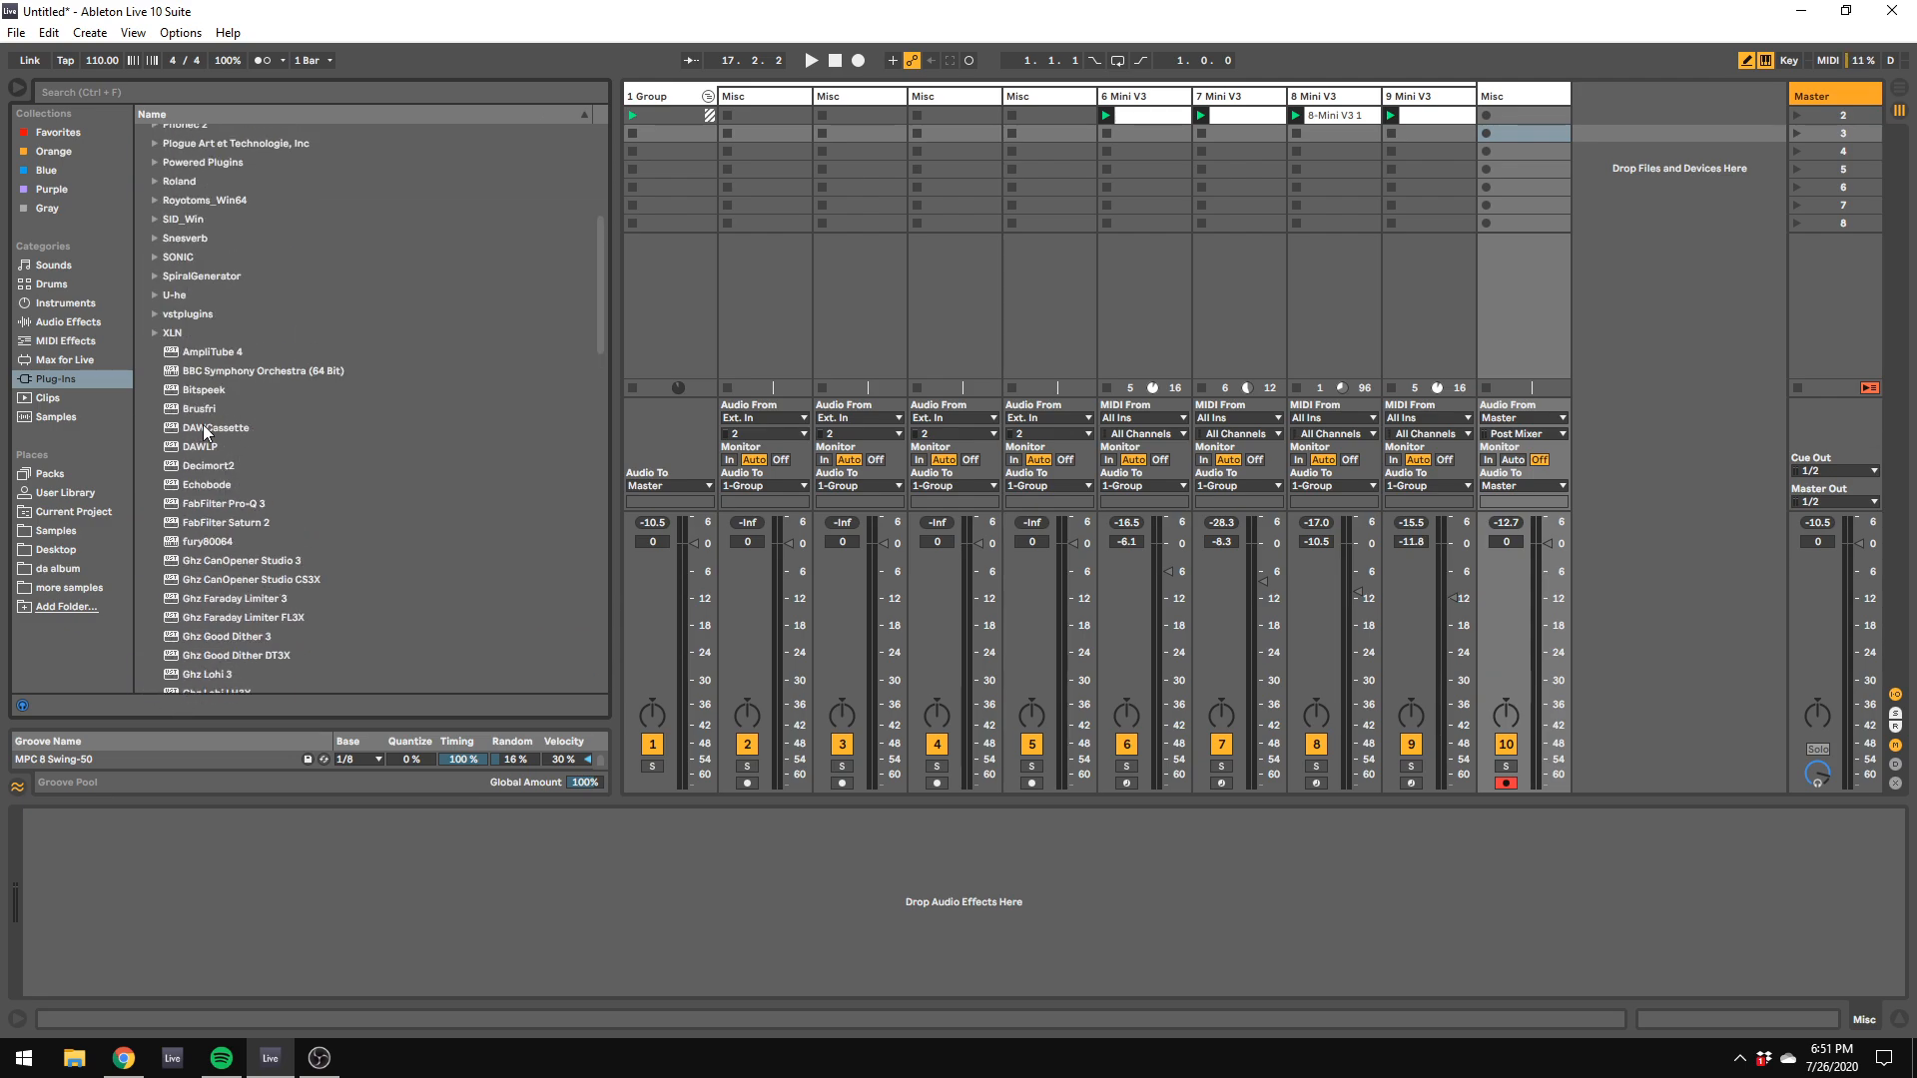
{"action": "left_click", "coordinate": [207, 465]}
{"action": "left_click", "coordinate": [769, 170]}
{"action": "left_click", "coordinate": [674, 99]}
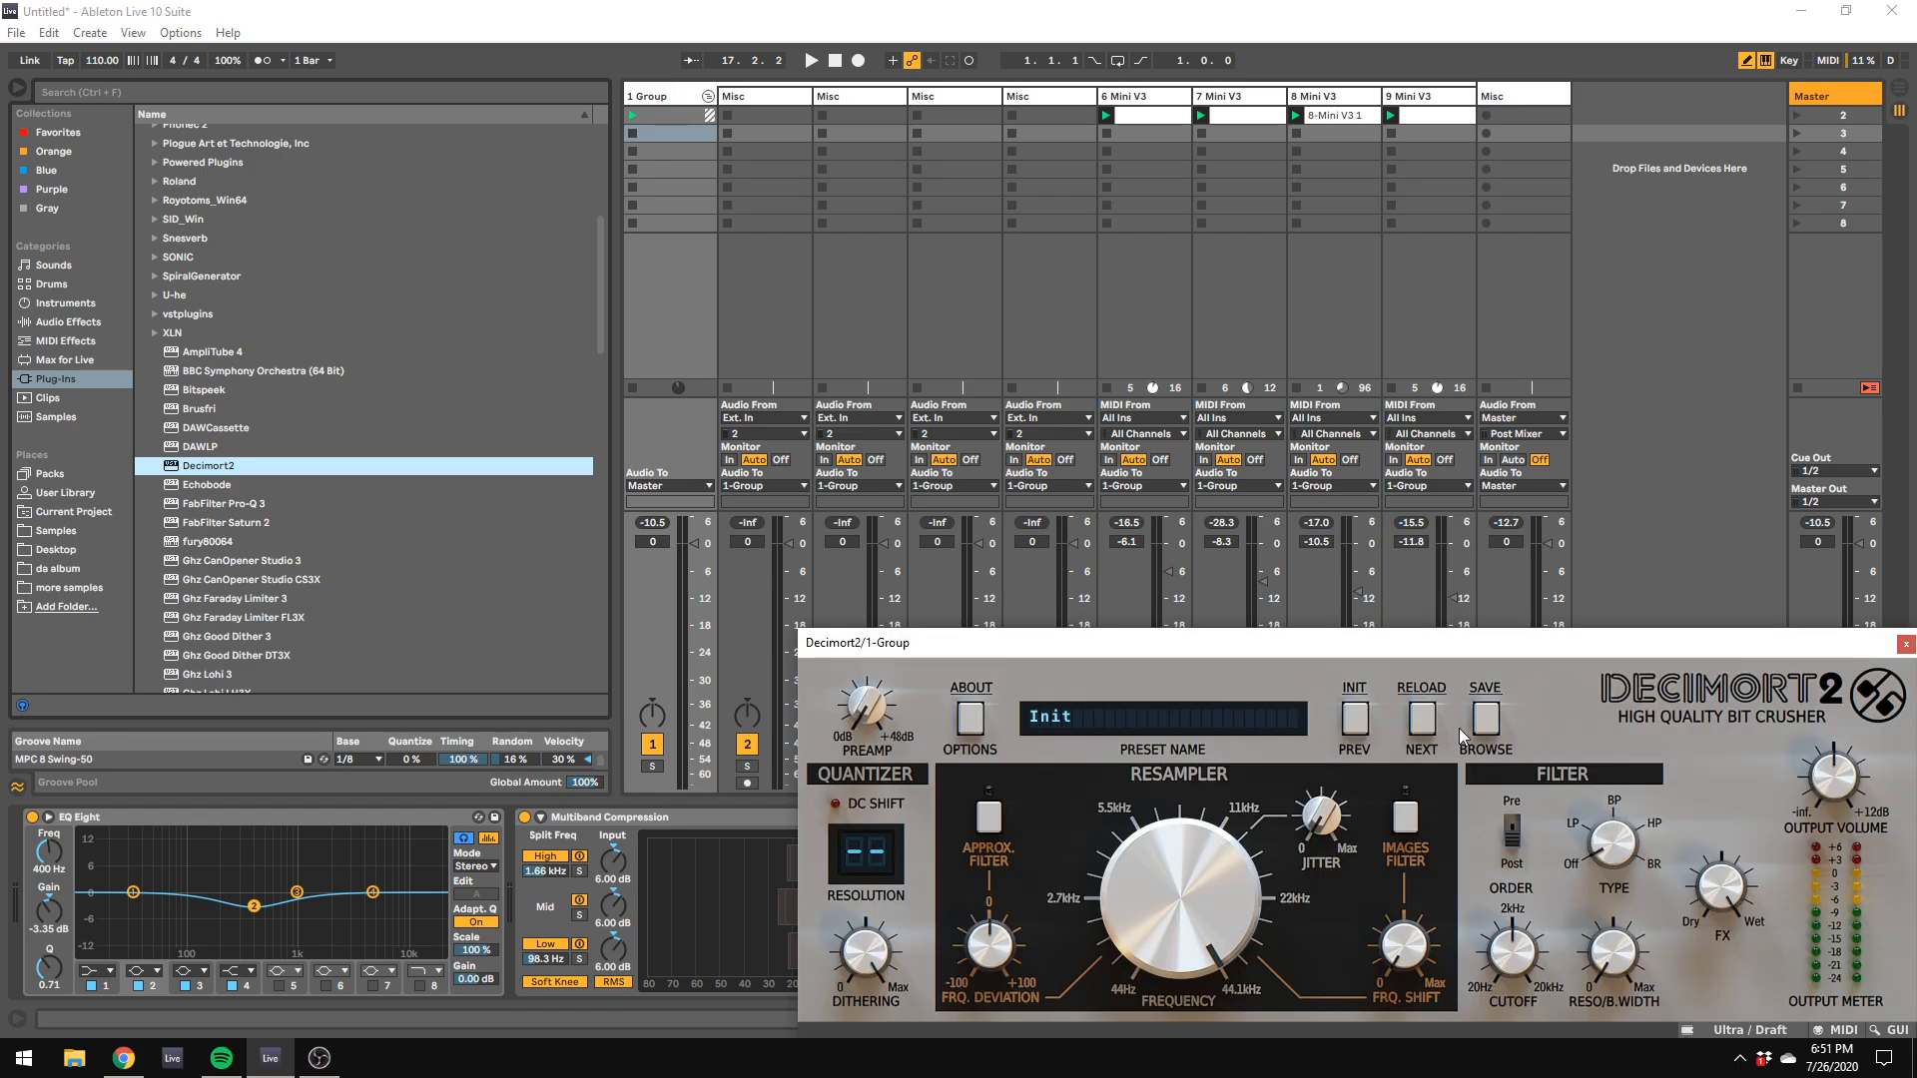
Step: Set Decimort2's resampler frequency to about 22358 Hz, enable its approximation filter and set the quantizer resolution to 12
{"action": "mouse_move", "coordinate": [1167, 894]}
{"action": "left_mouse_down"}
{"action": "mouse_move", "coordinate": [1170, 915]}
{"action": "mouse_move", "coordinate": [1171, 897]}
{"action": "left_mouse_up"}
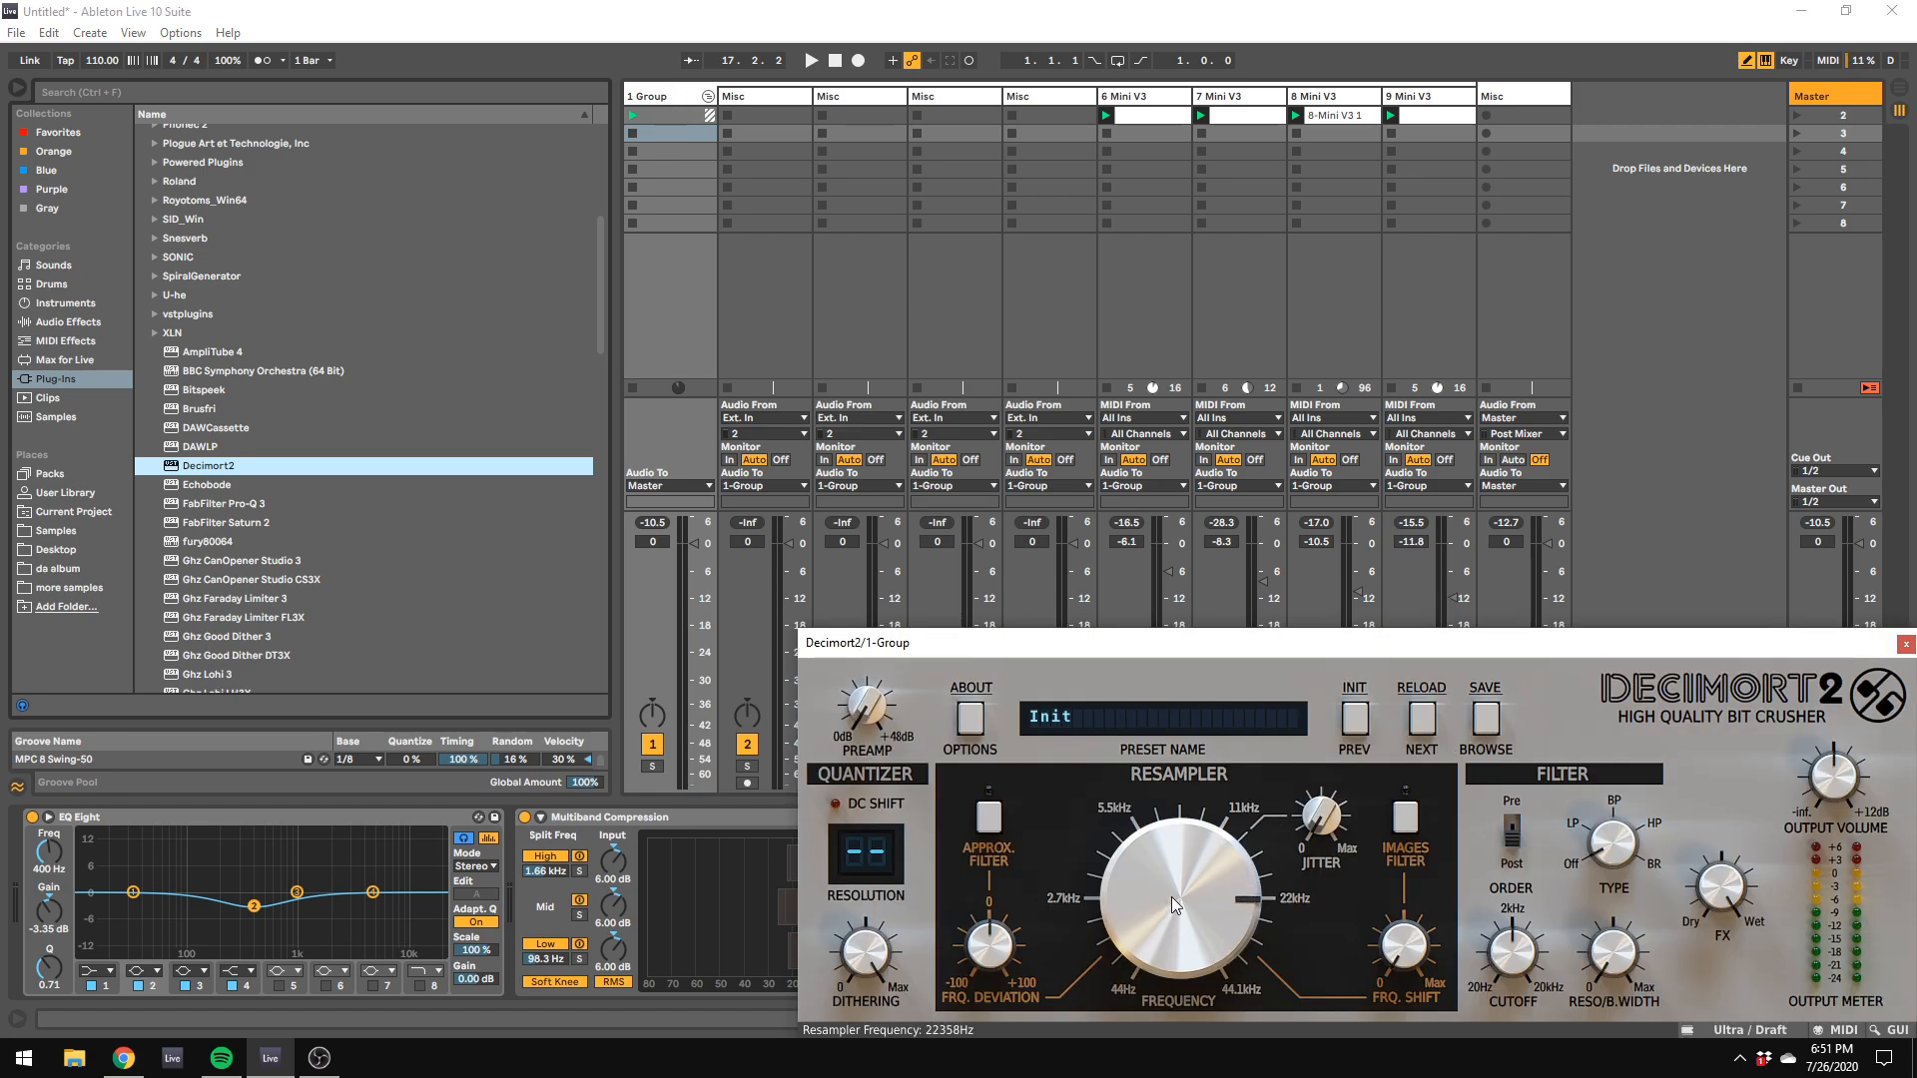
{"action": "left_click", "coordinate": [988, 871]}
{"action": "left_click_drag", "start_coordinate": [998, 946], "coordinate": [992, 934]}
{"action": "left_click_drag", "start_coordinate": [1326, 818], "coordinate": [1324, 816]}
{"action": "left_click_drag", "start_coordinate": [878, 849], "coordinate": [900, 895]}
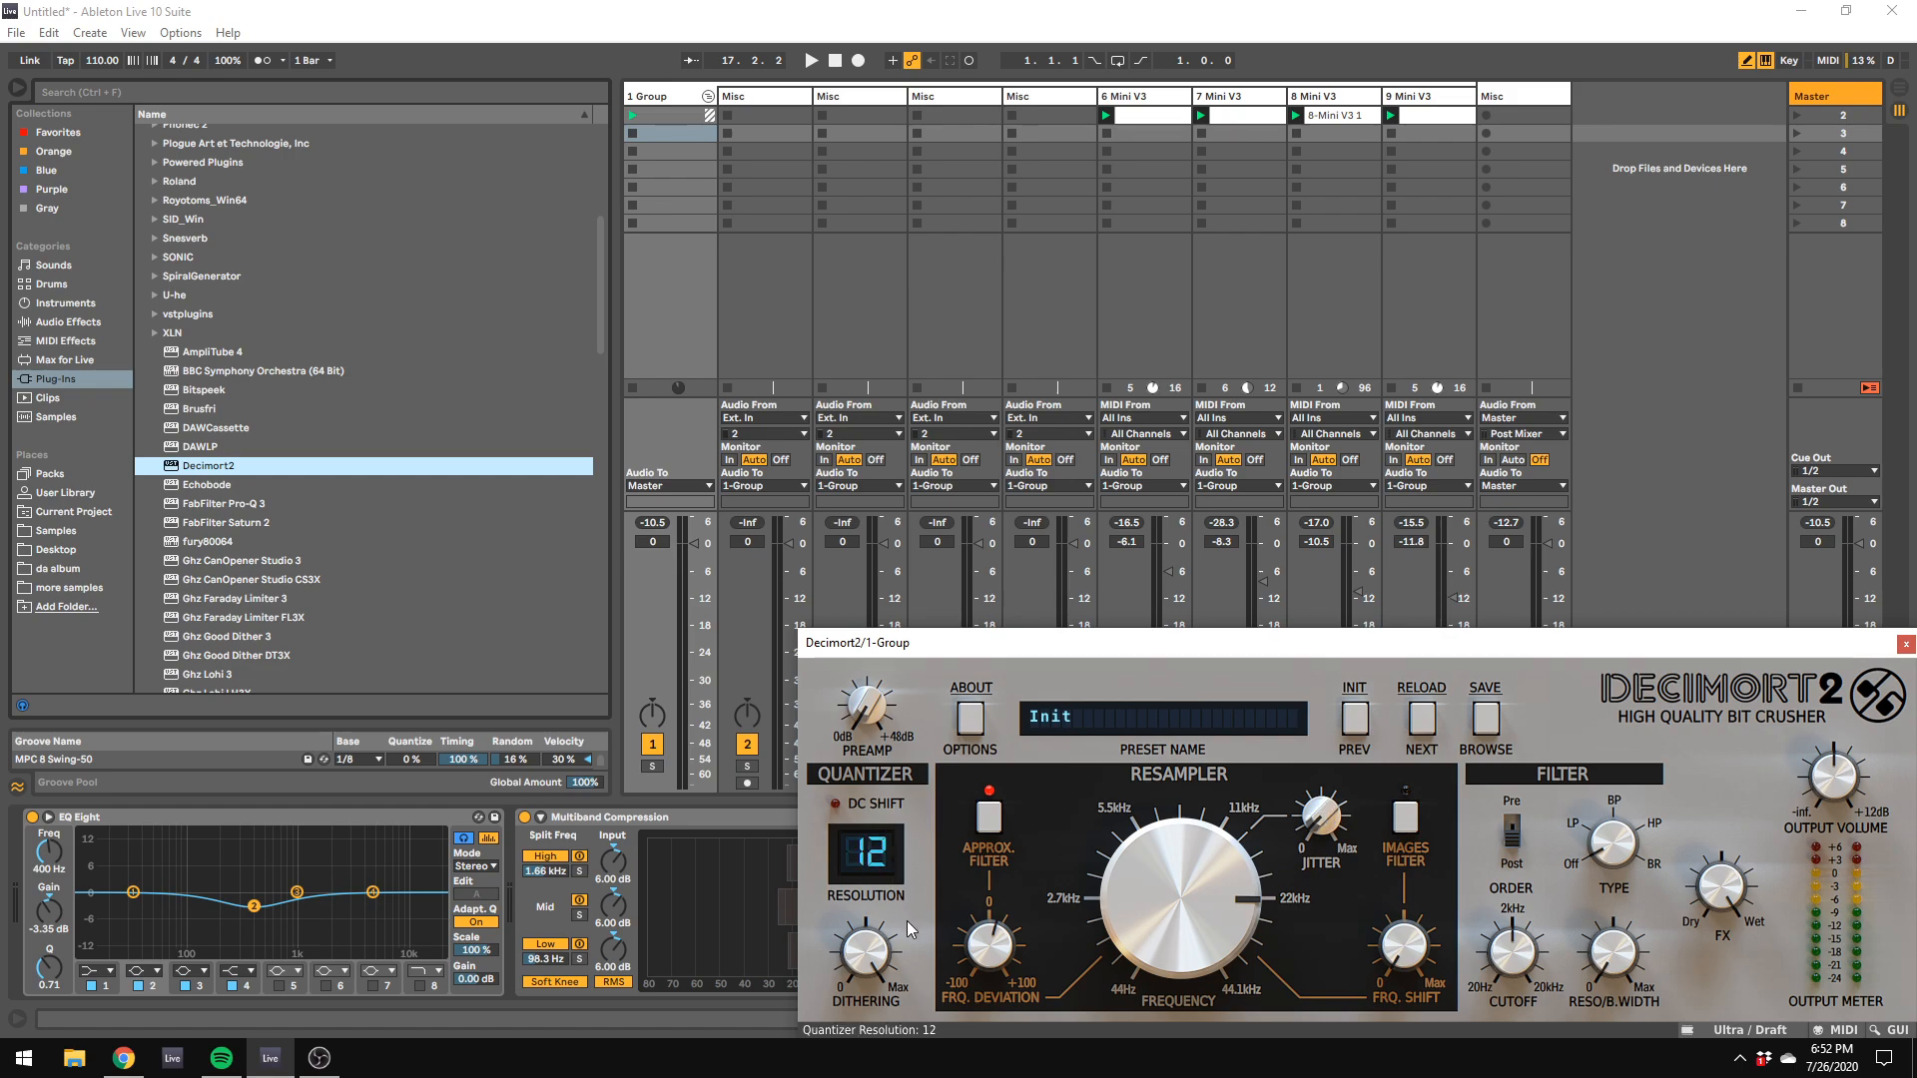
{"action": "left_click_drag", "start_coordinate": [1628, 644], "coordinate": [1847, 667]}
Step: Play the mix and set Decimort2's resampler frequency to about 19.2 kHz with approximation filter deviation of -4%
{"action": "key", "text": "space"}
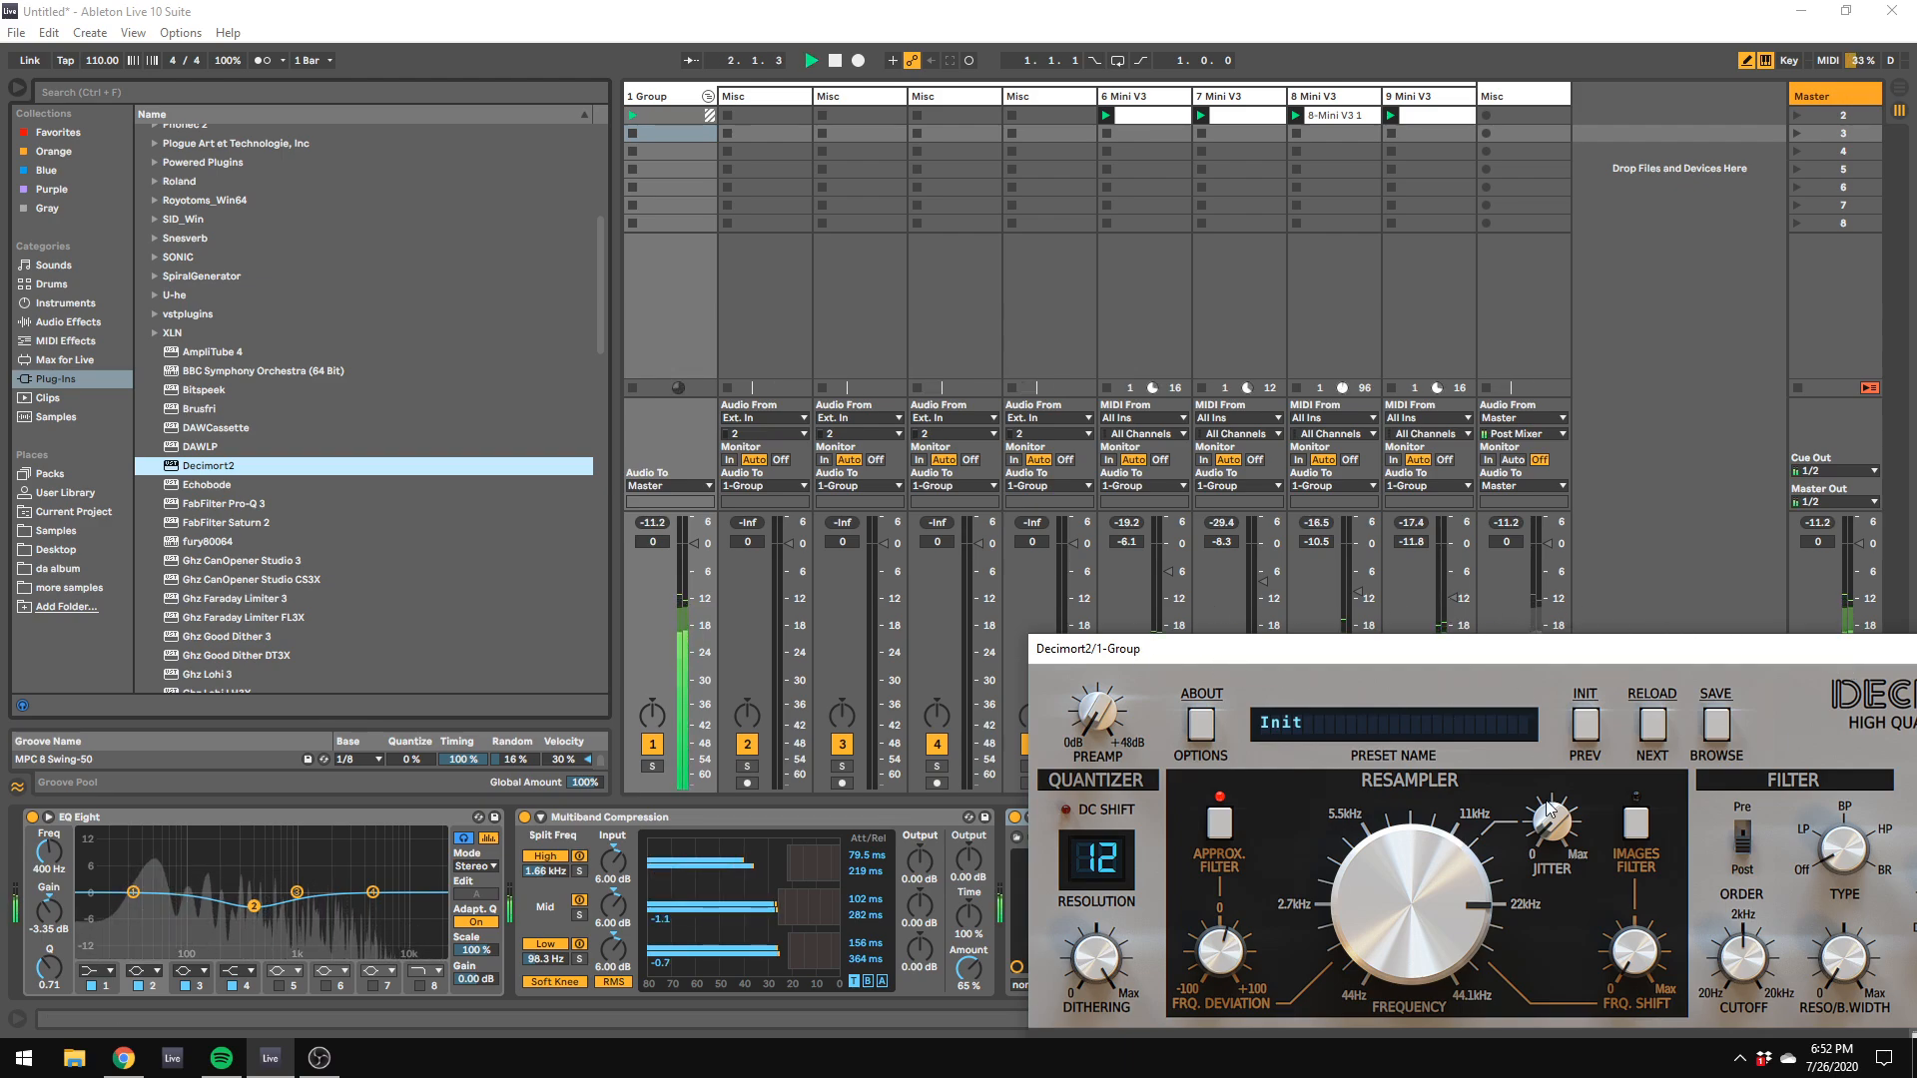
{"action": "left_click_drag", "start_coordinate": [1397, 904], "coordinate": [1382, 949]}
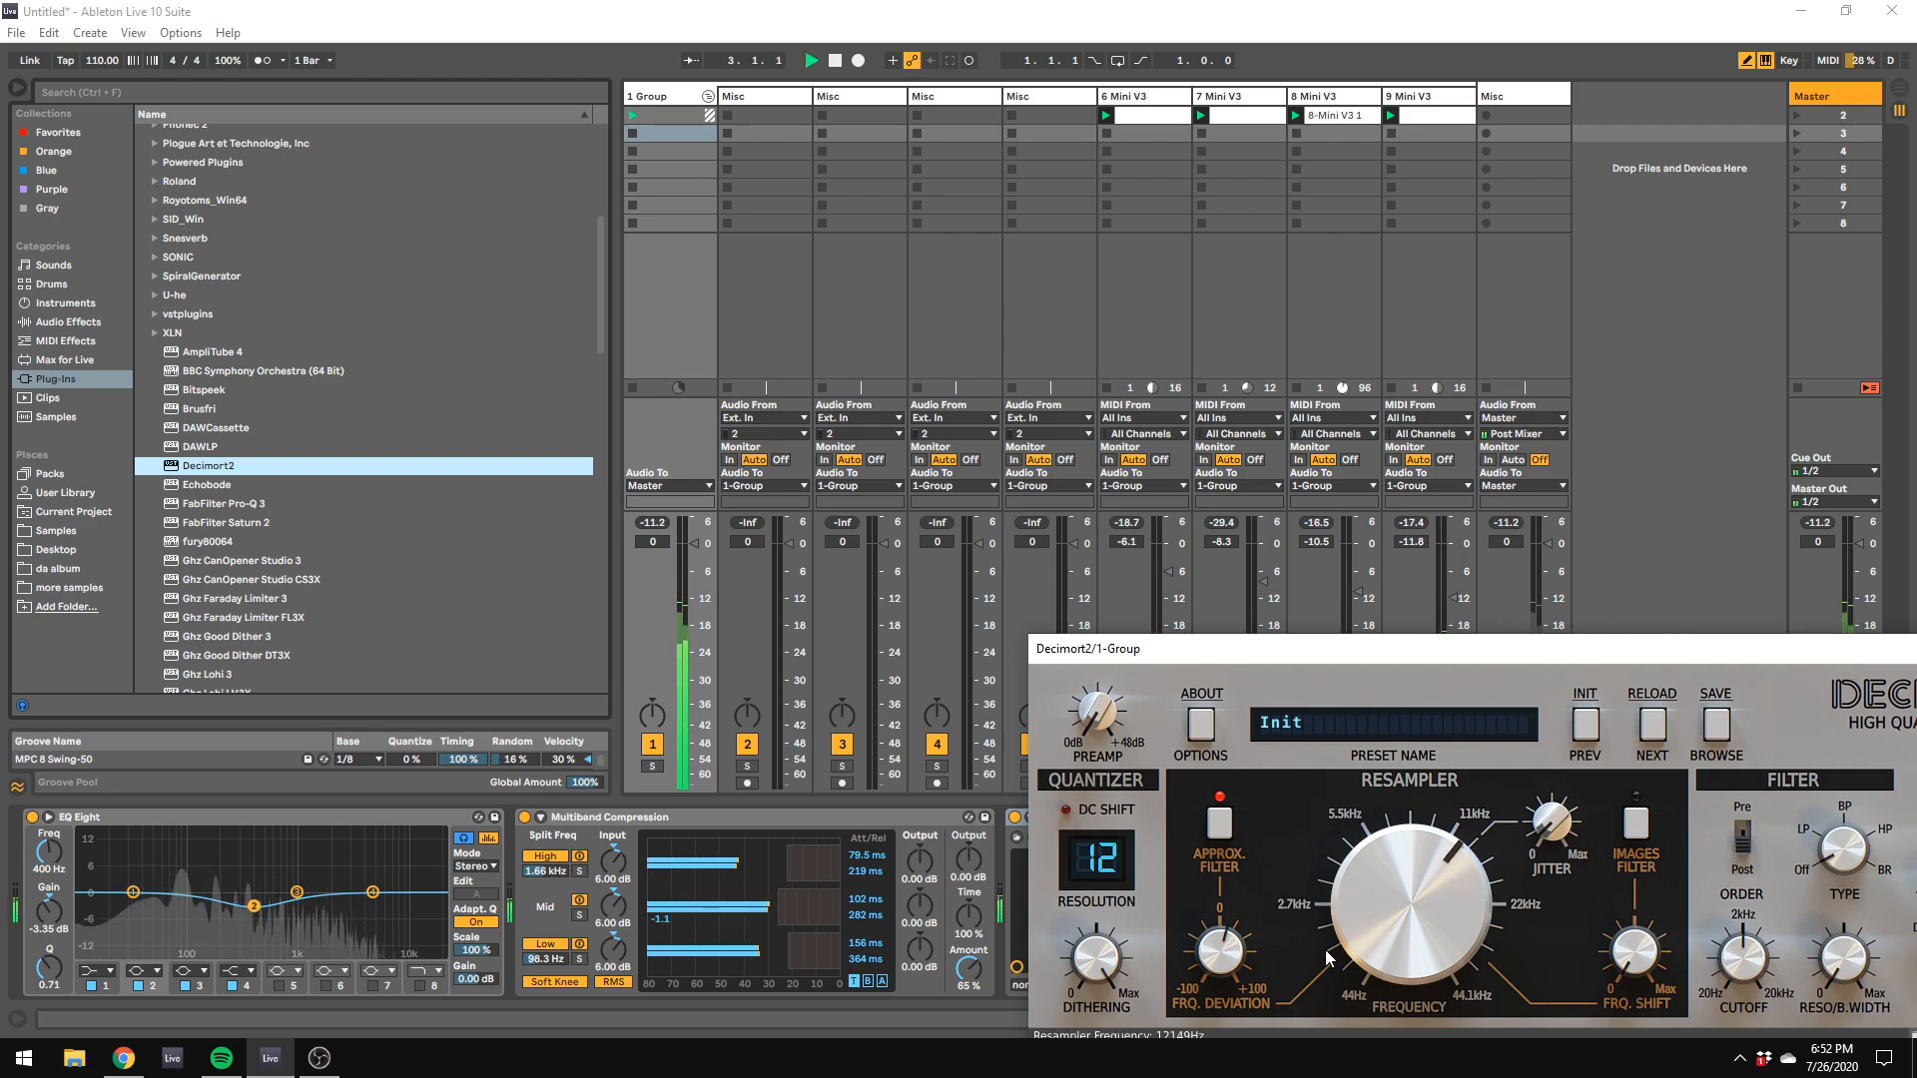
{"action": "left_click_drag", "start_coordinate": [1208, 951], "coordinate": [1214, 1009]}
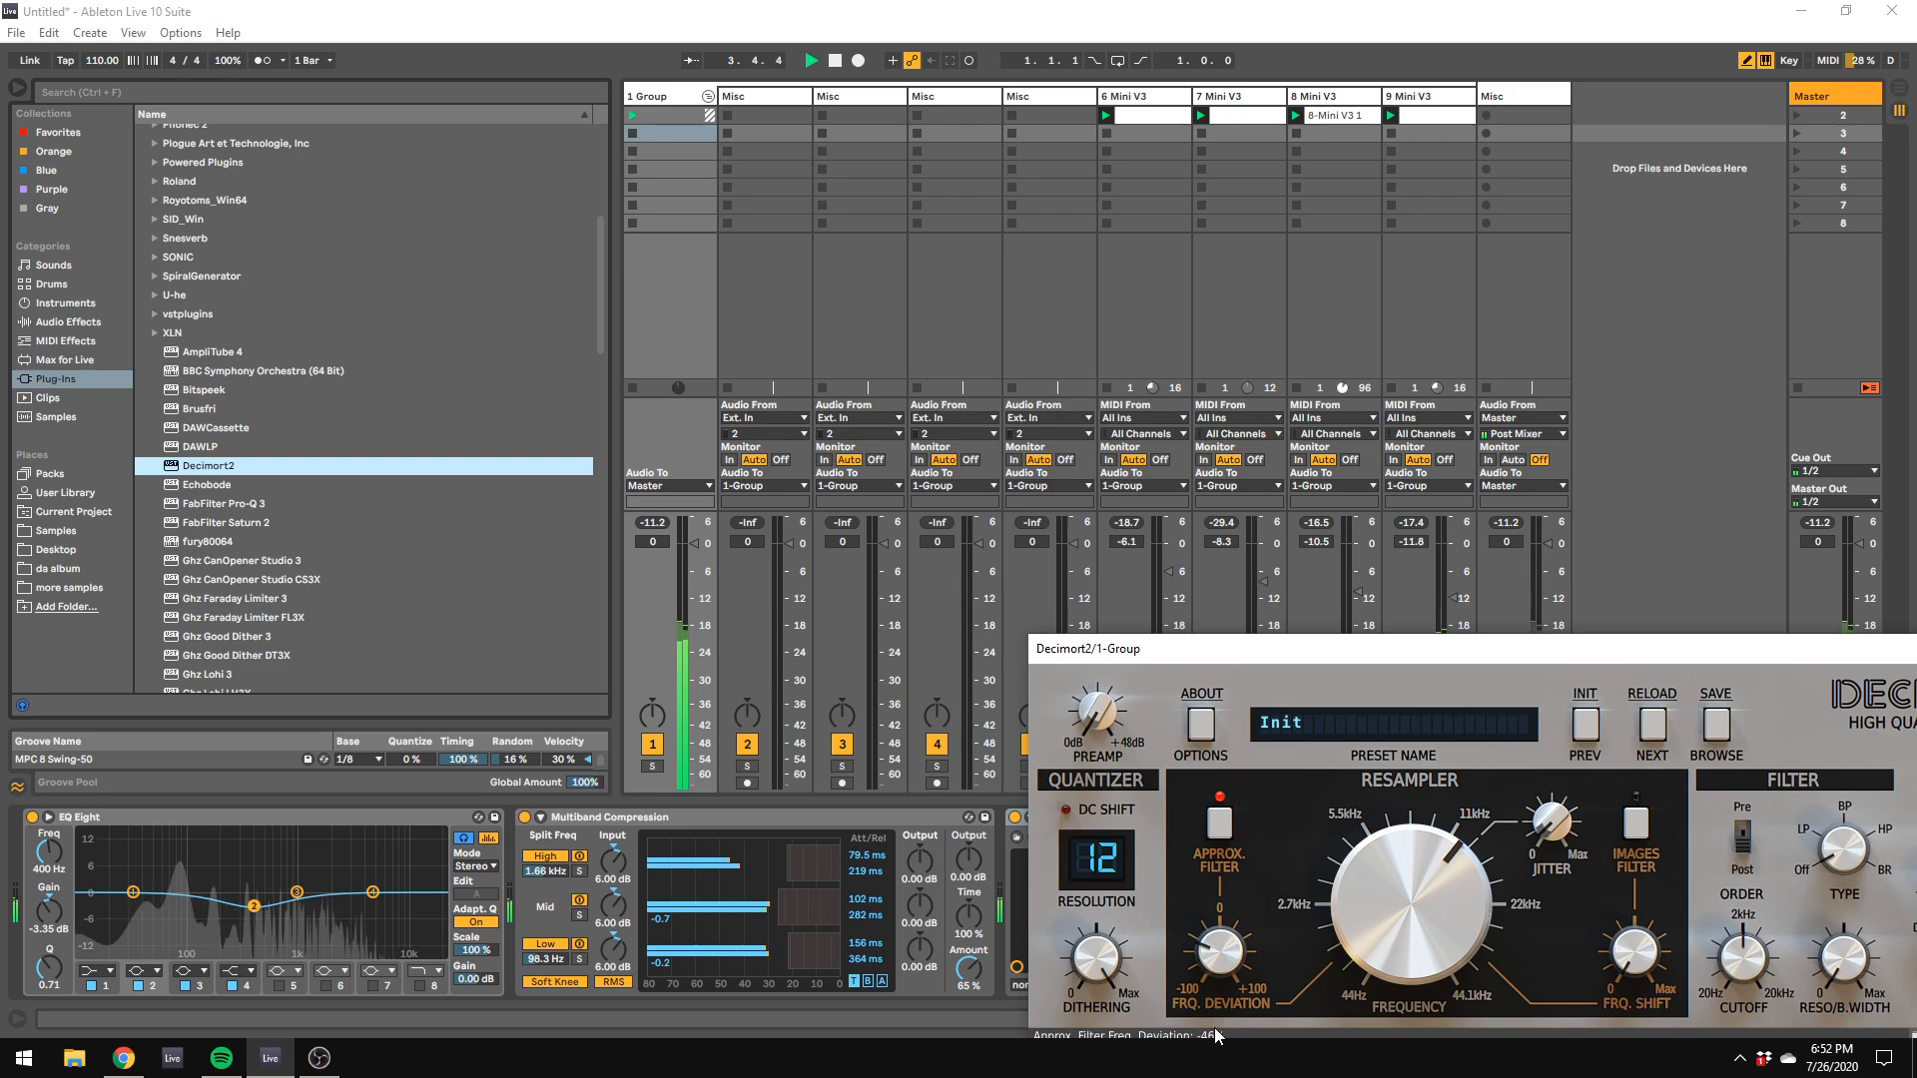
{"action": "left_click_drag", "start_coordinate": [1394, 936], "coordinate": [1422, 879]}
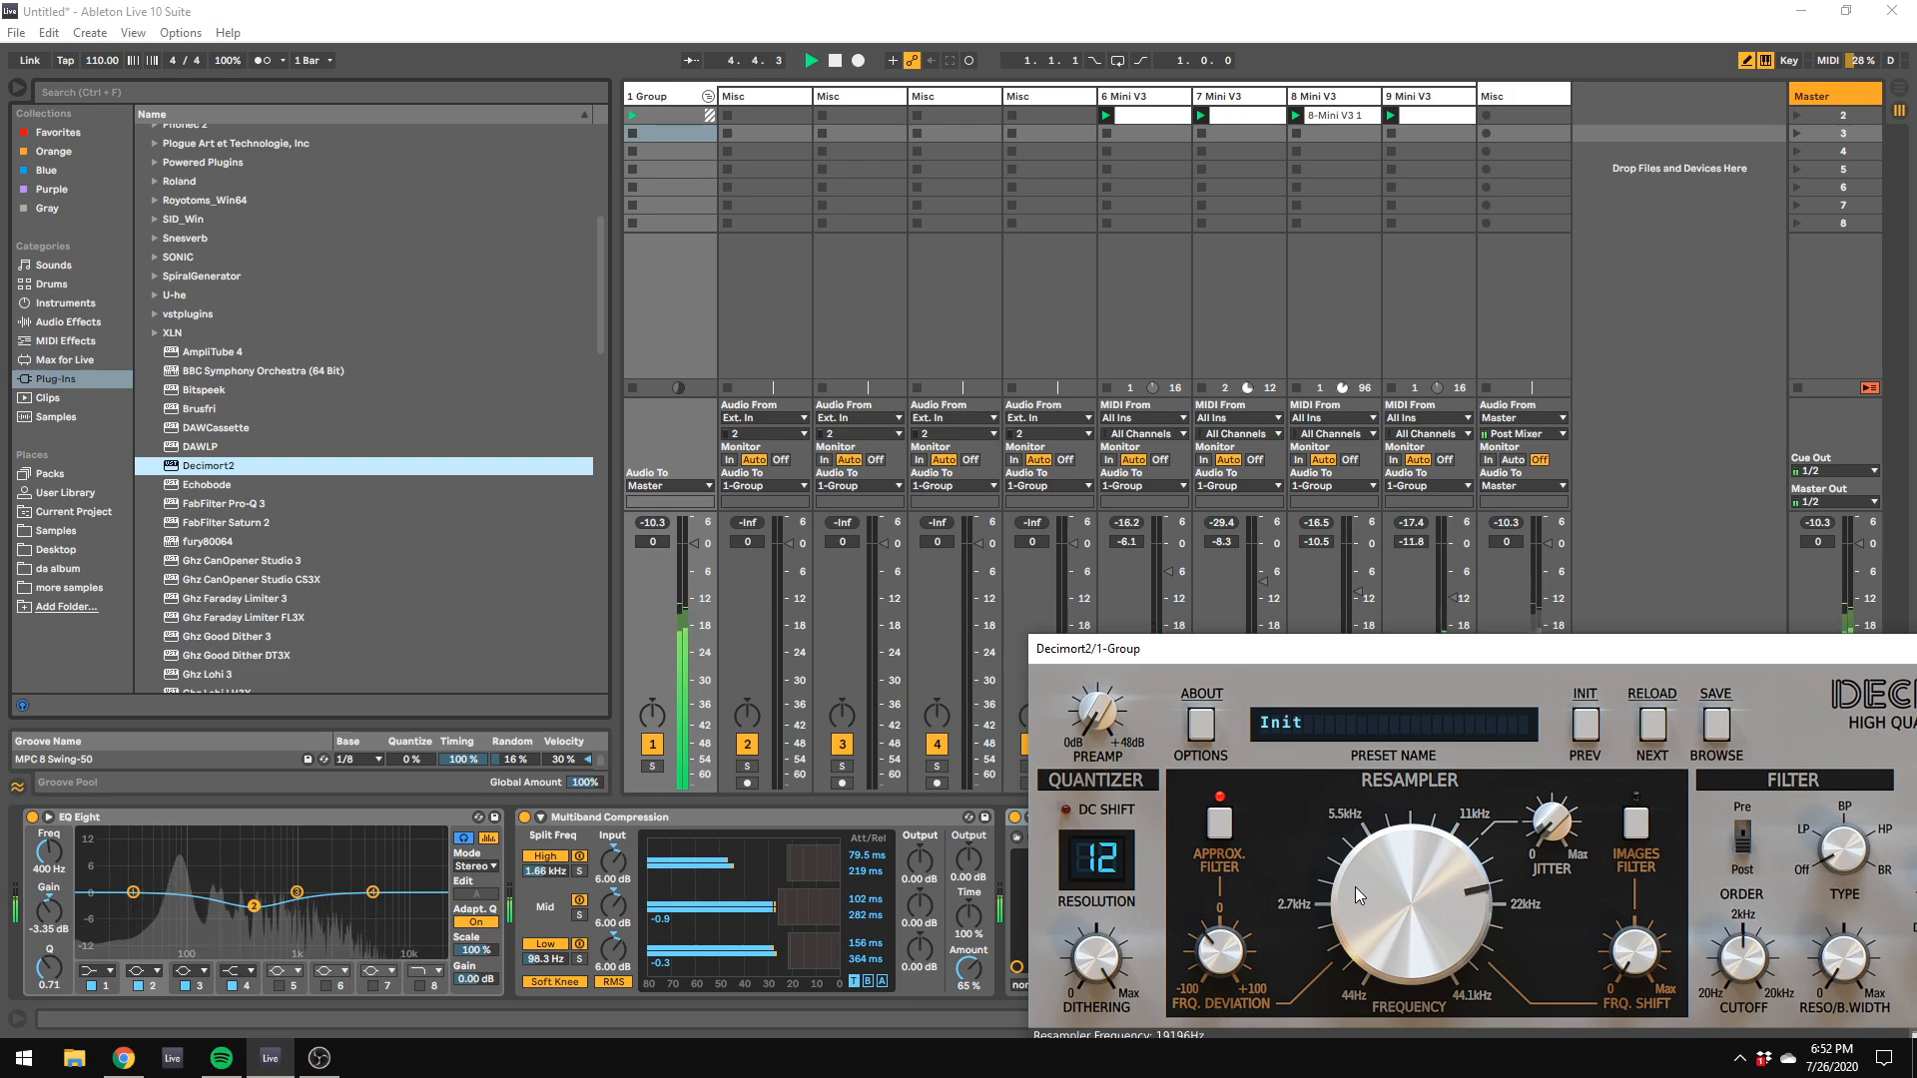
{"action": "left_click_drag", "start_coordinate": [1220, 953], "coordinate": [1258, 908]}
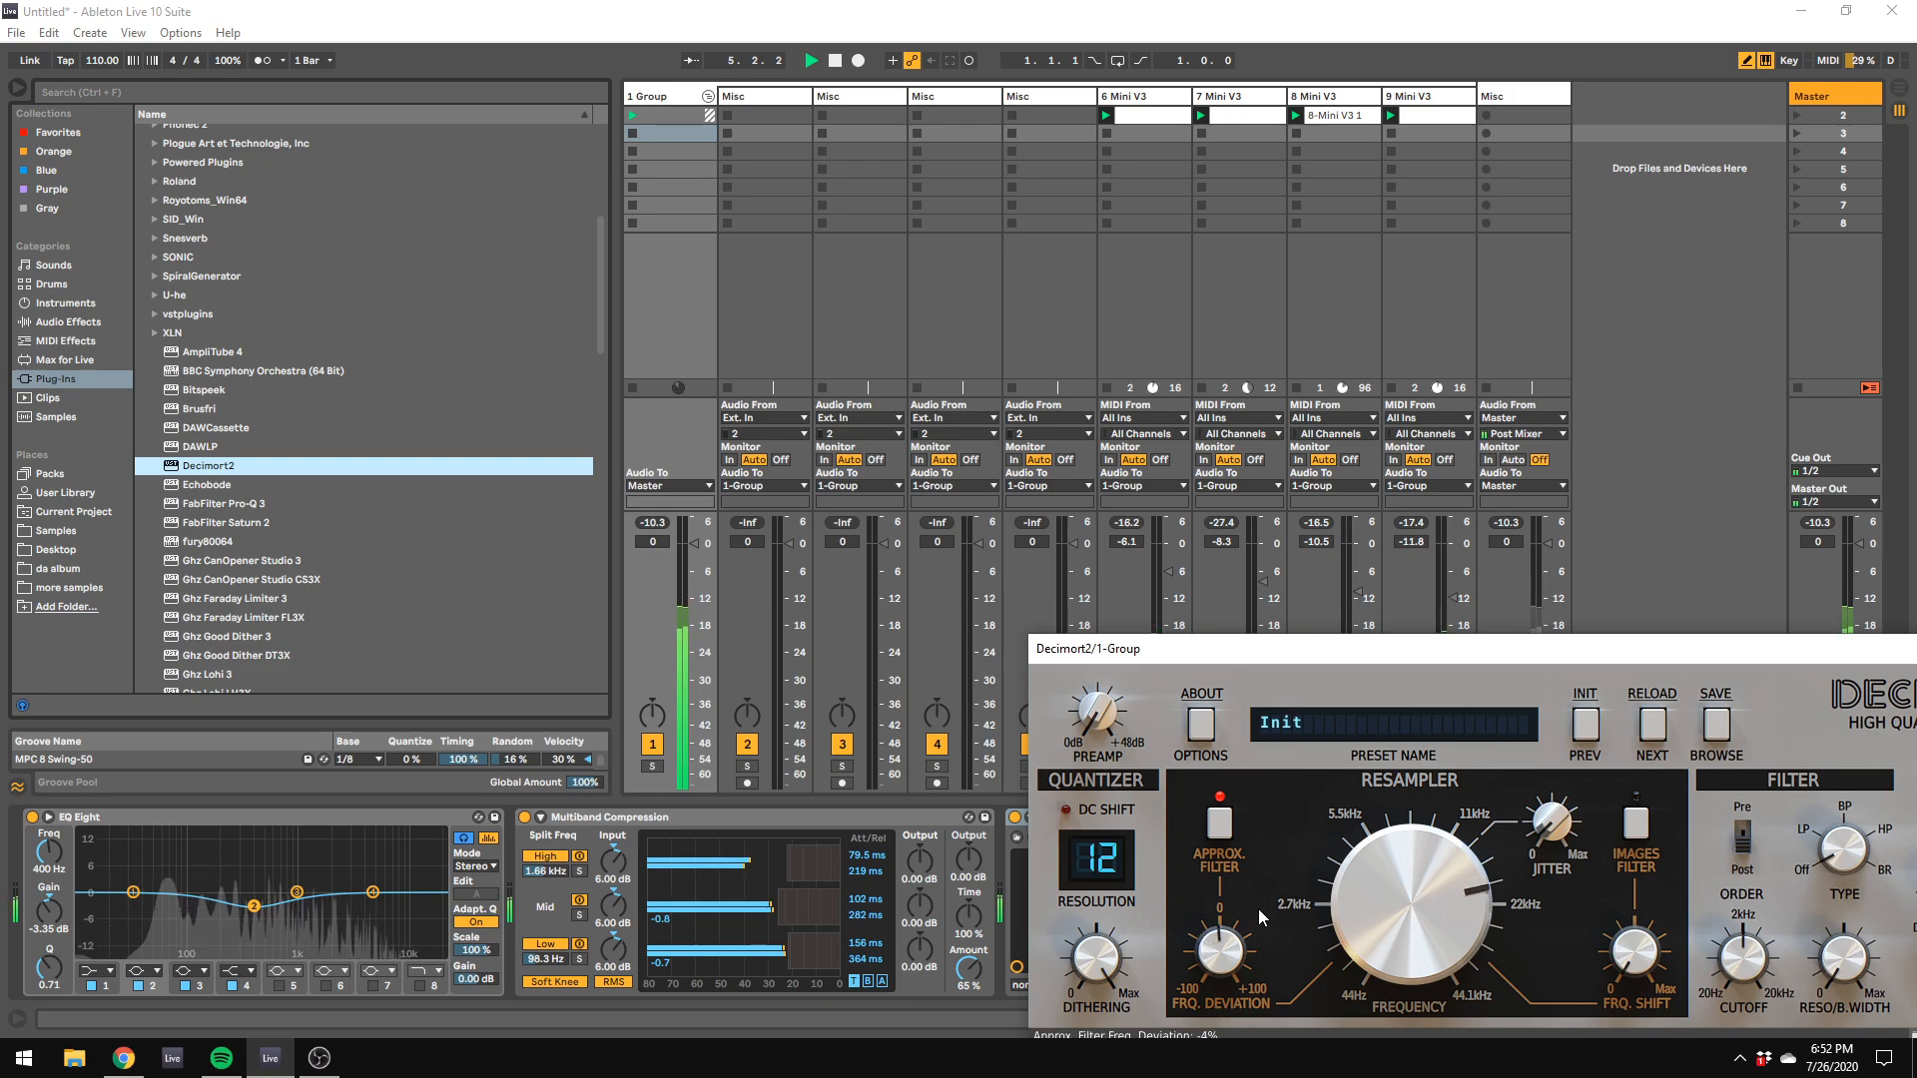
Step: Start recording the master output into track 10's scene 3 slot and bring back the group's Decimort2 controls
{"action": "left_click", "coordinate": [1522, 134]}
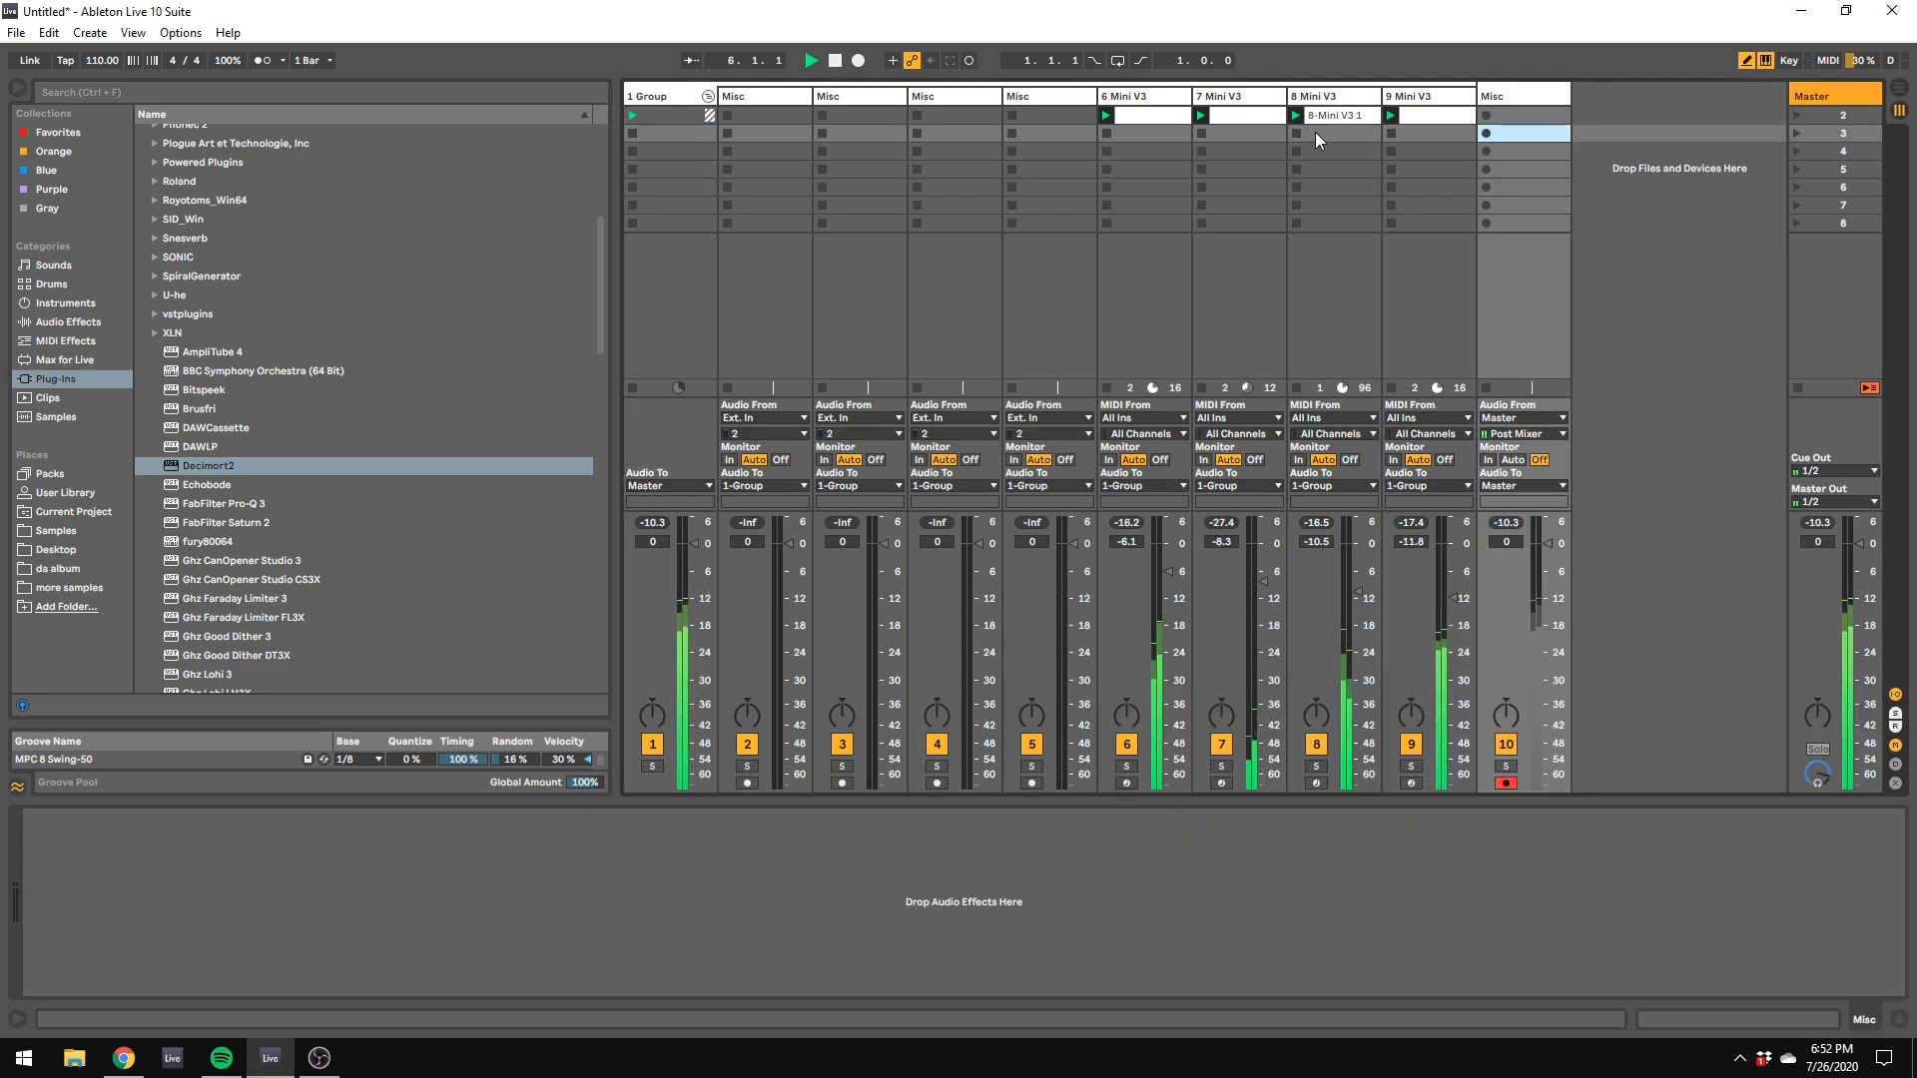
{"action": "left_click", "coordinate": [970, 62]}
{"action": "left_click", "coordinate": [705, 95]}
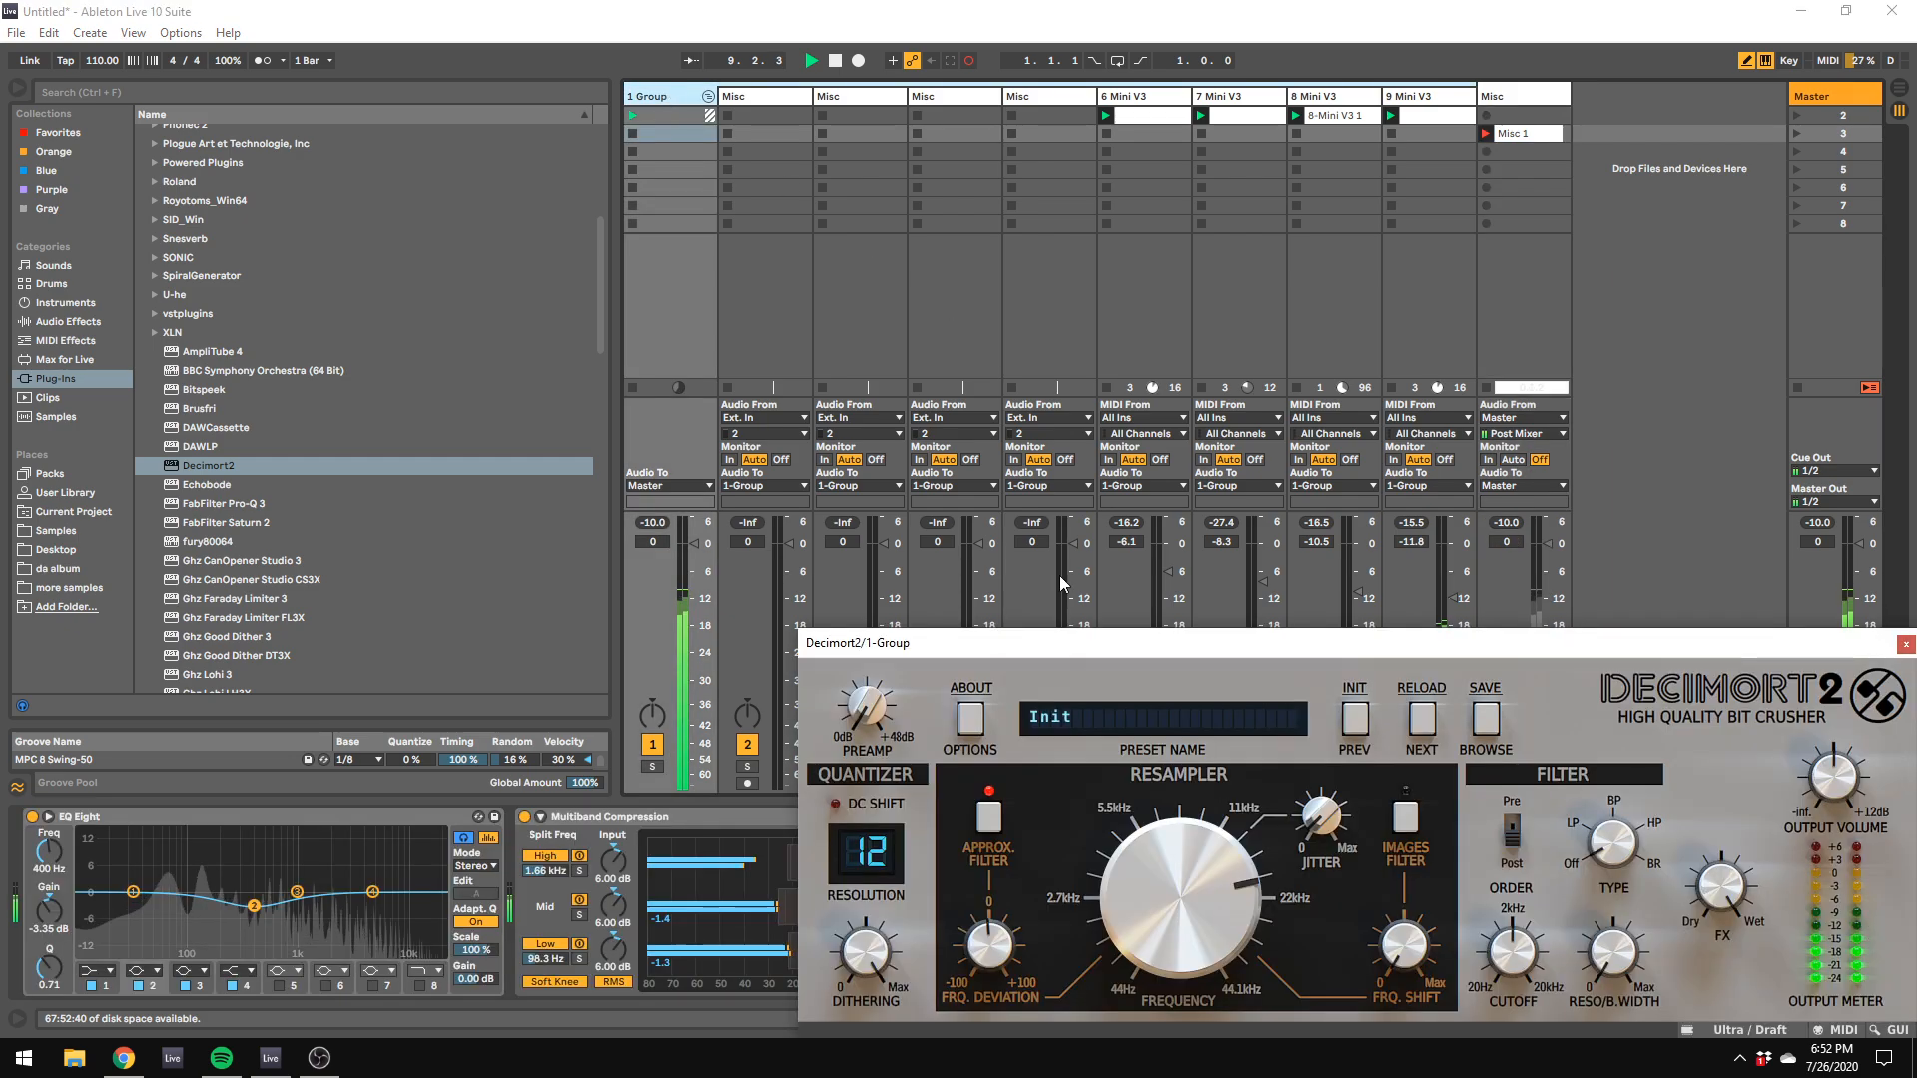
Step: While recording, sweep Decimort2's filter deviation, enable the images filter at 41% shift, raise the resampler to about 36827 Hz, and stop the transport
{"action": "left_click_drag", "start_coordinate": [994, 939], "coordinate": [1094, 817]}
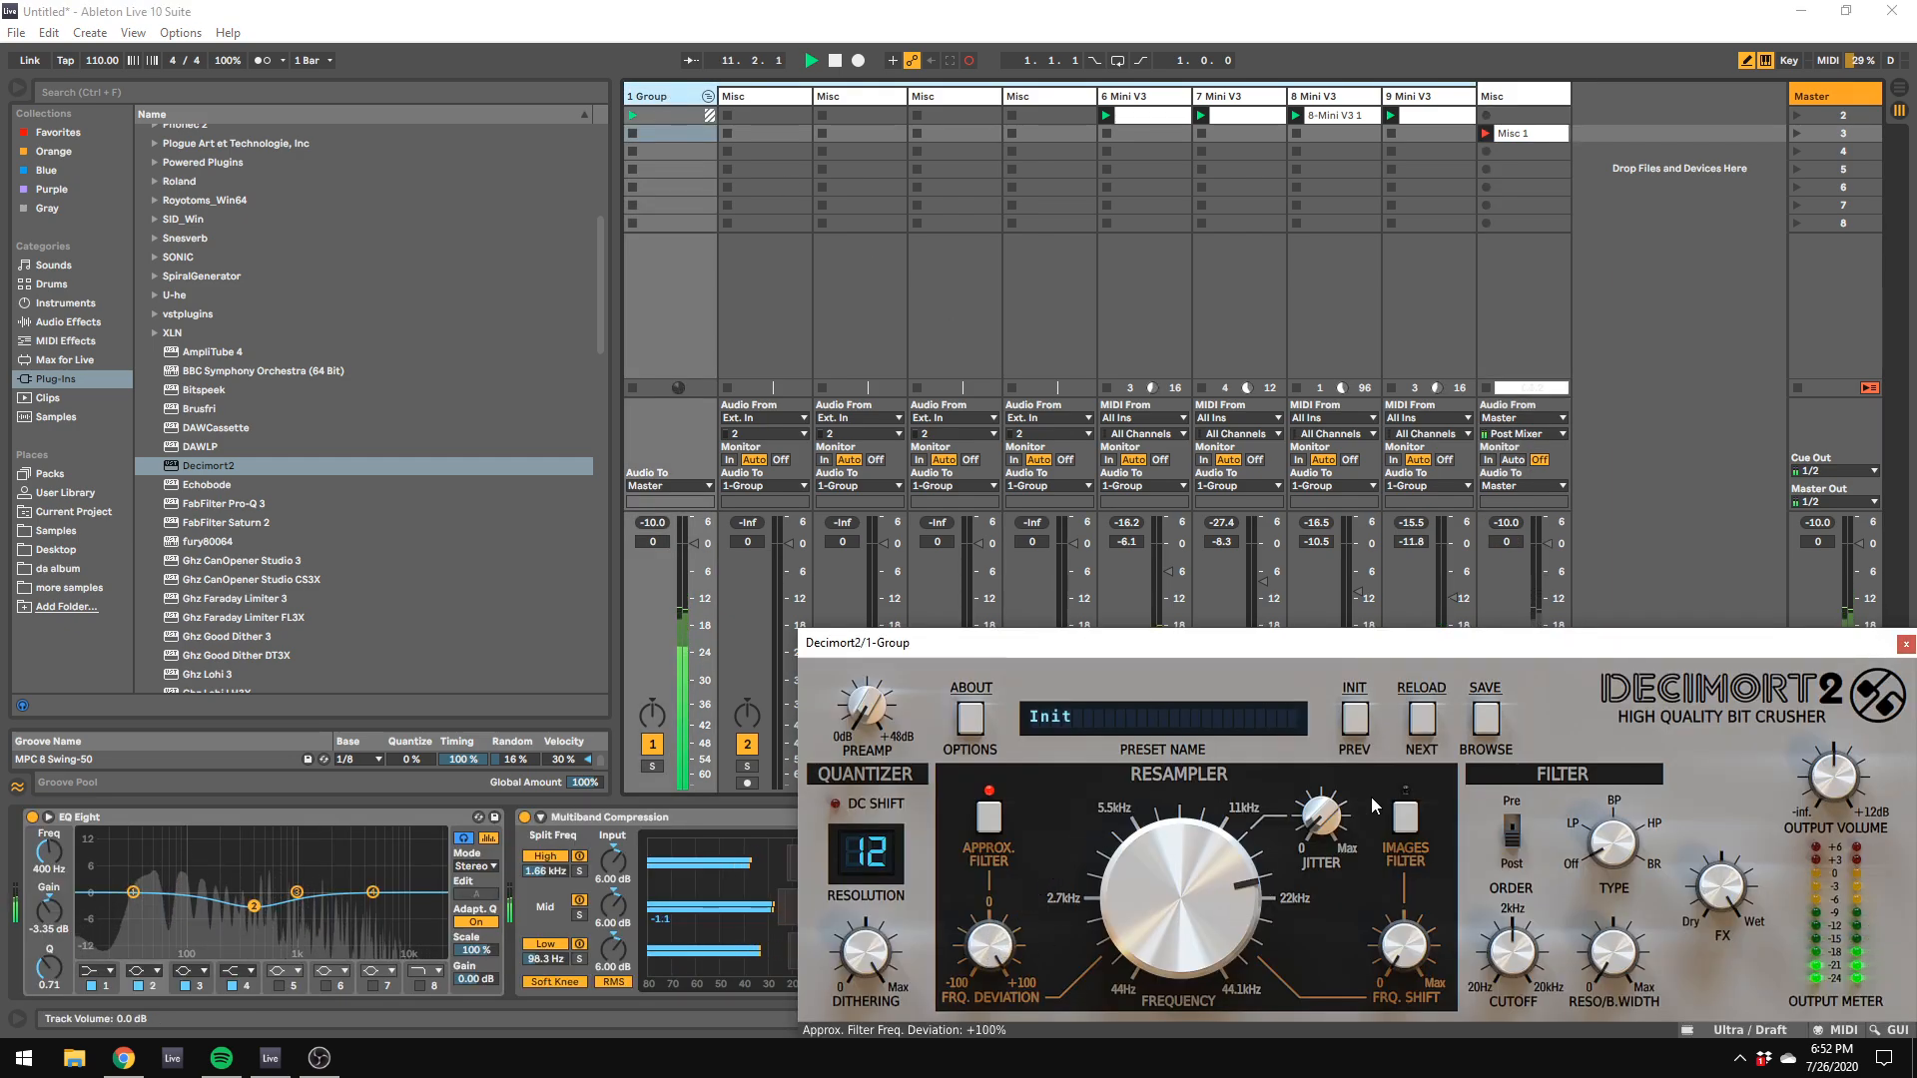
{"action": "left_click", "coordinate": [1405, 819]}
{"action": "left_click_drag", "start_coordinate": [1399, 946], "coordinate": [1423, 889]}
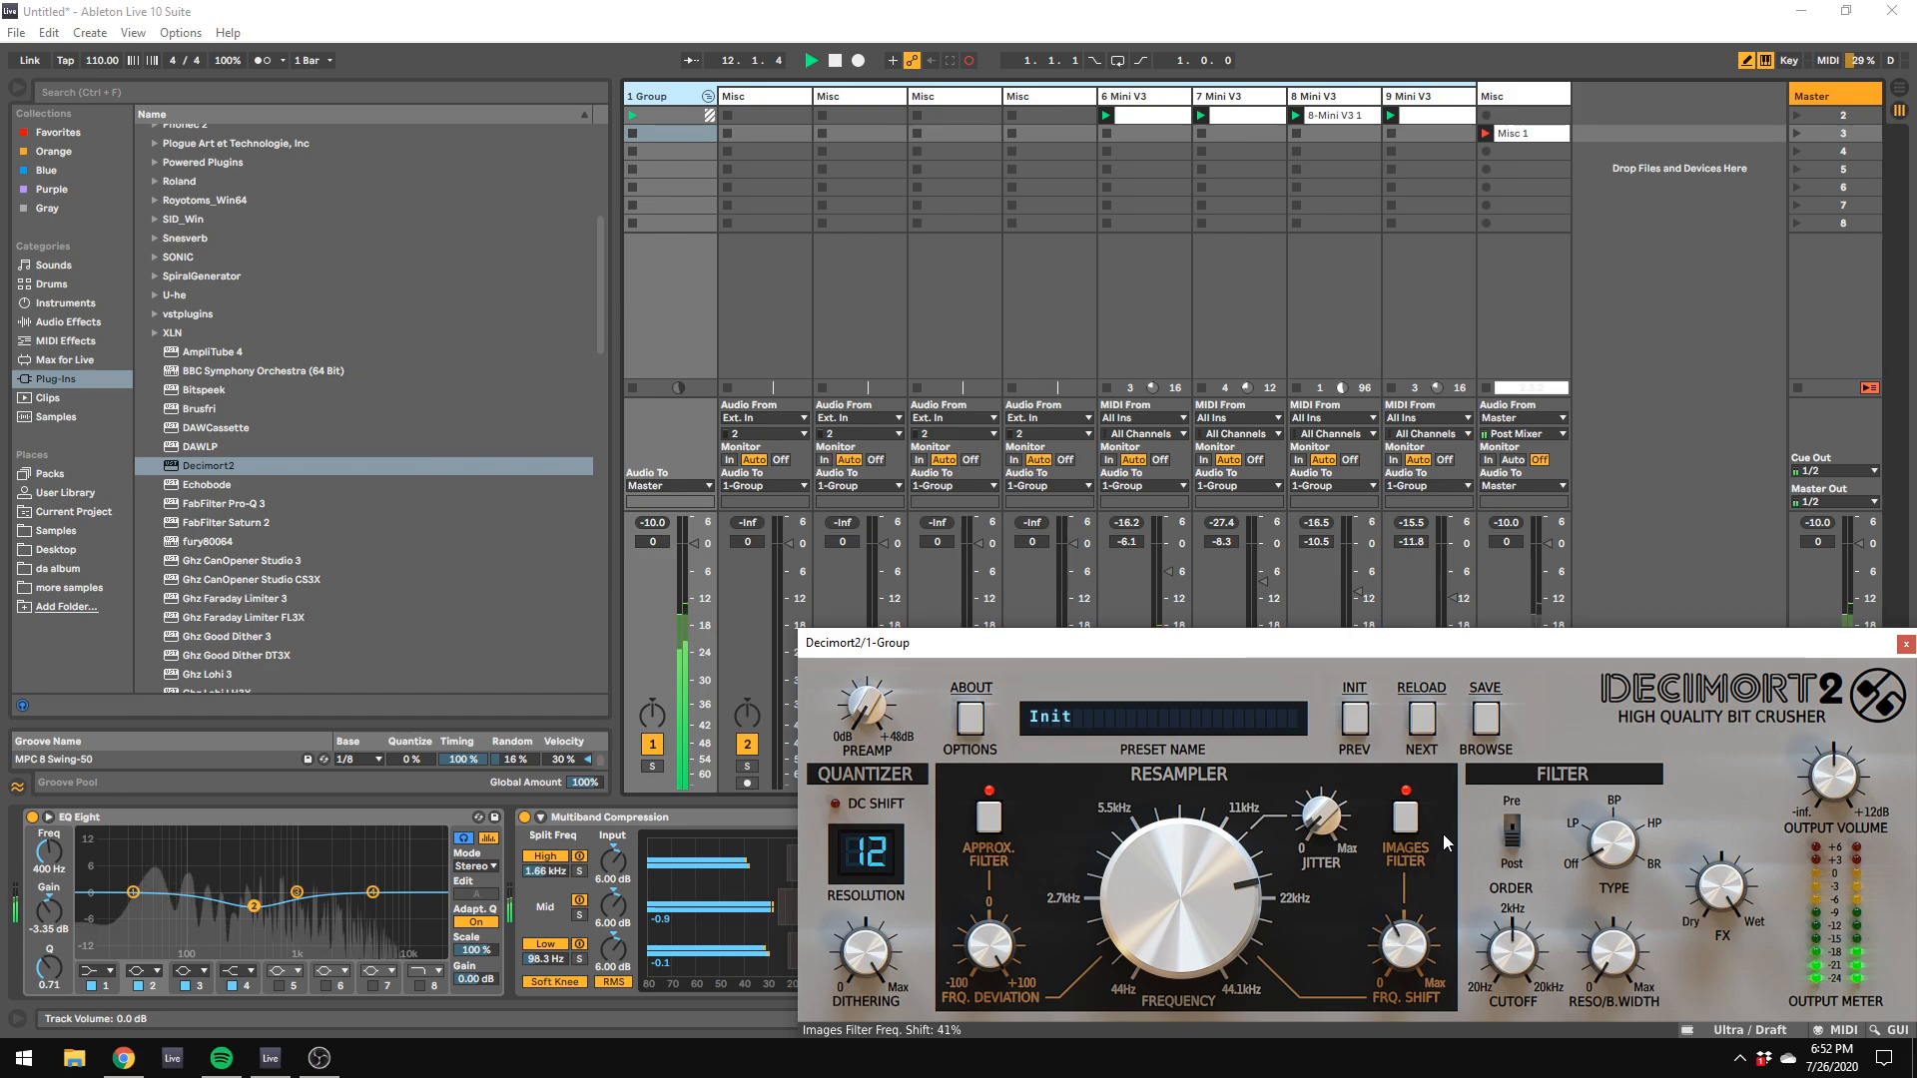
{"action": "left_click_drag", "start_coordinate": [999, 1045], "coordinate": [1000, 1068]}
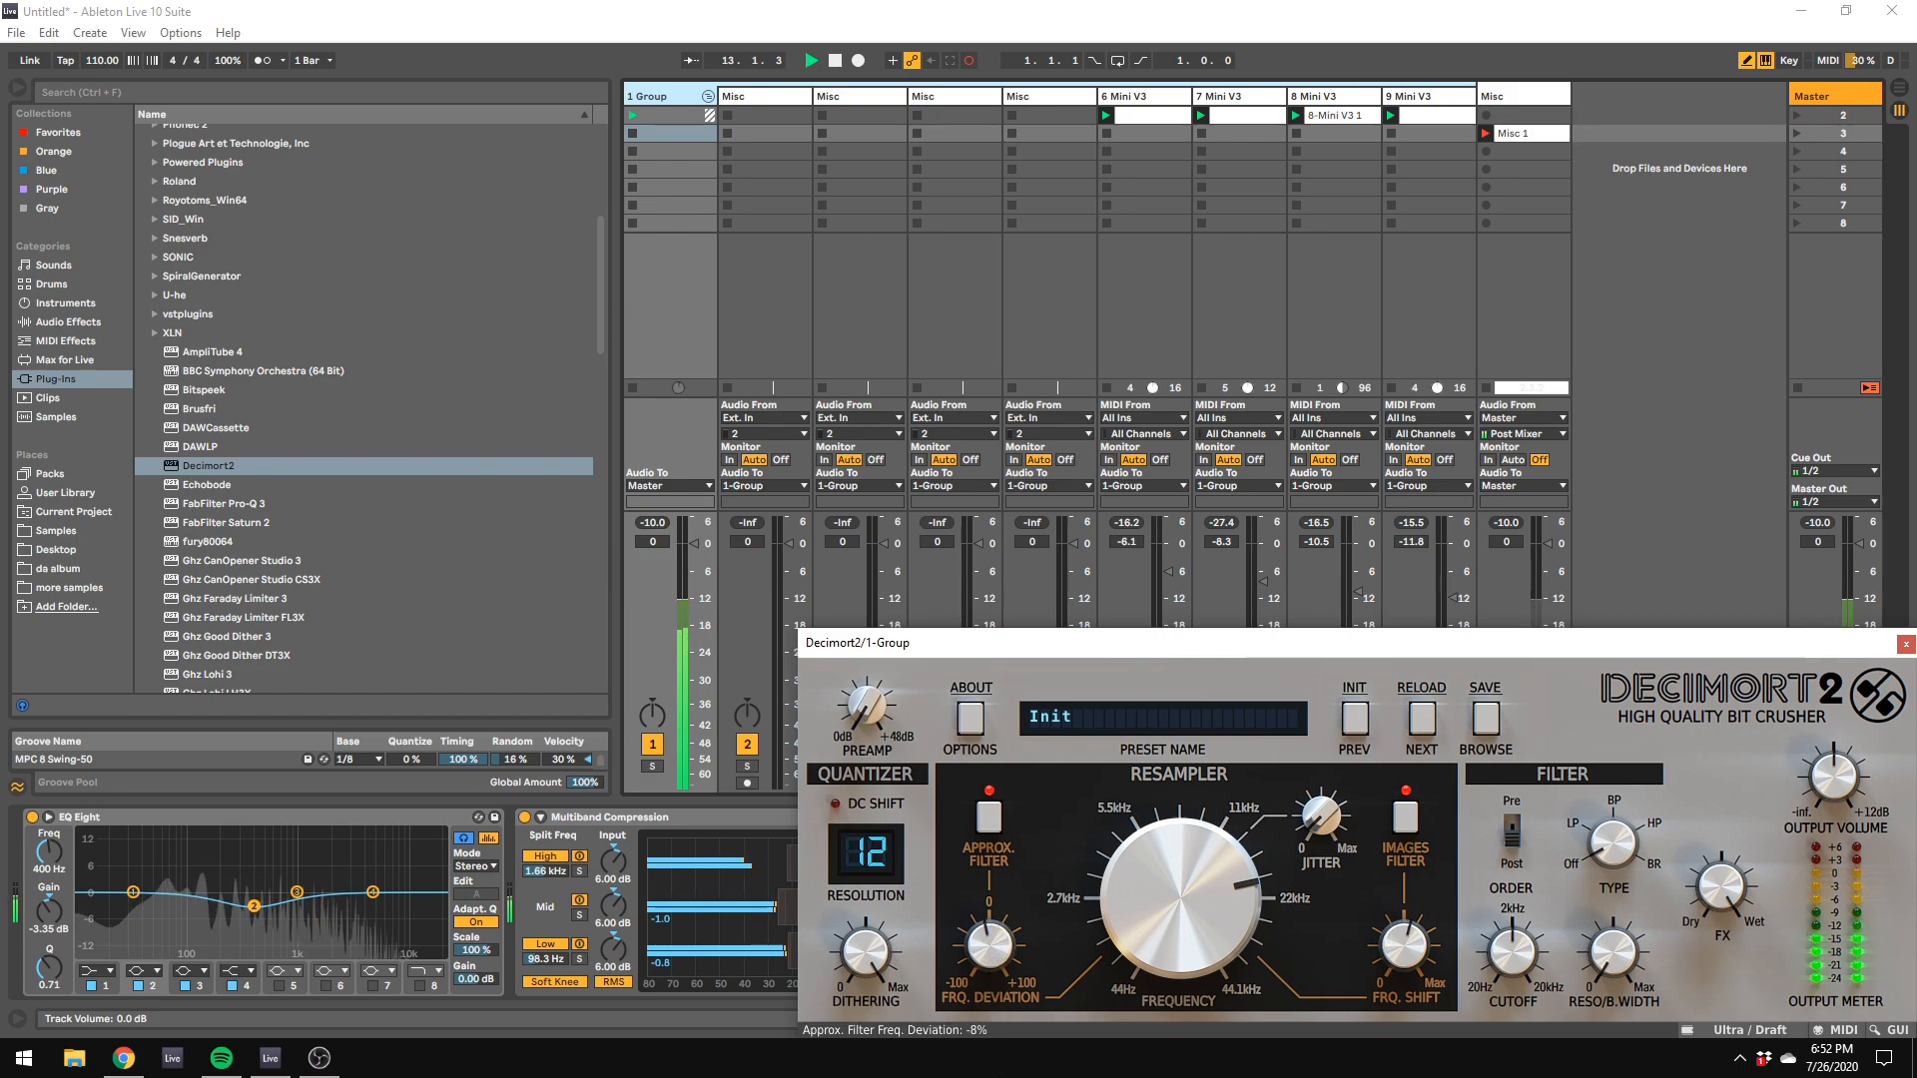
{"action": "mouse_move", "coordinate": [994, 930]}
{"action": "left_mouse_down"}
{"action": "mouse_move", "coordinate": [1000, 973]}
{"action": "mouse_move", "coordinate": [1010, 909]}
{"action": "left_mouse_up"}
{"action": "left_click_drag", "start_coordinate": [1128, 864], "coordinate": [1252, 745]}
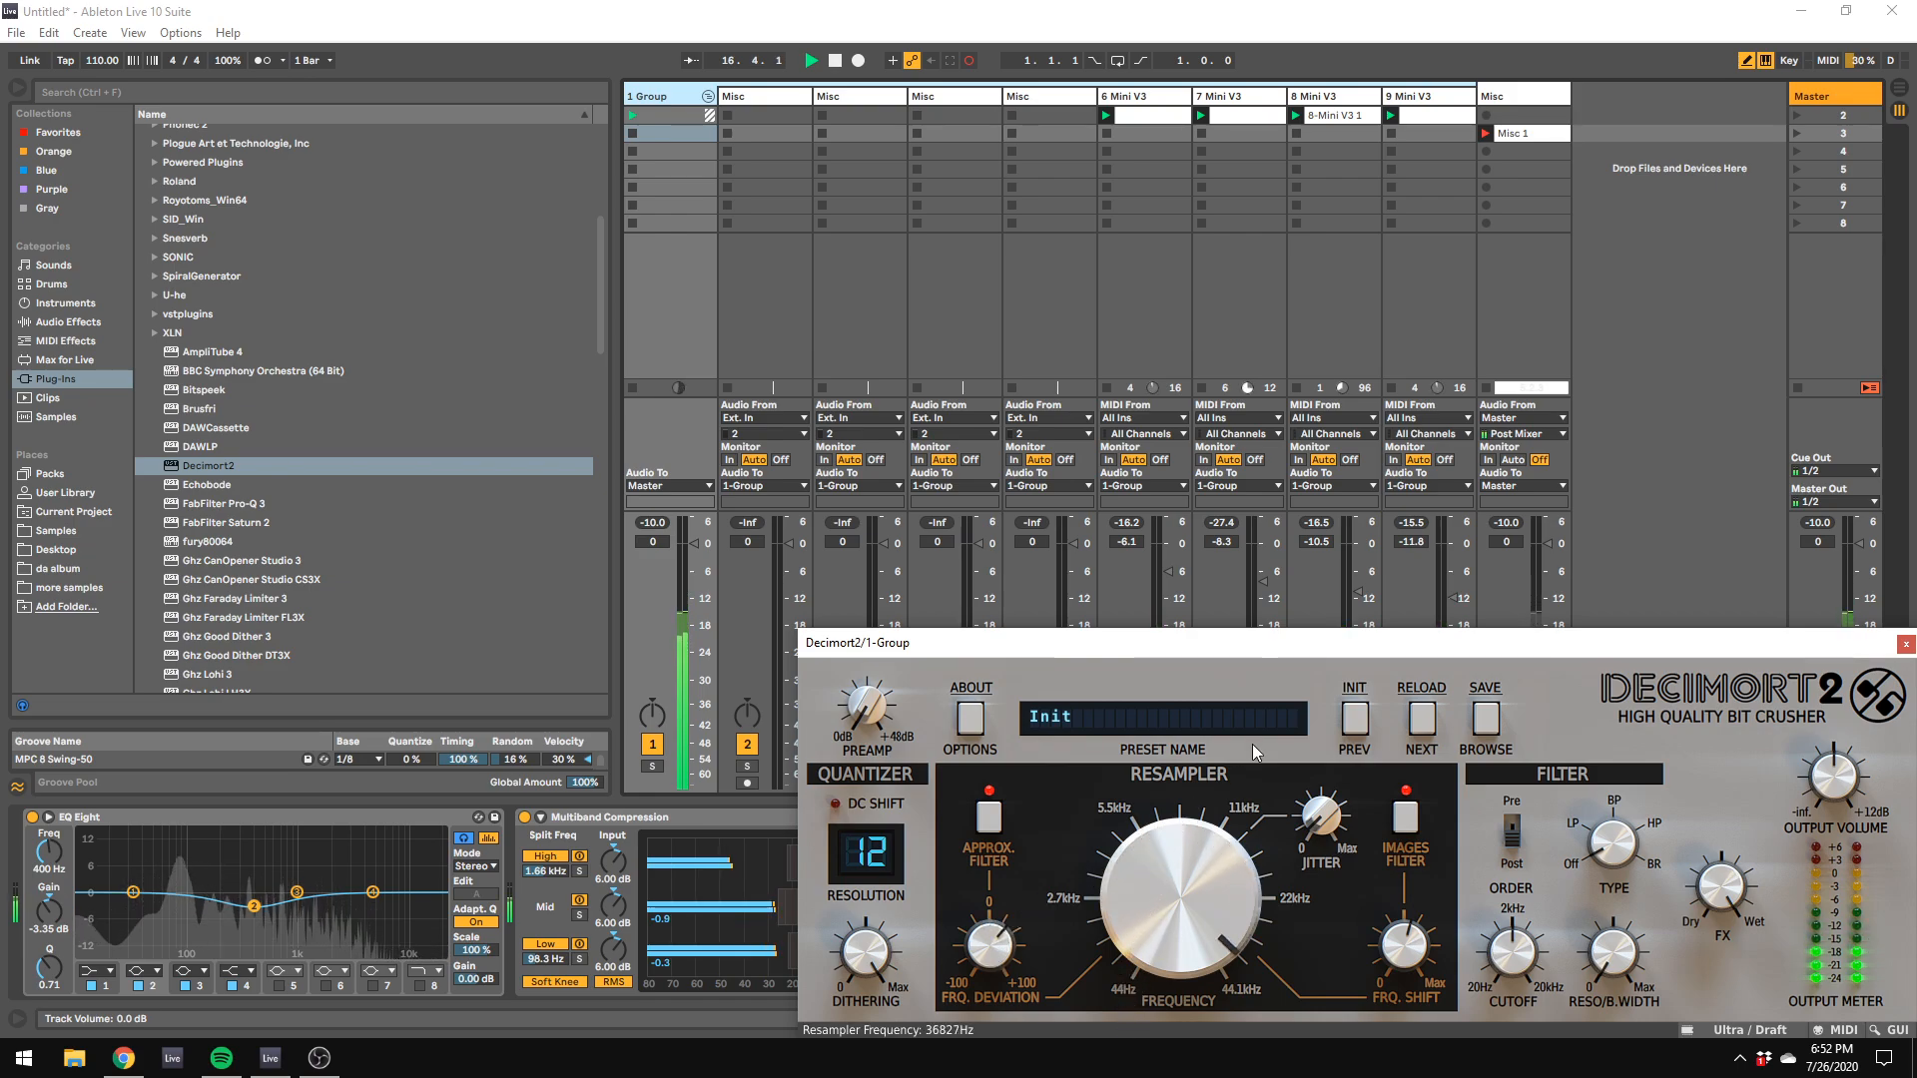
{"action": "key", "text": "space"}
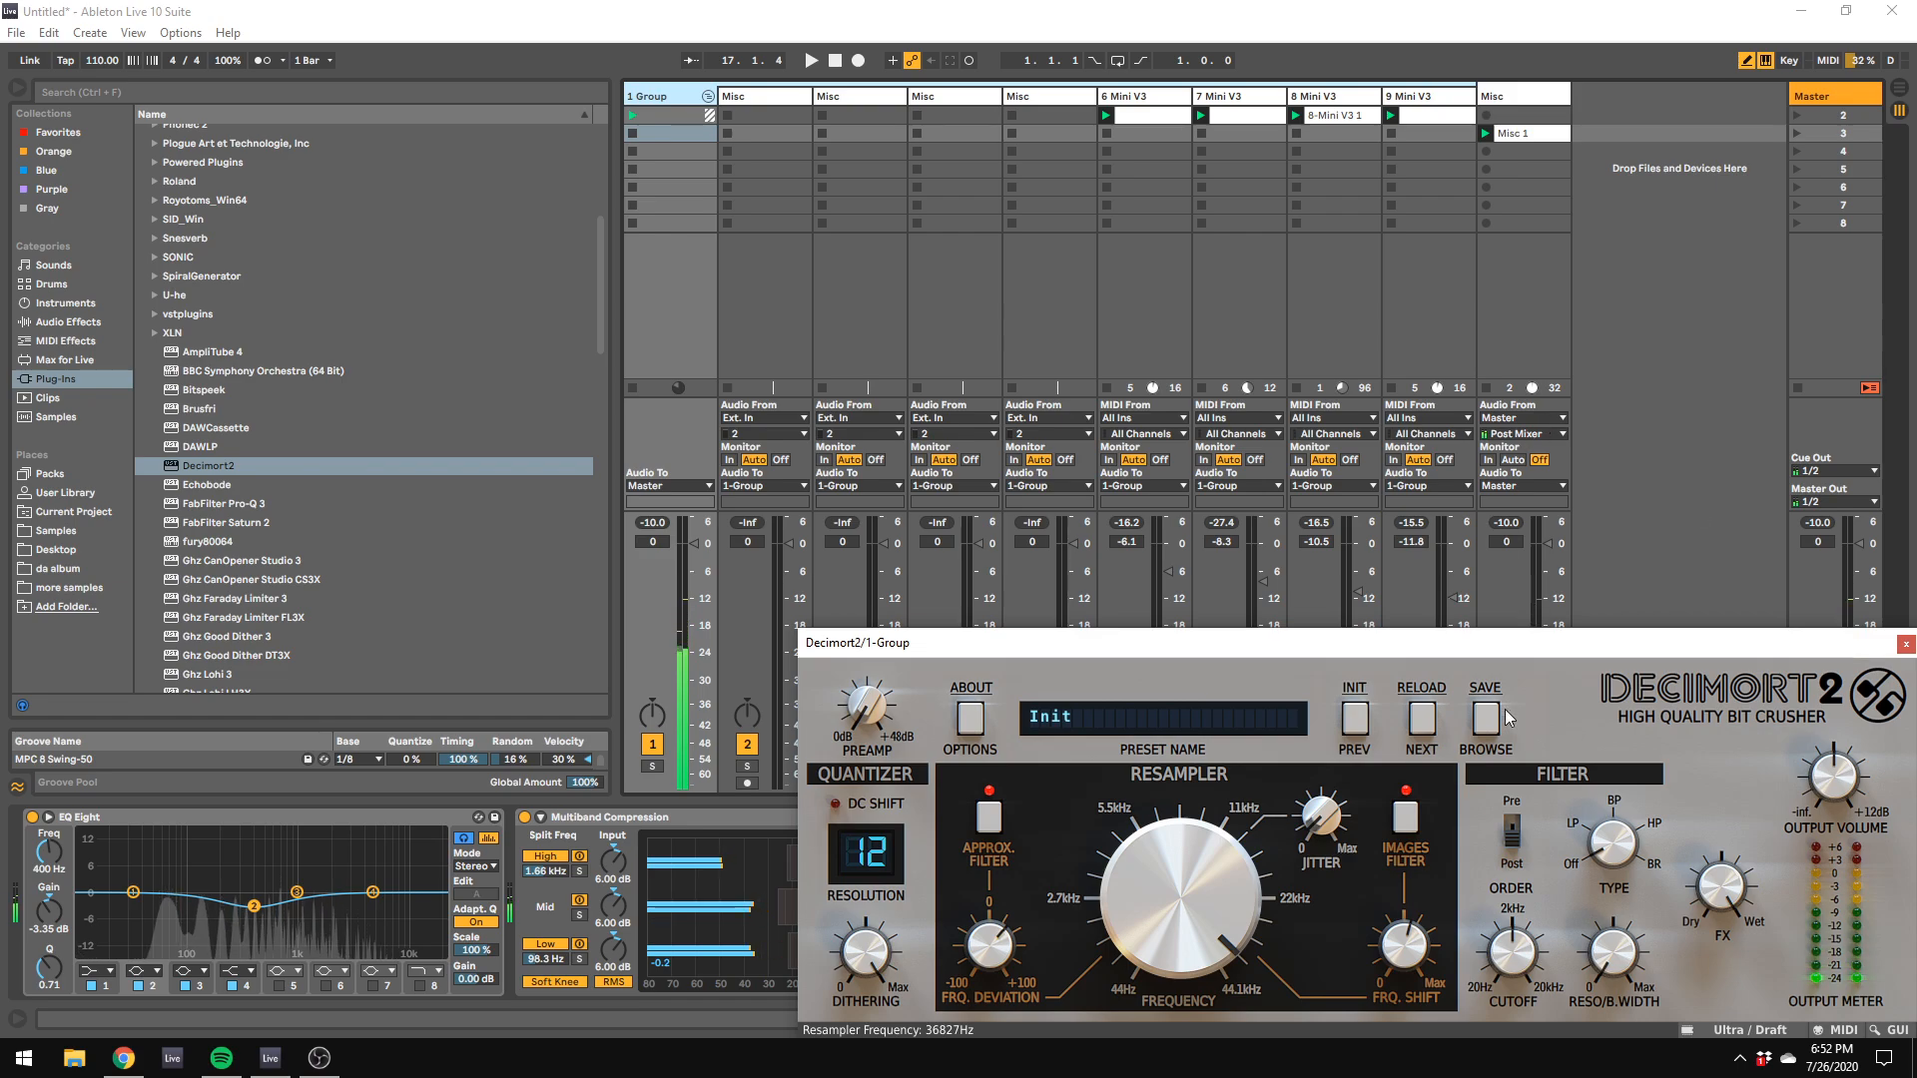
Step: Solo track 10 and set its recorded clip's warp mode to Re-Pitch
{"action": "left_click_drag", "start_coordinate": [1507, 644], "coordinate": [1531, 868]}
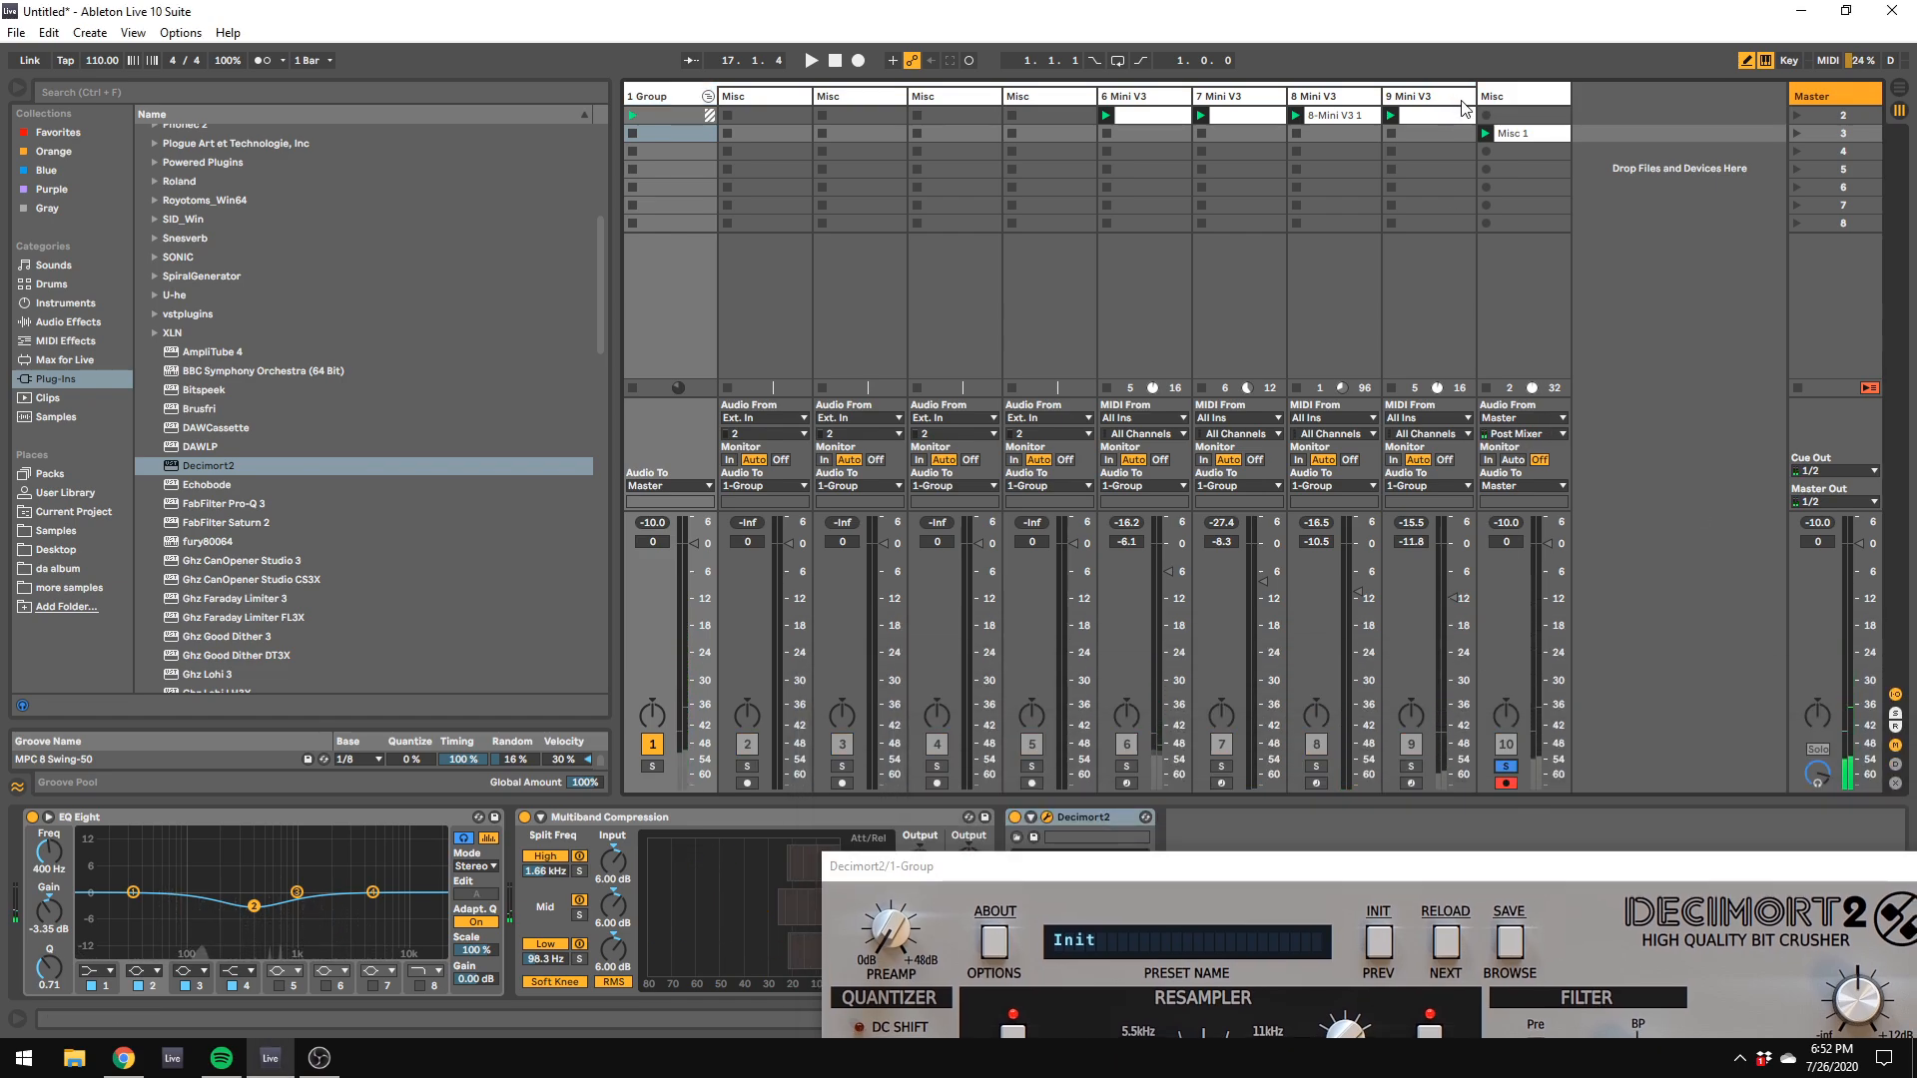
{"action": "double_click", "coordinate": [1513, 133]}
{"action": "left_click", "coordinate": [218, 482]}
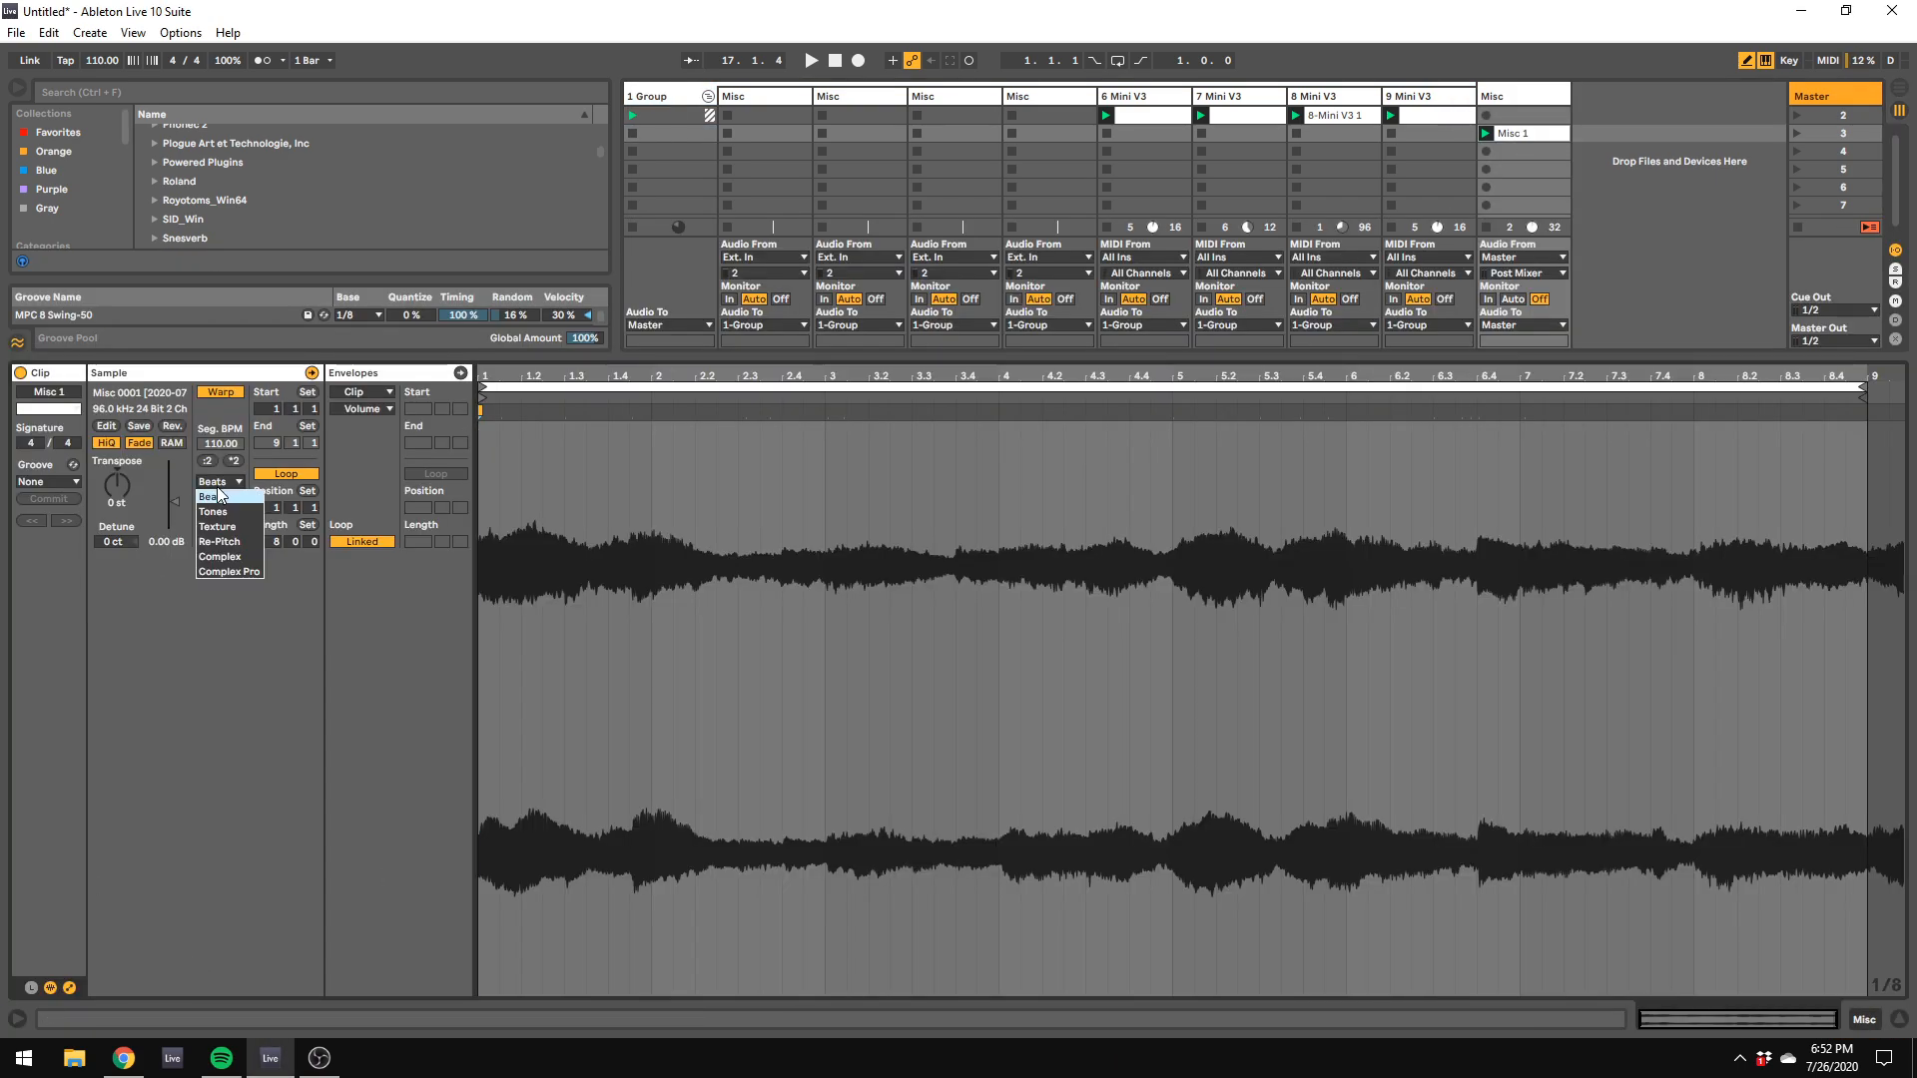
{"action": "left_click", "coordinate": [219, 541]}
Step: Set the project tempo to 85 BPM and play the repitched recording
{"action": "left_click_drag", "start_coordinate": [115, 61], "coordinate": [116, 56]}
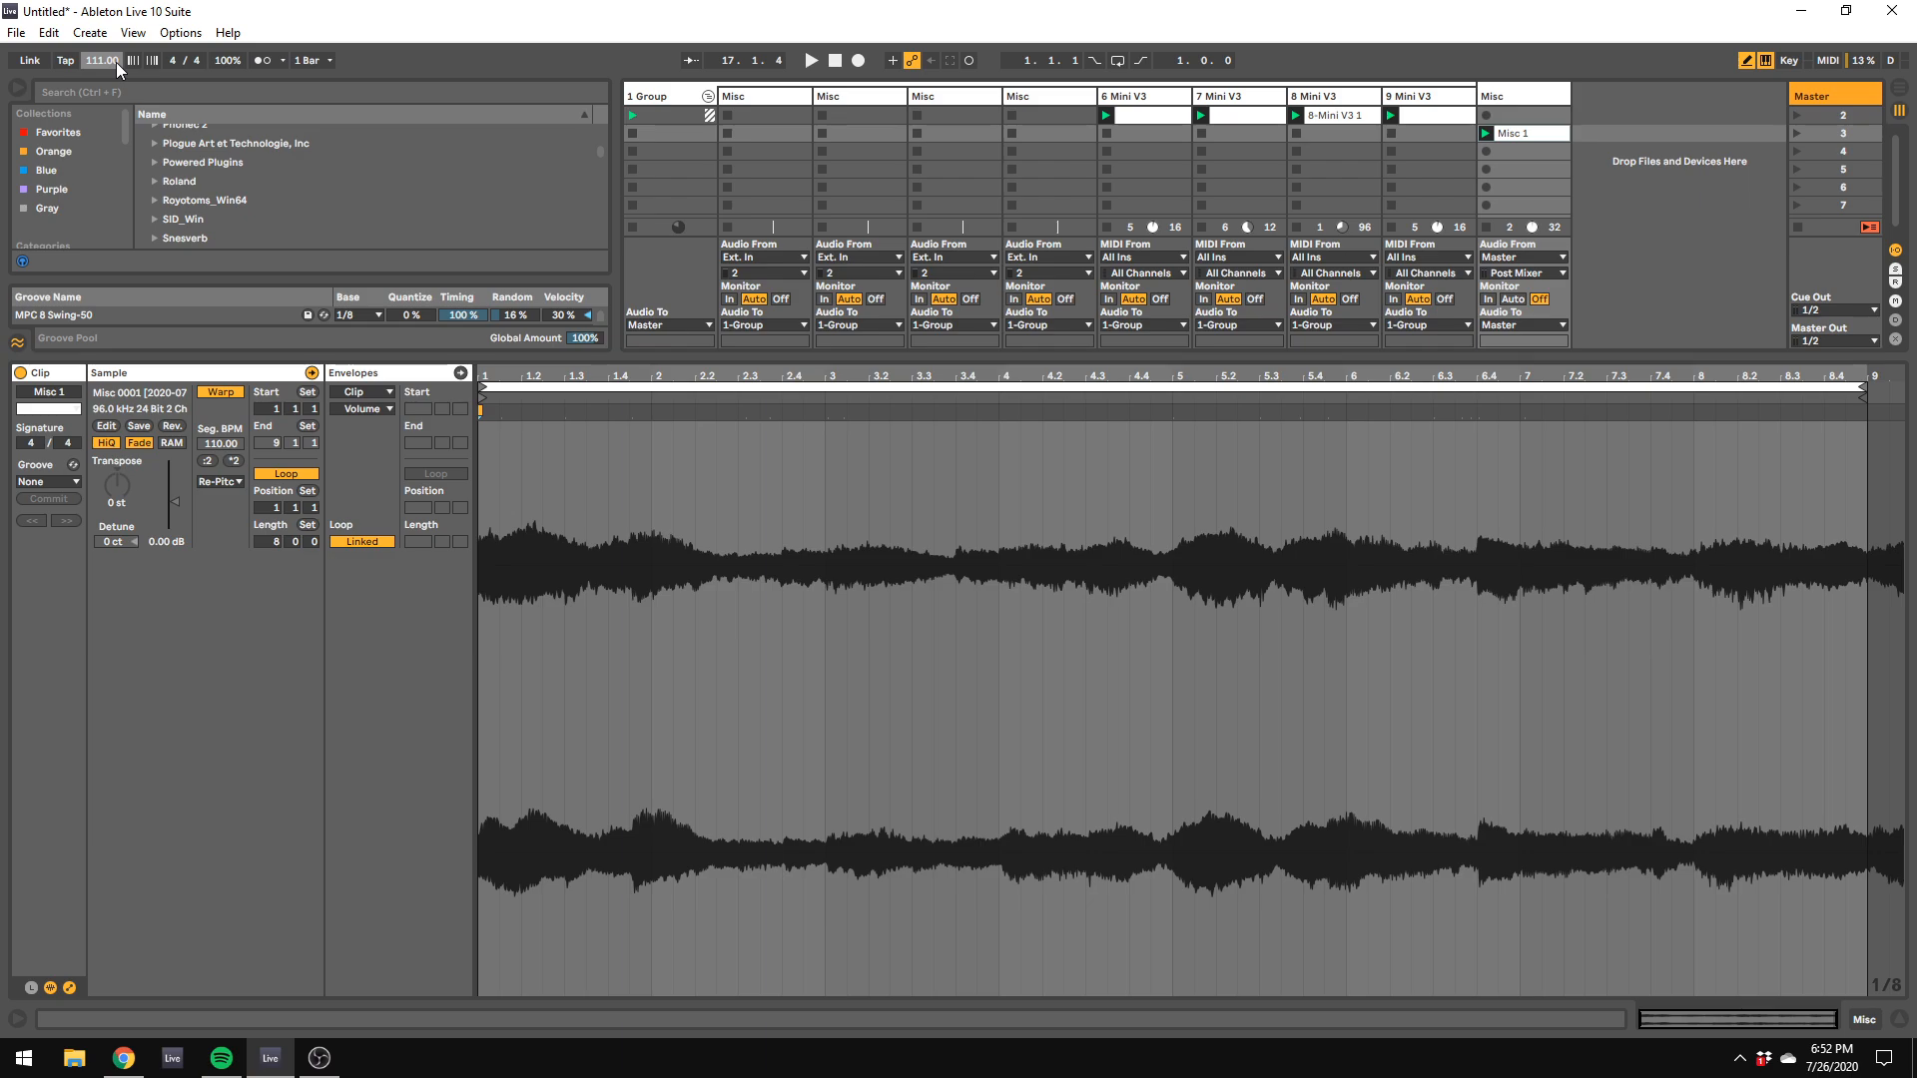
{"action": "type", "text": "85"}
{"action": "key", "text": "Return"}
{"action": "key", "text": "space"}
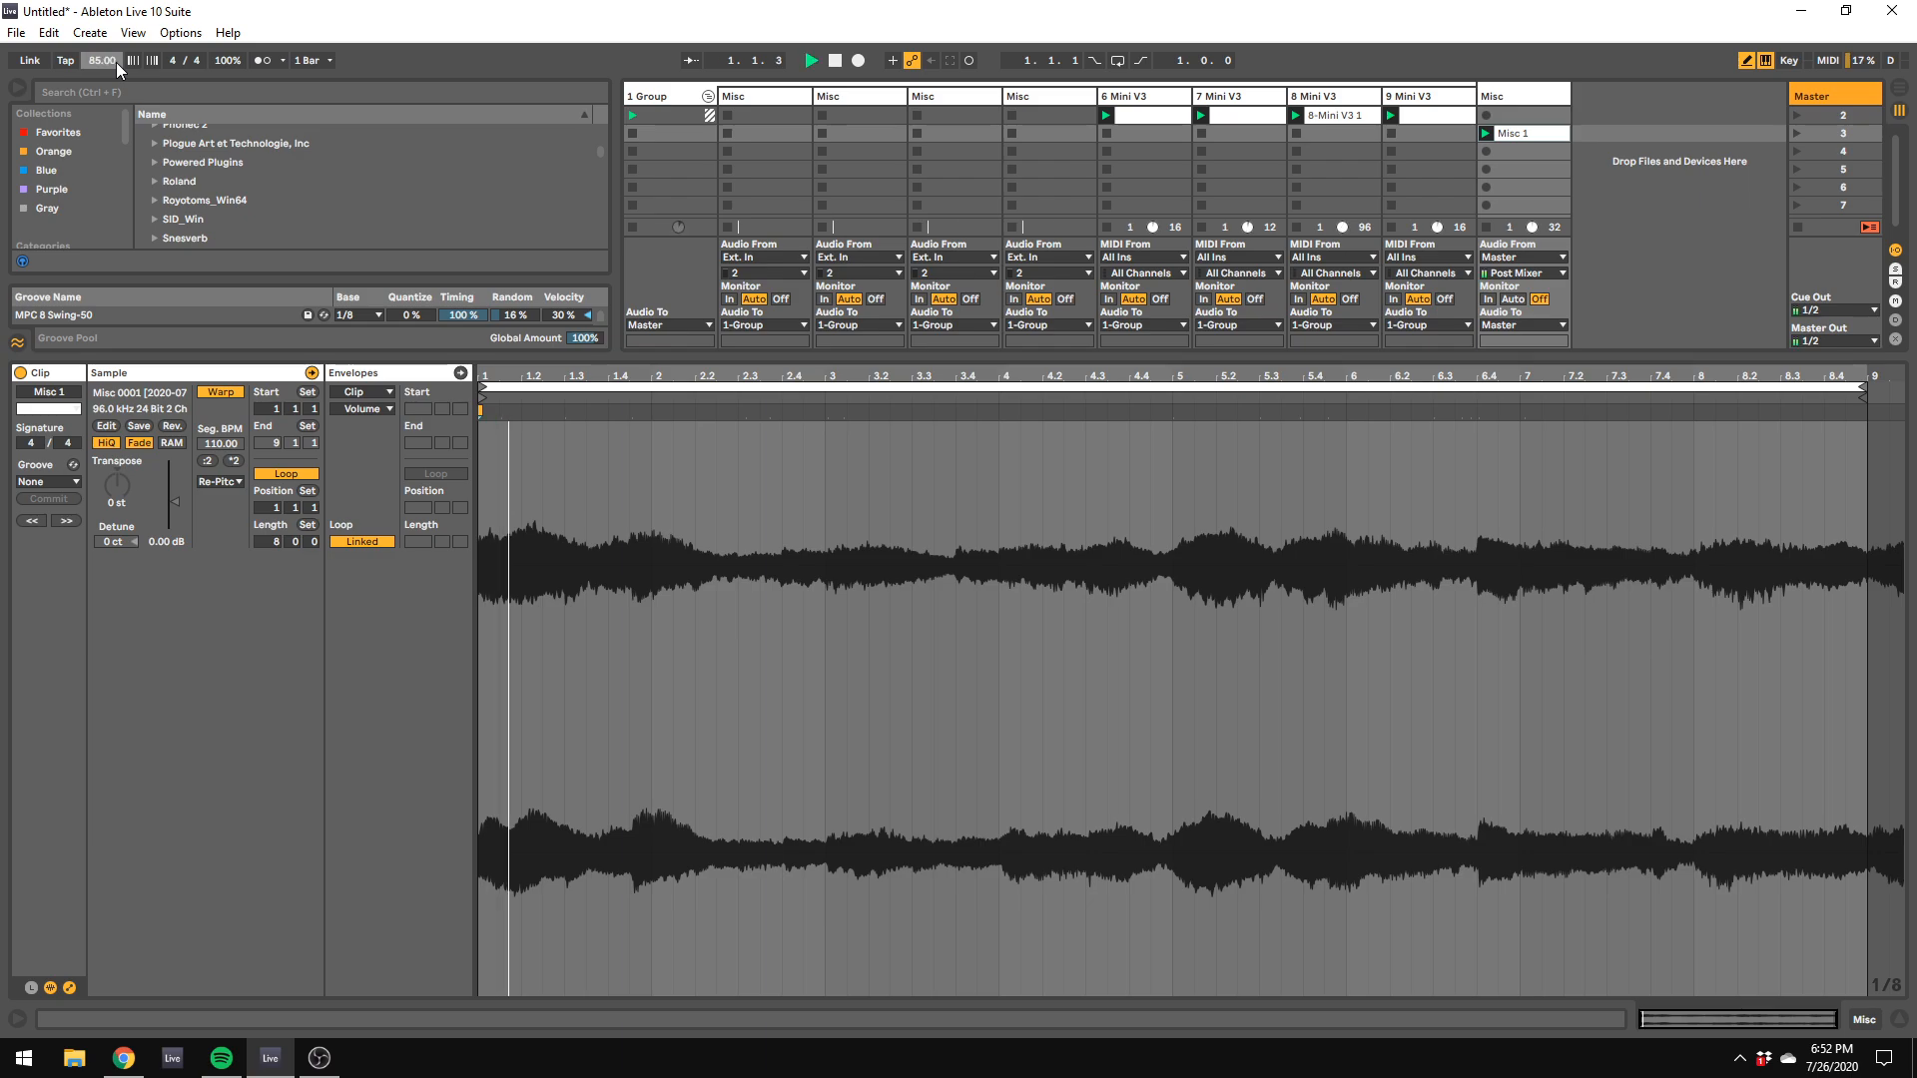
Step: Select track 10 and bring up the list of audio effects
{"action": "left_click", "coordinate": [1517, 99]}
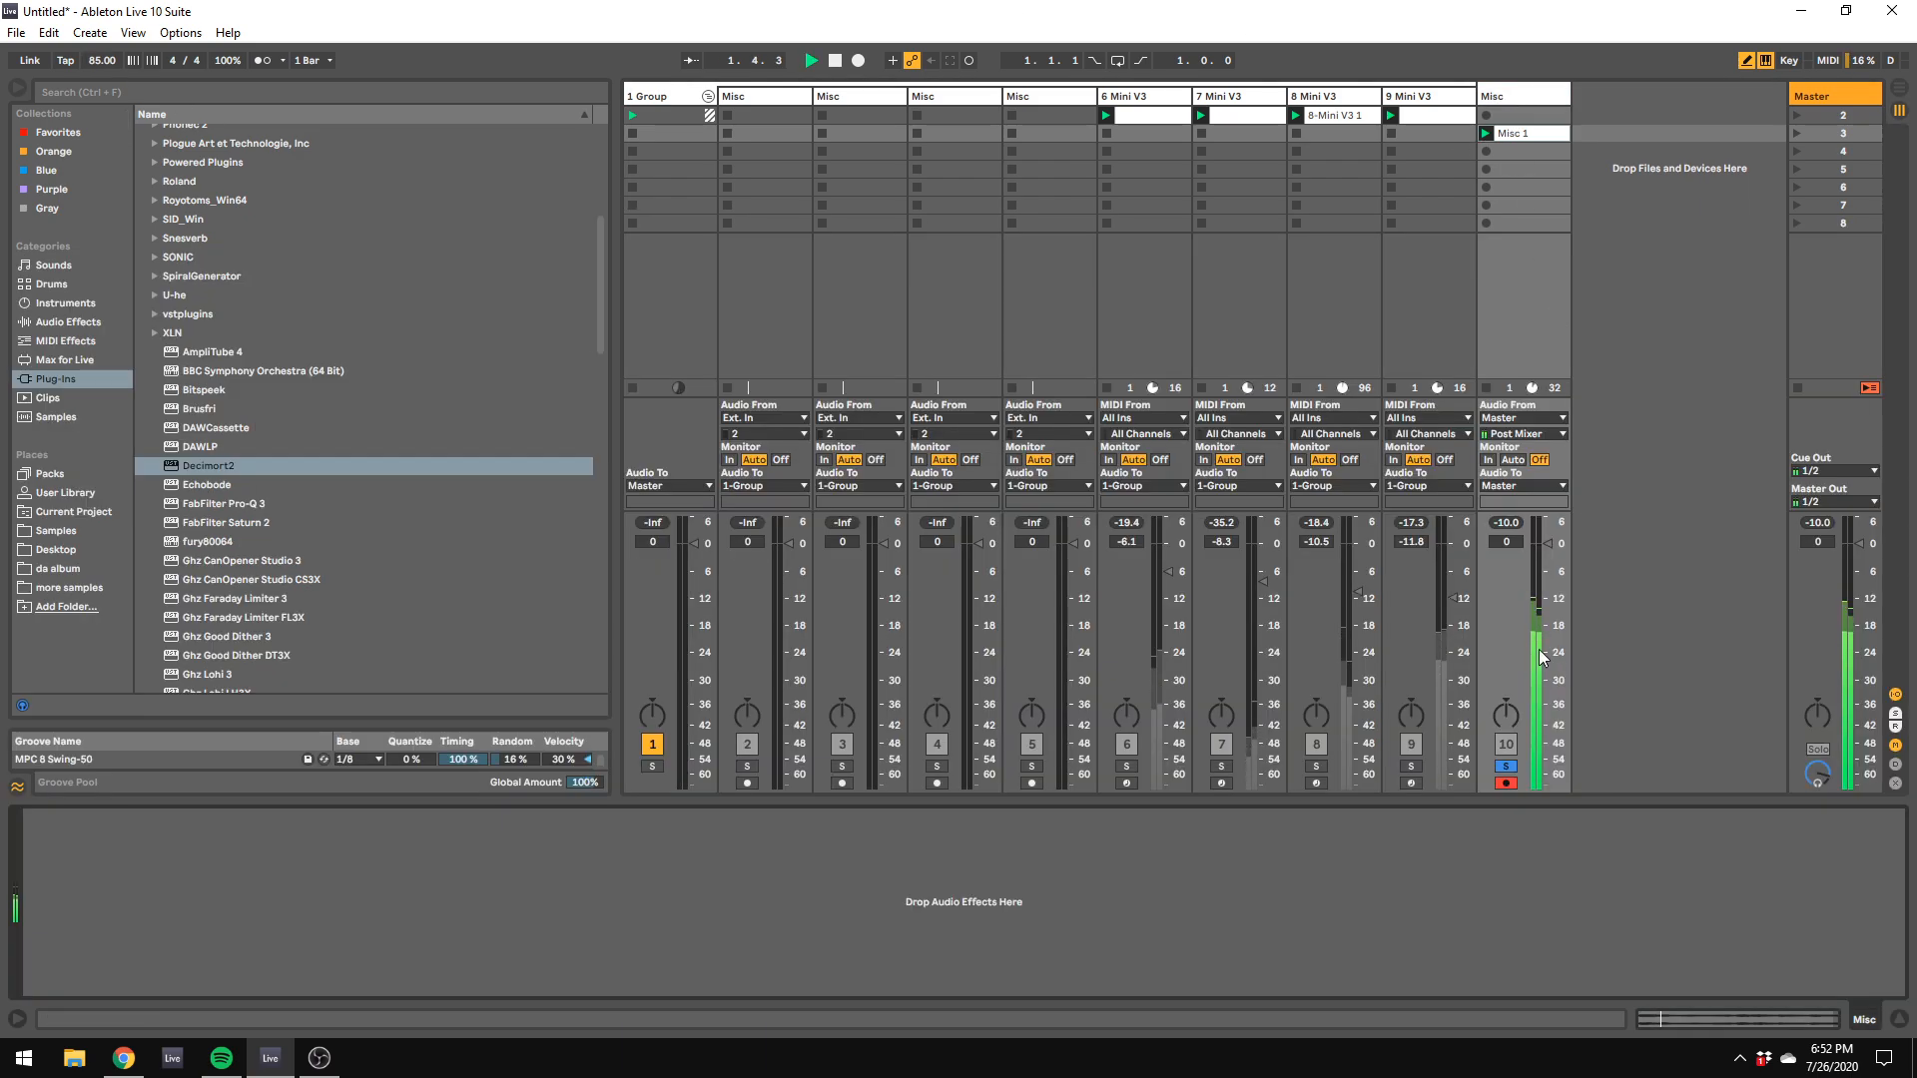
{"action": "left_click", "coordinate": [60, 321]}
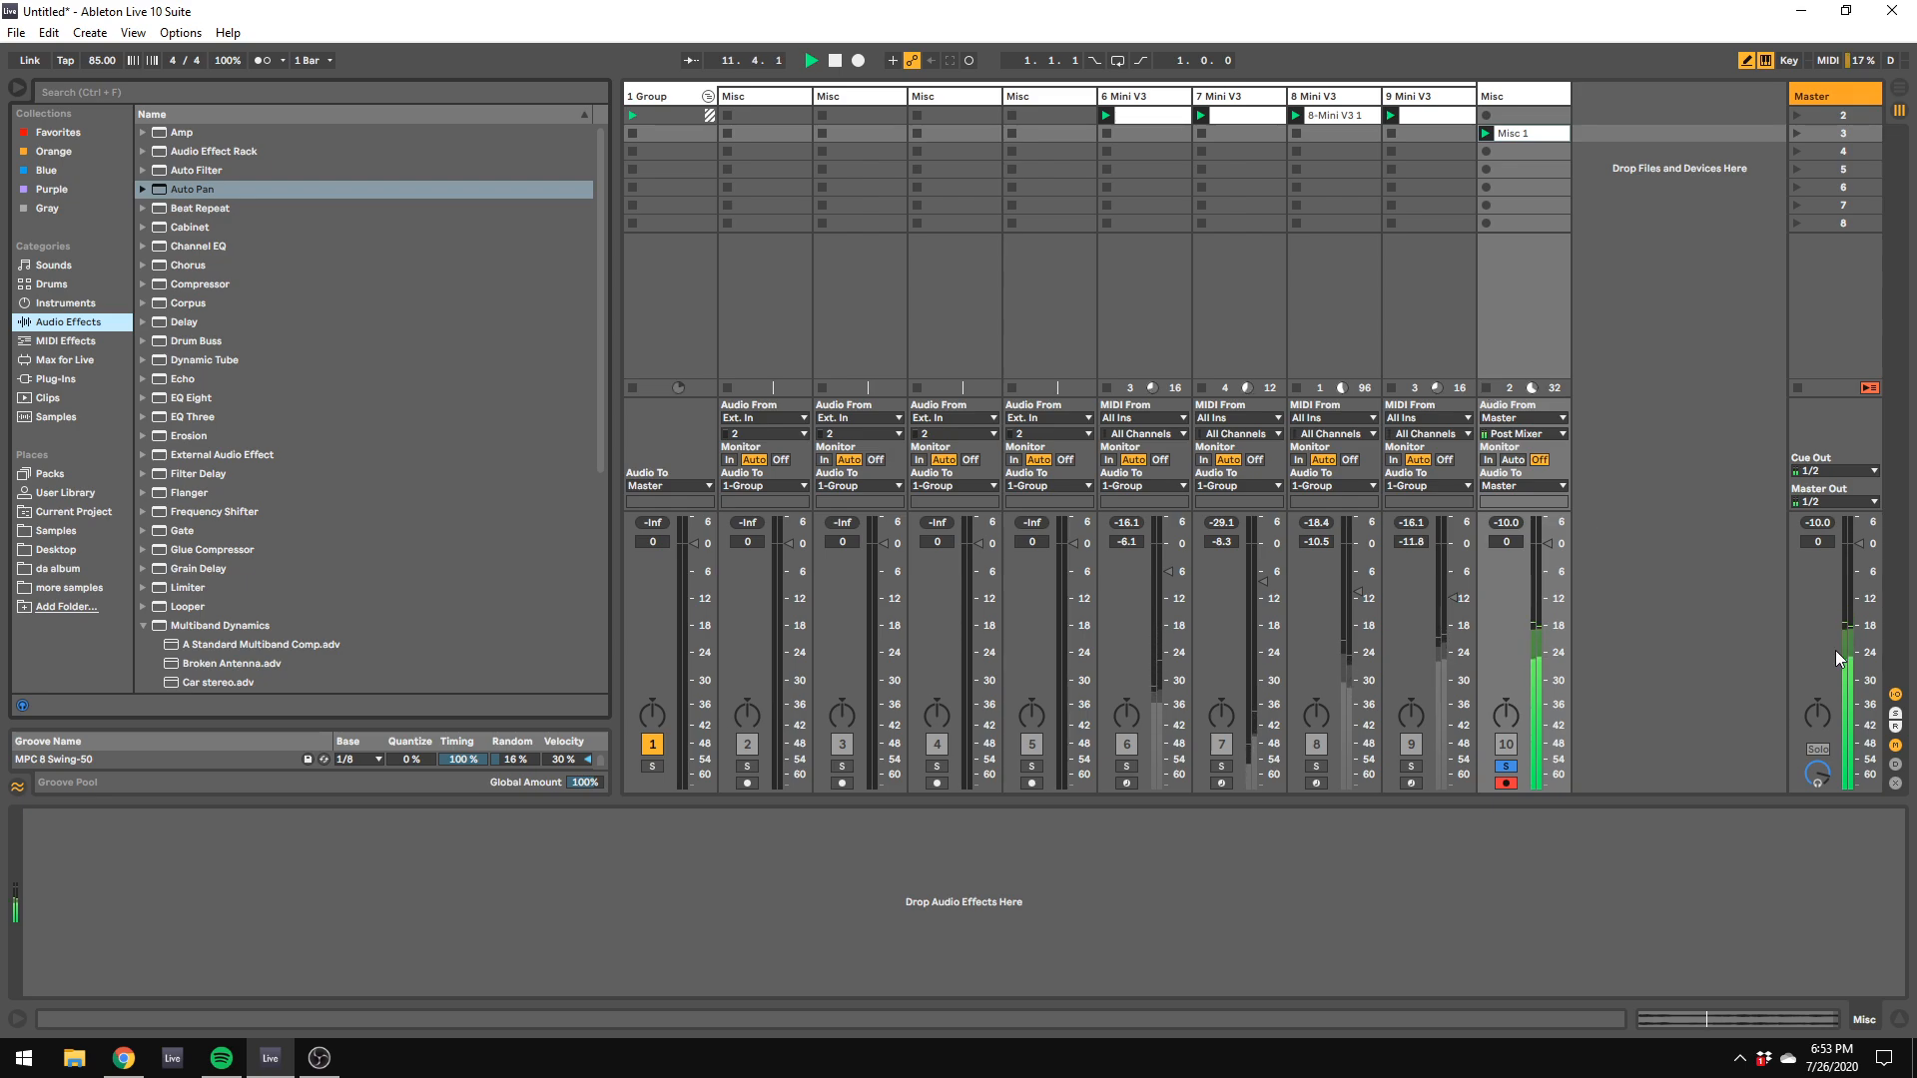
Step: Stop playback and stop the recorded clip on track 10
{"action": "key", "text": "space"}
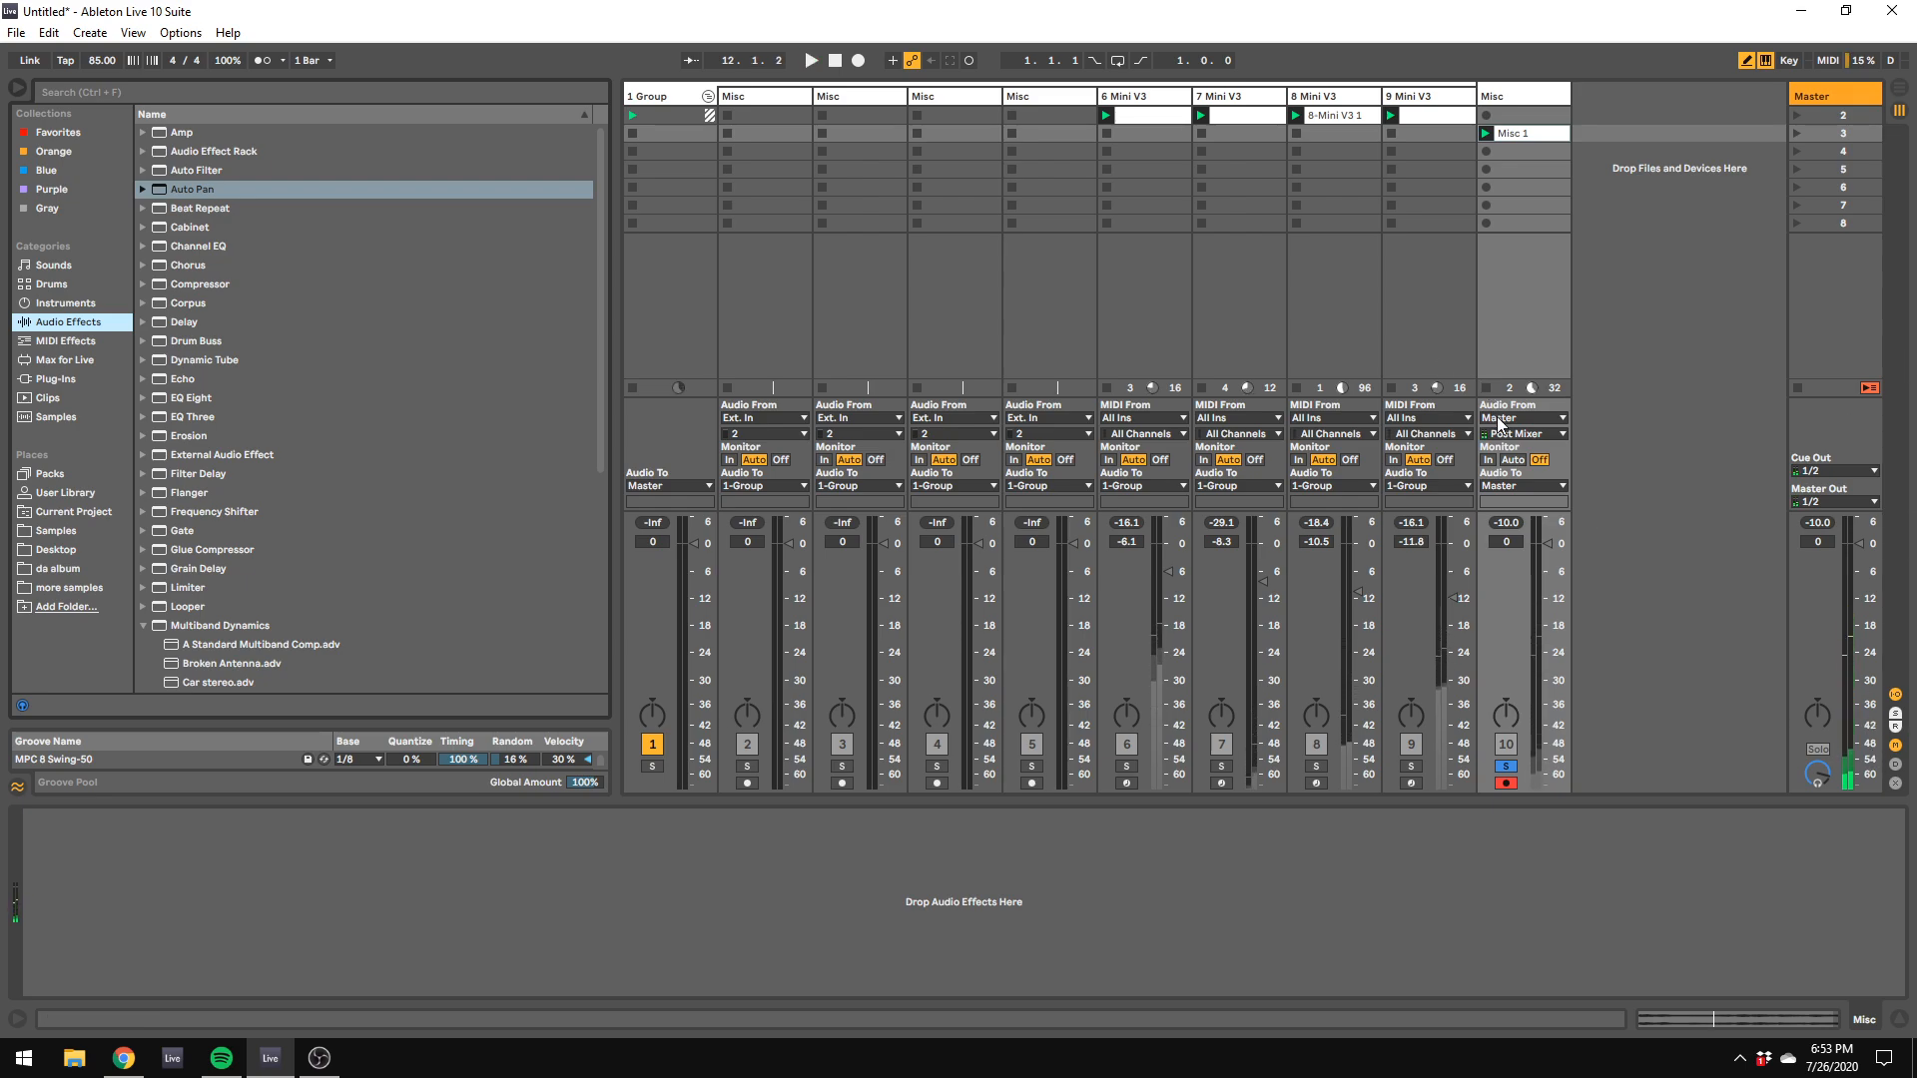
{"action": "left_click", "coordinate": [1489, 386]}
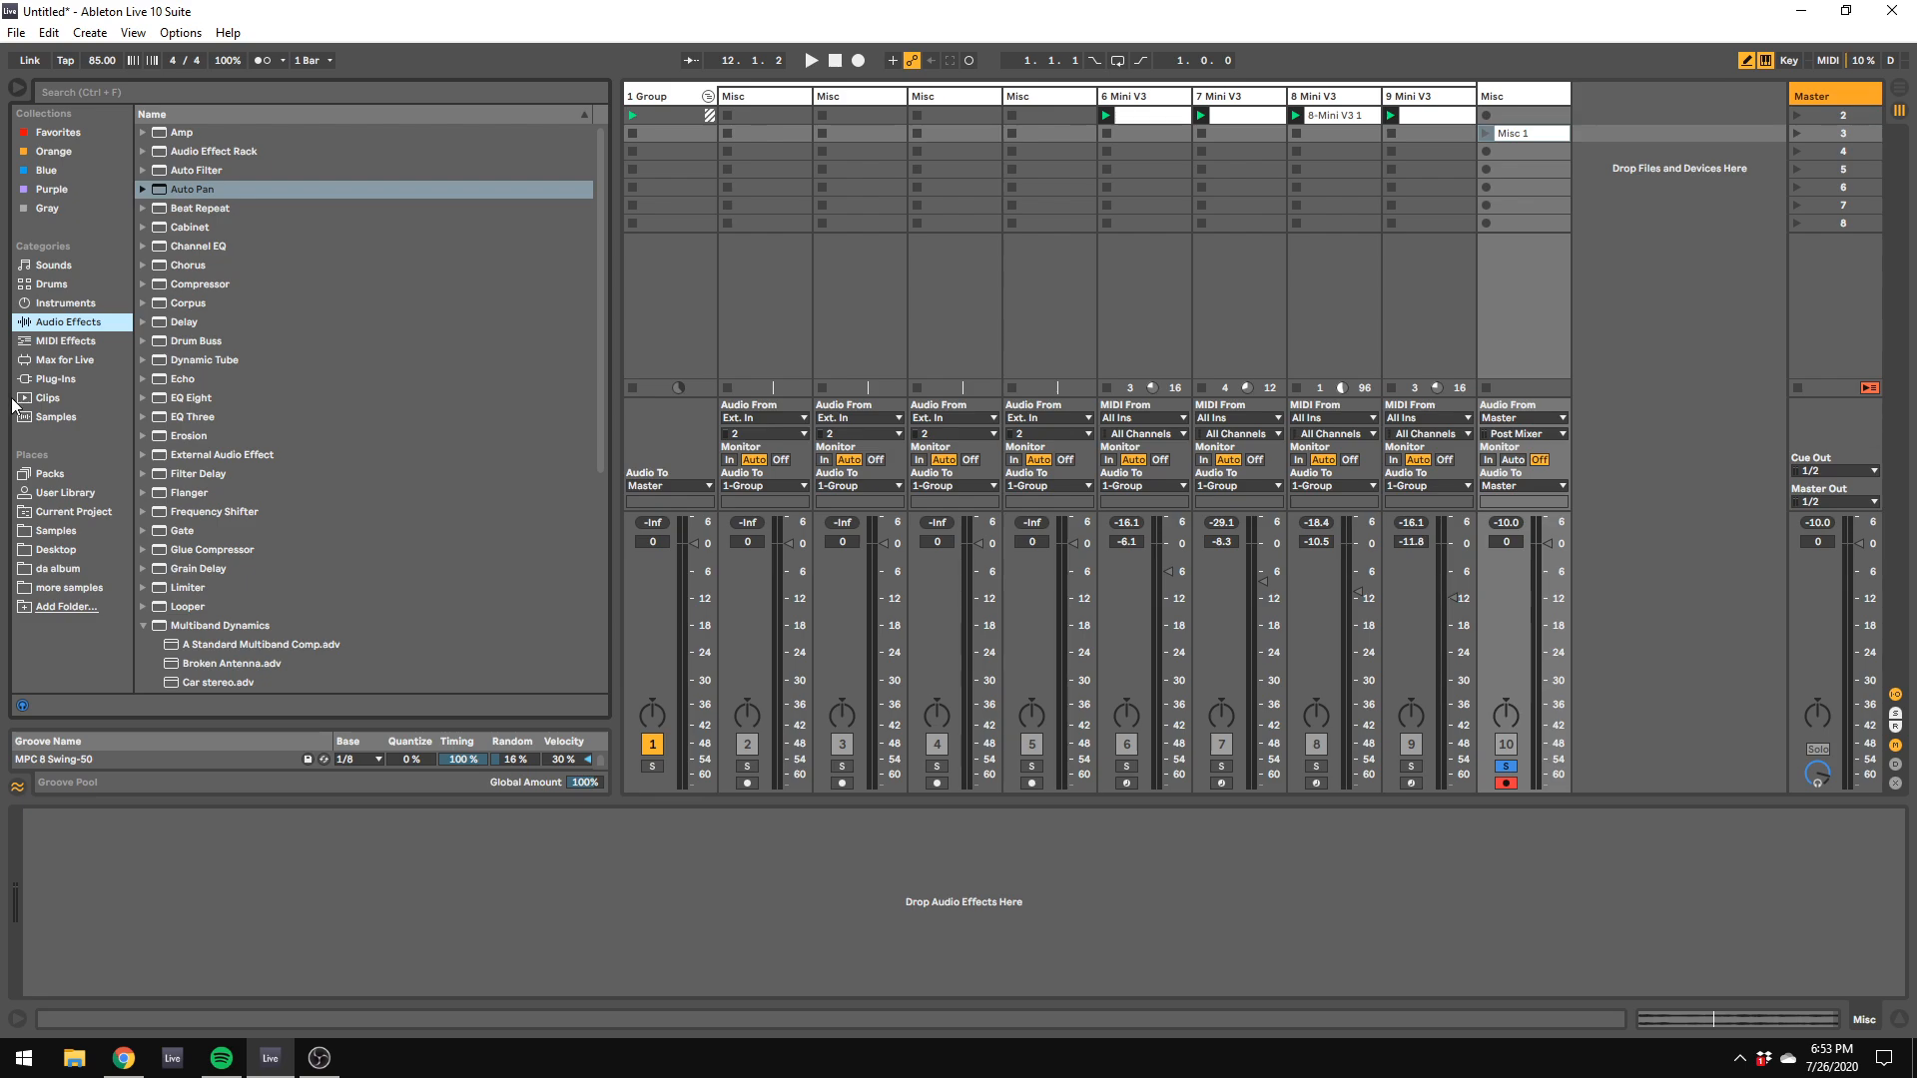
Step: Browse the plug-in list, looking through the D16 and Arturia folders for a processing effect
{"action": "left_click", "coordinate": [58, 384]}
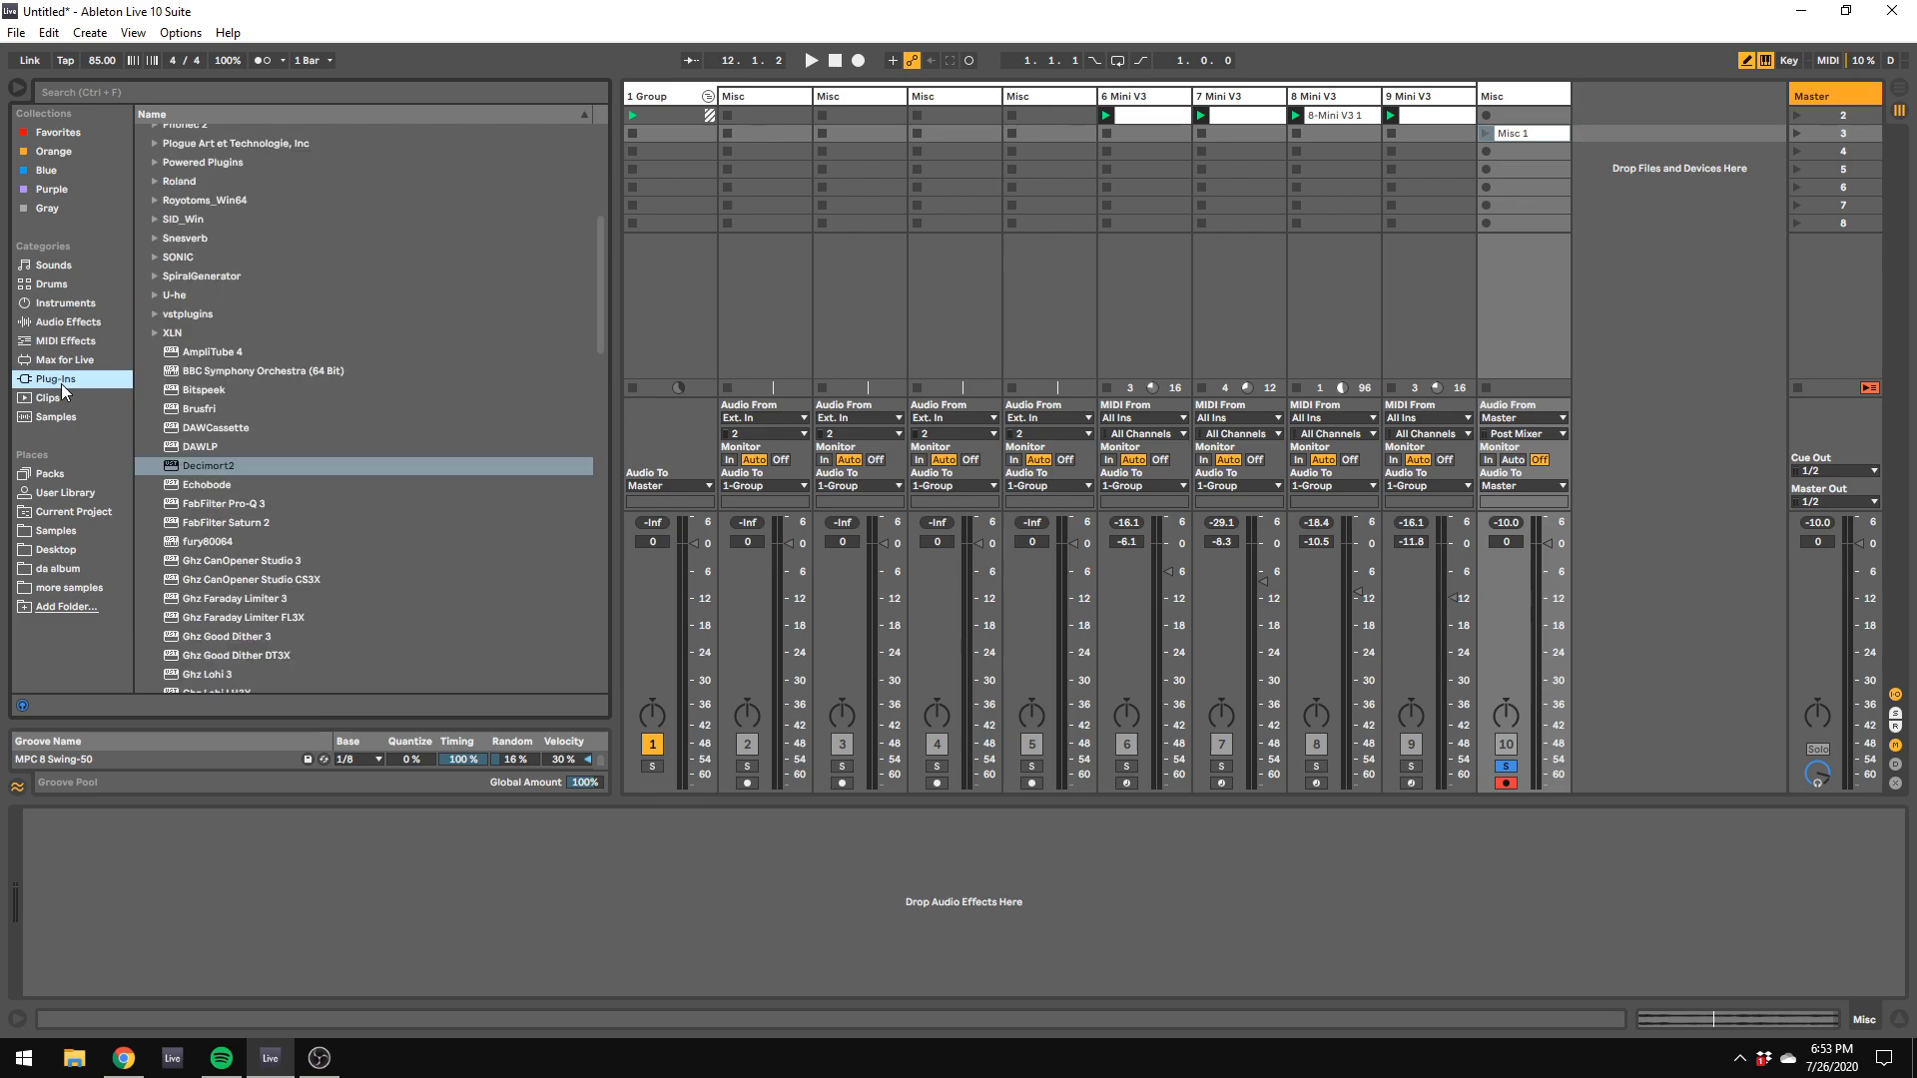
{"action": "scroll", "coordinate": [338, 531], "scroll_direction": "up", "scroll_amount": 5}
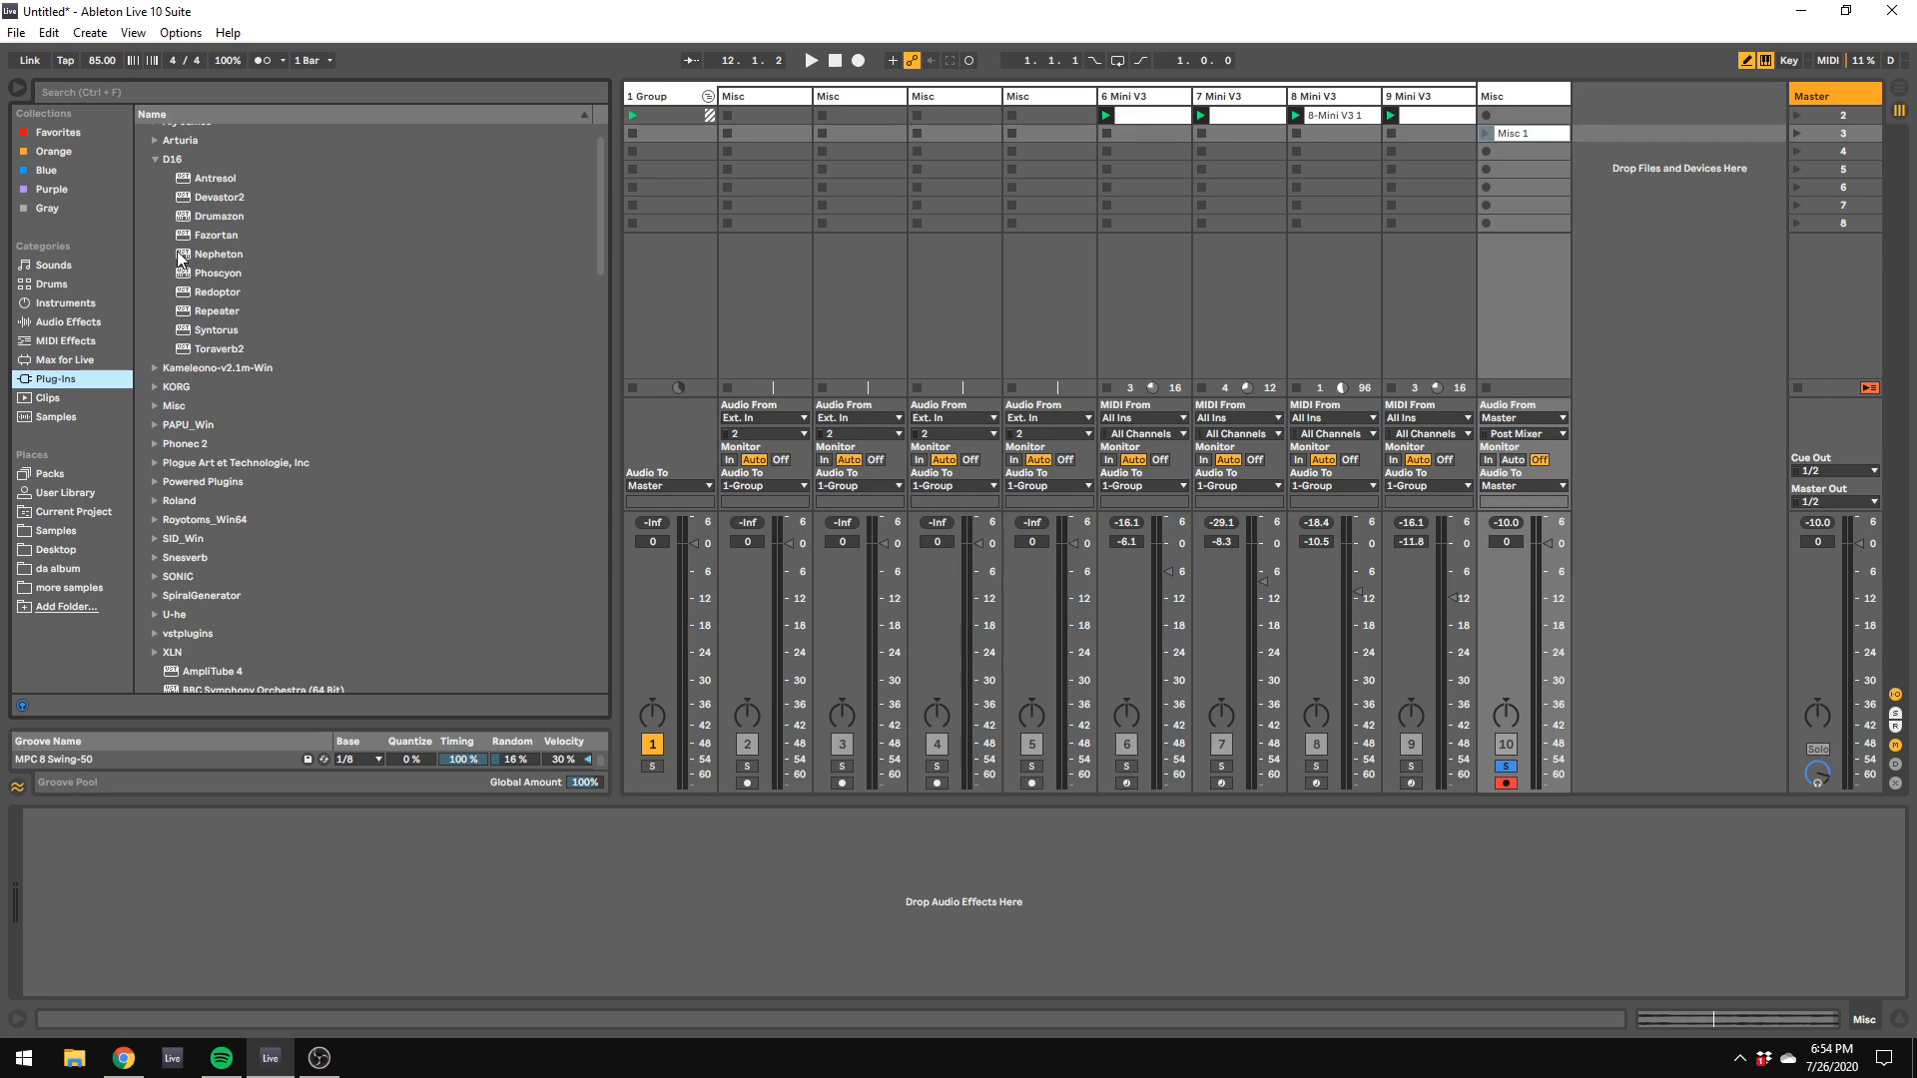
{"action": "left_click", "coordinate": [155, 160]}
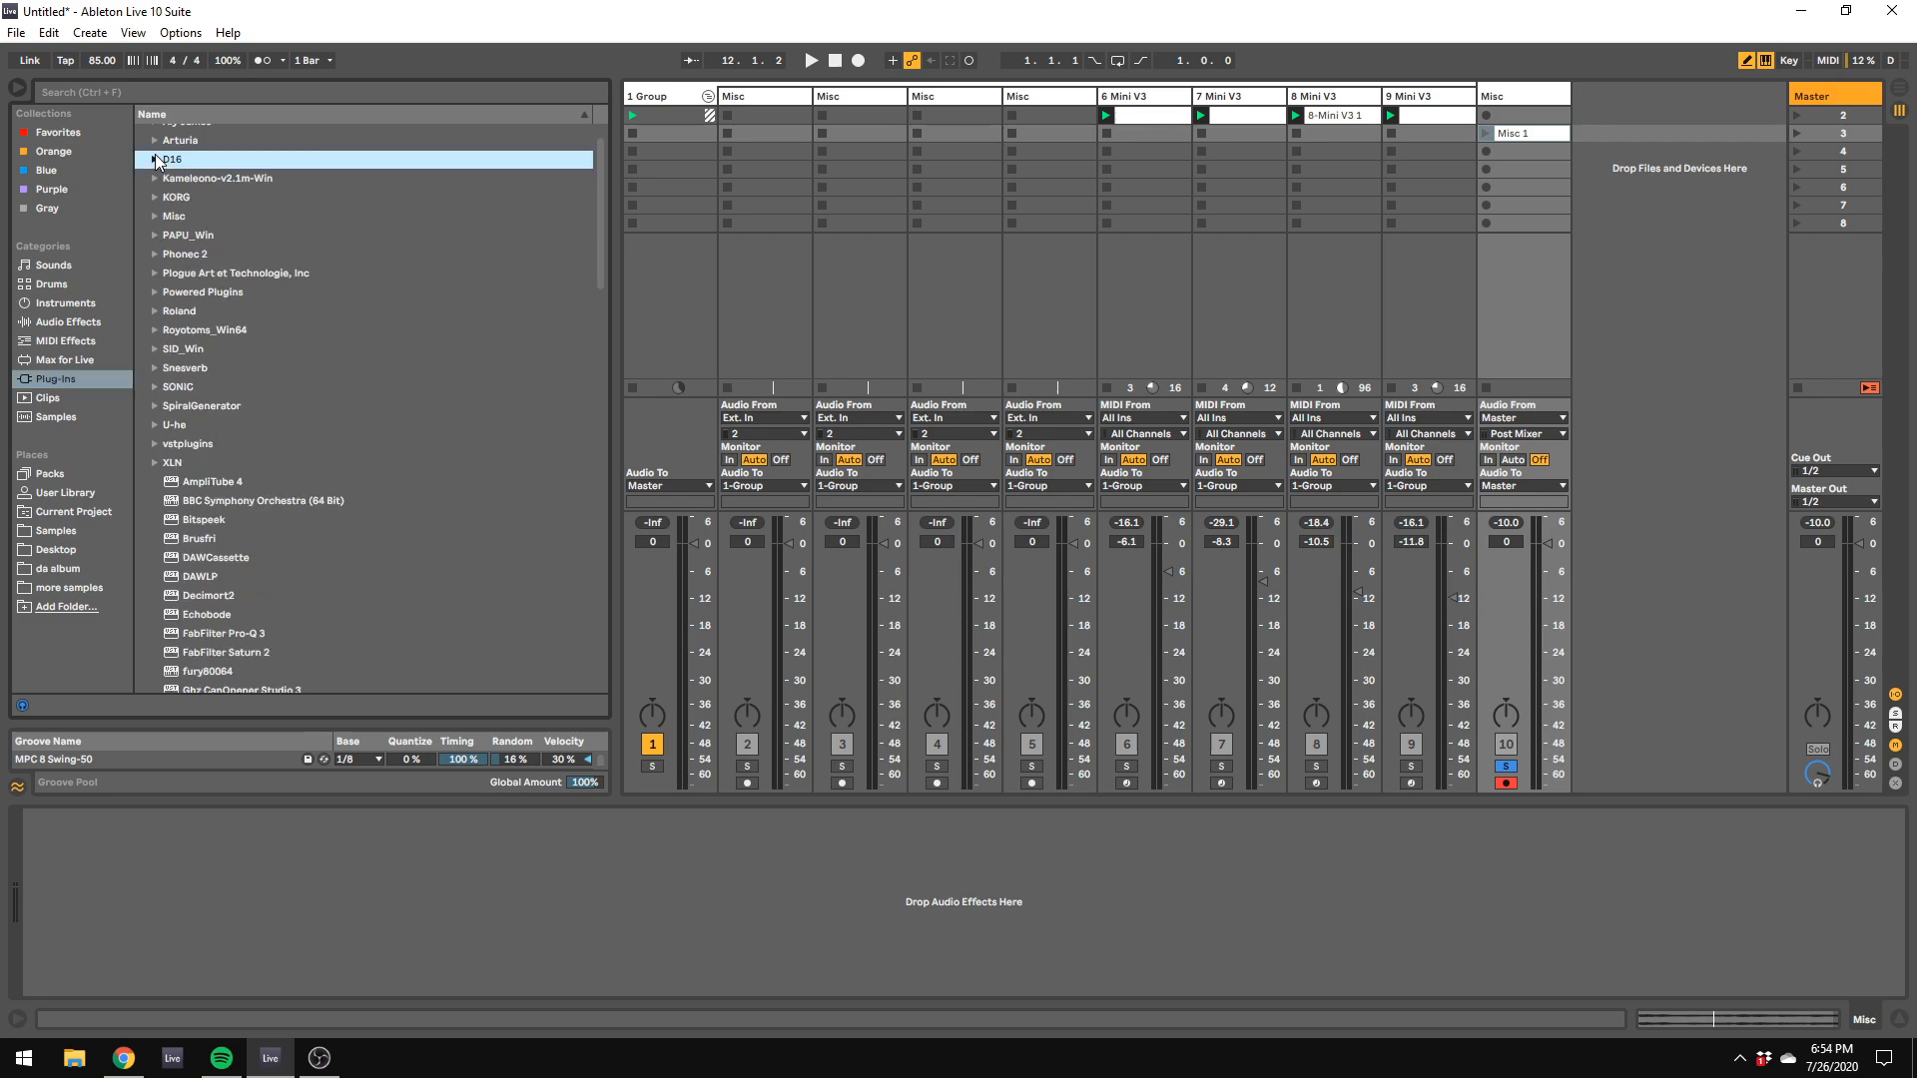
{"action": "scroll", "coordinate": [155, 155], "scroll_direction": "up", "scroll_amount": 1}
{"action": "left_click", "coordinate": [156, 133]}
{"action": "left_click", "coordinate": [156, 132]}
{"action": "left_click", "coordinate": [156, 153]}
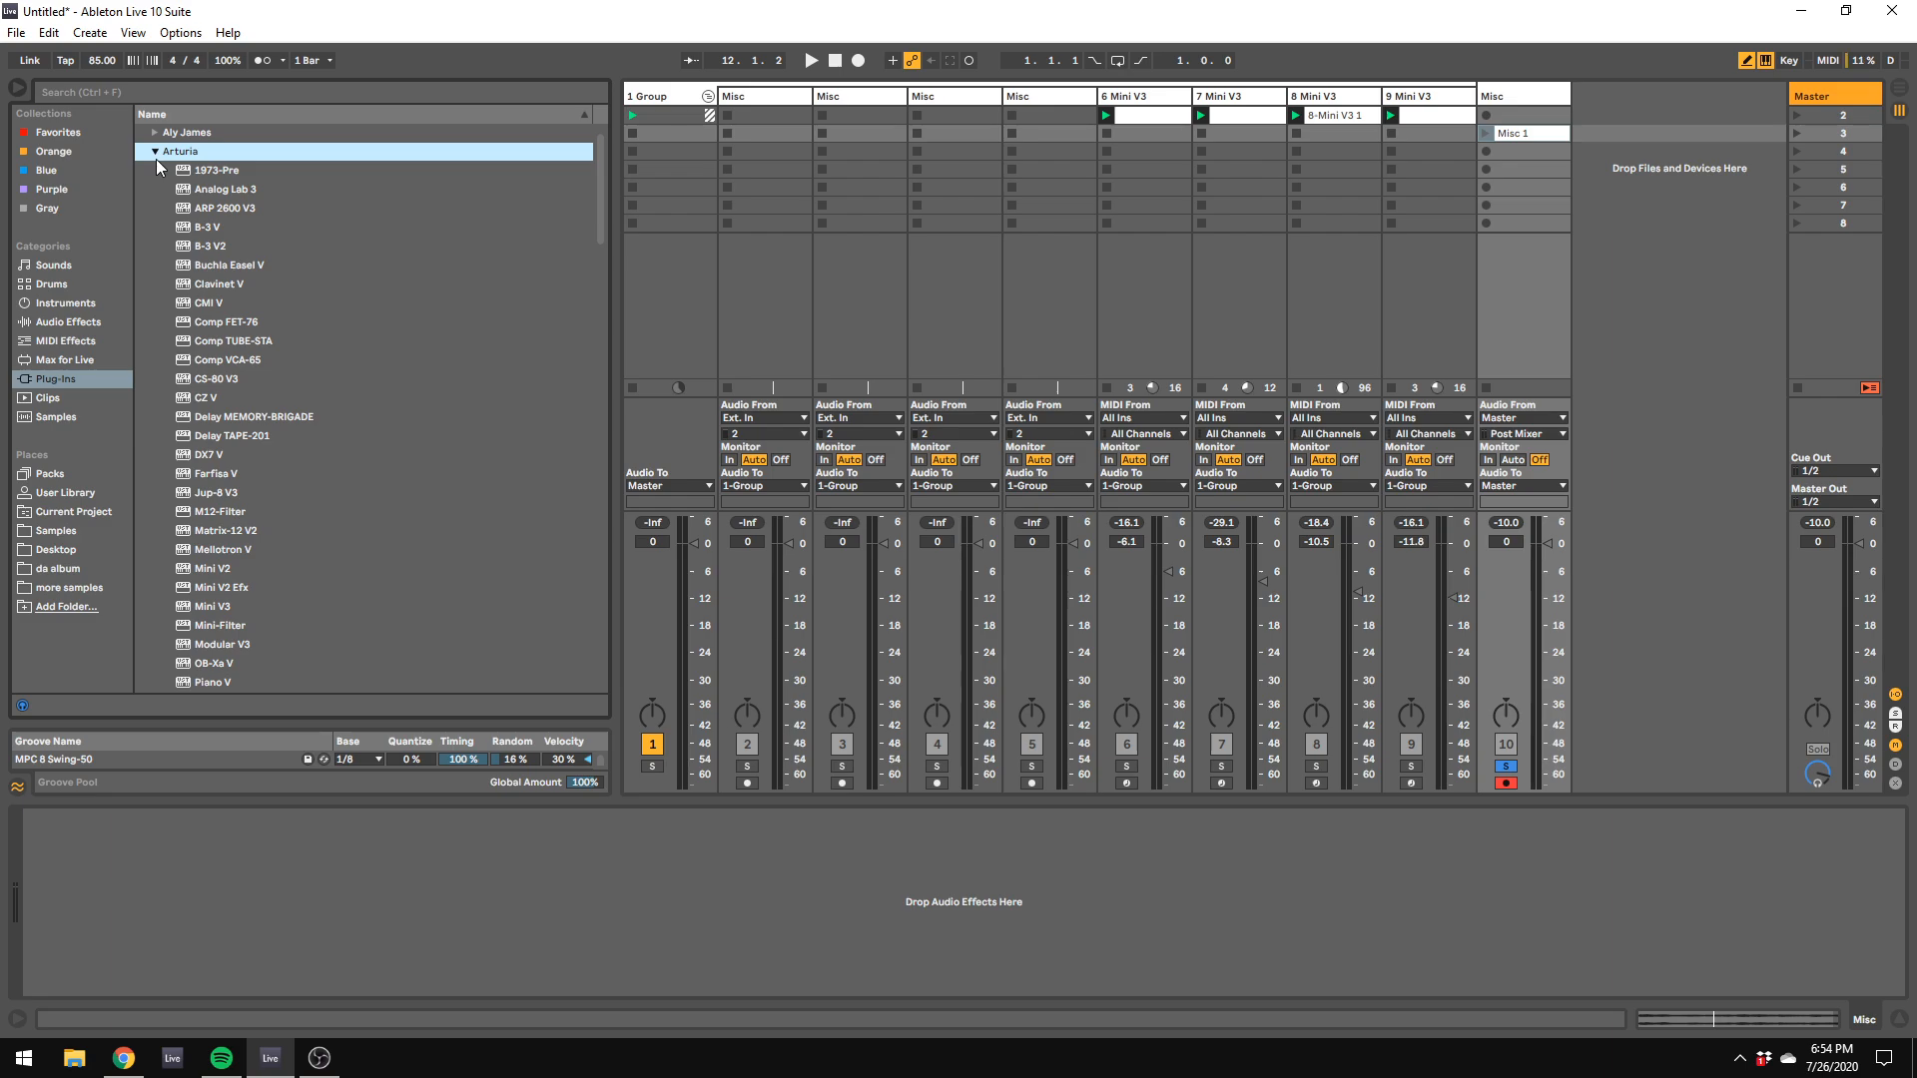
{"action": "scroll", "coordinate": [381, 462], "scroll_direction": "down", "scroll_amount": 8}
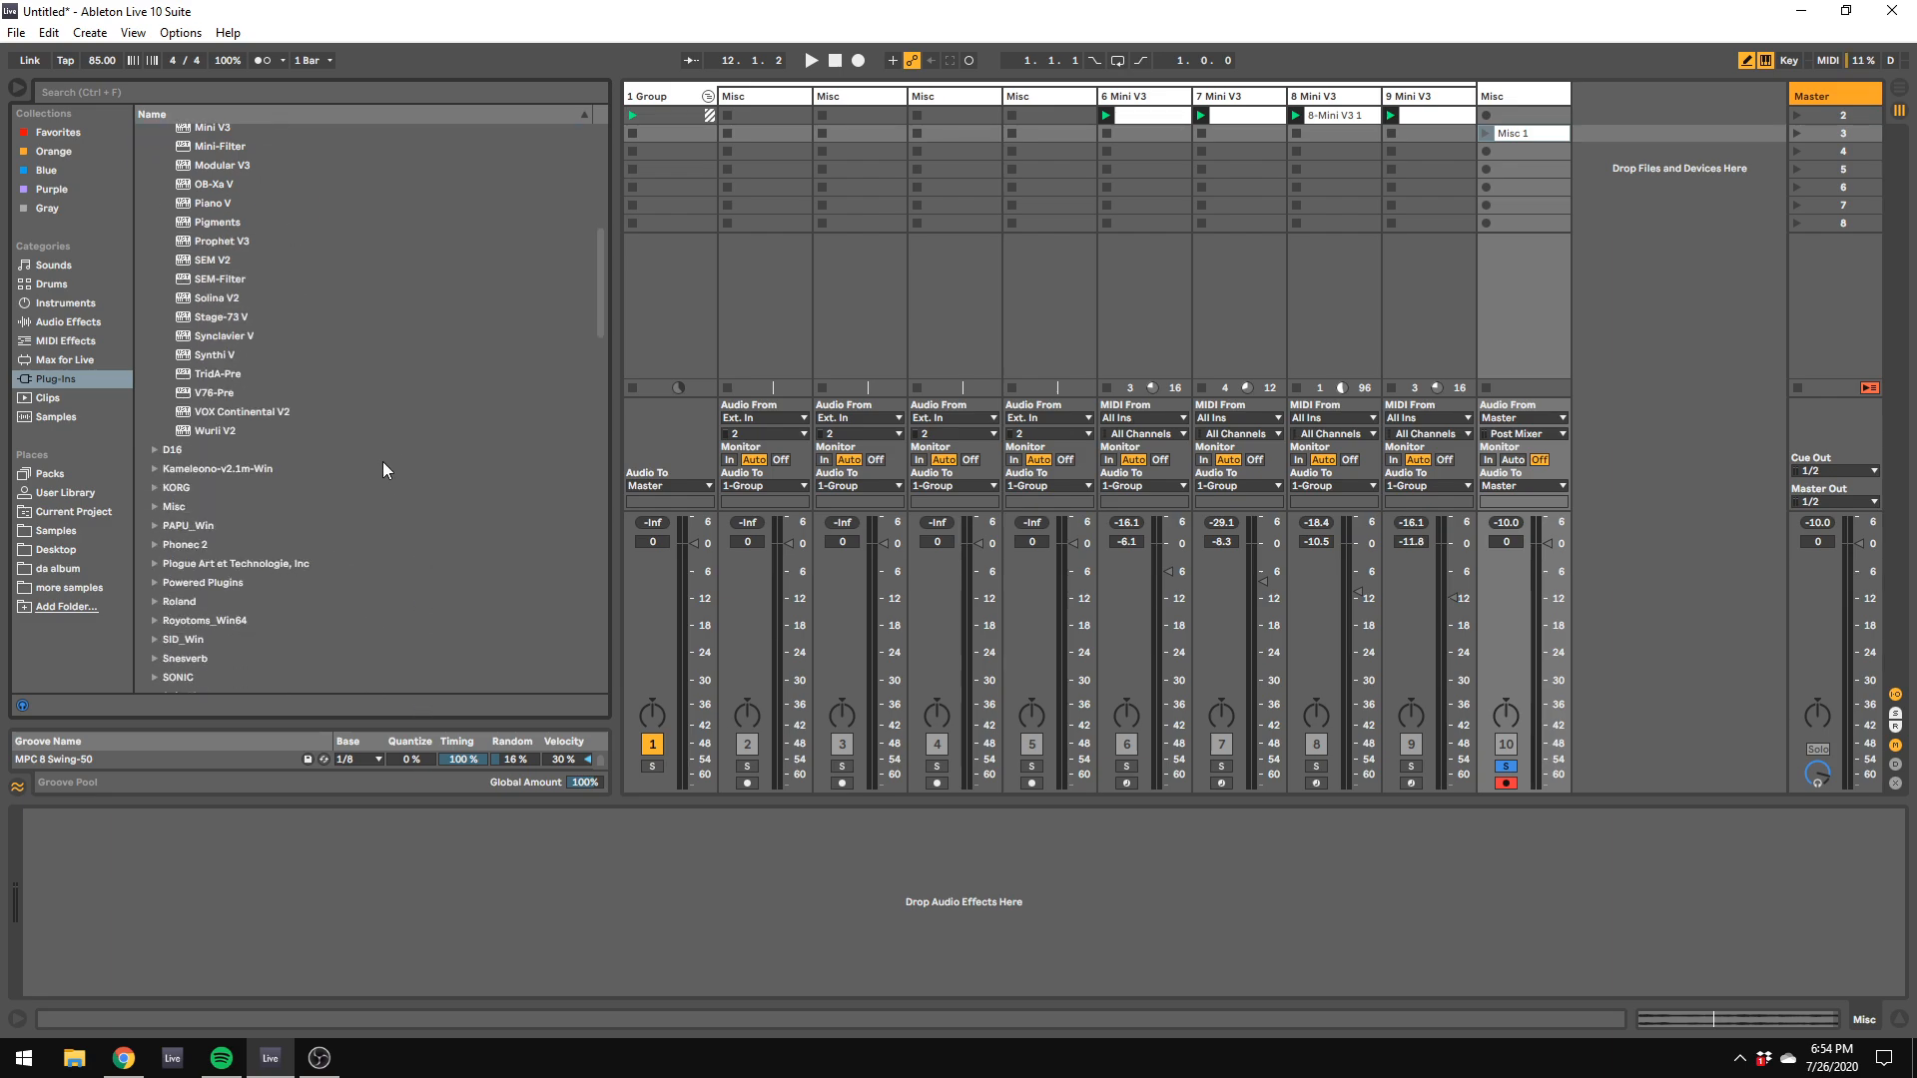
{"action": "scroll", "coordinate": [381, 462], "scroll_direction": "up", "scroll_amount": 4}
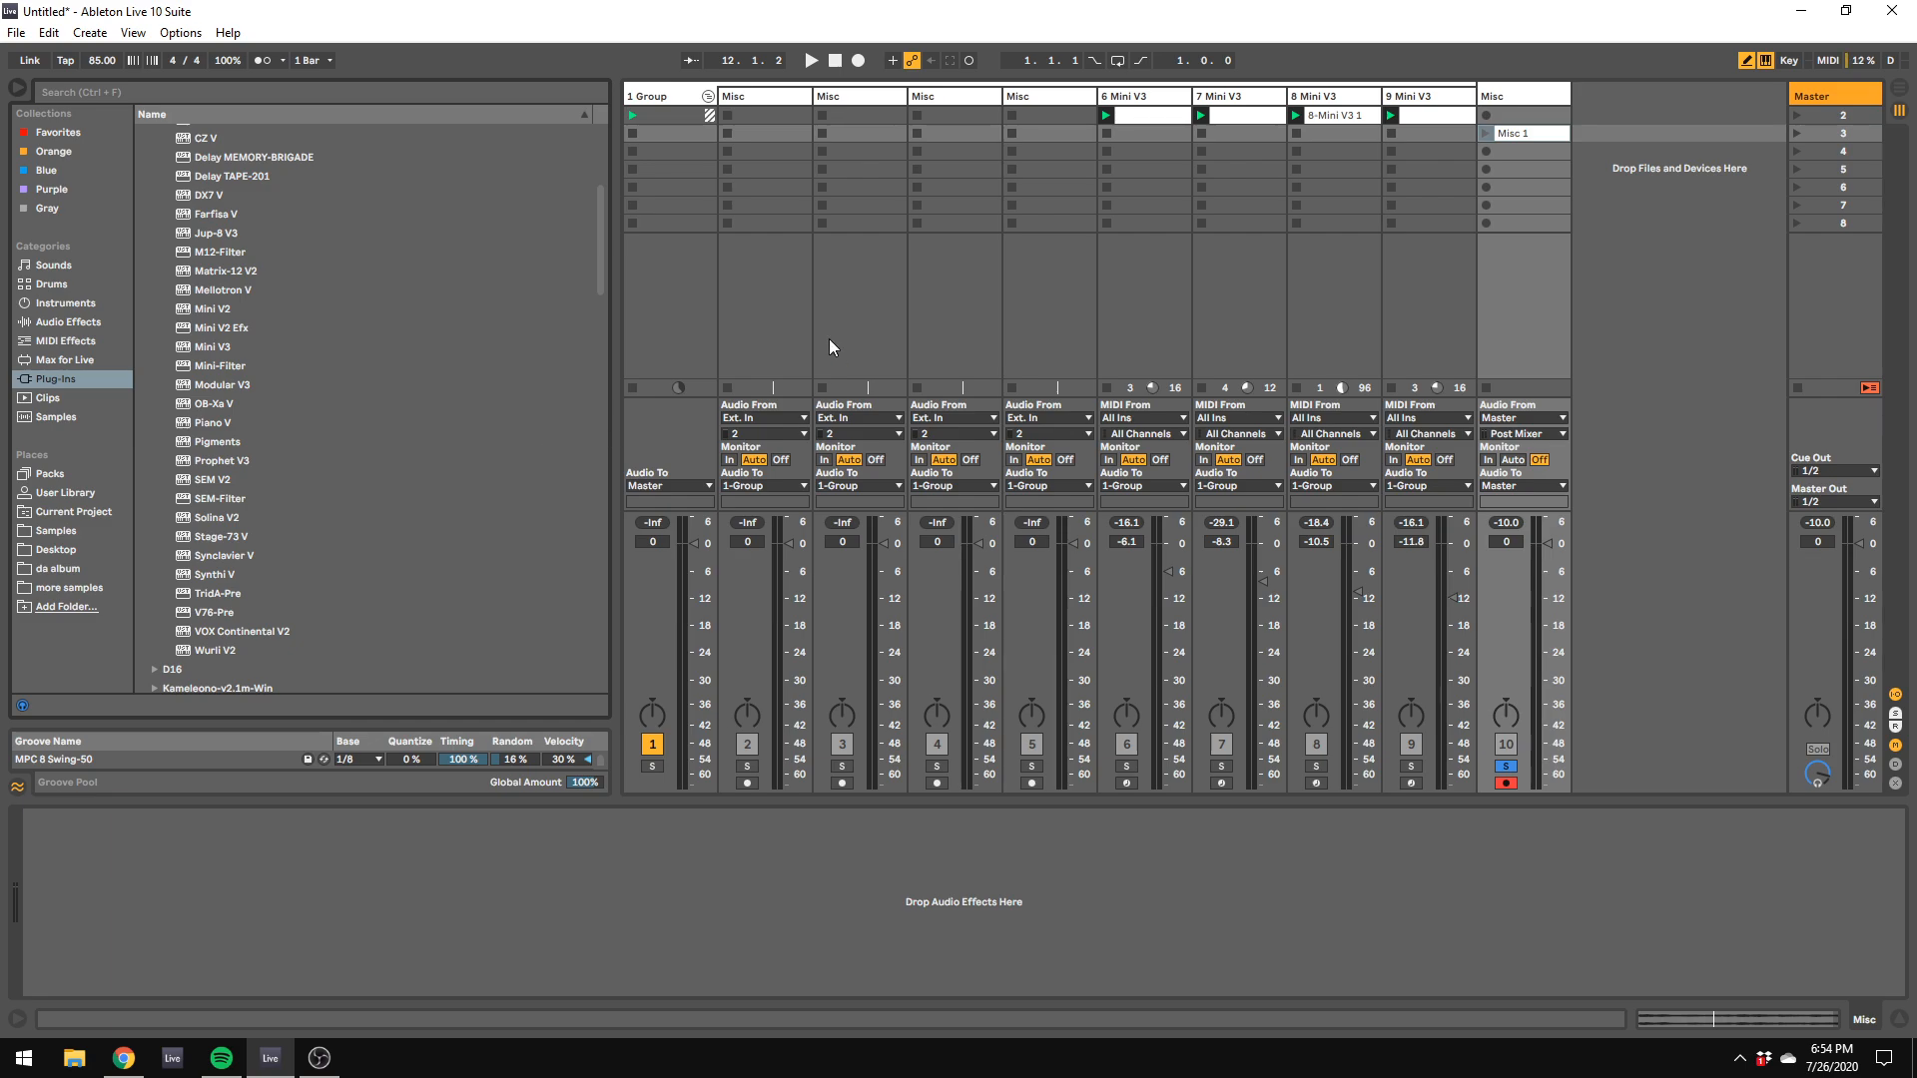
Step: Delete the Decimort2 device from the 1 Group track's effect chain
{"action": "left_click", "coordinate": [661, 92]}
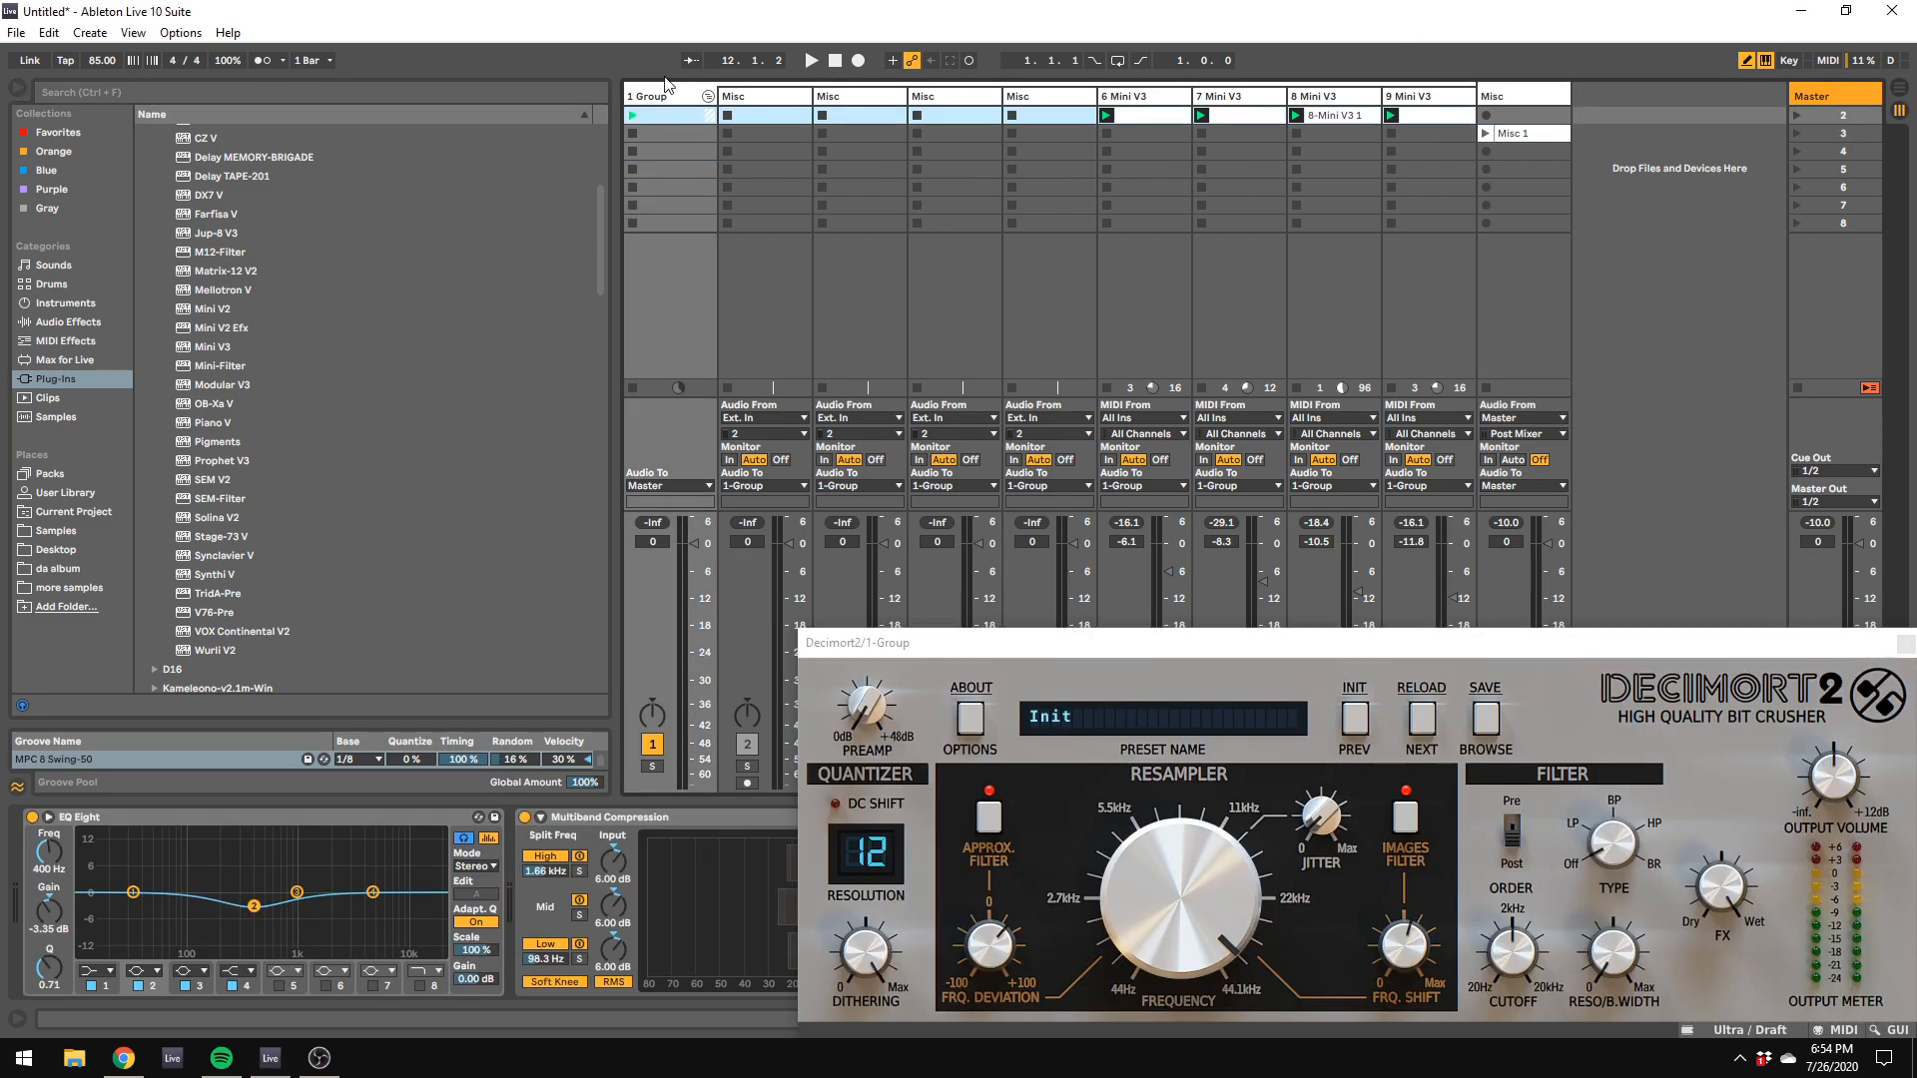
{"action": "left_click_drag", "start_coordinate": [958, 651], "coordinate": [1881, 760]}
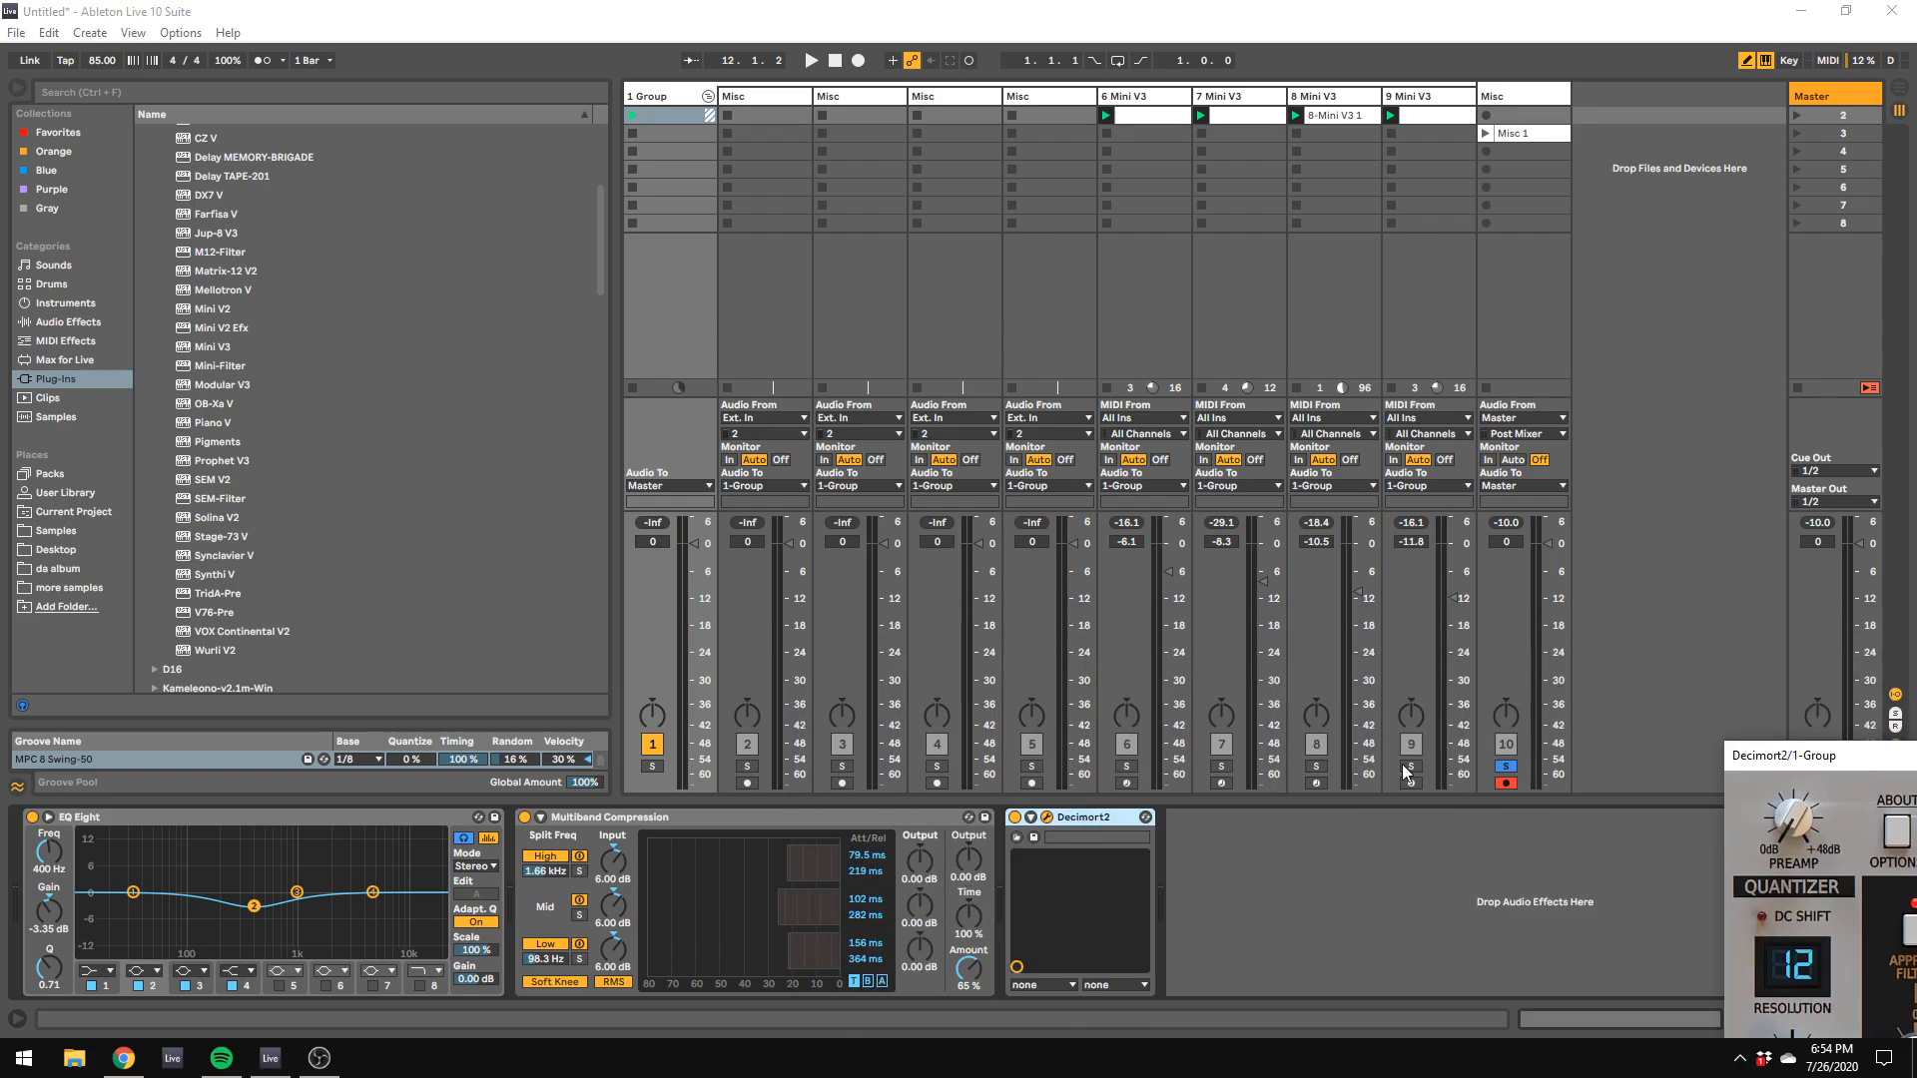
{"action": "left_click", "coordinate": [1091, 817]}
{"action": "key", "text": "Delete"}
{"action": "key", "text": "Delete"}
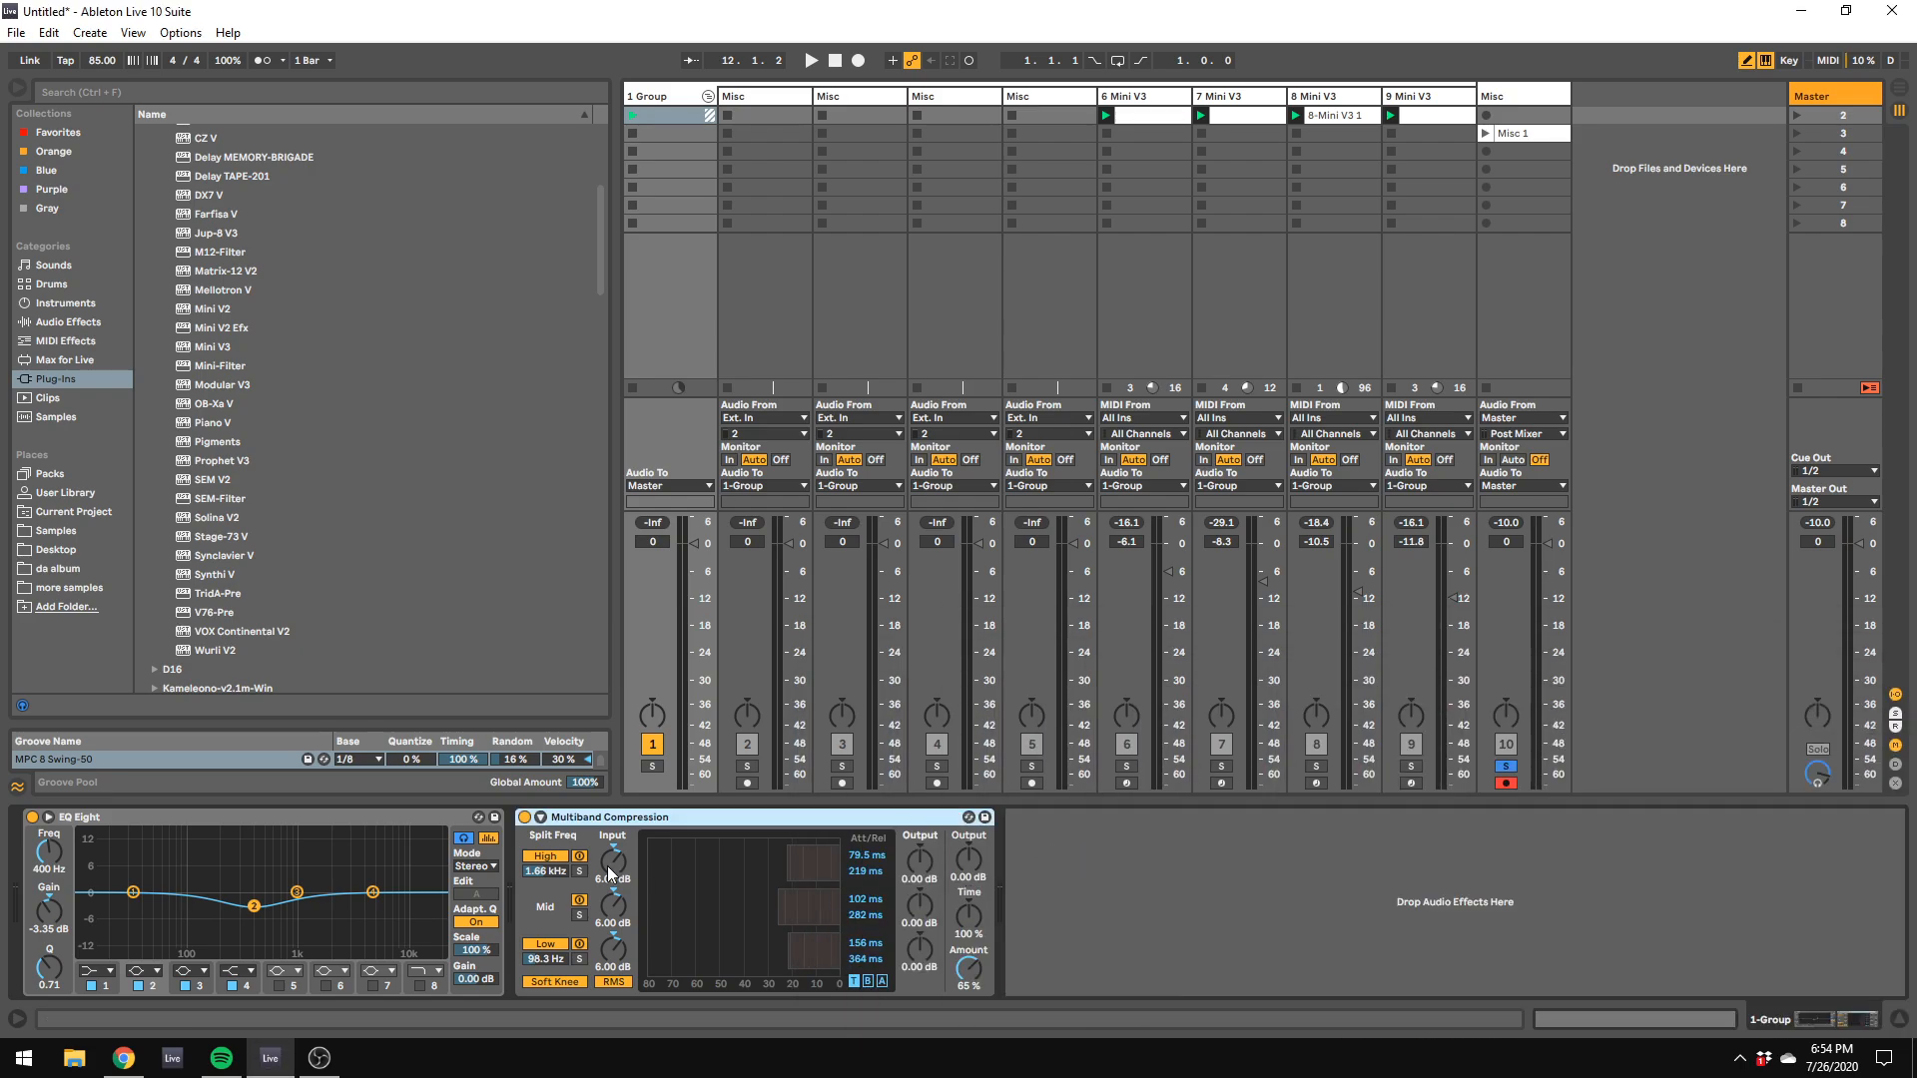
Step: Stop the Mini V3 clips on tracks 7, 8 and 9
{"action": "left_click", "coordinate": [1228, 116]}
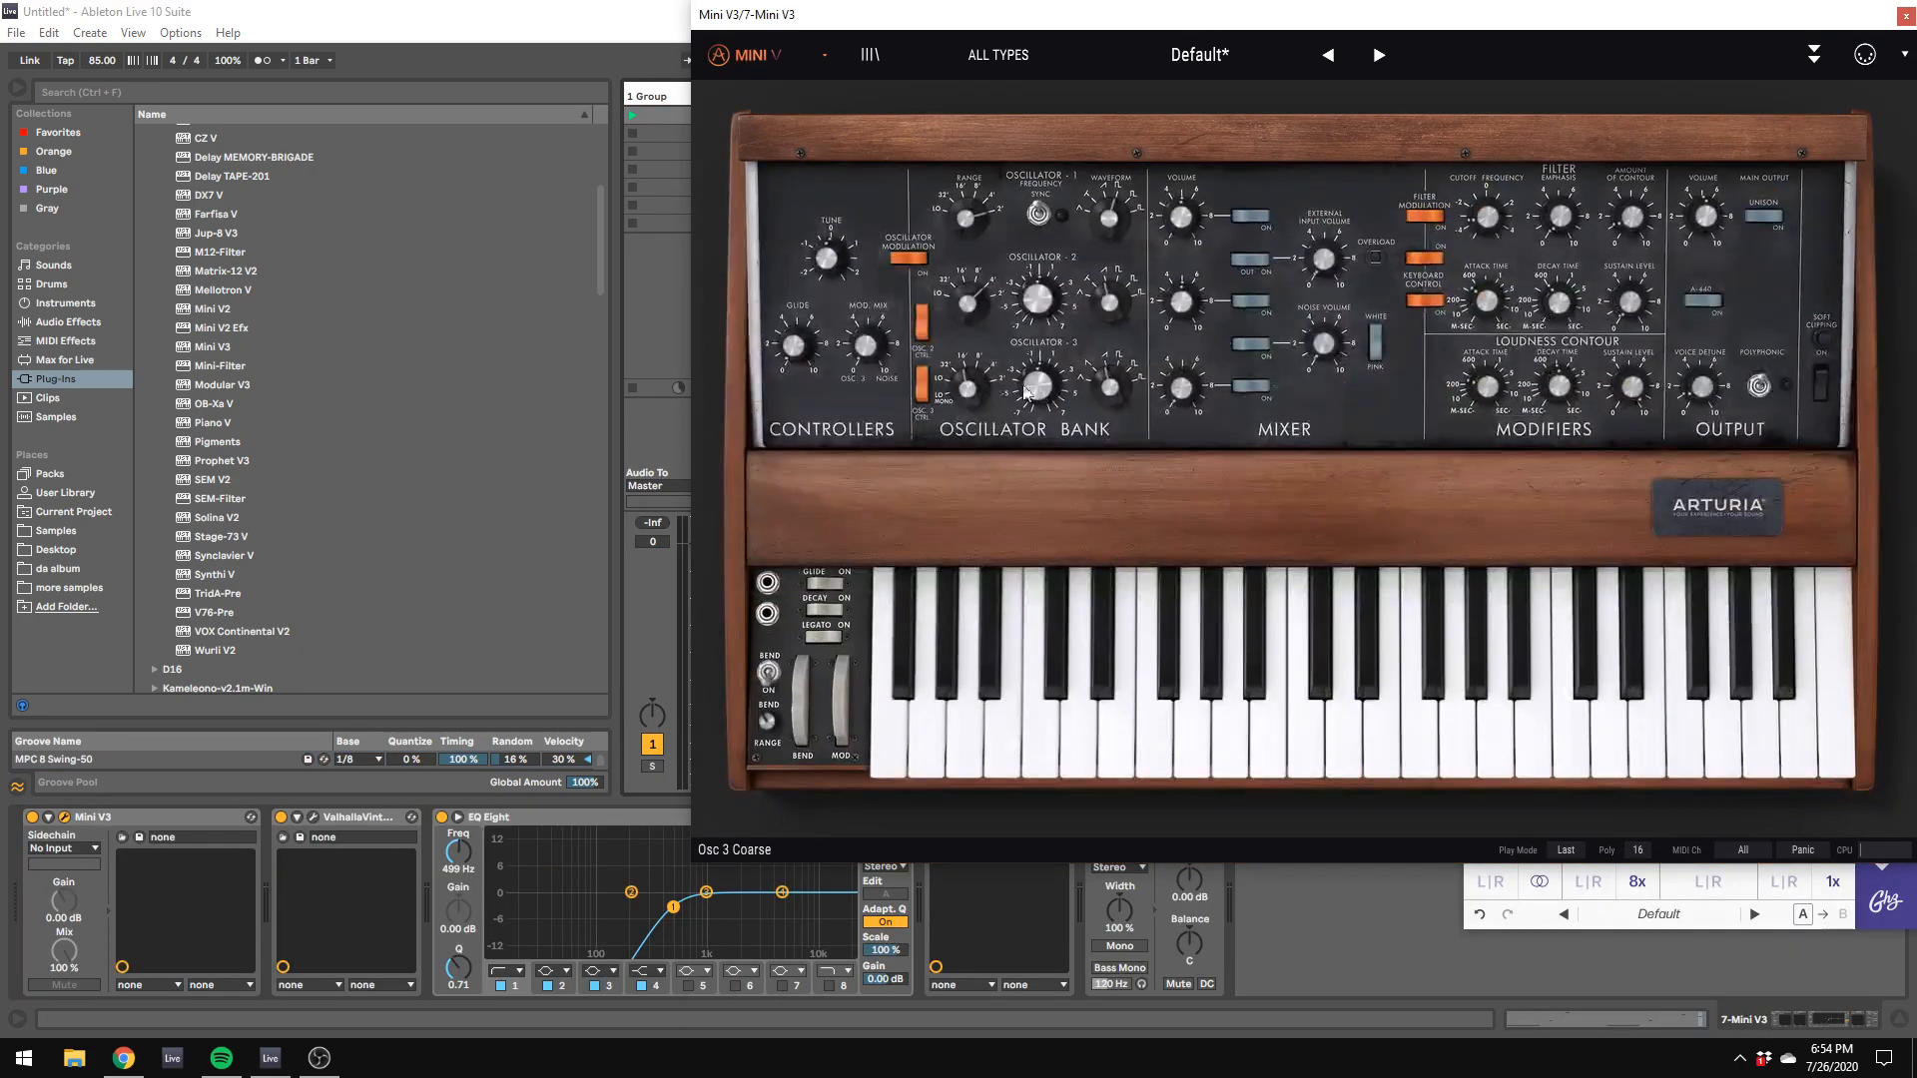
{"action": "left_click_drag", "start_coordinate": [834, 15], "coordinate": [1785, 406]}
{"action": "double_click", "coordinate": [1263, 113]}
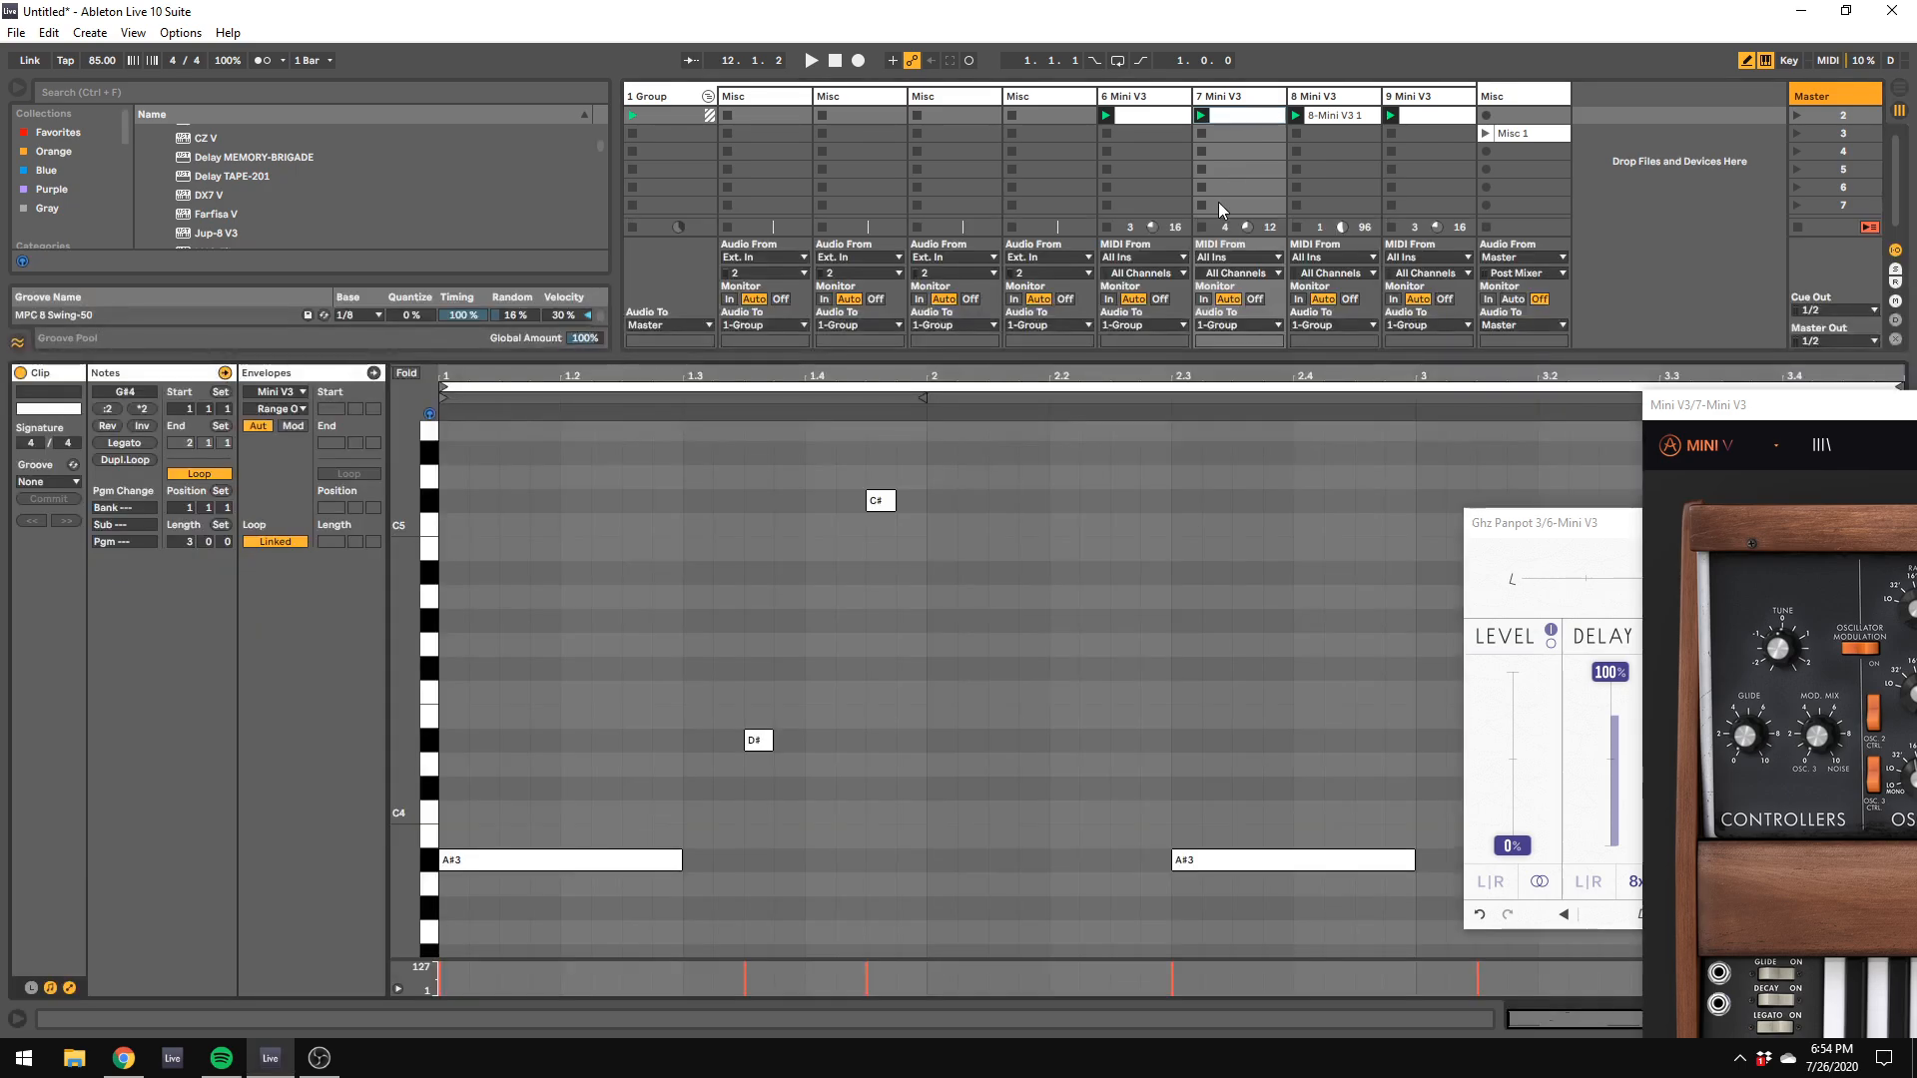
{"action": "left_click", "coordinate": [1202, 230]}
{"action": "left_click", "coordinate": [1296, 228]}
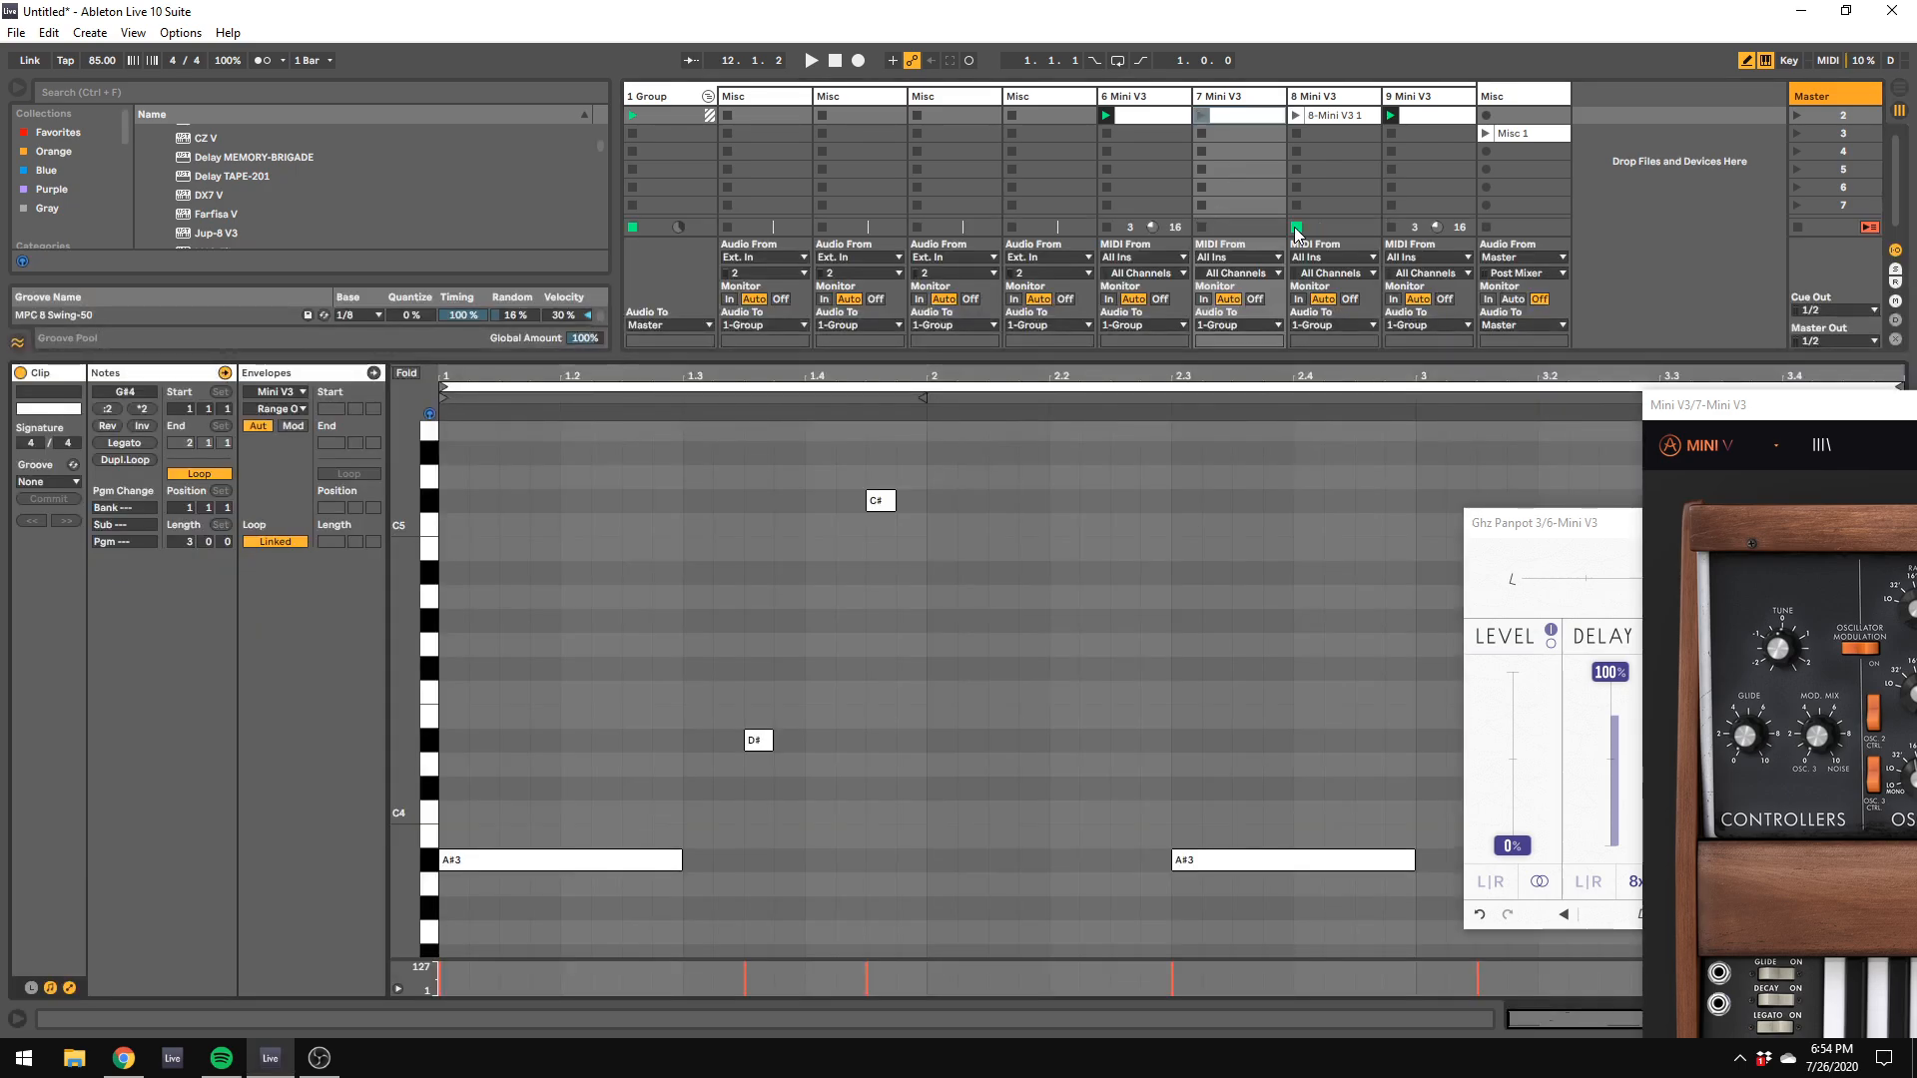
{"action": "left_click", "coordinate": [1390, 228]}
{"action": "left_click_drag", "start_coordinate": [1158, 361], "coordinate": [1160, 798]}
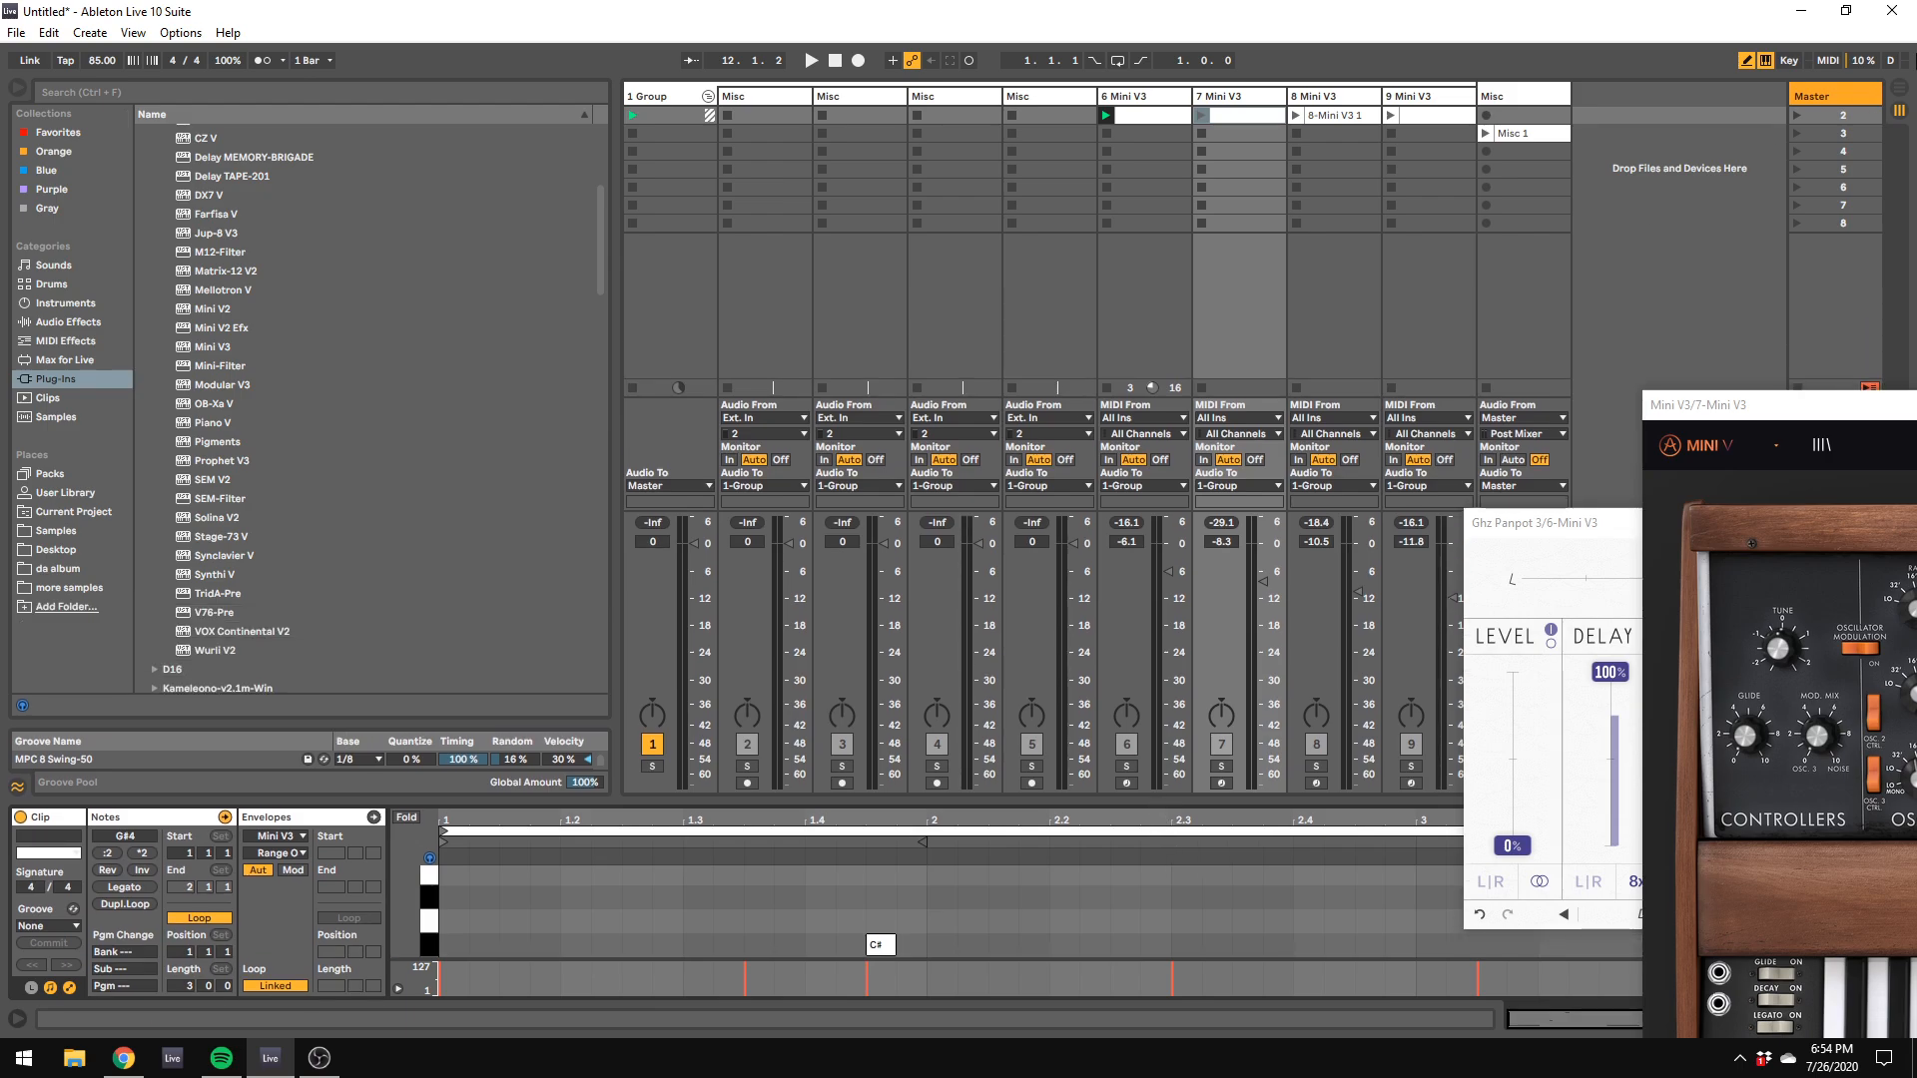
Step: Turn on looping over the arrangement's first bar, return to the session view and select track 2
{"action": "left_click", "coordinate": [1899, 87]}
{"action": "right_click", "coordinate": [833, 139]}
{"action": "left_click", "coordinate": [858, 162]}
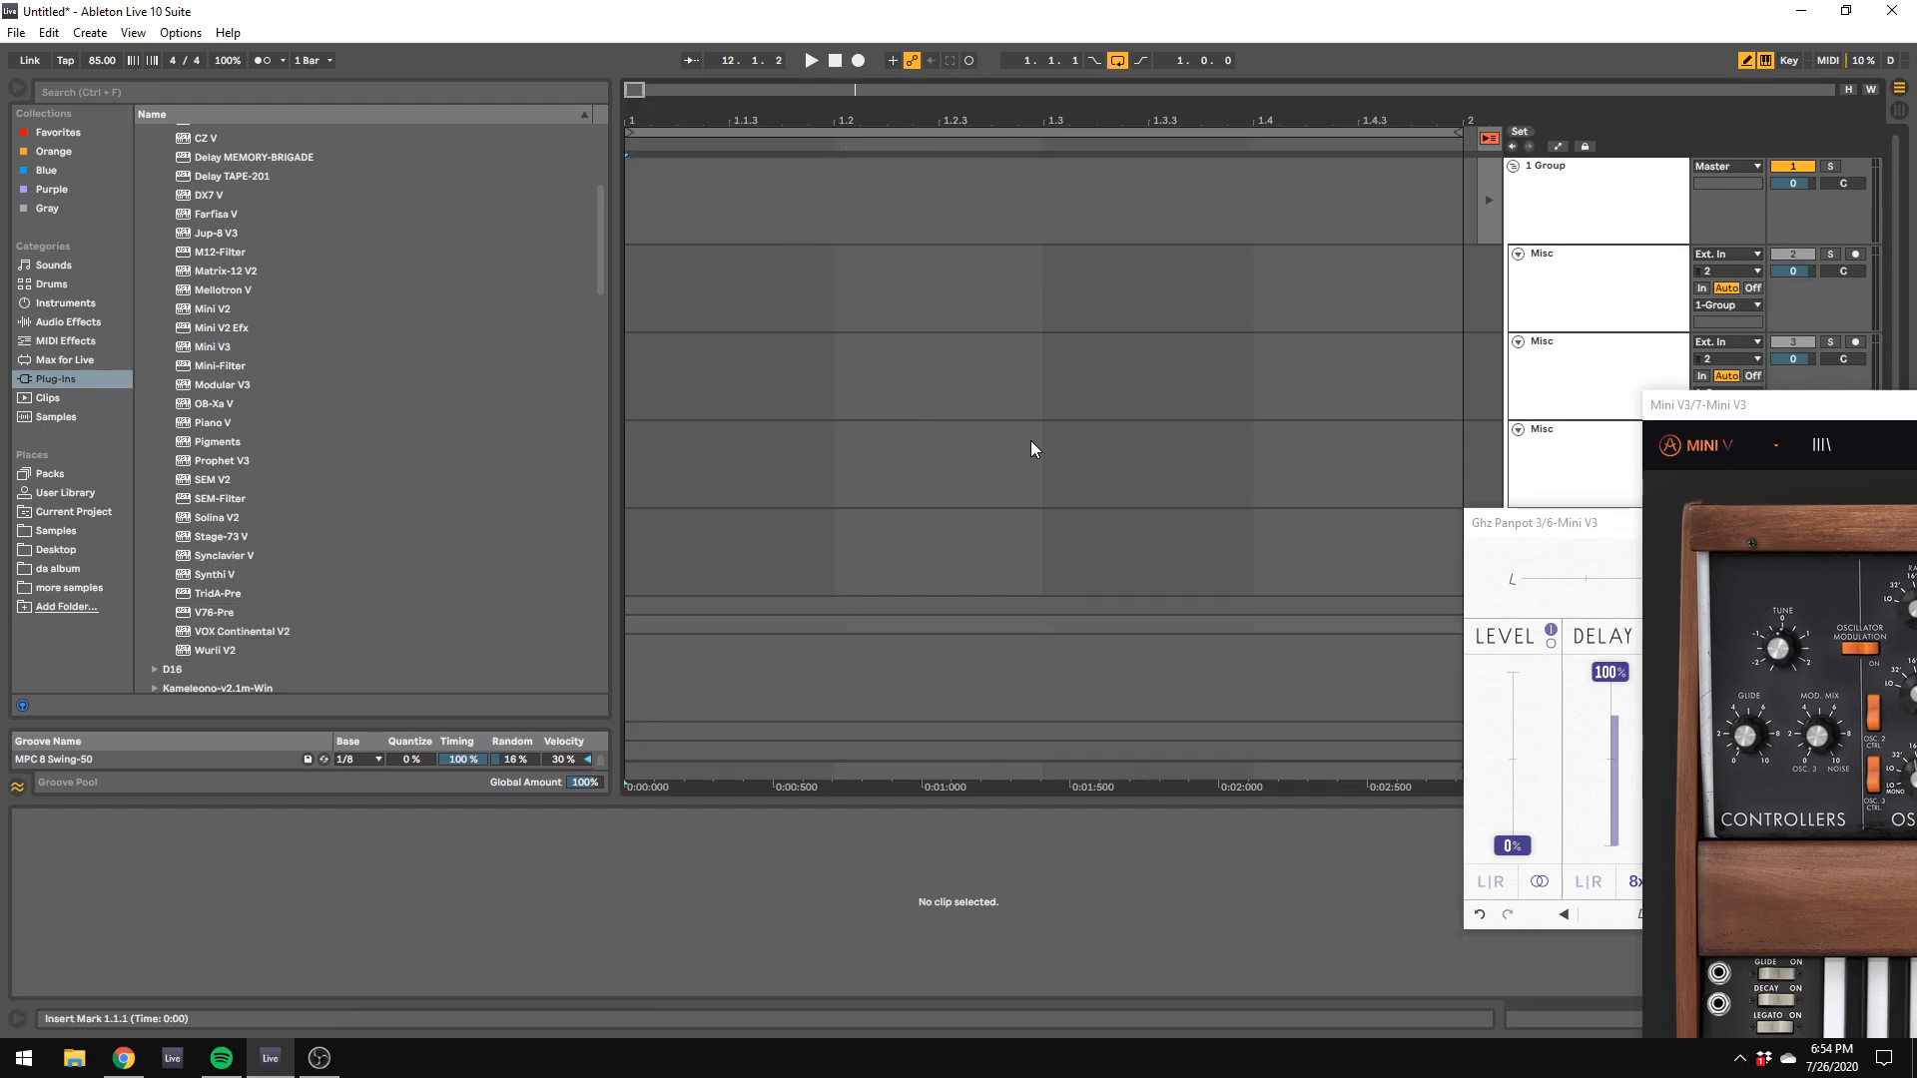
{"action": "left_click", "coordinate": [1897, 111]}
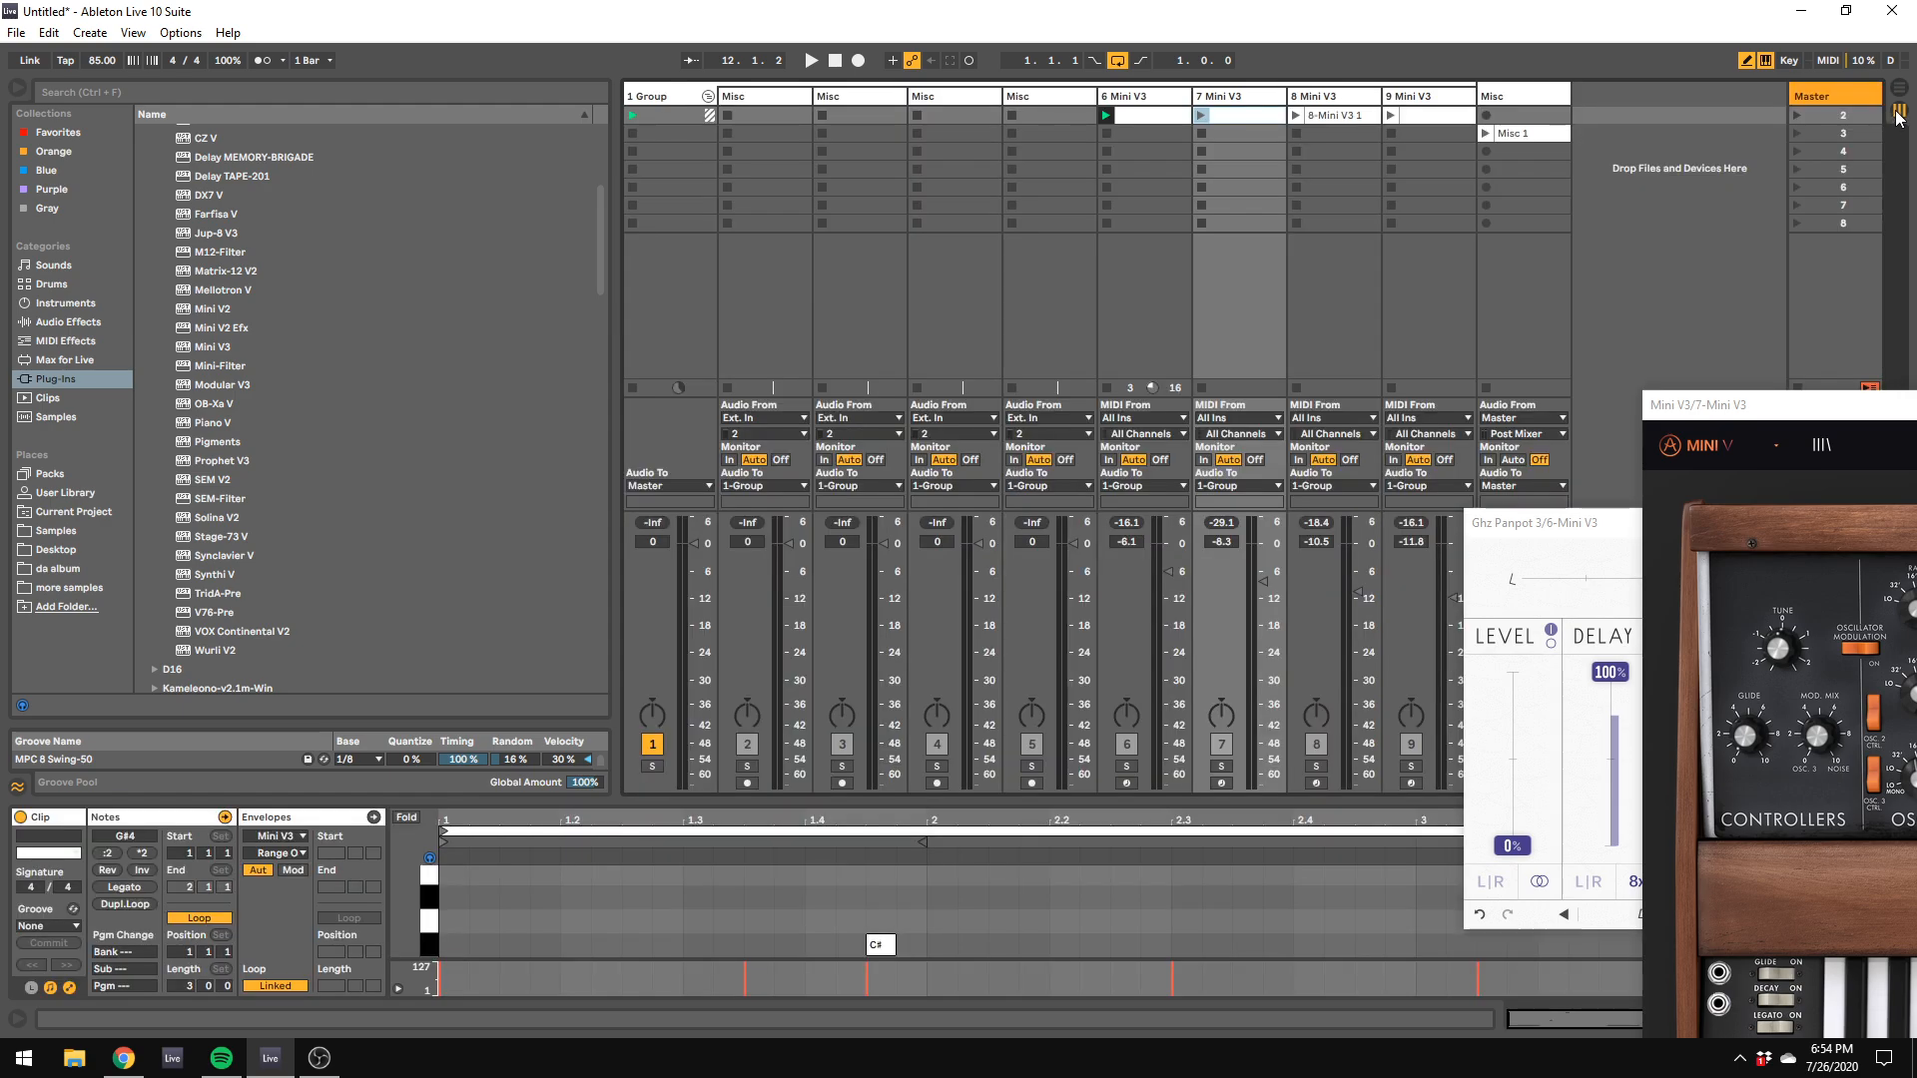
{"action": "left_click", "coordinate": [739, 102]}
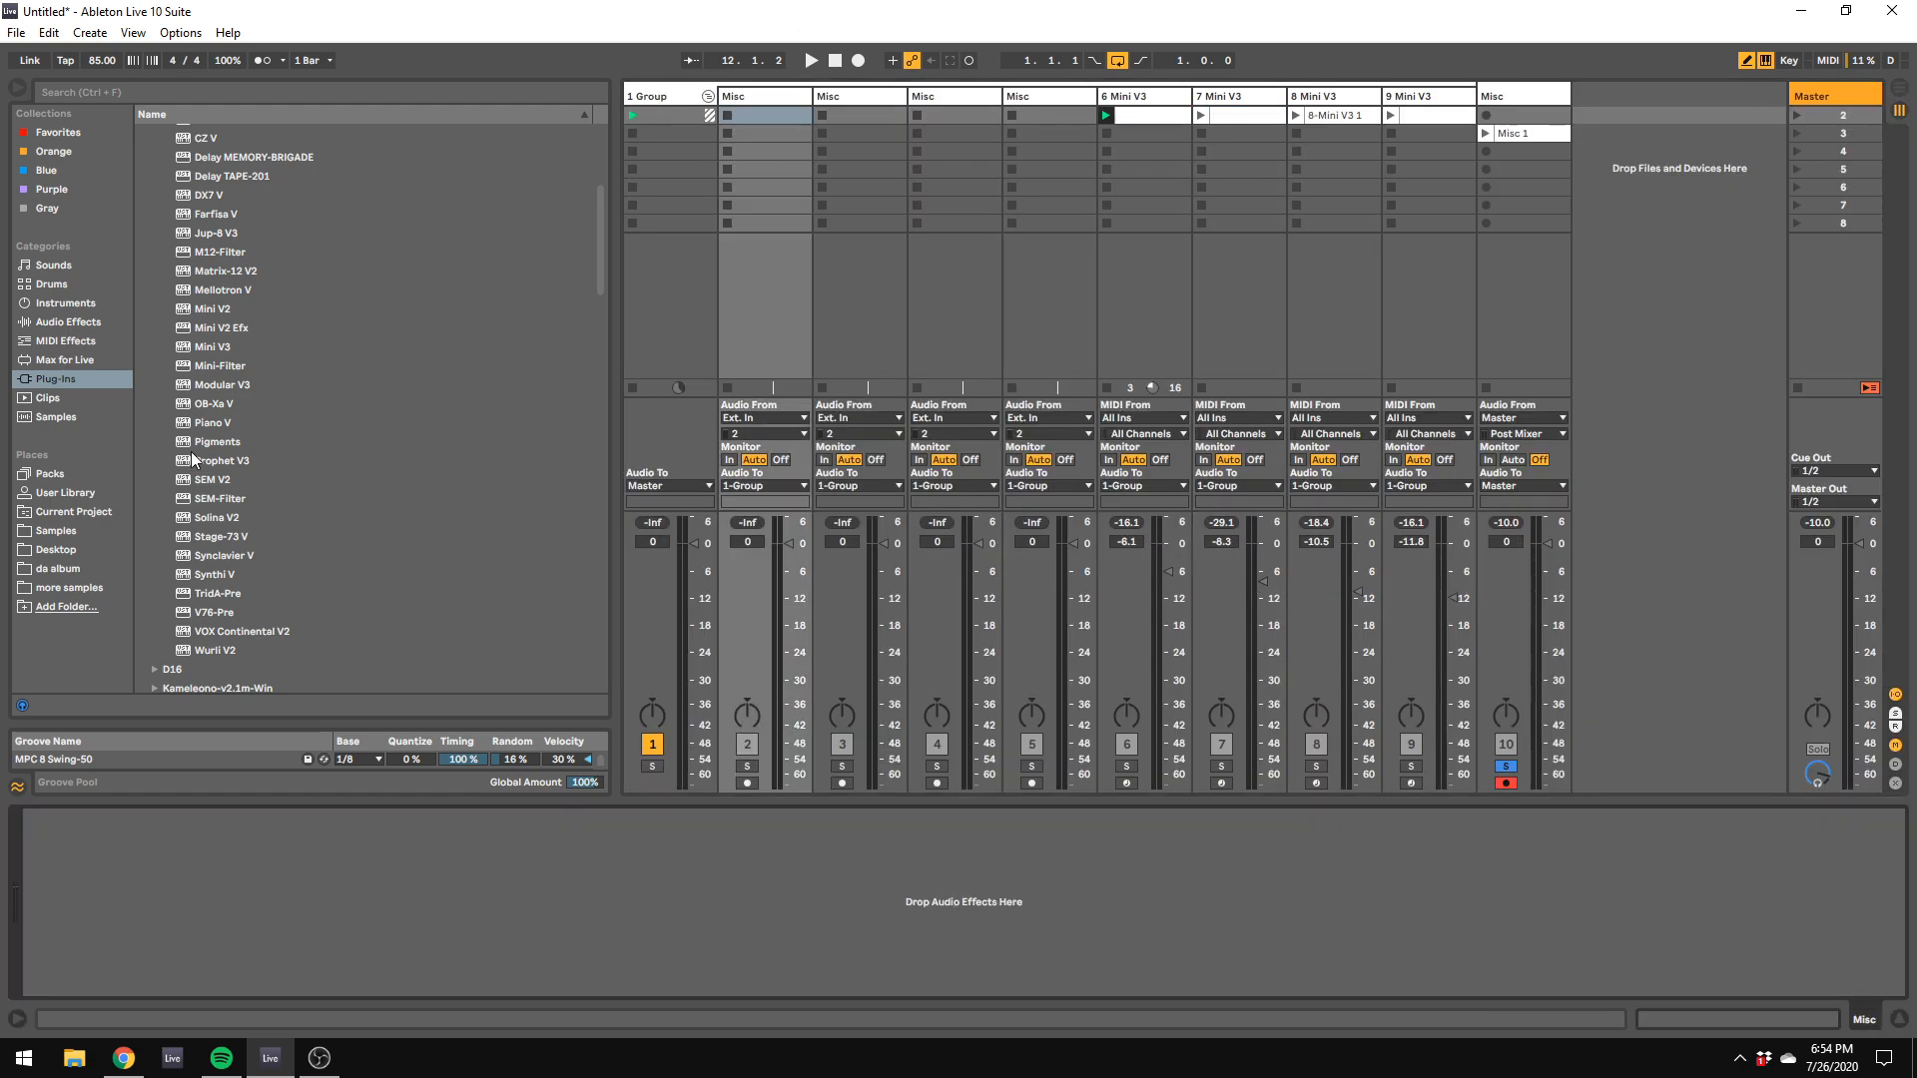
Step: In the Samples folder, open Mars, drumtrax_from_mars, Drumtrax From Mars, WAV, Tape Saturated and its Kick folder
{"action": "left_click", "coordinate": [78, 532]}
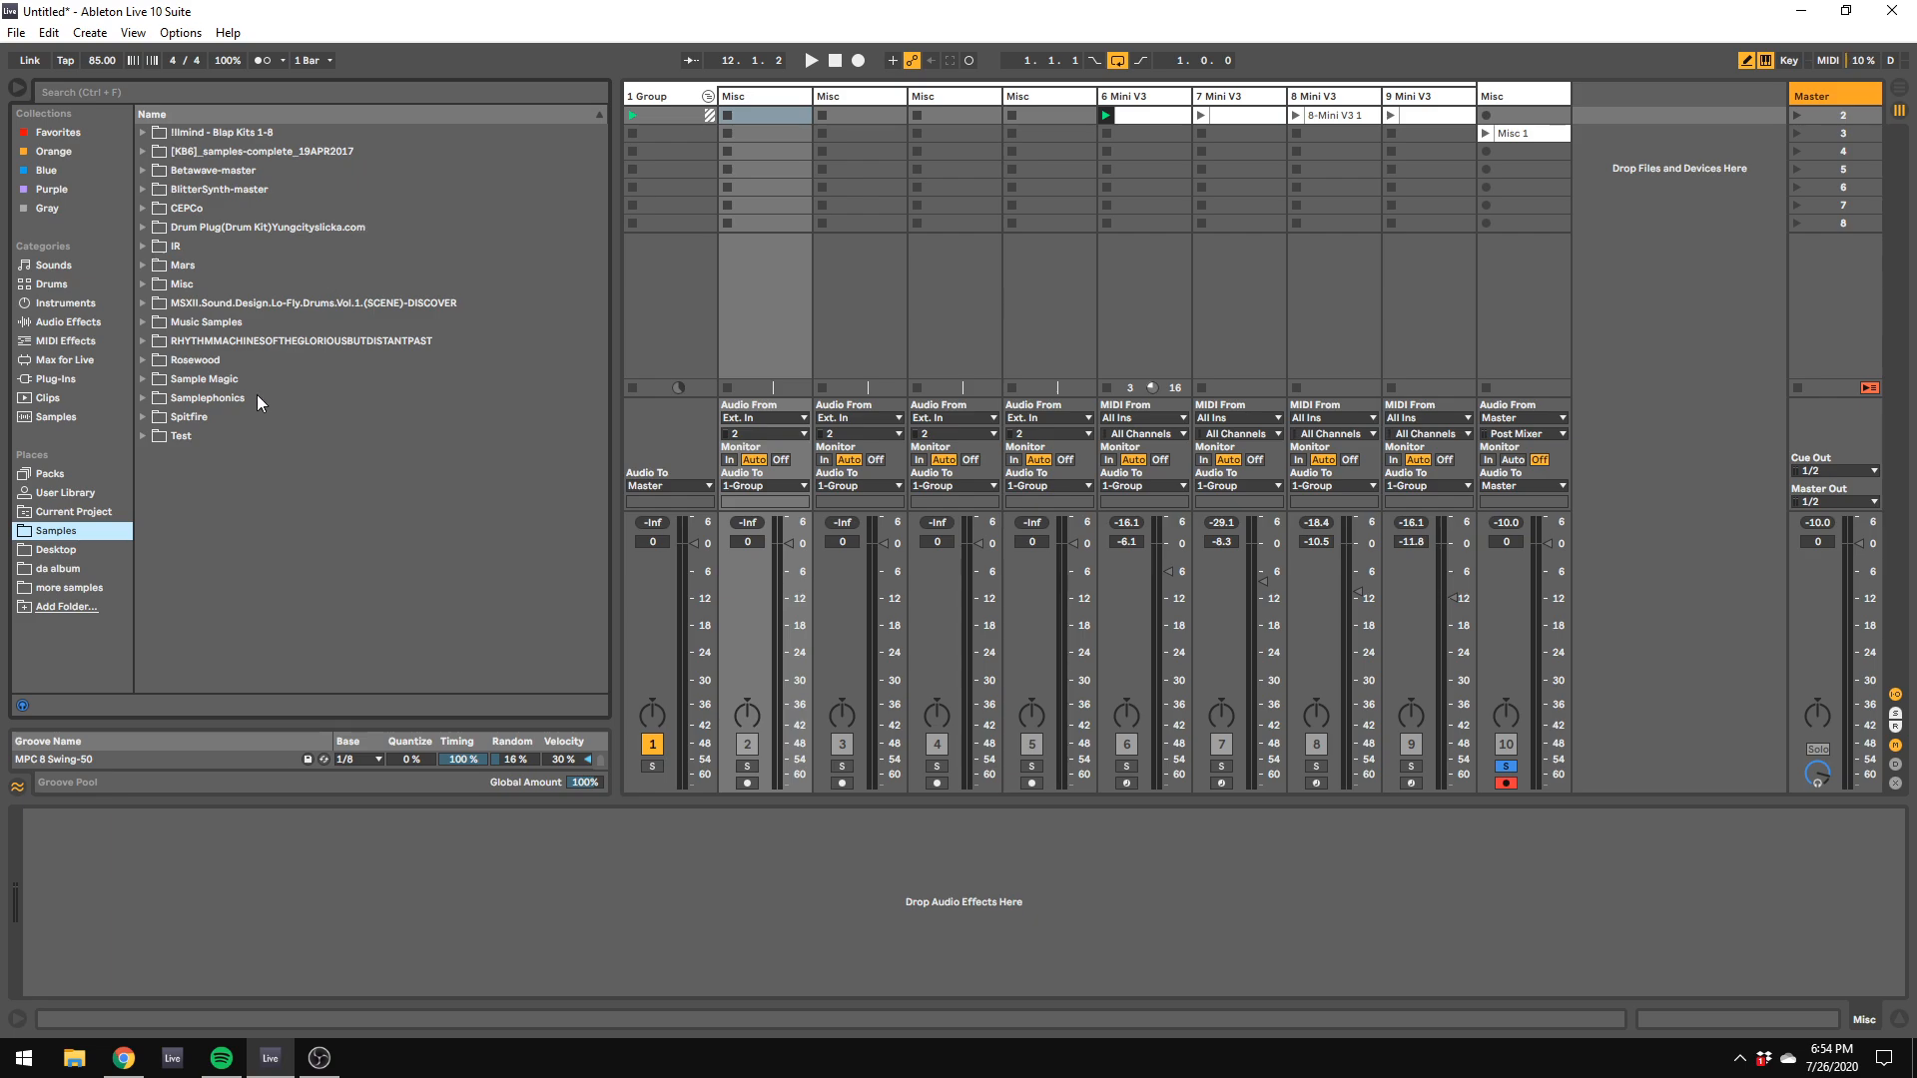
{"action": "left_click", "coordinate": [146, 265]}
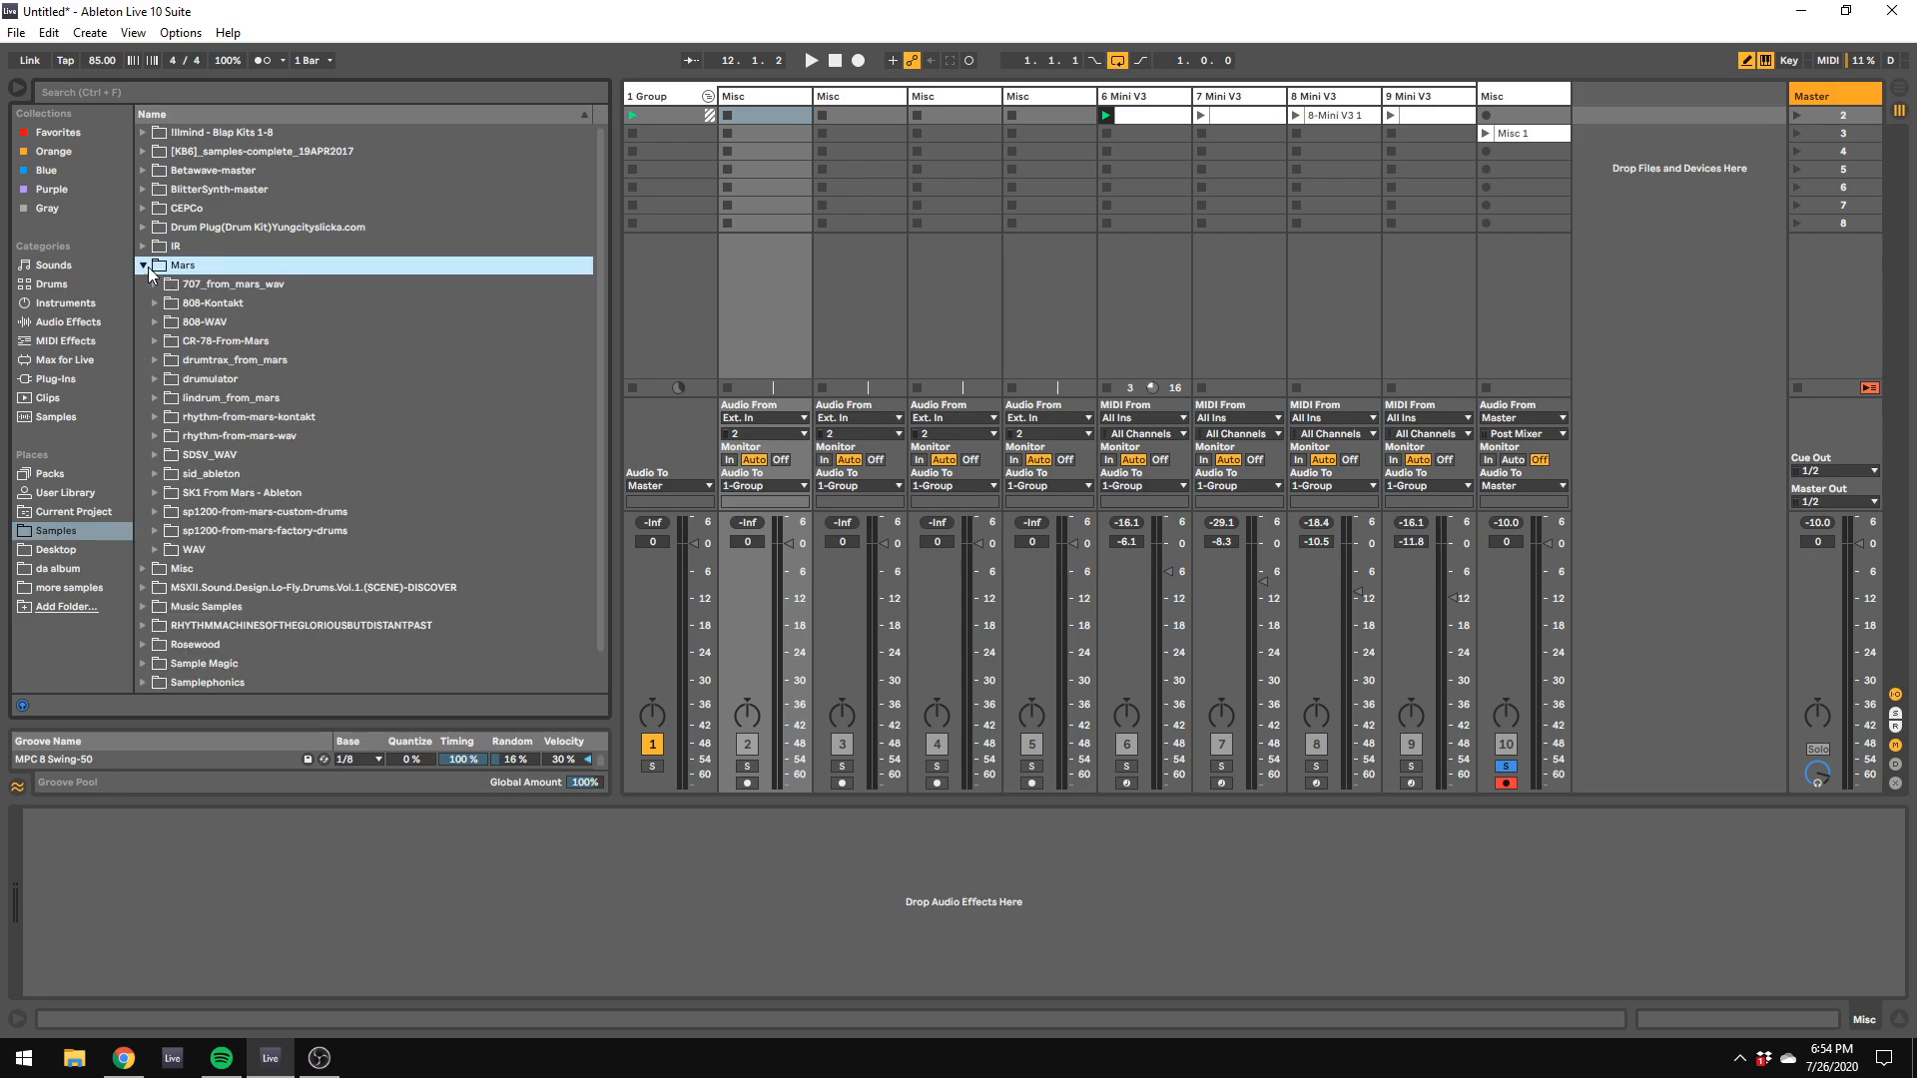
{"action": "left_click", "coordinate": [156, 361]}
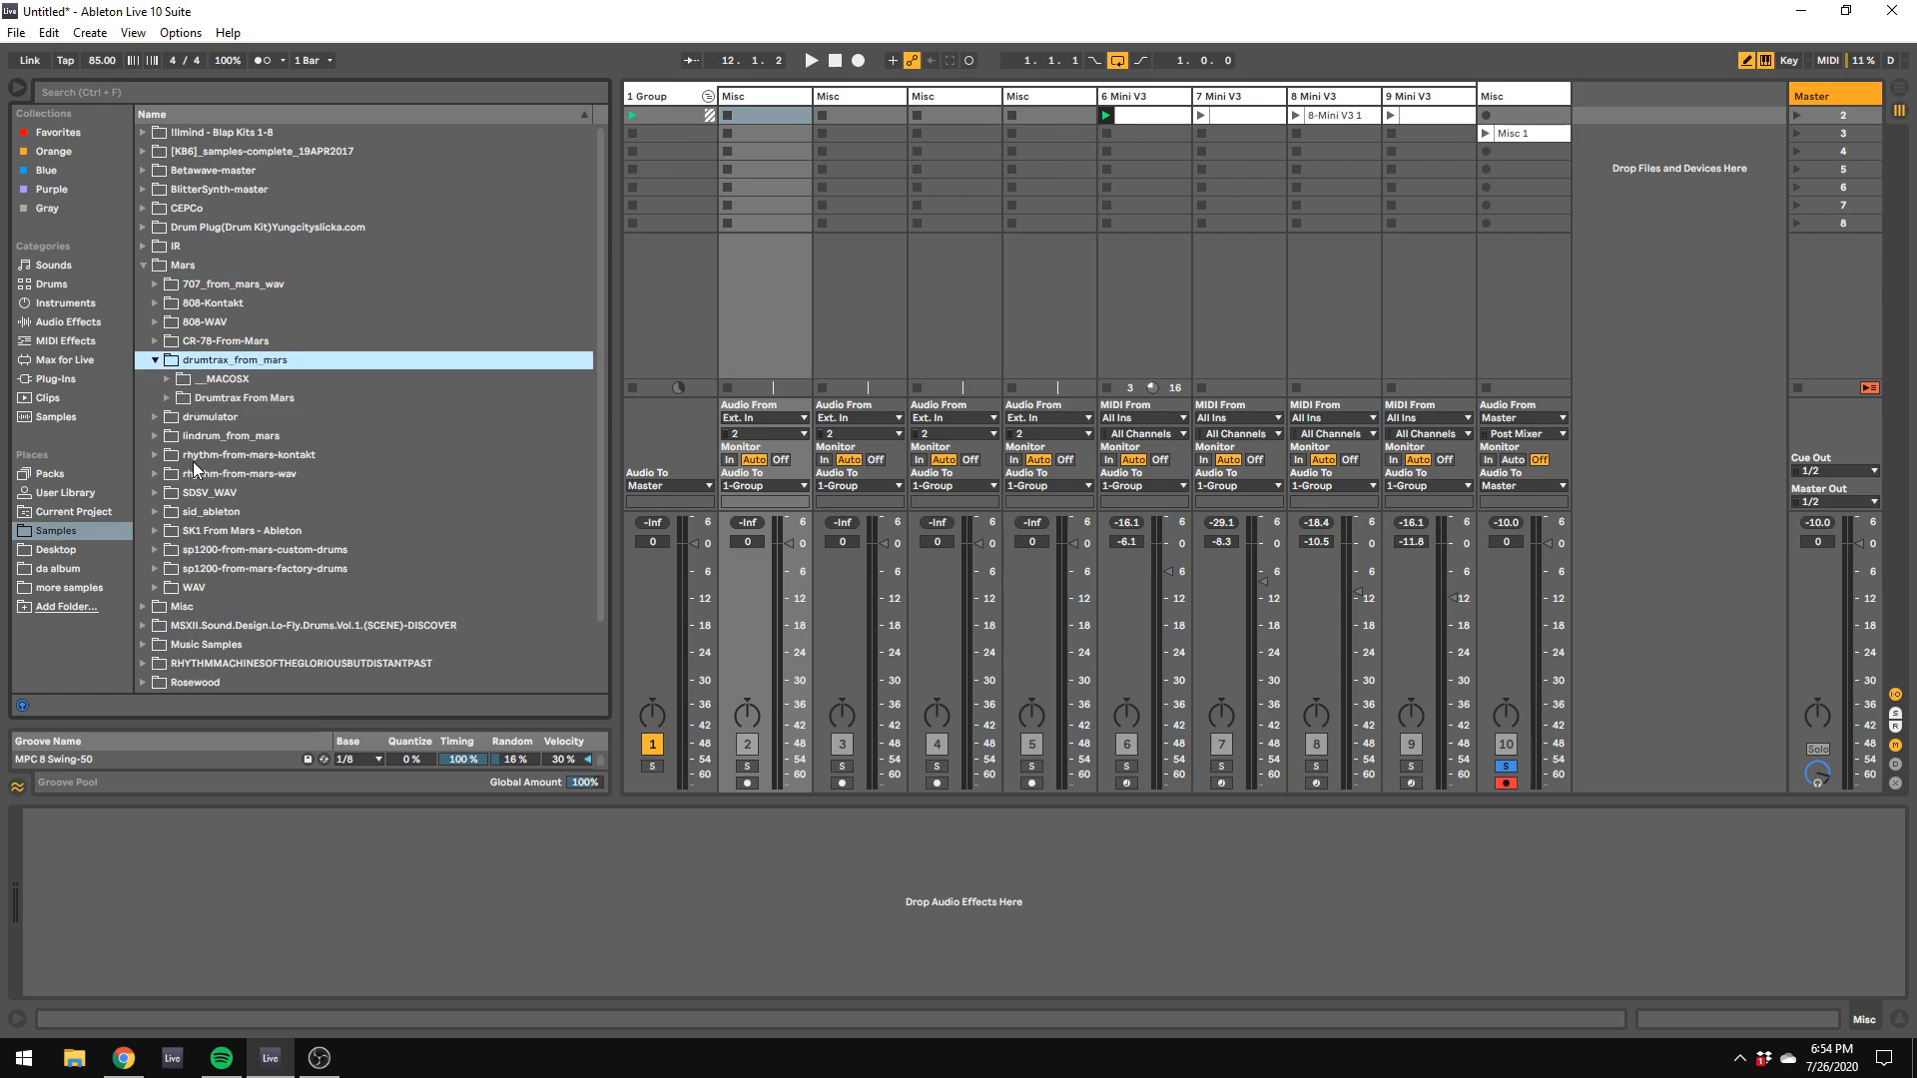
{"action": "left_click", "coordinate": [168, 396]}
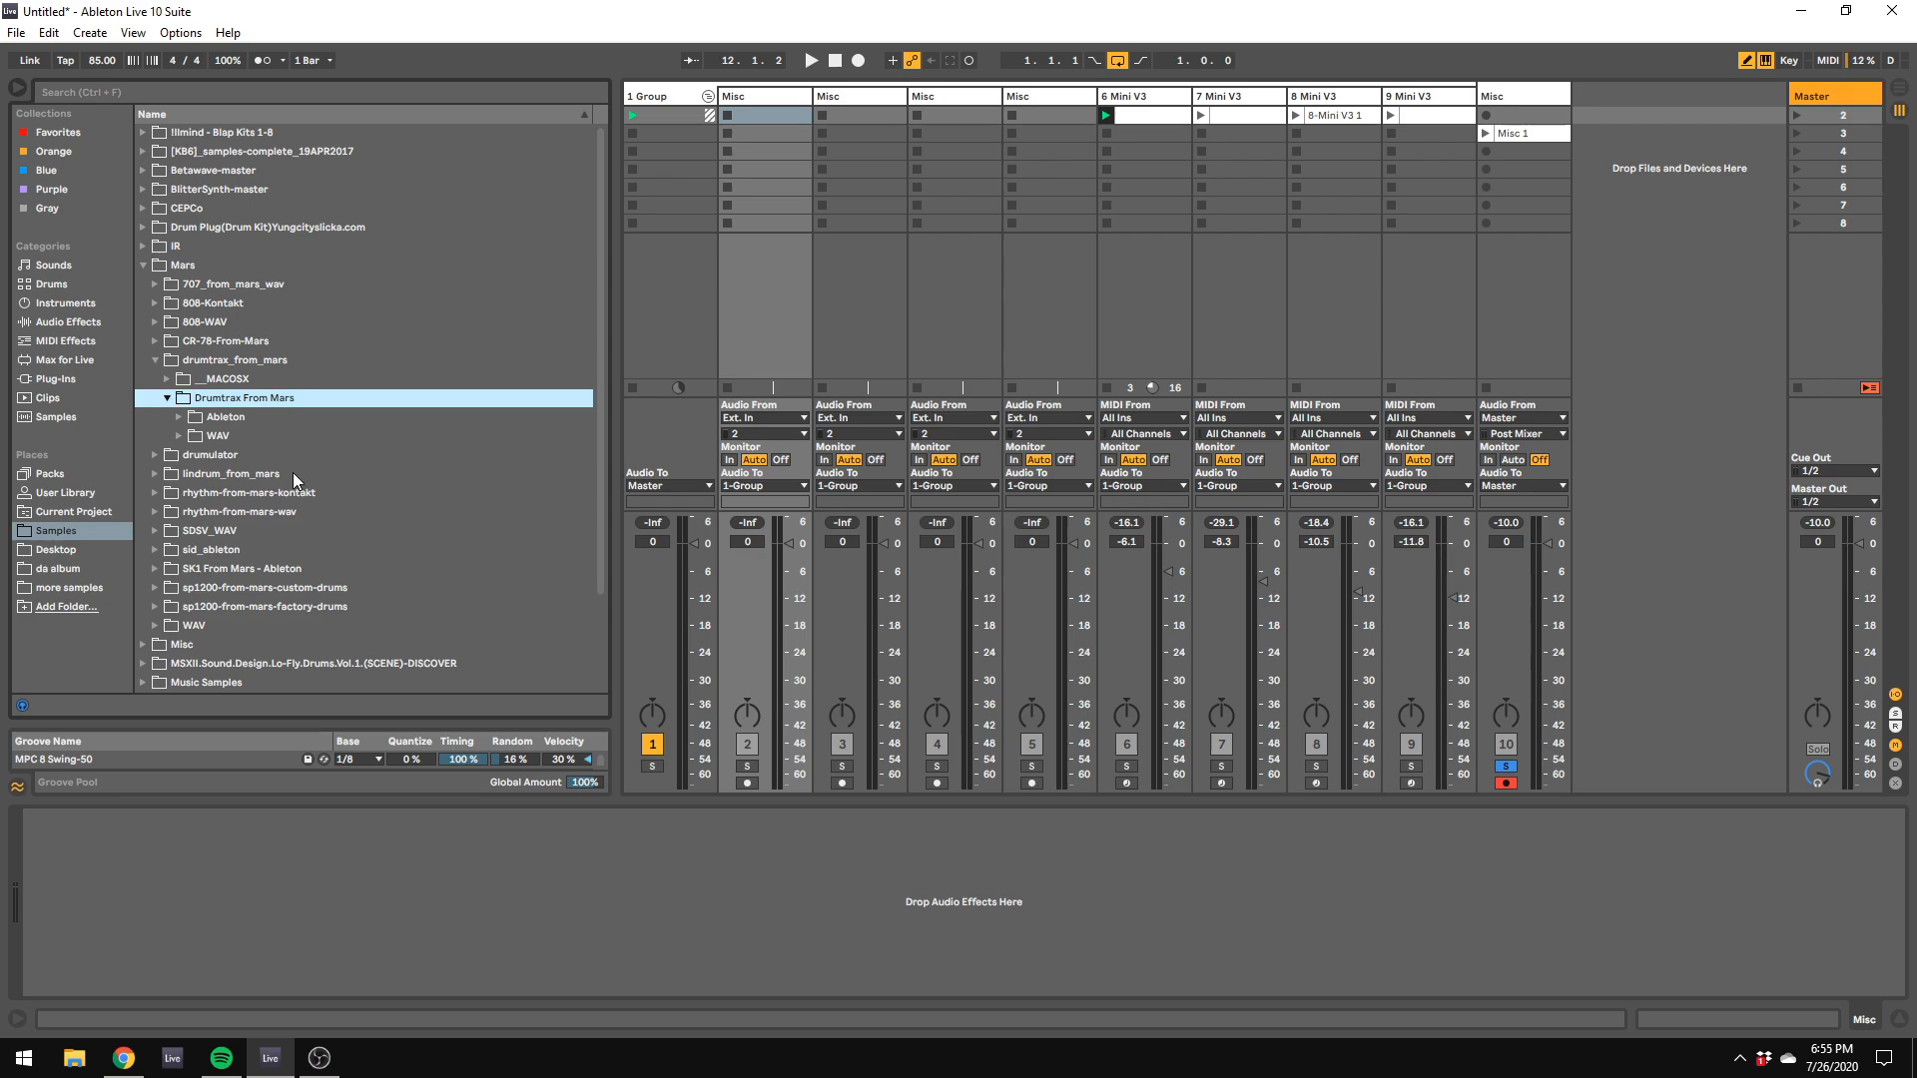
{"action": "left_click", "coordinate": [180, 437]}
{"action": "left_click", "coordinate": [189, 473]}
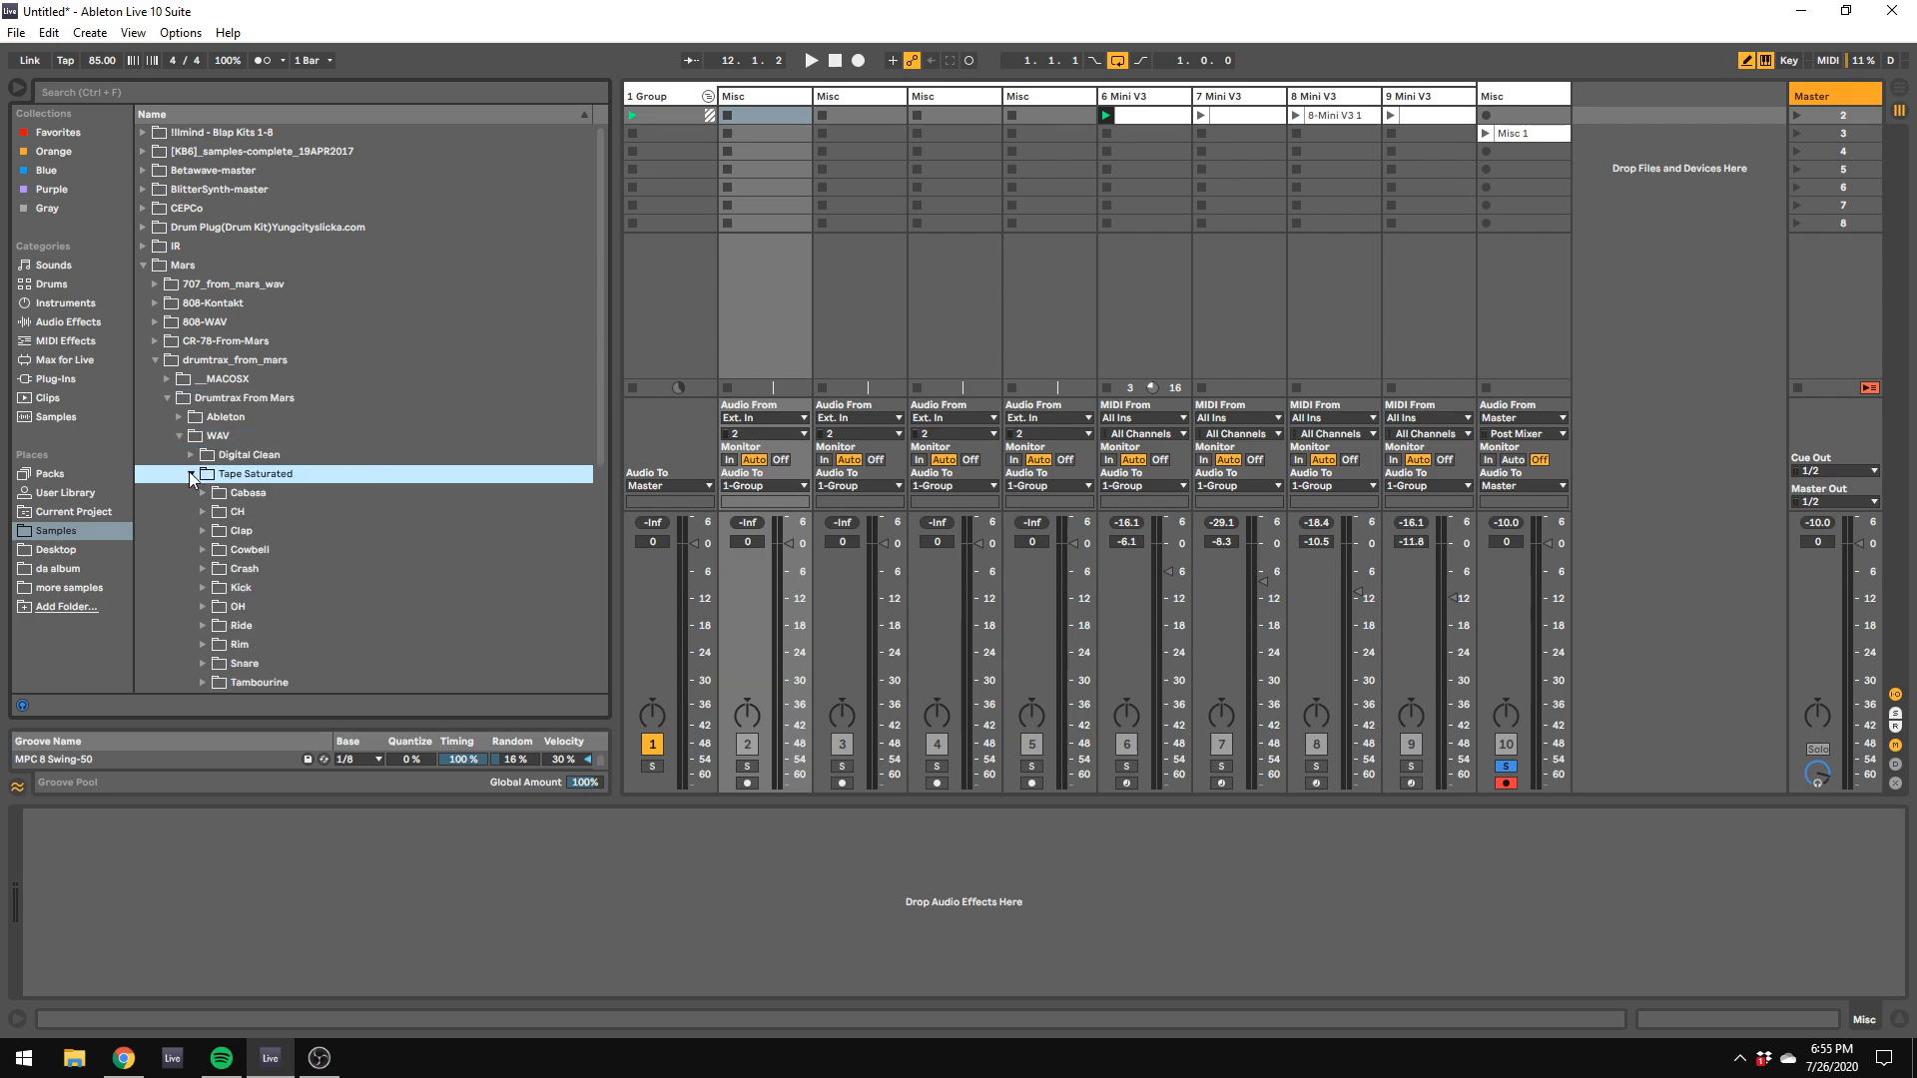
{"action": "left_click", "coordinate": [189, 458]}
{"action": "left_click", "coordinate": [190, 459]}
{"action": "left_click", "coordinate": [190, 473]}
{"action": "scroll", "coordinate": [197, 539], "scroll_direction": "down", "scroll_amount": 3}
{"action": "left_click", "coordinate": [210, 476]}
{"action": "scroll", "coordinate": [261, 591], "scroll_direction": "down", "scroll_amount": 4}
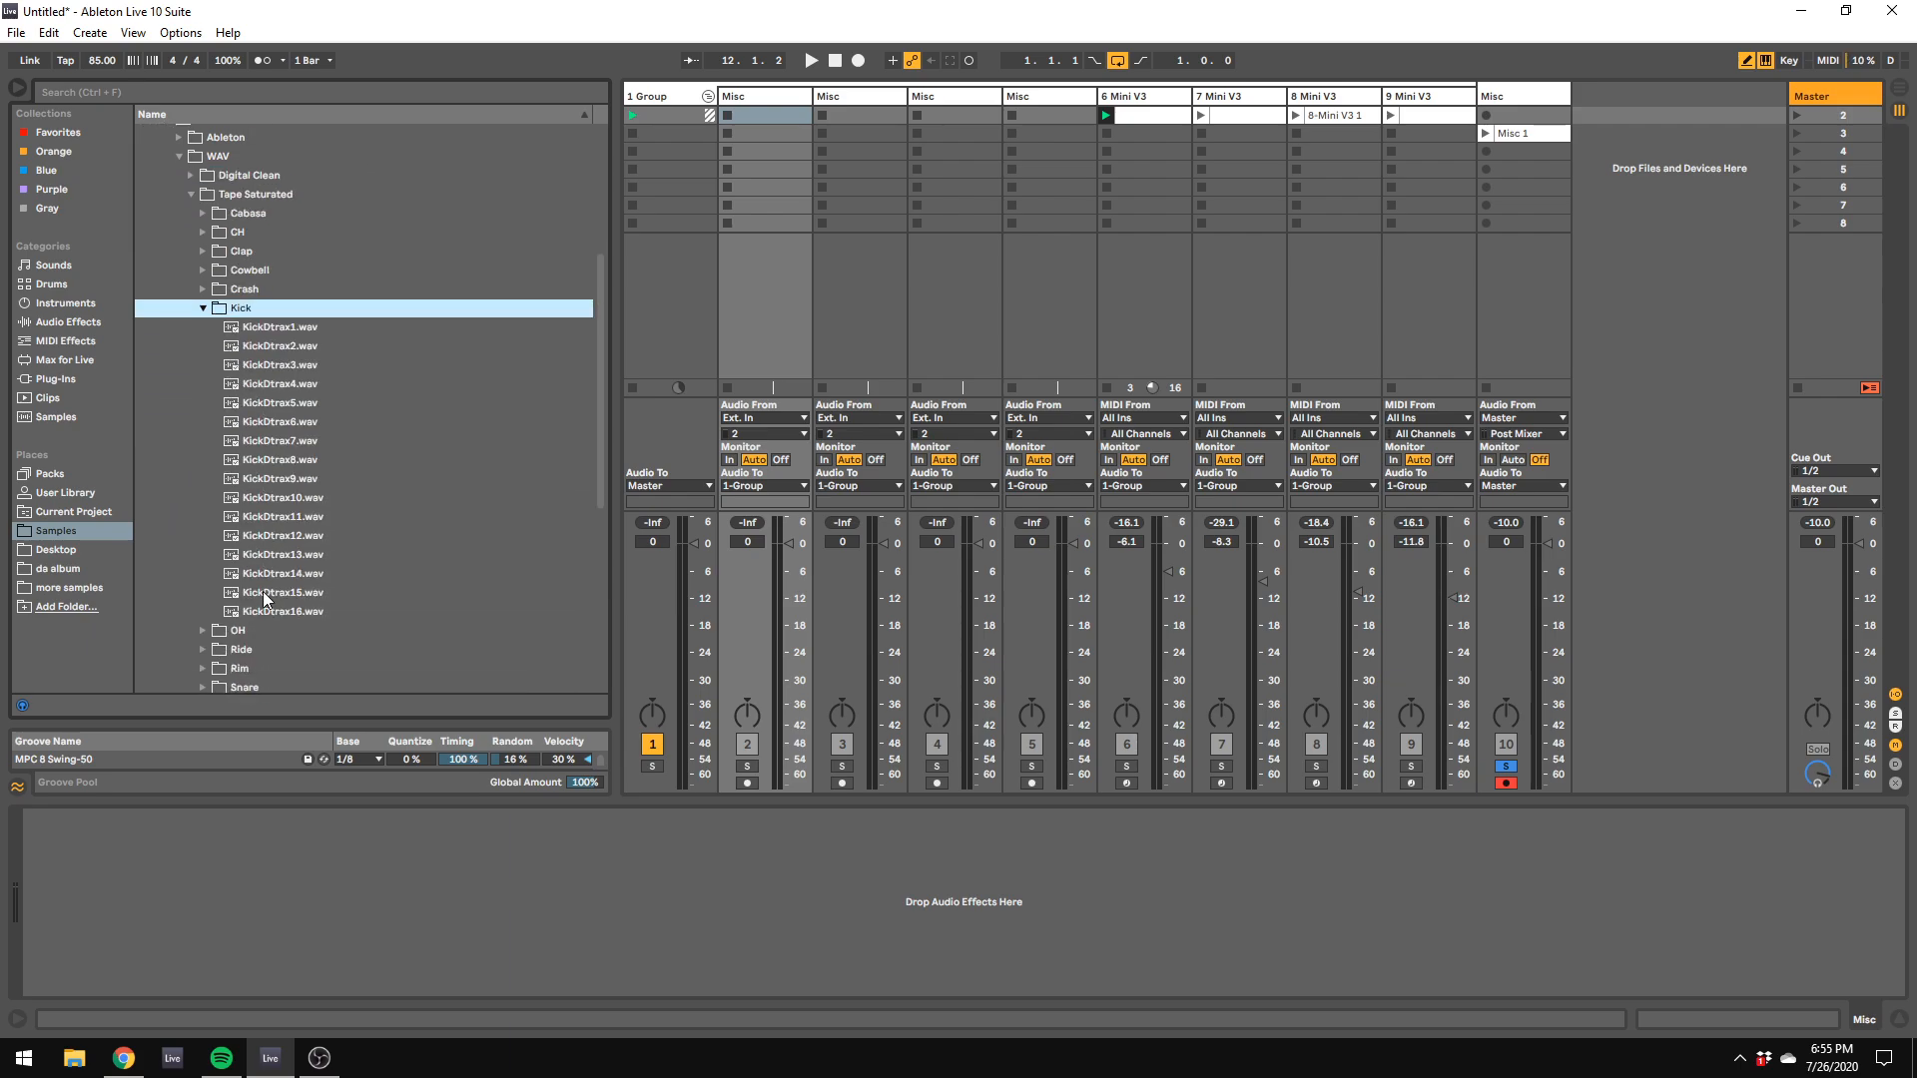
Step: Audition a few kick samples and place KickDtrax7.wav on track 2 in the arrangement at 1.1.1, with a copy at 1.2.3
{"action": "left_click", "coordinate": [274, 556]}
{"action": "left_click", "coordinate": [278, 477]}
{"action": "left_click", "coordinate": [275, 443]}
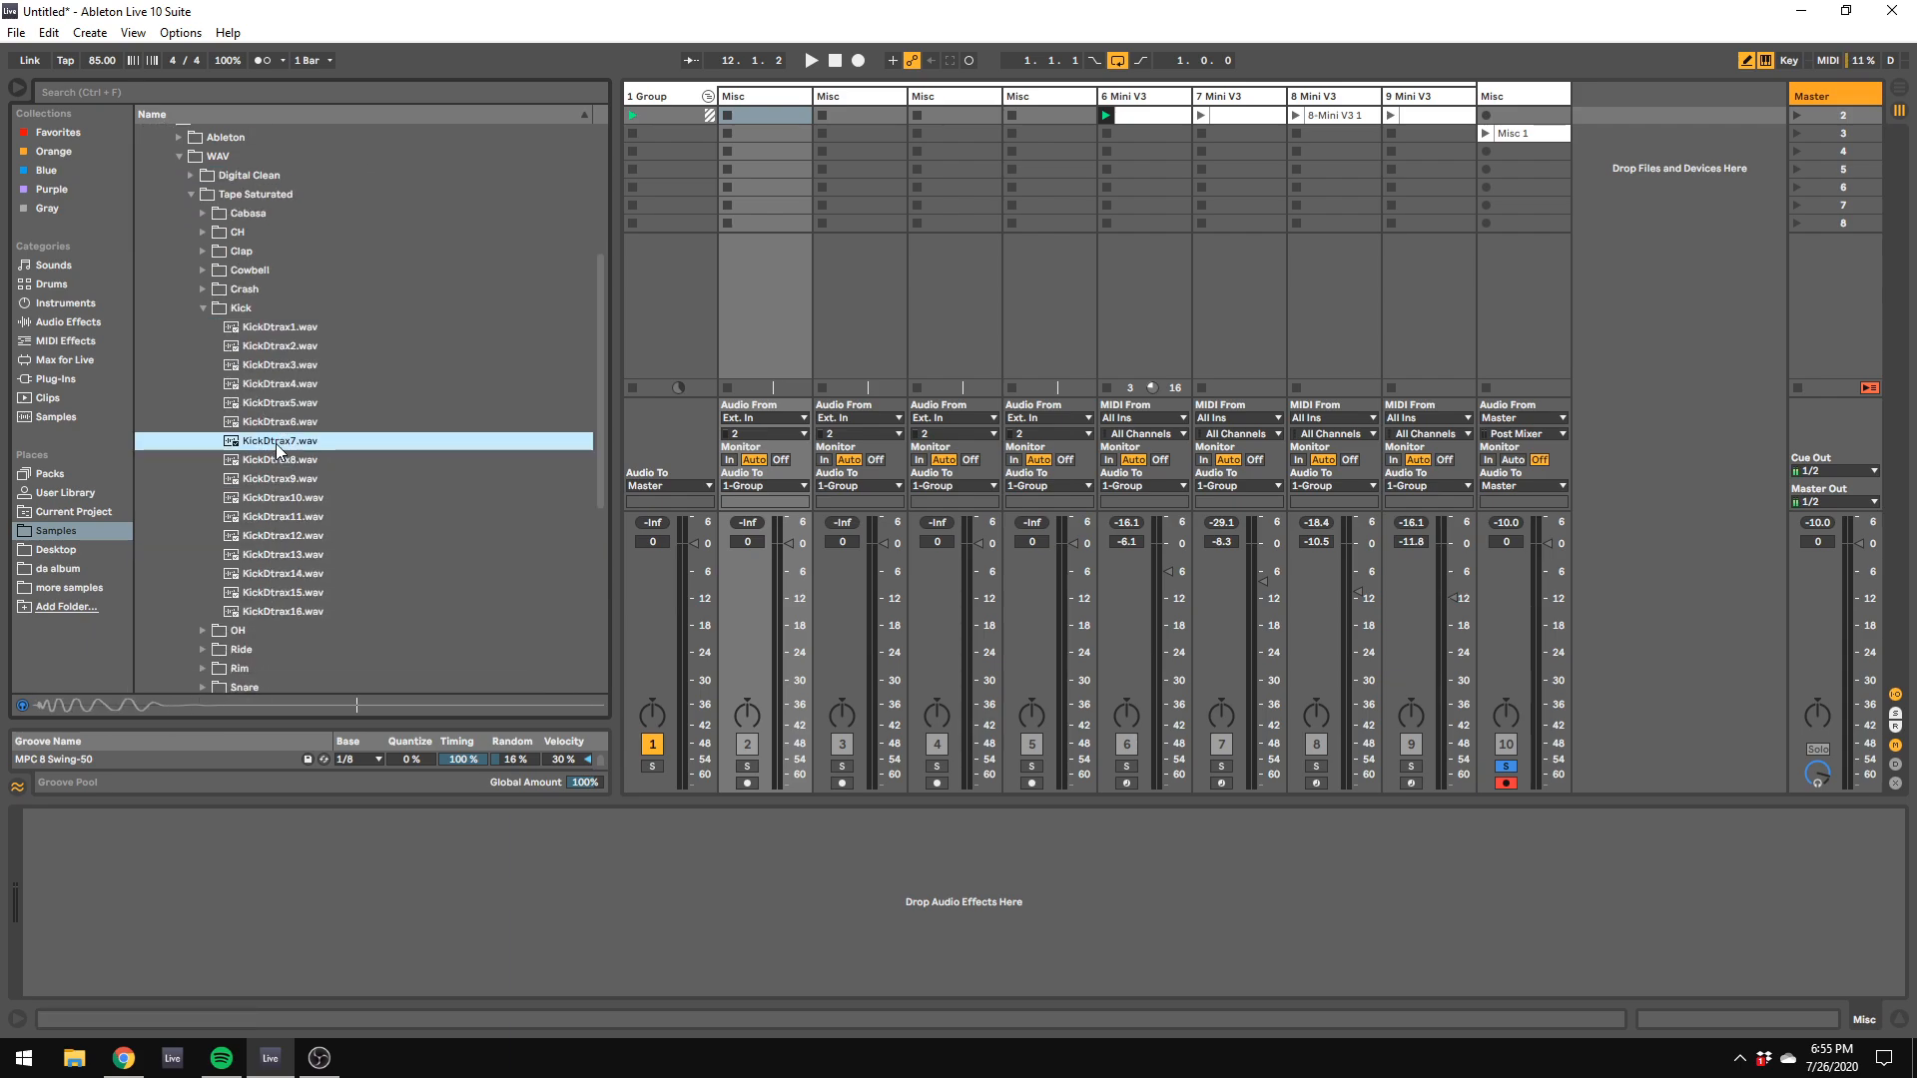
{"action": "left_click_drag", "start_coordinate": [255, 445], "coordinate": [629, 292]}
{"action": "key", "text": "Tab"}
{"action": "left_click_drag", "start_coordinate": [818, 298], "coordinate": [964, 300]}
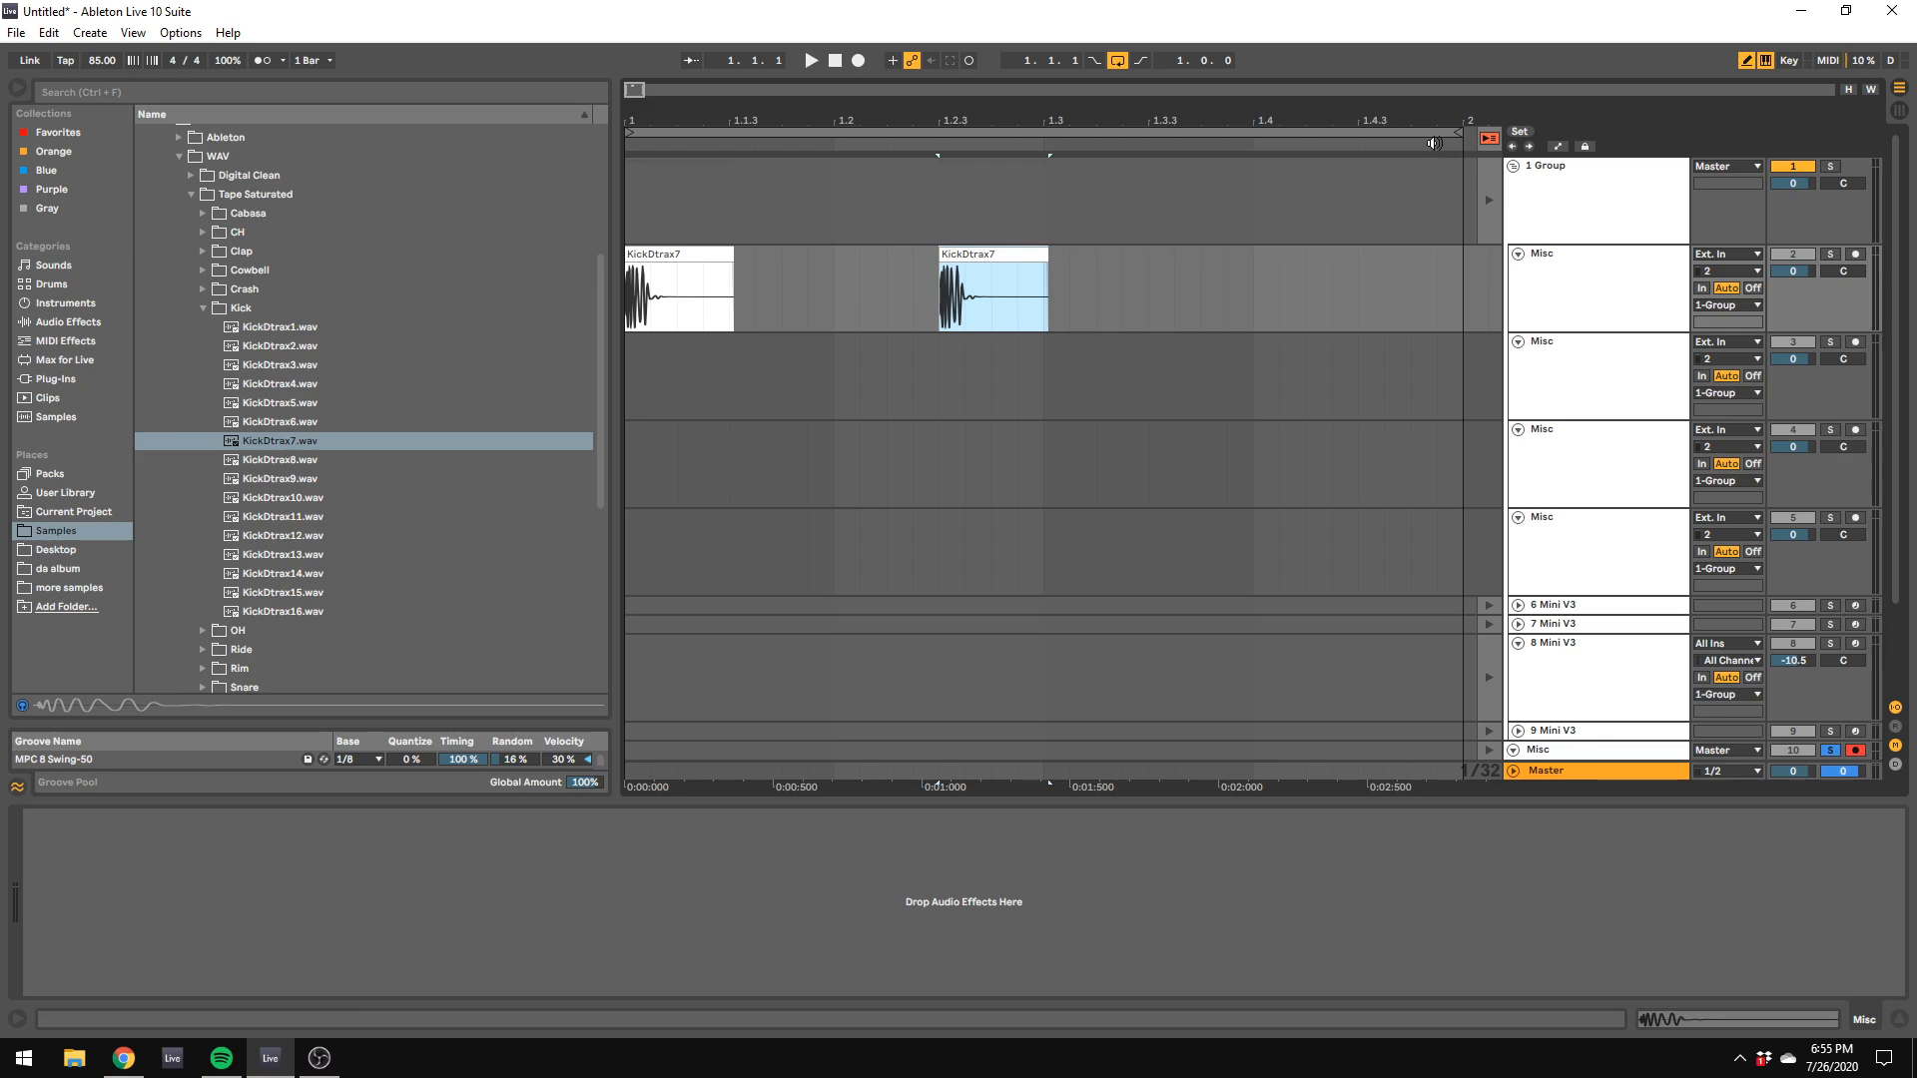
Step: Play the looped kick pattern from the start and lower track 2's volume to -12.0 dB
{"action": "key", "text": "space"}
{"action": "key", "text": "space"}
{"action": "left_click", "coordinate": [837, 57]}
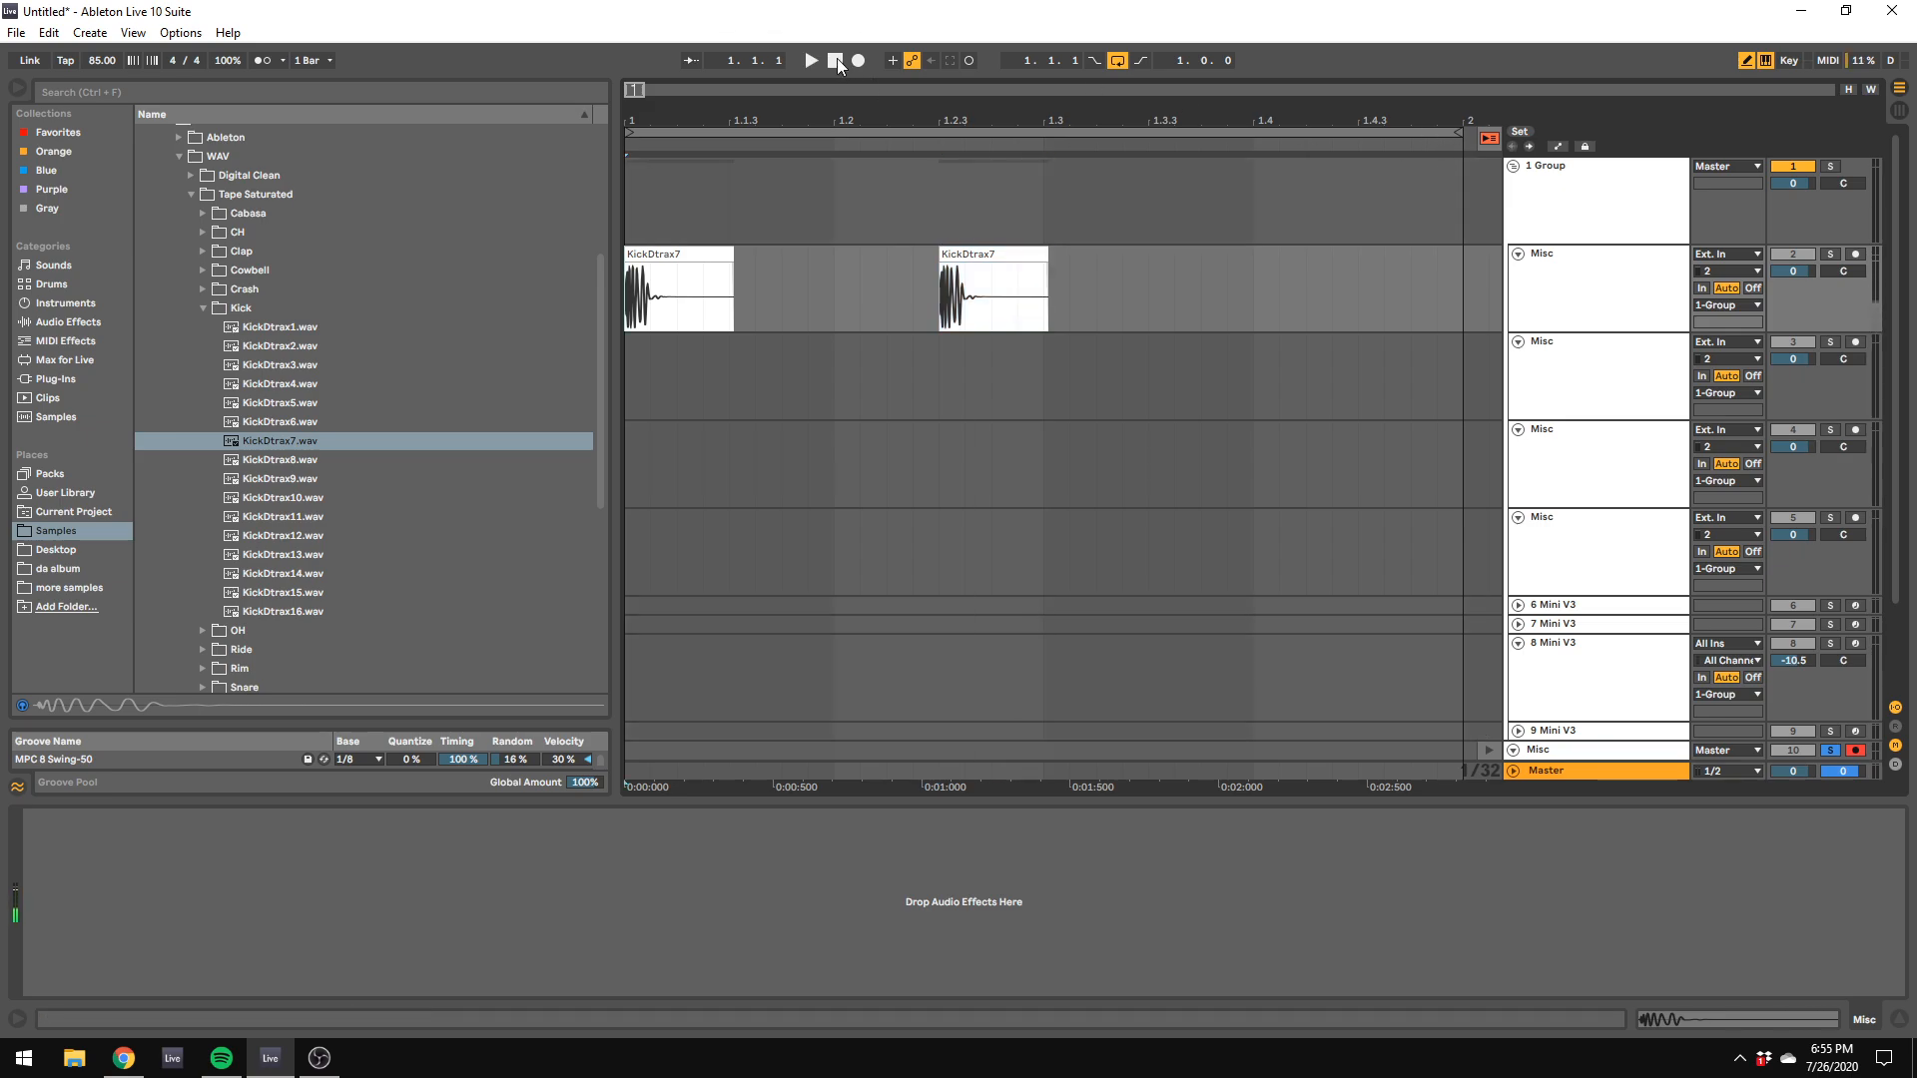
{"action": "key", "text": "space"}
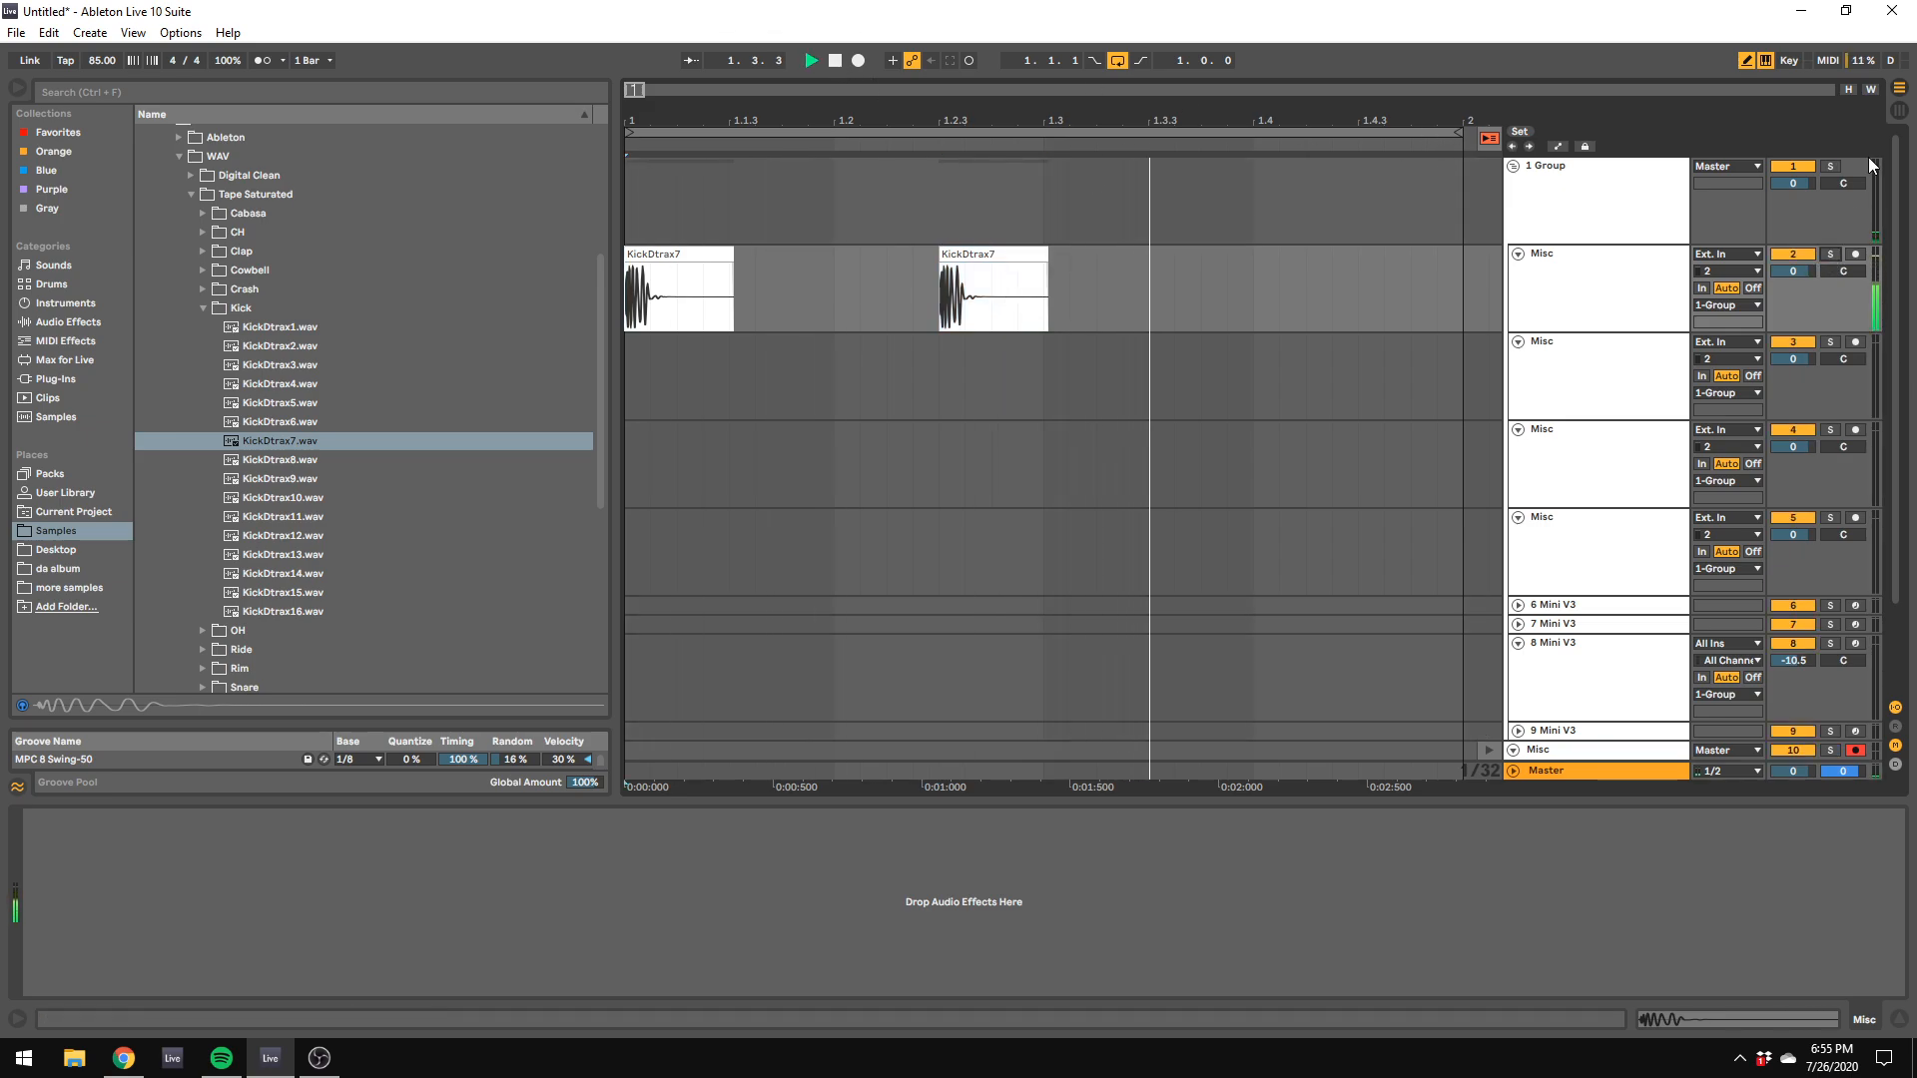
{"action": "left_click", "coordinate": [1900, 113]}
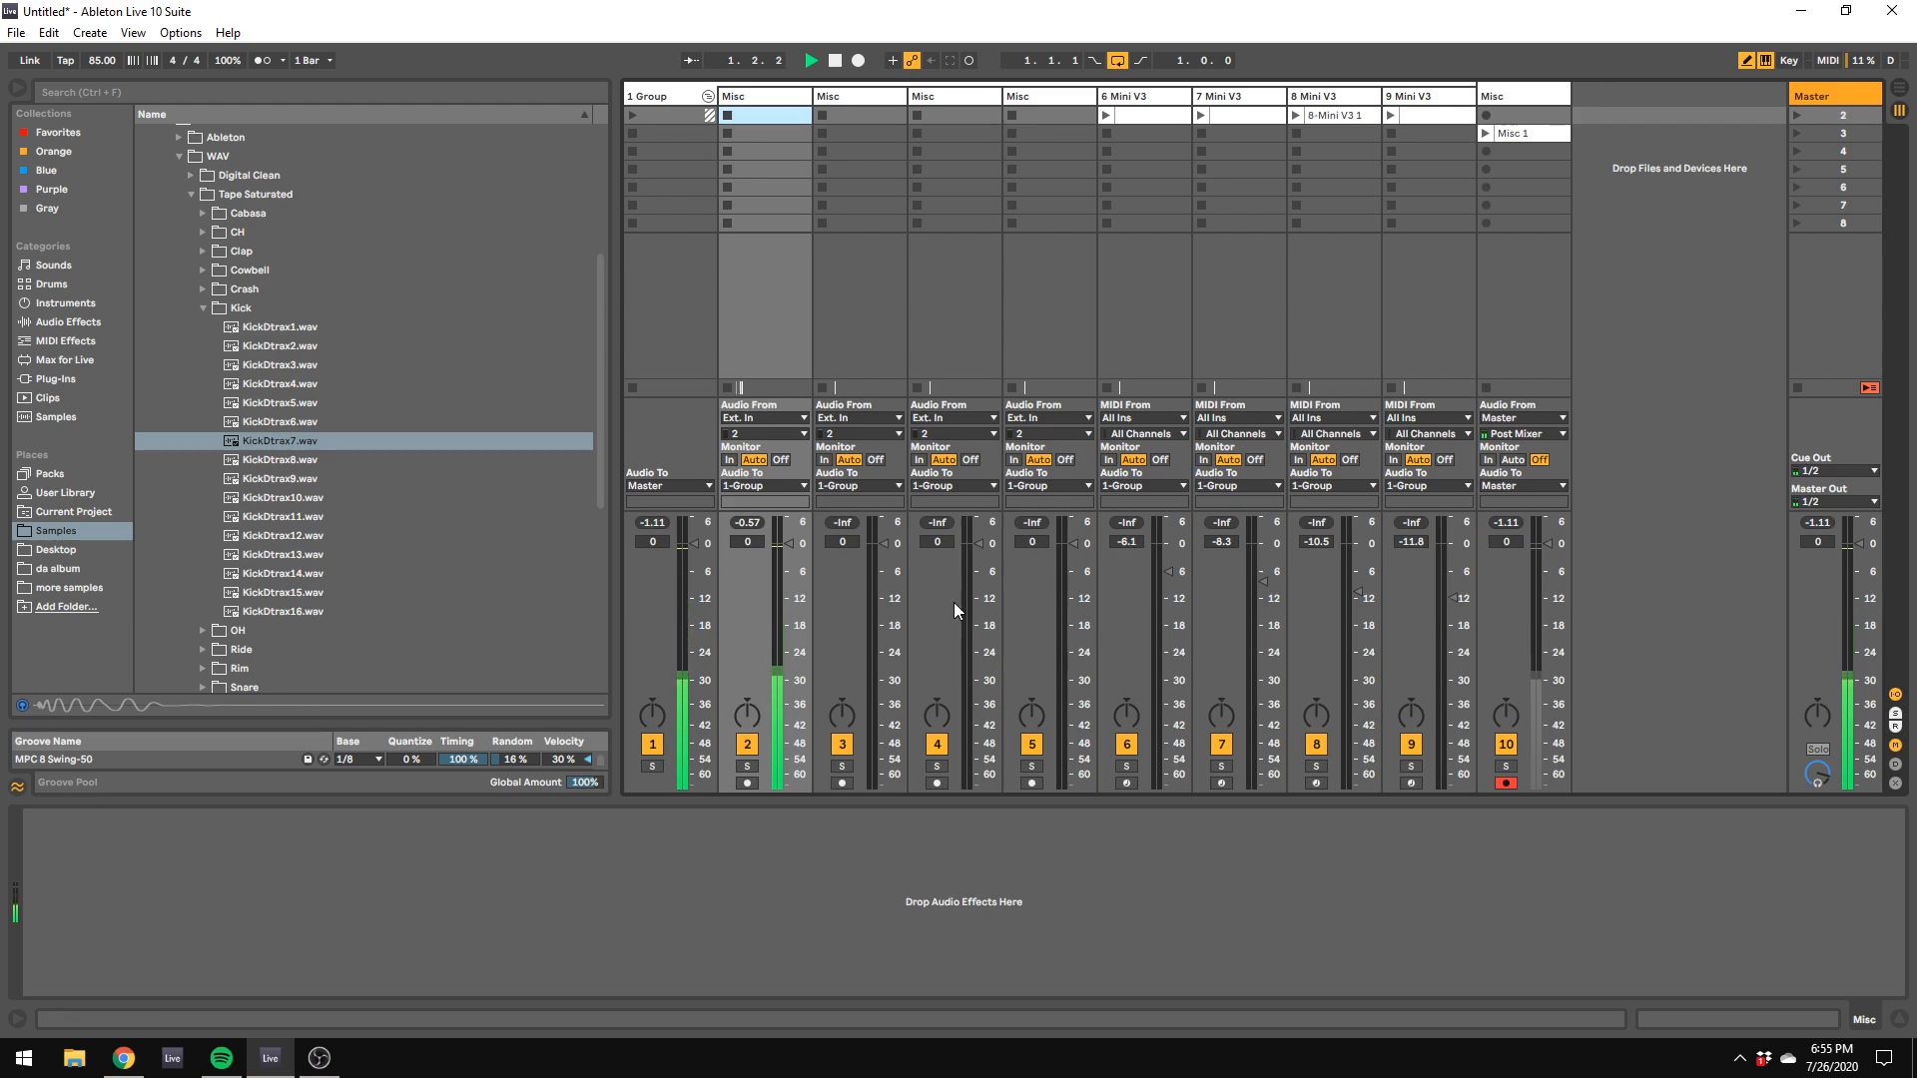
{"action": "key", "text": "space"}
{"action": "left_click_drag", "start_coordinate": [788, 546], "coordinate": [789, 599]}
{"action": "key", "text": "space"}
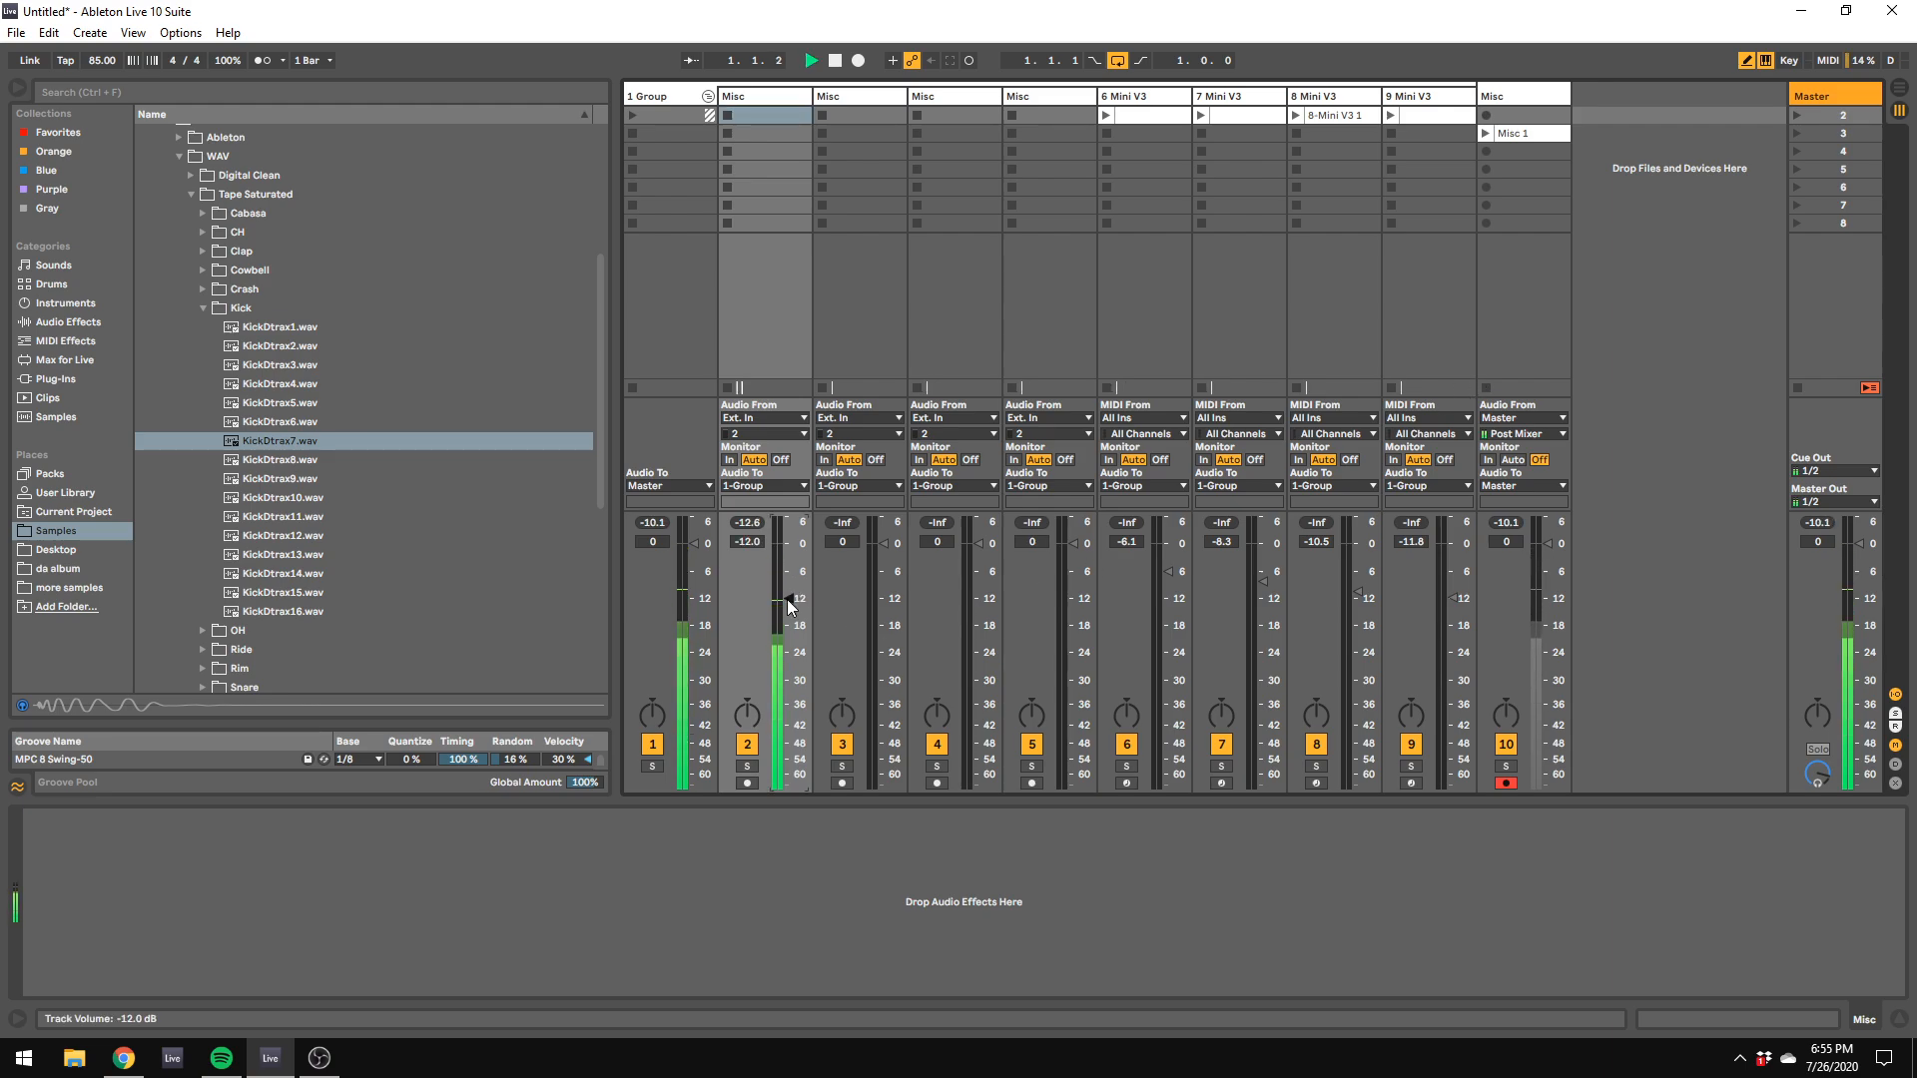
Step: Launch the clip on track 6 and adjust the oscillator 2 waveform in its Mini V3
{"action": "left_click", "coordinate": [651, 97]}
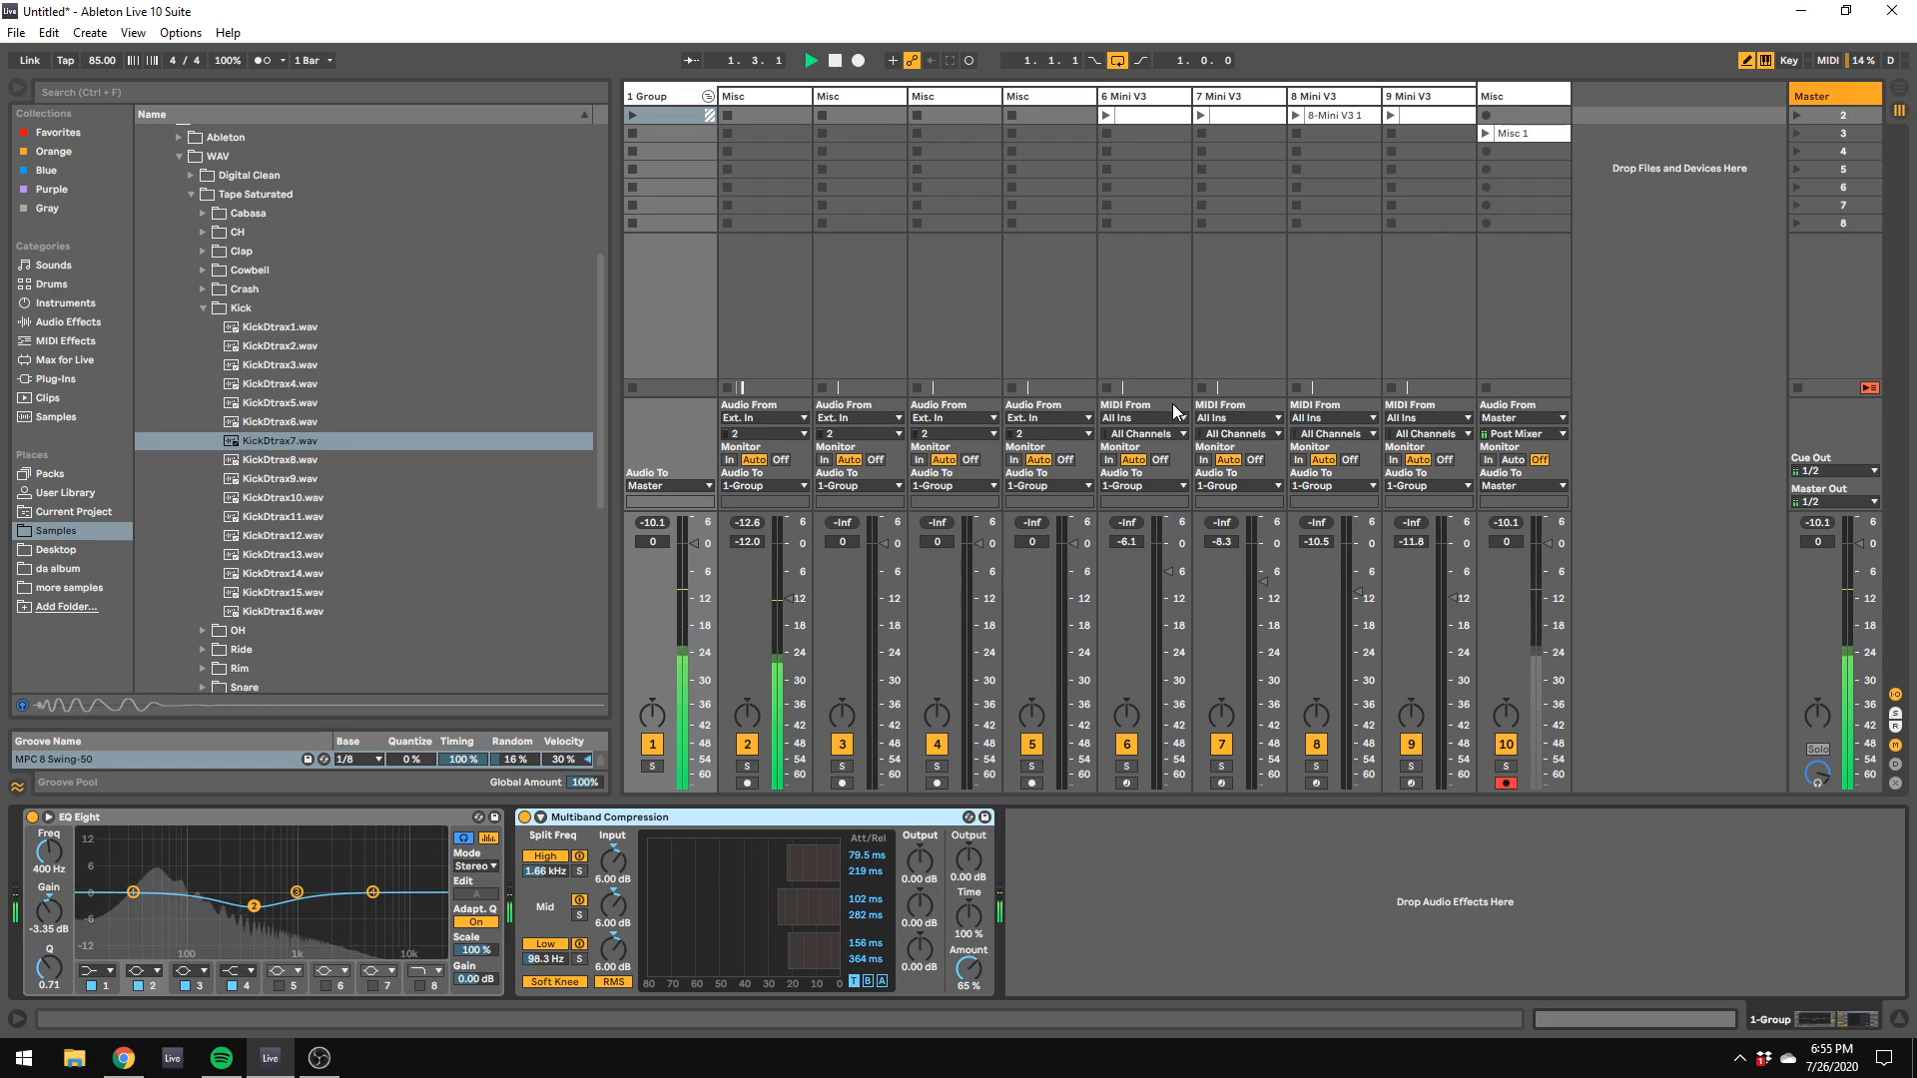
{"action": "left_click", "coordinate": [1110, 111]}
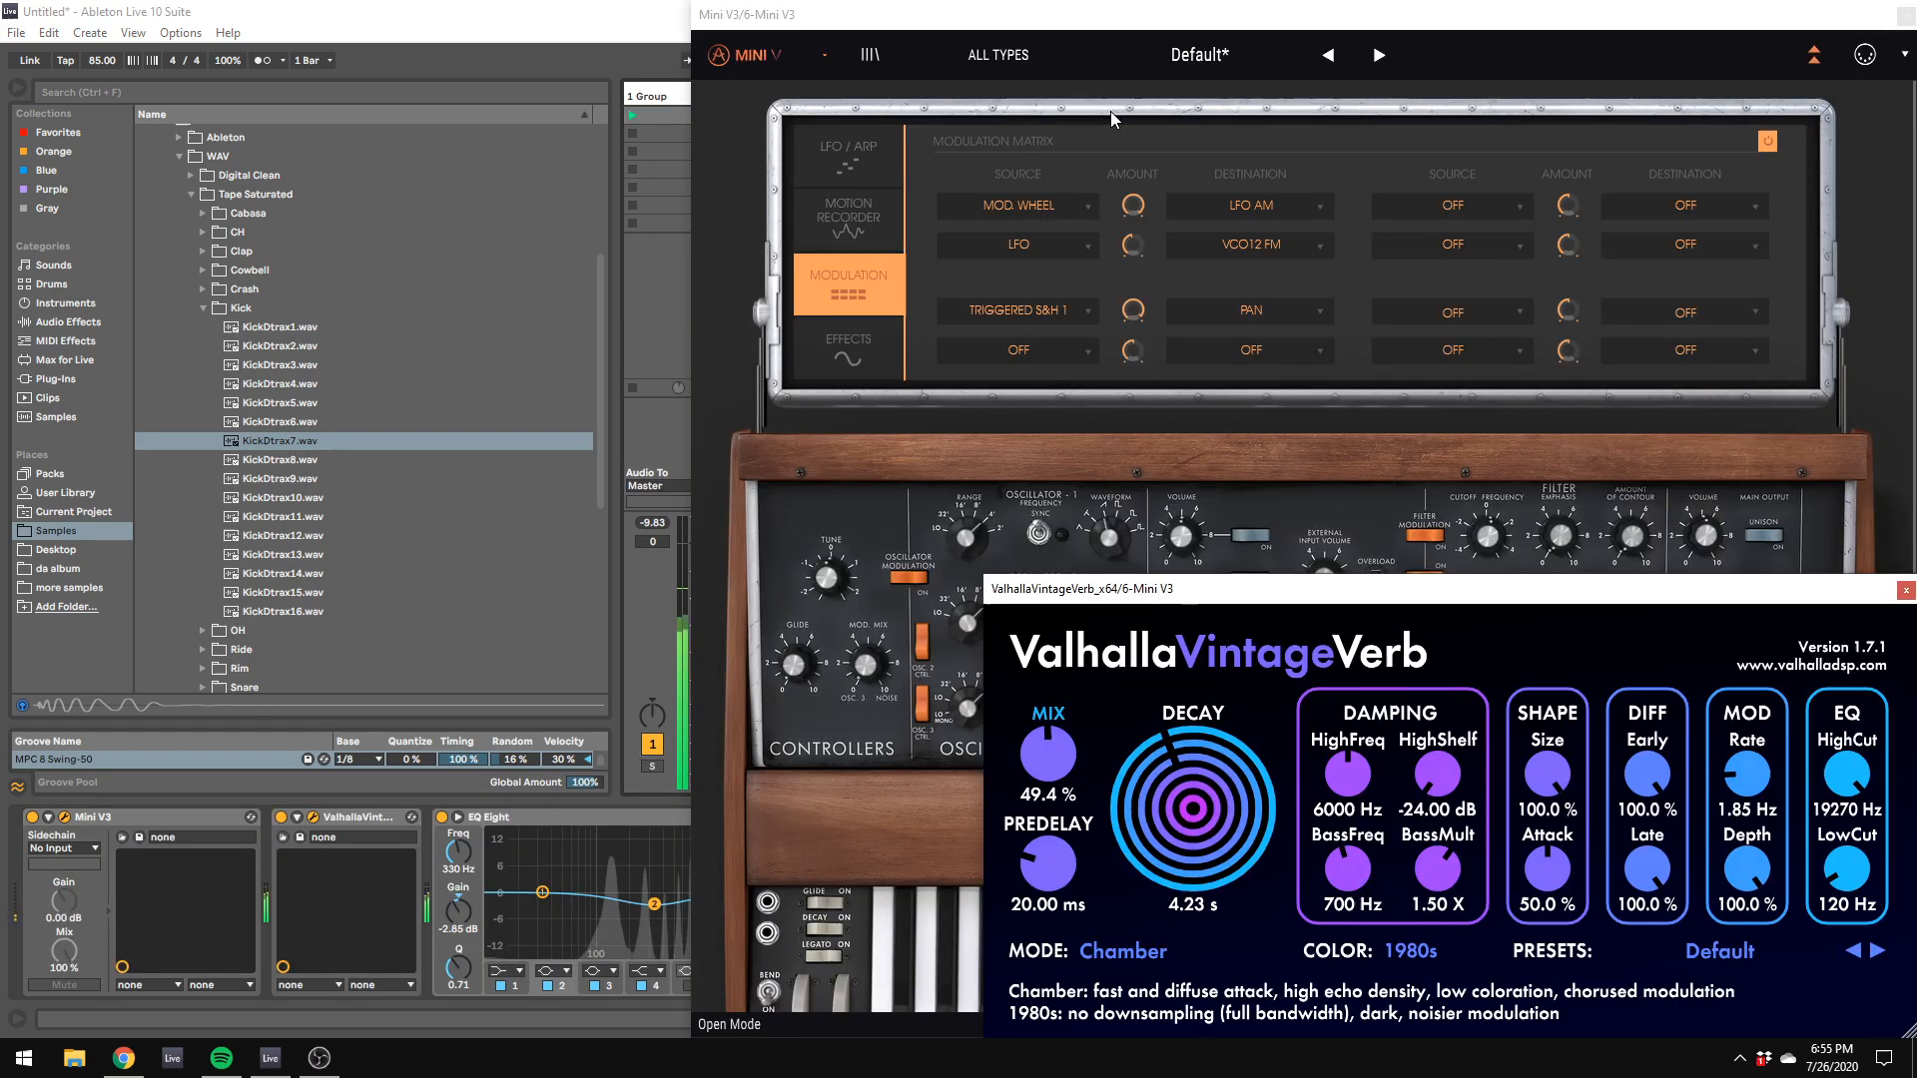
{"action": "left_click", "coordinate": [1633, 542]}
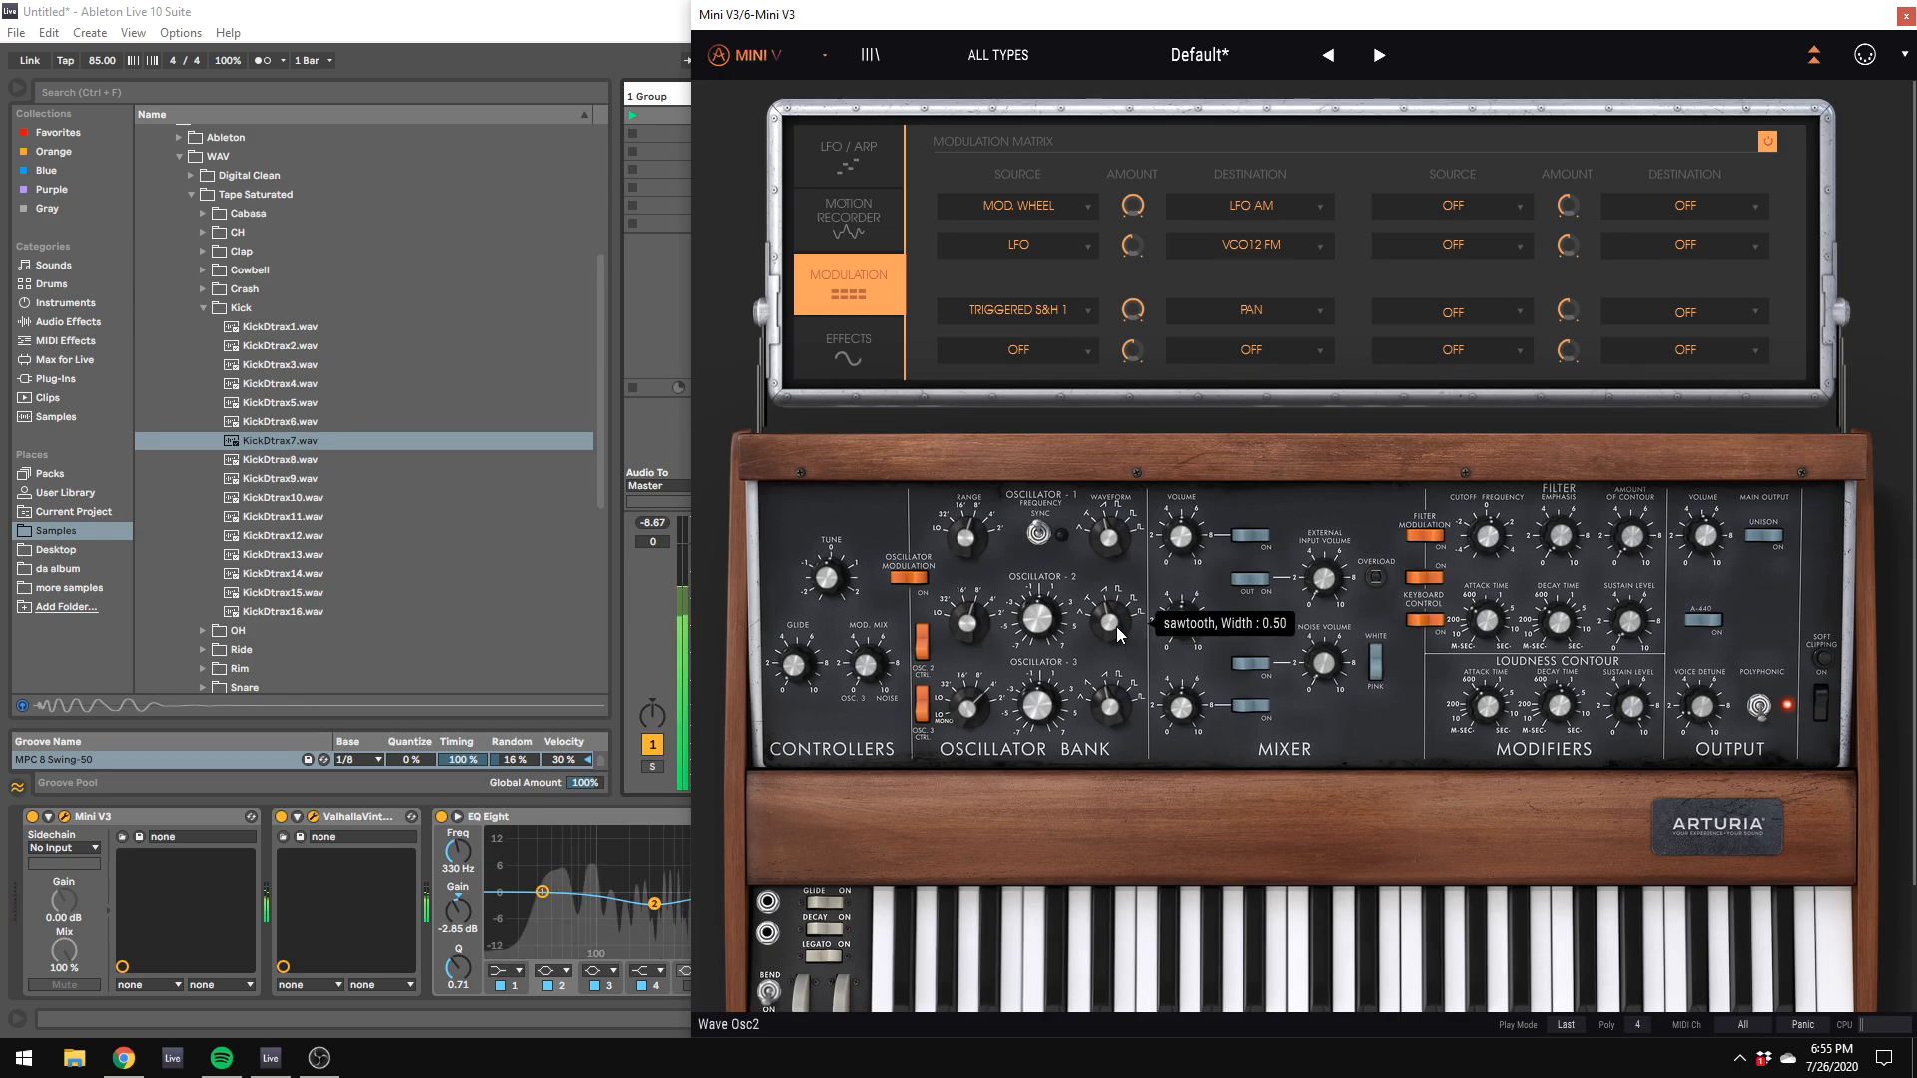
{"action": "left_click_drag", "start_coordinate": [1061, 635], "coordinate": [1061, 621]}
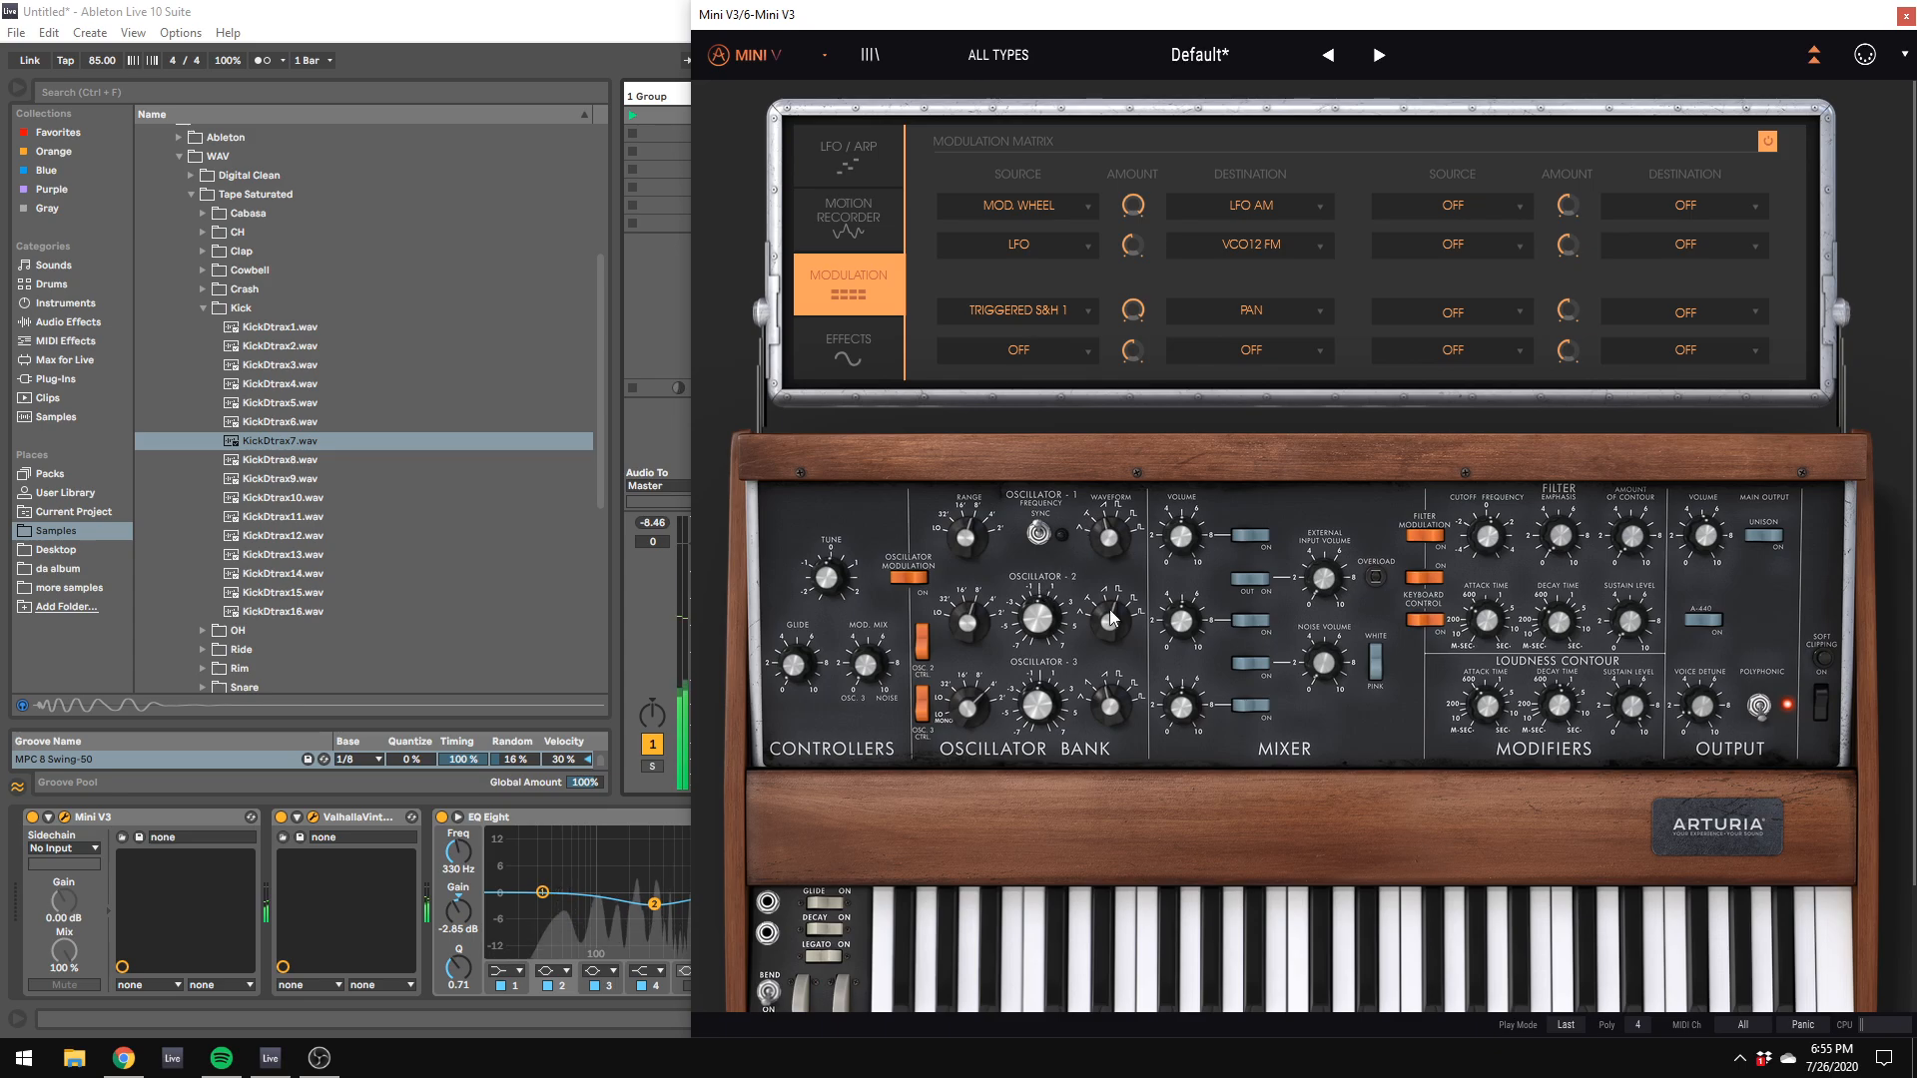
{"action": "mouse_move", "coordinate": [1112, 618]}
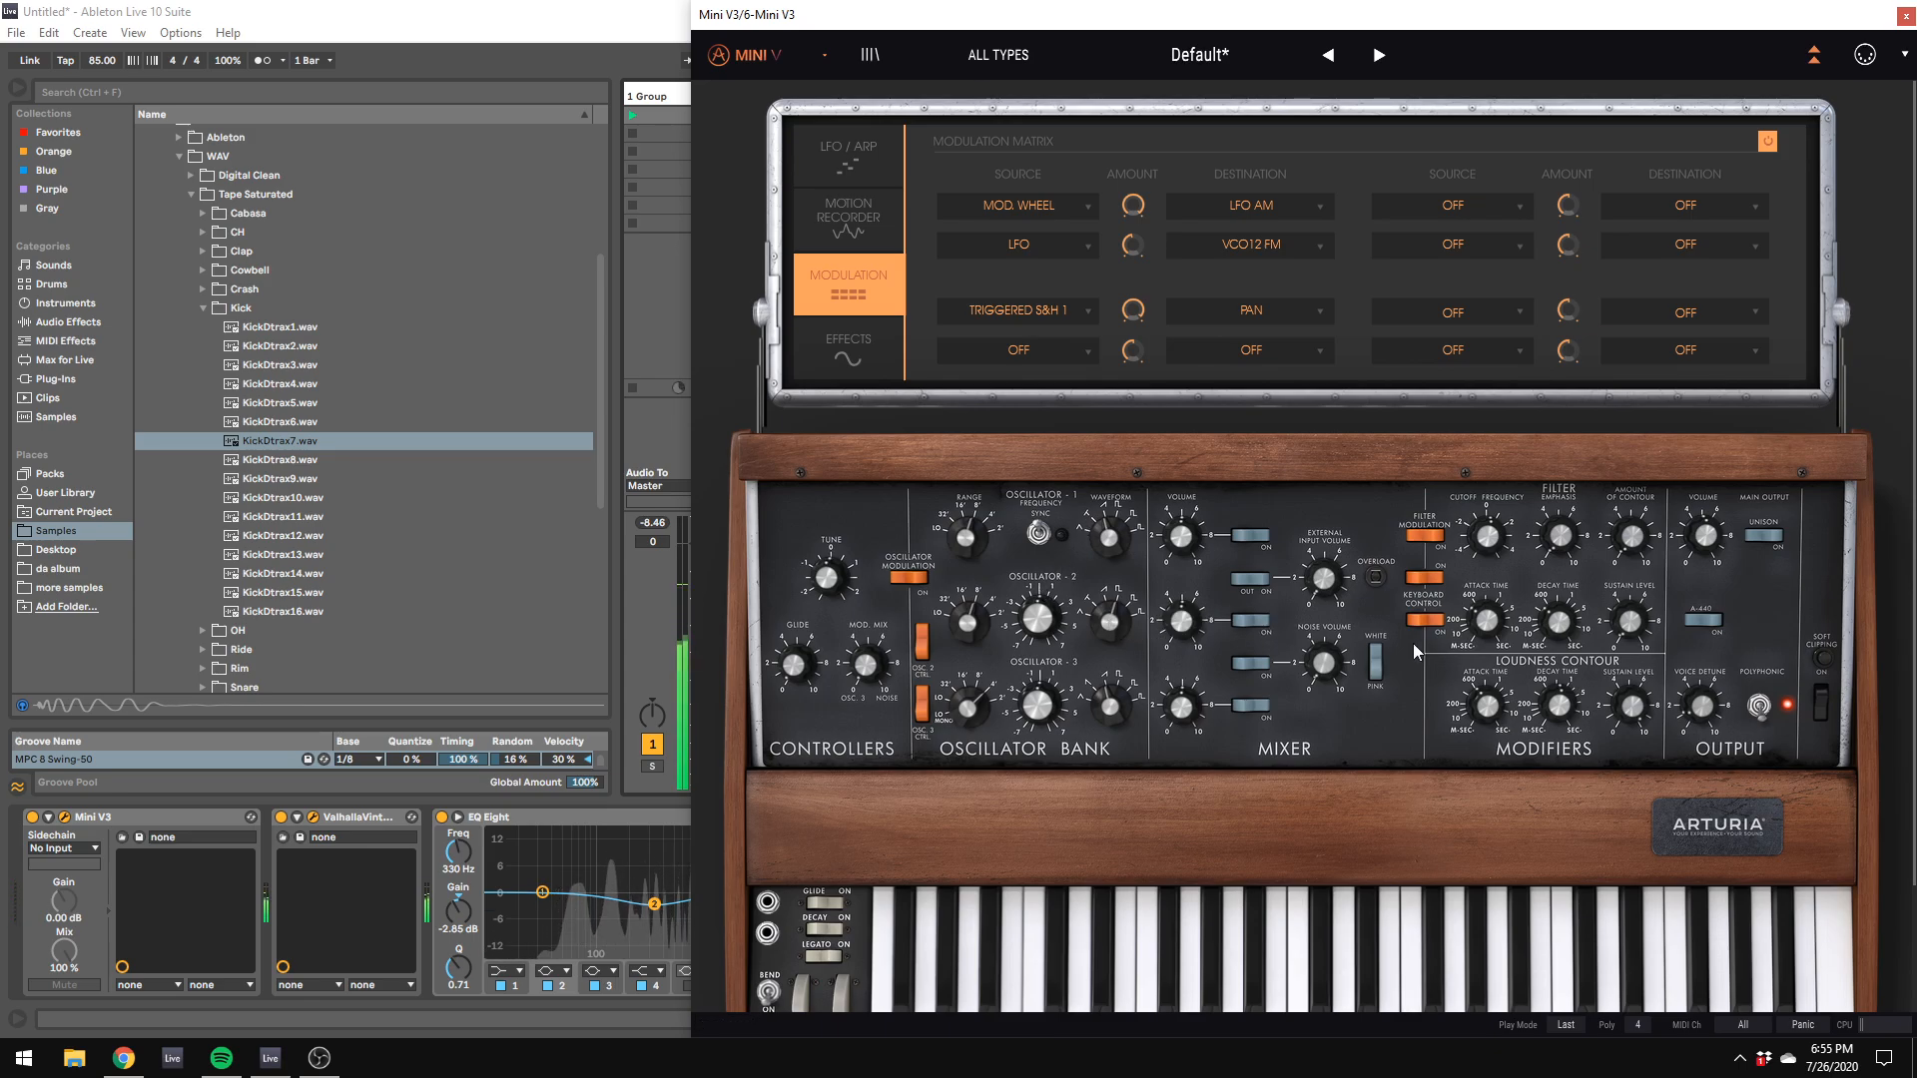
Step: Move the Mini V3 window aside to uncover the mixer, and solo the kick track 2
{"action": "left_click_drag", "start_coordinate": [822, 16], "coordinate": [1030, 94]}
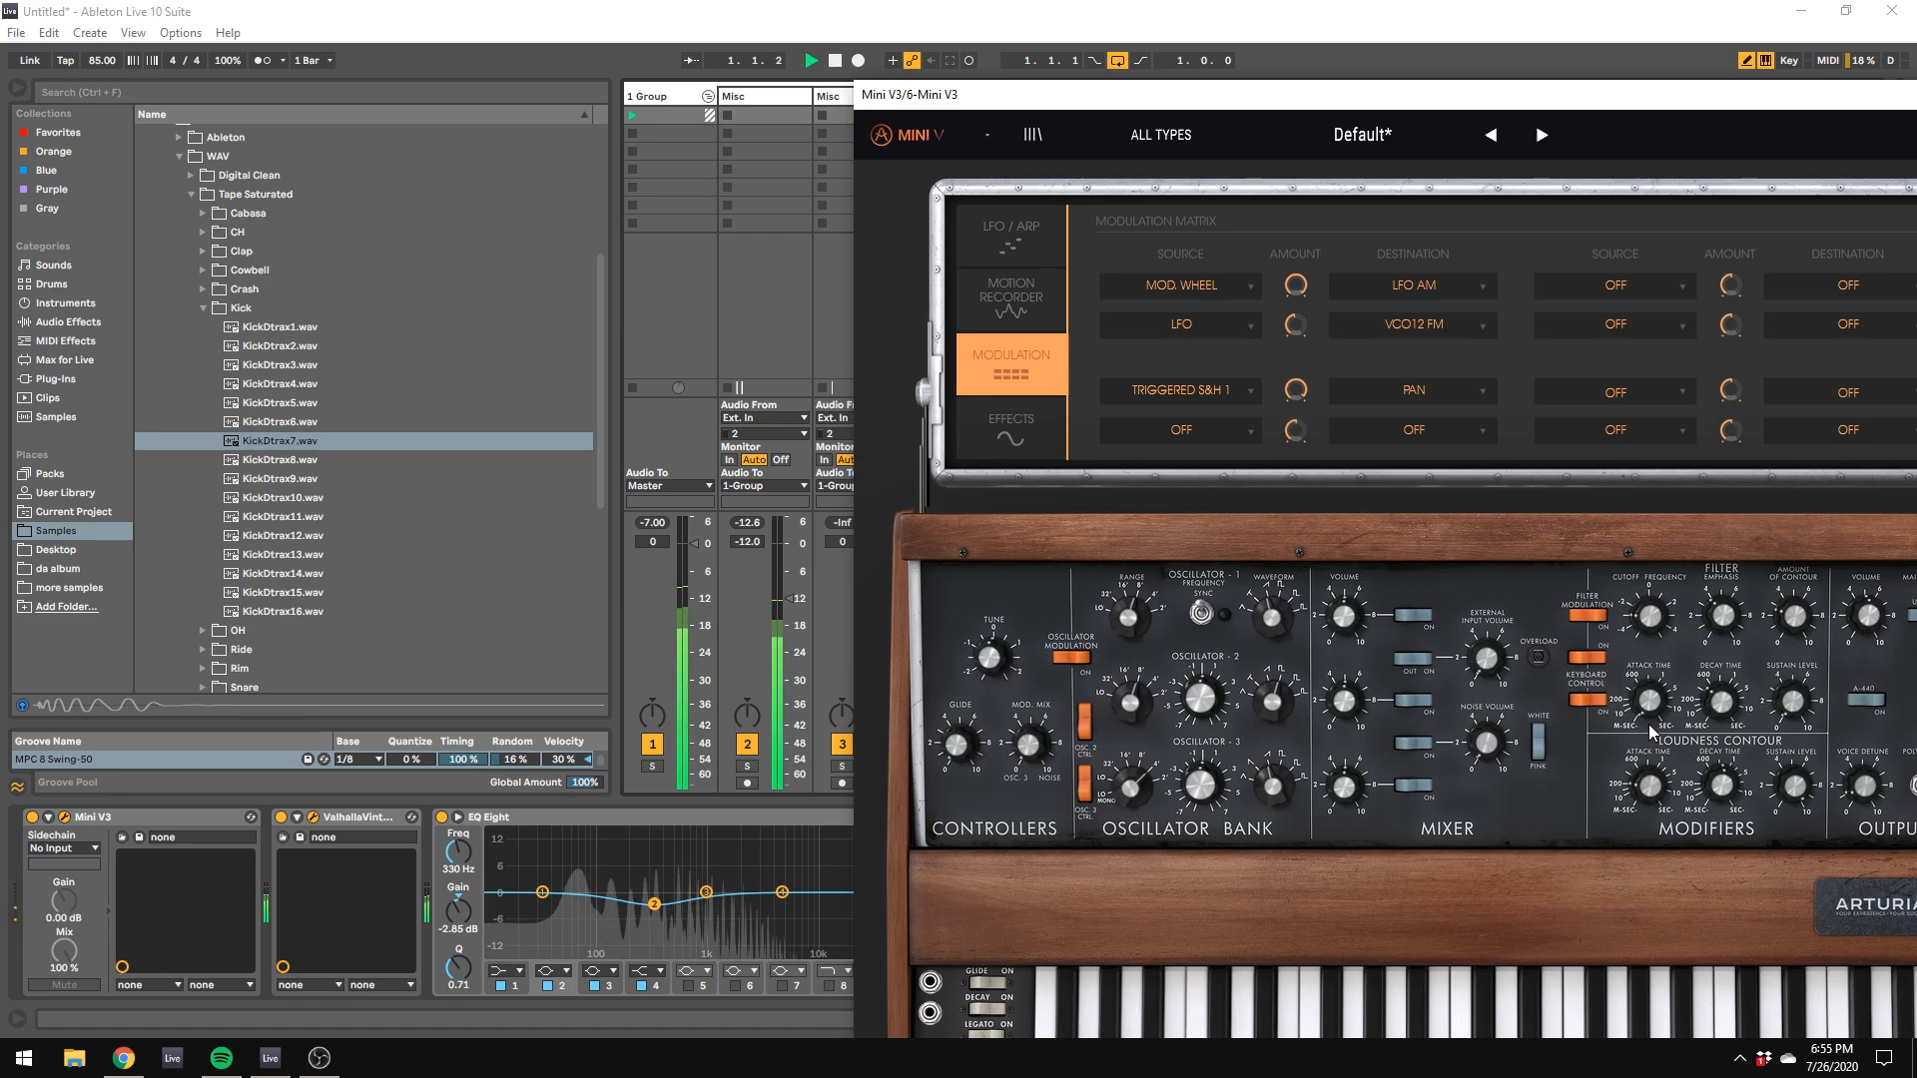
{"action": "left_click_drag", "start_coordinate": [925, 95], "coordinate": [1667, 247]}
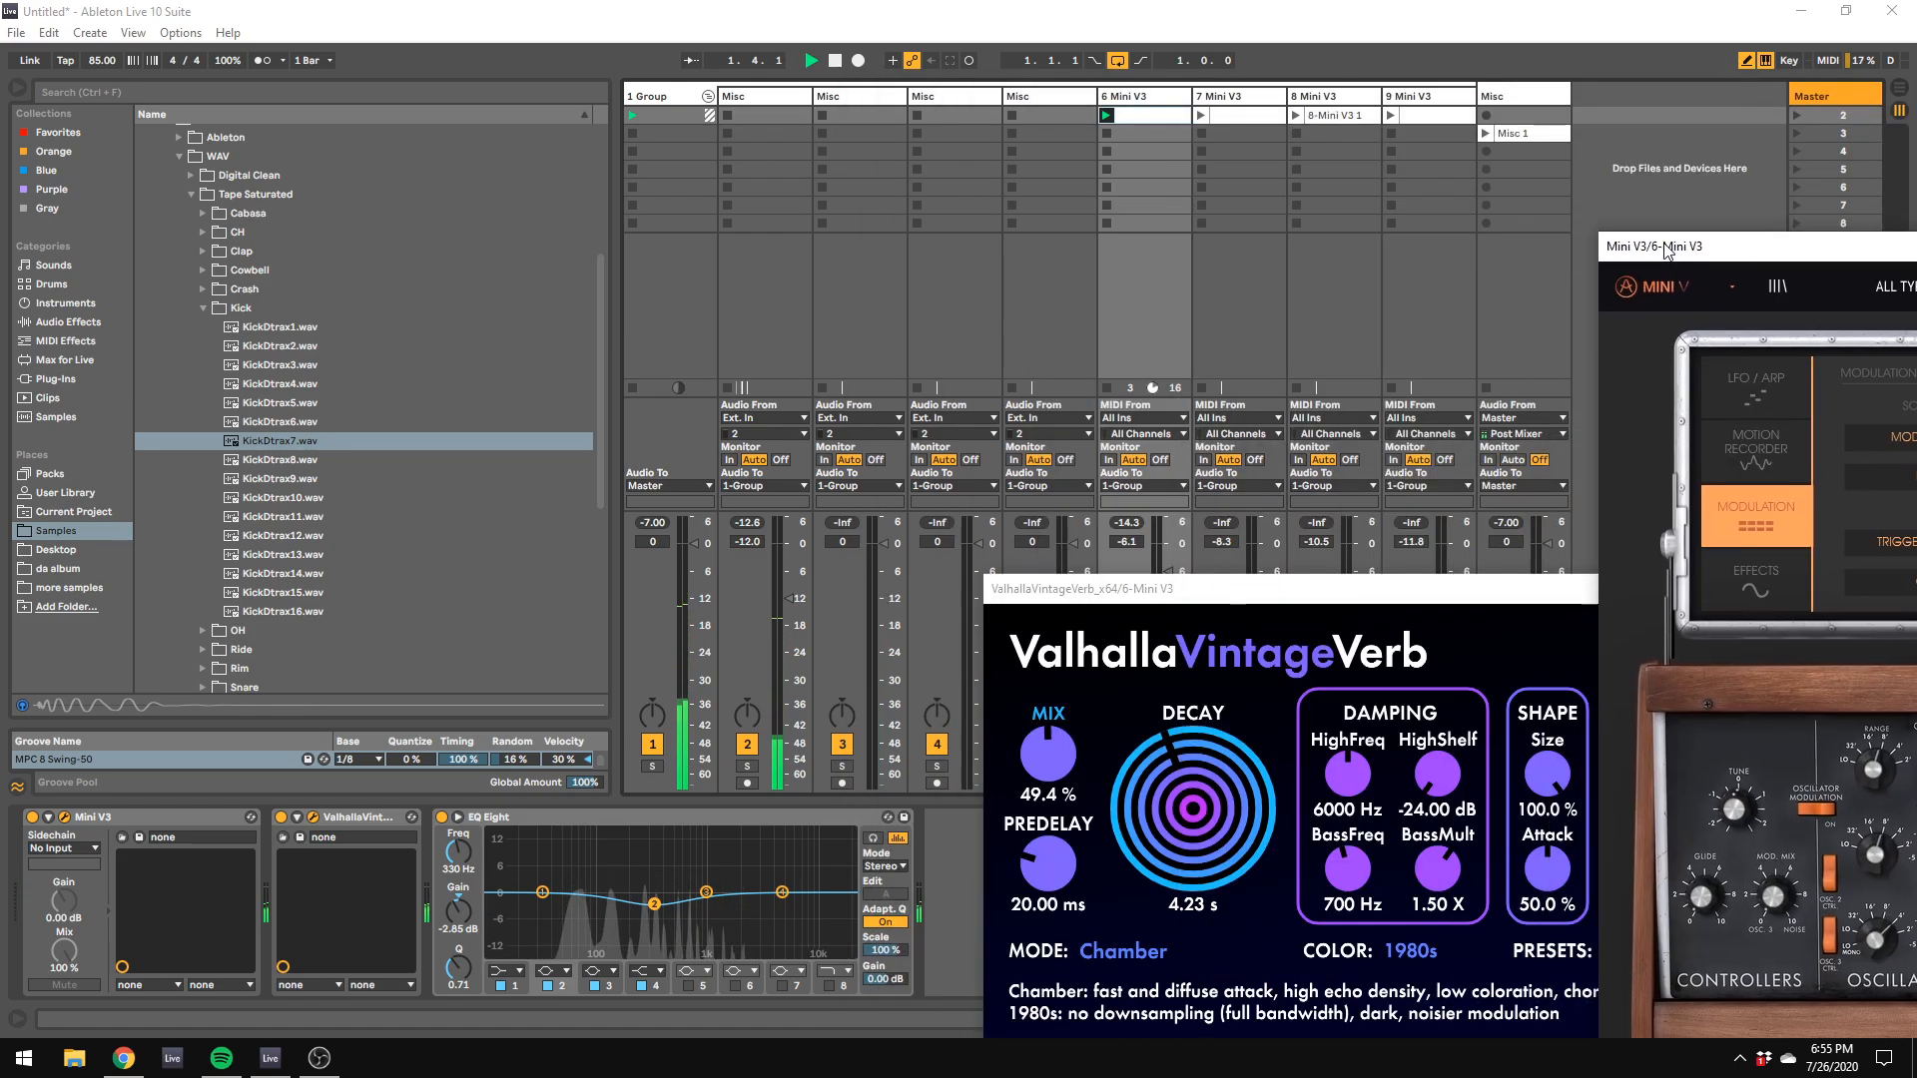
{"action": "left_click", "coordinate": [751, 97]}
{"action": "left_click", "coordinate": [760, 116]}
{"action": "left_click", "coordinate": [747, 766]}
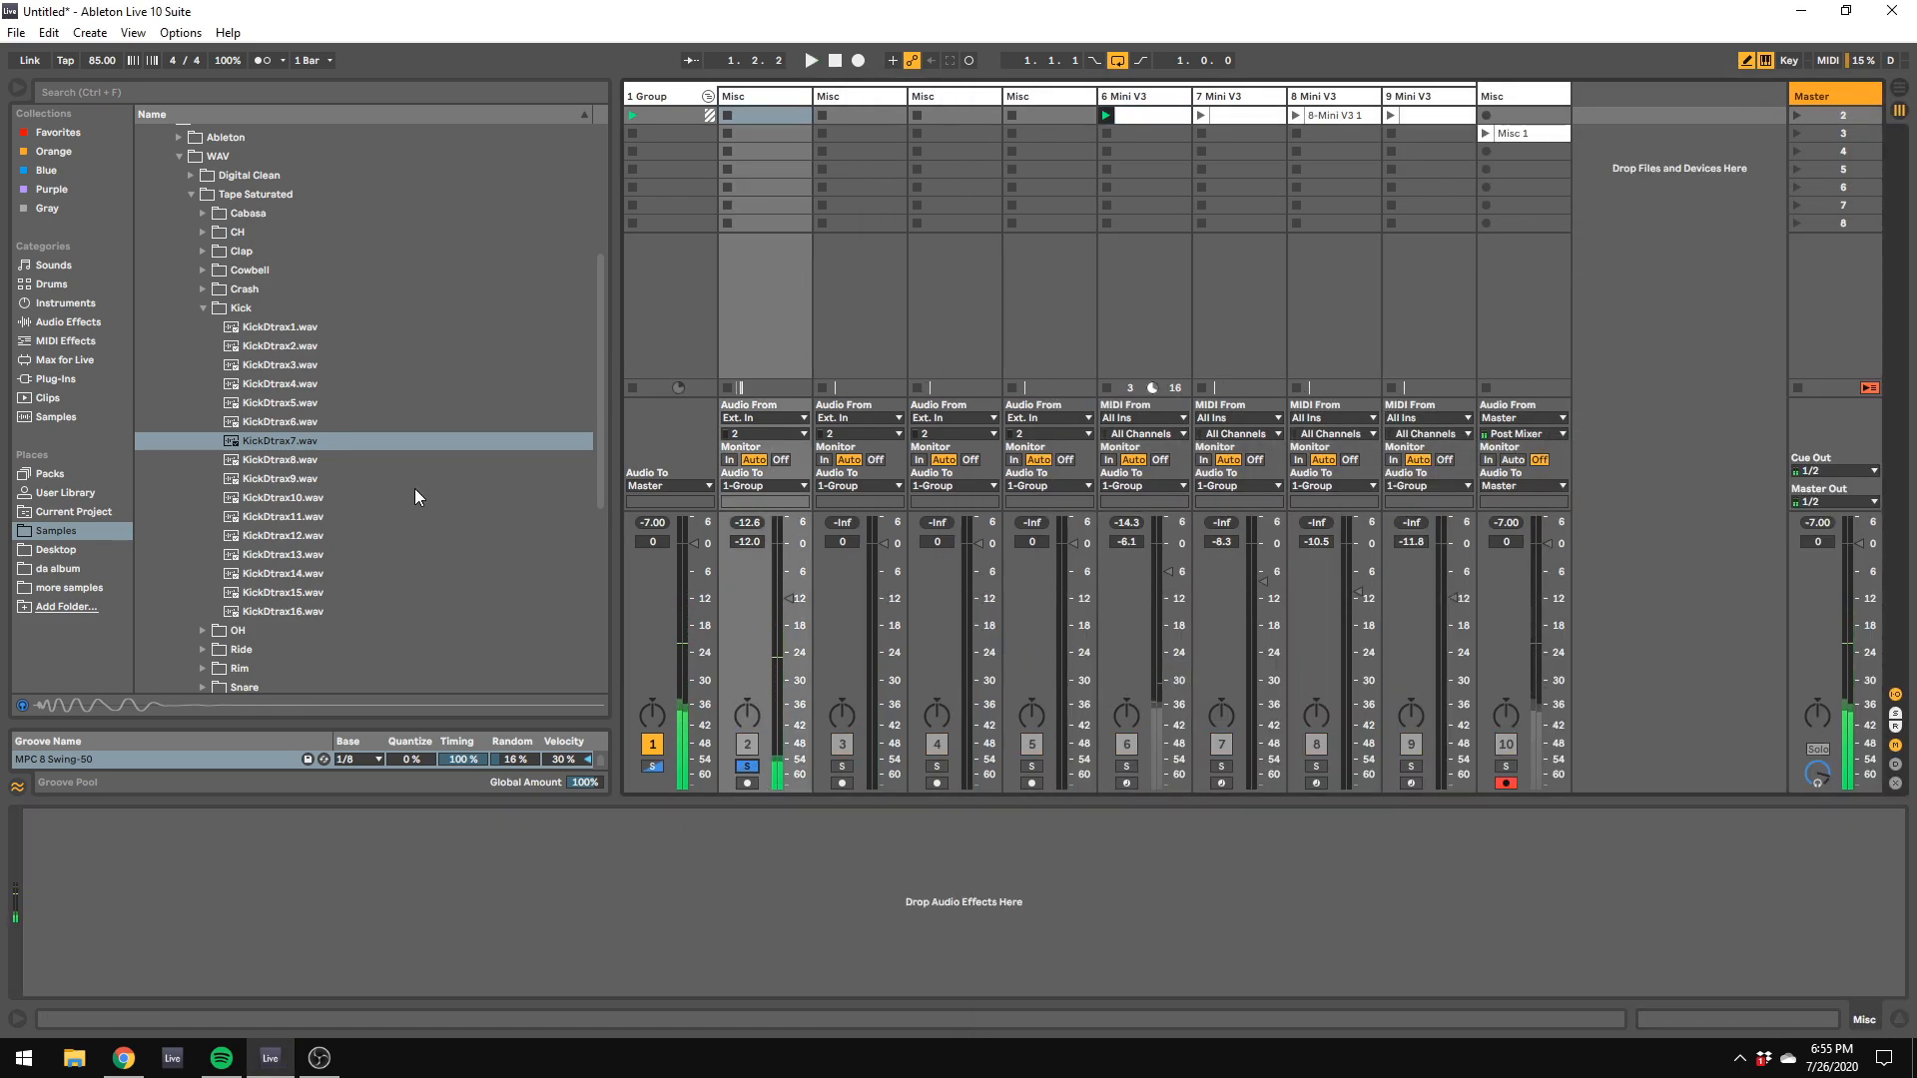
Step: Add EQ Eight to track 2 and set its band 3 to -3.10 dB at 4.08 kHz
{"action": "left_click", "coordinate": [55, 321]}
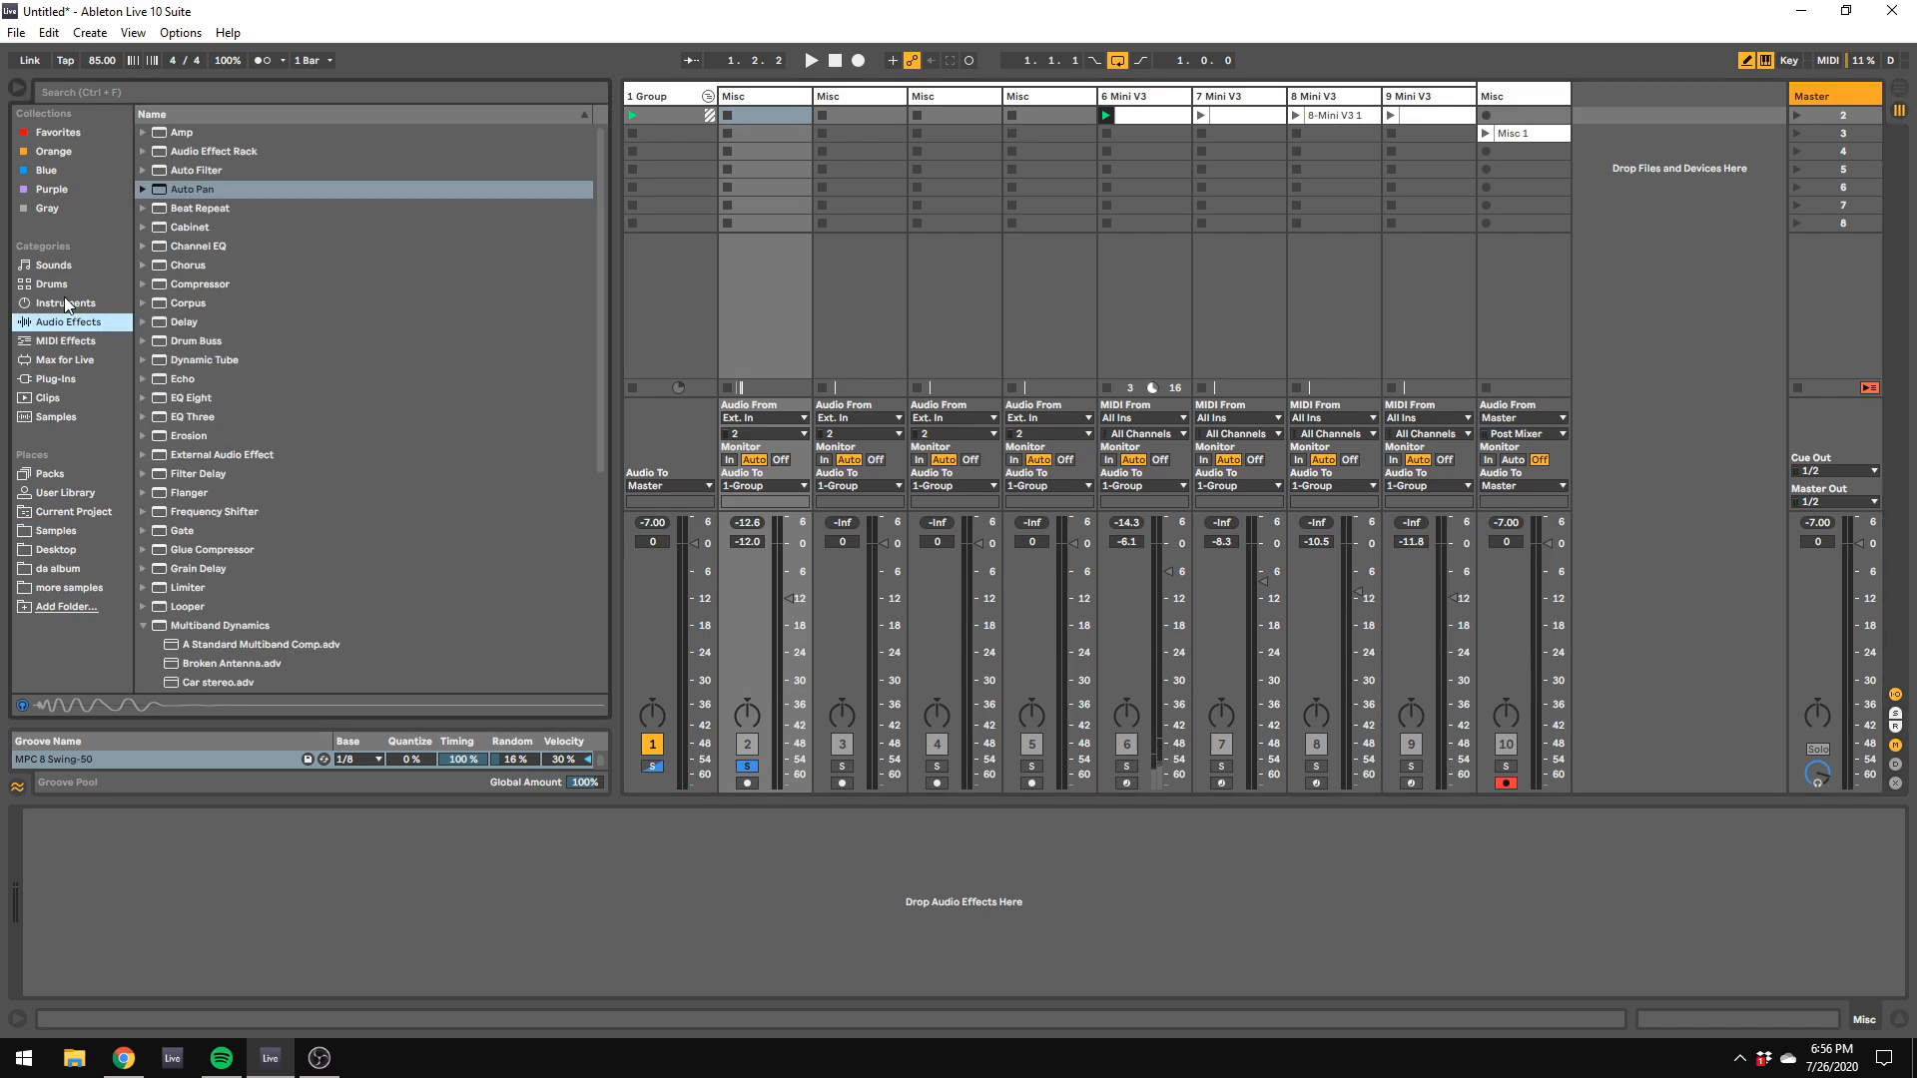
{"action": "double_click", "coordinate": [191, 398]}
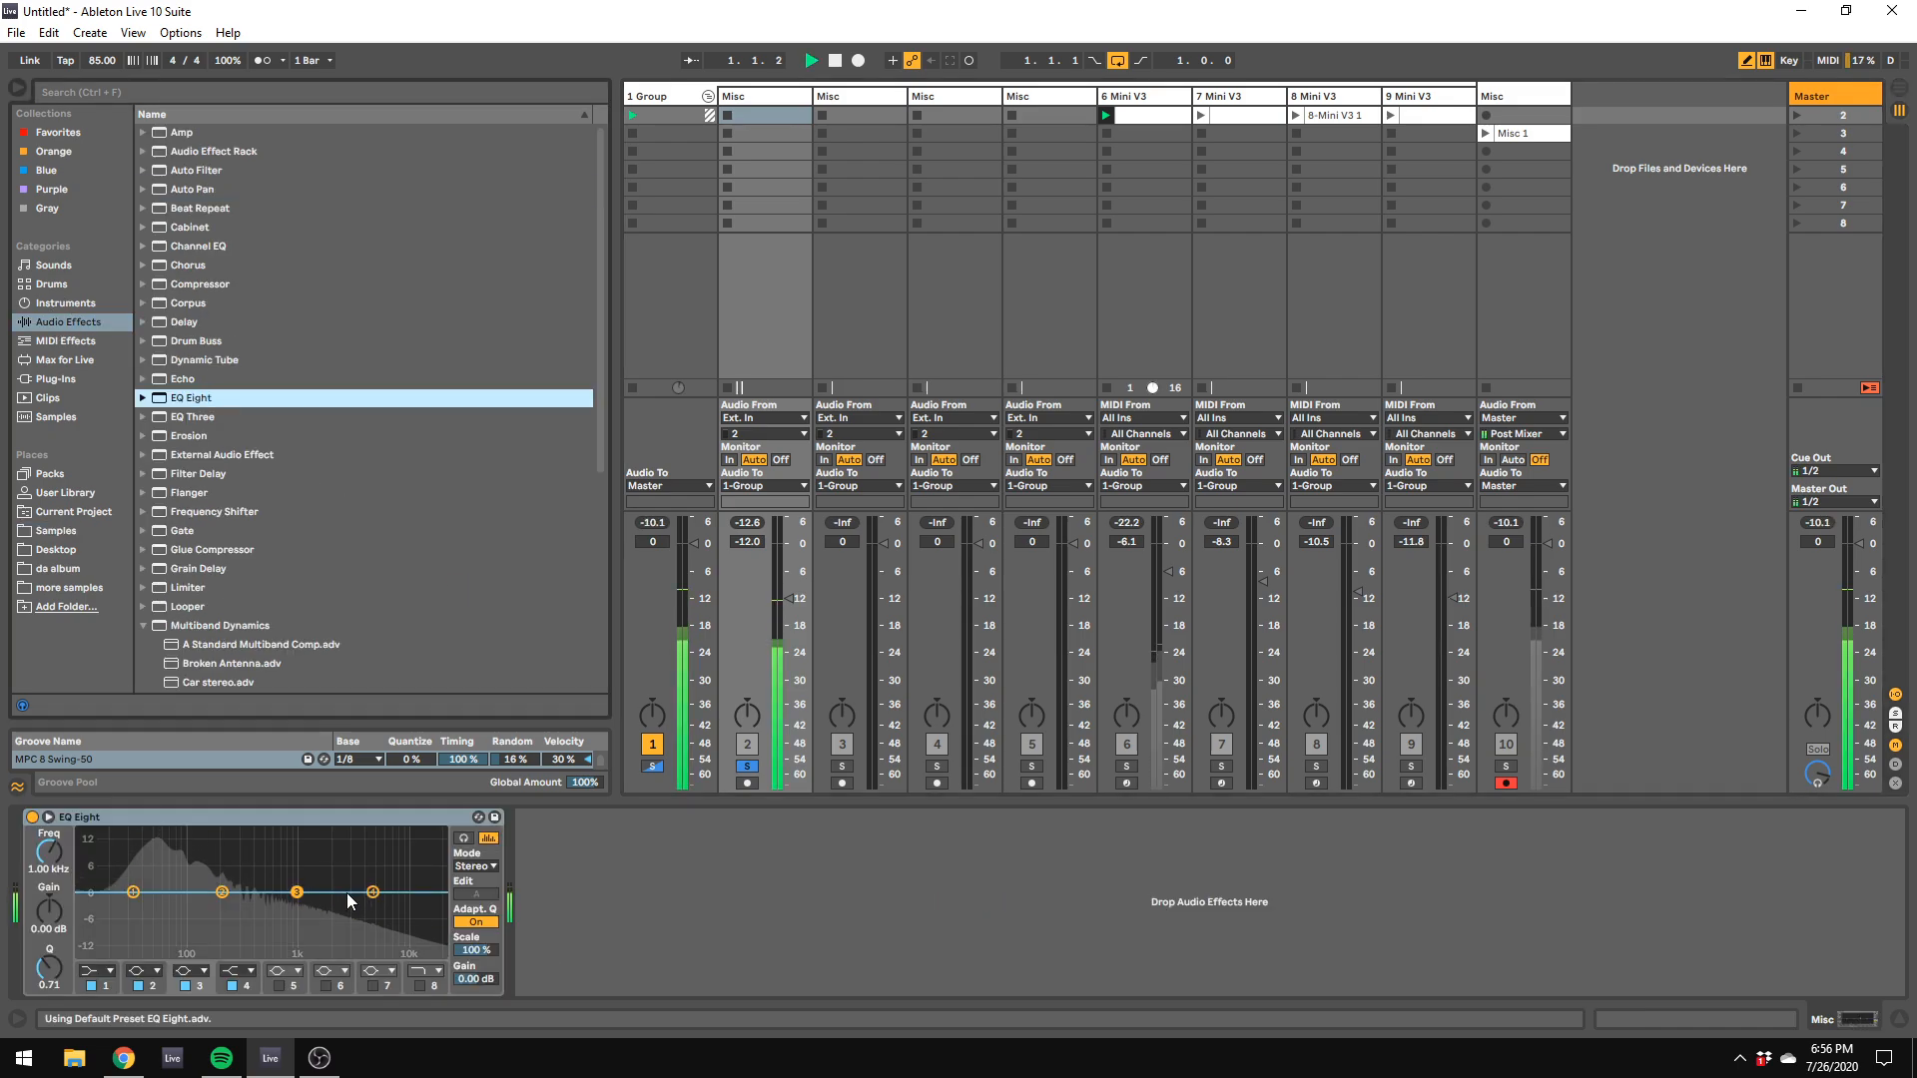
{"action": "left_click_drag", "start_coordinate": [297, 891], "coordinate": [363, 906]}
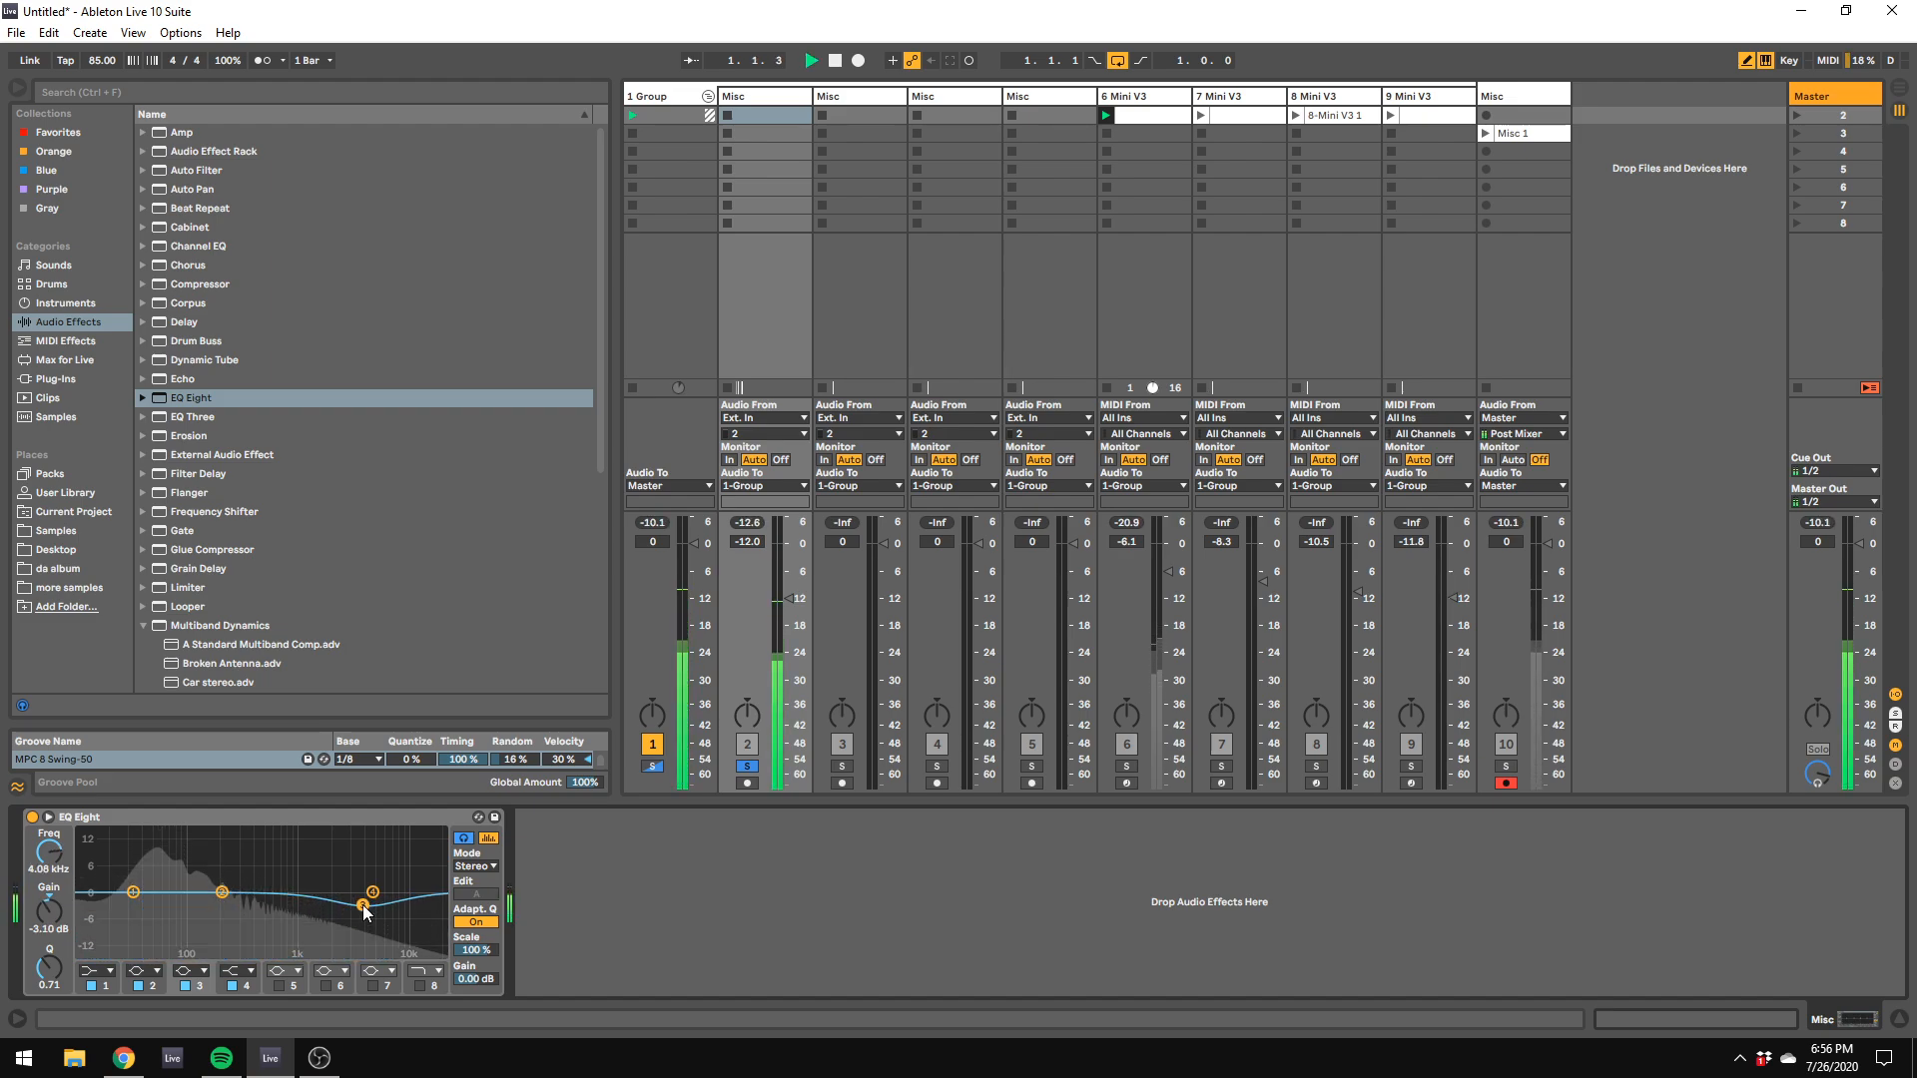
Step: Shape EQ Eight's band 2 into a deep, narrow cut just above 100 Hz while the kick loops
{"action": "left_click_drag", "start_coordinate": [221, 892], "coordinate": [229, 906]}
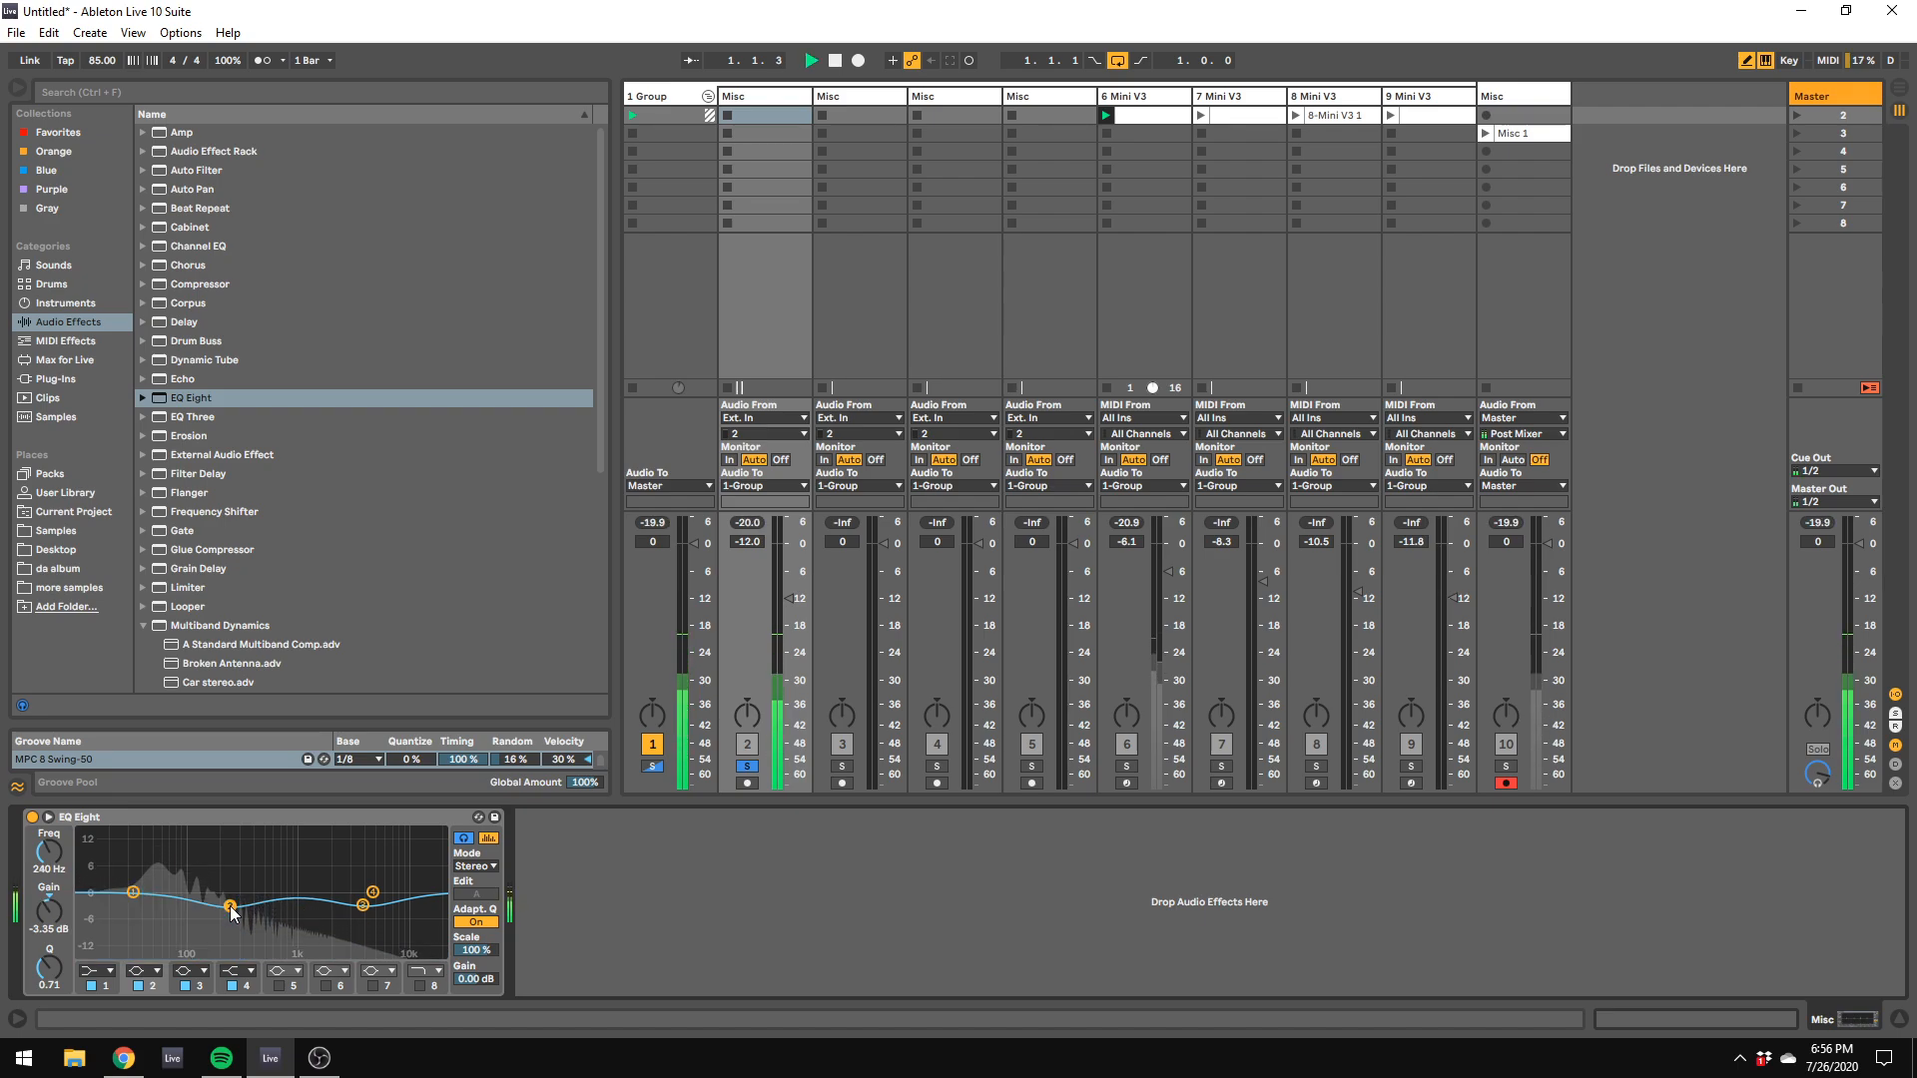
{"action": "left_click_drag", "start_coordinate": [63, 962], "coordinate": [63, 949]}
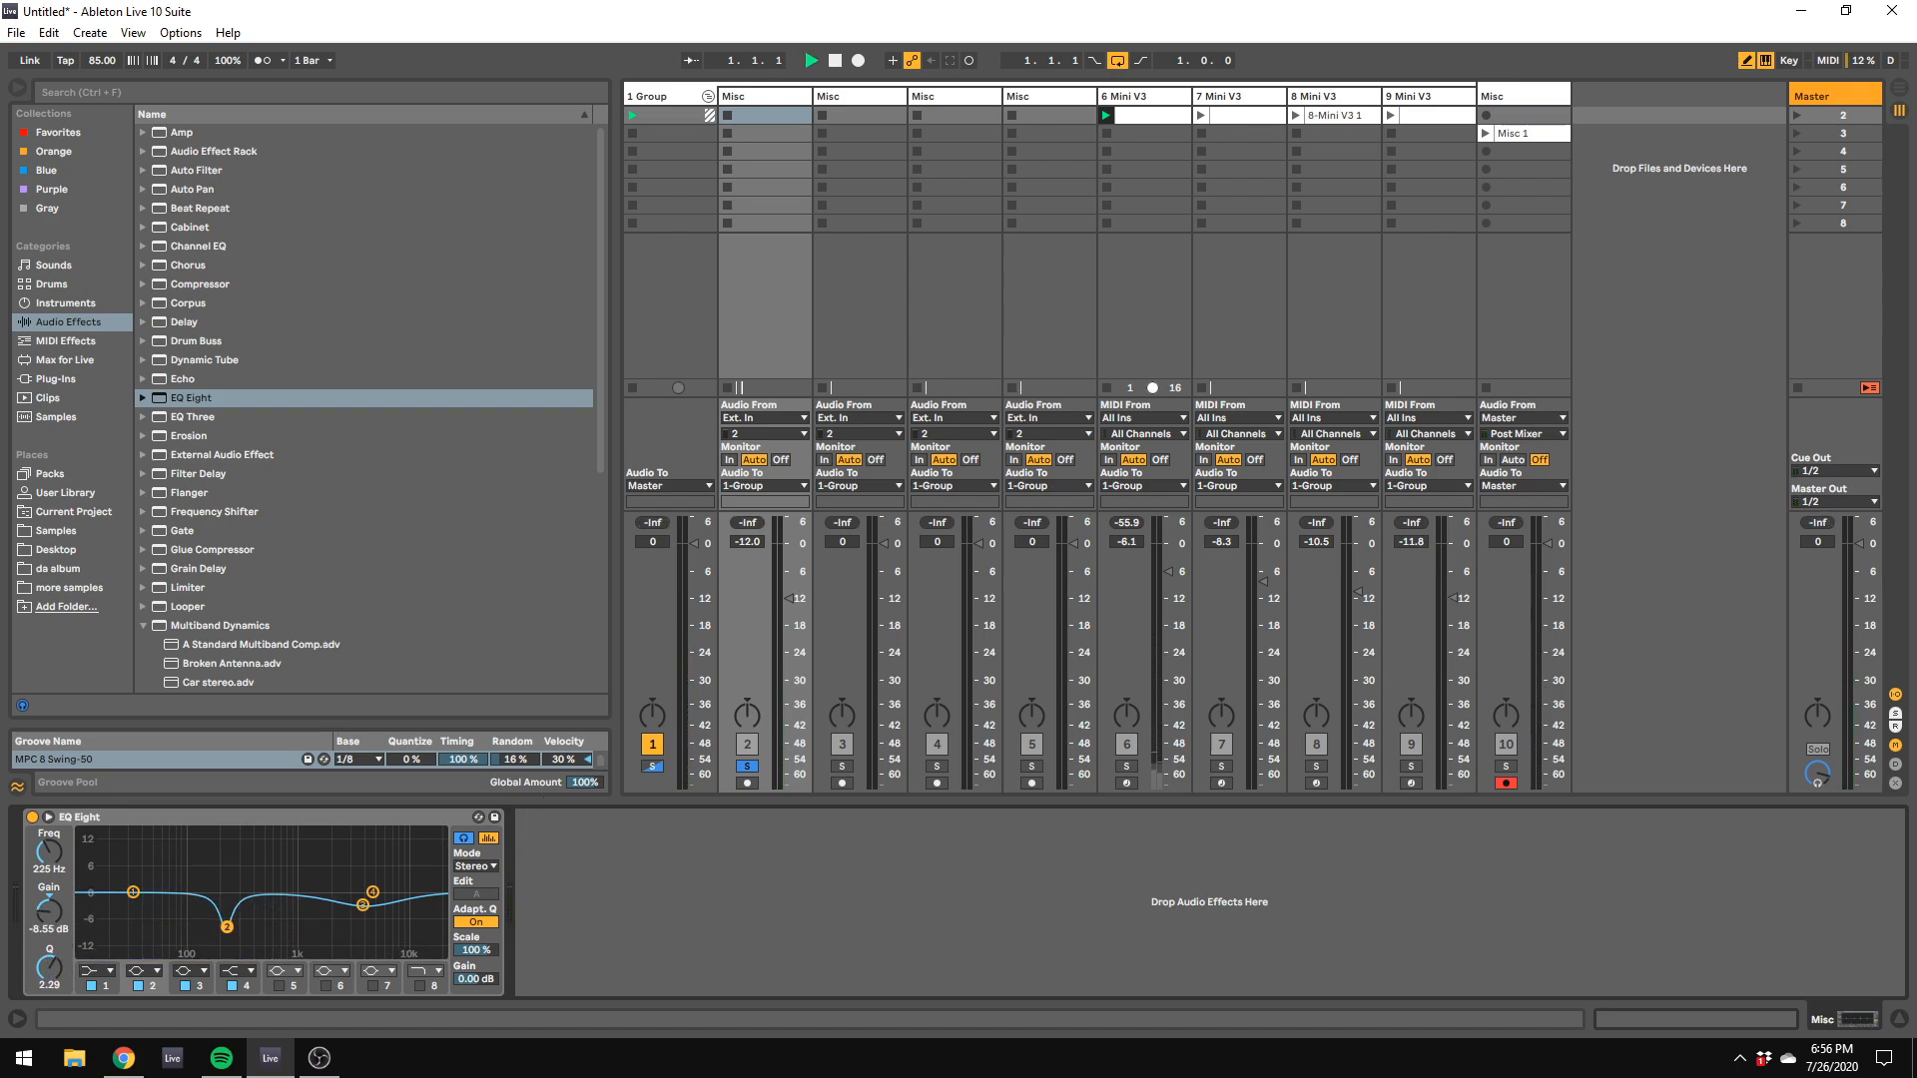
{"action": "left_click_drag", "start_coordinate": [227, 926], "coordinate": [234, 926]}
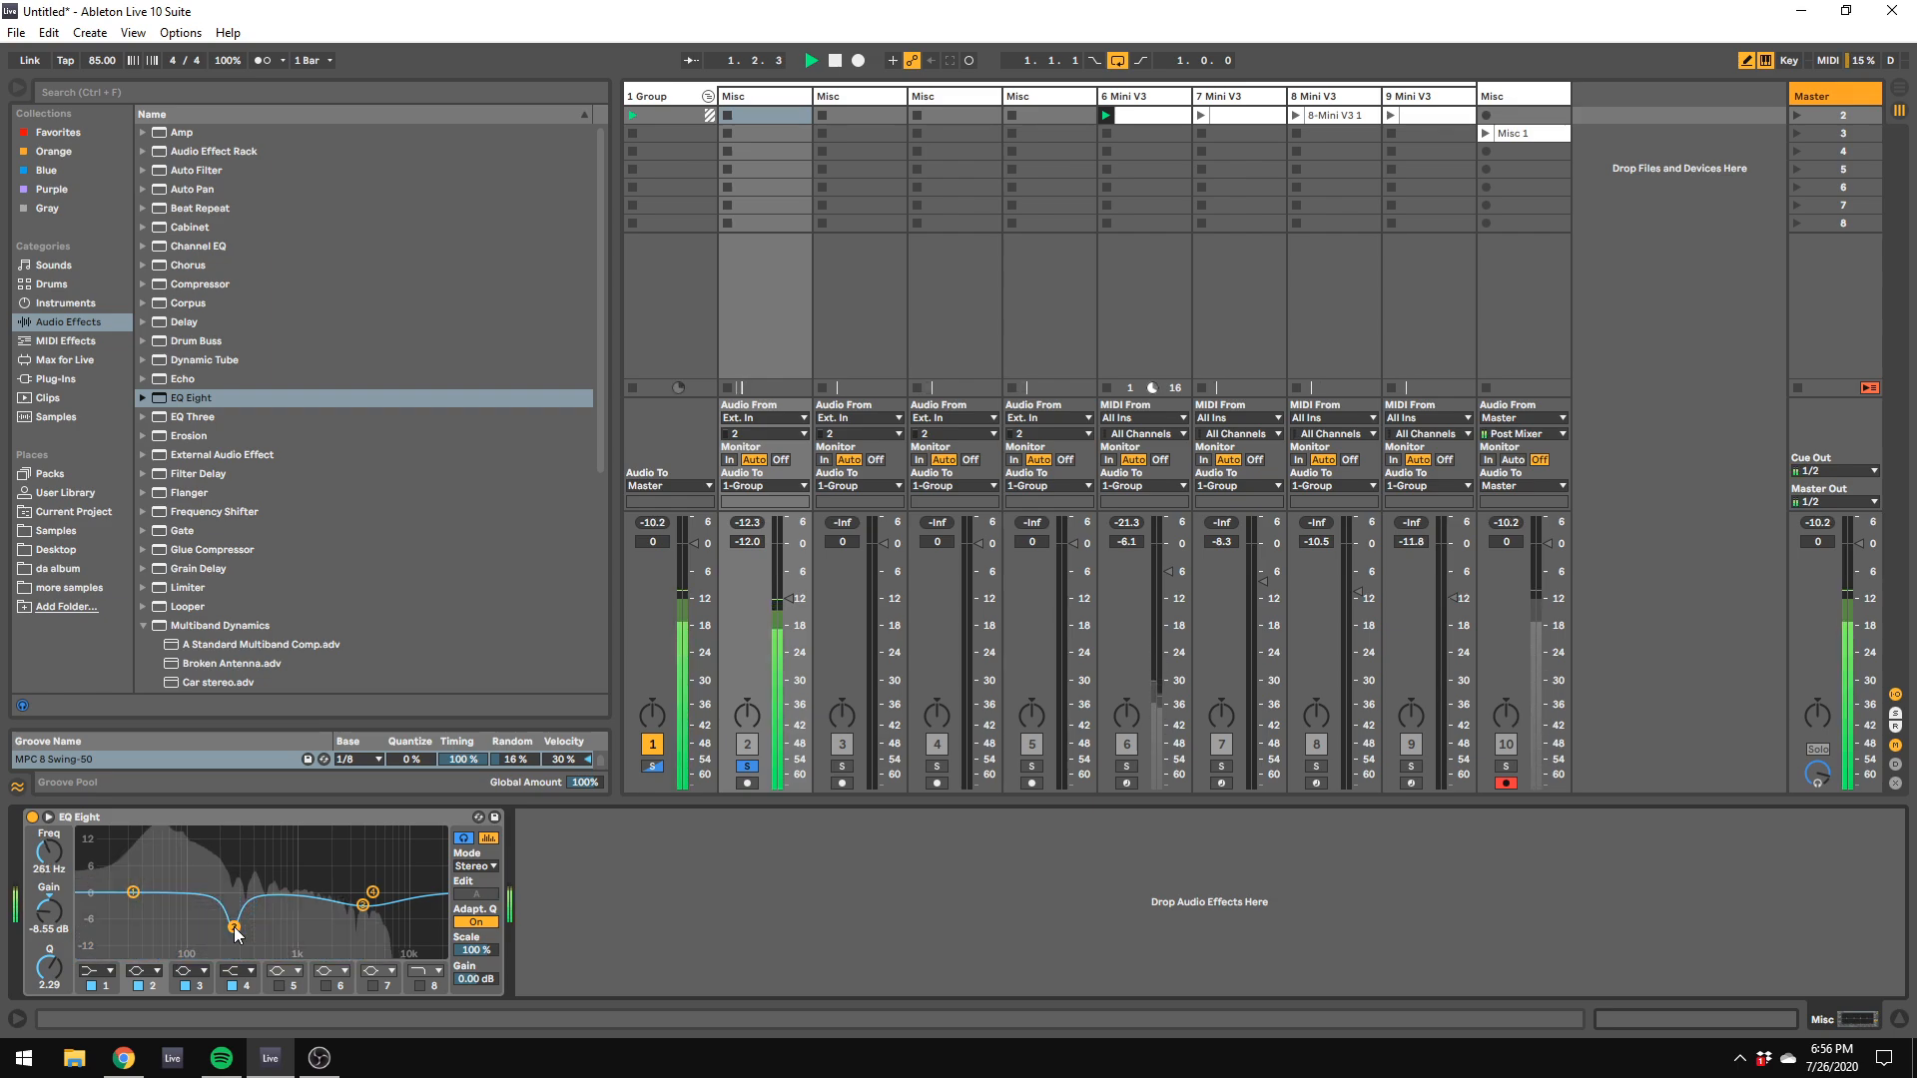
{"action": "left_click_drag", "start_coordinate": [233, 927], "coordinate": [186, 935]}
{"action": "scroll", "coordinate": [188, 939], "scroll_direction": "down", "scroll_amount": 10}
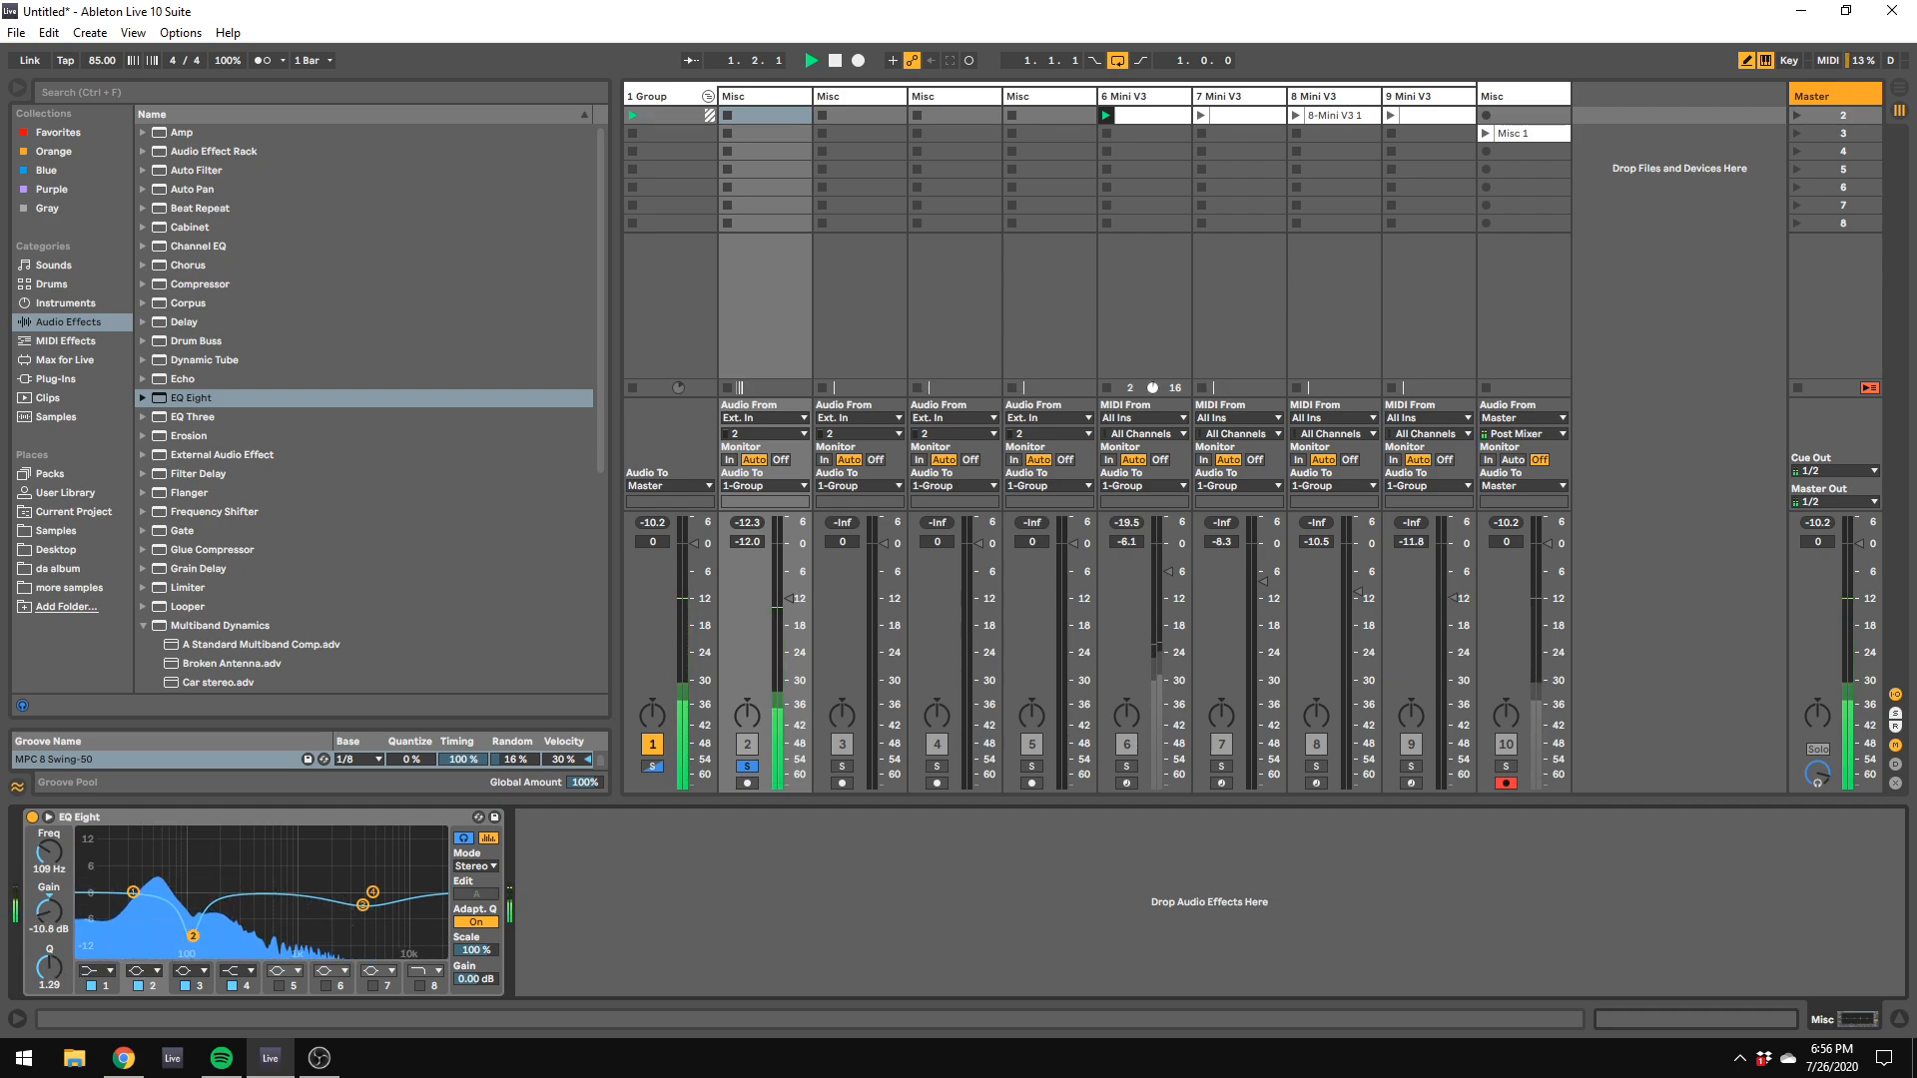
{"action": "left_click_drag", "start_coordinate": [186, 943], "coordinate": [190, 945]}
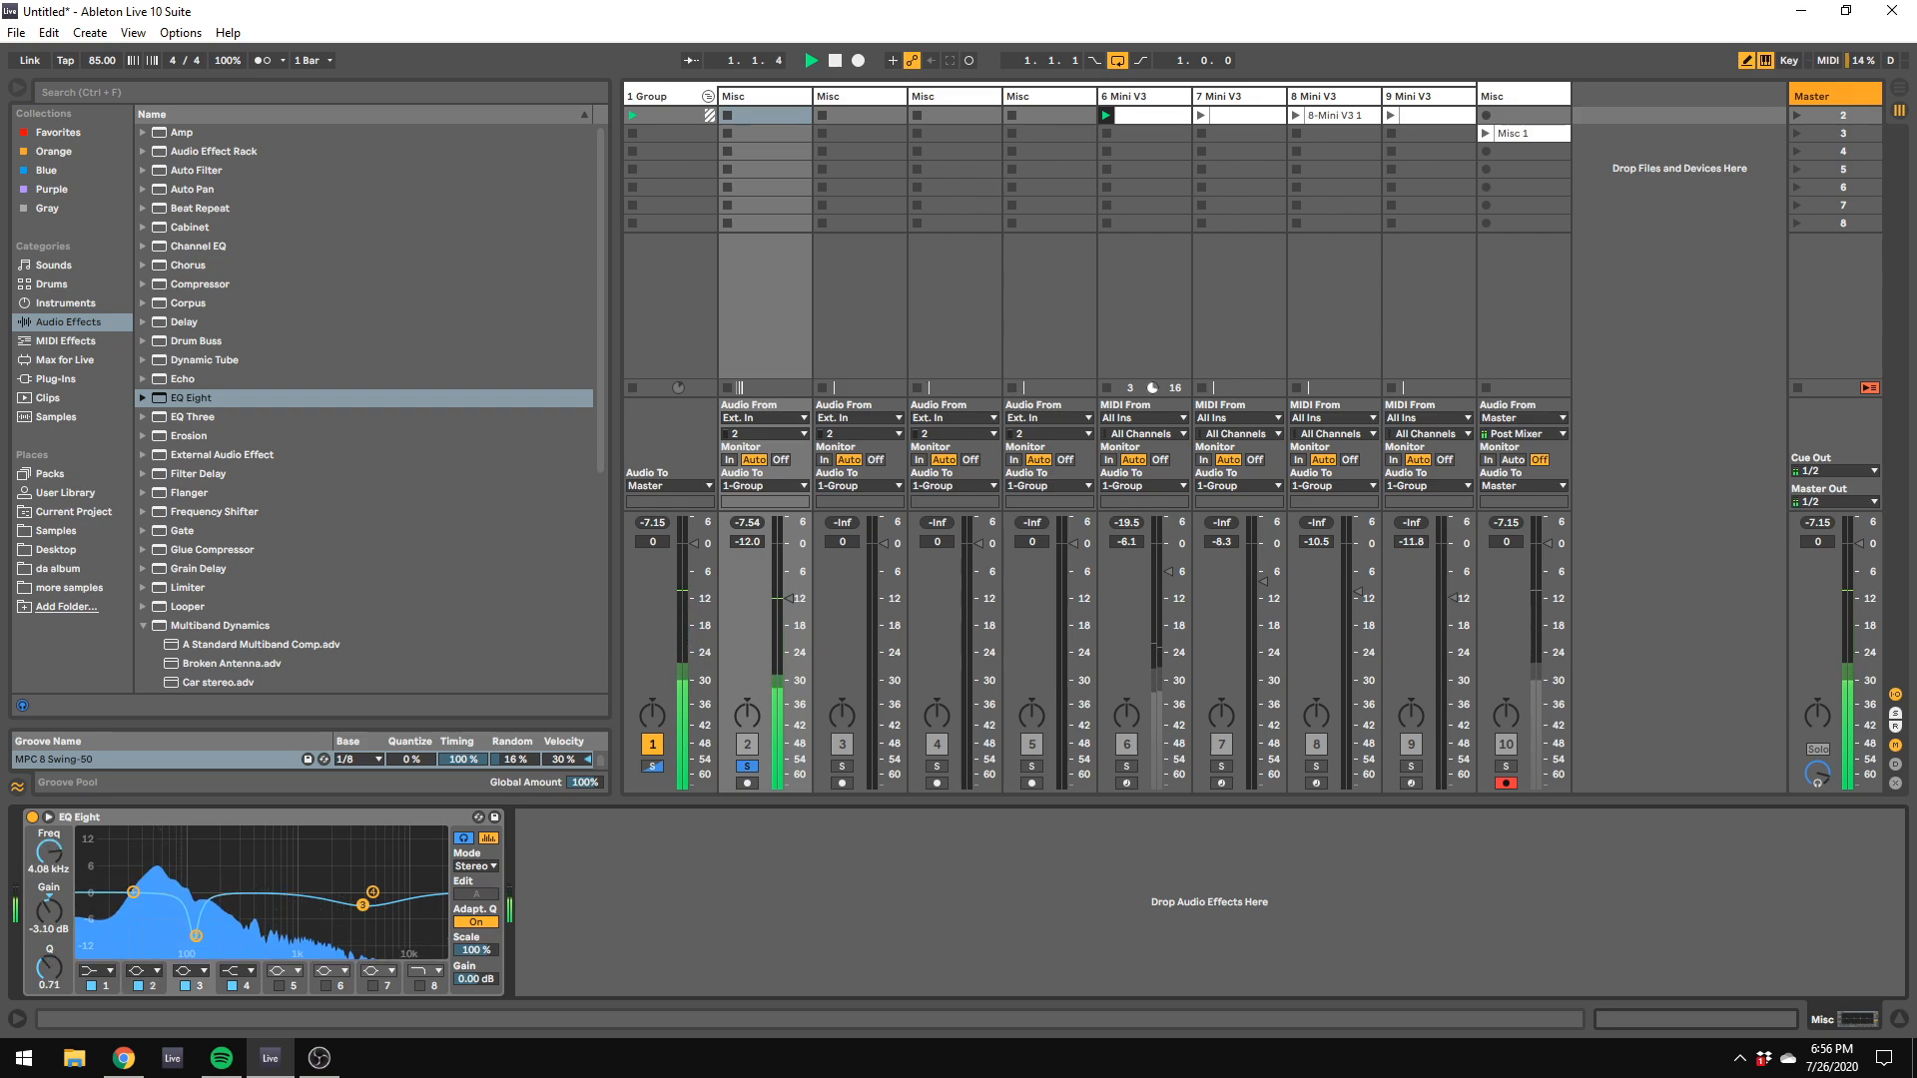
Step: Set EQ Eight's band 3 to -5.33 dB at 3.09 kHz and band 4 to -9.05 dB at 10.7 kHz
{"action": "left_click_drag", "start_coordinate": [362, 905], "coordinate": [351, 914]}
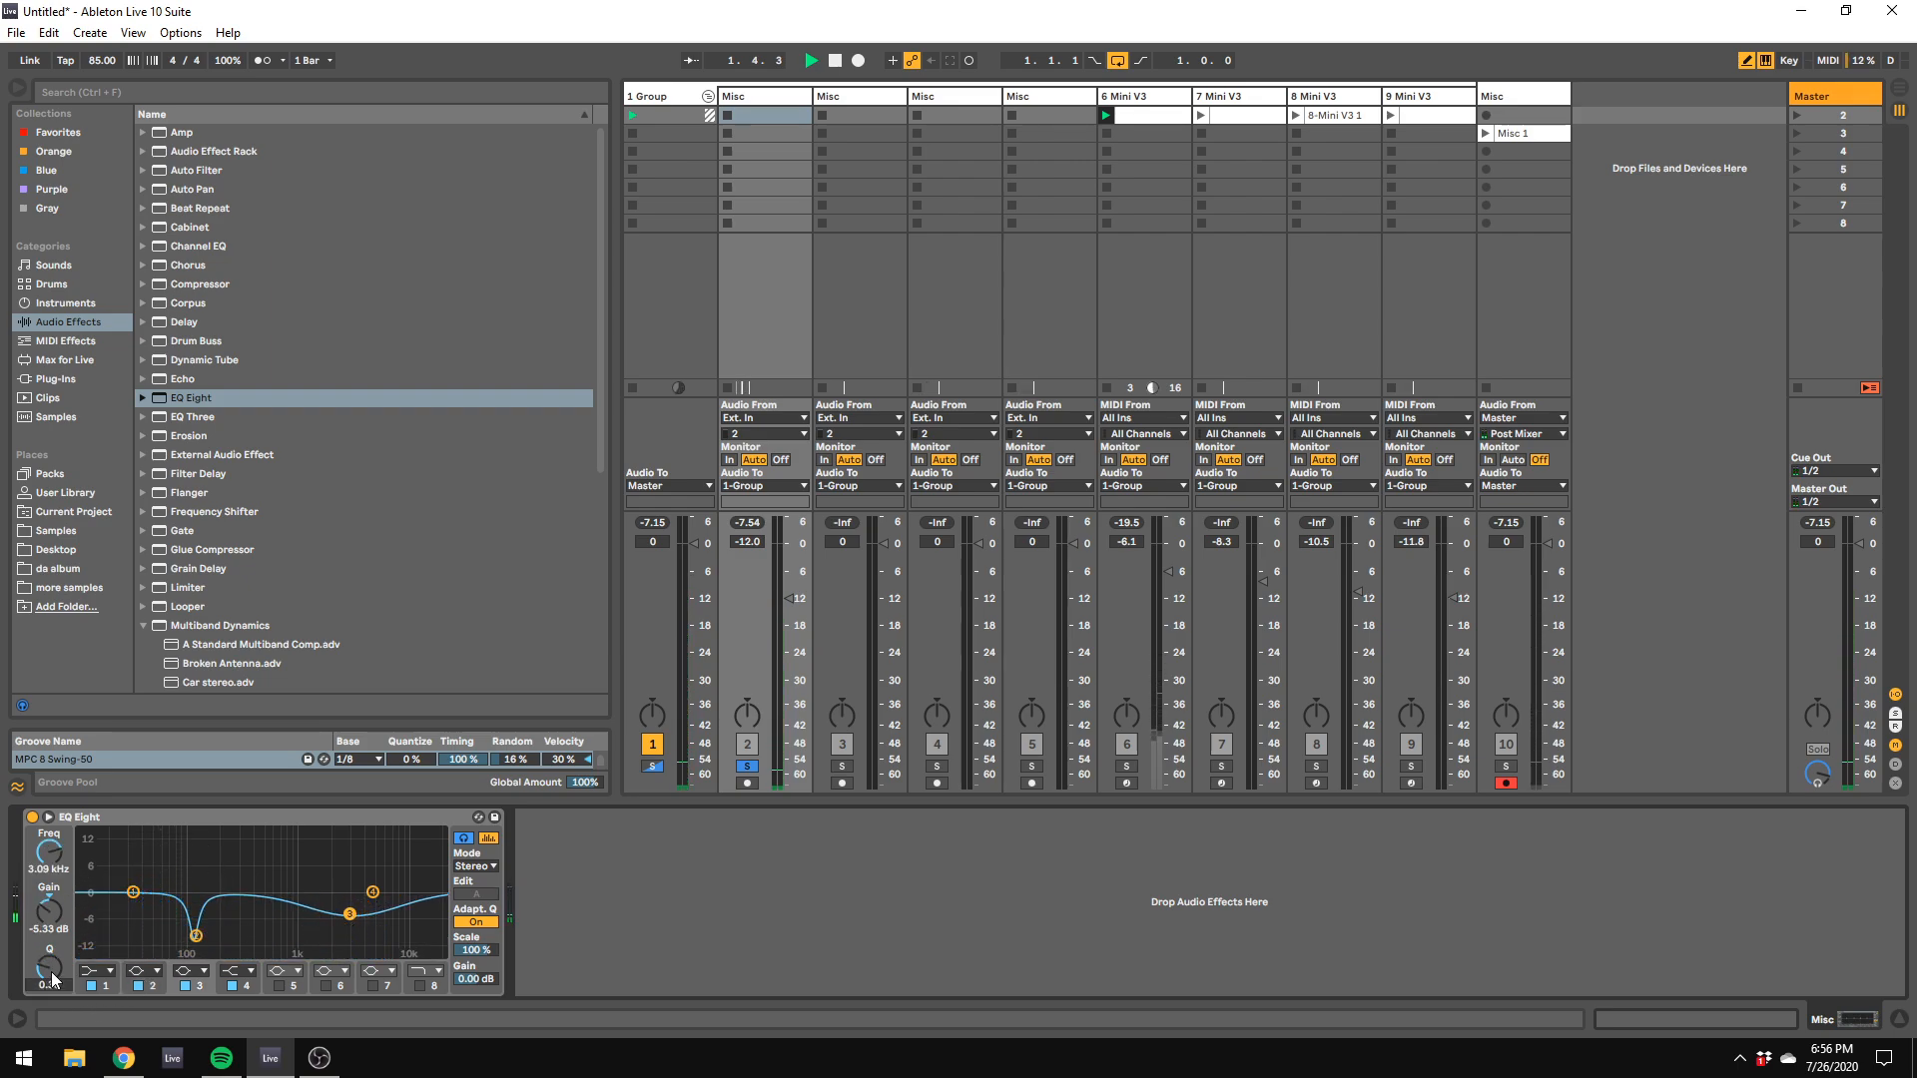
{"action": "left_click_drag", "start_coordinate": [373, 892], "coordinate": [392, 902]}
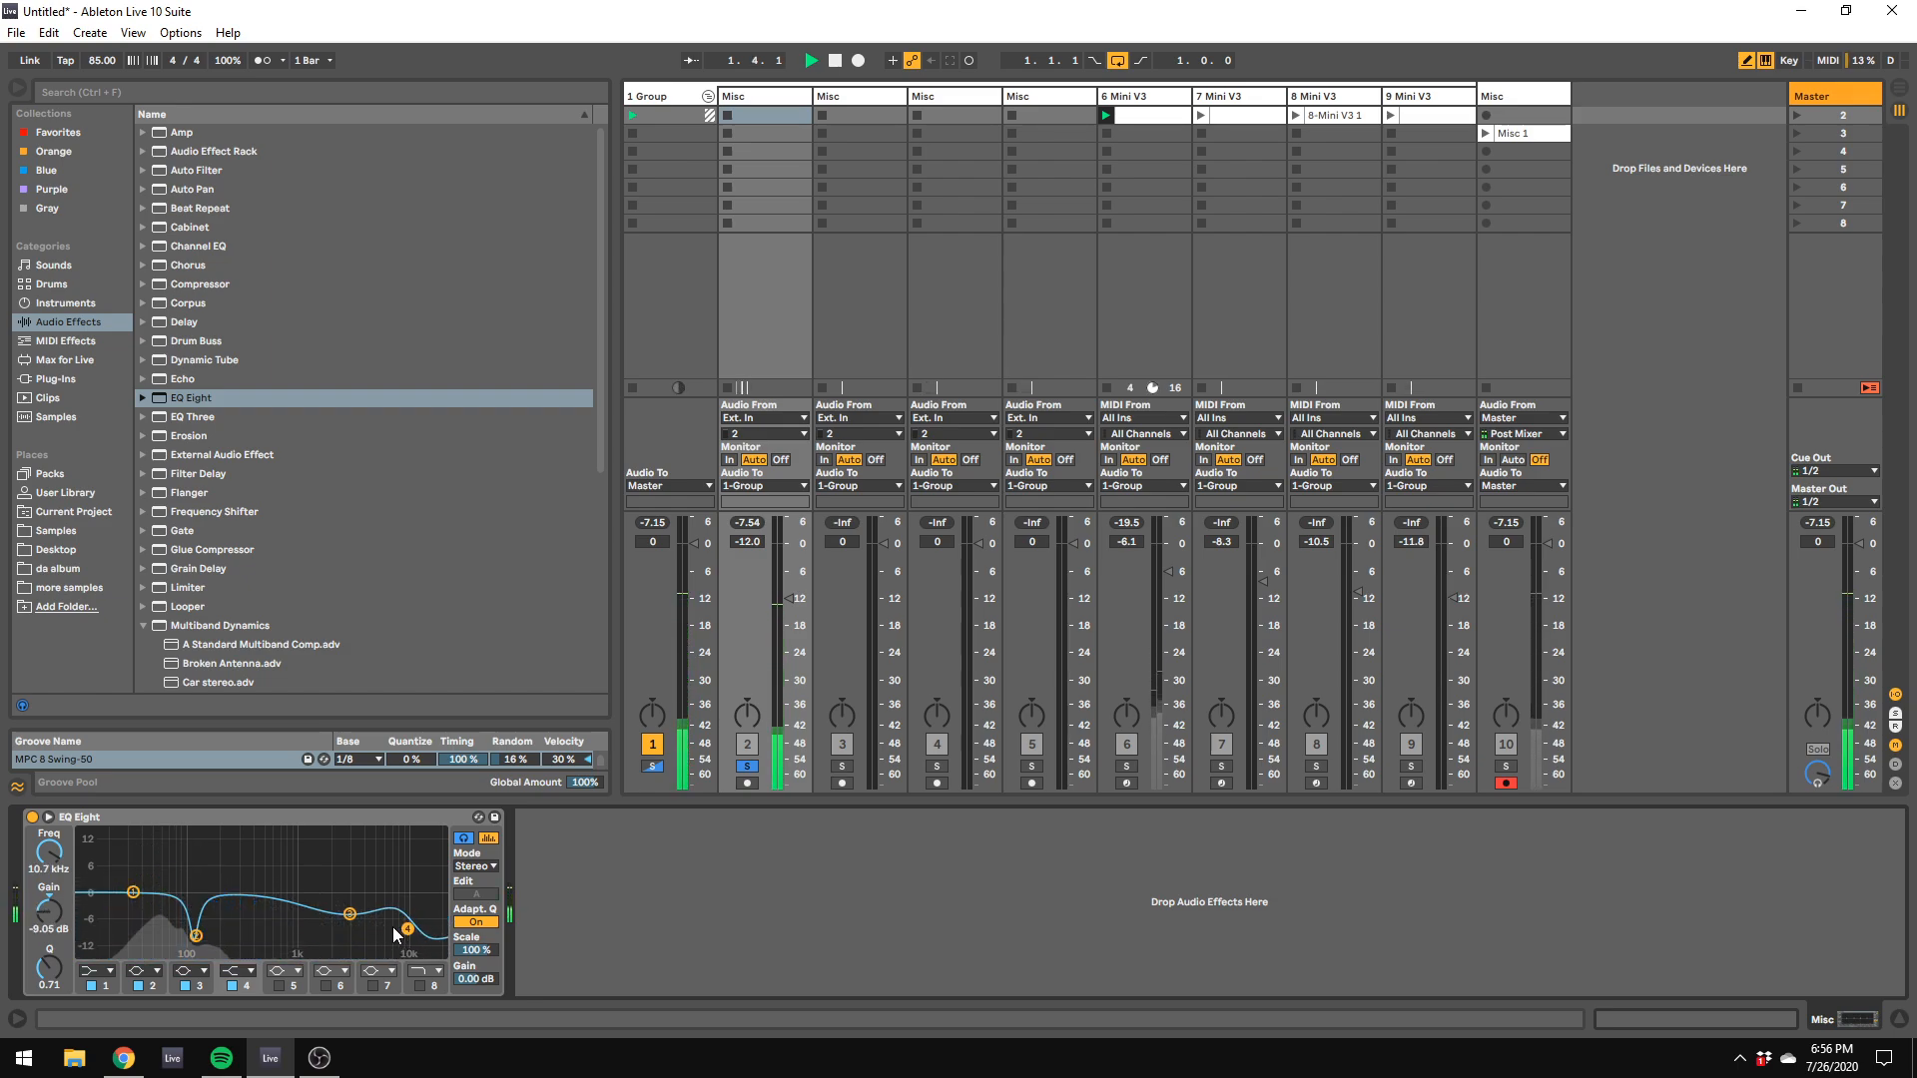
Step: Enable EQ Eight's band 8 as a high cut at 6.10 kHz and resume playback
{"action": "key", "text": "space"}
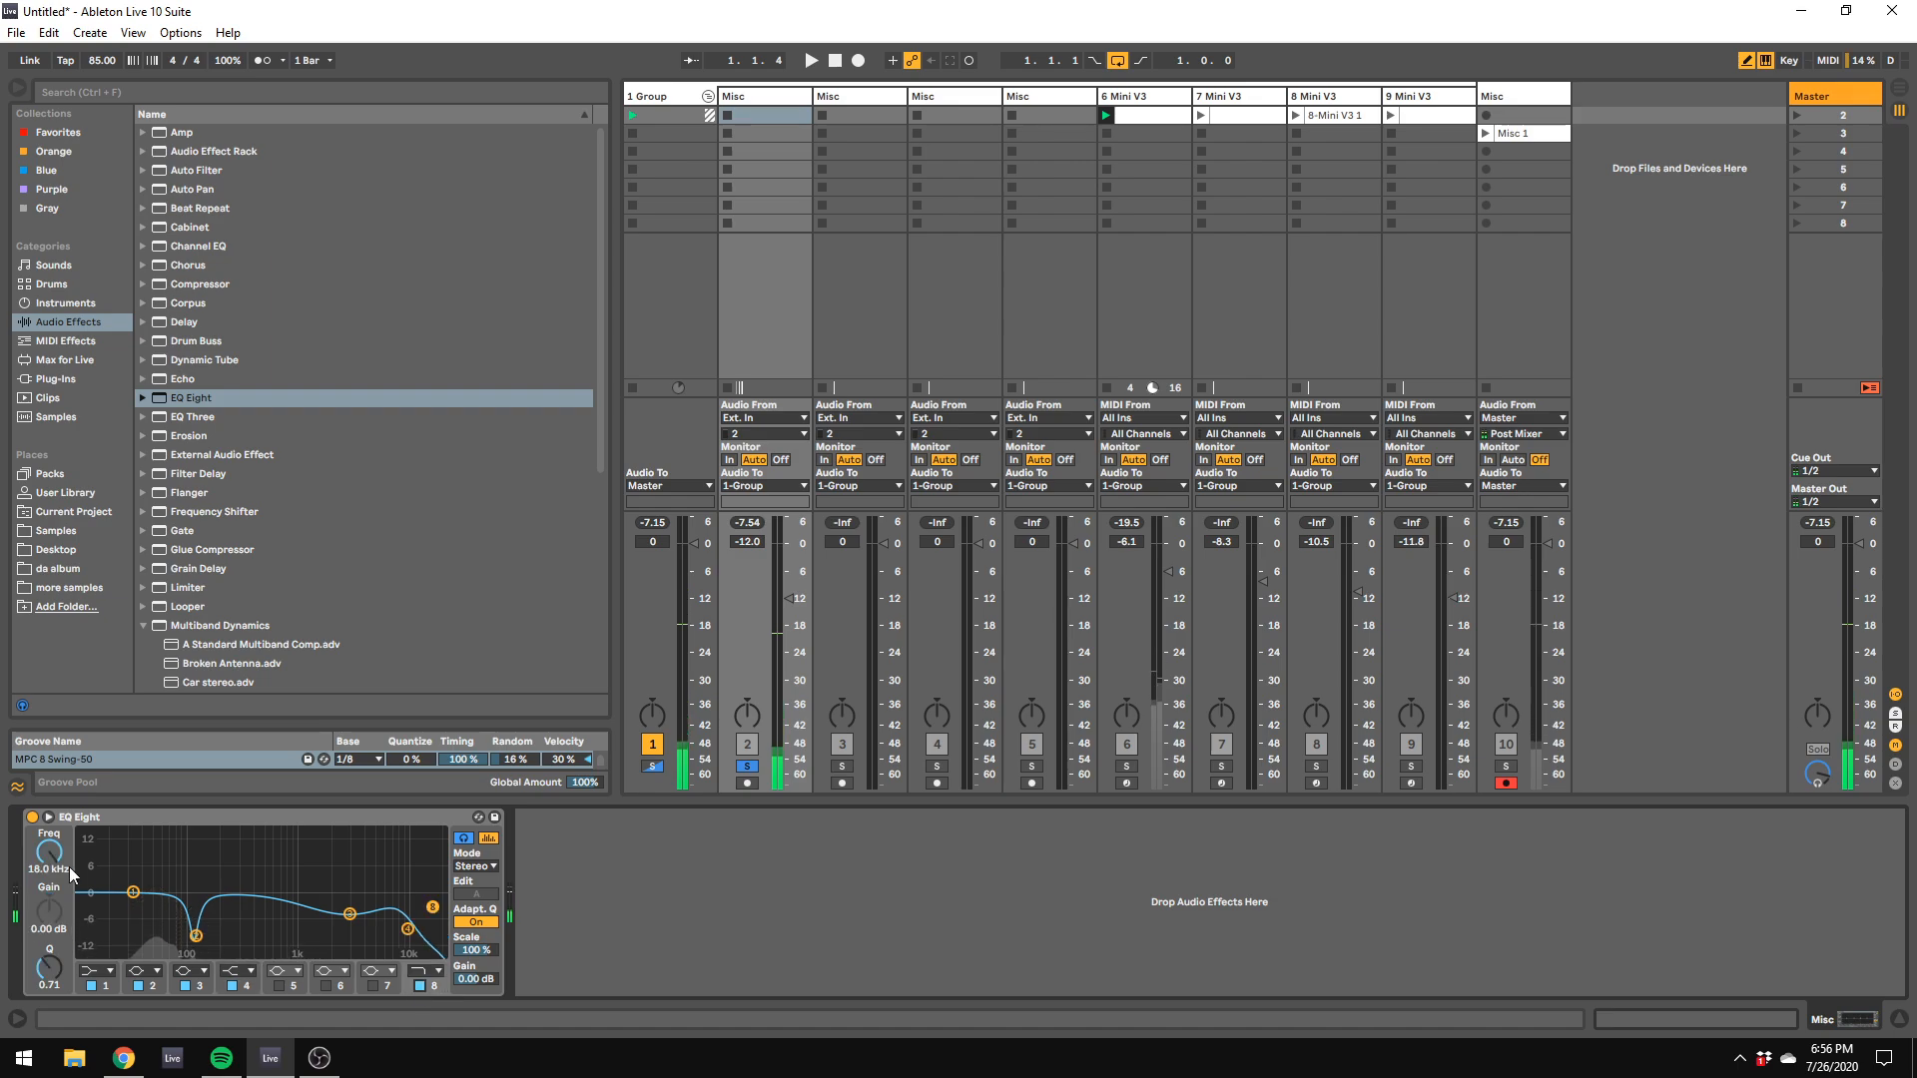
{"action": "left_click", "coordinate": [420, 986]}
{"action": "key", "text": "space"}
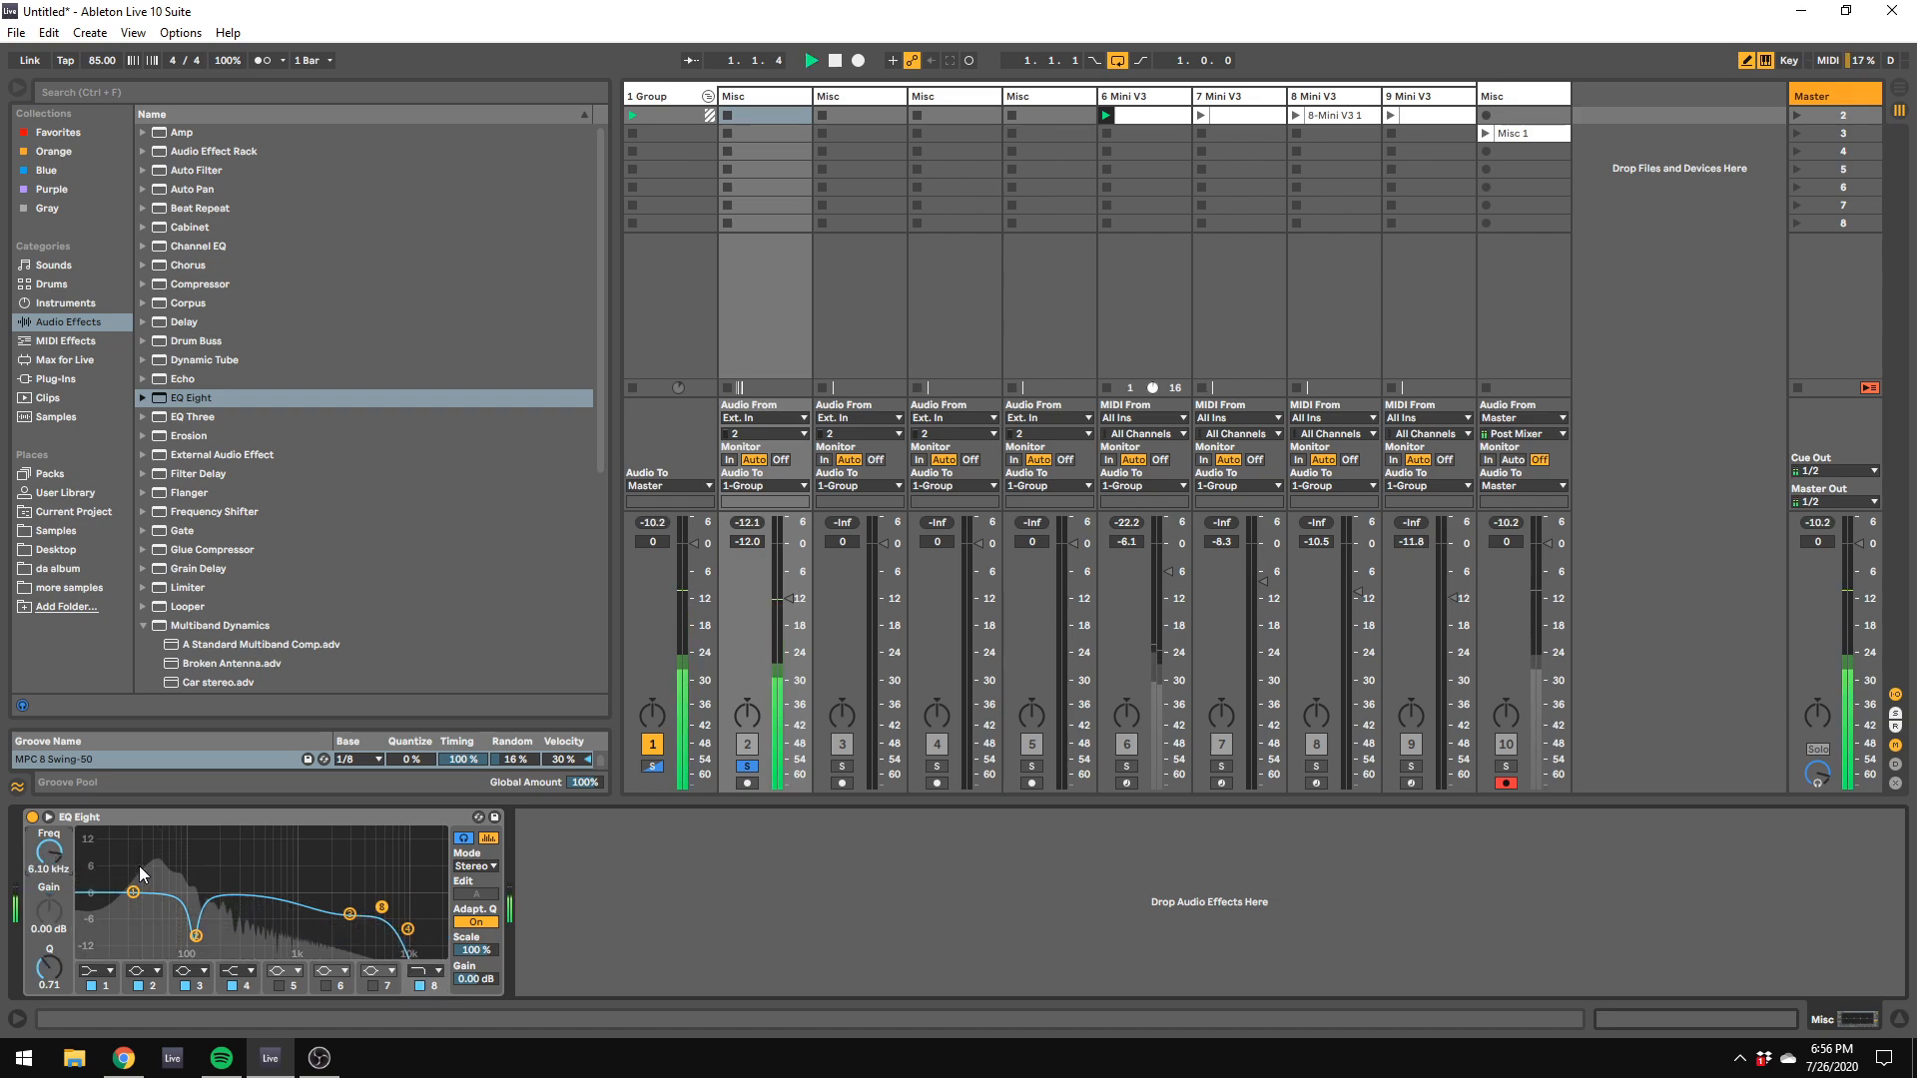
Step: Set EQ Eight's band 3 to -4.59 dB at 825 Hz and band 1 to -11.3 dB at 27.2 Hz
{"action": "left_click_drag", "start_coordinate": [349, 919], "coordinate": [287, 906]}
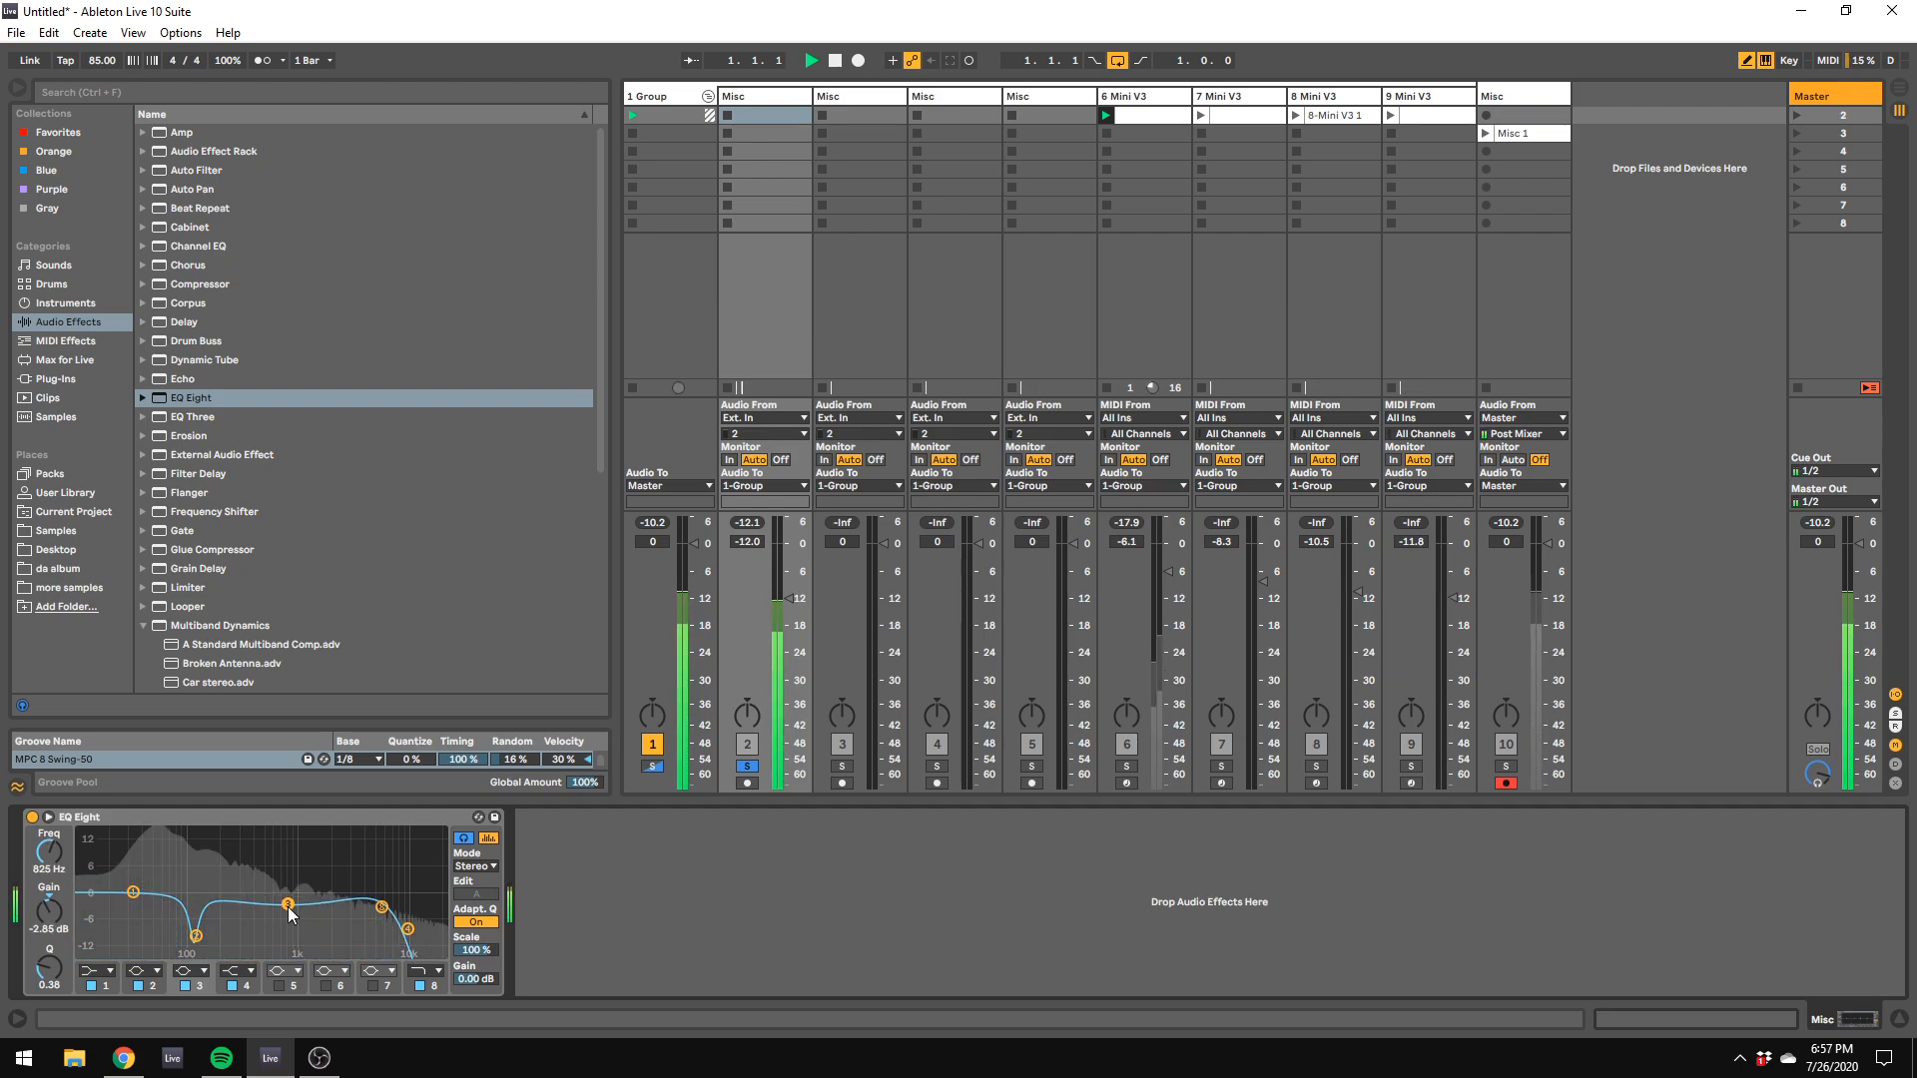
{"action": "key", "text": "space"}
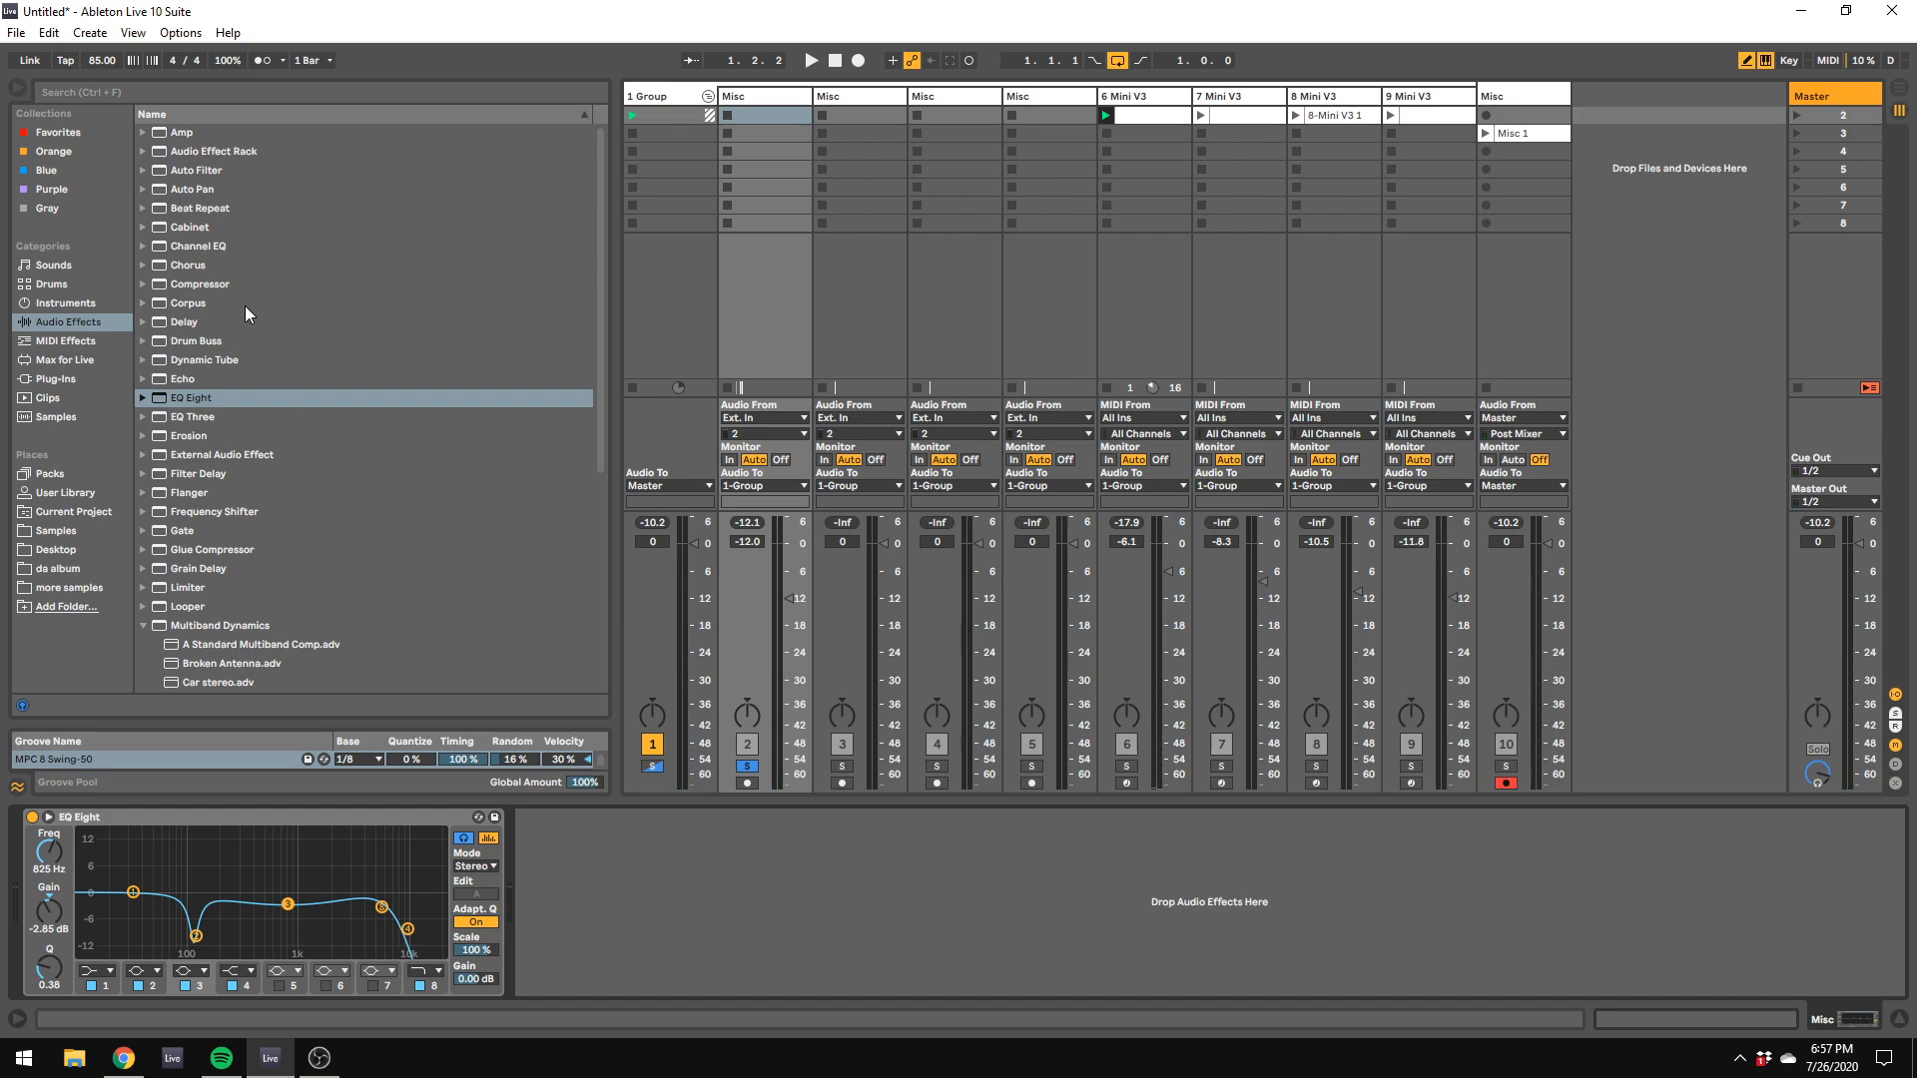
{"action": "scroll", "coordinate": [209, 334], "scroll_direction": "down", "scroll_amount": 3}
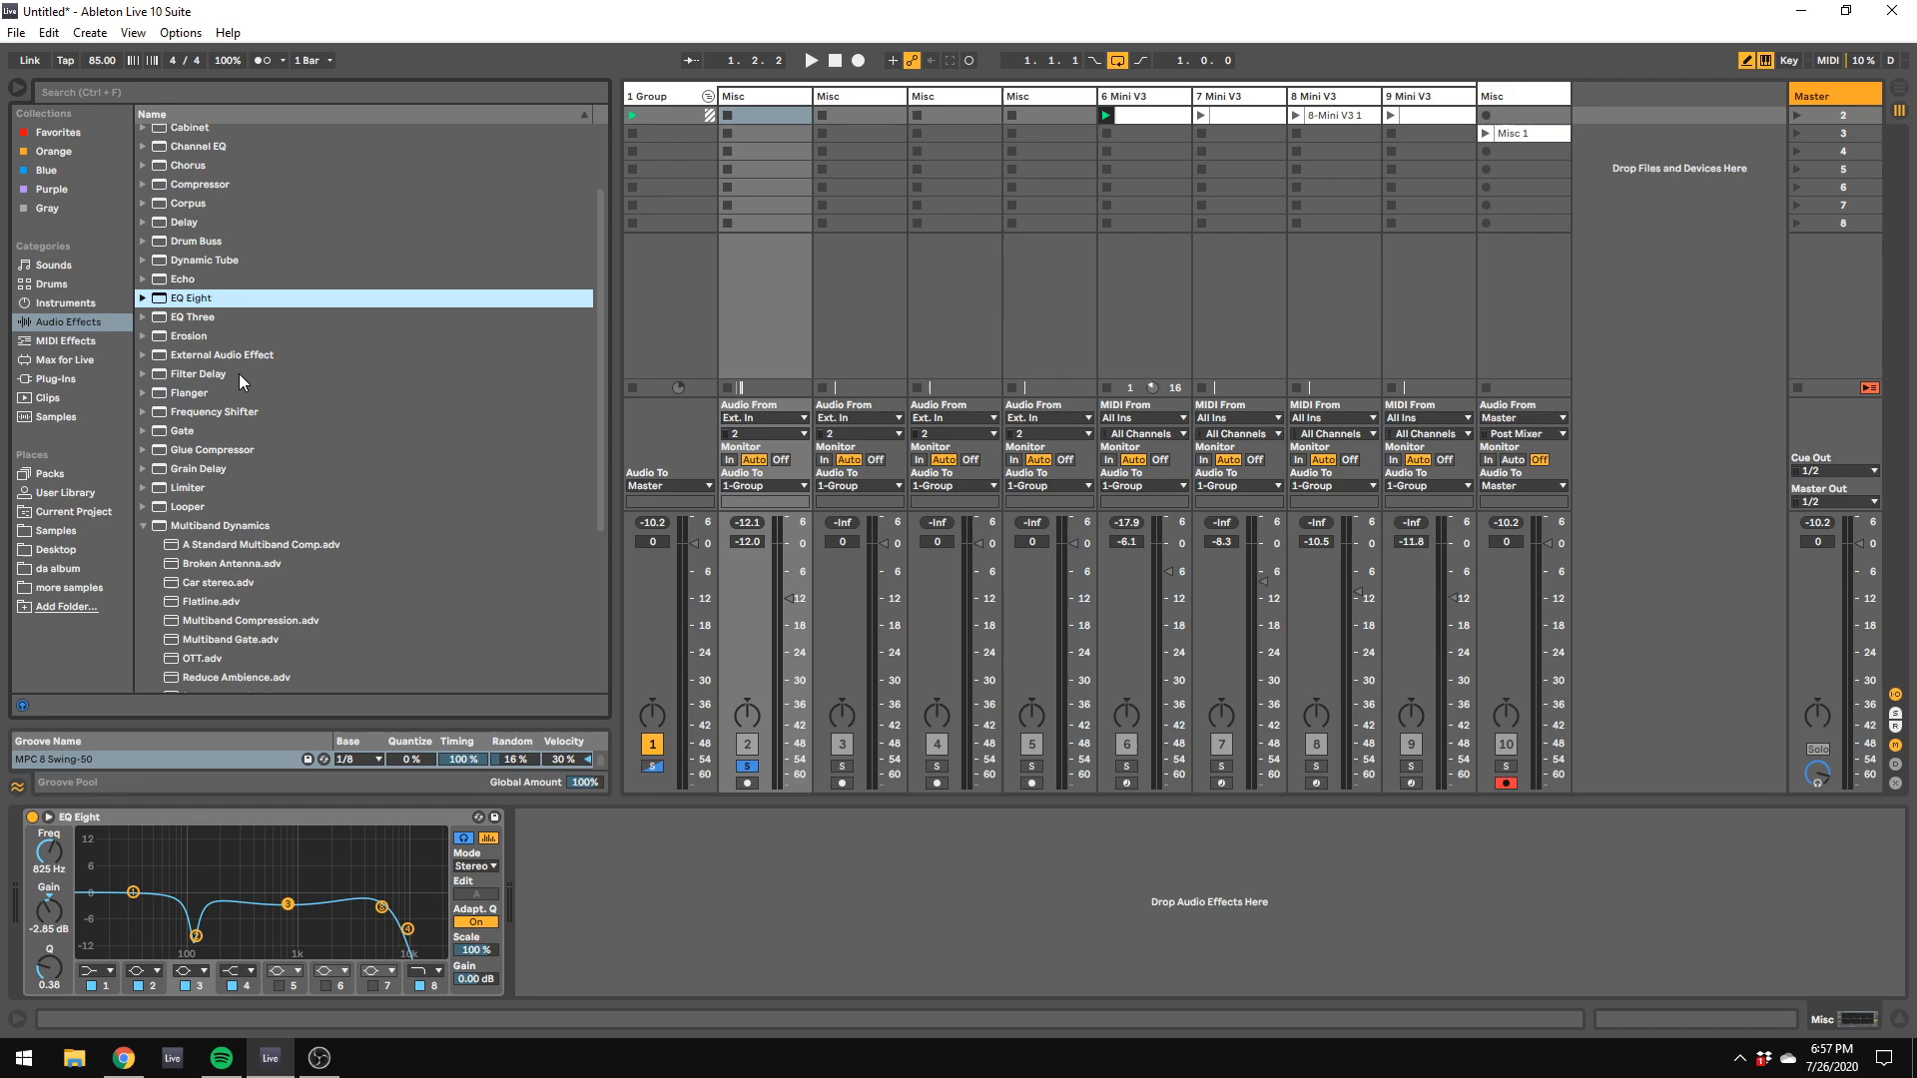
{"action": "left_click", "coordinate": [141, 528]}
{"action": "left_click_drag", "start_coordinate": [285, 902], "coordinate": [285, 911]}
{"action": "key", "text": "space"}
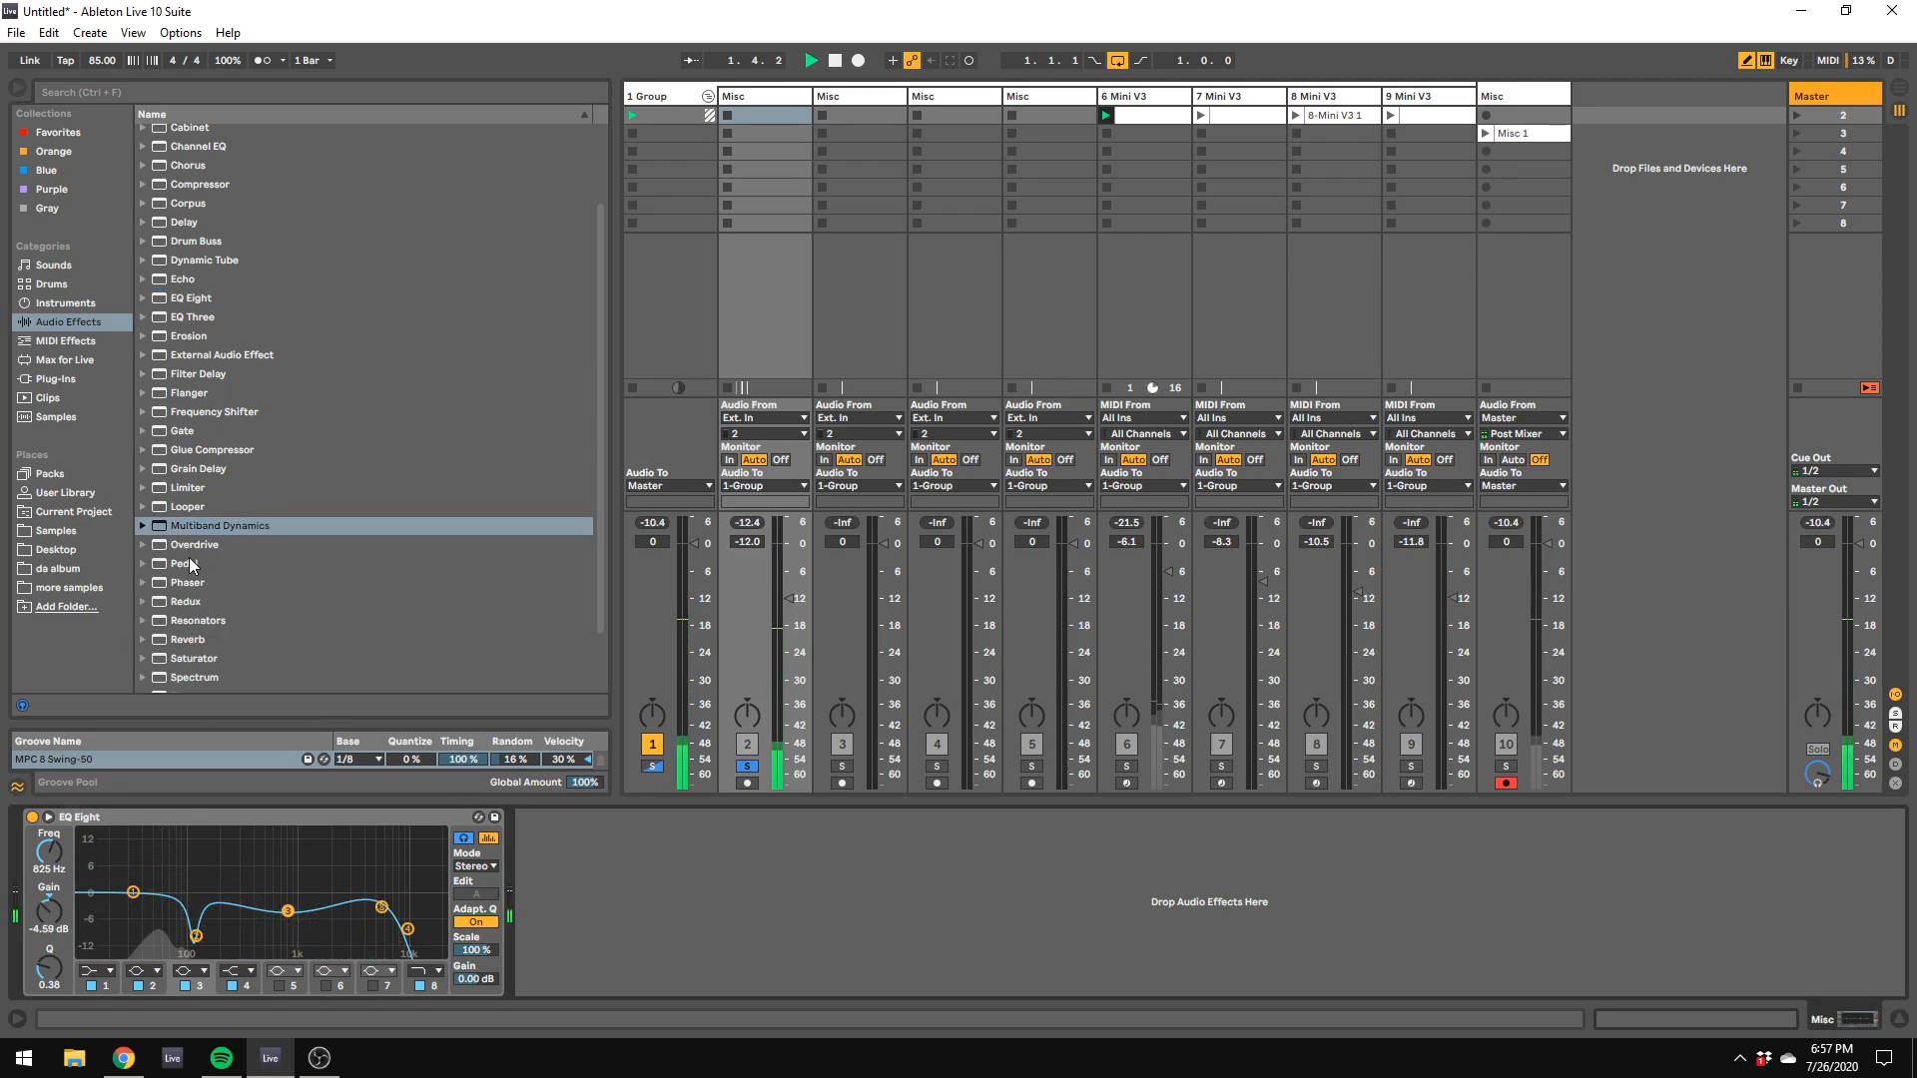
{"action": "left_click_drag", "start_coordinate": [133, 891], "coordinate": [129, 940]}
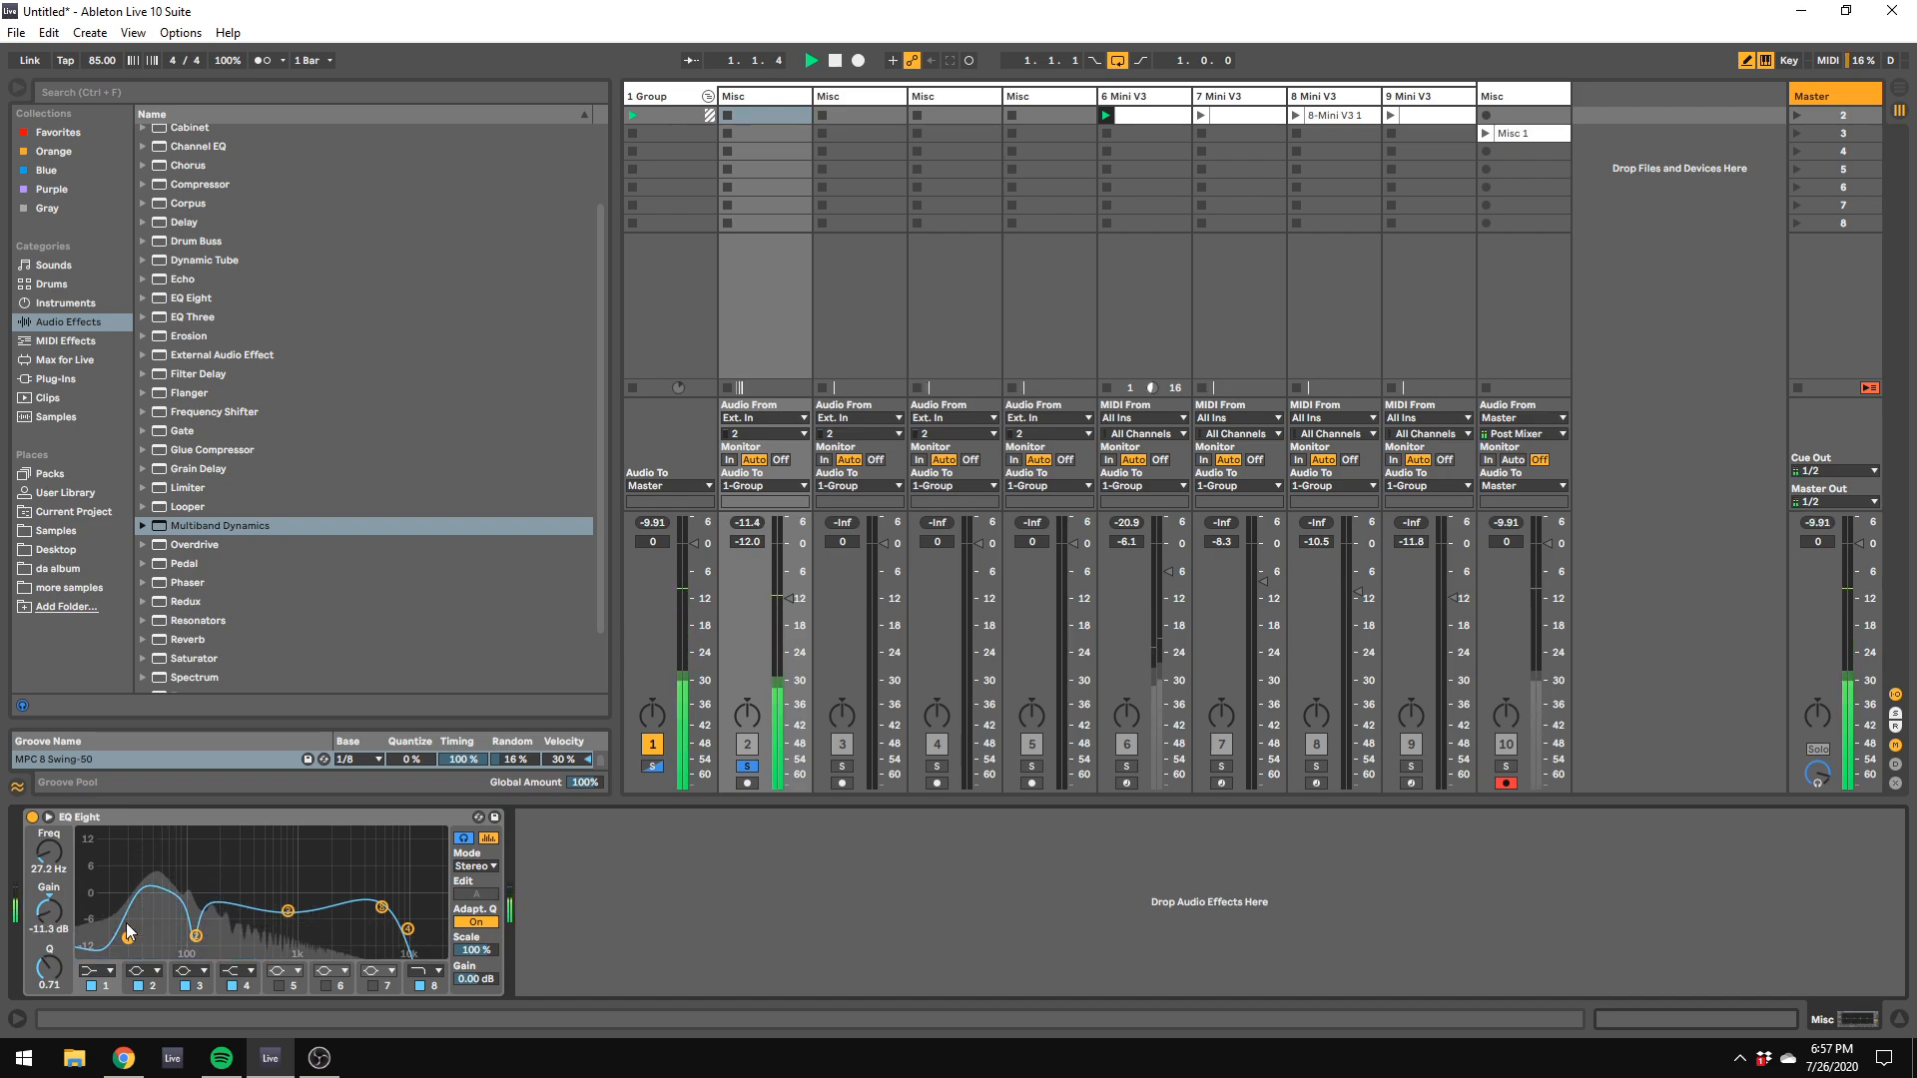
Step: Add the FabFilter Saturn 2 plug-in to track 2 and try different drive and dynamics amounts with Warm Tape
{"action": "scroll", "coordinate": [149, 579], "scroll_direction": "down", "scroll_amount": 2}
{"action": "left_click", "coordinate": [84, 375]}
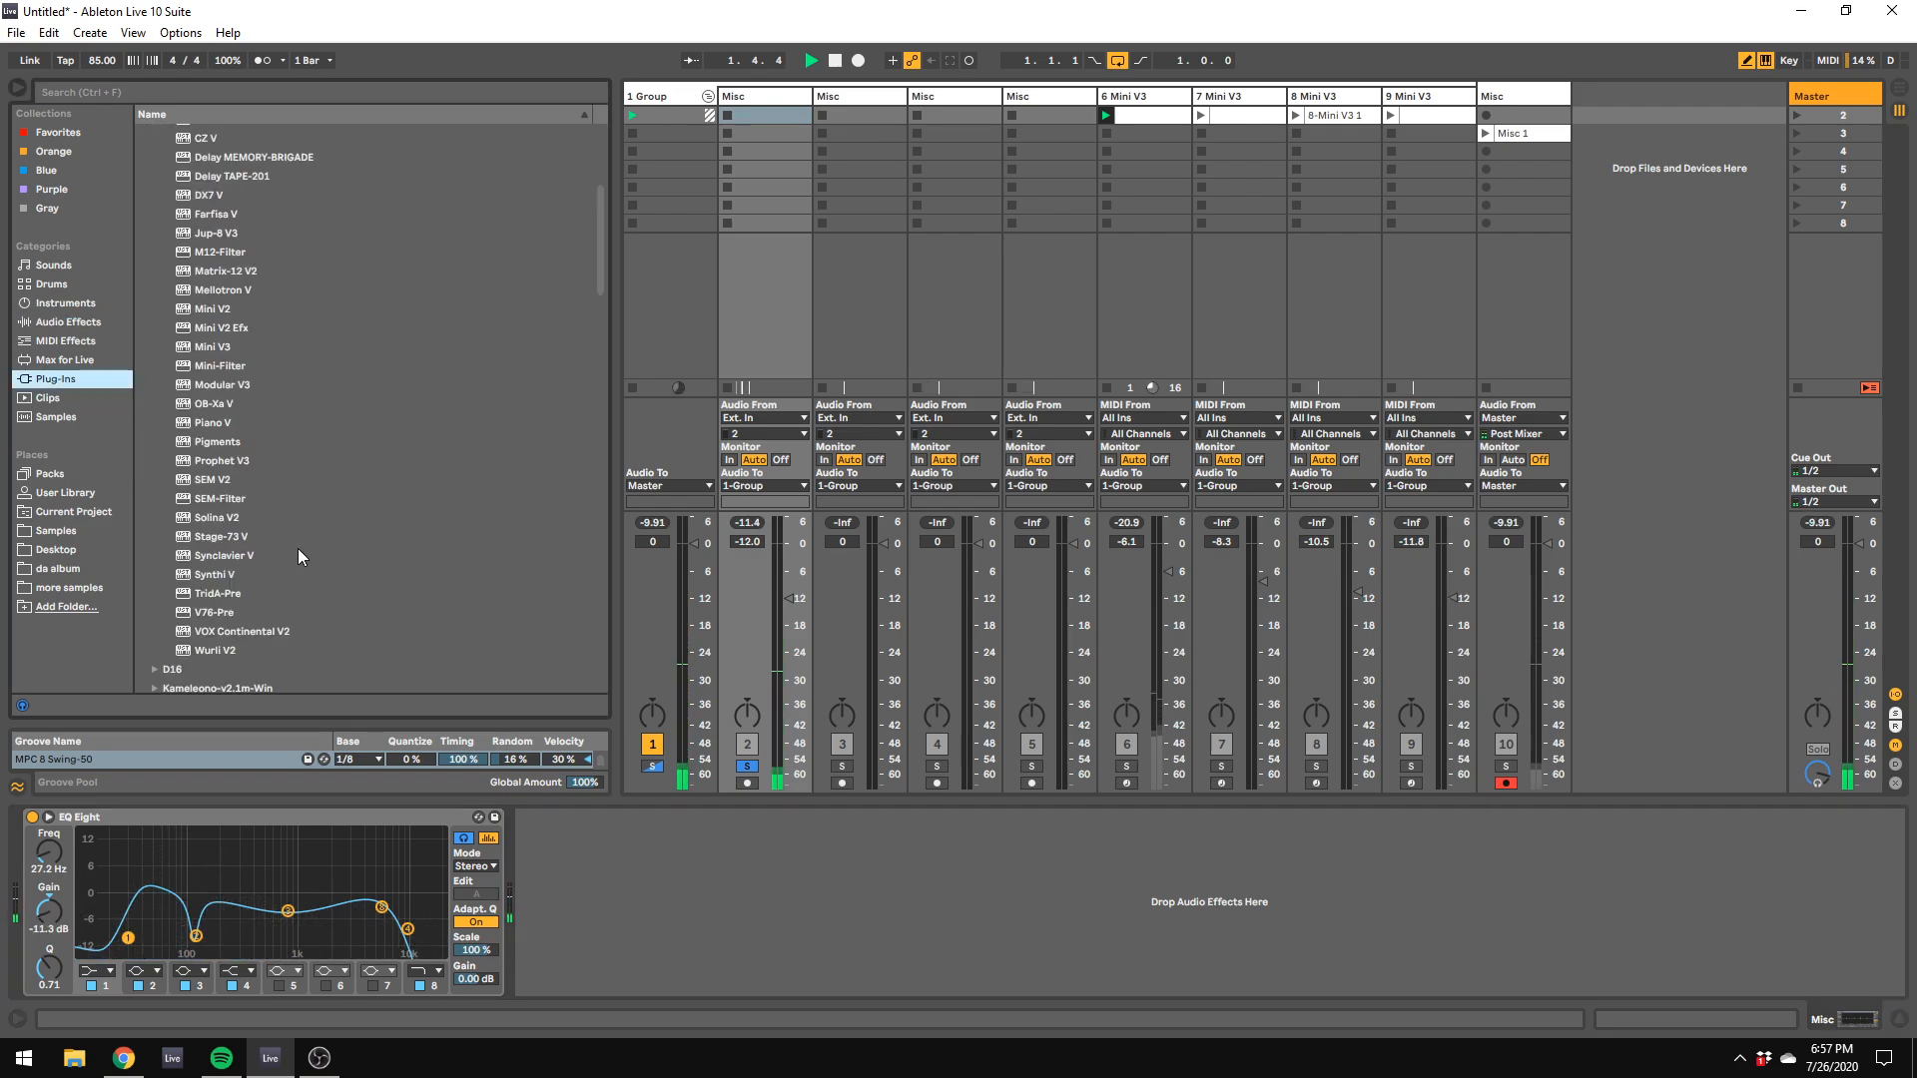
{"action": "scroll", "coordinate": [299, 569], "scroll_direction": "down", "scroll_amount": 6}
{"action": "scroll", "coordinate": [303, 585], "scroll_direction": "down", "scroll_amount": 4}
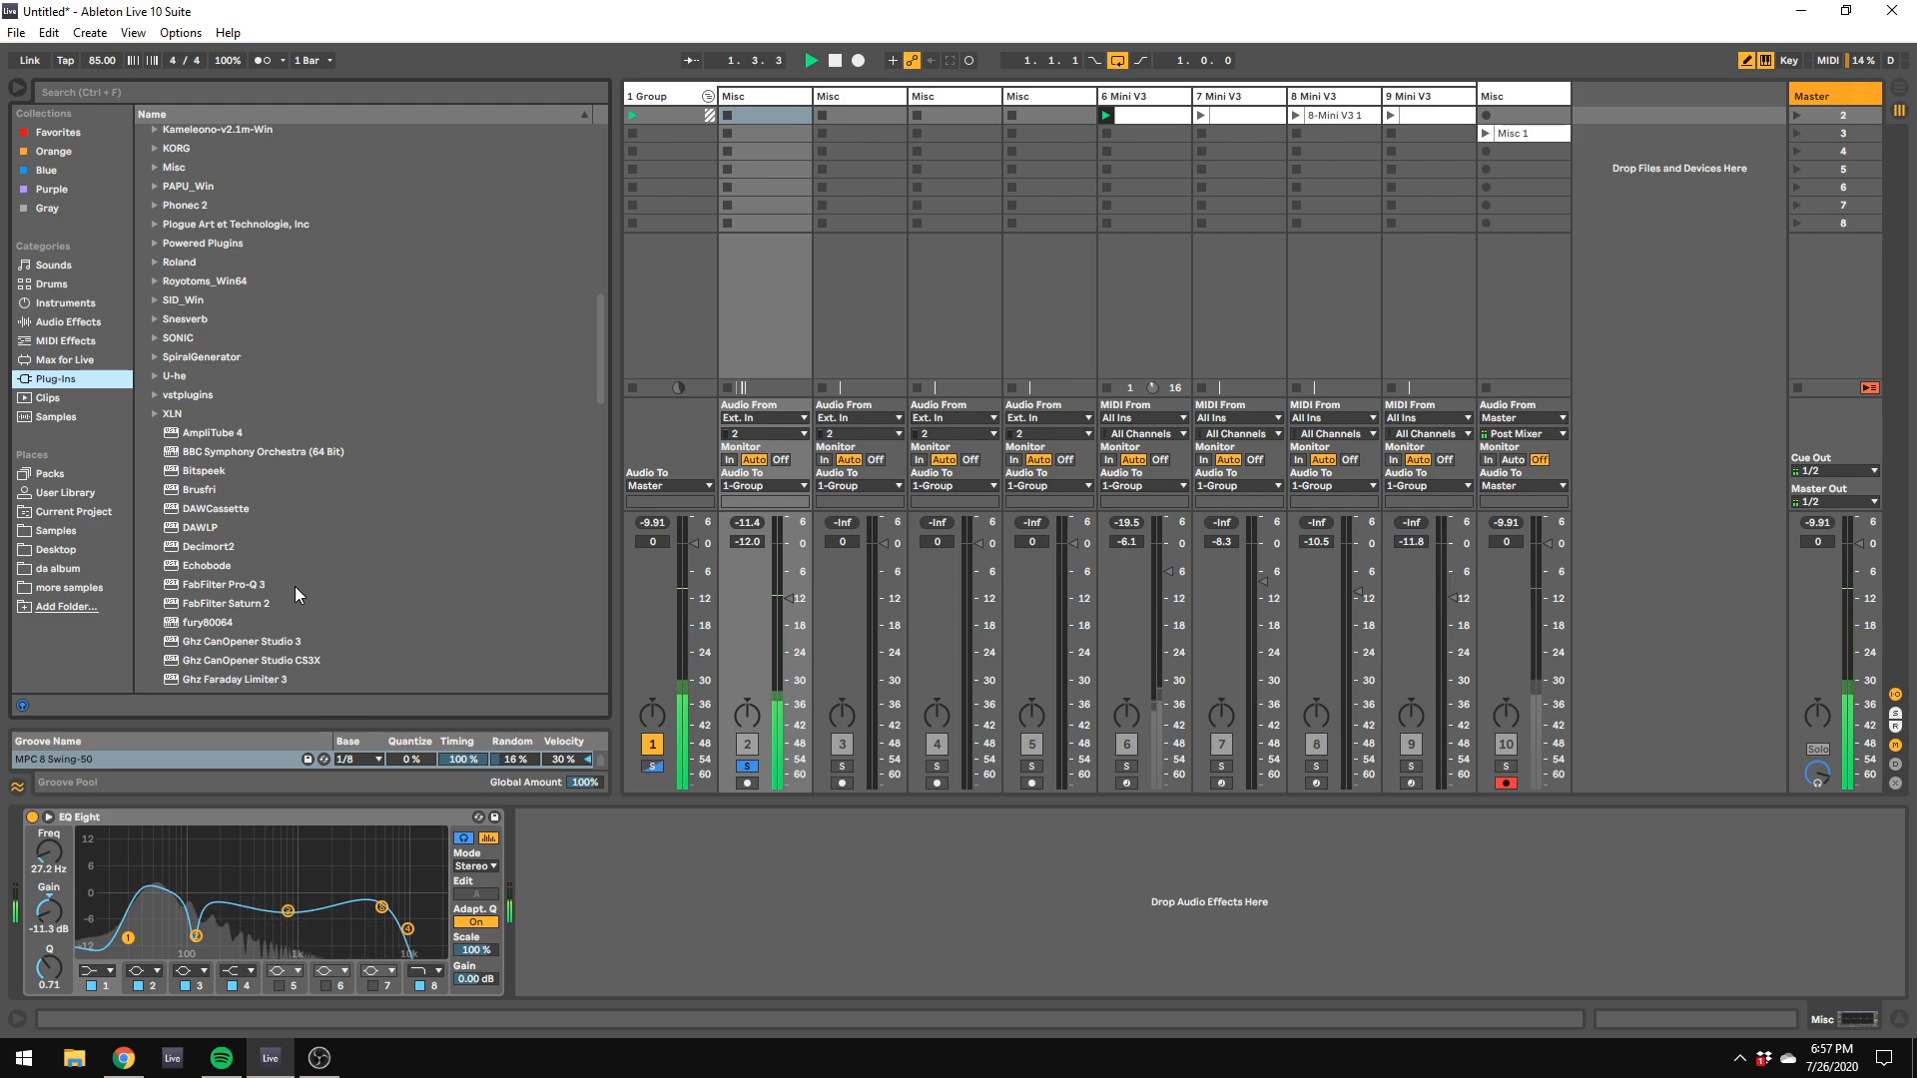
{"action": "double_click", "coordinate": [262, 585]}
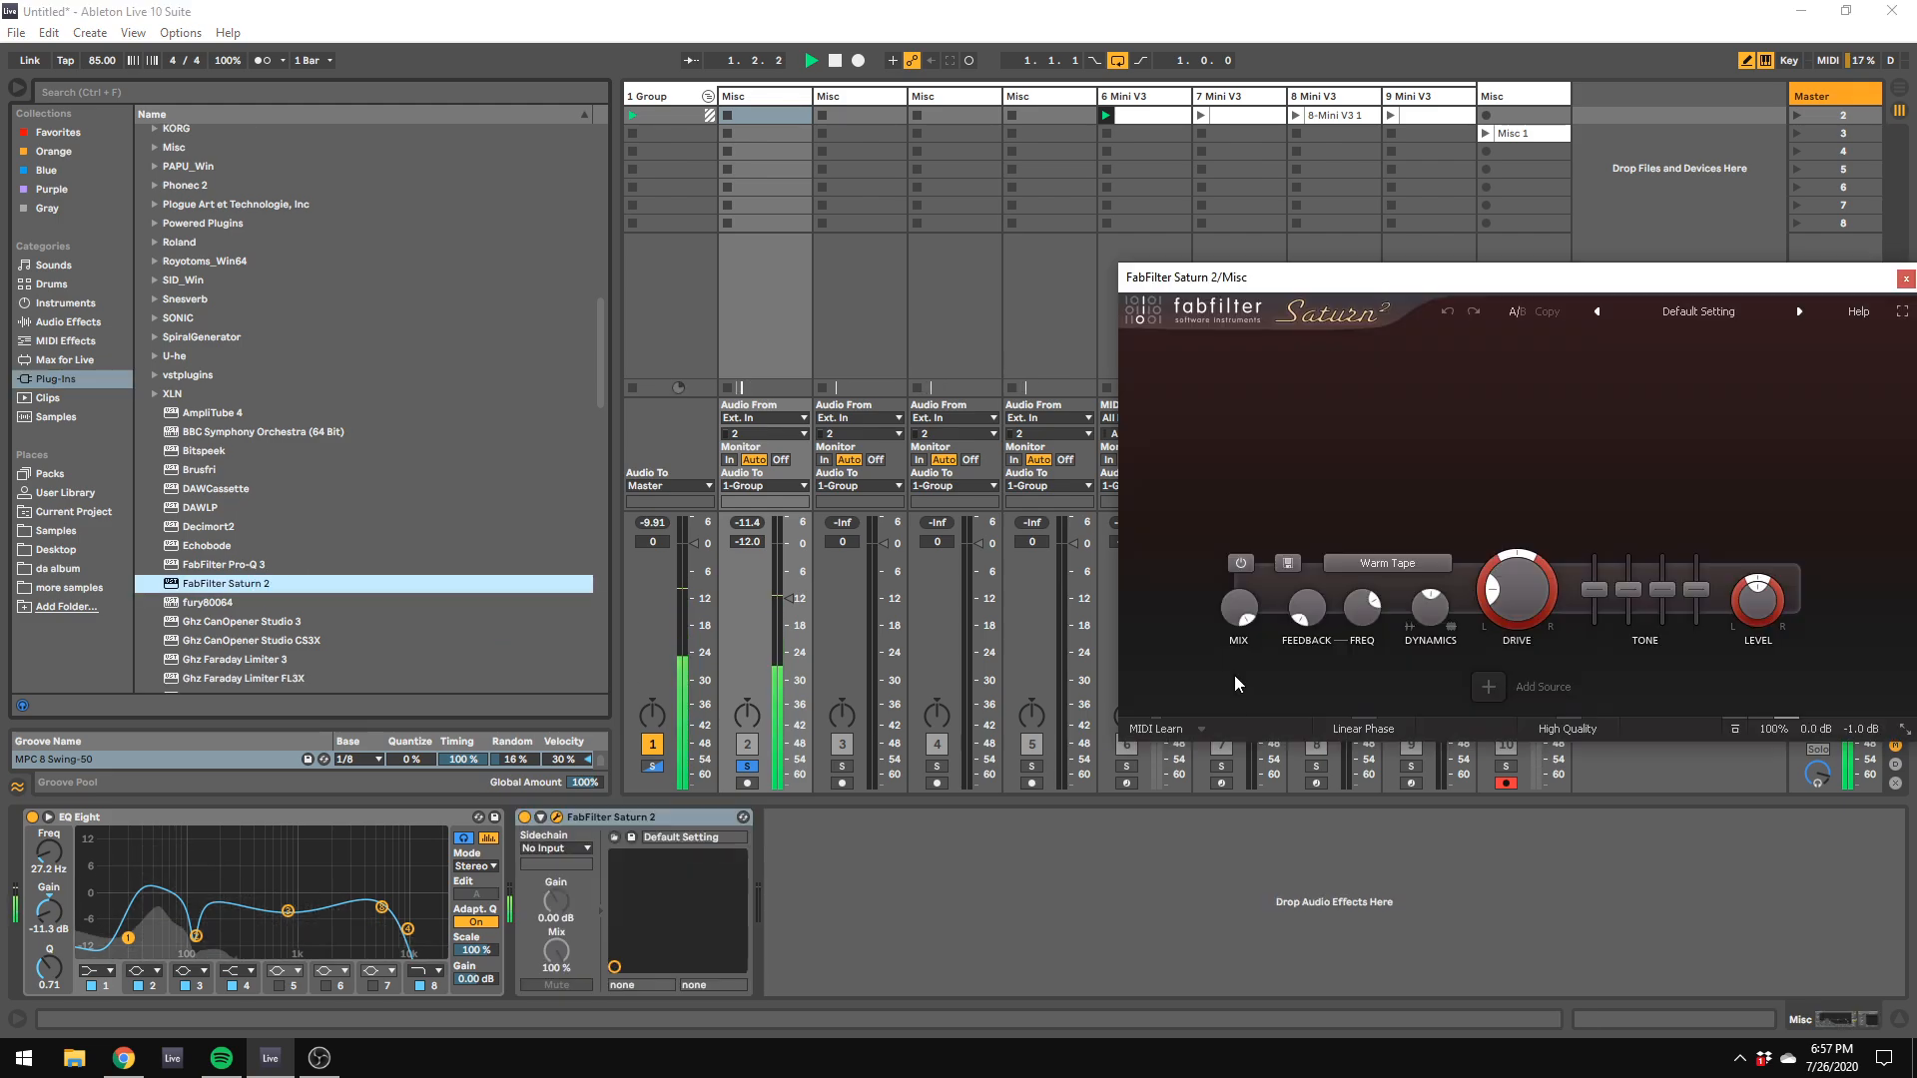
{"action": "left_click_drag", "start_coordinate": [1518, 589], "coordinate": [1517, 469]}
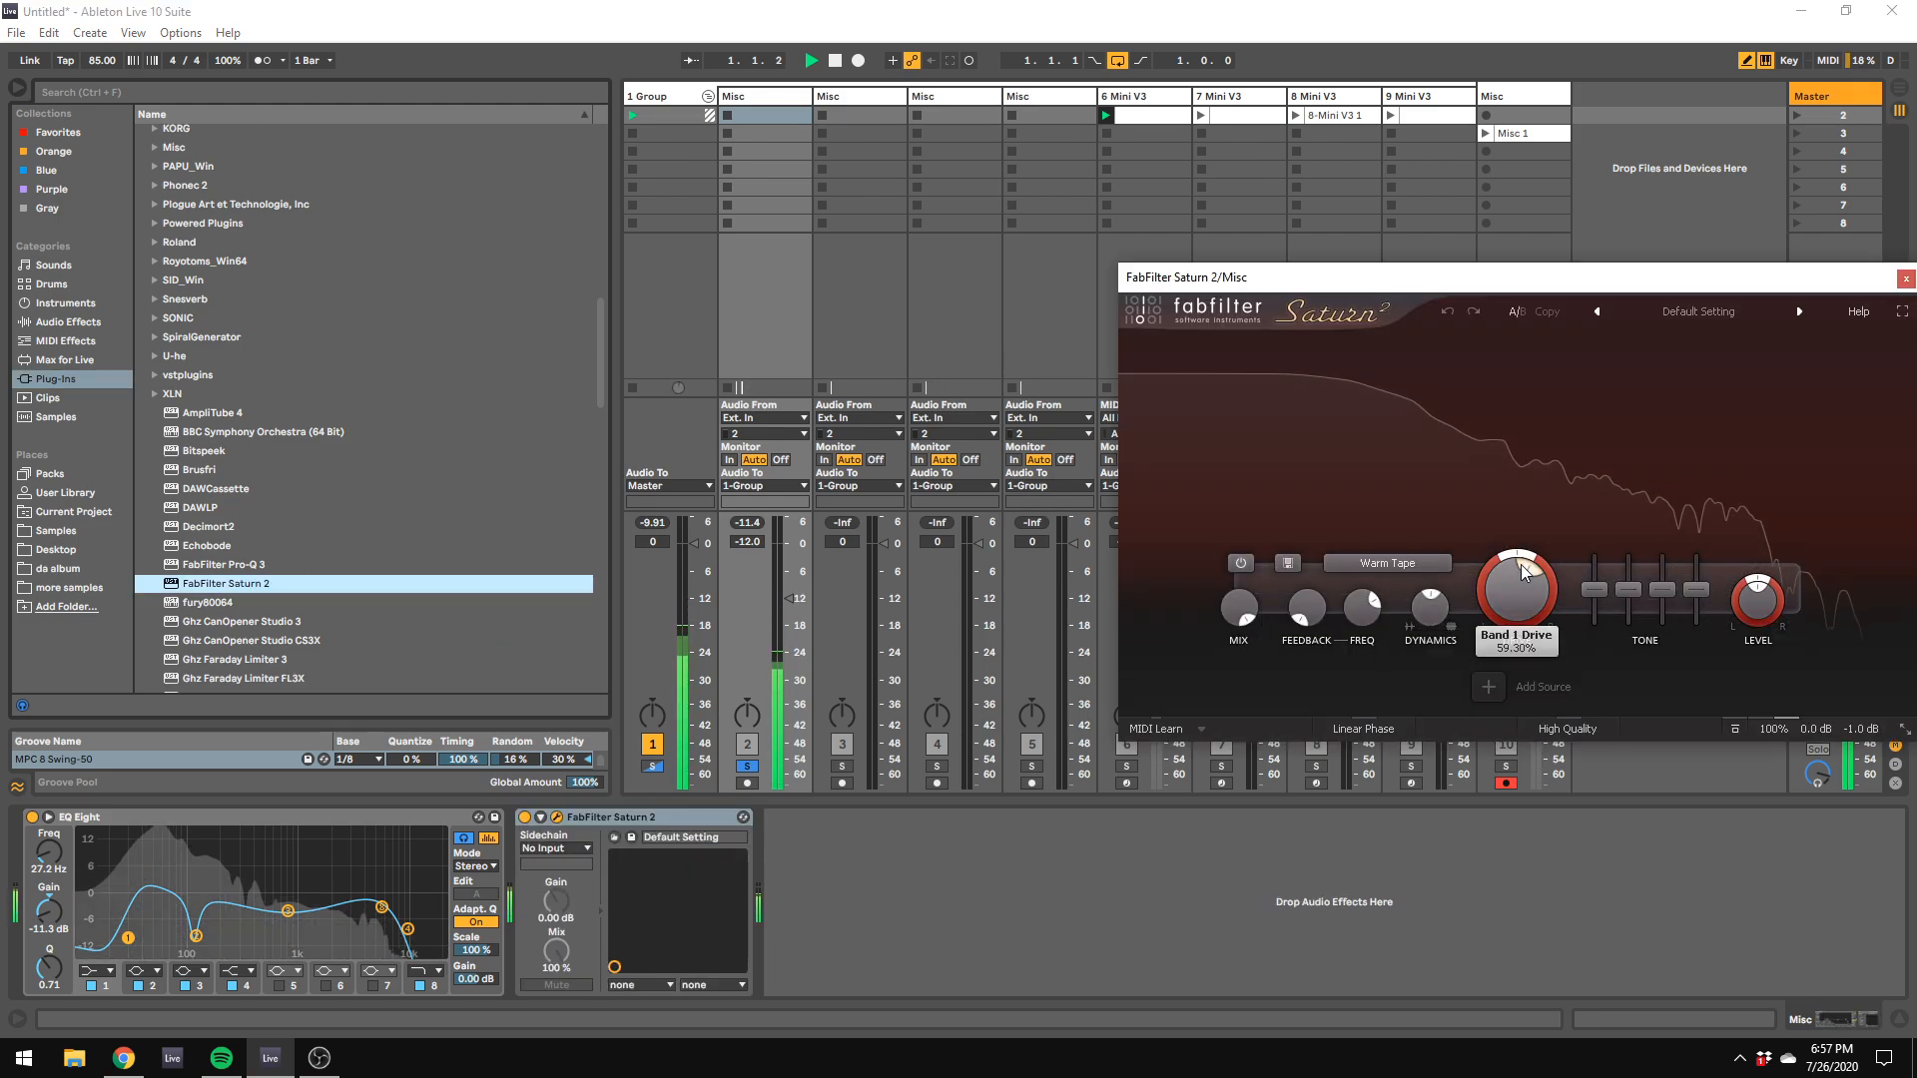
{"action": "left_click_drag", "start_coordinate": [1513, 572], "coordinate": [1514, 659]}
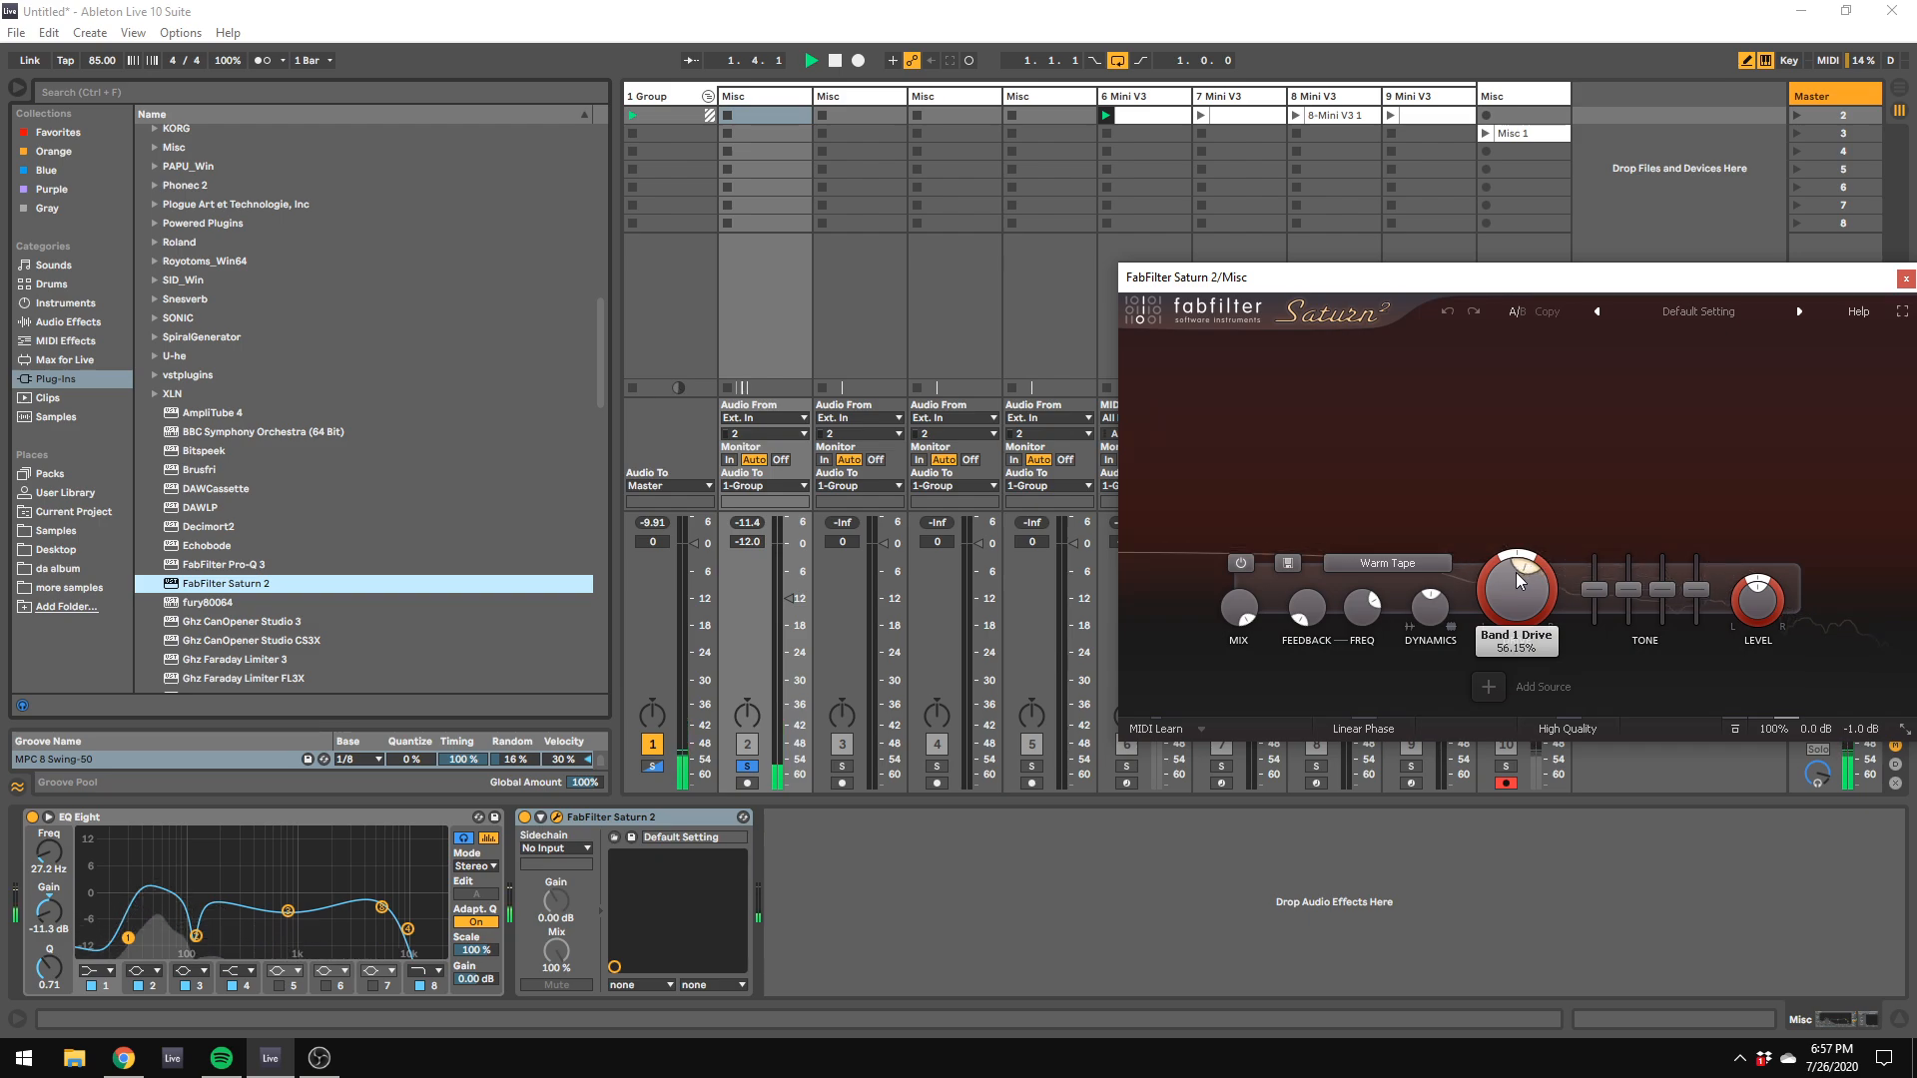
{"action": "left_click_drag", "start_coordinate": [1514, 572], "coordinate": [1499, 585]}
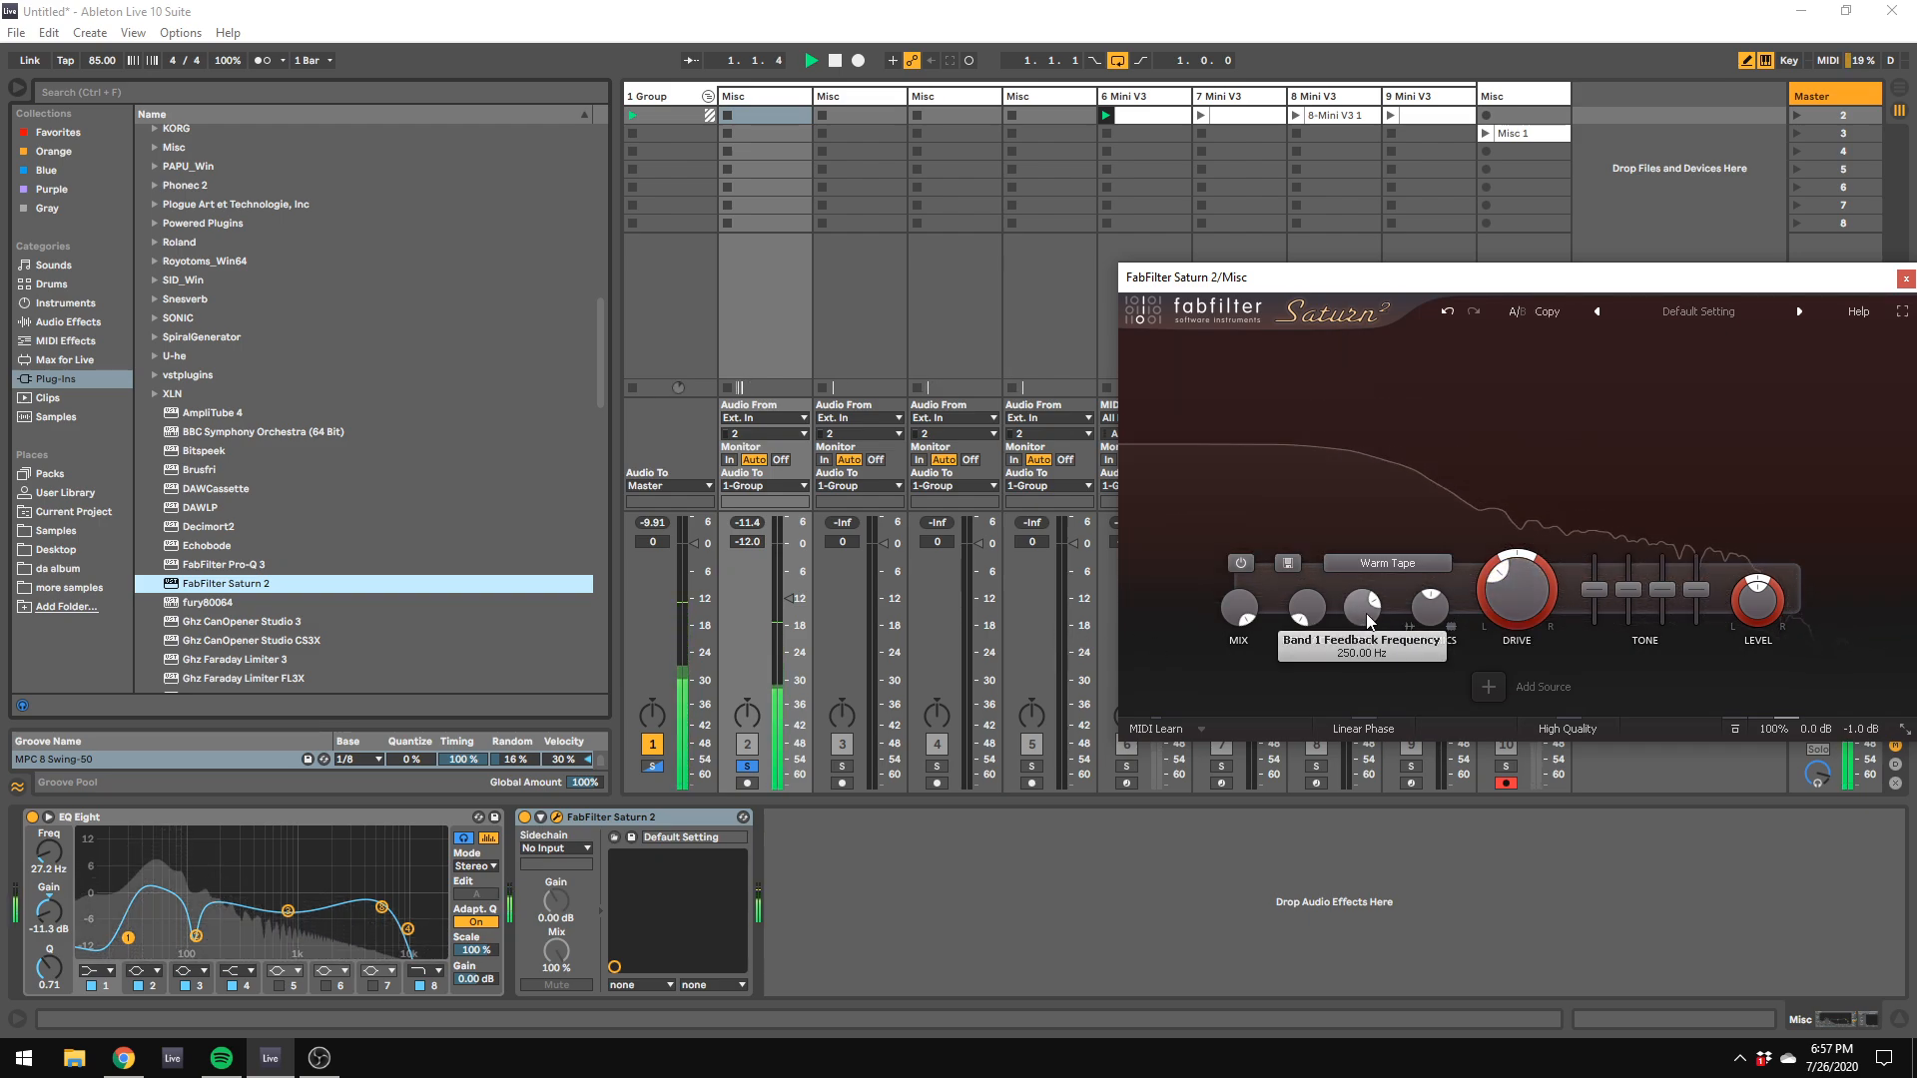
{"action": "left_click_drag", "start_coordinate": [1427, 611], "coordinate": [1465, 599]}
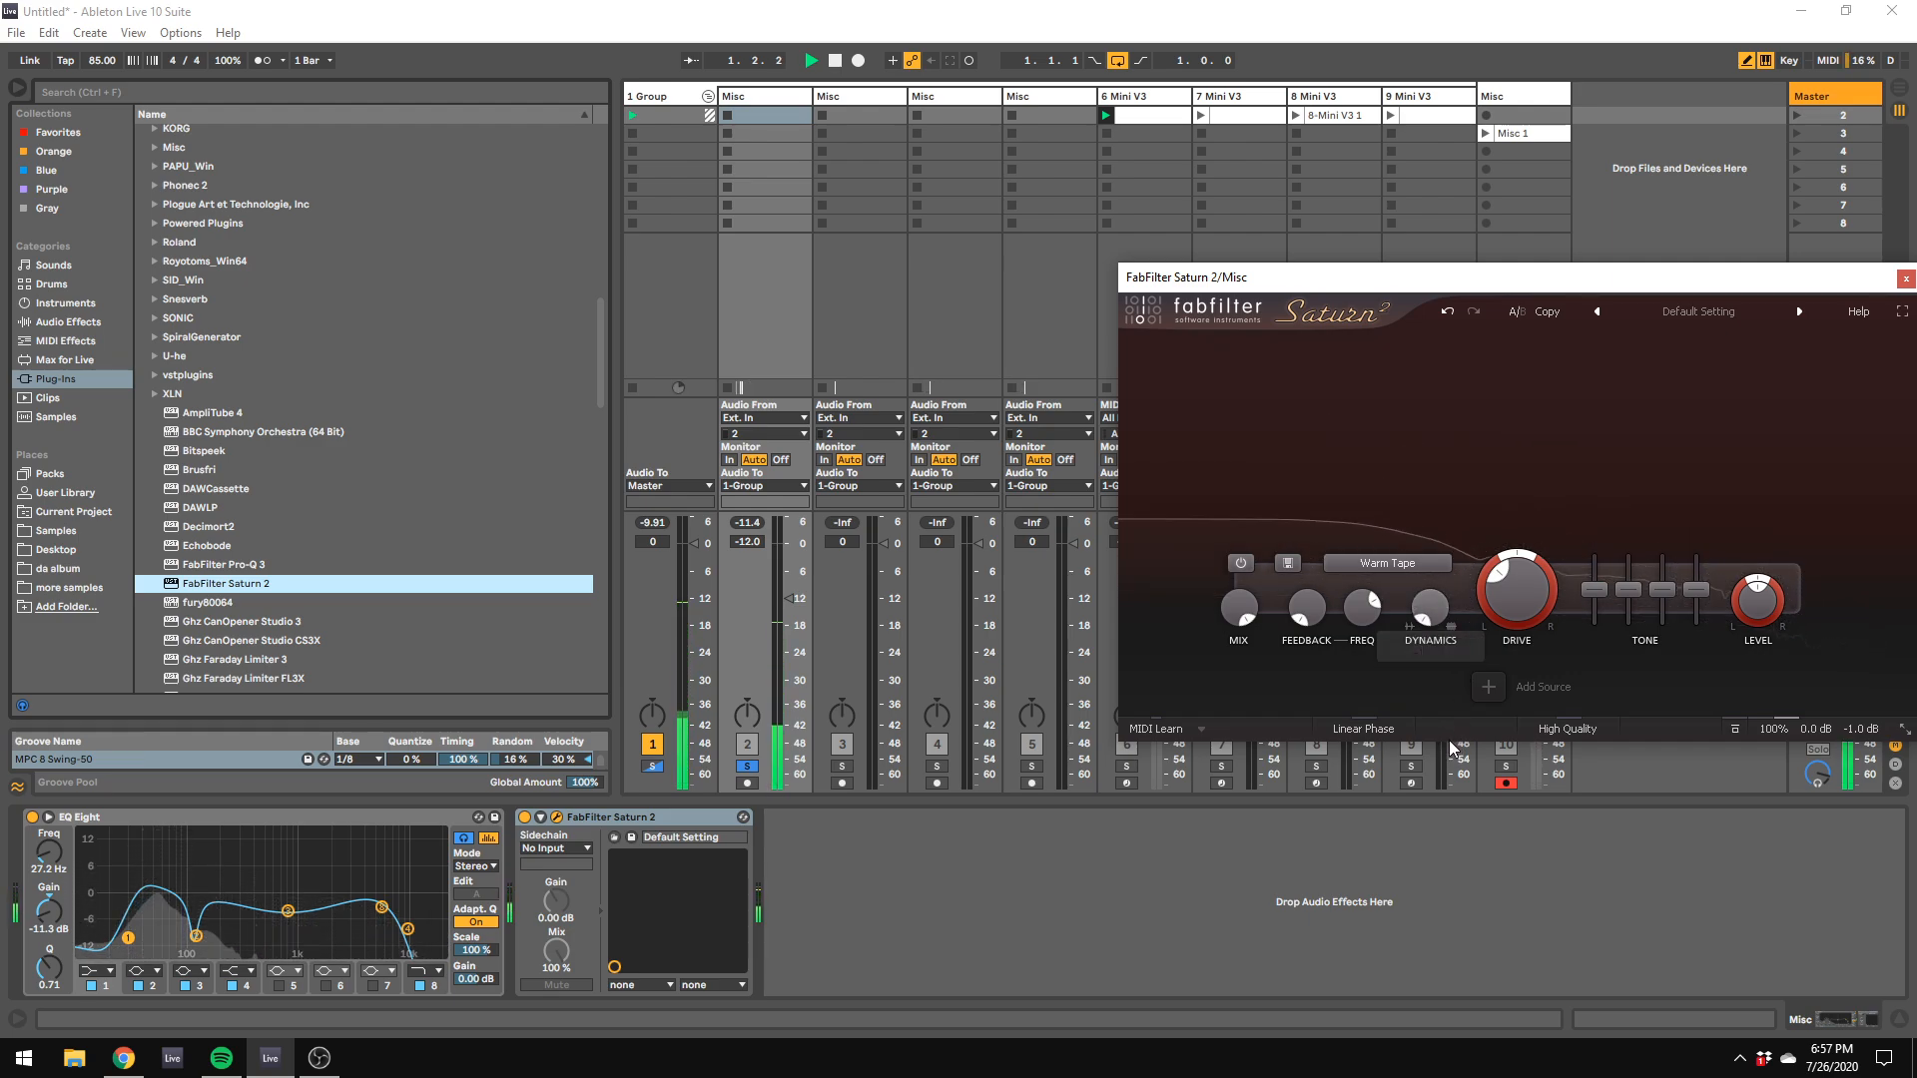
Step: Try Saturn 2's Warm Transformer style with a reduced drive on the kick, and delete the plug-in from track 2
{"action": "left_click", "coordinate": [1387, 563]}
{"action": "mouse_move", "coordinate": [1418, 674]}
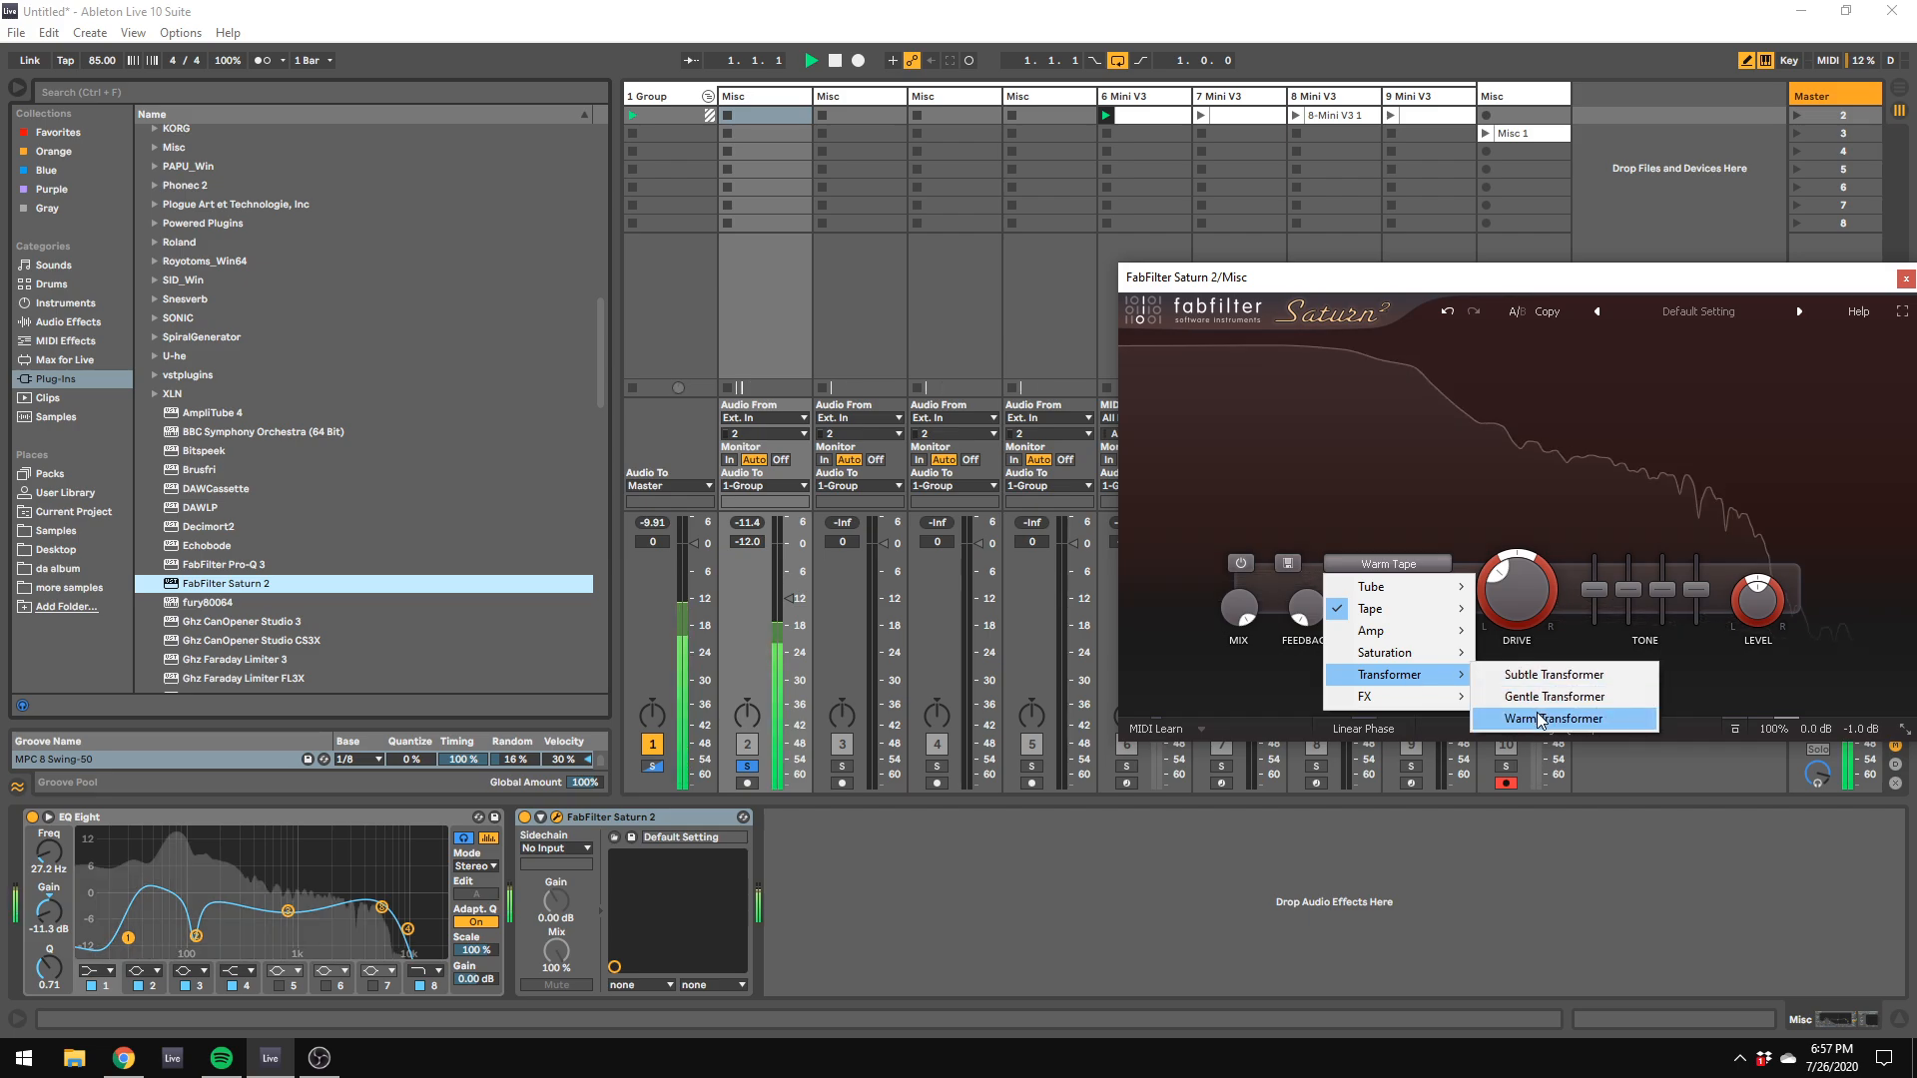
{"action": "left_click", "coordinate": [1583, 719]}
{"action": "key", "text": "space"}
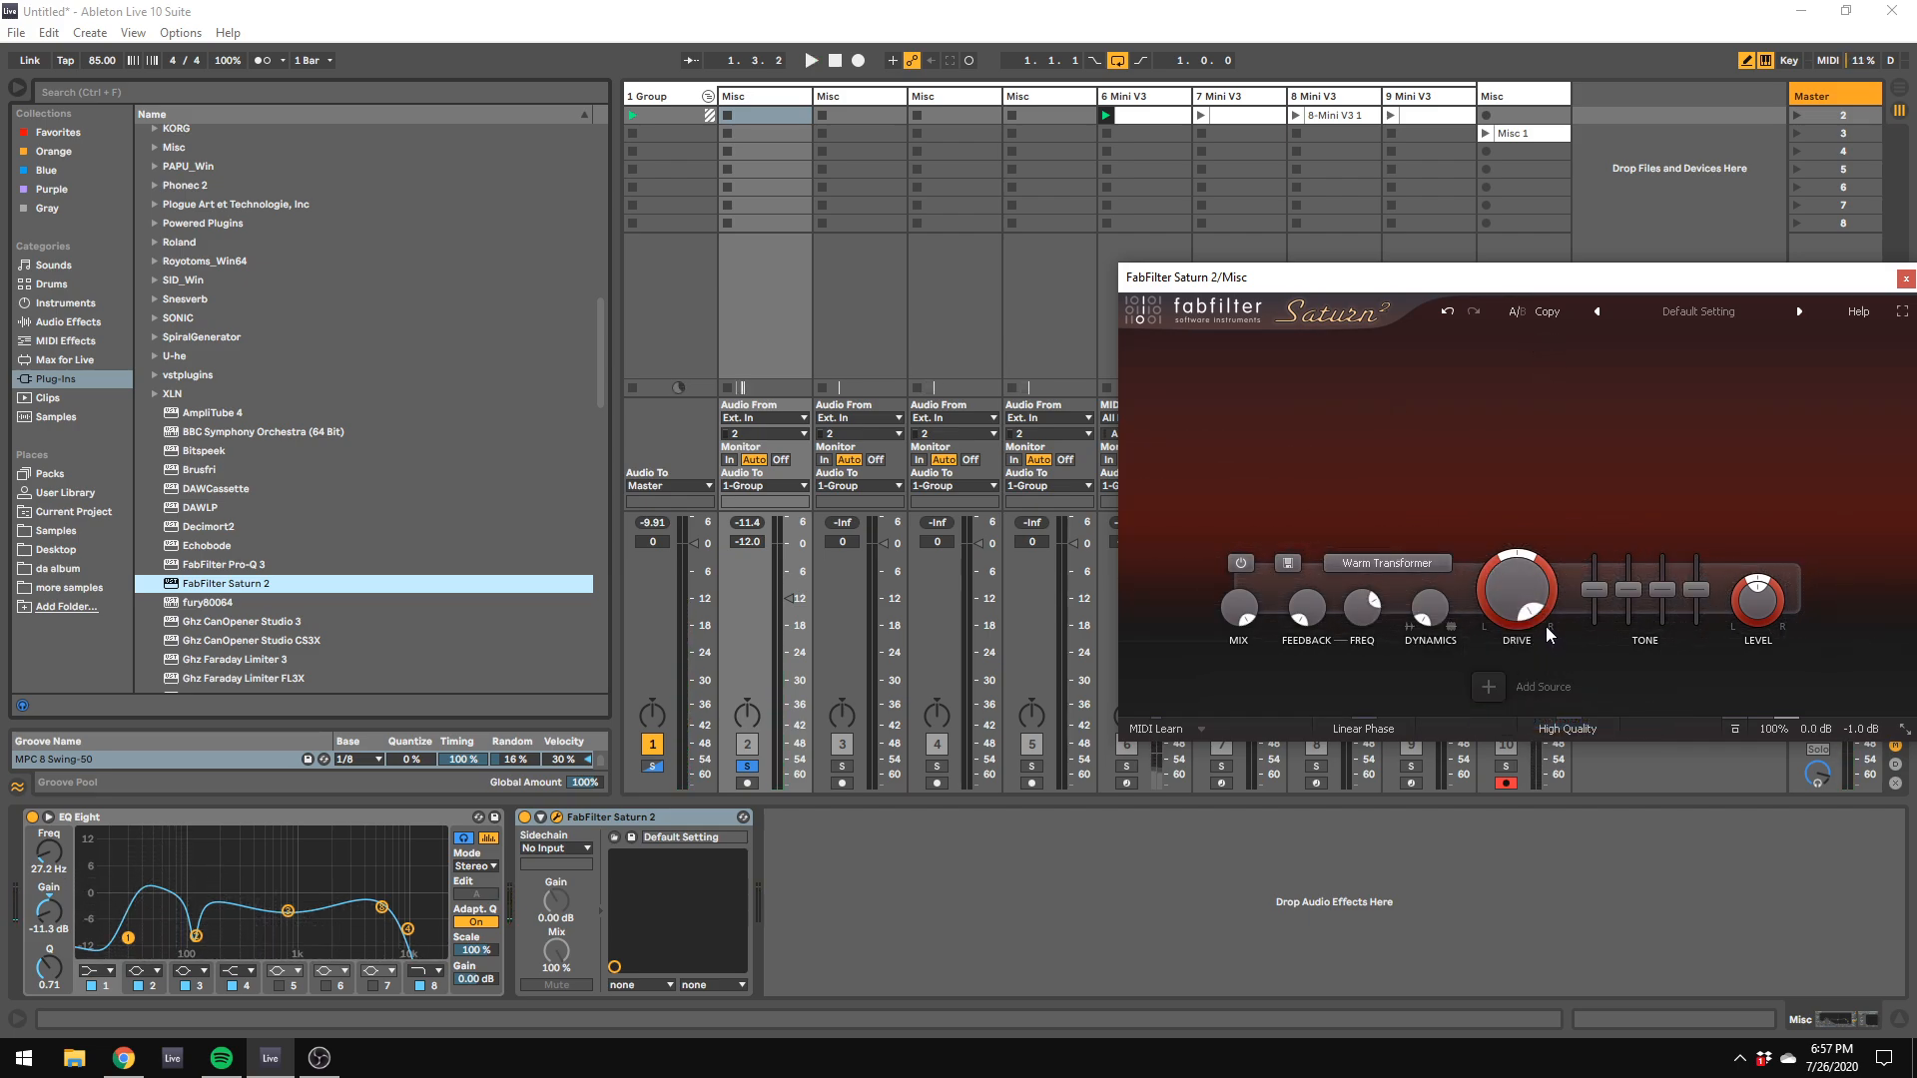
{"action": "mouse_move", "coordinate": [1537, 614]}
{"action": "left_click_drag", "start_coordinate": [1547, 608], "coordinate": [1502, 549]}
{"action": "key", "text": "space"}
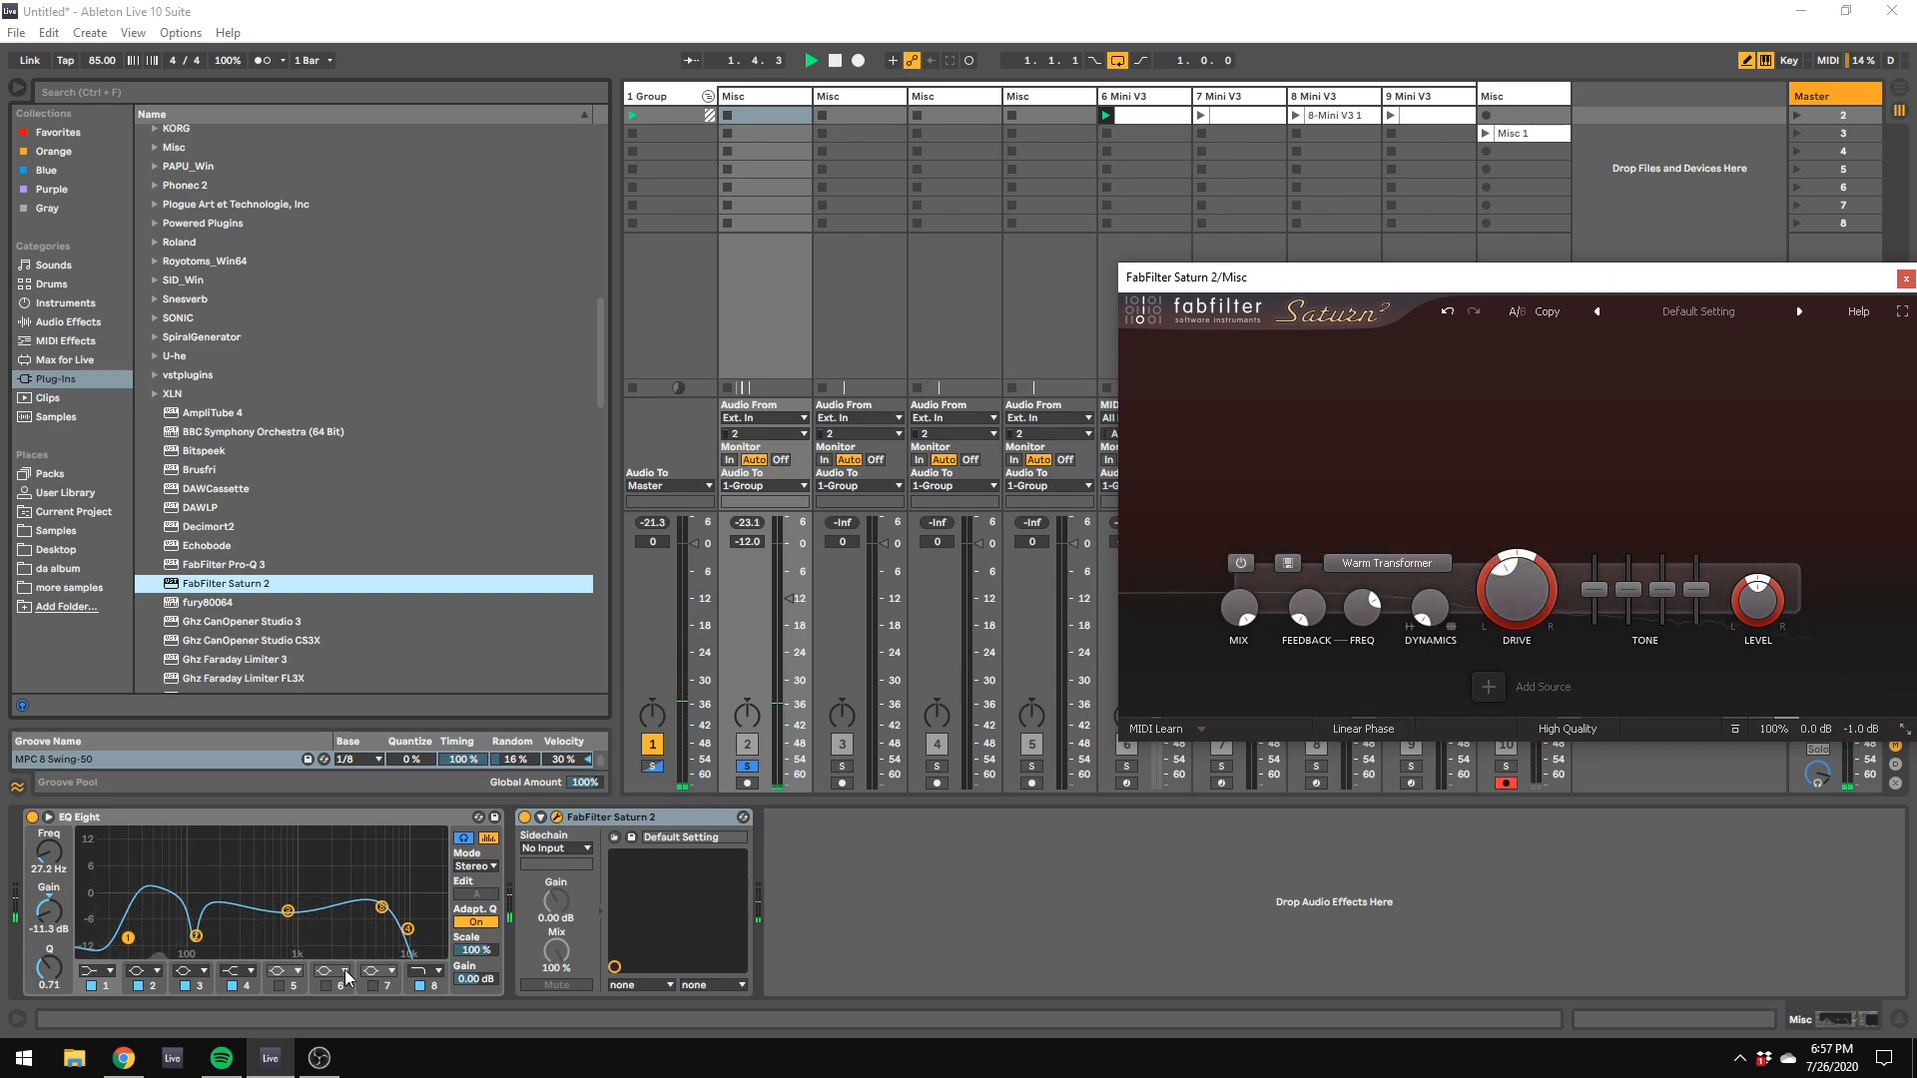
{"action": "right_click", "coordinate": [621, 819]}
{"action": "left_click", "coordinate": [647, 924]}
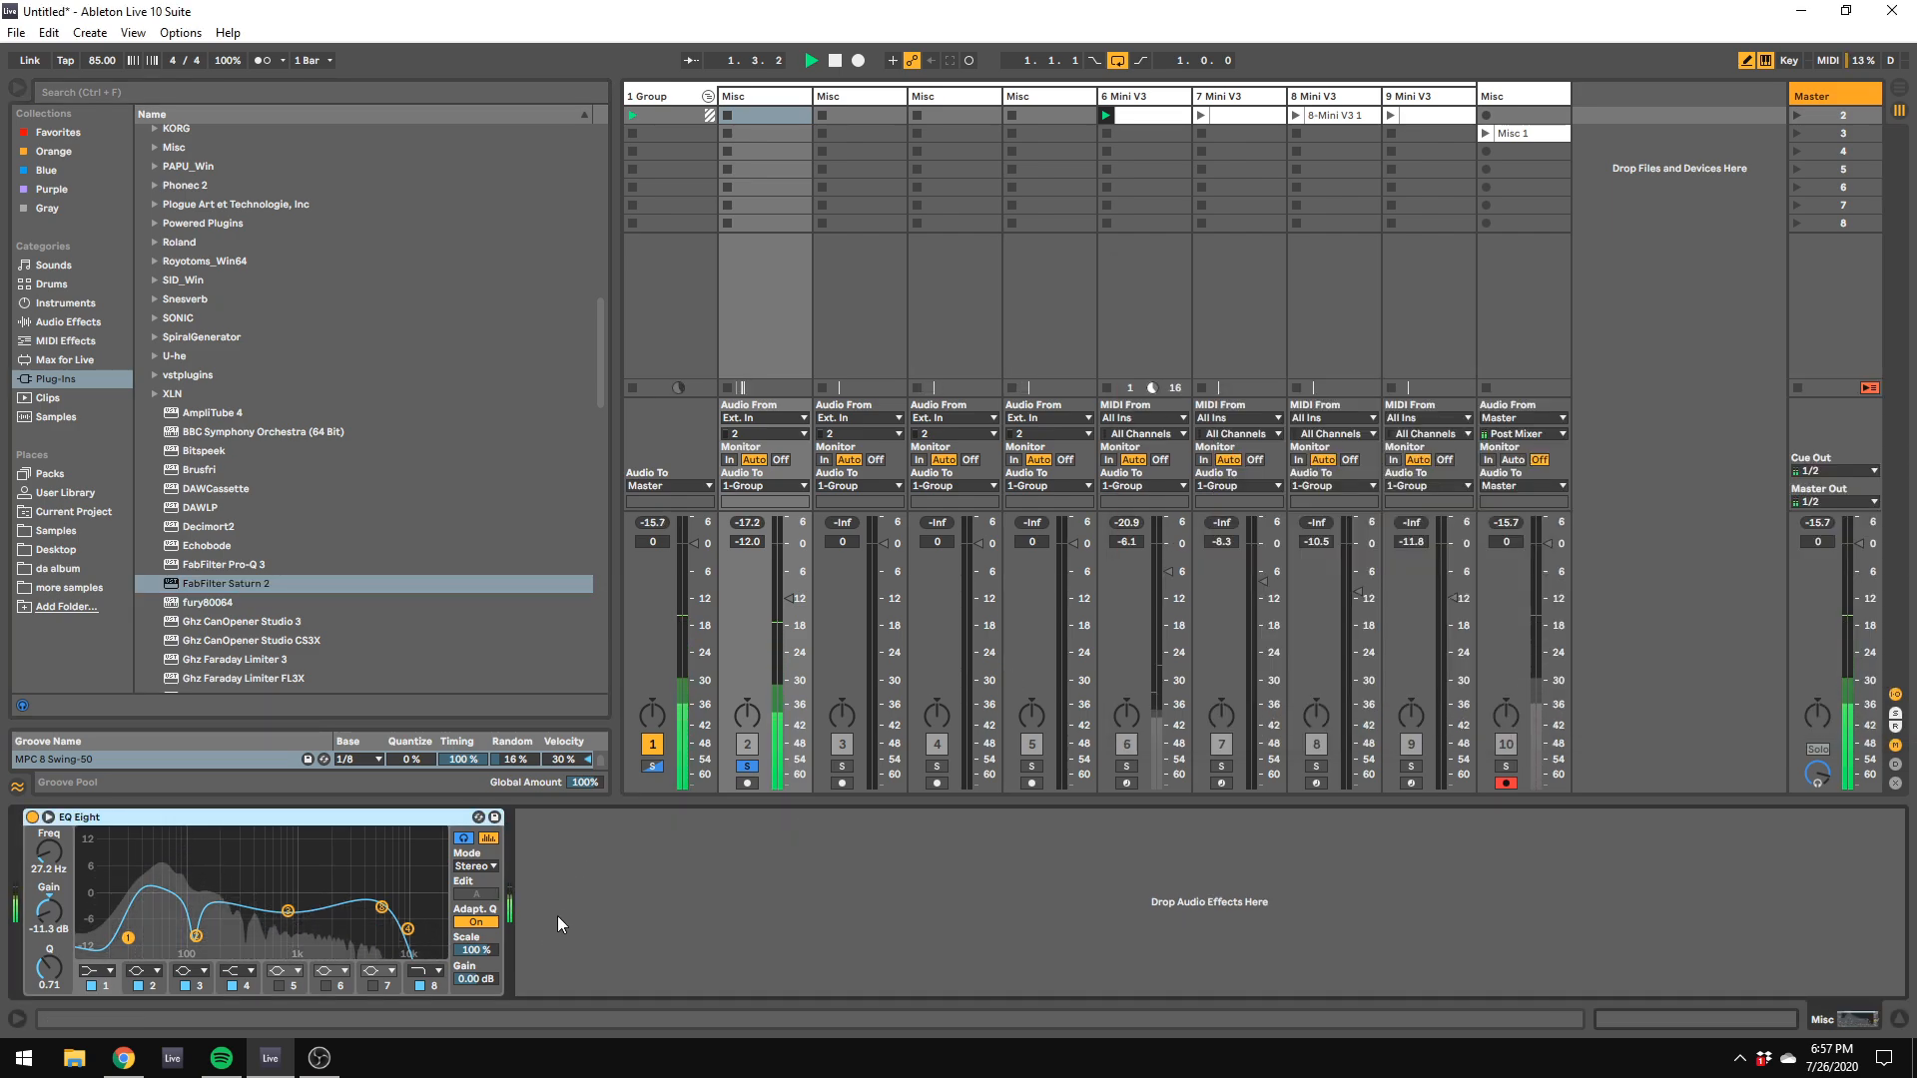
Step: Lower EQ Eight's band 8 high cut to 1.47 kHz with Q 0.61, and set track 2's volume to -18.2 dB
{"action": "key", "text": "space"}
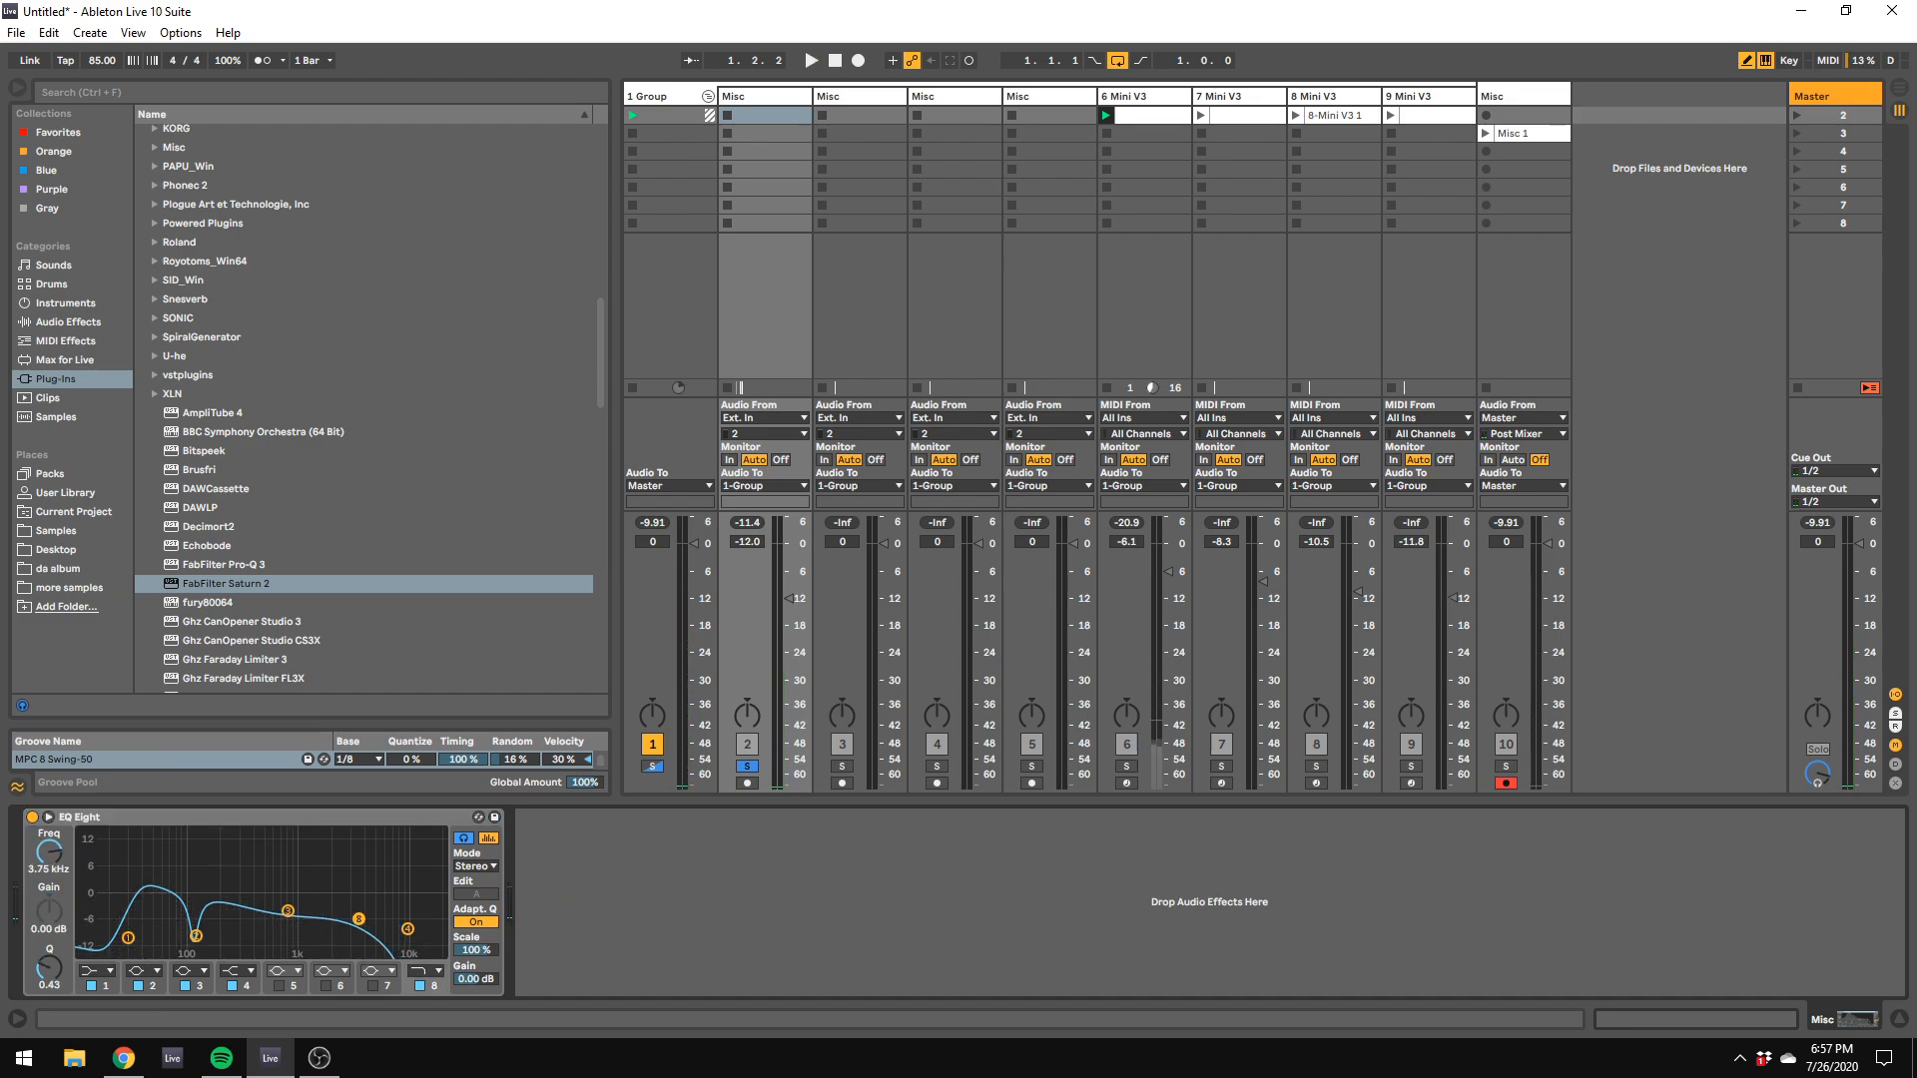
{"action": "key", "text": "space"}
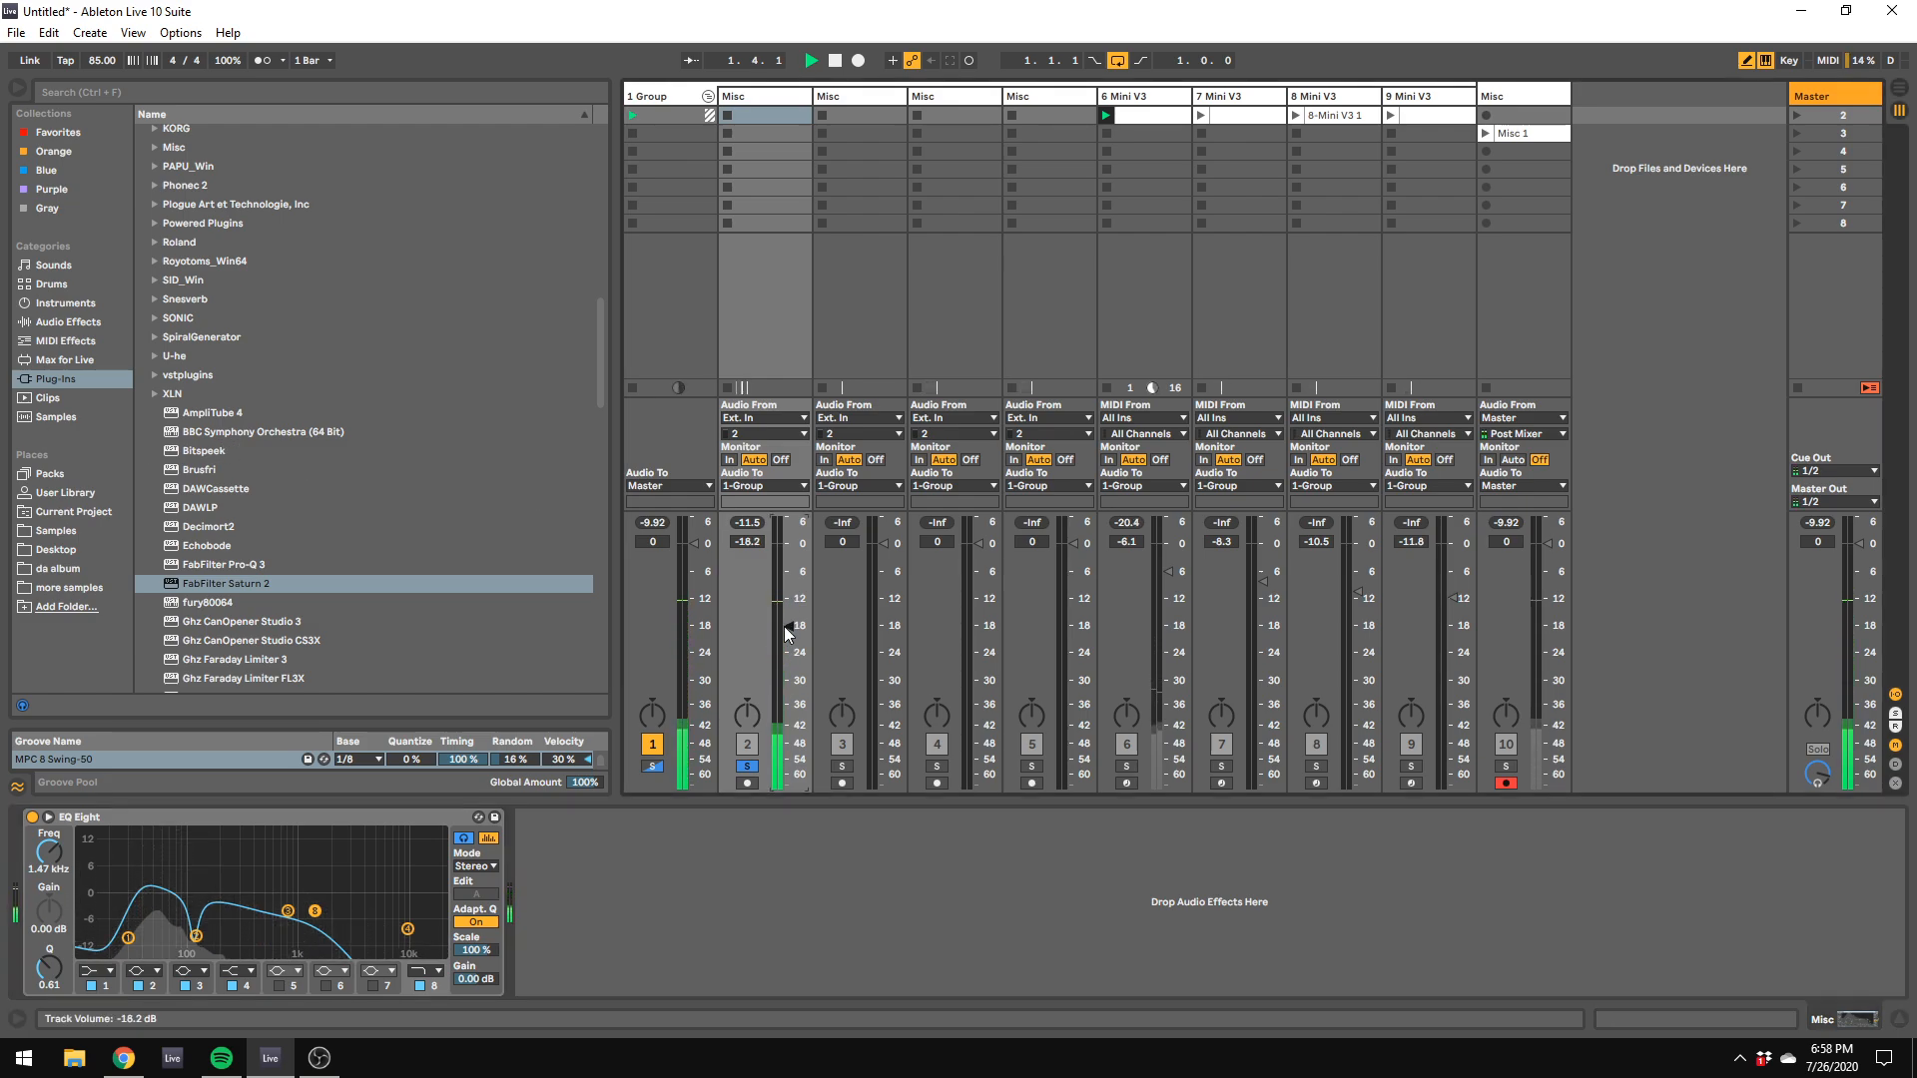
Step: Unsolo track 2 and launch all of the group's Mini V3 clips together
{"action": "left_click", "coordinate": [747, 766]}
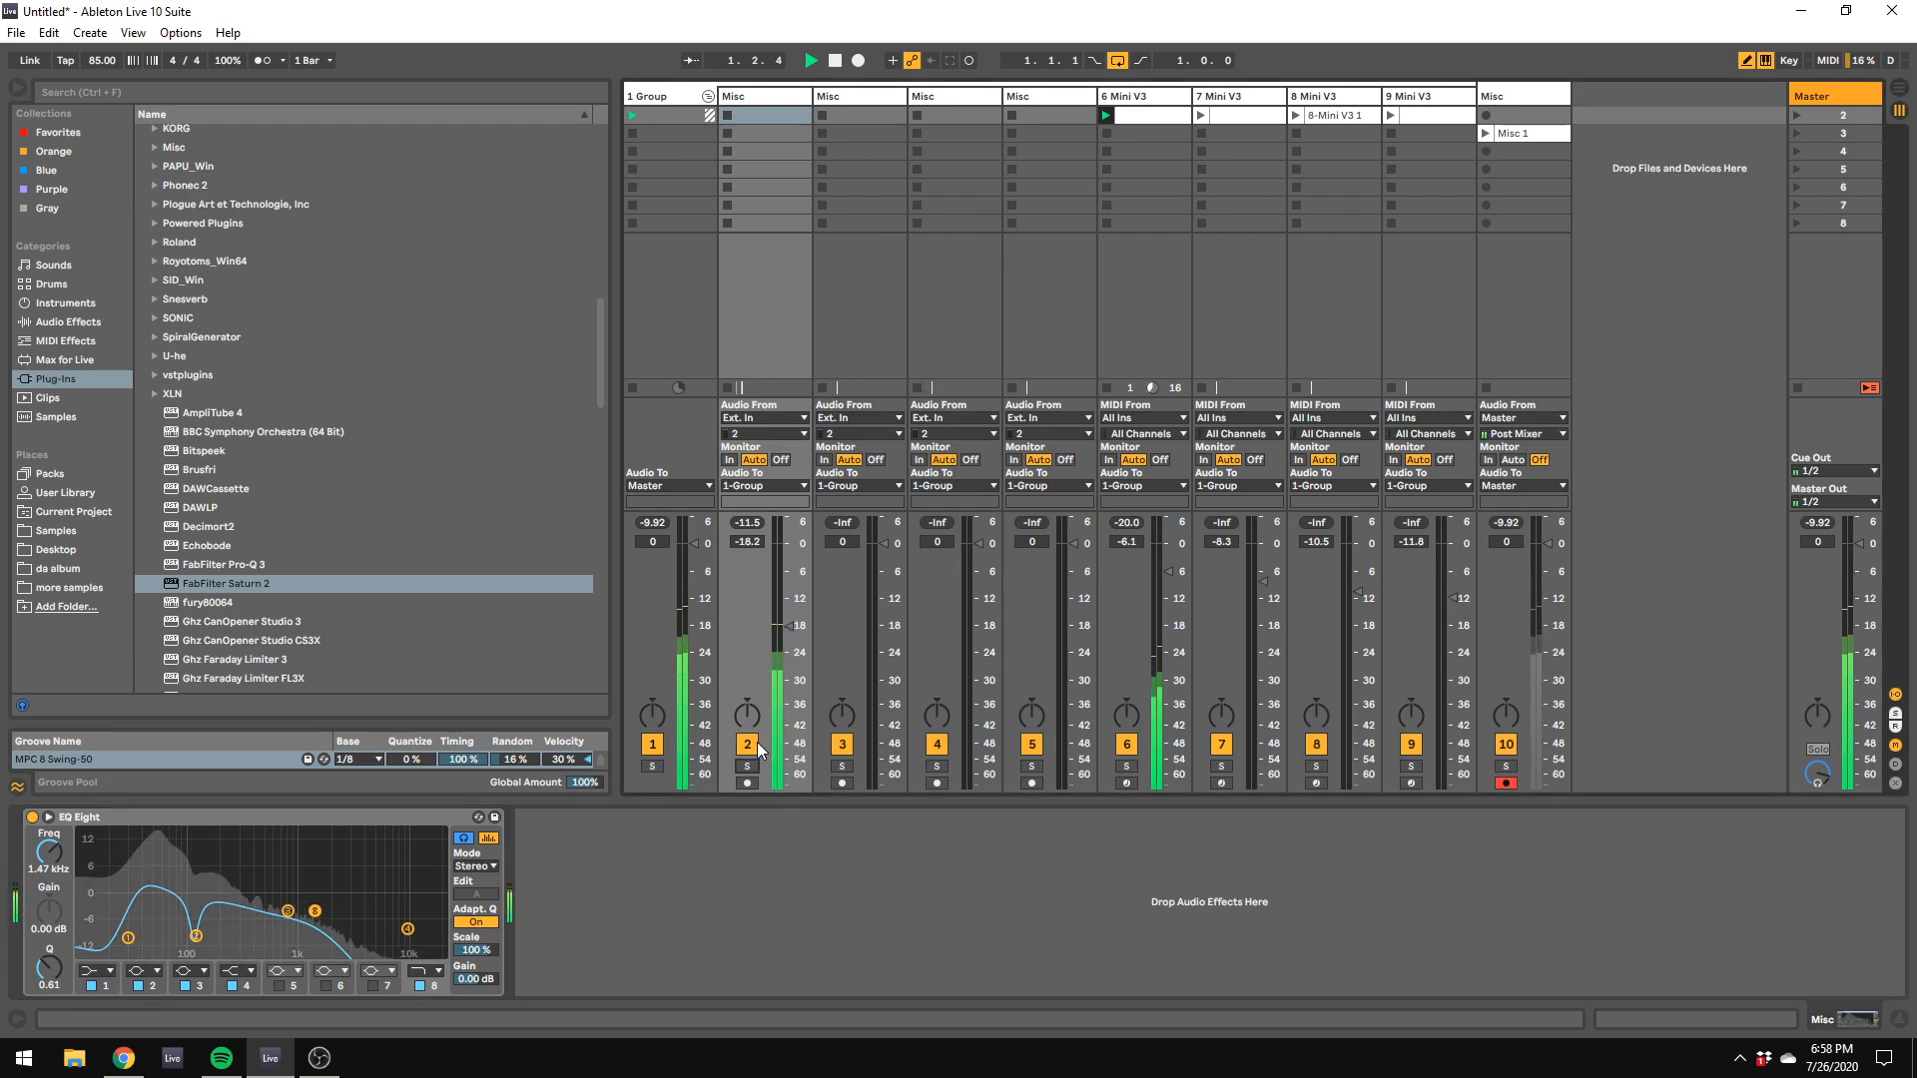
{"action": "left_click", "coordinate": [635, 117]}
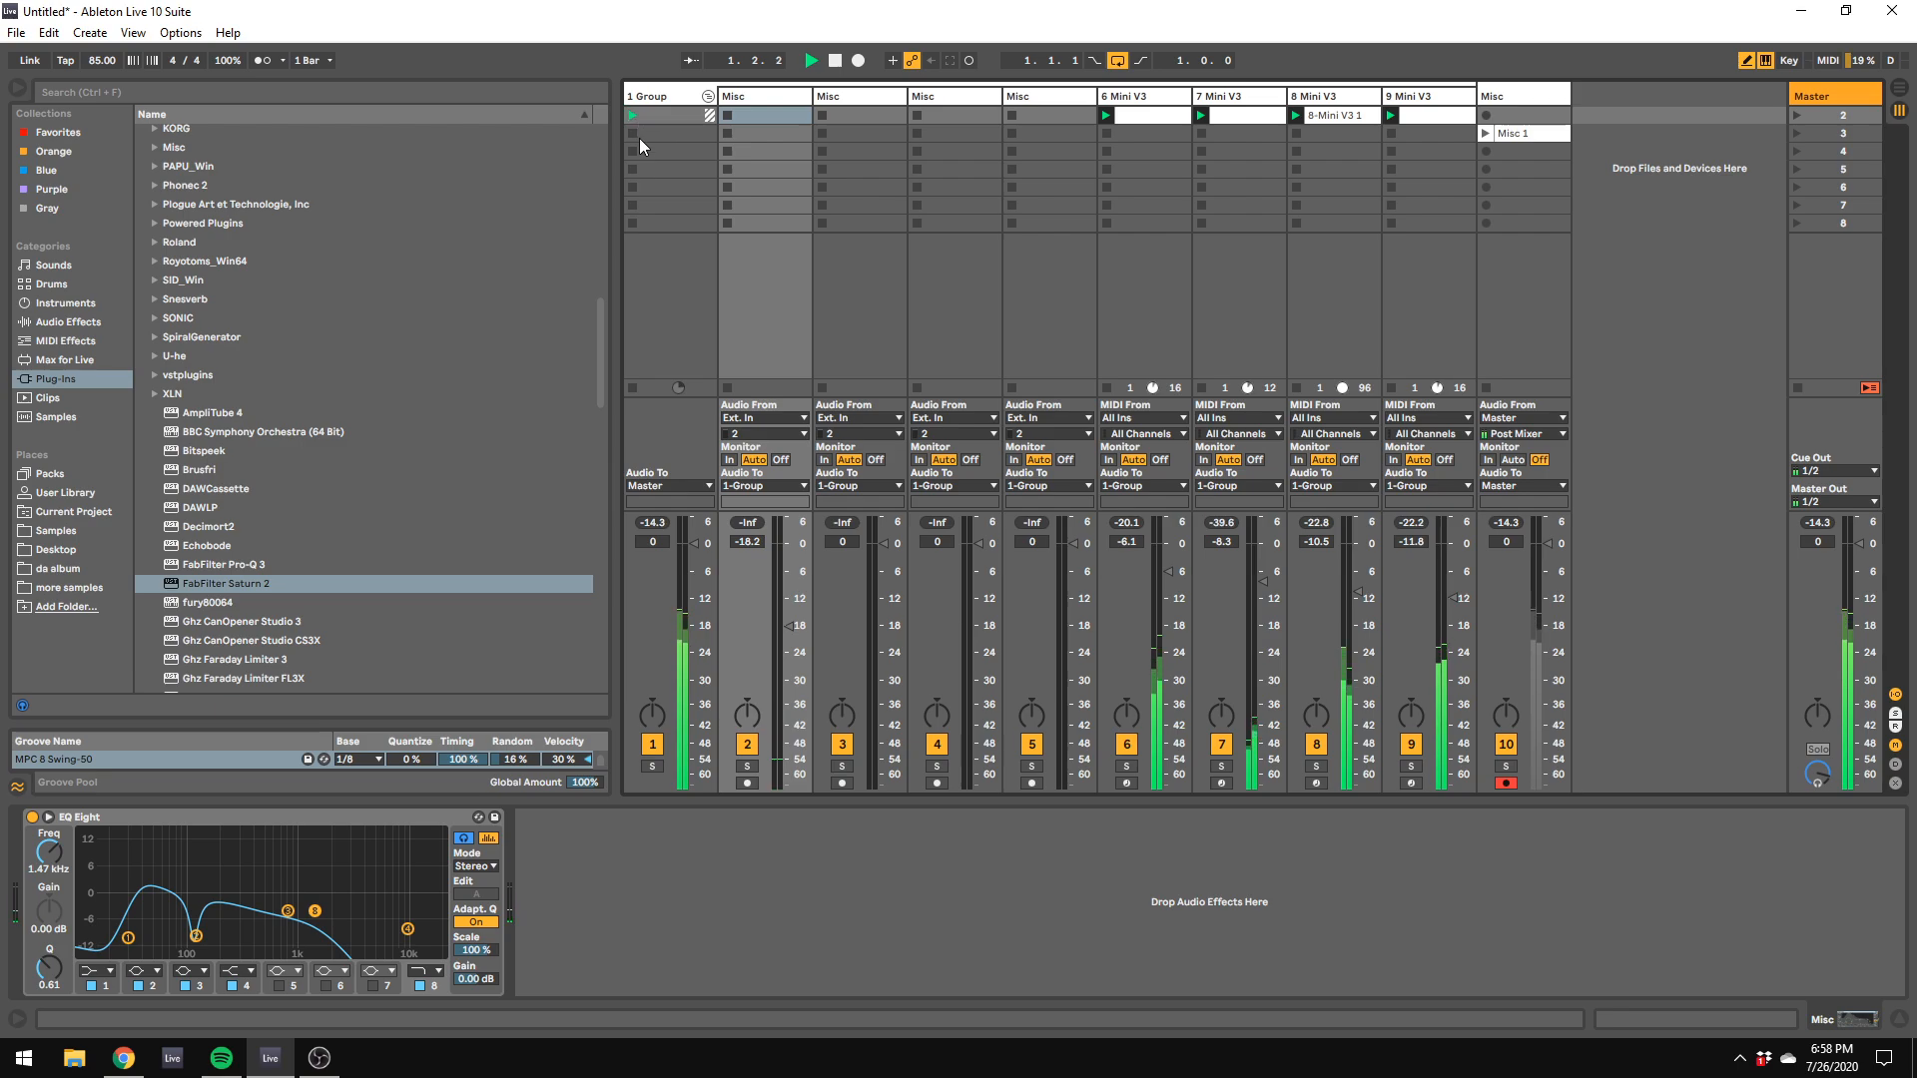
Step: Move the kick's Misc track out of the group to the far end of the track list
{"action": "key", "text": "Tab"}
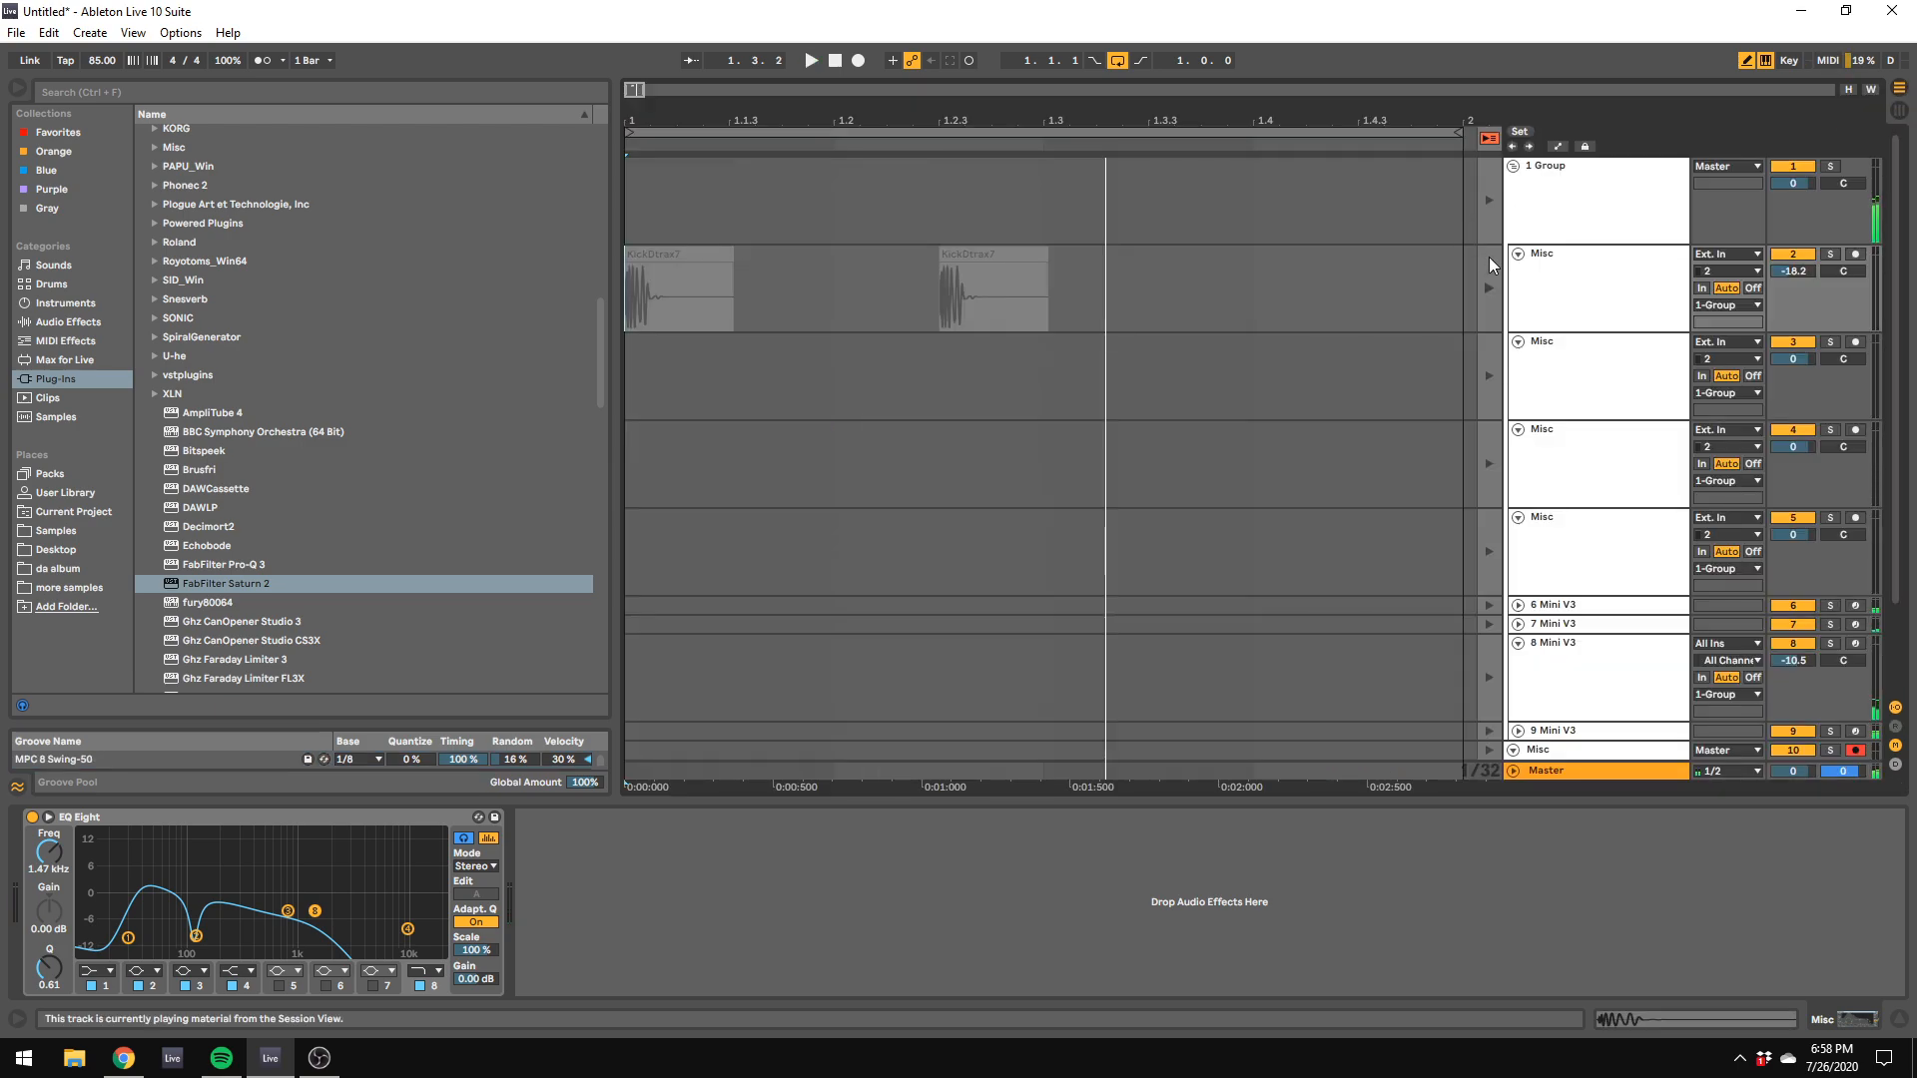
{"action": "key", "text": "Tab"}
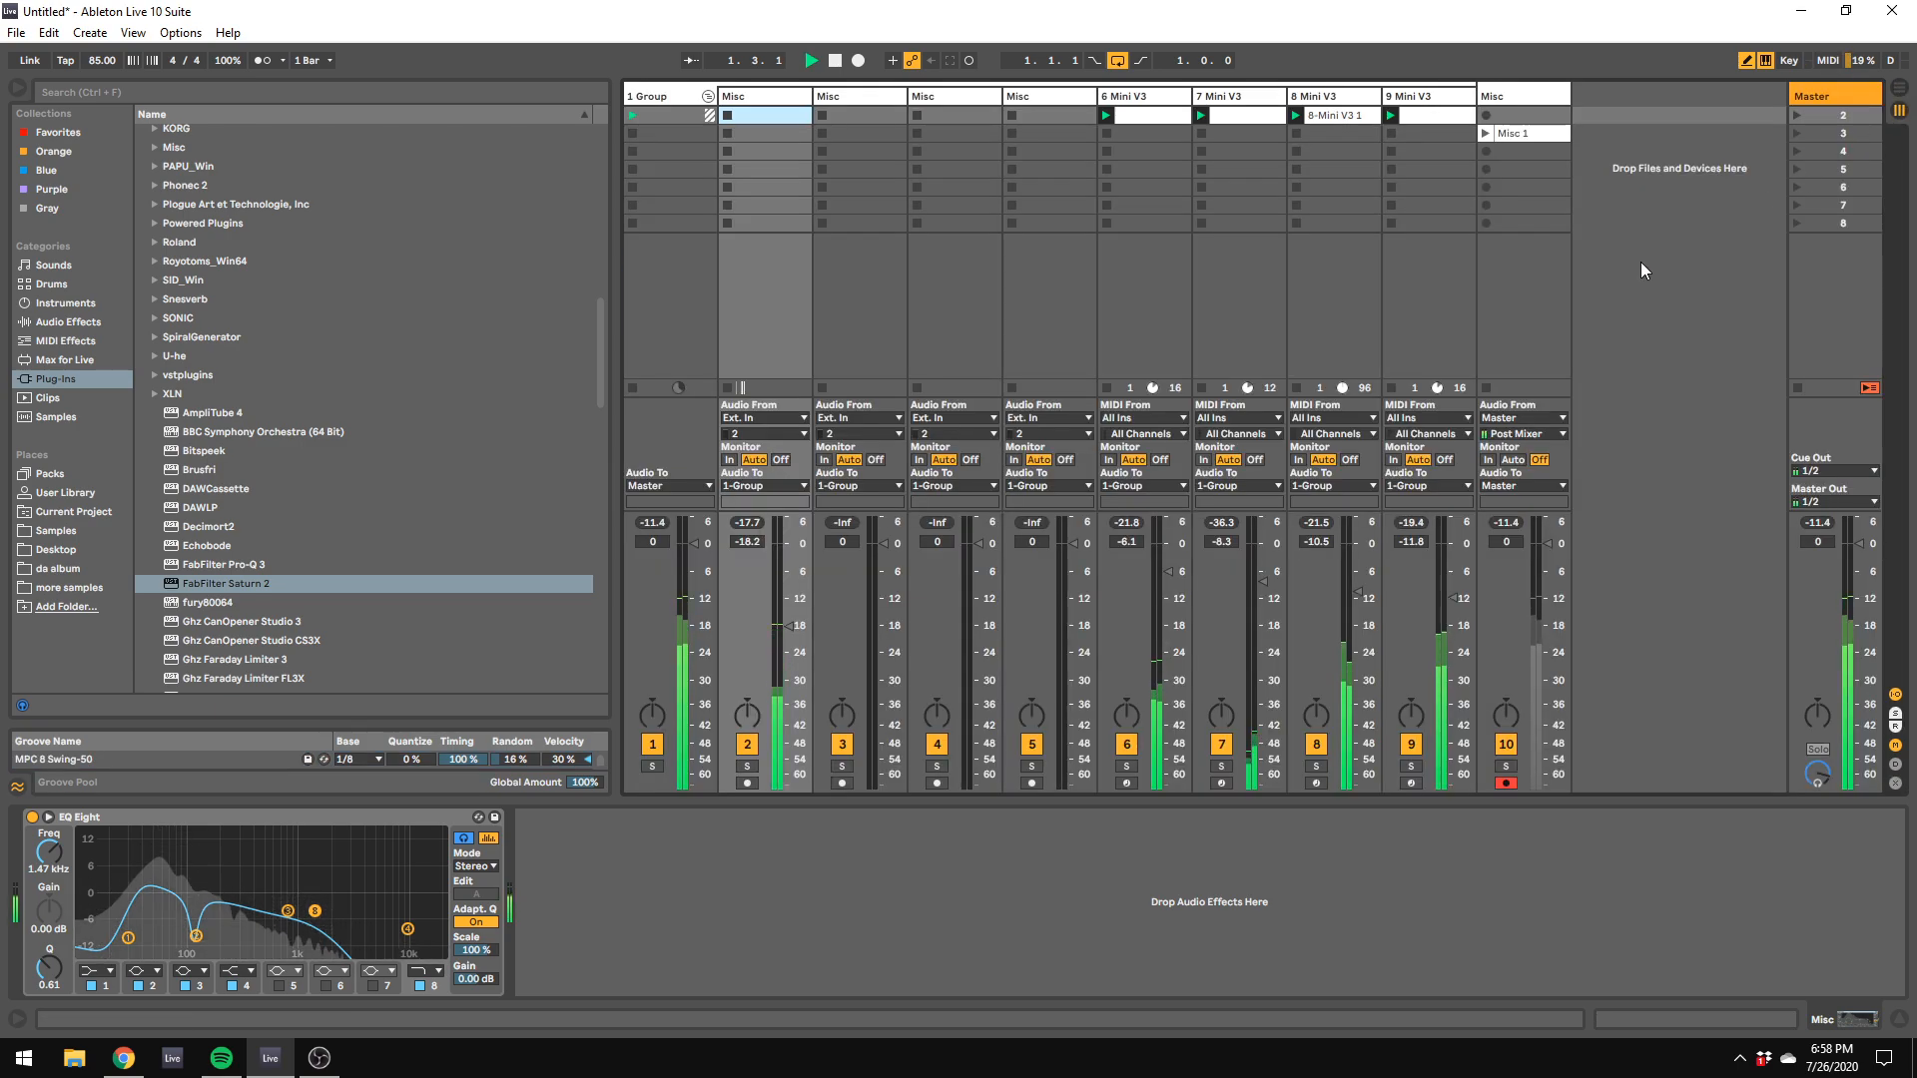
{"action": "left_click", "coordinate": [1332, 97]}
{"action": "left_click", "coordinate": [1631, 537]}
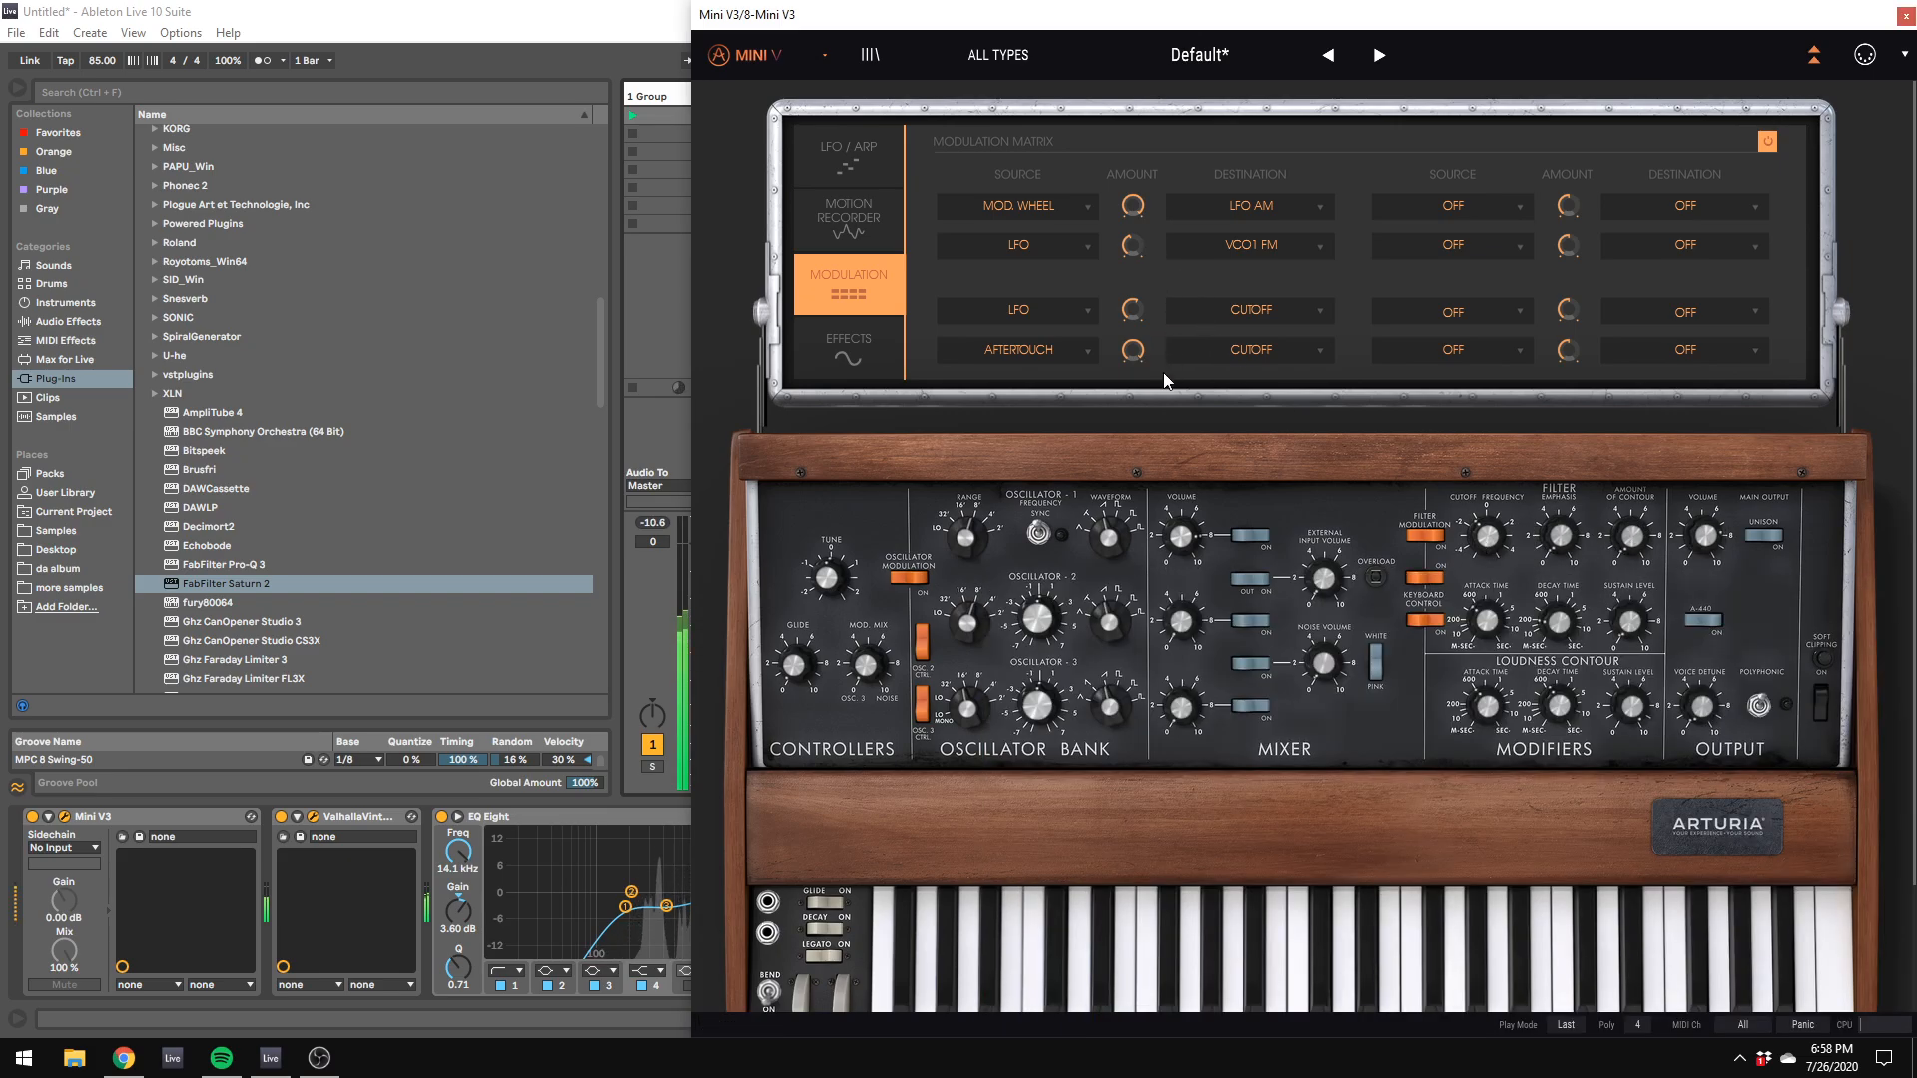
{"action": "left_click_drag", "start_coordinate": [841, 15], "coordinate": [1835, 264]}
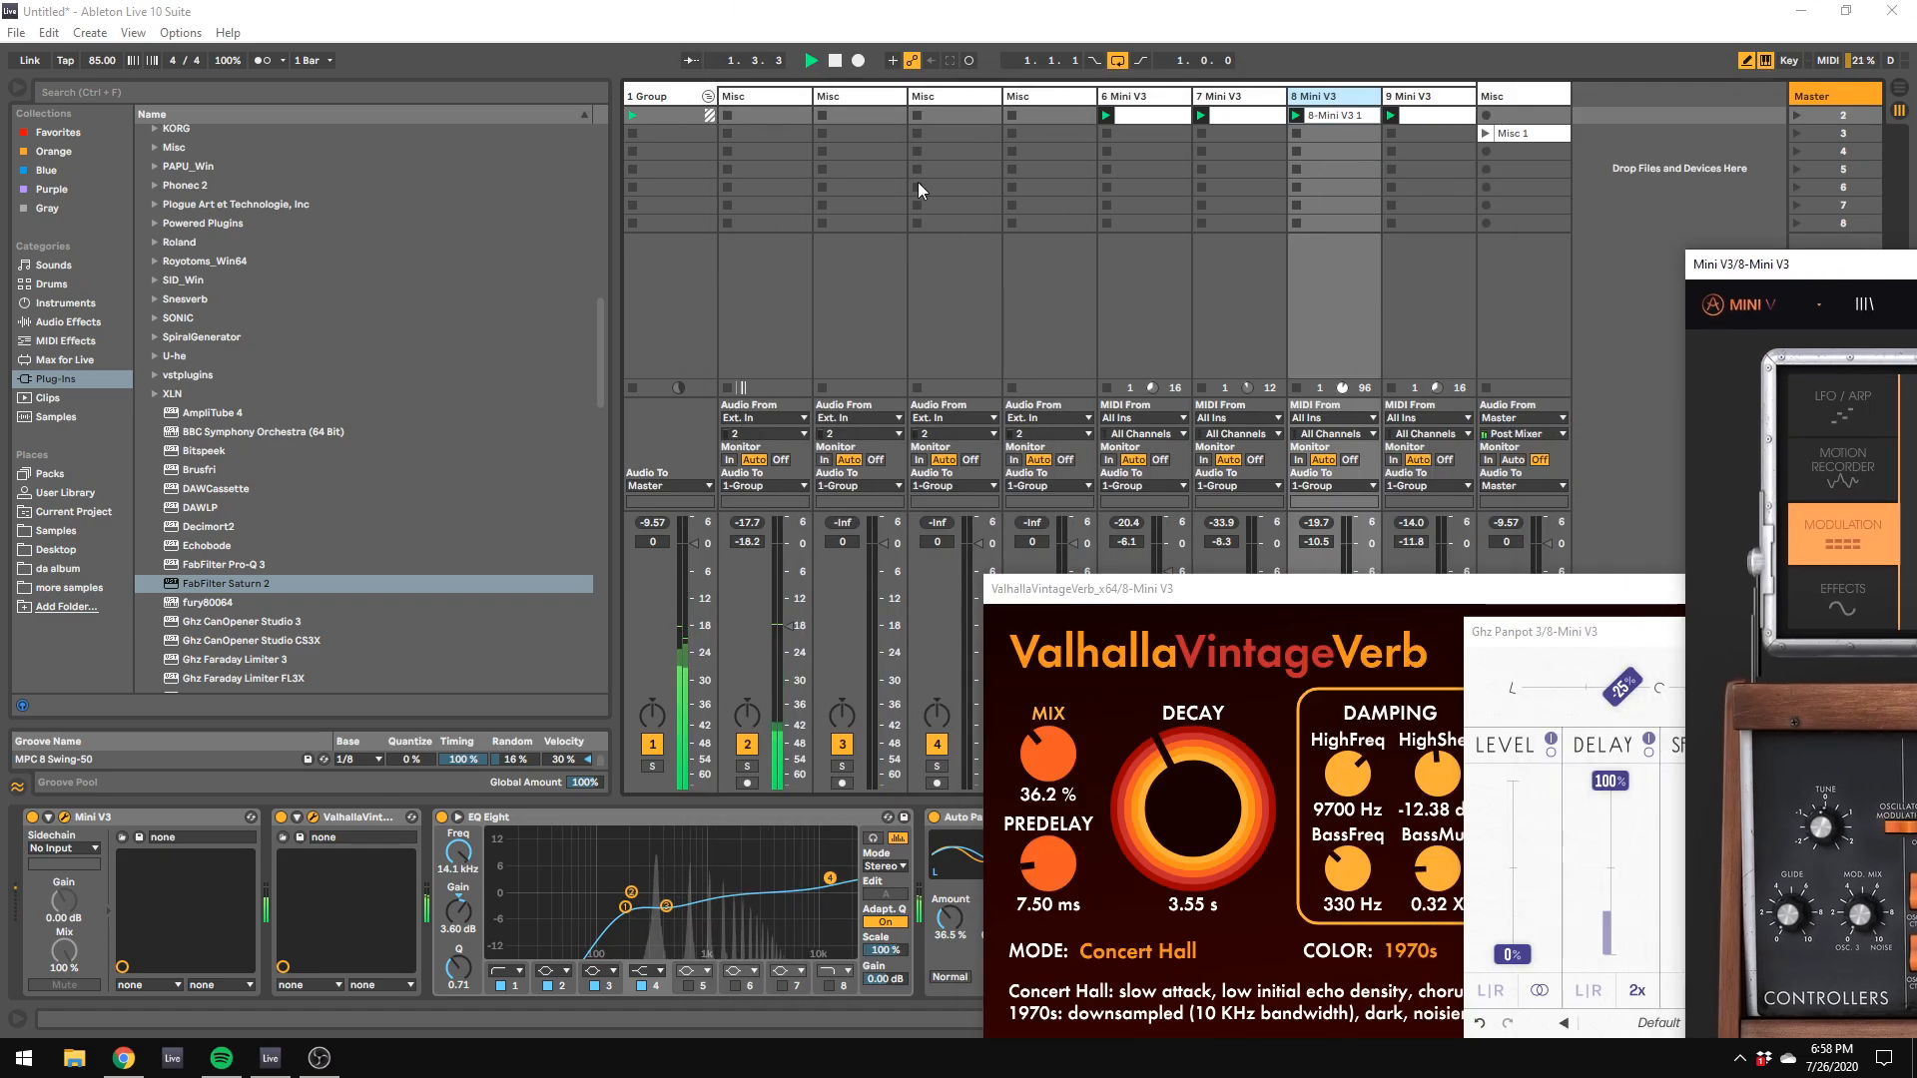
{"action": "left_click_drag", "start_coordinate": [775, 97], "coordinate": [1602, 94]}
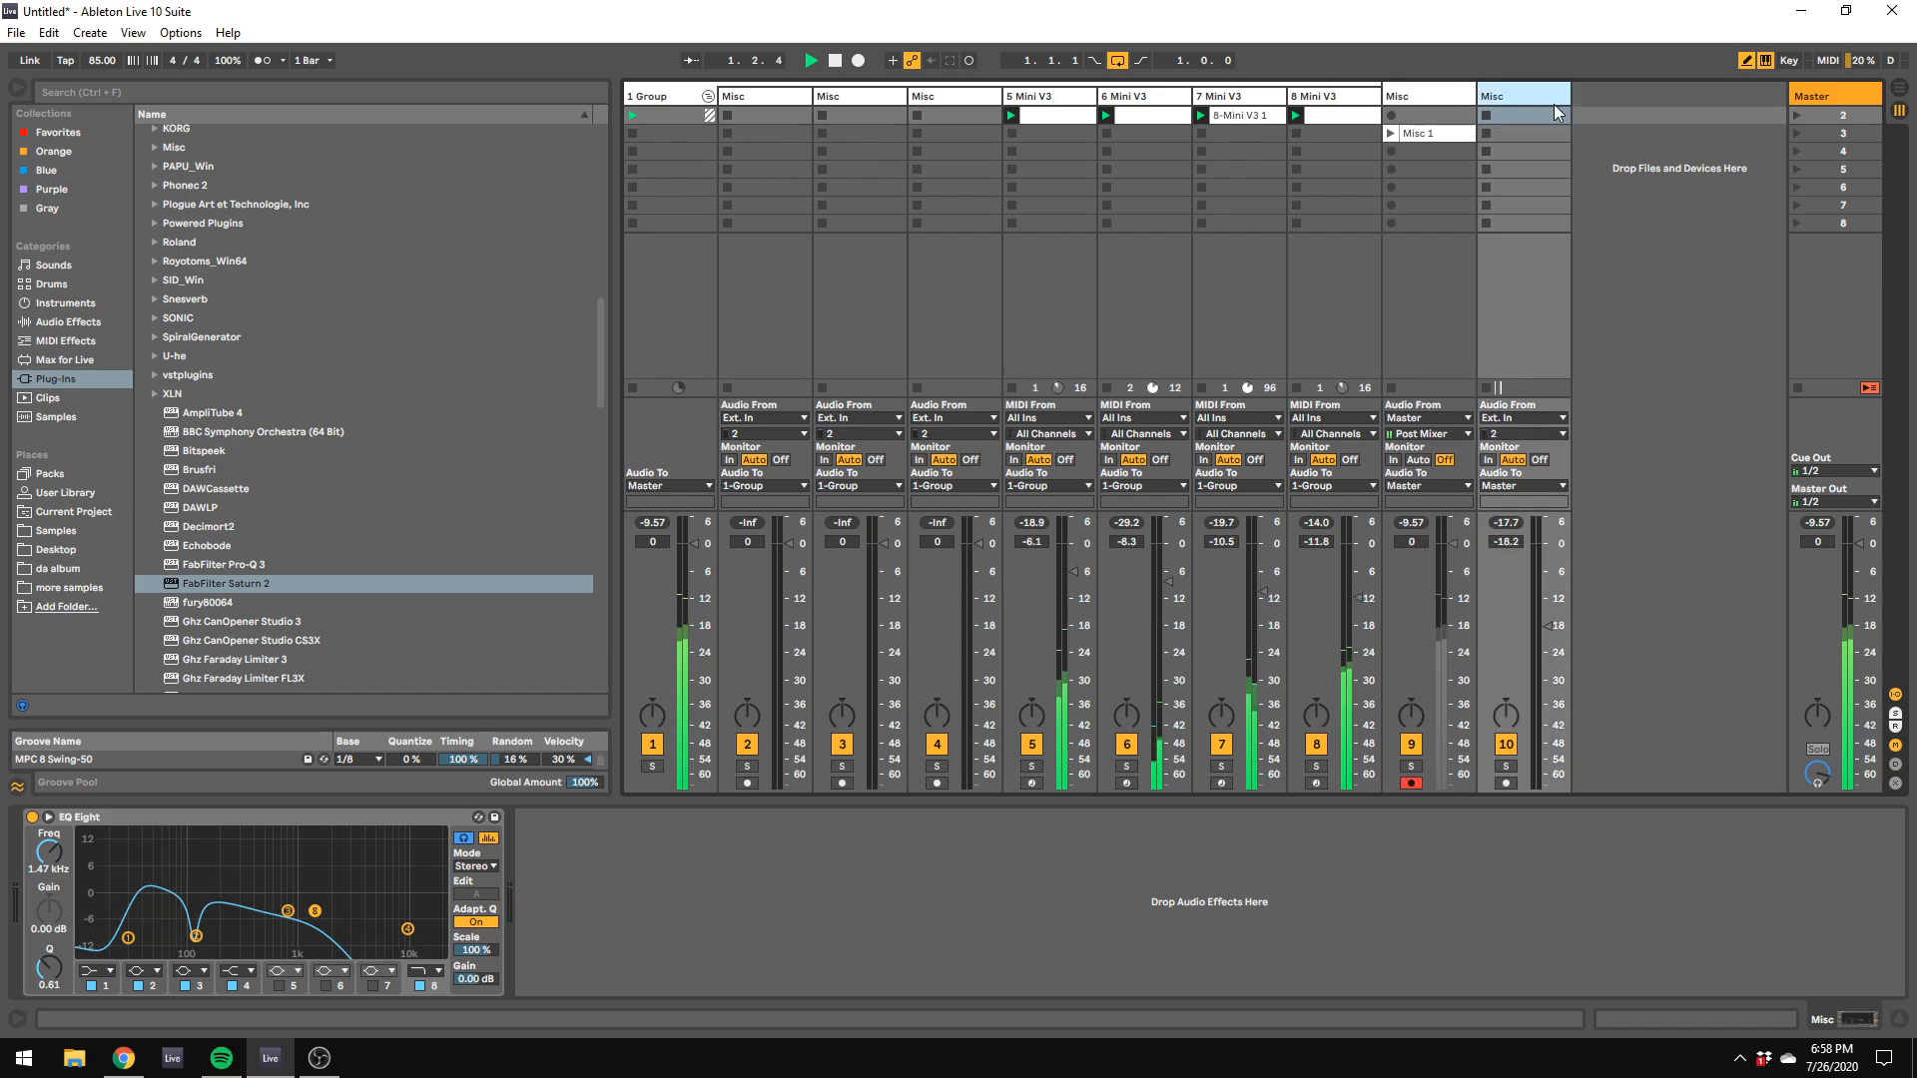
Step: Add the Glue Compressor audio effect to the 1 Group track after Multiband Compression
{"action": "left_click", "coordinate": [645, 97]}
{"action": "left_click", "coordinate": [68, 322]}
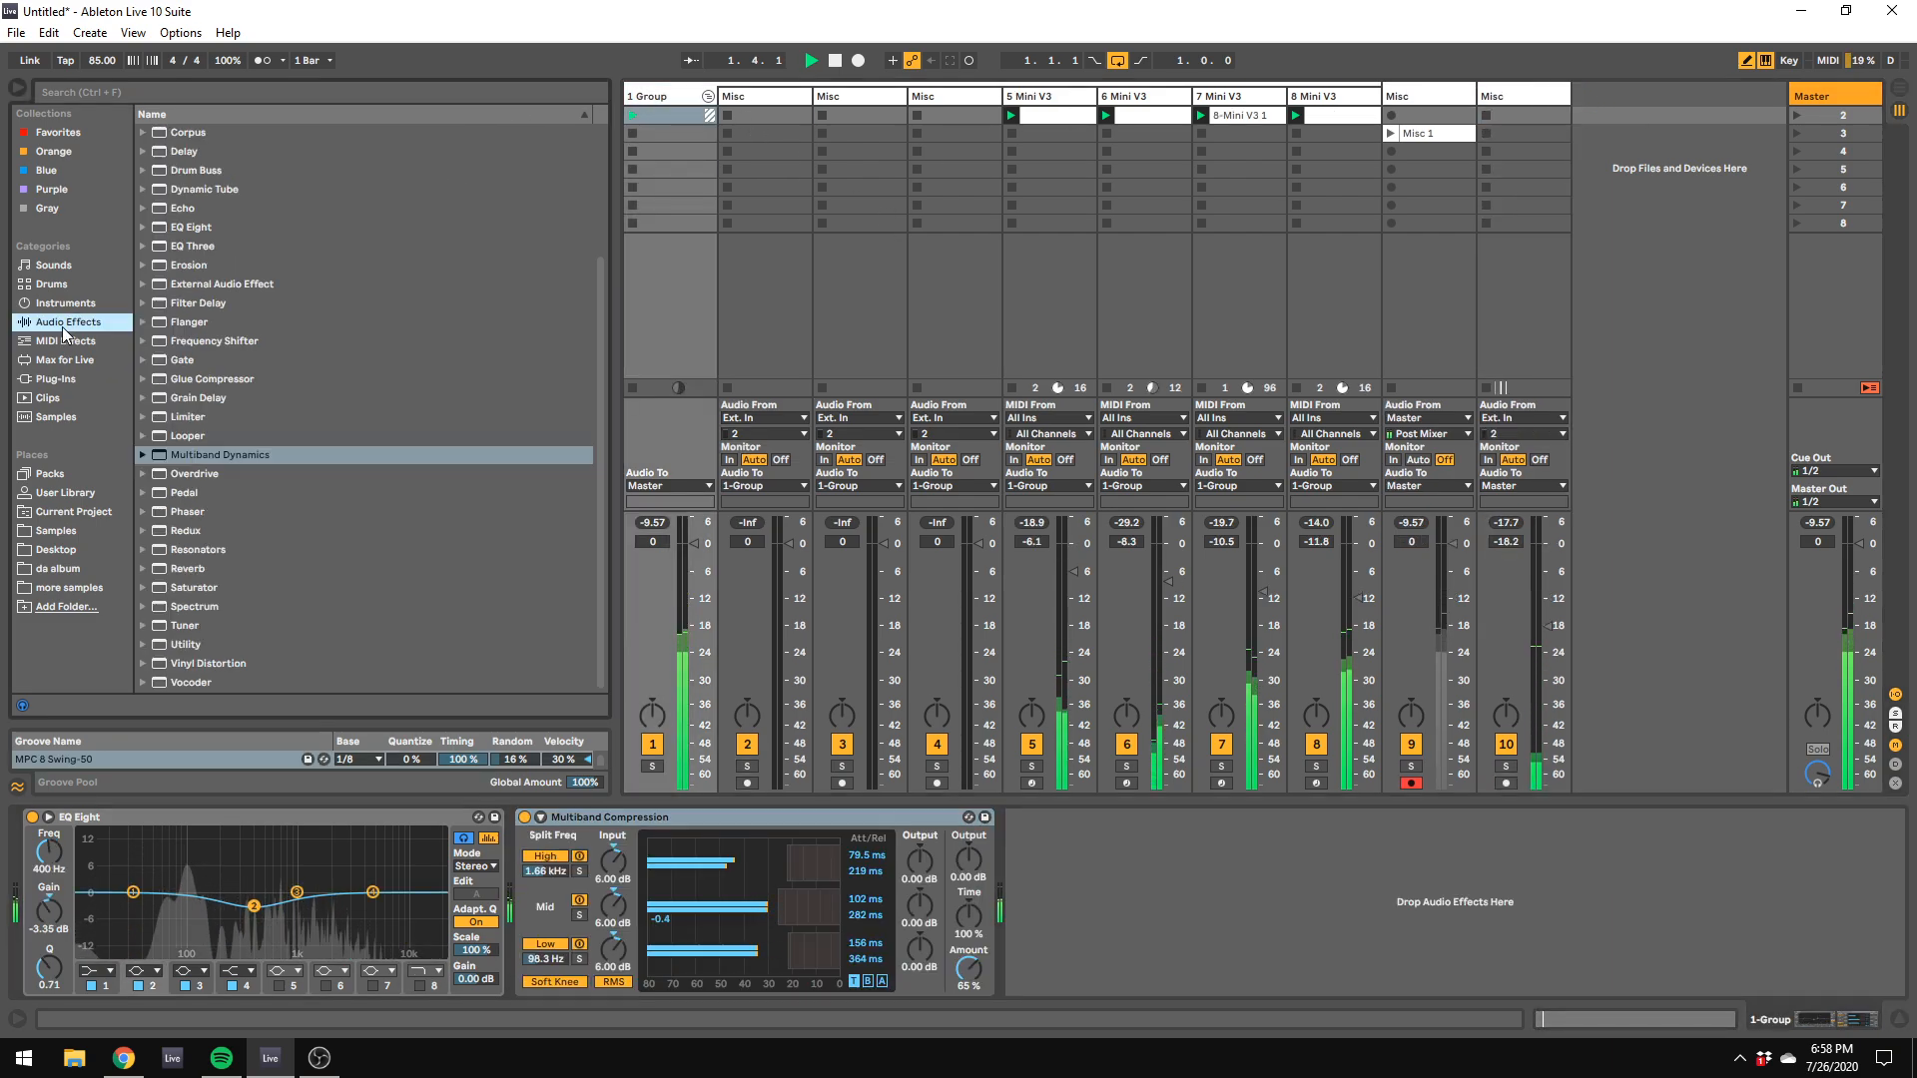
{"action": "left_click", "coordinate": [207, 378]}
{"action": "left_click_drag", "start_coordinate": [206, 381], "coordinate": [1047, 926]}
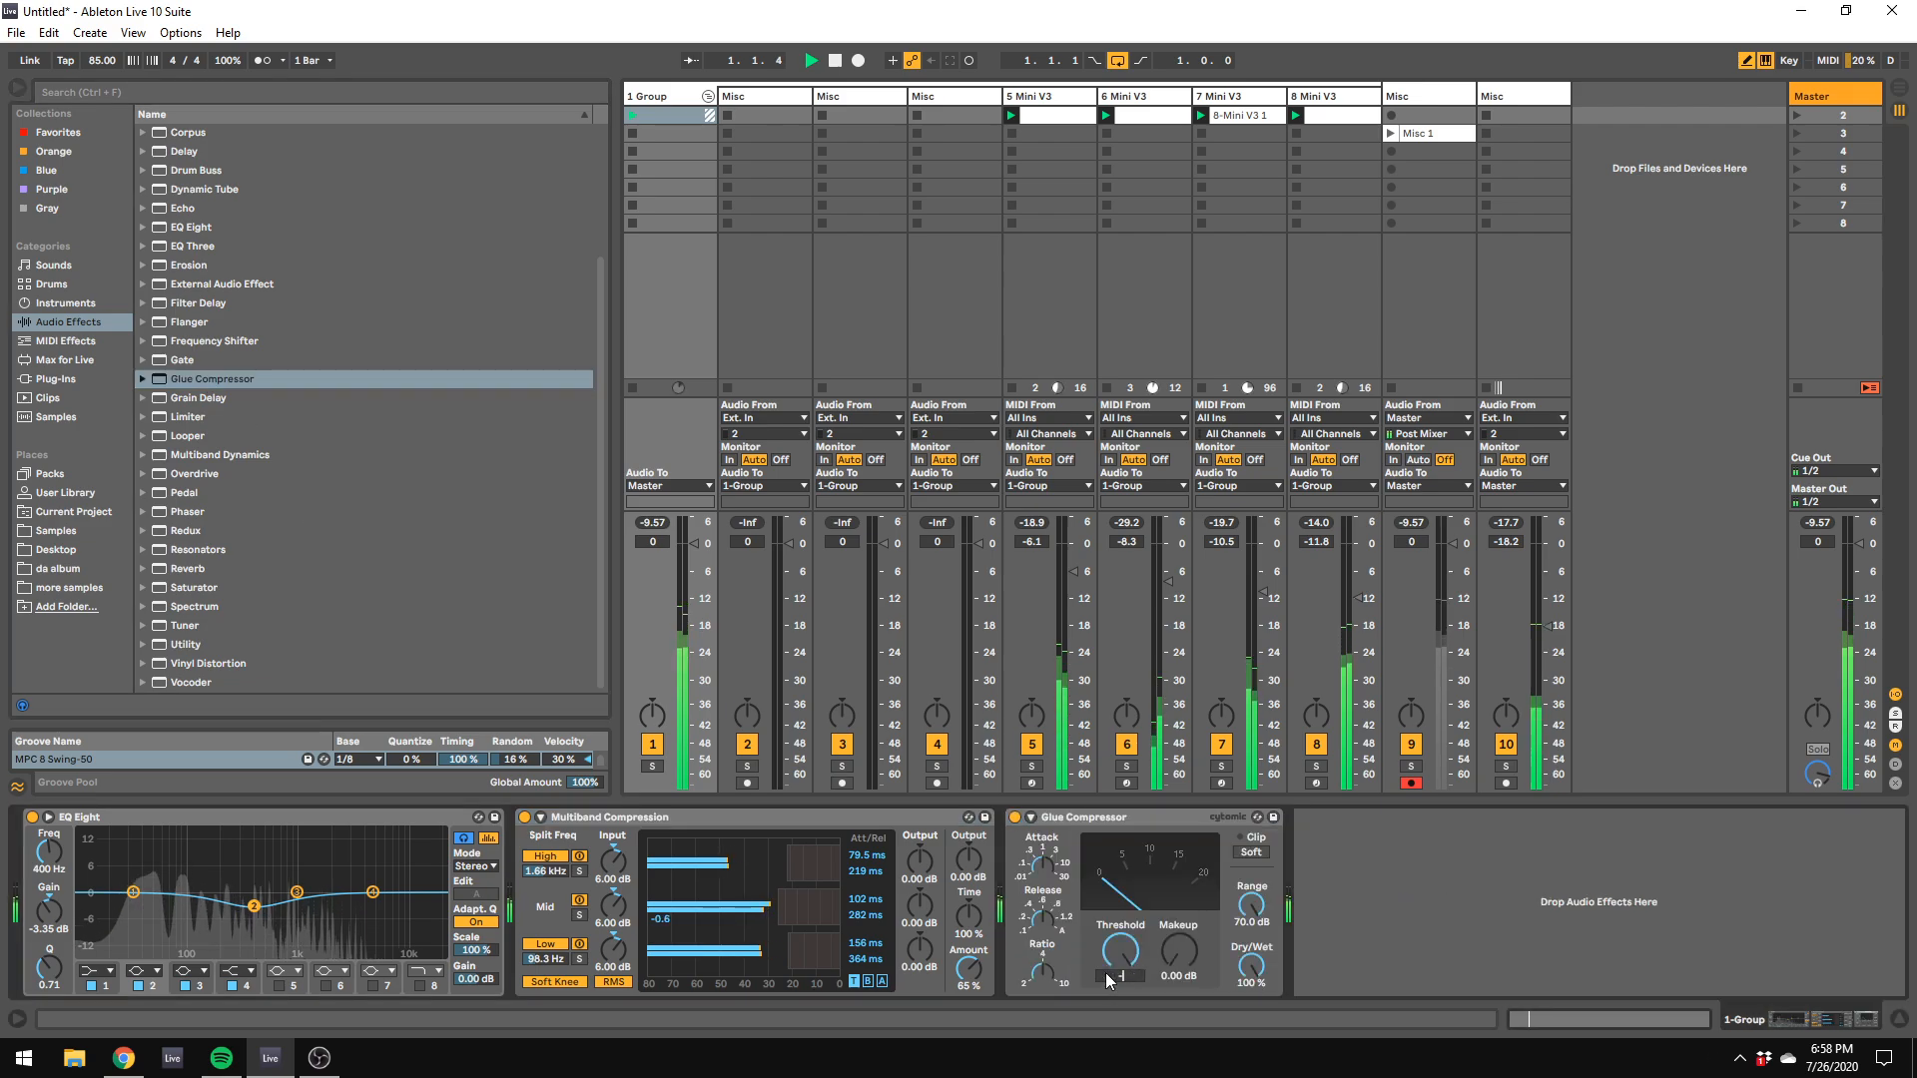
Step: Try the Glue Compressor's threshold at -14 dB and at -24 dB on the group
{"action": "left_click", "coordinate": [1105, 976]}
{"action": "type", "text": "-14"}
{"action": "key", "text": "Return"}
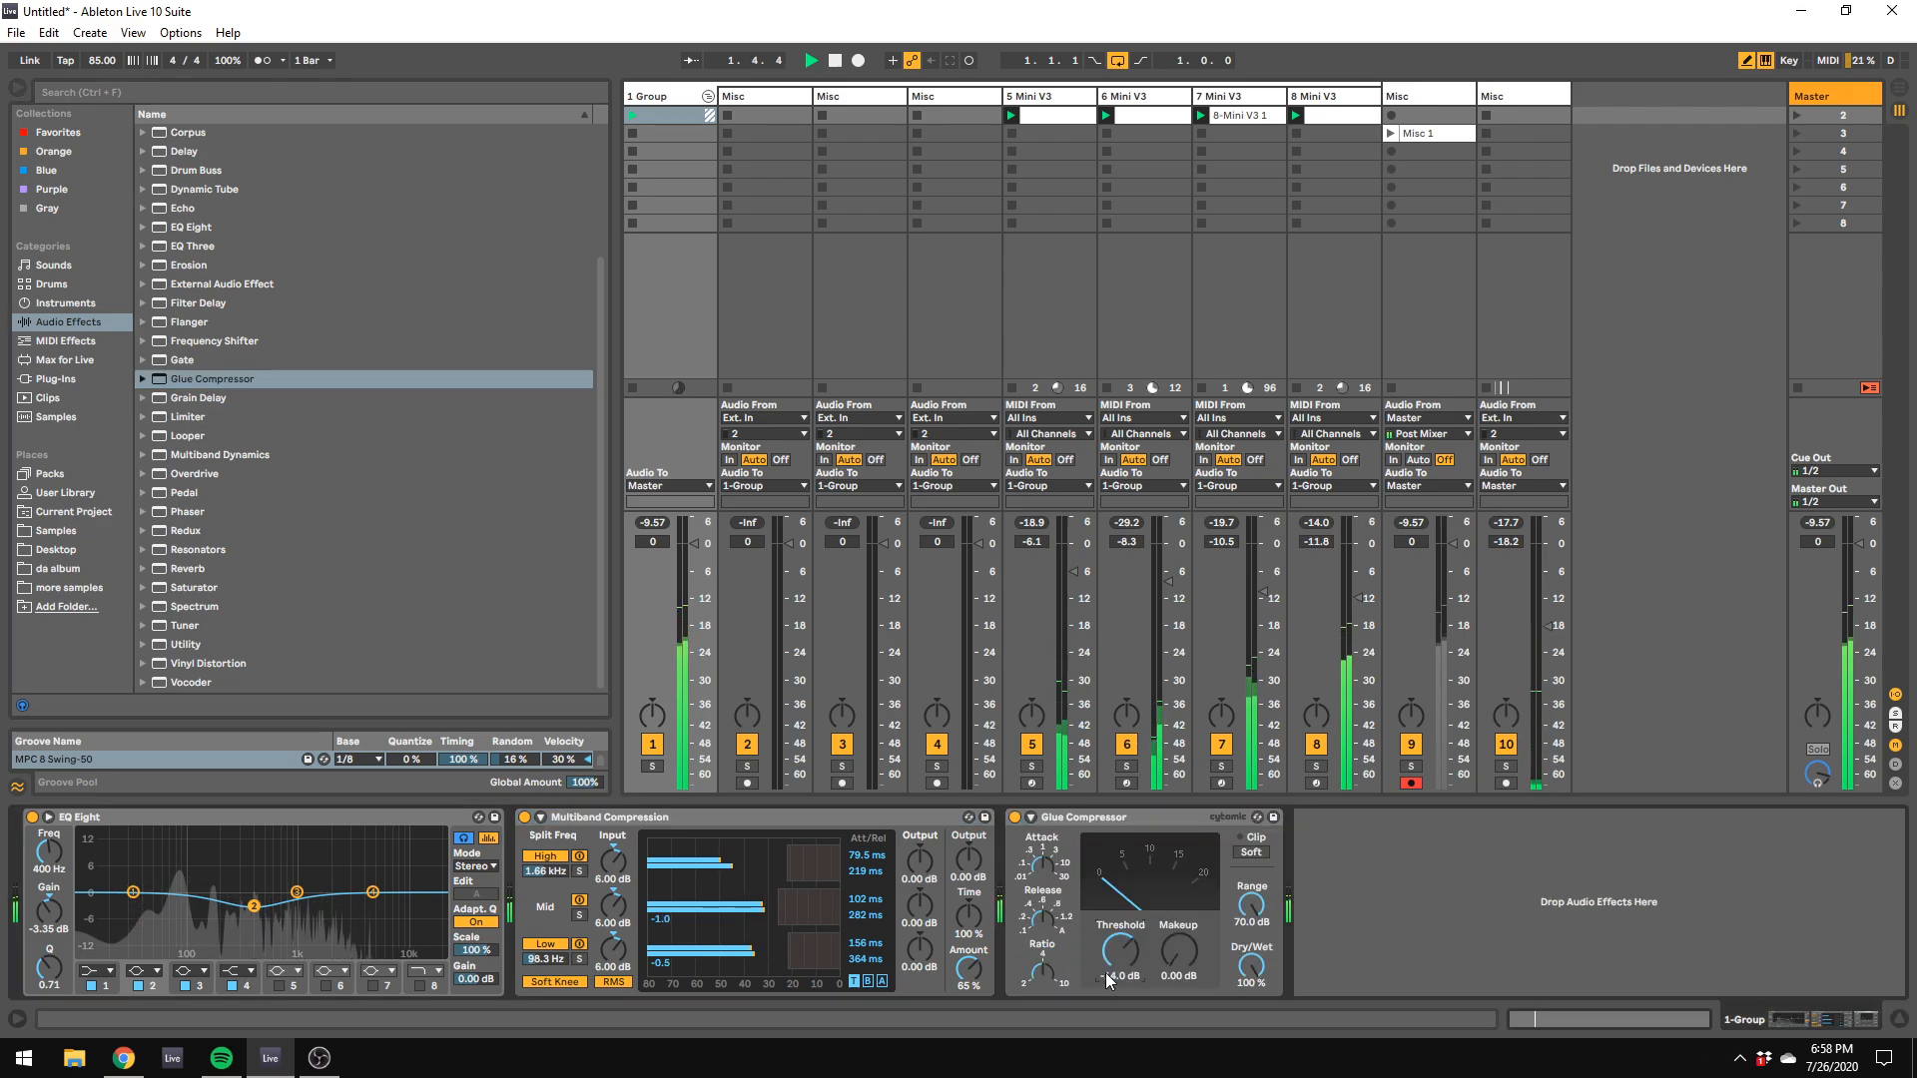
{"action": "left_click", "coordinate": [1113, 975]}
{"action": "type", "text": "-24"}
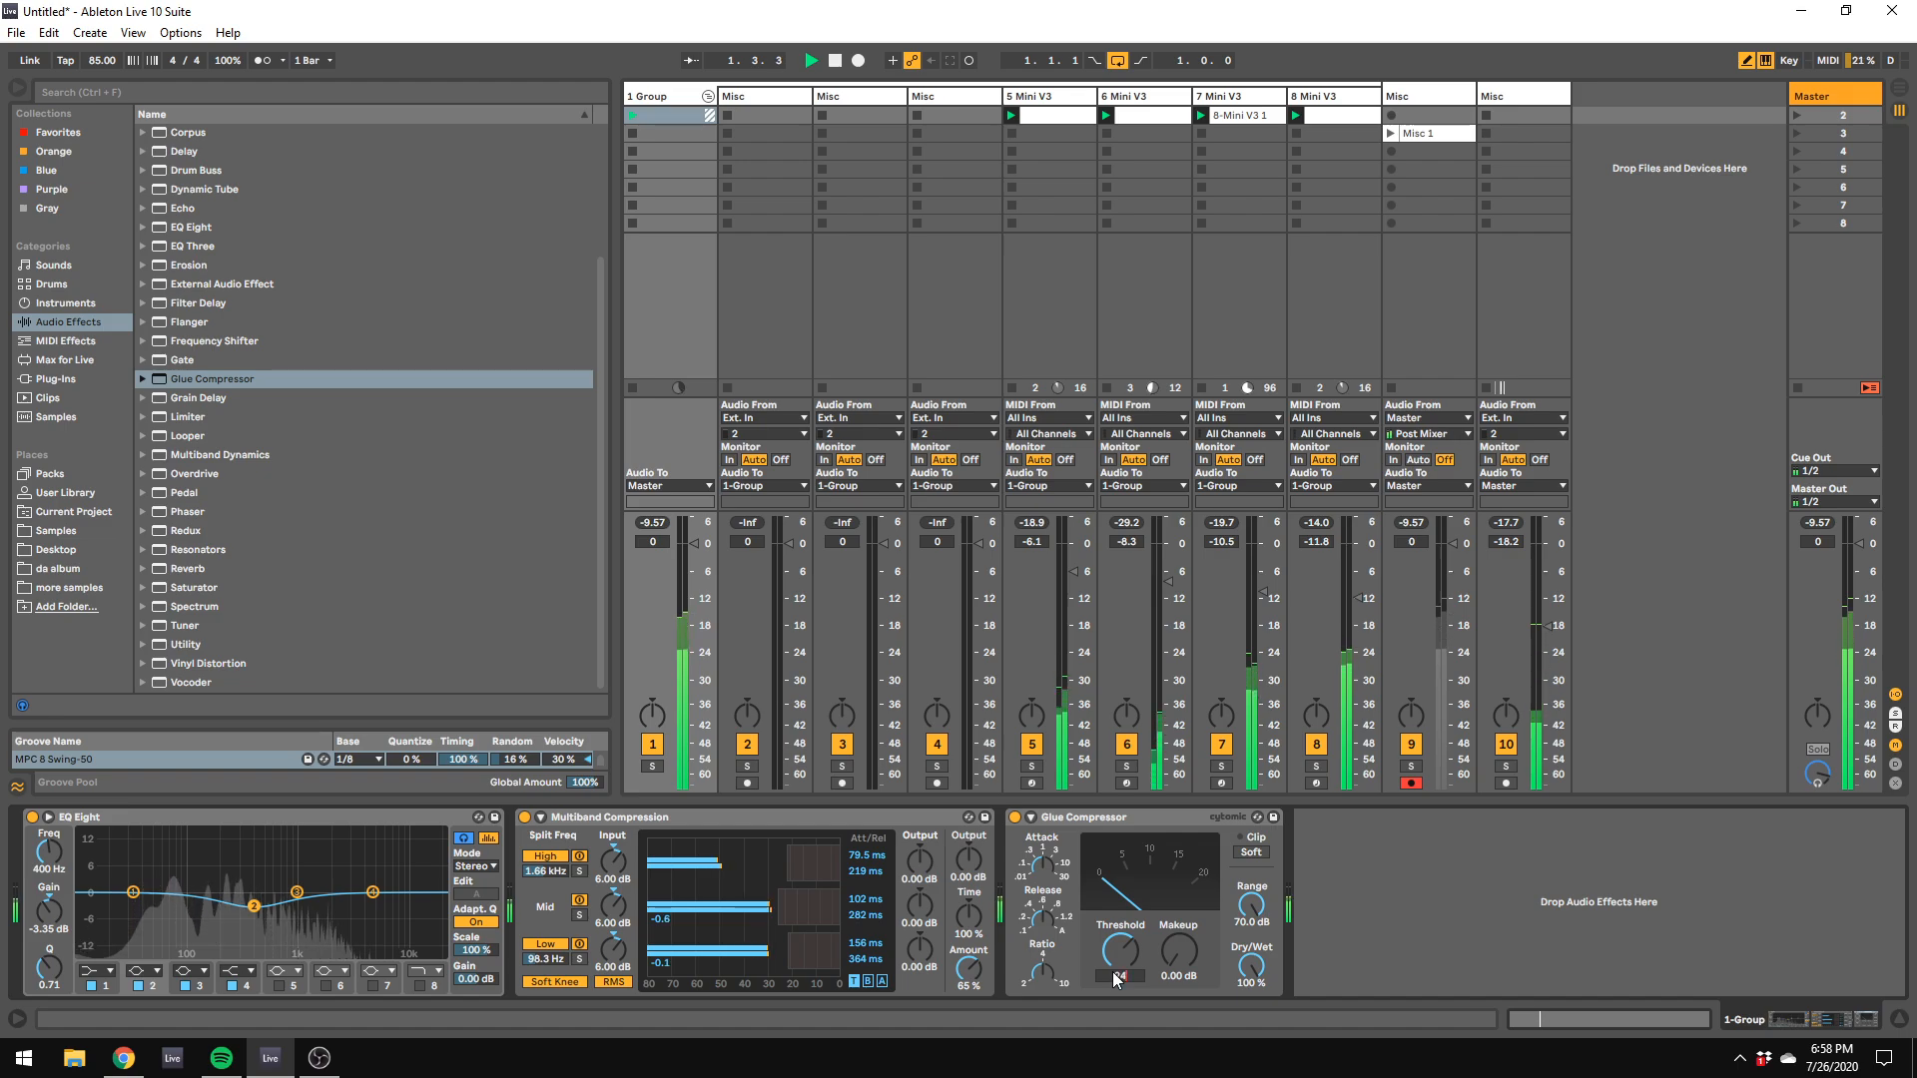
{"action": "key", "text": "Return"}
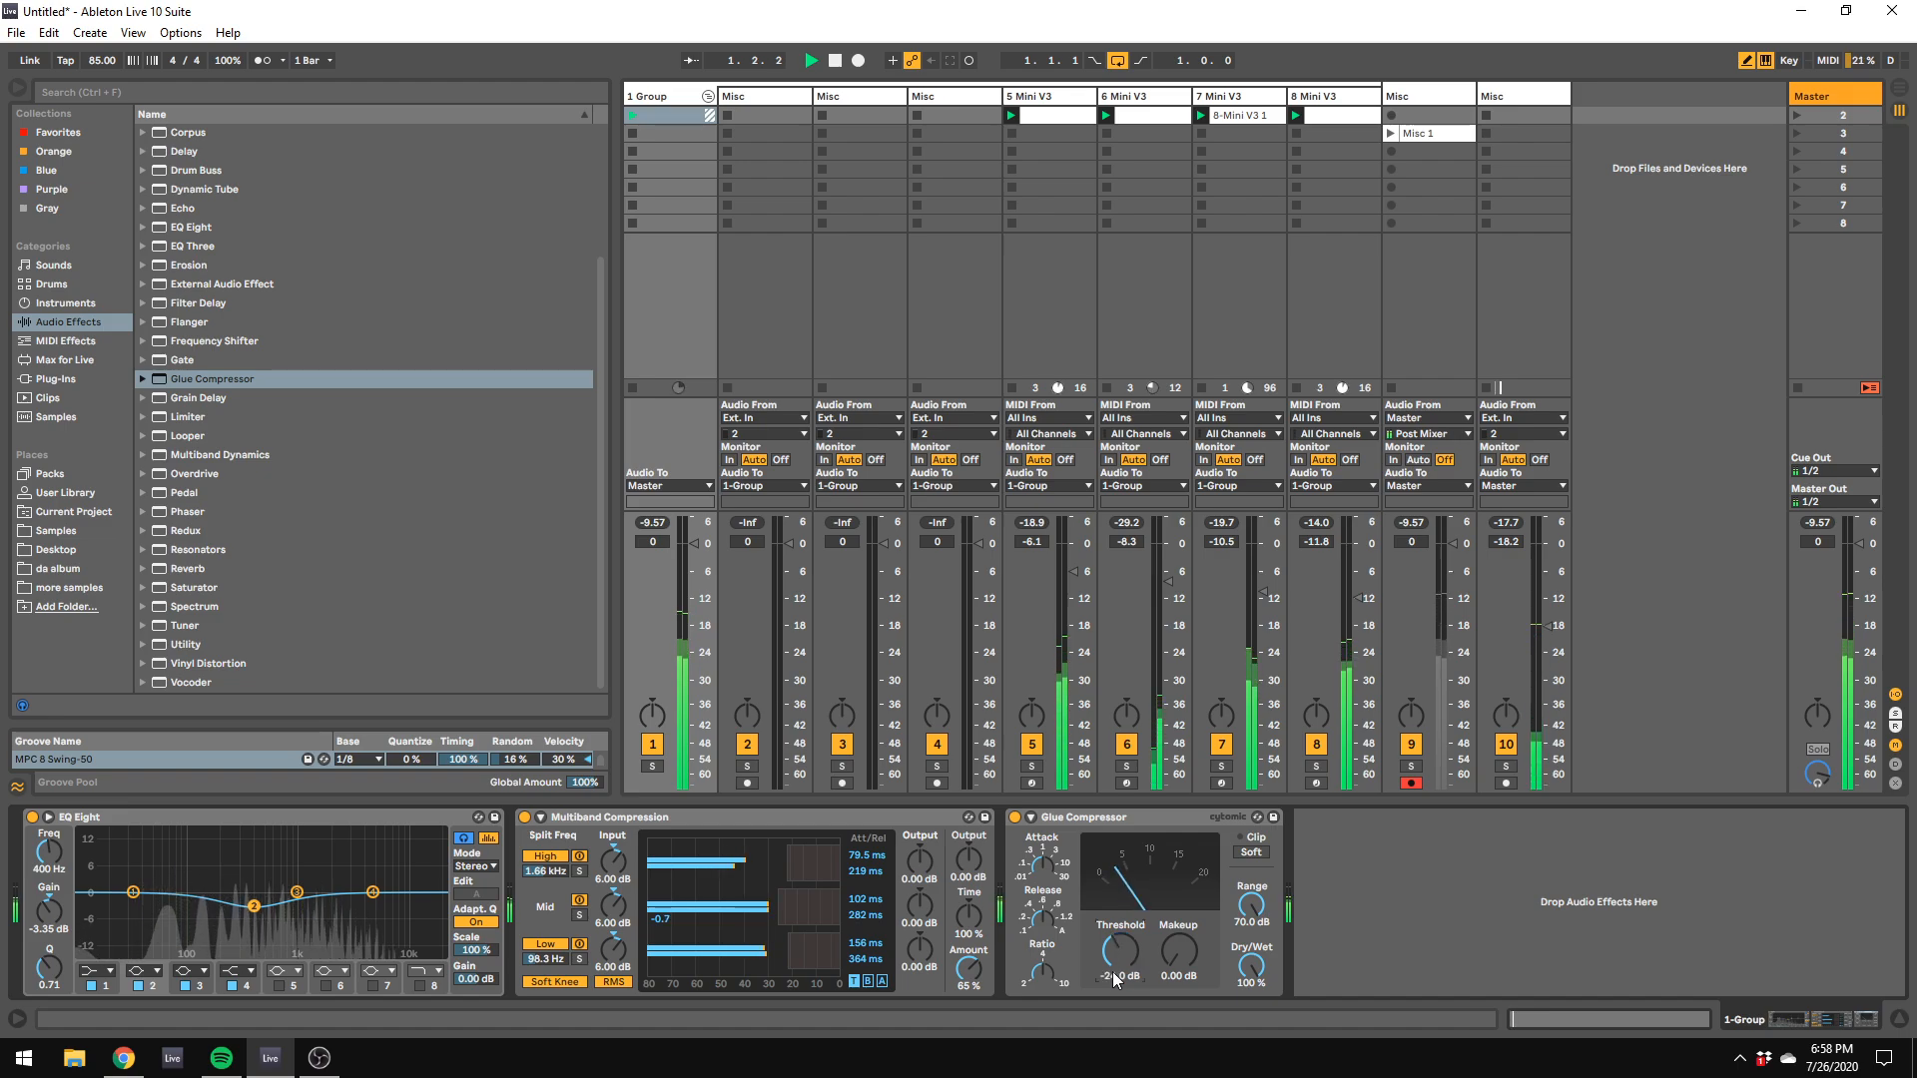
Step: Enable the Glue Compressor's sidechain and choose the kick's Misc track as its audio source
{"action": "left_click", "coordinate": [1030, 817]}
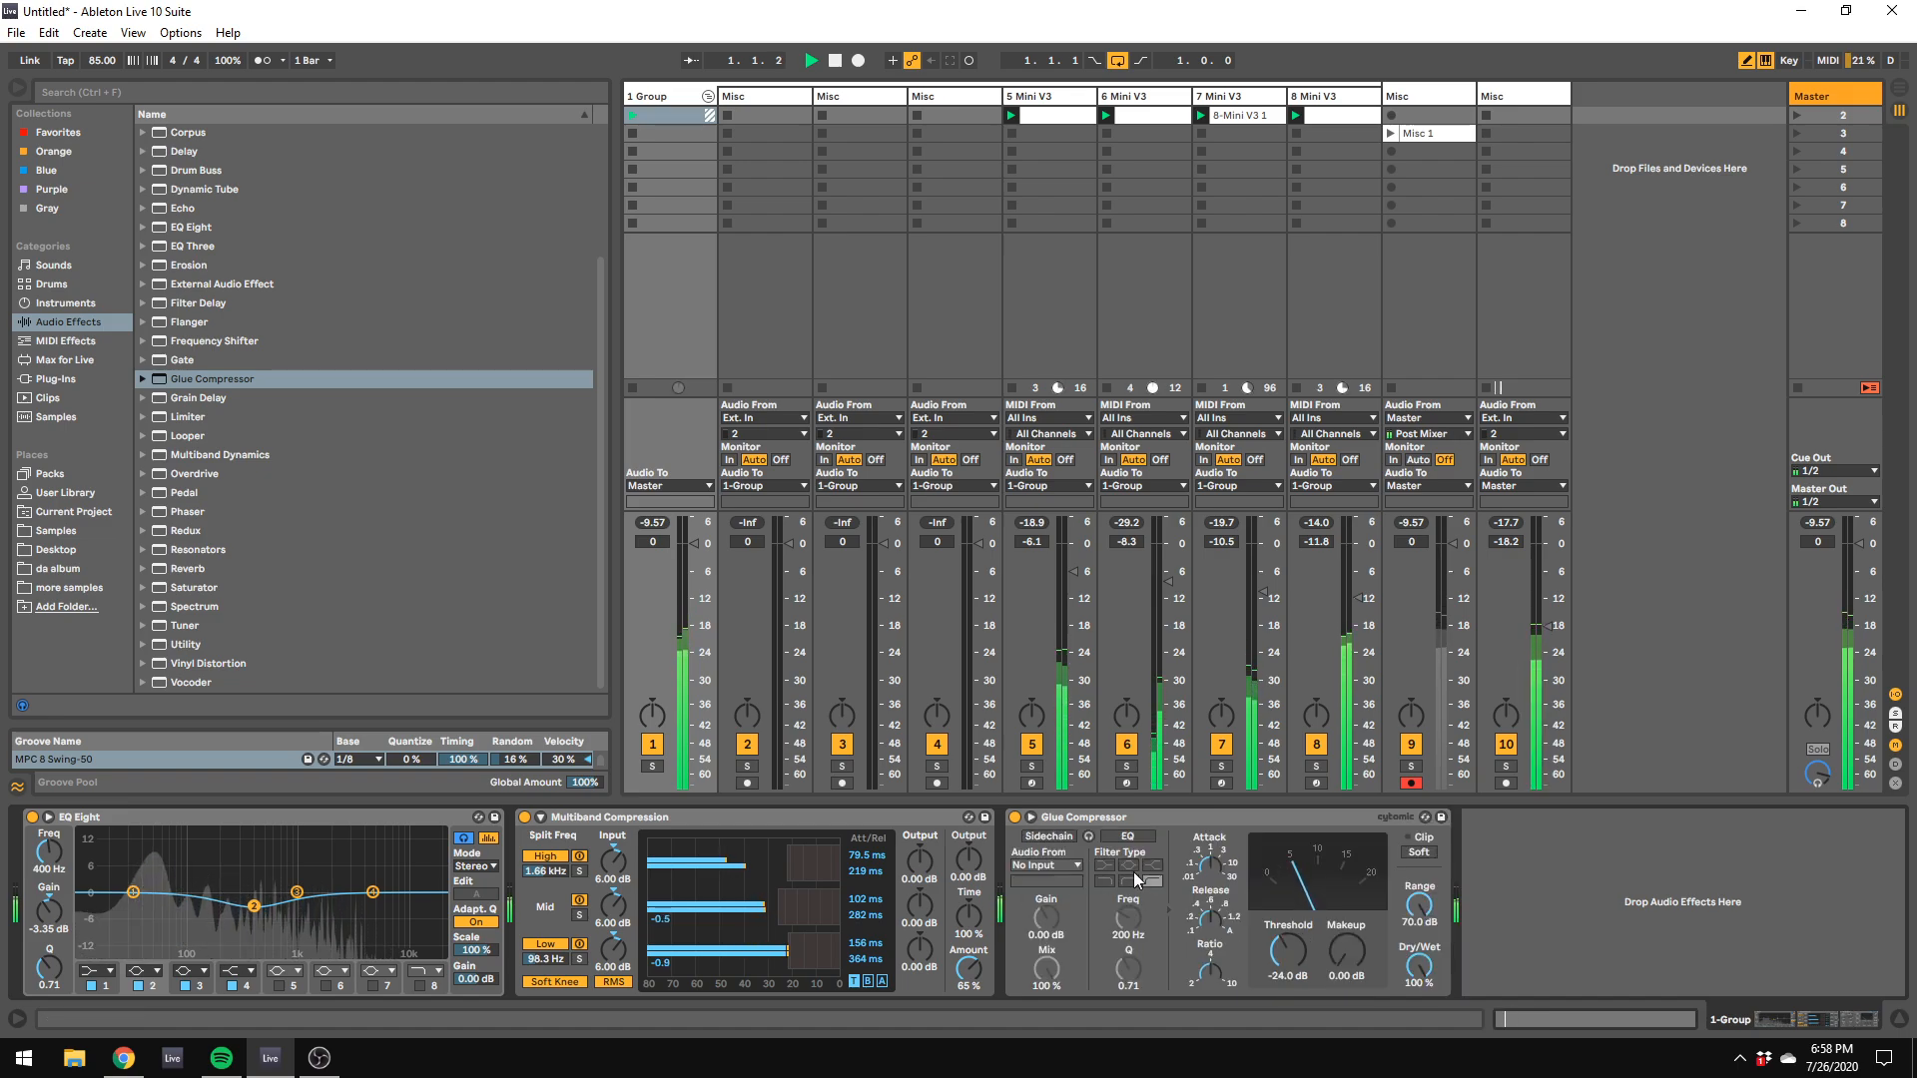
{"action": "left_click", "coordinate": [1065, 837]}
{"action": "left_click", "coordinate": [1063, 866]}
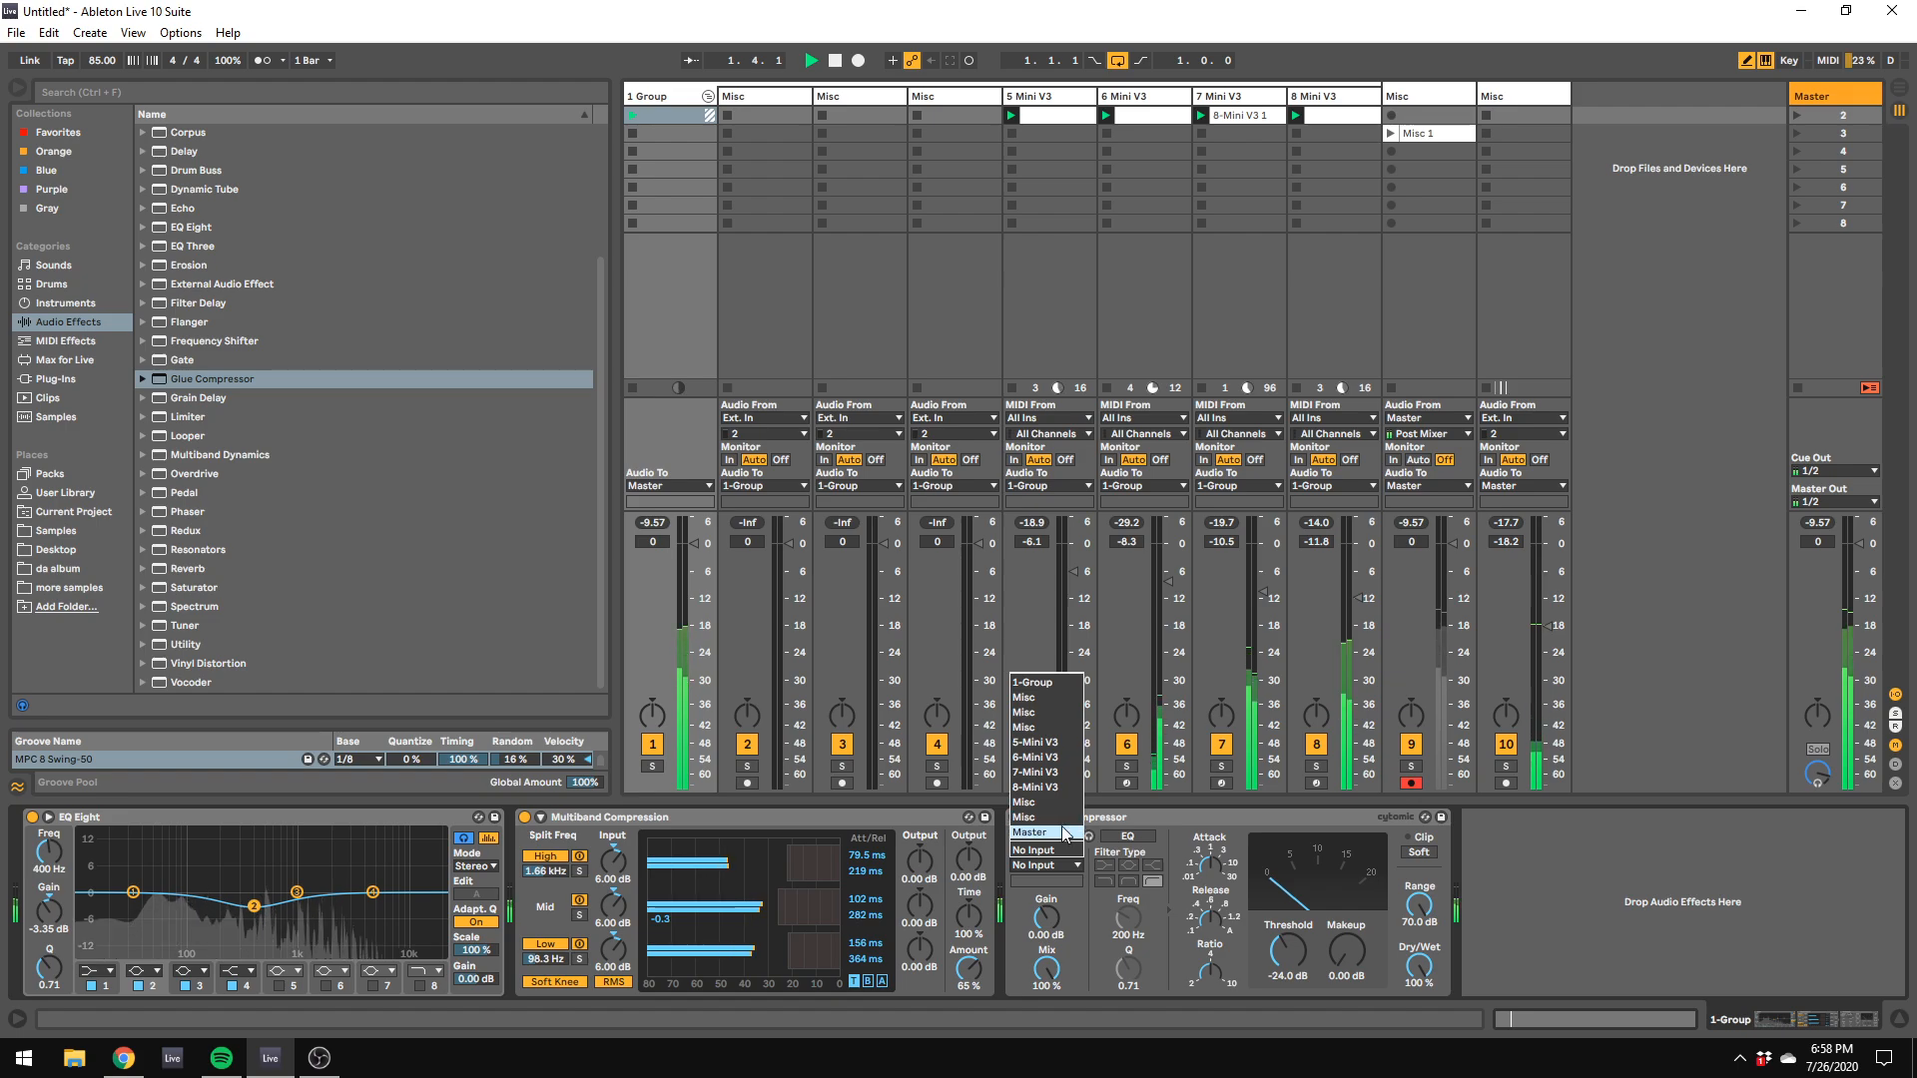
{"action": "left_click", "coordinate": [1062, 817]}
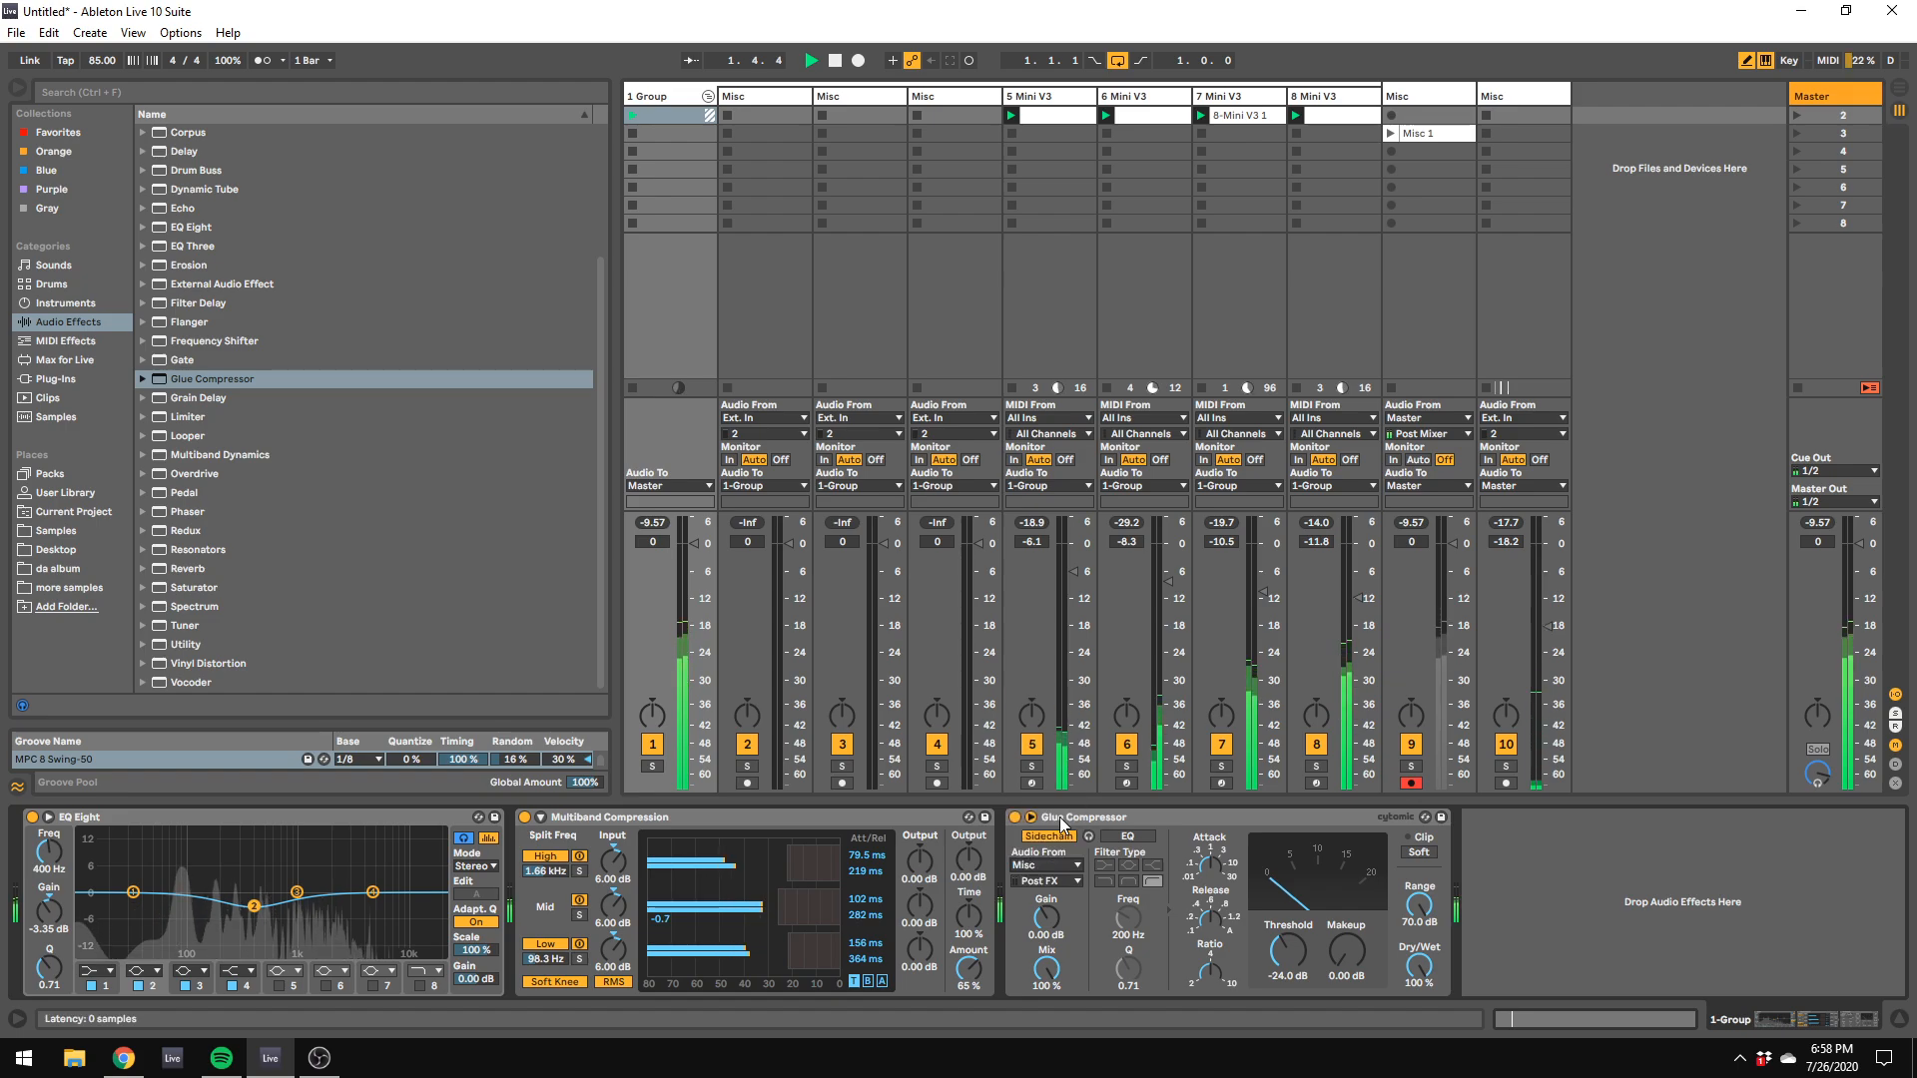
Step: Try the Glue Compressor's threshold at -18 dB and settle on -12 dB during playback
{"action": "left_click", "coordinate": [1288, 980]}
{"action": "type", "text": "-18"}
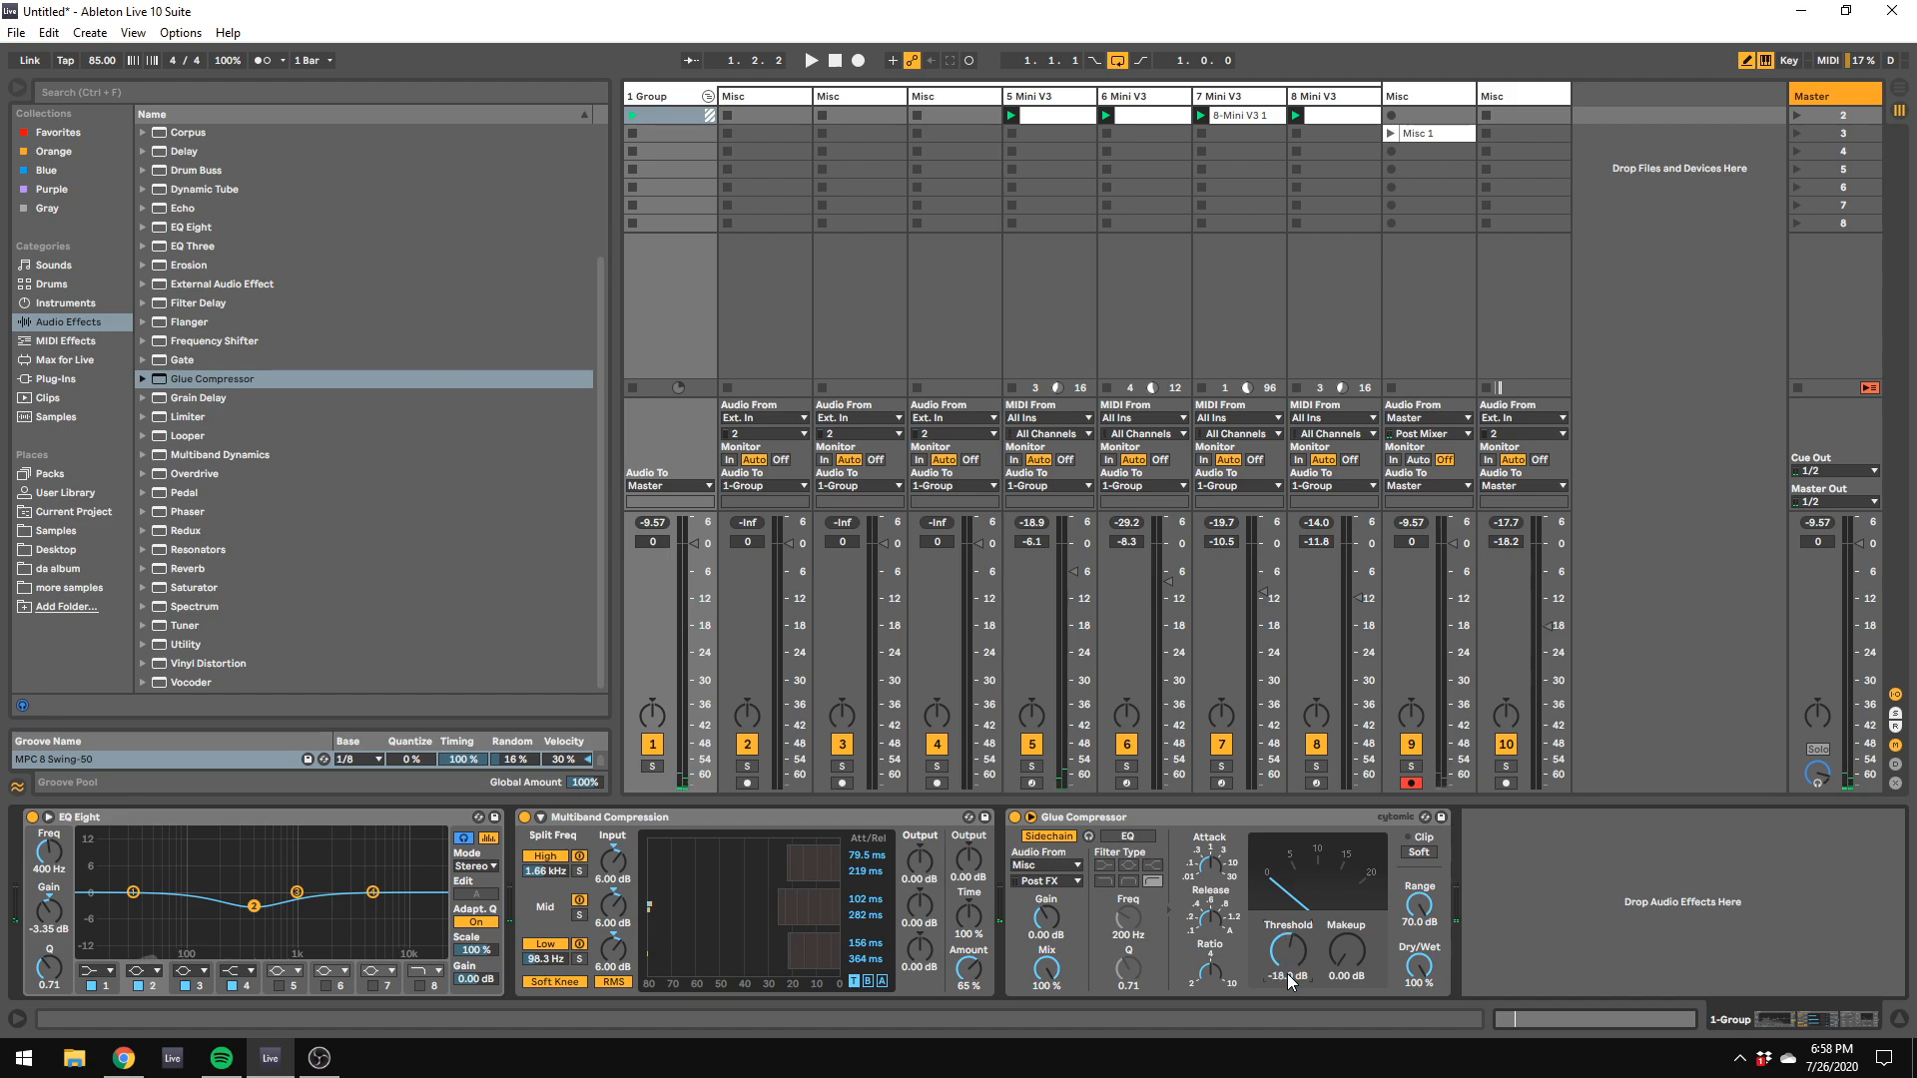
{"action": "key", "text": "space"}
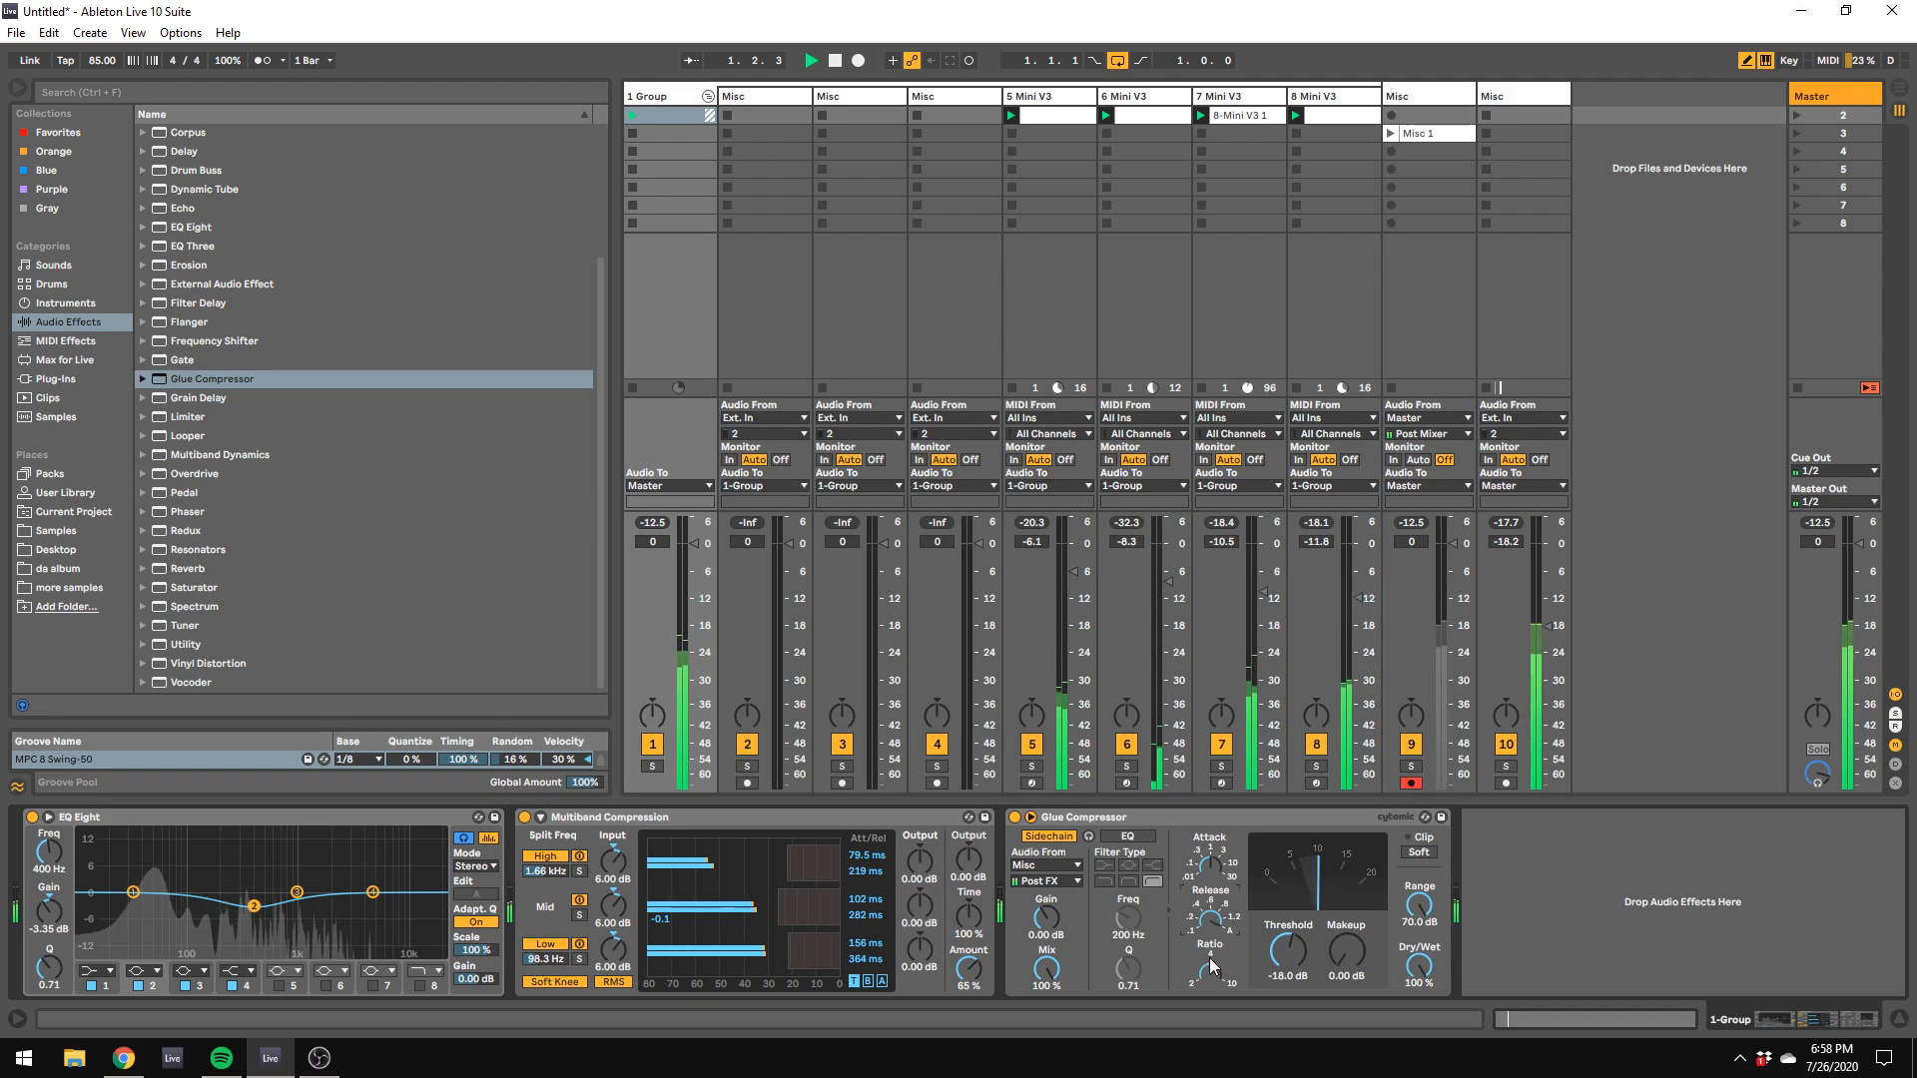
{"action": "left_click", "coordinate": [1303, 981]}
{"action": "type", "text": "-12.0 dB"}
{"action": "key", "text": "Return"}
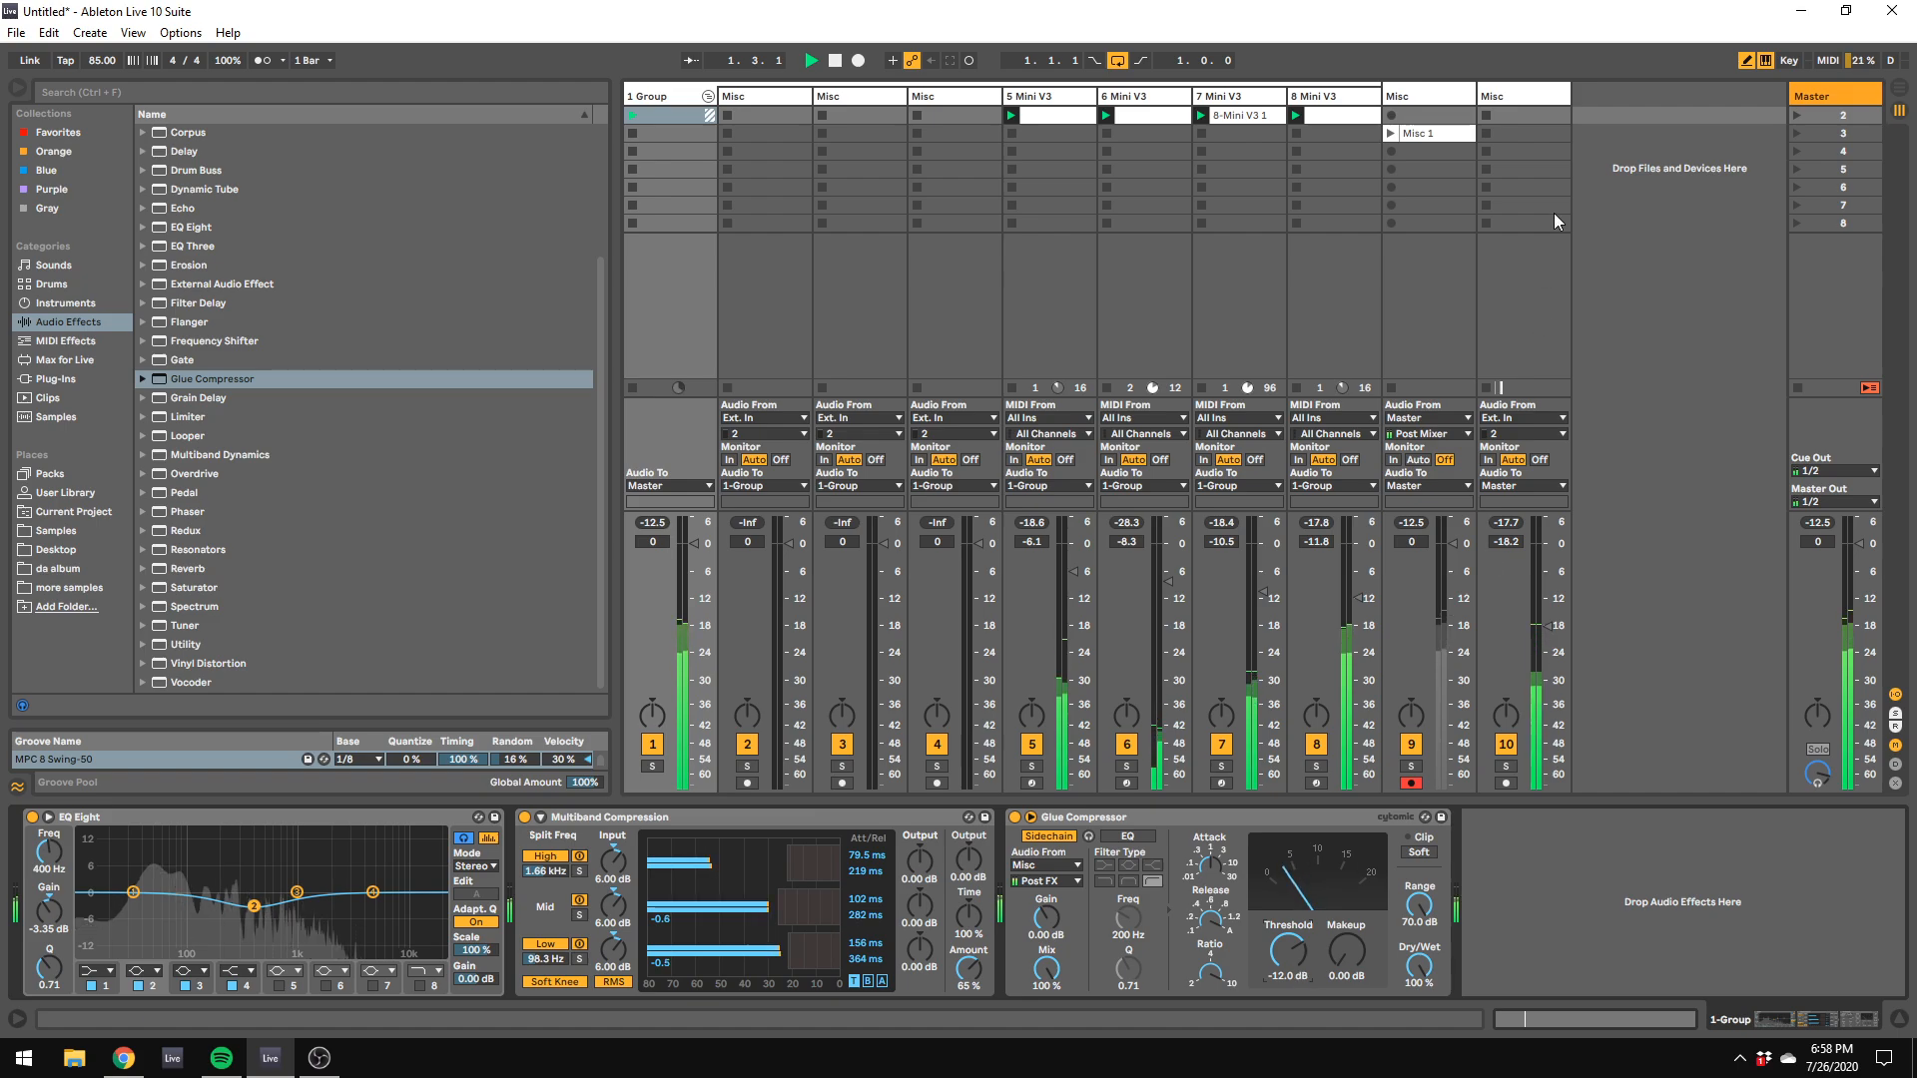
Step: Lower the kick EQ Eight's band 8 high cut to 367 Hz with Q 0.29, and raise the track volume to -15.3 dB
{"action": "left_click", "coordinate": [1544, 92]}
{"action": "left_click_drag", "start_coordinate": [315, 911], "coordinate": [249, 928]}
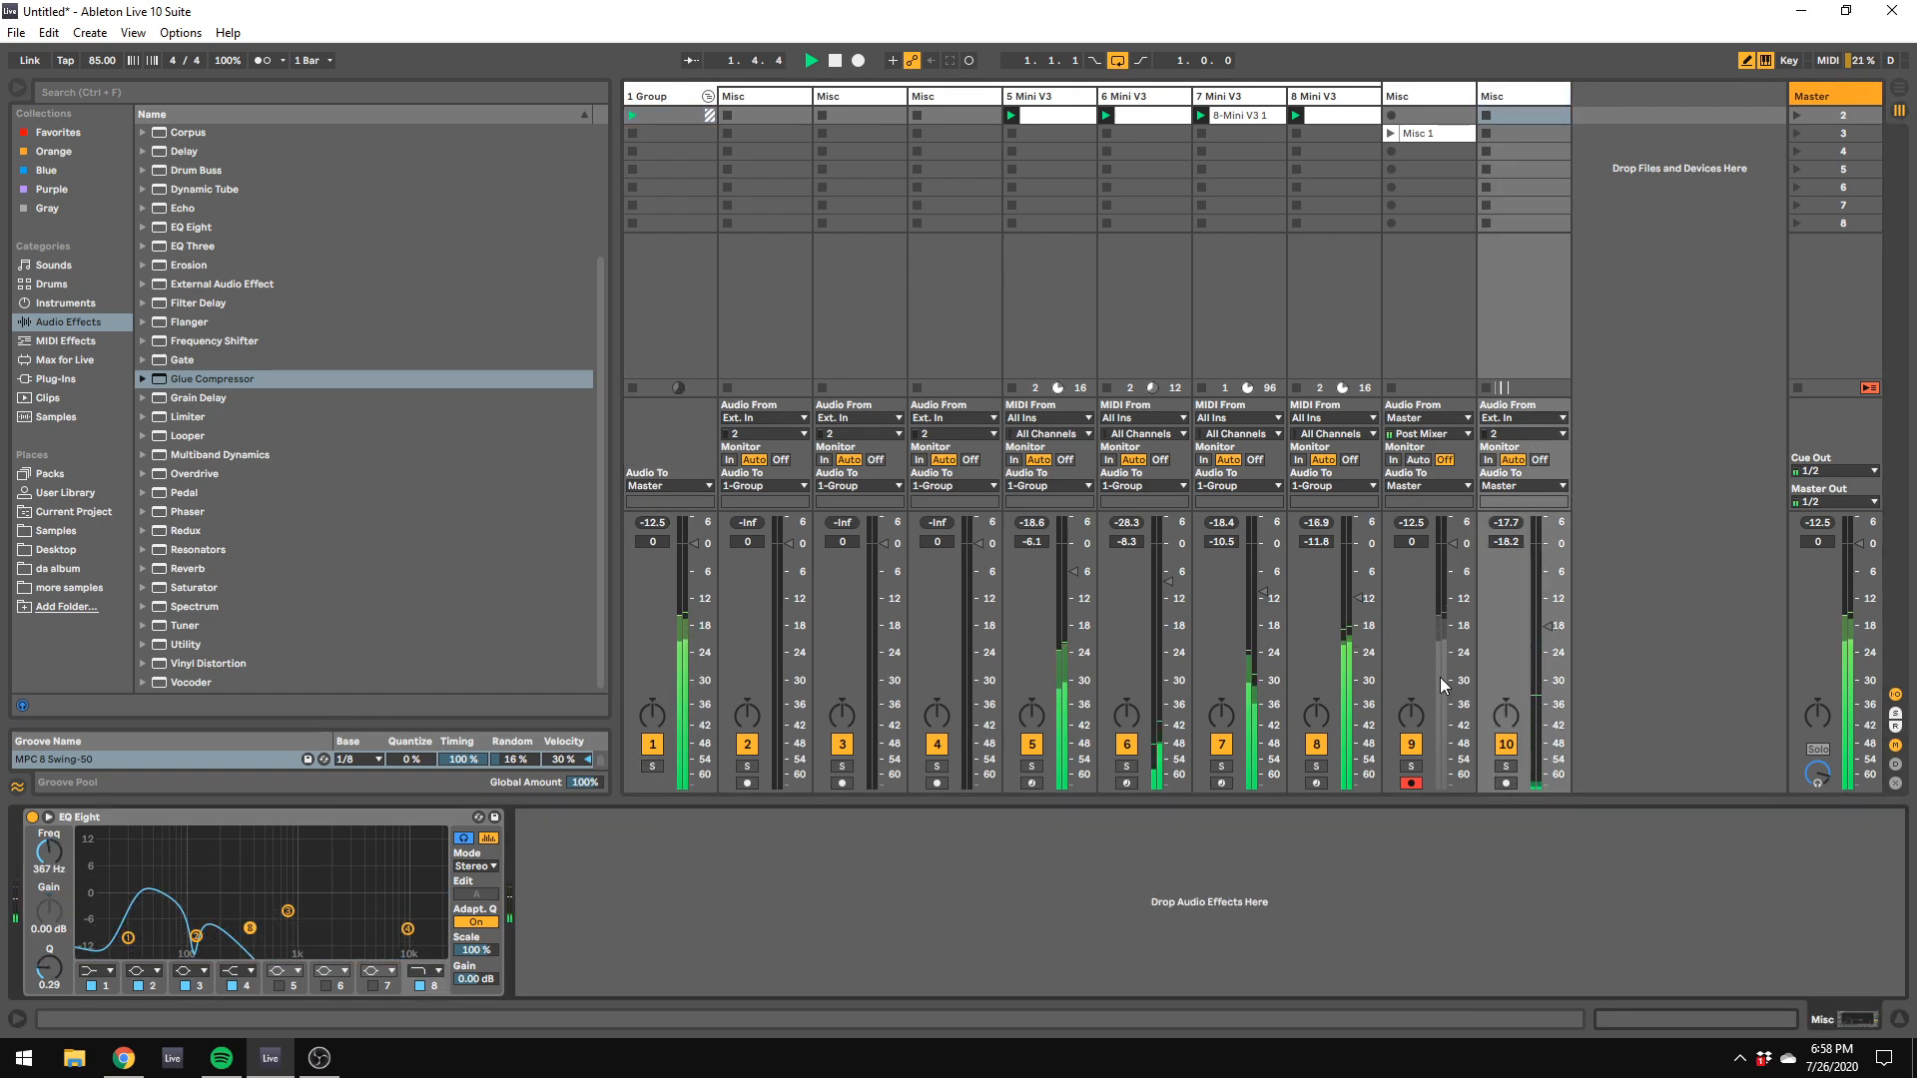
{"action": "left_click_drag", "start_coordinate": [1525, 633], "coordinate": [1534, 620]}
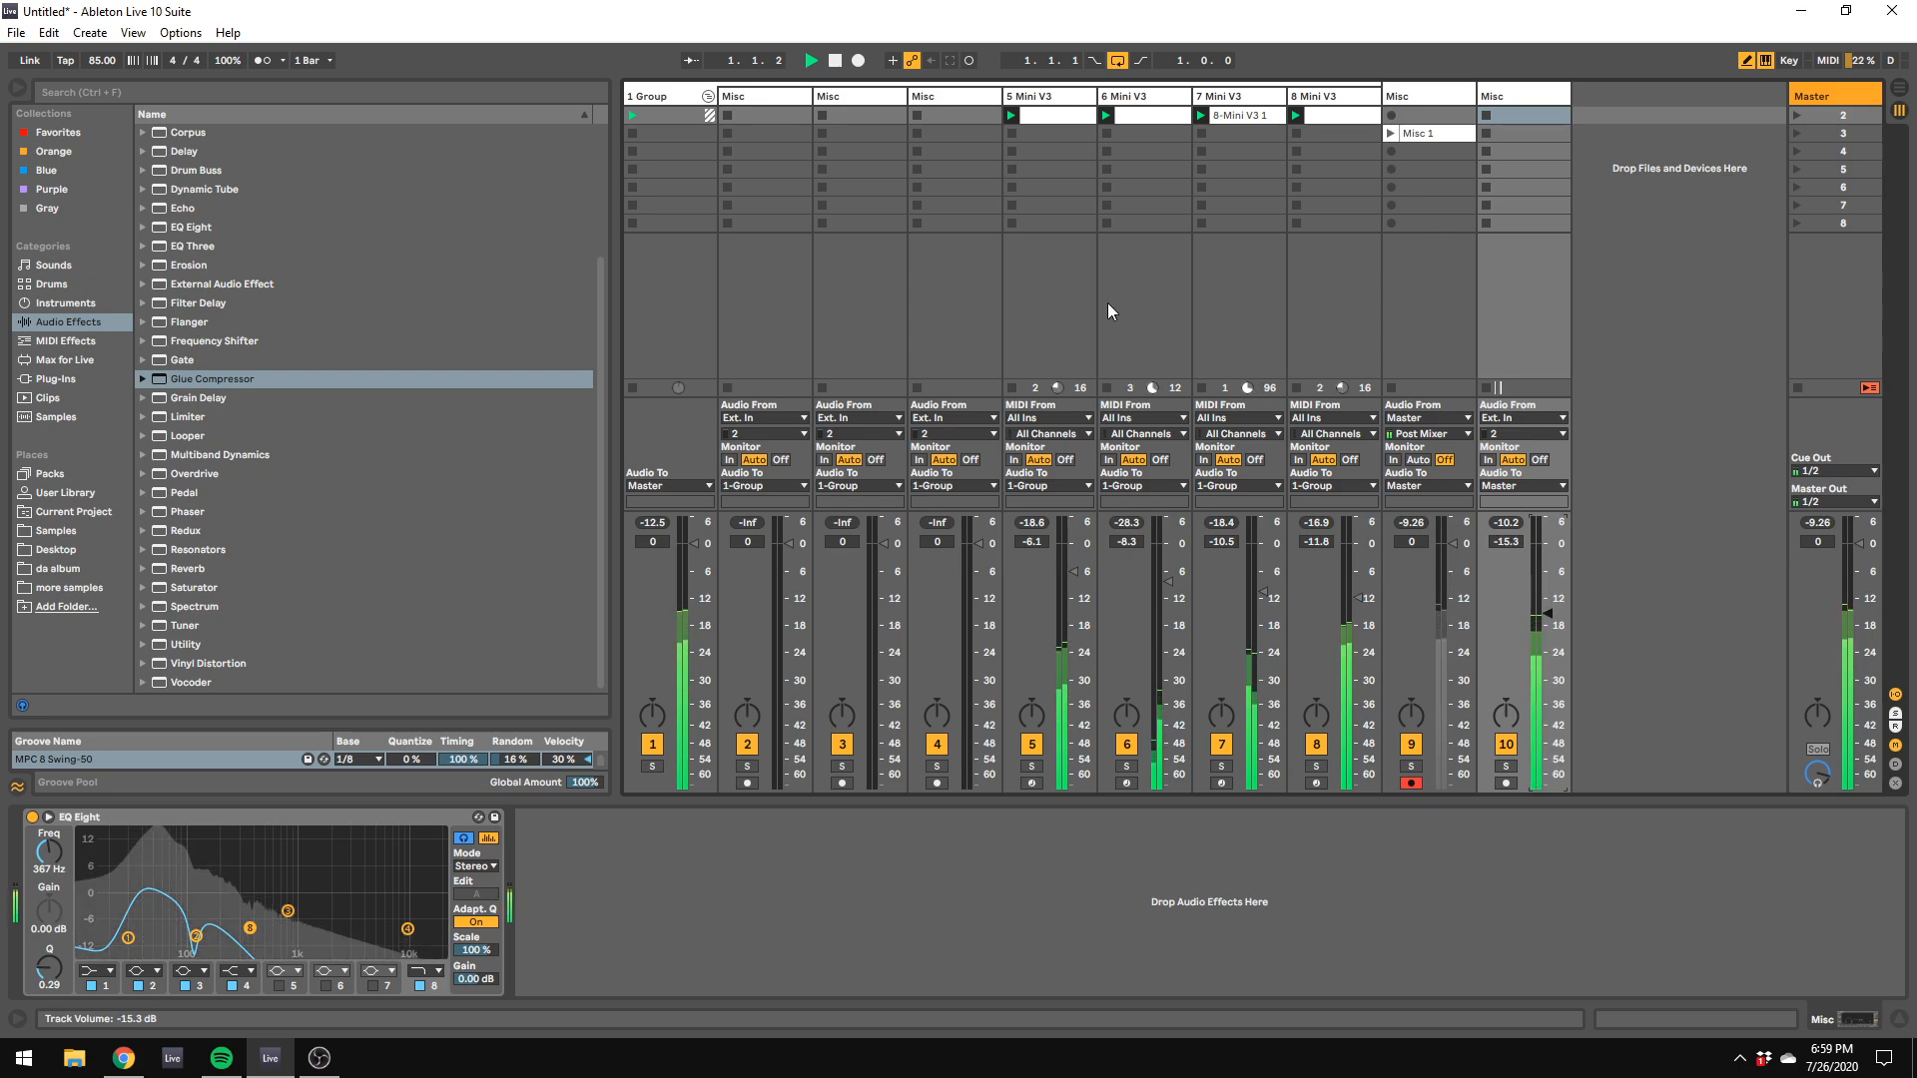
{"action": "left_click", "coordinate": [975, 96]}
{"action": "left_click", "coordinate": [36, 379]}
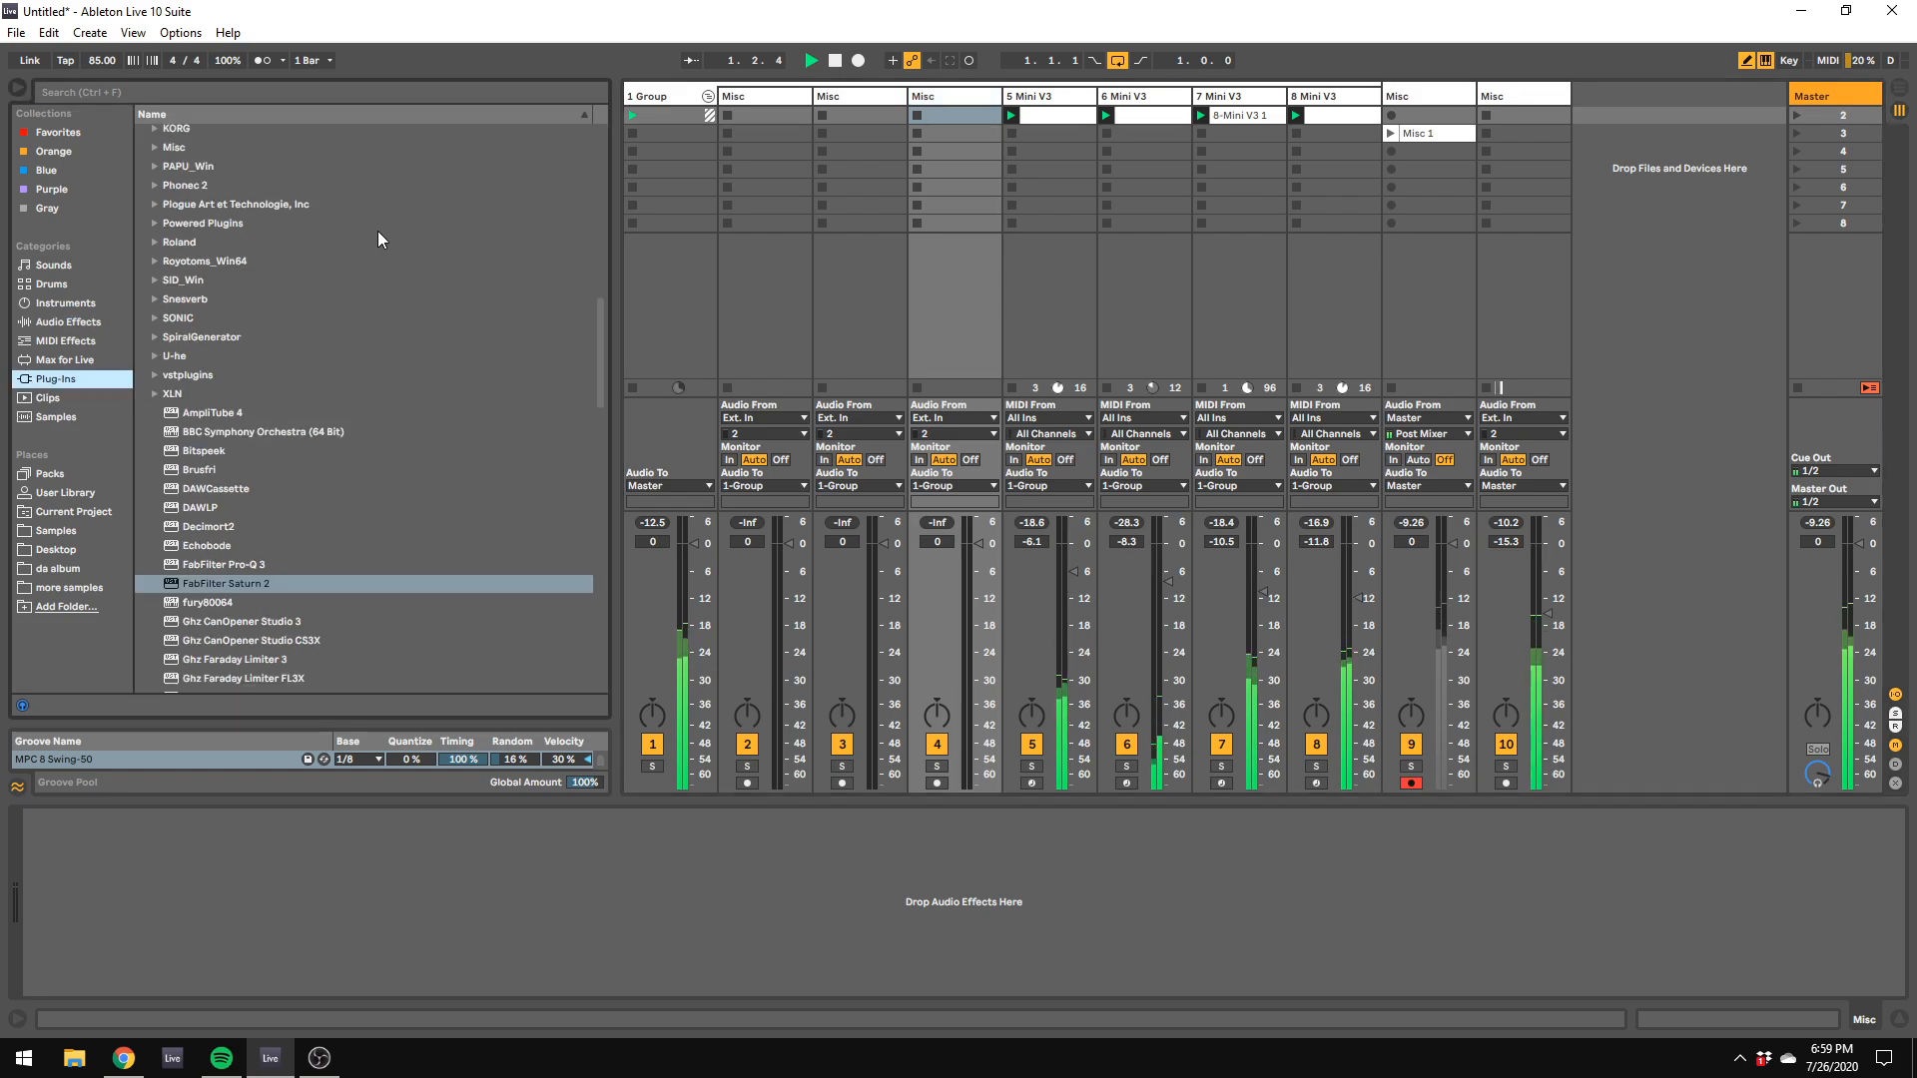
{"action": "scroll", "coordinate": [225, 230], "scroll_direction": "up", "scroll_amount": 2}
{"action": "scroll", "coordinate": [226, 230], "scroll_direction": "up", "scroll_amount": 10}
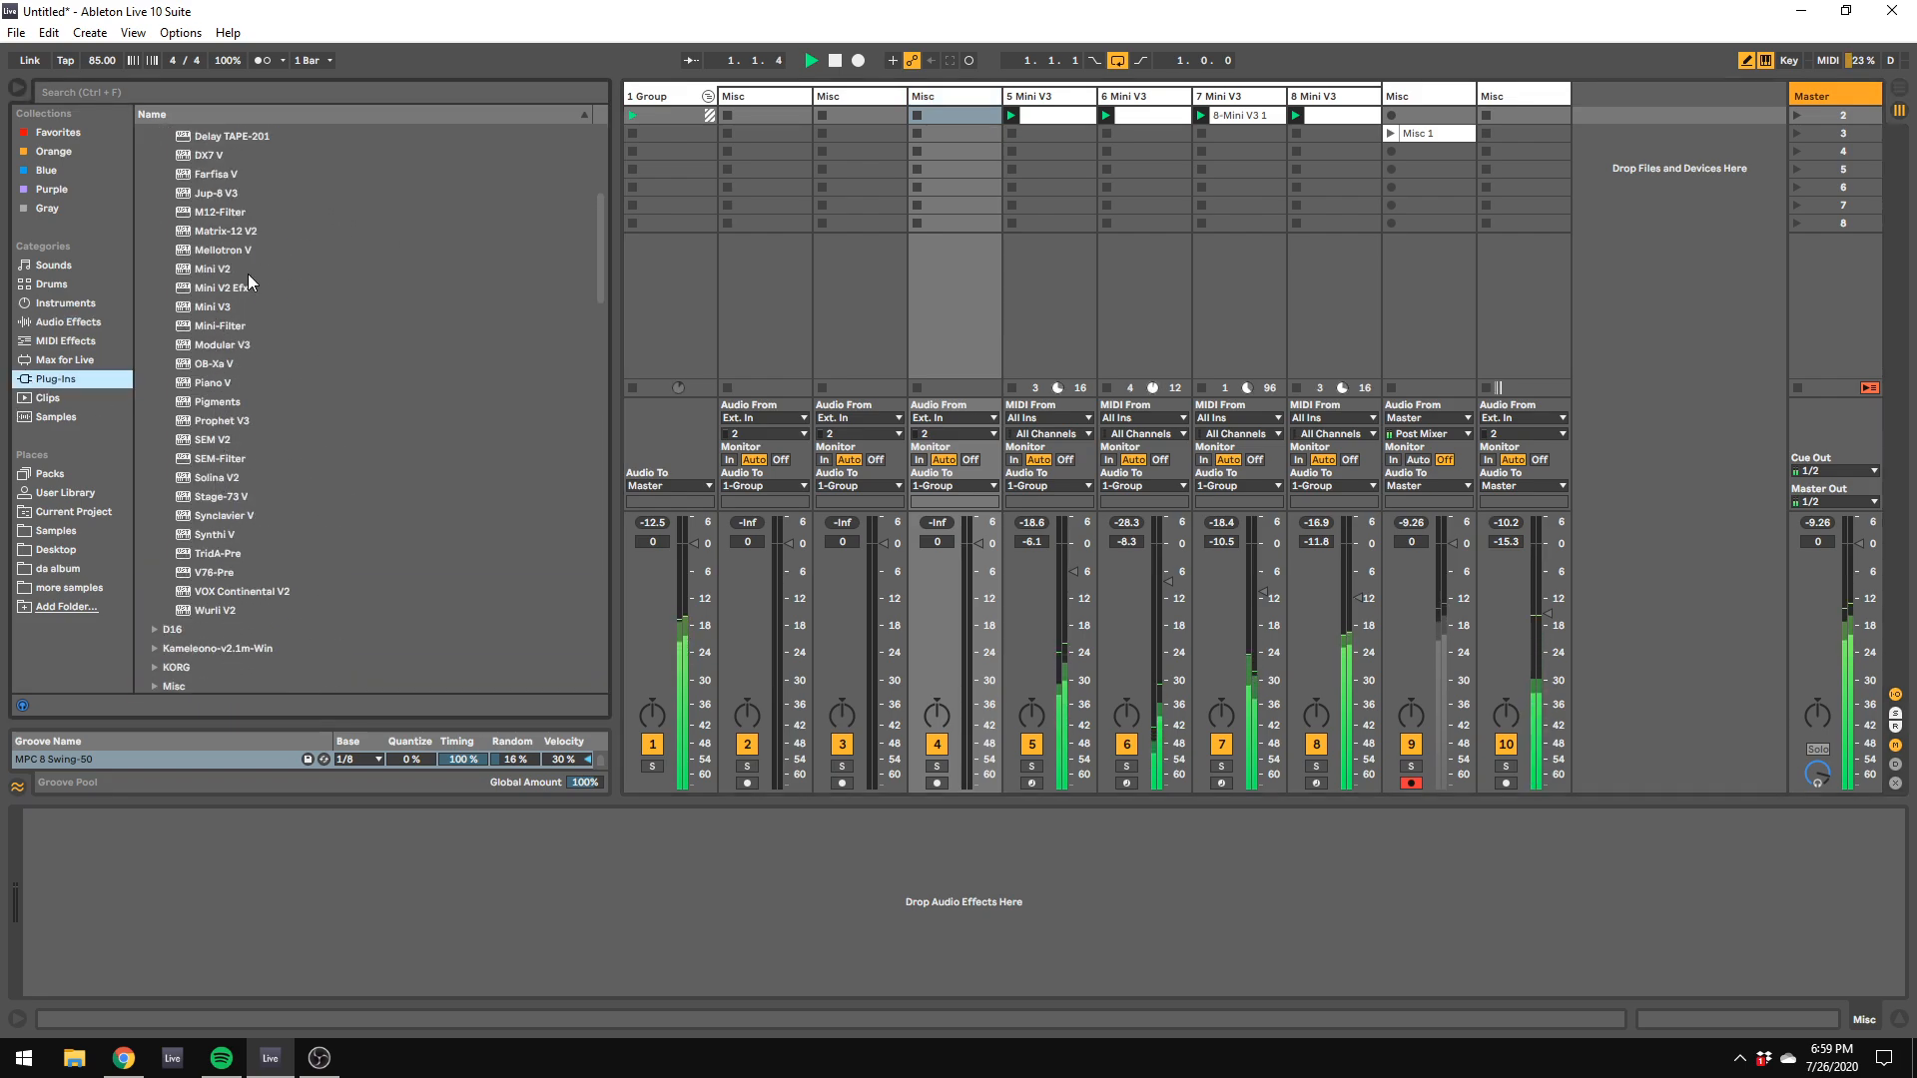
Step: Delete Multiband Compression from the 1 Group track, and delete the Misc track holding the Misc 1 clip
{"action": "left_click", "coordinate": [650, 110]}
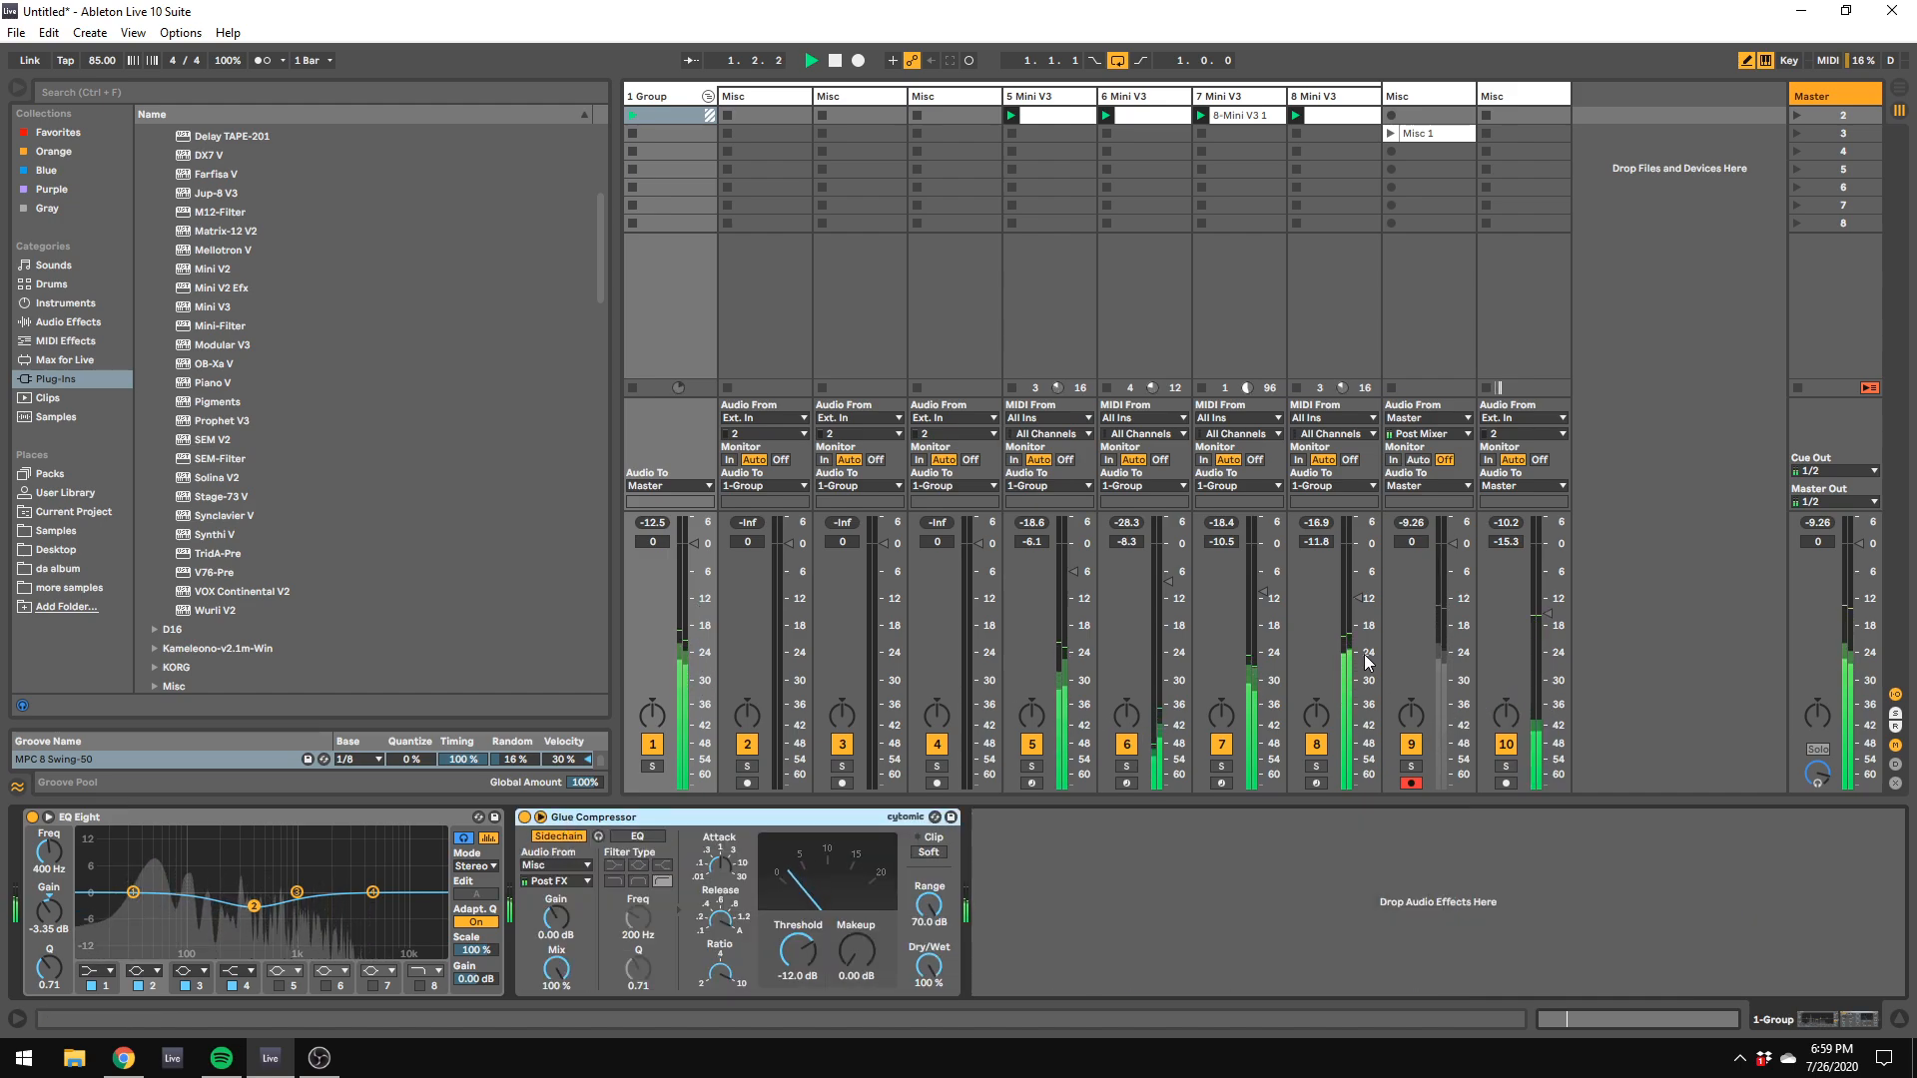
{"action": "right_click", "coordinate": [1399, 88]}
{"action": "left_click", "coordinate": [1557, 135]}
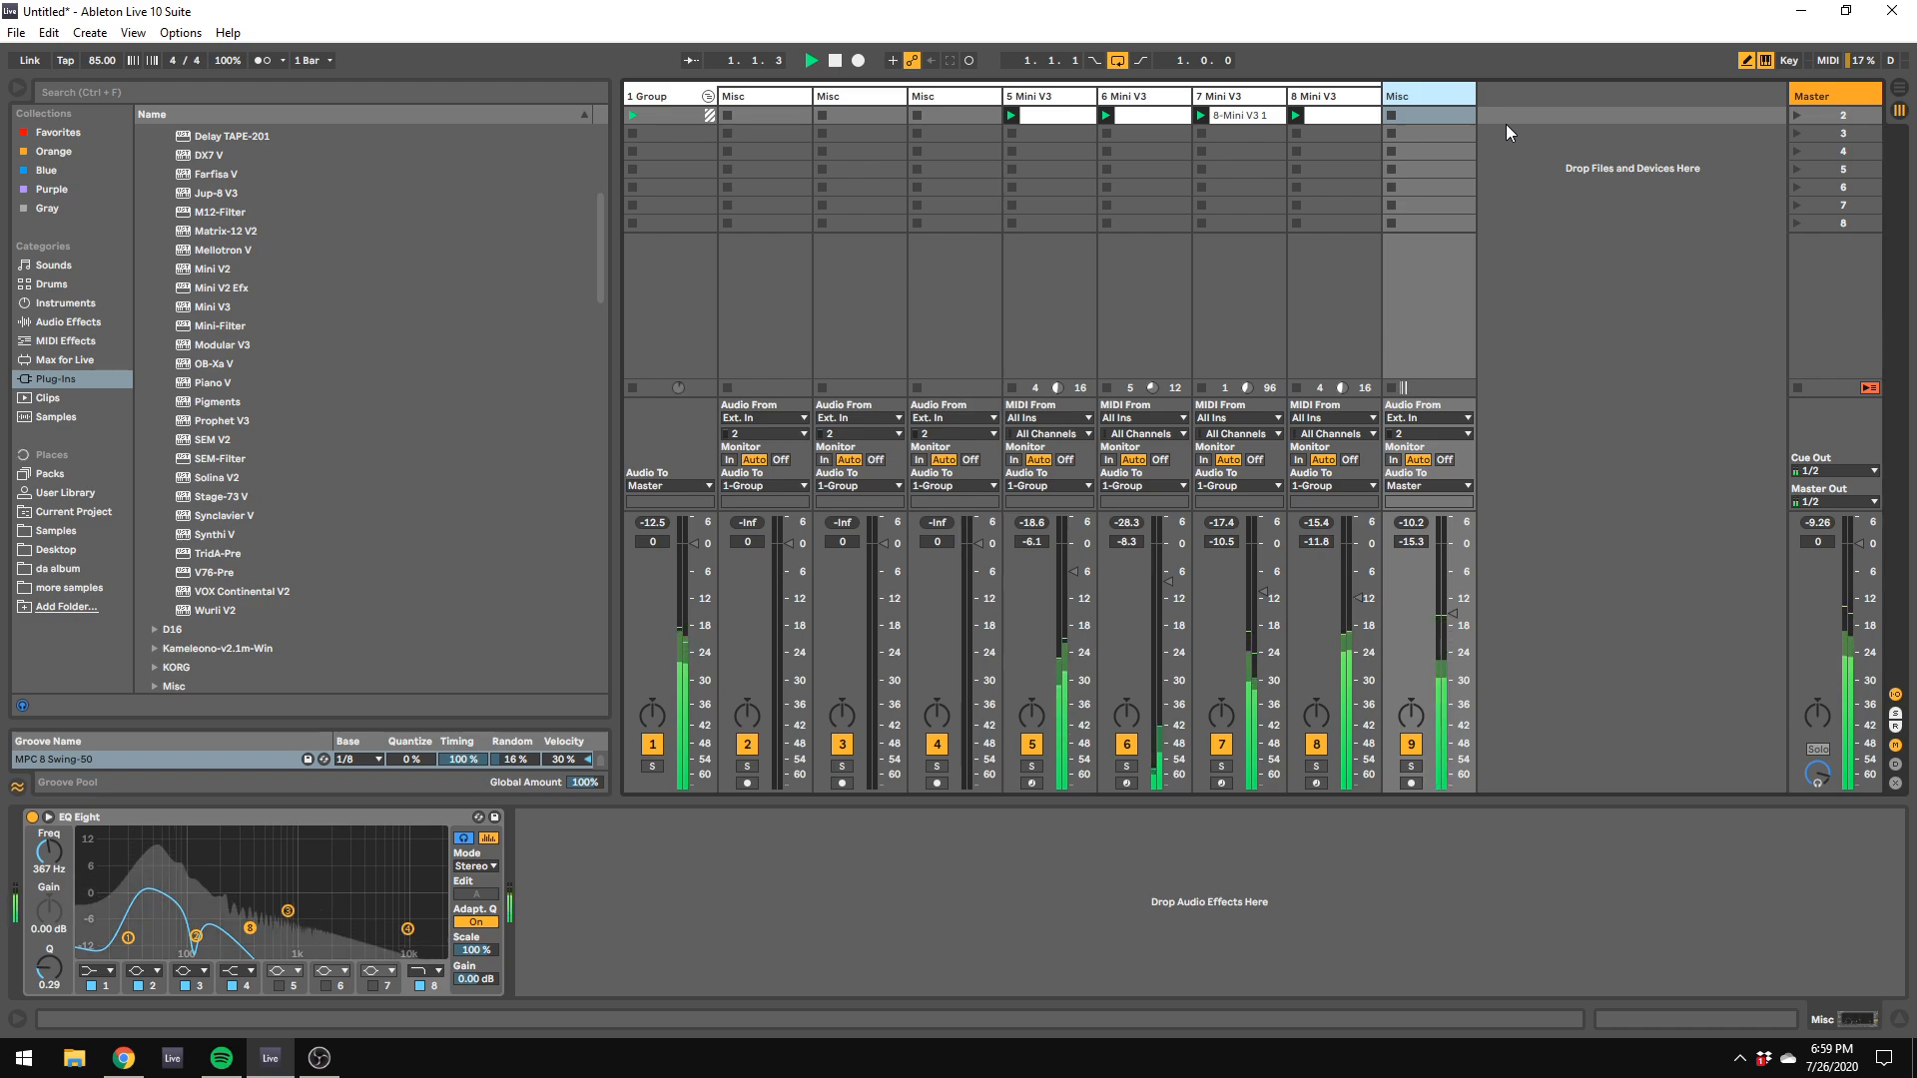
Step: Insert a new MIDI track after the kick track and stop playback
{"action": "right_click", "coordinate": [1503, 177]}
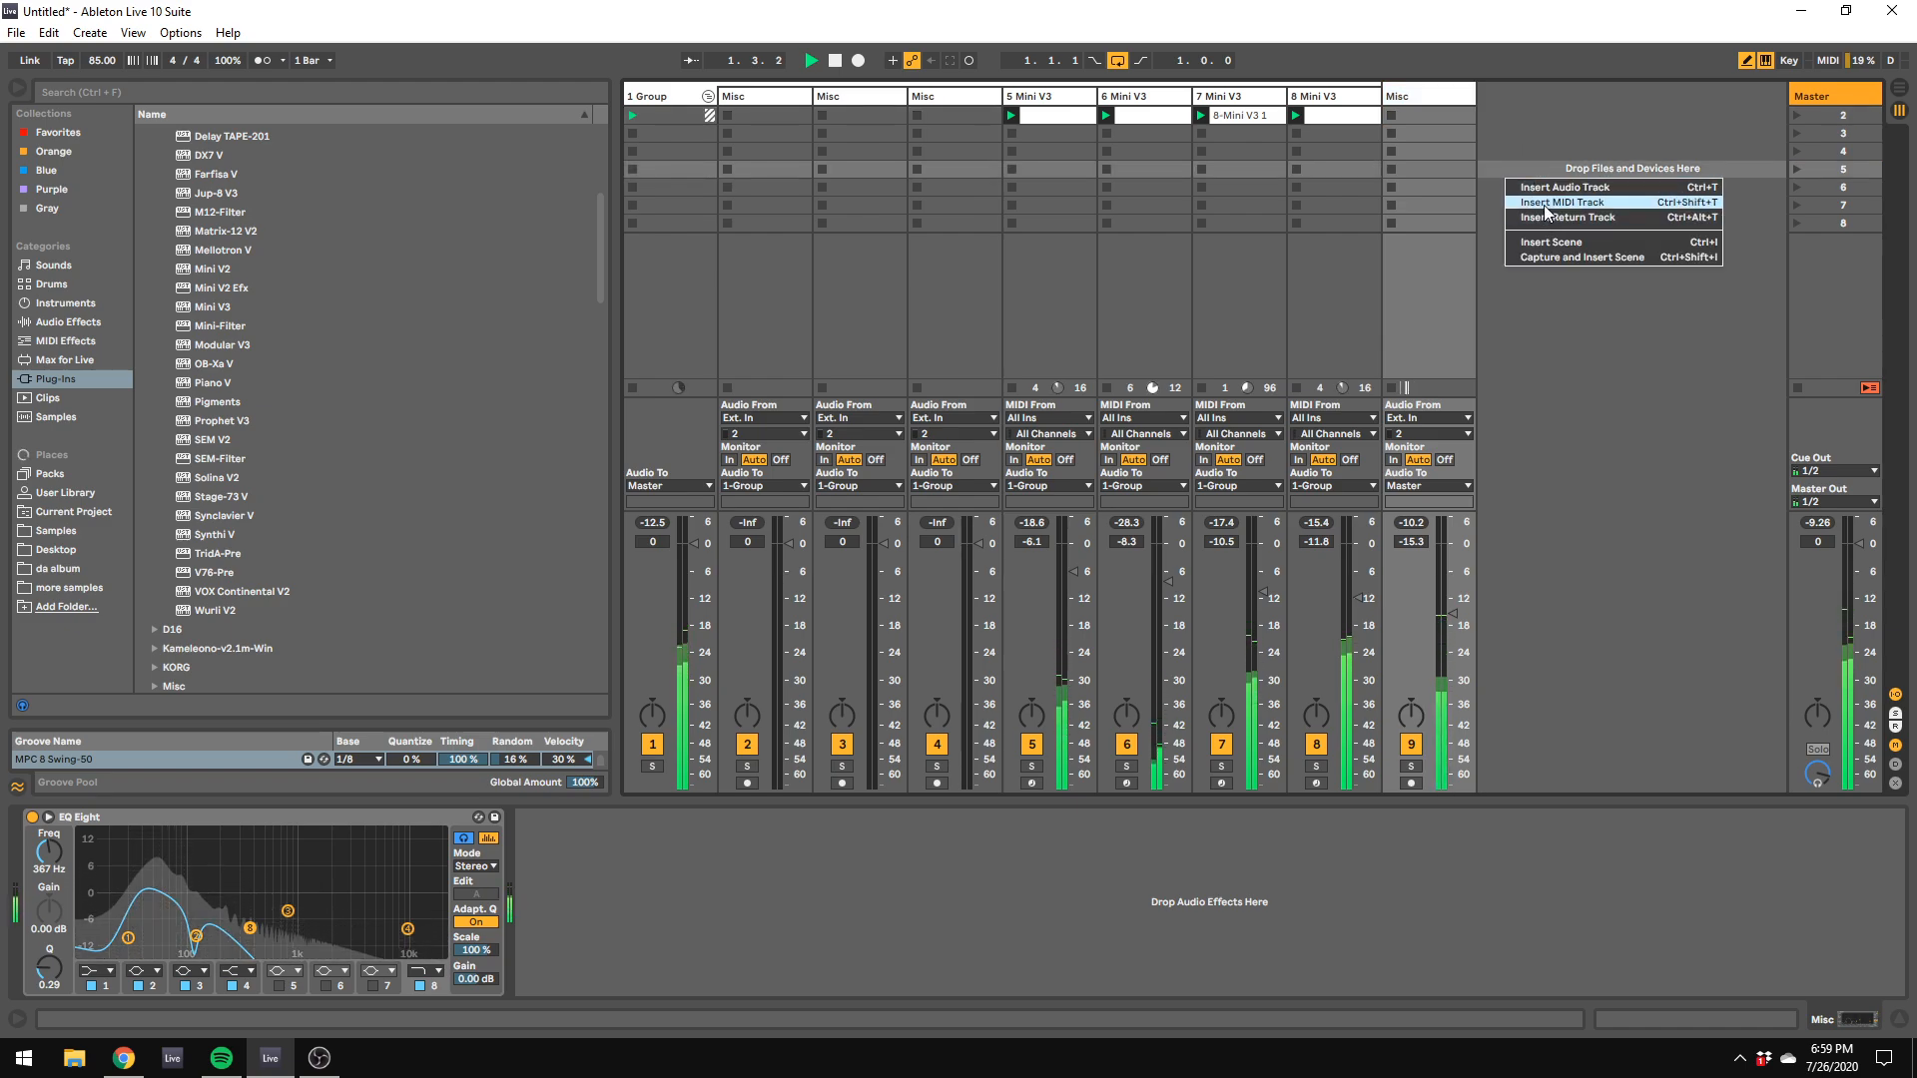
{"action": "left_click", "coordinate": [1543, 206]}
{"action": "key", "text": "space"}
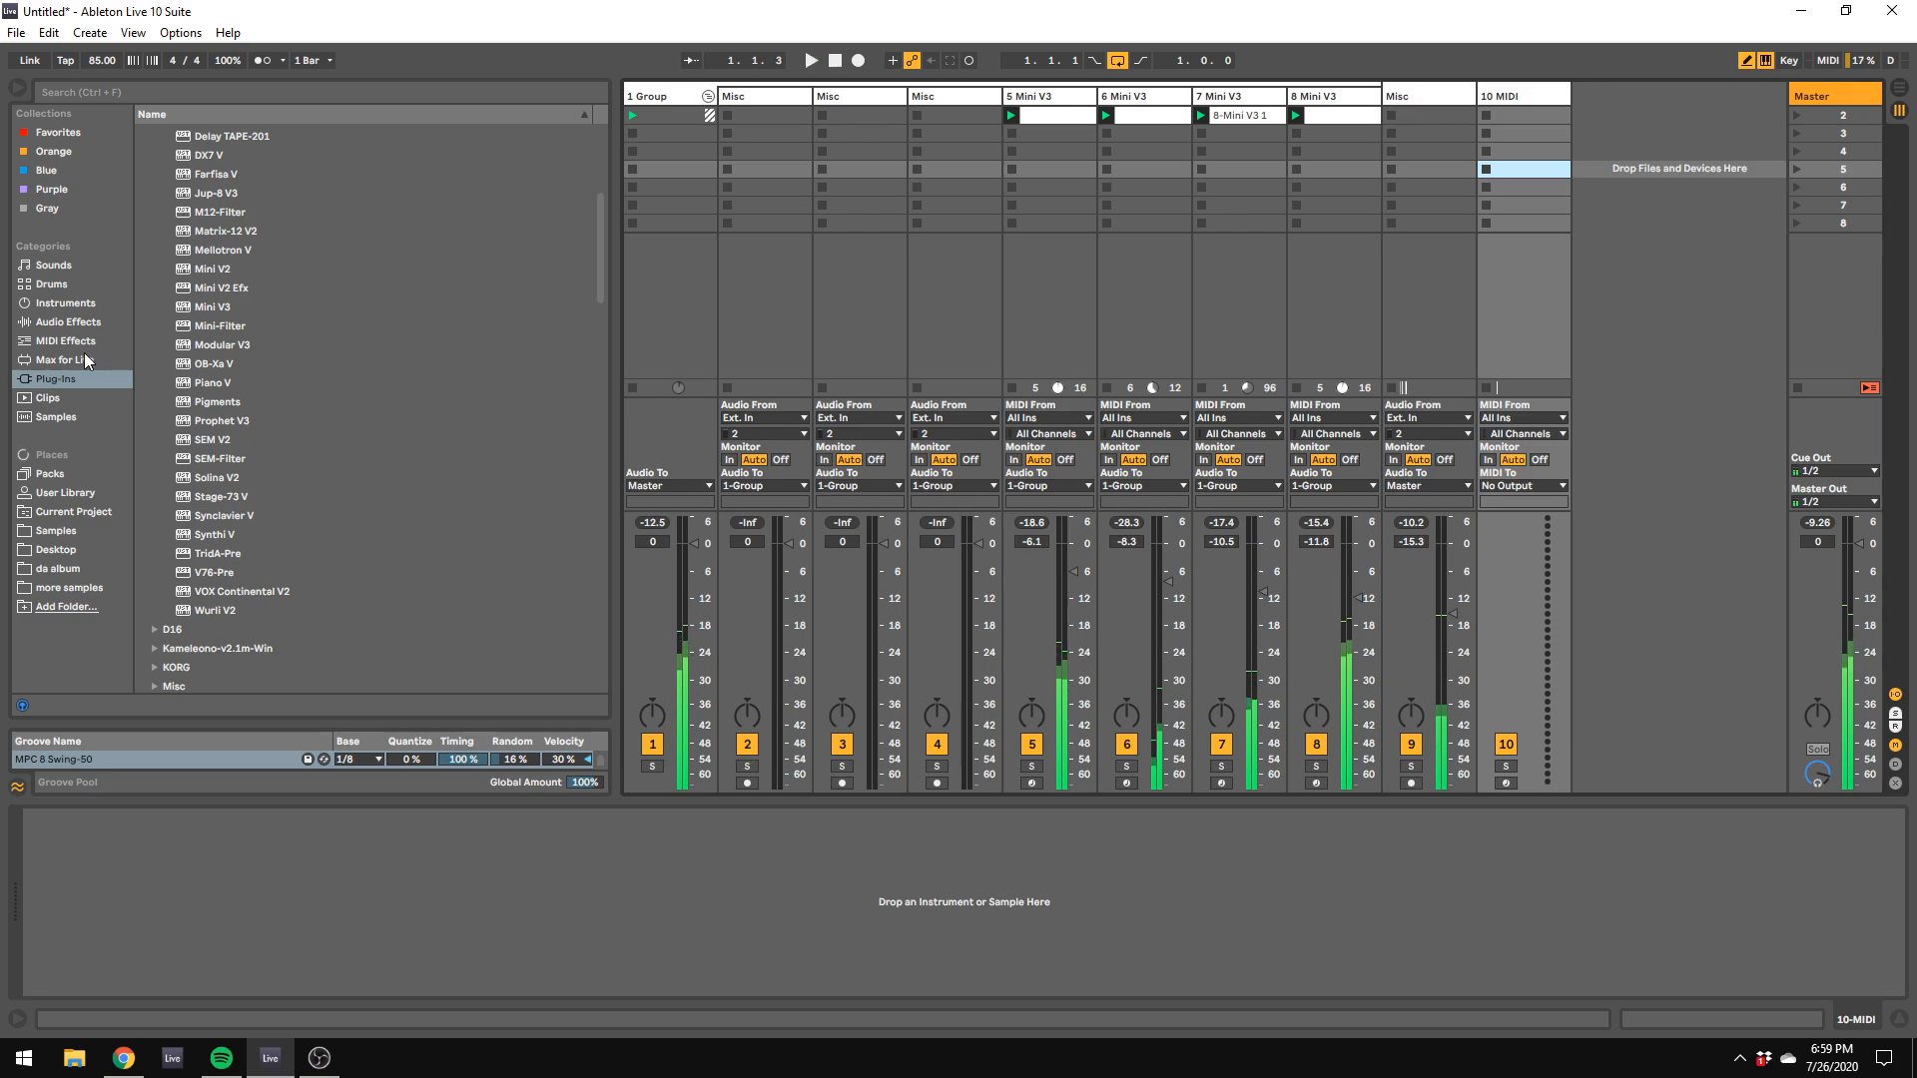
Step: Load the Plogue chipsounds VST_x64 plug-in onto the new MIDI track and reposition its window
{"action": "left_click", "coordinate": [87, 342]}
{"action": "left_click", "coordinate": [74, 305]}
{"action": "left_click", "coordinate": [74, 376]}
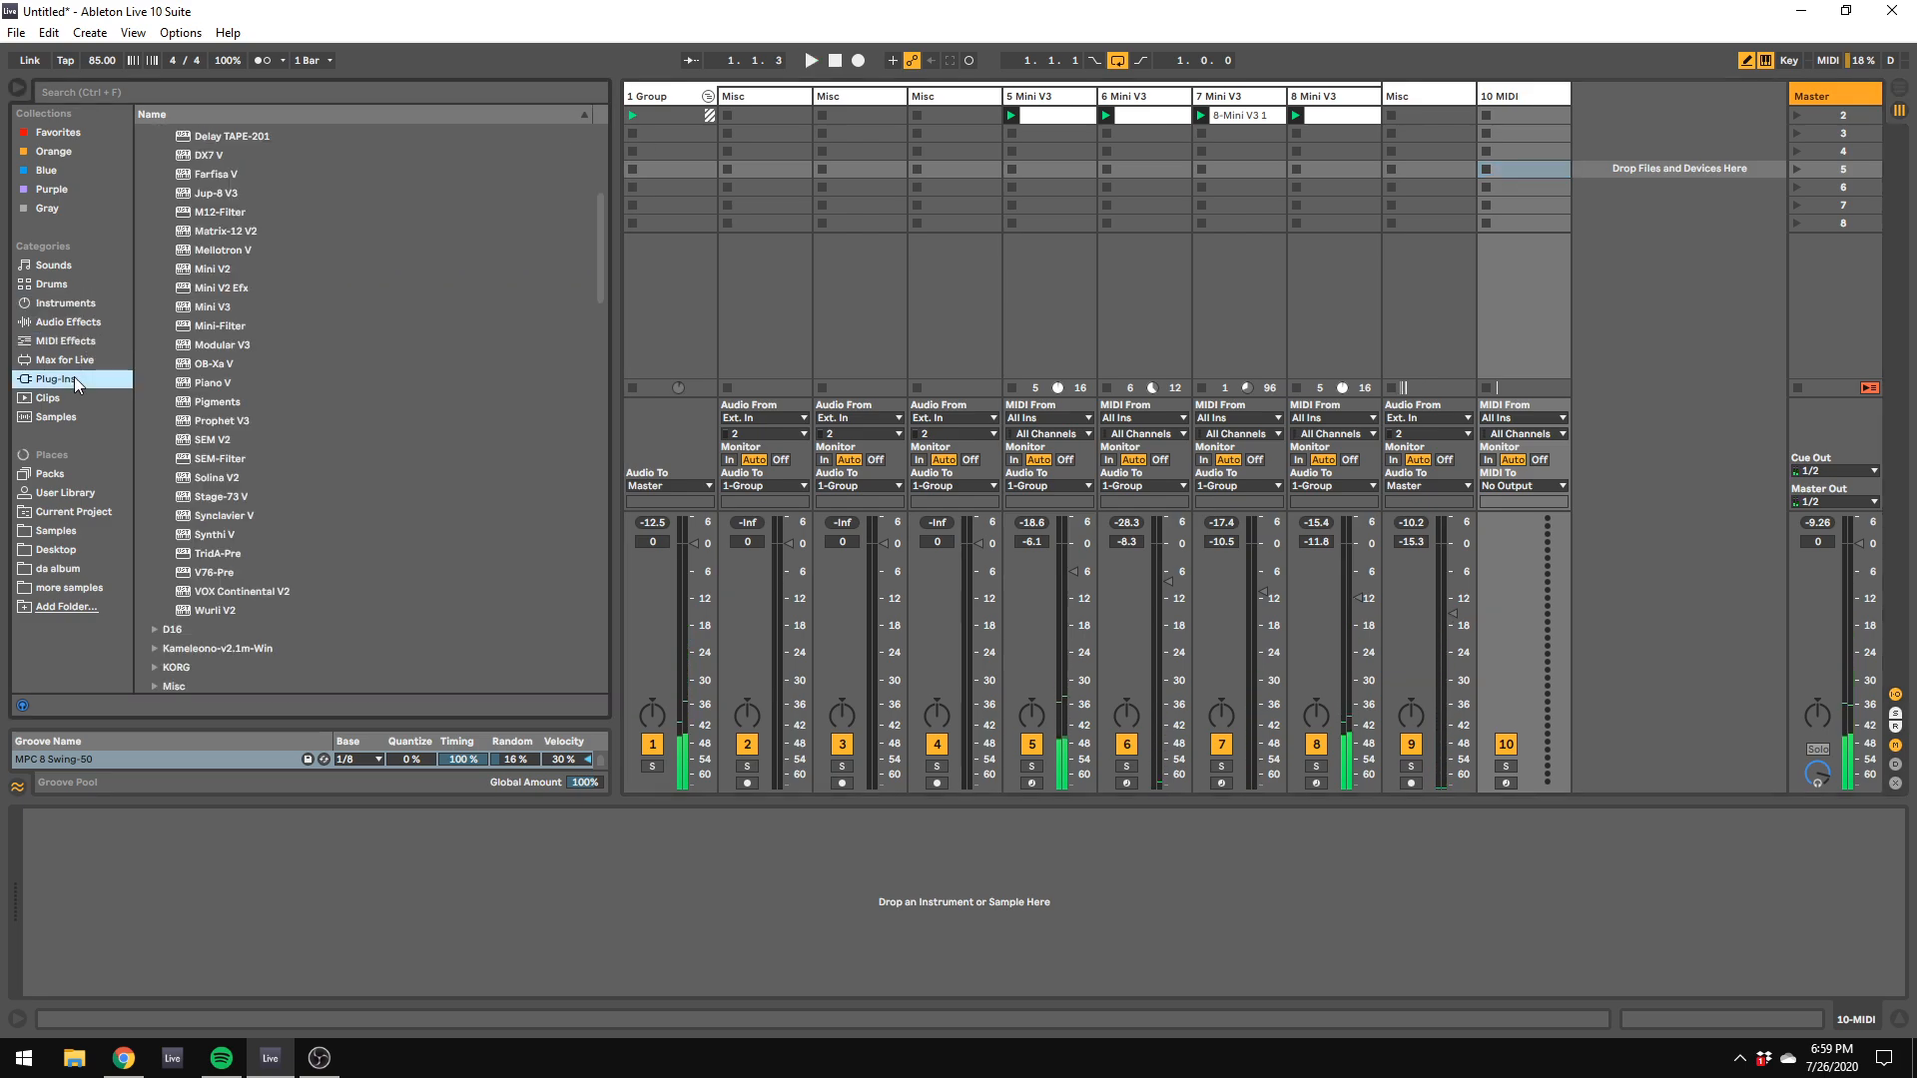
{"action": "scroll", "coordinate": [250, 339], "scroll_direction": "up", "scroll_amount": 5}
{"action": "left_click", "coordinate": [152, 171]}
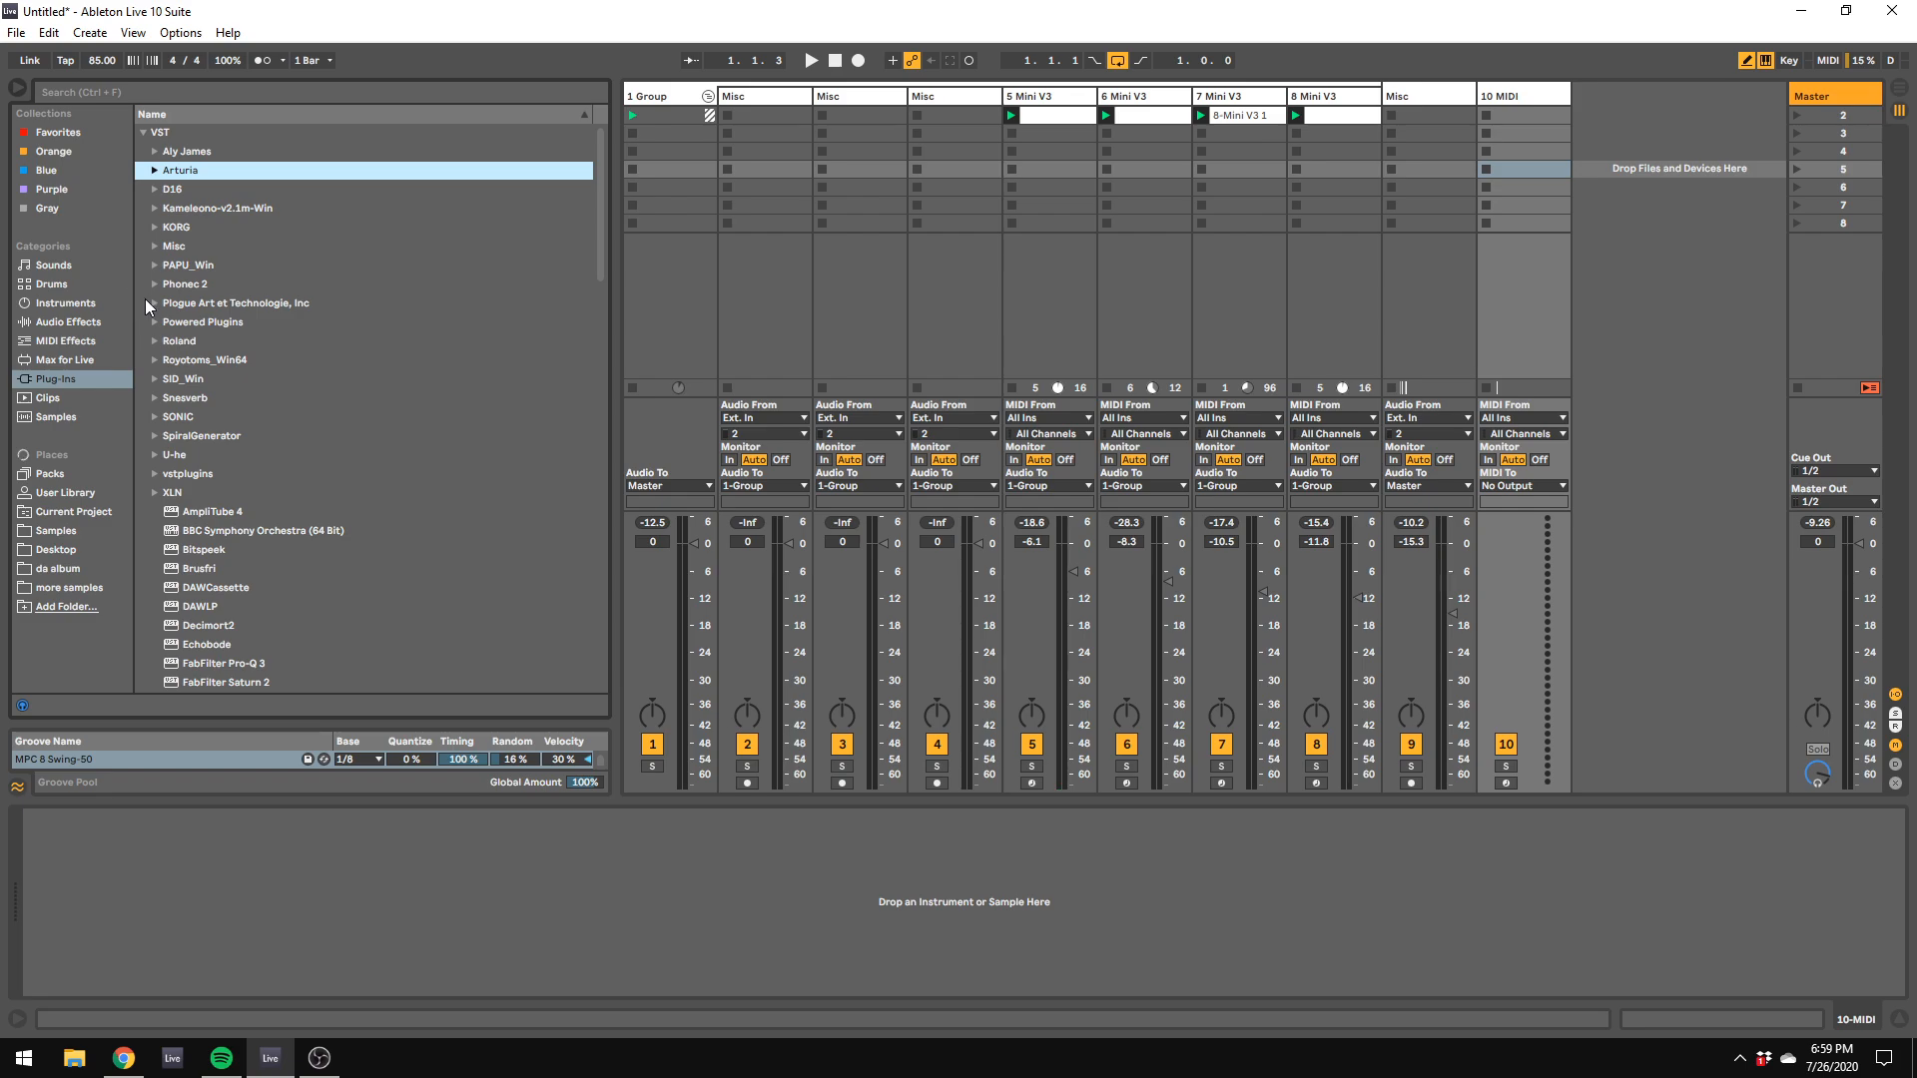
{"action": "left_click", "coordinate": [156, 303]}
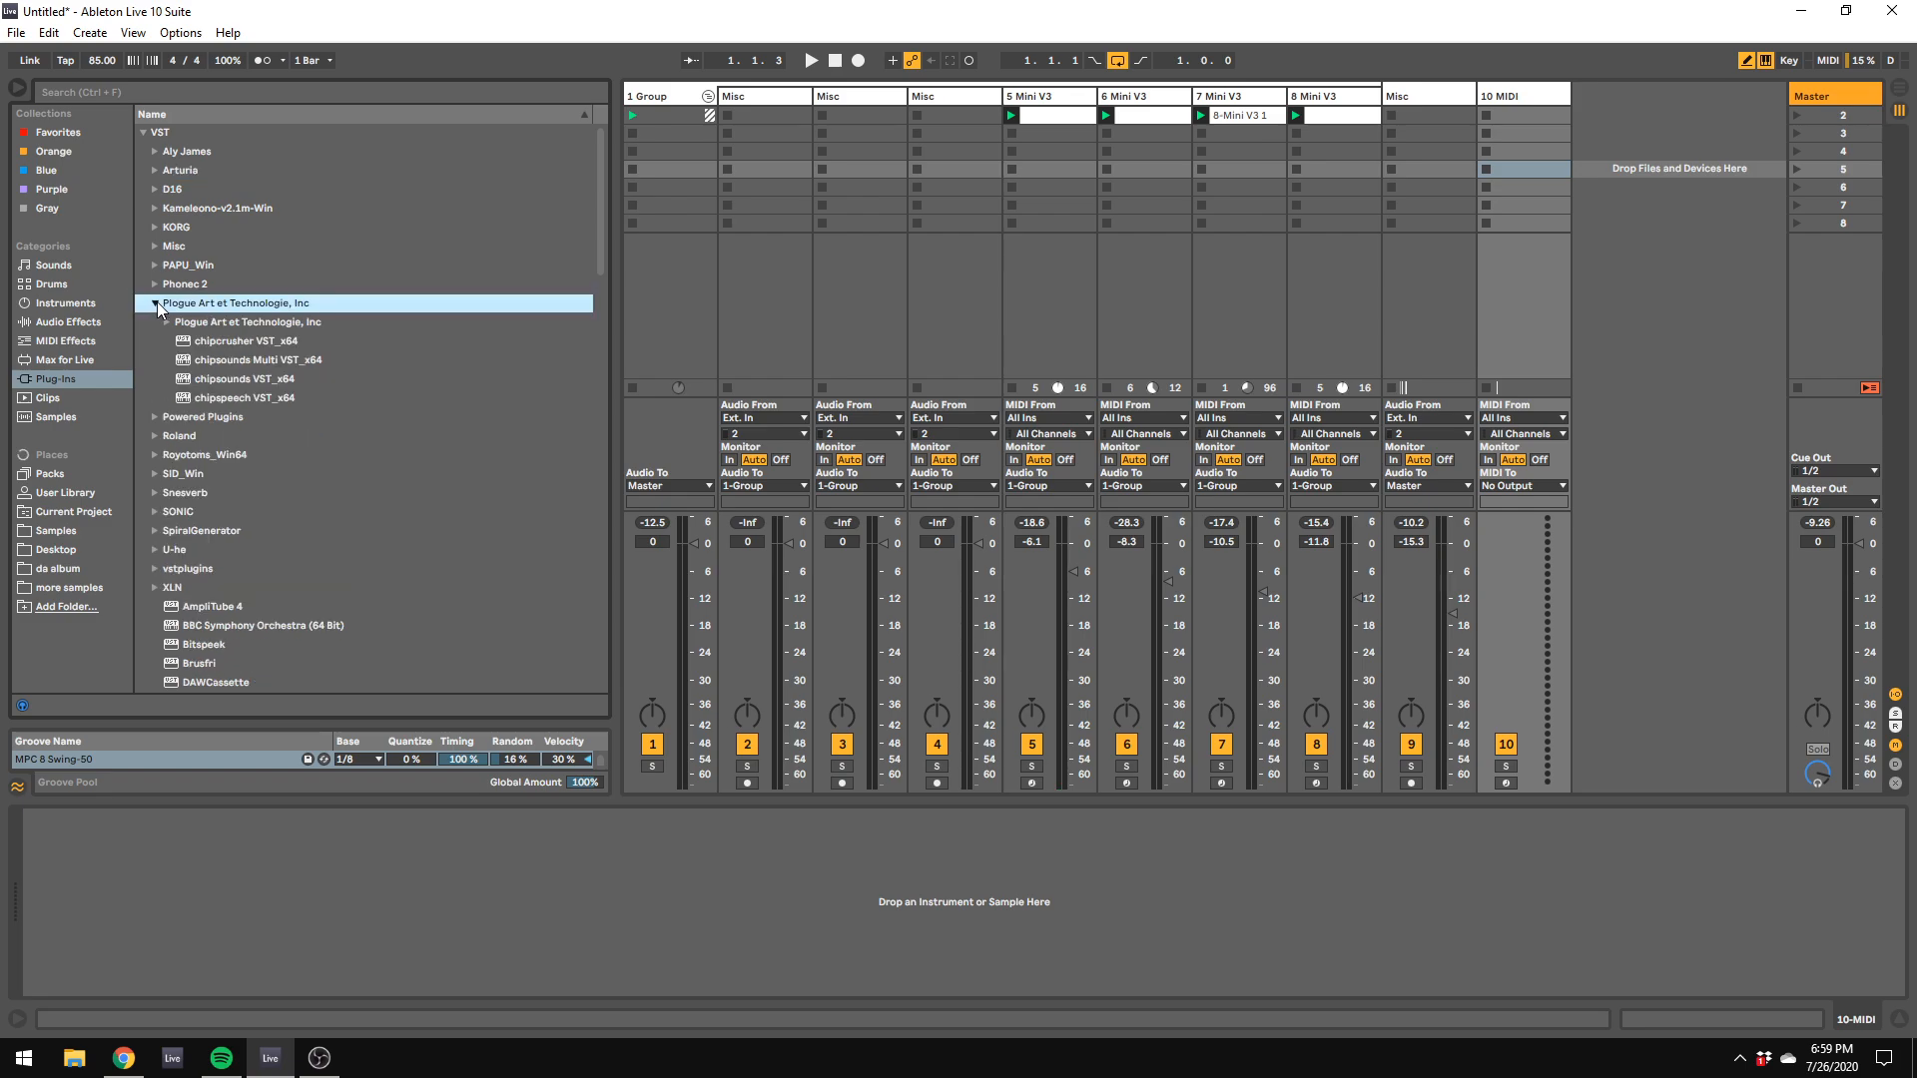
{"action": "left_click", "coordinate": [224, 382]}
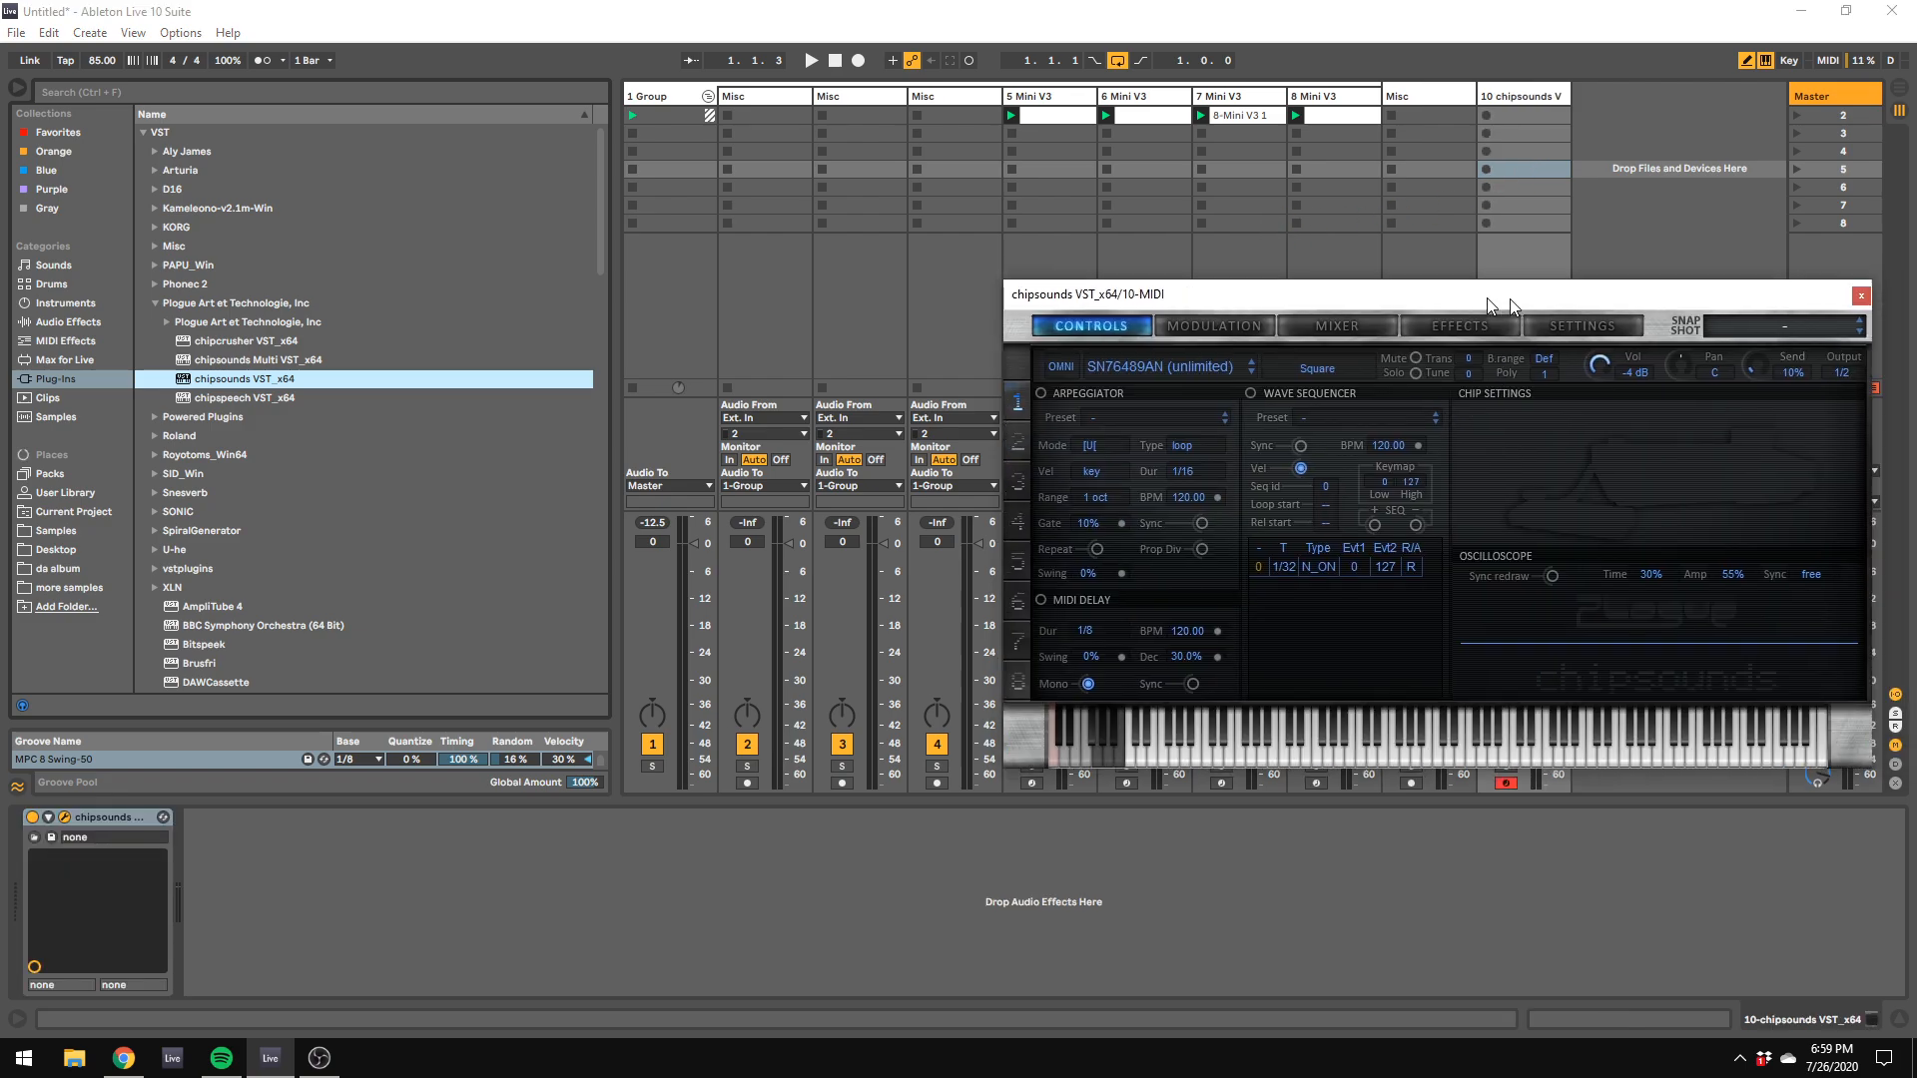
{"action": "left_click_drag", "start_coordinate": [1487, 298], "coordinate": [1183, 250]}
Step: Empty the chipsounds snapshot and load the Pure Chip SID 6581 (NTSC) instrument into the first slot
{"action": "left_click", "coordinate": [1375, 285]}
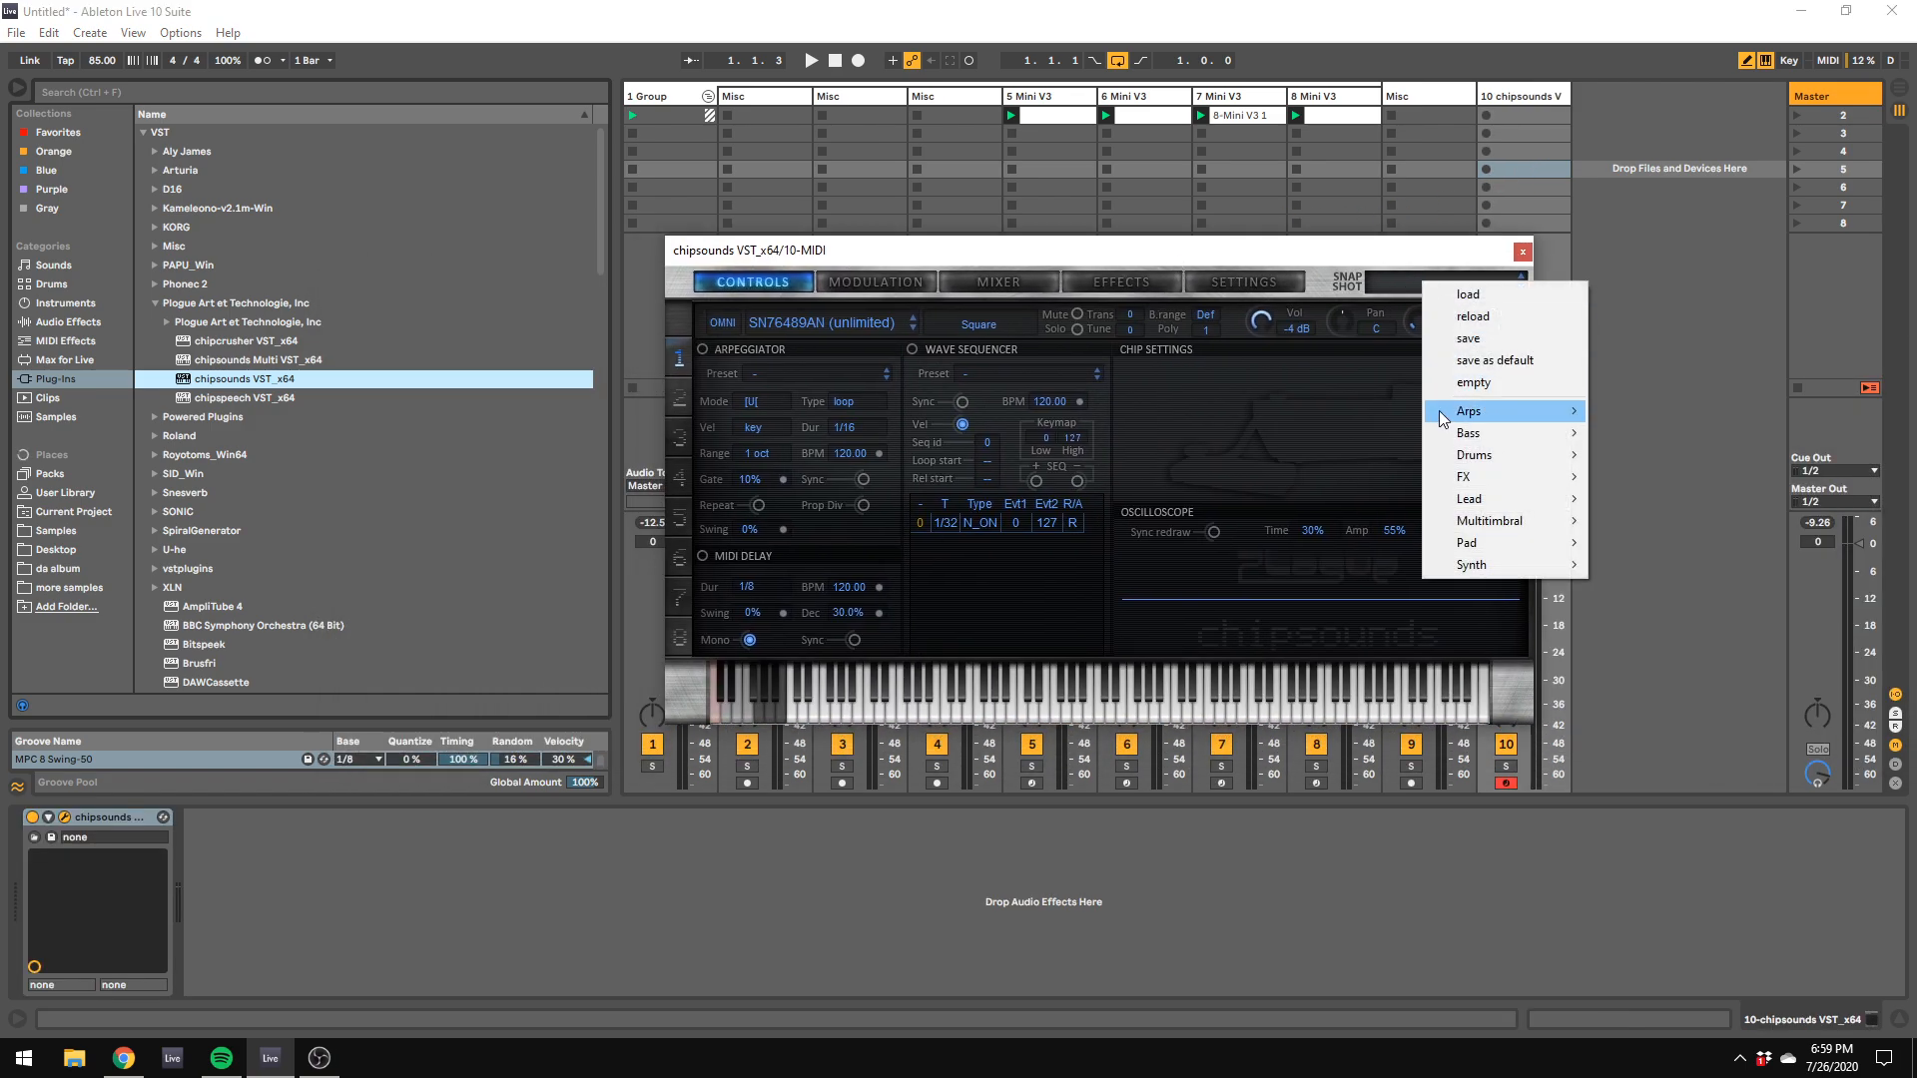
{"action": "left_click", "coordinate": [941, 257]}
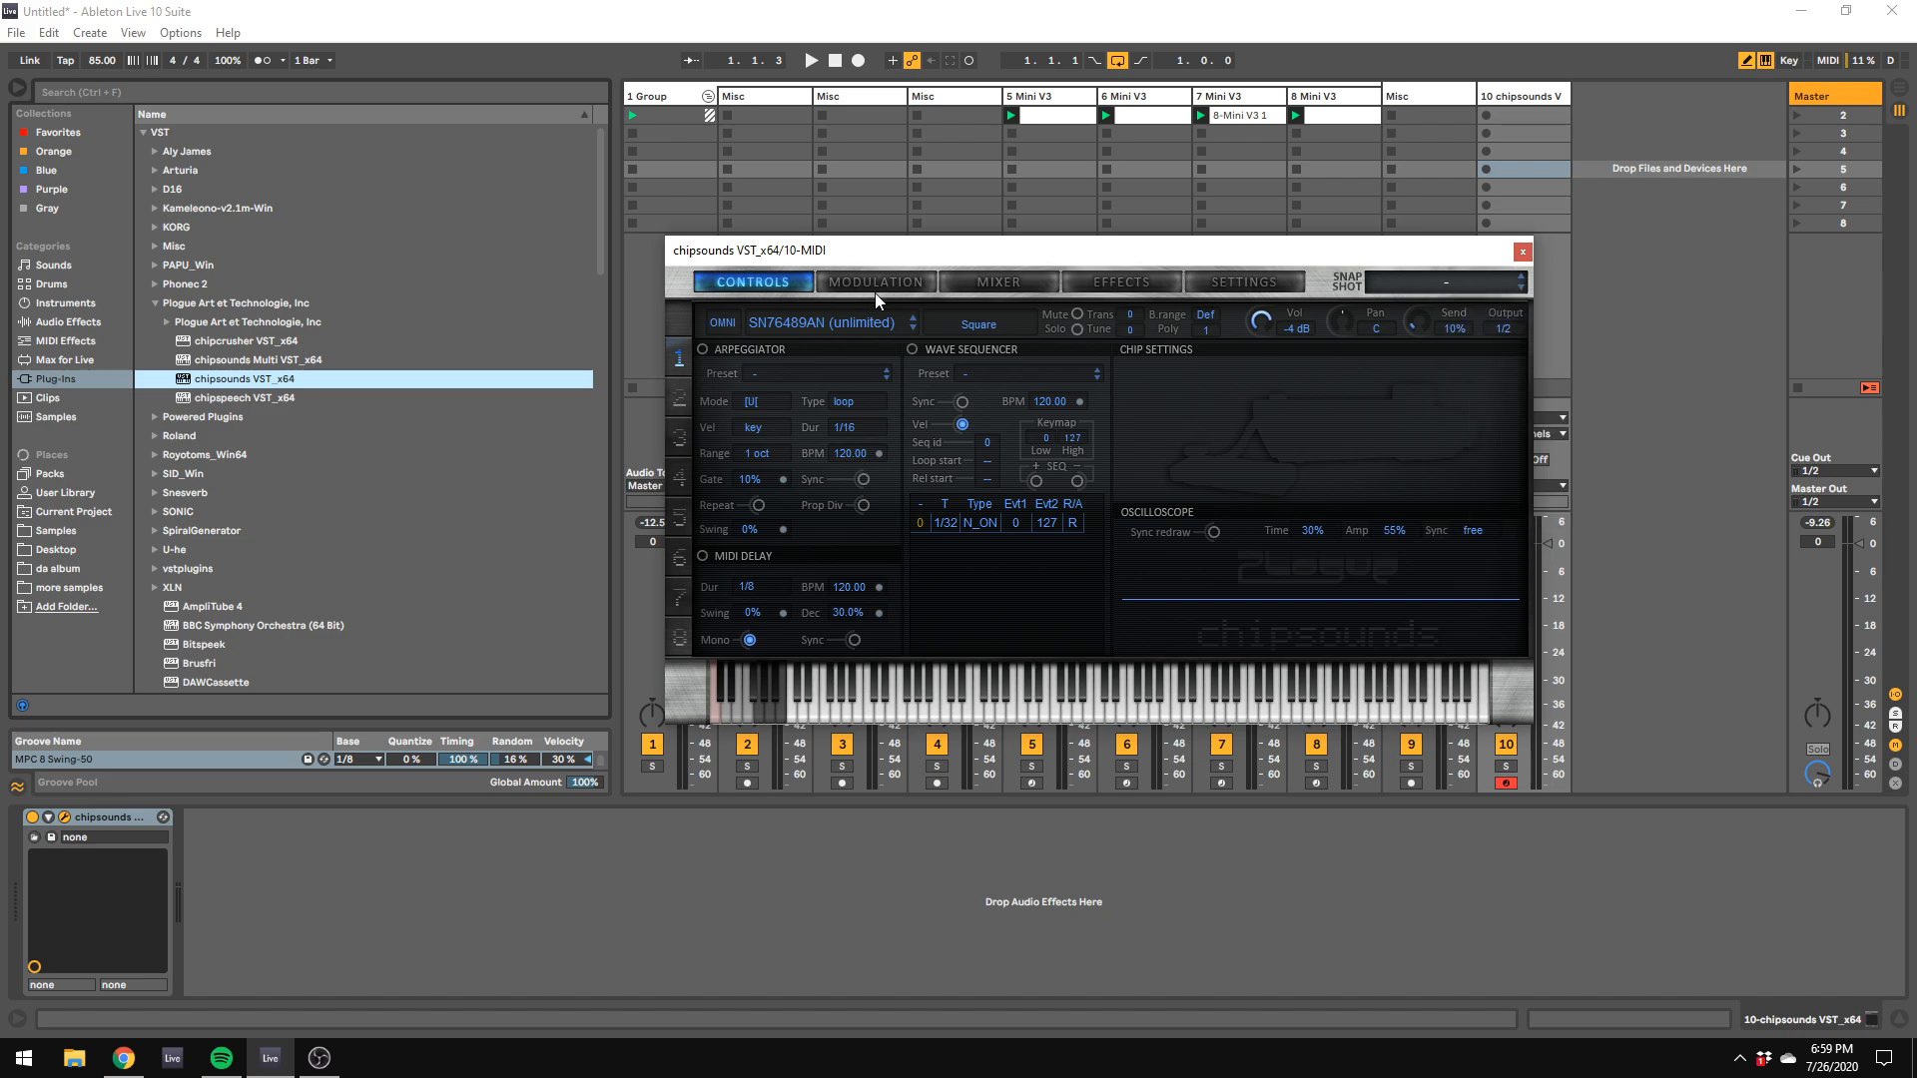
{"action": "left_click", "coordinate": [1497, 284]}
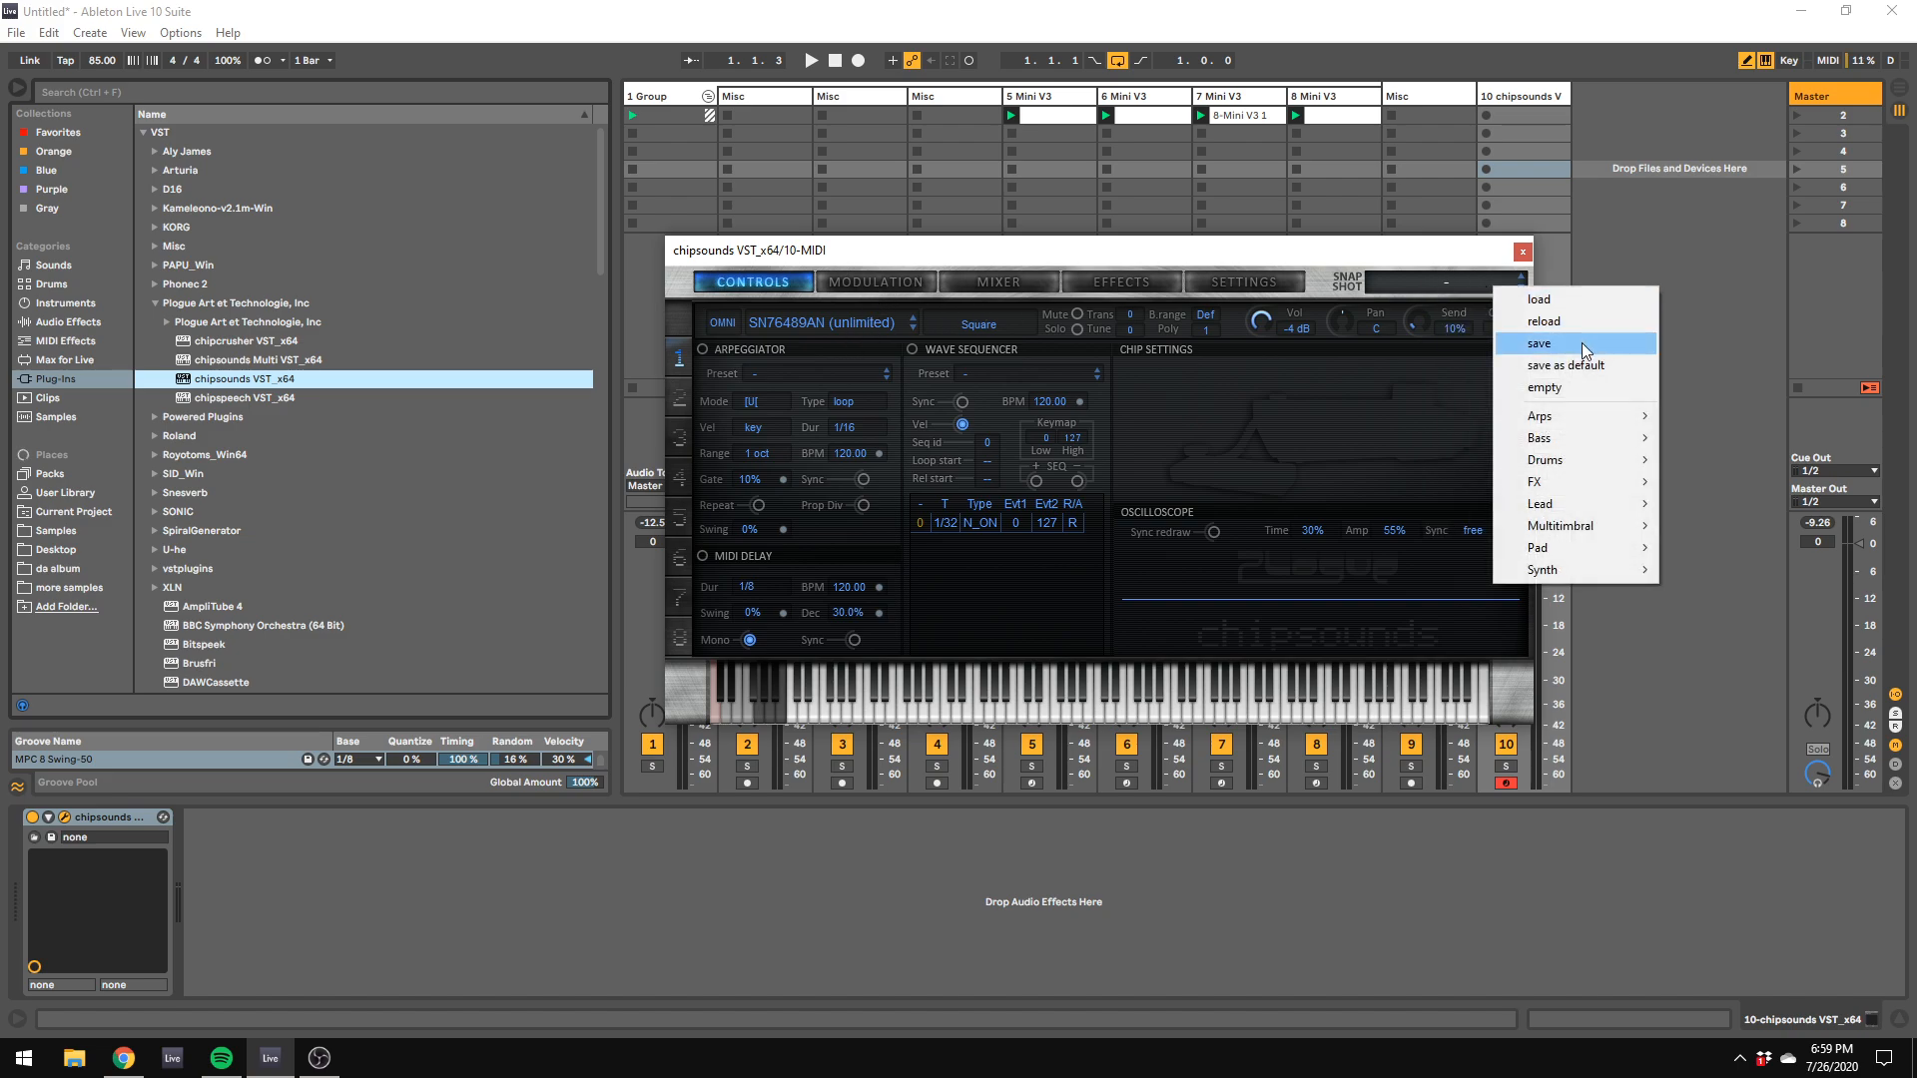
{"action": "left_click", "coordinate": [1558, 389]}
{"action": "left_click", "coordinate": [849, 324]}
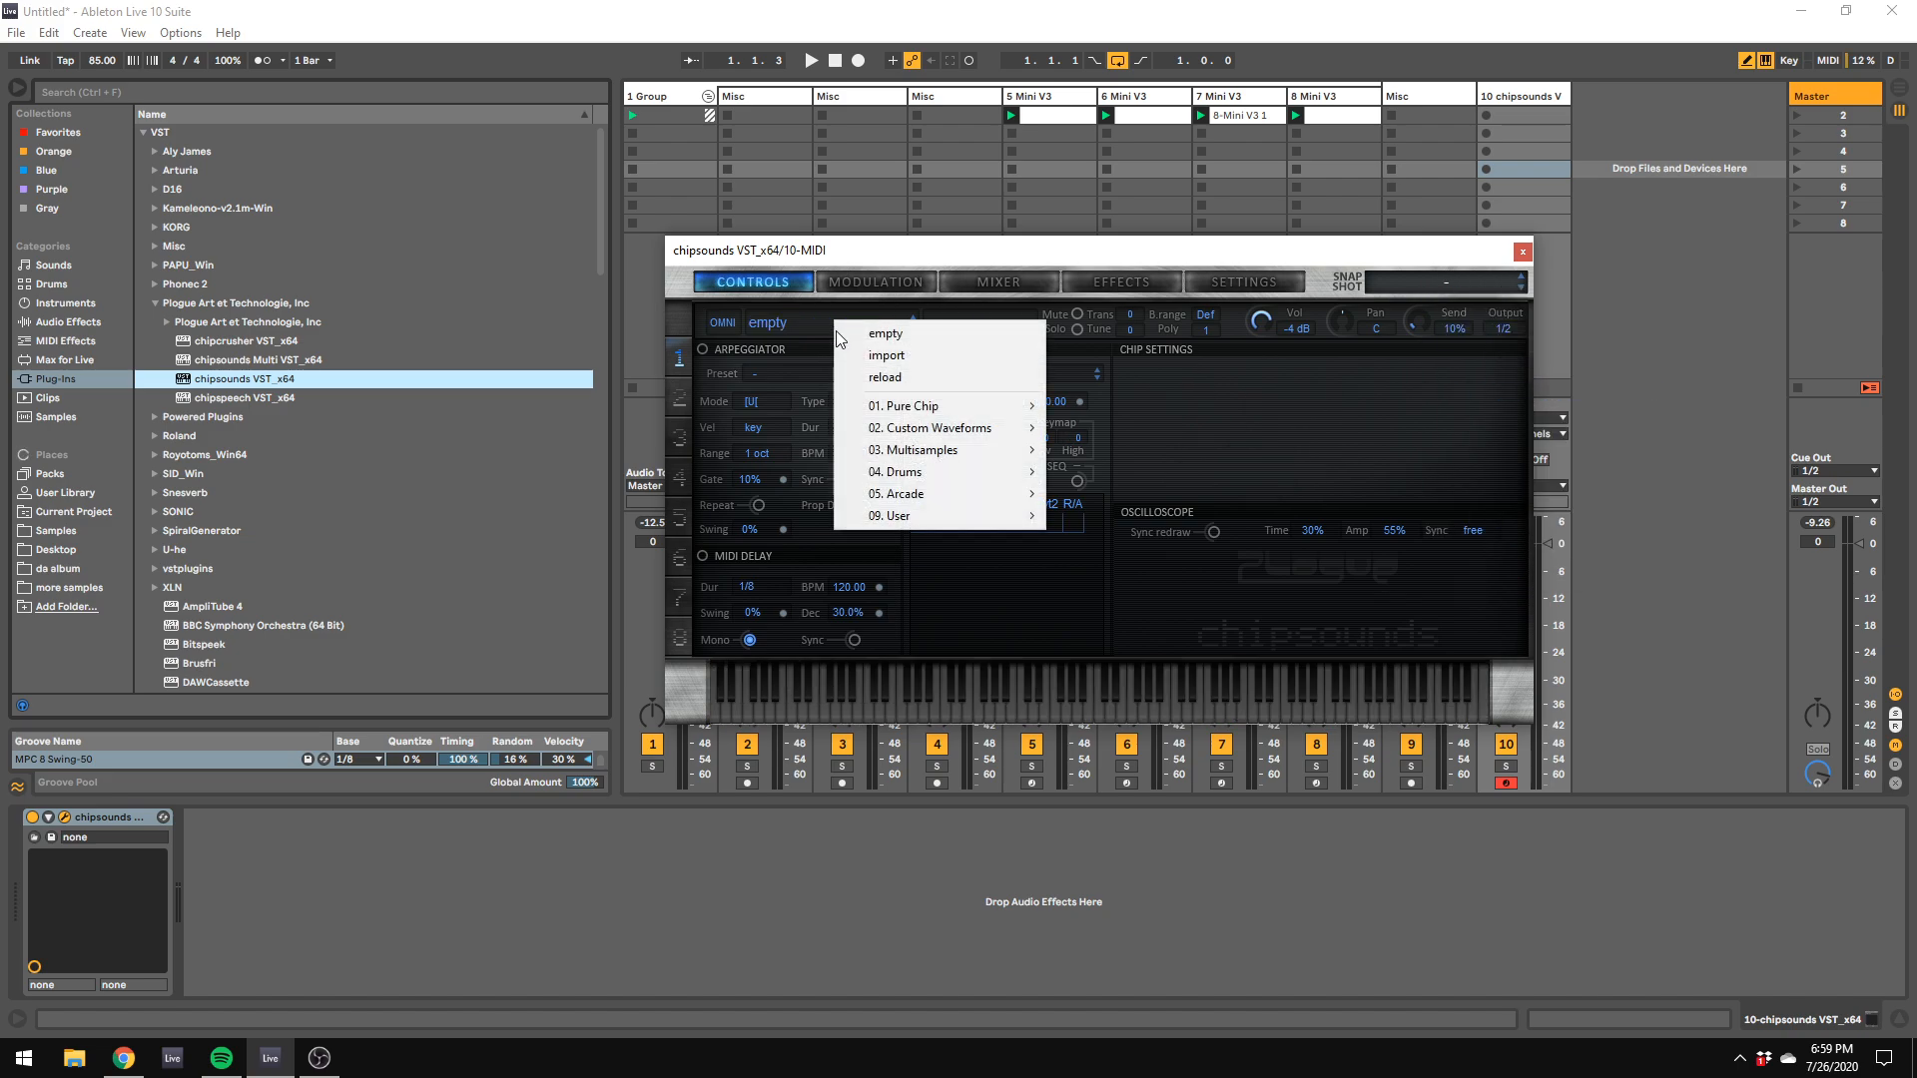
{"action": "mouse_move", "coordinate": [923, 407]}
{"action": "mouse_move", "coordinate": [1140, 633]}
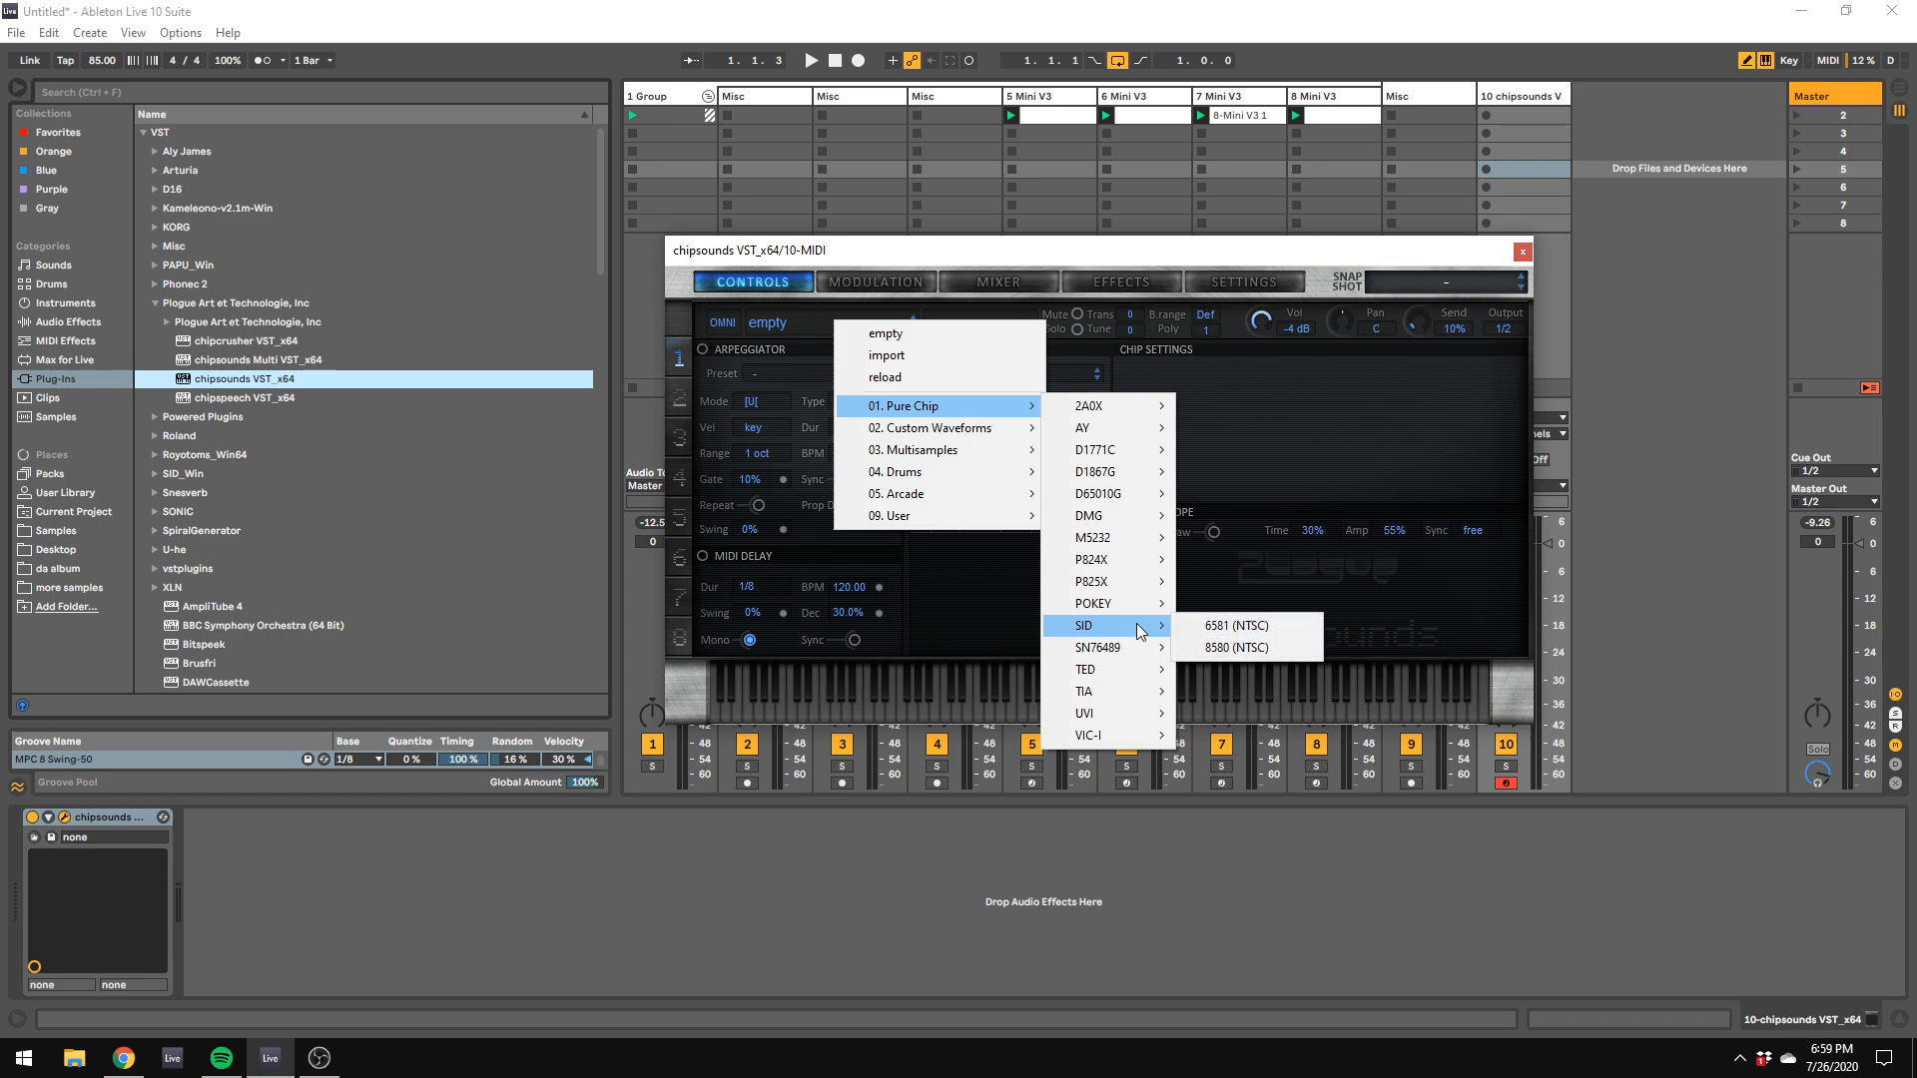
{"action": "mouse_move", "coordinate": [1156, 517]}
{"action": "left_click", "coordinate": [1268, 647]}
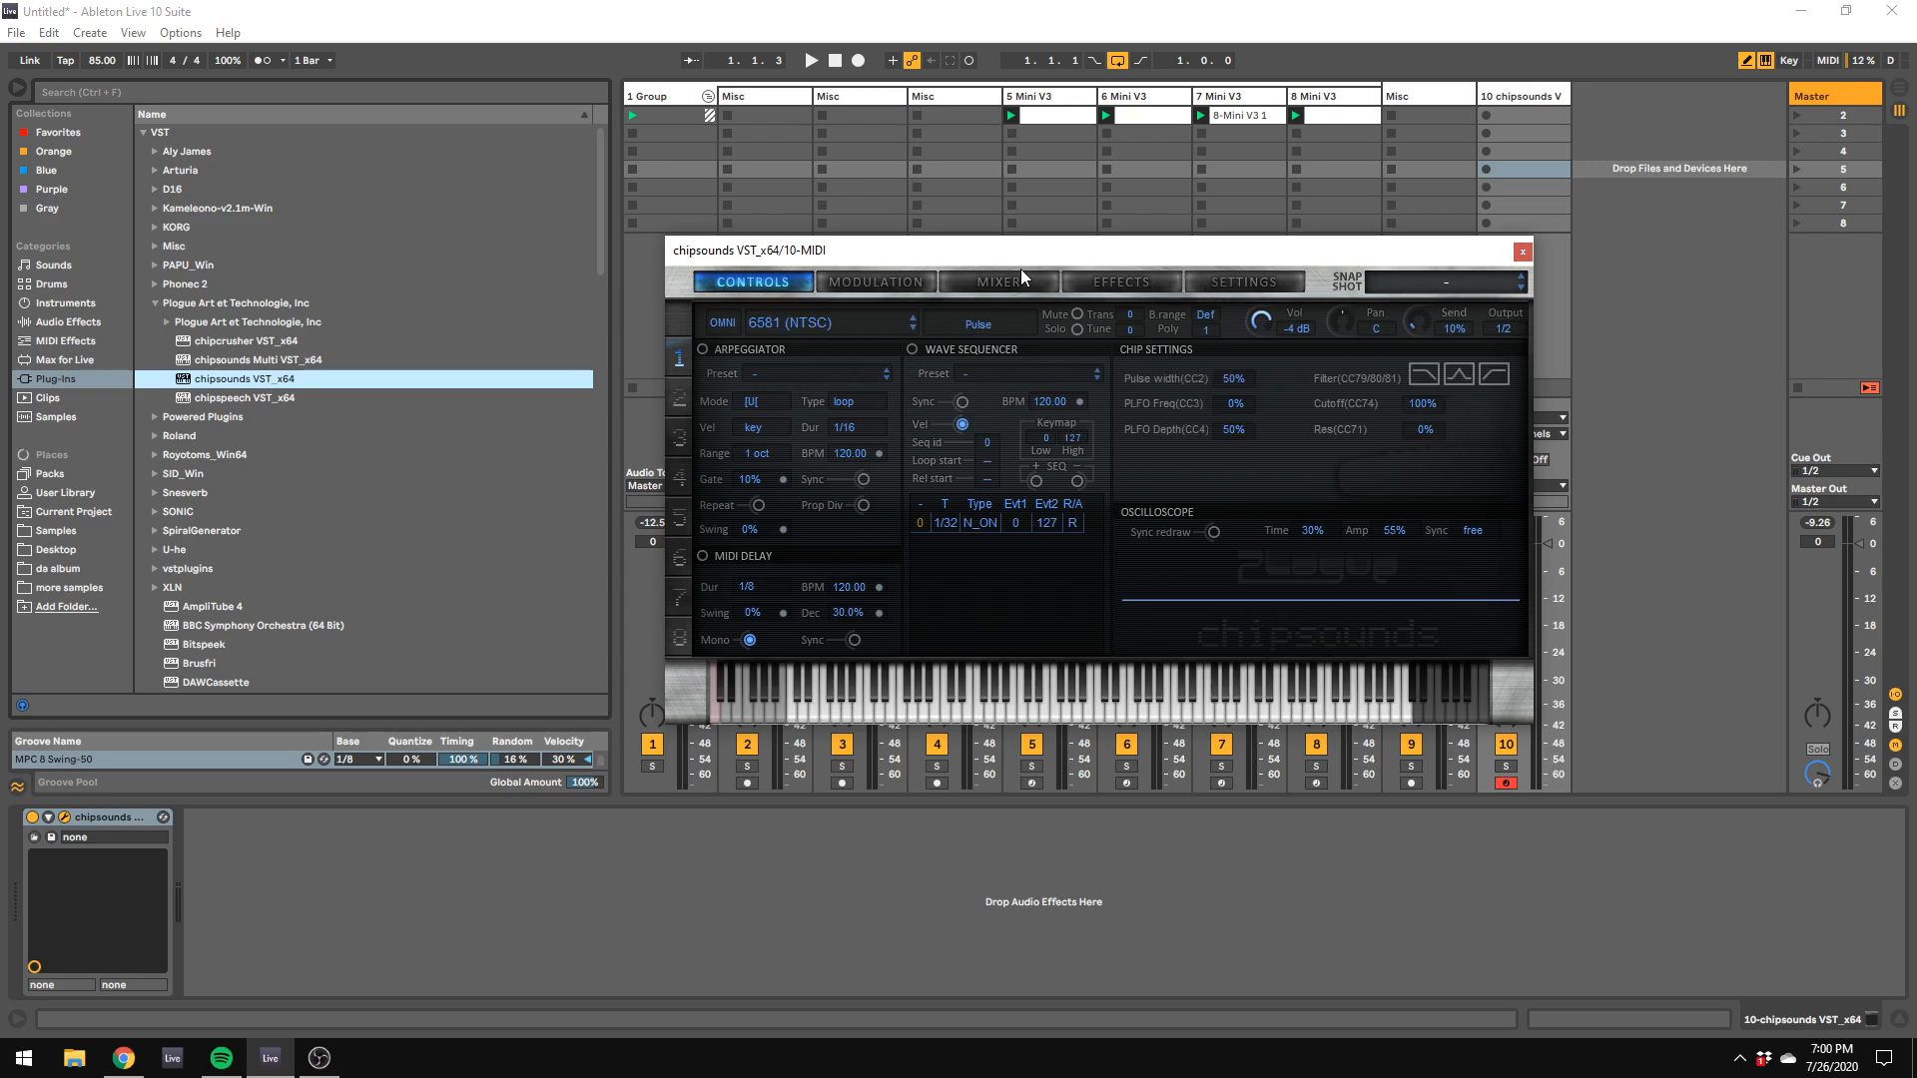
Step: Remove the Ambience reverb from chipsounds by setting its effect type to empty
{"action": "left_click", "coordinate": [909, 287]}
{"action": "left_click", "coordinate": [999, 283]}
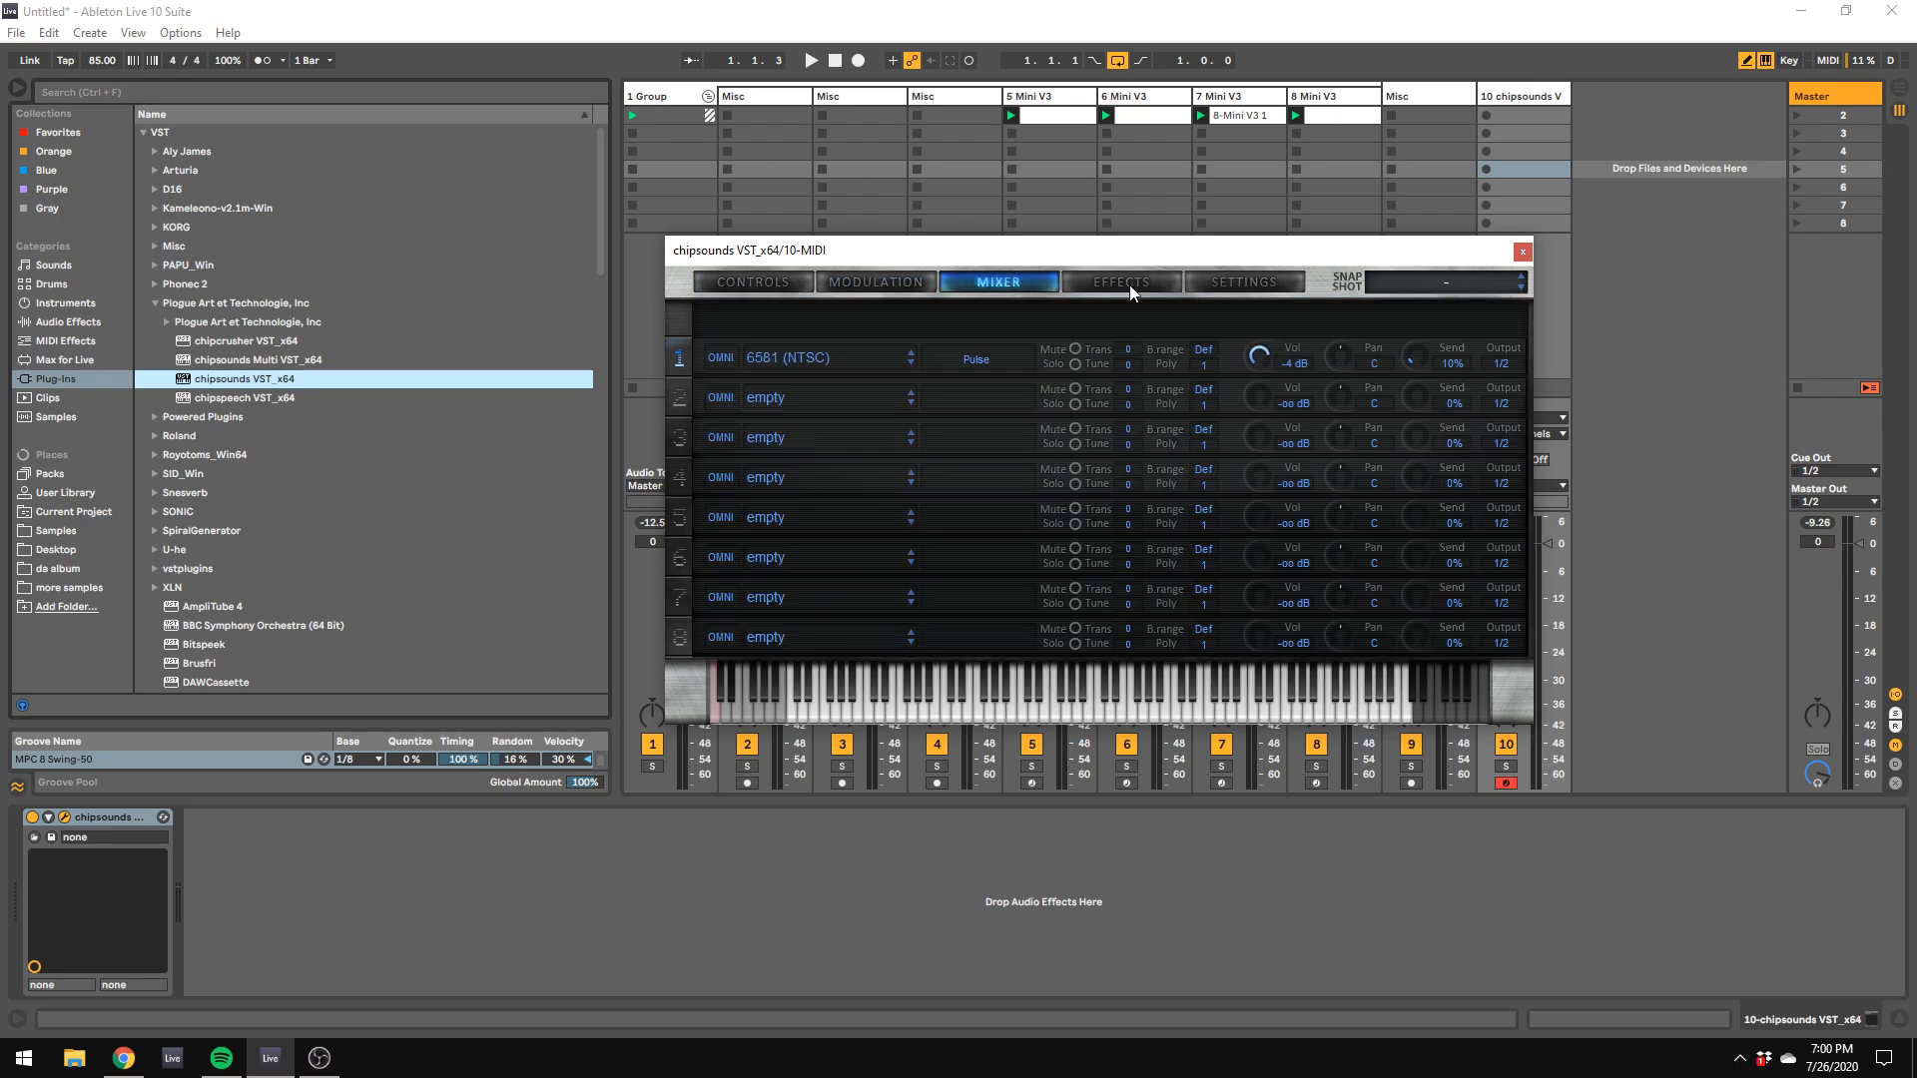
{"action": "left_click", "coordinate": [1118, 287]}
{"action": "left_click", "coordinate": [883, 322]}
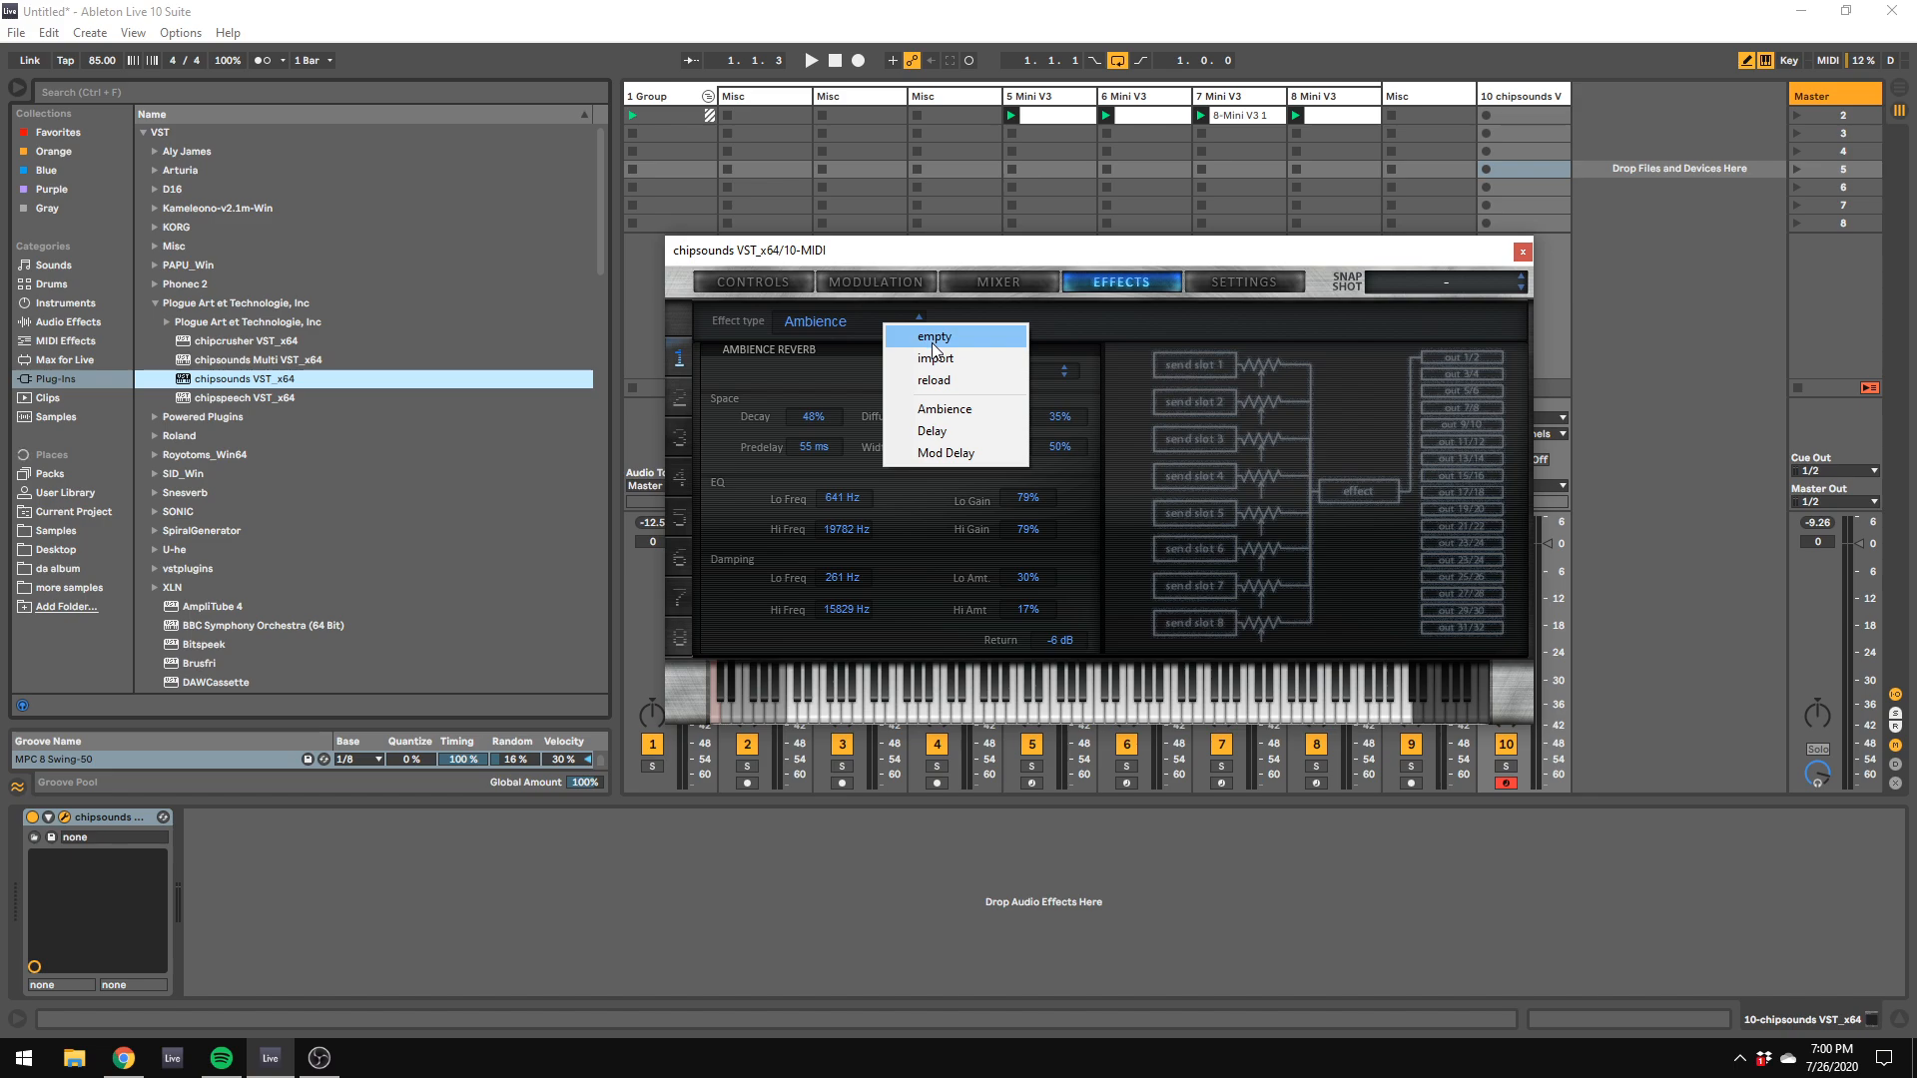
{"action": "left_click", "coordinate": [933, 345]}
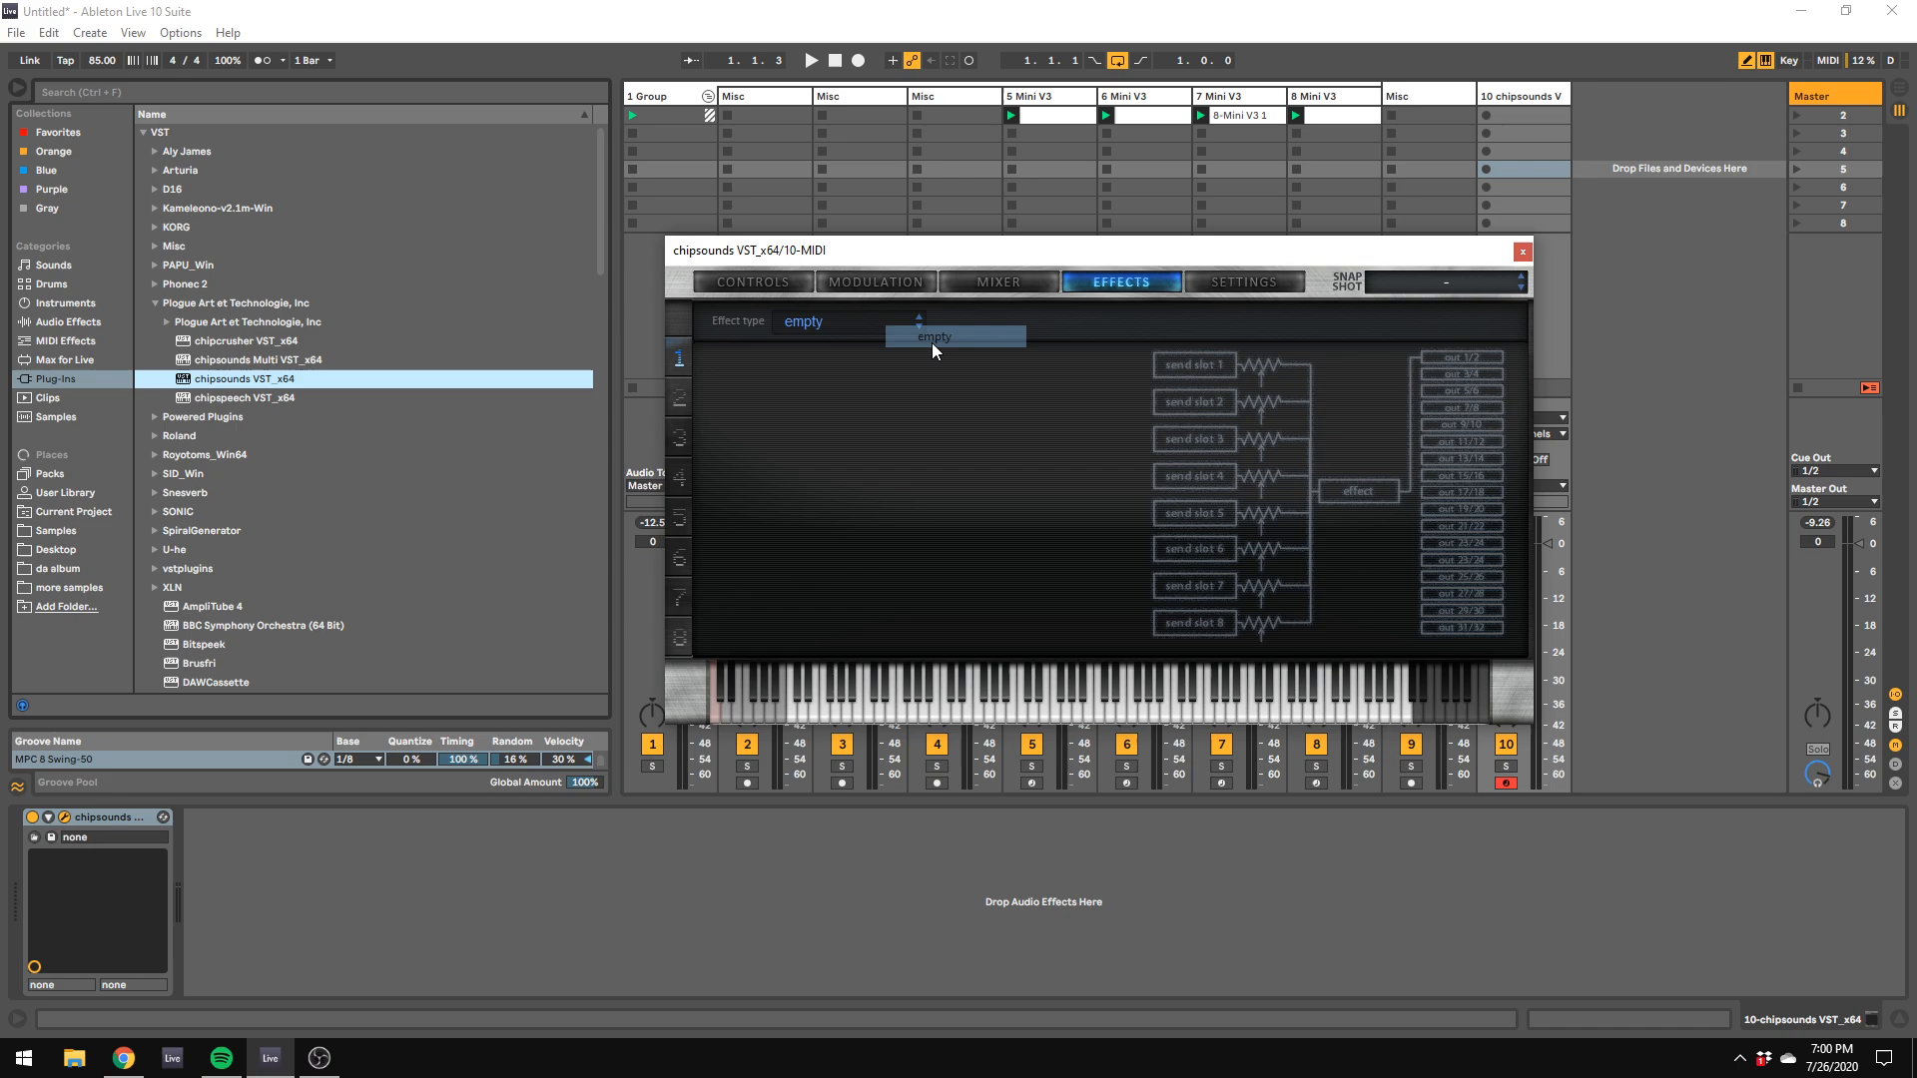
Step: Reposition the chipsounds window to uncover the mixer and lower the chipsounds track volume to -9.2 dB
{"action": "left_click", "coordinate": [796, 286]}
{"action": "left_click_drag", "start_coordinate": [1353, 251], "coordinate": [950, 229]}
{"action": "left_click_drag", "start_coordinate": [1547, 544], "coordinate": [1547, 594]}
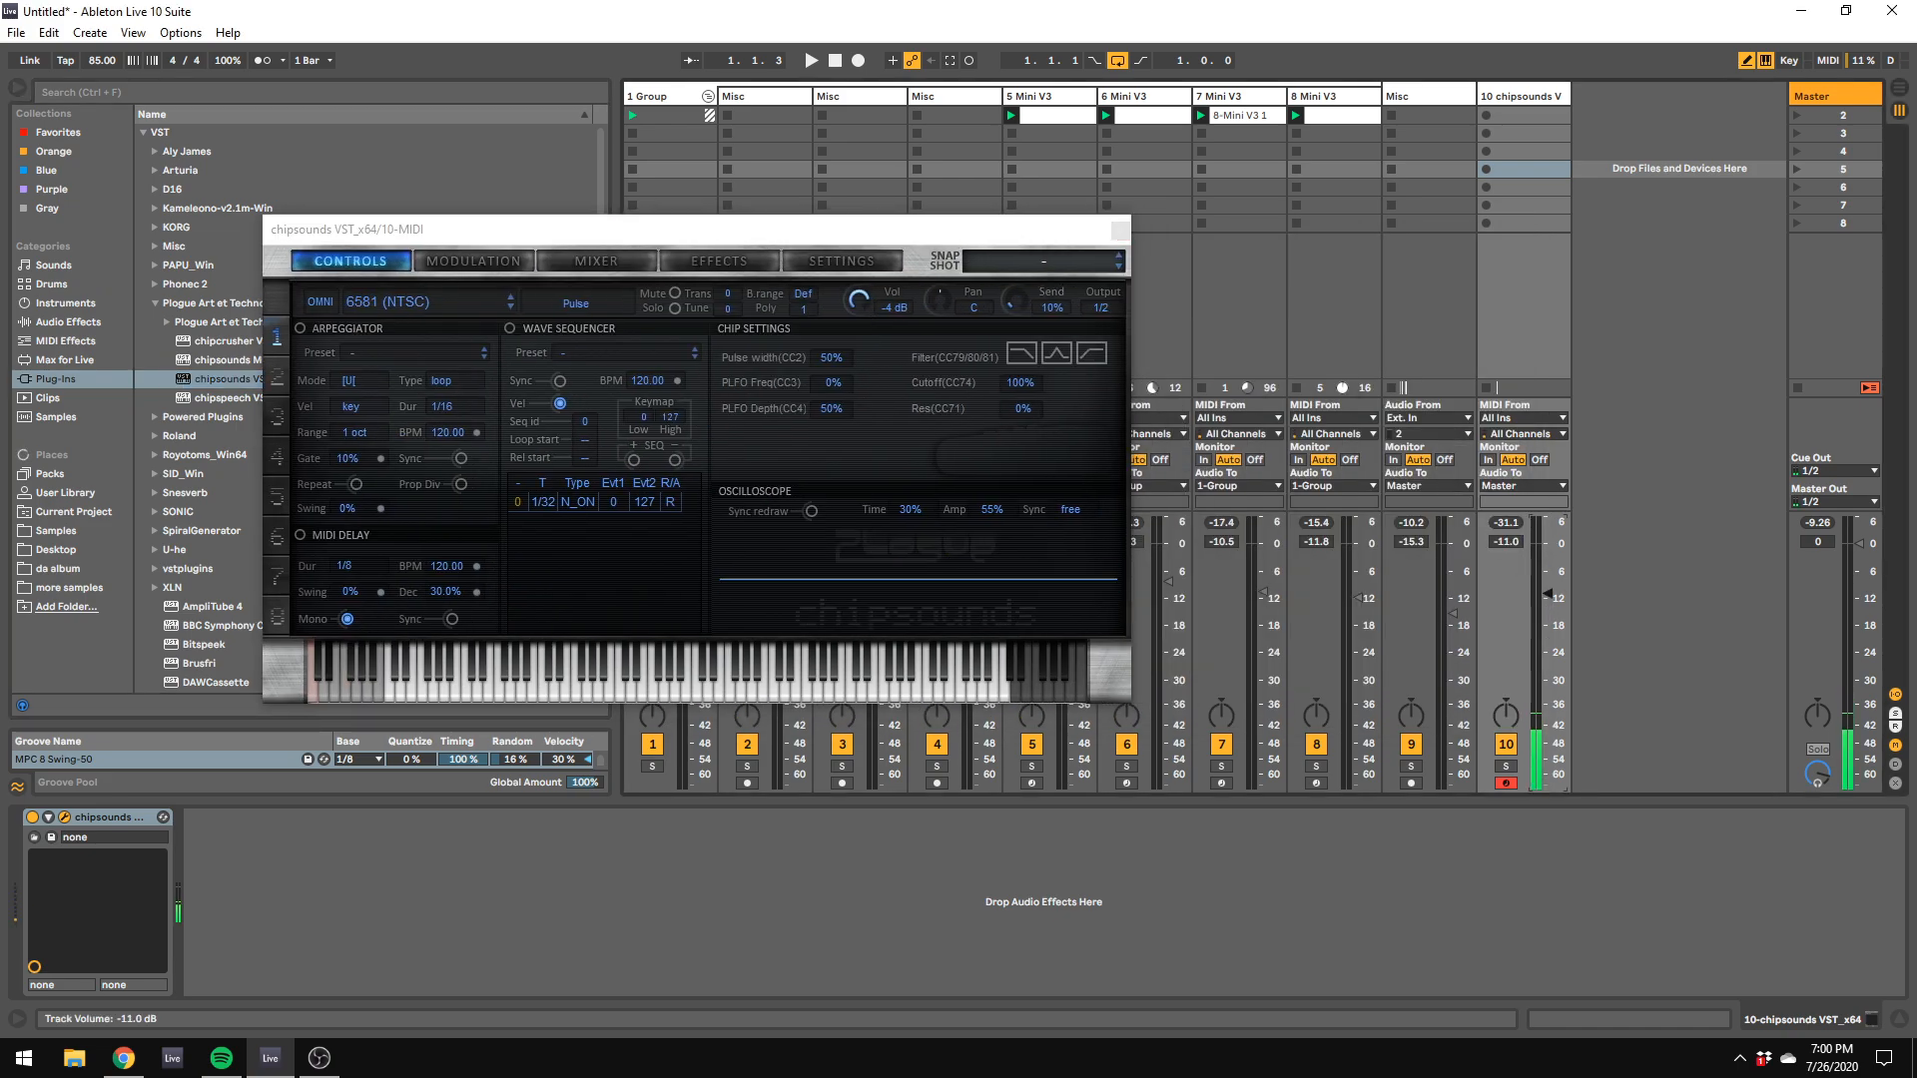
Step: Set the amplitude envelope's release to 80.0% in the chipsounds modulation settings
{"action": "left_click", "coordinate": [623, 260]}
{"action": "left_click", "coordinate": [829, 261]}
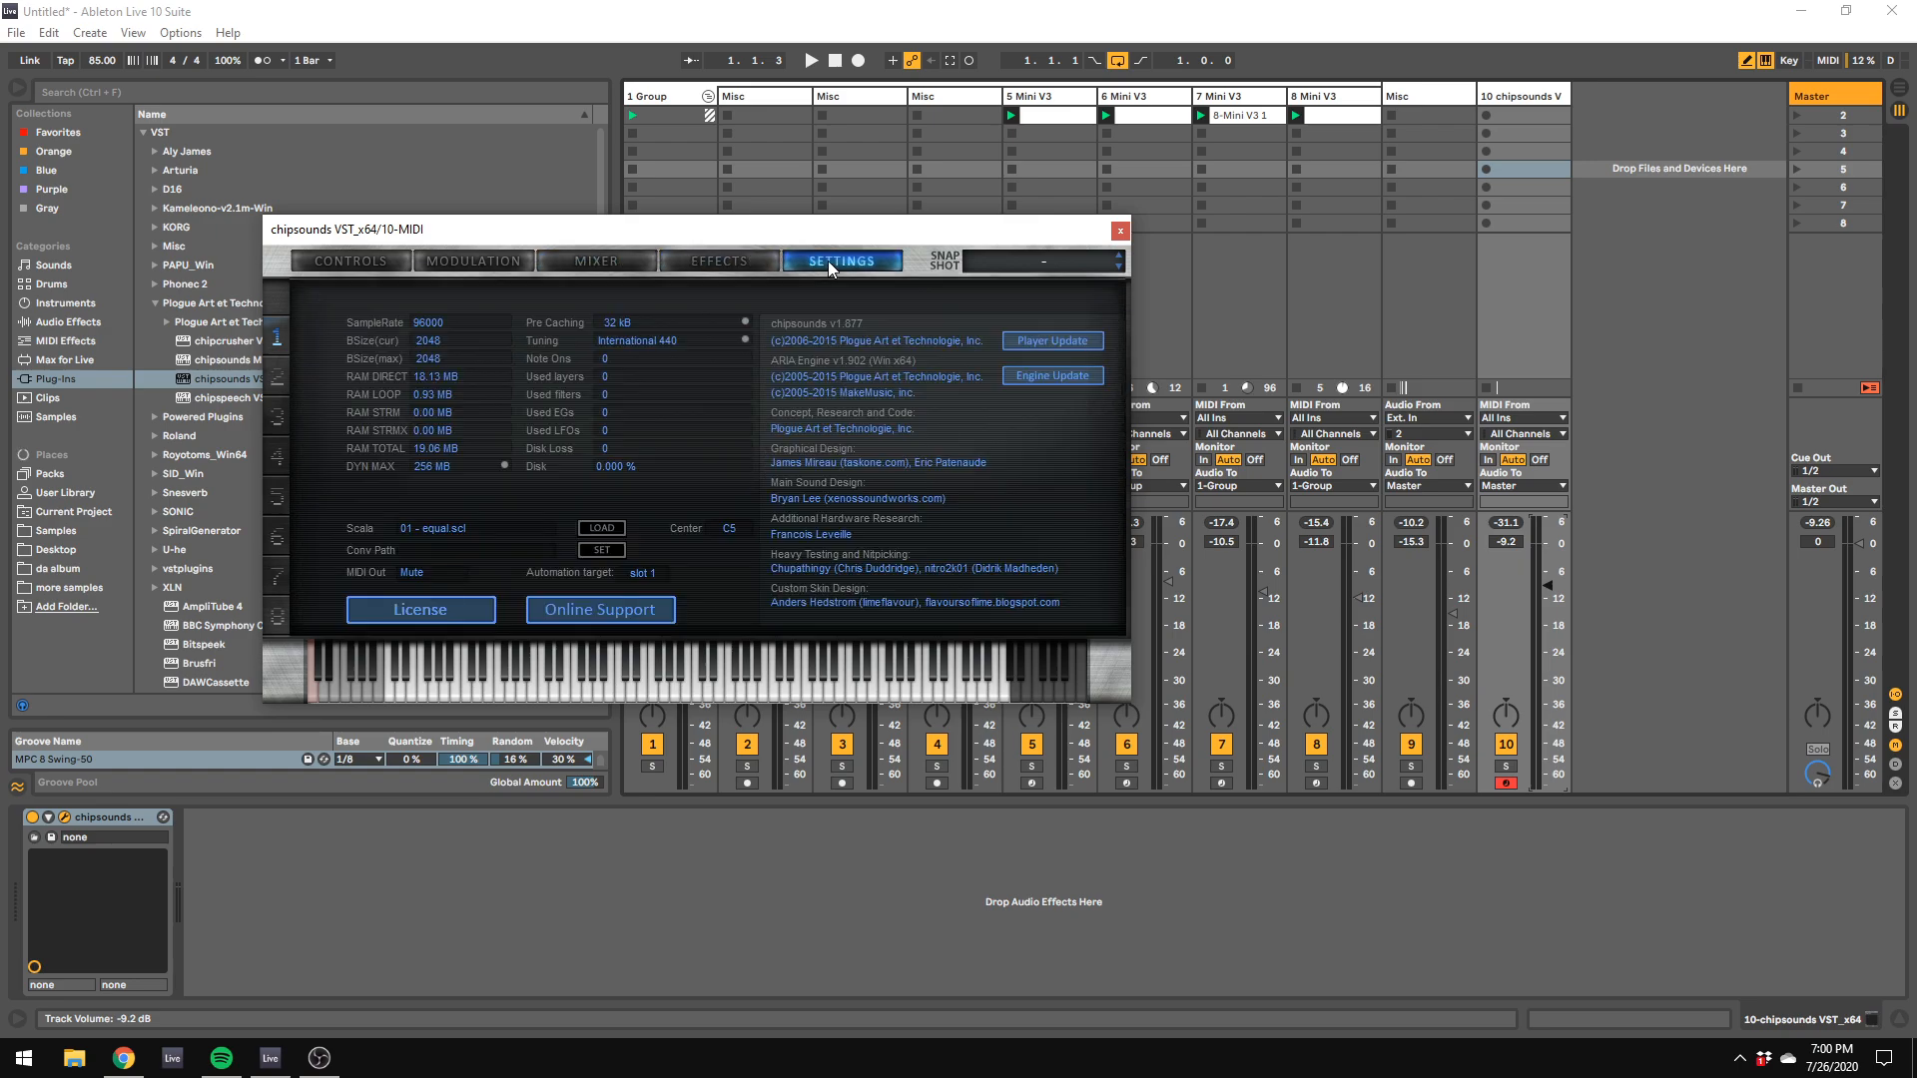
{"action": "left_click", "coordinate": [505, 261]}
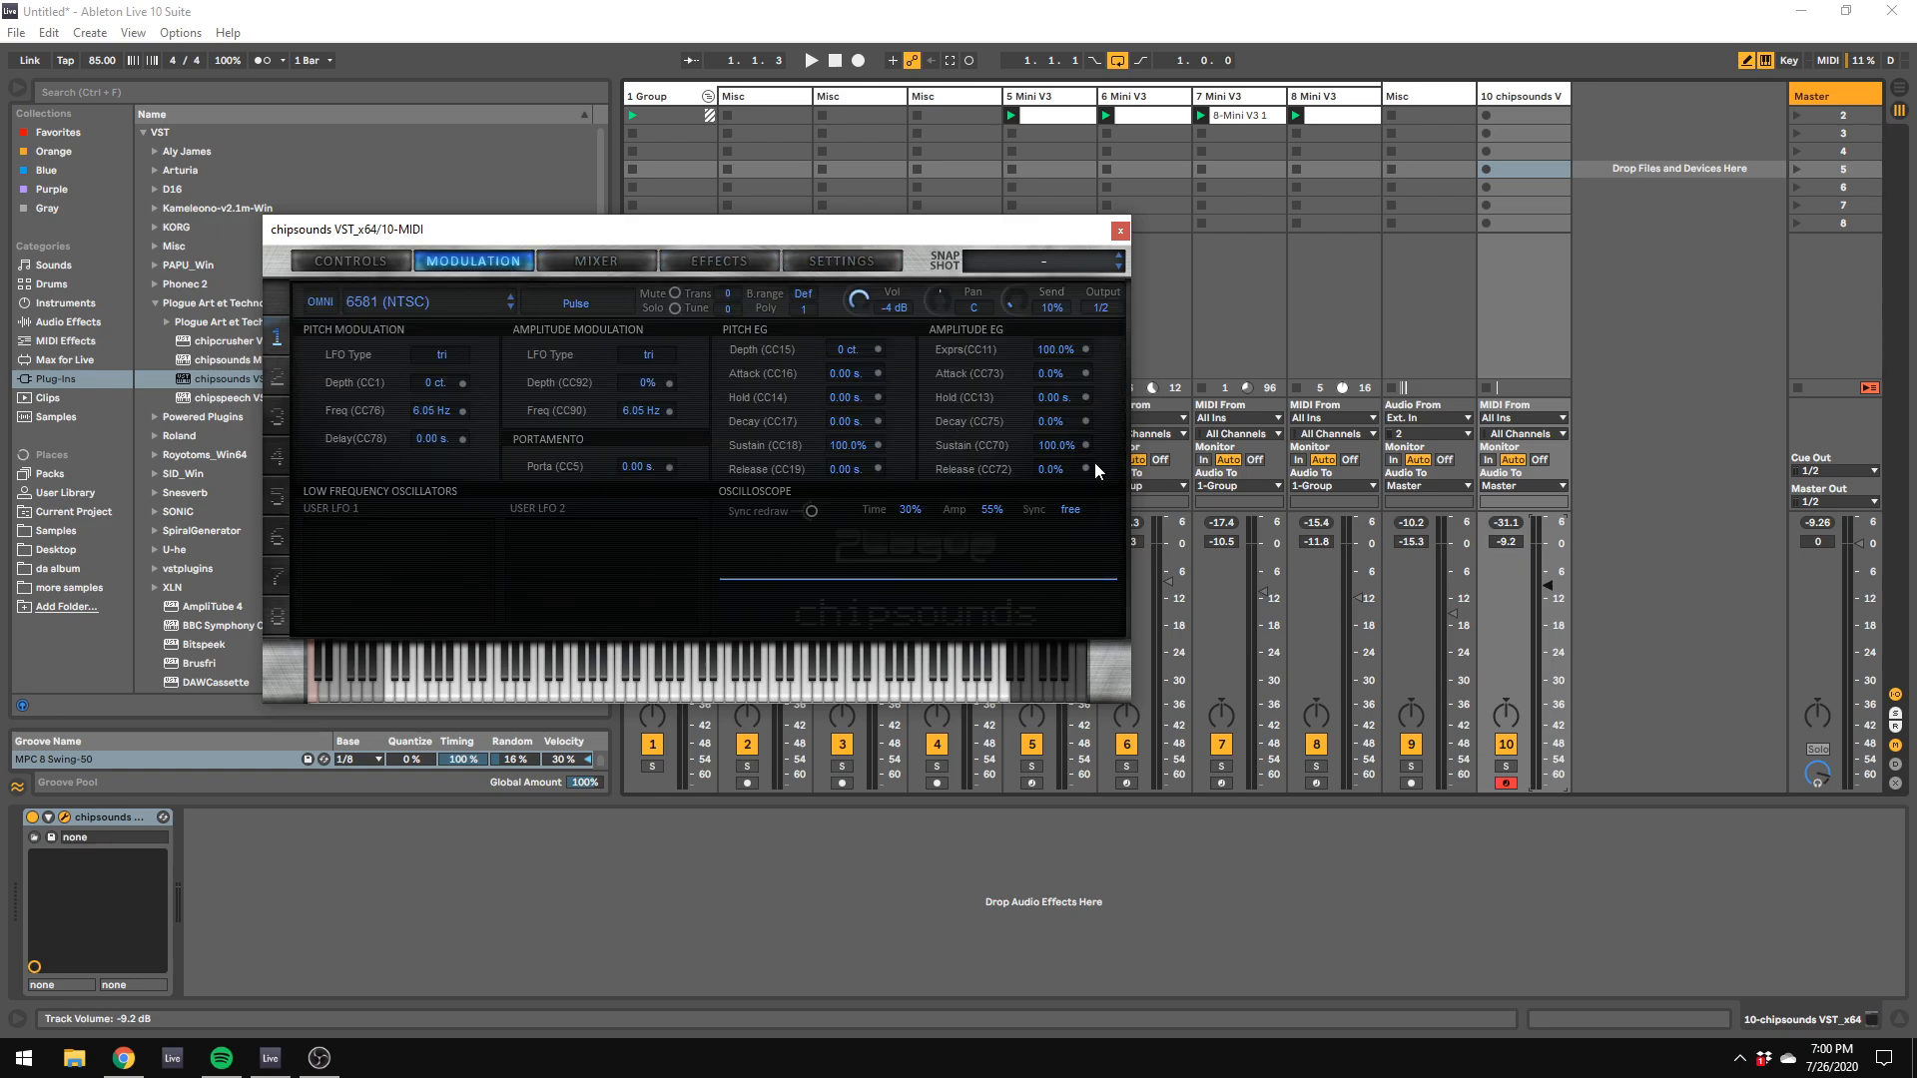
{"action": "left_click_drag", "start_coordinate": [1046, 477], "coordinate": [1066, 432]}
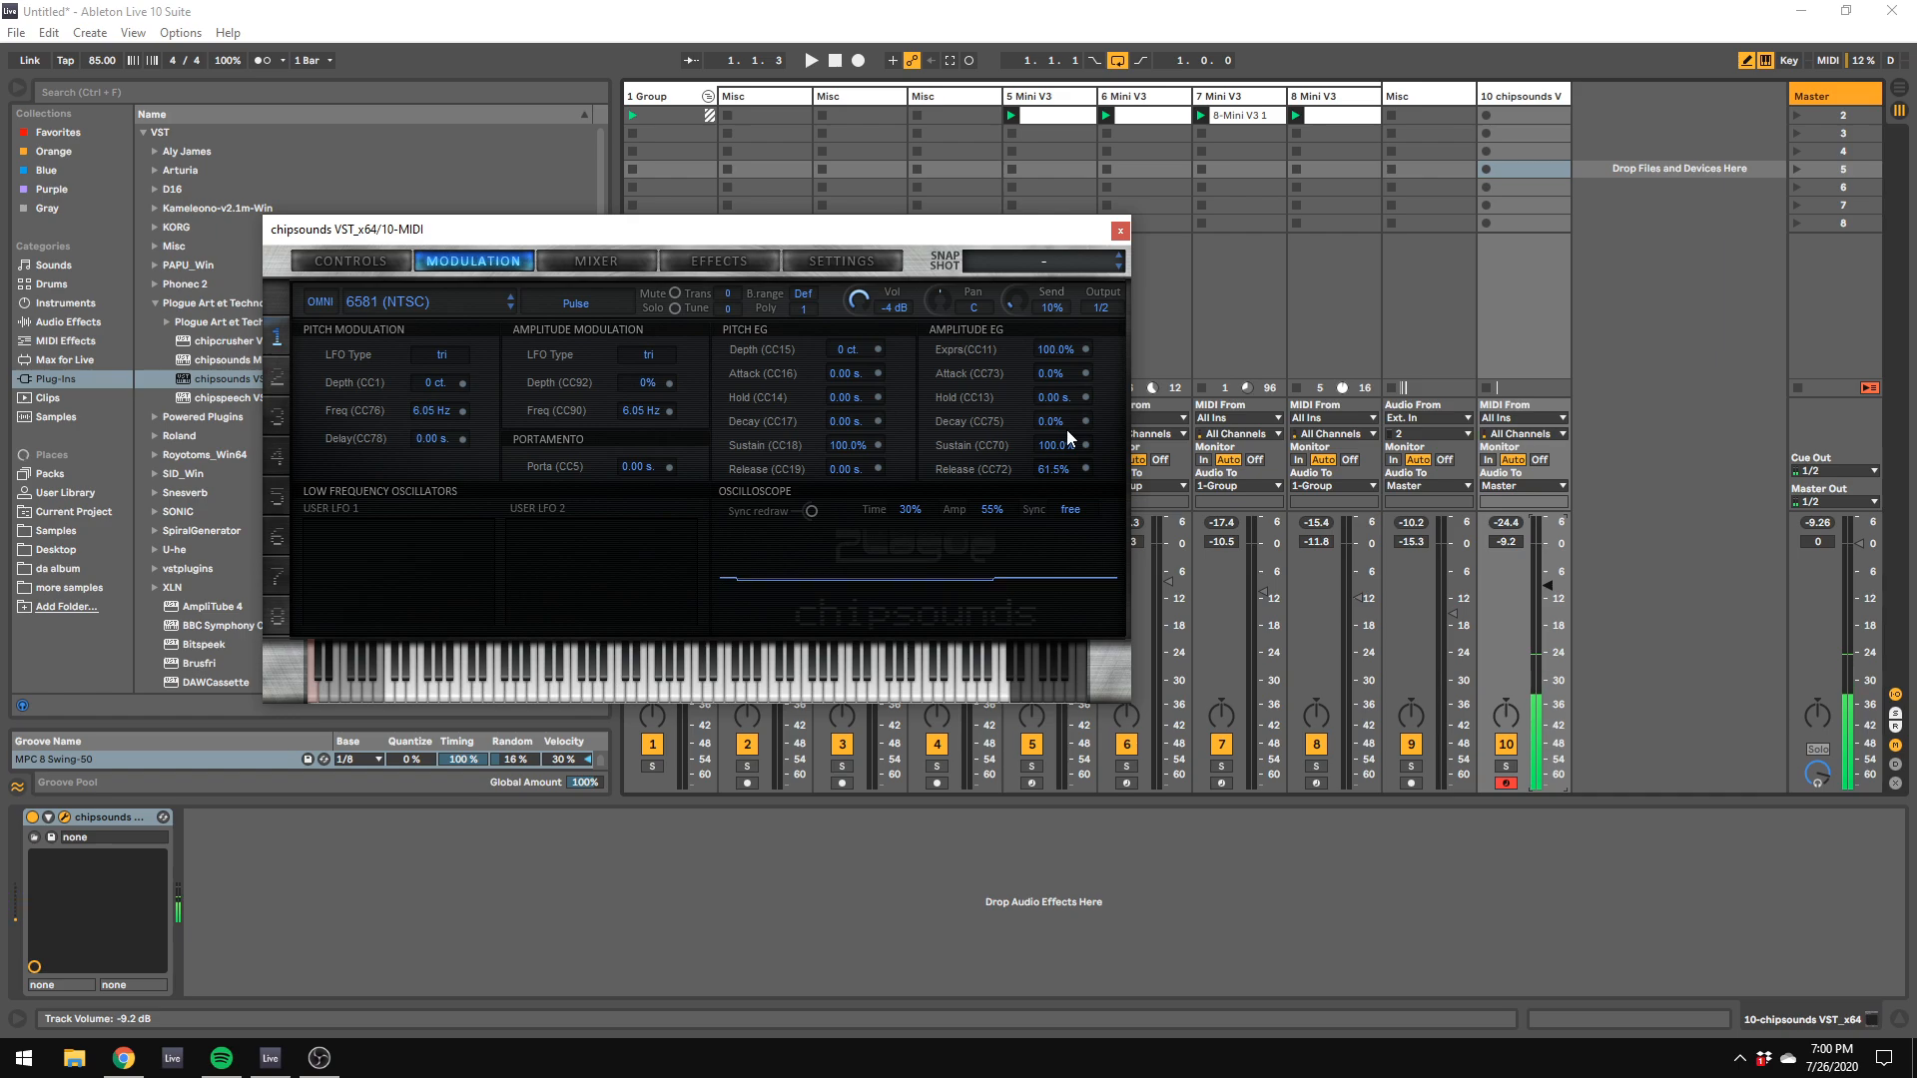
{"action": "key", "text": "z"}
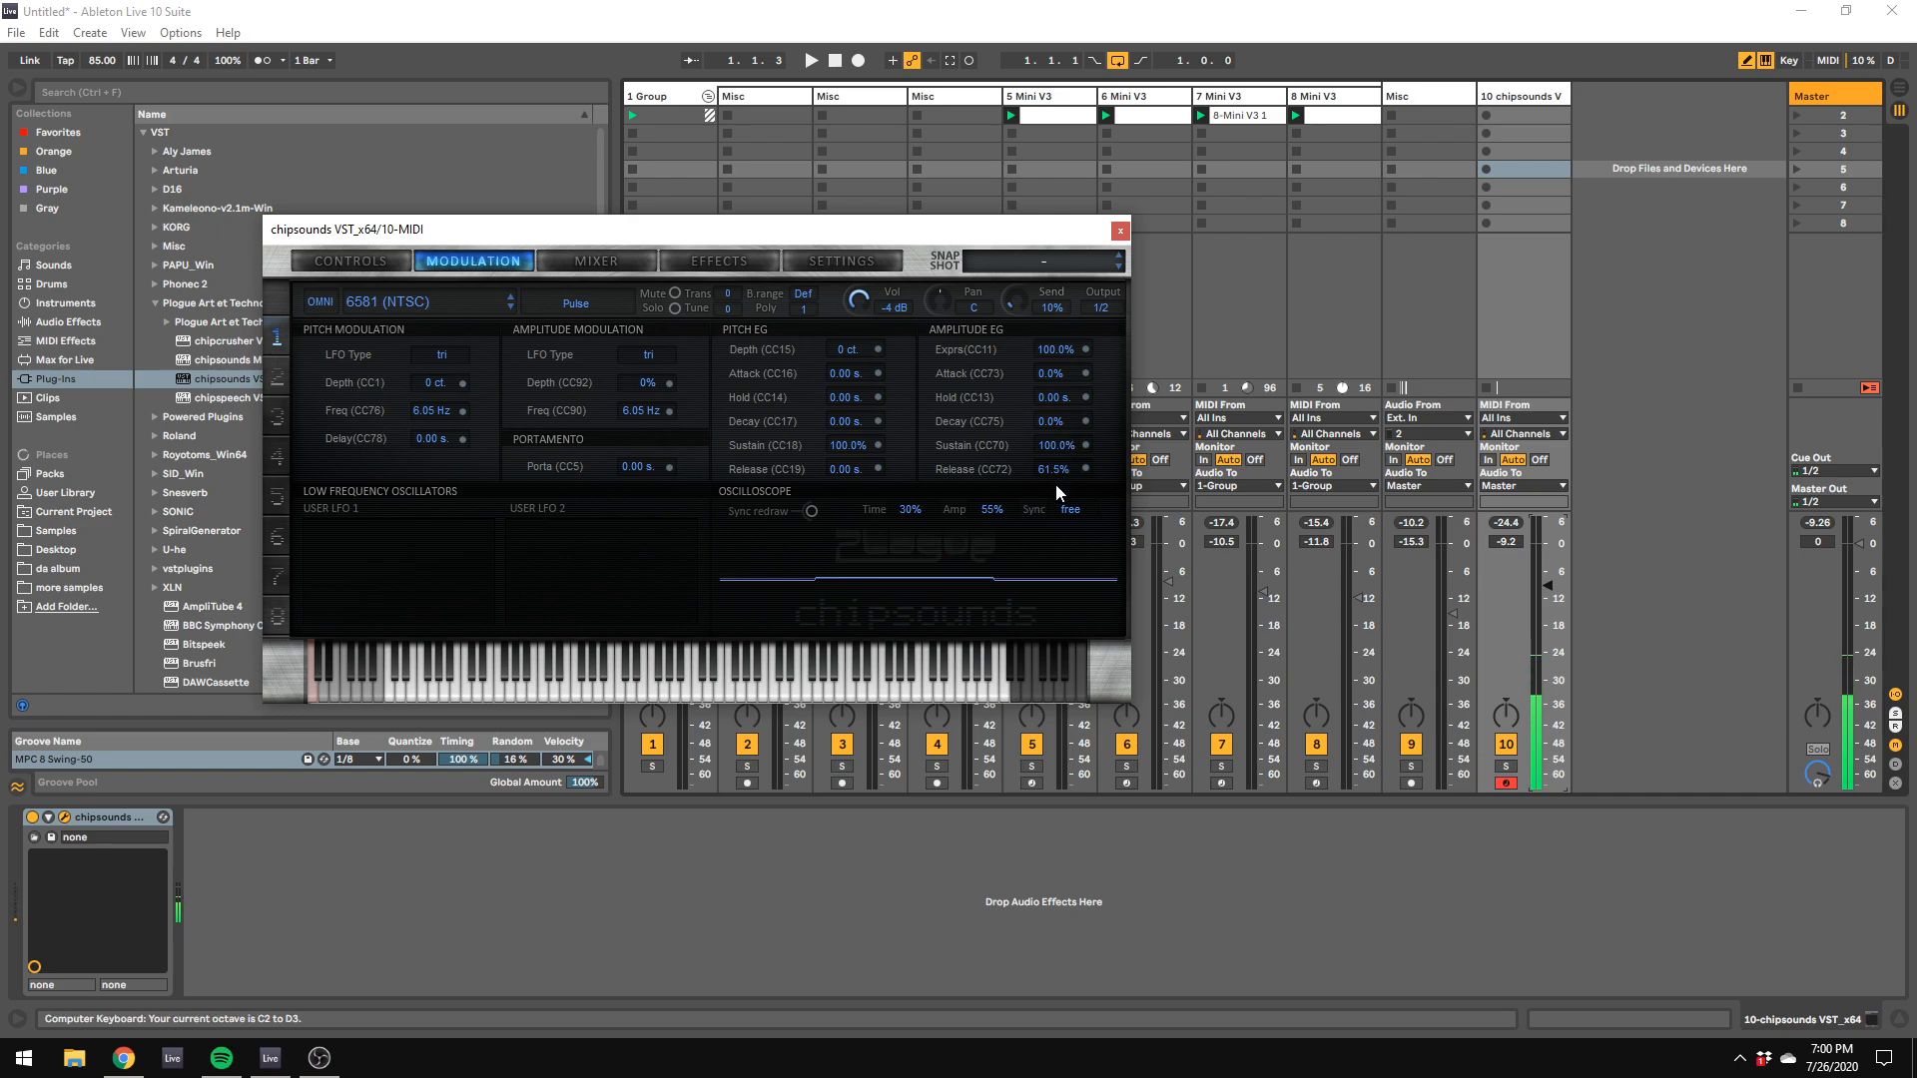
{"action": "left_click_drag", "start_coordinate": [1061, 492], "coordinate": [1065, 454]}
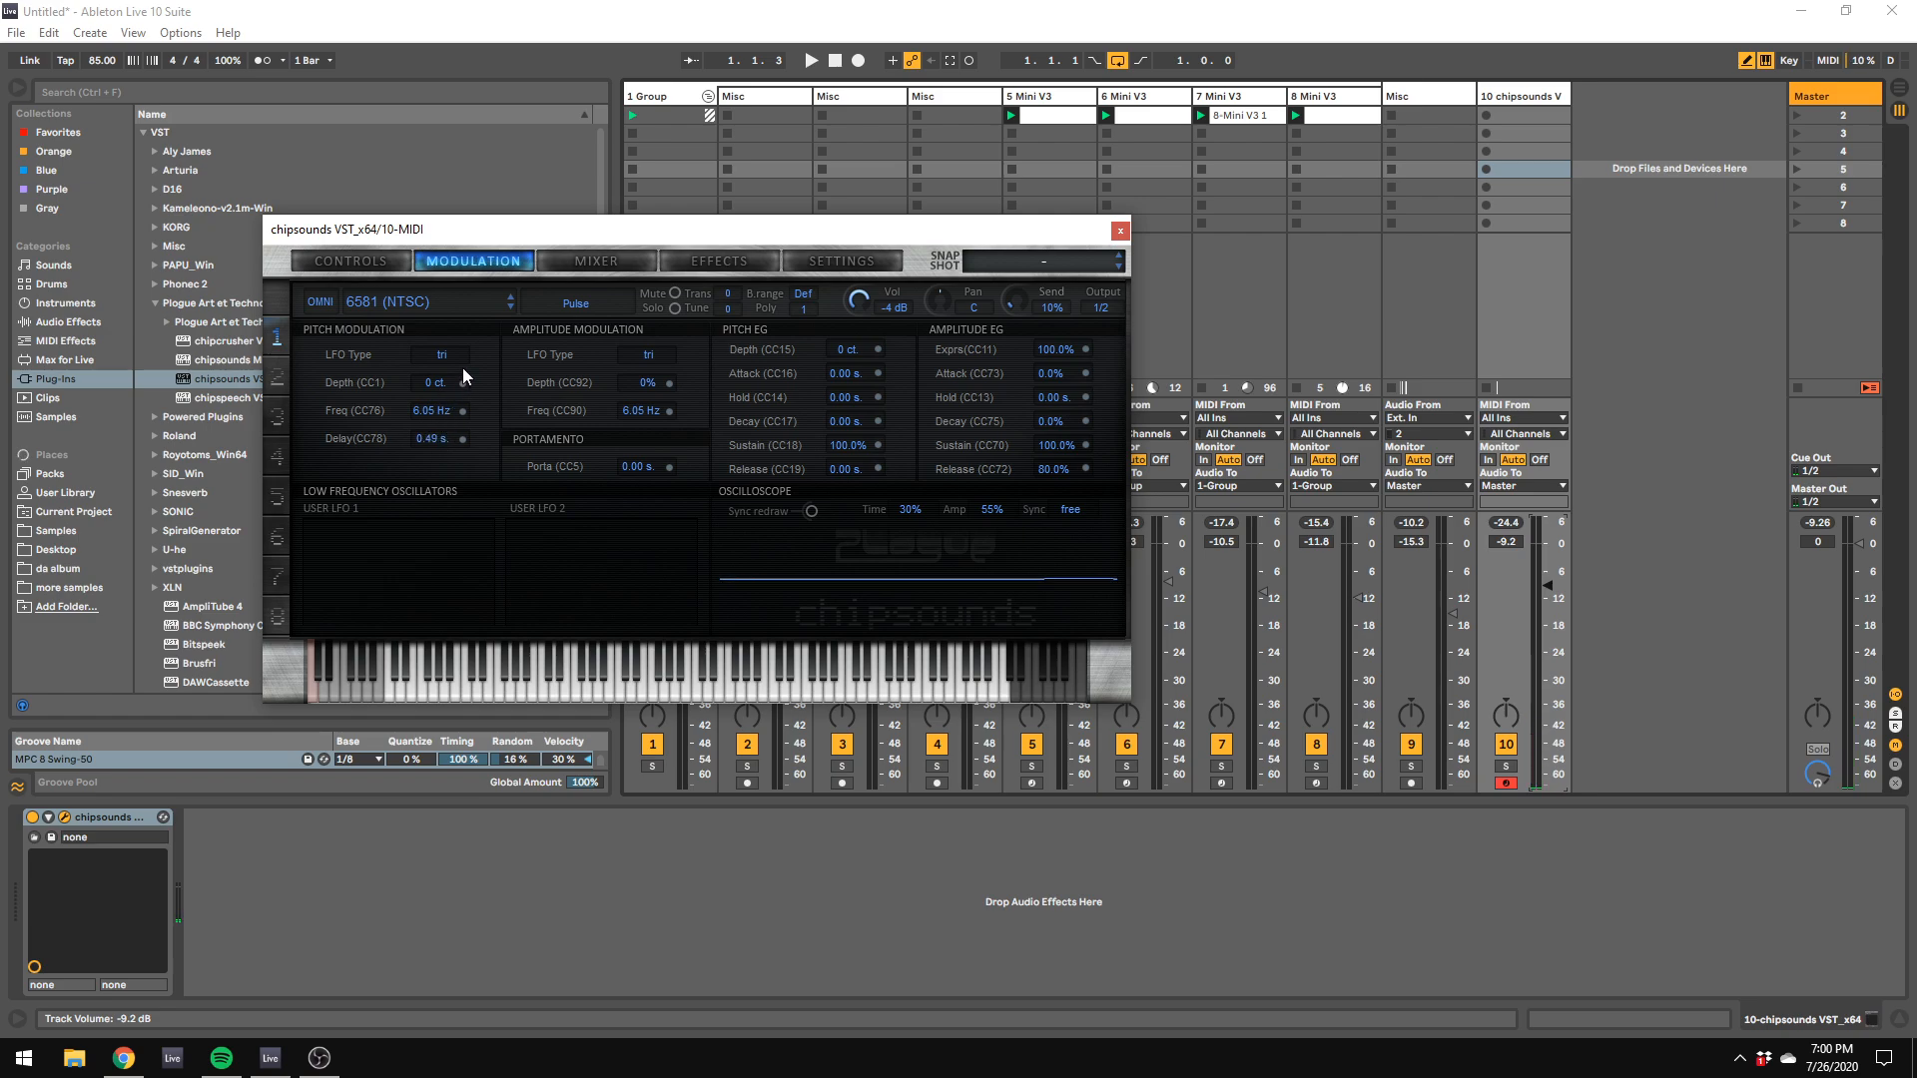
Step: Set the pitch modulation to a depth of 30 ct with a 0.51 s delay while auditioning notes
{"action": "key", "text": "k"}
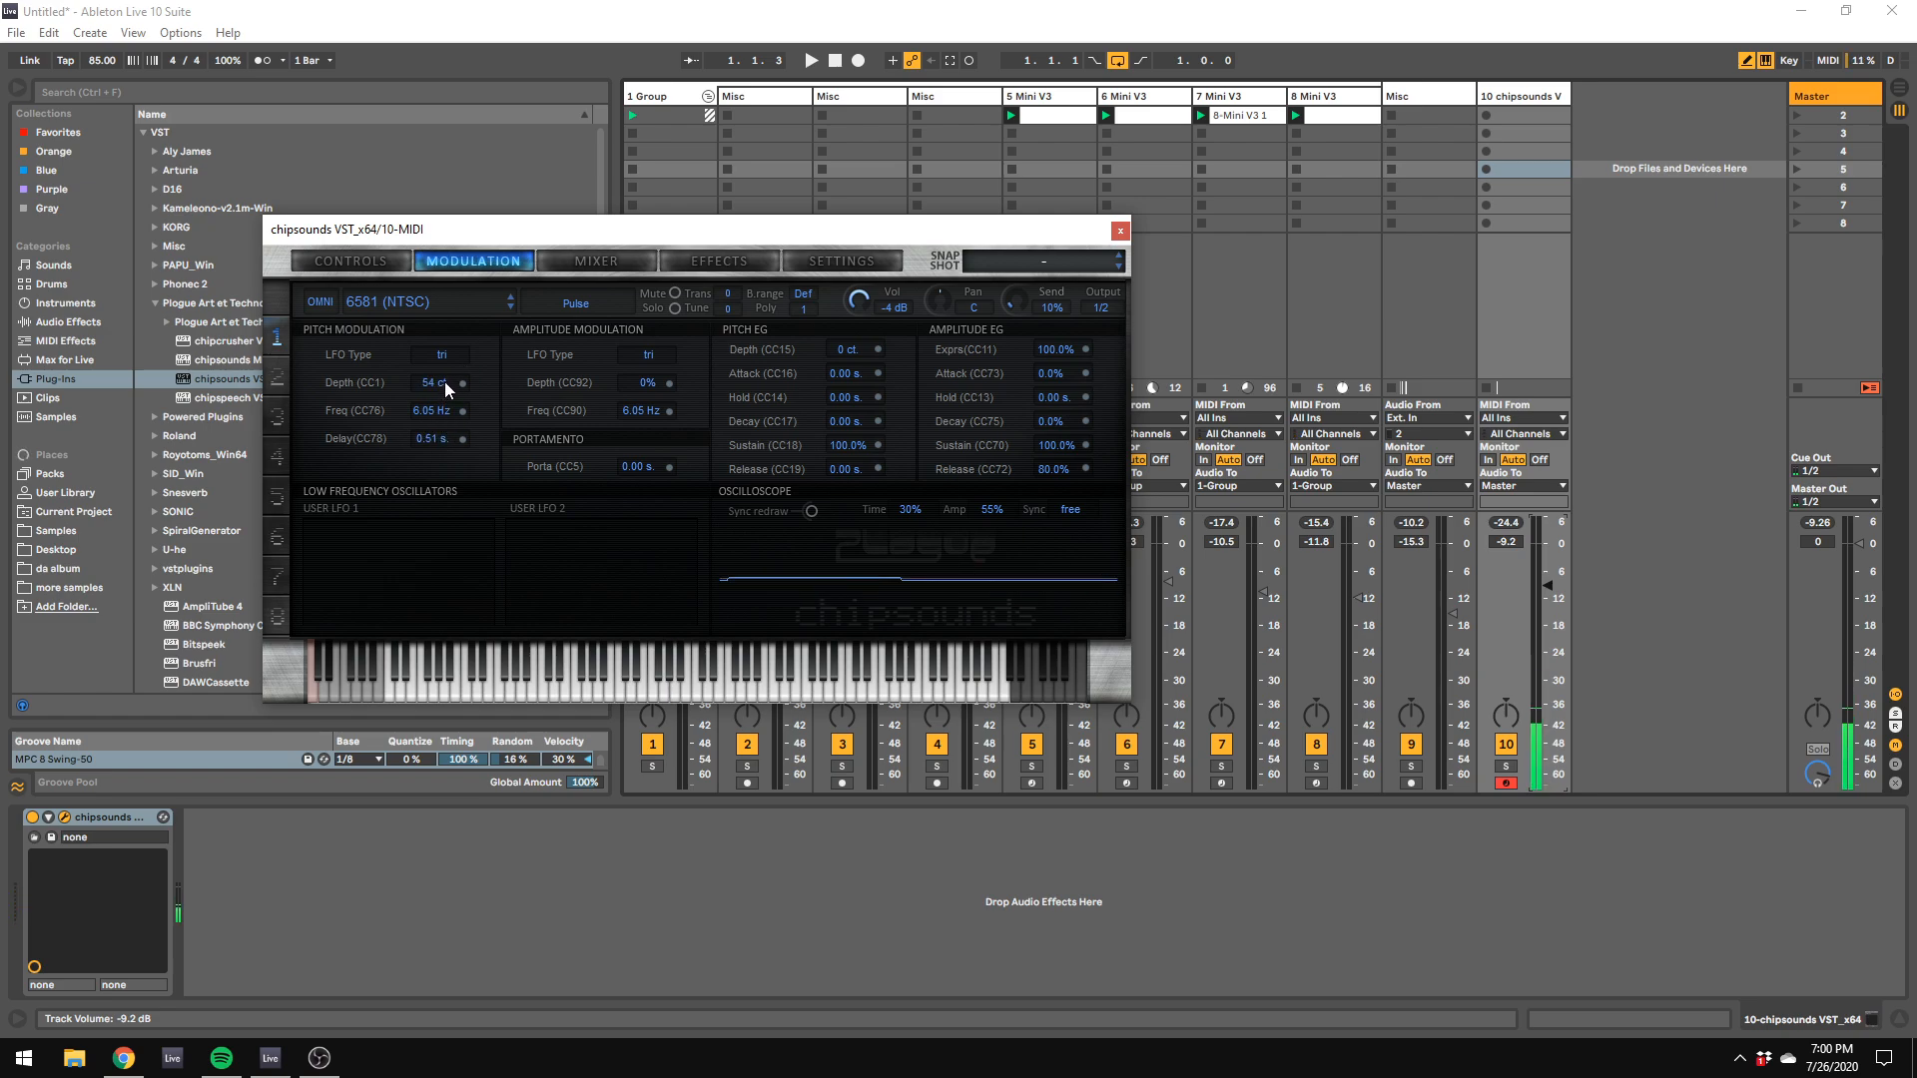
{"action": "left_click_drag", "start_coordinate": [446, 383], "coordinate": [447, 385]}
{"action": "key", "text": "z"}
{"action": "key", "text": "k"}
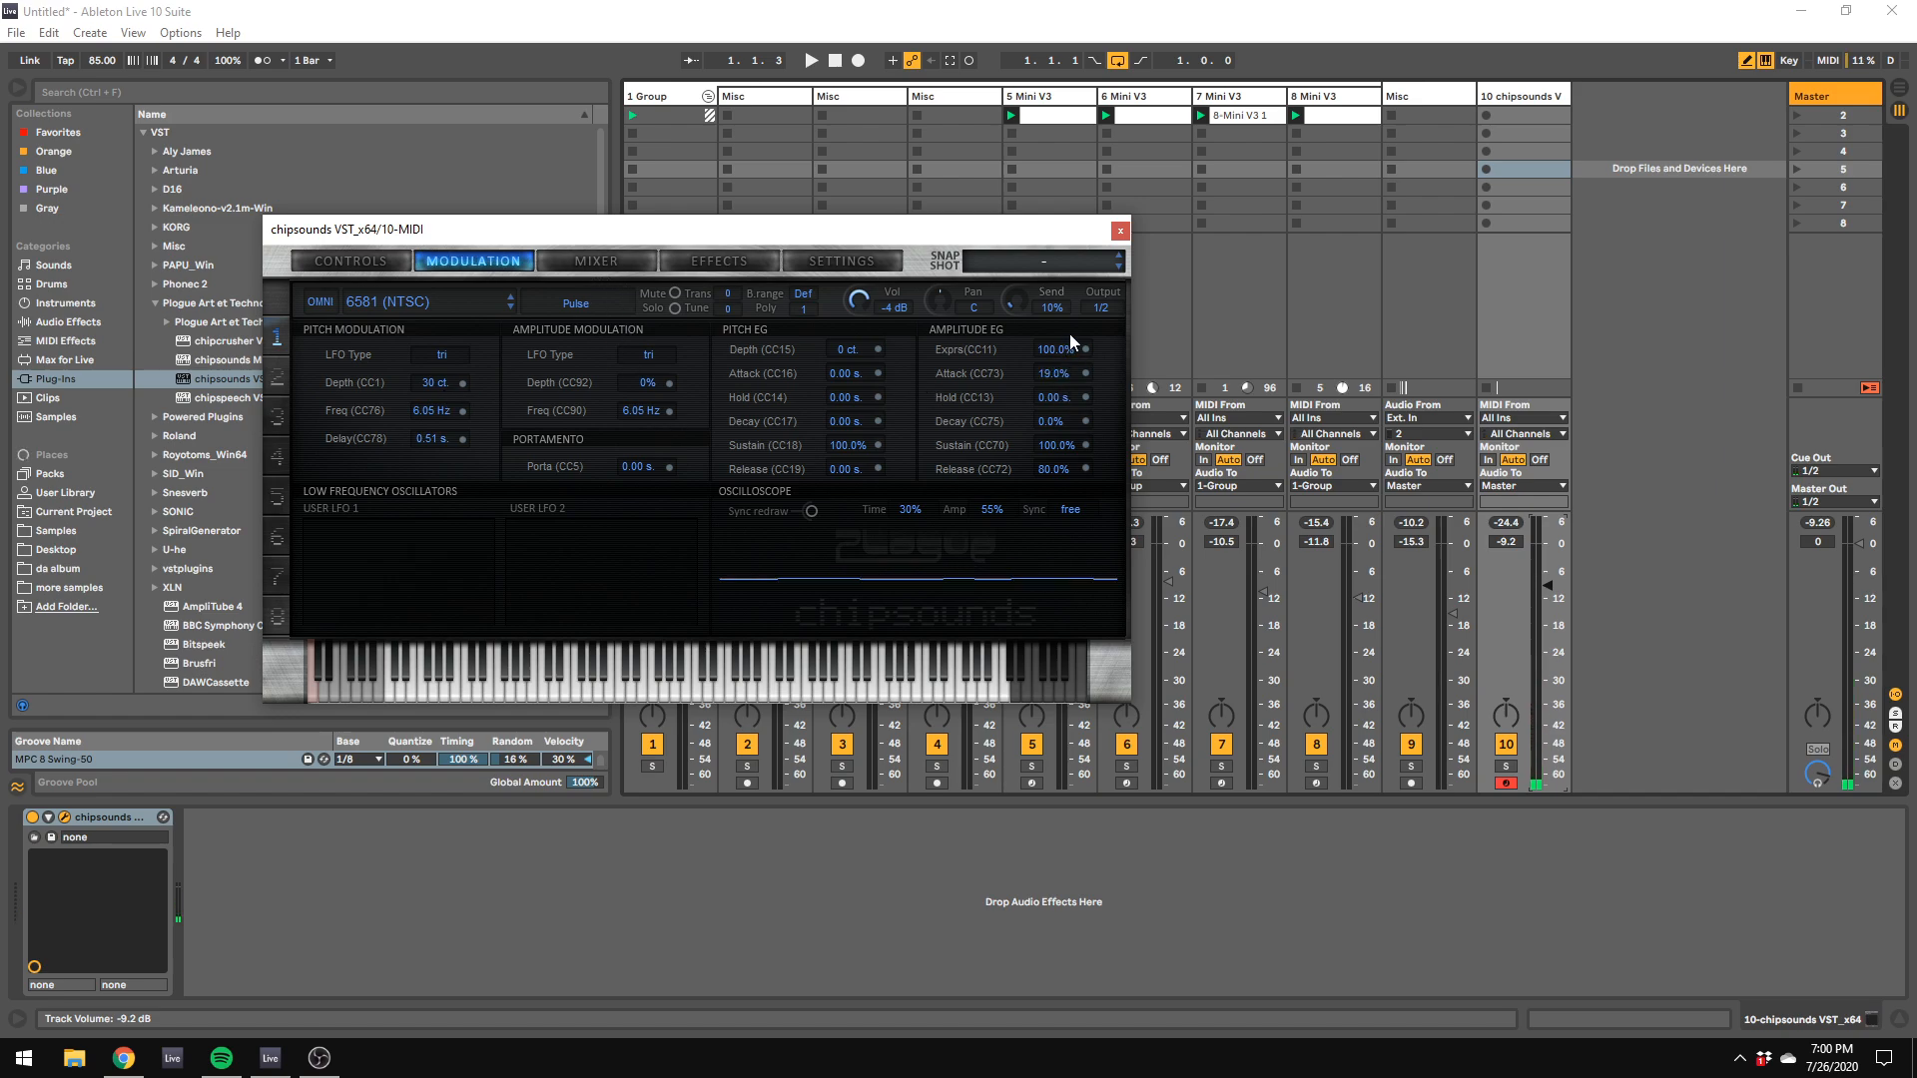
Step: Set the amplitude envelope's attack to 31.0% and audition the sound by playing notes in different octaves
{"action": "left_click_drag", "start_coordinate": [1060, 374], "coordinate": [1058, 354]}
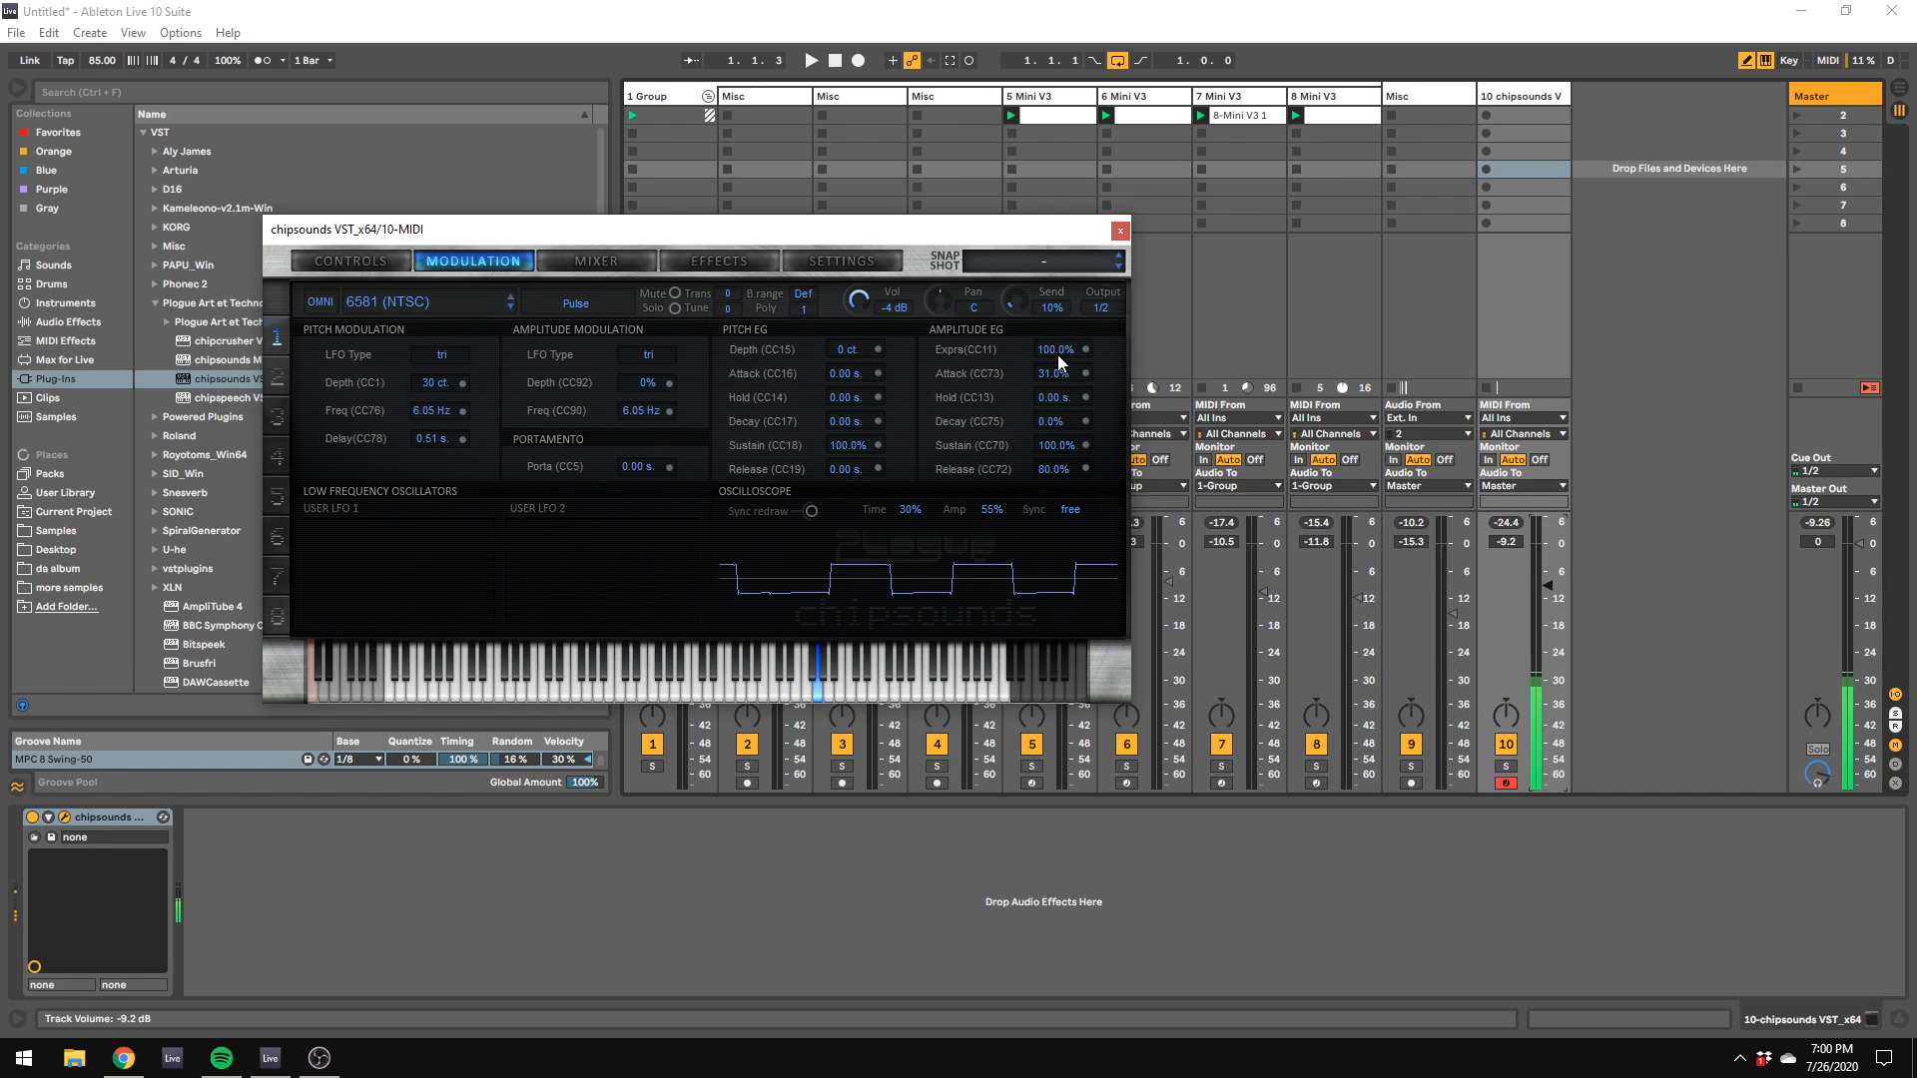
{"action": "key", "text": "d"}
{"action": "key", "text": "z"}
{"action": "key", "text": "d"}
{"action": "key", "text": "f"}
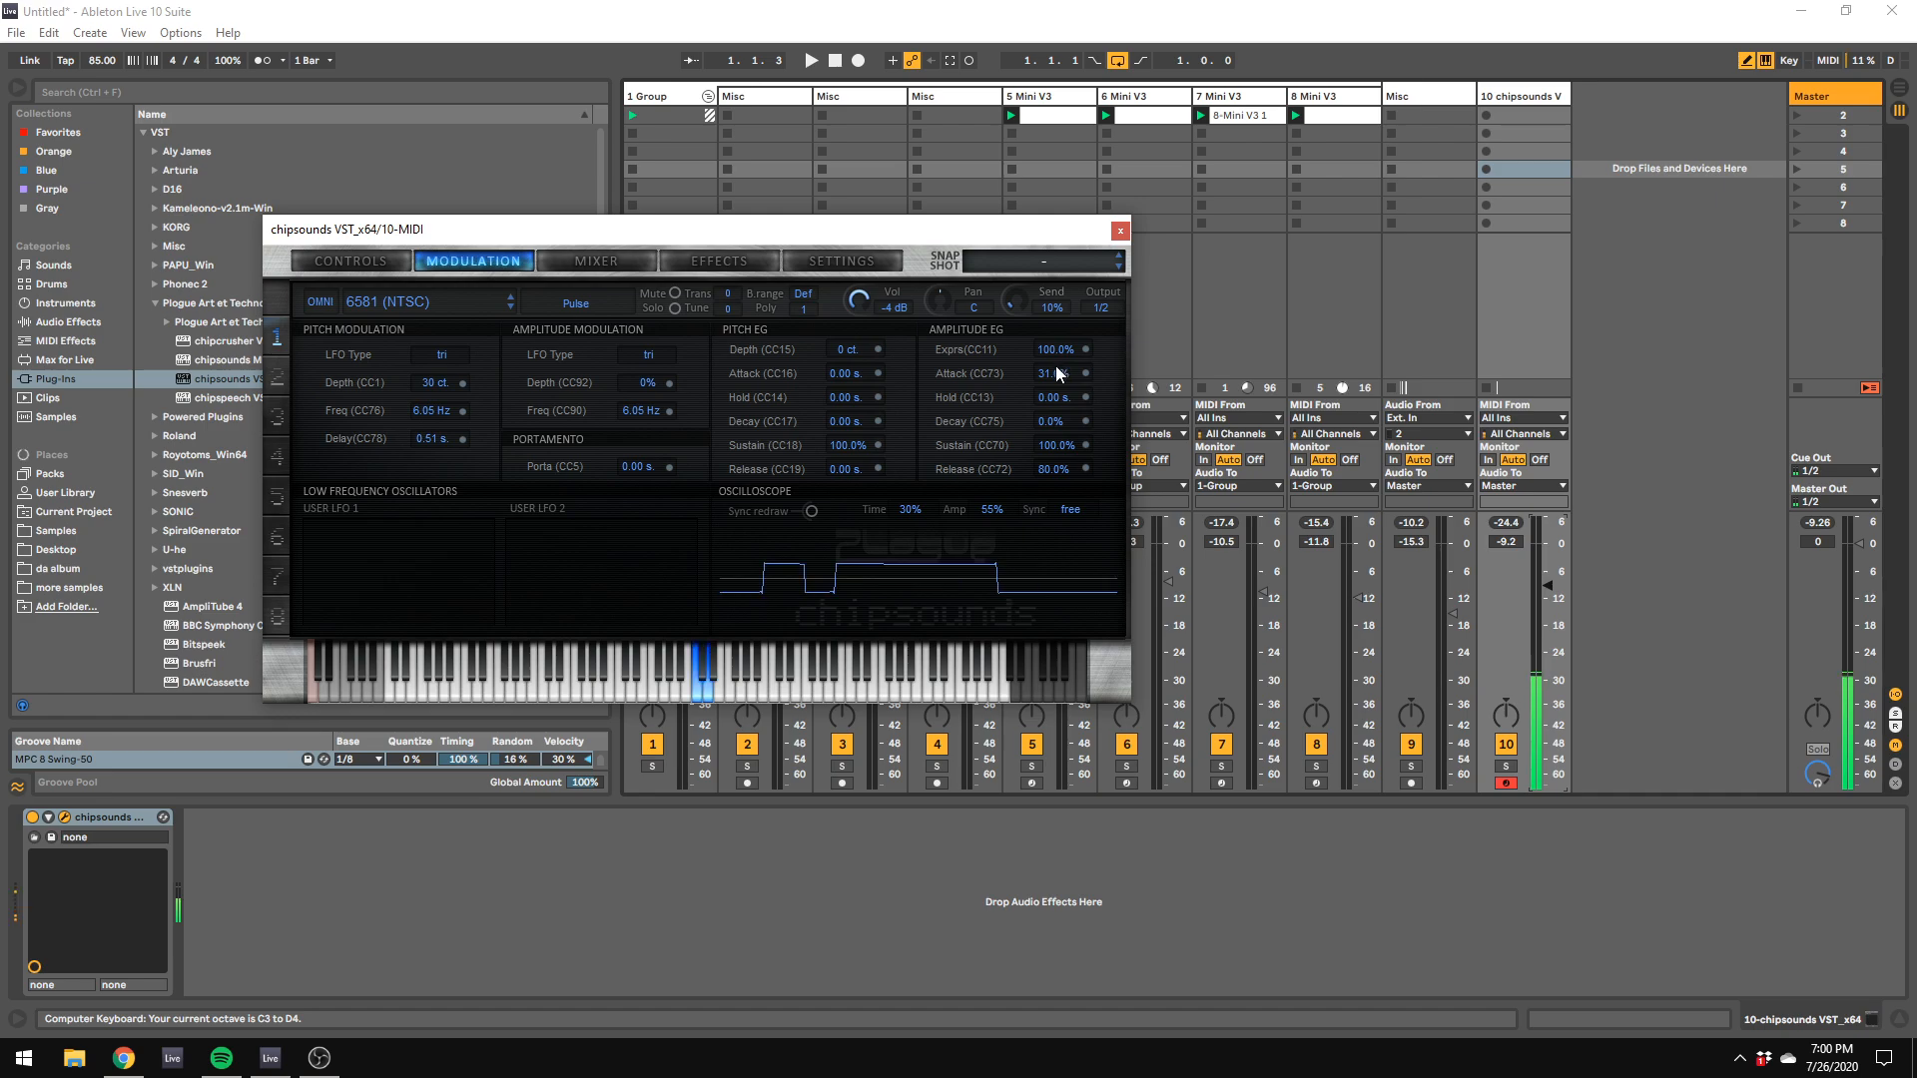
{"action": "key", "text": "d"}
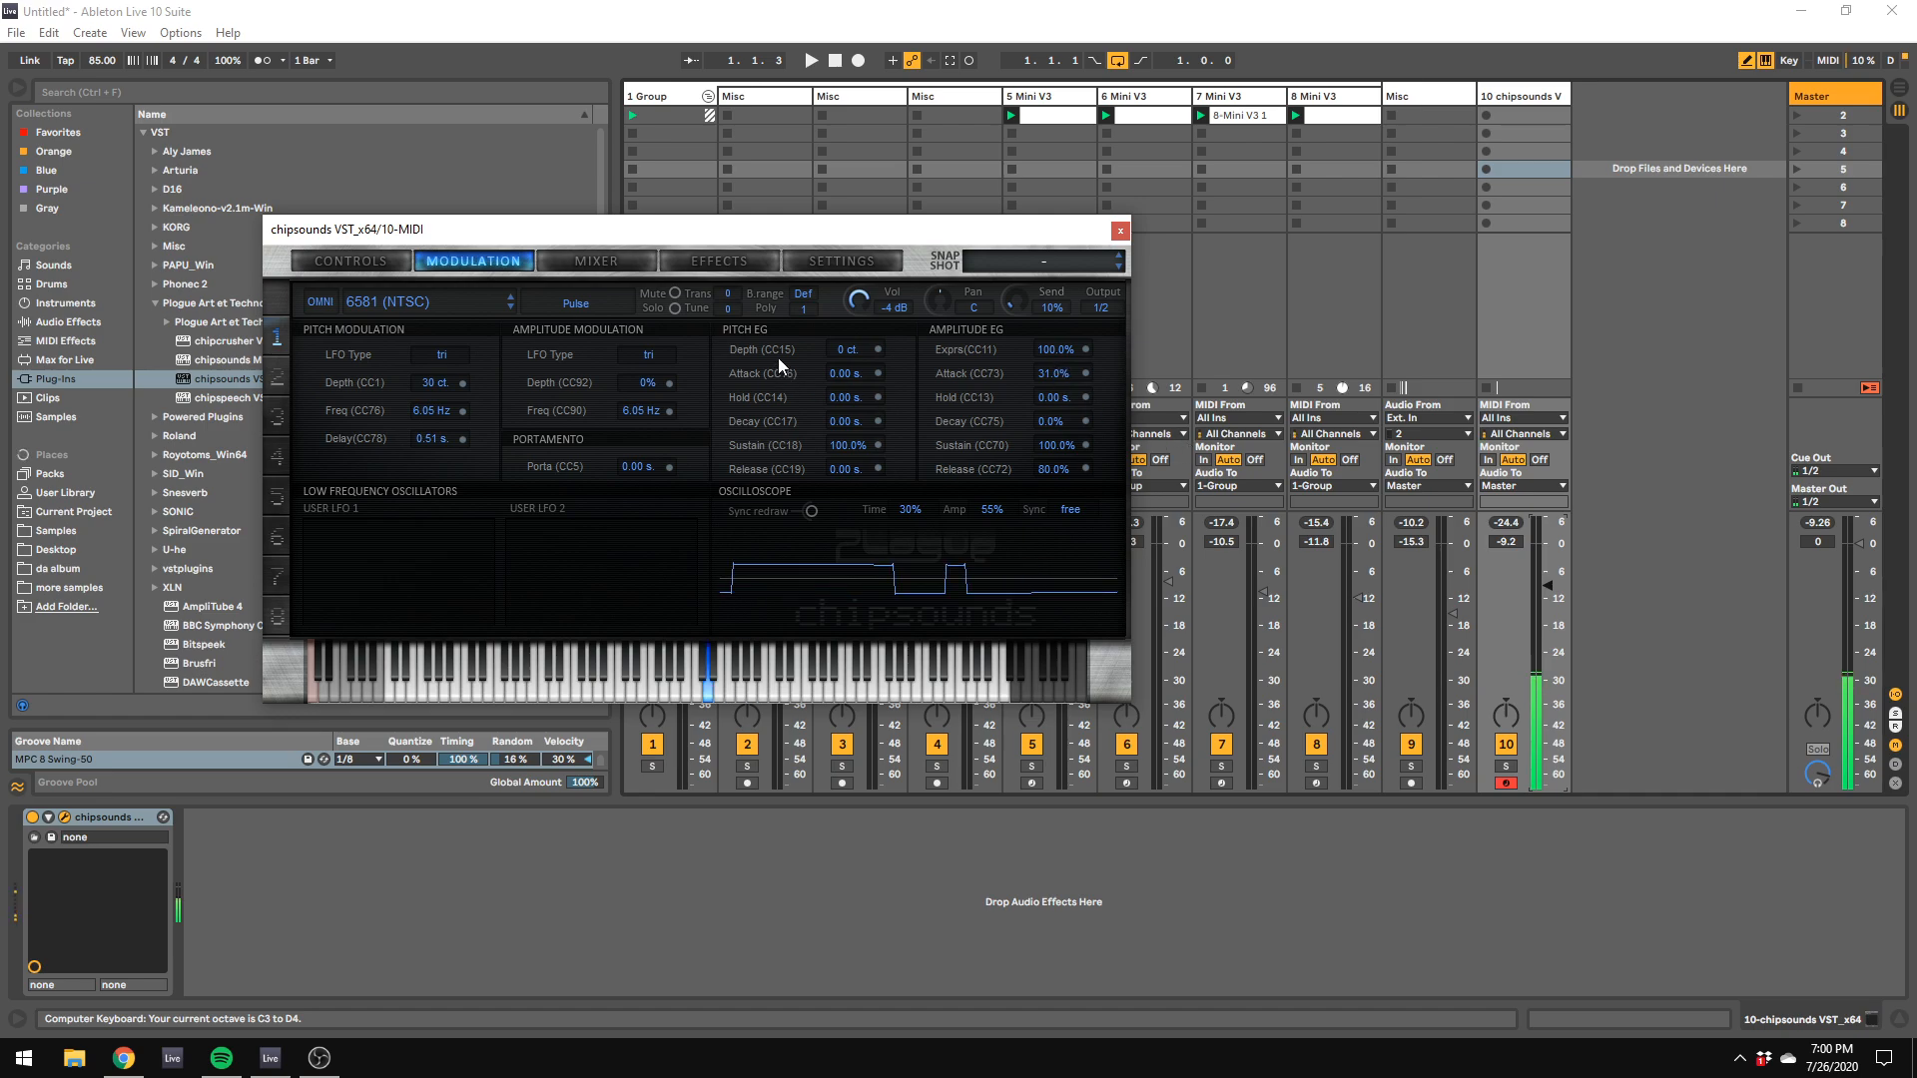
{"action": "key", "text": "l"}
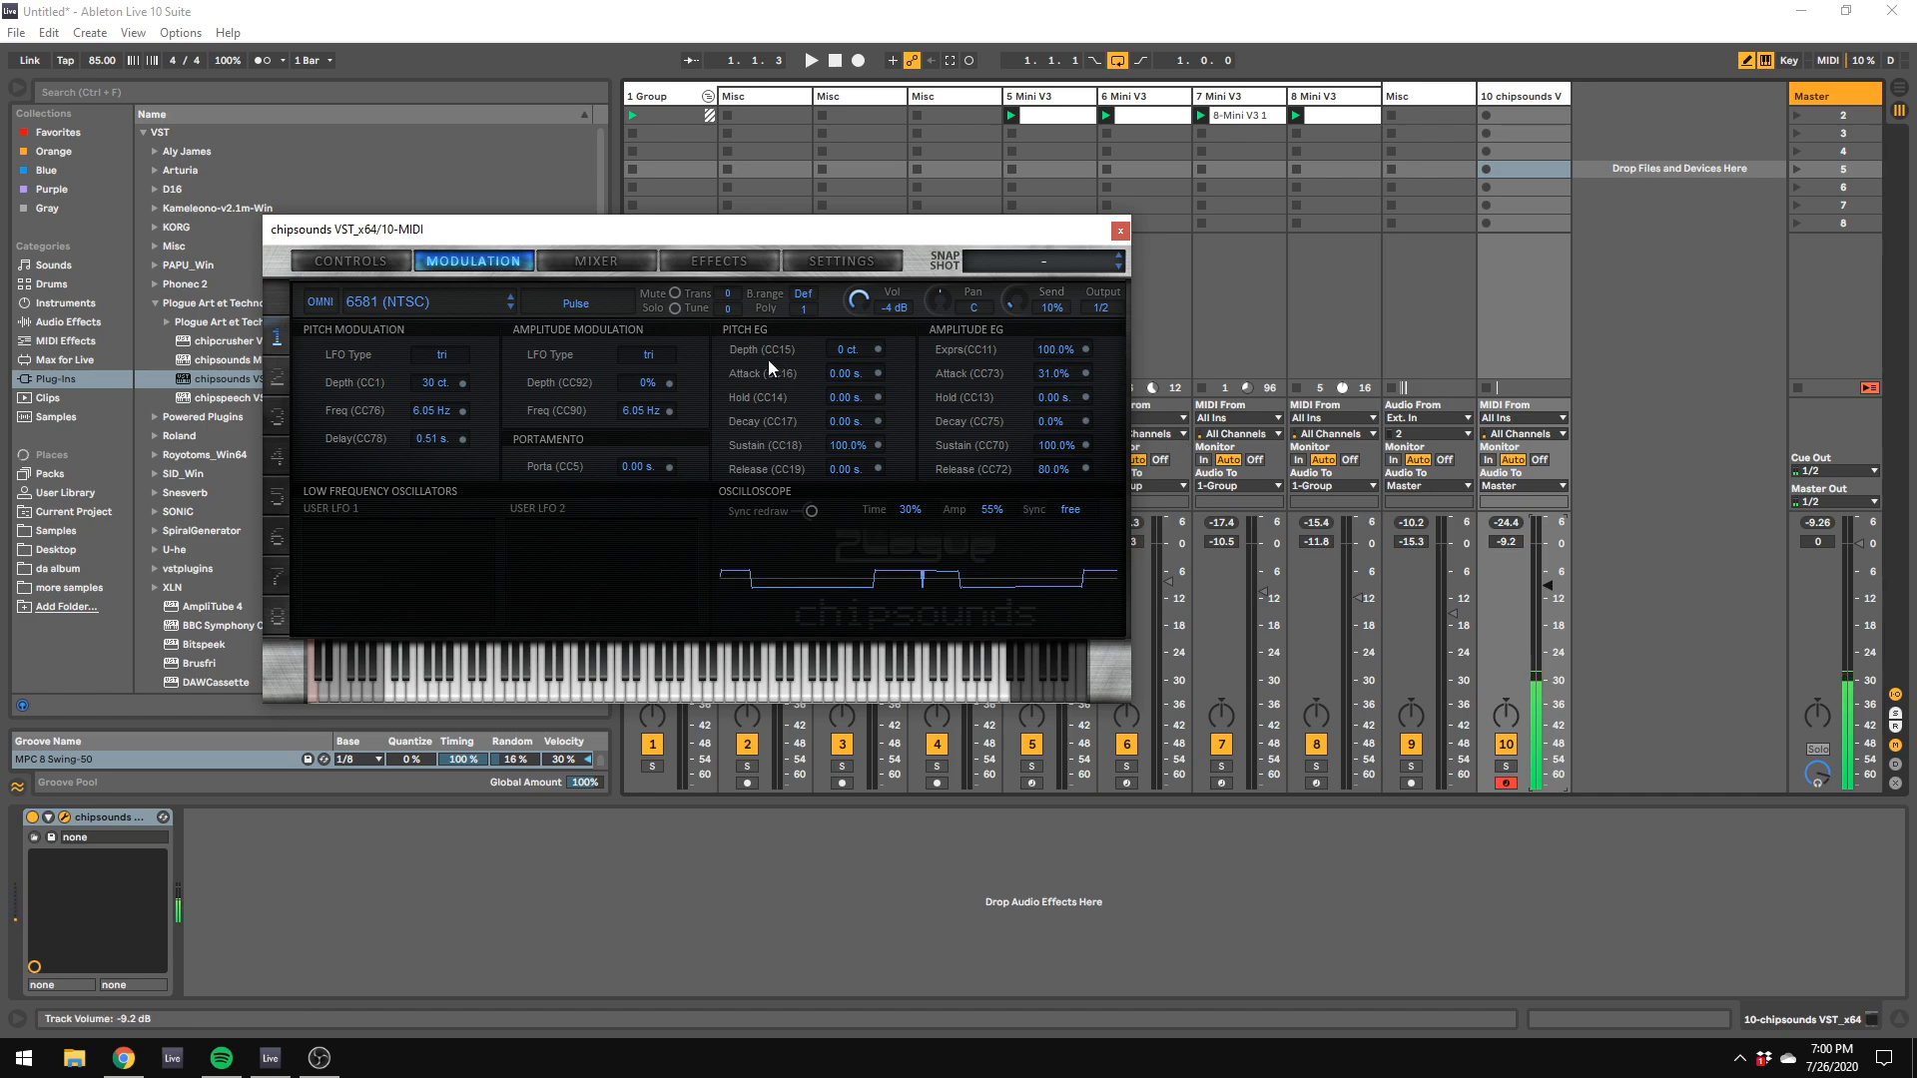
{"action": "key", "text": "f"}
{"action": "key", "text": "l"}
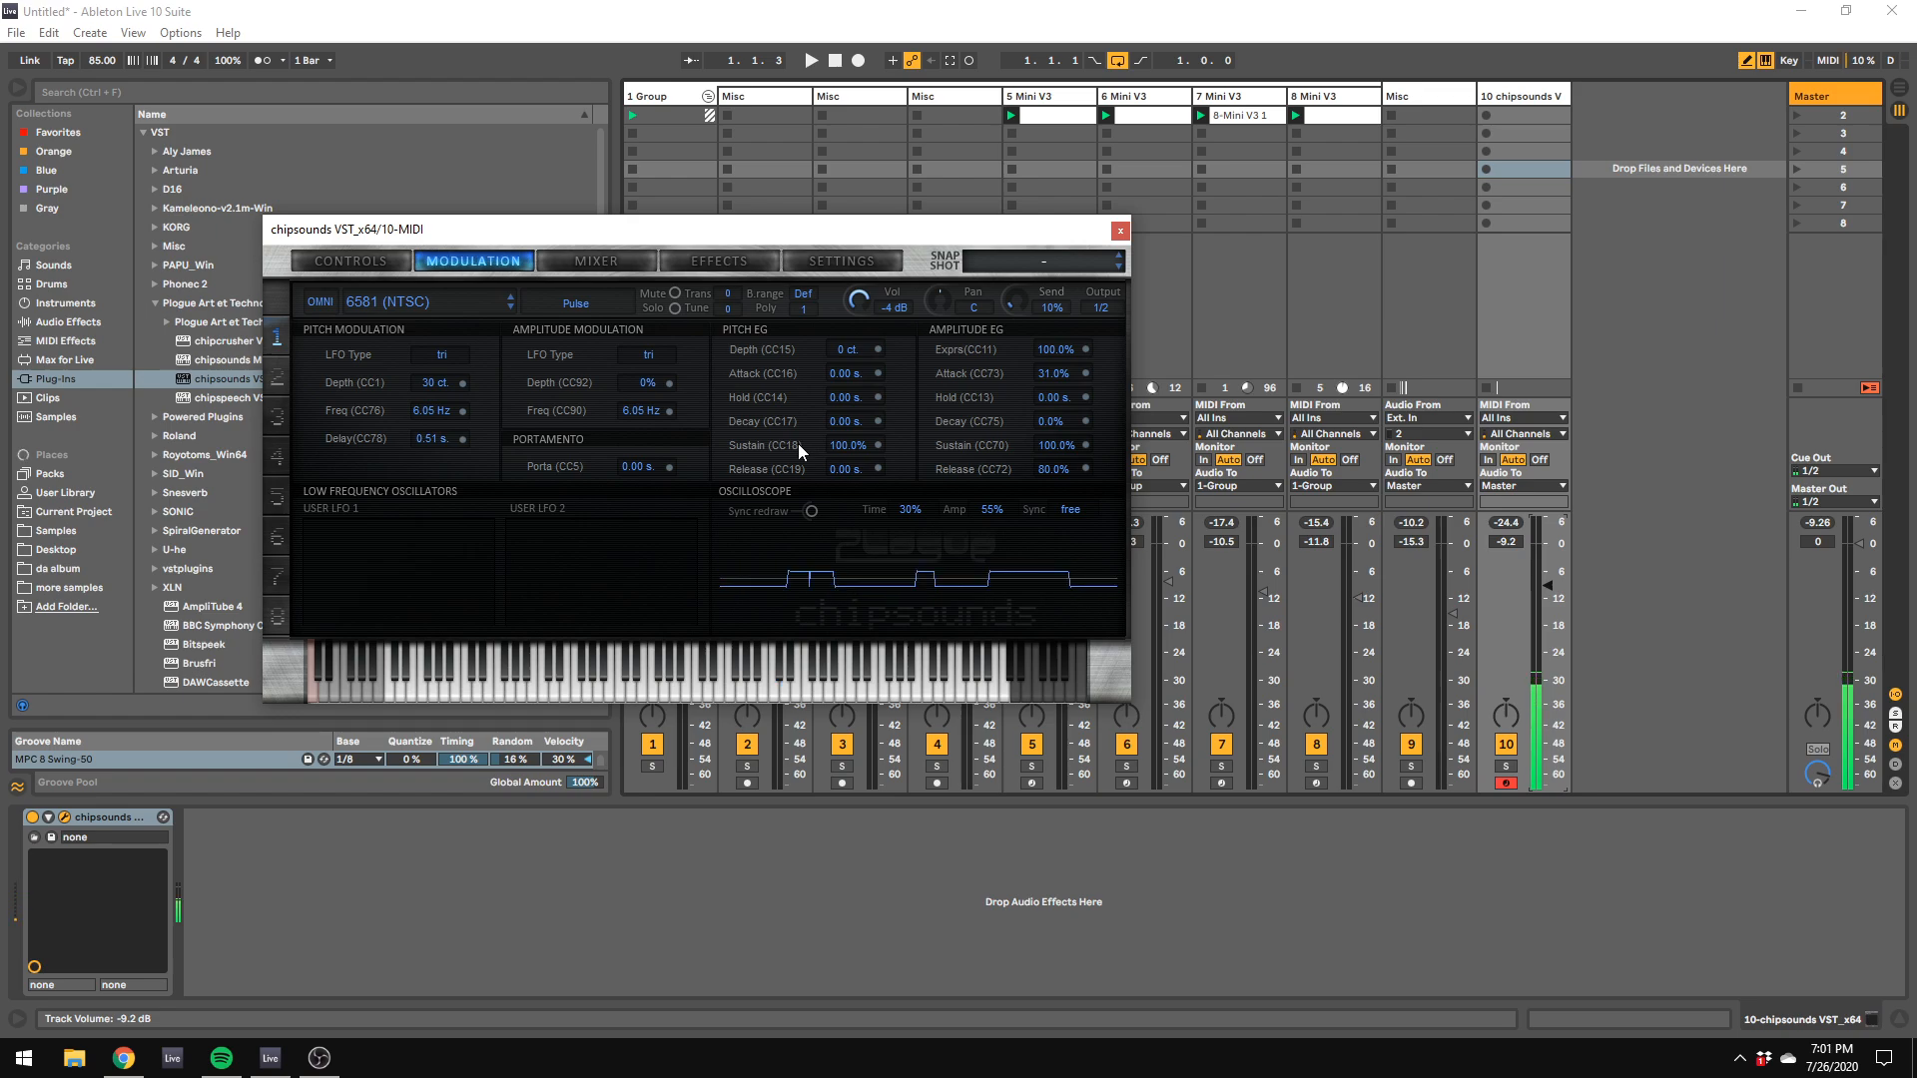
{"action": "key", "text": "g"}
Step: Copy the 8-Mini V3 1 clip from the 7 Mini V3 track to the chipsounds track in scene 4
{"action": "left_click", "coordinate": [1236, 117]}
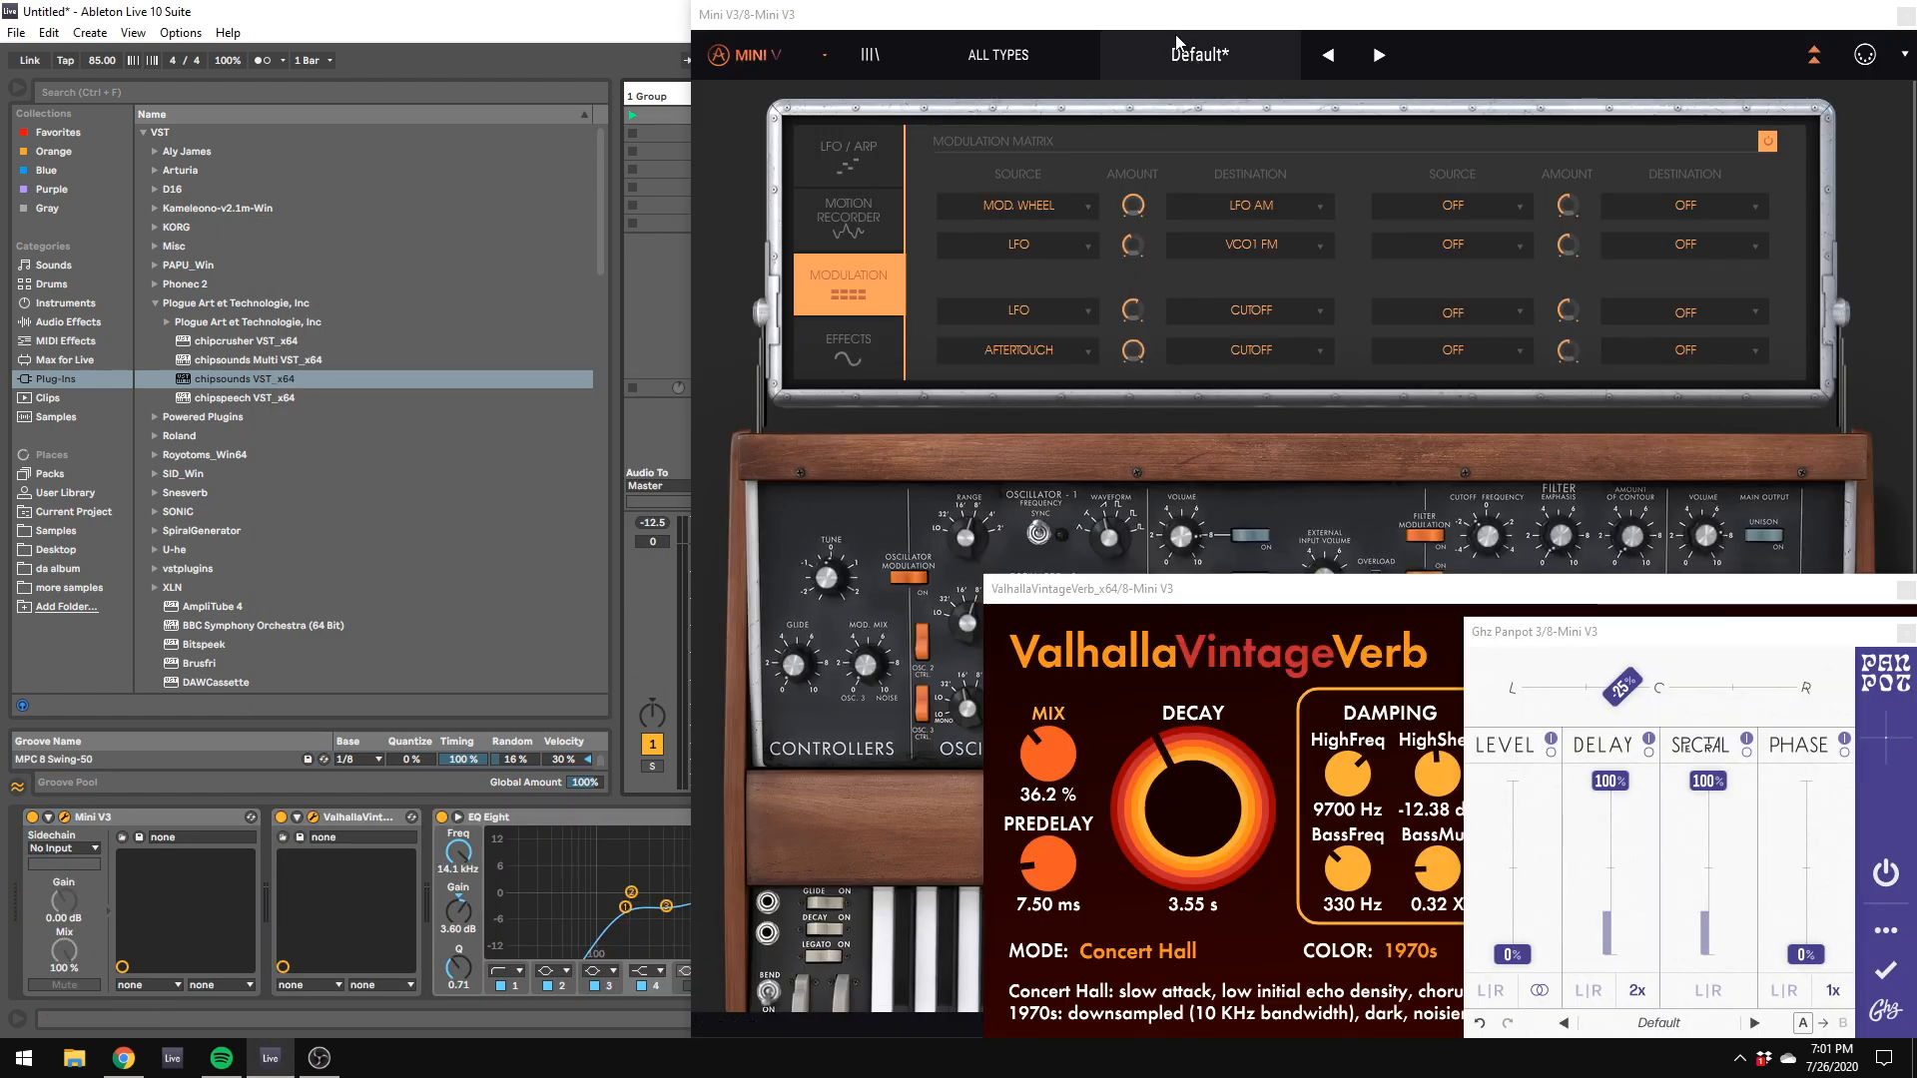
{"action": "left_click_drag", "start_coordinate": [1179, 20], "coordinate": [1554, 265]}
{"action": "left_click", "coordinate": [66, 817]}
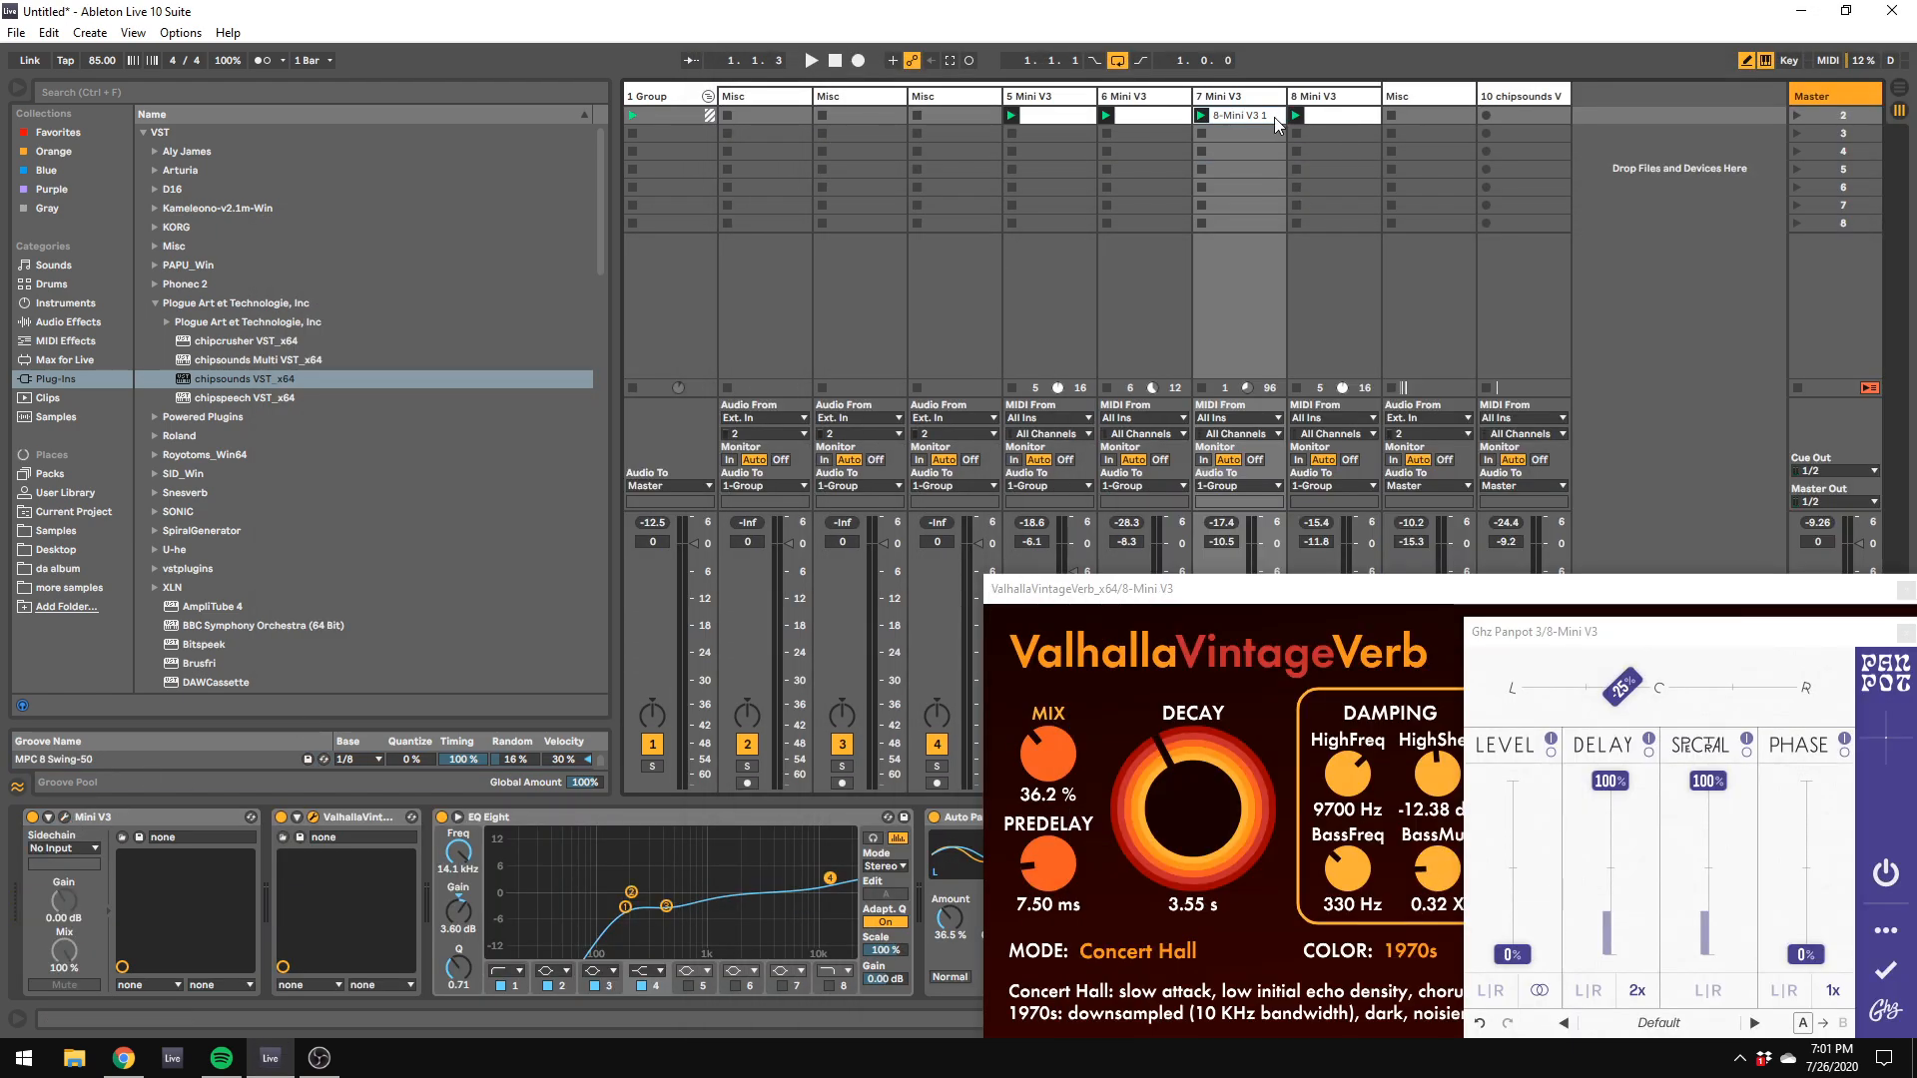
{"action": "left_click_drag", "start_coordinate": [1517, 146], "coordinate": [1525, 153]}
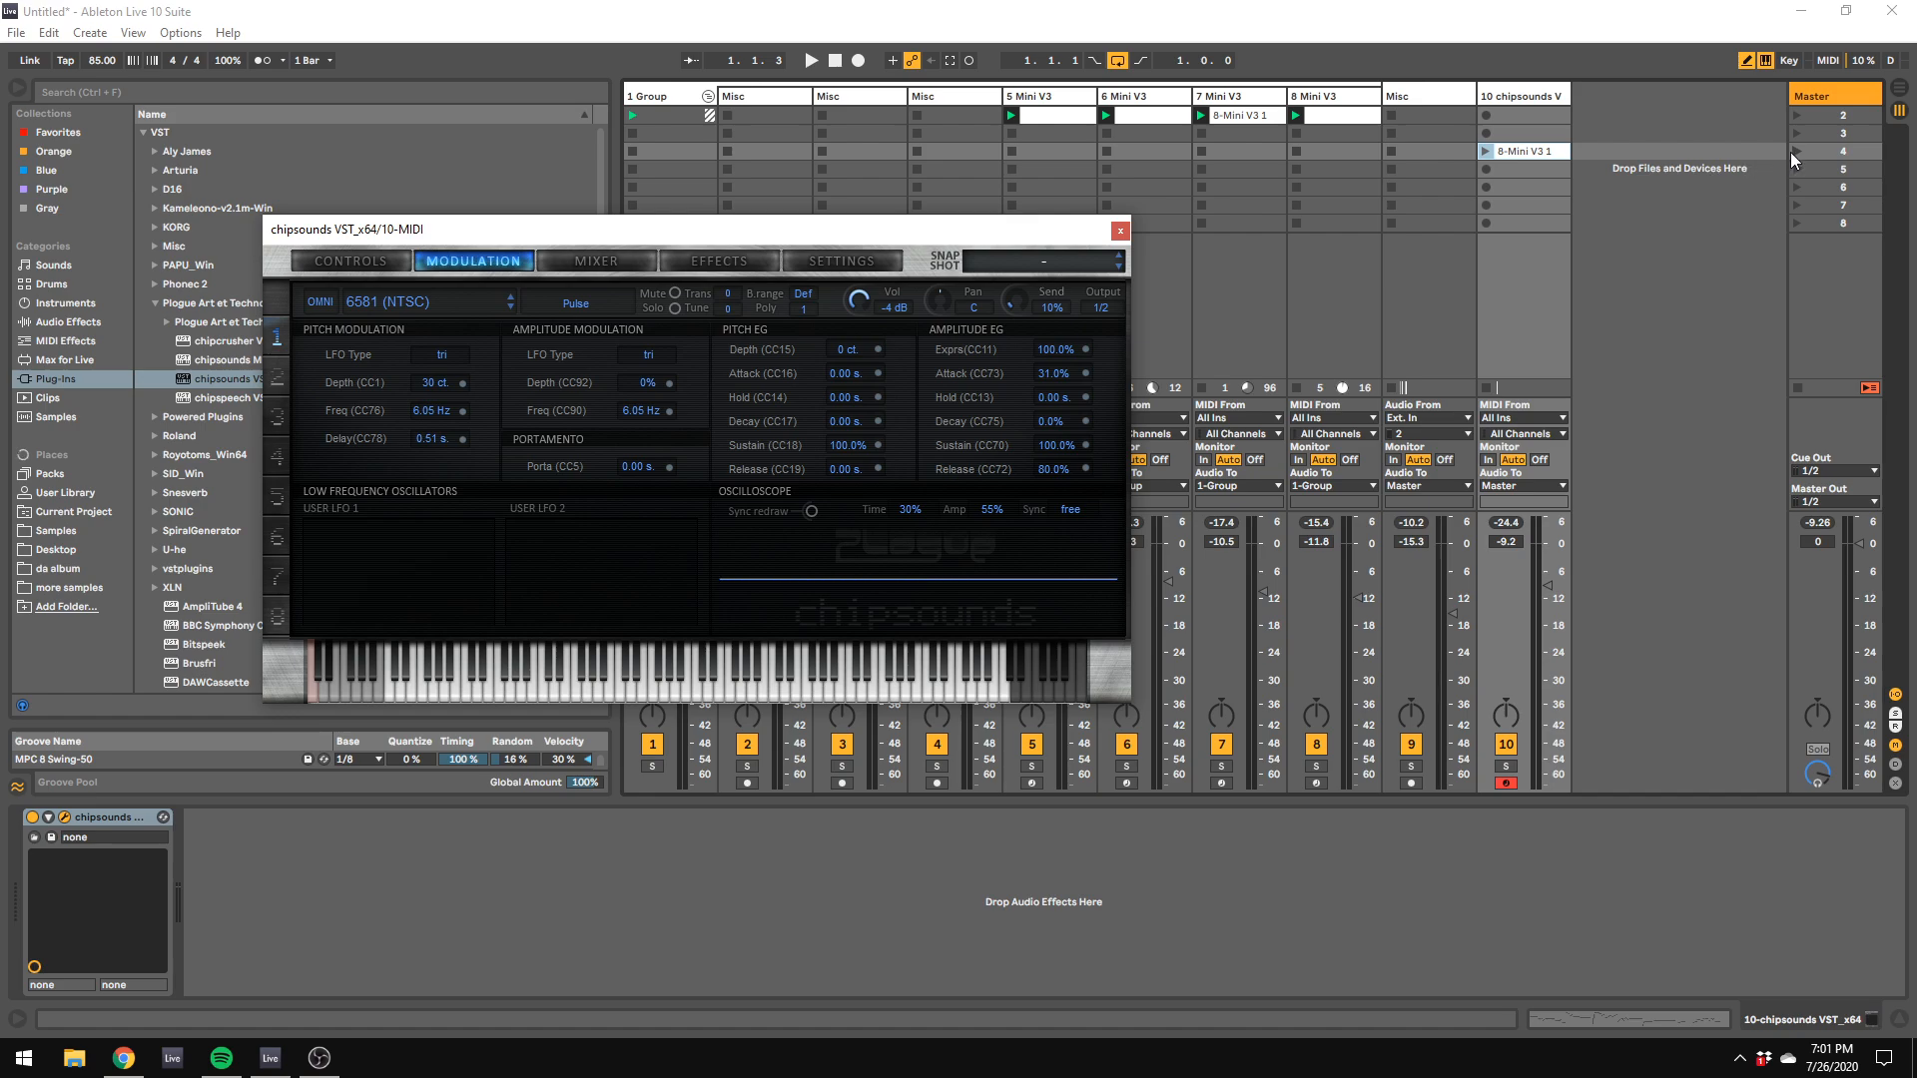
Step: Solo the chipsounds track, launch its copied clip, and move the plug-in window clear of the browser
{"action": "left_click", "coordinate": [1503, 782]}
{"action": "left_click", "coordinate": [1486, 151]}
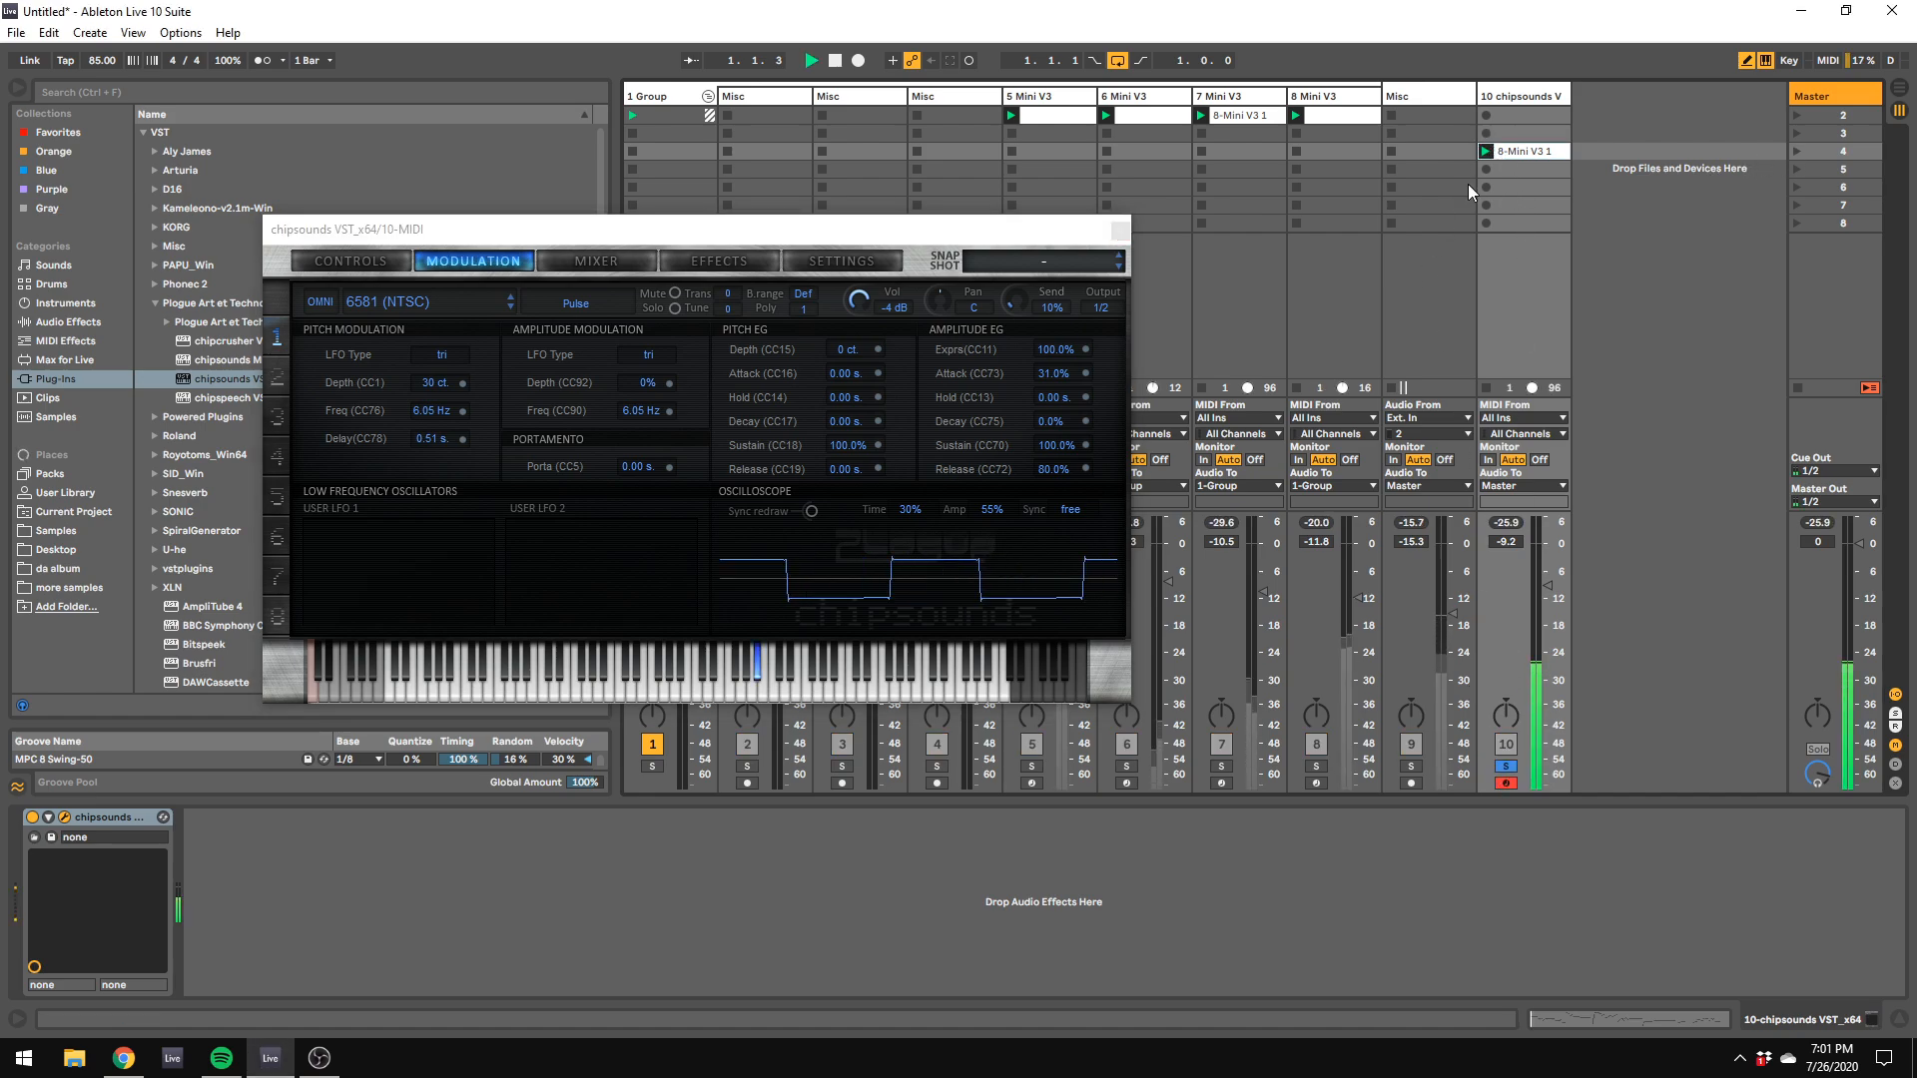
{"action": "left_click_drag", "start_coordinate": [383, 236], "coordinate": [592, 150]}
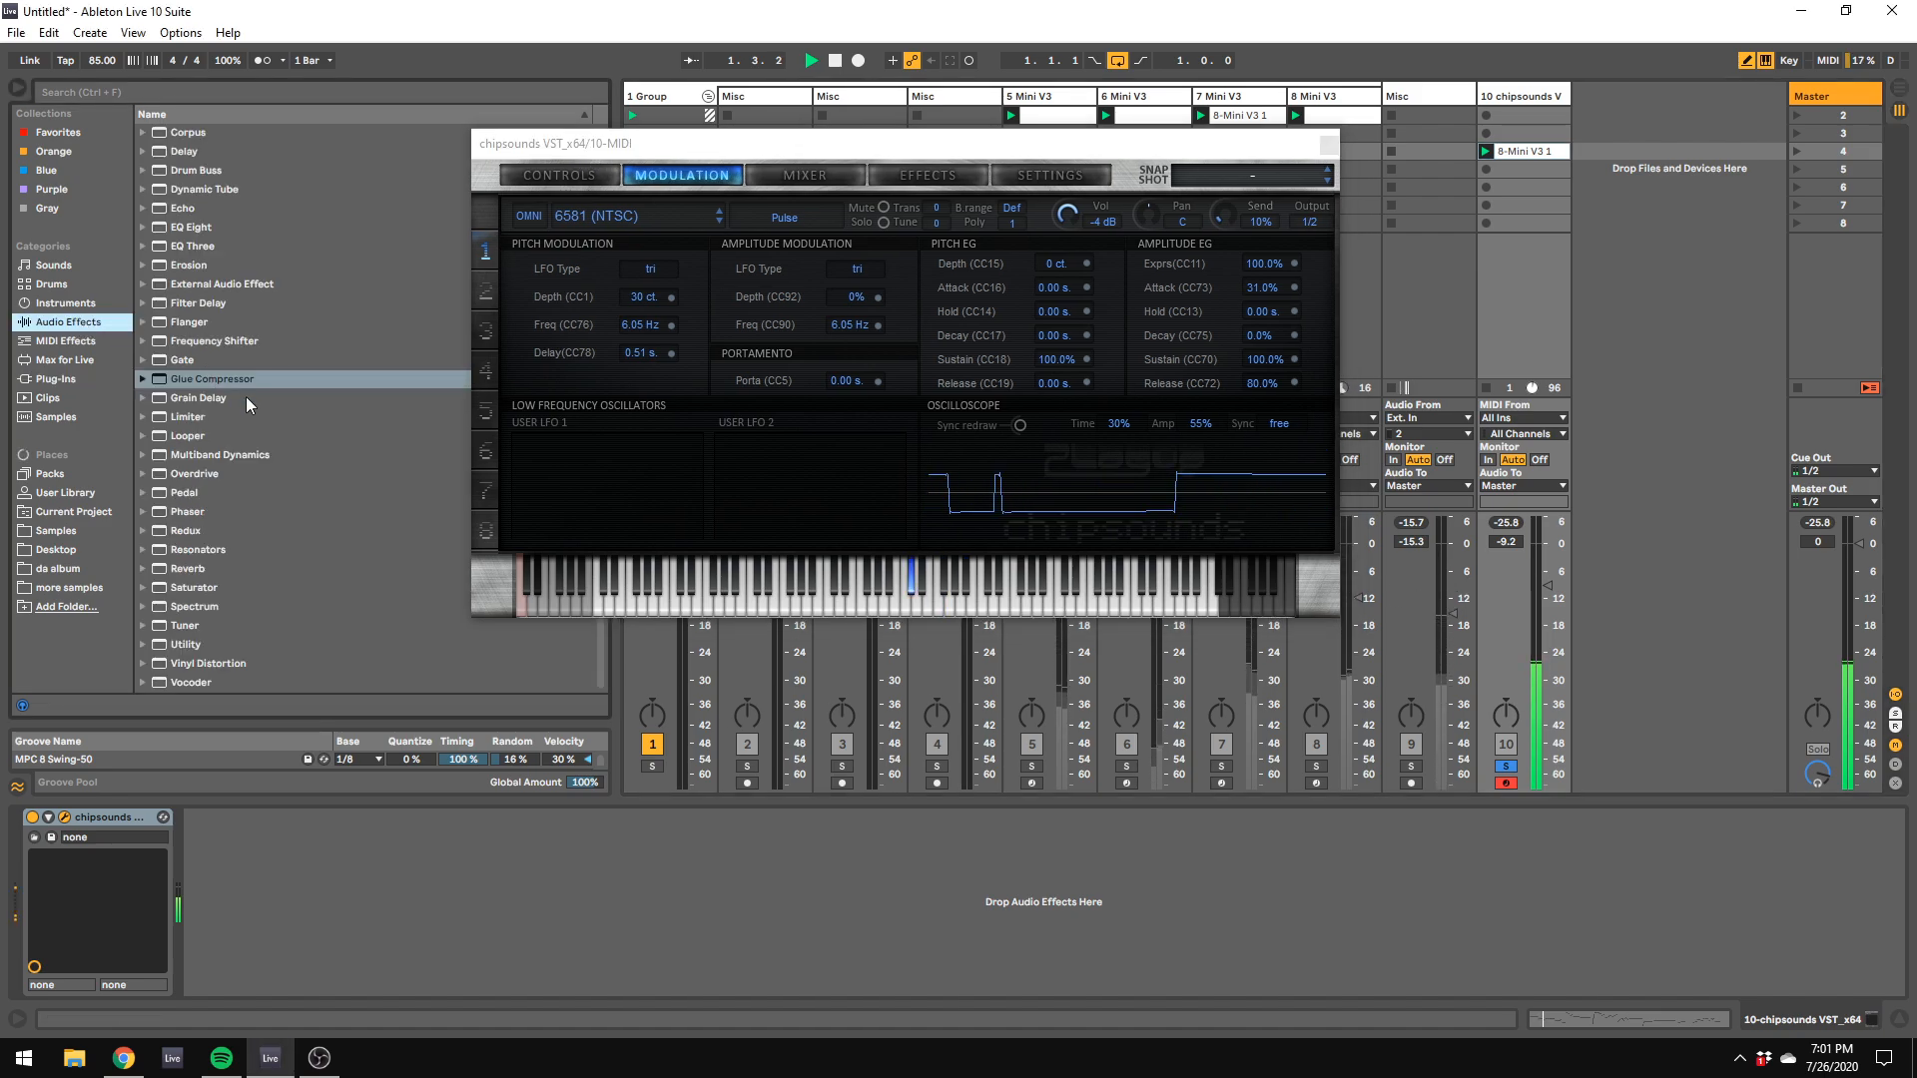
Step: Browse the plug-in list and lower the chipsounds track volume to -16.2 dB
{"action": "left_click", "coordinate": [61, 380]}
{"action": "scroll", "coordinate": [265, 597], "scroll_direction": "down", "scroll_amount": 6}
{"action": "scroll", "coordinate": [266, 597], "scroll_direction": "down", "scroll_amount": 15}
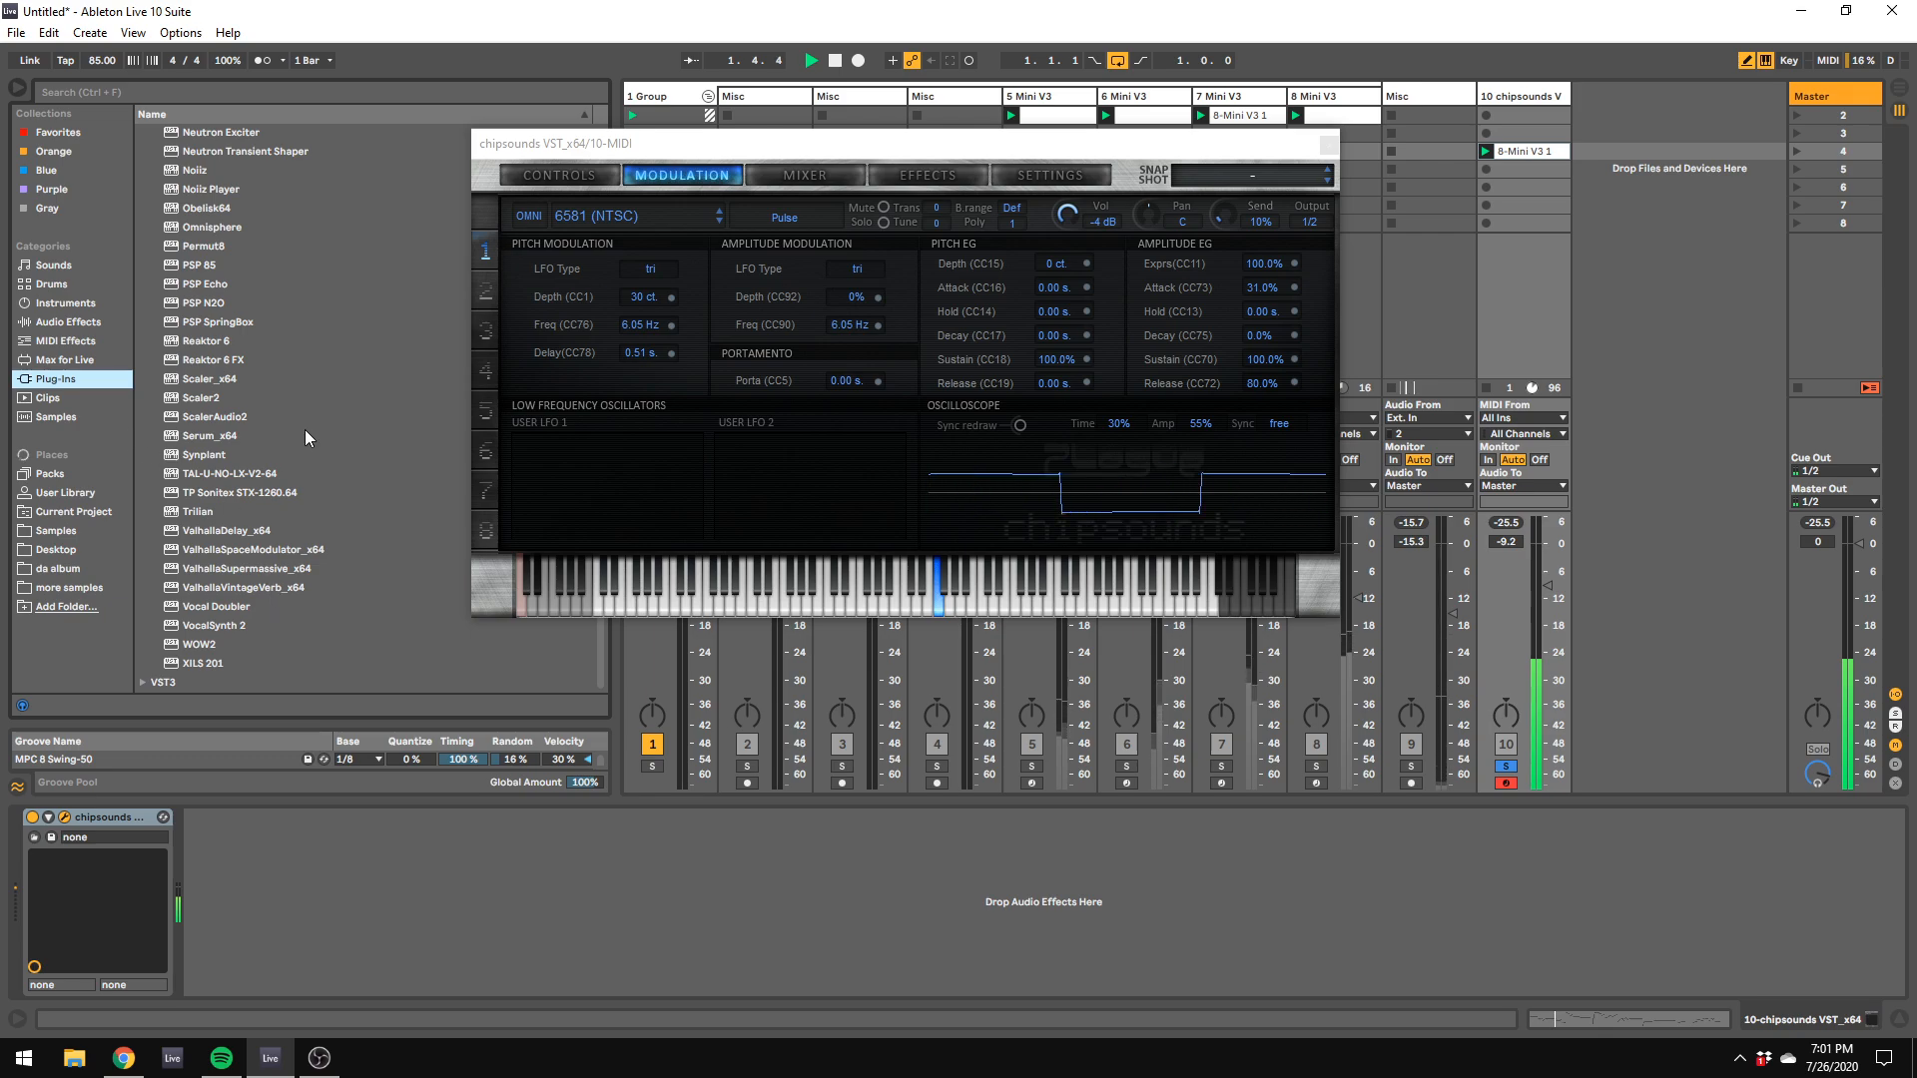
{"action": "left_click", "coordinate": [1540, 618]}
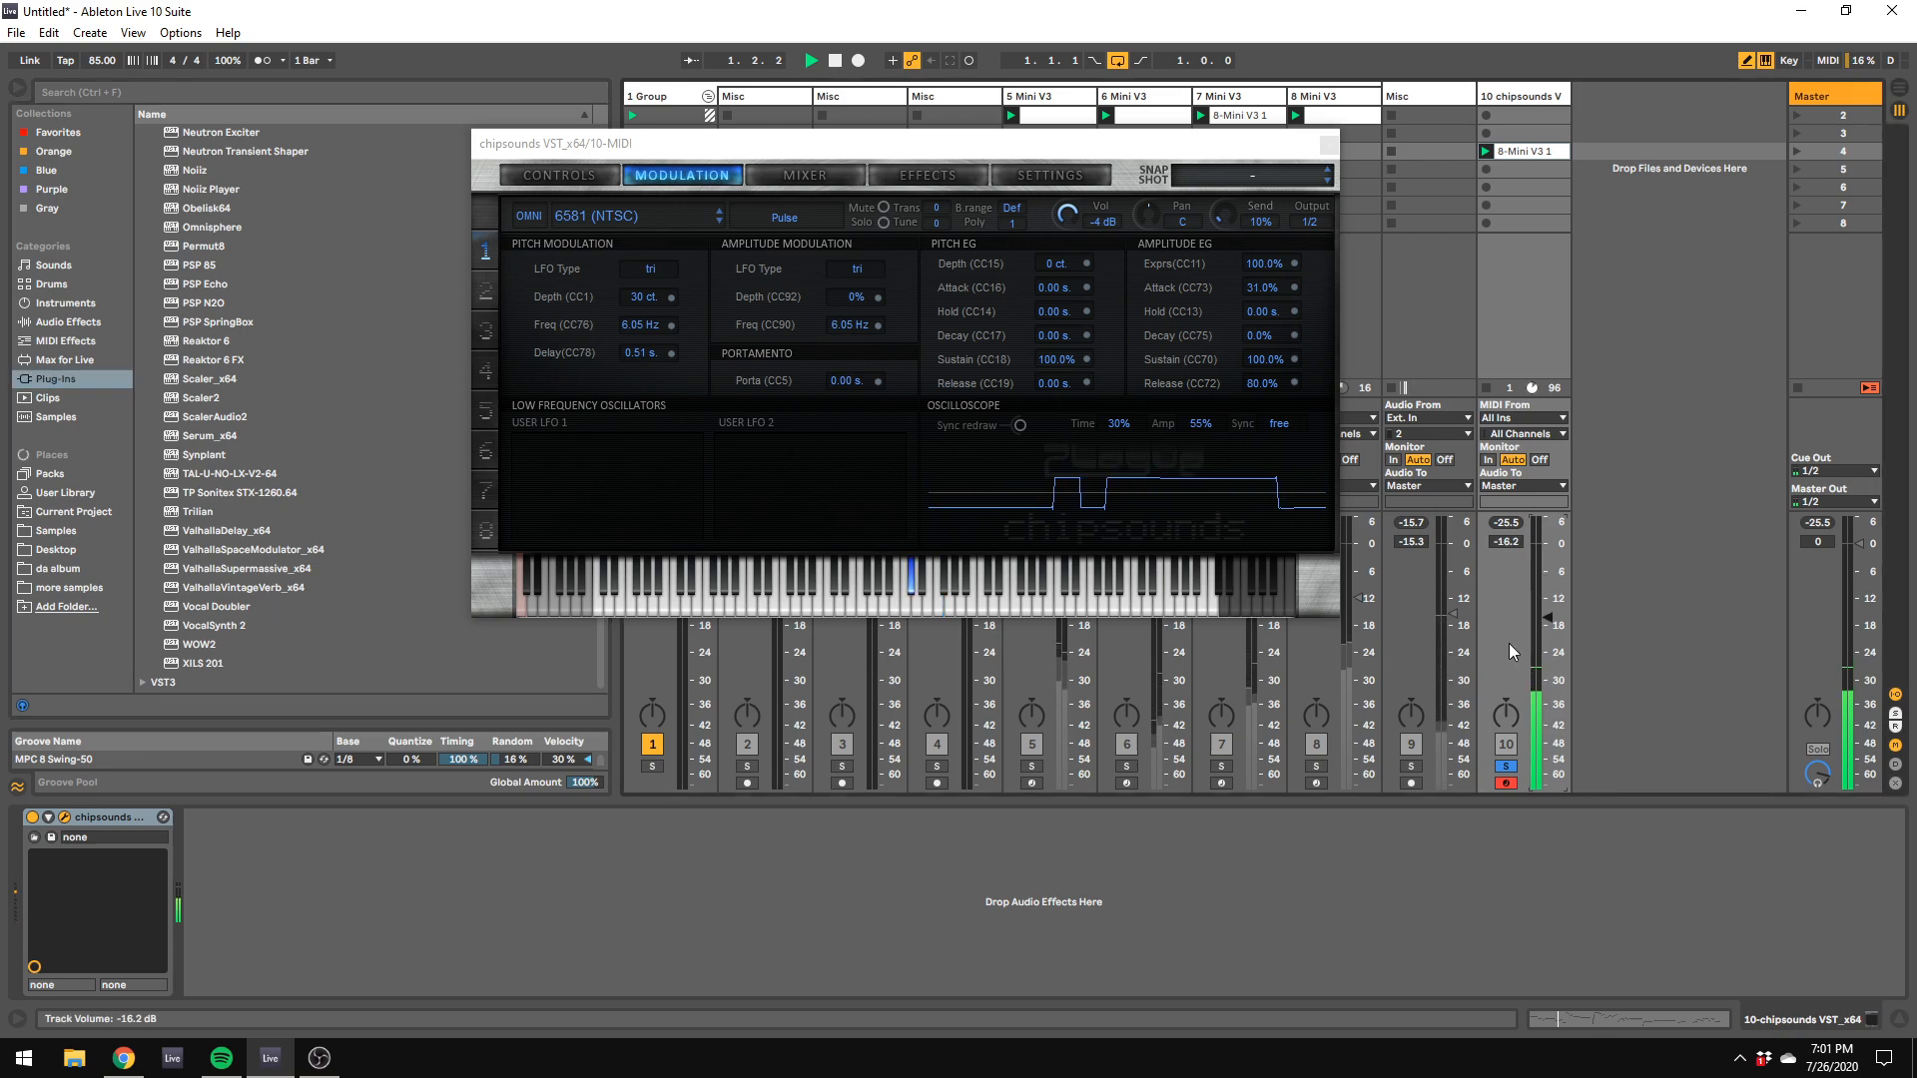
{"action": "left_click", "coordinate": [58, 323]}
{"action": "left_click", "coordinate": [28, 383]}
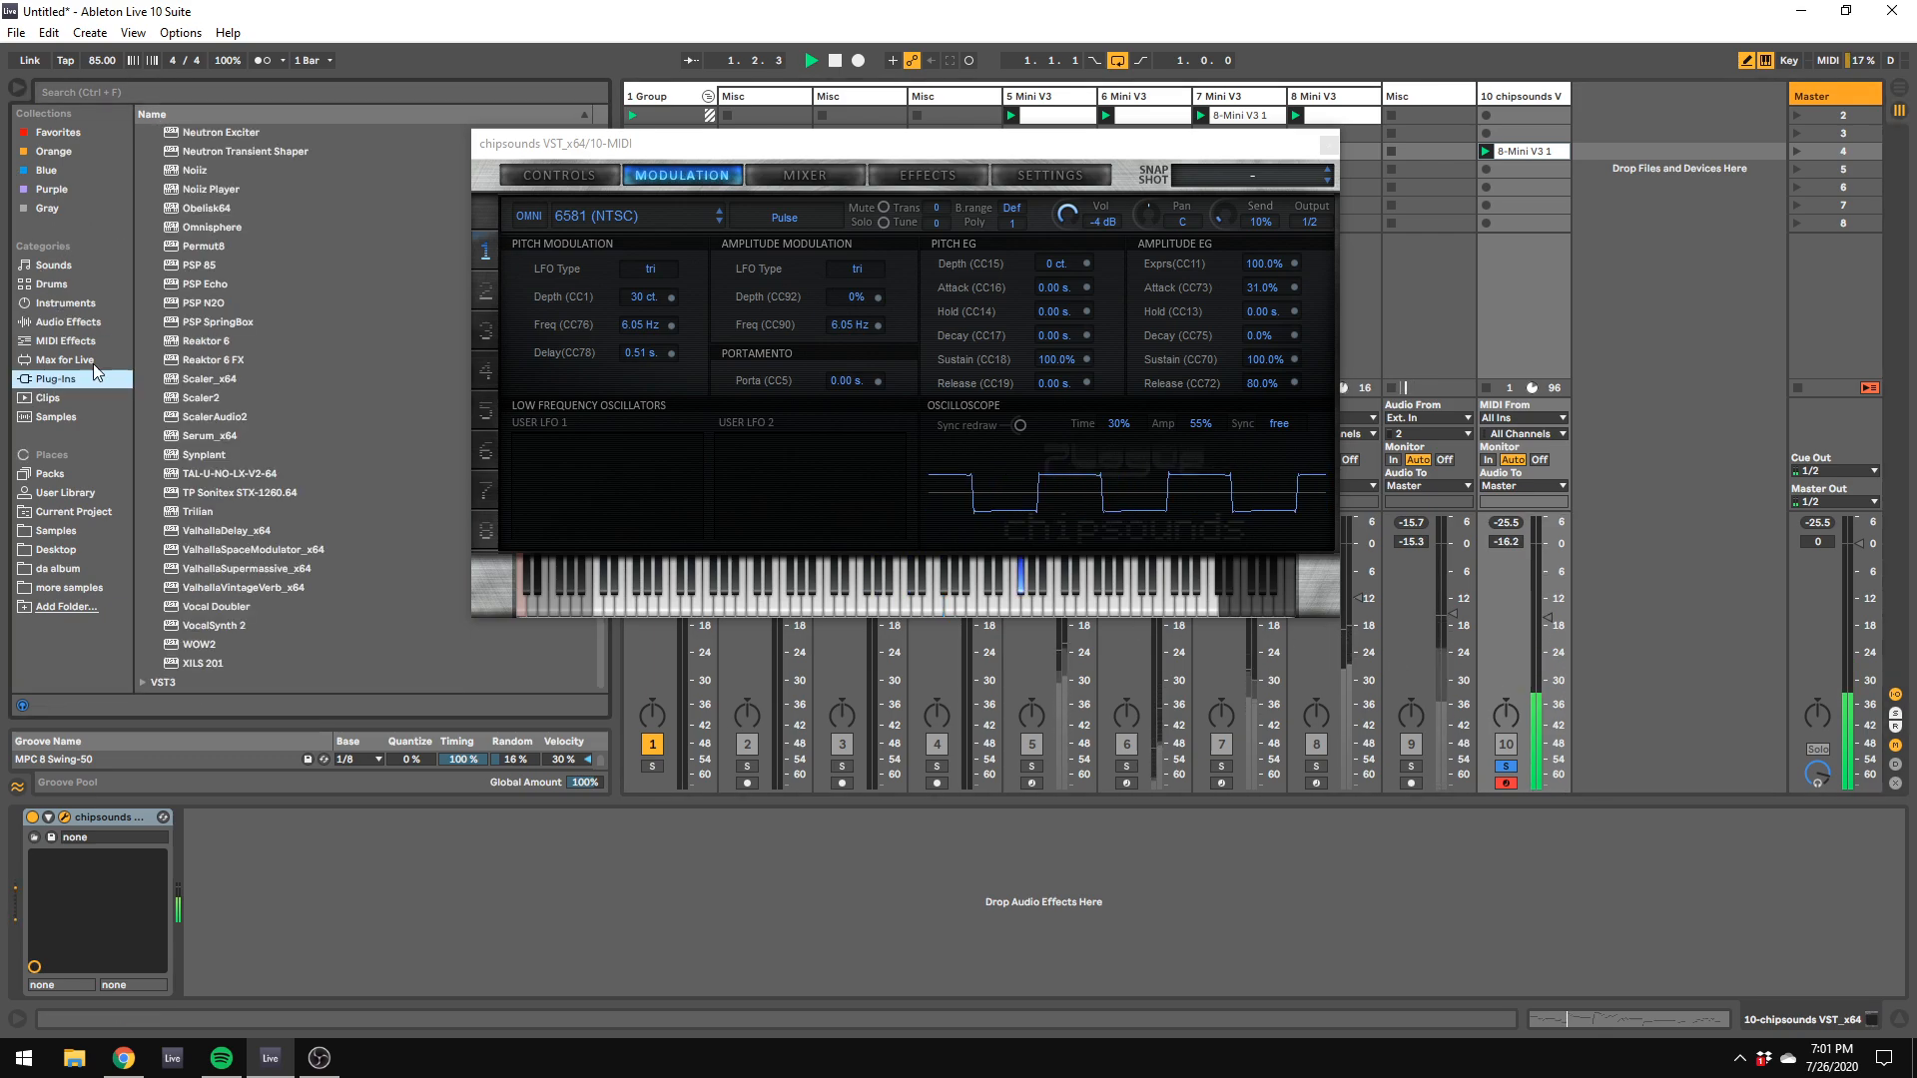
{"action": "scroll", "coordinate": [203, 350], "scroll_direction": "down", "scroll_amount": 10}
{"action": "scroll", "coordinate": [202, 350], "scroll_direction": "up", "scroll_amount": 4}
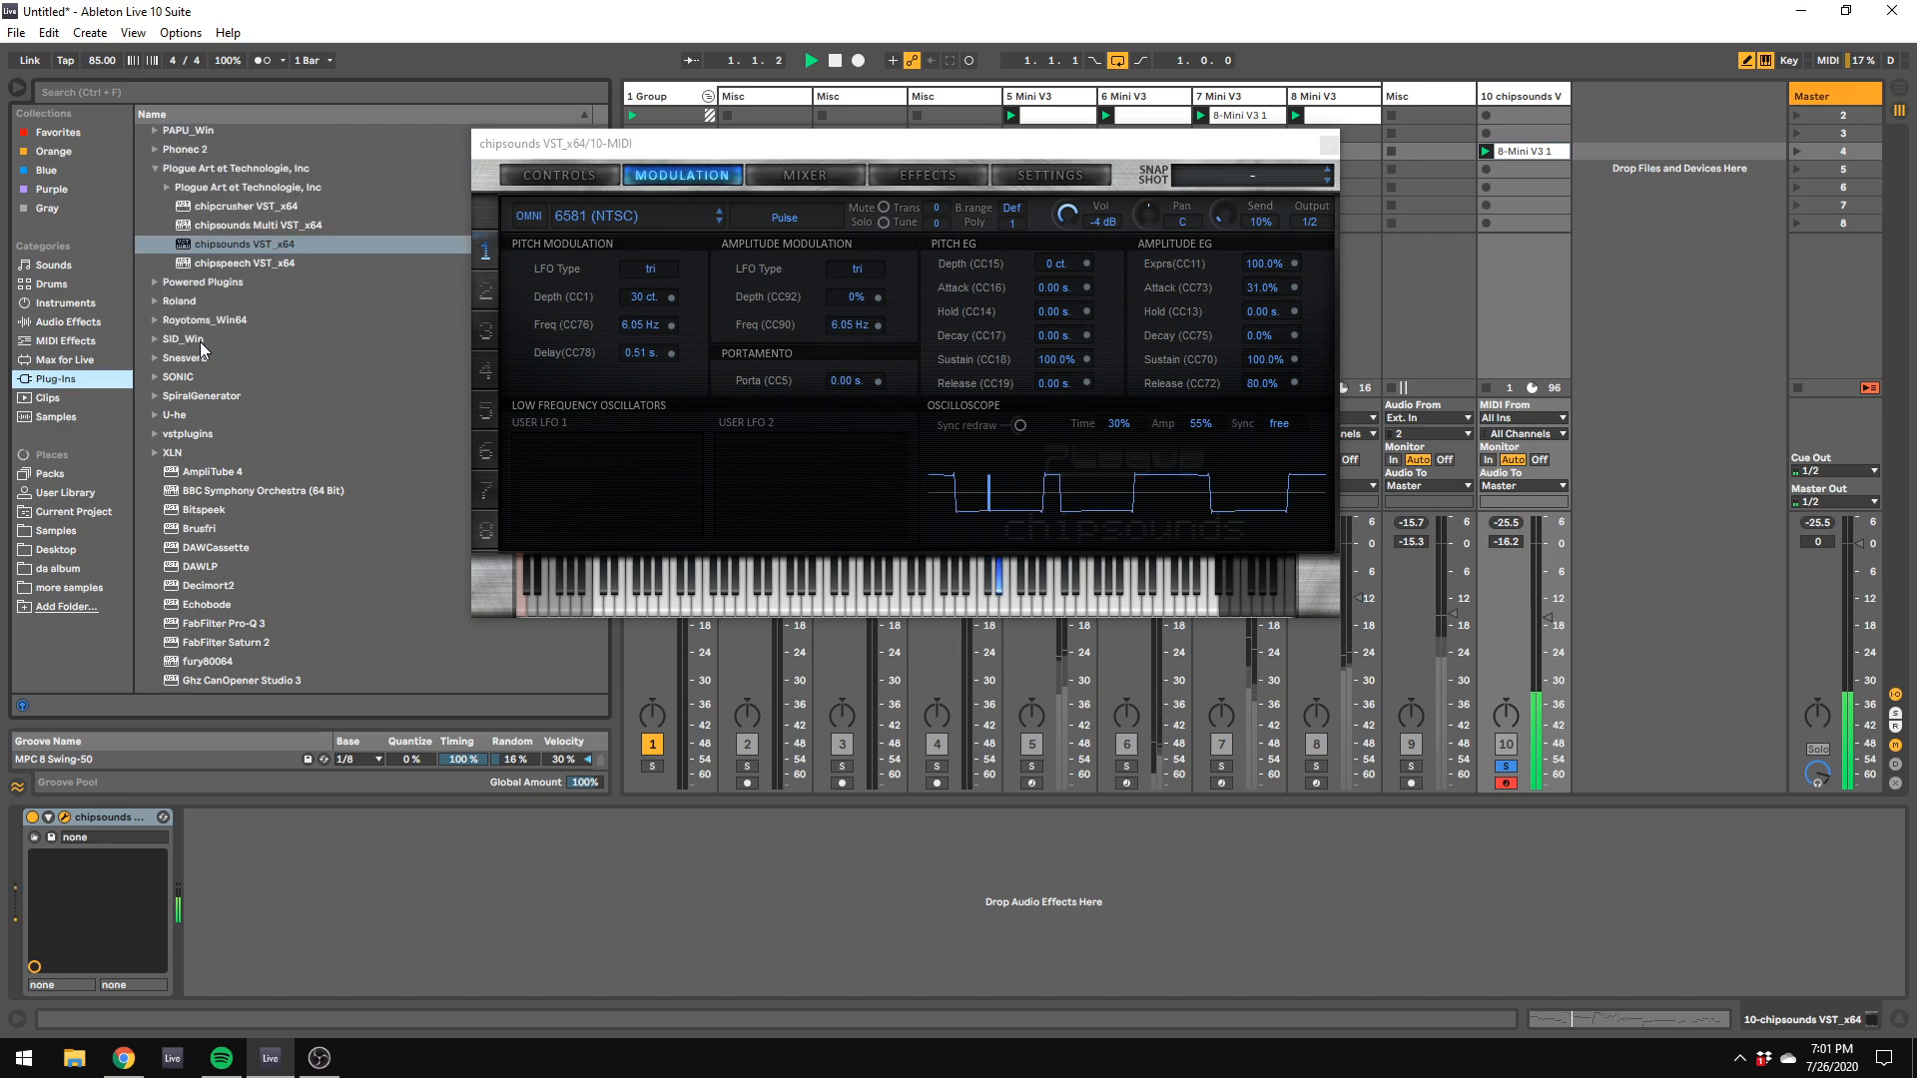
Step: Try the Noise and Triangle waveforms in chipsounds and raise the track volume to -3.0 dB
{"action": "left_click", "coordinate": [584, 177]}
{"action": "left_click", "coordinate": [765, 215]}
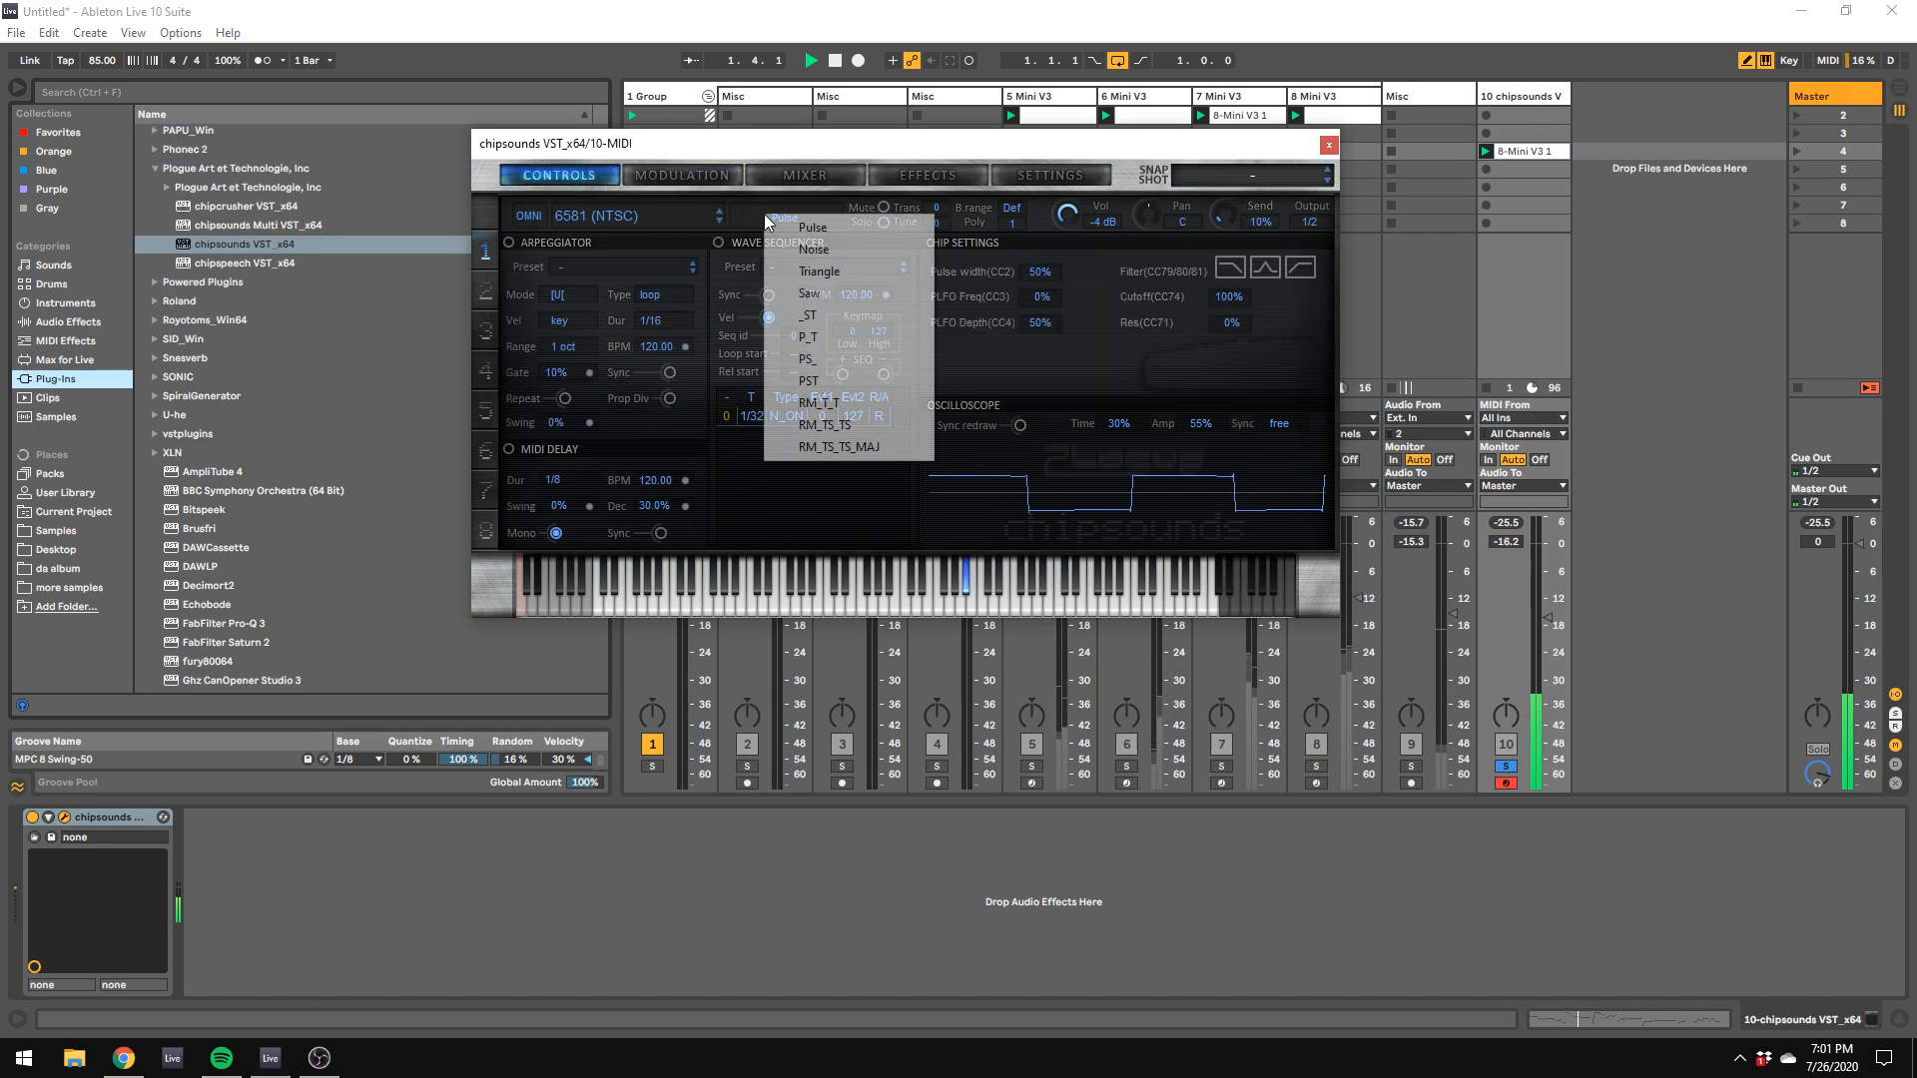
{"action": "left_click", "coordinate": [811, 254]}
{"action": "left_click", "coordinate": [799, 220]}
{"action": "left_click", "coordinate": [817, 277]}
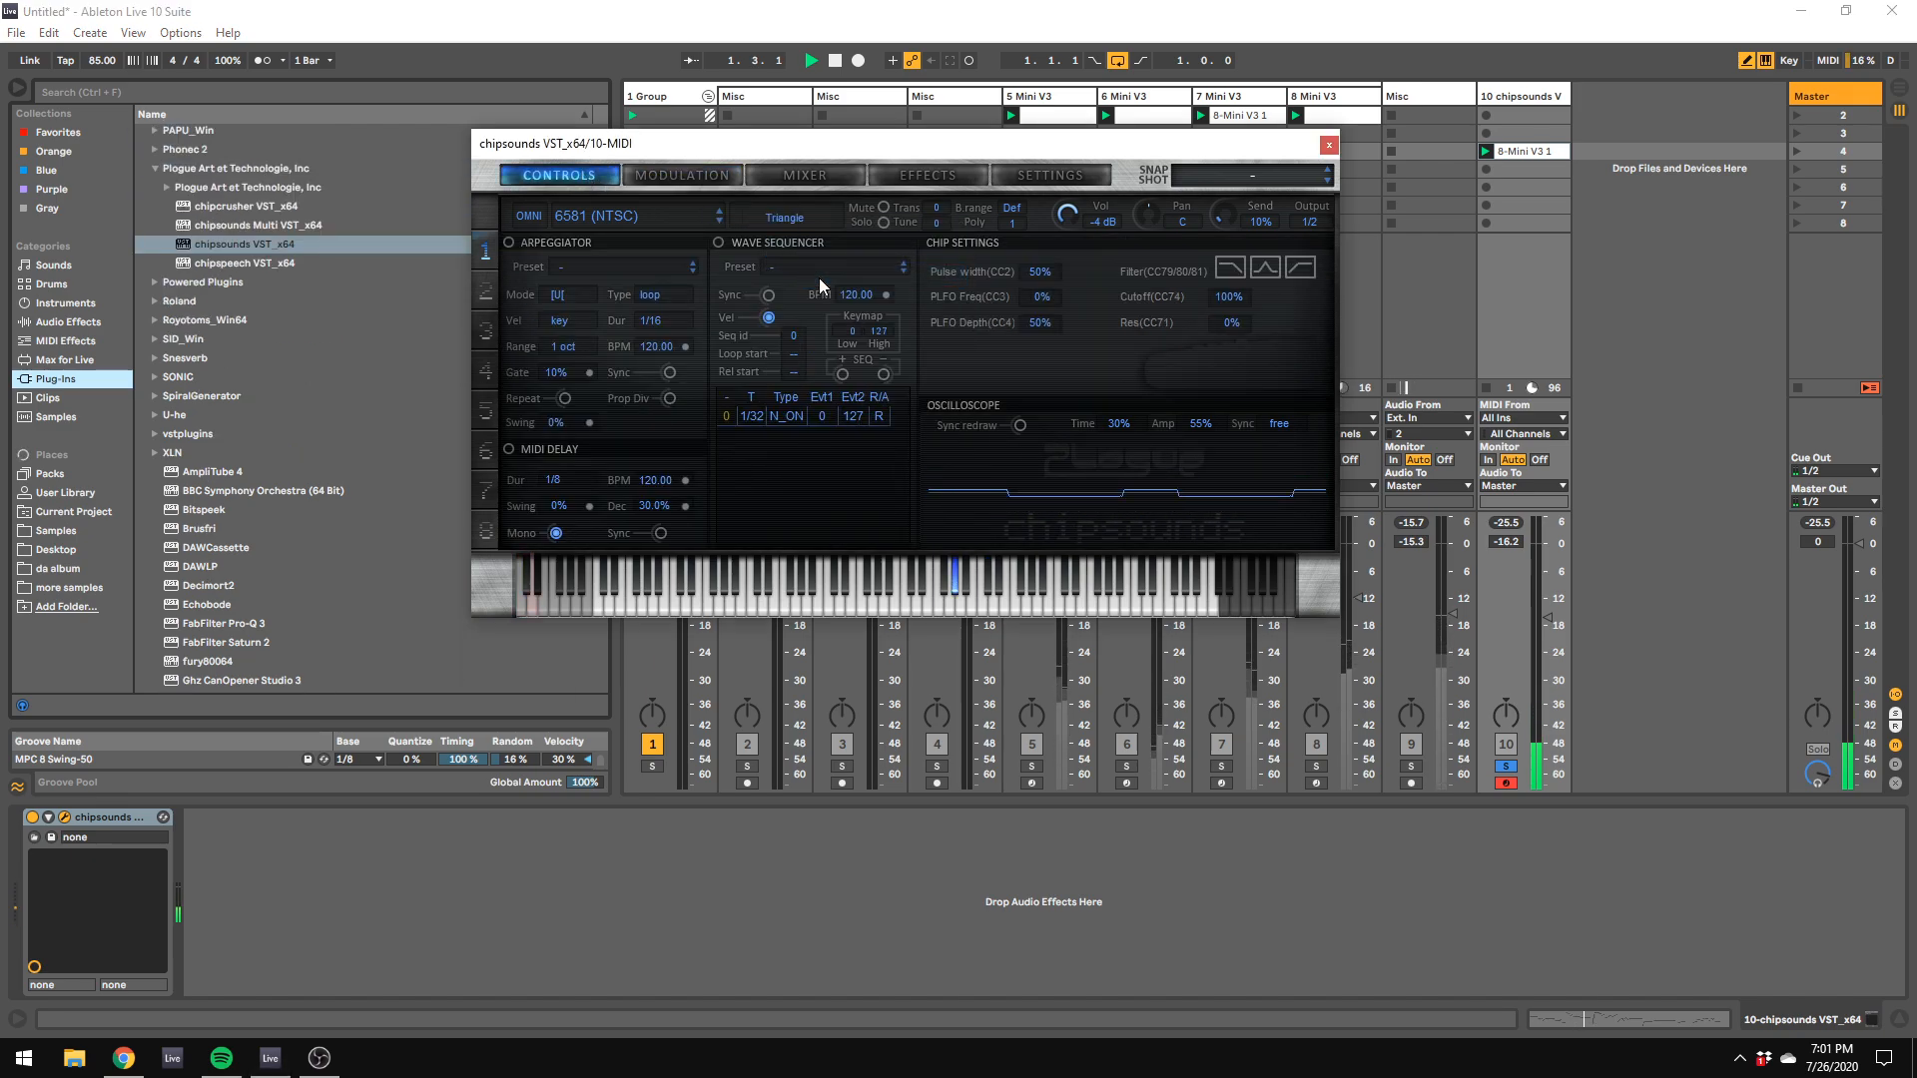
{"action": "left_click_drag", "start_coordinate": [1547, 563], "coordinate": [1547, 558]}
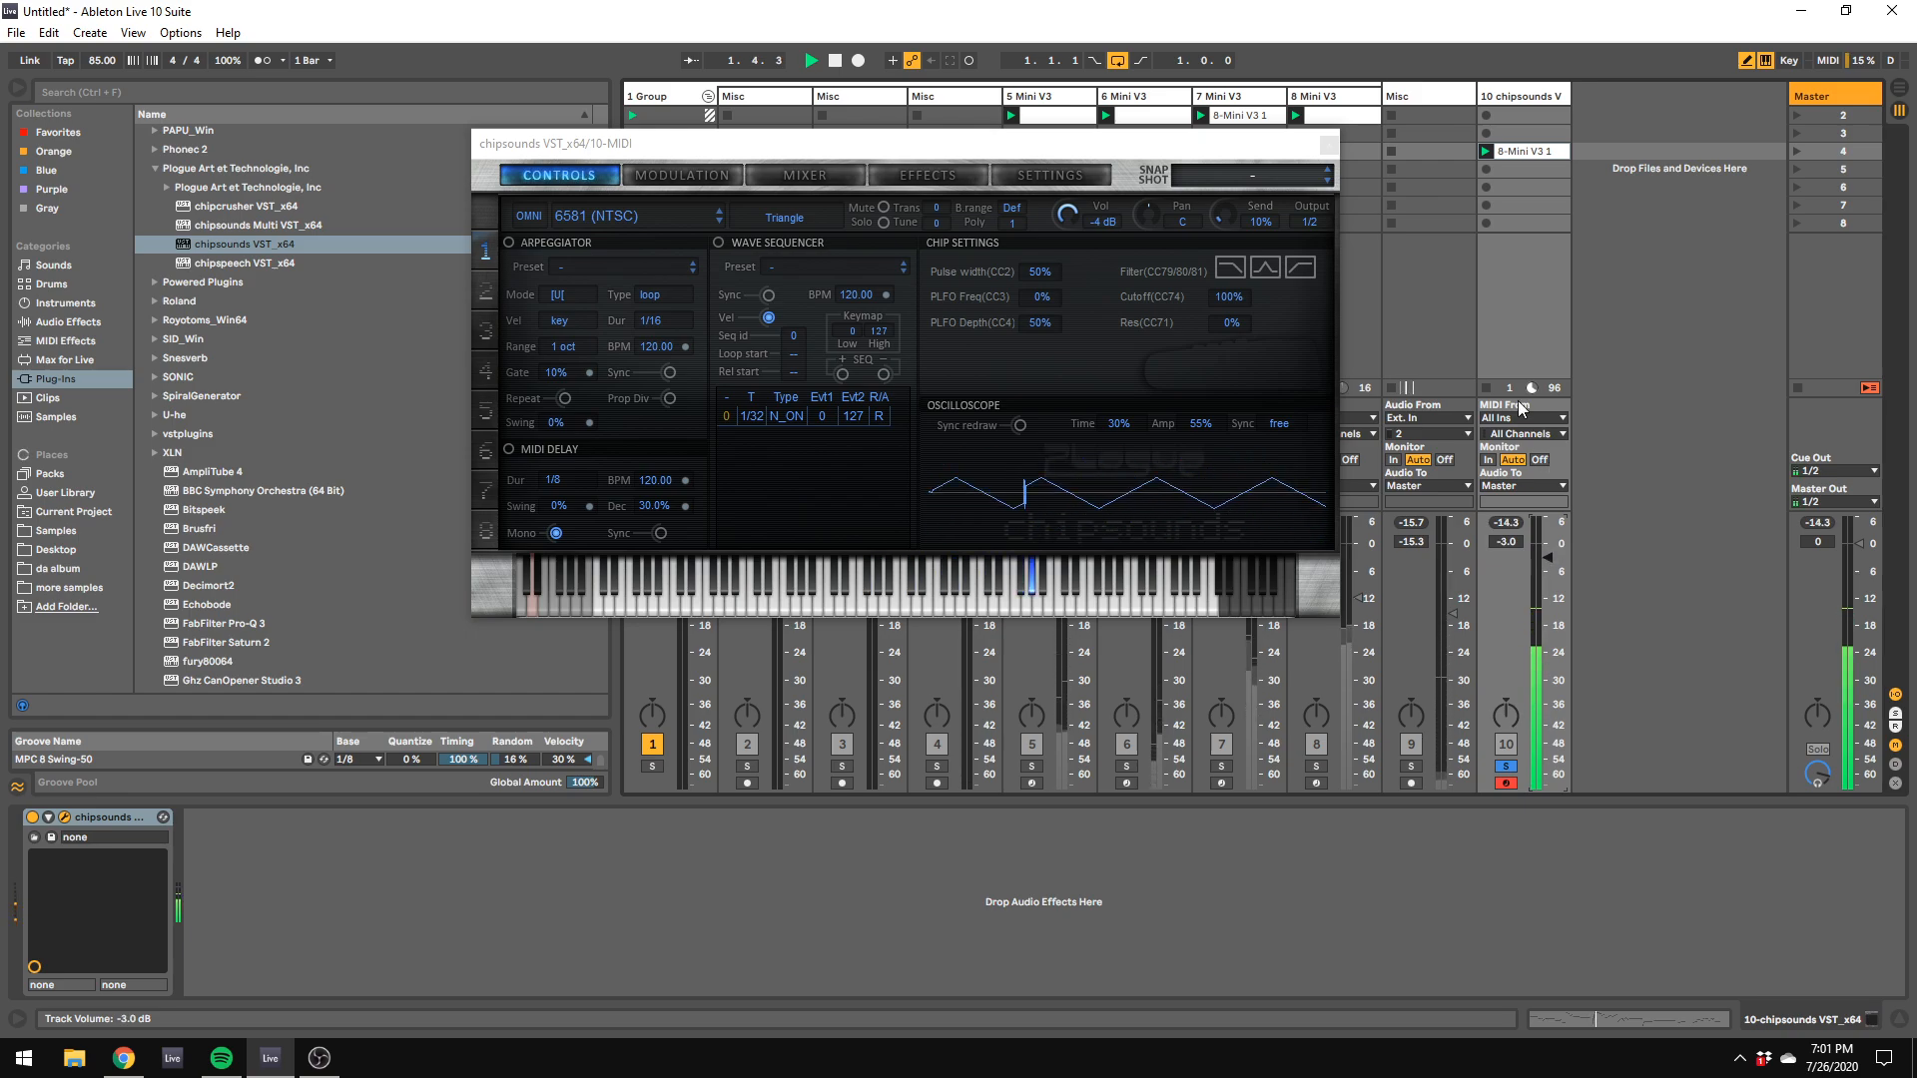
Step: Set the chipsounds waveform to Saw and lower the track volume to -16.9 dB
{"action": "left_click", "coordinate": [819, 218]}
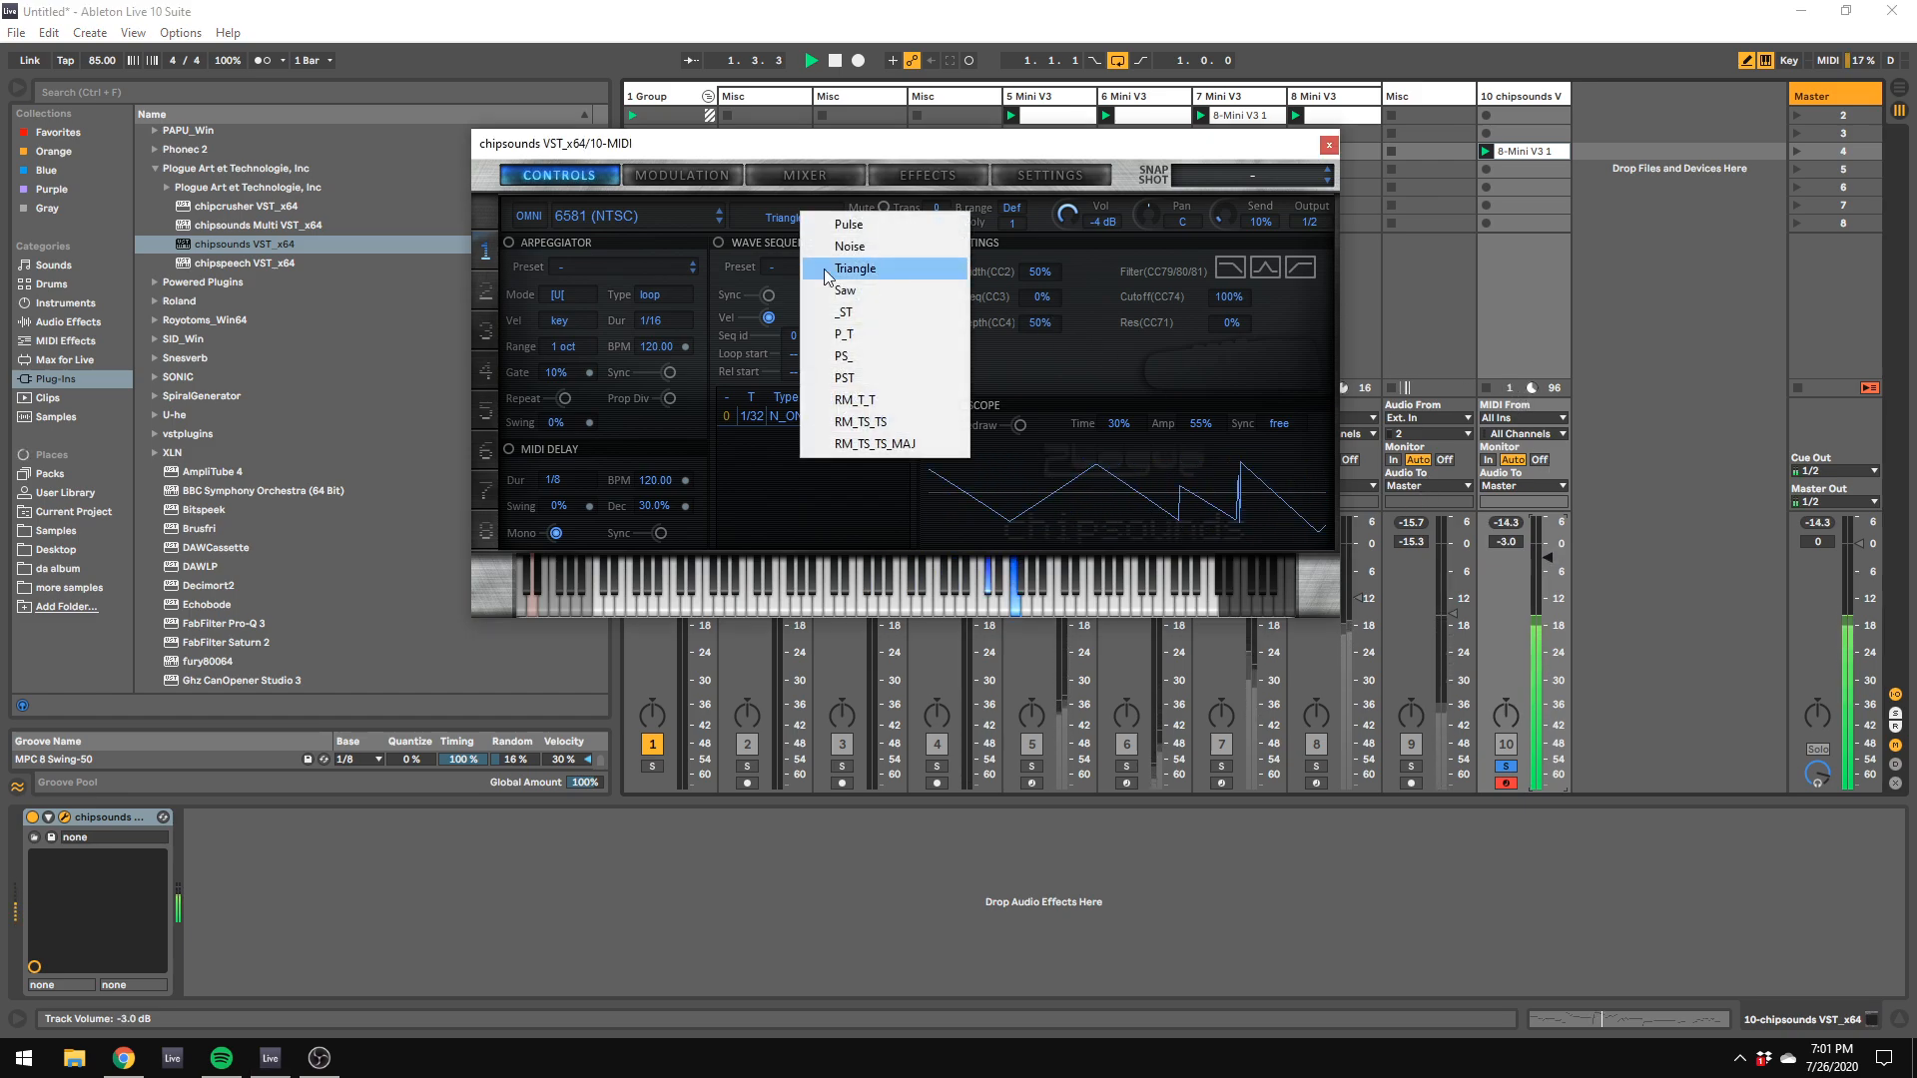
{"action": "left_click", "coordinate": [871, 294]}
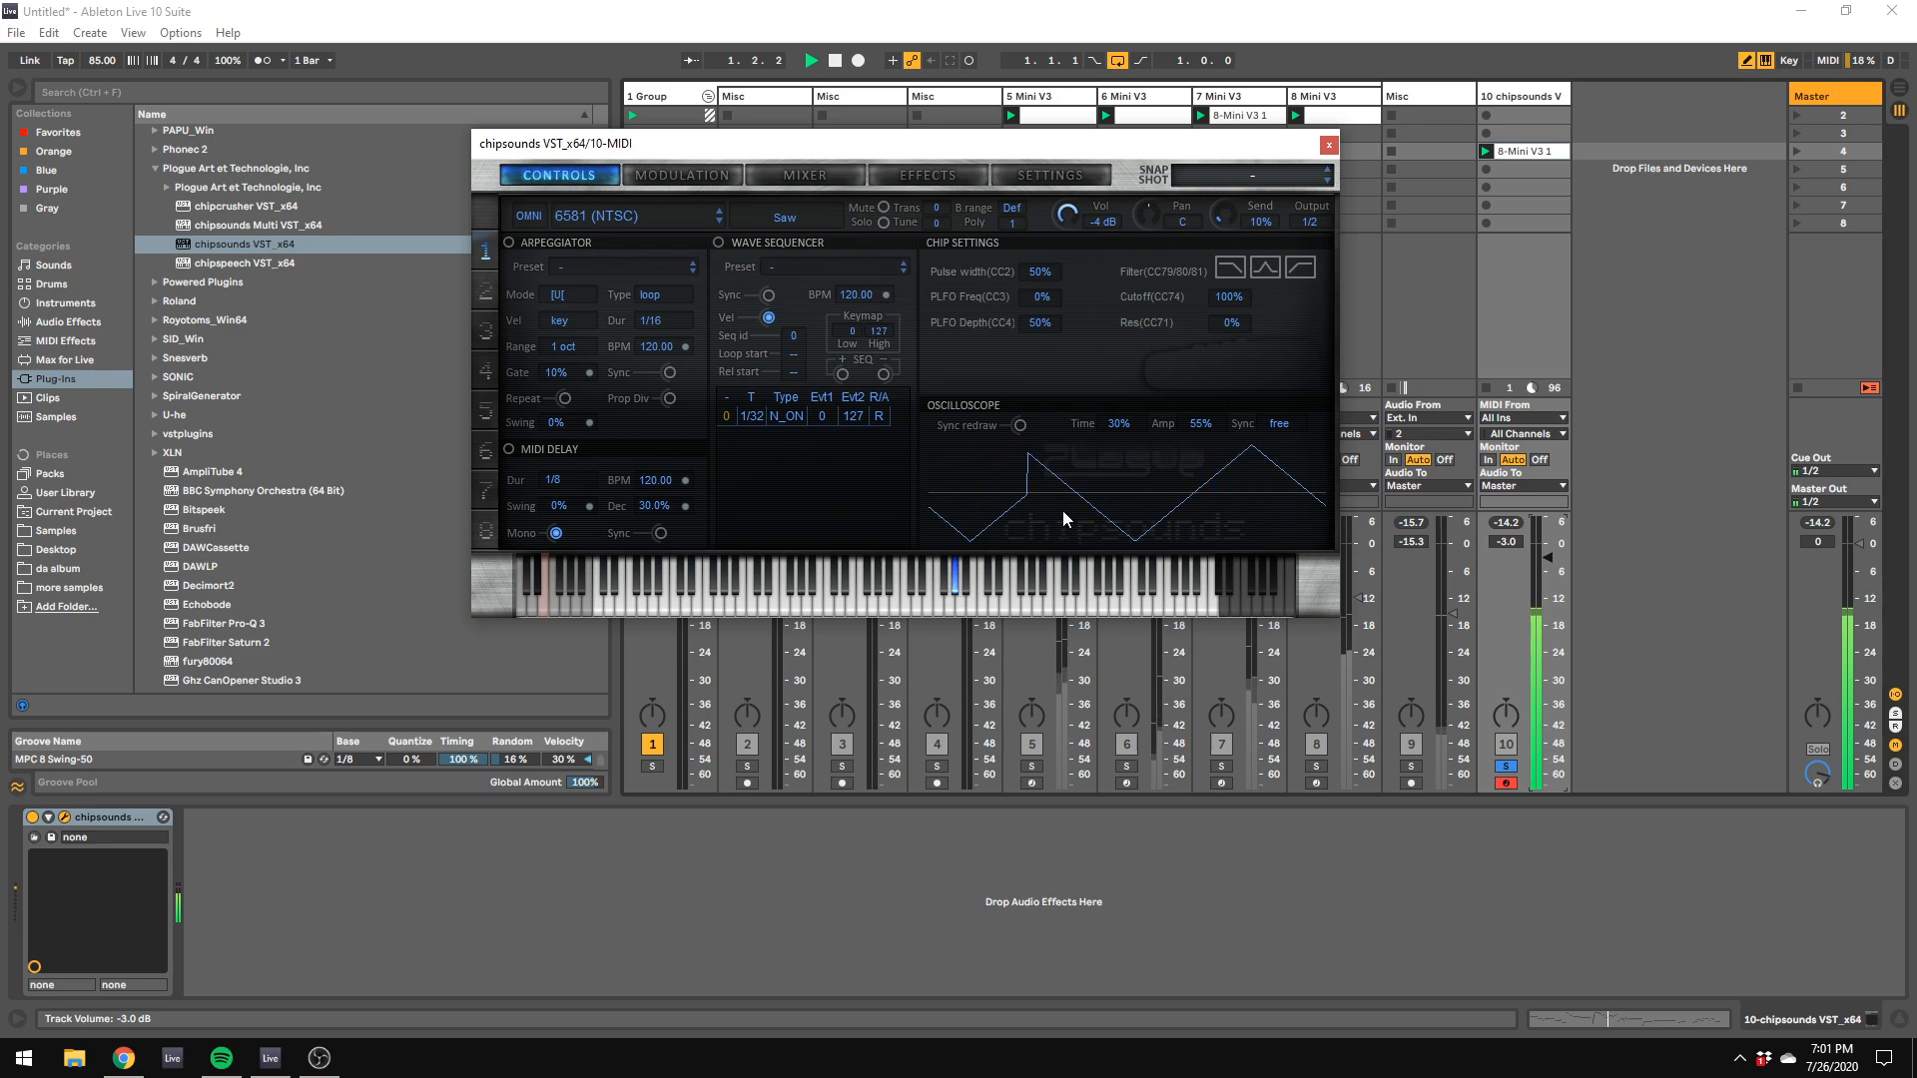
{"action": "left_click_drag", "start_coordinate": [1547, 558], "coordinate": [1548, 620]}
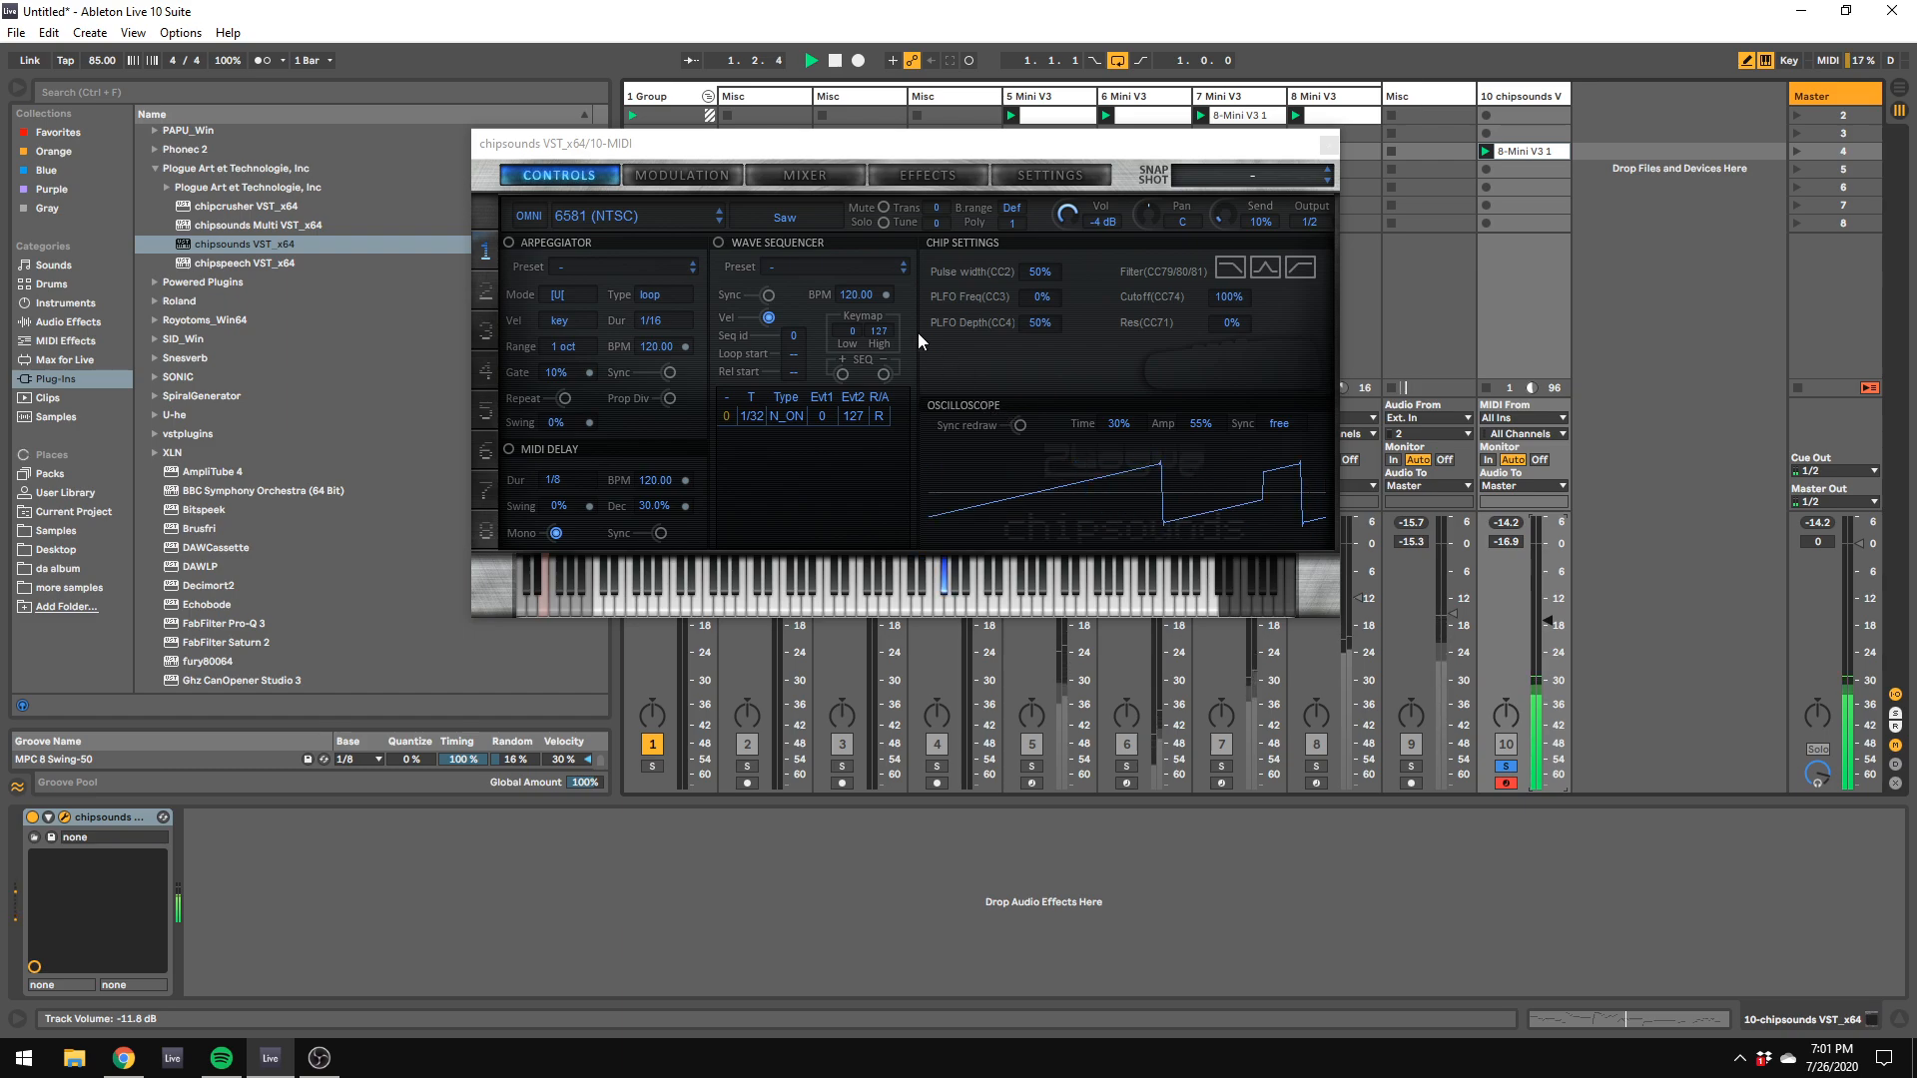
Step: Collapse the Plogue plug-in folder and load Ghz Panpot 3 onto the chipsounds track
{"action": "scroll", "coordinate": [241, 252], "scroll_direction": "up", "scroll_amount": 2}
{"action": "left_click", "coordinate": [168, 250]}
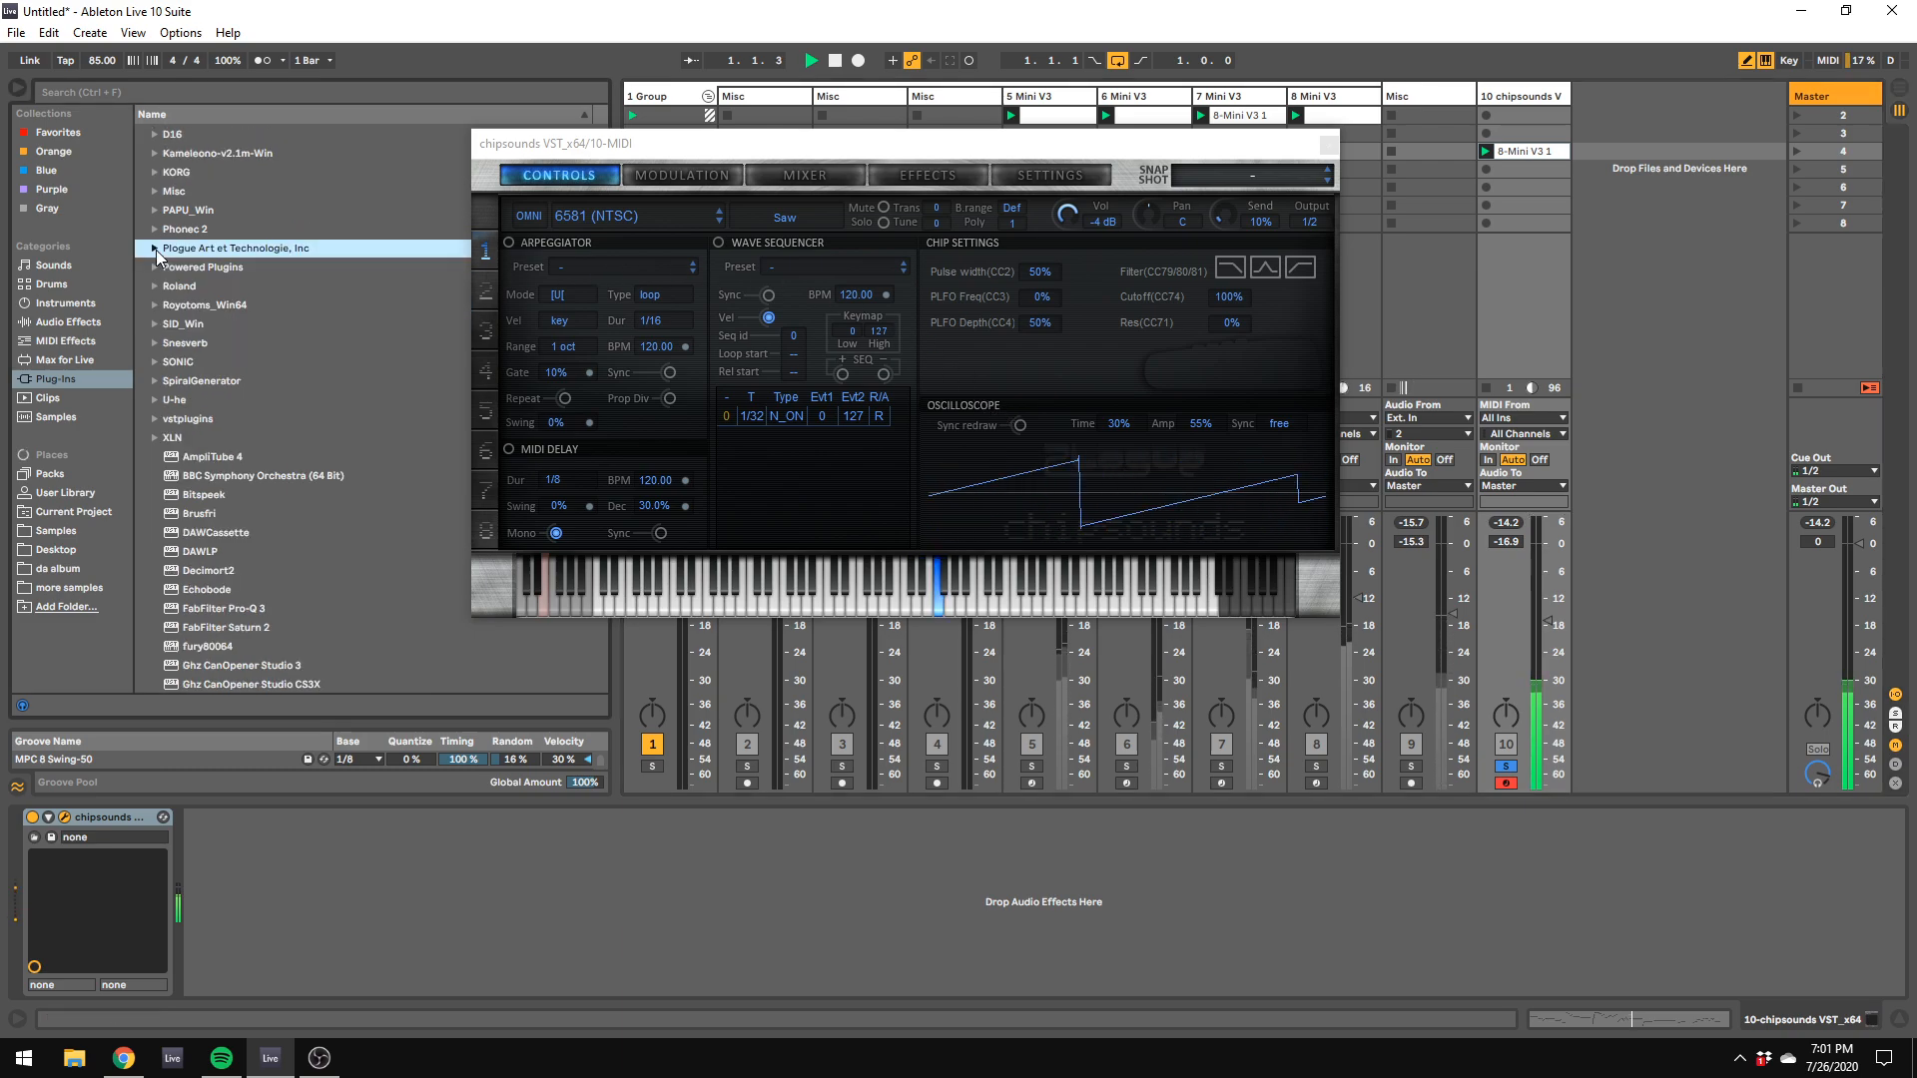
{"action": "left_click", "coordinate": [155, 250]}
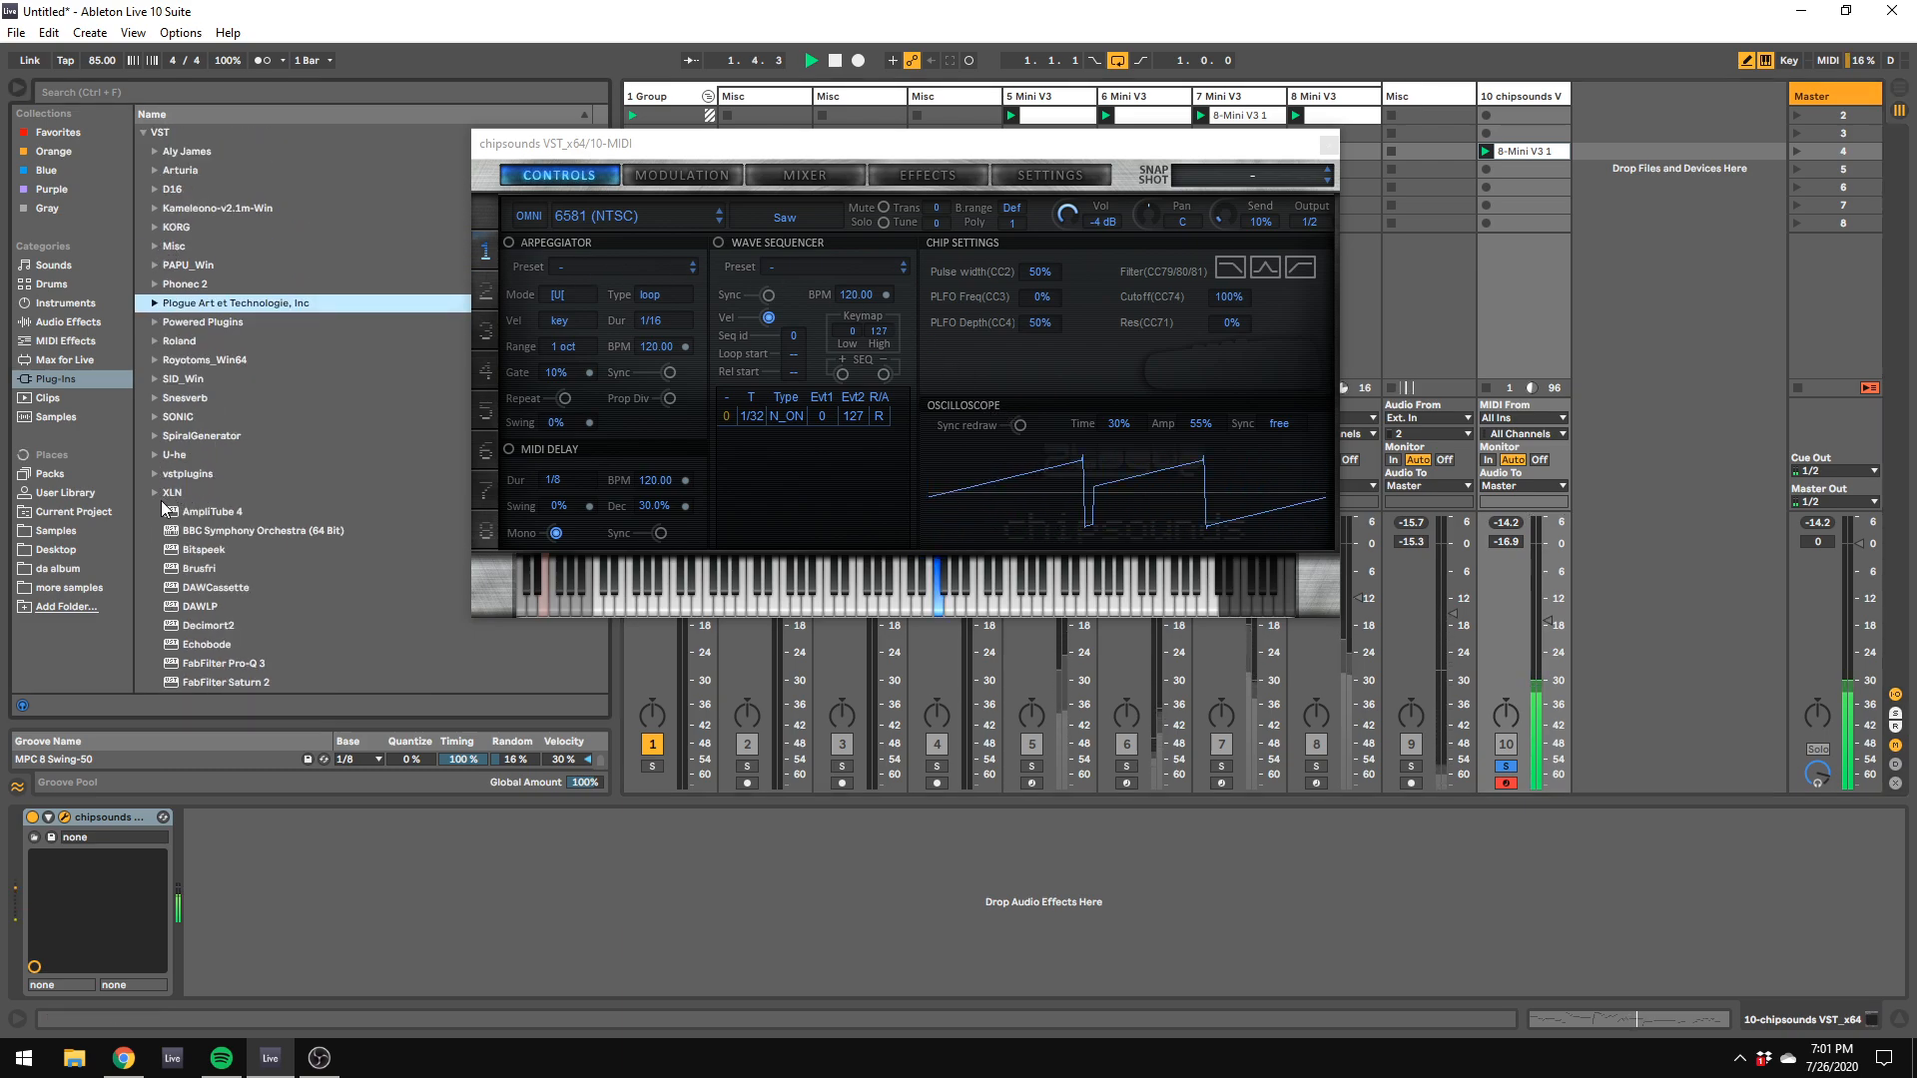
{"action": "scroll", "coordinate": [200, 479], "scroll_direction": "down", "scroll_amount": 14}
{"action": "left_click", "coordinate": [233, 446]}
{"action": "double_click", "coordinate": [233, 446]}
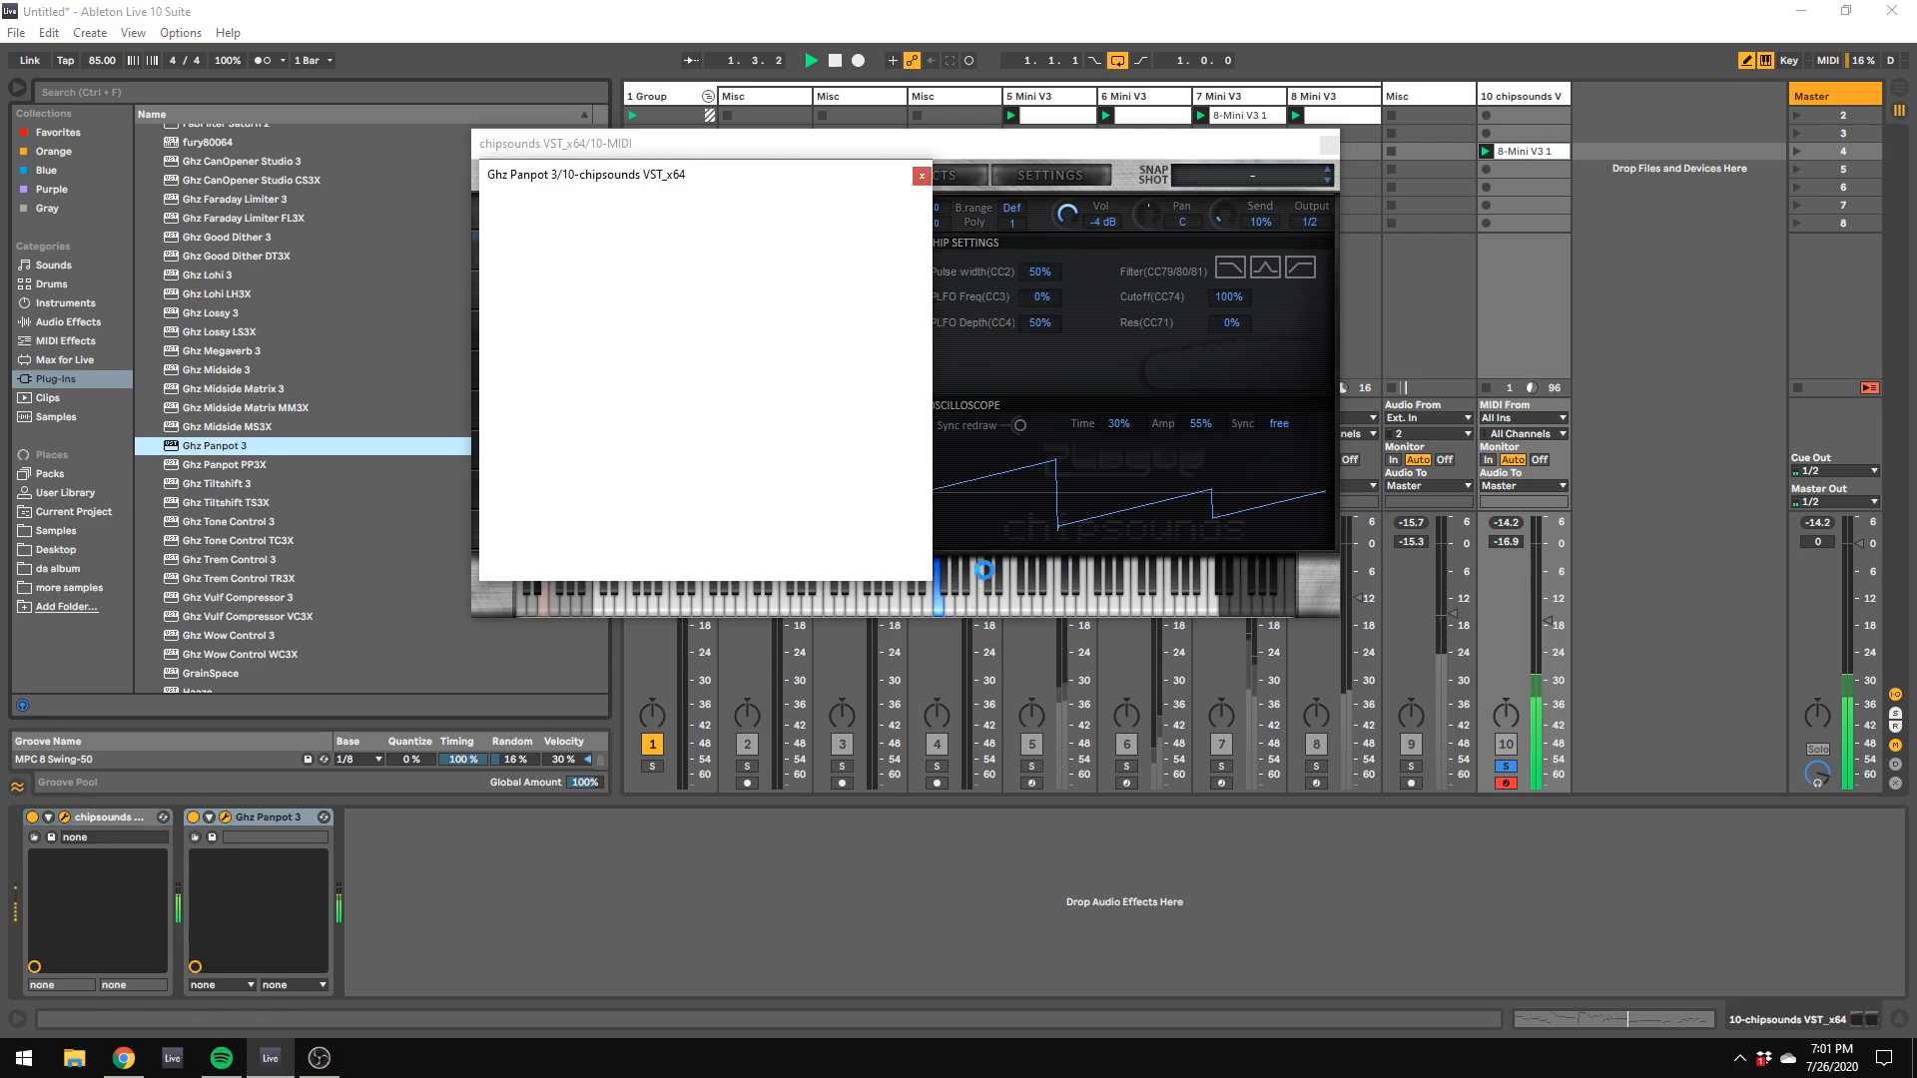
Step: Pan the chipsounds part 60% left in Panpot, with level 0%, delay 100% at 2x, and spectral 50%
{"action": "left_click_drag", "start_coordinate": [660, 240], "coordinate": [580, 239]}
{"action": "left_click_drag", "start_coordinate": [631, 497], "coordinate": [649, 296]}
{"action": "left_click_drag", "start_coordinate": [530, 326], "coordinate": [540, 529]}
{"action": "left_click_drag", "start_coordinate": [731, 498], "coordinate": [724, 411]}
{"action": "left_click", "coordinate": [652, 533]}
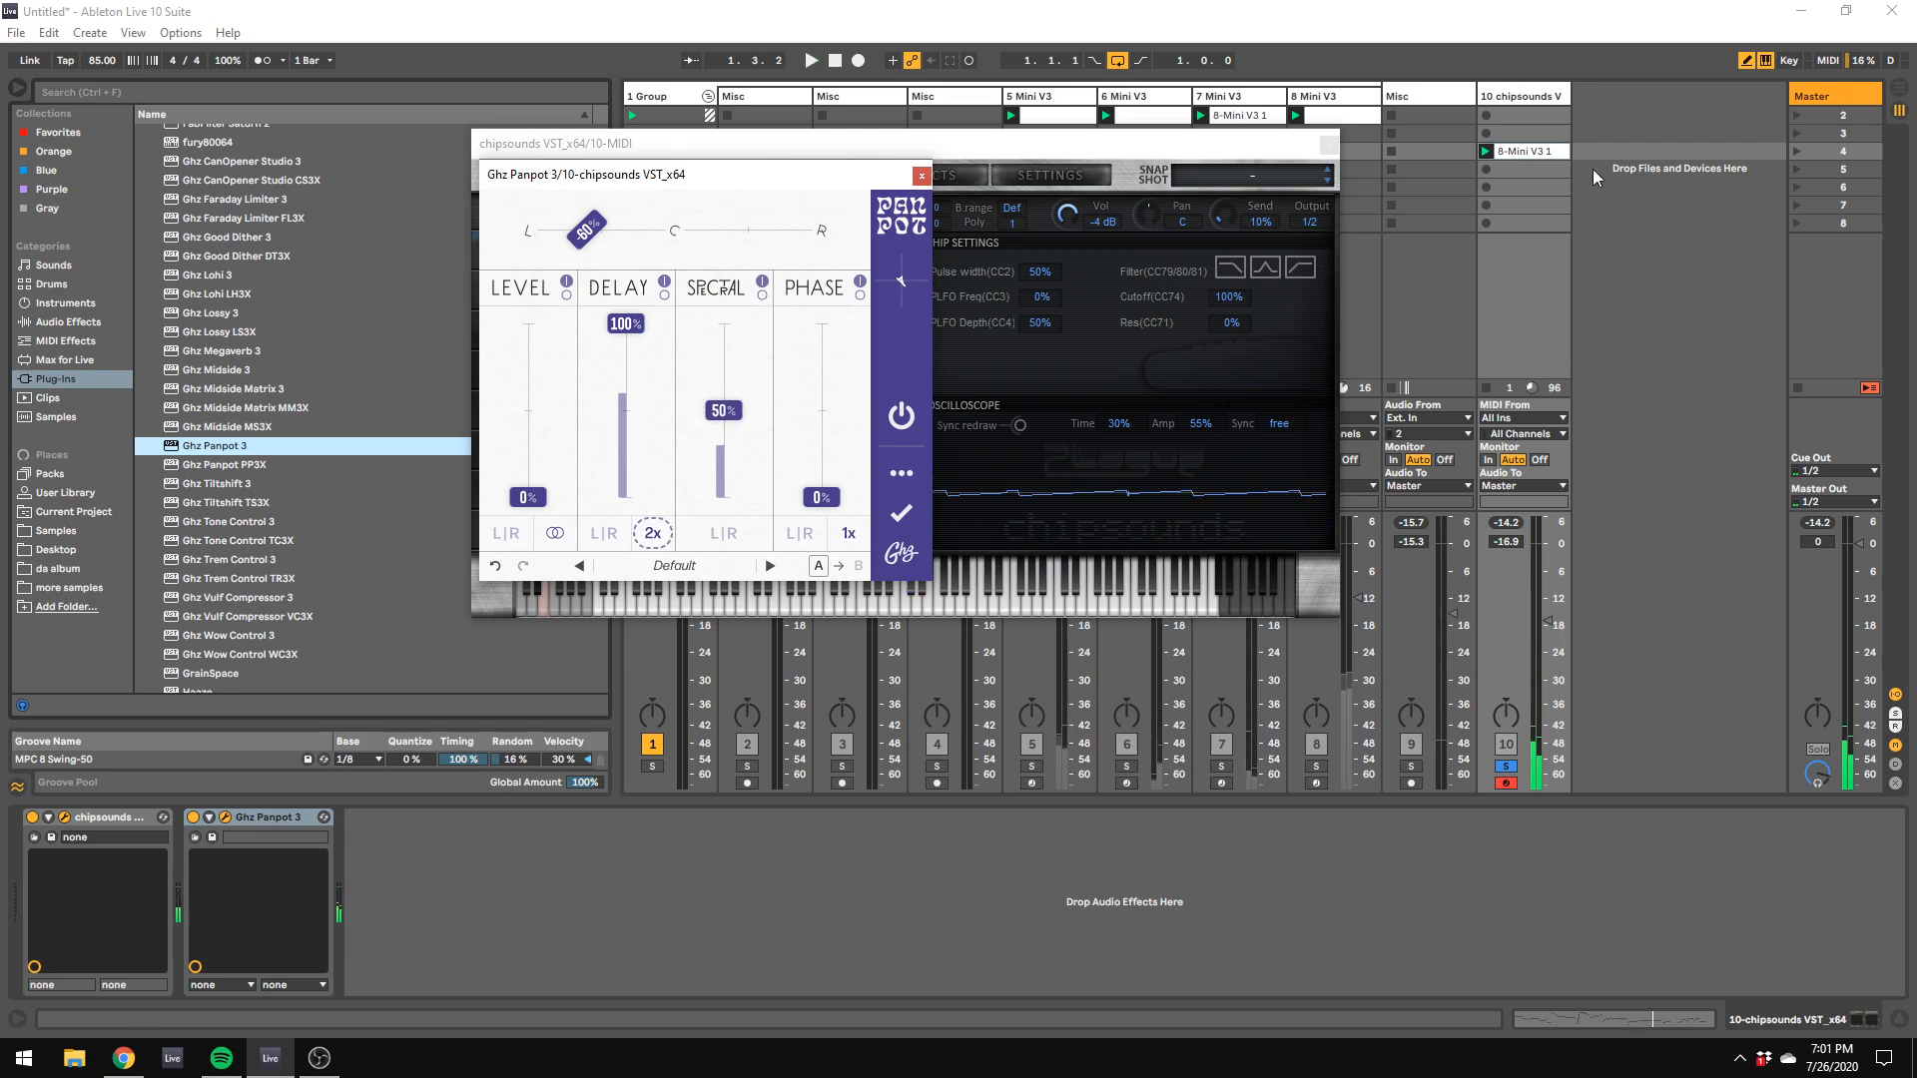
Step: Open the chipsounds track's clip in an enlarged note editor, with both plug-in windows moved out of the way
{"action": "left_click", "coordinate": [1539, 152]}
{"action": "double_click", "coordinate": [1539, 155]}
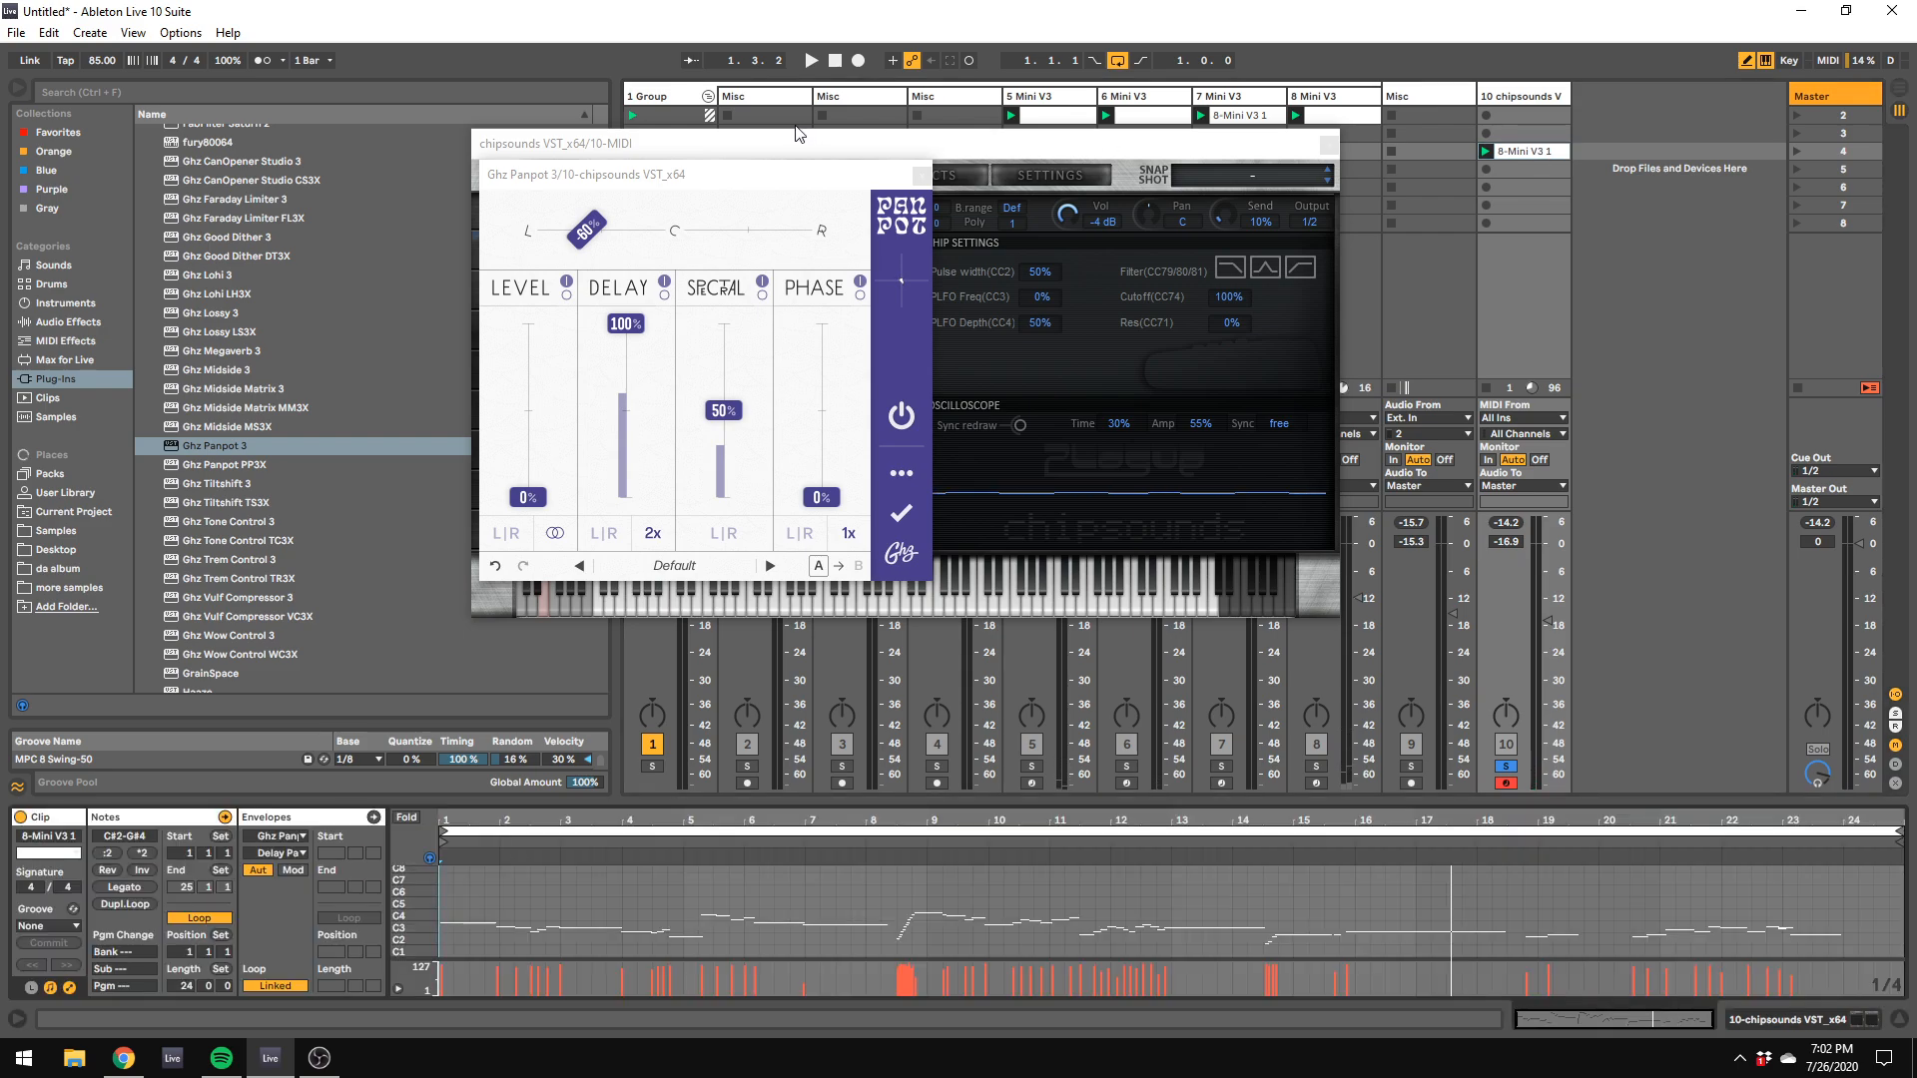
{"action": "left_click_drag", "start_coordinate": [789, 139], "coordinate": [1762, 286]}
{"action": "left_click_drag", "start_coordinate": [565, 168], "coordinate": [1895, 472]}
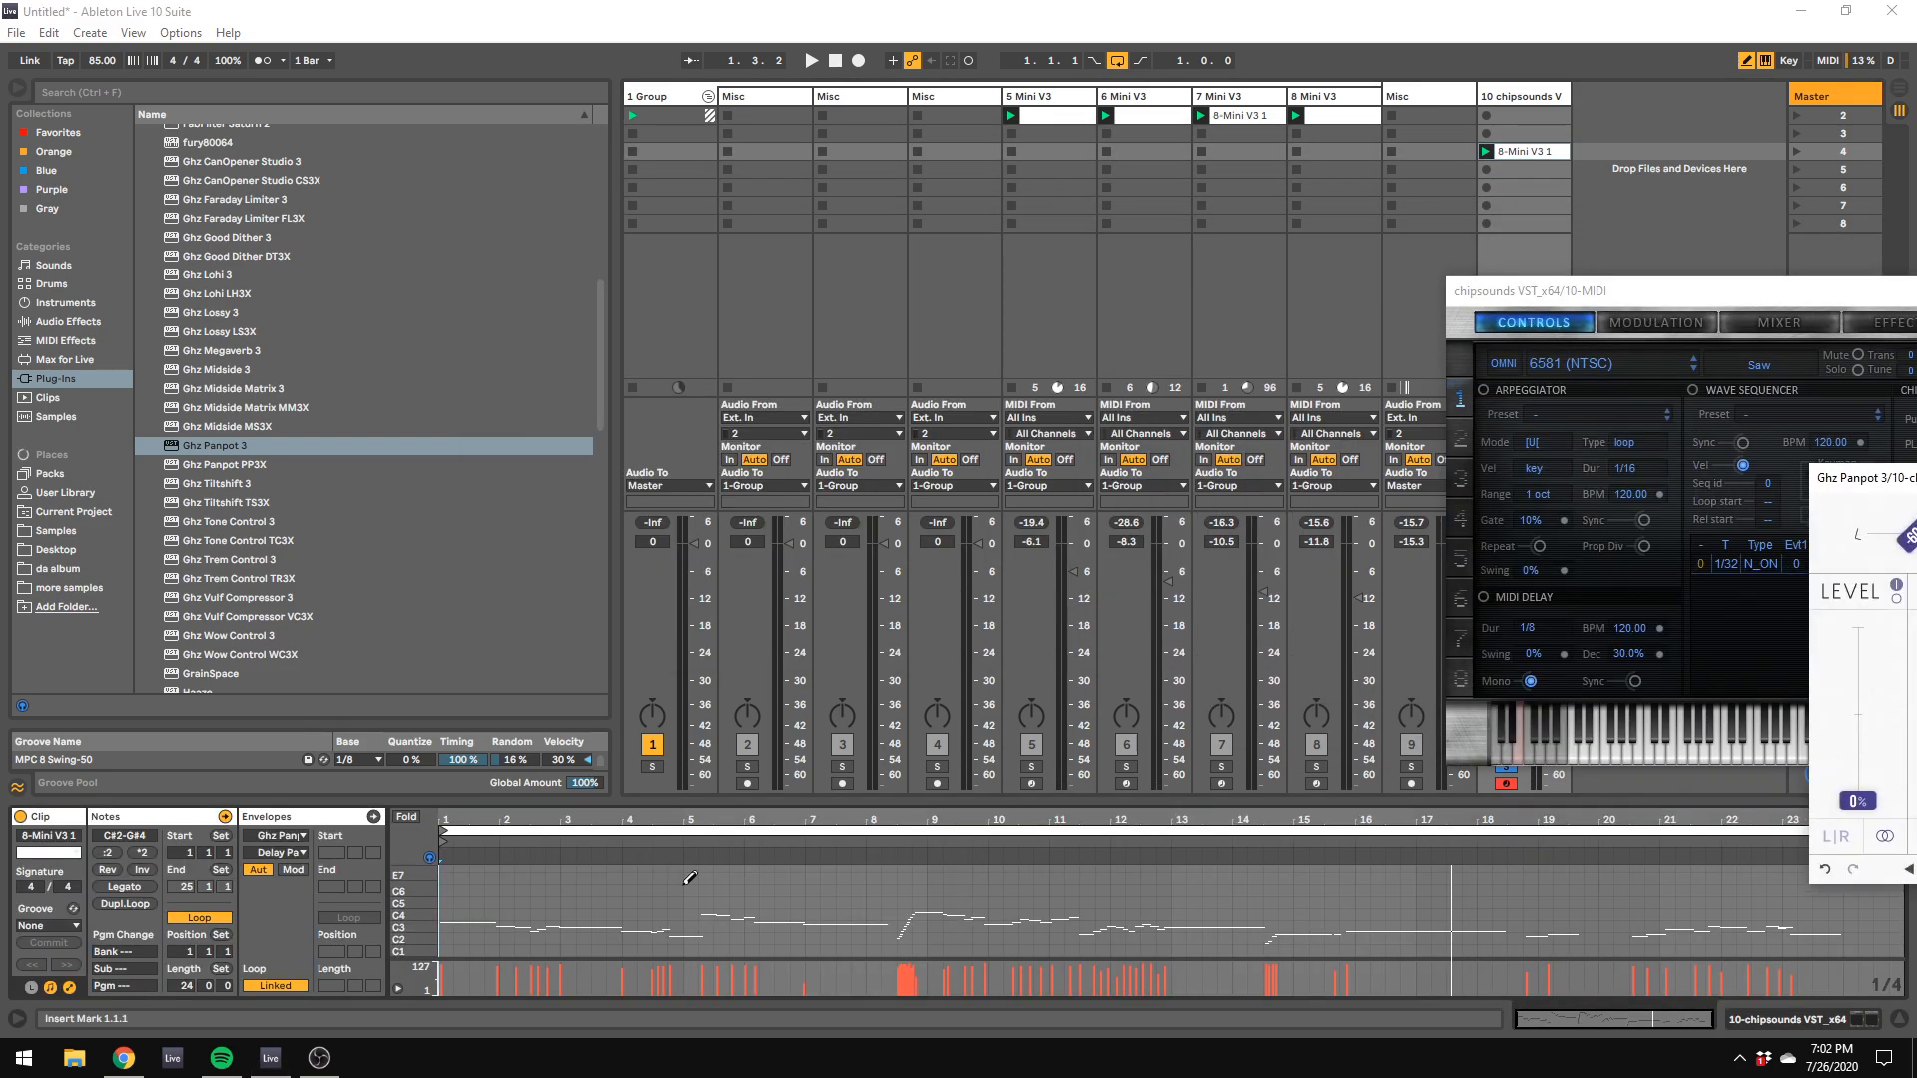
{"action": "left_click_drag", "start_coordinate": [769, 801], "coordinate": [769, 505]}
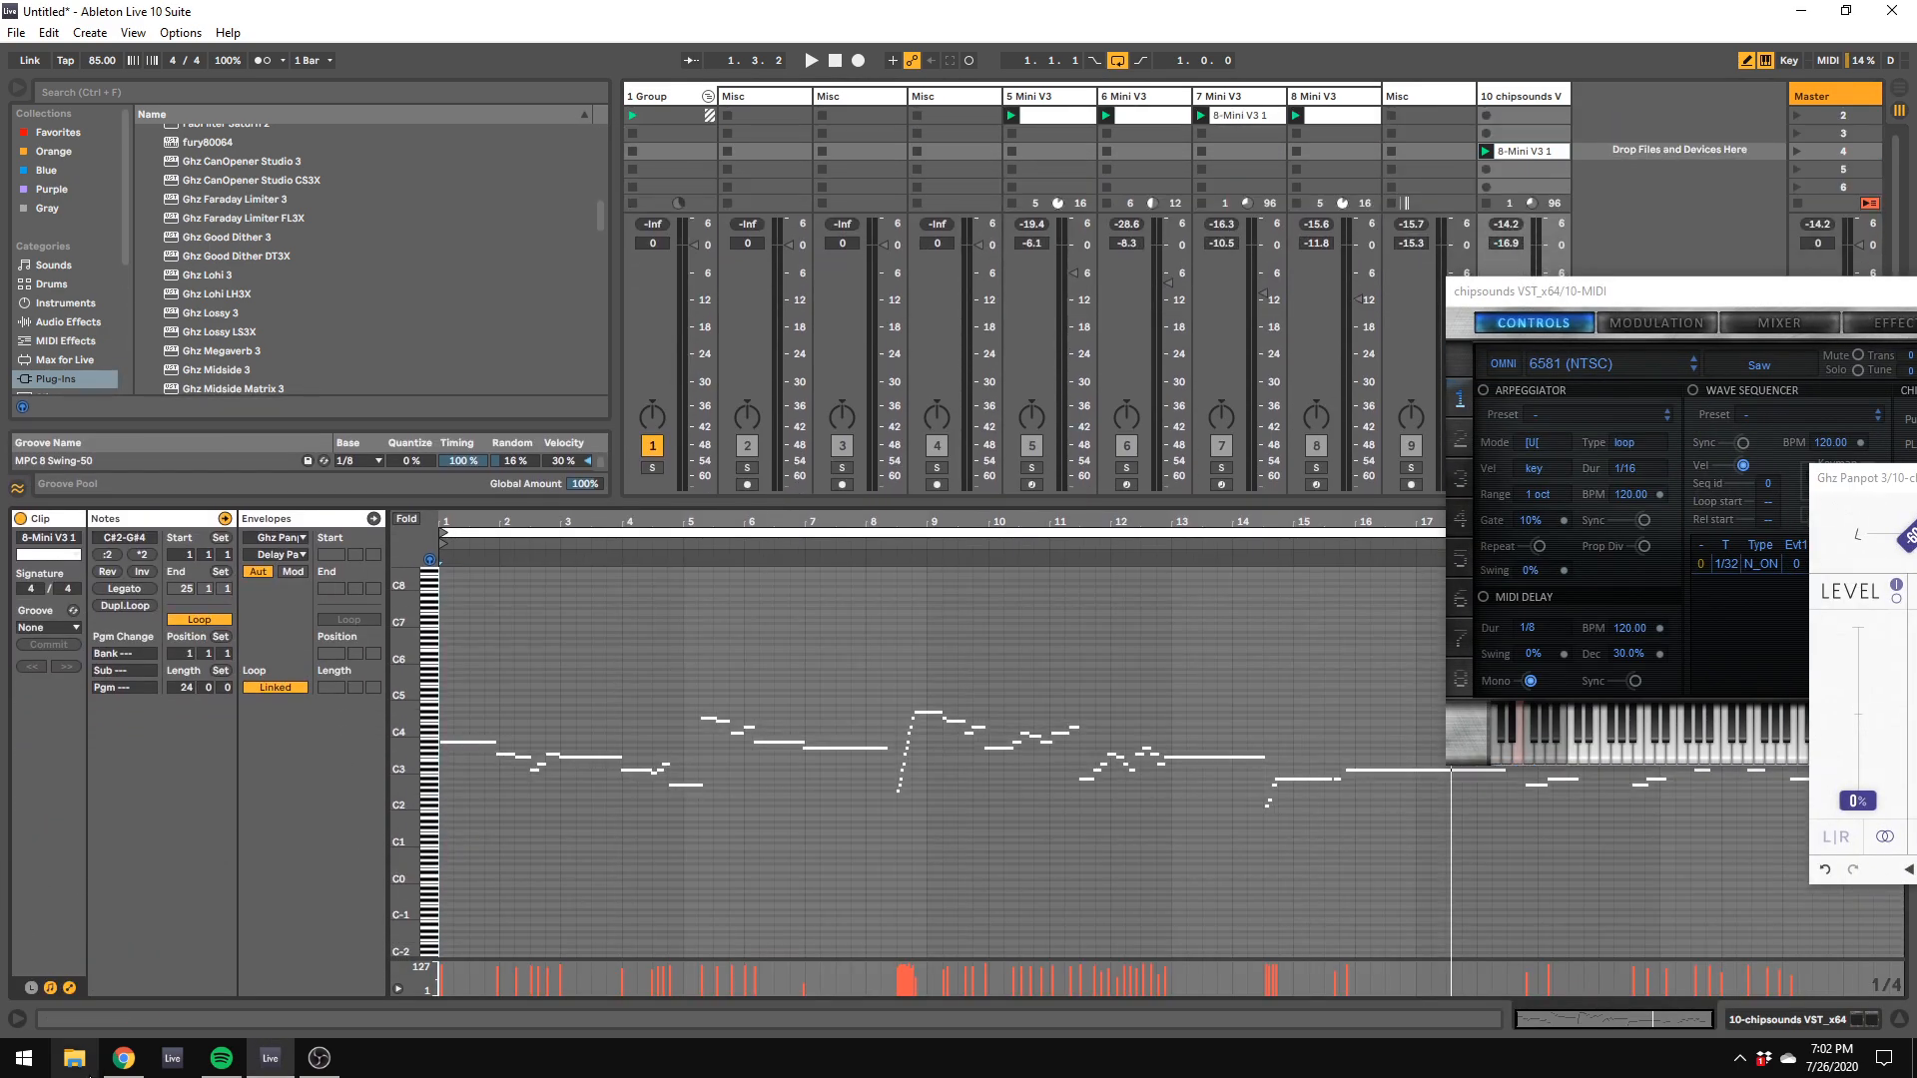
Step: Display the chipsounds clip's MIDI Ctrl Pitch Bend envelope
{"action": "left_click", "coordinate": [69, 987]}
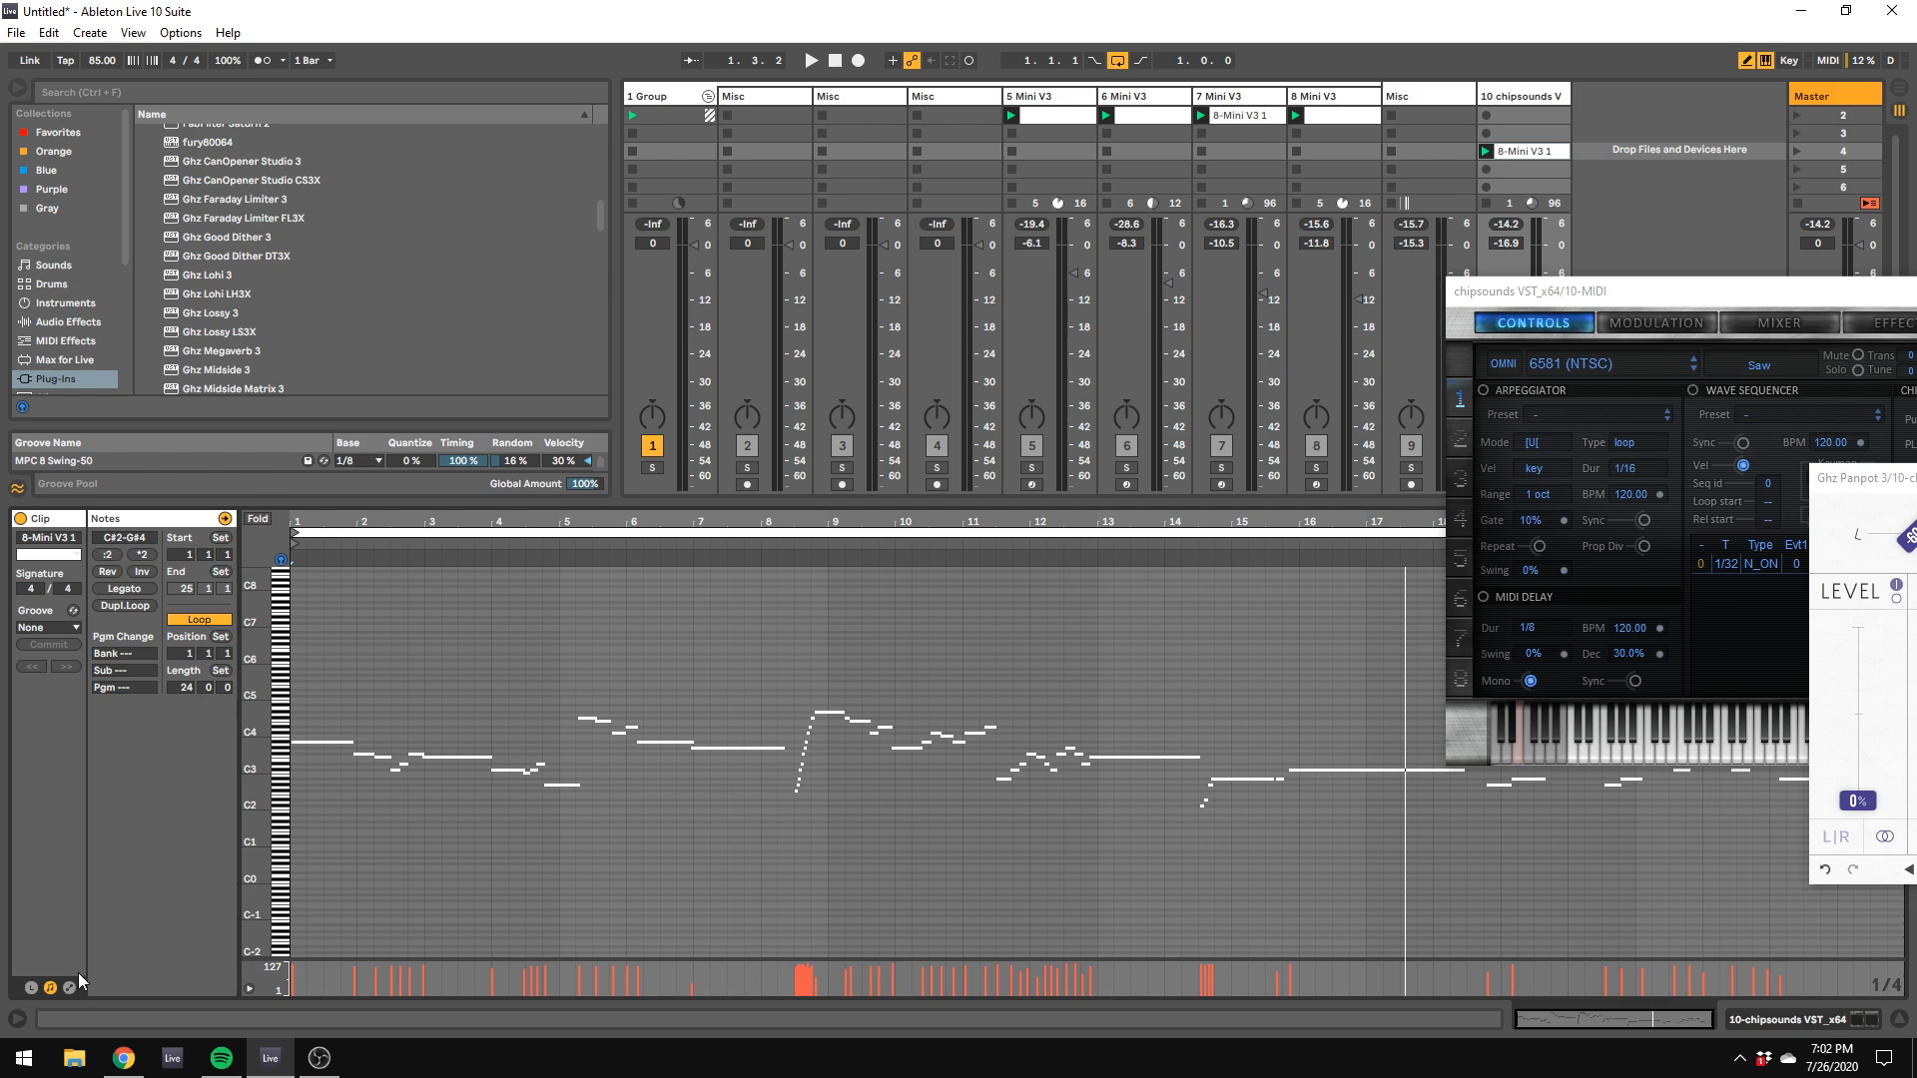
{"action": "left_click", "coordinate": [70, 987]}
{"action": "left_click", "coordinate": [297, 540]}
{"action": "left_click", "coordinate": [297, 550]}
{"action": "left_click", "coordinate": [296, 554]}
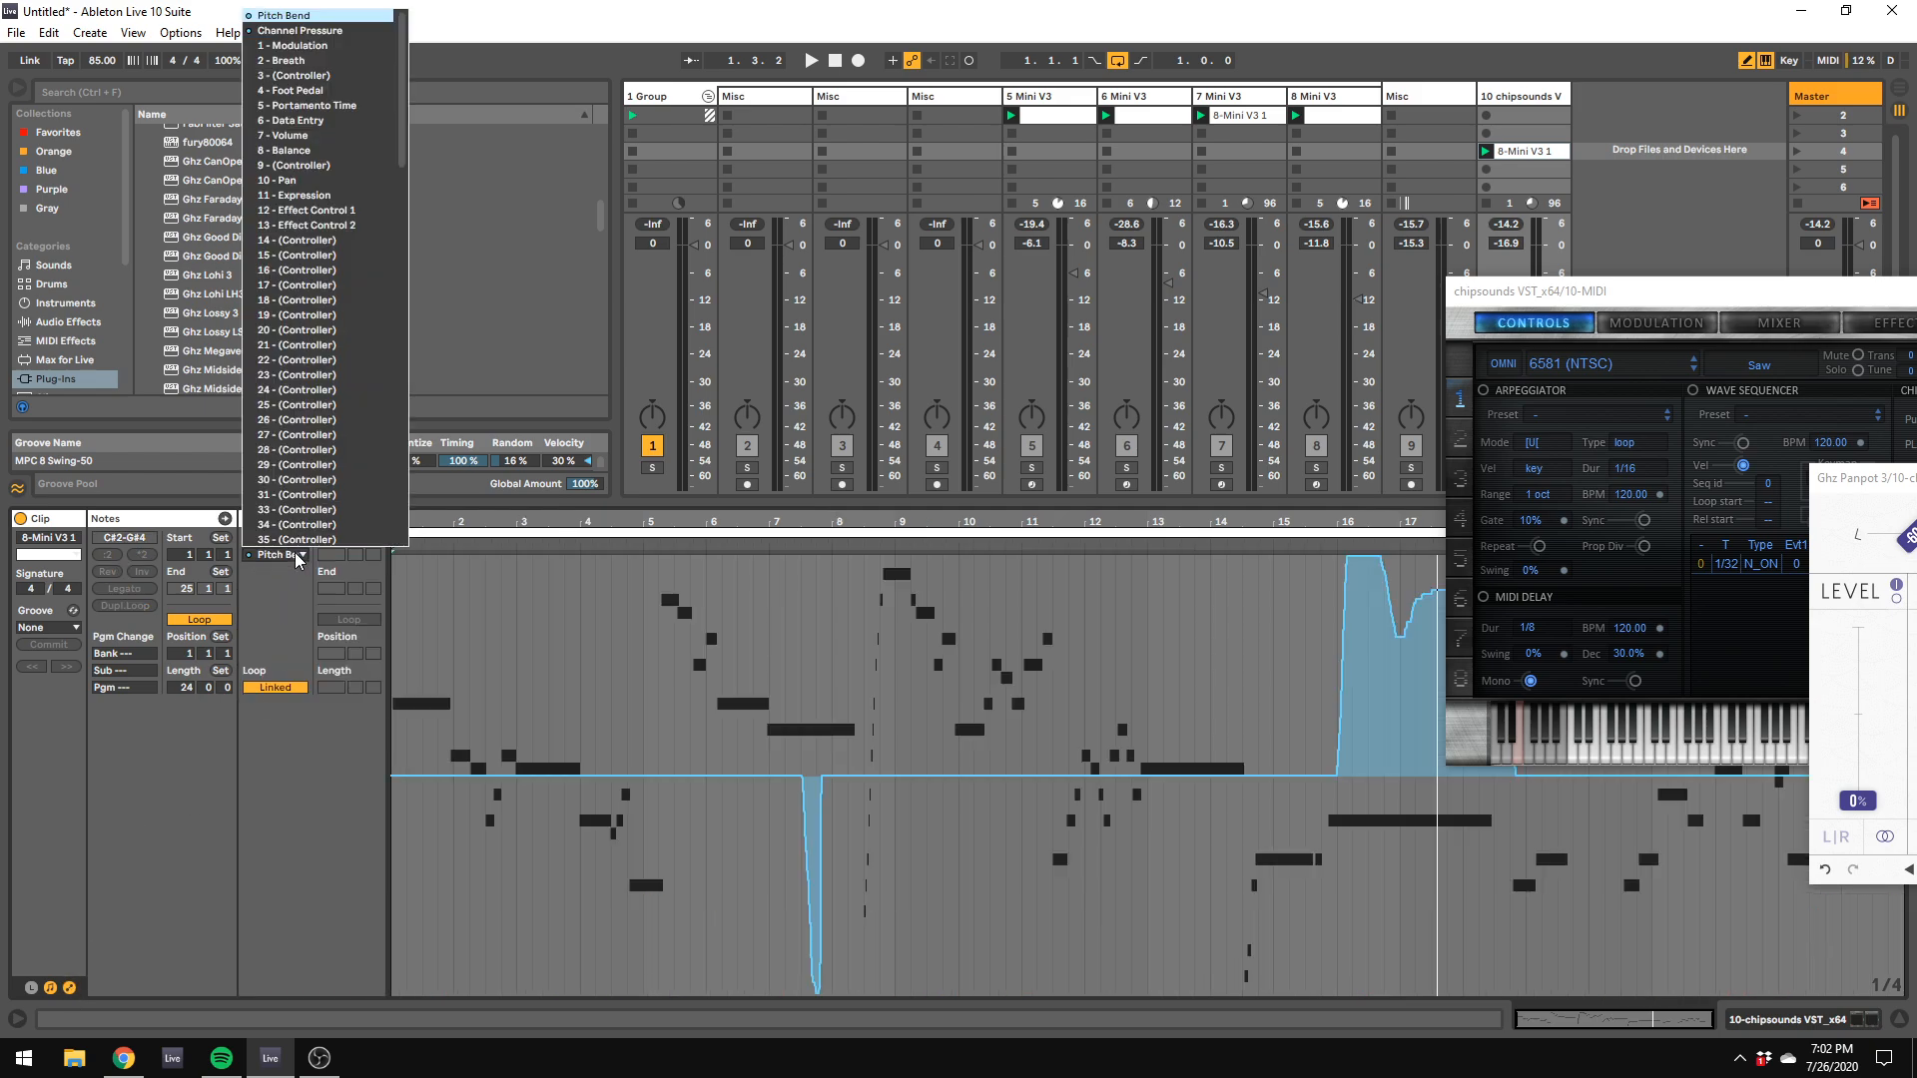
{"action": "left_click", "coordinate": [297, 557]}
Step: Turn off Draw Mode and delete the pitch bend moves around bars 7 and 16 to 18 of the chipsounds clip
{"action": "right_click", "coordinate": [786, 578]}
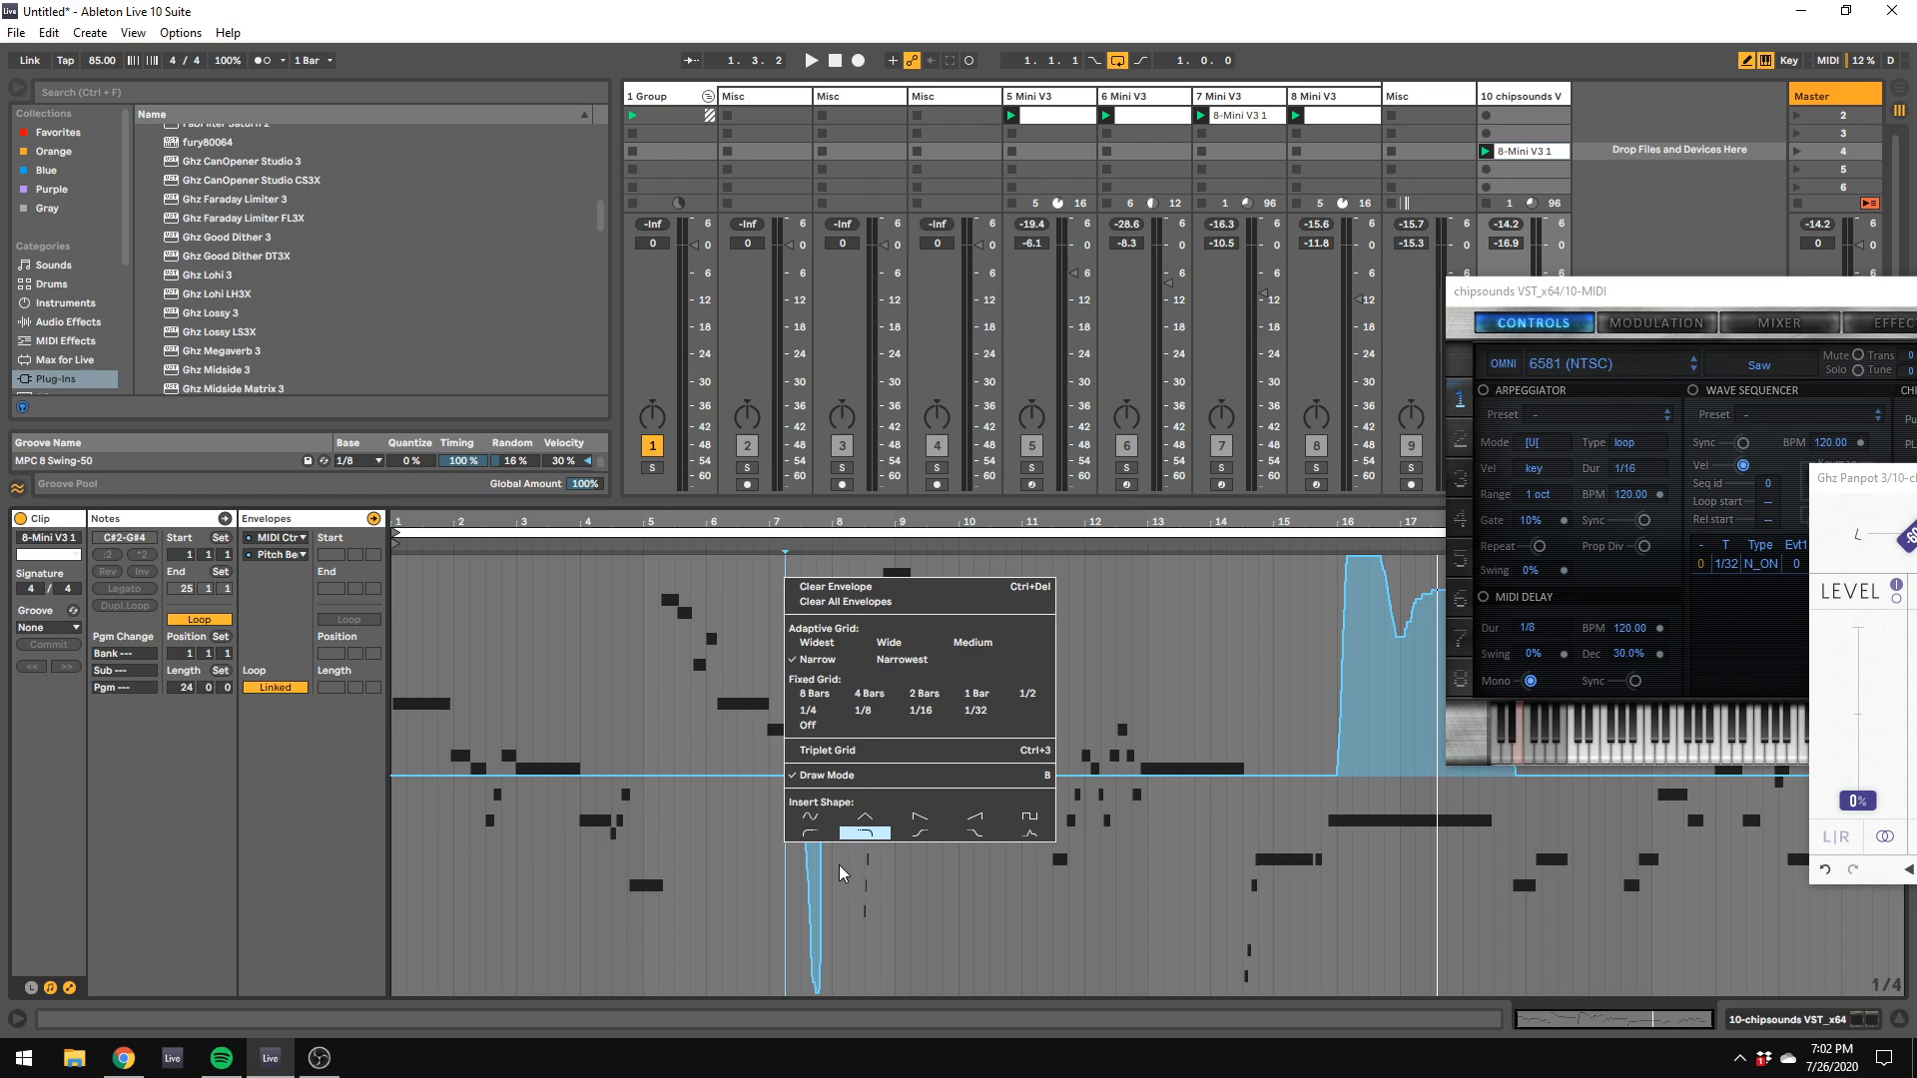
{"action": "left_click", "coordinate": [854, 780]}
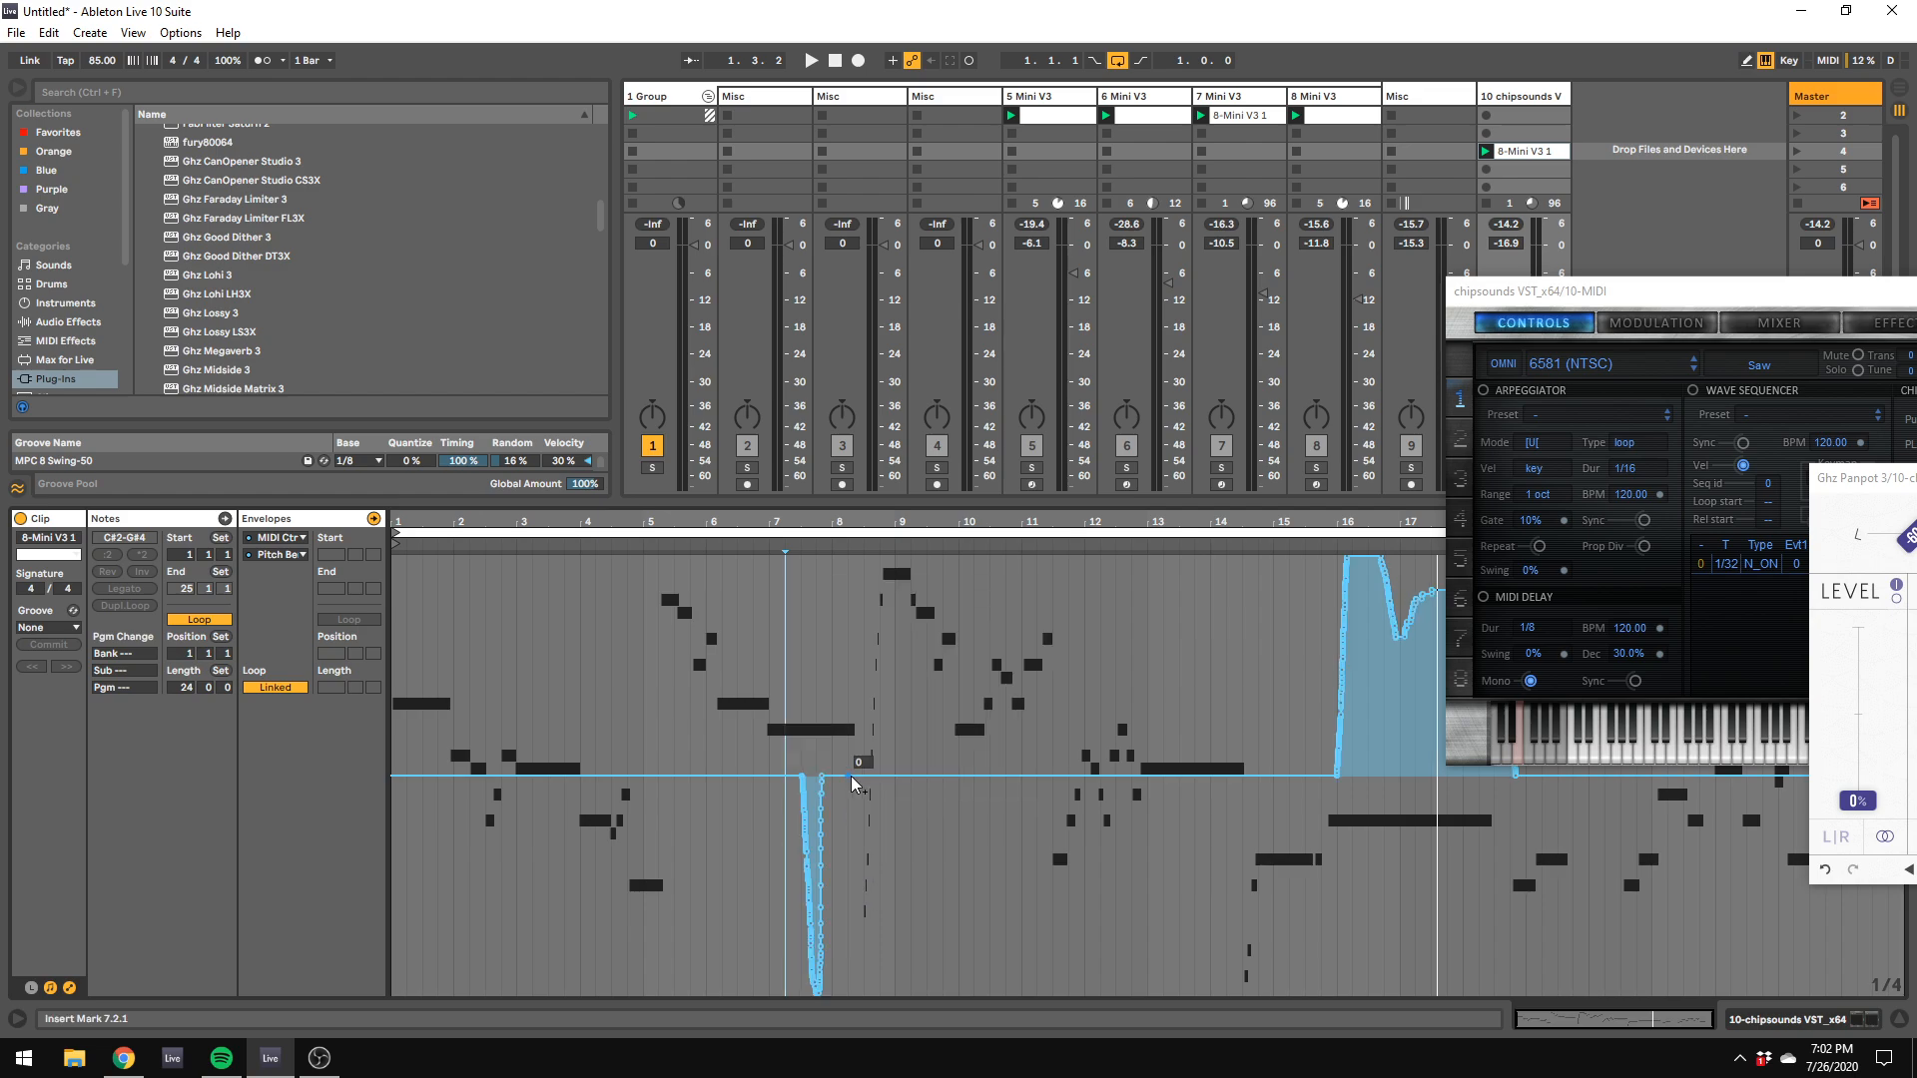
{"action": "left_click_drag", "start_coordinate": [711, 705], "coordinate": [929, 988]}
{"action": "key", "text": "Delete"}
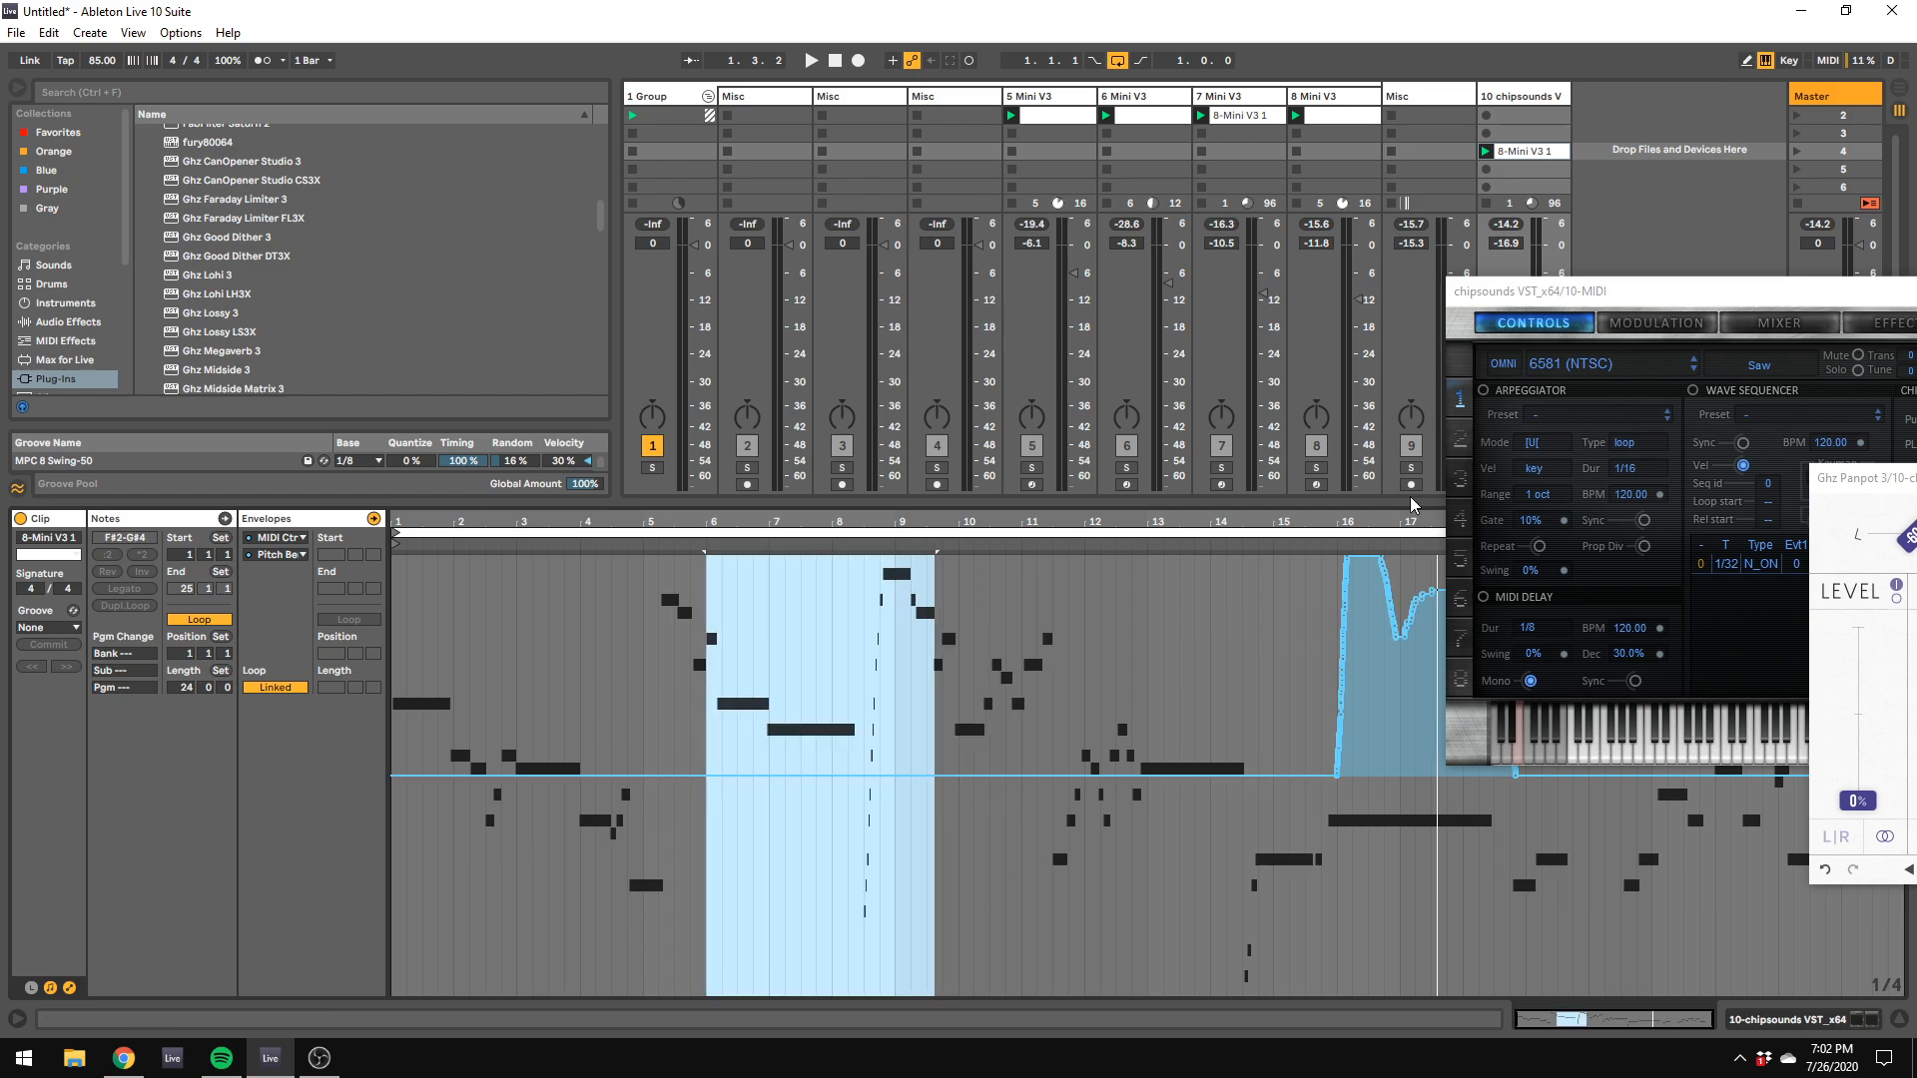
{"action": "left_click_drag", "start_coordinate": [1546, 312], "coordinate": [1912, 732]}
{"action": "left_click_drag", "start_coordinate": [1248, 861], "coordinate": [1594, 477]}
{"action": "key", "text": "Delete"}
Step: Play the soloed chipsounds part and lower its track volume to -22.0 dB
{"action": "key", "text": "space"}
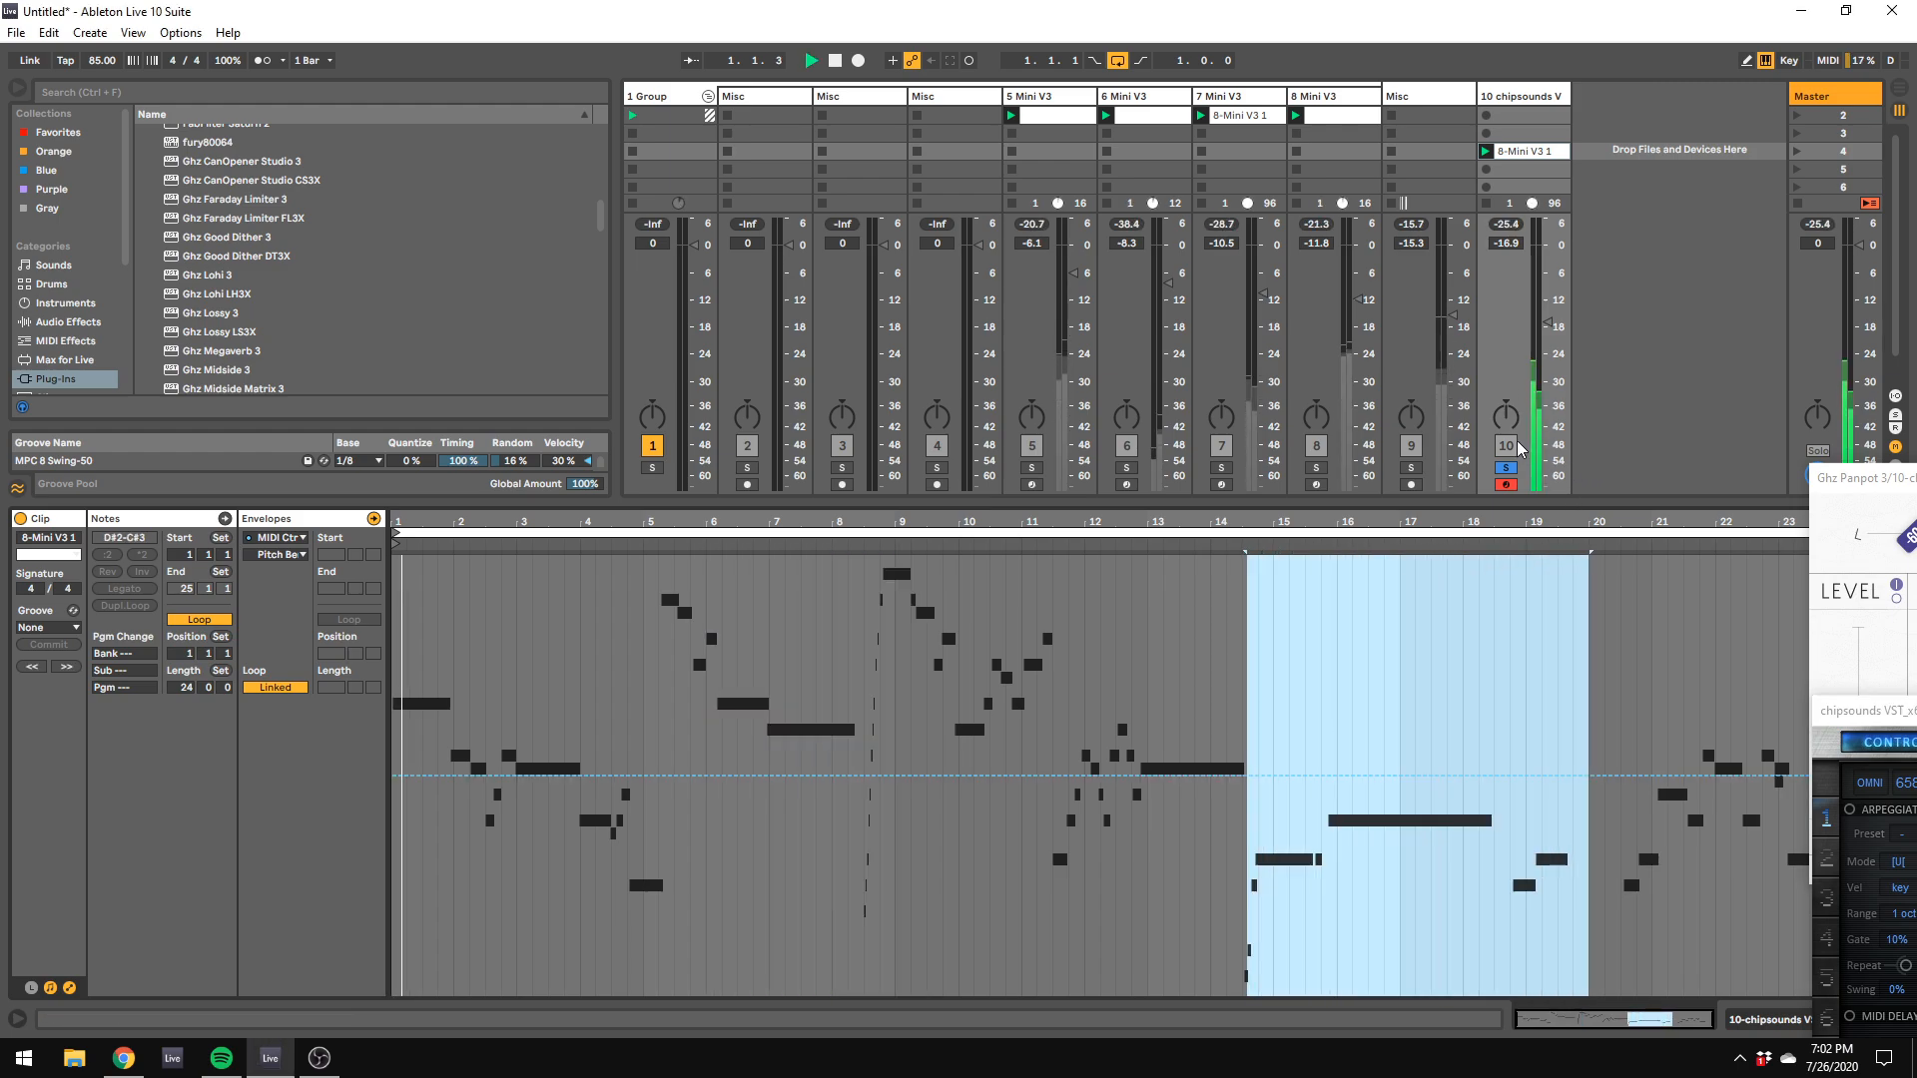
{"action": "left_click_drag", "start_coordinate": [1548, 321], "coordinate": [1547, 345]}
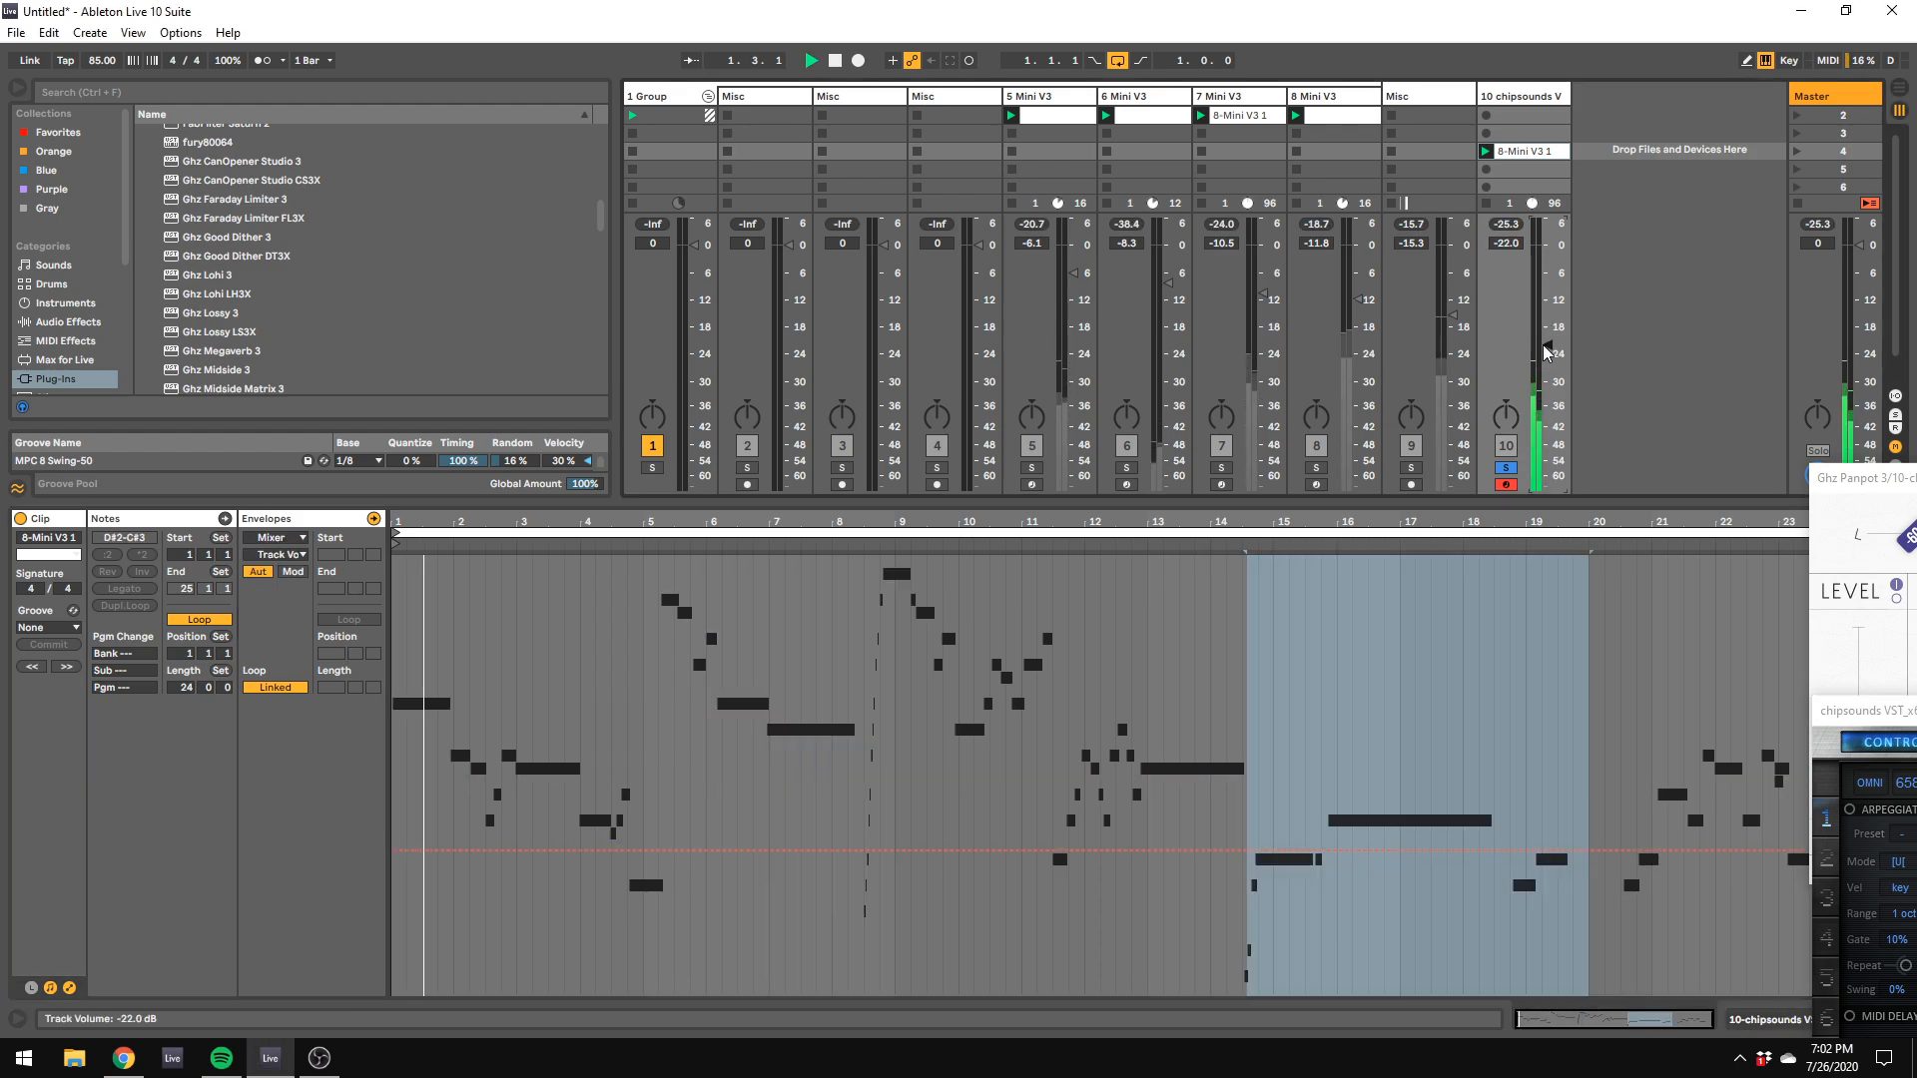
{"action": "left_click", "coordinate": [1516, 96]}
{"action": "left_click", "coordinate": [1517, 154]}
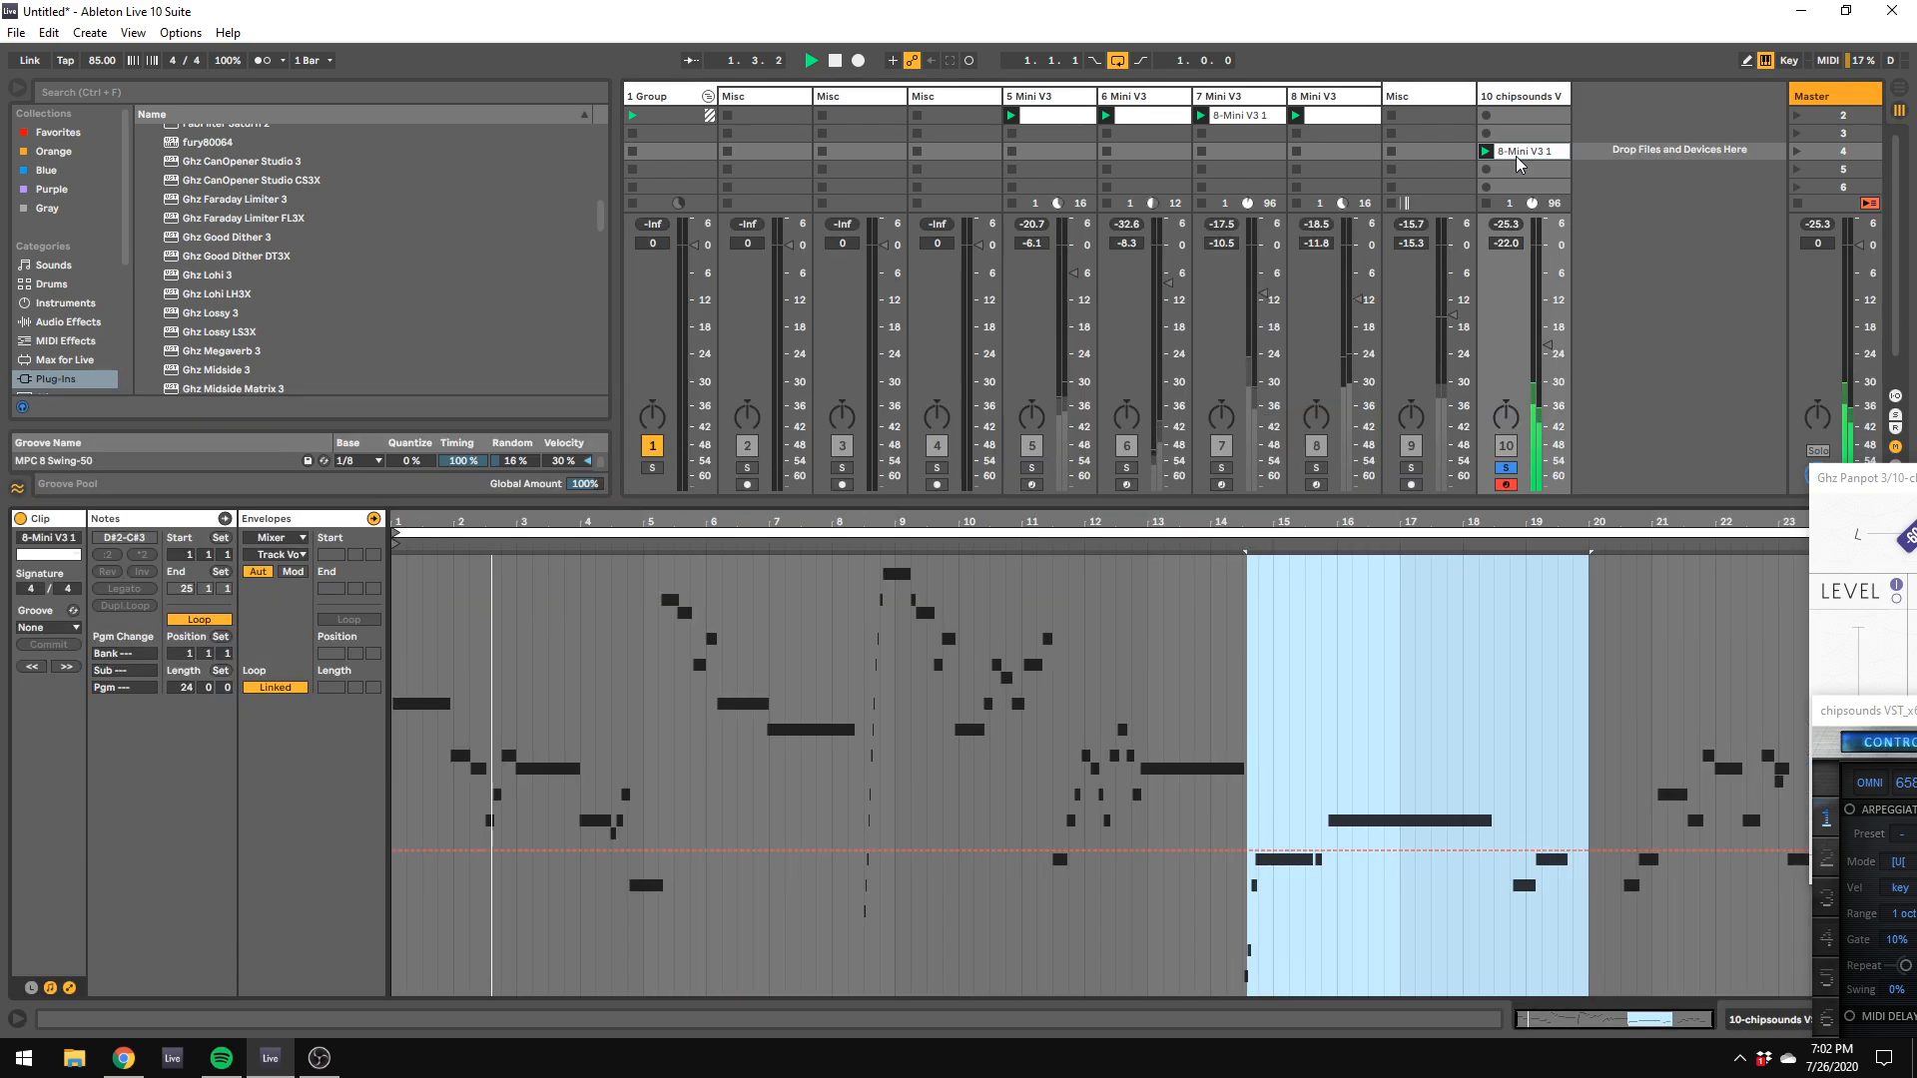
Step: Display the chipsounds clip's Channel Pressure envelope and delete all of its recorded automation
{"action": "left_click_drag", "start_coordinate": [1840, 477], "coordinate": [936, 299]}
{"action": "left_click_drag", "start_coordinate": [1853, 710], "coordinate": [821, 72]}
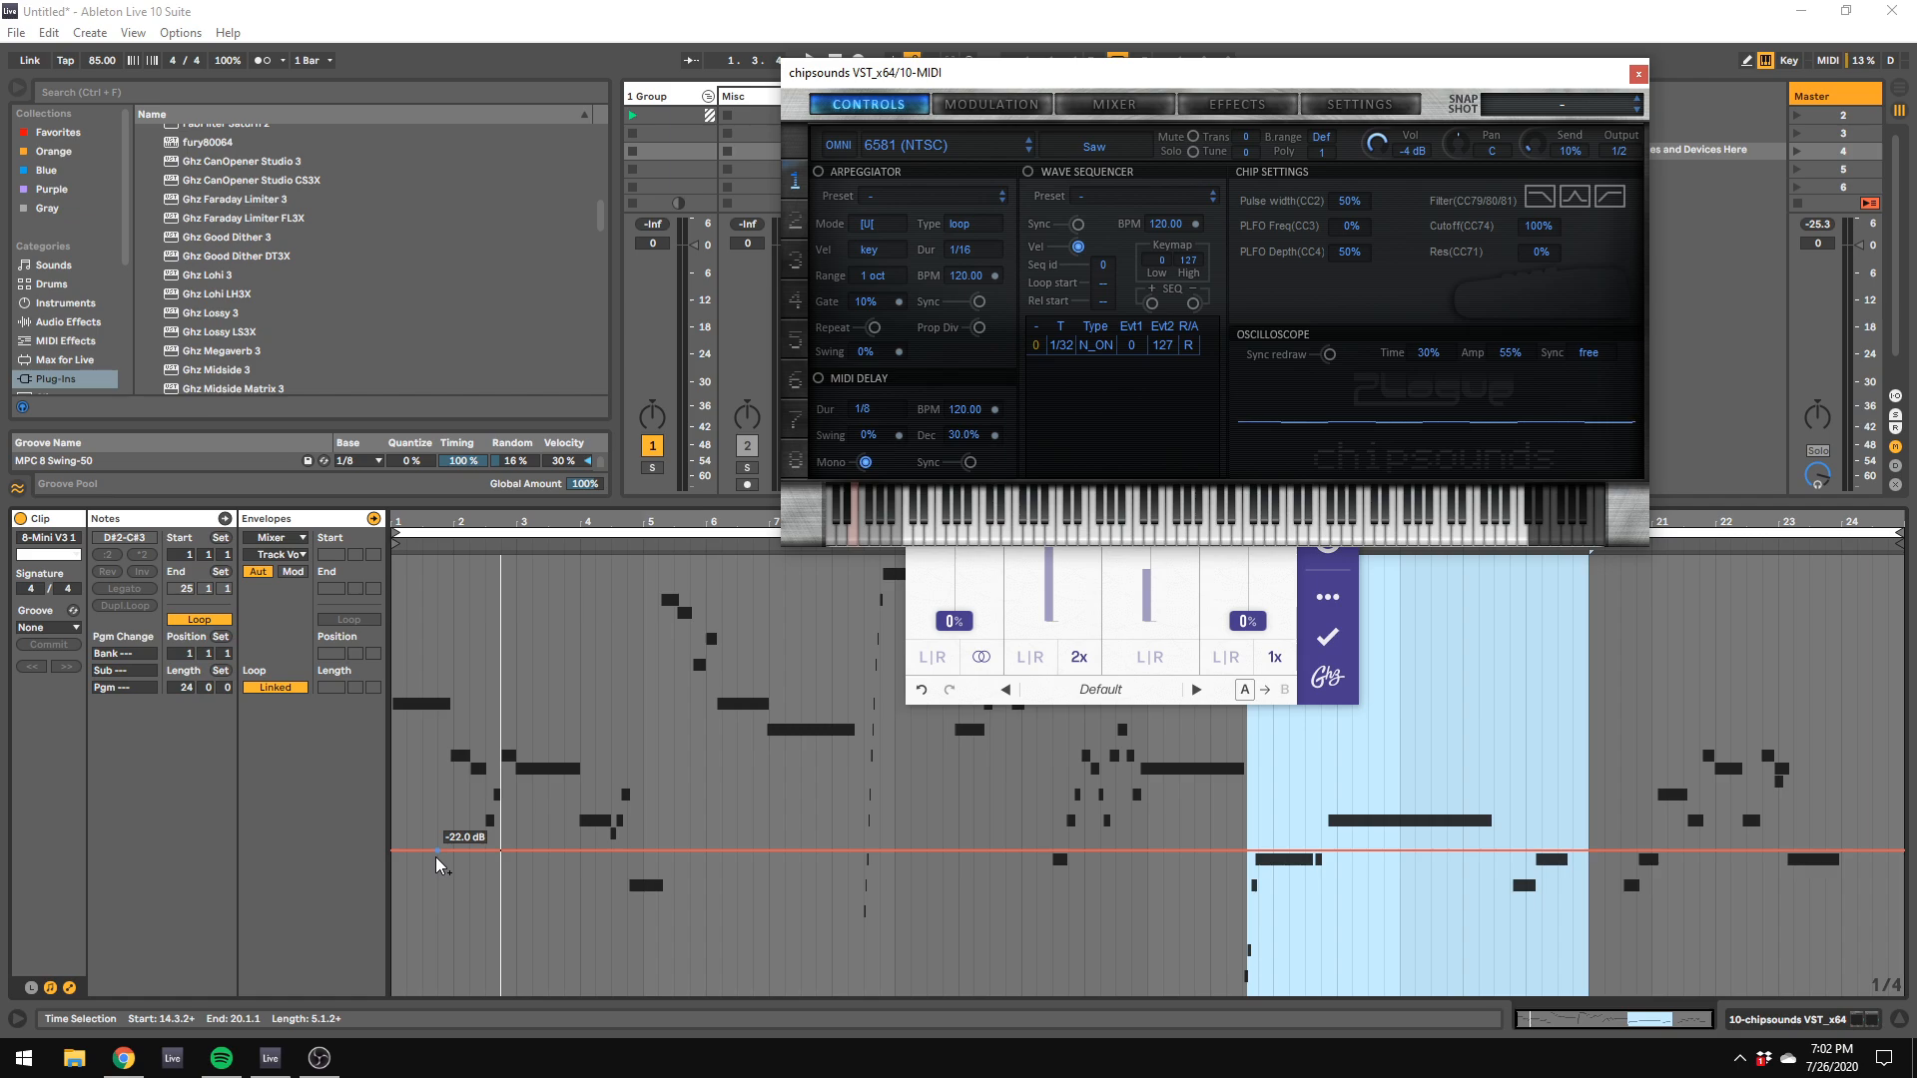
{"action": "left_click", "coordinate": [276, 538]}
{"action": "left_click", "coordinate": [271, 553]}
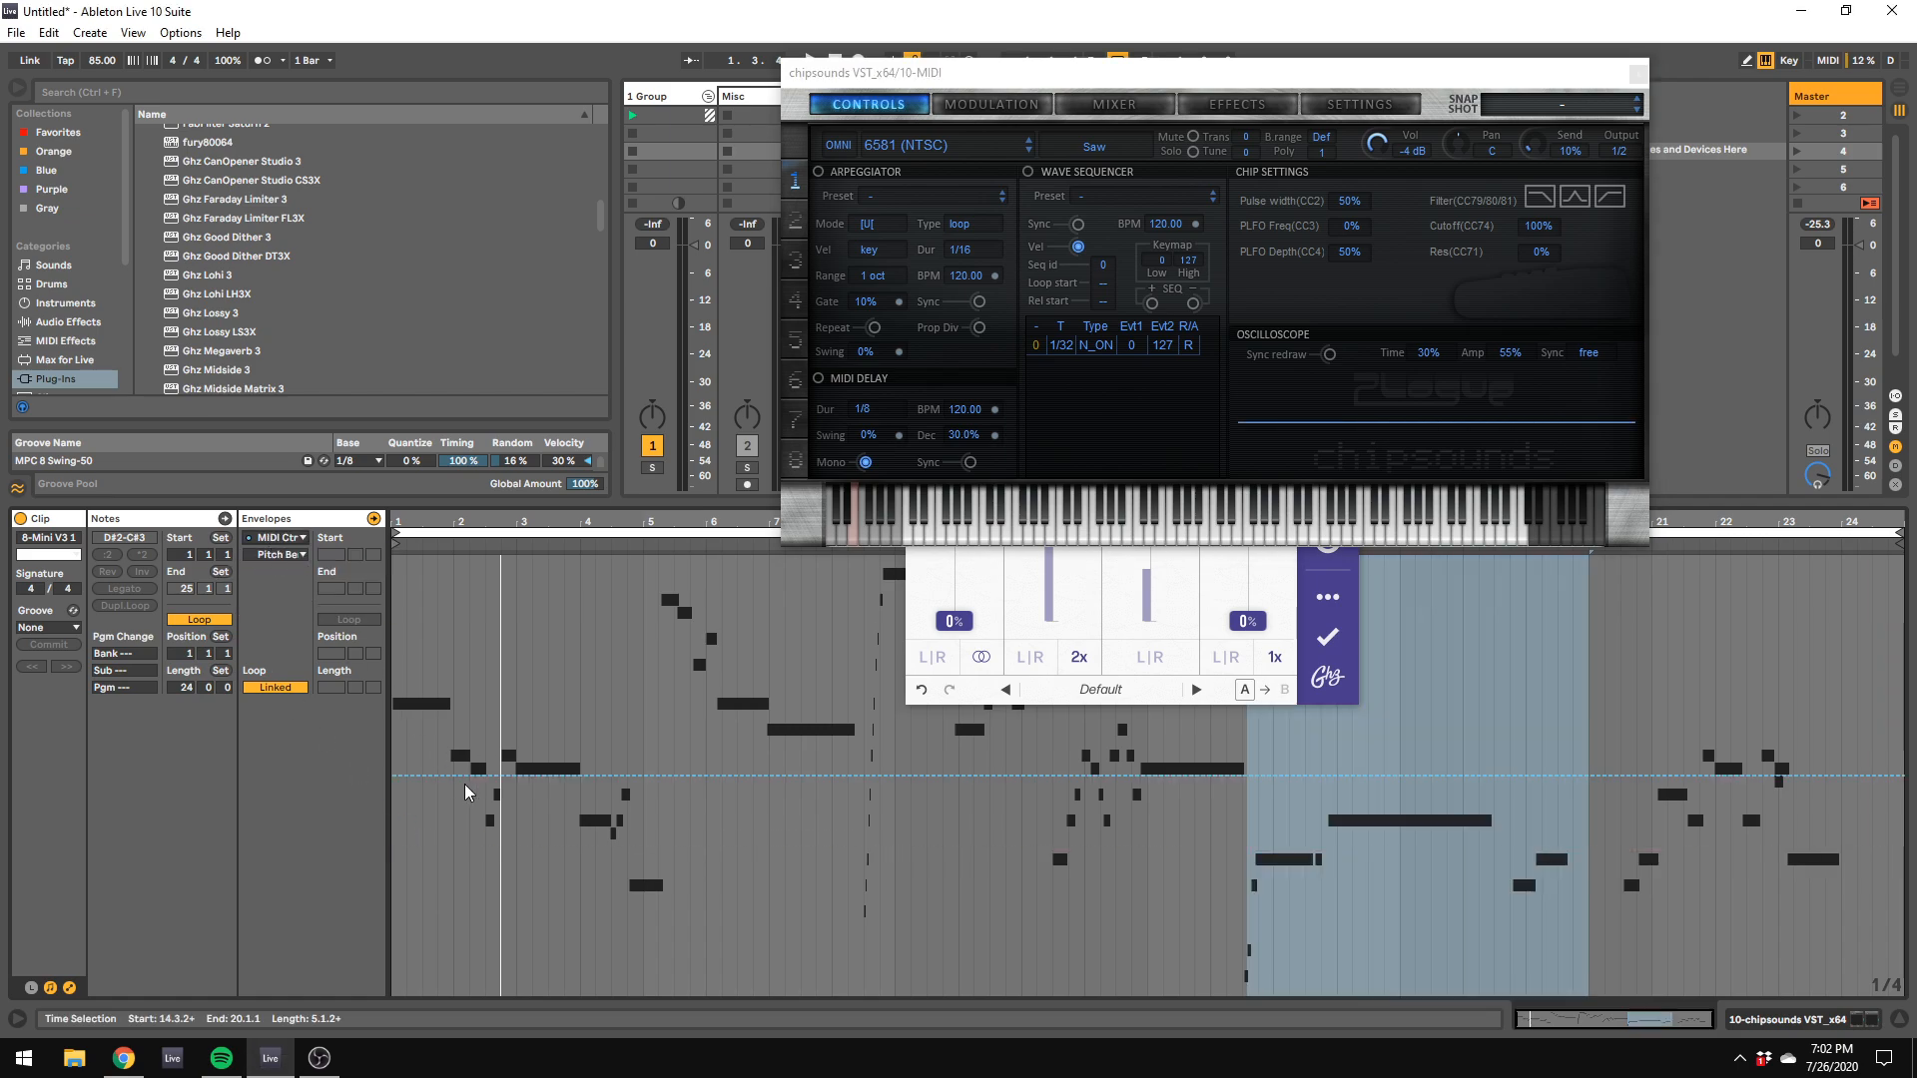
{"action": "left_click", "coordinate": [290, 556]}
{"action": "left_click", "coordinate": [290, 562]}
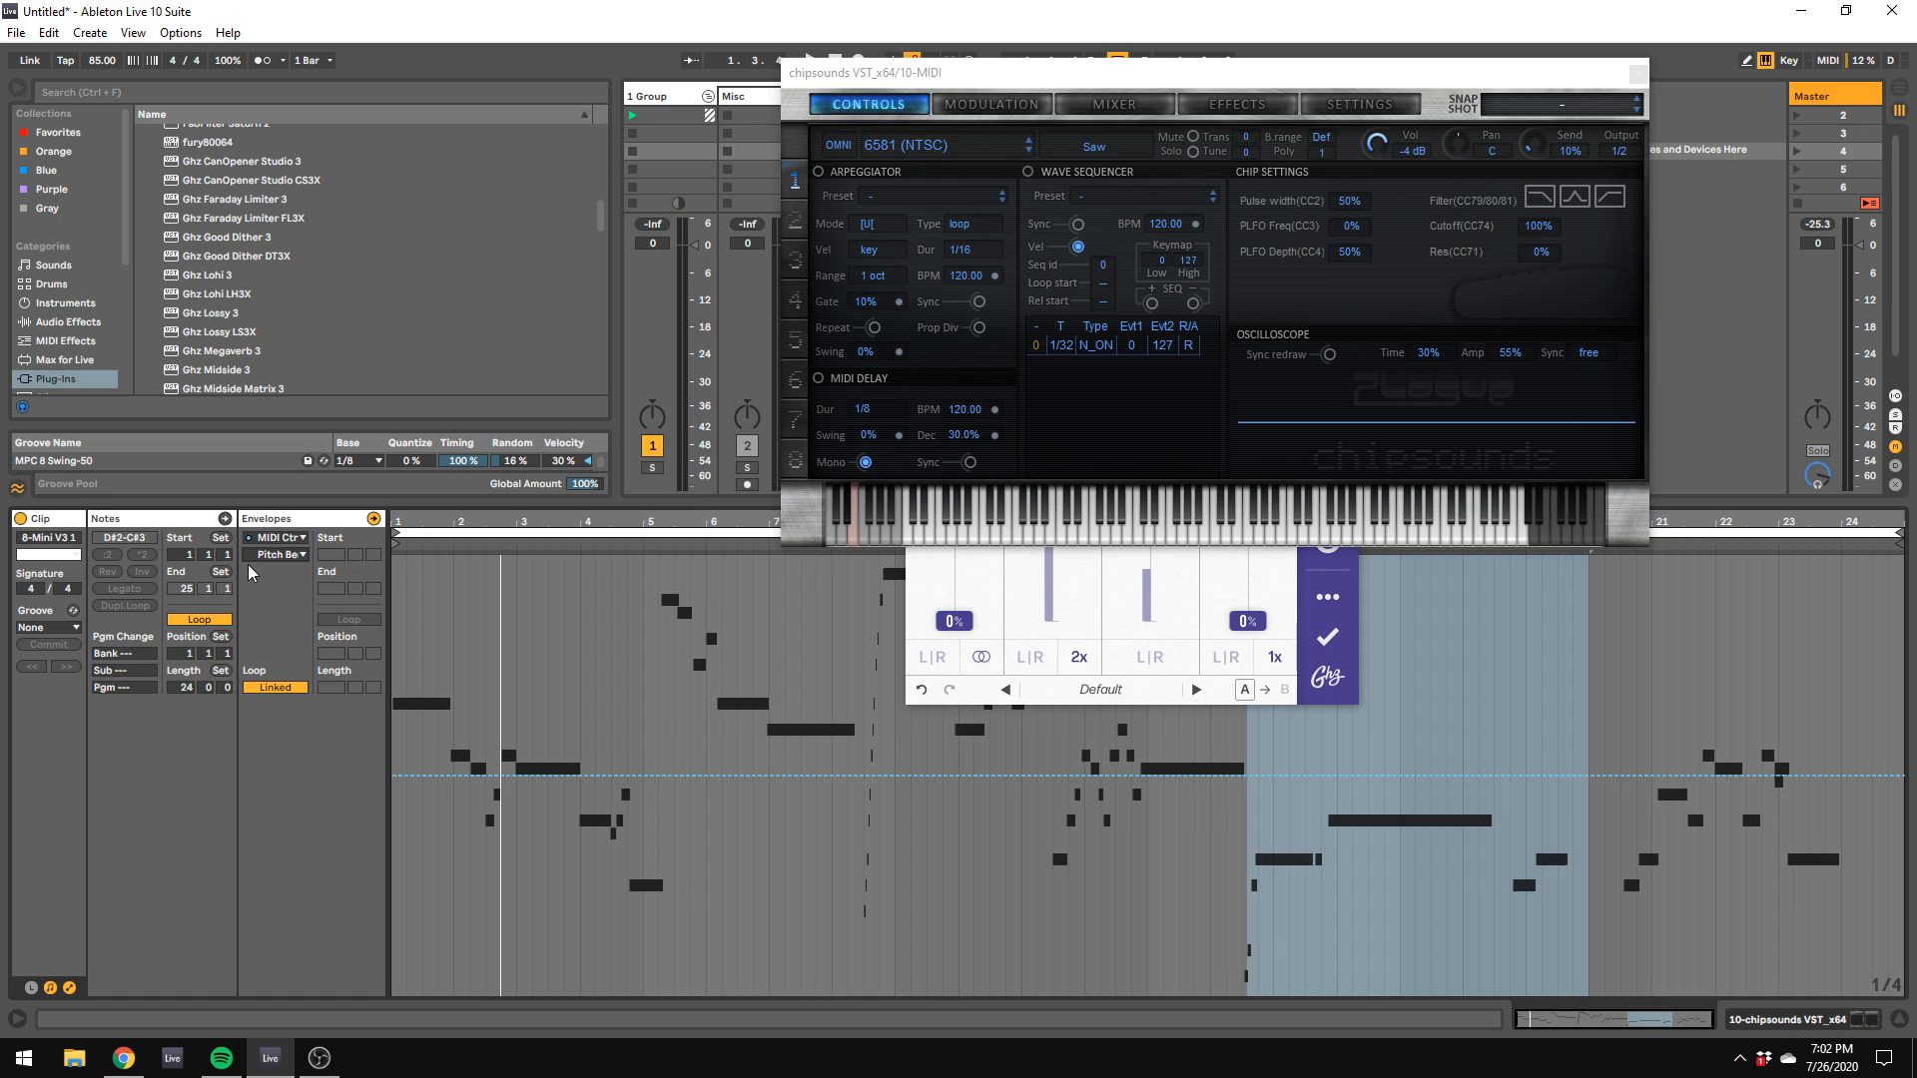
{"action": "left_click", "coordinate": [280, 554]}
{"action": "left_click", "coordinate": [299, 36]}
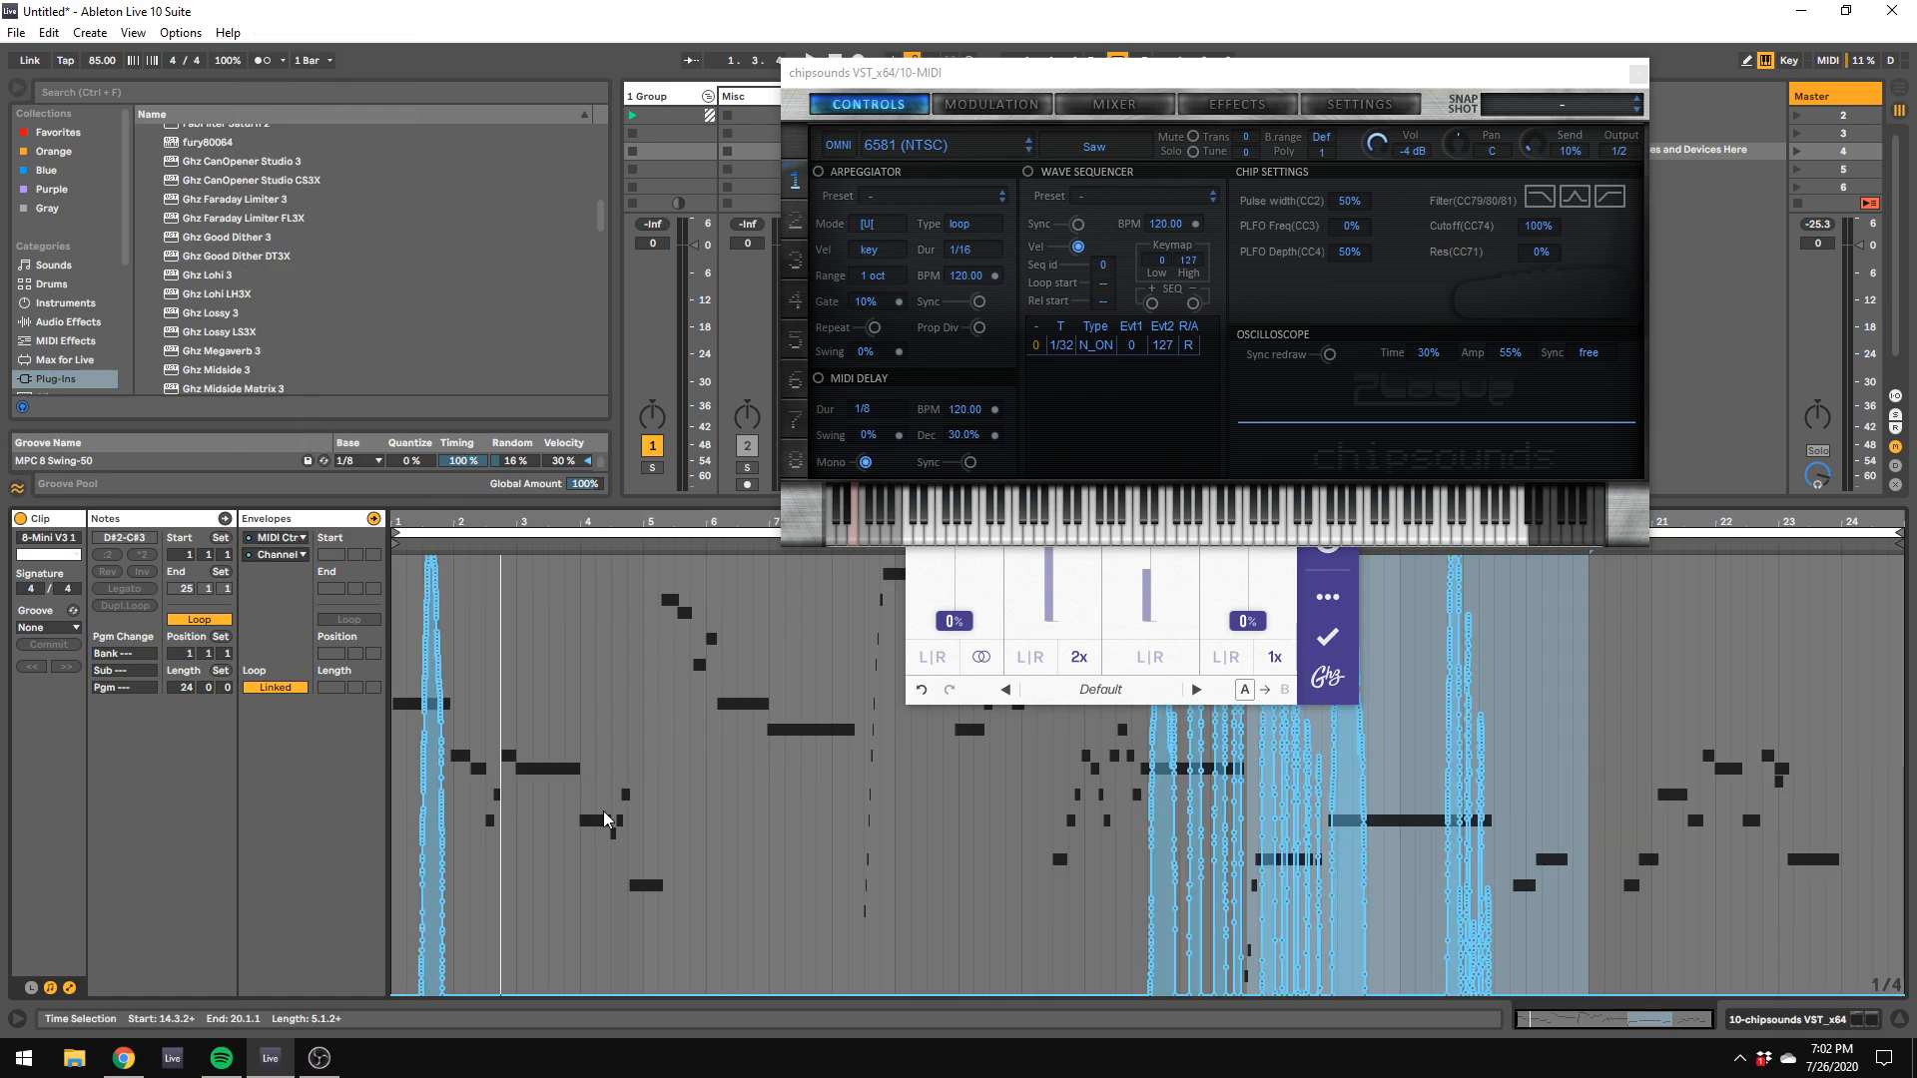
{"action": "left_click_drag", "start_coordinate": [397, 934], "coordinate": [1730, 112]}
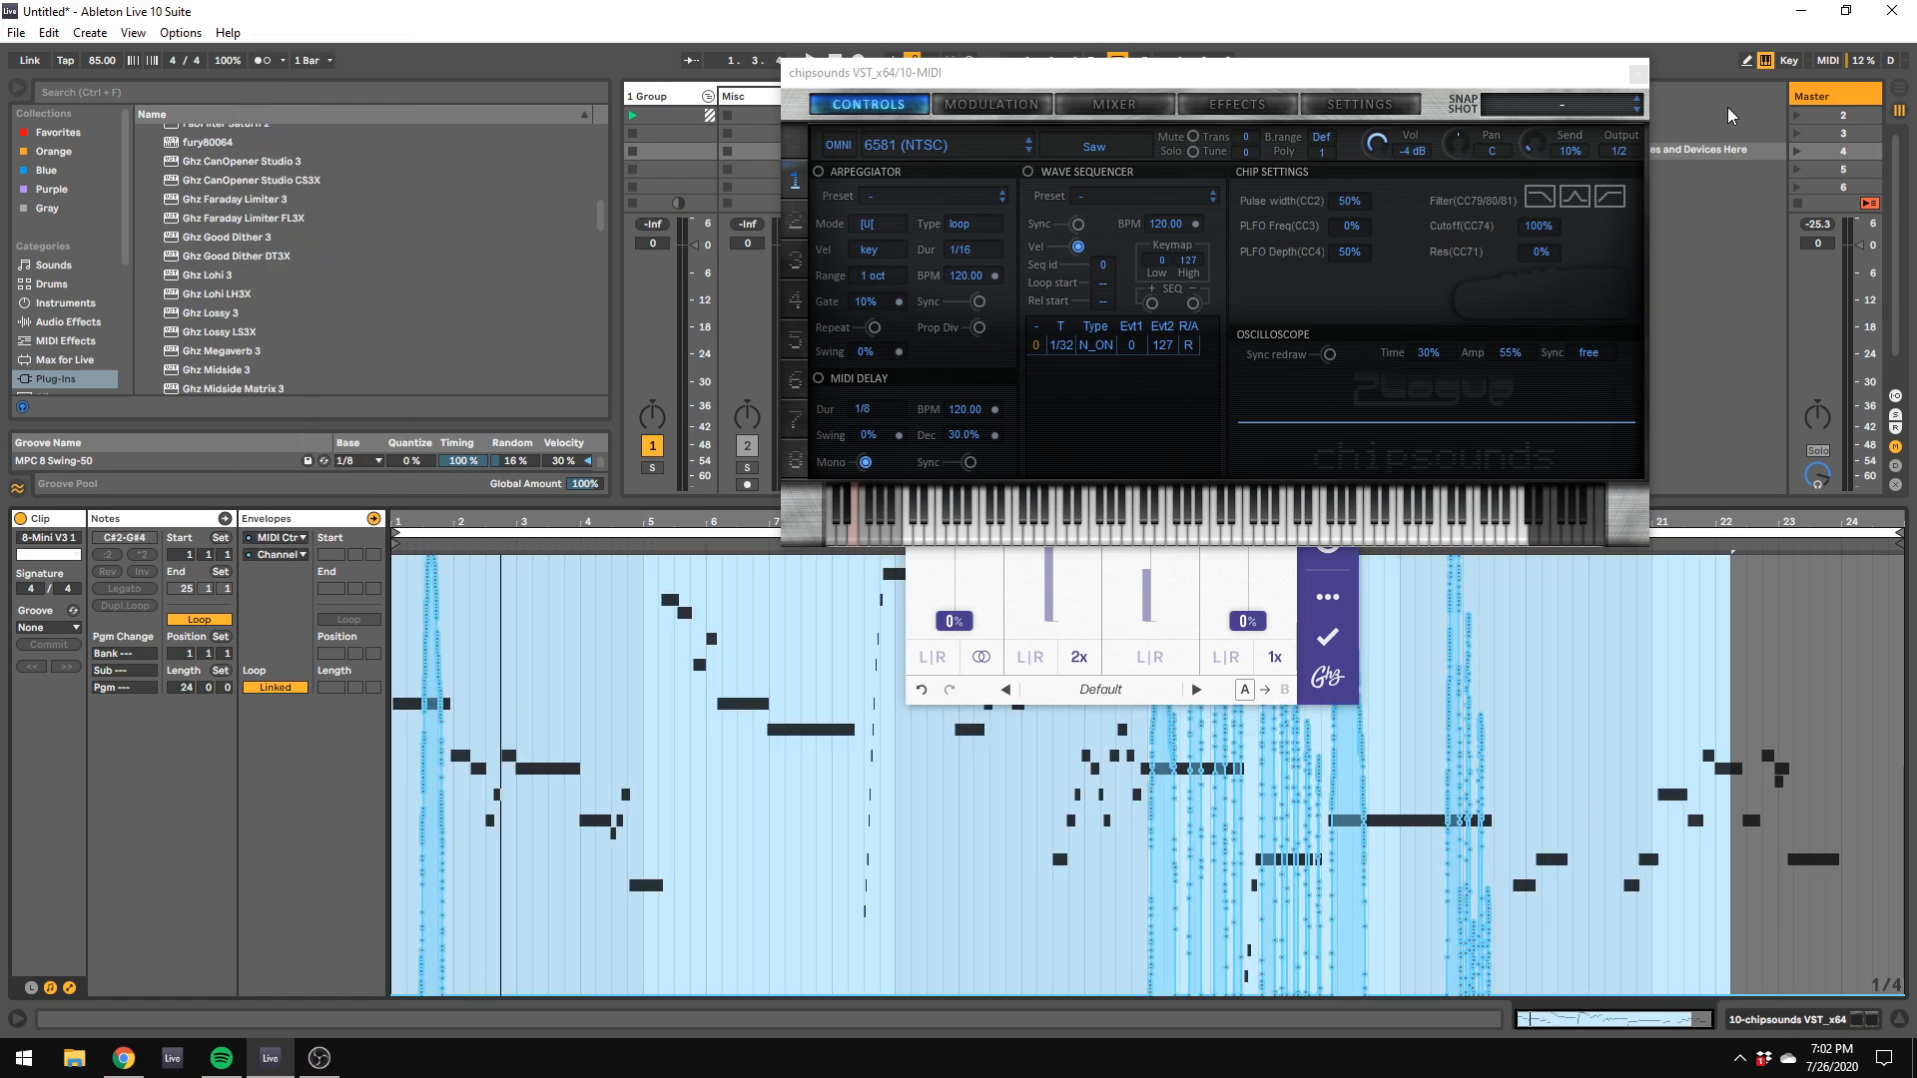
{"action": "key", "text": "Delete"}
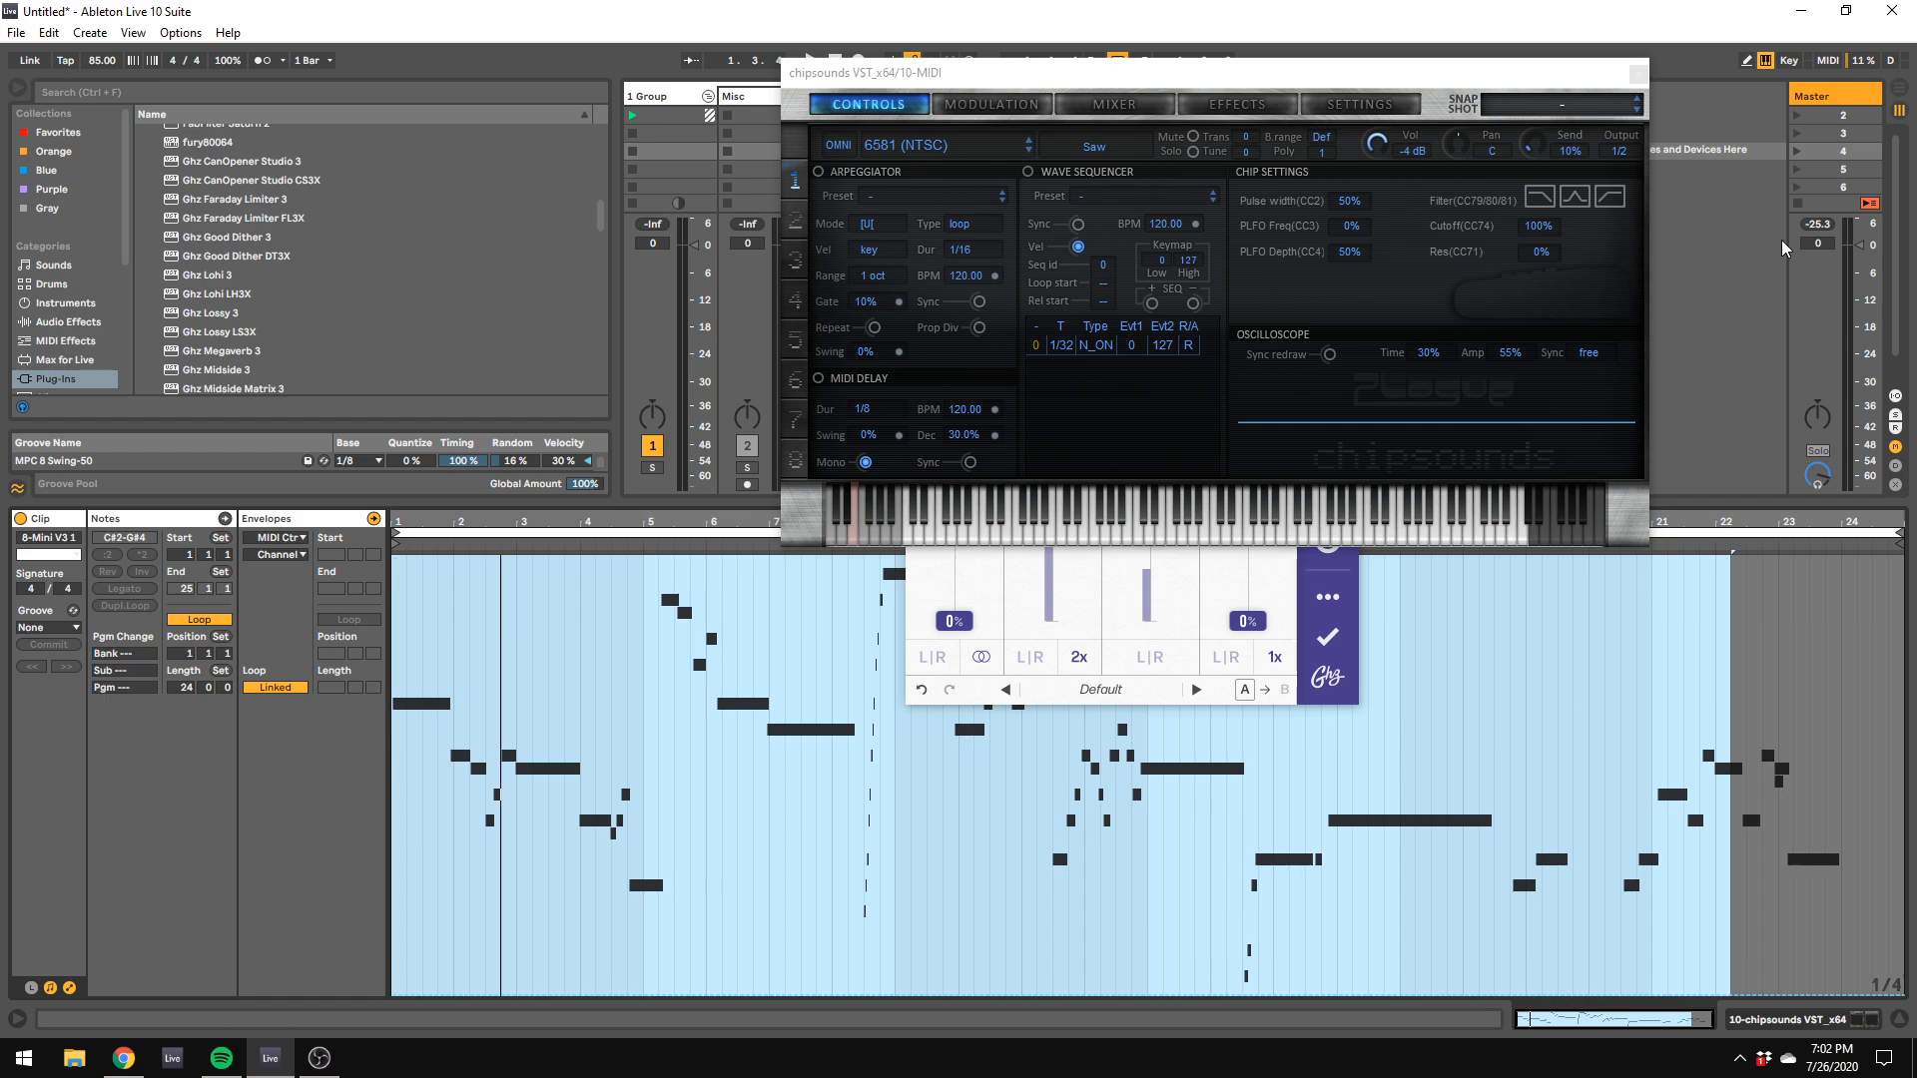
{"action": "left_click", "coordinate": [1749, 258]}
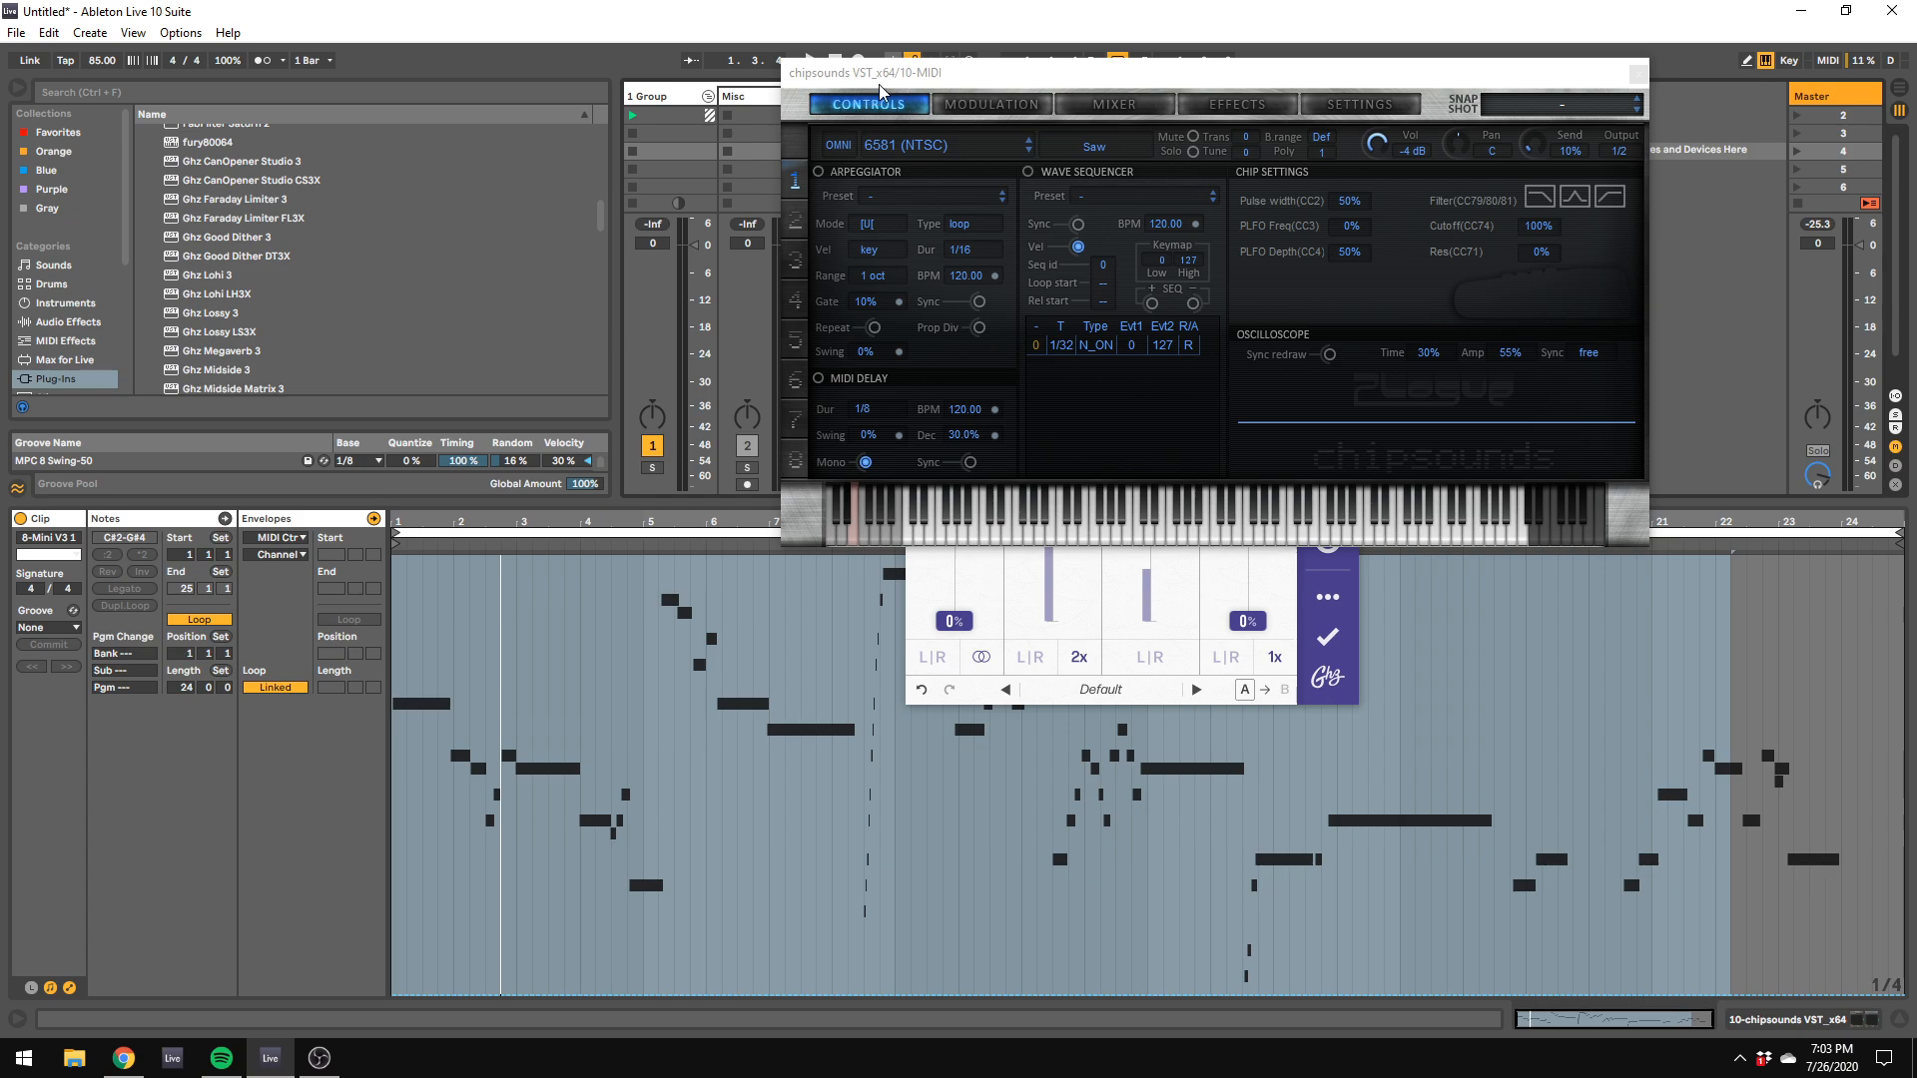
Step: Move the chipsounds track into the group, directly after the last Mini V3 track
{"action": "left_click_drag", "start_coordinate": [880, 88], "coordinate": [1445, 336]}
{"action": "left_click_drag", "start_coordinate": [1010, 312], "coordinate": [1298, 384]}
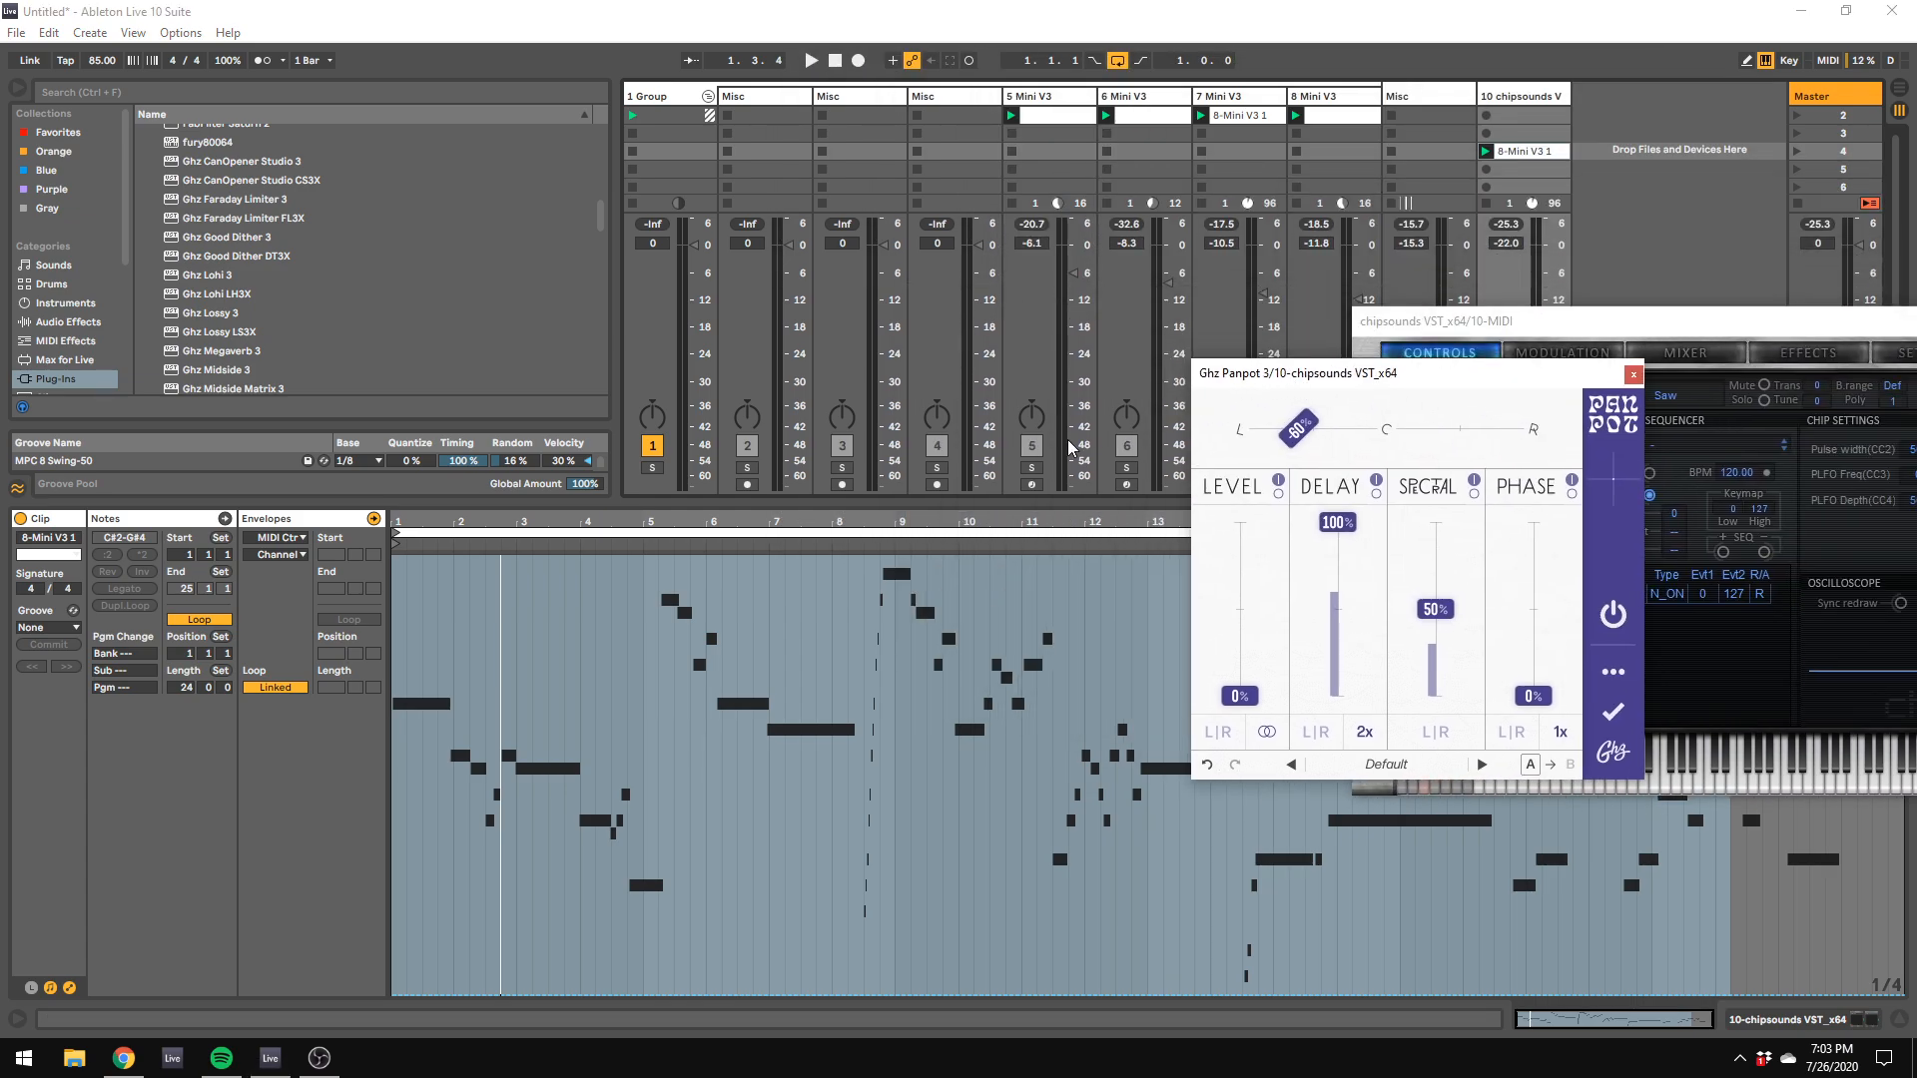
{"action": "double_click", "coordinate": [1518, 97]}
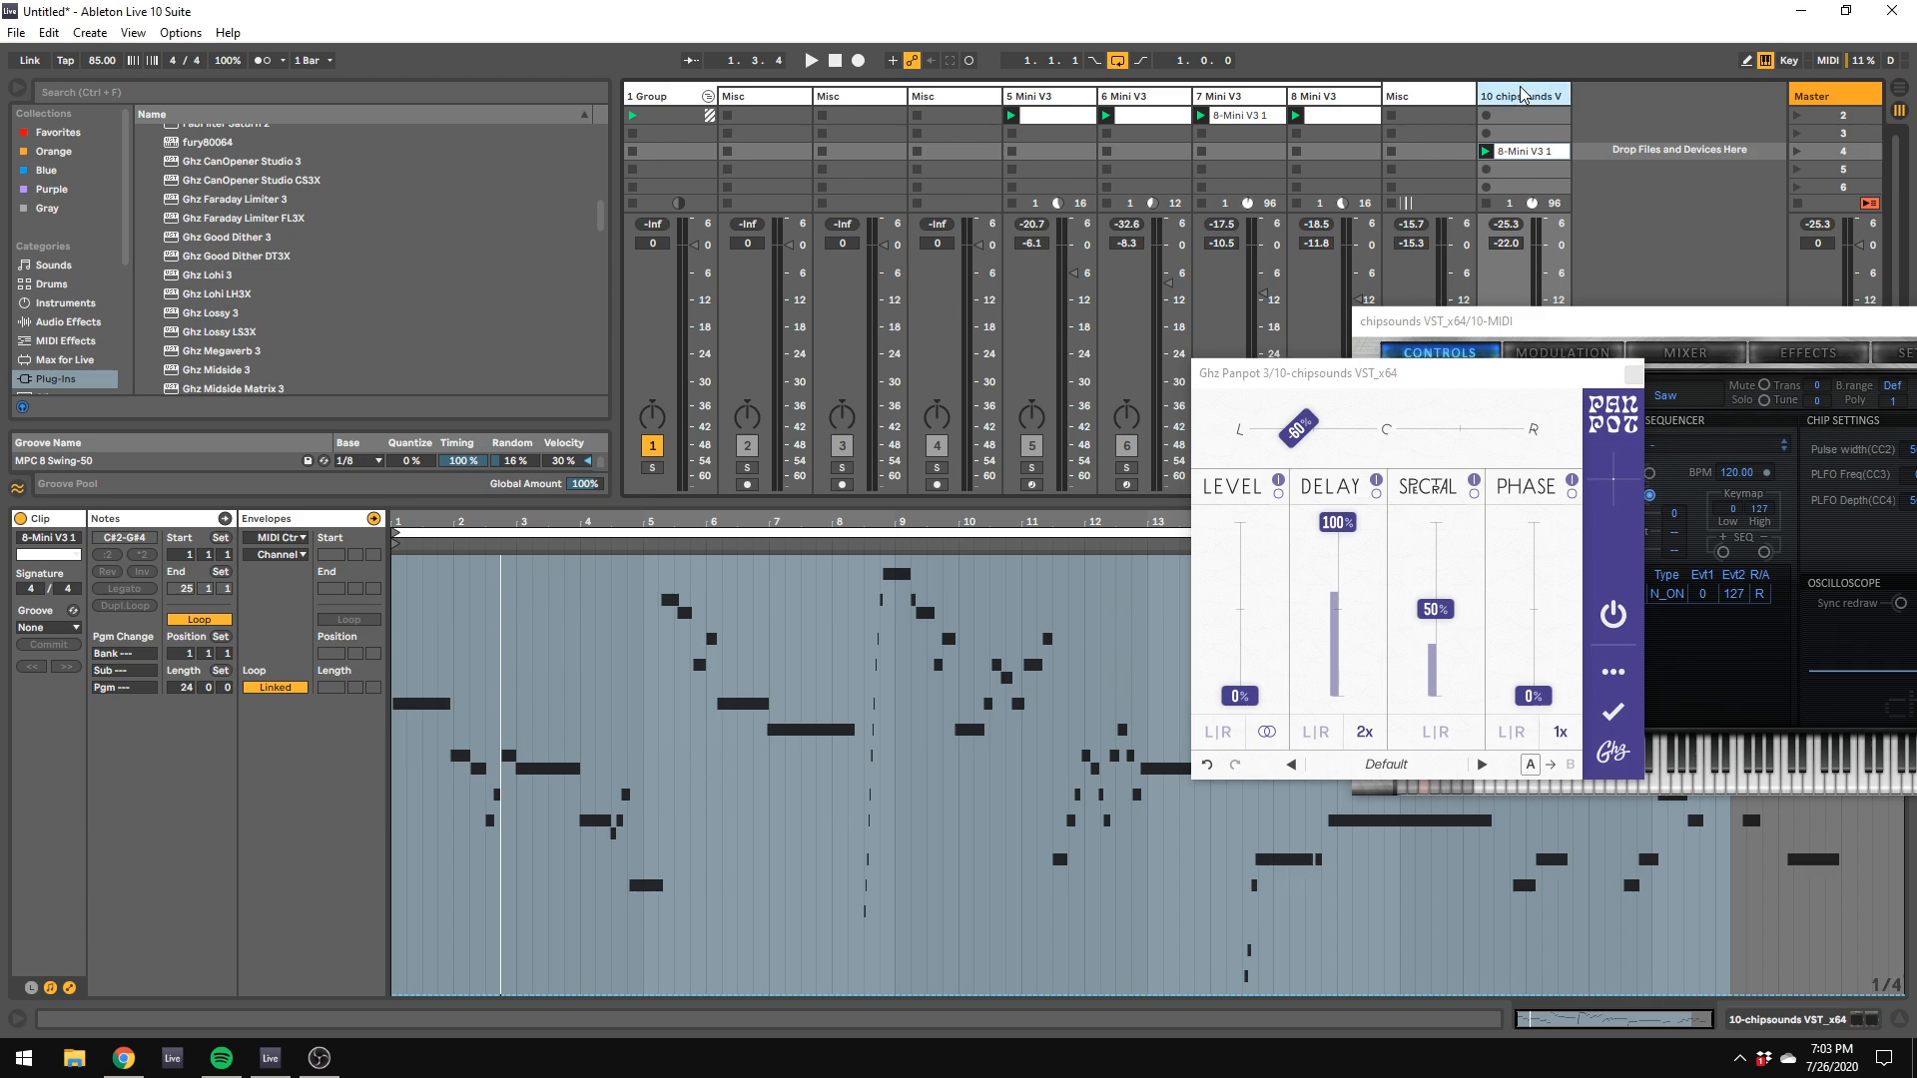
{"action": "left_click_drag", "start_coordinate": [1518, 96], "coordinate": [1368, 108]}
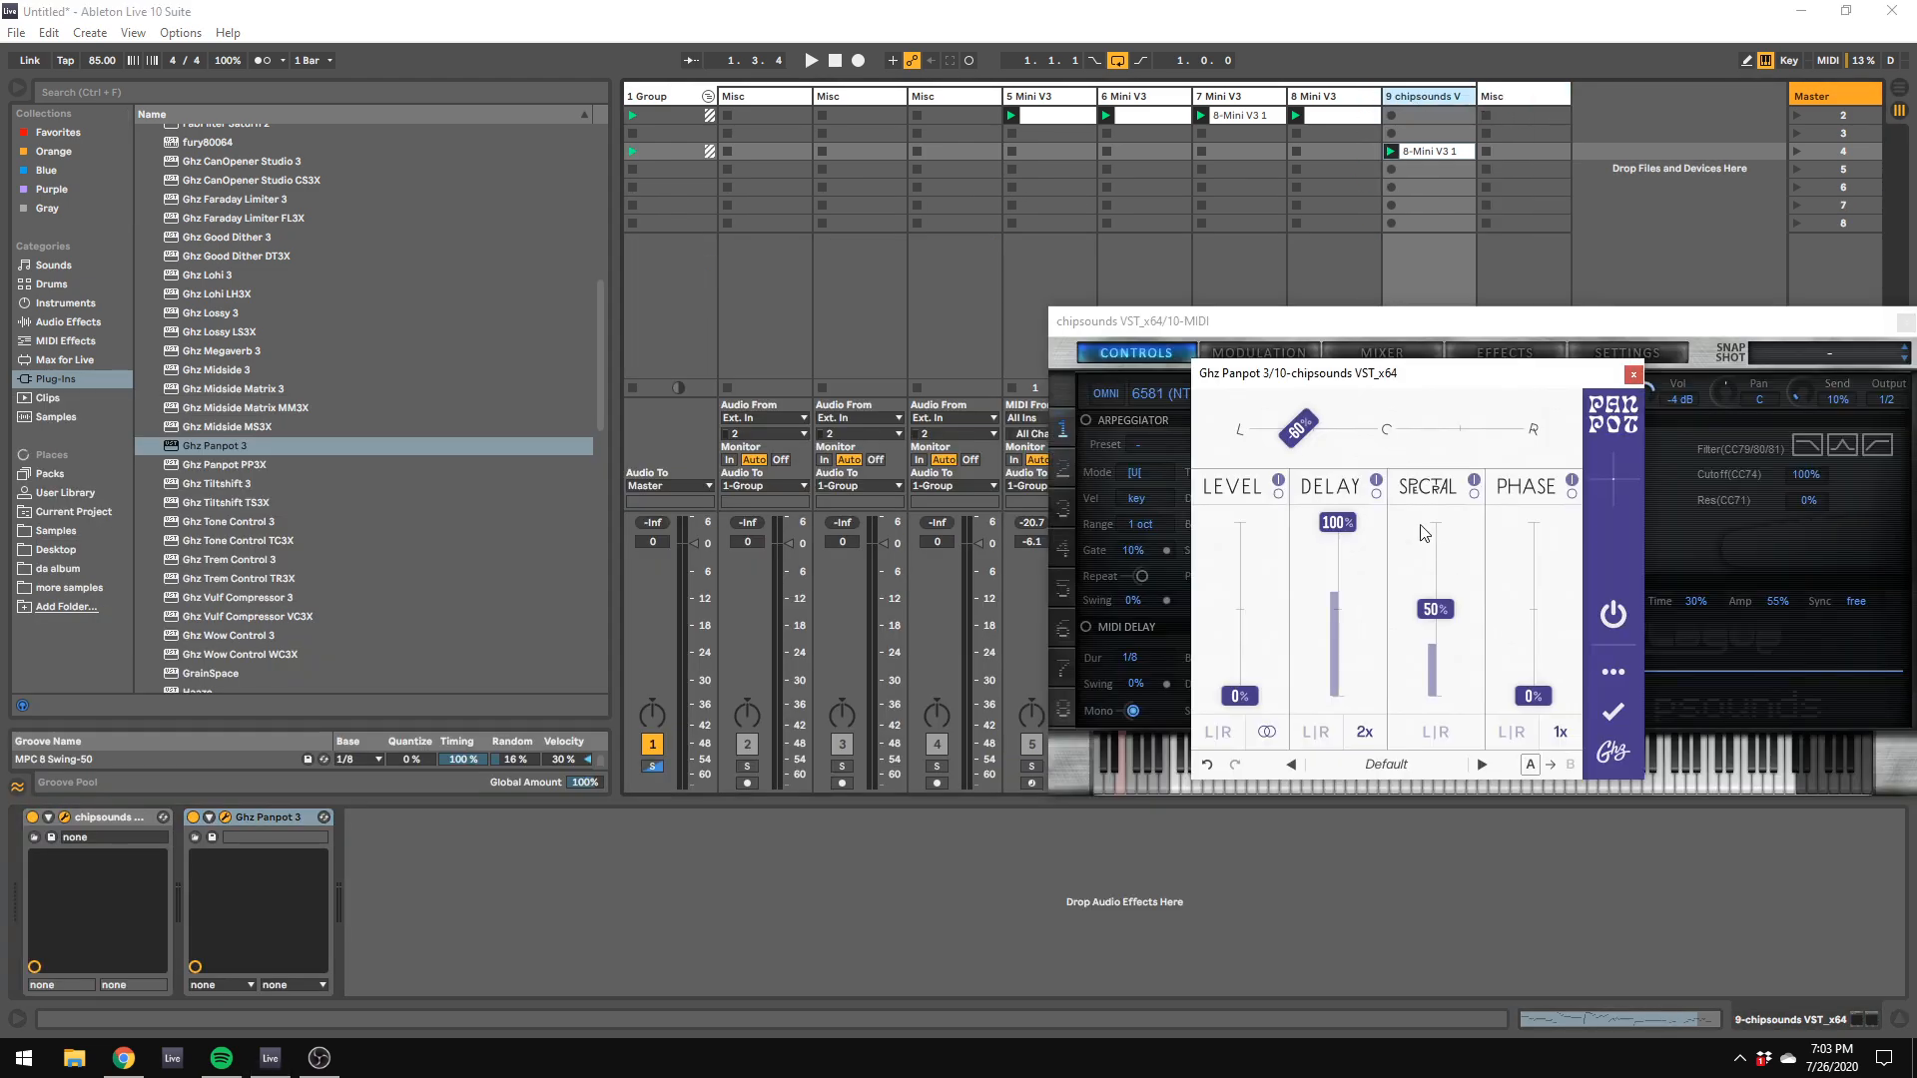
Step: Lower the chipsounds track volume to -26.7 dB and audition it within the full mix and soloed
{"action": "left_click_drag", "start_coordinate": [1453, 644], "coordinate": [1454, 666]}
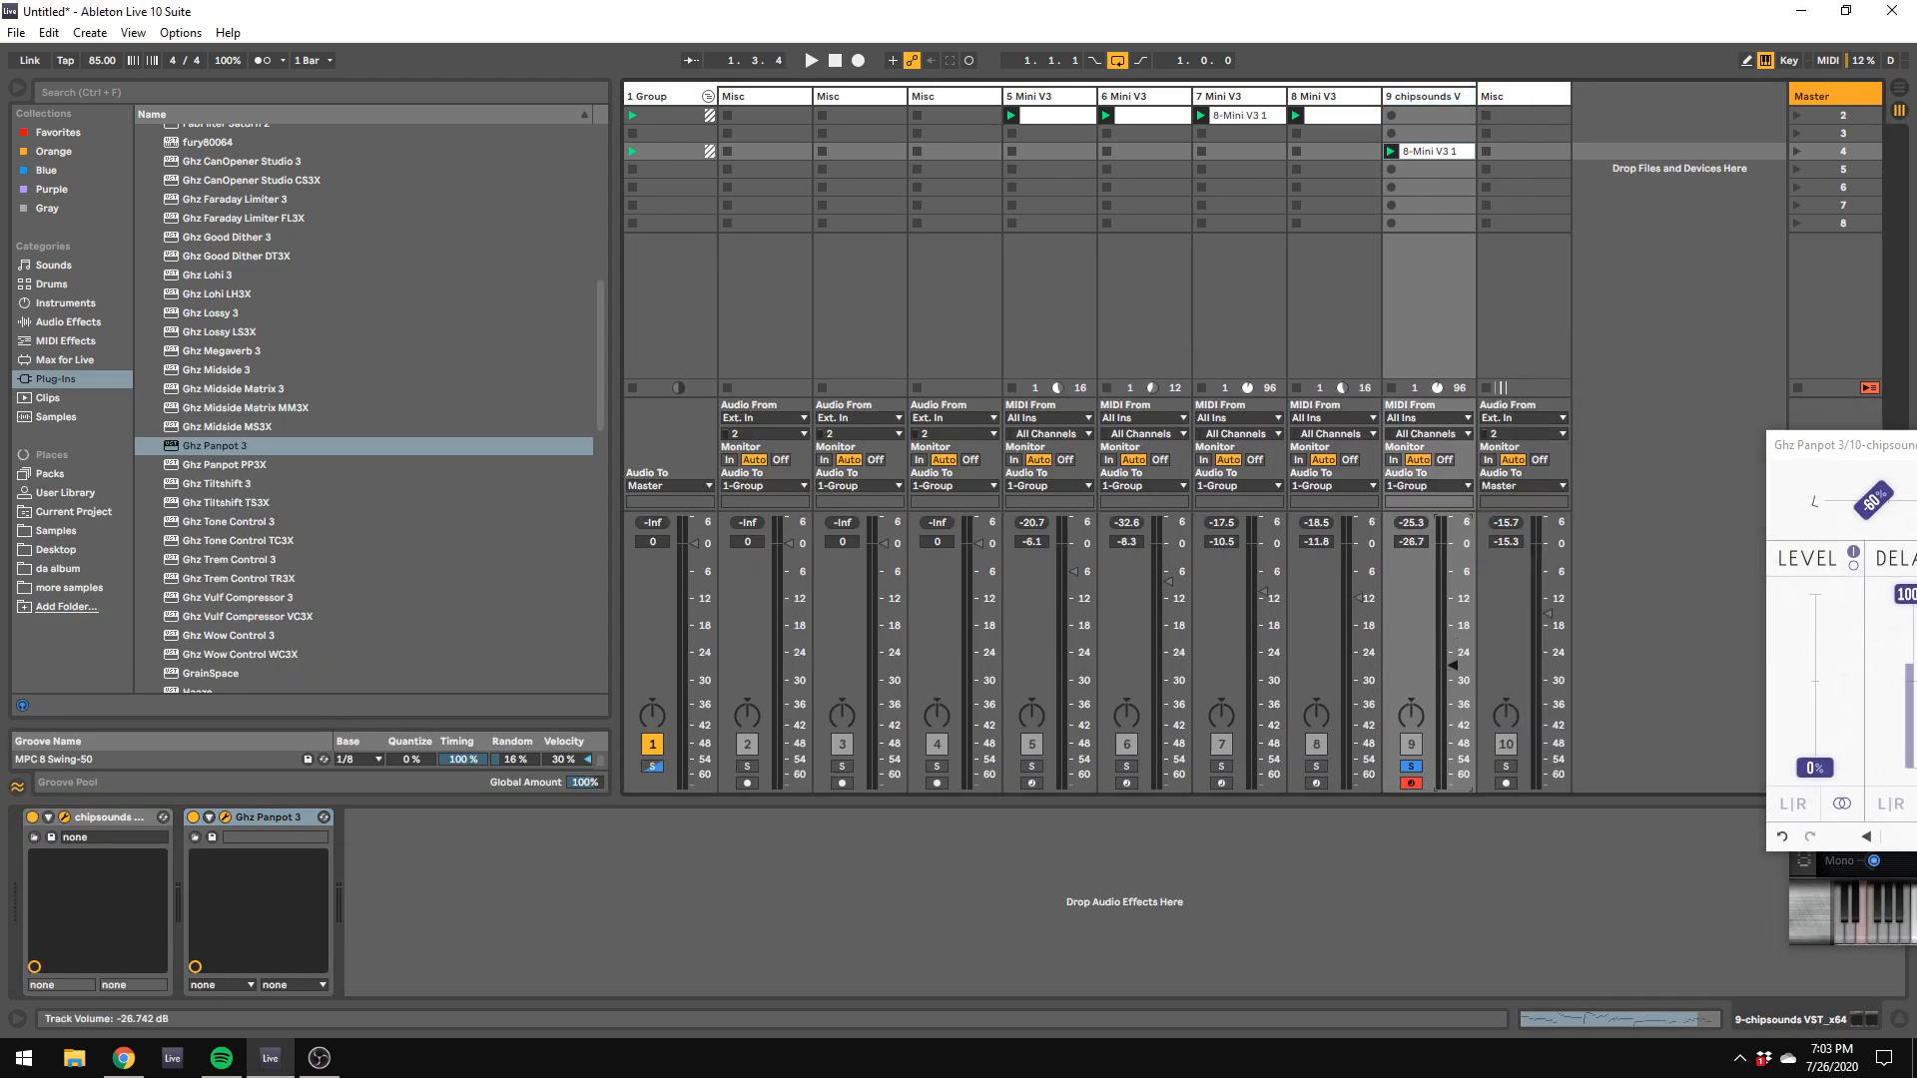
{"action": "key", "text": "space"}
{"action": "left_click", "coordinate": [1410, 767]}
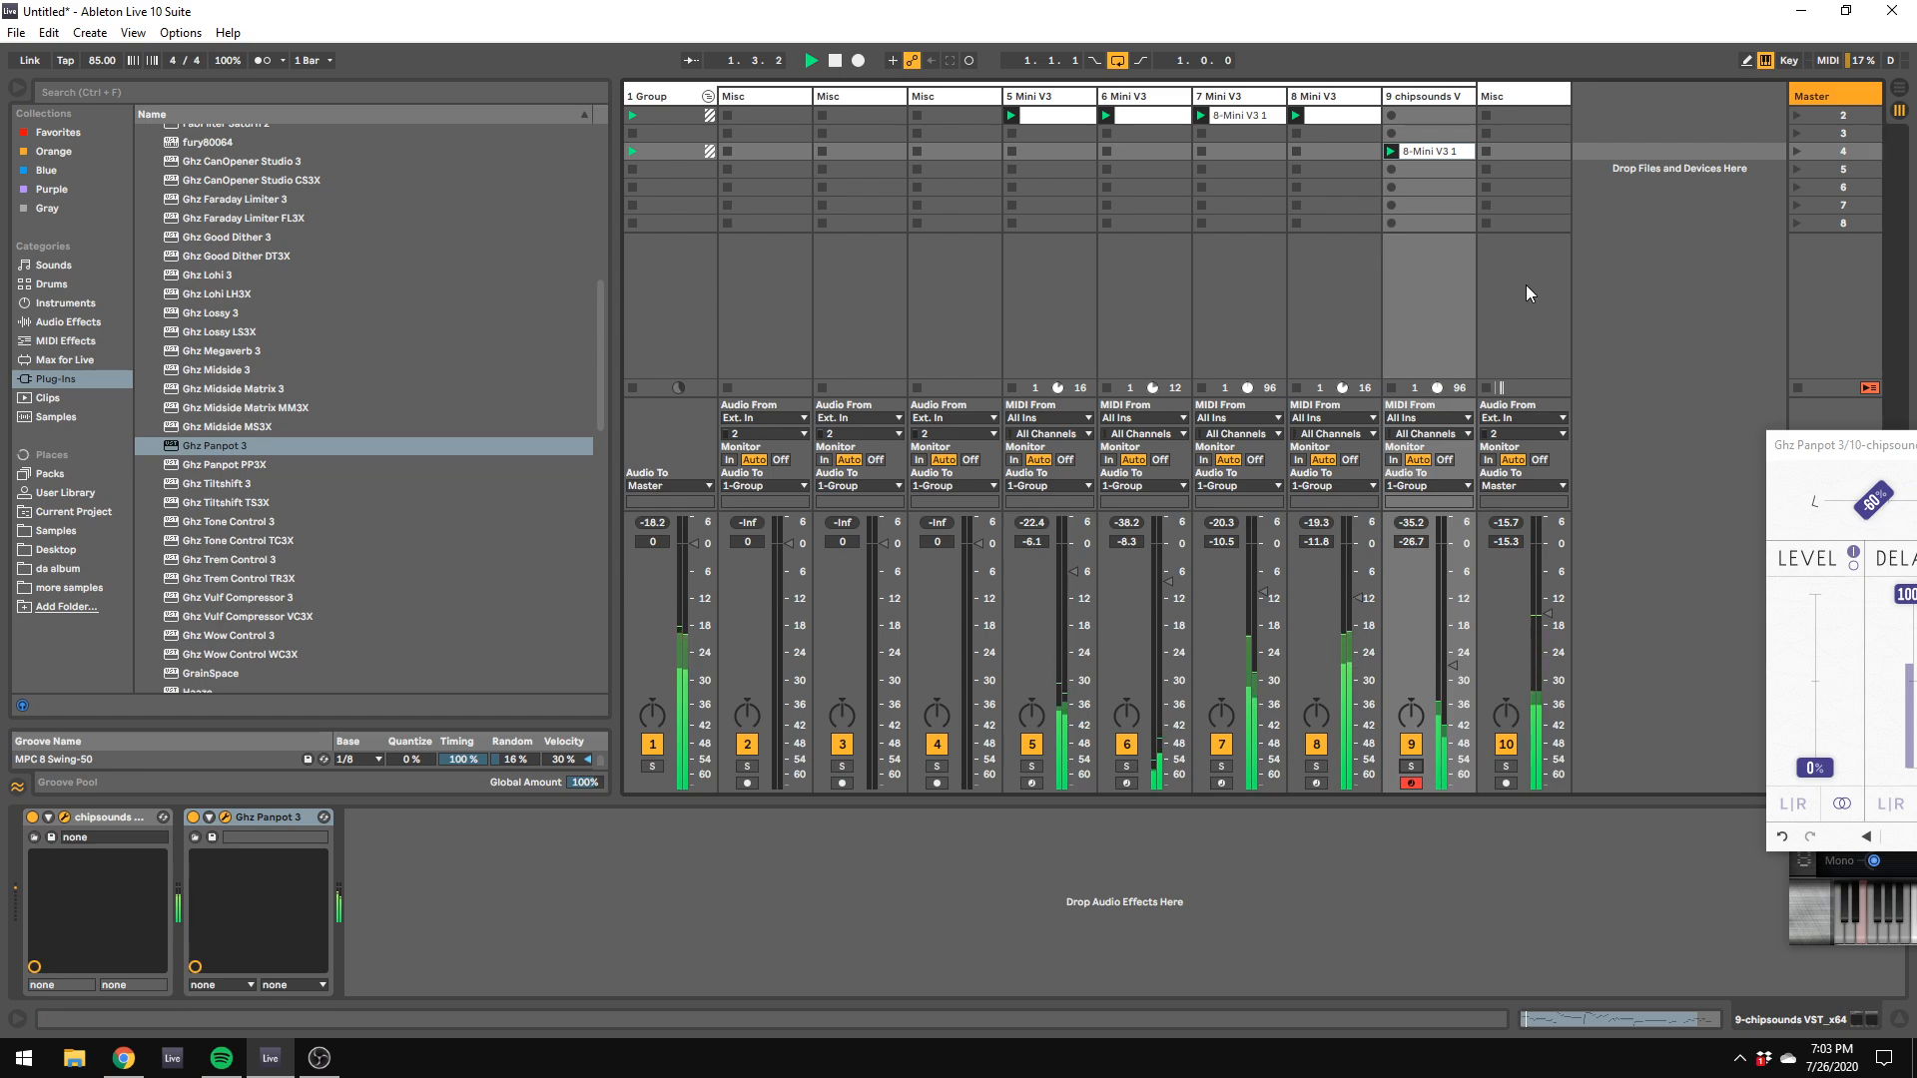
{"action": "left_click", "coordinate": [1410, 766]}
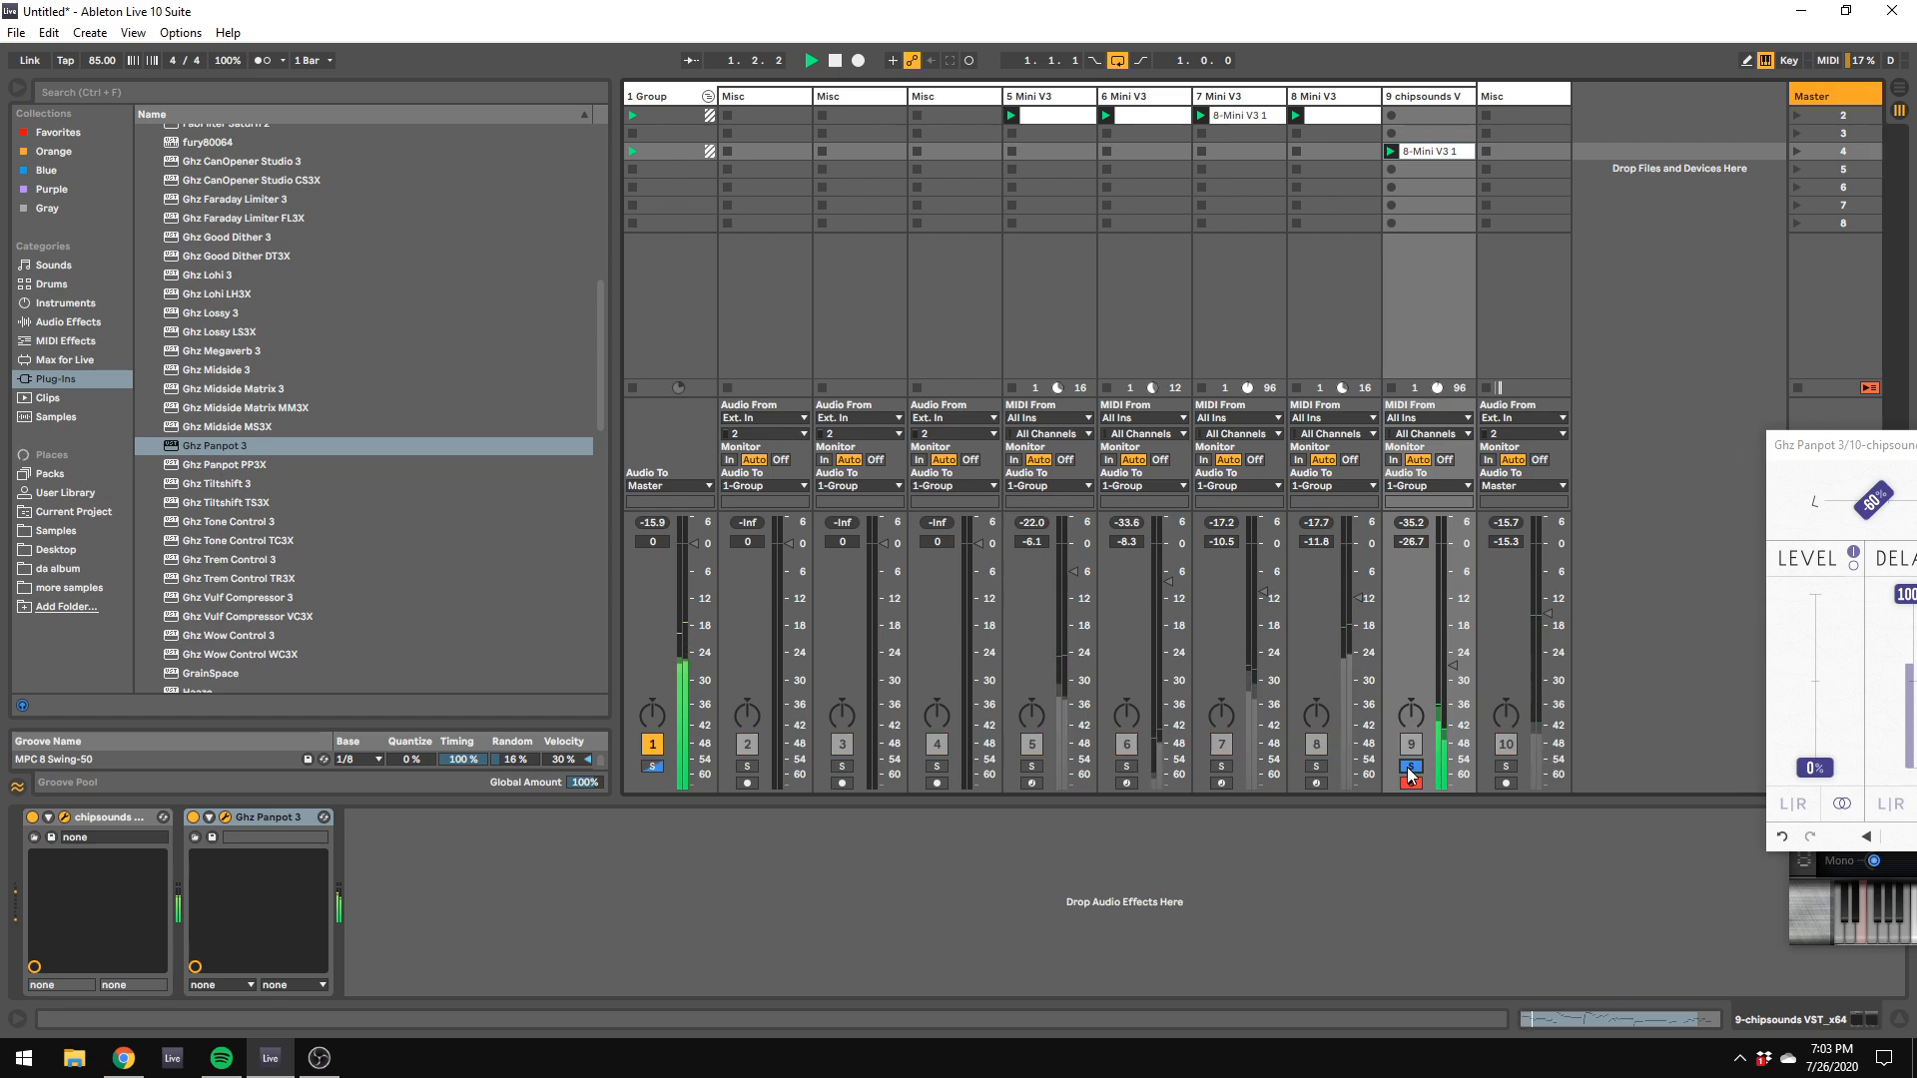
{"action": "key", "text": "space"}
Step: Delete the 8-Mini V3 1 clip from the chipsounds track and create an empty clip in its scene 3 slot
{"action": "right_click", "coordinate": [1403, 151]}
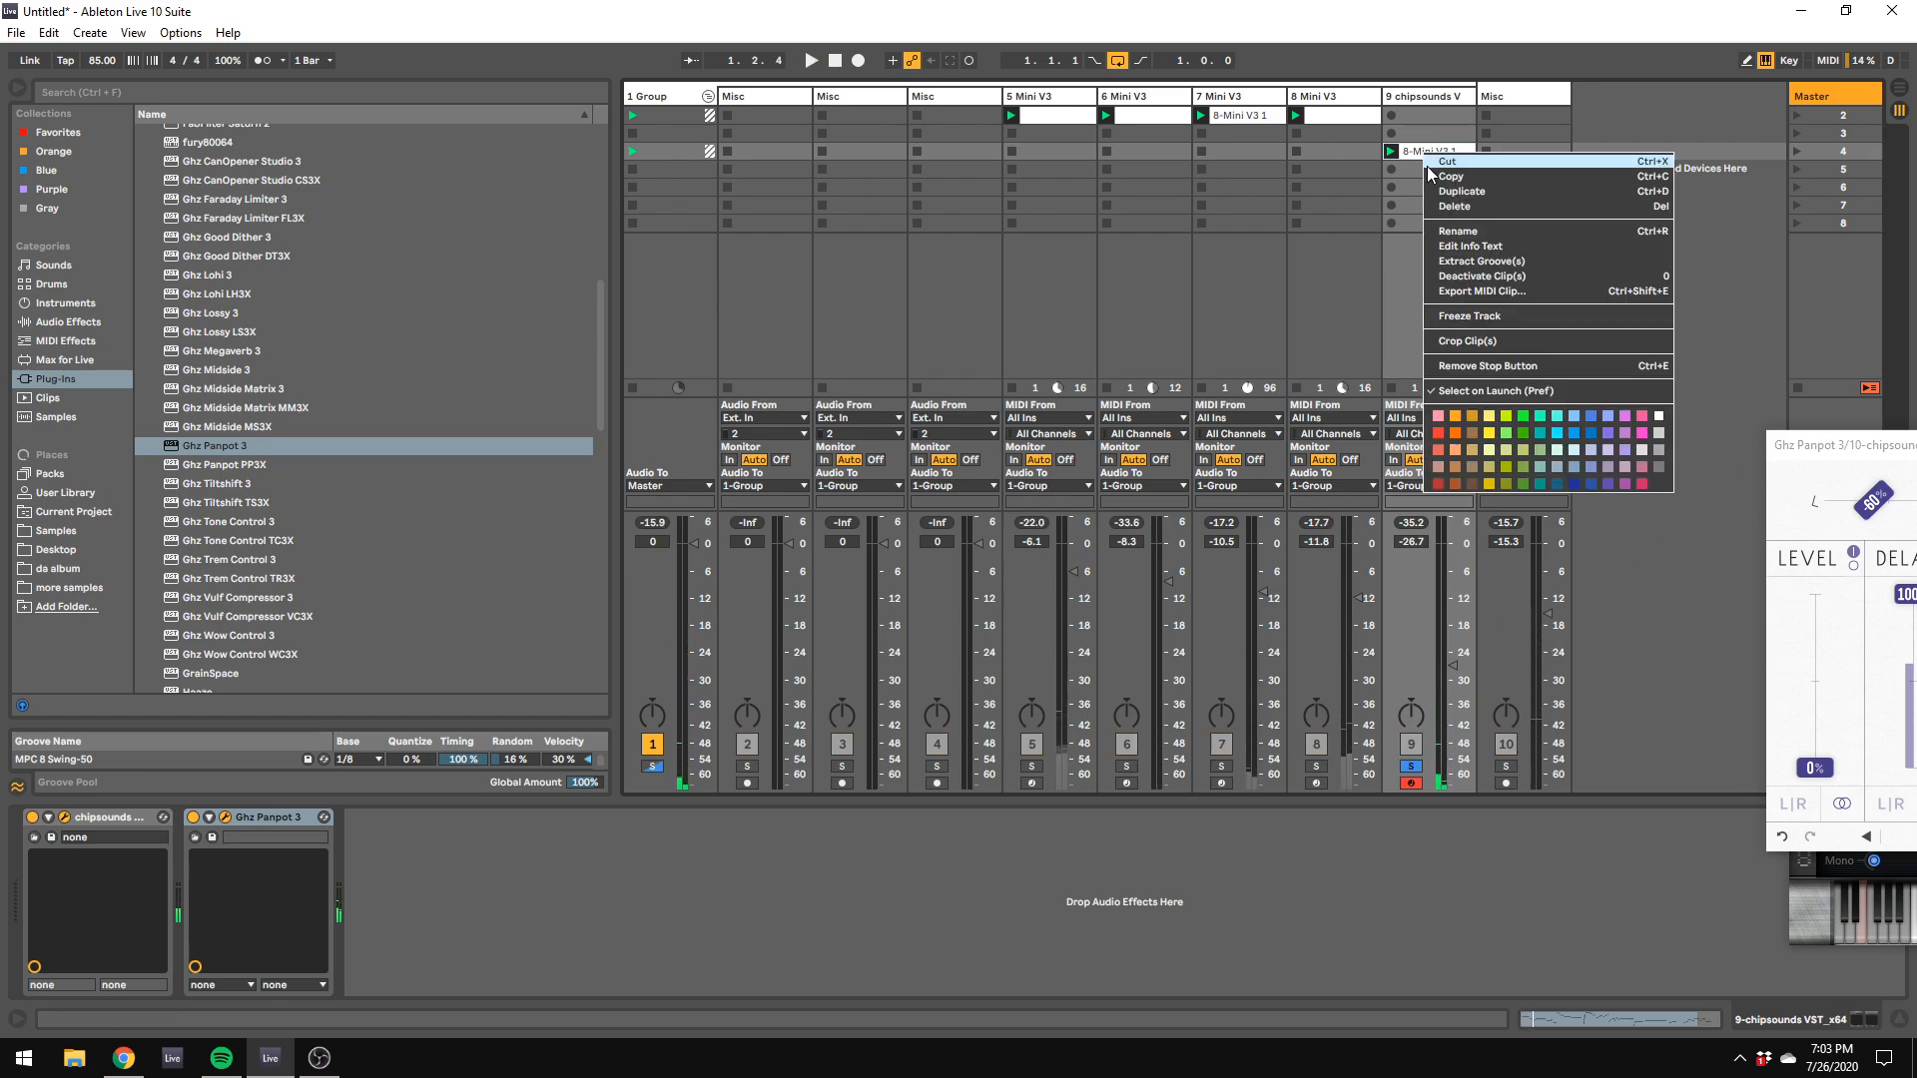
{"action": "left_click", "coordinate": [1439, 206]}
{"action": "double_click", "coordinate": [1412, 135]}
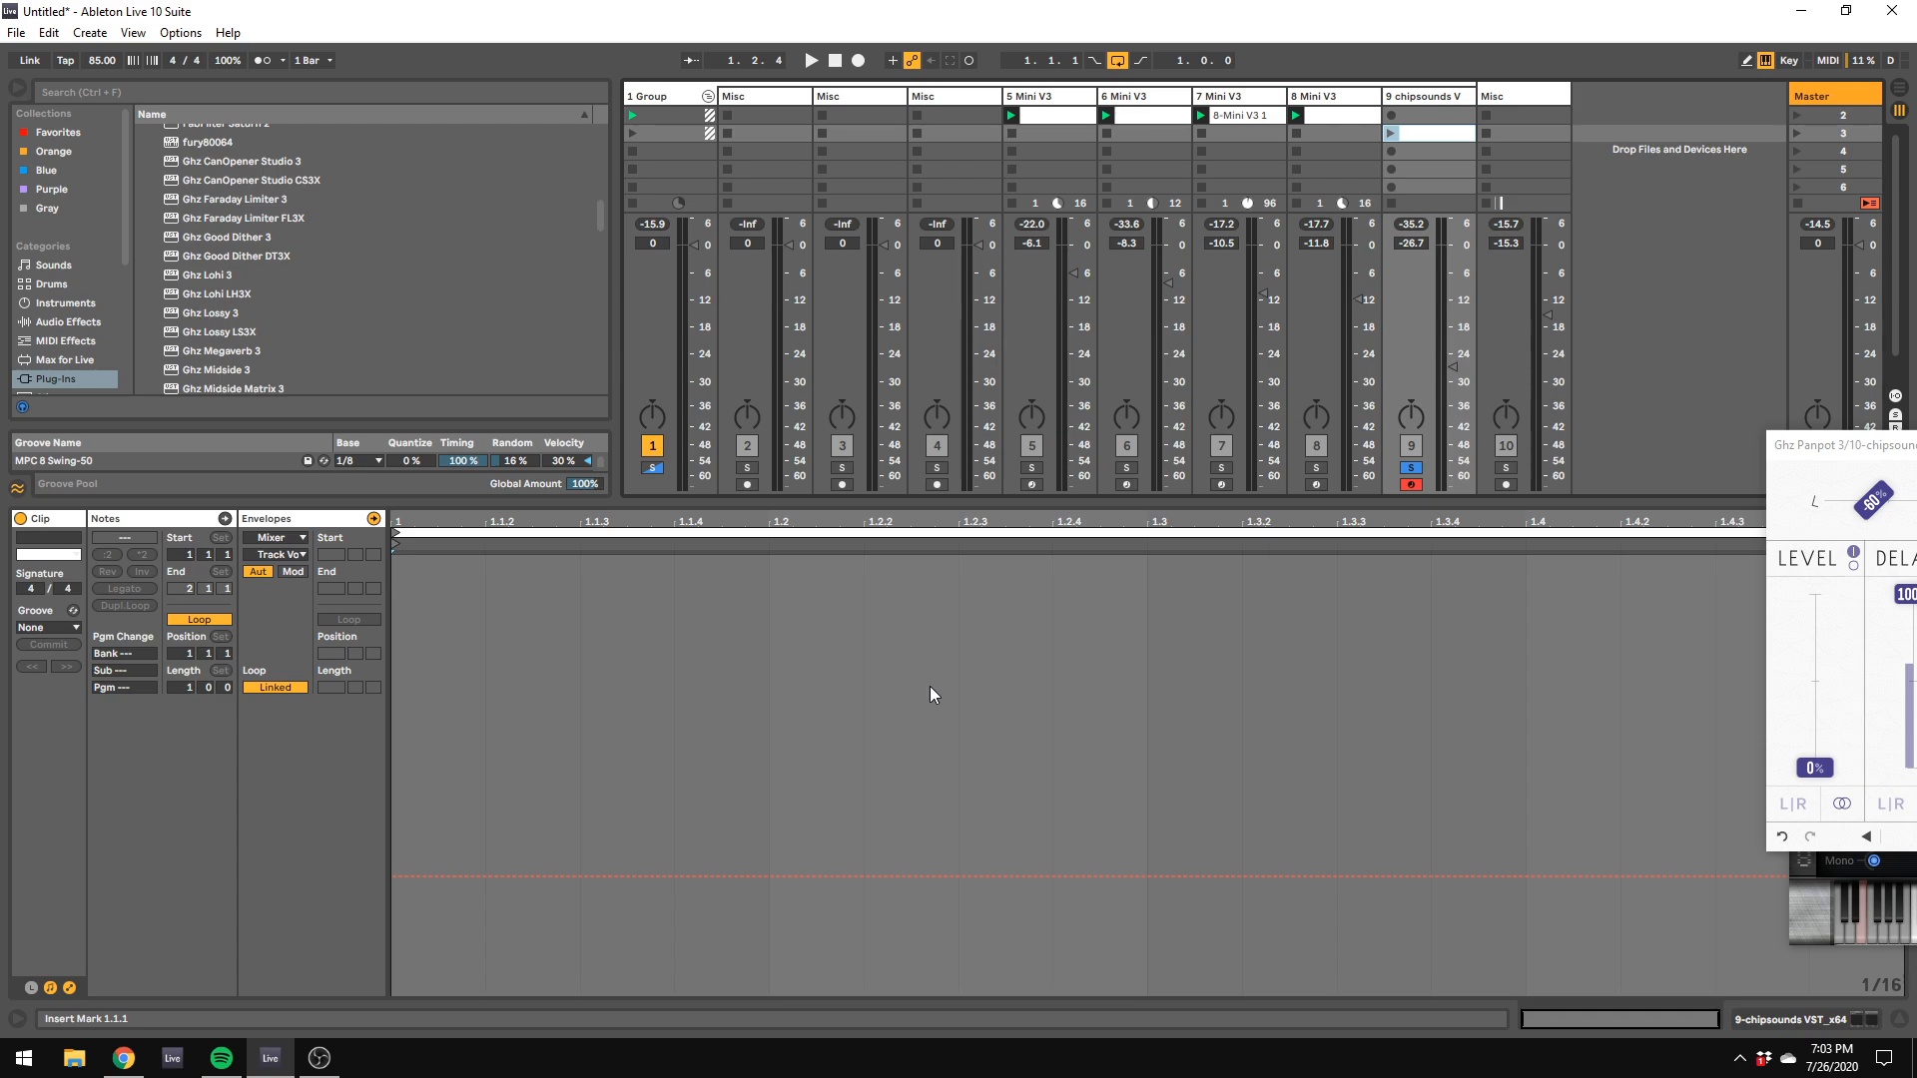
Step: Start playback and insert a new MIDI track after the last Misc track
{"action": "key", "text": "space"}
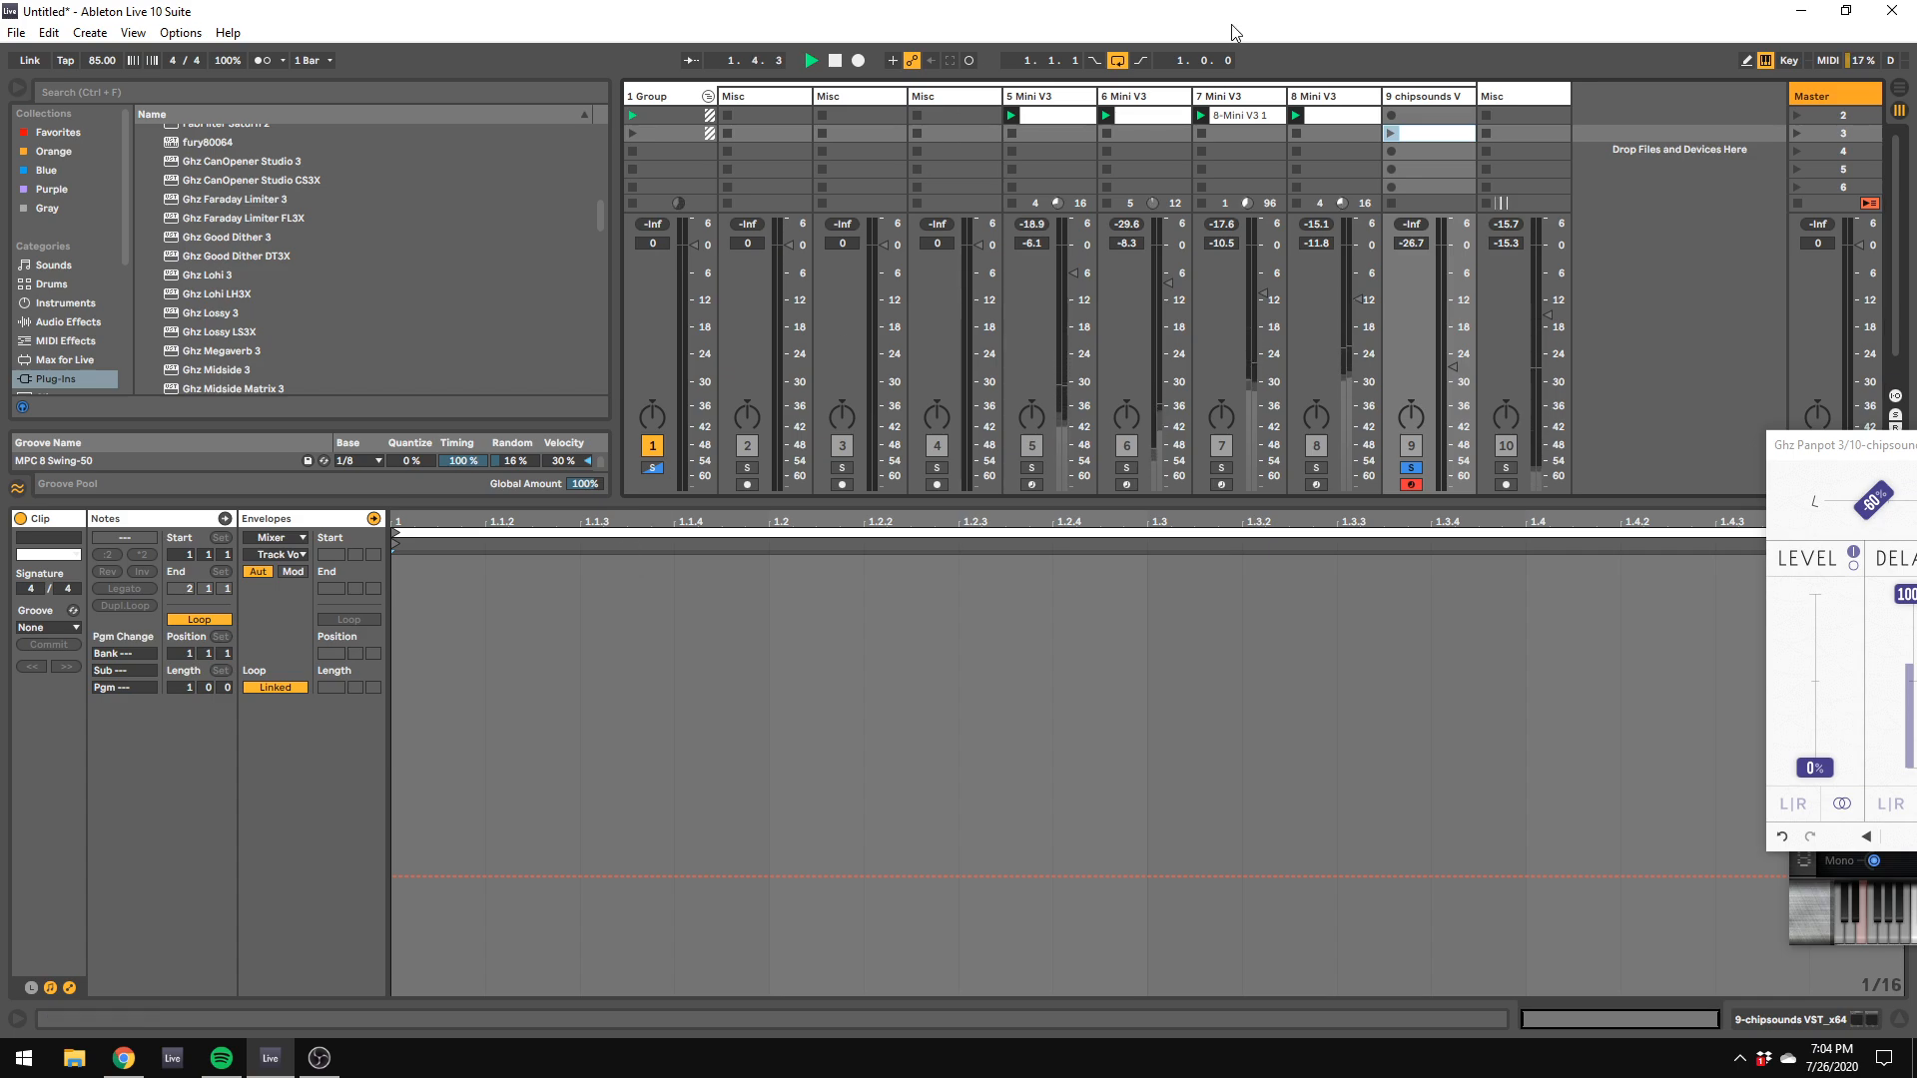
{"action": "right_click", "coordinate": [1593, 133]}
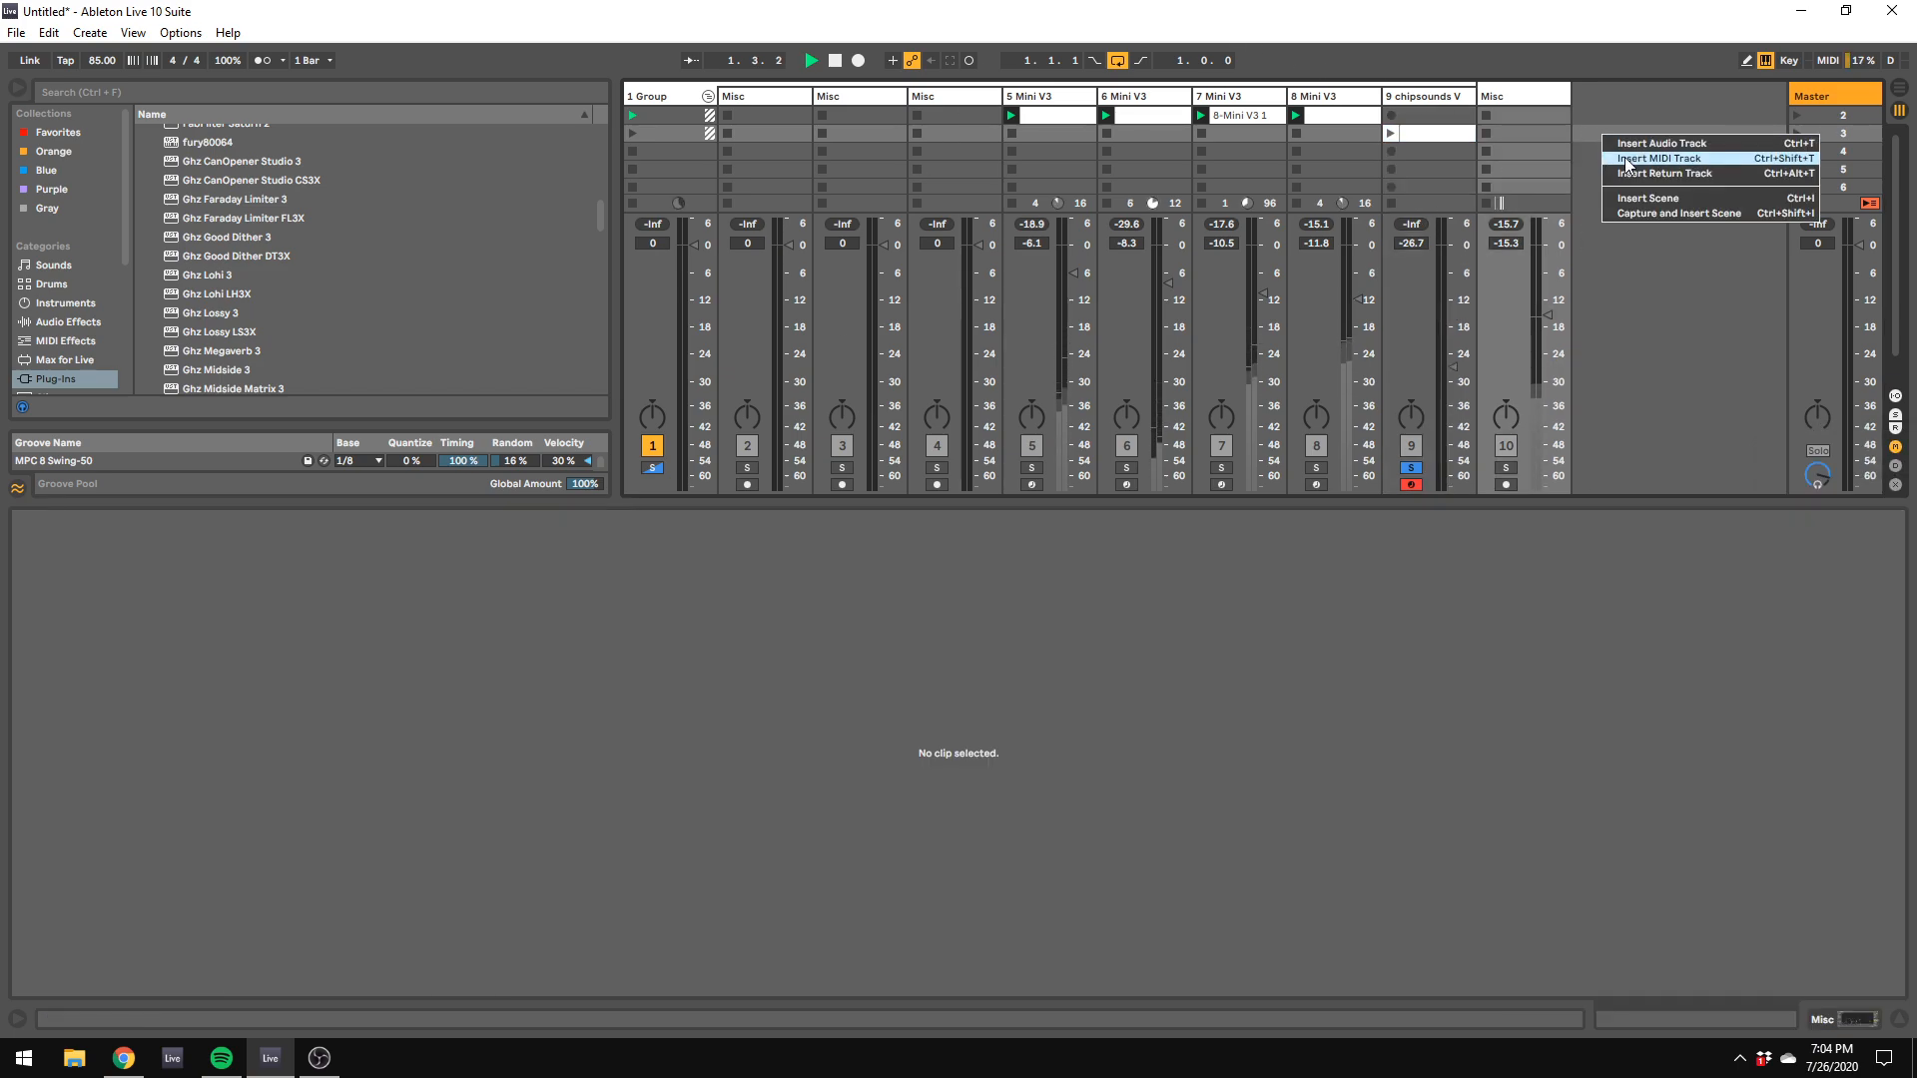
{"action": "left_click", "coordinate": [1634, 161]}
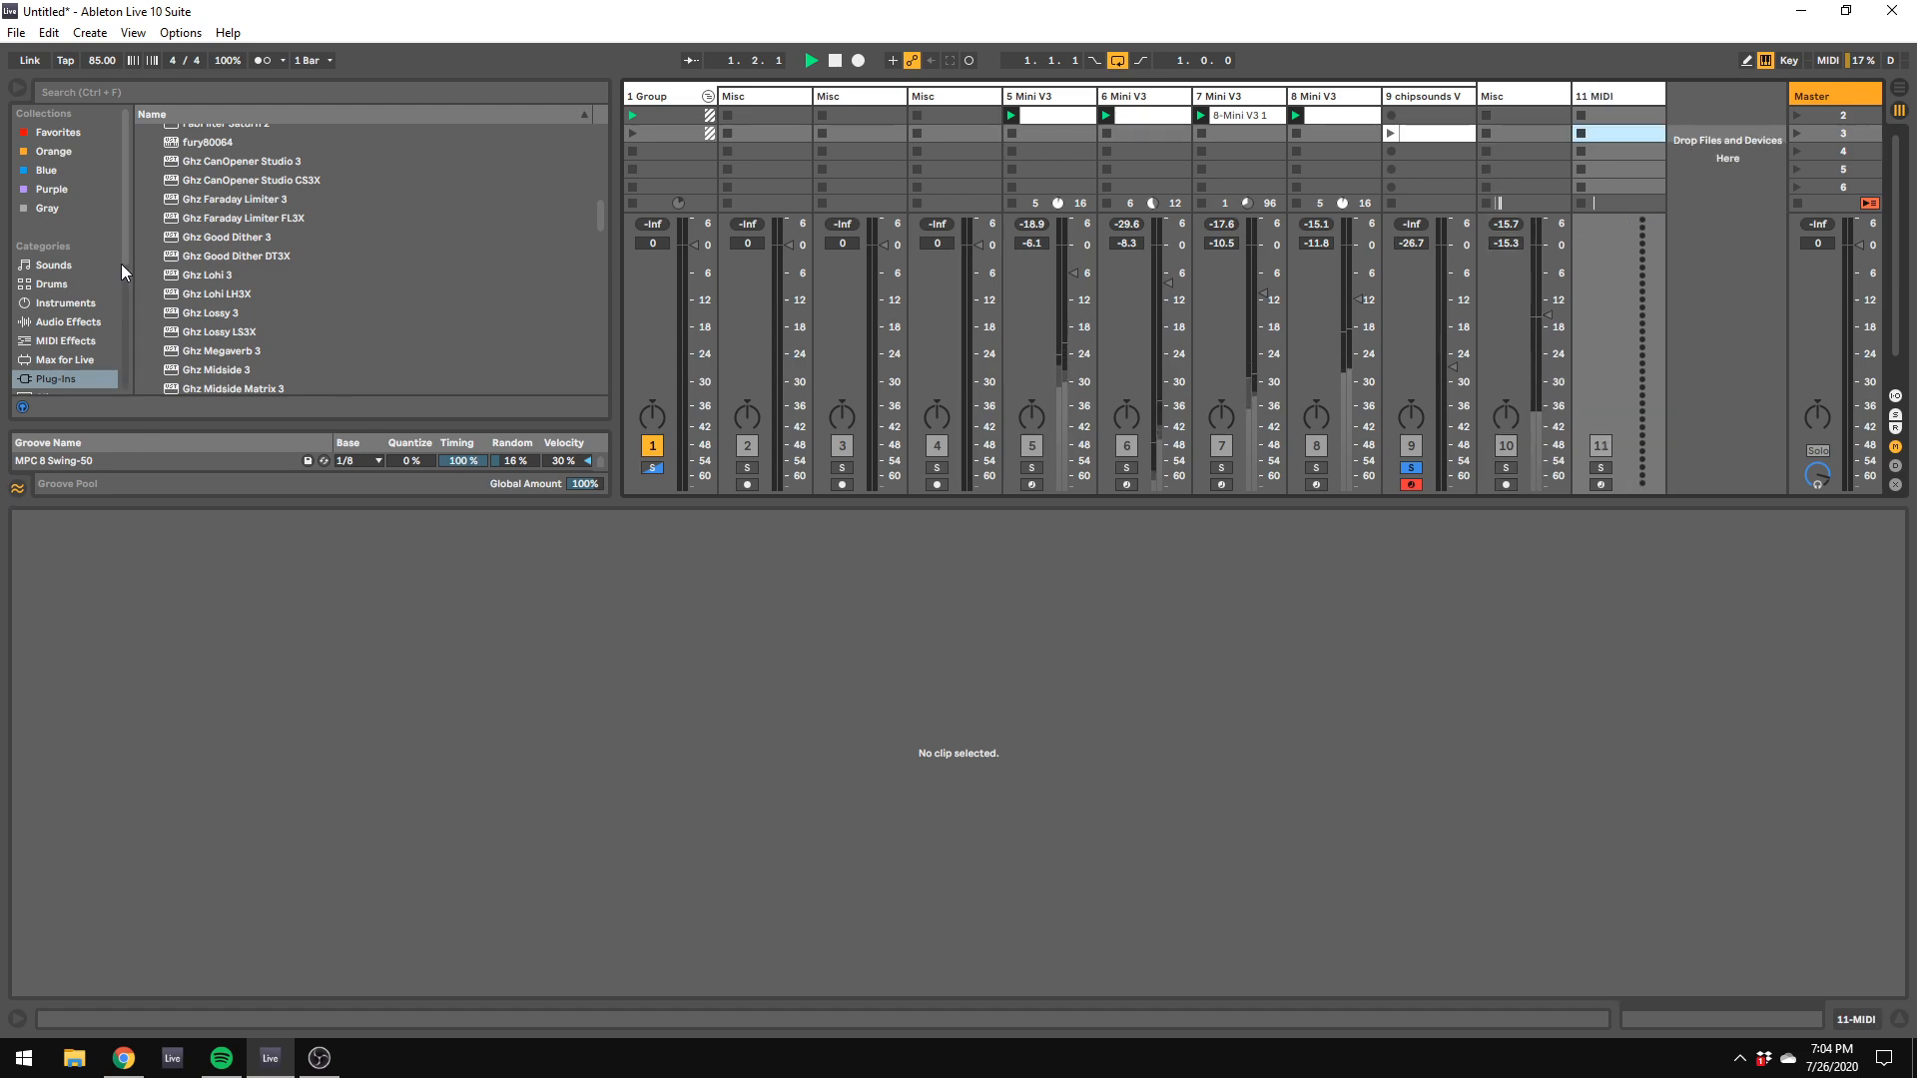
Step: Find the XILS 201 vocoder among the plug-ins and load it onto a new audio track
{"action": "scroll", "coordinate": [123, 260], "scroll_direction": "down", "scroll_amount": 3}
{"action": "scroll", "coordinate": [92, 285], "scroll_direction": "down", "scroll_amount": 1}
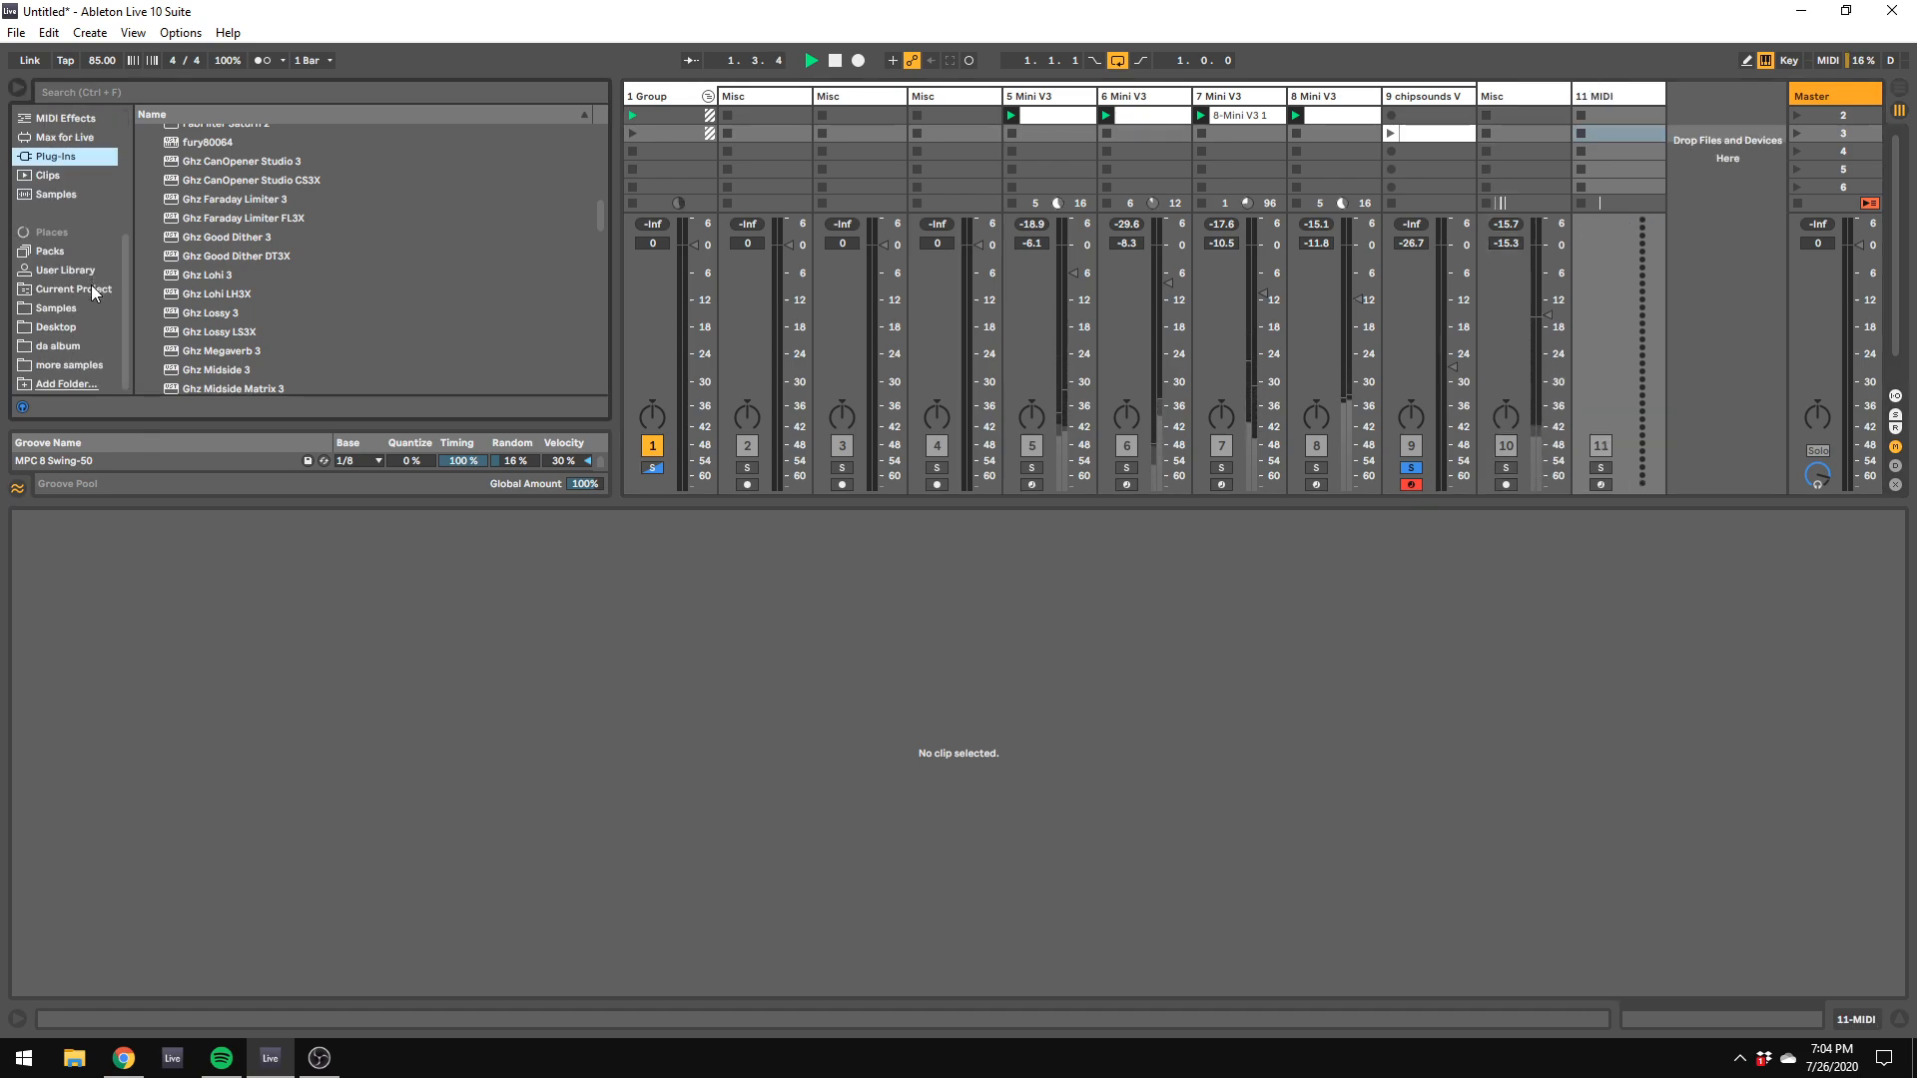
{"action": "scroll", "coordinate": [220, 285], "scroll_direction": "down", "scroll_amount": 4}
{"action": "scroll", "coordinate": [220, 284], "scroll_direction": "down", "scroll_amount": 15}
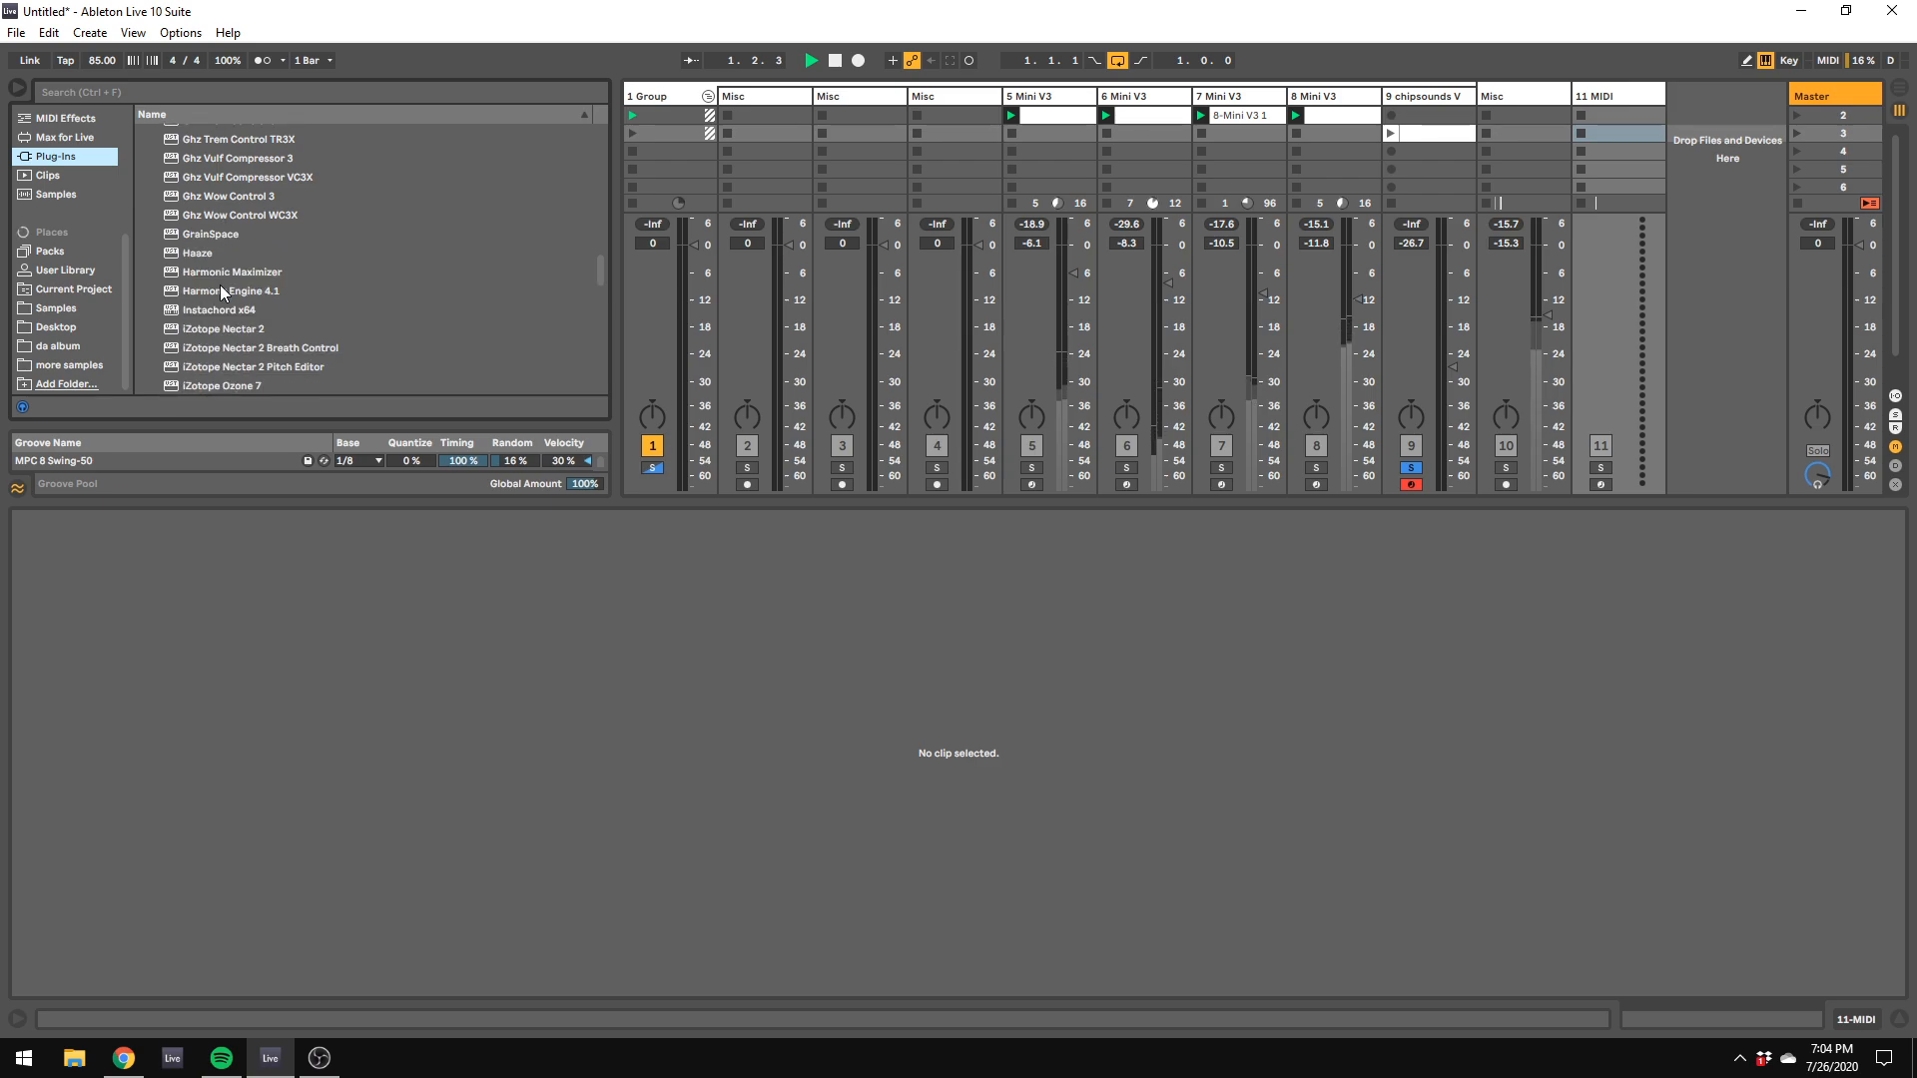
{"action": "scroll", "coordinate": [234, 285], "scroll_direction": "down", "scroll_amount": 4}
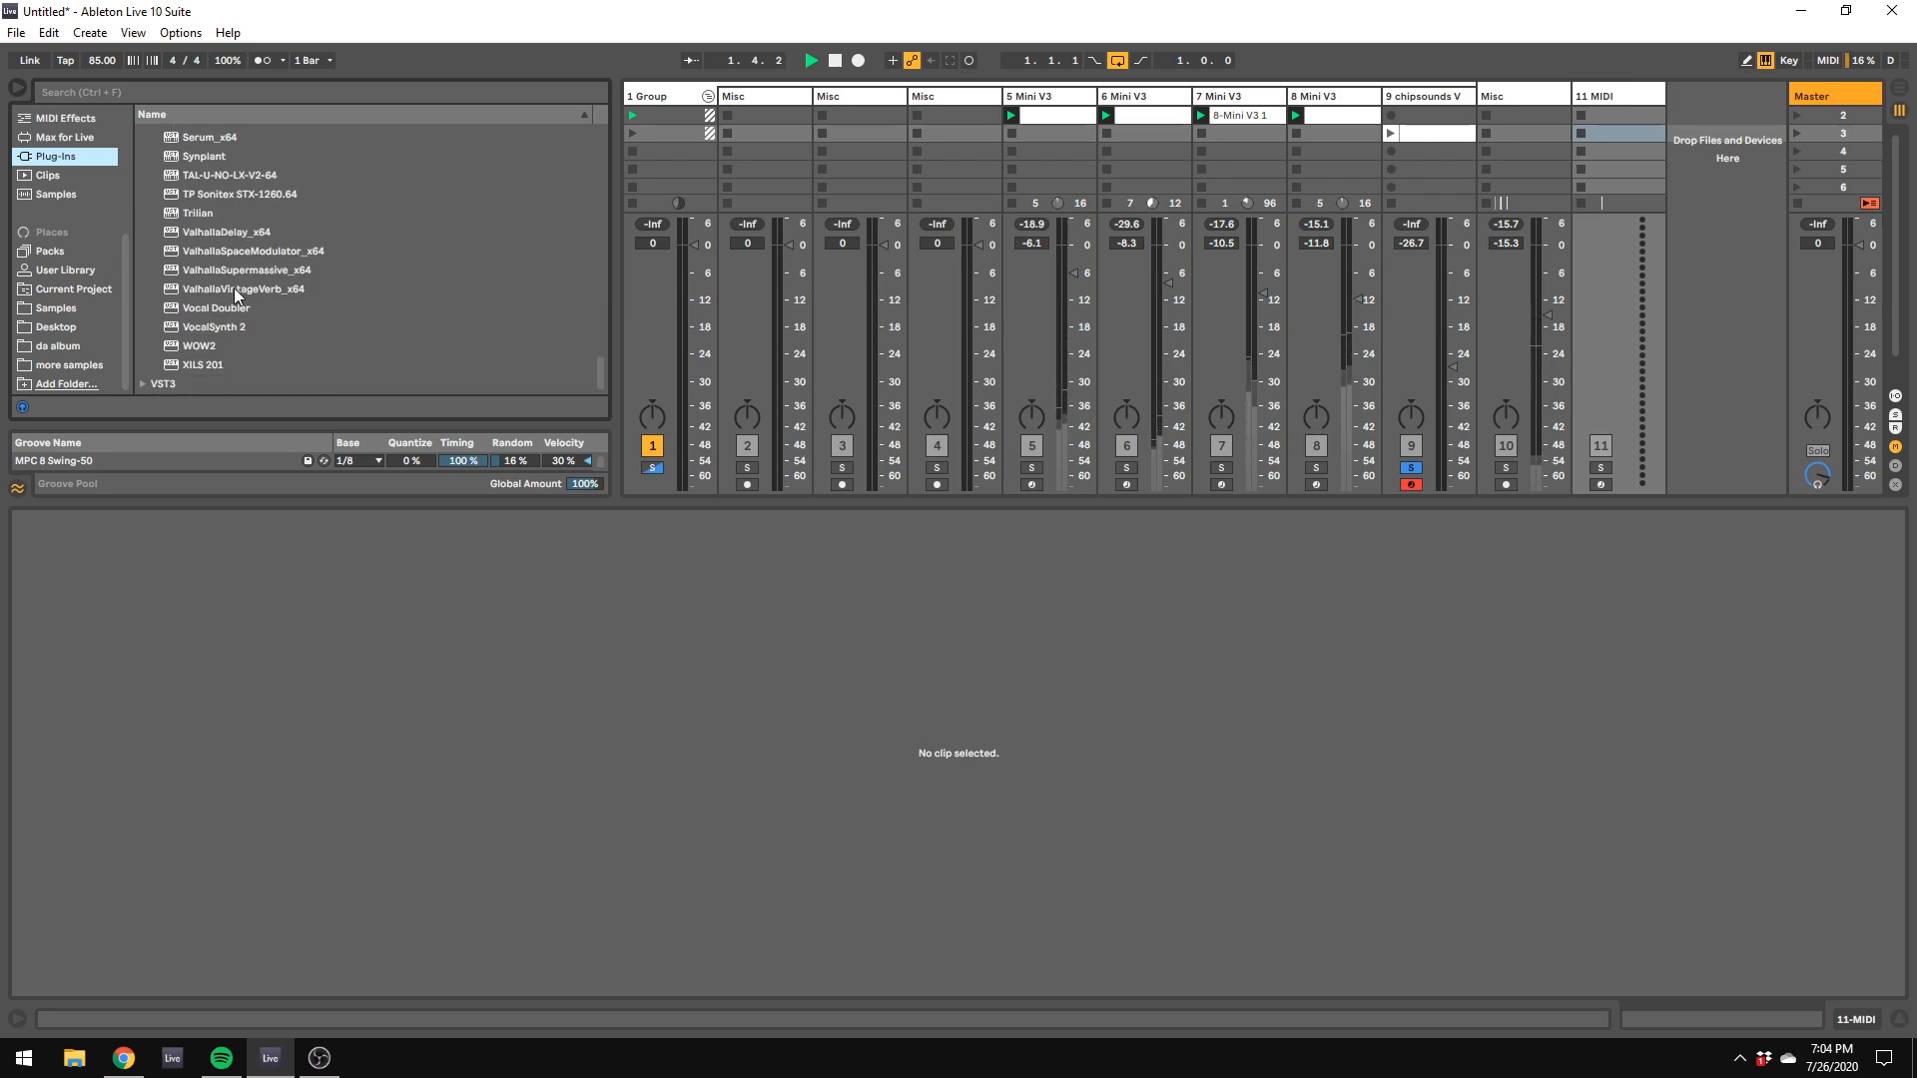
{"action": "scroll", "coordinate": [234, 287], "scroll_direction": "up", "scroll_amount": 3}
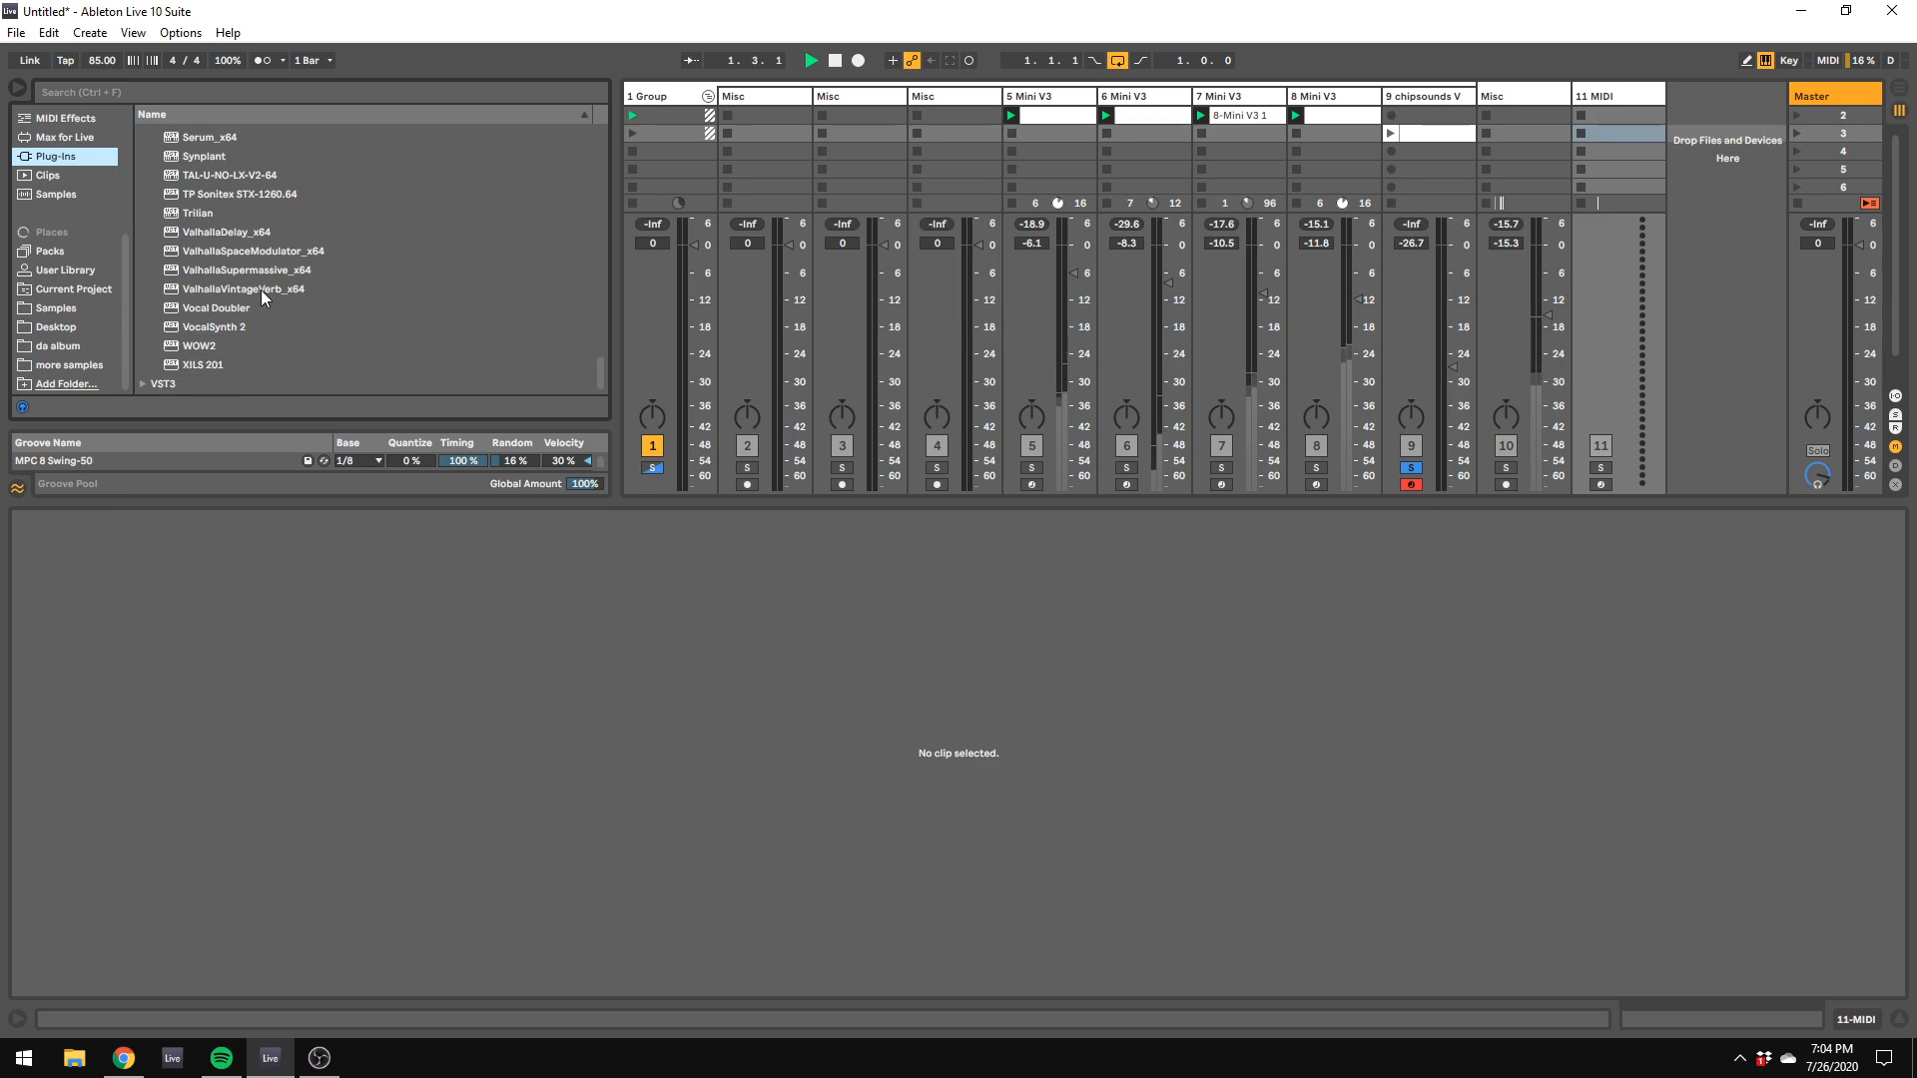
{"action": "scroll", "coordinate": [244, 321], "scroll_direction": "down", "scroll_amount": 3}
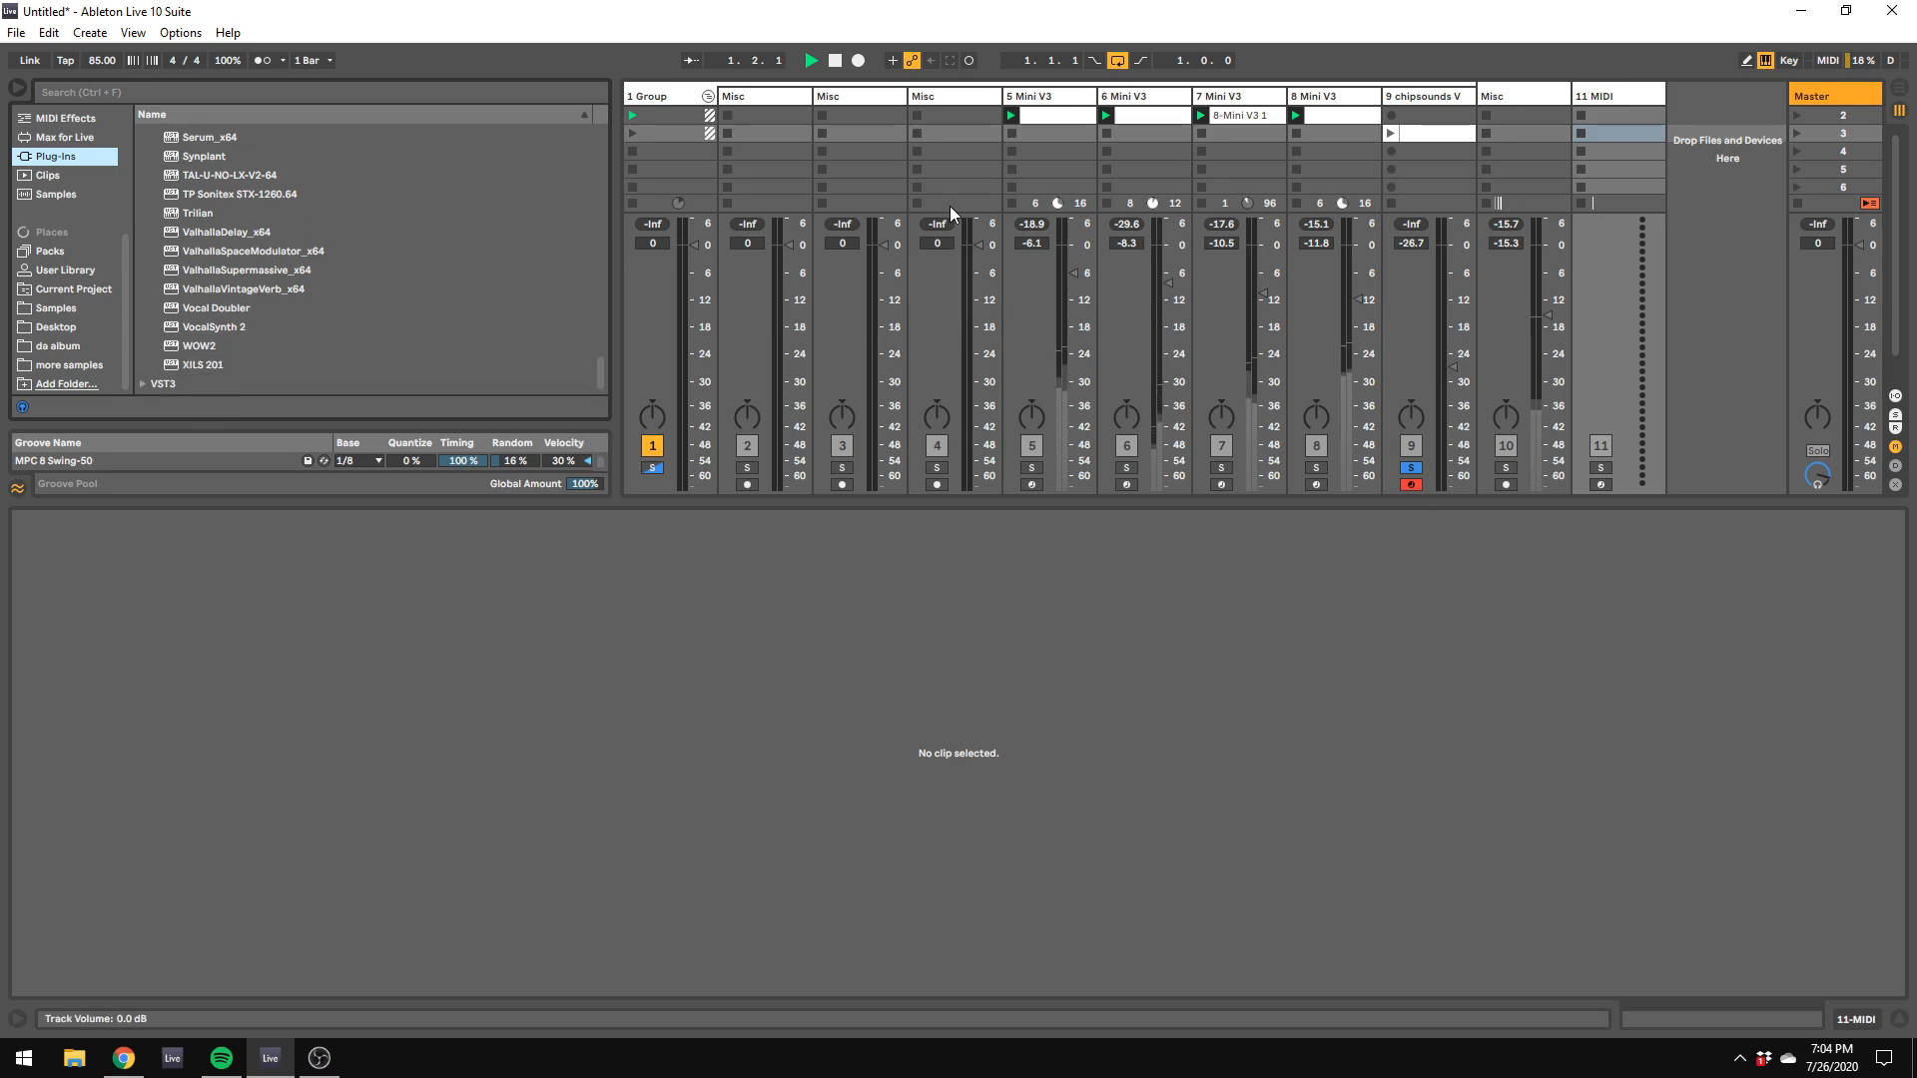
{"action": "double_click", "coordinate": [1581, 95]}
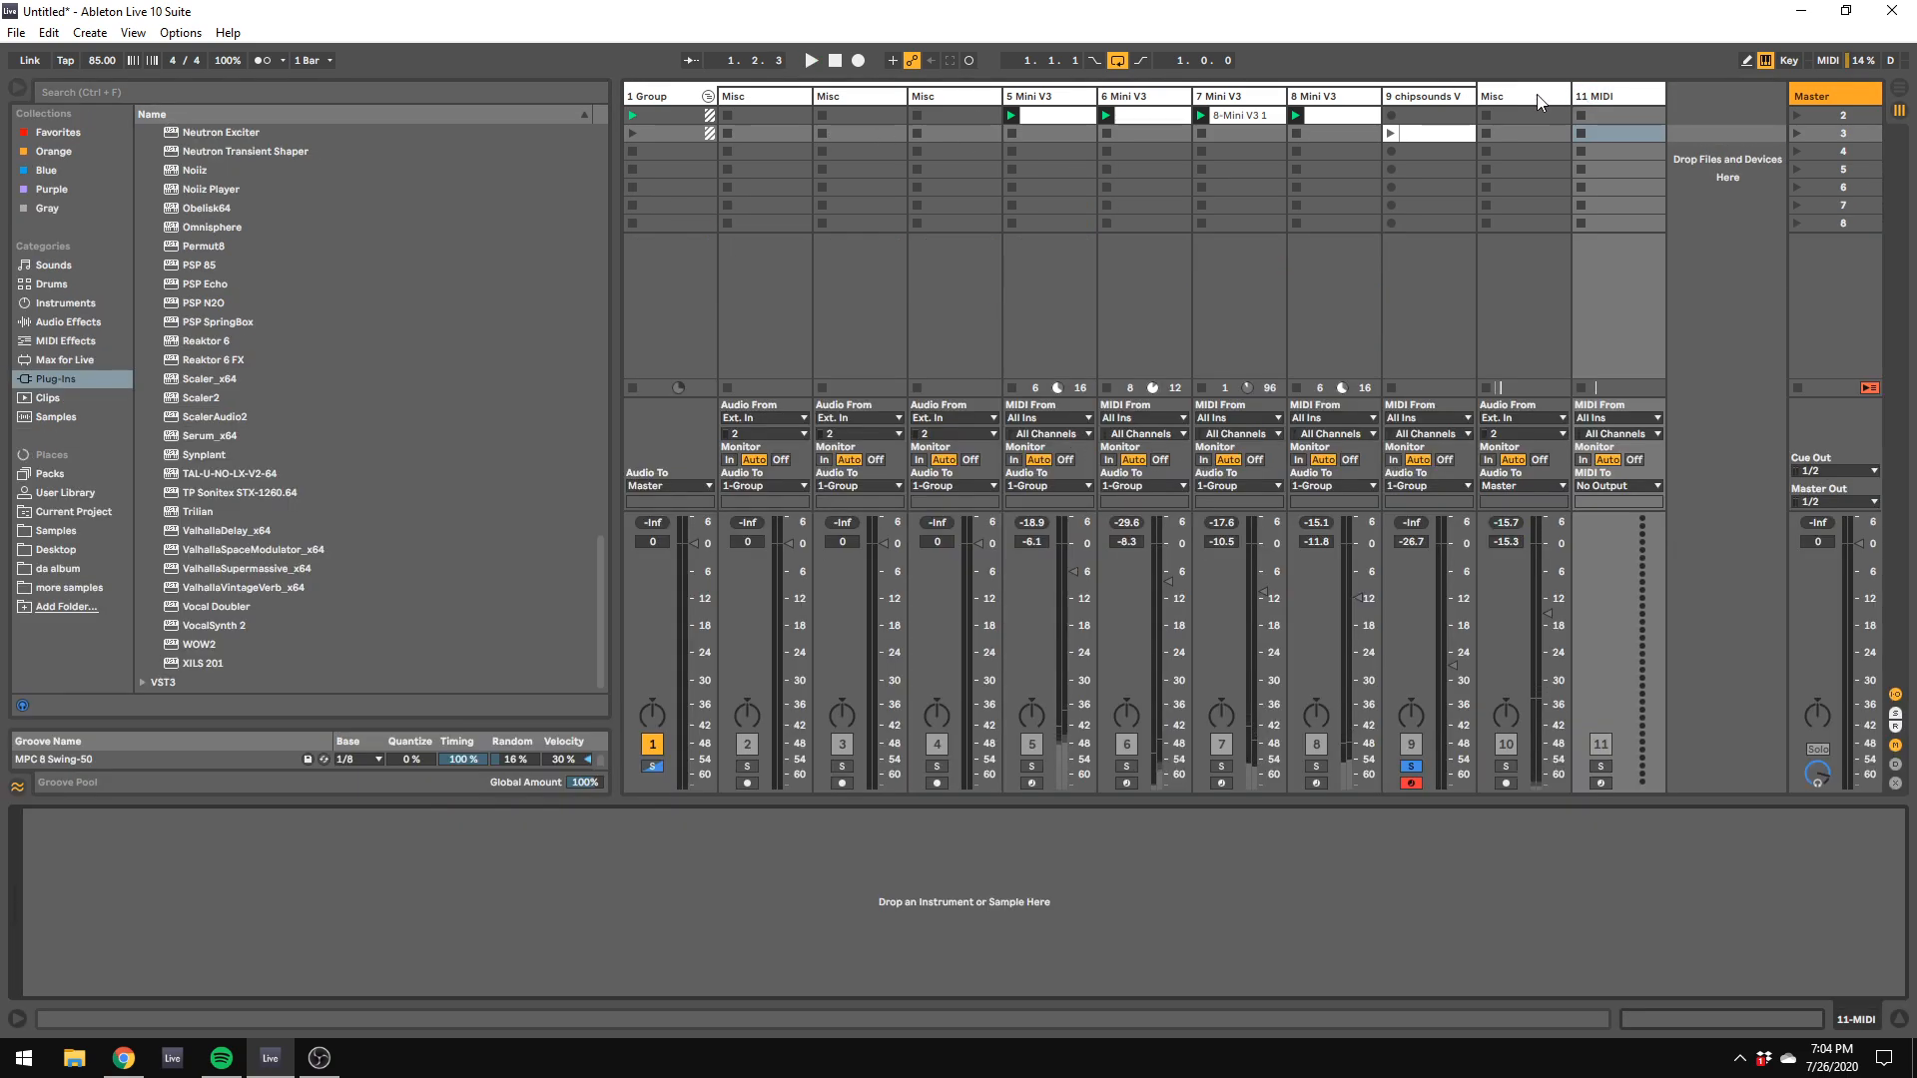
{"action": "left_click_drag", "start_coordinate": [212, 672], "coordinate": [1721, 126]}
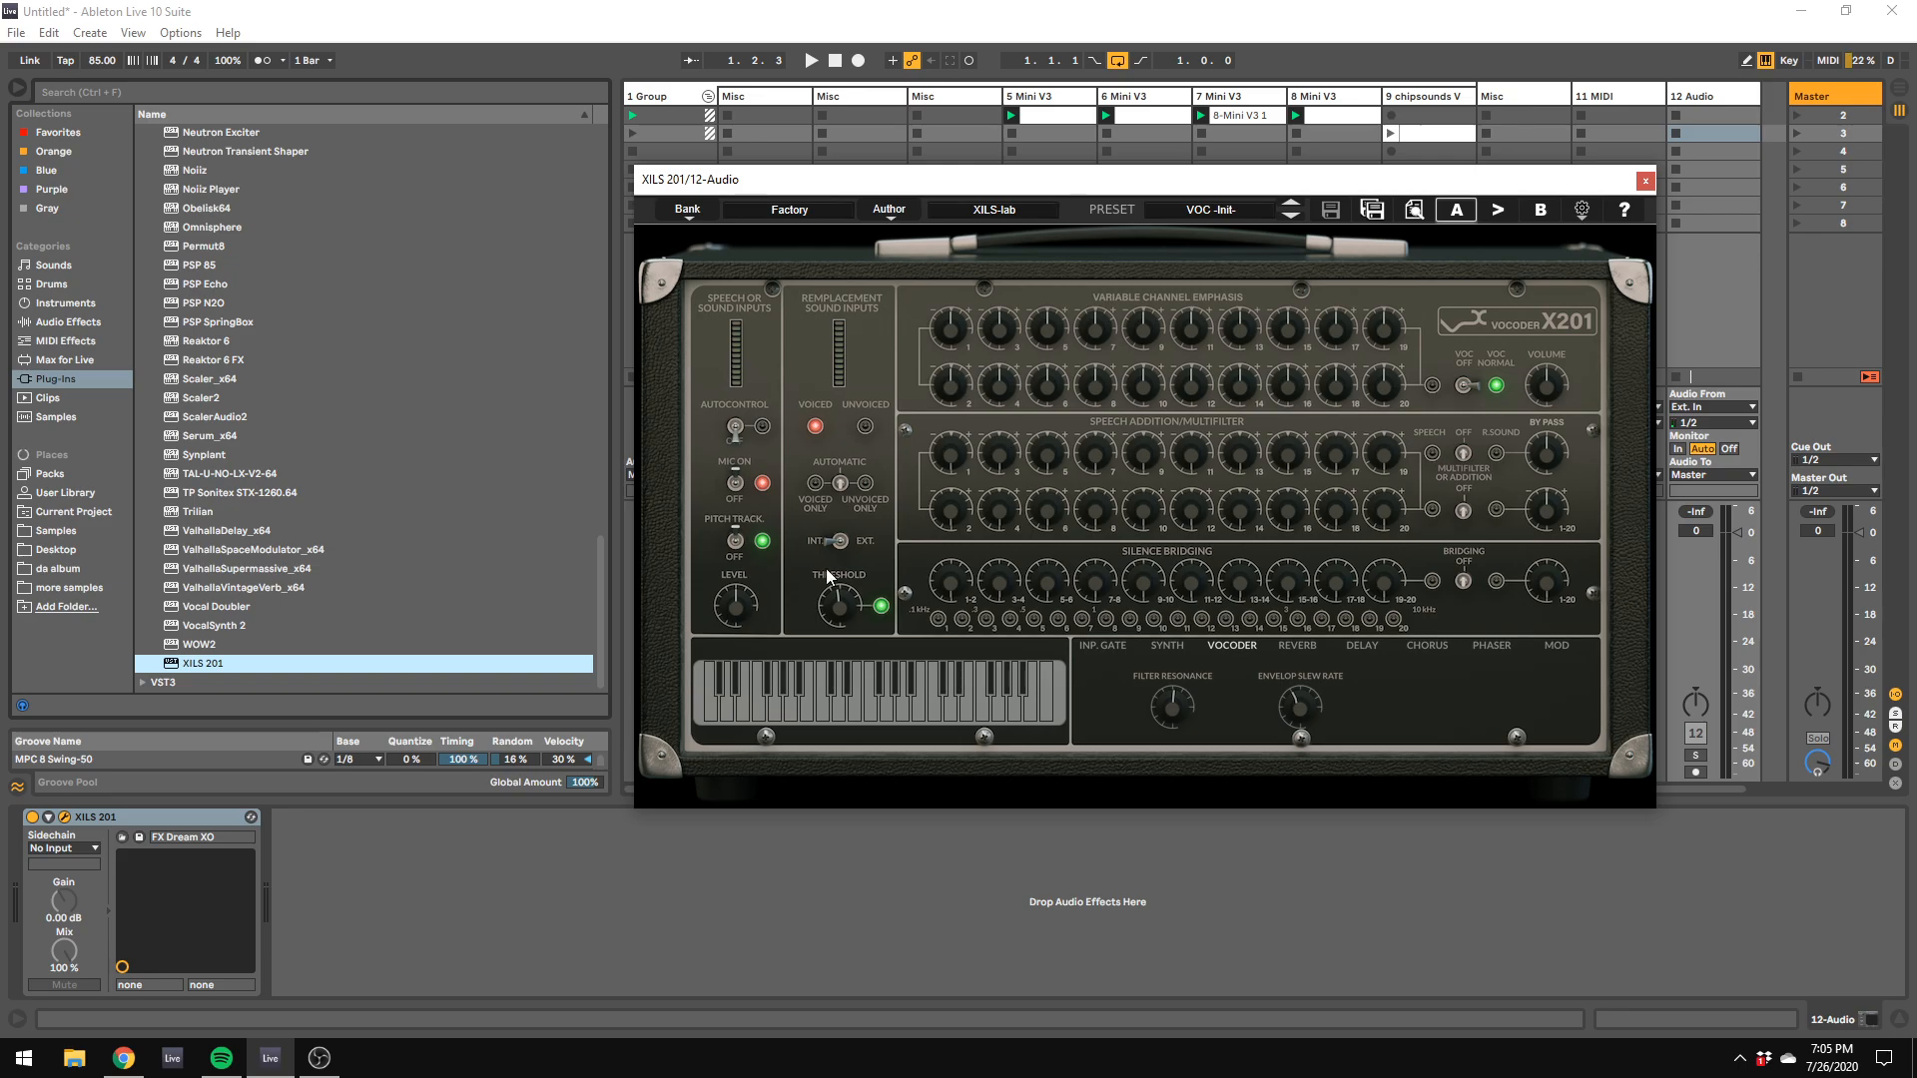
Step: Delete the XILS 201 device from the 12 Audio track and load Serum_x64 onto the 11 MIDI track
{"action": "right_click", "coordinate": [111, 818]}
{"action": "left_click", "coordinate": [172, 920]}
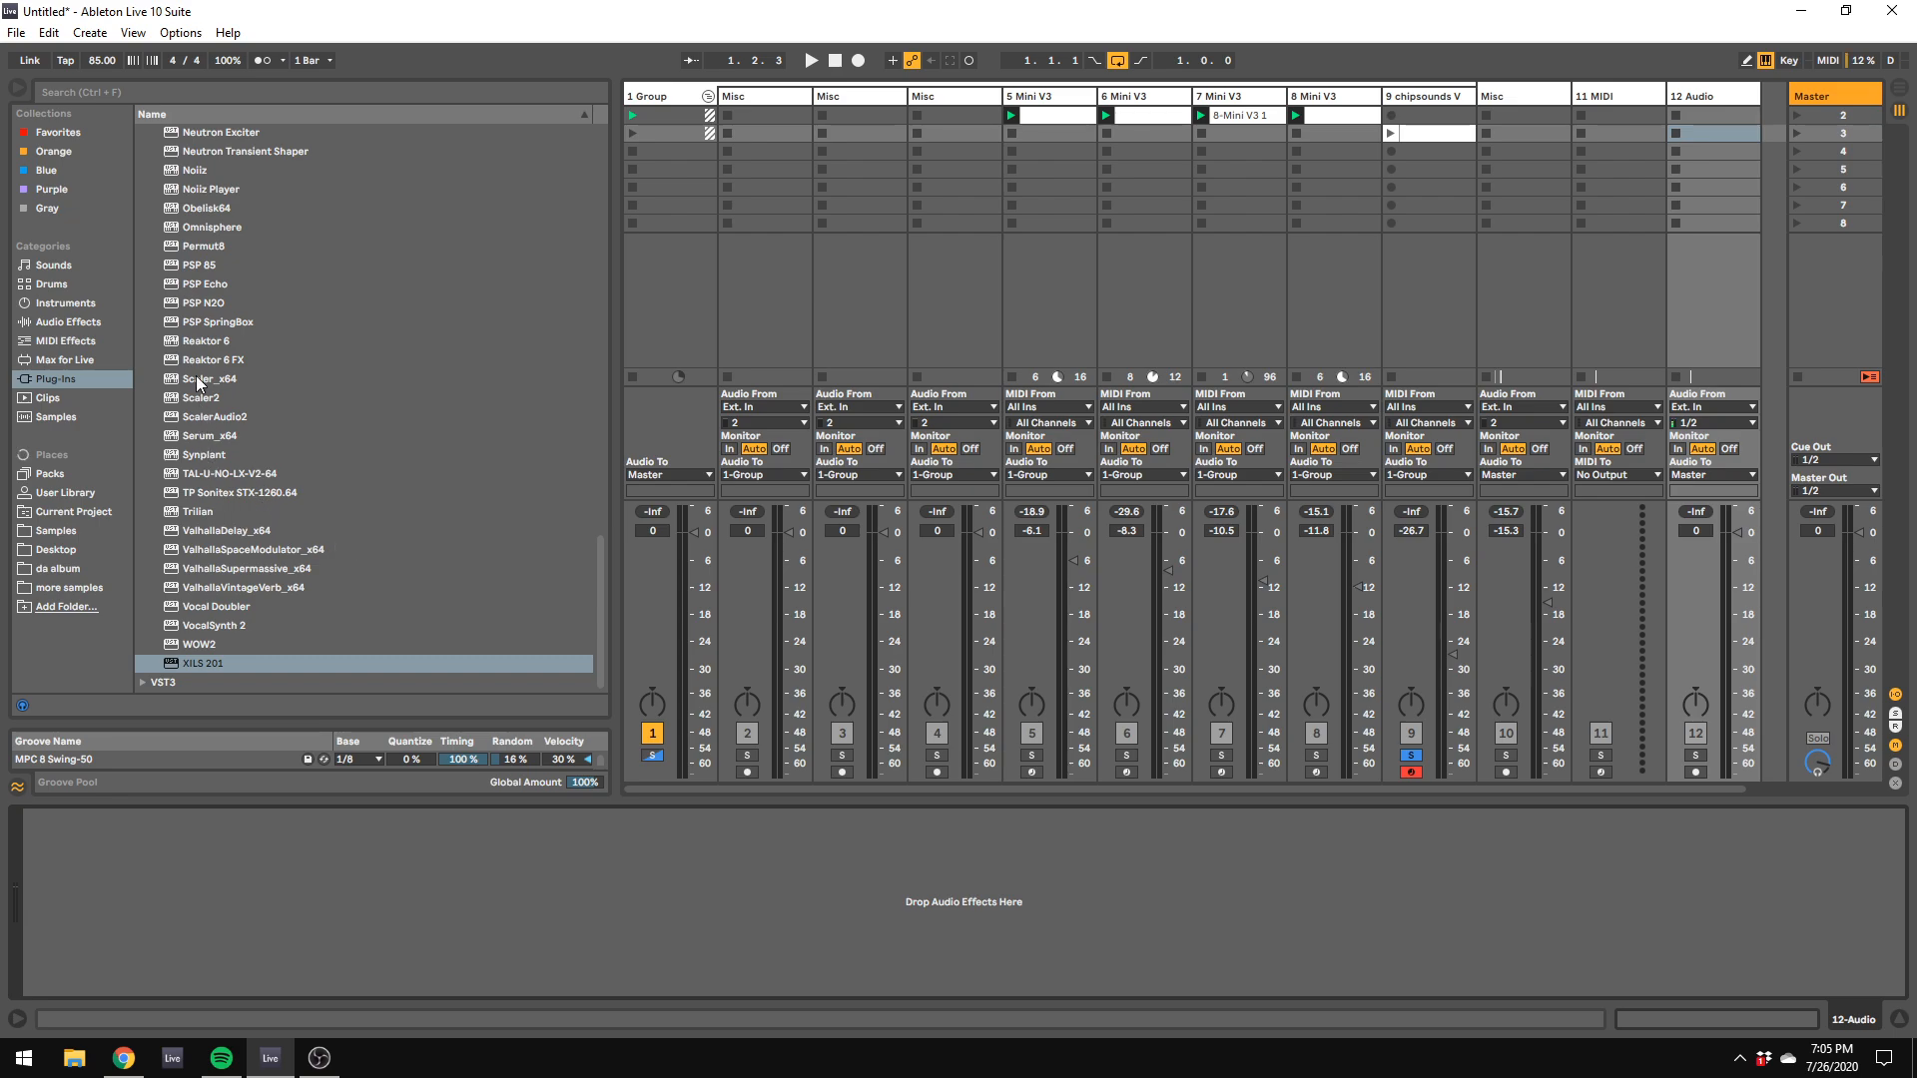
{"action": "left_click", "coordinate": [194, 437]}
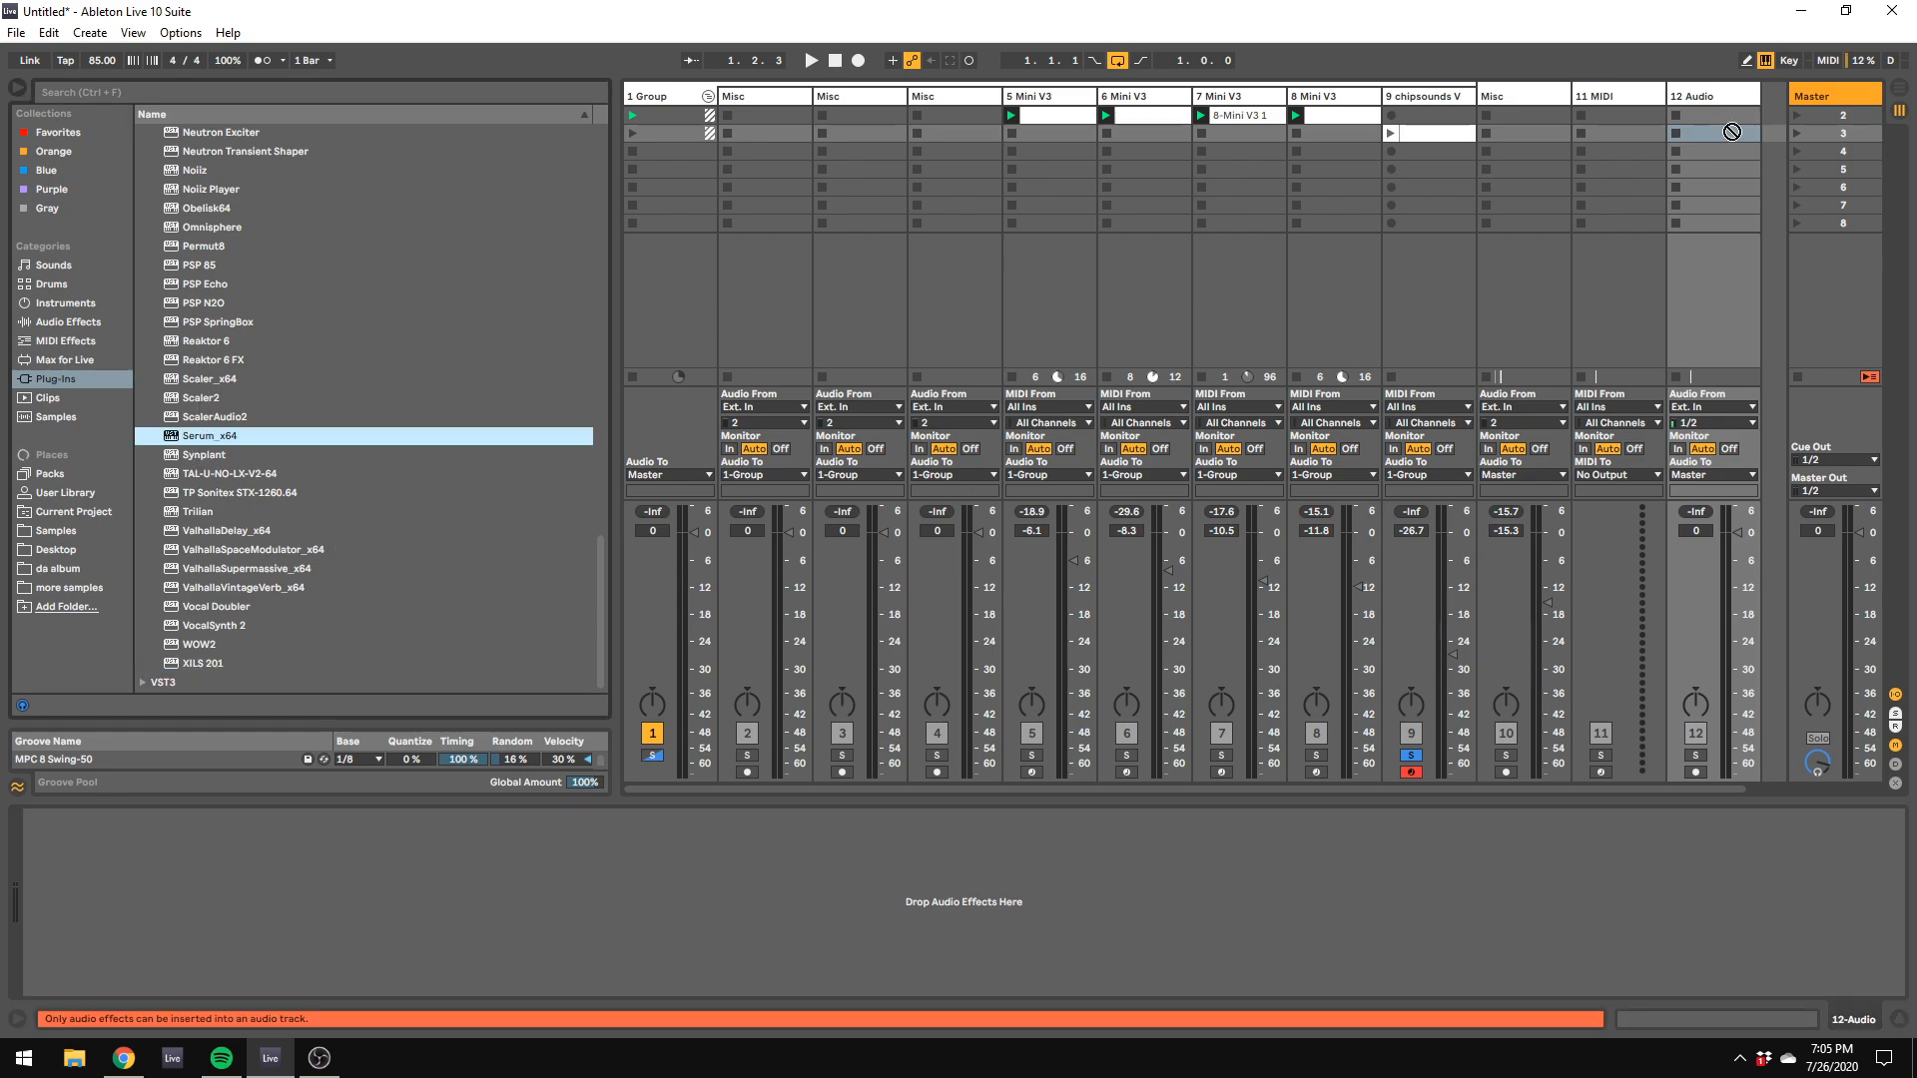
{"action": "left_click", "coordinate": [1596, 97]}
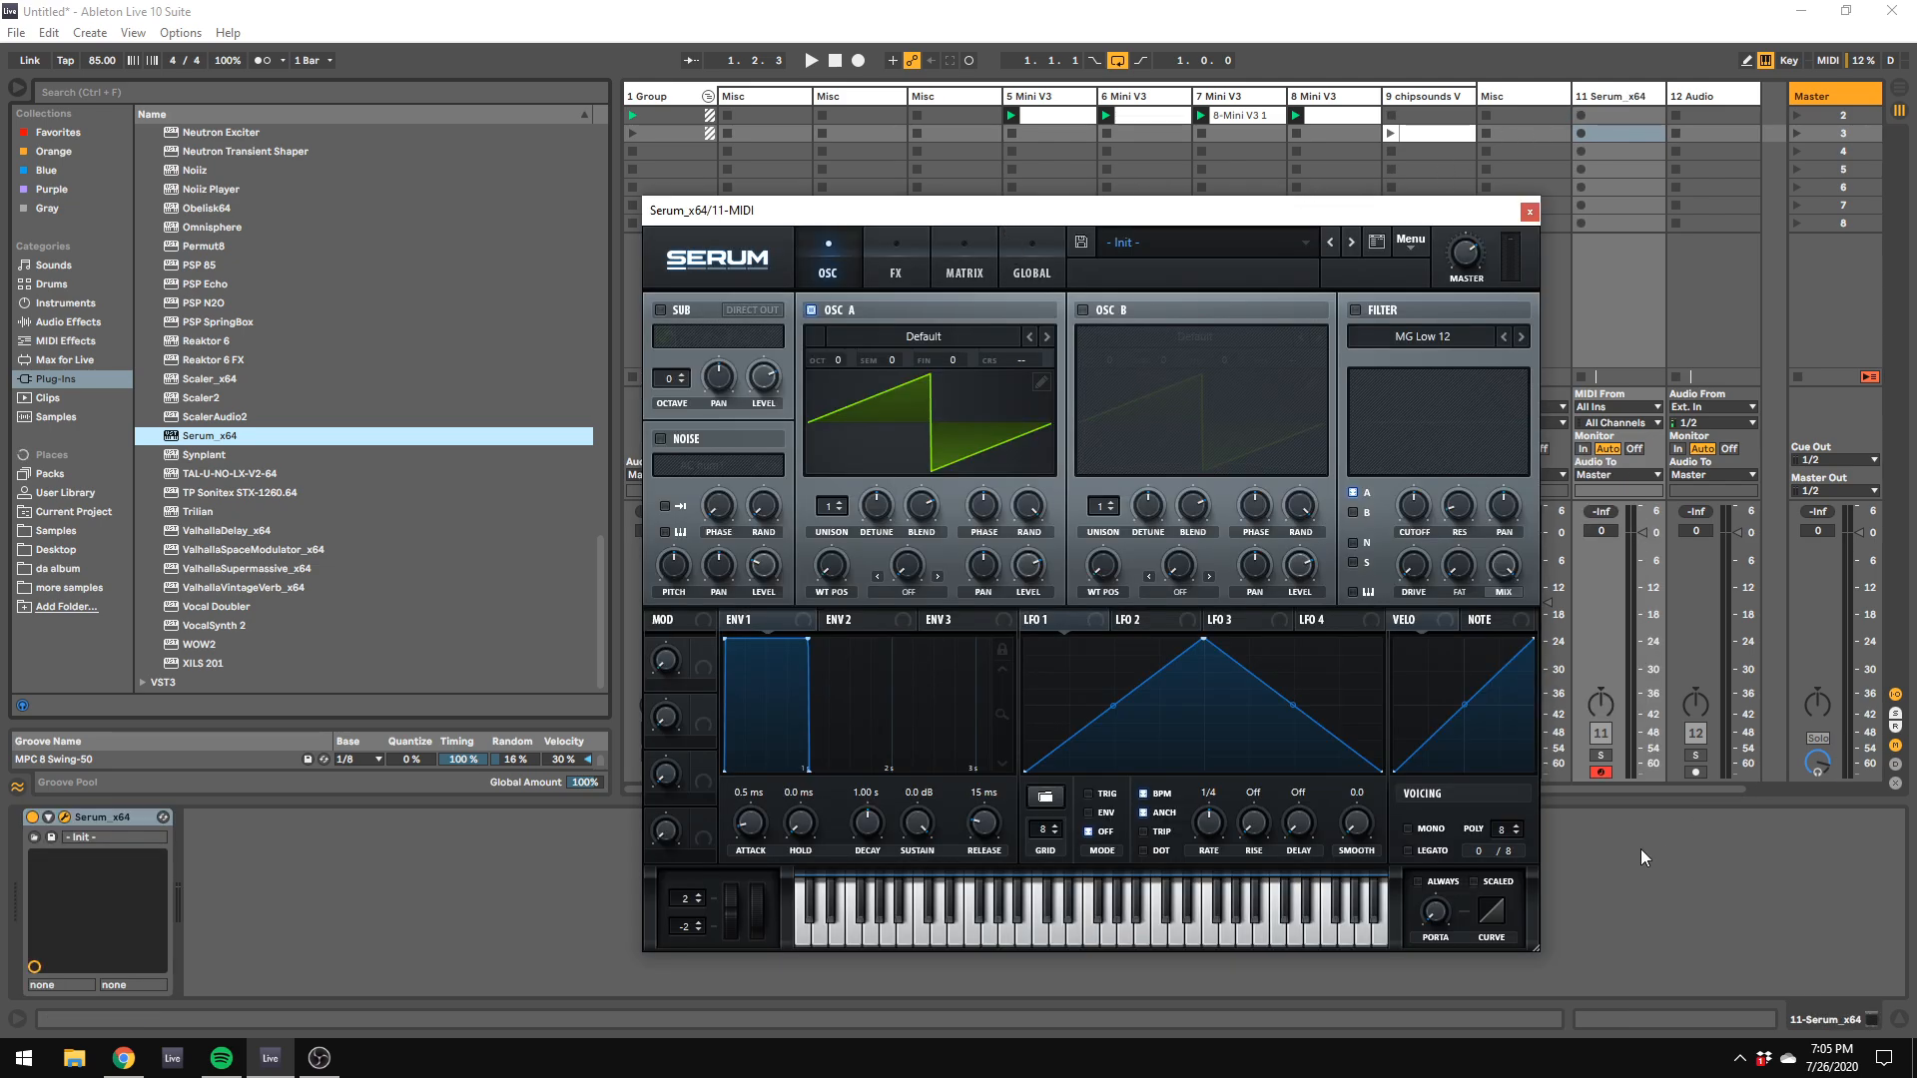
Step: Solo the Serum track and lower its volume to -15.3 dB
{"action": "left_click", "coordinate": [1627, 555]}
{"action": "left_click", "coordinate": [1600, 755]}
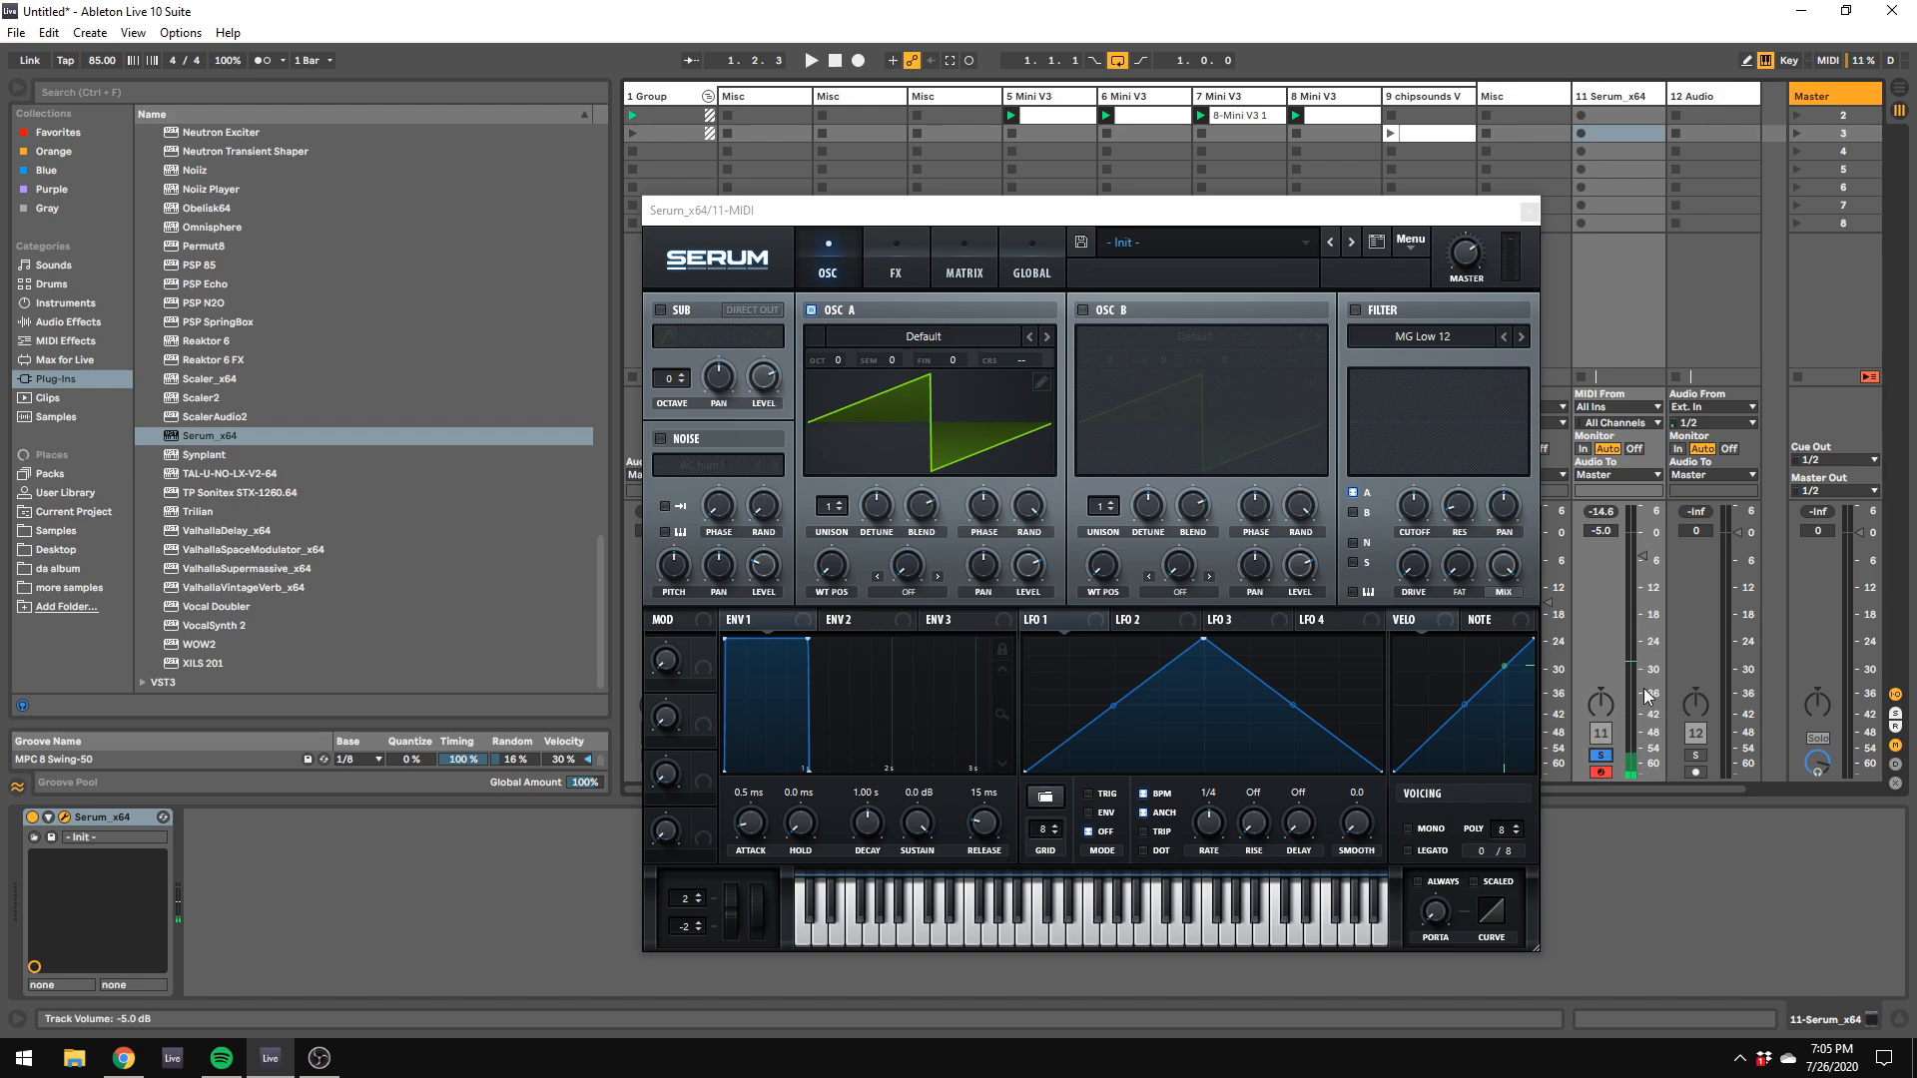
{"action": "left_click_drag", "start_coordinate": [1643, 596], "coordinate": [1642, 587]}
Step: Set envelope 1's release to 1.14 s and oscillator A's unison to 8 voices, auditioning the sound
{"action": "left_click_drag", "start_coordinate": [970, 828], "coordinate": [996, 759]}
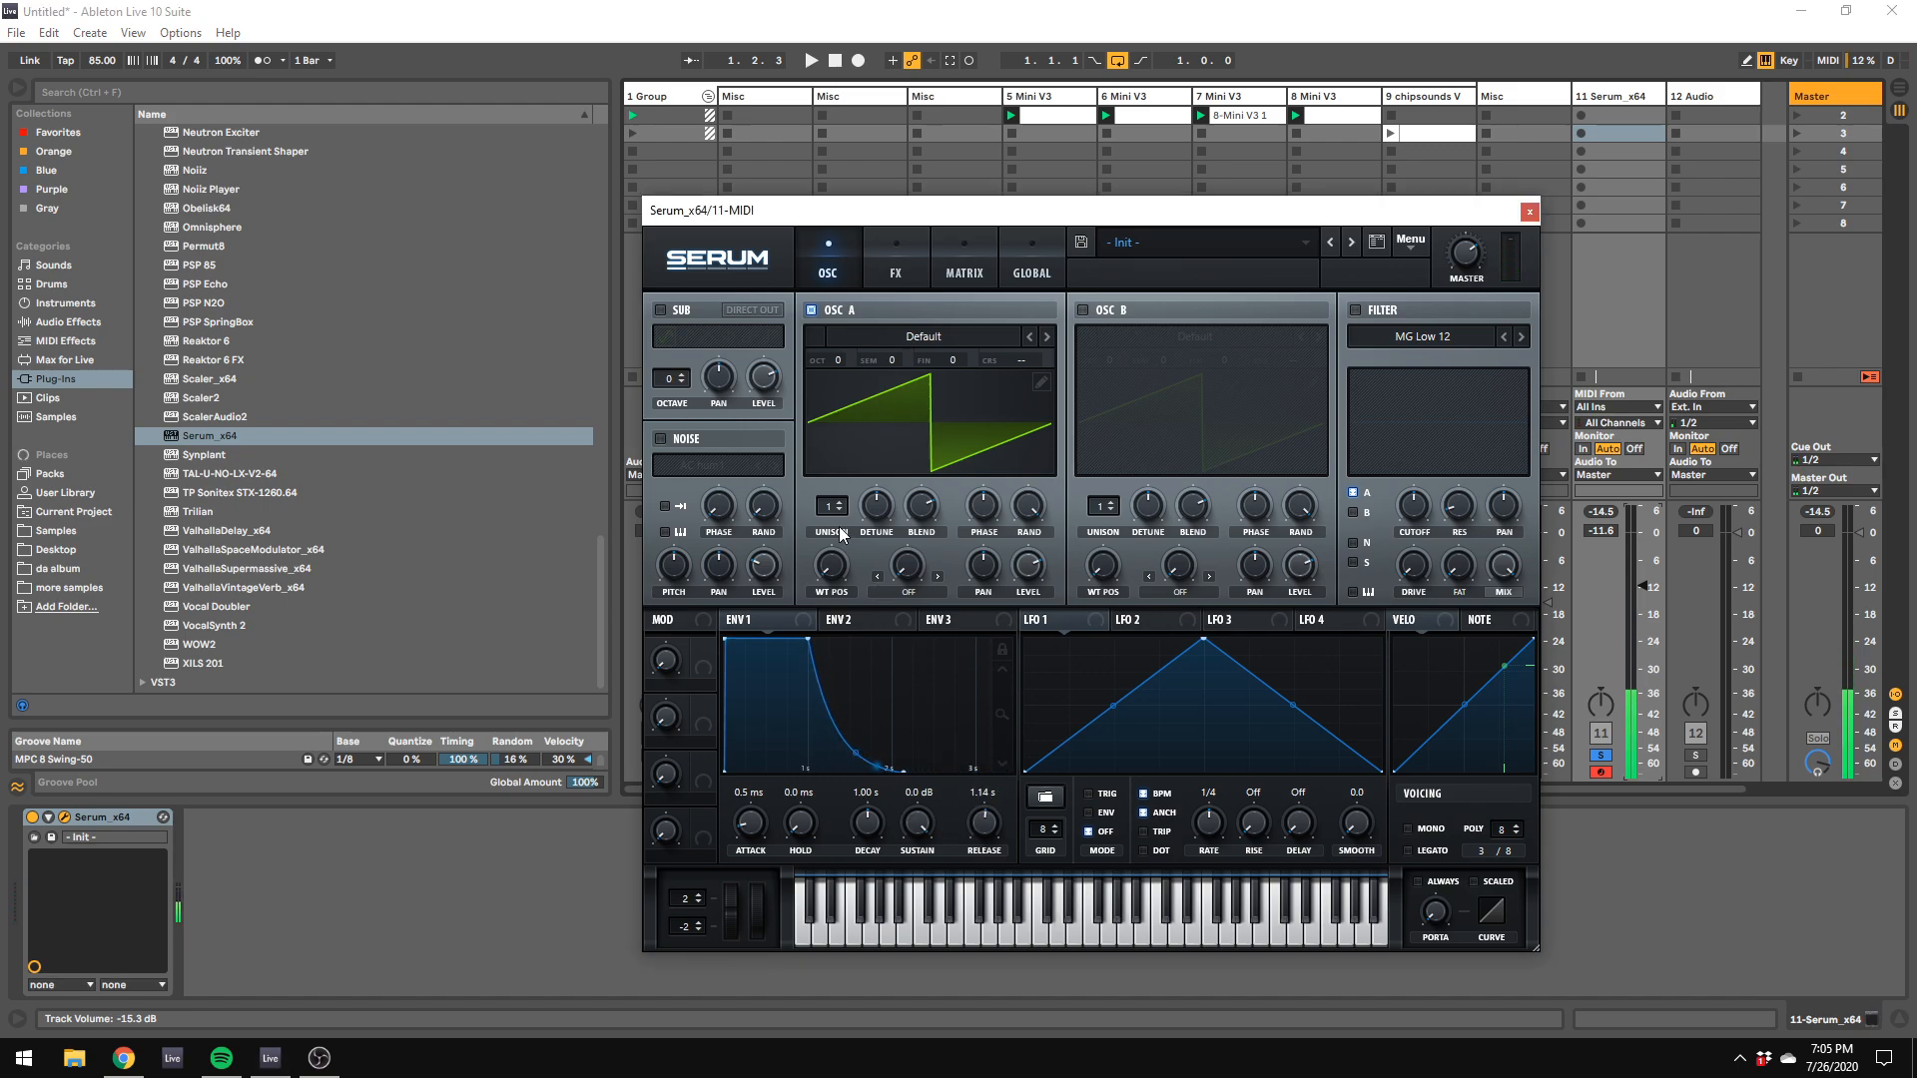
{"action": "left_click_drag", "start_coordinate": [837, 507], "coordinate": [855, 416]}
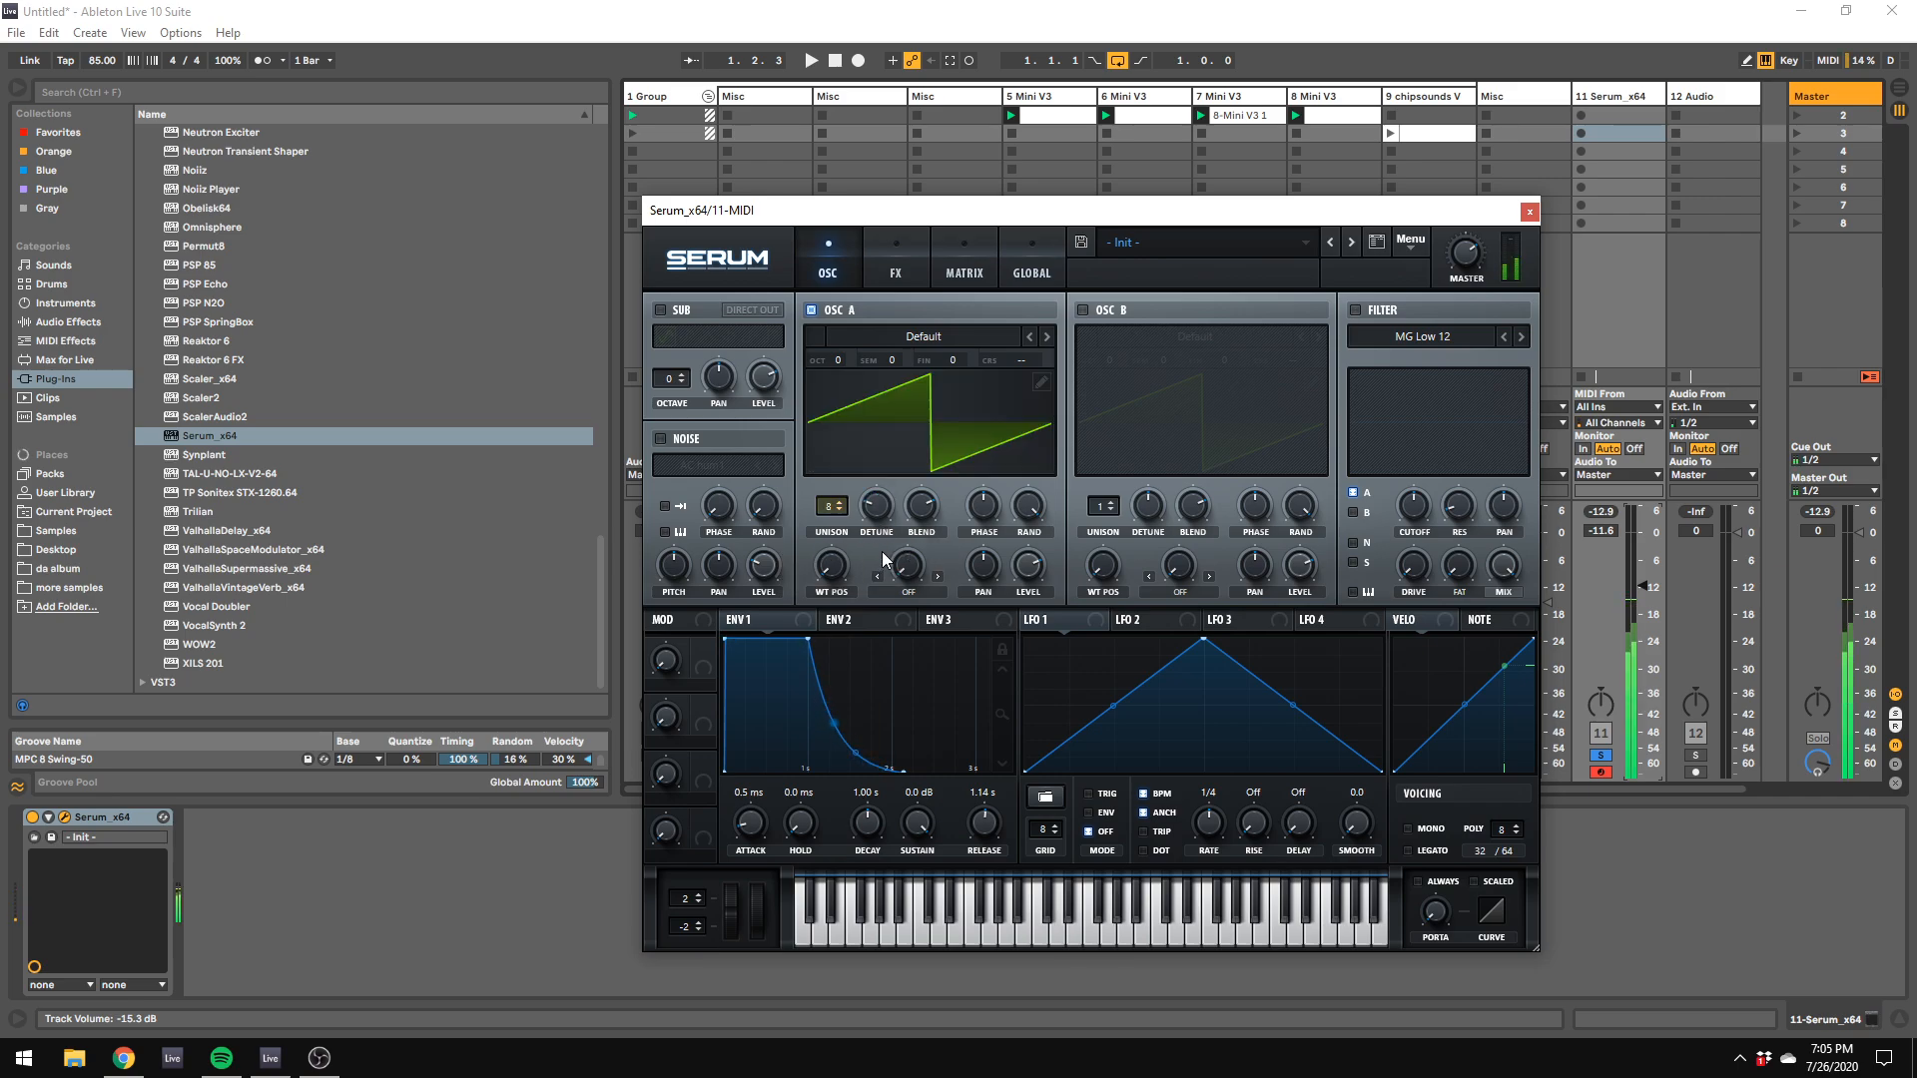
{"action": "key", "text": "a"}
{"action": "key", "text": "s"}
{"action": "key", "text": "g"}
{"action": "key", "text": "z"}
{"action": "key", "text": "a"}
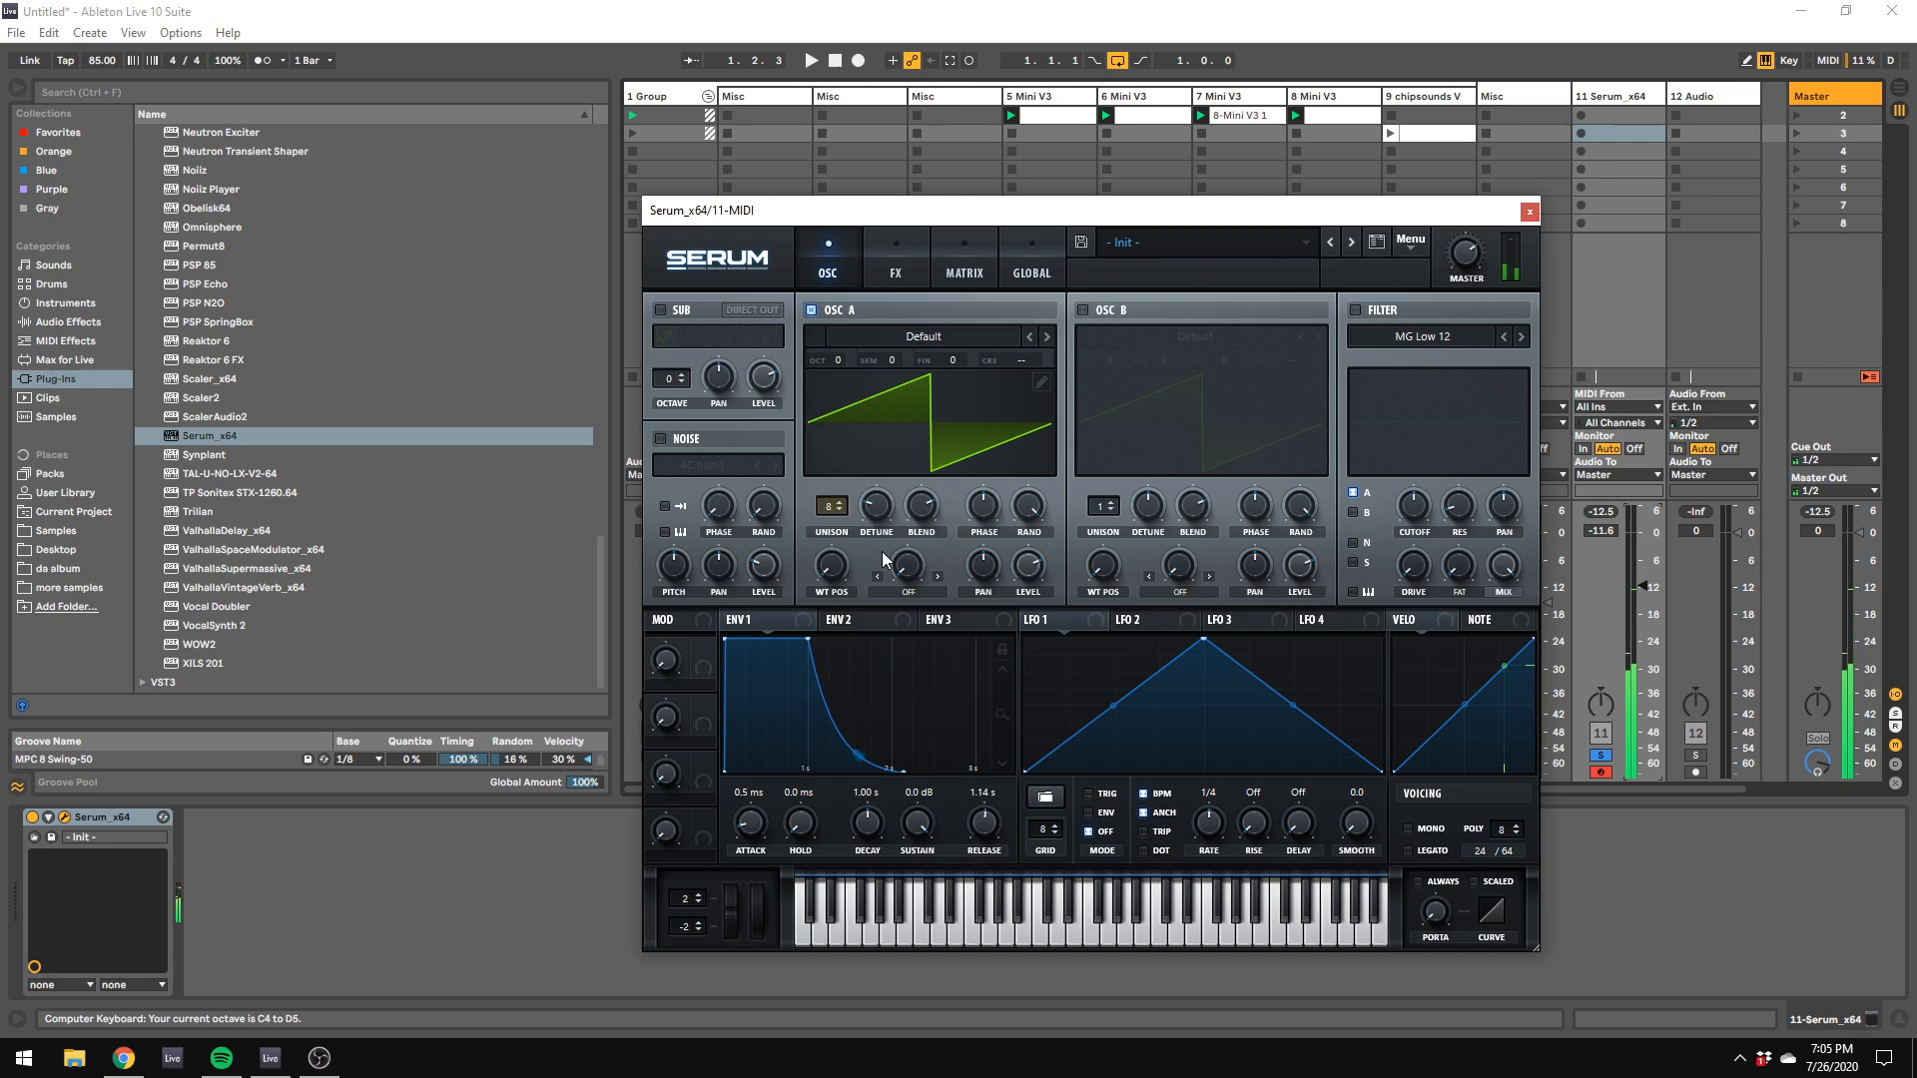
Step: Load the analog PWM Juno wavetable into oscillator A and adjust its wavetable position while playing notes across octaves
{"action": "left_click", "coordinate": [923, 336]}
{"action": "mouse_move", "coordinate": [894, 382]}
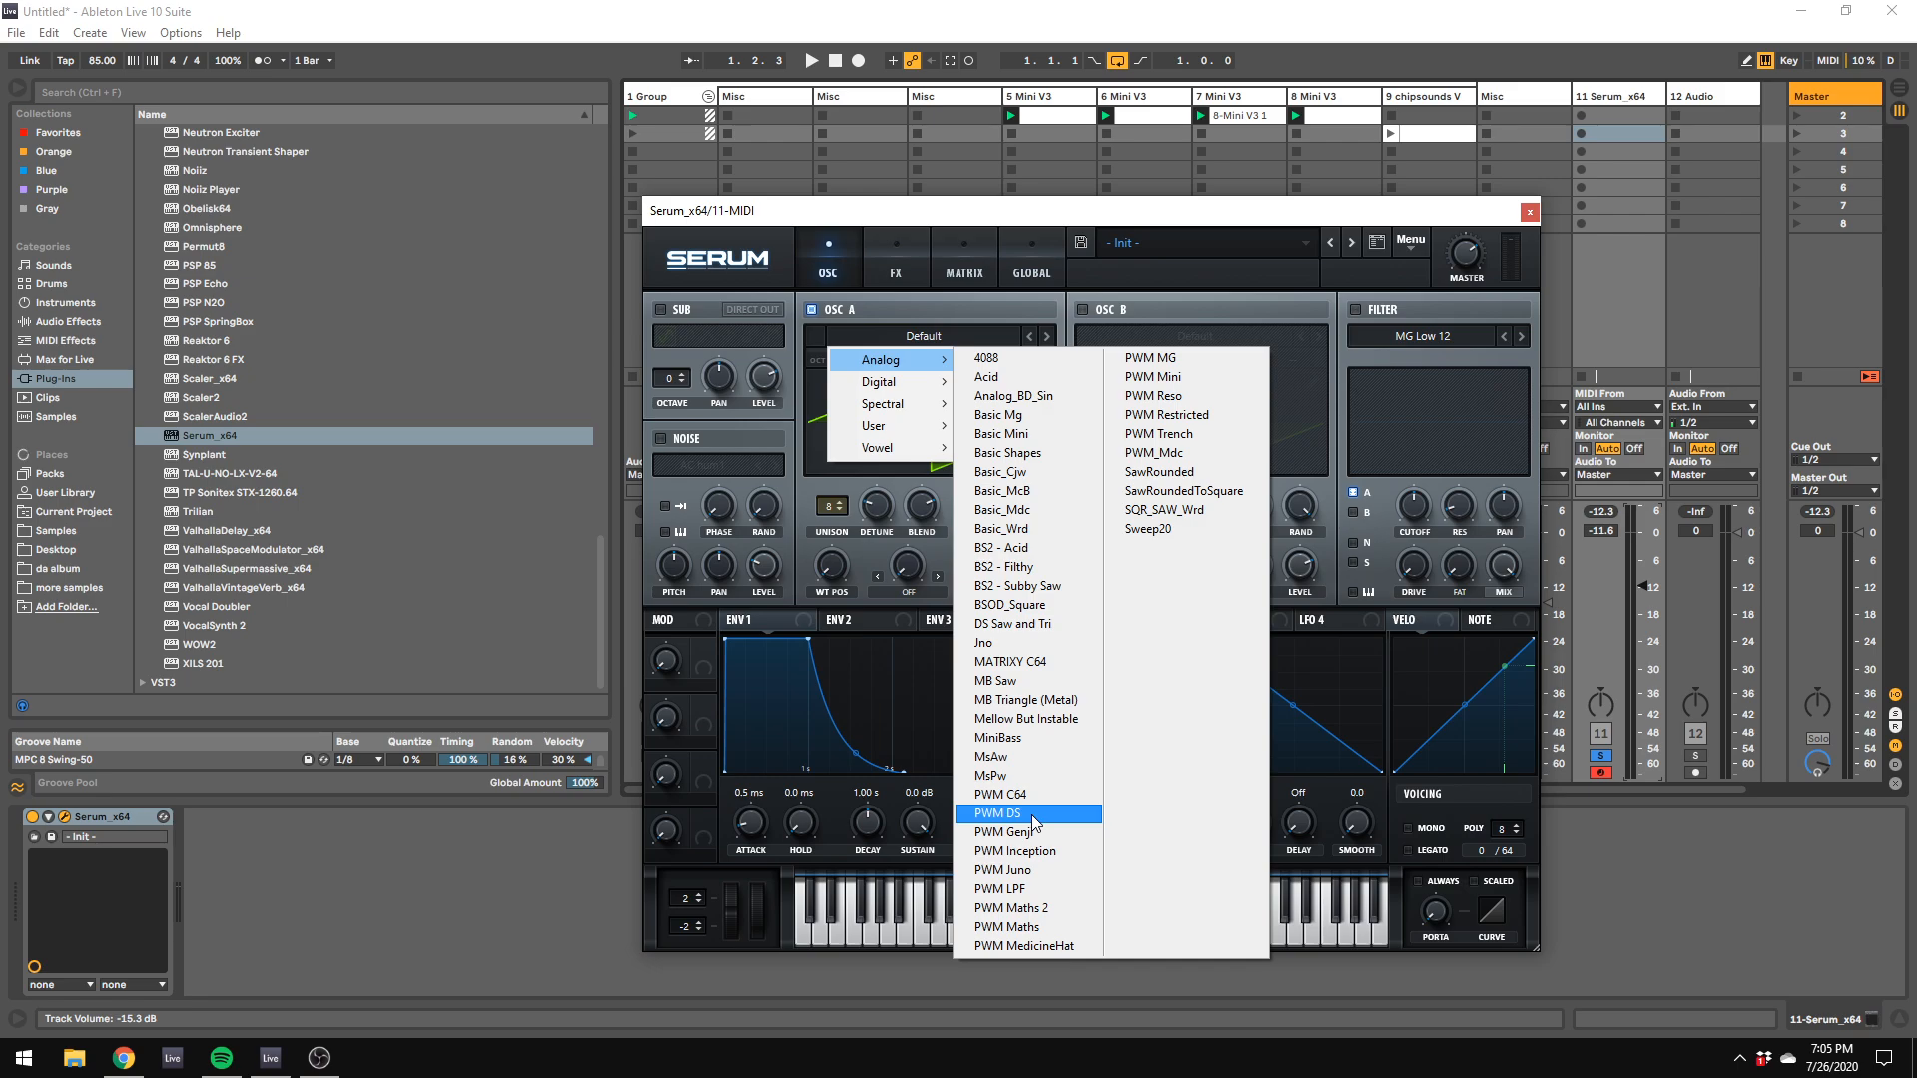
{"action": "left_click", "coordinate": [1003, 869]}
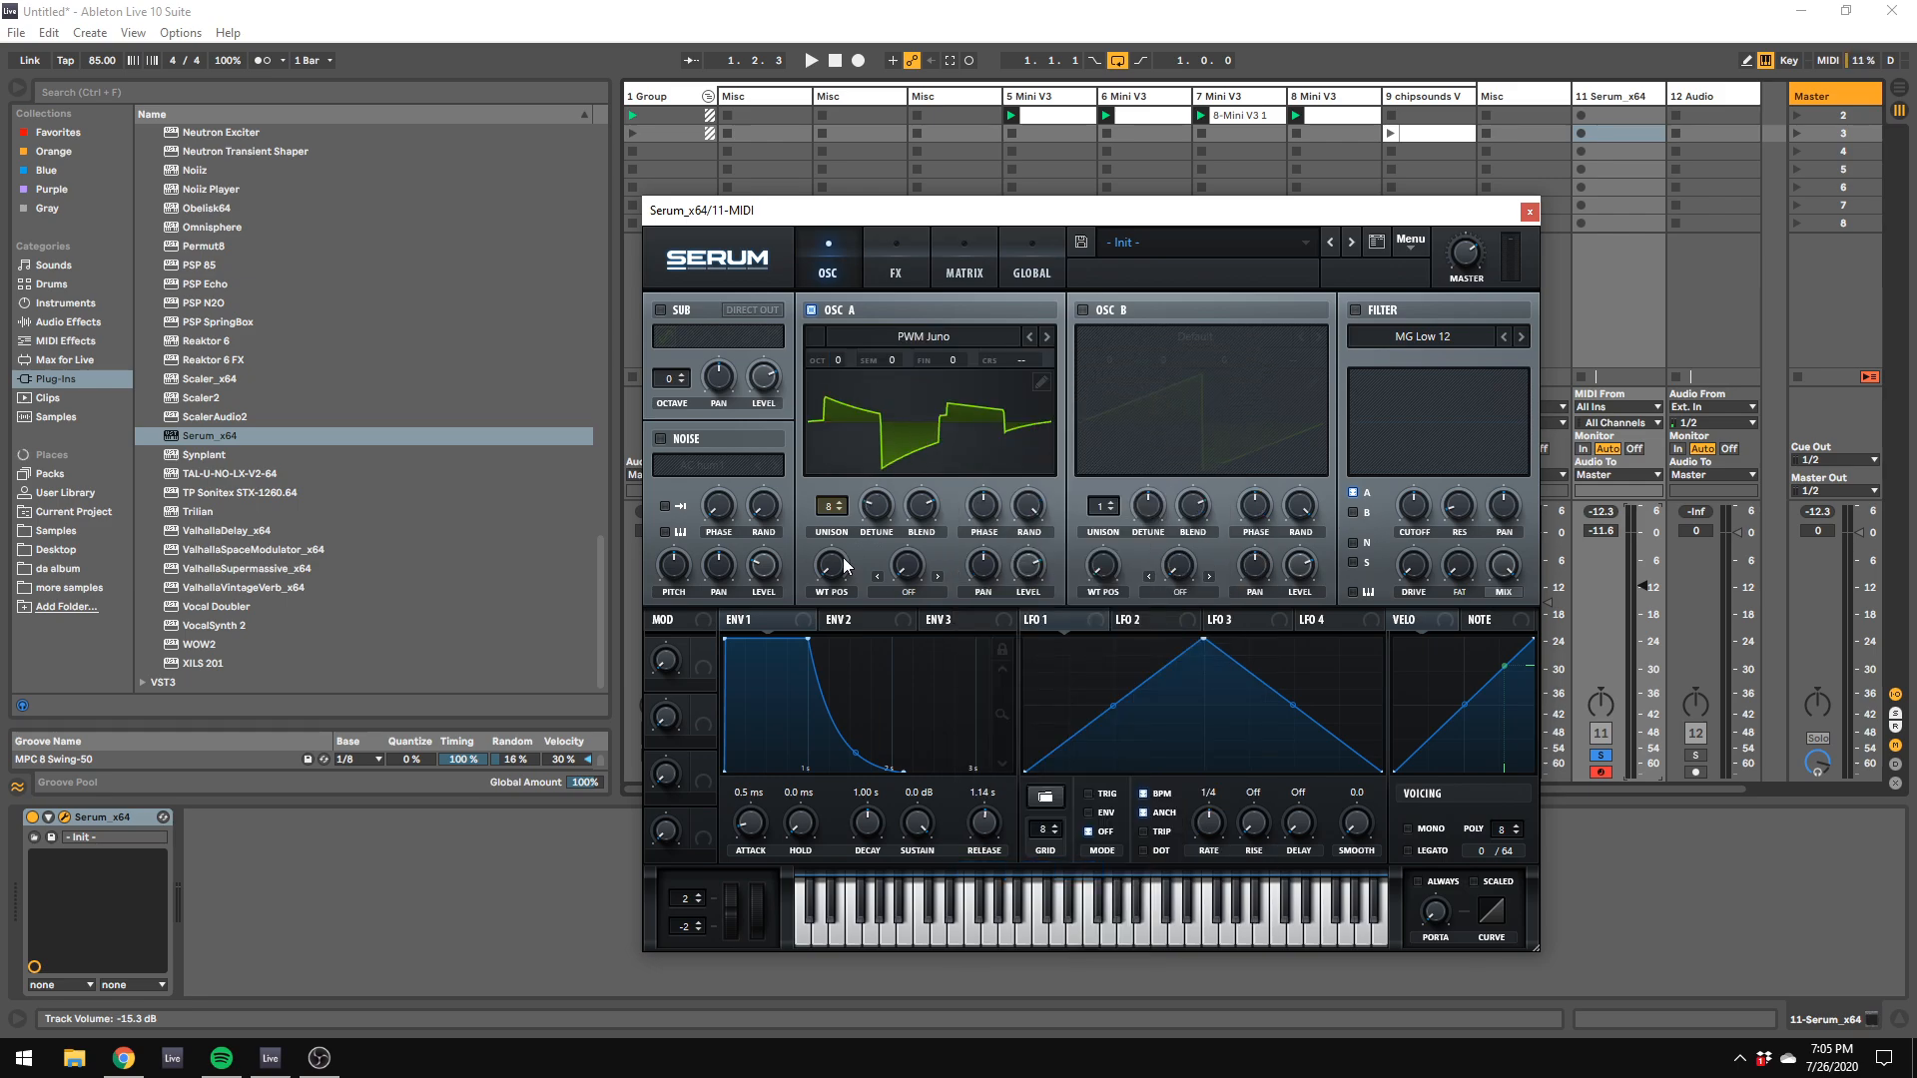
{"action": "key", "text": "f"}
{"action": "left_click_drag", "start_coordinate": [843, 558], "coordinate": [883, 596]}
{"action": "key", "text": "z"}
{"action": "key", "text": "f"}
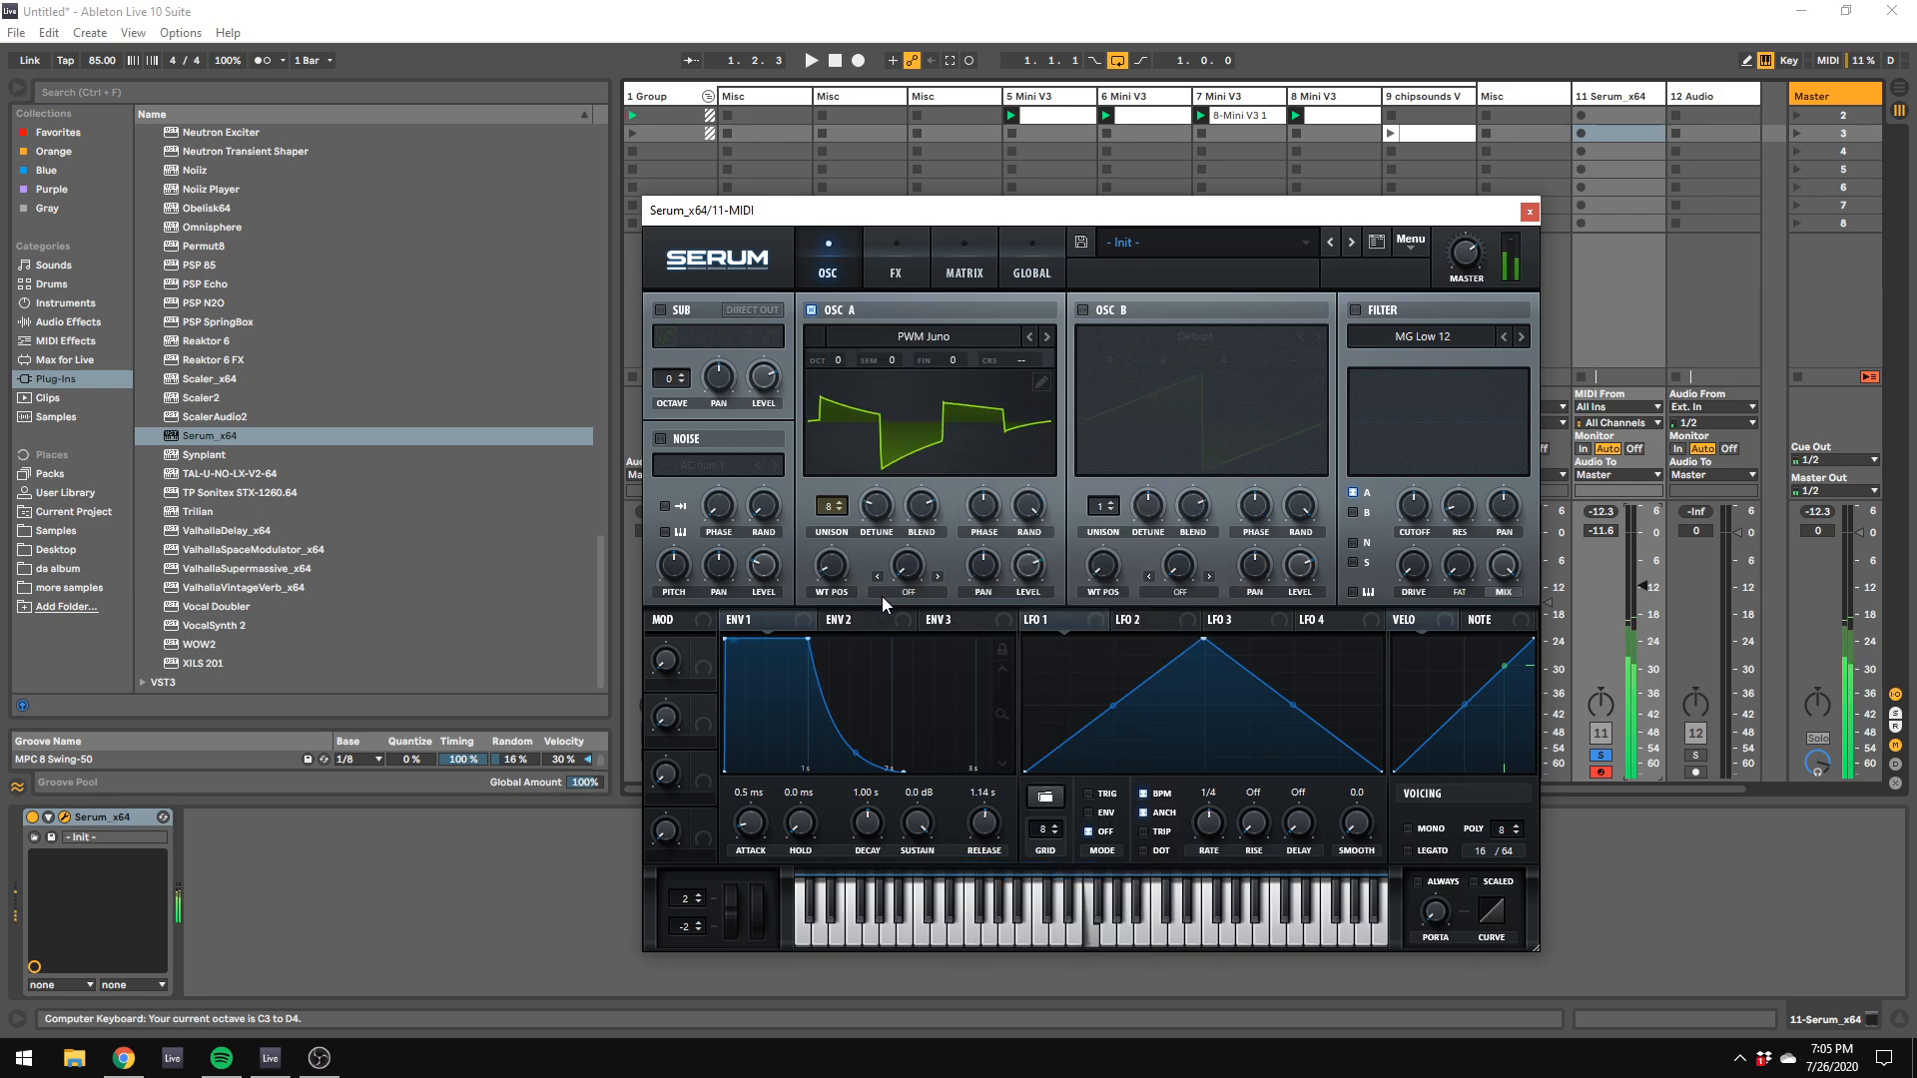
{"action": "key", "text": "z"}
{"action": "key", "text": "f"}
{"action": "key", "text": "z"}
{"action": "key", "text": "f"}
{"action": "key", "text": "a"}
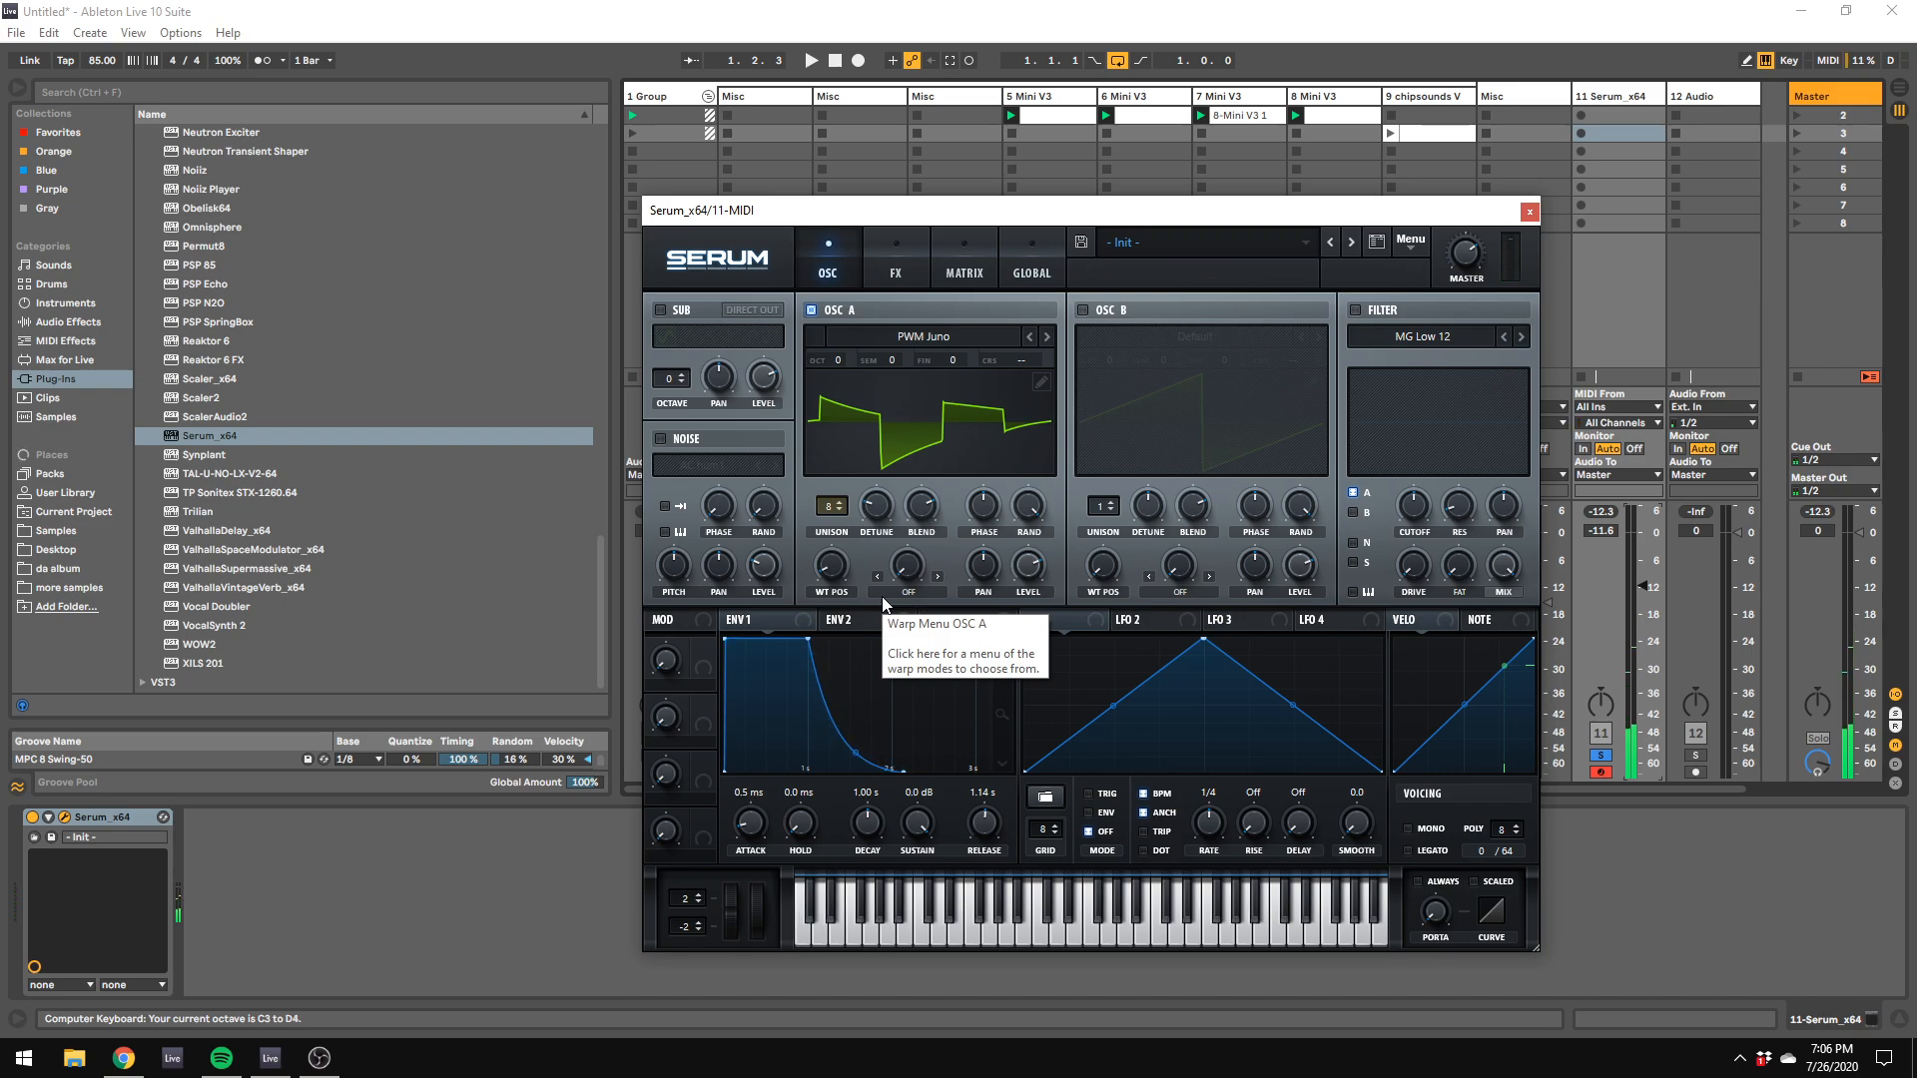
Step: Raise the computer keyboard octave to C4–D5 and audition melodic phrases with the PWM Juno sound
{"action": "key", "text": "x"}
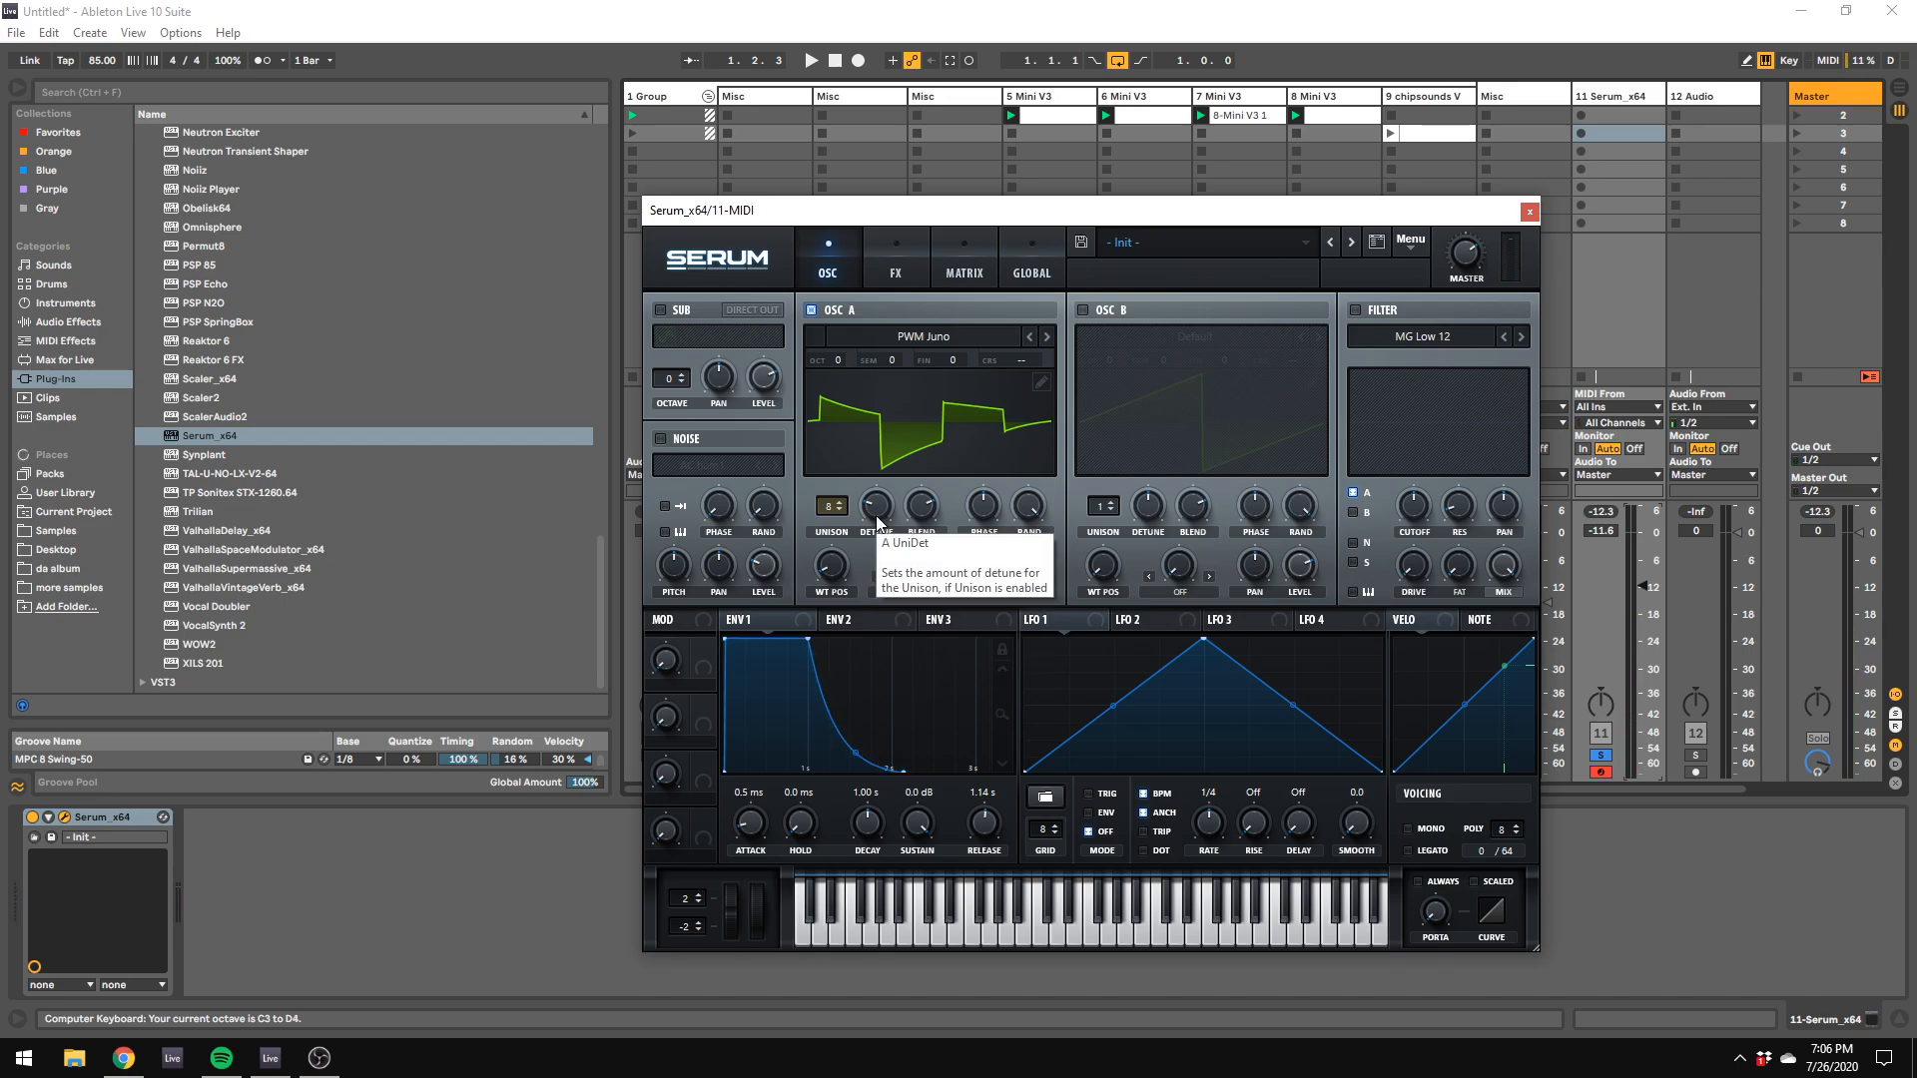
{"action": "key", "text": "f"}
{"action": "key", "text": "f"}
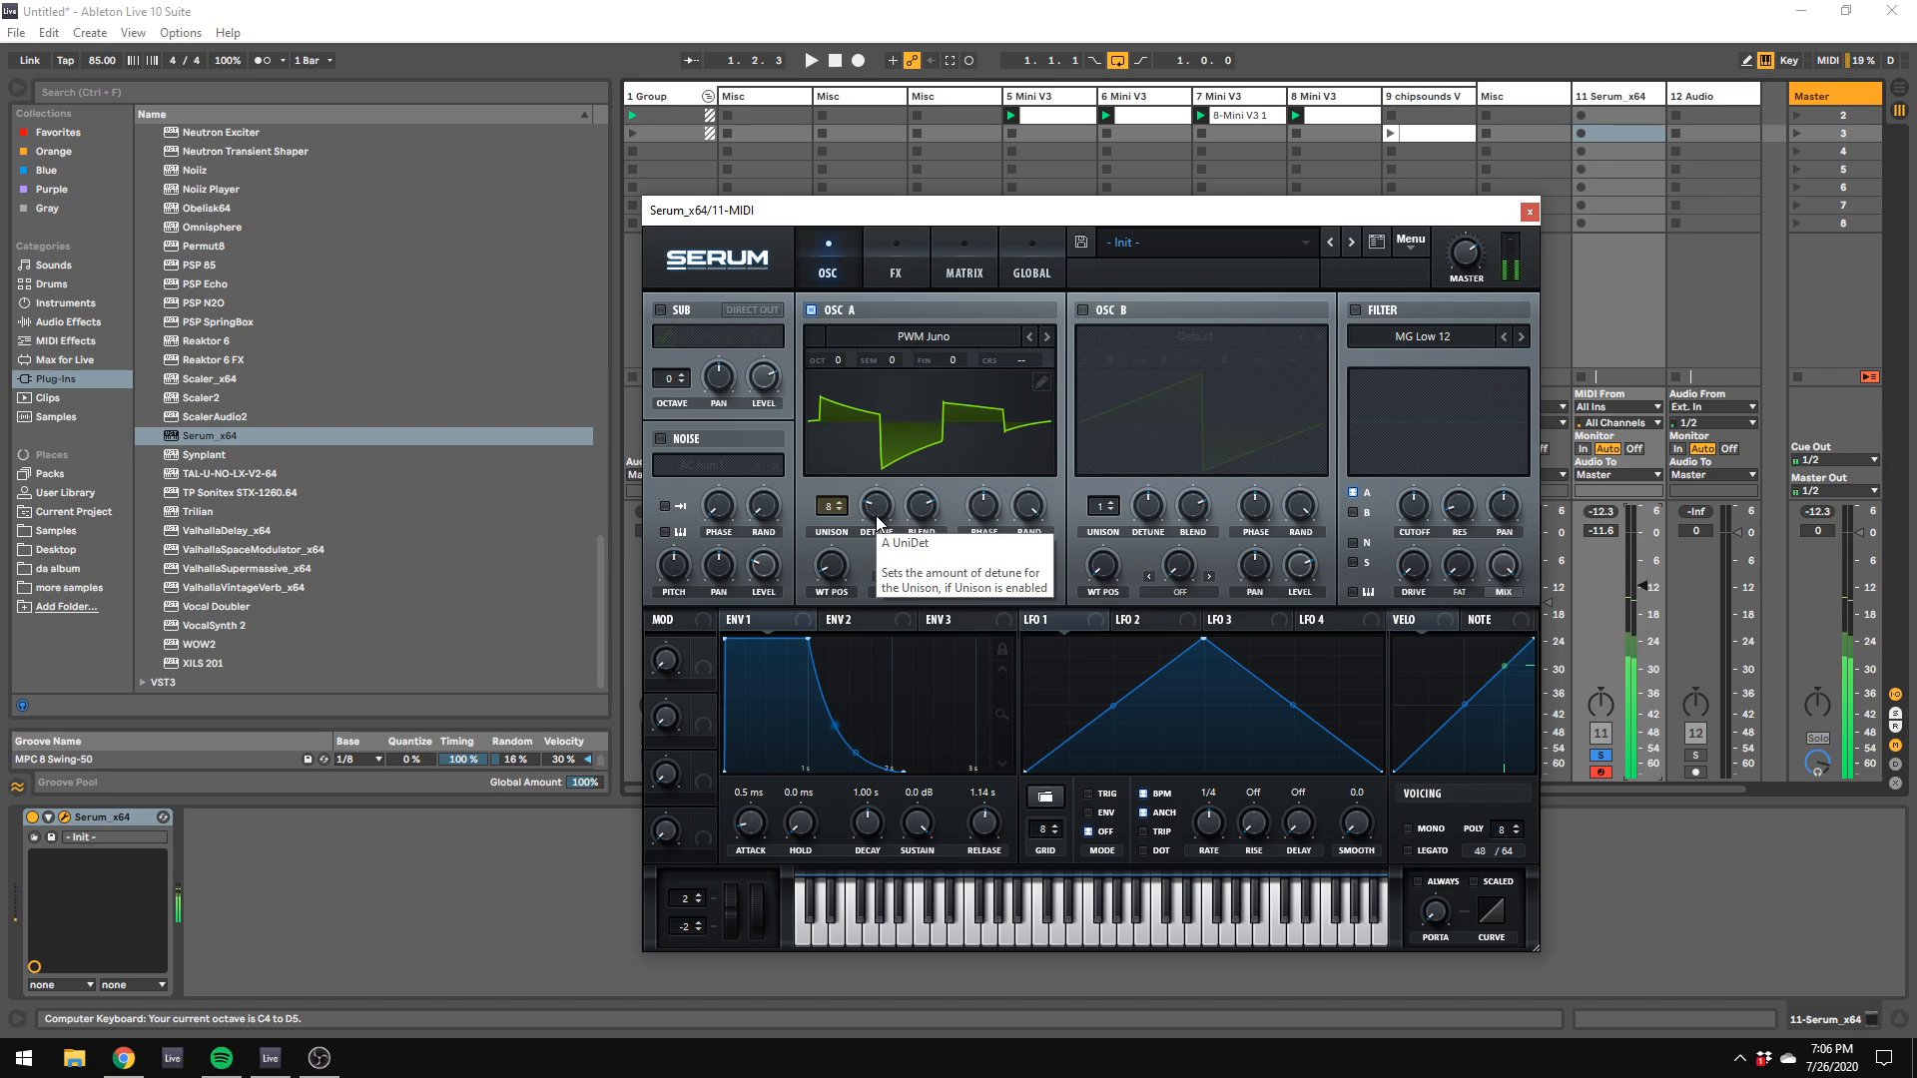
{"action": "key", "text": "s"}
{"action": "key", "text": "h"}
{"action": "key", "text": "g"}
{"action": "key", "text": "k"}
{"action": "key", "text": "f"}
{"action": "key", "text": "k"}
{"action": "key", "text": "j"}
{"action": "key", "text": "l"}
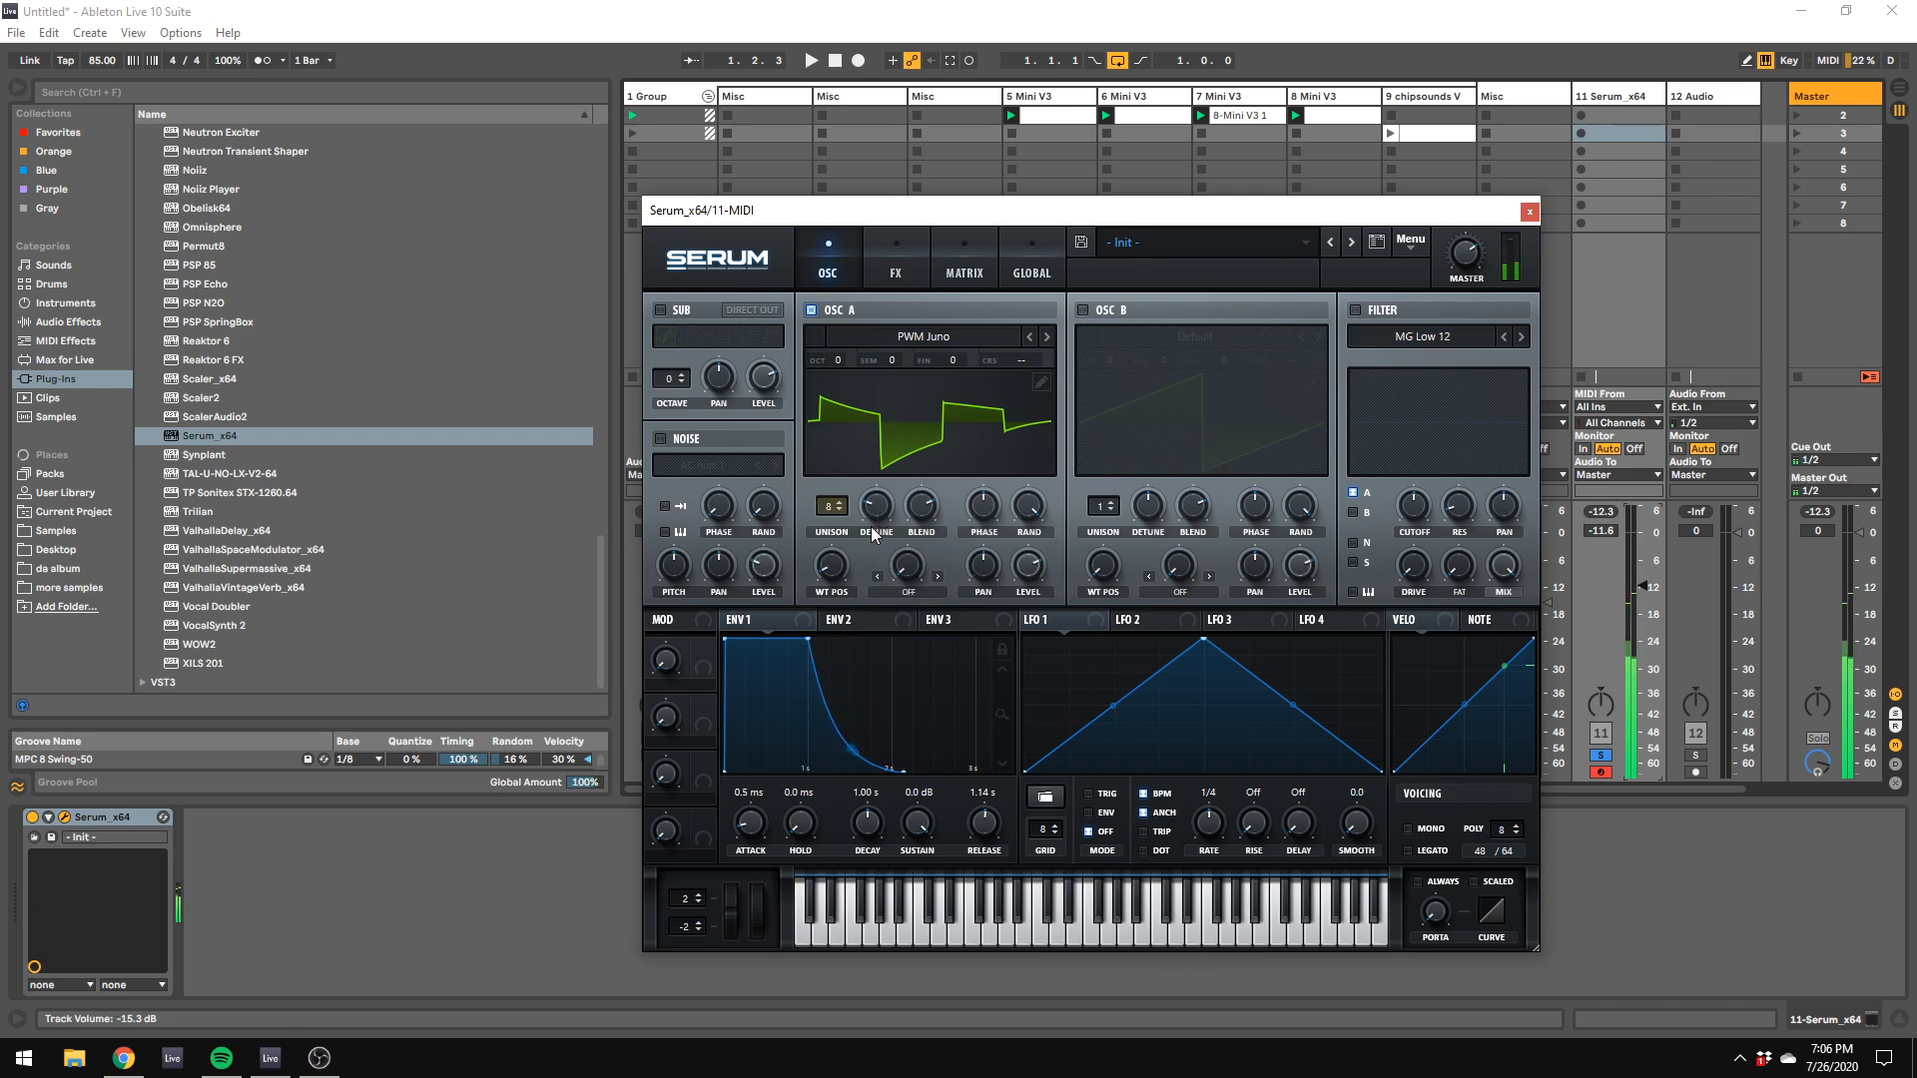
{"action": "key", "text": "g"}
{"action": "key", "text": "j"}
{"action": "key", "text": "f"}
{"action": "key", "text": "k"}
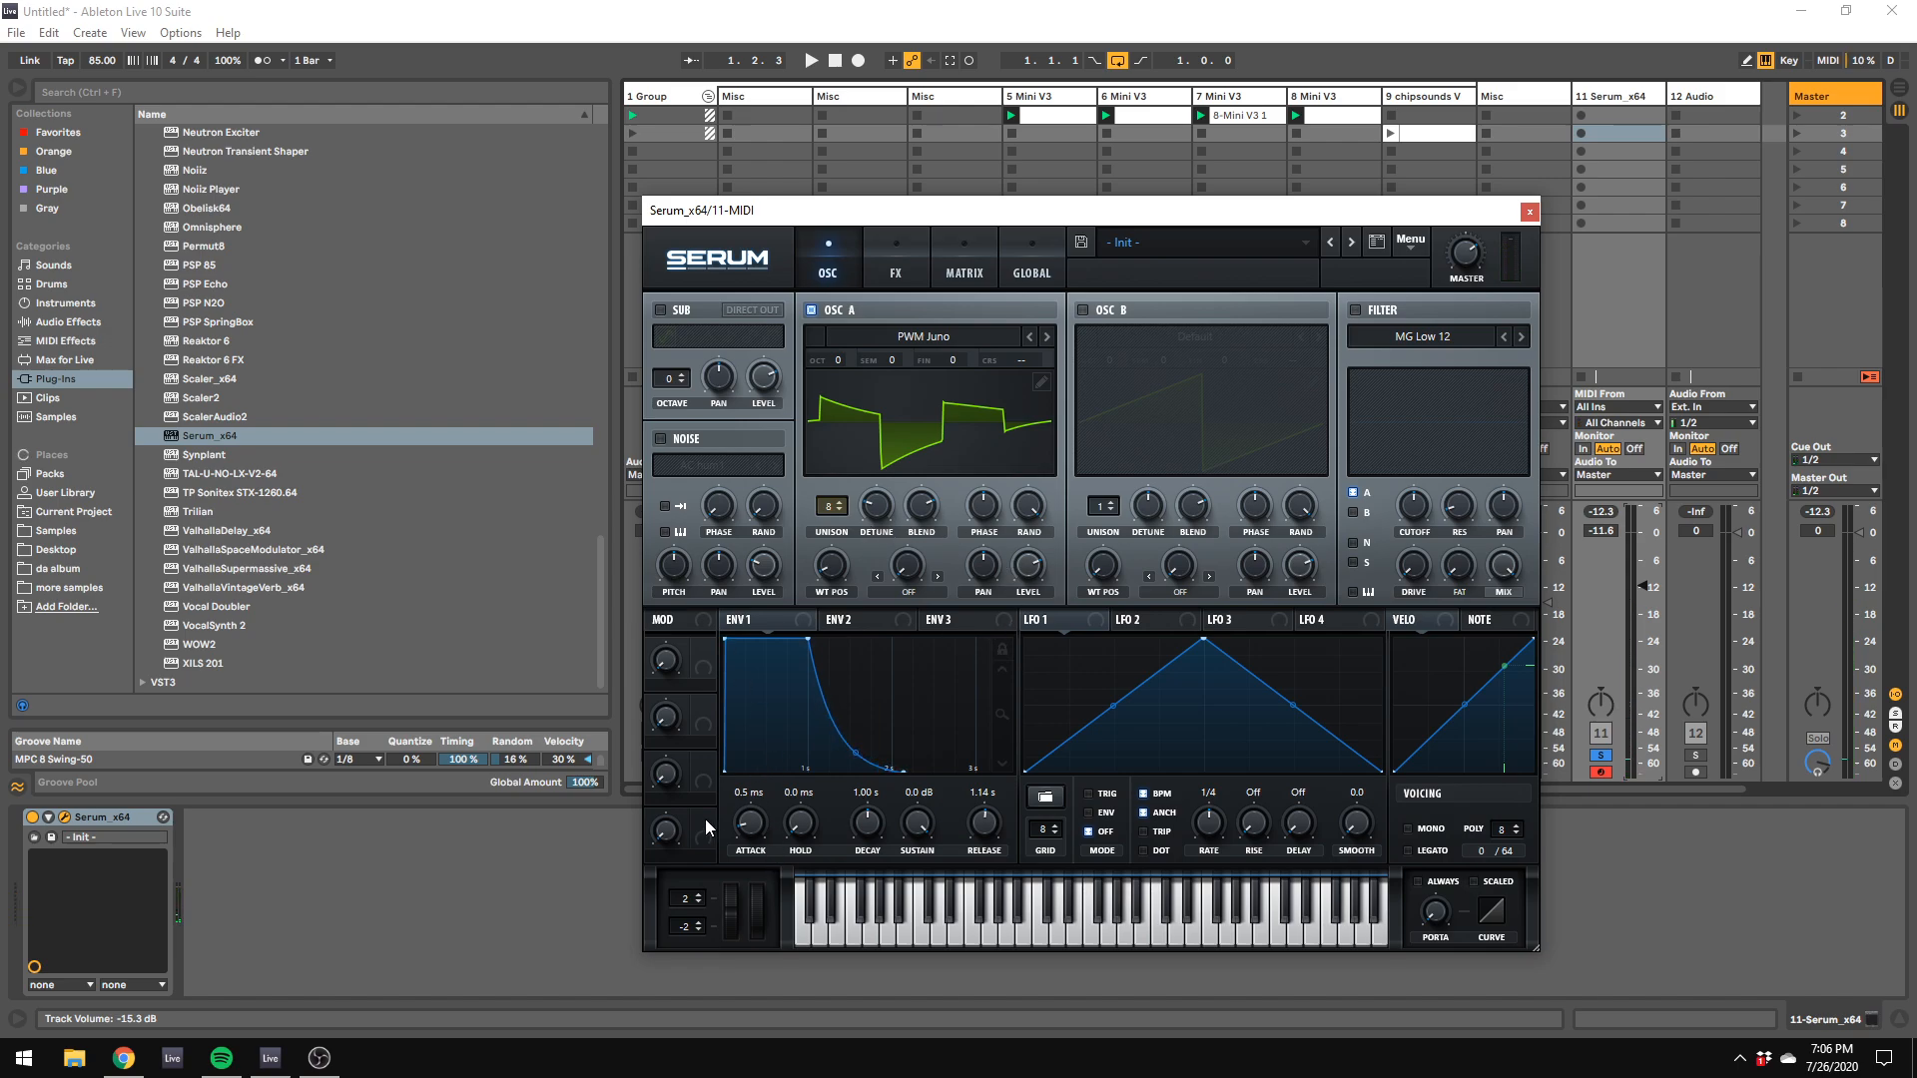
Step: Set envelope 1's attack to 94 ms and audition the softer onset with several notes
{"action": "mouse_move", "coordinate": [767, 797]}
{"action": "left_mouse_down"}
{"action": "mouse_move", "coordinate": [781, 764]}
{"action": "mouse_move", "coordinate": [761, 824]}
{"action": "left_mouse_up"}
{"action": "key", "text": "a"}
{"action": "key", "text": "g"}
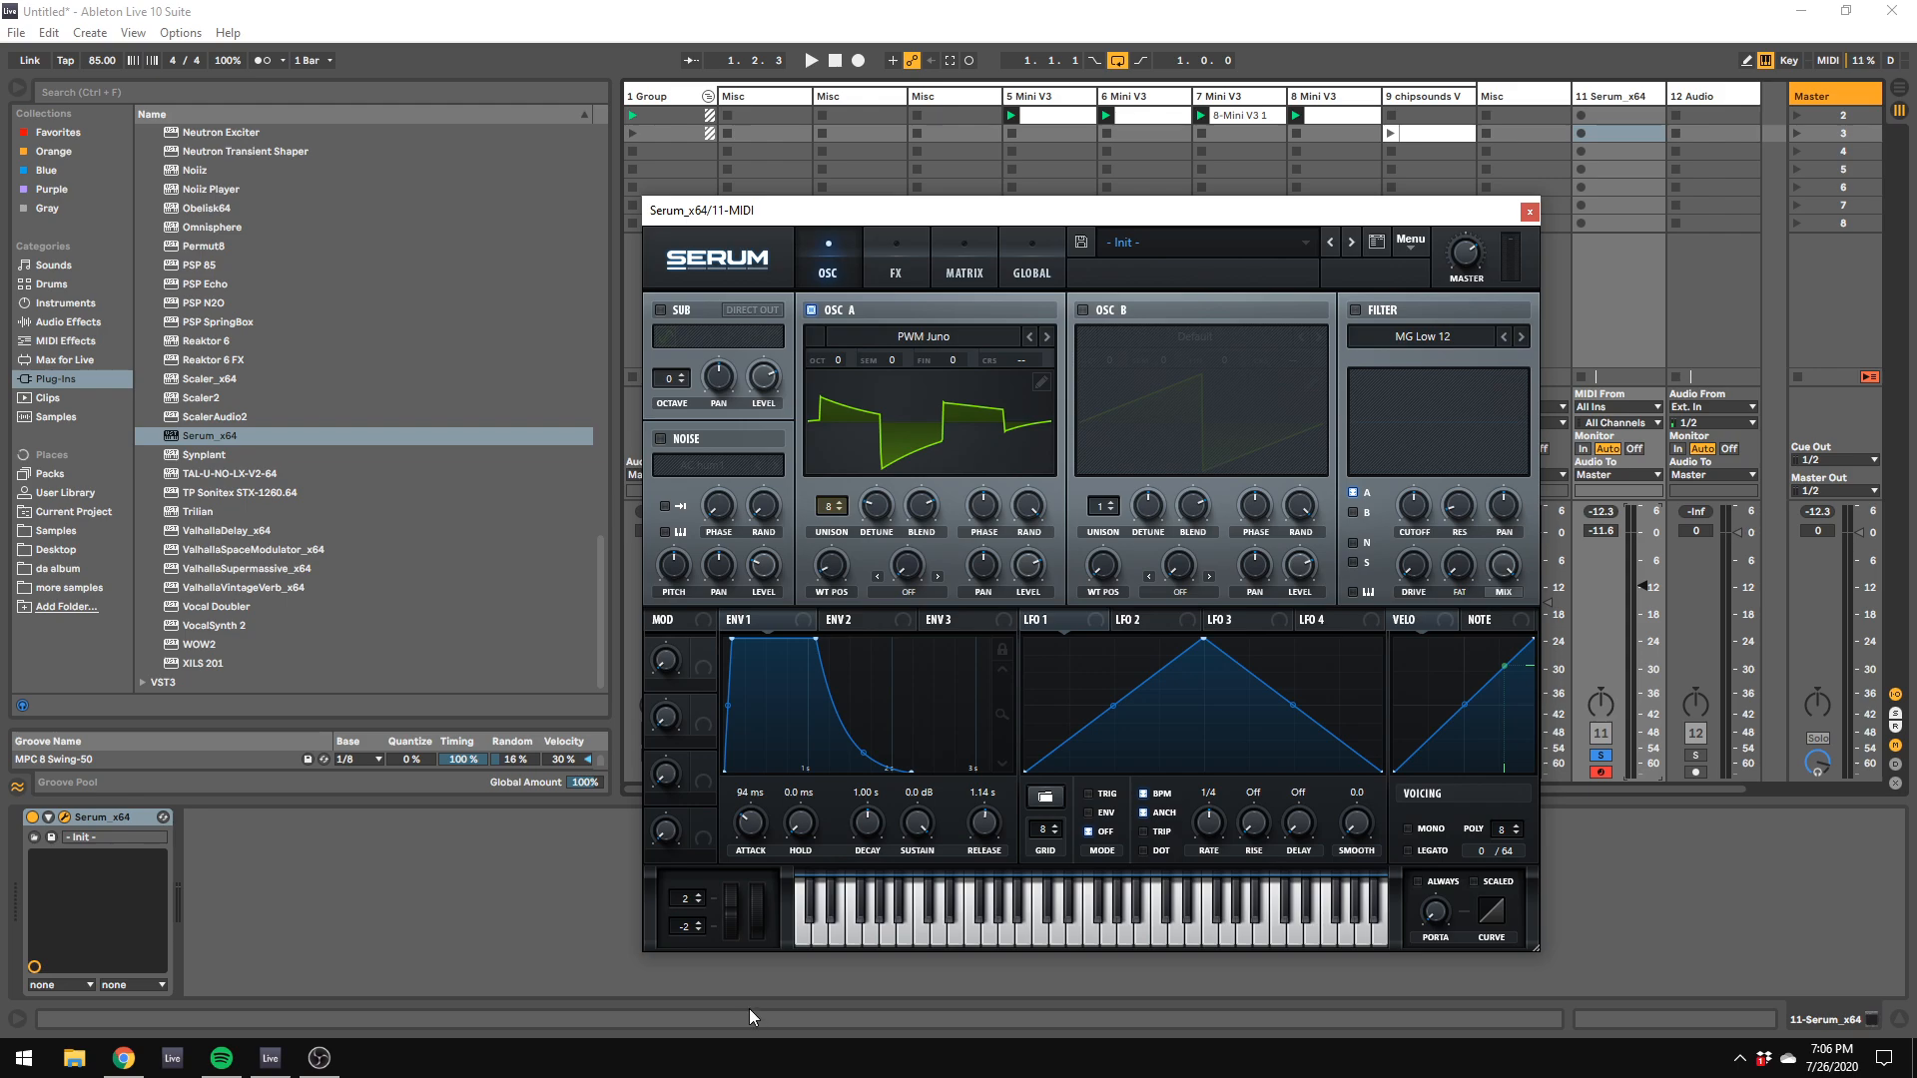
{"action": "key", "text": "f"}
{"action": "key", "text": "a"}
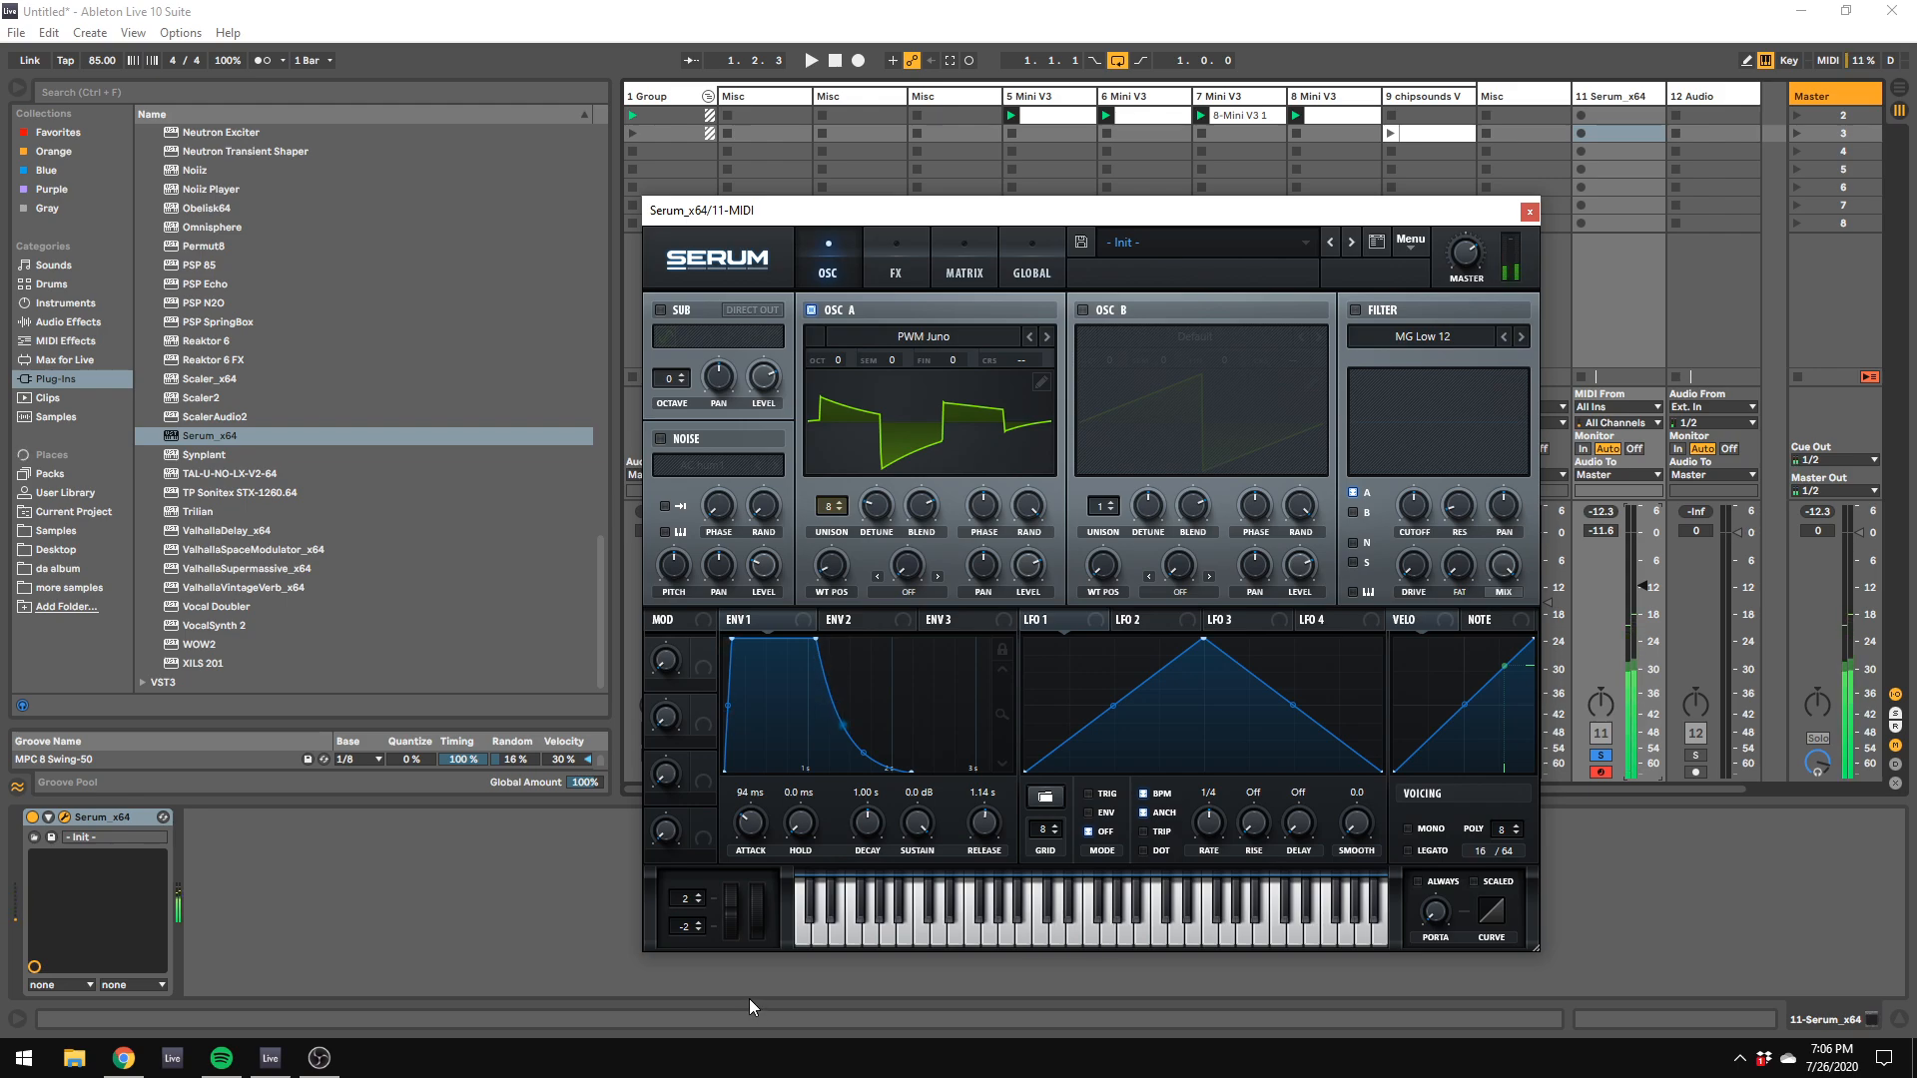
{"action": "key", "text": "f"}
{"action": "key", "text": "d"}
{"action": "key", "text": "j"}
{"action": "key", "text": "d"}
{"action": "key", "text": "f"}
{"action": "key", "text": "j"}
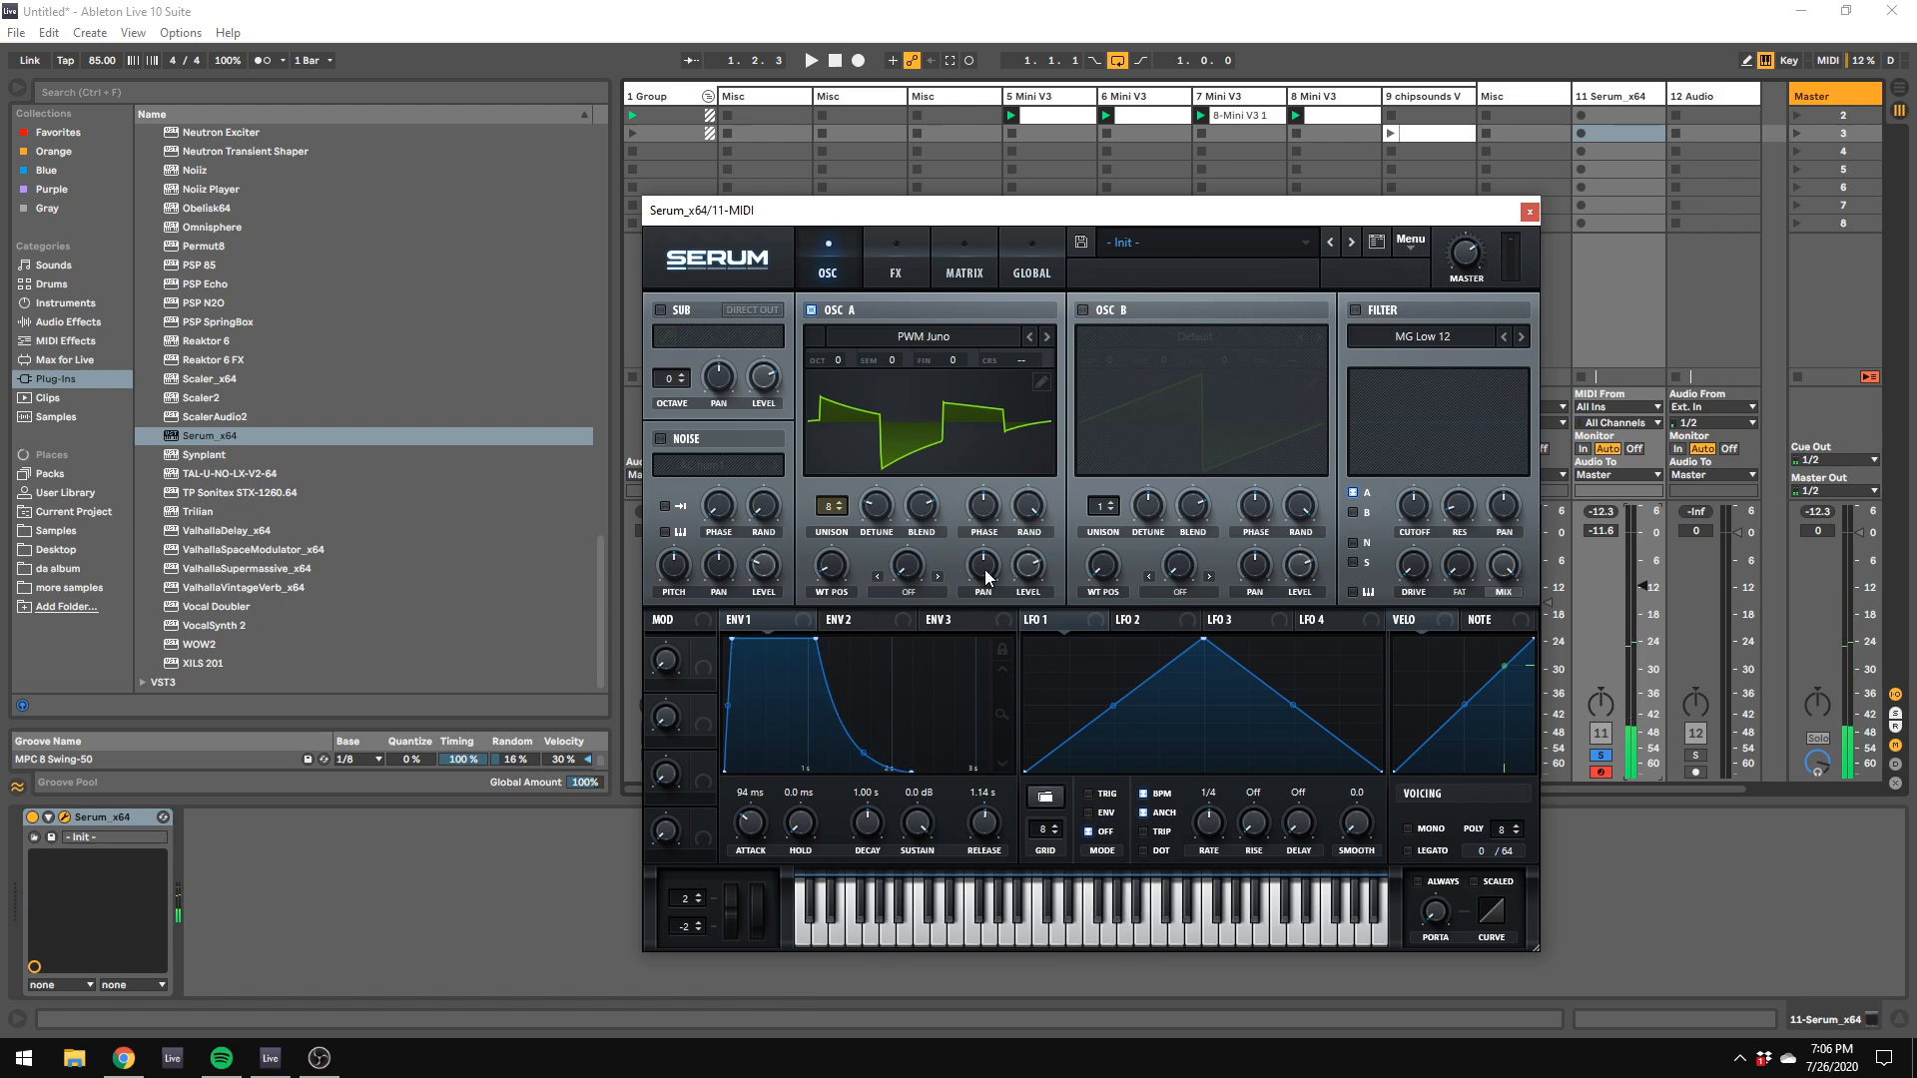
Step: Set oscillator A's warp mode to Quantize and raise the warp amount while auditioning notes in different octaves
{"action": "left_click", "coordinate": [921, 589]}
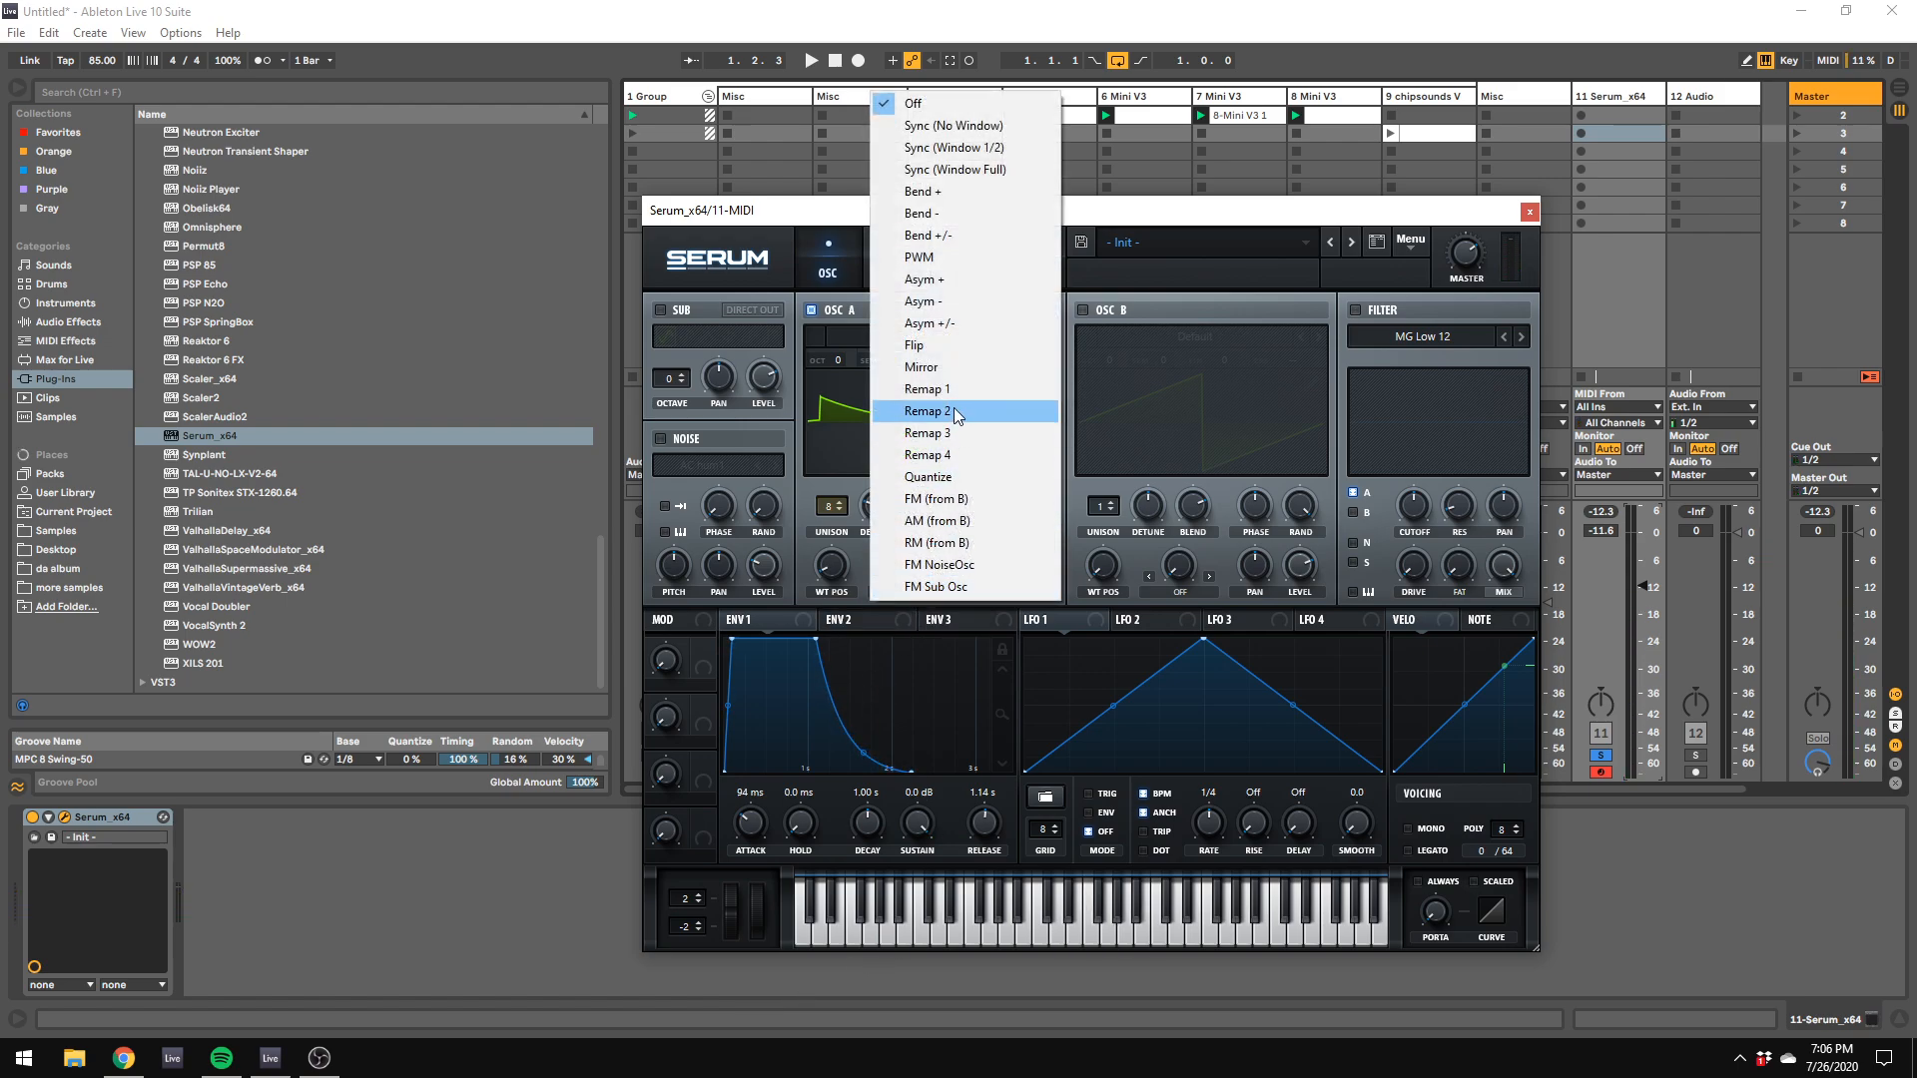
{"action": "left_click", "coordinate": [958, 476]}
{"action": "left_click_drag", "start_coordinate": [905, 580], "coordinate": [966, 472]}
{"action": "key", "text": "z"}
{"action": "key", "text": "h"}
{"action": "key", "text": "z"}
{"action": "key", "text": "h"}
{"action": "key", "text": "z"}
{"action": "key", "text": "h"}
Step: Assign LFO 1 to oscillator A's warp and LFO 2, at a 2 bar rate, to its wavetable position
{"action": "left_click_drag", "start_coordinate": [1108, 621], "coordinate": [906, 565]}
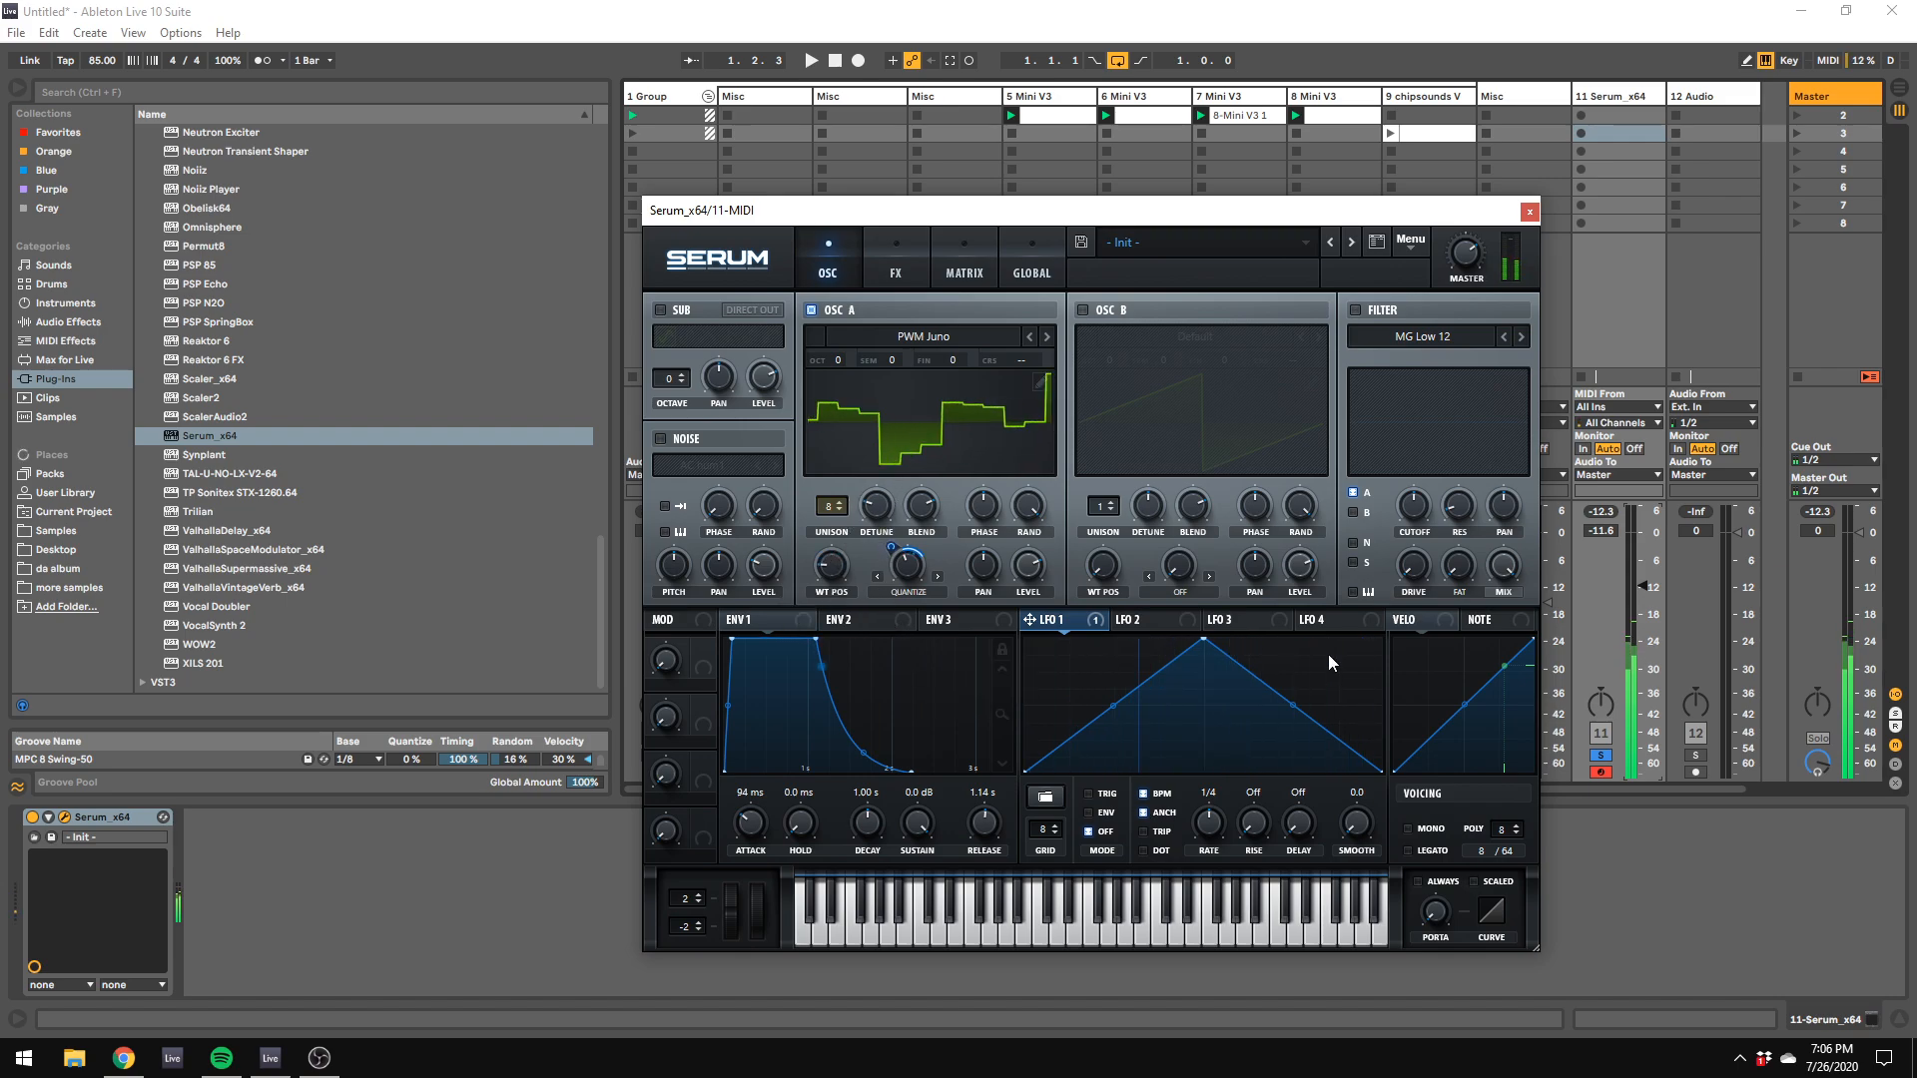
{"action": "left_click_drag", "start_coordinate": [1139, 619], "coordinate": [830, 561]}
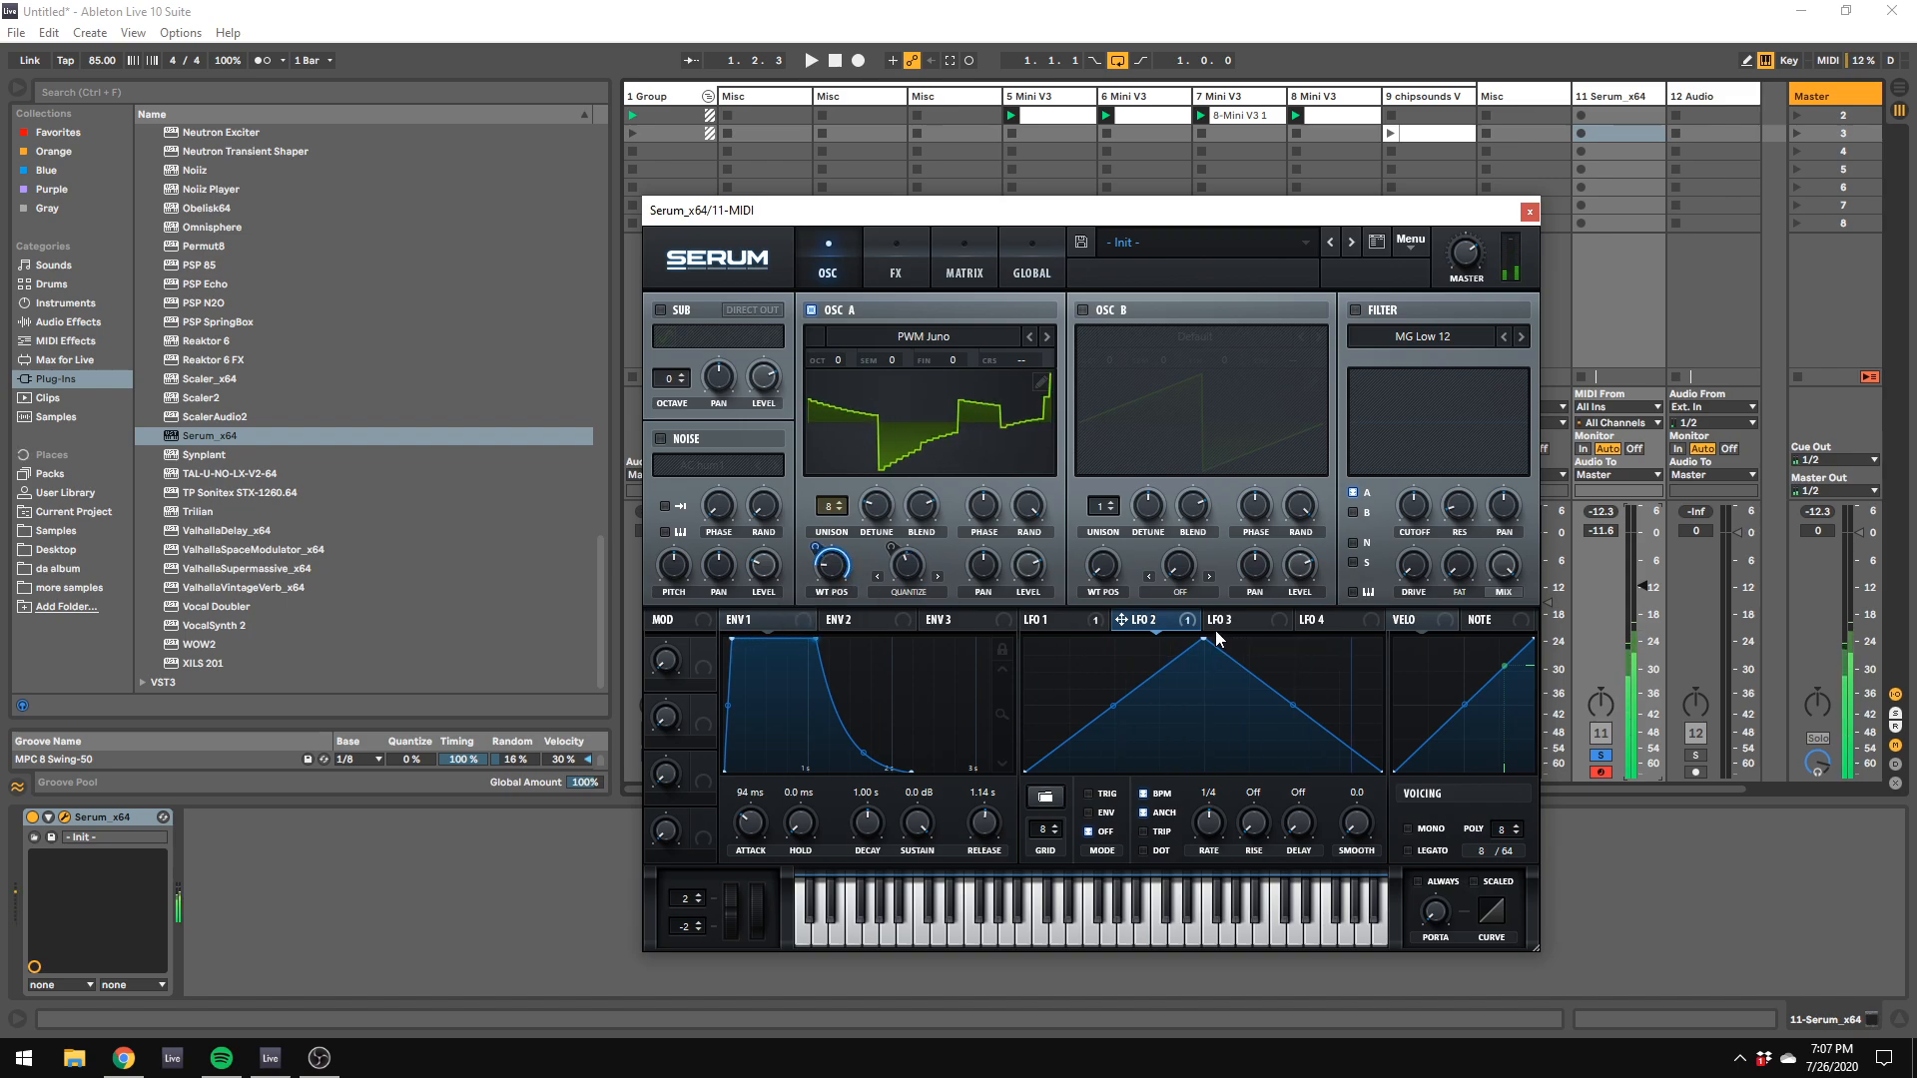
{"action": "mouse_move", "coordinate": [1208, 823]}
{"action": "left_mouse_down"}
{"action": "mouse_move", "coordinate": [1211, 850]}
{"action": "mouse_move", "coordinate": [1182, 845]}
{"action": "left_mouse_up"}
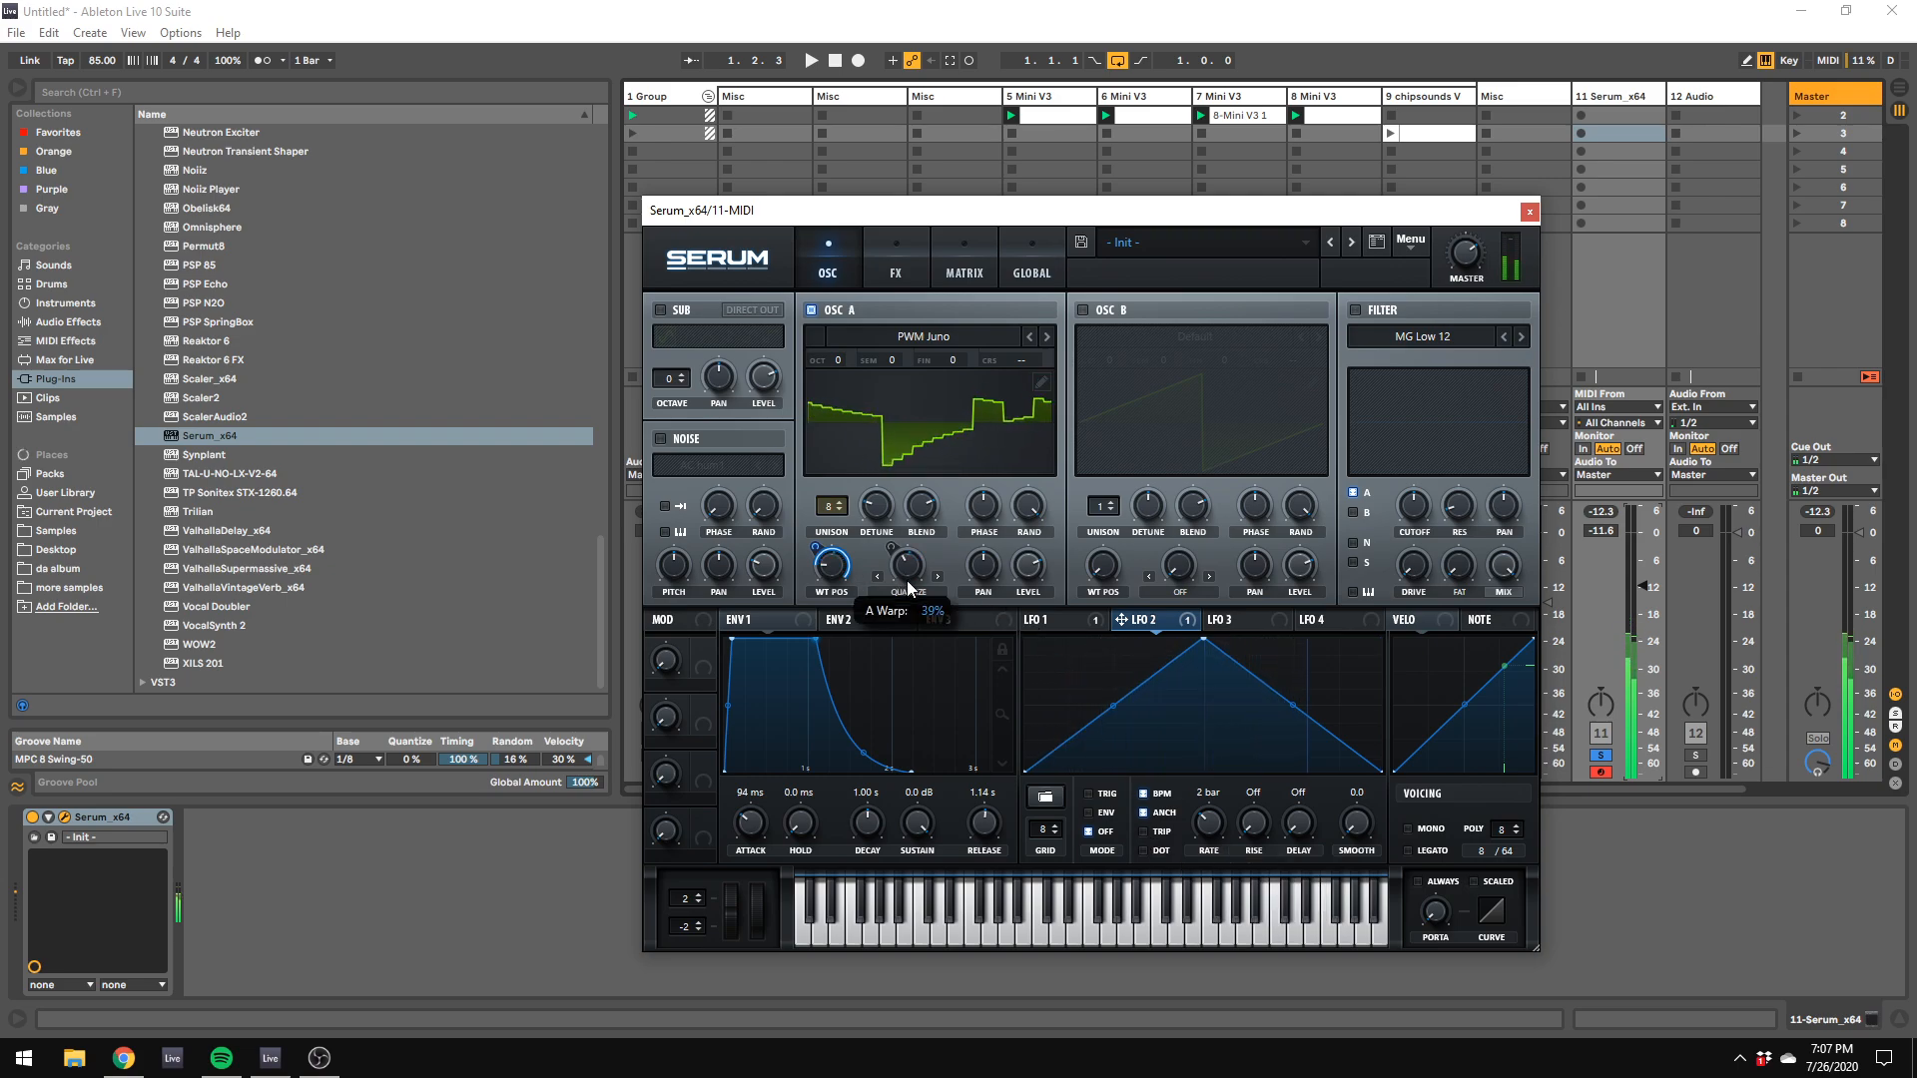
Step: Adjust oscillator A's unison detune and the LFO 1 modulation depth on its warp while auditioning lower octaves
{"action": "left_click_drag", "start_coordinate": [887, 510], "coordinate": [937, 504]}
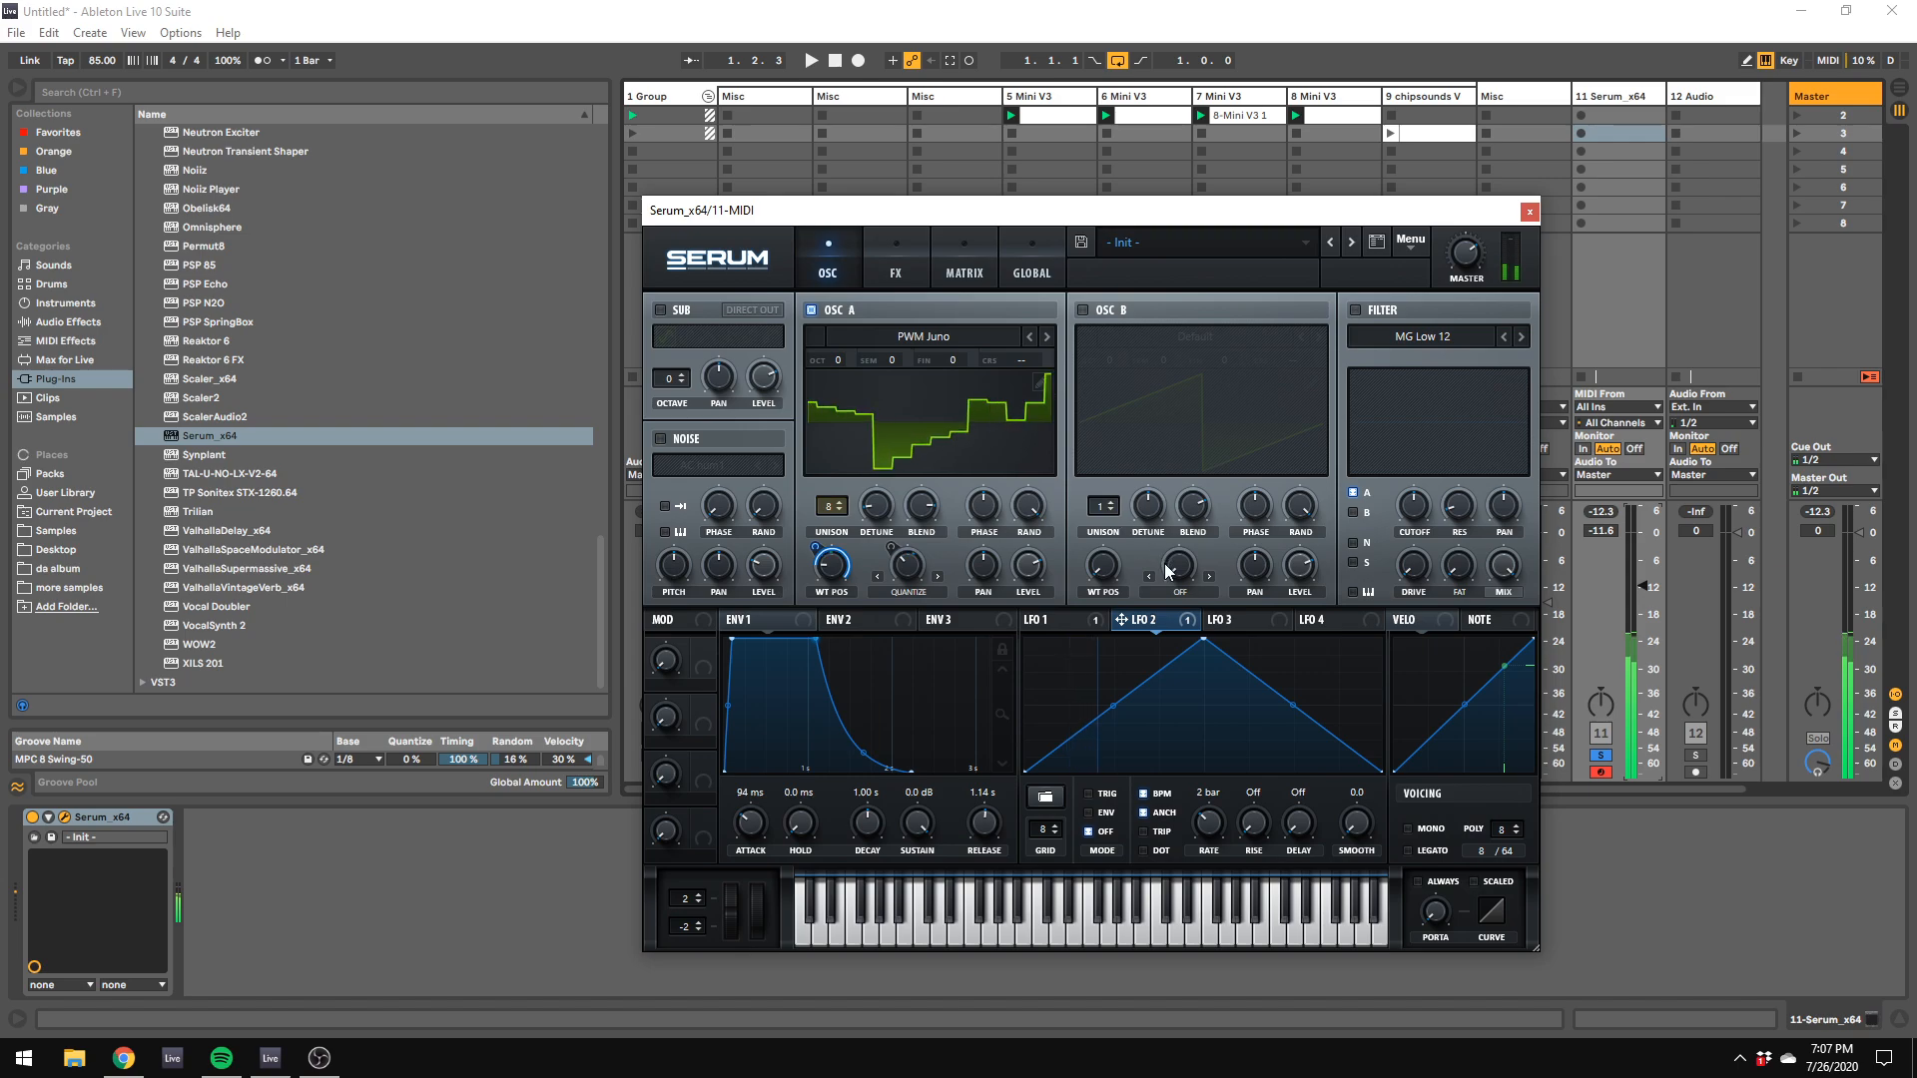
{"action": "key", "text": "z"}
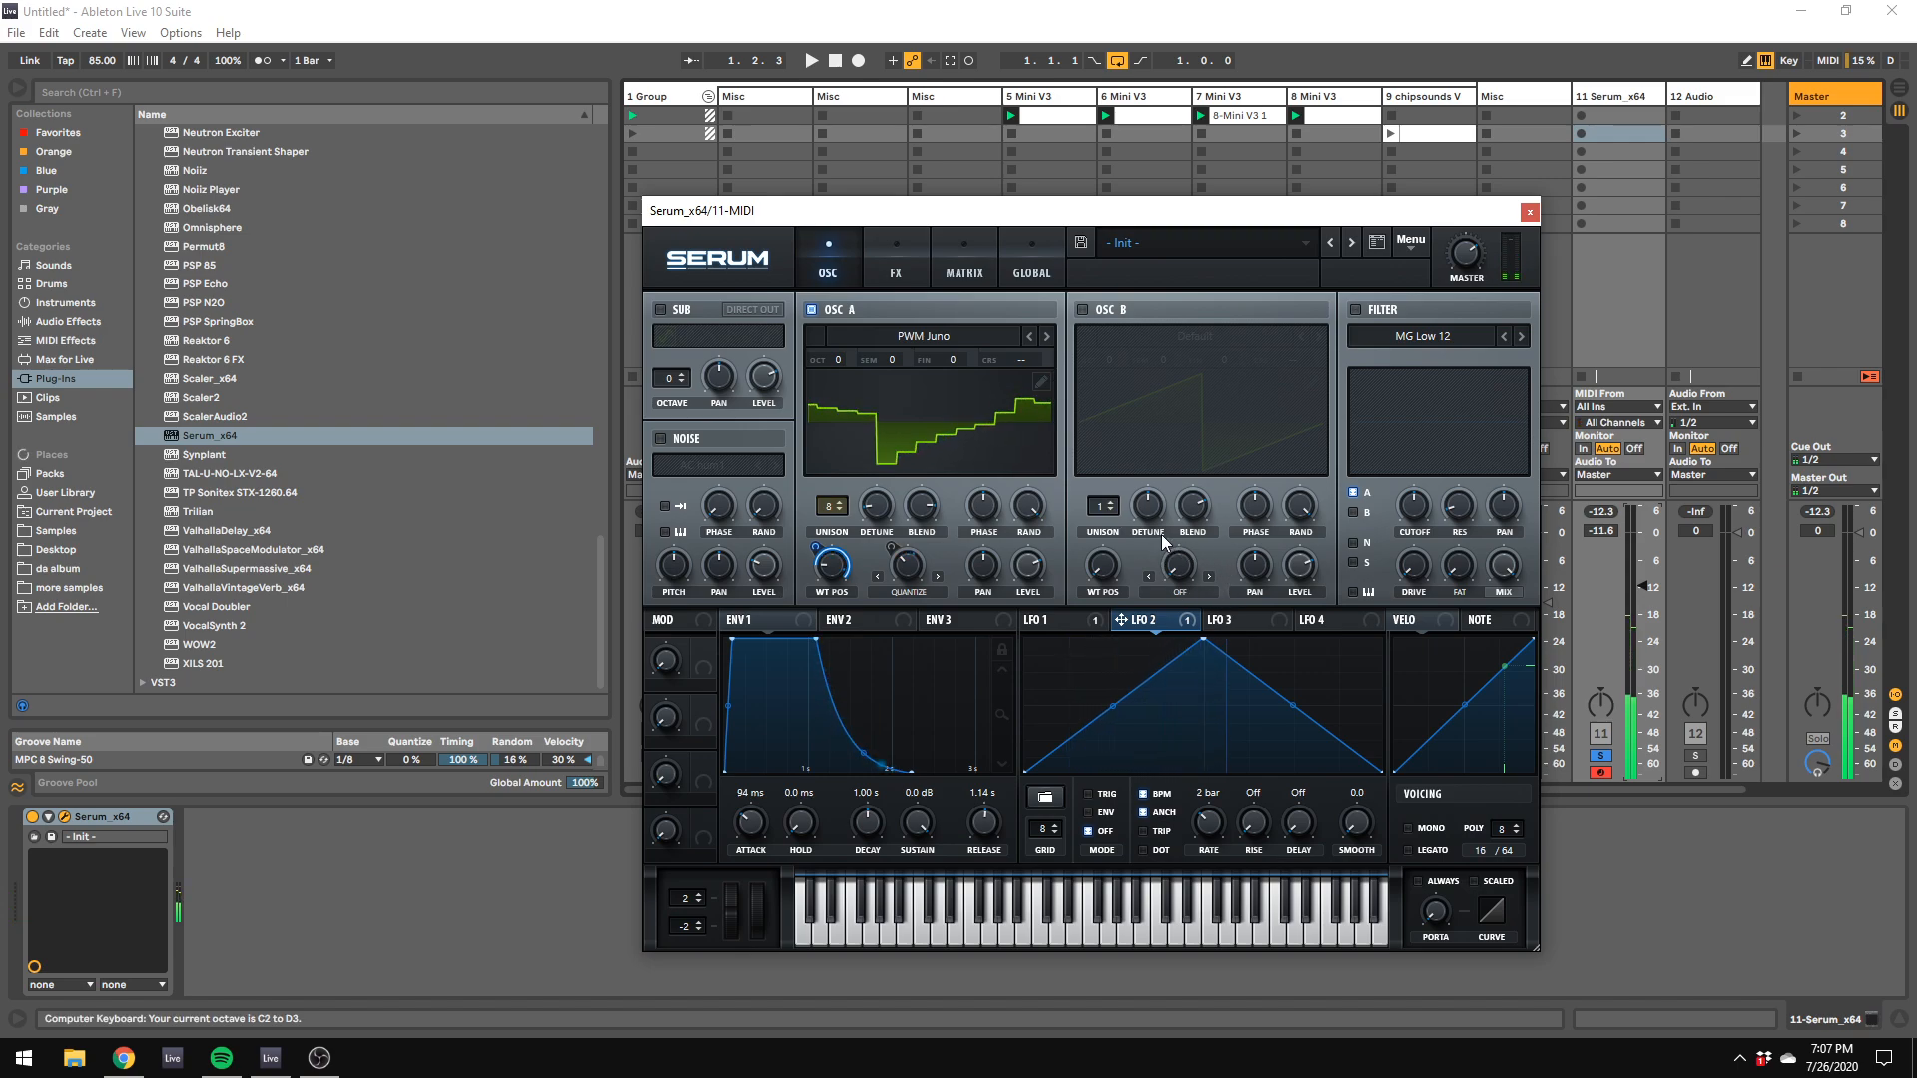
{"action": "right_click", "coordinate": [891, 565]}
{"action": "key", "text": "z"}
{"action": "key", "text": "z"}
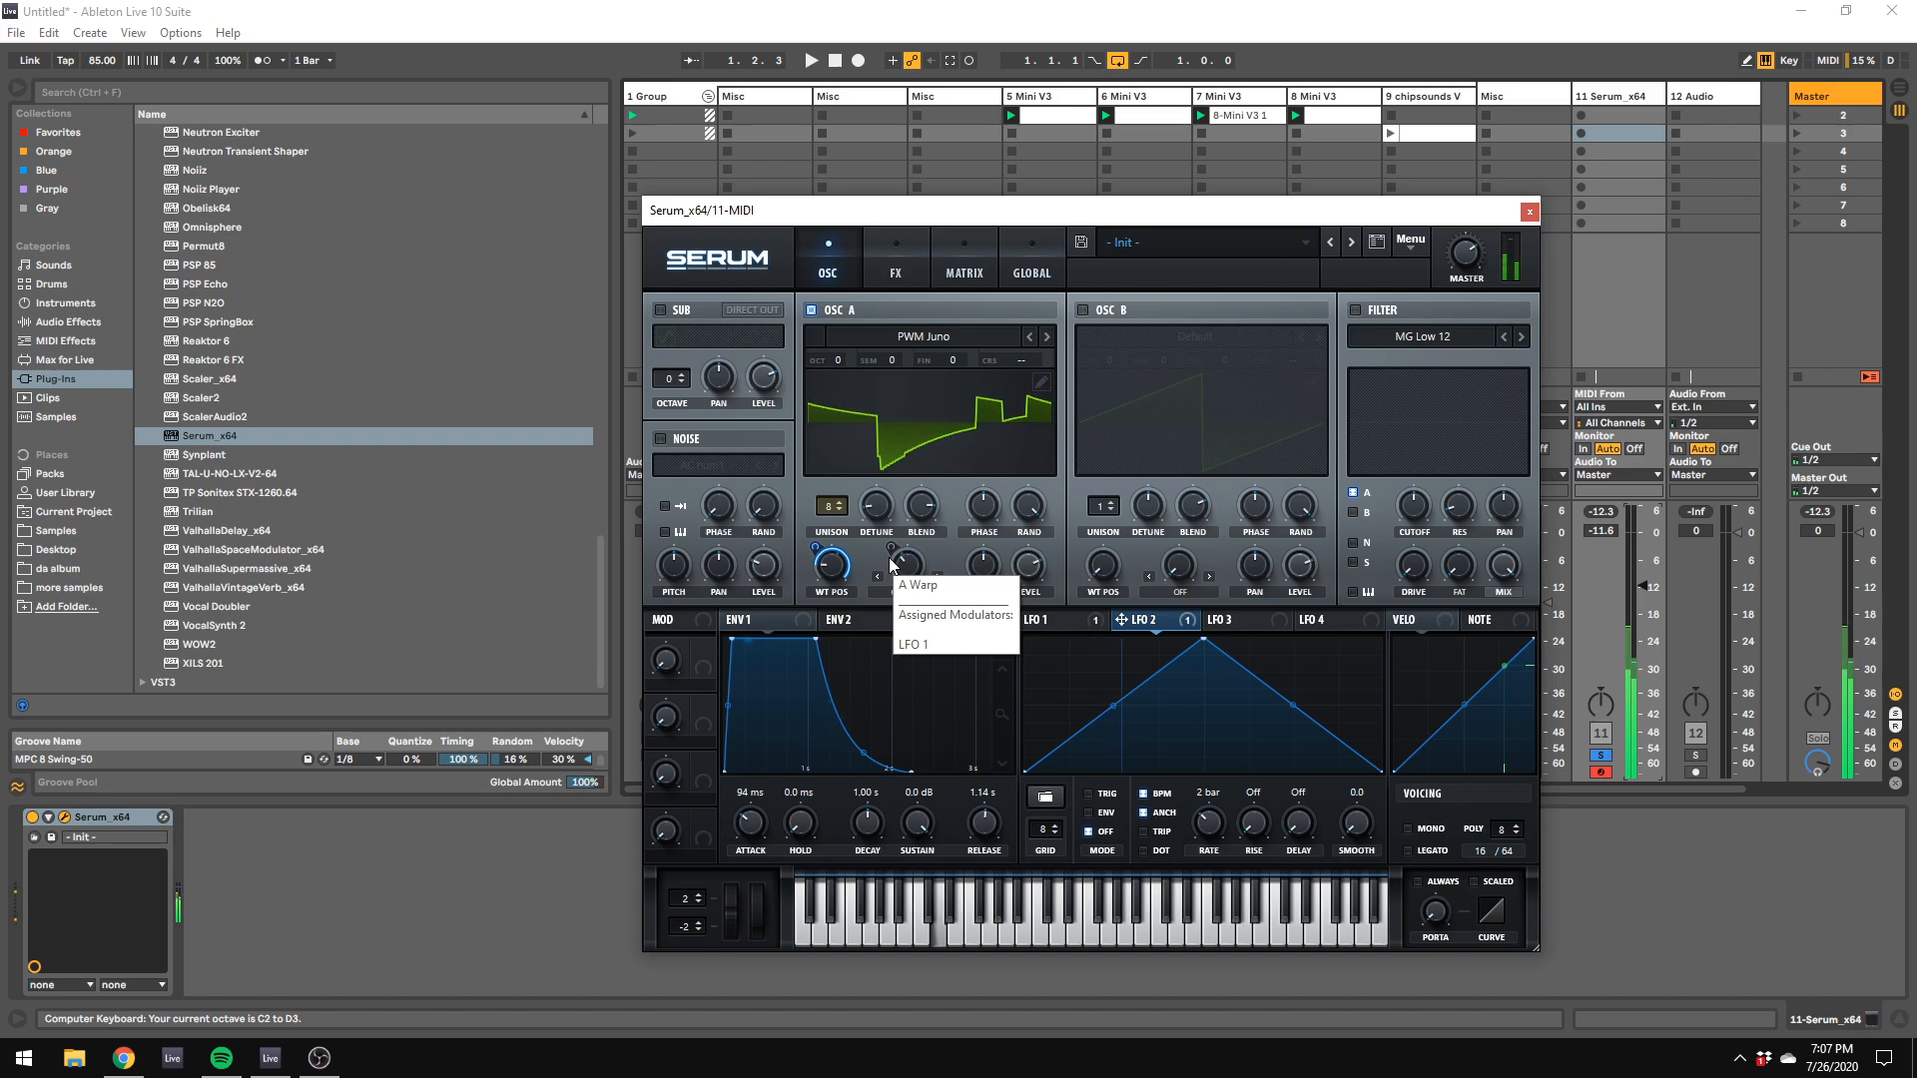
{"action": "left_click", "coordinate": [885, 554]}
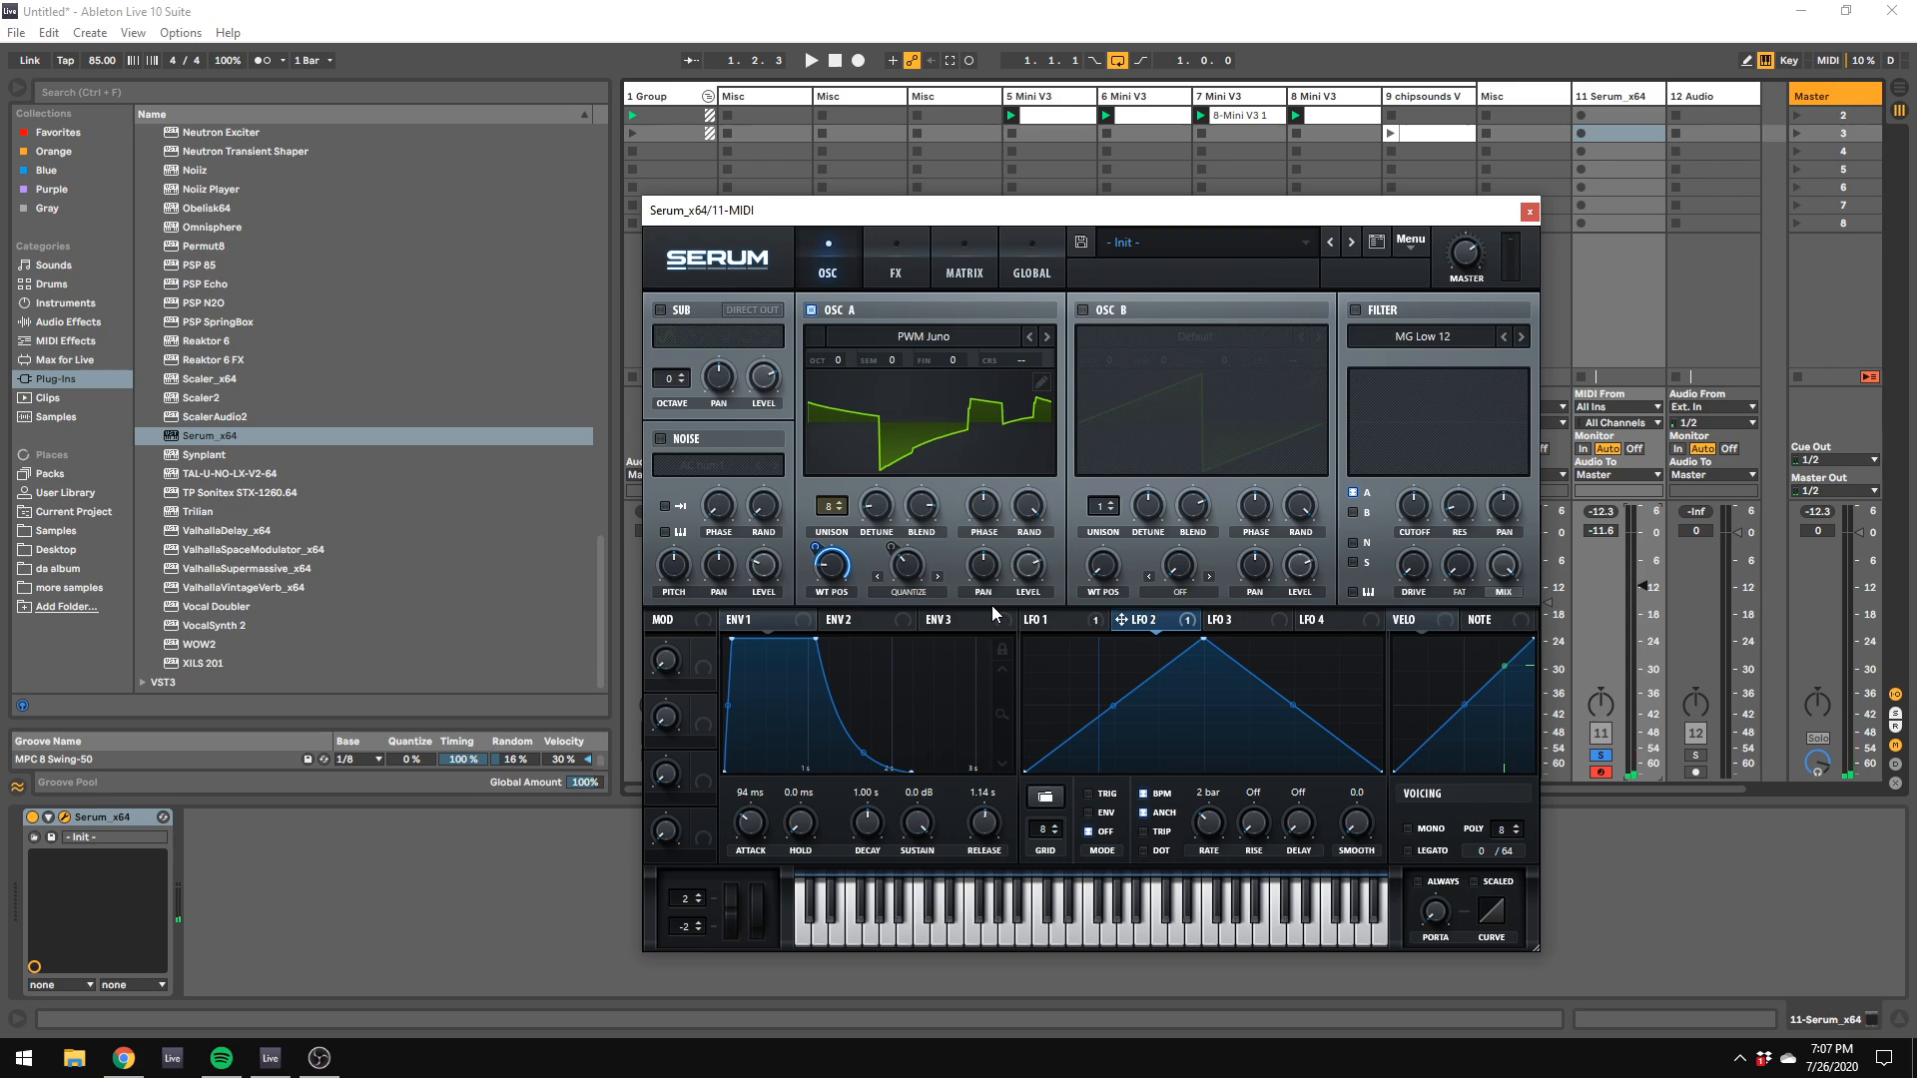
Step: Assign LFO 3 to oscillator A's fine tuning and reduce the modulation depth to a small amount
{"action": "left_click", "coordinate": [1250, 619]}
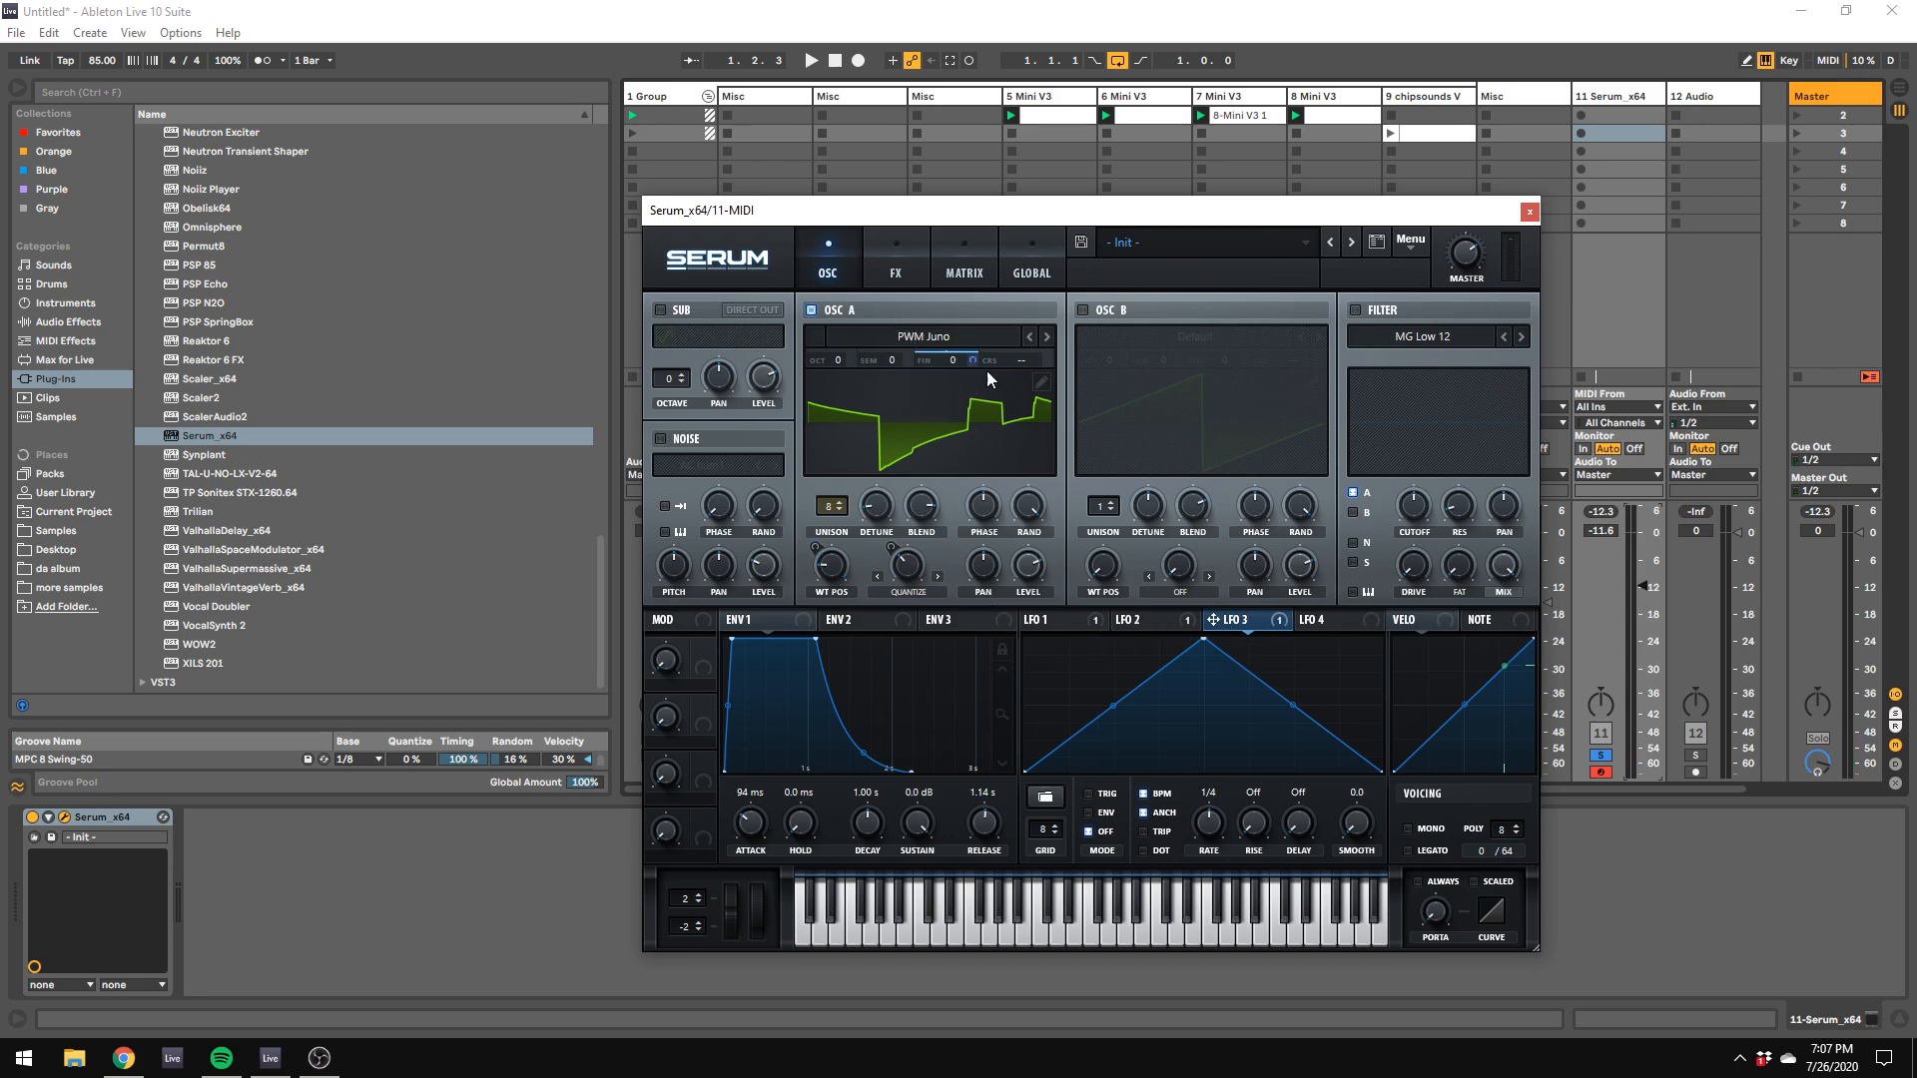
{"action": "mouse_move", "coordinate": [973, 358]}
{"action": "left_click_drag", "start_coordinate": [976, 396], "coordinate": [973, 464]}
{"action": "key", "text": "z"}
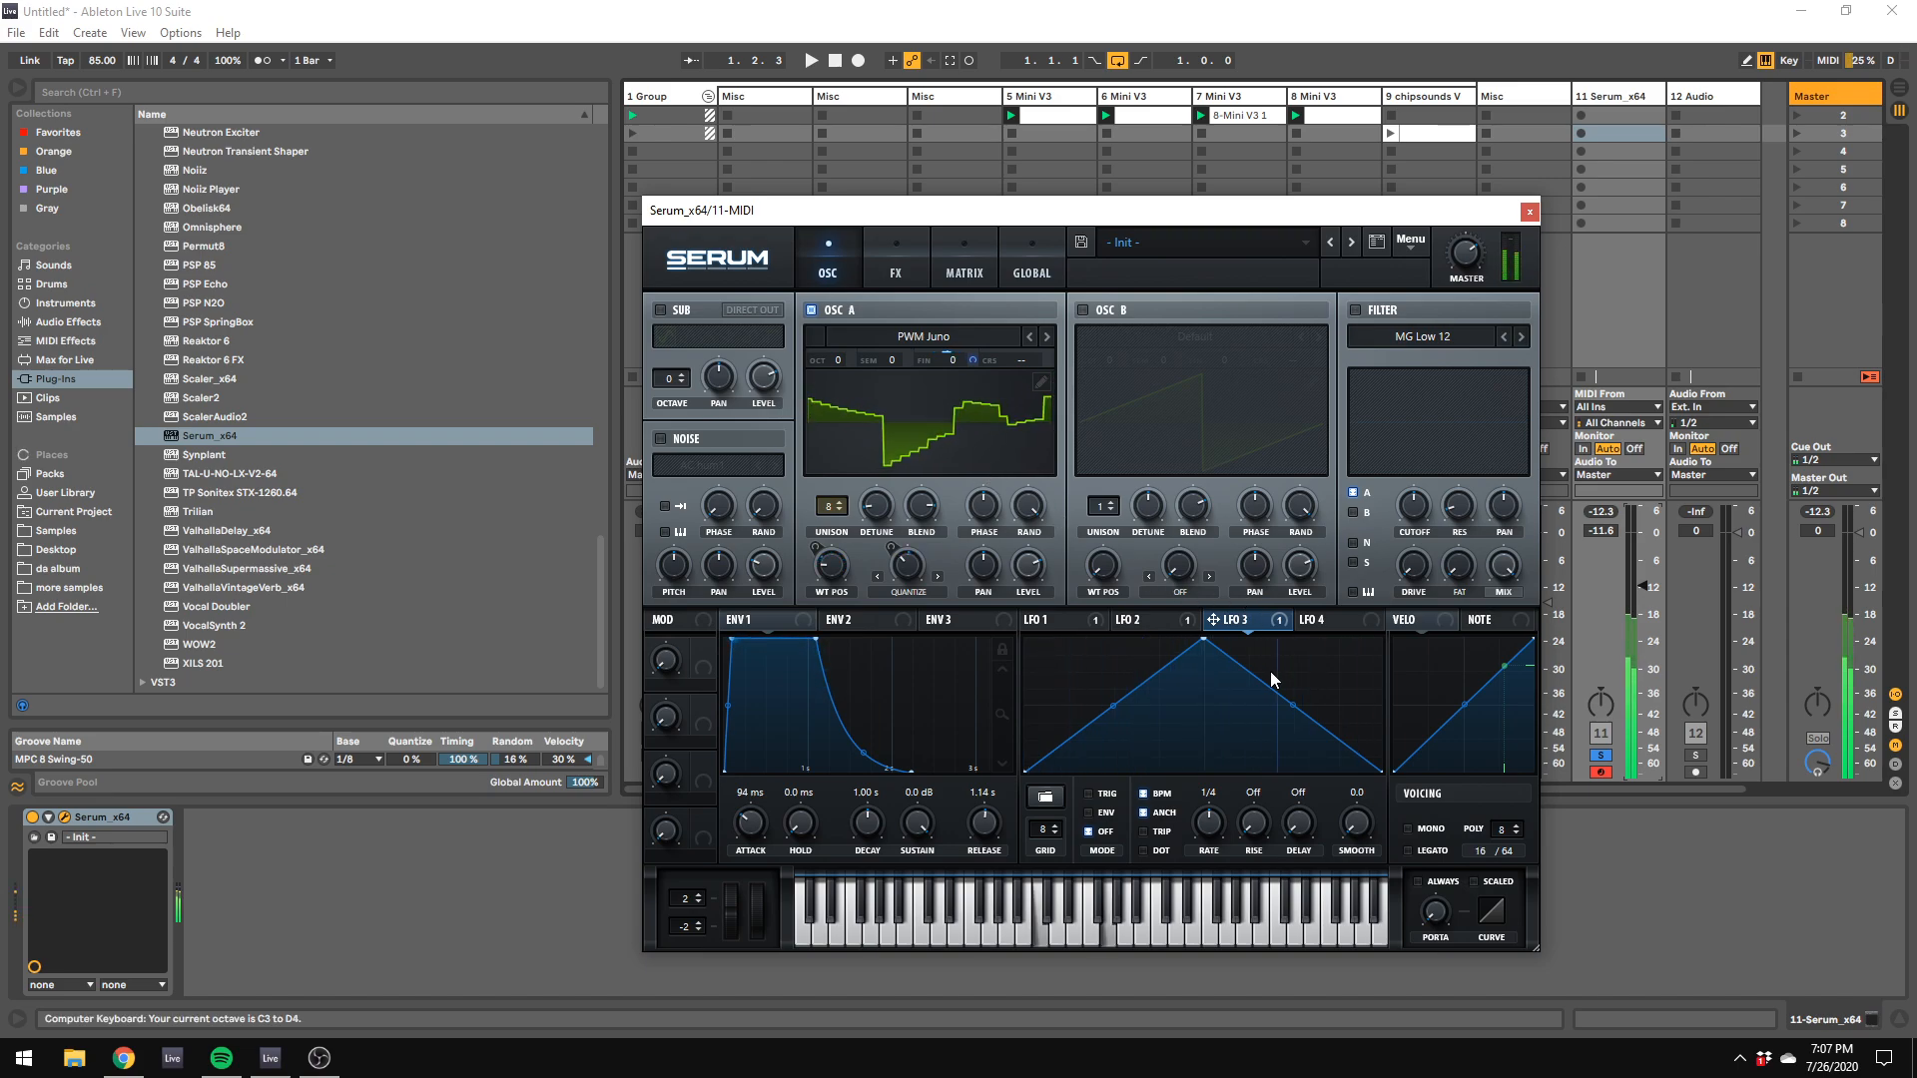
Step: Turn off LFO 3's BPM sync and set its rate to 3.1 Hz
{"action": "left_click", "coordinate": [1156, 797]}
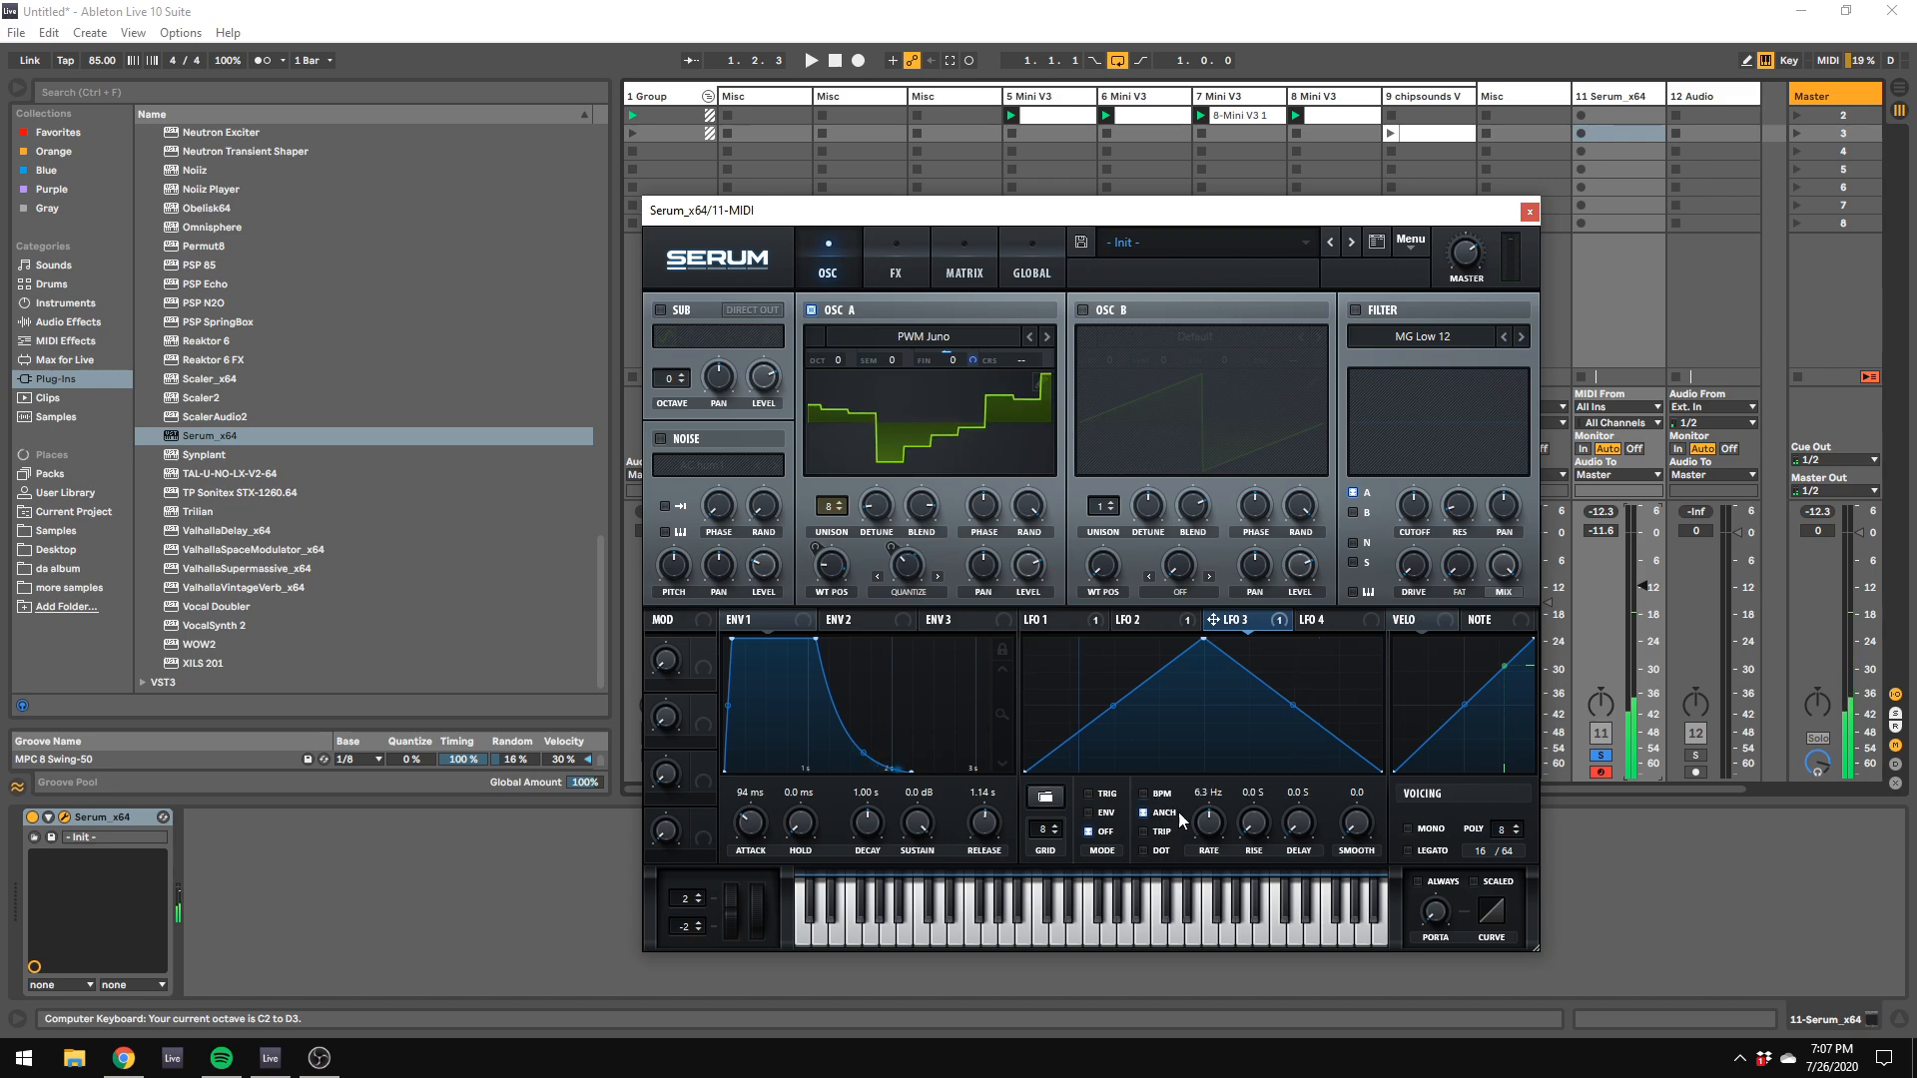
{"action": "key", "text": "x"}
{"action": "left_click_drag", "start_coordinate": [1204, 821], "coordinate": [1218, 836]}
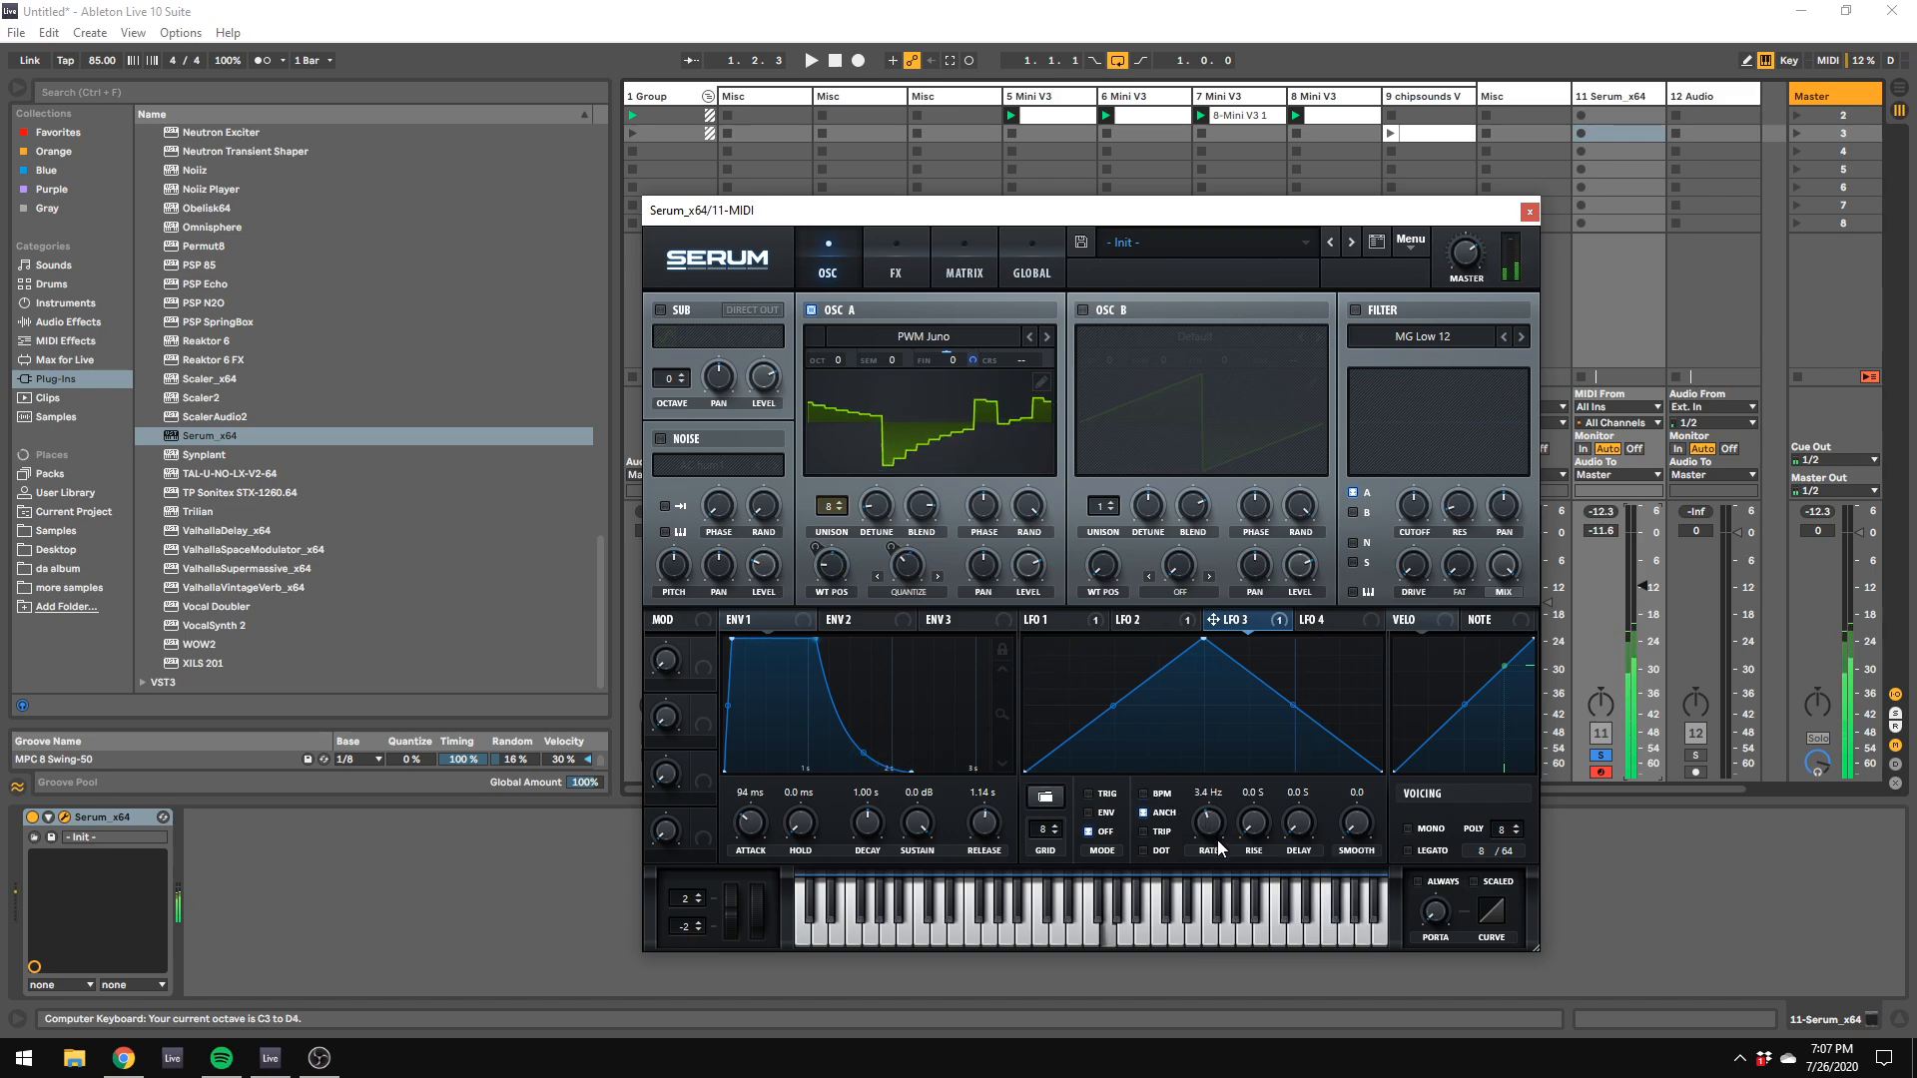
{"action": "key", "text": "j"}
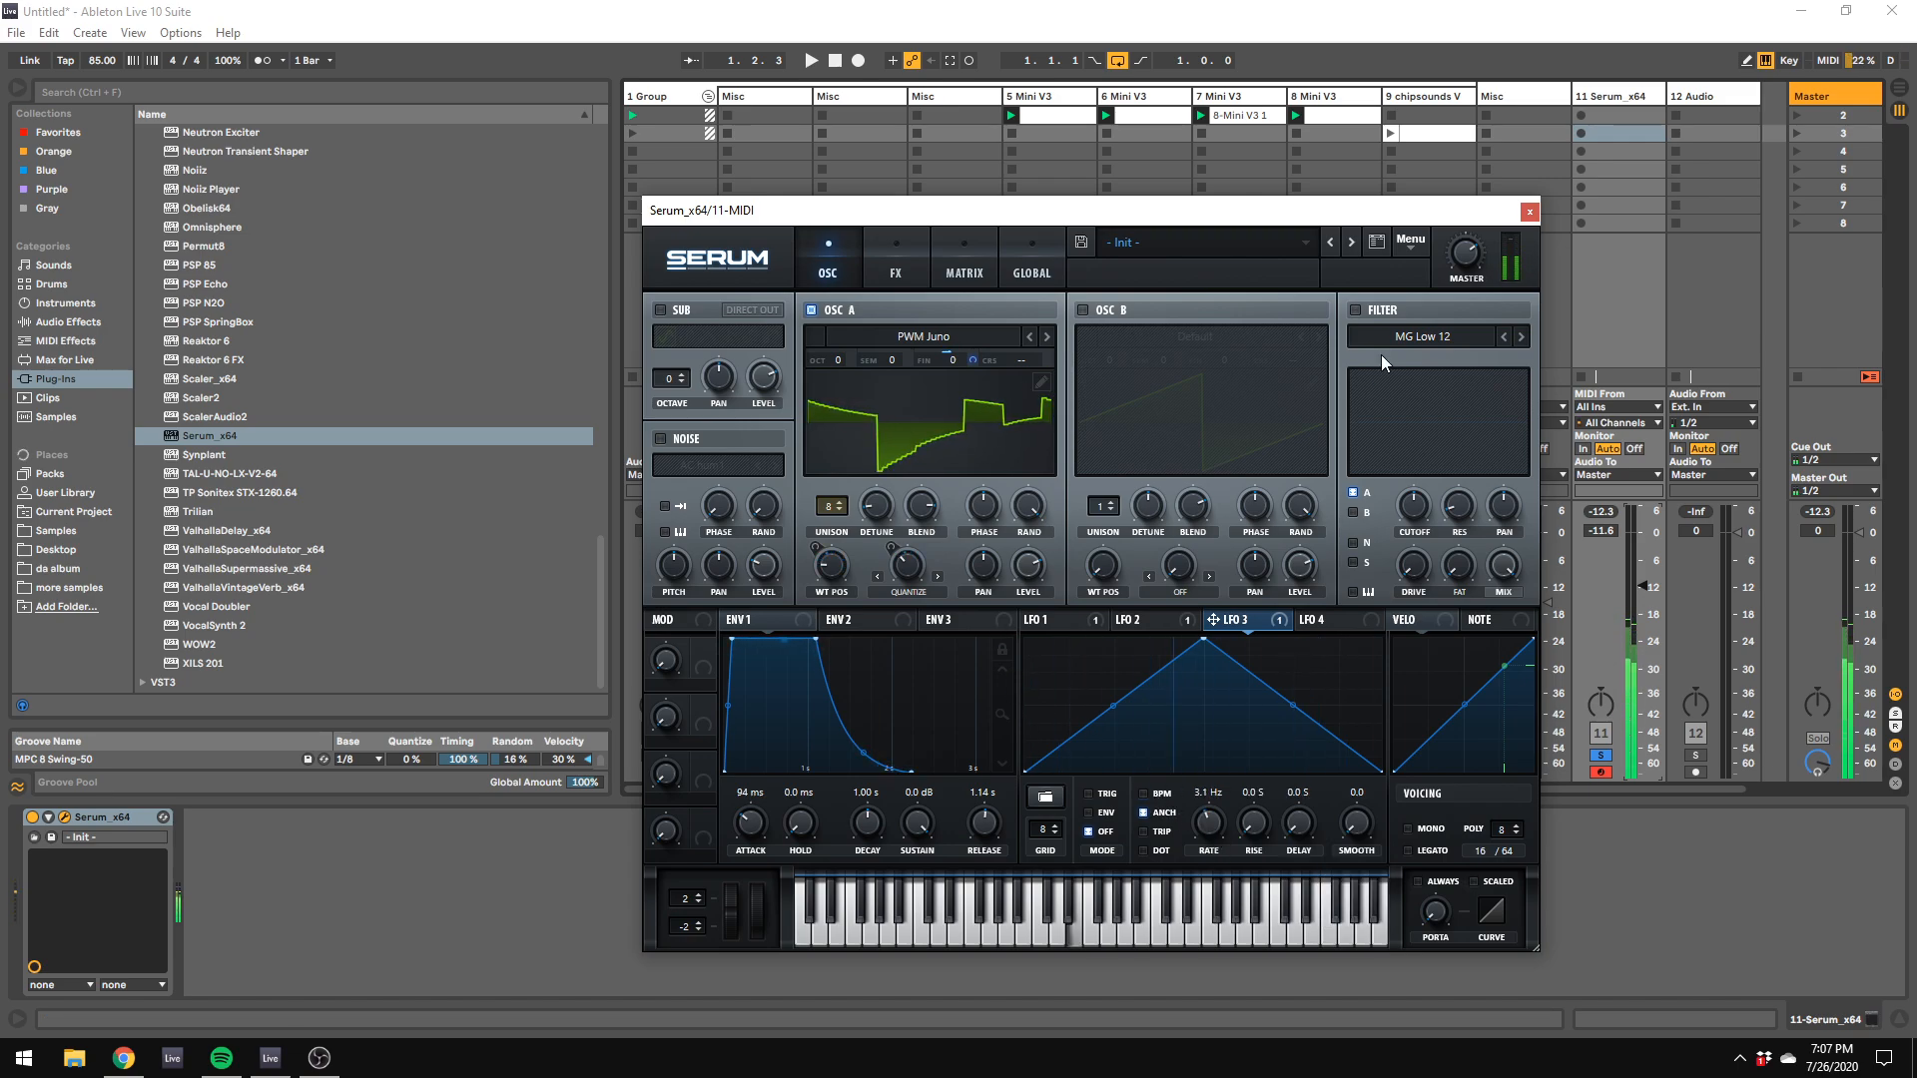
Step: Enable the MG Low 12 filter on oscillator A and shape its response, auditioning notes in several octaves
{"action": "left_click", "coordinate": [1354, 310]}
{"action": "mouse_move", "coordinate": [1459, 507]}
{"action": "left_mouse_down"}
{"action": "mouse_move", "coordinate": [1459, 484]}
{"action": "mouse_move", "coordinate": [1464, 509]}
{"action": "left_mouse_up"}
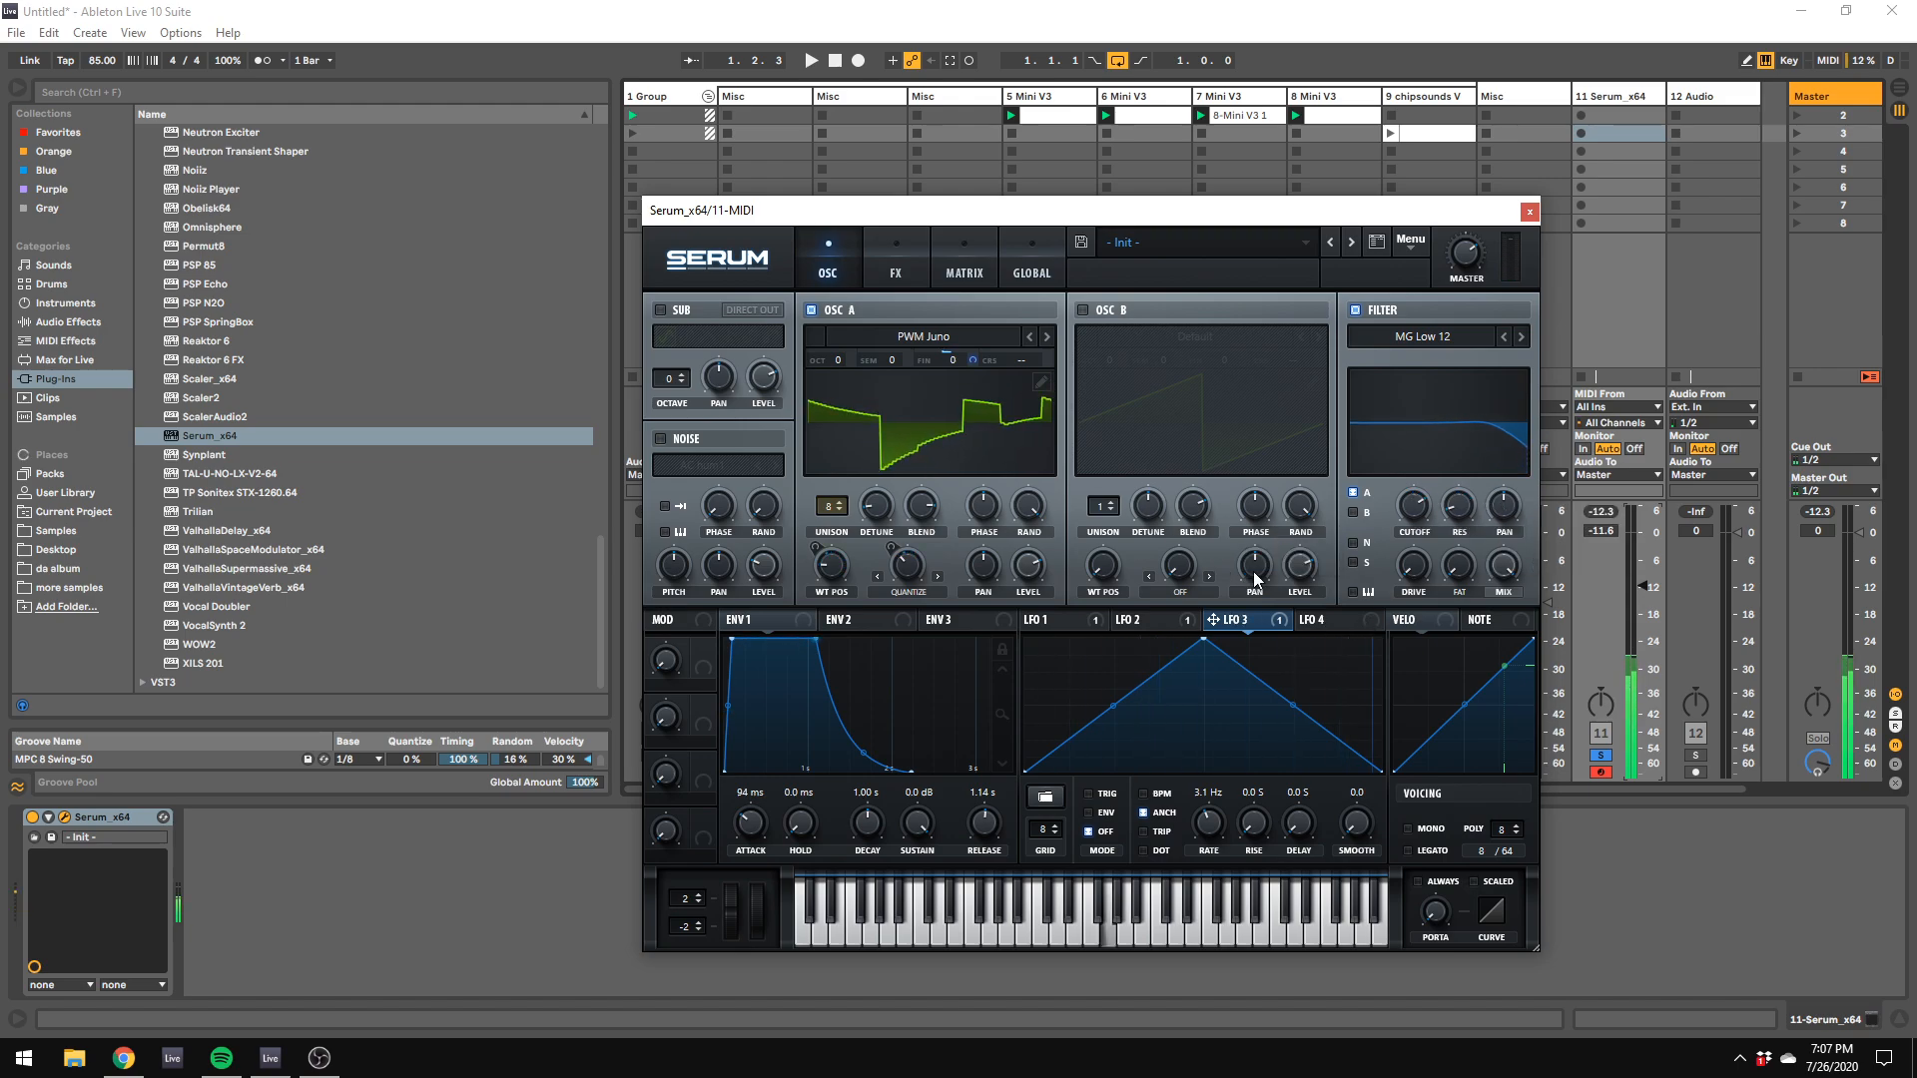
{"action": "key", "text": "s"}
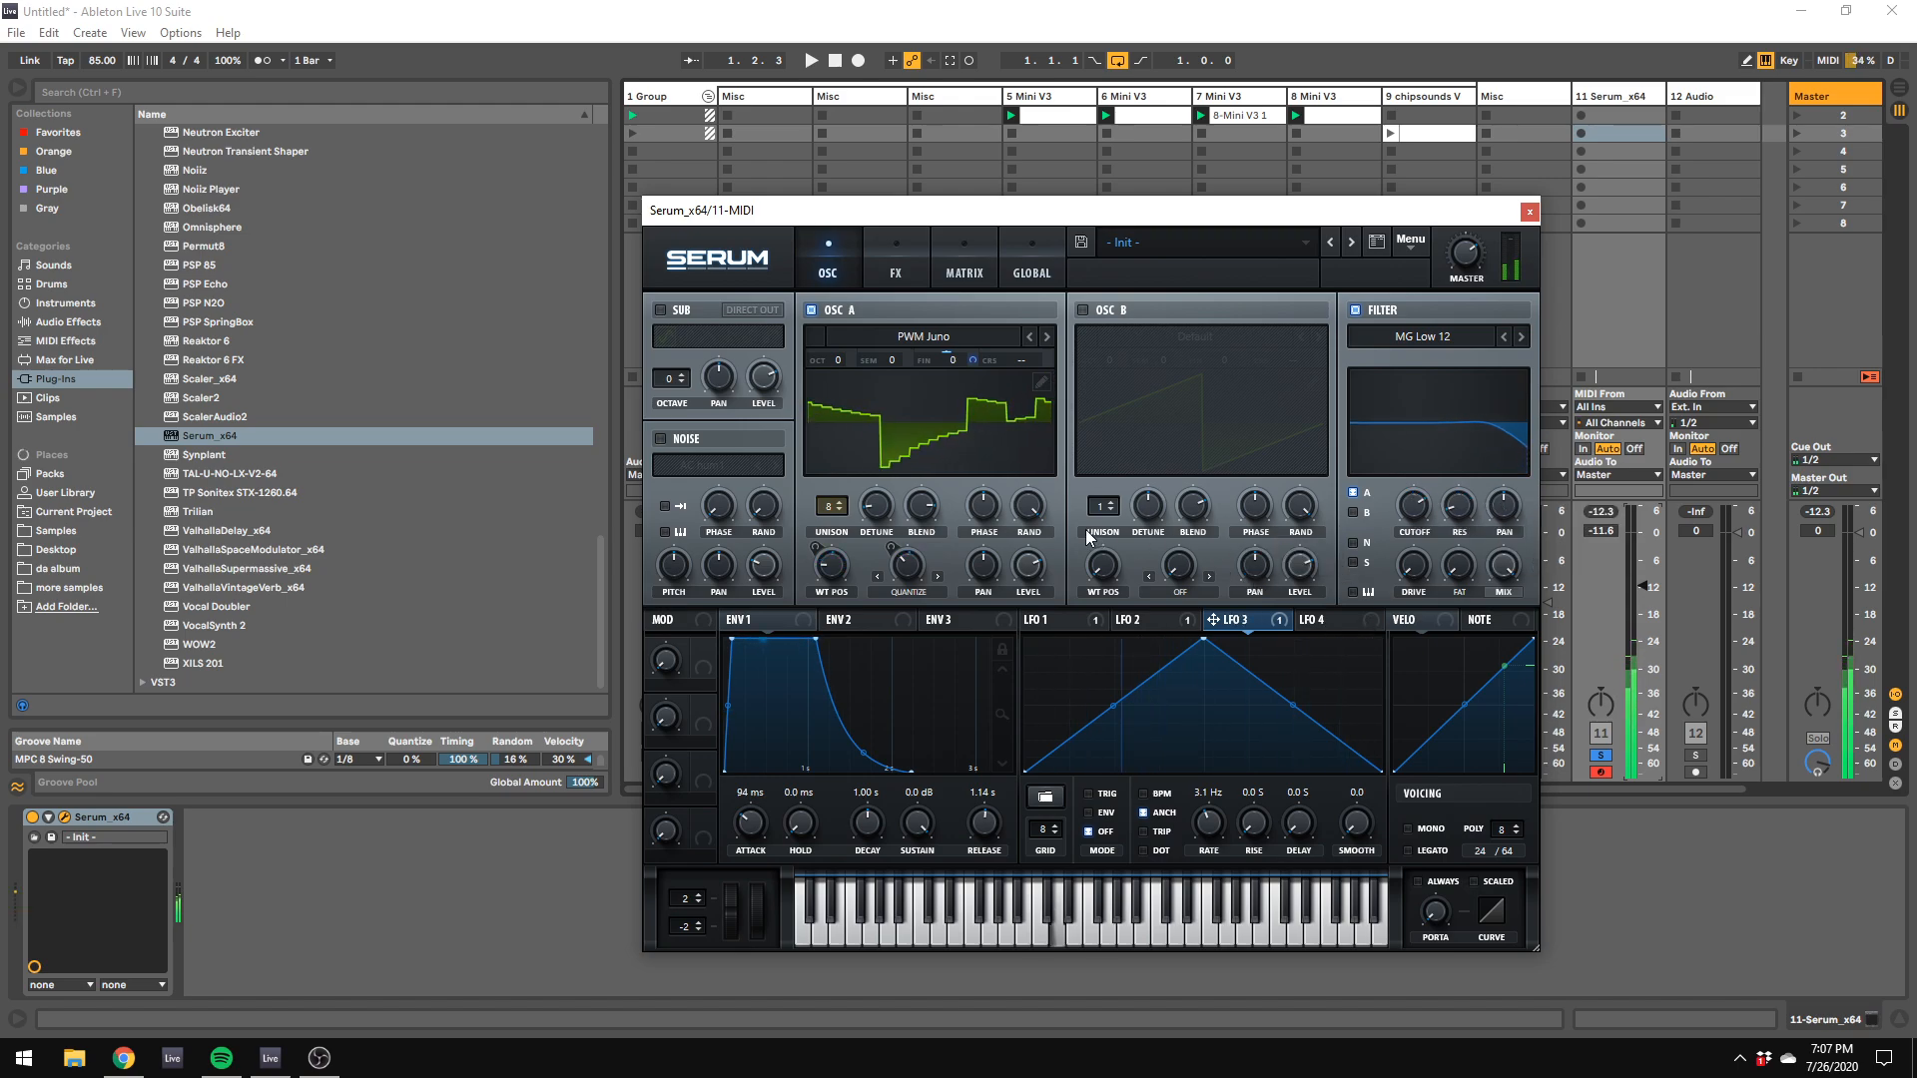
{"action": "key", "text": "z"}
{"action": "key", "text": "s"}
{"action": "key", "text": "z"}
{"action": "key", "text": "s"}
Step: Switch Serum's voicing to mono and audition a note
{"action": "left_click", "coordinate": [1409, 829]}
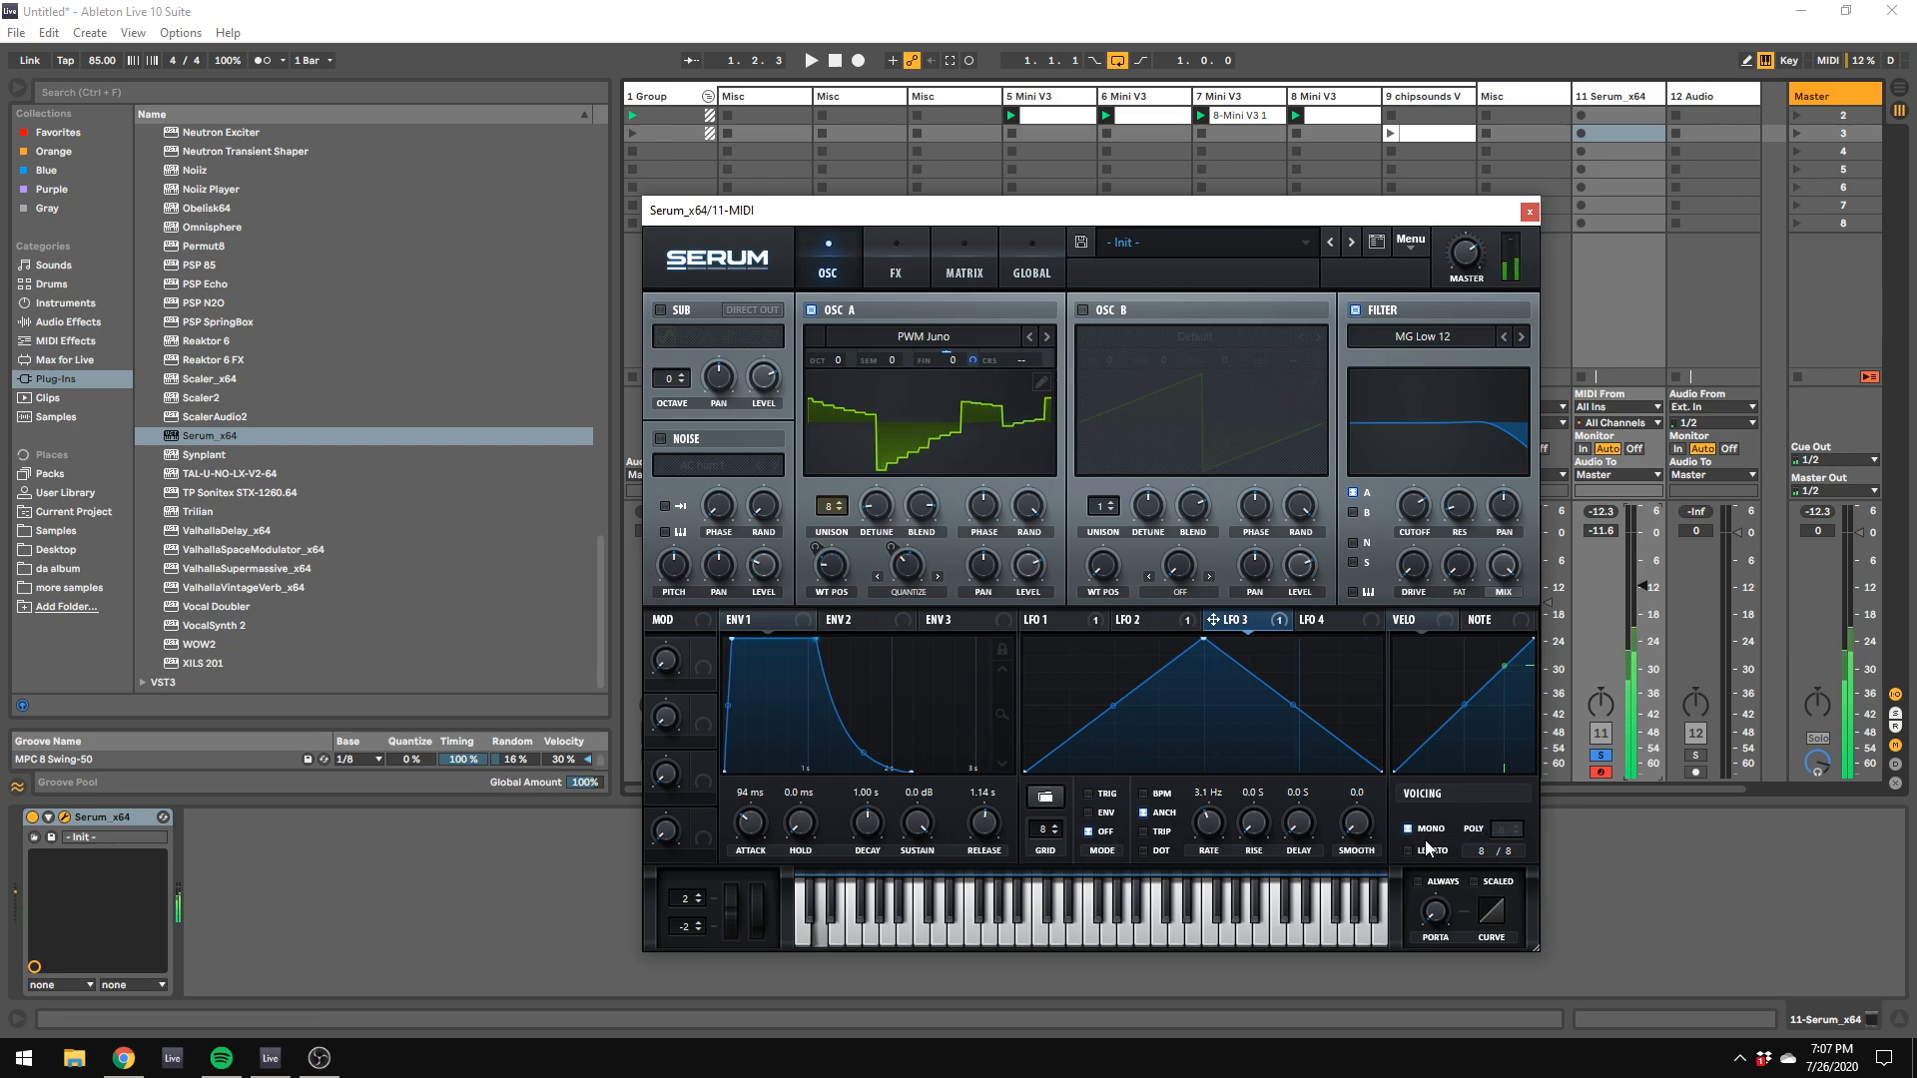
{"action": "key", "text": "a"}
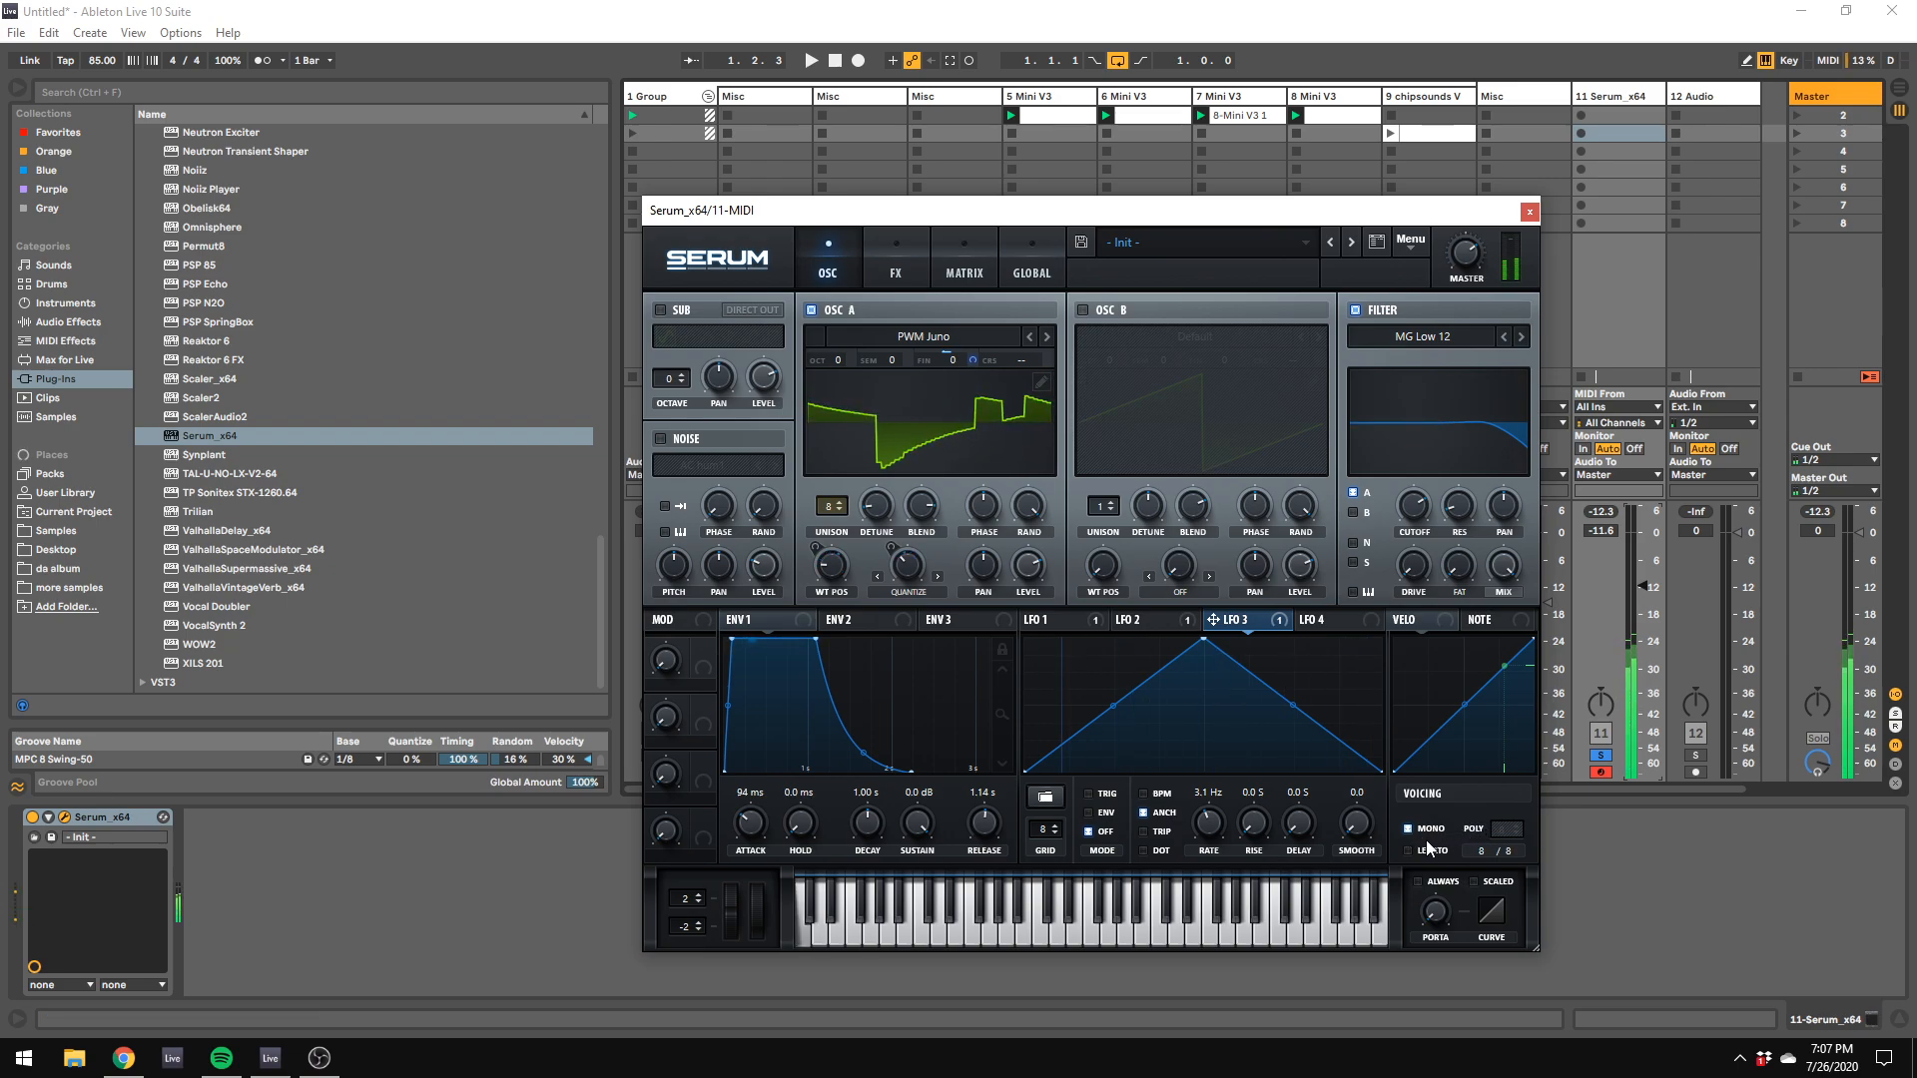
Step: Turn off LFO 1's BPM sync and set its rate to 0.01 Hz
{"action": "mouse_move", "coordinate": [906, 580]}
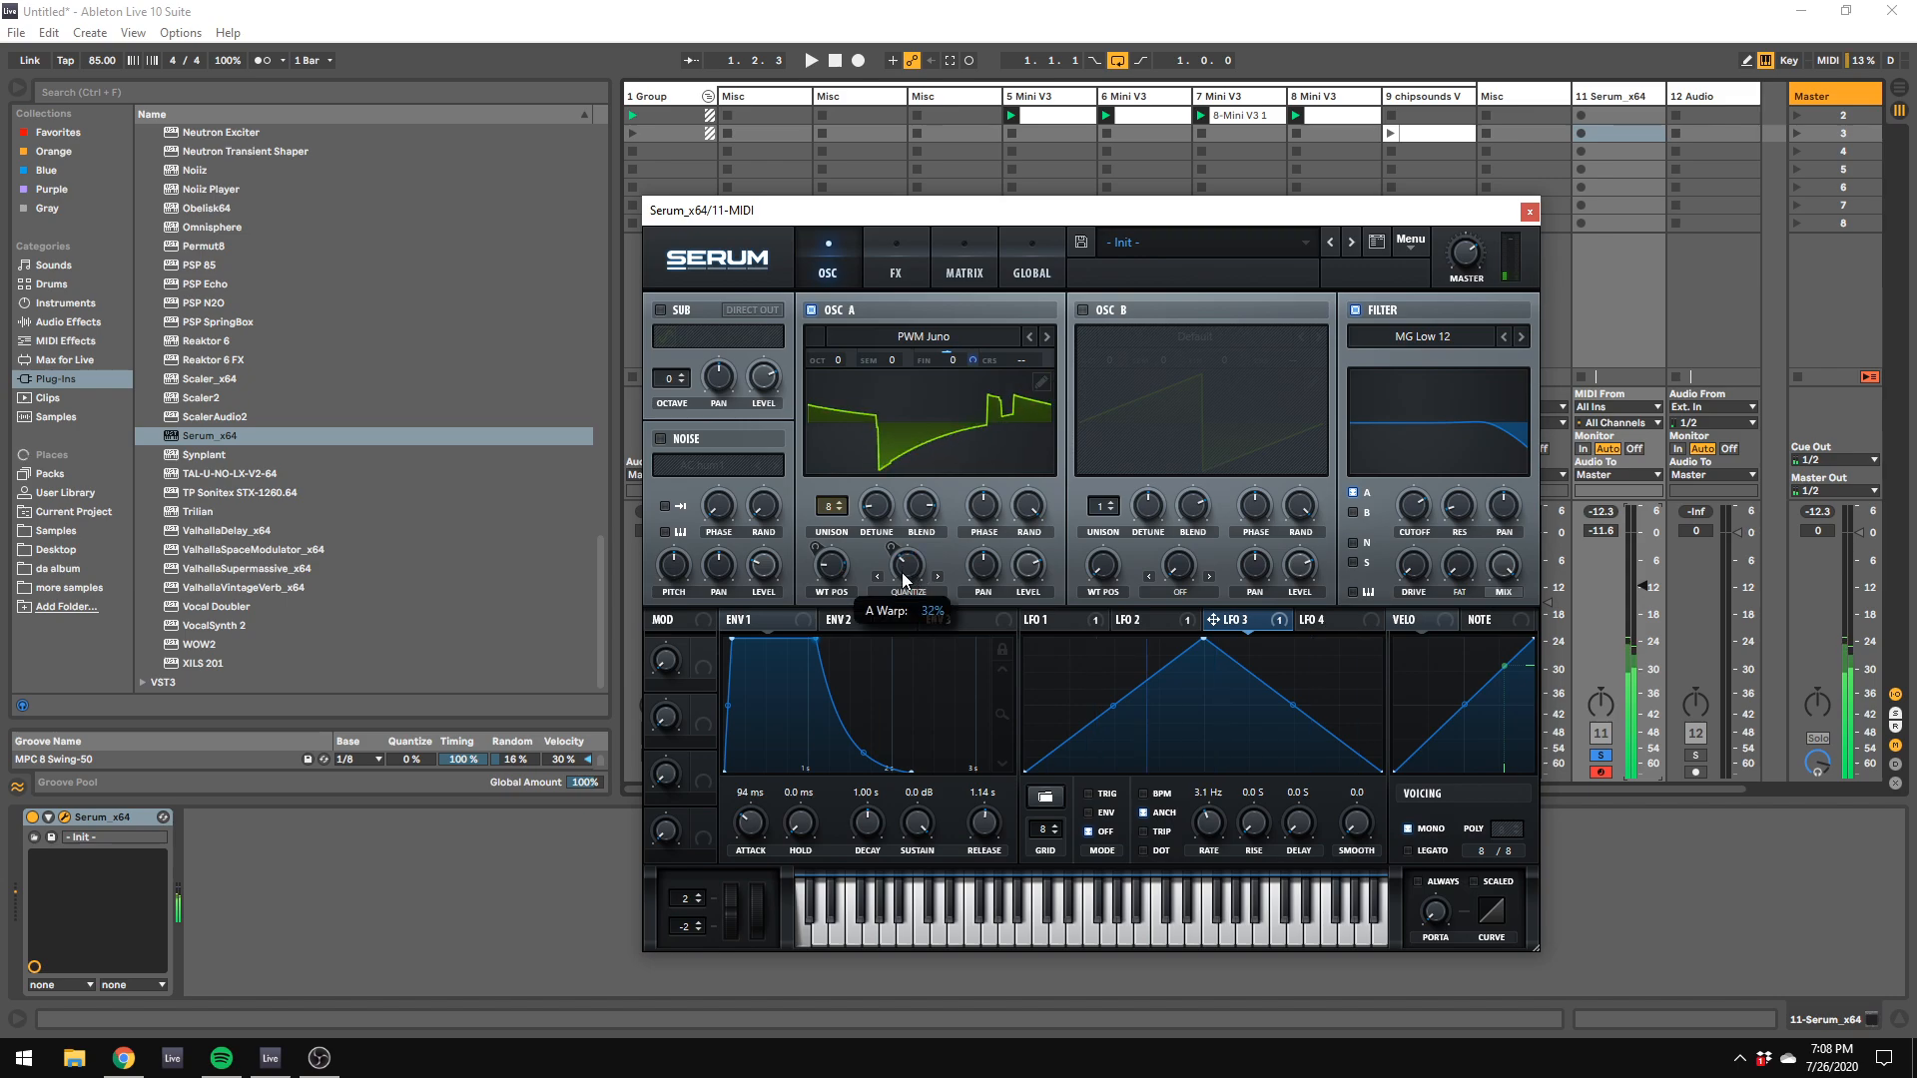
{"action": "left_click", "coordinate": [1157, 799]}
{"action": "left_click_drag", "start_coordinate": [1208, 878], "coordinate": [1206, 909]}
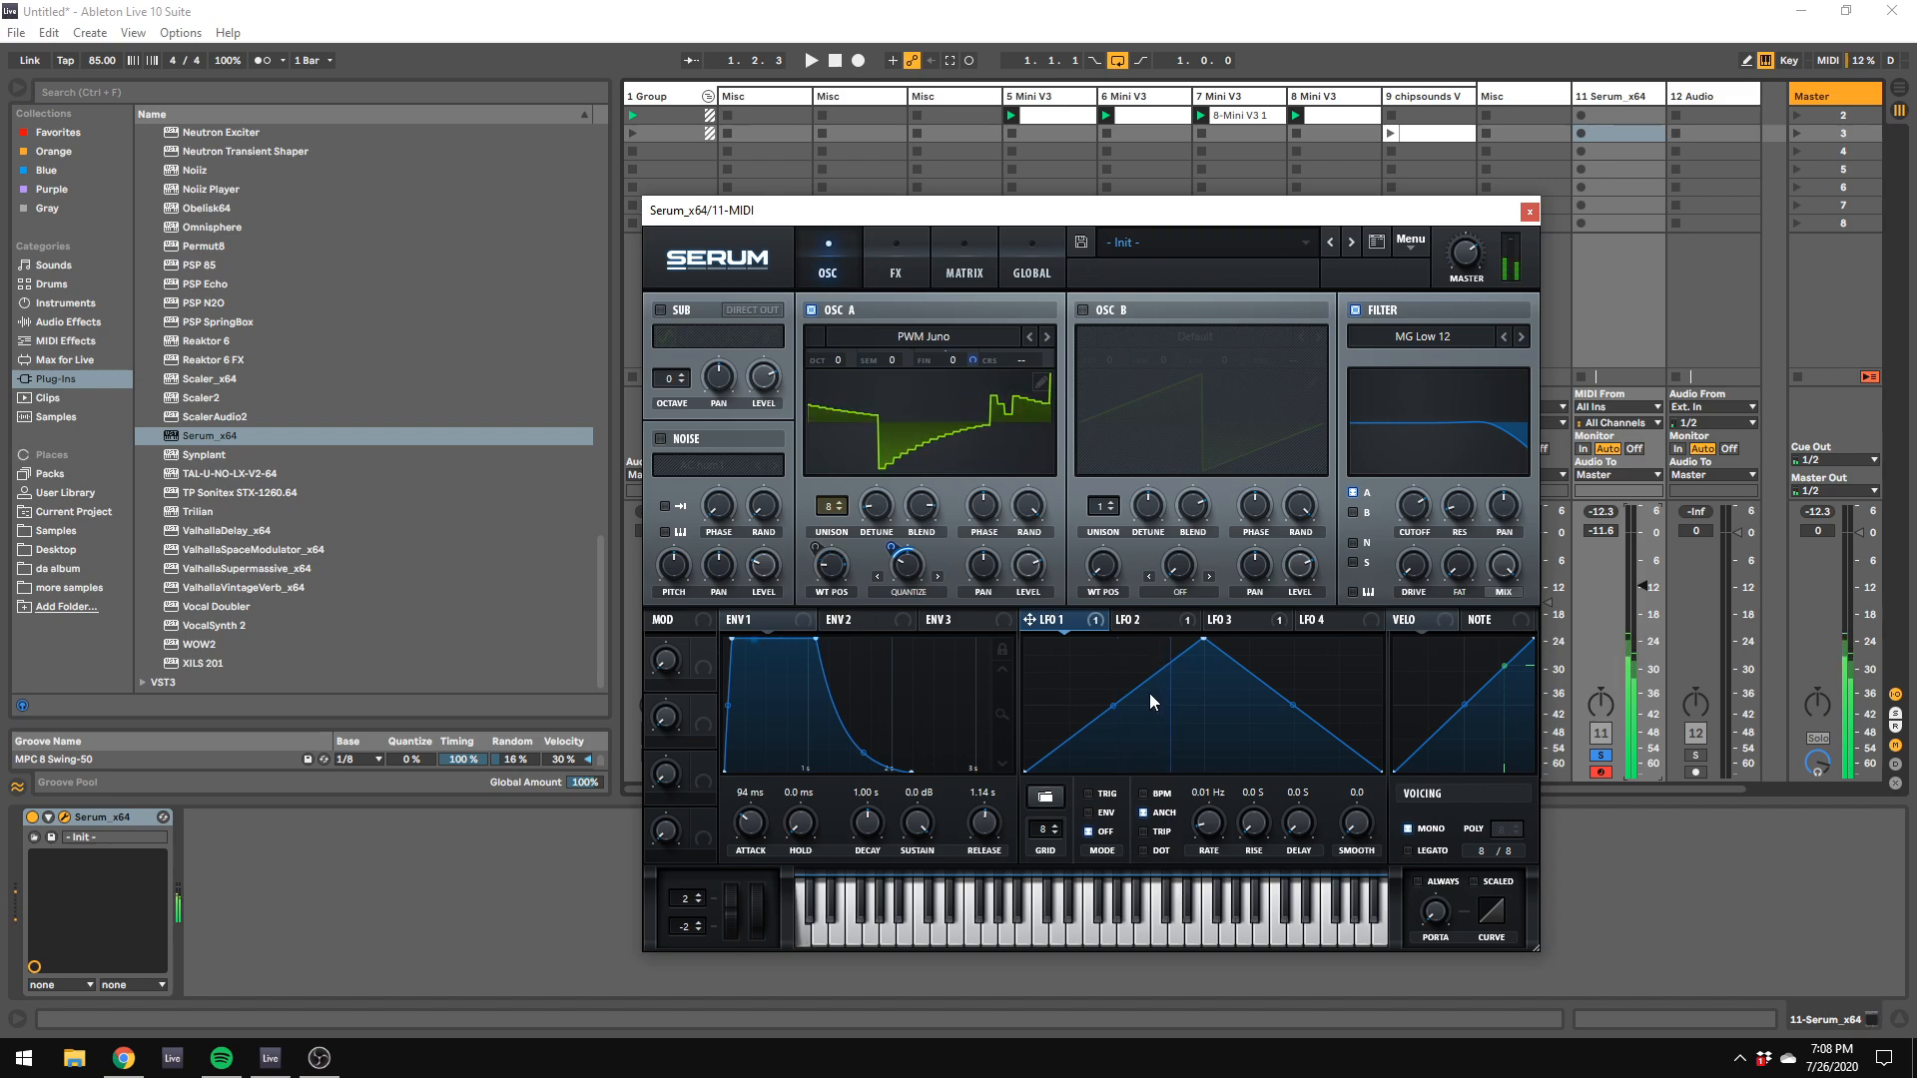
Step: Audition the slowly modulated Serum patch with notes in several octaves
{"action": "key", "text": "z"}
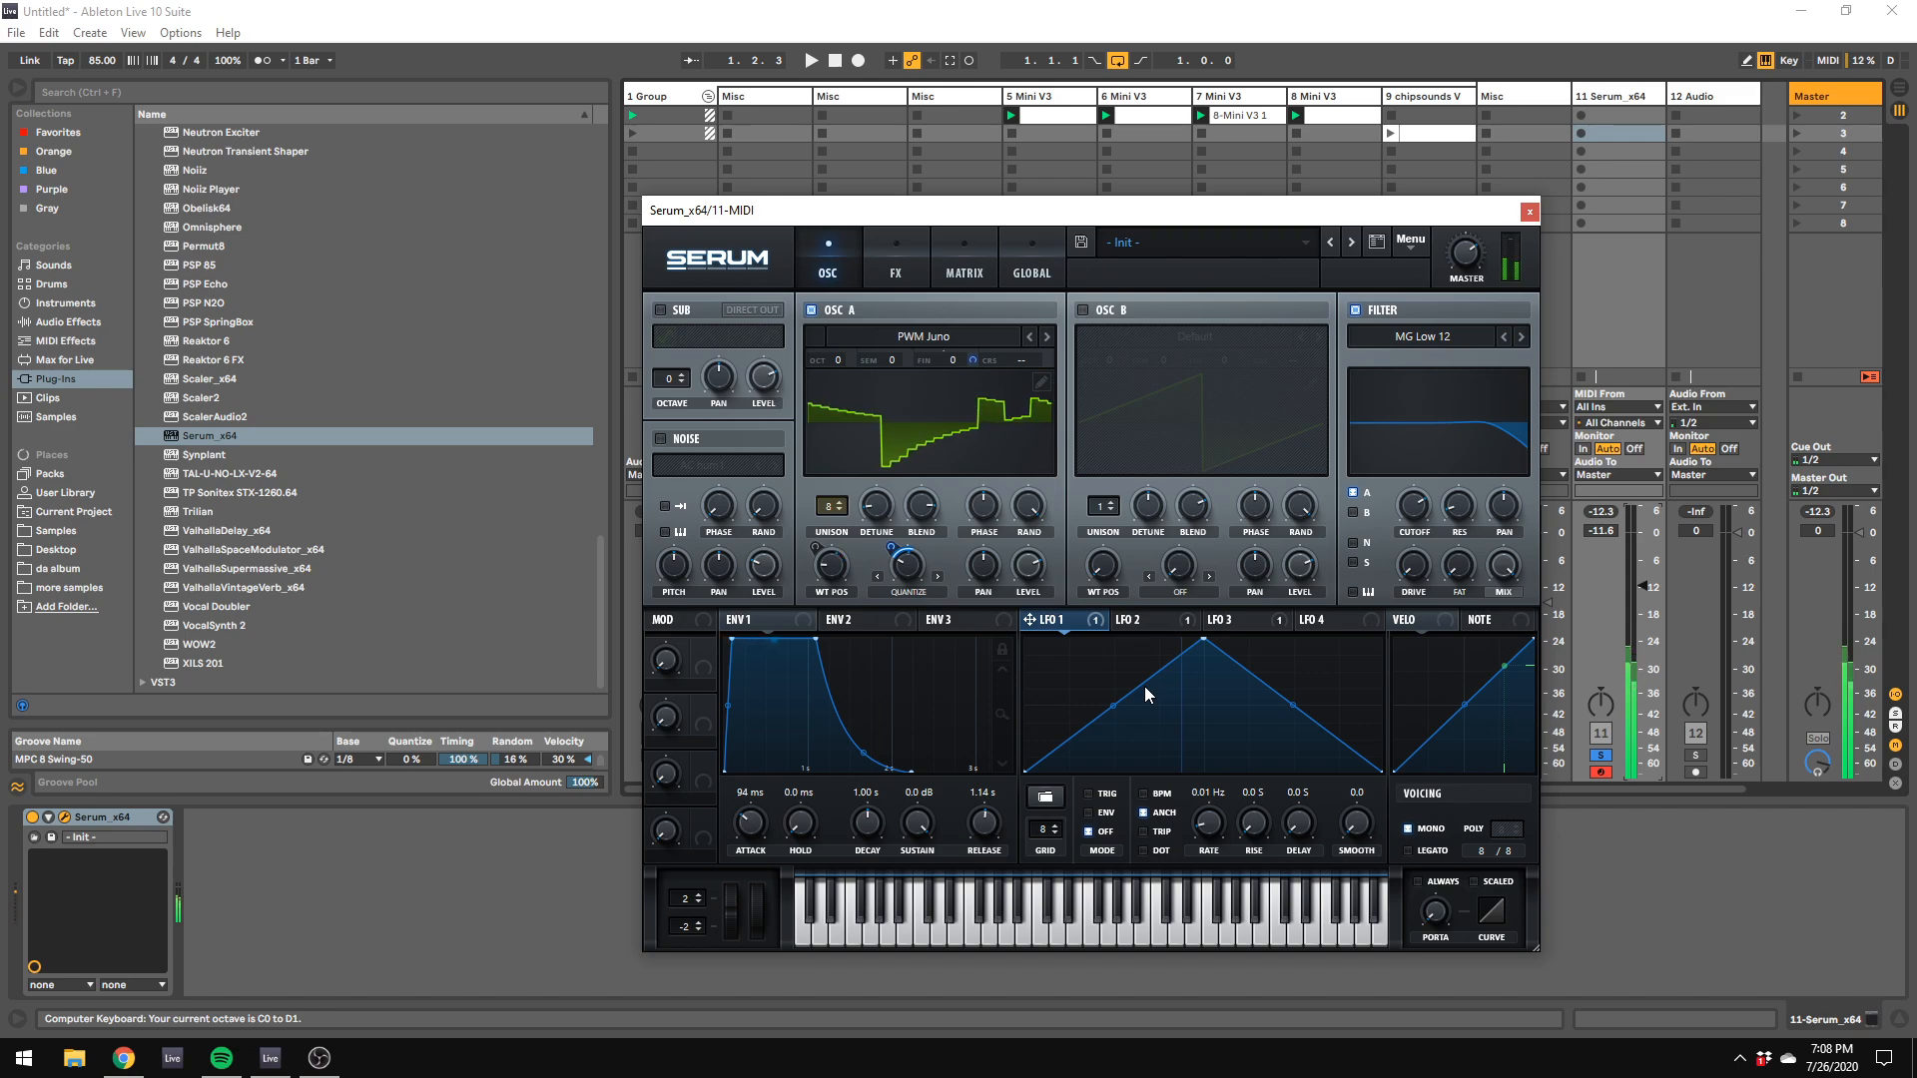
{"action": "key", "text": "x"}
{"action": "key", "text": "x"}
{"action": "key", "text": "x"}
{"action": "key", "text": "x"}
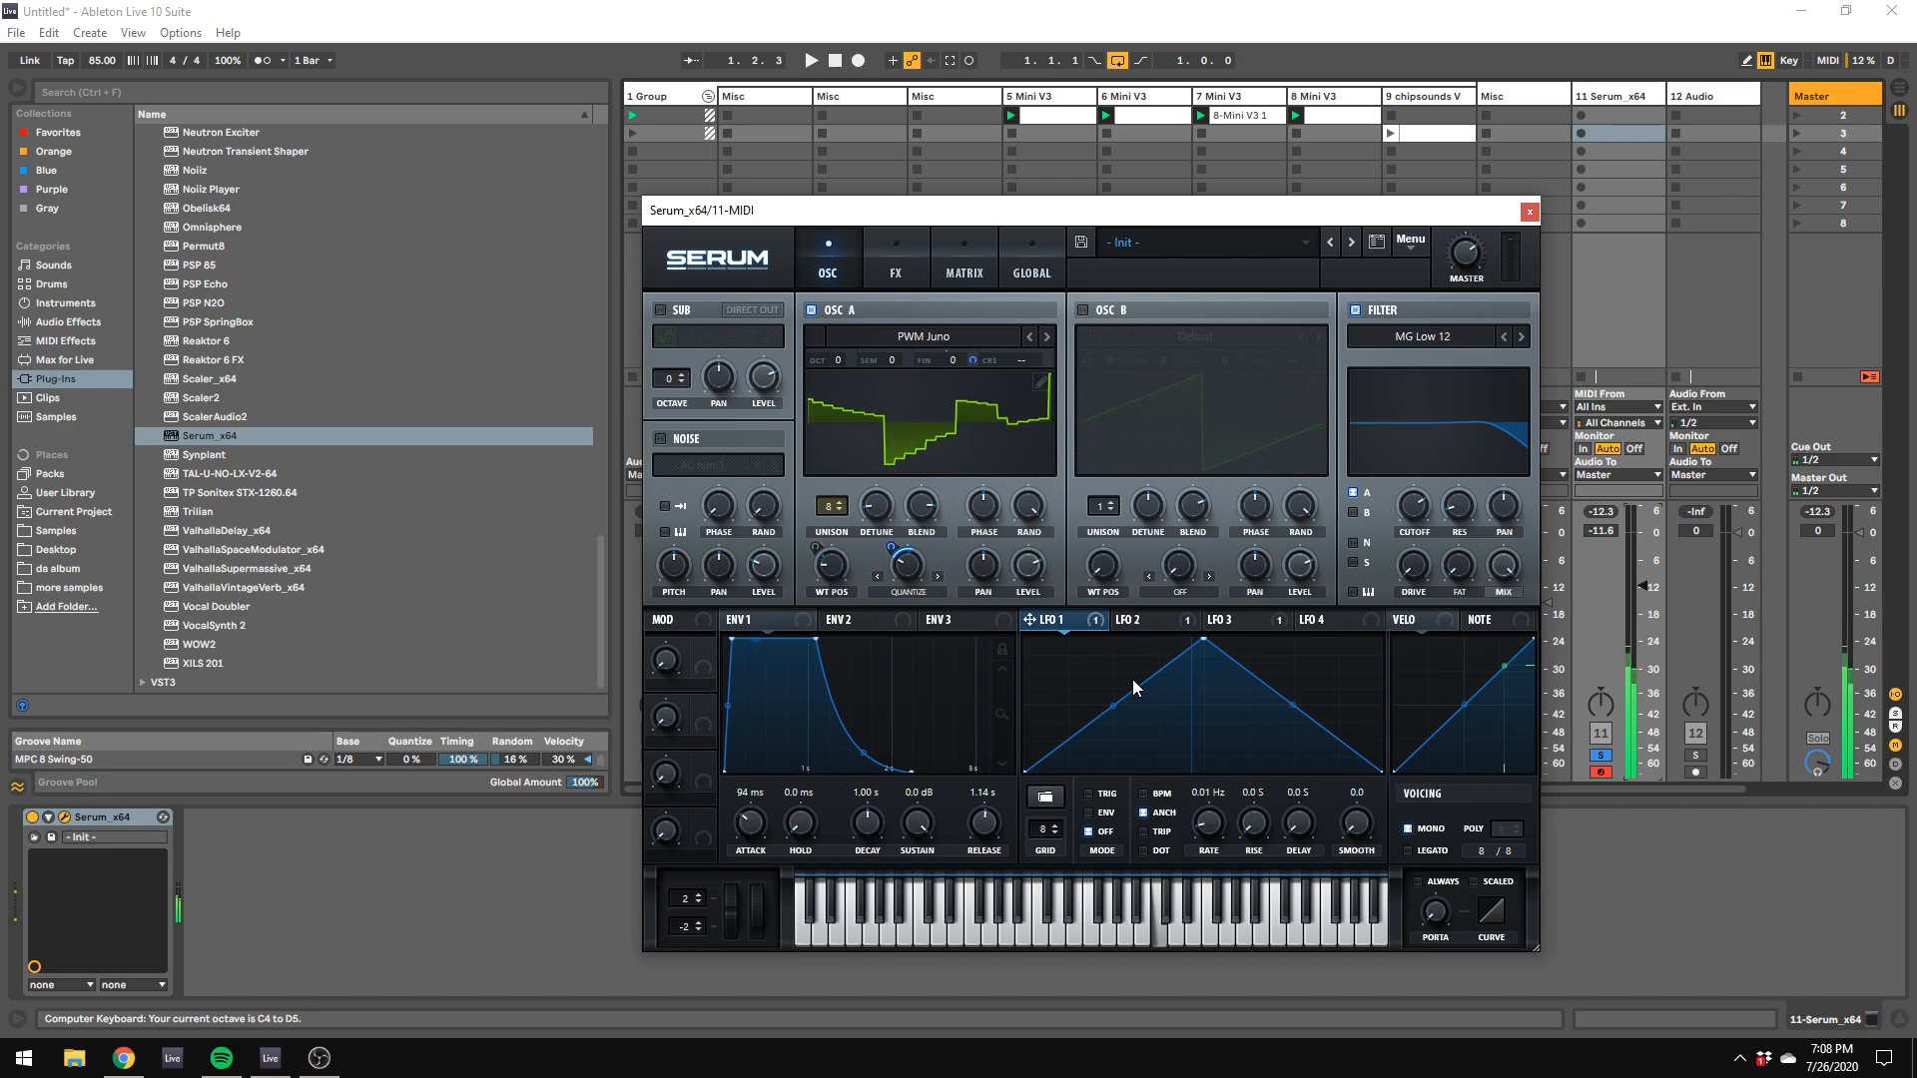
{"action": "key", "text": "f"}
{"action": "key", "text": "s"}
{"action": "key", "text": "d"}
{"action": "key", "text": "k"}
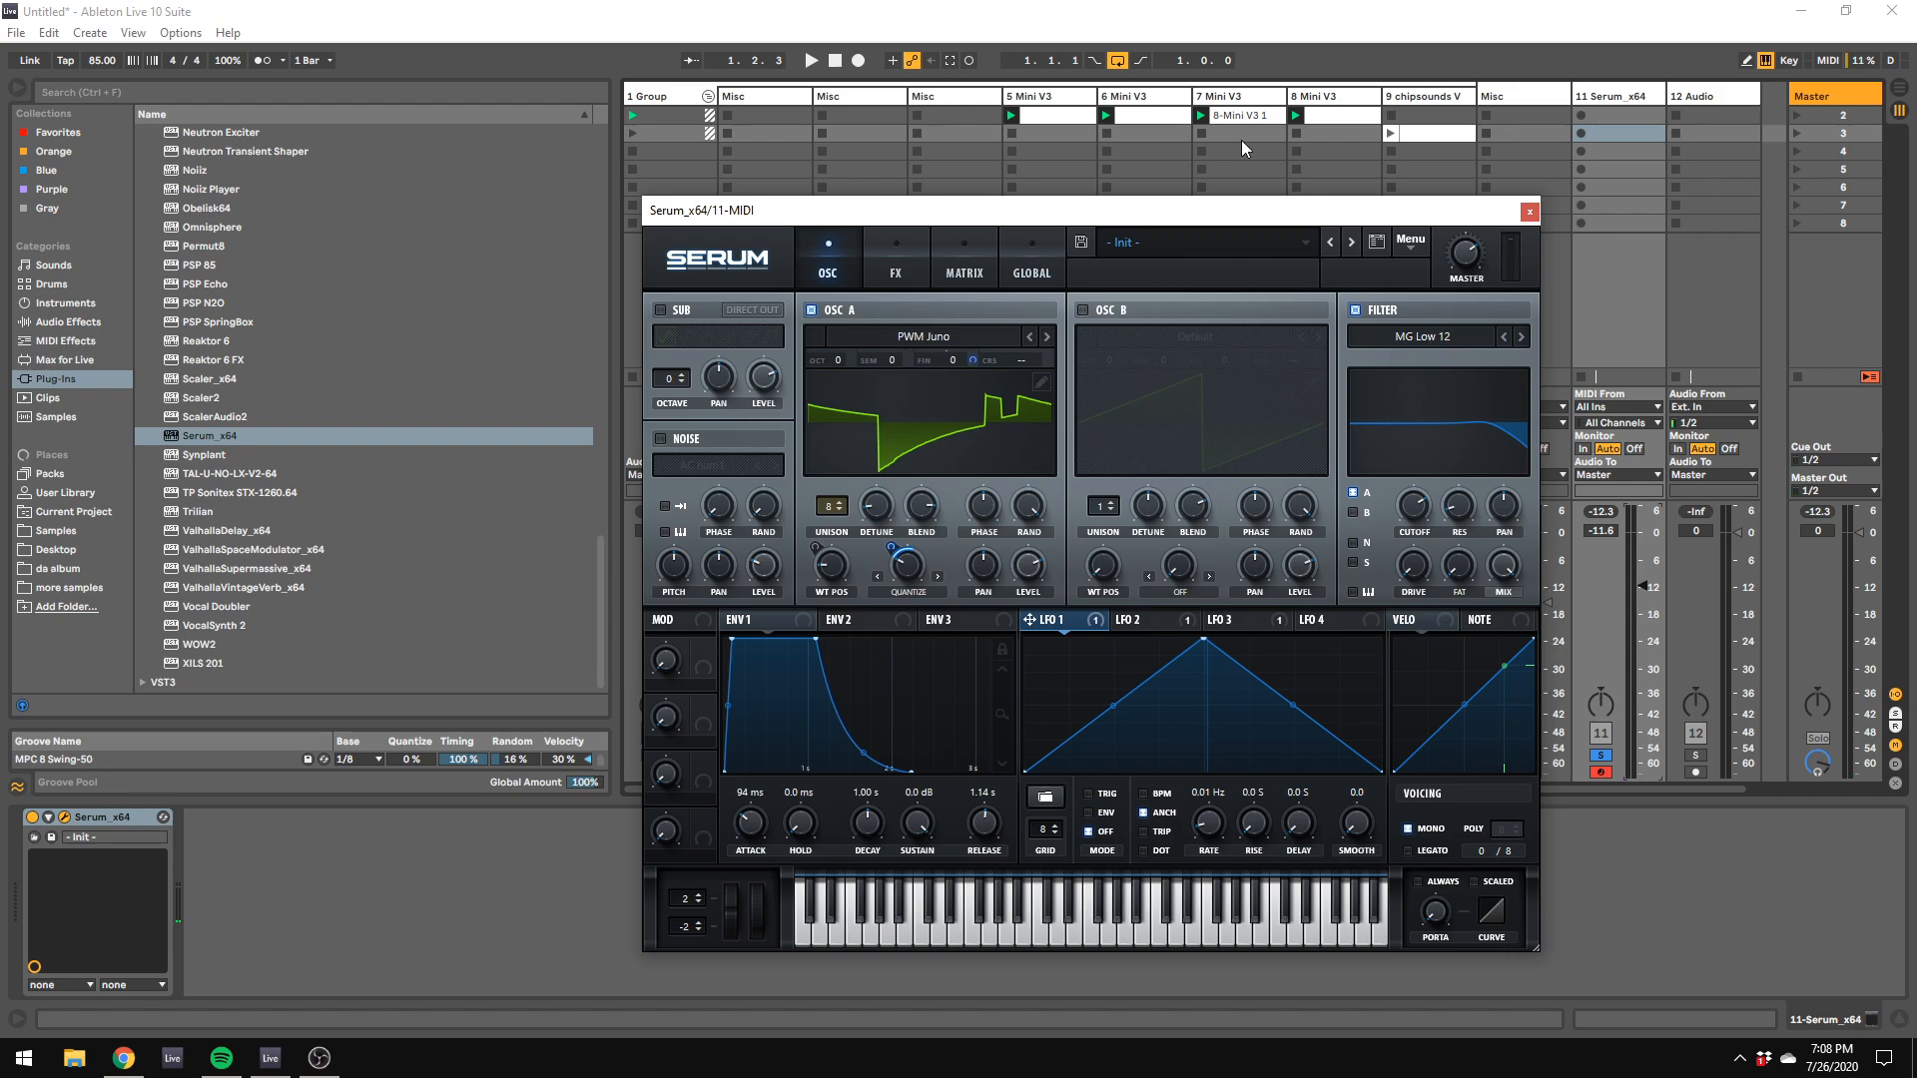
Step: Play the beat and audition the Serum patch against it one octave lower
{"action": "left_click_drag", "start_coordinate": [1223, 212], "coordinate": [1316, 645]}
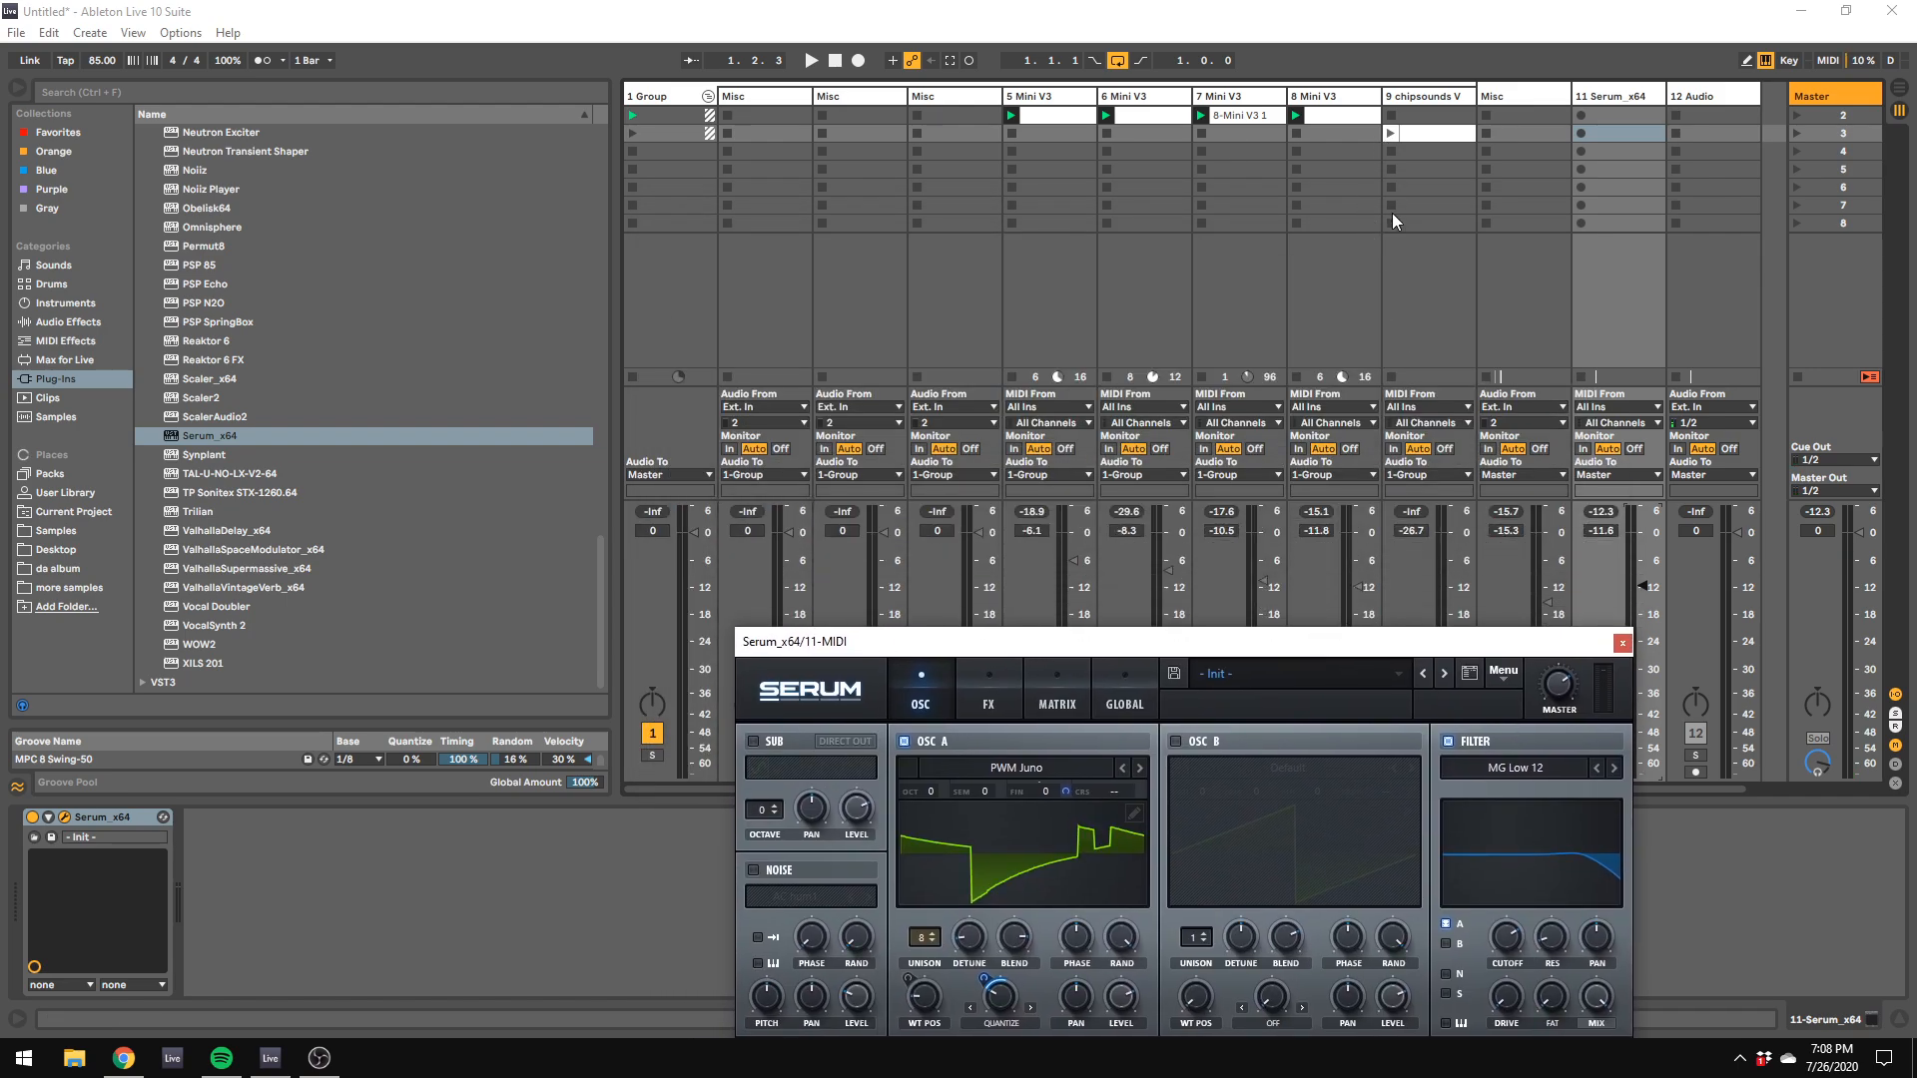
{"action": "left_click_drag", "start_coordinate": [1567, 644], "coordinate": [1472, 407]}
{"action": "left_click", "coordinate": [1601, 756]}
{"action": "key", "text": "space"}
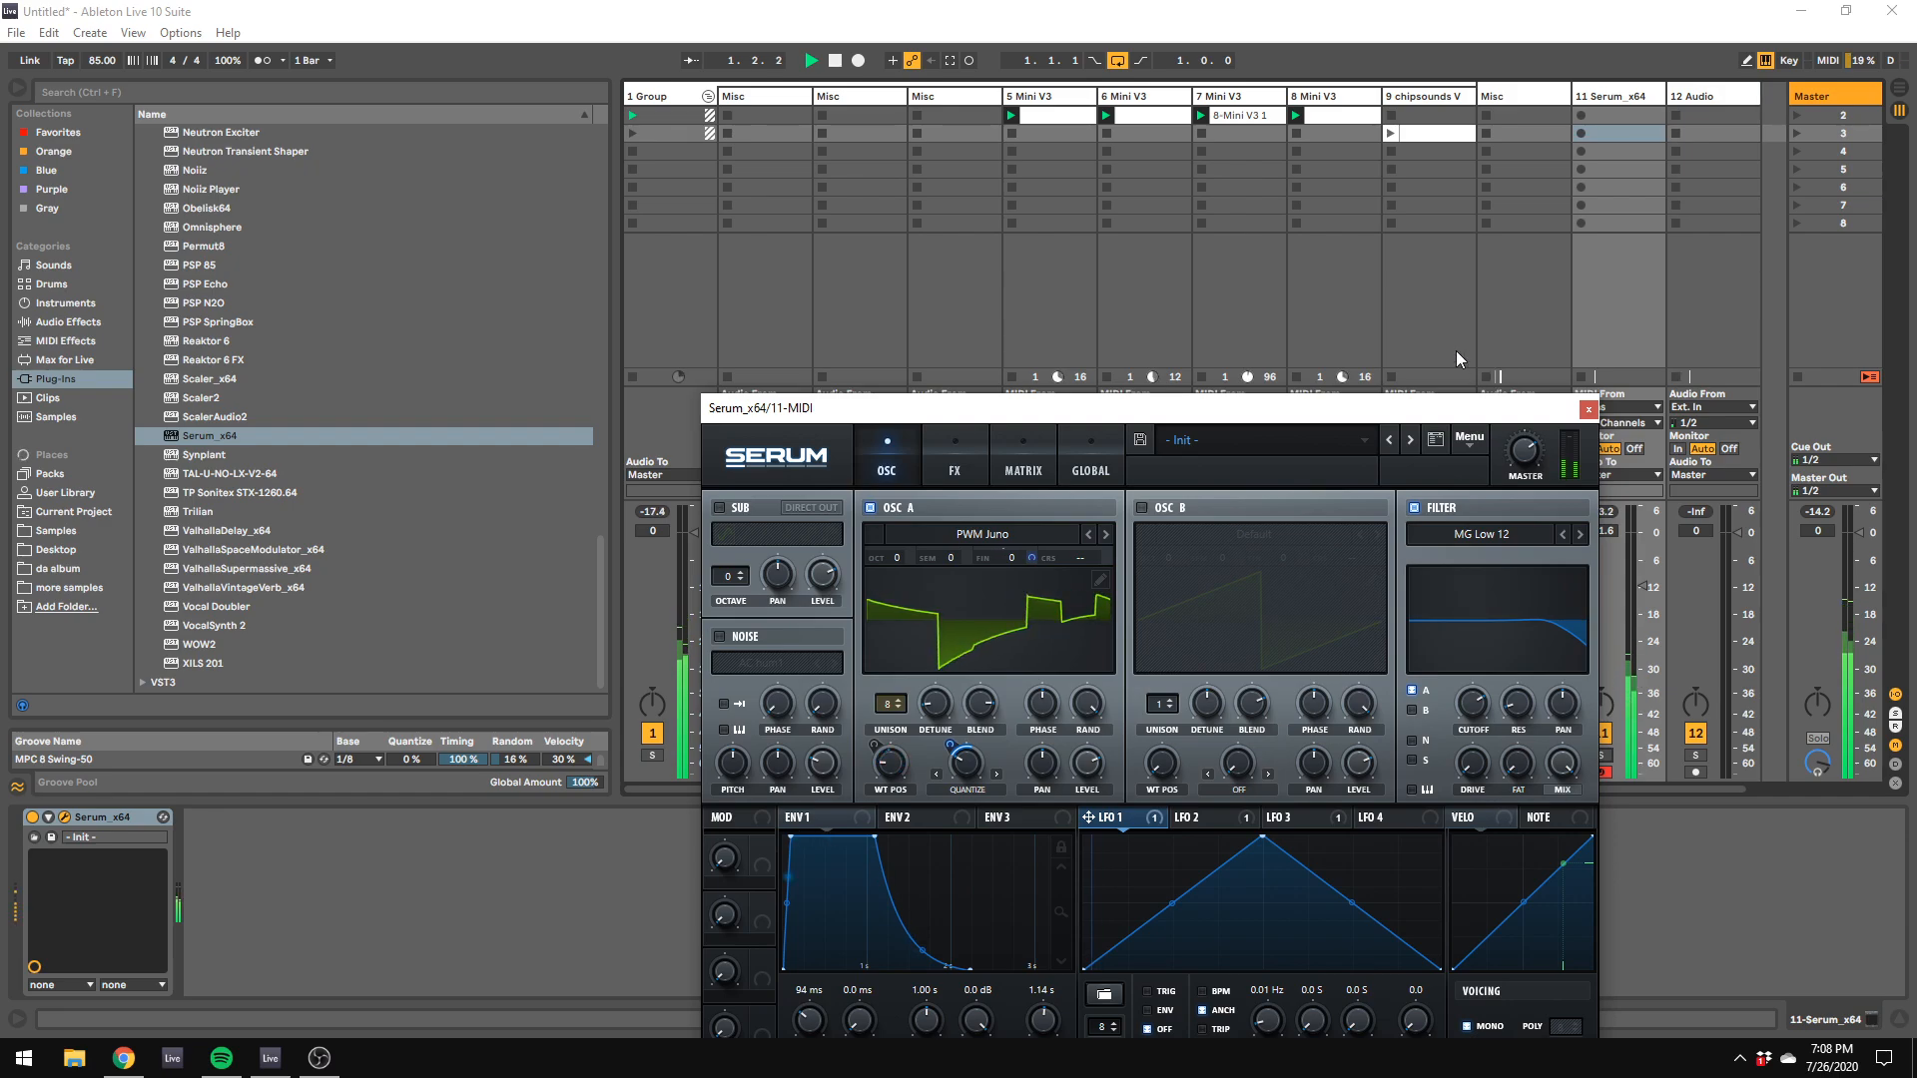
{"action": "key", "text": "z"}
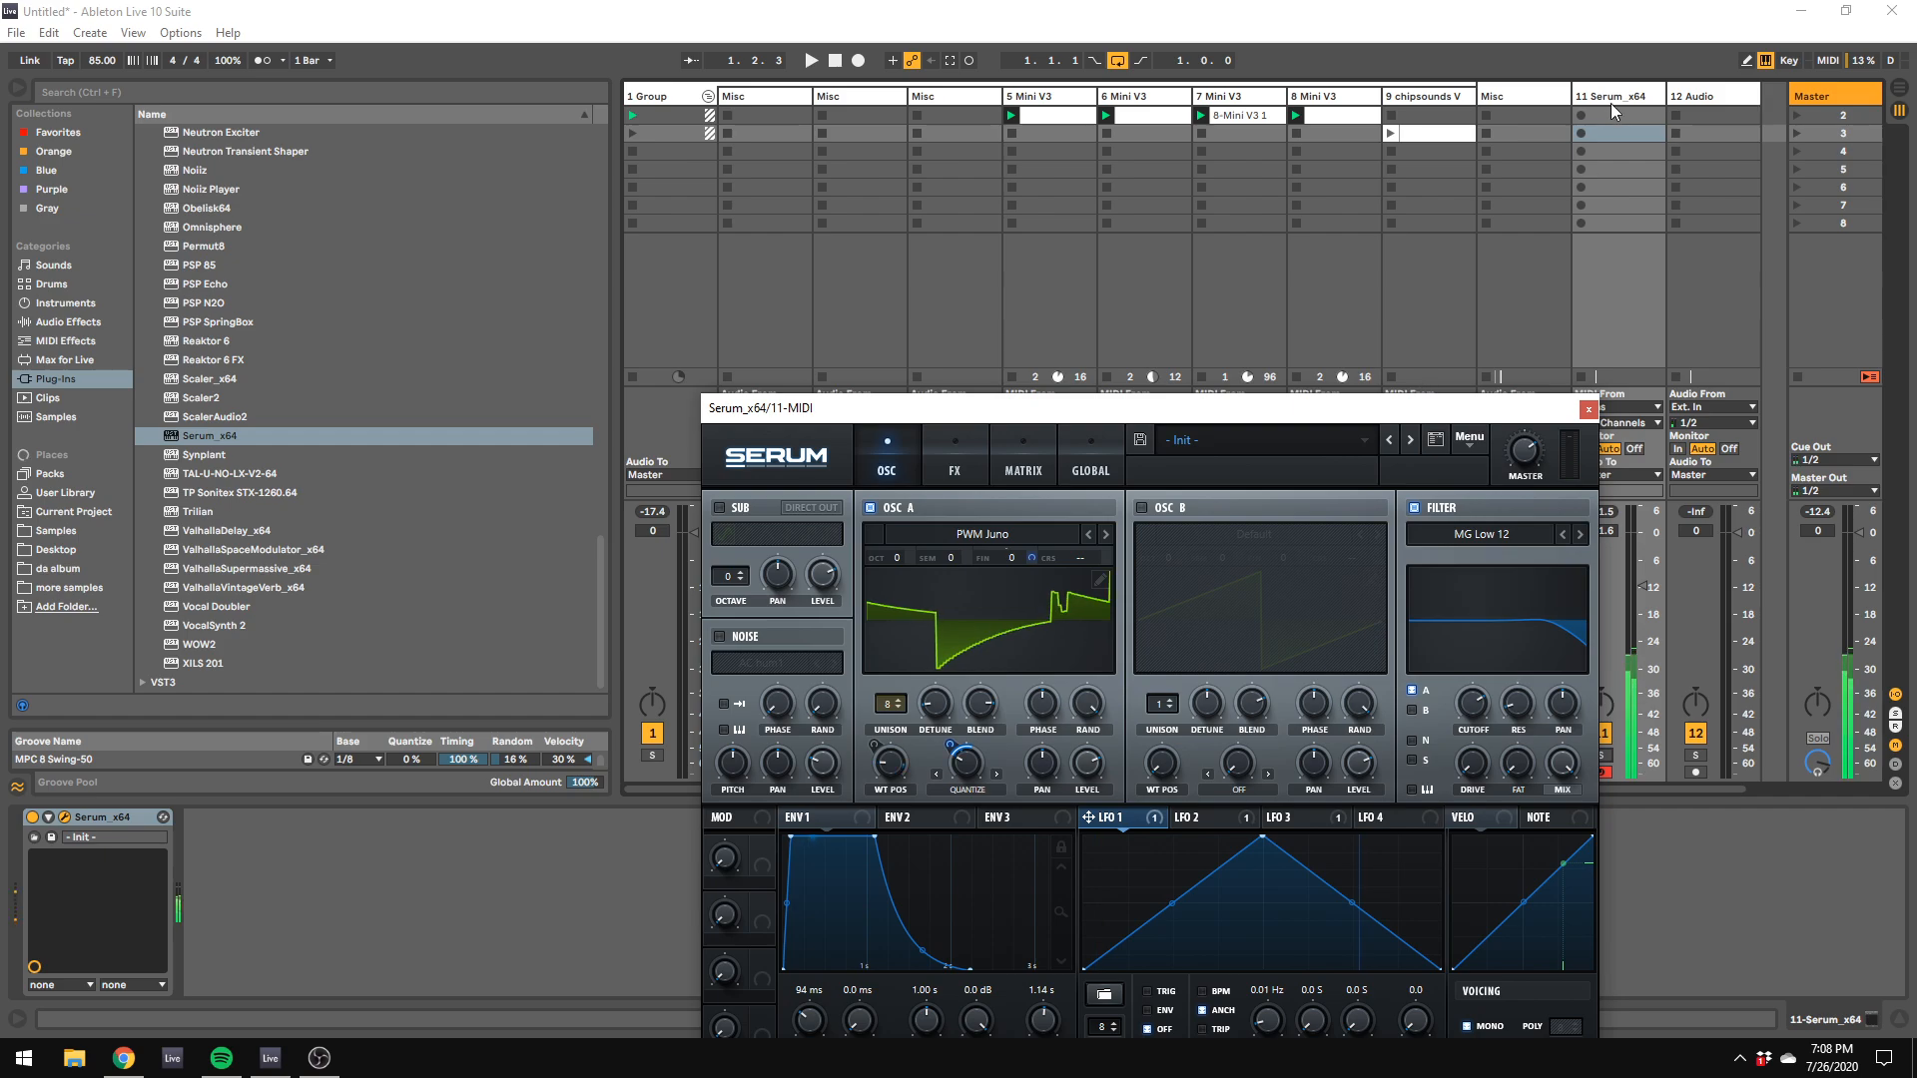
Step: Move the Serum track directly after the chipsounds track and set its volume to -2.1 dB
{"action": "left_click_drag", "start_coordinate": [1610, 98], "coordinate": [1433, 100]}
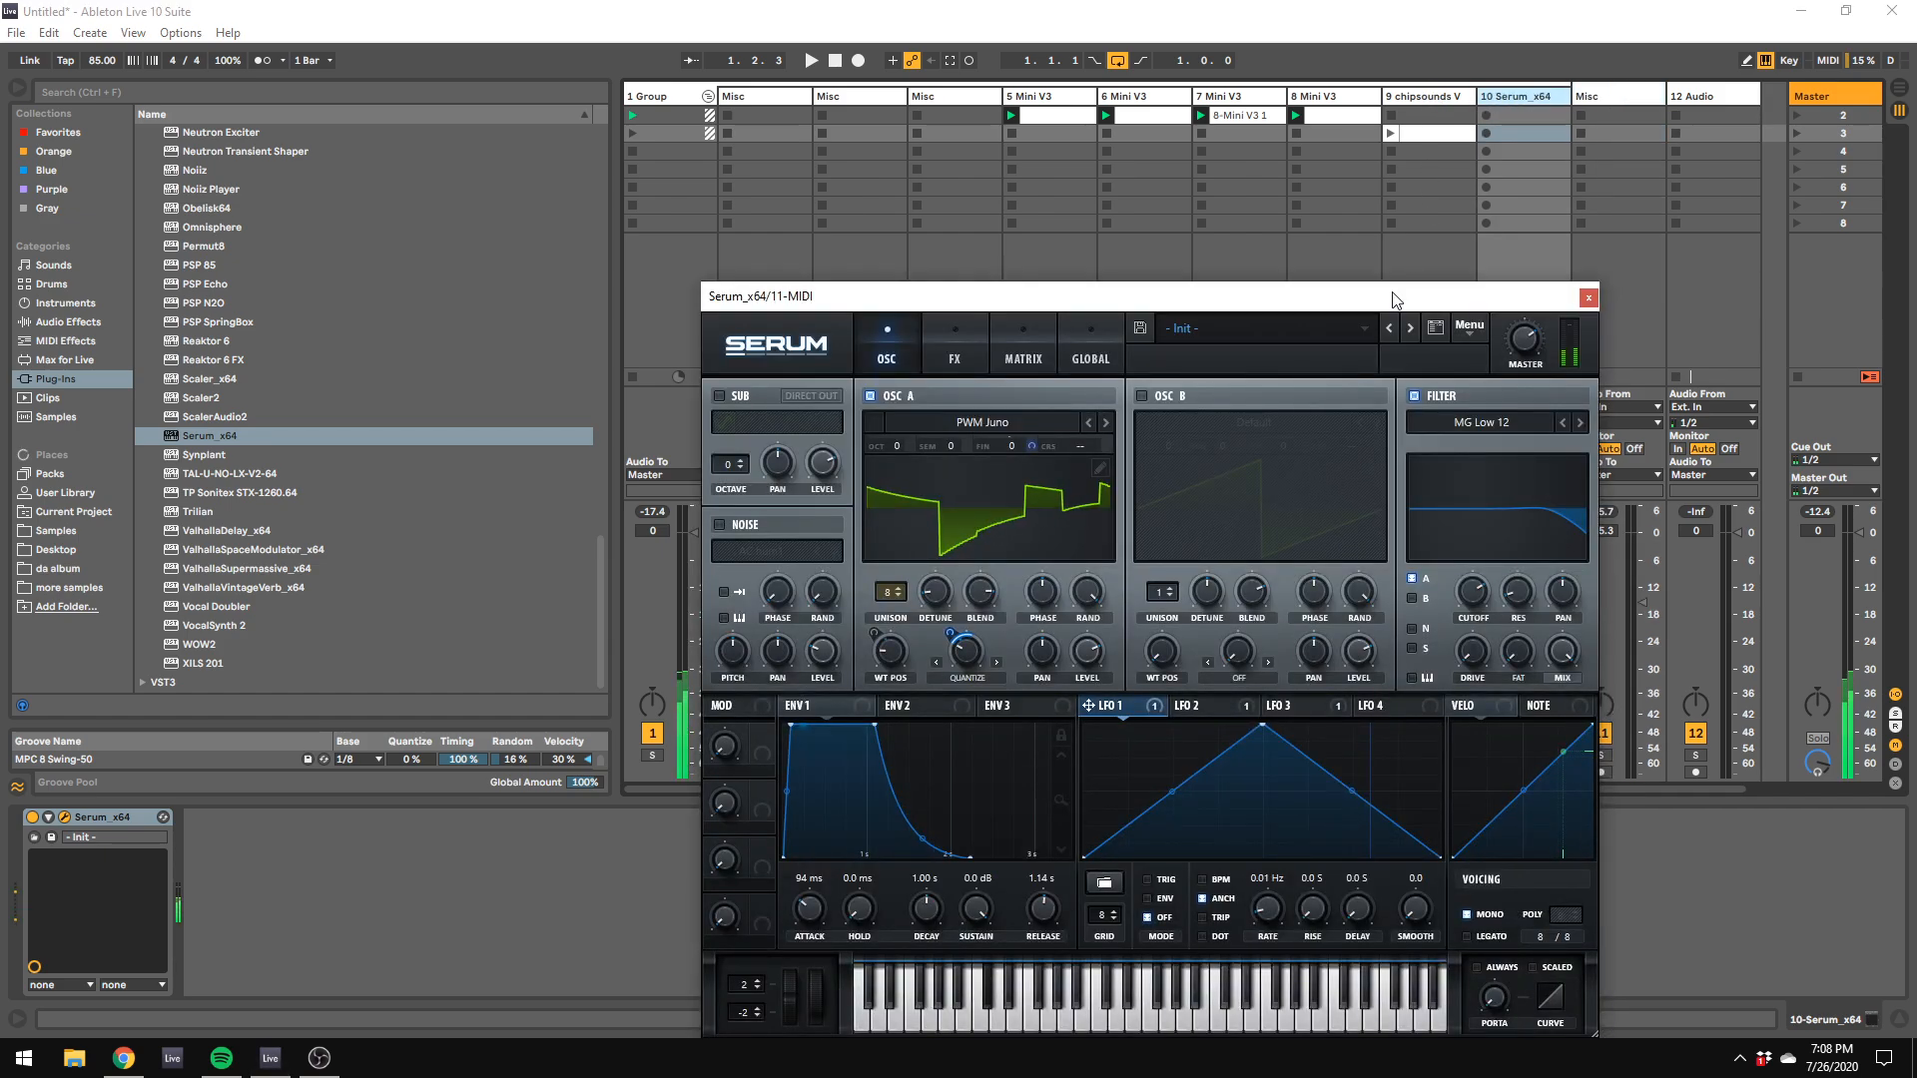
{"action": "left_click_drag", "start_coordinate": [1390, 292], "coordinate": [1478, 741]}
{"action": "left_click_drag", "start_coordinate": [1546, 586], "coordinate": [1549, 543]}
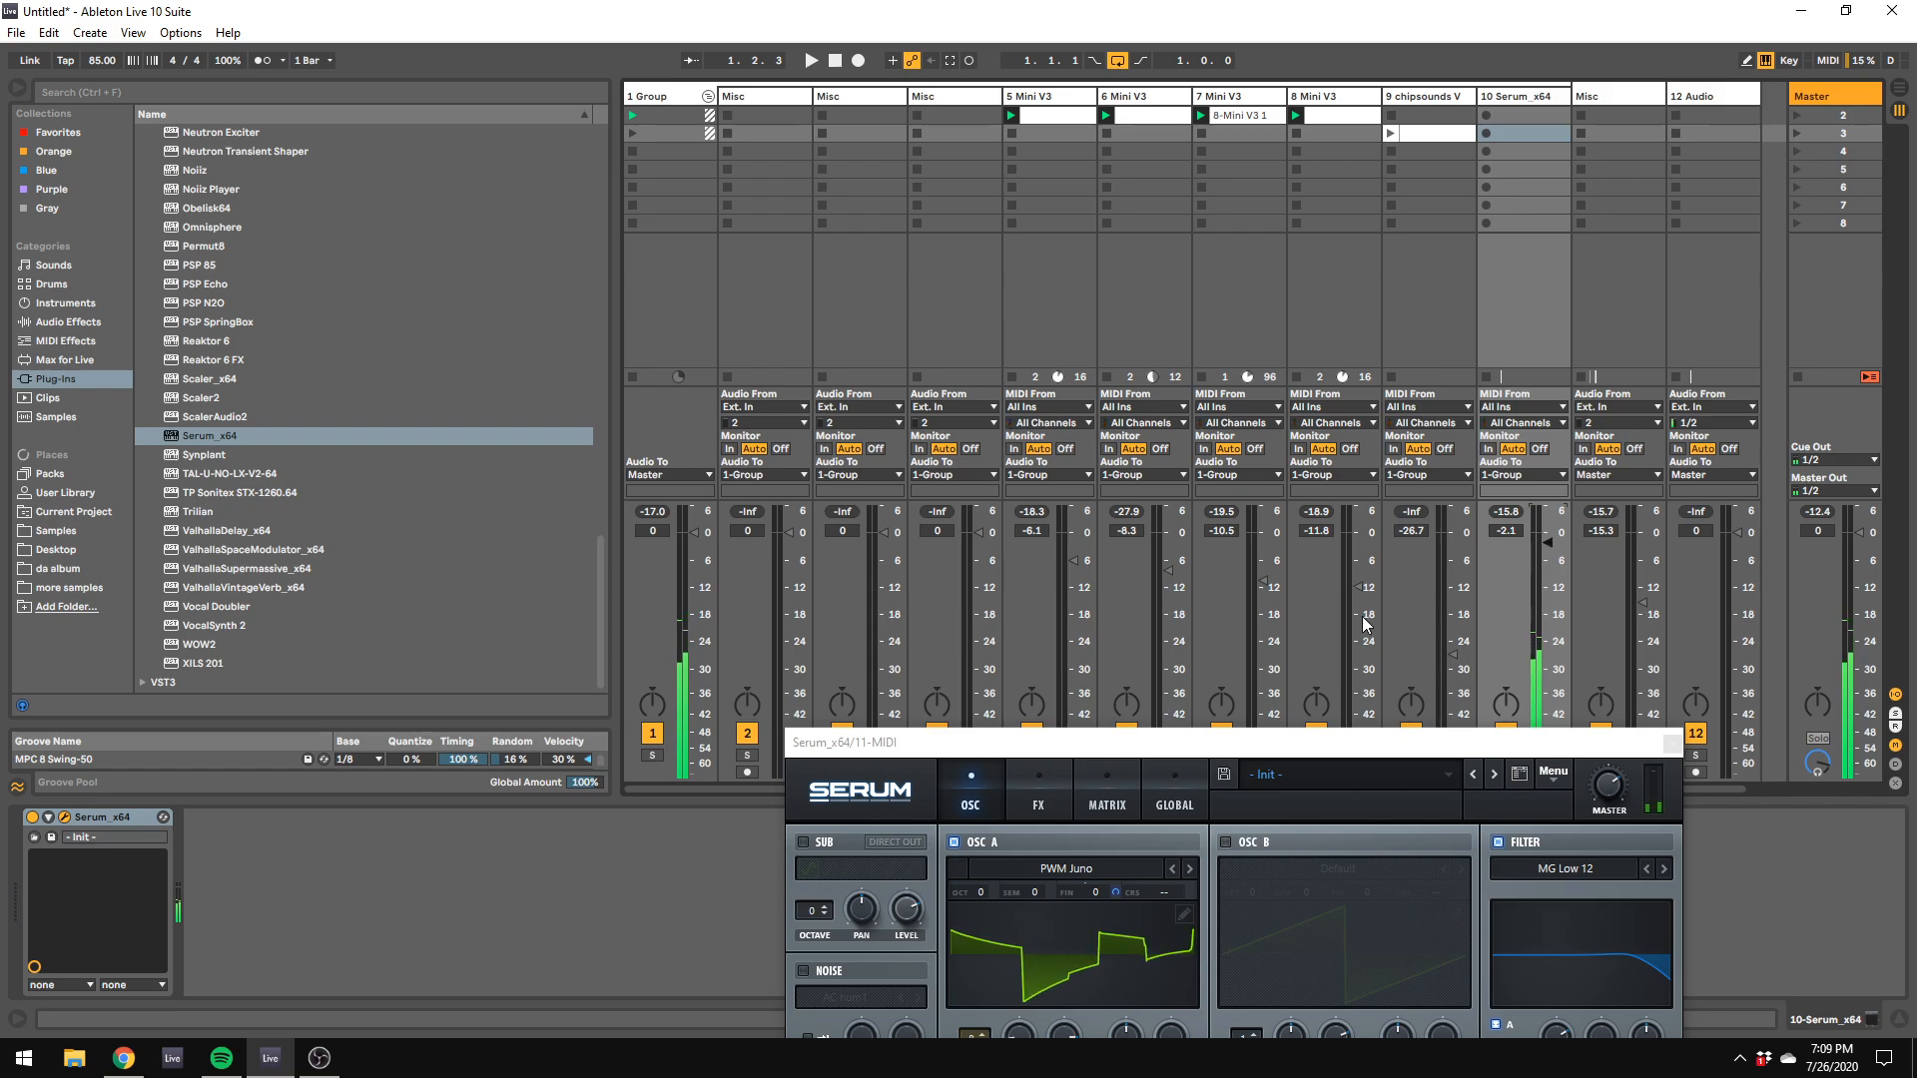
{"action": "left_click_drag", "start_coordinate": [983, 742], "coordinate": [894, 213]}
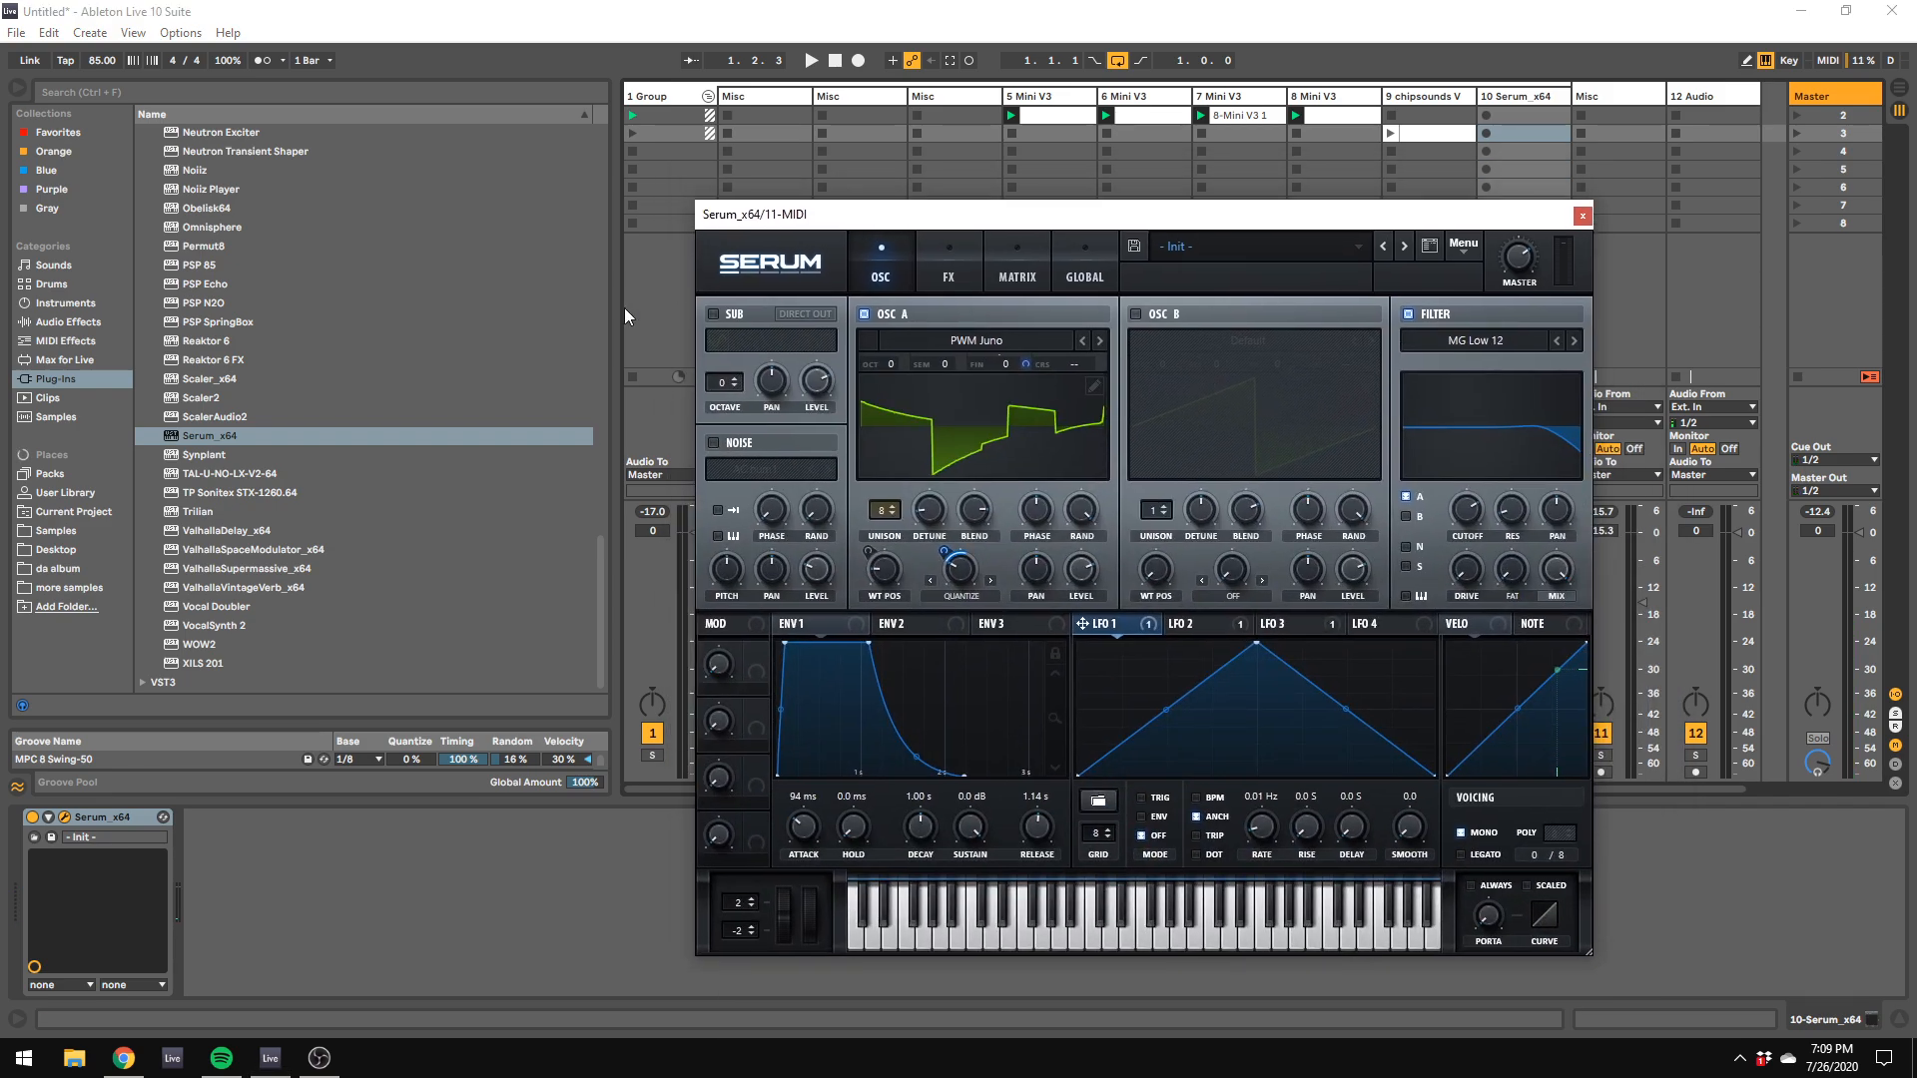
Step: Add the D16 Antresol flanger after Serum on its track
{"action": "scroll", "coordinate": [364, 384], "scroll_direction": "up", "scroll_amount": 15}
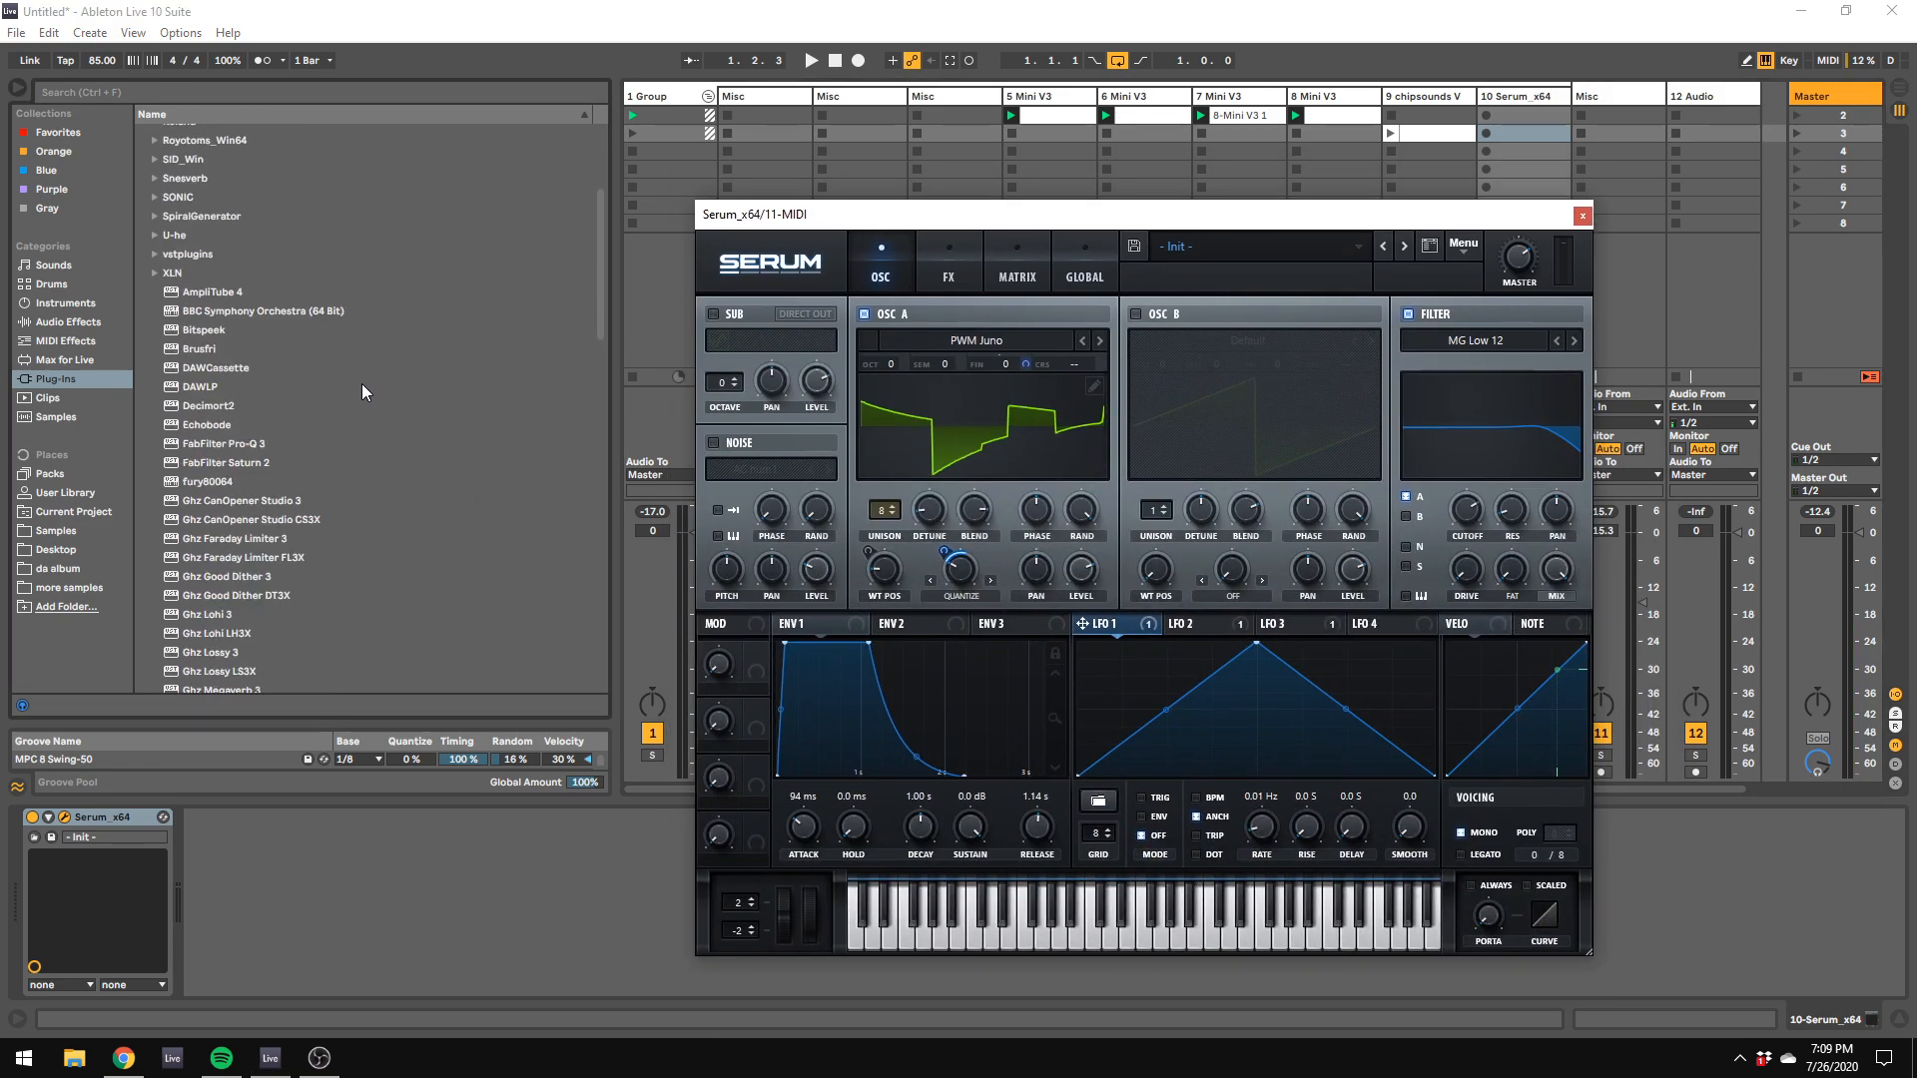
{"action": "scroll", "coordinate": [361, 383], "scroll_direction": "up", "scroll_amount": 5}
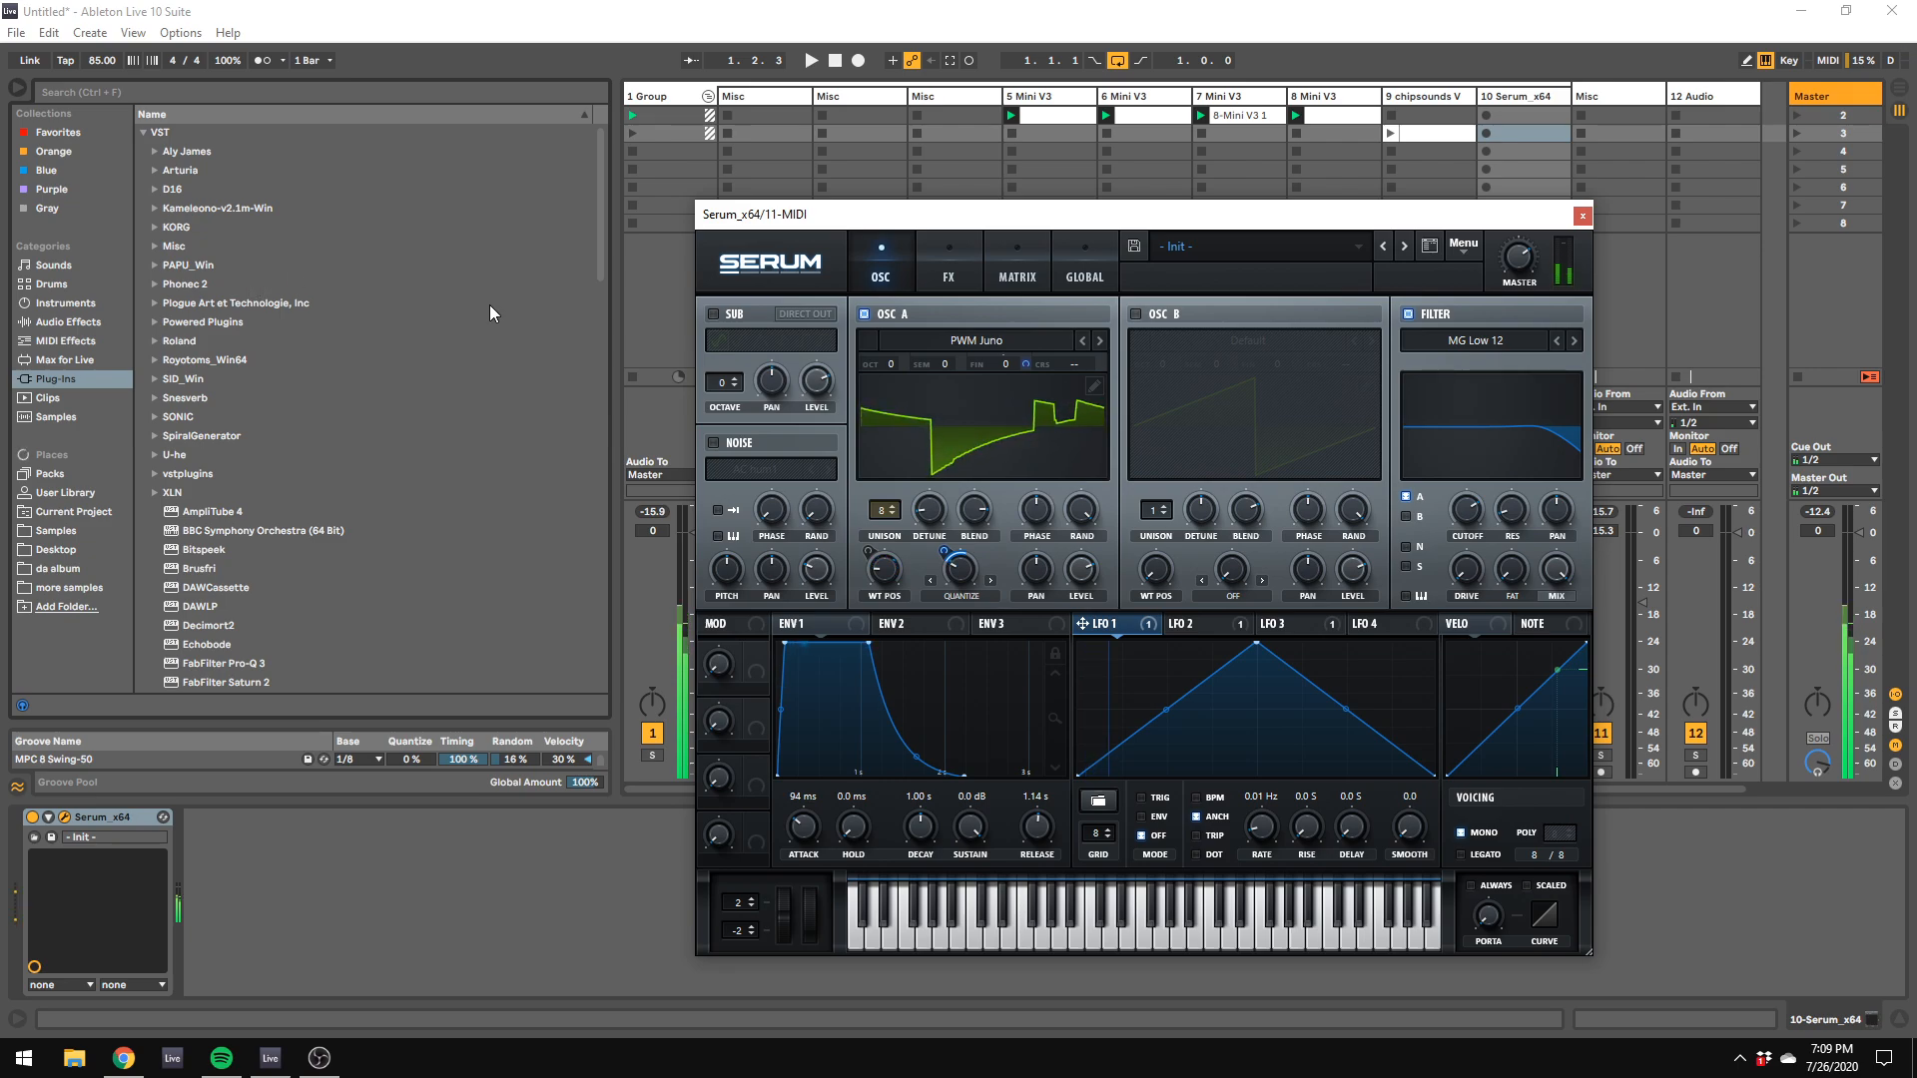
{"action": "left_click", "coordinate": [156, 189]}
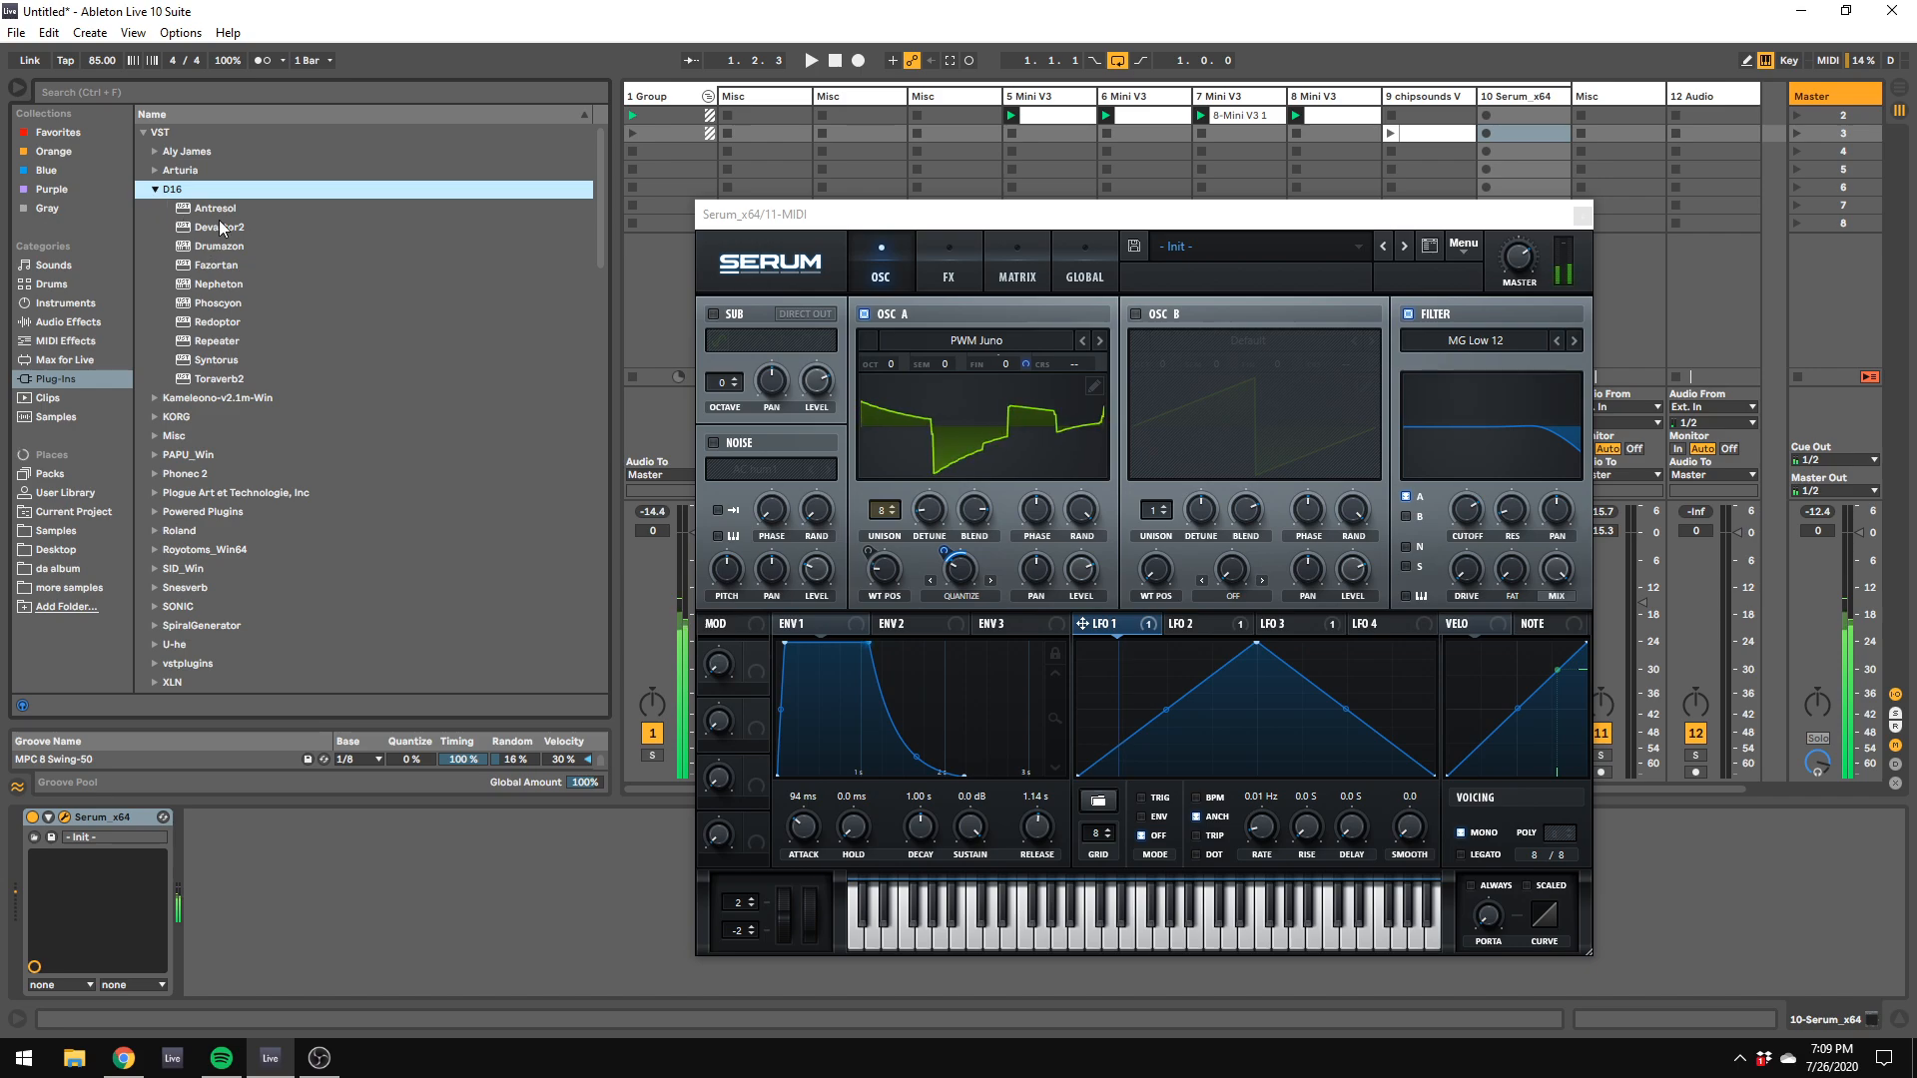
{"action": "left_click", "coordinate": [219, 208]}
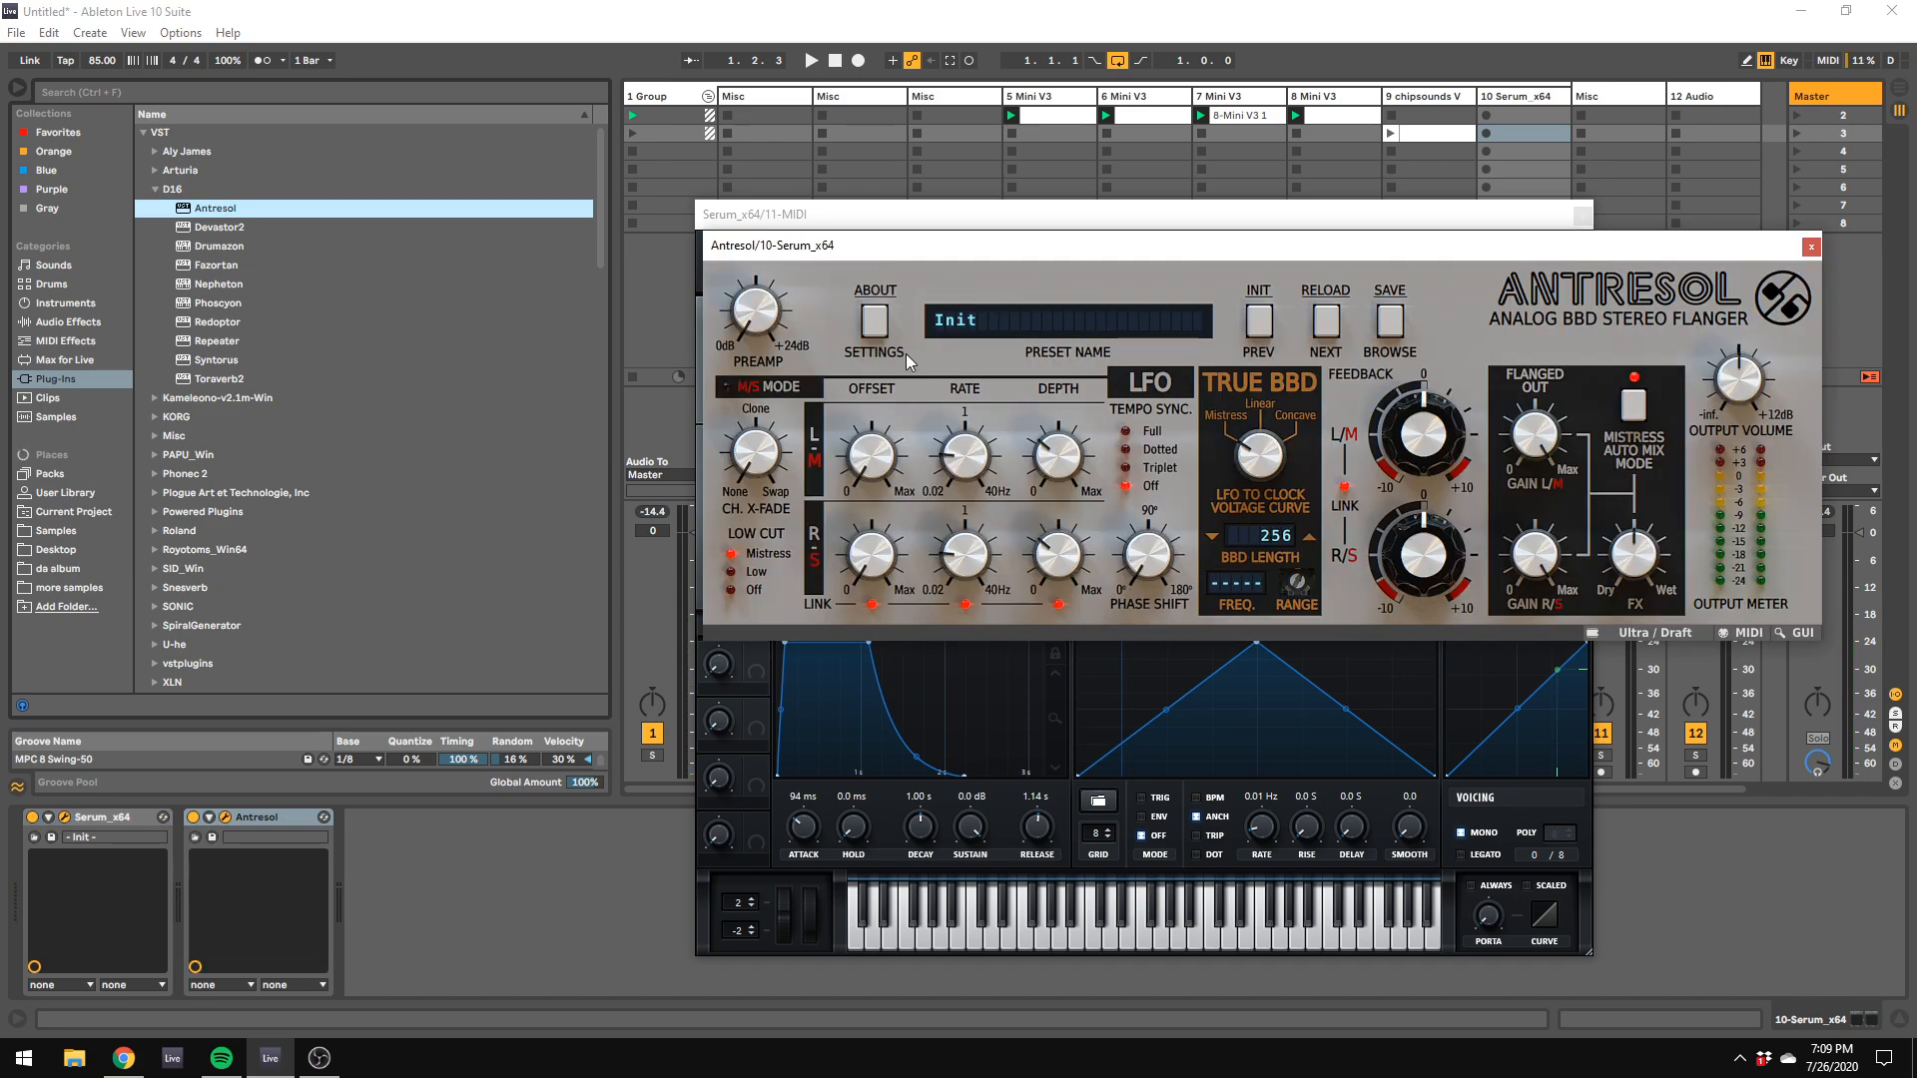
{"action": "left_click", "coordinate": [1375, 337]}
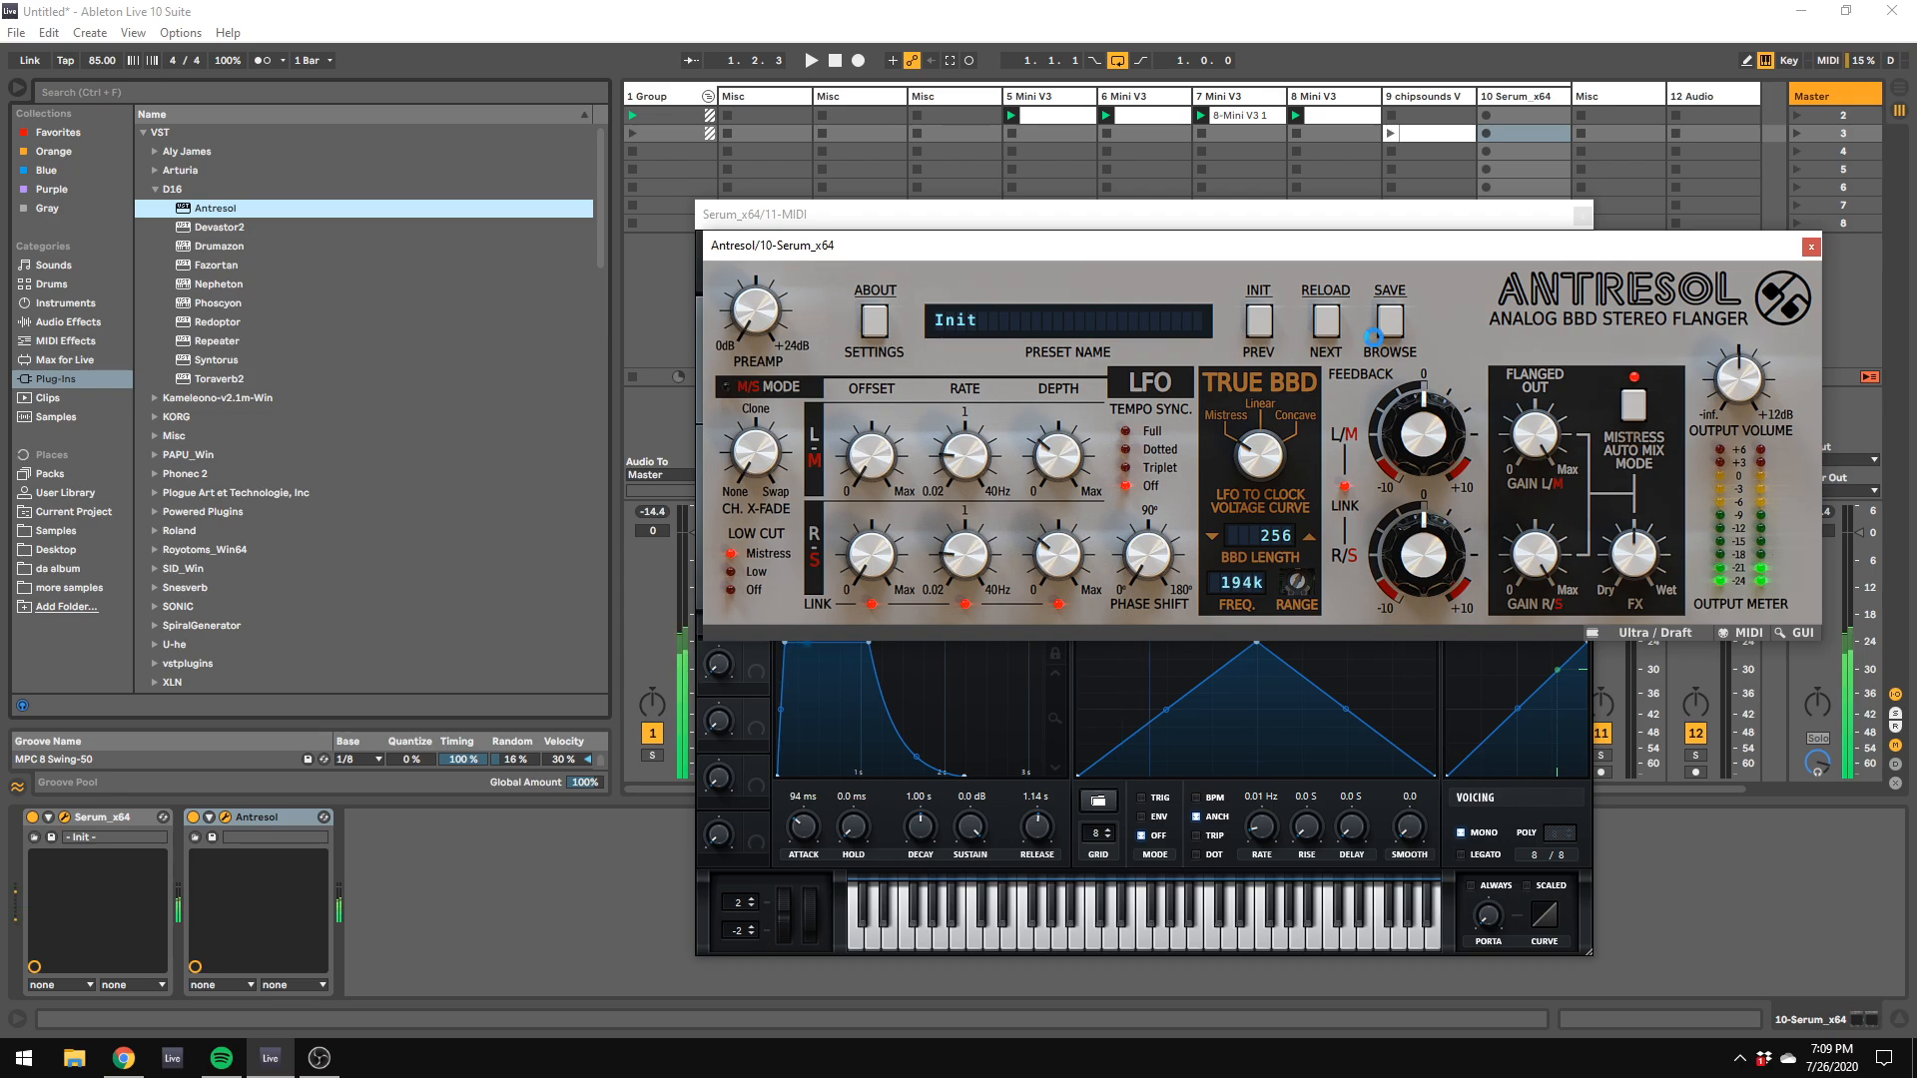
Step: Turn on Antresol's M/S mode and adjust its LFO depth, LFO rate, BBD frequency range and feedback while listening
{"action": "left_click_drag", "start_coordinate": [1058, 454], "coordinate": [1057, 398]}
{"action": "left_click_drag", "start_coordinate": [956, 462], "coordinate": [992, 435]}
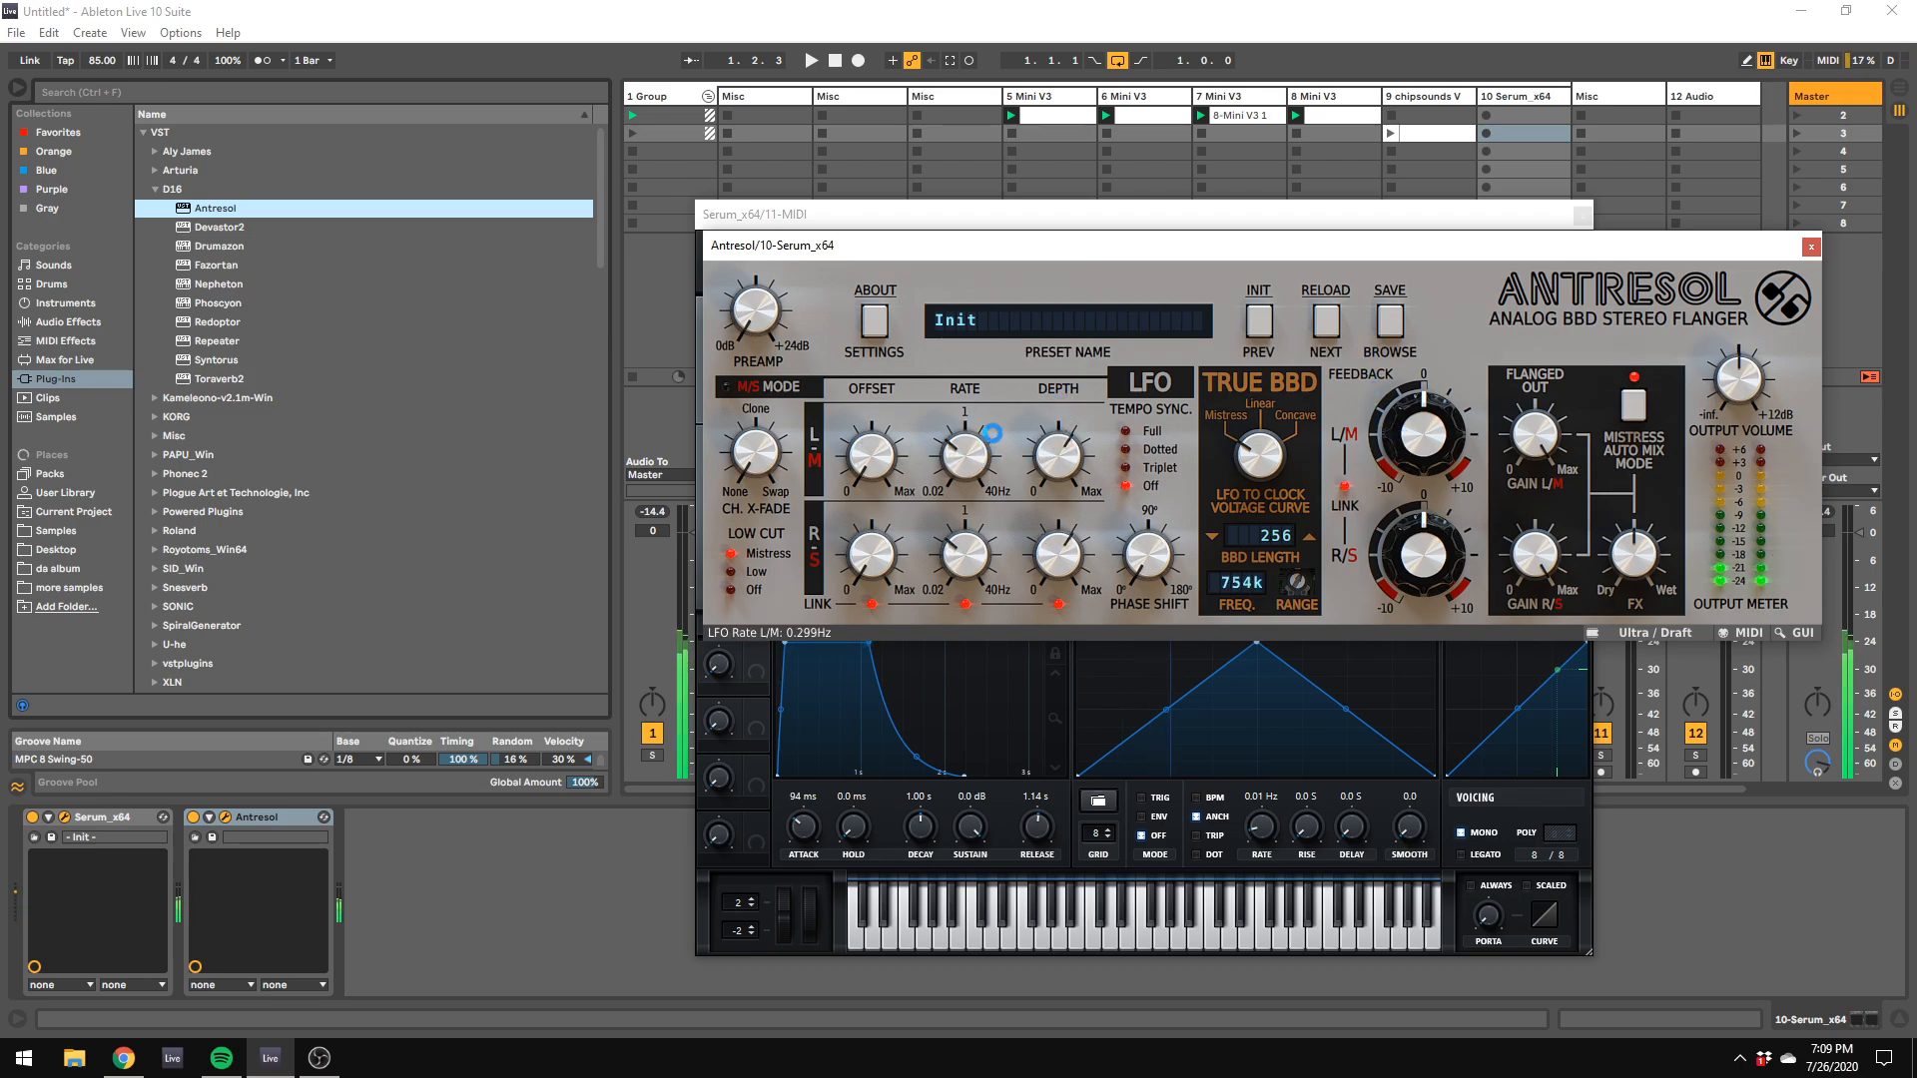
{"action": "left_click_drag", "start_coordinate": [1291, 579], "coordinate": [1305, 654]}
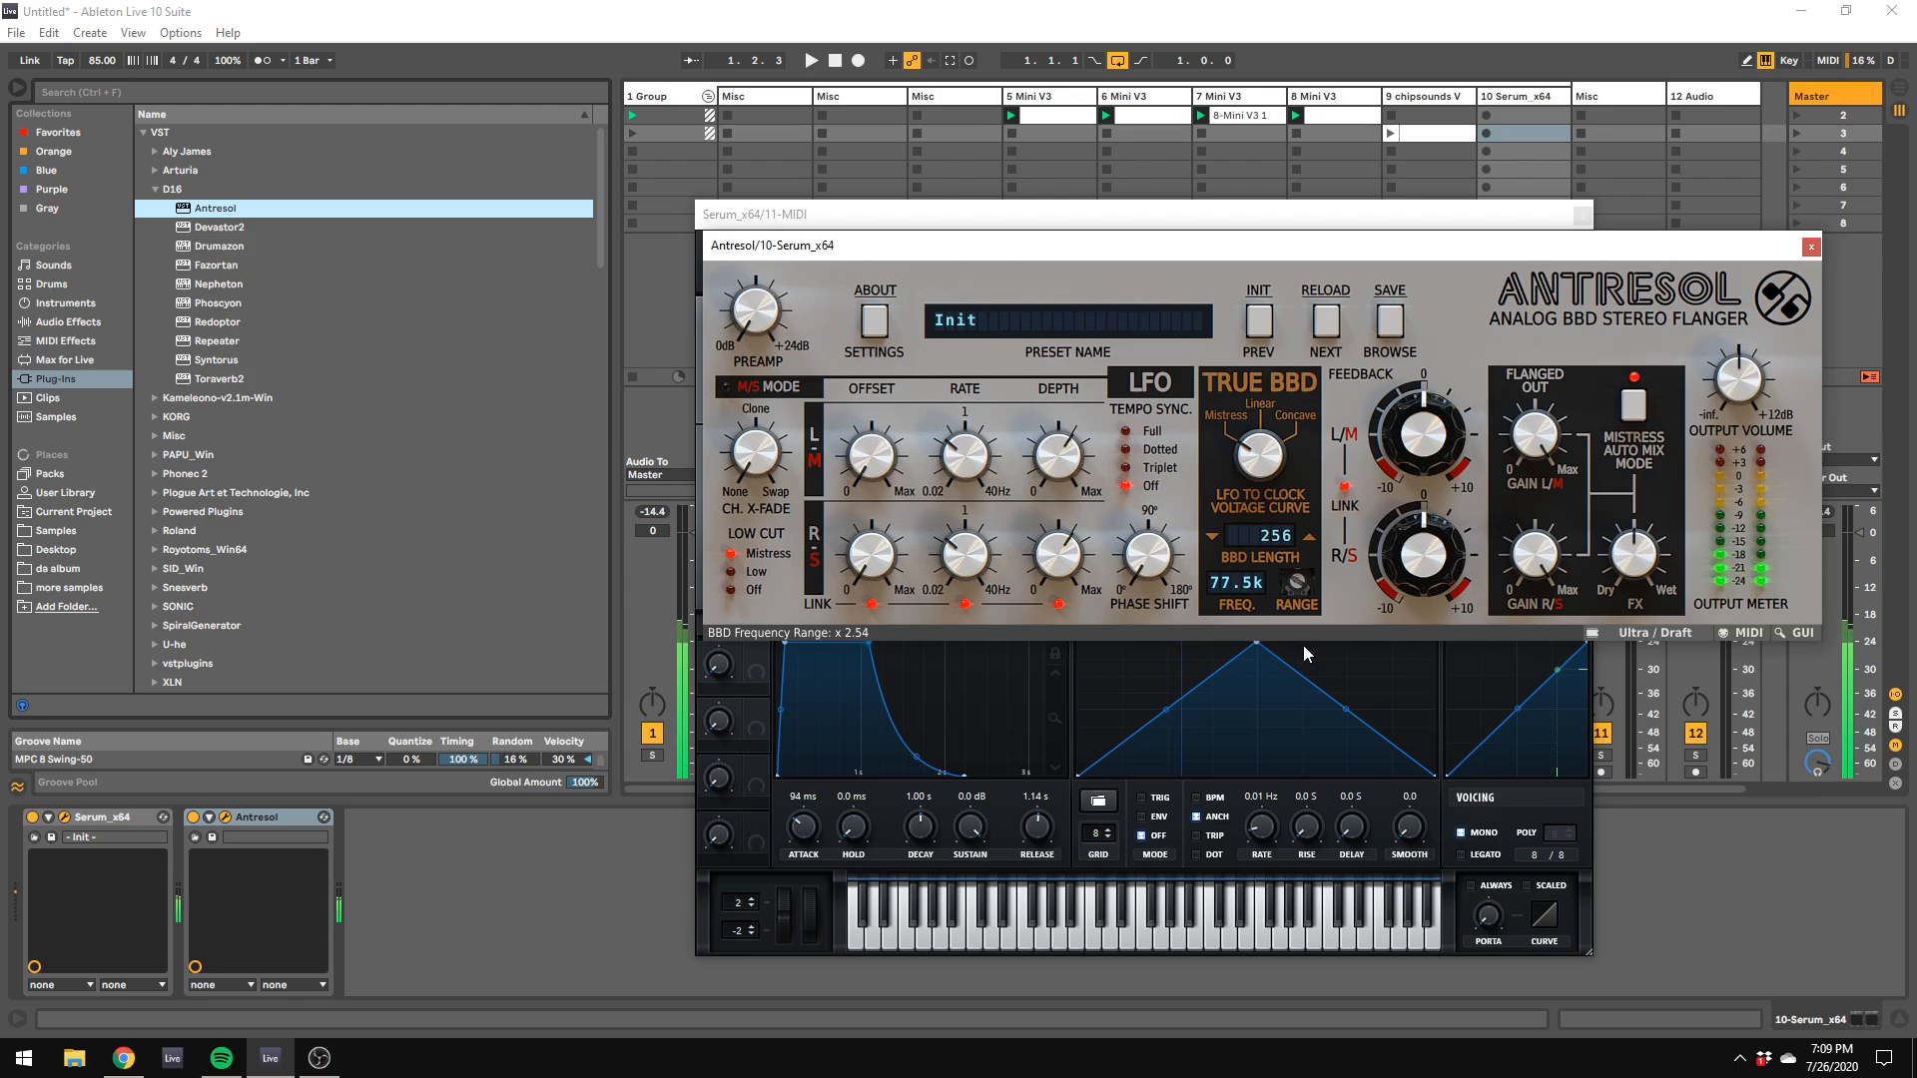
{"action": "left_click_drag", "start_coordinate": [1434, 449], "coordinate": [1433, 432]}
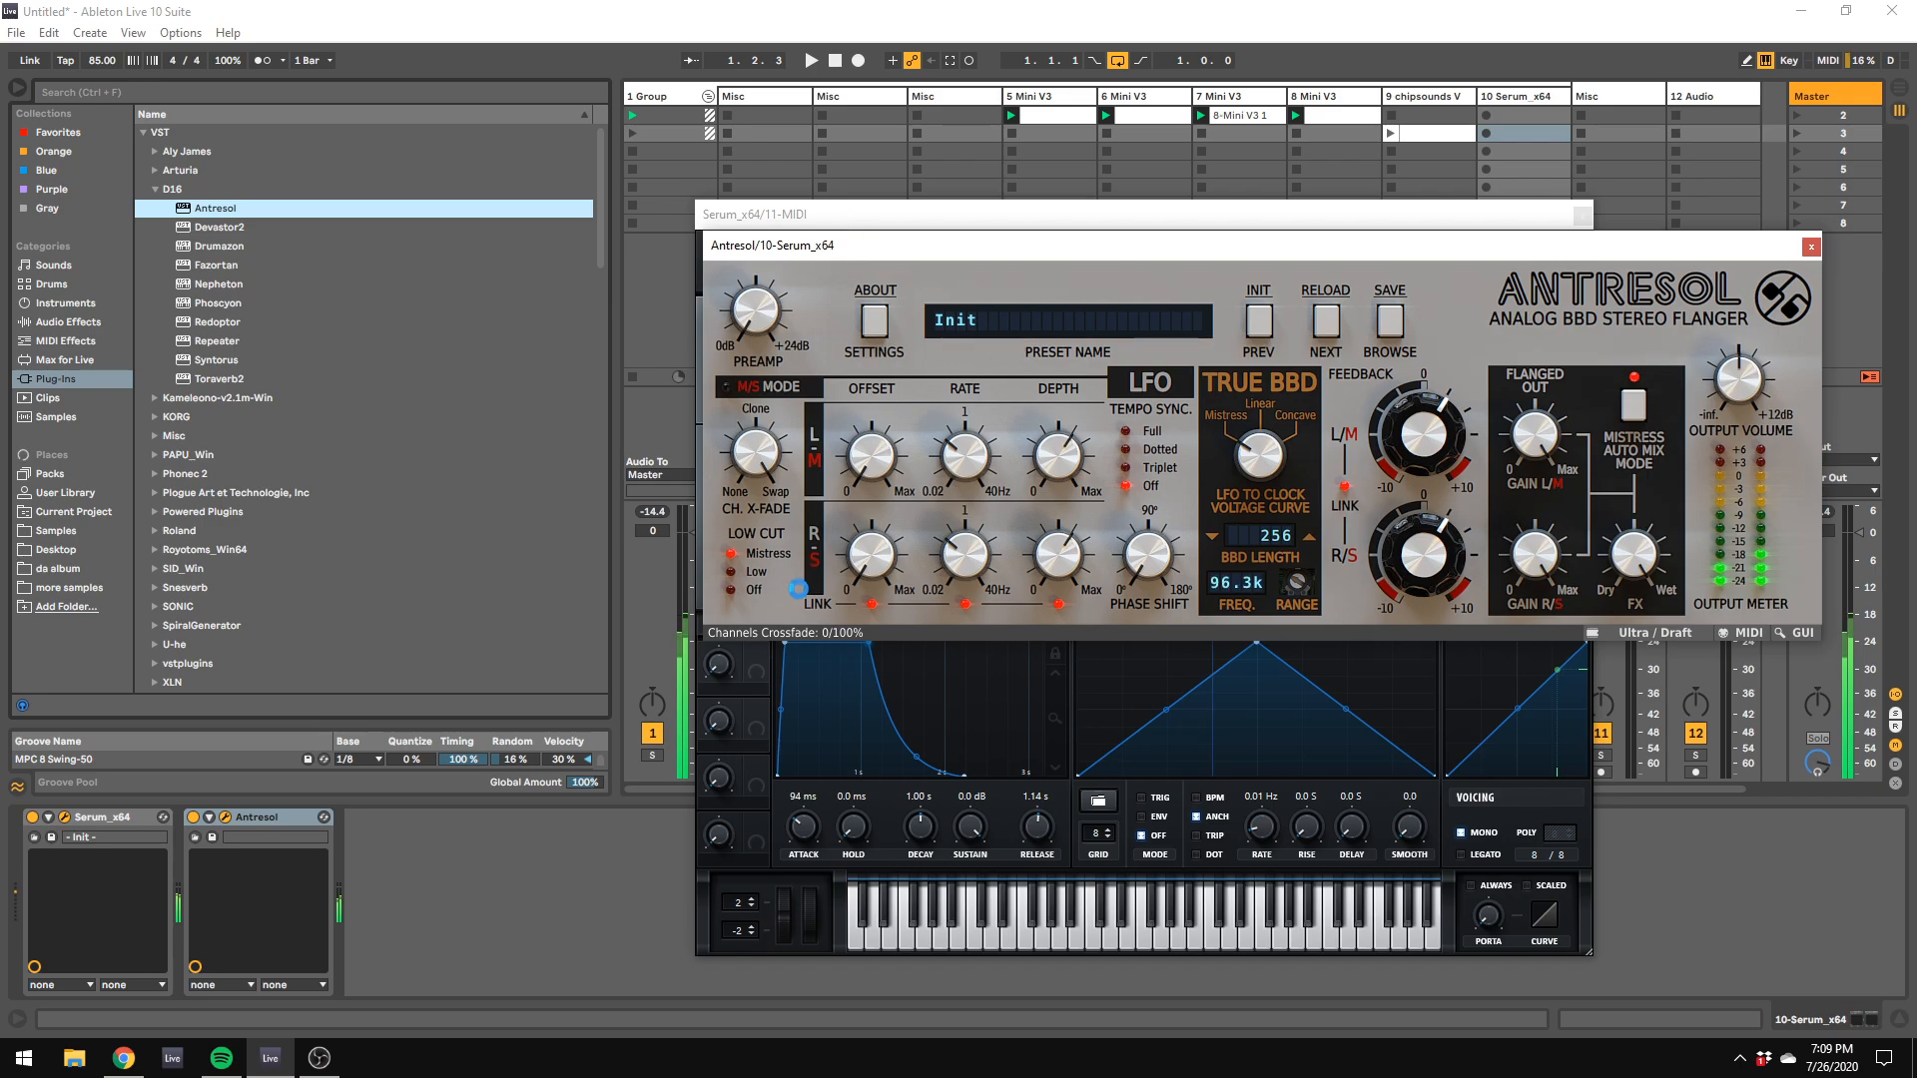
{"action": "left_click_drag", "start_coordinate": [764, 469], "coordinate": [859, 213]}
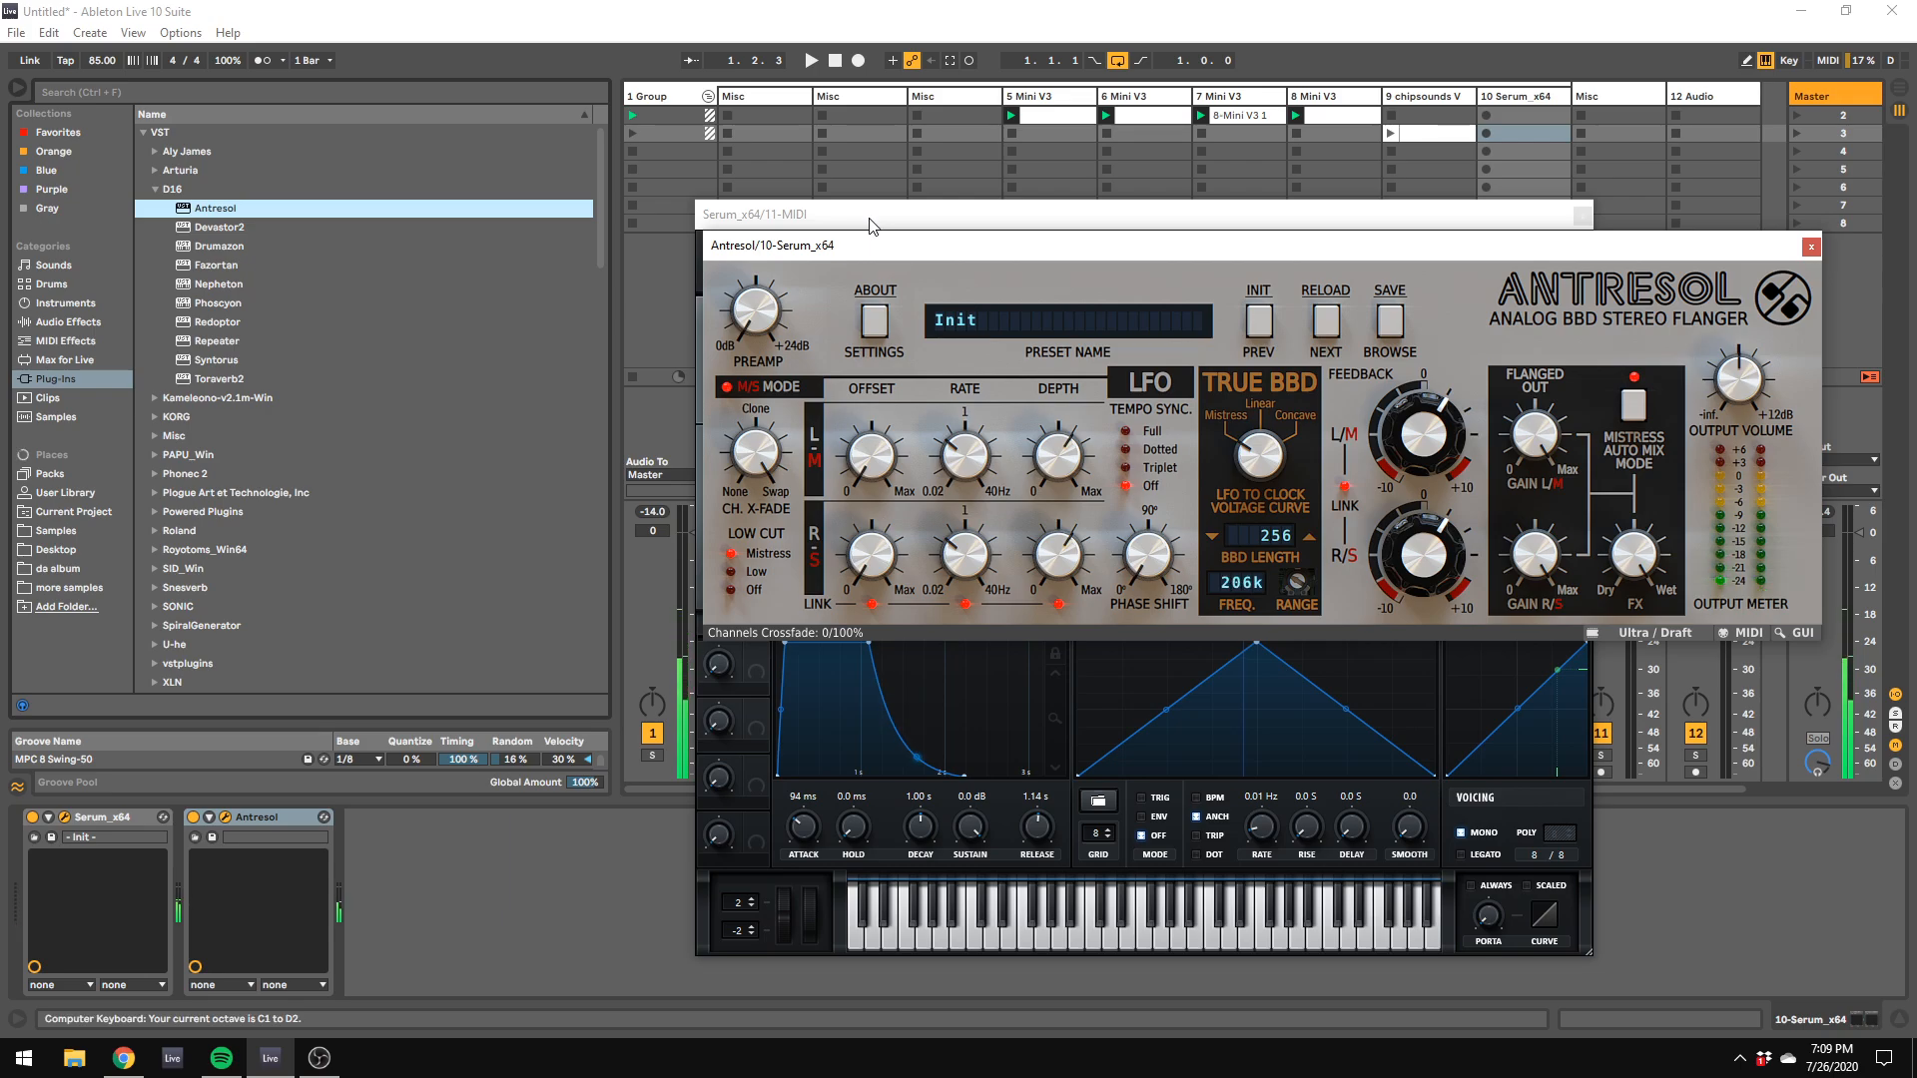
{"action": "key", "text": "q"}
{"action": "key", "text": "q"}
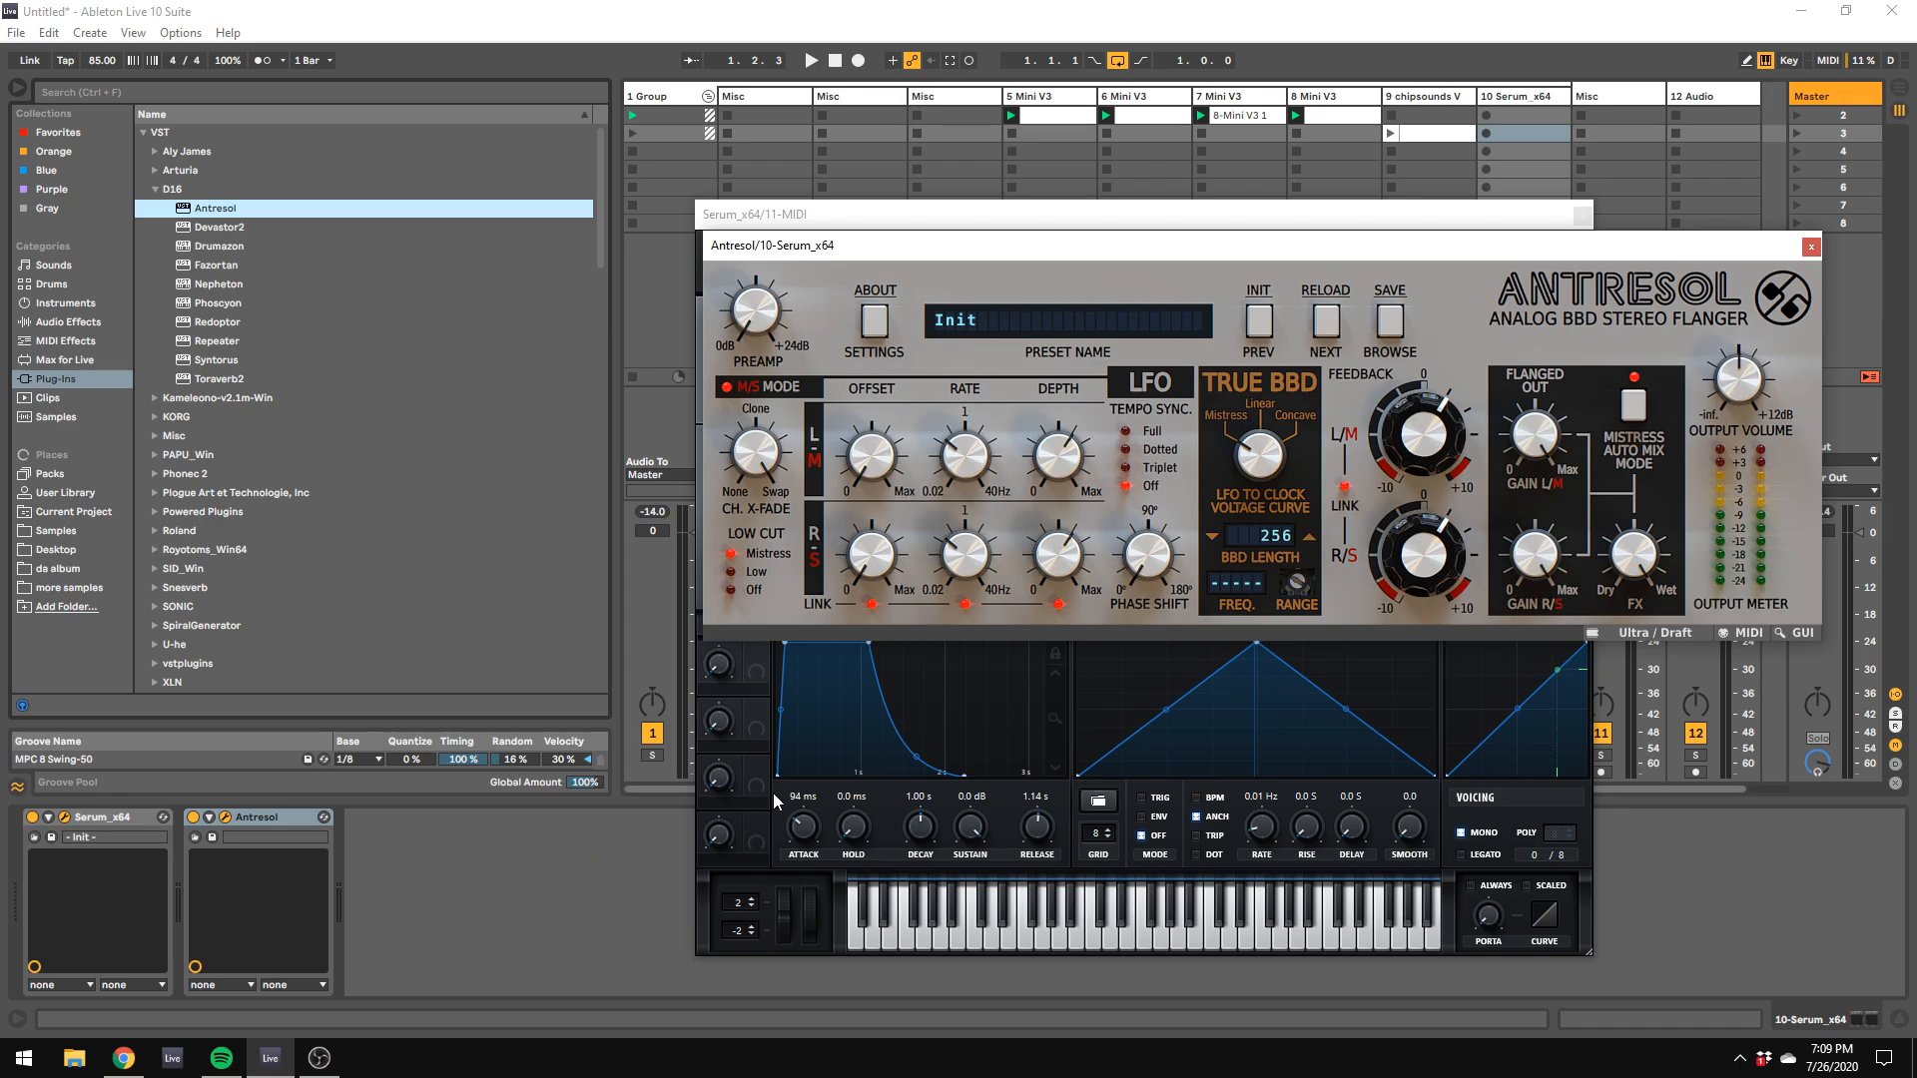
{"action": "left_click", "coordinate": [616, 854]}
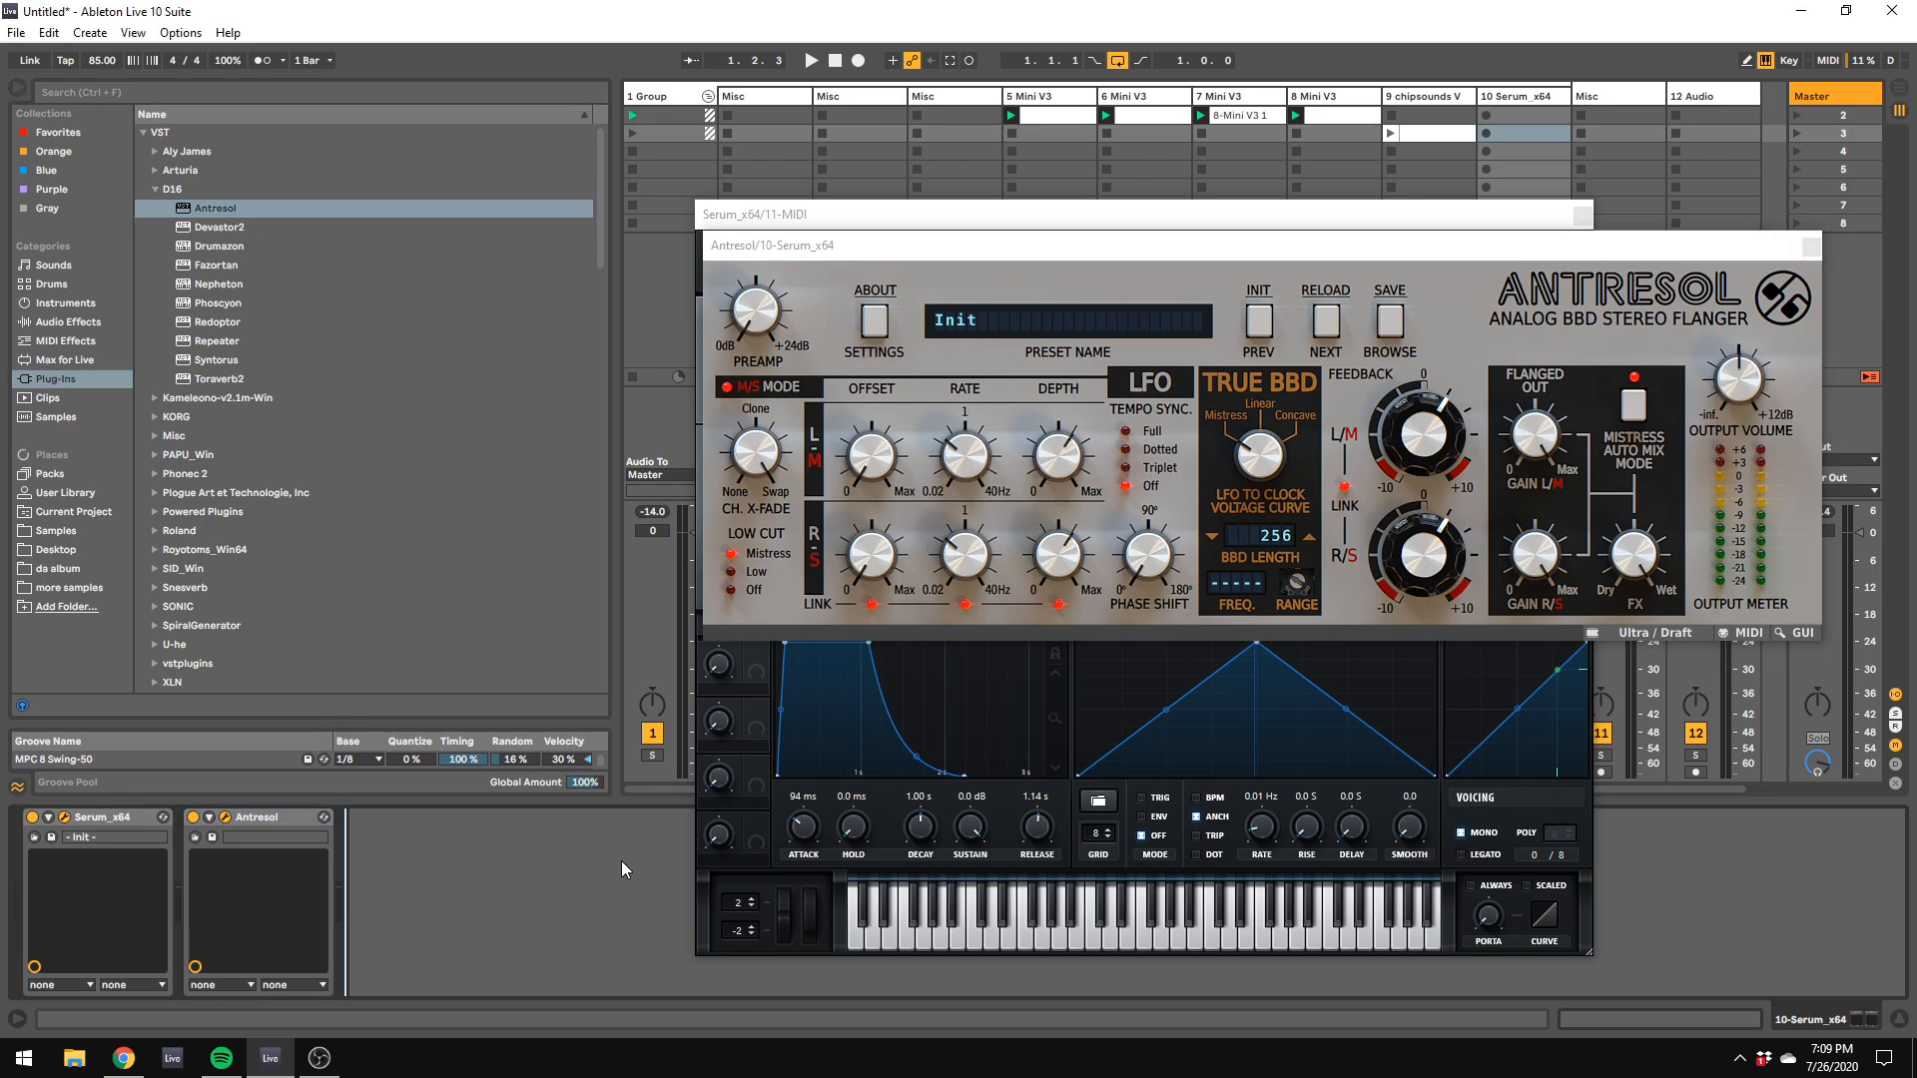
{"action": "key", "text": "q"}
{"action": "left_click", "coordinate": [596, 114]}
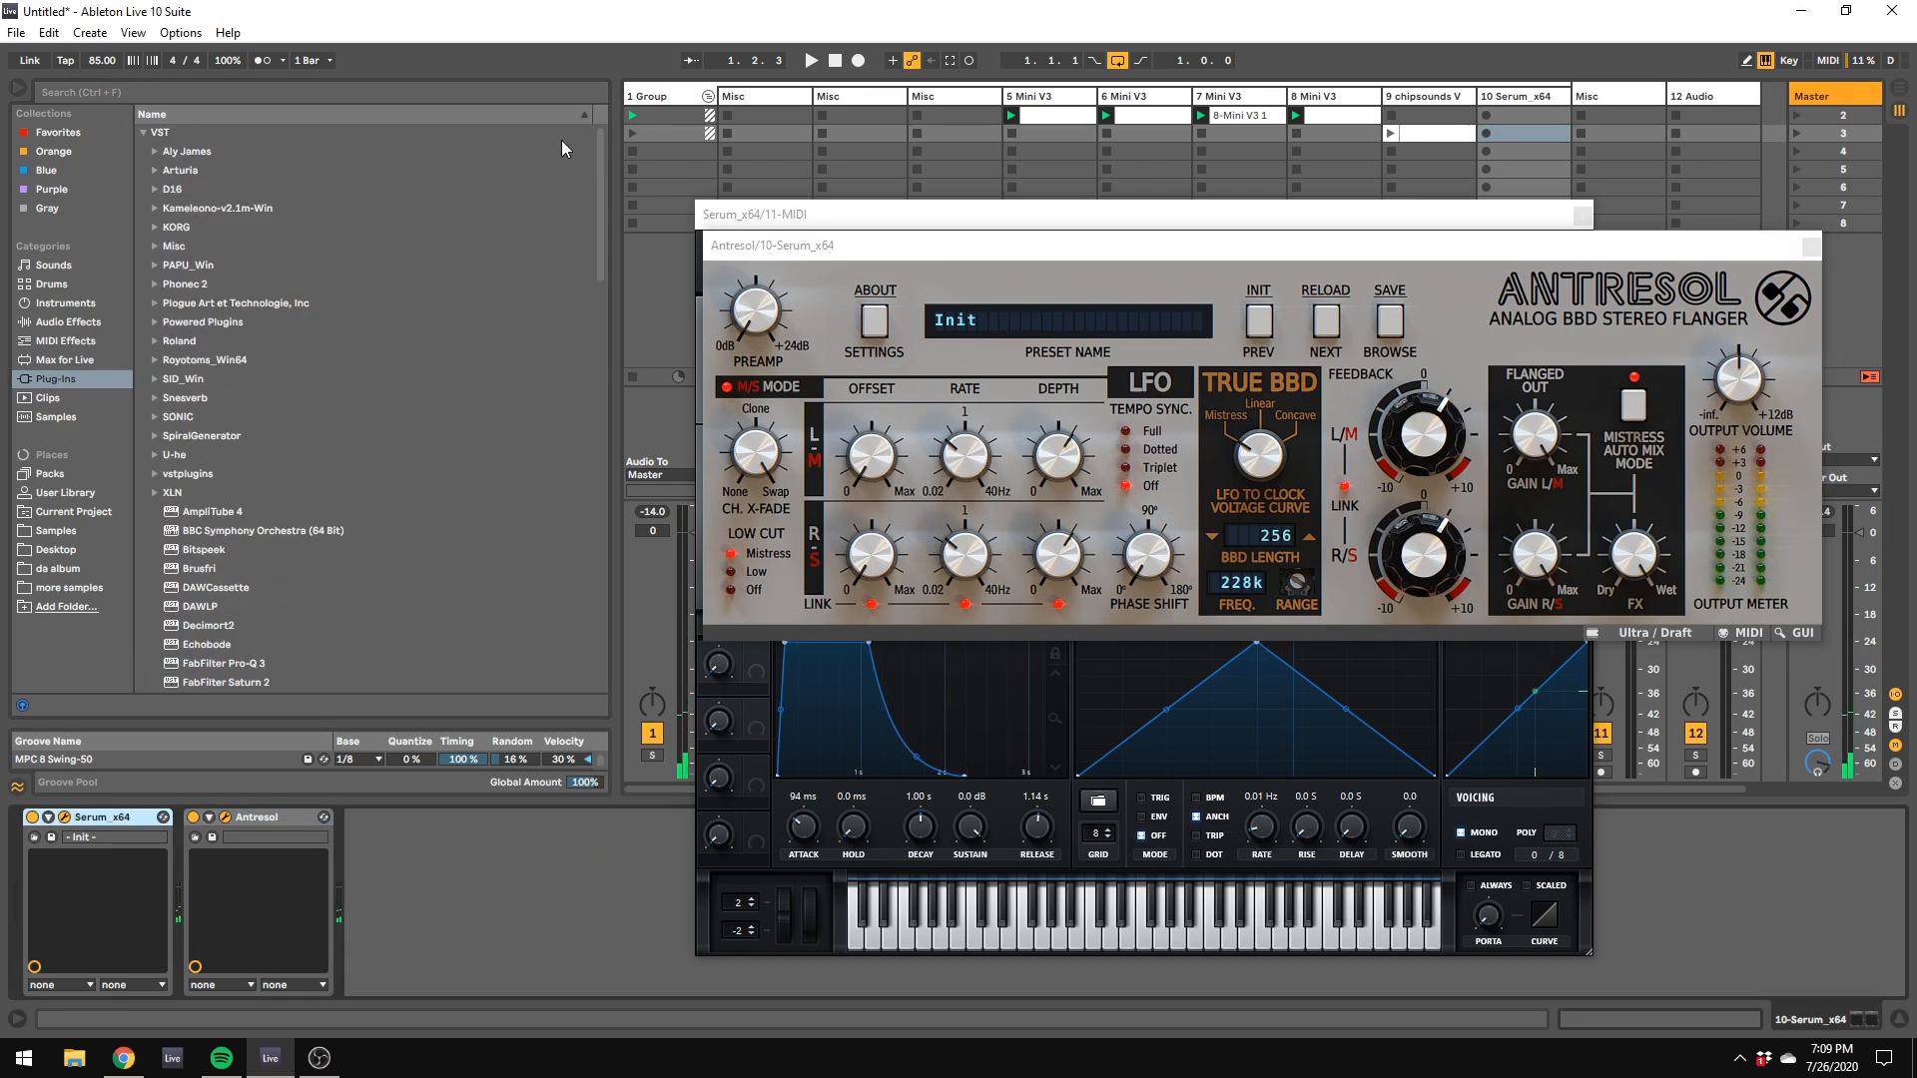
{"action": "left_click", "coordinate": [564, 889]}
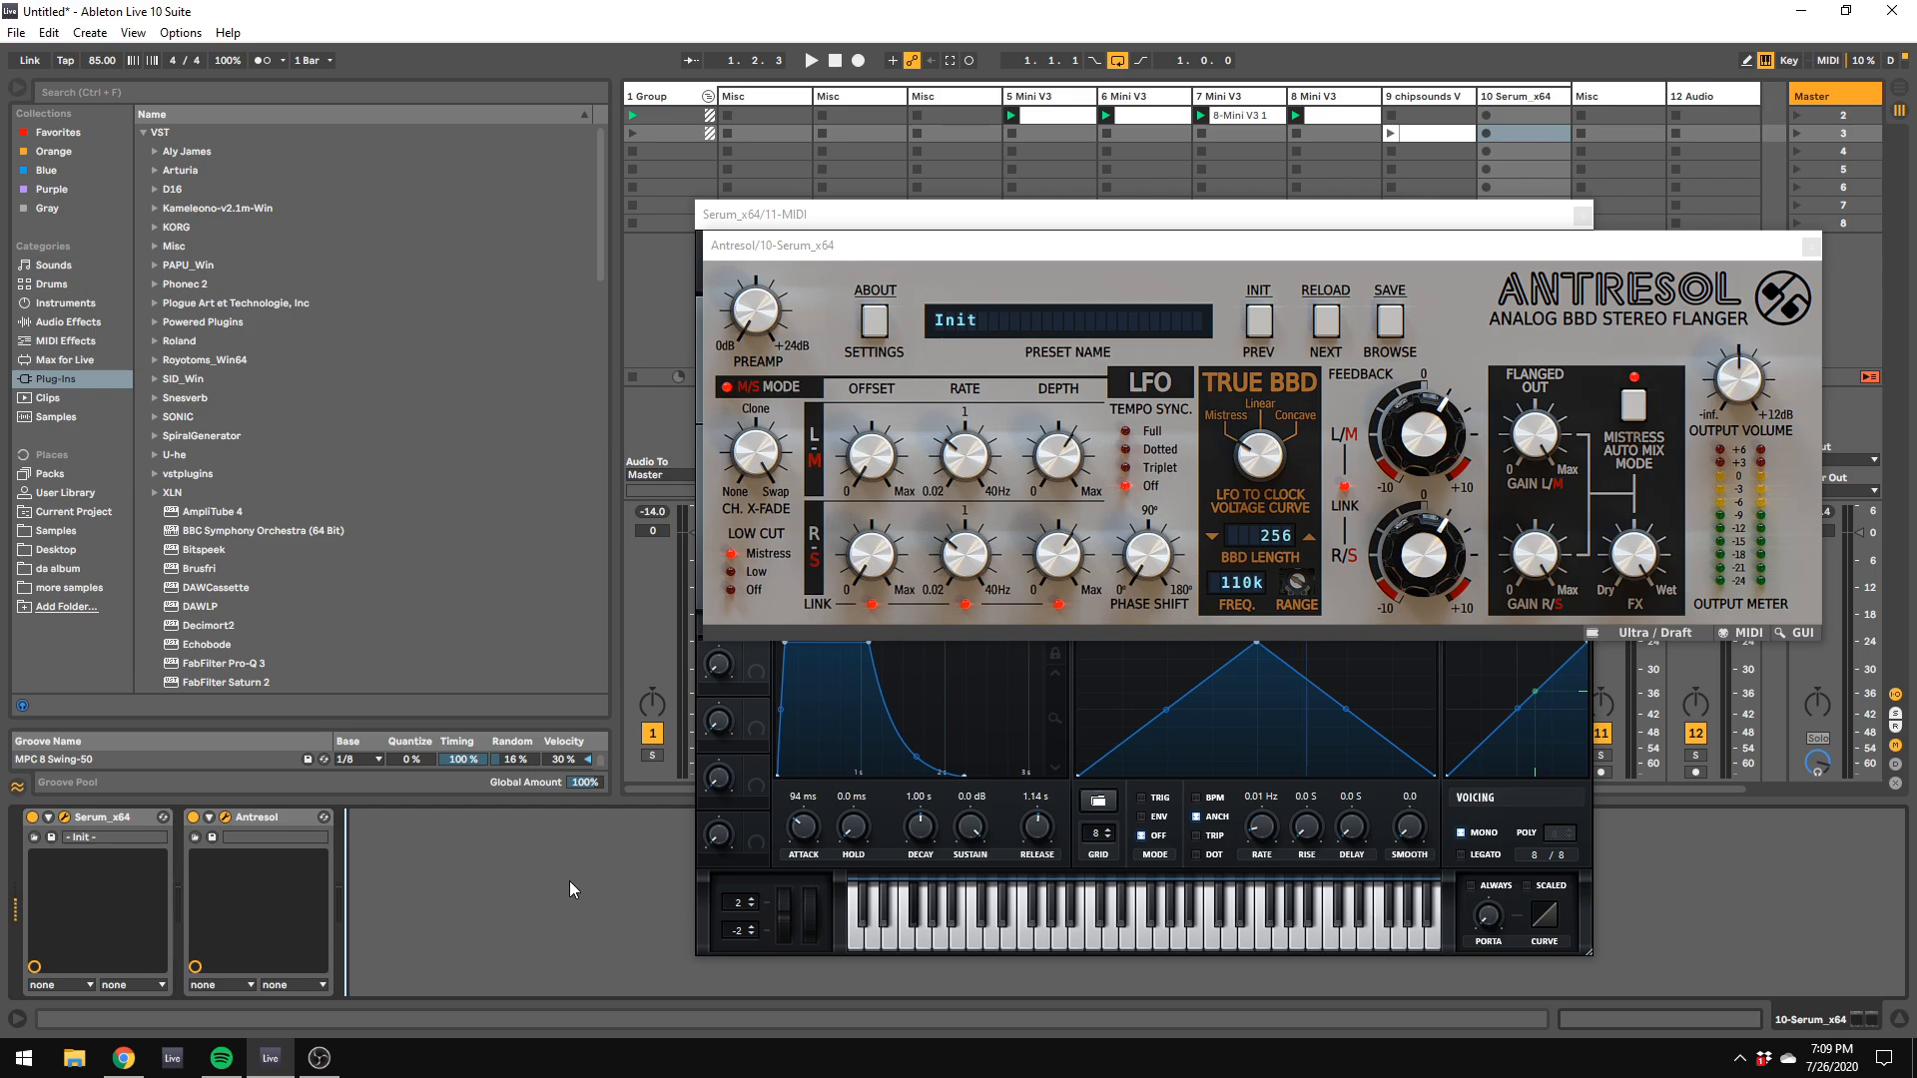
Step: Set Antresol's LFO voltage curve to Concave, leaving the instrument swap without replacing Serum
{"action": "left_click", "coordinate": [1254, 455]}
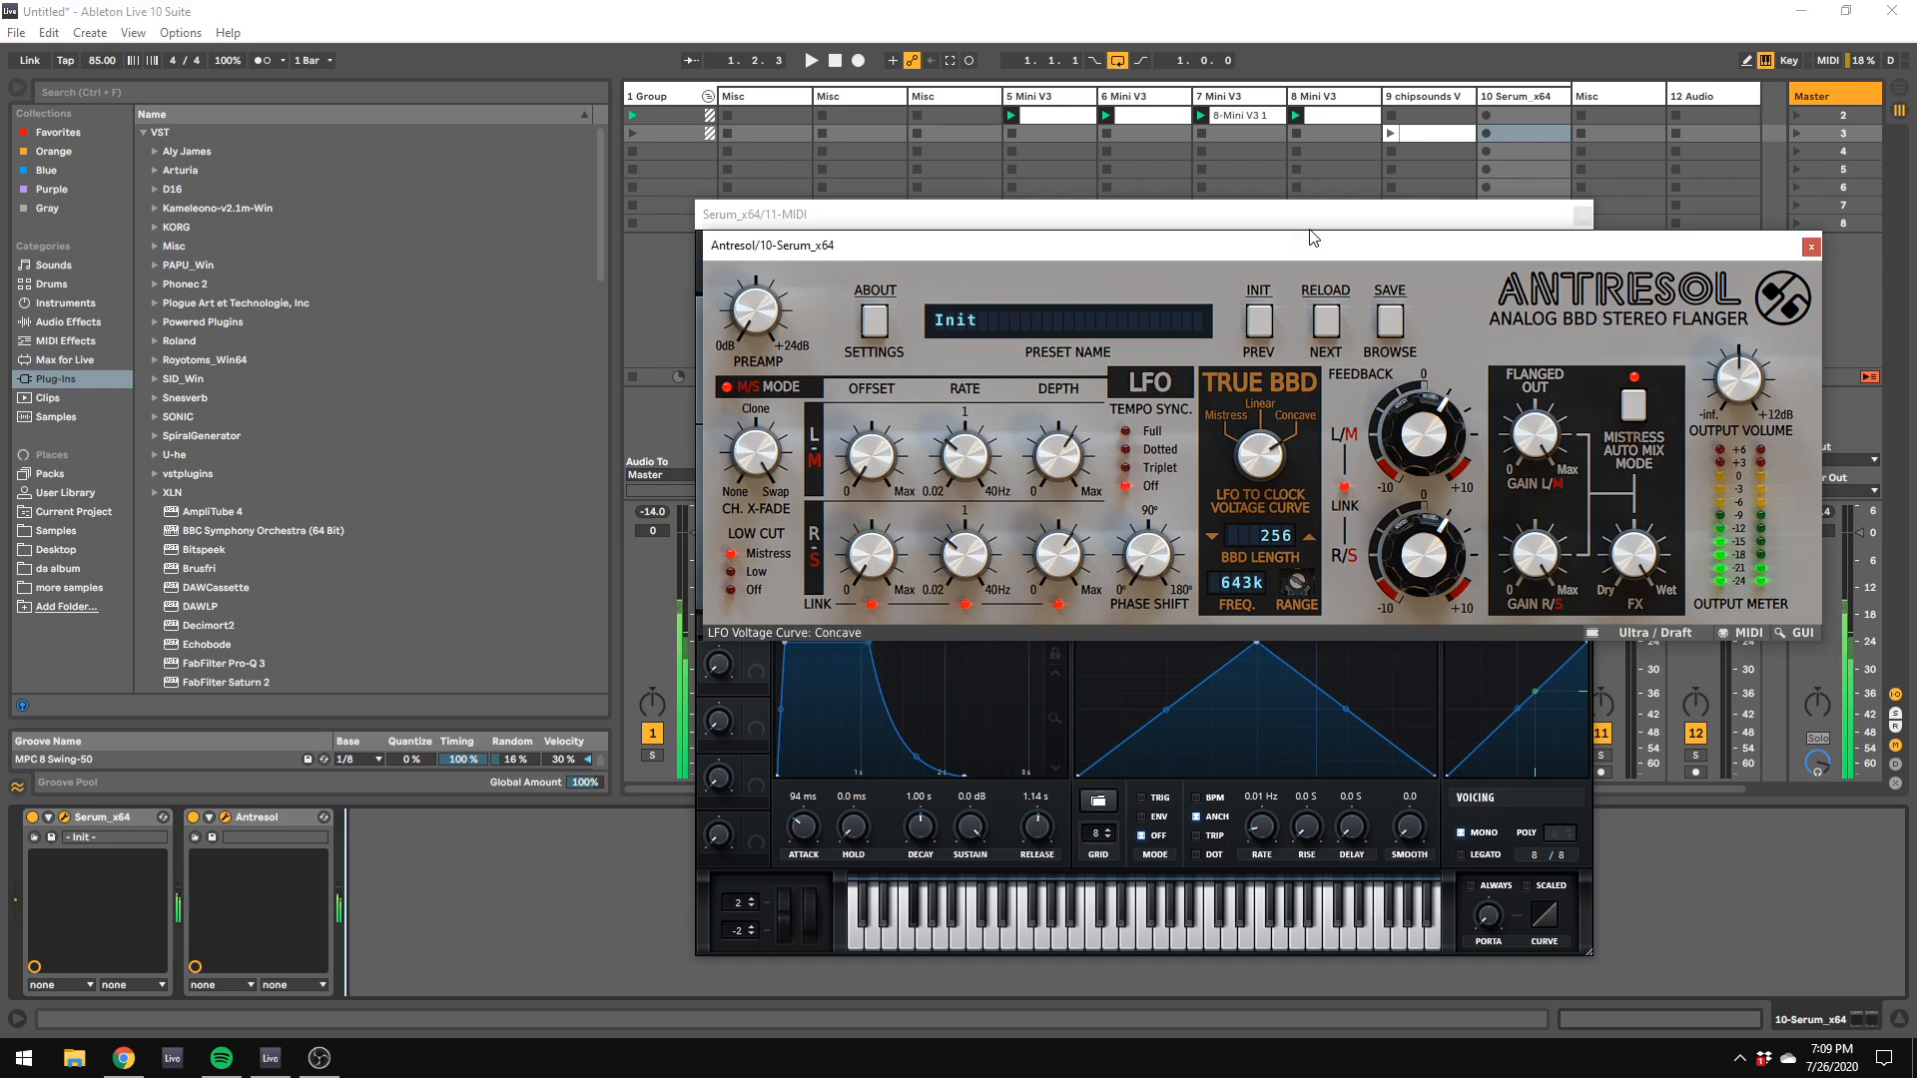
{"action": "key", "text": "q"}
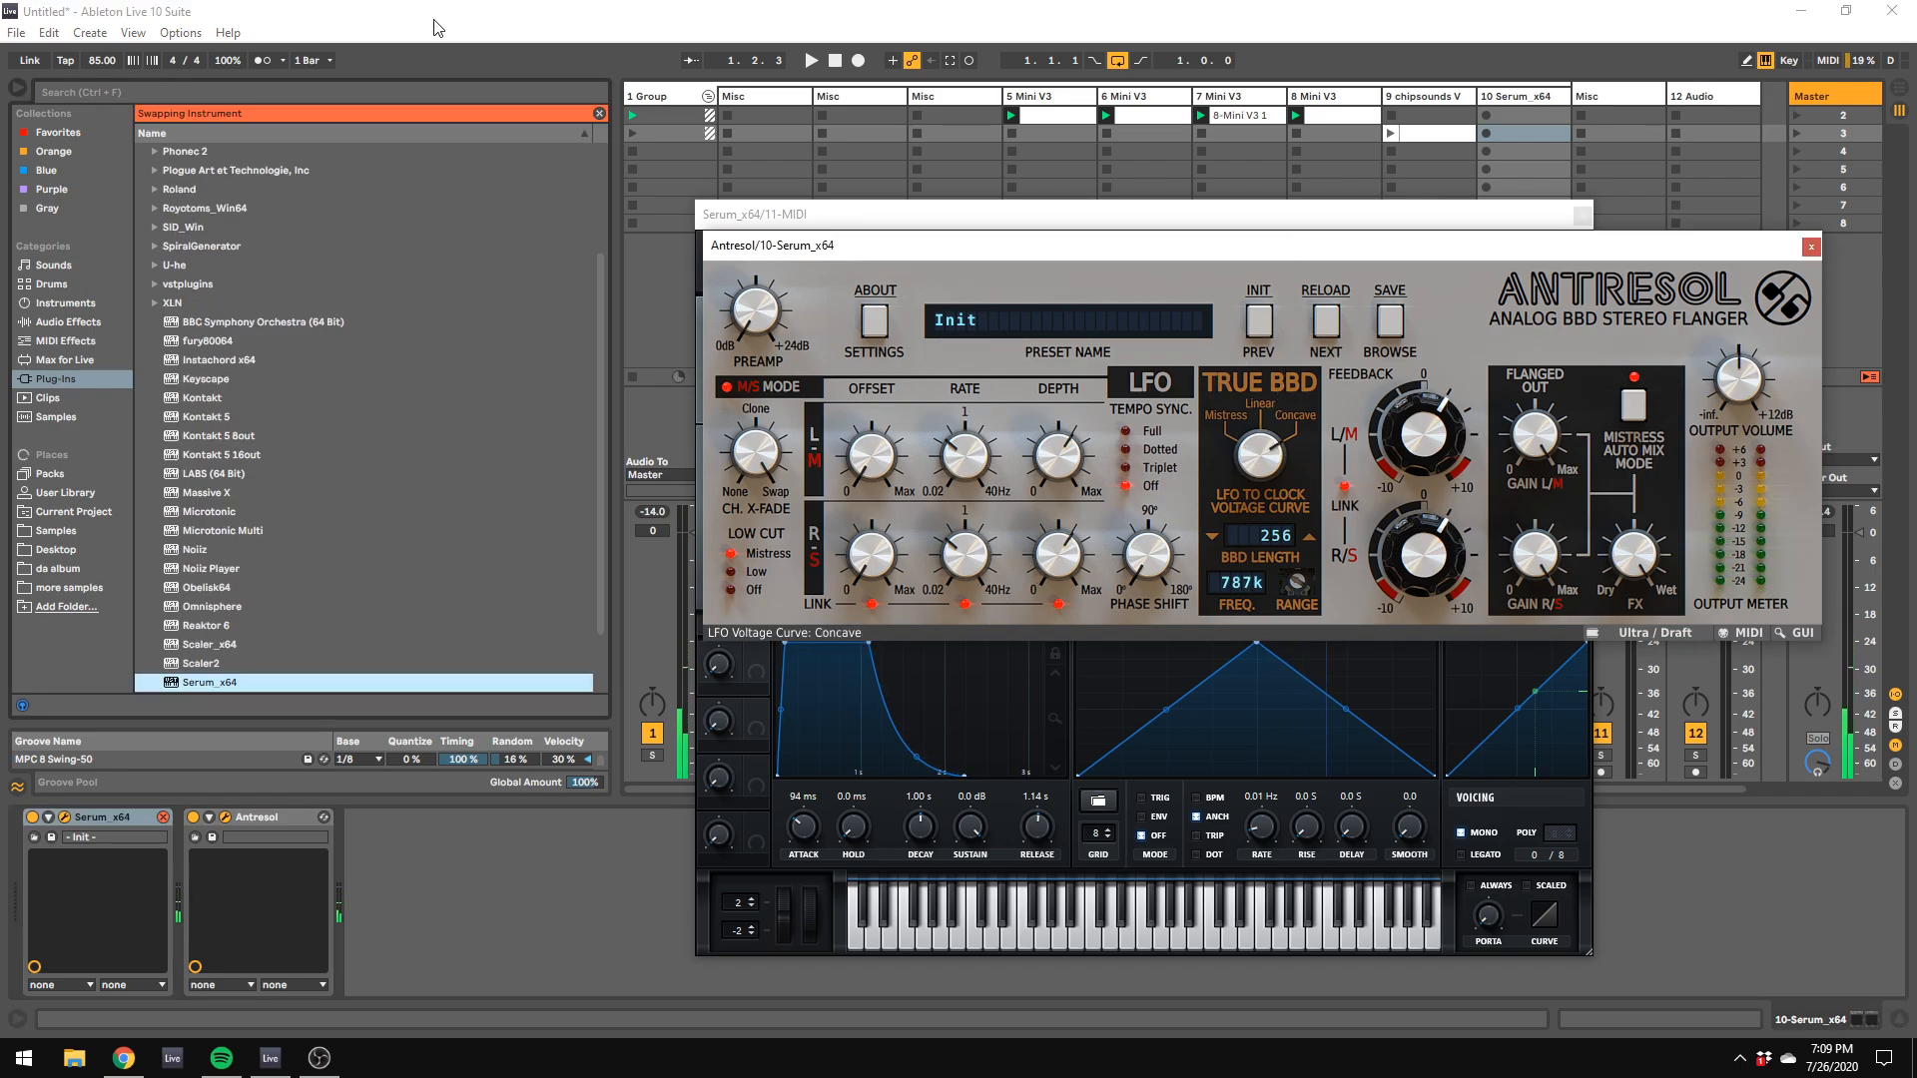
{"action": "left_click", "coordinate": [600, 114]}
{"action": "left_click", "coordinate": [547, 918]}
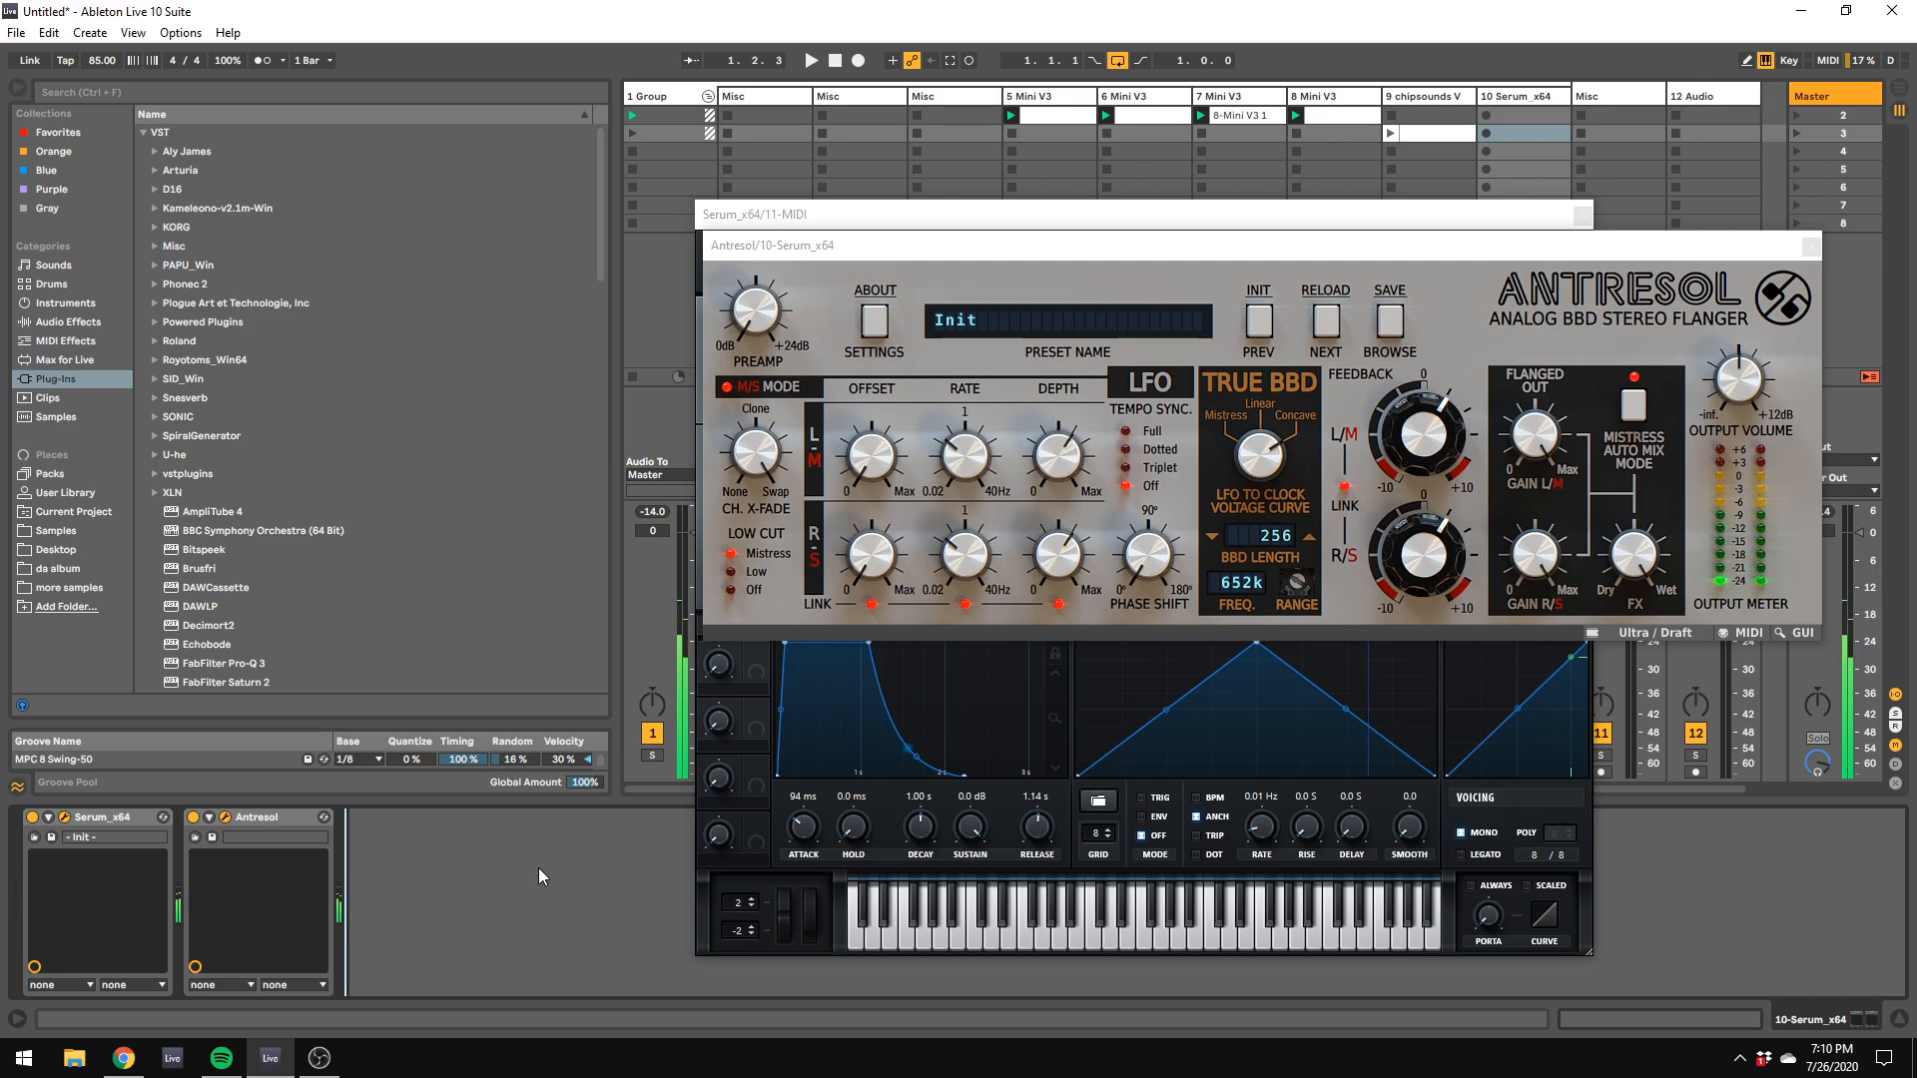
Step: Enable Legato voicing in Serum and assign envelope 2 to the filter cutoff
{"action": "left_click", "coordinate": [1488, 913]}
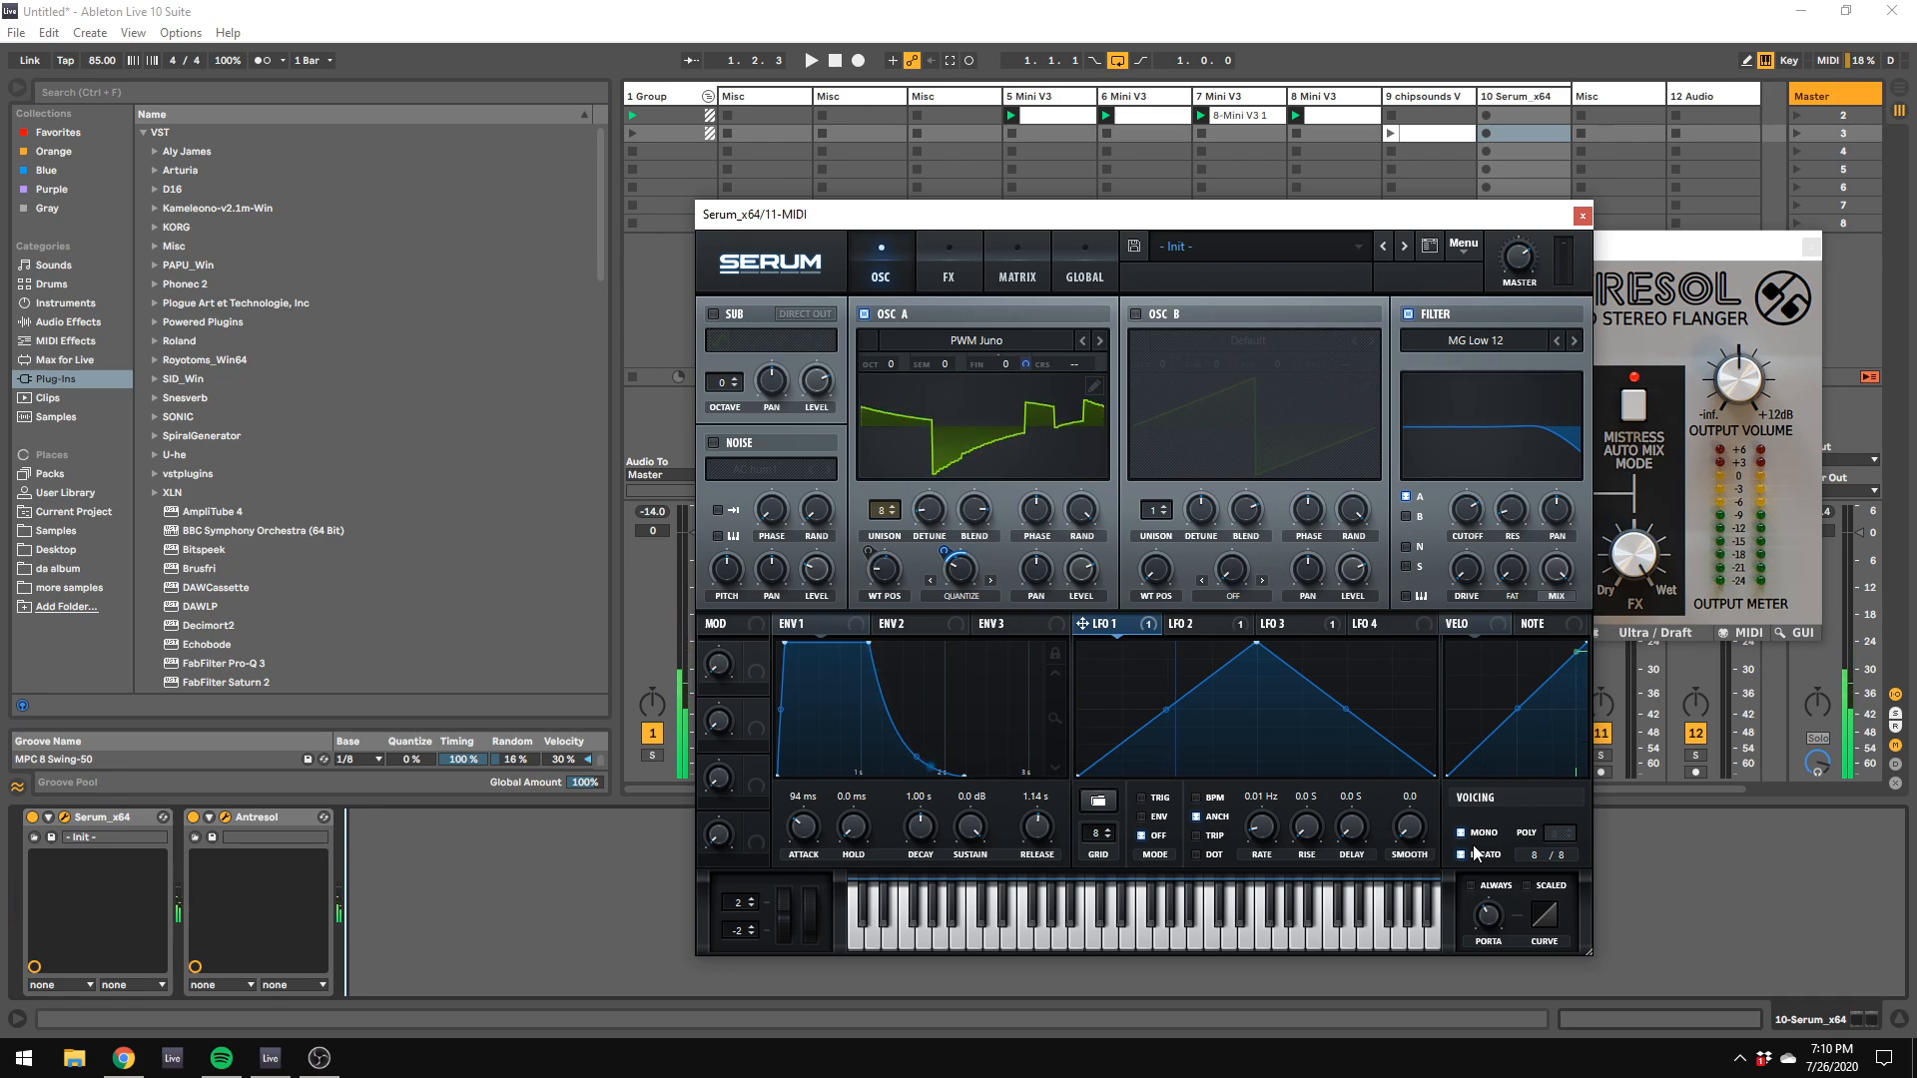
{"action": "left_click", "coordinate": [908, 627]}
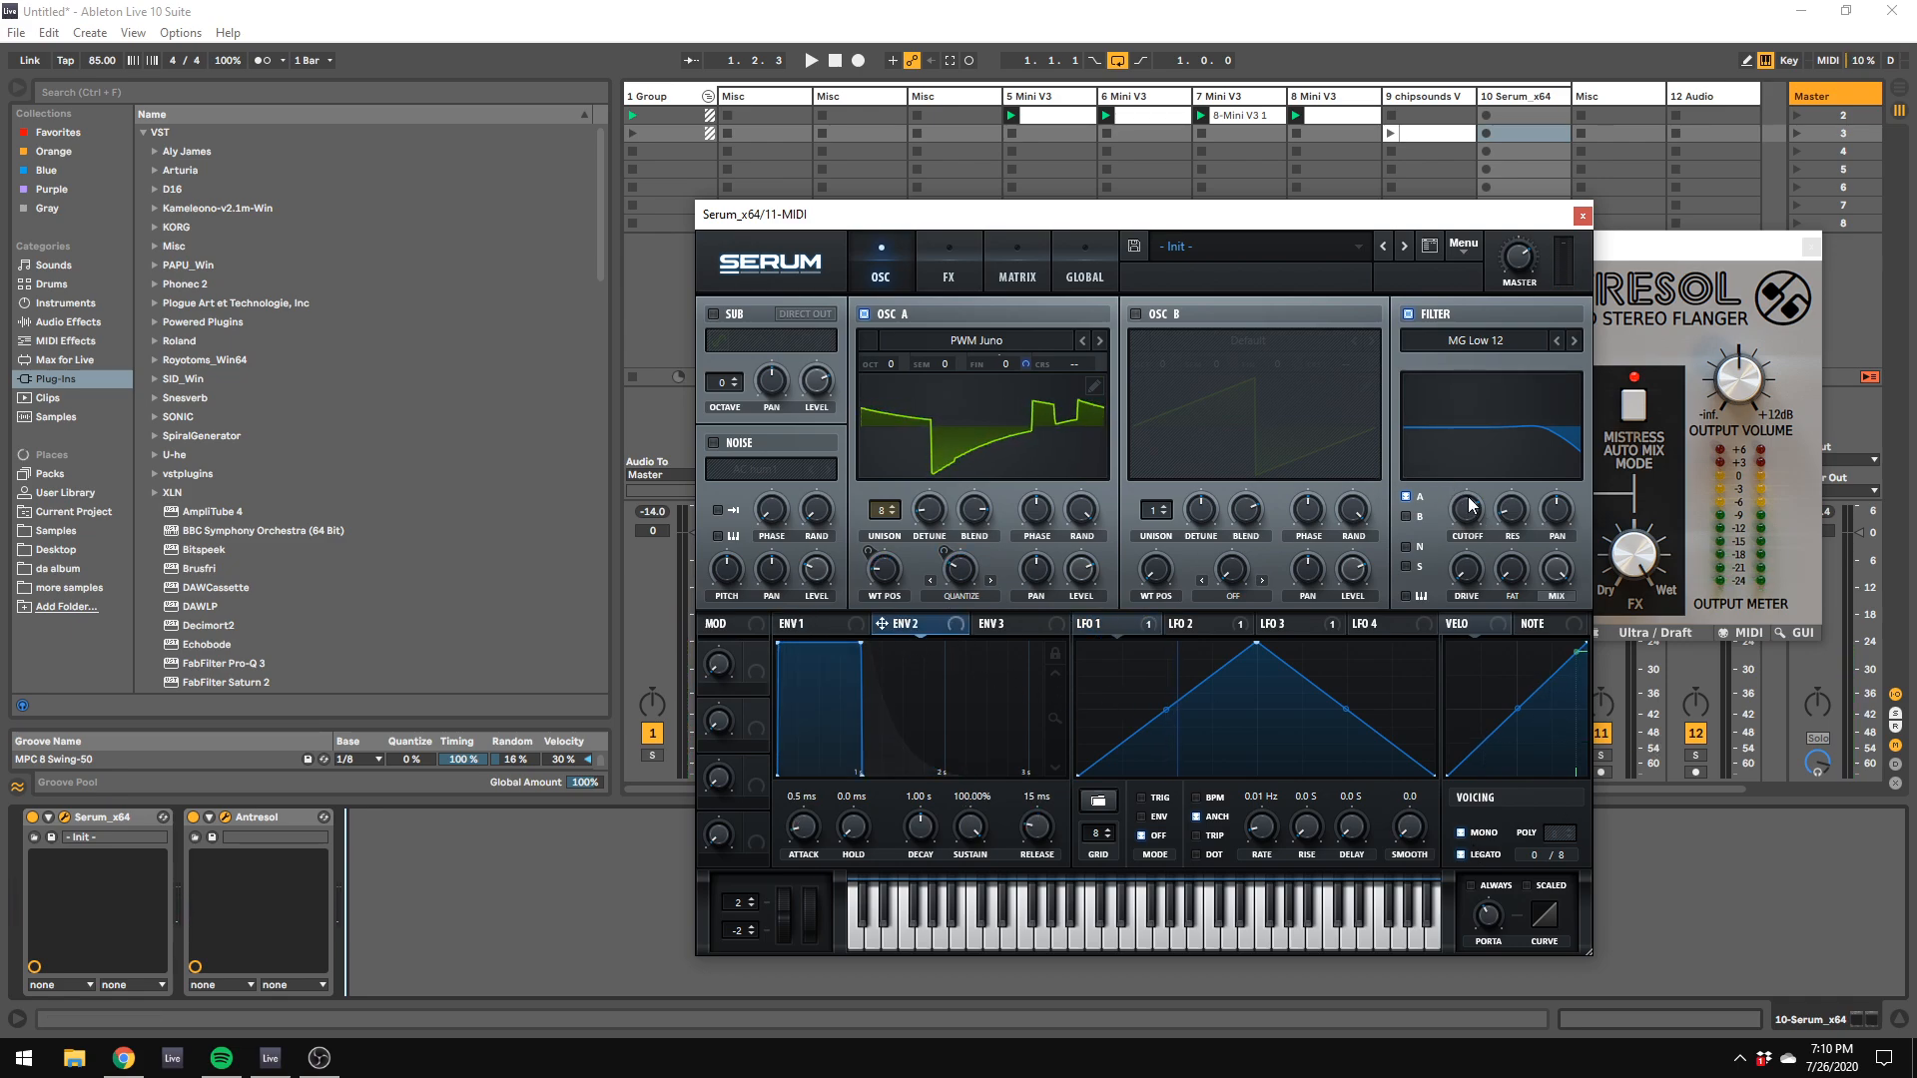
{"action": "left_click_drag", "start_coordinate": [1469, 505], "coordinate": [1467, 507]}
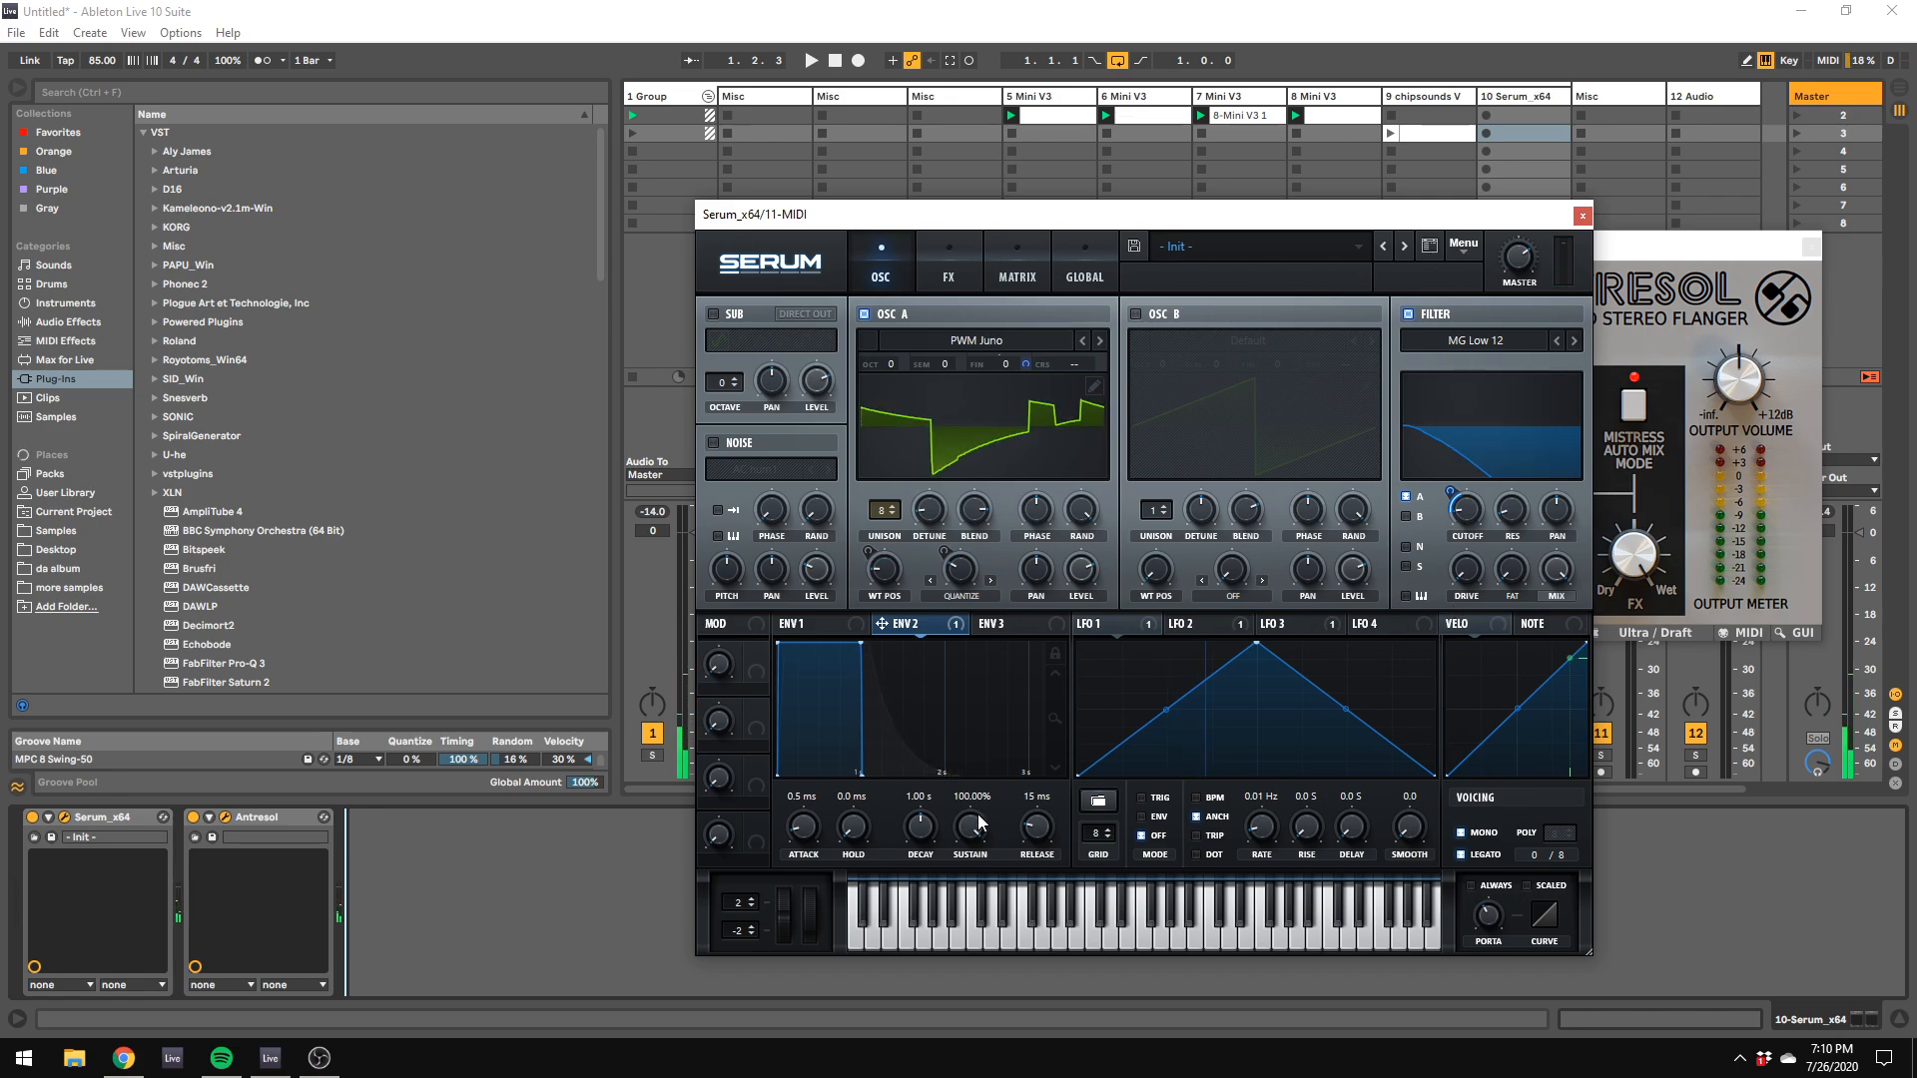
Step: Set envelope 2's sustain to 0% with a slightly higher filter cutoff, and set envelope 1's attack to 0.0 ms
{"action": "left_click_drag", "start_coordinate": [979, 816], "coordinate": [979, 958]}
{"action": "left_click_drag", "start_coordinate": [812, 767], "coordinate": [843, 732]}
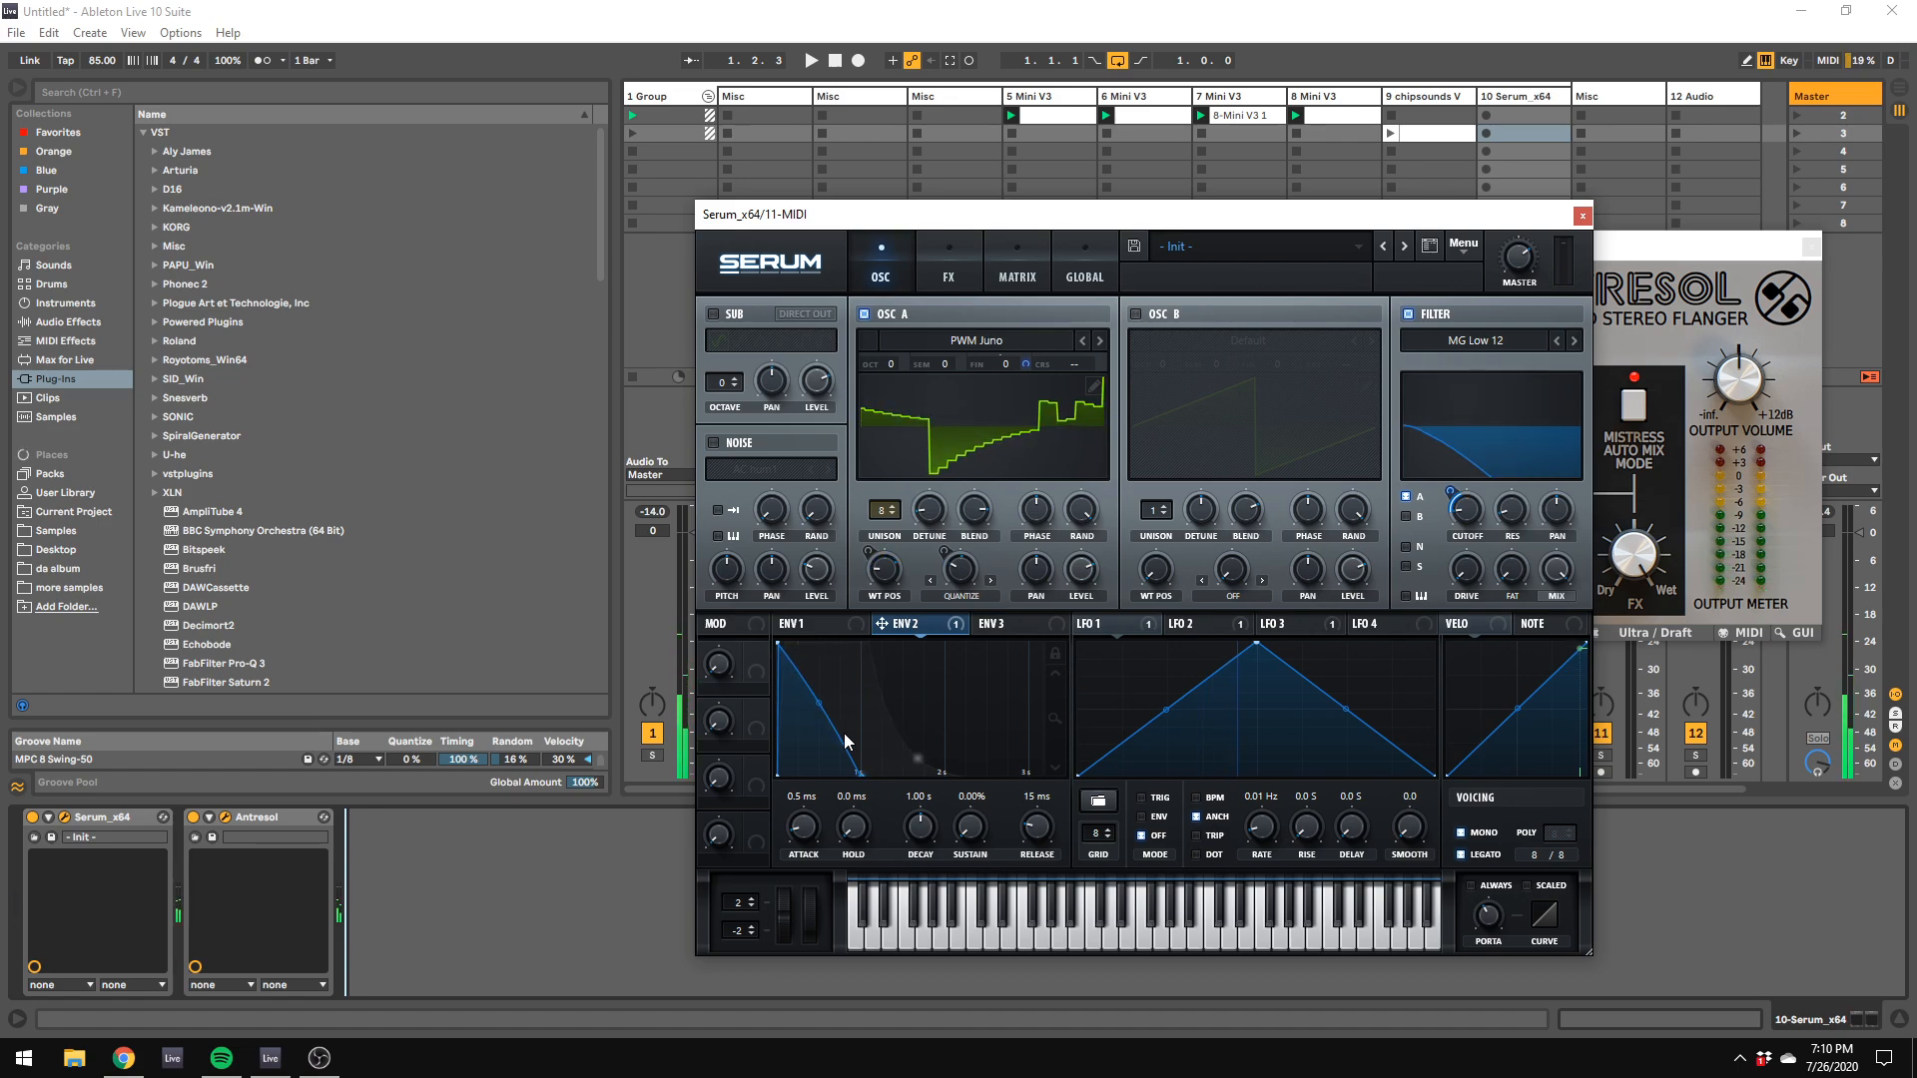
{"action": "mouse_move", "coordinate": [1502, 517]}
{"action": "left_click_drag", "start_coordinate": [1467, 513], "coordinate": [1454, 477]}
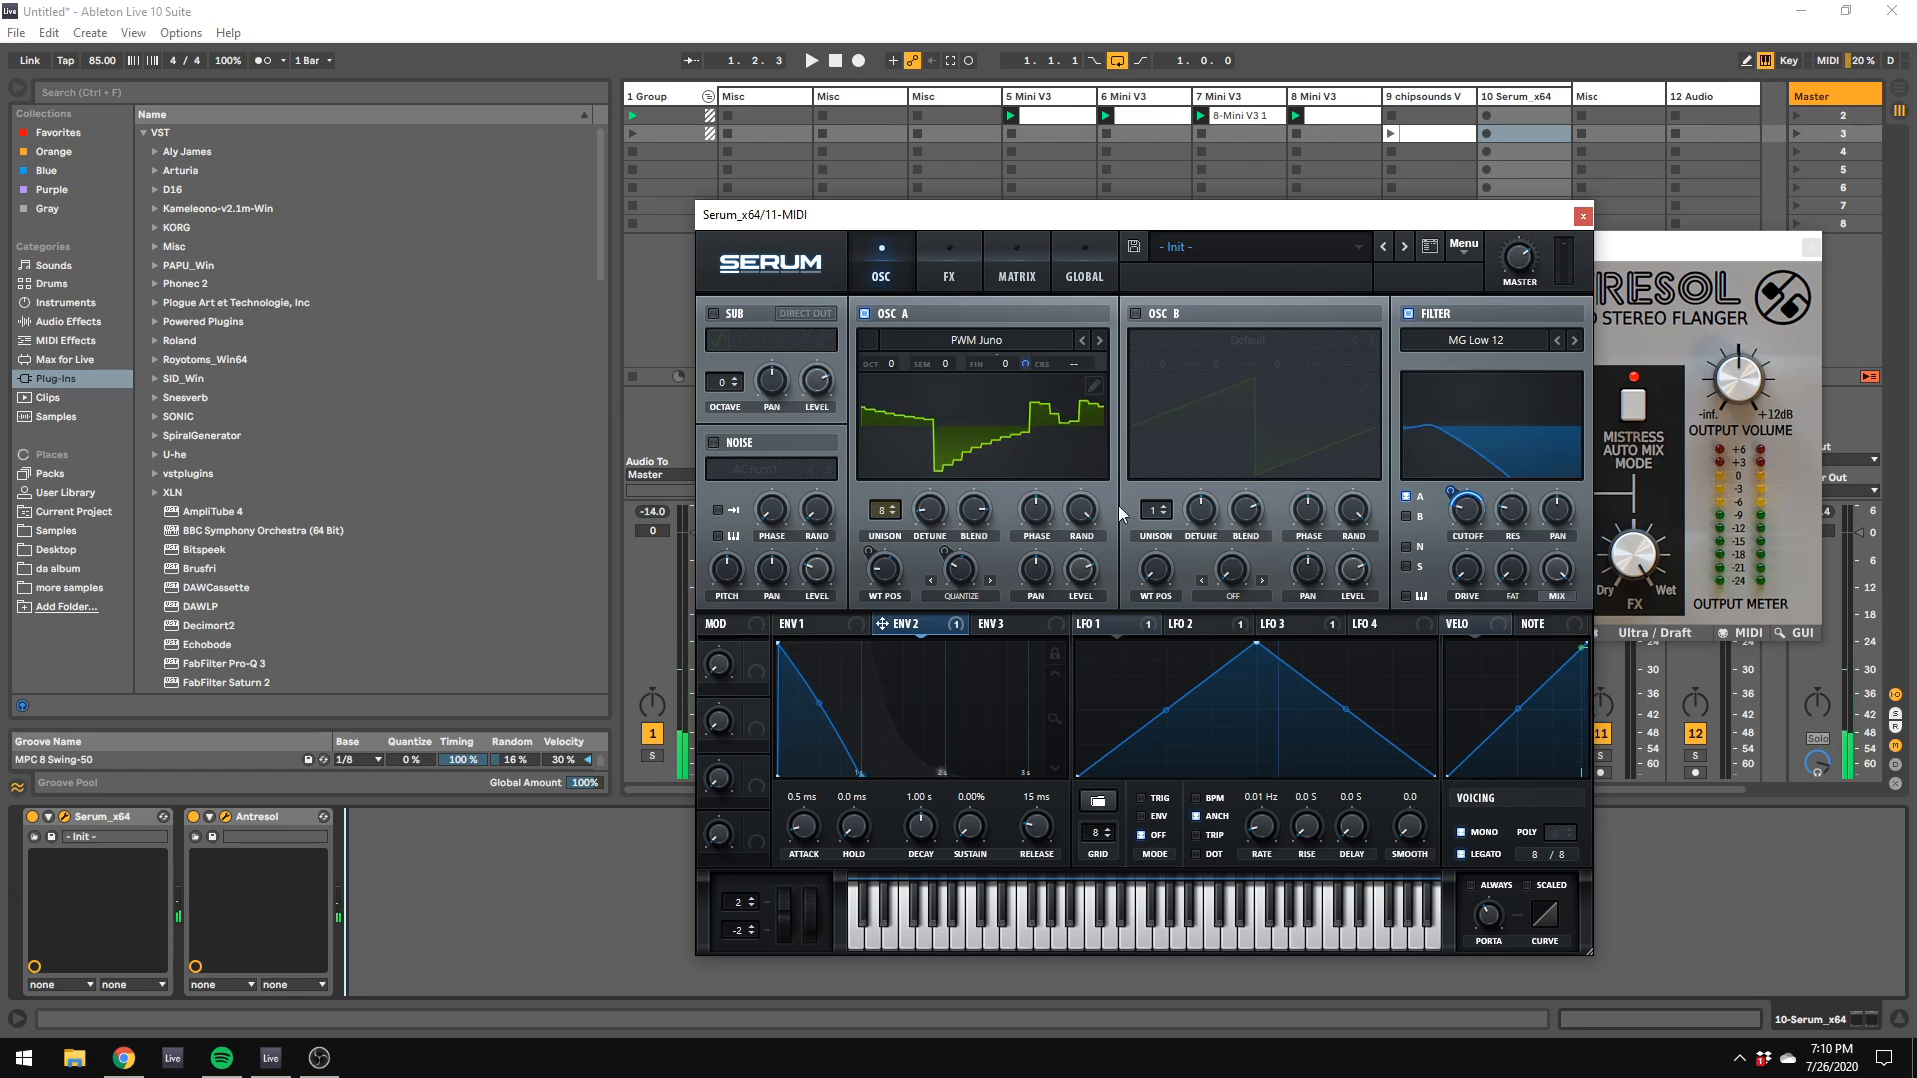
{"action": "left_click", "coordinate": [790, 621]}
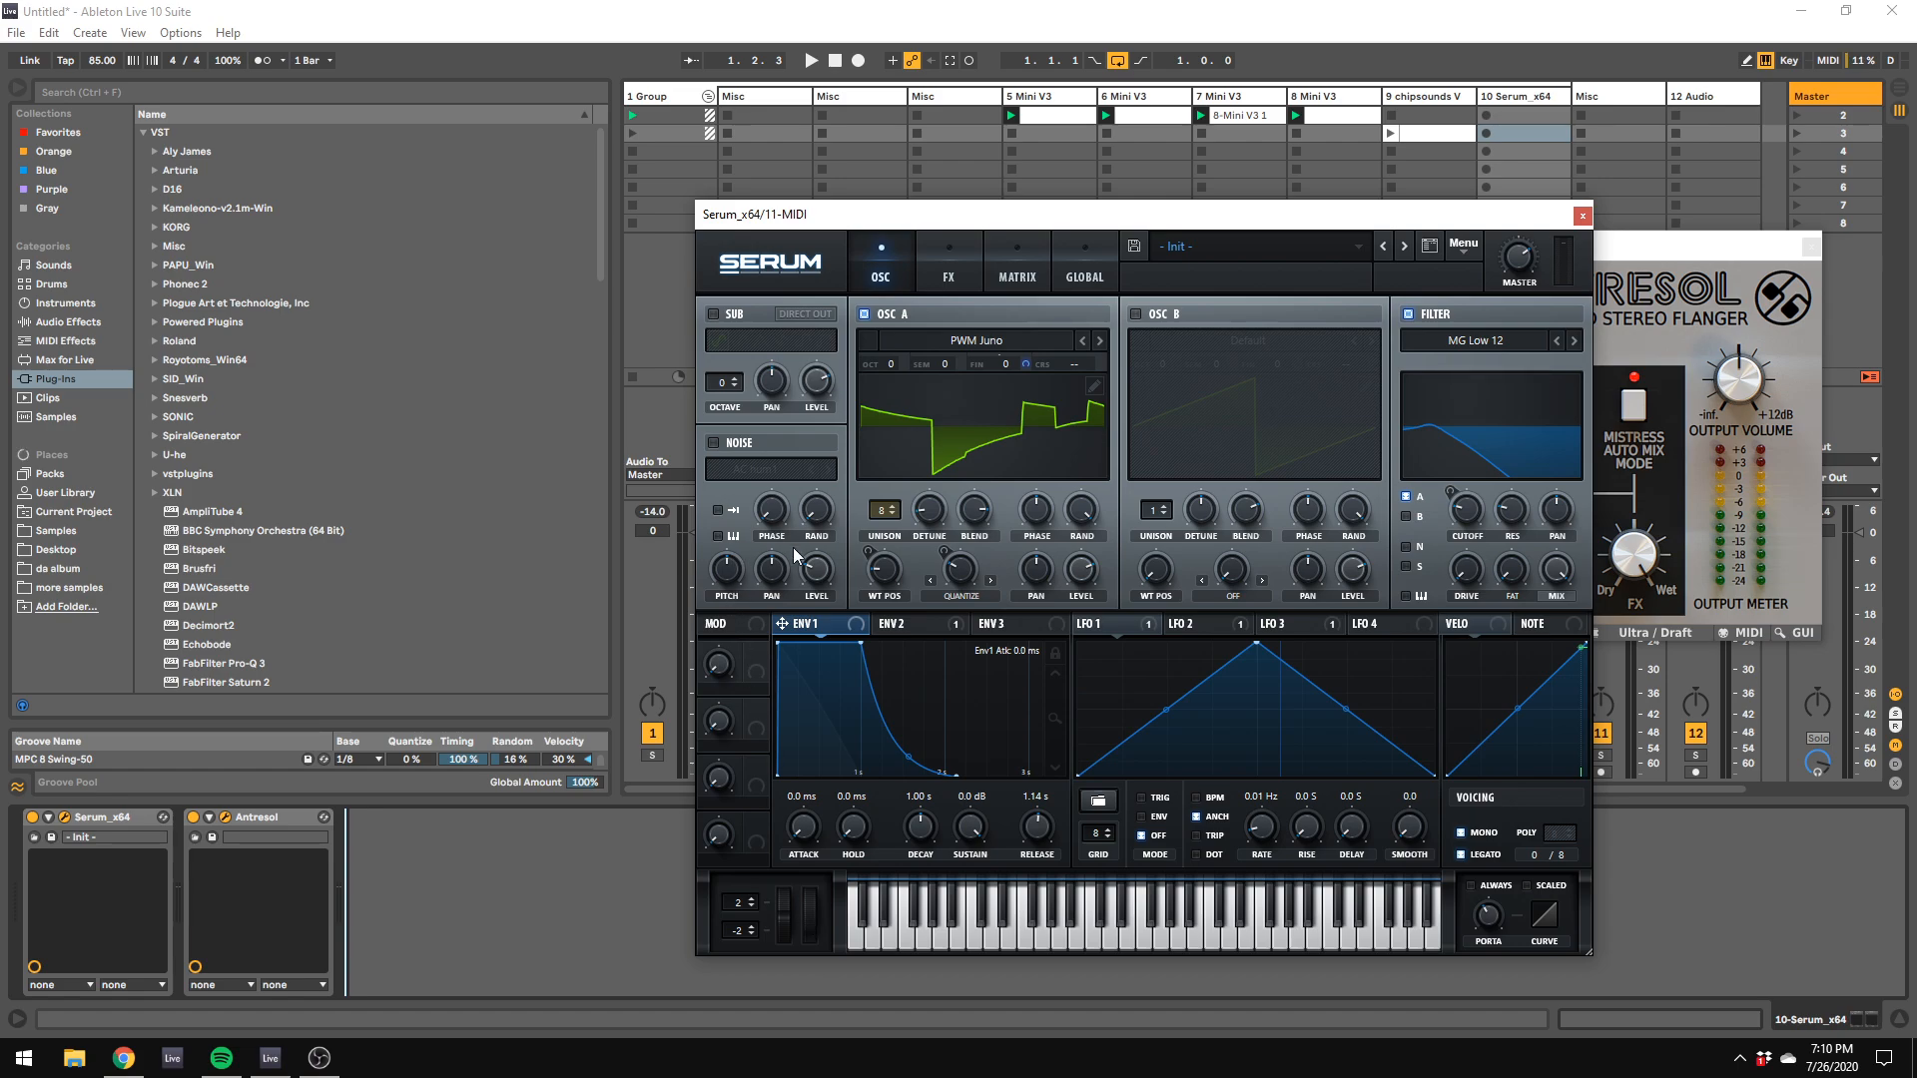
Step: Enable Serum's noise oscillator with the J106 Chorus analog noise and lower its level
{"action": "left_click", "coordinate": [721, 443]}
{"action": "left_click", "coordinate": [725, 465]}
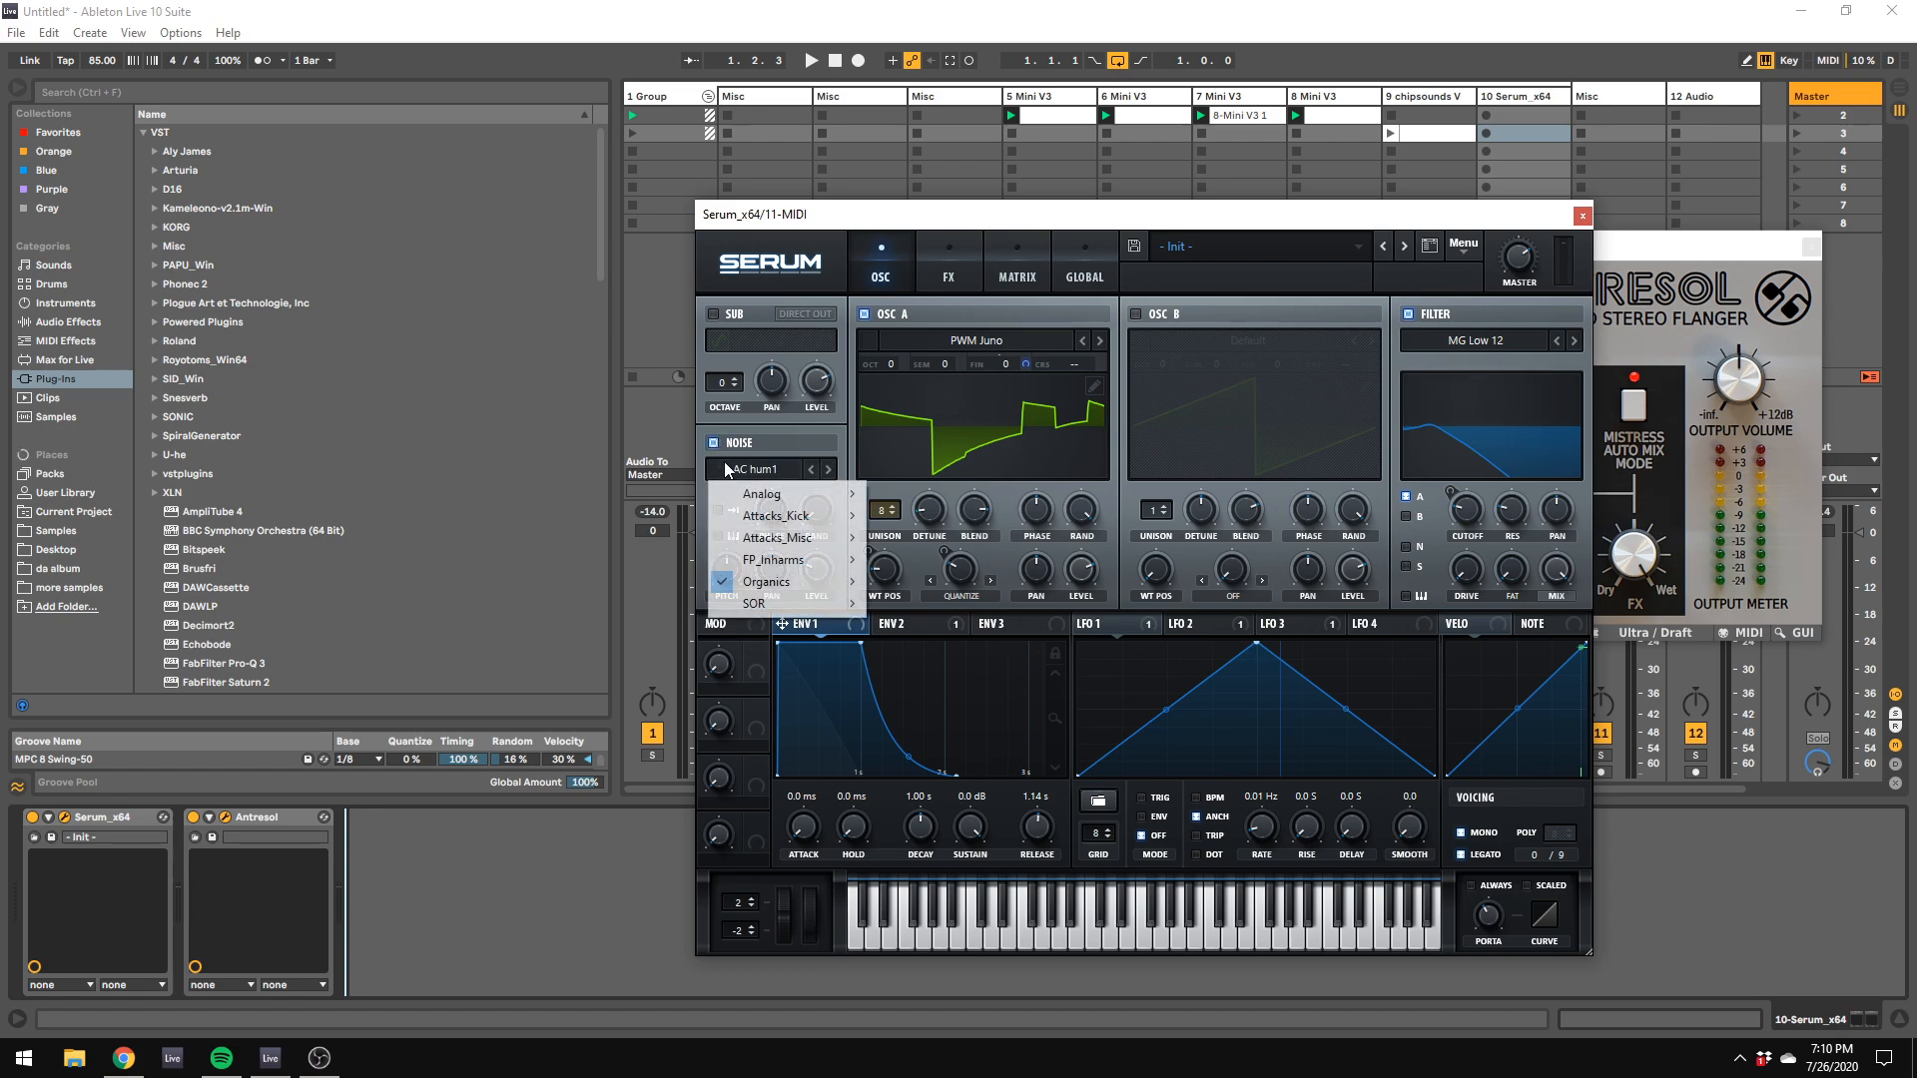
{"action": "mouse_move", "coordinate": [785, 502]}
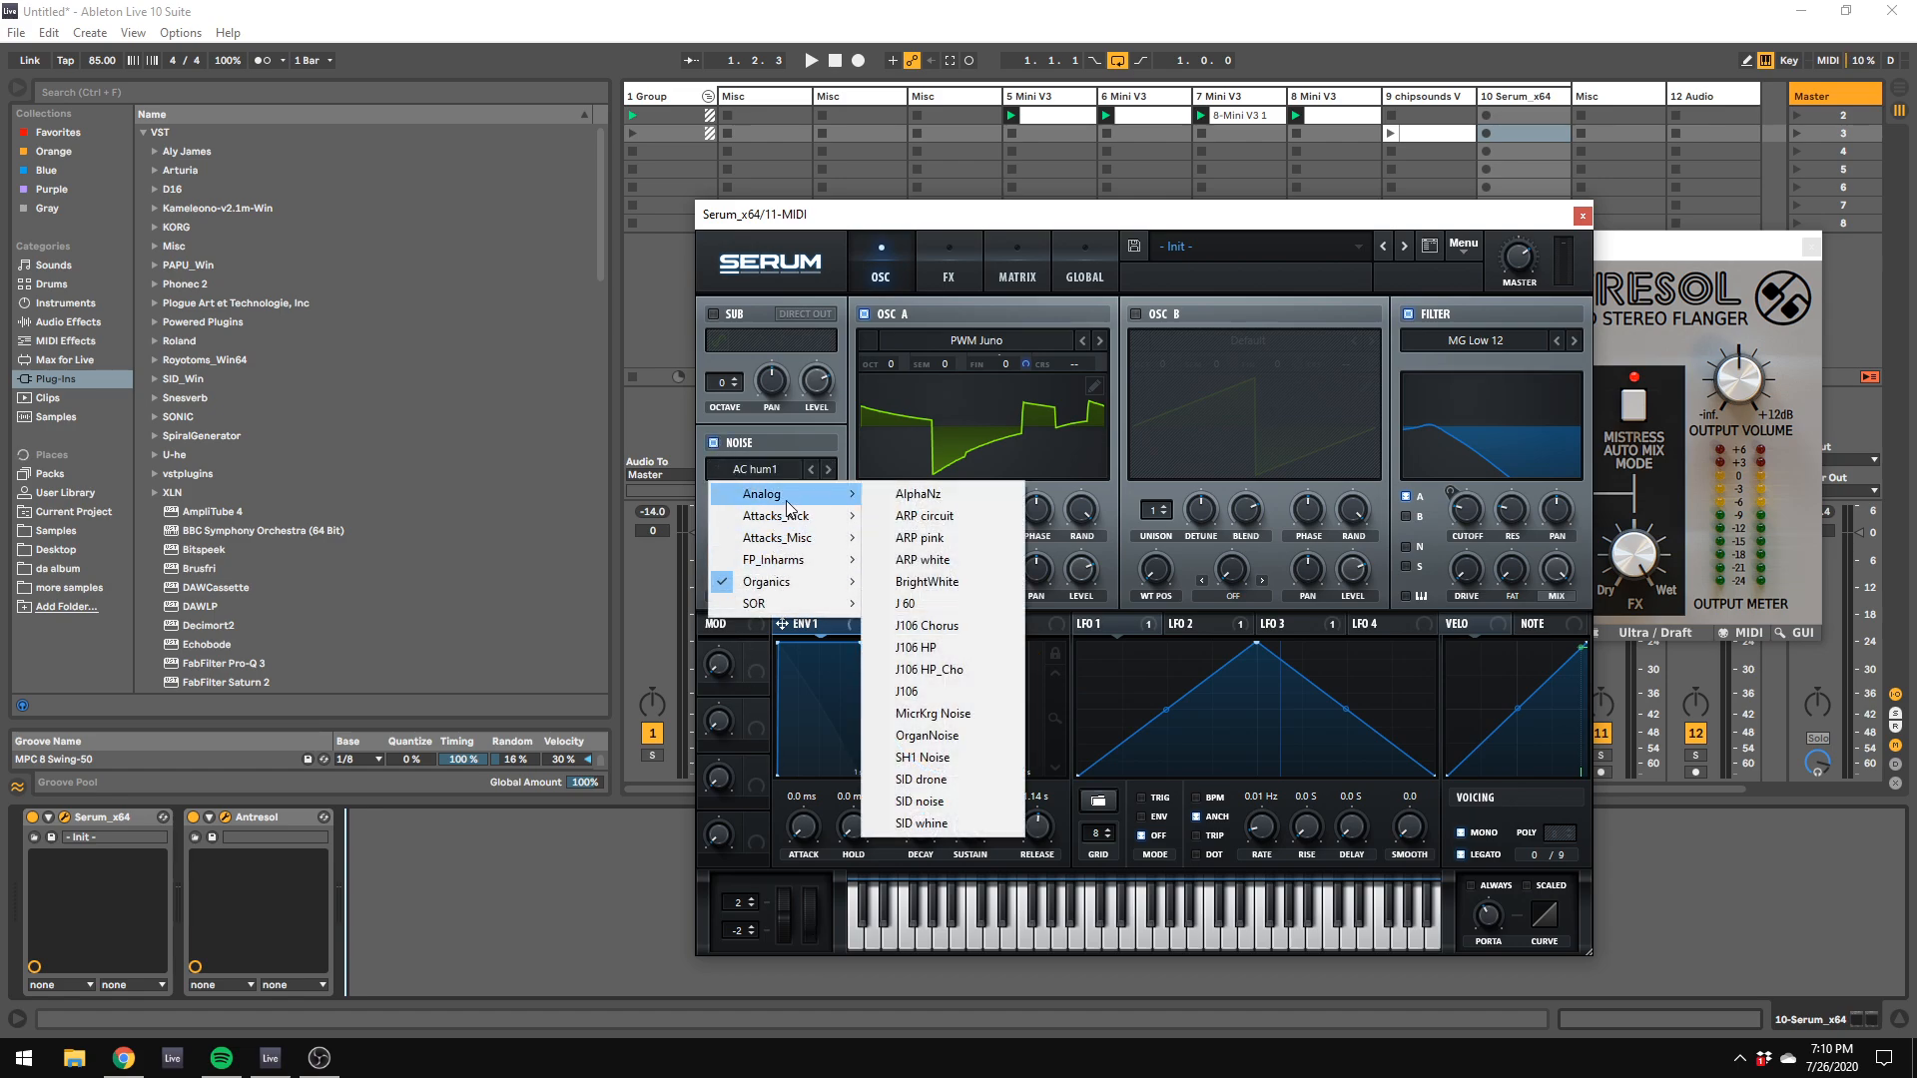
{"action": "left_click", "coordinate": [969, 627]}
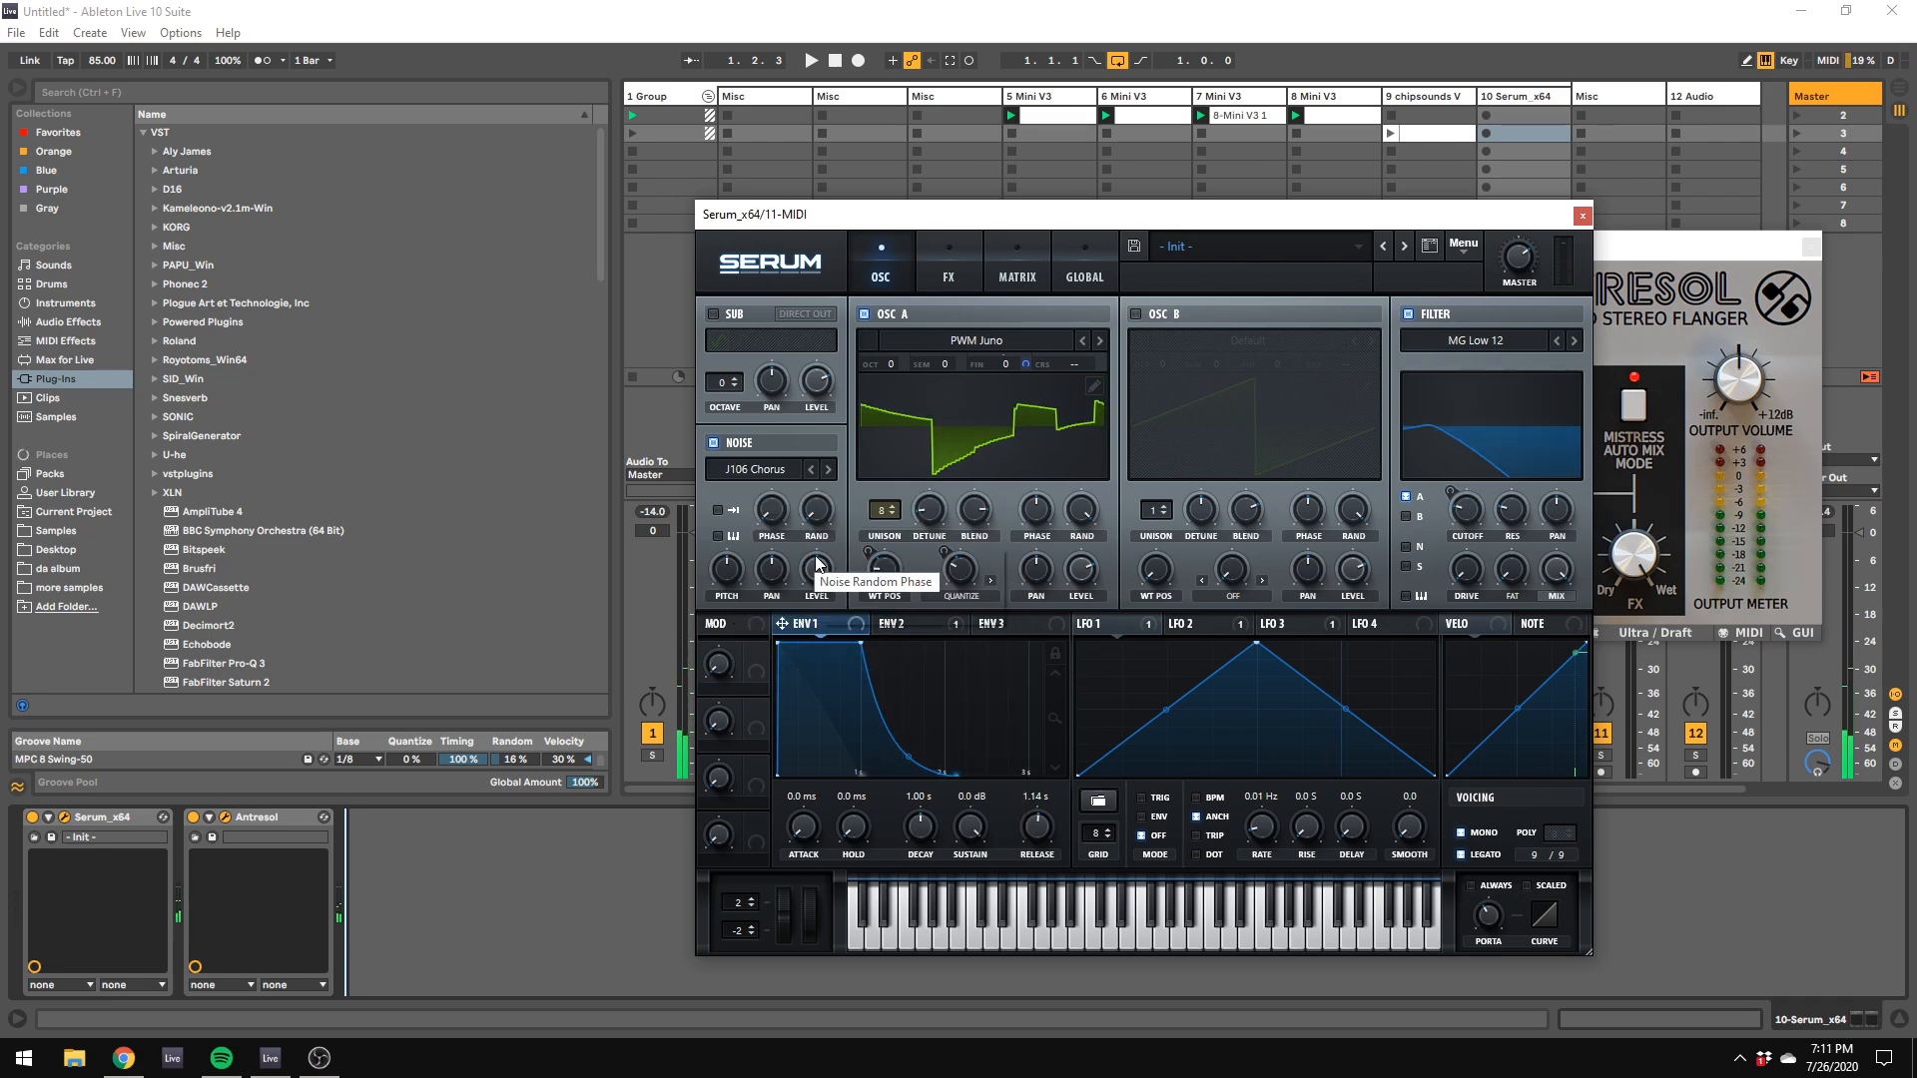
{"action": "left_click_drag", "start_coordinate": [816, 571], "coordinate": [815, 607]}
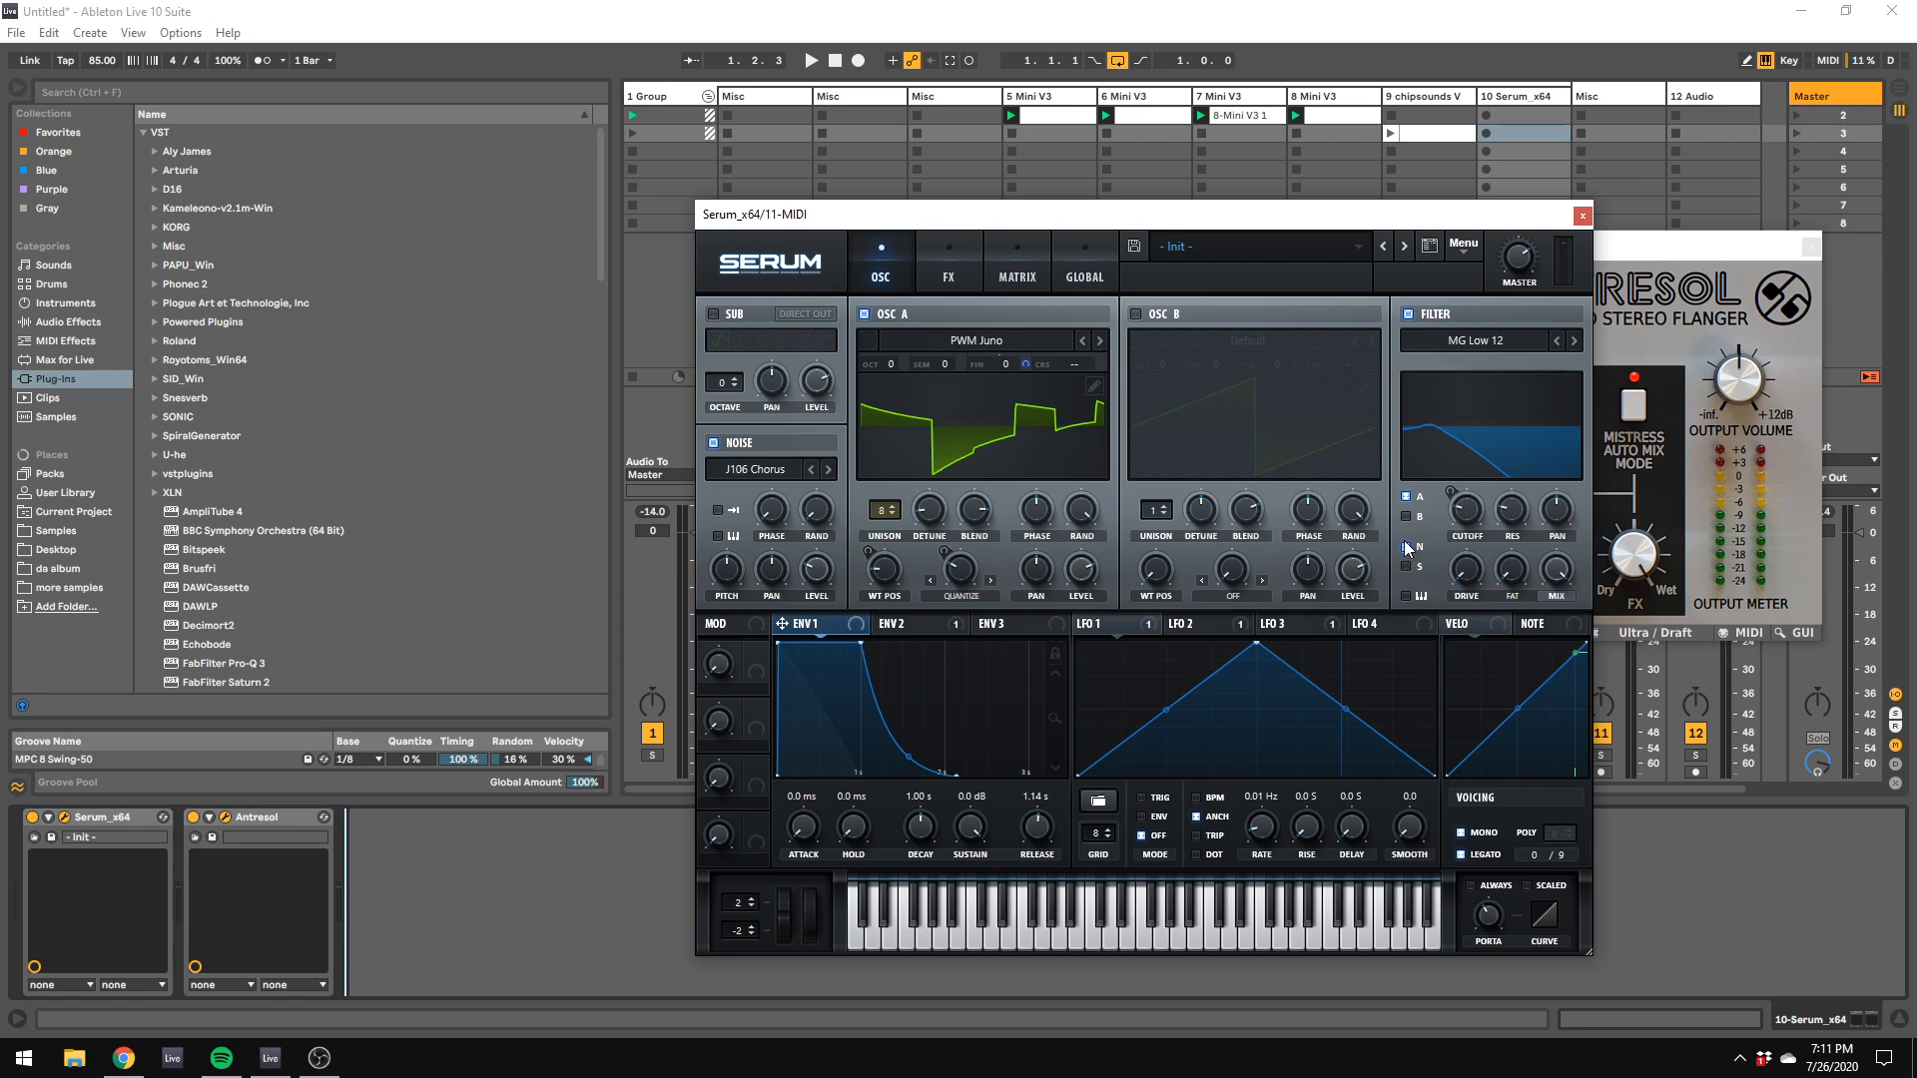
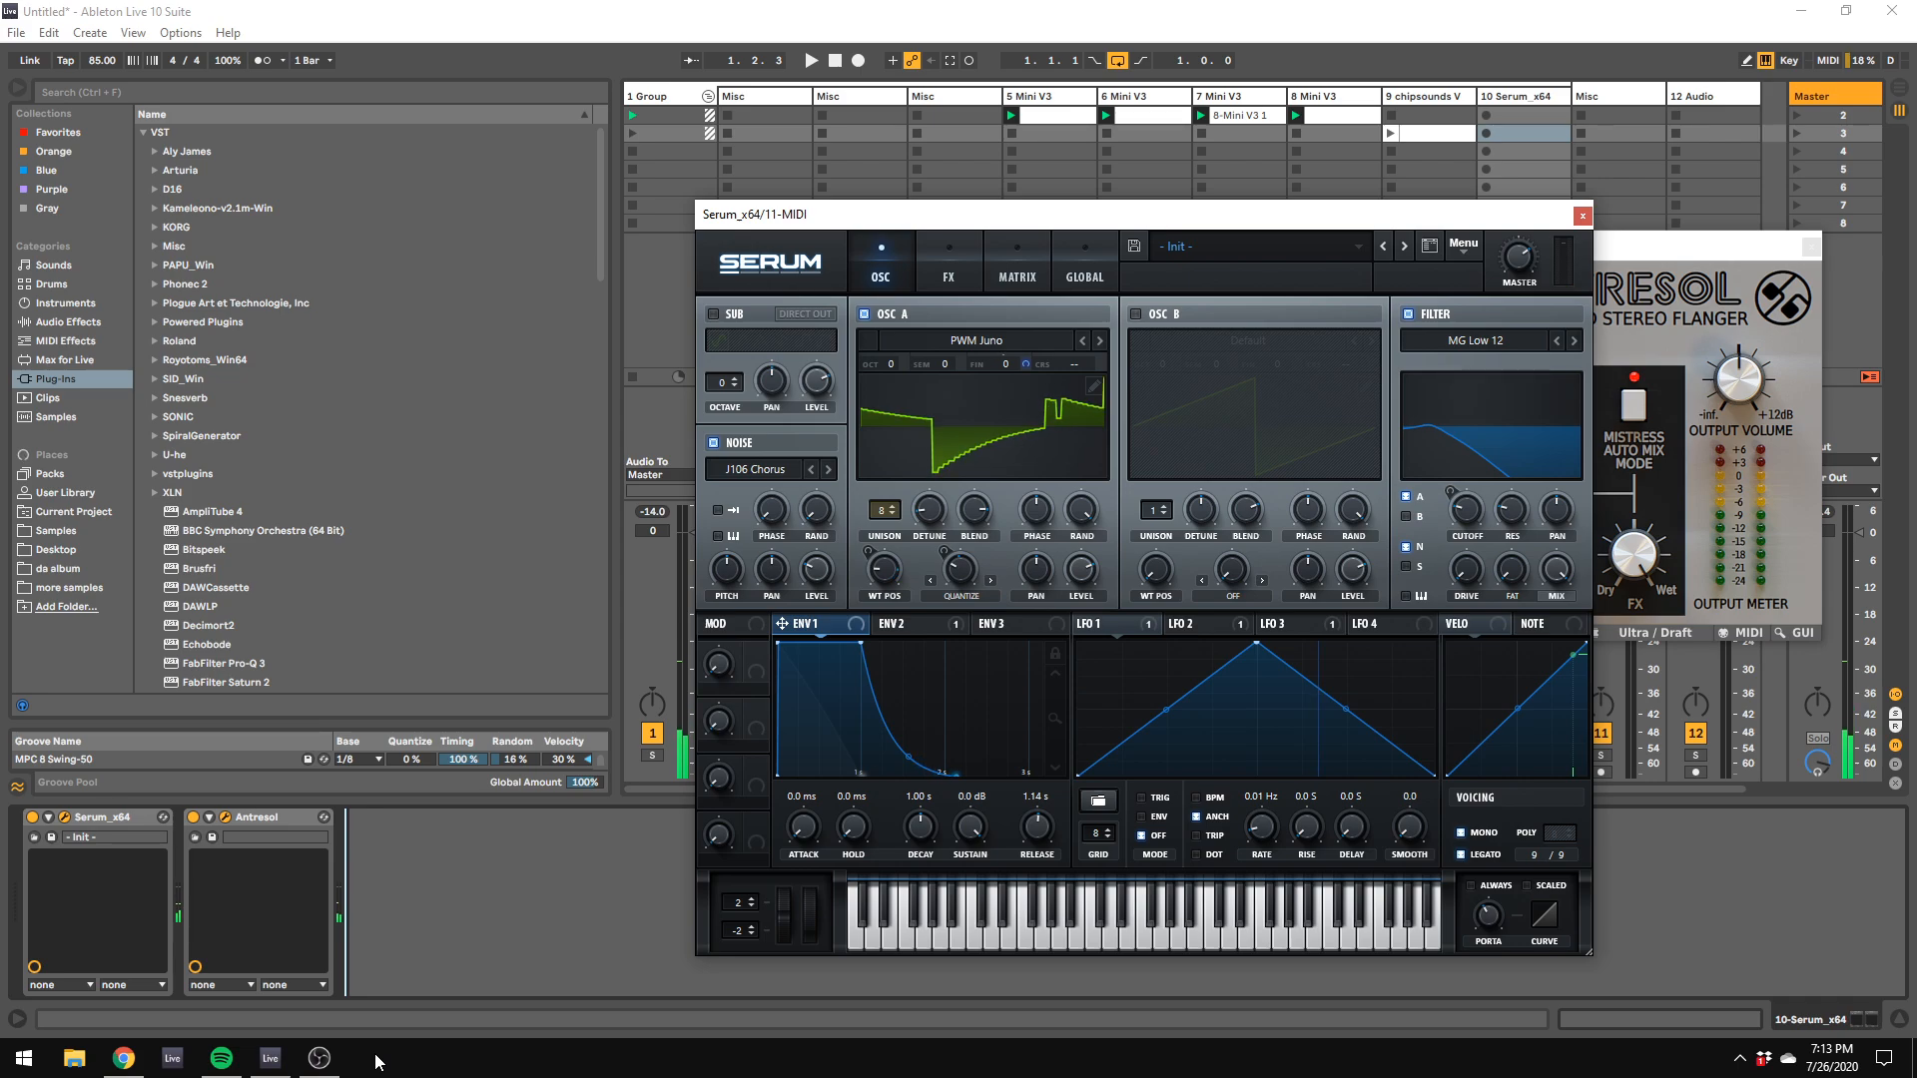
Step: Add an EQ Eight after Antresol on the Serum track, and lower Serum's filter cutoff
{"action": "left_click", "coordinate": [40, 321]}
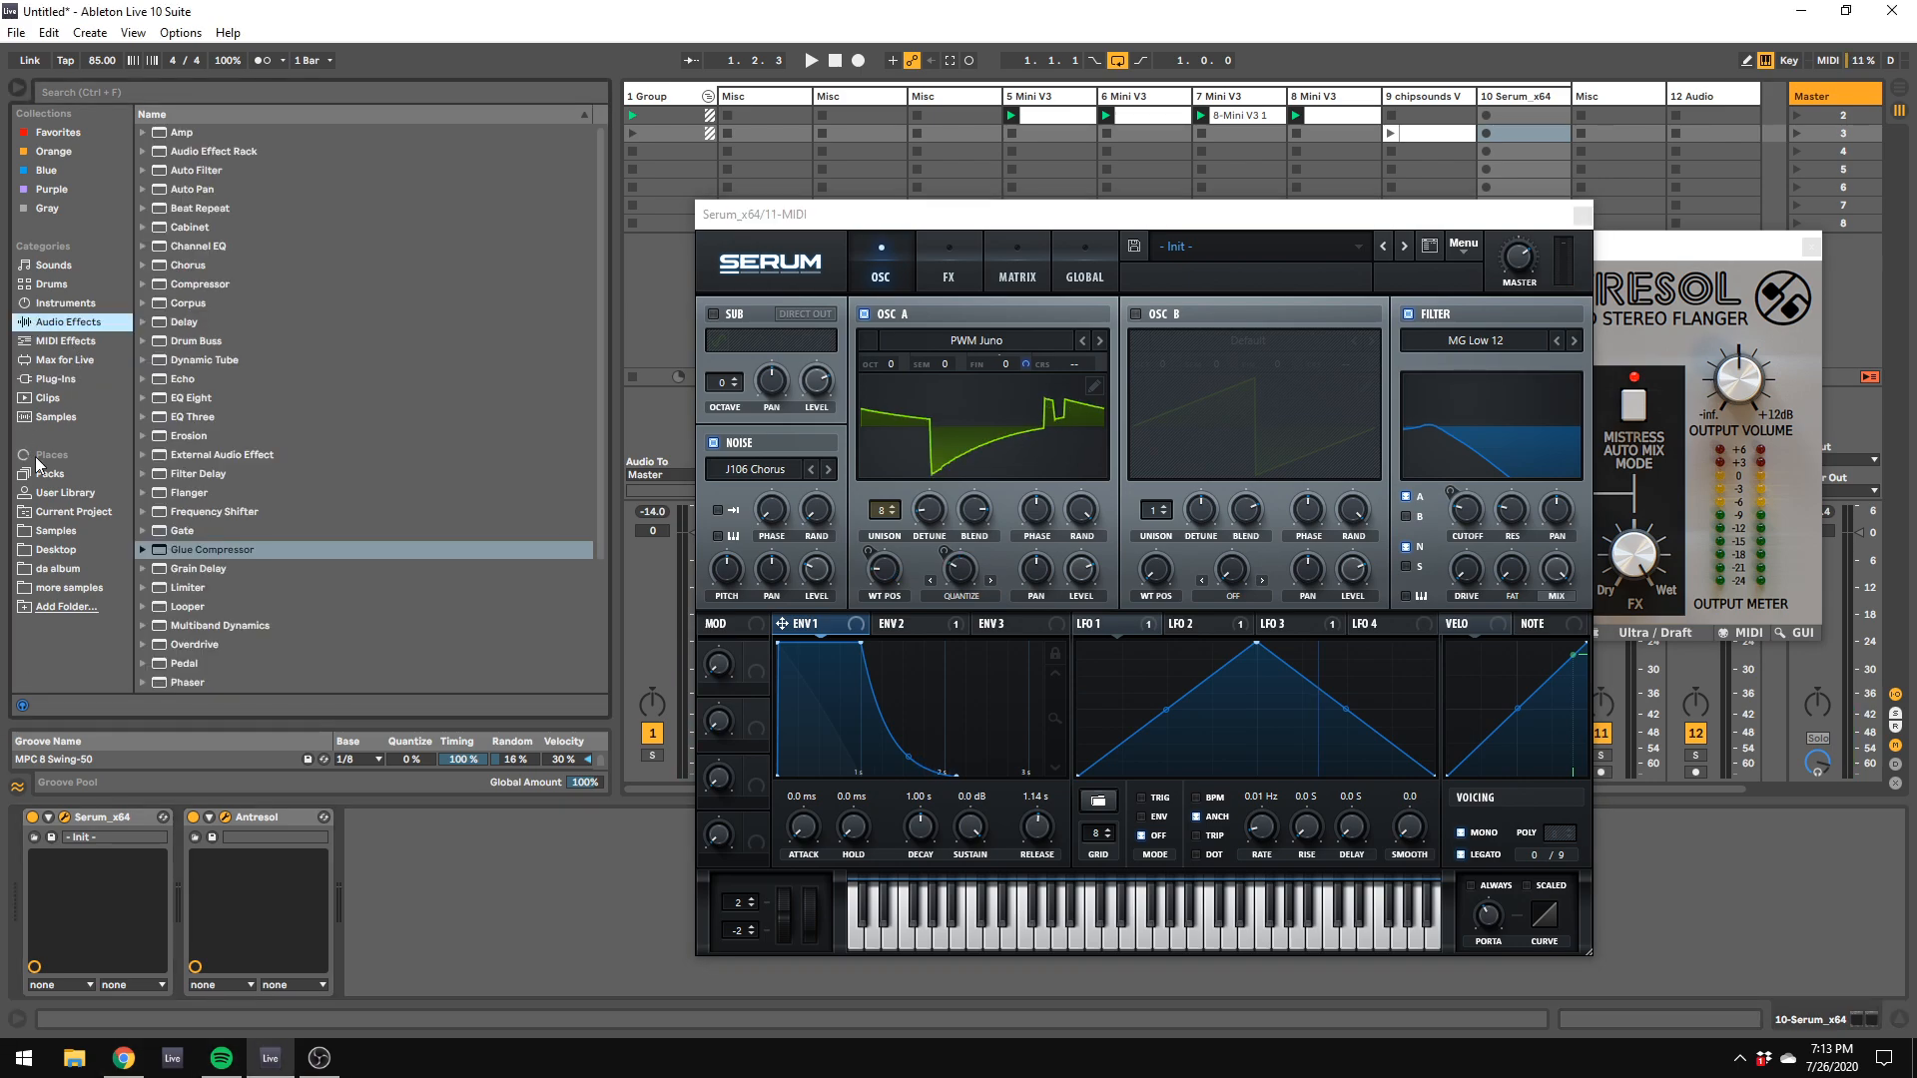
{"action": "double_click", "coordinate": [194, 397]}
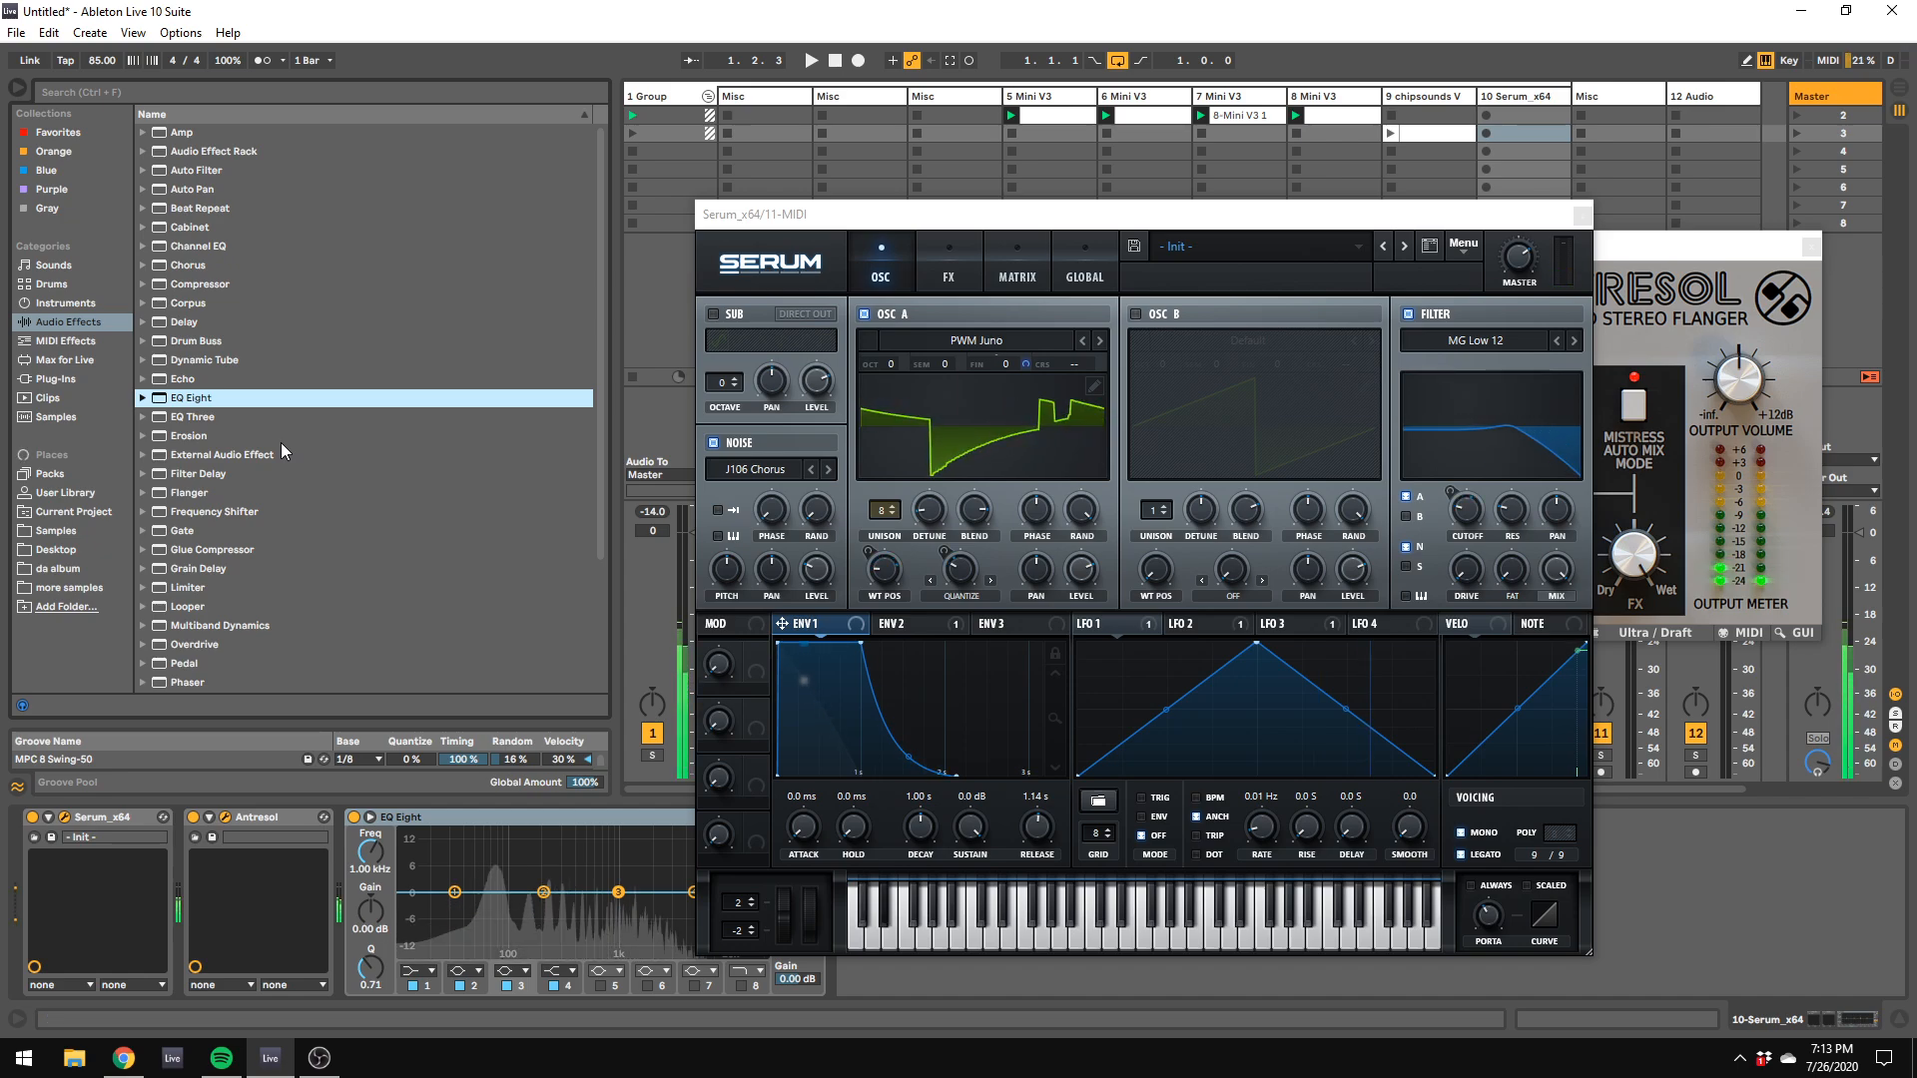
{"action": "left_click_drag", "start_coordinate": [1466, 511], "coordinate": [1477, 579]}
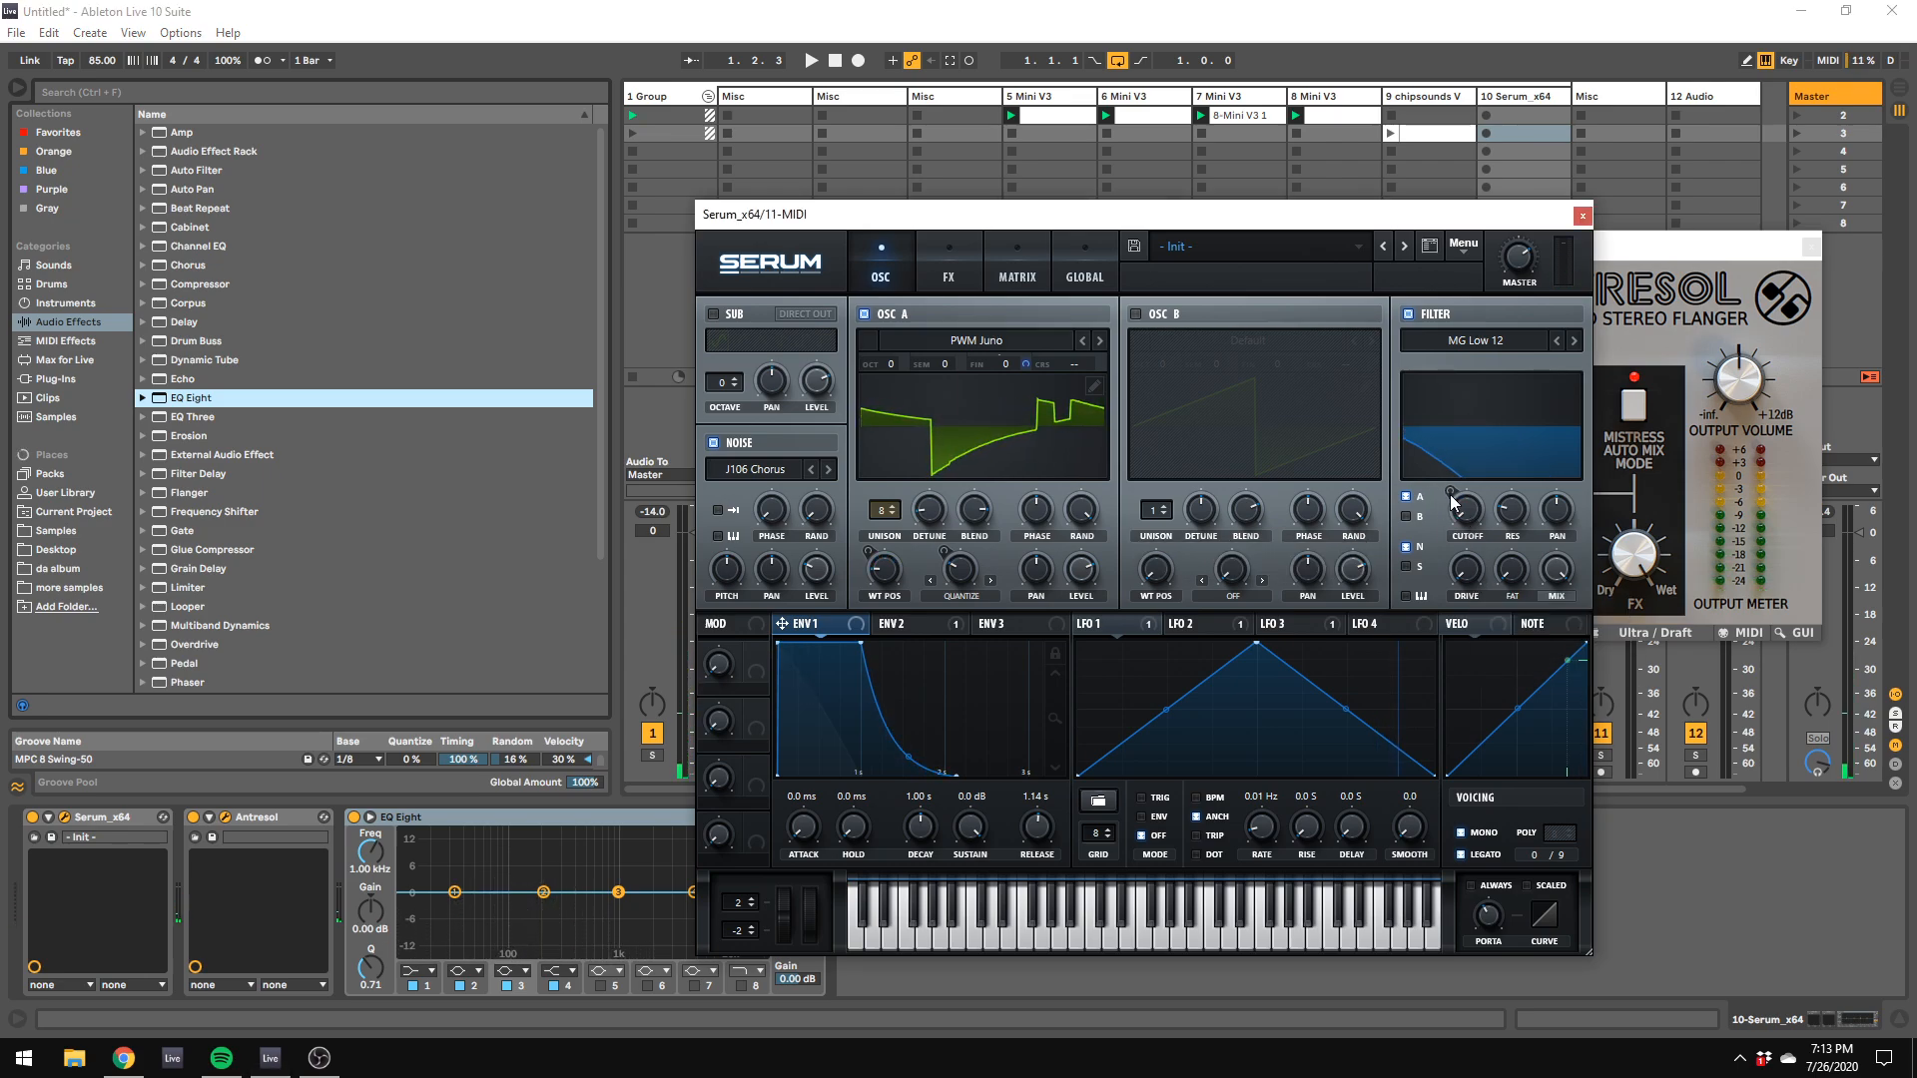
{"action": "left_click", "coordinate": [899, 623]}
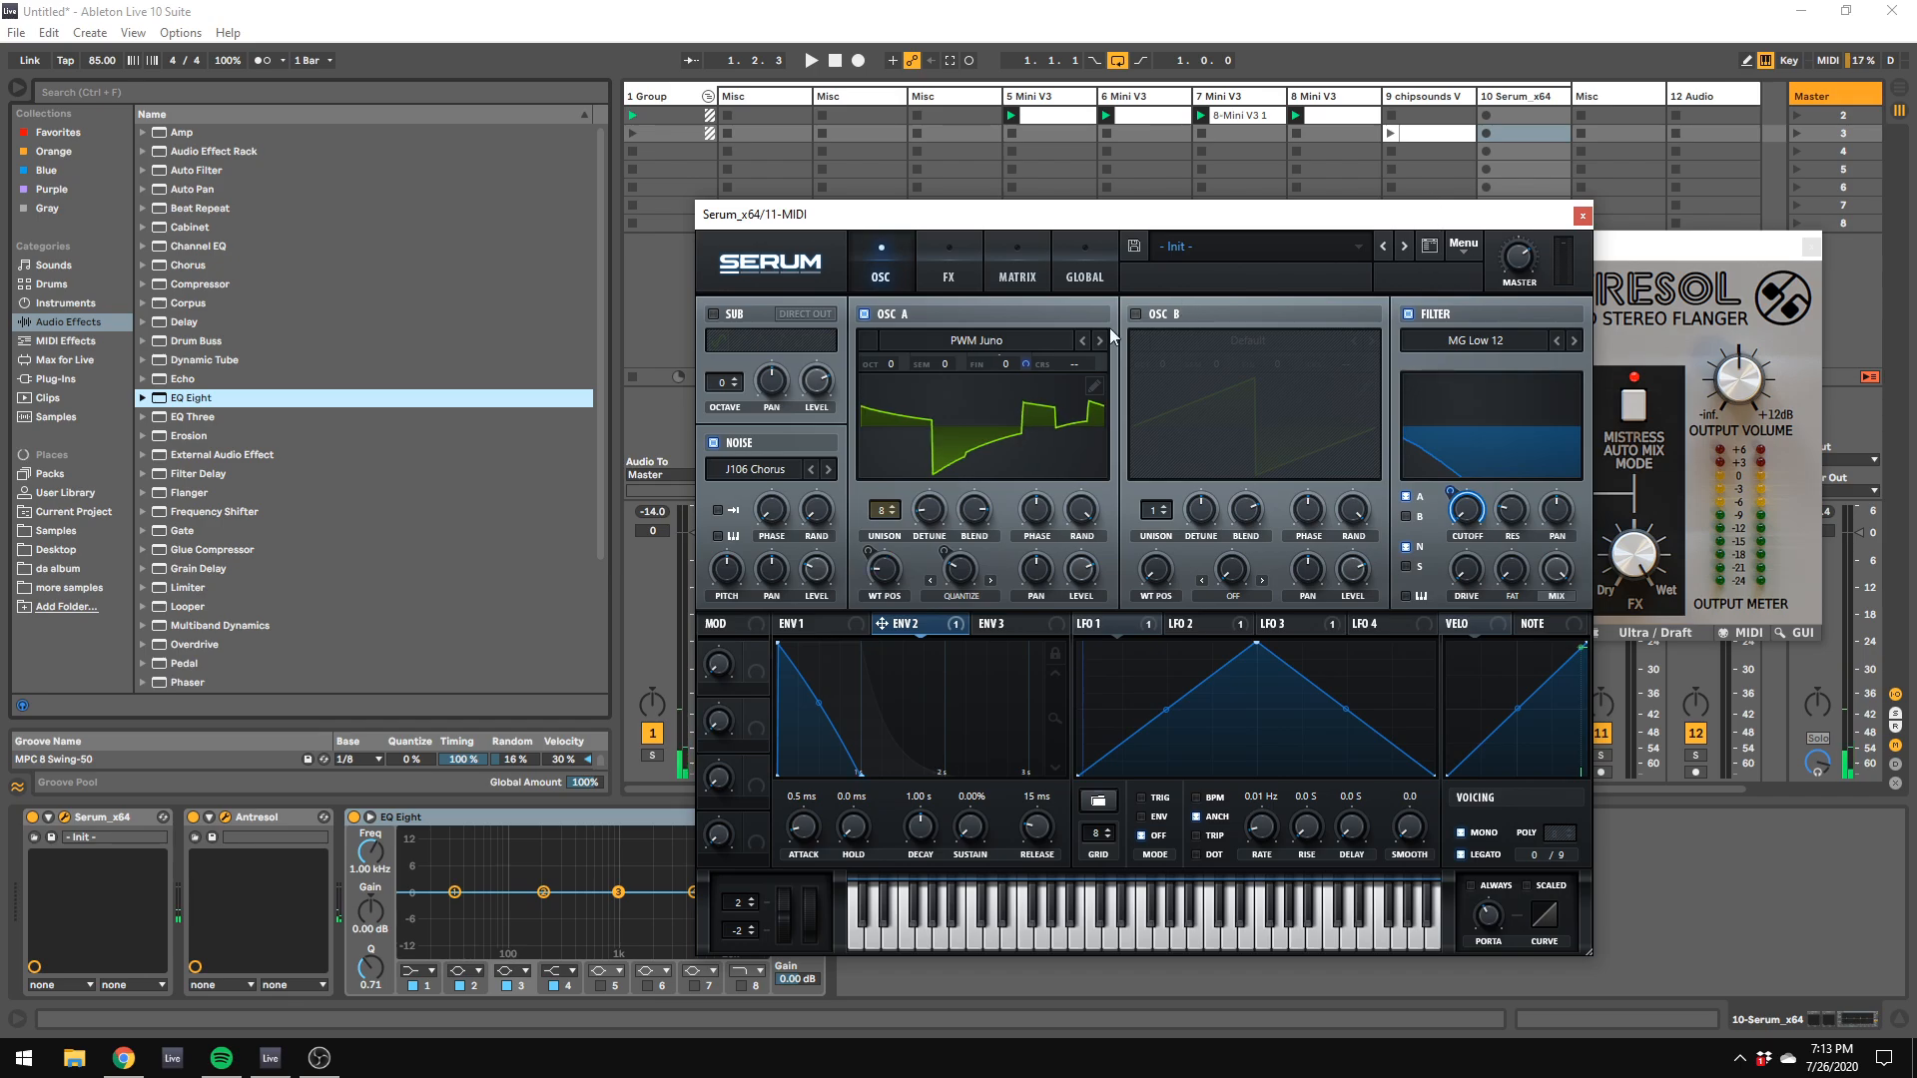
Step: Load the BS2 - Filthy analog wavetable into Serum's oscillator A and set its warp mode to Asym +
{"action": "left_click", "coordinate": [1012, 341]}
{"action": "mouse_move", "coordinate": [999, 361]}
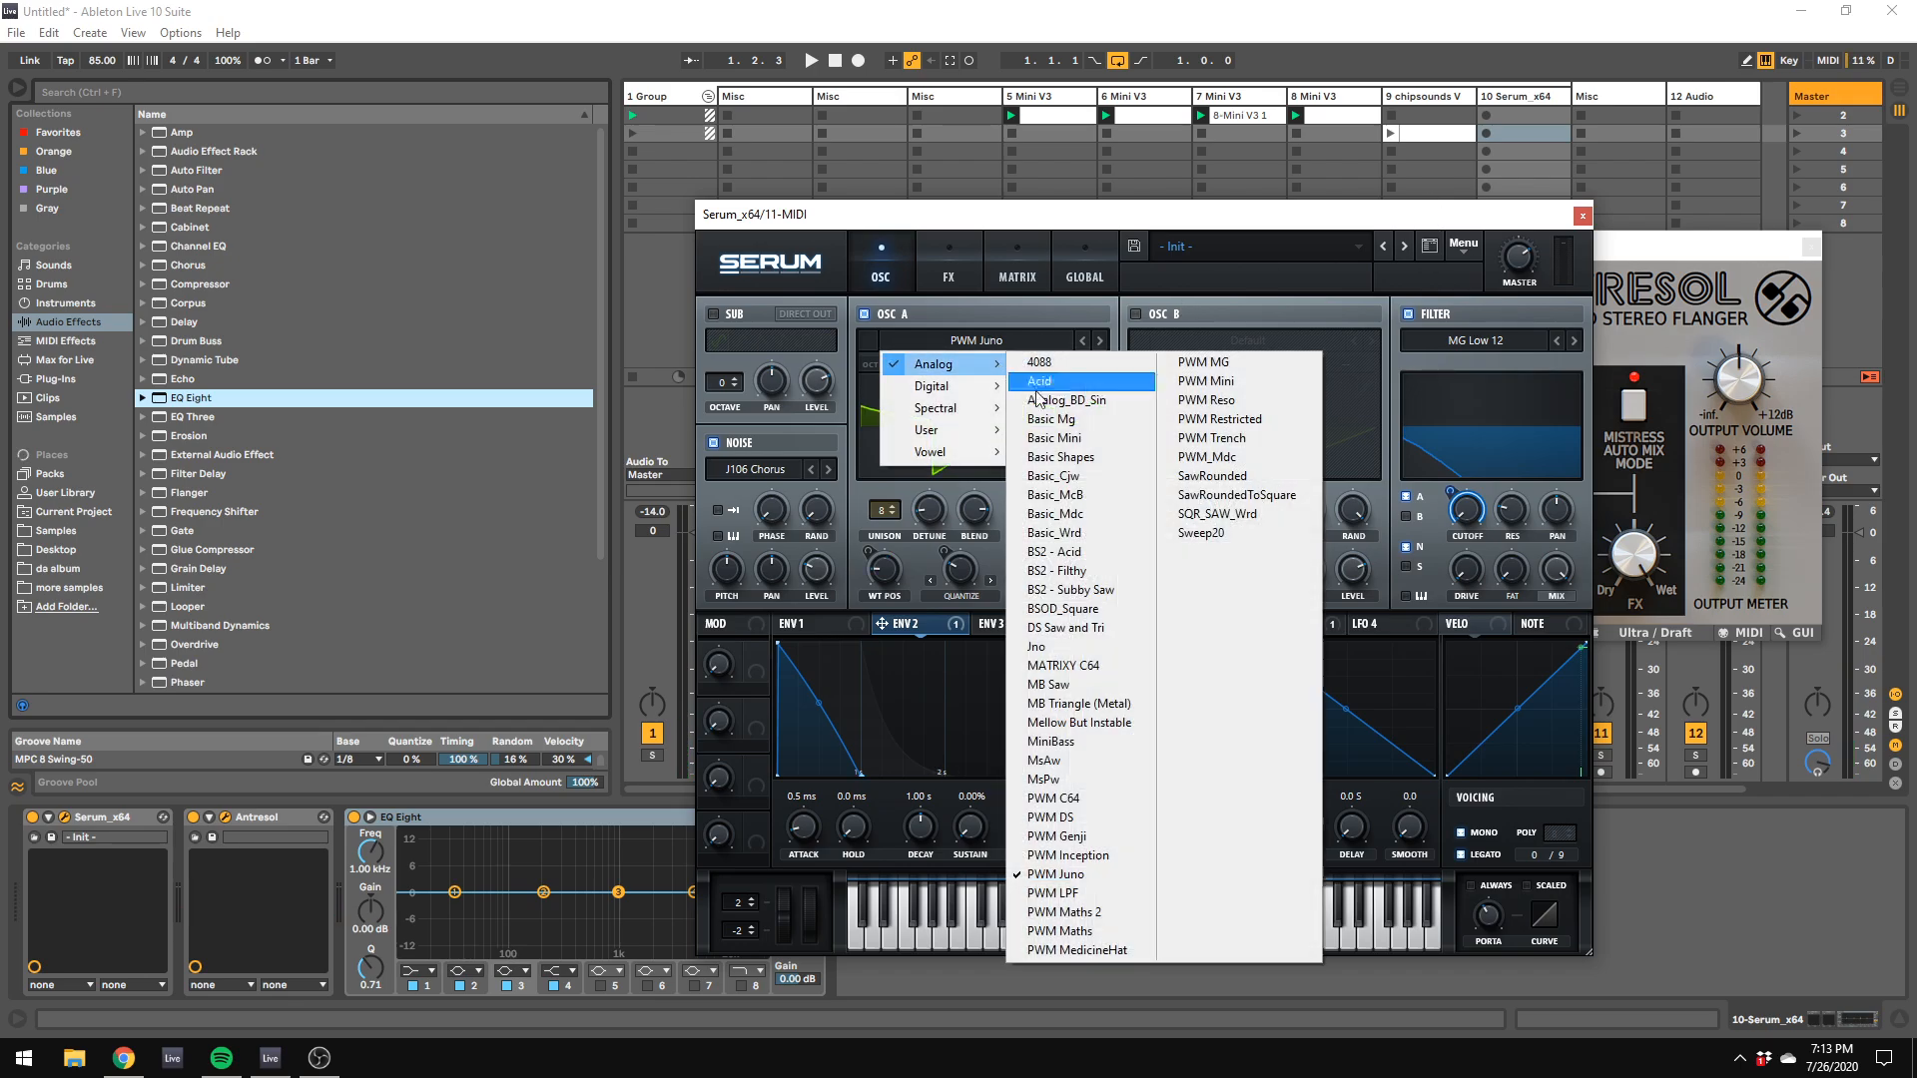
{"action": "left_click", "coordinate": [1152, 571]}
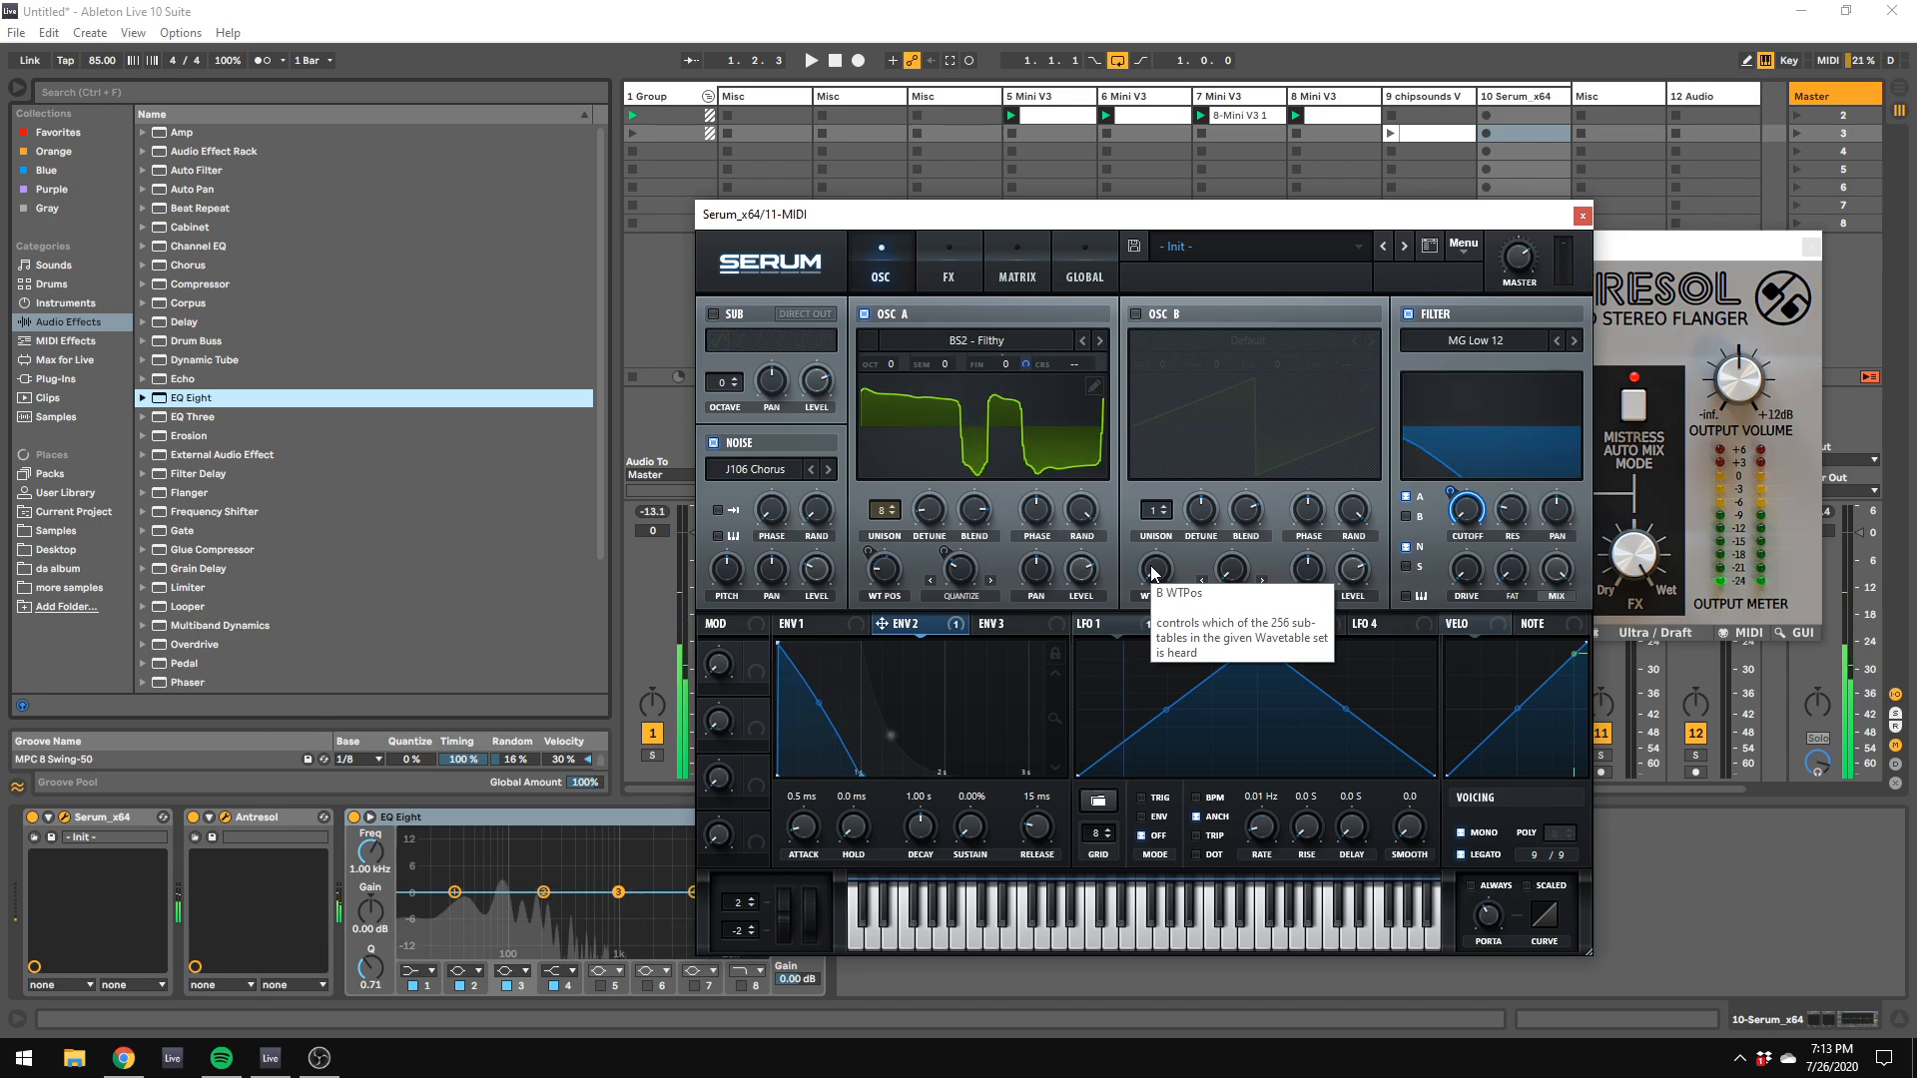
{"action": "left_click", "coordinate": [987, 593]}
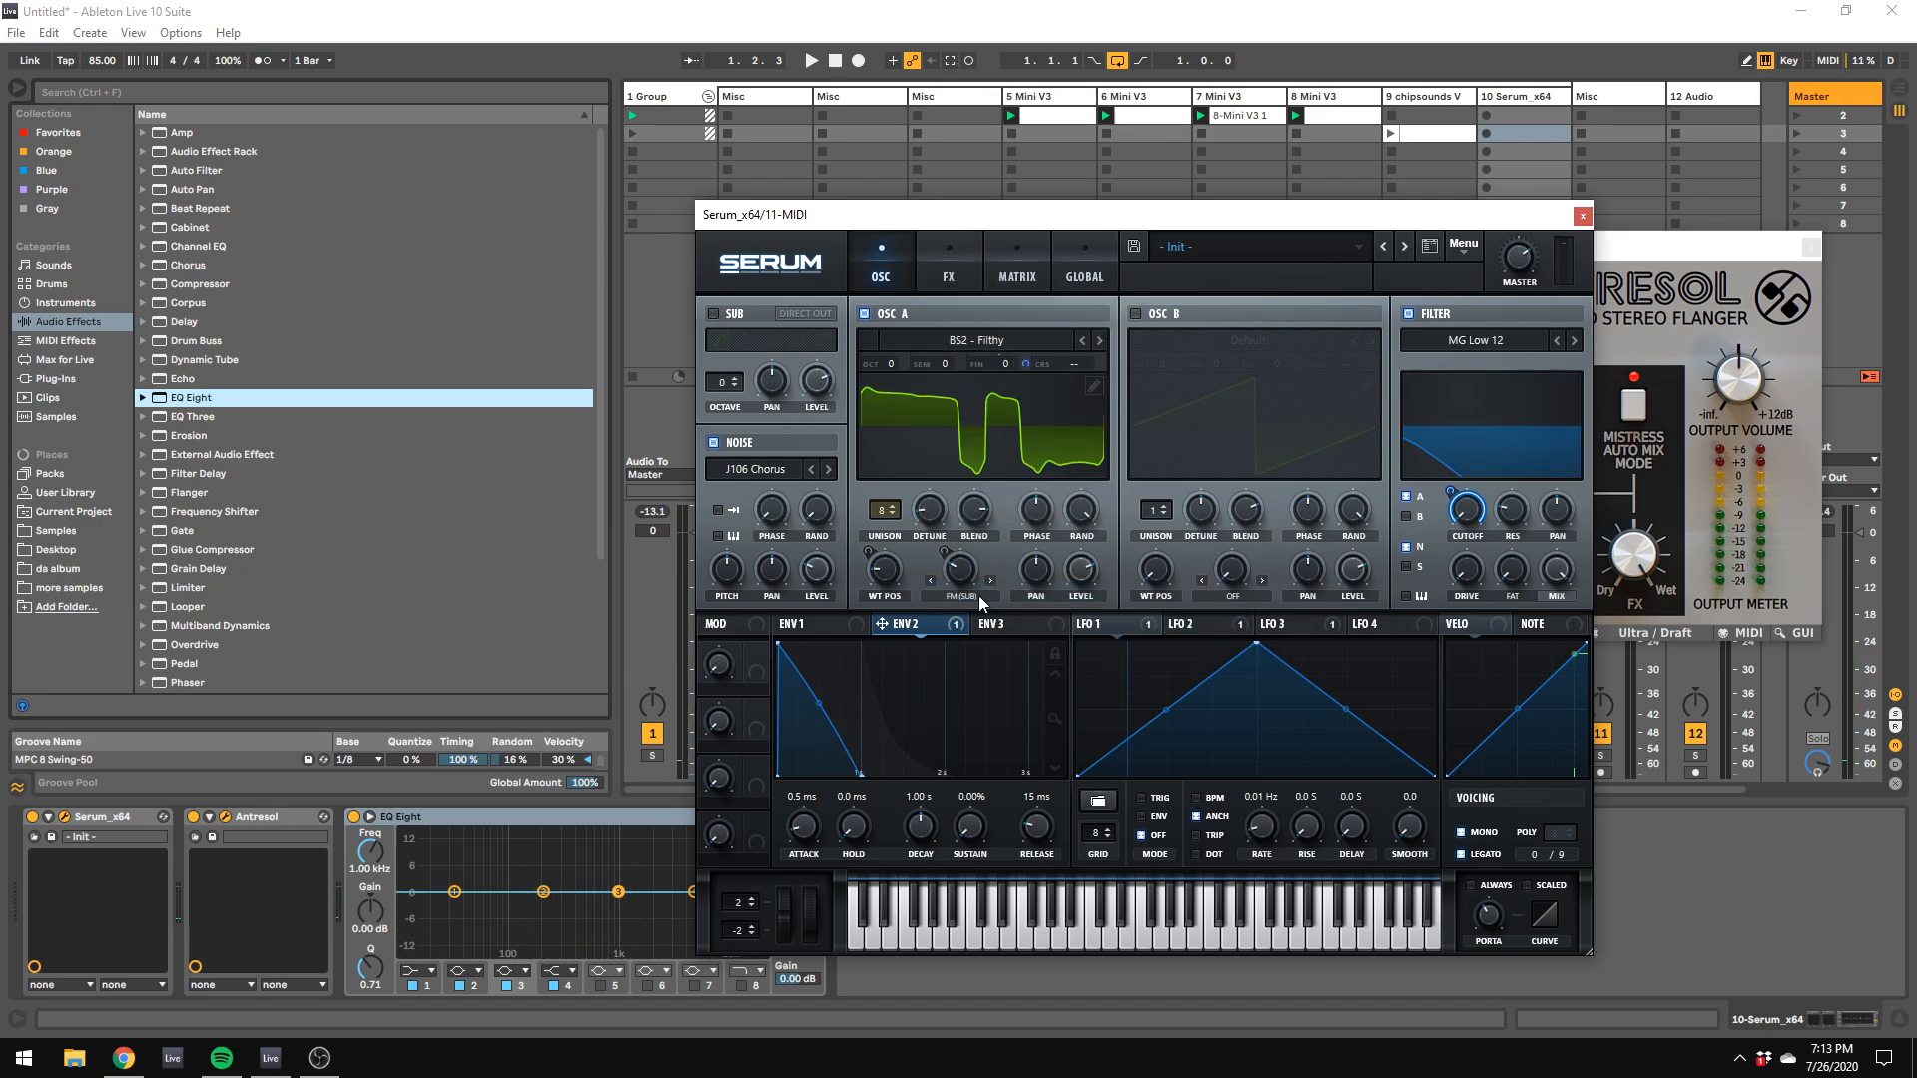
{"action": "left_click", "coordinate": [978, 594]}
{"action": "left_click", "coordinate": [1005, 284]}
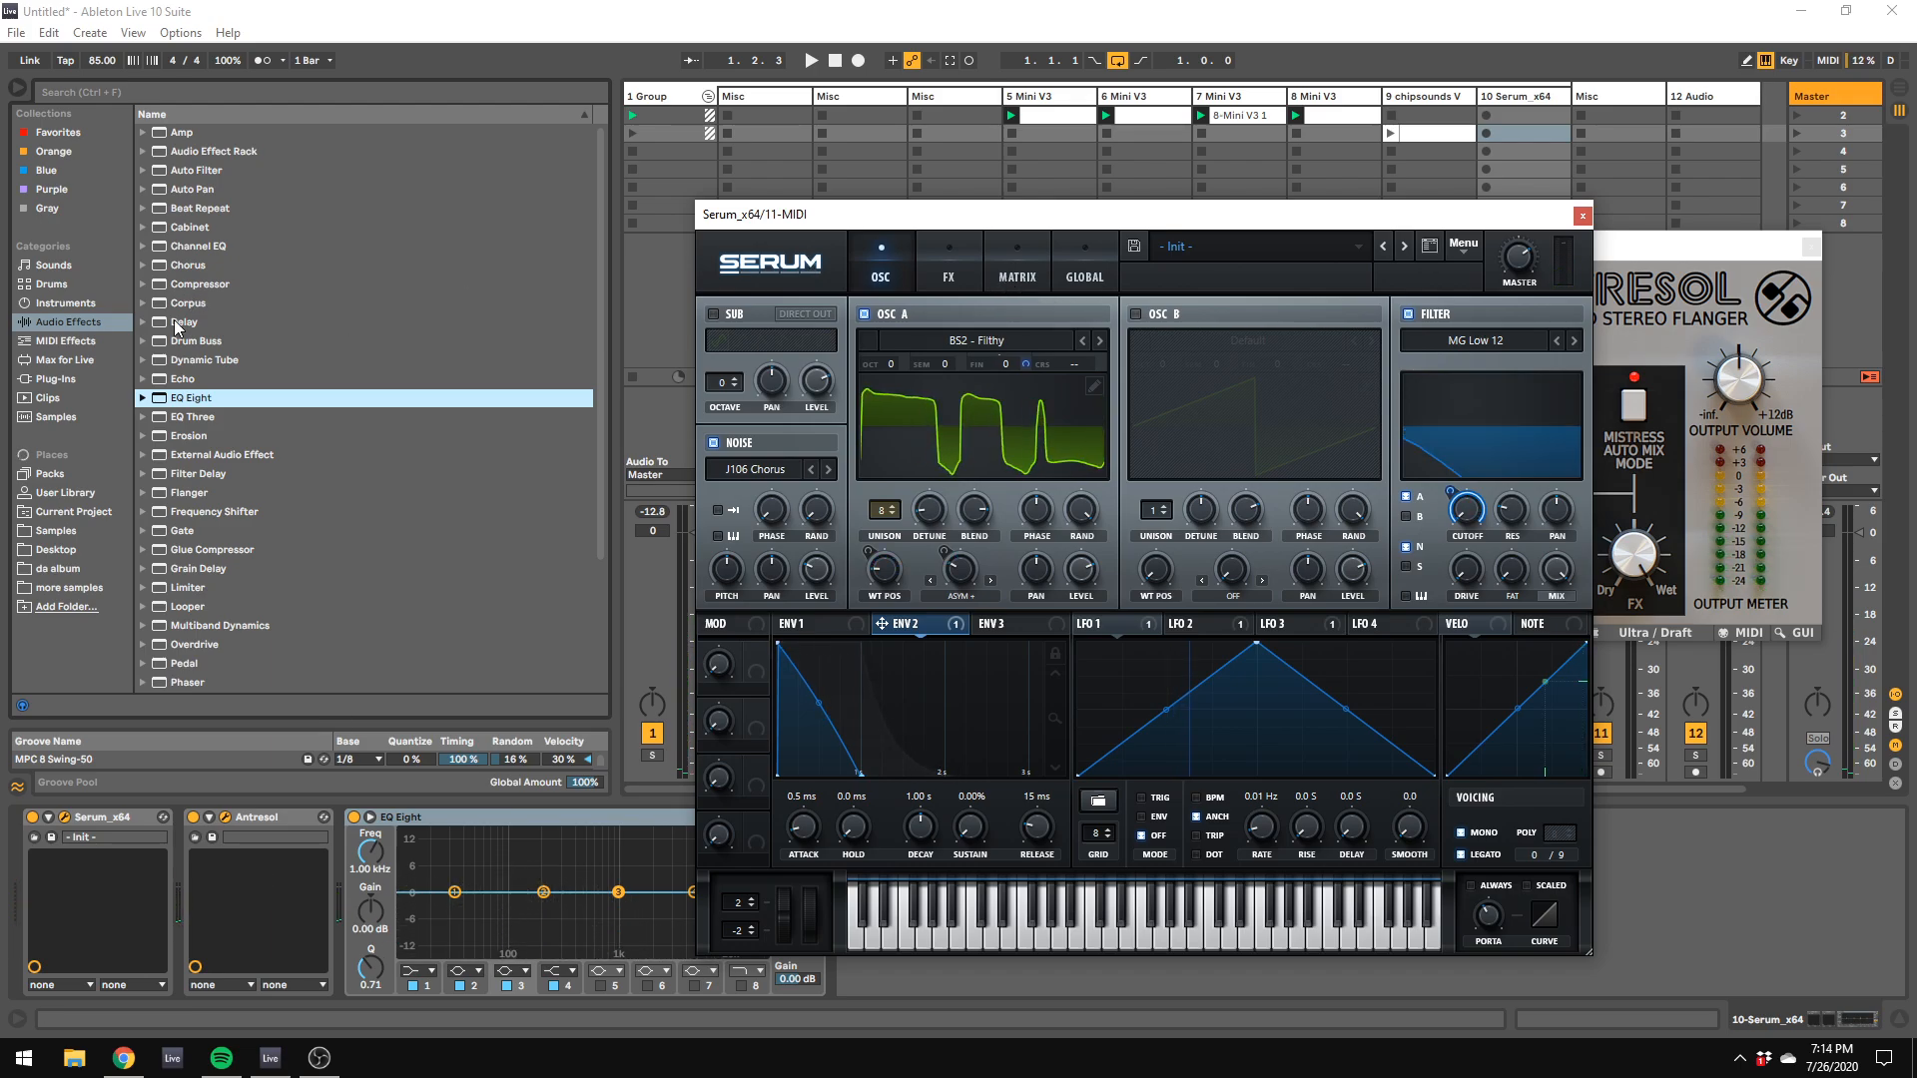
Step: Move the Serum and Antresol windows clear of the mixer and start playback
{"action": "left_click", "coordinate": [118, 372]}
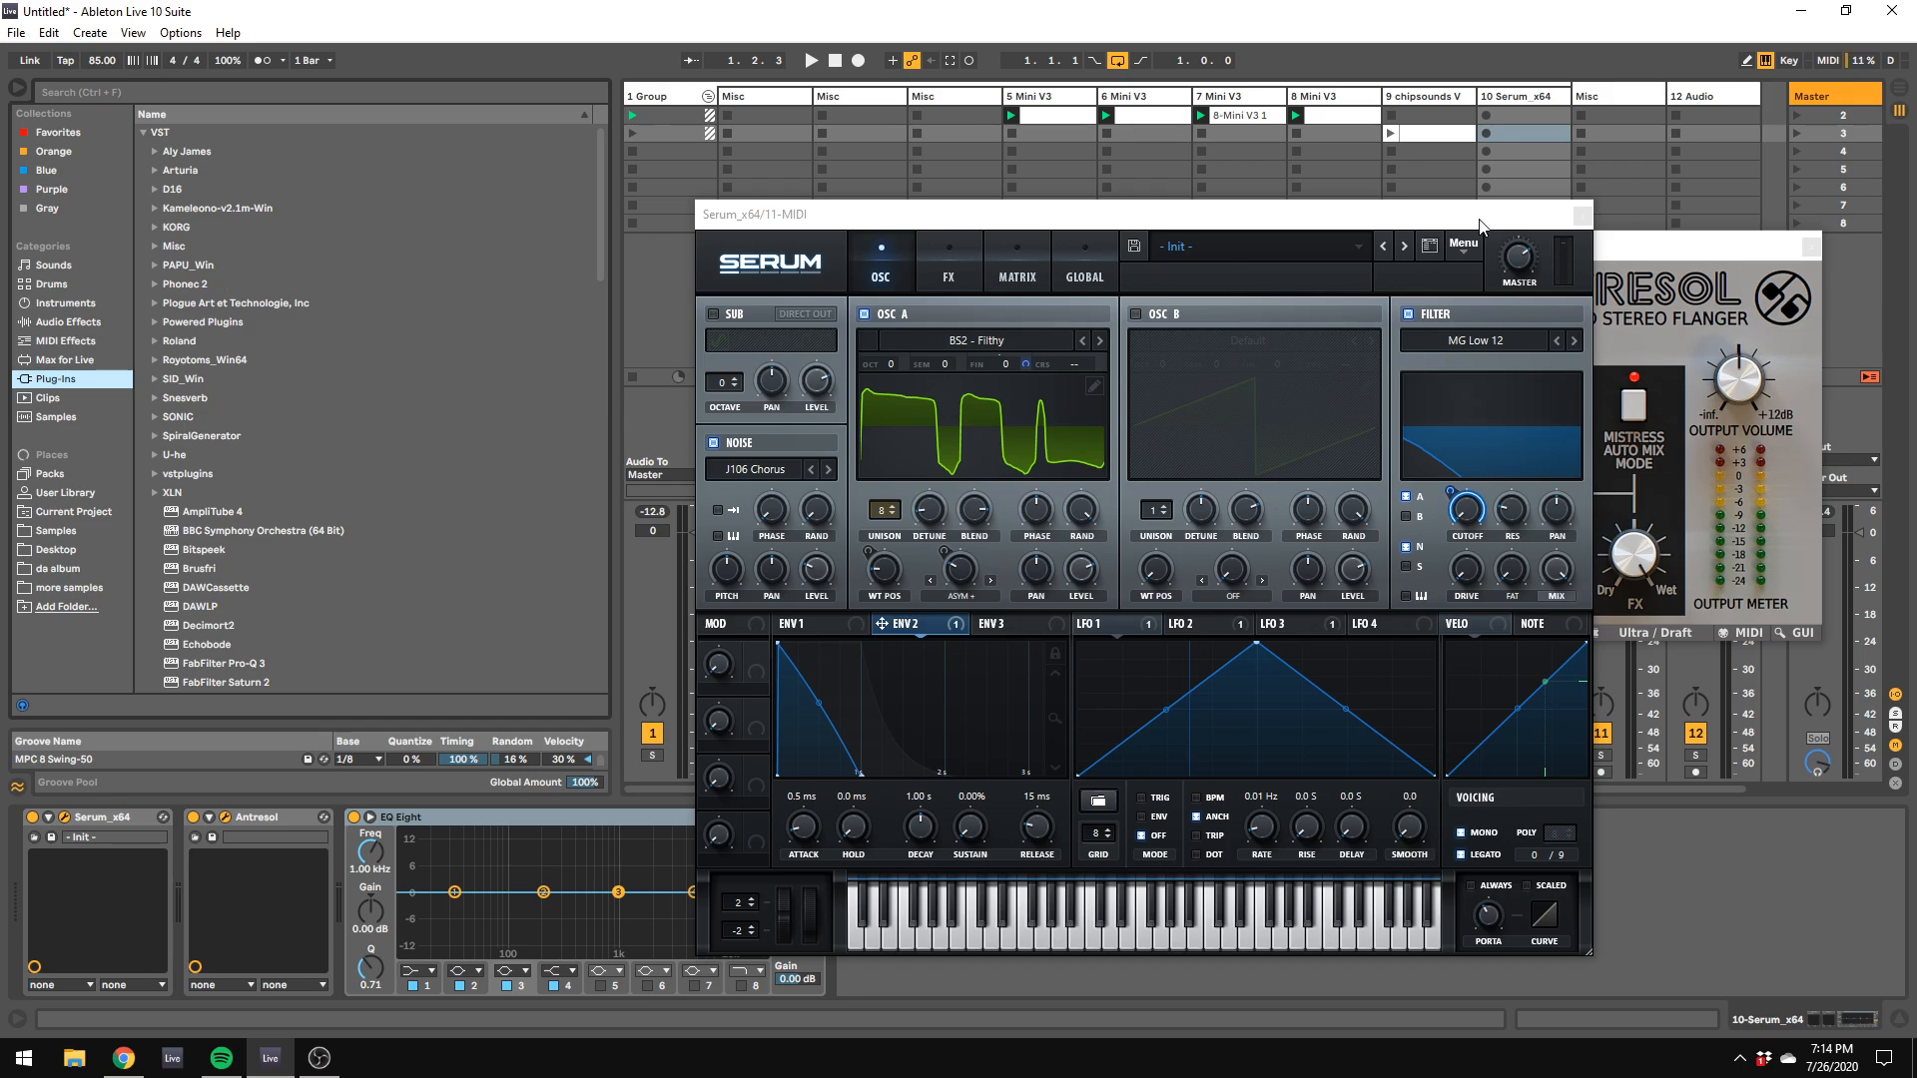
{"action": "left_click_drag", "start_coordinate": [1458, 215], "coordinate": [1454, 667]}
{"action": "left_click_drag", "start_coordinate": [1218, 244], "coordinate": [1916, 563]}
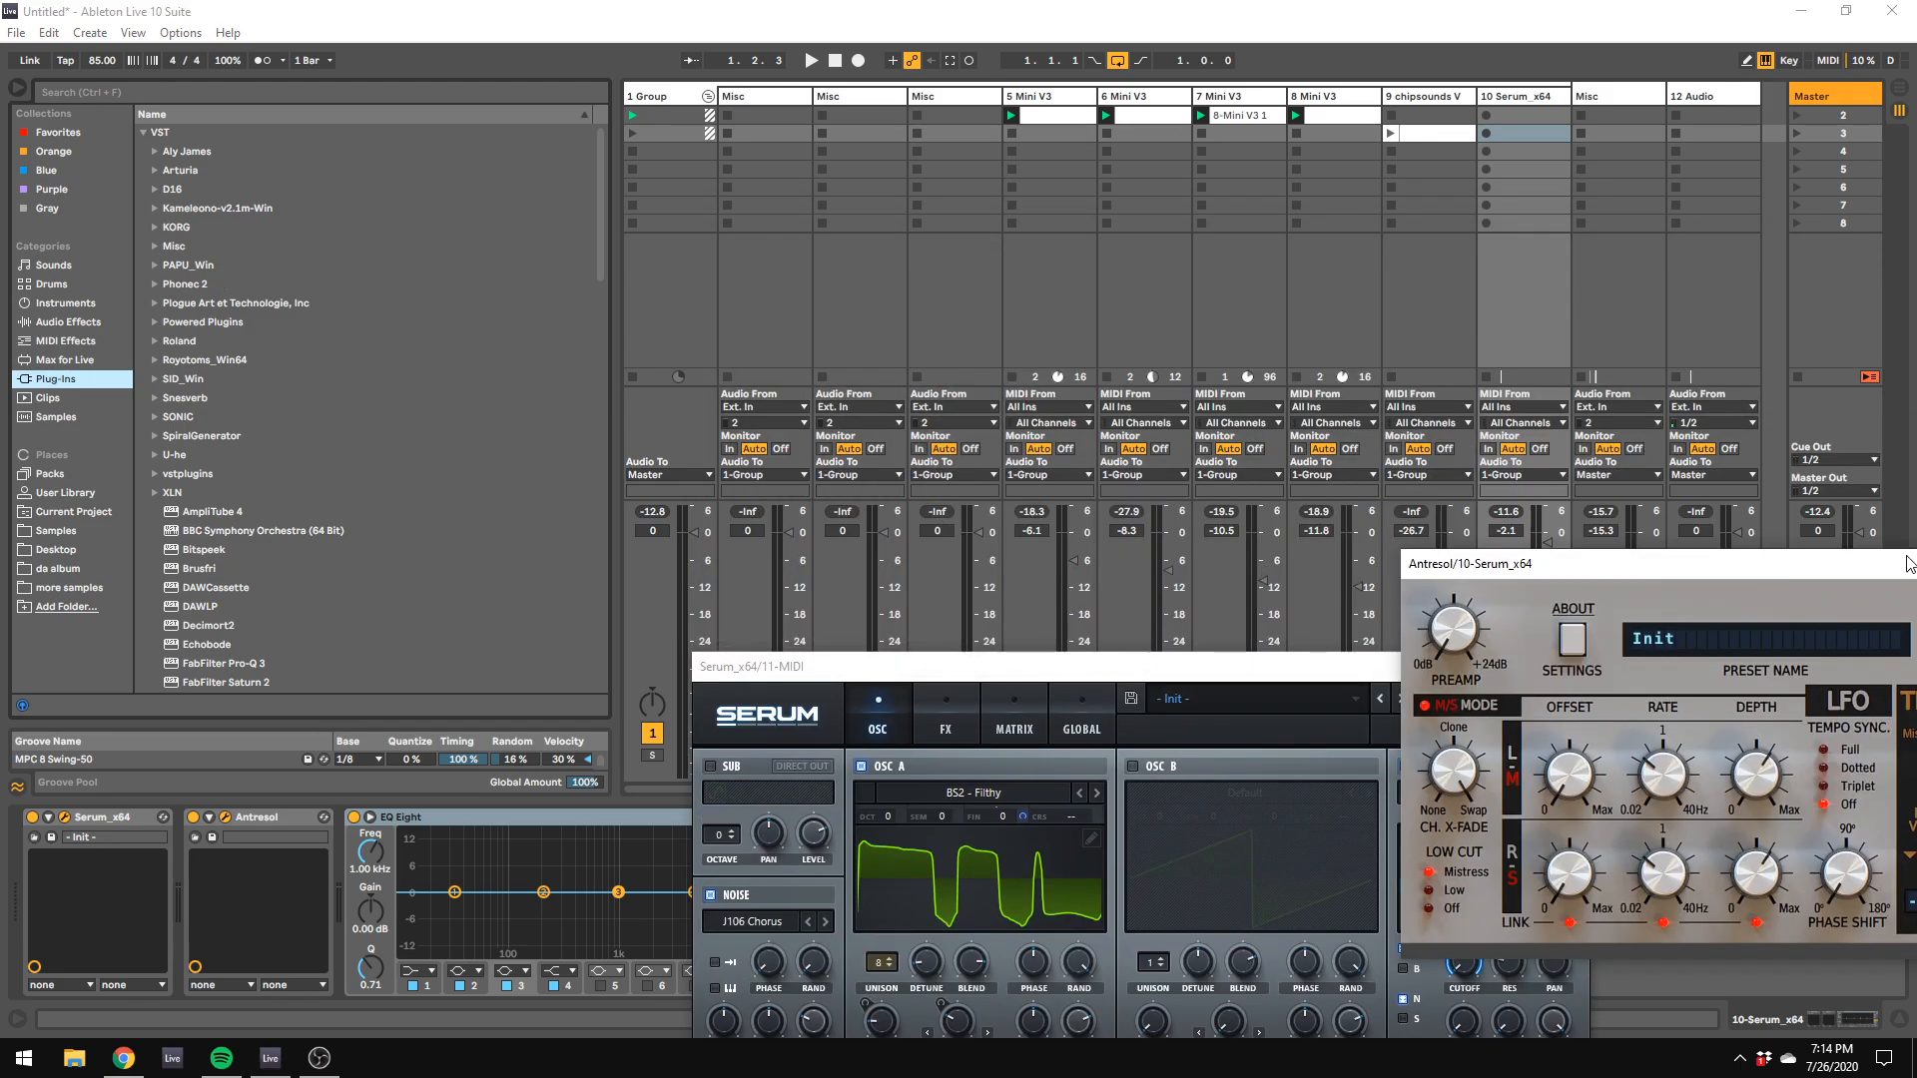
{"action": "key", "text": "space"}
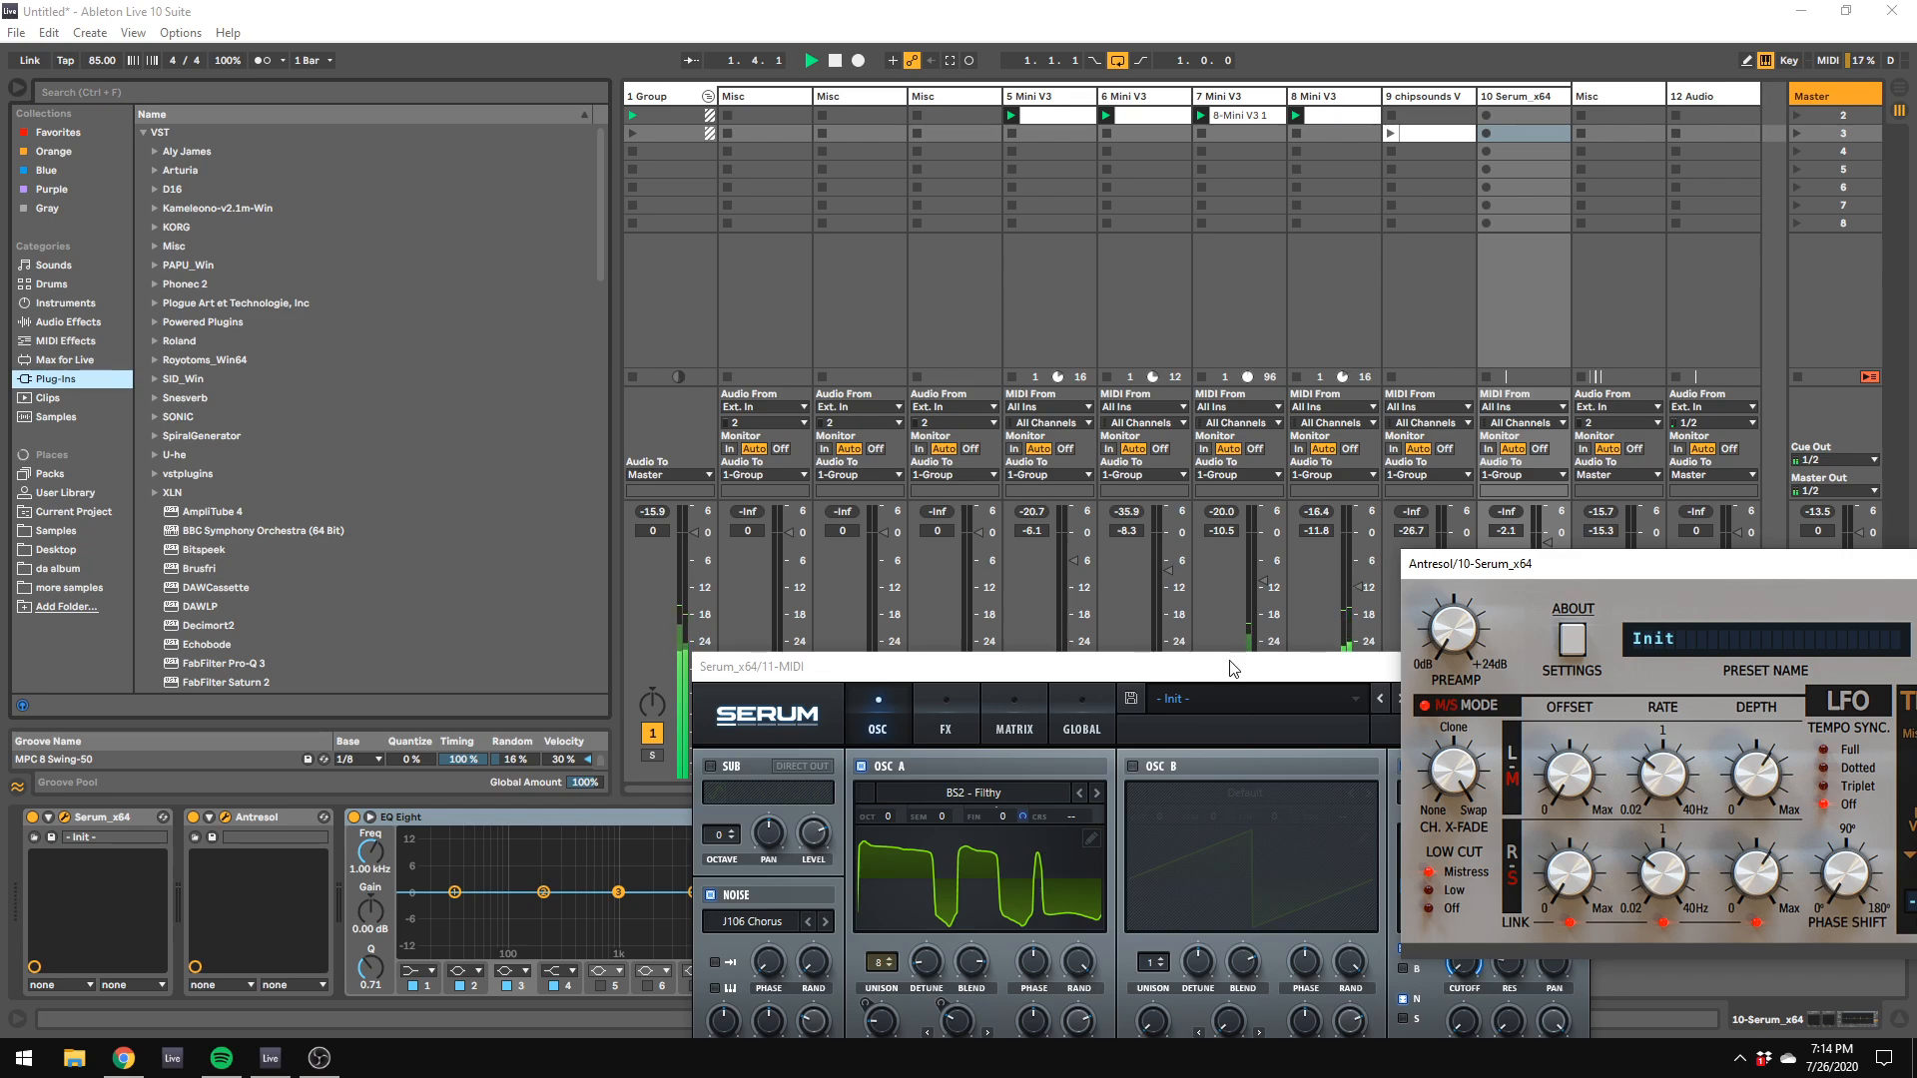
{"action": "left_click_drag", "start_coordinate": [1233, 664], "coordinate": [1878, 569]}
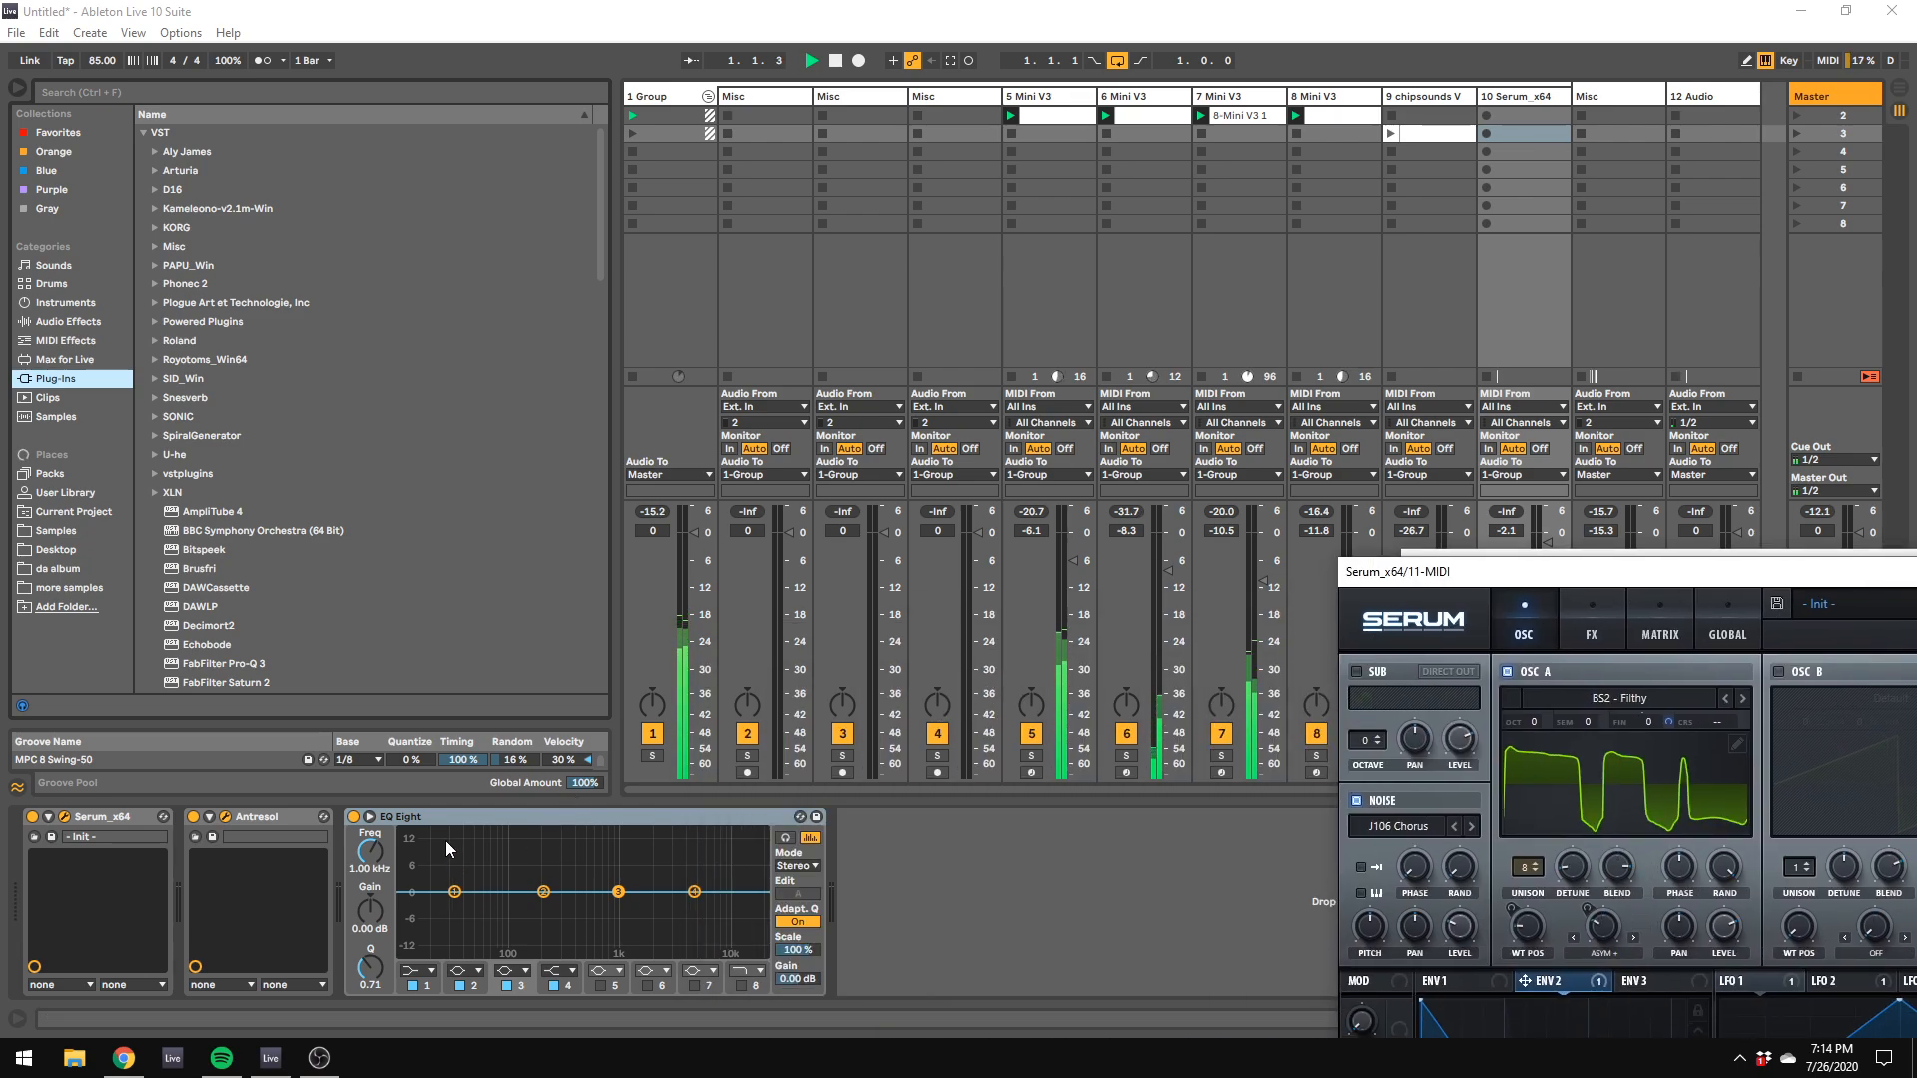
Step: Place ClapDtrax7.wav from the Tape Saturated Clap folder at beat 1.4 on Misc track 4, with the track volume at -13.0 dB
{"action": "left_click", "coordinate": [936, 96]}
{"action": "left_click", "coordinate": [56, 530]}
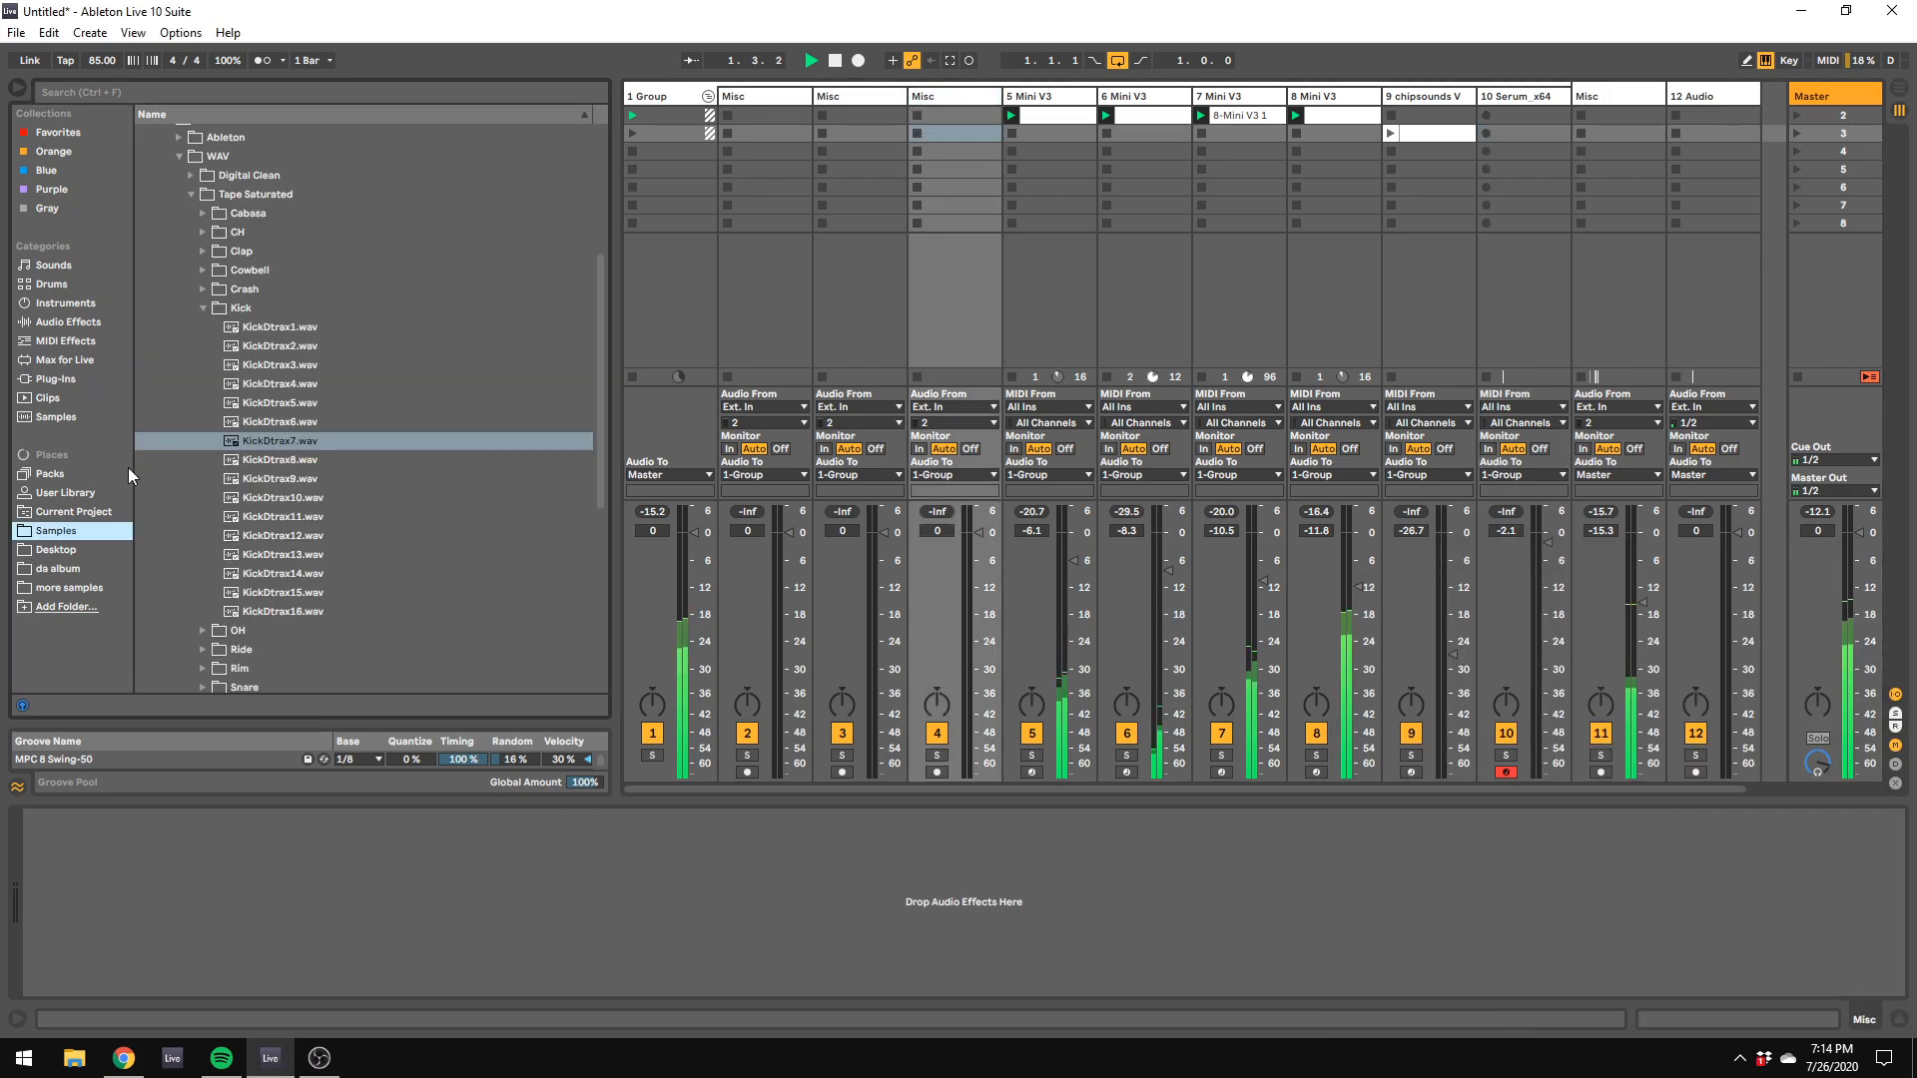
{"action": "left_click", "coordinate": [203, 254]}
{"action": "left_click", "coordinate": [267, 386]}
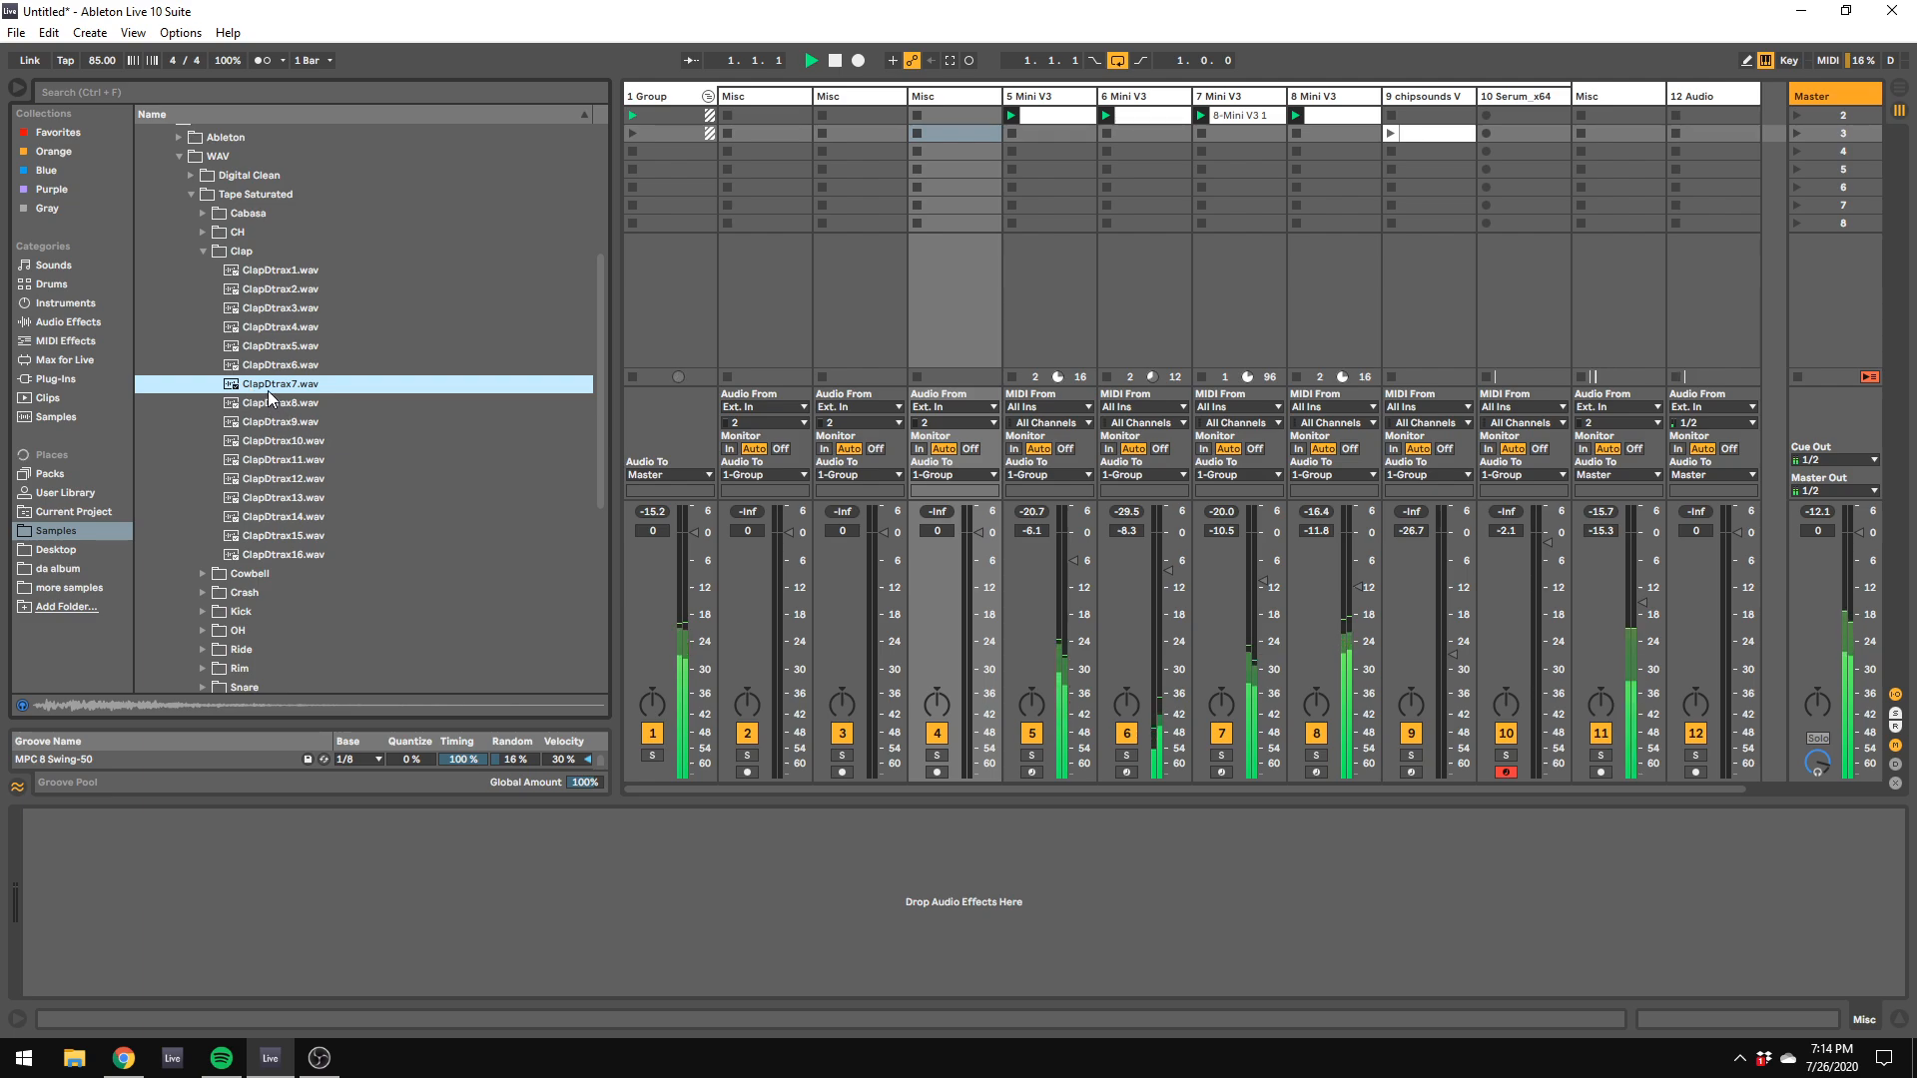
{"action": "left_click_drag", "start_coordinate": [1897, 70], "coordinate": [1255, 293]}
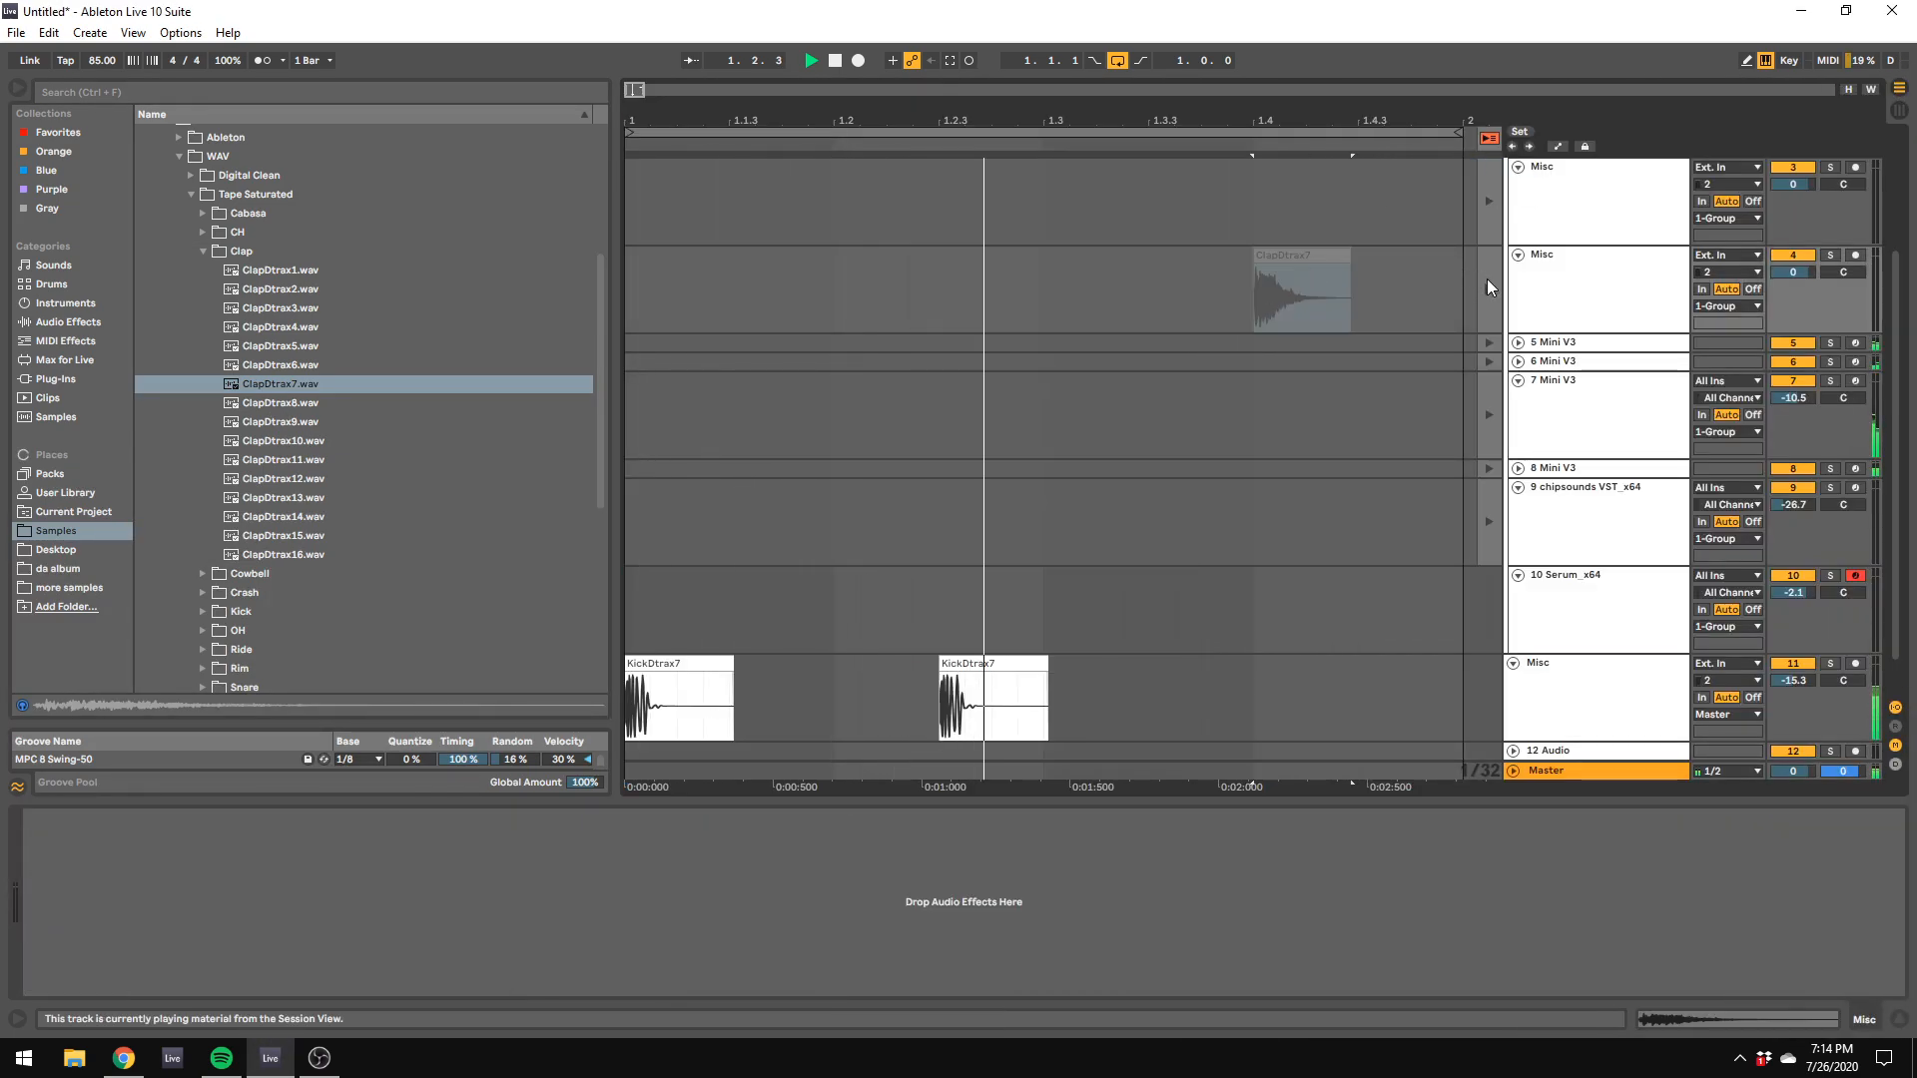
{"action": "key", "text": "Tab"}
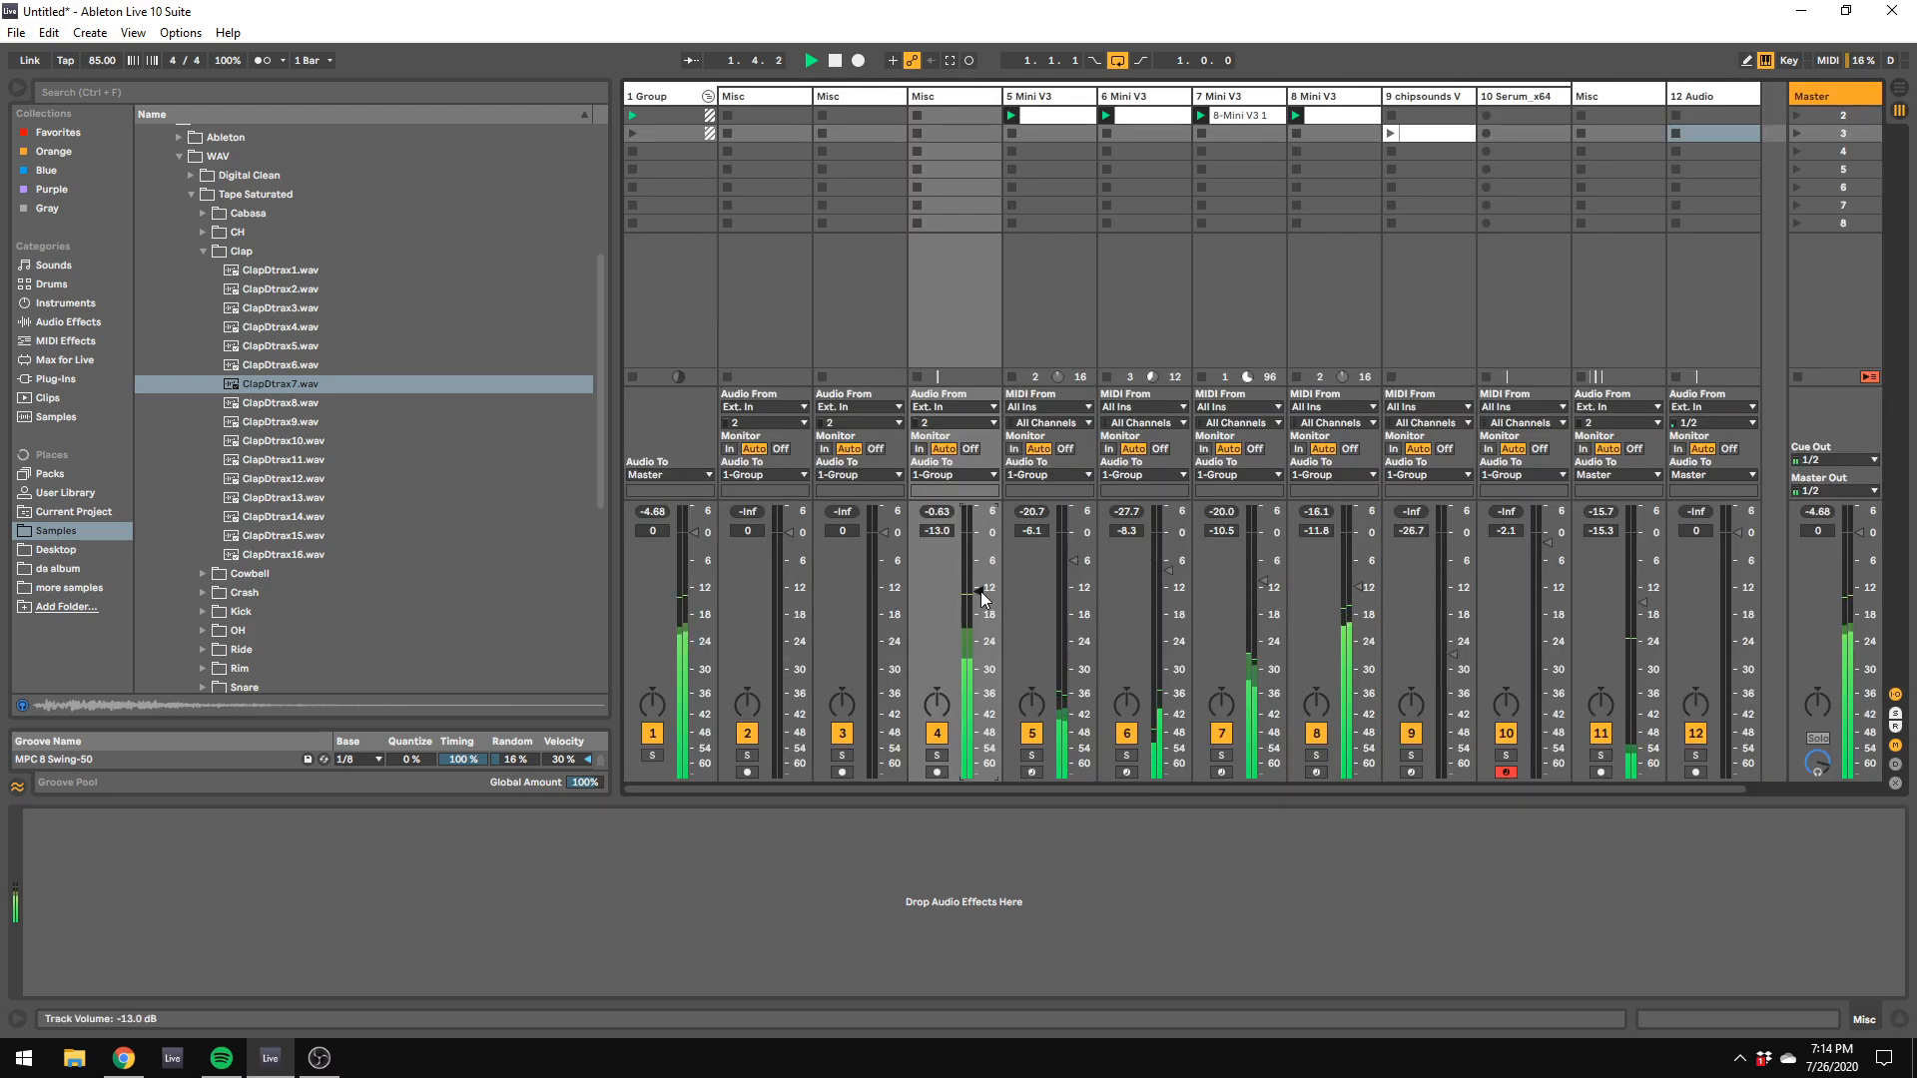
Step: Add the ValhallaVintageVerb_x64 plug-in to the clap track
{"action": "left_click", "coordinate": [974, 98]}
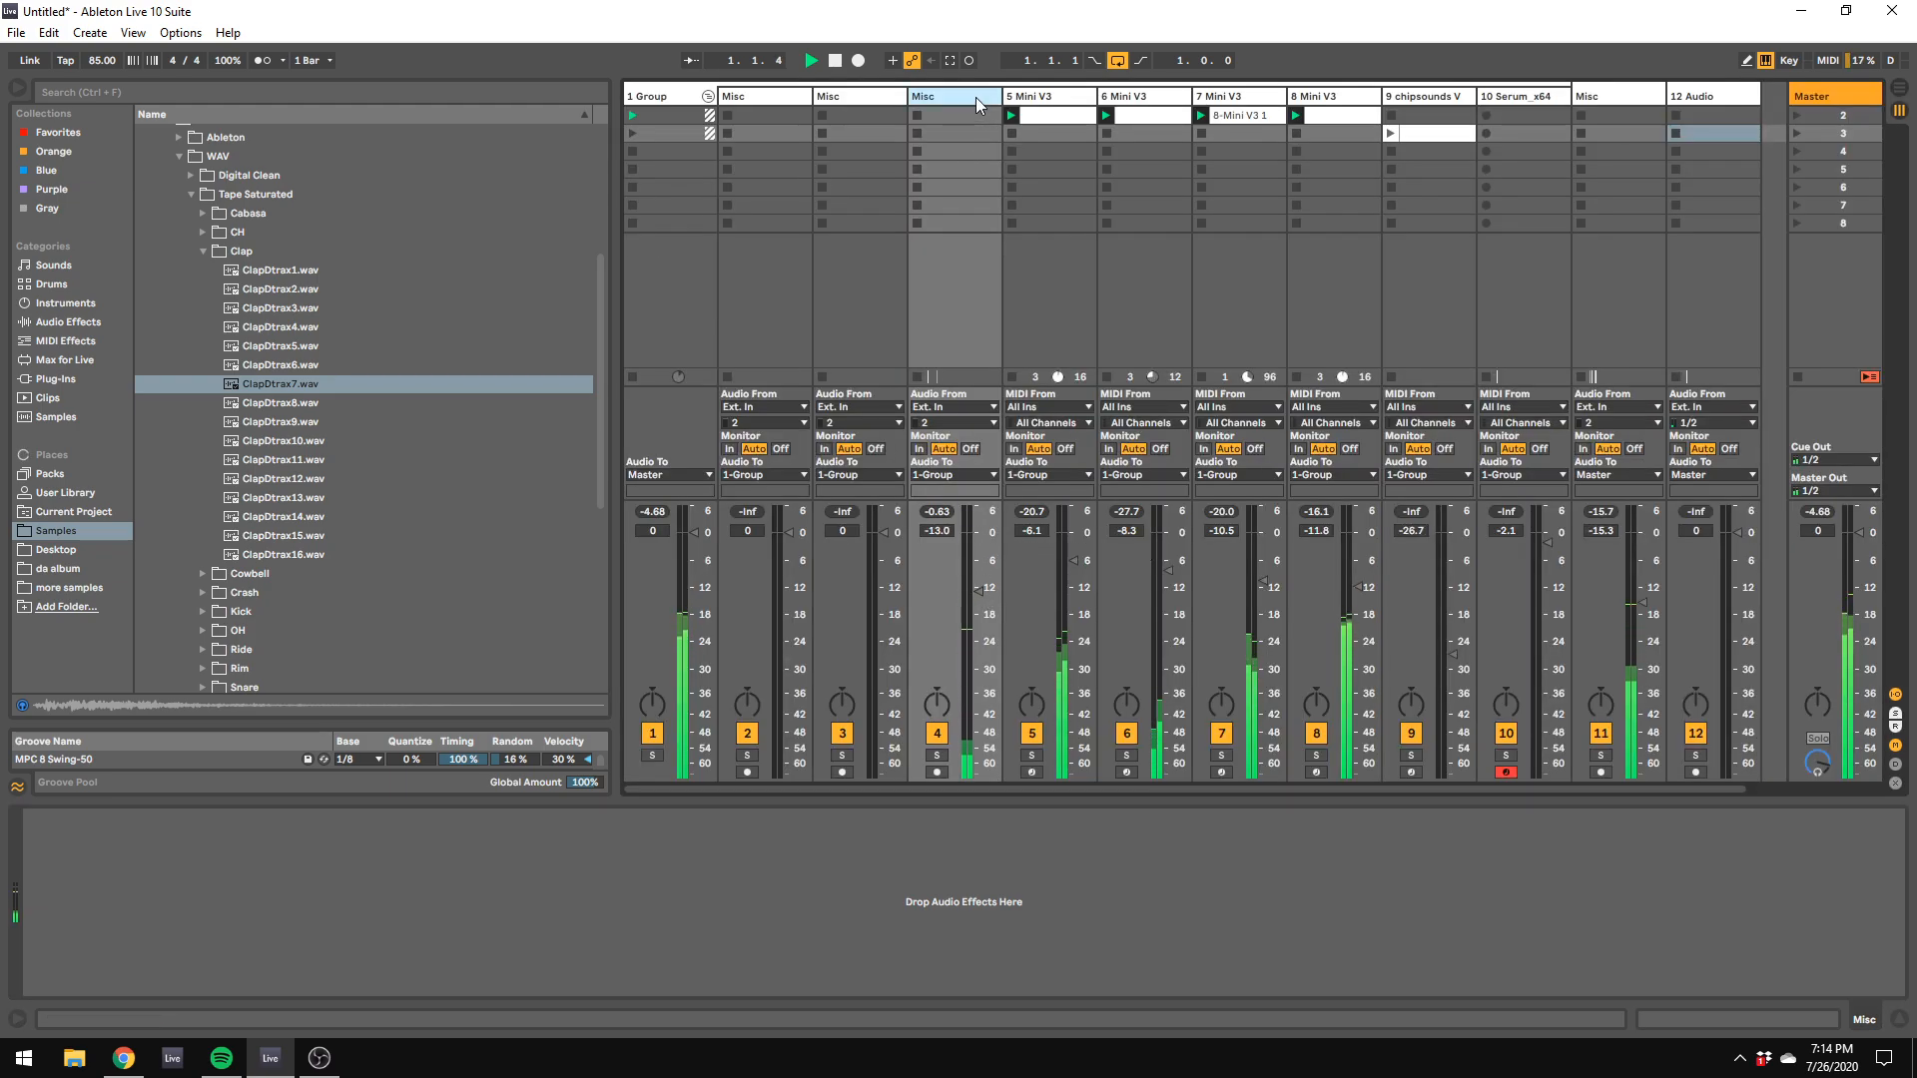
{"action": "left_click", "coordinate": [115, 321]}
{"action": "left_click", "coordinate": [83, 383]}
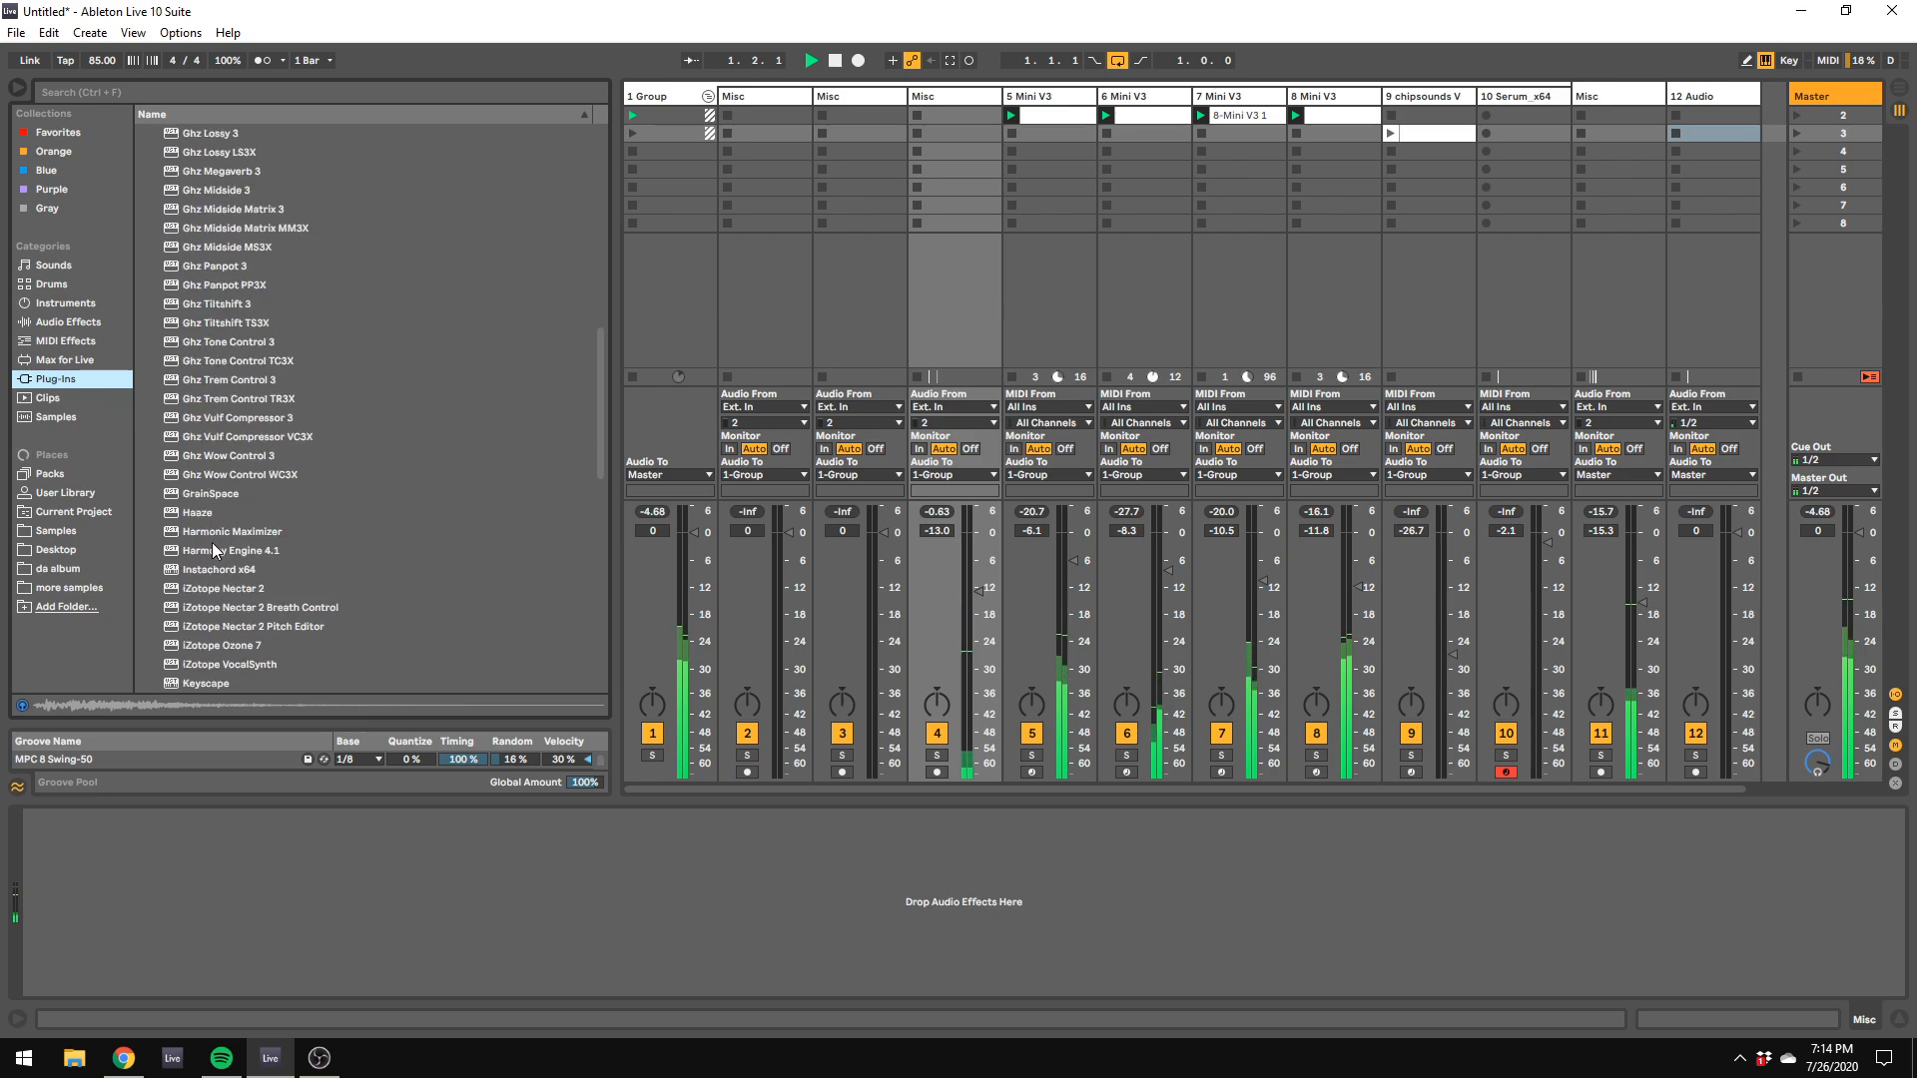
{"action": "scroll", "coordinate": [219, 591], "scroll_direction": "down", "scroll_amount": 10}
{"action": "double_click", "coordinate": [223, 588]}
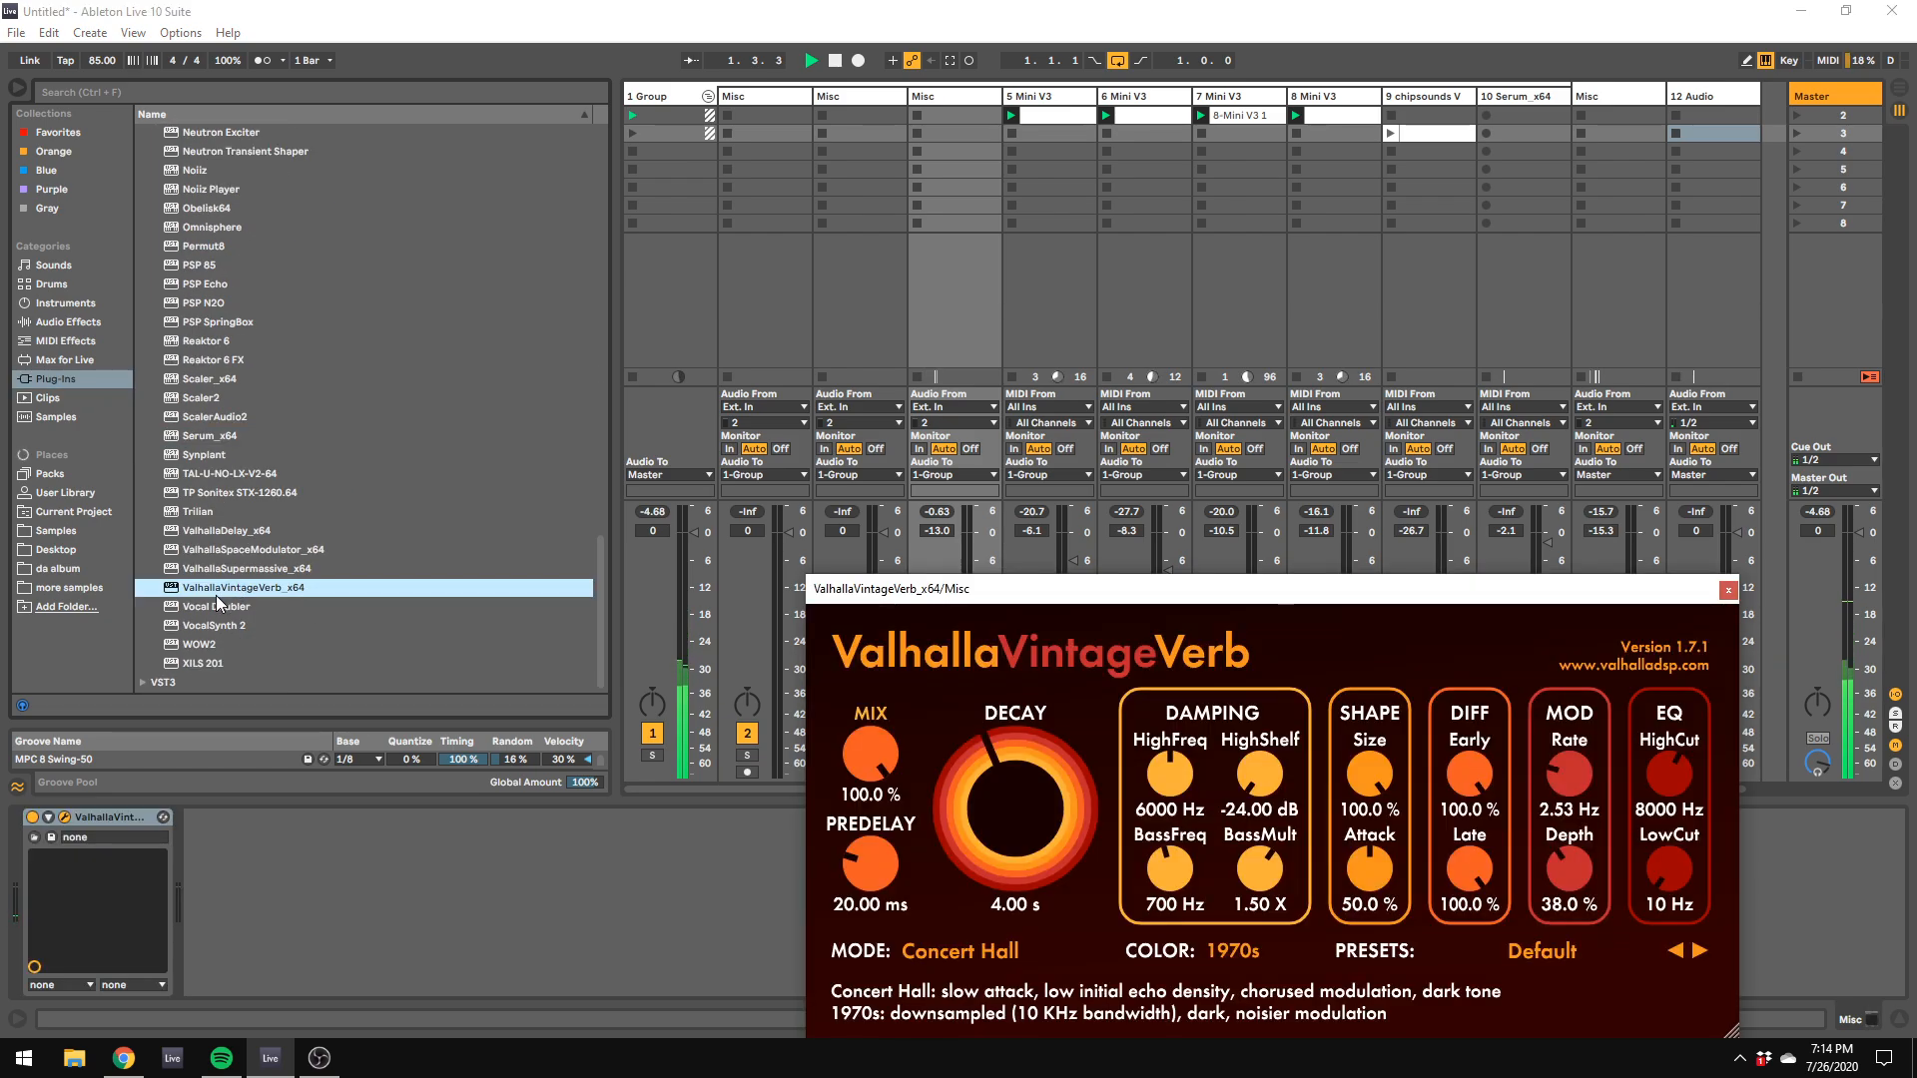
Step: Set the clap reverb's predelay to 5.03 ms, decay to 0.96 s and color to 1980s
{"action": "left_click_drag", "start_coordinate": [880, 867], "coordinate": [888, 917]}
{"action": "left_click_drag", "start_coordinate": [1016, 782], "coordinate": [1589, 903]}
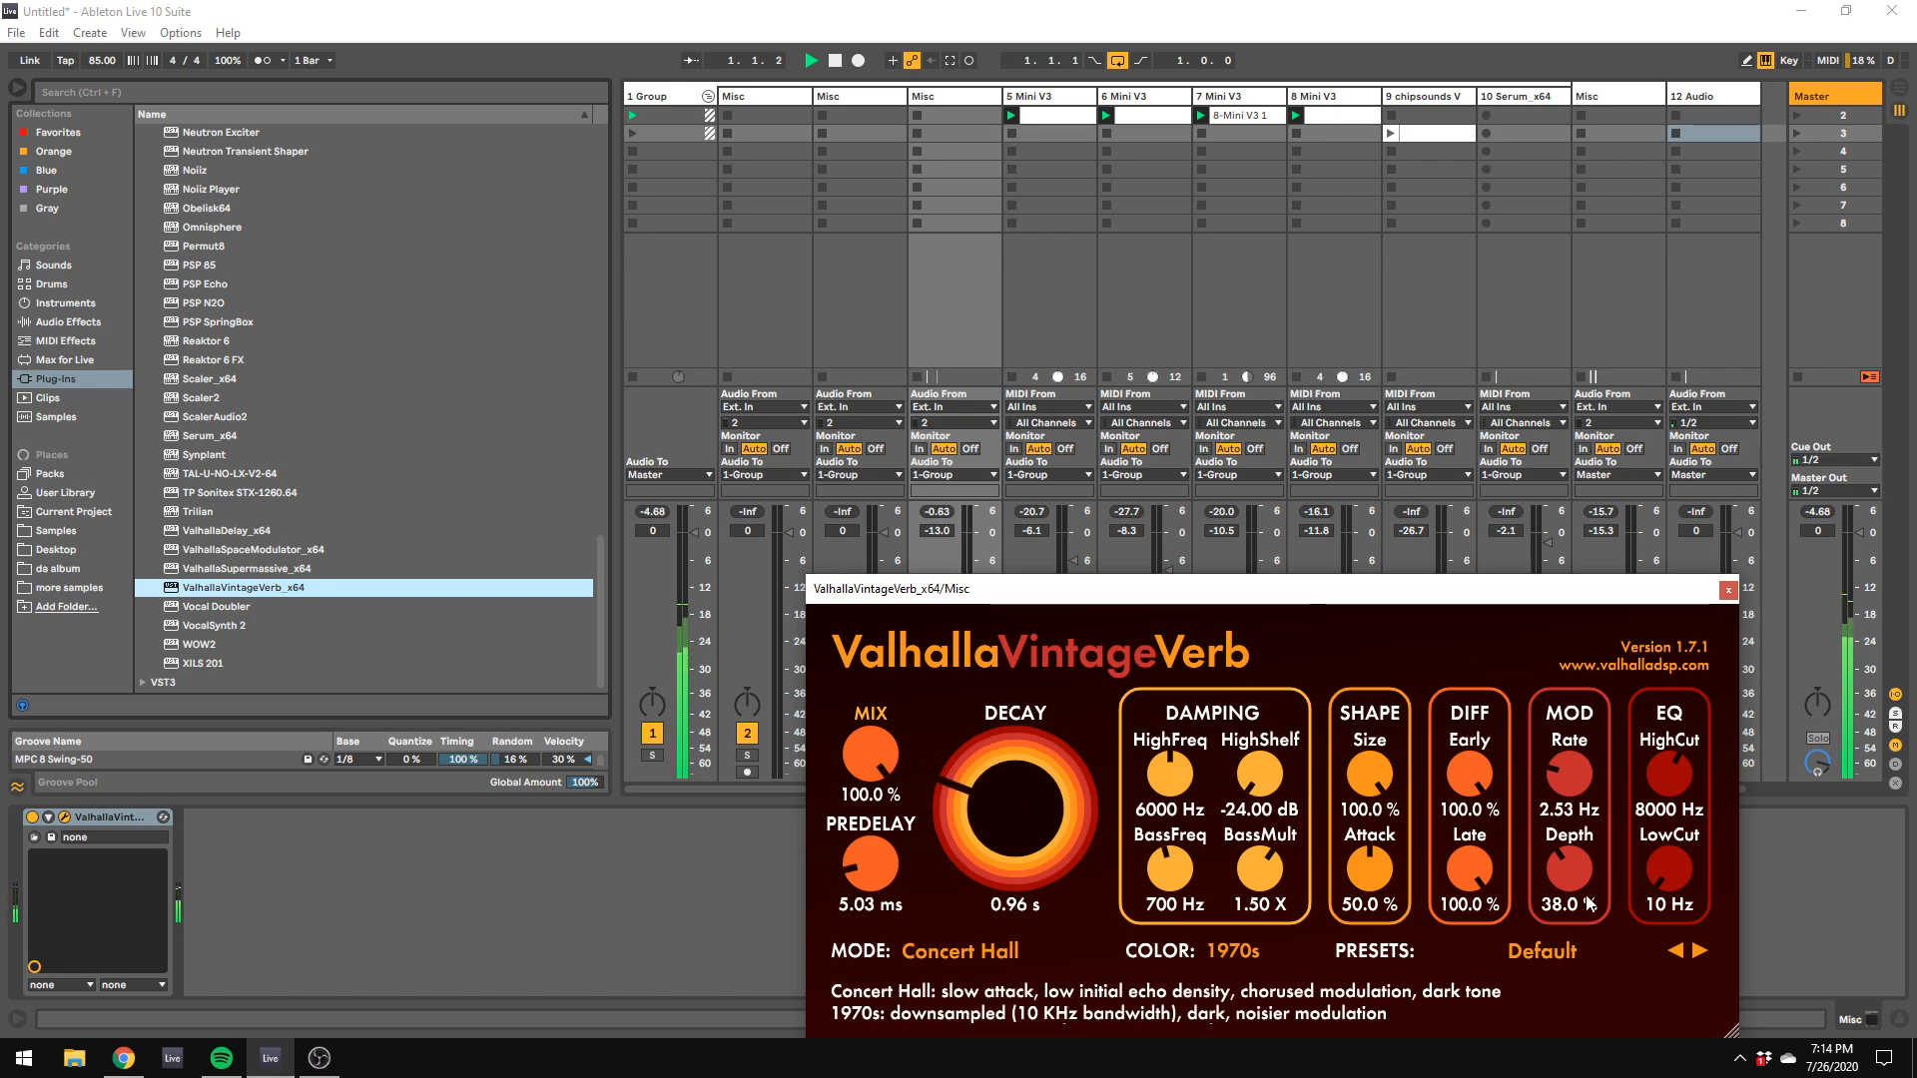
{"action": "left_click", "coordinate": [1216, 961]}
{"action": "left_click", "coordinate": [1233, 999]}
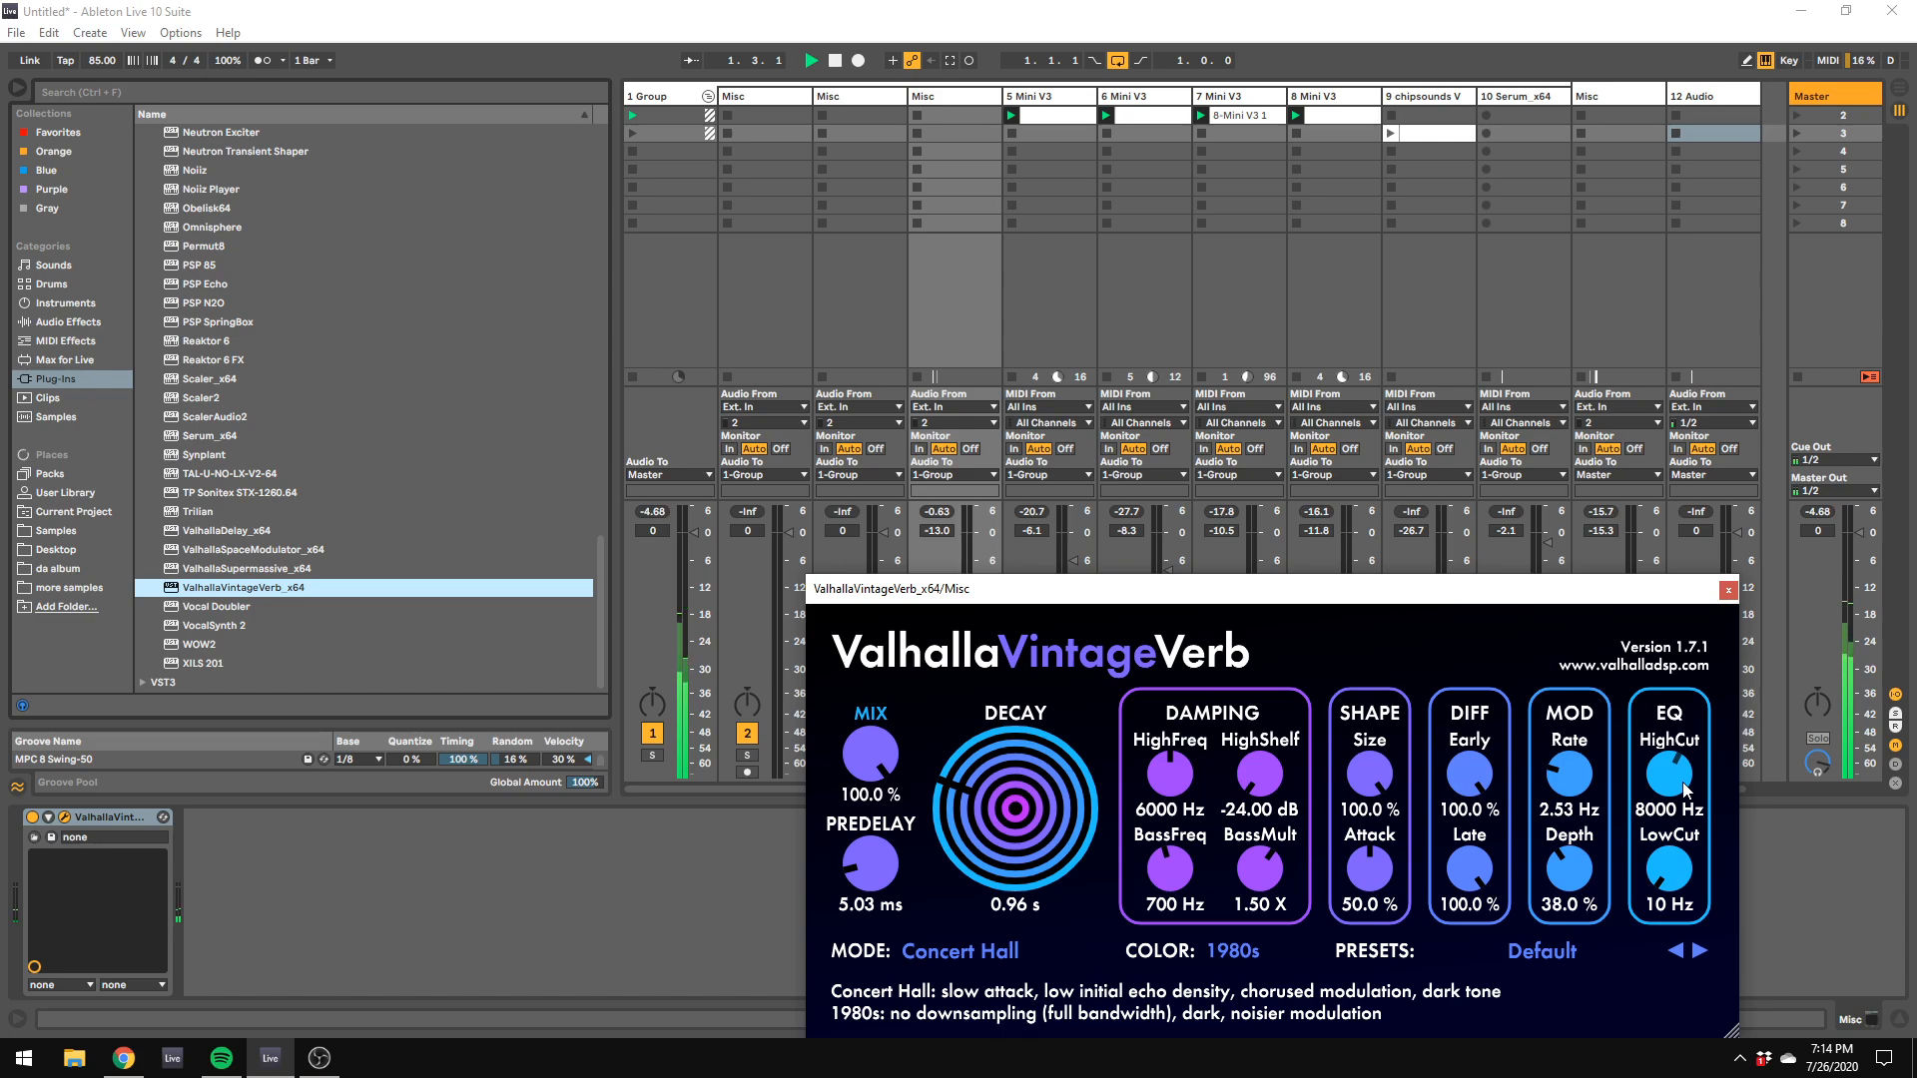
Step: Set the clap reverb's high cut to 16870 Hz, decay to 0.40 s and mix to 71.2%
{"action": "left_click_drag", "start_coordinate": [1684, 788], "coordinate": [1716, 712]}
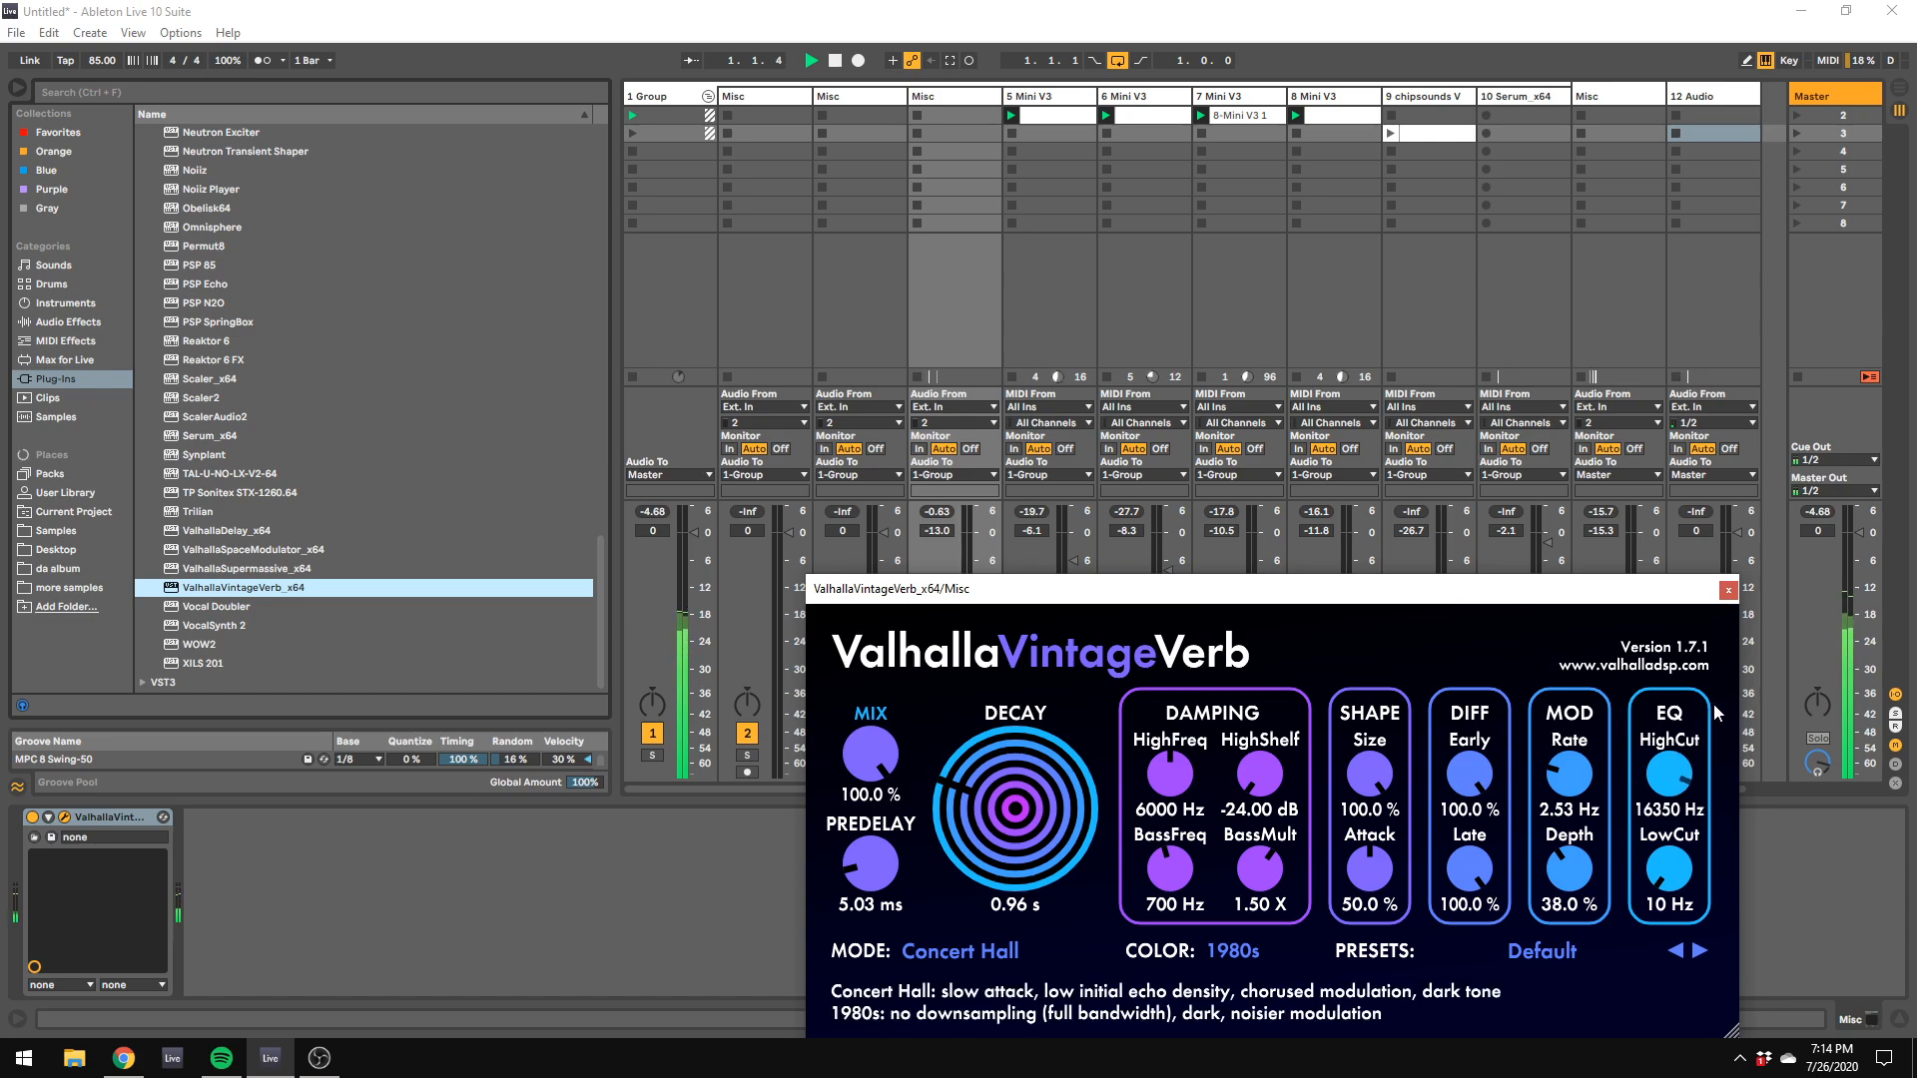
{"action": "left_click_drag", "start_coordinate": [1051, 845], "coordinate": [1052, 785]}
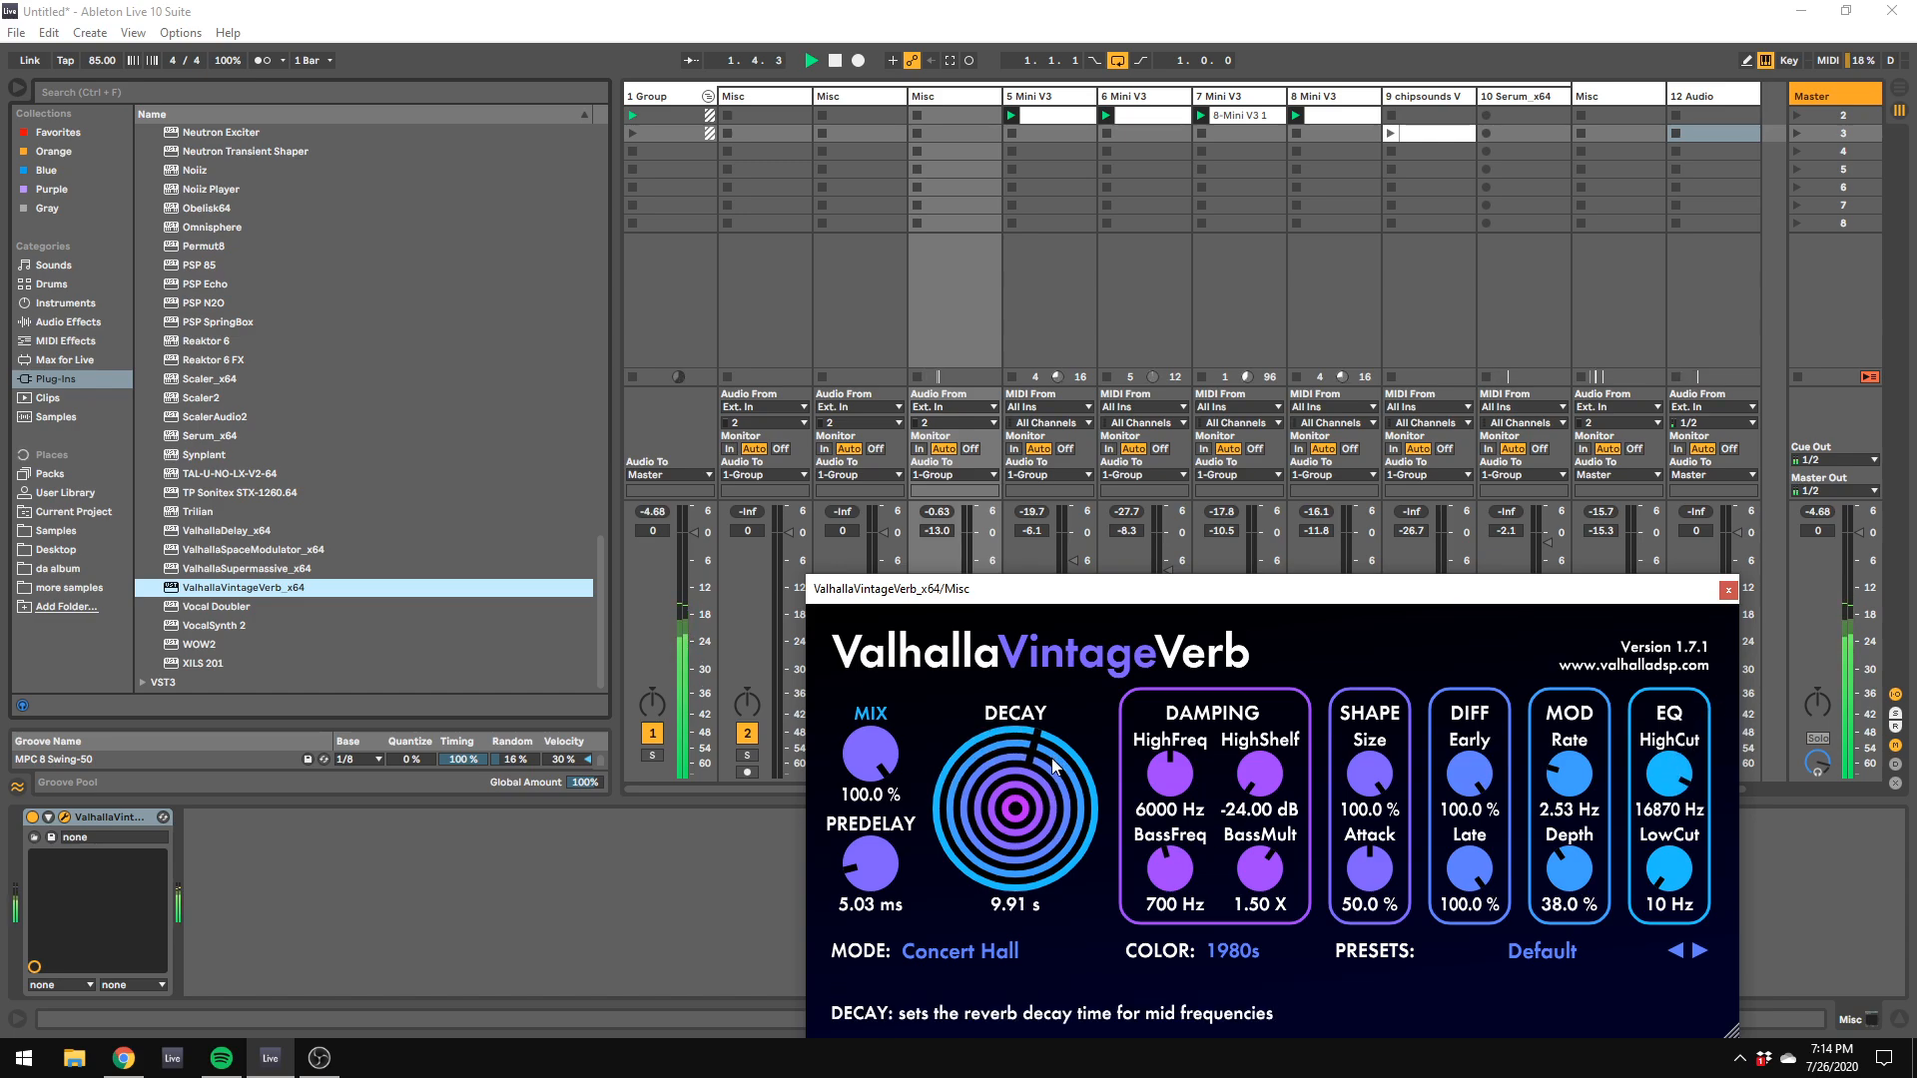
{"action": "left_click_drag", "start_coordinate": [871, 755], "coordinate": [893, 906]}
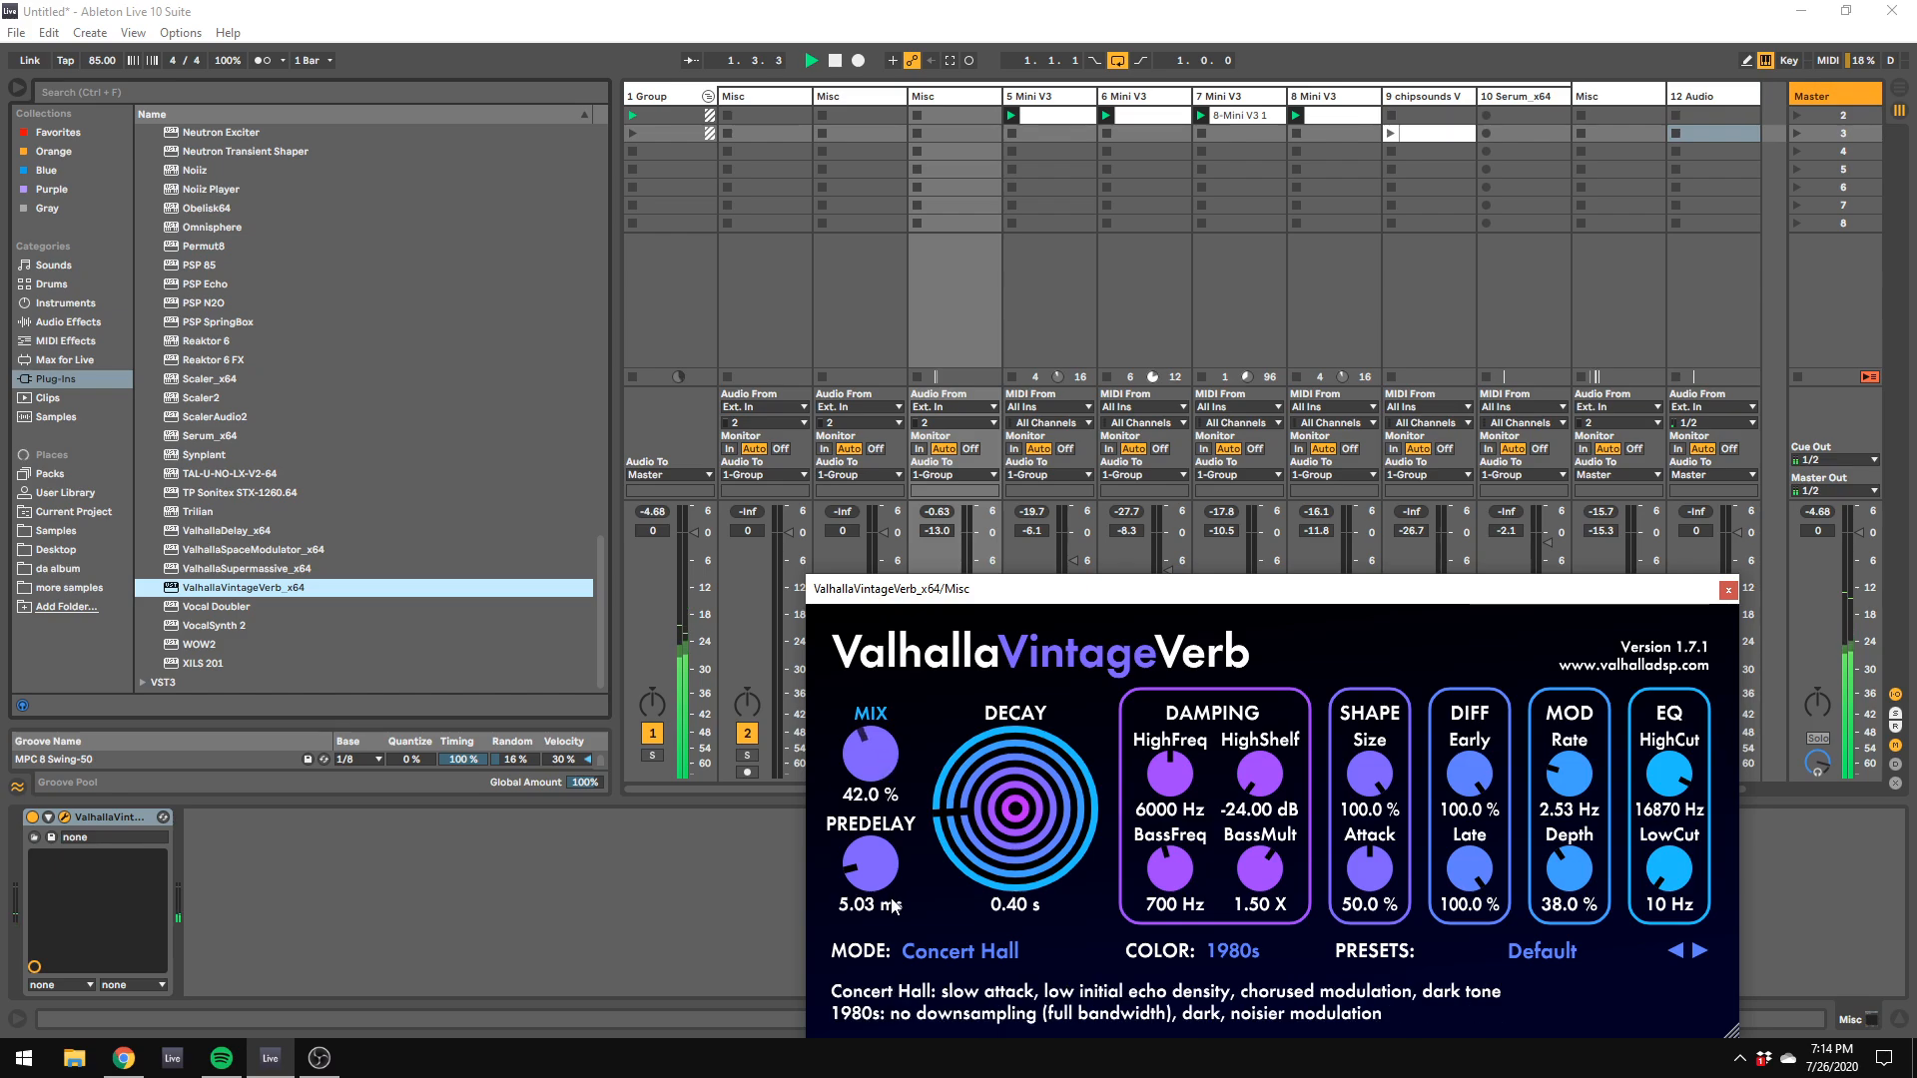
{"action": "left_click_drag", "start_coordinate": [873, 756], "coordinate": [877, 684]}
{"action": "left_click_drag", "start_coordinate": [899, 600], "coordinate": [1480, 692]}
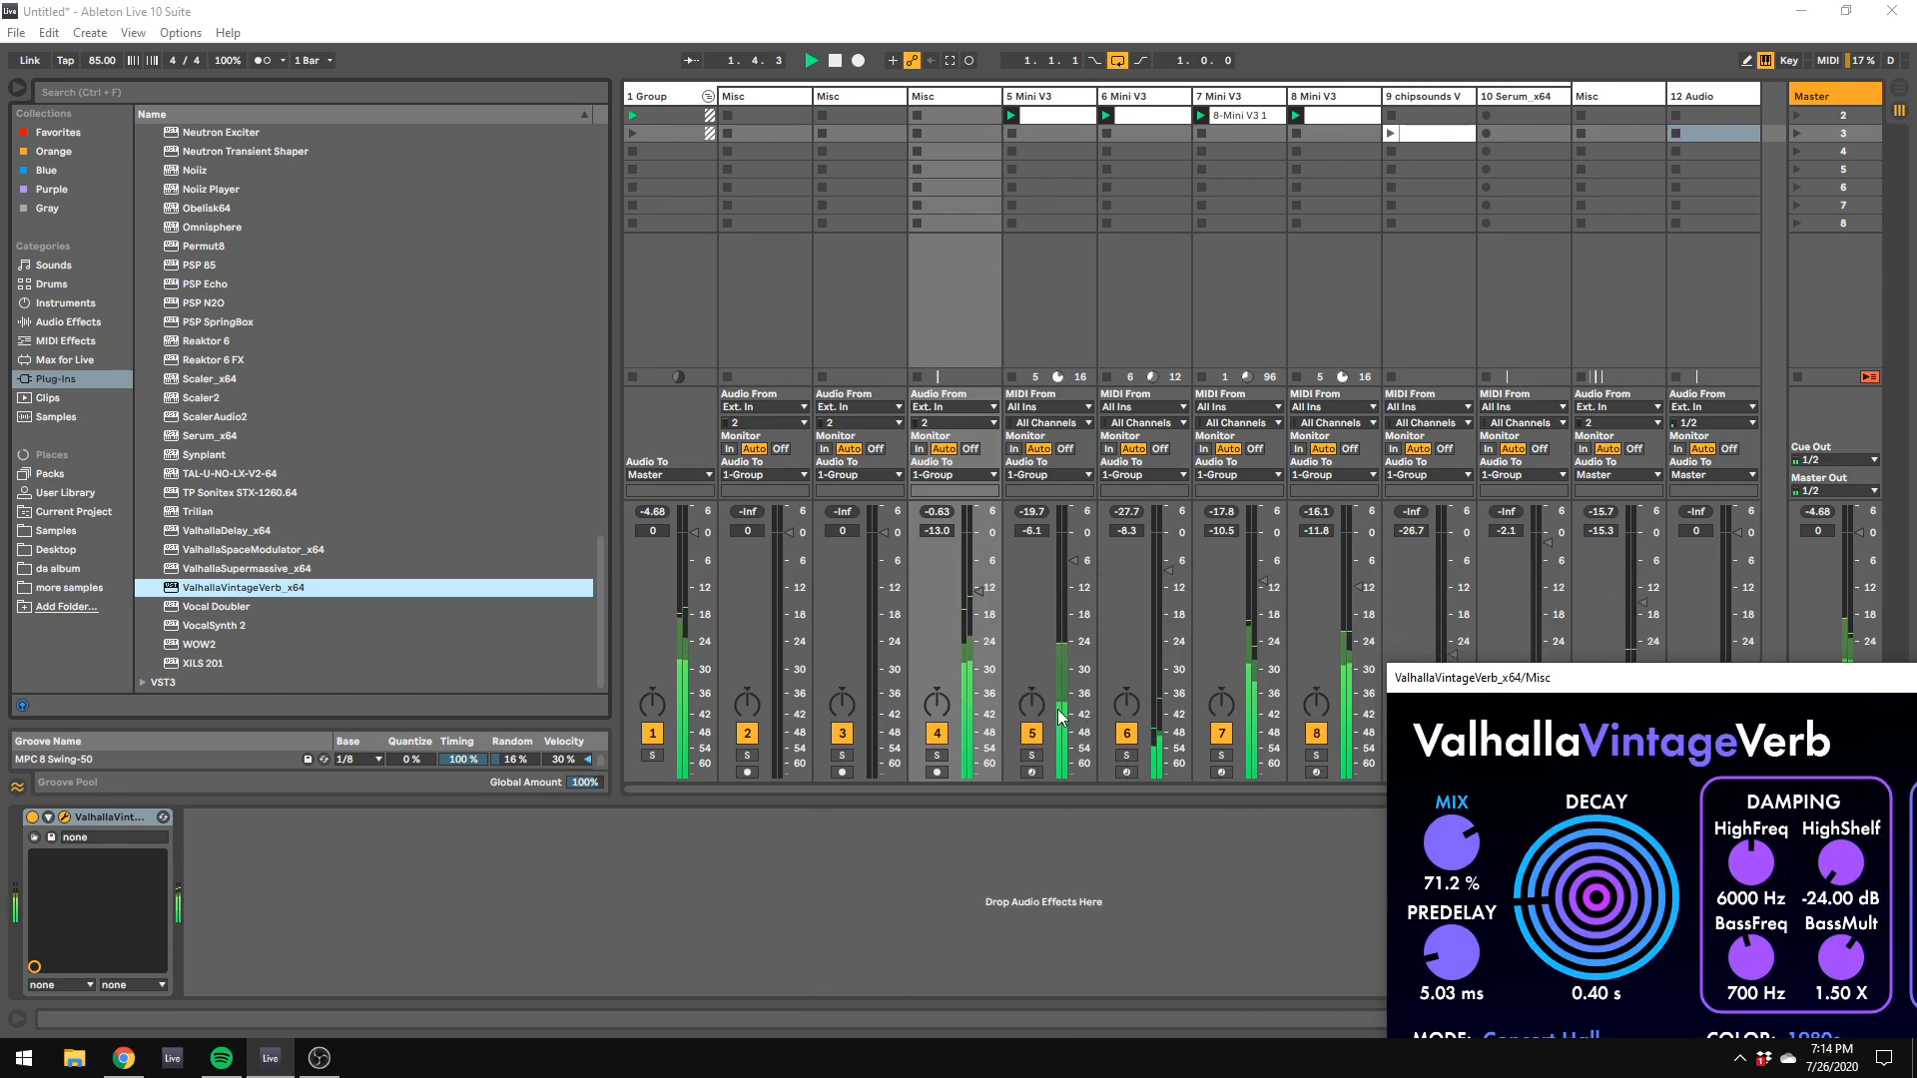
Step: Solo the clap track and move the clap and kick tracks to the end, after the empty audio track
{"action": "left_click", "coordinate": [936, 755]}
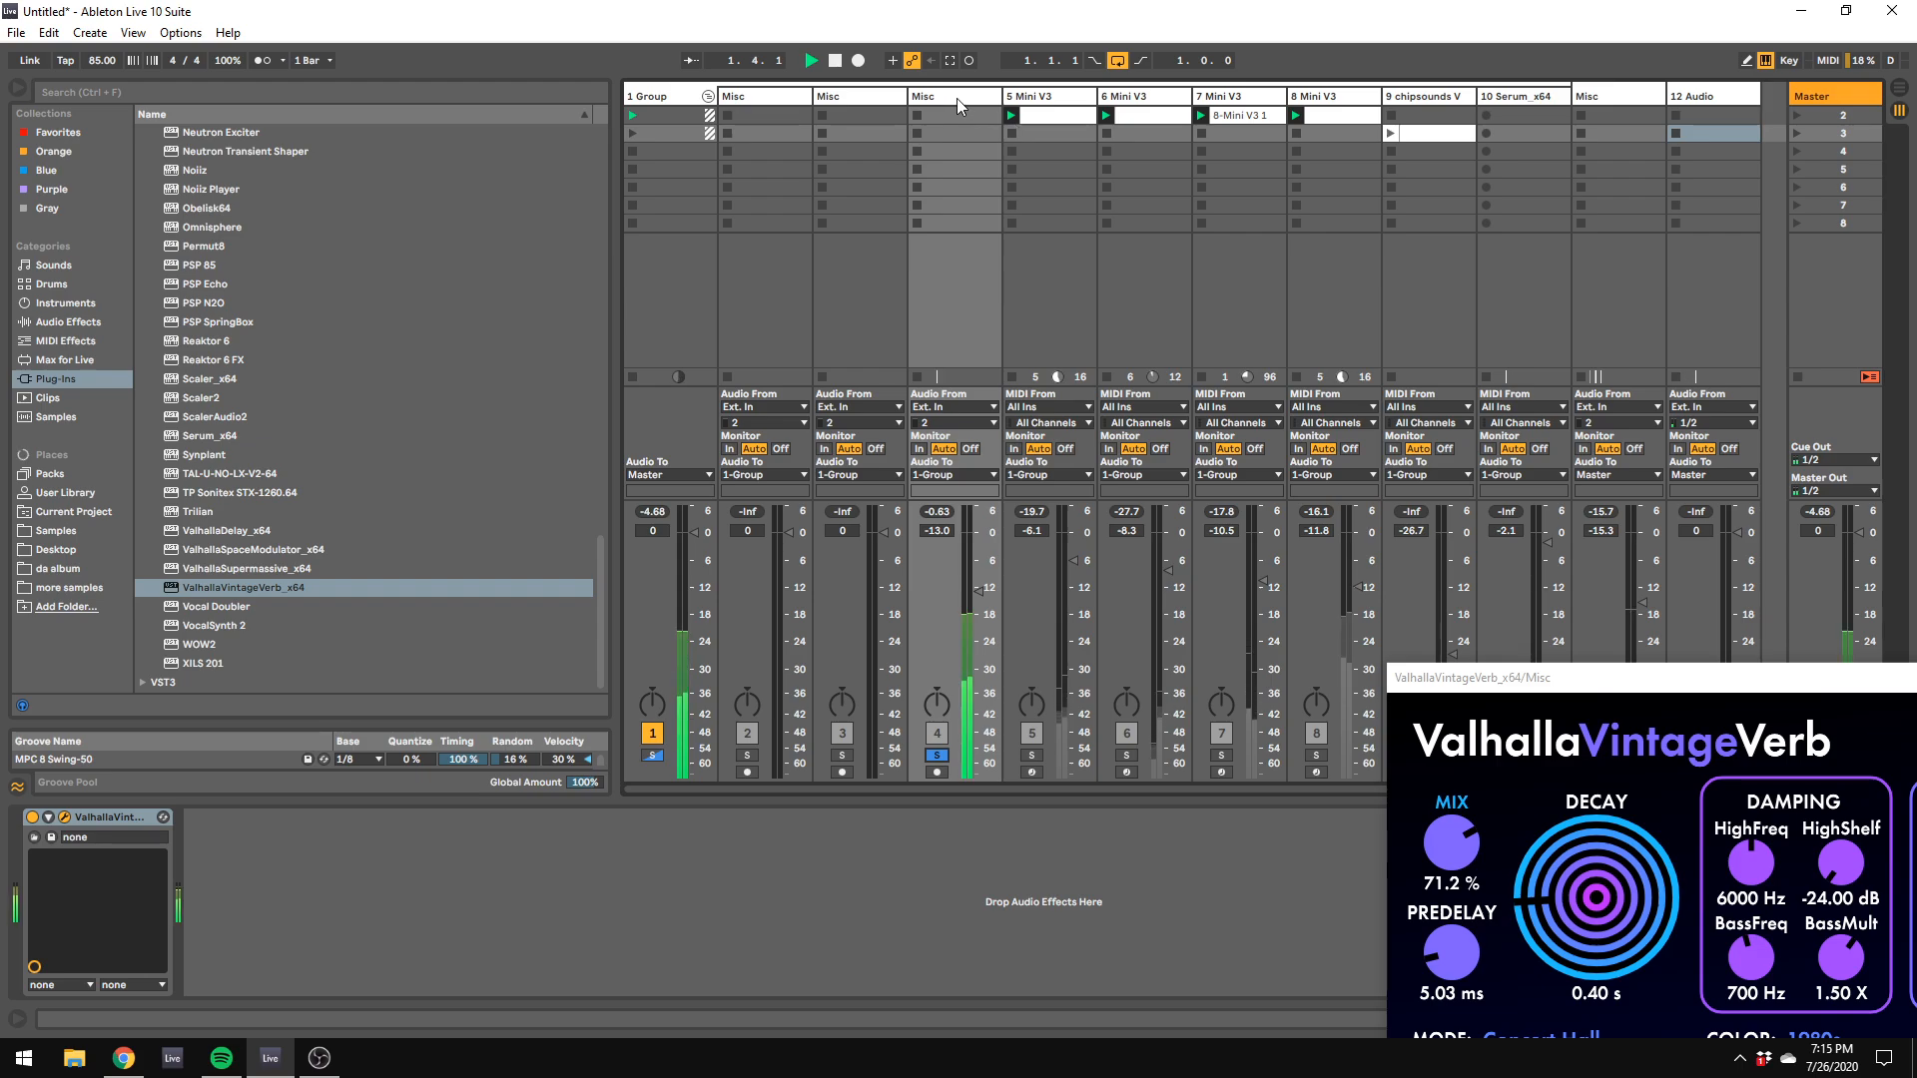
{"action": "left_click_drag", "start_coordinate": [951, 98], "coordinate": [1697, 105]}
{"action": "left_click_drag", "start_coordinate": [1571, 590], "coordinate": [1573, 907]}
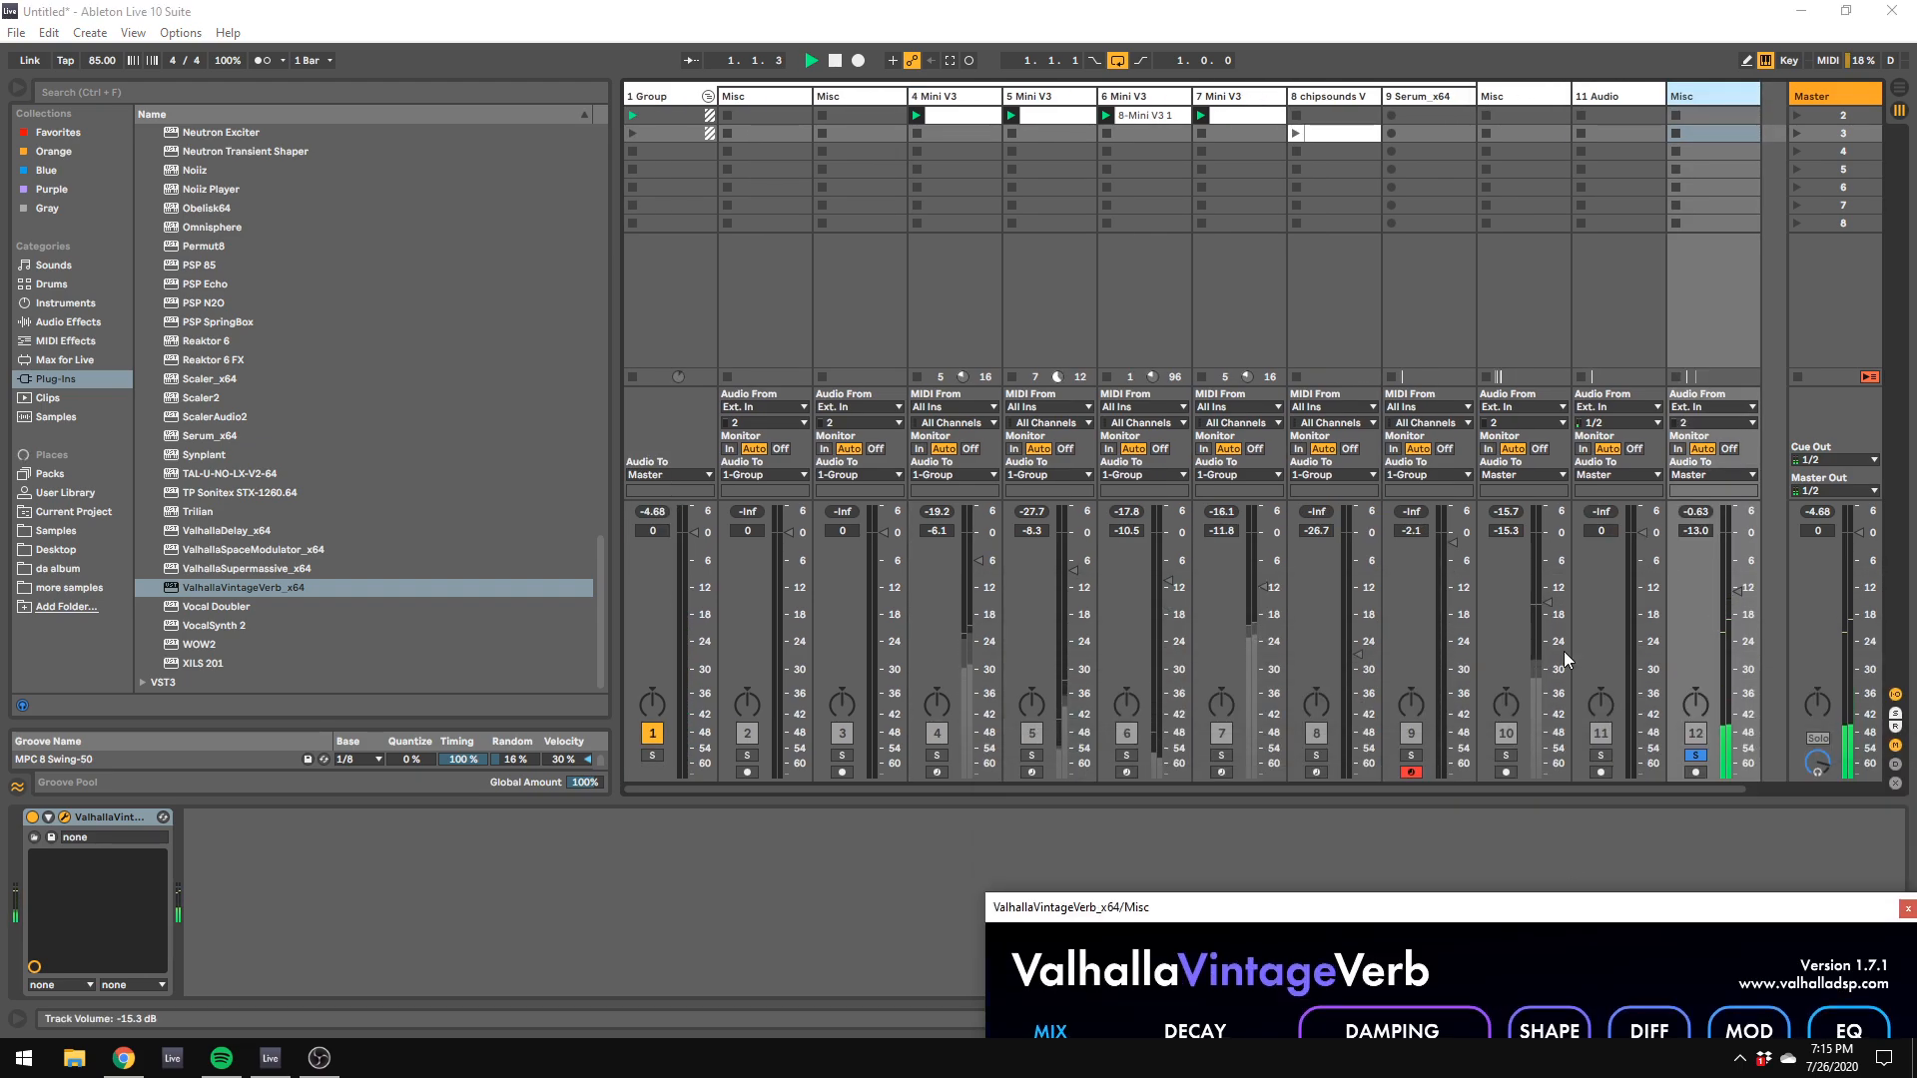
{"action": "left_click_drag", "start_coordinate": [1543, 92], "coordinate": [1691, 94]}
Step: Group the kick and clap tracks and color the new group dark green
{"action": "right_click", "coordinate": [1747, 101]}
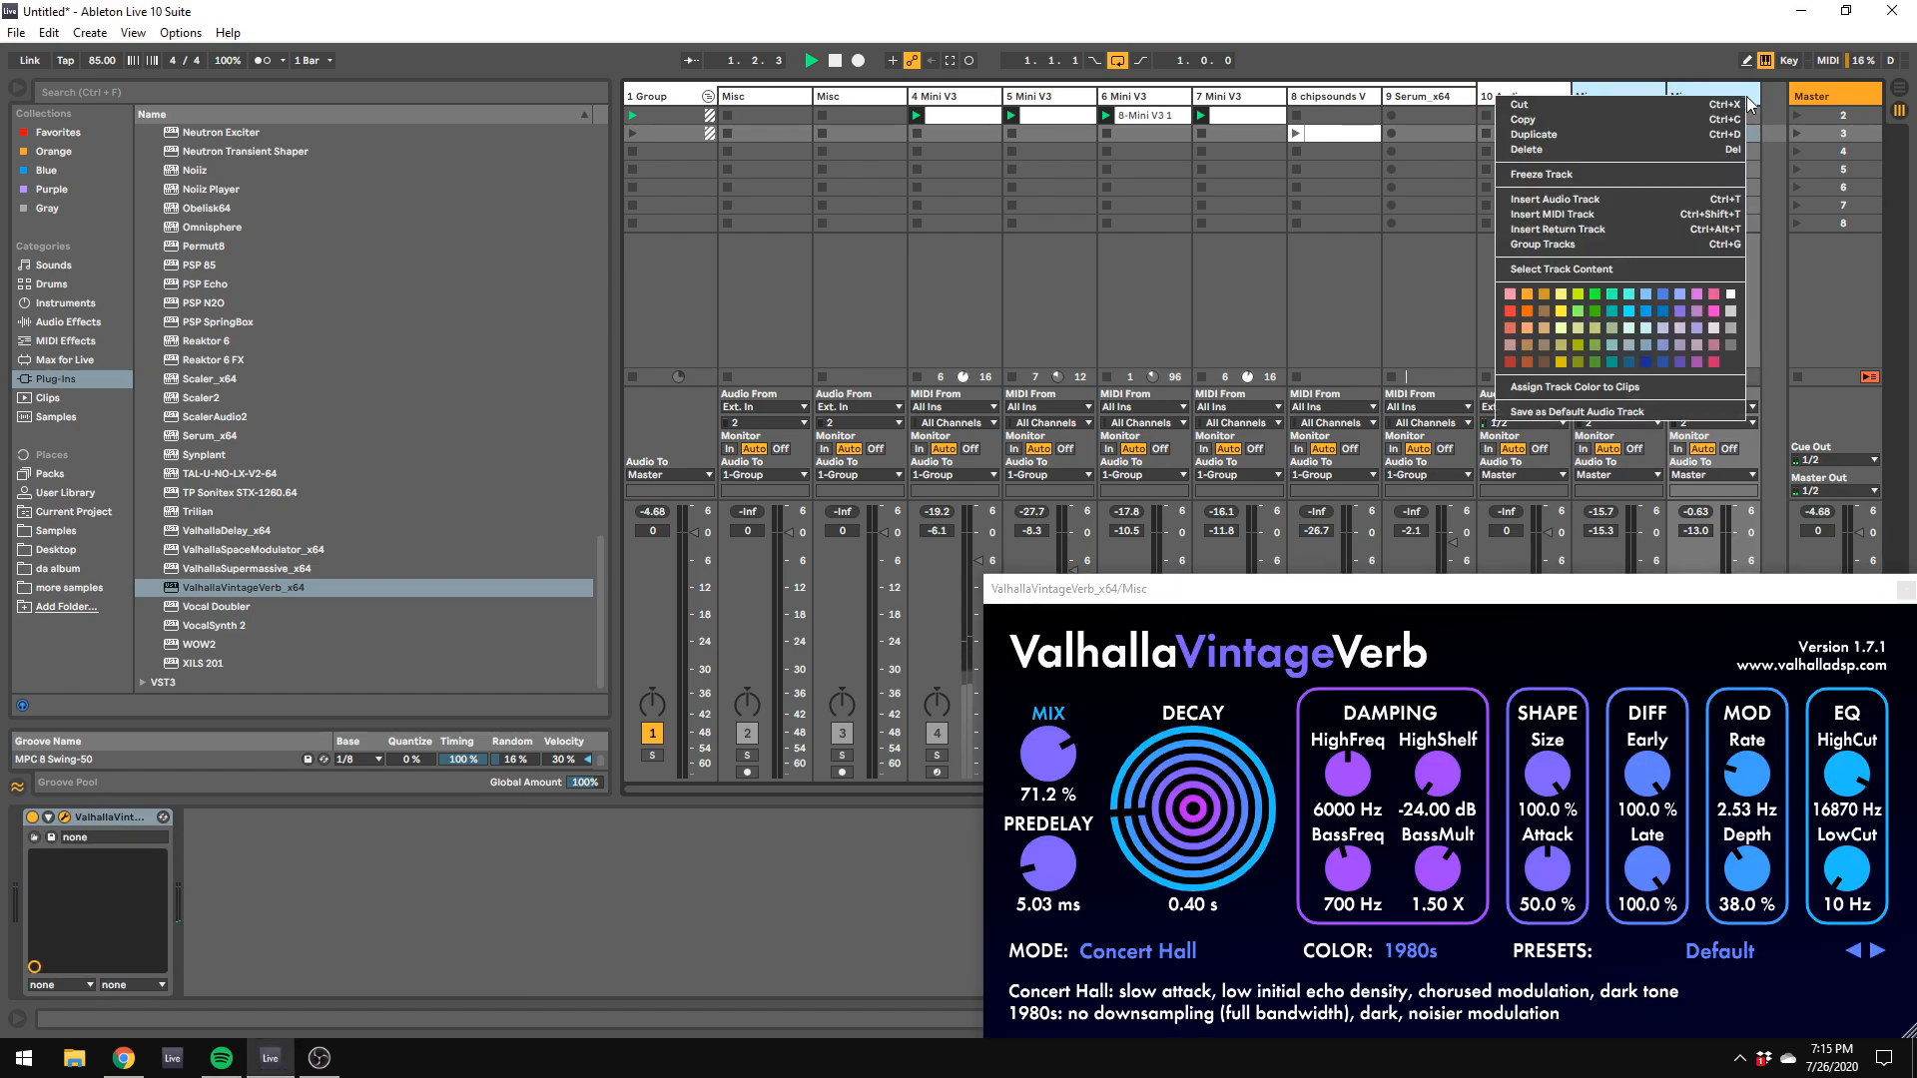
{"action": "left_click", "coordinate": [1638, 243]}
{"action": "right_click", "coordinate": [1635, 98]}
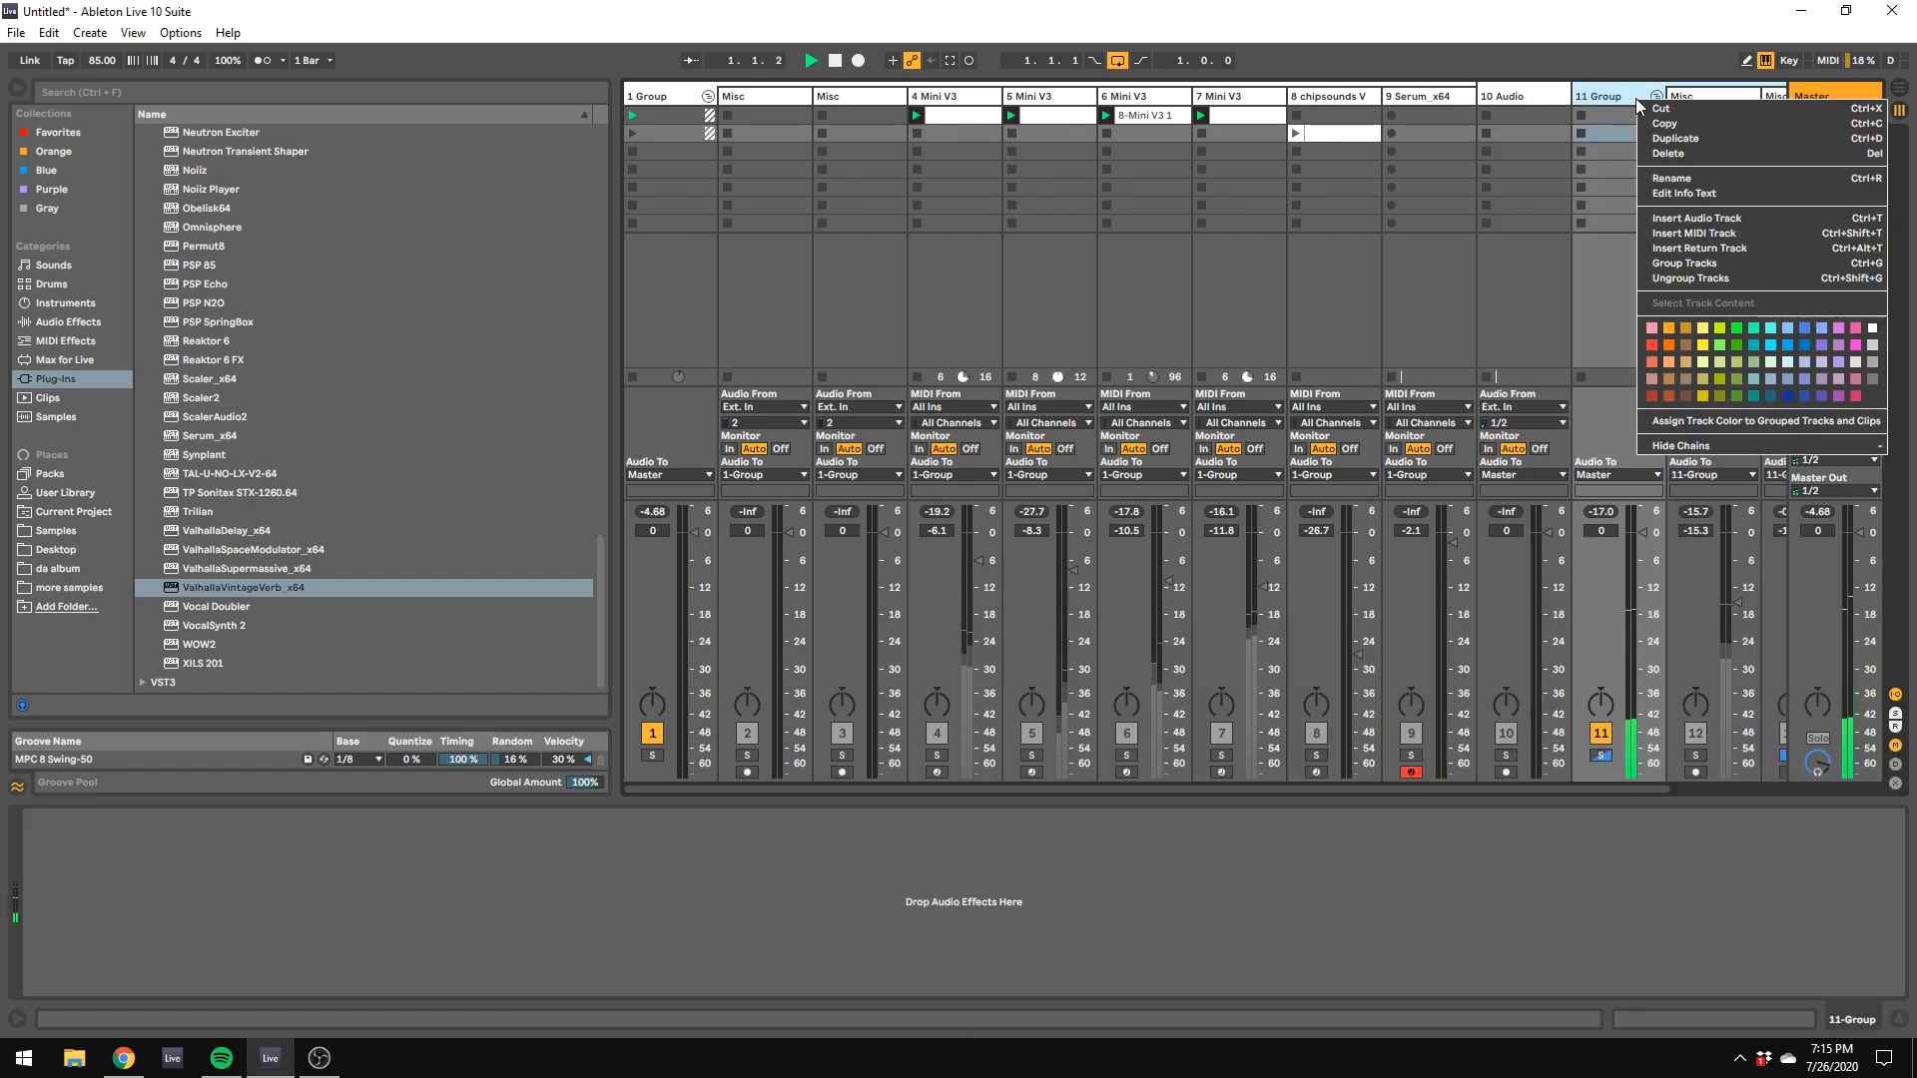
{"action": "left_click", "coordinate": [1739, 344]}
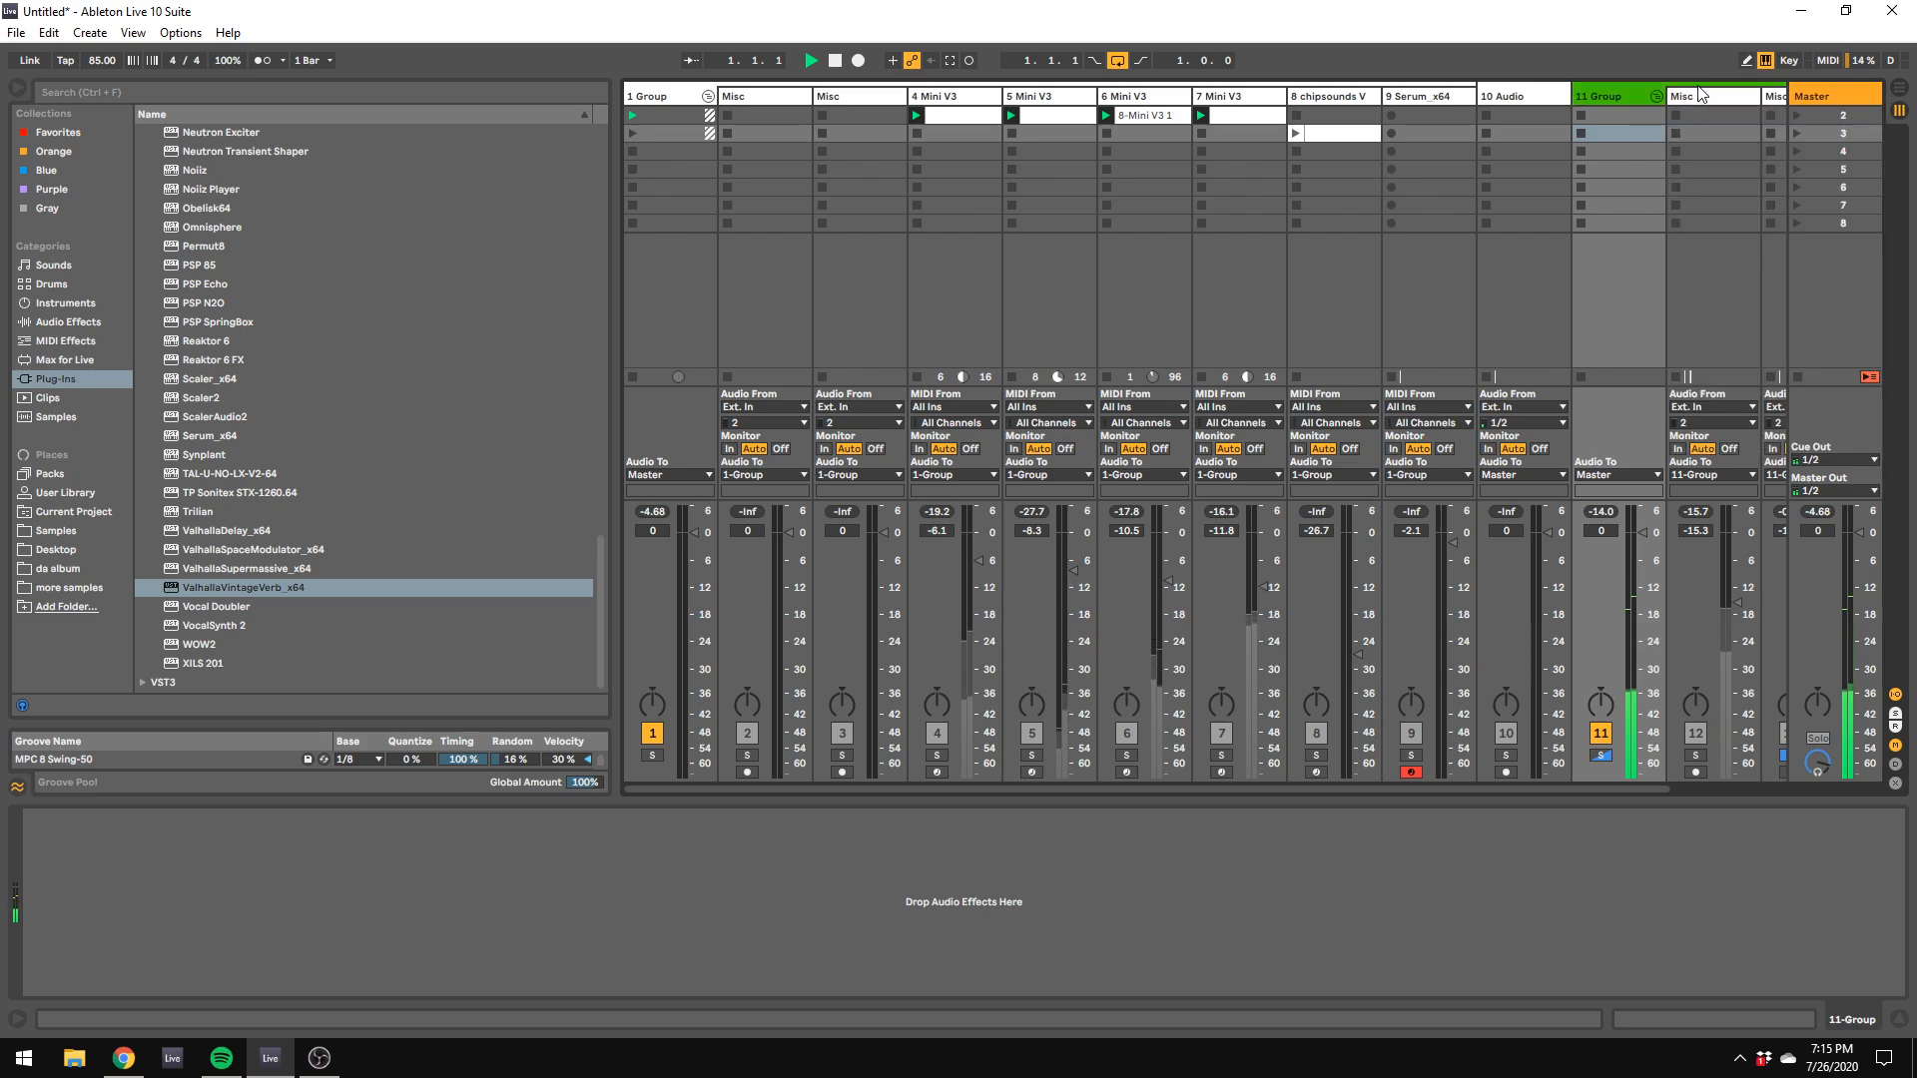
Step: Color the kick track blue and the clap track cyan
{"action": "right_click", "coordinate": [1697, 97]}
{"action": "left_click", "coordinate": [1596, 352]}
{"action": "right_click", "coordinate": [1771, 98]}
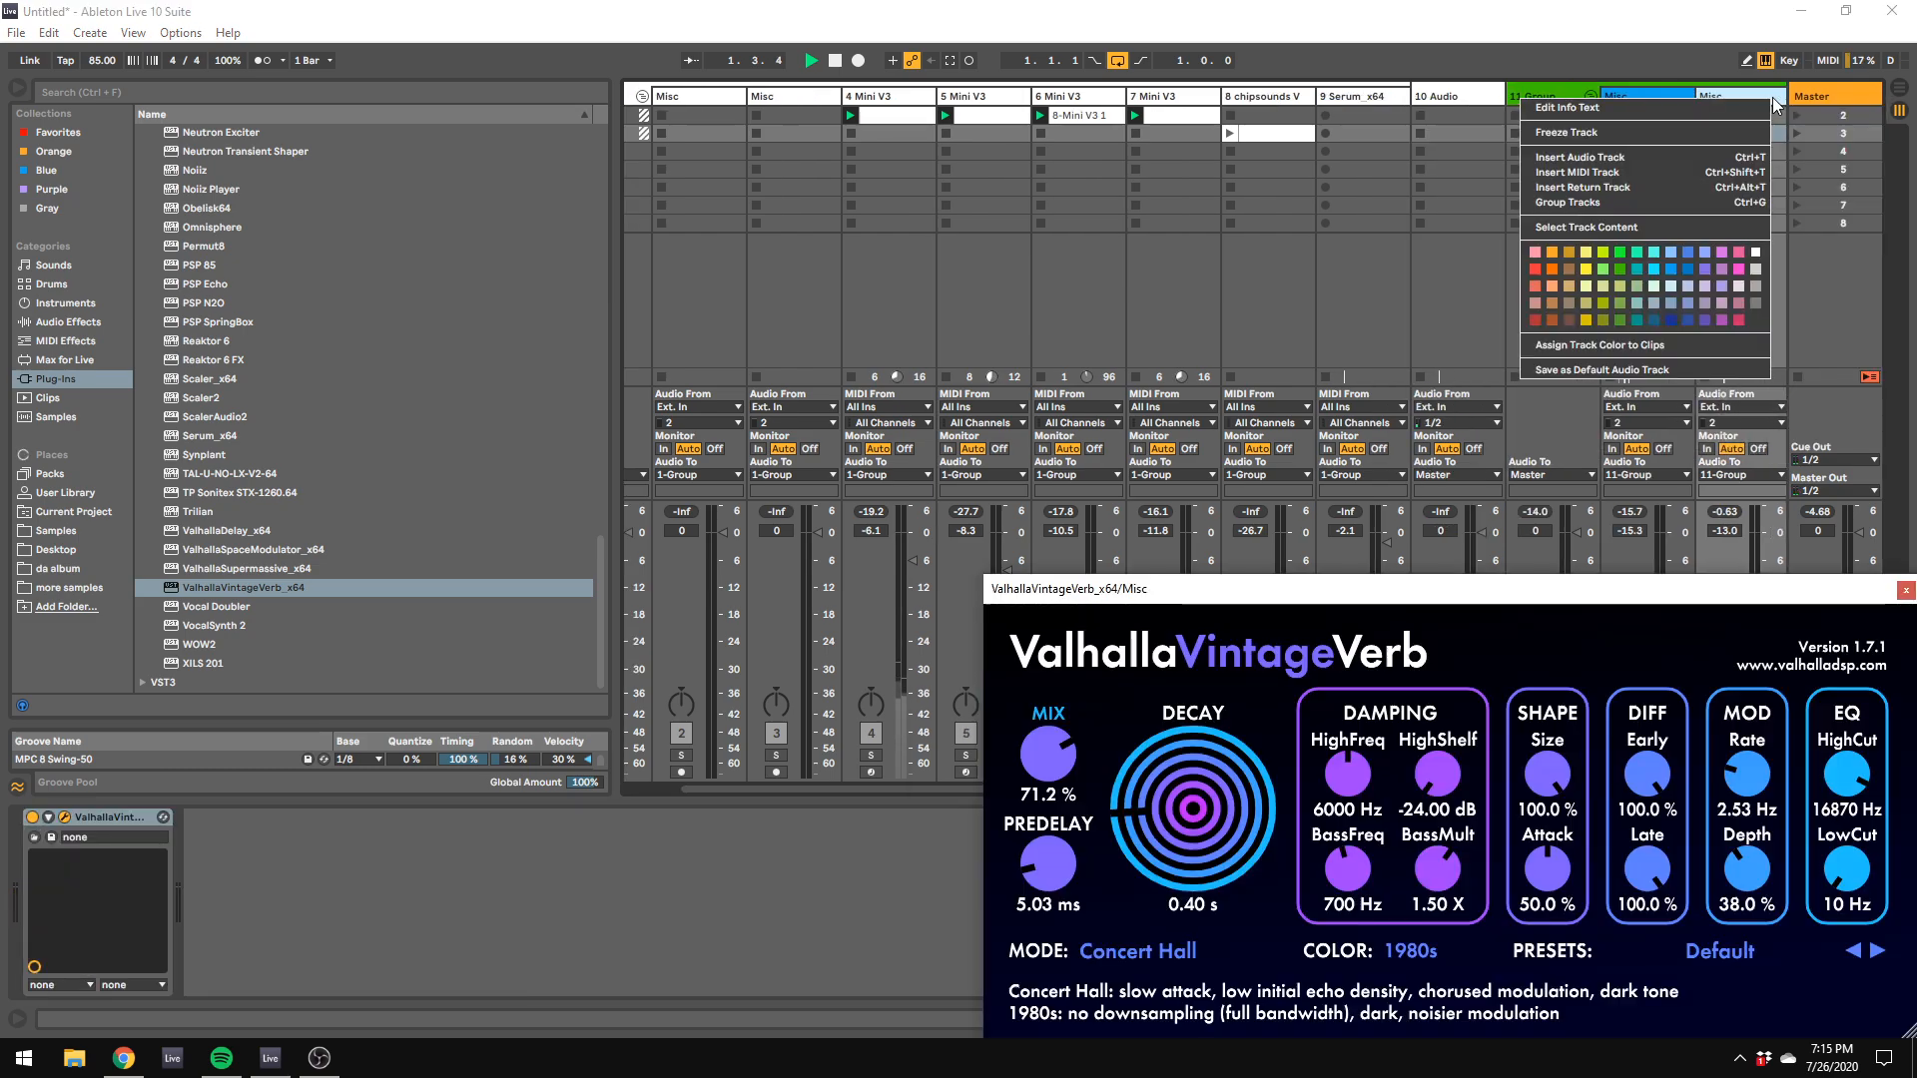
{"action": "left_click", "coordinate": [1683, 285]}
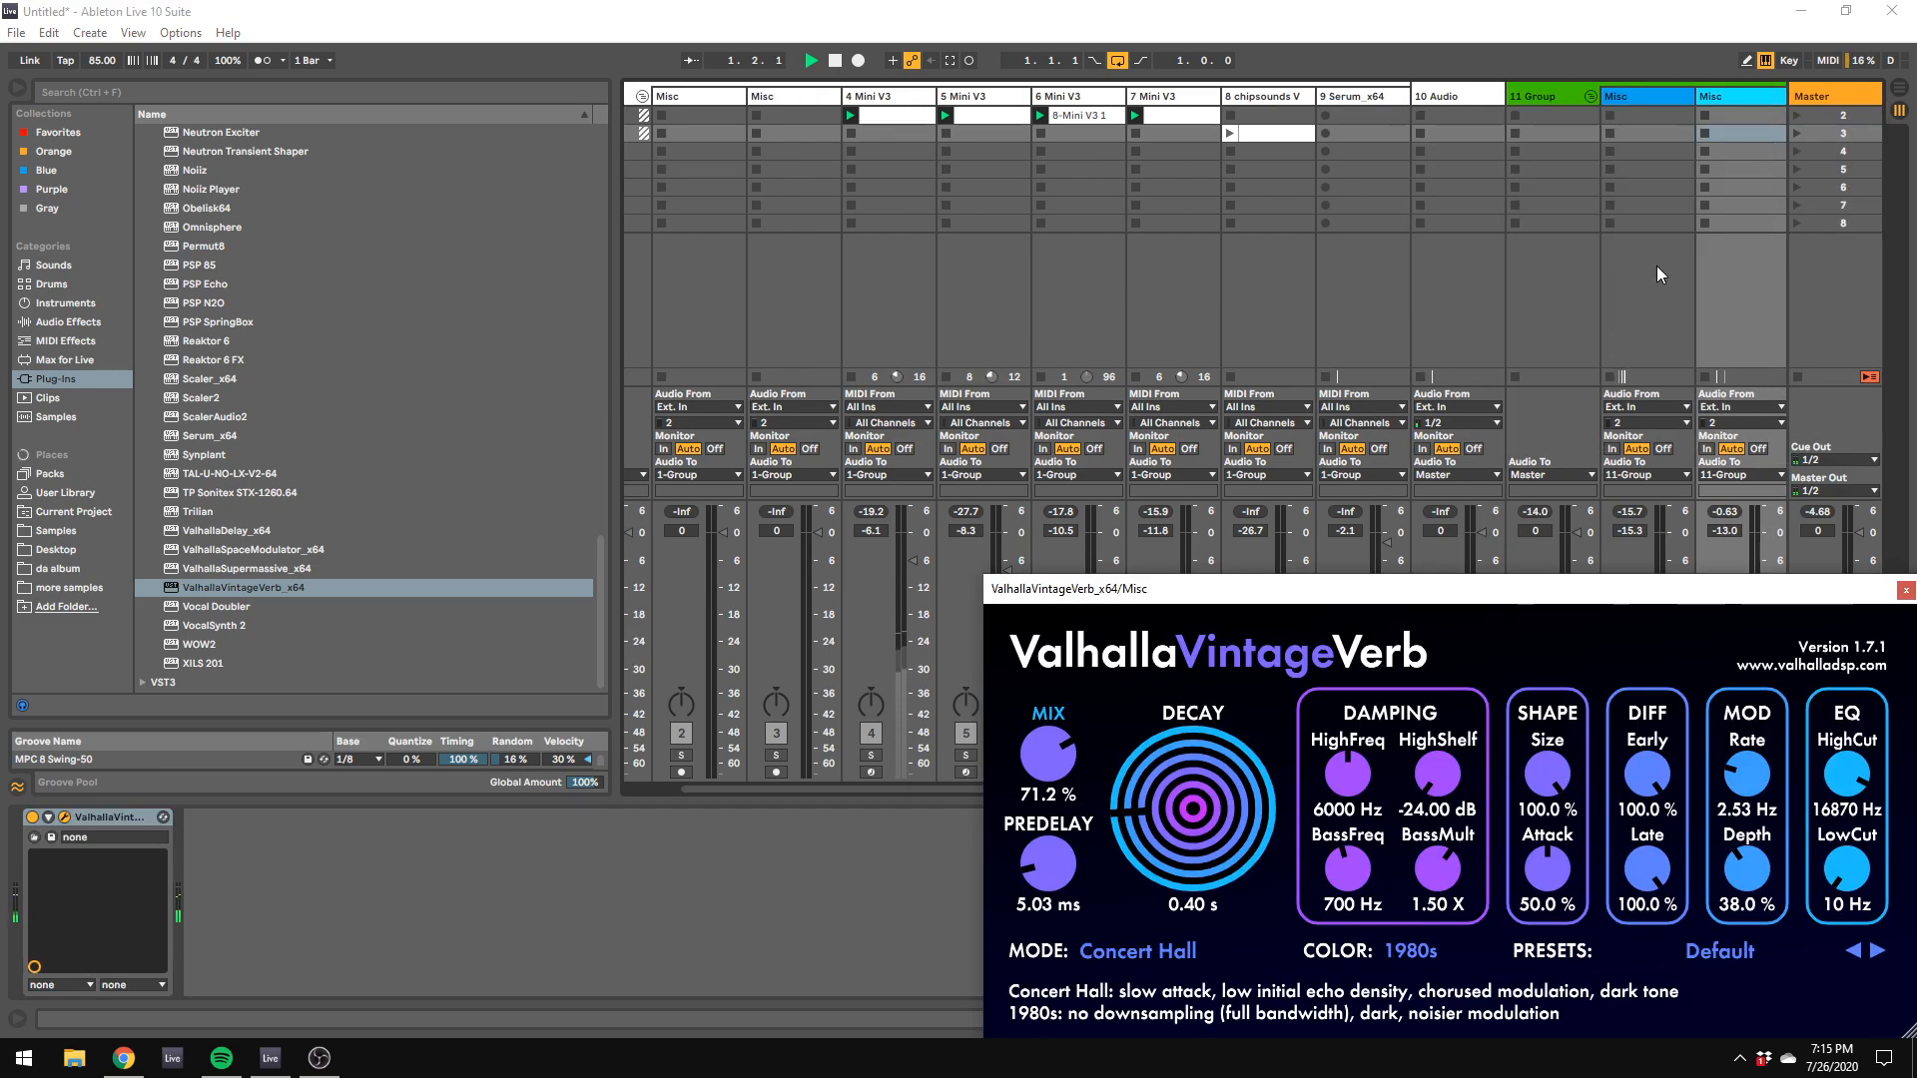
Step: Color both the kick and clap tracks bright green
{"action": "right_click", "coordinate": [1658, 96]}
{"action": "left_click", "coordinate": [1759, 337]}
{"action": "right_click", "coordinate": [1720, 98]}
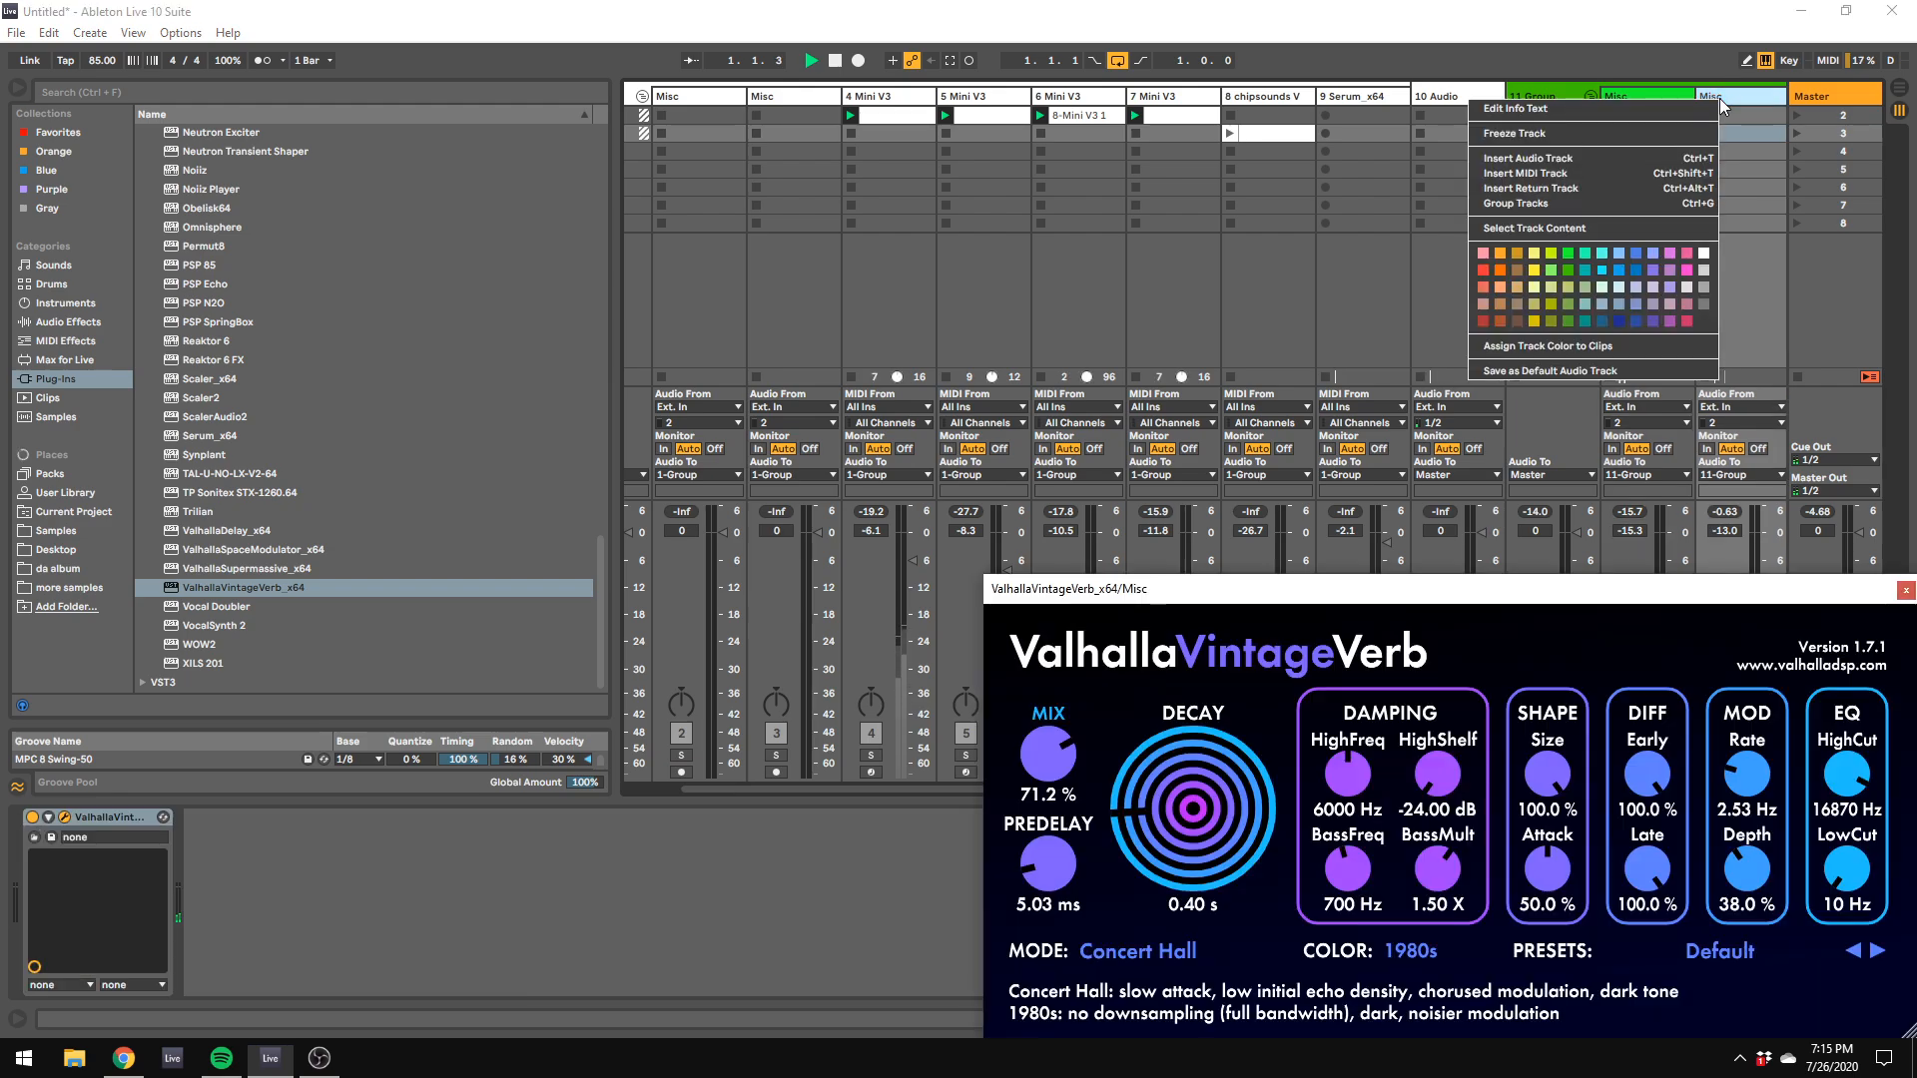
{"action": "left_click", "coordinate": [1569, 254]}
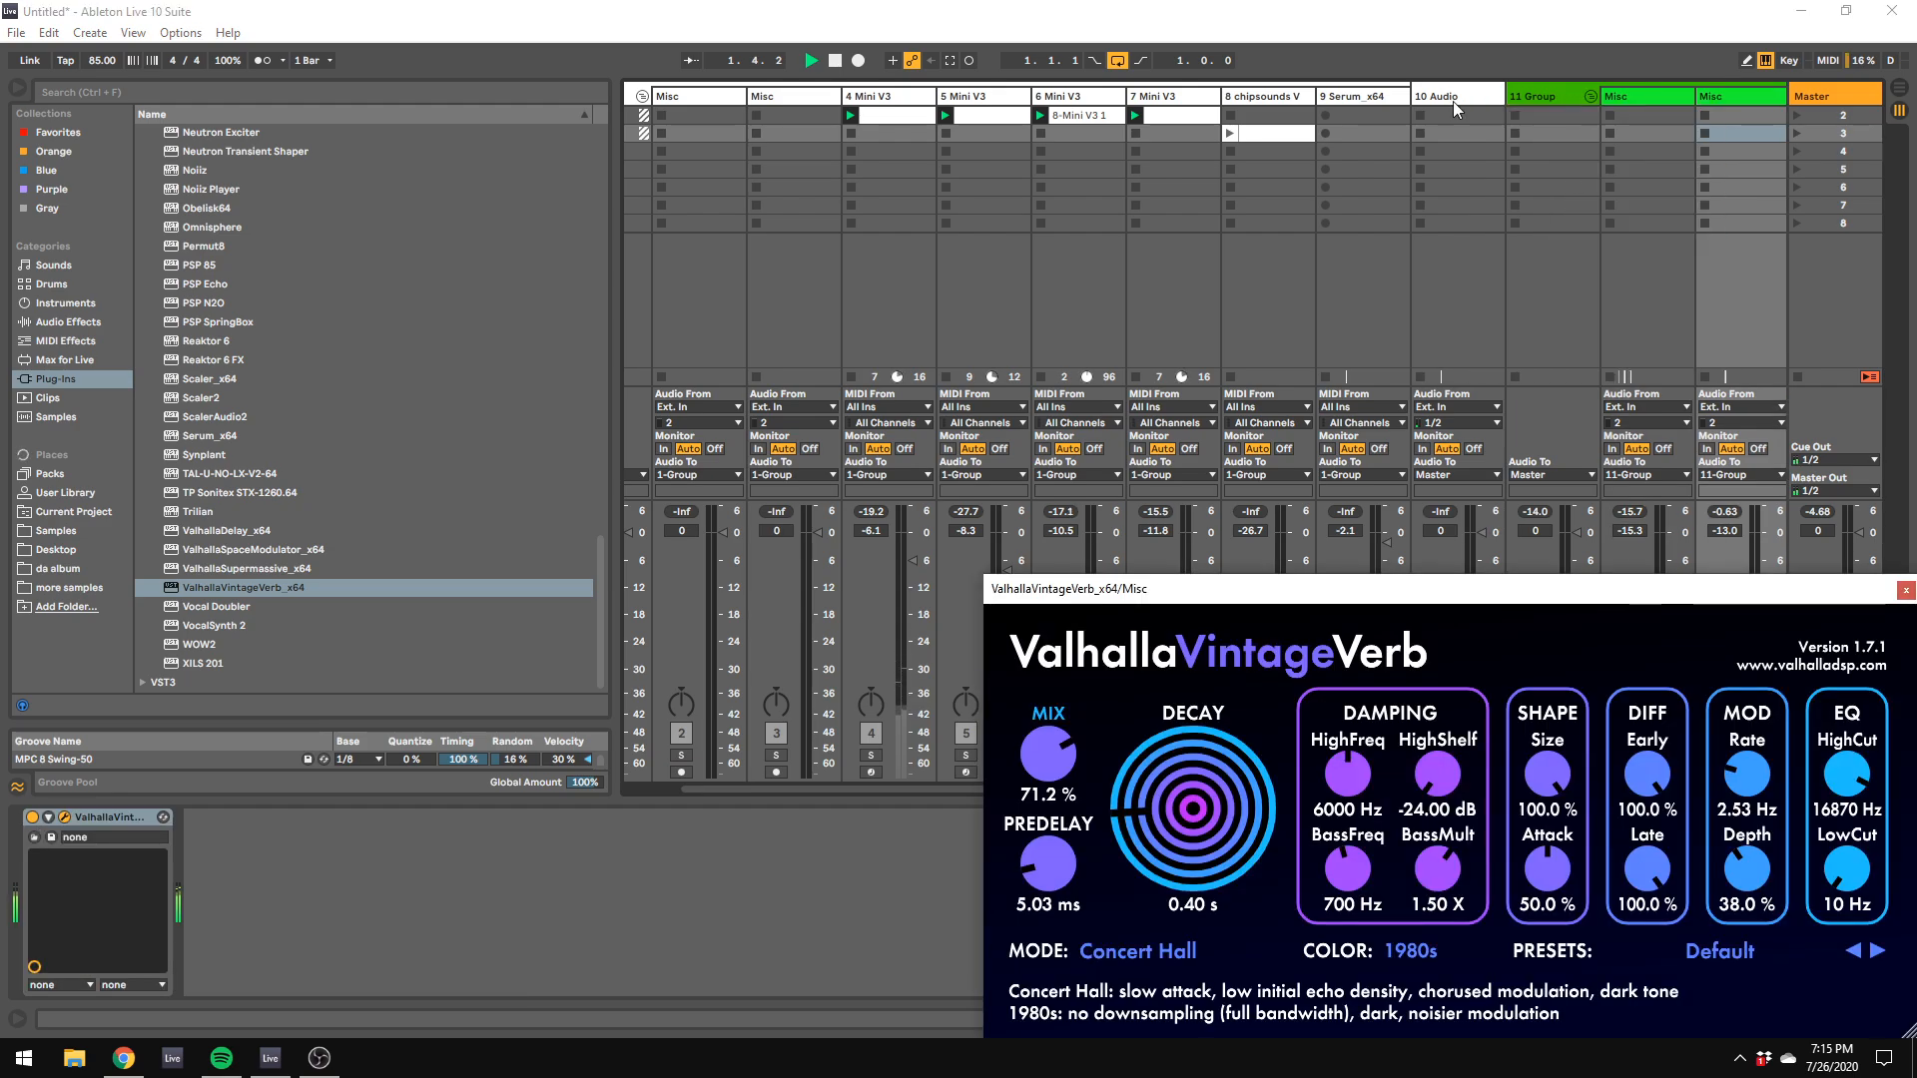
Step: Collapse the drum group and color the synth group, 1 Group, red
{"action": "left_click", "coordinate": [1590, 96]}
{"action": "right_click", "coordinate": [667, 96]}
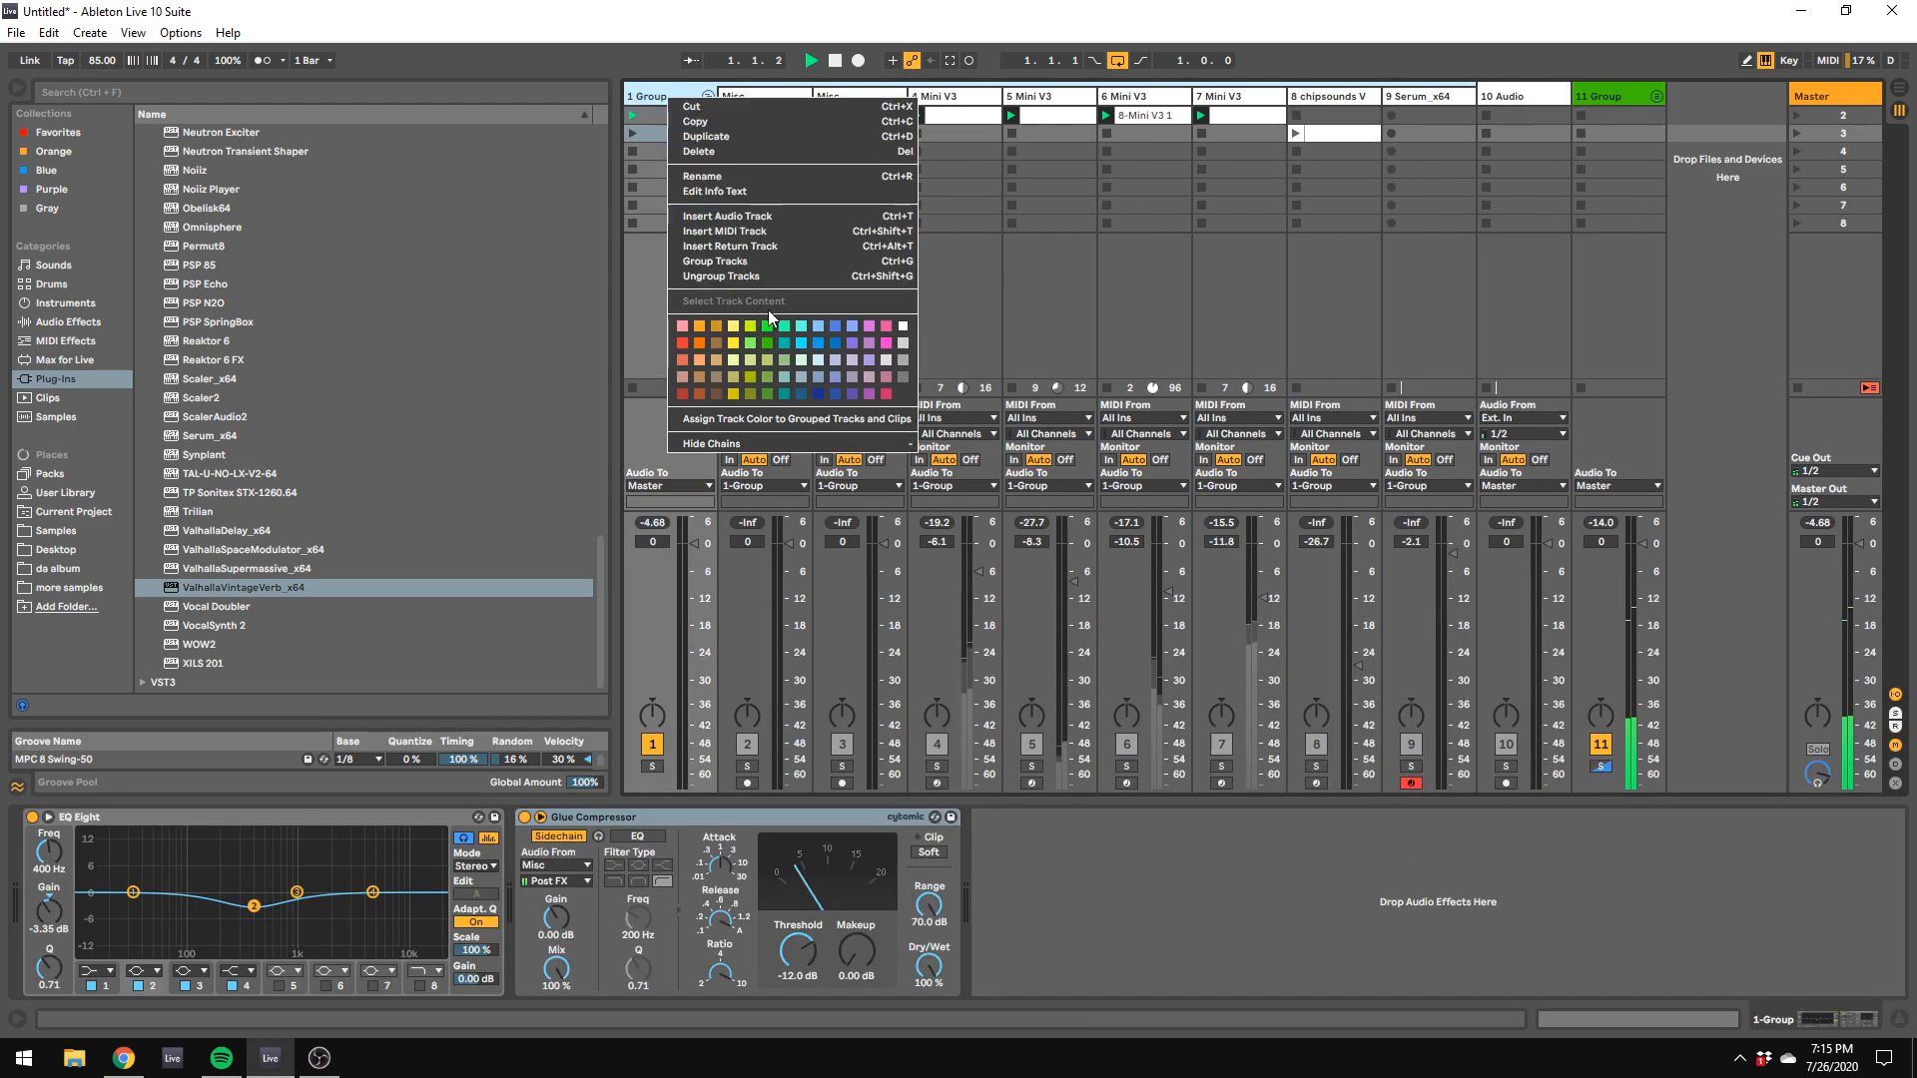
{"action": "left_click", "coordinate": [697, 344]}
Step: Try yellow and dark yellow as the color of the first Misc track in the red group
{"action": "right_click", "coordinate": [786, 98]}
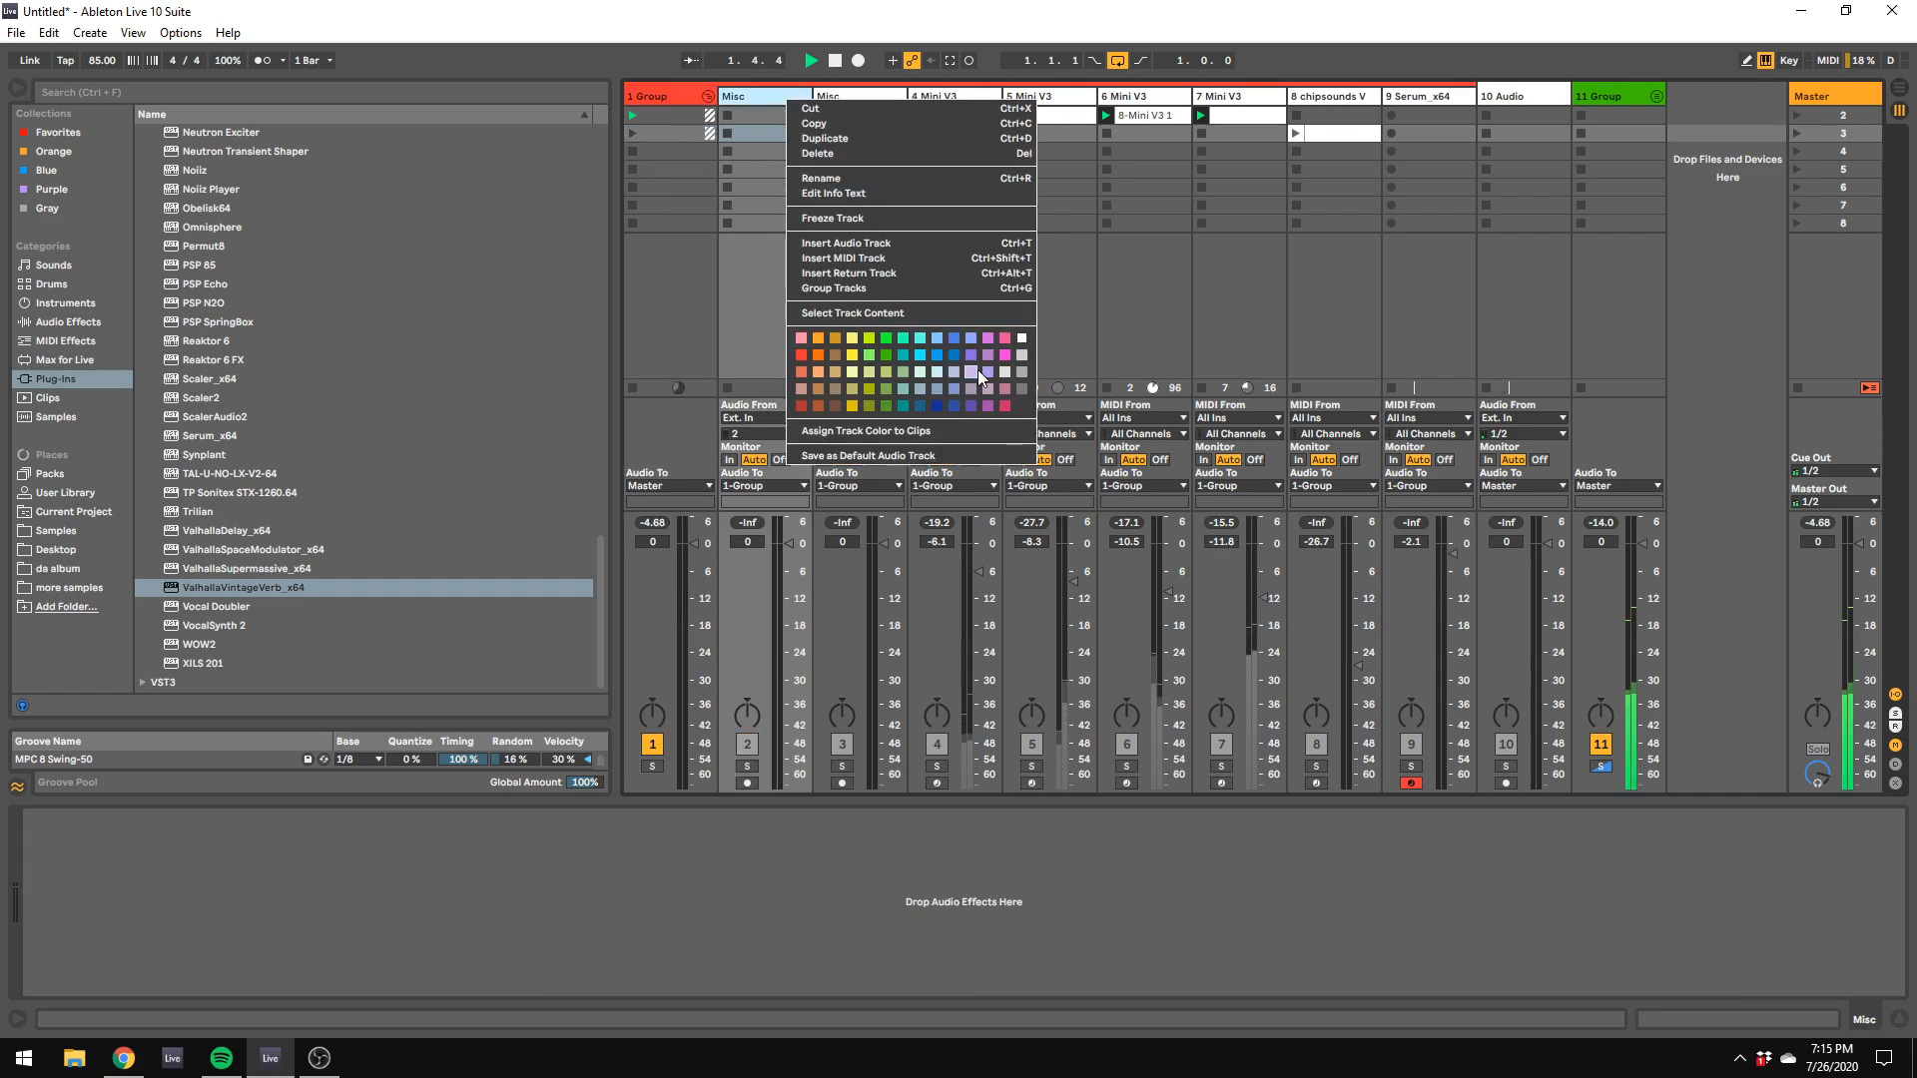
{"action": "left_click", "coordinate": [852, 358]}
{"action": "right_click", "coordinate": [792, 93]}
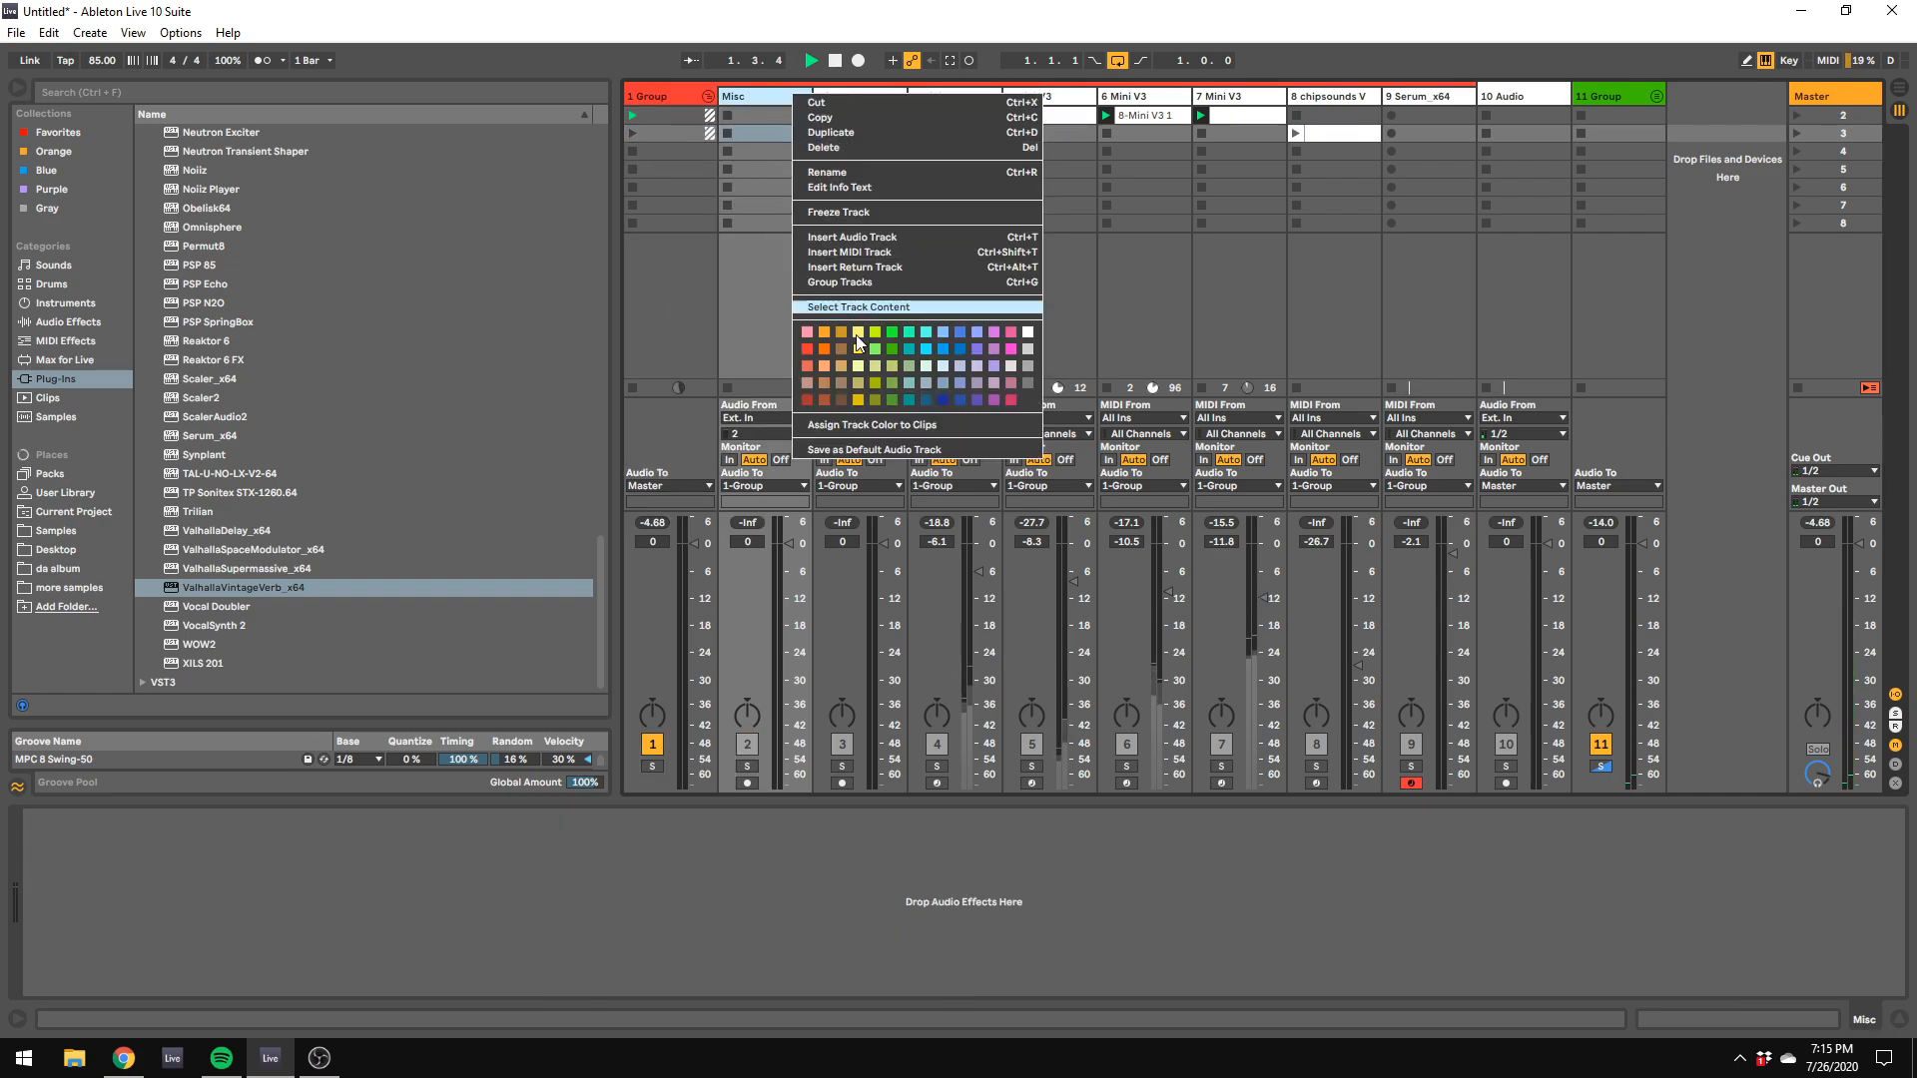
{"action": "left_click", "coordinate": [859, 396]}
Step: Color both Misc tracks in the red group orange
{"action": "right_click", "coordinate": [802, 92]}
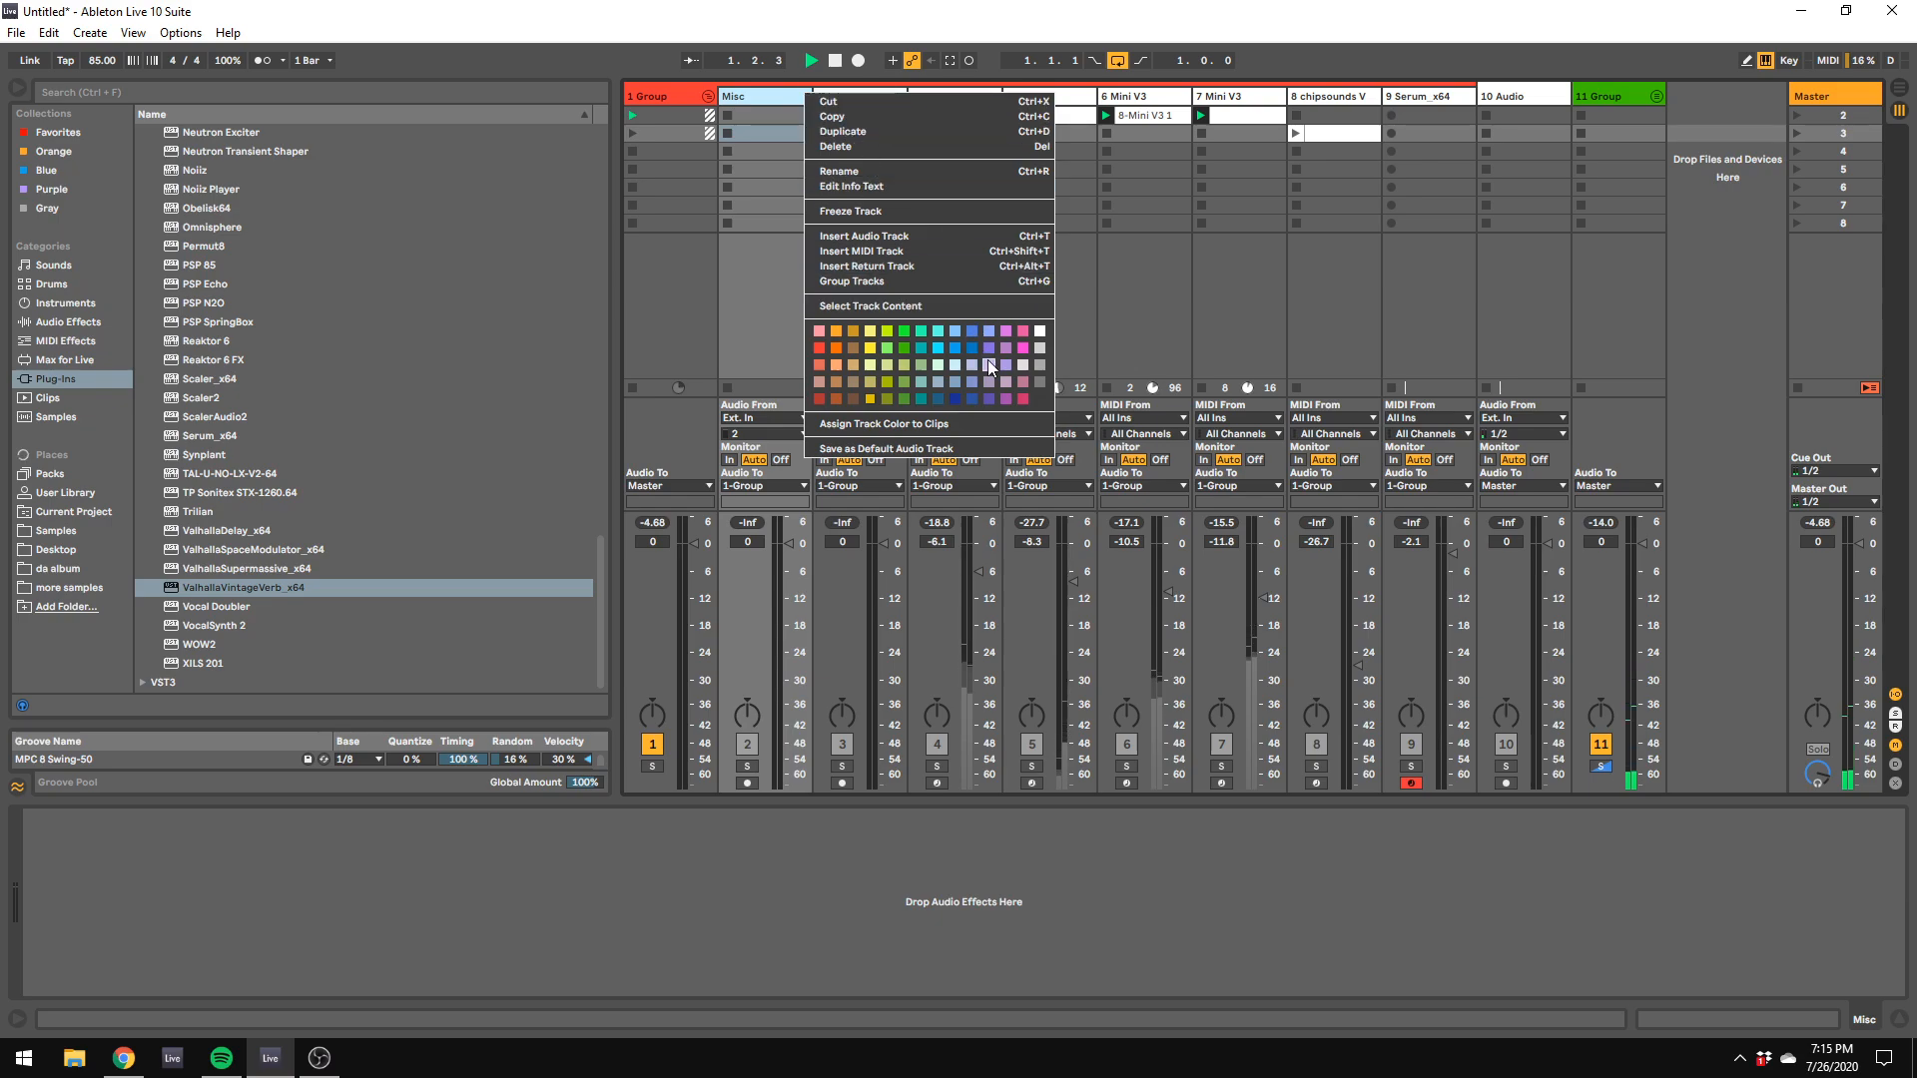
{"action": "left_click", "coordinate": [835, 349]}
{"action": "right_click", "coordinate": [878, 102]}
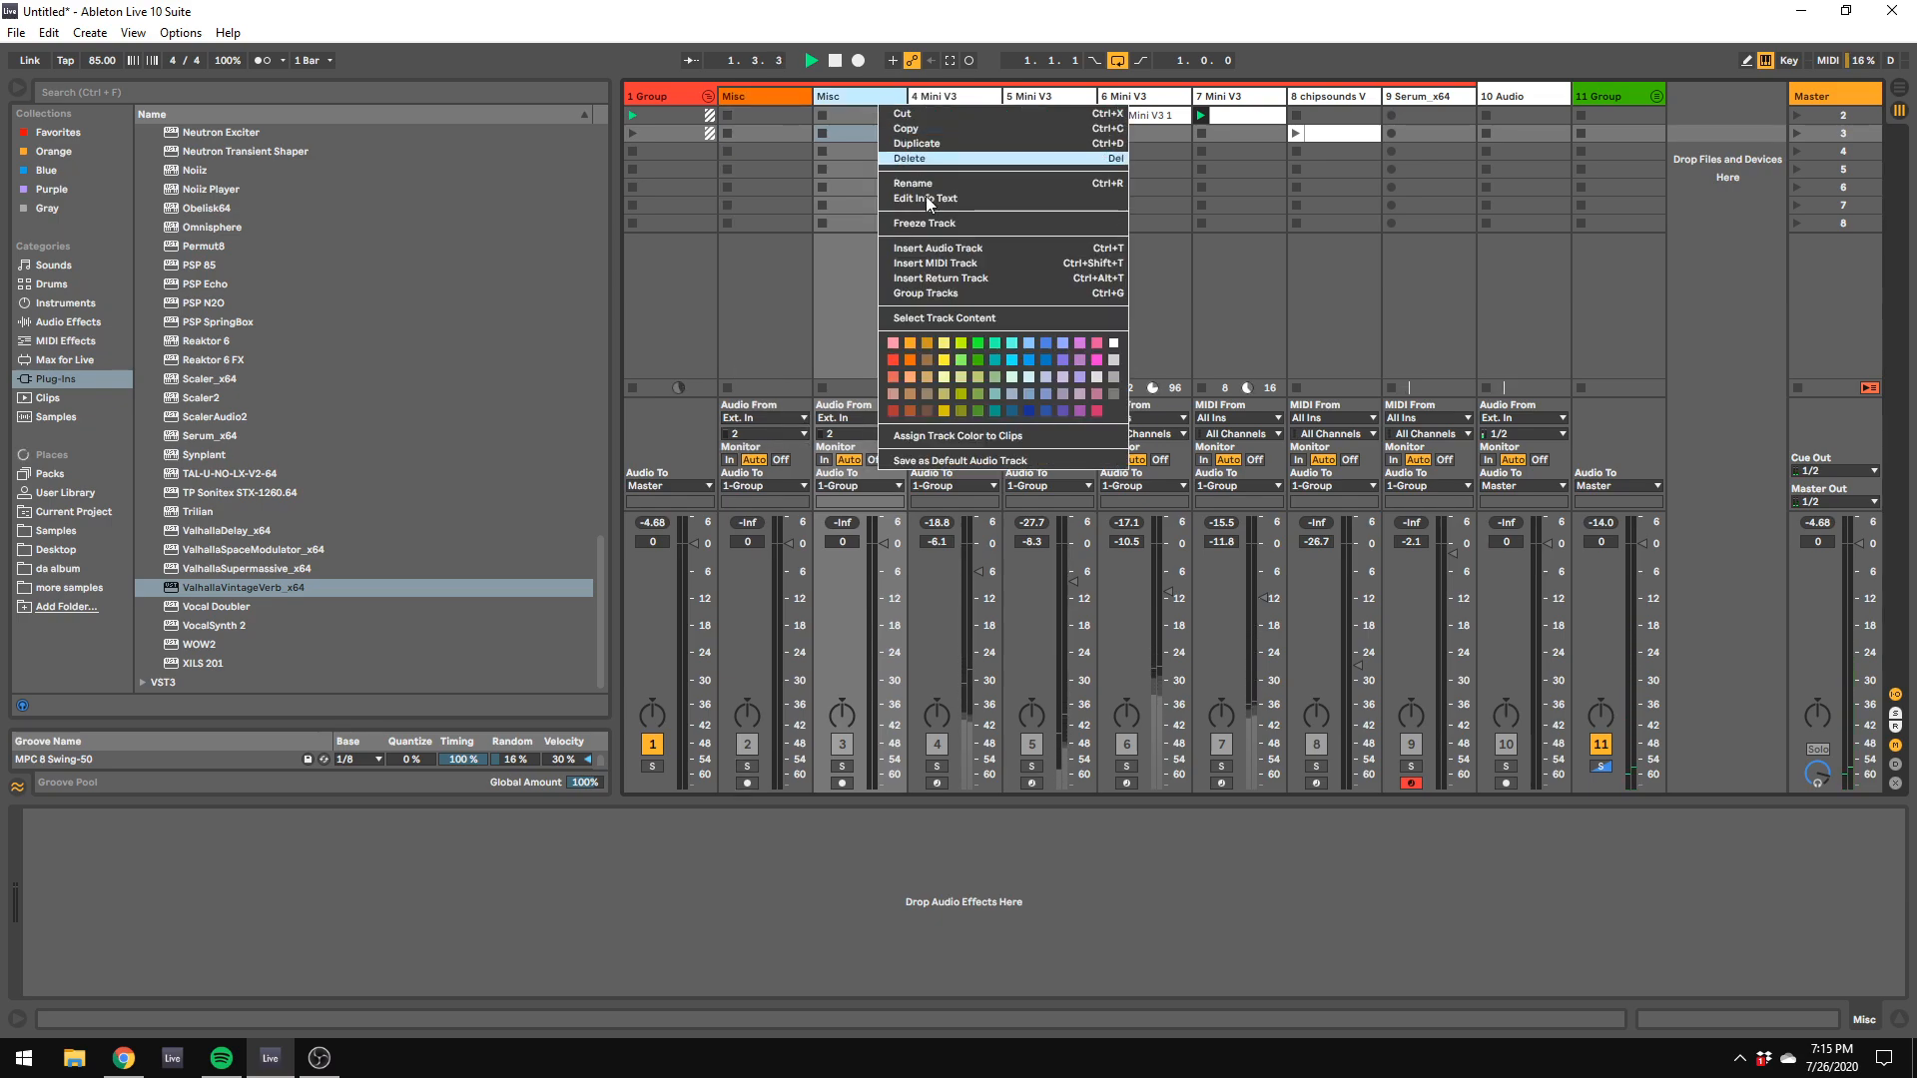
{"action": "left_click", "coordinate": [919, 364]}
Step: Color the four Mini V3 tracks, the chipsounds track and the Serum track orange
{"action": "left_click", "coordinate": [1118, 116]}
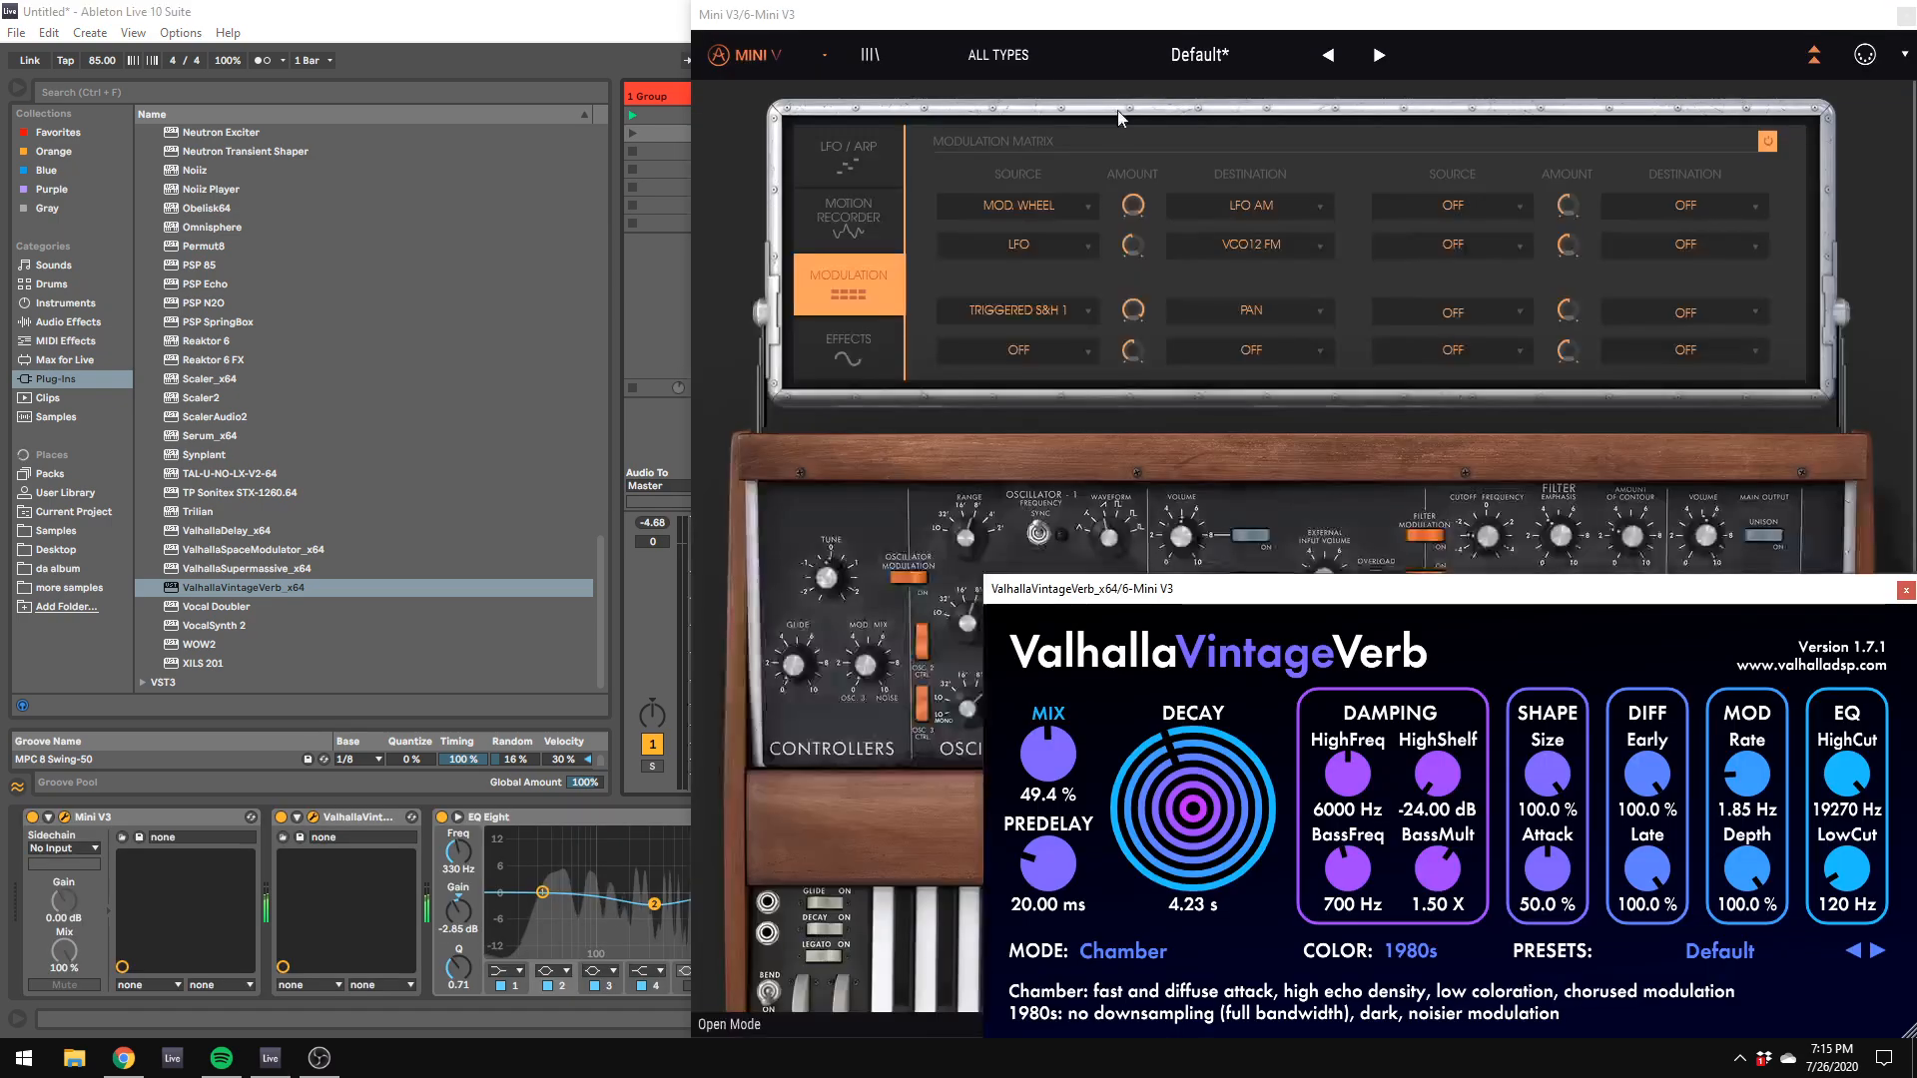
{"action": "left_click", "coordinate": [99, 796]}
{"action": "left_click", "coordinate": [1423, 97]}
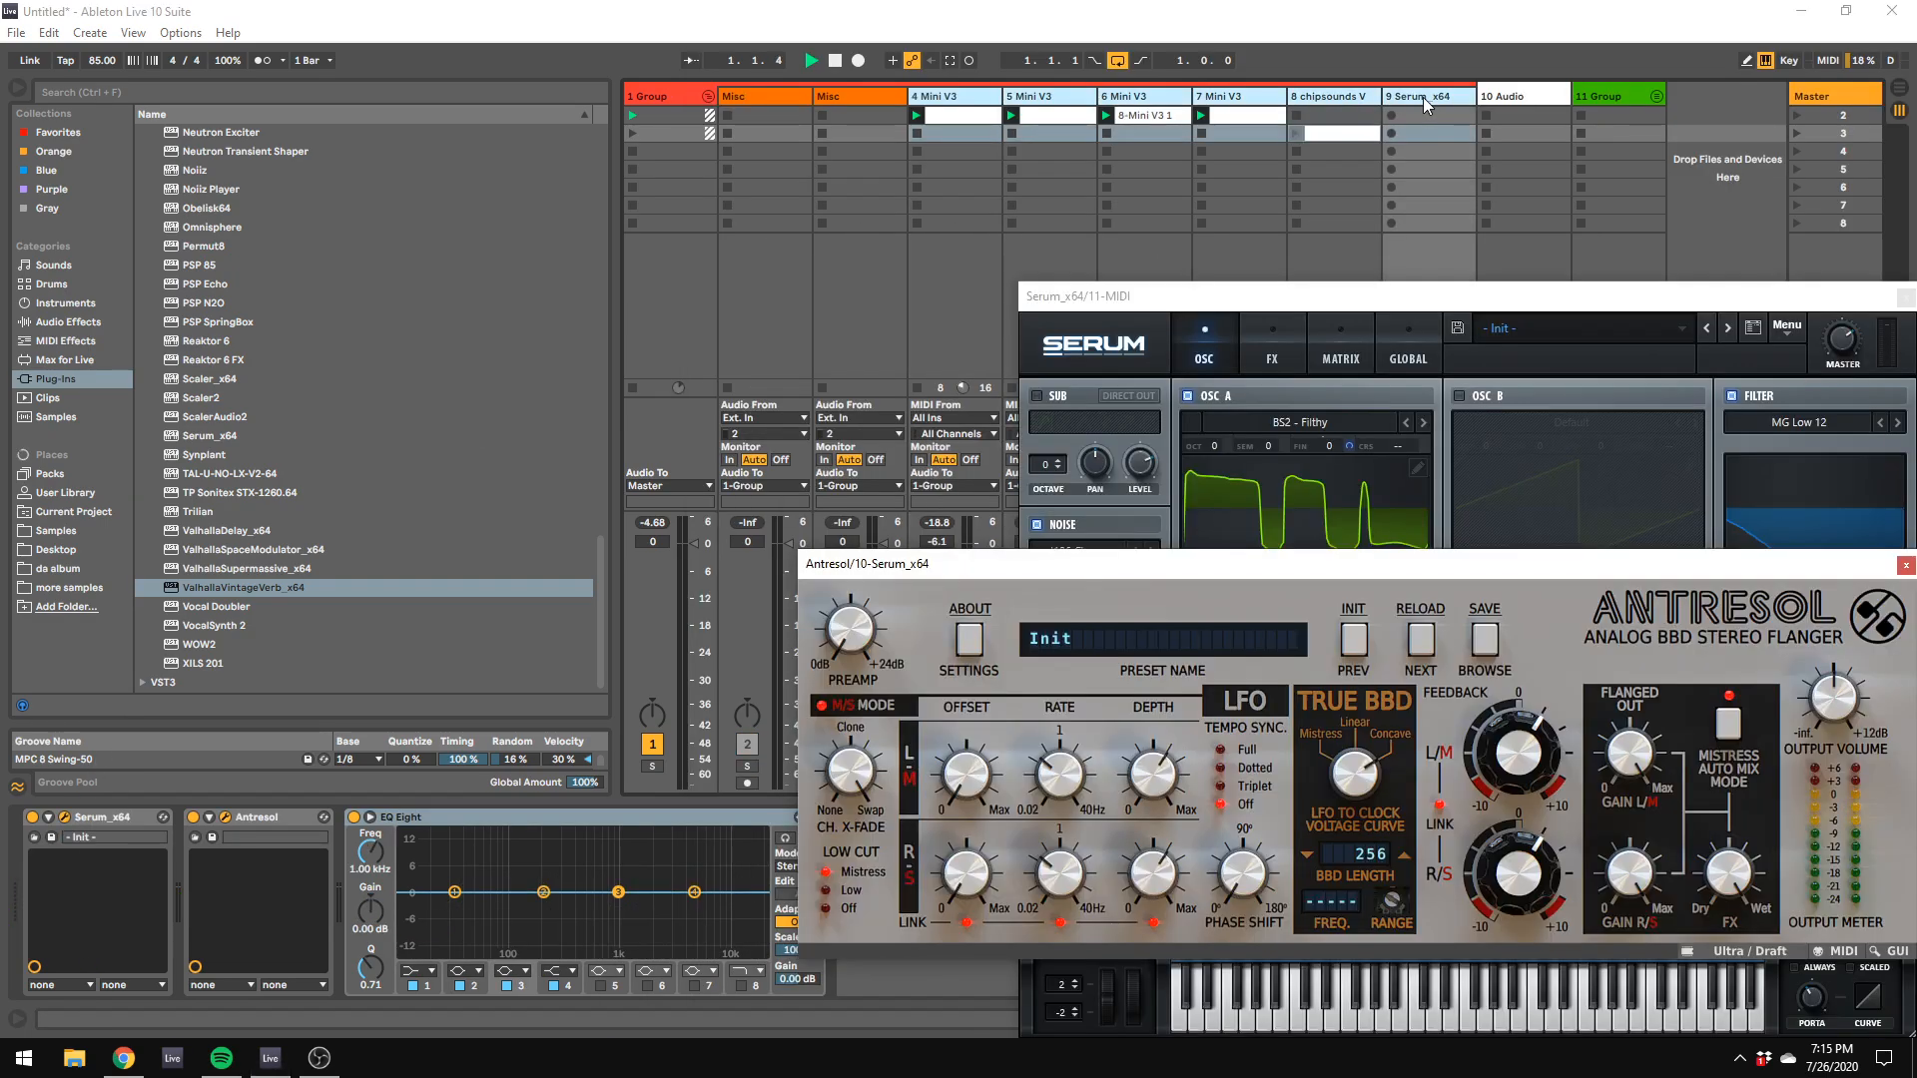
{"action": "right_click", "coordinate": [976, 99]}
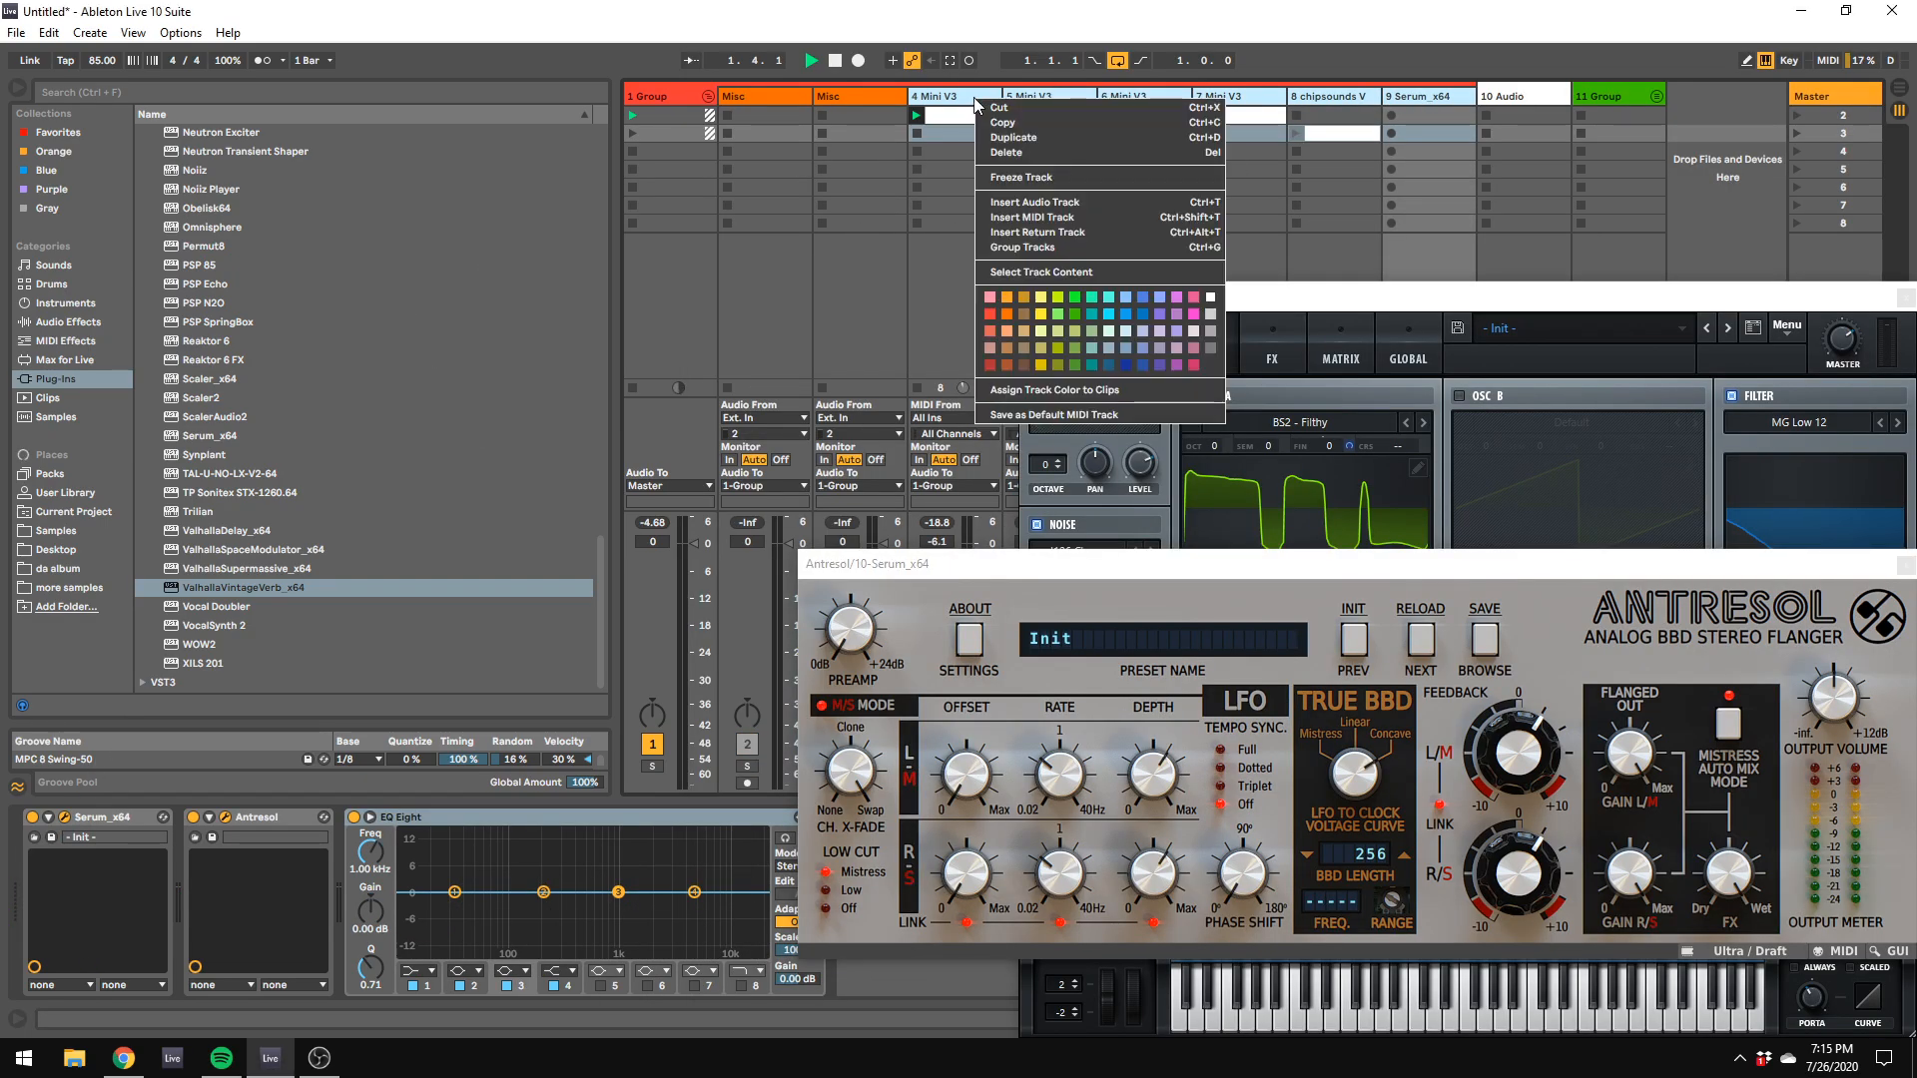
{"action": "left_click", "coordinate": [1006, 313]}
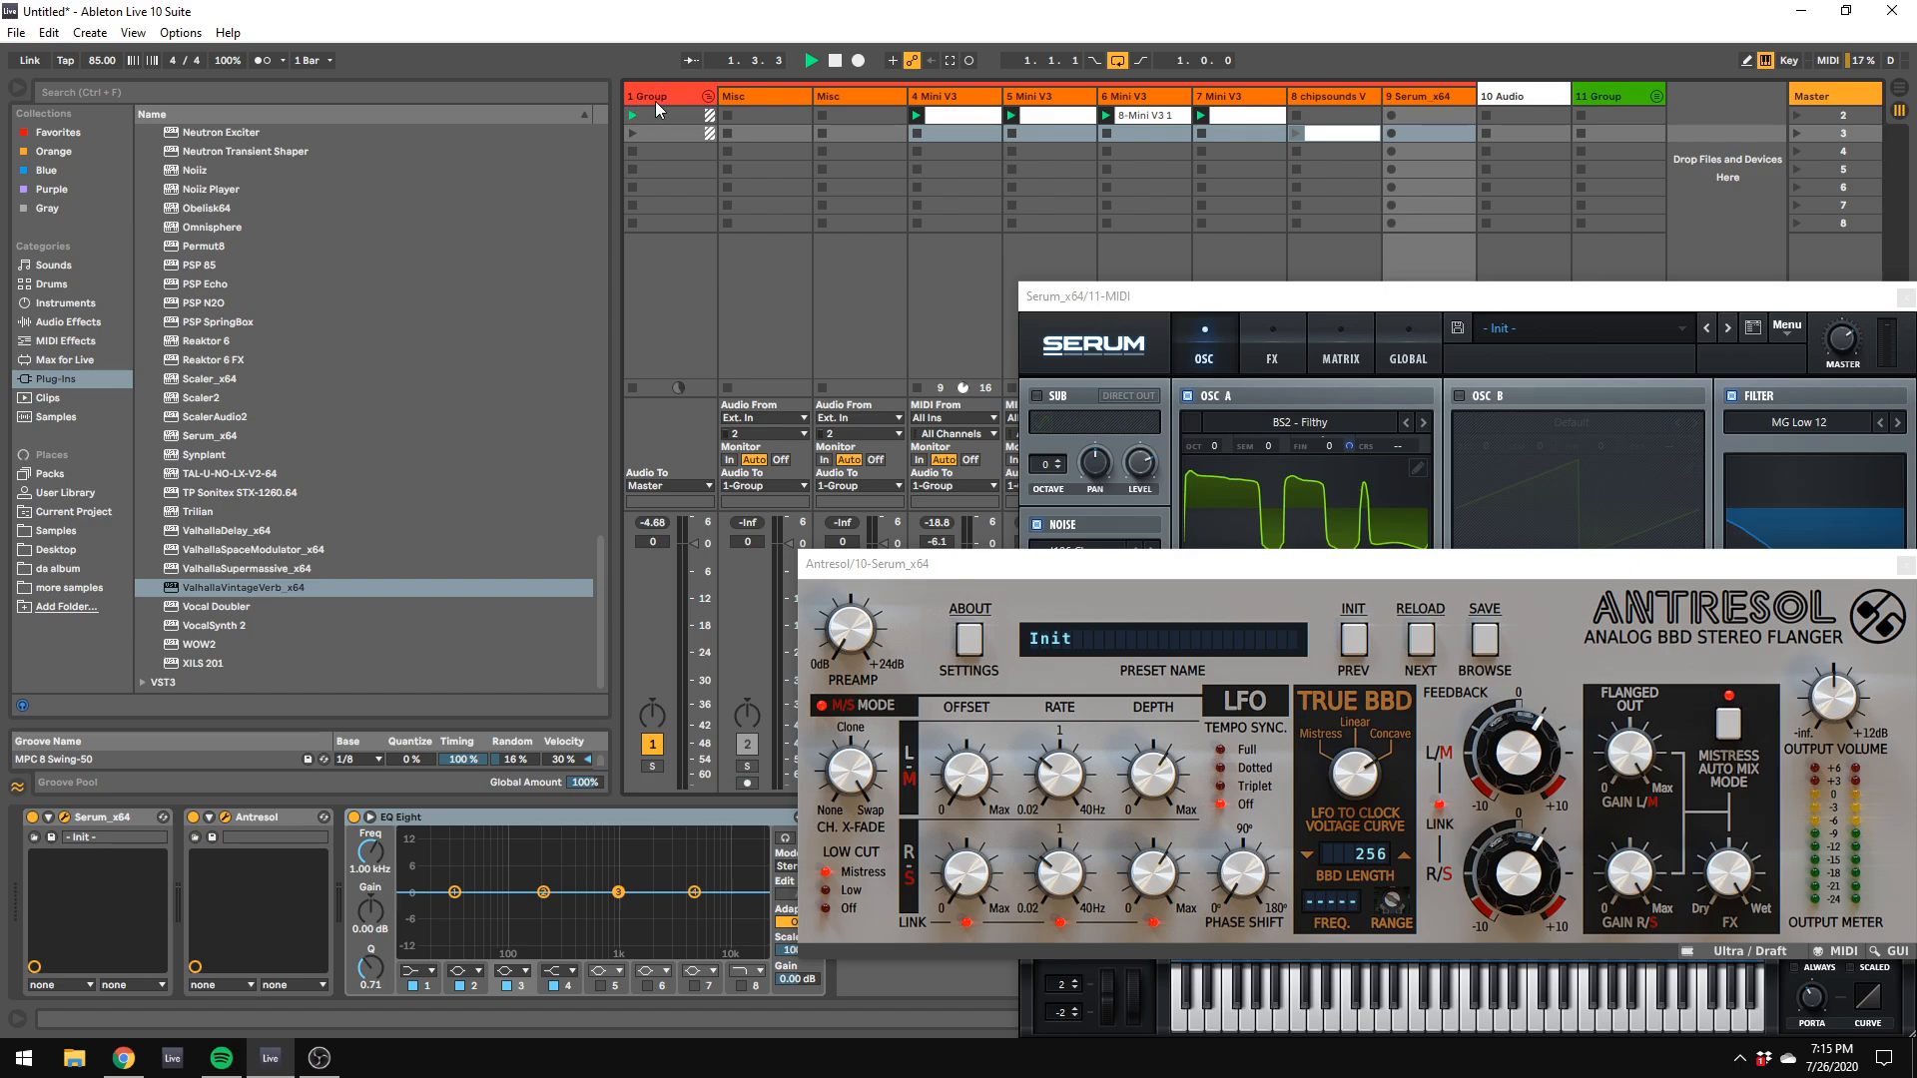
Step: Select all the session clips in the red group's tracks and color them orange
{"action": "left_click", "coordinate": [791, 114]}
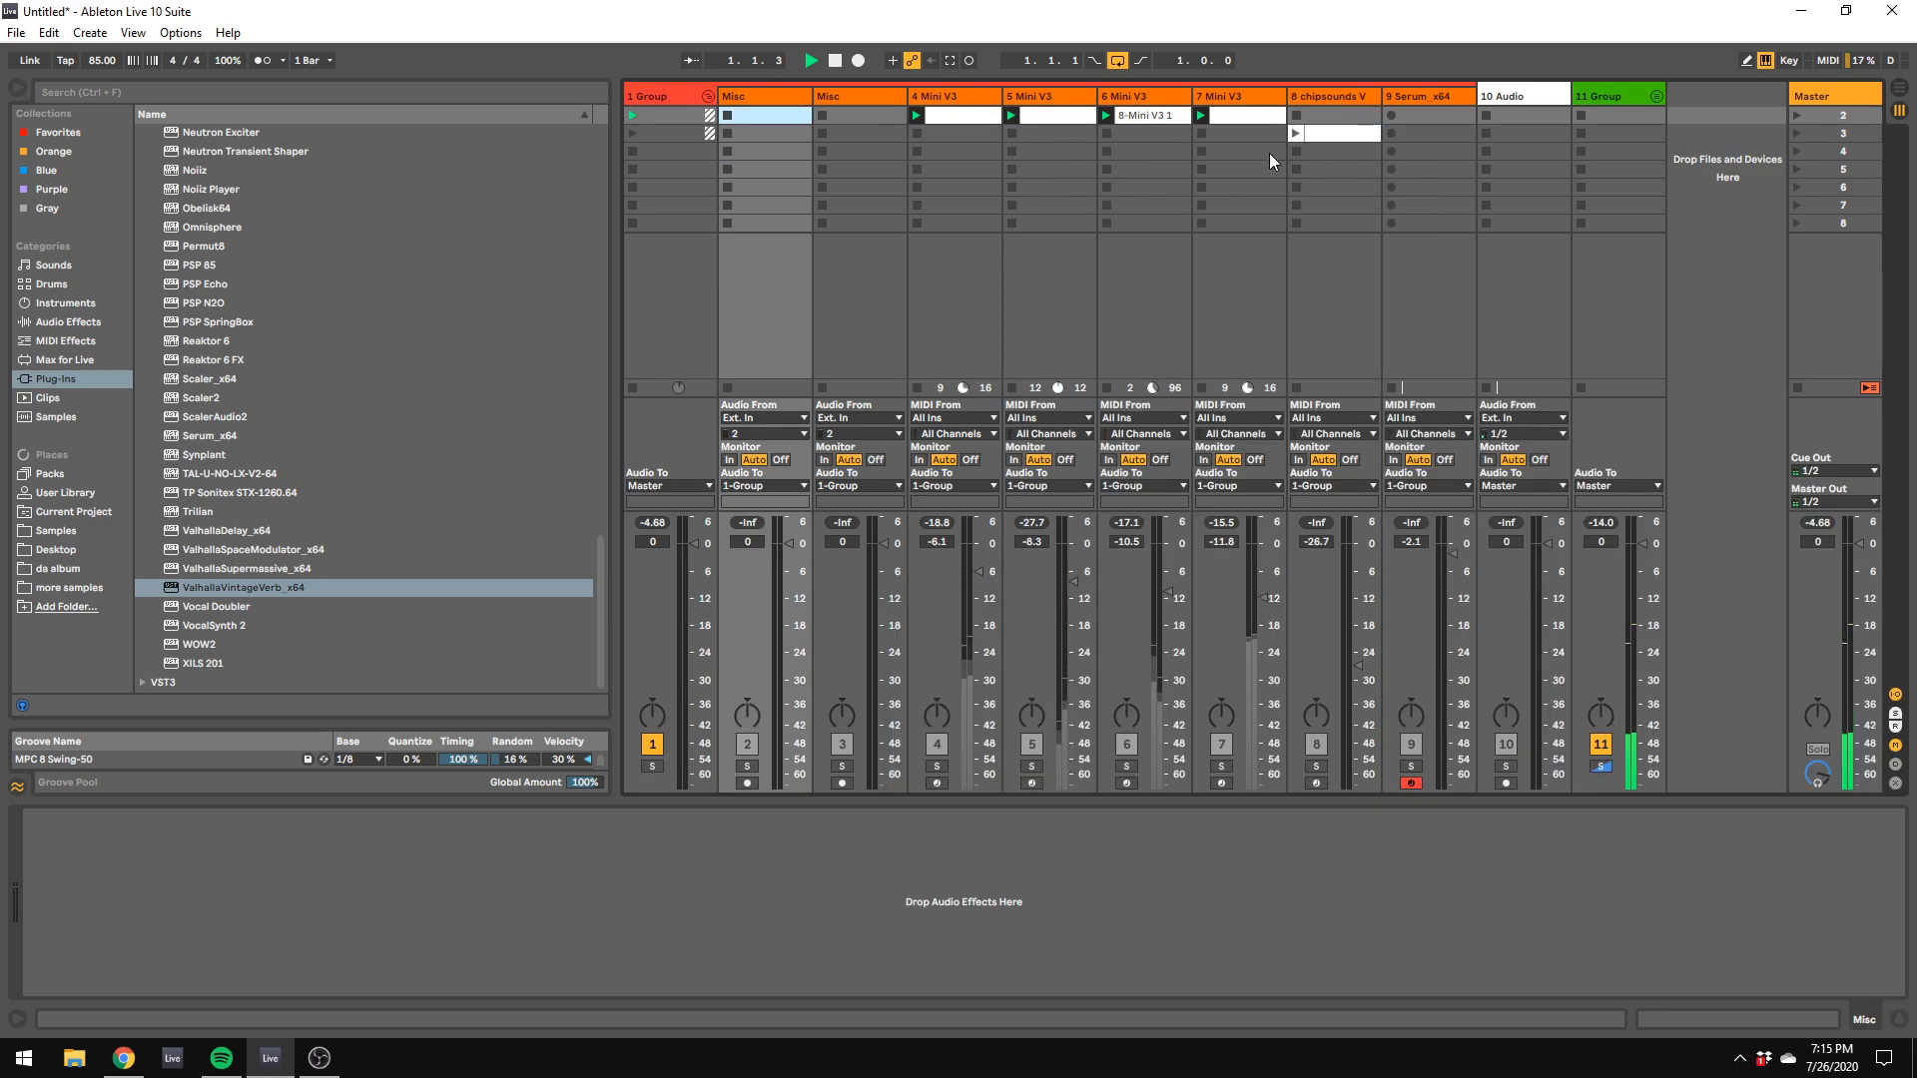
{"action": "right_click", "coordinate": [1352, 134]}
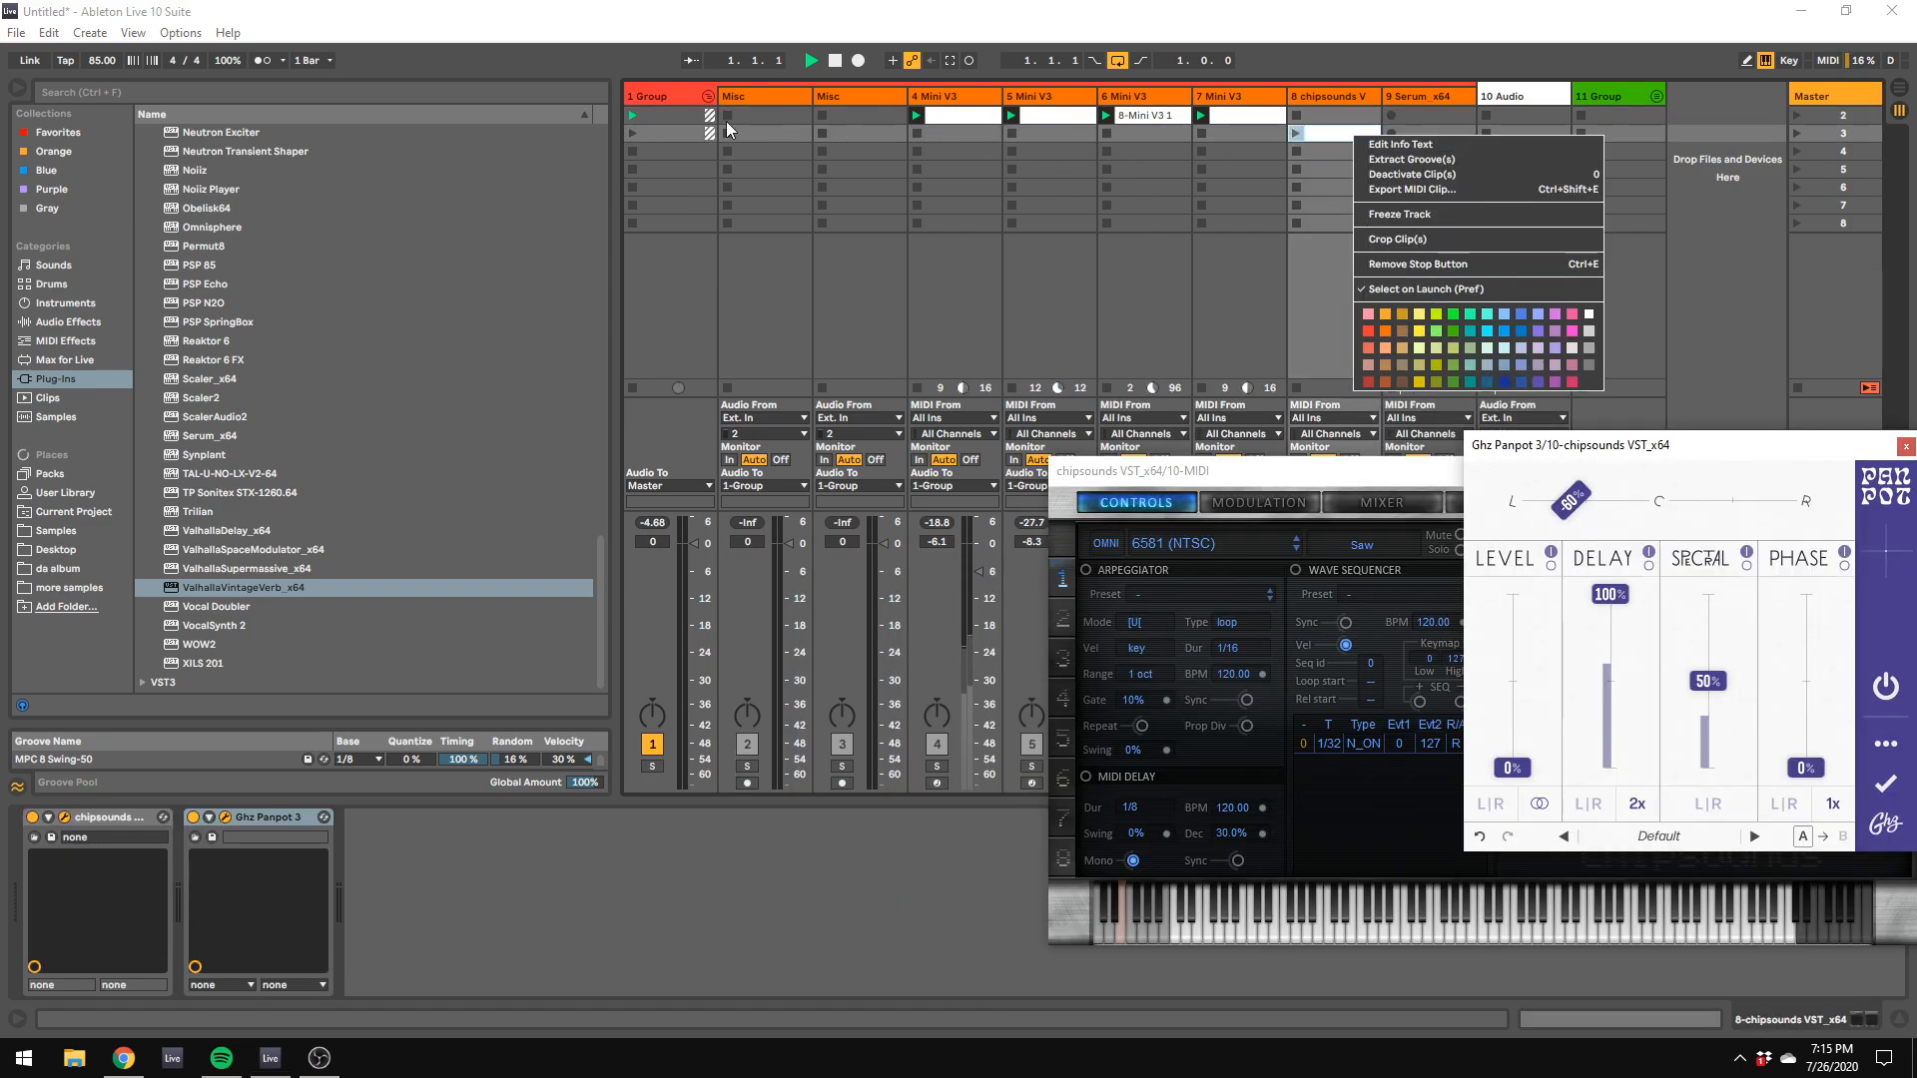
{"action": "left_click", "coordinate": [710, 118]}
{"action": "left_click", "coordinate": [711, 116]}
{"action": "right_click", "coordinate": [1364, 153]}
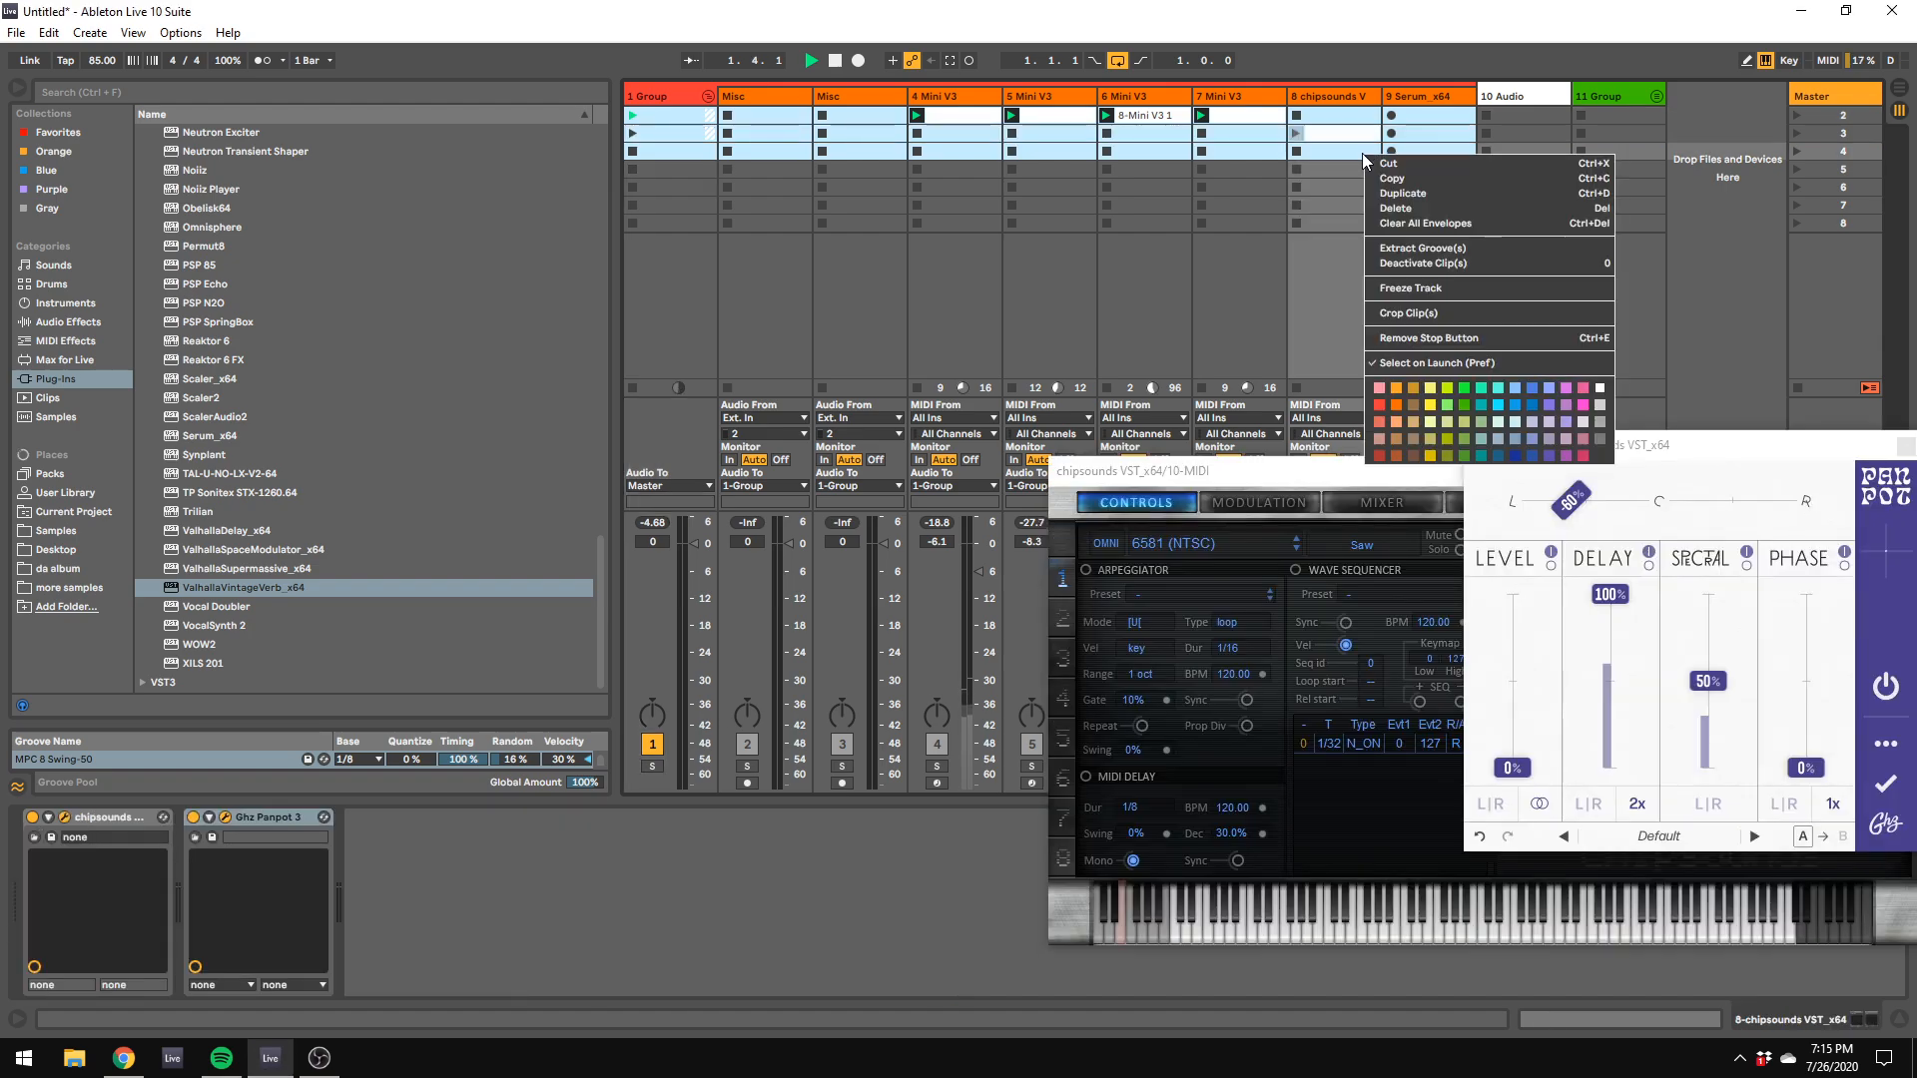
{"action": "left_click", "coordinate": [1401, 407]}
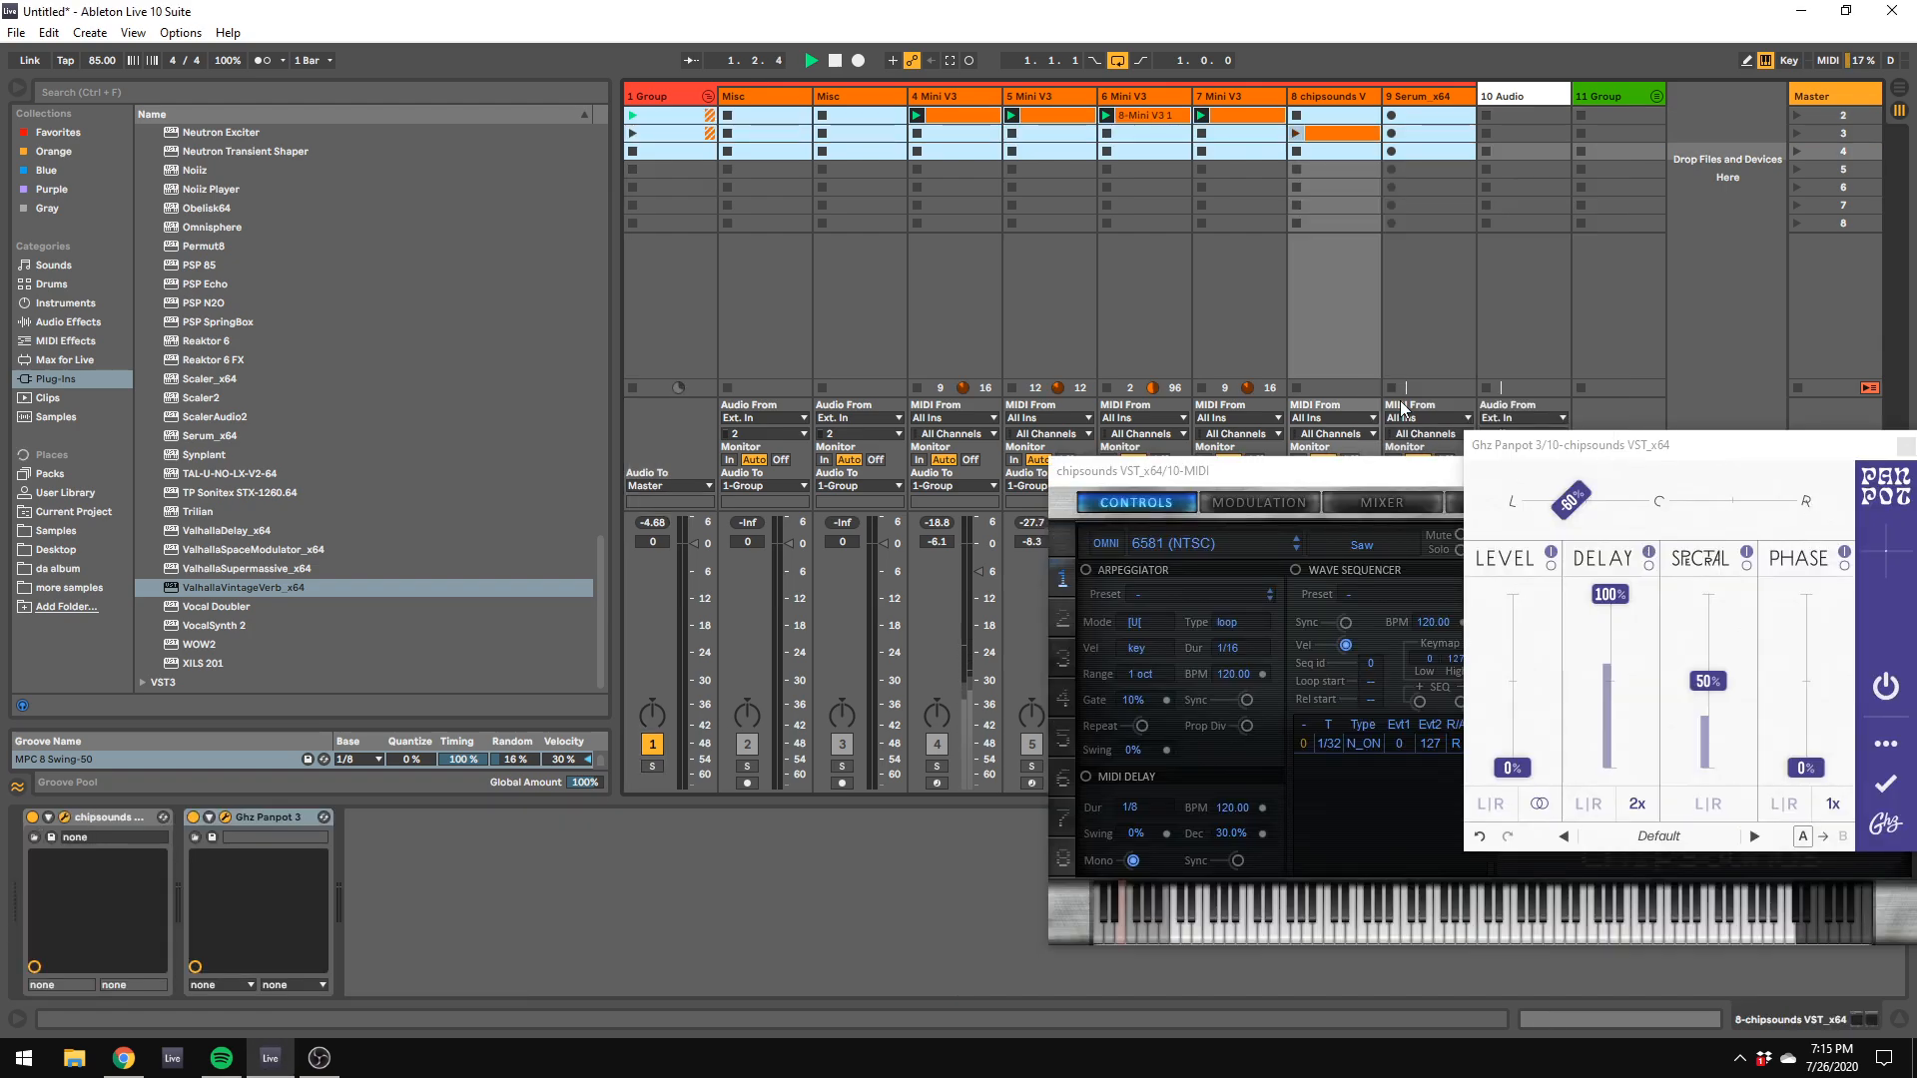
Step: Lower the clap track's volume to -22.0 dB and solo the whole drum group instead of the clap
{"action": "left_click", "coordinate": [1649, 150]}
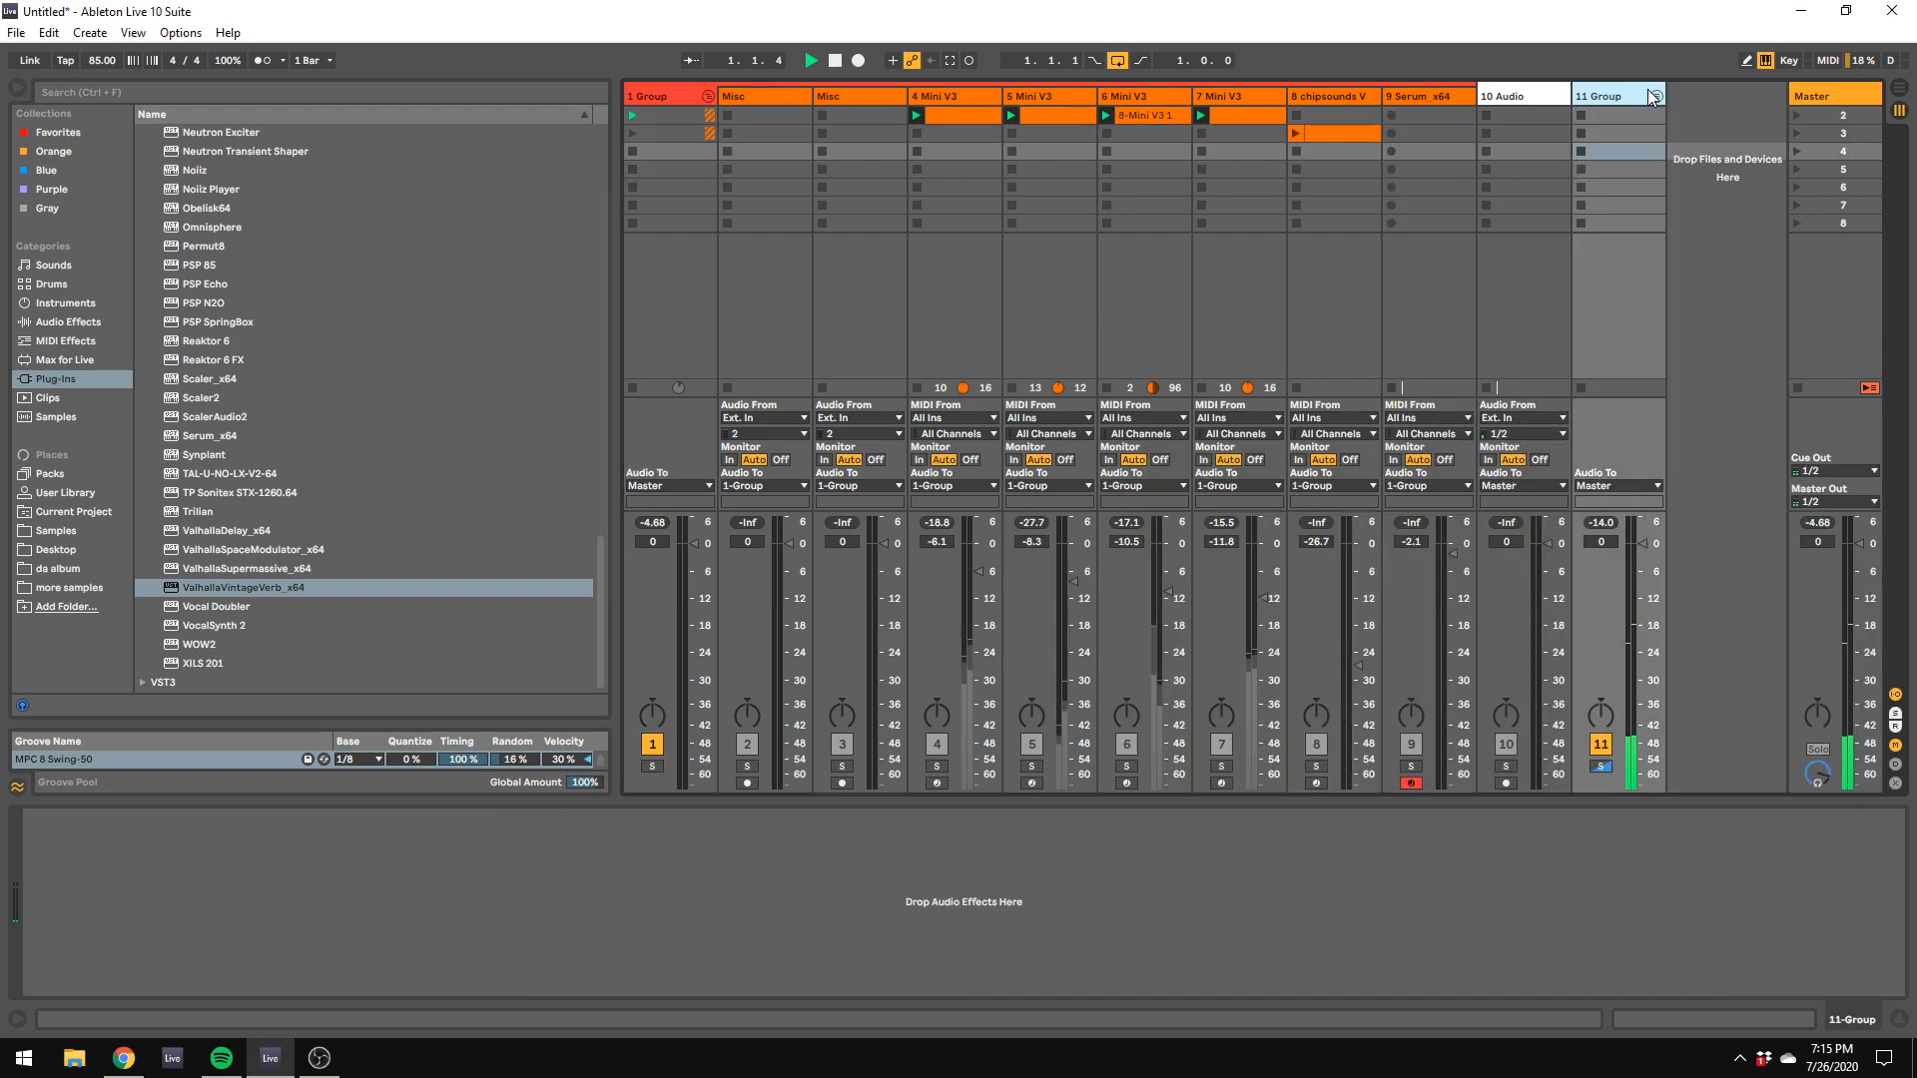
{"action": "left_click", "coordinate": [1657, 96]}
{"action": "left_click_drag", "start_coordinate": [1606, 789], "coordinate": [1667, 789]}
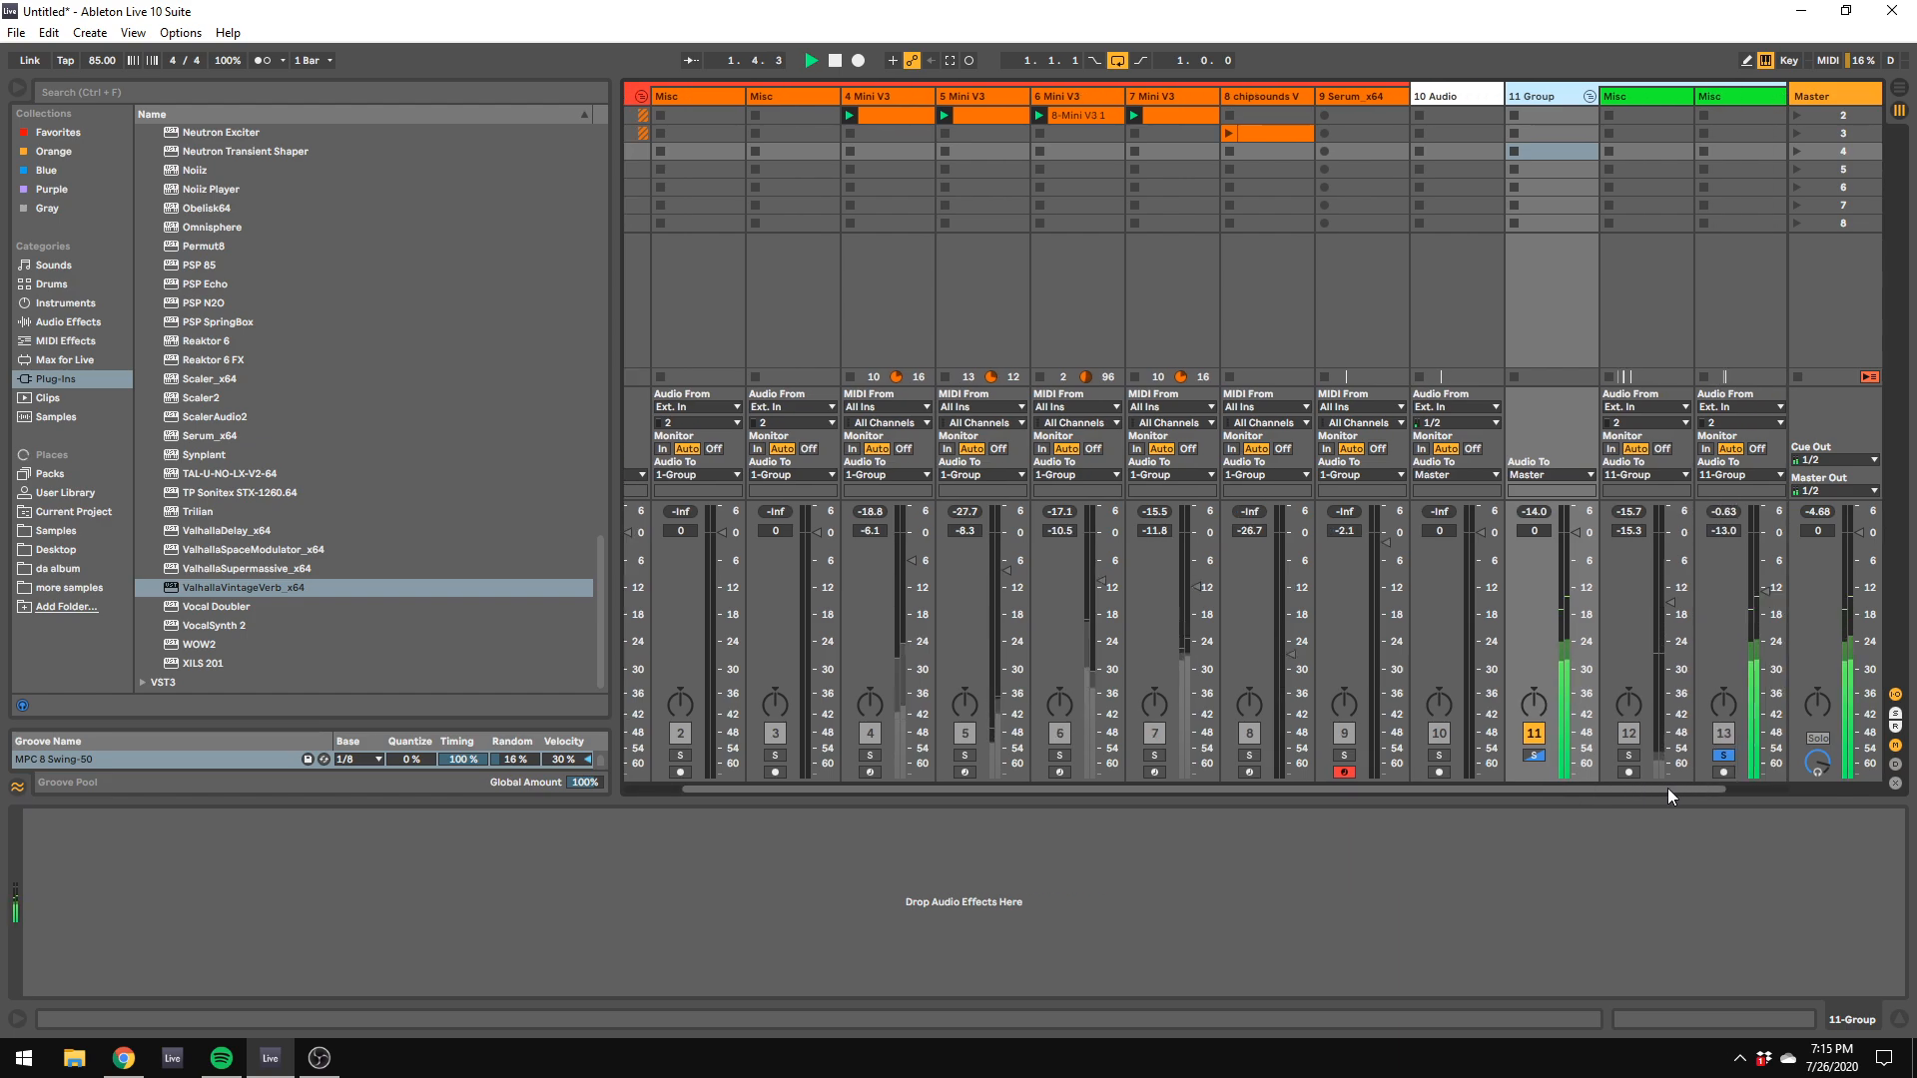
{"action": "left_click", "coordinate": [1721, 755]}
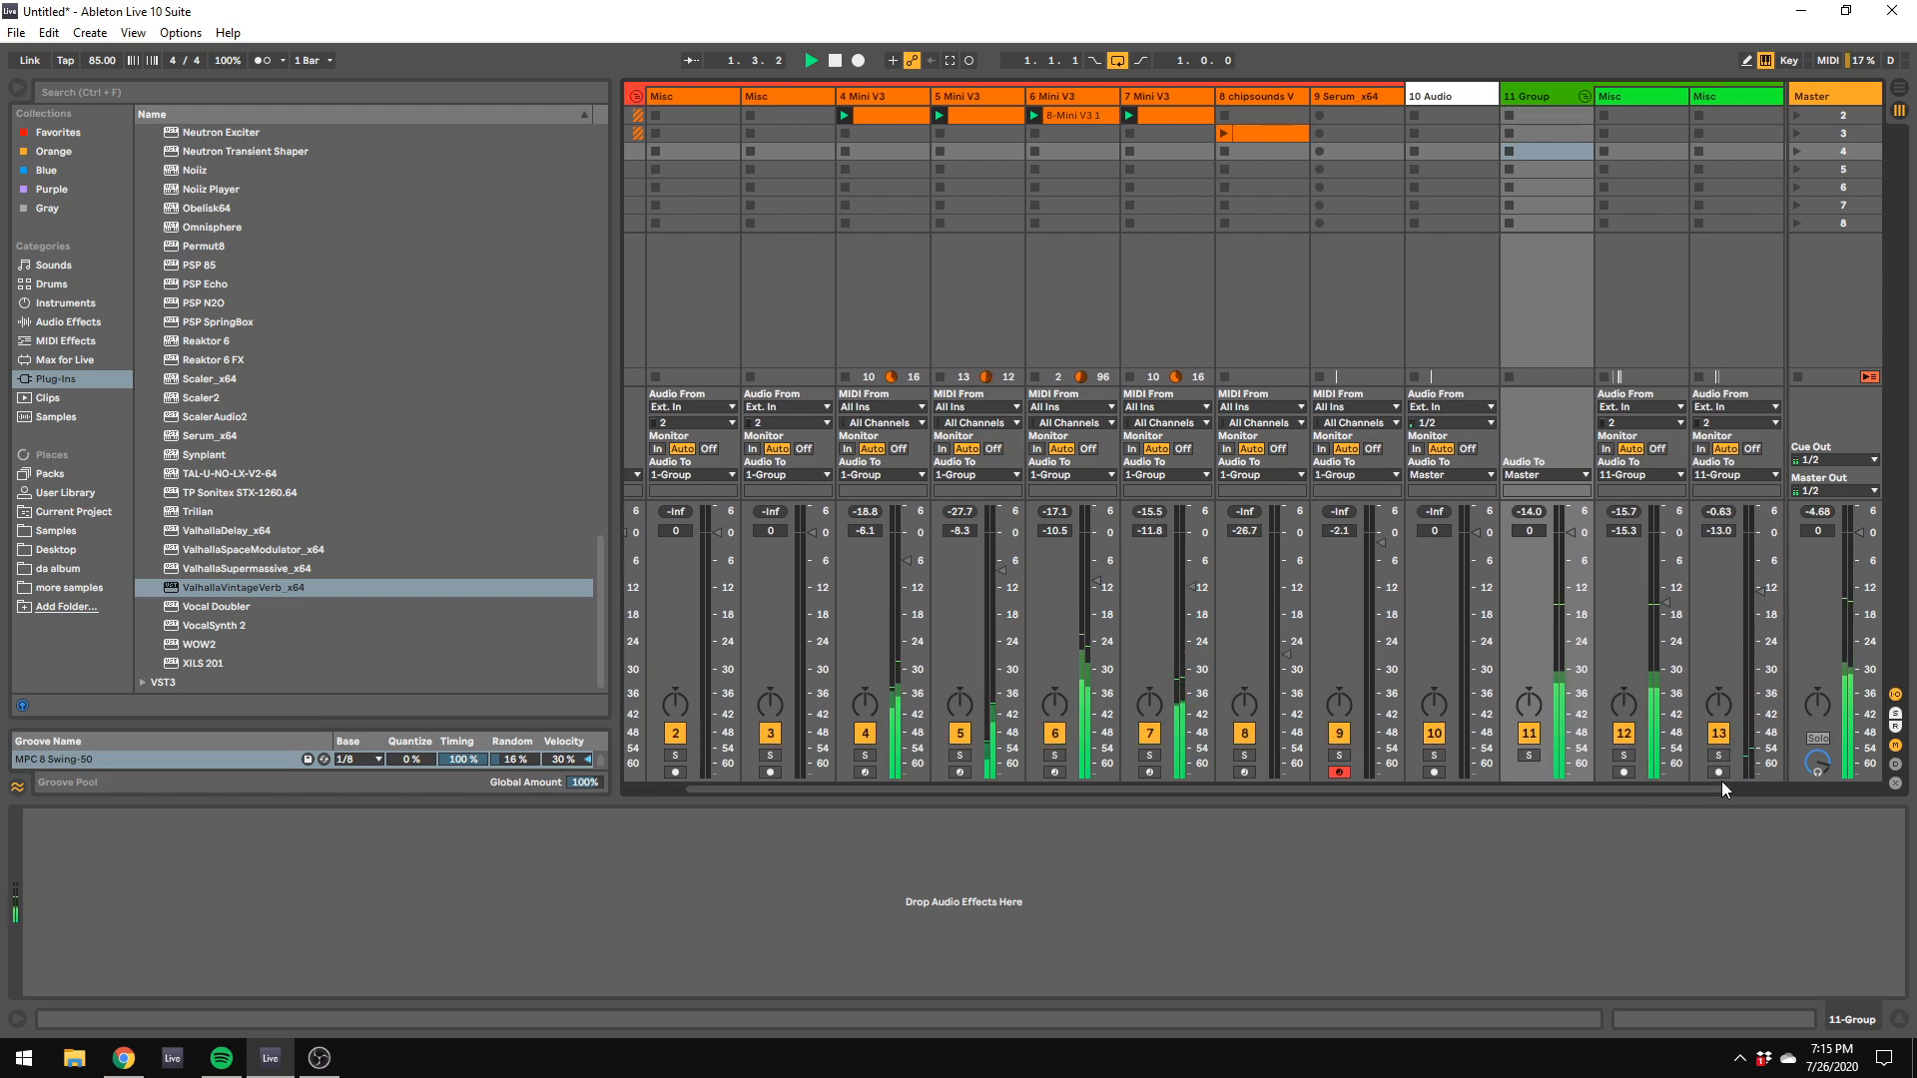
{"action": "left_click_drag", "start_coordinate": [1761, 592], "coordinate": [1762, 634]}
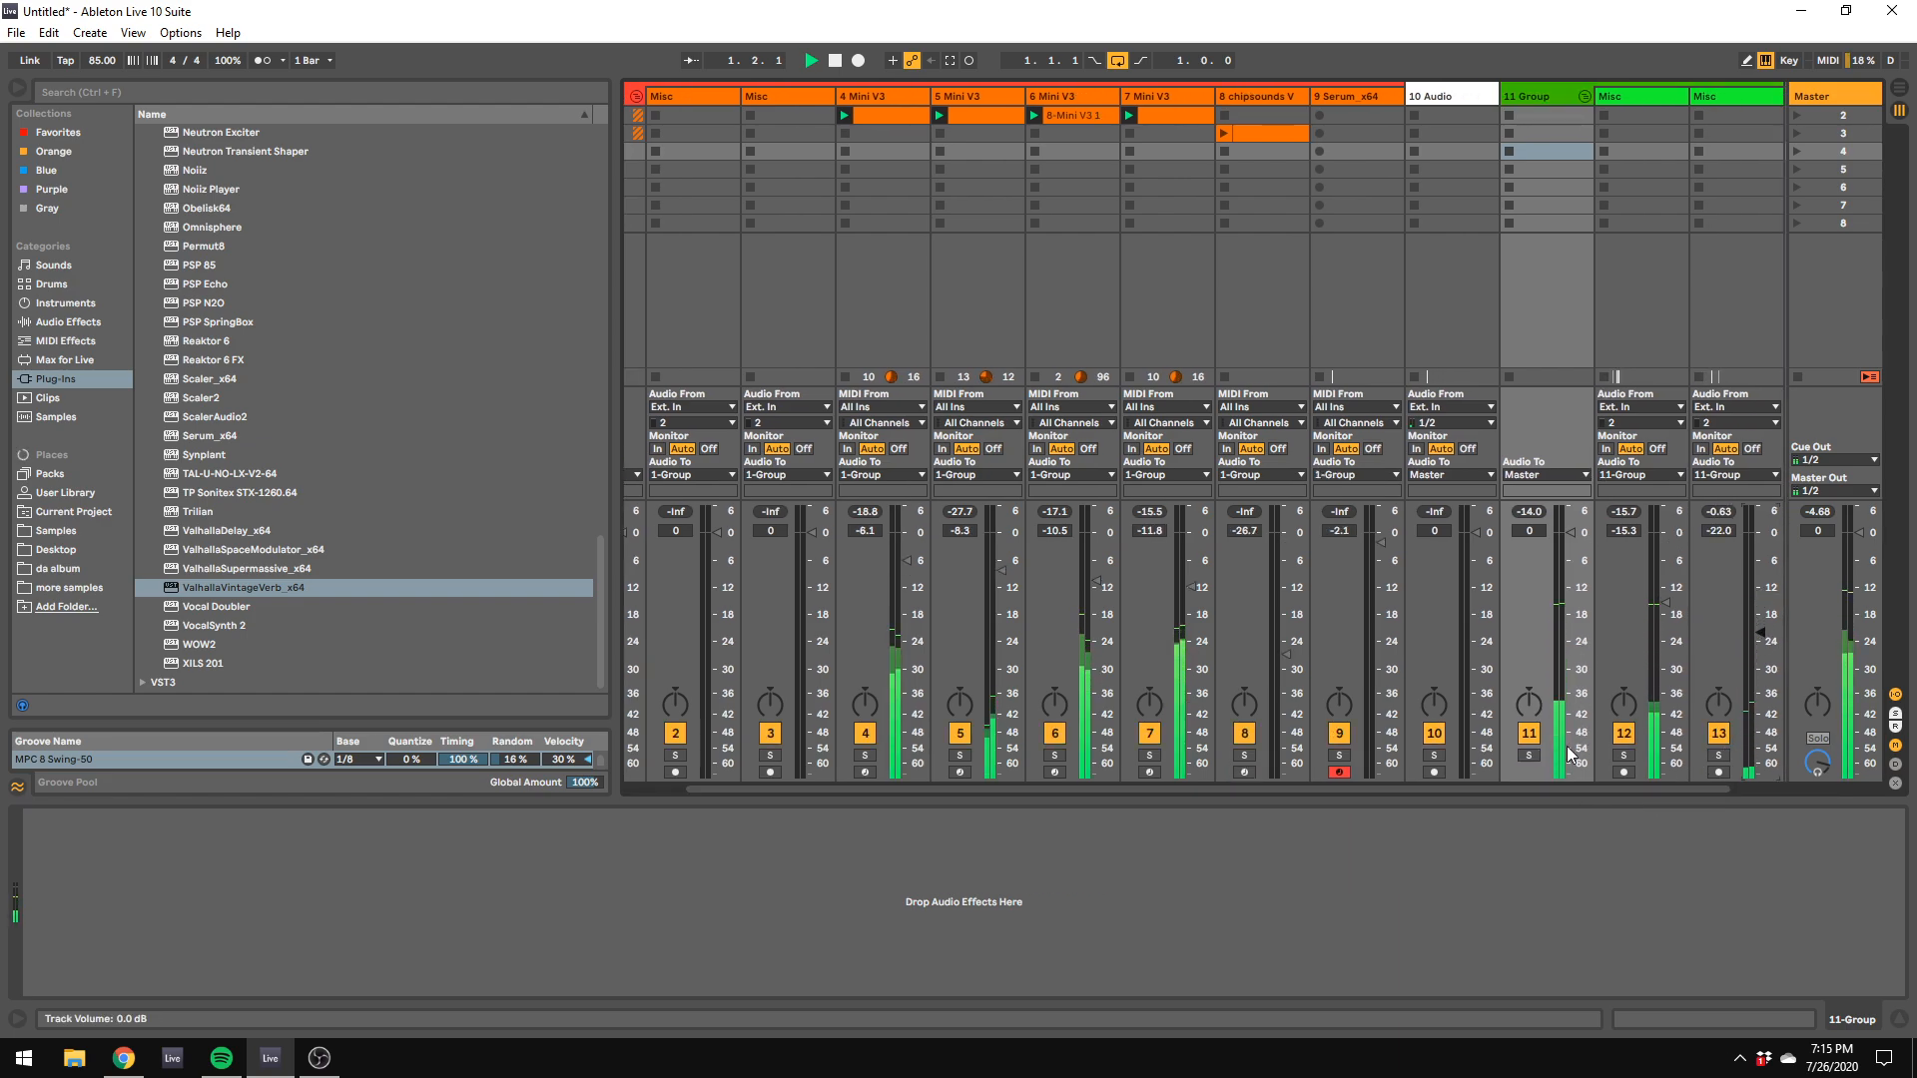
{"action": "left_click", "coordinate": [1528, 755]}
Step: Insert a new audio track at the end and move it into the green drum group
{"action": "left_click_drag", "start_coordinate": [1624, 789], "coordinate": [1681, 788]}
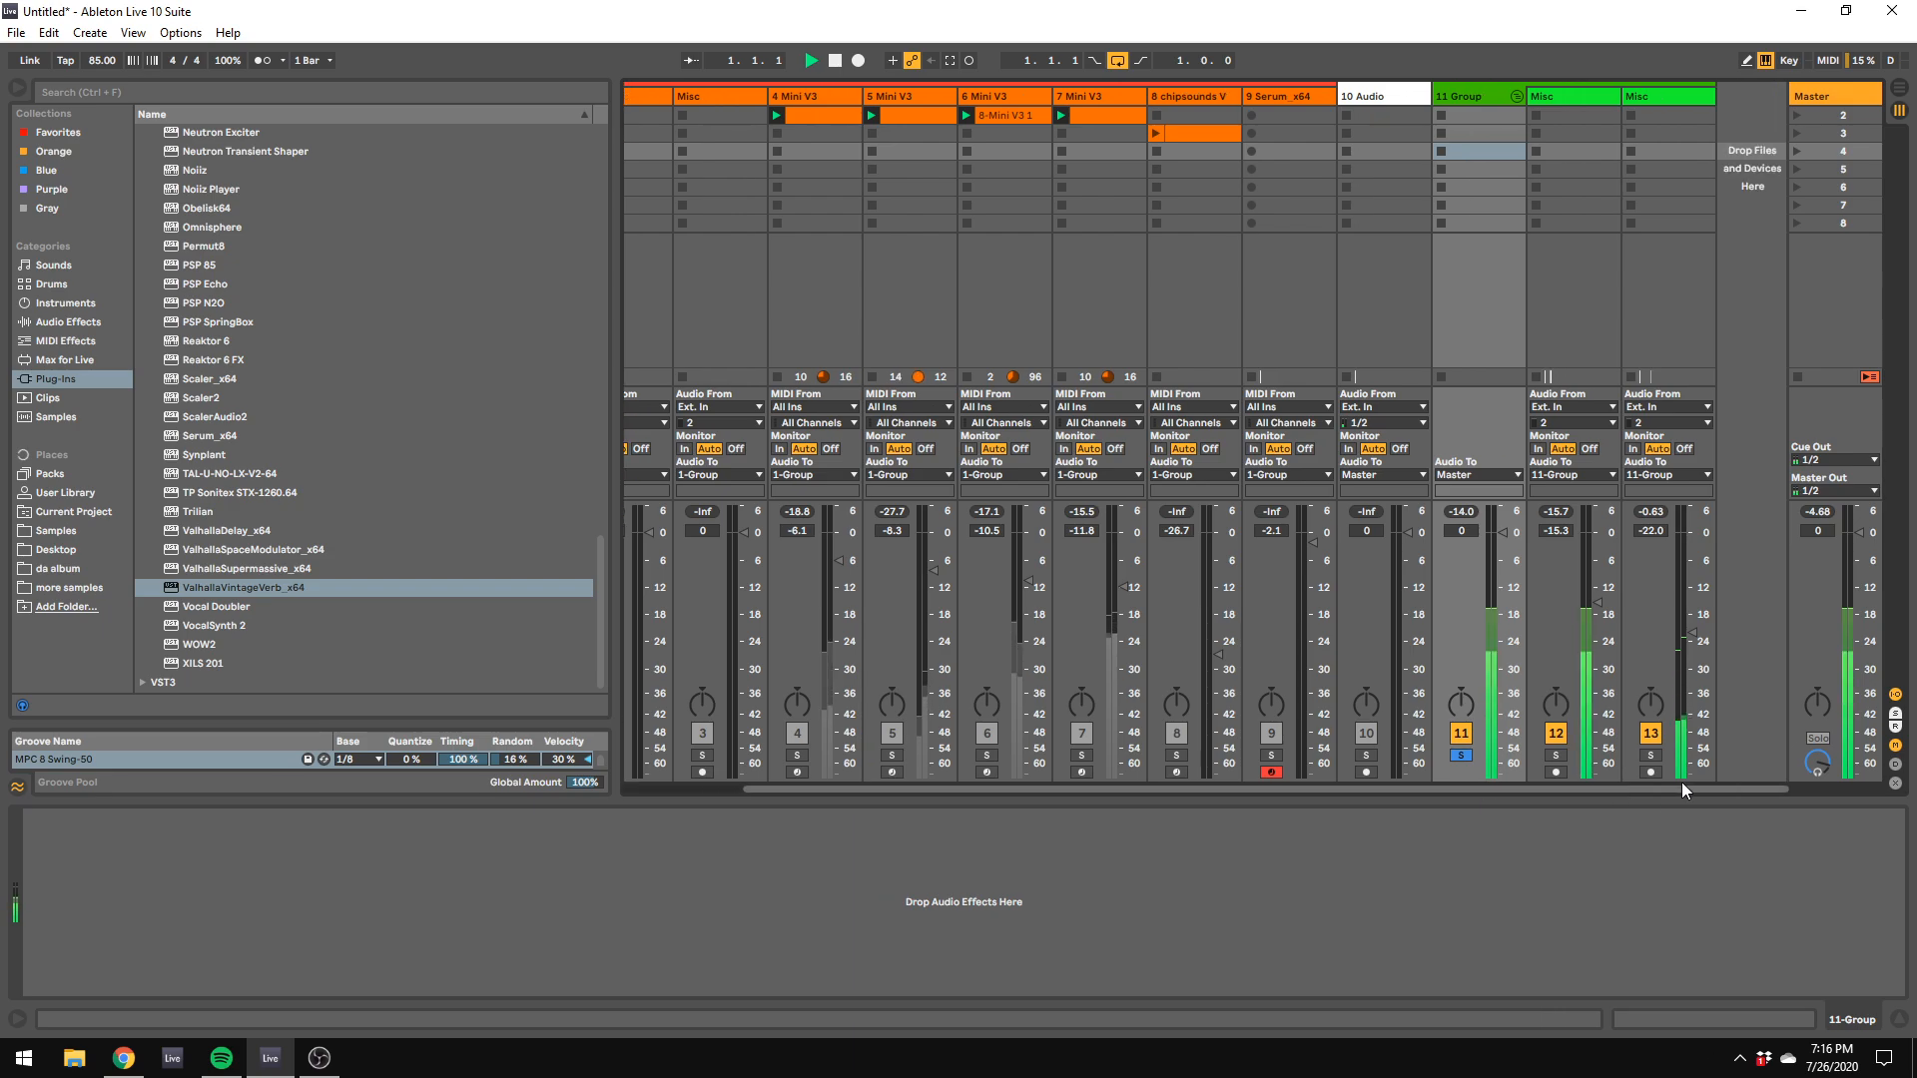
{"action": "right_click", "coordinate": [1758, 175]}
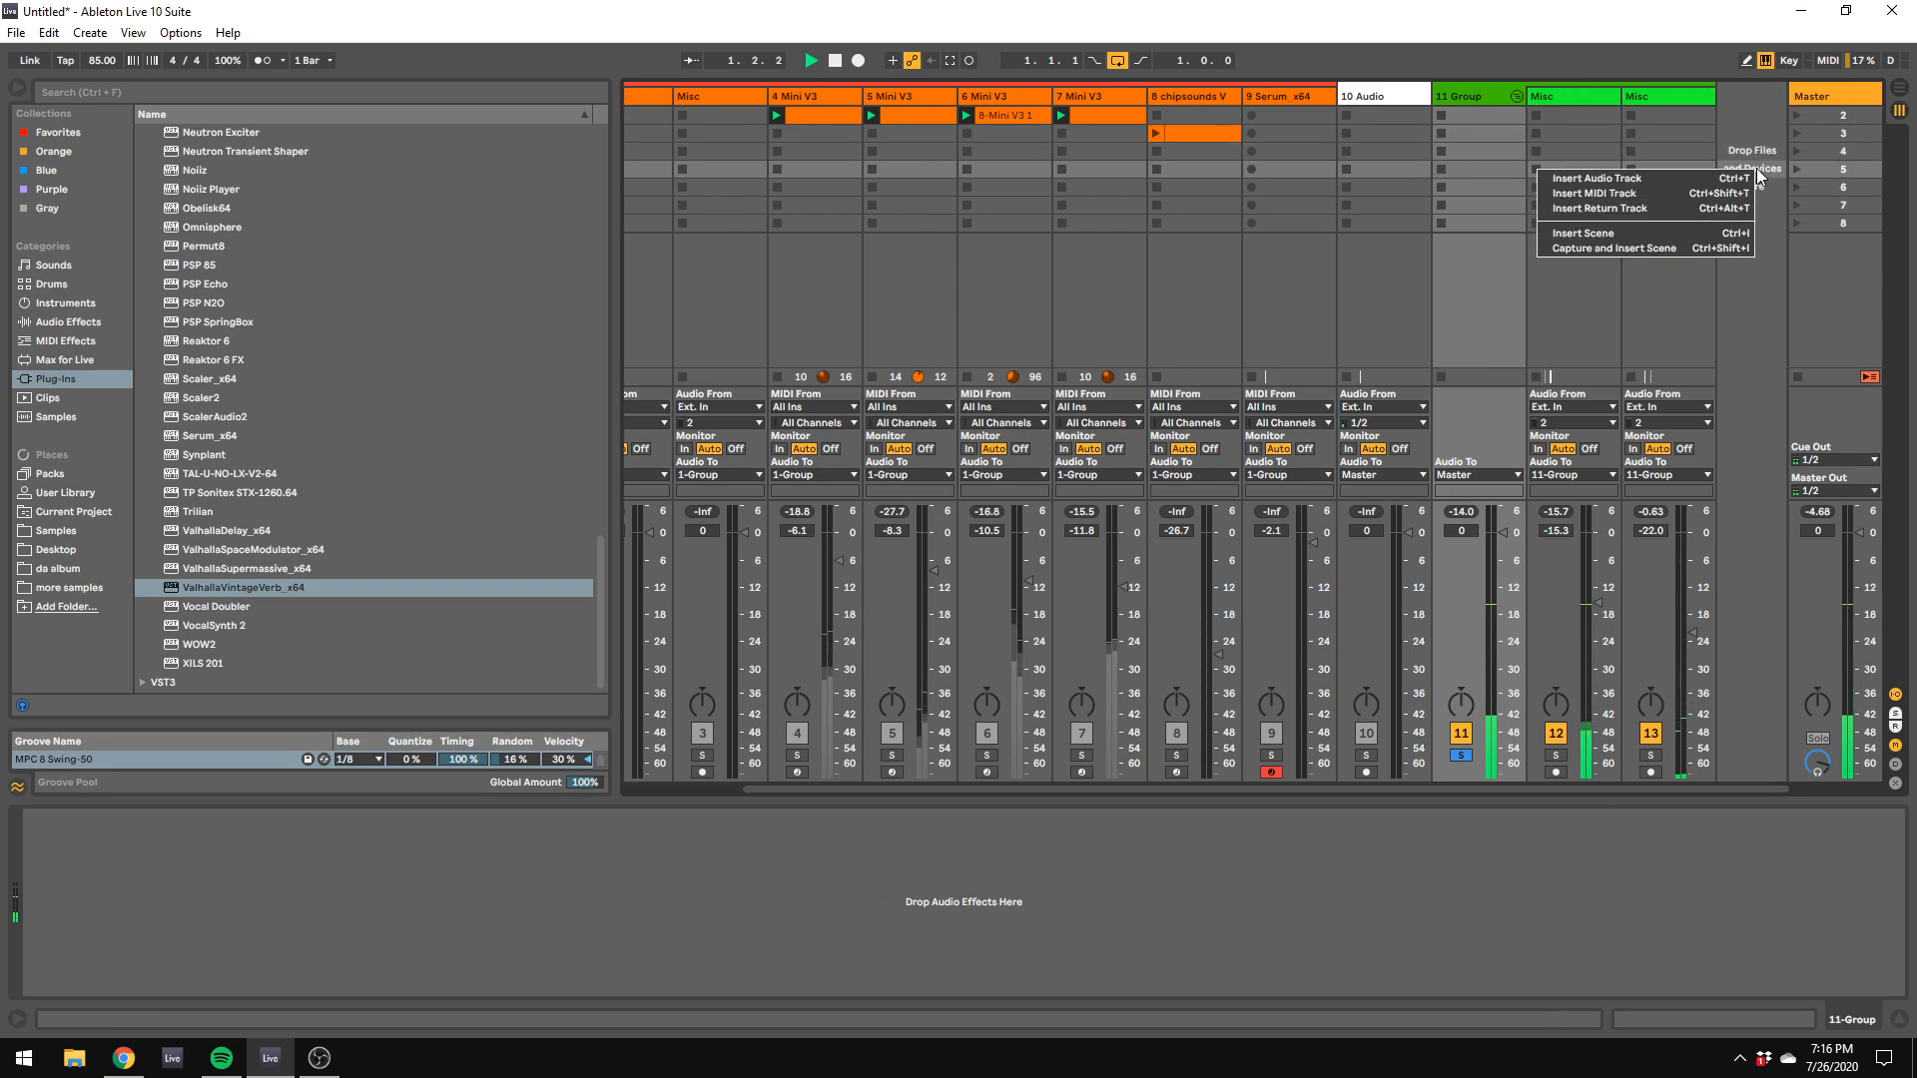
{"action": "left_click", "coordinate": [1693, 180]}
{"action": "left_click", "coordinate": [1367, 91]}
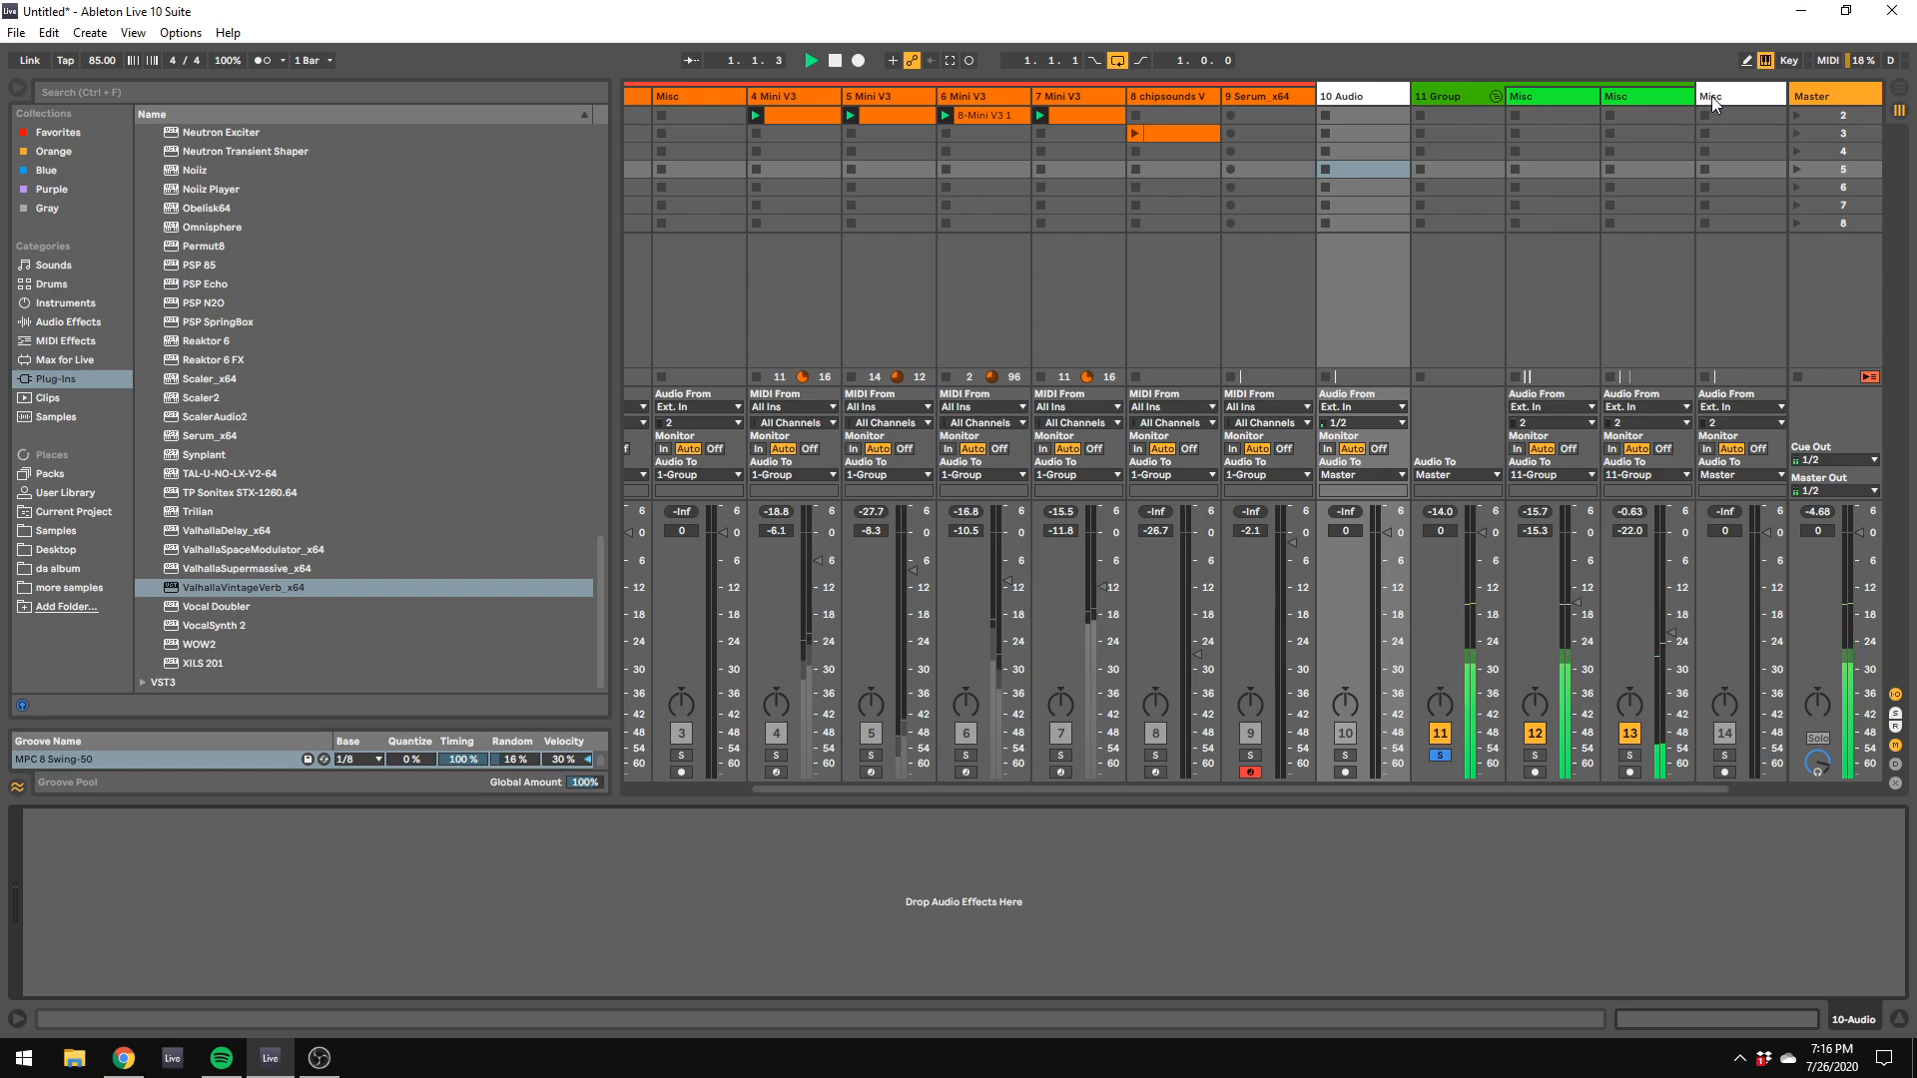
{"action": "left_click_drag", "start_coordinate": [1712, 96], "coordinate": [1684, 94]}
Step: Delete the empty 10 Audio track
{"action": "left_click", "coordinate": [1386, 92]}
{"action": "right_click", "coordinate": [1386, 92]}
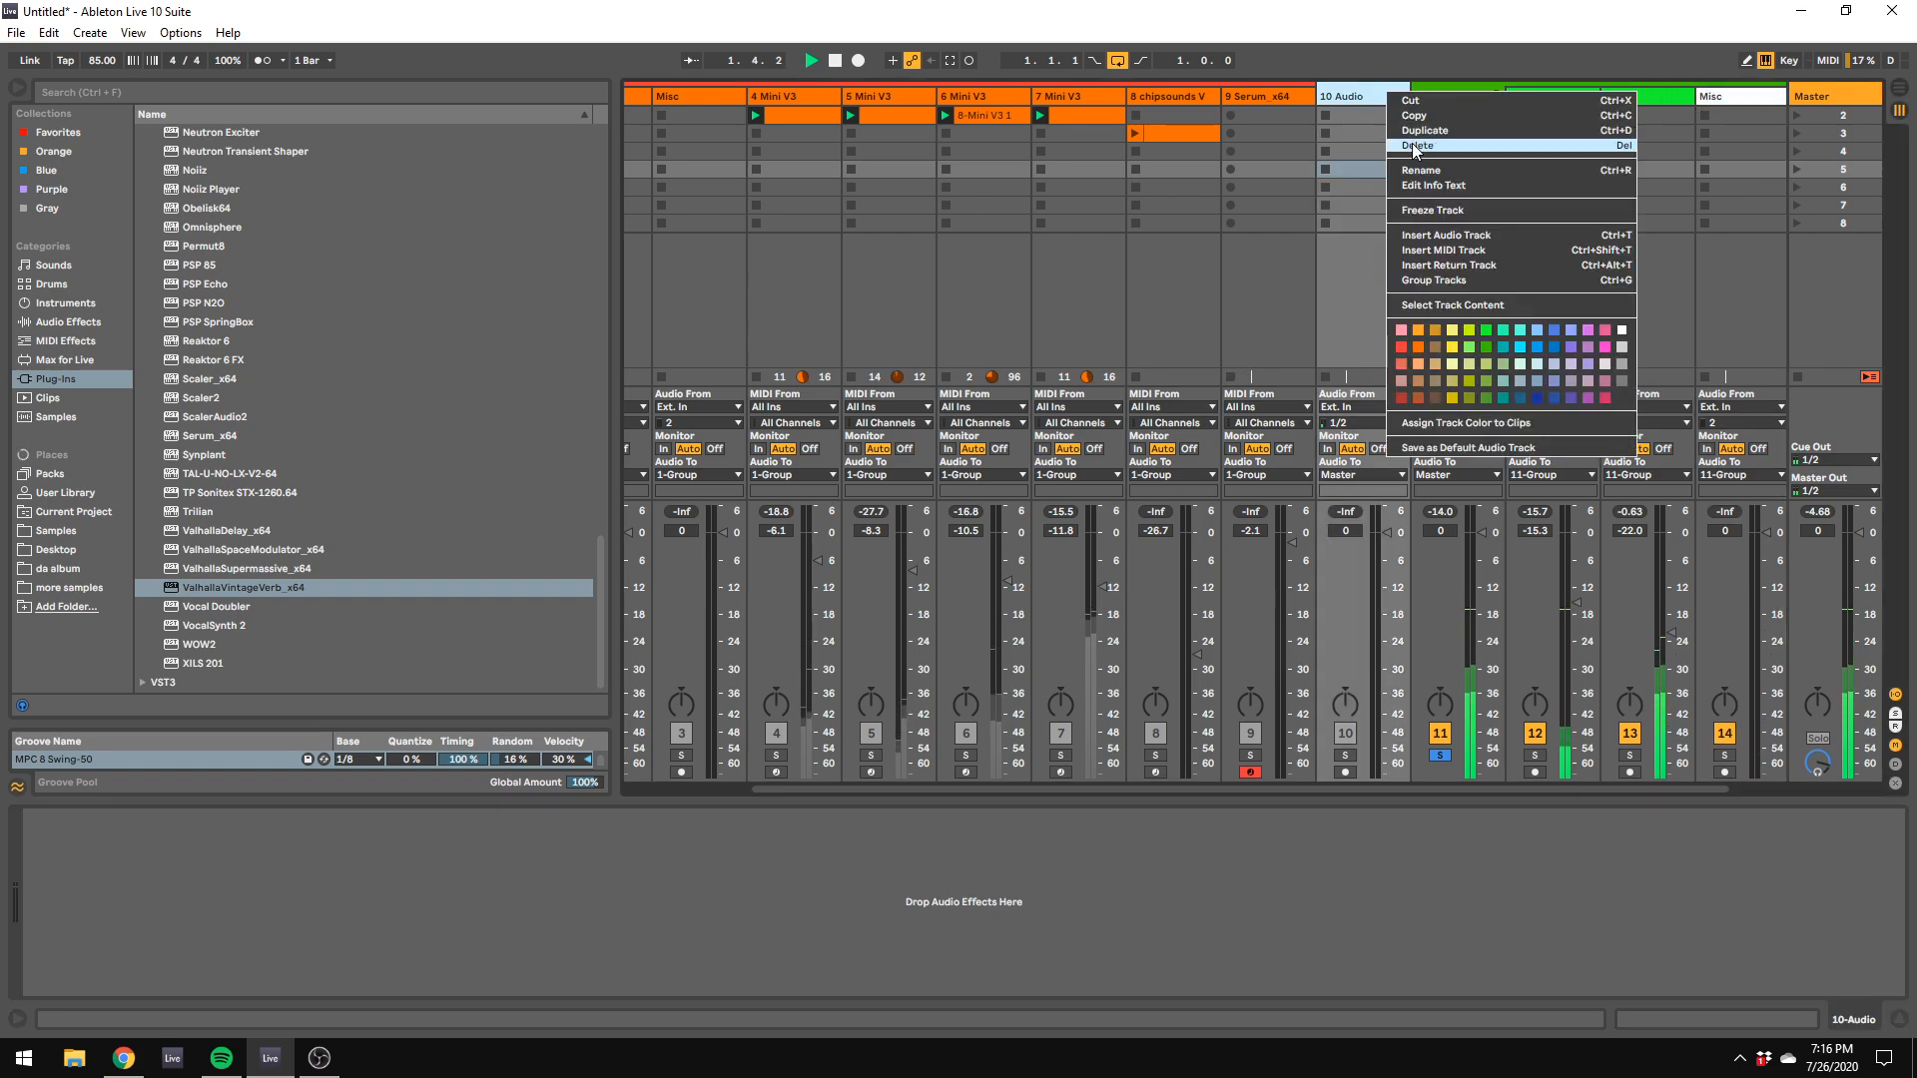
{"action": "left_click", "coordinate": [1411, 141]}
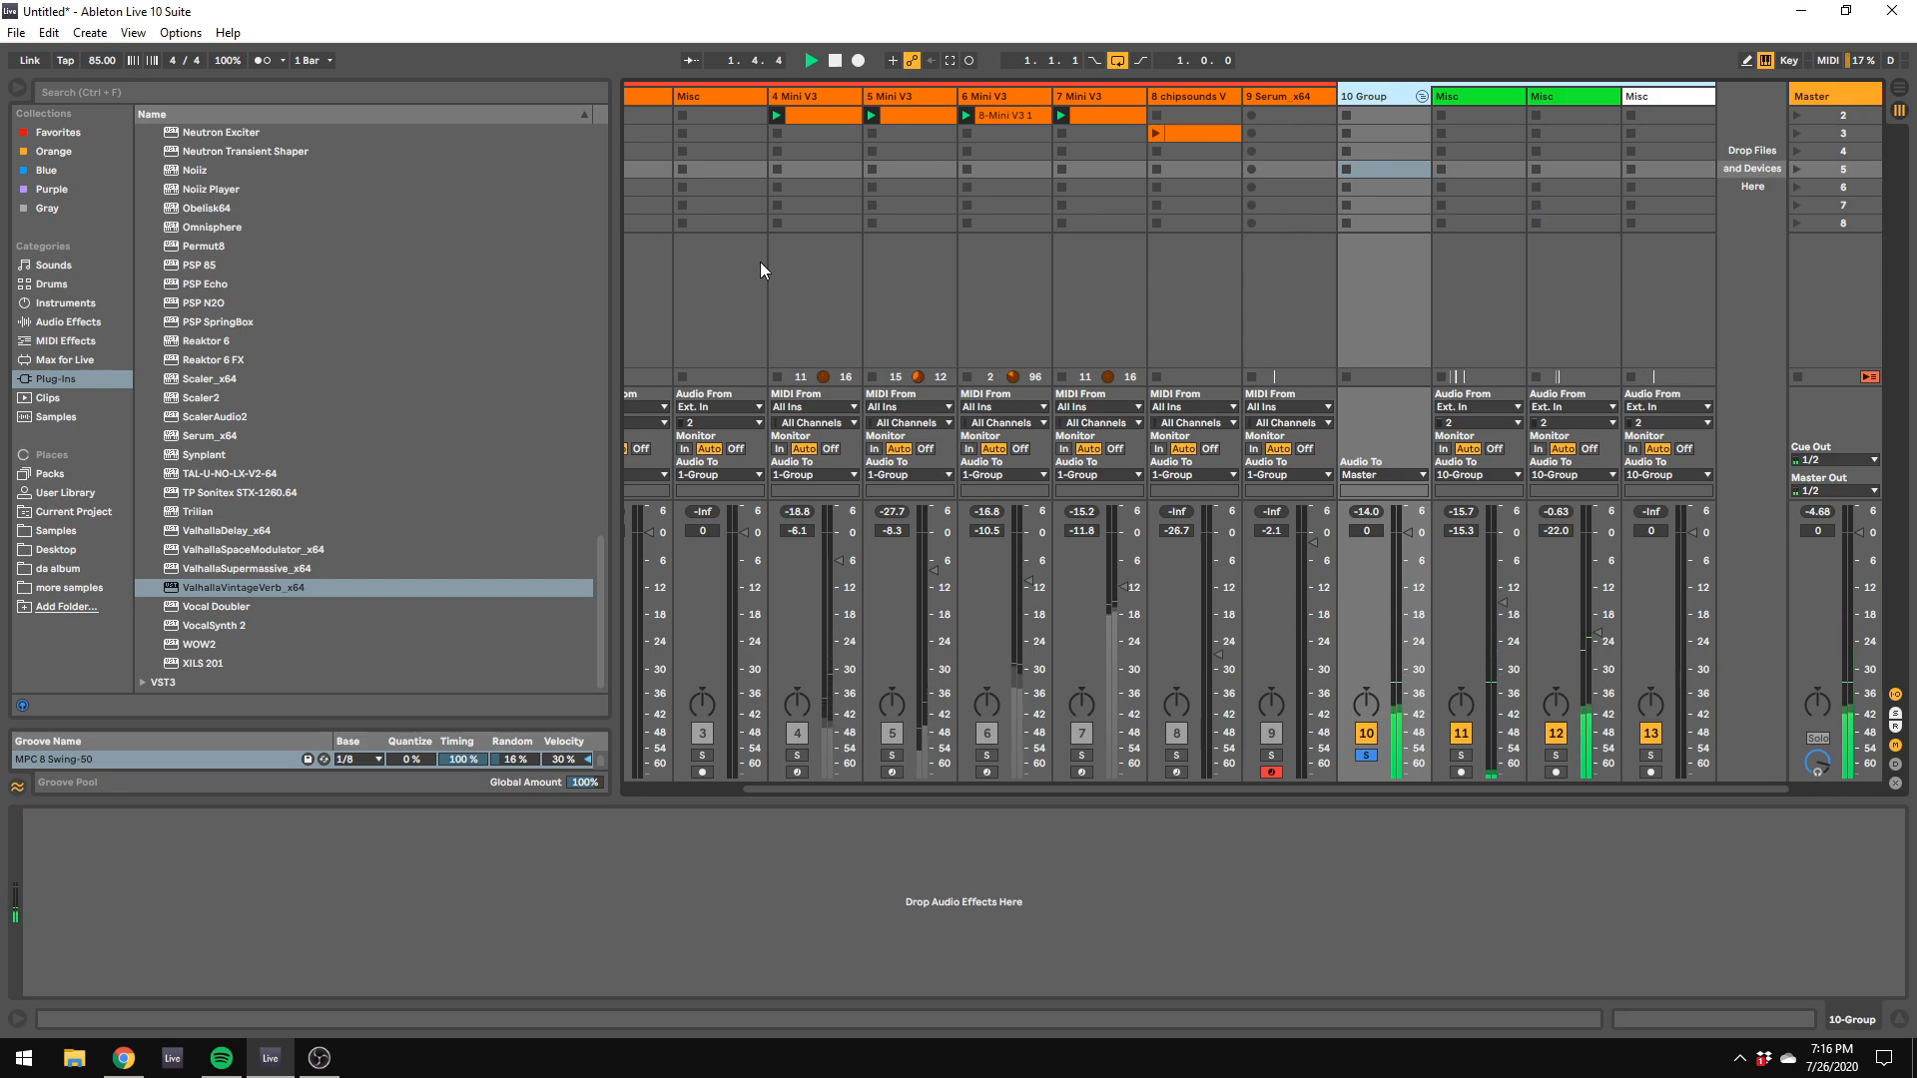
Step: Find the Digital Clean Cabasa folder in the Drumtrax From Mars samples and audition CabasaDDtrax4.wav
{"action": "left_click", "coordinate": [102, 531]}
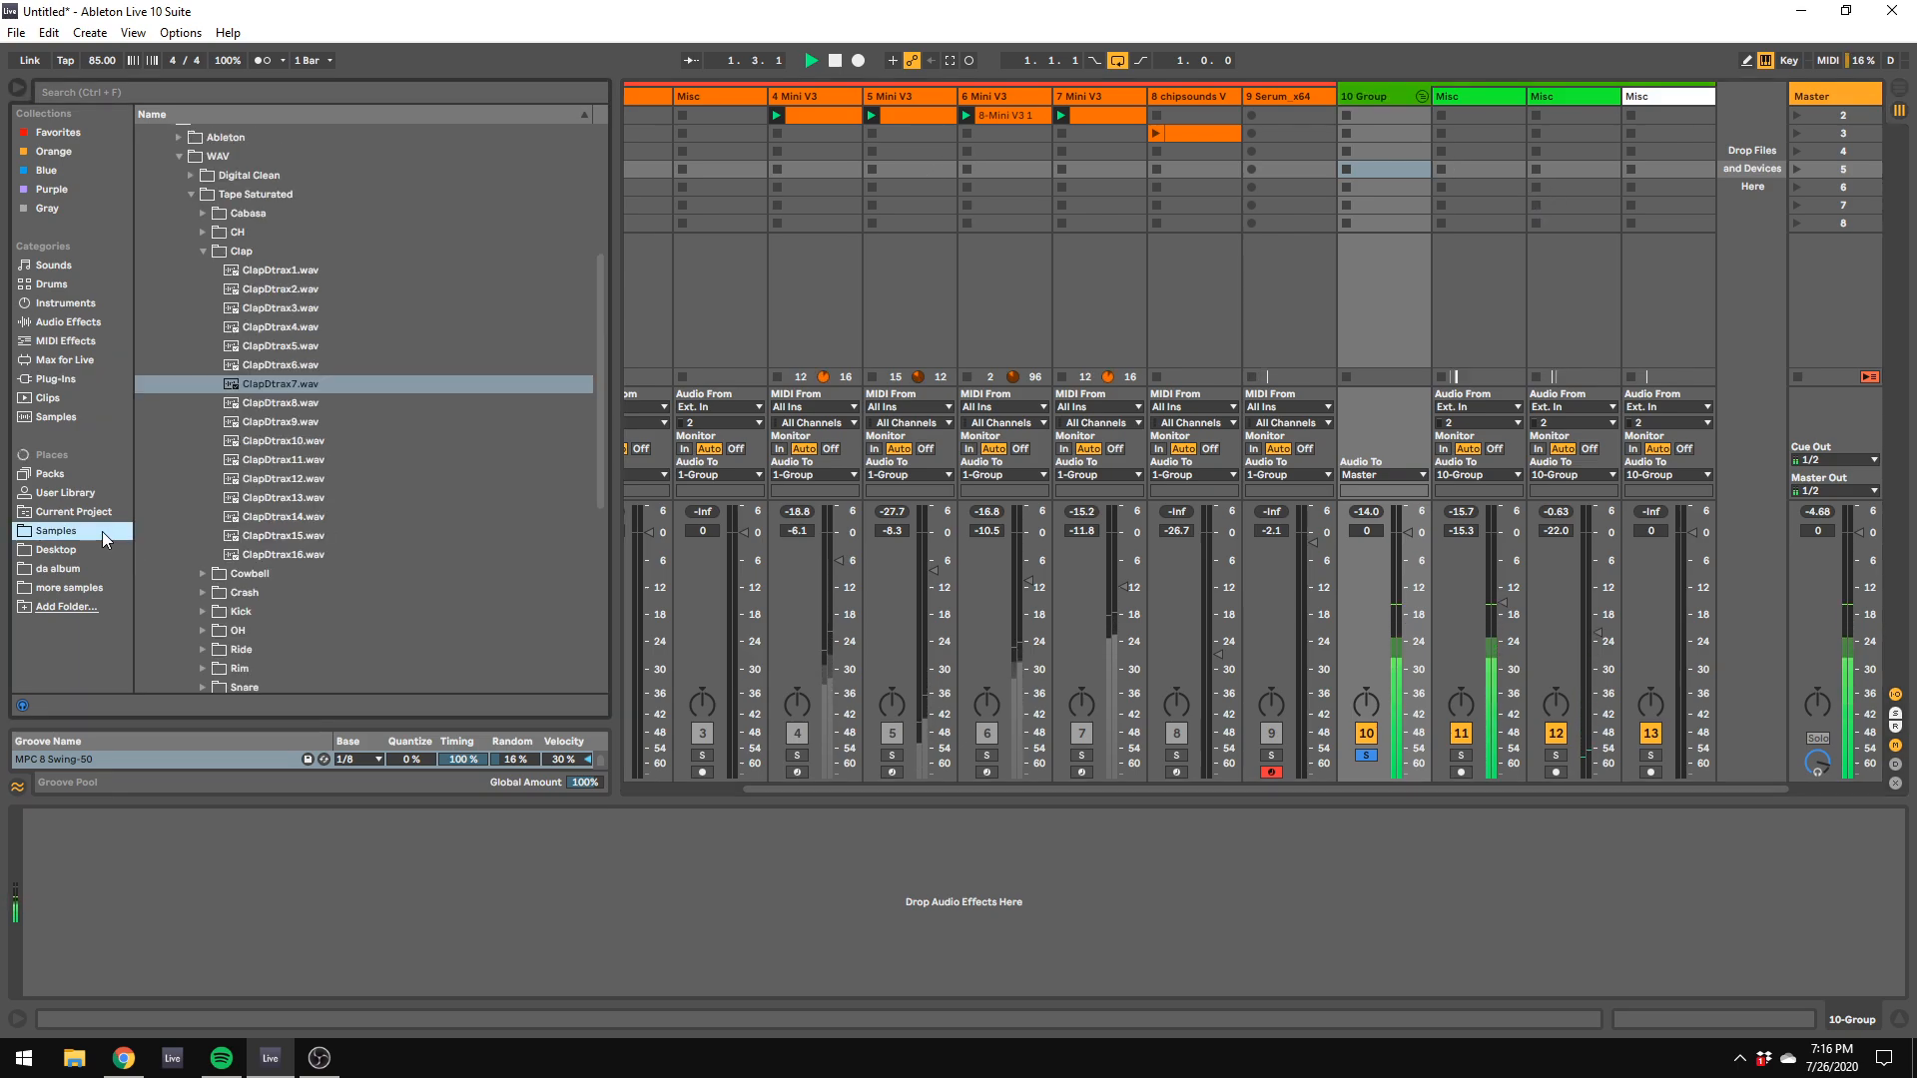
{"action": "left_click", "coordinate": [201, 253]}
{"action": "left_click", "coordinate": [199, 192]}
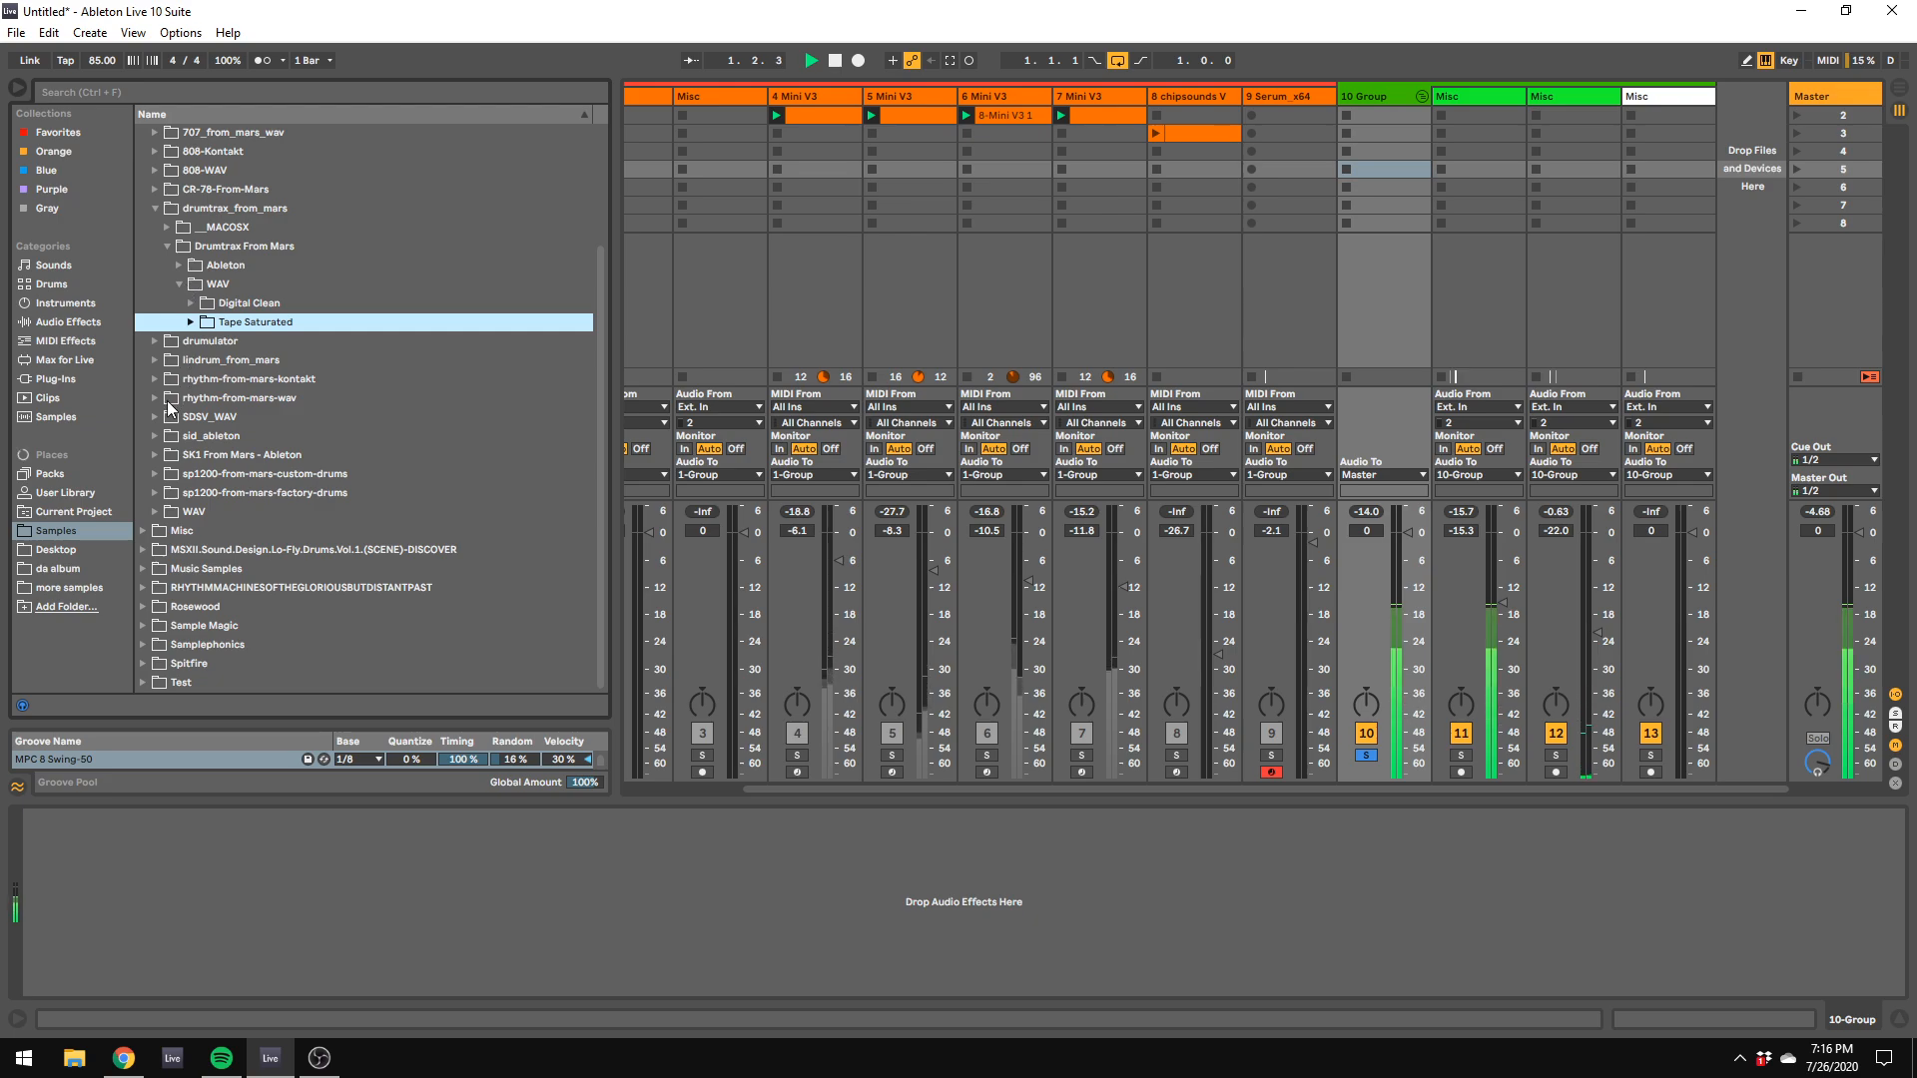
{"action": "left_click", "coordinate": [190, 304]}
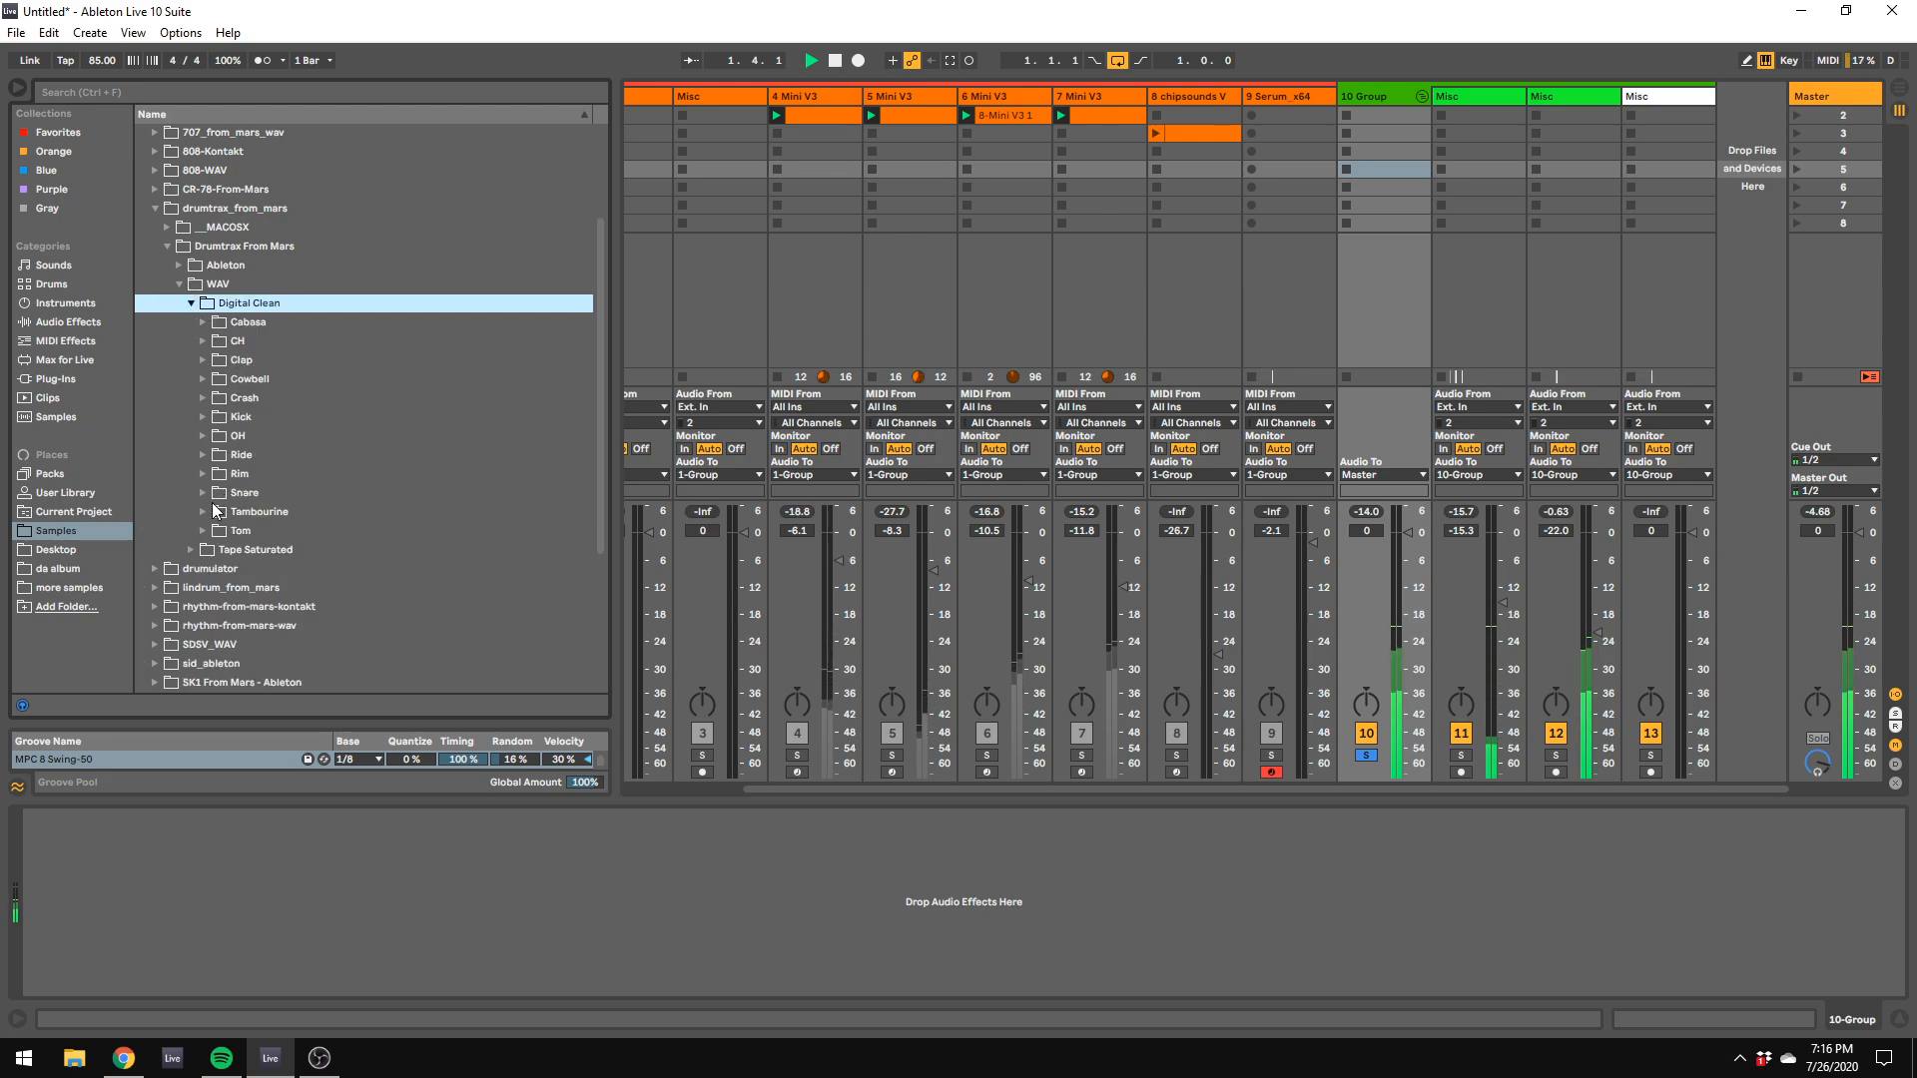
{"action": "left_click", "coordinate": [203, 322]}
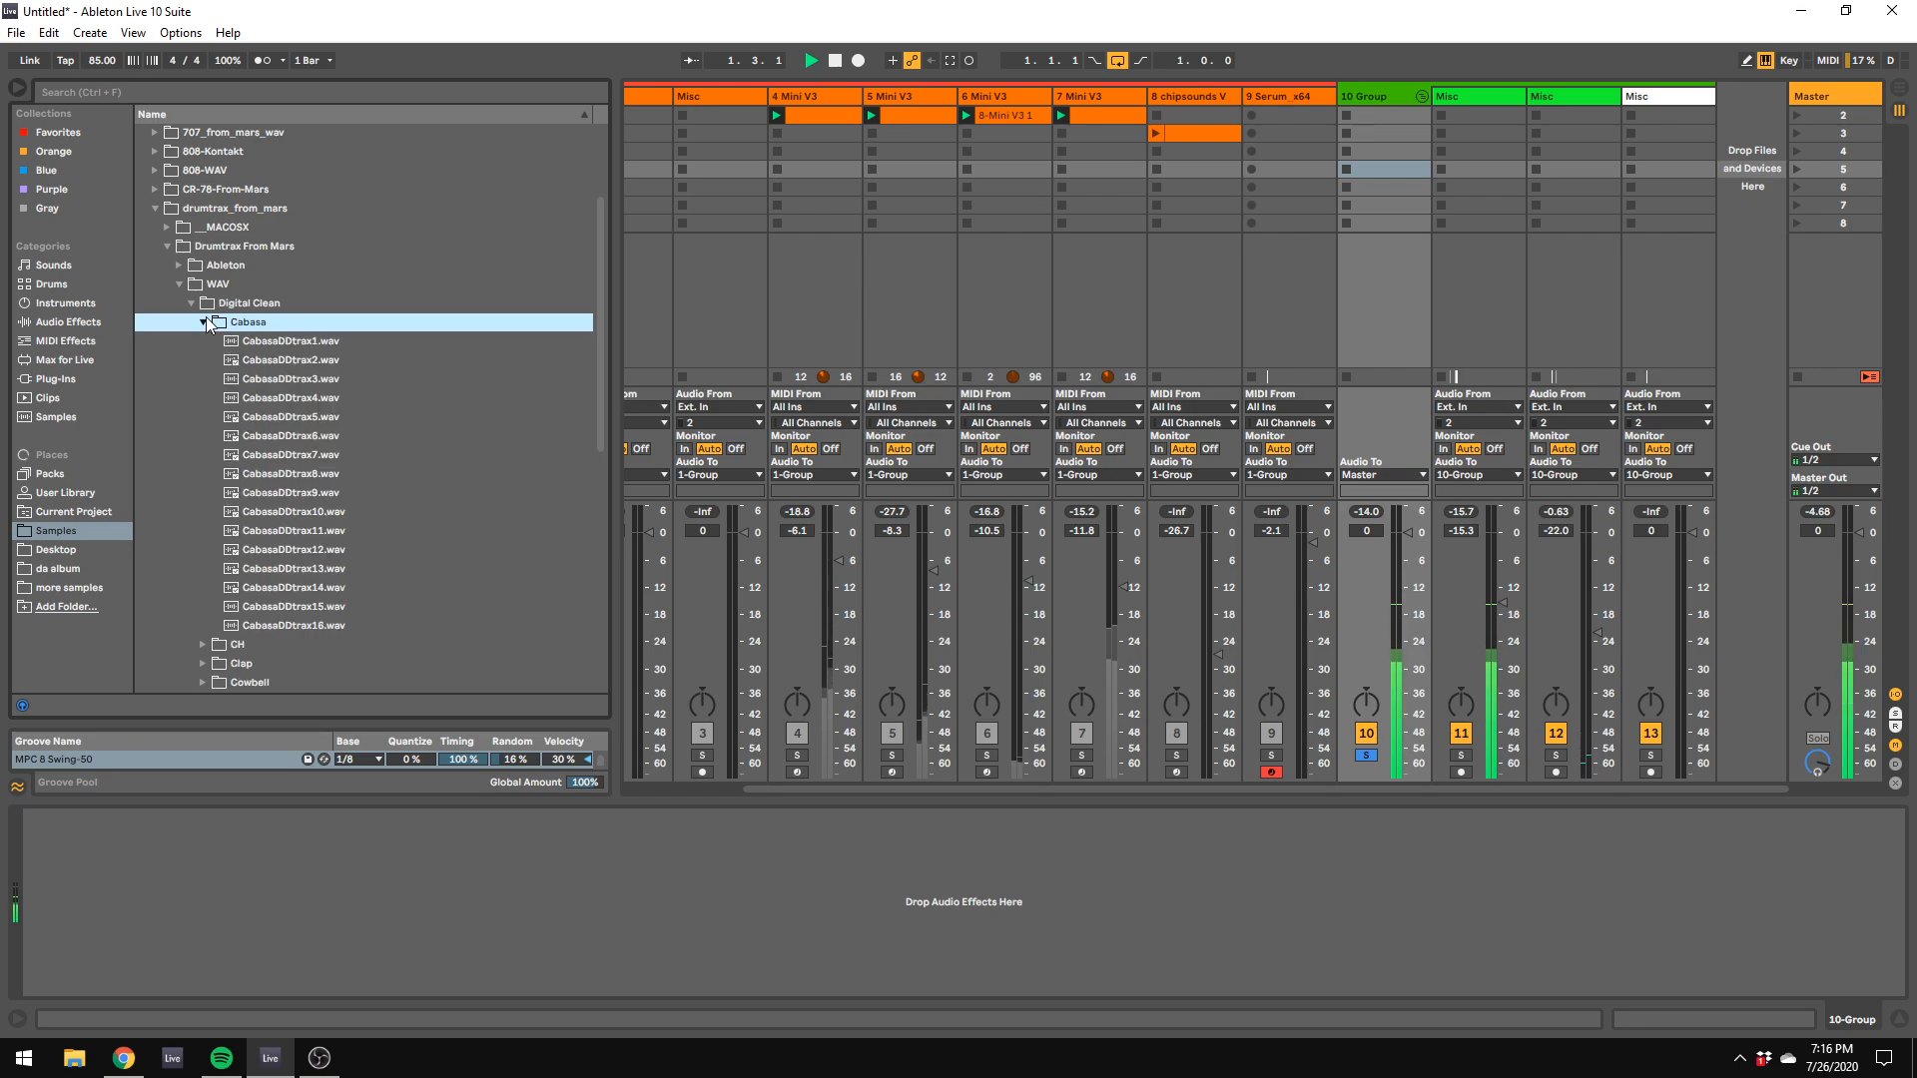
{"action": "left_click", "coordinate": [234, 402]}
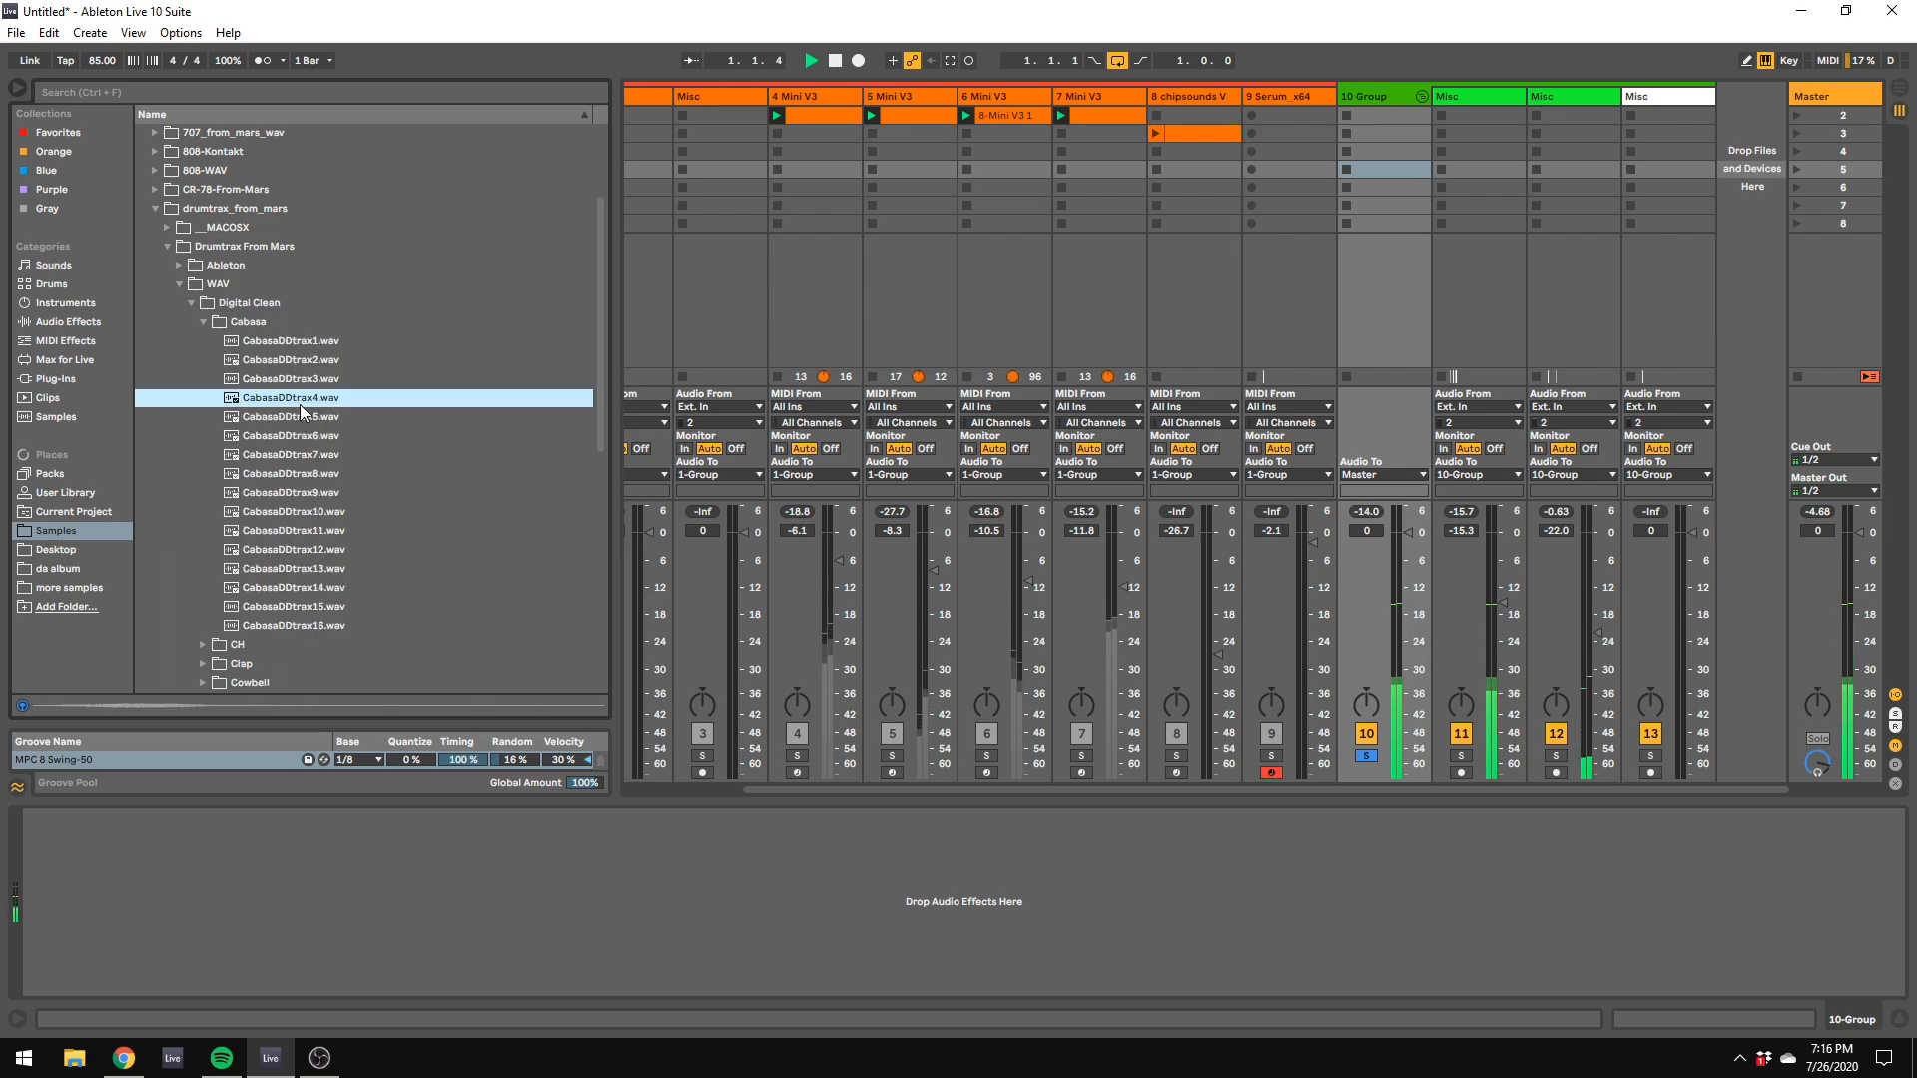
Step: Place CabasaDDtrax8.wav on the new drum track in the arrangement as three hits in the first beat and play the loop
{"action": "left_click_drag", "start_coordinate": [300, 404], "coordinate": [375, 395]}
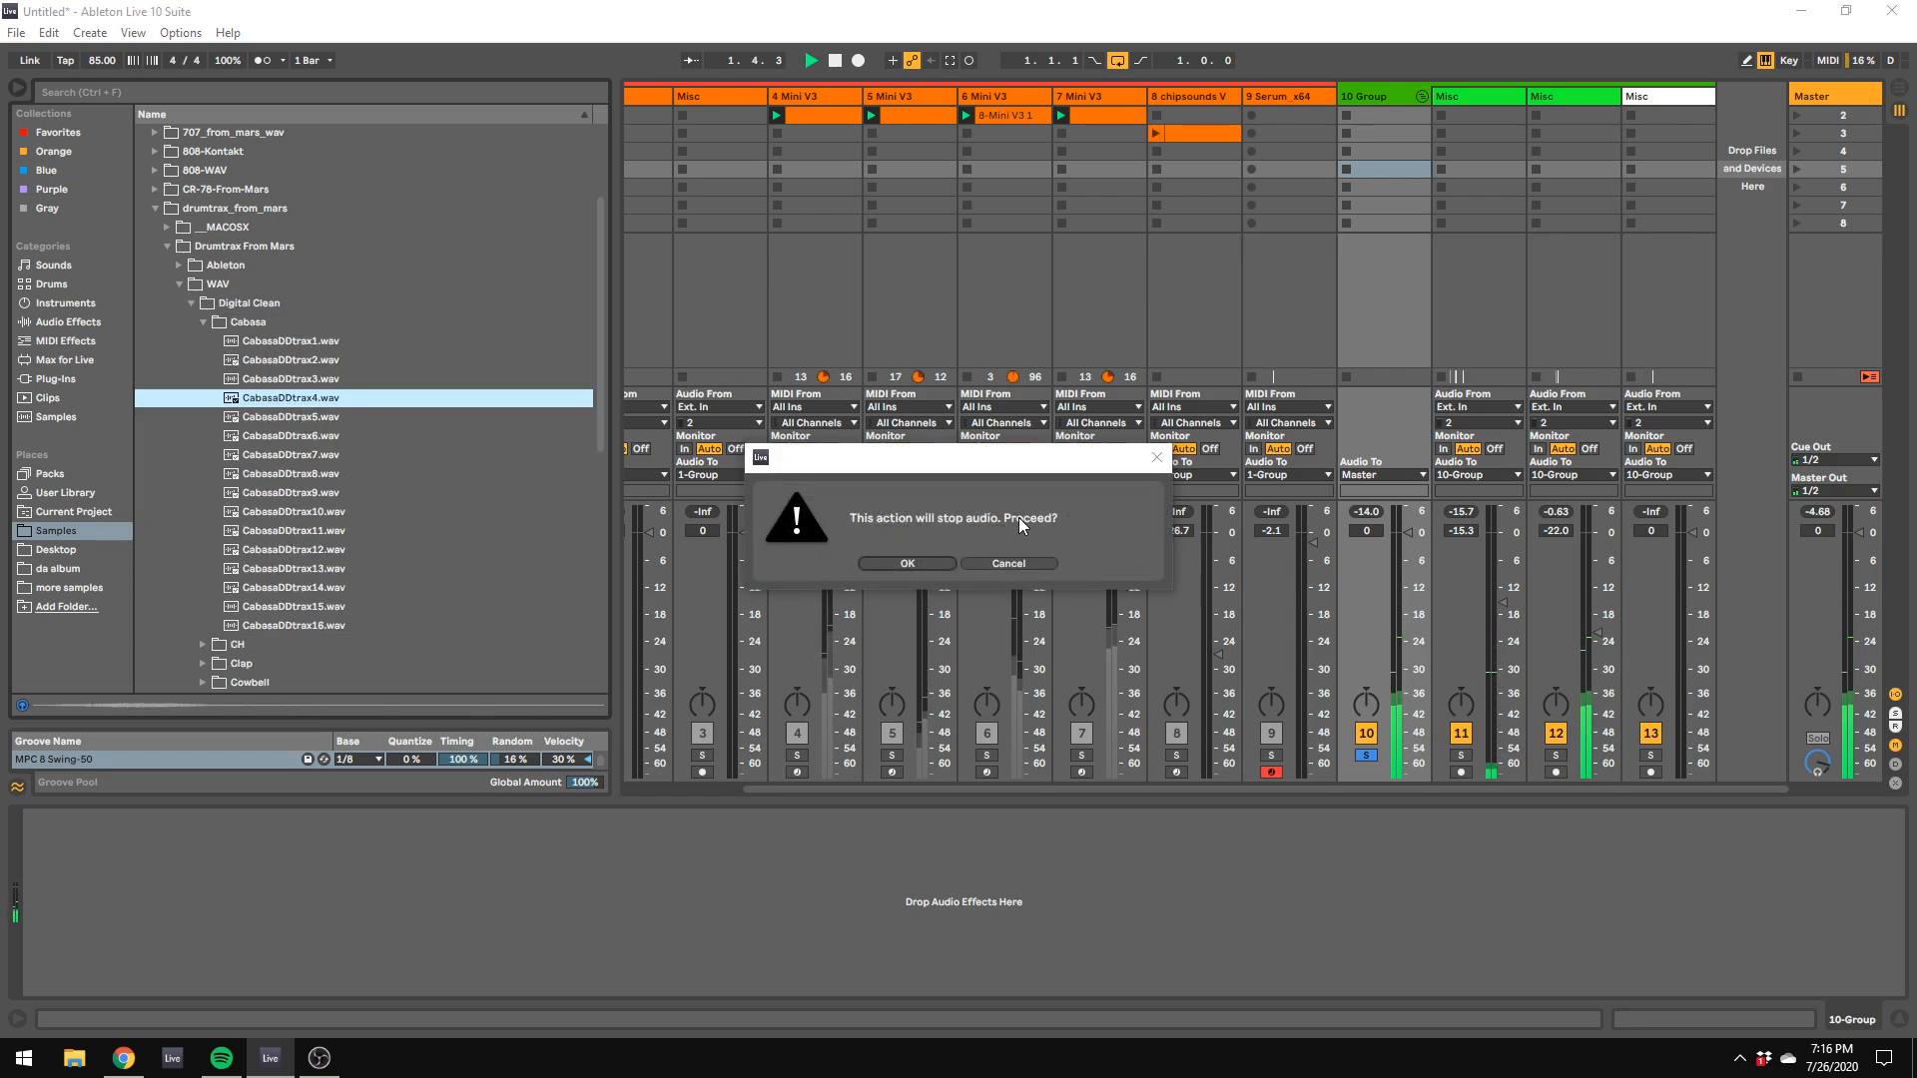
{"action": "left_click", "coordinate": [1014, 563]}
{"action": "left_click_drag", "start_coordinate": [276, 474], "coordinate": [794, 654]}
{"action": "key", "text": "space"}
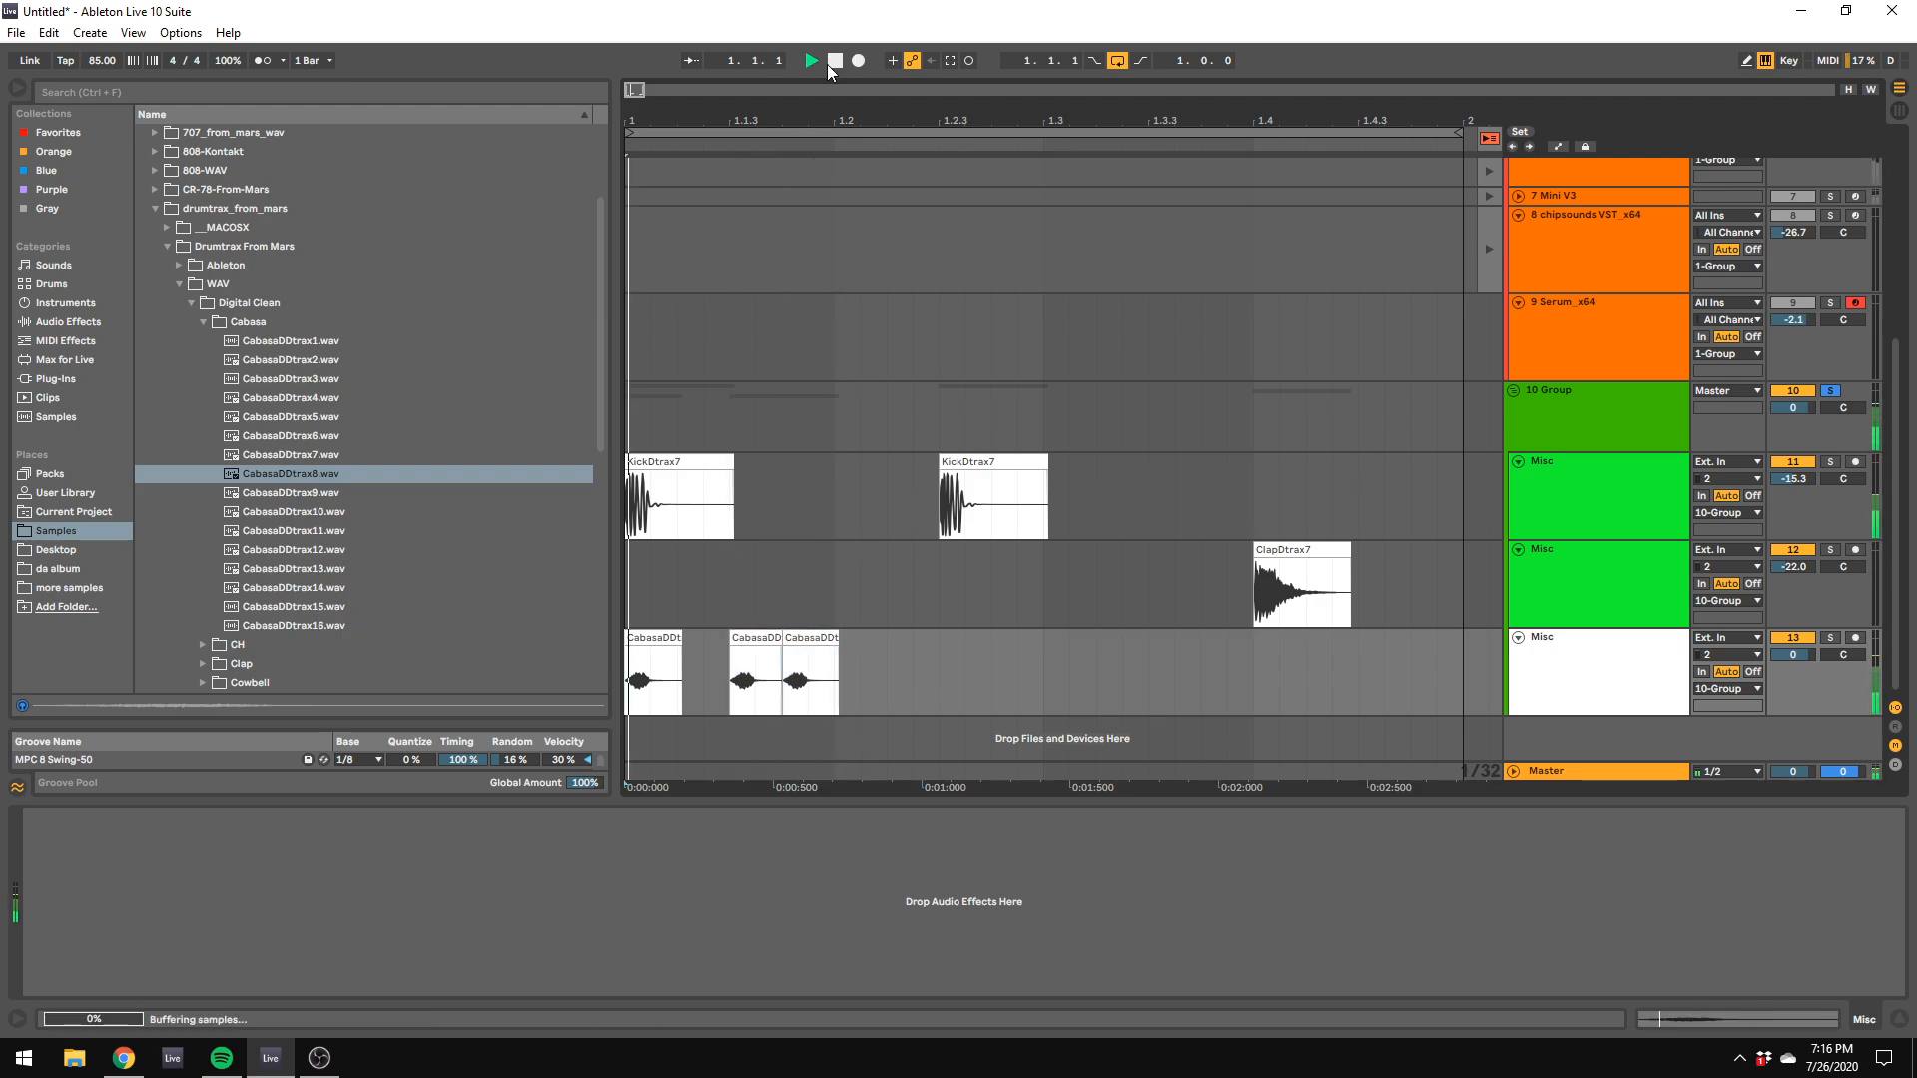
Step: Lower the cabasa track's volume to -17.7 dB while listening to the loop
{"action": "key", "text": "Tab"}
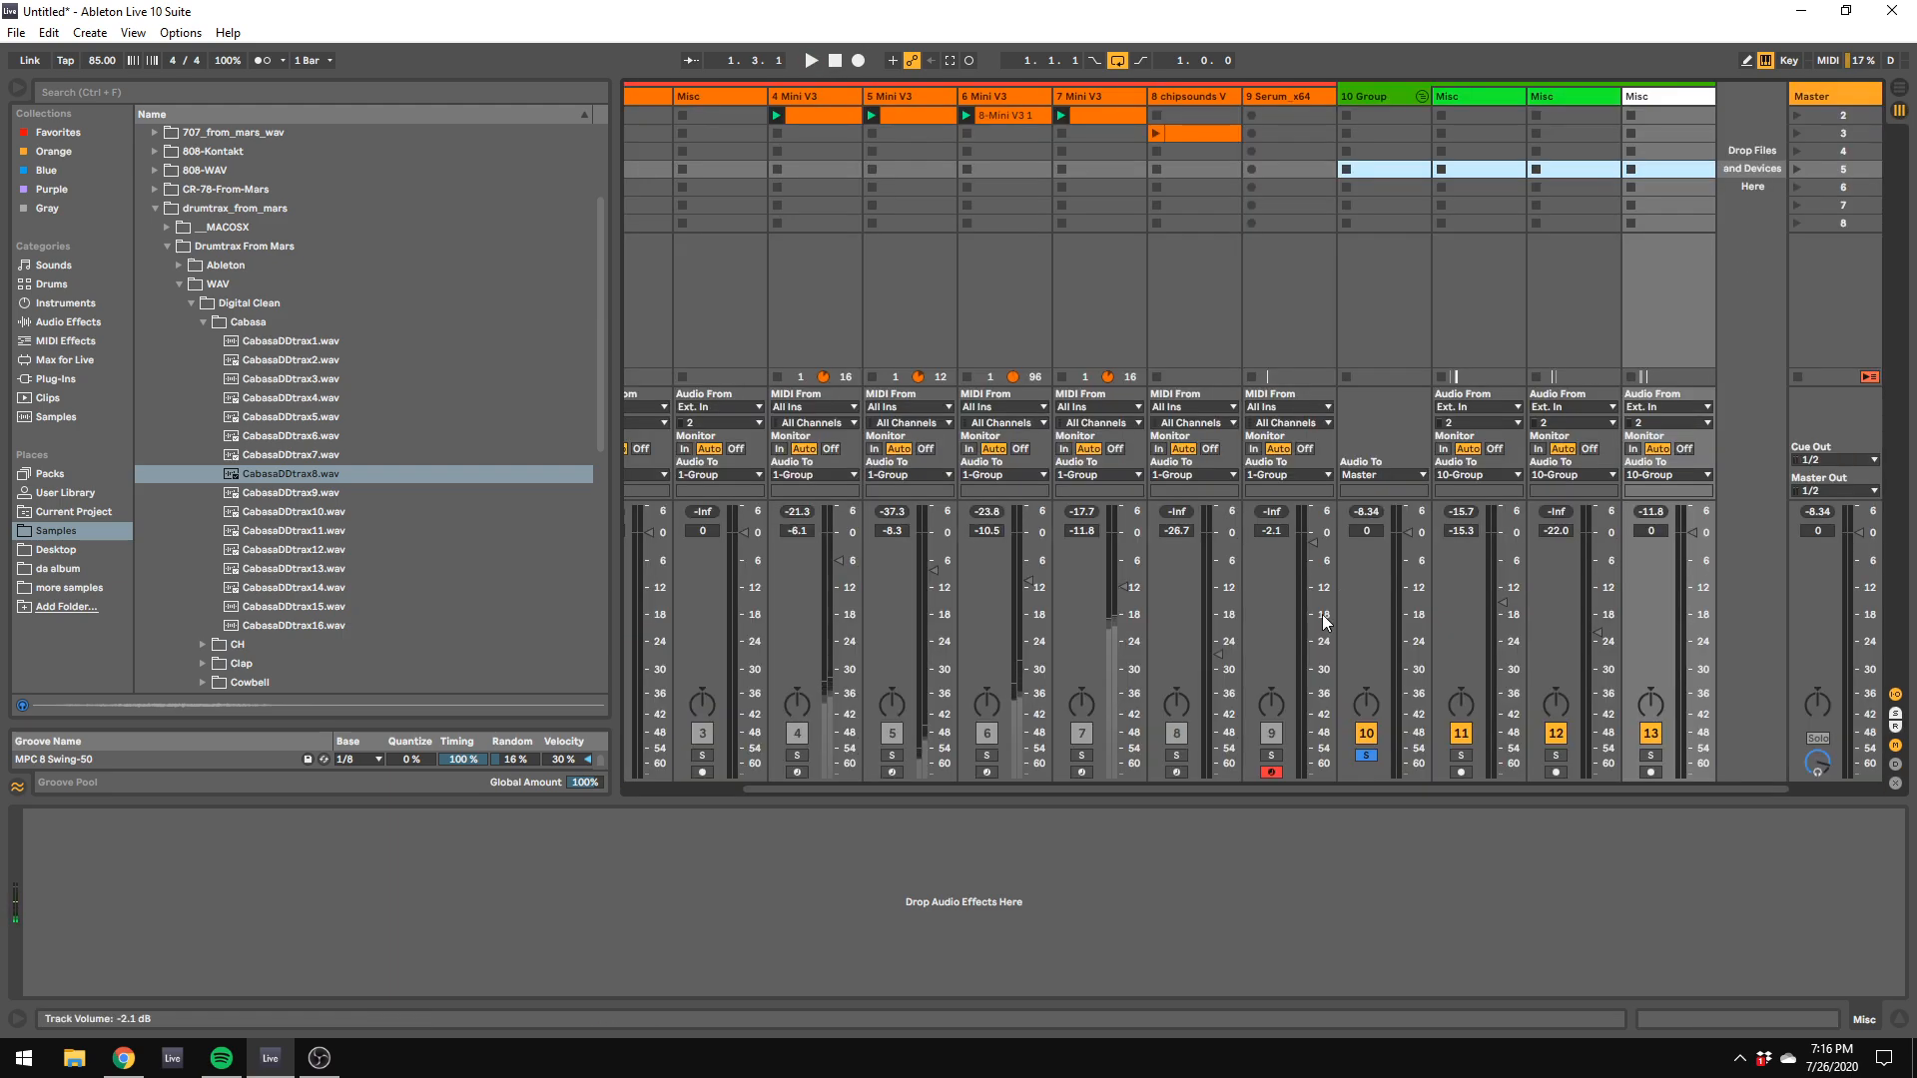
{"action": "key", "text": "Tab"}
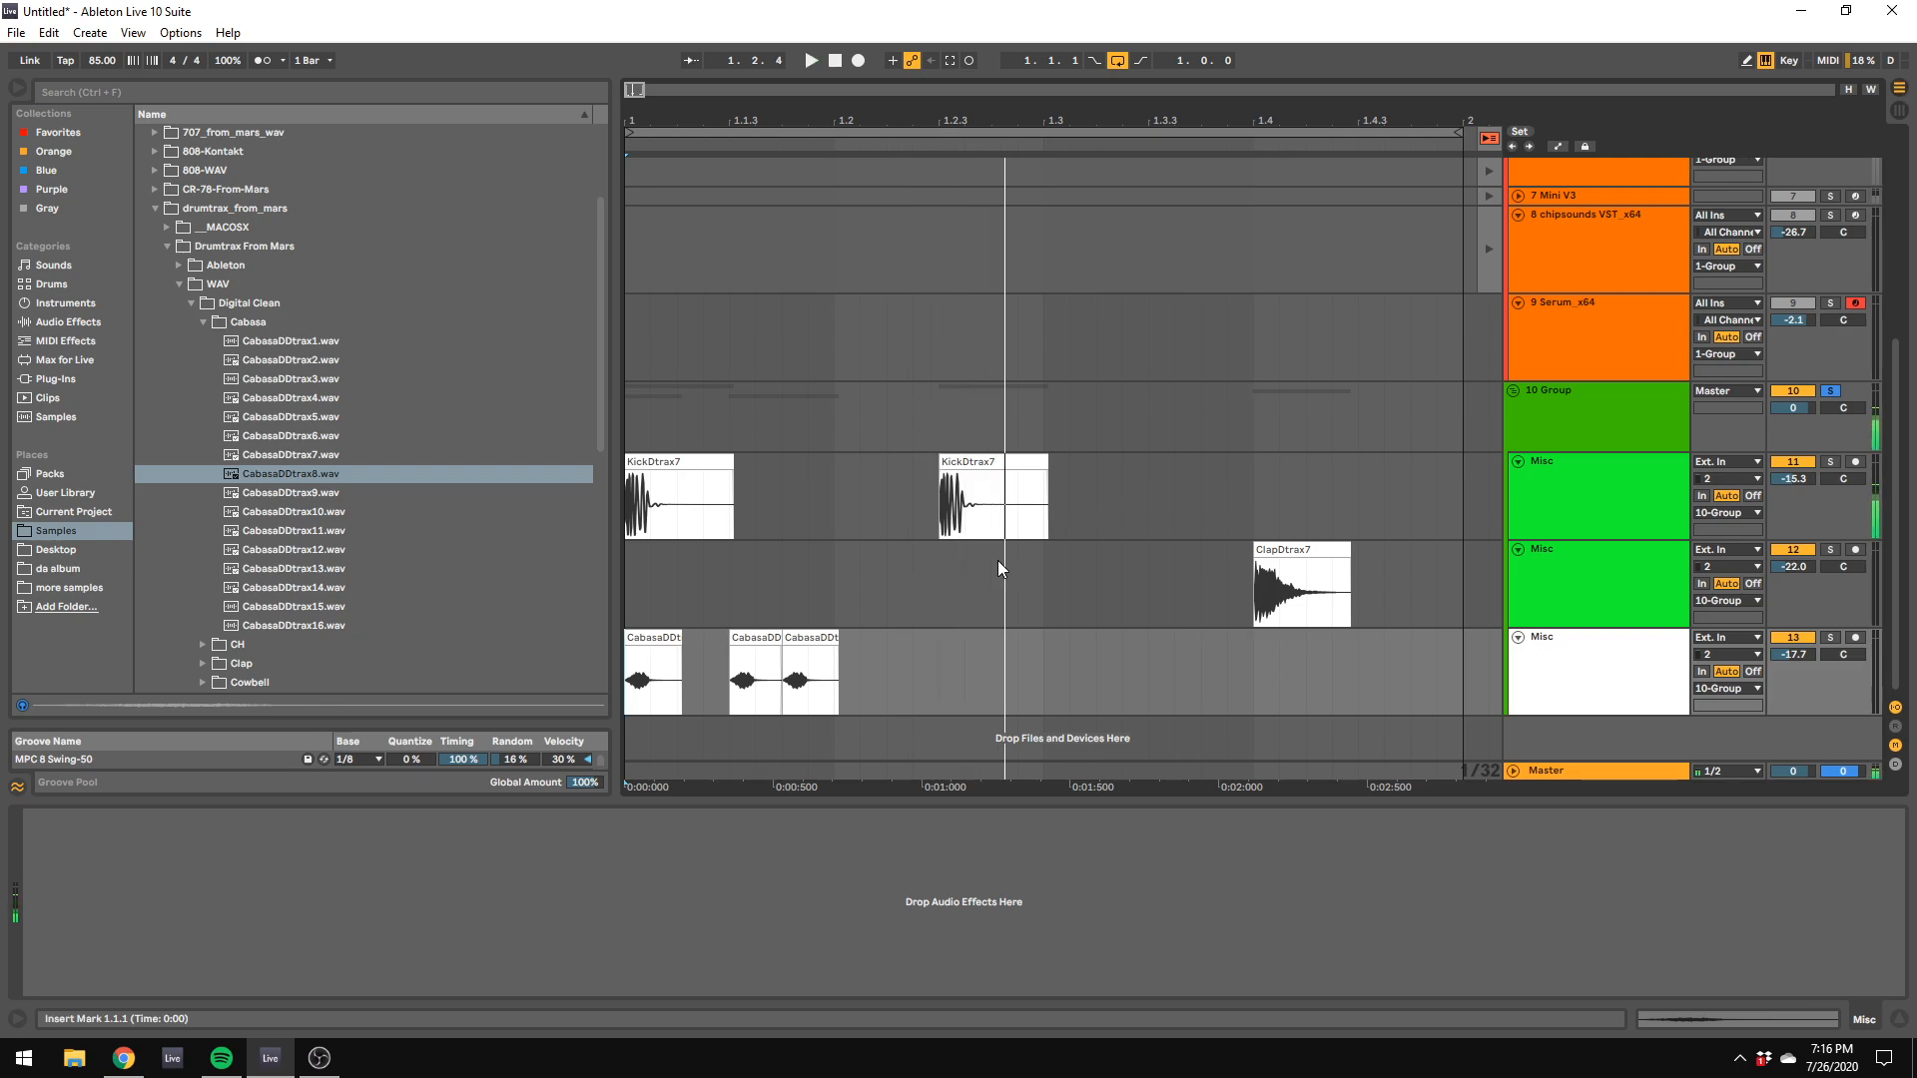
{"action": "key", "text": "space"}
Step: Duplicate the first-beat cabasa hits into beat two and remove the hit at 1.2
{"action": "left_click_drag", "start_coordinate": [839, 667], "coordinate": [630, 679]}
{"action": "key", "text": "ctrl+d"}
{"action": "left_click", "coordinate": [859, 641]}
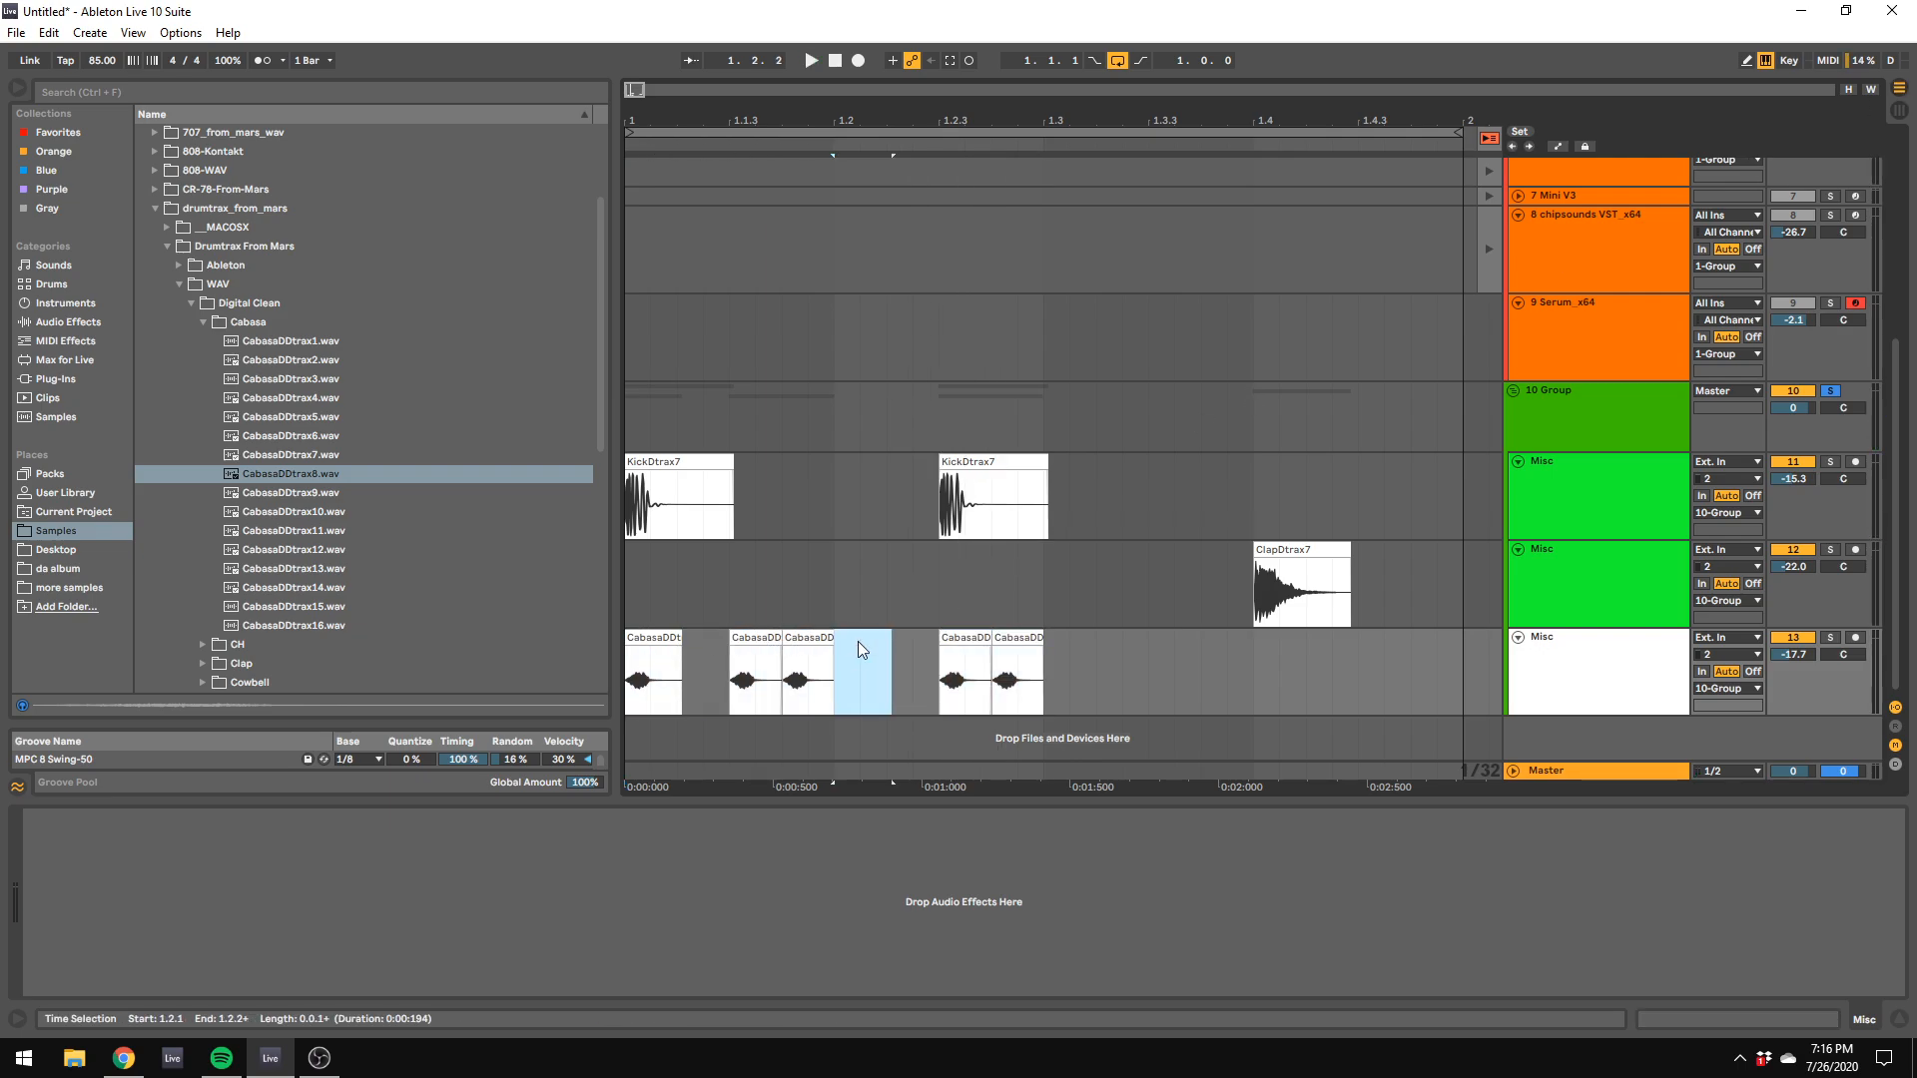
{"action": "left_click", "coordinate": [1194, 647]}
Step: Duplicate the second-beat cabasa pattern across beats three and four, keep a single hit at 1.4.3, and play the loop
{"action": "left_click_drag", "start_coordinate": [1046, 667], "coordinate": [841, 675]}
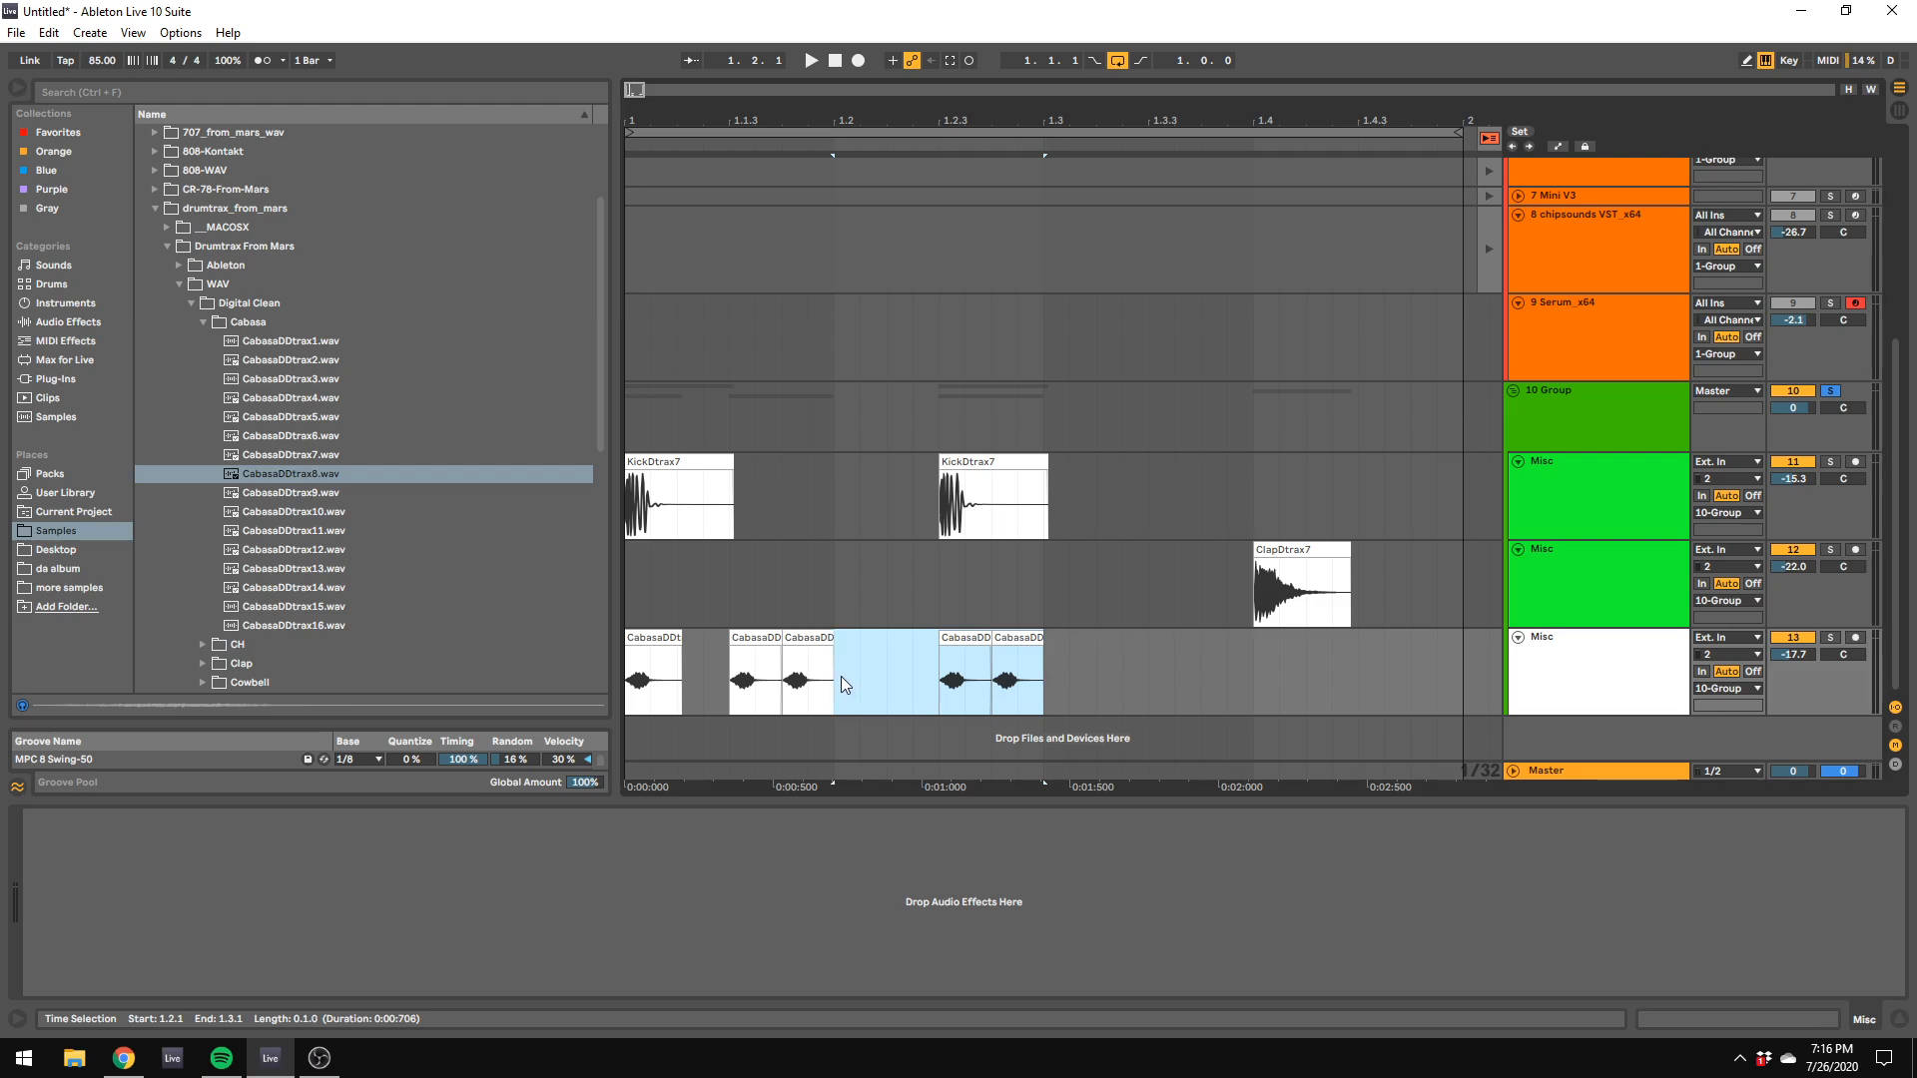
{"action": "key", "text": "ctrl+d"}
{"action": "left_click", "coordinate": [1242, 662]}
{"action": "left_click_drag", "start_coordinate": [1226, 641], "coordinate": [1380, 649]}
{"action": "left_click", "coordinate": [1332, 659]}
{"action": "key", "text": "space"}
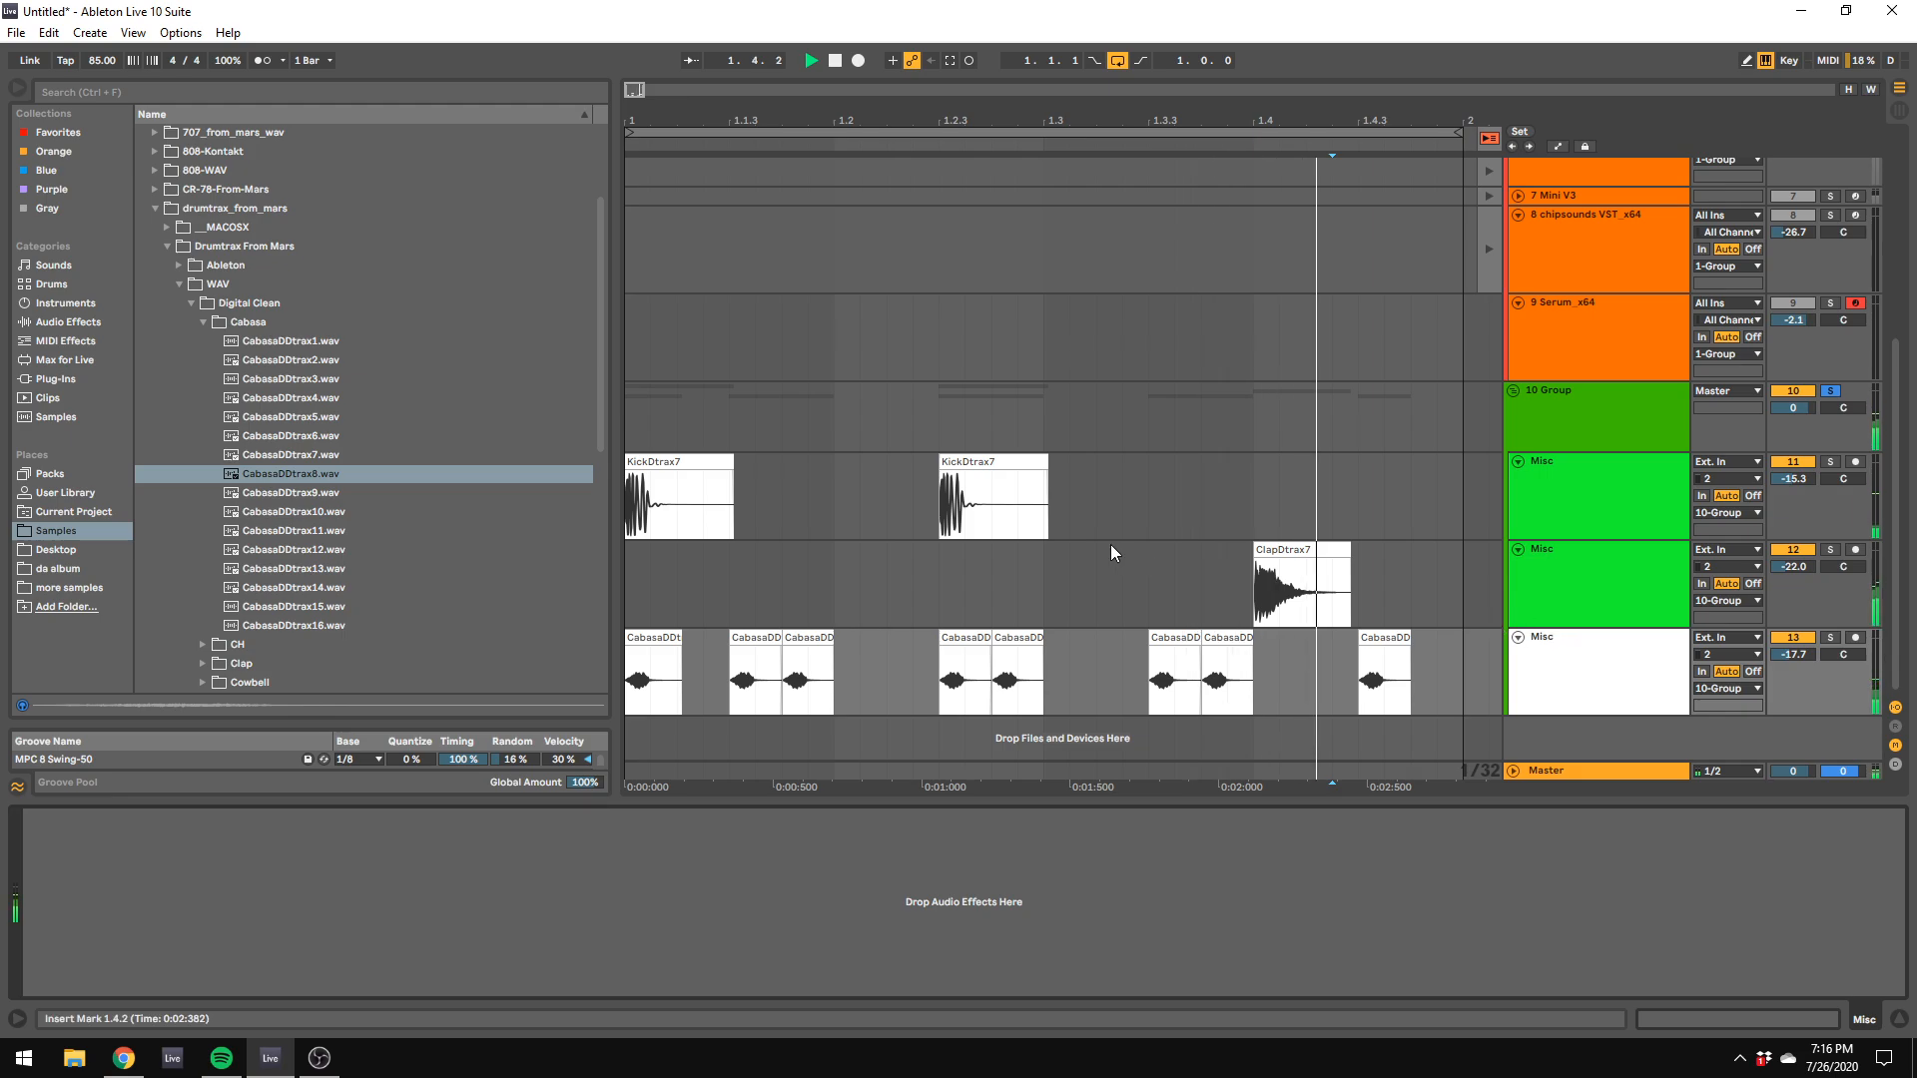
Step: Select the clap and cabasa tracks and group them together inside the drum group
{"action": "left_click", "coordinate": [1548, 549]}
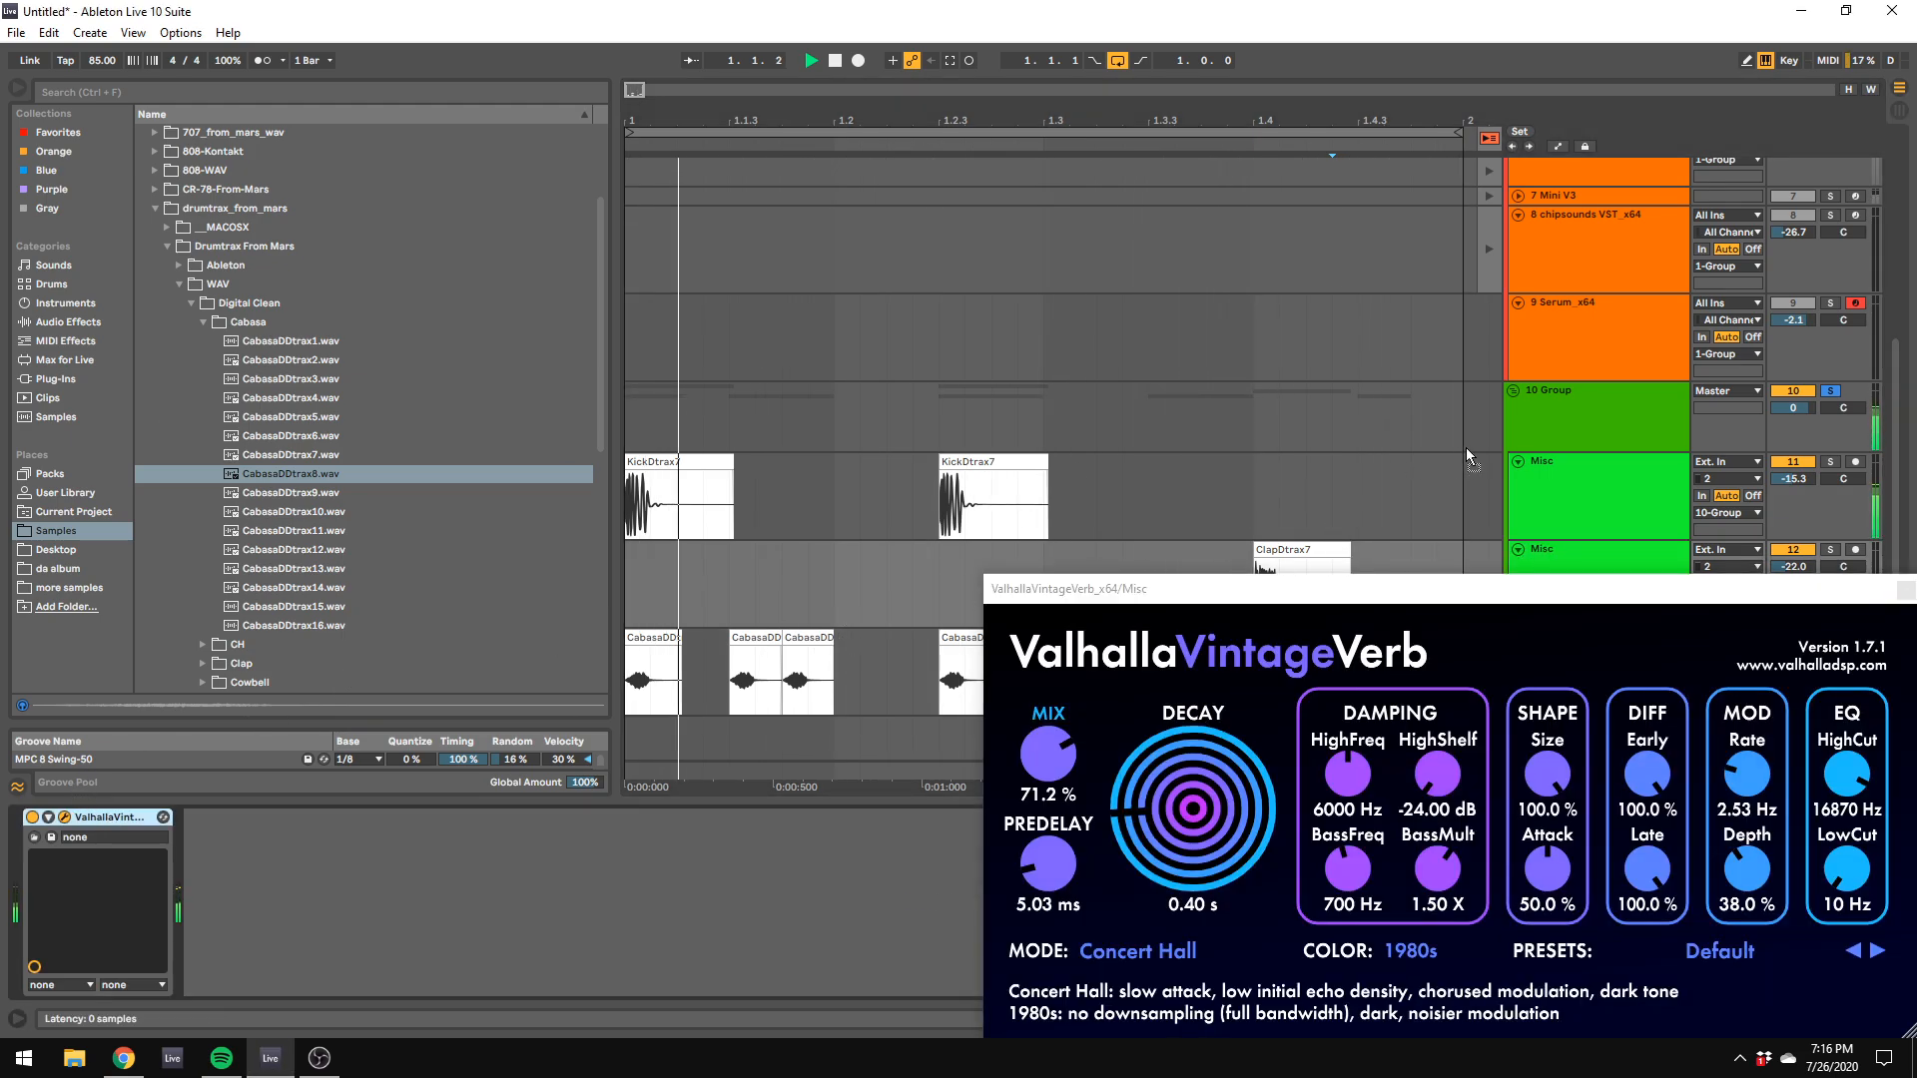
{"action": "left_click", "coordinate": [1559, 545]}
{"action": "left_click", "coordinate": [1560, 543]}
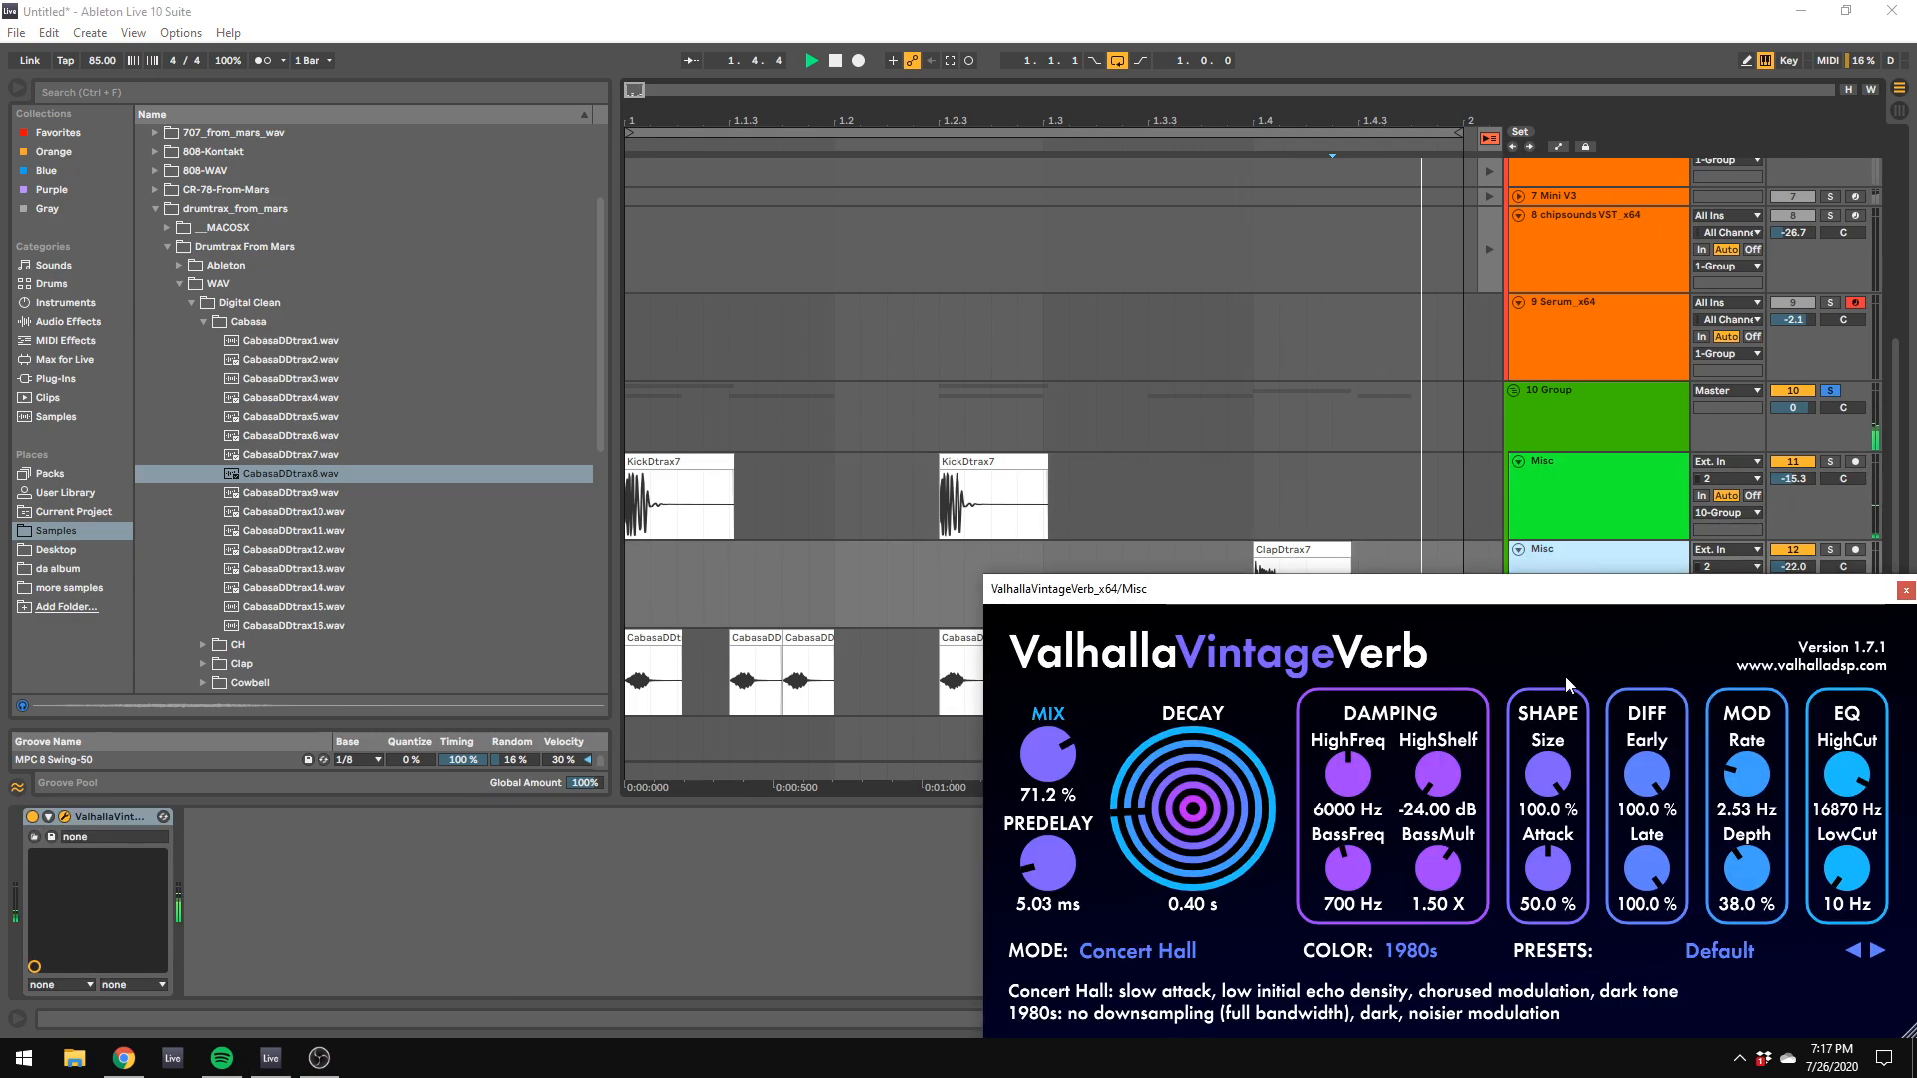
{"action": "left_click", "coordinate": [1561, 651], "text": "shift"}
{"action": "right_click", "coordinate": [1562, 651]}
{"action": "left_click", "coordinate": [1609, 802]}
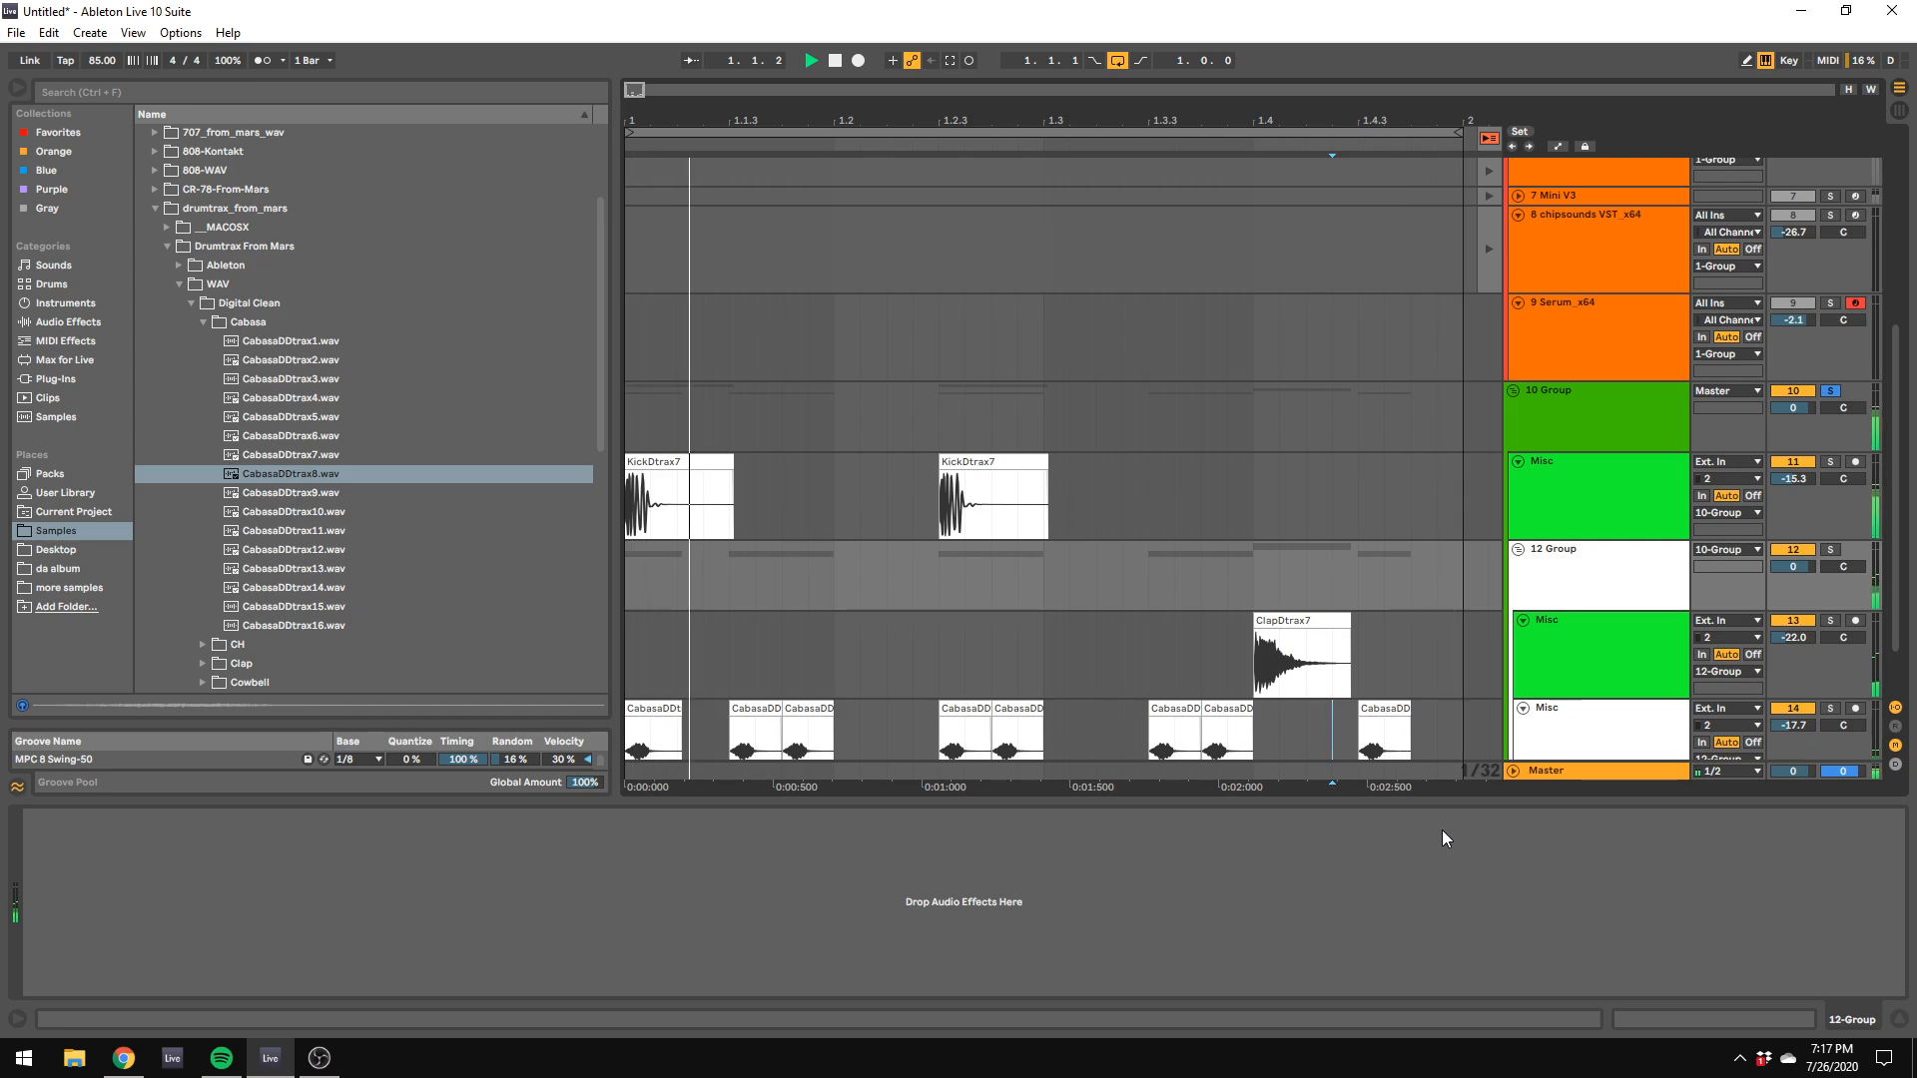
{"action": "scroll", "coordinate": [1488, 770], "scroll_direction": "down", "scroll_amount": 1}
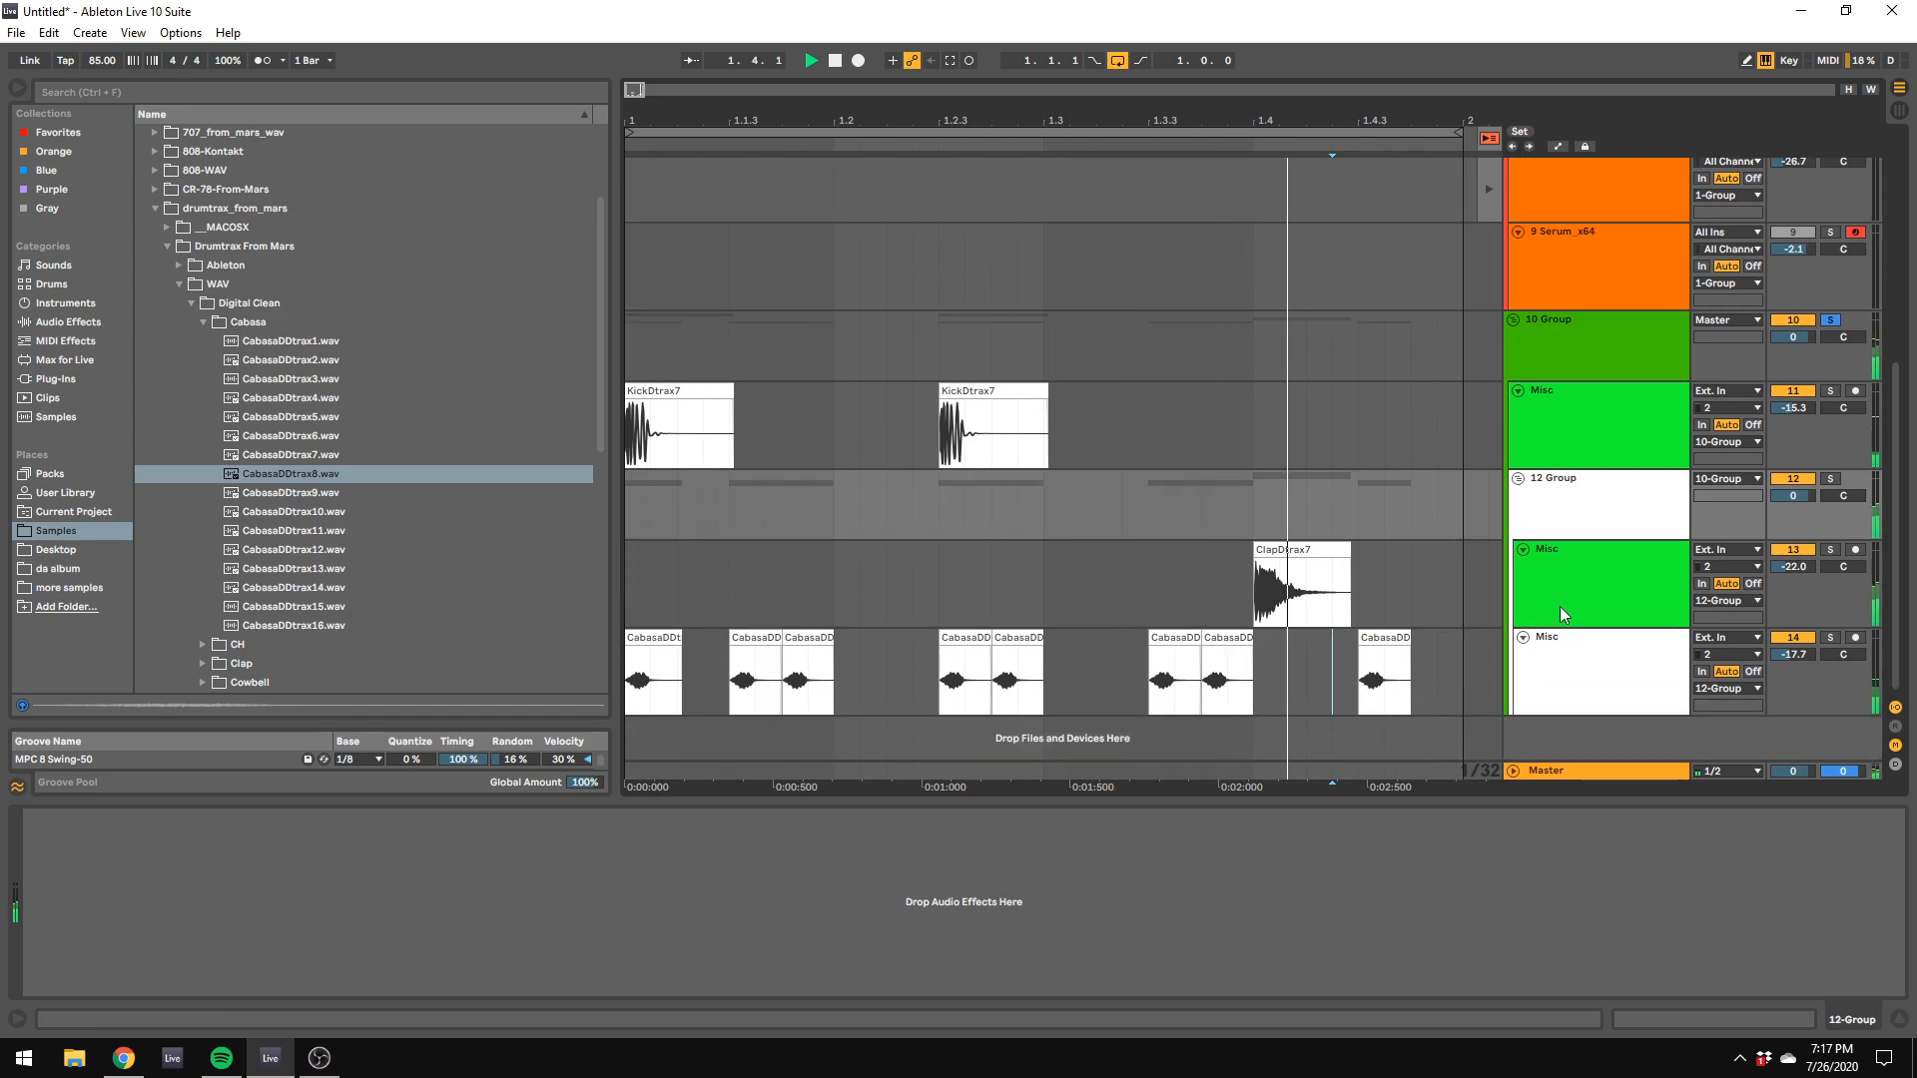
Step: Move the clap track's ValhallaVintageVerb onto the new group and set its mix to 44.4 %, decay to 0.20 s and mode to Room
{"action": "left_click", "coordinate": [1562, 554]}
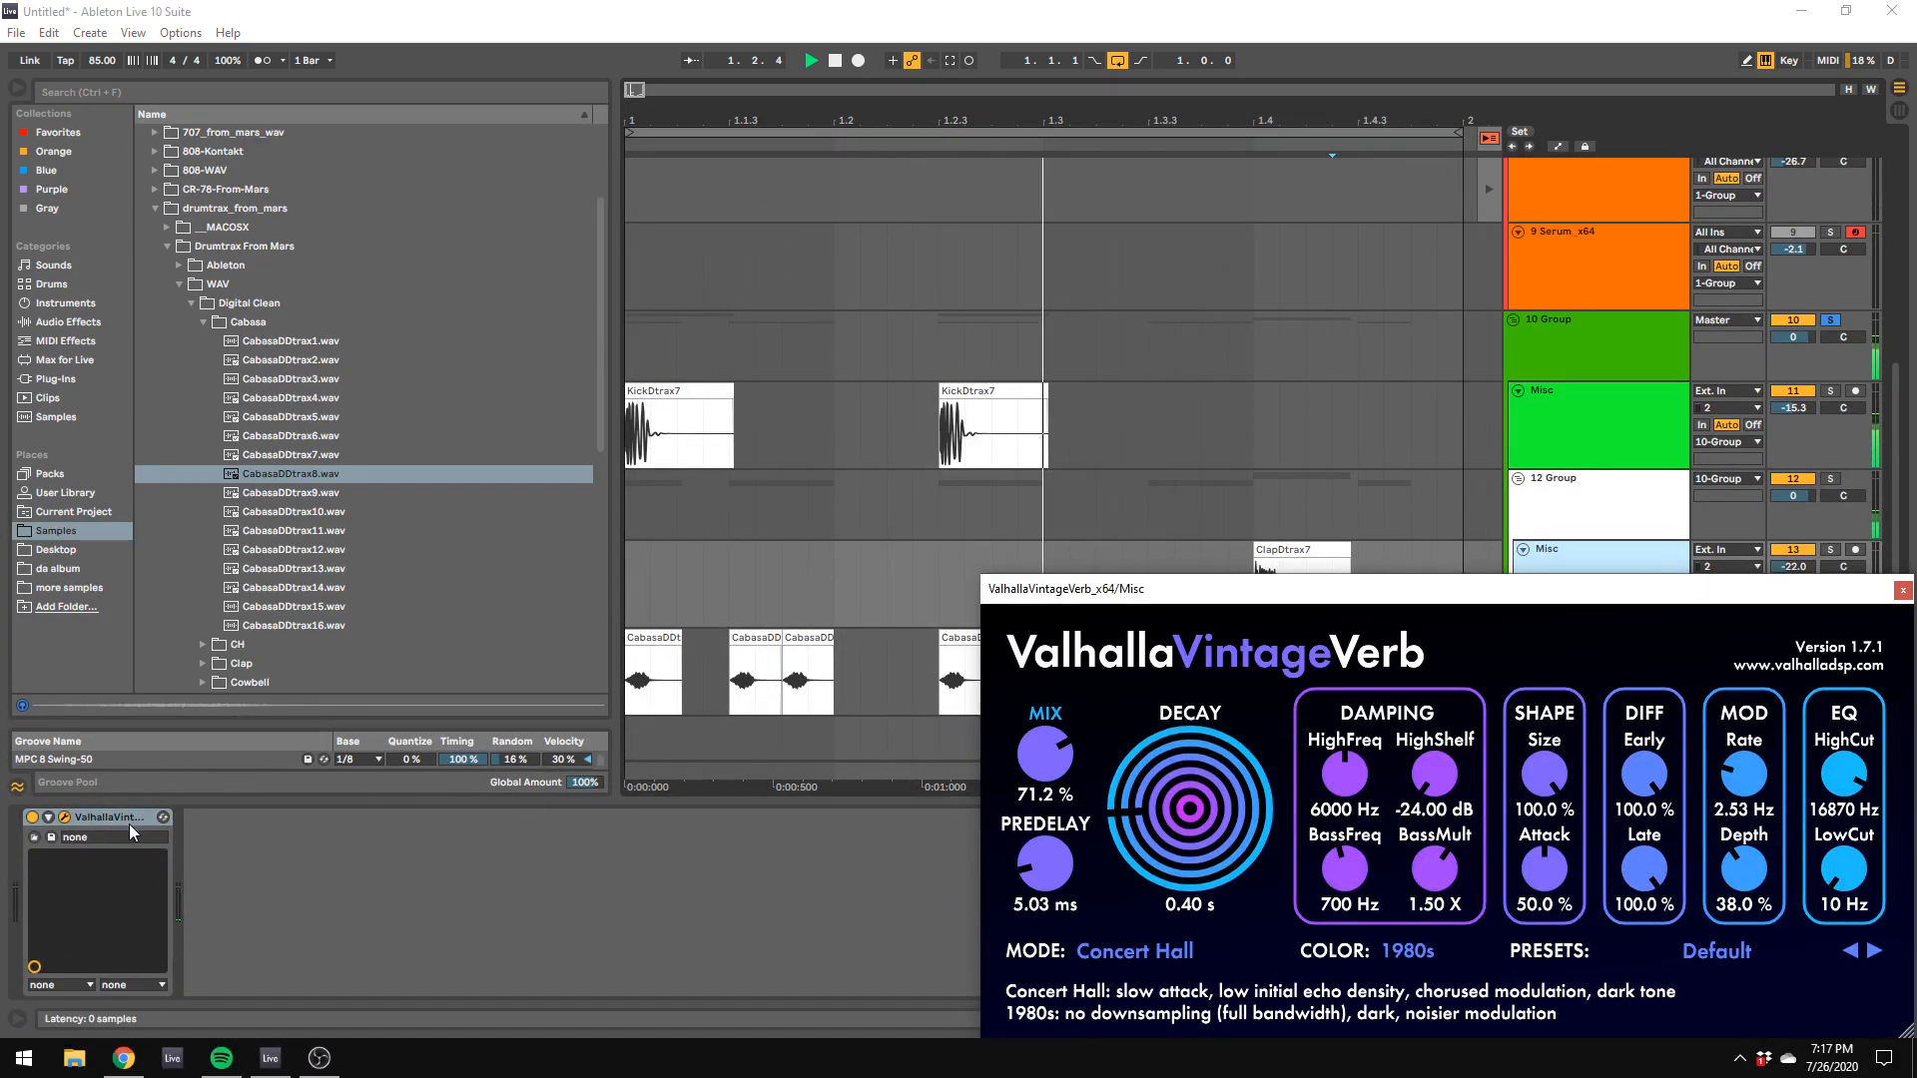
{"action": "left_click_drag", "start_coordinate": [128, 819], "coordinate": [1566, 493]}
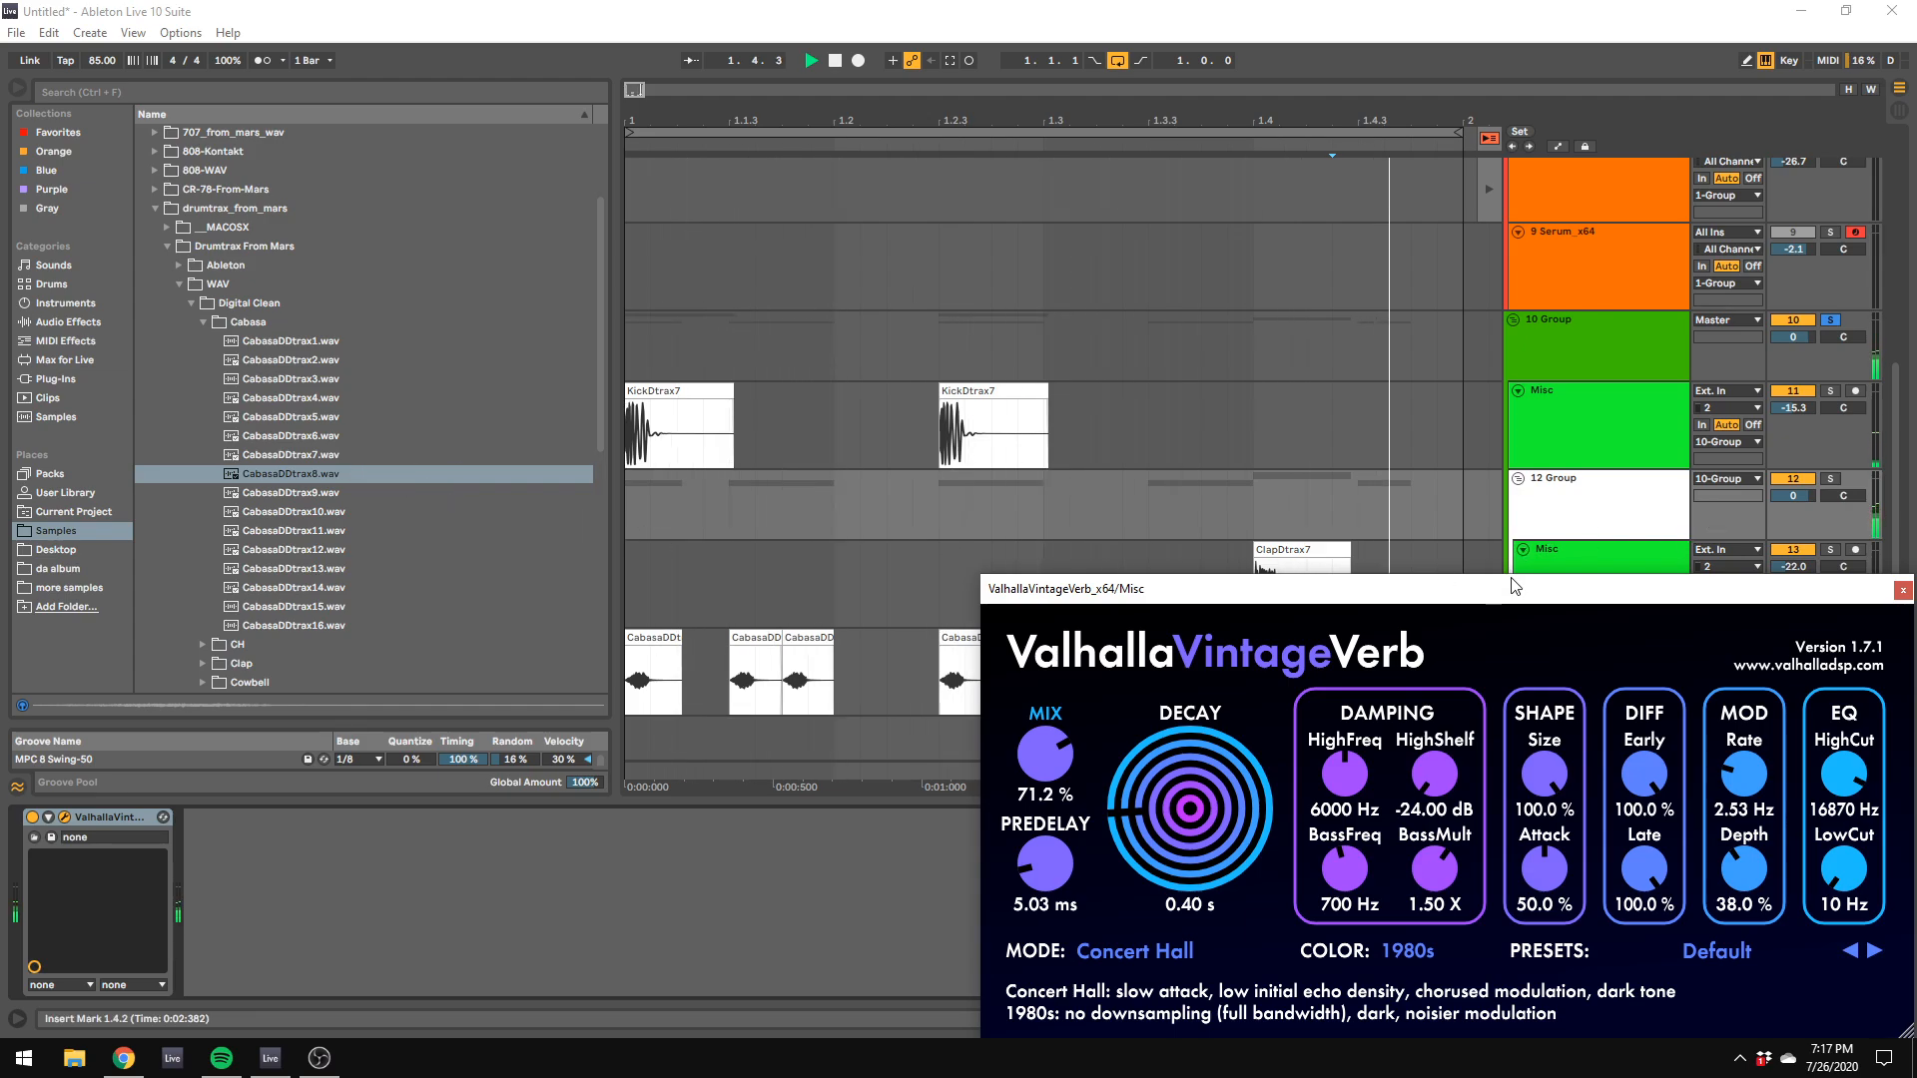
{"action": "left_click_drag", "start_coordinate": [1206, 805], "coordinate": [1200, 865]}
{"action": "left_click_drag", "start_coordinate": [1054, 761], "coordinate": [1070, 851]}
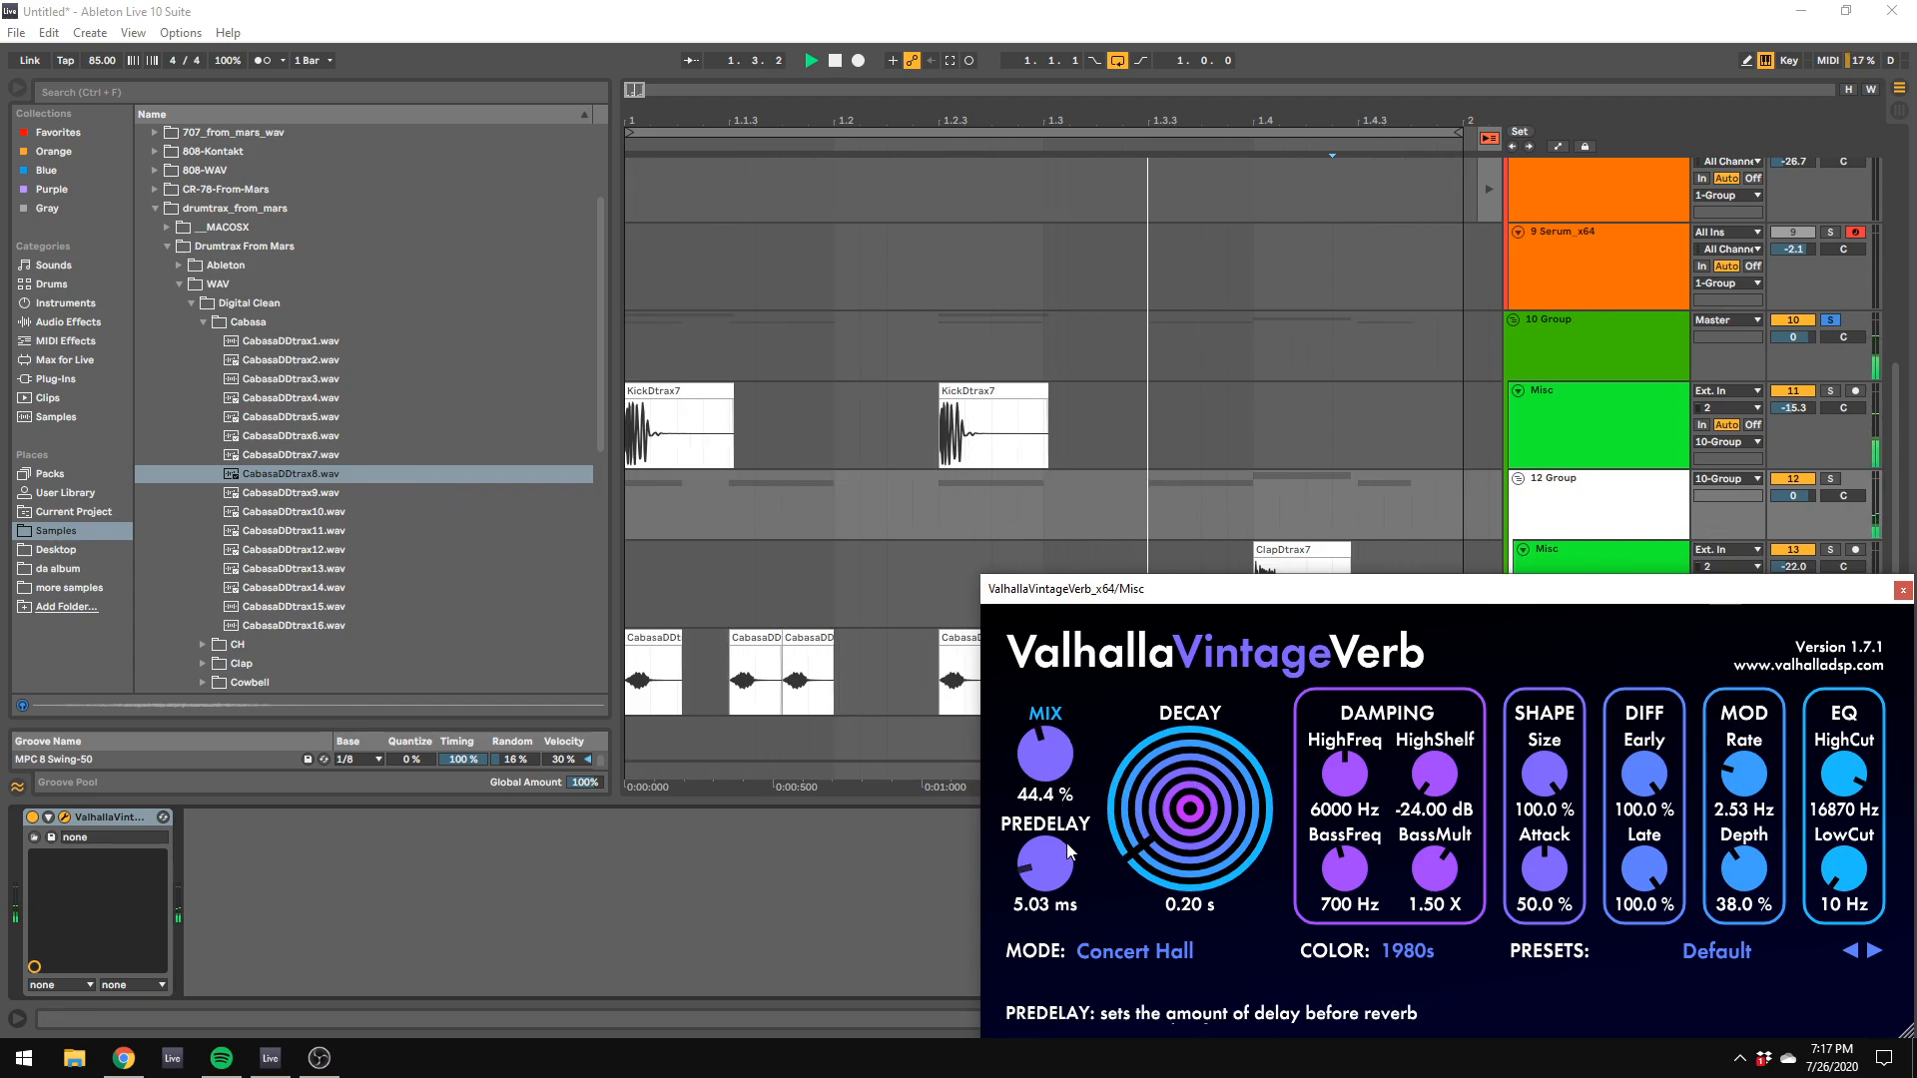
{"action": "left_click", "coordinate": [1117, 954]}
{"action": "left_click", "coordinate": [1148, 613]}
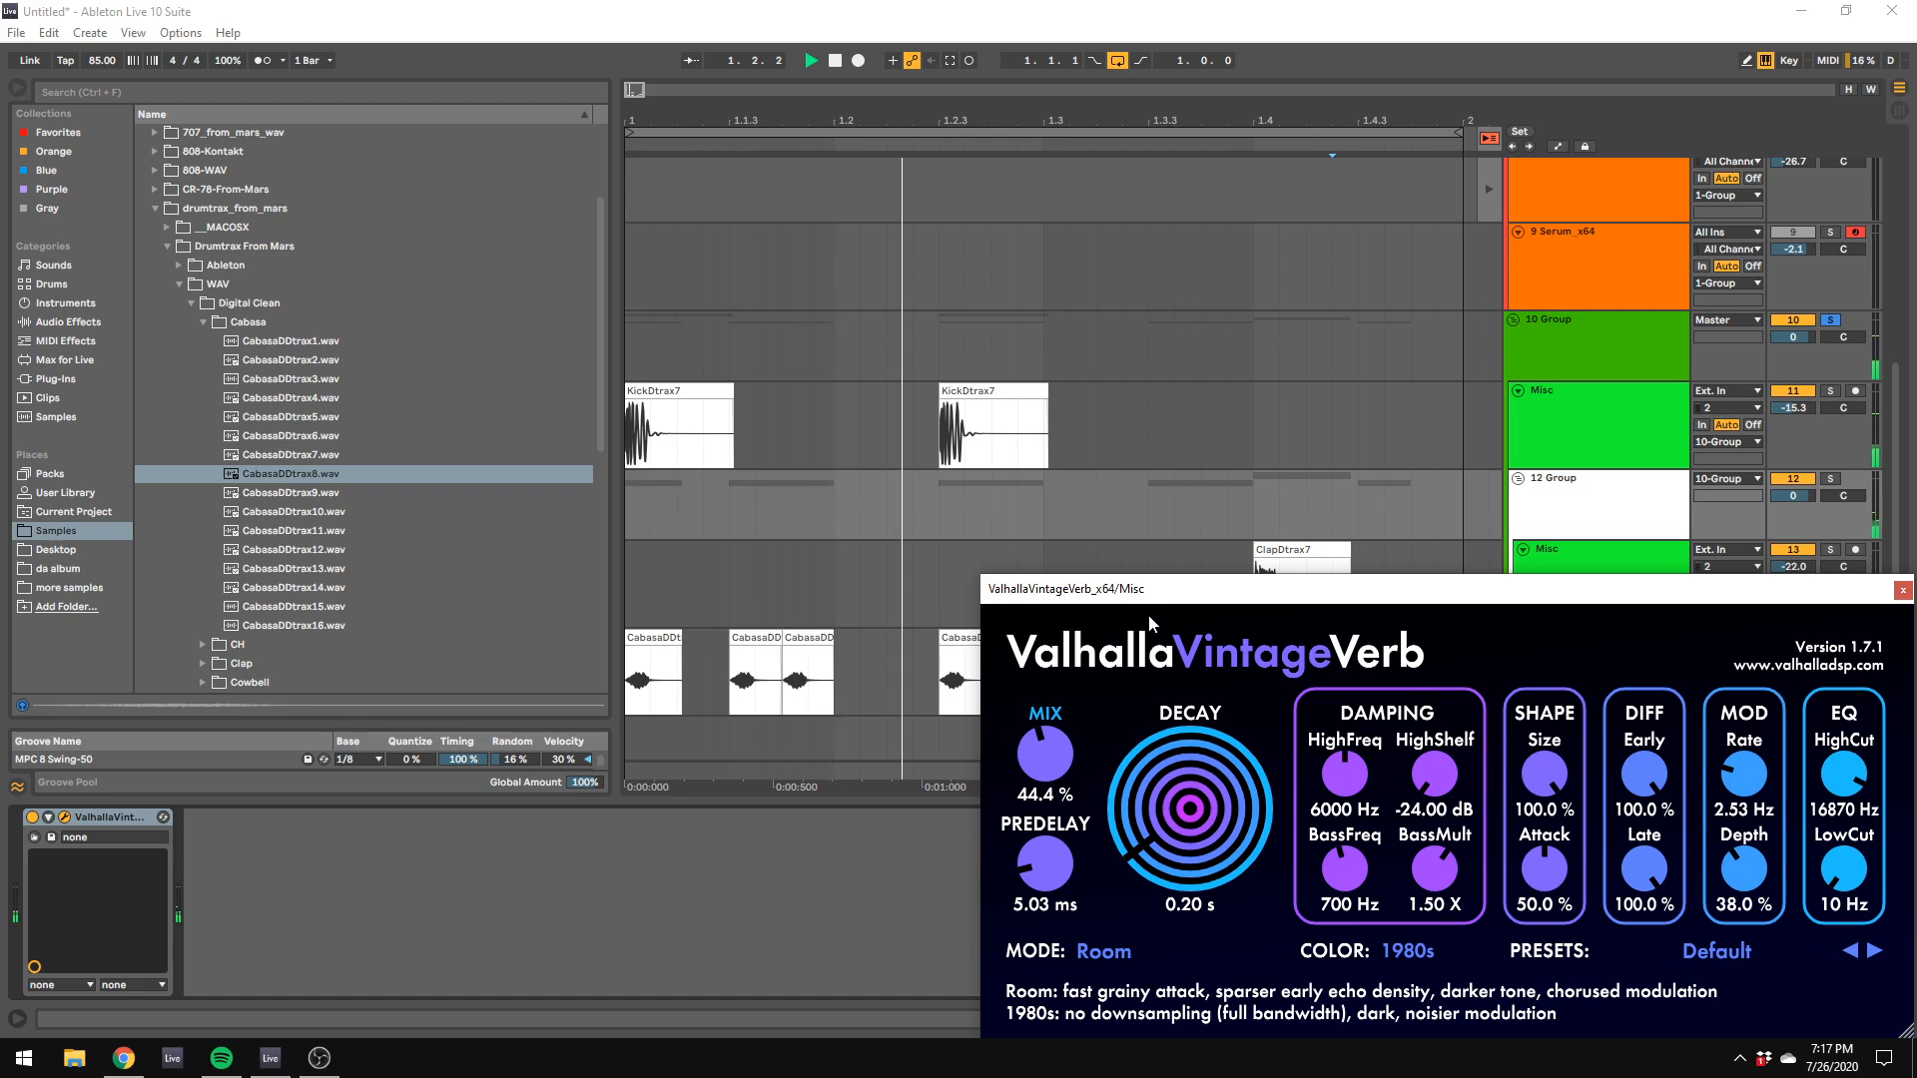
Step: Add EQ Eight after the group's reverb, with a high shelf of about 2.36 dB at 8.61 kHz and a low cut at 70.6 Hz
{"action": "left_click", "coordinate": [175, 285]}
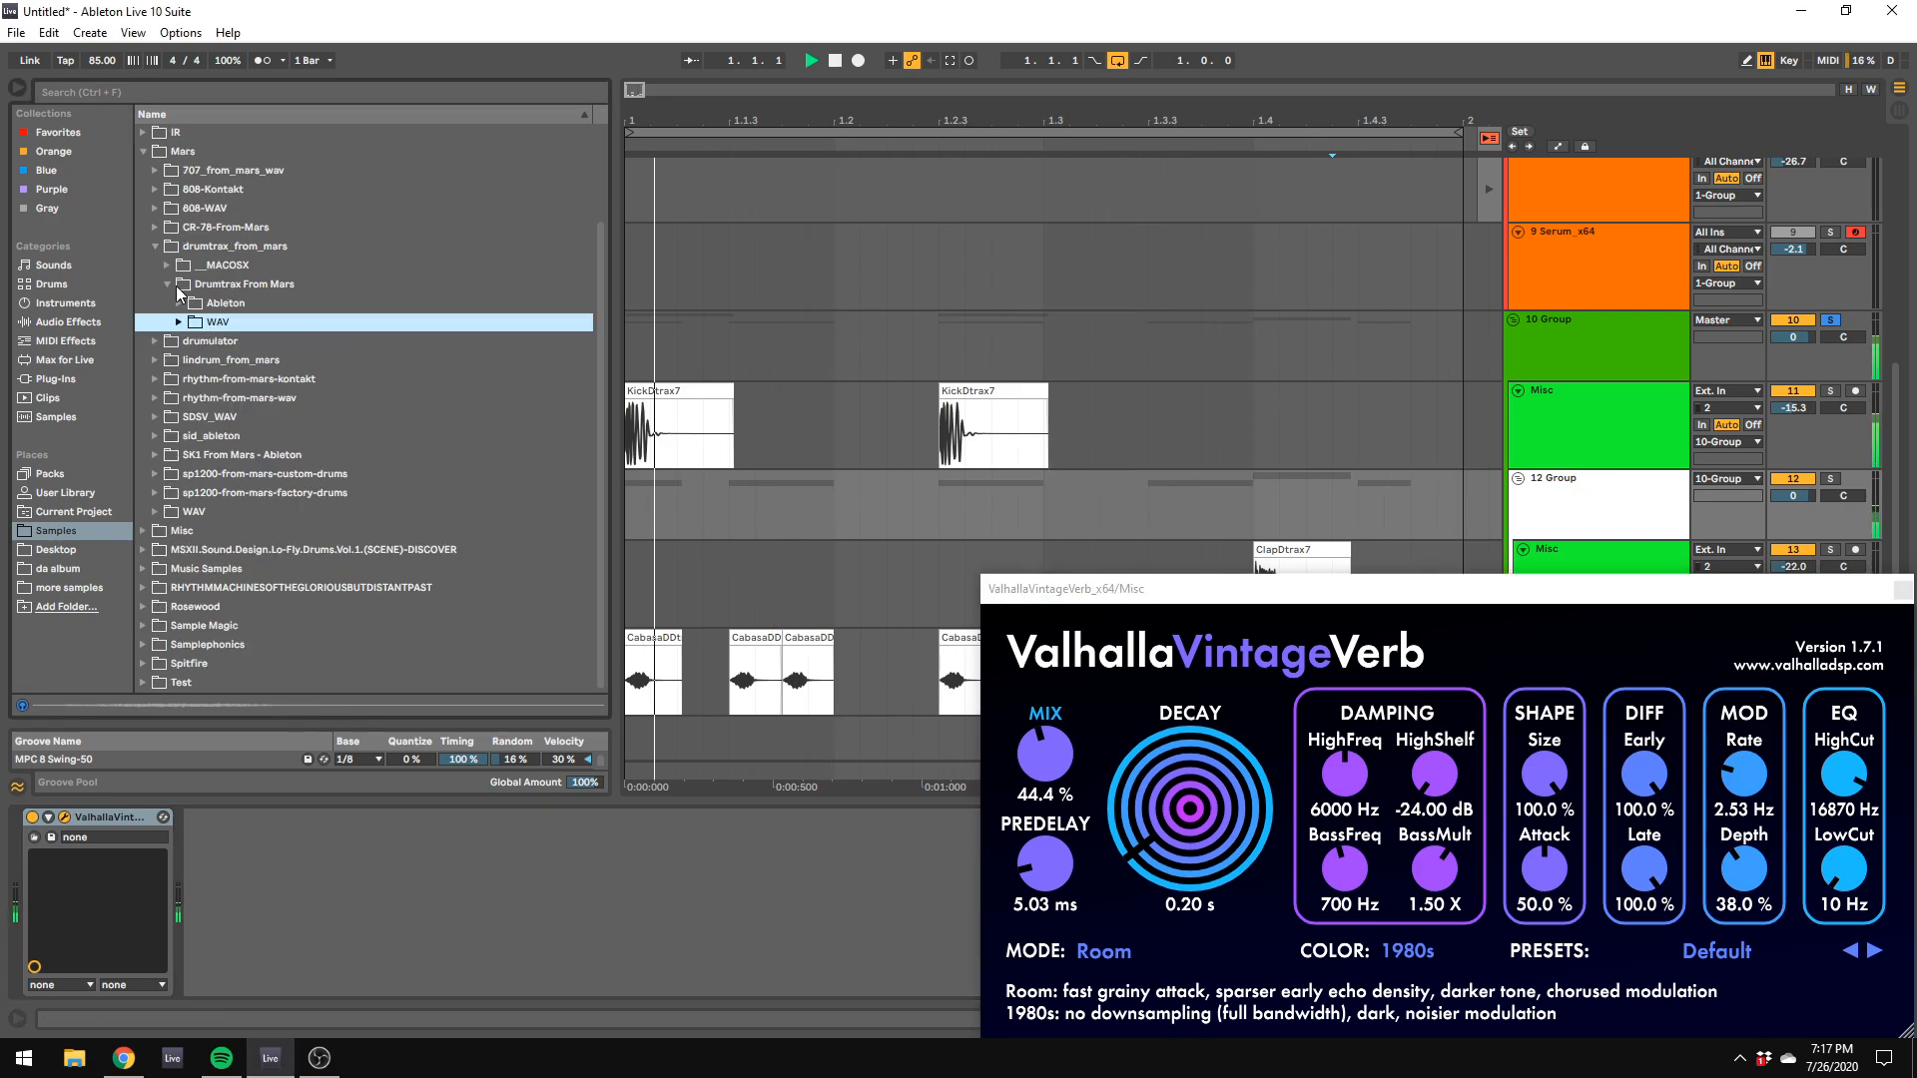
{"action": "left_click", "coordinate": [154, 250]}
{"action": "left_click", "coordinate": [68, 322]}
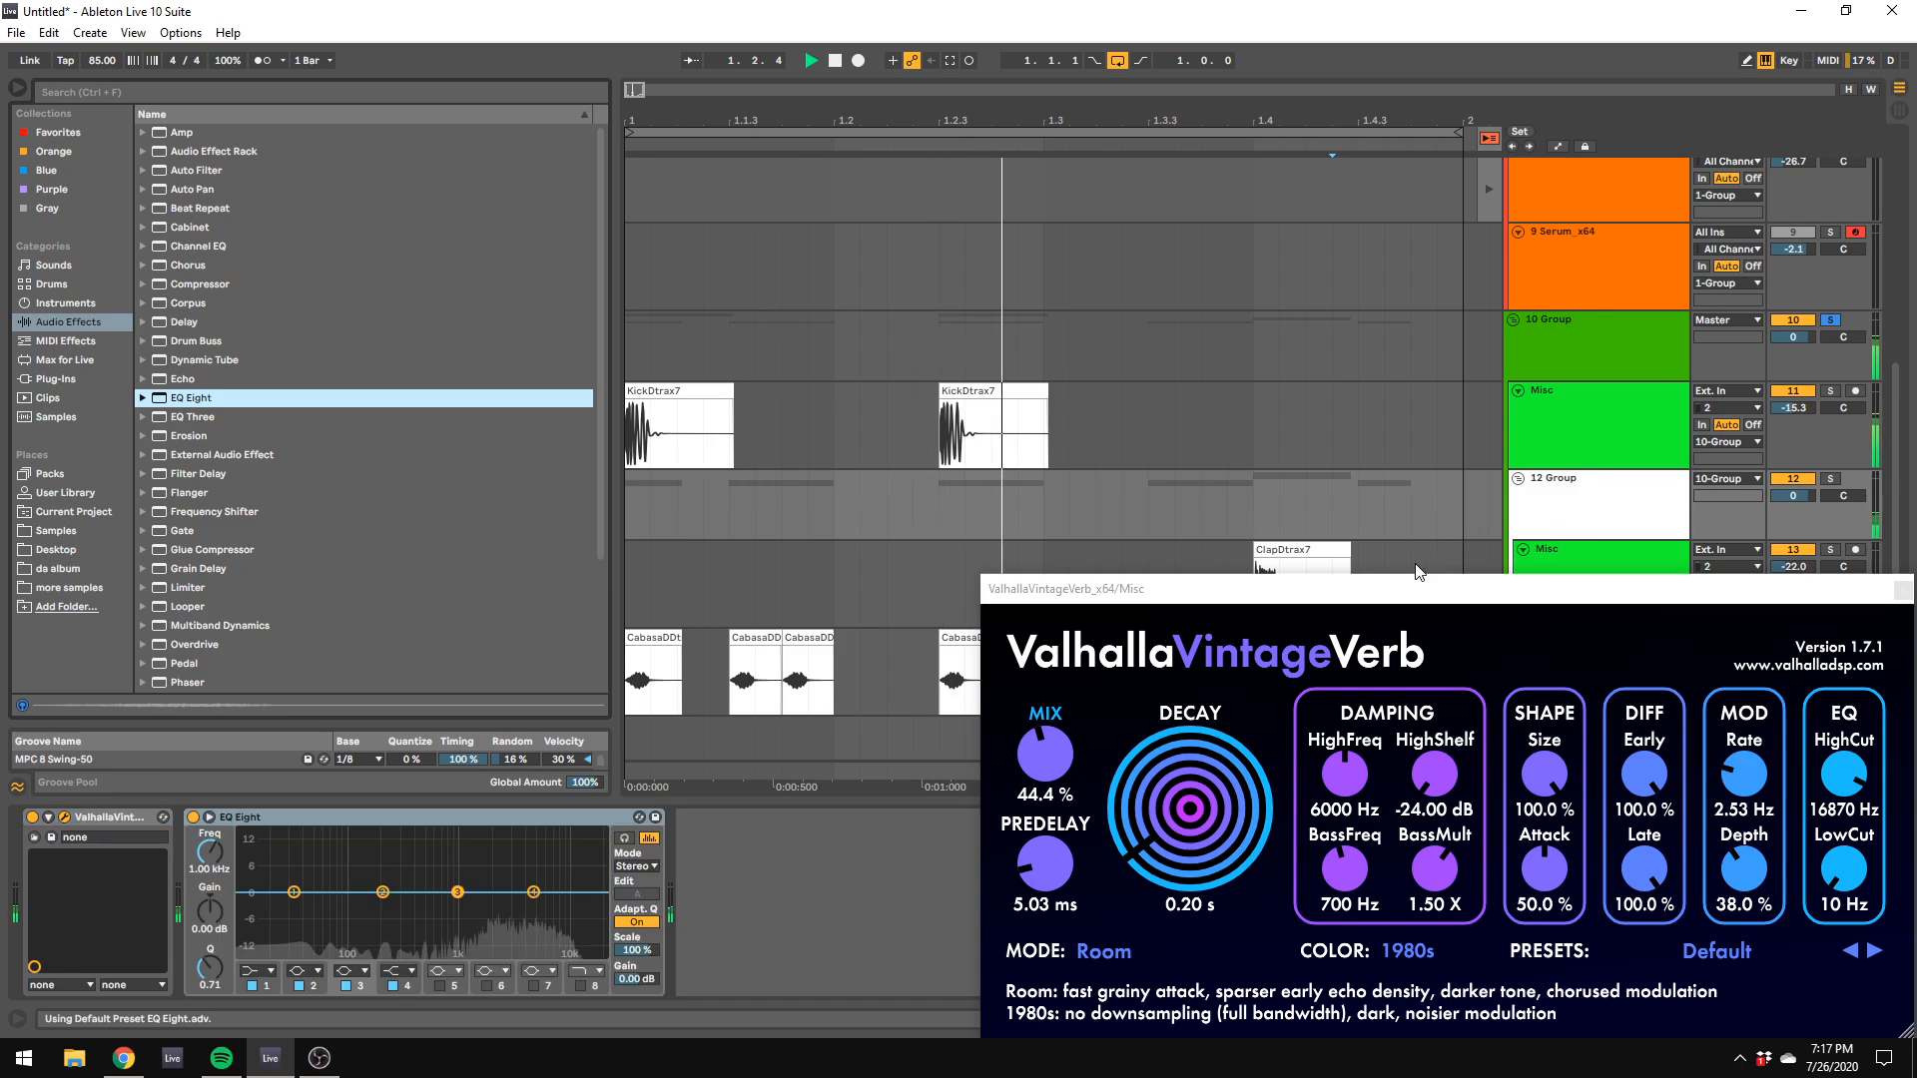
{"action": "left_click_drag", "start_coordinate": [535, 891], "coordinate": [558, 883]}
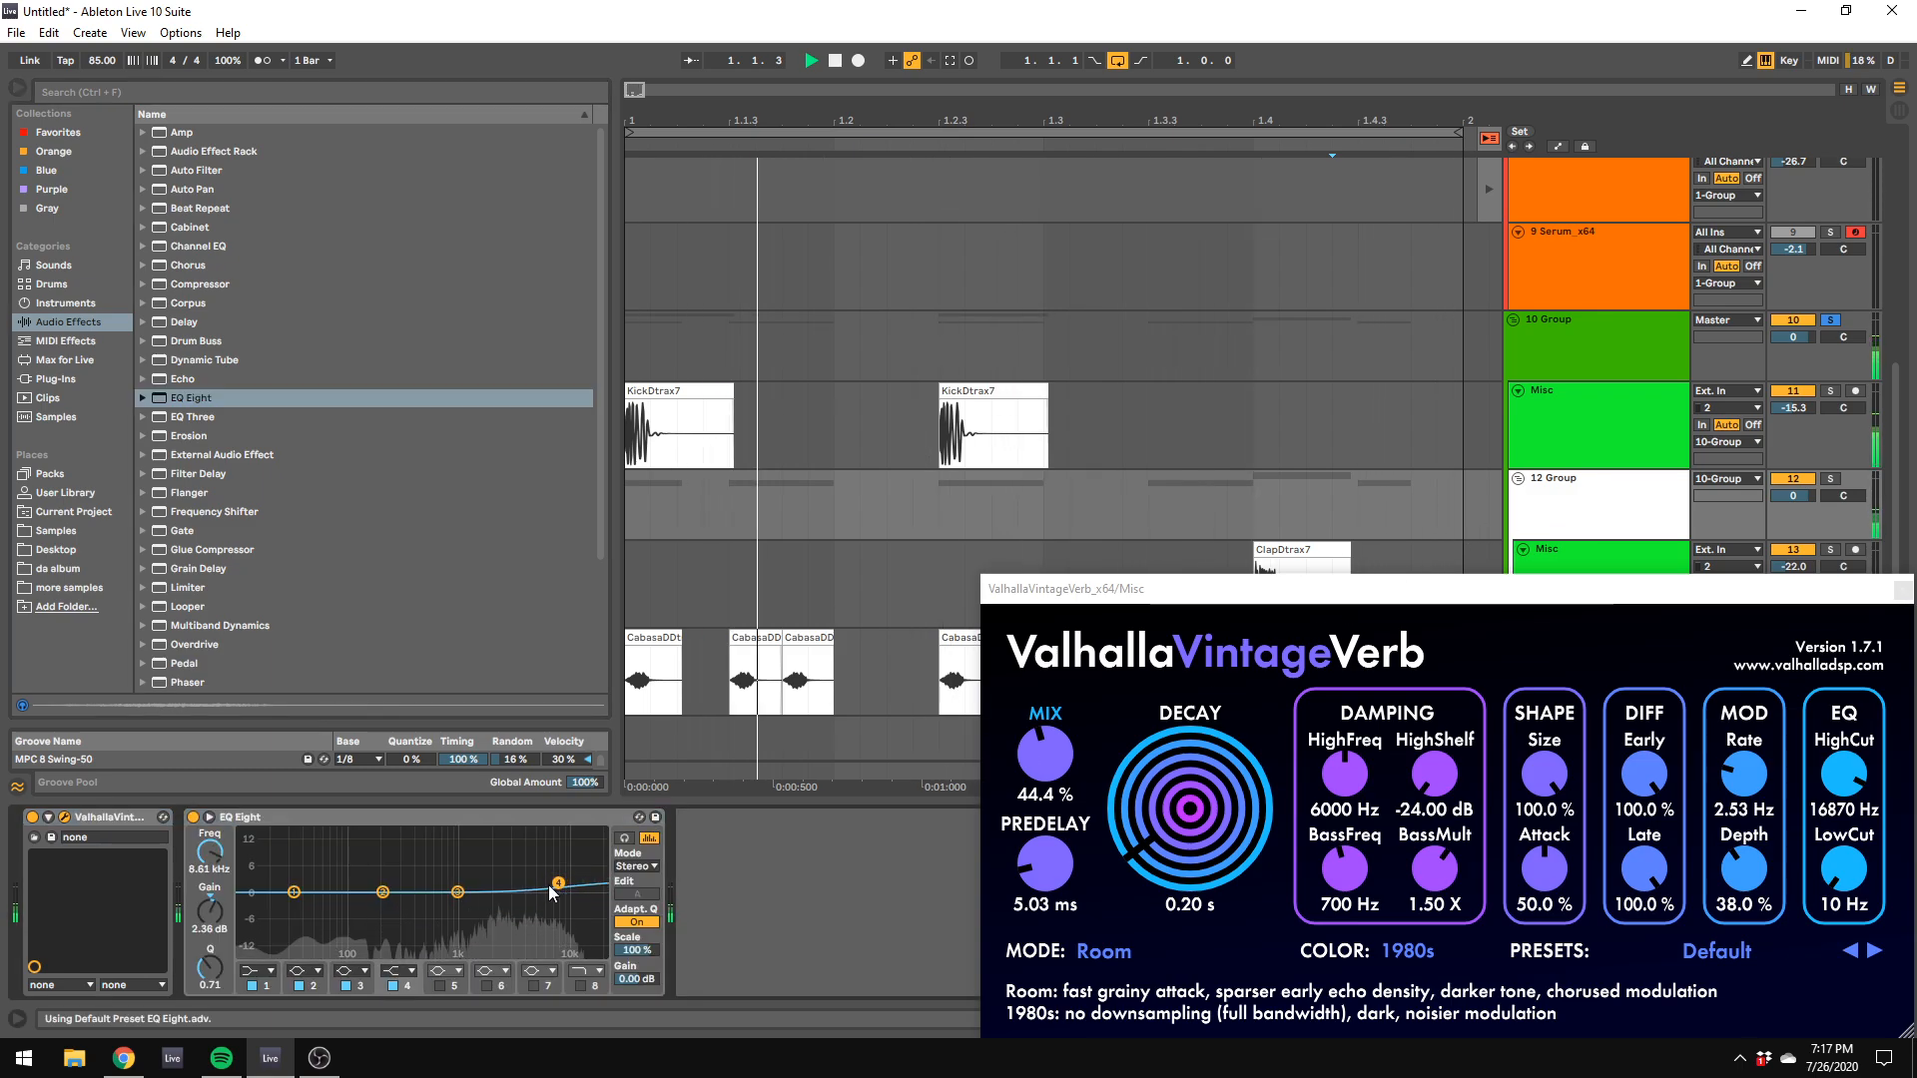
{"action": "left_click", "coordinate": [259, 972]}
{"action": "left_click", "coordinate": [258, 865]}
{"action": "left_click_drag", "start_coordinate": [294, 906], "coordinate": [353, 907]}
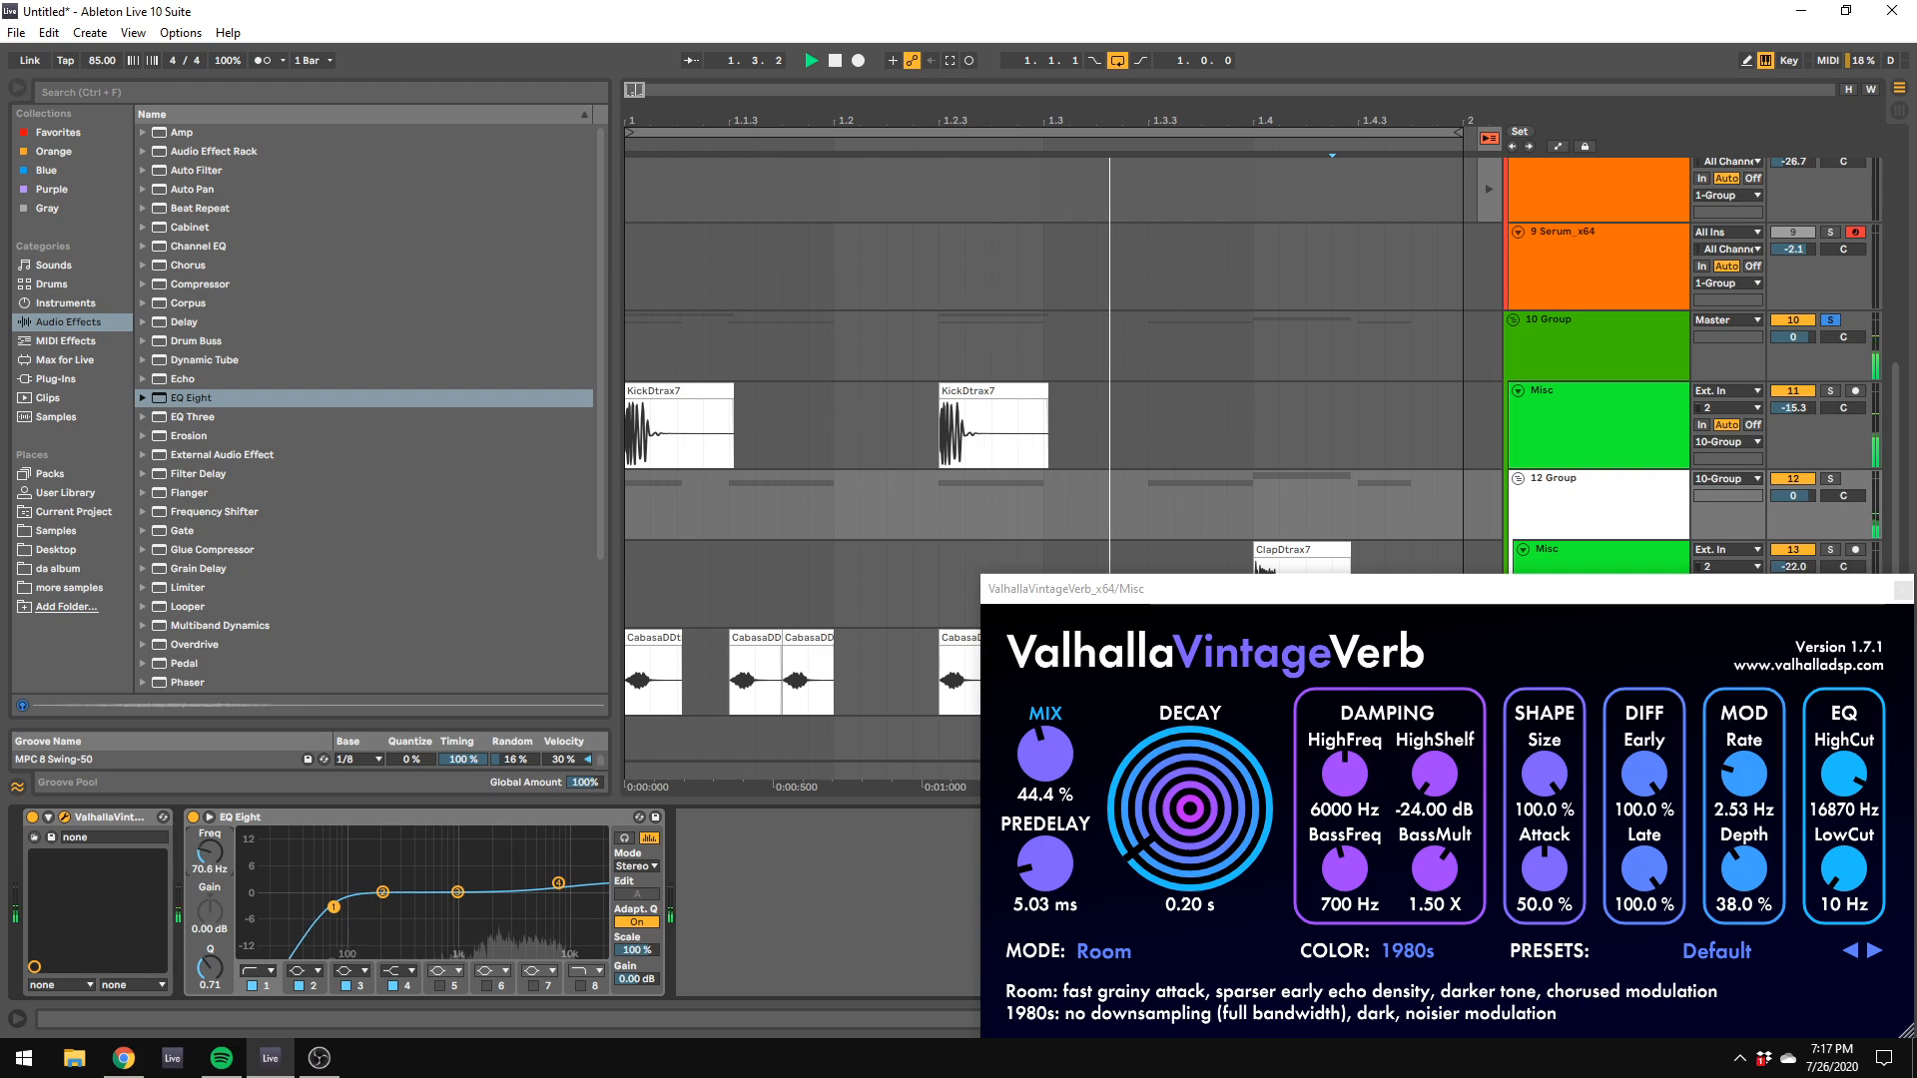
Step: Shorten the clap clip to end at 1.4.2 with a fade-out, and inspect its waveform
{"action": "left_click", "coordinate": [1587, 549]}
{"action": "left_click", "coordinate": [1350, 567]}
{"action": "left_click_drag", "start_coordinate": [1350, 567], "coordinate": [1300, 569]}
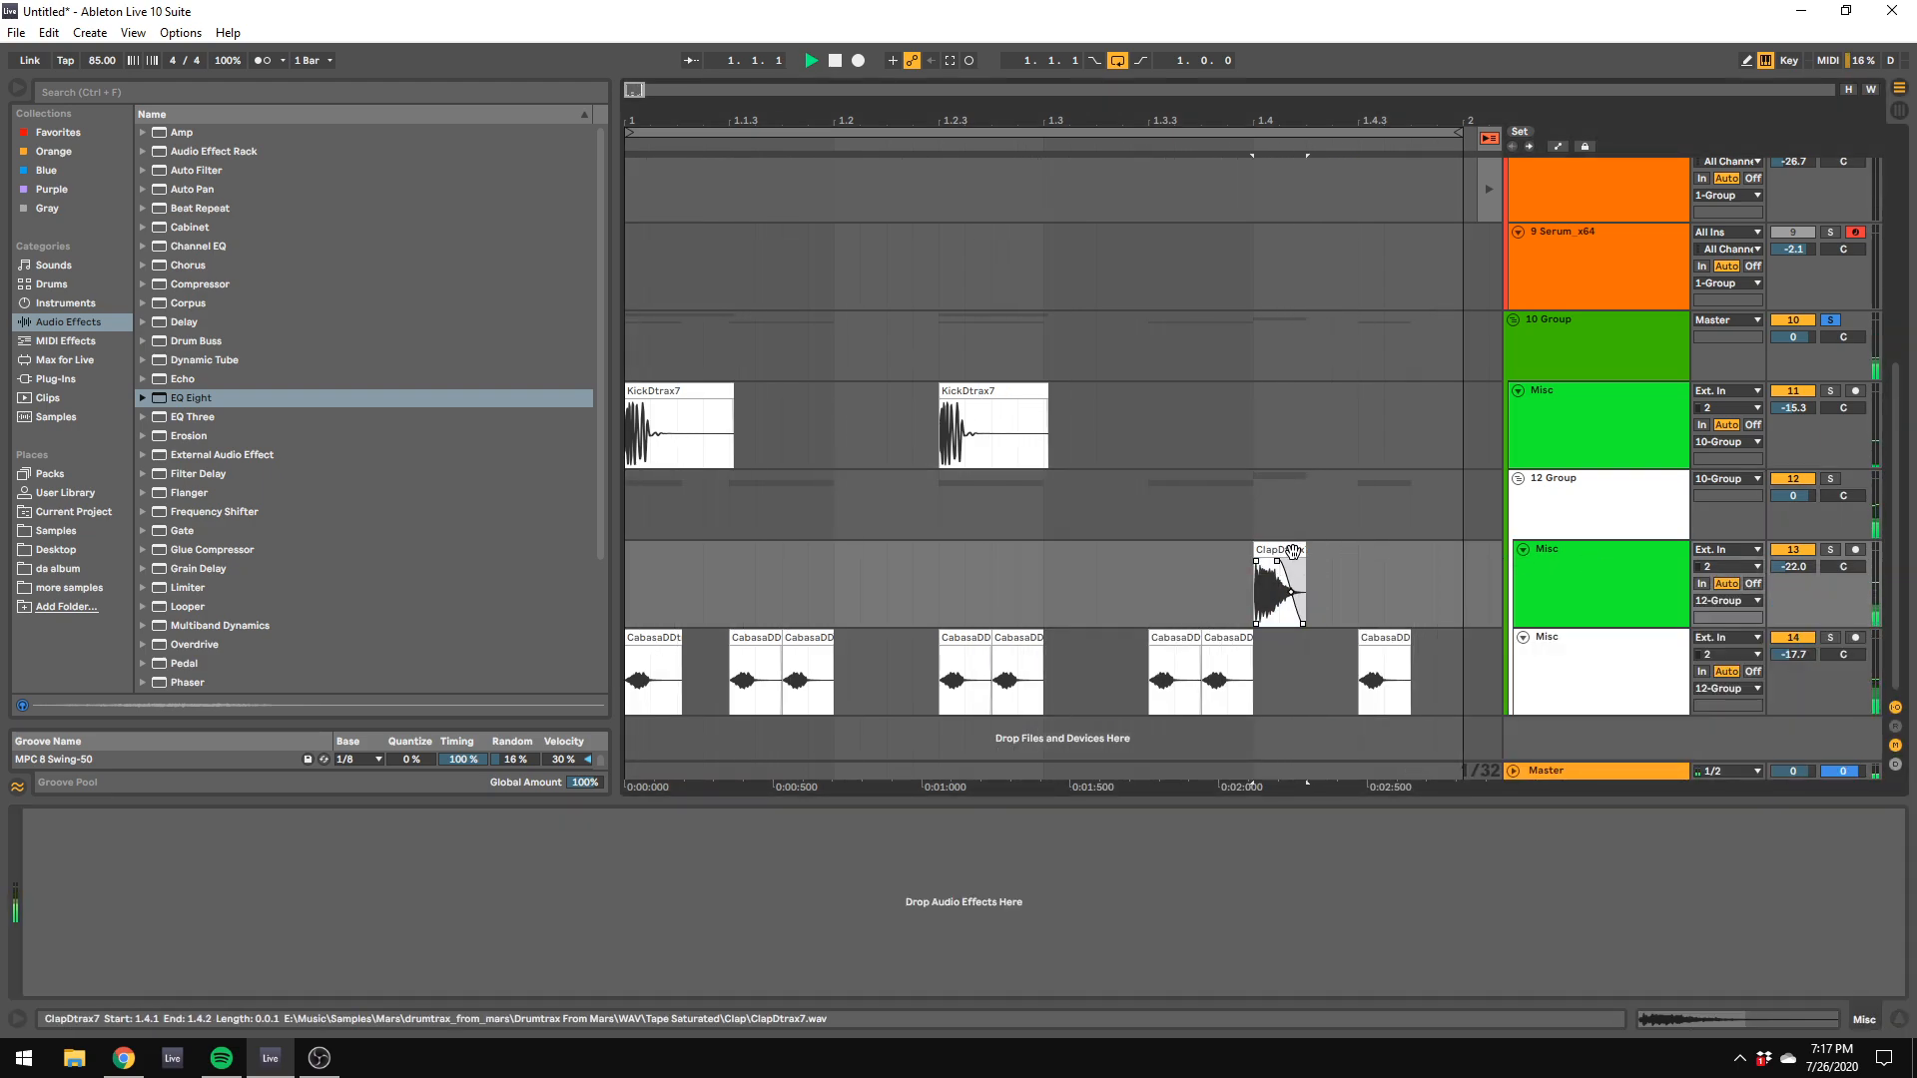
{"action": "double_click", "coordinate": [1294, 559]}
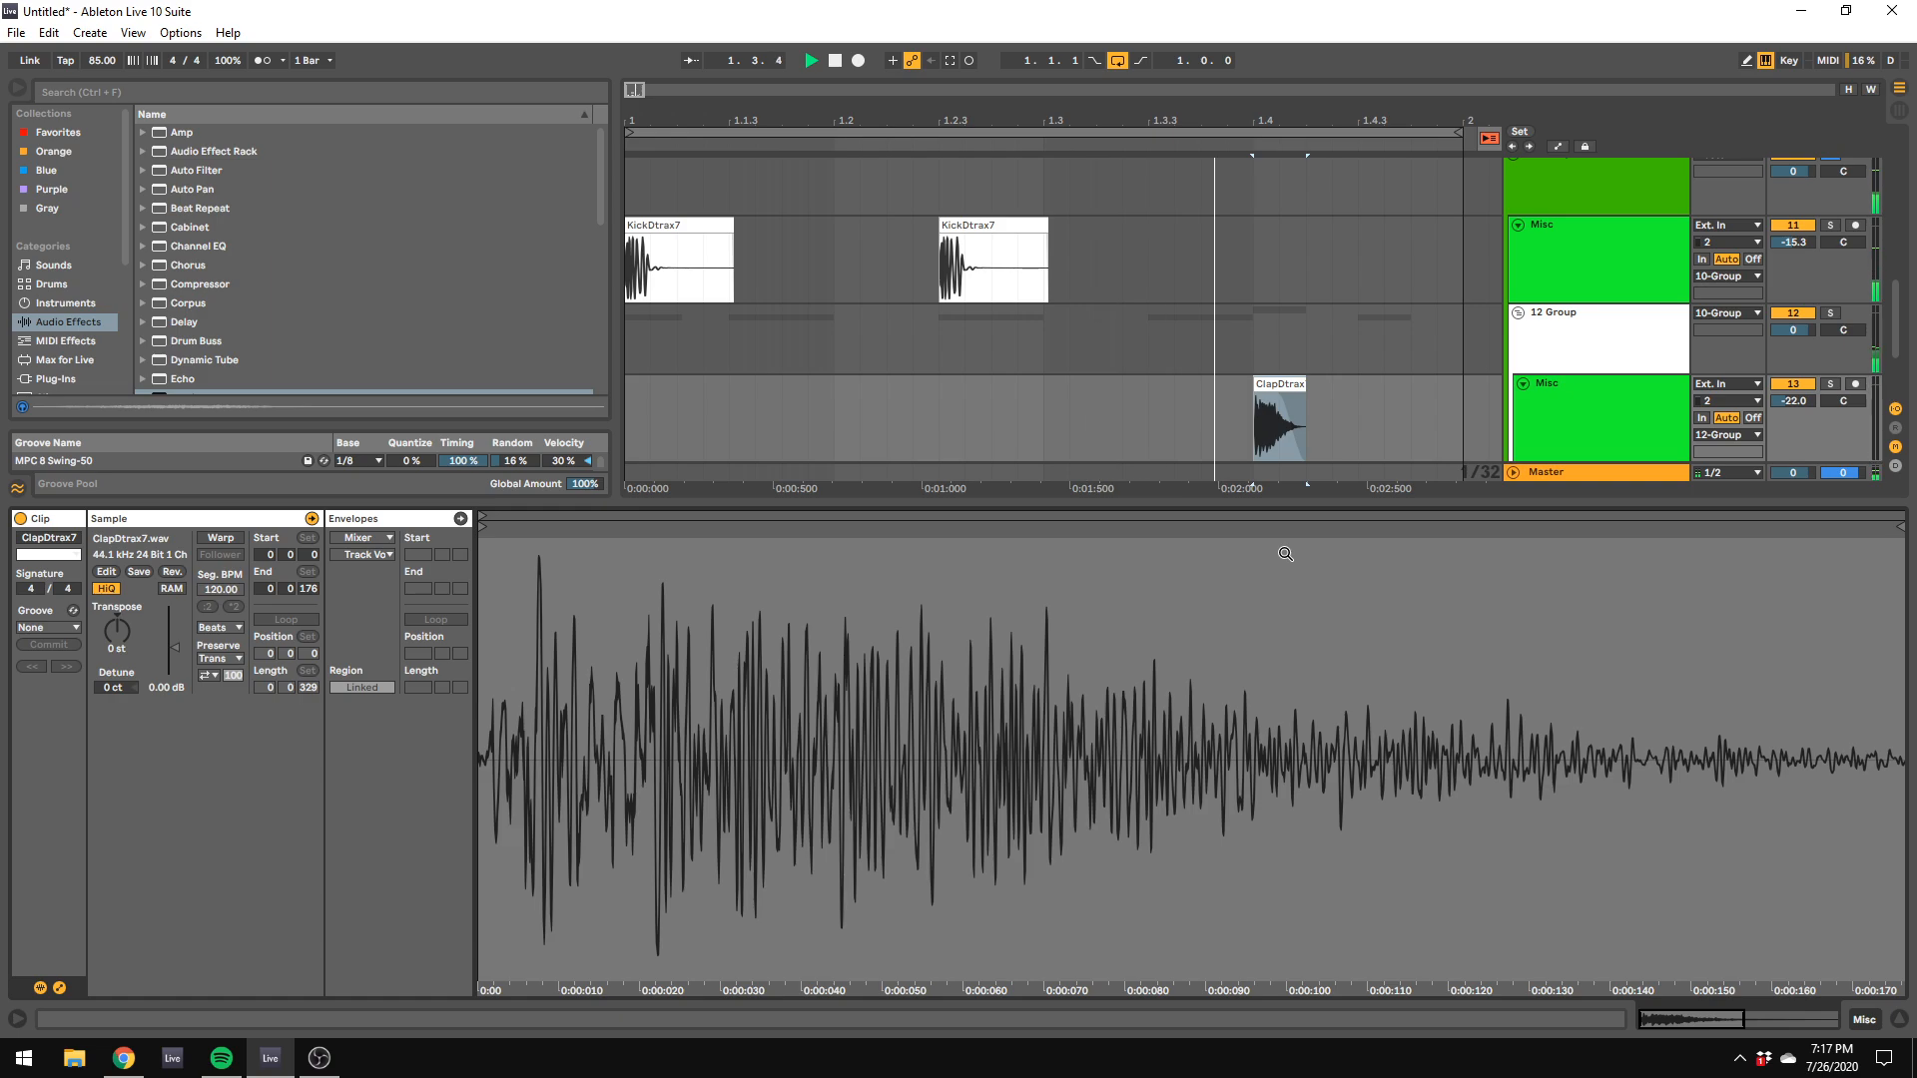
{"action": "double_click", "coordinate": [1595, 317]}
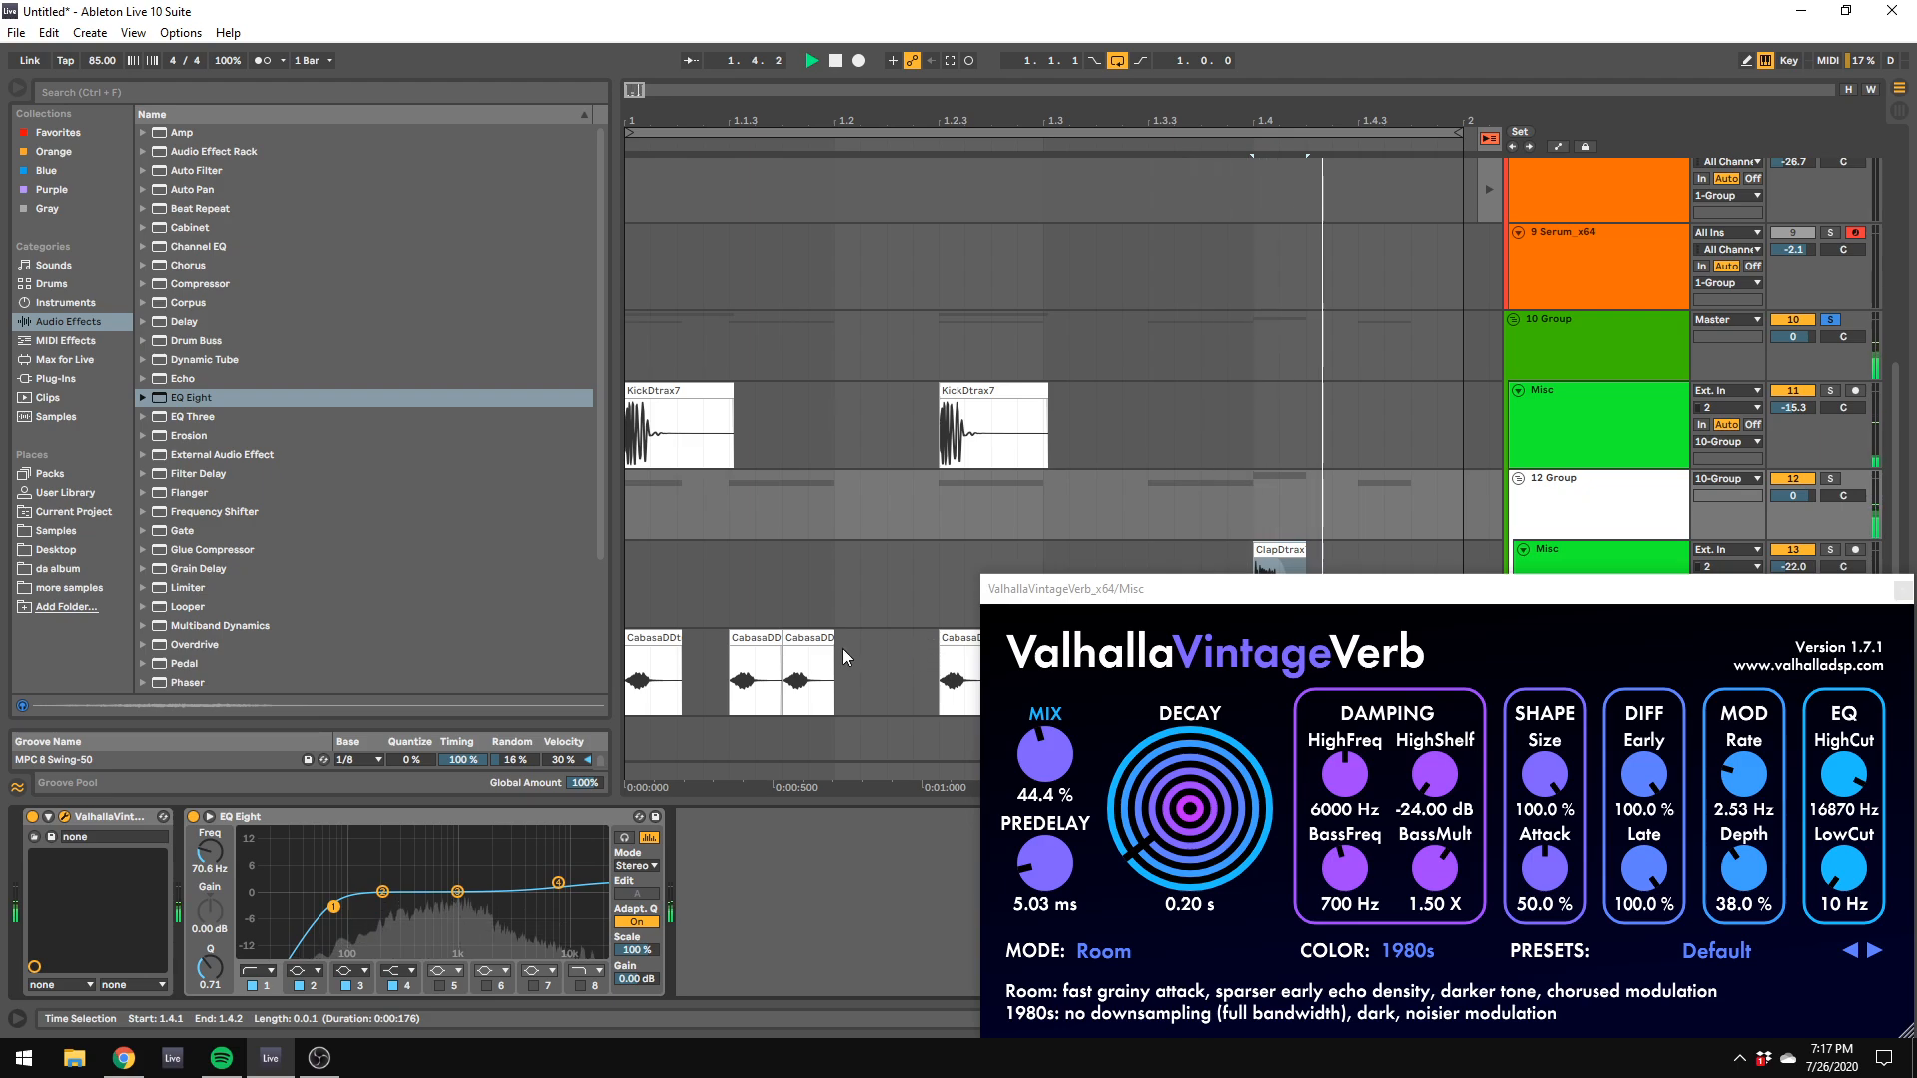
Step: Fade out the first-beat cabasa hits, trimming the one at 1.1.3 slightly shorter with the arrangement grid turned off
{"action": "key", "text": "space"}
{"action": "left_click", "coordinate": [651, 654]}
{"action": "key", "text": "space"}
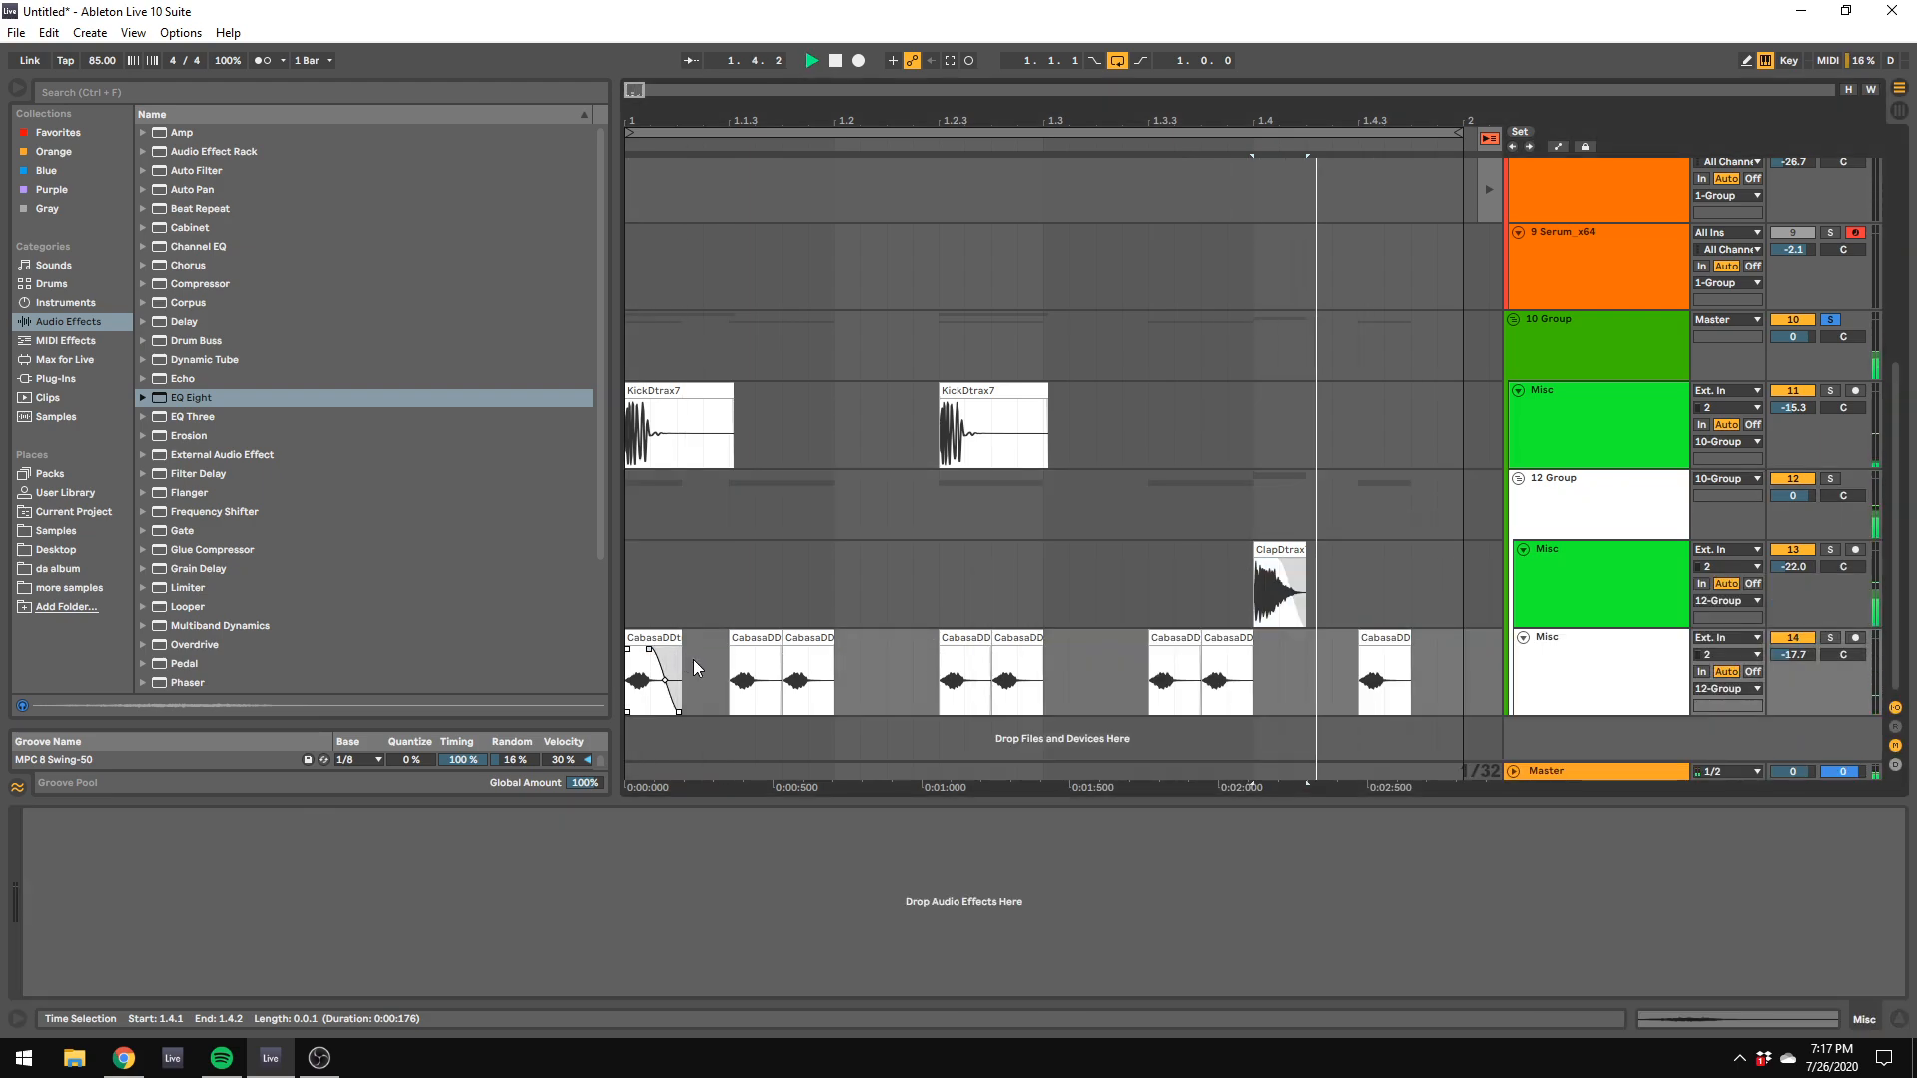
{"action": "right_click", "coordinate": [907, 696]}
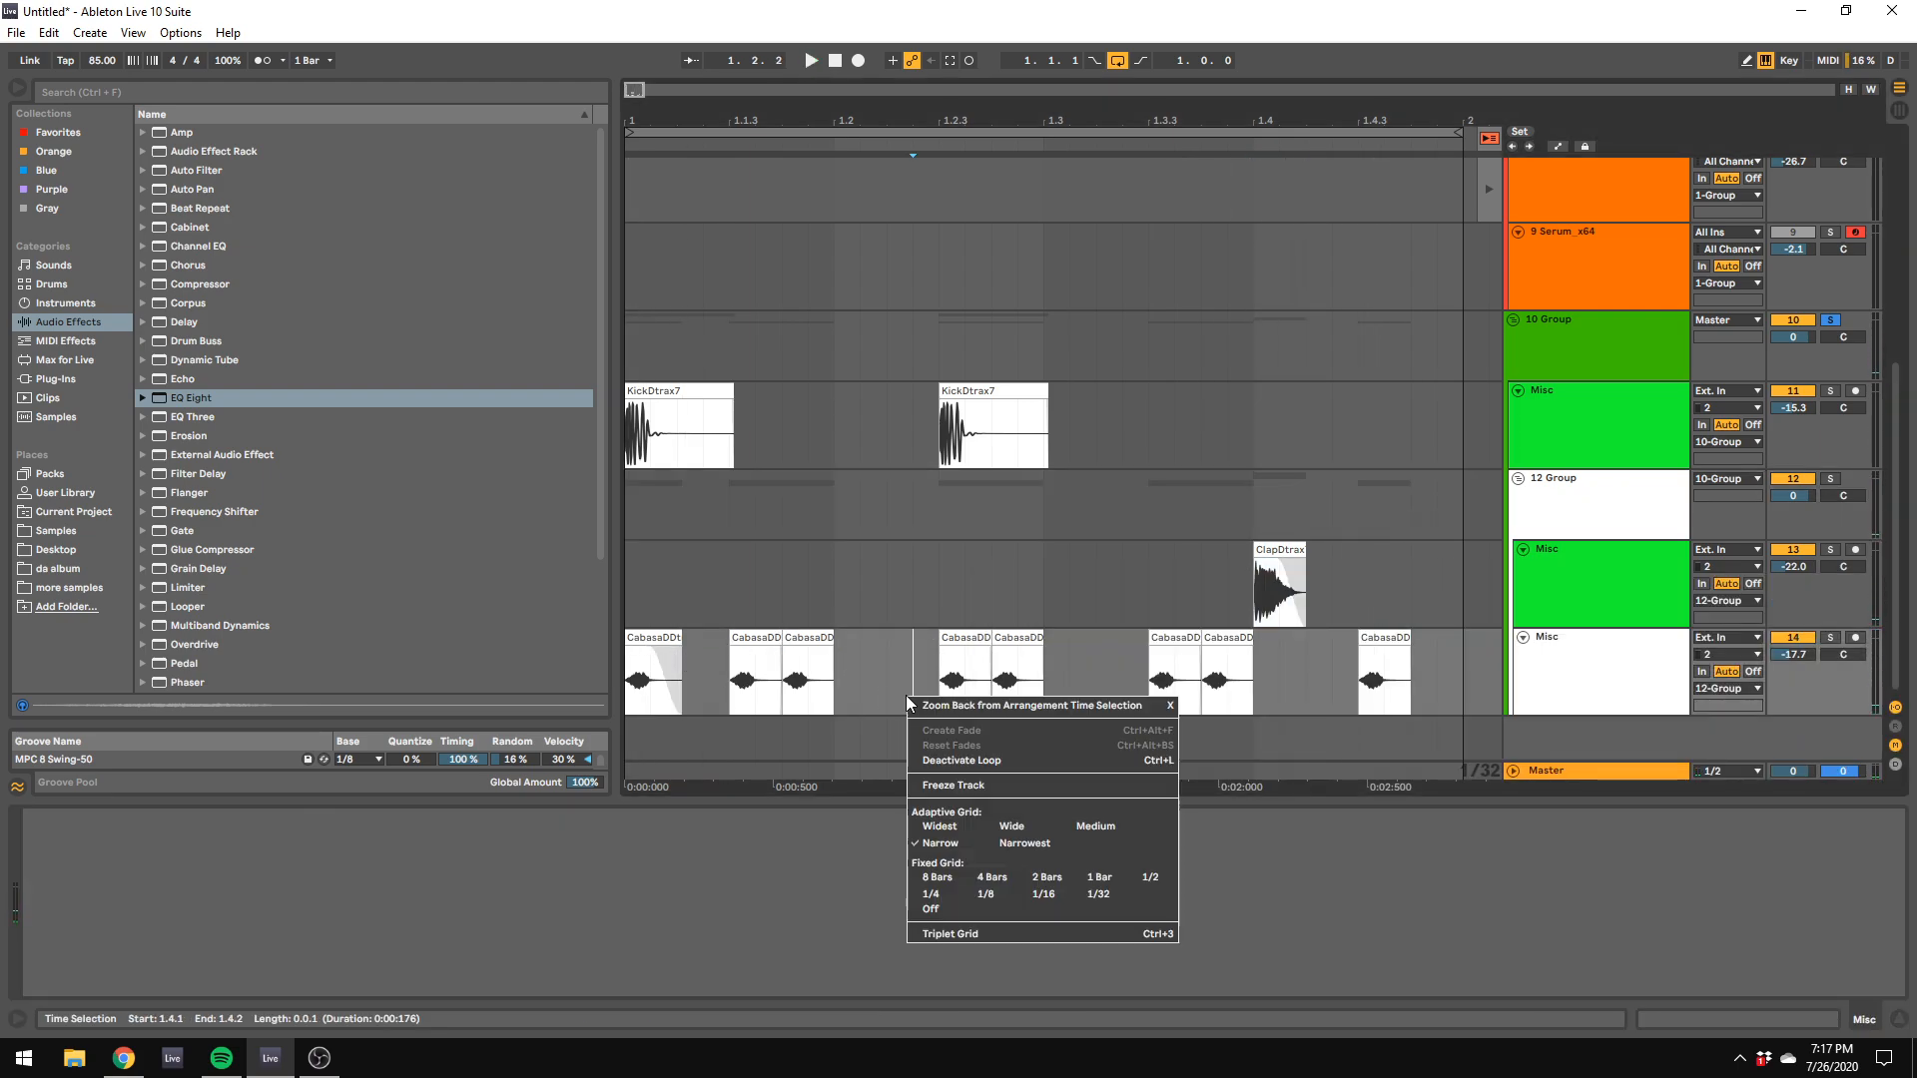
{"action": "left_click", "coordinate": [963, 911]}
{"action": "left_click", "coordinate": [776, 639]}
{"action": "mouse_move", "coordinate": [776, 639]}
{"action": "left_mouse_down"}
{"action": "mouse_move", "coordinate": [751, 651]}
{"action": "mouse_move", "coordinate": [810, 650]}
{"action": "left_mouse_up"}
{"action": "key", "text": "space"}
{"action": "key", "text": "space"}
Step: Trim the cabasa hits at 1.2.3 and 1.3.3, fade out the remaining hits, and play the loop
{"action": "left_click_drag", "start_coordinate": [986, 644], "coordinate": [981, 644]}
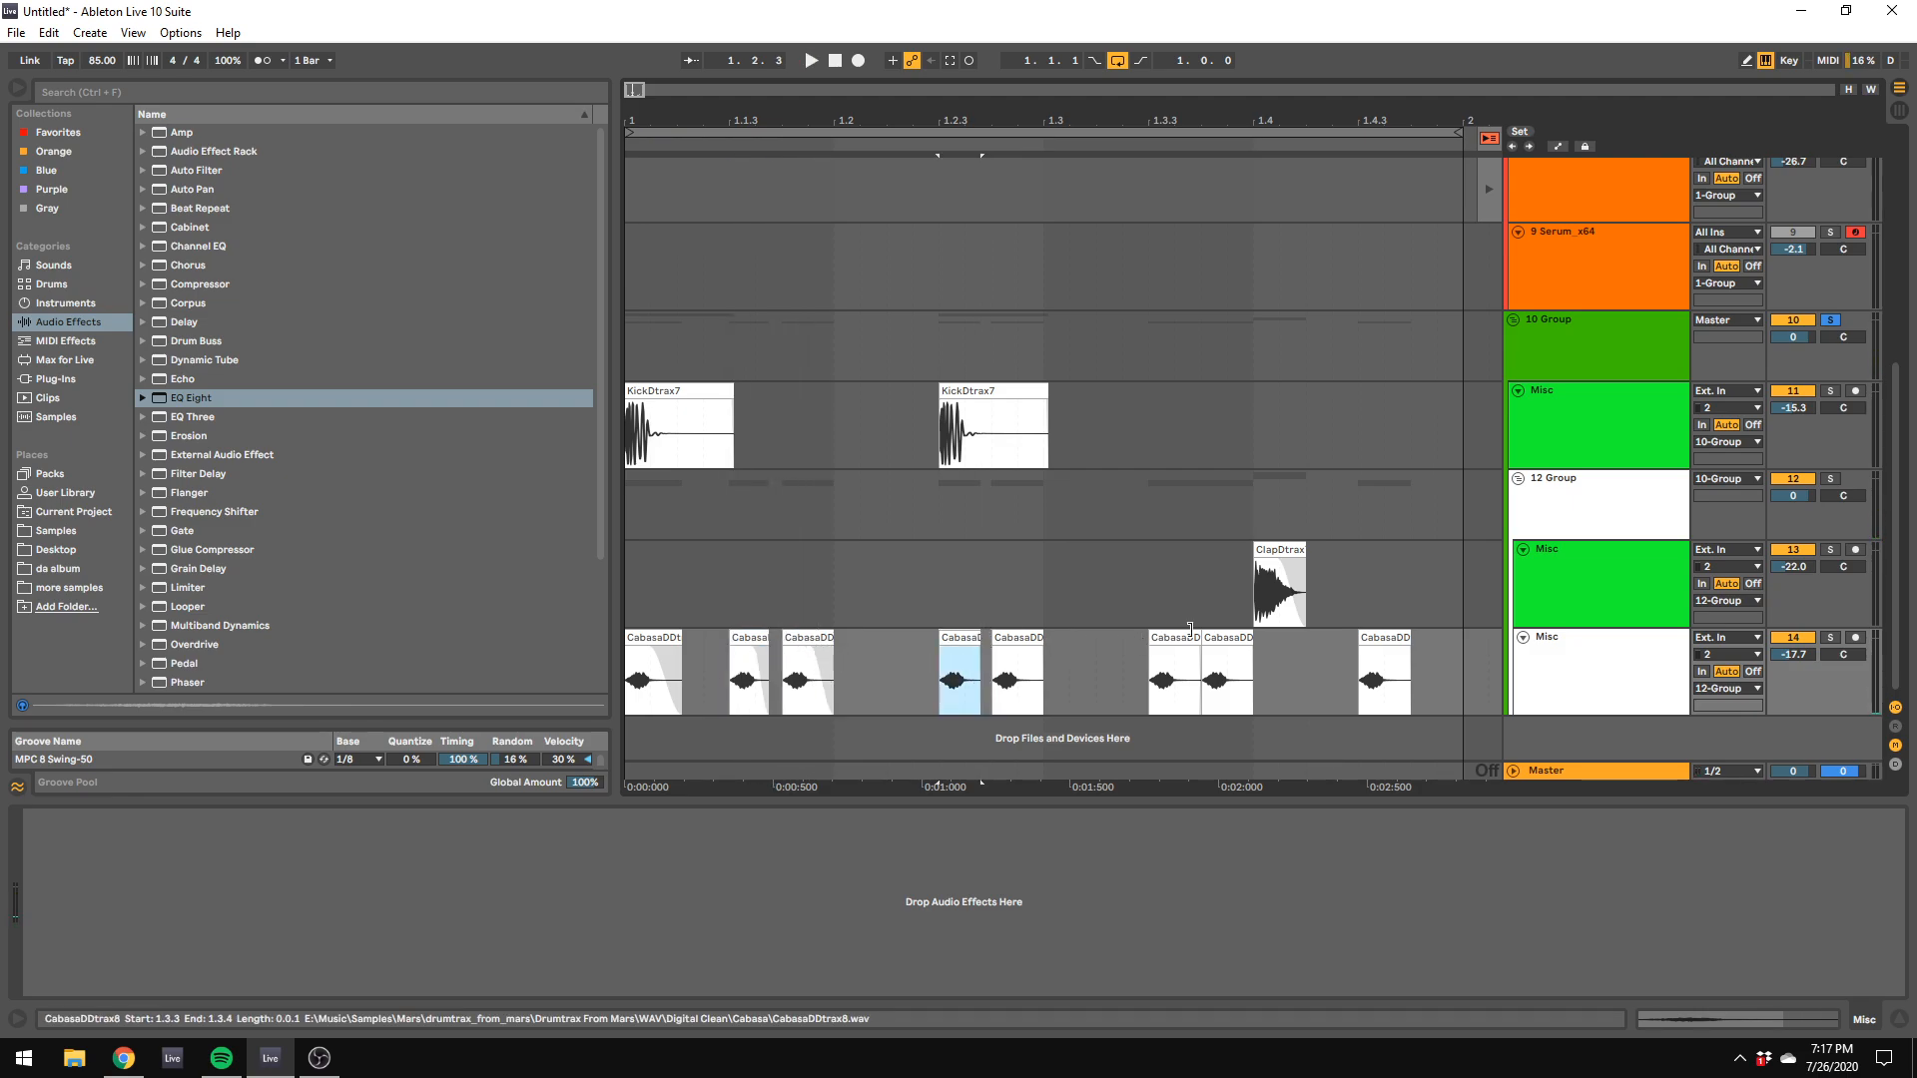
{"action": "left_click_drag", "start_coordinate": [1199, 639], "coordinate": [1192, 639]}
{"action": "left_click_drag", "start_coordinate": [976, 649], "coordinate": [1017, 650]}
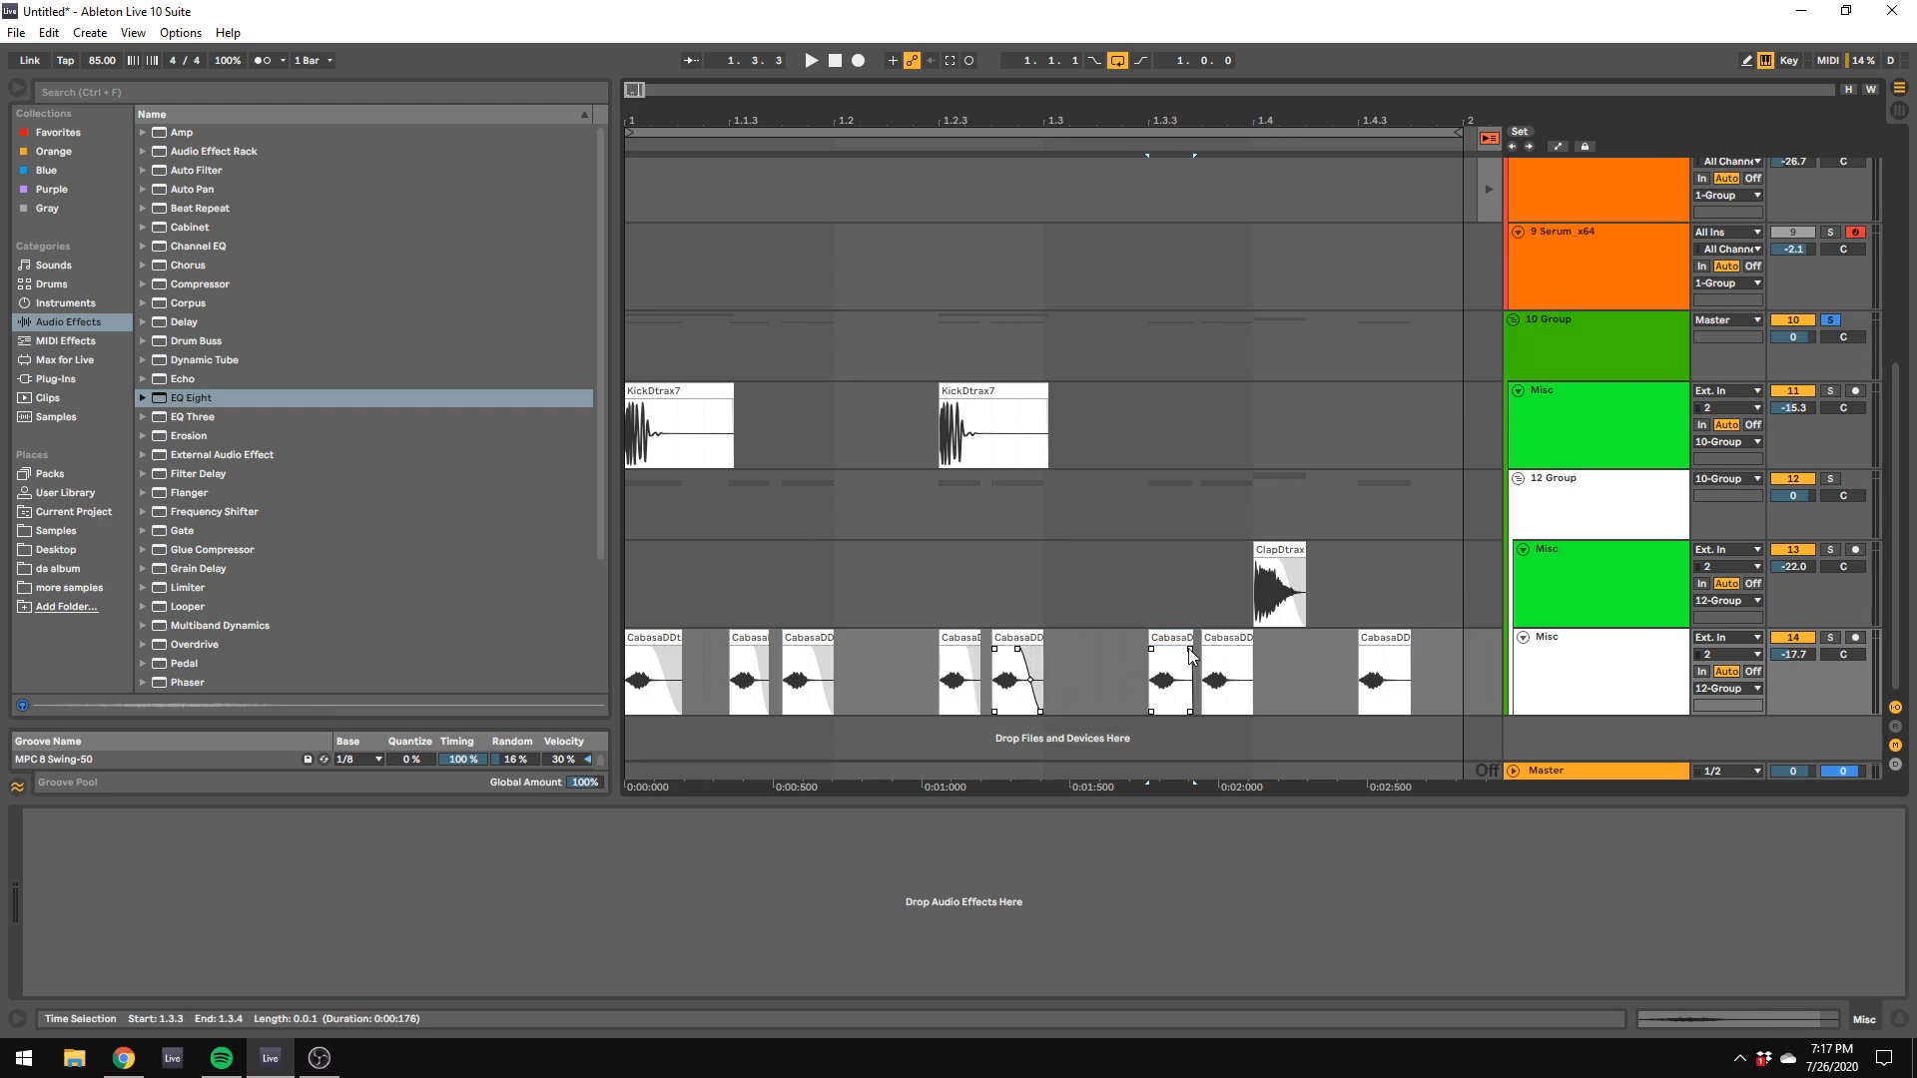
{"action": "left_click_drag", "start_coordinate": [1250, 649], "coordinate": [1234, 649]}
{"action": "left_click", "coordinate": [1405, 654]}
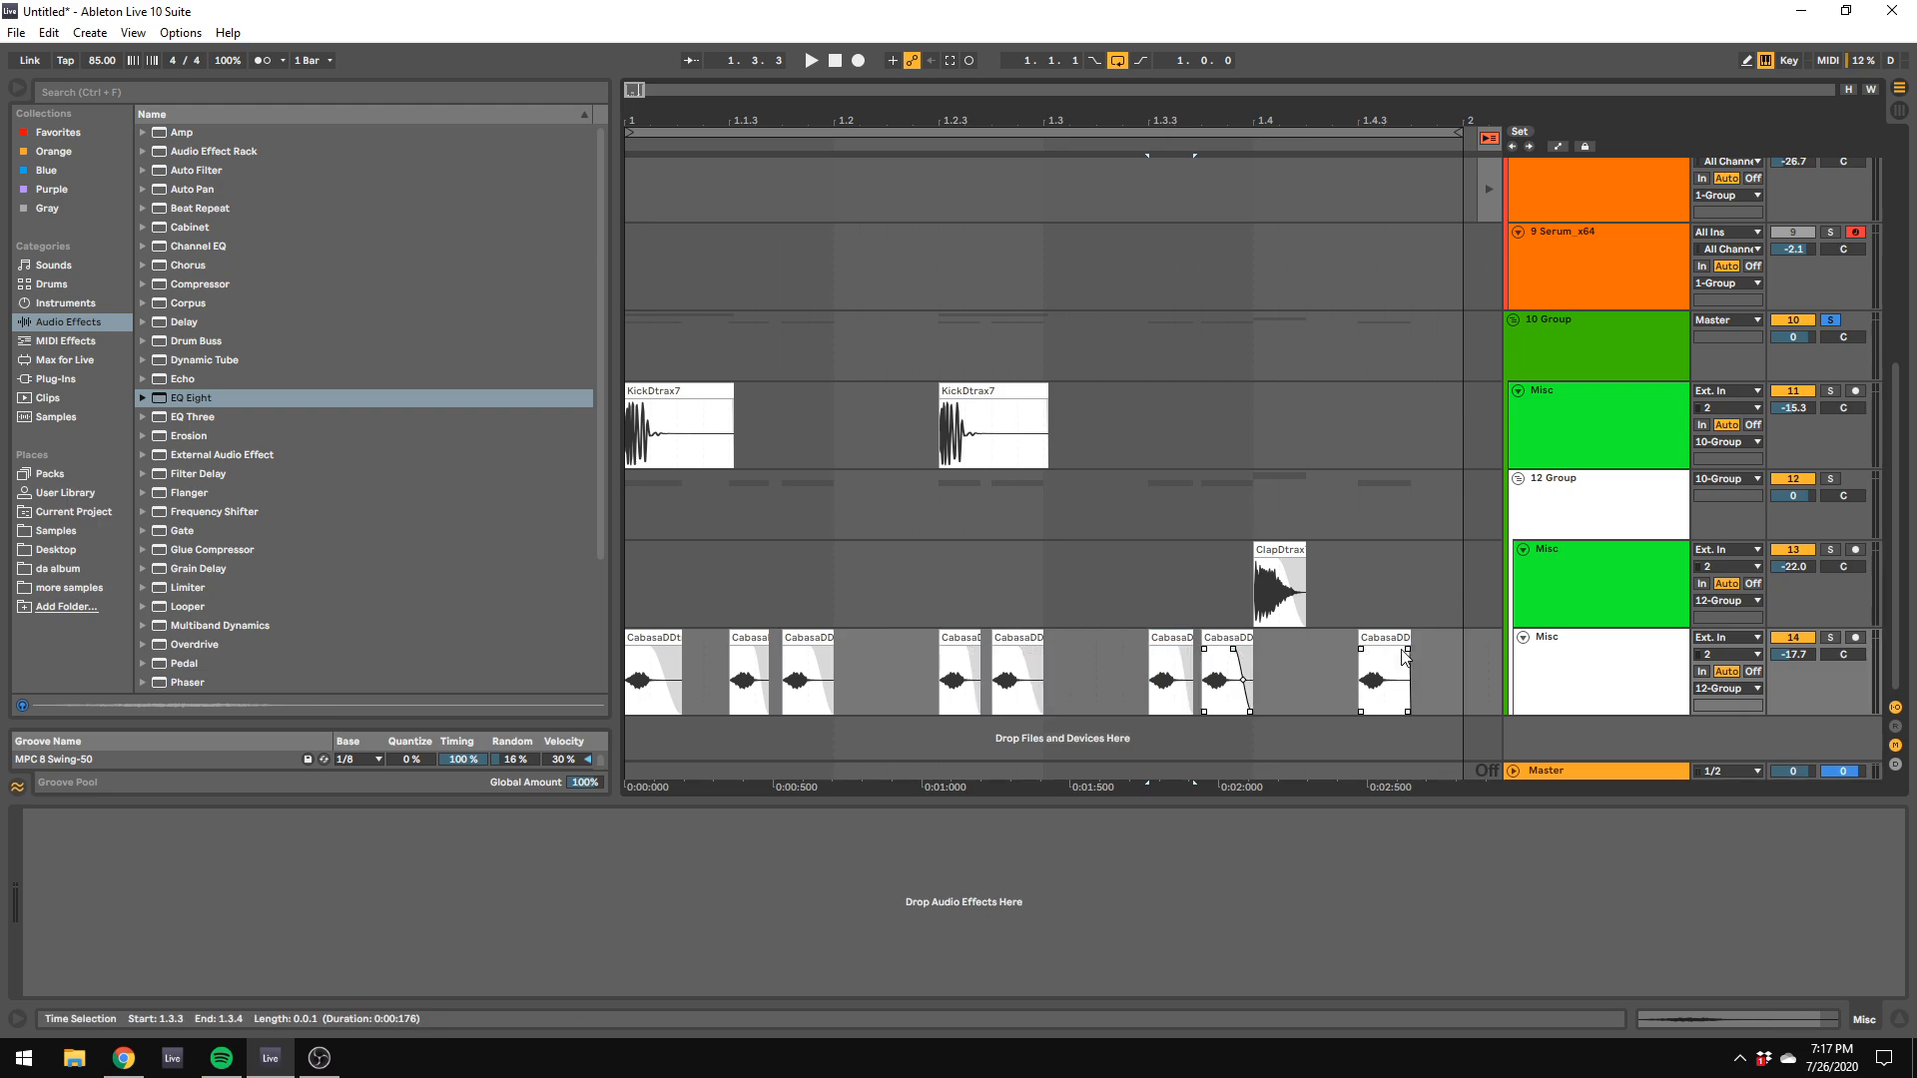
{"action": "left_click", "coordinate": [1453, 657]}
{"action": "key", "text": "space"}
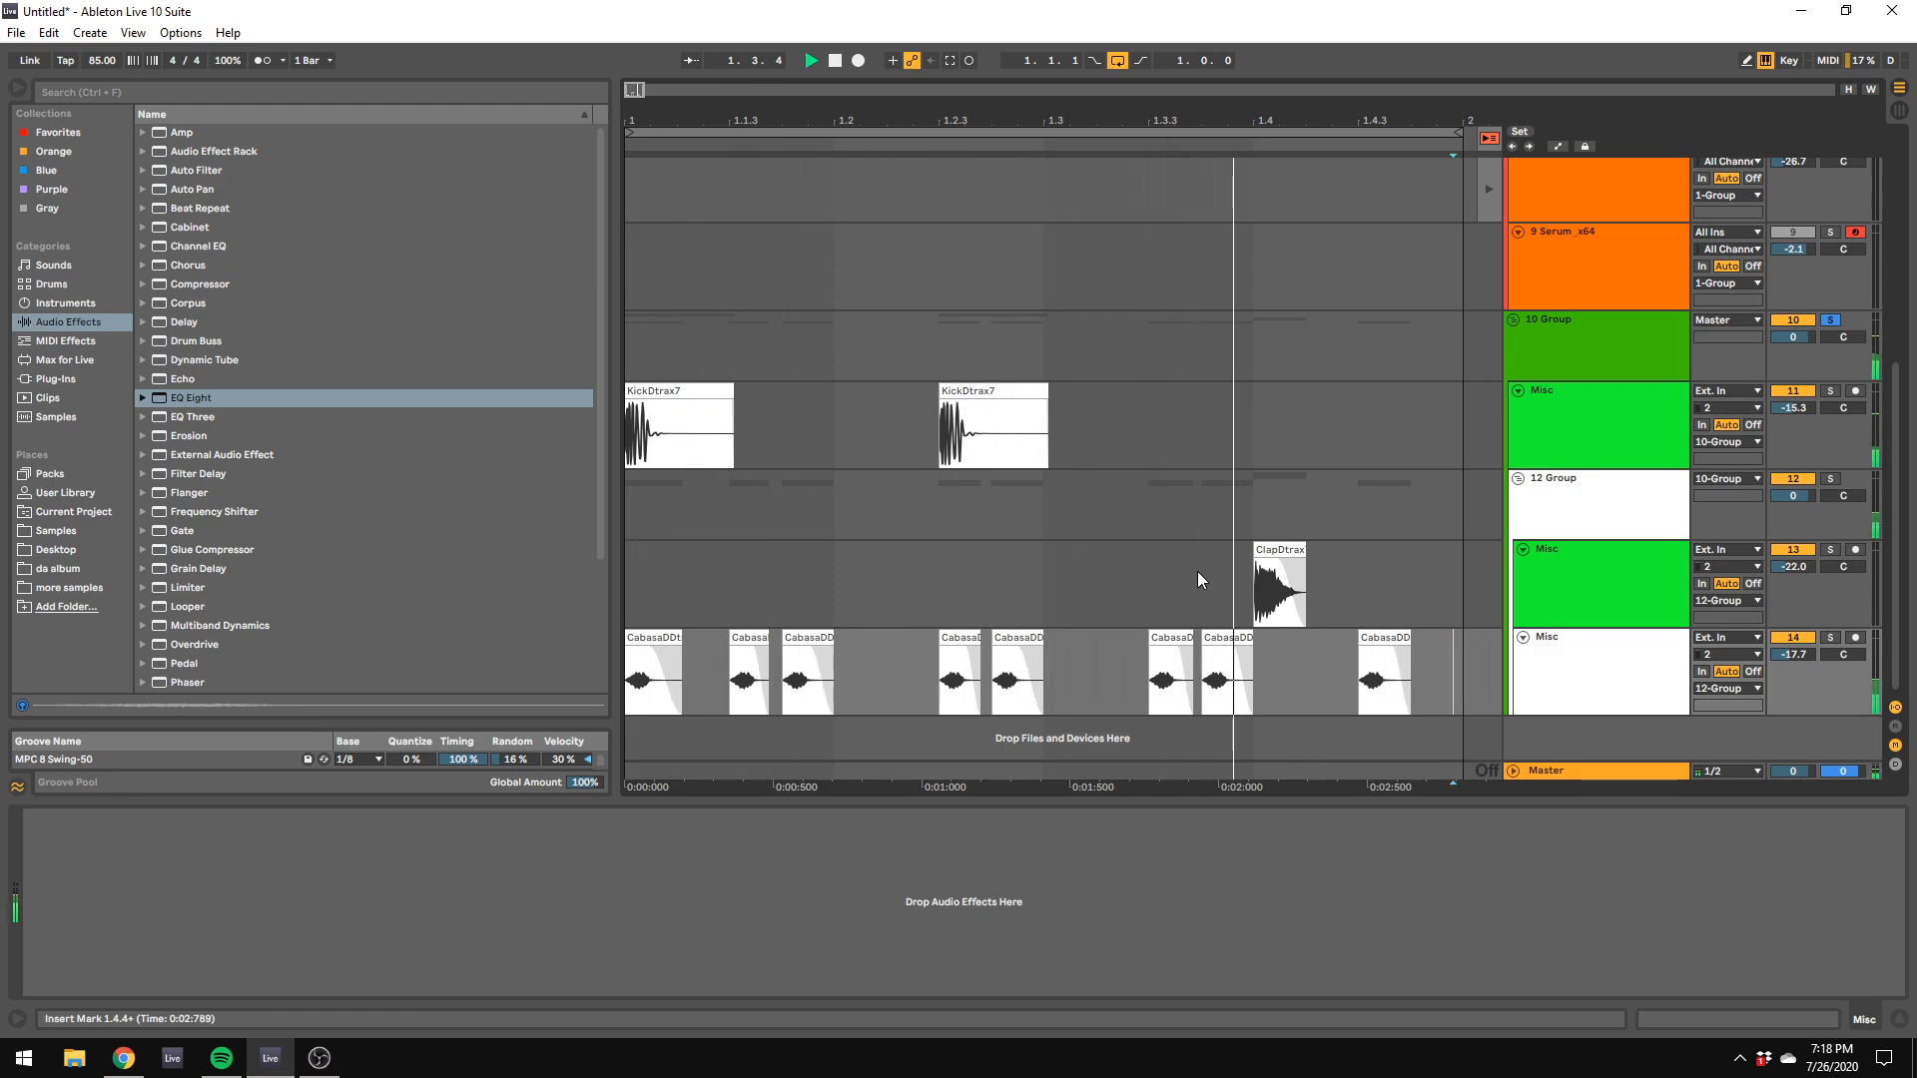
Step: Open the B folder of saturated snare drums in the 808-WAV individual hits of the sample library
{"action": "left_click", "coordinate": [1572, 488]}
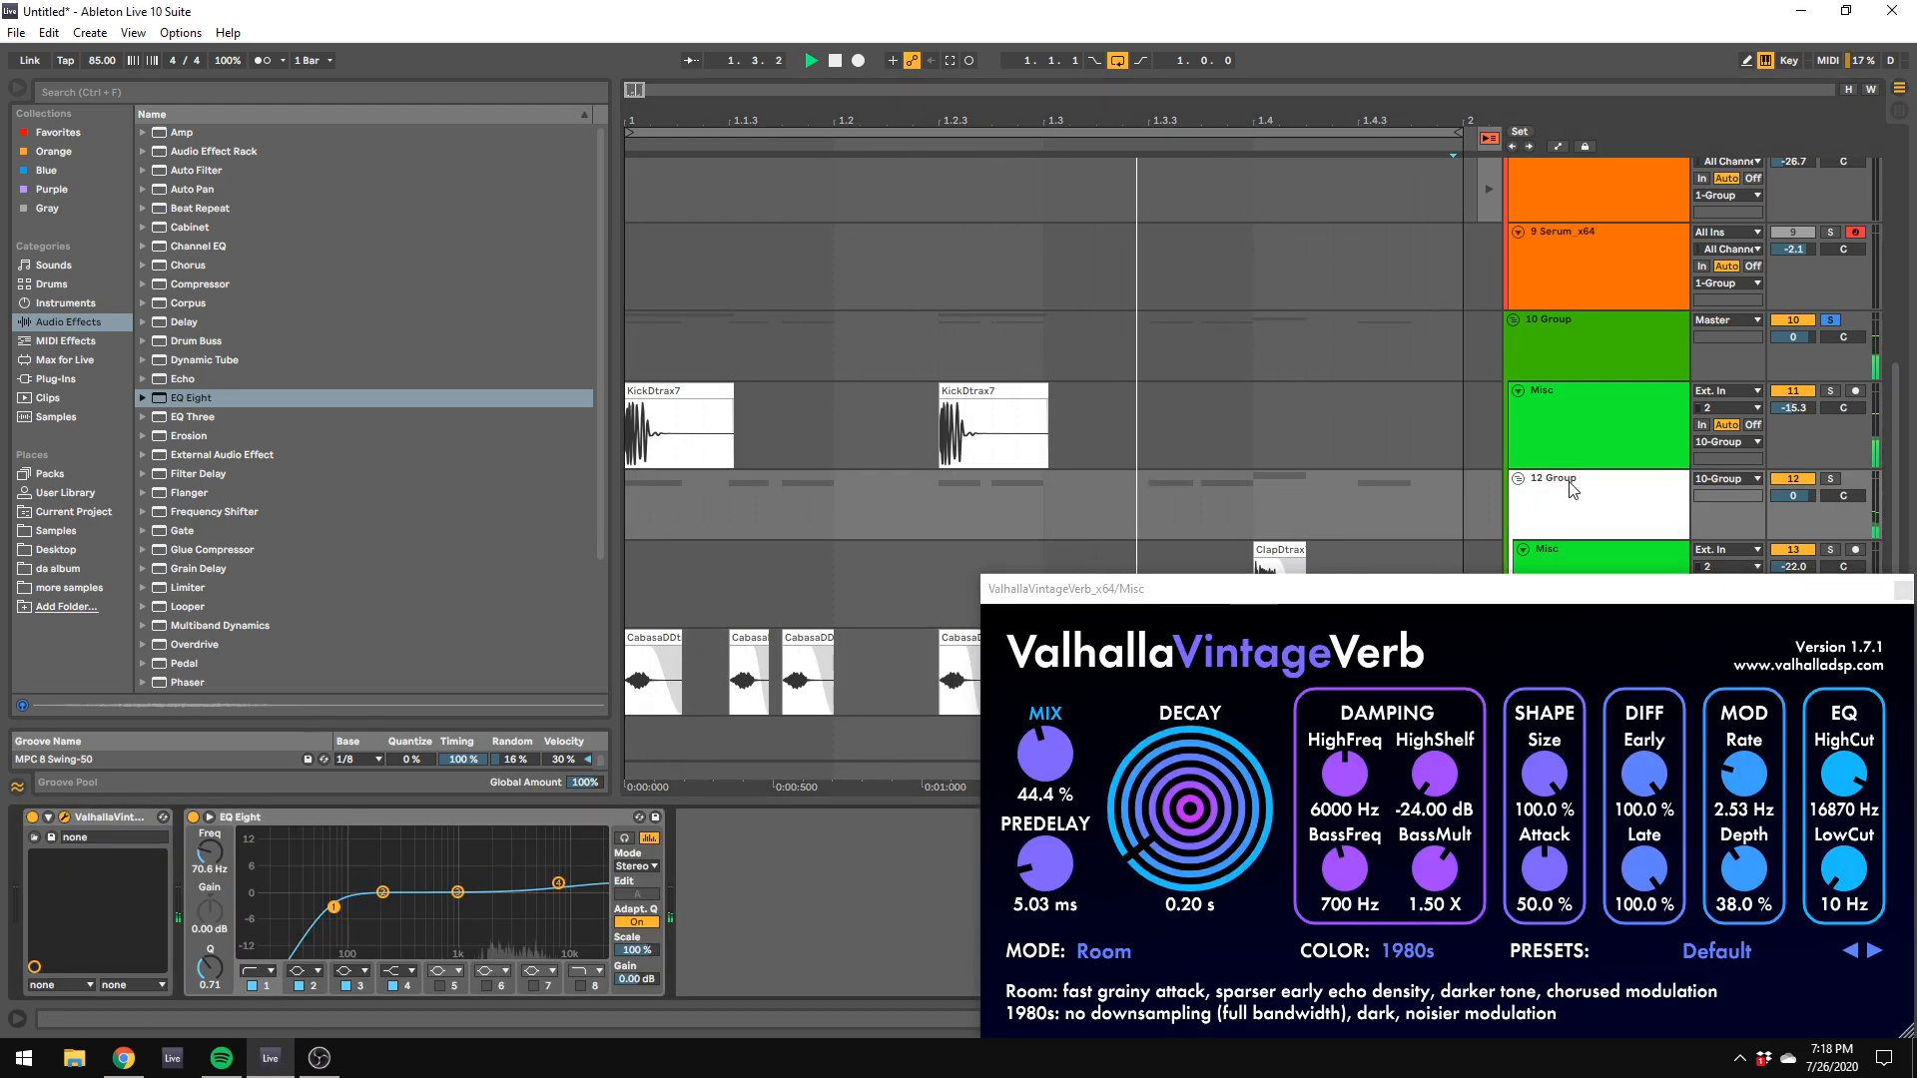
{"action": "left_click", "coordinate": [56, 530]}
{"action": "left_click", "coordinate": [155, 322]}
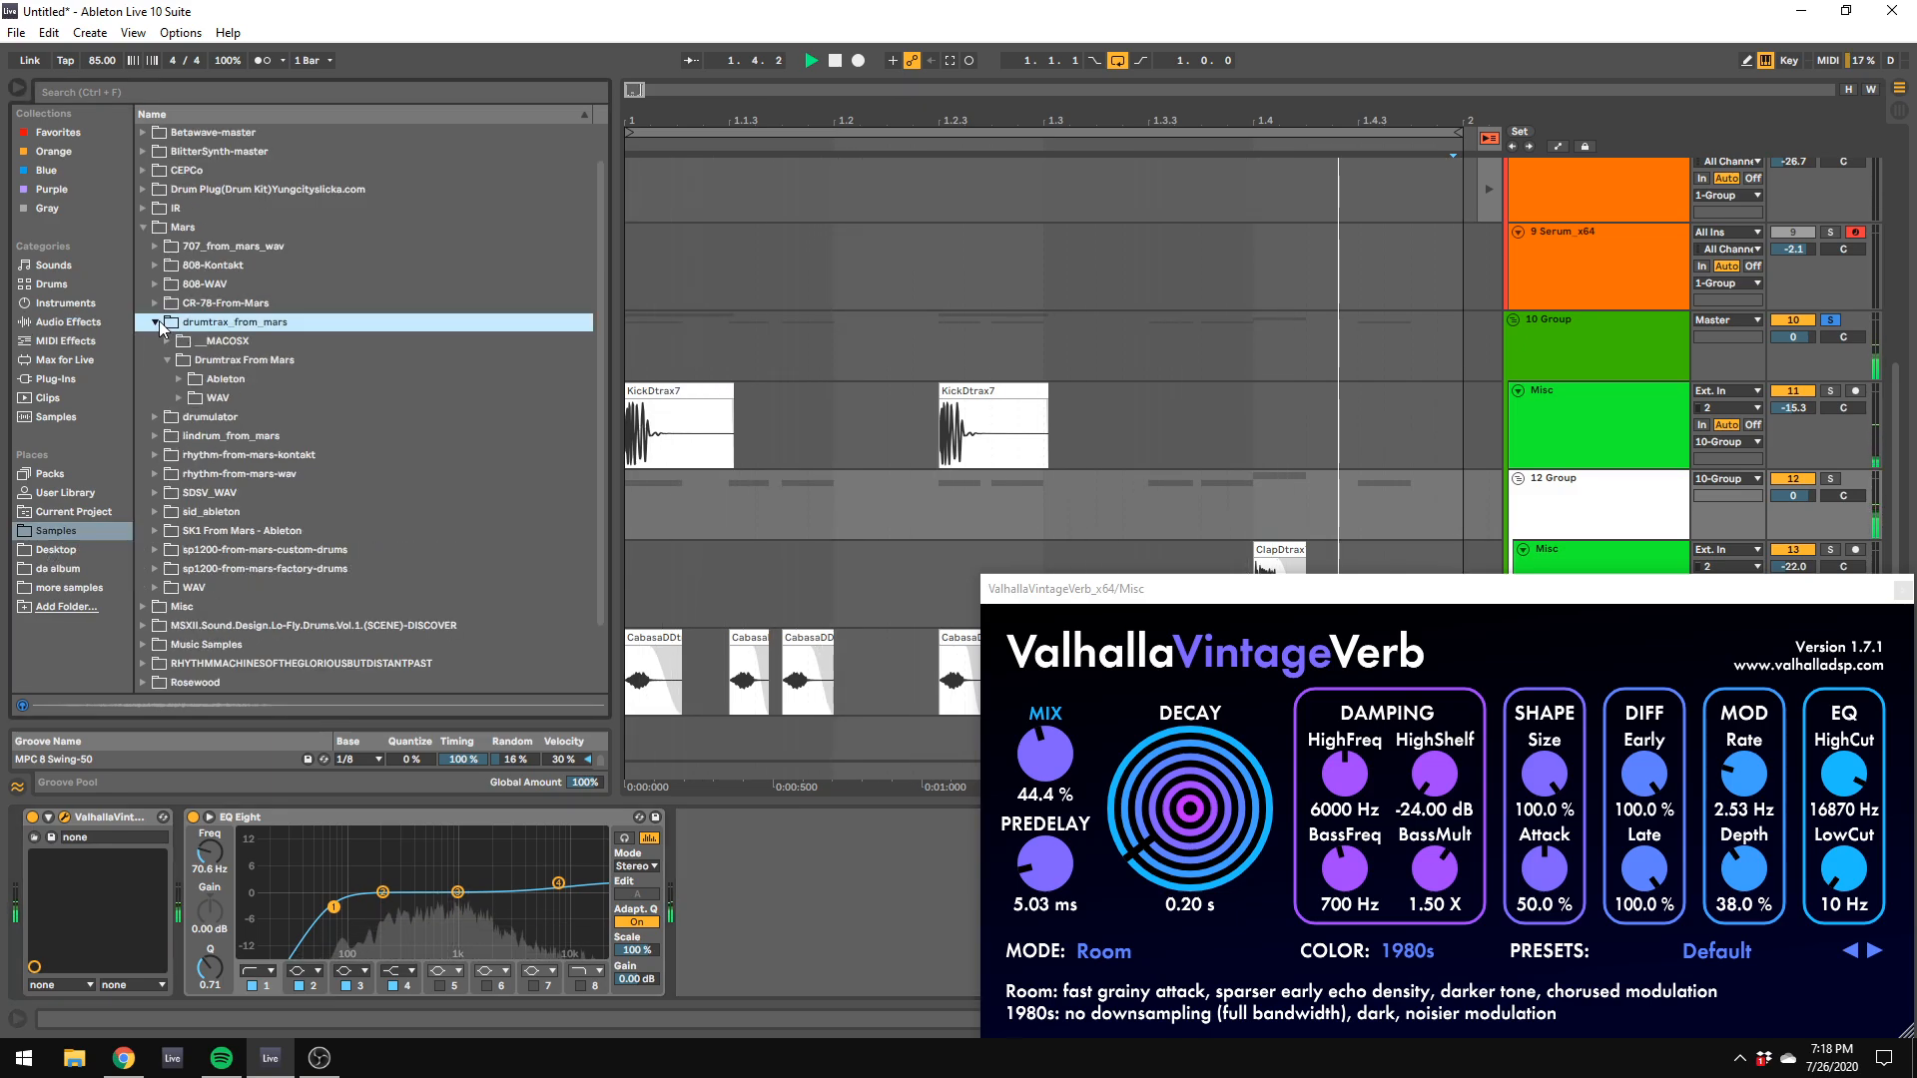
{"action": "left_click", "coordinate": [178, 286]}
{"action": "left_click", "coordinate": [168, 322]}
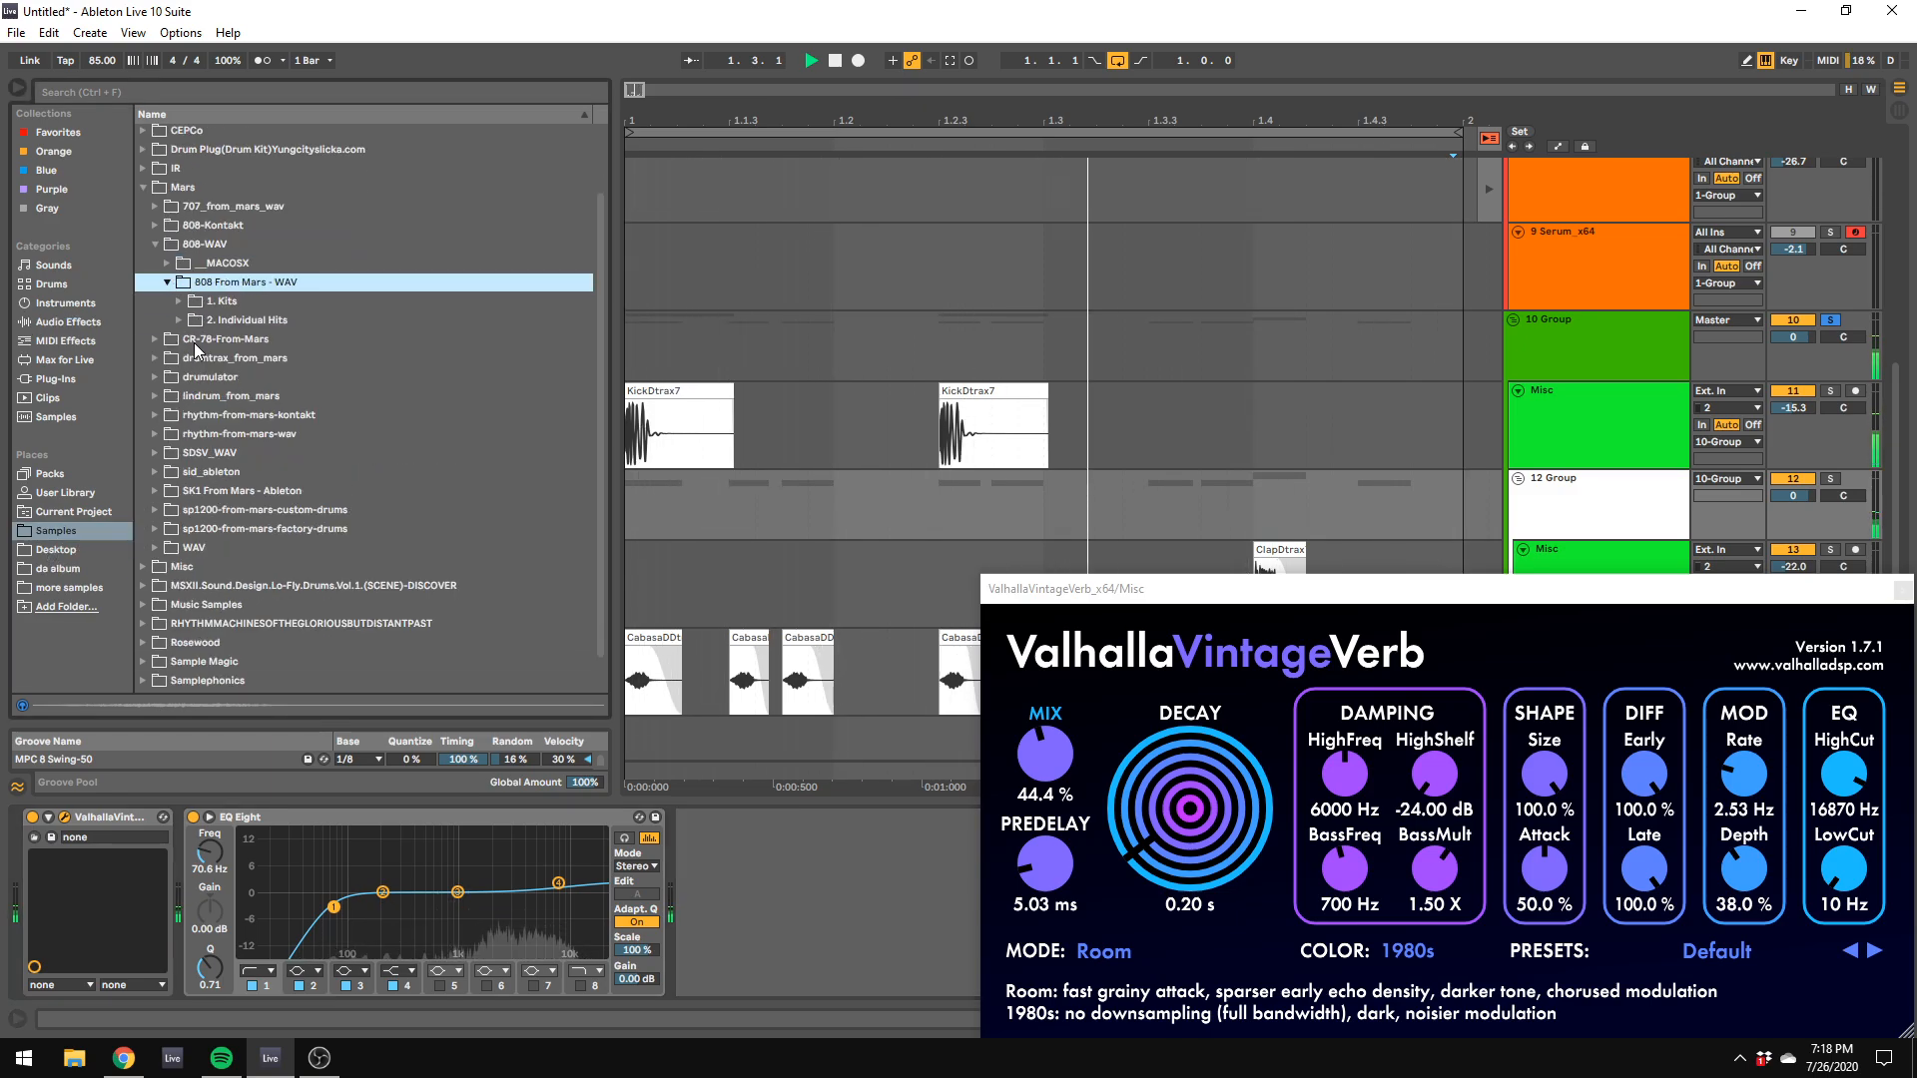
{"action": "left_click", "coordinate": [182, 320]}
{"action": "left_click", "coordinate": [189, 356]}
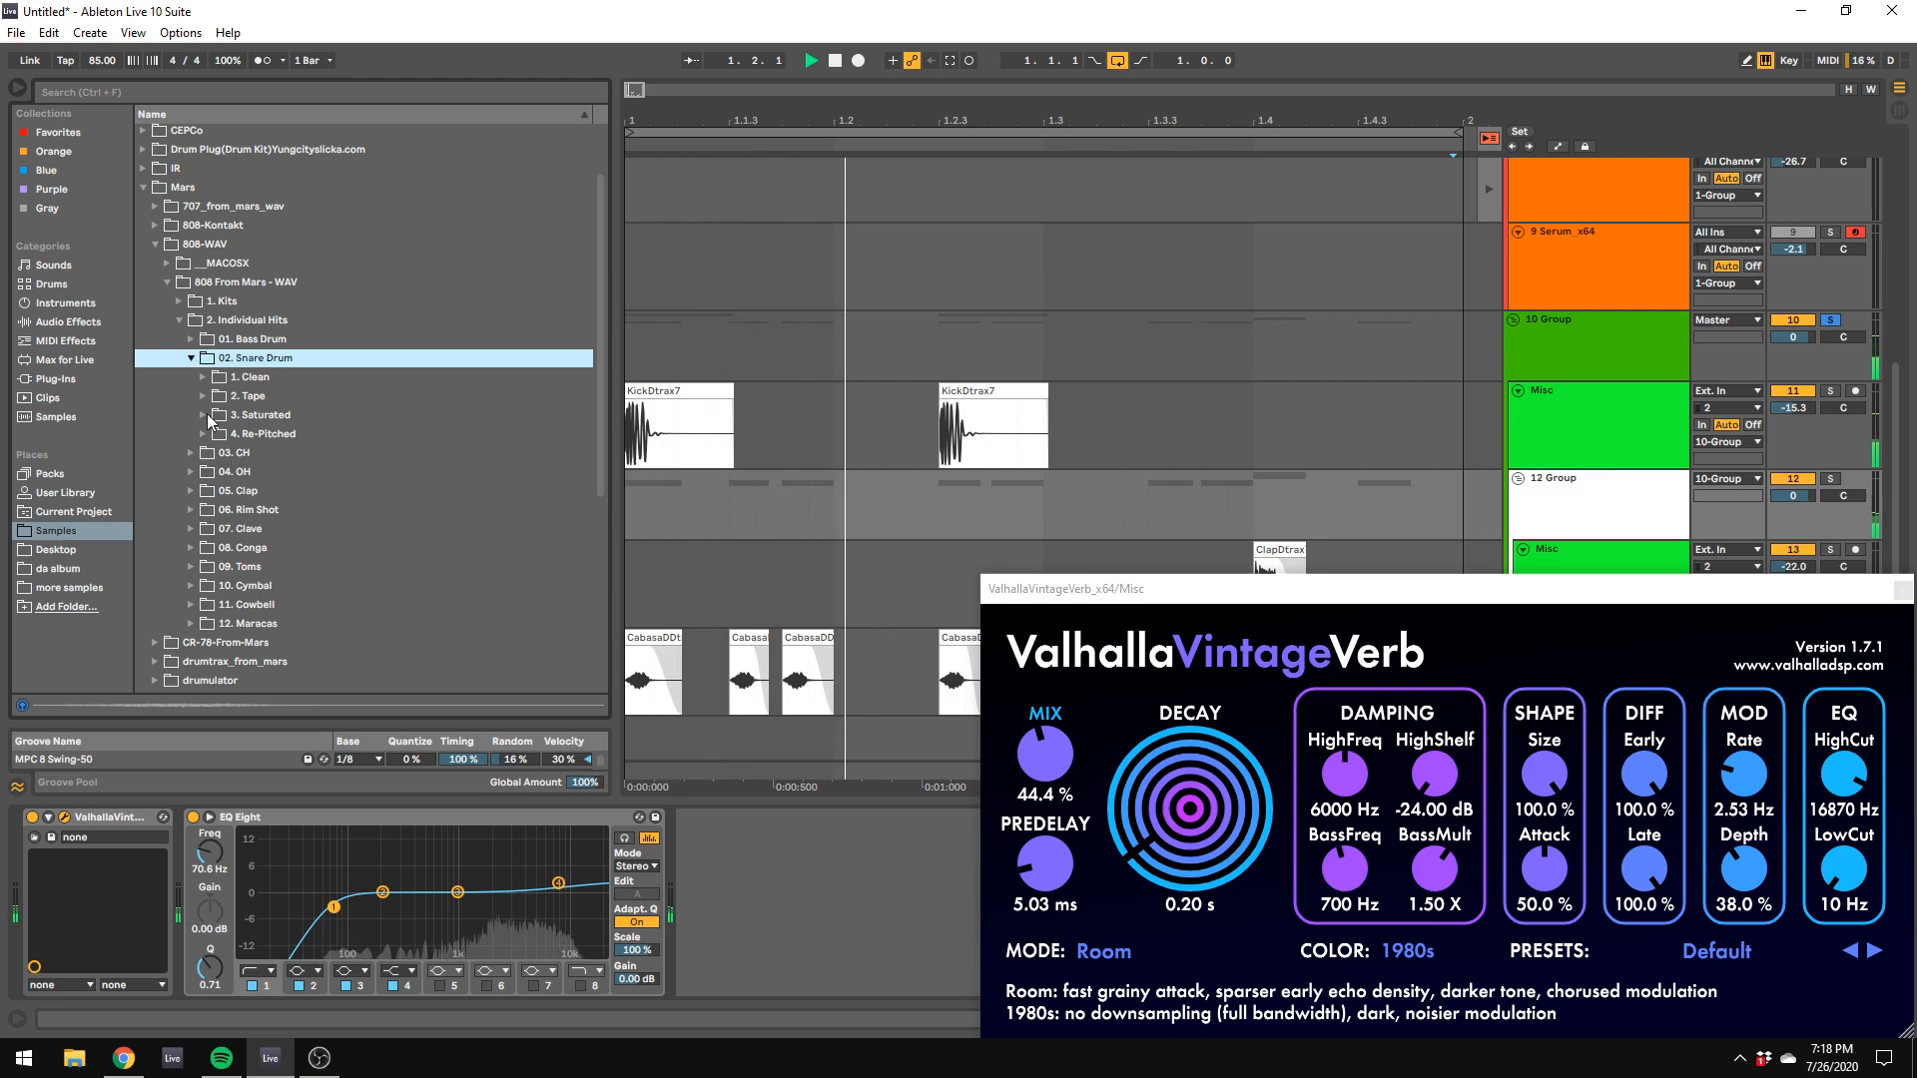
{"action": "left_click", "coordinate": [204, 414]}
{"action": "left_click", "coordinate": [225, 352]}
Step: Audition the snares, place Snare_Sat_B_808_22.wav at beat 1.2 on a new track, and put that track inside the clap and cabasa group
{"action": "left_click", "coordinate": [268, 523]}
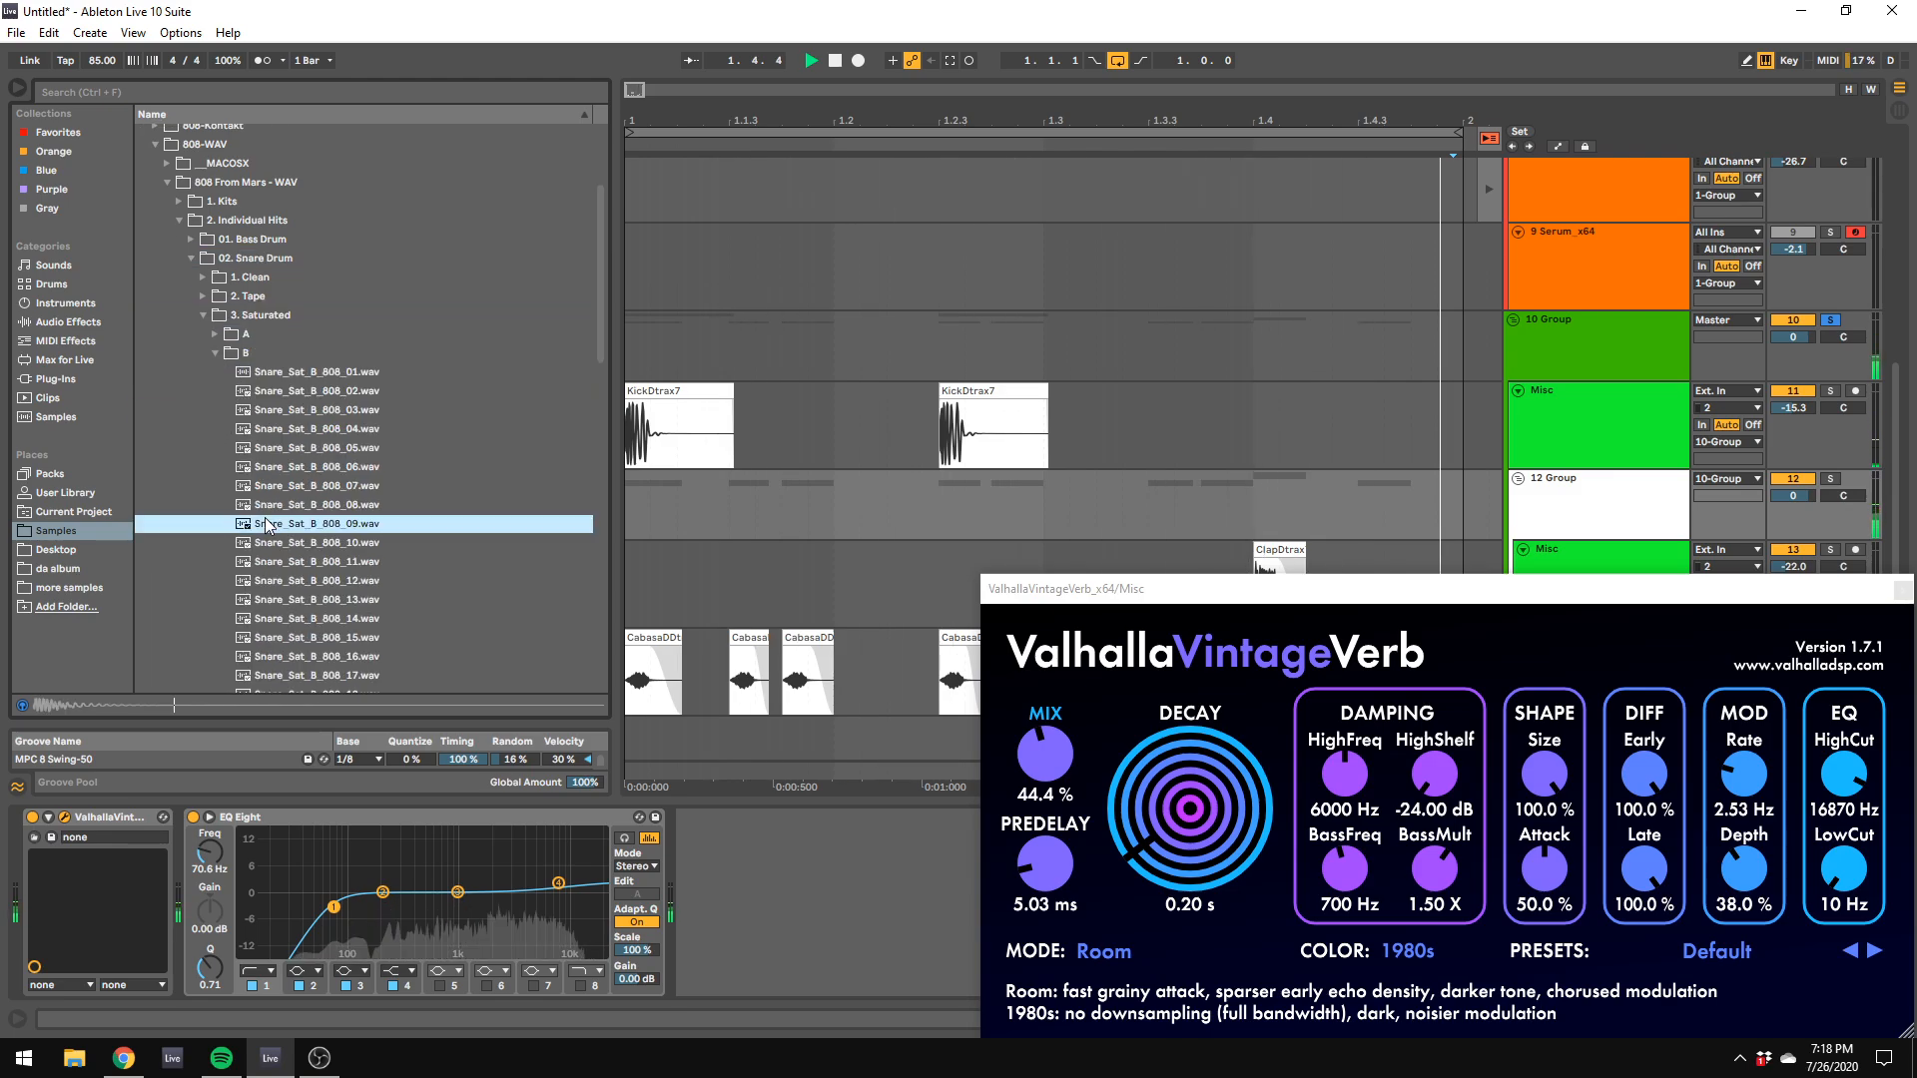
{"action": "scroll", "coordinate": [289, 577], "scroll_direction": "down", "scroll_amount": 6}
{"action": "left_click", "coordinate": [289, 577]}
{"action": "scroll", "coordinate": [290, 577], "scroll_direction": "down", "scroll_amount": 4}
{"action": "left_click", "coordinate": [289, 575]}
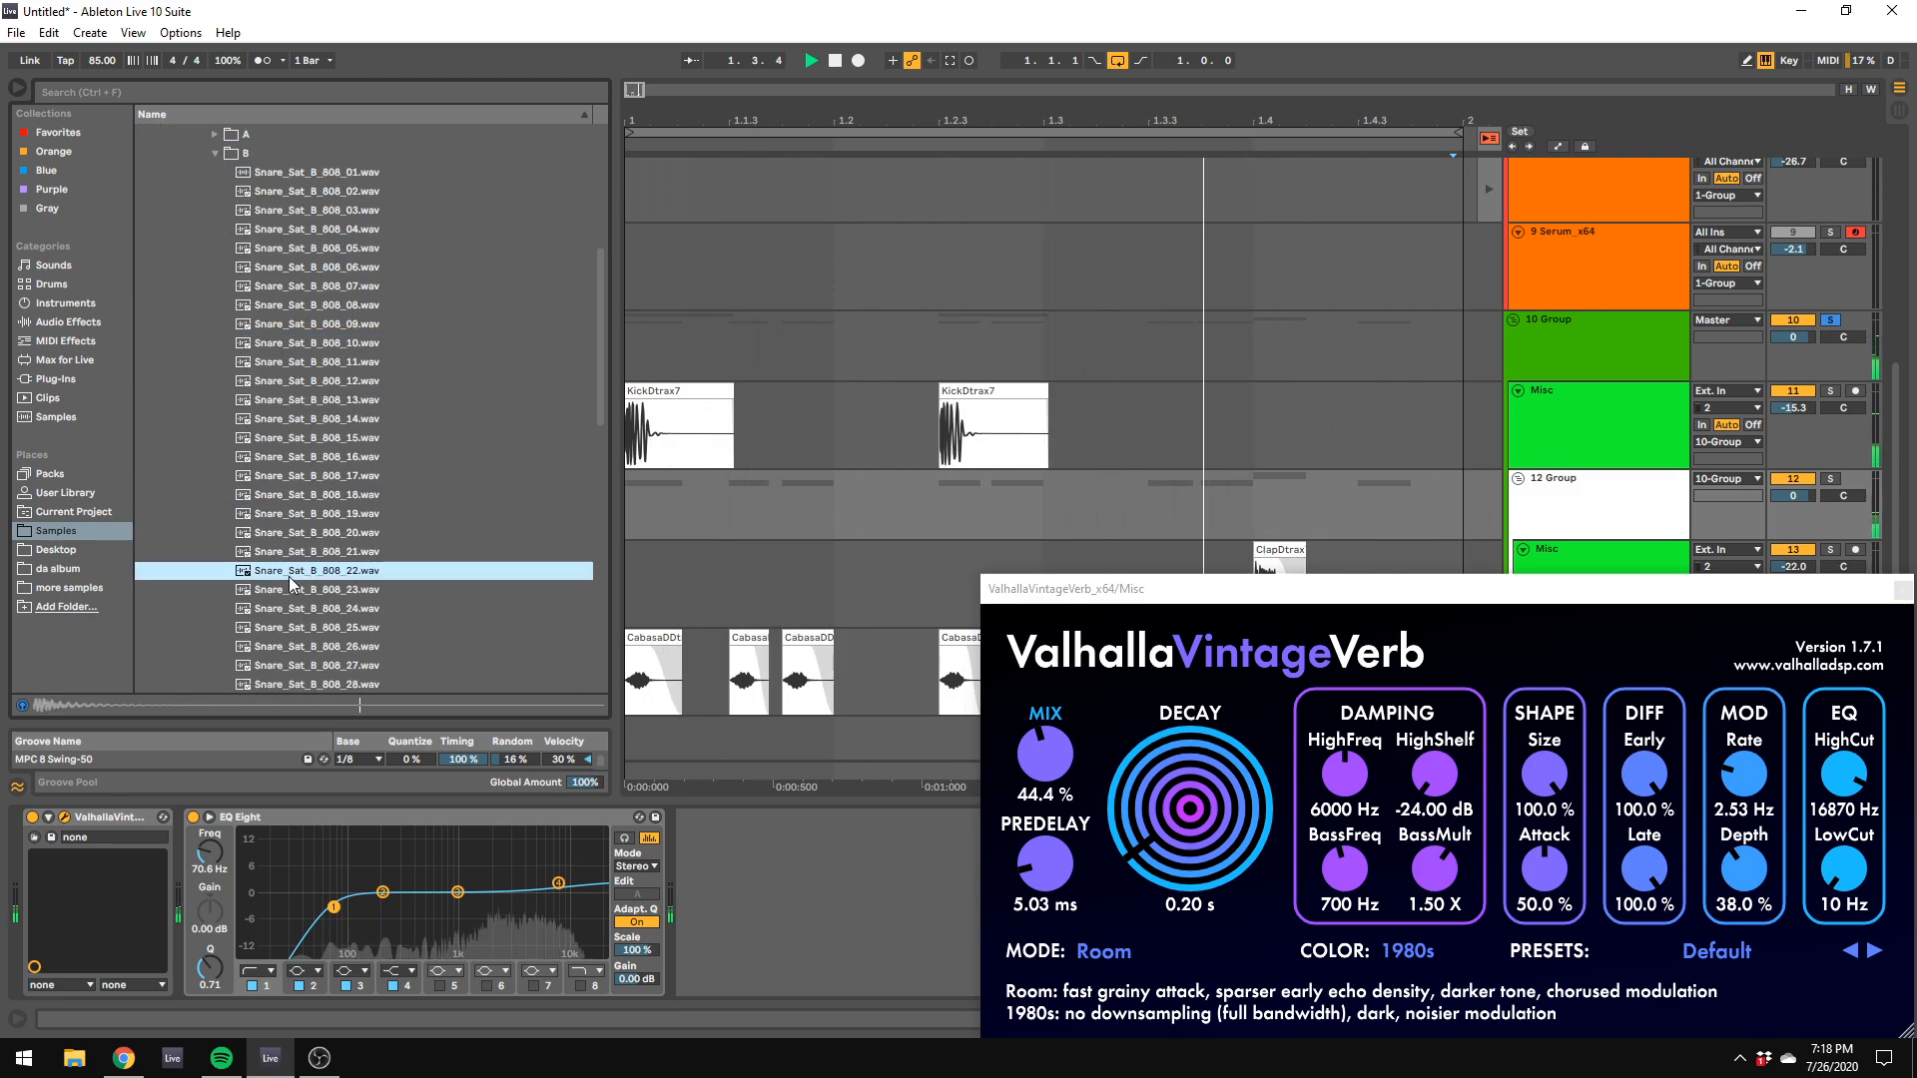
{"action": "left_click_drag", "start_coordinate": [415, 570], "coordinate": [835, 742]}
{"action": "left_click", "coordinate": [1551, 686]}
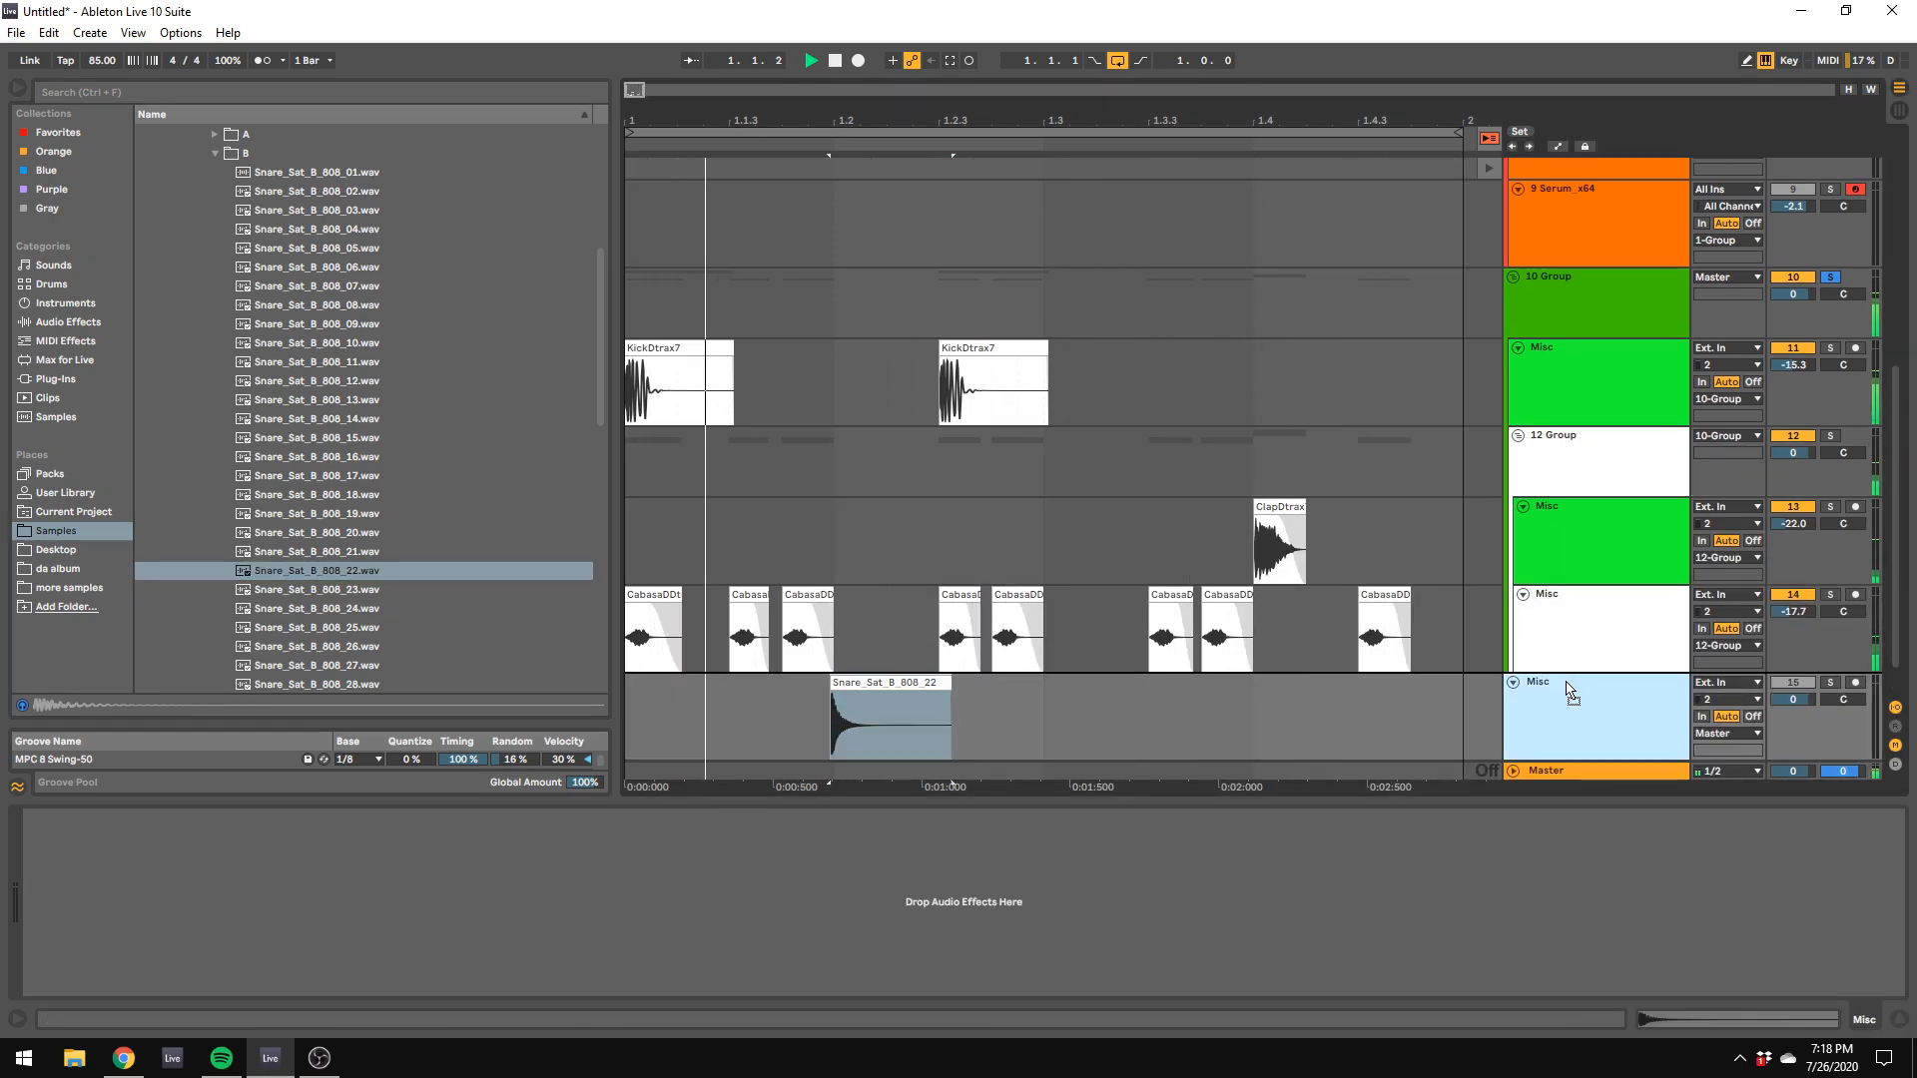
Step: Move the snare clip to about 1.2.4, lower its clip gain to -8.00 dB, and play the loop
{"action": "key", "text": "space"}
{"action": "left_click_drag", "start_coordinate": [864, 685], "coordinate": [1024, 695]}
{"action": "double_click", "coordinate": [1024, 696]}
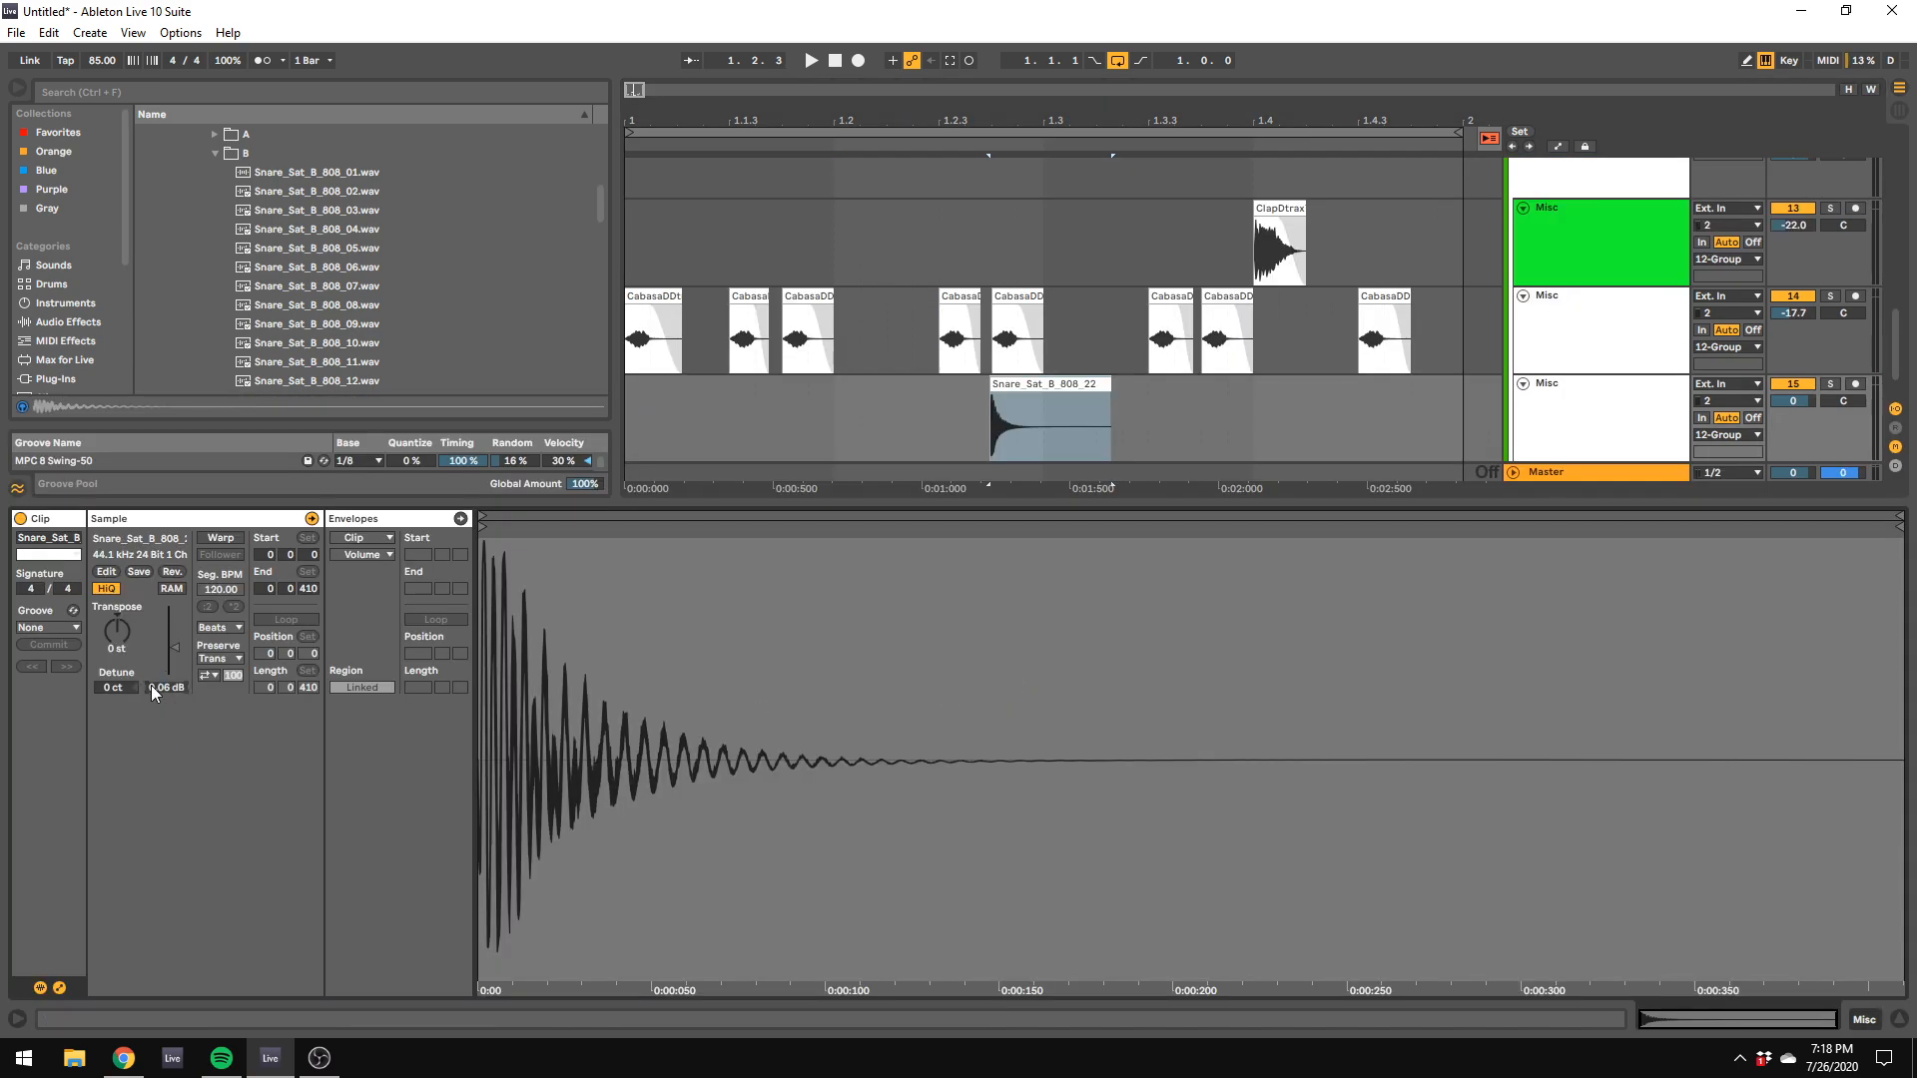
{"action": "scroll", "coordinate": [152, 685], "scroll_direction": "down", "scroll_amount": 5}
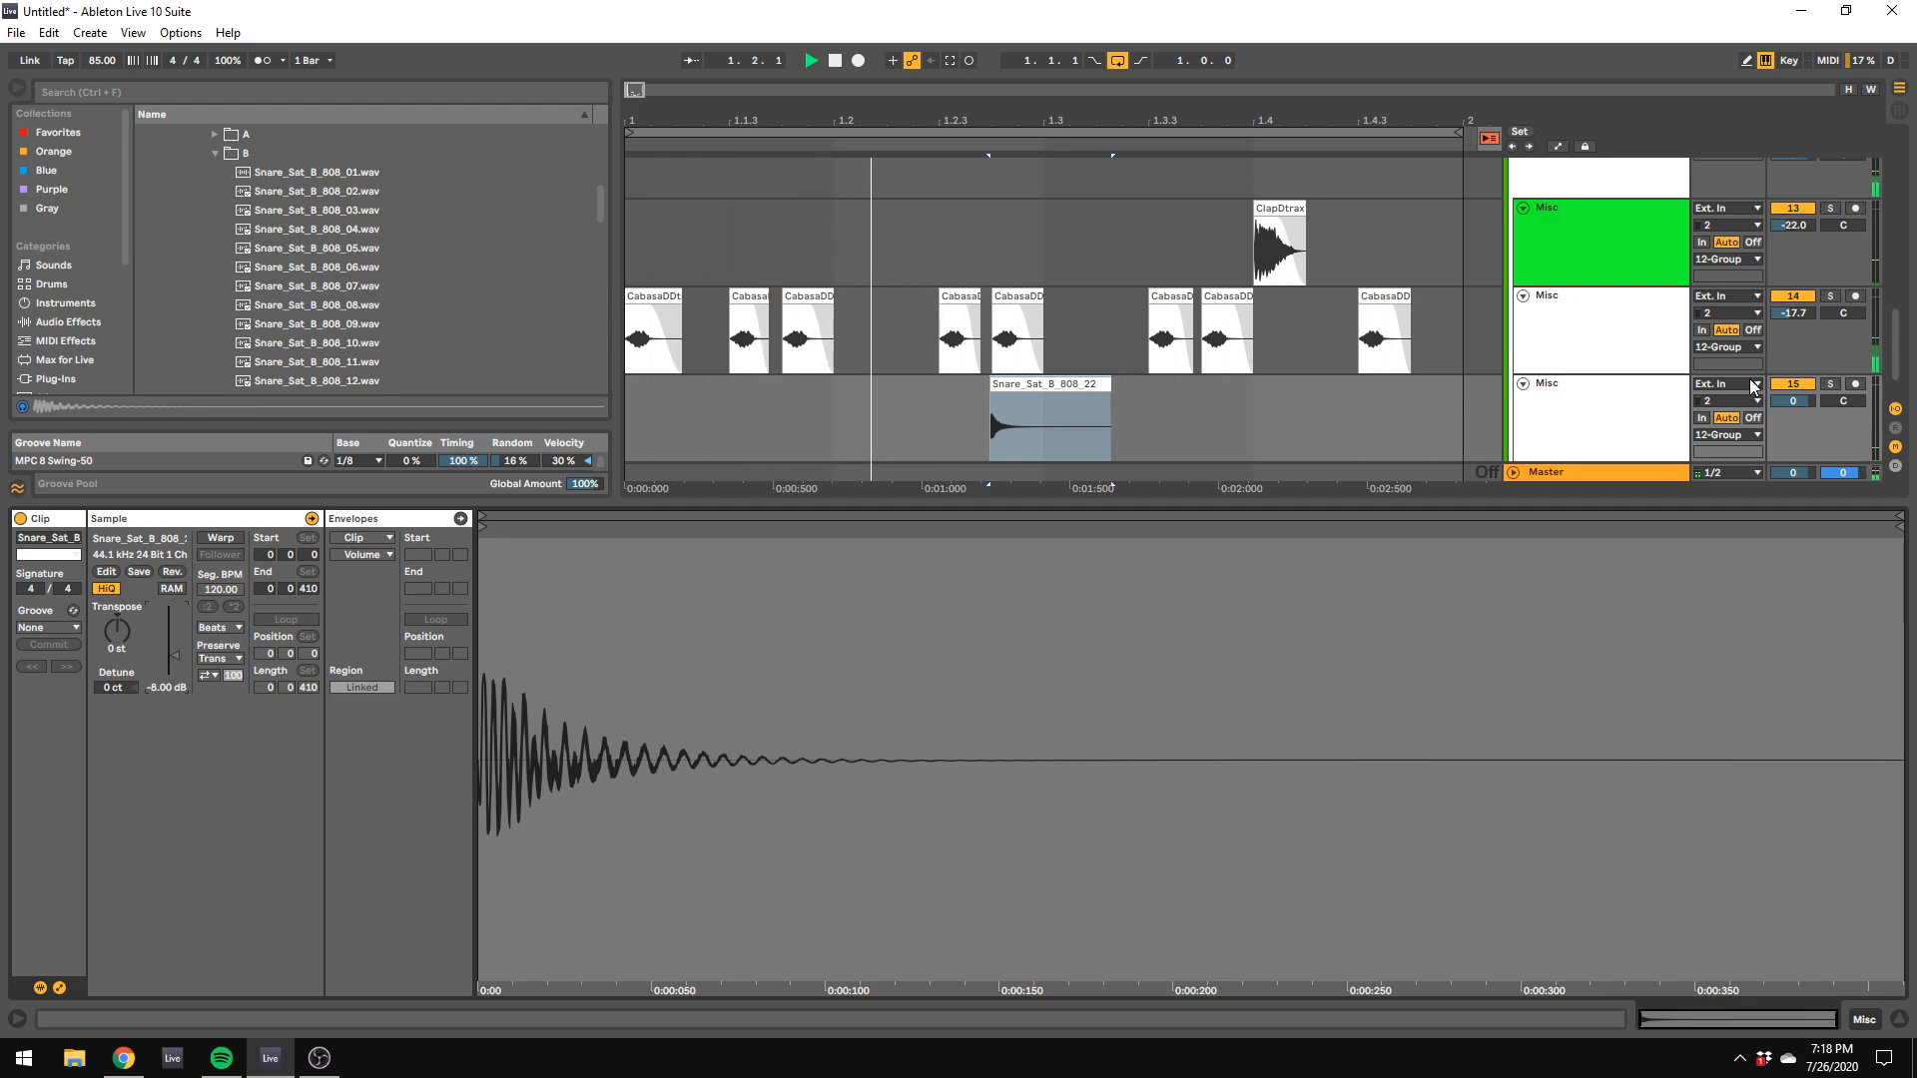
Step: Lower the snare track's volume to -16.9 dB in the Session View mixer and return to the arrangement
{"action": "left_click", "coordinate": [1897, 112]}
{"action": "left_click_drag", "start_coordinate": [1610, 490], "coordinate": [1684, 489]}
{"action": "left_click_drag", "start_coordinate": [1687, 235], "coordinate": [1686, 312]}
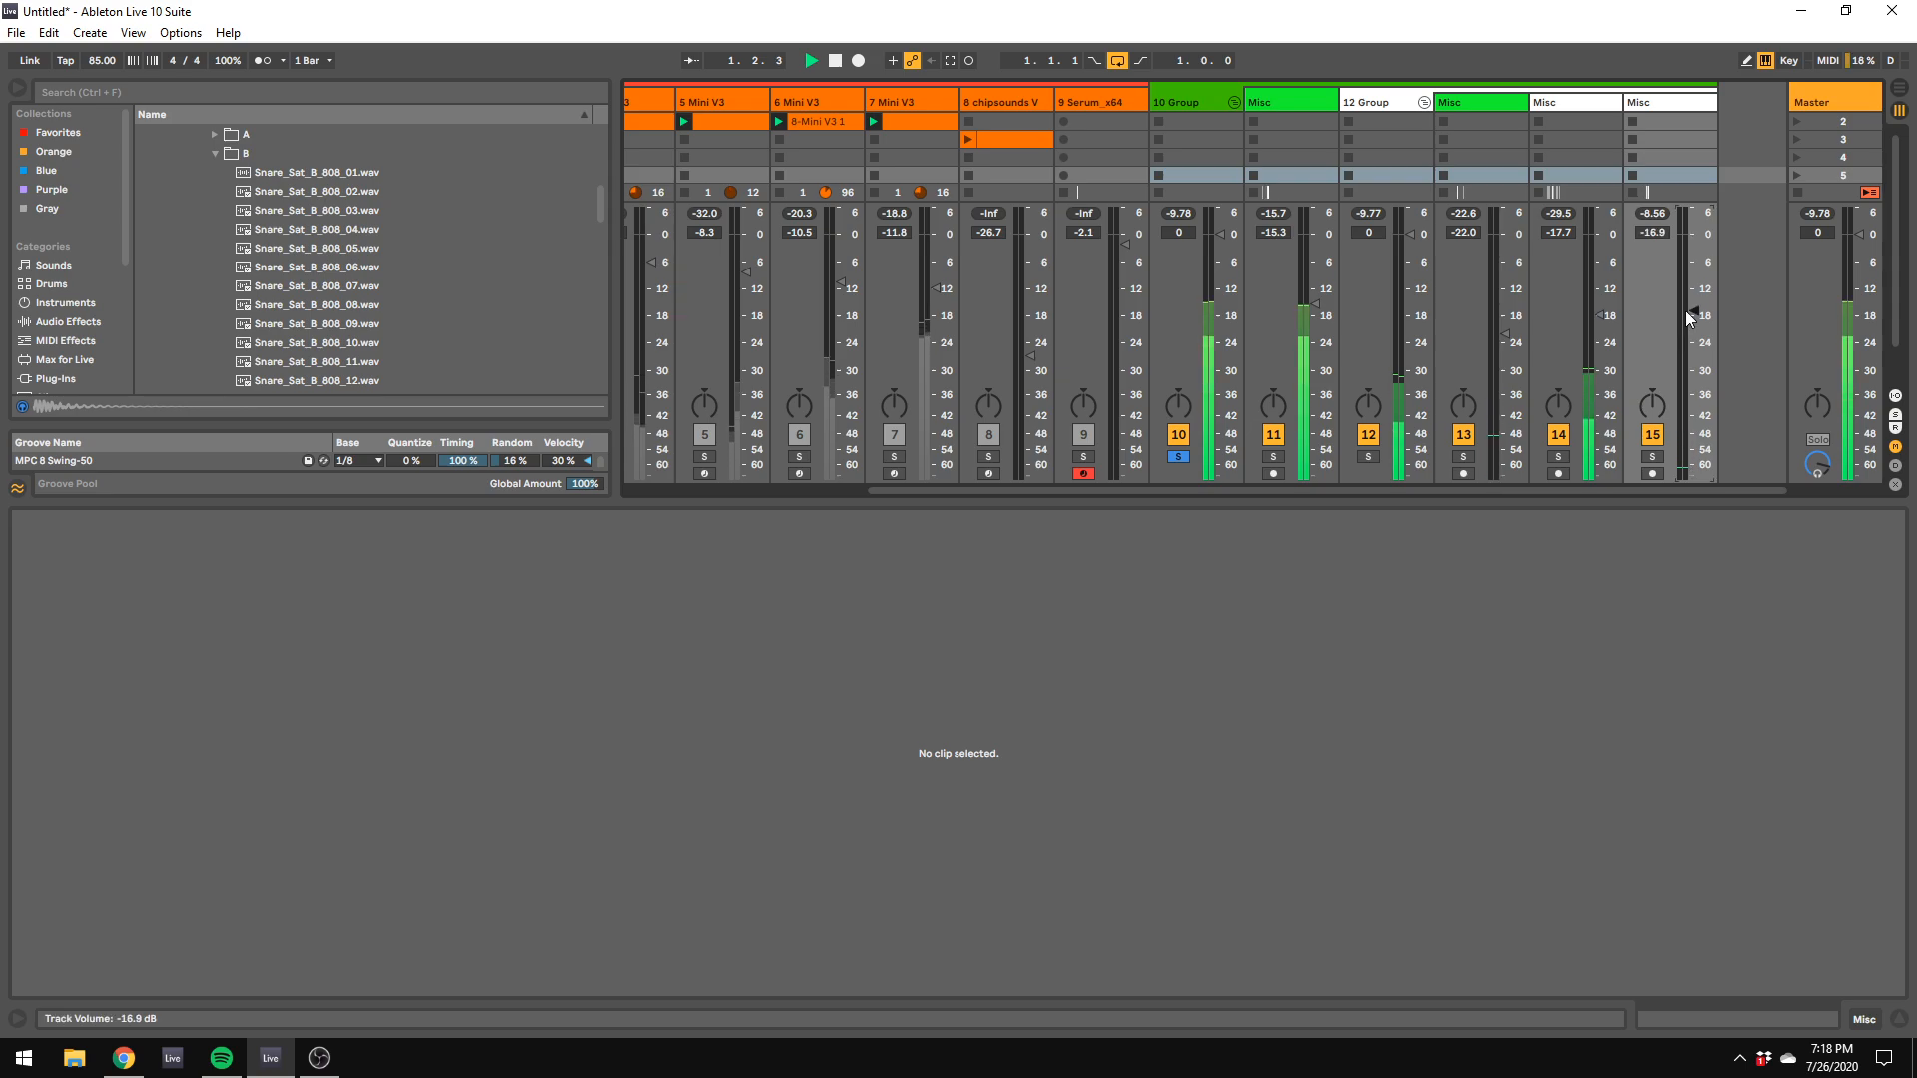
{"action": "left_click", "coordinate": [1901, 93]}
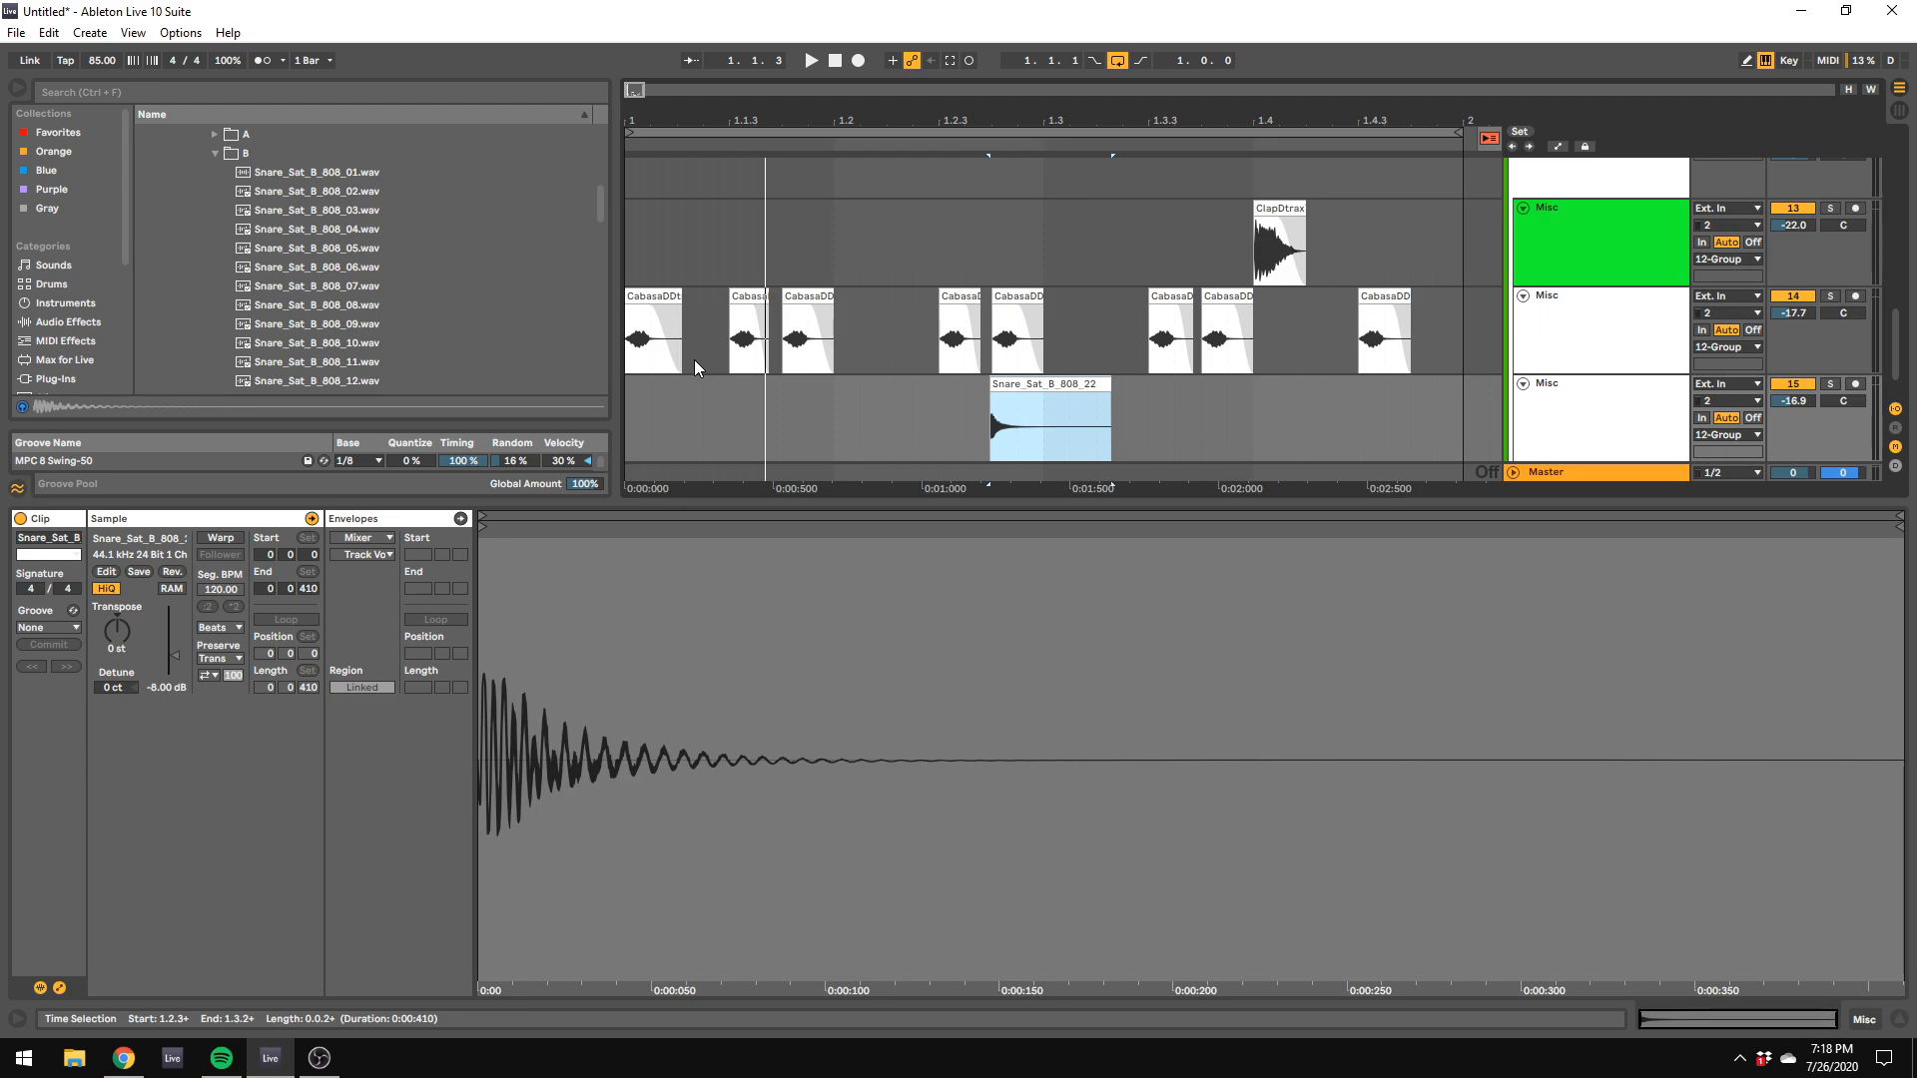
Step: Stop playback, set the arrangement grid to 1/16, and snap the snare clip to 1.2.4
{"action": "key", "text": "space"}
{"action": "right_click", "coordinate": [944, 430]}
{"action": "left_click", "coordinate": [1078, 625]}
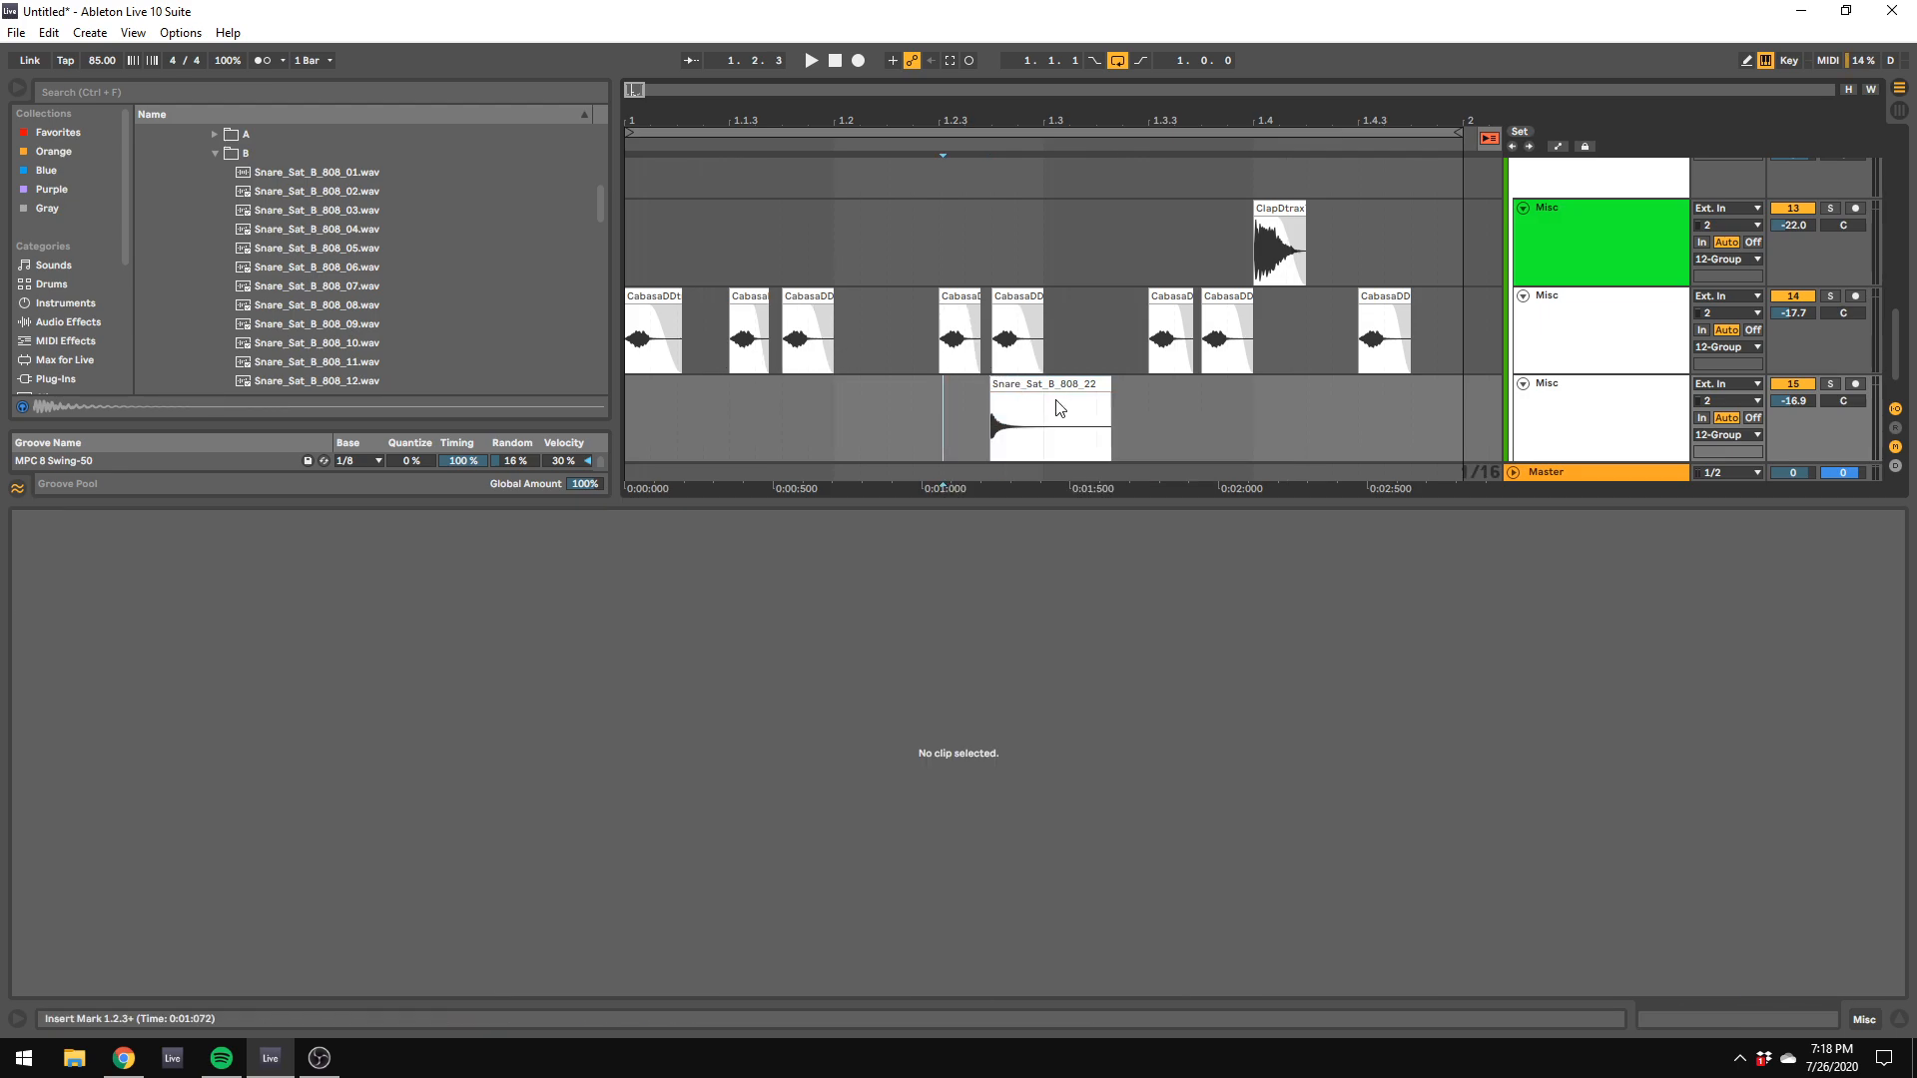
{"action": "left_click", "coordinate": [1062, 418]}
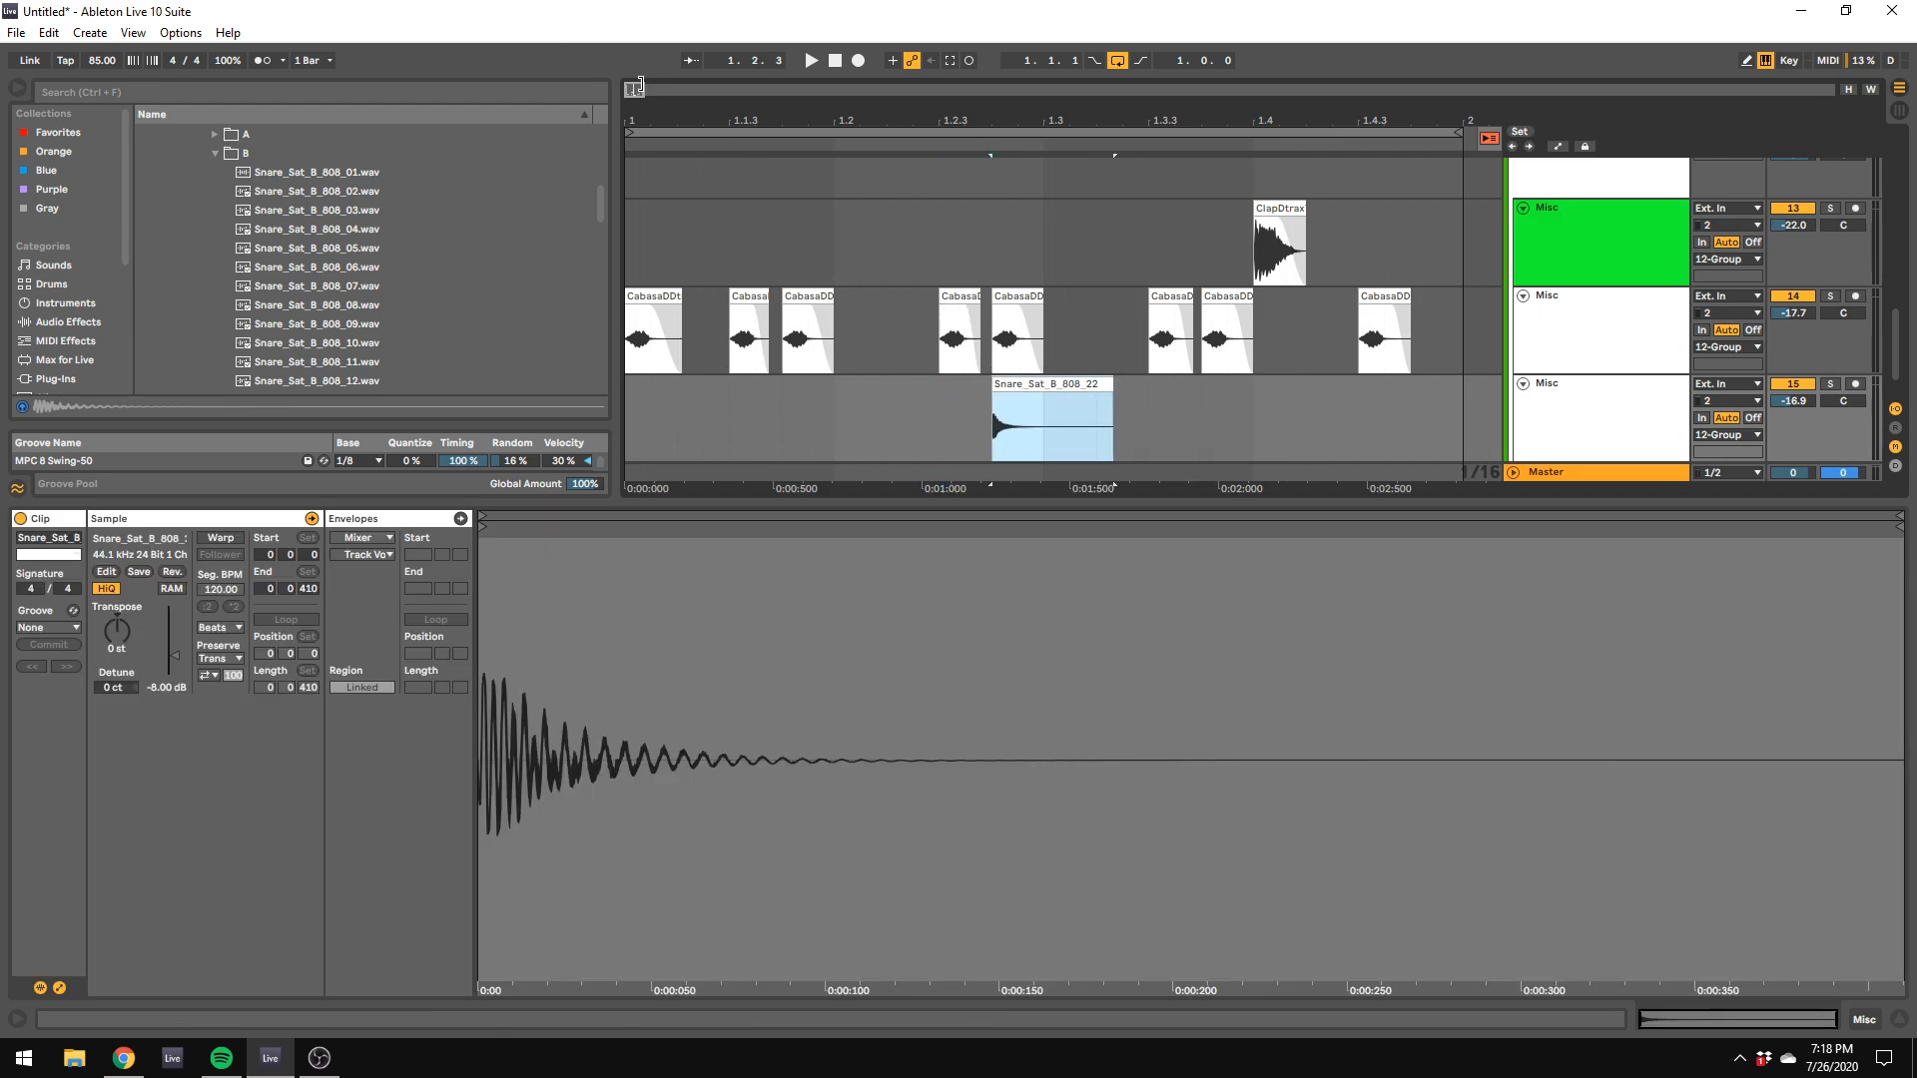
{"action": "left_click_drag", "start_coordinate": [639, 88], "coordinate": [905, 104]}
{"action": "scroll", "coordinate": [982, 285], "scroll_direction": "up", "scroll_amount": 6}
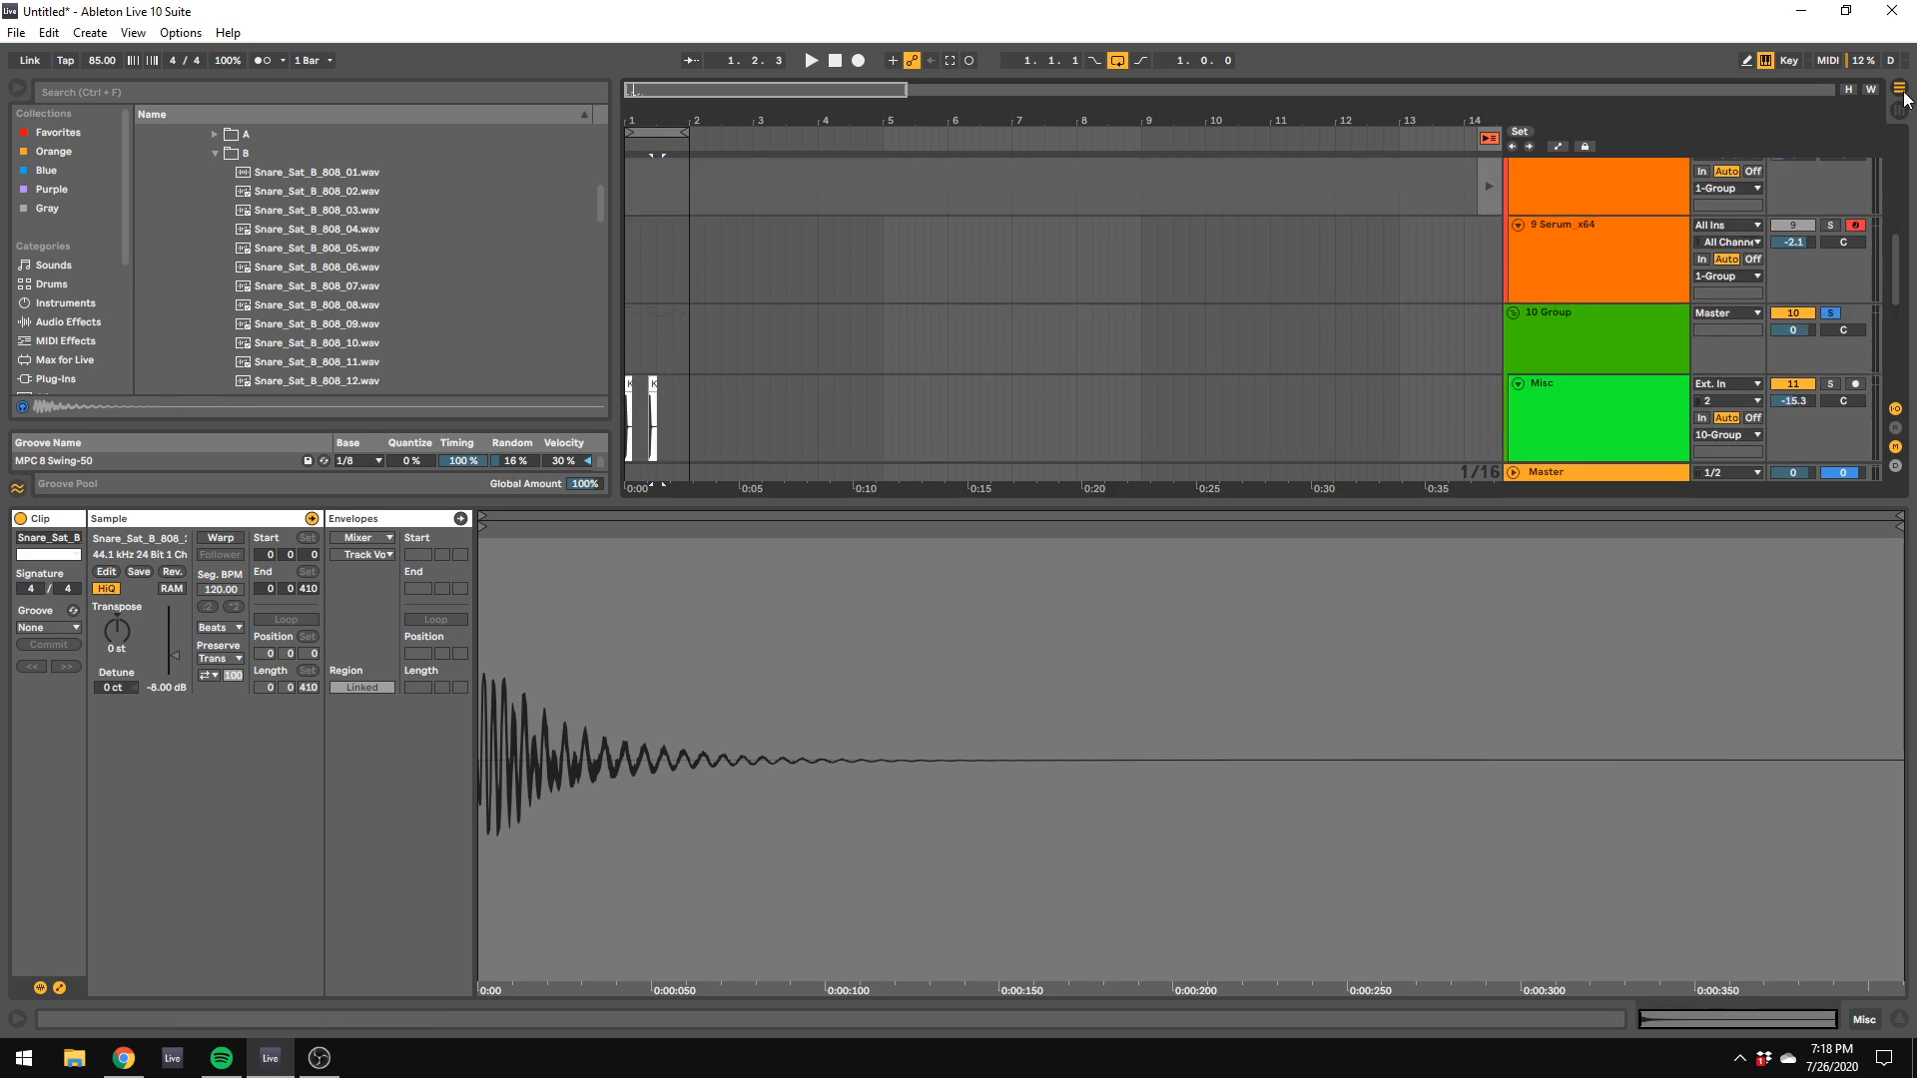
Step: Show the Info View, enlarge the arrangement area over the clip view, zoom in on the first bars, and play the loop
{"action": "left_click", "coordinate": [19, 1019]}
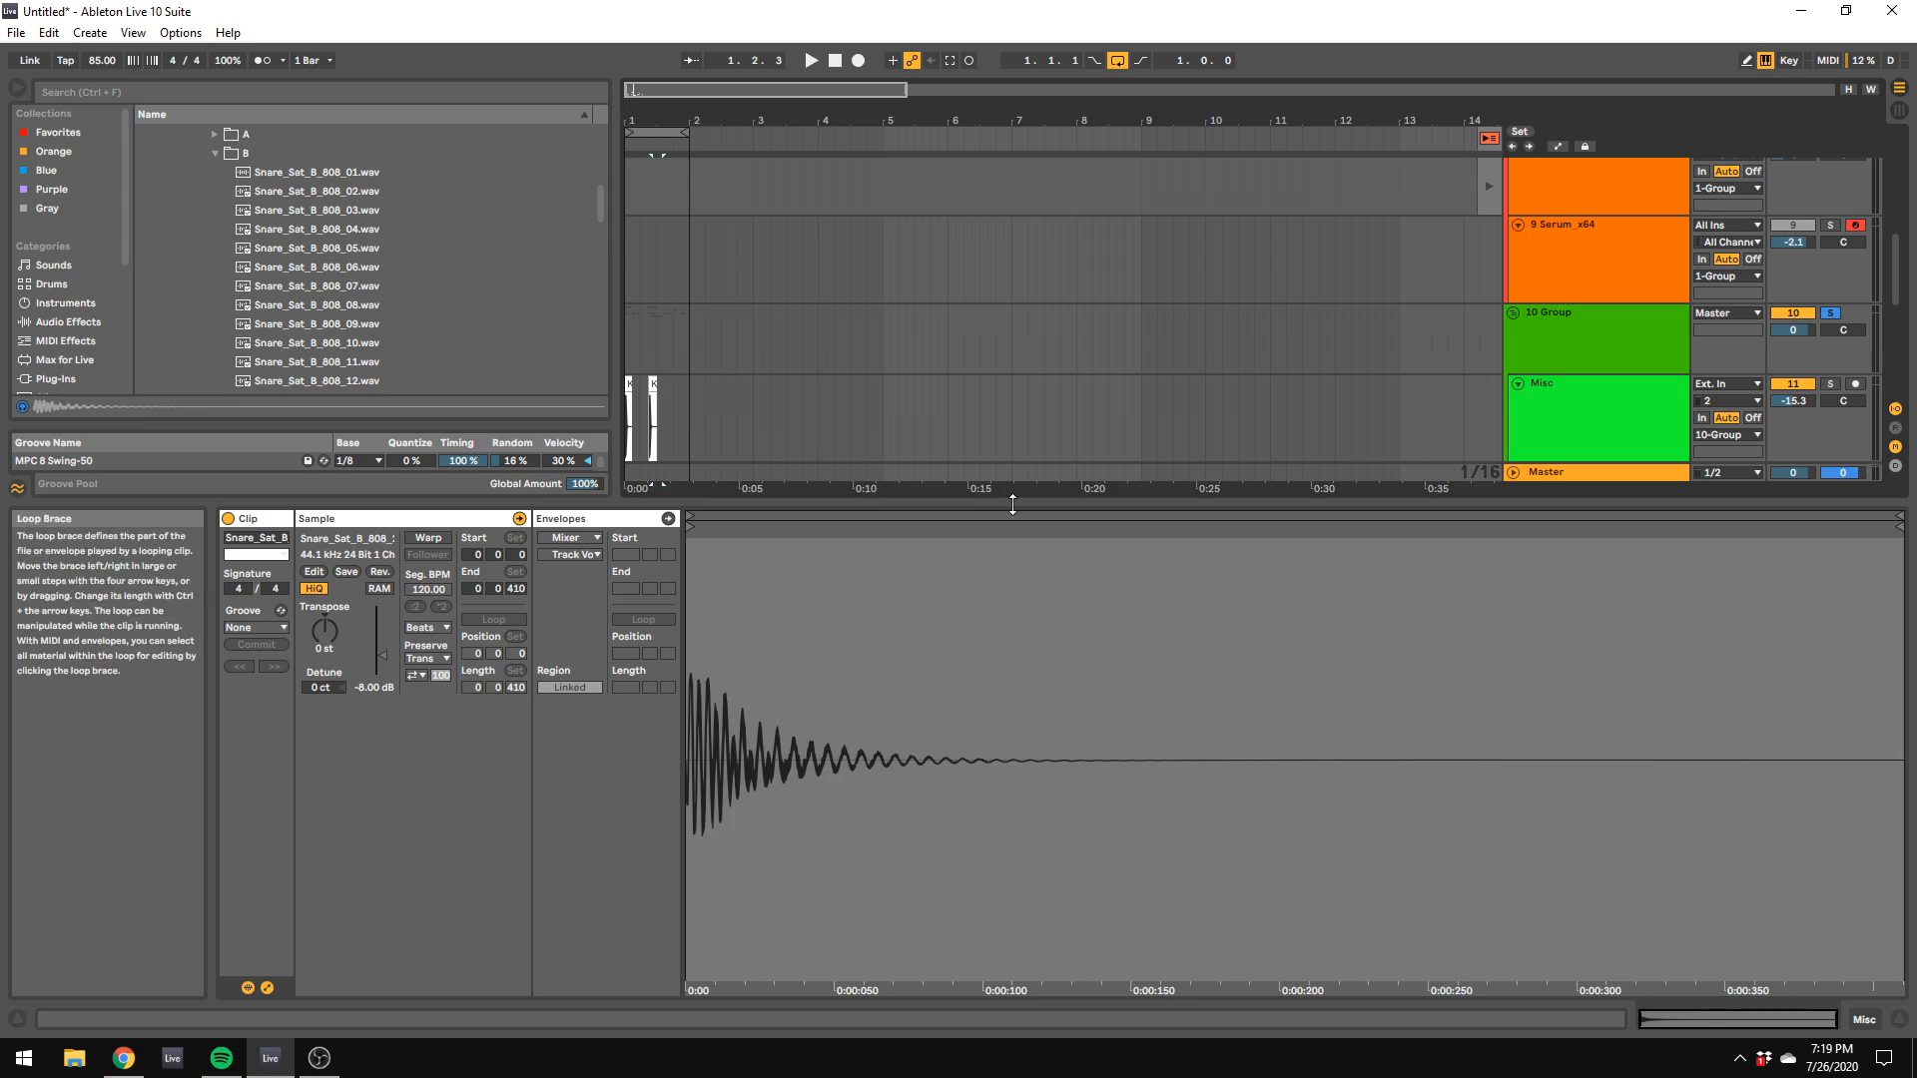
{"action": "left_click_drag", "start_coordinate": [1010, 503], "coordinate": [983, 794]}
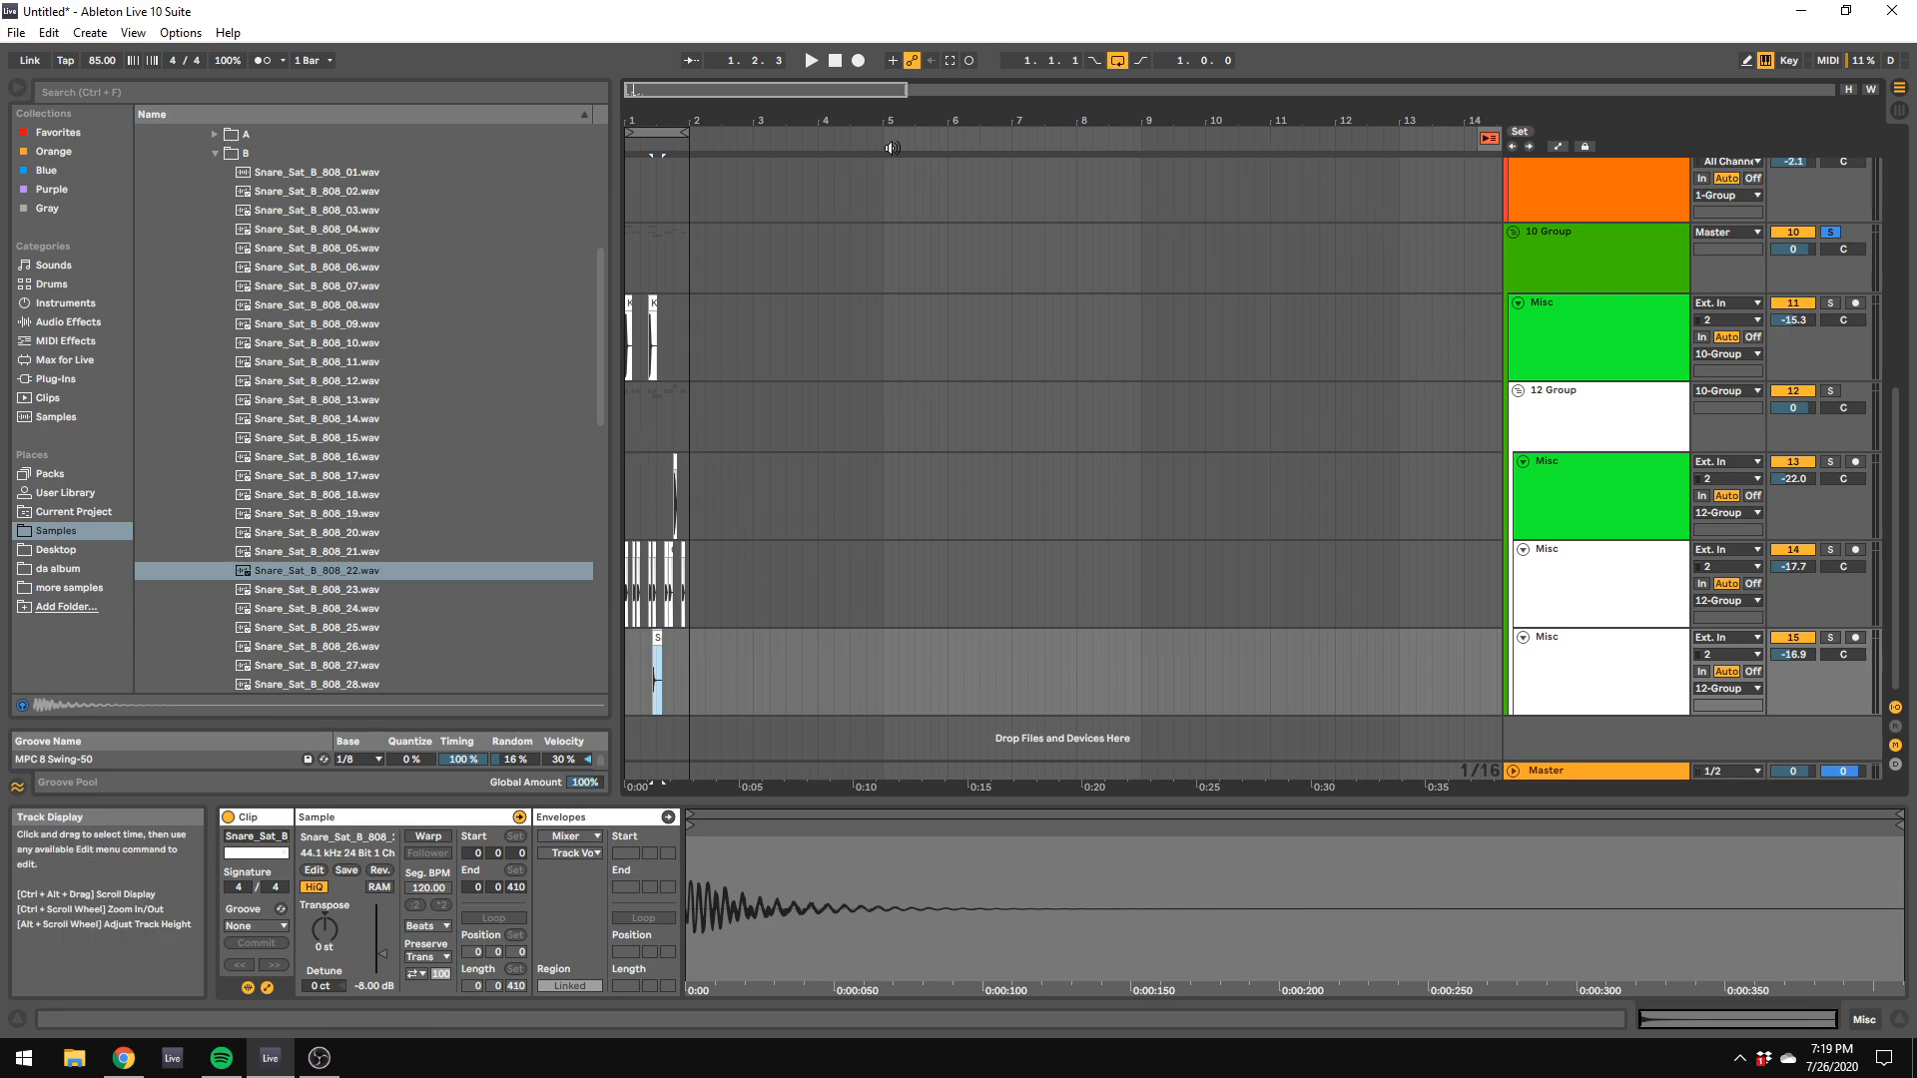
{"action": "left_click_drag", "start_coordinate": [906, 90], "coordinate": [693, 88]}
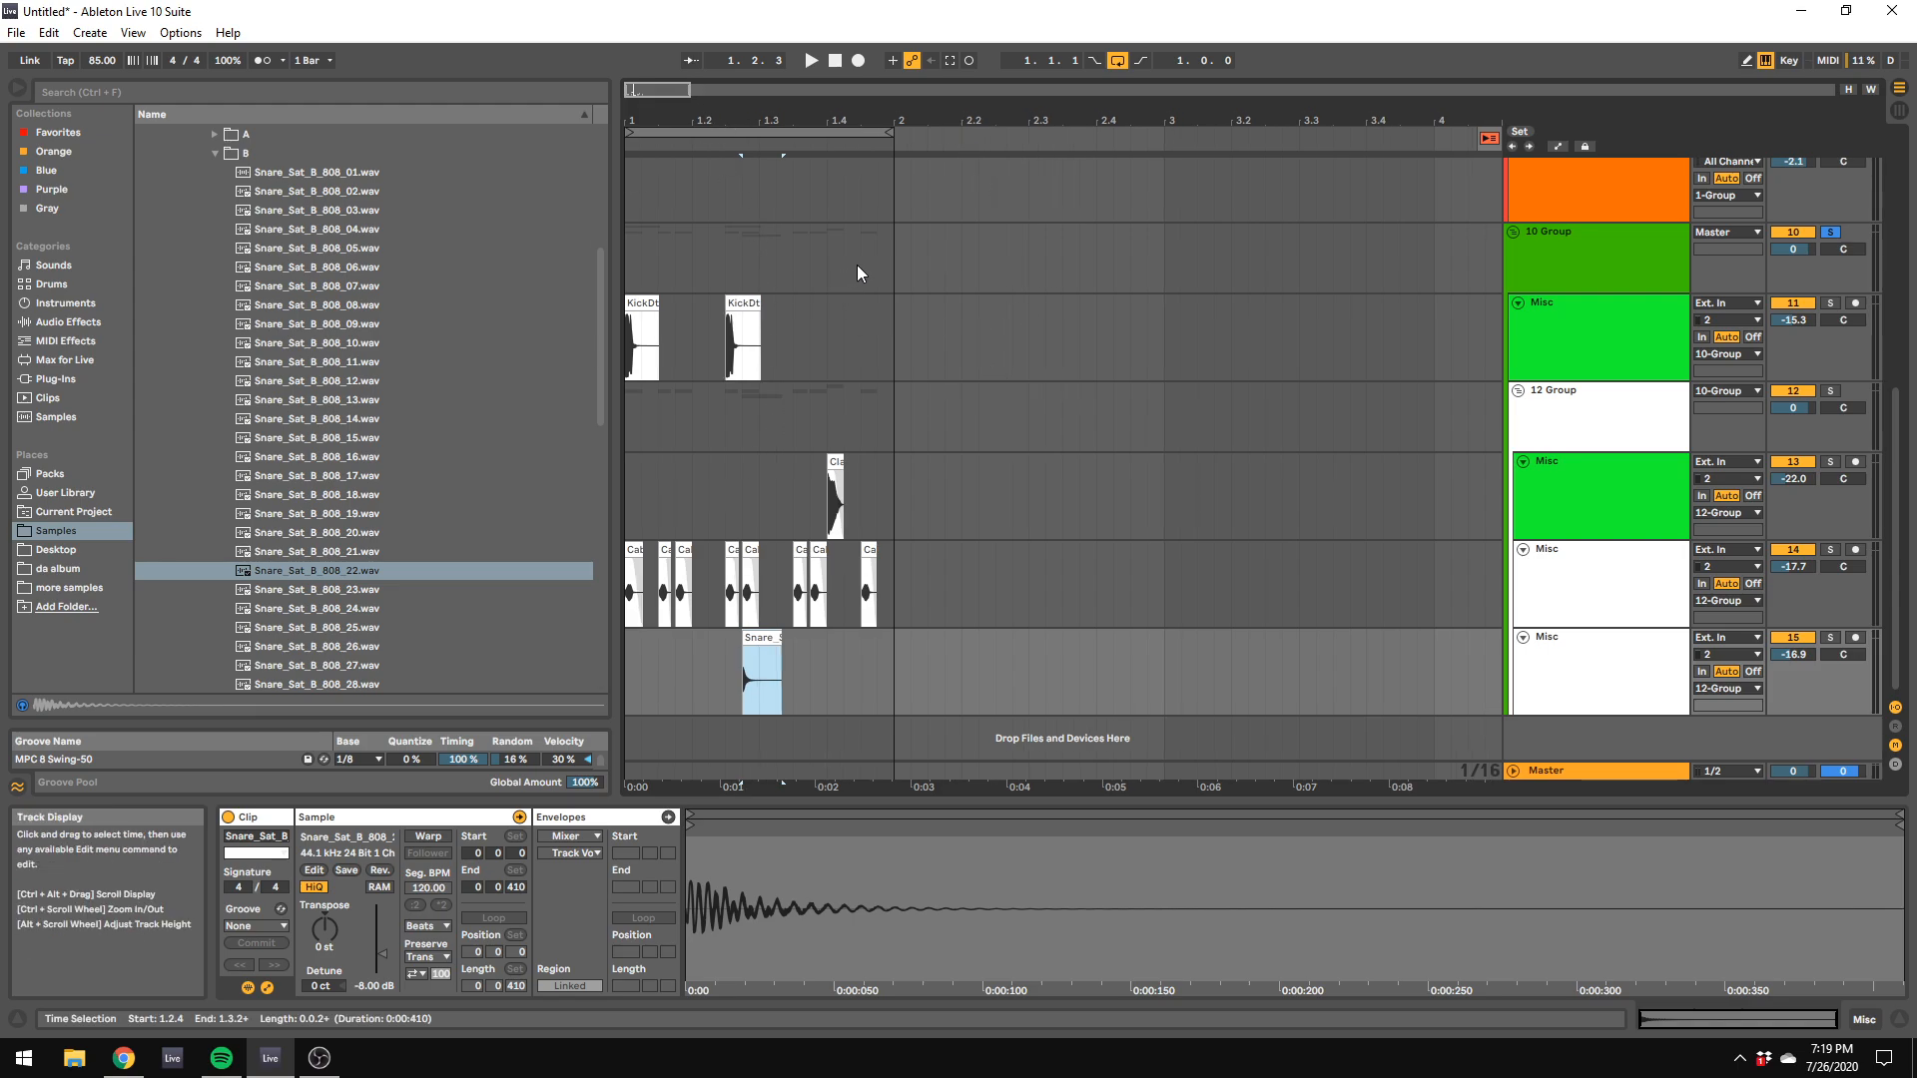
{"action": "key", "text": "space"}
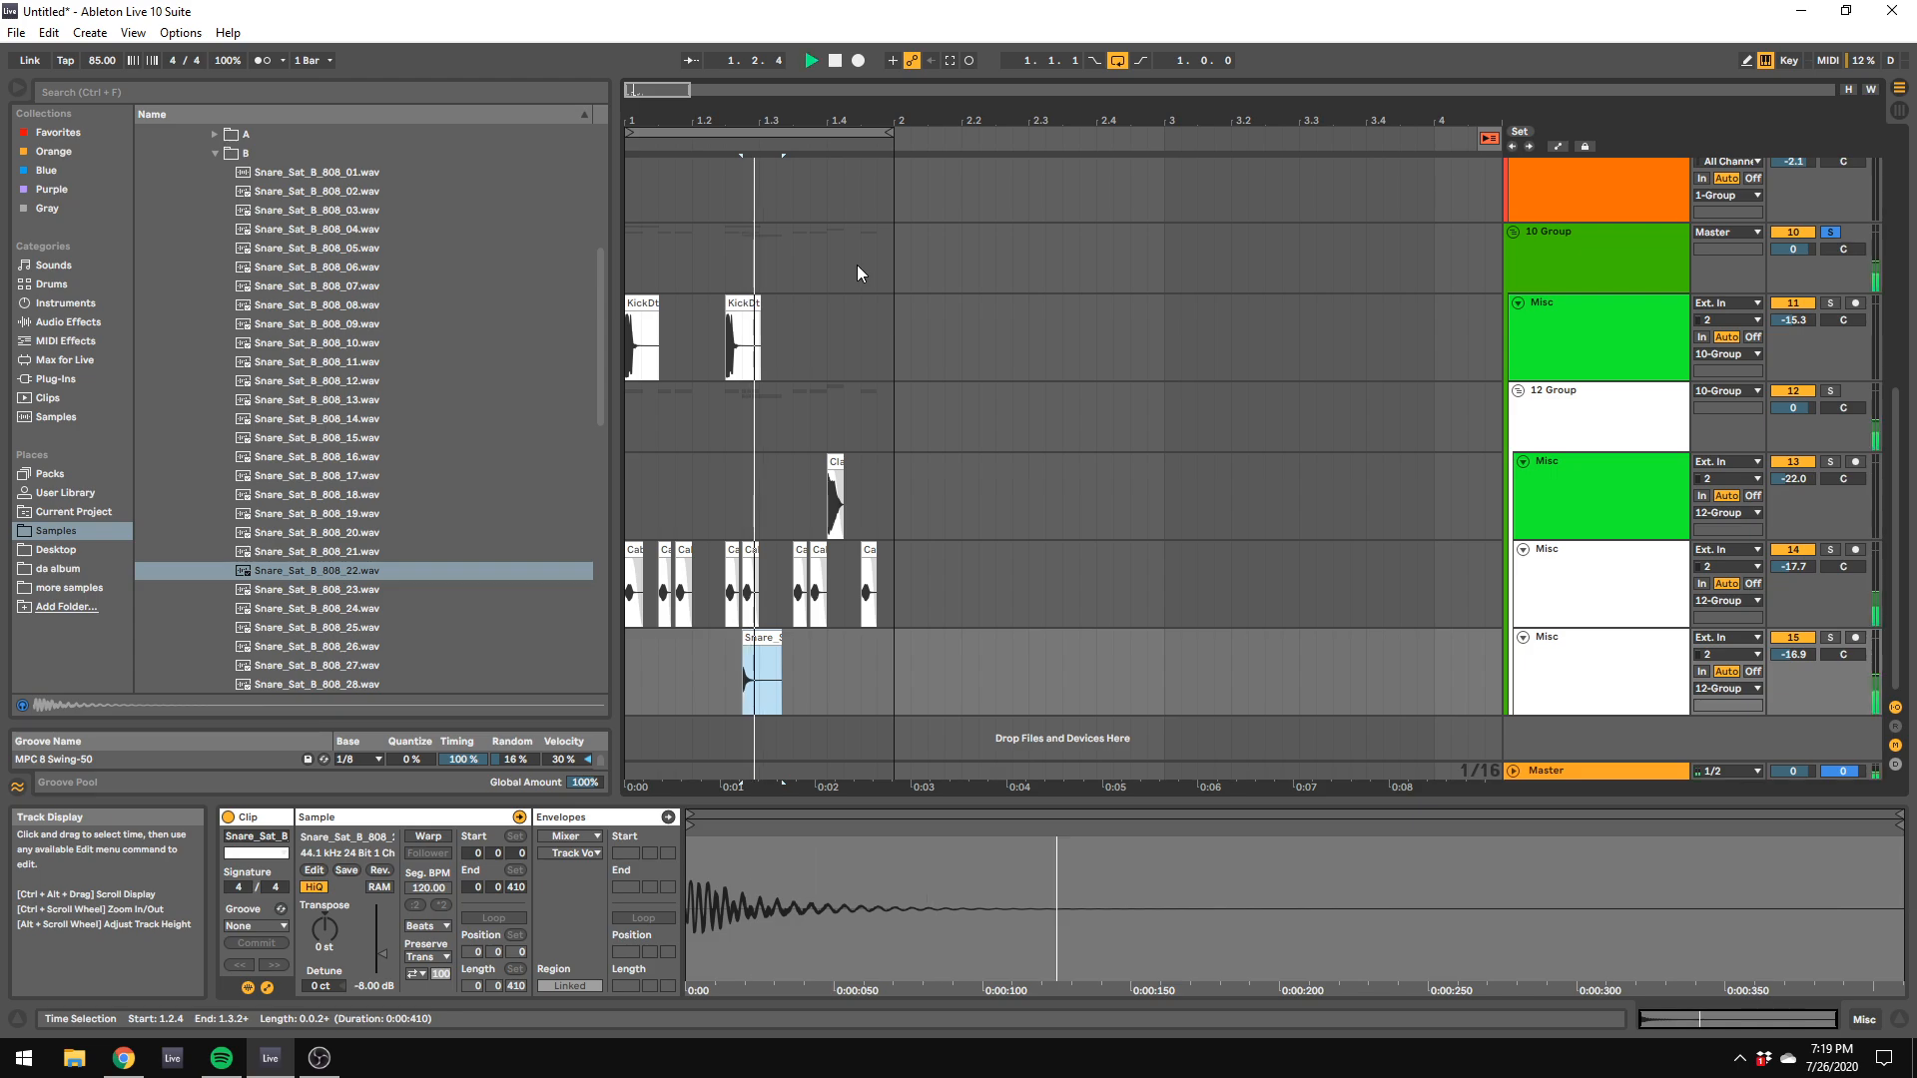
Step: Set the arrangement grid to 1/8, replace the snare clip at 1.2.4 with Snare_Sat_B_808_28.wav, and play the loop
{"action": "right_click", "coordinate": [818, 674]}
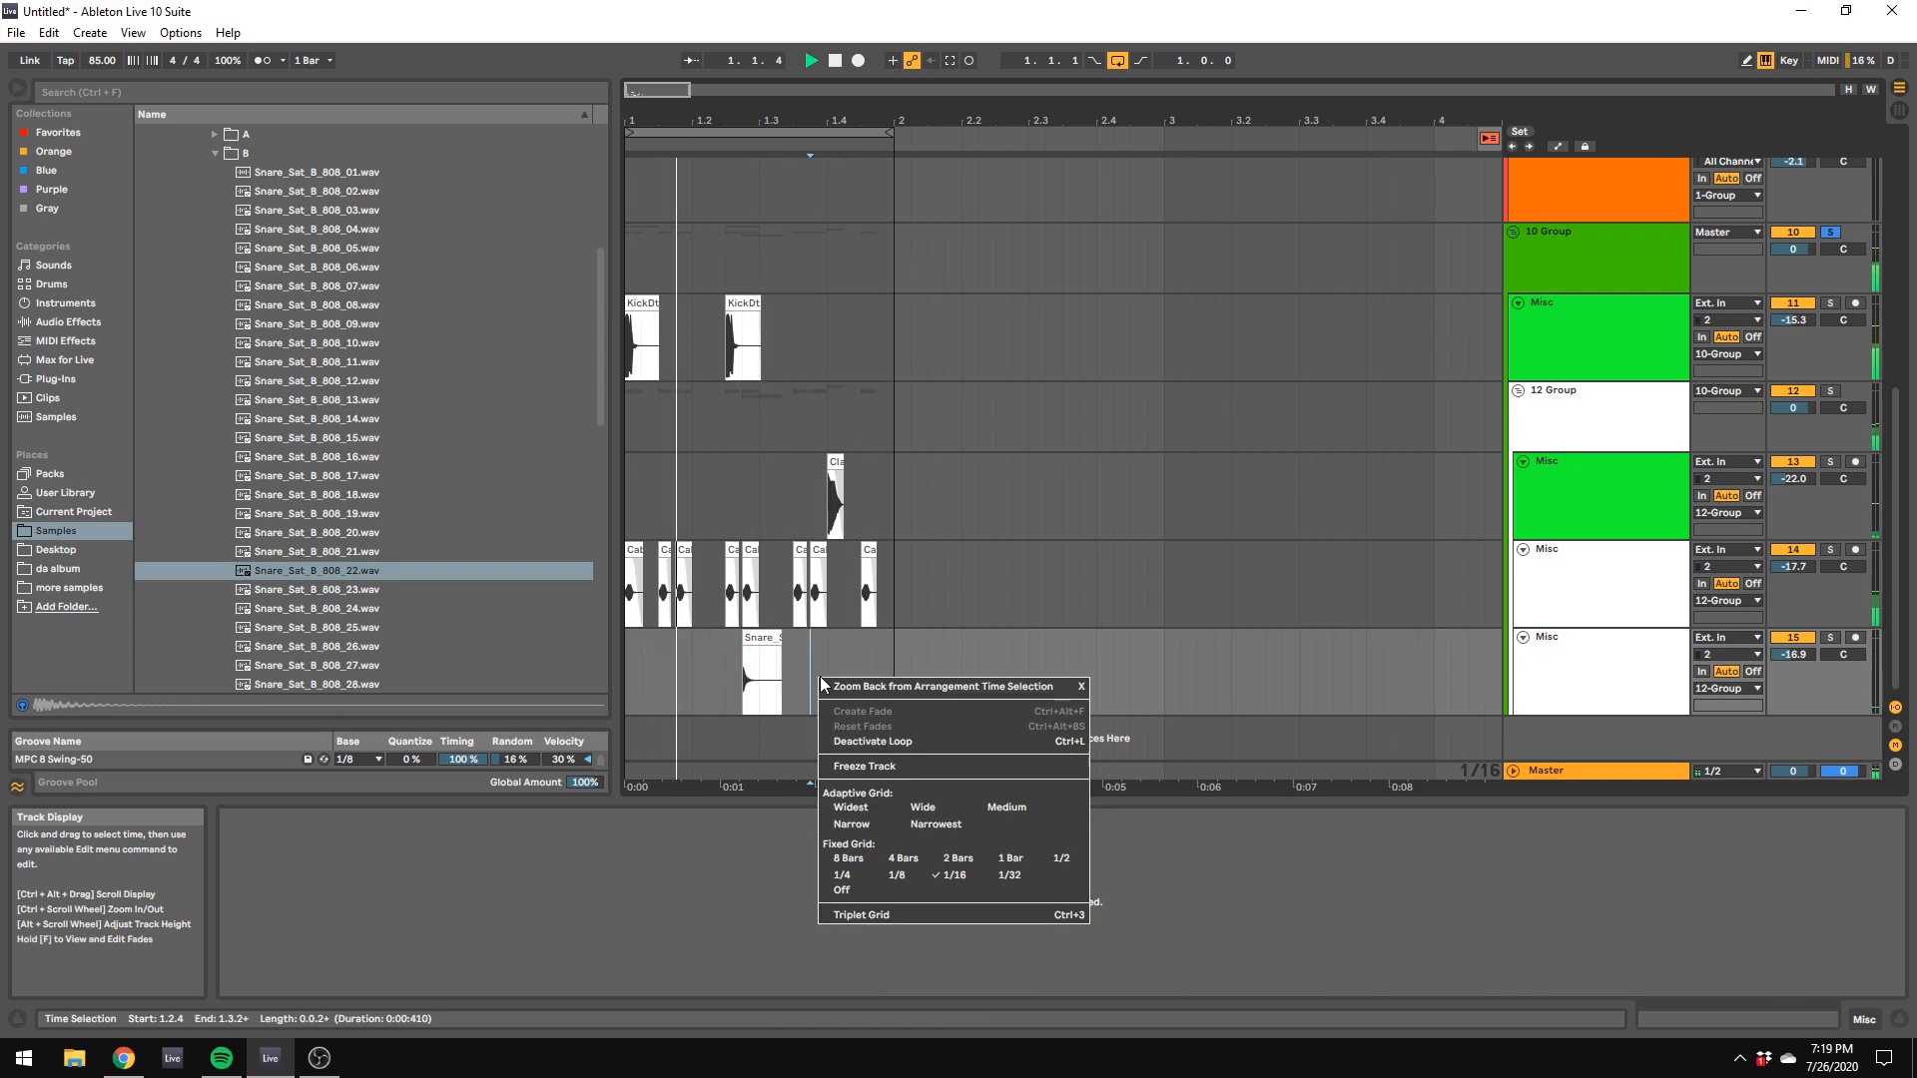
{"action": "left_click", "coordinate": [937, 883]}
{"action": "mouse_move", "coordinate": [755, 634]}
{"action": "left_mouse_down"}
{"action": "mouse_move", "coordinate": [818, 649]}
{"action": "mouse_move", "coordinate": [774, 664]}
{"action": "left_mouse_up"}
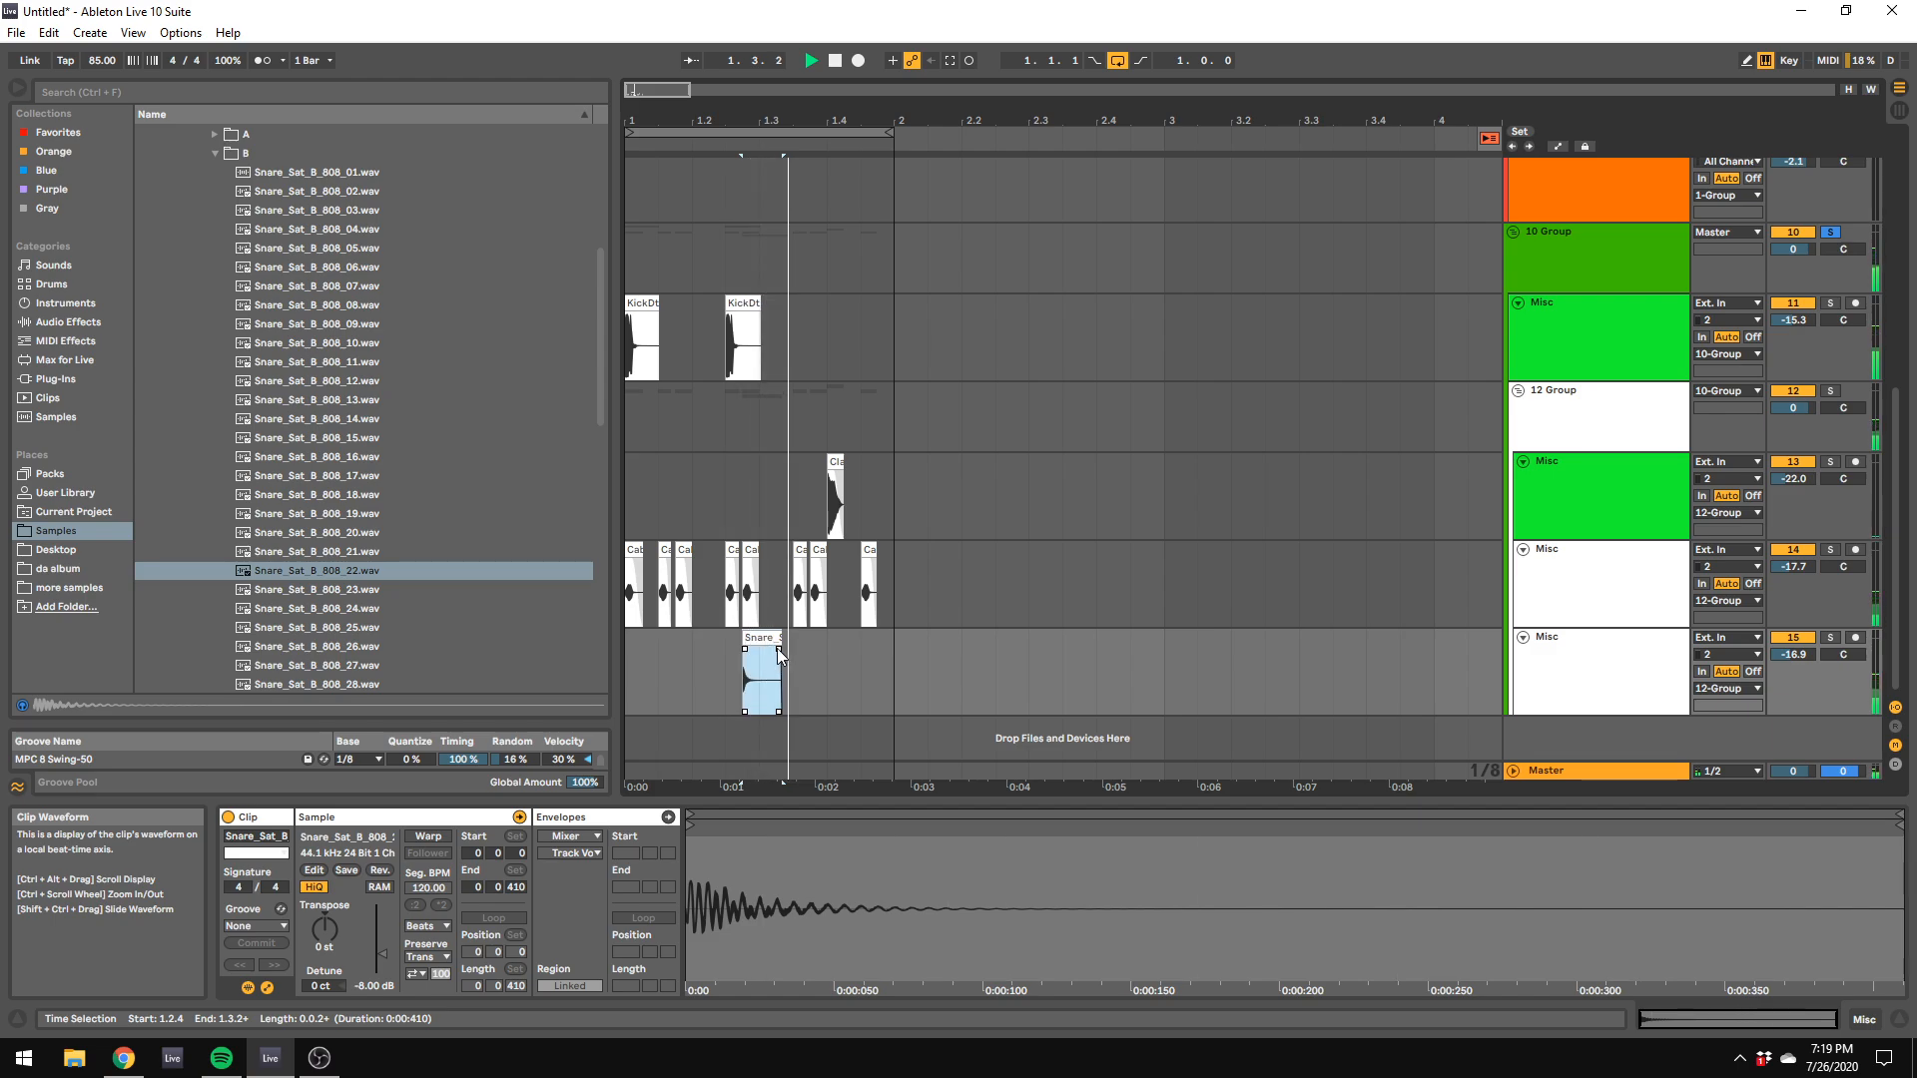
{"action": "left_click", "coordinate": [365, 682]}
{"action": "left_click_drag", "start_coordinate": [348, 686], "coordinate": [761, 651]}
{"action": "key", "text": "space"}
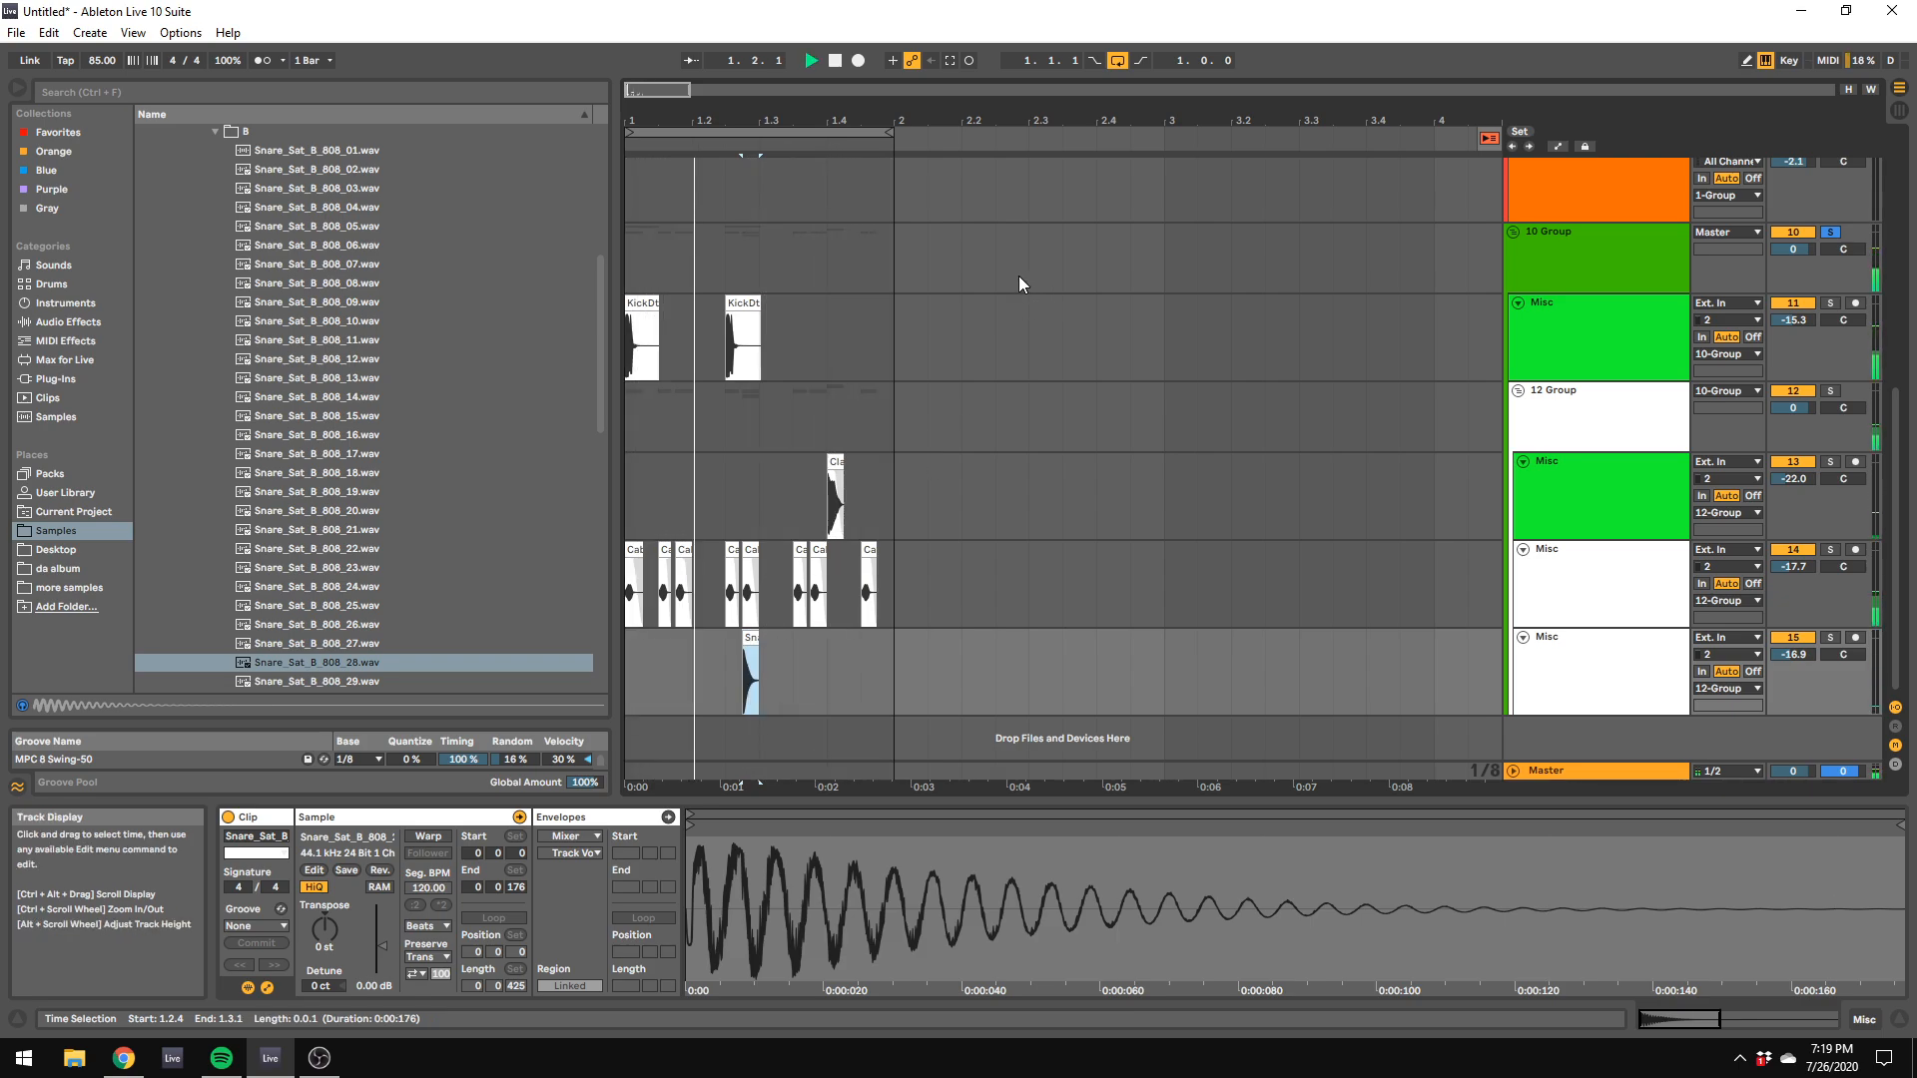
Step: Find the re-pitched 808 rim shots, place Rim_RP_808_02.wav at 1.1.3 on the snare track, and play the loop
{"action": "scroll", "coordinate": [177, 307], "scroll_direction": "up", "scroll_amount": 3}
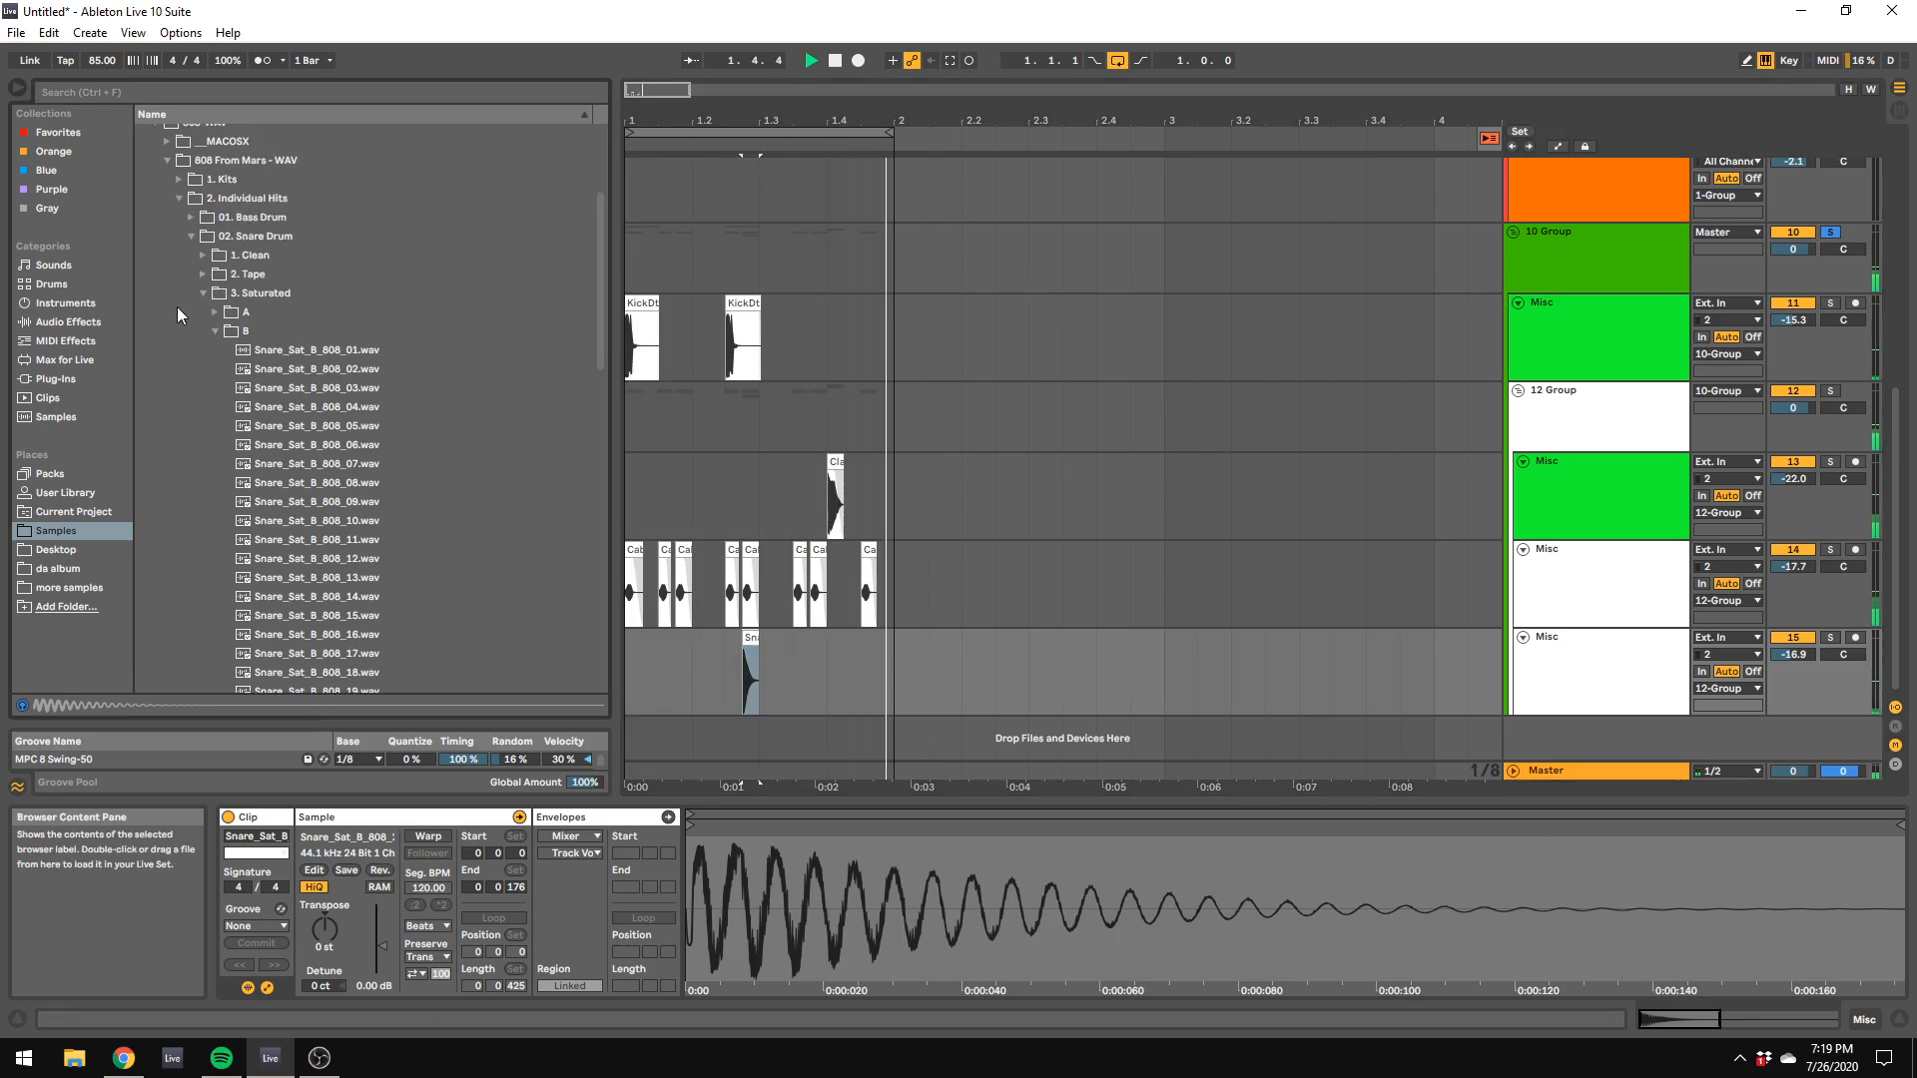
{"action": "left_click", "coordinate": [215, 331]}
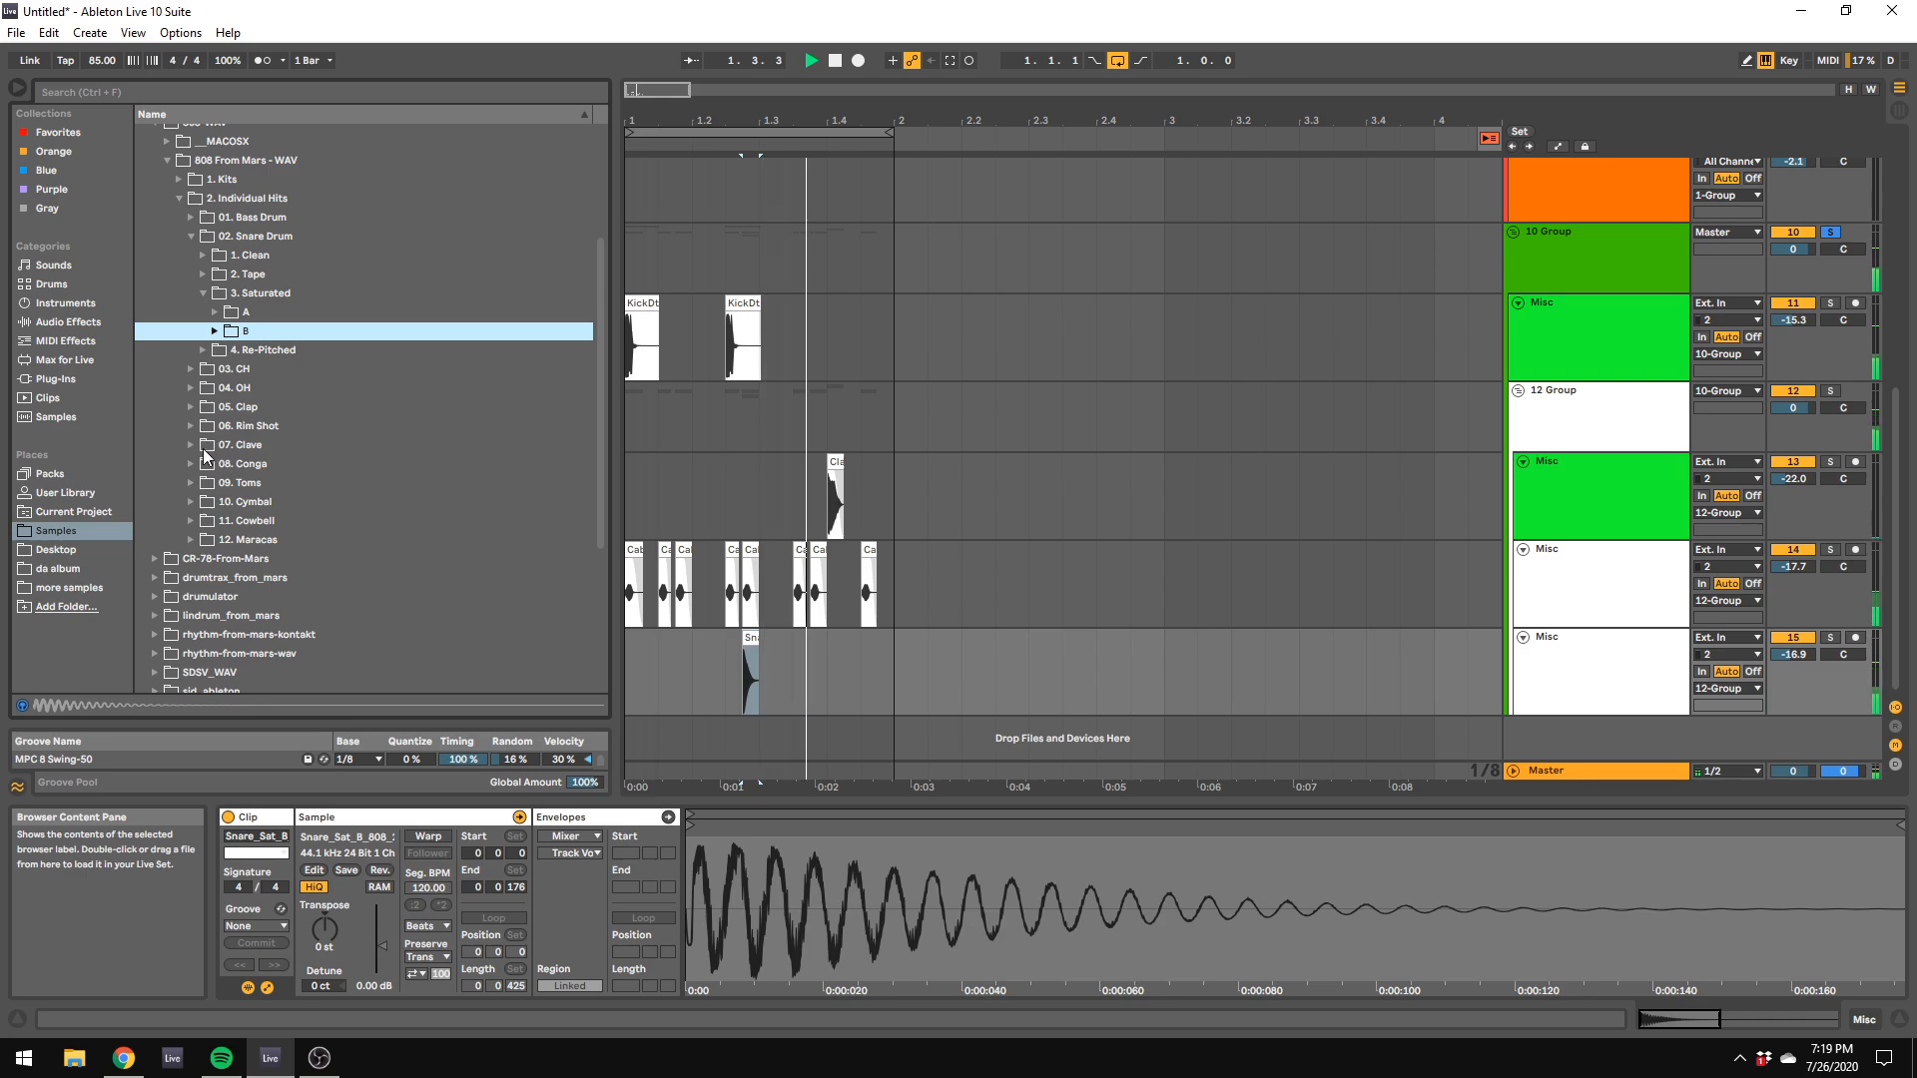
{"action": "left_click", "coordinate": [190, 427]}
{"action": "left_click", "coordinate": [204, 348]}
{"action": "left_click", "coordinate": [228, 391]}
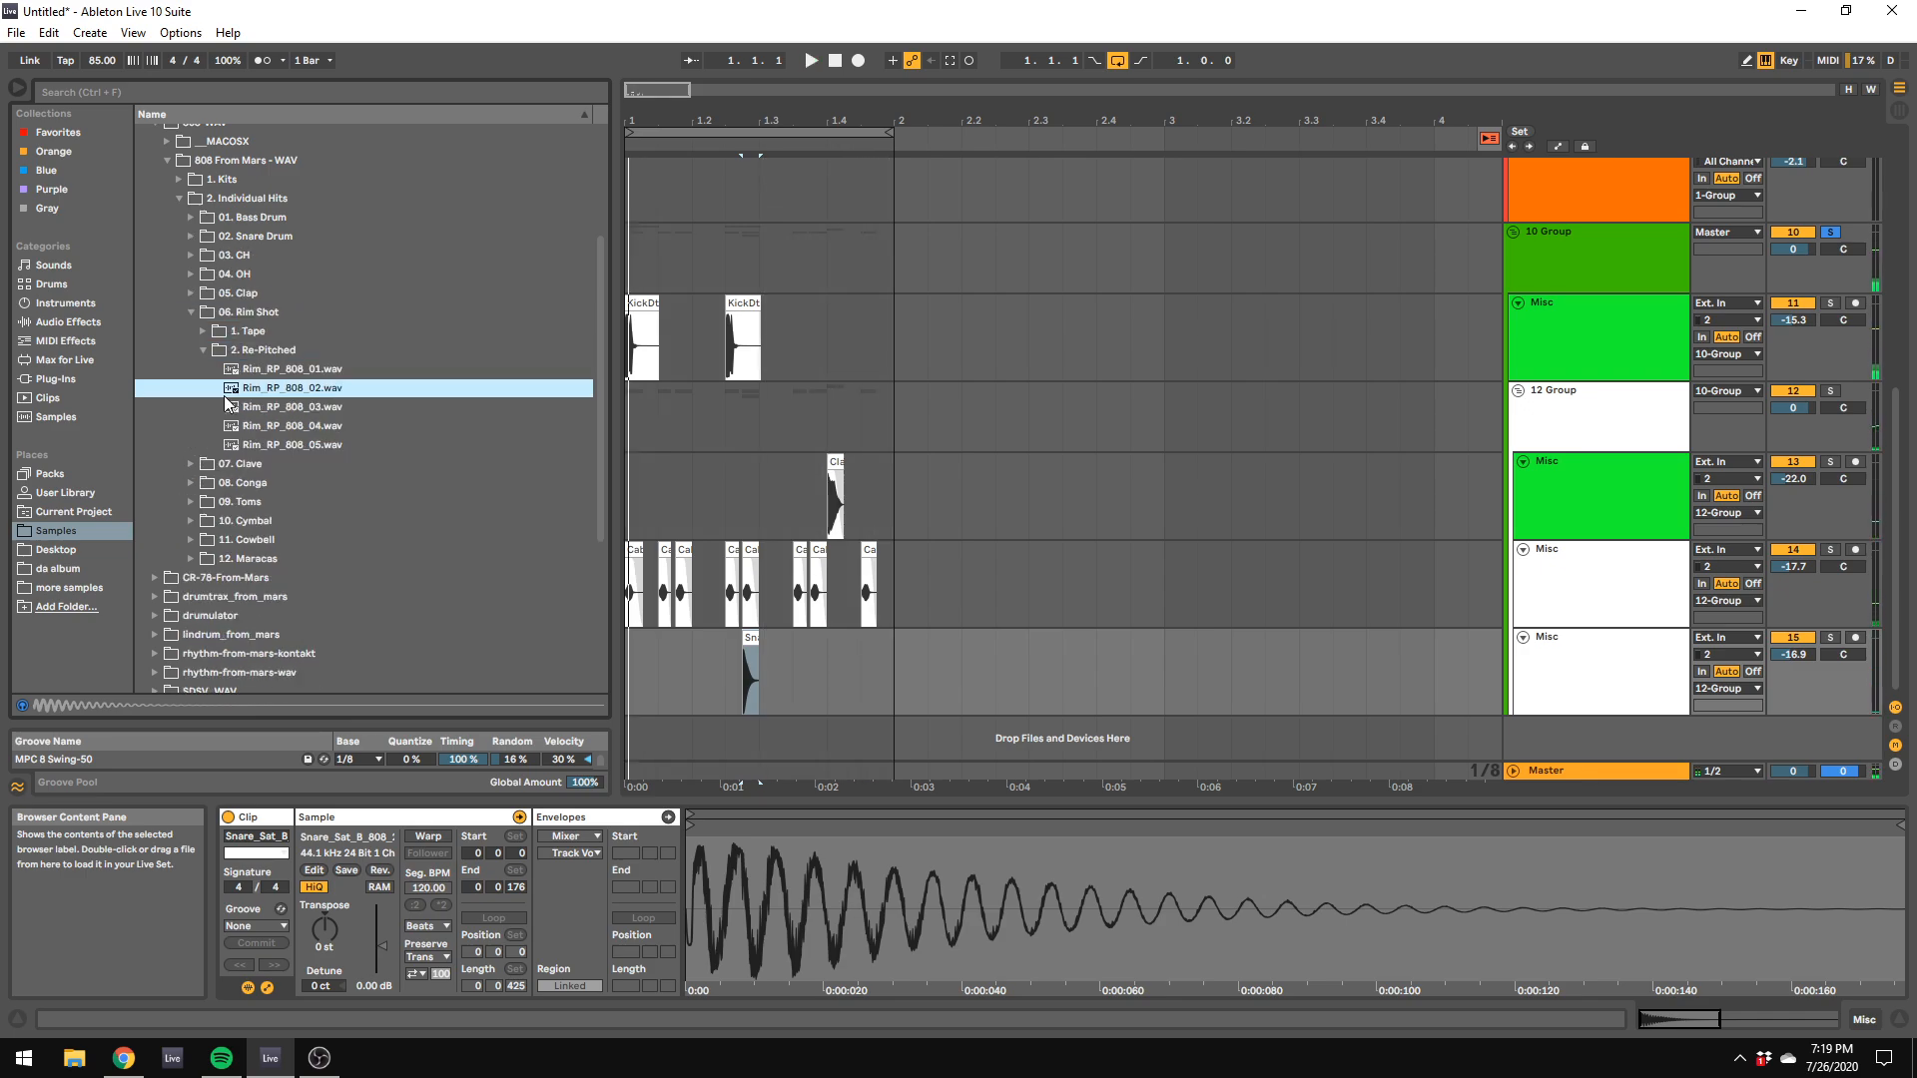
{"action": "left_click_drag", "start_coordinate": [260, 402], "coordinate": [669, 693]}
{"action": "key", "text": "space"}
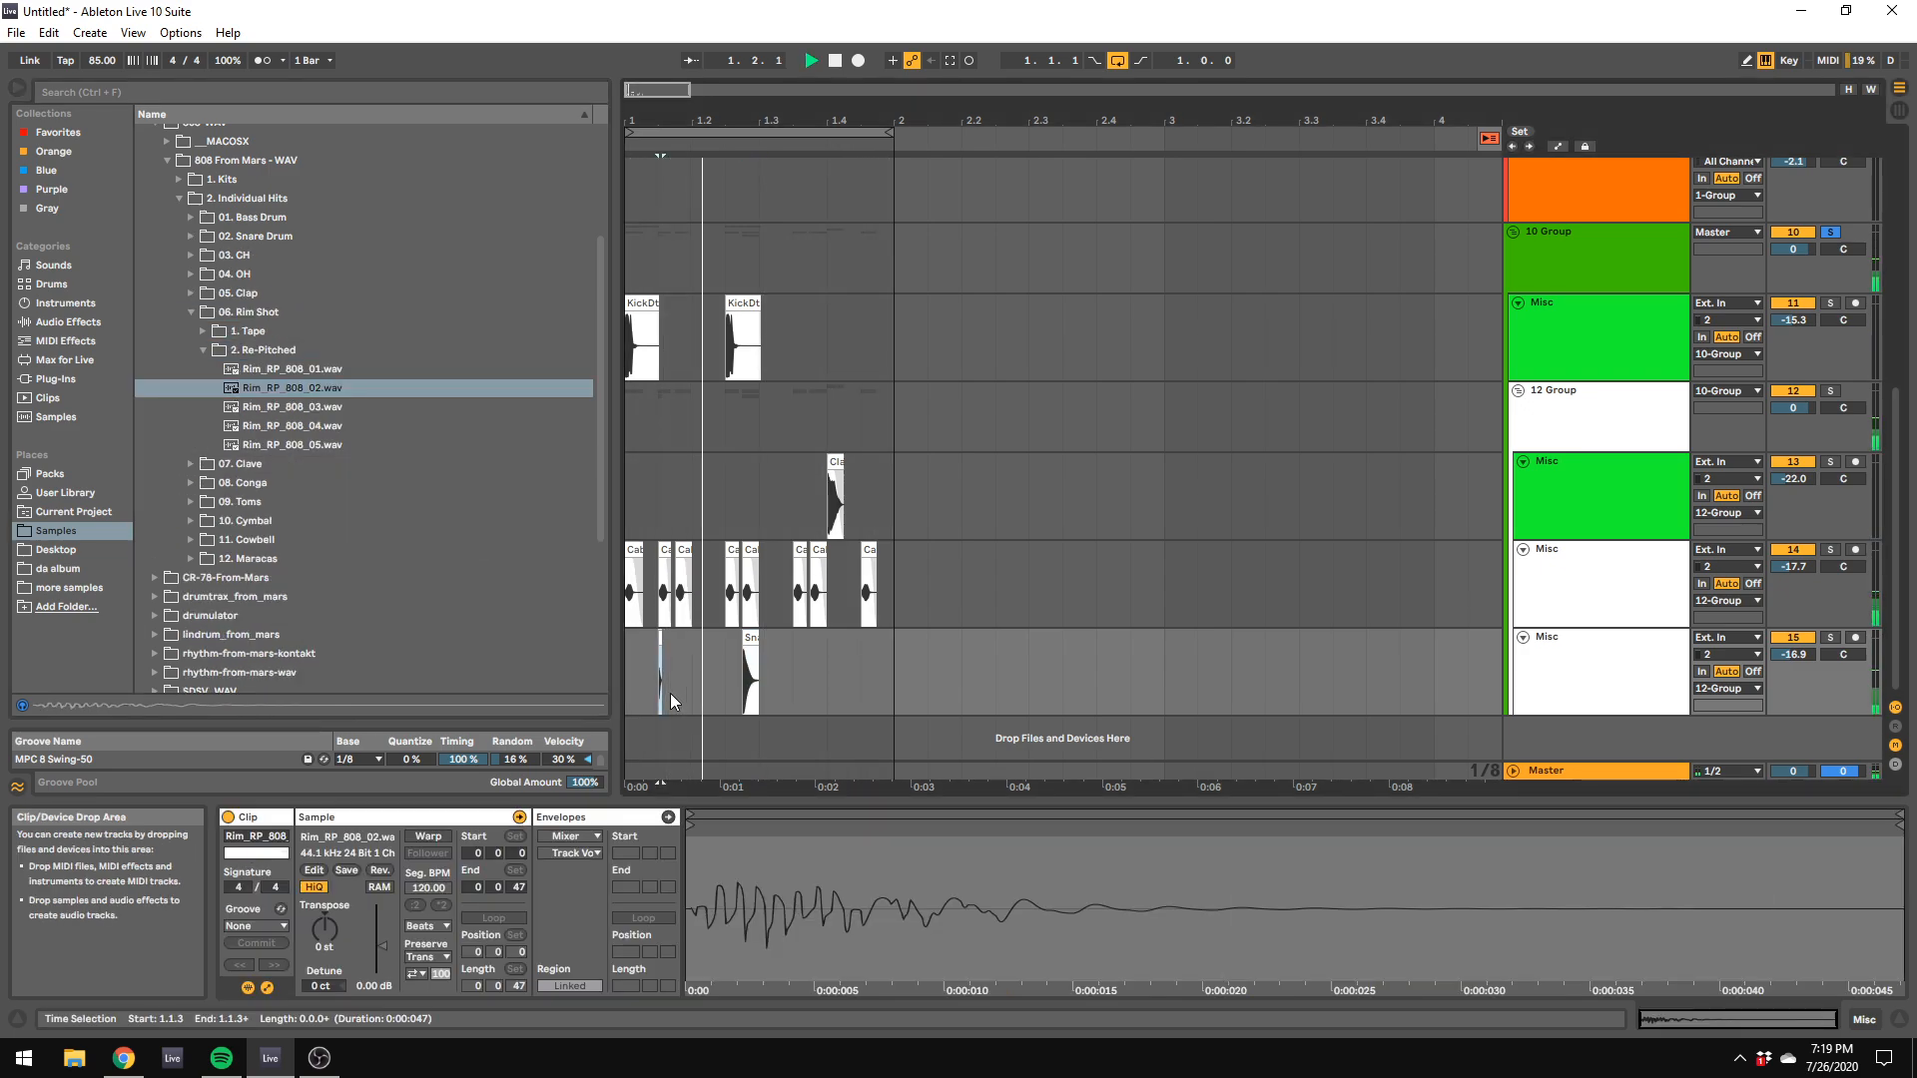
Step: Place Cowbell_B_808.wav from the 808 tape cowbells at 1.4.1 on the snare track, and shorten it to end just after 1.4.2
{"action": "left_click", "coordinate": [204, 351]}
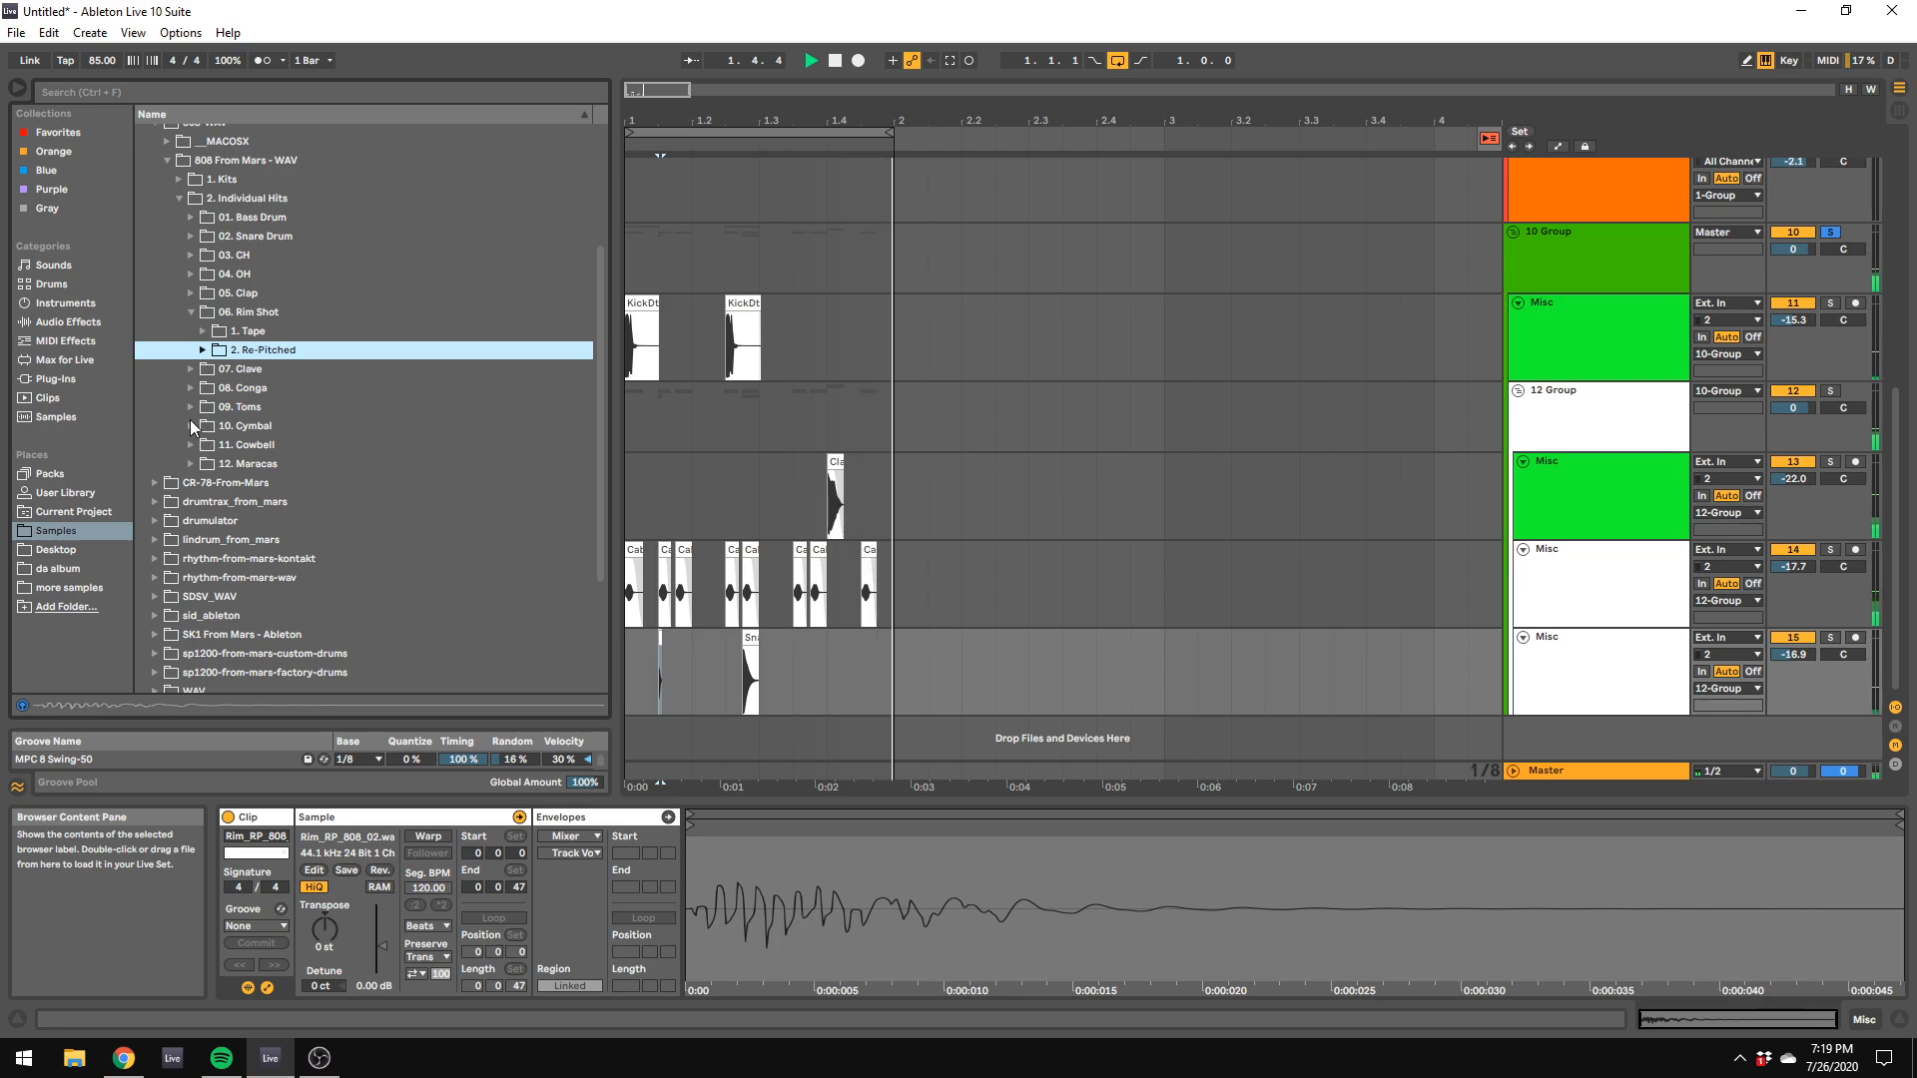
{"action": "left_click", "coordinate": [196, 447]}
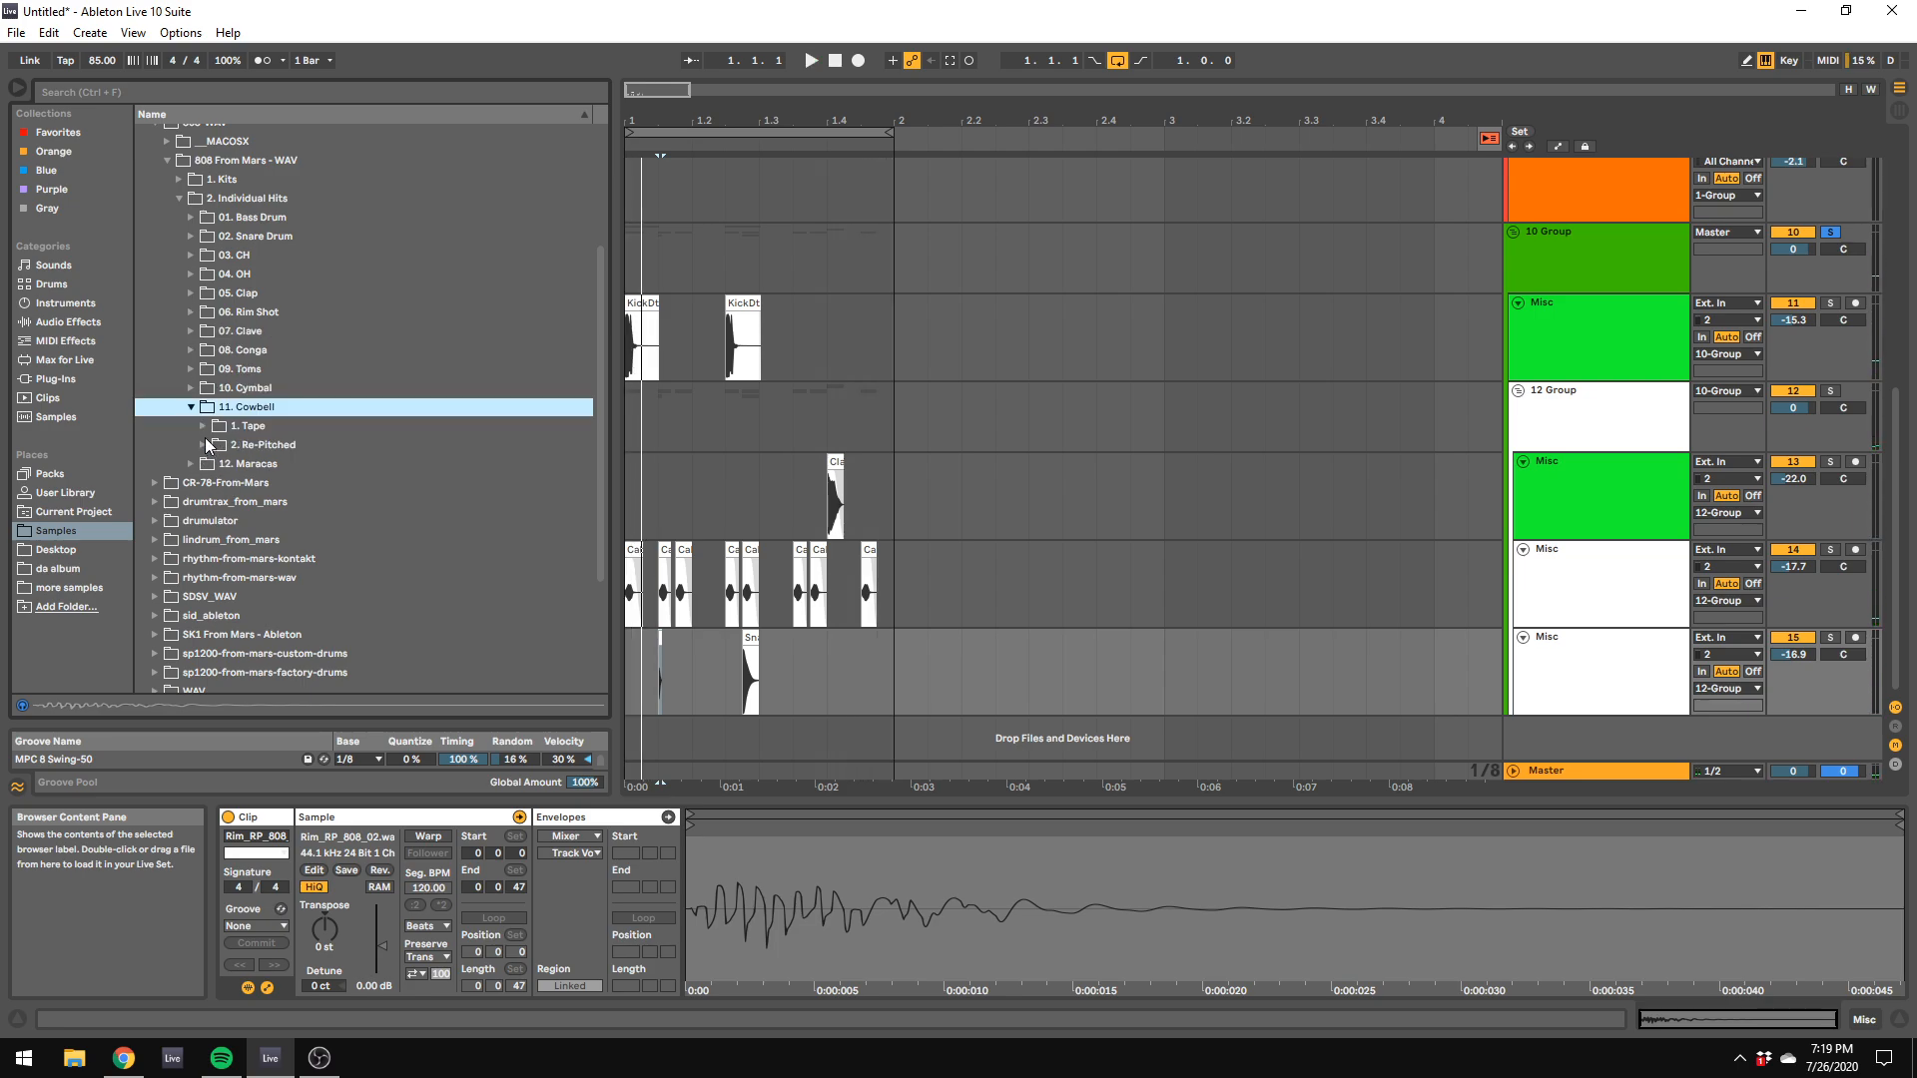
{"action": "left_click", "coordinate": [204, 428]}
{"action": "left_click", "coordinate": [242, 449]}
{"action": "left_click", "coordinate": [276, 464]}
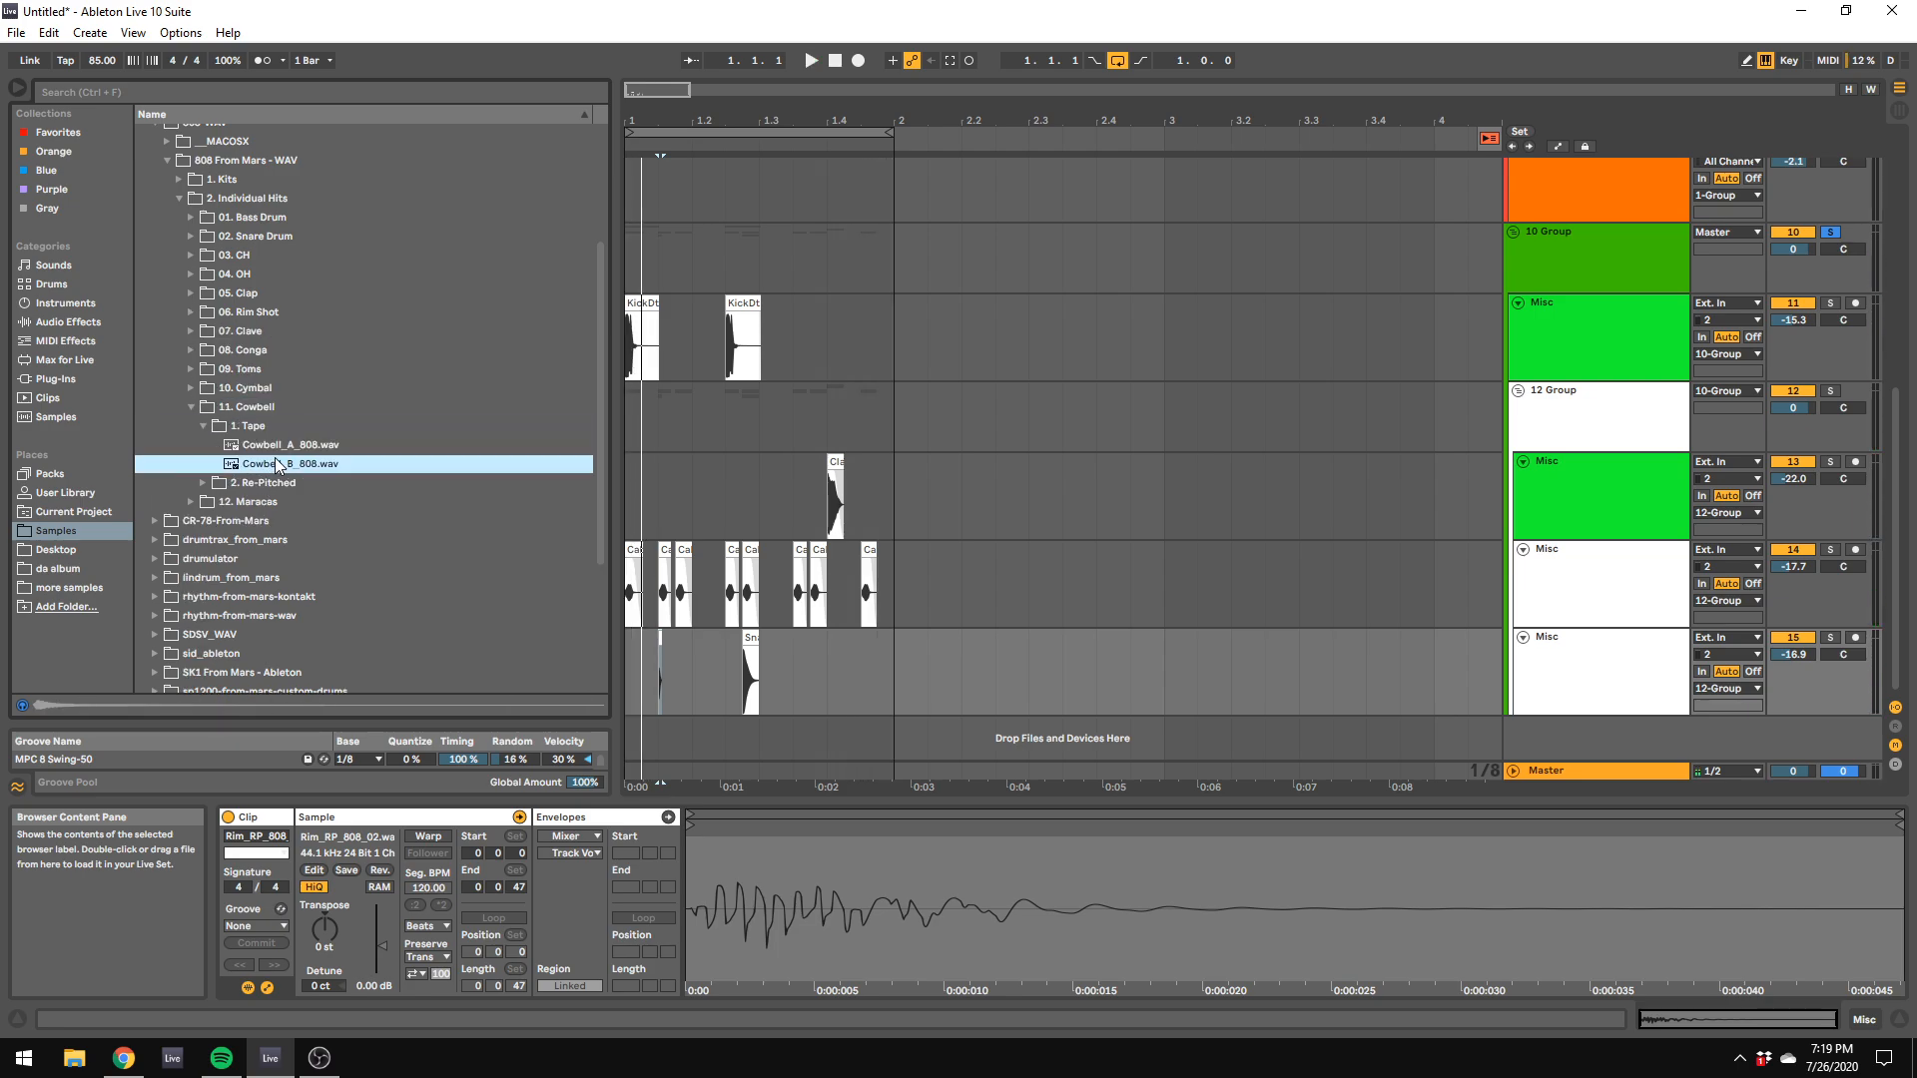
{"action": "mouse_move", "coordinate": [260, 465]}
{"action": "left_mouse_down"}
{"action": "mouse_move", "coordinate": [817, 705]}
{"action": "mouse_move", "coordinate": [821, 685]}
{"action": "left_mouse_up"}
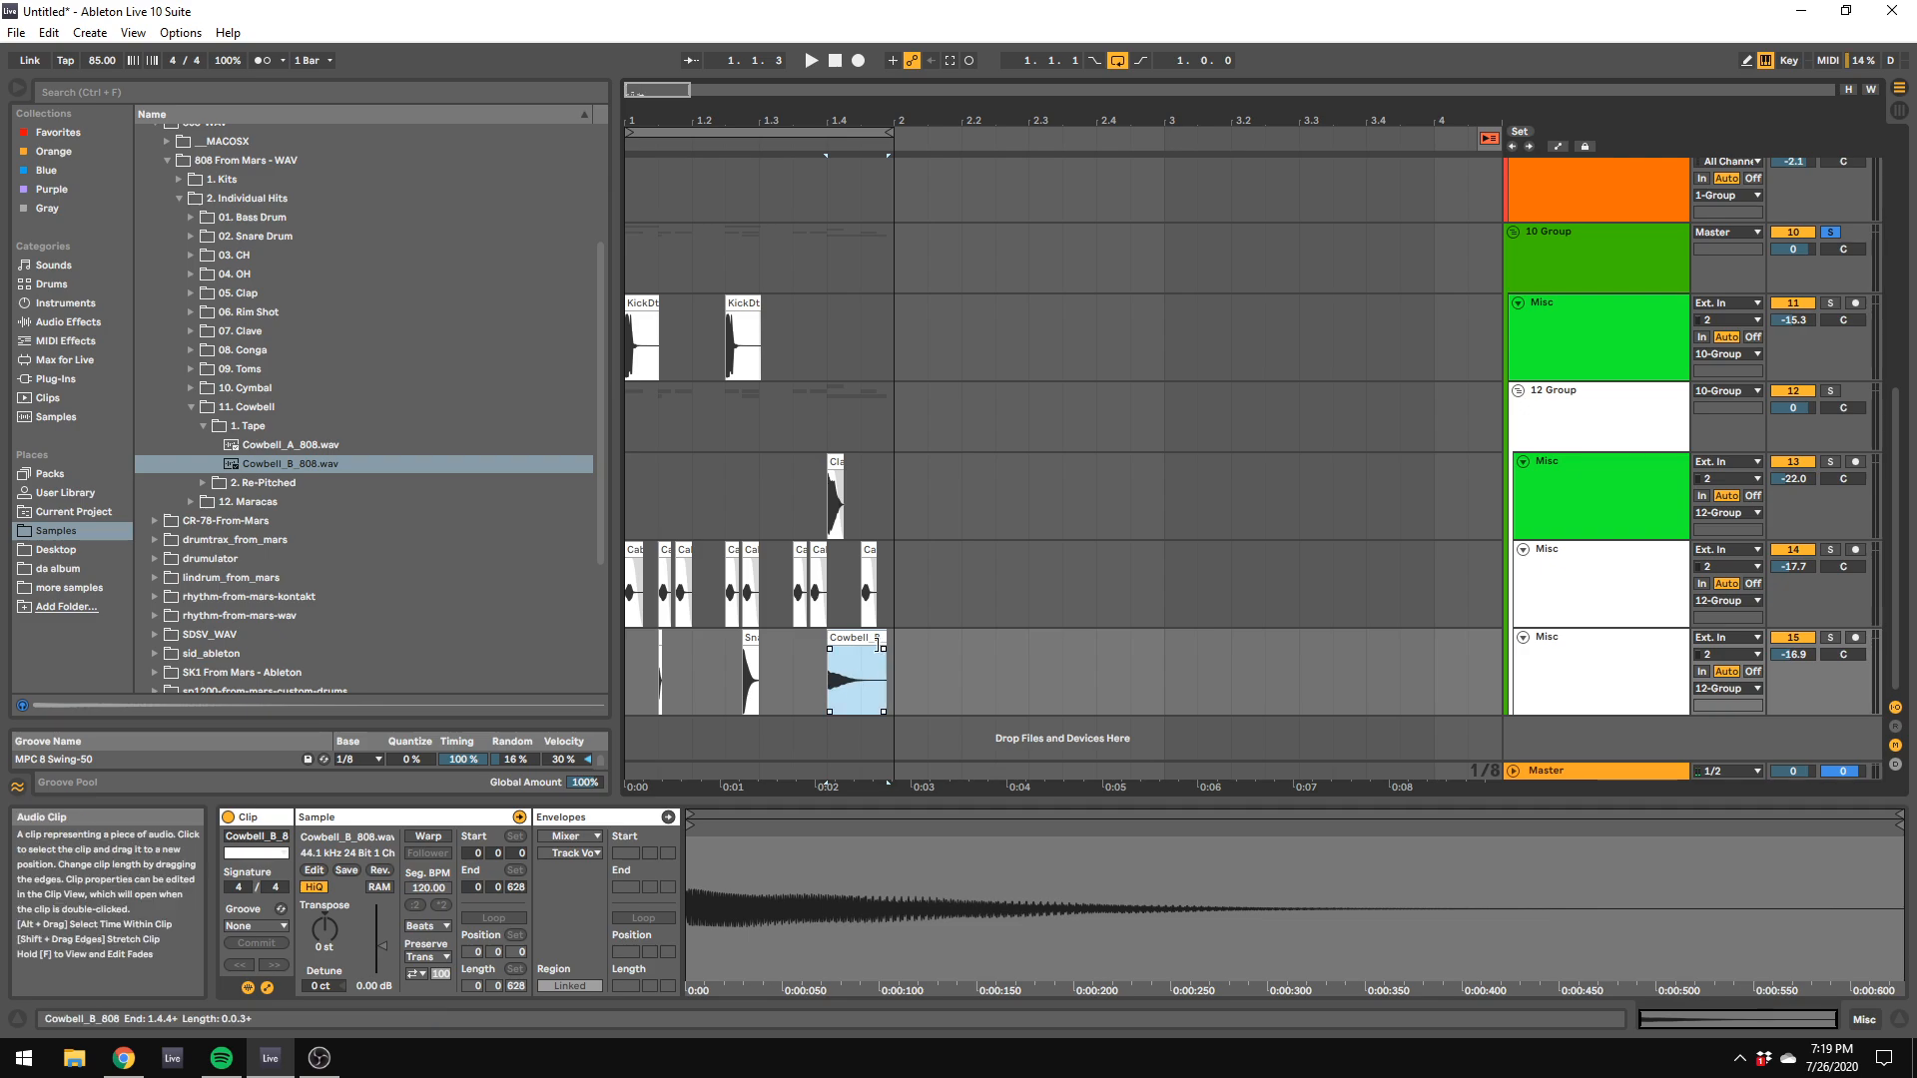
{"action": "key", "text": "space"}
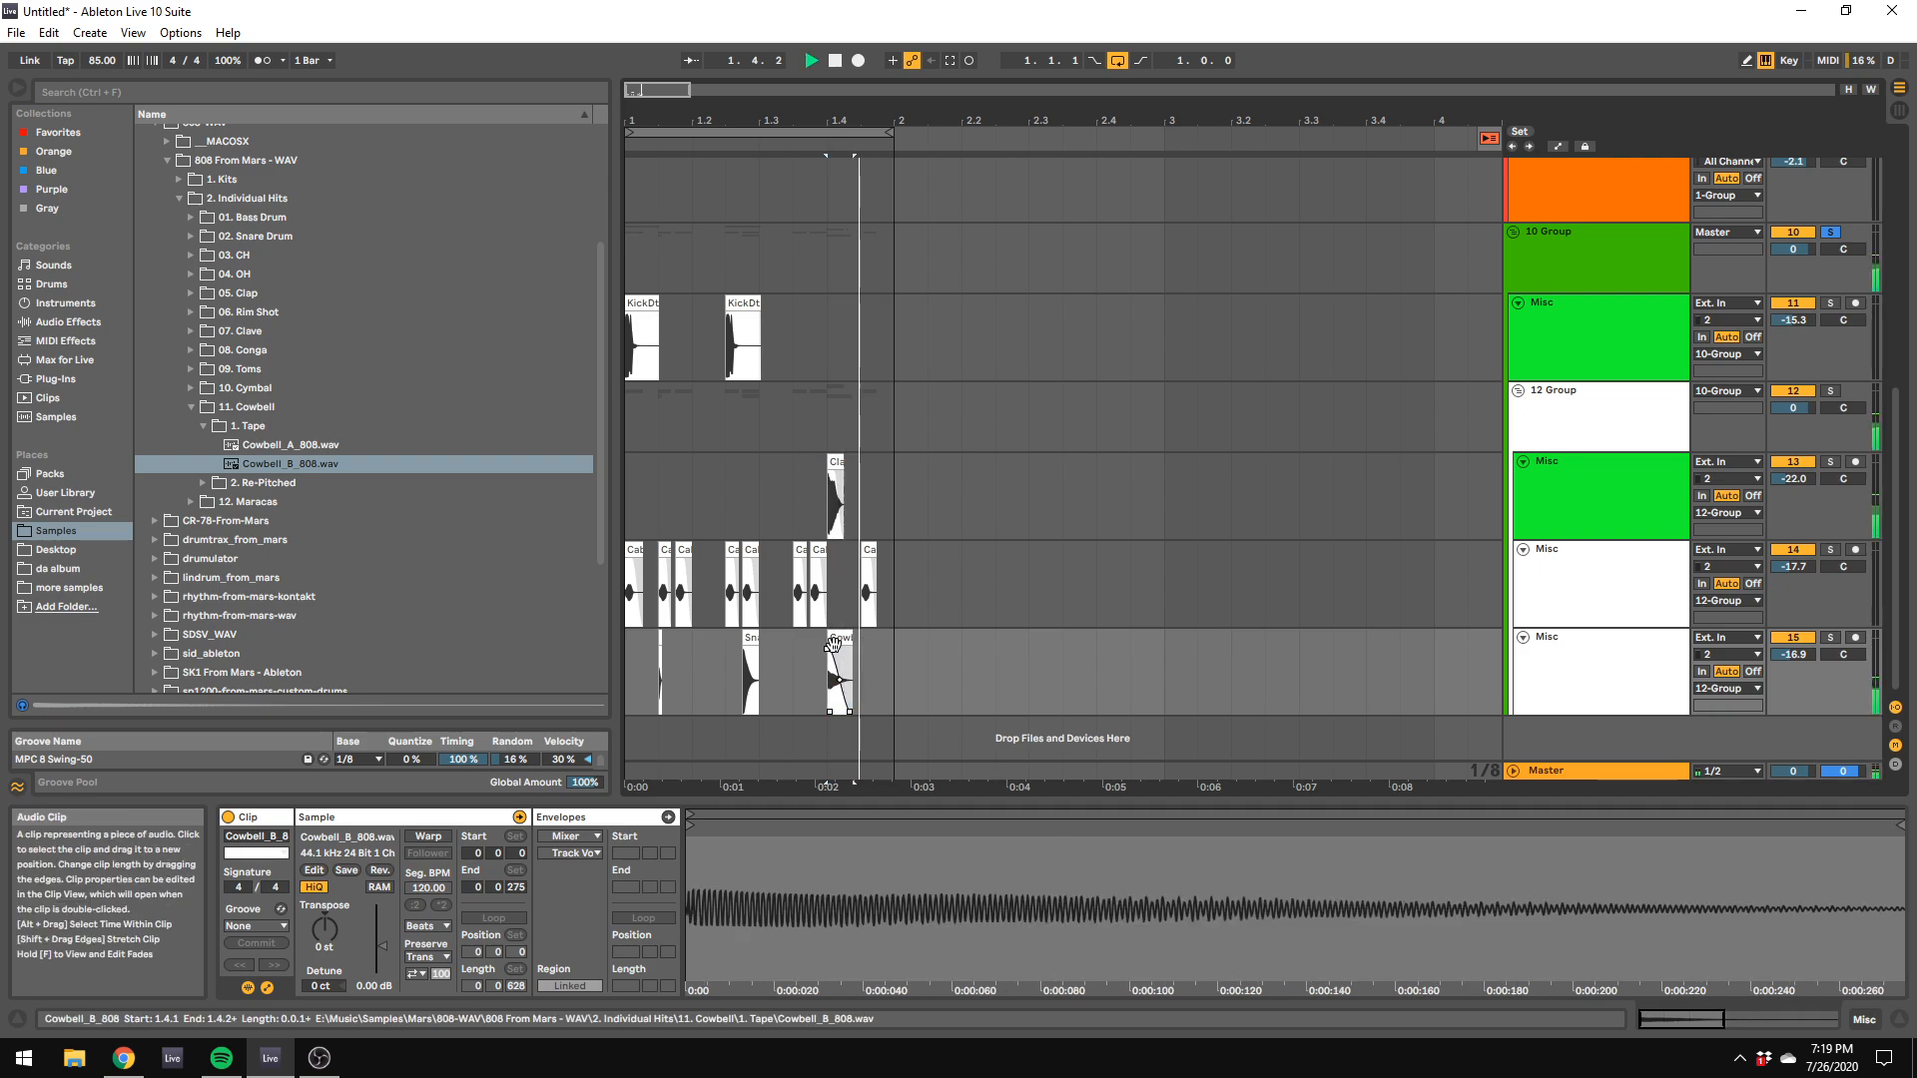
{"action": "left_click", "coordinate": [841, 636]}
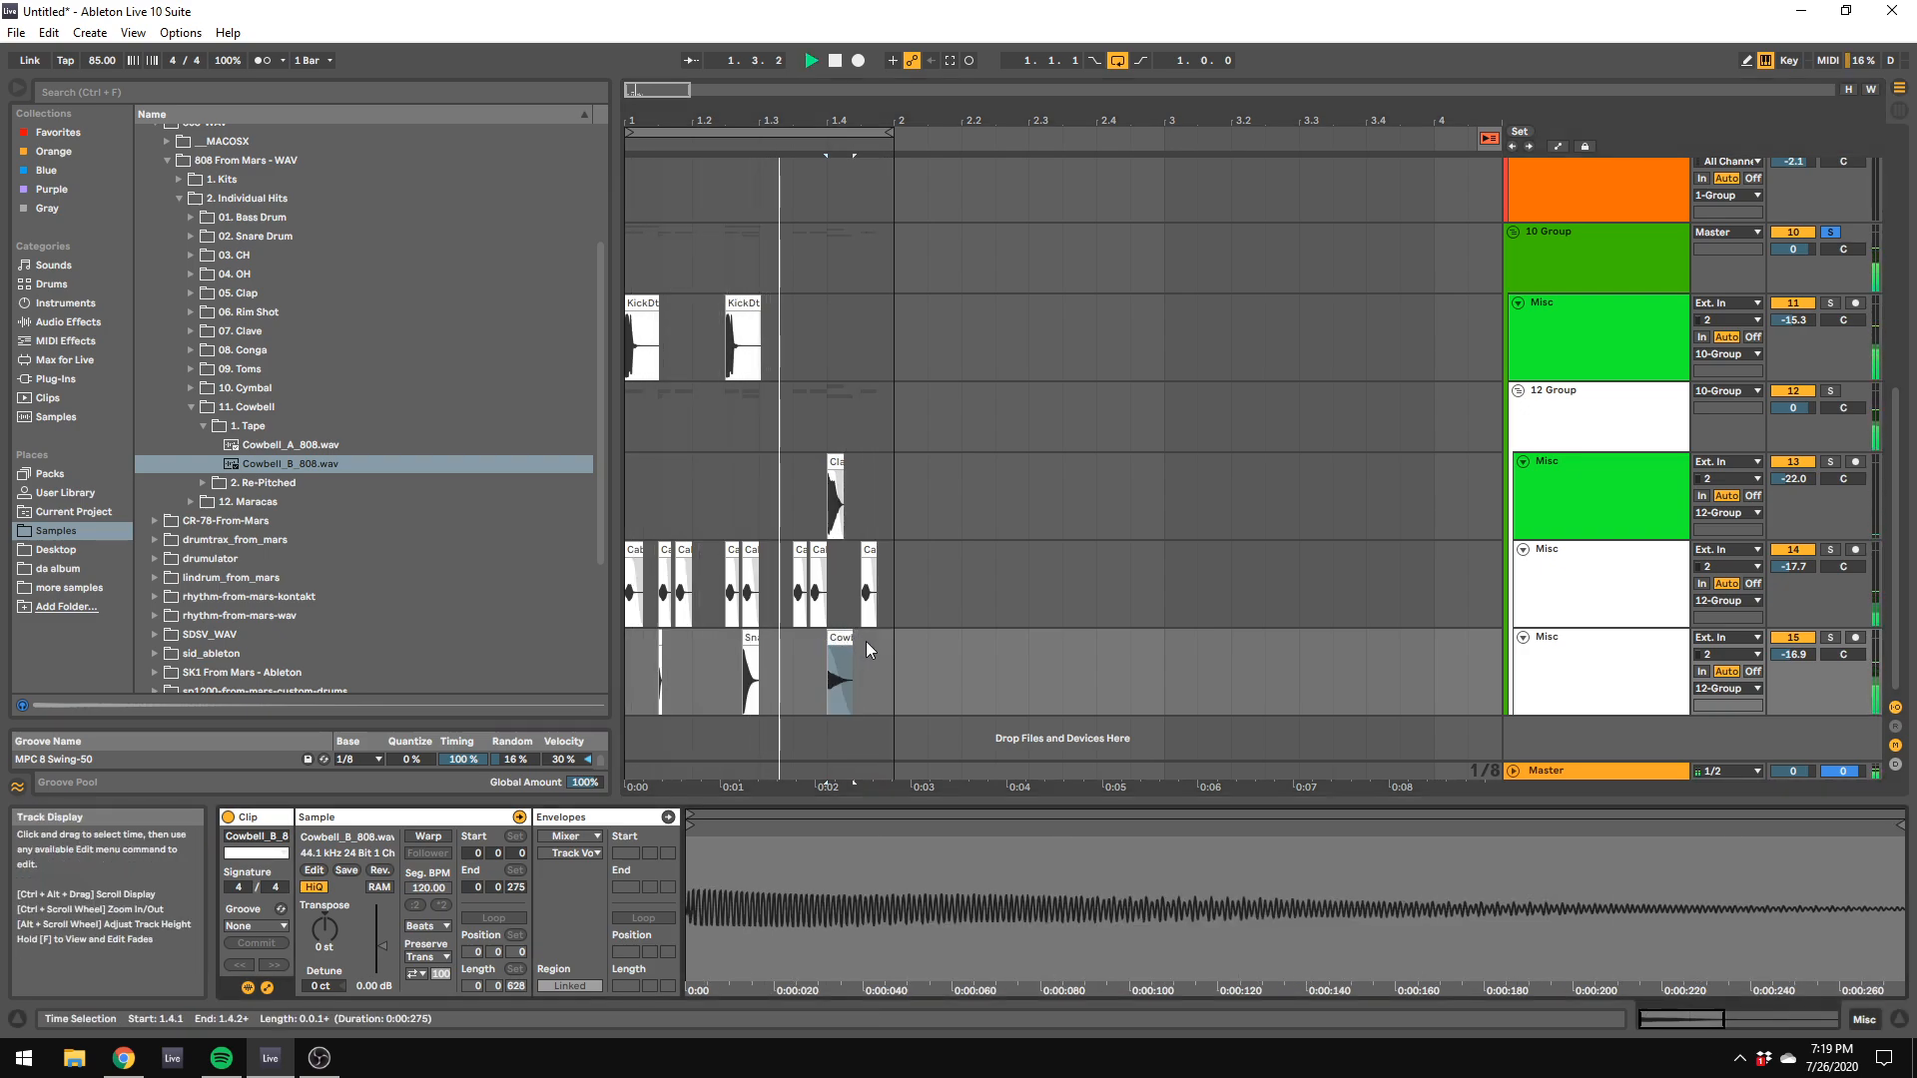
Step: Turn the arrangement grid off and nudge the cowbell clip slightly later
{"action": "right_click", "coordinate": [887, 713]}
{"action": "left_click", "coordinate": [912, 924]}
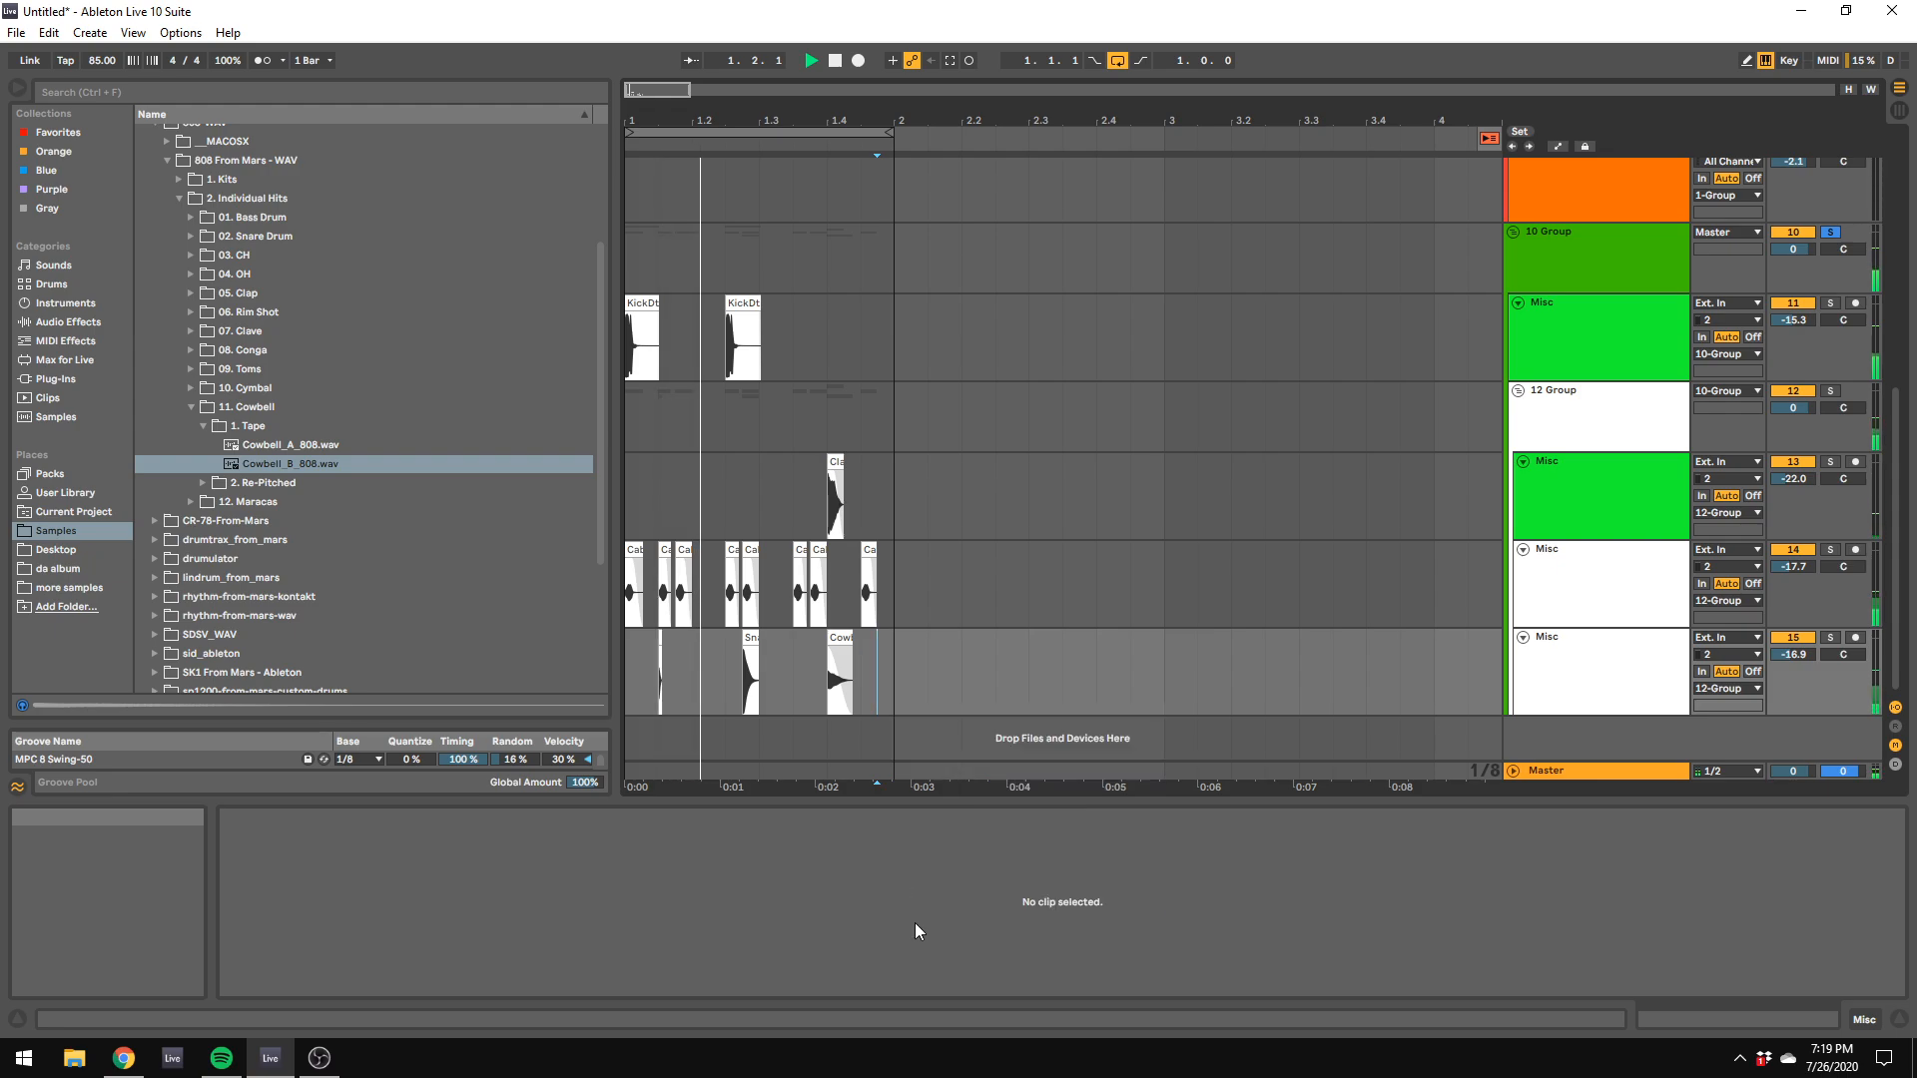
{"action": "right_click", "coordinate": [880, 672]}
{"action": "left_click", "coordinate": [810, 653]}
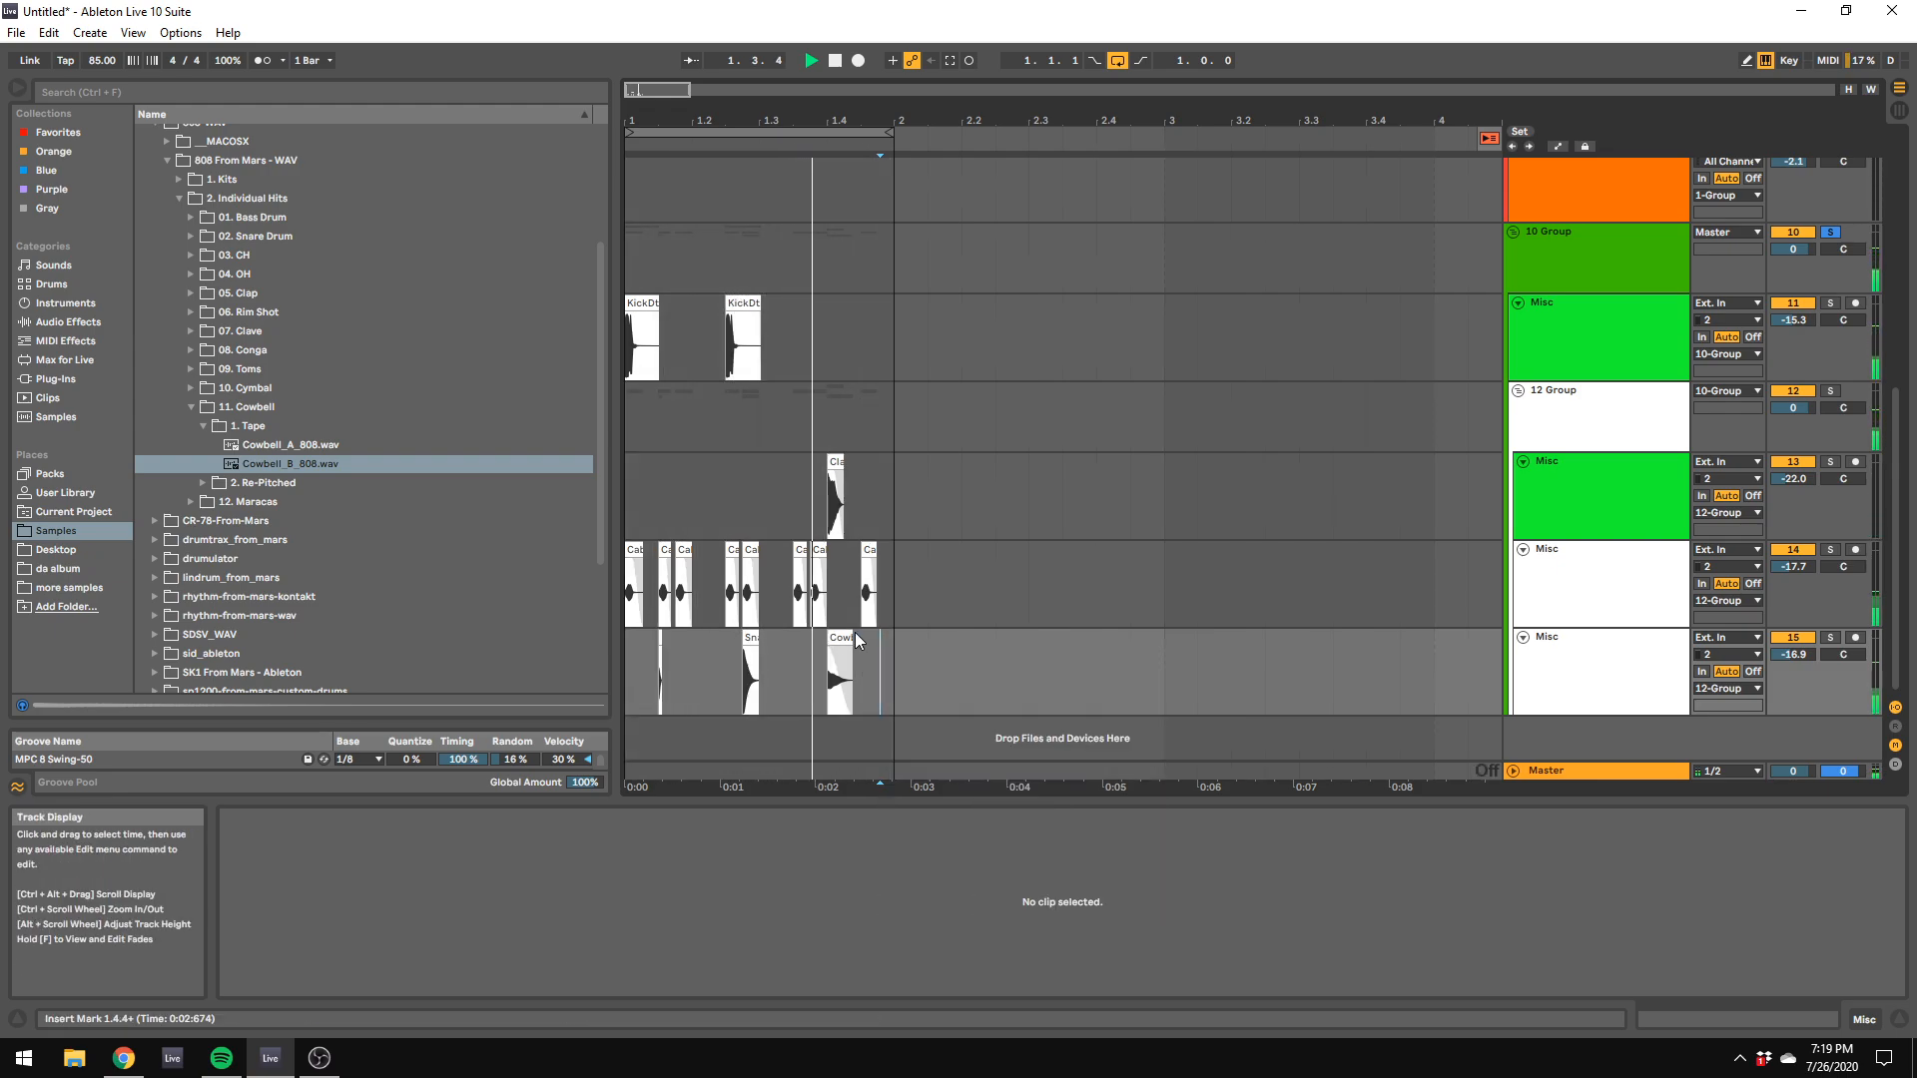
{"action": "left_click", "coordinate": [838, 641]}
{"action": "left_click", "coordinate": [802, 664]}
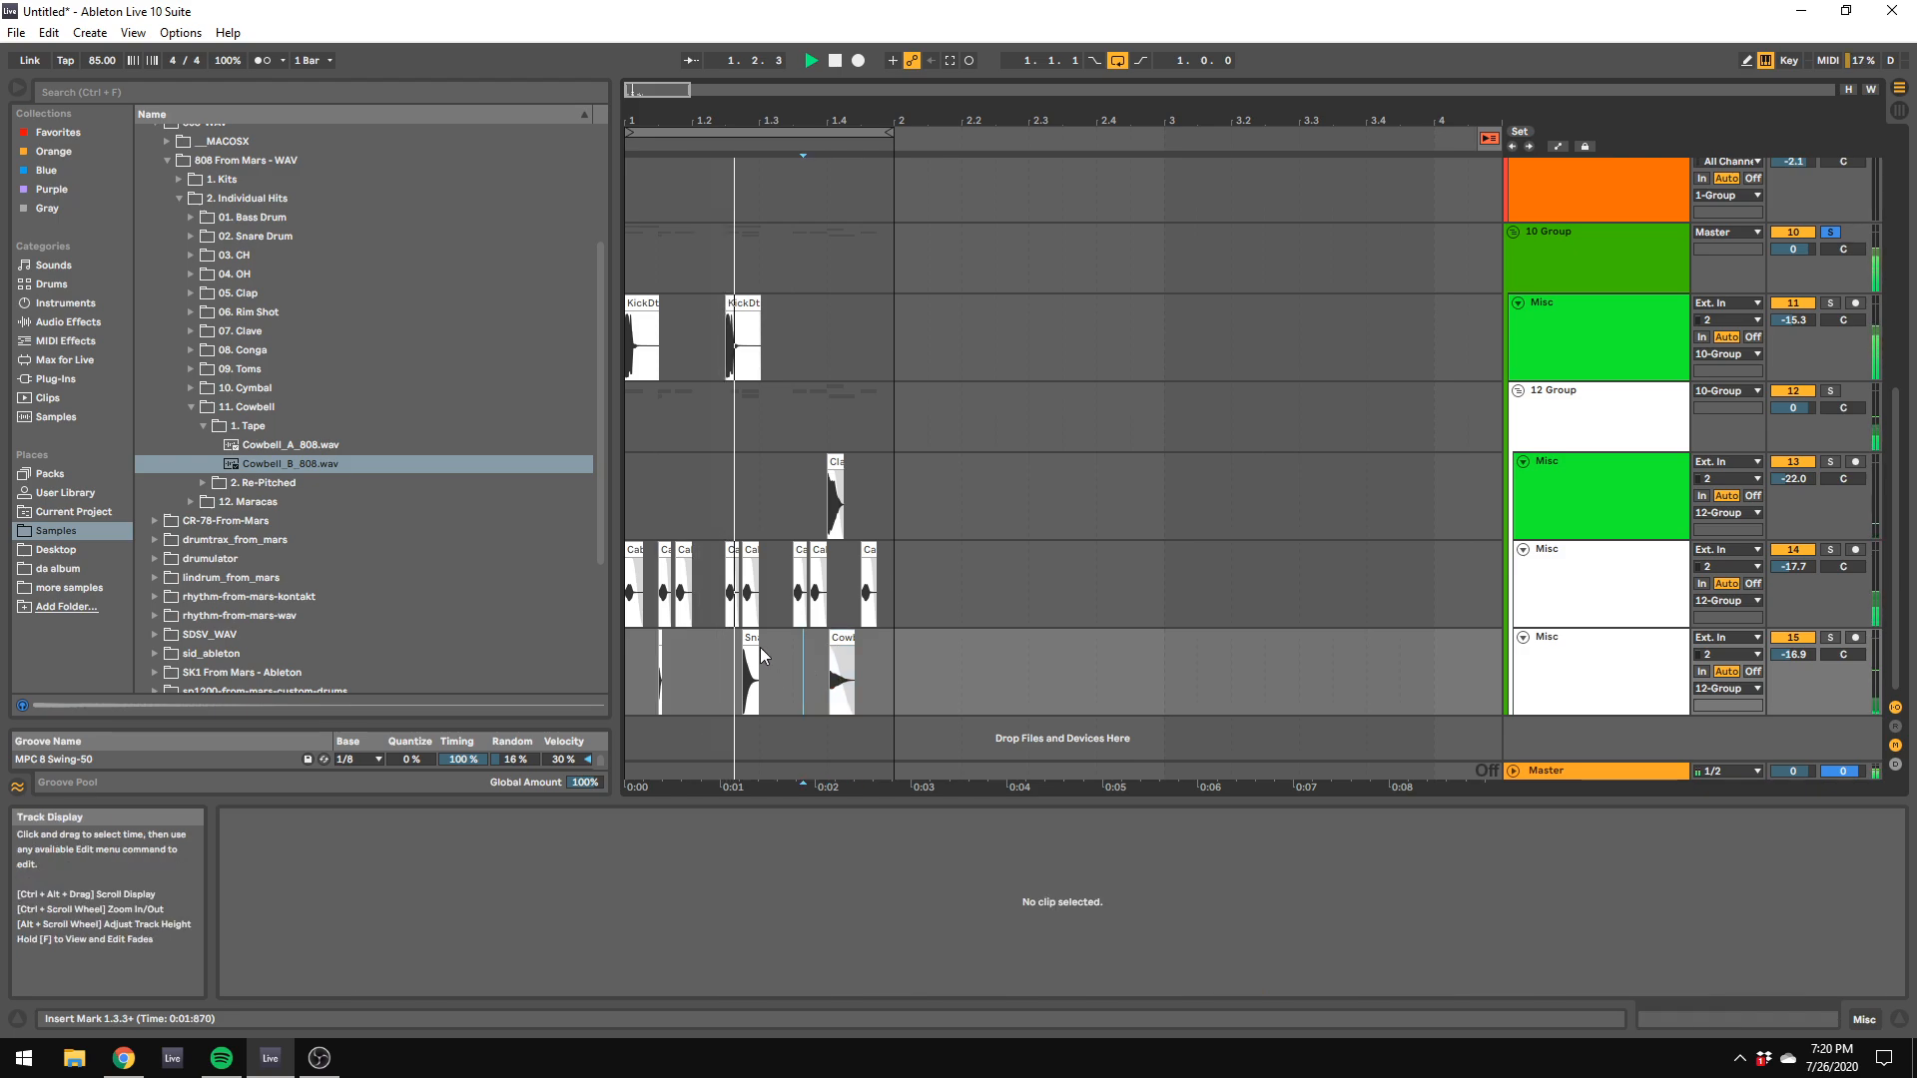
Step: Nudge the rim shot clip slightly earlier and shift a few of the cabasa clips slightly off the grid
{"action": "left_click", "coordinate": [659, 640]}
{"action": "left_click", "coordinate": [750, 579]}
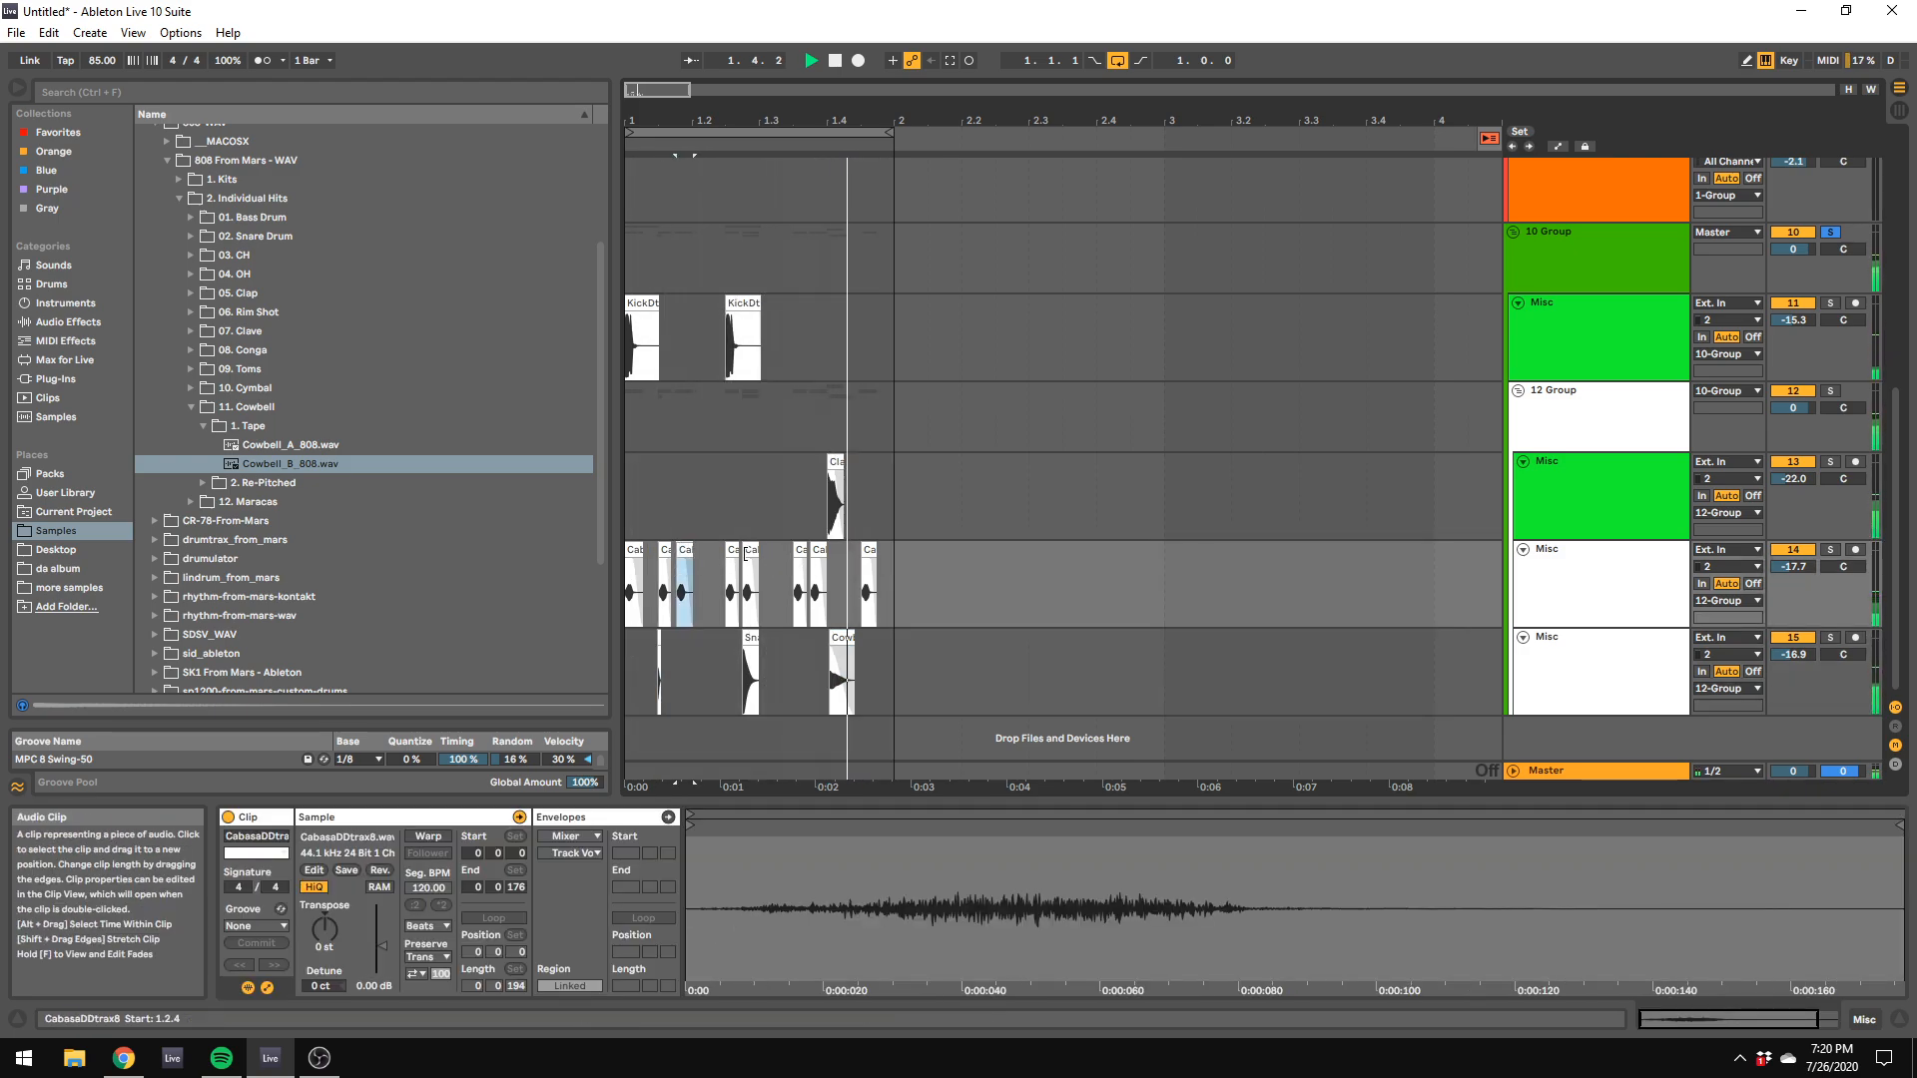
{"action": "left_click", "coordinate": [814, 568]}
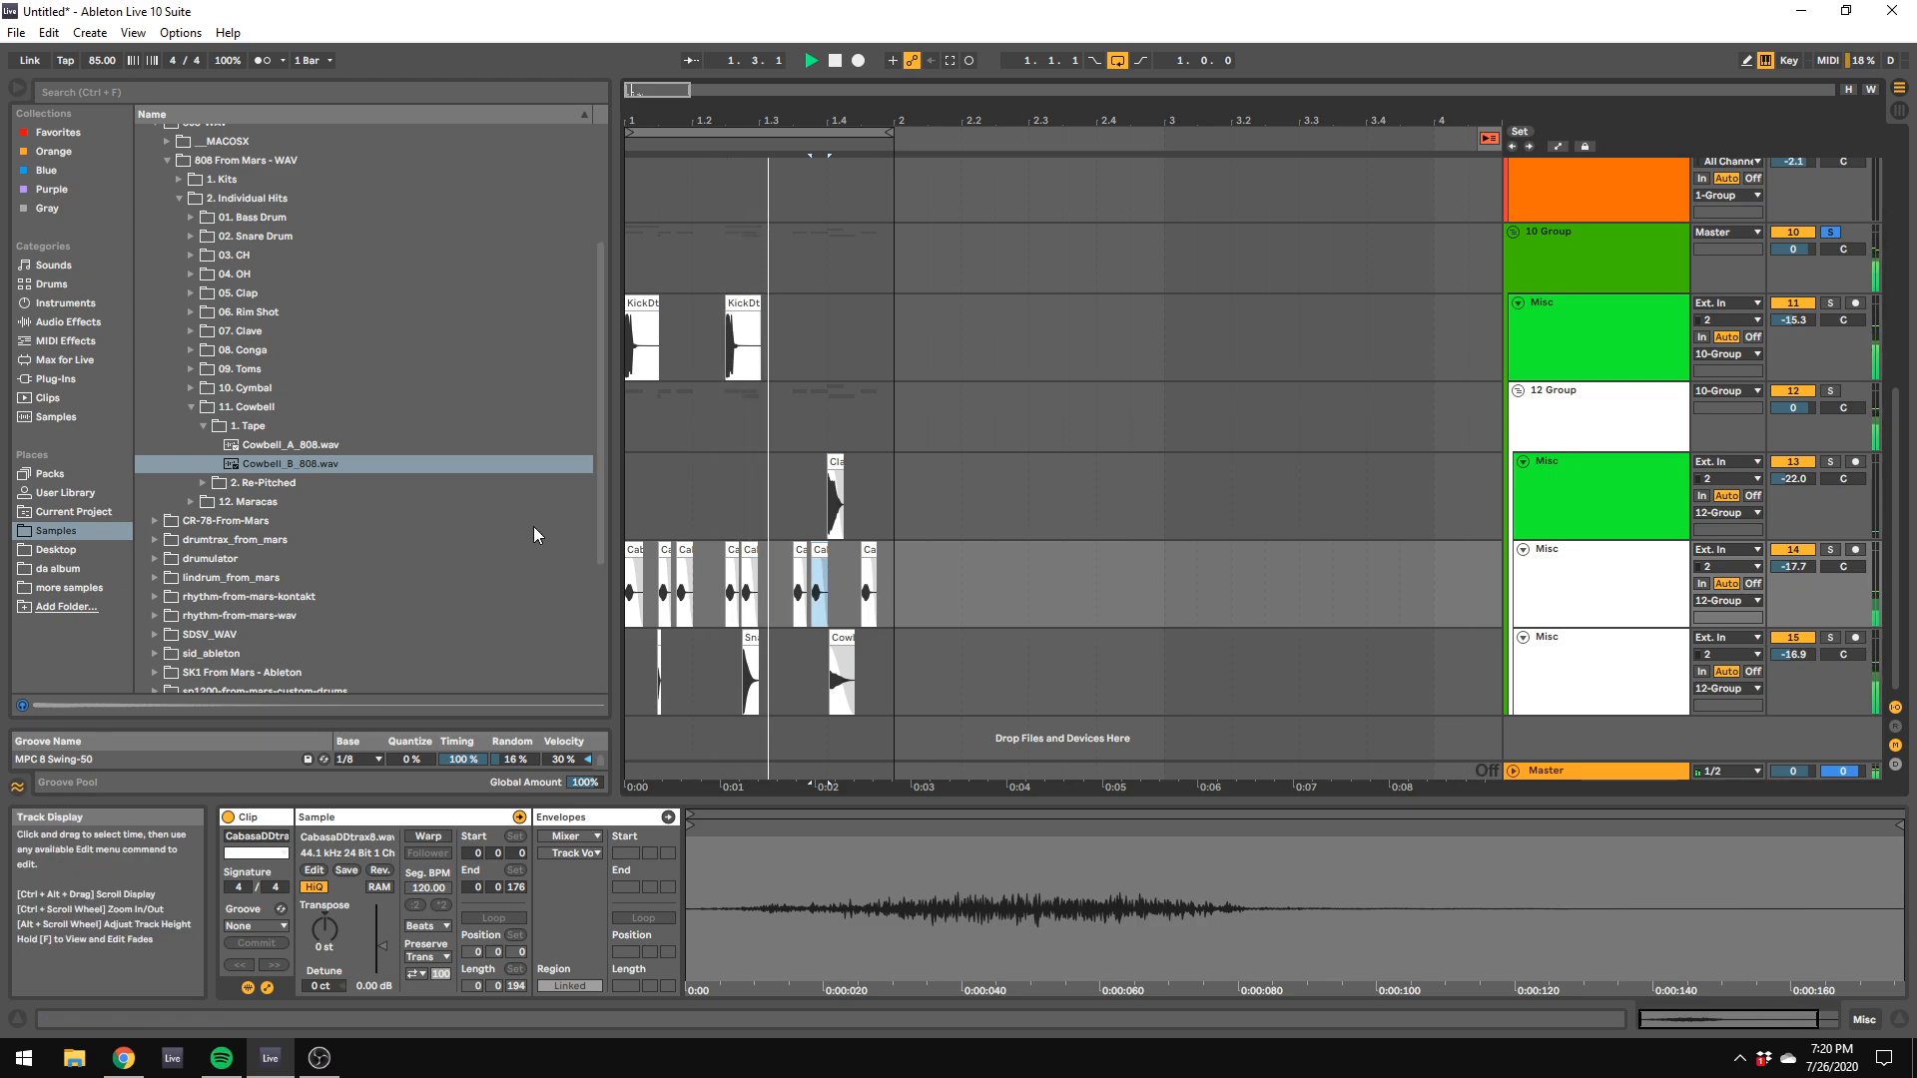
Step: Find the clean 808 closed hi-hats and place CH_Clean_808_02.wav at the loop start on a new track
{"action": "left_click", "coordinate": [191, 257]}
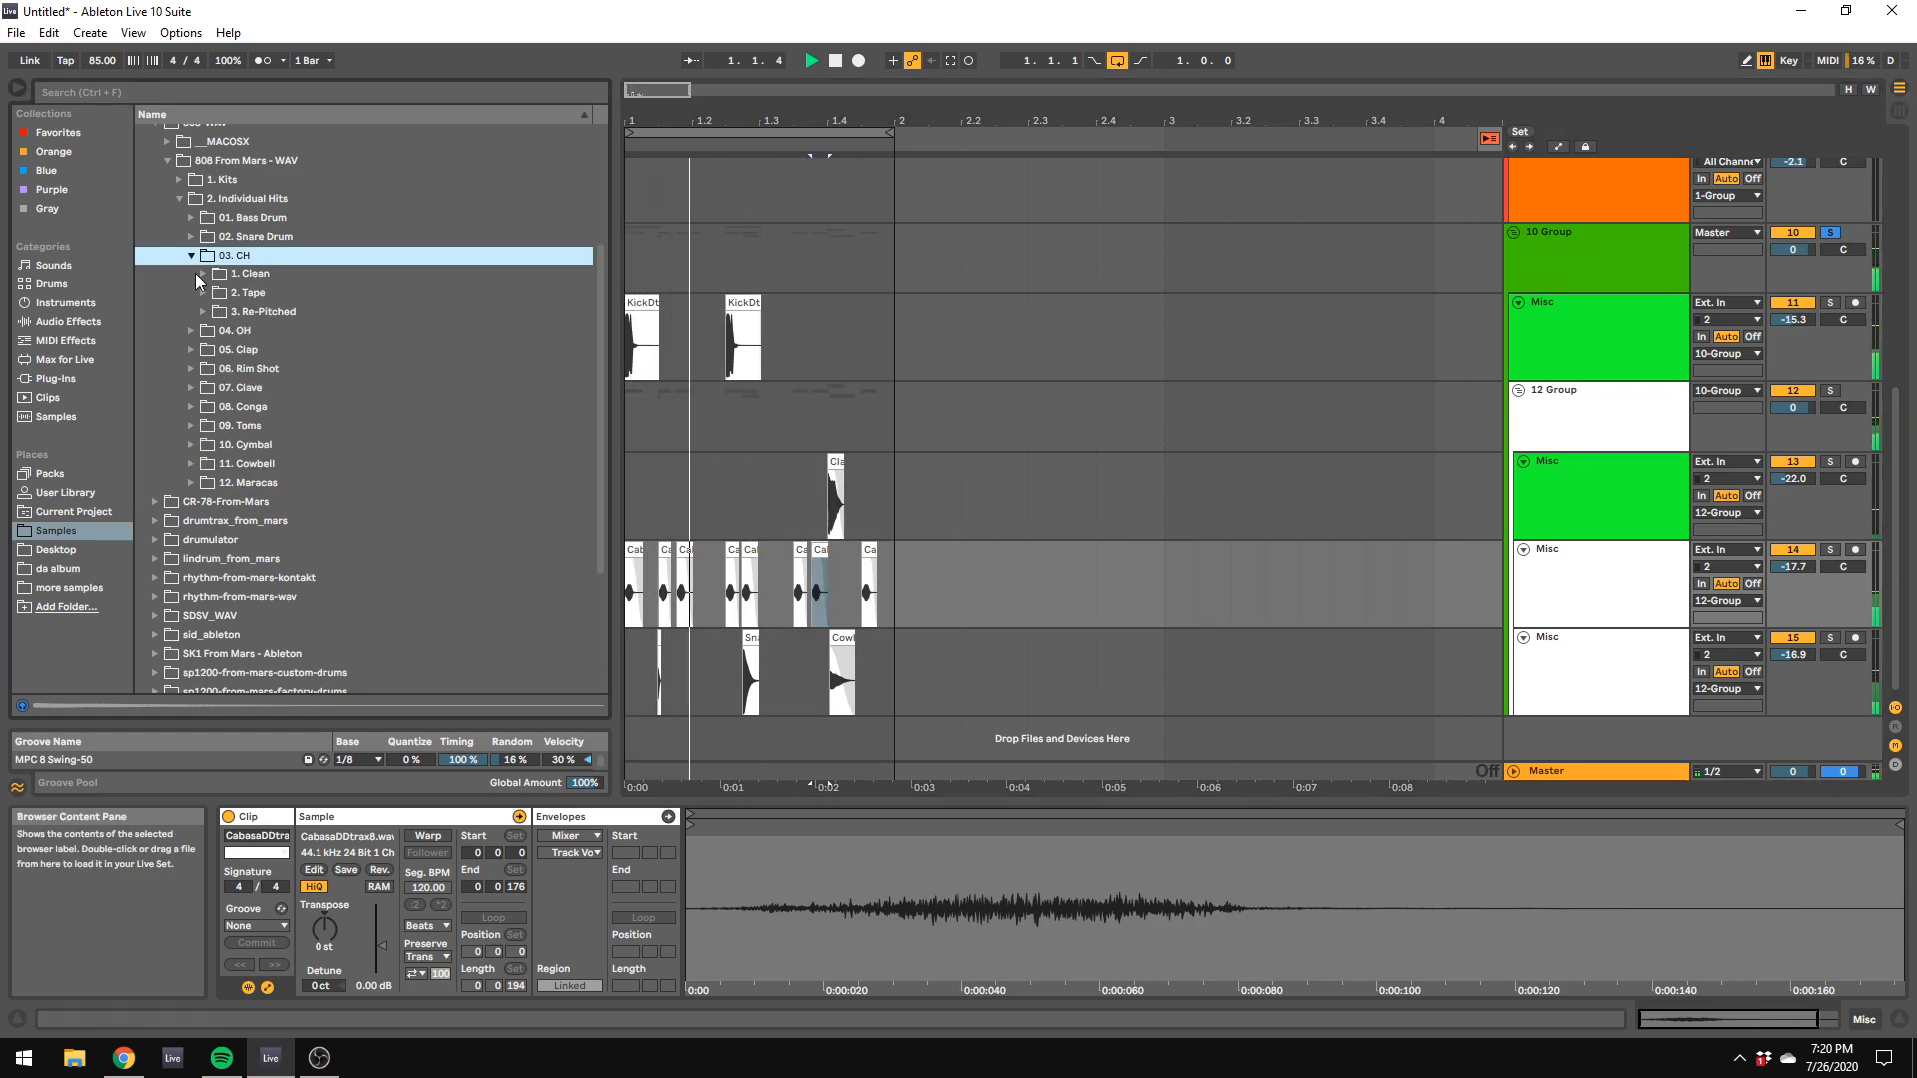
{"action": "left_click", "coordinate": [203, 275]}
{"action": "left_click", "coordinate": [231, 312]}
{"action": "left_click_drag", "start_coordinate": [231, 311], "coordinate": [644, 744]}
Step: Set the grid to 1/8, duplicate the hi-hat clip on every eighth note through bar 1, and play the loop
{"action": "right_click", "coordinate": [660, 739]}
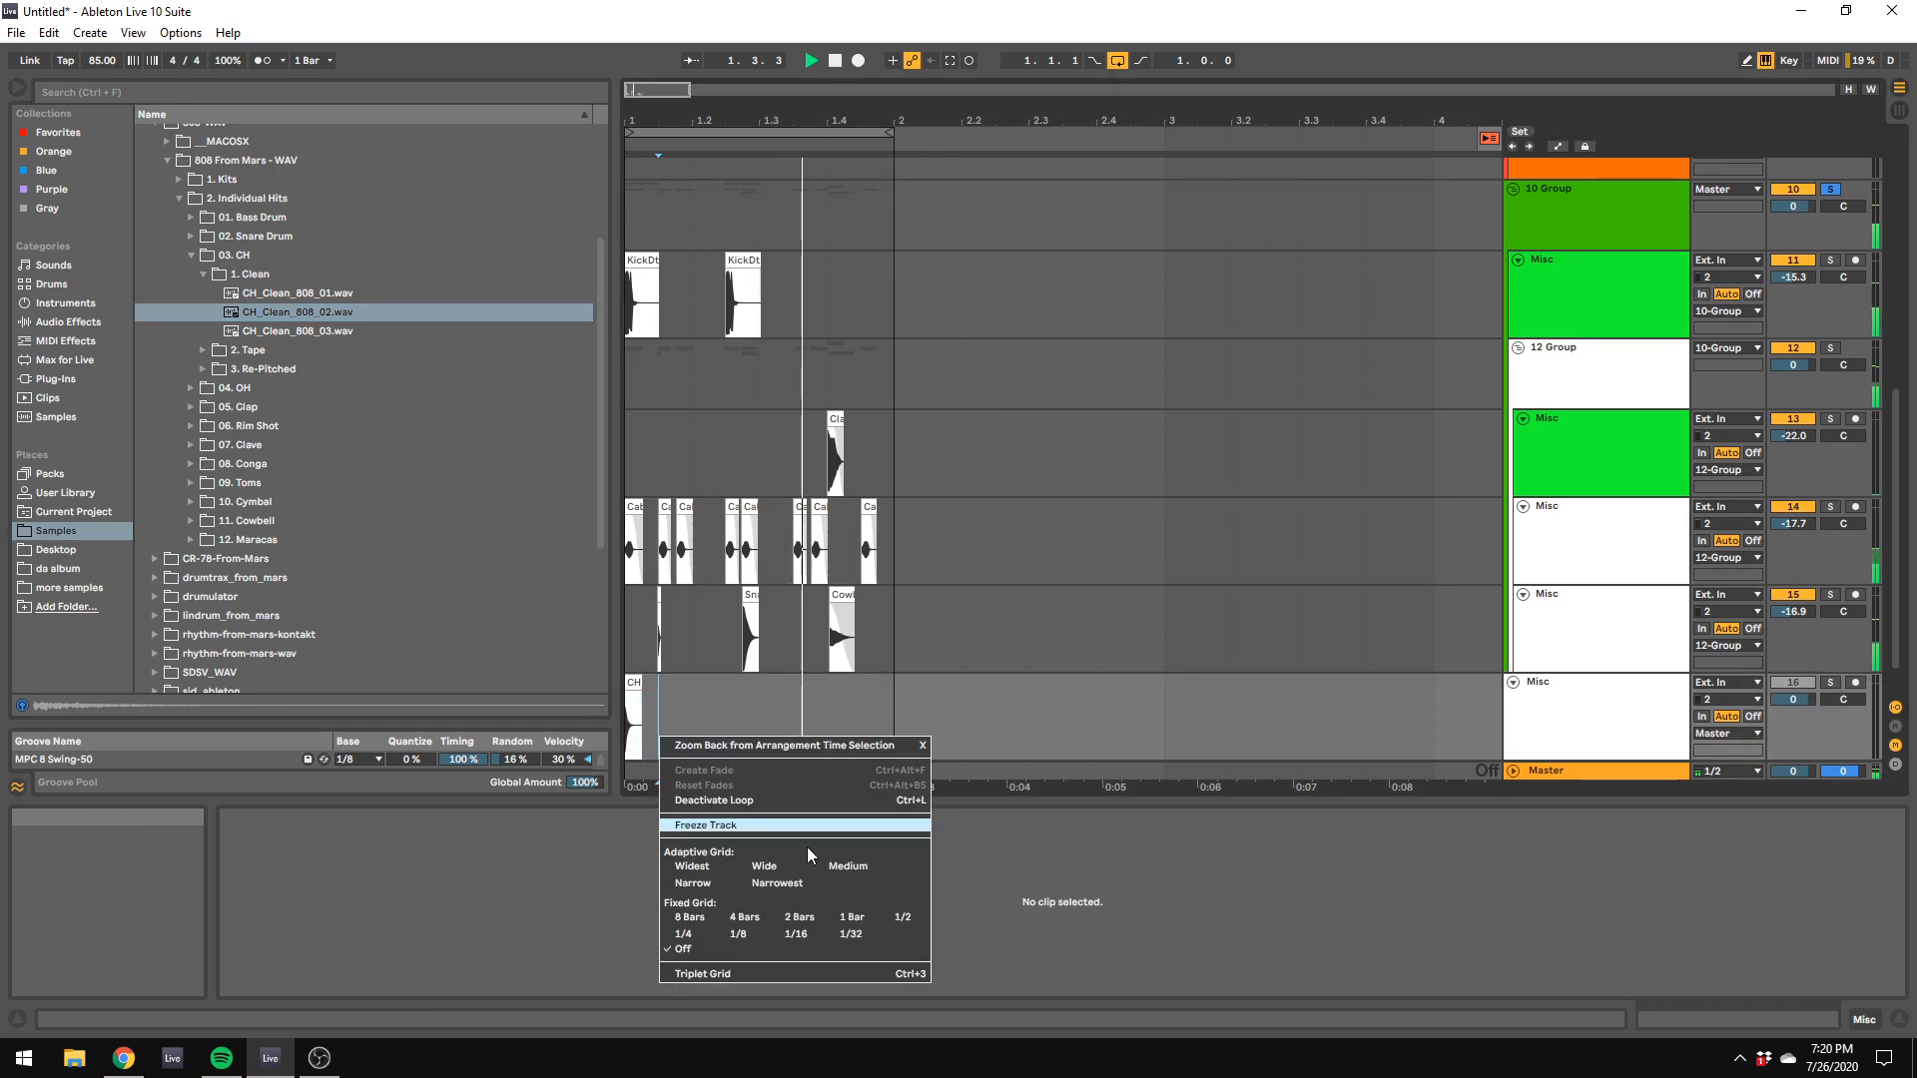
{"action": "left_click", "coordinate": [757, 932]}
{"action": "left_click", "coordinate": [624, 717]}
{"action": "key", "text": "ctrl+d"}
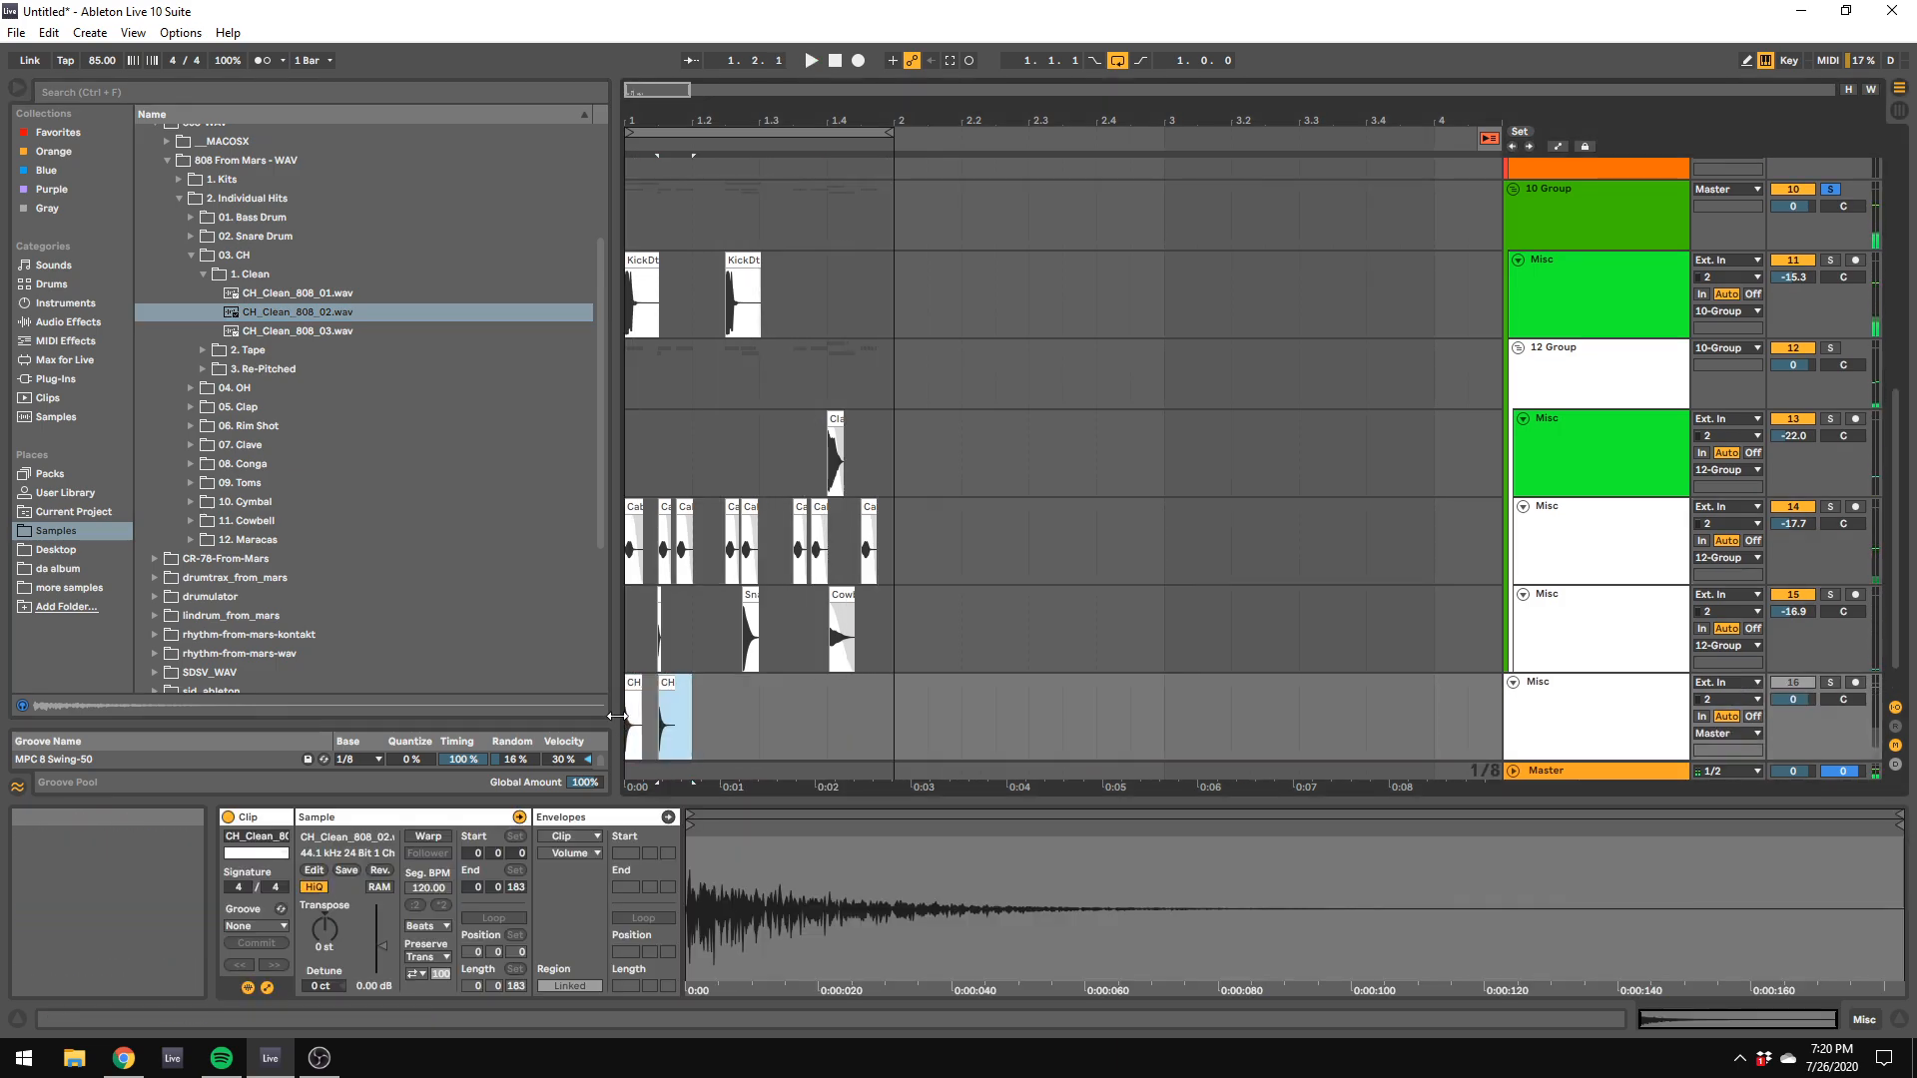
{"action": "key", "text": "ctrl+d"}
{"action": "key", "text": "ctrl+d"}
{"action": "key", "text": "ctrl+d"}
{"action": "key", "text": "ctrl+d"}
{"action": "key", "text": "ctrl+d"}
{"action": "key", "text": "ctrl+d"}
{"action": "key", "text": "space"}
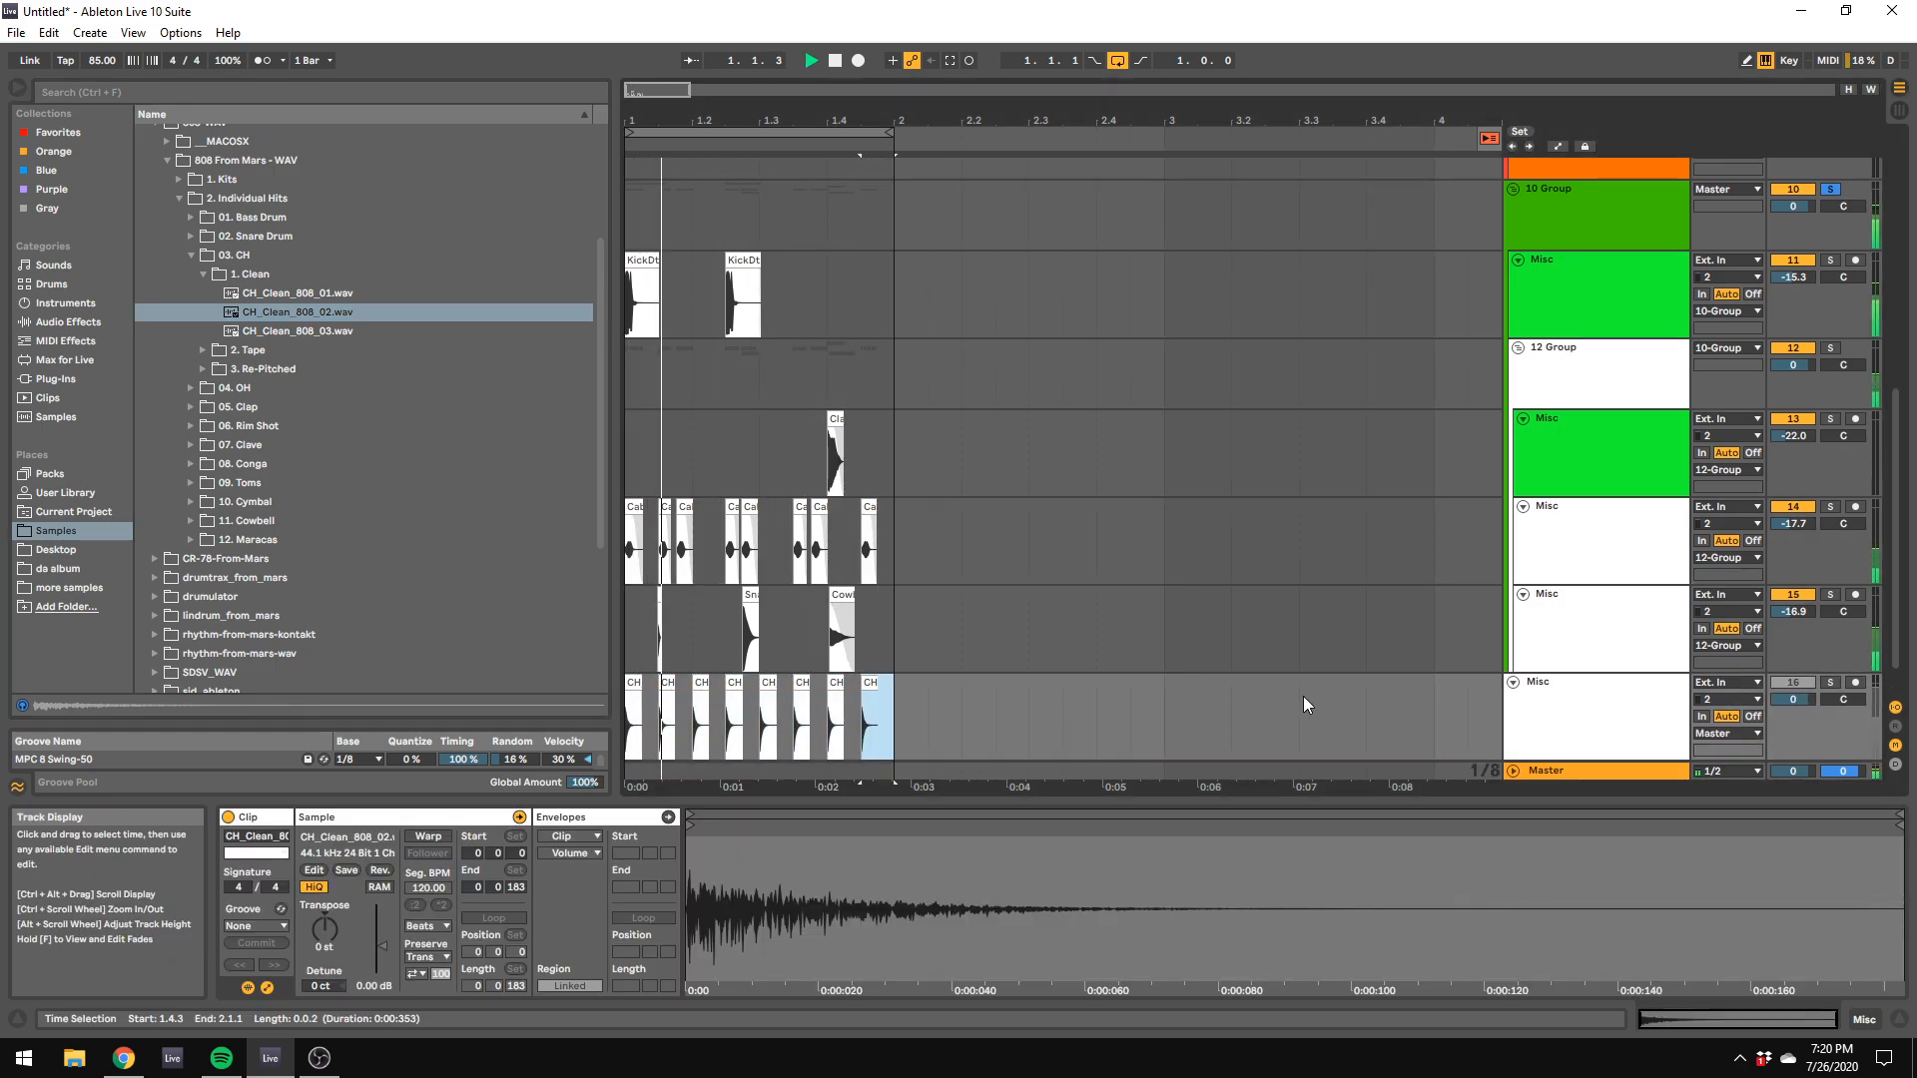
Step: Move the hi-hat track into the clap, cabasa and snare group and lower its volume to -22.0 dB in the Session View mixer
{"action": "left_click_drag", "start_coordinate": [1589, 696], "coordinate": [1668, 672]}
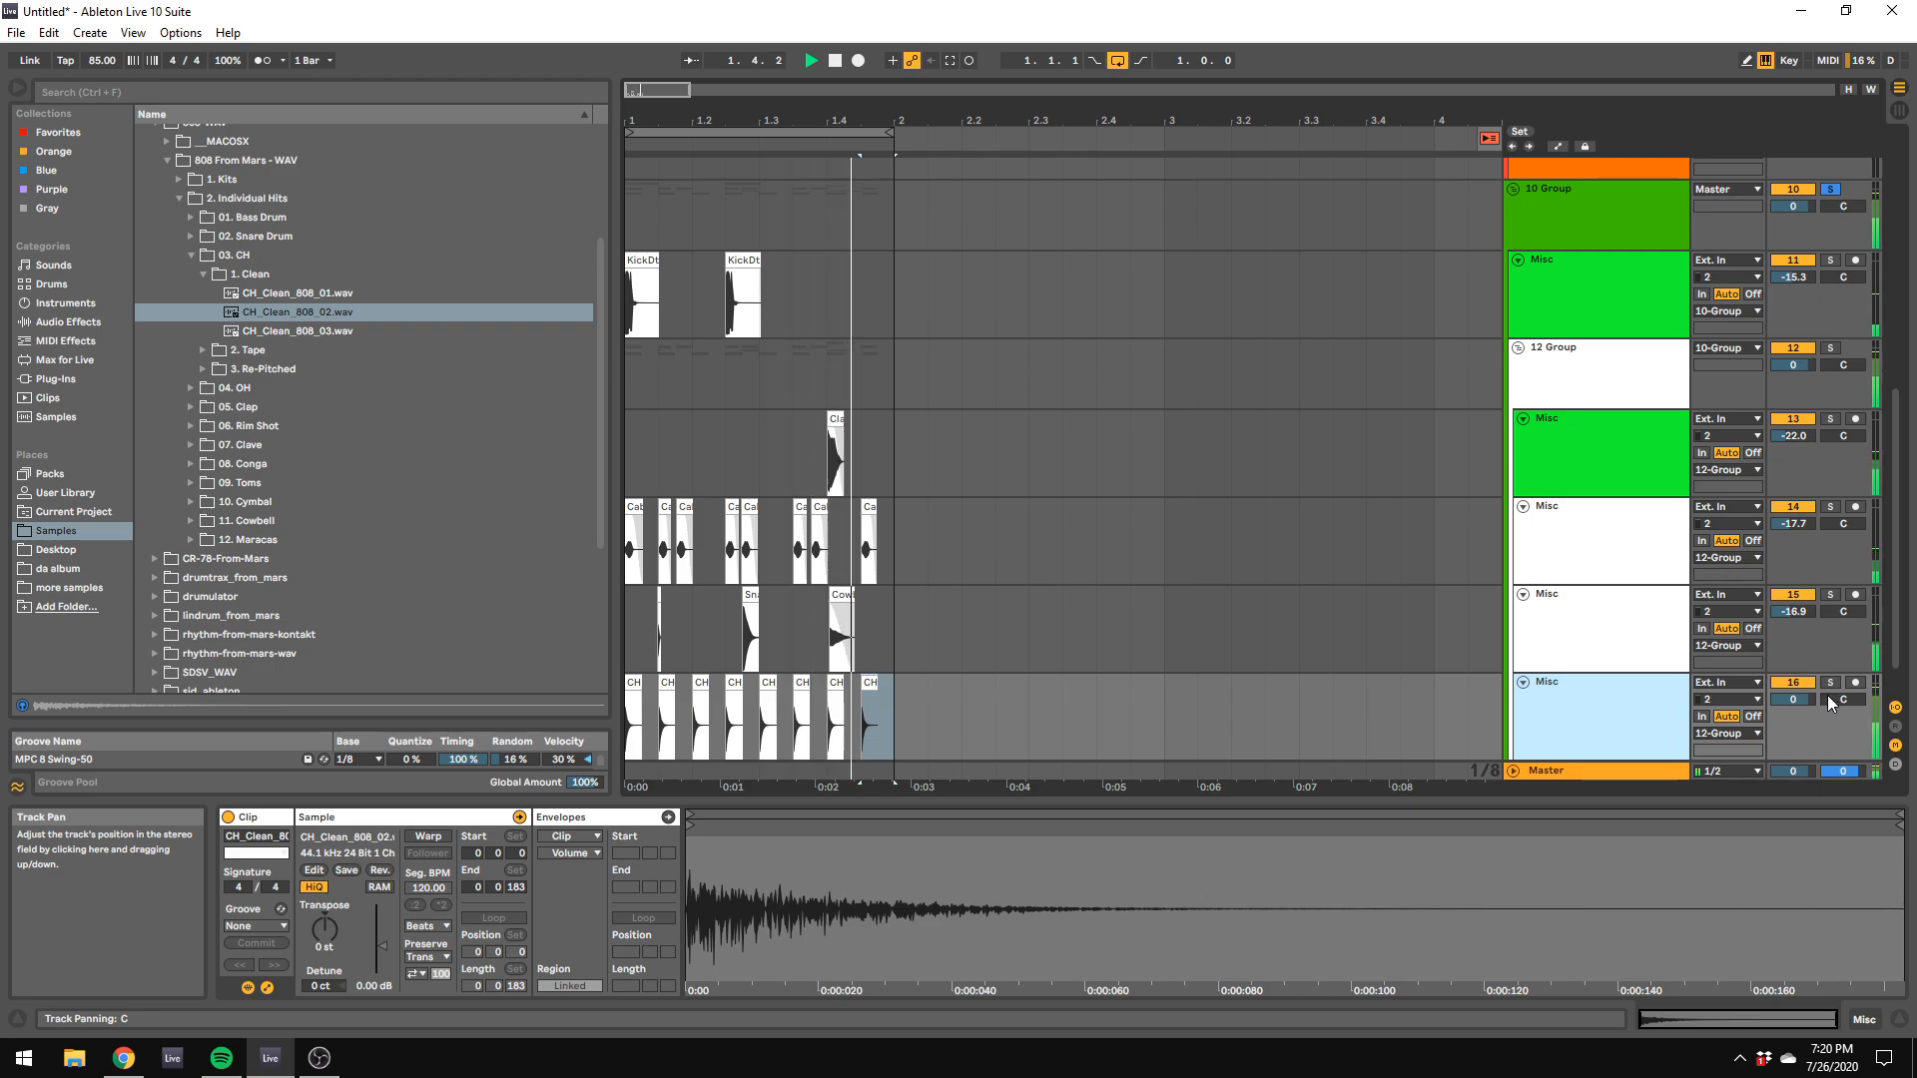
{"action": "key", "text": "Tab"}
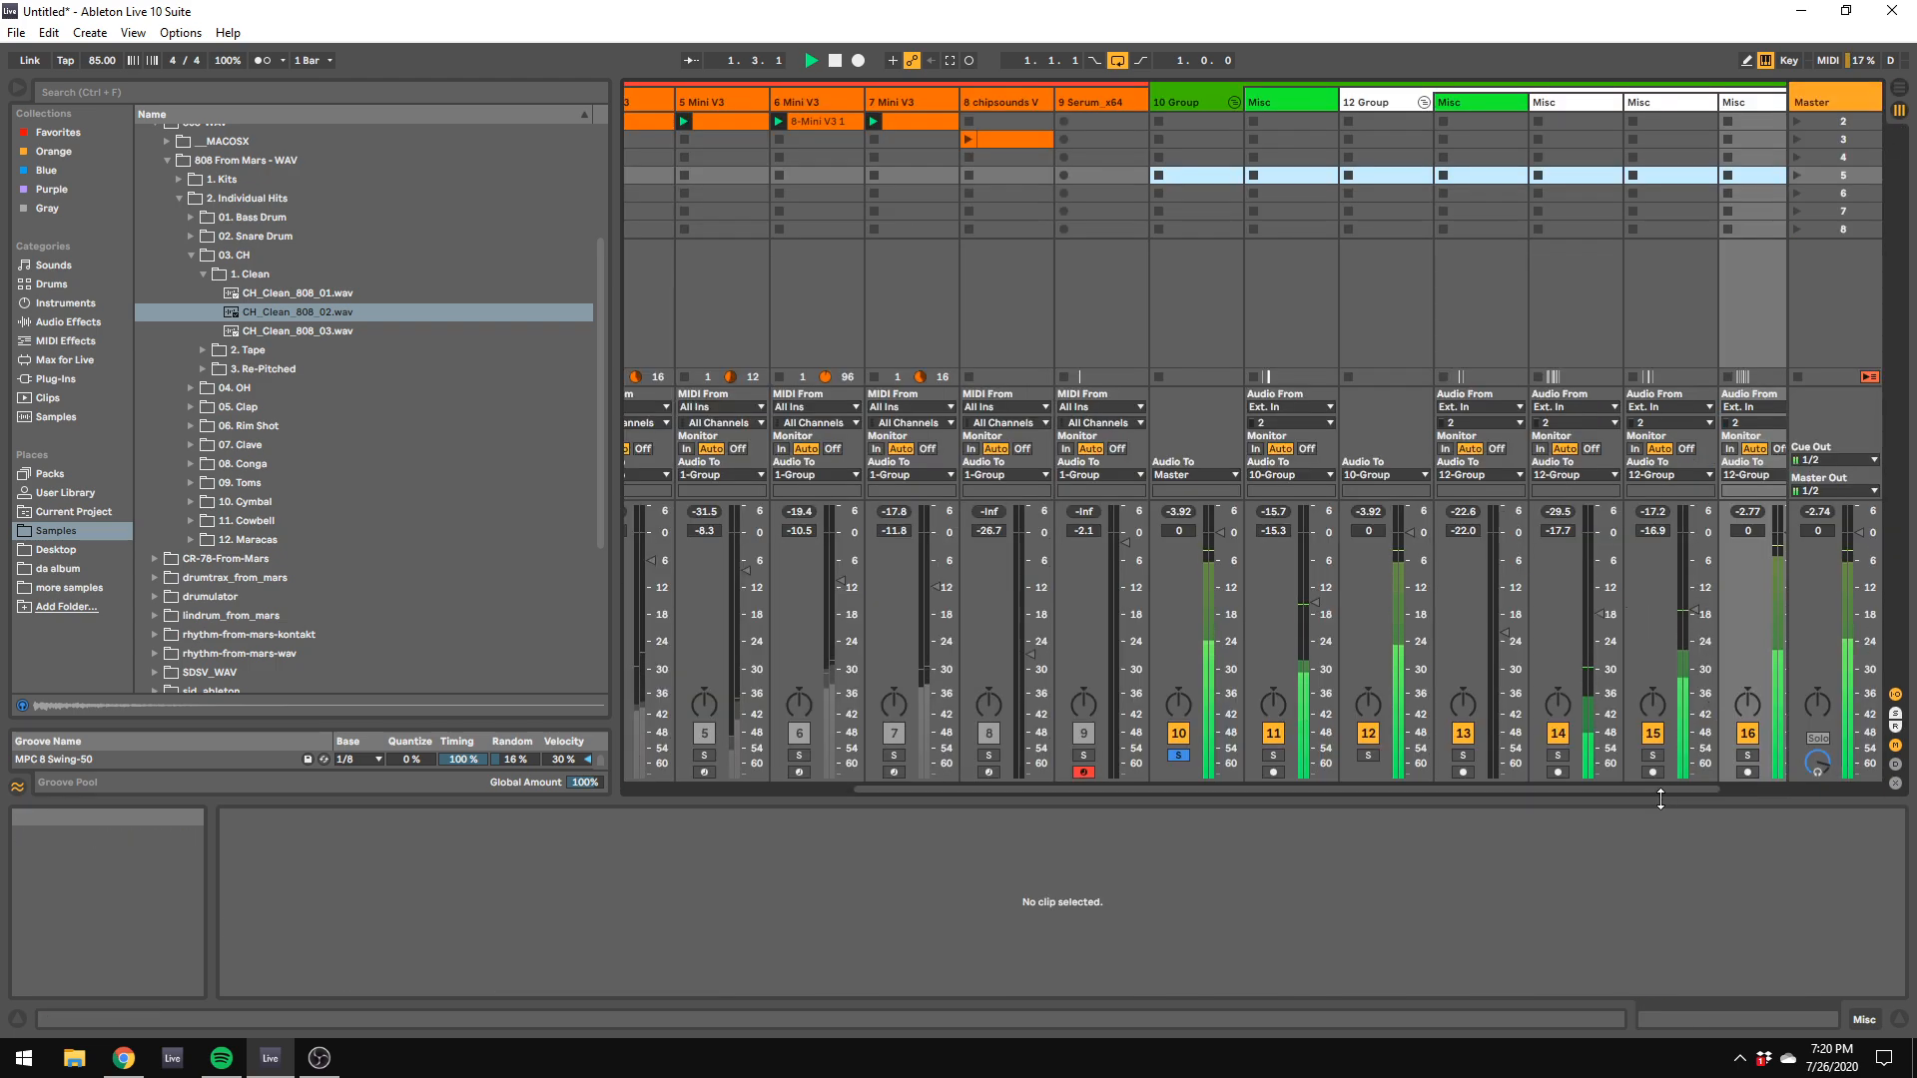
{"action": "left_click_drag", "start_coordinate": [1661, 791], "coordinate": [1723, 788]}
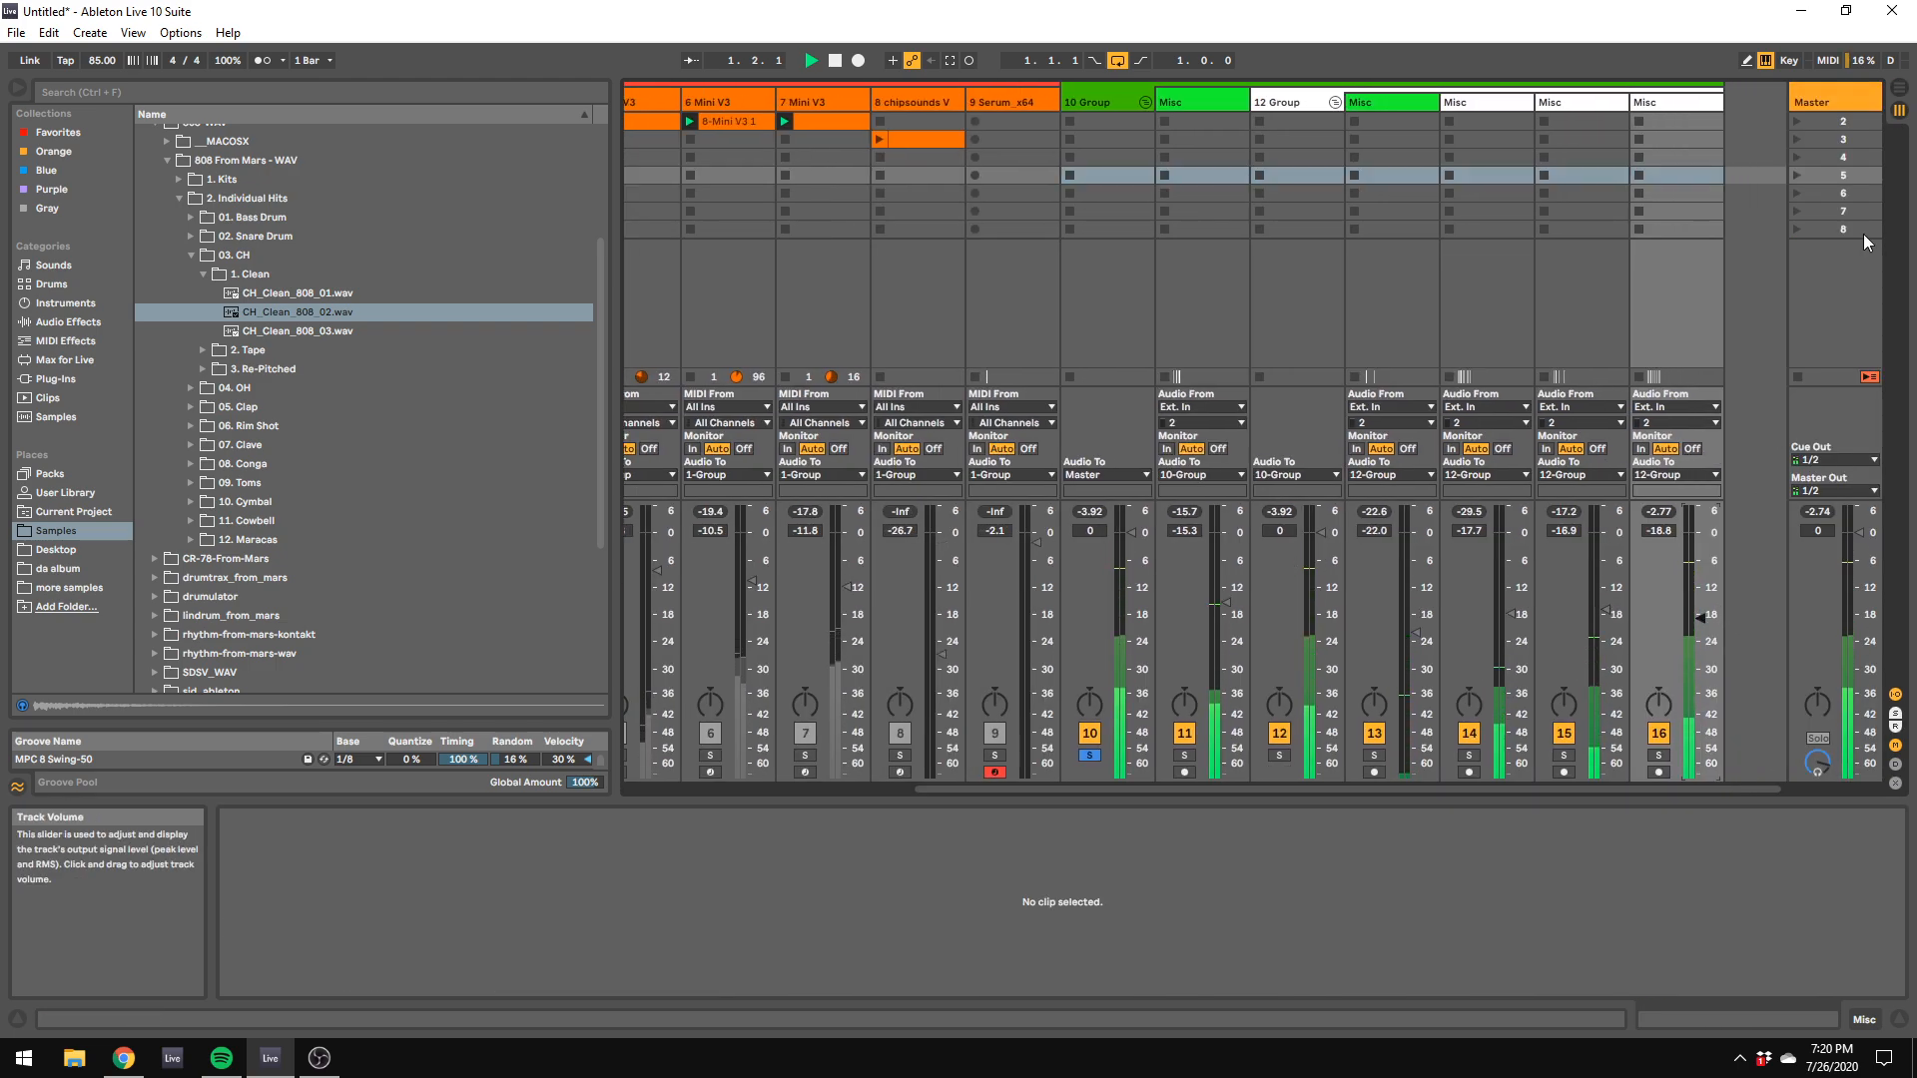
{"action": "key", "text": "Tab"}
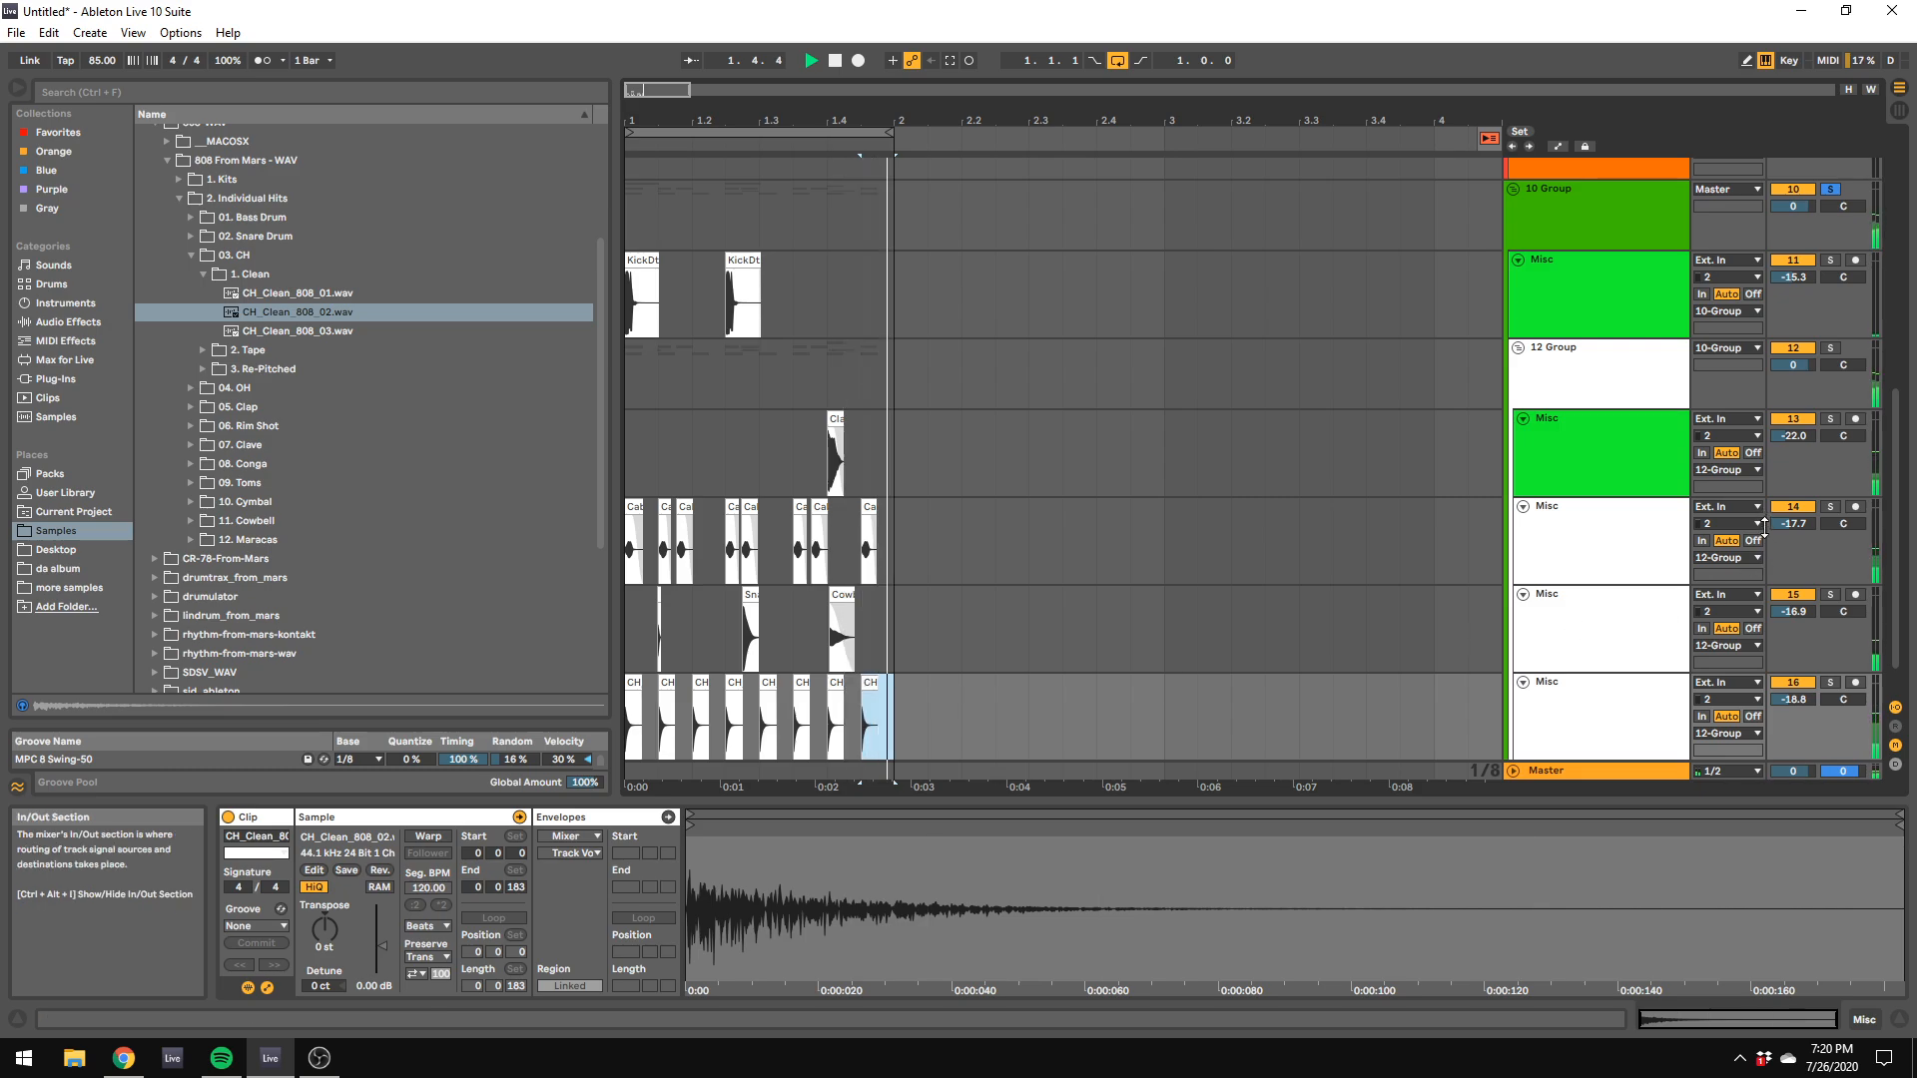
{"action": "key", "text": "Tab"}
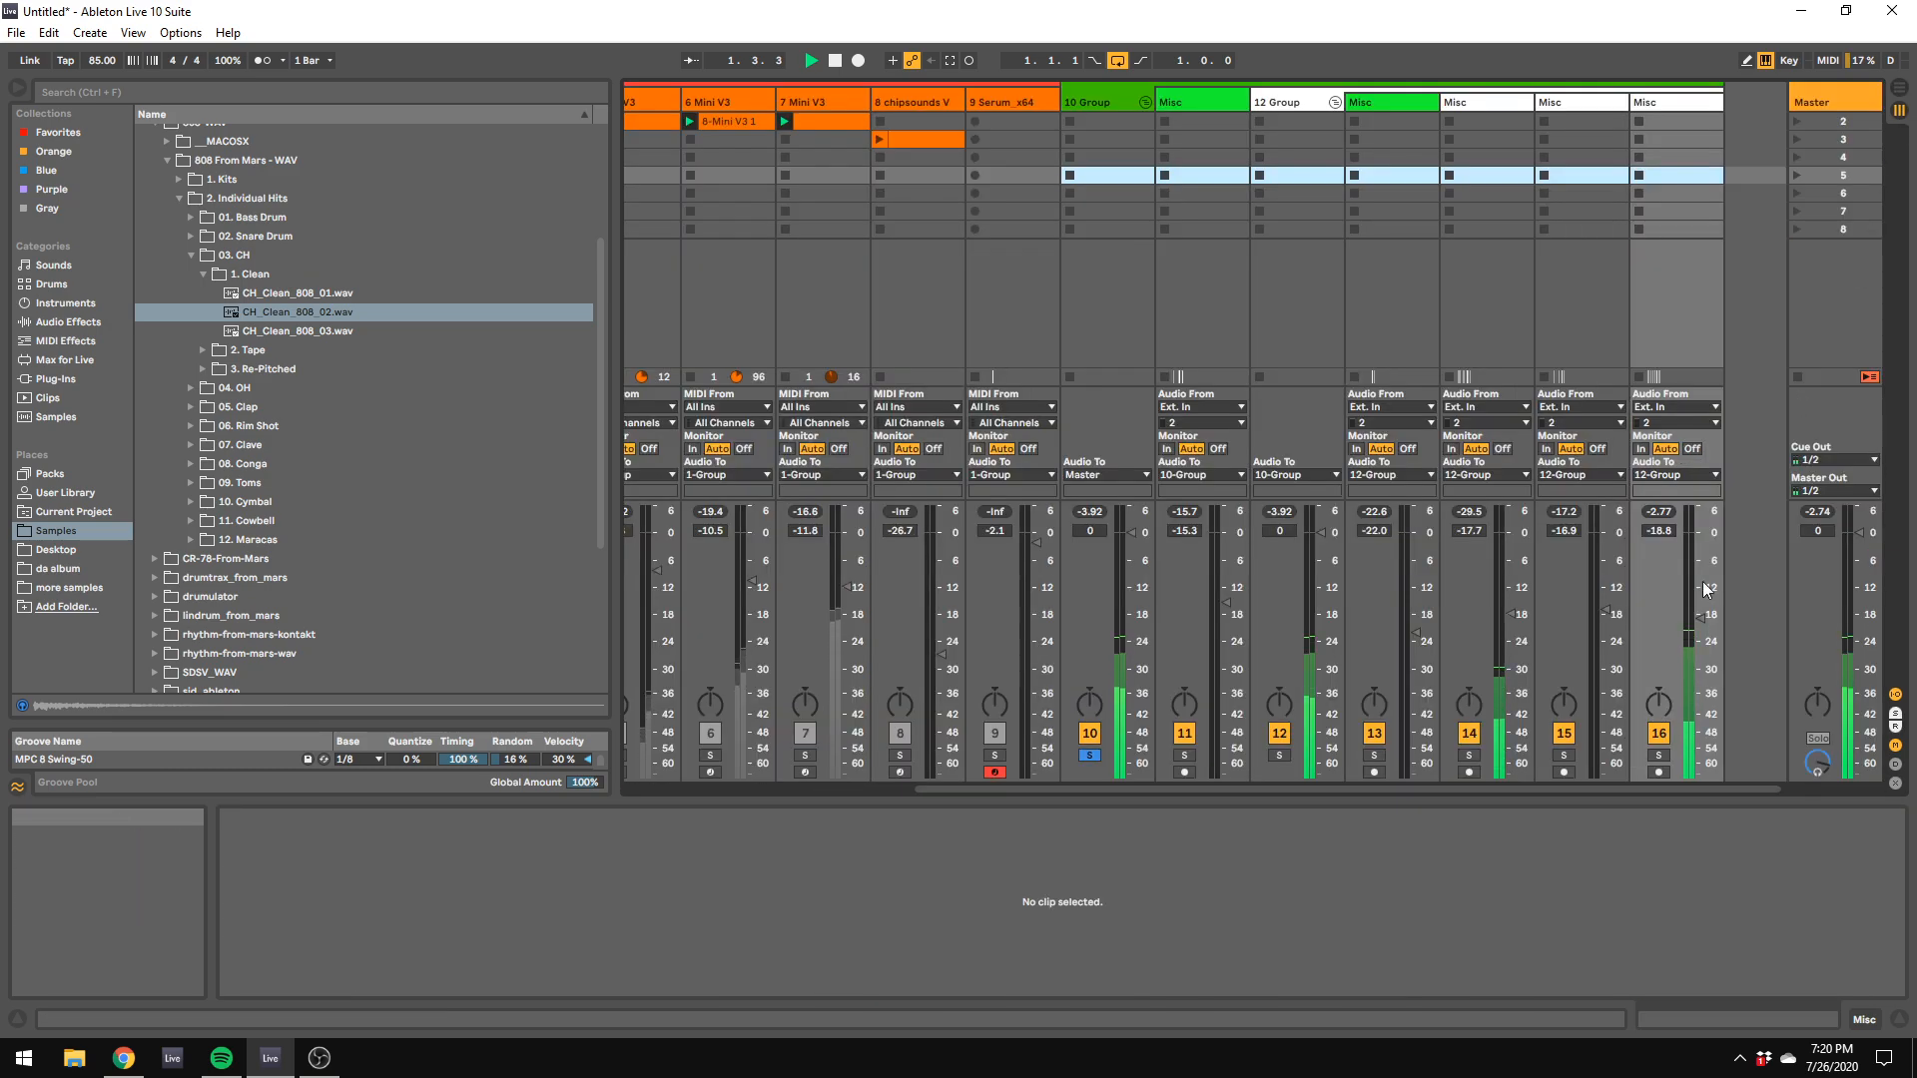
{"action": "left_click_drag", "start_coordinate": [1703, 589], "coordinate": [1702, 633]}
Step: Pan the hi-hat, snare and cabasa tracks off-centre
{"action": "left_click_drag", "start_coordinate": [1566, 703], "coordinate": [1567, 720]}
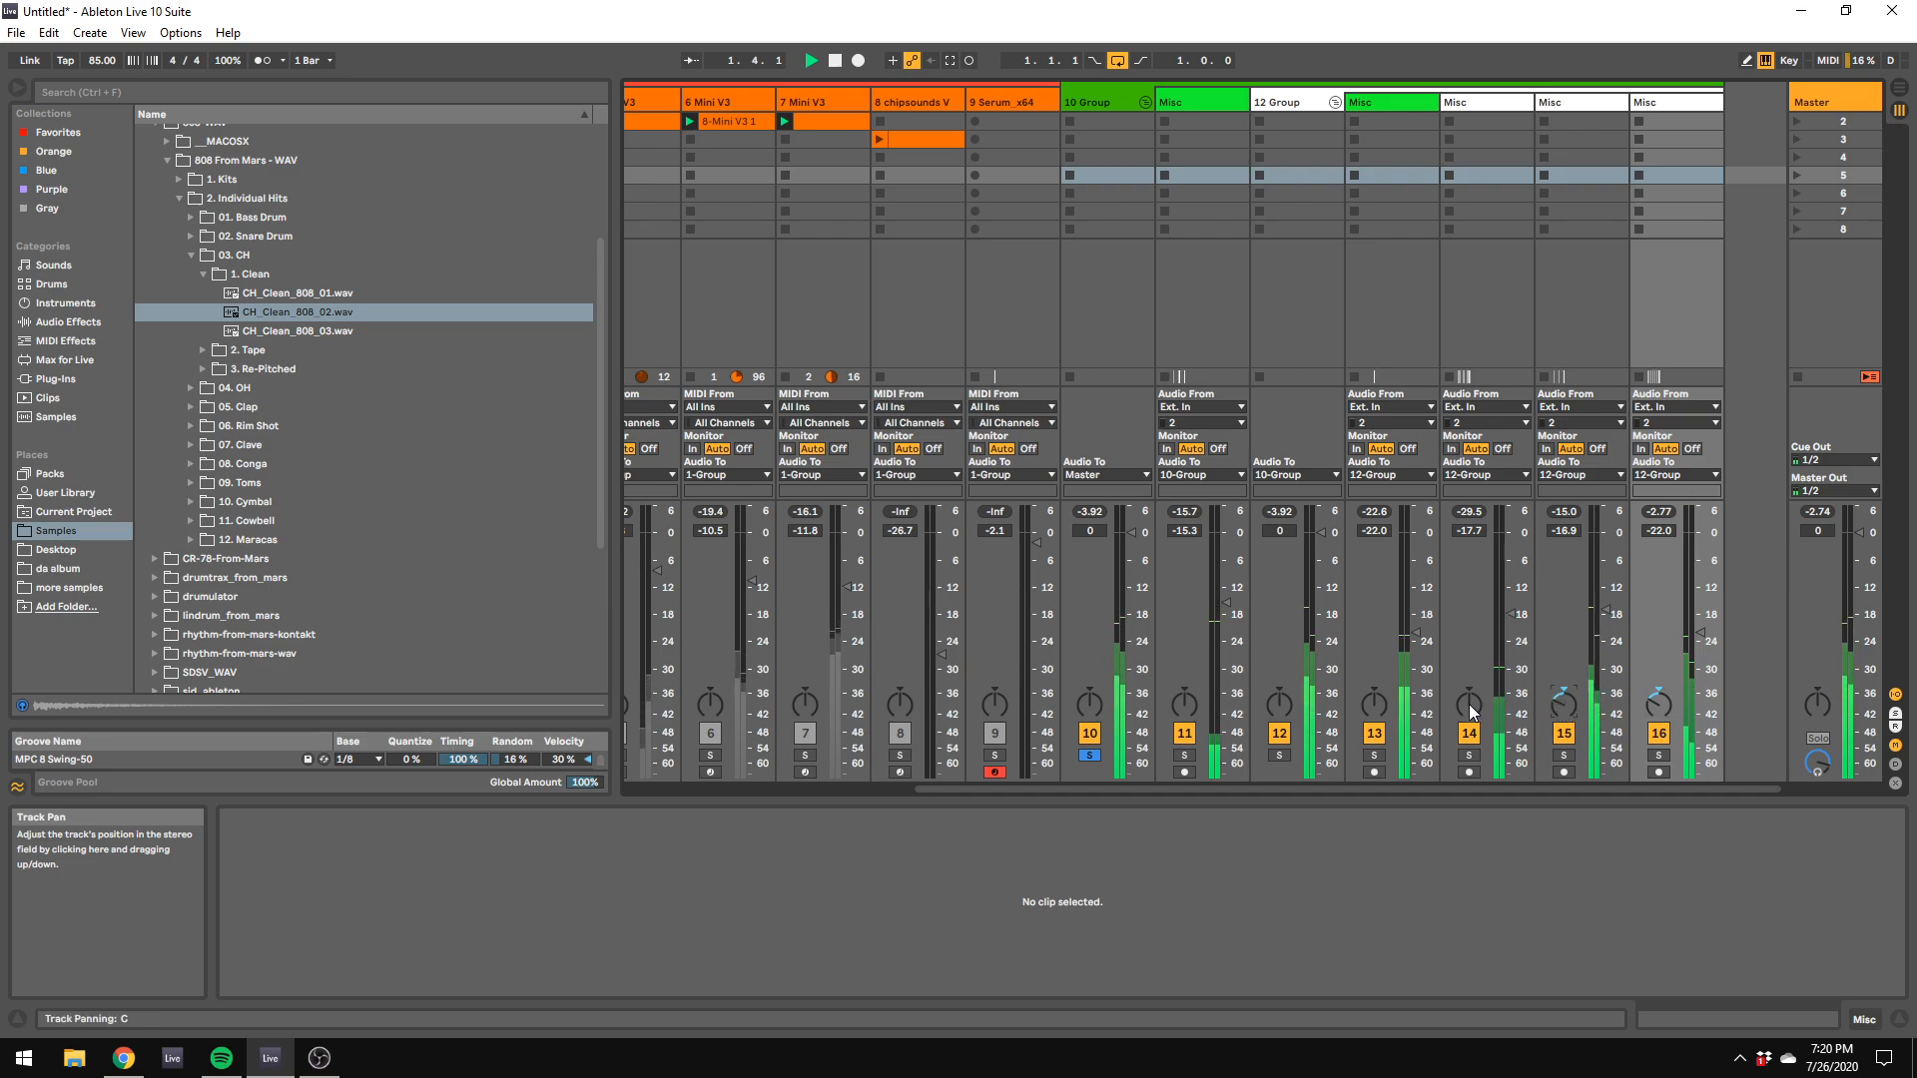
{"action": "left_click_drag", "start_coordinate": [1470, 699], "coordinate": [1470, 717]}
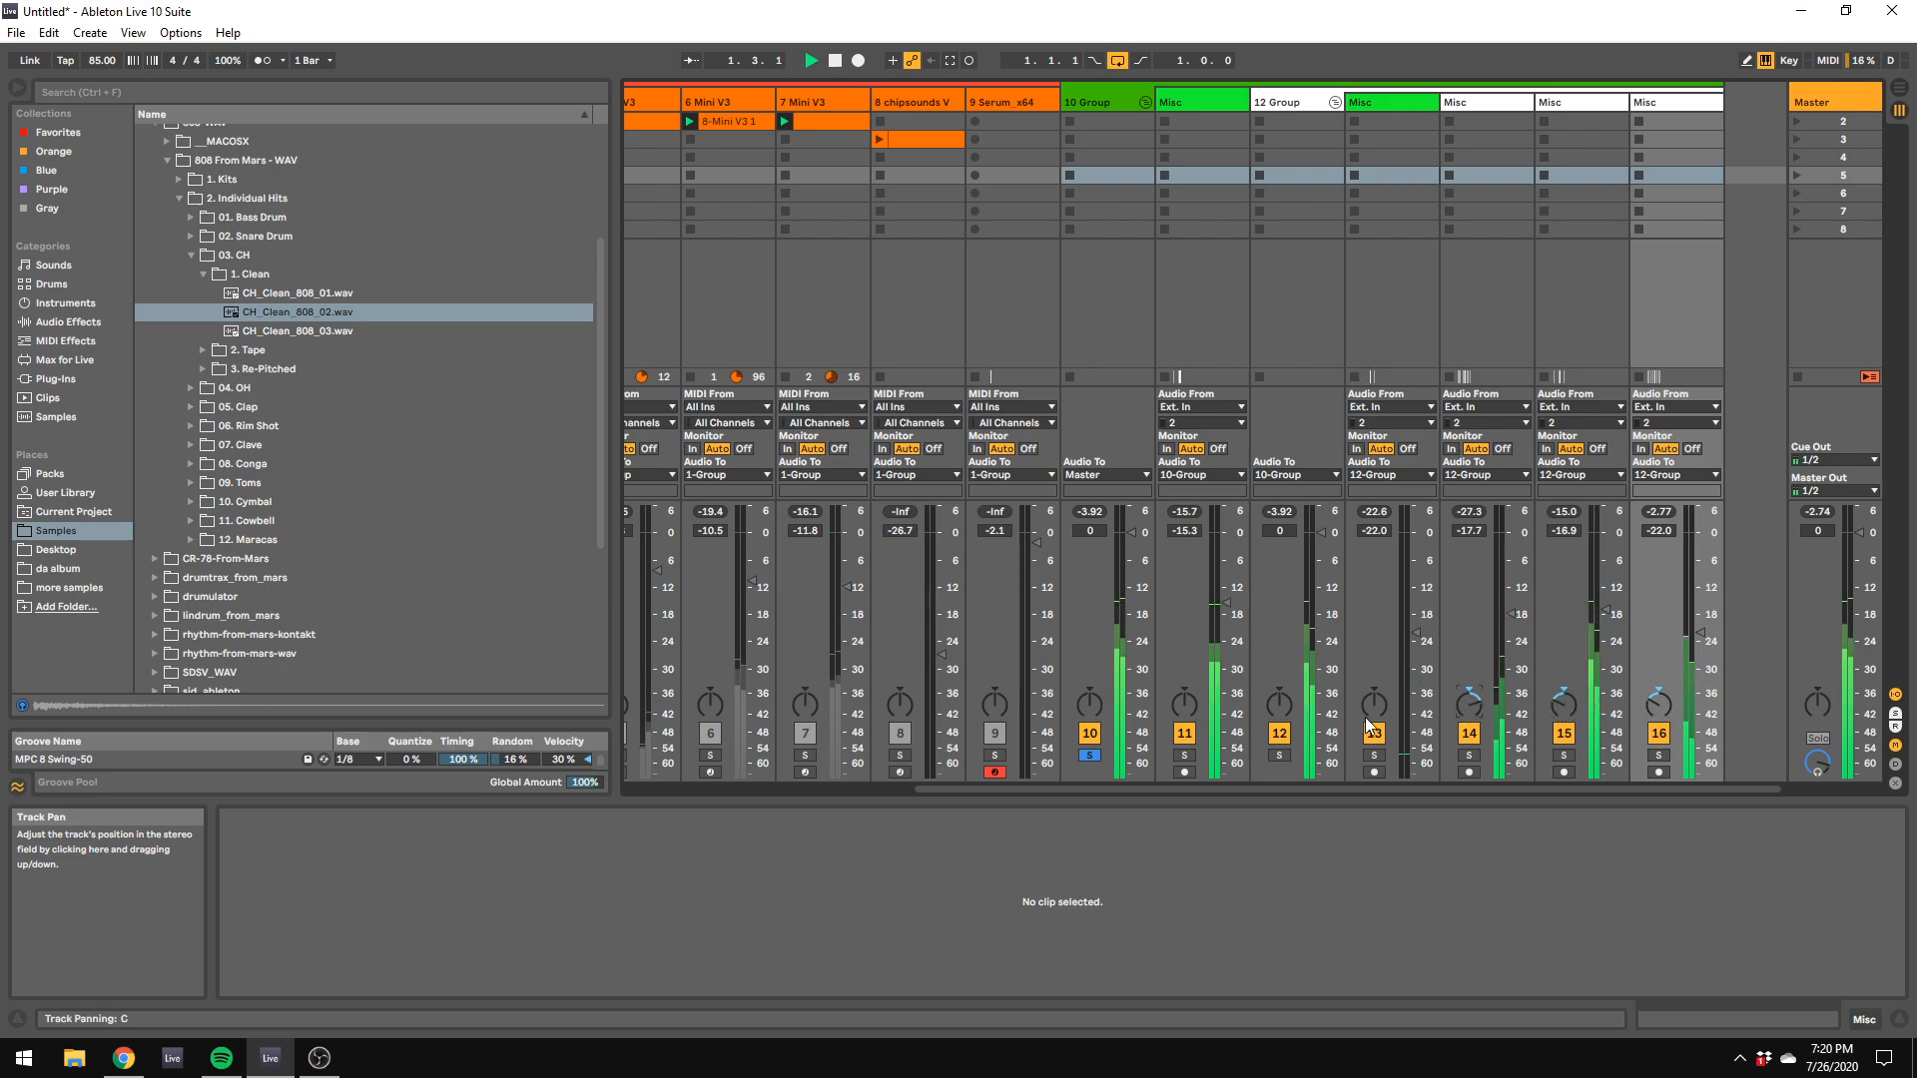
Step: Select the main drum group and set the kick track's volume to -12.0 dB
{"action": "left_click", "coordinate": [1102, 105]}
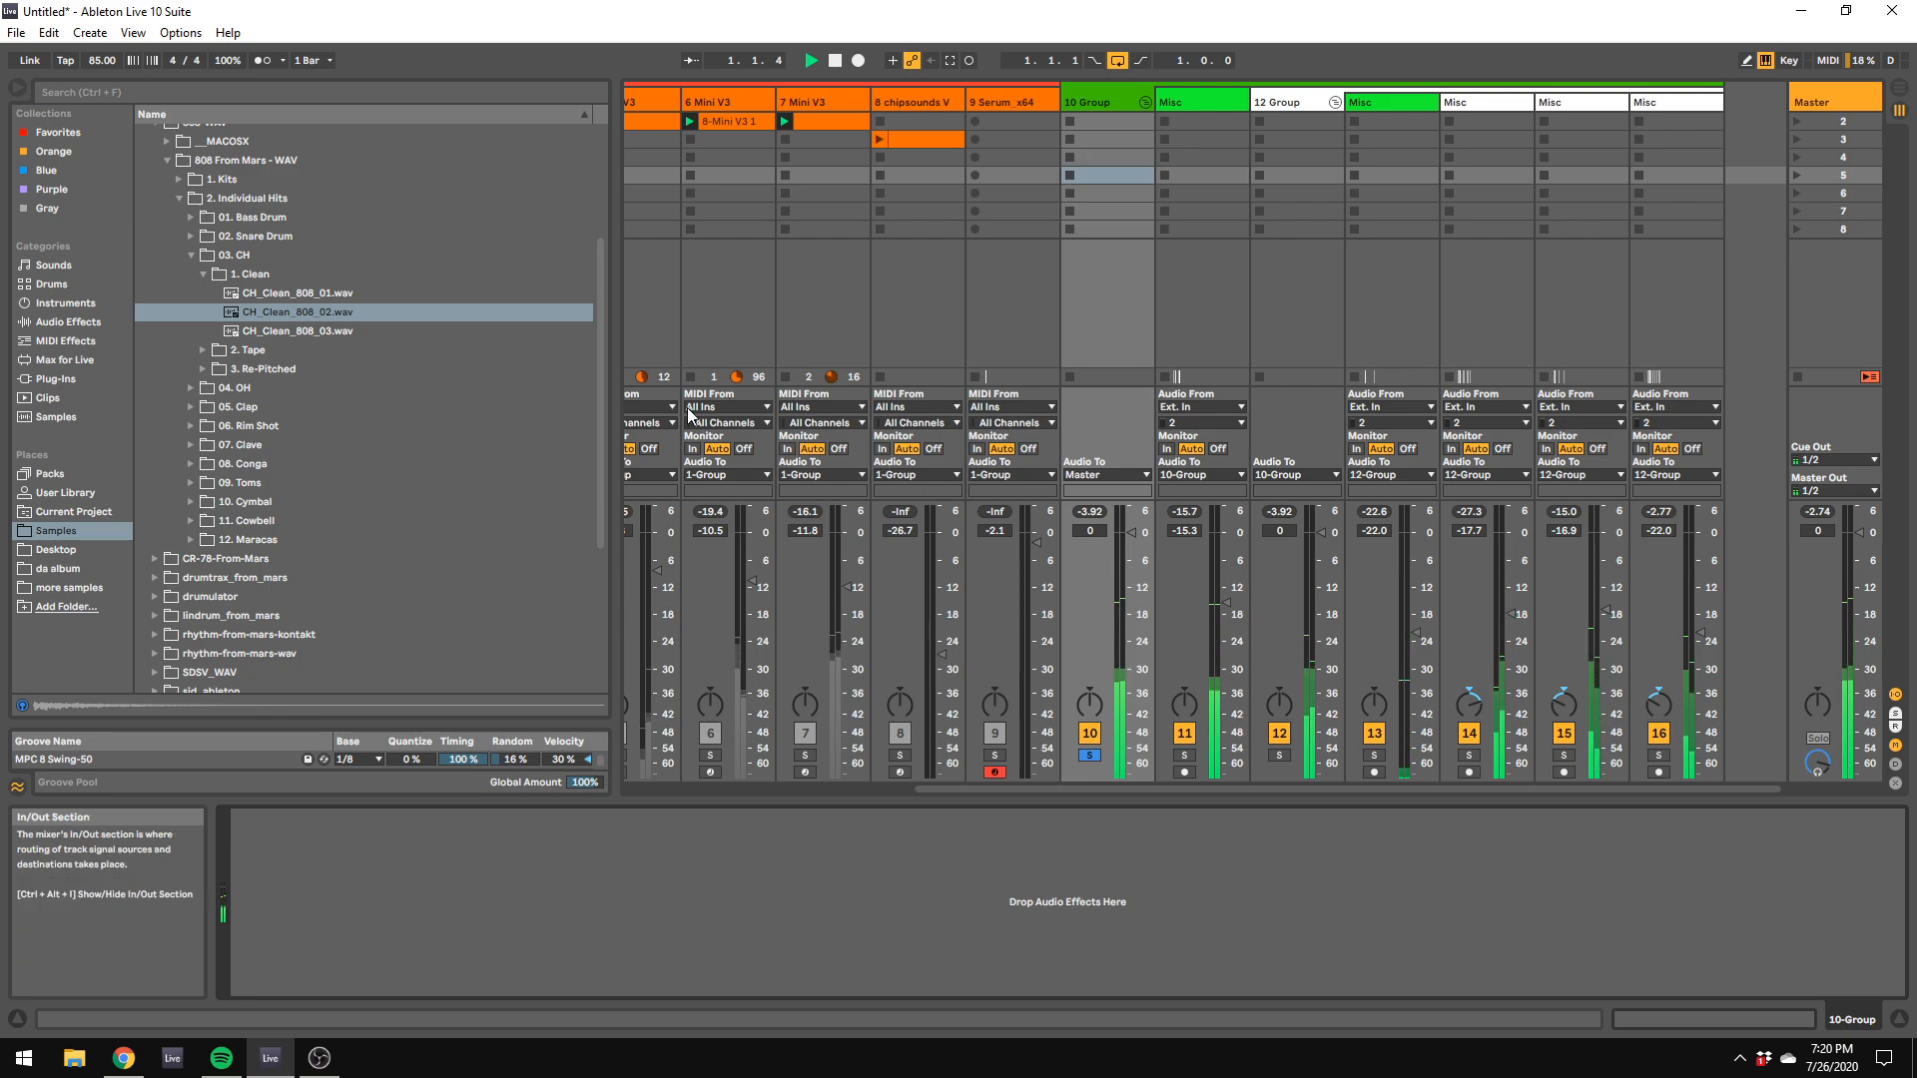
{"action": "left_click_drag", "start_coordinate": [1233, 682], "coordinate": [1233, 648]}
{"action": "left_click_drag", "start_coordinate": [1226, 560], "coordinate": [1226, 588]}
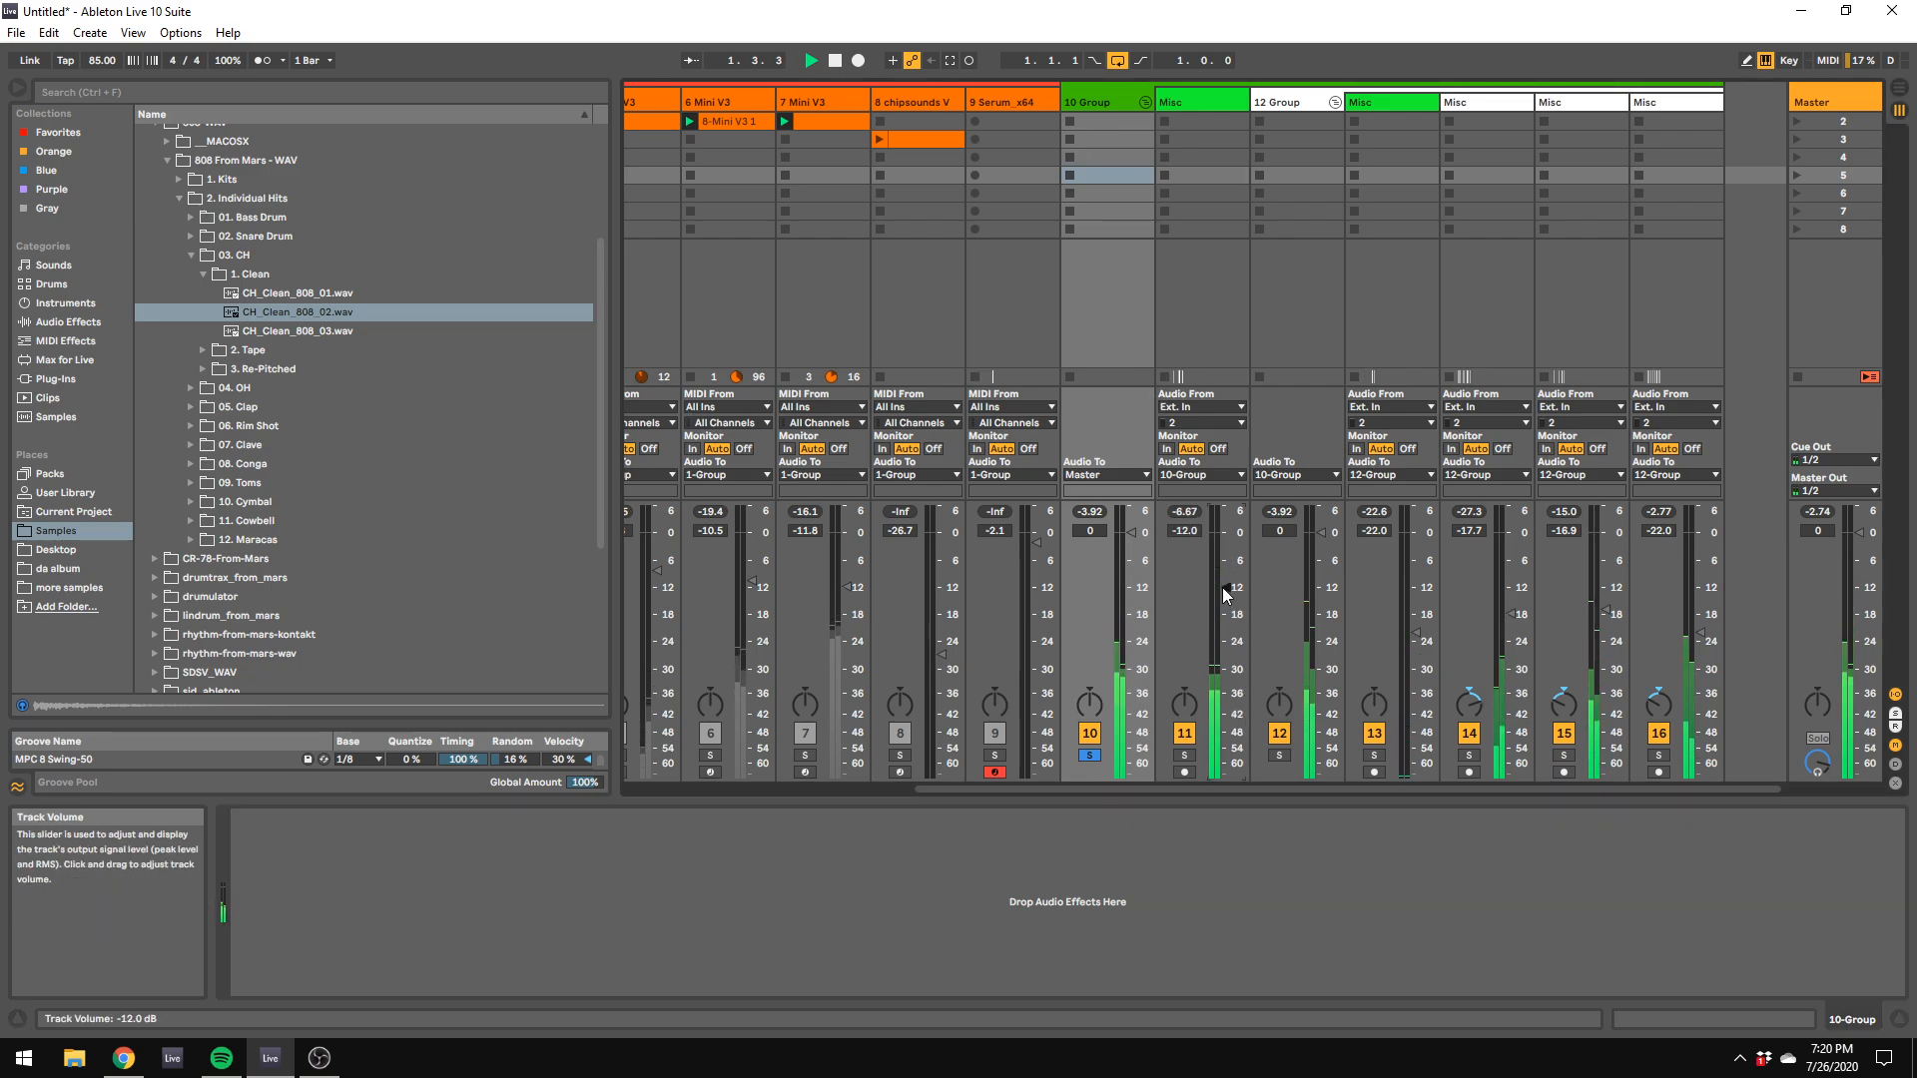
Step: Add an EQ Eight to the main drum group and shape band 4 to a 2.11 dB boost at 2.40 kHz
{"action": "left_click", "coordinate": [192, 255]}
{"action": "left_click", "coordinate": [178, 198]}
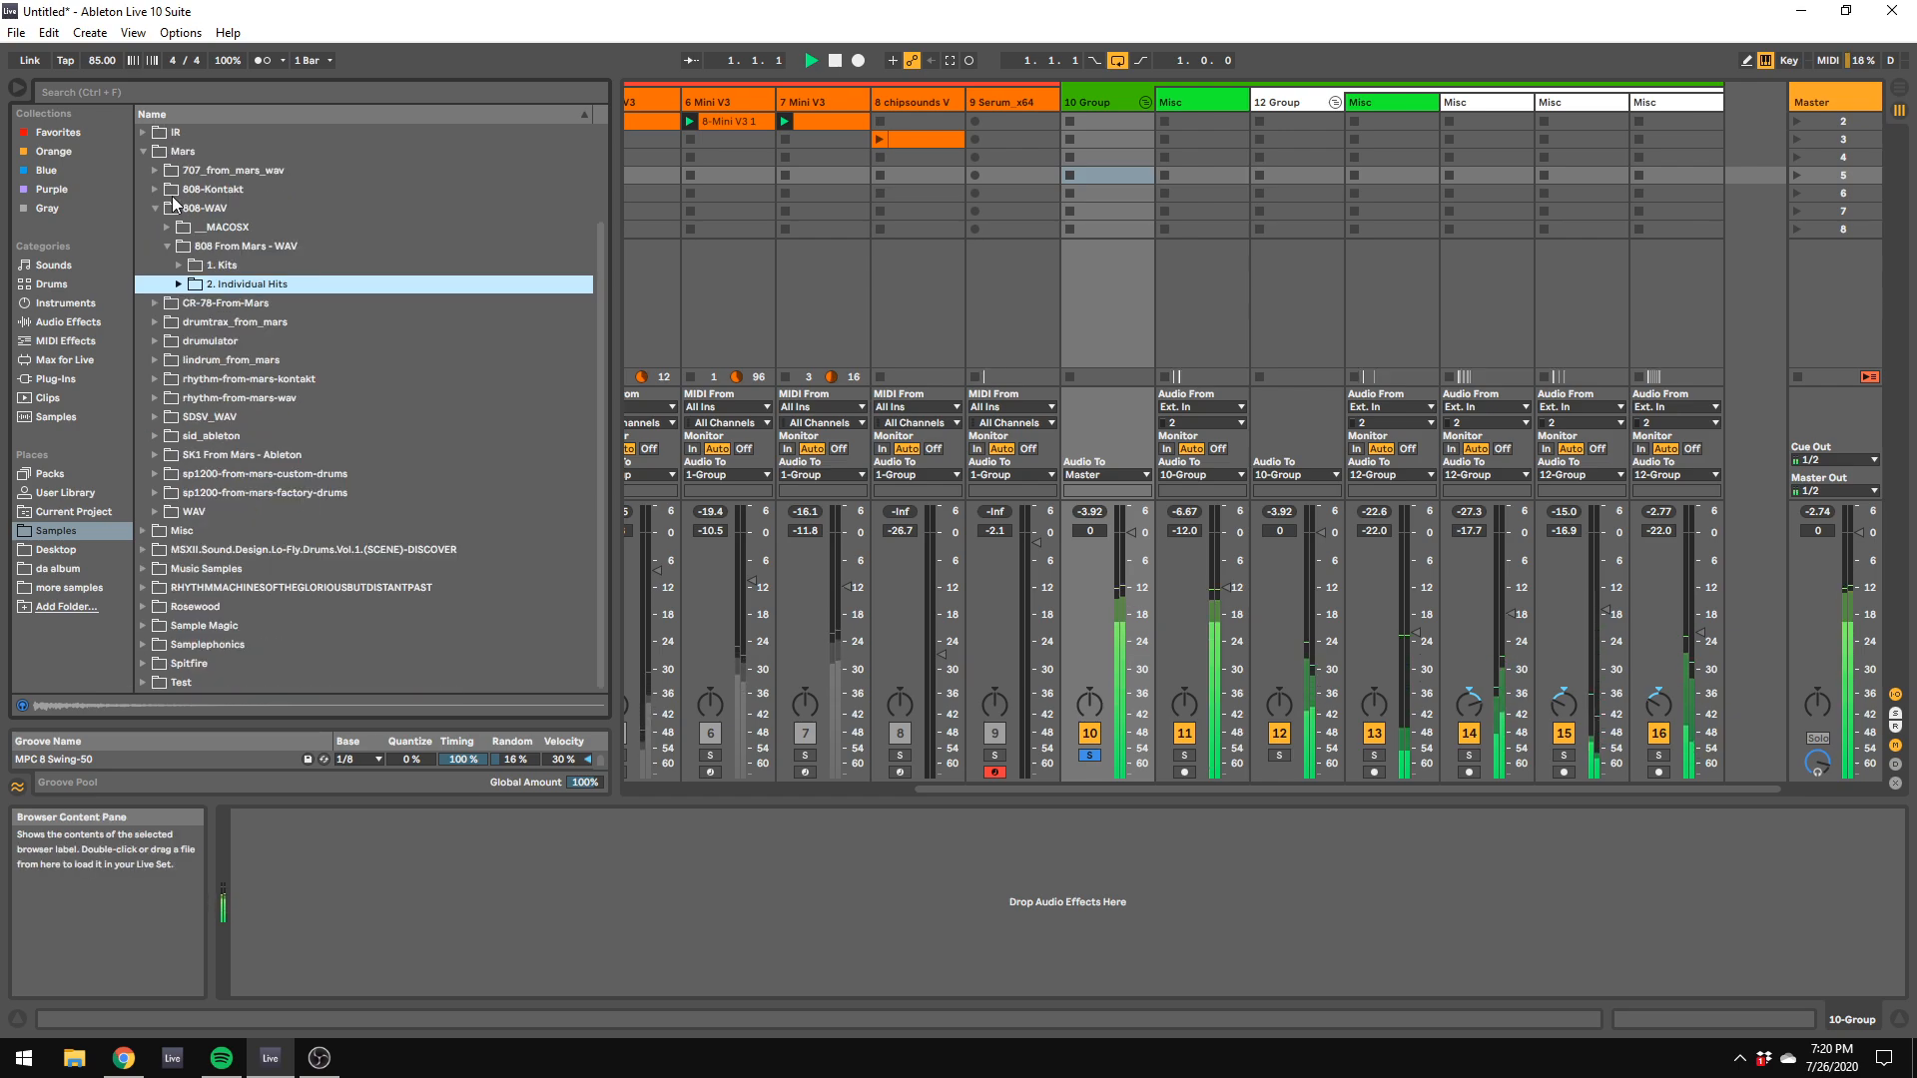
{"action": "left_click", "coordinate": [47, 321]}
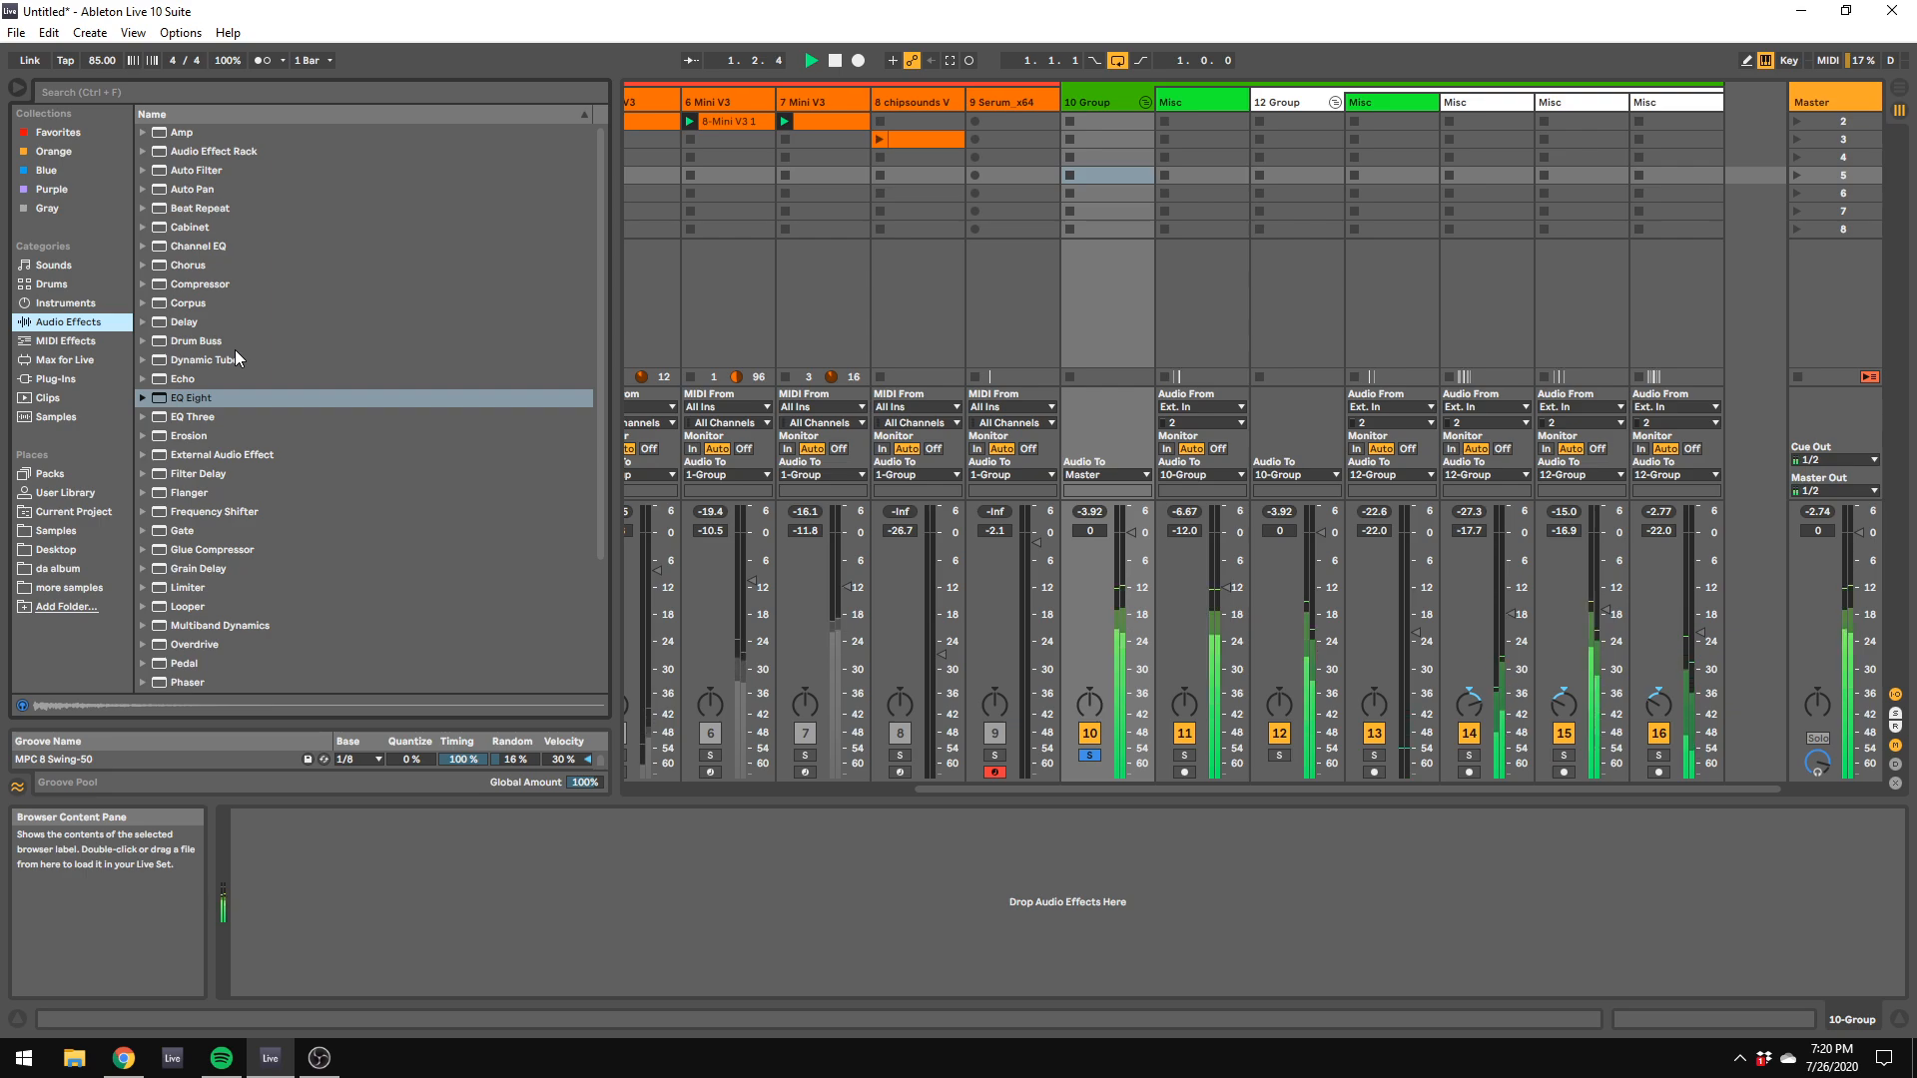
{"action": "double_click", "coordinate": [226, 399]}
{"action": "left_click_drag", "start_coordinate": [581, 892], "coordinate": [545, 884]}
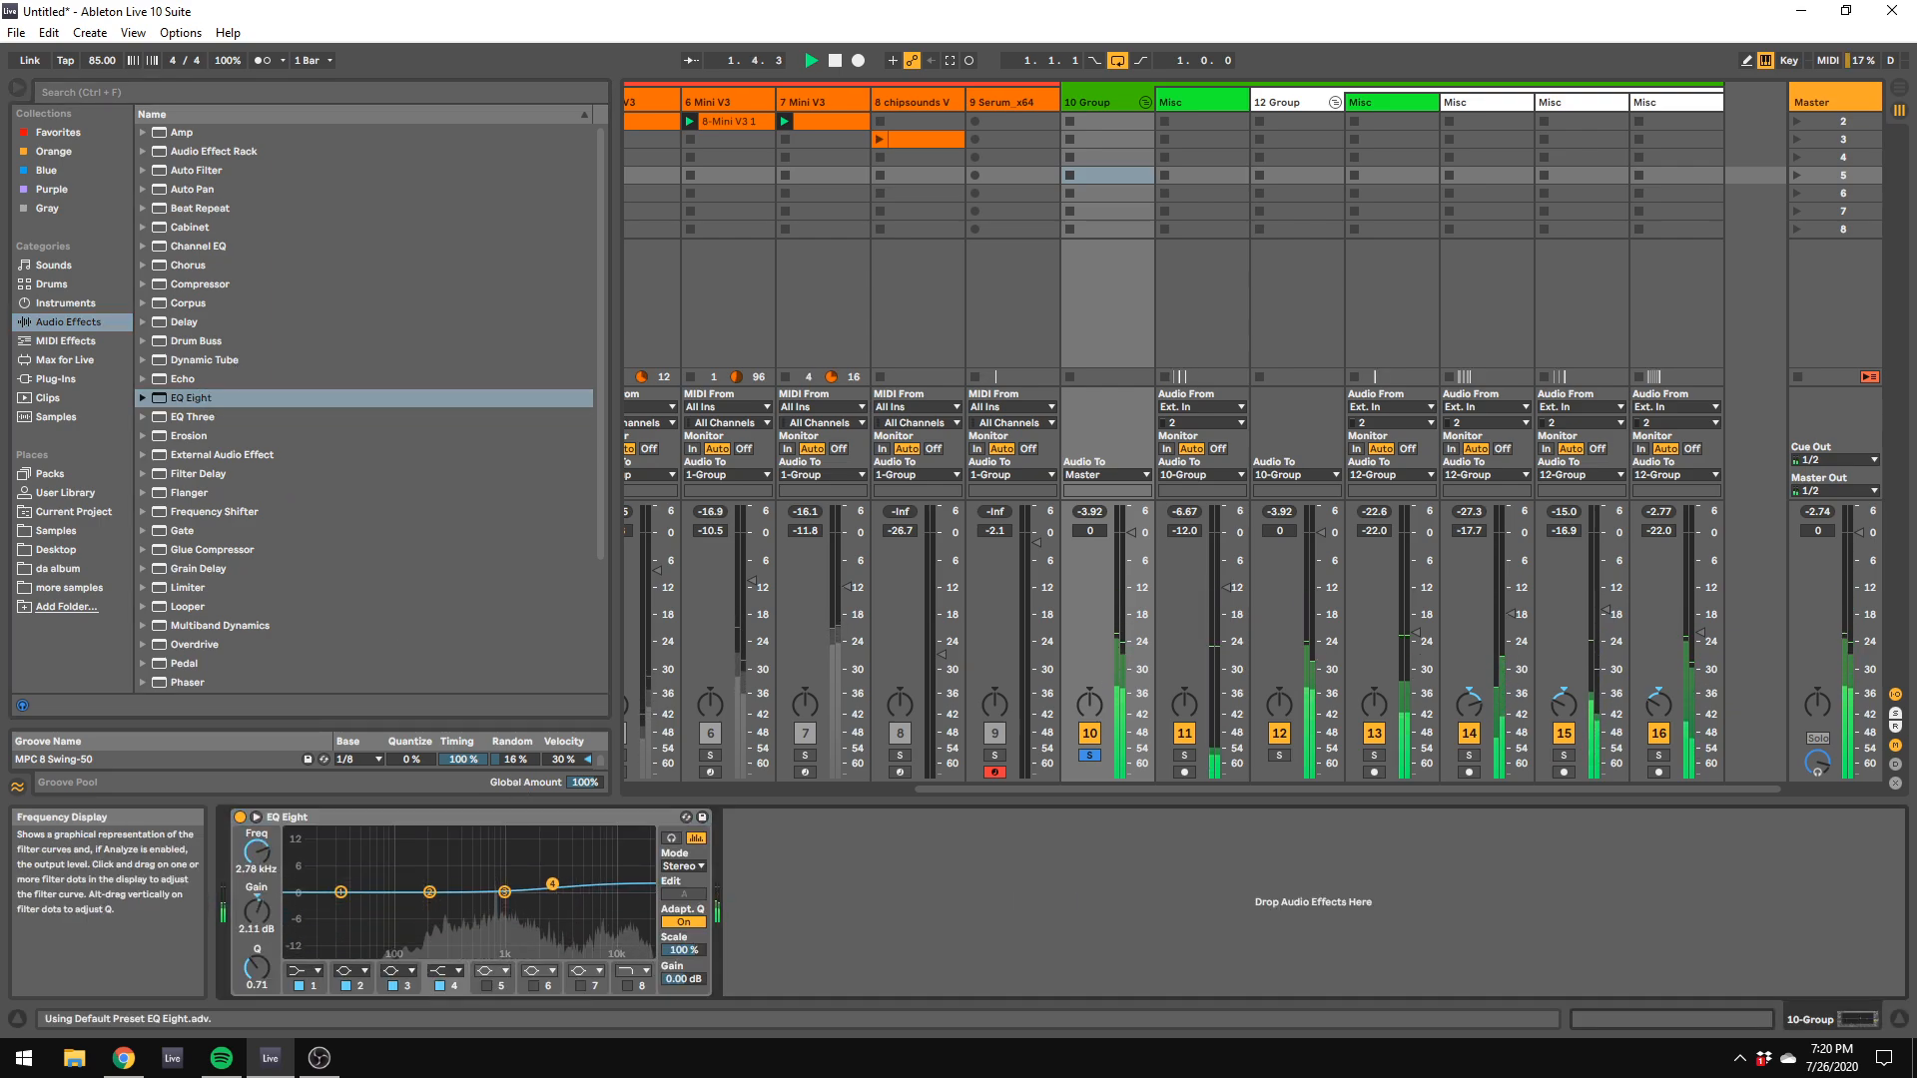
Step: Add the Glue Compressor preset Mid Drum Buss (Drums) after the EQ Eight and lower the main drum group's volume to -5.9 dB
{"action": "left_click", "coordinate": [146, 549]}
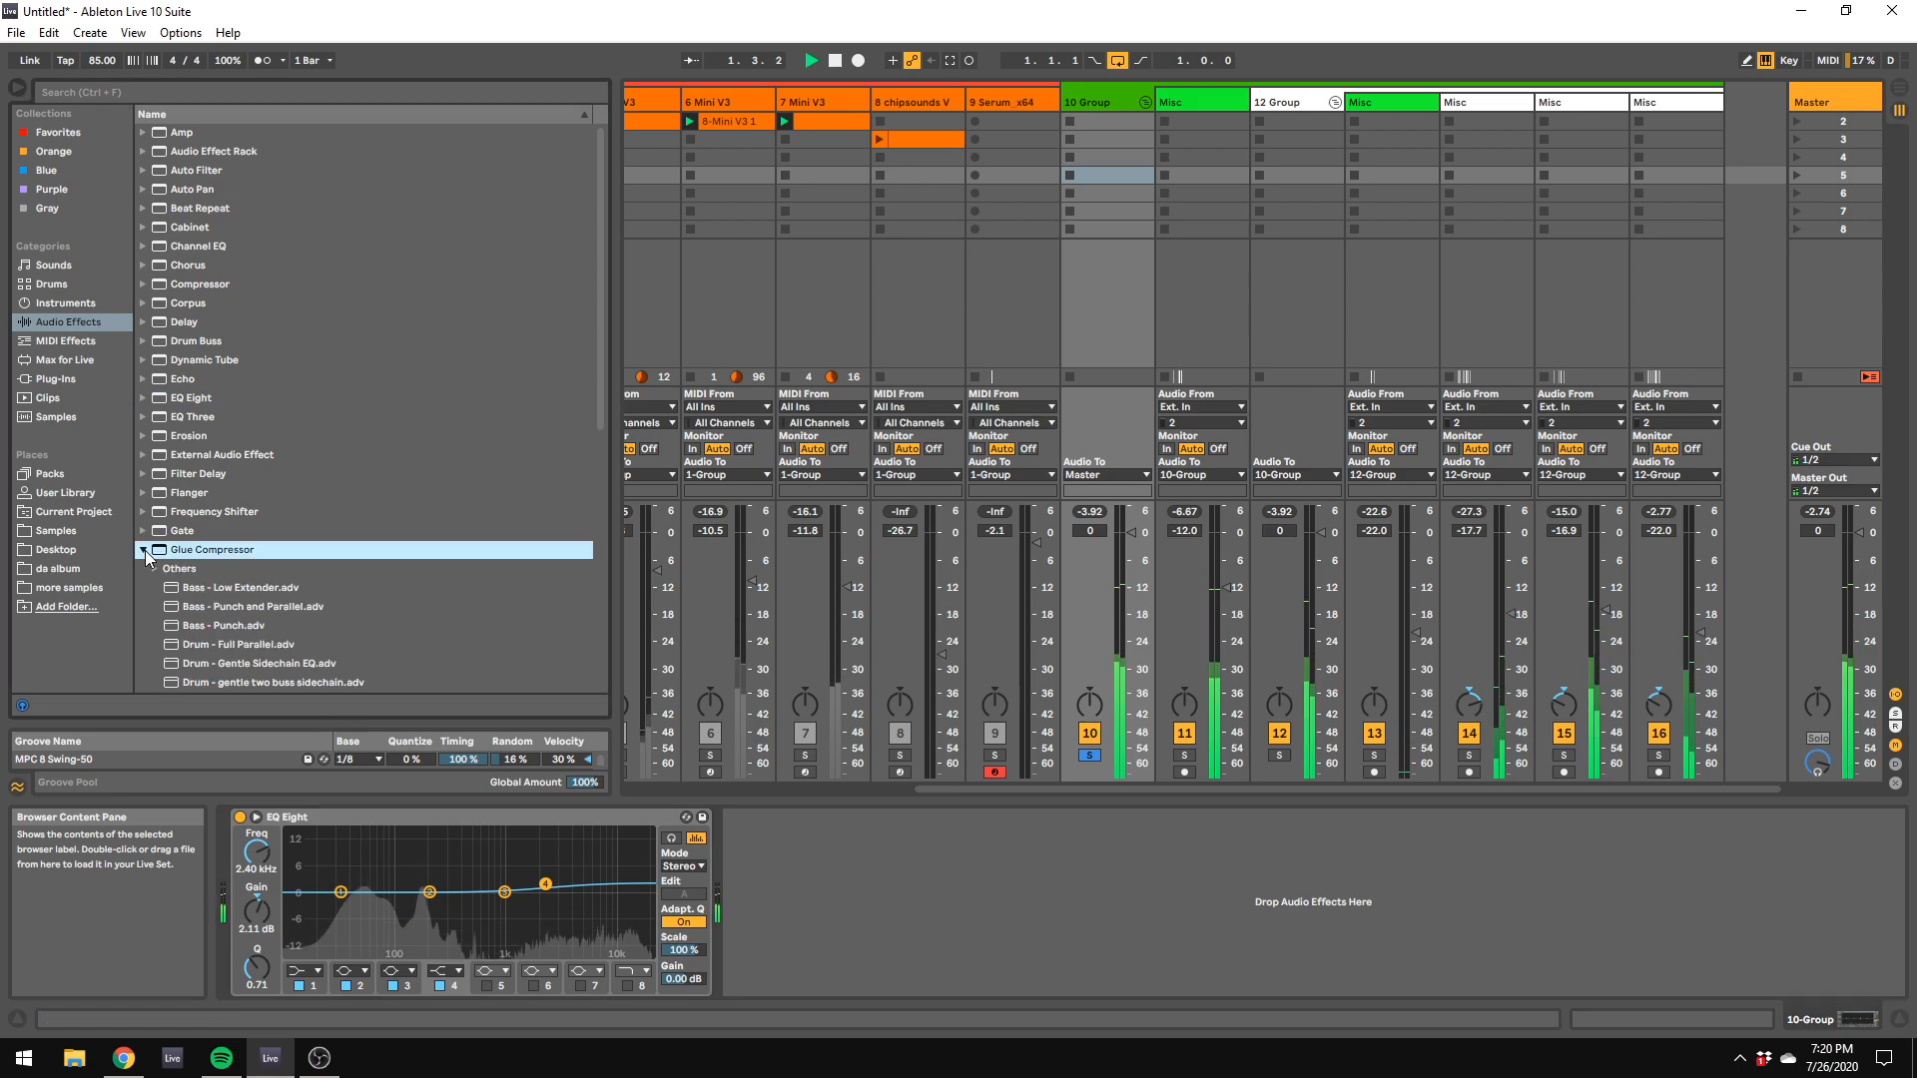
{"action": "left_click", "coordinate": [156, 571]}
{"action": "scroll", "coordinate": [196, 608], "scroll_direction": "down", "scroll_amount": 5}
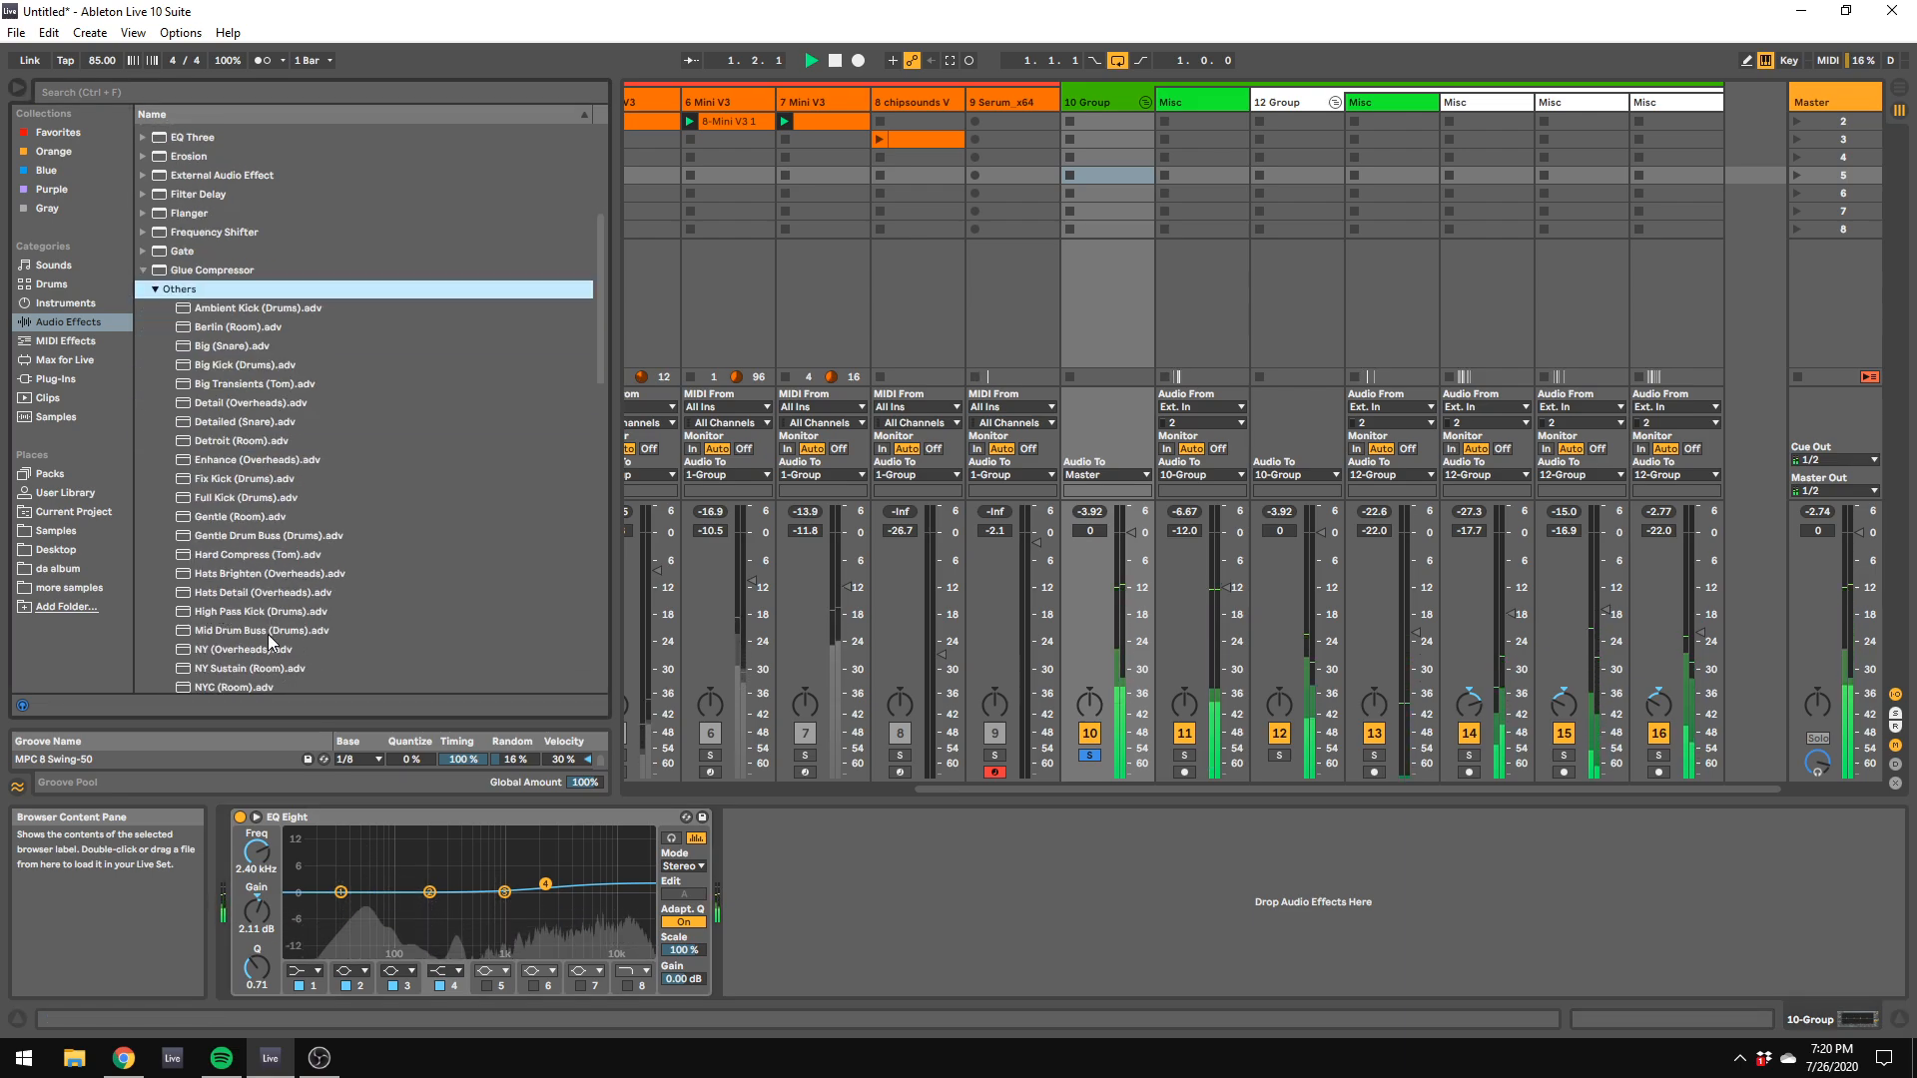
{"action": "double_click", "coordinate": [261, 631]}
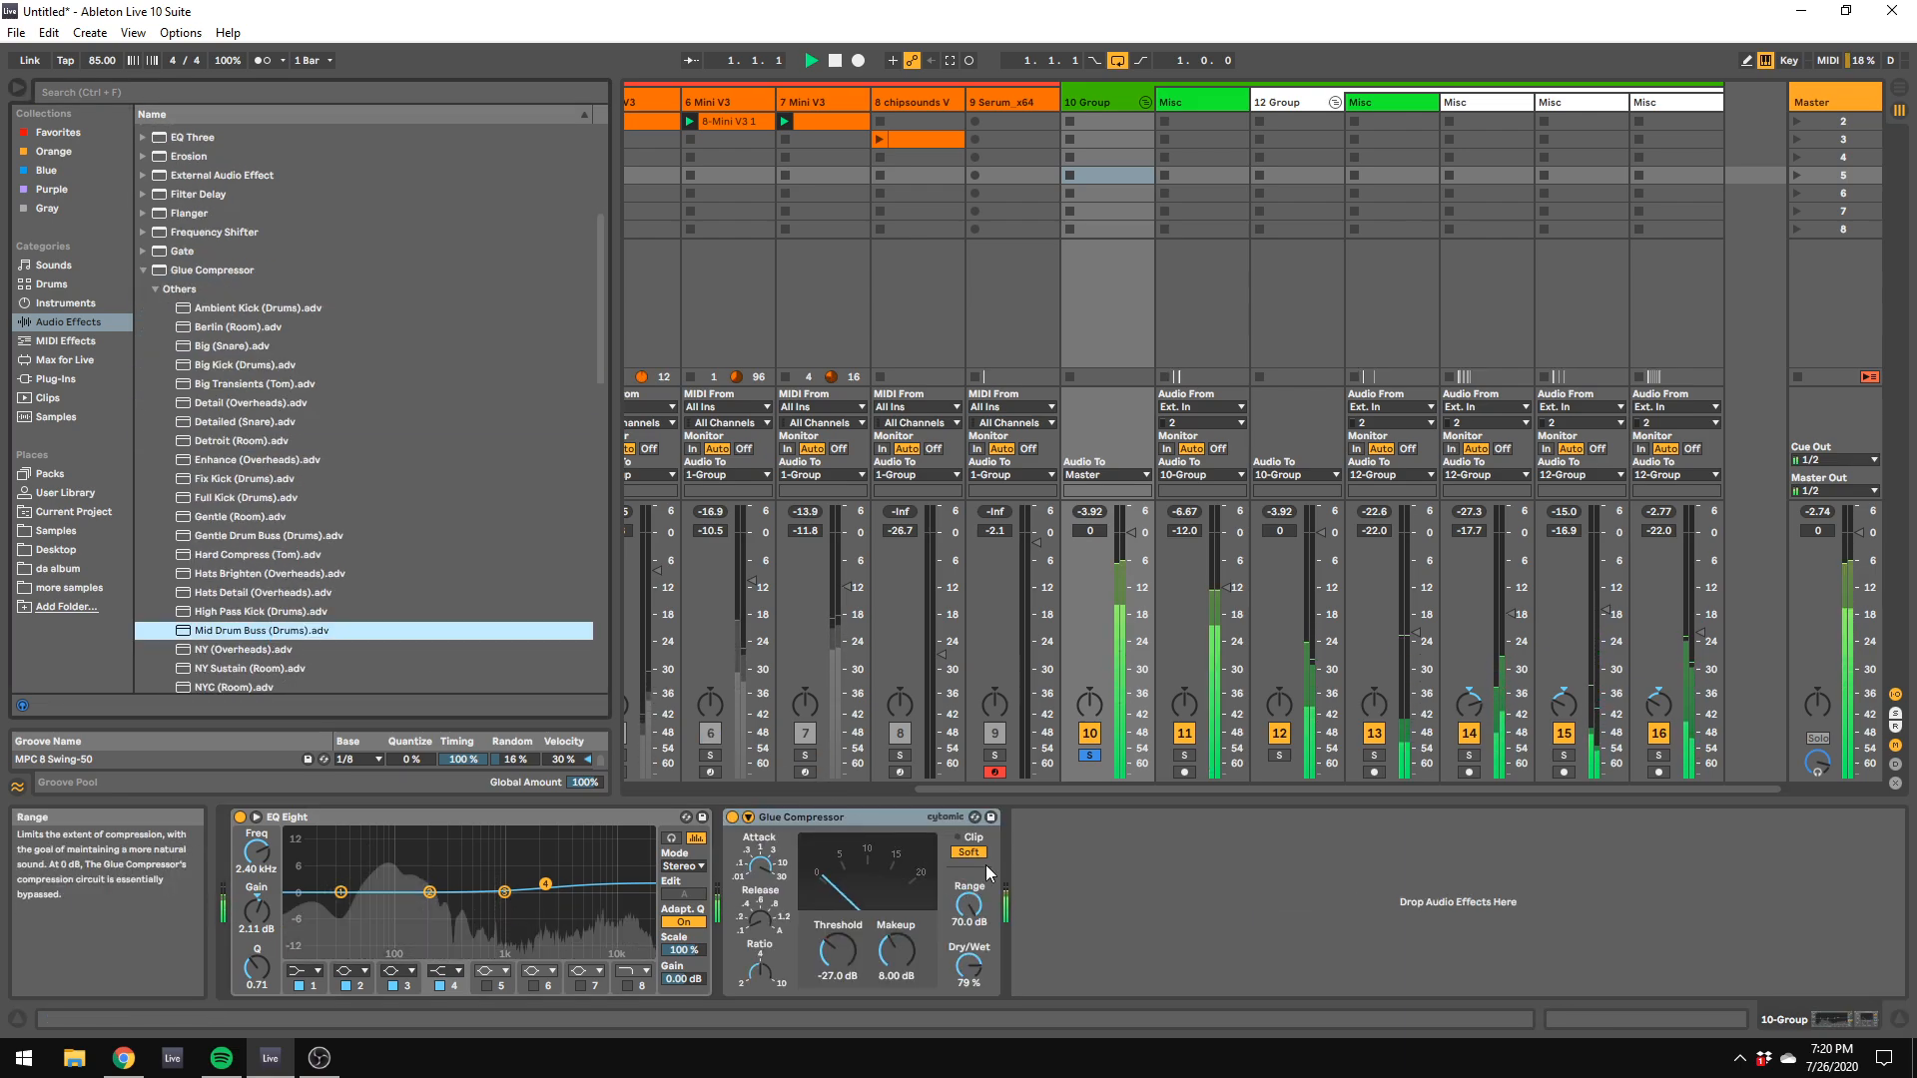
{"action": "left_click_drag", "start_coordinate": [1121, 562], "coordinate": [1121, 589]}
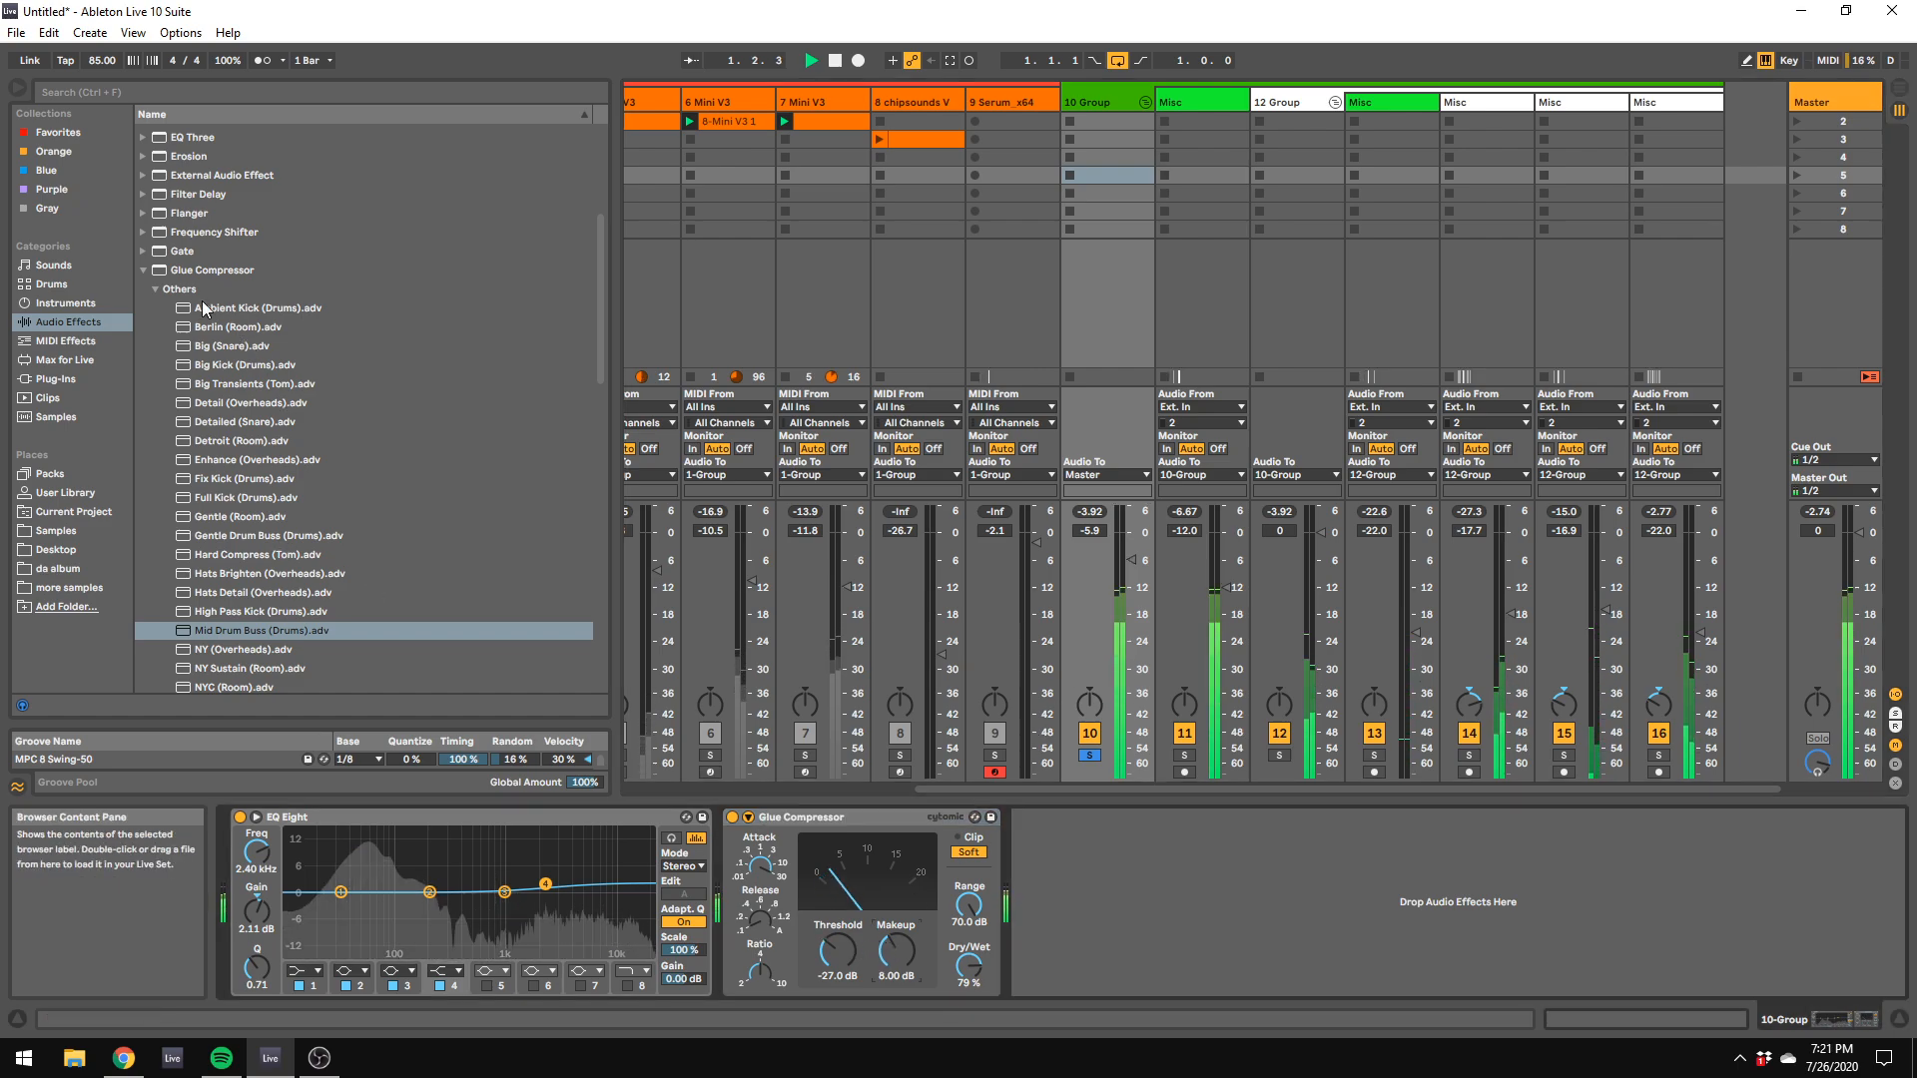
Step: Try Ghz Vulf Compressor 3 after the Glue Compressor on the main drum group, then remove it
{"action": "left_click", "coordinate": [144, 271]}
{"action": "left_click", "coordinate": [58, 378]}
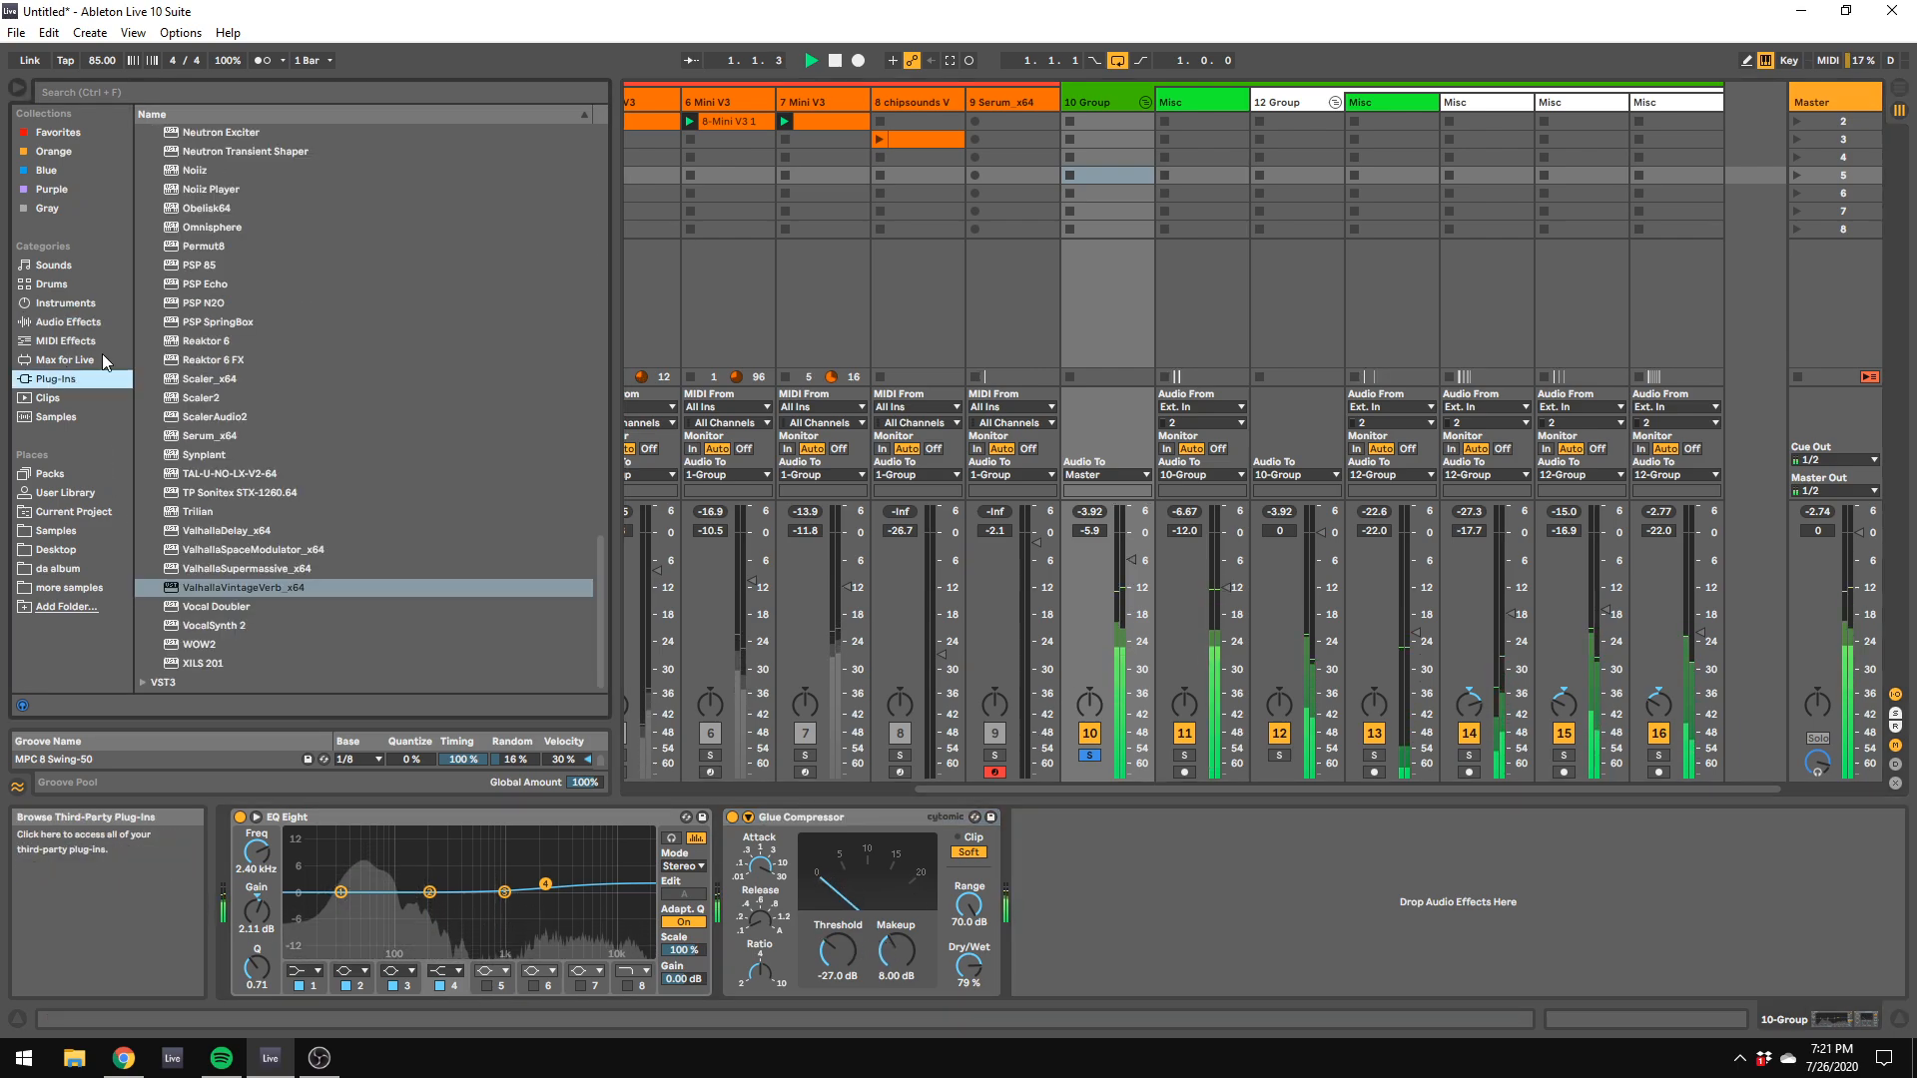
{"action": "scroll", "coordinate": [215, 361], "scroll_direction": "down", "scroll_amount": 15}
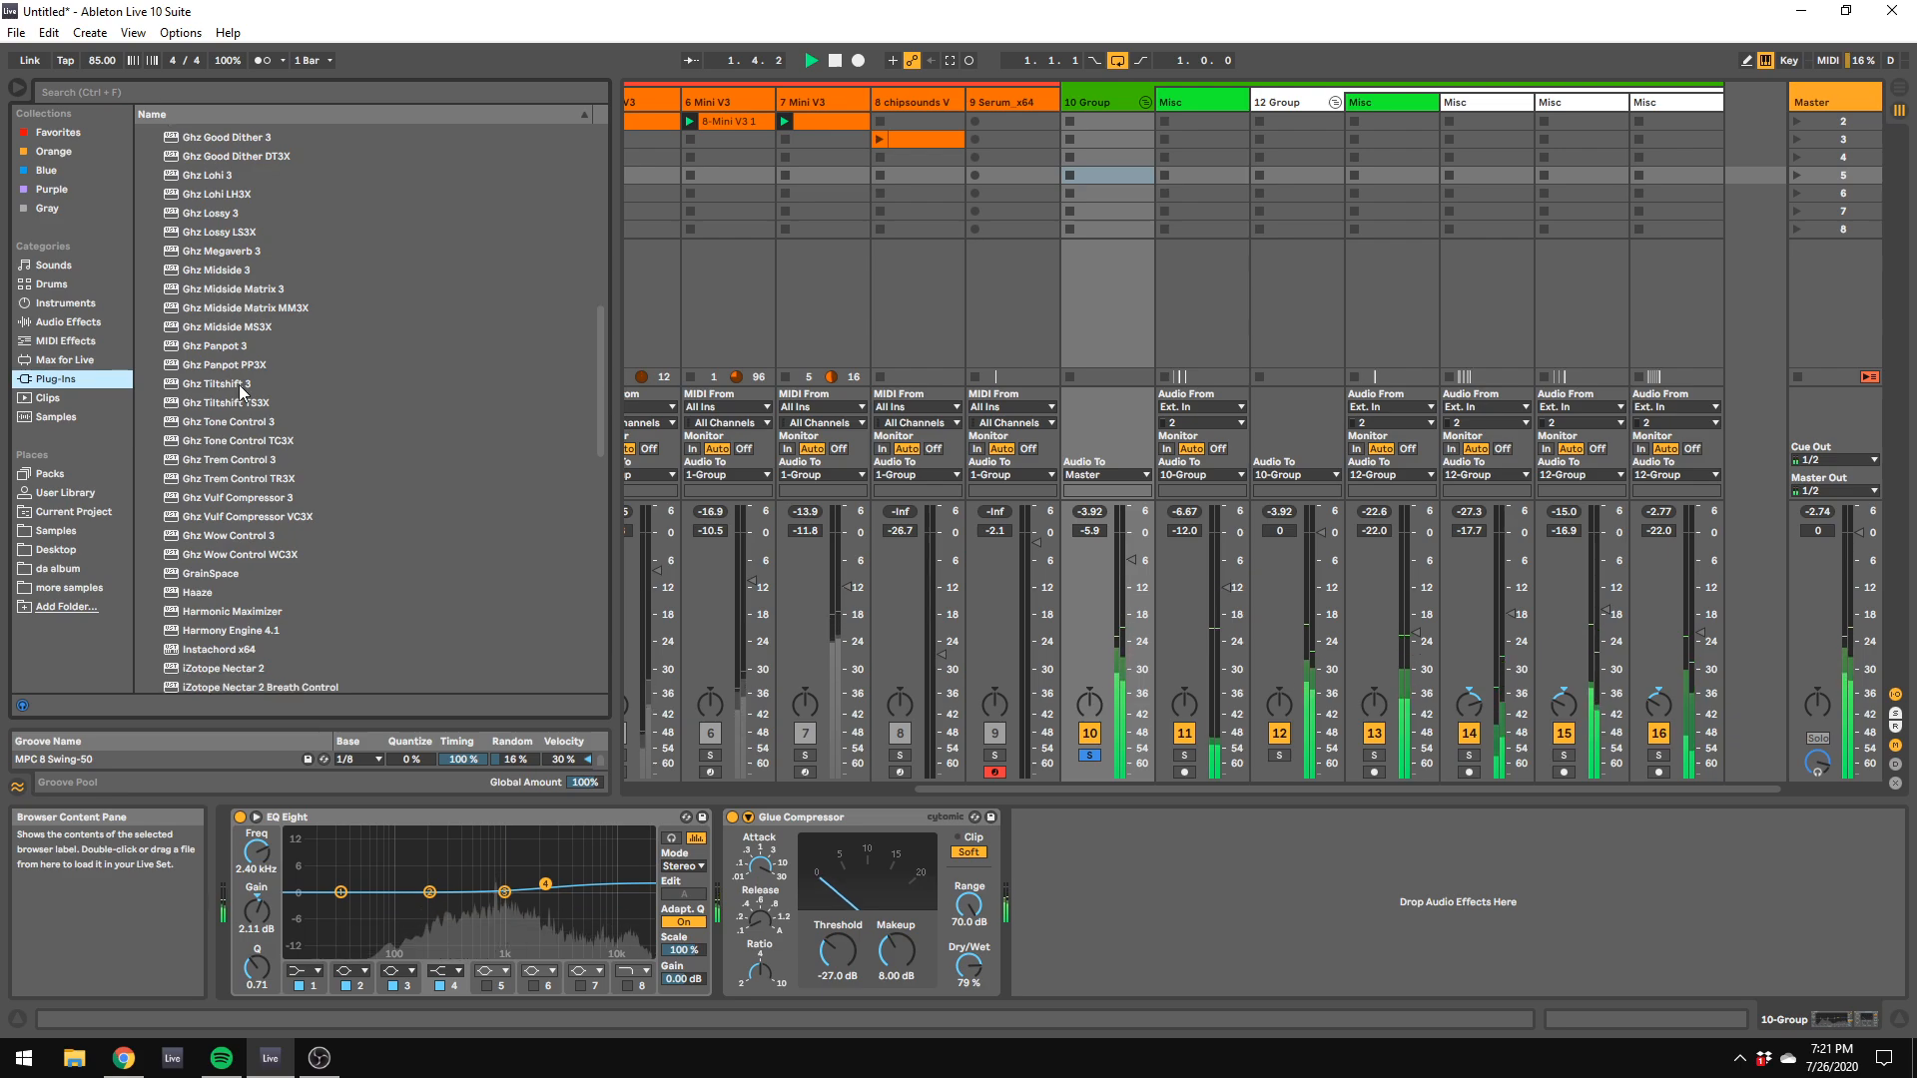
{"action": "scroll", "coordinate": [249, 404], "scroll_direction": "down", "scroll_amount": 3}
{"action": "left_click_drag", "start_coordinate": [256, 360], "coordinate": [1001, 866]}
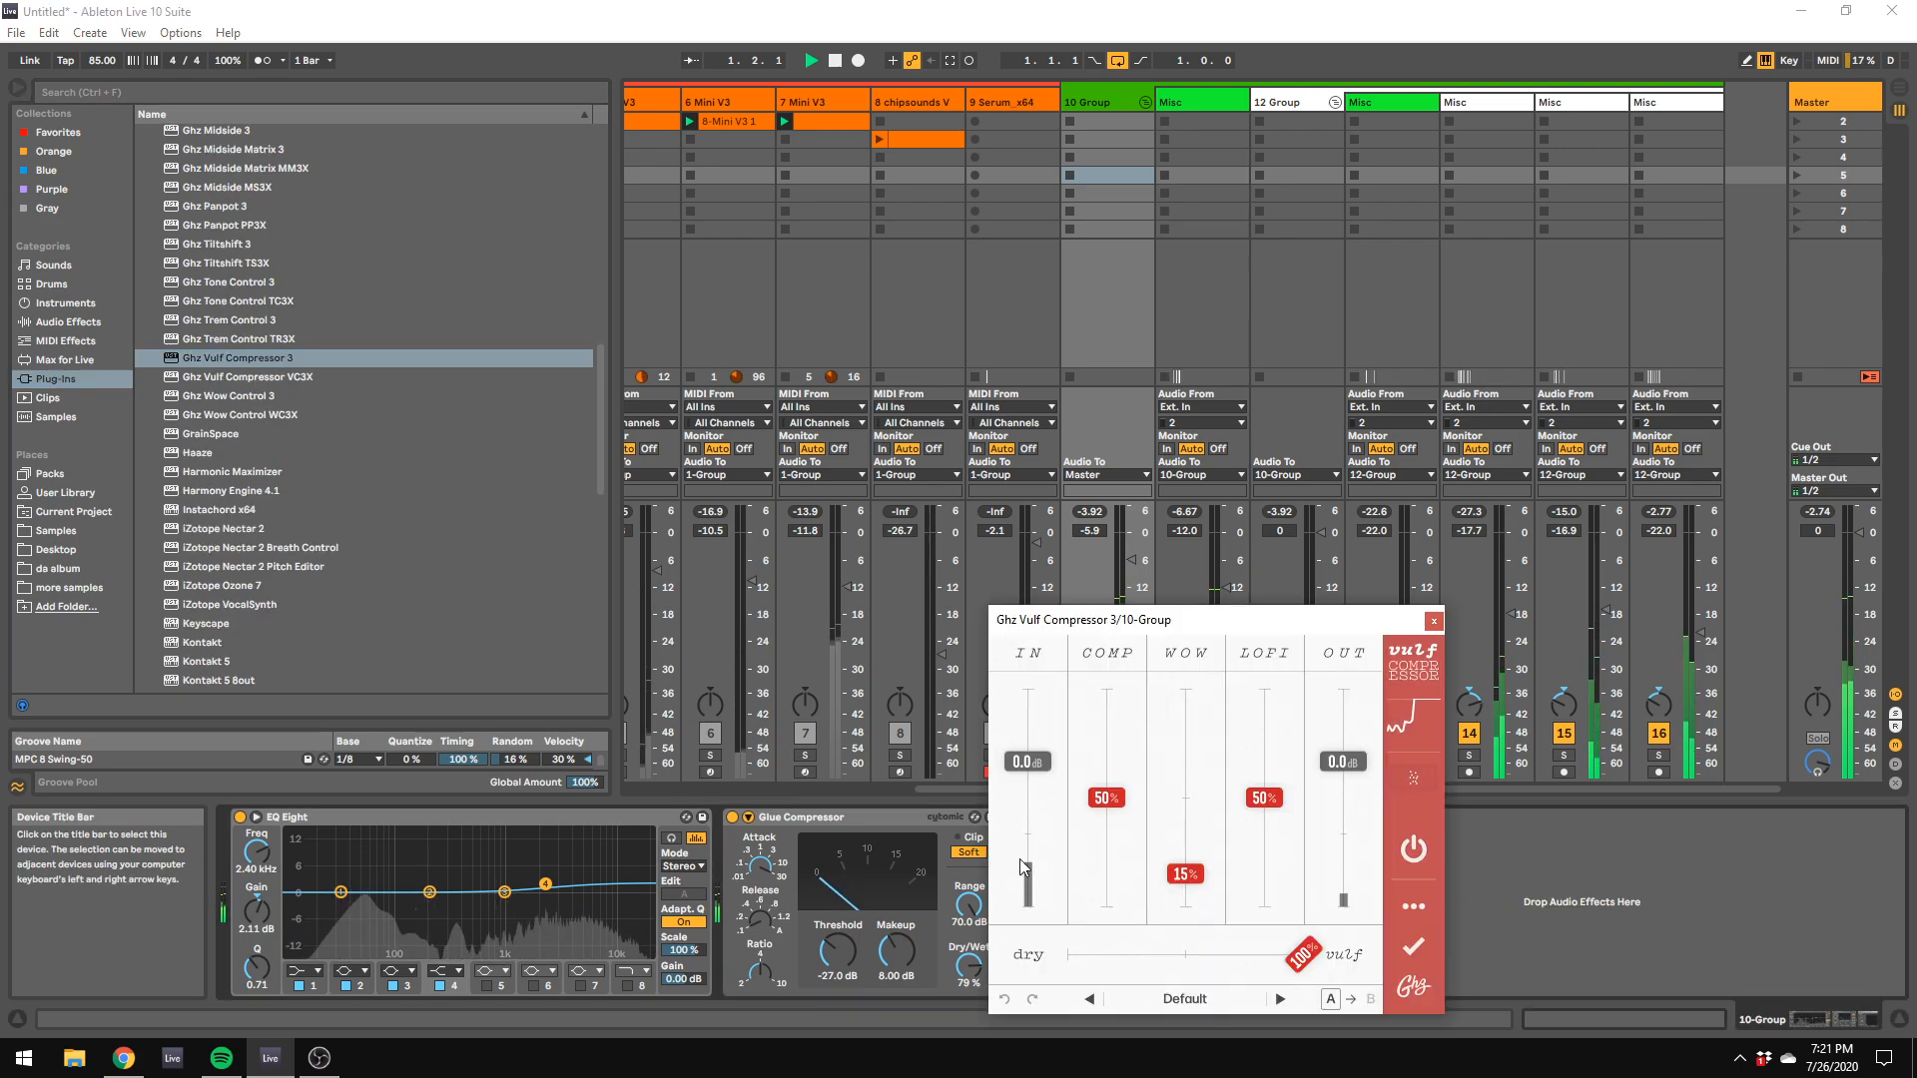
{"action": "left_click_drag", "start_coordinate": [1101, 636], "coordinate": [1423, 673]}
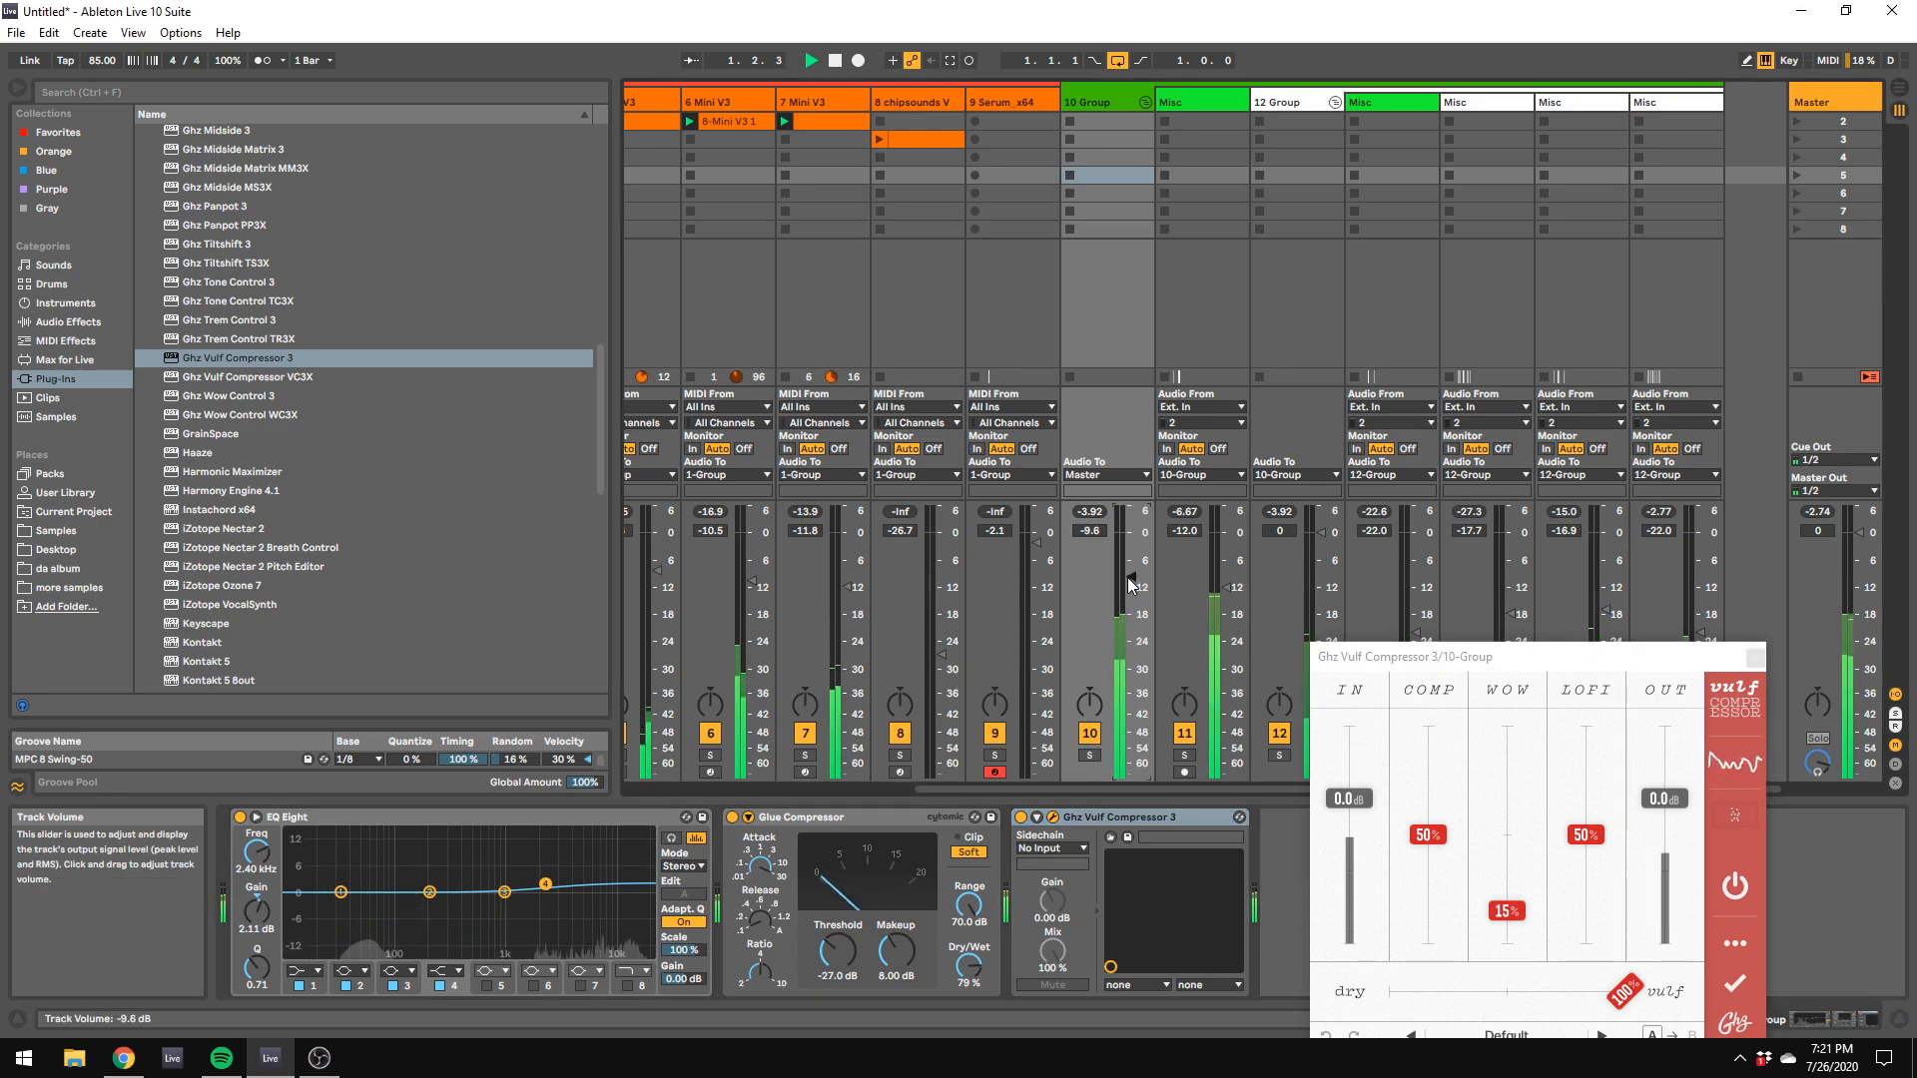
{"action": "left_click", "coordinate": [1108, 820]}
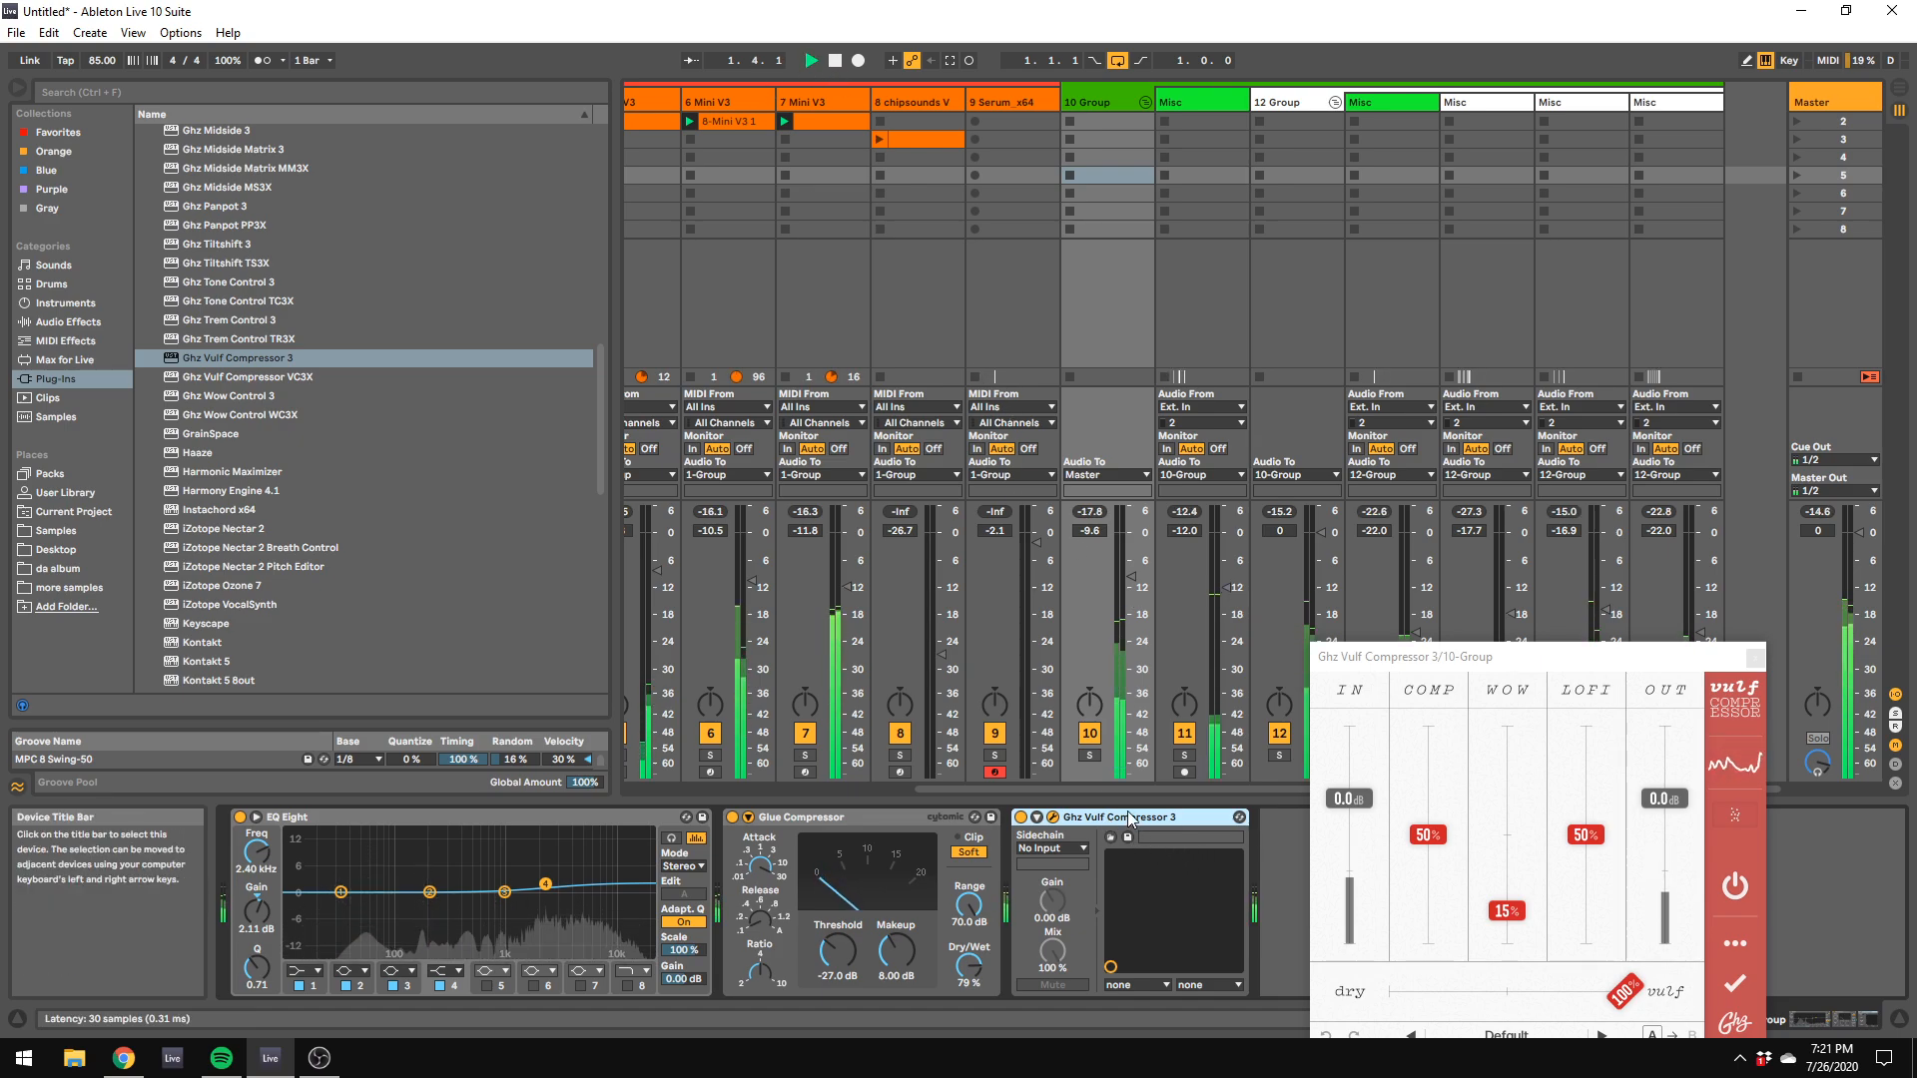
{"action": "key", "text": "Delete"}
Step: Set the main drum group's volume to -8.0 dB, the nested 12 Group's to -4.0 dB and the kick's to -8.5 dB
{"action": "left_click_drag", "start_coordinate": [1121, 583], "coordinate": [1121, 578]}
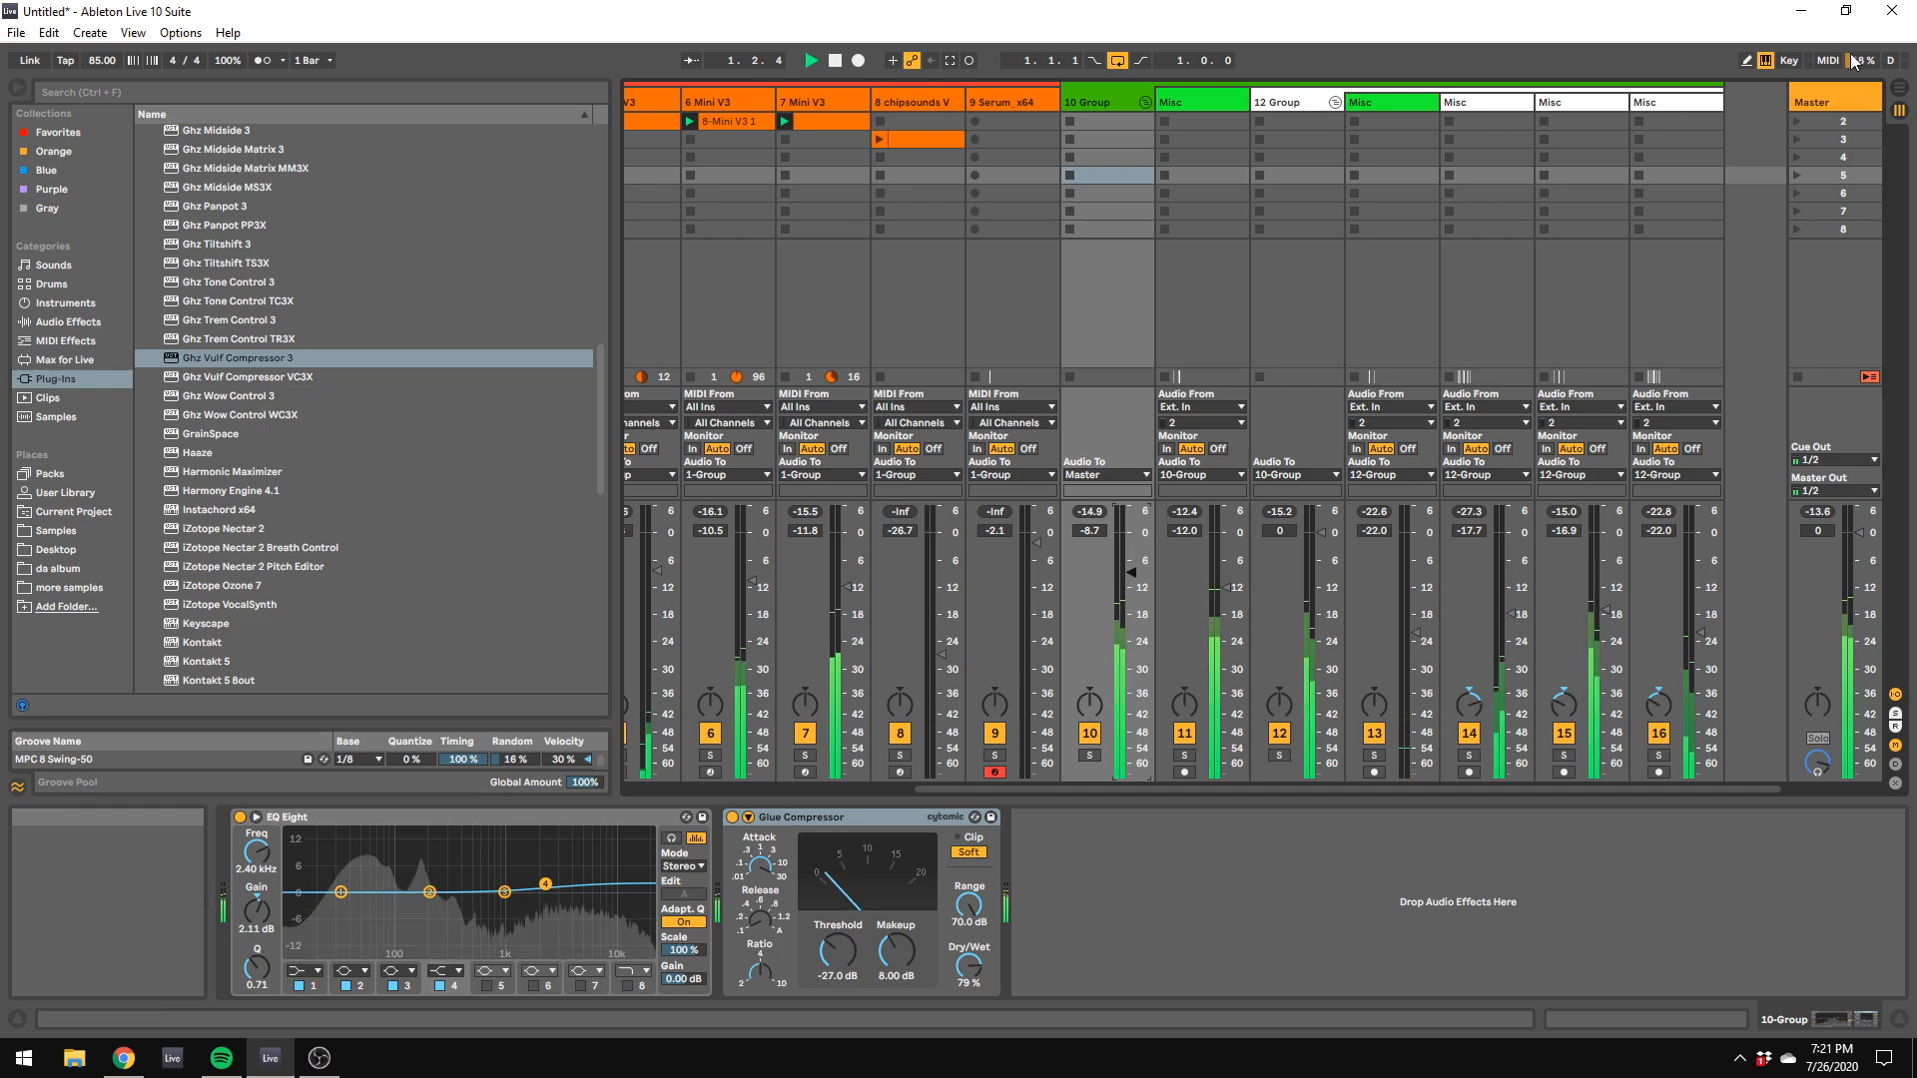
{"action": "left_click", "coordinate": [1830, 99]}
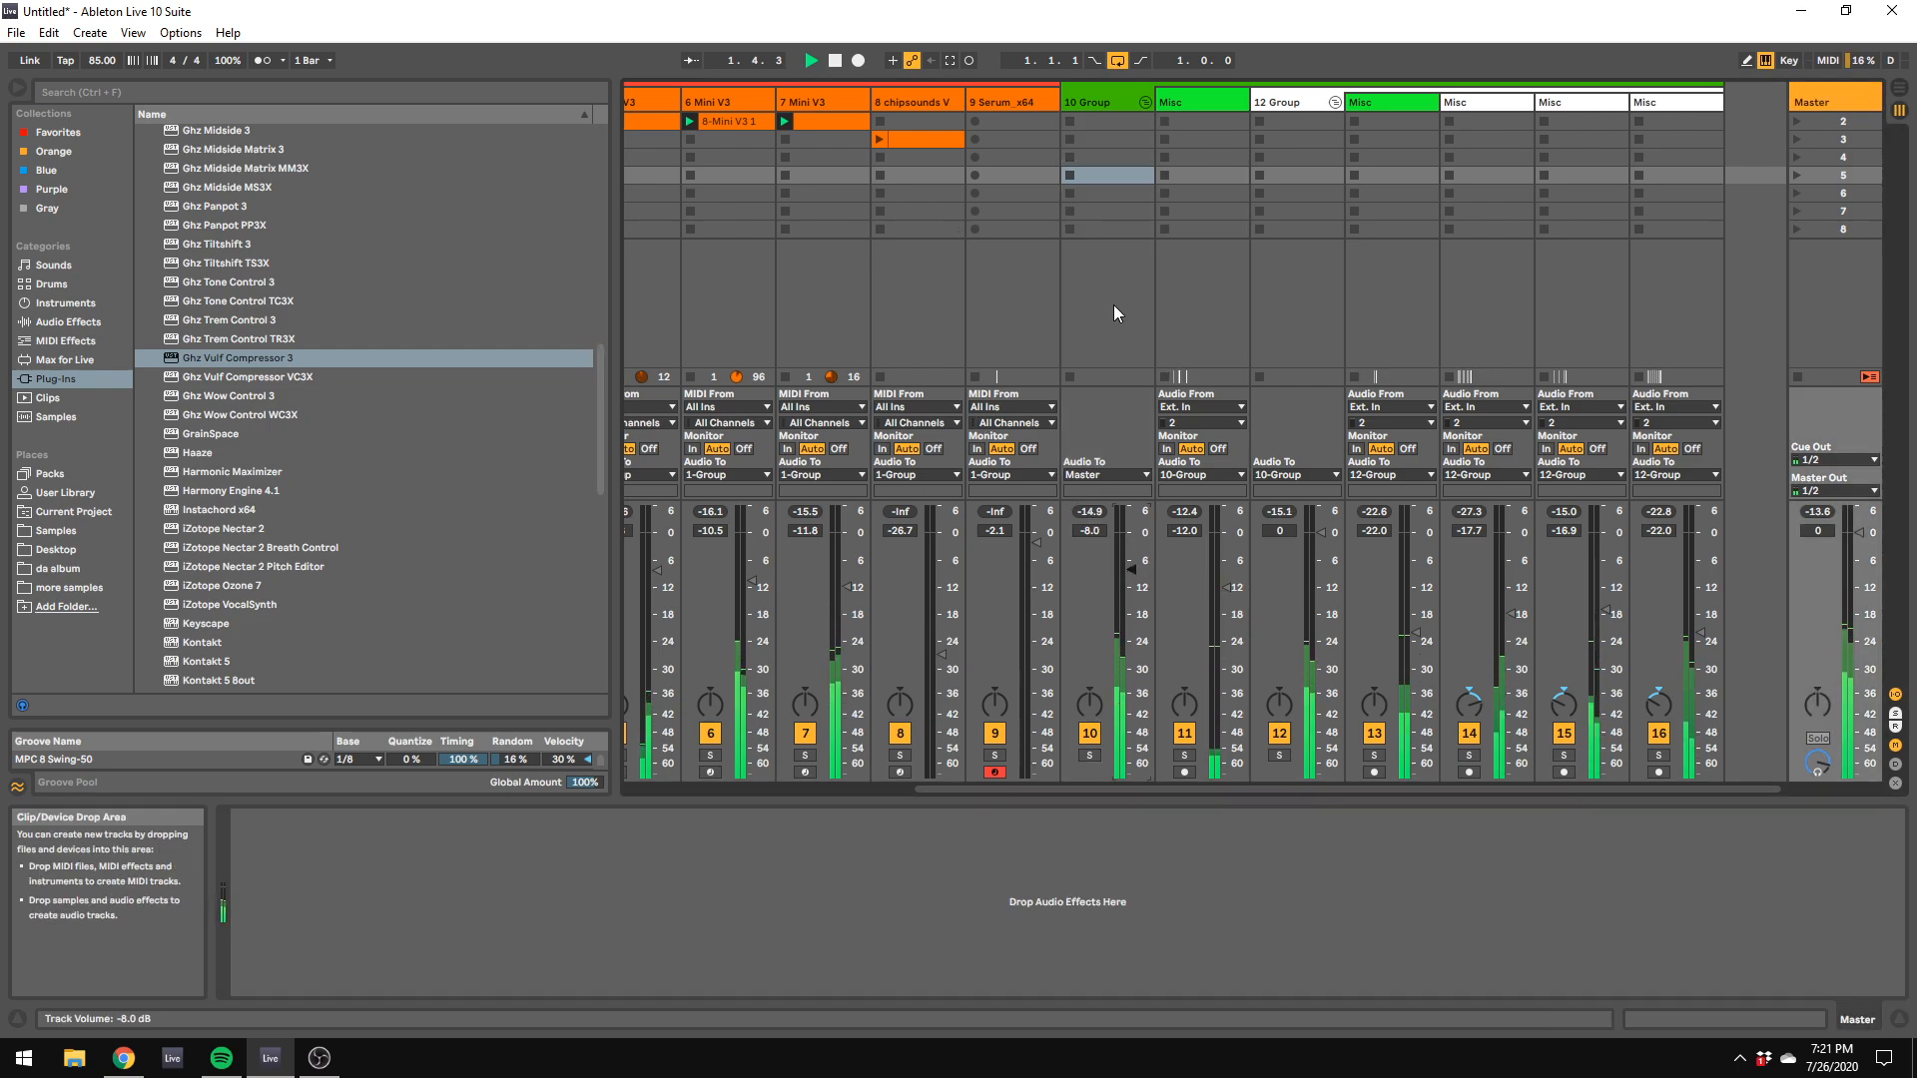
{"action": "left_click", "coordinate": [1294, 103]}
{"action": "left_click_drag", "start_coordinate": [1050, 759], "coordinate": [1087, 883]}
{"action": "left_click_drag", "start_coordinate": [1091, 596], "coordinate": [1637, 656]}
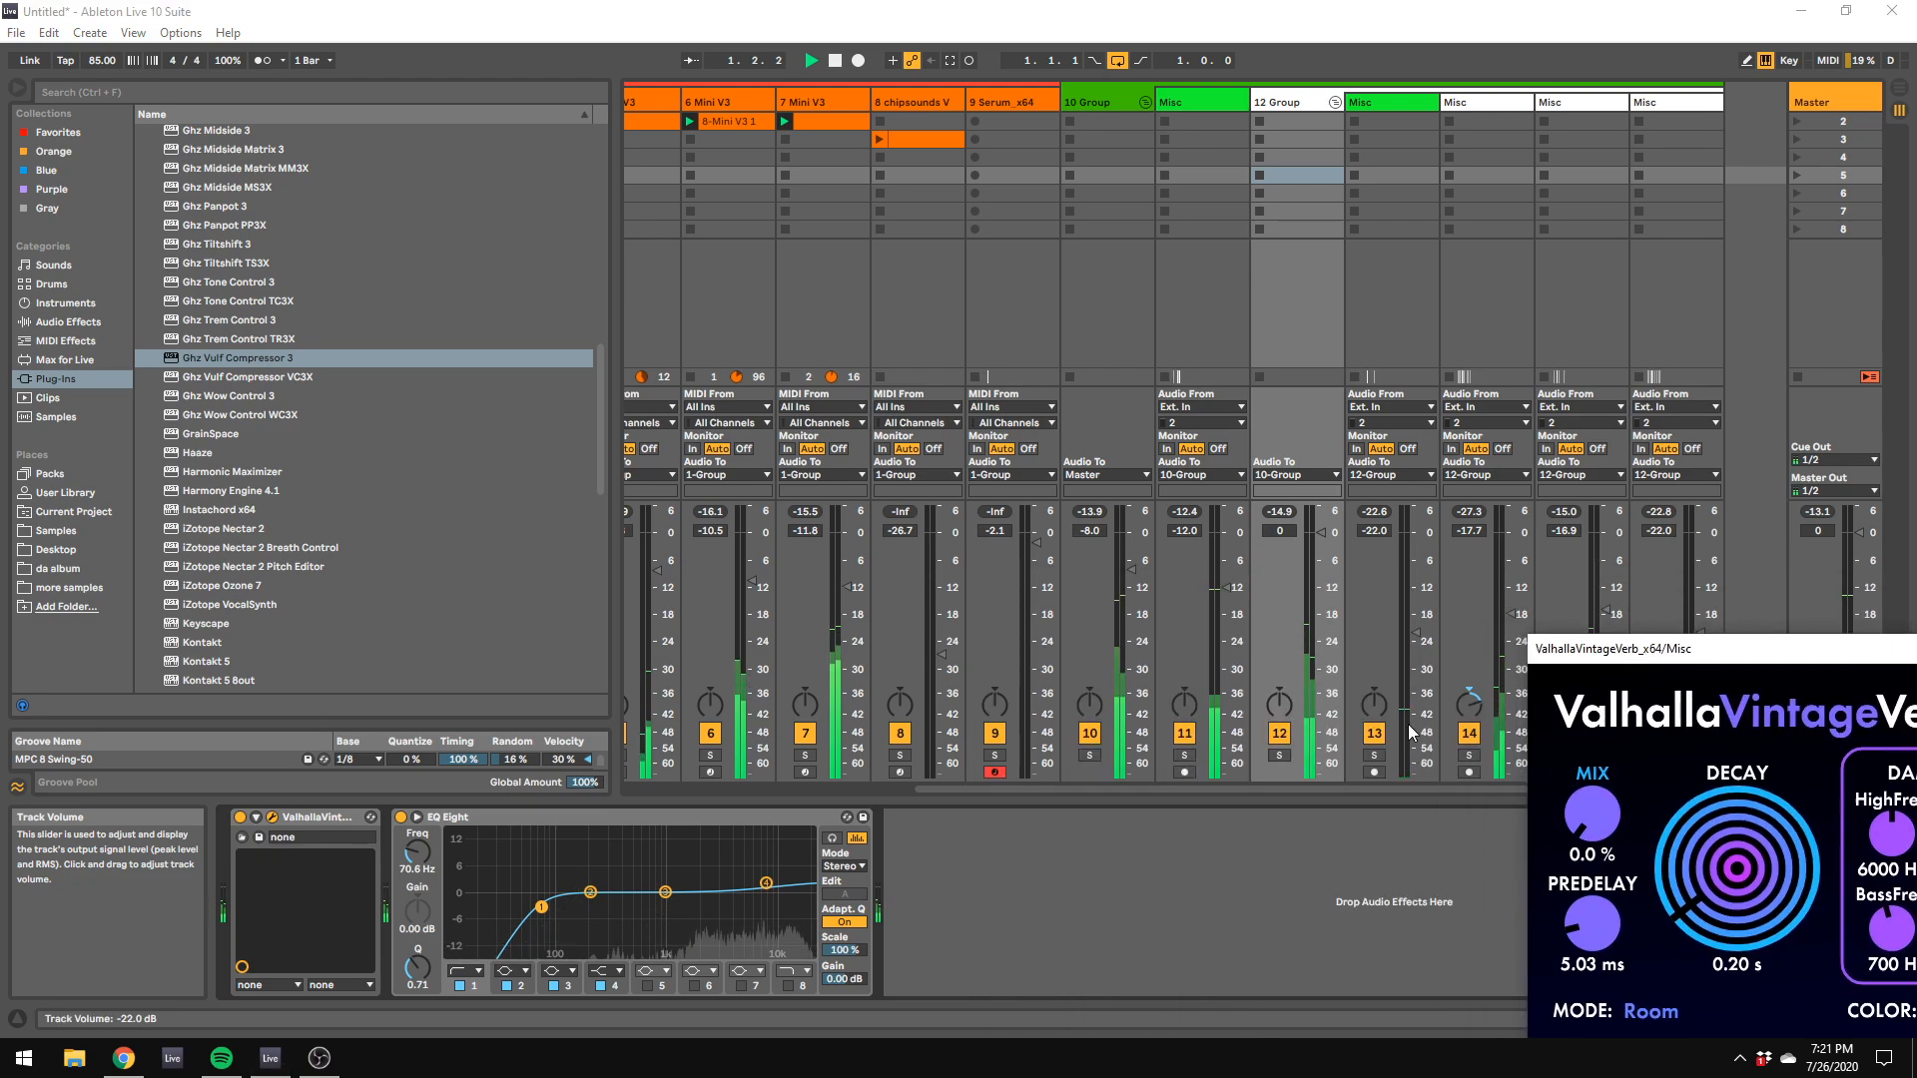
{"action": "left_click_drag", "start_coordinate": [1321, 534], "coordinate": [1226, 572]}
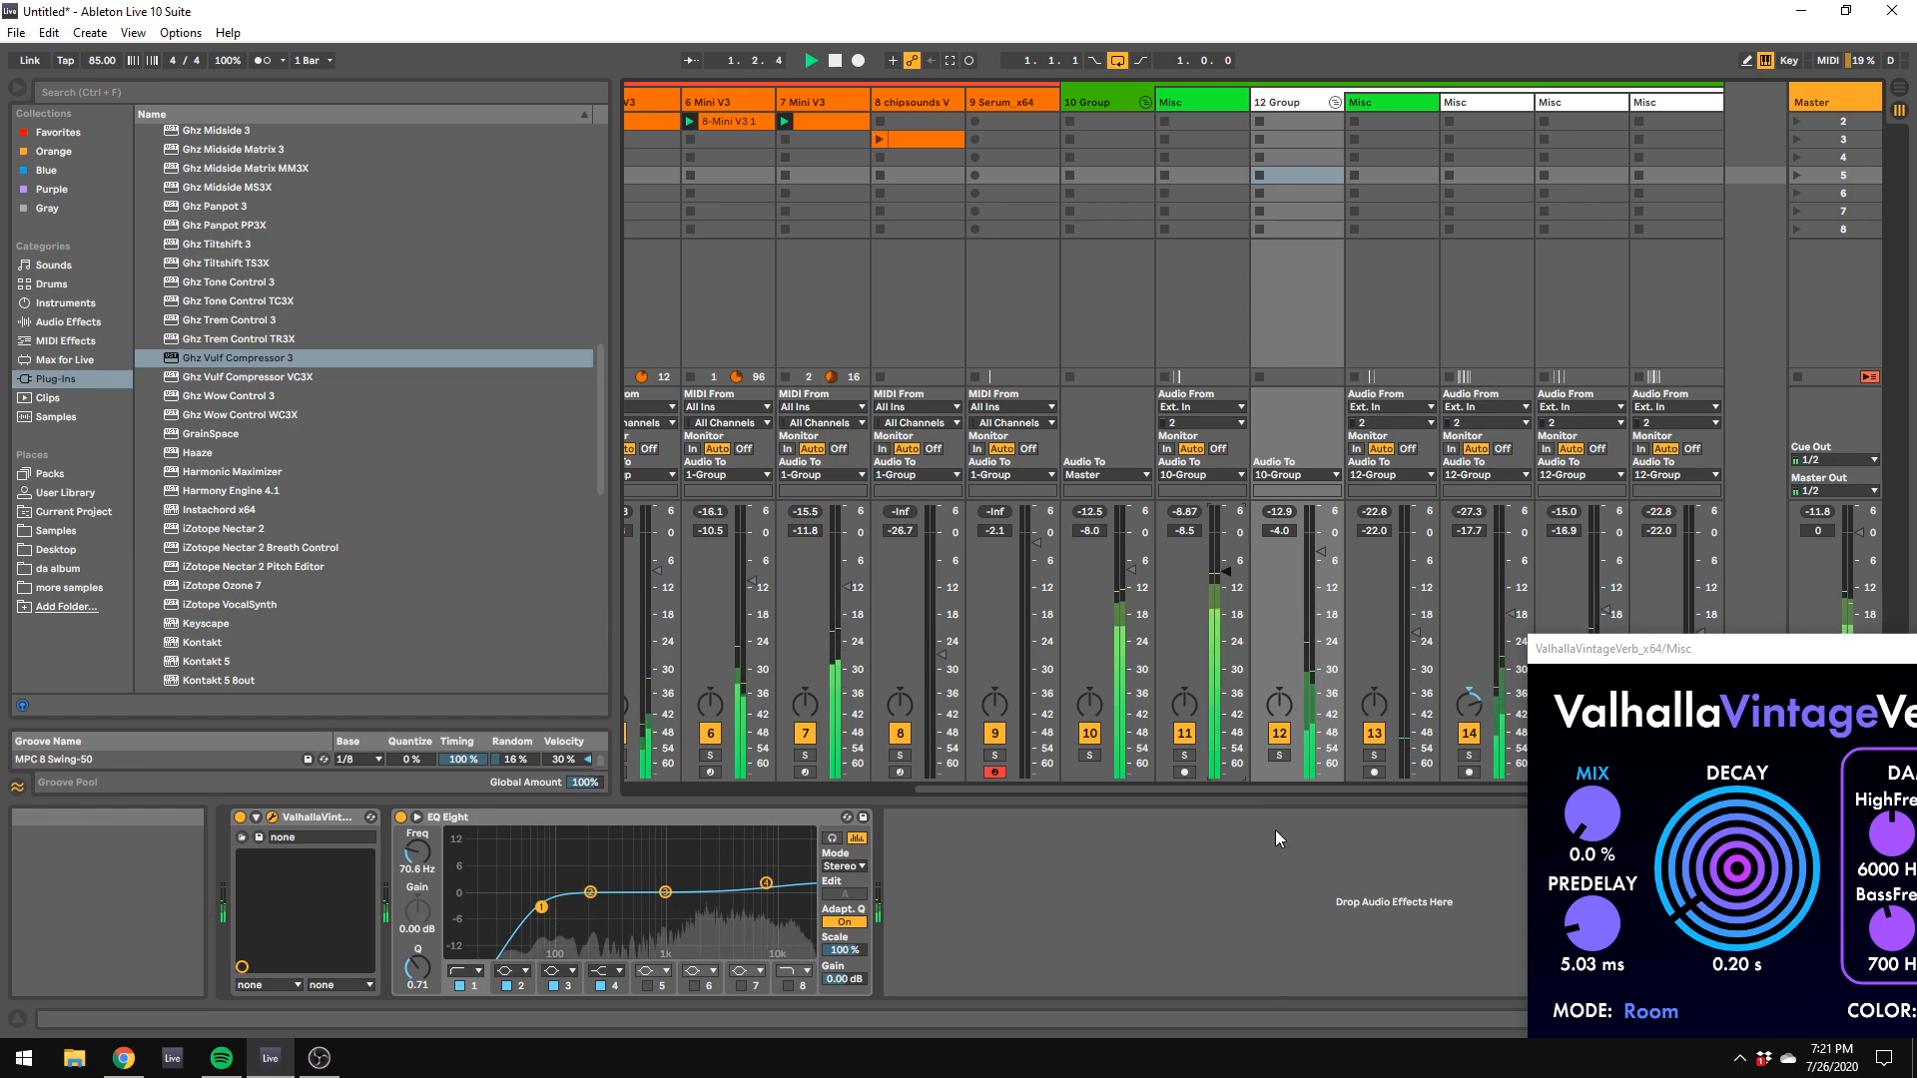
Step: Stop the clips on the 6 Mini V3 and 7 Mini V3 tracks and relaunch only the 7 Mini V3 clip with the drums
{"action": "left_click_drag", "start_coordinate": [1288, 793], "coordinate": [590, 181]}
{"action": "left_click", "coordinate": [662, 100]}
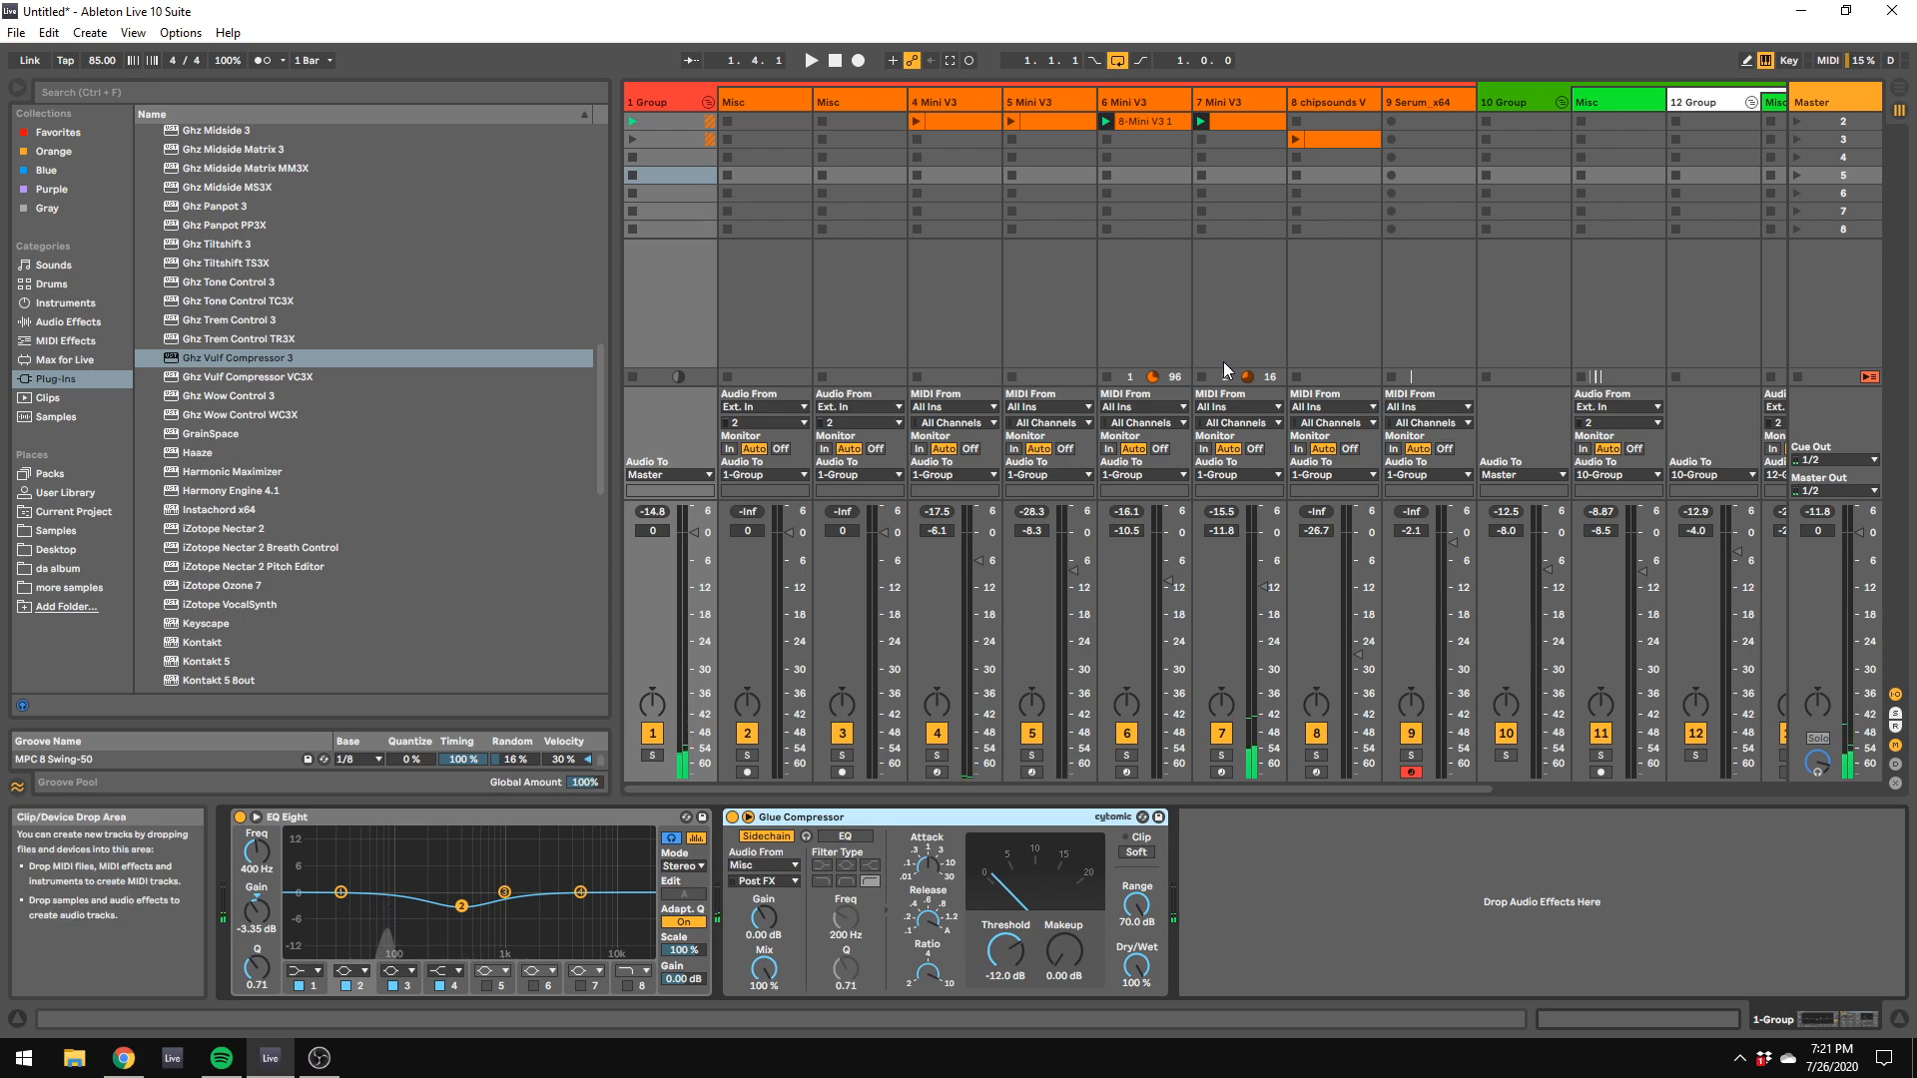
{"action": "left_click", "coordinate": [1202, 378]}
{"action": "left_click", "coordinate": [1106, 377]}
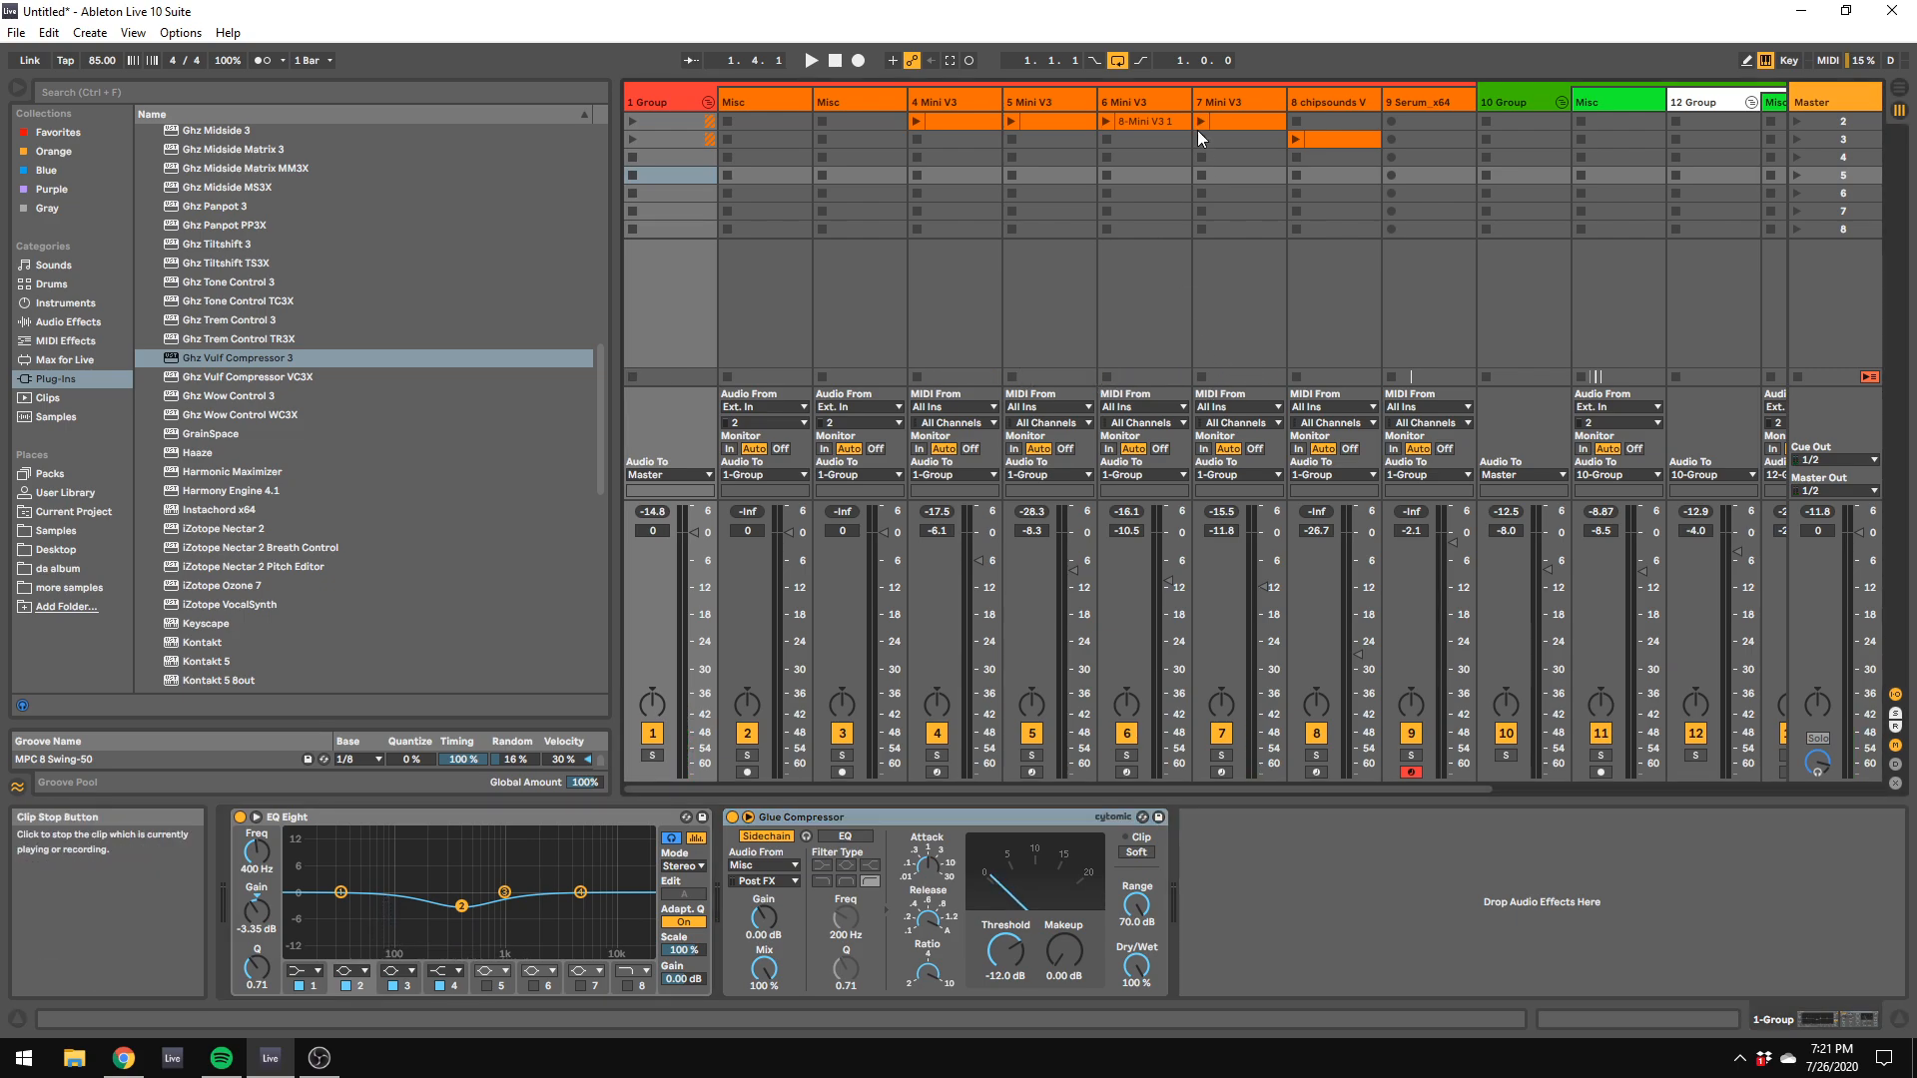
{"action": "left_click", "coordinate": [1201, 121]}
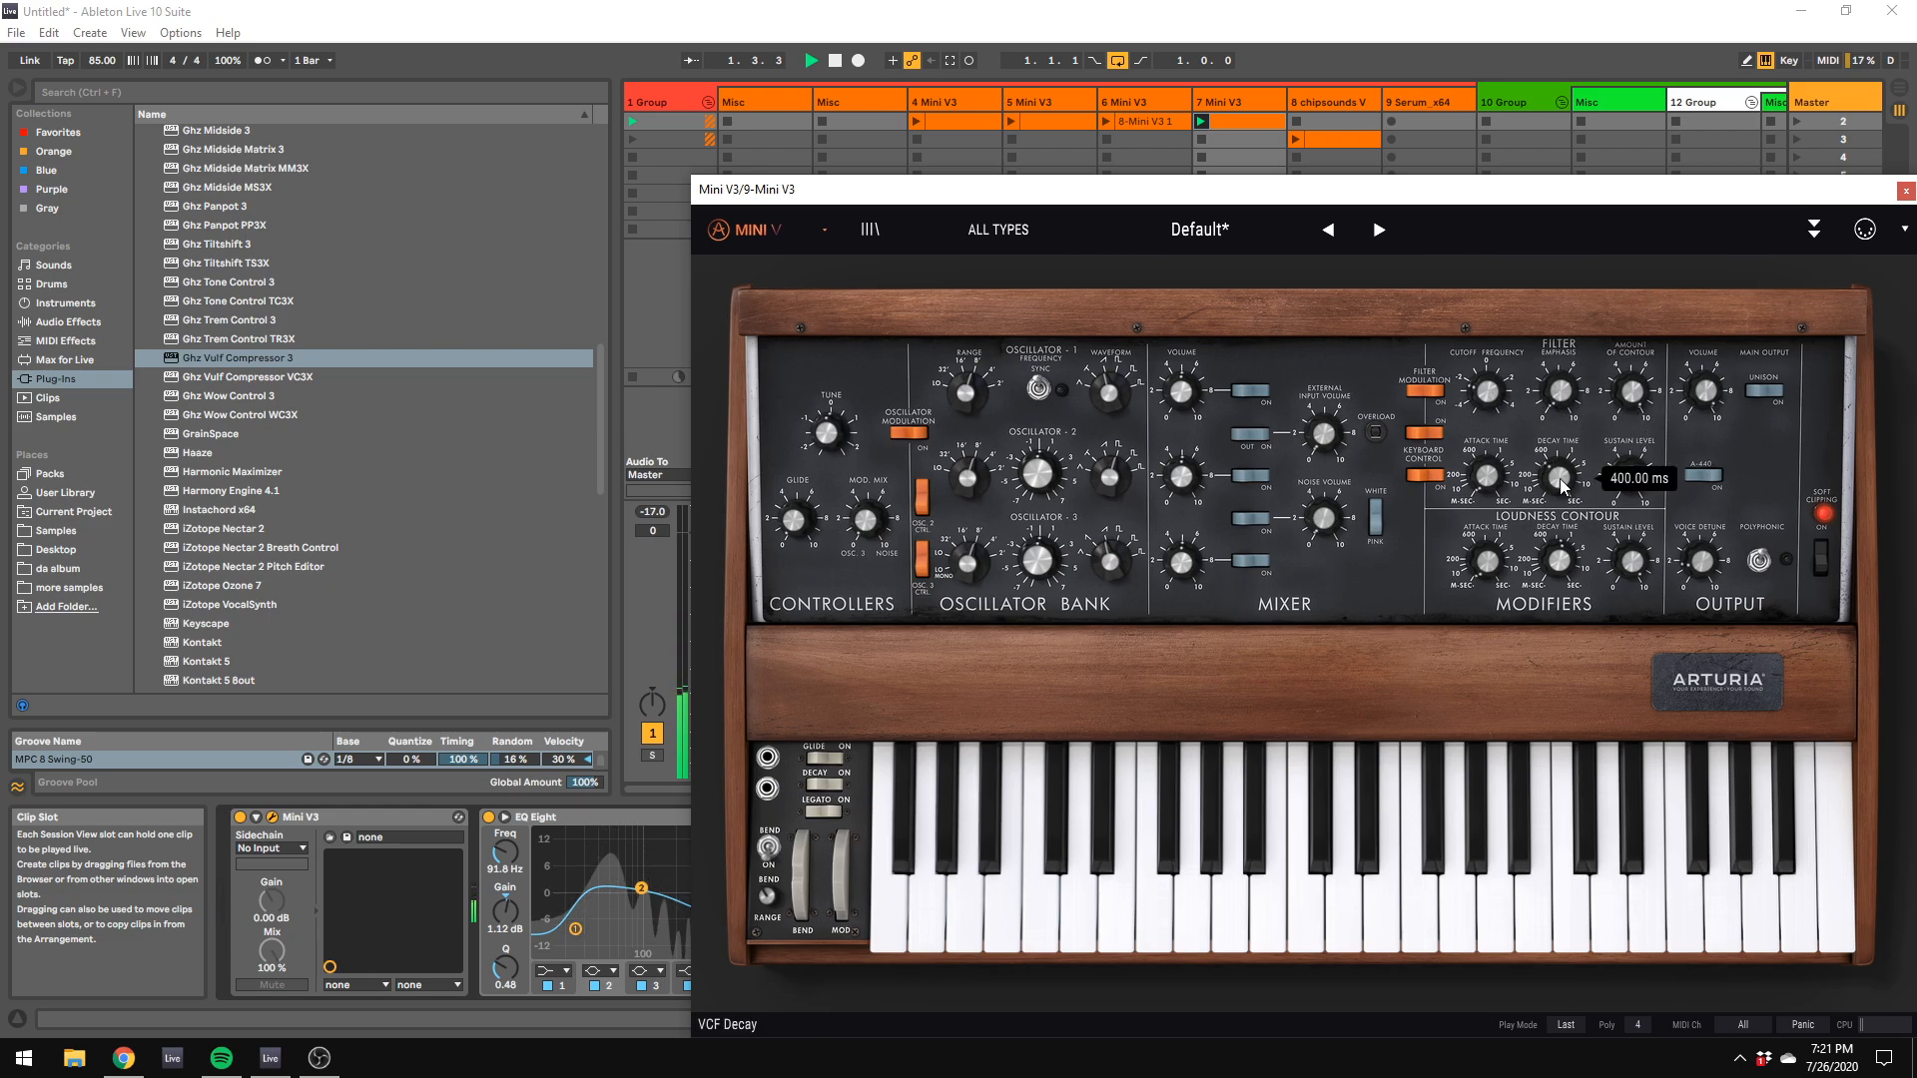
{"action": "left_click", "coordinate": [1519, 120]}
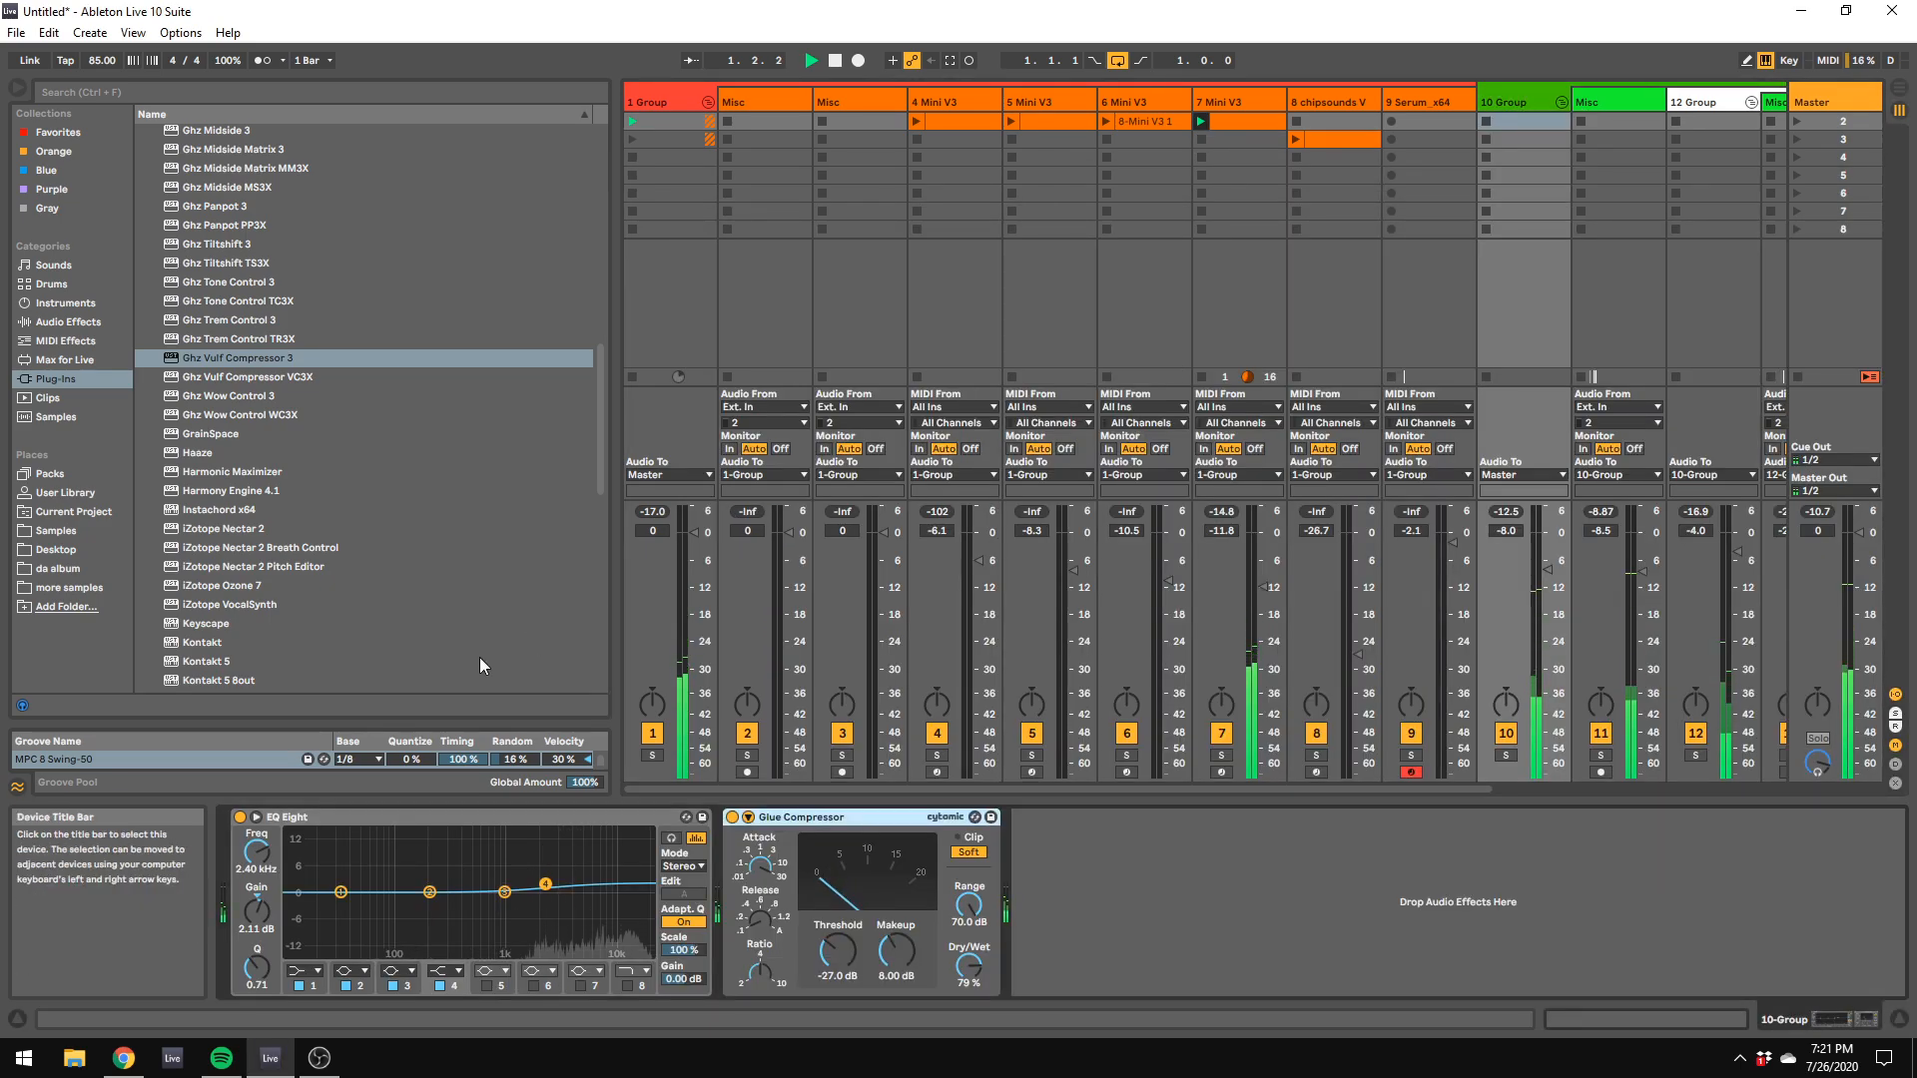
Step: Adjust the Delay's time modulation amount on the 7 Mini V3 track and select the Master track
{"action": "left_click", "coordinate": [1219, 94]}
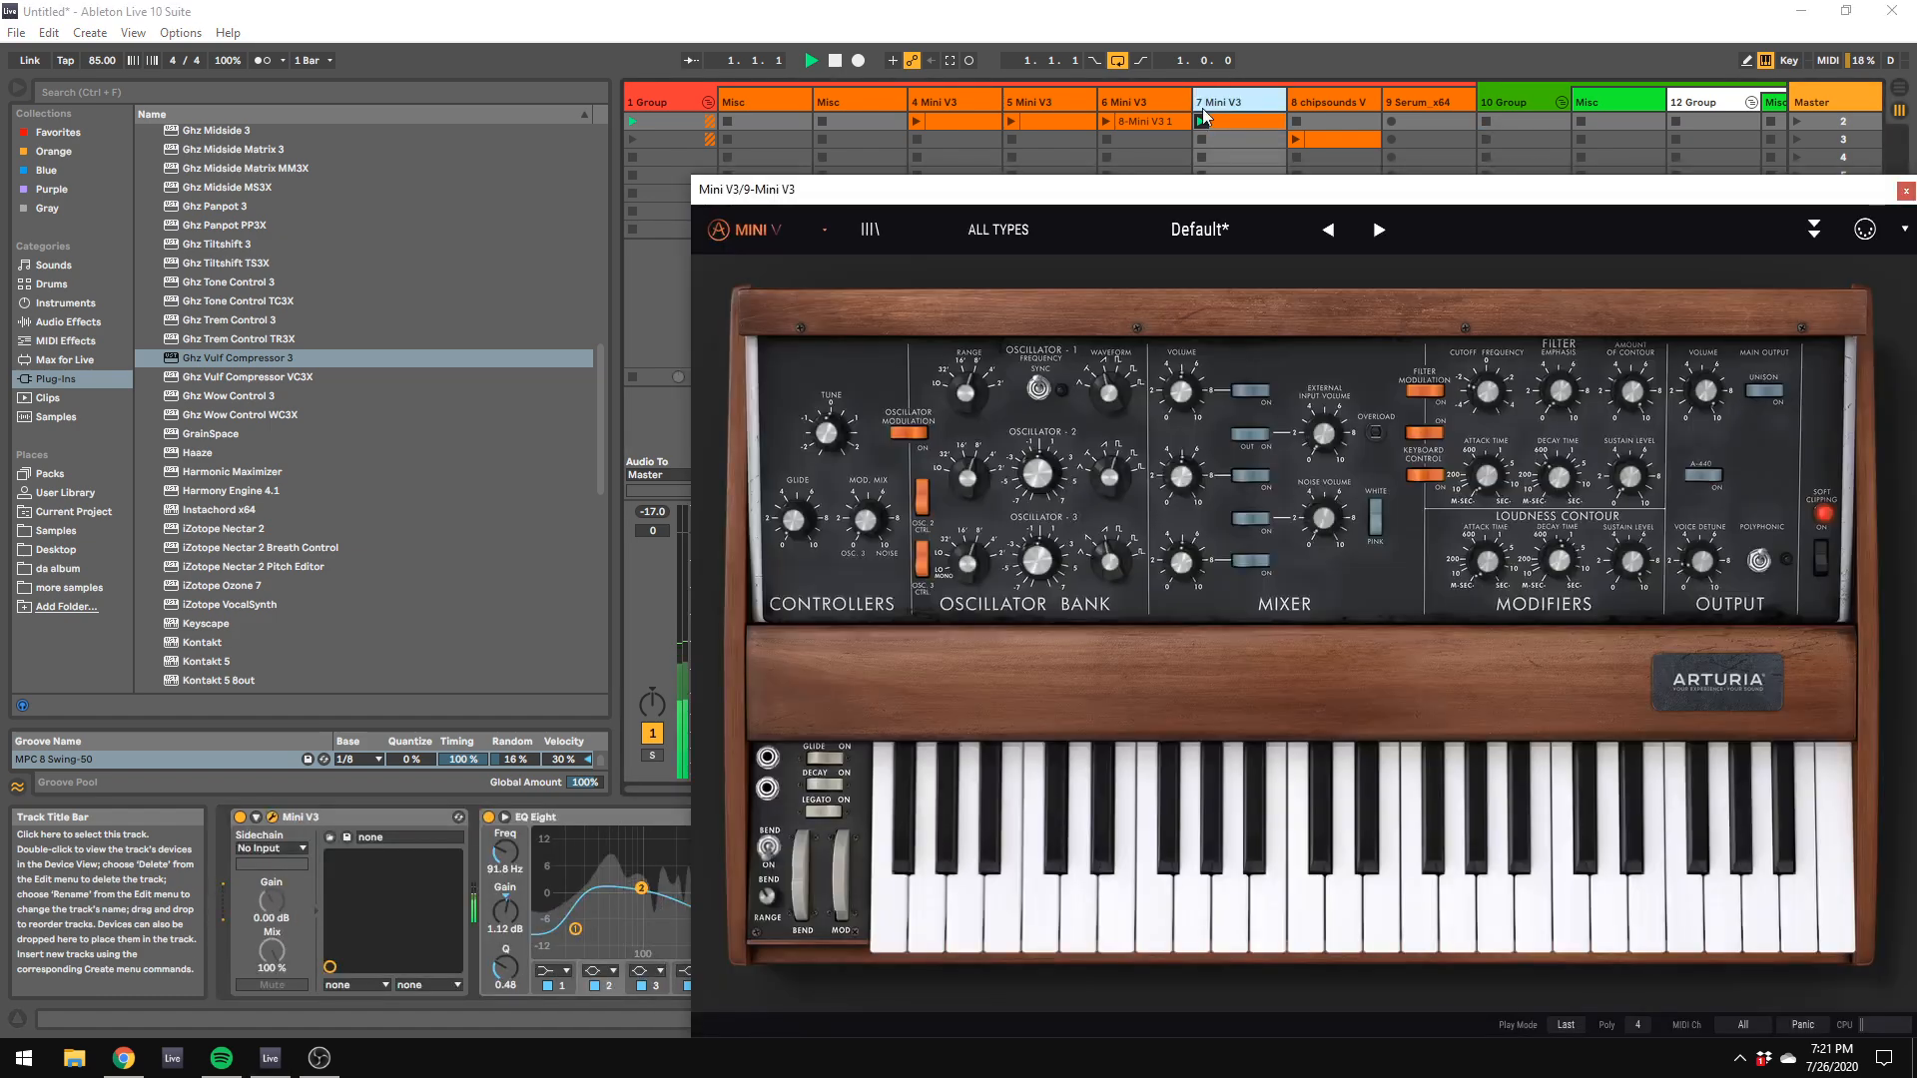
{"action": "left_click_drag", "start_coordinate": [762, 186], "coordinate": [1543, 376]}
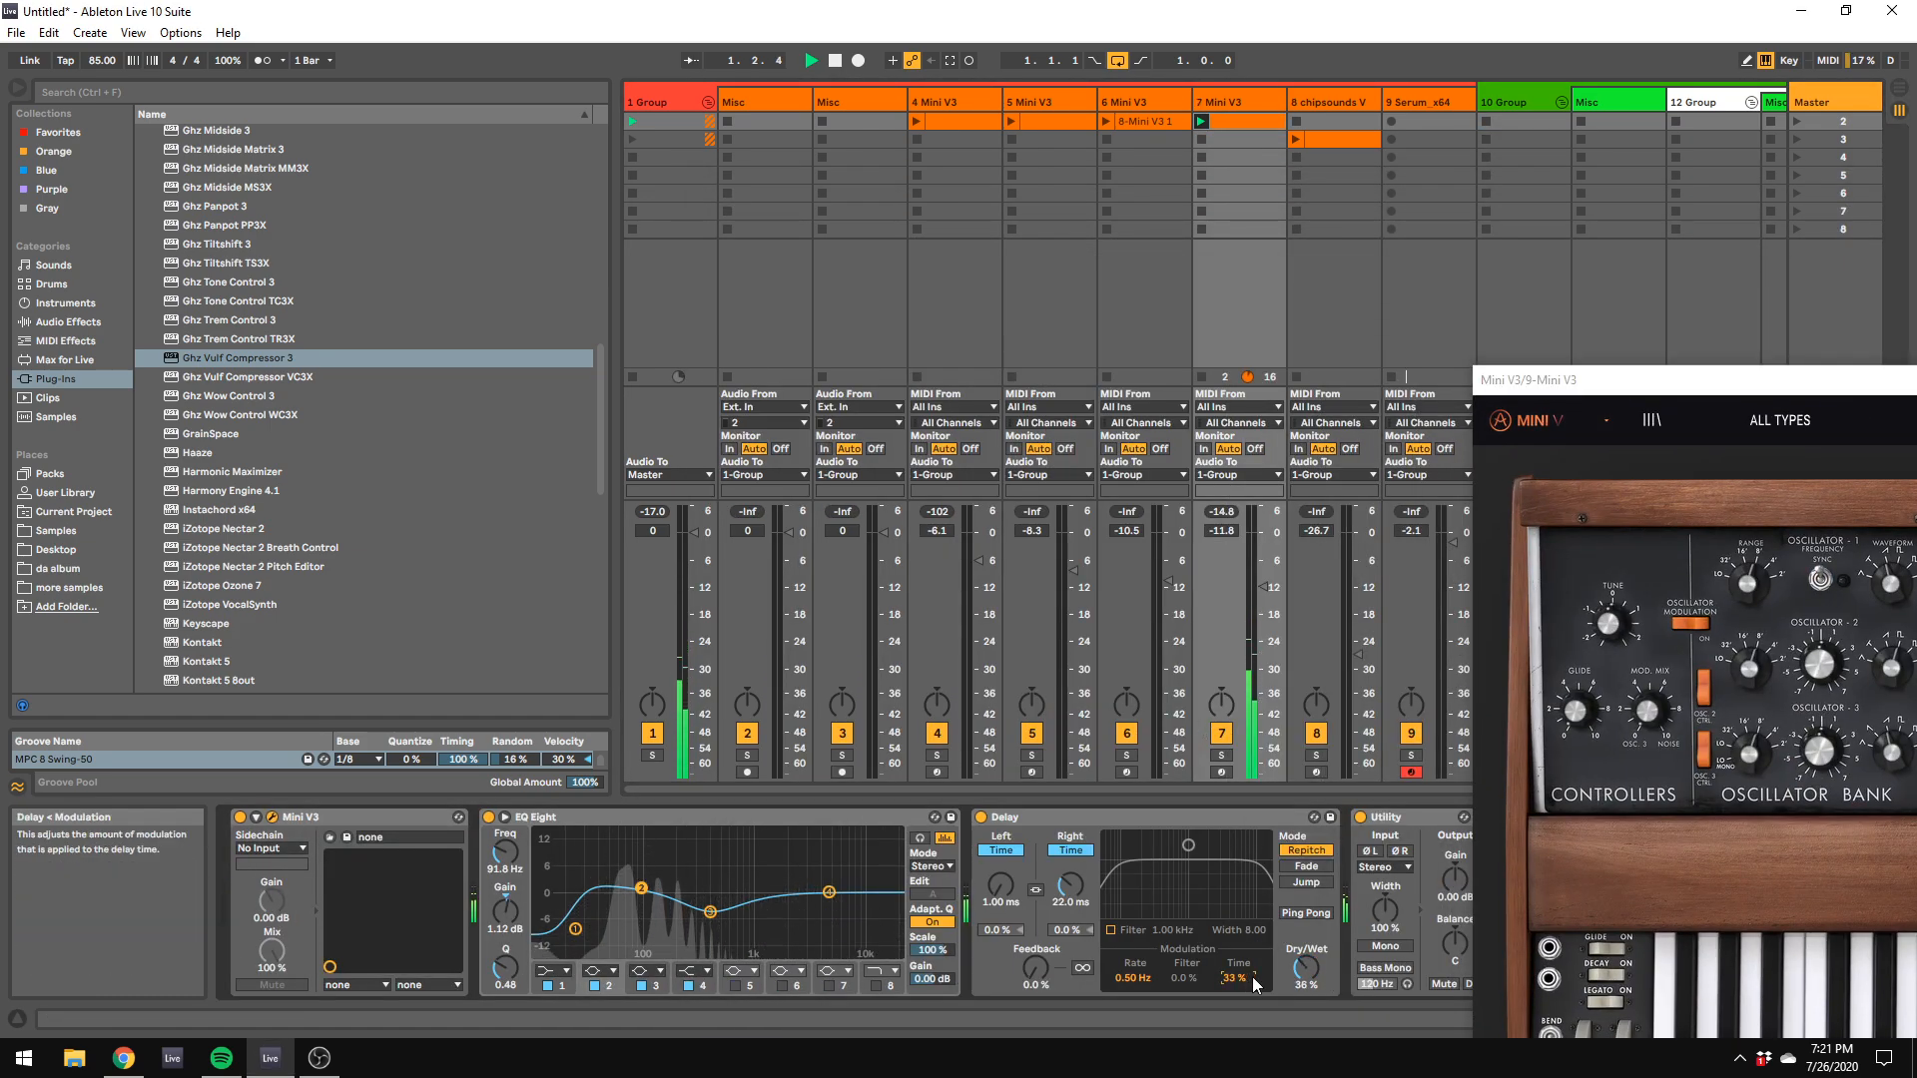
{"action": "left_click_drag", "start_coordinate": [1255, 985], "coordinate": [1263, 976]}
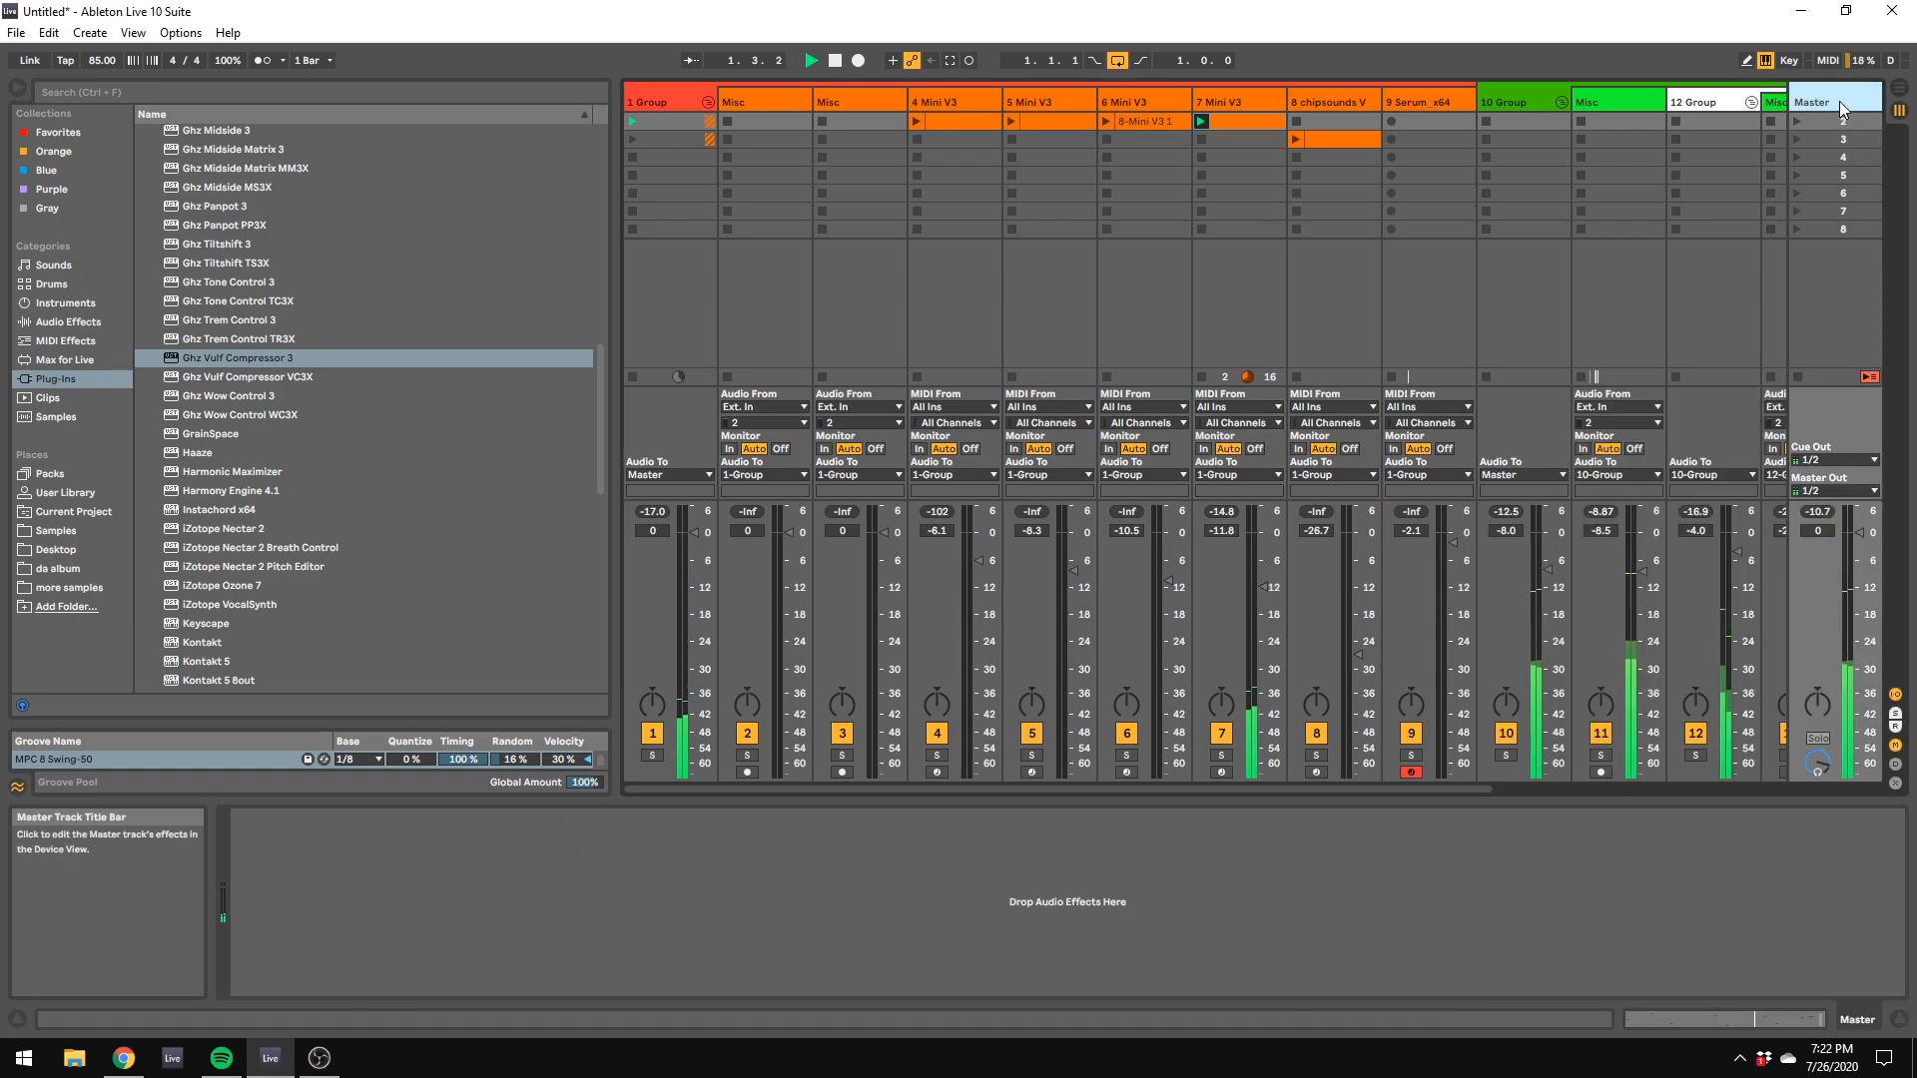
{"action": "left_click", "coordinate": [1839, 99]}
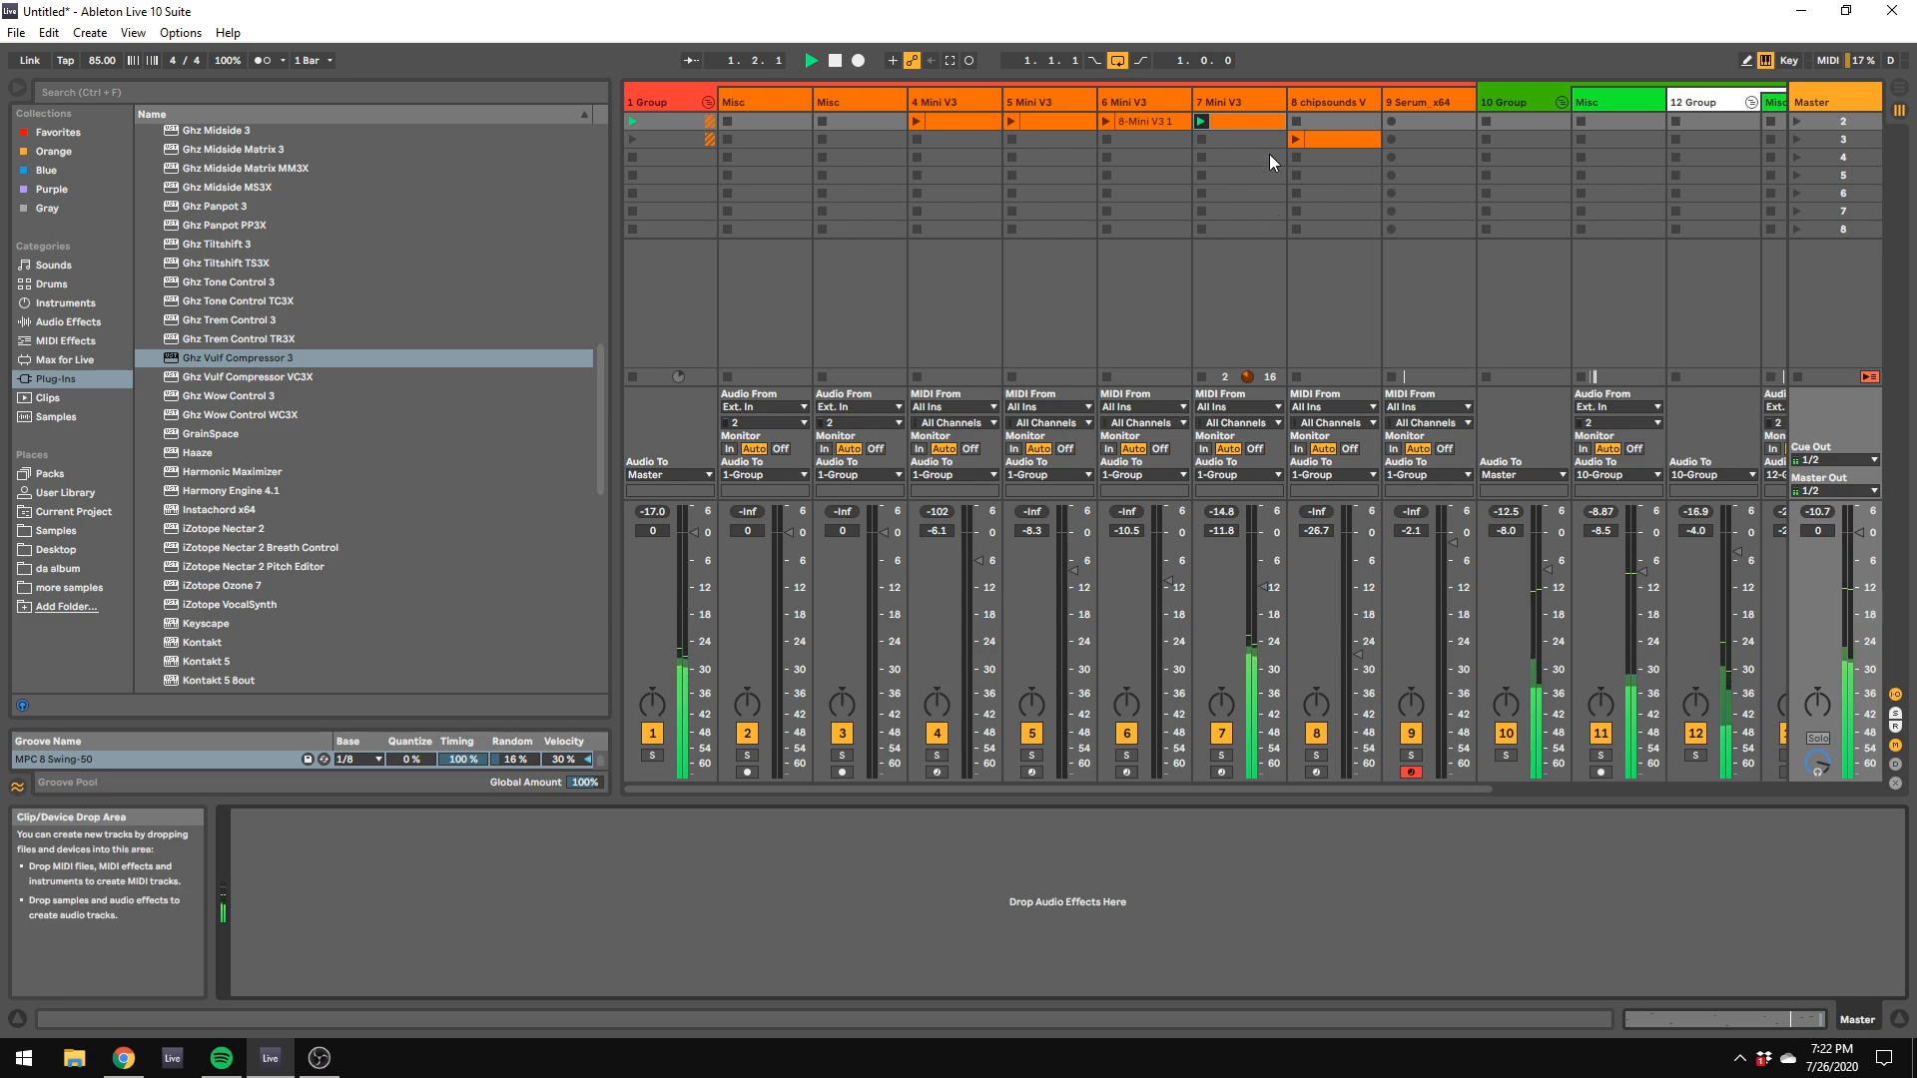
Step: Create an empty MIDI clip in scene 3 of the 7 Mini V3 track, stop playback, enlarge the note editor and enable Draw Mode
{"action": "double_click", "coordinate": [1248, 140]}
{"action": "left_click_drag", "start_coordinate": [1035, 187], "coordinate": [1916, 570]}
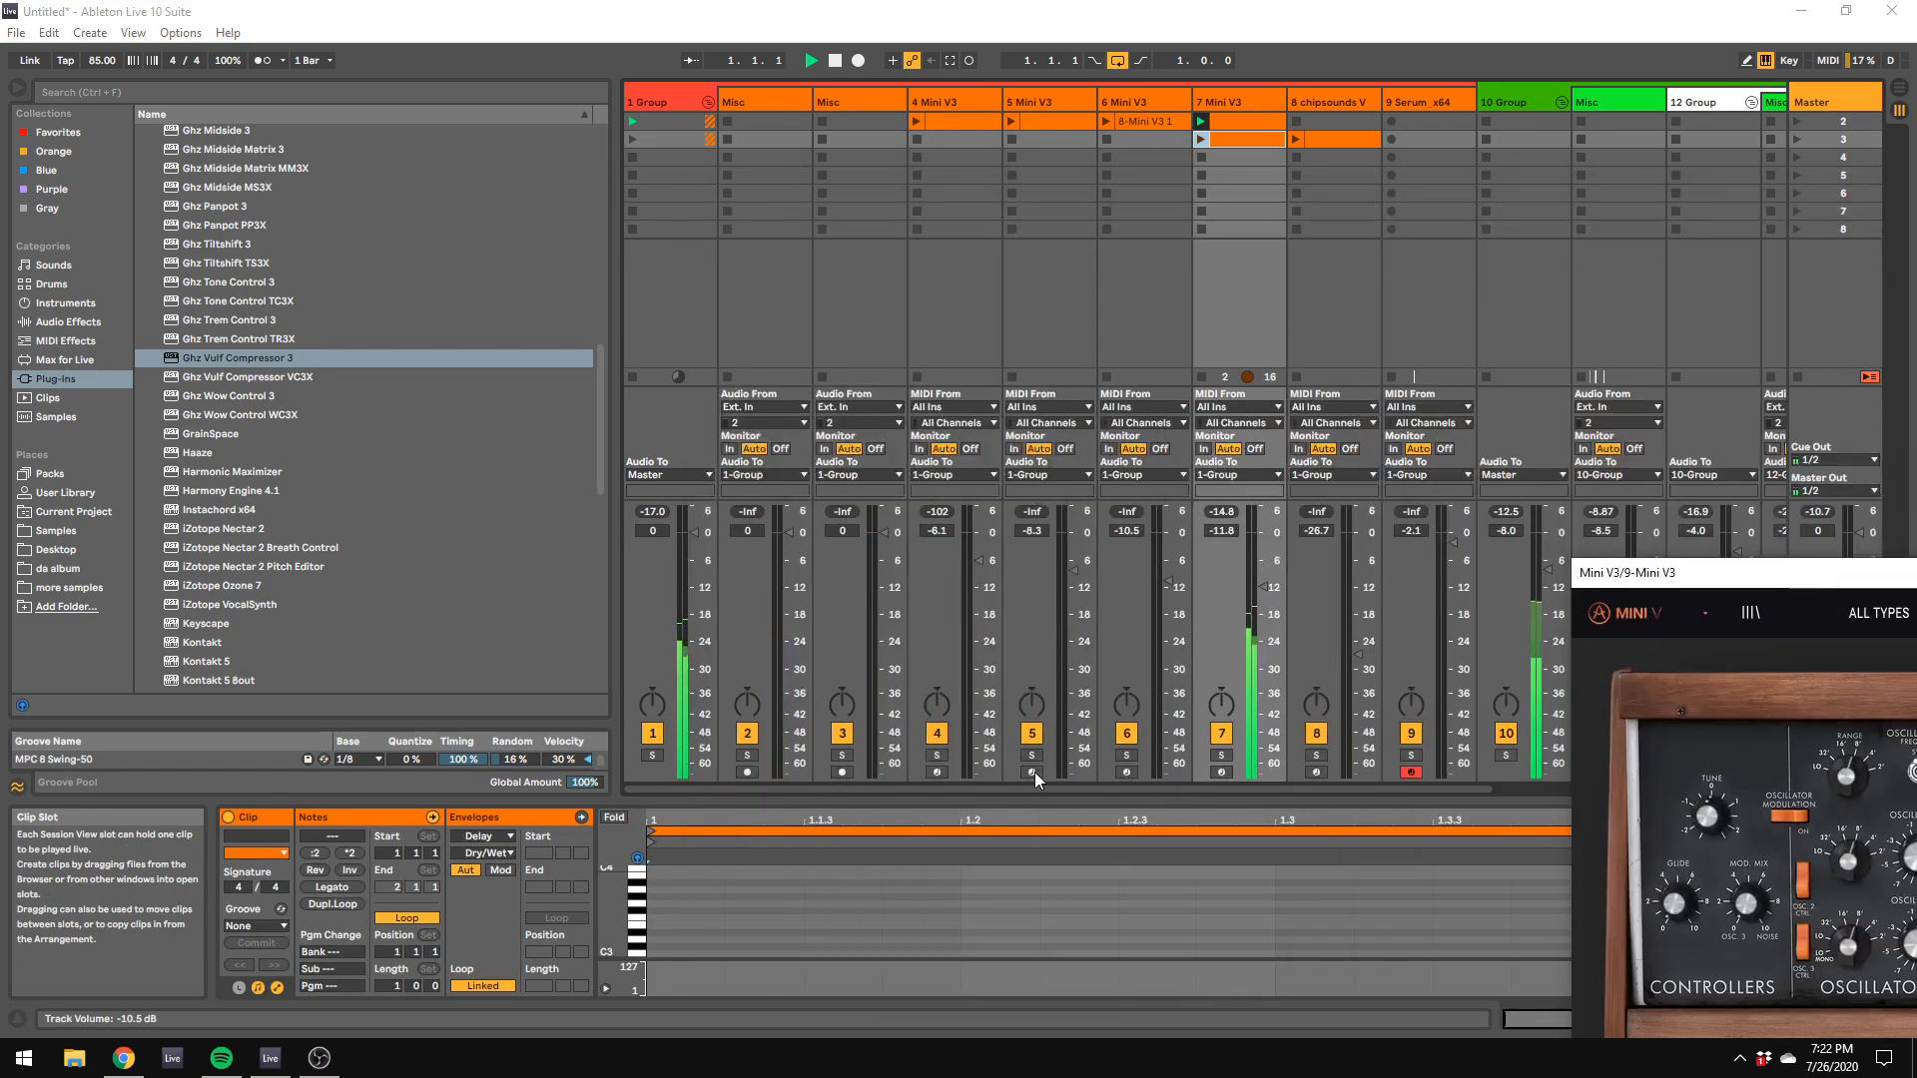
{"action": "key", "text": "space"}
{"action": "left_click_drag", "start_coordinate": [777, 798], "coordinate": [754, 391]}
{"action": "right_click", "coordinate": [703, 779]}
{"action": "left_click", "coordinate": [719, 765]}
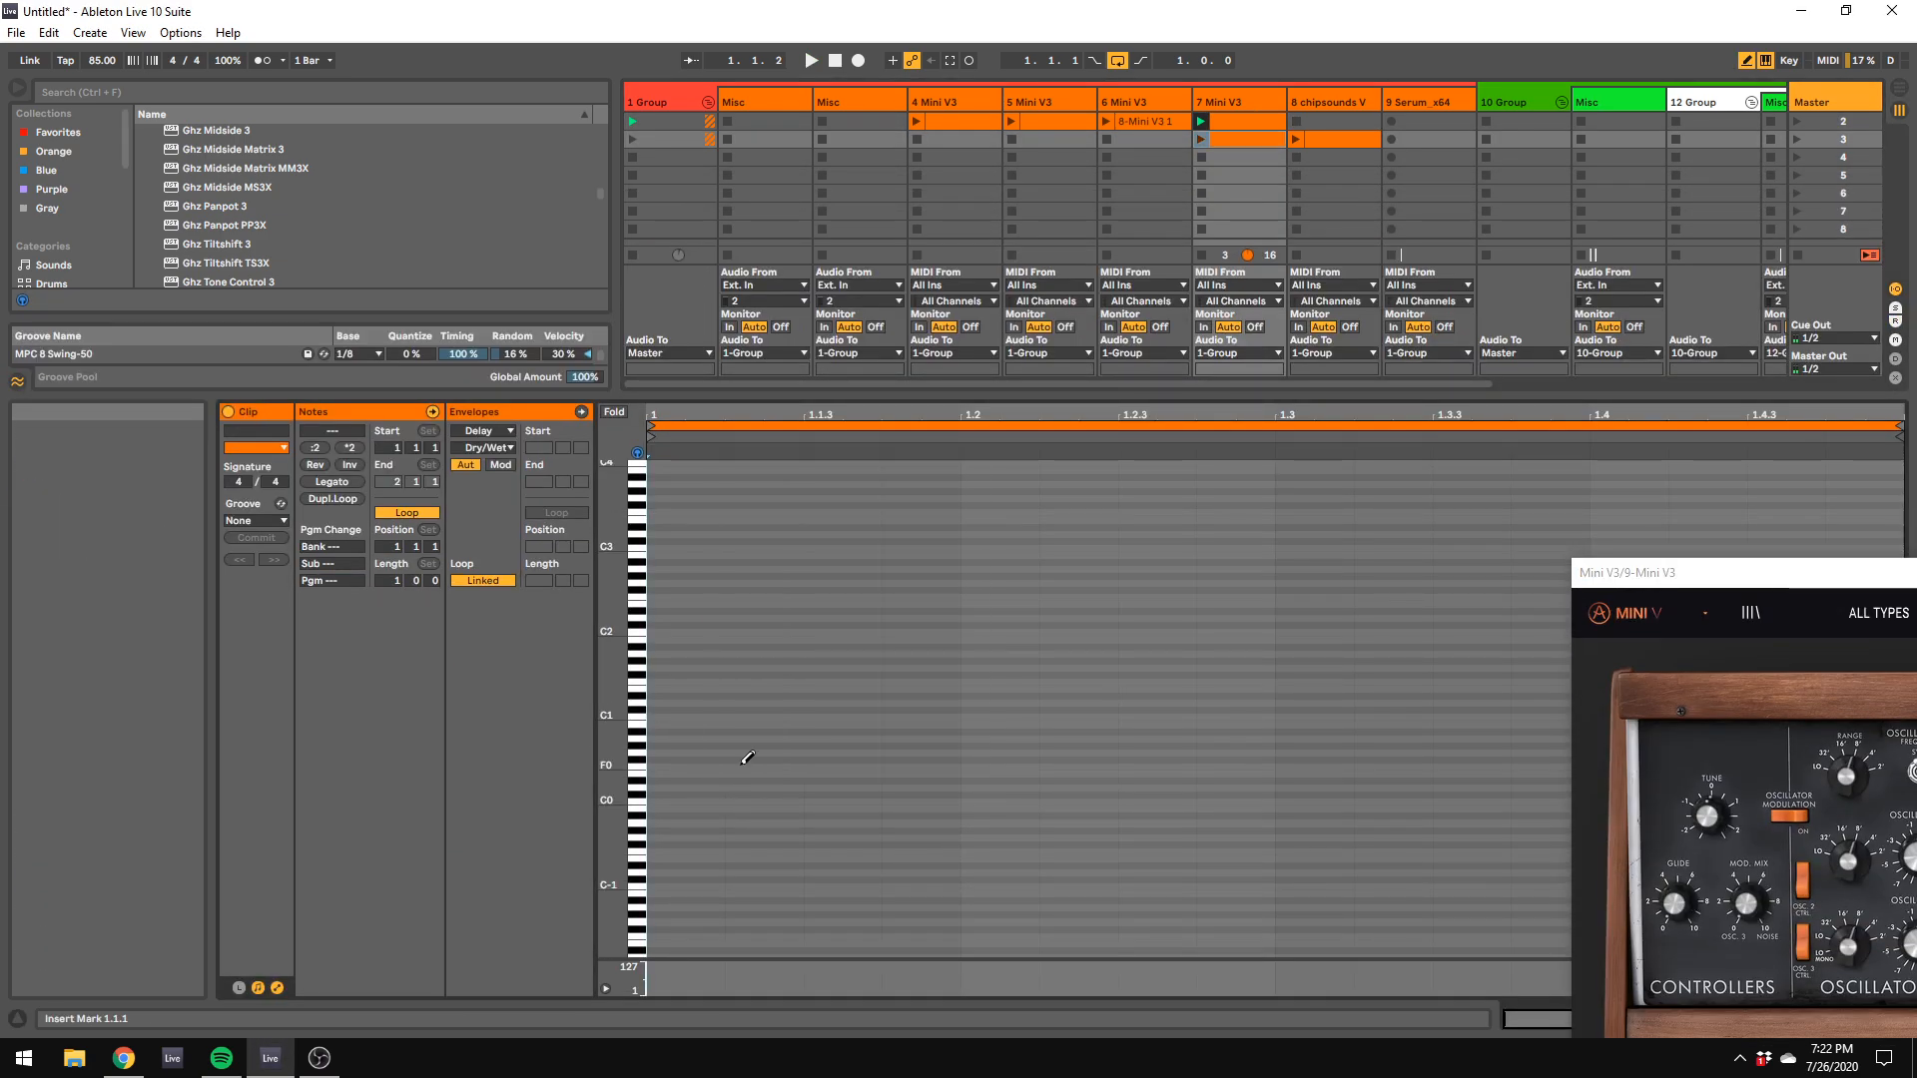
Step: Draw A#0 notes at 1.1.1 and 1.2.3 and an F1 note at 1.3.3, and audition the new clip
{"action": "left_click", "coordinate": [689, 744]}
{"action": "left_click_drag", "start_coordinate": [688, 746], "coordinate": [696, 730]}
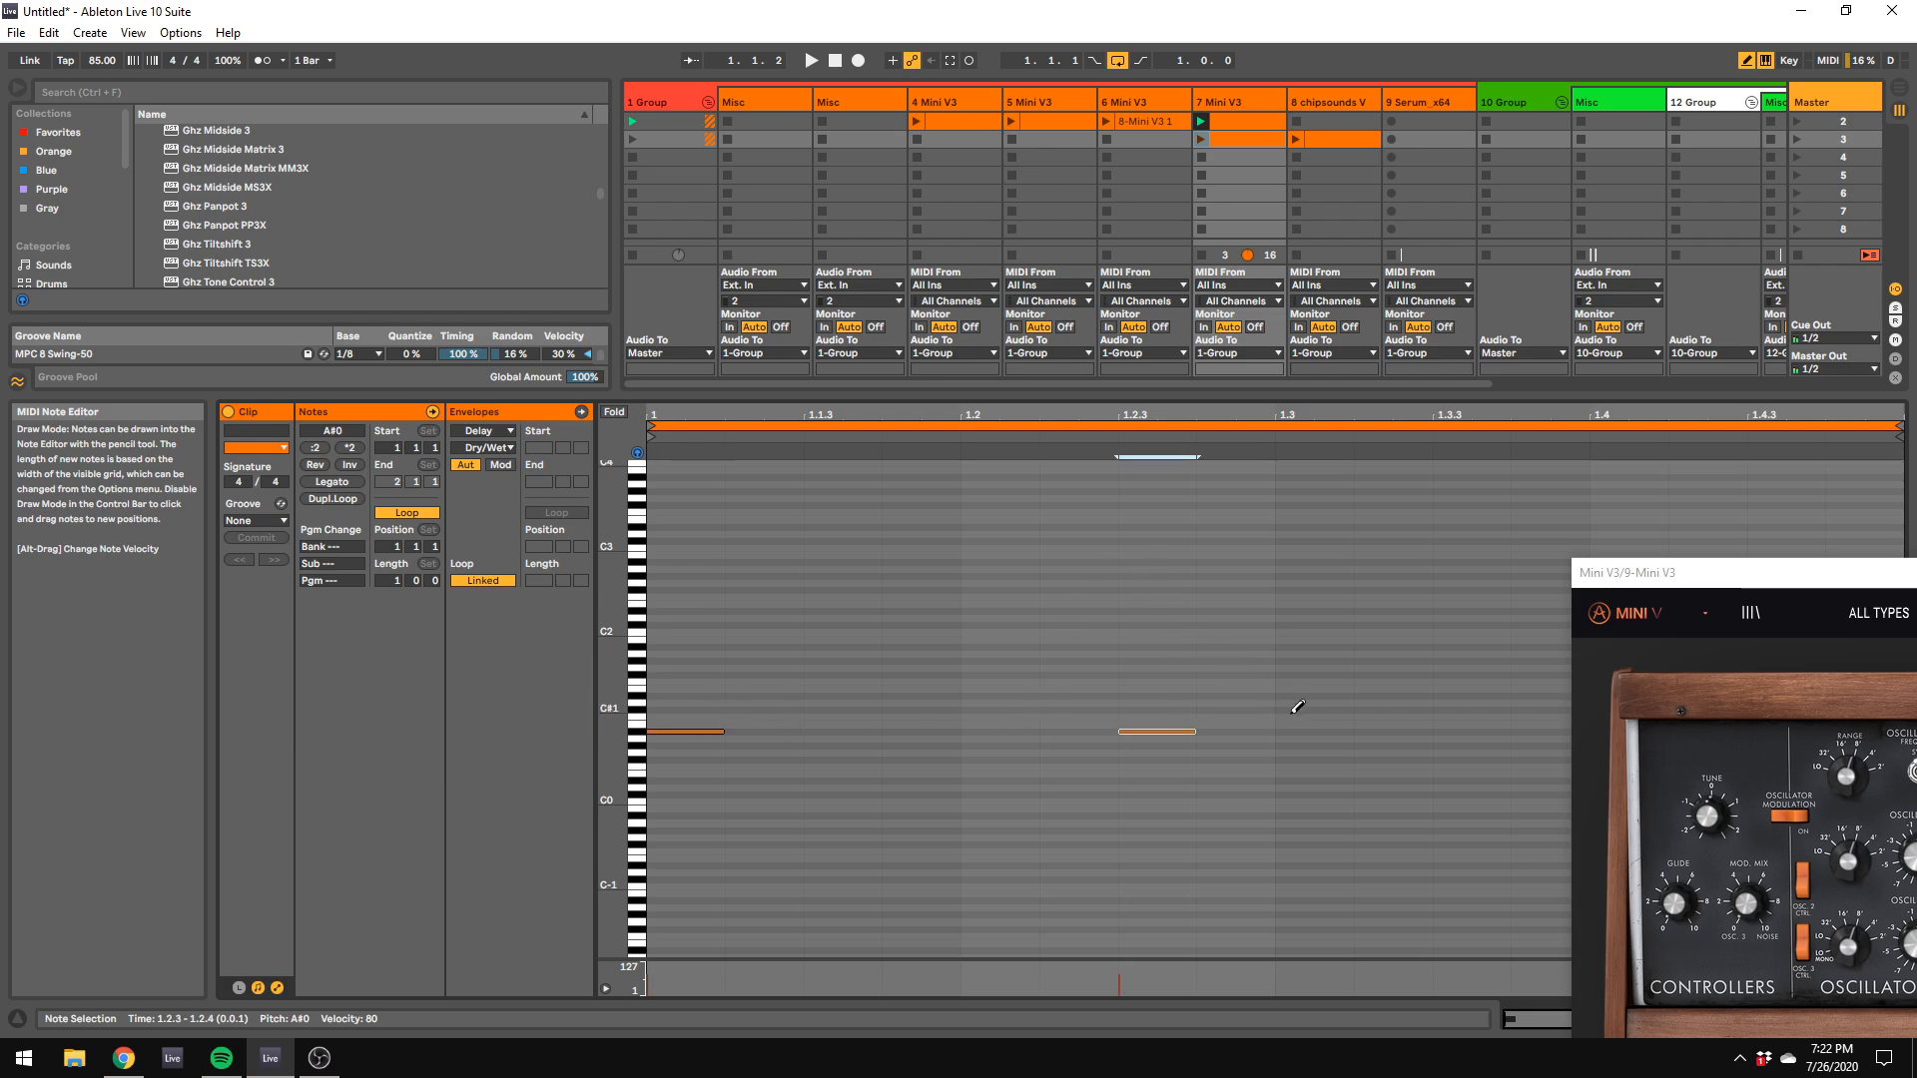
{"action": "left_click_drag", "start_coordinate": [1475, 669], "coordinate": [1476, 678]}
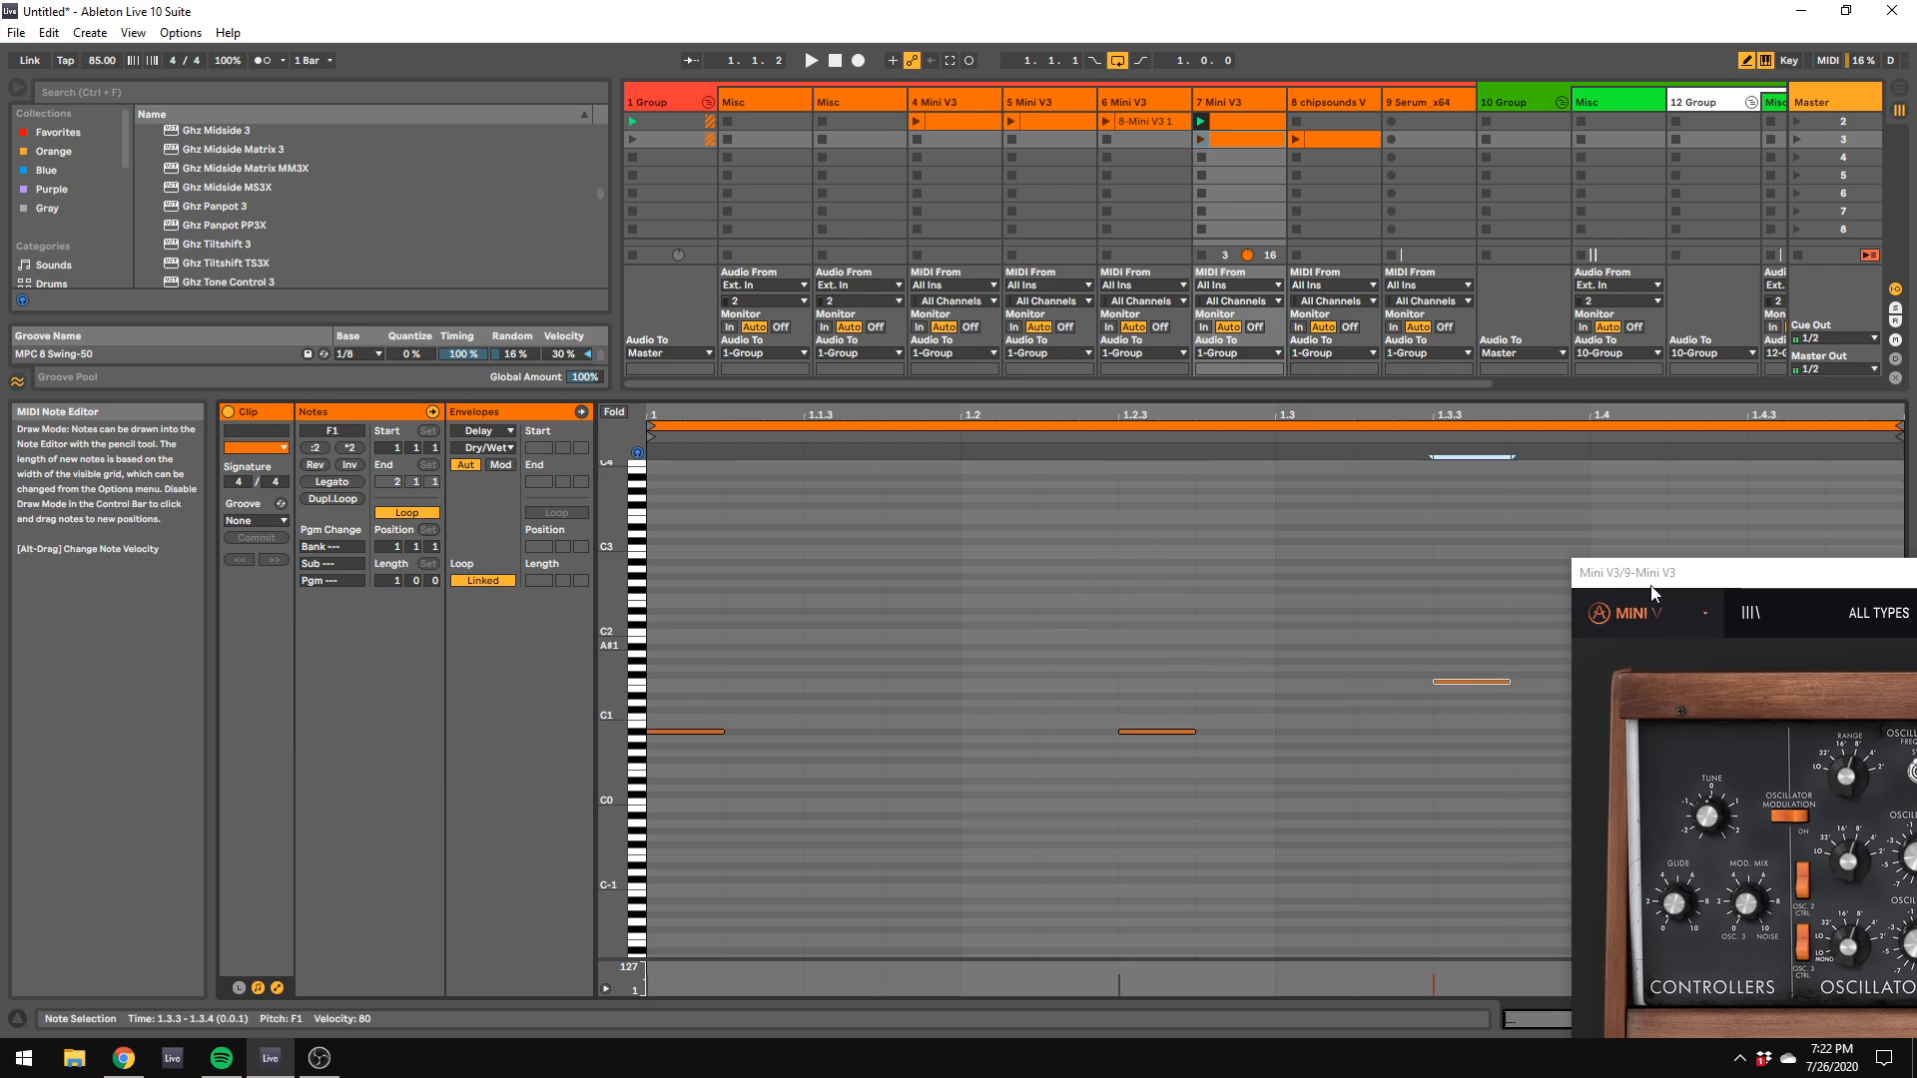
{"action": "left_click_drag", "start_coordinate": [1637, 574], "coordinate": [1861, 758]}
{"action": "left_click", "coordinate": [1201, 140]}
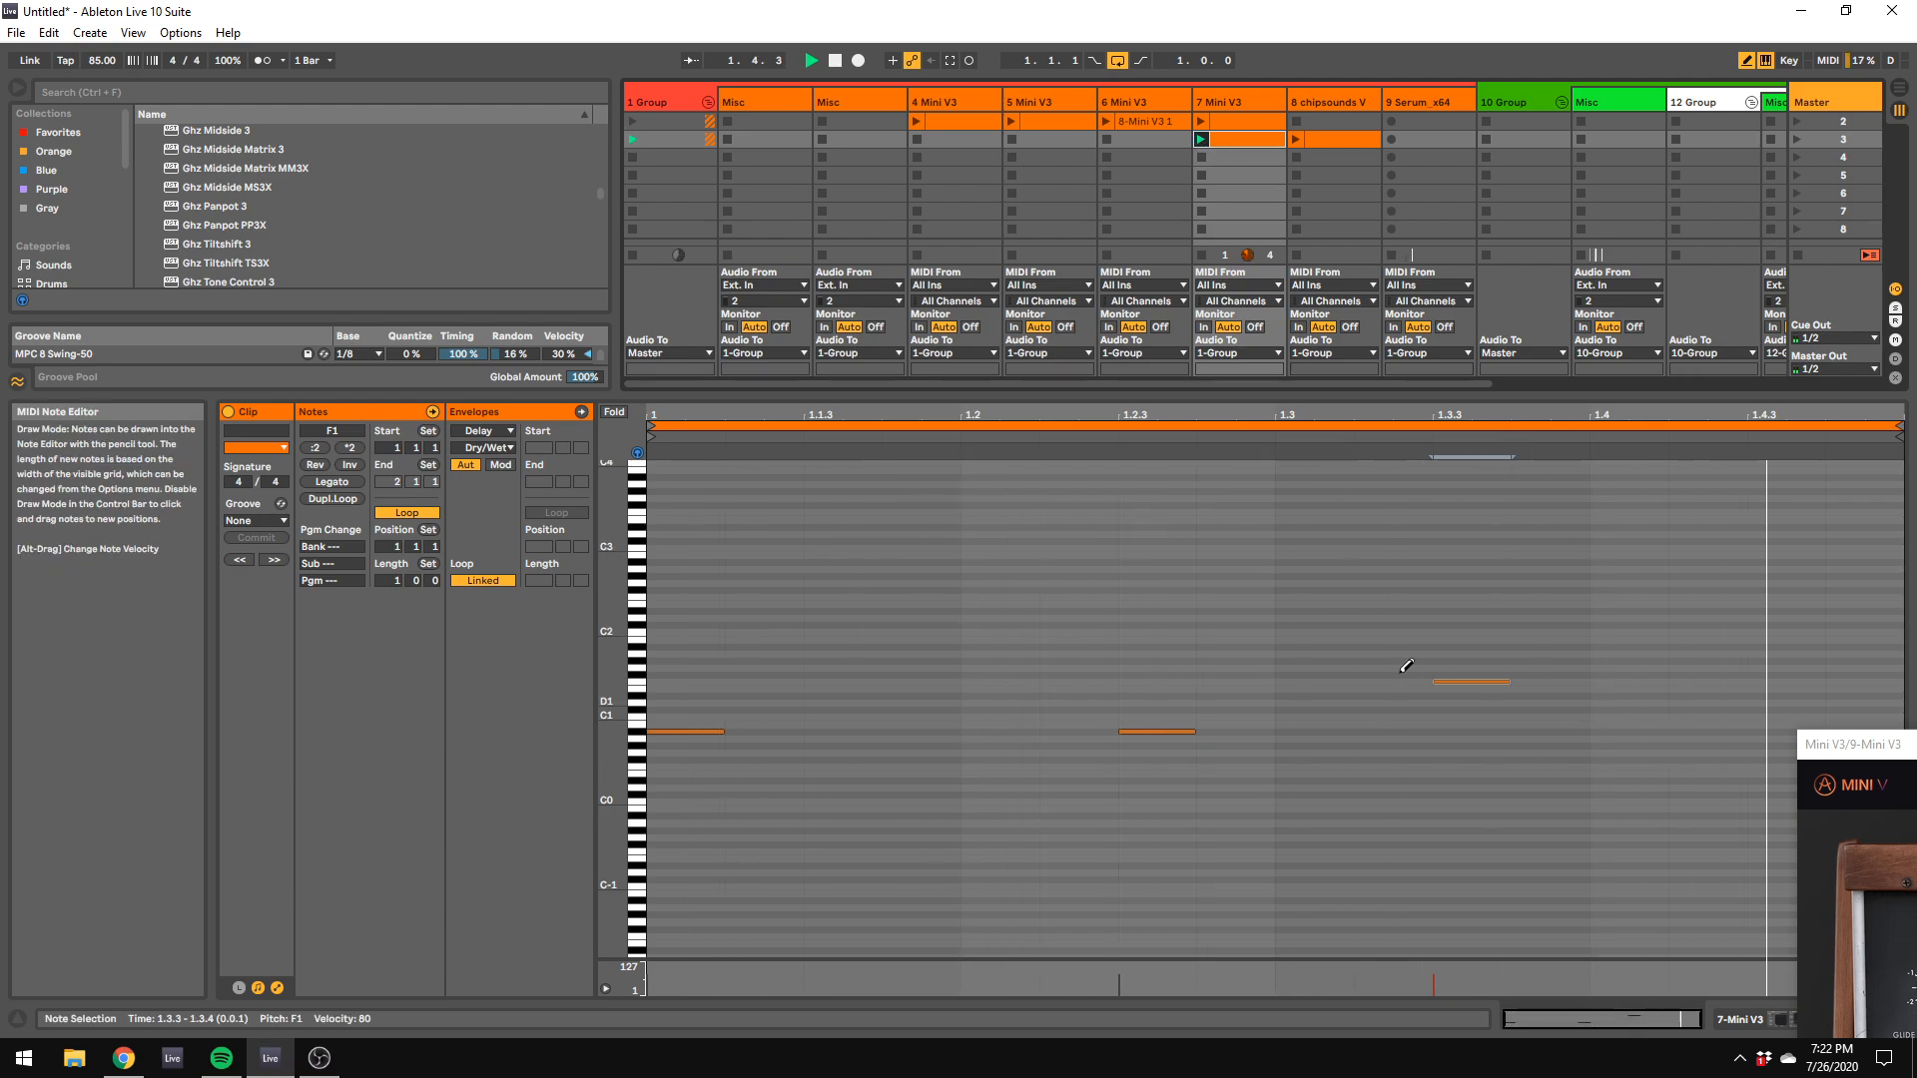
{"action": "key", "text": "space"}
Step: Extend the clip's loop to 2 bars and draw D#0 notes at 2.1.1 and 2.2.3 and a G#0 note at 2.3.3
{"action": "left_click_drag", "start_coordinate": [396, 580], "coordinate": [397, 572]}
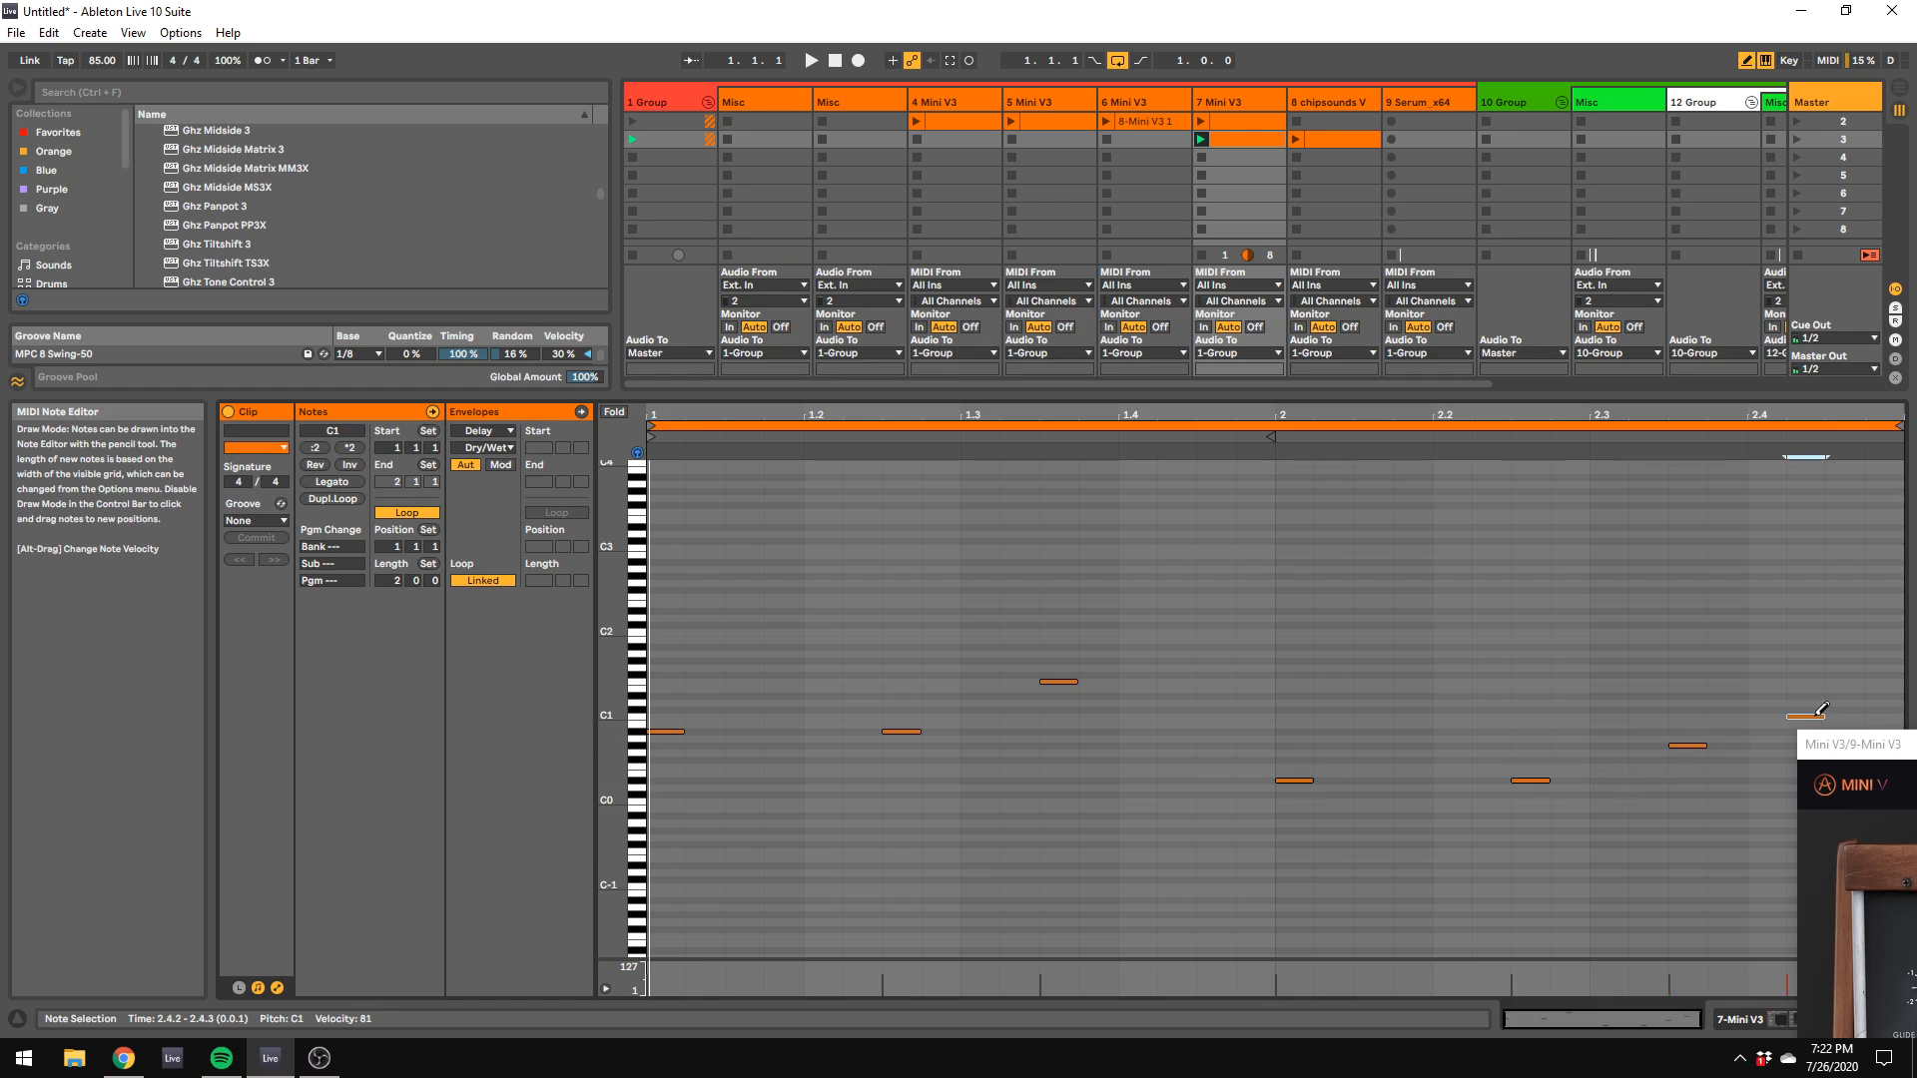
{"action": "left_click_drag", "start_coordinate": [1821, 709], "coordinate": [1782, 702]}
{"action": "left_click", "coordinate": [1782, 702]}
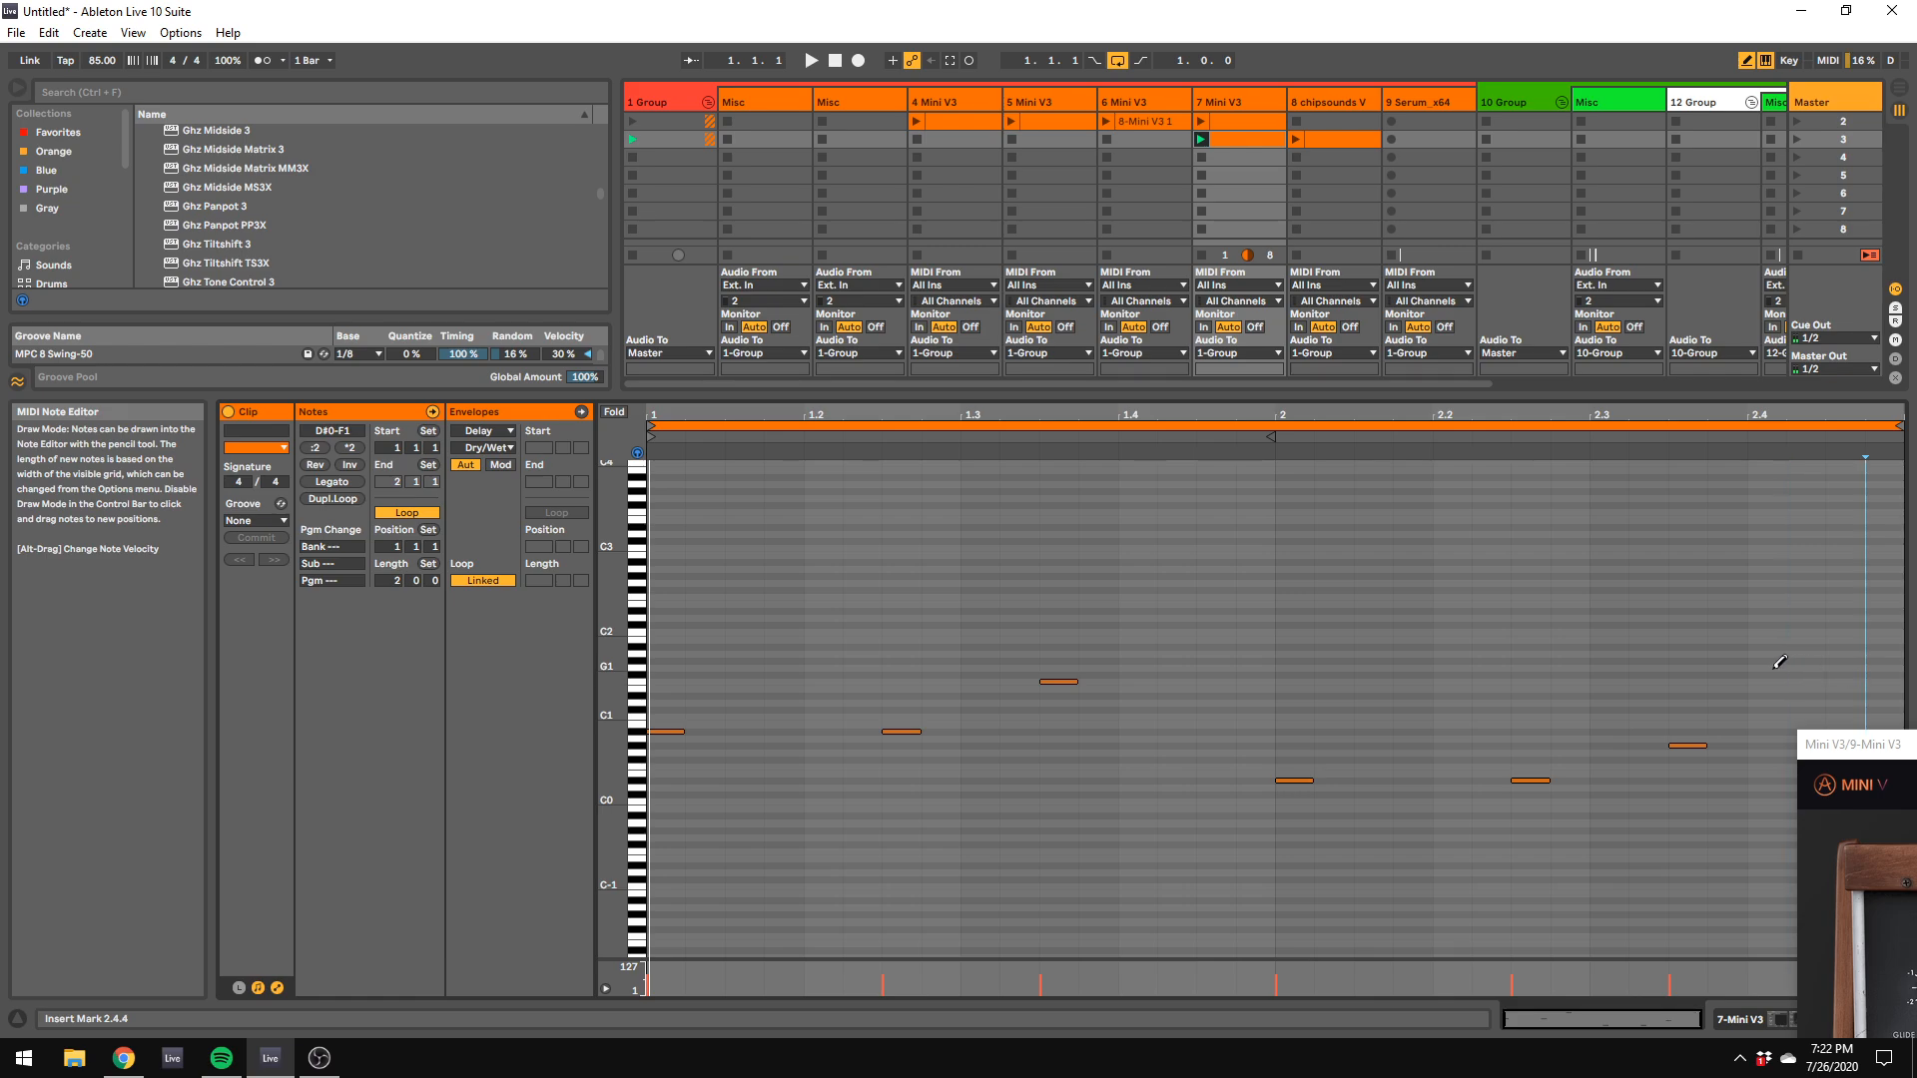
{"action": "left_click", "coordinate": [1778, 627]}
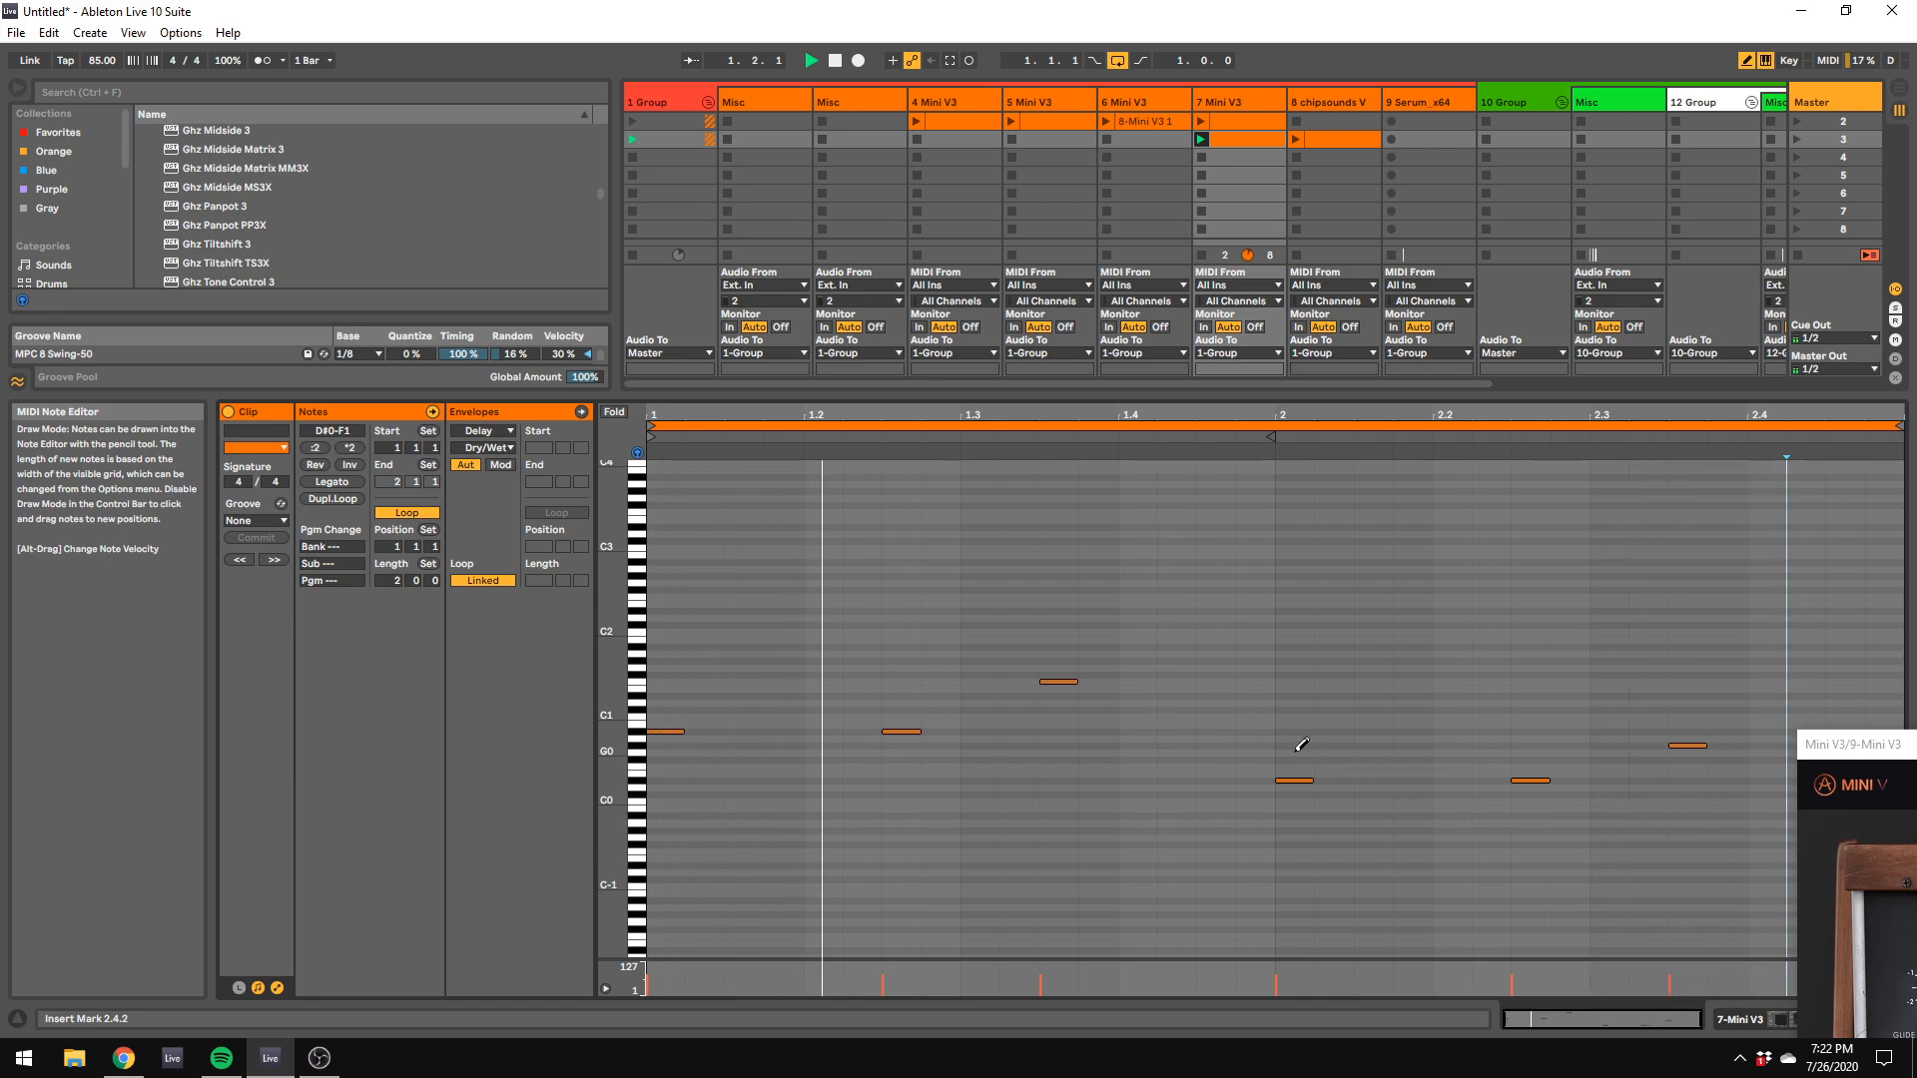
Step: Create empty MIDI clips in scene 3 of the 5 Mini V3 and 4 Mini V3 tracks and reduce the clip editor's height
{"action": "left_click", "coordinate": [1033, 140]}
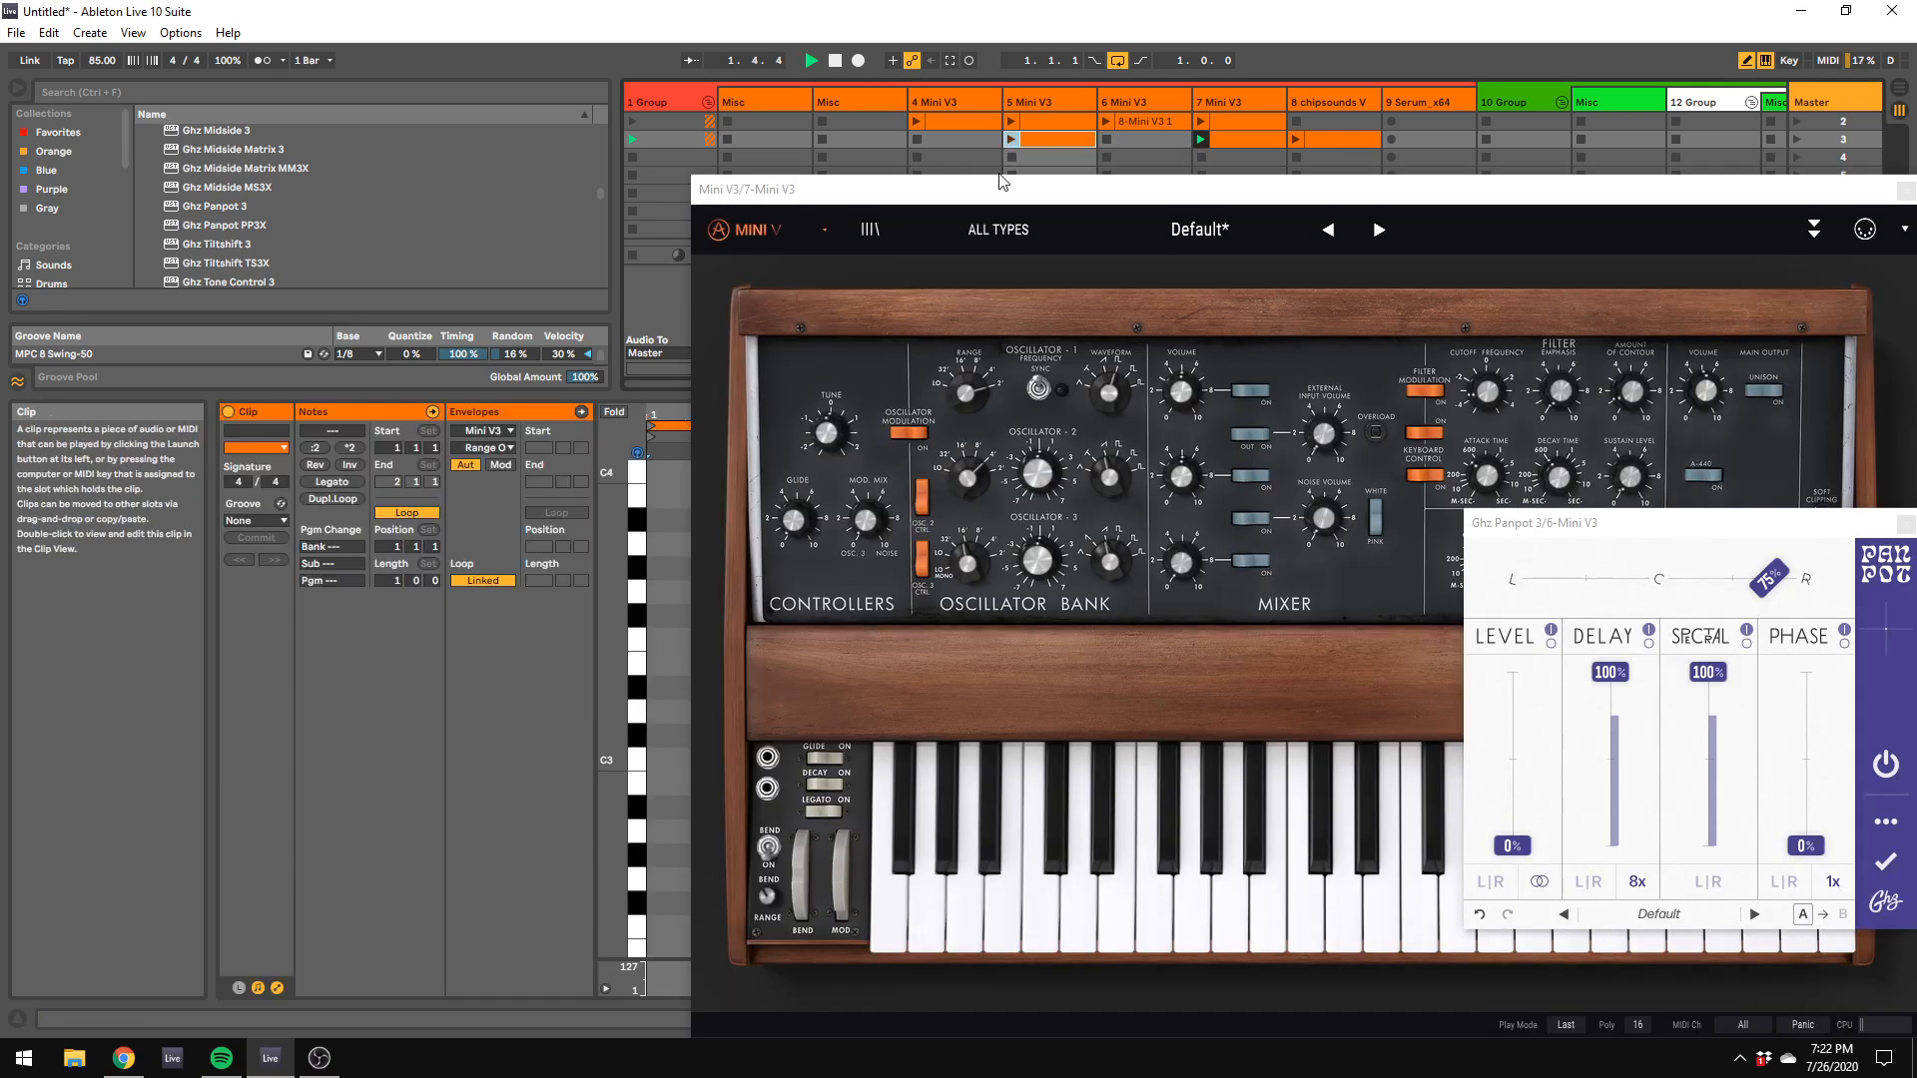
{"action": "double_click", "coordinate": [1033, 140]}
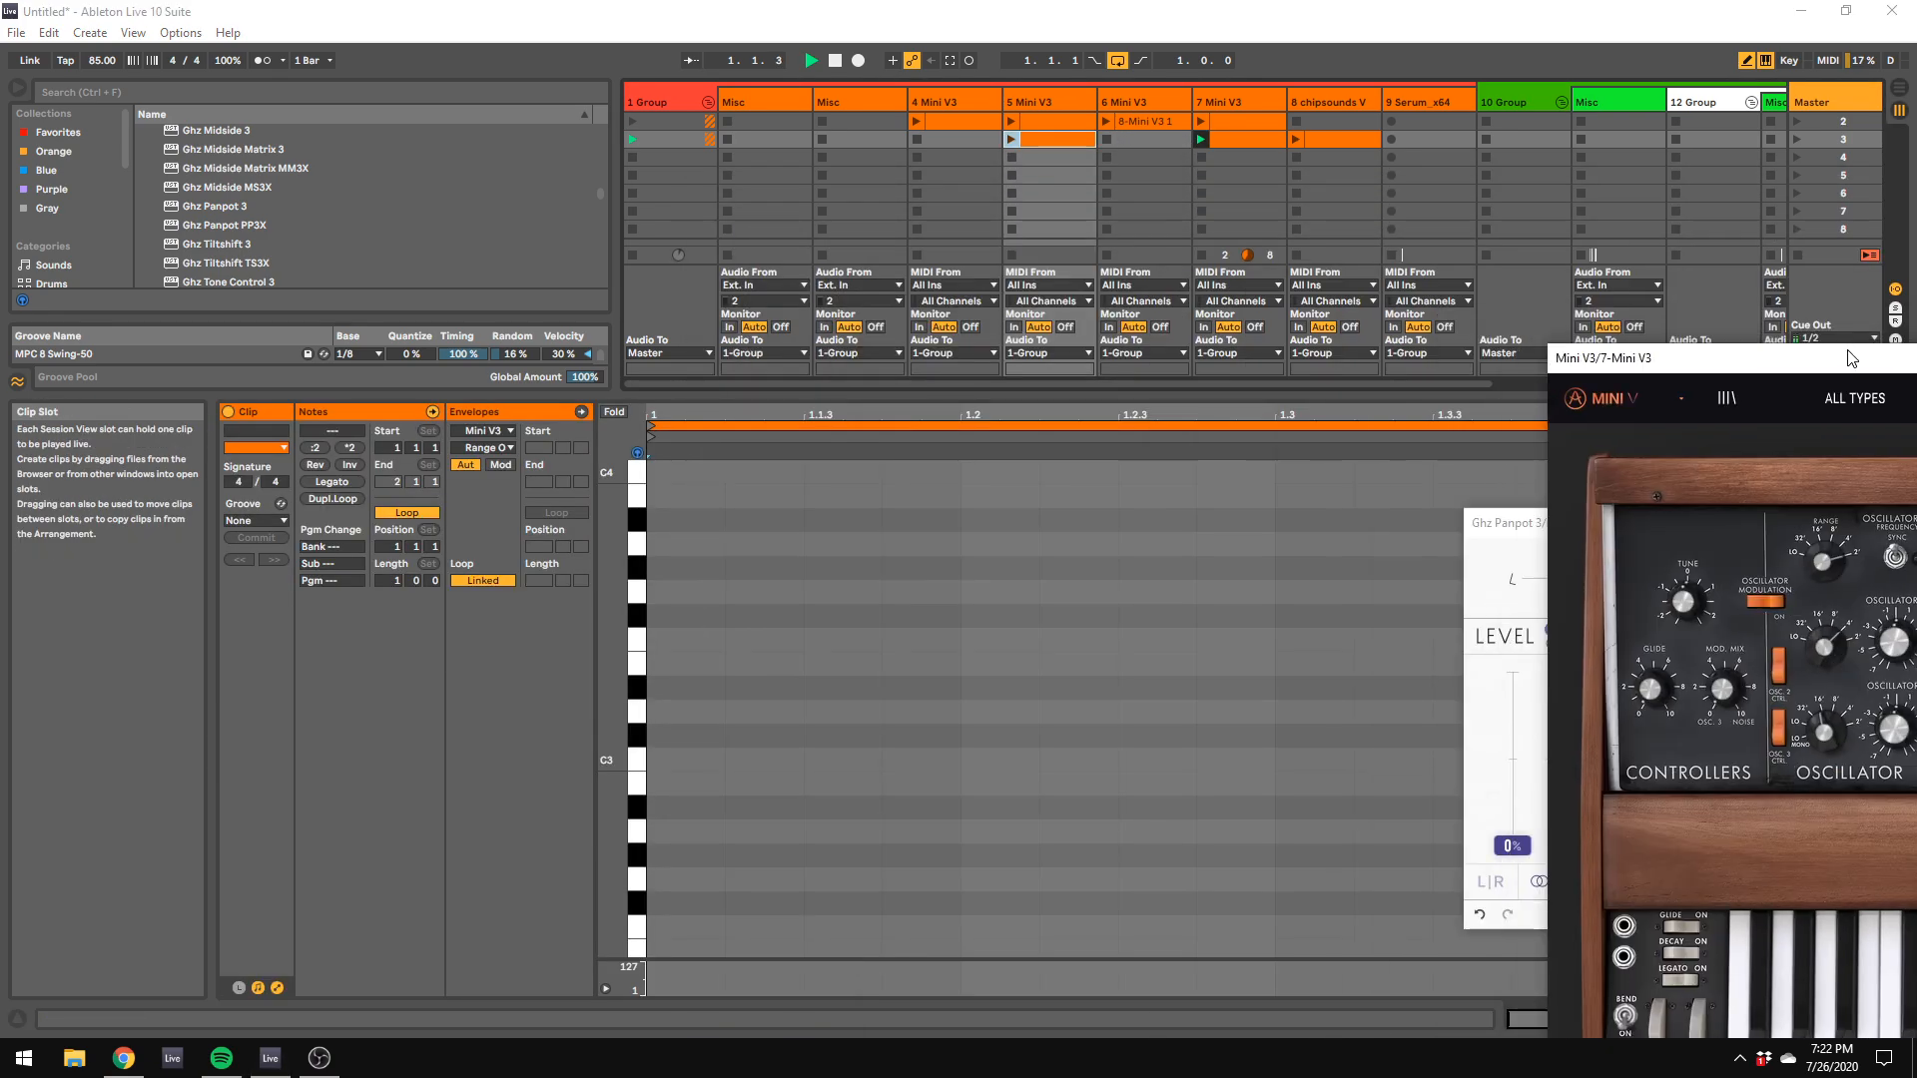
{"action": "double_click", "coordinate": [956, 142]}
{"action": "left_click_drag", "start_coordinate": [852, 391], "coordinate": [851, 679]}
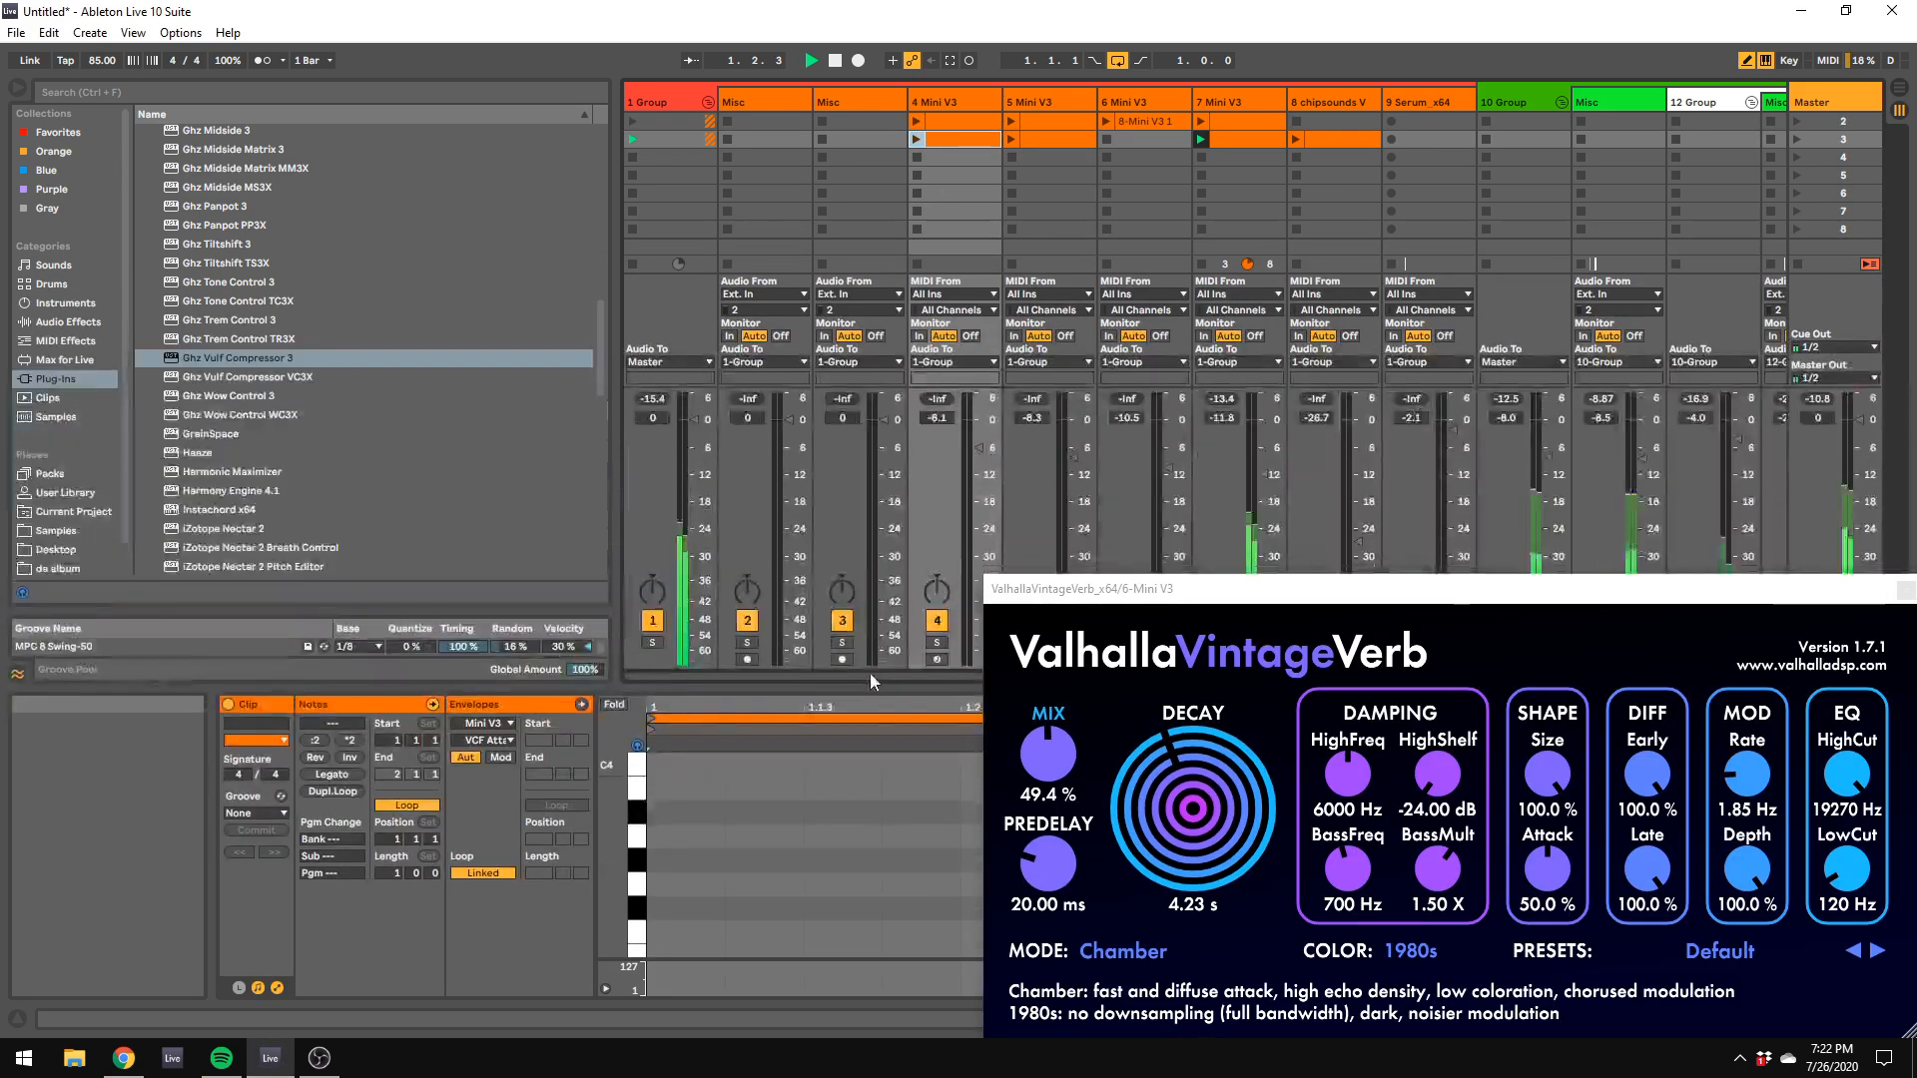
Step: Draw a C#4 note at 1.1.1 in the 4 Mini V3 track's scene 3 clip and launch the clip
{"action": "left_click", "coordinate": [711, 804]}
{"action": "key", "text": "space"}
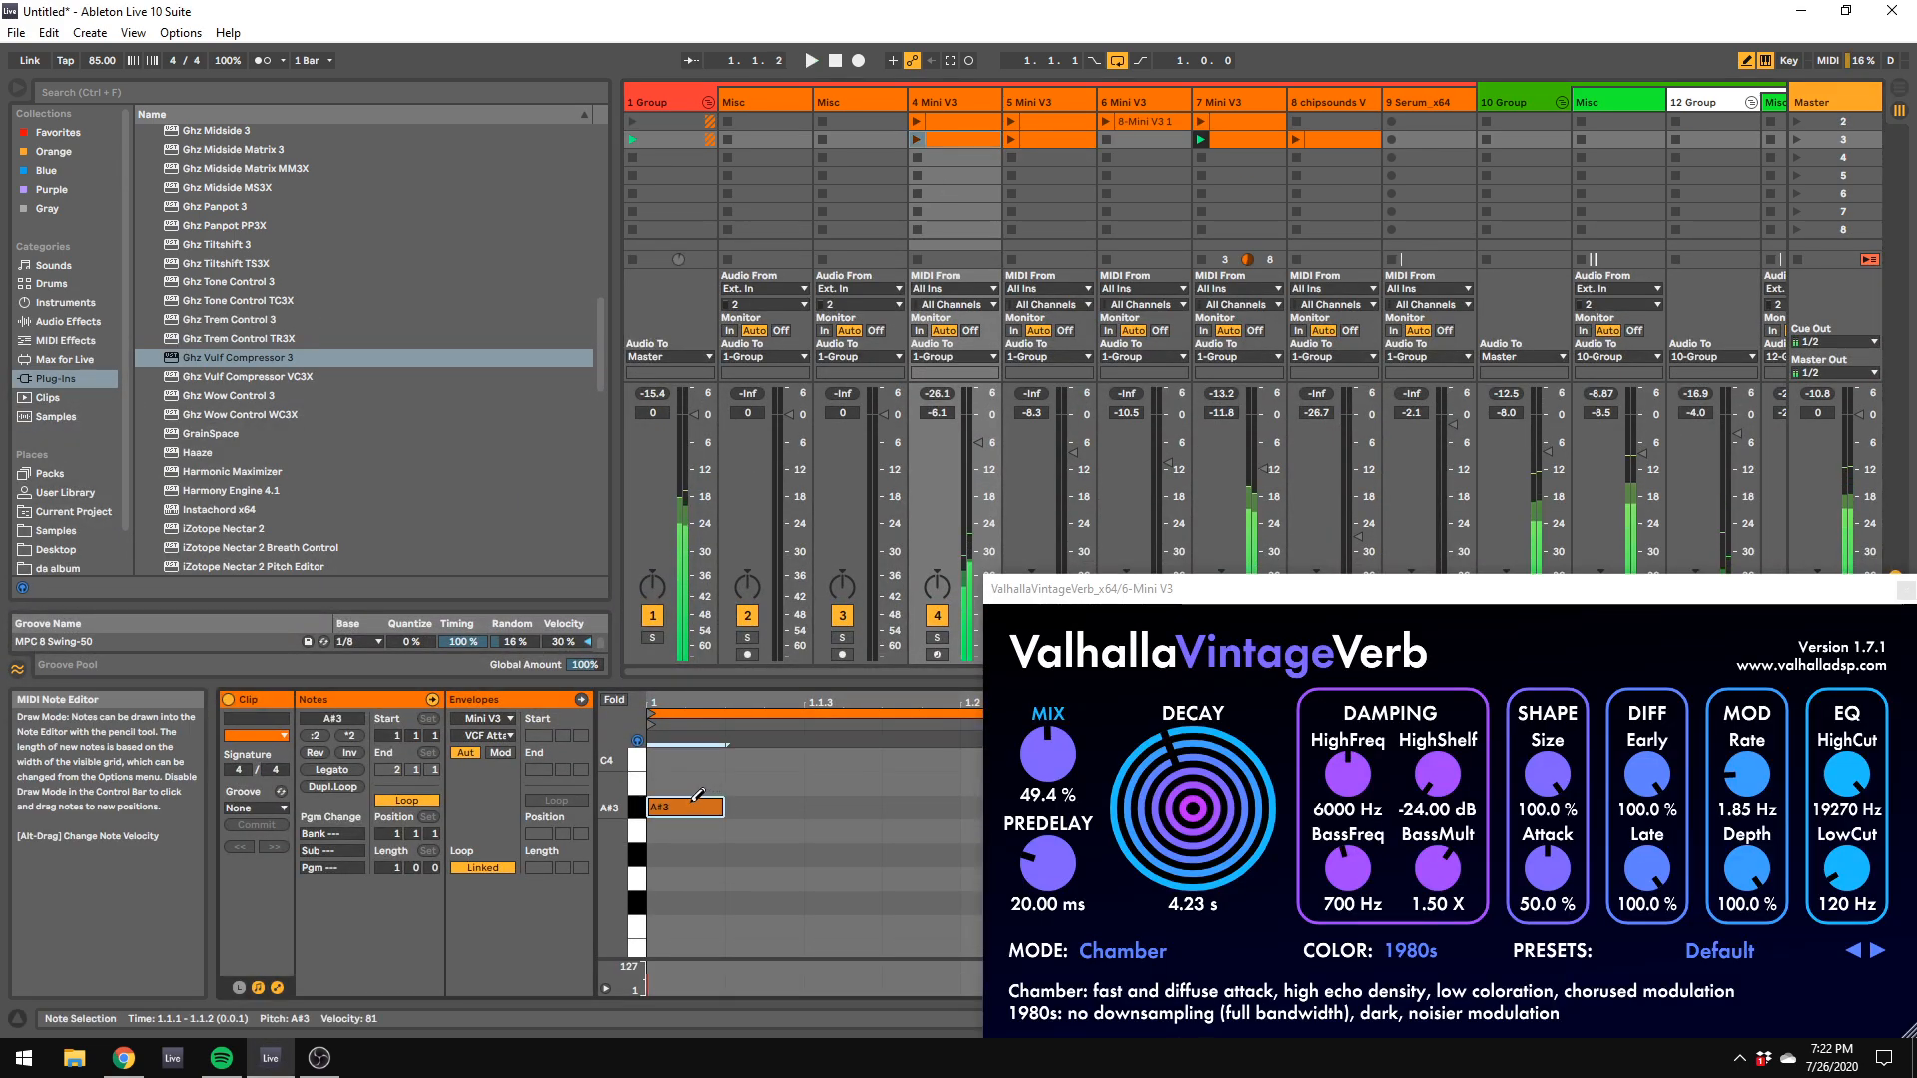
{"action": "left_click", "coordinate": [695, 802]}
{"action": "scroll", "coordinate": [697, 801], "scroll_direction": "up", "scroll_amount": 1}
{"action": "left_click", "coordinate": [699, 799]}
{"action": "left_click", "coordinate": [699, 799]}
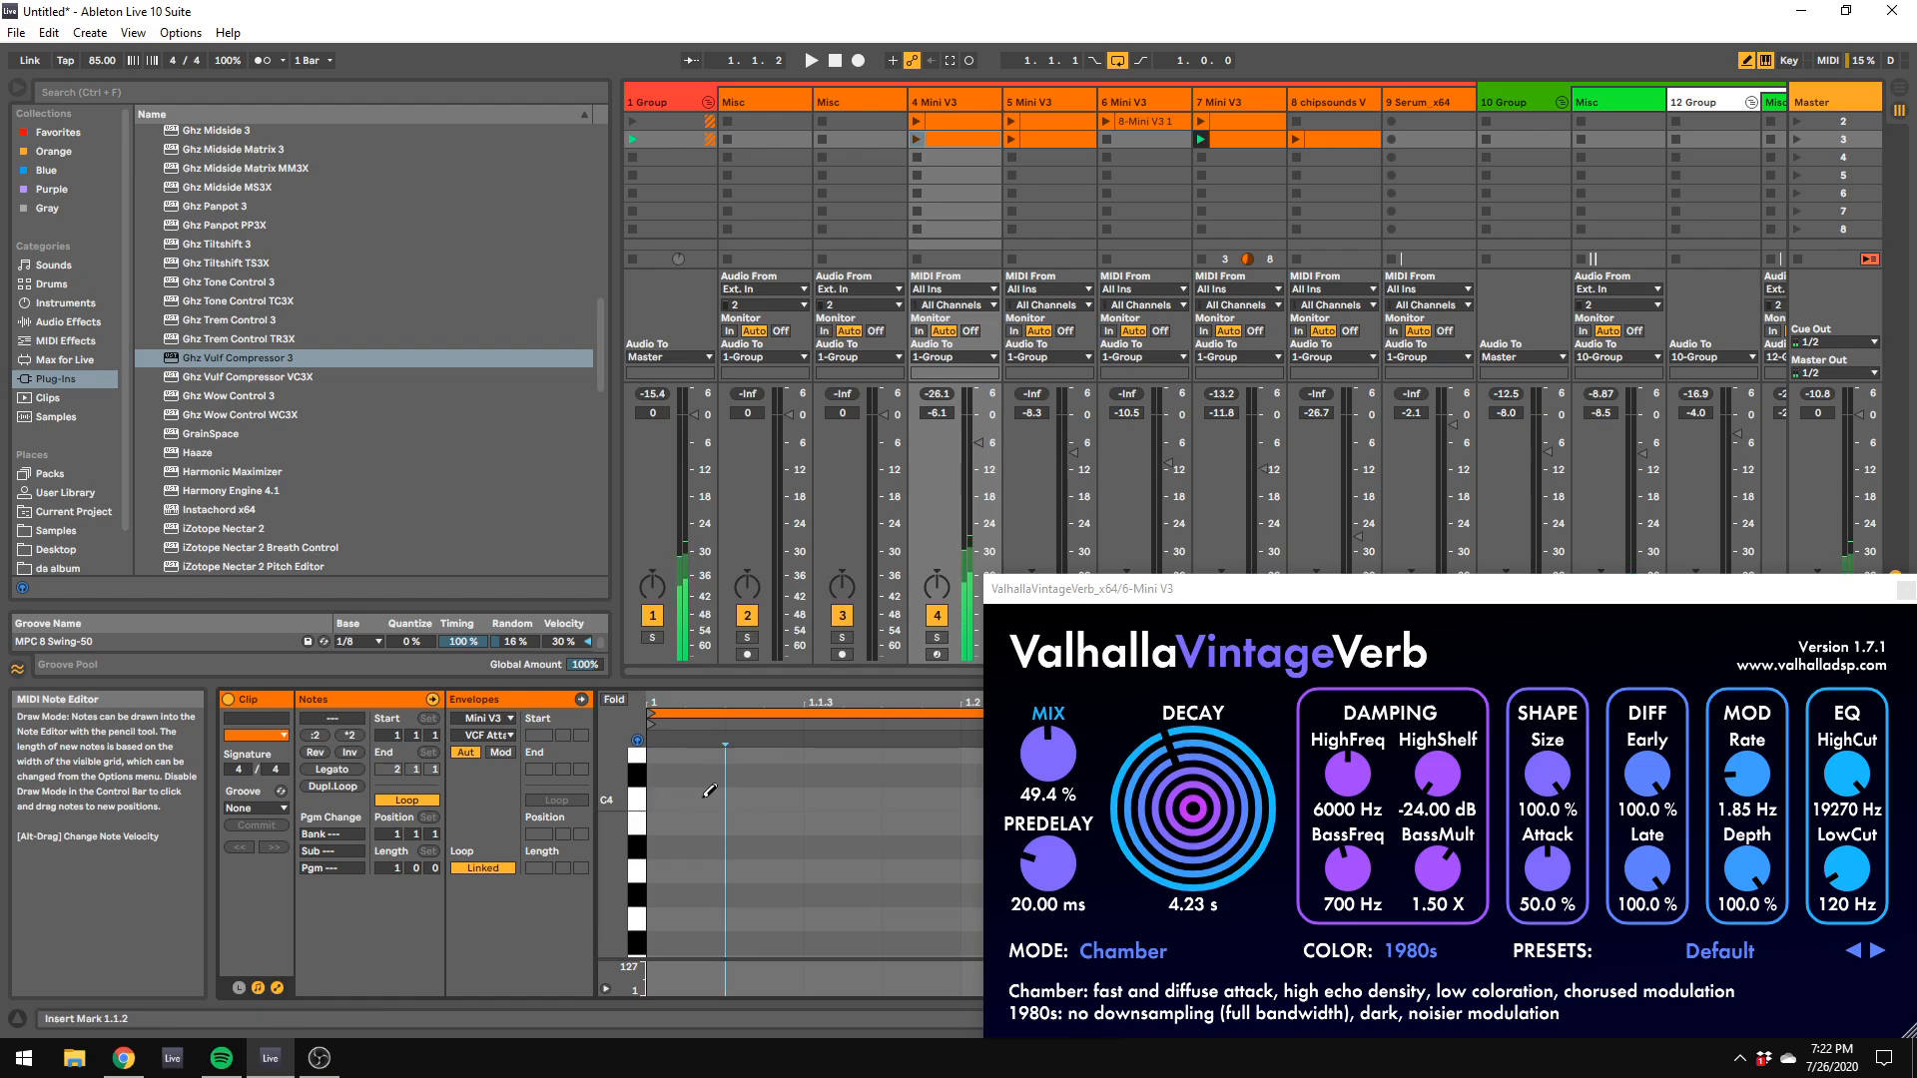
{"action": "left_click", "coordinate": [705, 781]}
{"action": "scroll", "coordinate": [705, 781], "scroll_direction": "up", "scroll_amount": 1}
{"action": "scroll", "coordinate": [705, 781], "scroll_direction": "up", "scroll_amount": 1}
{"action": "left_click_drag", "start_coordinate": [1138, 592], "coordinate": [1829, 773]}
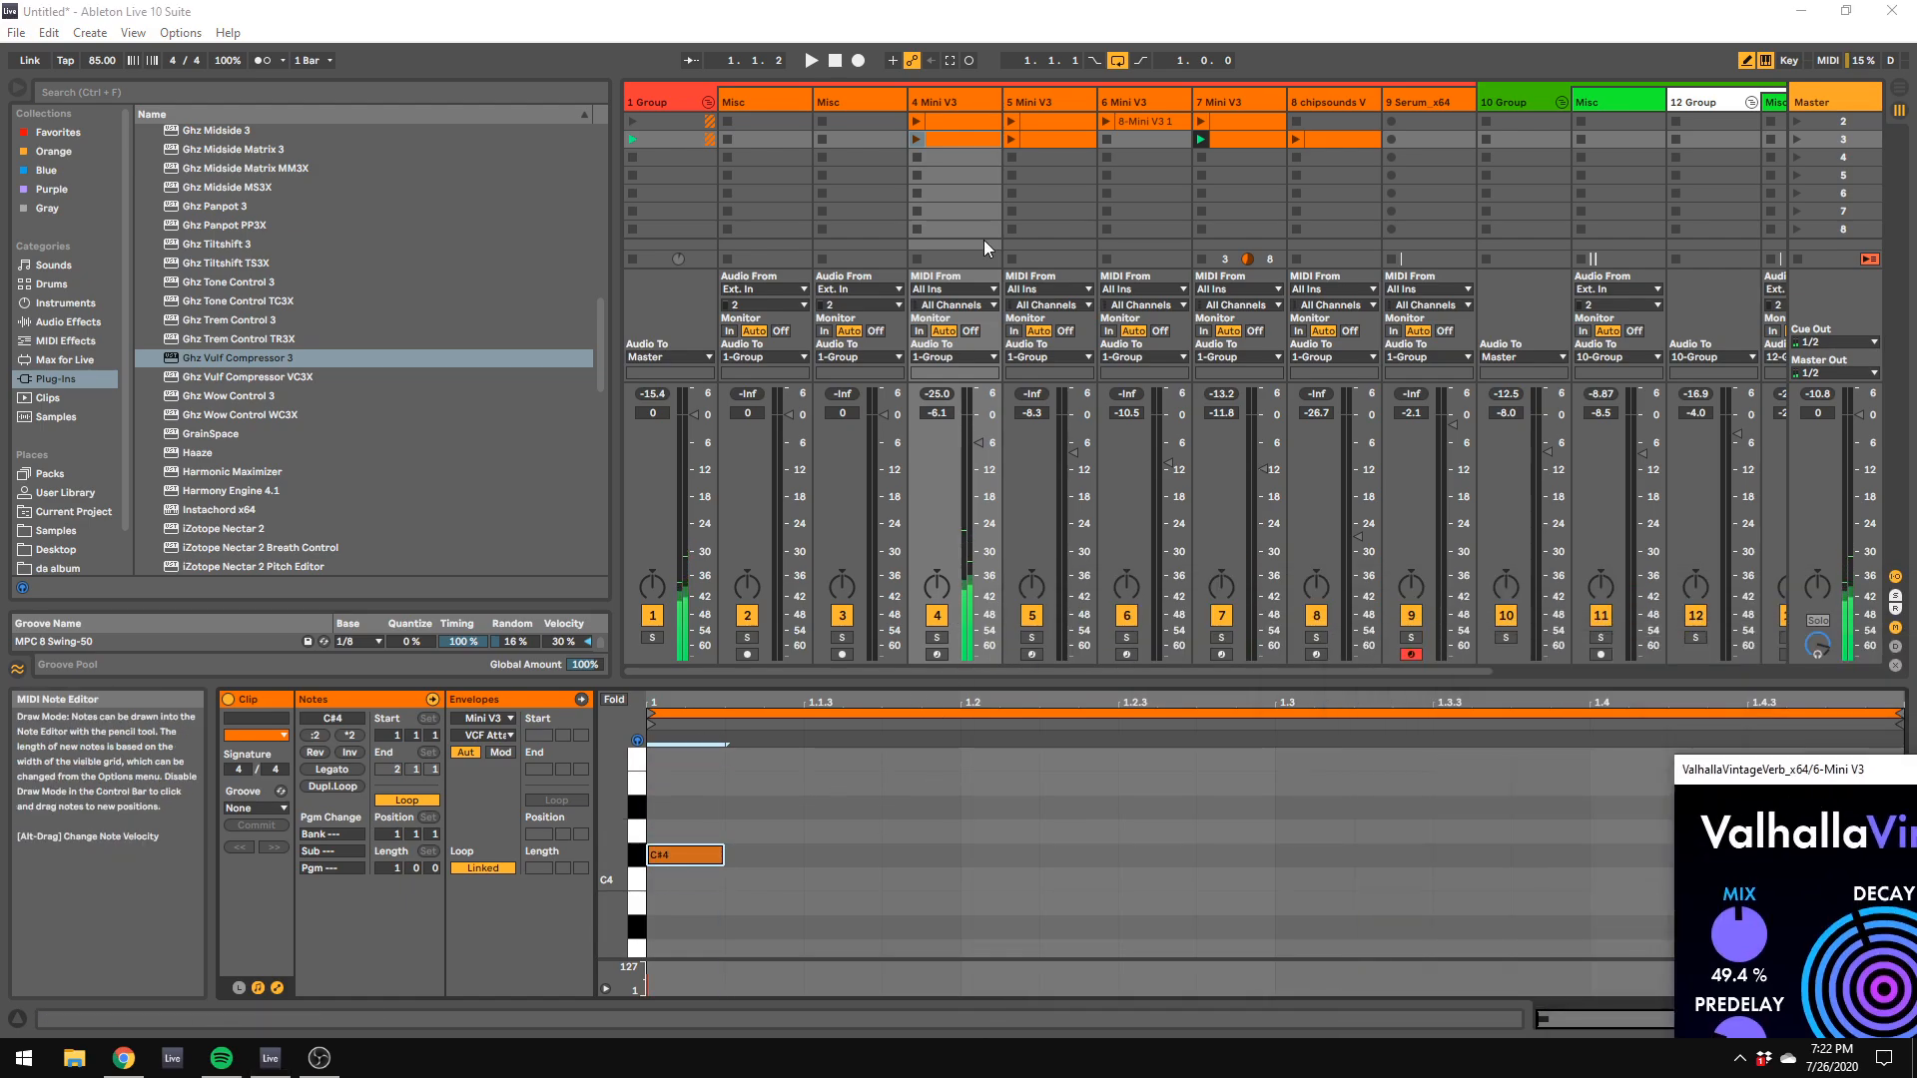
{"action": "left_click", "coordinate": [913, 137]}
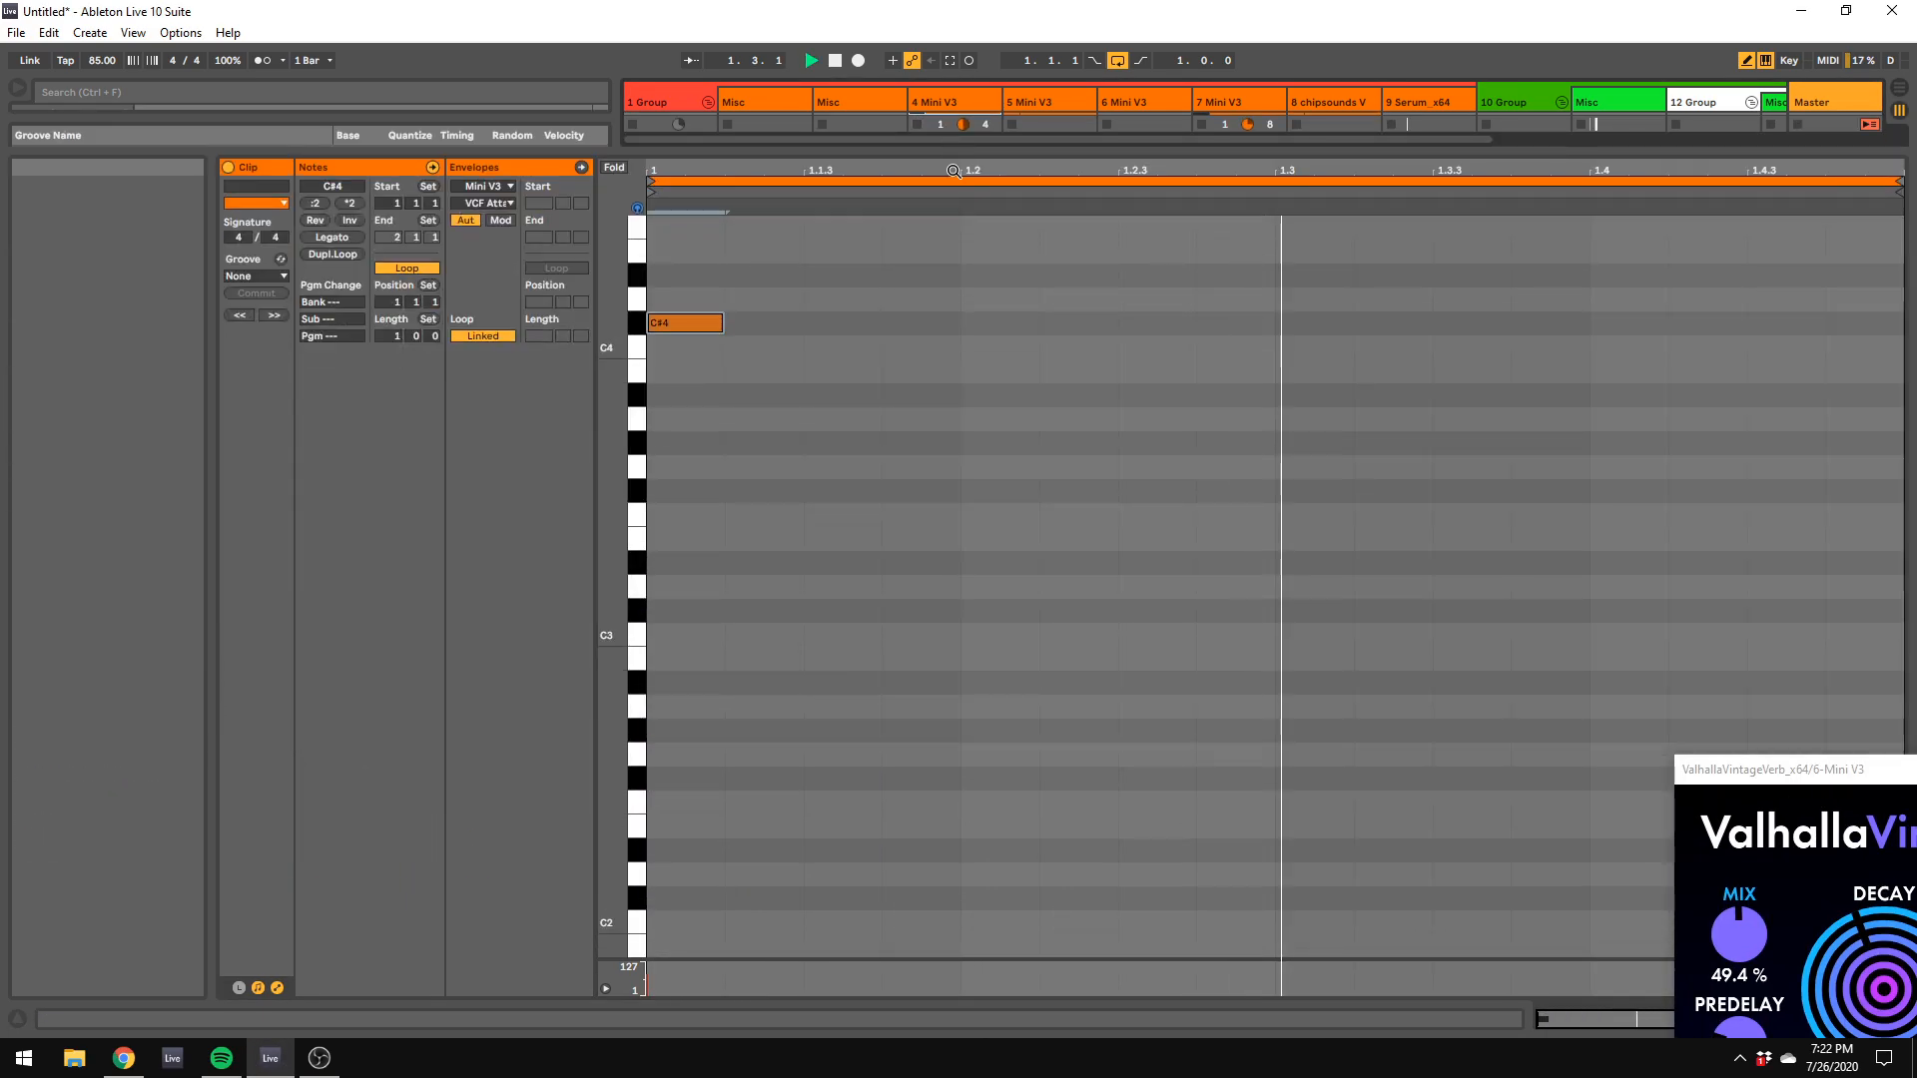
Step: Enlarge the clip editor, stop playback and draw an F4 note at 1.4.1
{"action": "left_click_drag", "start_coordinate": [1630, 682], "coordinate": [1657, 150]}
{"action": "key", "text": "space"}
{"action": "left_click", "coordinate": [1646, 319]}
{"action": "left_click", "coordinate": [1646, 318]}
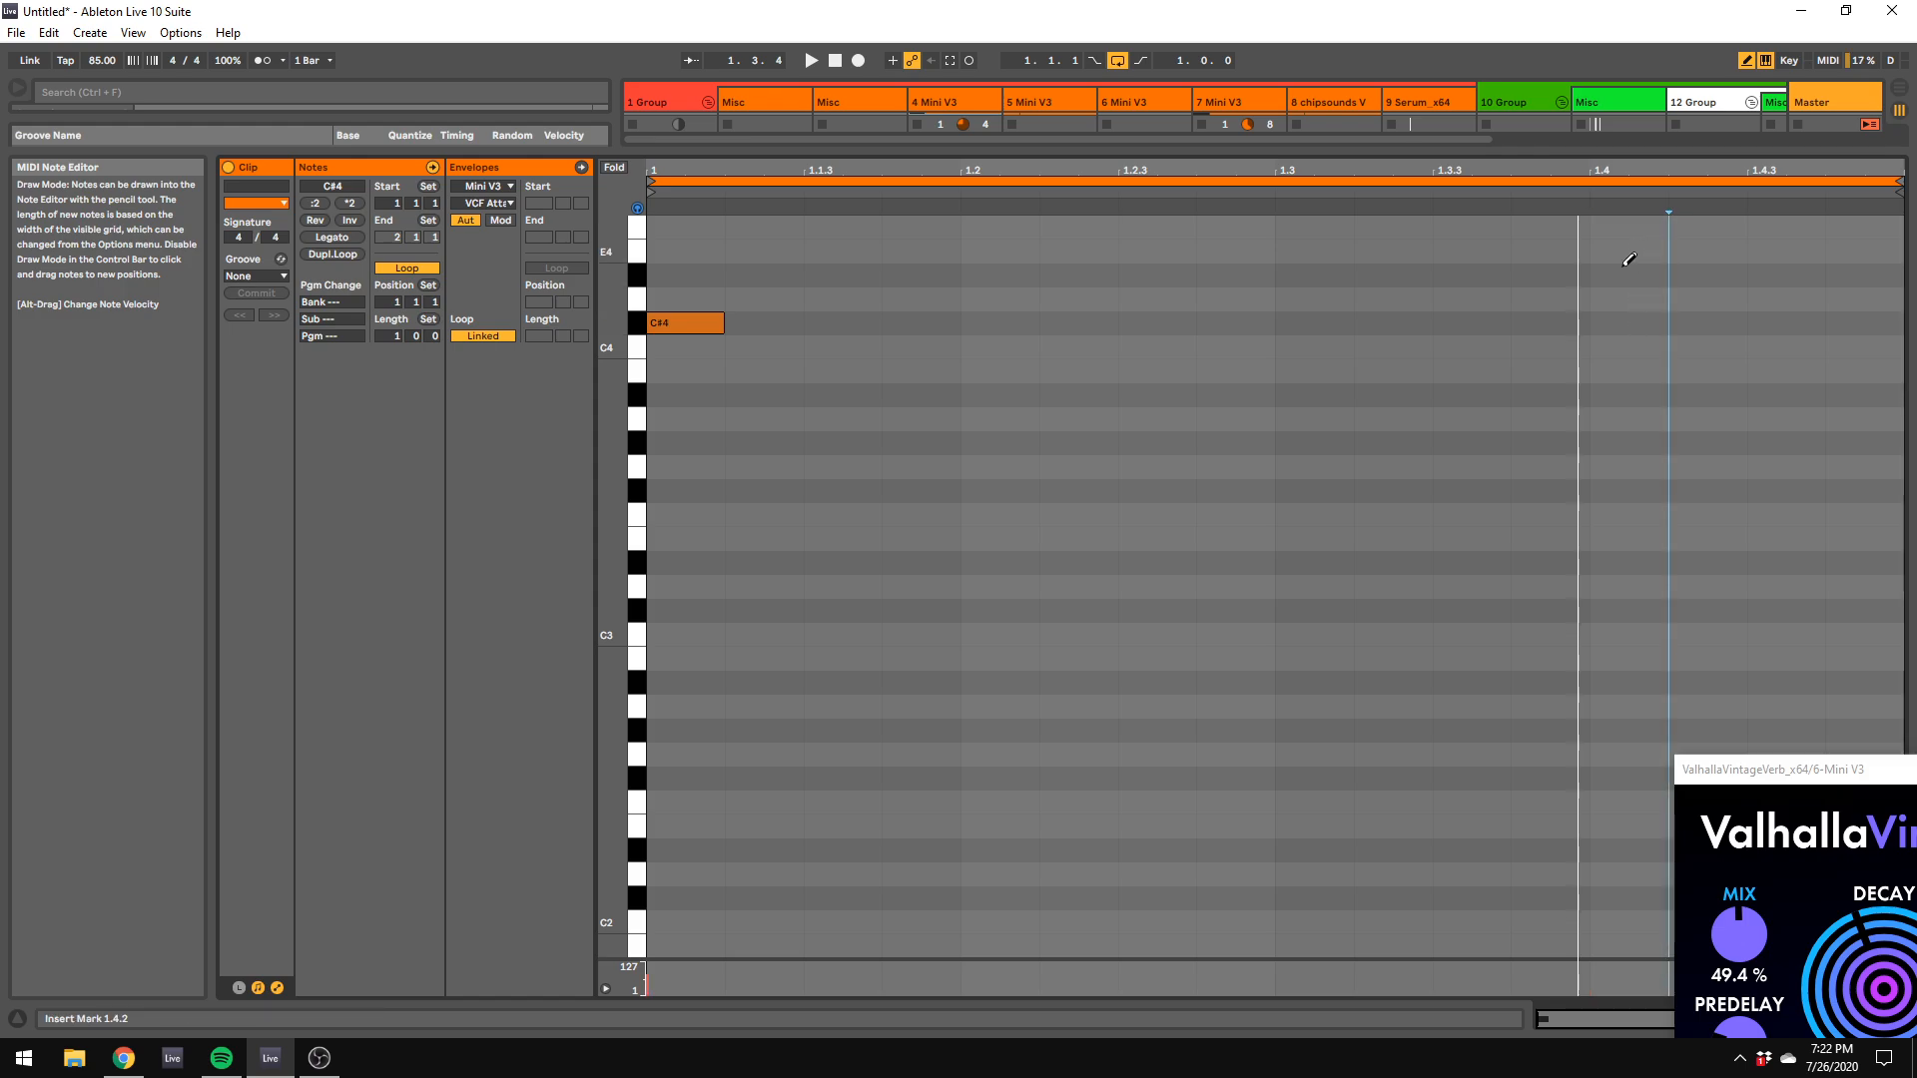
{"action": "scroll", "coordinate": [1631, 261], "scroll_direction": "up", "scroll_amount": 1}
{"action": "left_click", "coordinate": [1630, 264]}
{"action": "left_click", "coordinate": [1630, 263]}
{"action": "left_click", "coordinate": [1633, 285]}
Step: Extend the loop to 4 bars and add G#3 (2.1.1), C4 (2.3.1), C#4 (2.4.1), G#4 (3.1.1), D#4 (3.4.1), C#4 (3.4.3) and C4 (4.1.1)
{"action": "left_click_drag", "start_coordinate": [395, 337], "coordinate": [395, 303]}
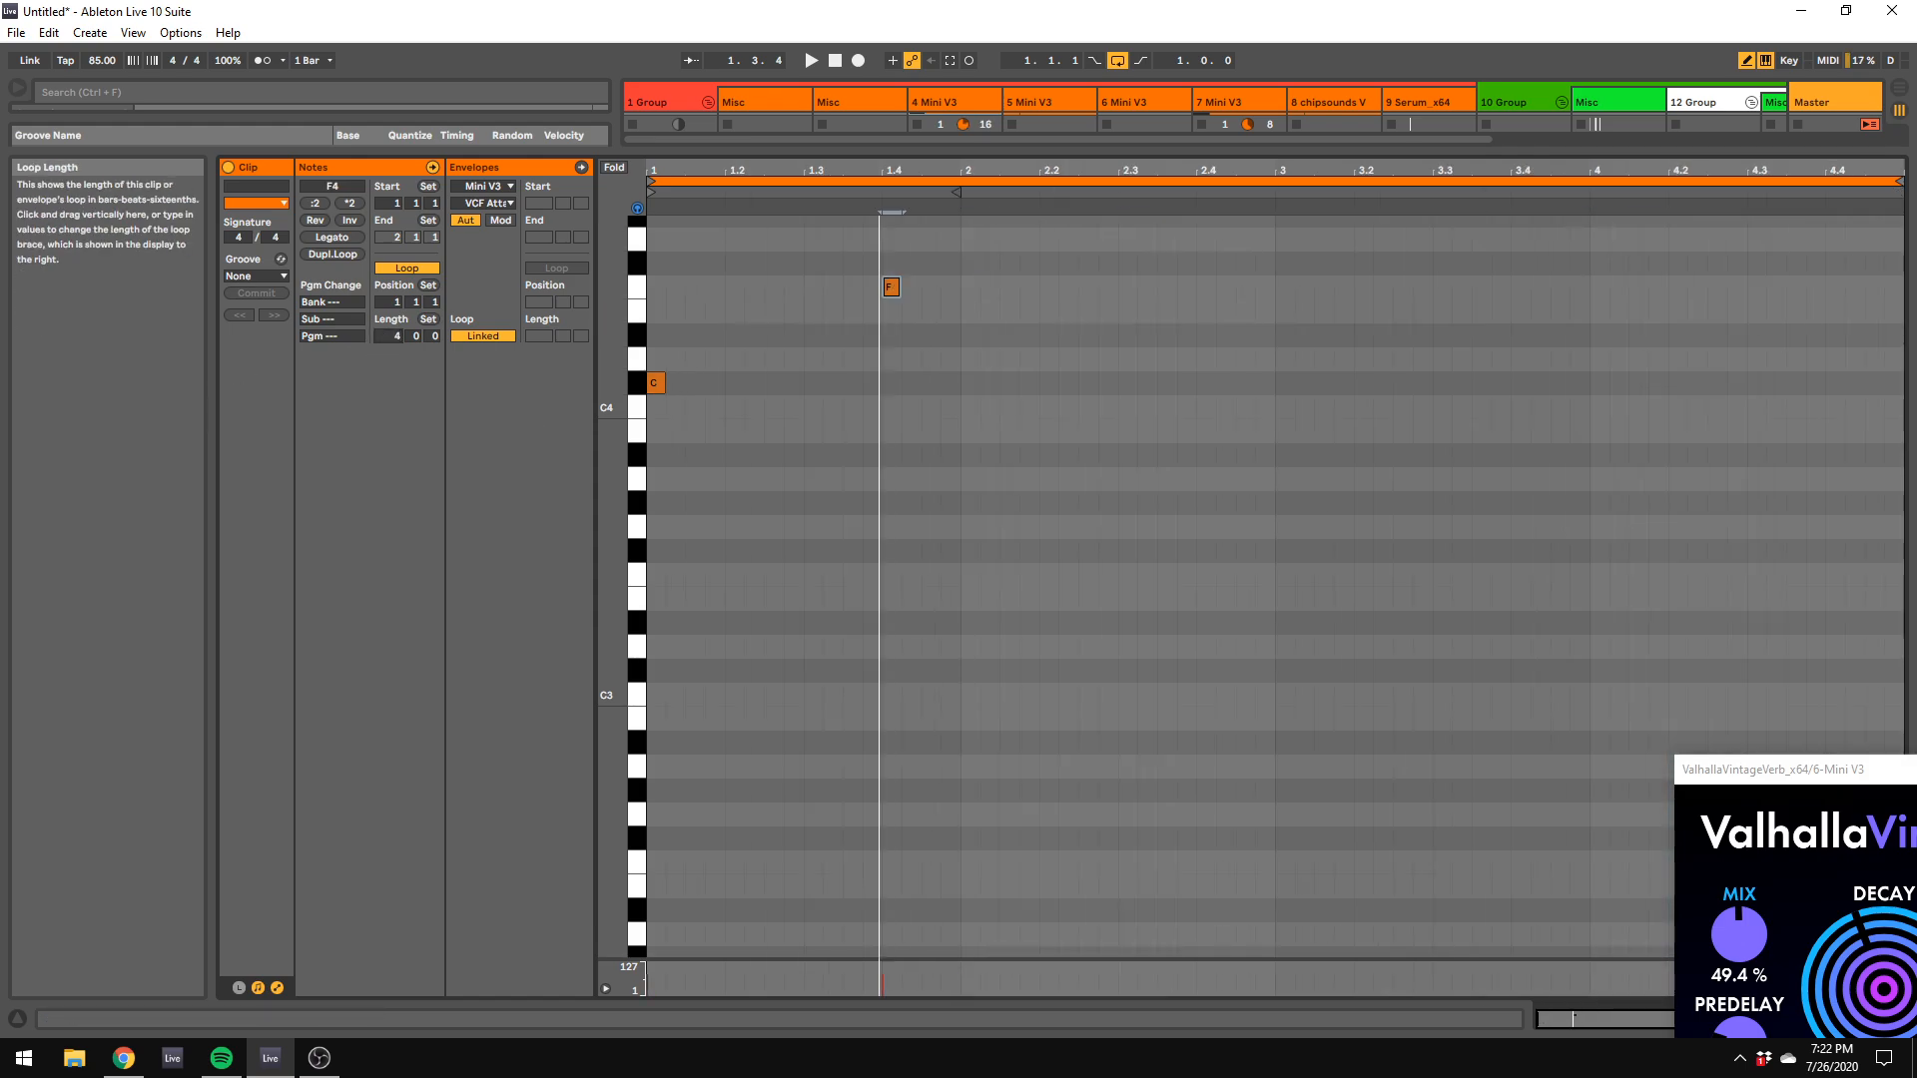
{"action": "left_click", "coordinate": [969, 454]}
{"action": "left_click", "coordinate": [969, 503]}
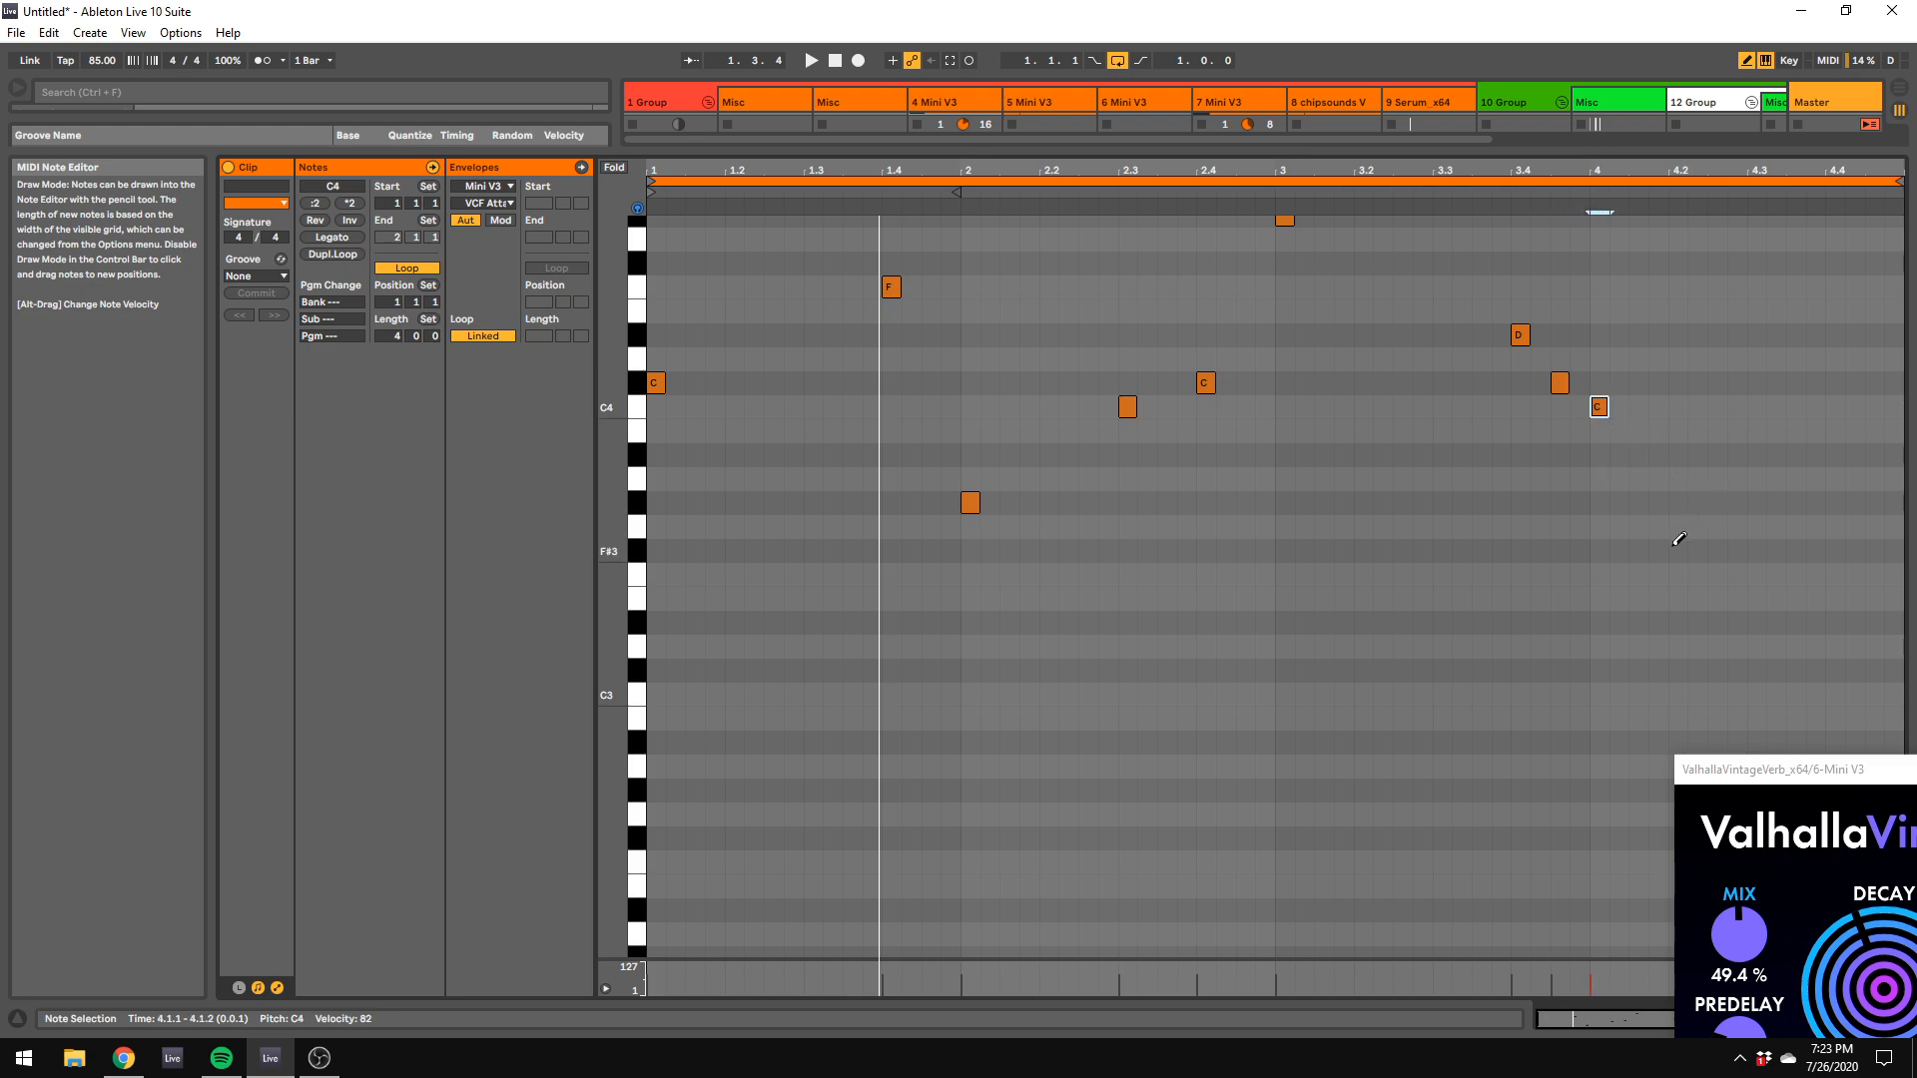
Step: Audition the melody and finish bar 4 with A#3 at 4.3.1, C4 at 4.3.4 and C#4 at 4.4.3
{"action": "left_click_drag", "start_coordinate": [1679, 545], "coordinate": [1678, 498]}
{"action": "key", "text": "space"}
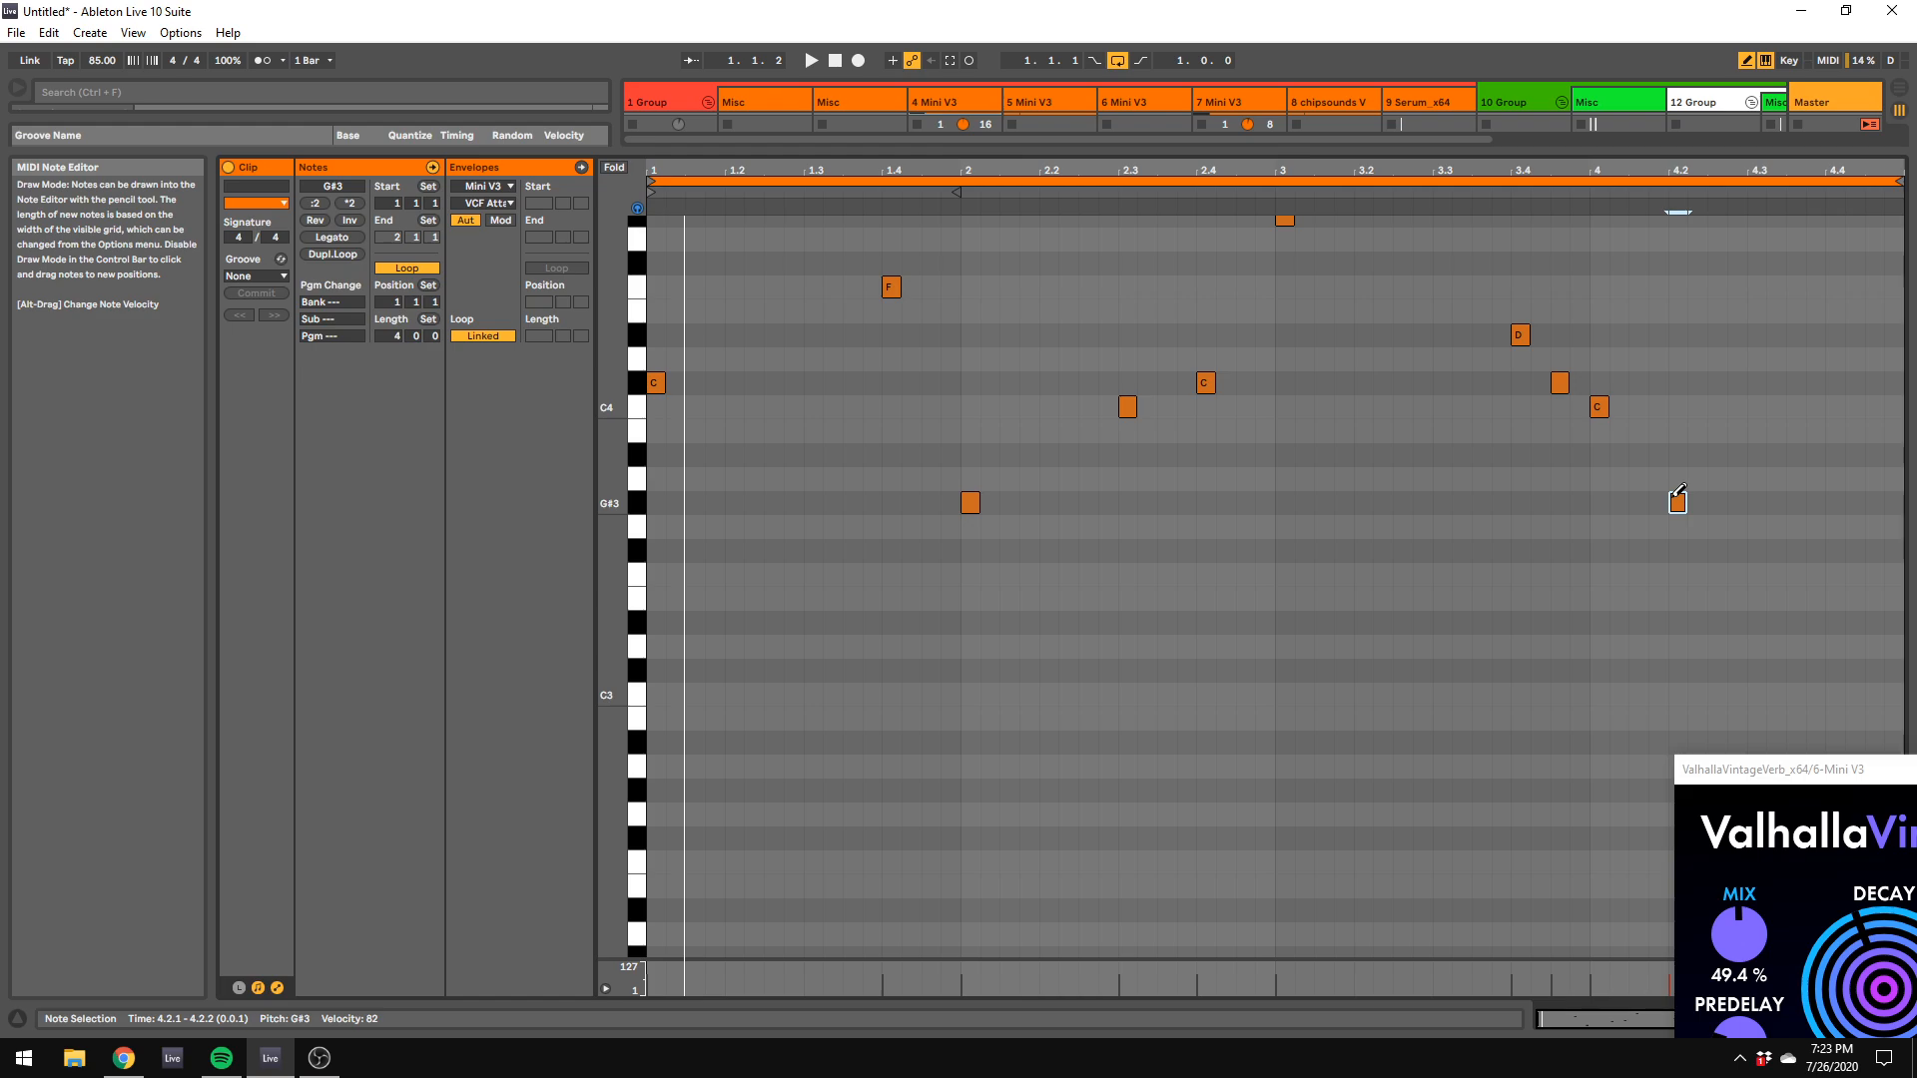
{"action": "key", "text": "space"}
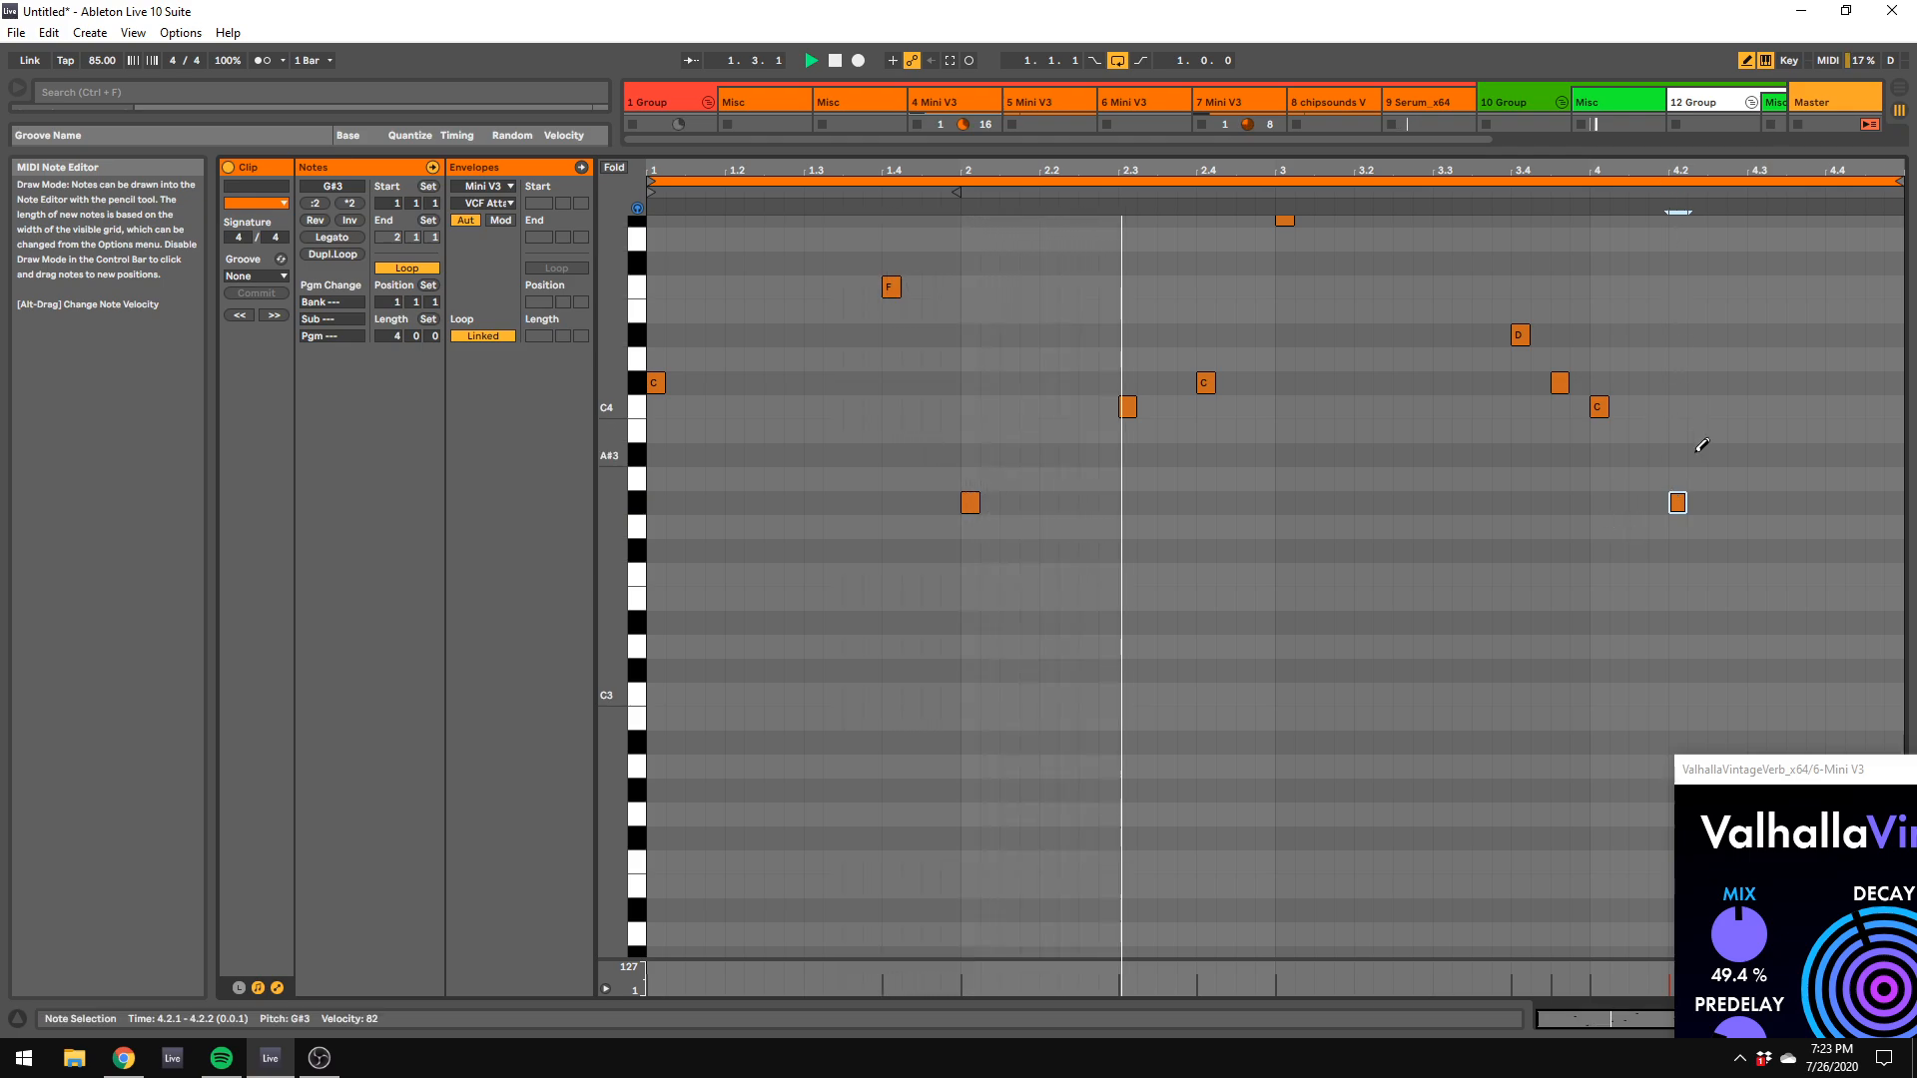
{"action": "scroll", "coordinate": [1698, 436], "scroll_direction": "up", "scroll_amount": 4}
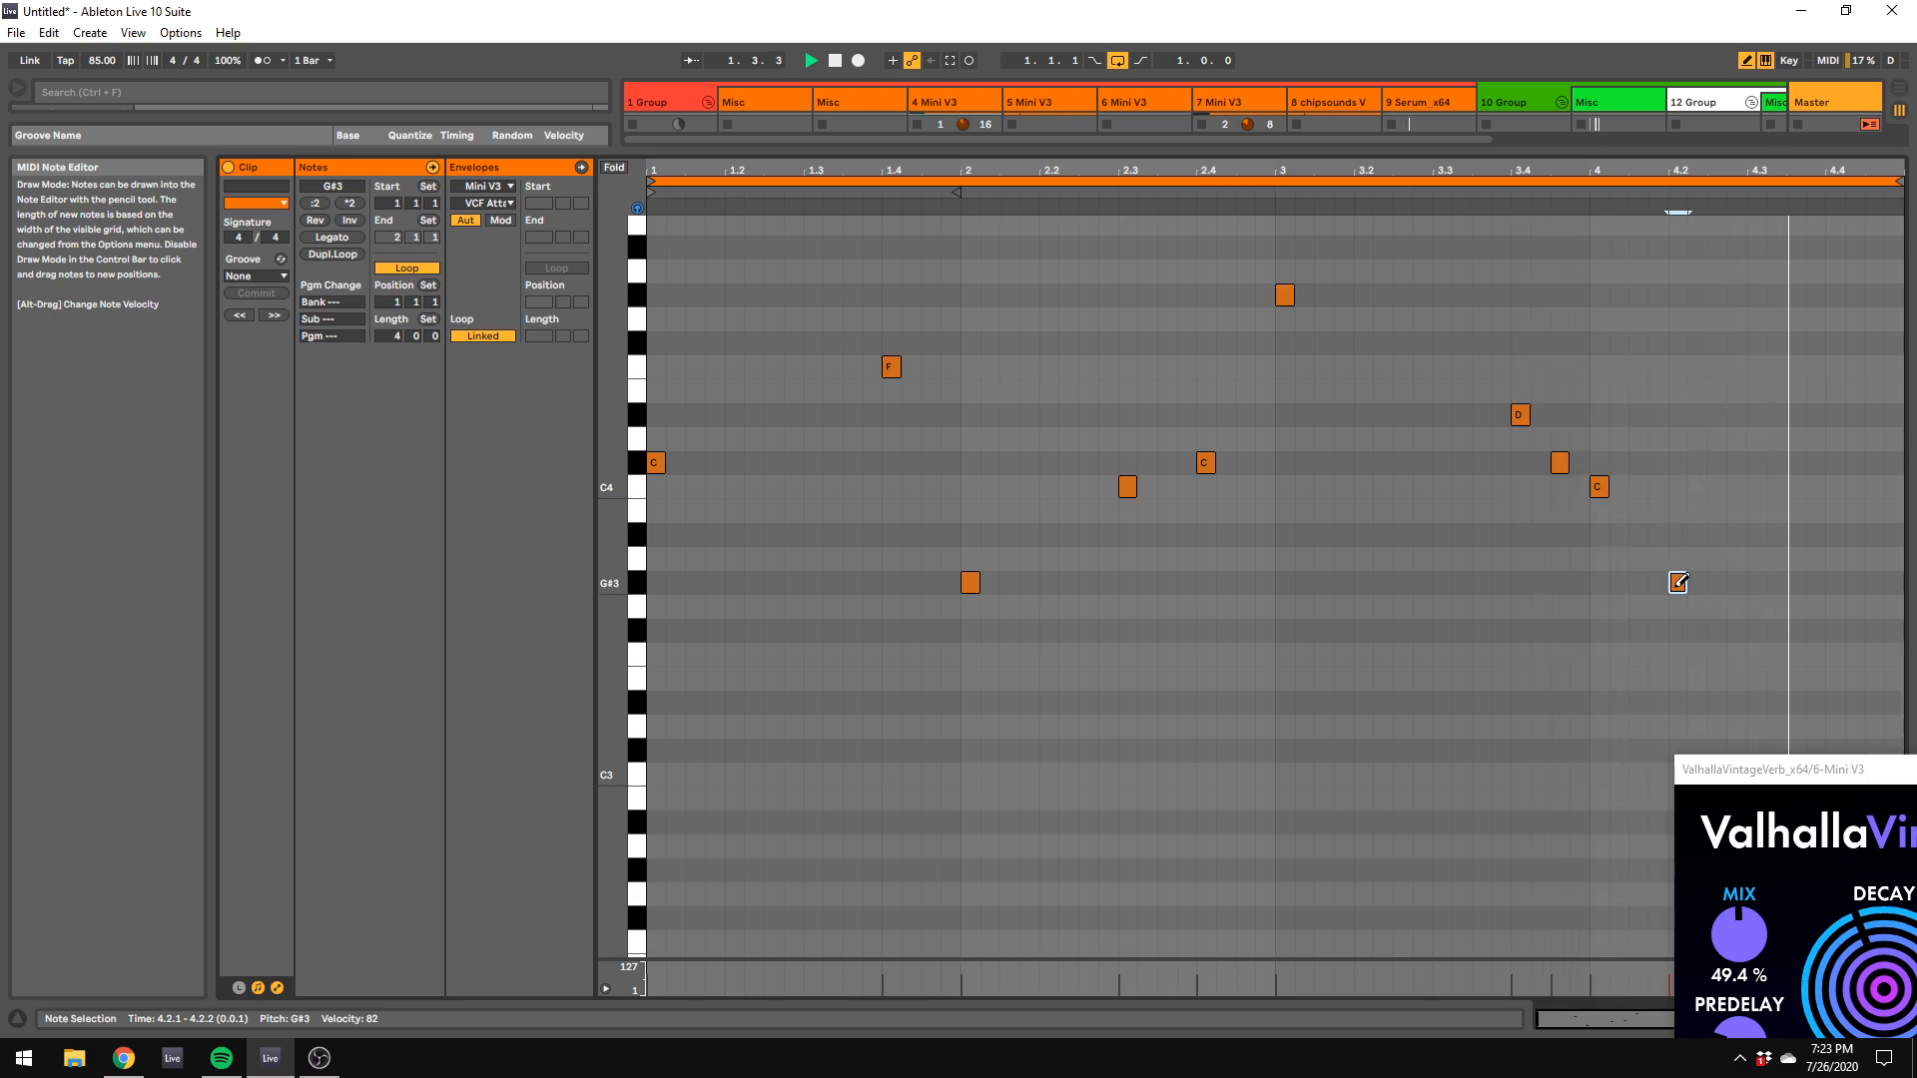
{"action": "left_click_drag", "start_coordinate": [1677, 582], "coordinate": [1756, 534]}
{"action": "left_click", "coordinate": [1823, 489]}
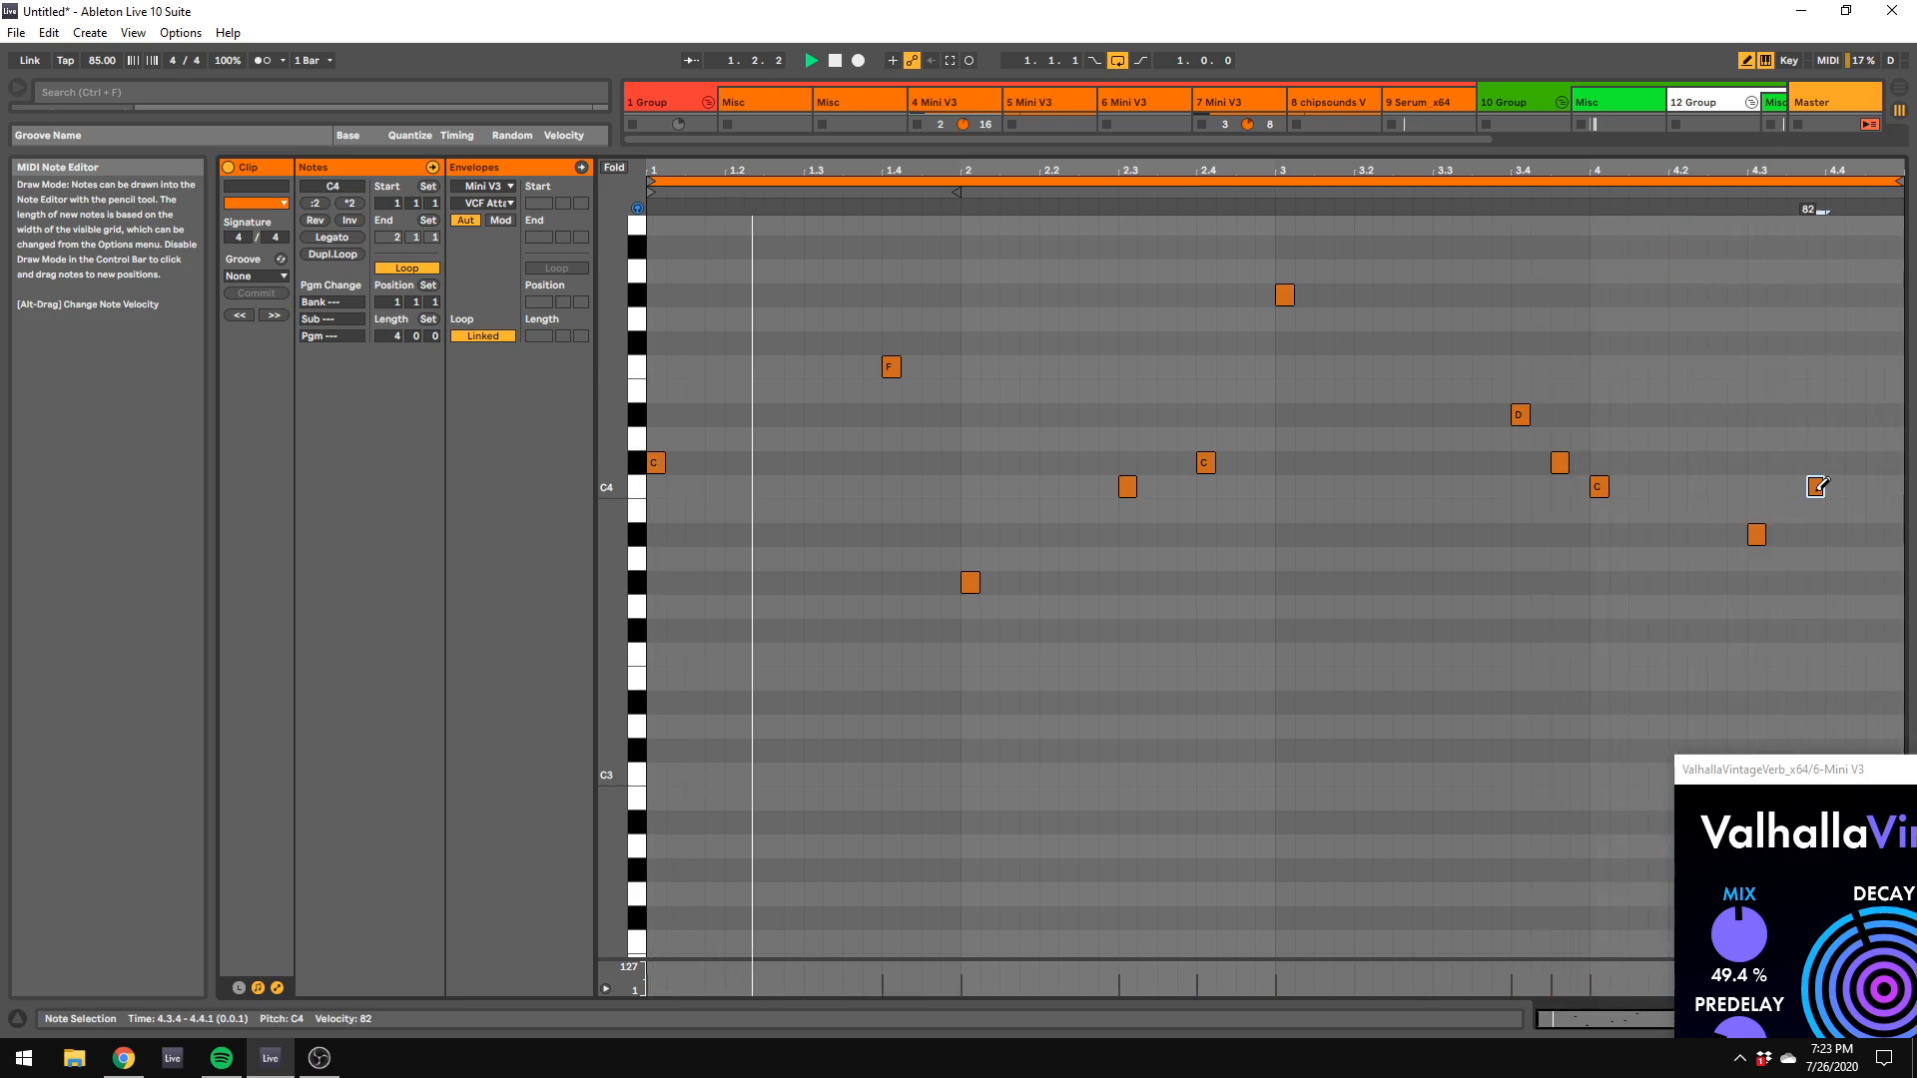
{"action": "left_click", "coordinate": [1874, 462]}
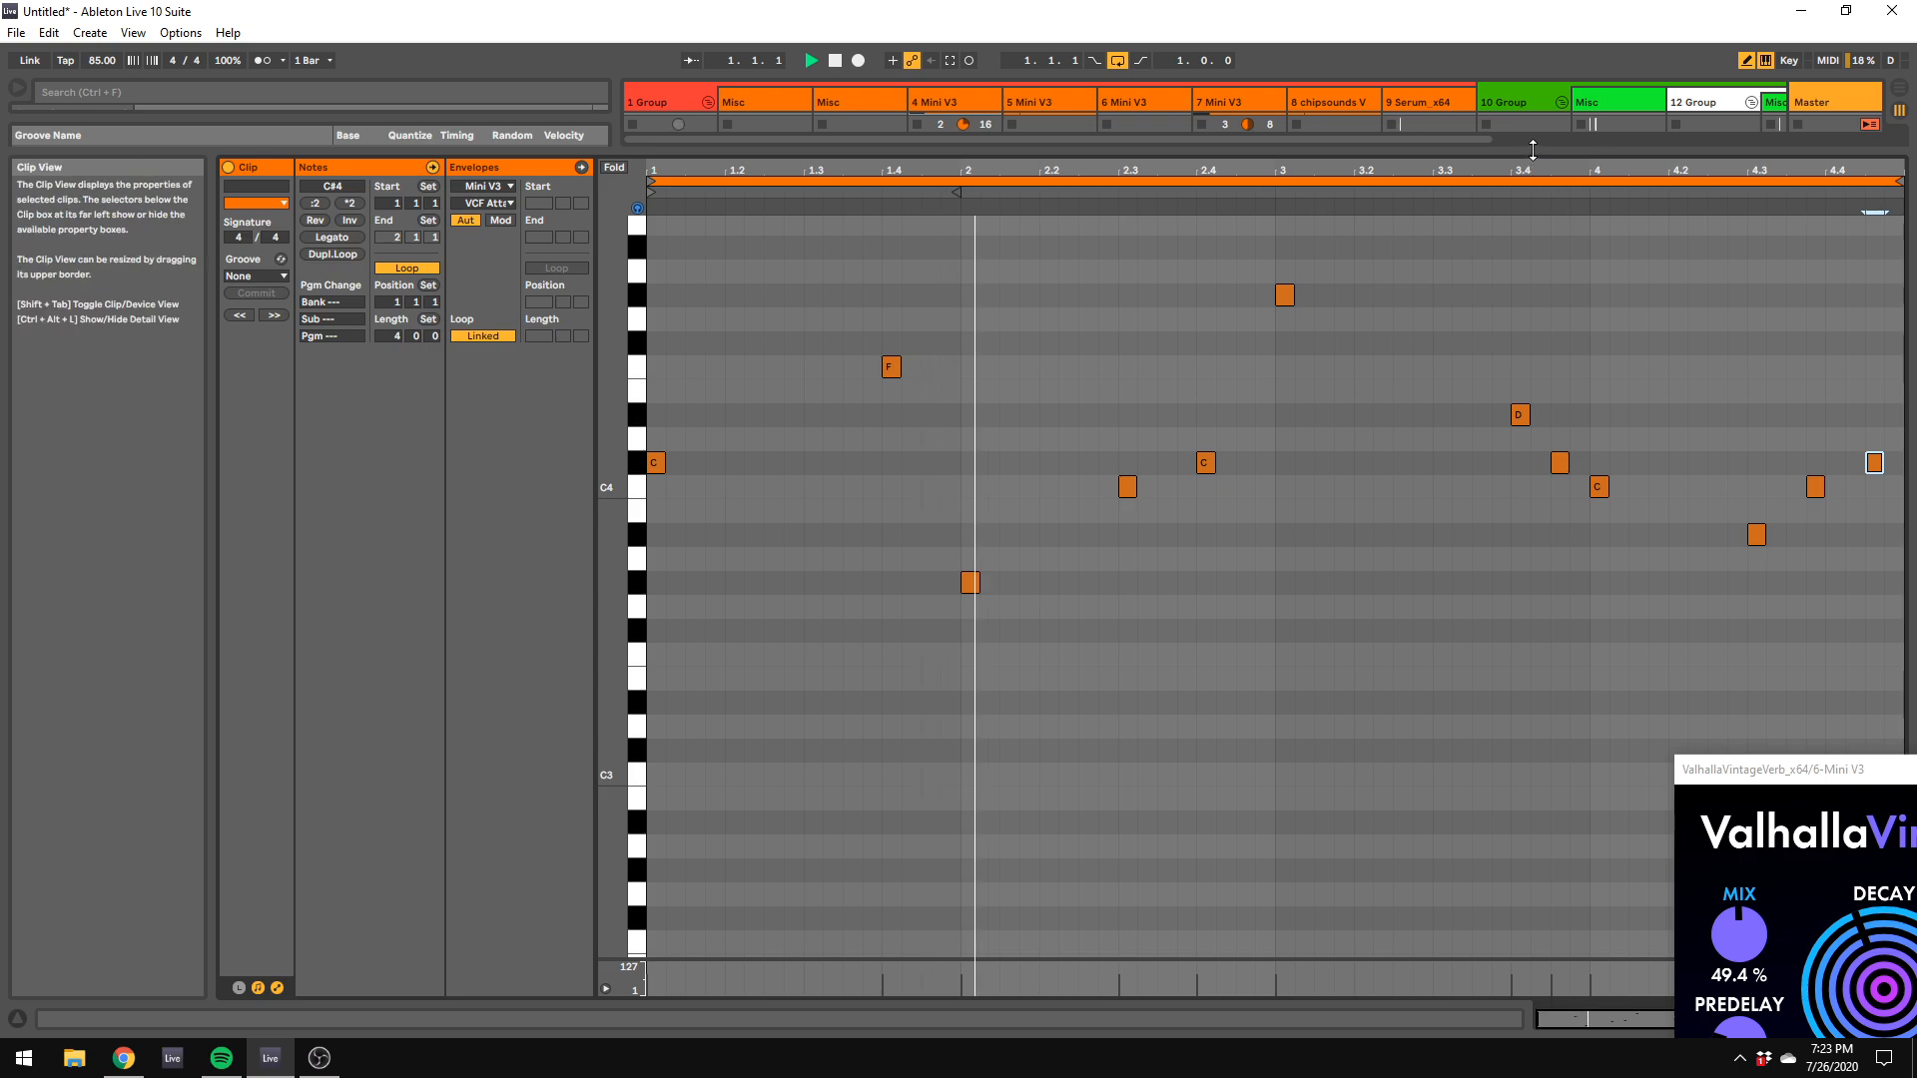
Step: Reduce the clip editor's height and draw F#5 at 1.1.1, F5 at 1.1.4, C#5 at 1.2.3 and C5 at 1.3.1
{"action": "left_click_drag", "start_coordinate": [1531, 150], "coordinate": [1518, 403]}
{"action": "scroll", "coordinate": [770, 573], "scroll_direction": "up", "scroll_amount": 3}
{"action": "scroll", "coordinate": [644, 571], "scroll_direction": "up", "scroll_amount": 3}
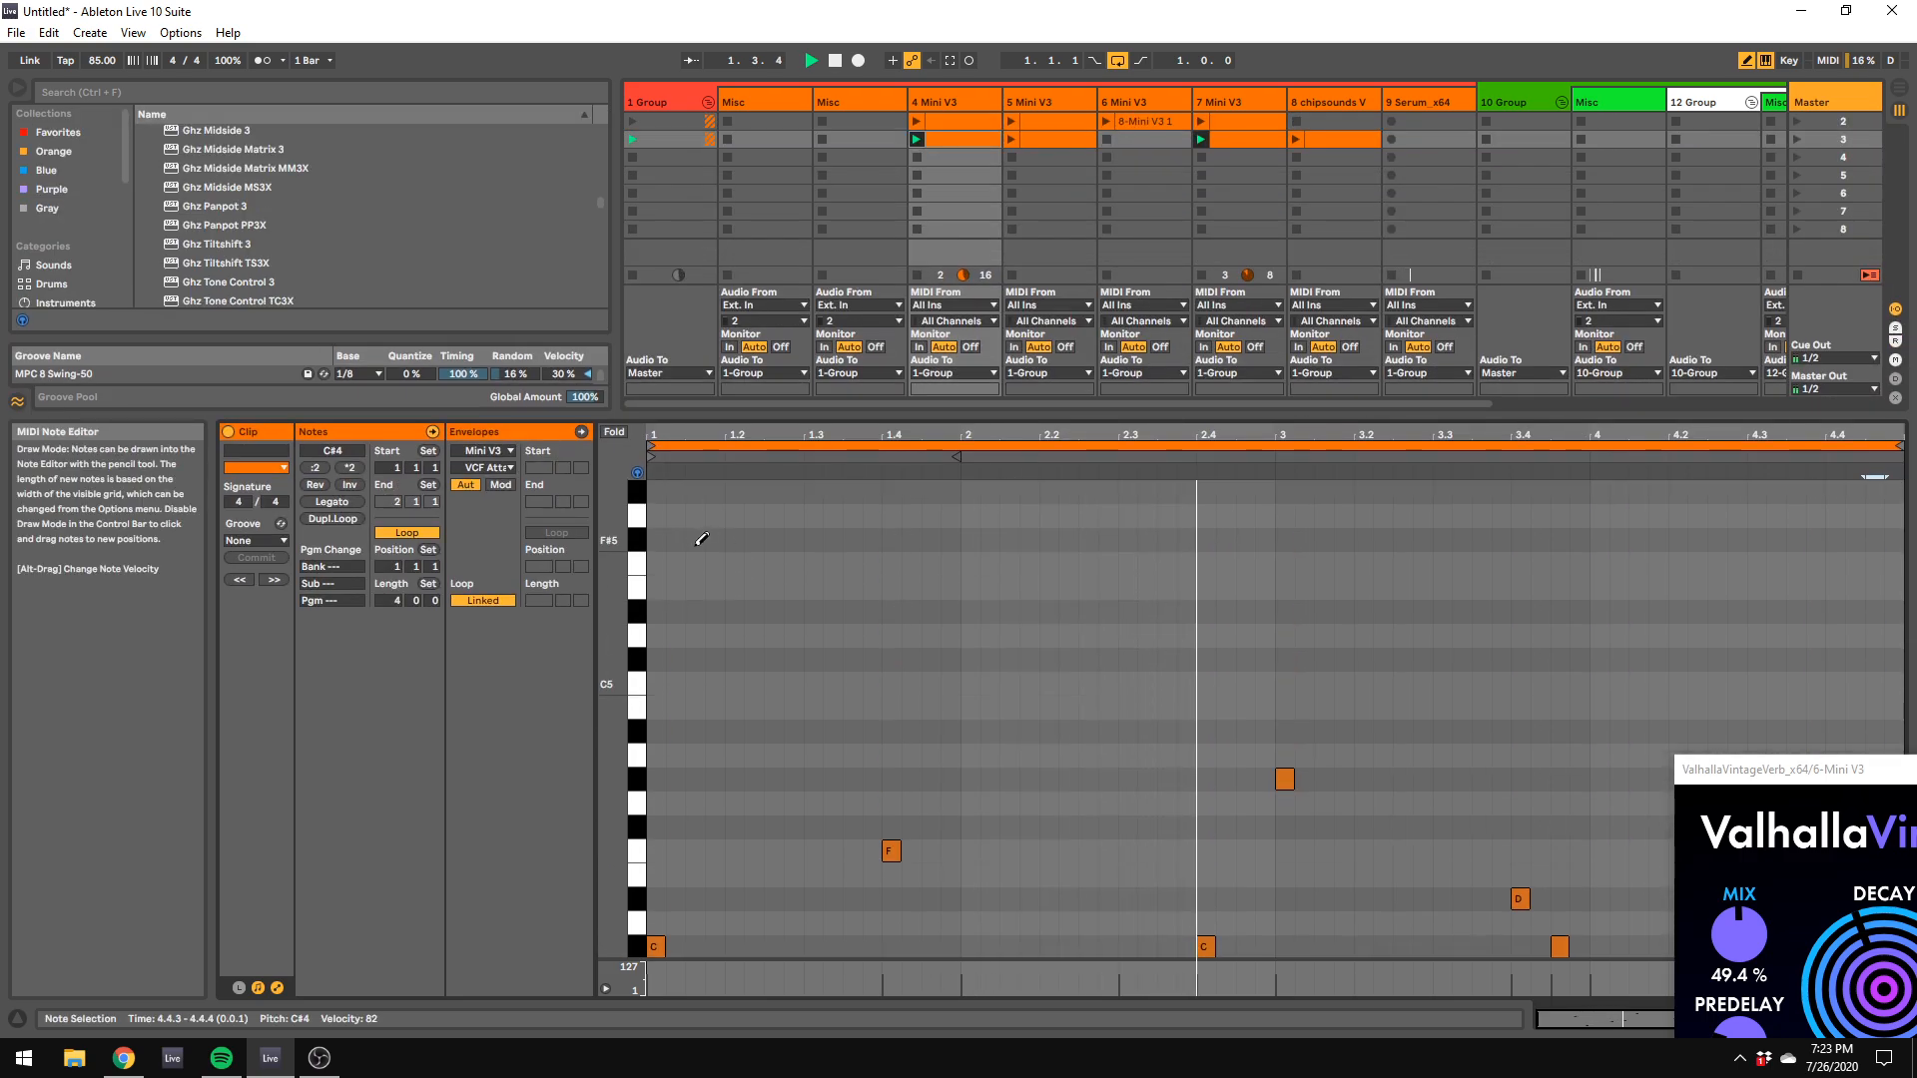
{"action": "left_click", "coordinate": [656, 539]}
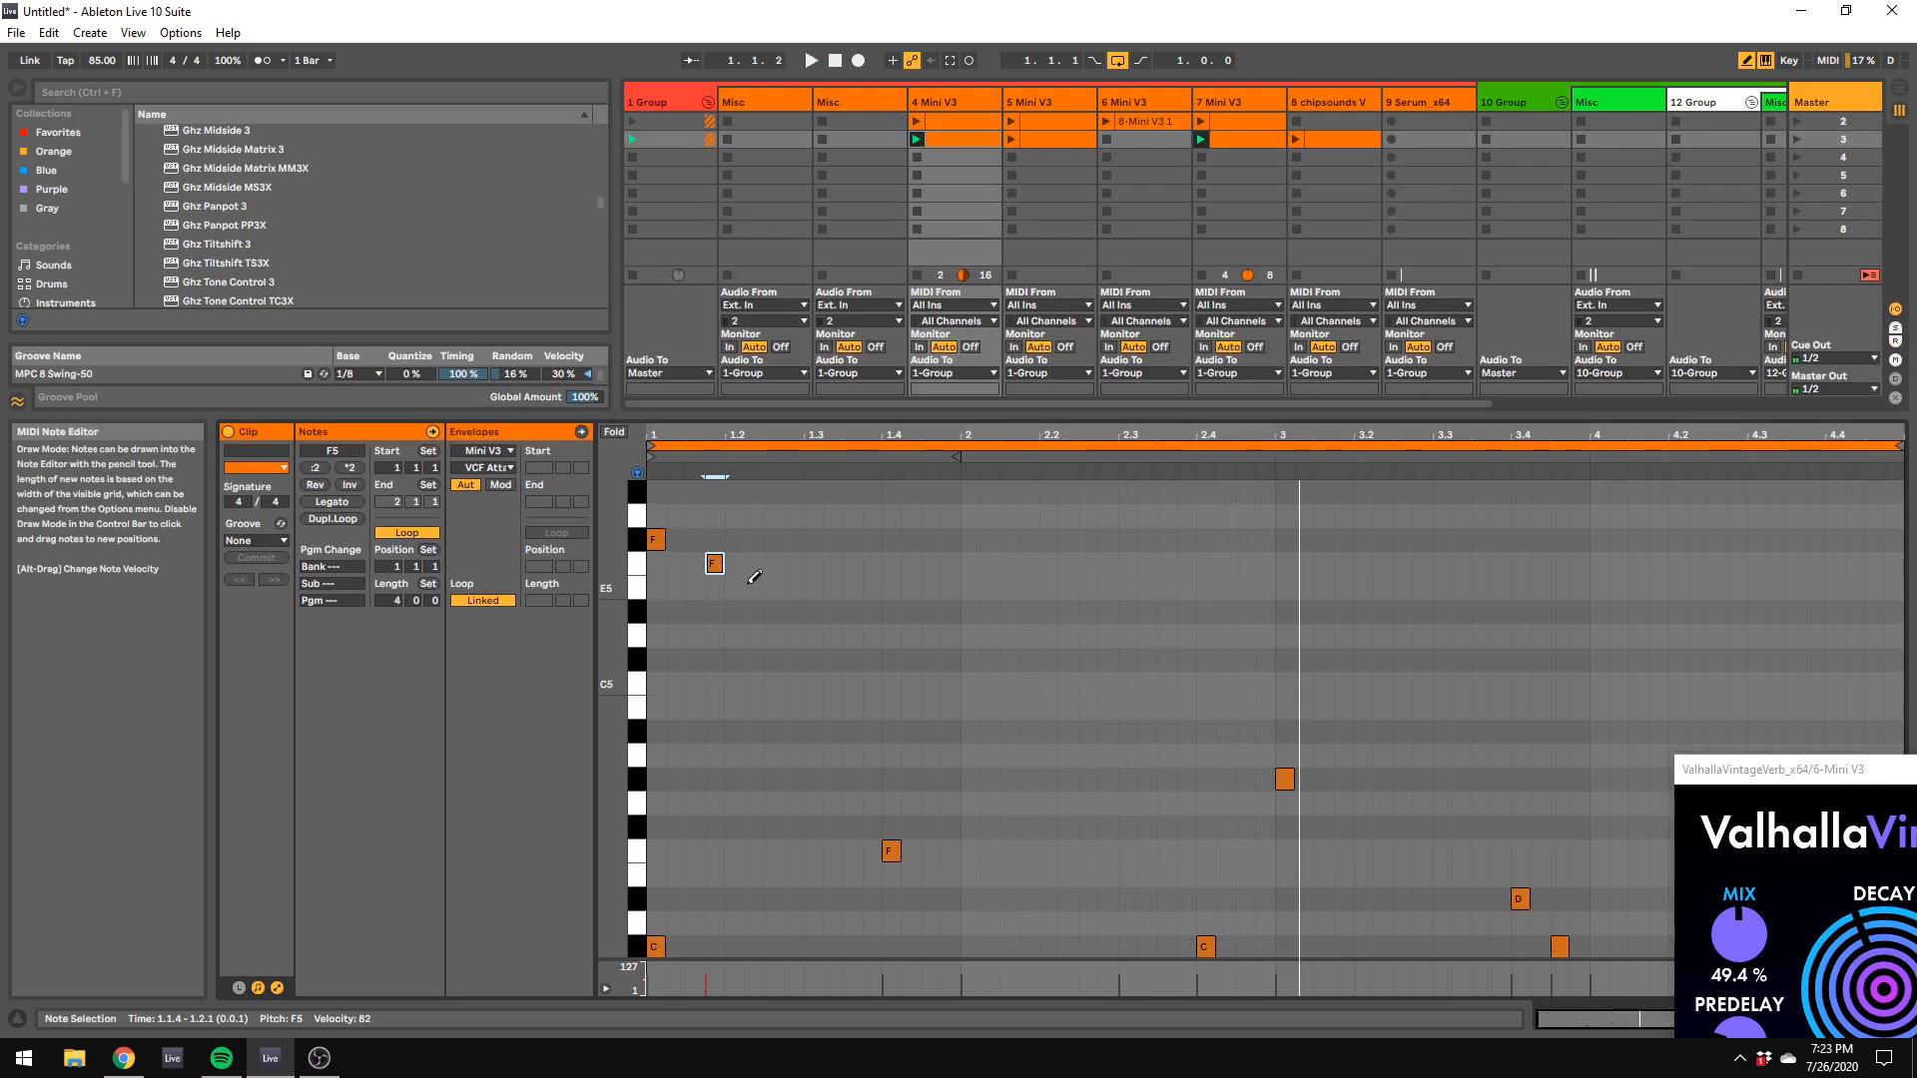
{"action": "left_click", "coordinate": [814, 684]}
Step: Turn off Draw Mode, duplicate the four high notes repeatedly to the end of the 4-bar loop, and play the result
{"action": "right_click", "coordinate": [814, 684]}
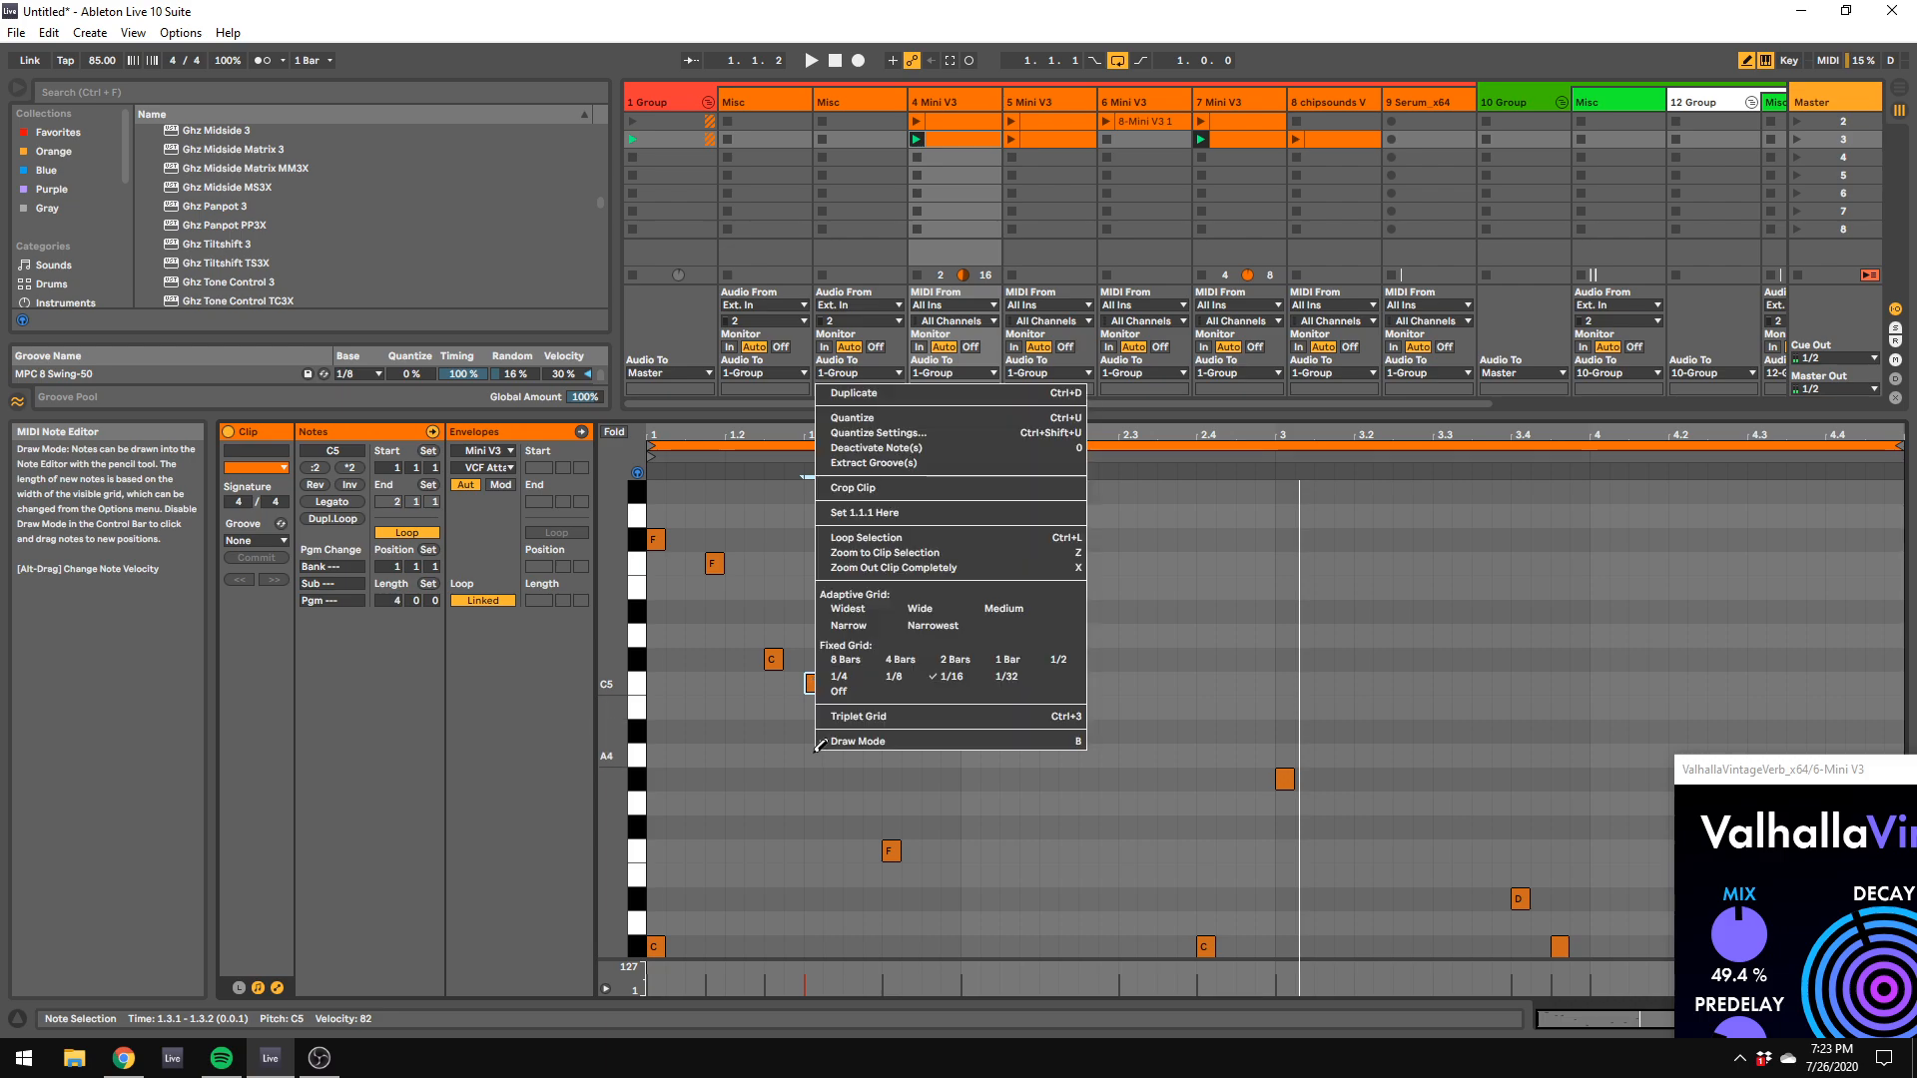
{"action": "left_click", "coordinate": [836, 747]}
{"action": "left_click", "coordinate": [867, 744]}
{"action": "left_click_drag", "start_coordinate": [815, 701], "coordinate": [645, 527]}
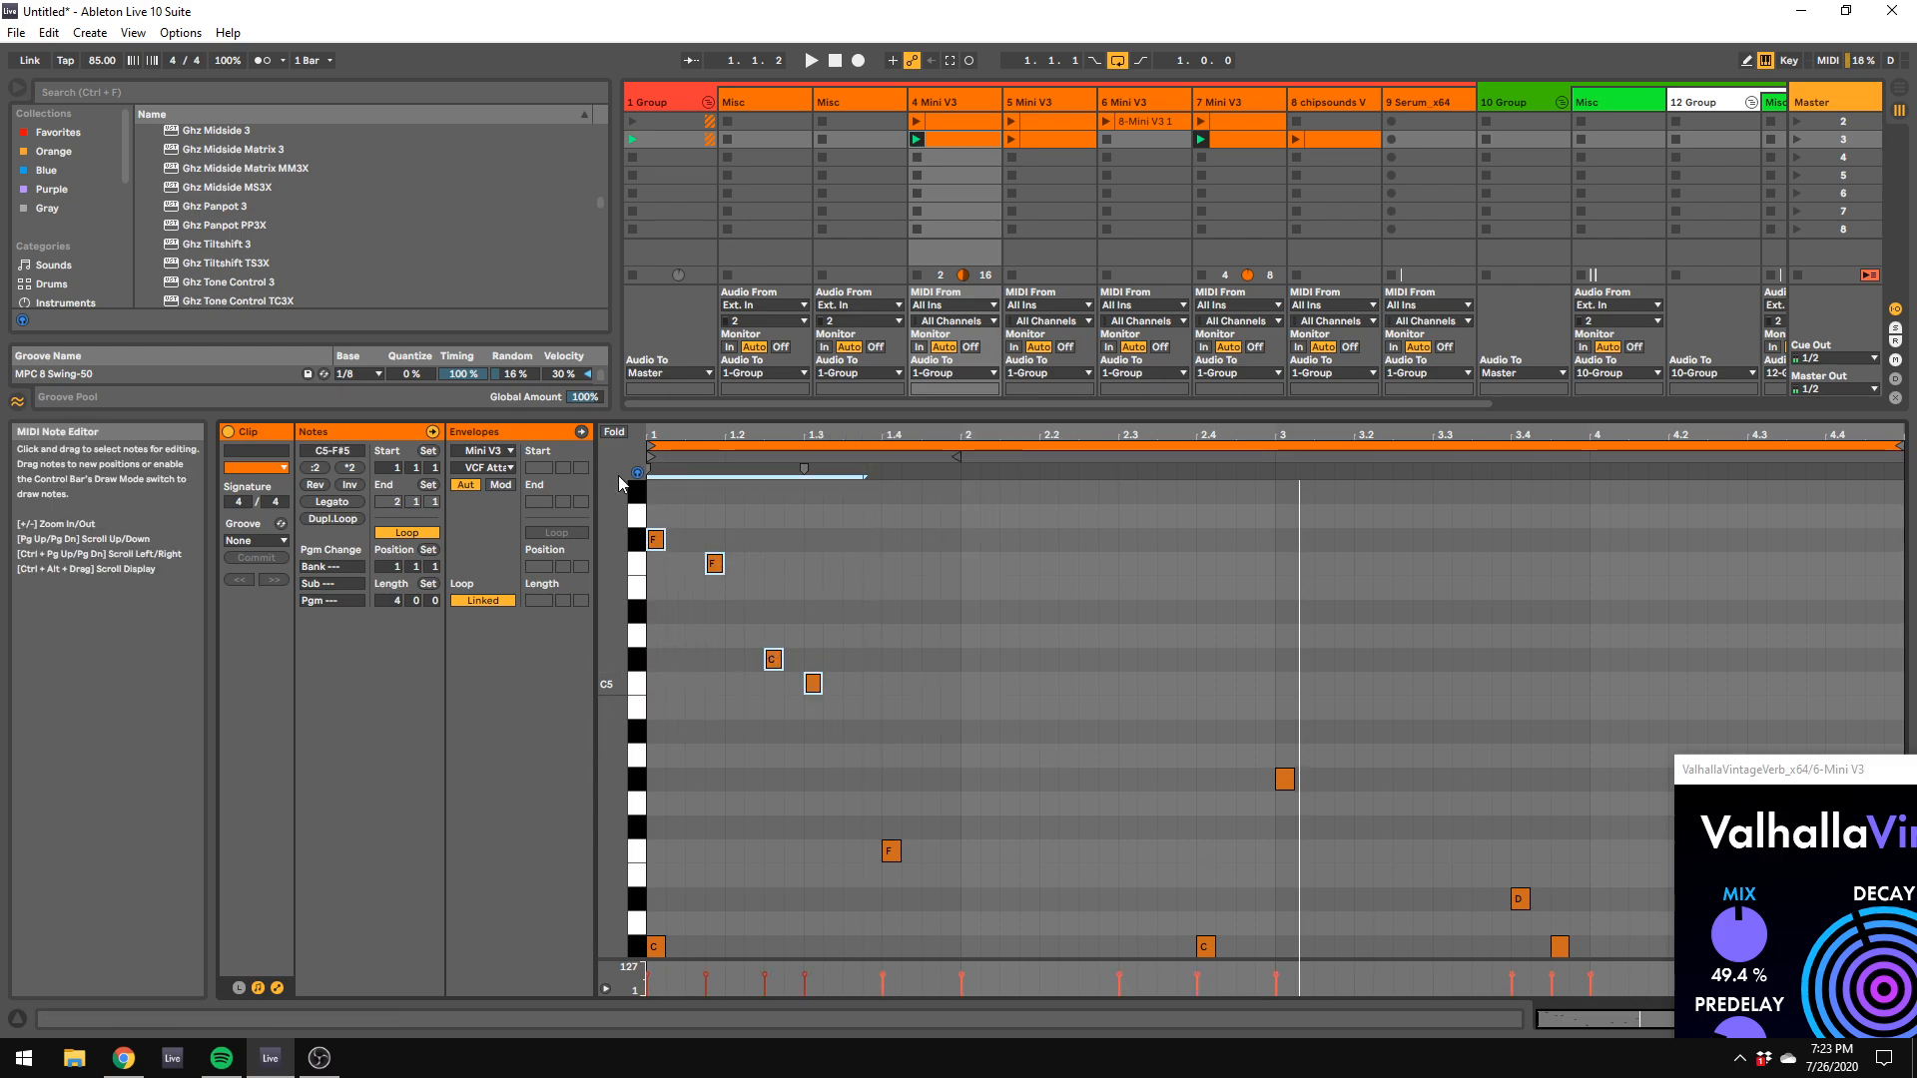
{"action": "key", "text": "ctrl+d"}
{"action": "key", "text": "ctrl+d"}
{"action": "key", "text": "ctrl+d"}
{"action": "key", "text": "ctrl+d"}
{"action": "key", "text": "ctrl+d"}
{"action": "key", "text": "space"}
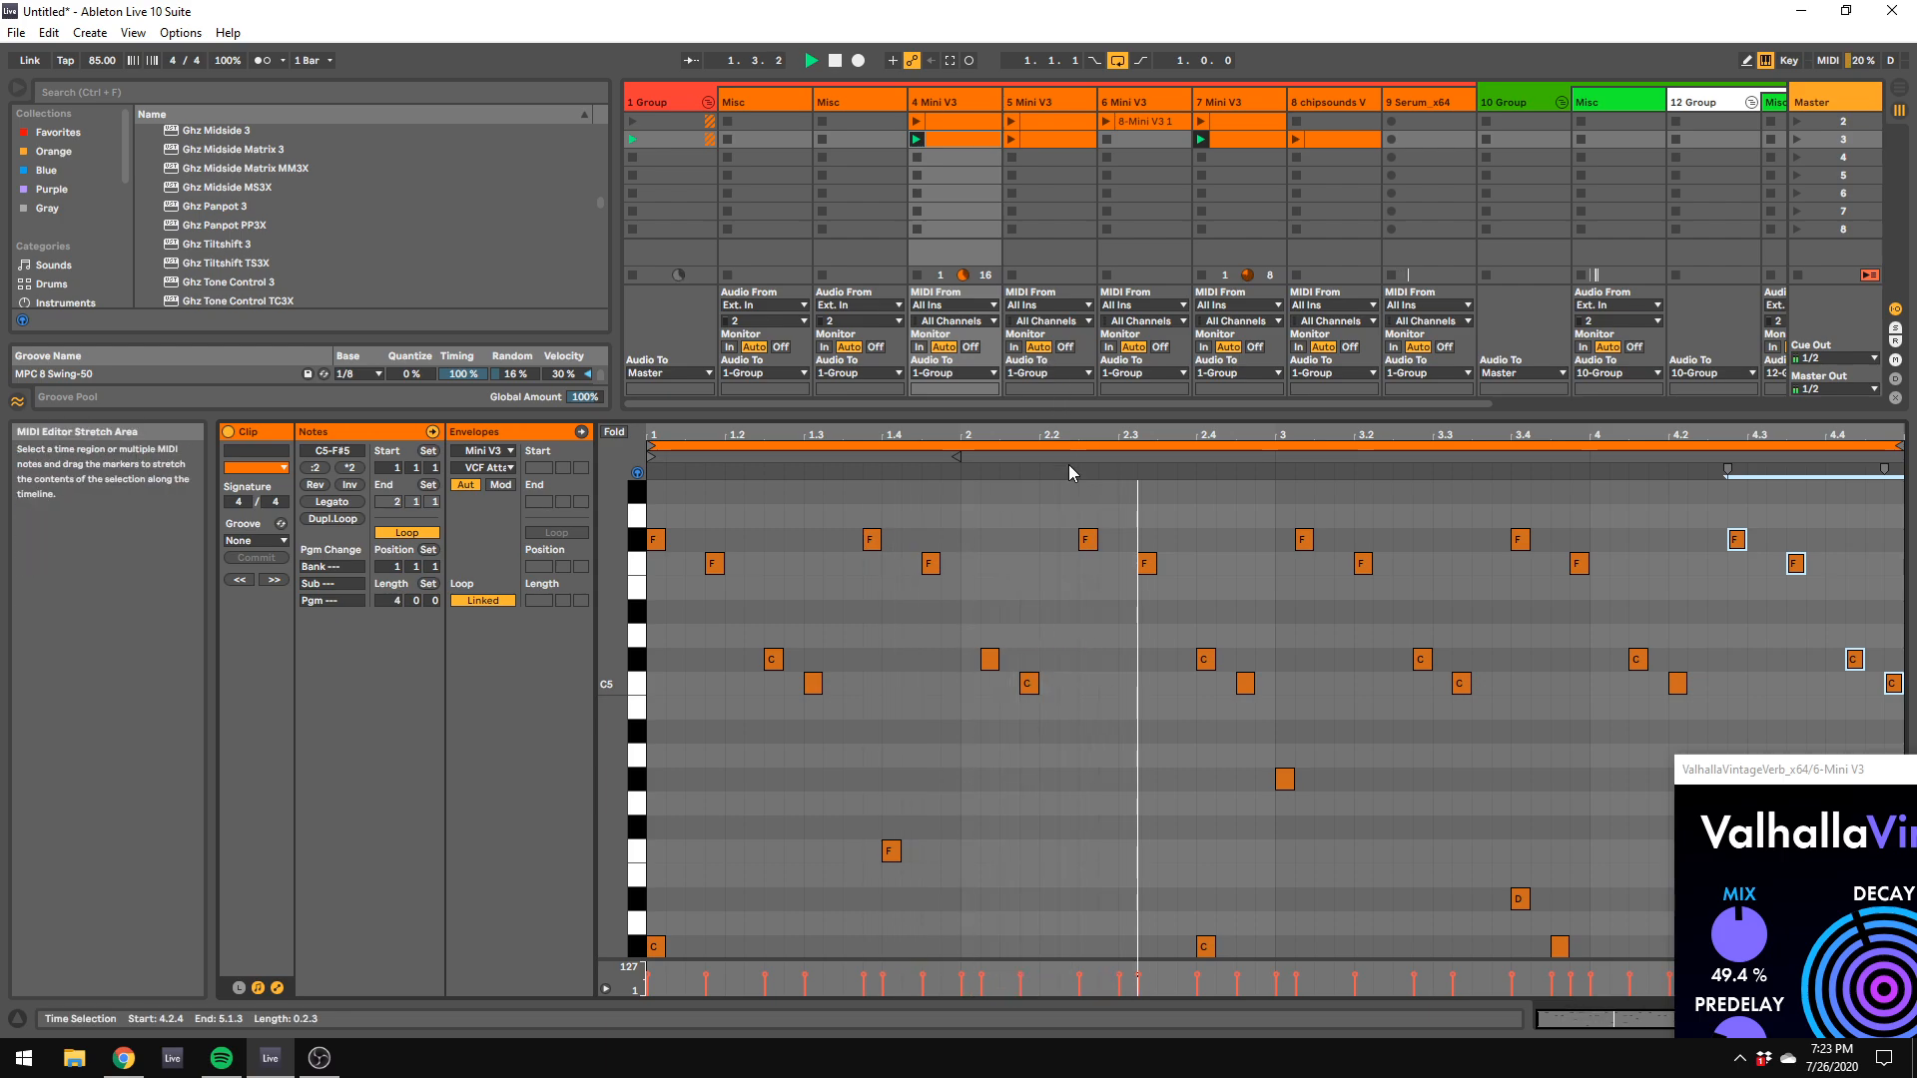
Step: Open the 4 Mini V3 track's synth panel to examine its modulation matrix, and move the window aside
{"action": "scroll", "coordinate": [1100, 837], "scroll_direction": "up", "scroll_amount": 1}
{"action": "left_click", "coordinate": [964, 106]}
{"action": "double_click", "coordinate": [965, 107]}
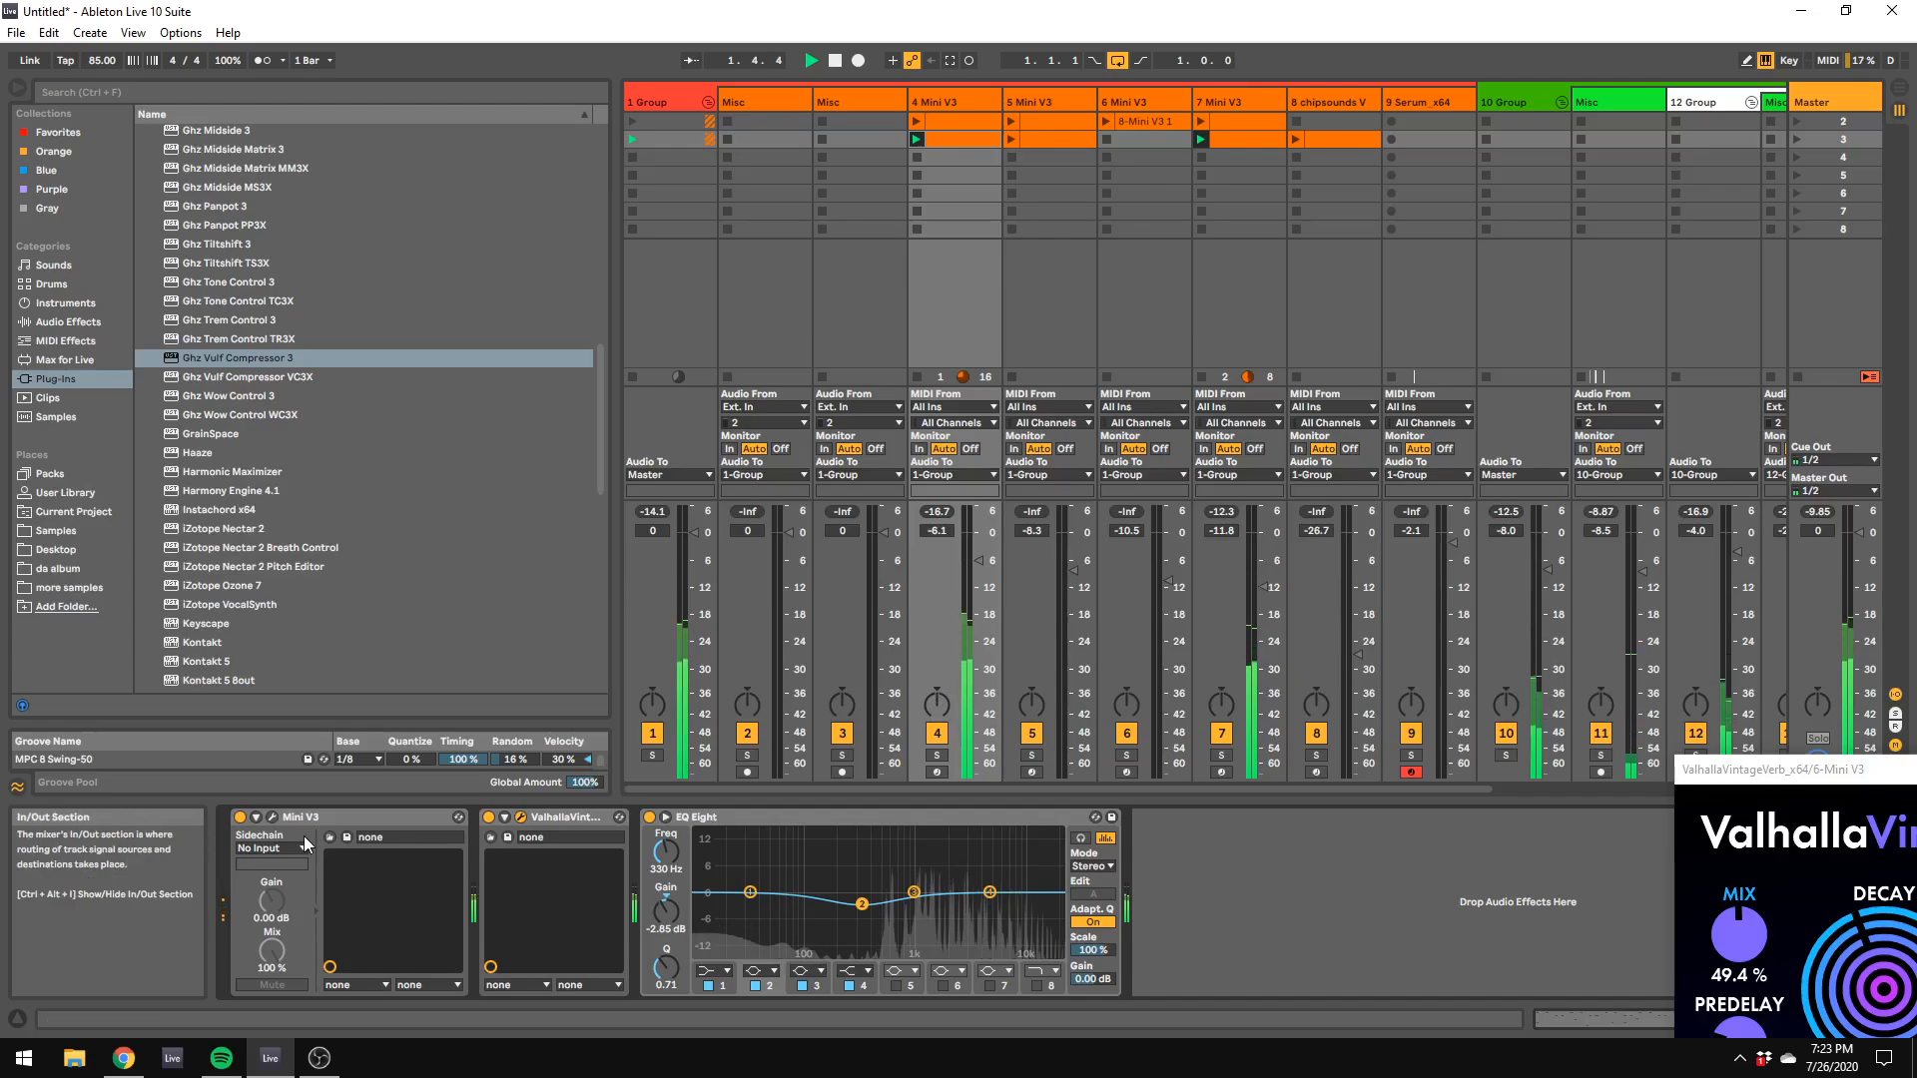
{"action": "left_click", "coordinate": [272, 818]}
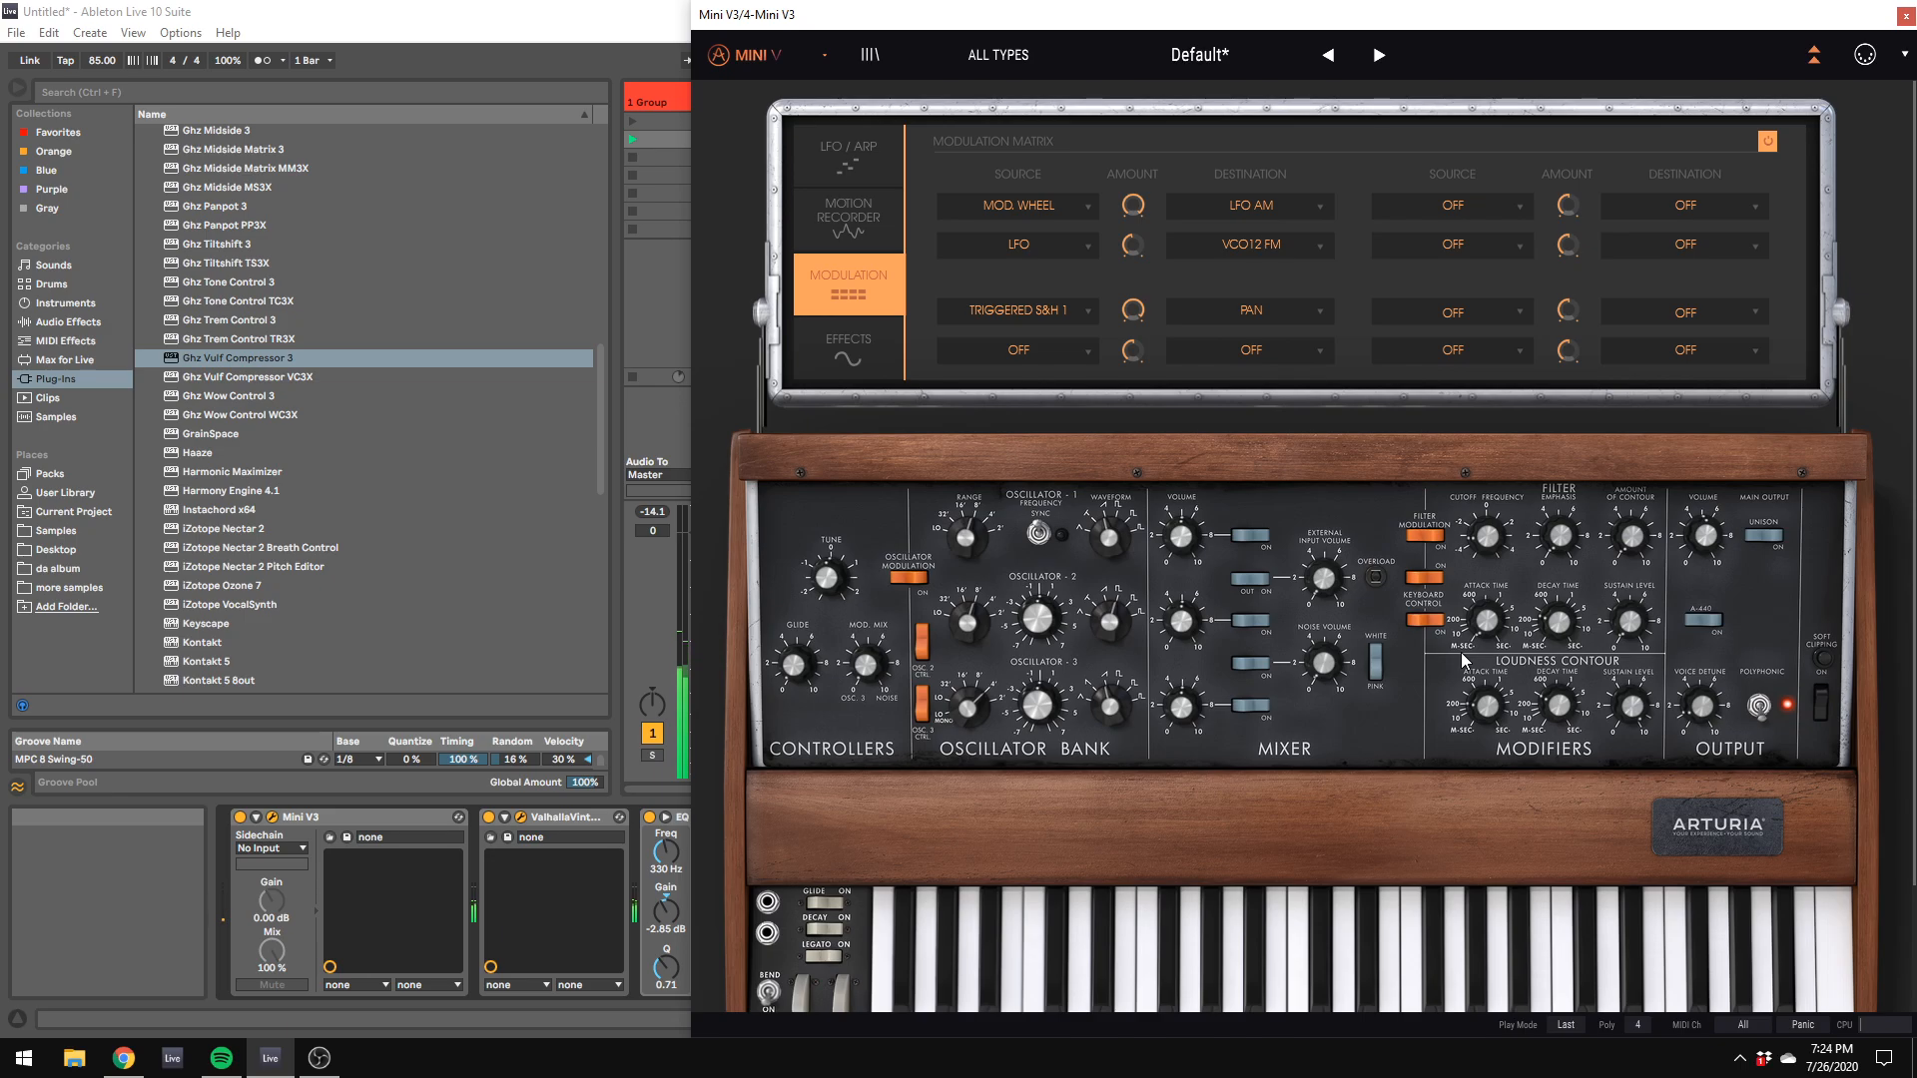
{"action": "left_click_drag", "start_coordinate": [1018, 8], "coordinate": [1732, 621]}
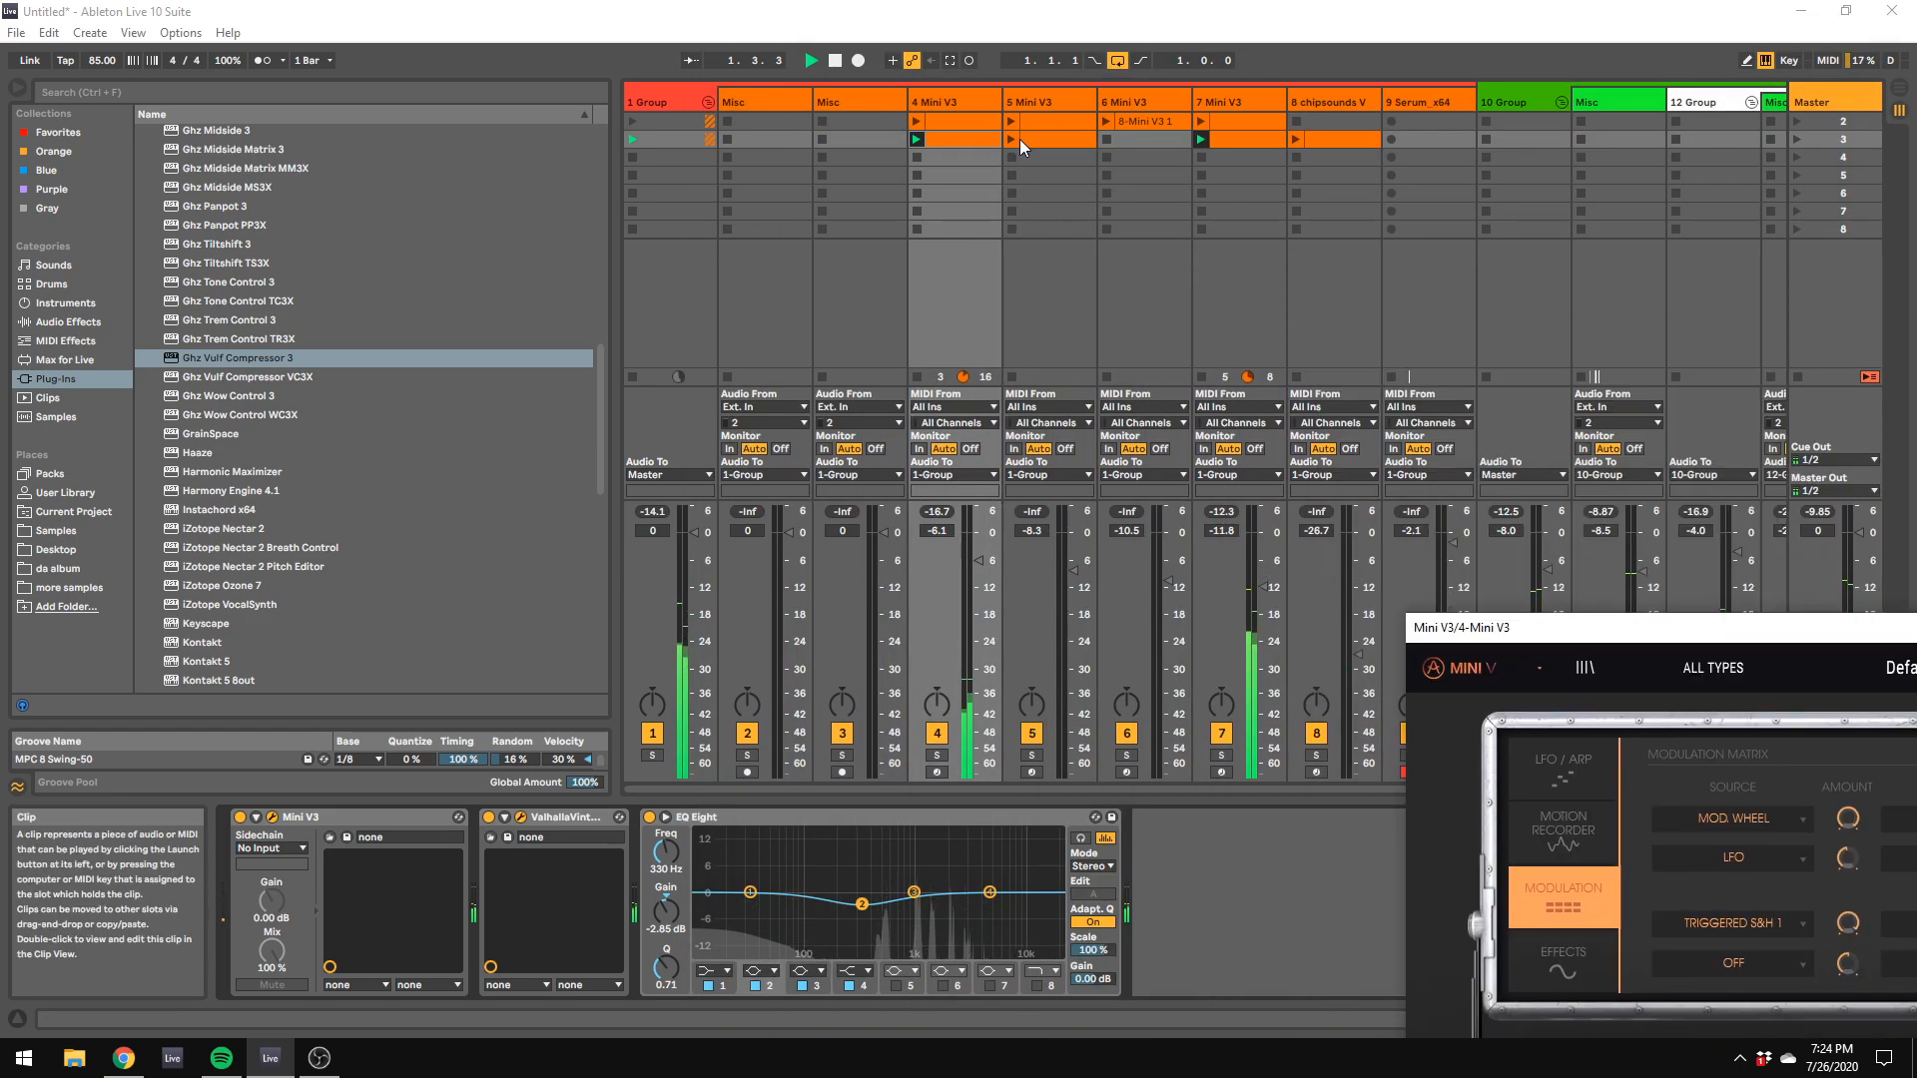
Step: Create an empty MIDI clip in scene 3 of the 6 Mini V3 track, set a 1/8 grid and enable Draw Mode
{"action": "double_click", "coordinate": [1133, 136]}
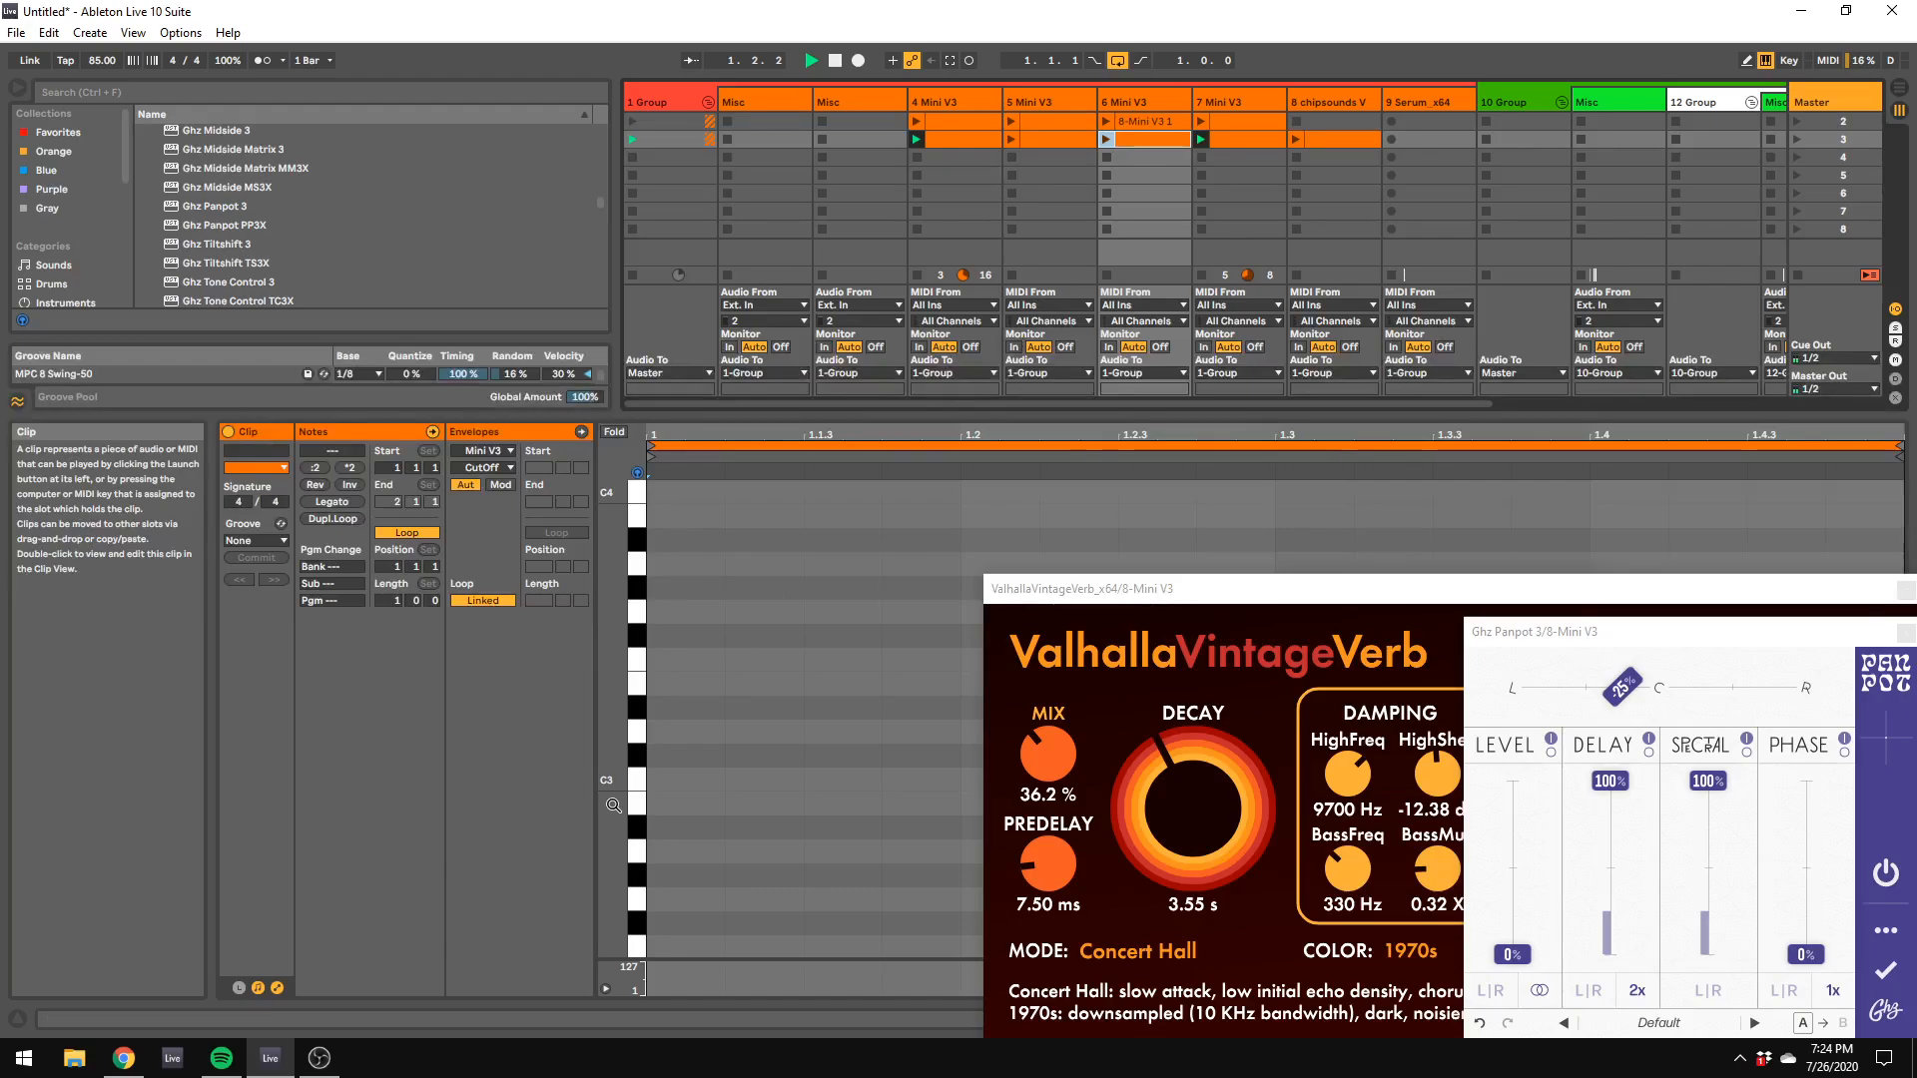
{"action": "right_click", "coordinate": [678, 847]}
{"action": "left_click", "coordinate": [737, 755]}
{"action": "right_click", "coordinate": [741, 781]}
{"action": "left_click", "coordinate": [751, 758]}
Step: Draw eighth notes D#3 at 1.1.1, F3 at 1.2.3, F#3 at 1.3.3 and C#4 at 1.4.3, and launch the clip
{"action": "left_click", "coordinate": [736, 707]}
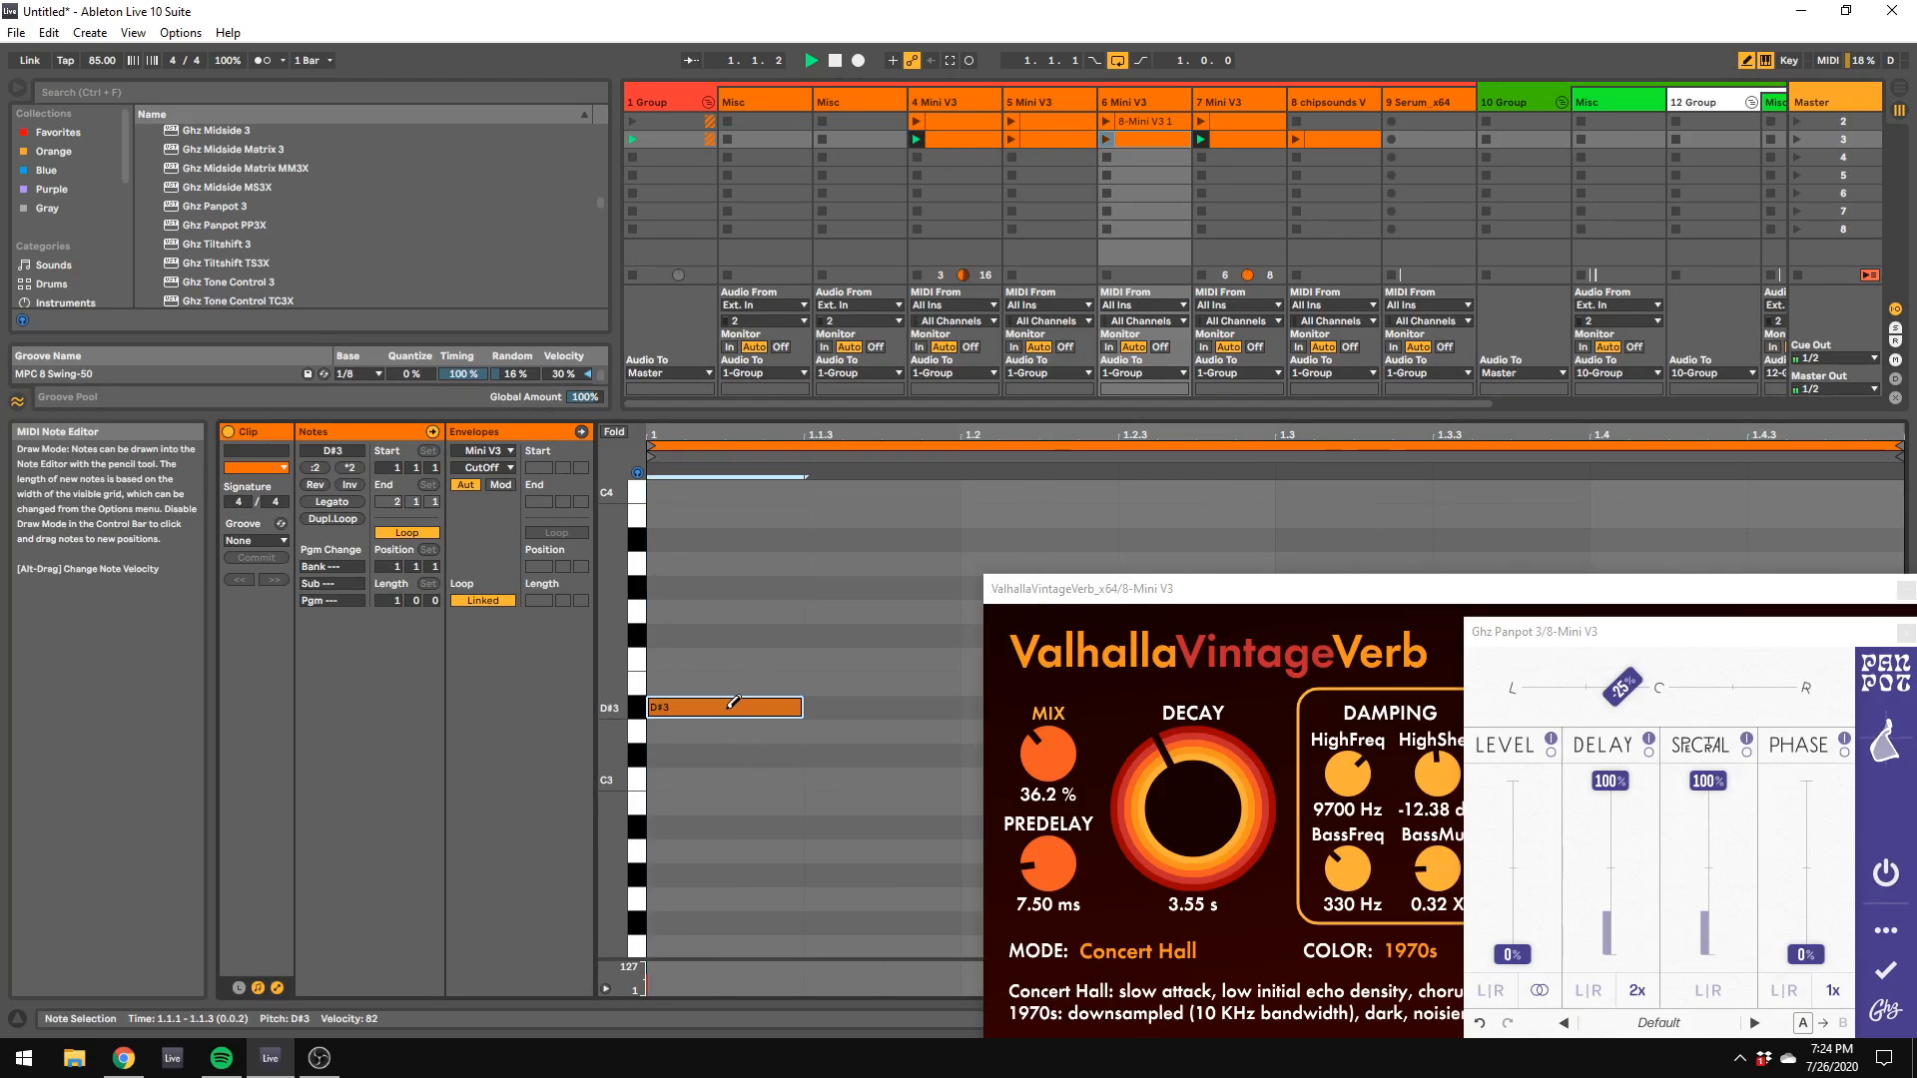
{"action": "left_click_drag", "start_coordinate": [1046, 591], "coordinate": [1532, 718]}
{"action": "left_click", "coordinate": [1188, 659]}
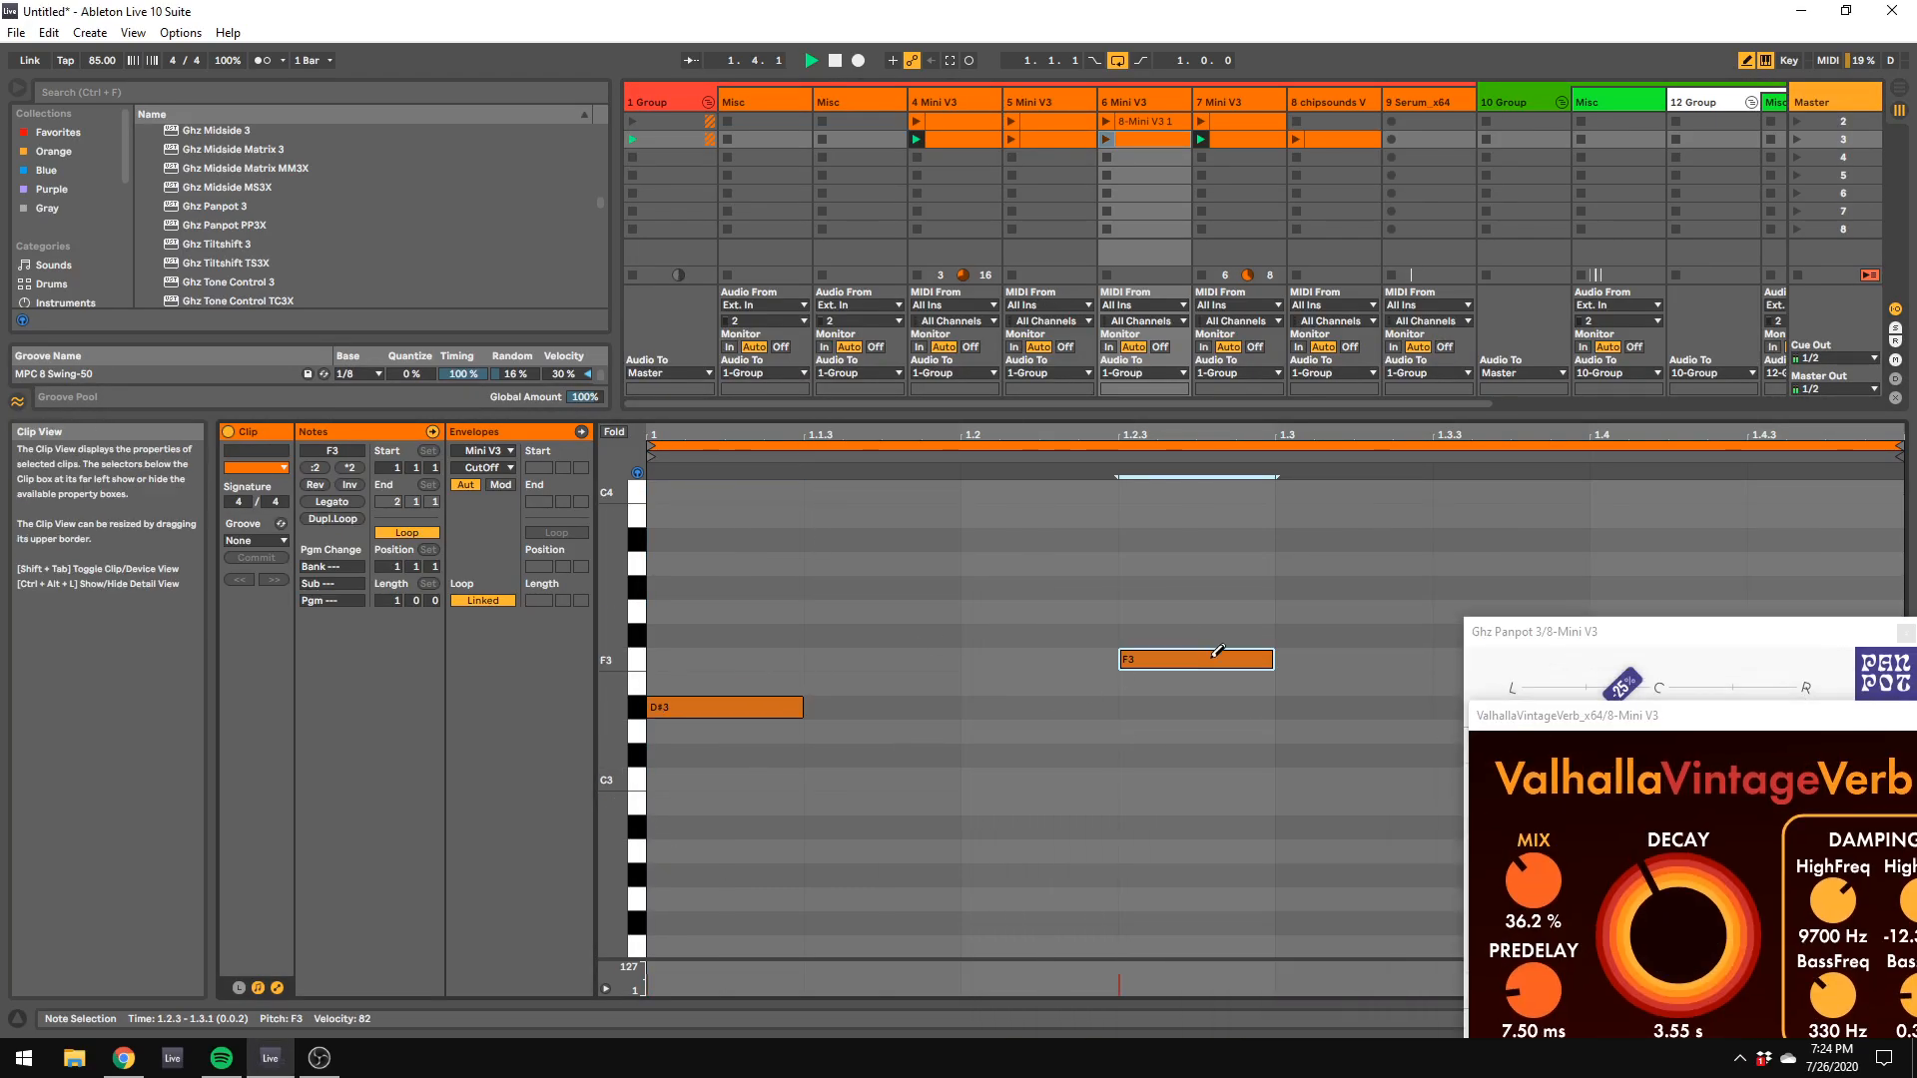
{"action": "left_click", "coordinate": [1521, 630]}
{"action": "left_click_drag", "start_coordinate": [1521, 630], "coordinate": [1665, 683]}
{"action": "left_click", "coordinate": [1508, 635]}
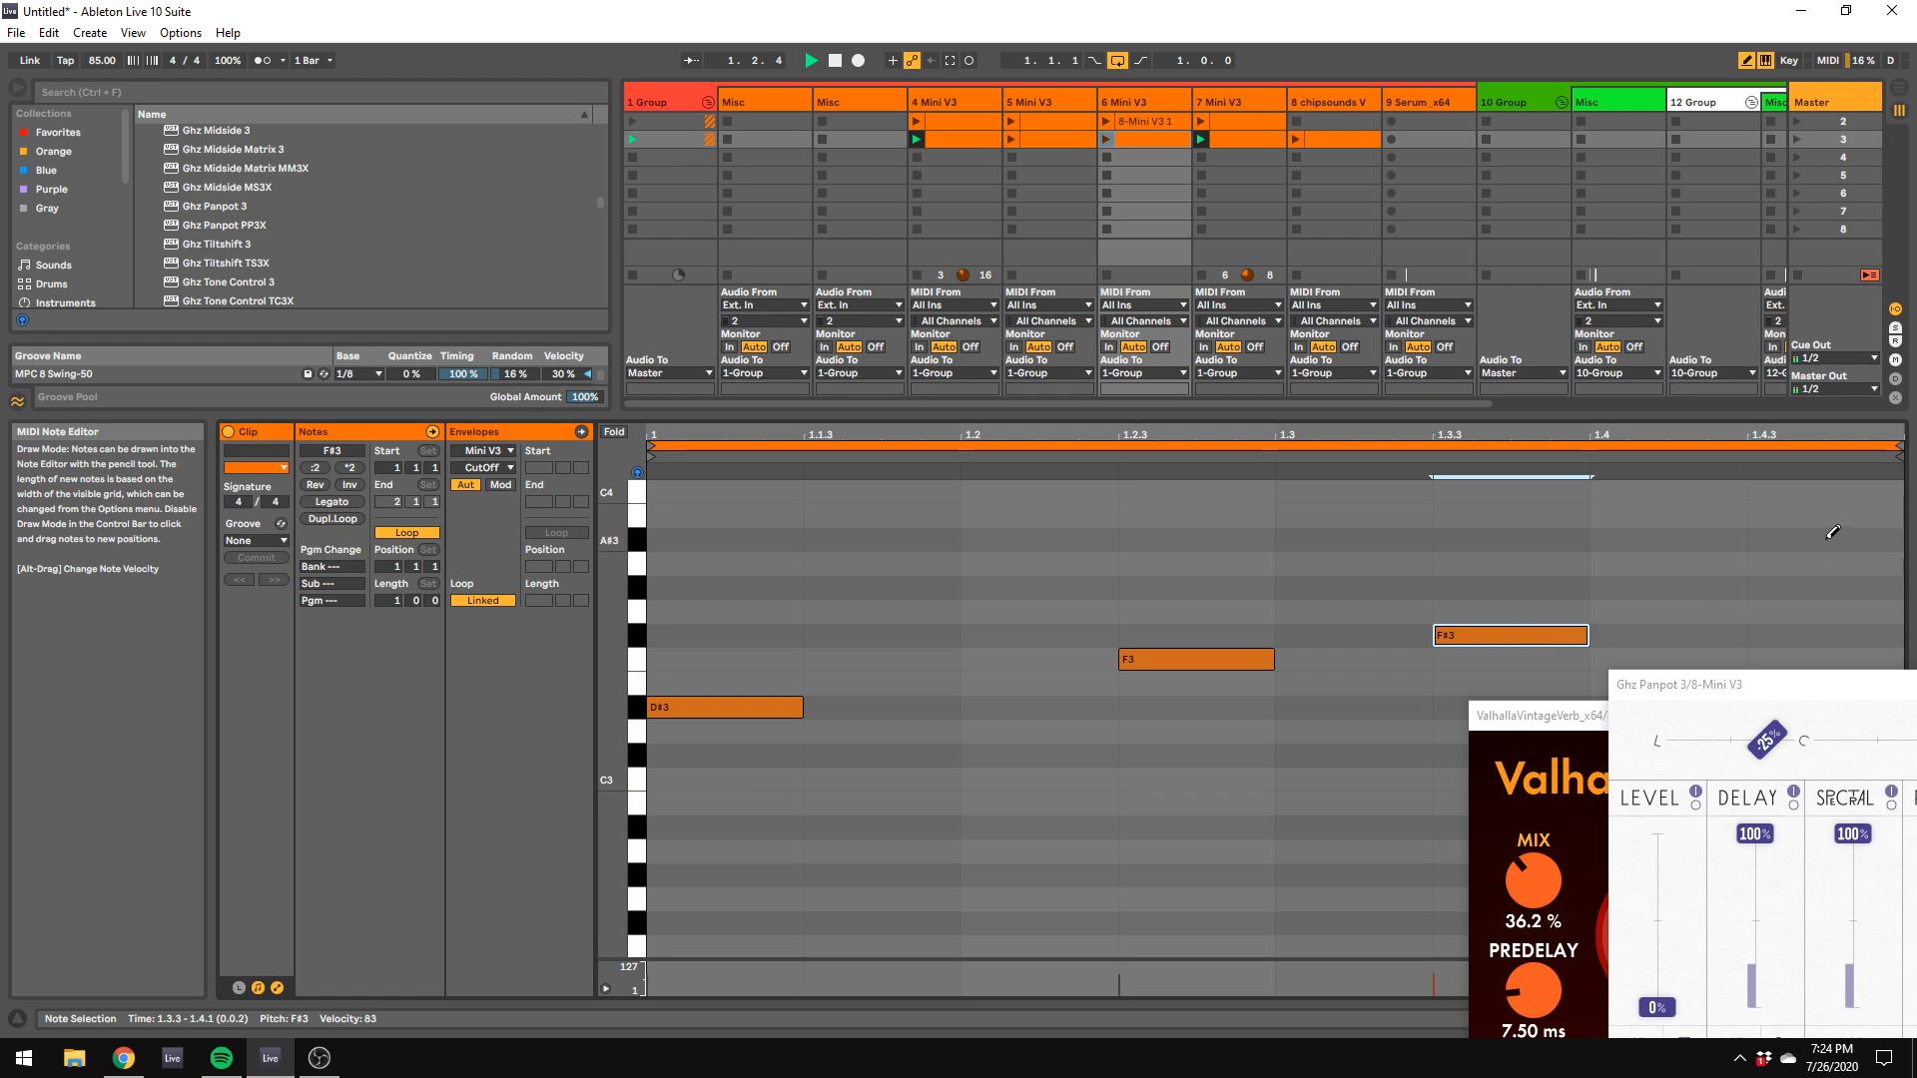
{"action": "scroll", "coordinate": [1834, 532], "scroll_direction": "up", "scroll_amount": 2}
{"action": "left_click", "coordinate": [1827, 525]}
{"action": "left_click", "coordinate": [1108, 140]}
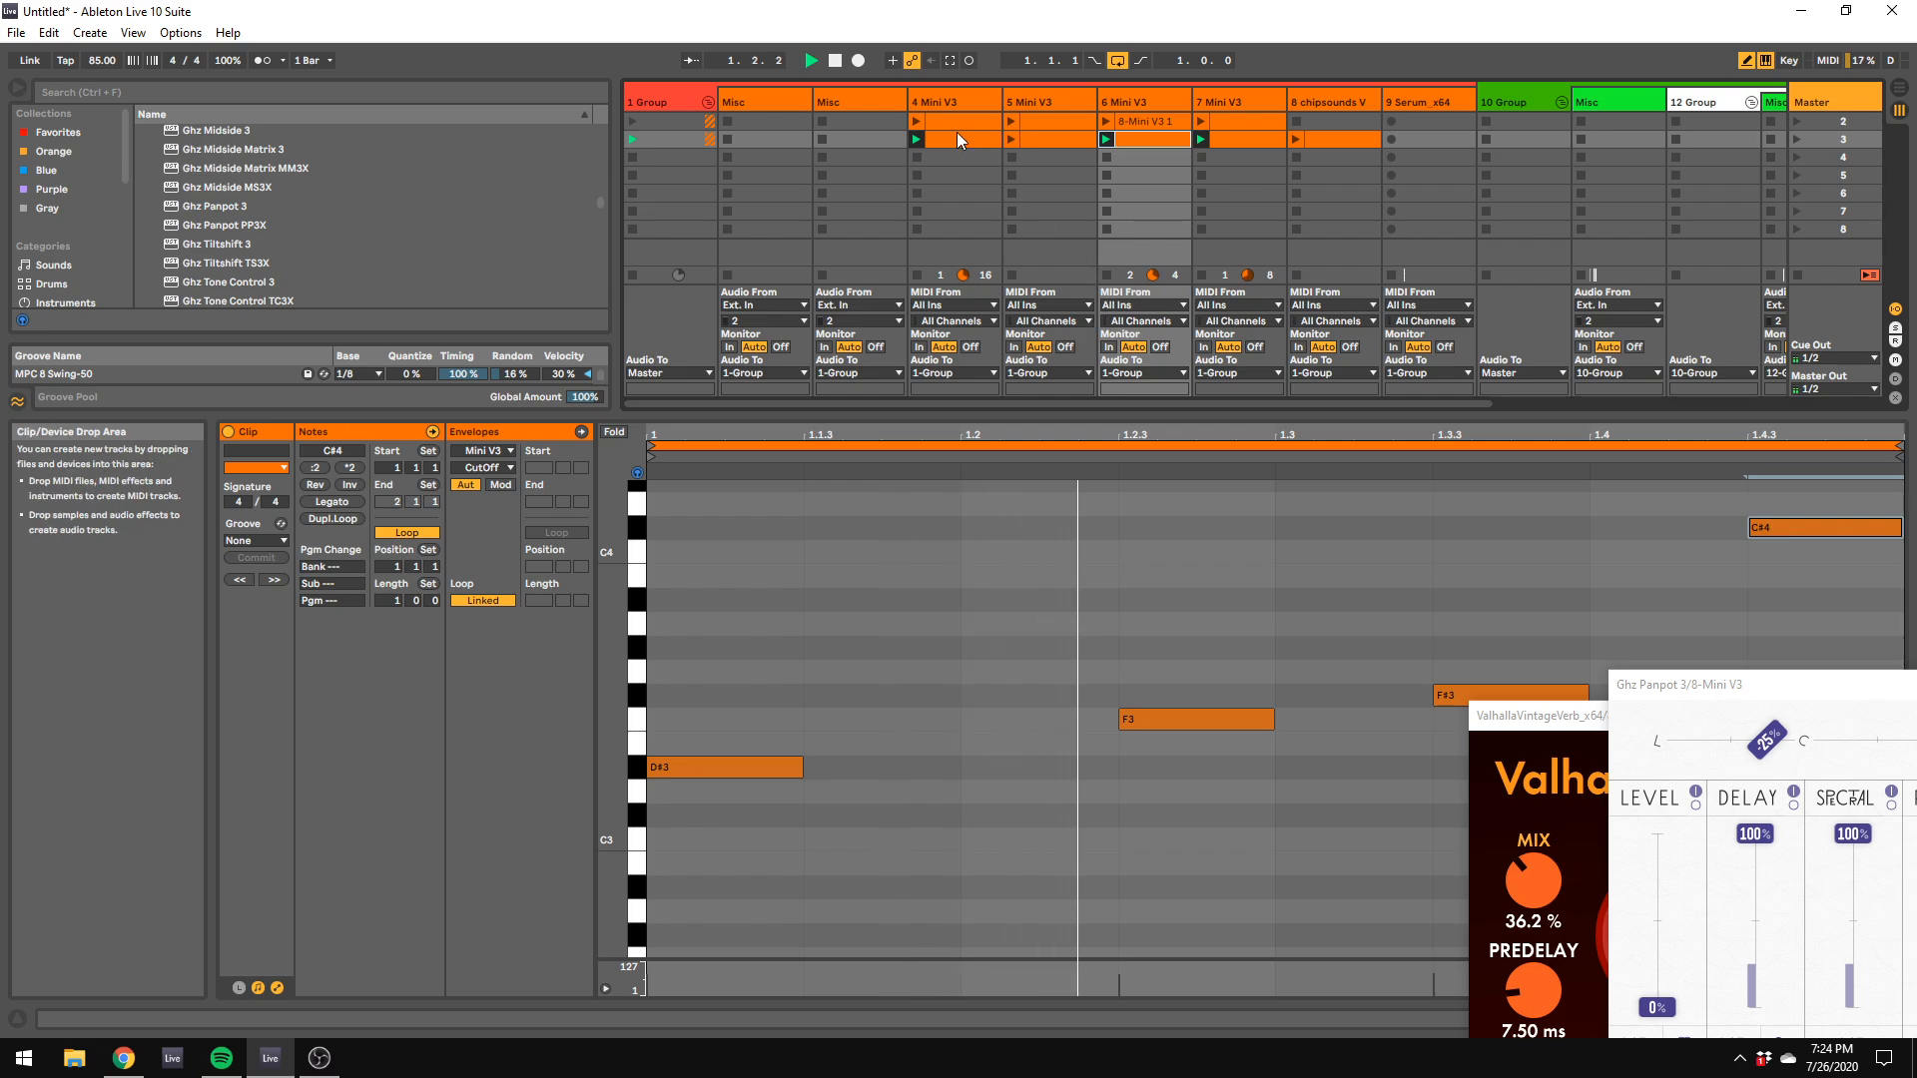
Step: Create a MIDI clip in scene 4 of the 5 Mini V3 track, draw an A#3 note at 1.1.1 and launch it
{"action": "left_click", "coordinate": [1052, 154]}
{"action": "double_click", "coordinate": [1051, 153]}
{"action": "left_click_drag", "start_coordinate": [920, 191], "coordinate": [1912, 450]}
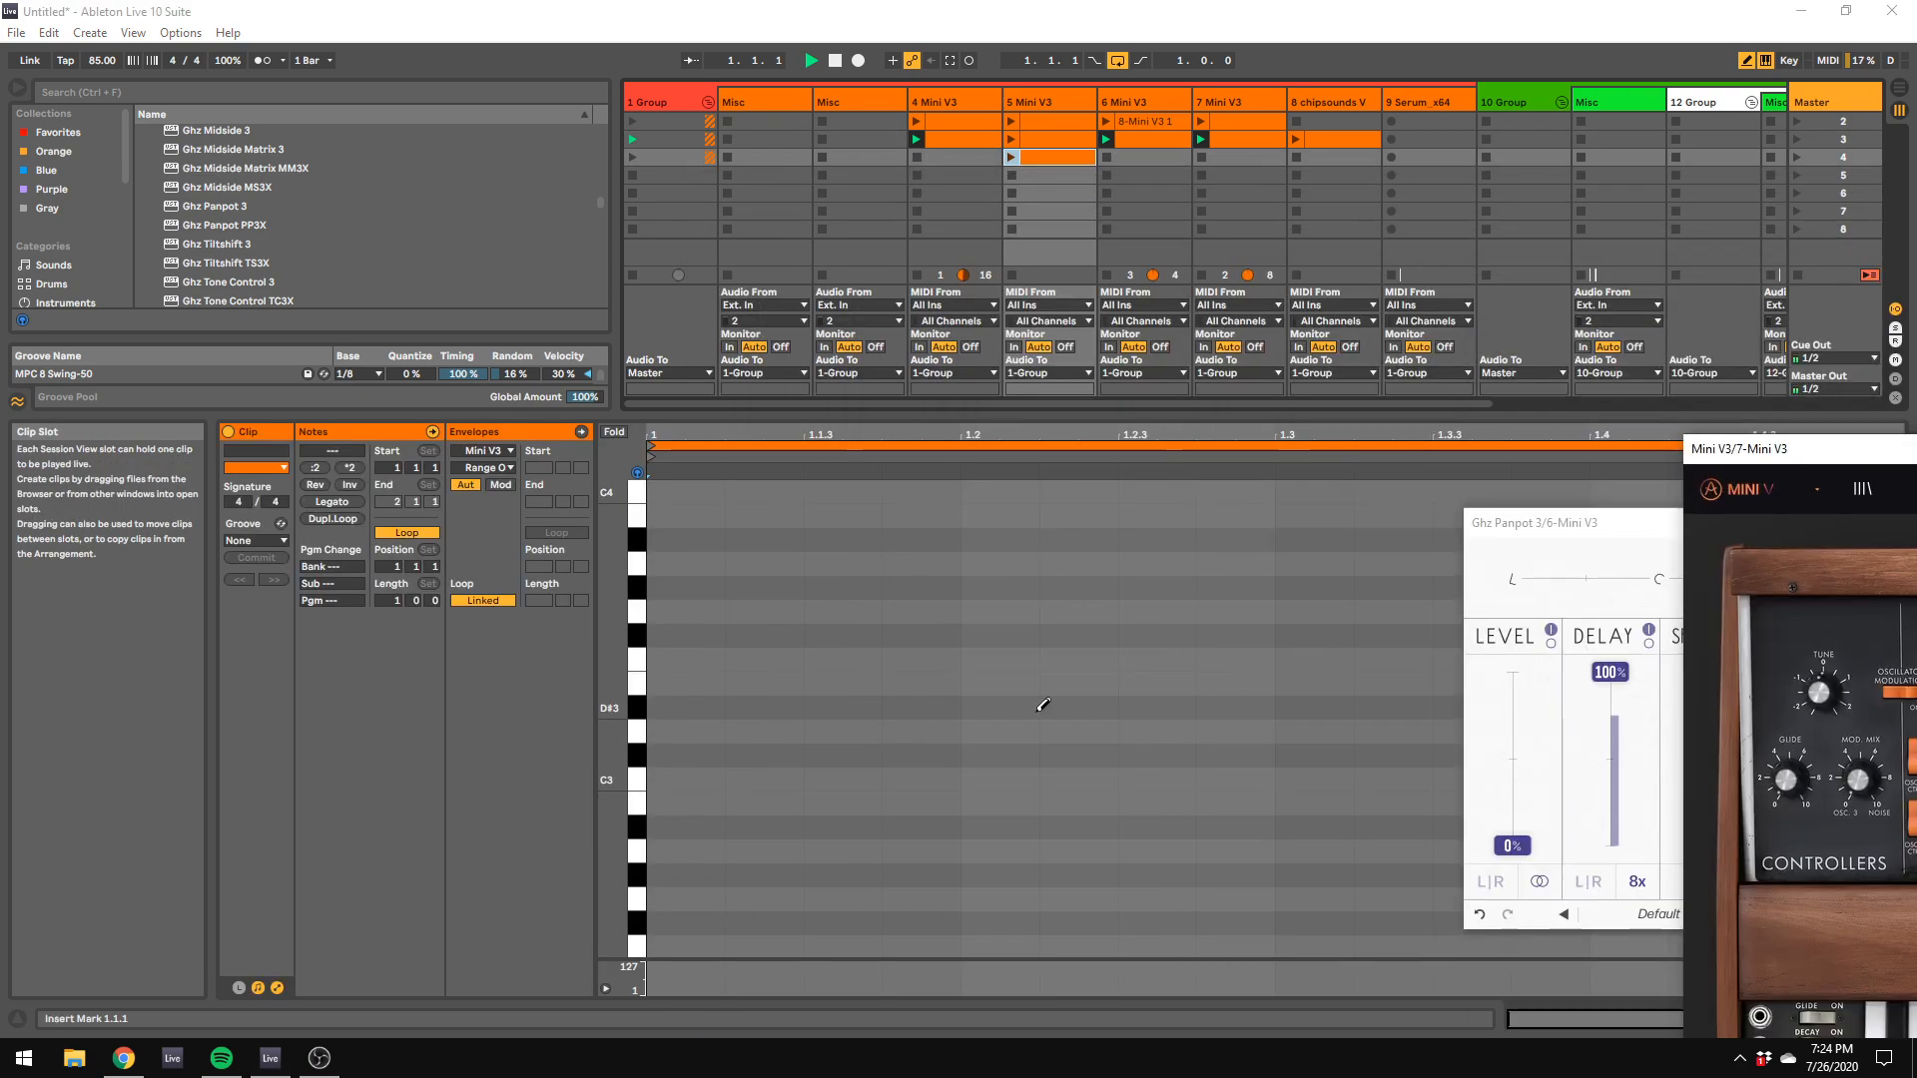
{"action": "left_click", "coordinate": [691, 644]}
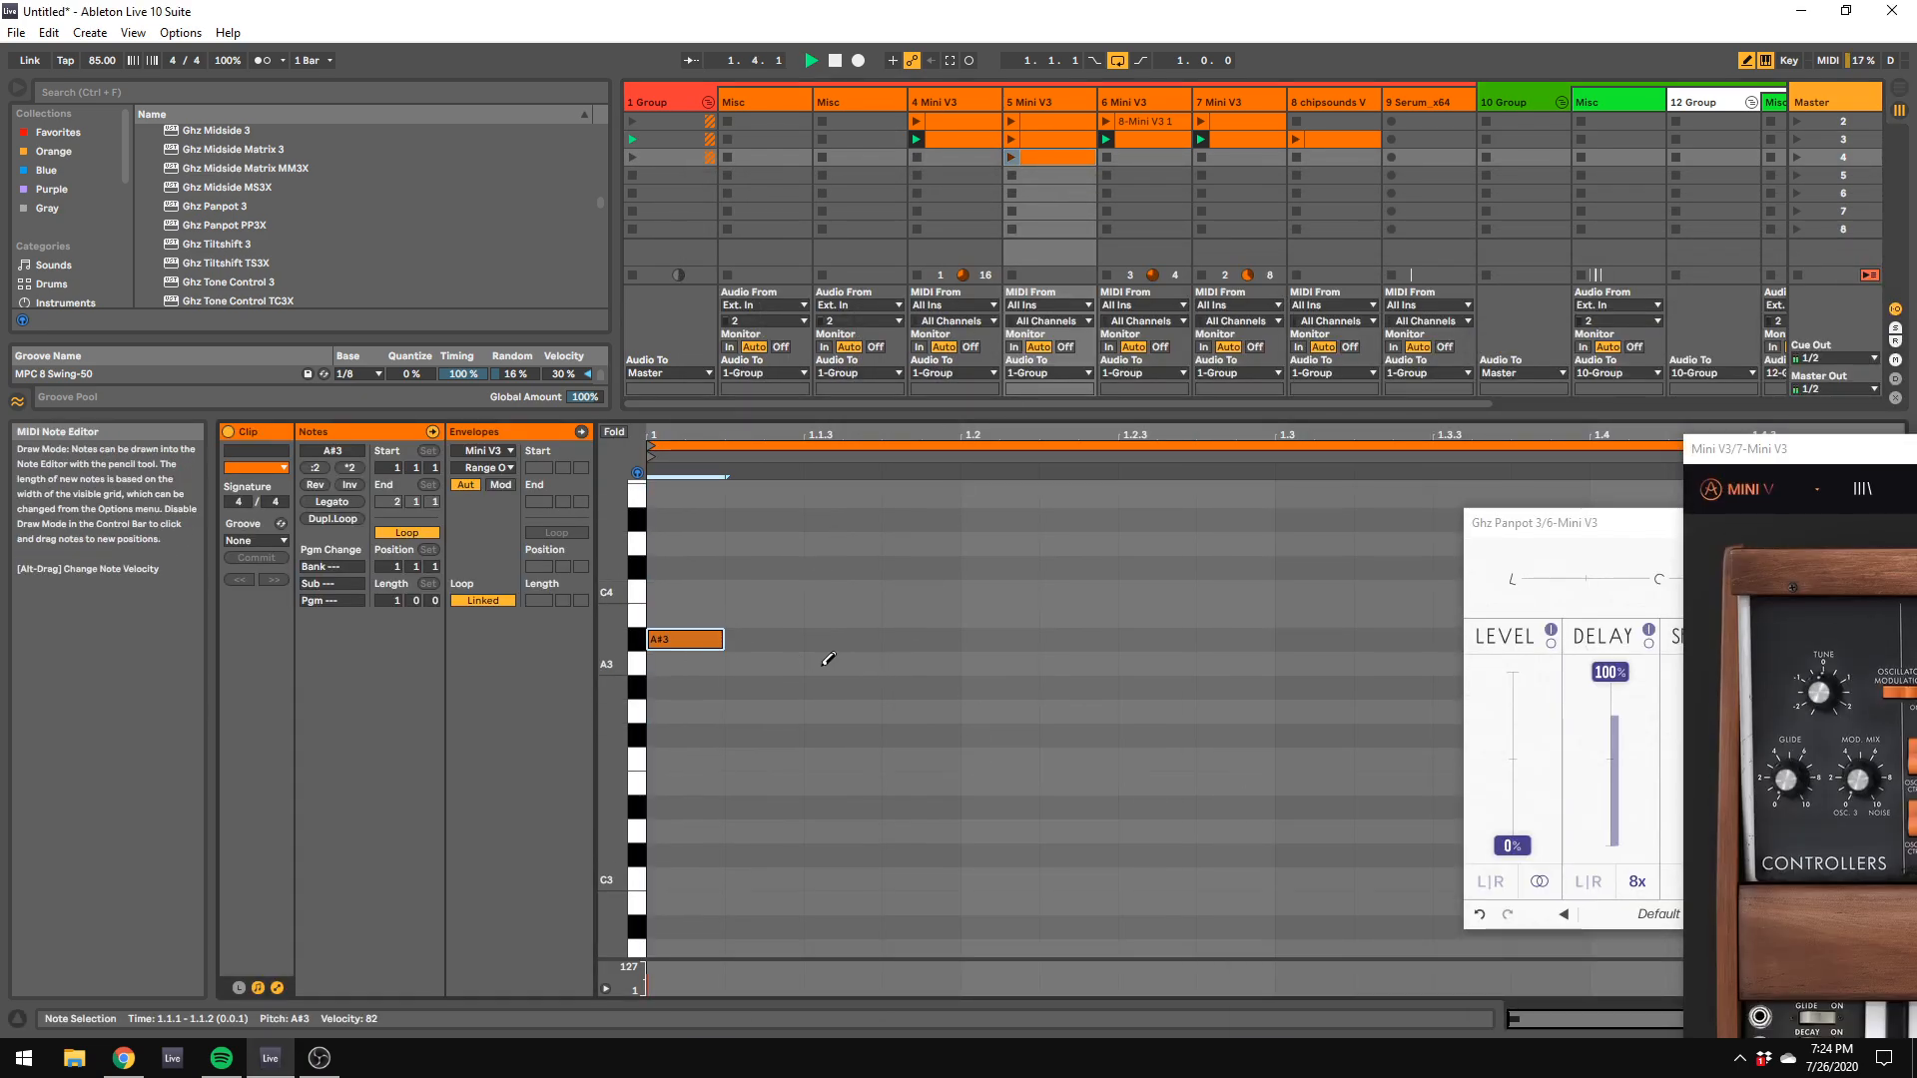
{"action": "left_click", "coordinate": [702, 645]}
{"action": "left_click", "coordinate": [1012, 157]}
{"action": "key", "text": "space"}
{"action": "key", "text": "space"}
{"action": "left_click", "coordinate": [689, 640]}
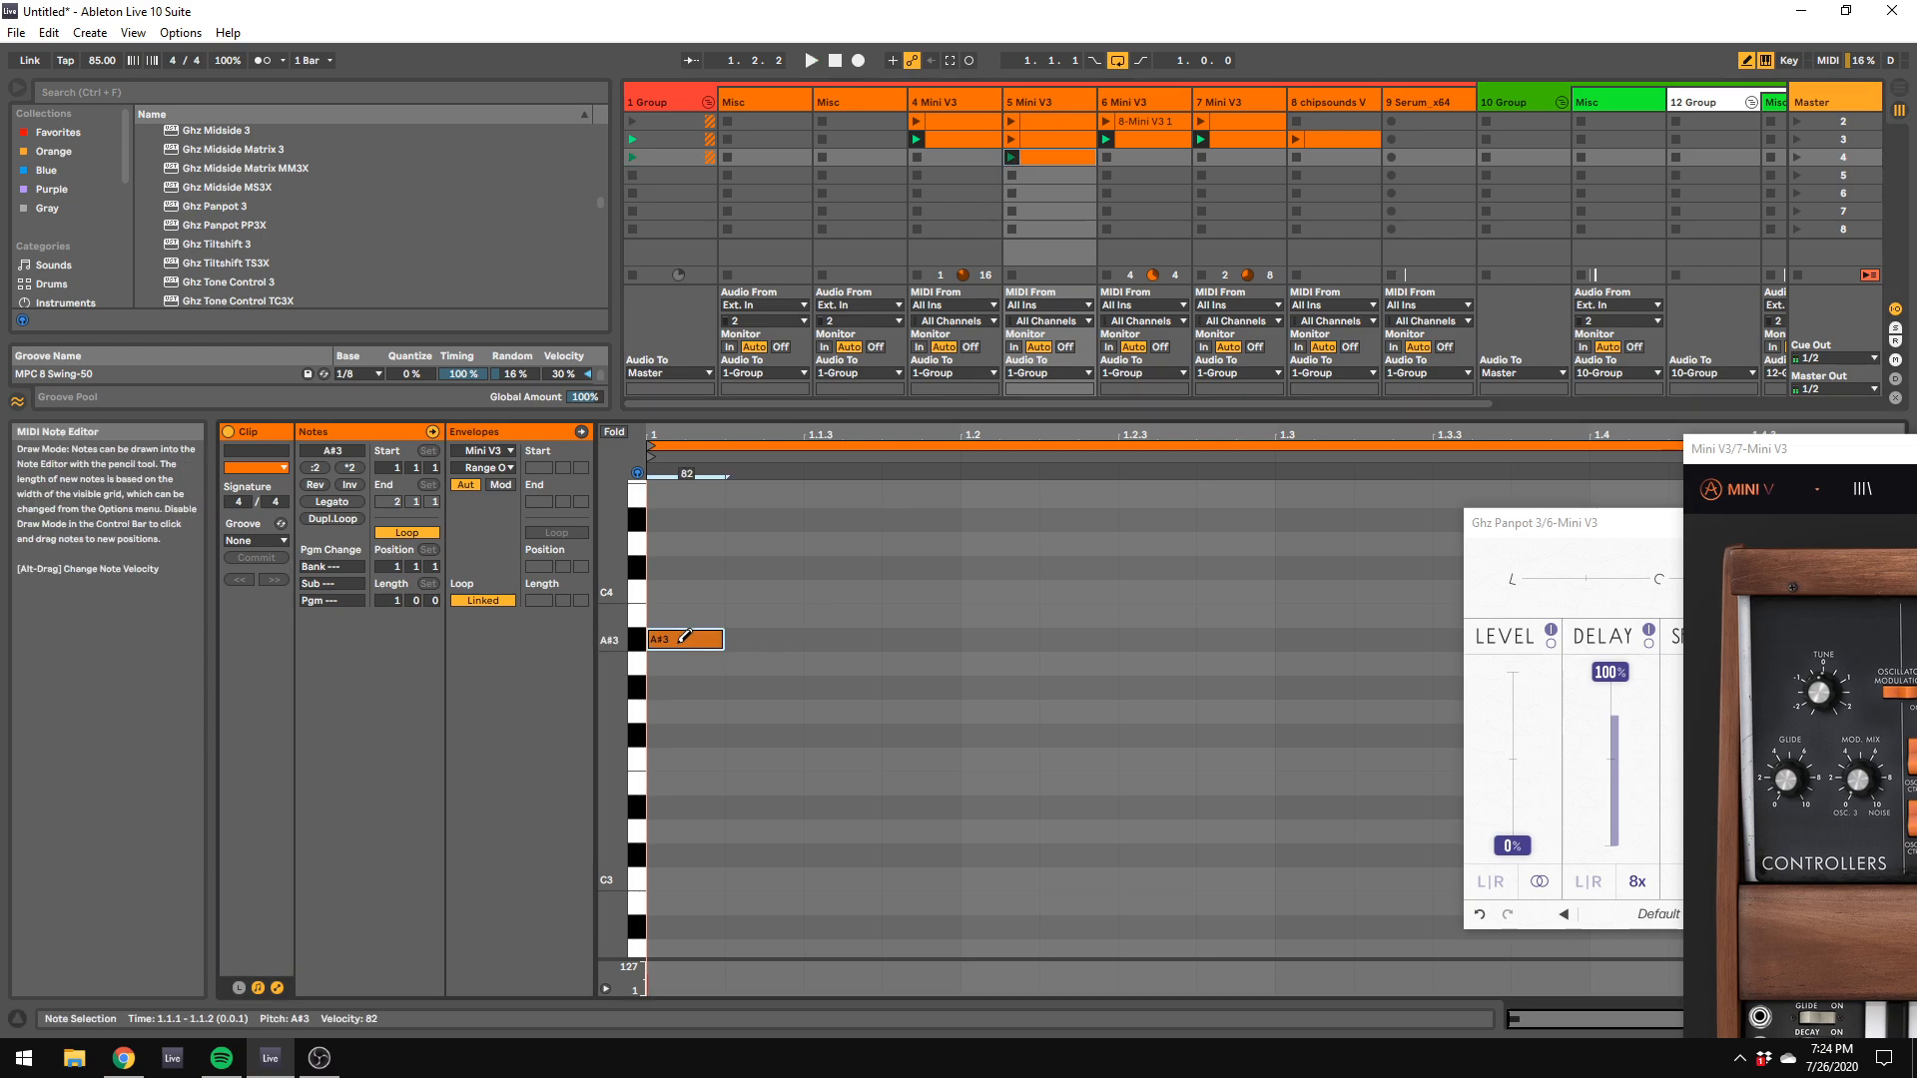
Step: Enlarge the note editor and draw a D#2 note at 1.2.1 in the 5 Mini V3 clip
{"action": "key", "text": "ctrl+alt+m"}
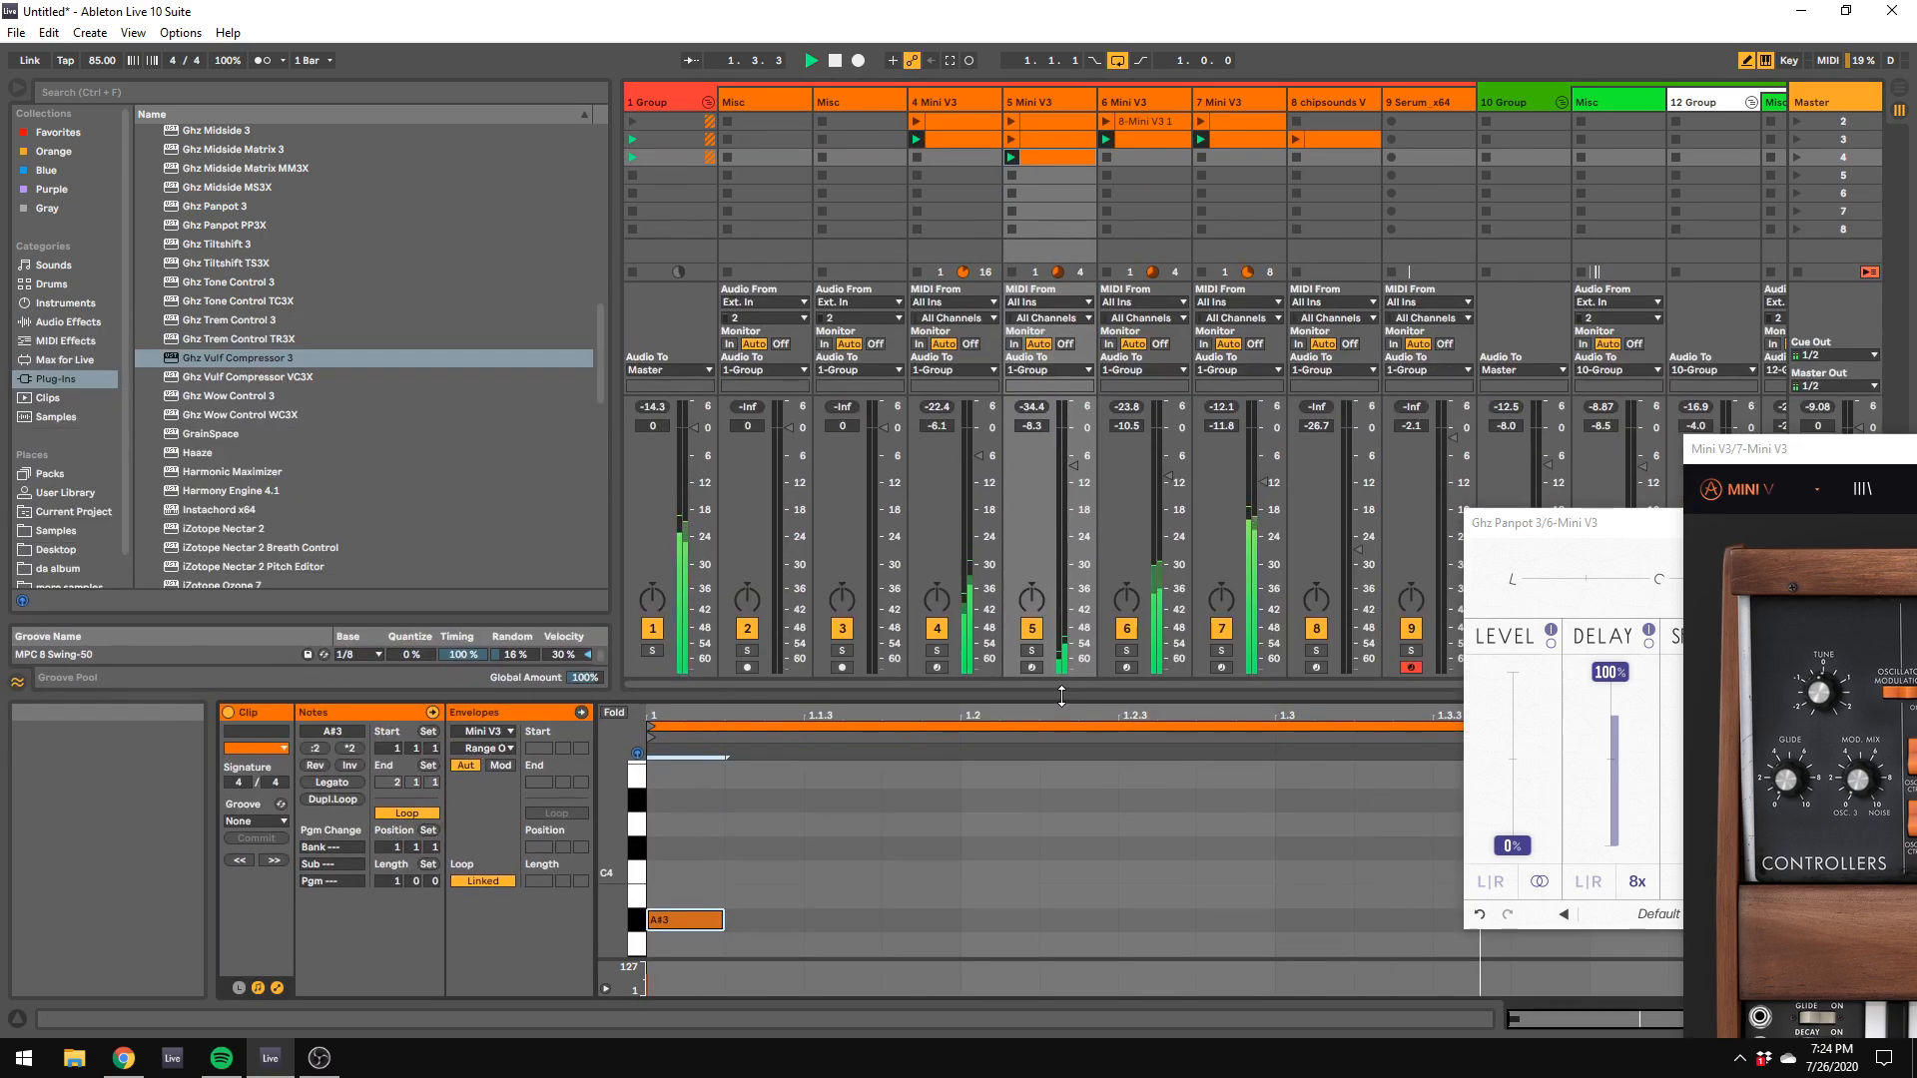
{"action": "key", "text": "ctrl+alt+m"}
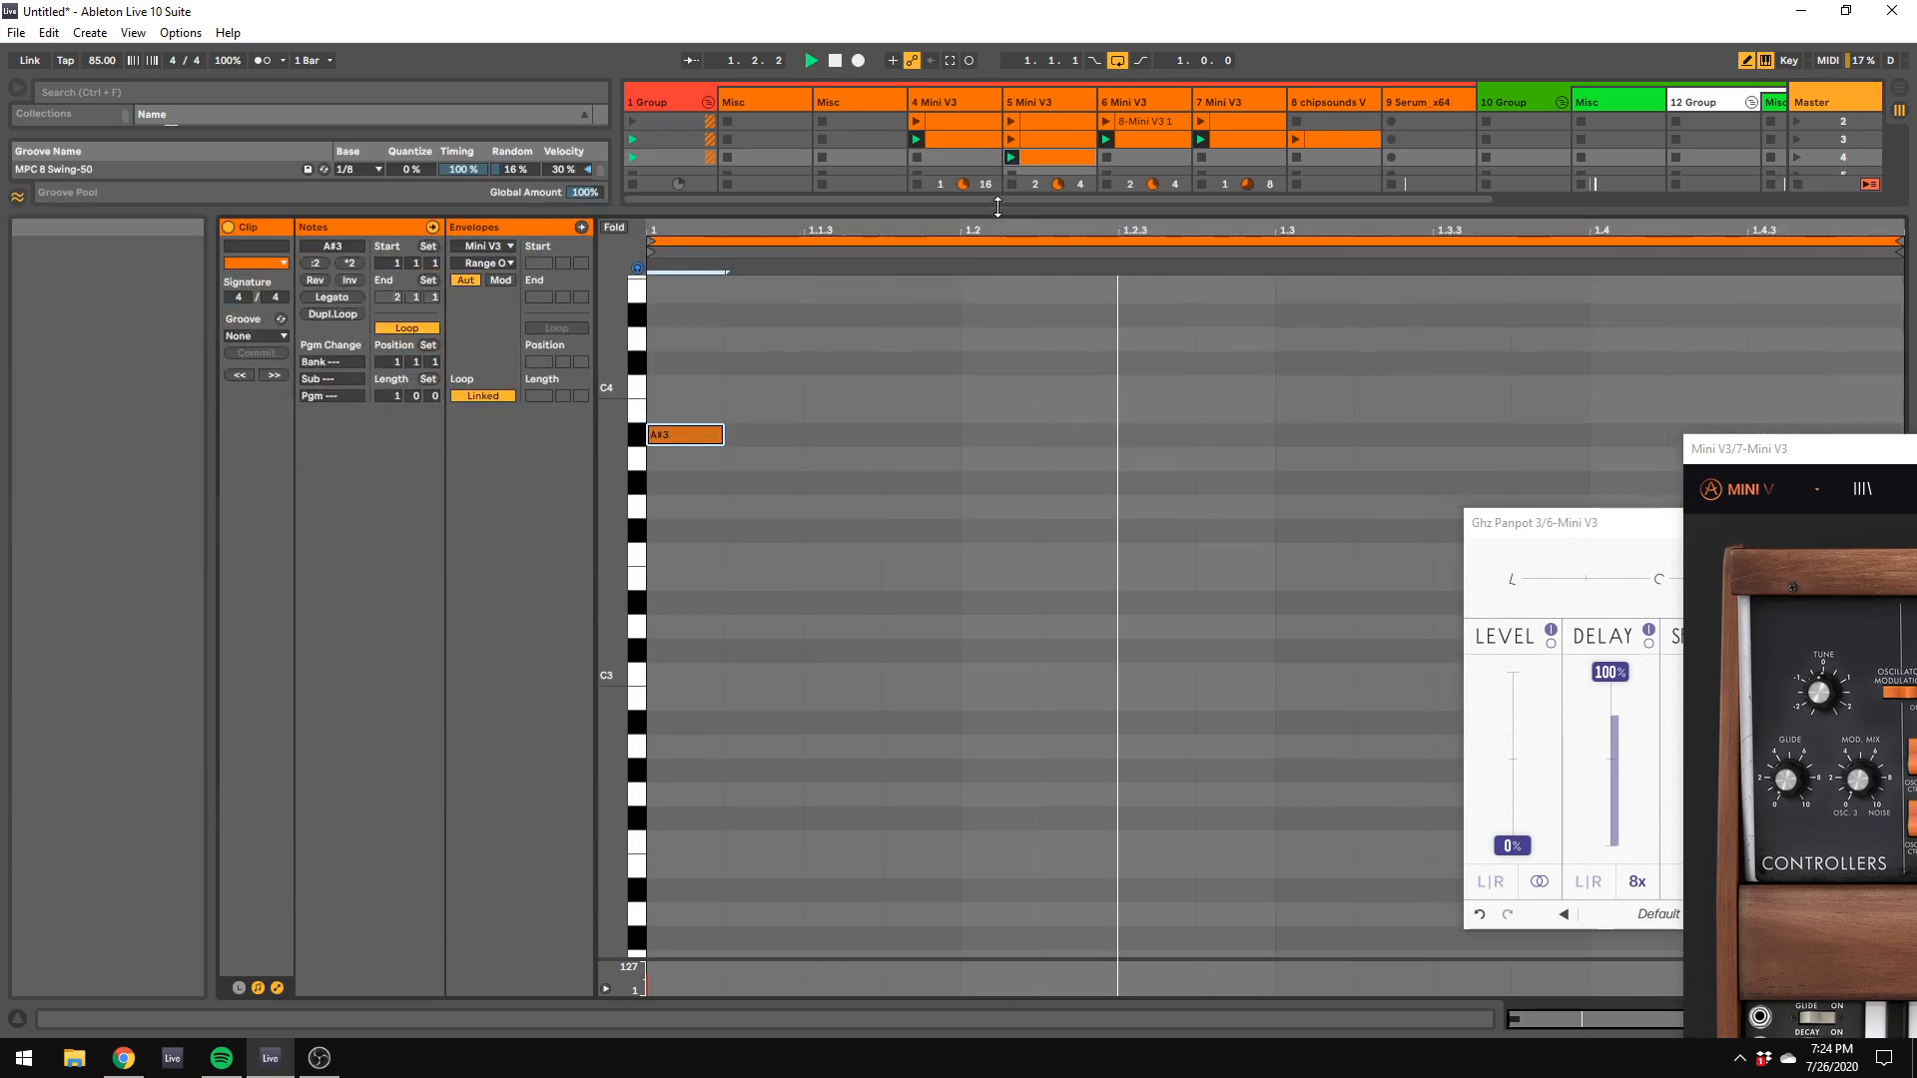
{"action": "left_click", "coordinate": [998, 889]}
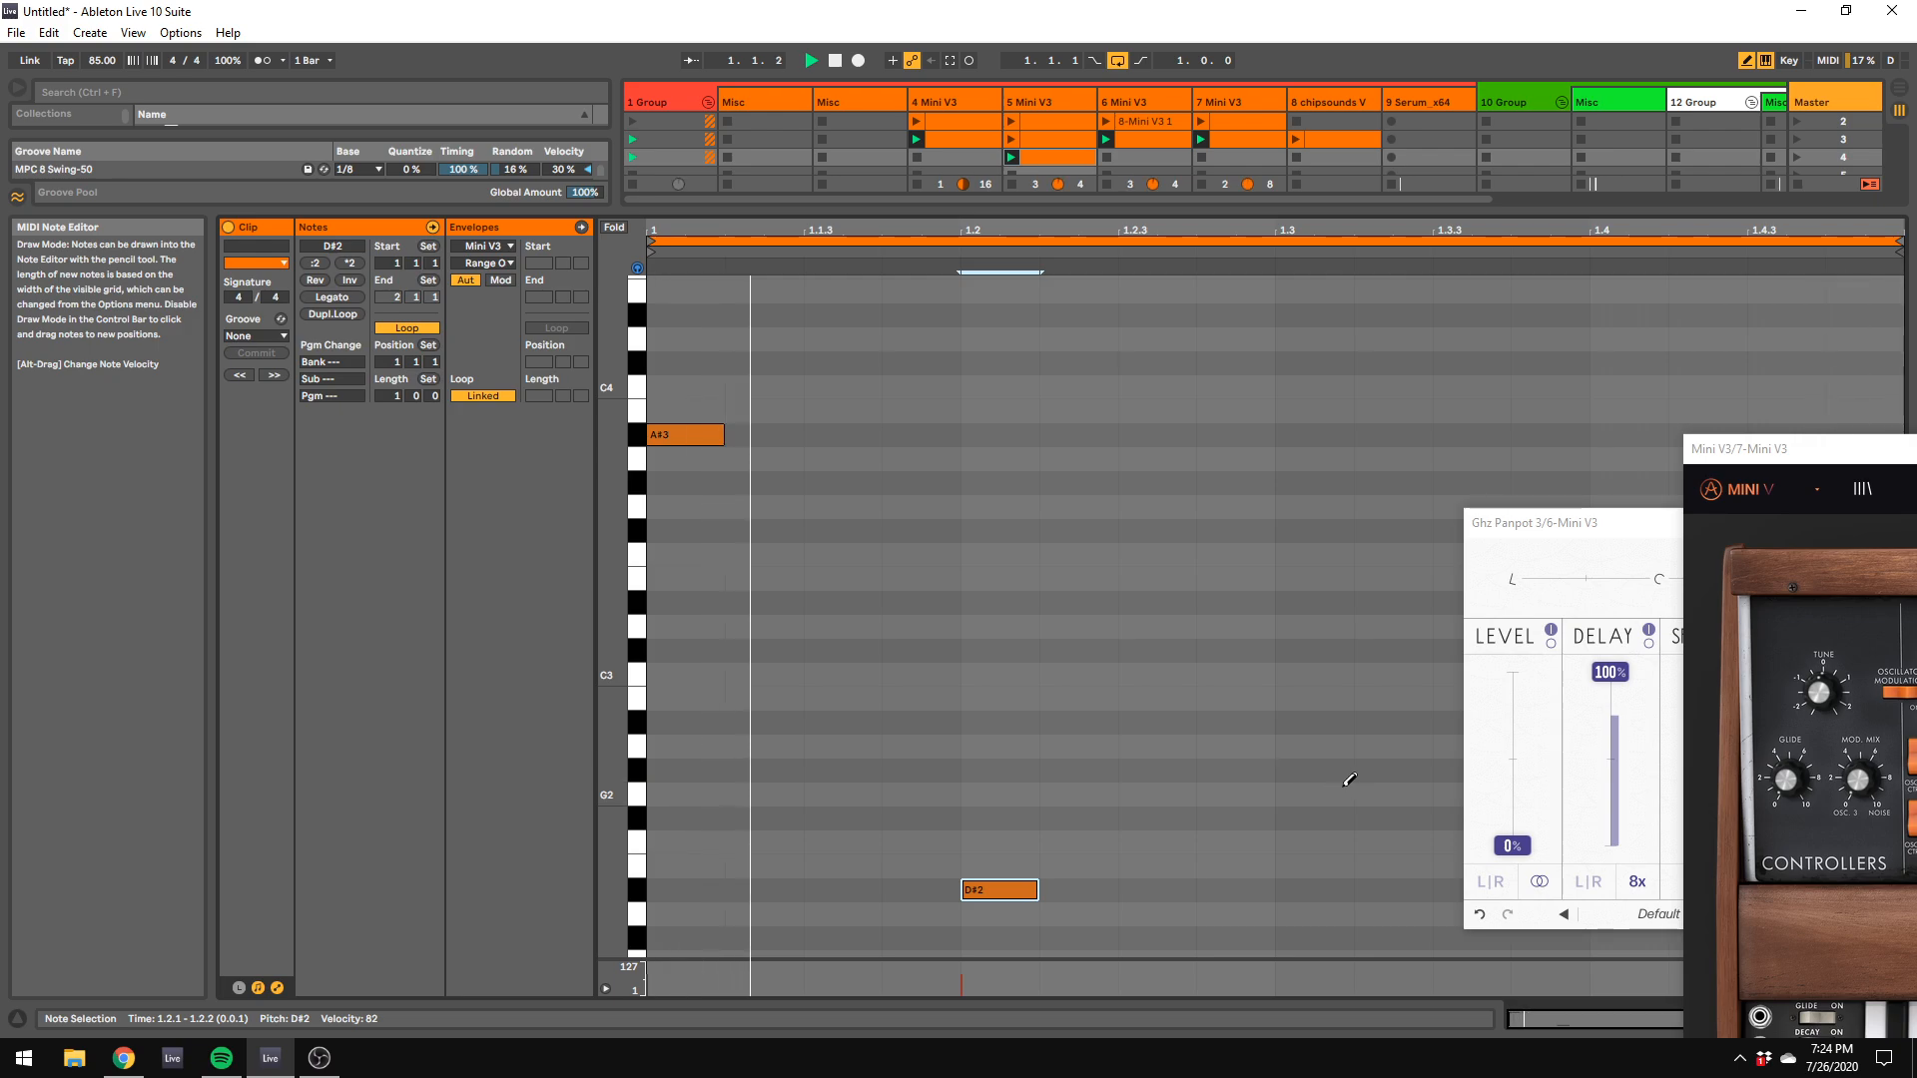
Step: Bring the 5 Mini V3 track's synth panel into view, resume playback and shrink the clip editor to reveal the mixer
{"action": "left_click_drag", "start_coordinate": [1790, 455], "coordinate": [860, 440]}
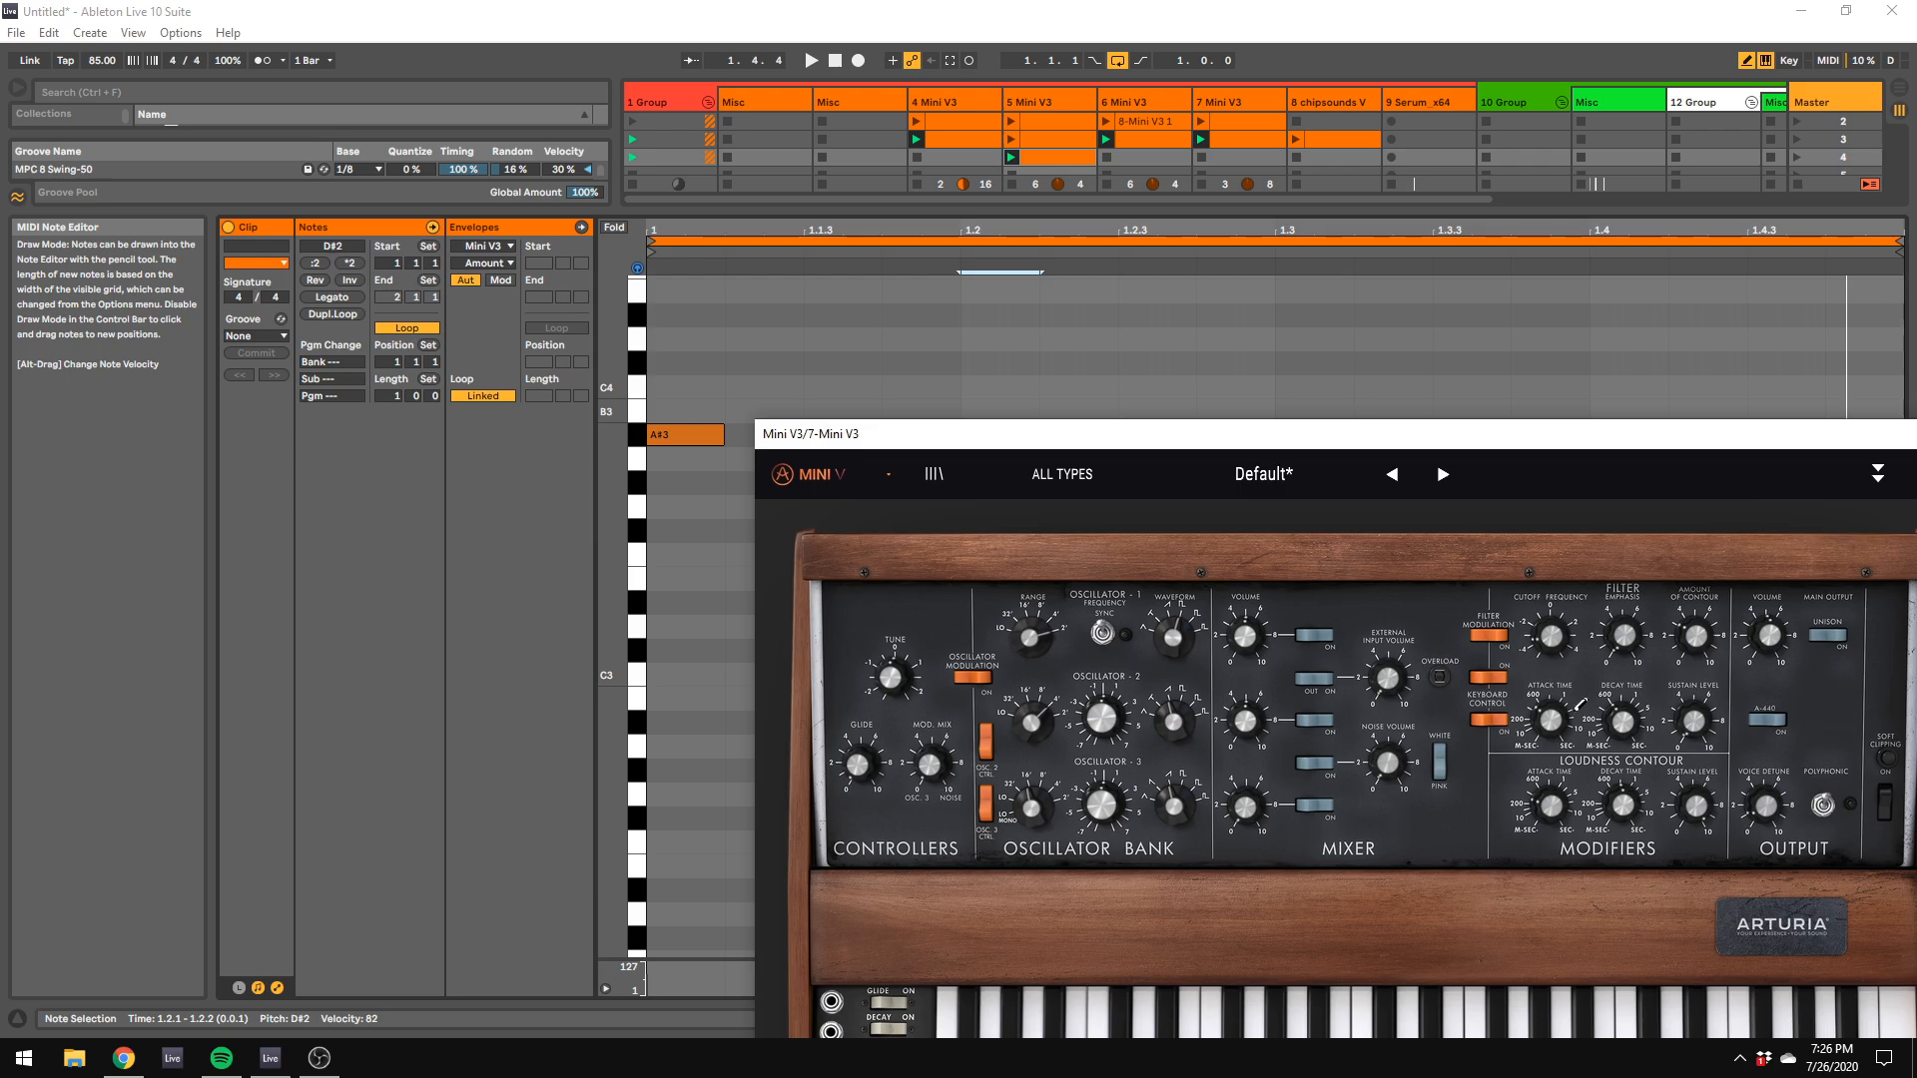
{"action": "key", "text": "space"}
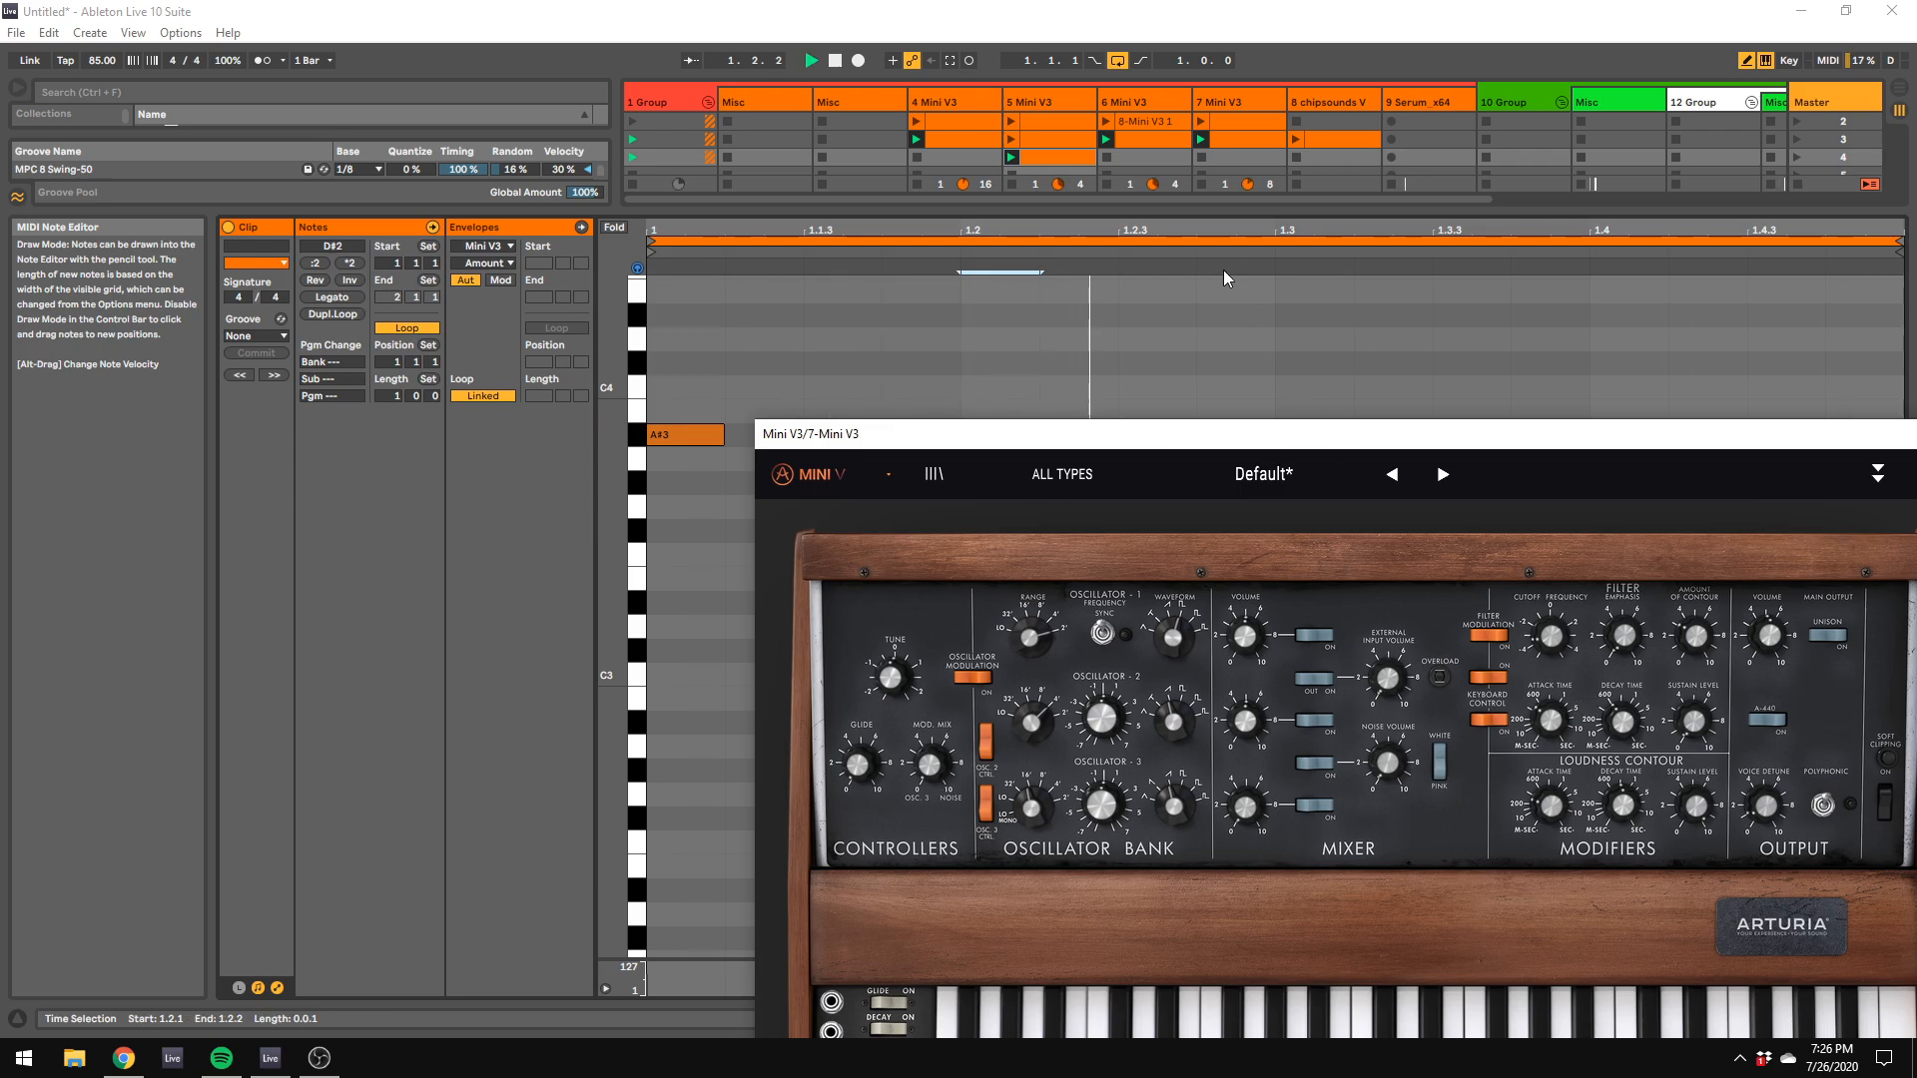
{"action": "left_click_drag", "start_coordinate": [1093, 211], "coordinate": [1148, 432]}
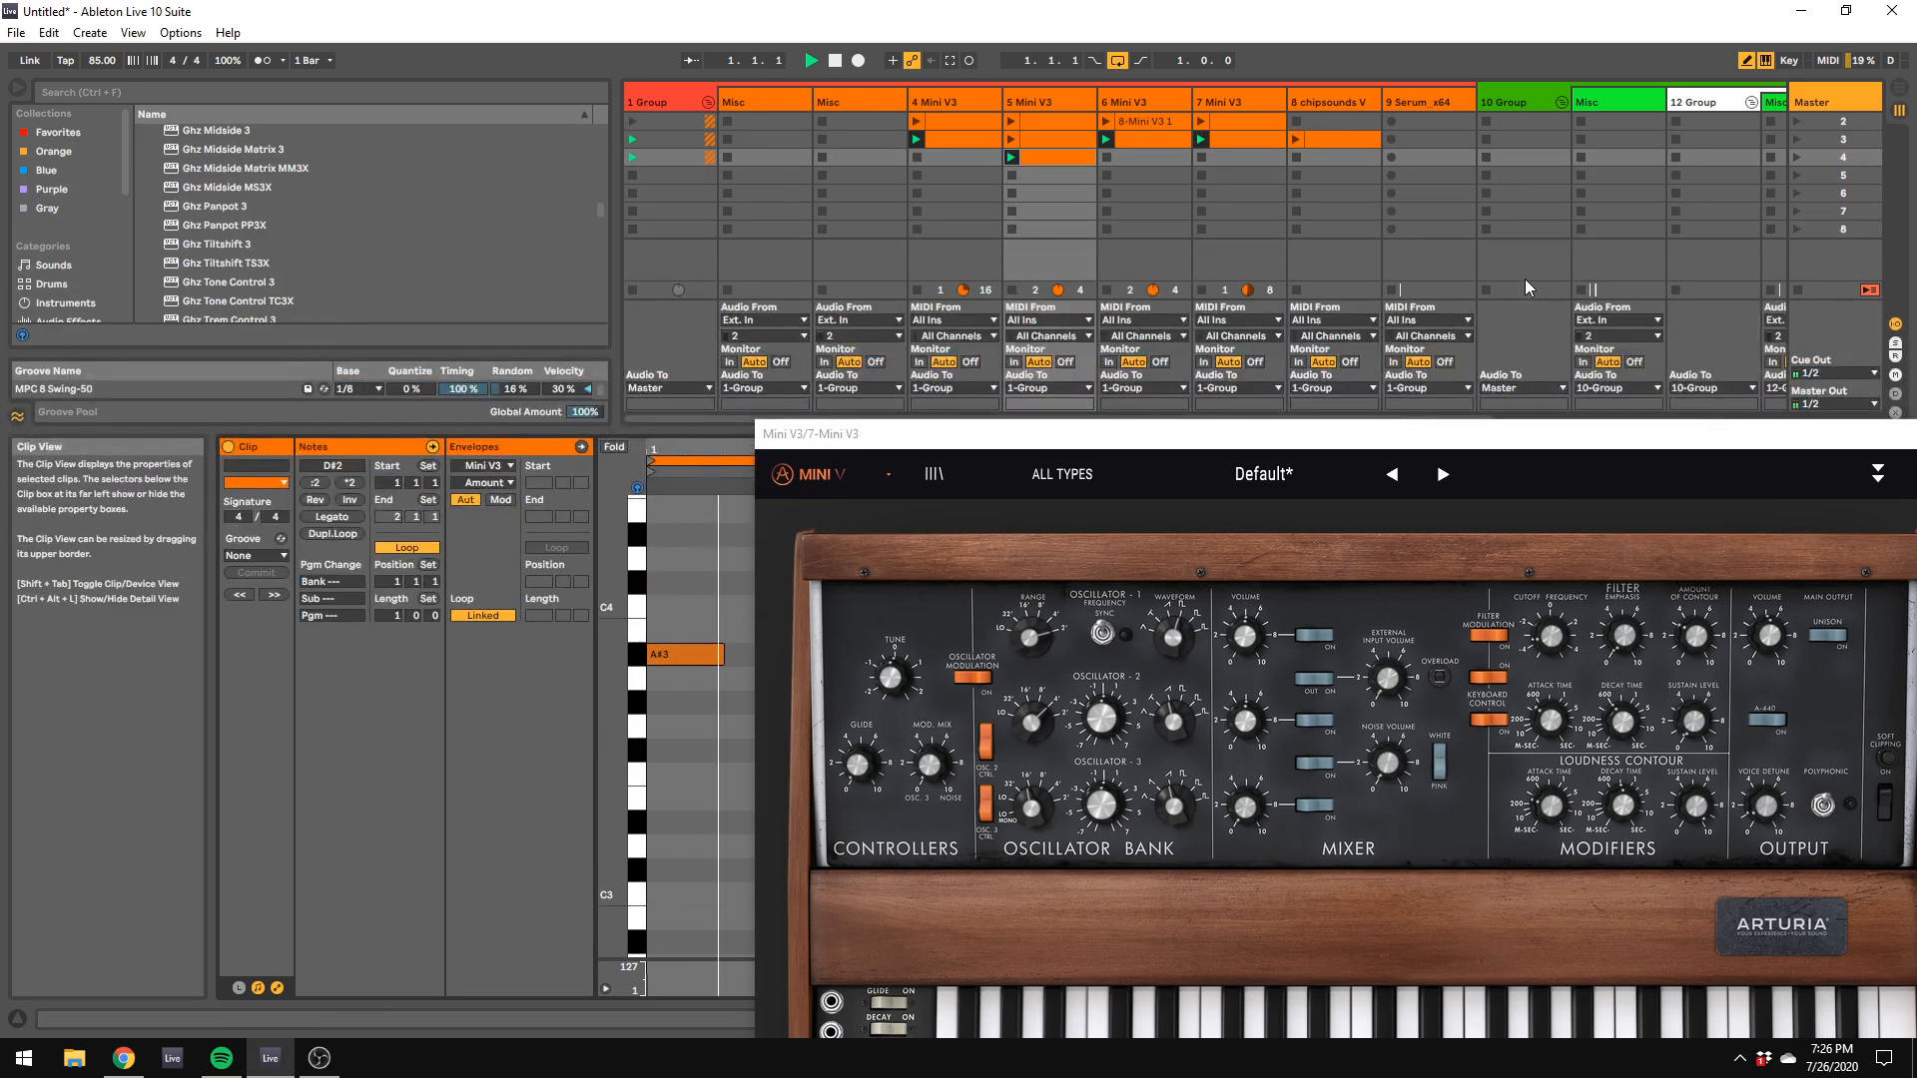
{"action": "left_click_drag", "start_coordinate": [1512, 434], "coordinate": [1508, 620]}
{"action": "left_click_drag", "start_coordinate": [1515, 430], "coordinate": [1500, 696]}
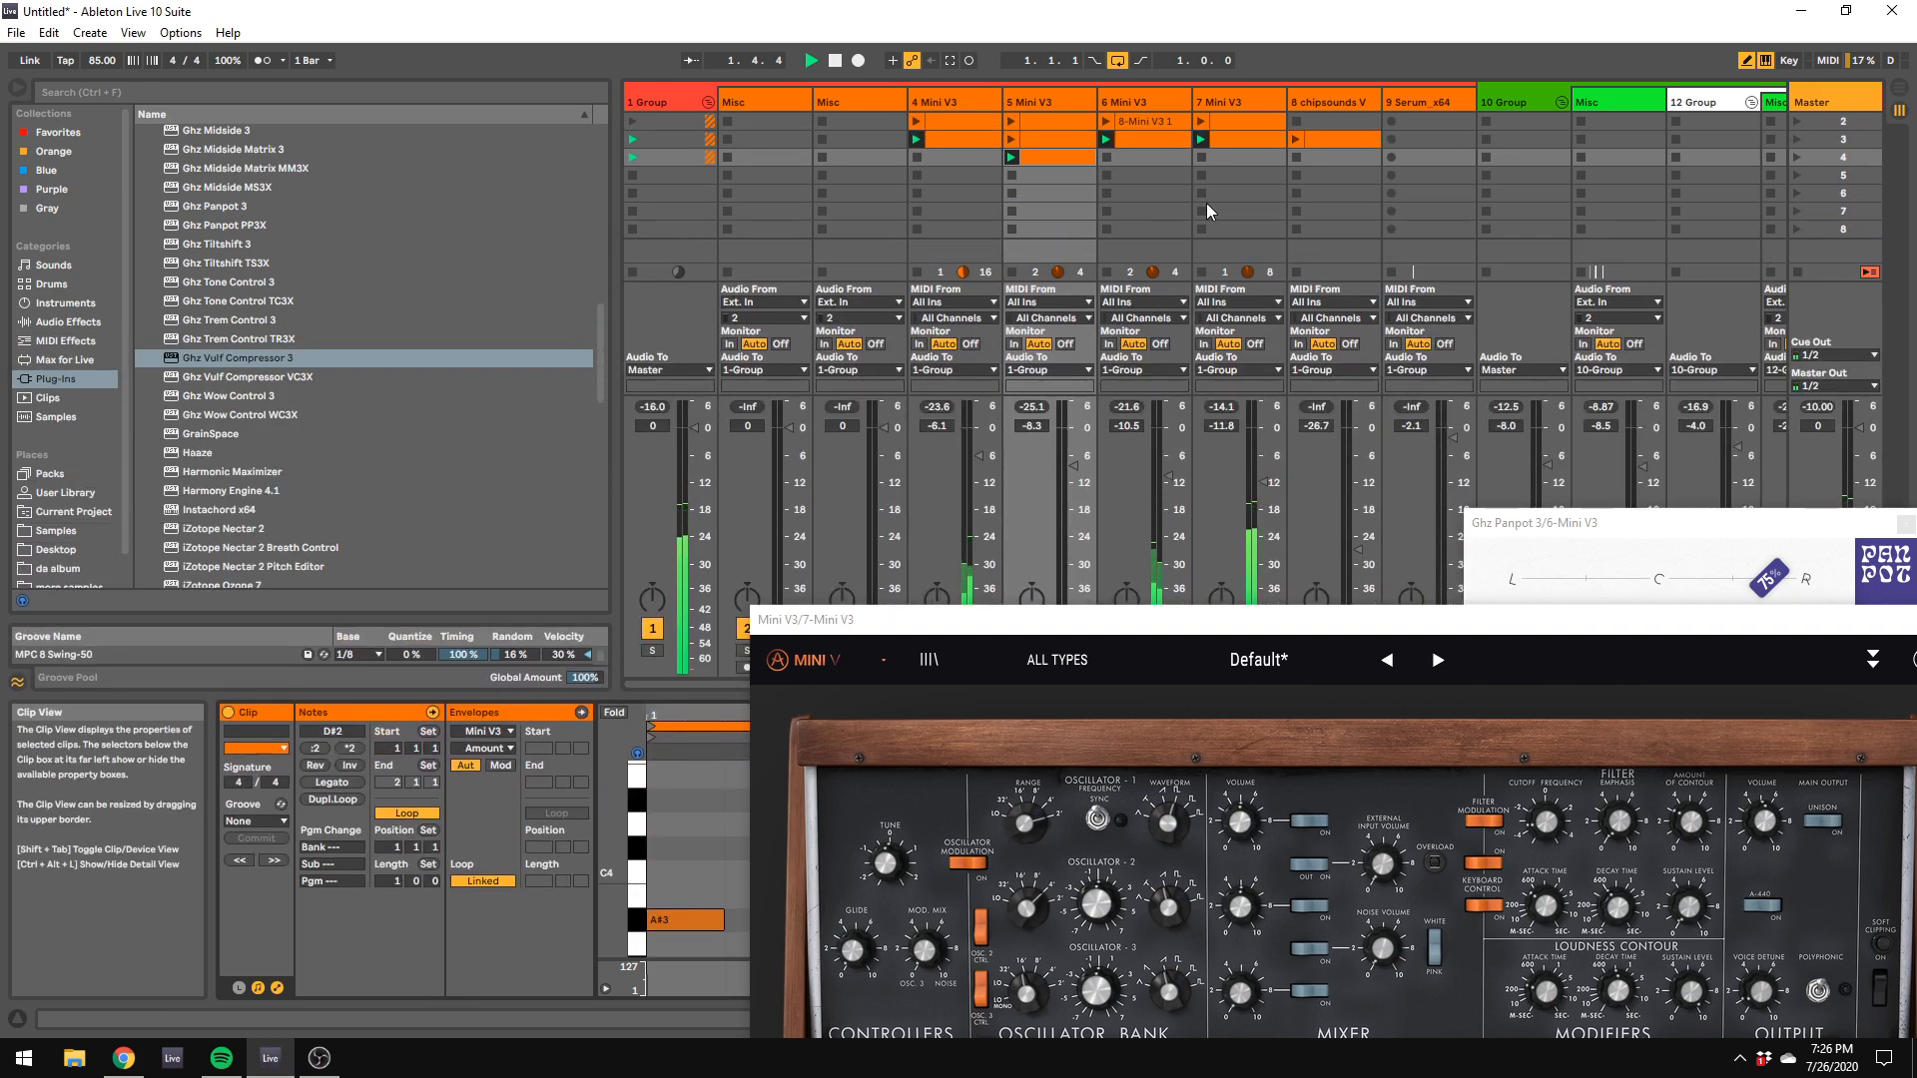
Step: Launch the 1 Group clips in scene 2, then adjust 4 Mini V3's filter contour amount and set its loudness decay to 1.70 s
{"action": "left_click", "coordinate": [632, 124]}
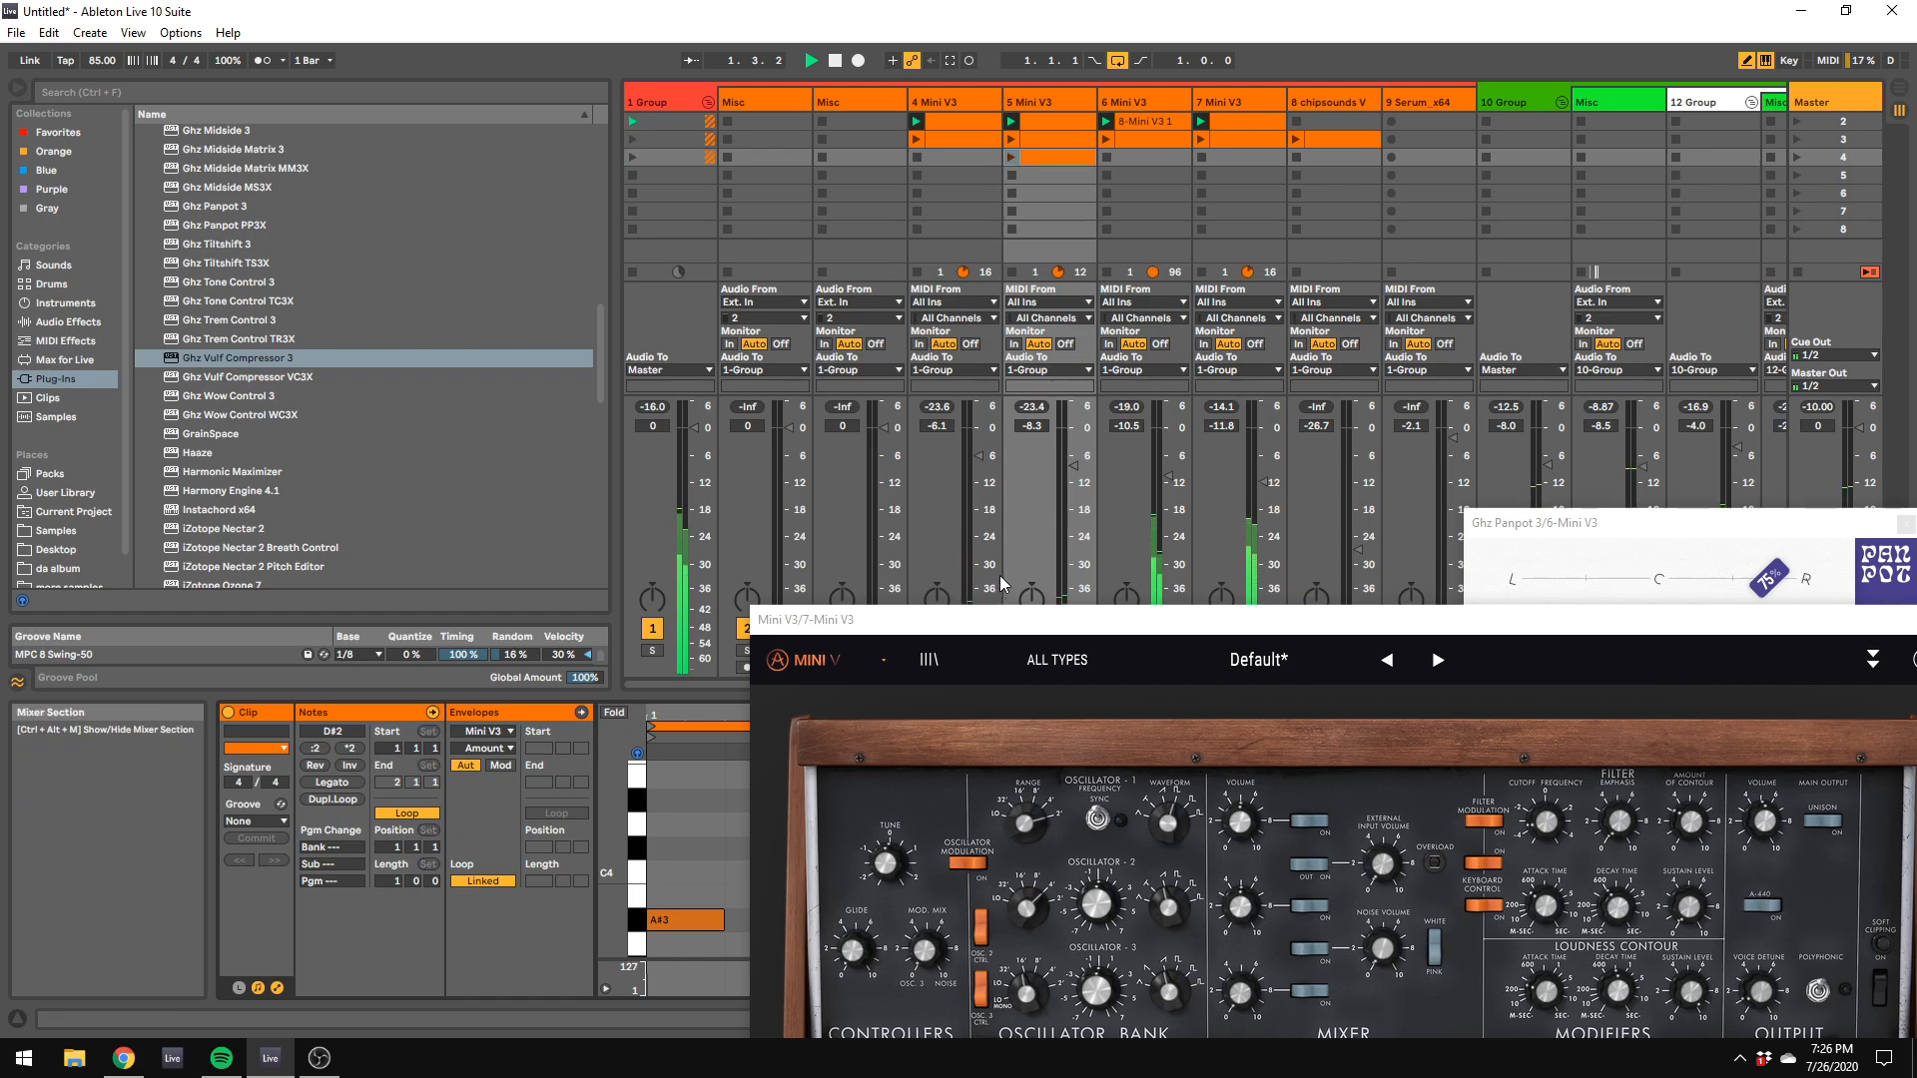
{"action": "left_click", "coordinate": [968, 100]}
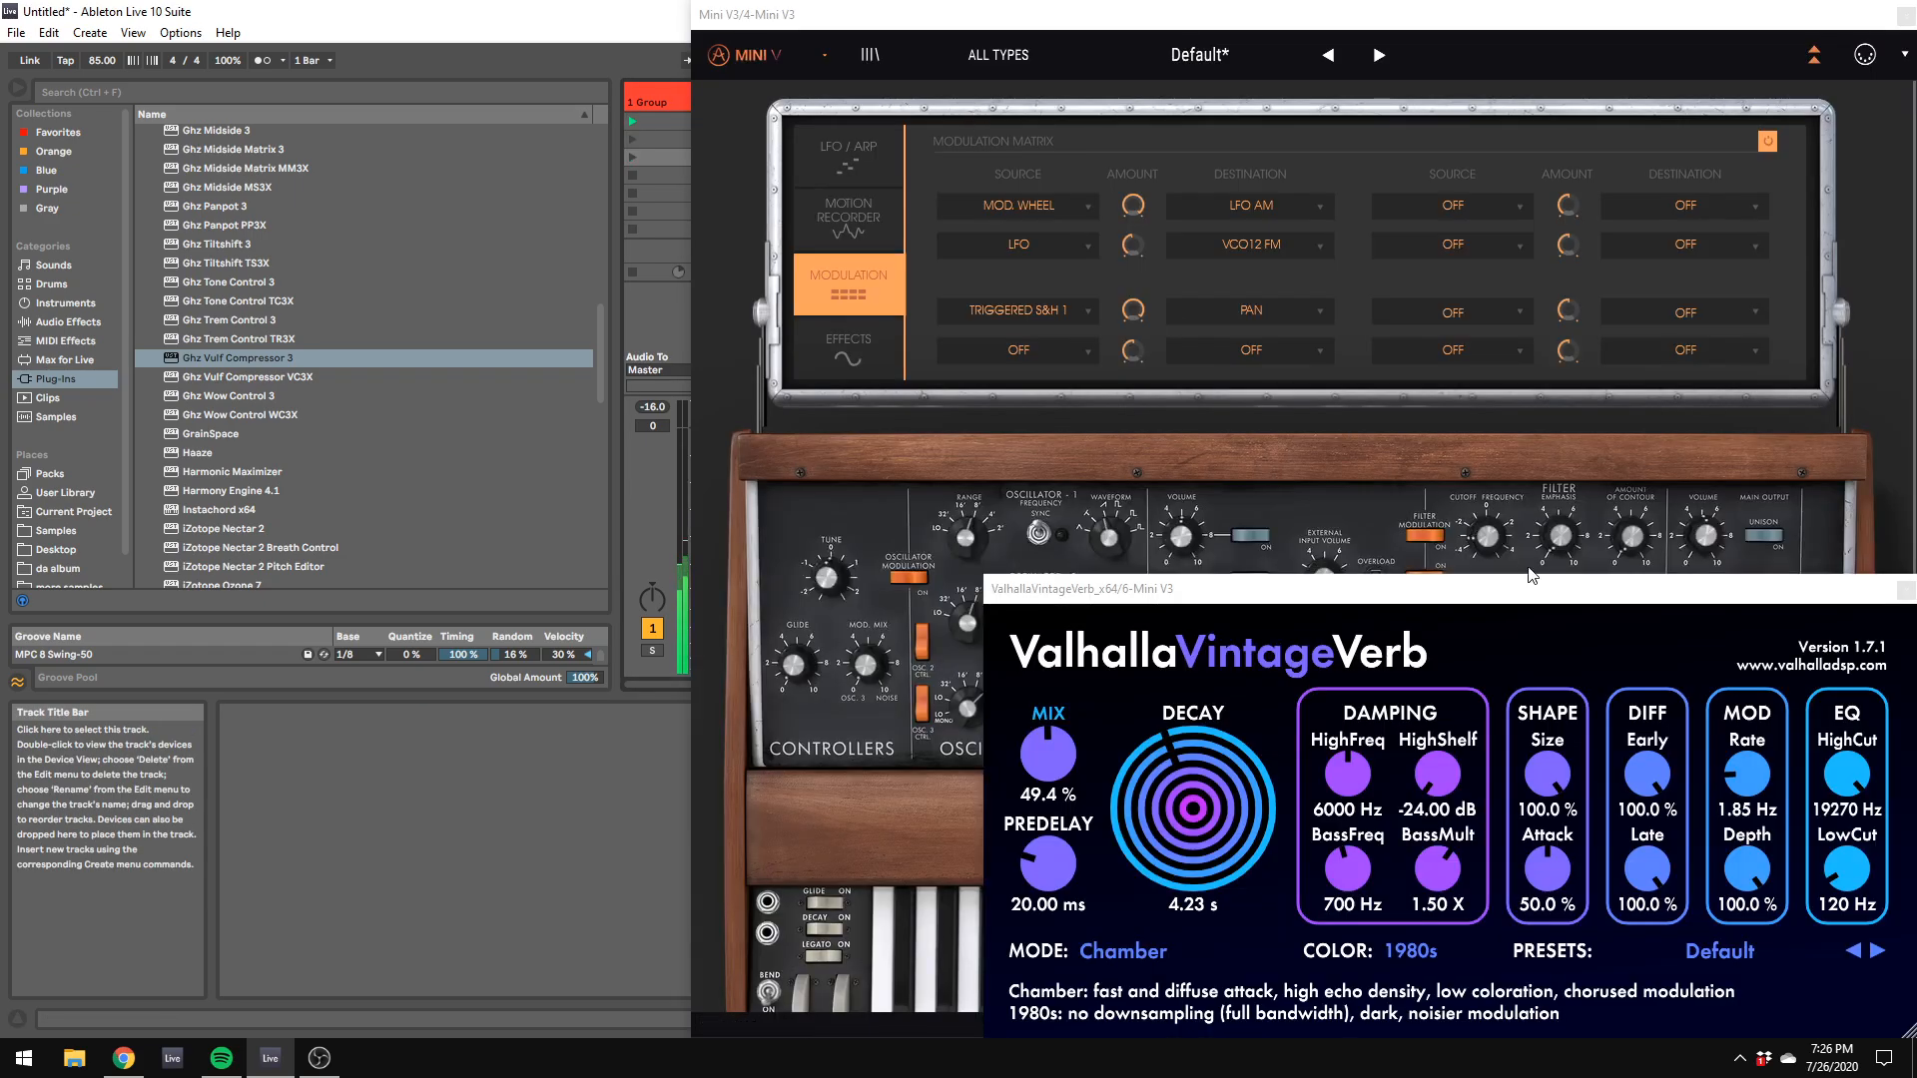
{"action": "left_click_drag", "start_coordinate": [1632, 537], "coordinate": [1632, 474]}
{"action": "left_click_drag", "start_coordinate": [1559, 733], "coordinate": [1562, 723]}
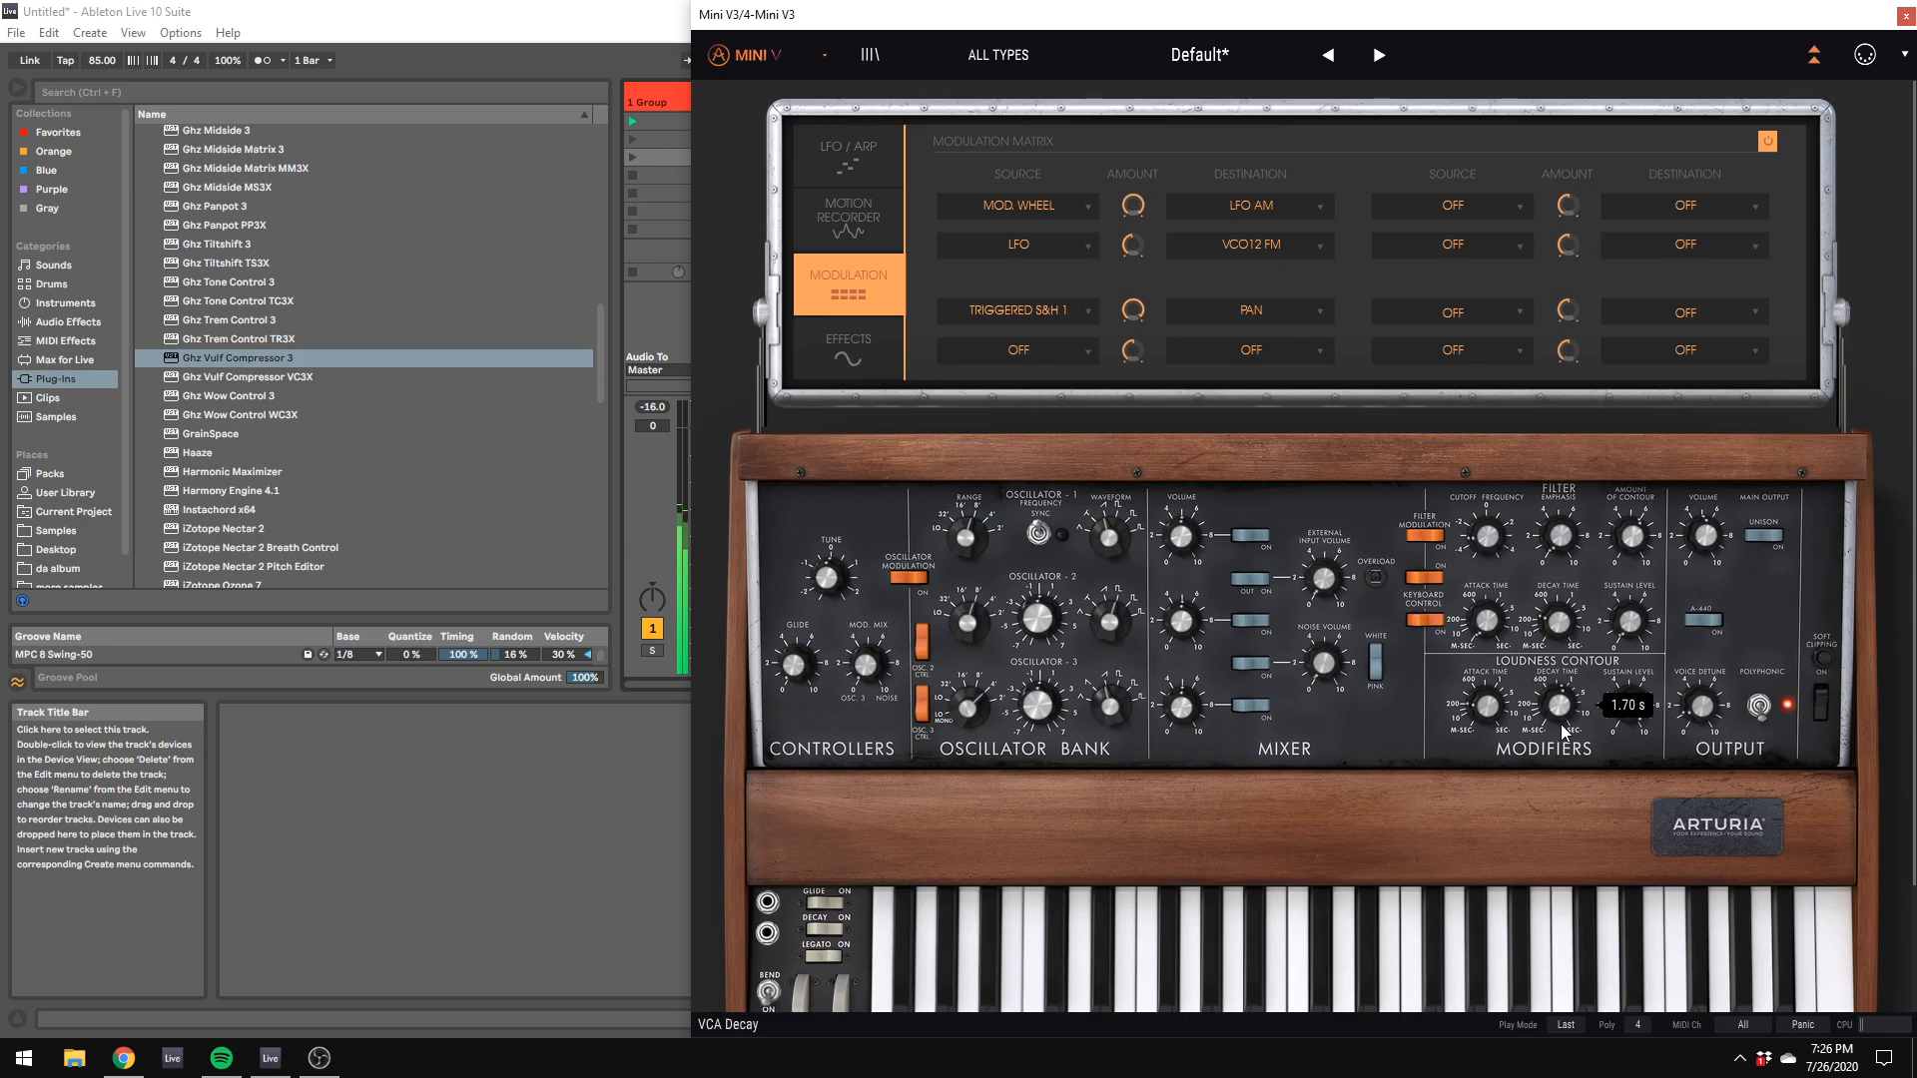
Step: Move the 4 Mini V3 window aside, bring up the 7 Mini V3 track's synth and adjust its filter contour amount
{"action": "left_click_drag", "start_coordinate": [973, 15], "coordinate": [1779, 445]}
{"action": "left_click", "coordinate": [1256, 95]}
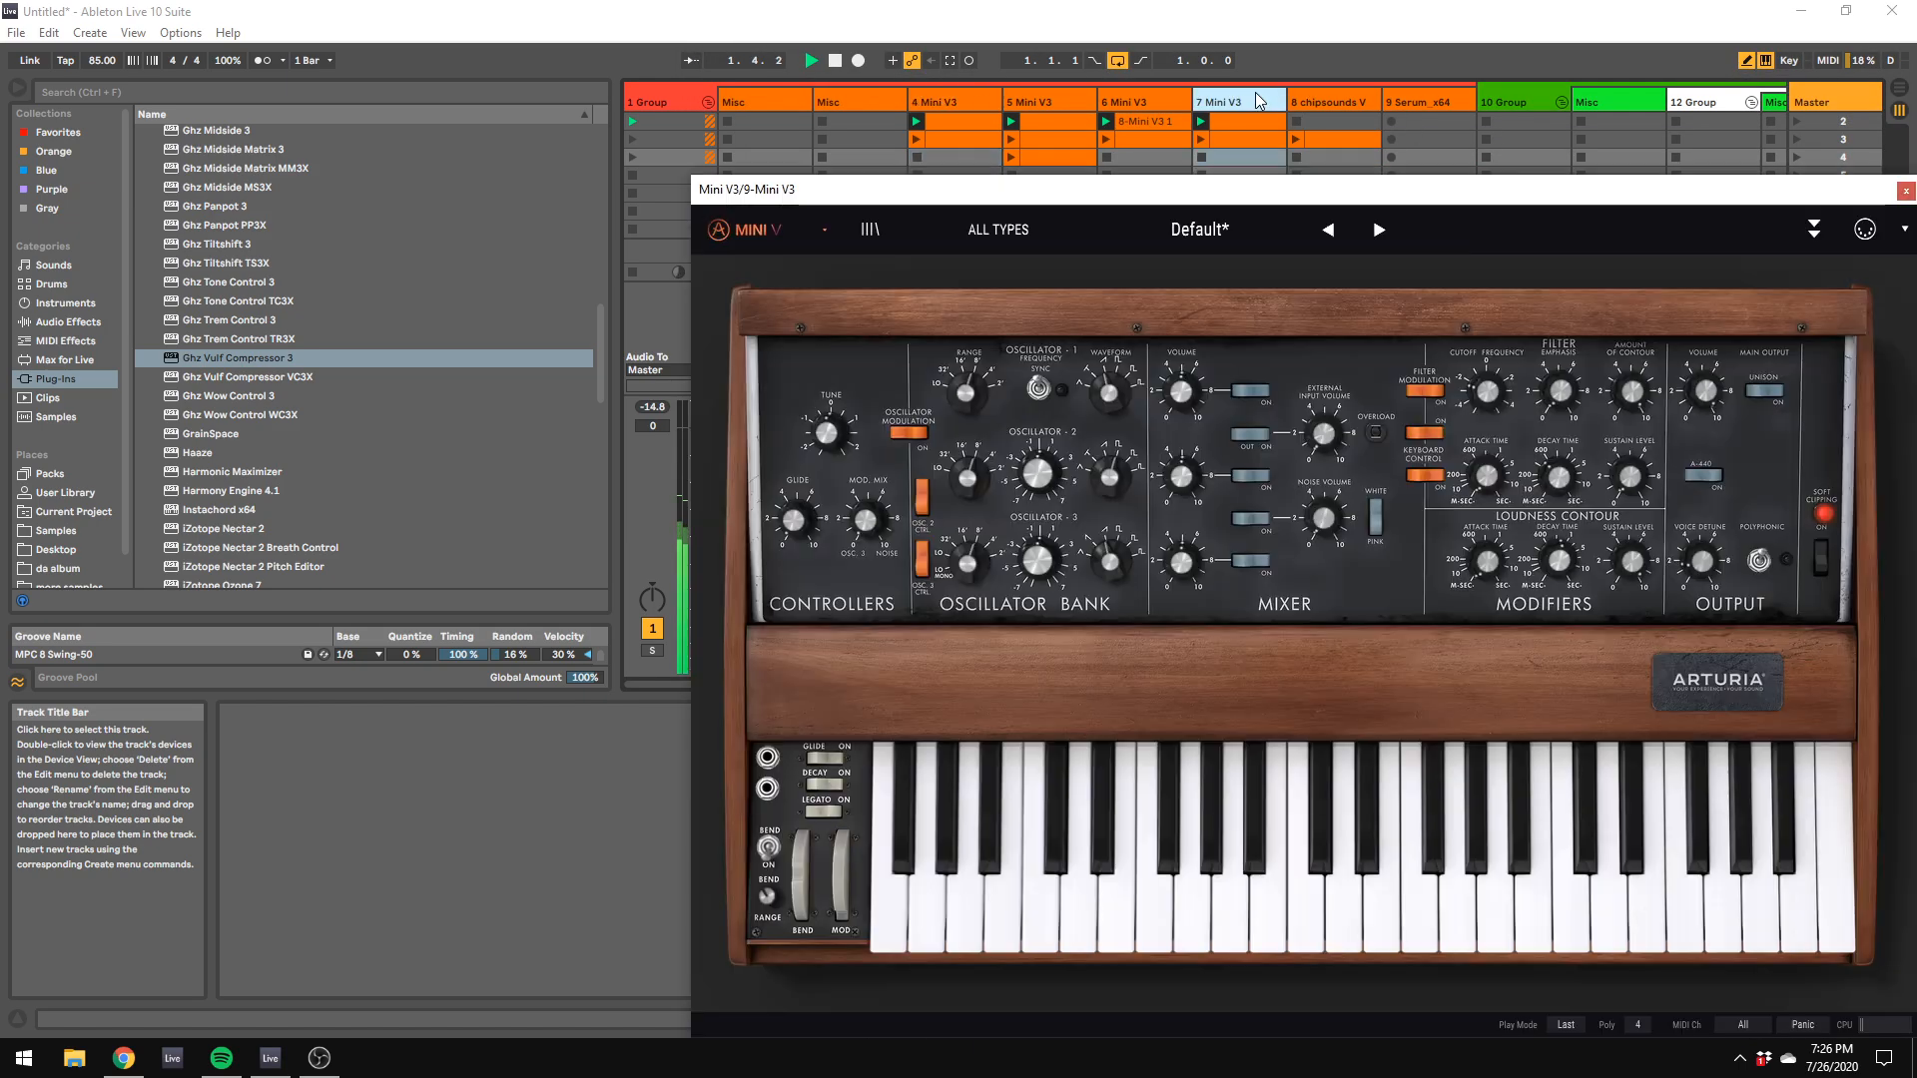
{"action": "left_click_drag", "start_coordinate": [1629, 396], "coordinate": [1629, 464]}
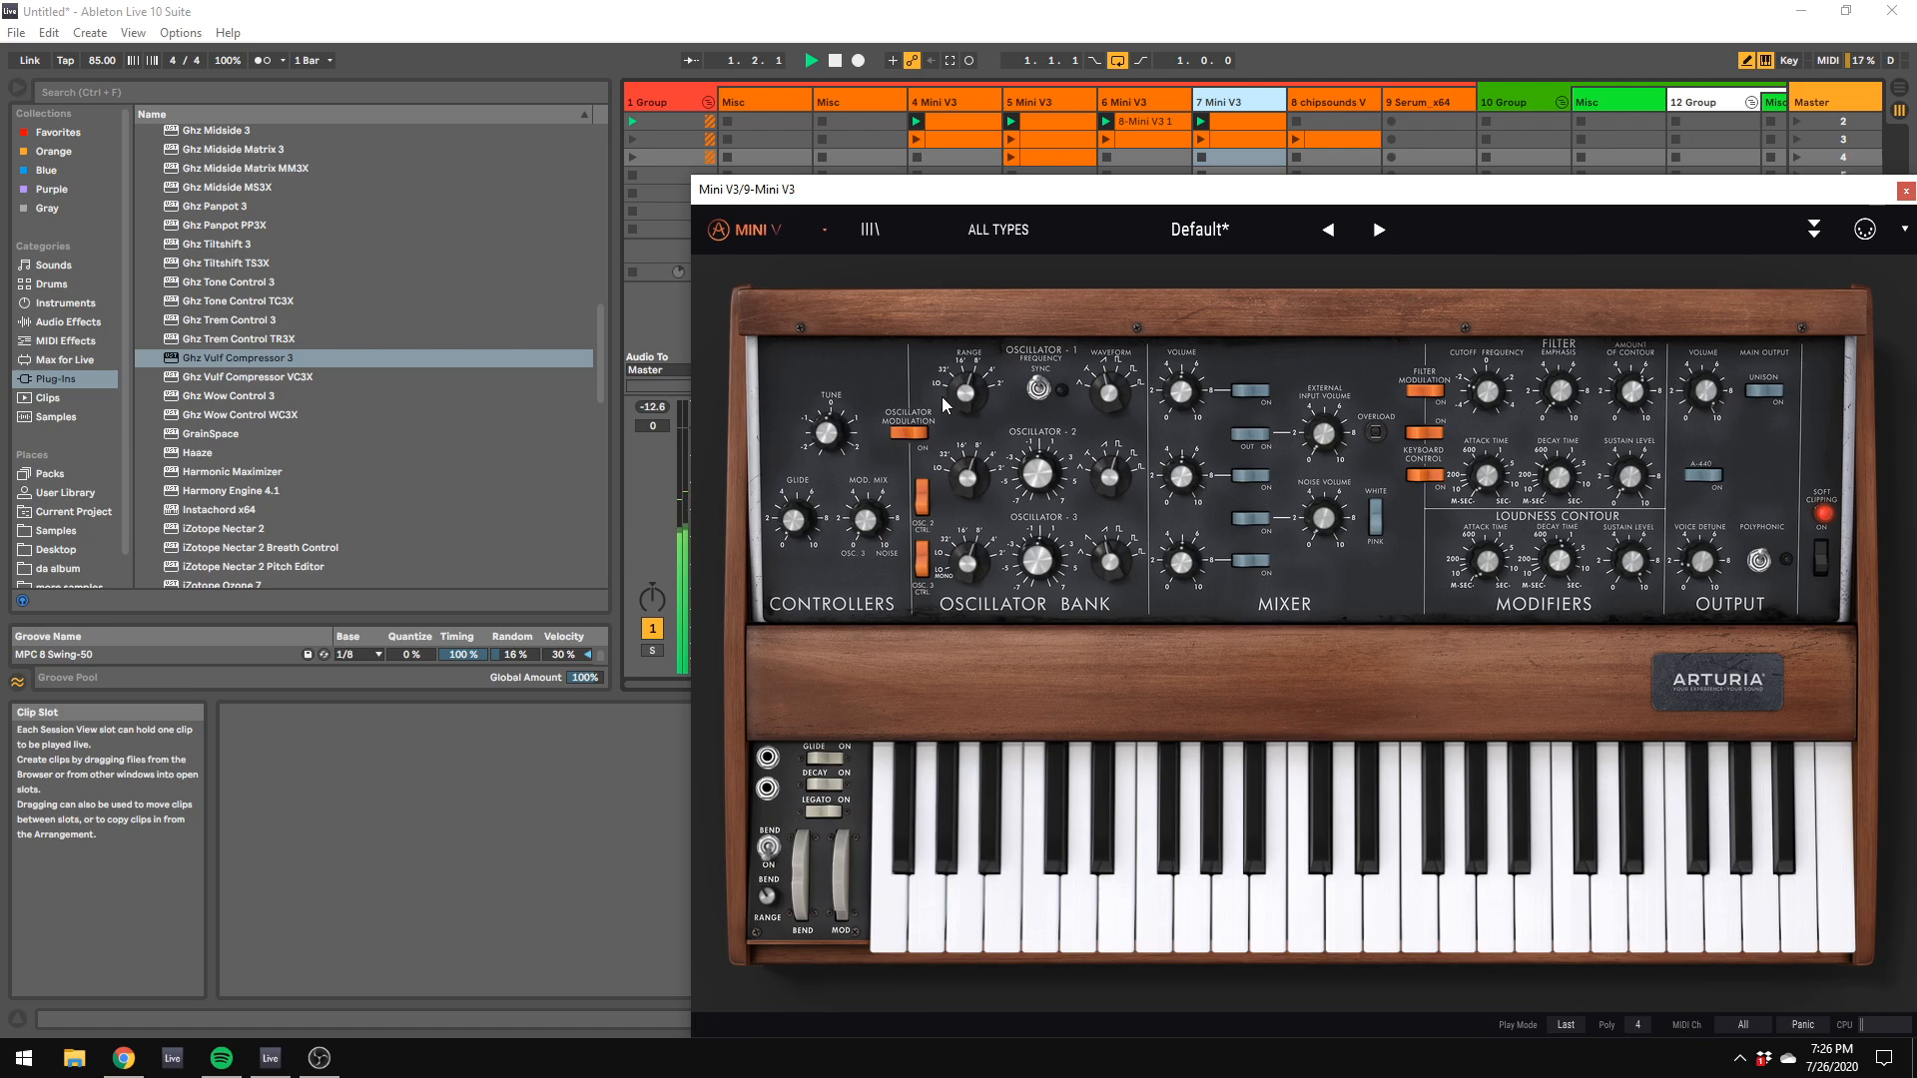
{"action": "mouse_move", "coordinate": [1552, 408]}
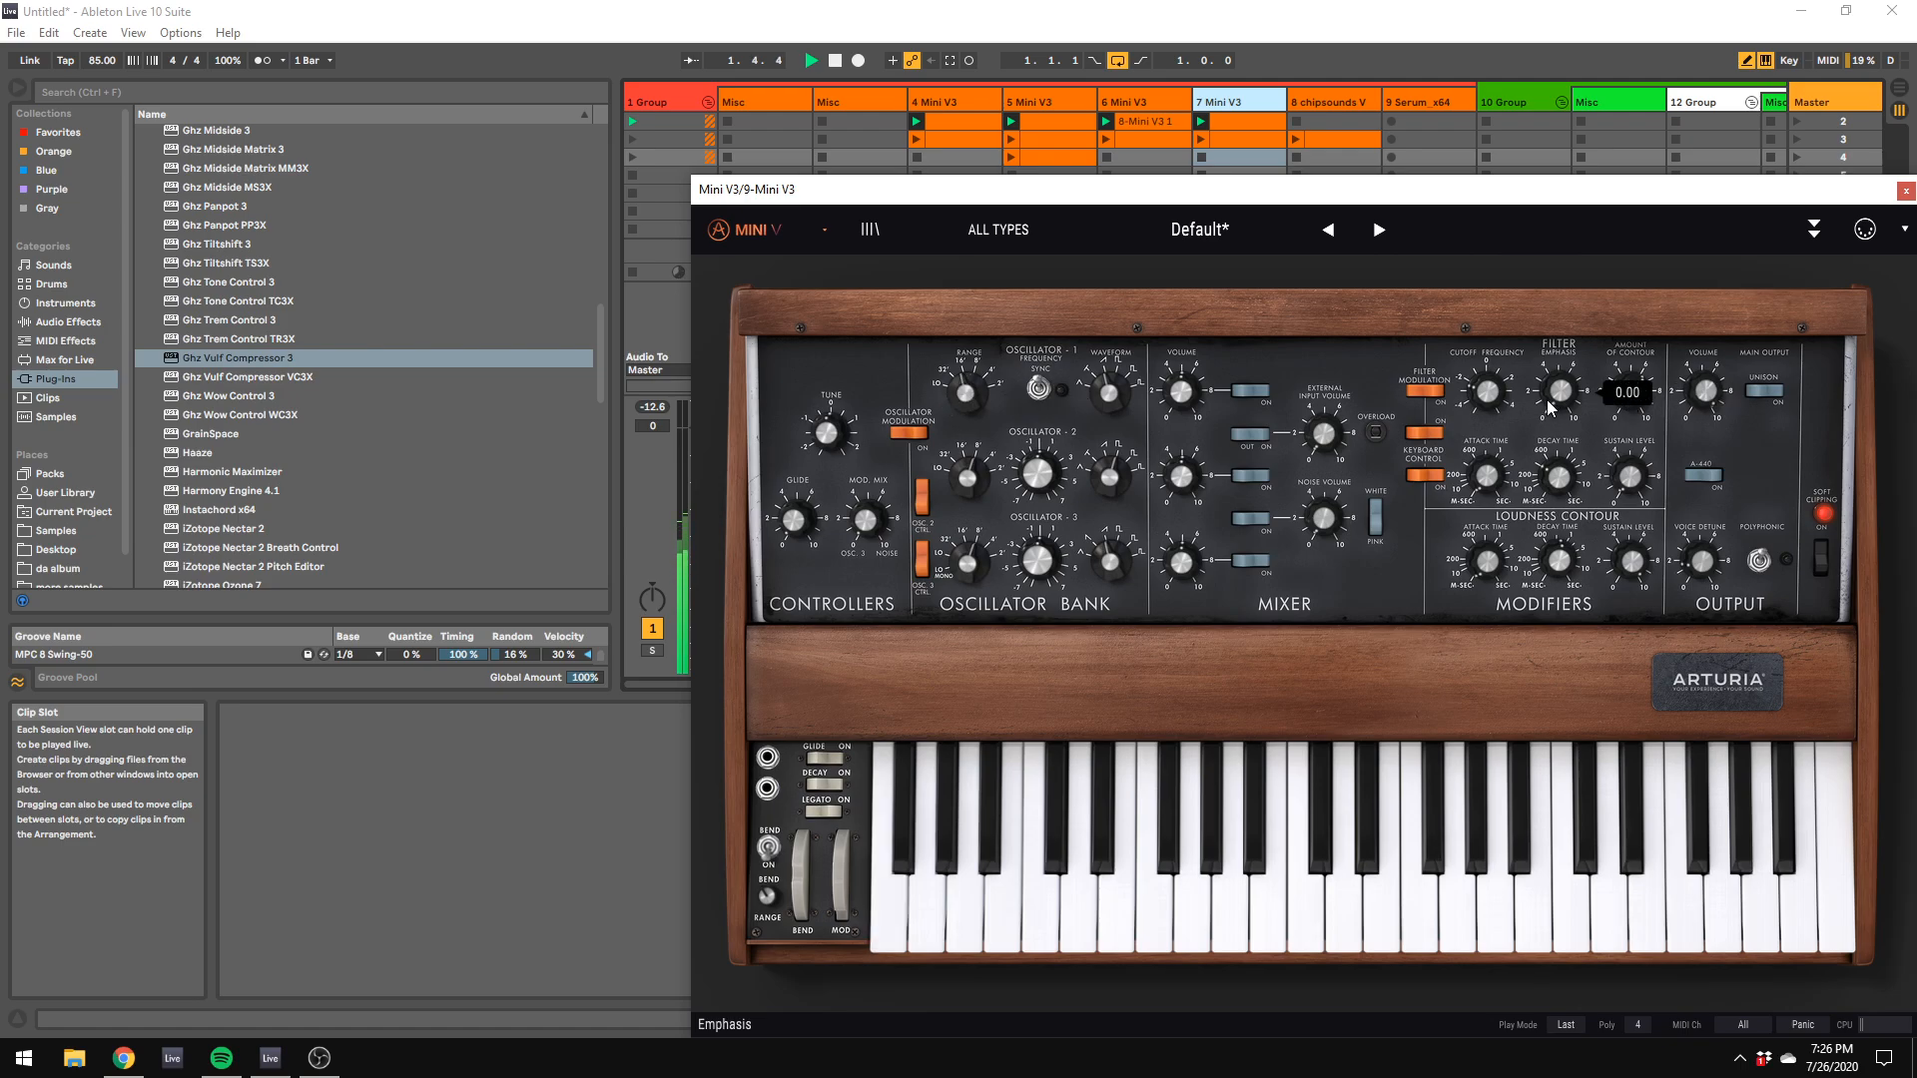
Step: Launch the 1 Group clips in scene 3 and bring up the 4 Mini V3 track's synth panel
{"action": "left_click", "coordinate": [633, 141]}
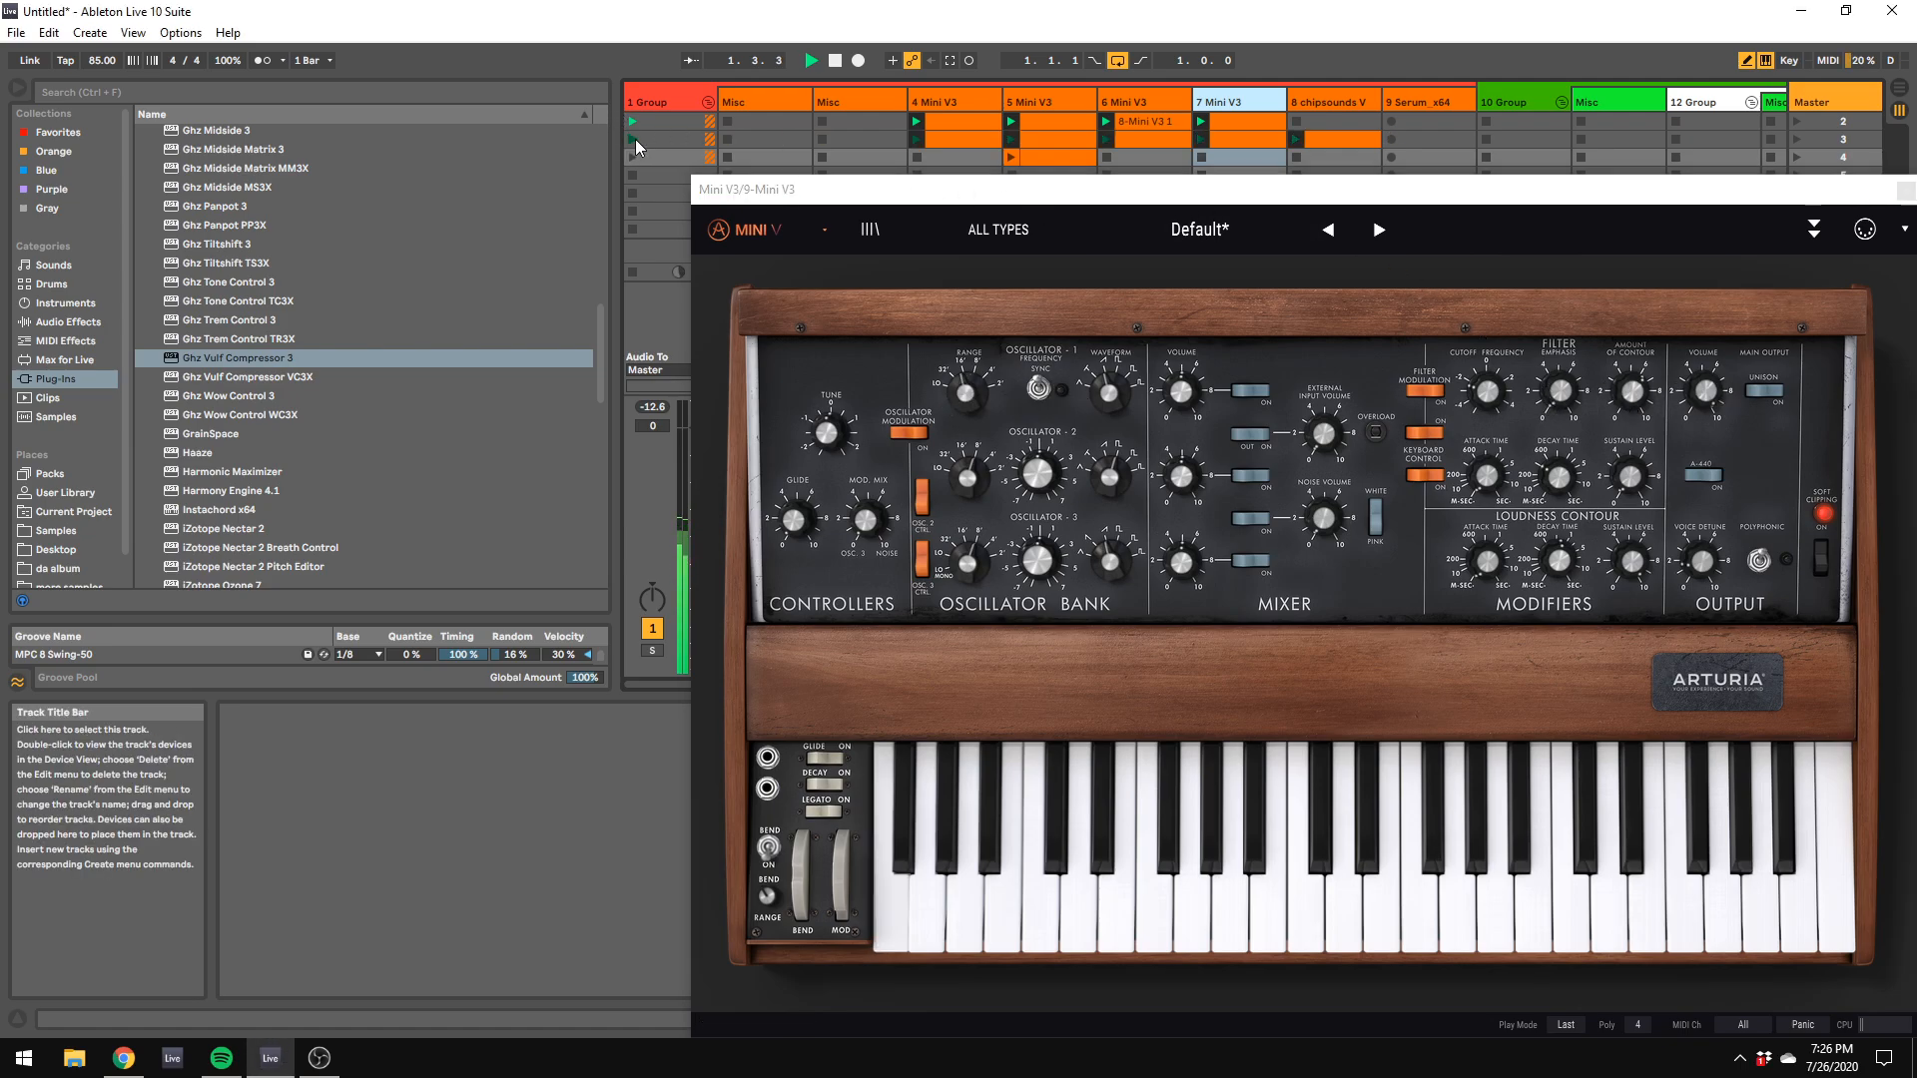
{"action": "left_click_drag", "start_coordinate": [1142, 179], "coordinate": [1873, 427]}
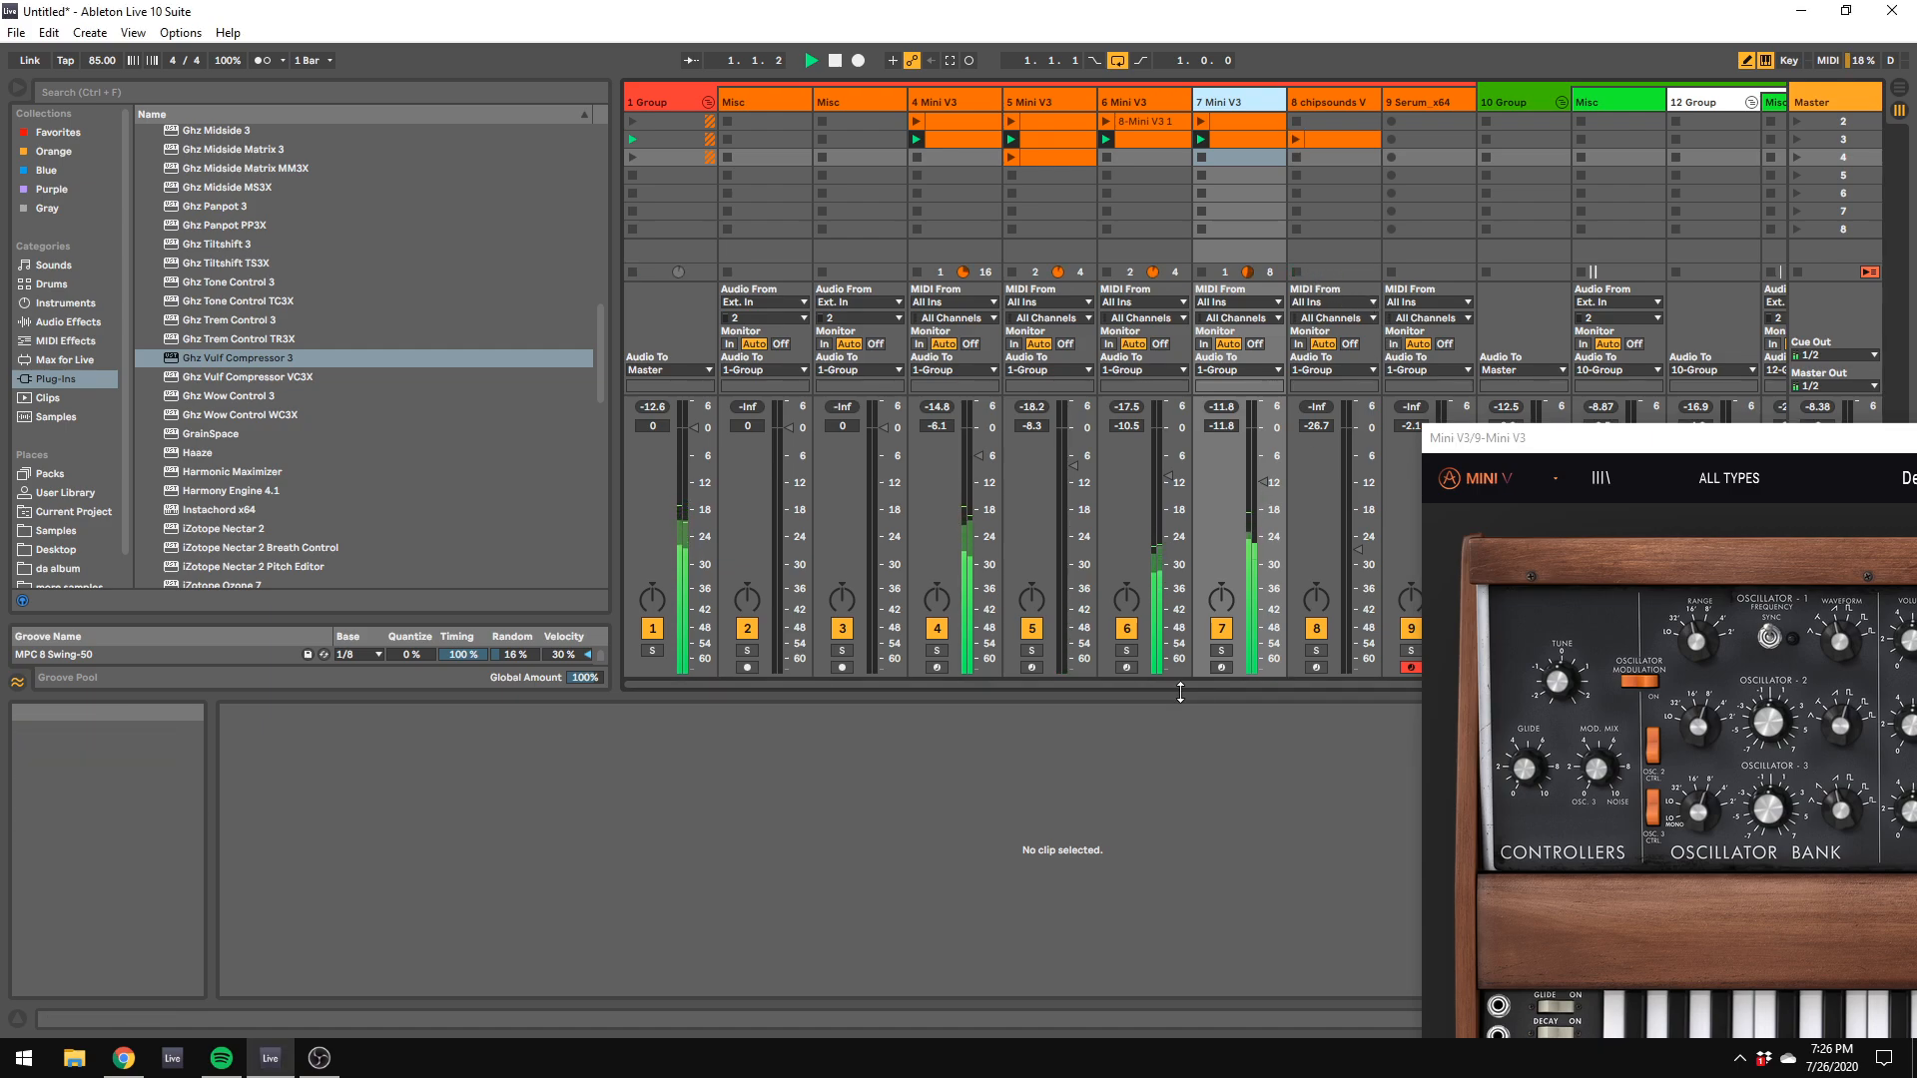
{"action": "left_click_drag", "start_coordinate": [1182, 683], "coordinate": [1234, 686]}
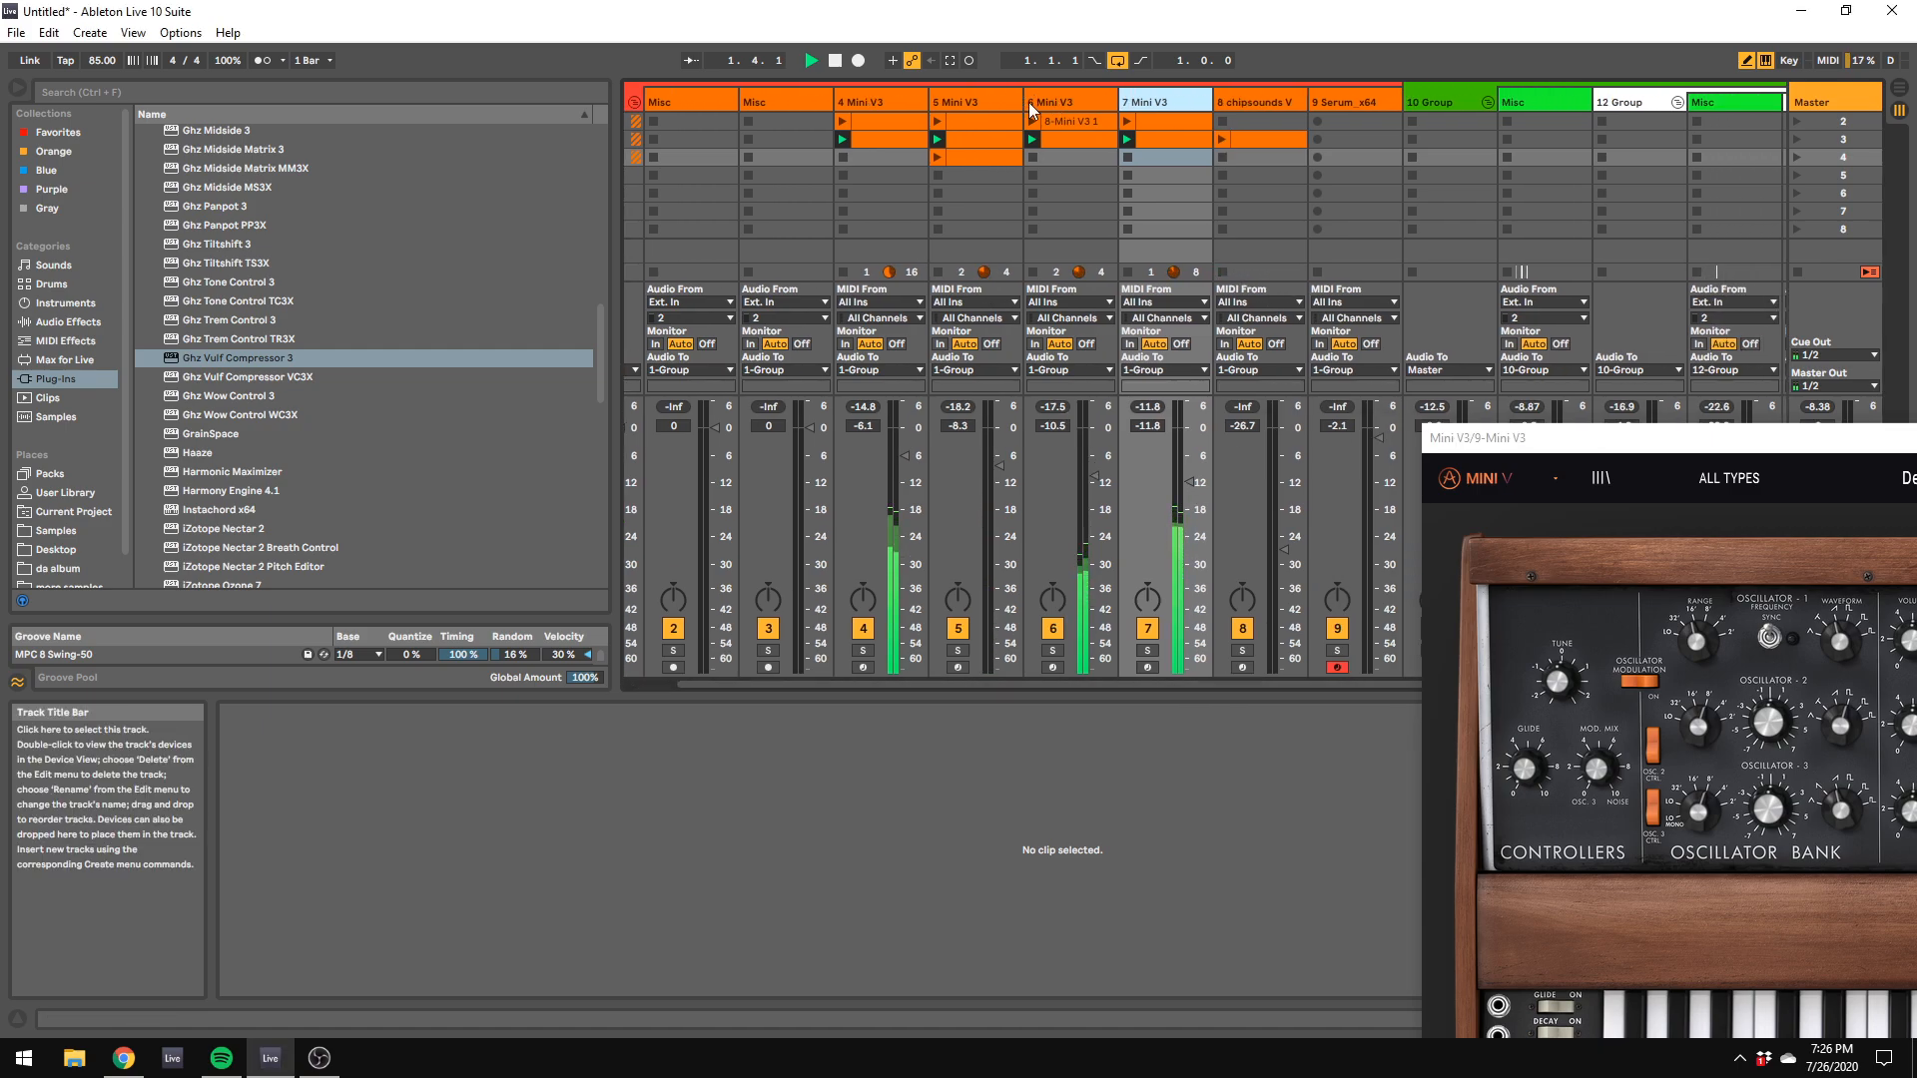
{"action": "left_click", "coordinate": [919, 104]}
{"action": "left_click", "coordinate": [1629, 550]}
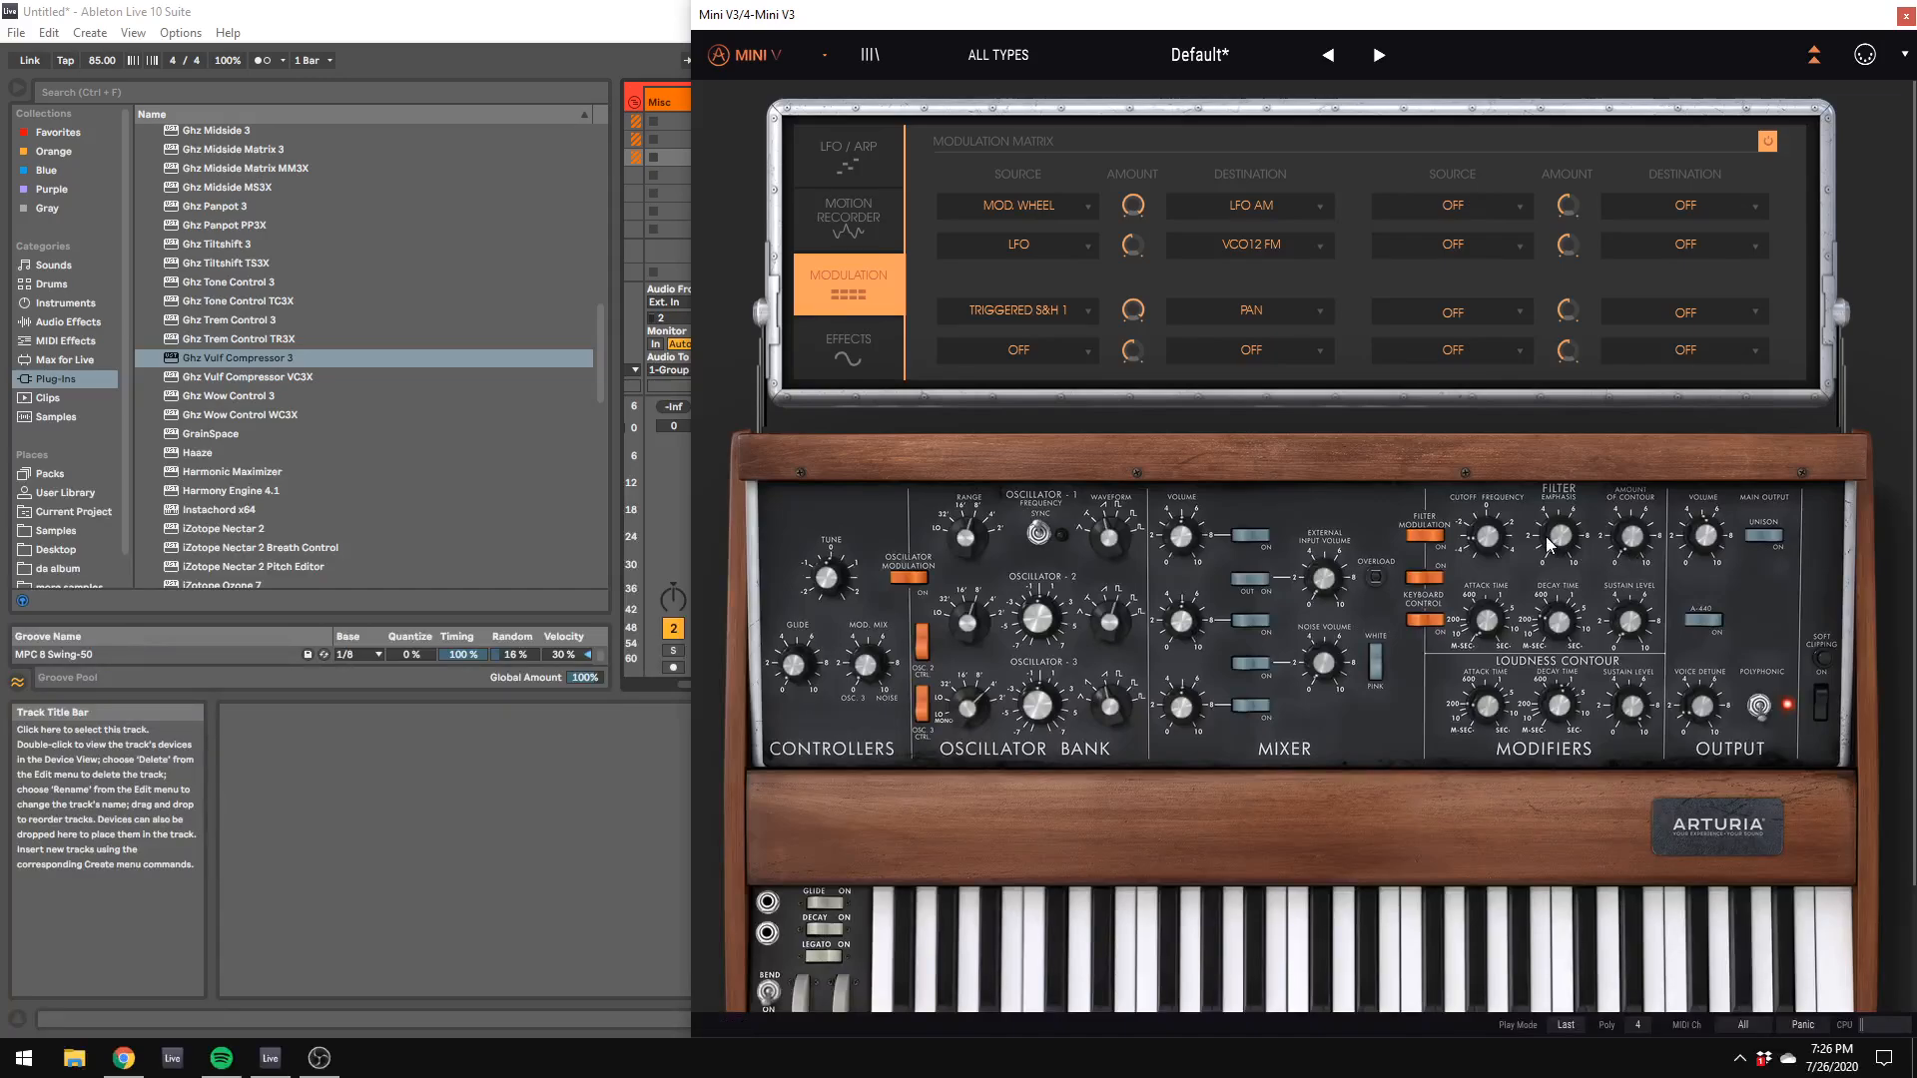
Step: Clear the plug-in windows off the mixer, then raise 6 Mini V3's volume to -5.9 dB and 7 Mini V3's to -9.6 dB
{"action": "left_click_drag", "start_coordinate": [982, 6], "coordinate": [1915, 723]}
{"action": "left_click_drag", "start_coordinate": [1238, 584], "coordinate": [1911, 750]}
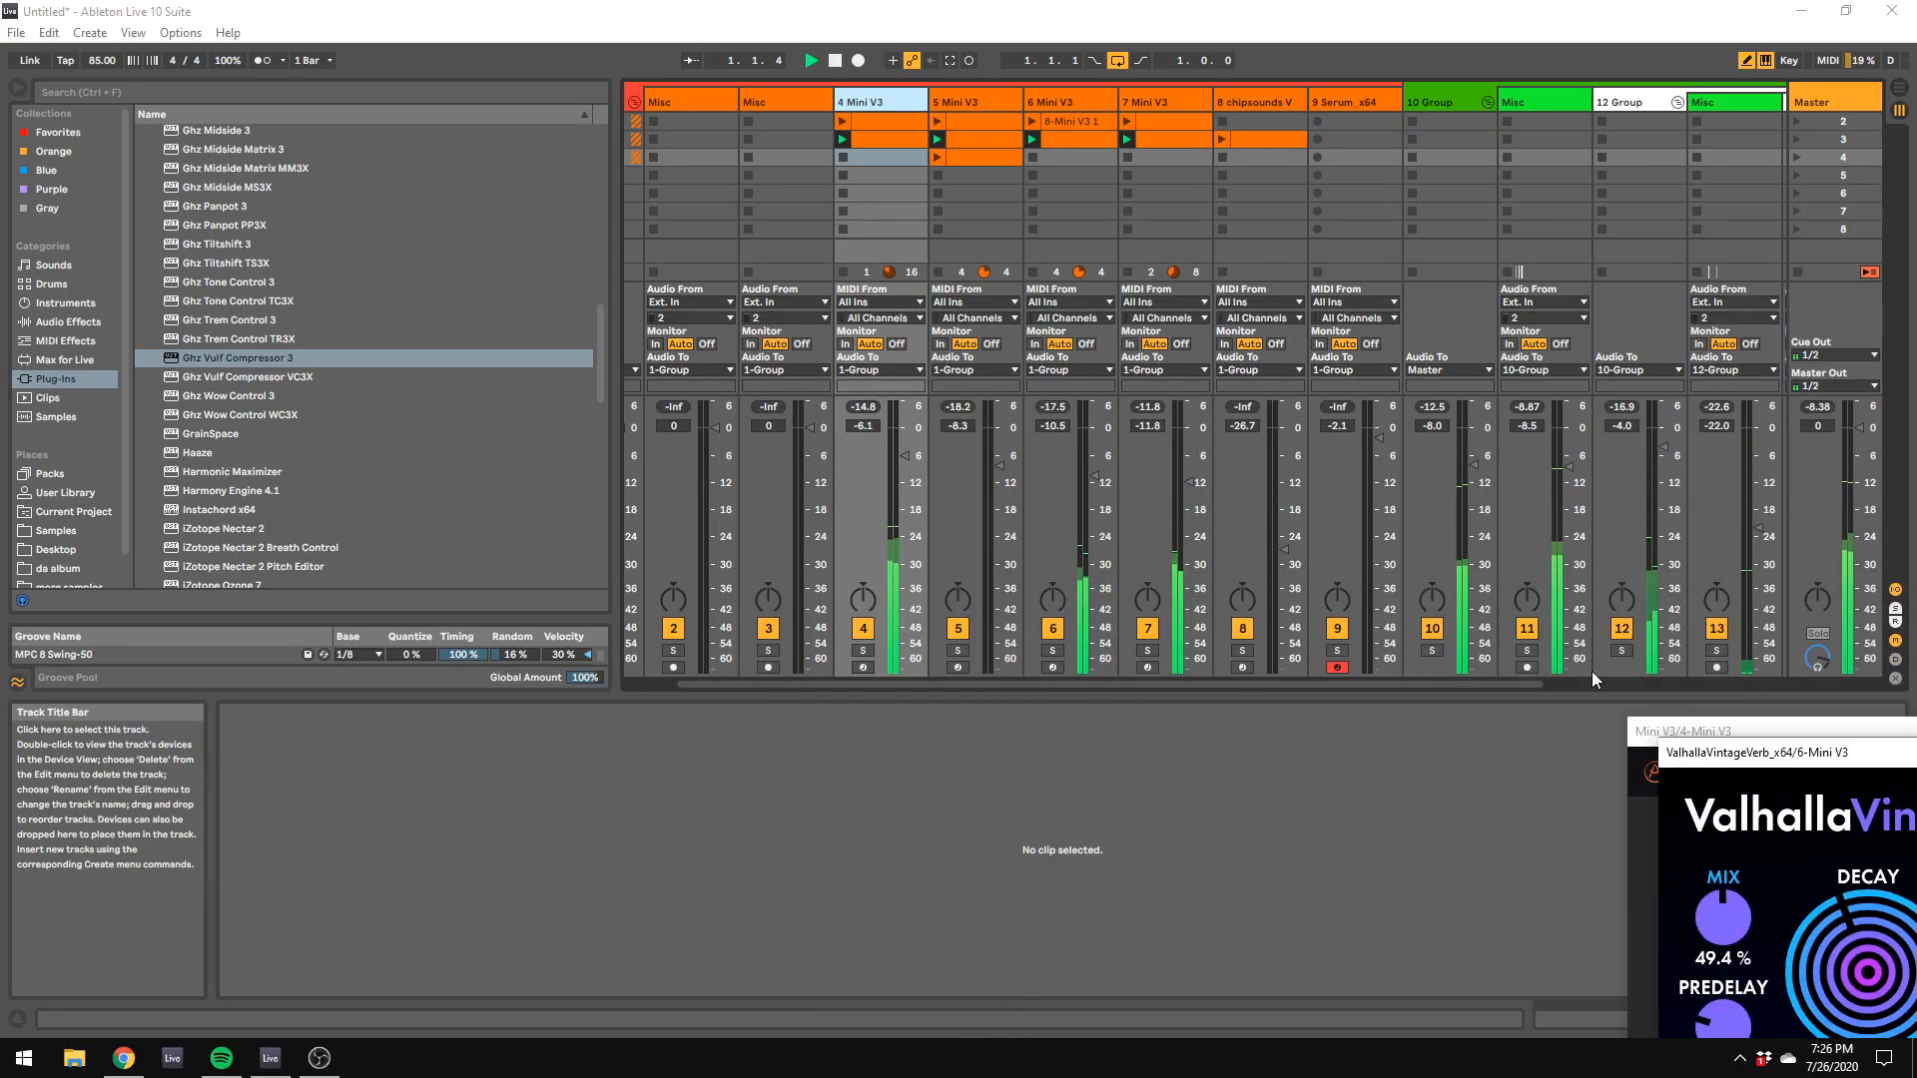
{"action": "left_click", "coordinate": [1196, 479]}
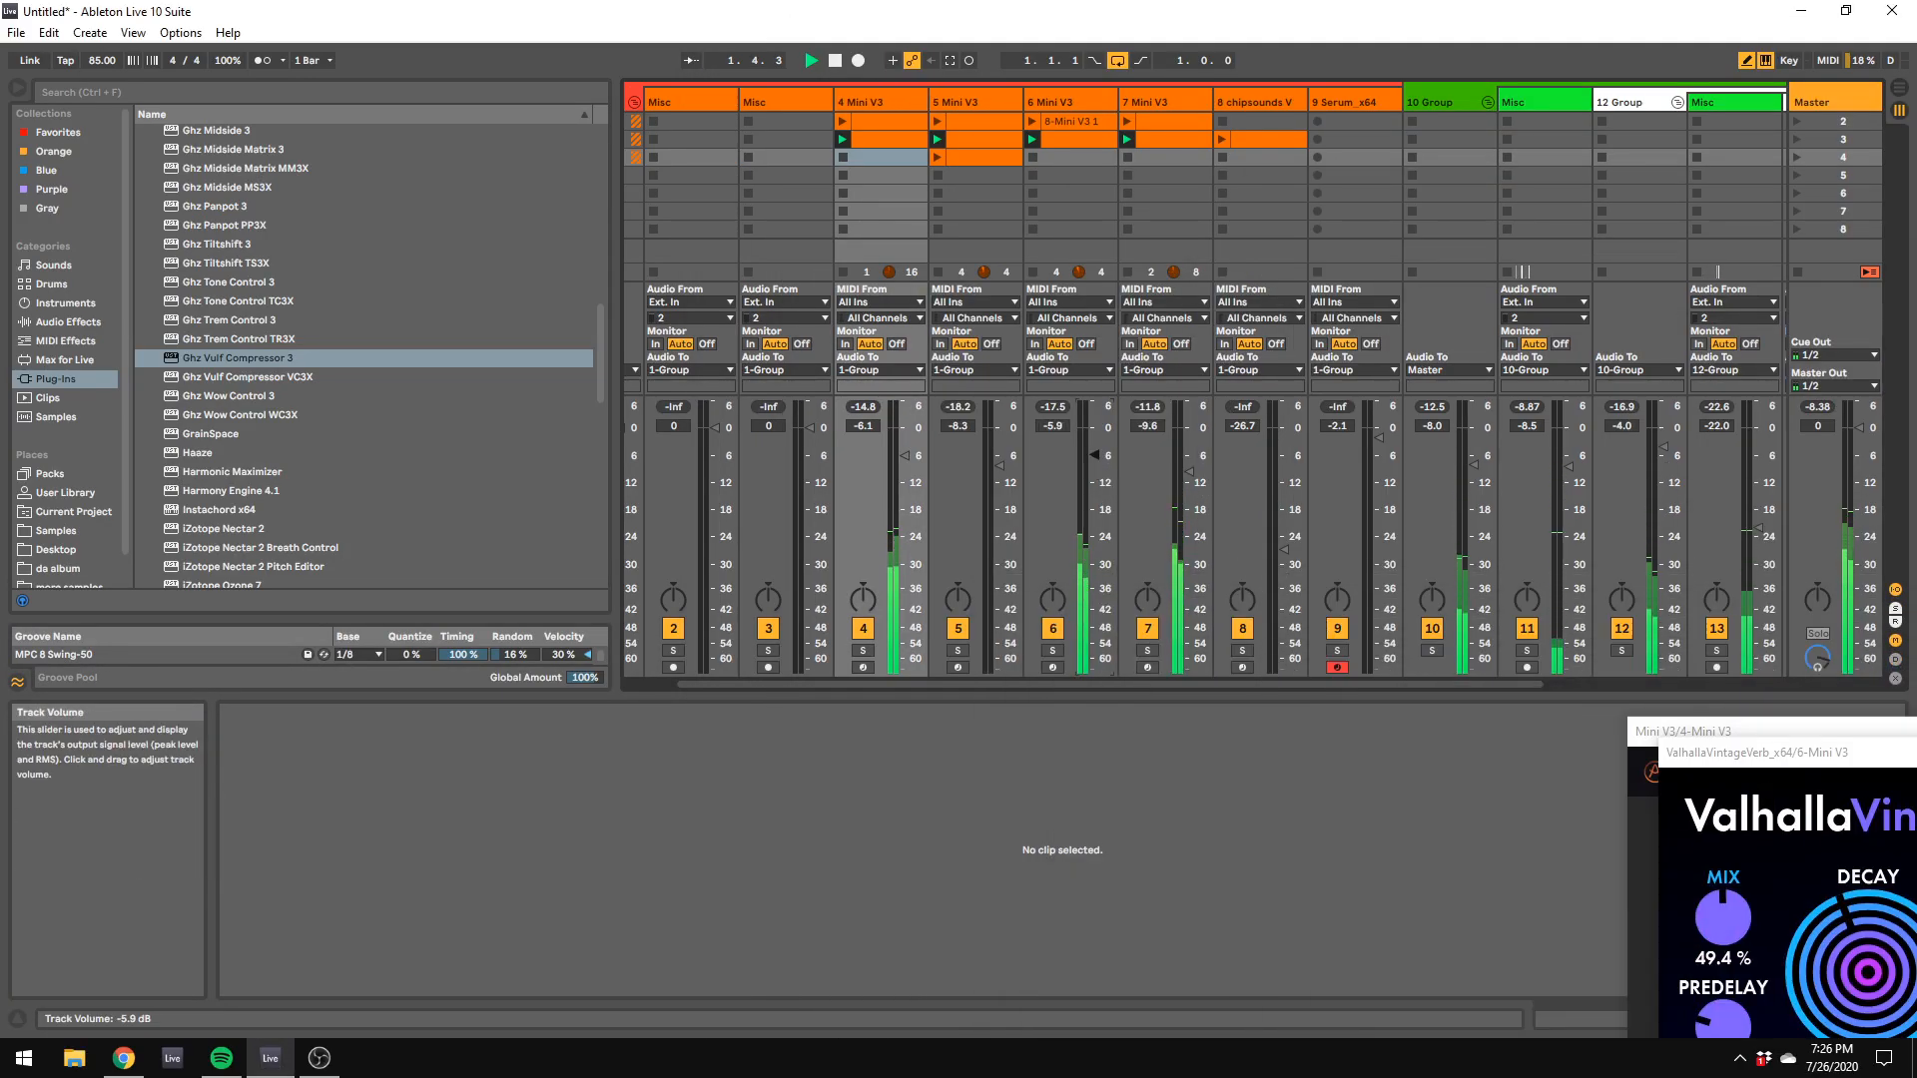
Step: Solo the 10 Group drum track and select its scene 4 slot to show the group's effect chain
{"action": "left_click_drag", "start_coordinate": [1128, 684], "coordinate": [1486, 696]}
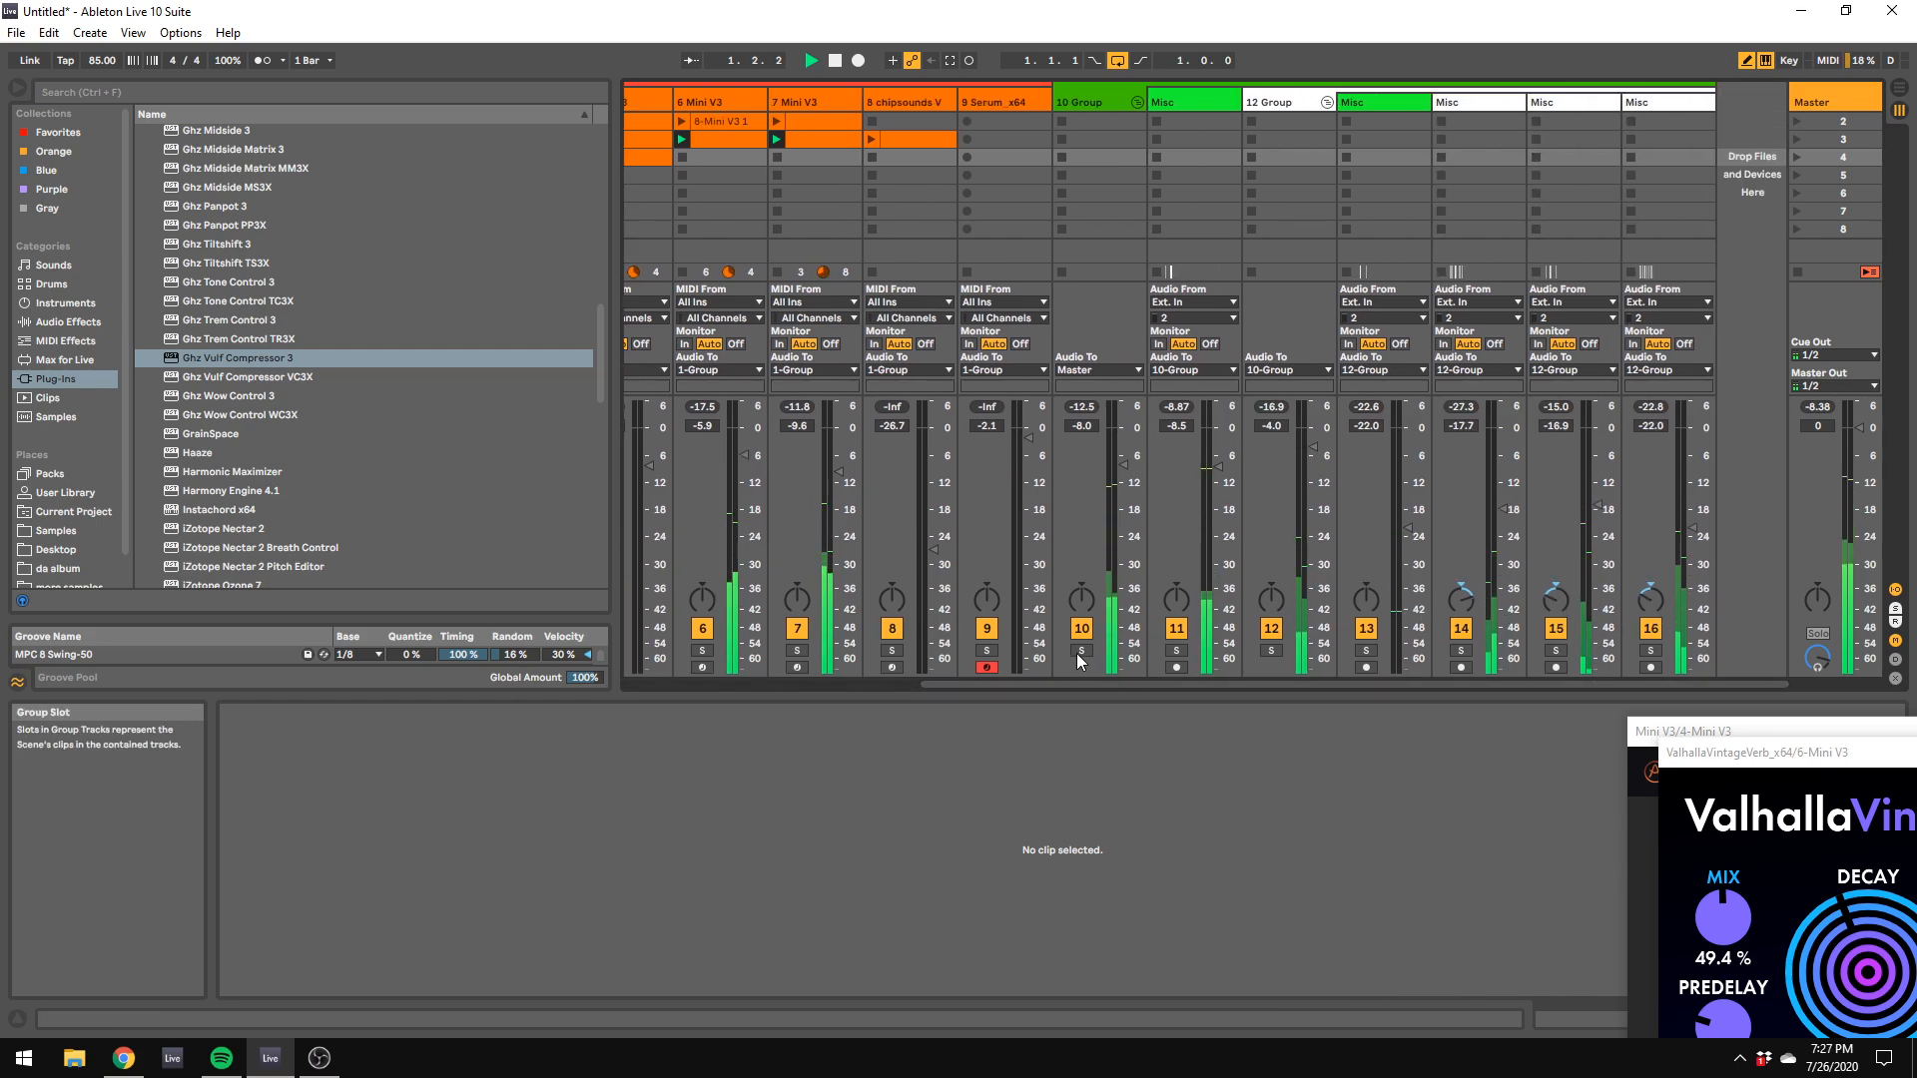
{"action": "left_click", "coordinate": [1080, 651]}
{"action": "left_click", "coordinate": [1102, 158]}
Step: Browse the VST plug-in folders and adjust the panning of drum tracks 14 and 15
{"action": "left_click", "coordinate": [68, 321]}
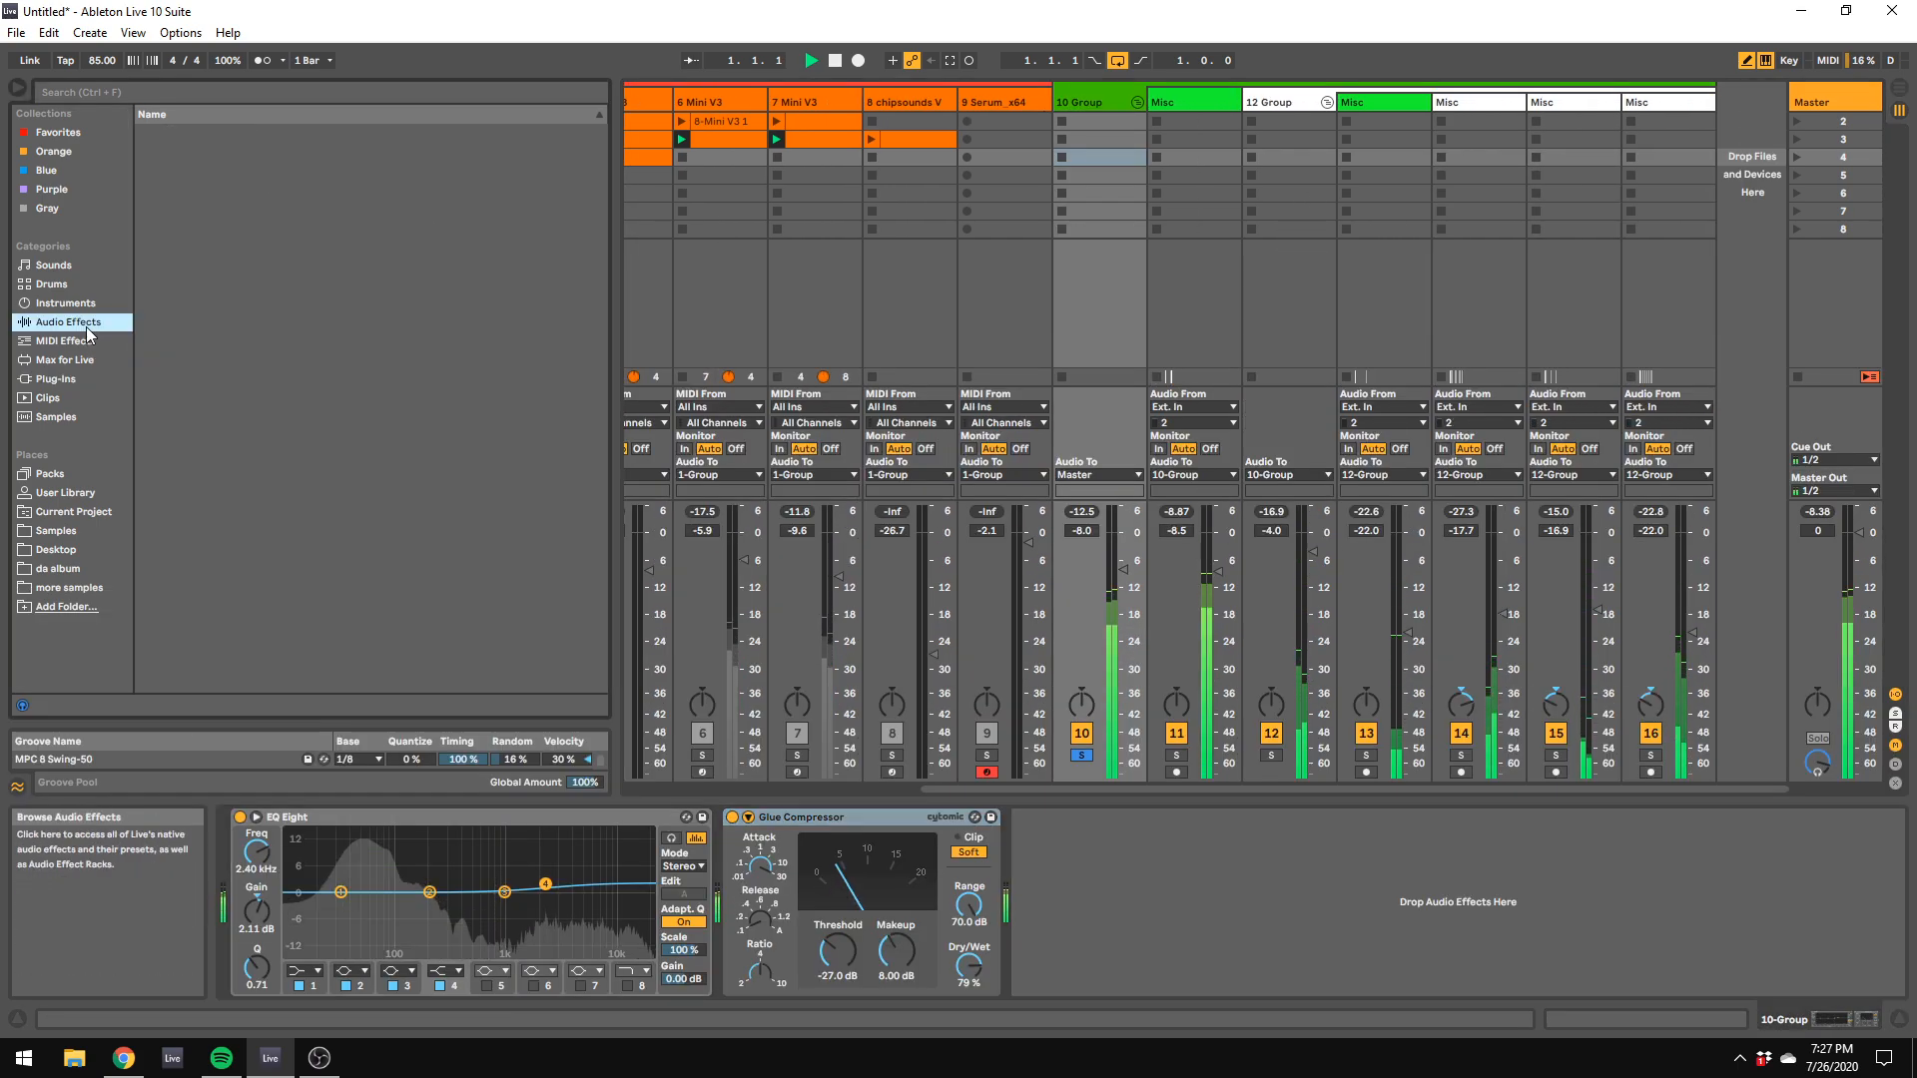
{"action": "left_click", "coordinate": [66, 380]}
{"action": "scroll", "coordinate": [160, 340], "scroll_direction": "up", "scroll_amount": 10}
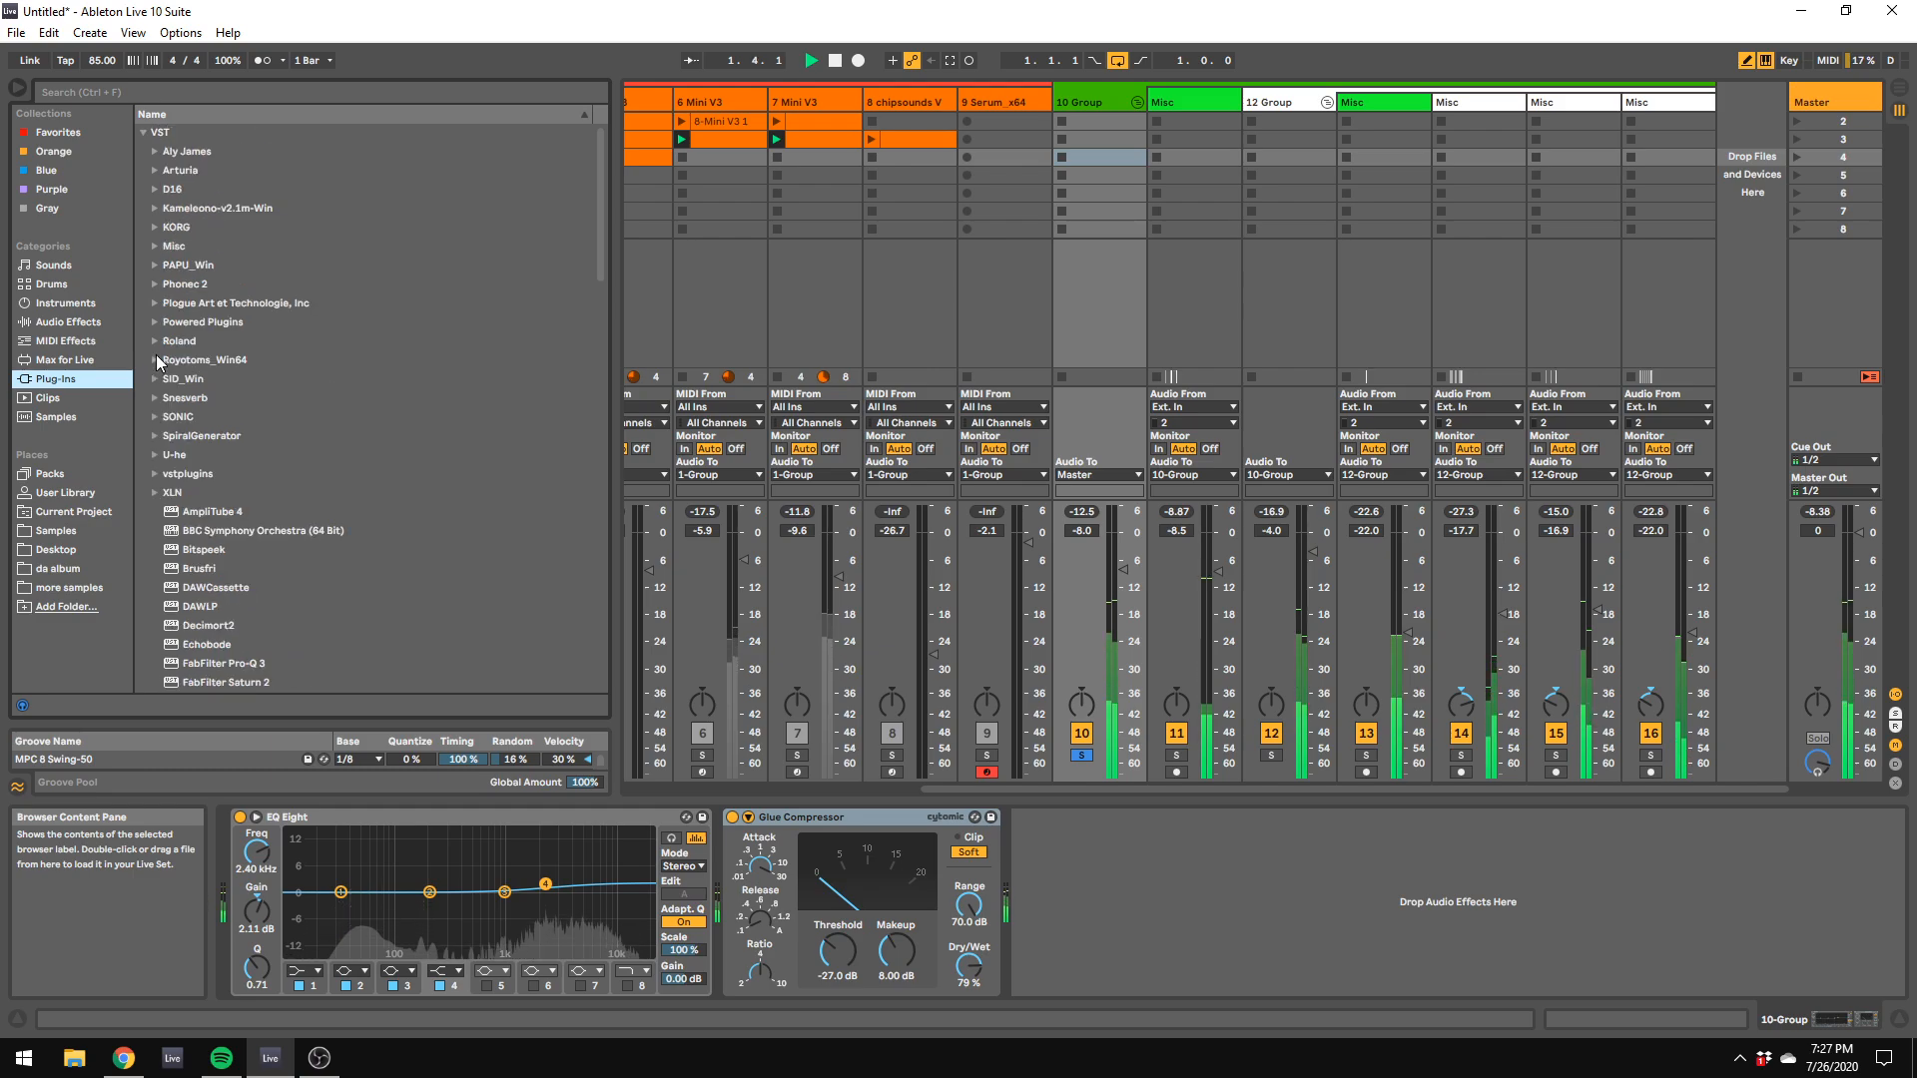
{"action": "left_click_drag", "start_coordinate": [1461, 706], "coordinate": [1555, 696]}
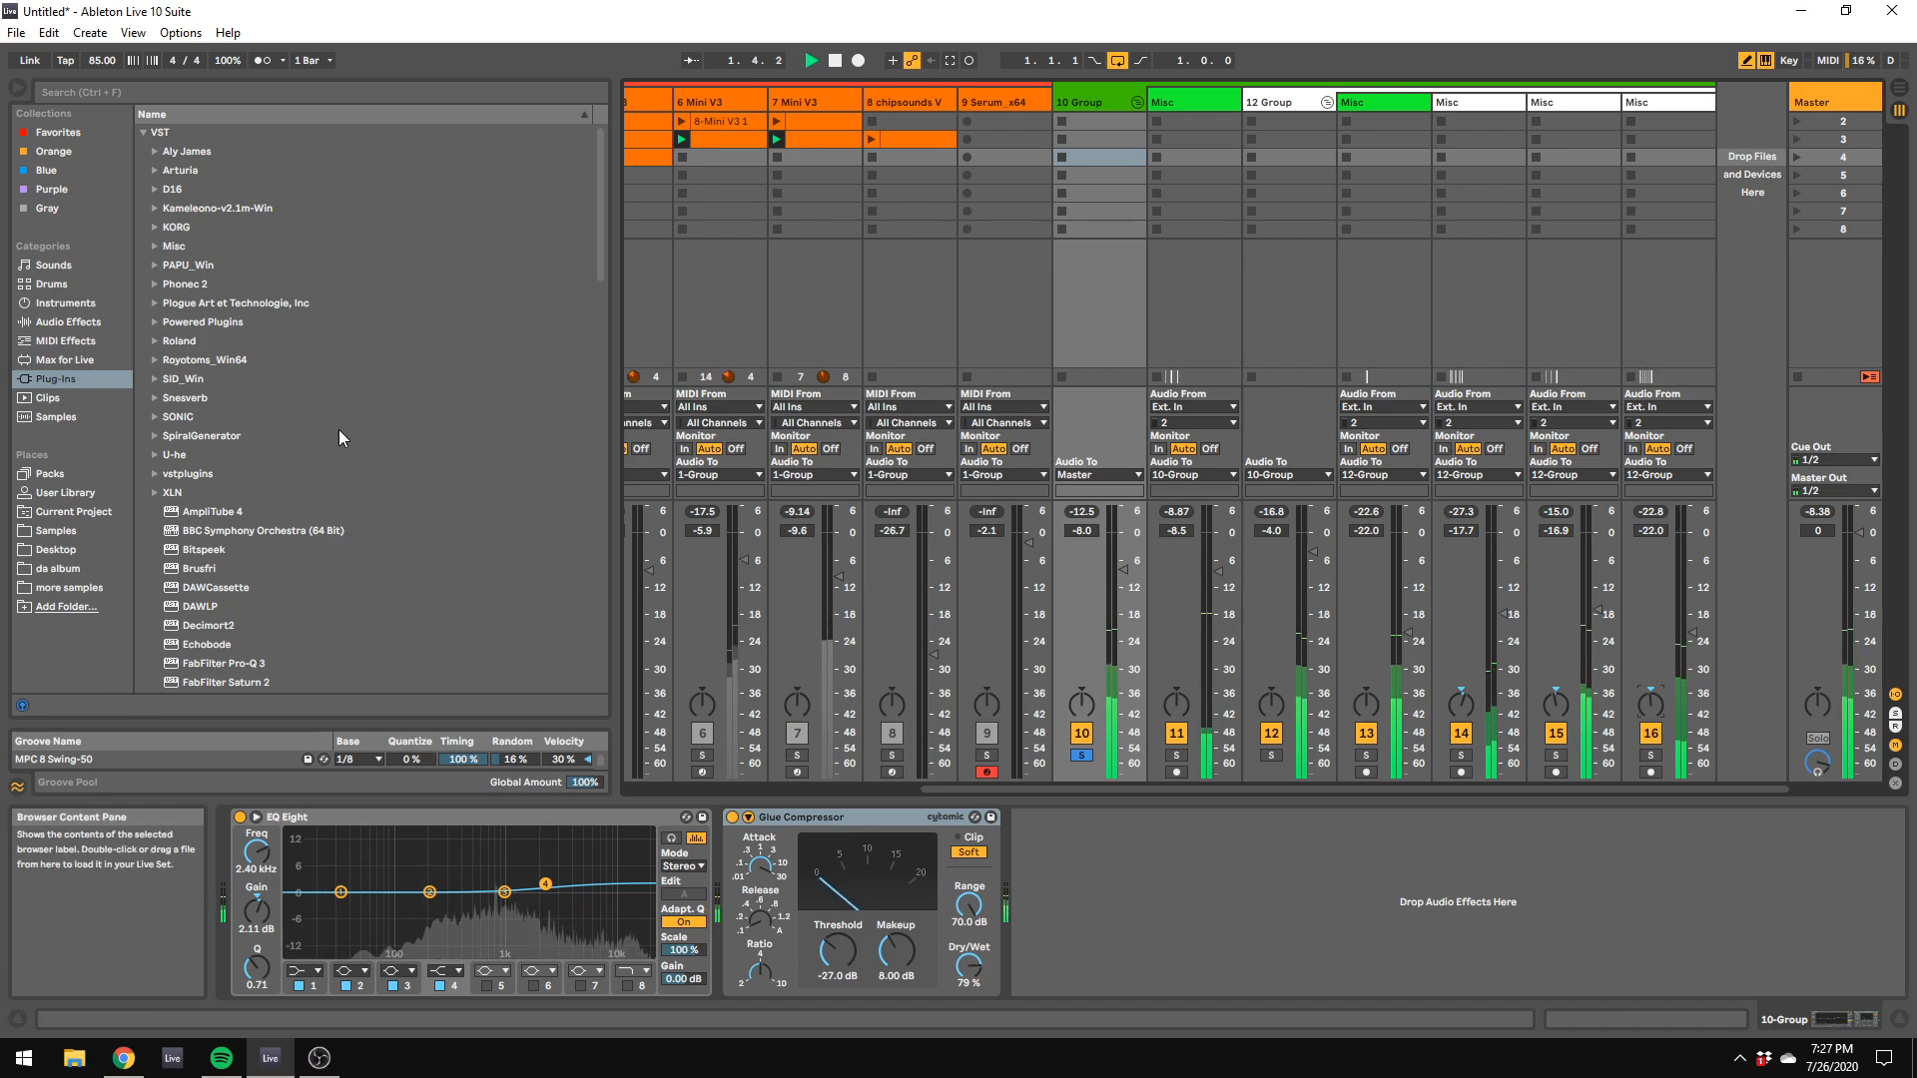
Step: Add D16's Devastor2 after the Glue Compressor on 10 Group and position its window above the device chain
{"action": "left_click", "coordinate": [155, 189]}
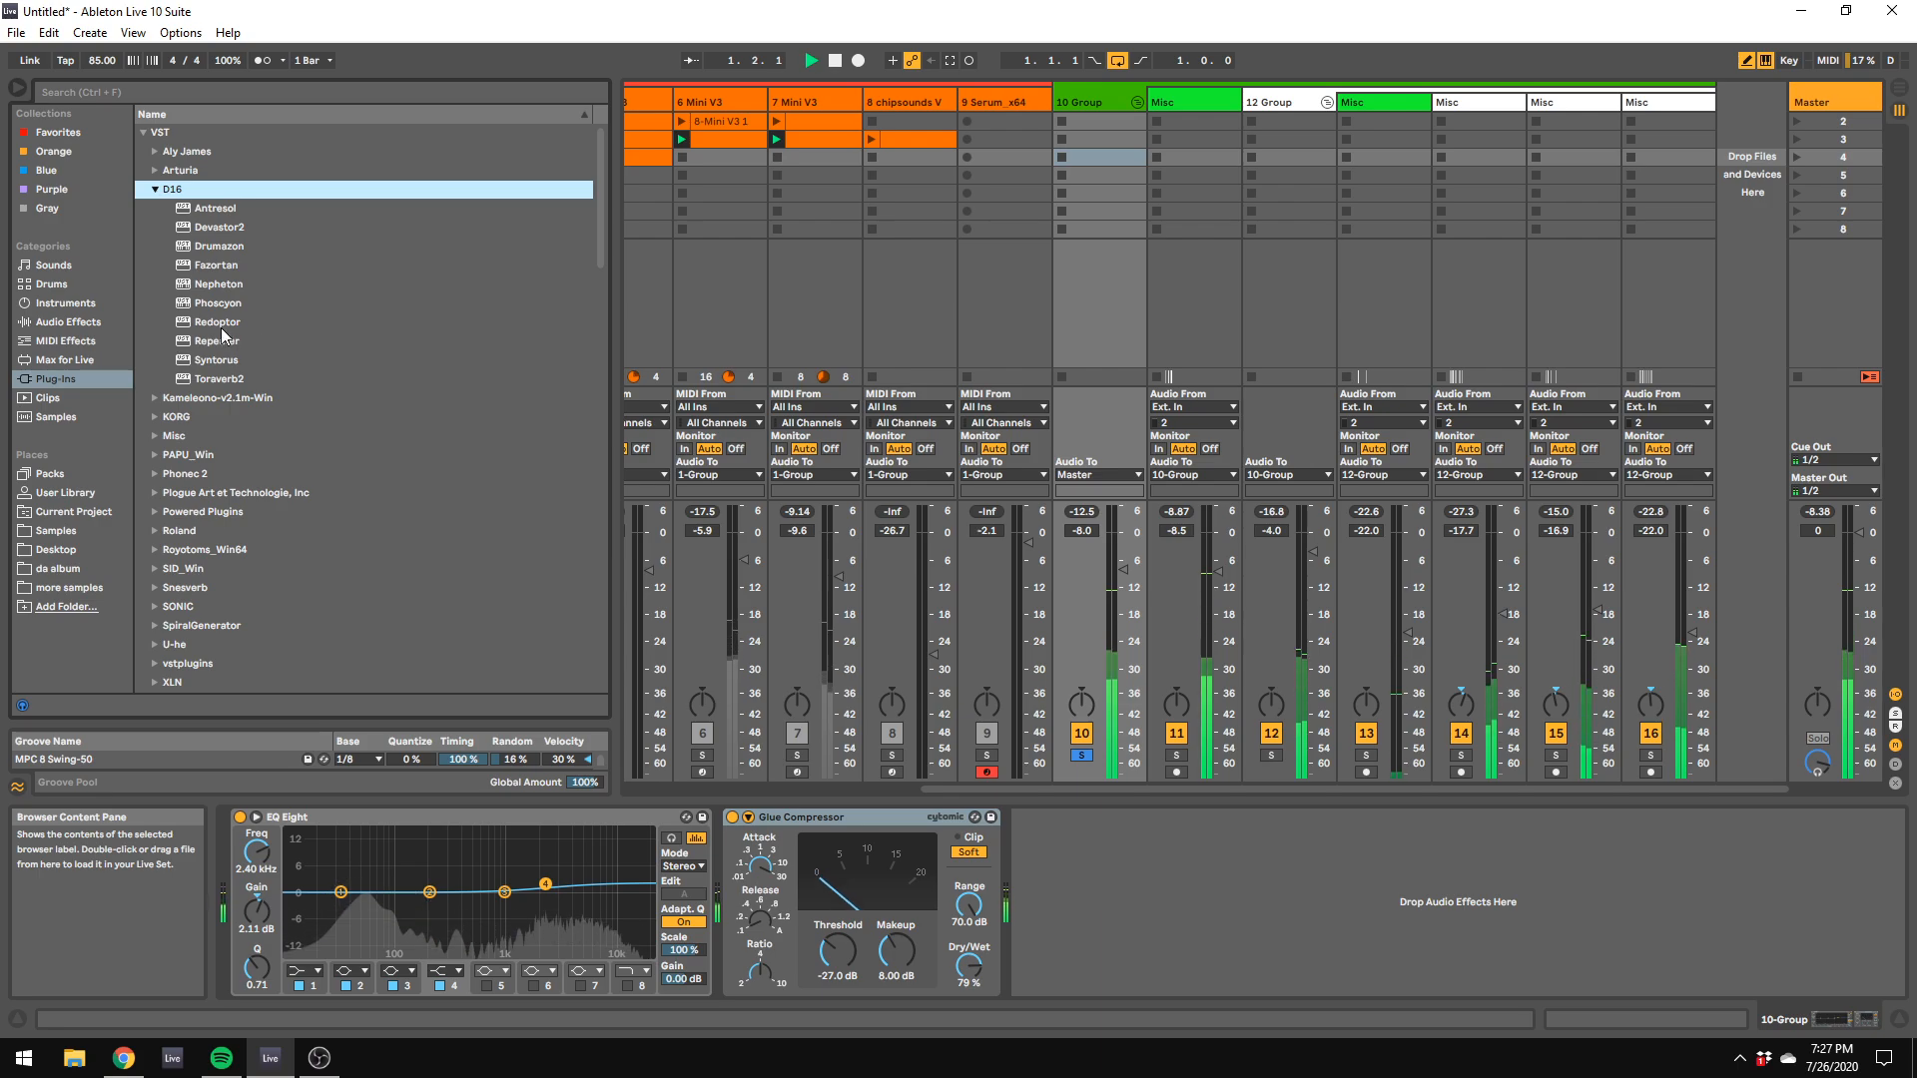
{"action": "mouse_move", "coordinate": [219, 226]}
{"action": "left_mouse_down"}
{"action": "mouse_move", "coordinate": [796, 891]}
{"action": "mouse_move", "coordinate": [1130, 920]}
{"action": "left_mouse_up"}
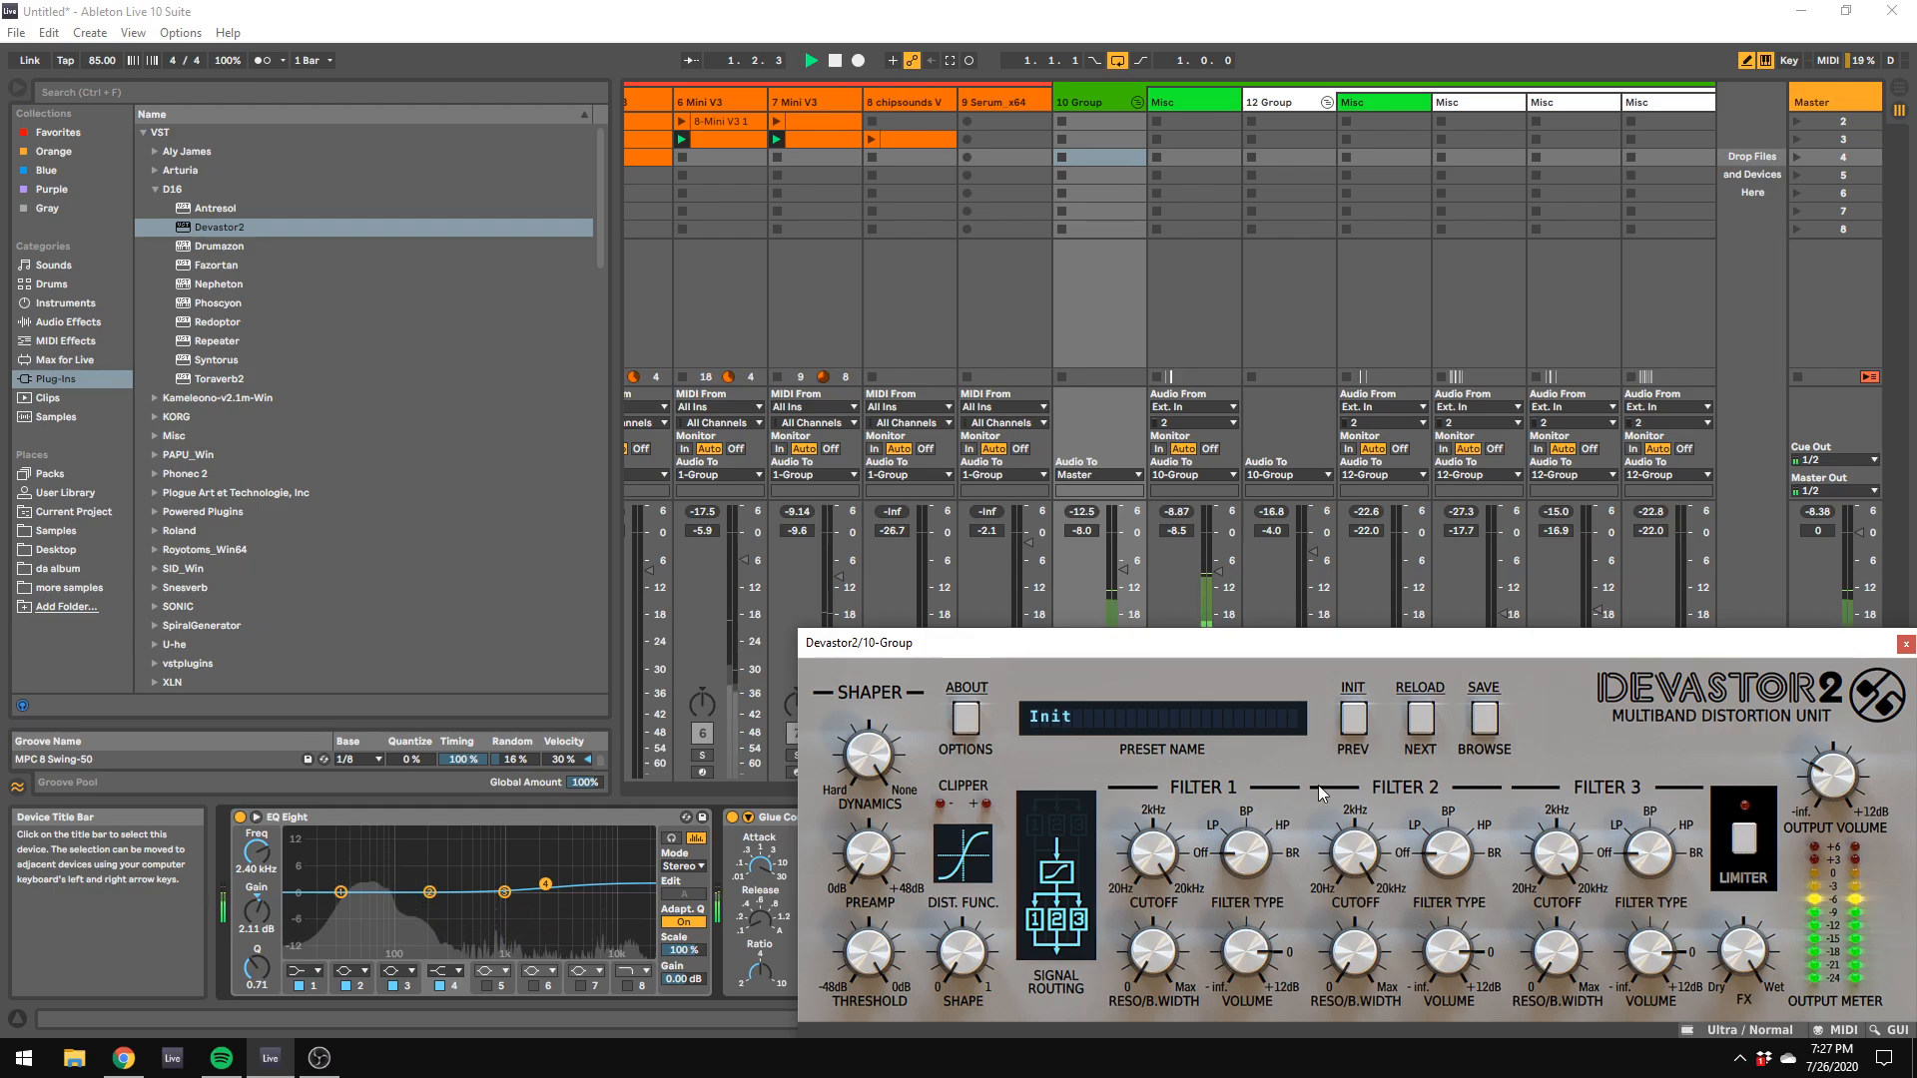
{"action": "left_click_drag", "start_coordinate": [1188, 645], "coordinate": [922, 304]}
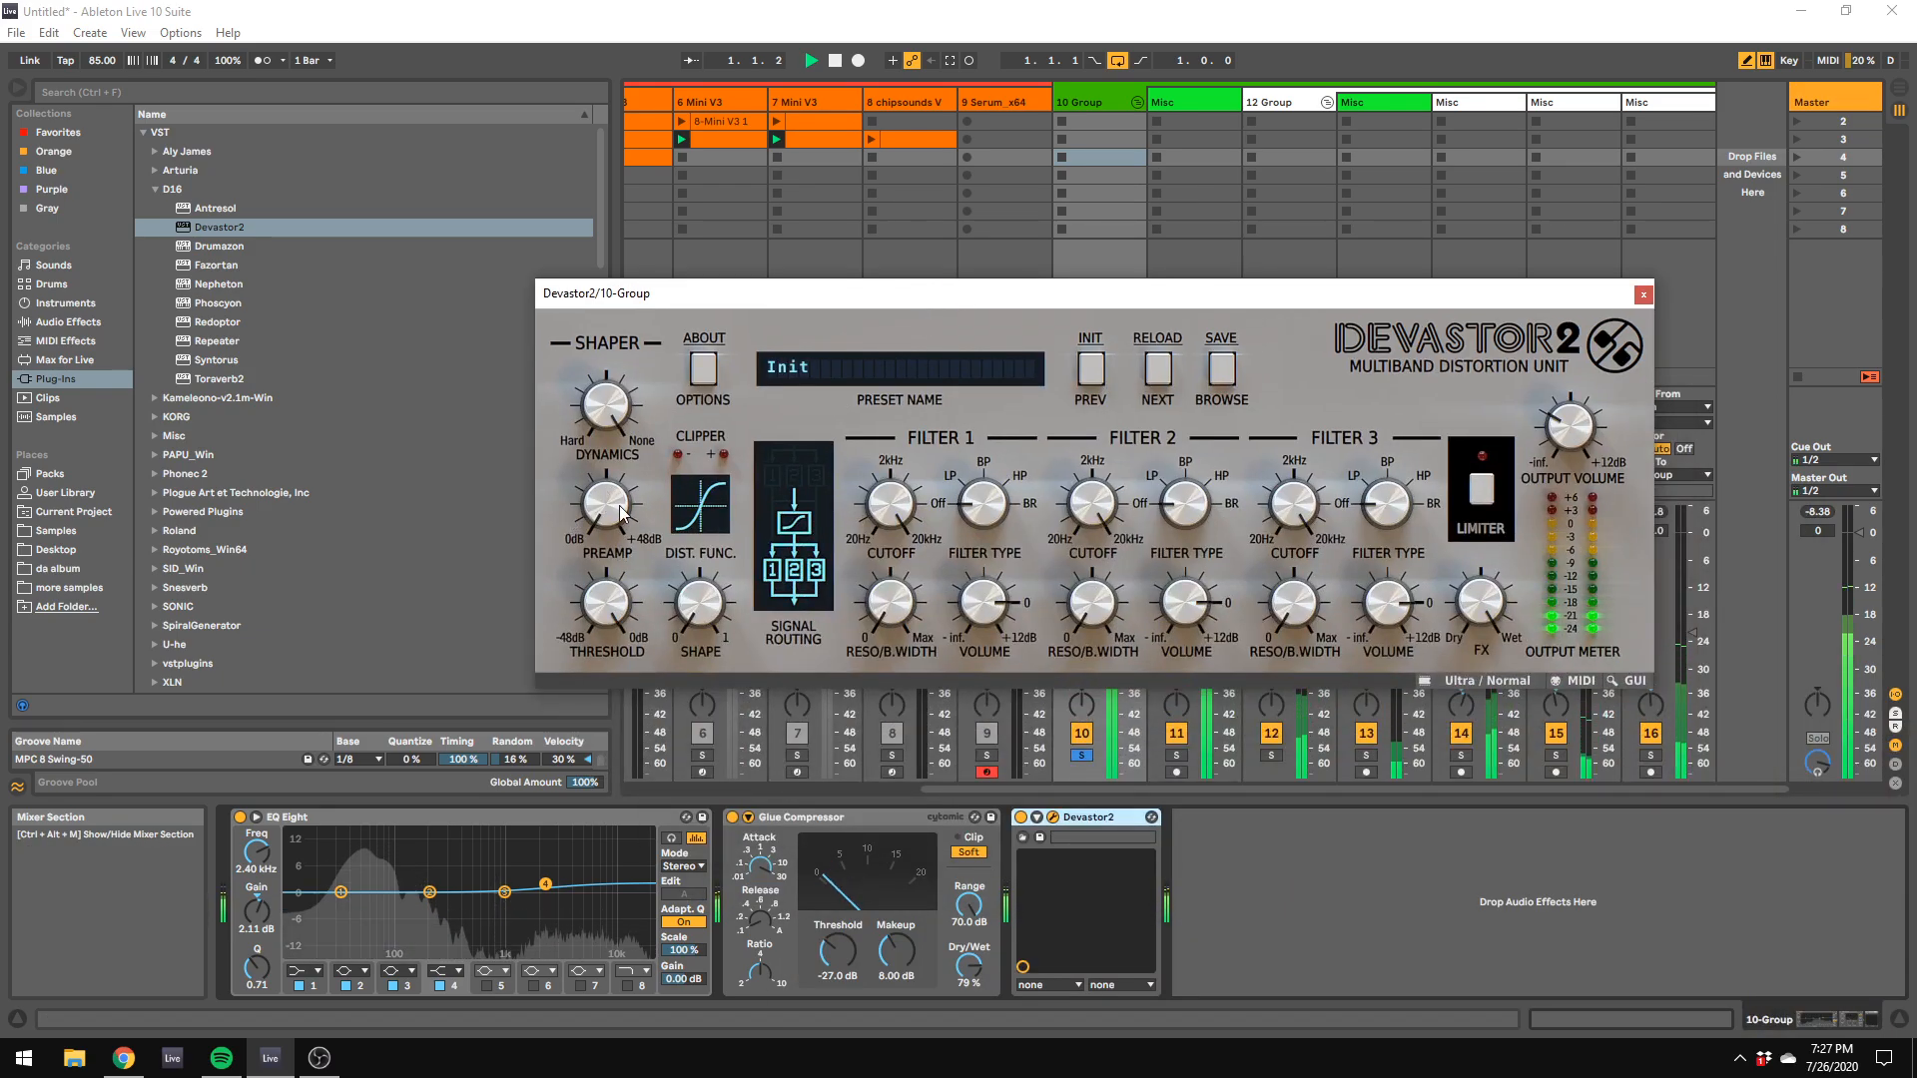
Step: Set Devastor2's shape to 27% and its preamp to +24.2 dB
{"action": "left_click_drag", "start_coordinate": [623, 510], "coordinate": [641, 397]}
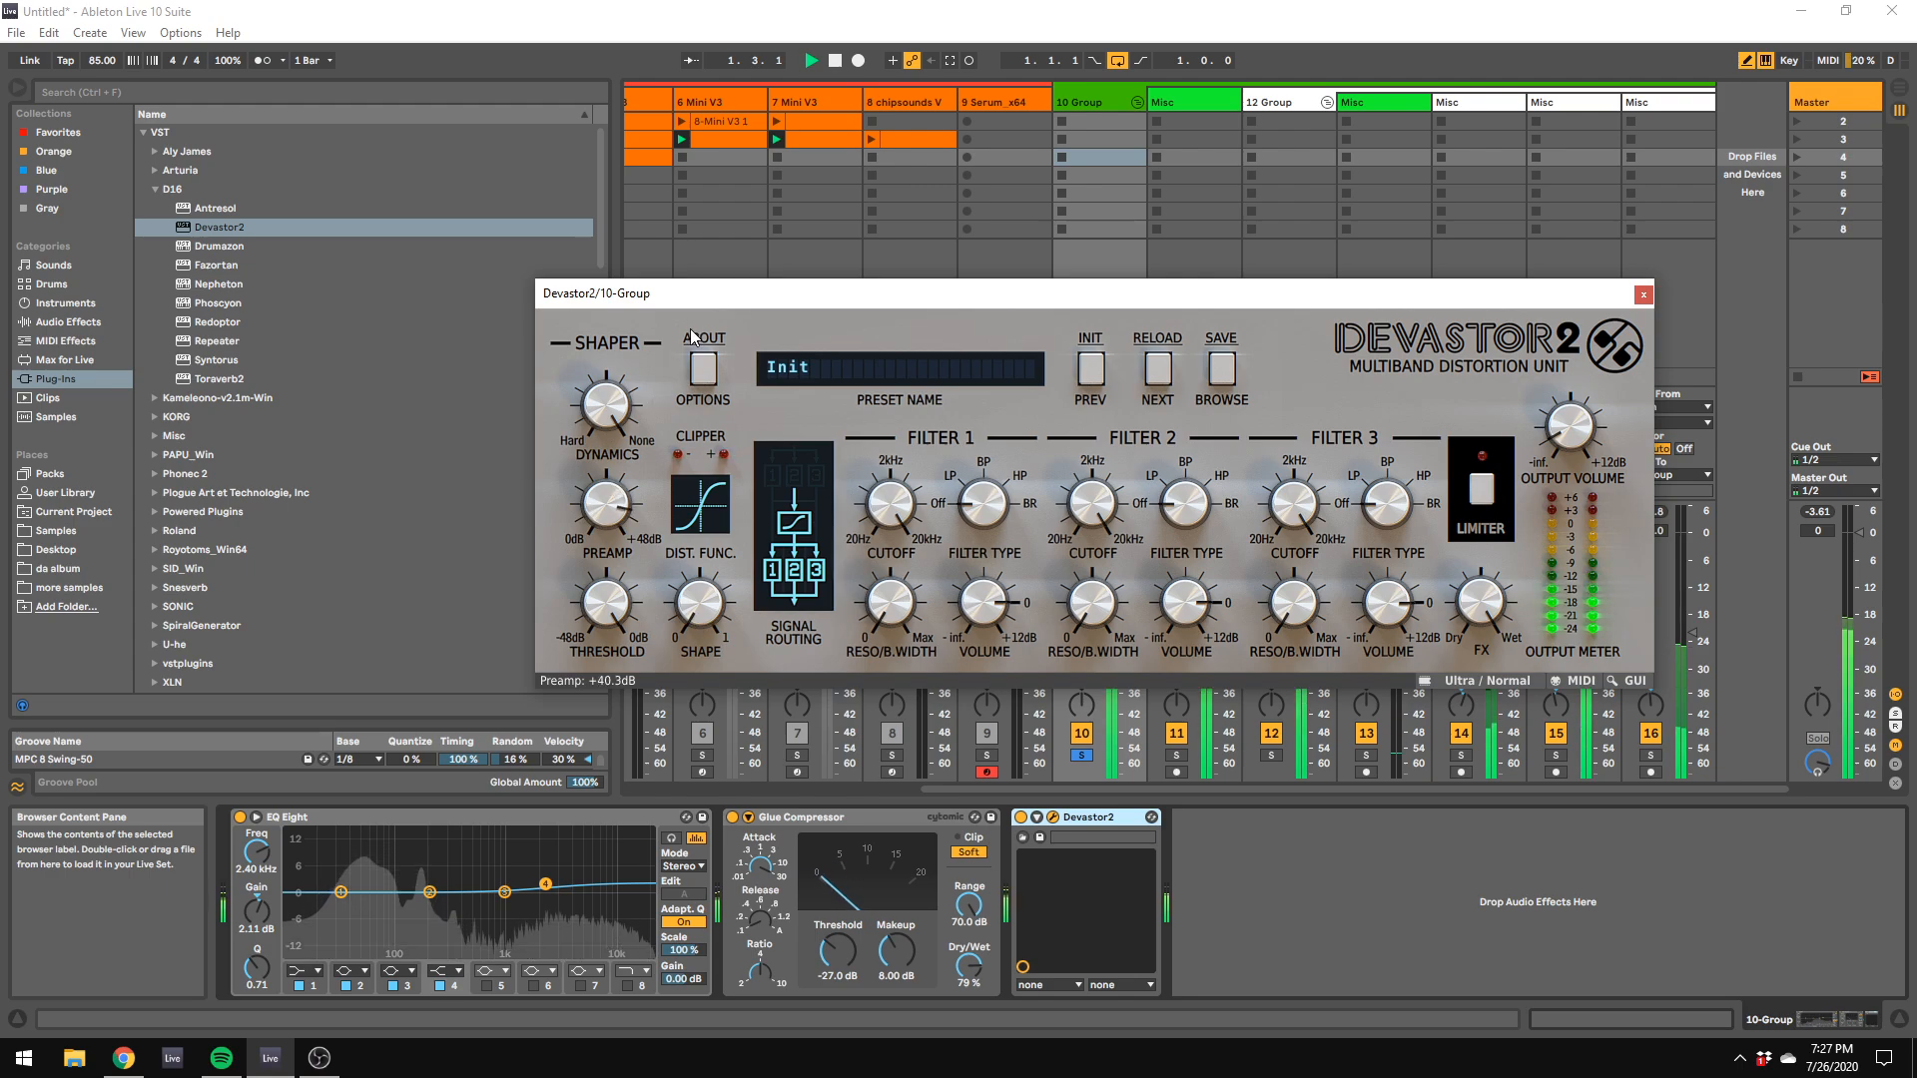
{"action": "left_click_drag", "start_coordinate": [715, 624], "coordinate": [721, 559]}
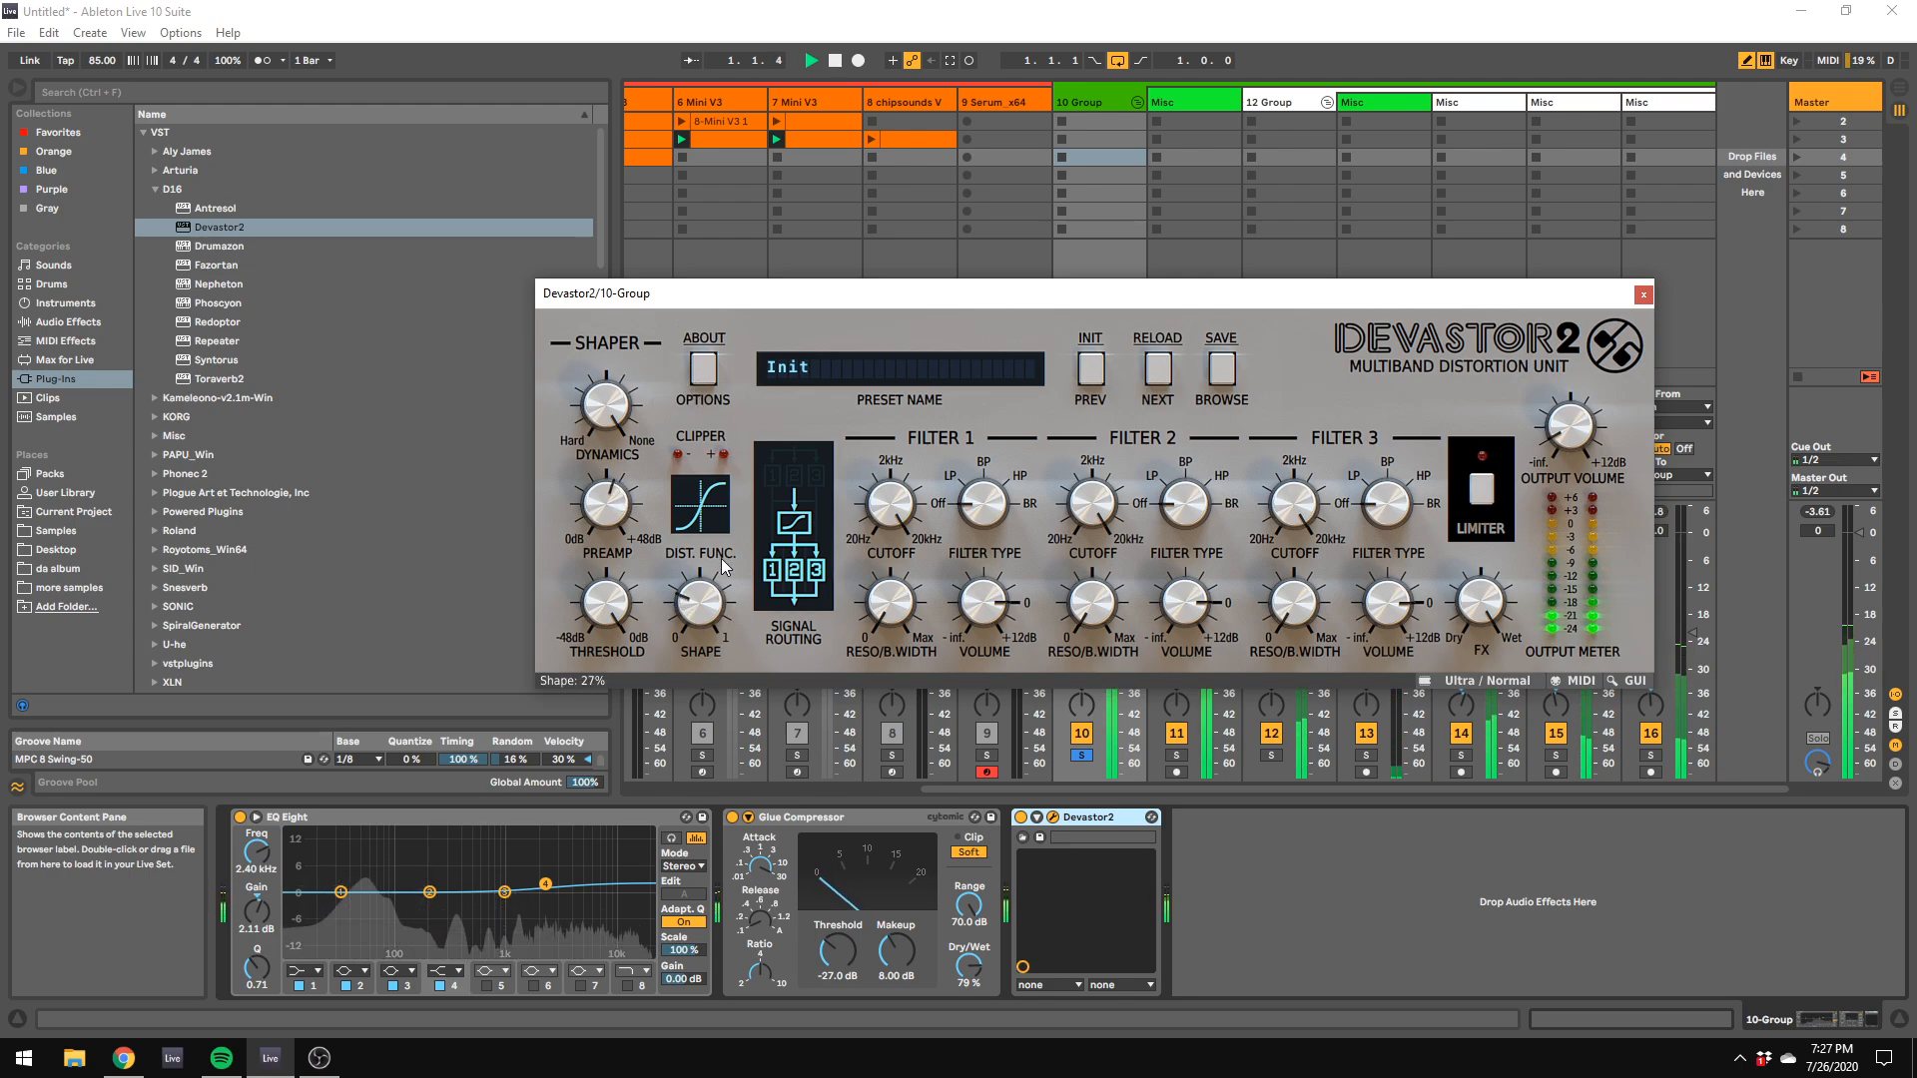
{"action": "left_click_drag", "start_coordinate": [607, 512], "coordinate": [607, 528]}
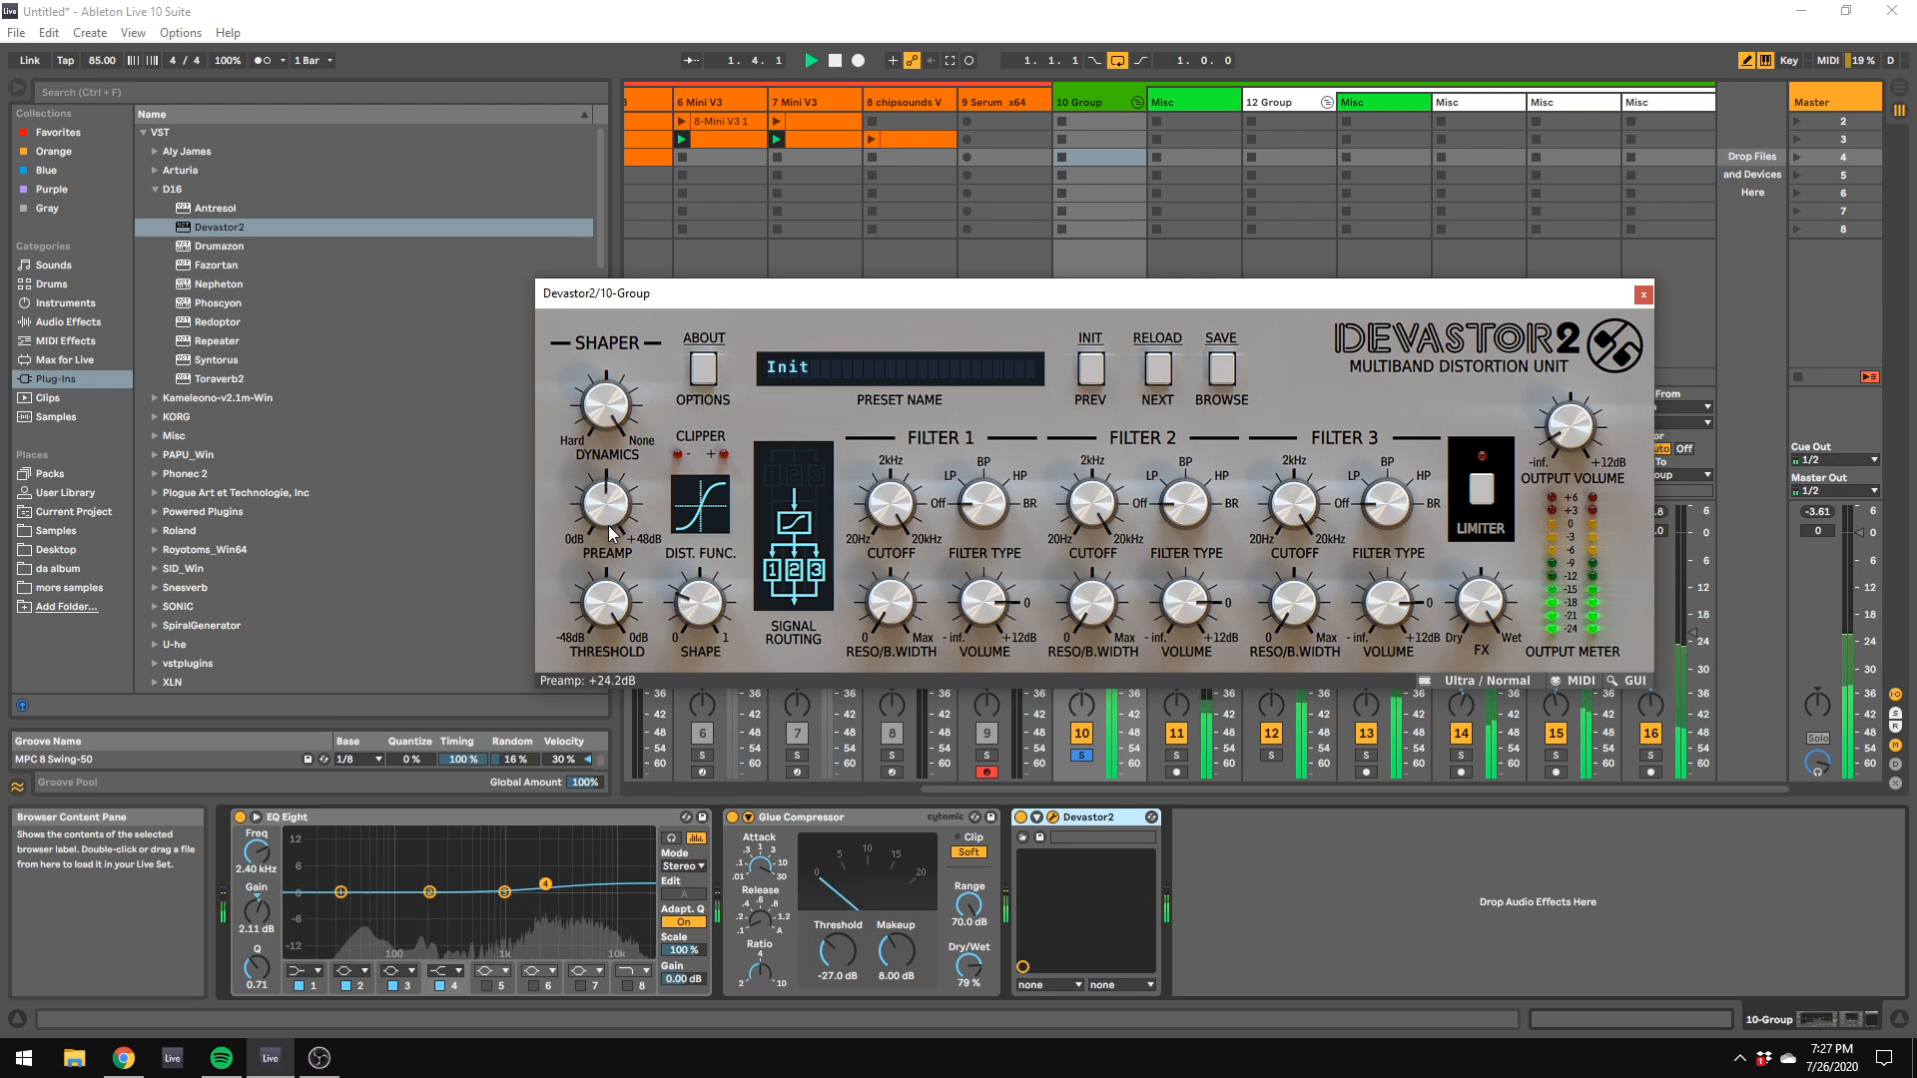
Step: Try Devastor2's distortion function selector and set the shape to 52%
{"action": "left_click", "coordinate": [712, 515]}
{"action": "left_click", "coordinate": [751, 524]}
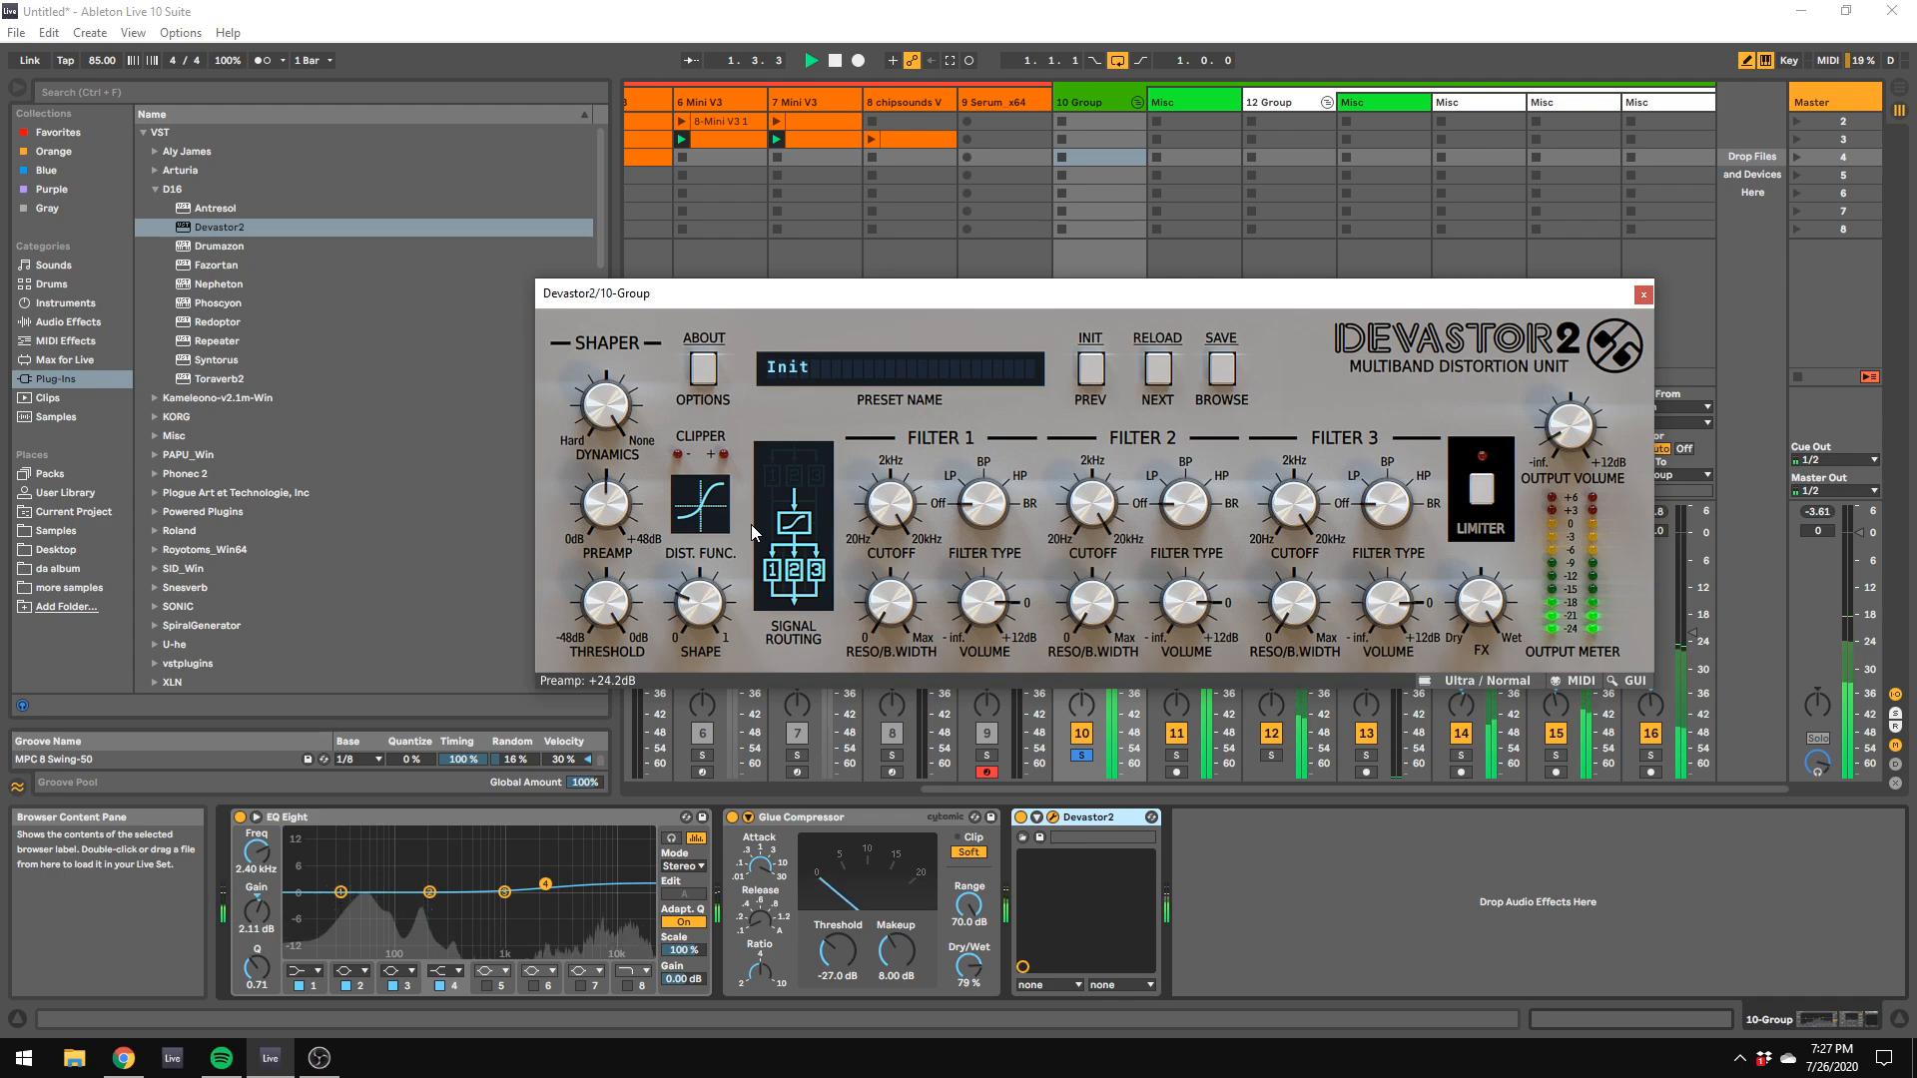
{"action": "left_click", "coordinate": [694, 509]}
{"action": "left_click", "coordinate": [691, 507]}
{"action": "left_click_drag", "start_coordinate": [708, 611], "coordinate": [739, 544]}
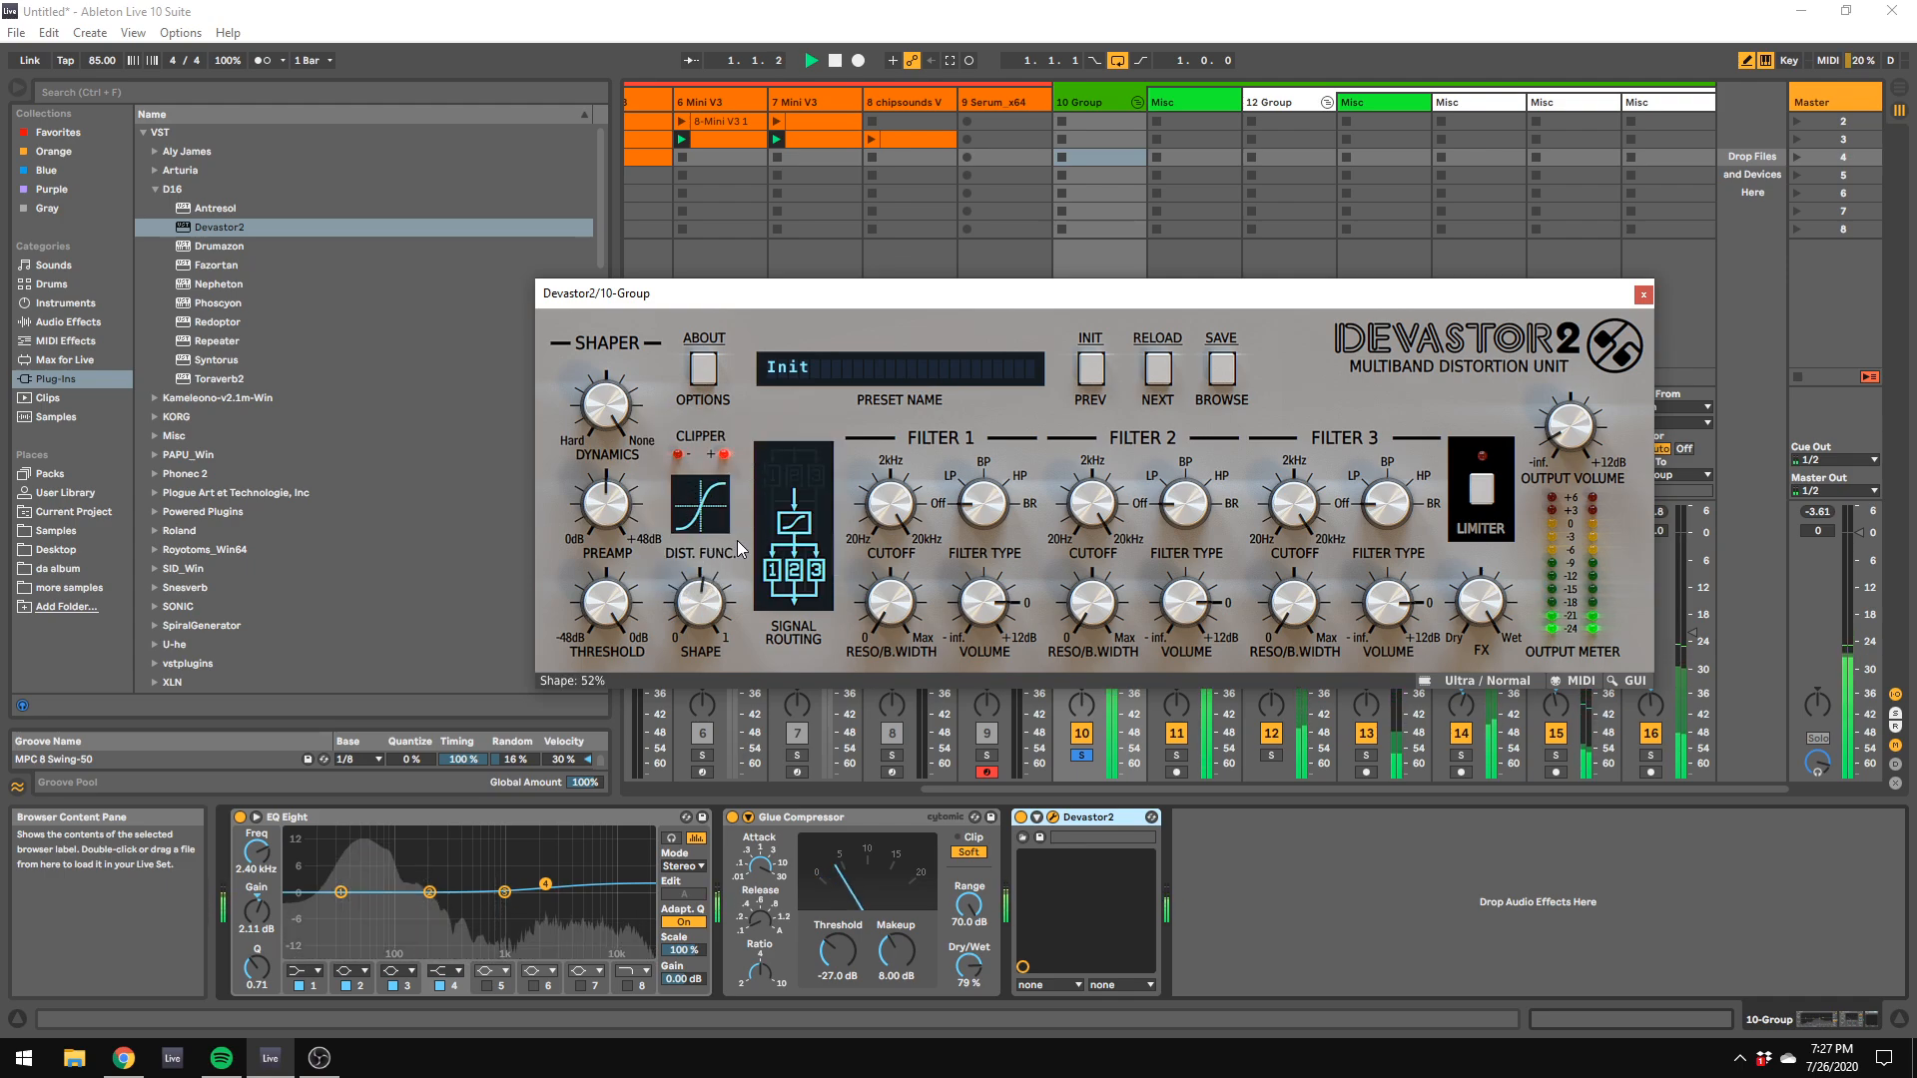
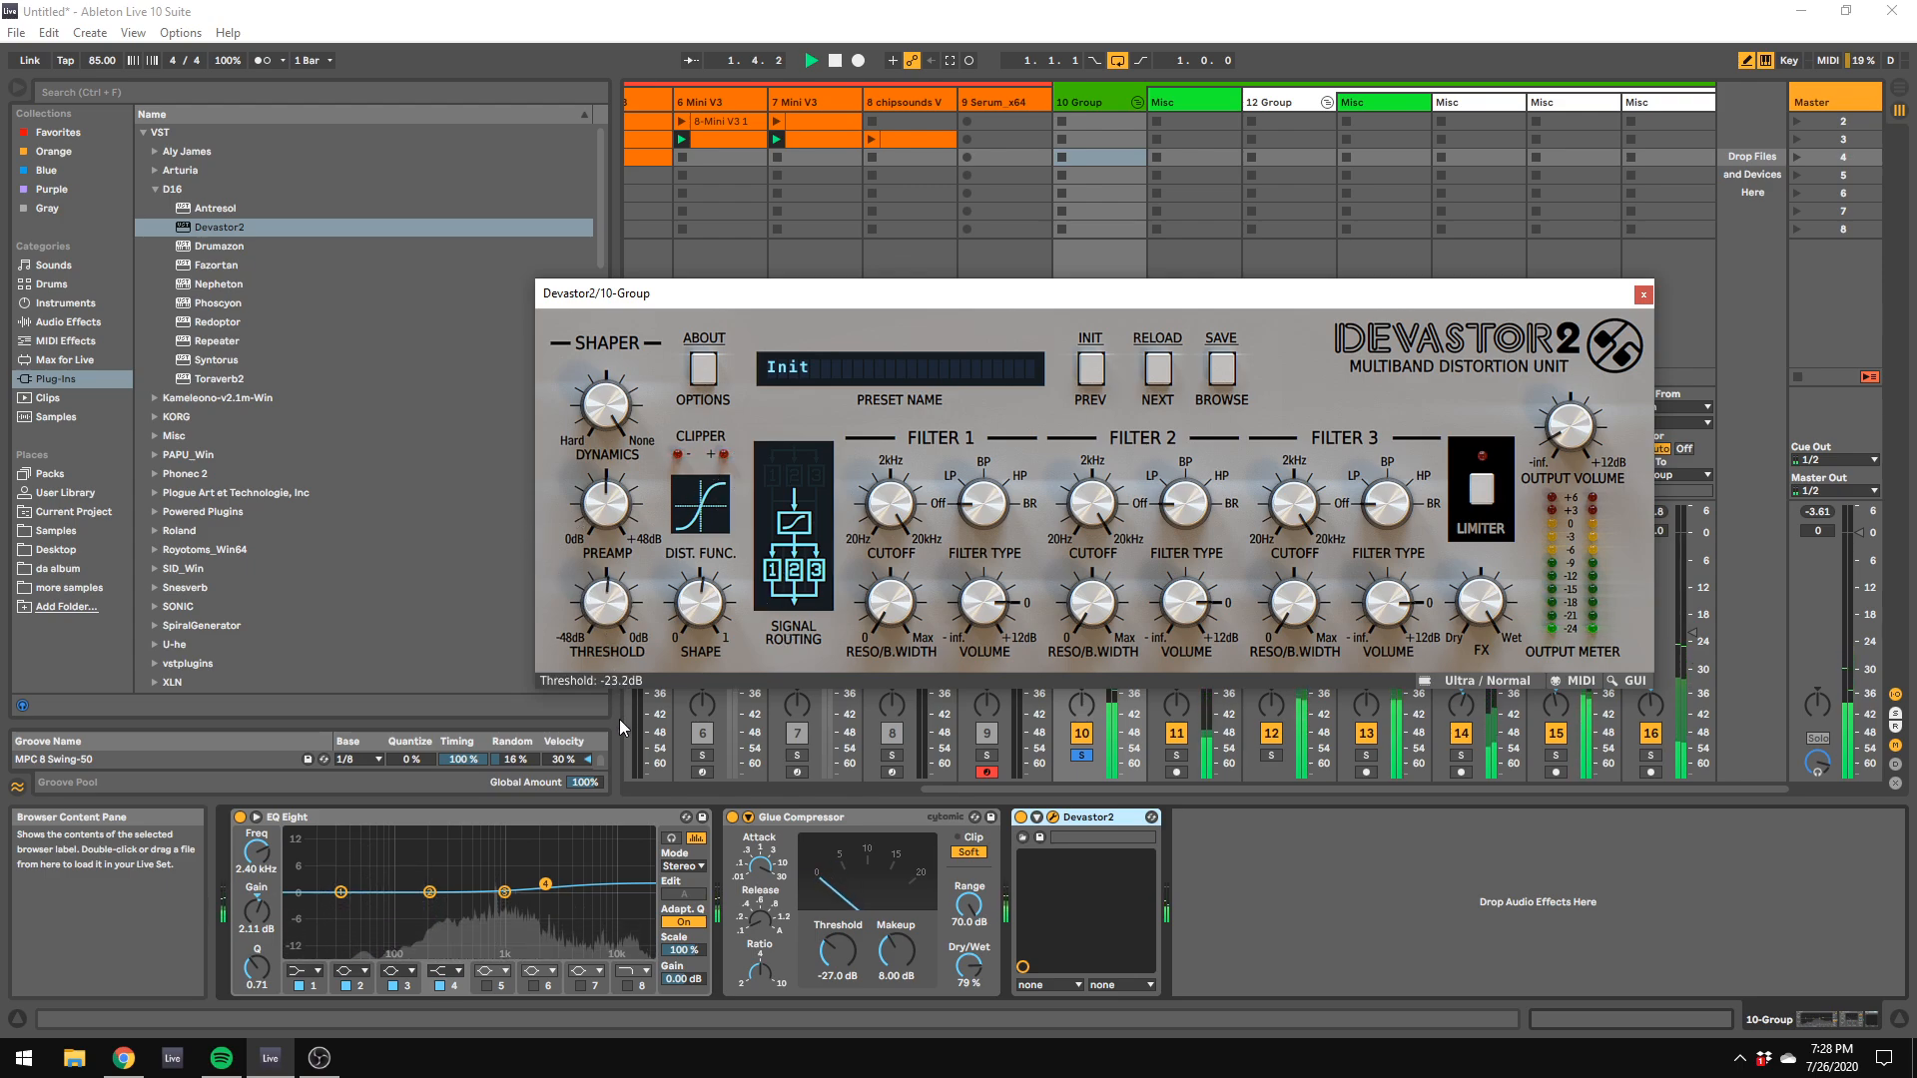
Step: Set Devastor2's dynamics to 33% and try the limiter on and off
{"action": "left_click_drag", "start_coordinate": [617, 605], "coordinate": [617, 537]}
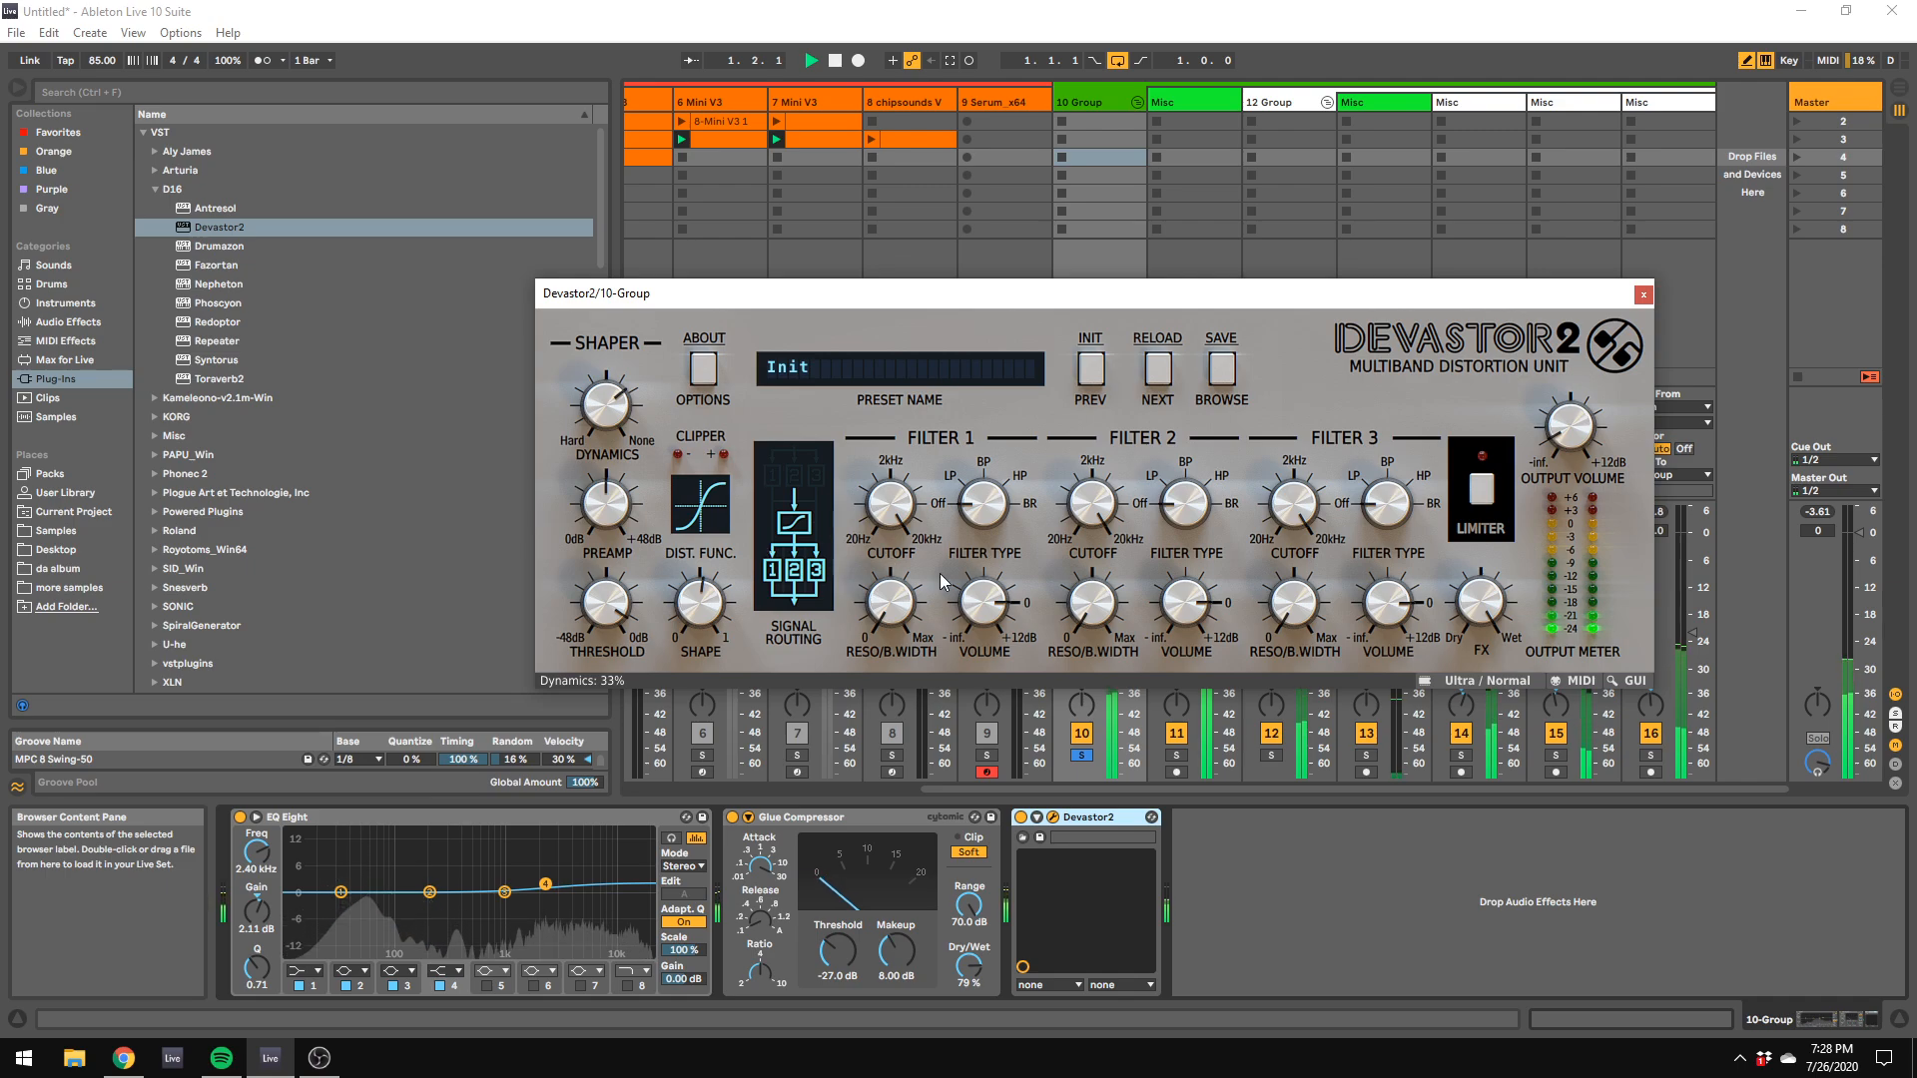
{"action": "left_click", "coordinate": [1488, 491]}
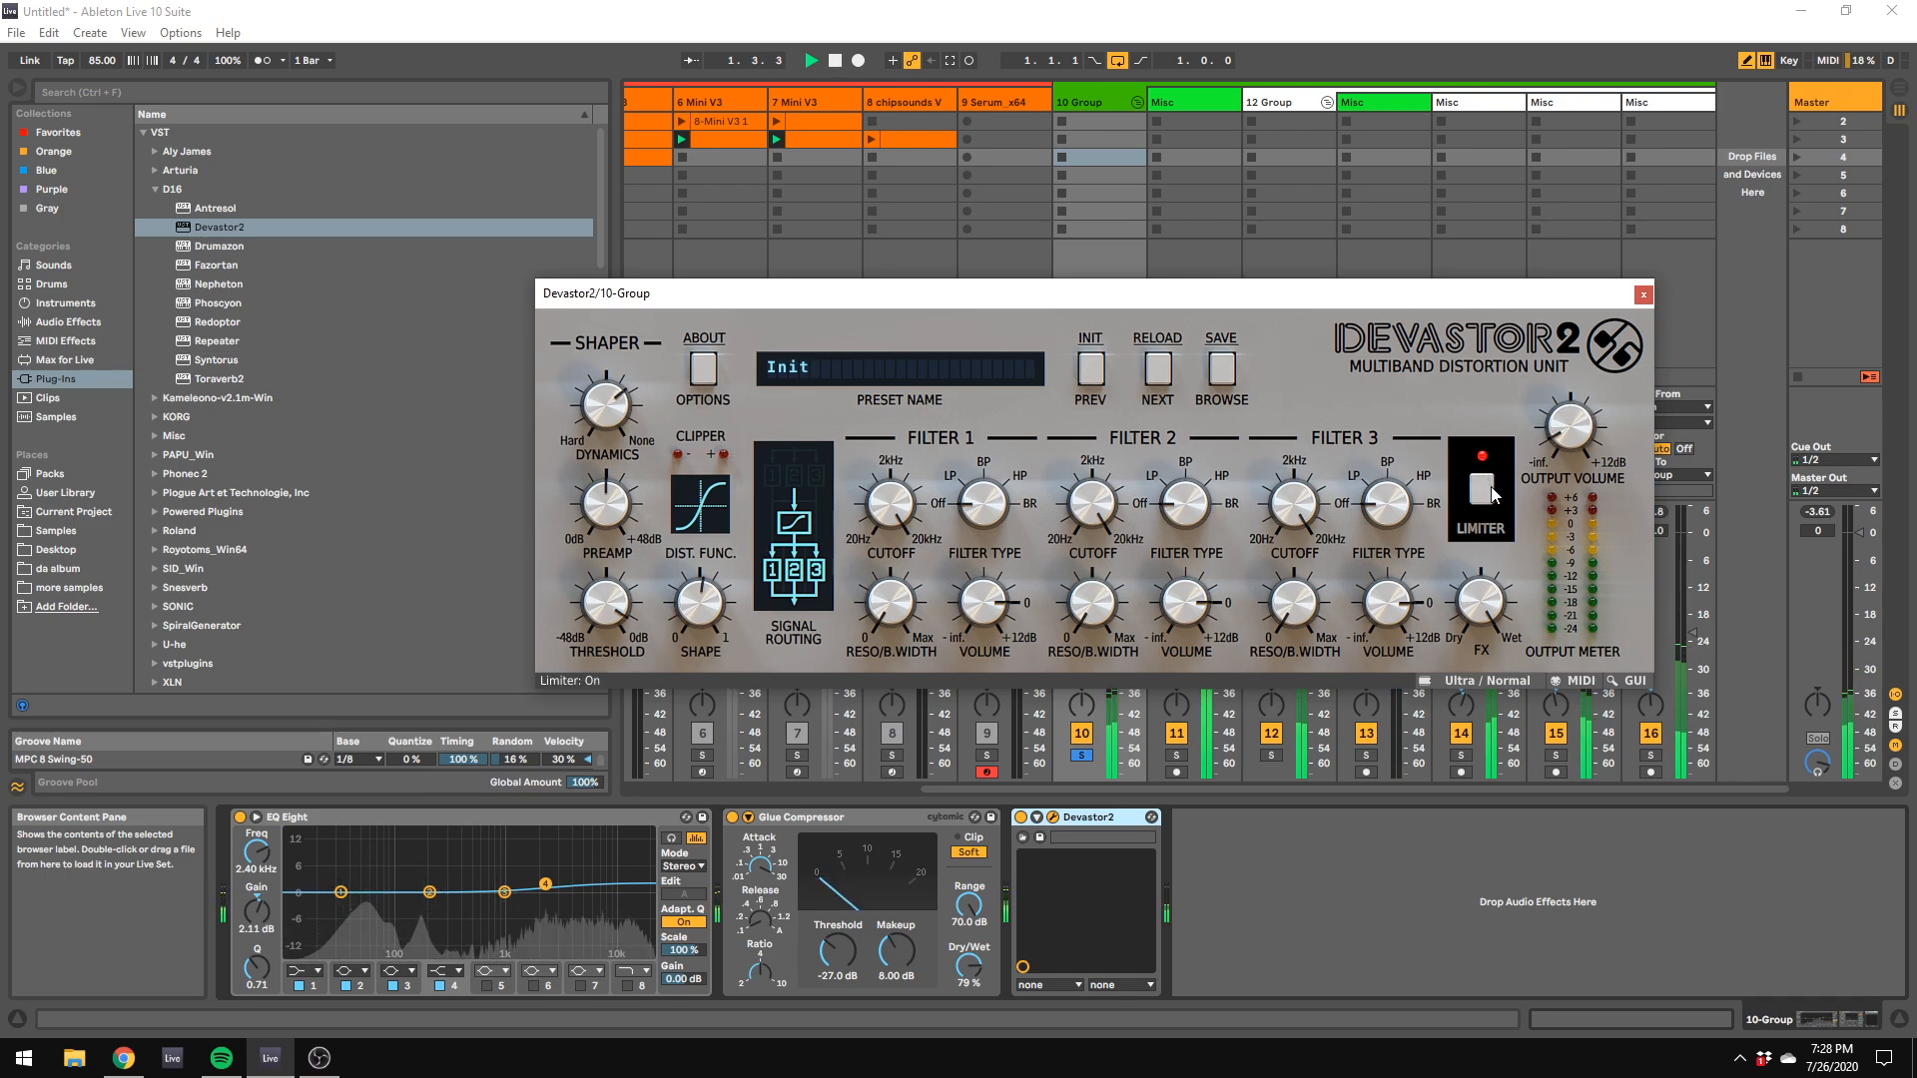
{"action": "left_click", "coordinate": [1487, 491]}
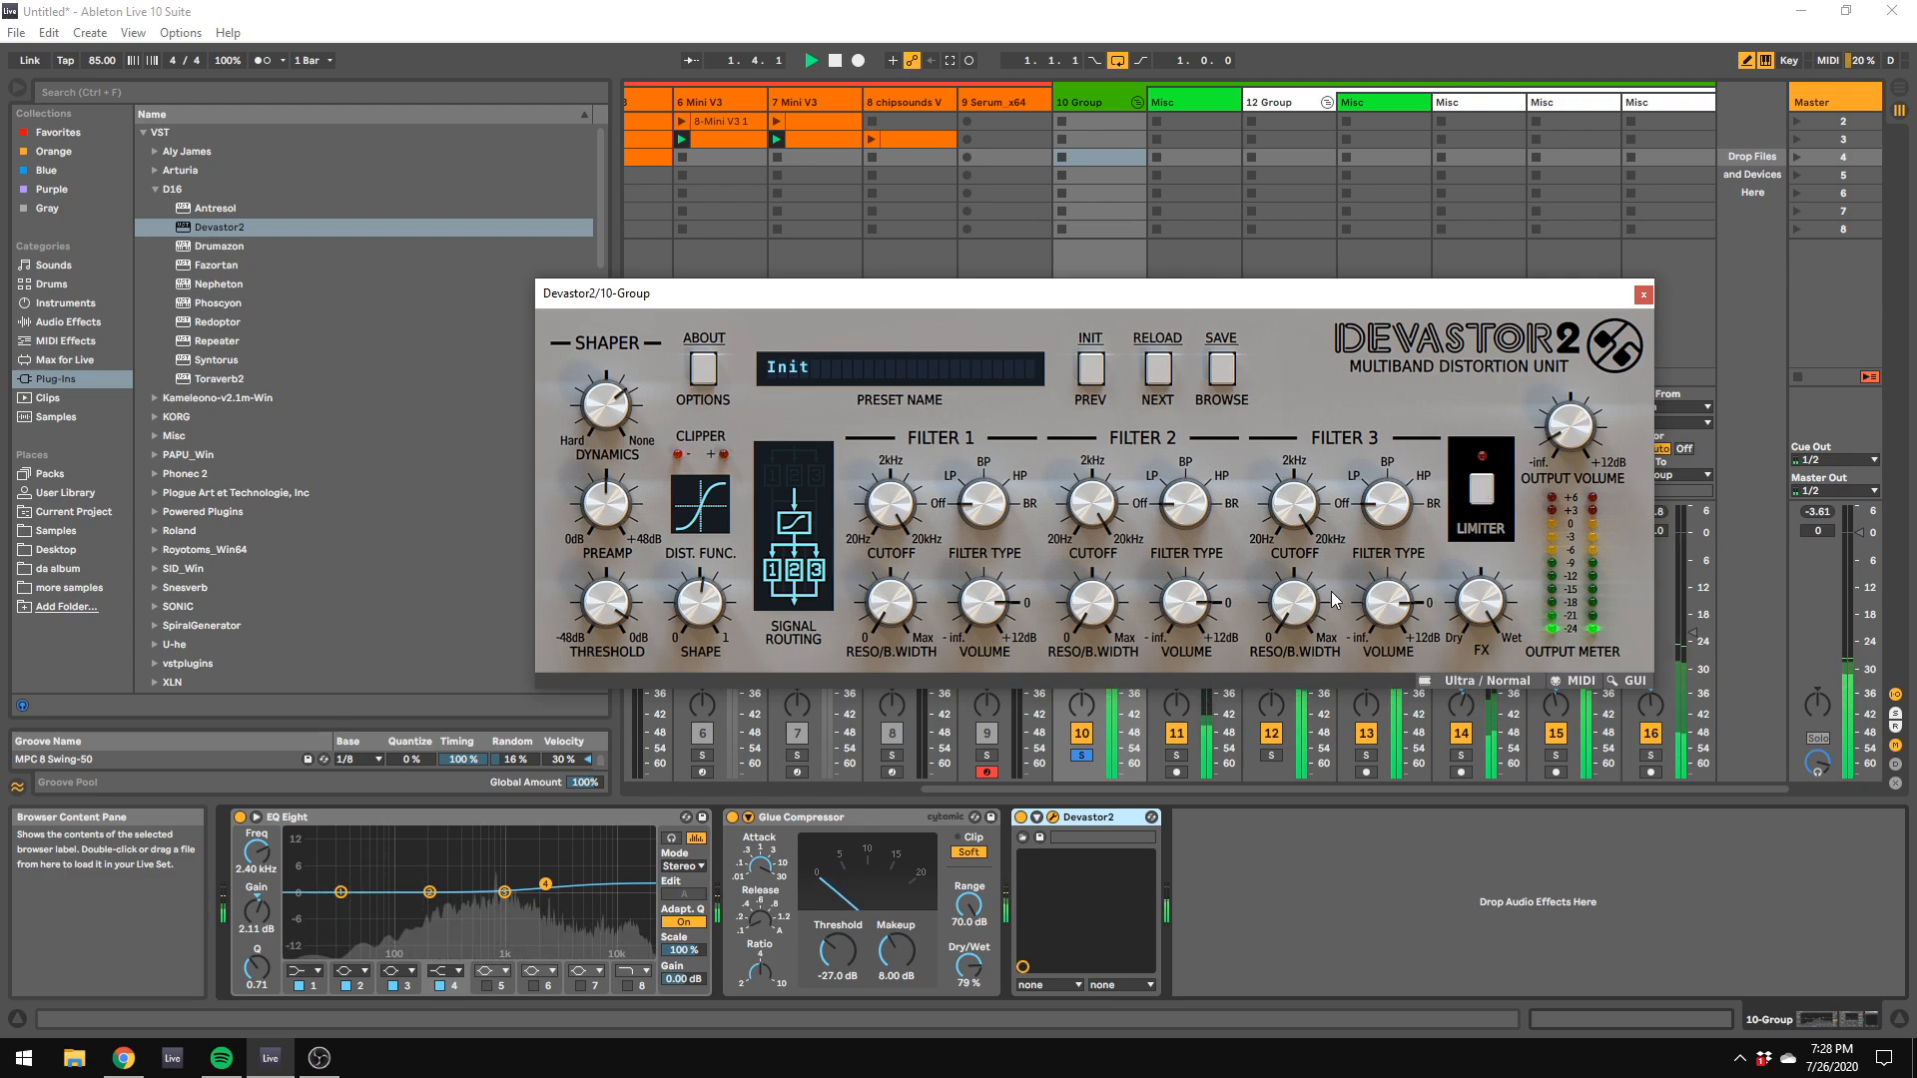
Step: Place Devastor2 ahead of EQ Eight and set EQ band 4 to 5.50 kHz, -5.33 dB and band 2 to 316 Hz, -3.10 dB
{"action": "left_click_drag", "start_coordinate": [545, 885], "coordinate": [550, 909]}
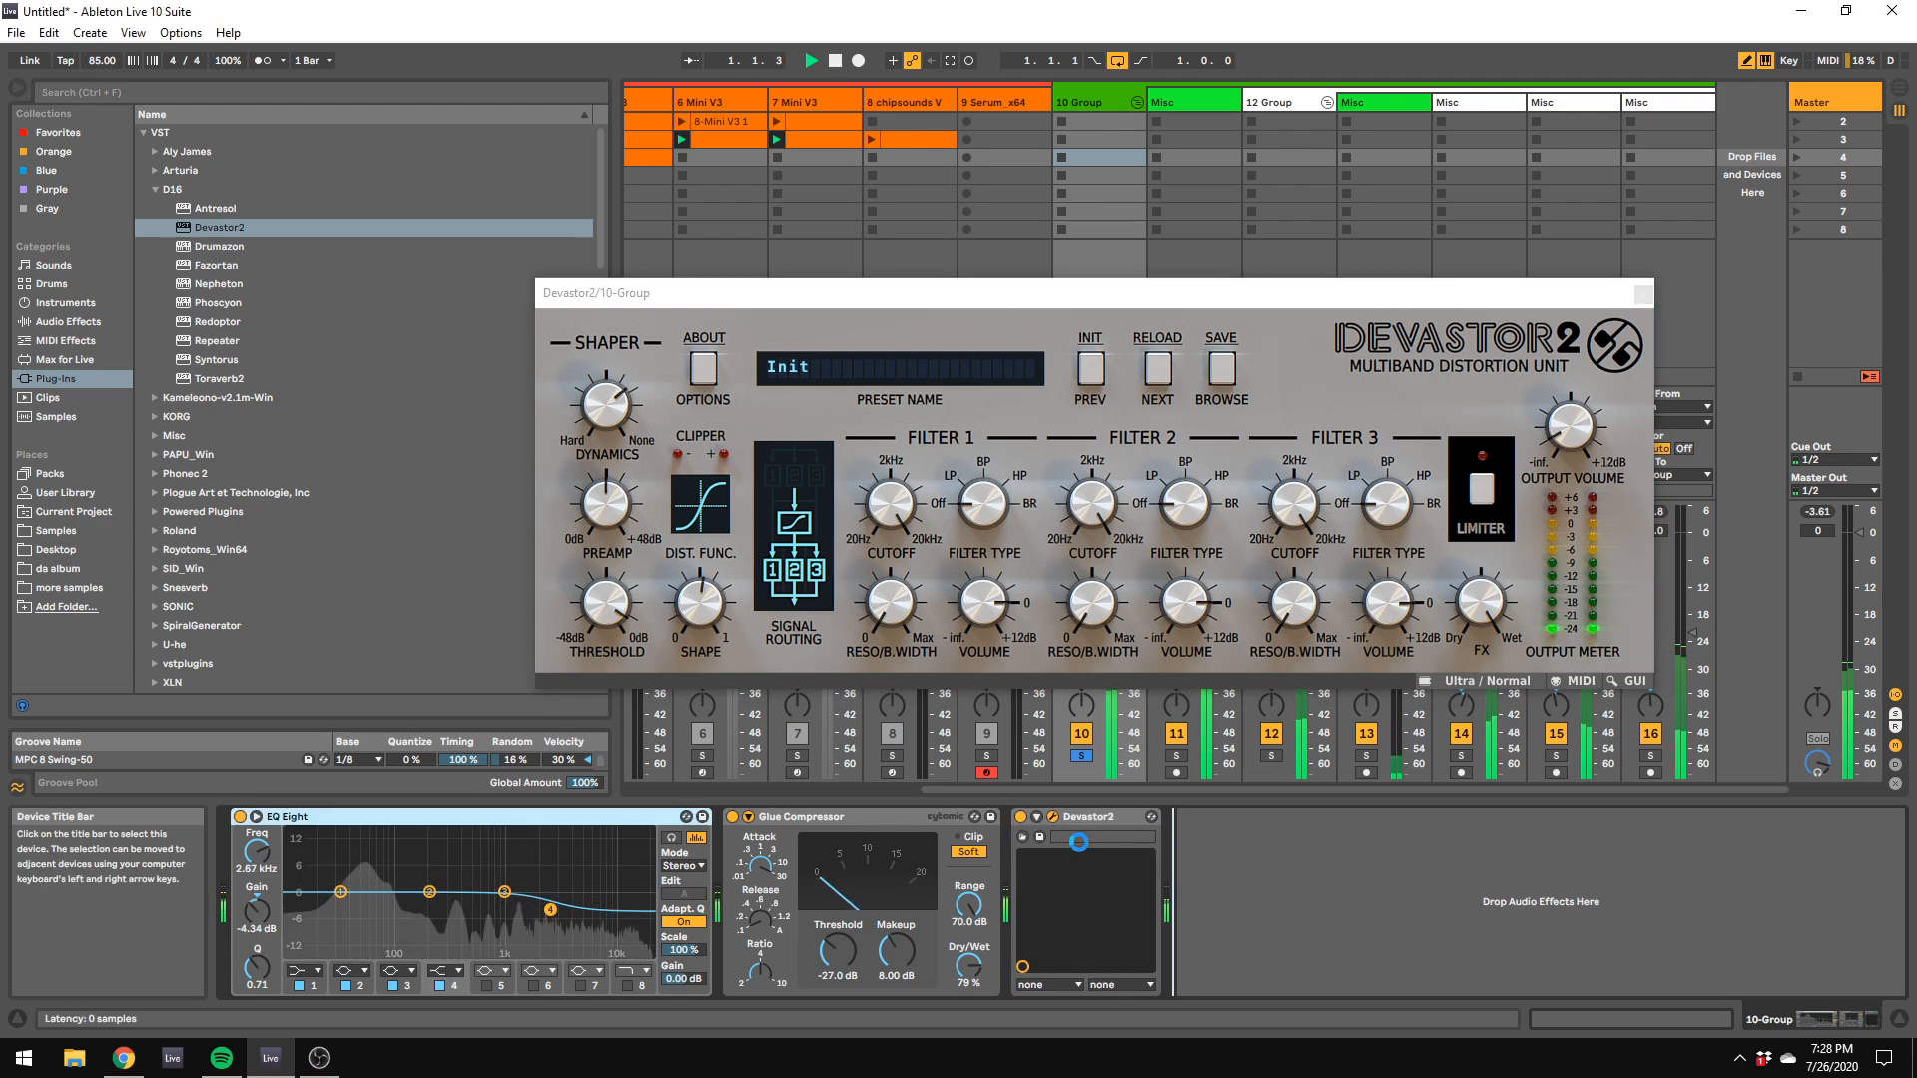
{"action": "left_click_drag", "start_coordinate": [1089, 816], "coordinate": [240, 818]}
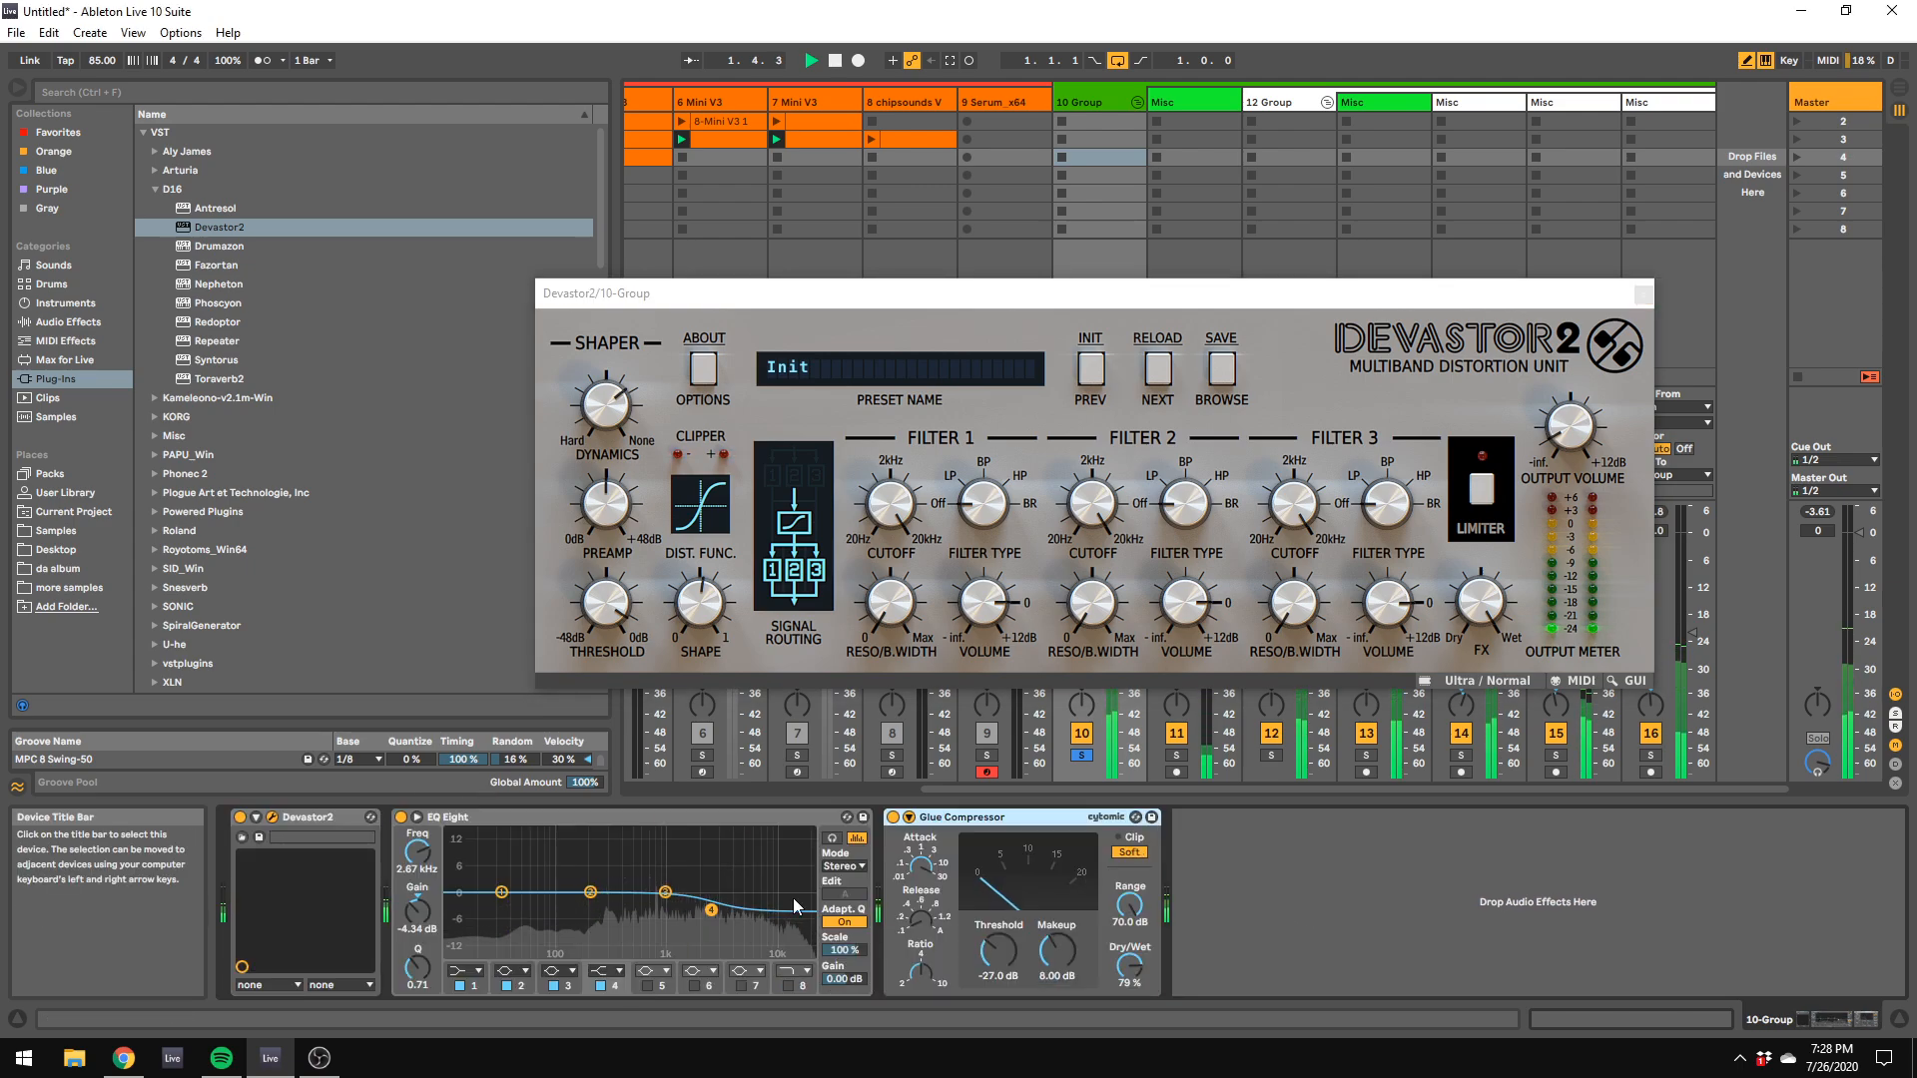
{"action": "left_click_drag", "start_coordinate": [711, 910], "coordinate": [745, 913]}
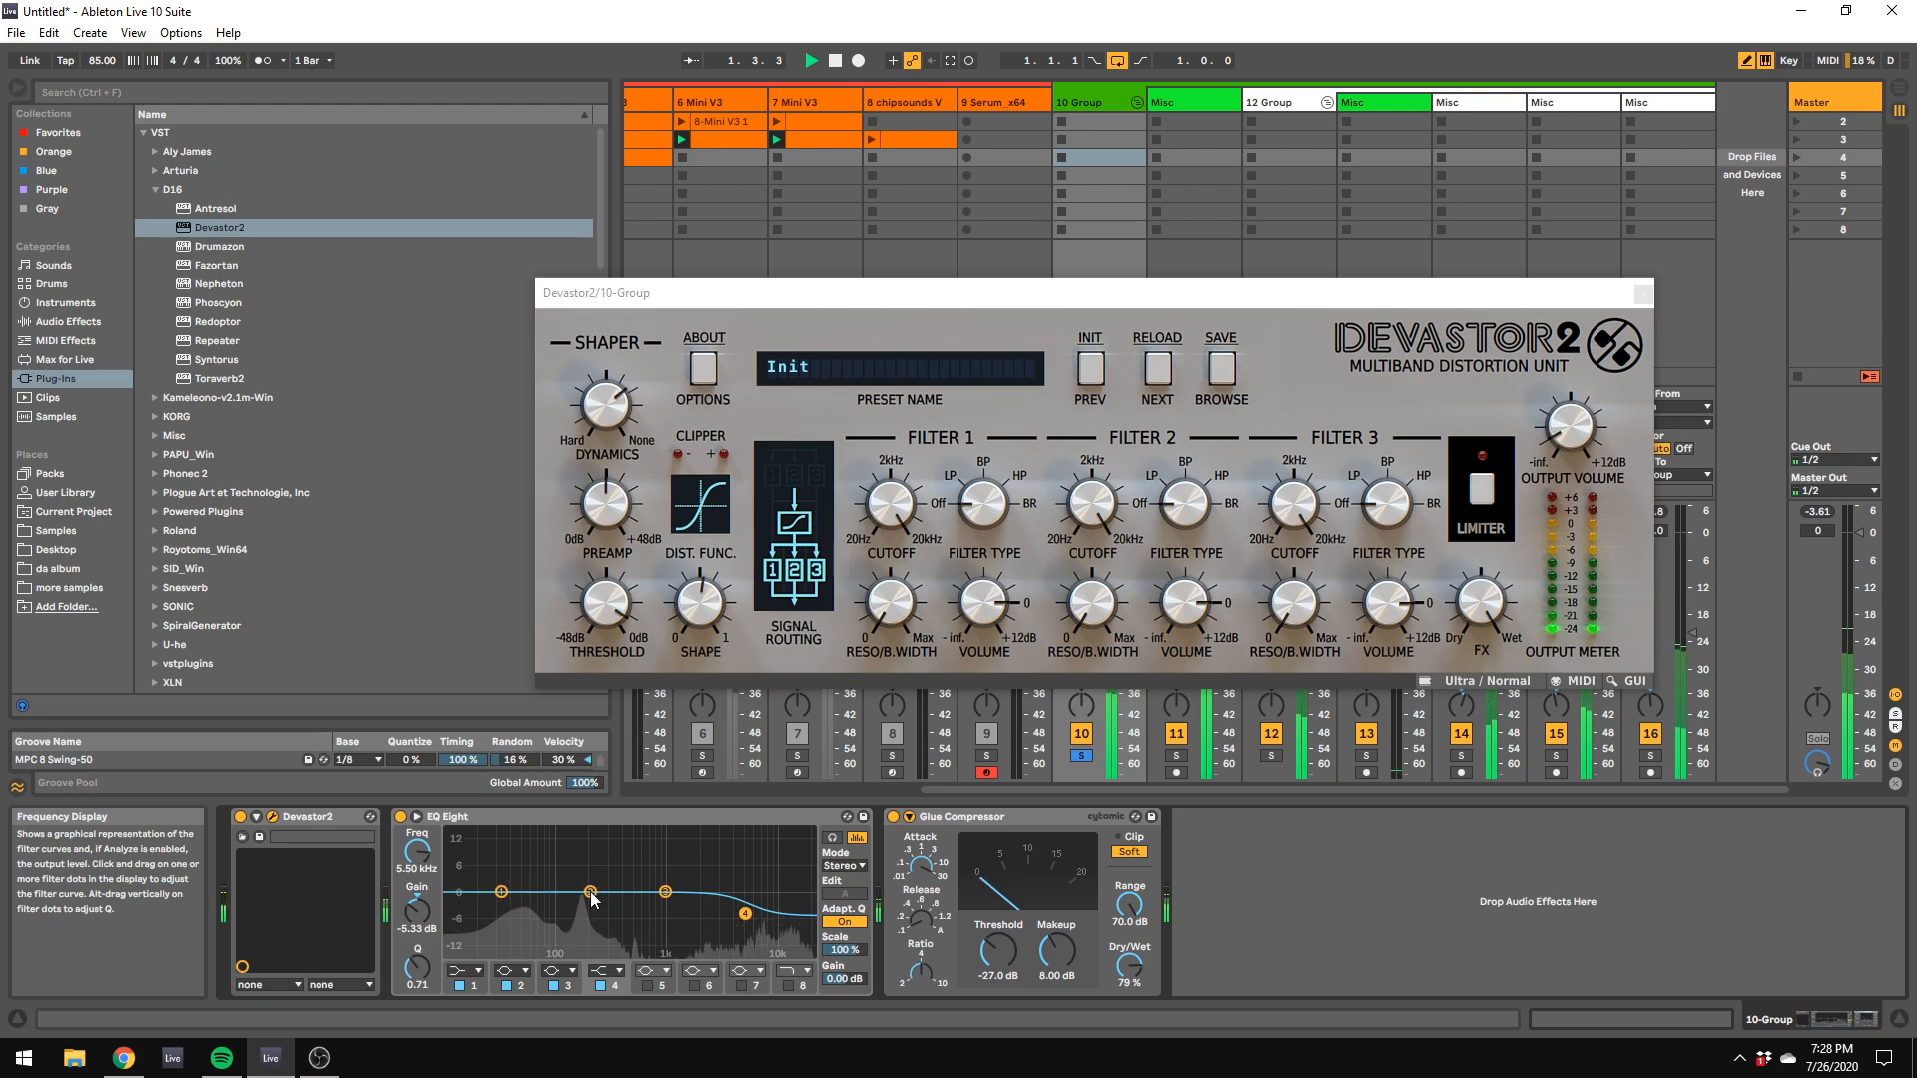
{"action": "left_click_drag", "start_coordinate": [591, 894], "coordinate": [612, 906]}
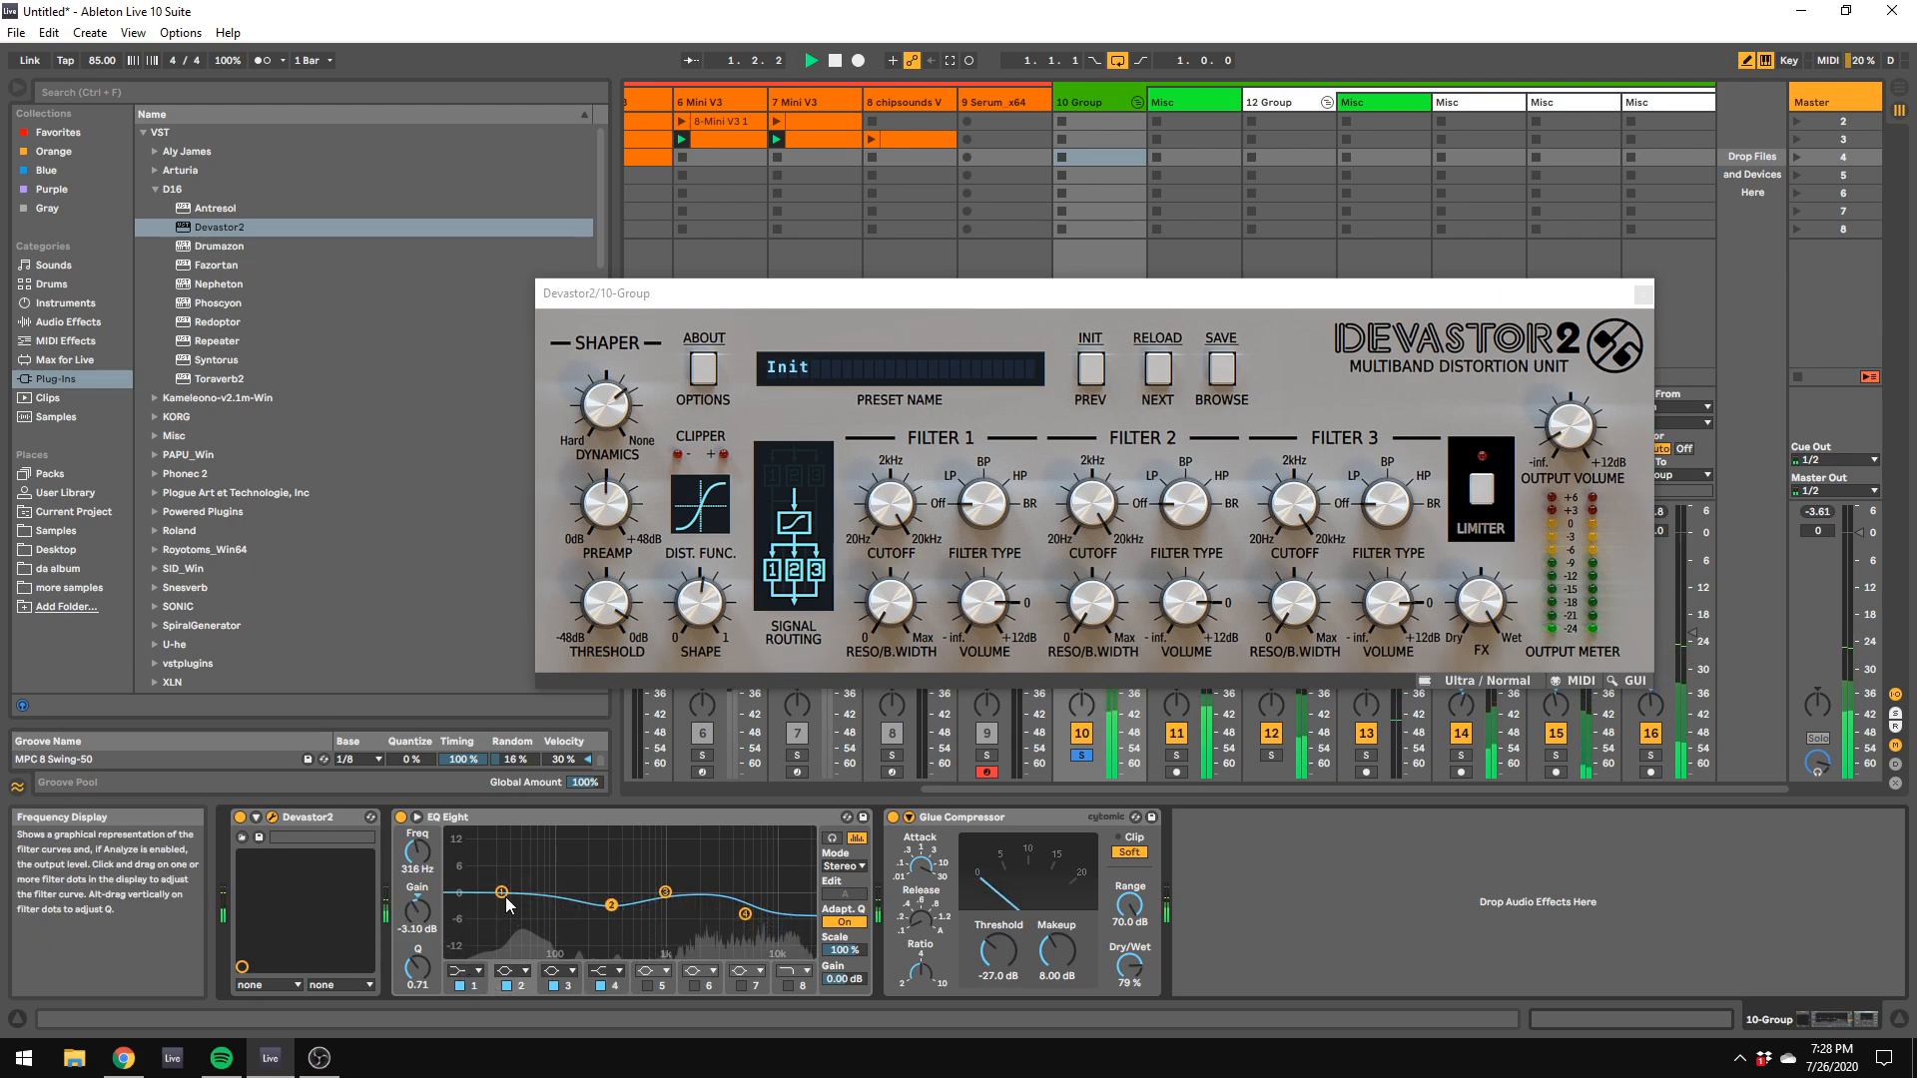
Step: Set Devastor2's shape to 24%, preamp to +26.7 dB and threshold to -11.9 dB
{"action": "left_click_drag", "start_coordinate": [705, 605], "coordinate": [715, 676]}
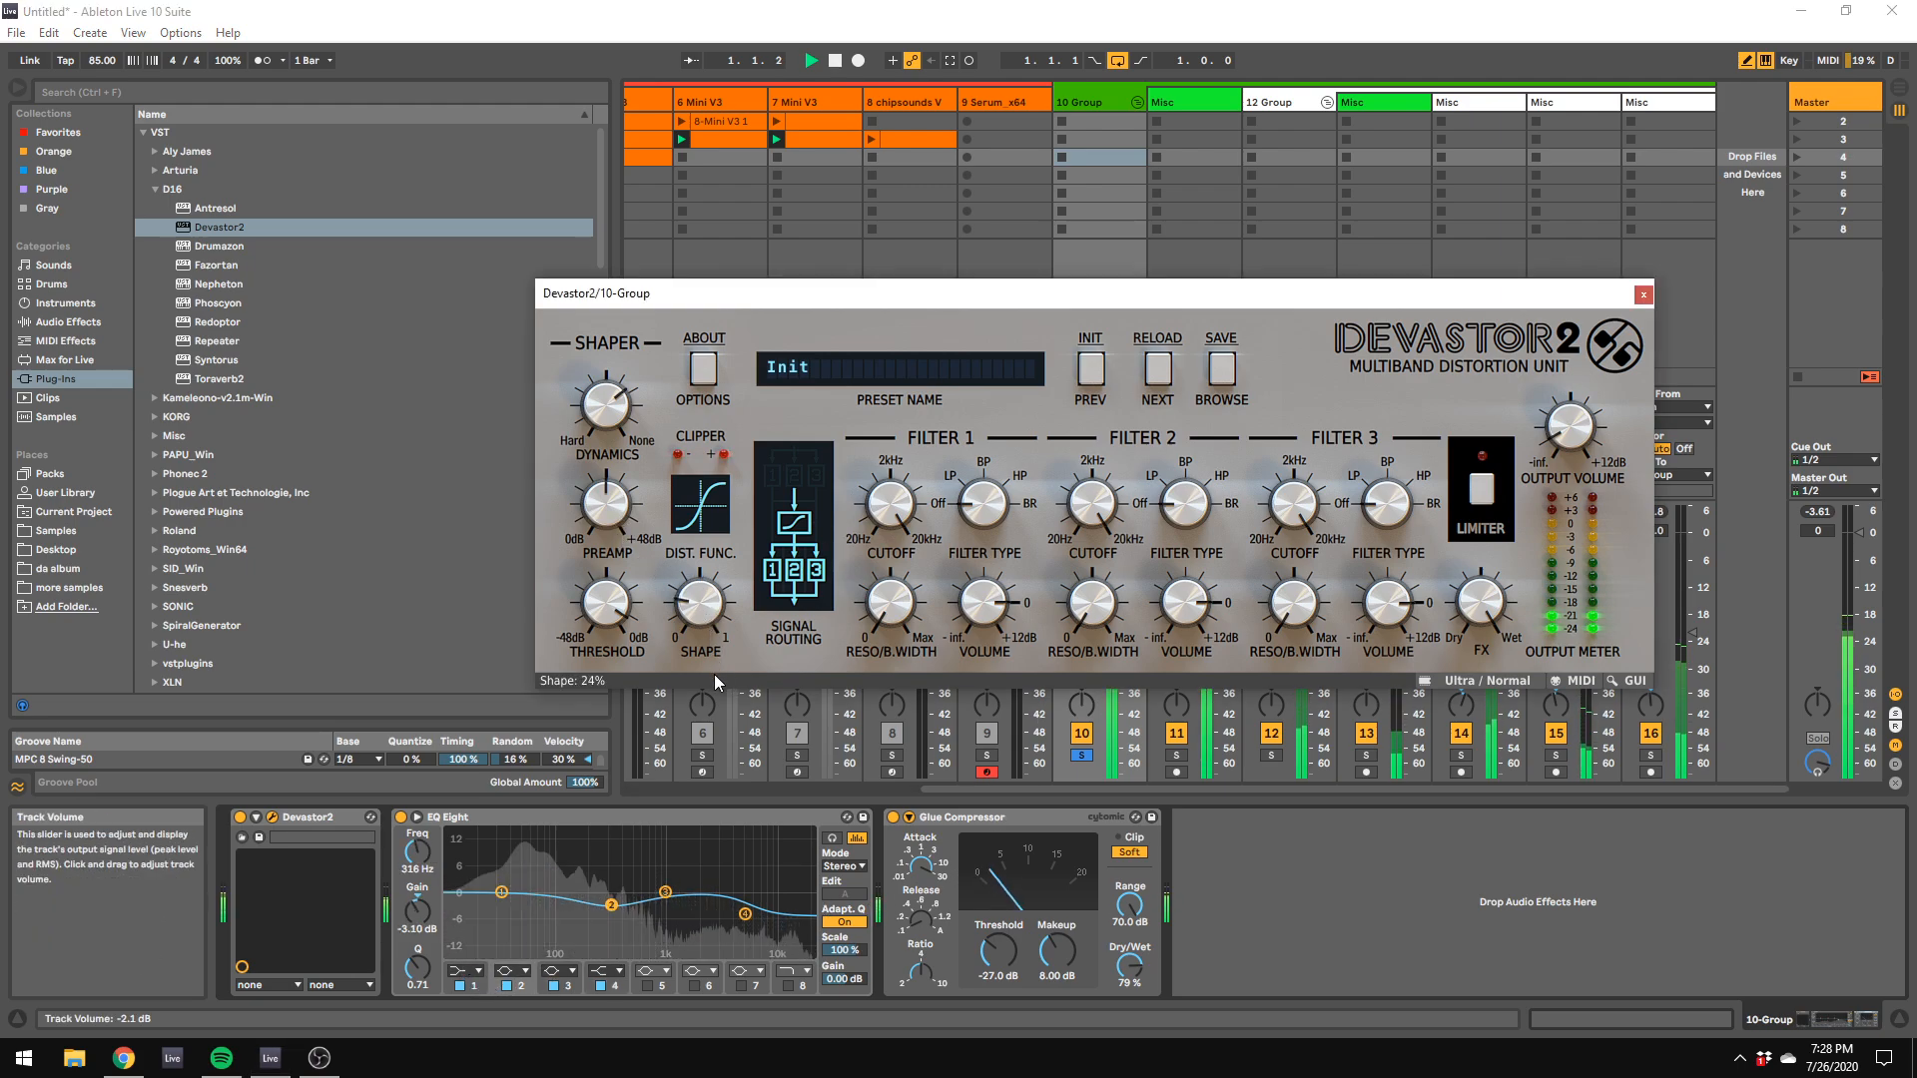
{"action": "left_click_drag", "start_coordinate": [621, 509], "coordinate": [620, 537]}
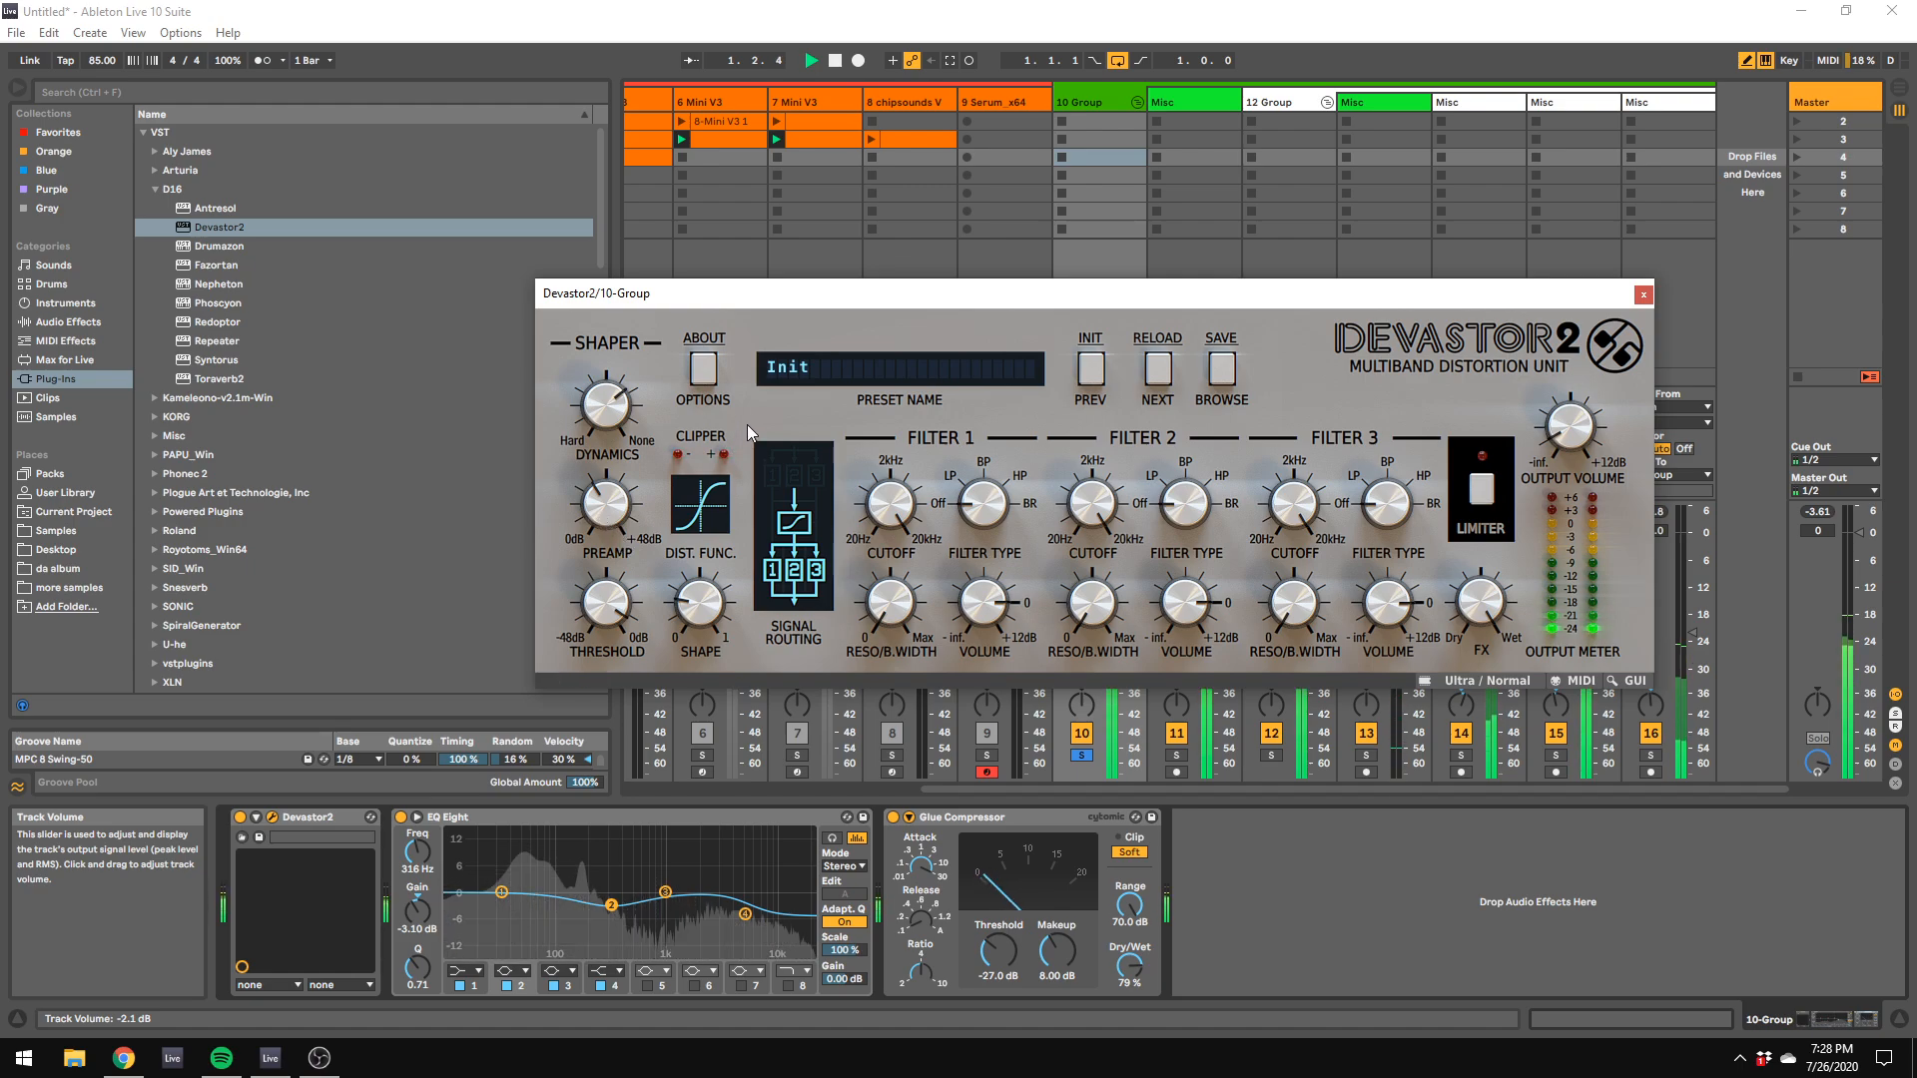
{"action": "left_click_drag", "start_coordinate": [620, 529], "coordinate": [619, 504]}
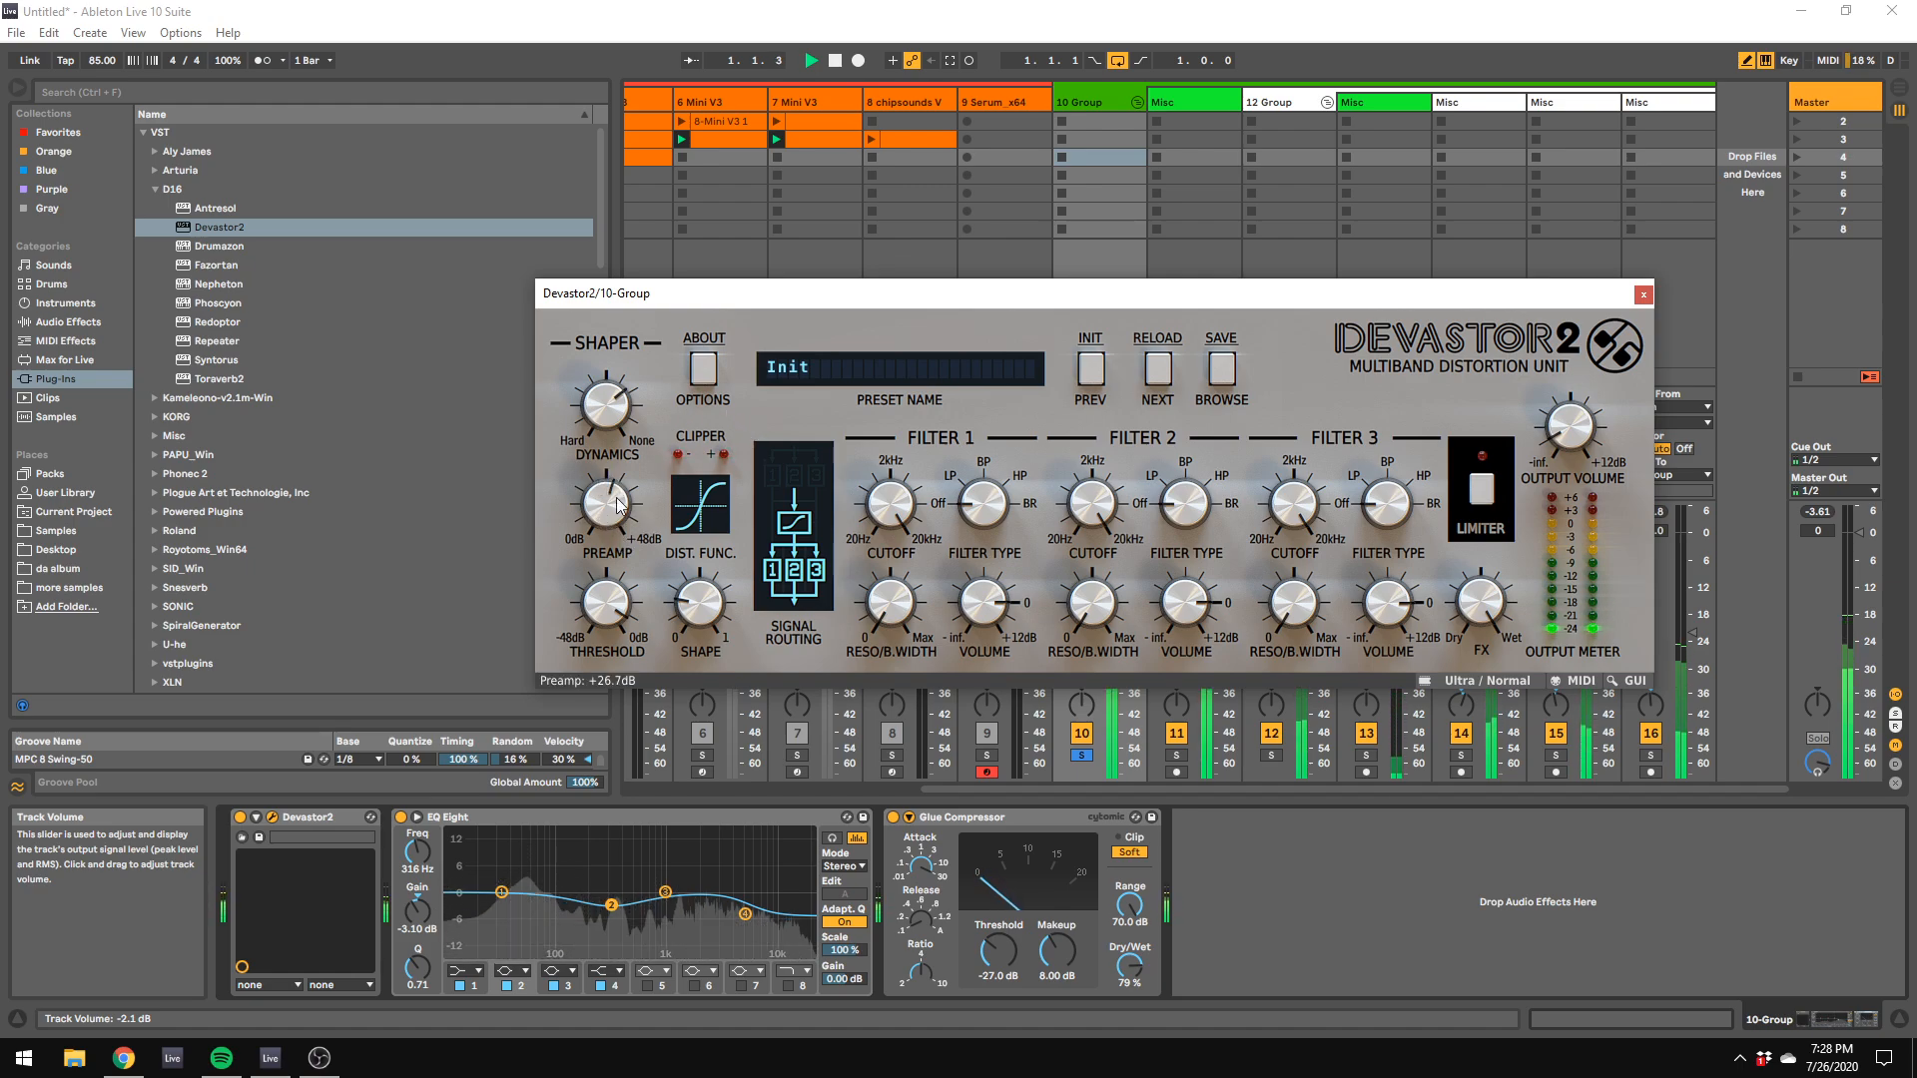
{"action": "left_click_drag", "start_coordinate": [619, 611], "coordinate": [627, 655]}
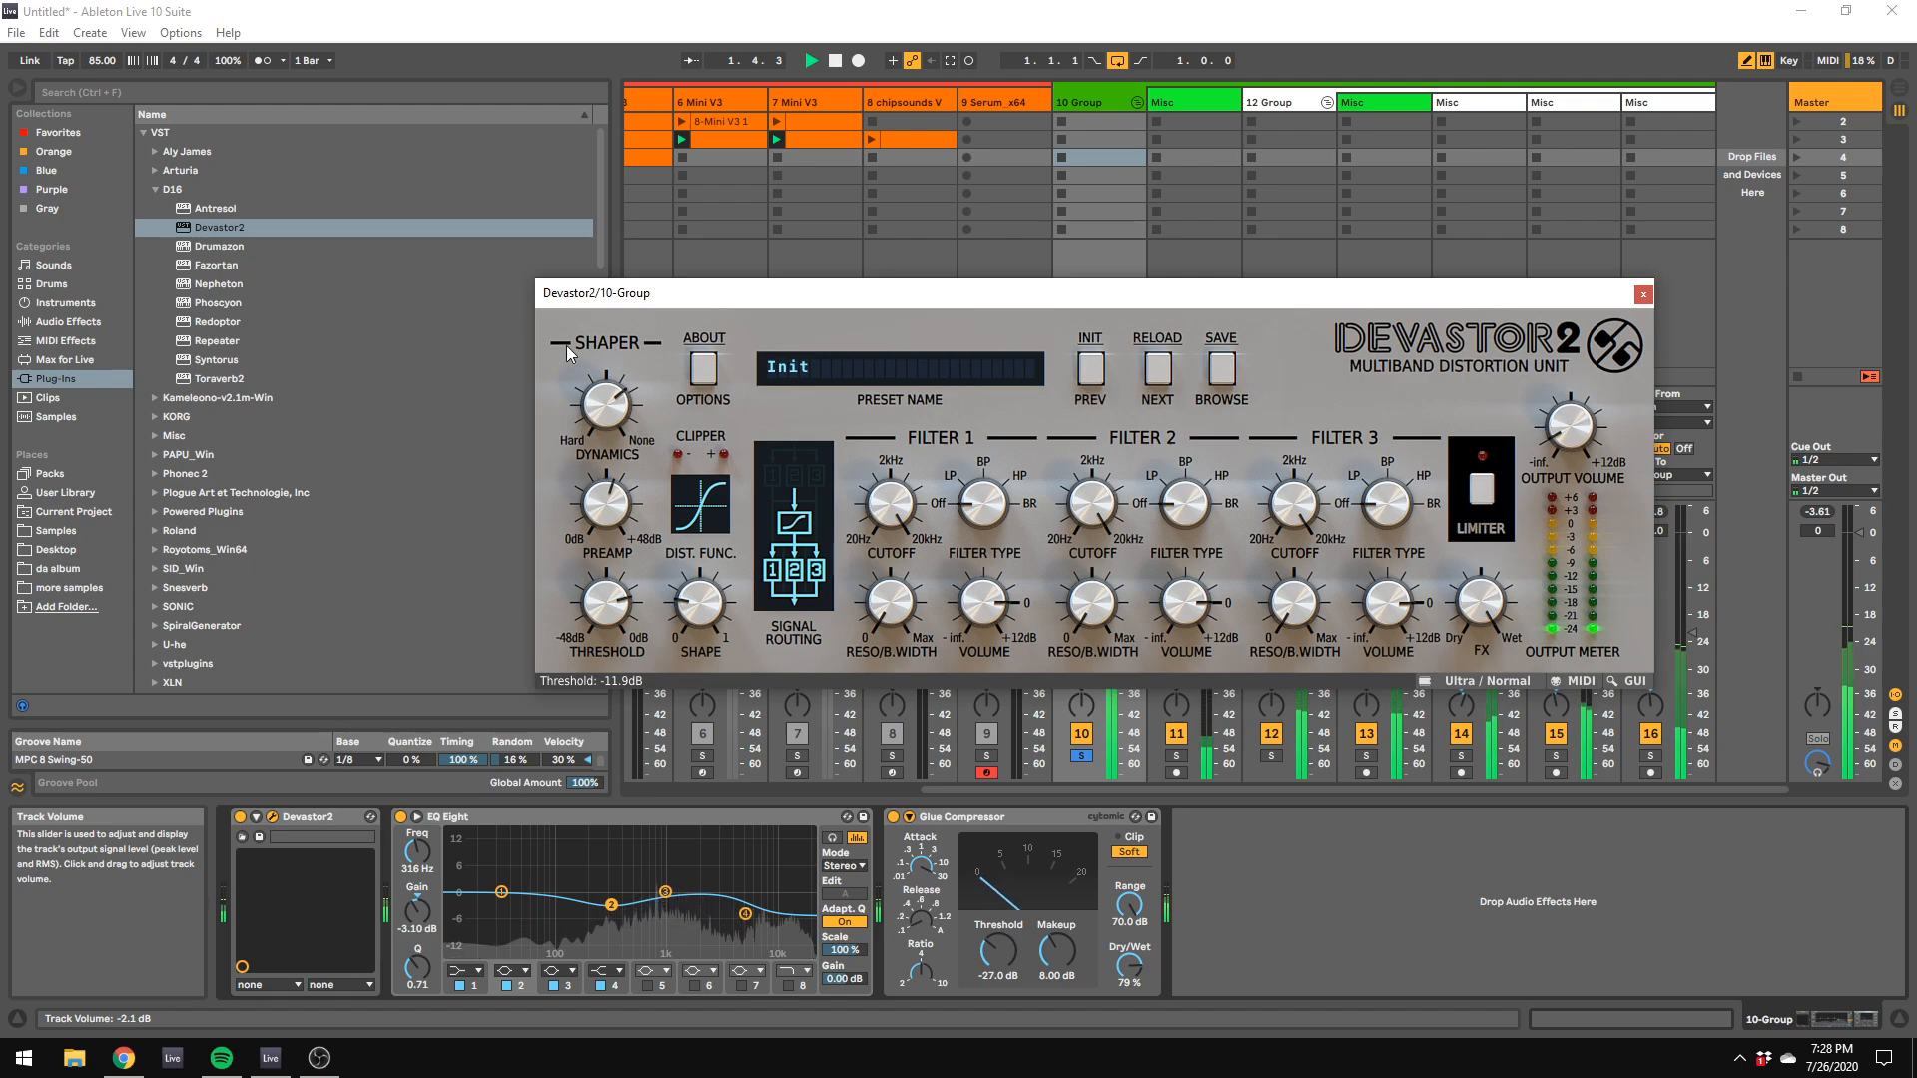
Step: Stop playback and insert XLN's DS-10 Drum Shaper between EQ Eight and Glue Compressor on the 10 Group track
{"action": "key", "text": "space"}
{"action": "left_click", "coordinate": [156, 190]}
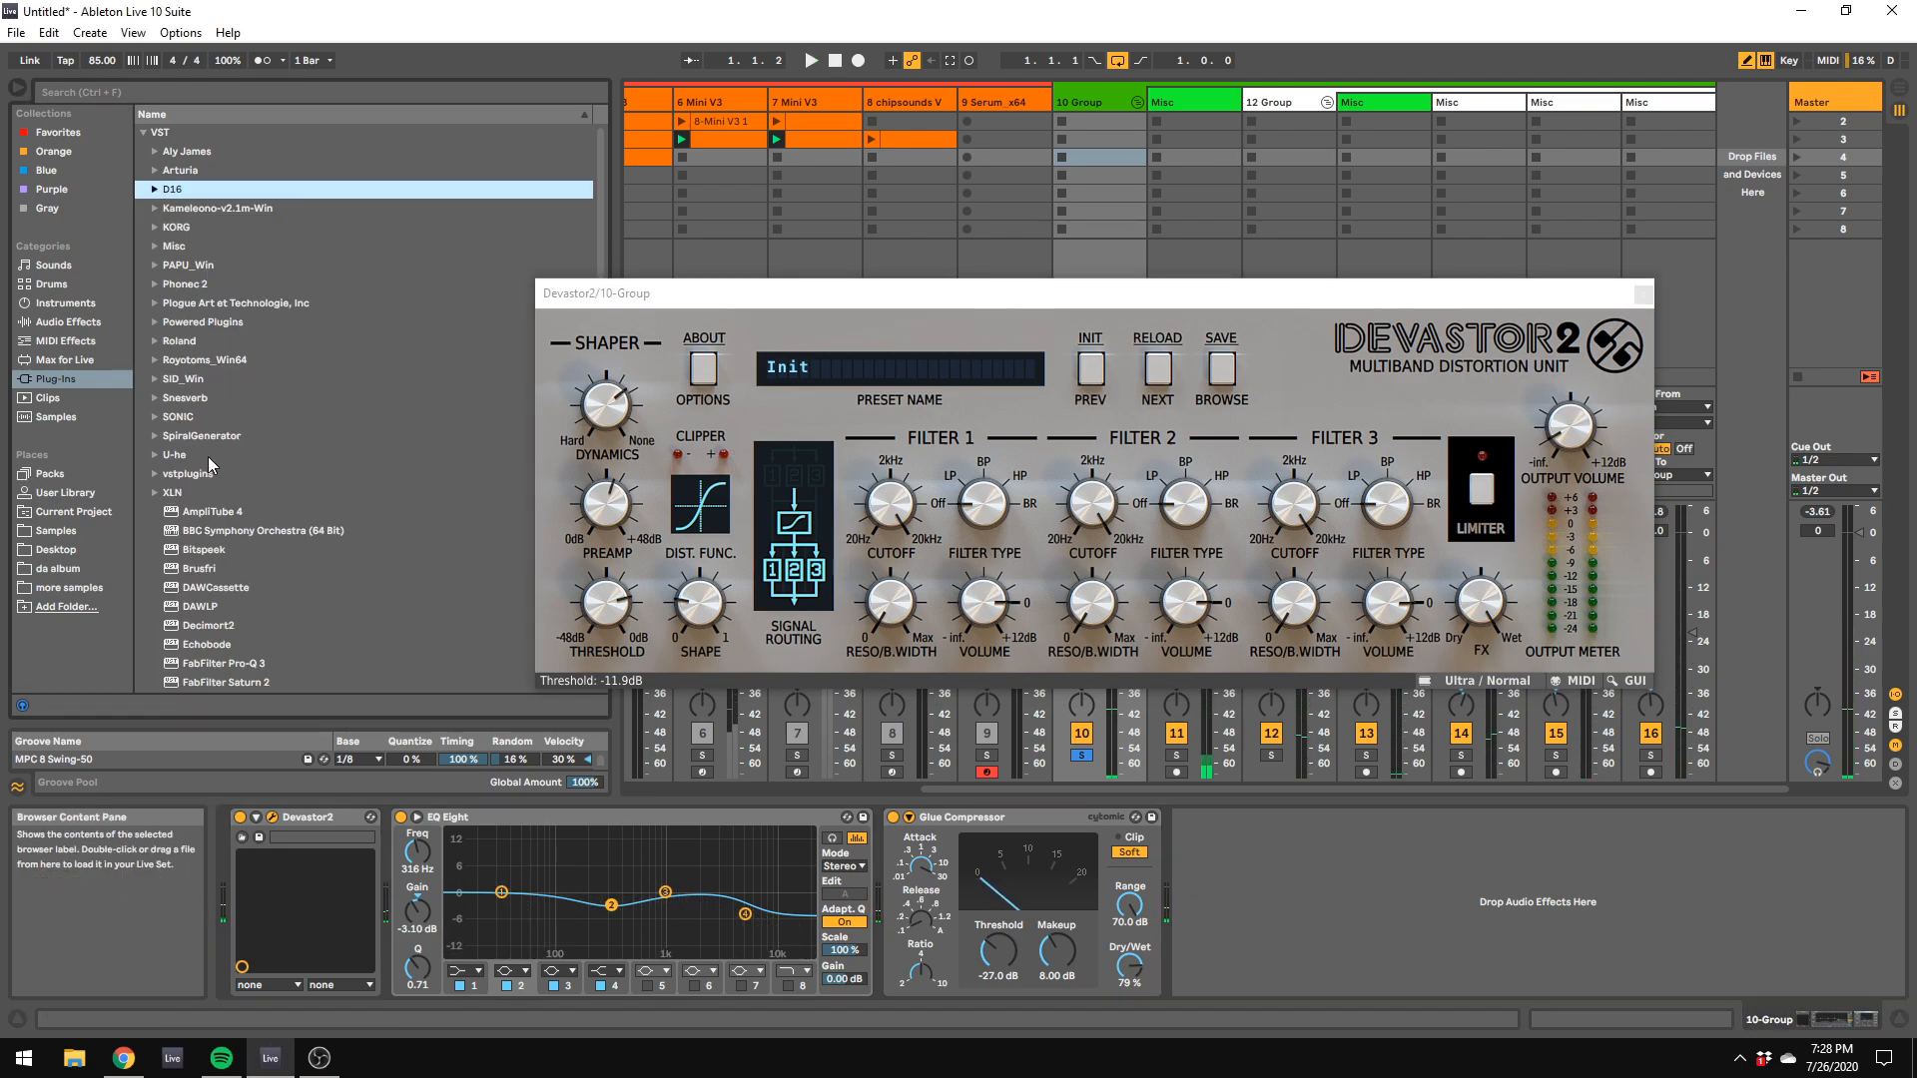
{"action": "left_click", "coordinate": [152, 493]}
{"action": "left_click_drag", "start_coordinate": [194, 534], "coordinate": [648, 782]}
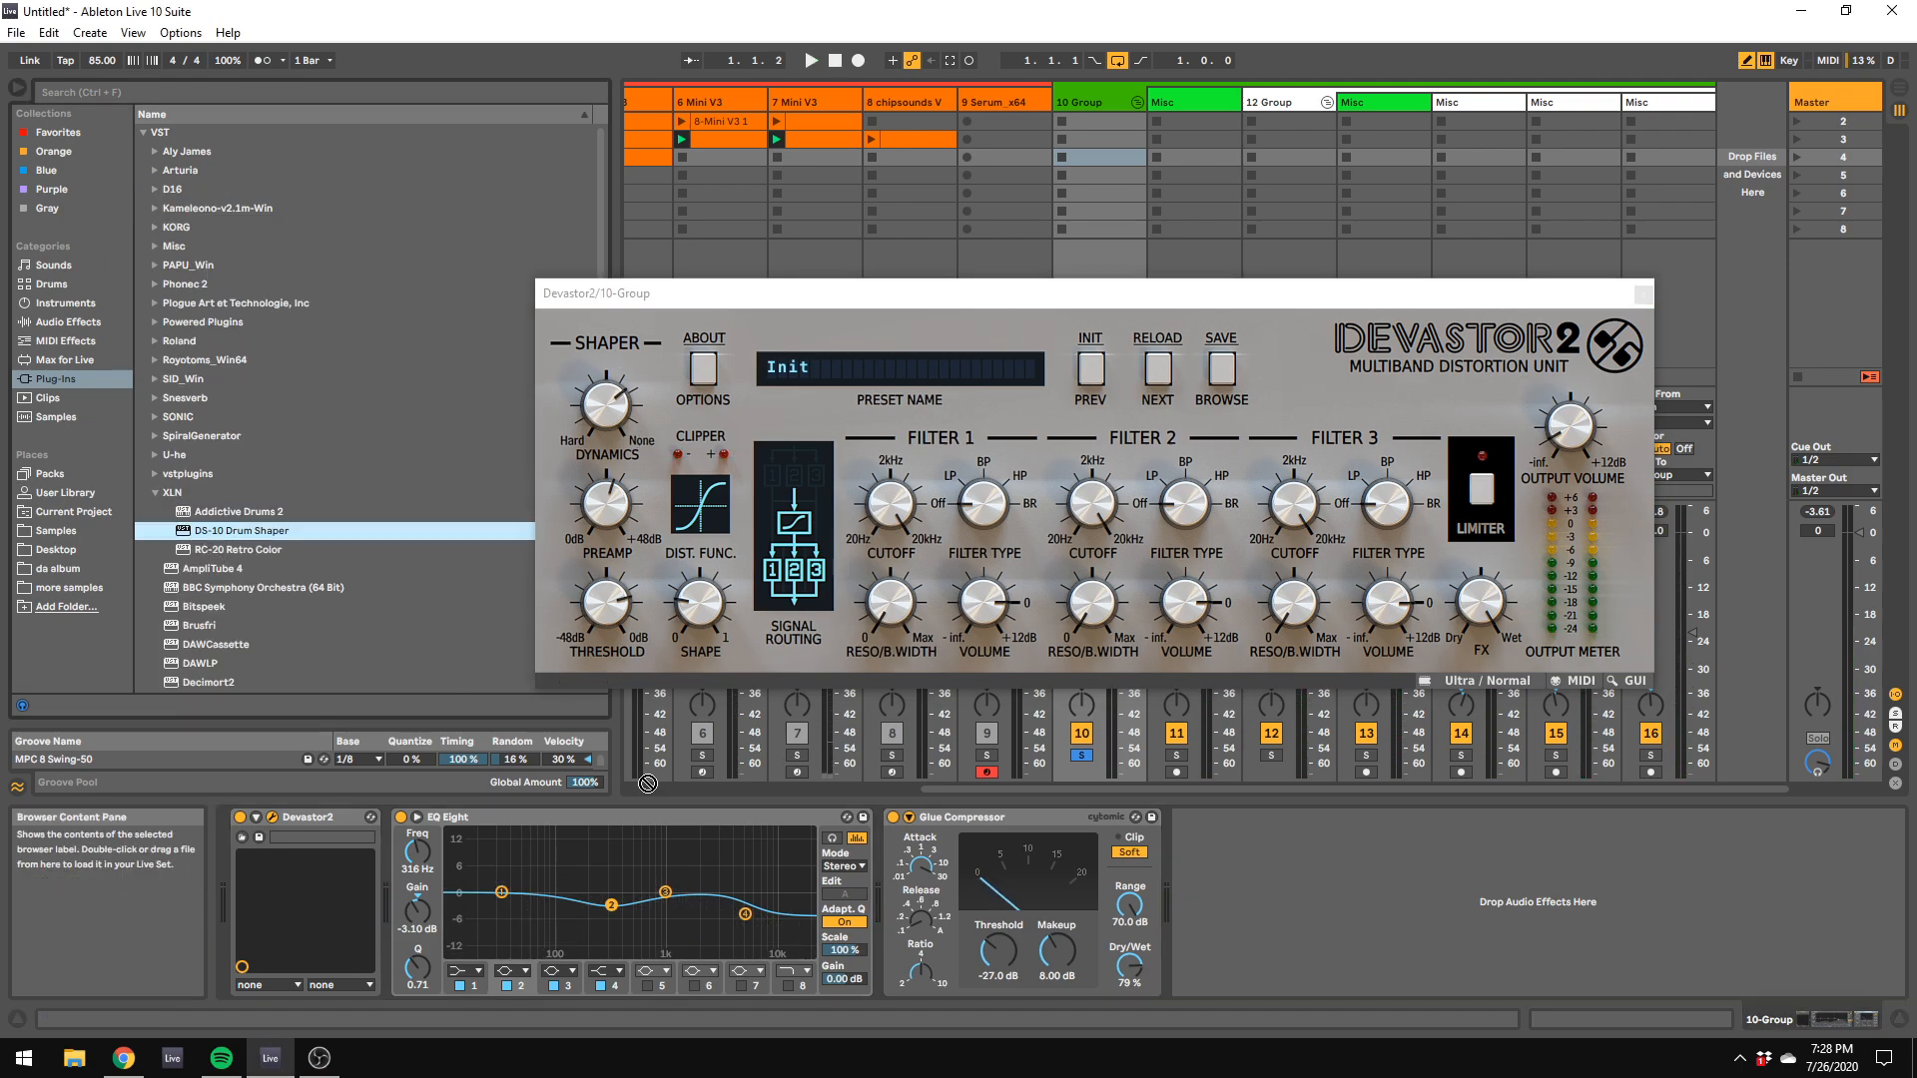
{"action": "mouse_move", "coordinate": [1030, 954]}
{"action": "left_mouse_down"}
{"action": "mouse_move", "coordinate": [929, 944]}
{"action": "mouse_move", "coordinate": [954, 923]}
{"action": "left_mouse_up"}
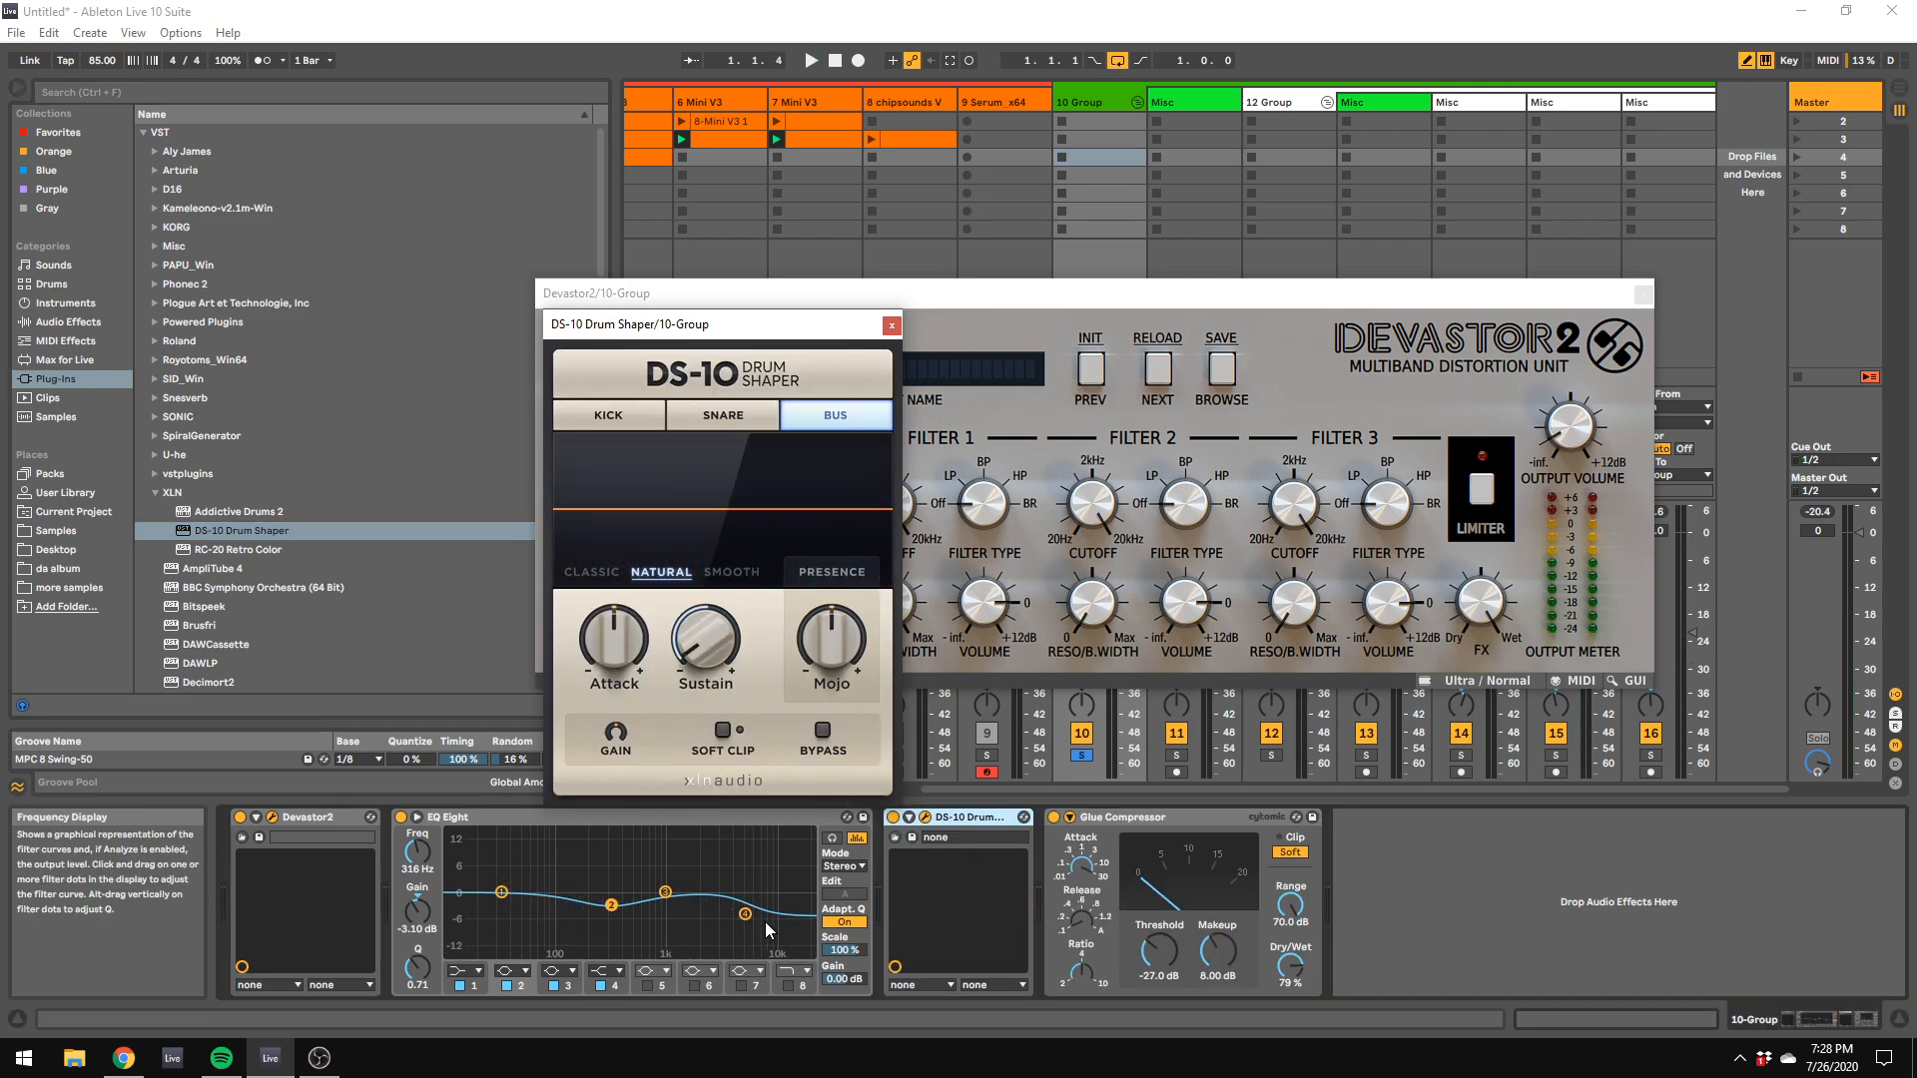
Step: During playback, set DS-10 Drum Shaper to Classic mode with sustain at -100% and soft clip on
{"action": "key", "text": "space"}
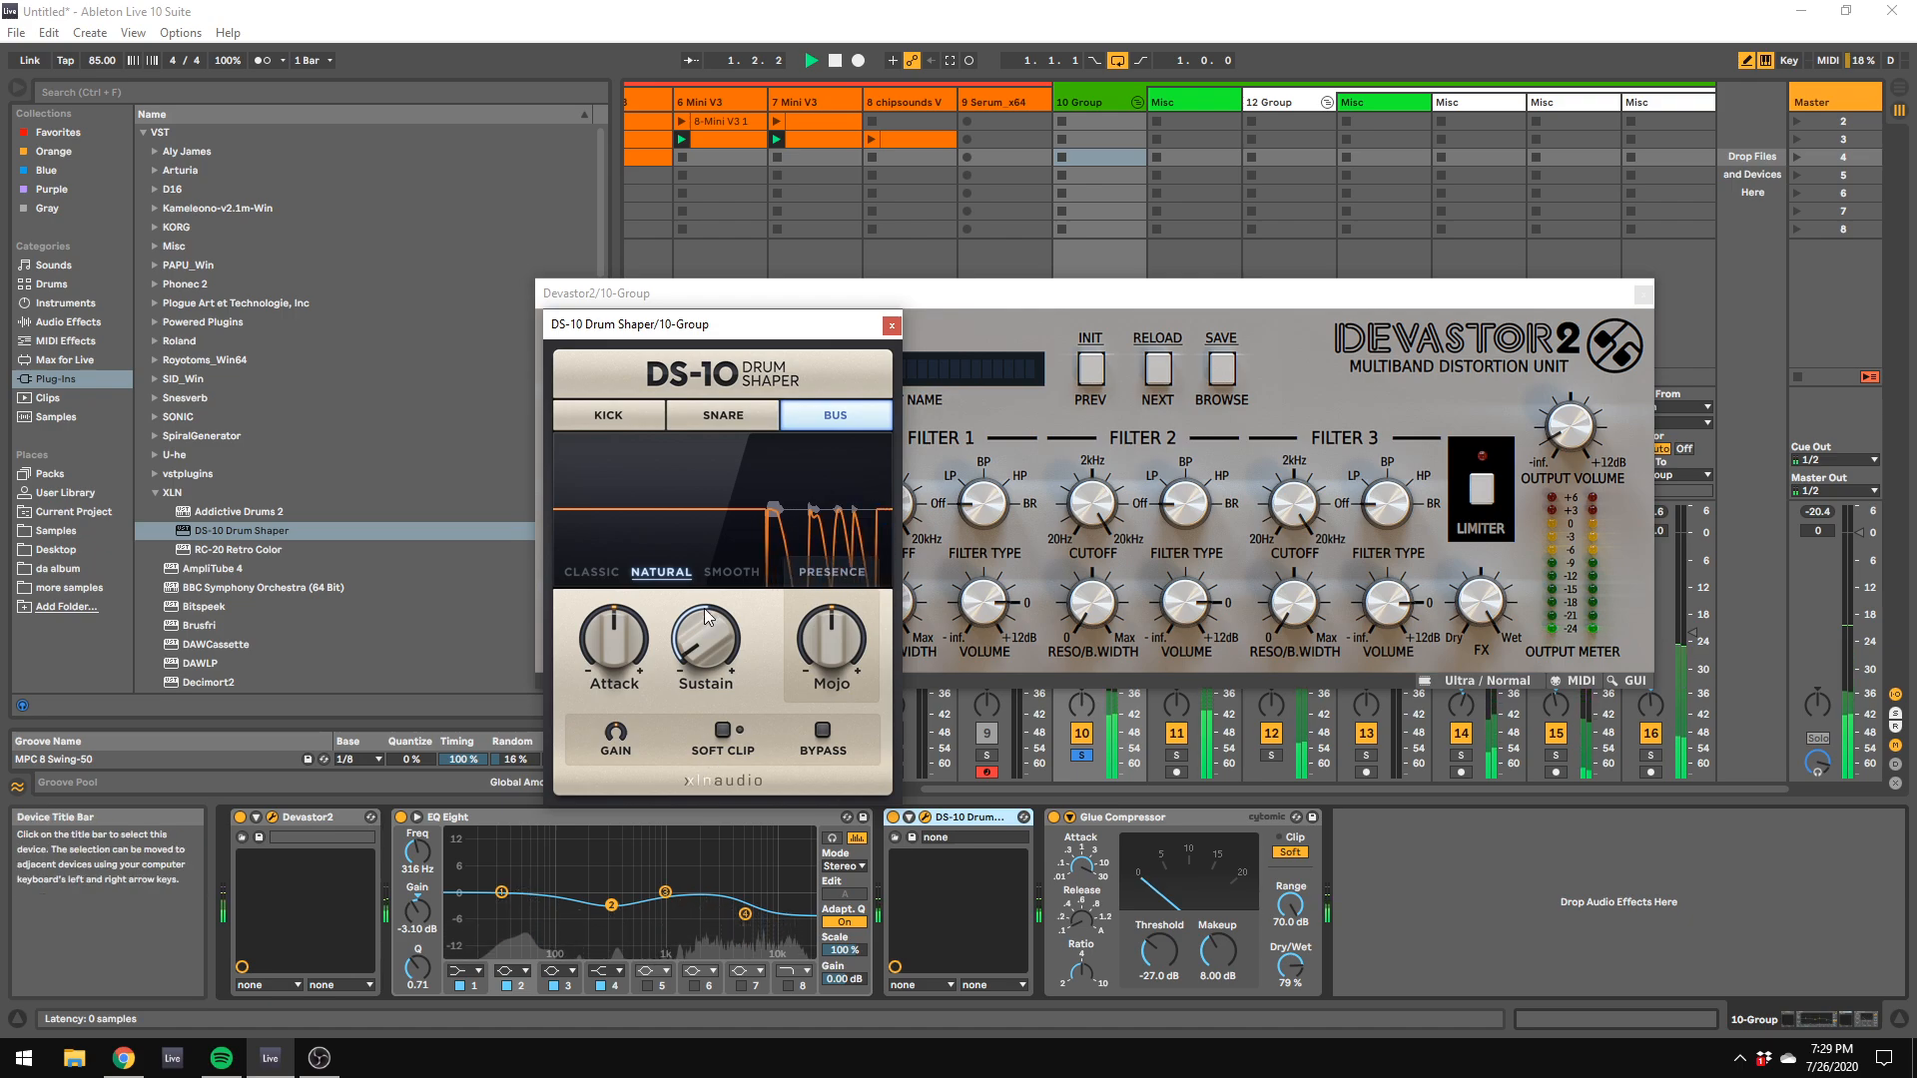
{"action": "mouse_move", "coordinate": [726, 685]}
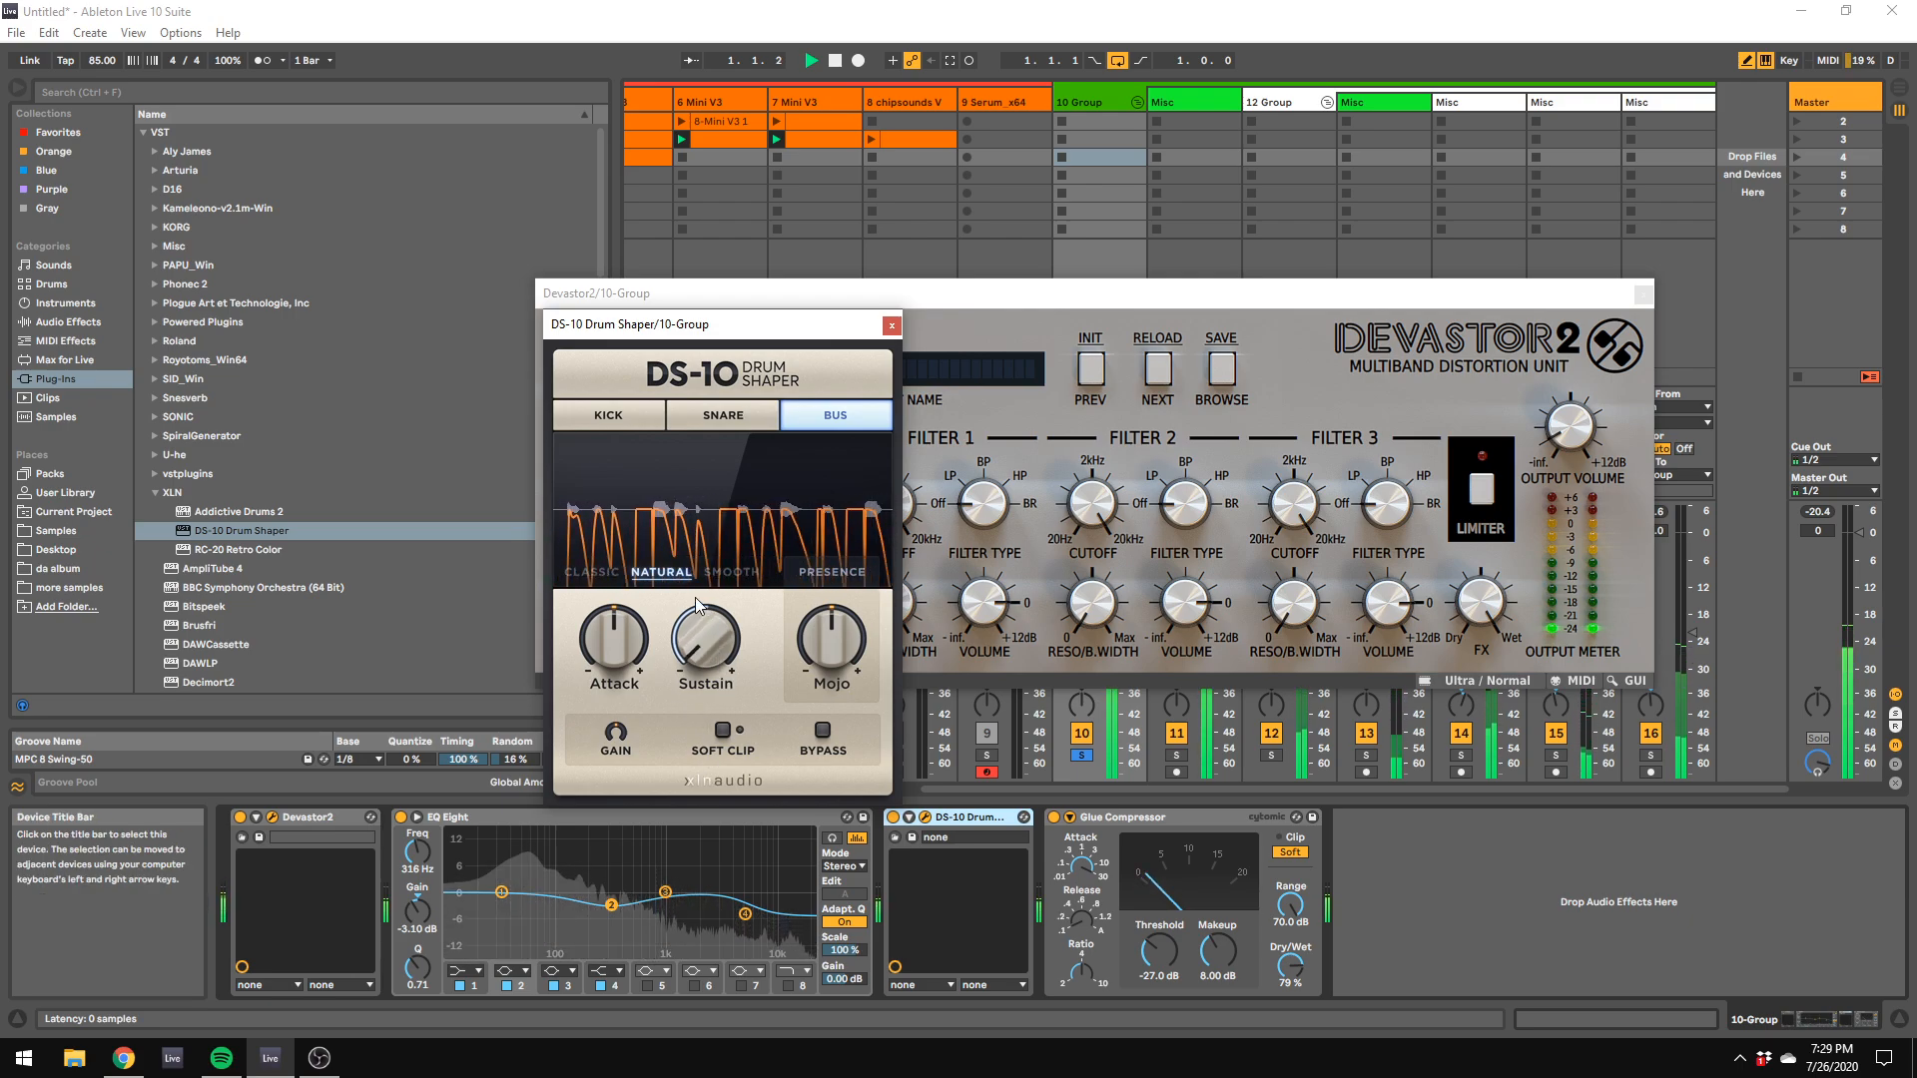
{"action": "left_click", "coordinate": [570, 573]}
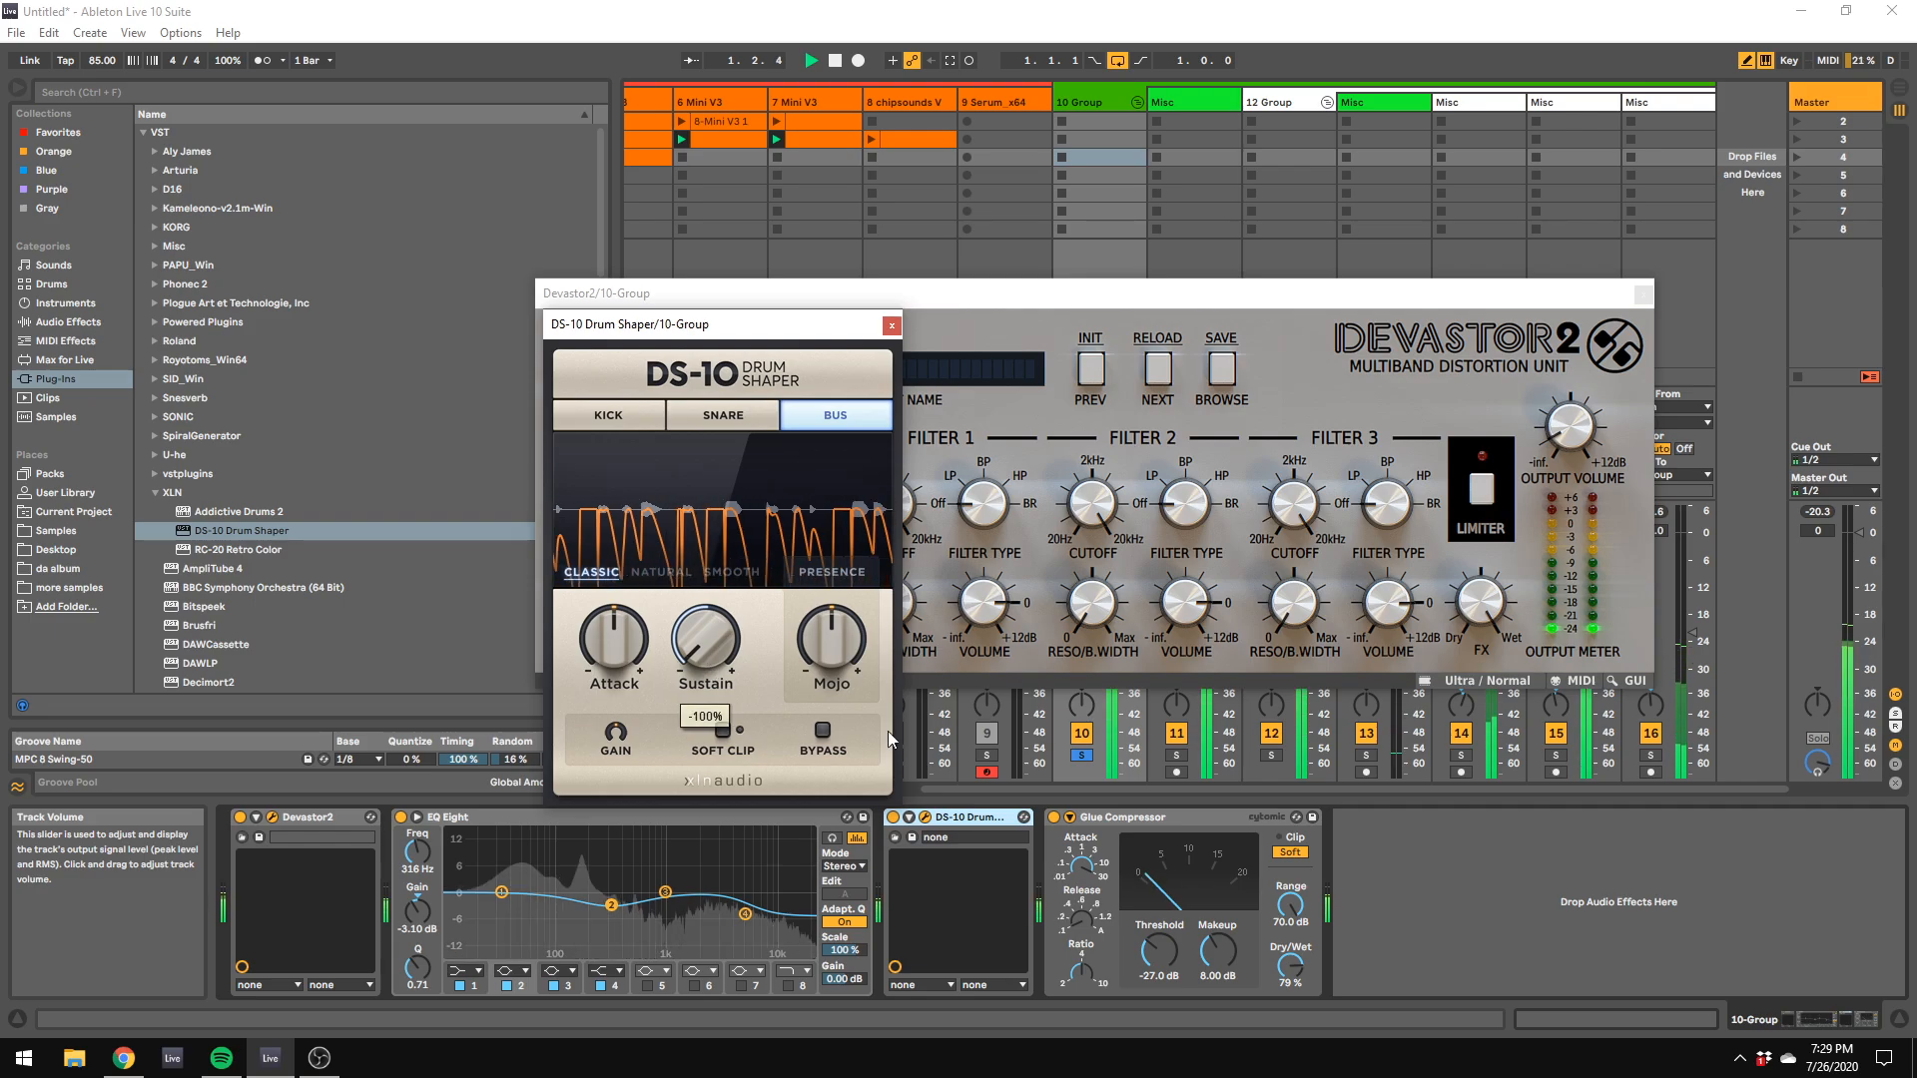
{"action": "left_click", "coordinate": [983, 584]}
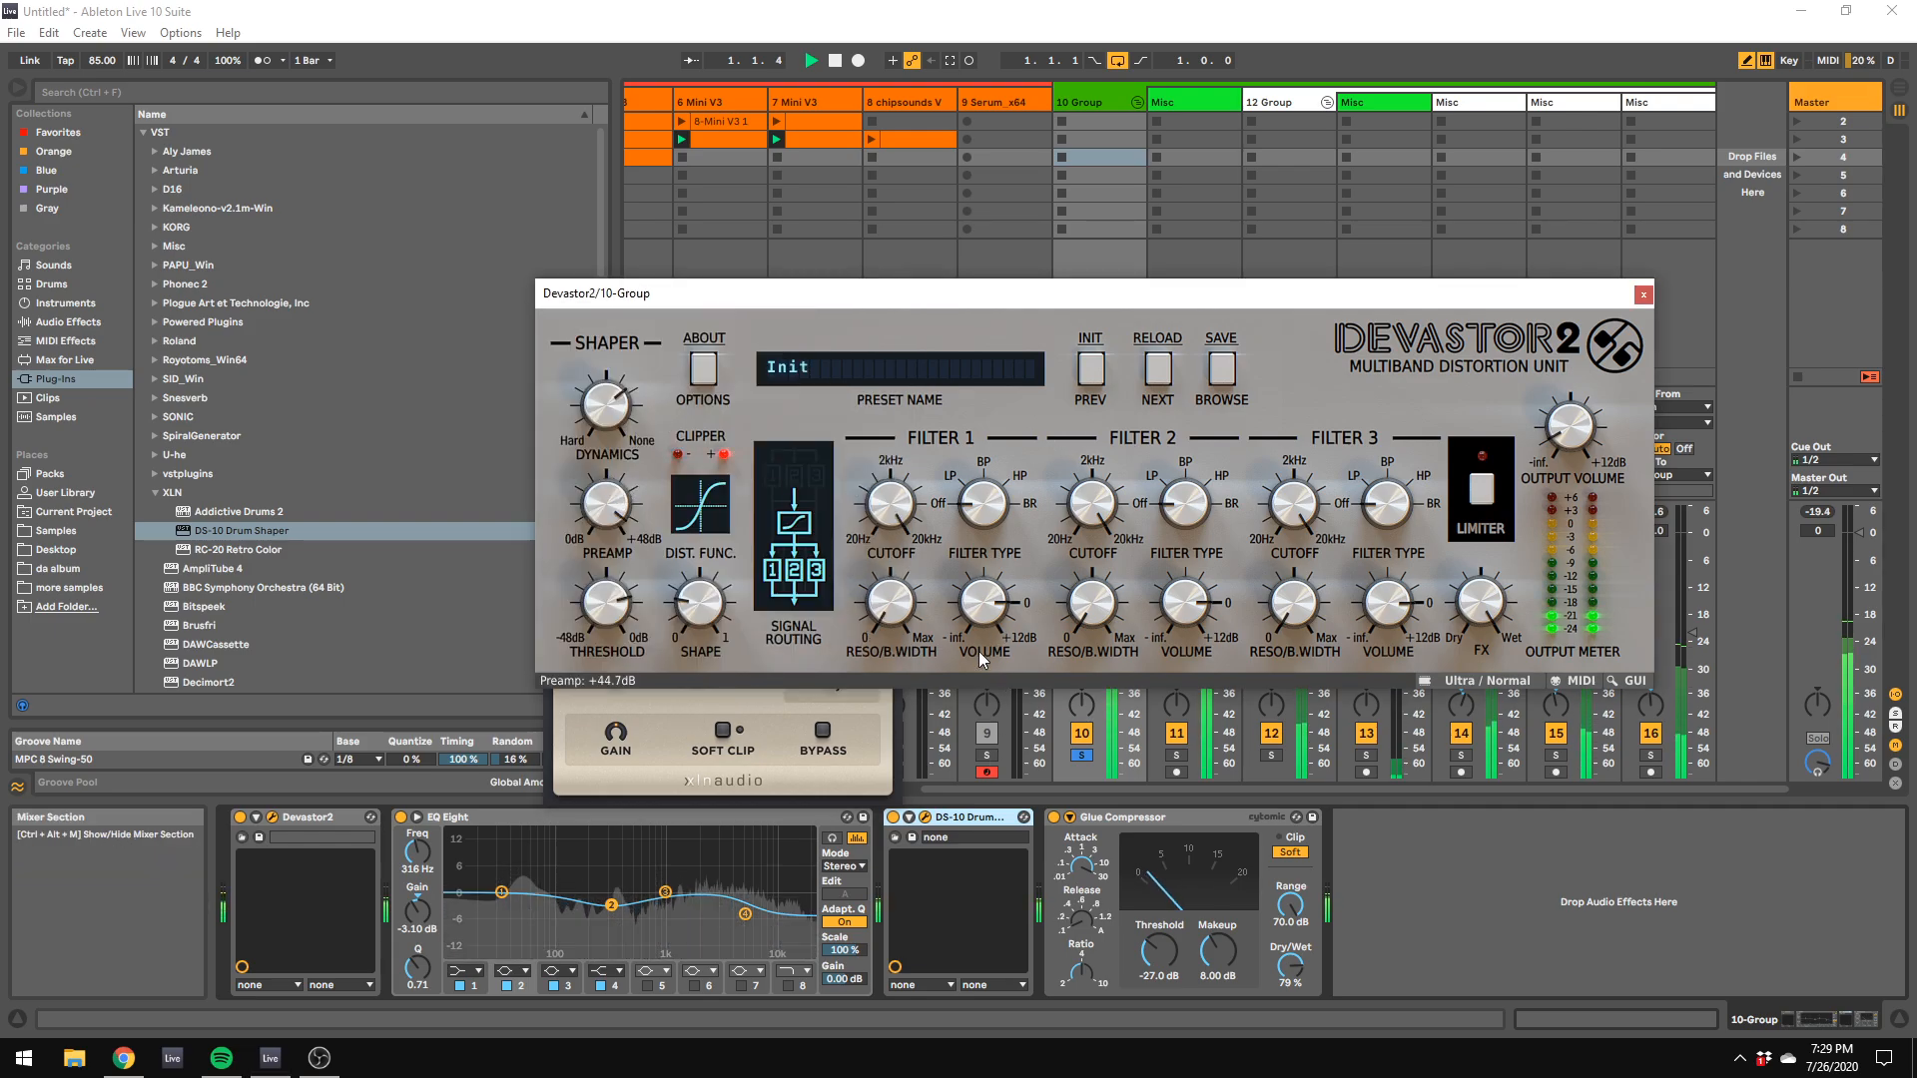
{"action": "left_click", "coordinate": [741, 747]}
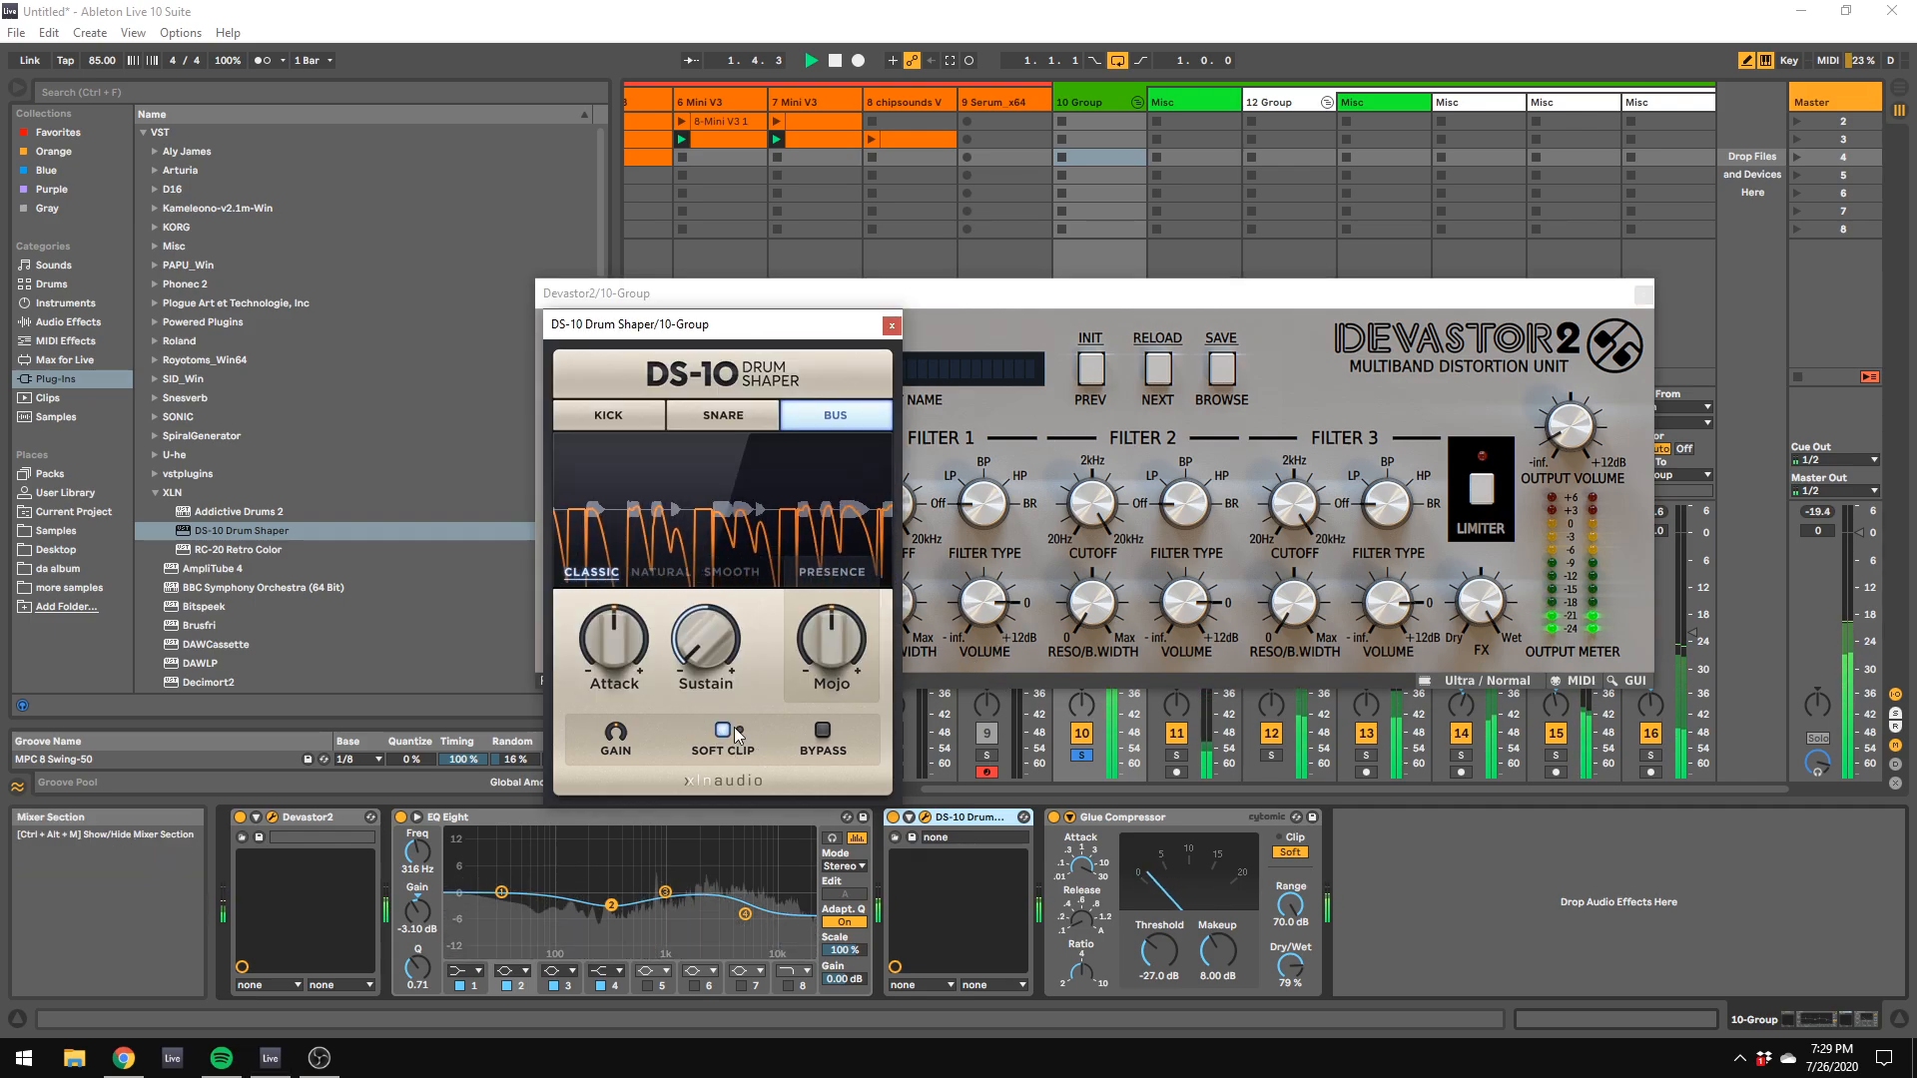
Step: Readjust Devastor2's shaper to a +27.5 dB preamp, 70% dynamics and 37% shape
{"action": "left_click", "coordinate": [1050, 452]}
{"action": "key", "text": "space"}
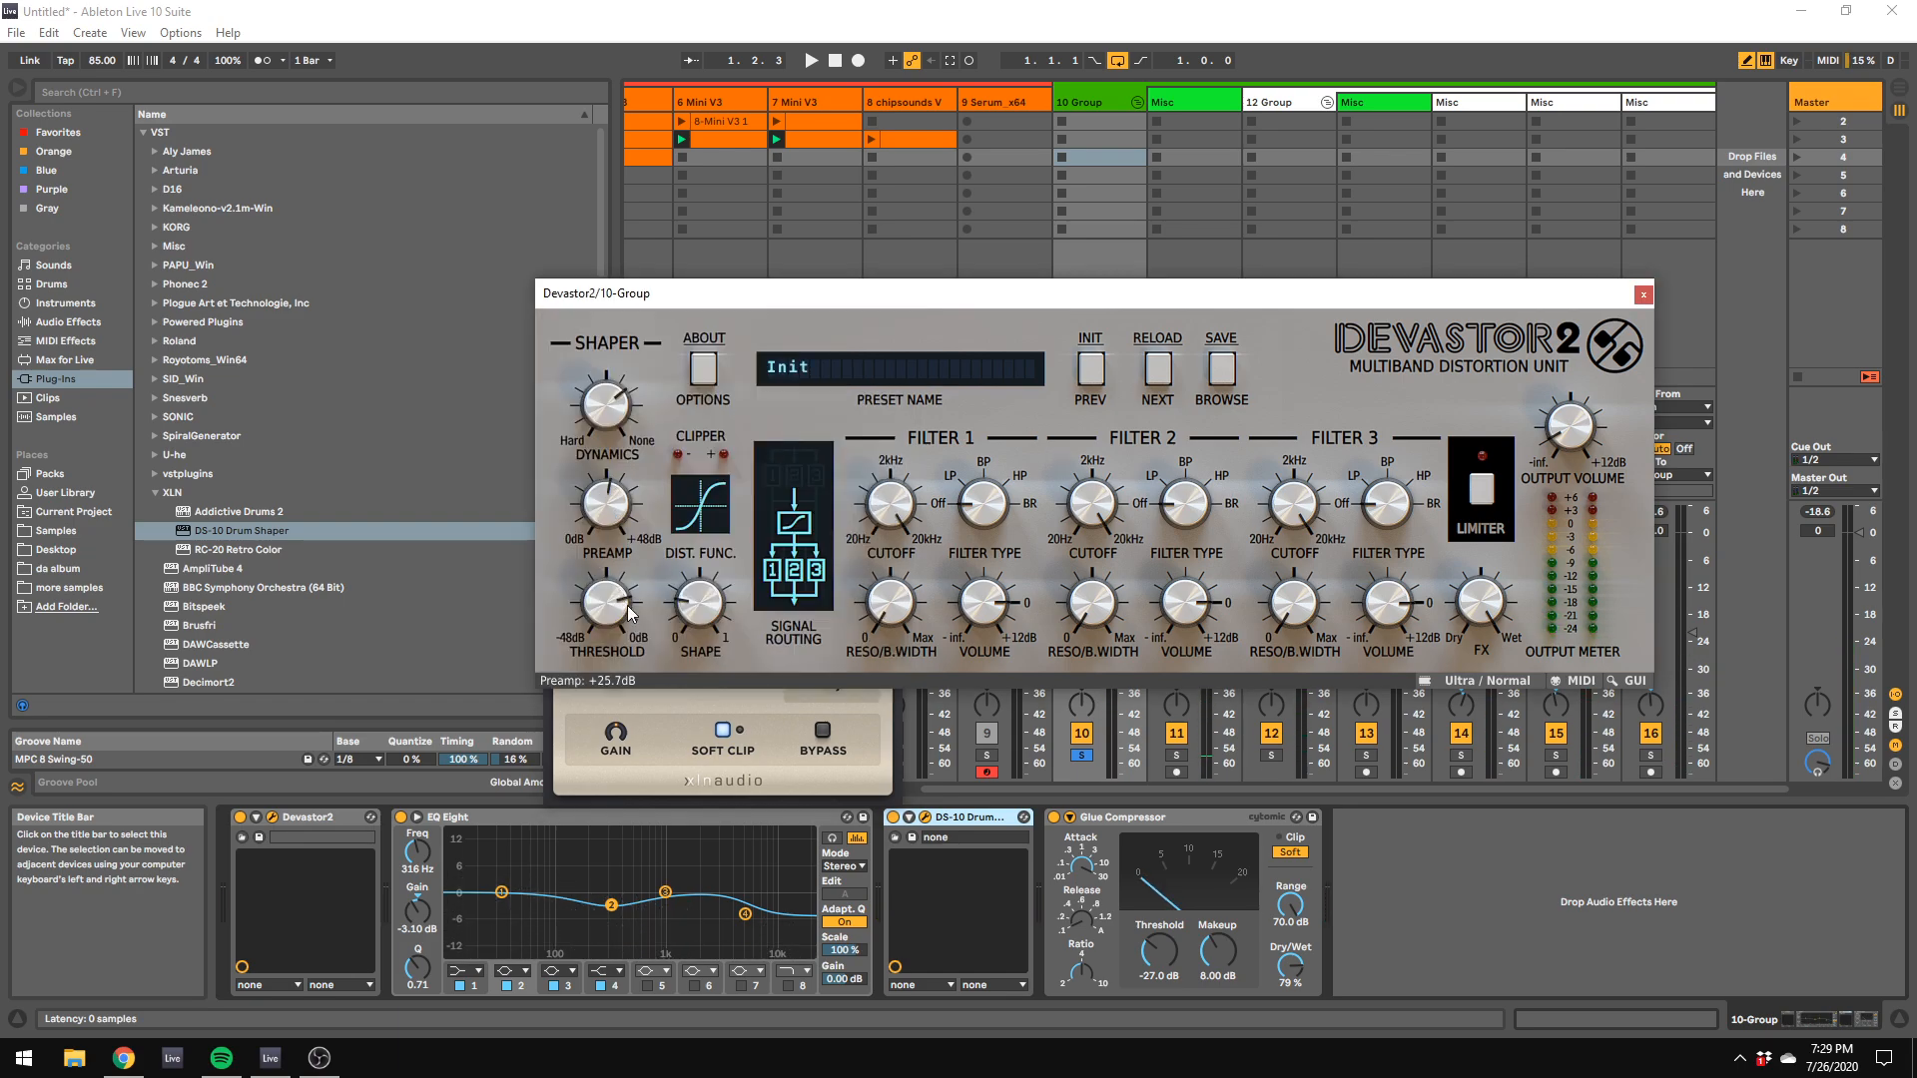
{"action": "key", "text": "space"}
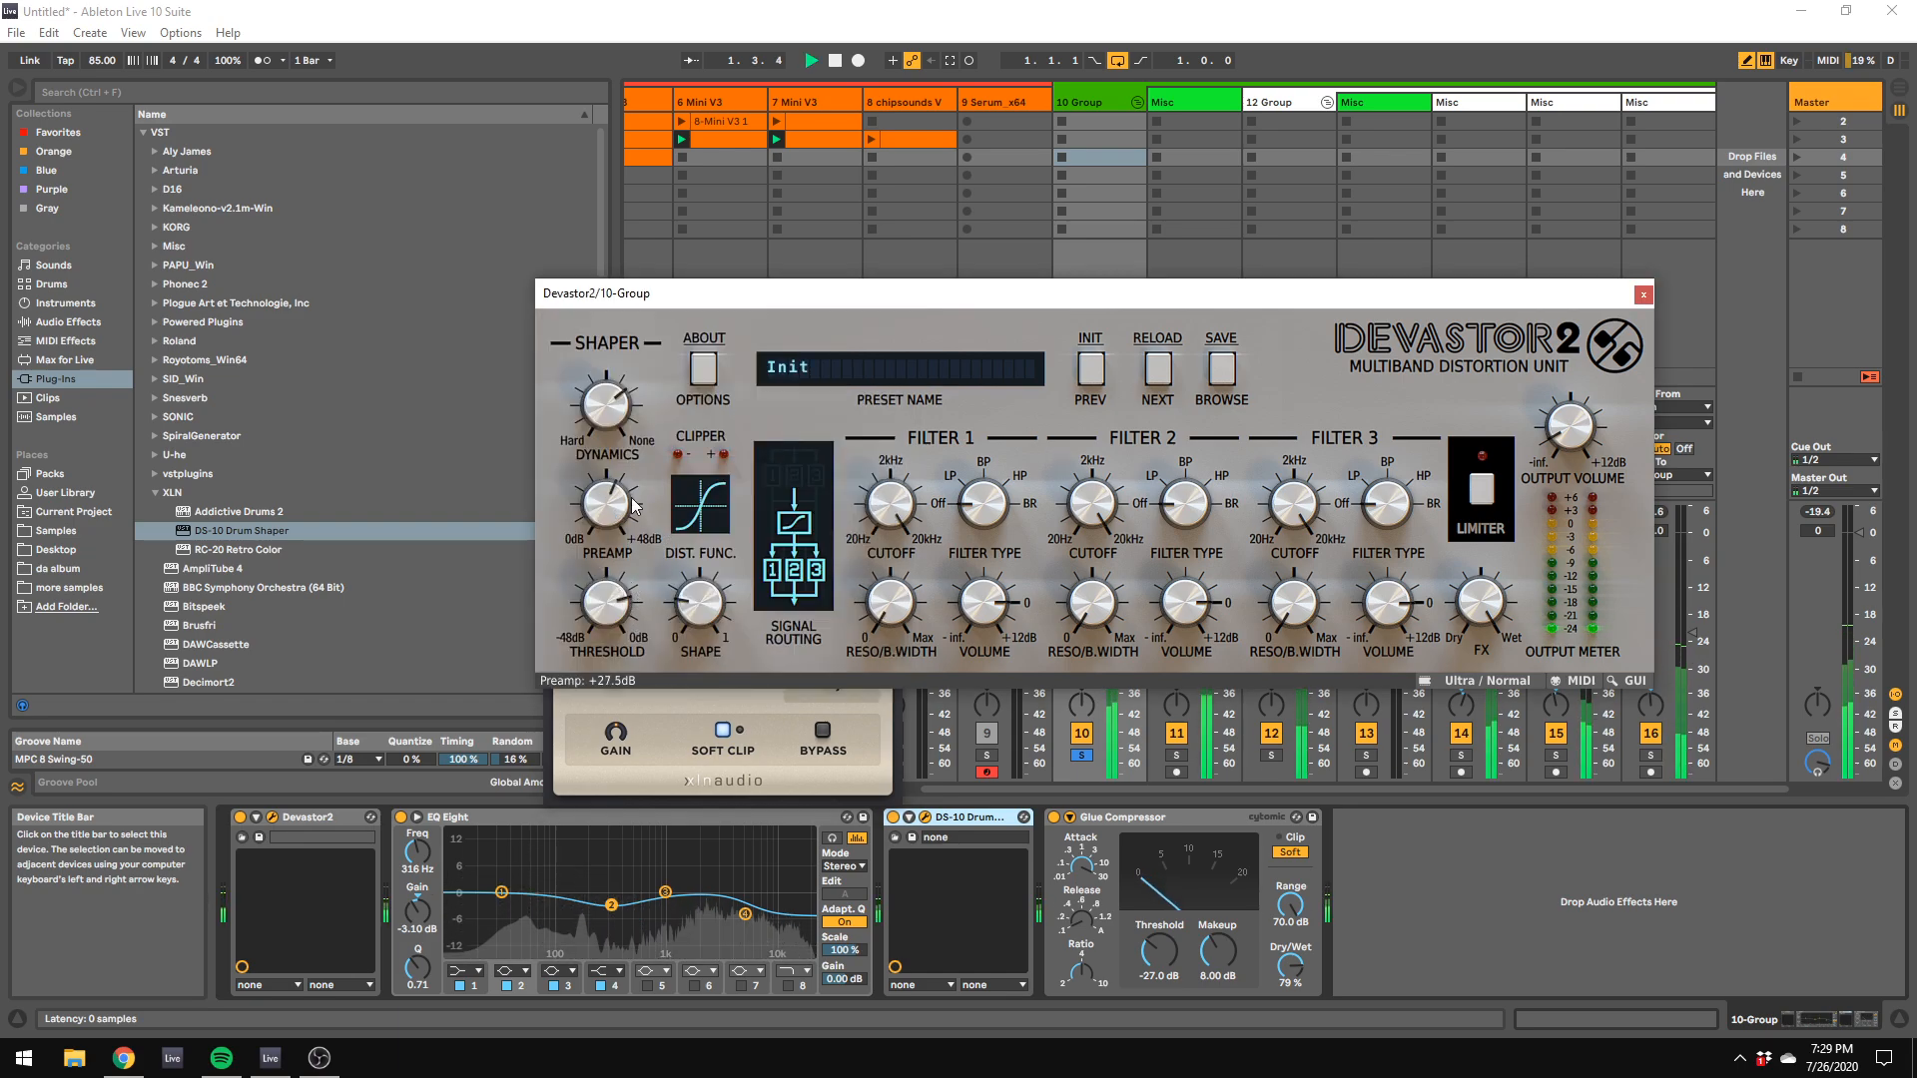
{"action": "left_click_drag", "start_coordinate": [612, 412], "coordinate": [620, 503]}
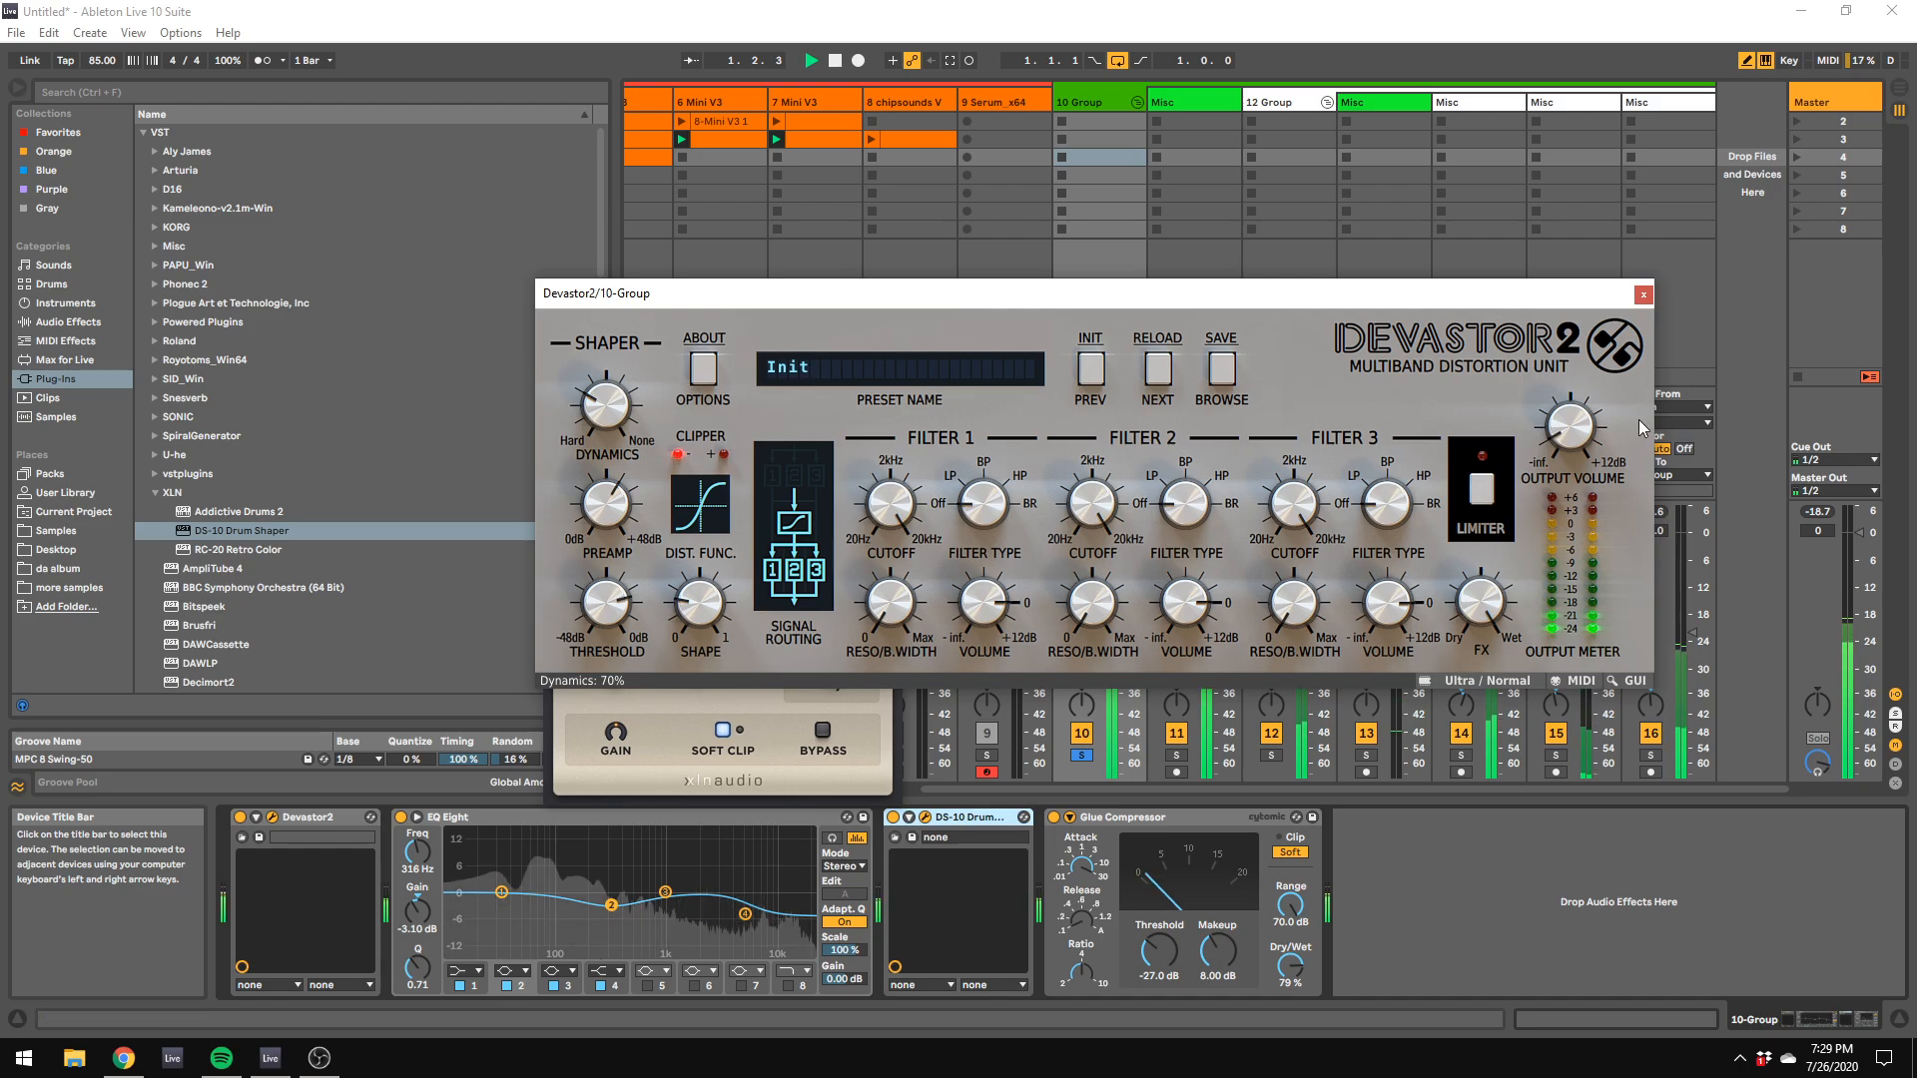
{"action": "left_click", "coordinate": [1568, 440]}
{"action": "left_click_drag", "start_coordinate": [706, 587], "coordinate": [718, 553]}
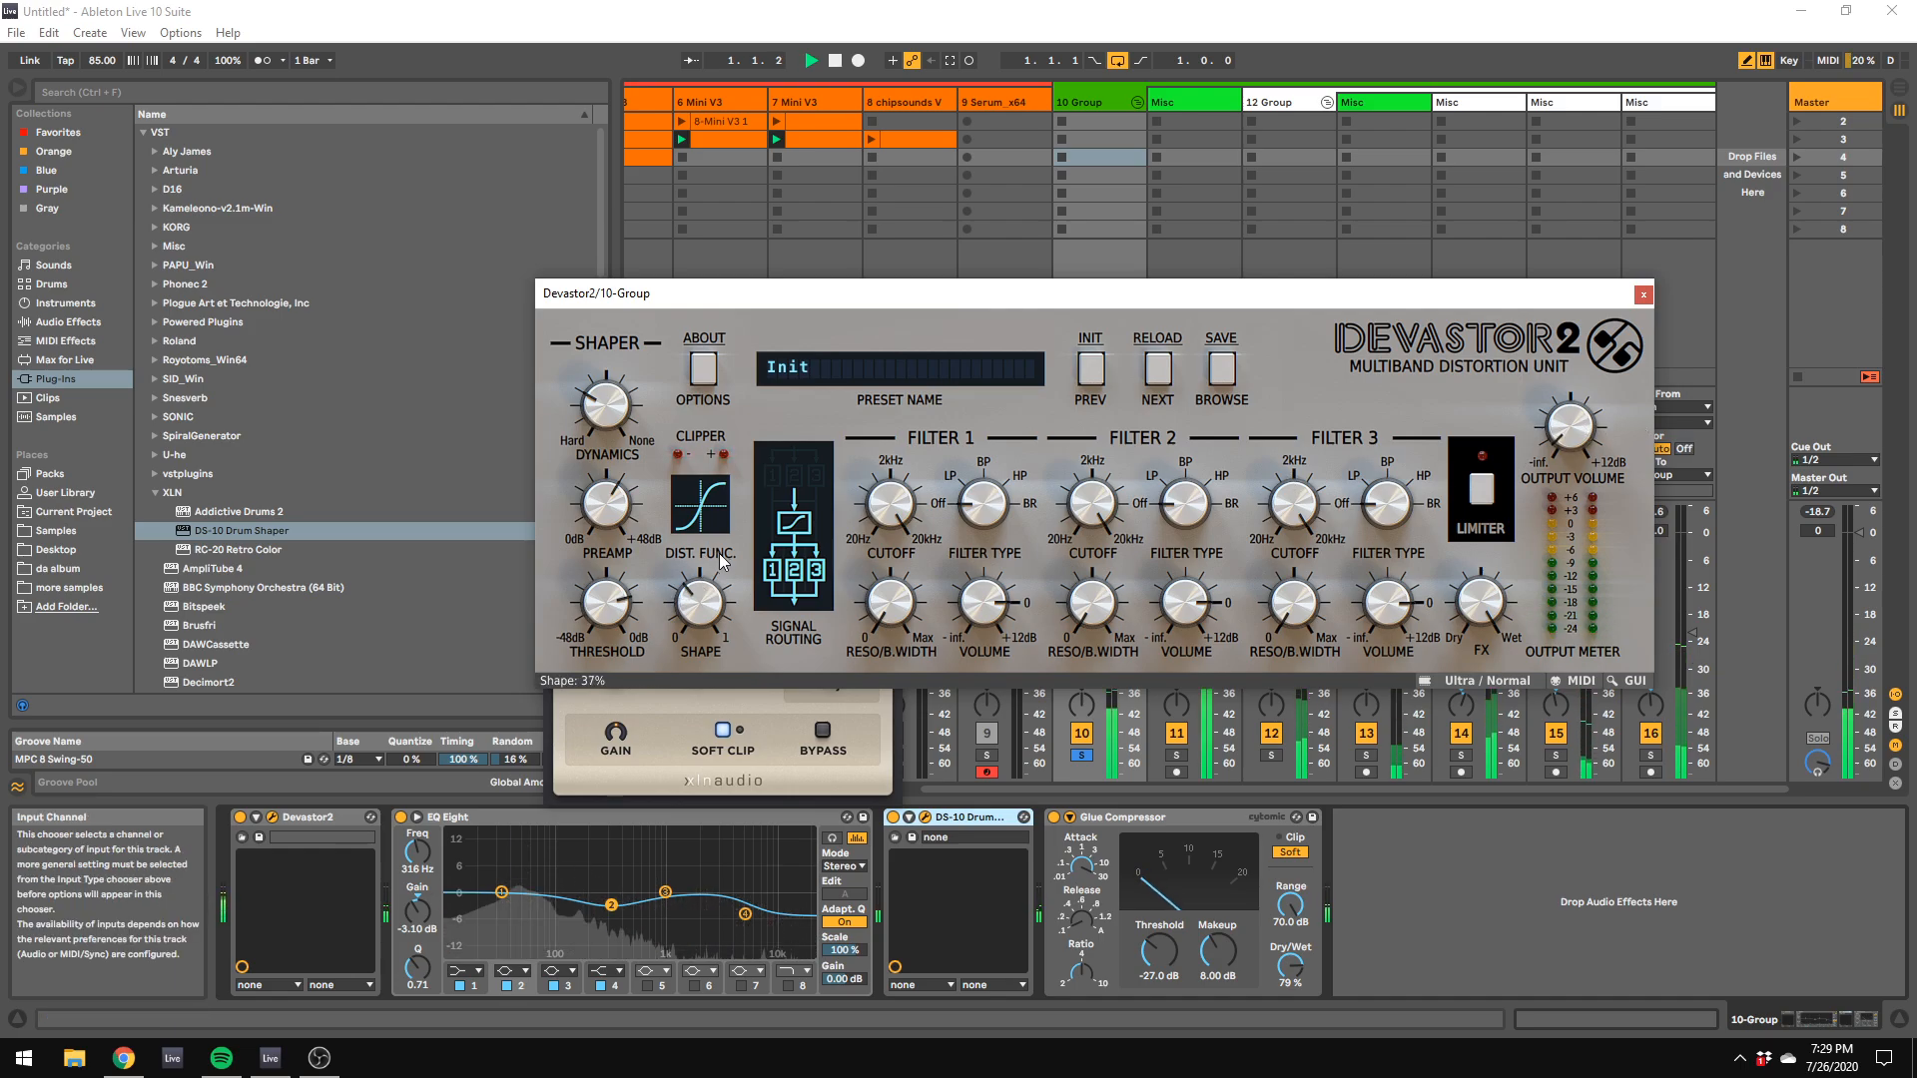
Step: Unsolo the 10 Group track and launch the 1 Group track's clips in scene 2
{"action": "left_click_drag", "start_coordinate": [848, 300], "coordinate": [1711, 549]}
{"action": "left_click", "coordinate": [1084, 756]}
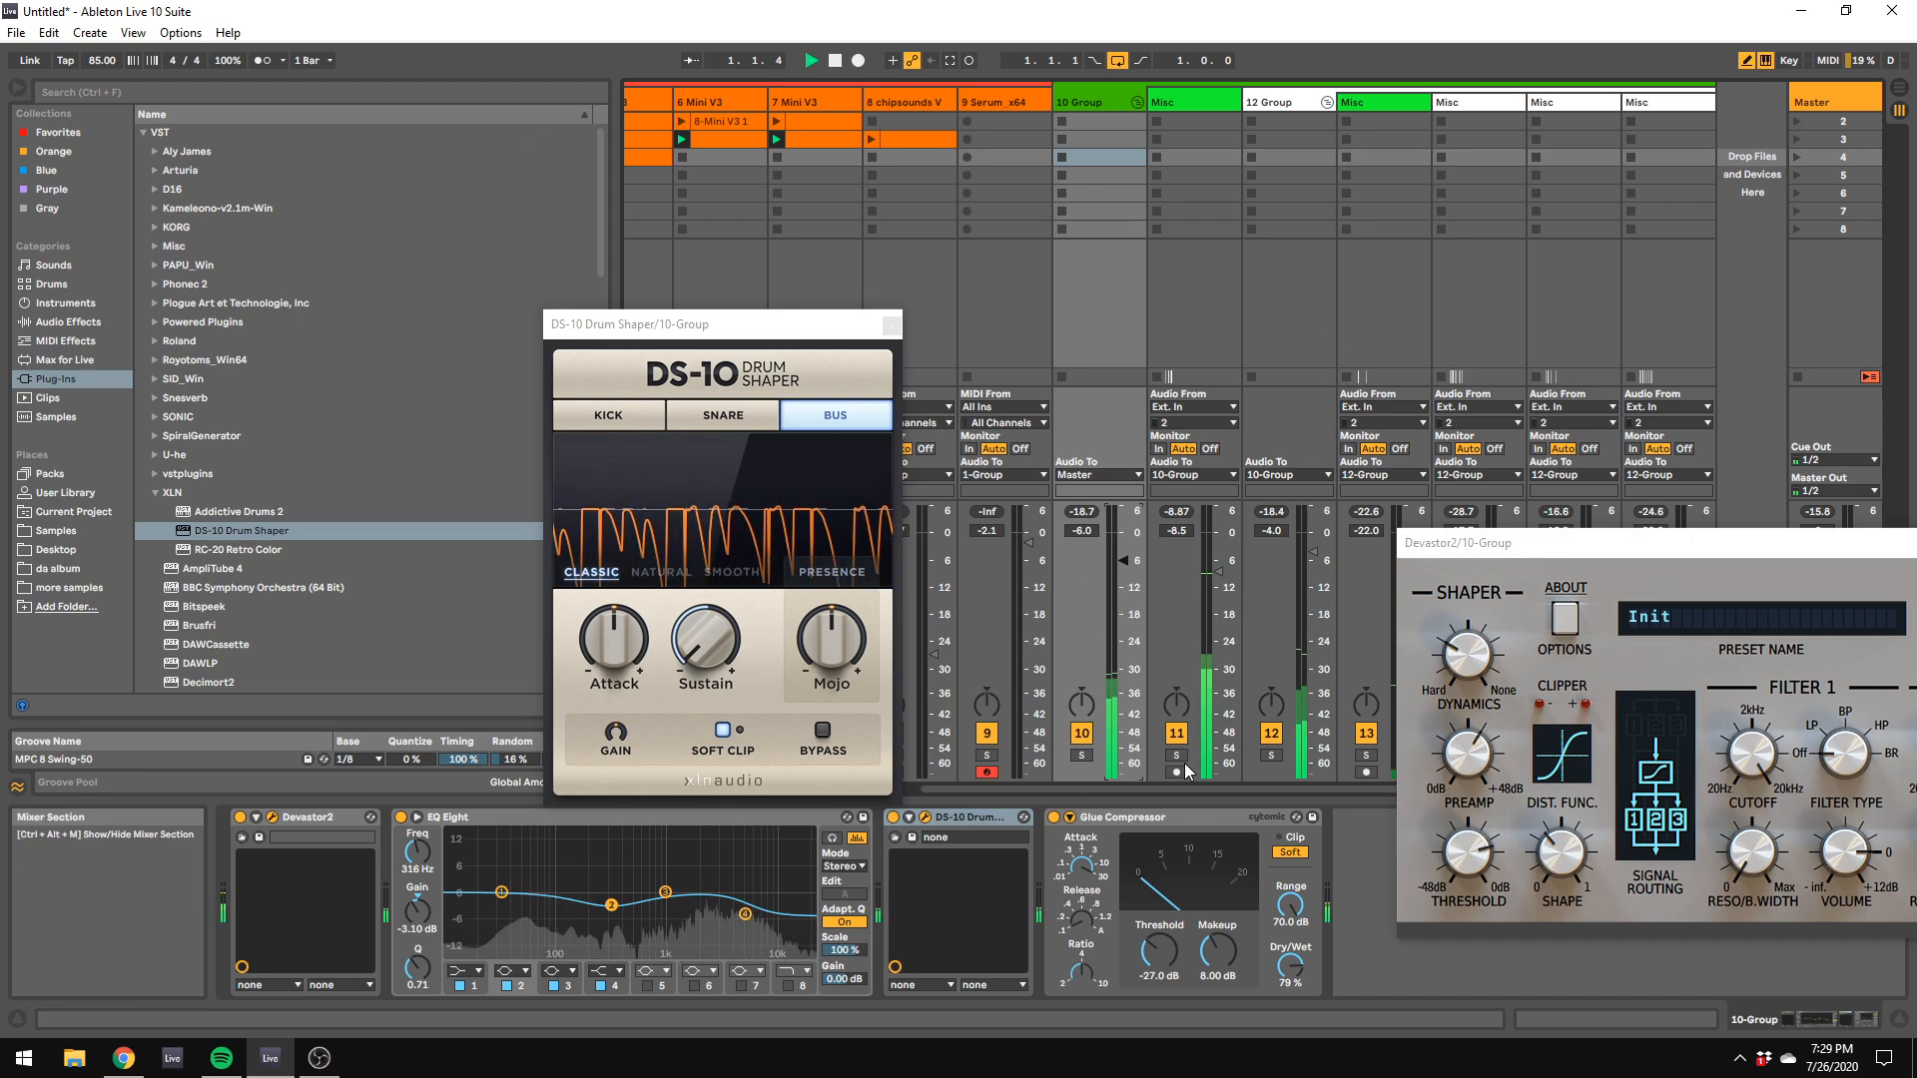
{"action": "left_click_drag", "start_coordinate": [1183, 789], "coordinate": [516, 601]}
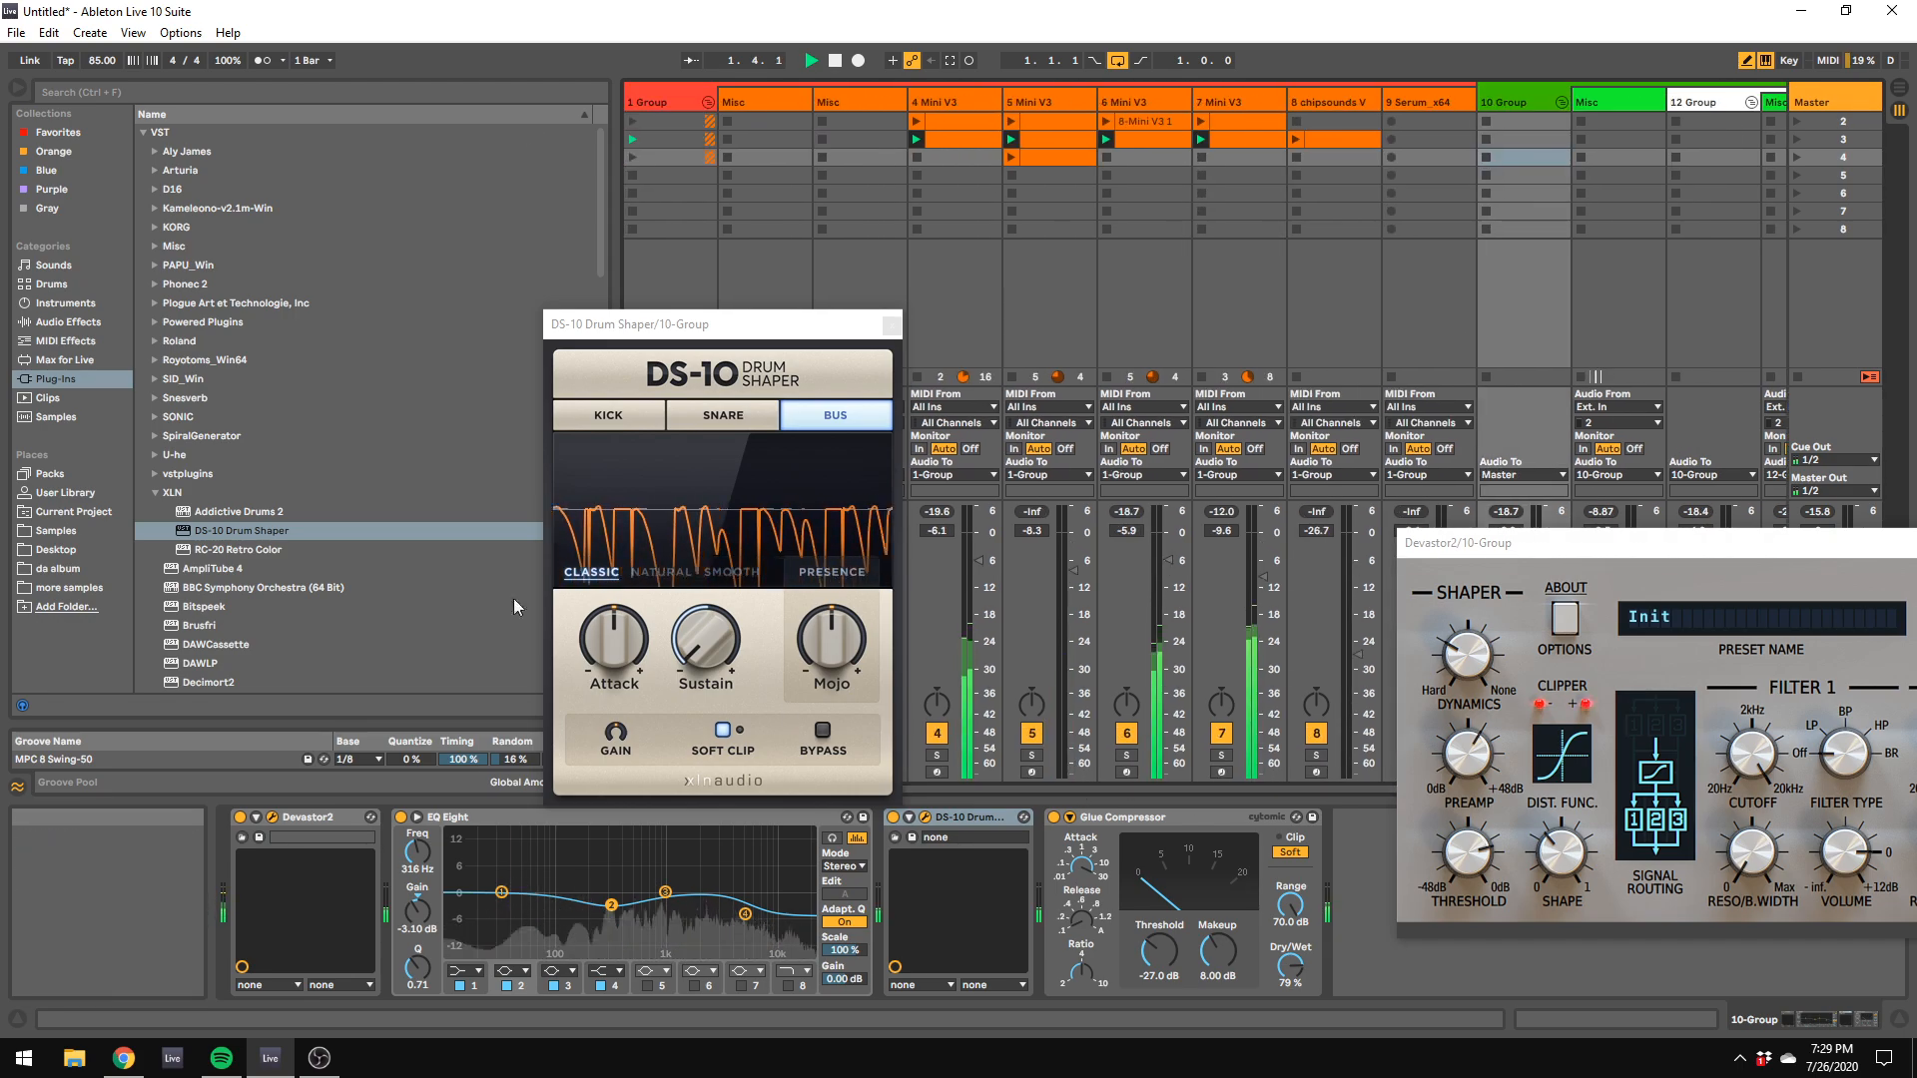
{"action": "left_click", "coordinate": [633, 122]}
{"action": "key", "text": "space"}
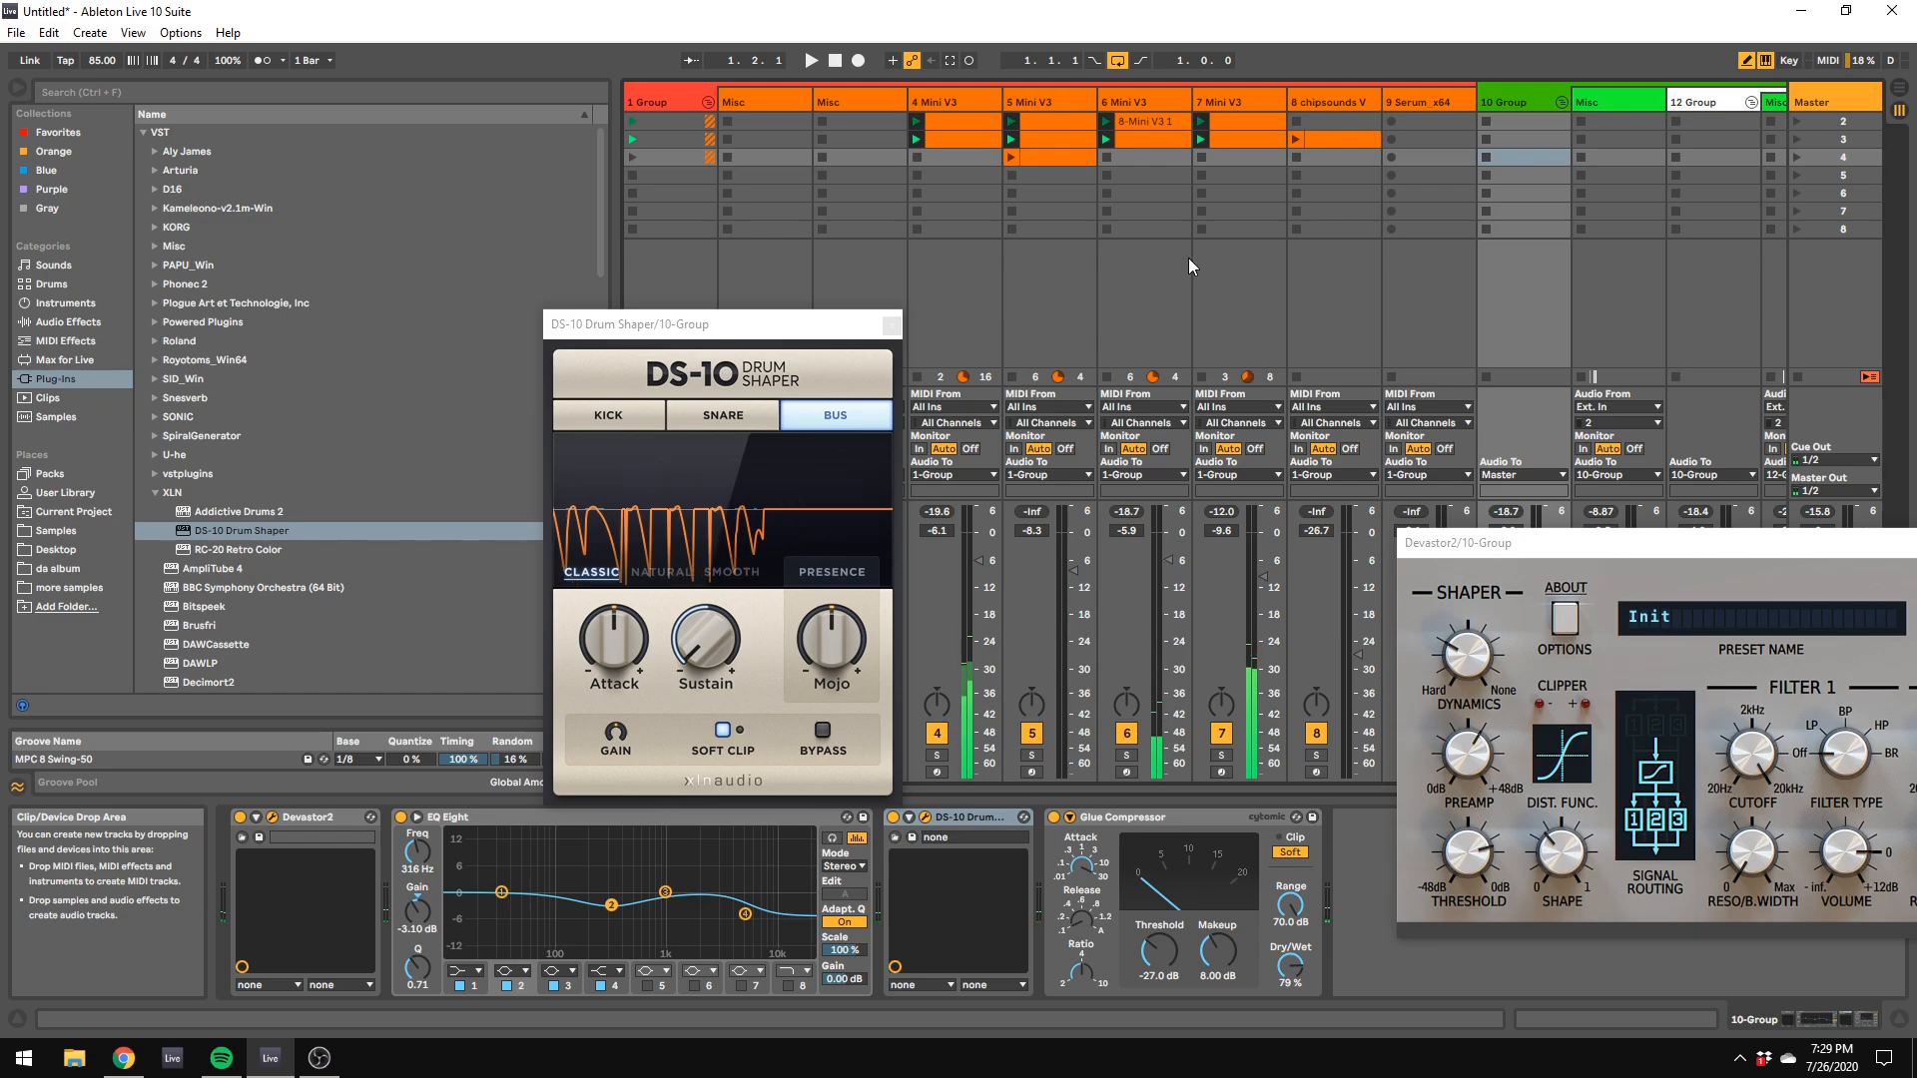
Step: Resume playback and set the filter's contour amount to 72.80% in the 7 Mini V3 track's synth
{"action": "left_click", "coordinate": [1256, 100]}
{"action": "key", "text": "space"}
{"action": "left_click", "coordinate": [1617, 420]}
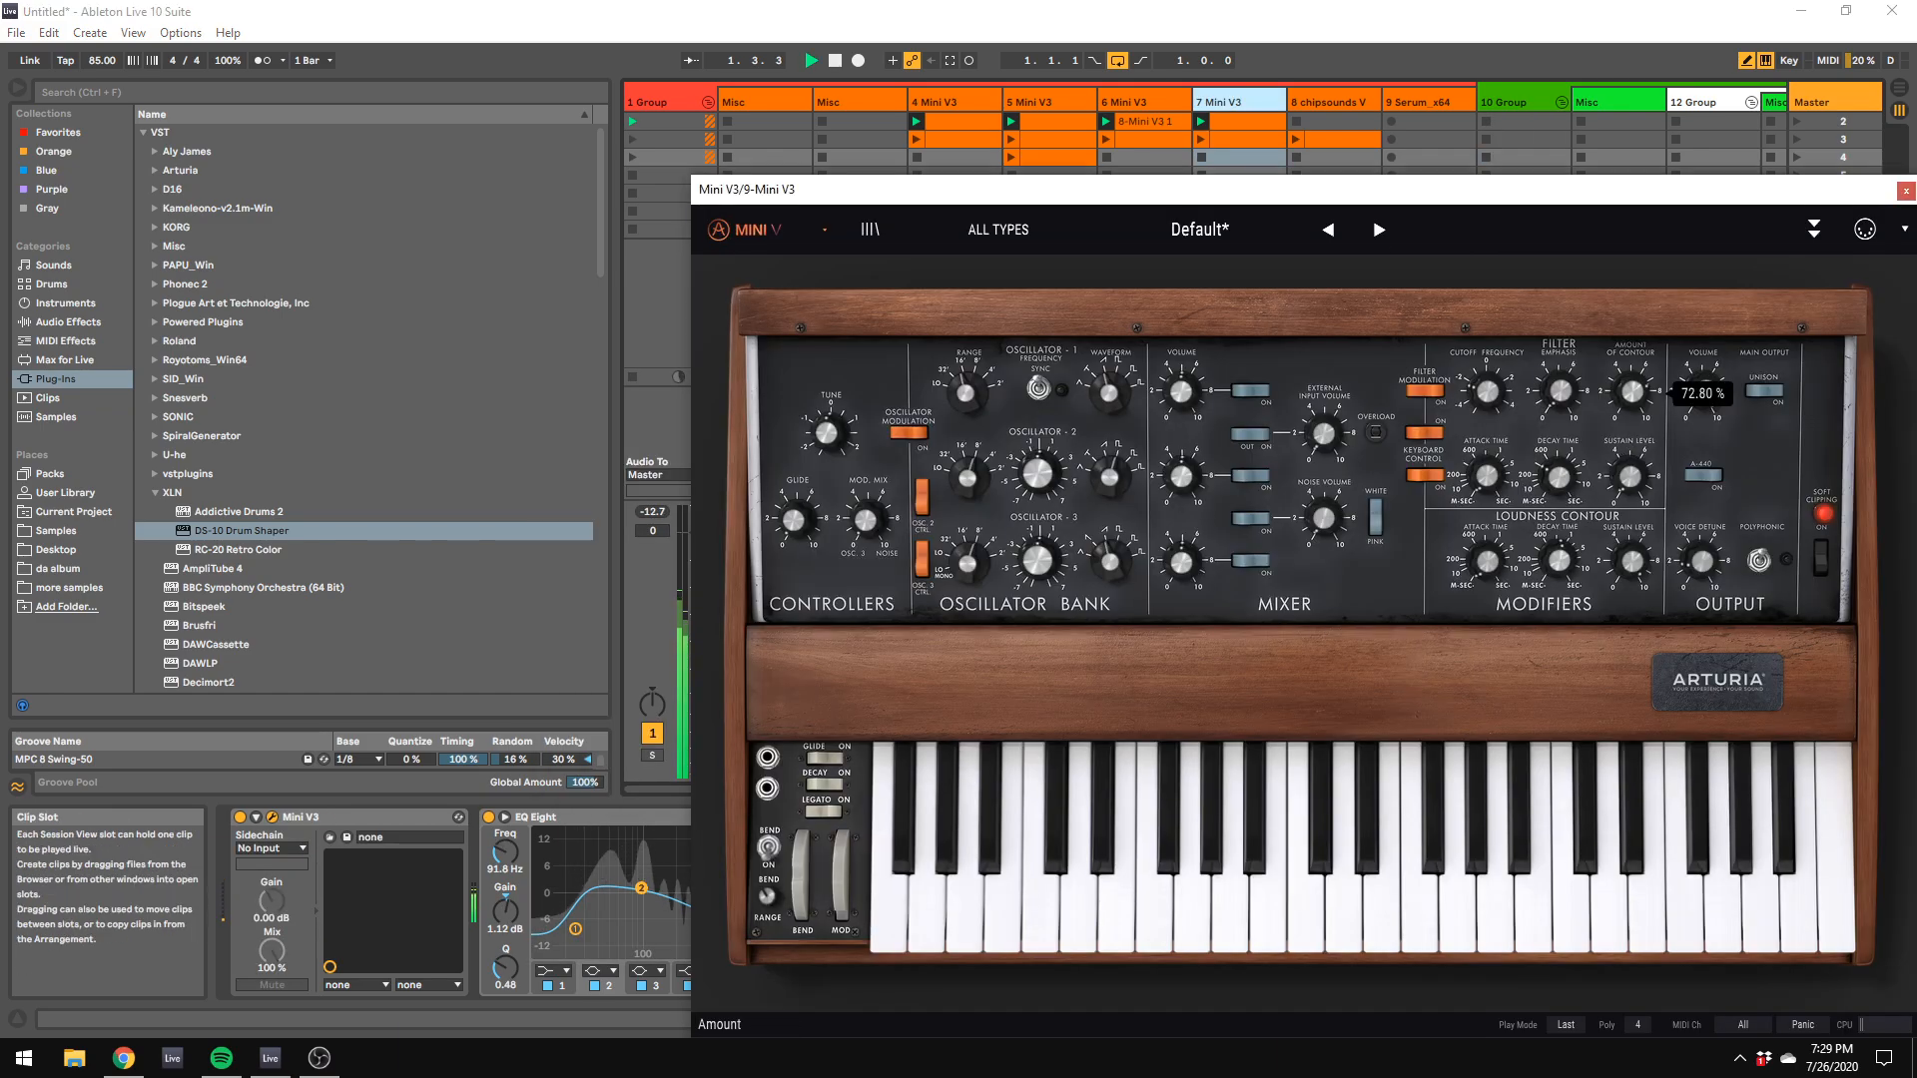
Step: Open the synth on the 4 Mini V3 track and fine-tune its filter decay time
{"action": "left_click", "coordinate": [976, 110]}
{"action": "left_click", "coordinate": [1703, 536]}
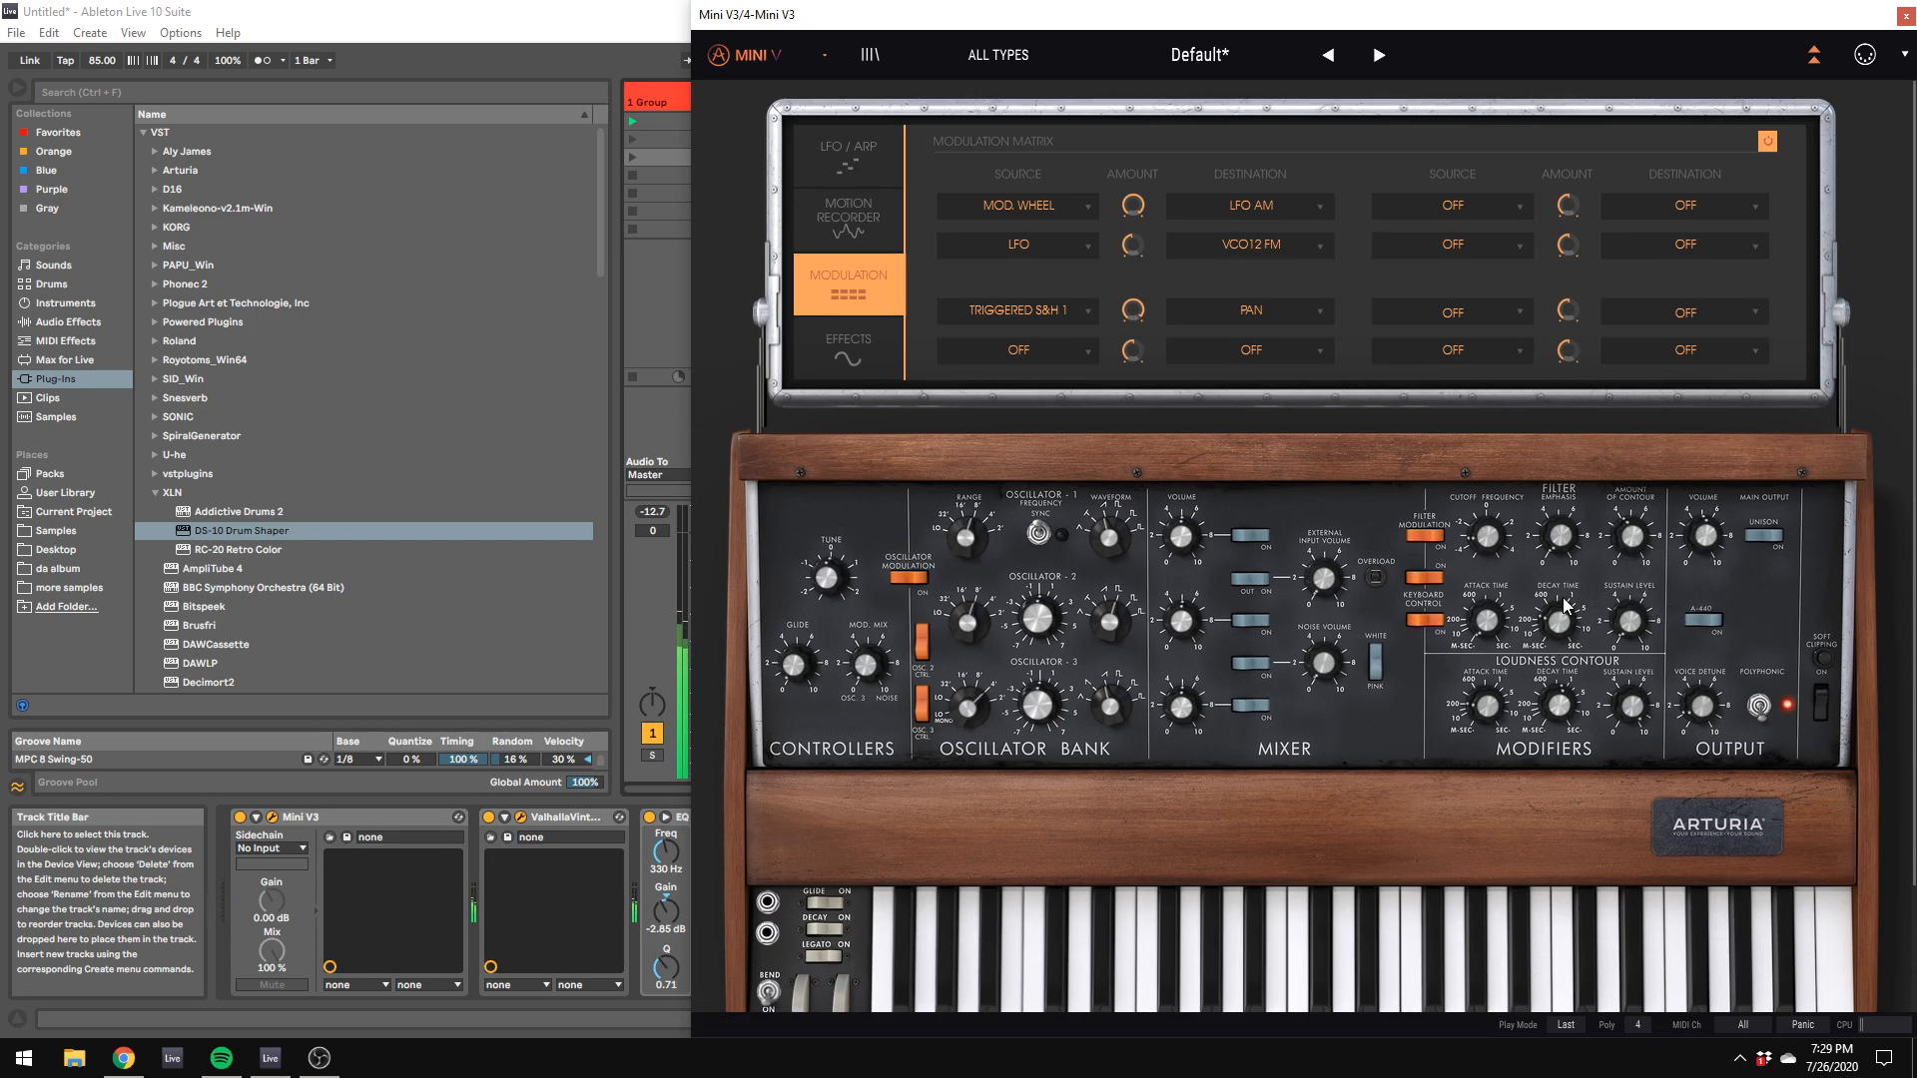
{"action": "left_click_drag", "start_coordinate": [1559, 621], "coordinate": [1559, 616]}
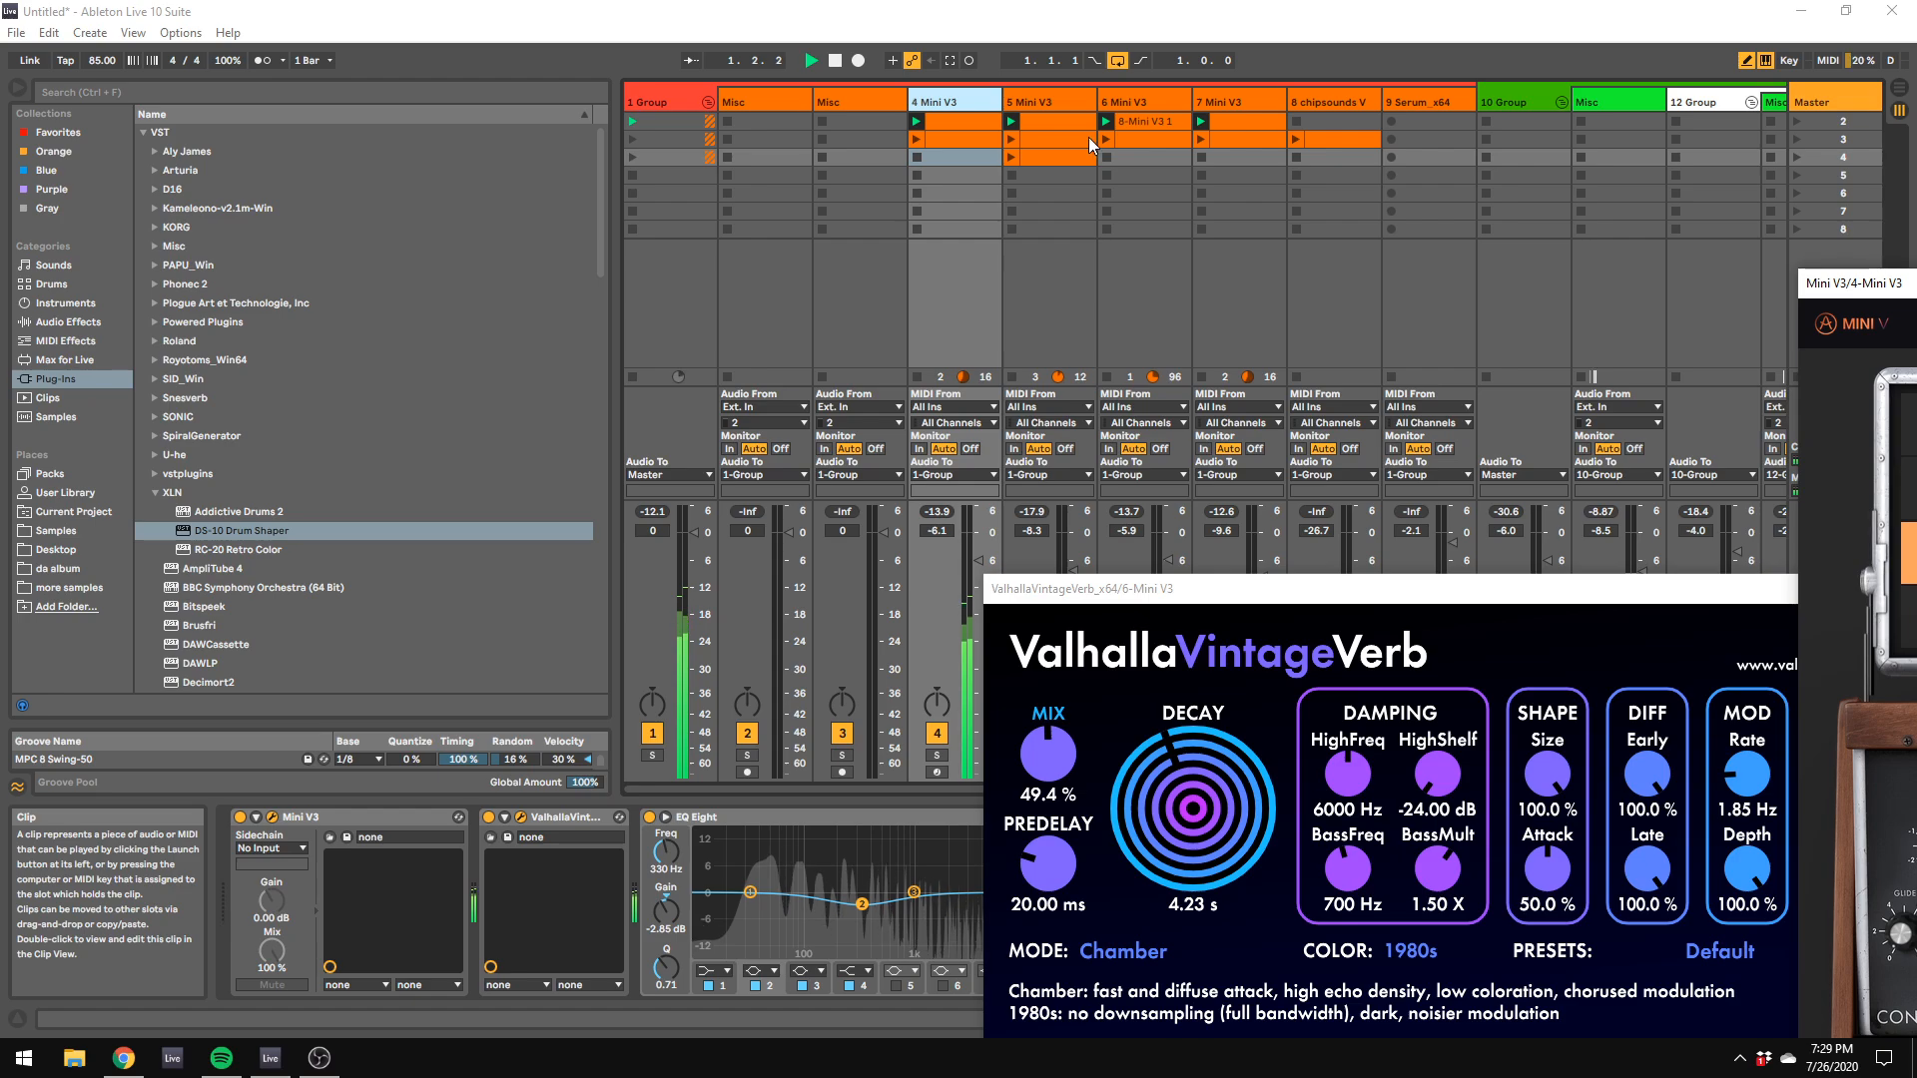
Step: Collapse the 10 Group and 1 Group tracks so that only the two group tracks remain in view
{"action": "left_click", "coordinate": [848, 101]}
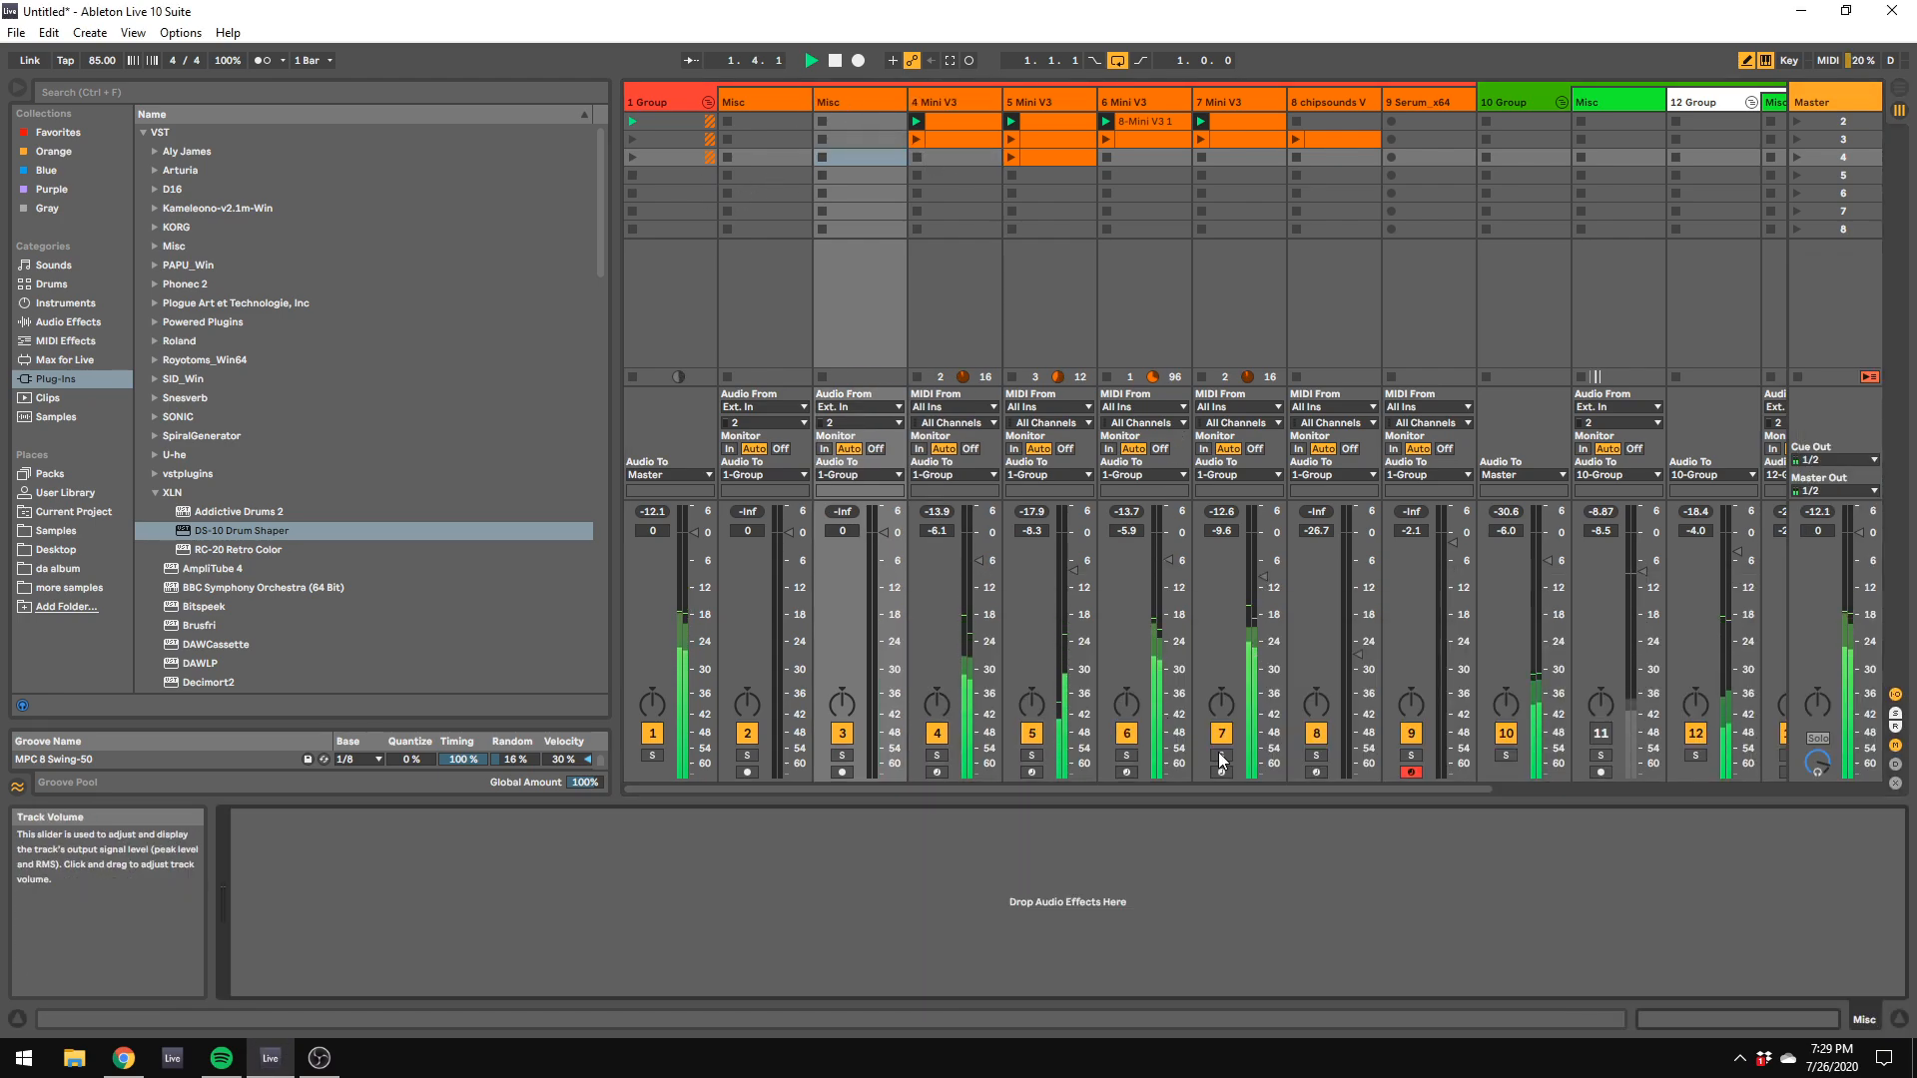
{"action": "left_click_drag", "start_coordinate": [1243, 788], "coordinate": [1620, 769]}
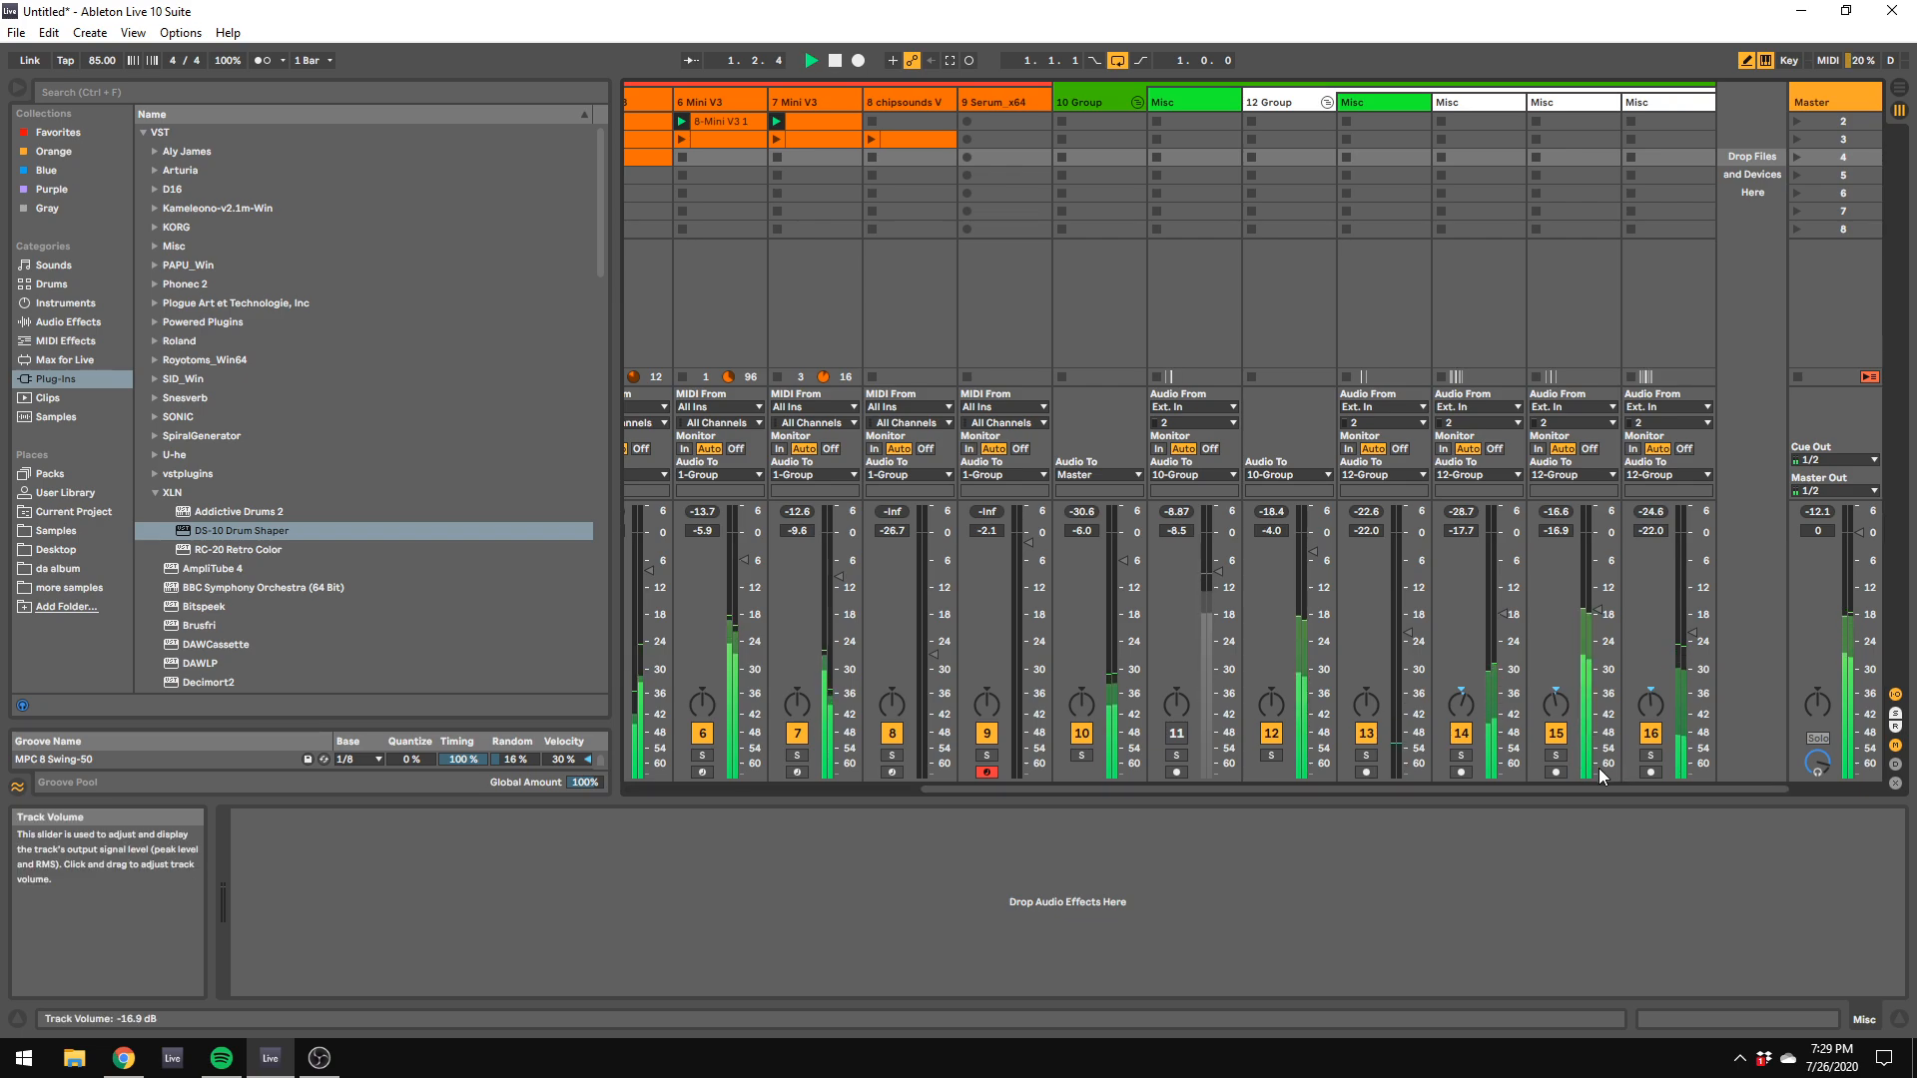
{"action": "left_click", "coordinate": [1137, 101]}
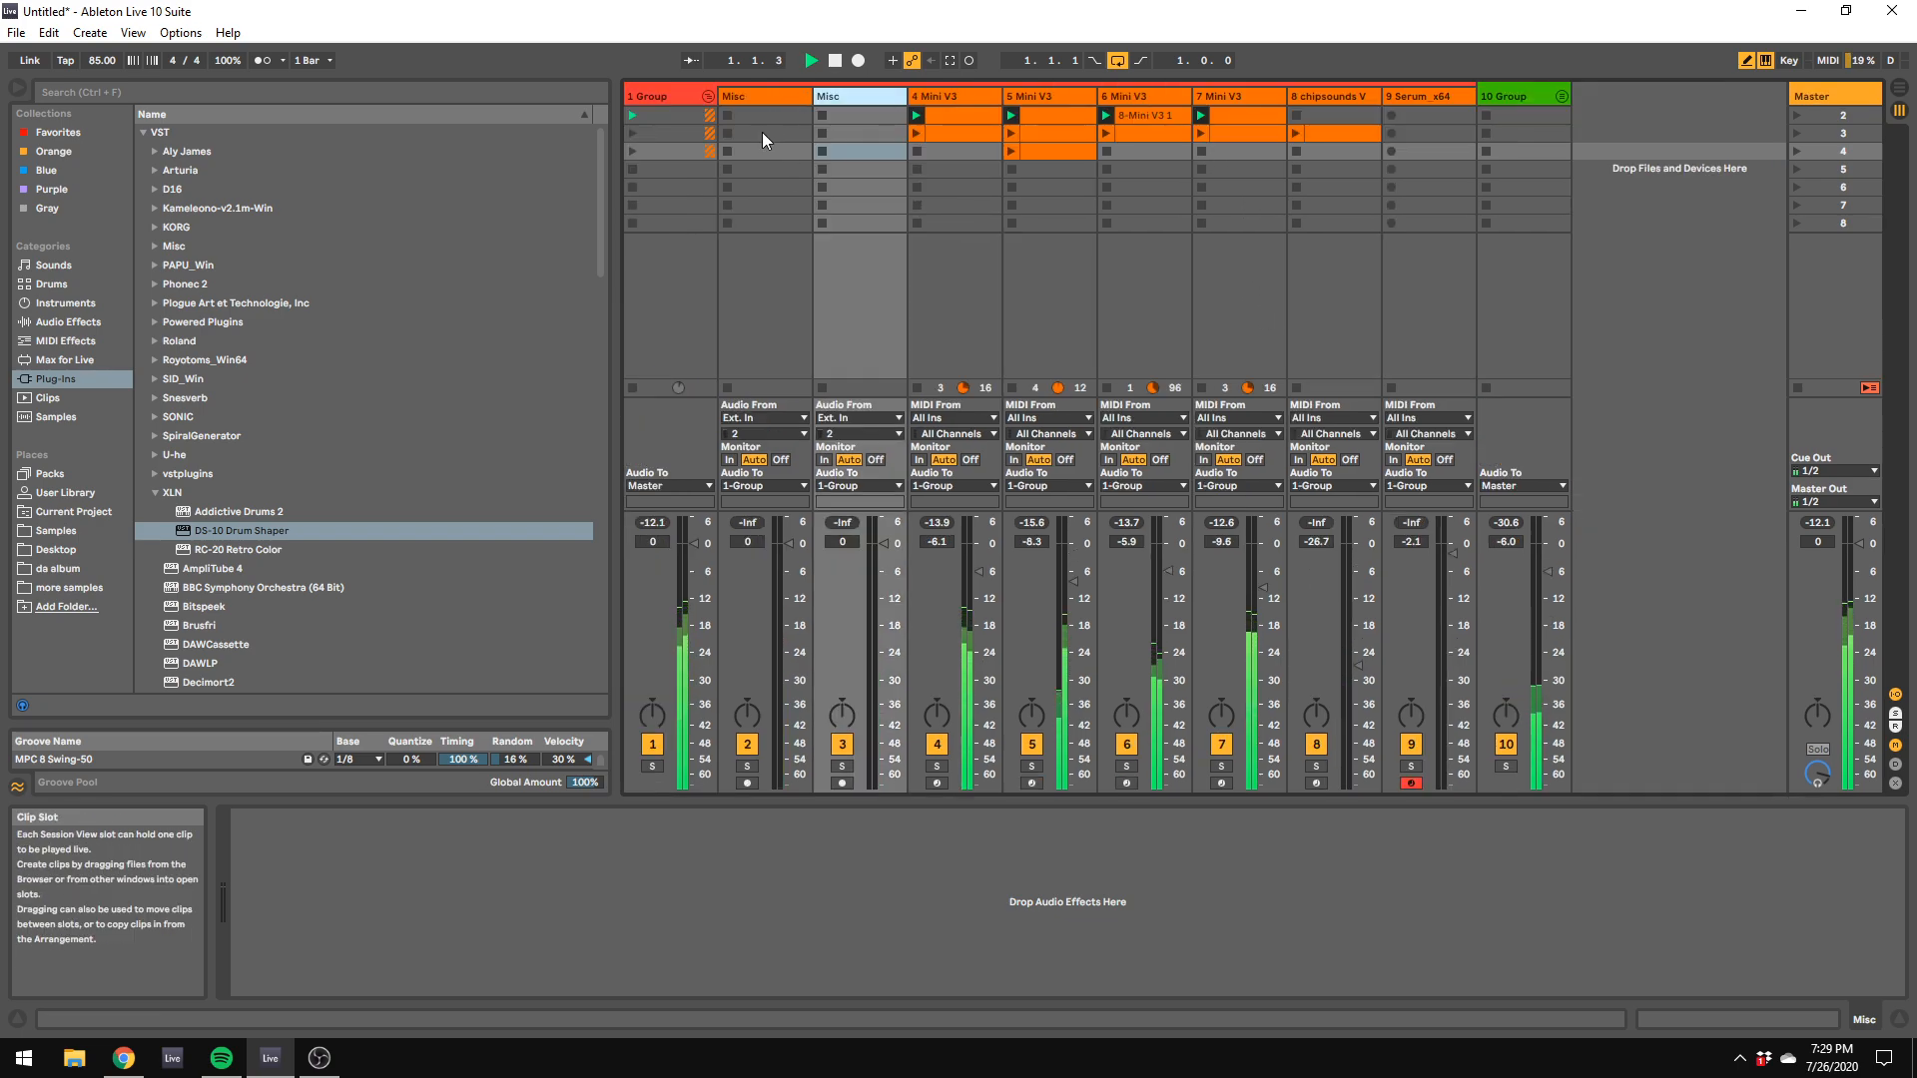
{"action": "left_click", "coordinate": [709, 94]}
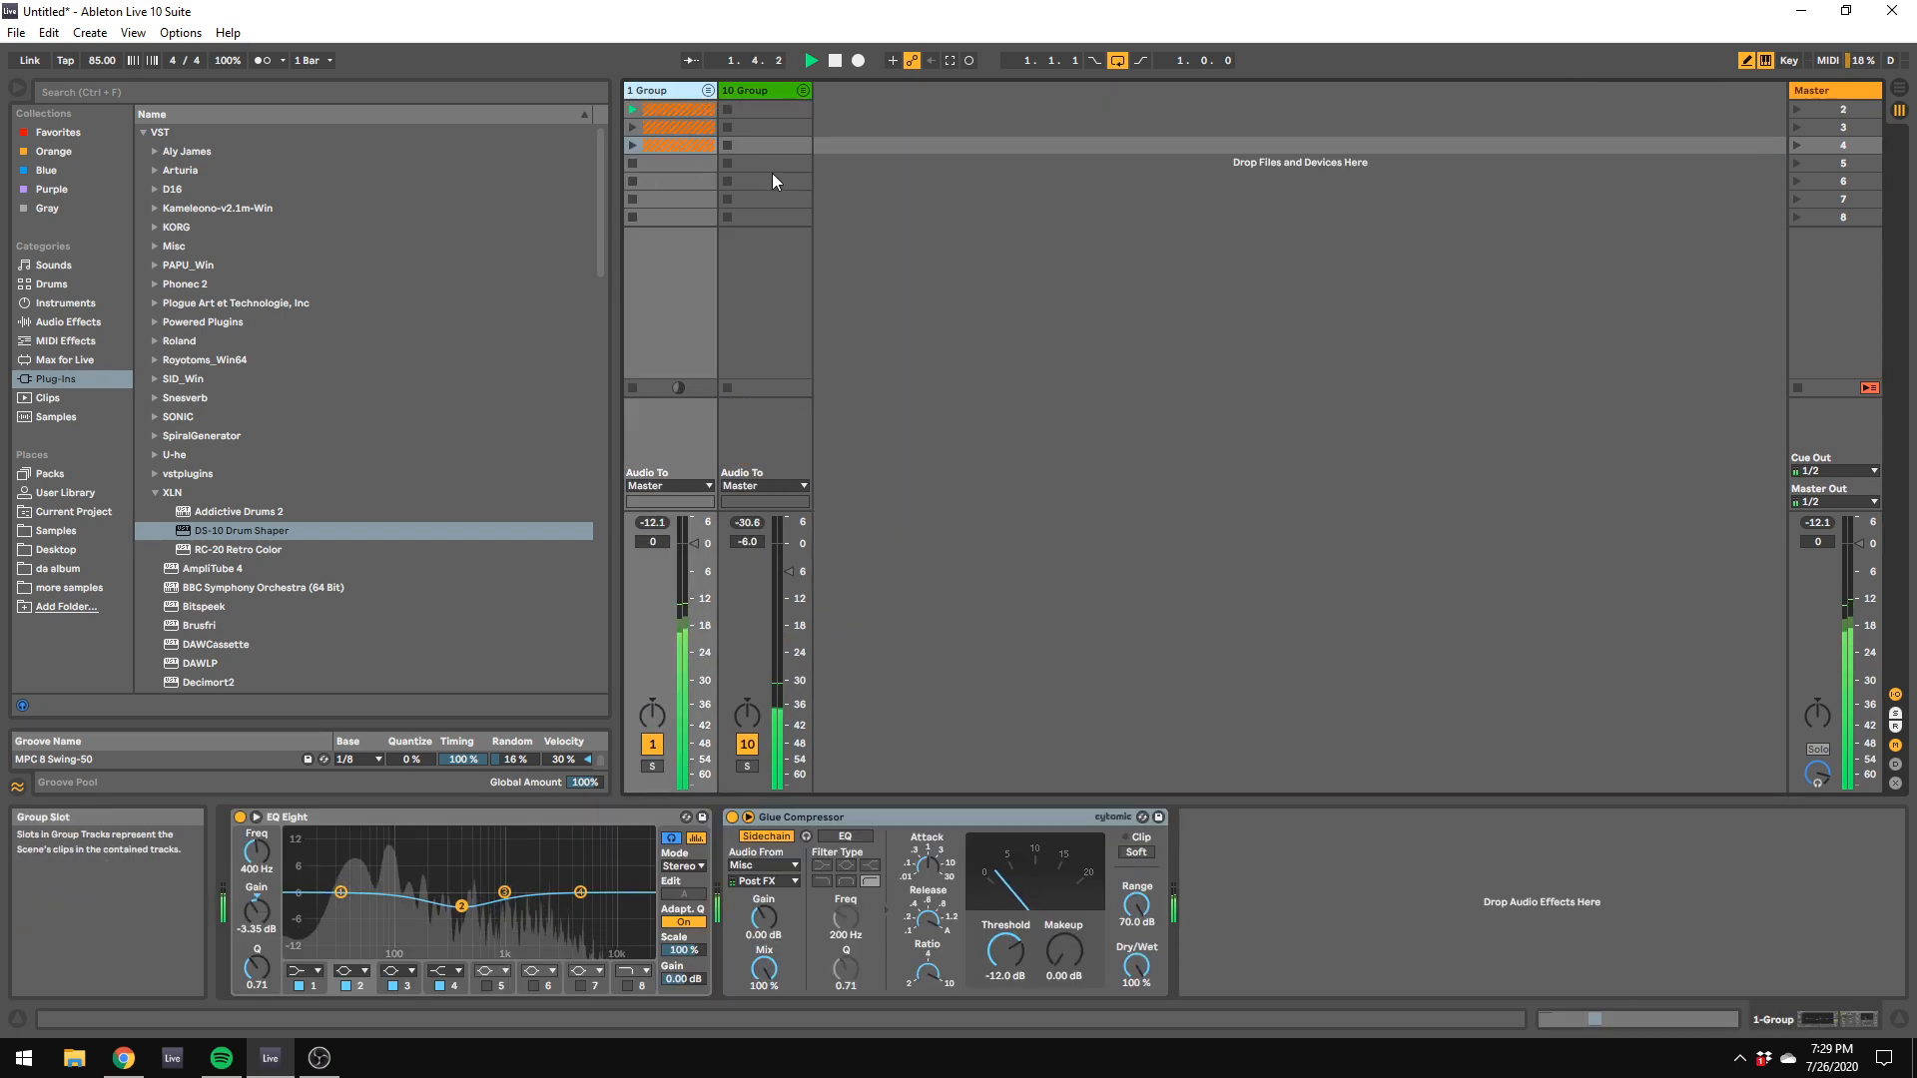
Step: Move the DS-10 window off the mixer and lower the 10 Group track's volume to -17.3 dB
{"action": "left_click", "coordinate": [743, 92]}
{"action": "left_click", "coordinate": [818, 650]}
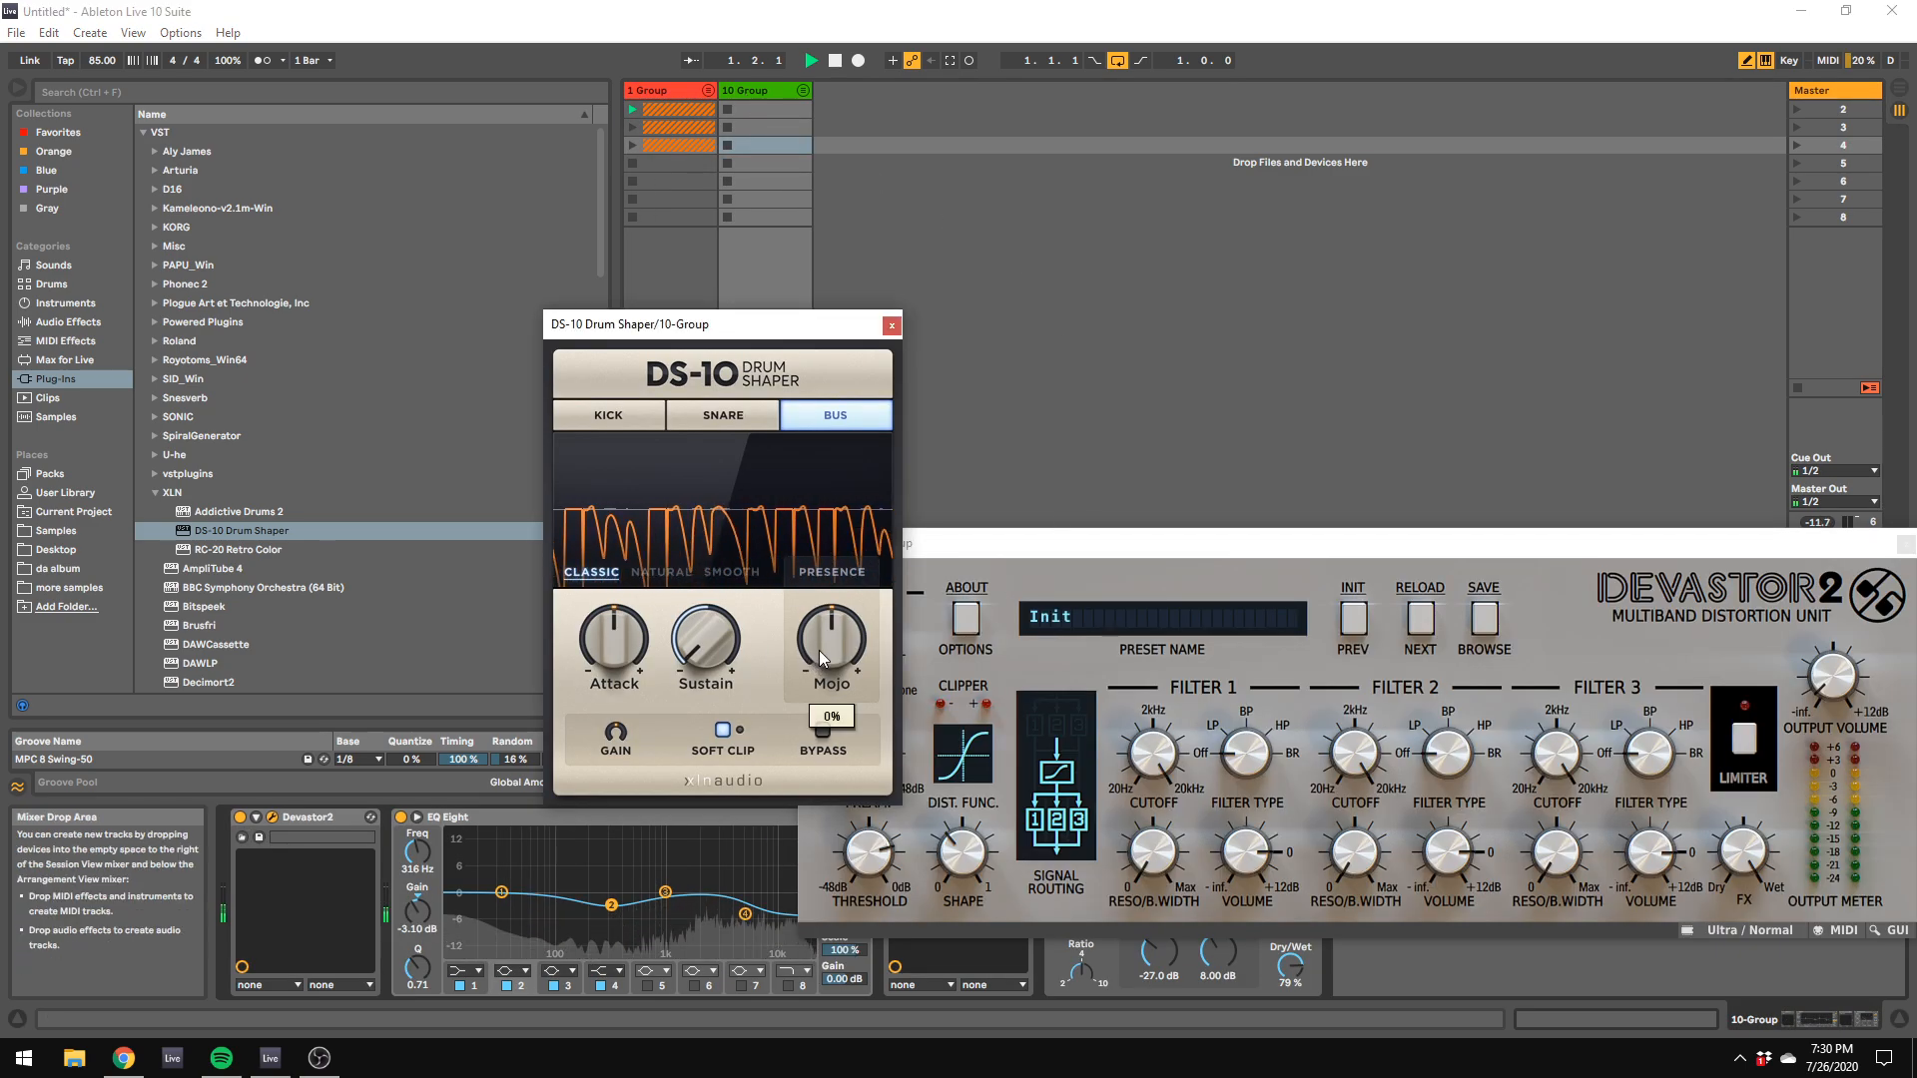
{"action": "left_click_drag", "start_coordinate": [717, 326], "coordinate": [1589, 460]}
{"action": "left_click", "coordinate": [789, 660]}
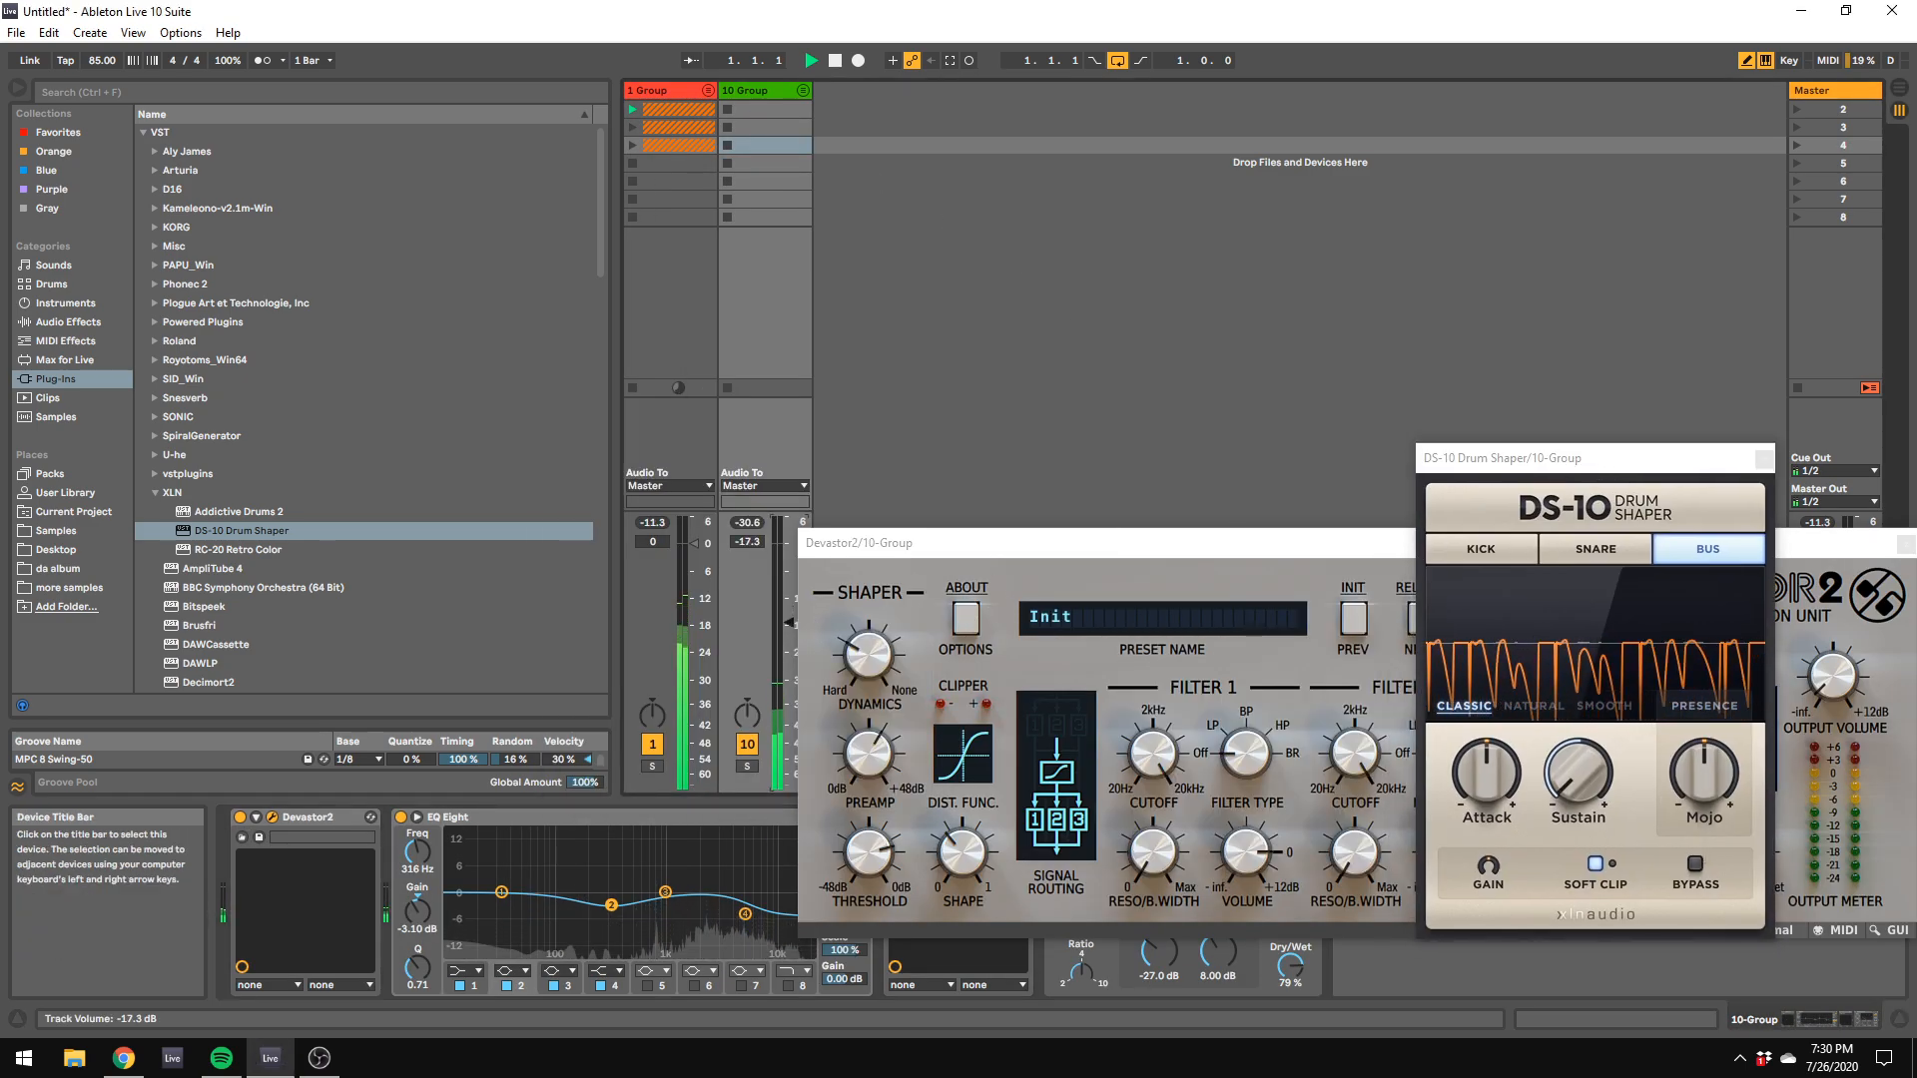
Step: Lower the 10 Group track's volume to -57.4 dB, and set band 2 of the 1 Group's EQ Eight to 367 Hz, -4.34 dB, Q 0.93
{"action": "left_click_drag", "start_coordinate": [789, 660], "coordinate": [789, 767]}
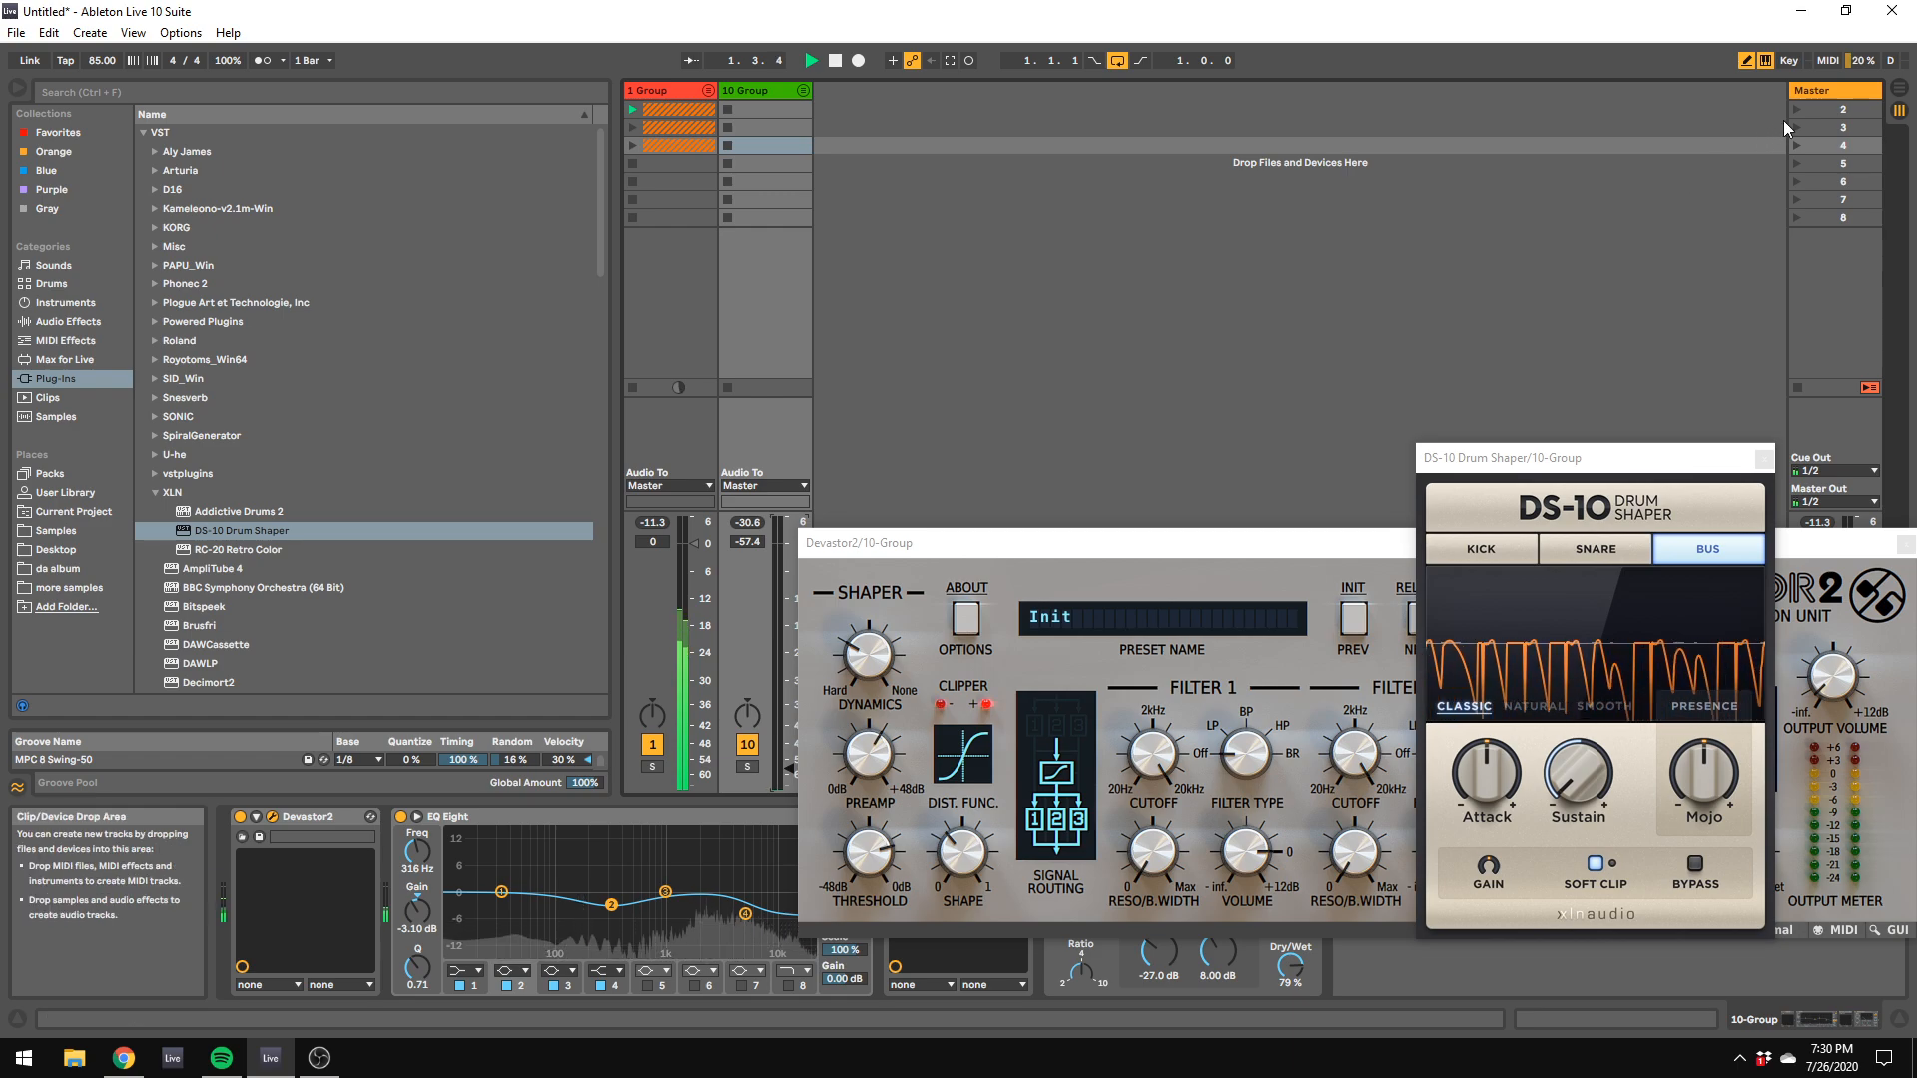
{"action": "left_click", "coordinate": [1819, 93]}
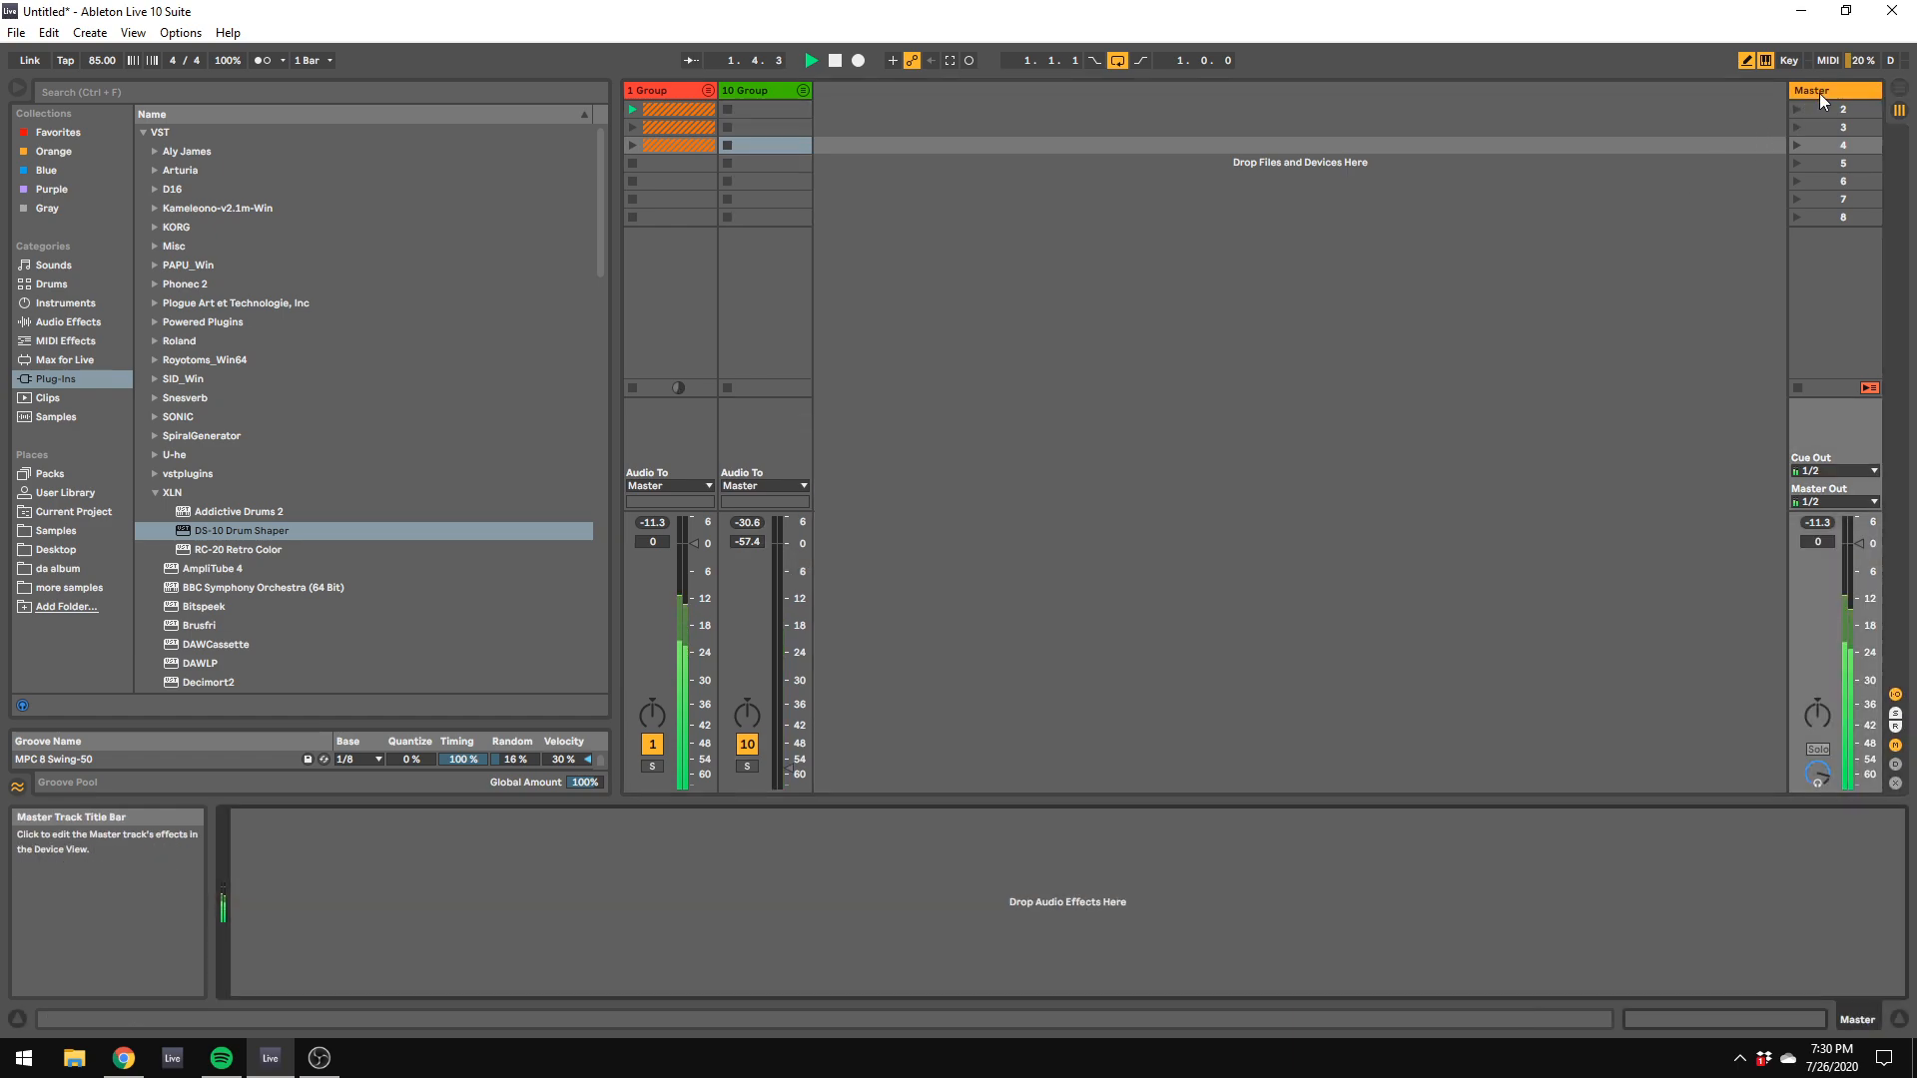
{"action": "left_click", "coordinate": [707, 91]}
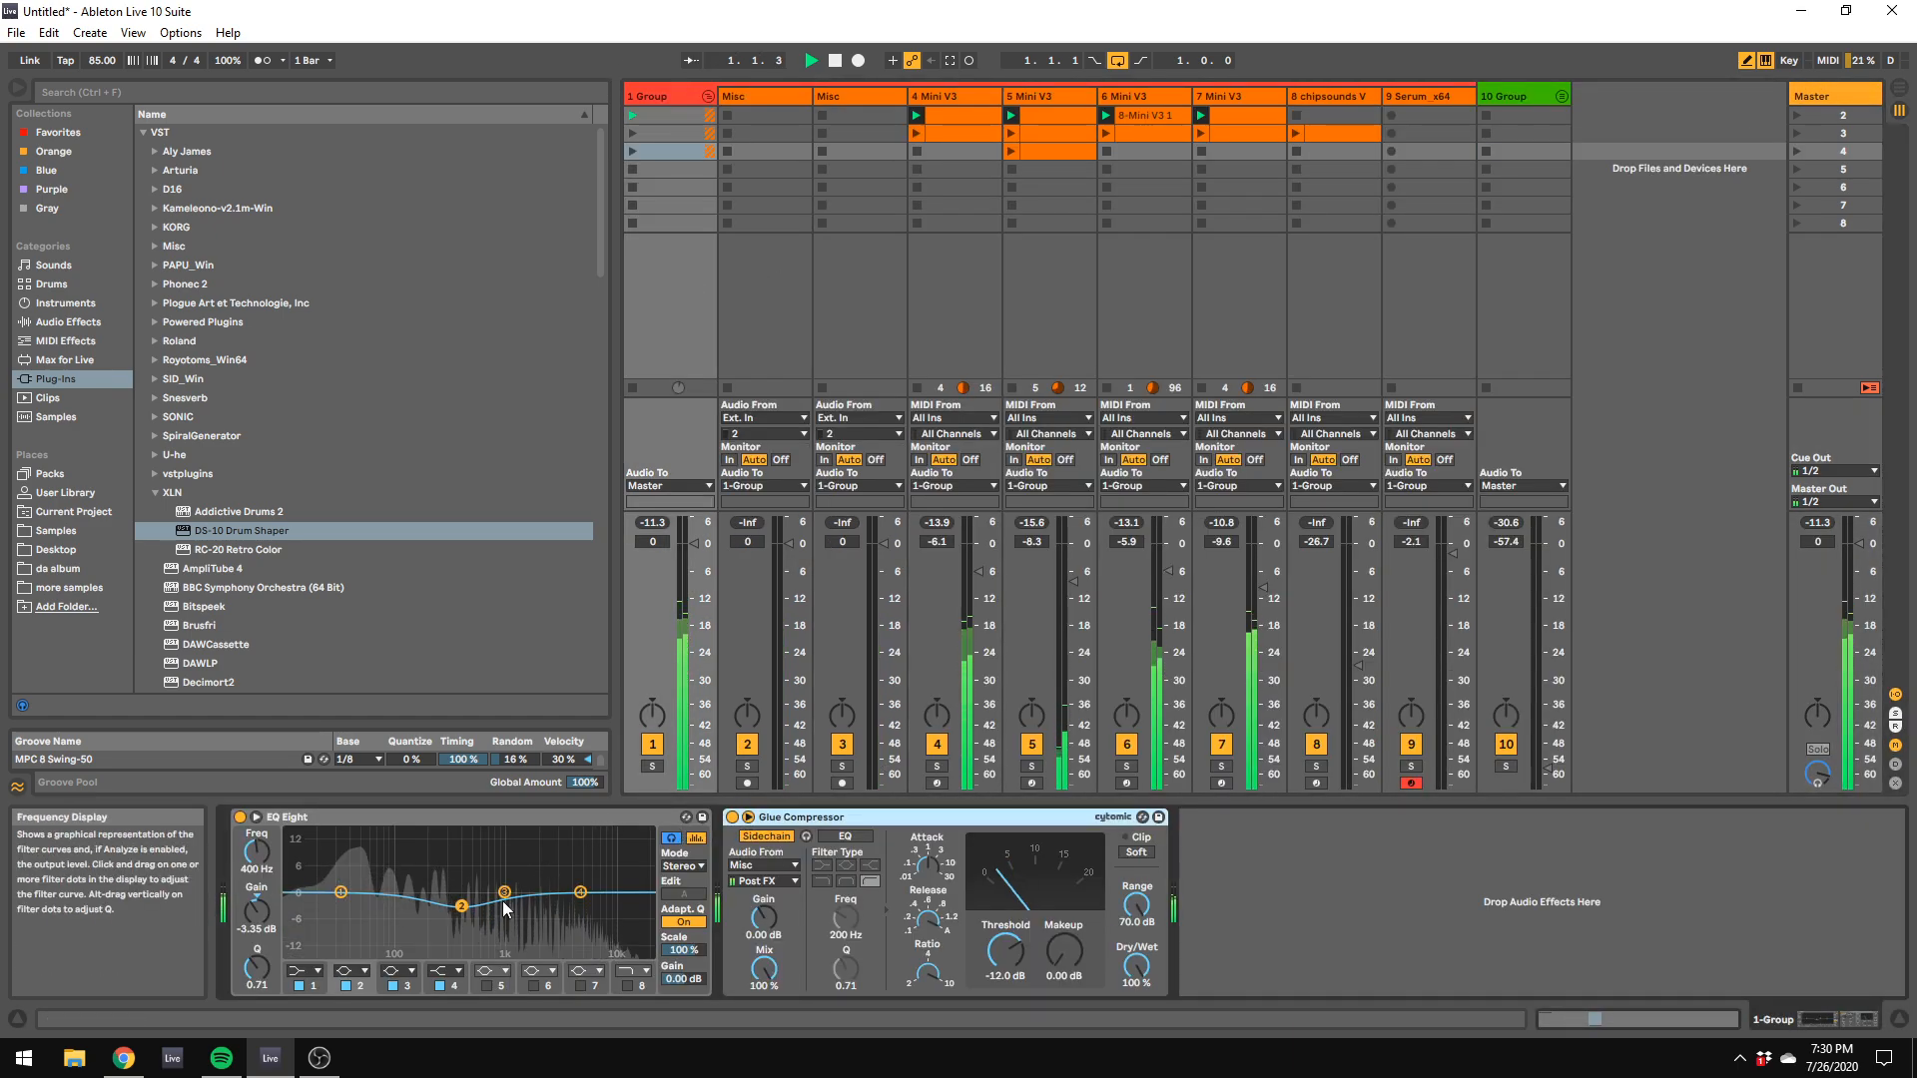
{"action": "left_click_drag", "start_coordinate": [465, 909], "coordinate": [458, 912]}
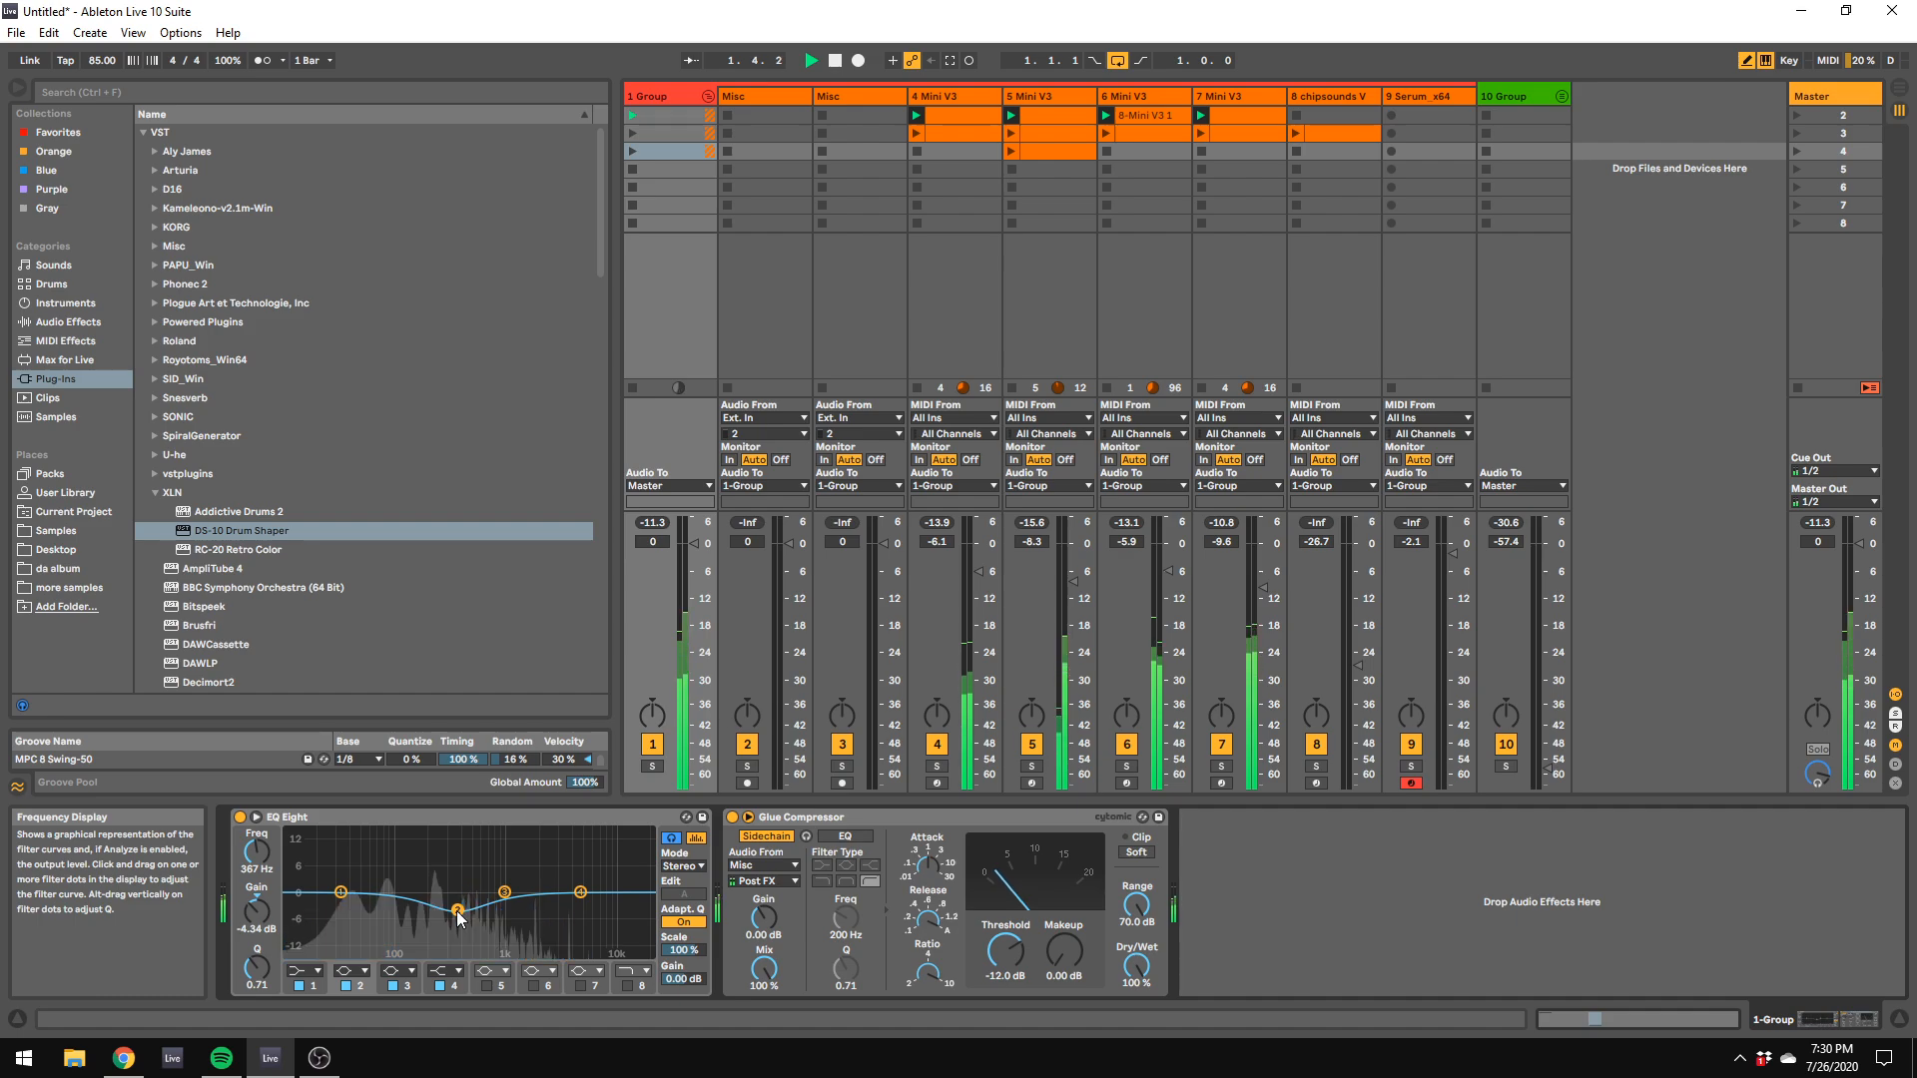
{"action": "left_click_drag", "start_coordinate": [255, 978], "coordinate": [254, 967]}
Step: Stop playback and add an EQ Eight to the Master track with reduced lows, a slight bass boost, a low-mid dip and a 2.85 dB high shelf at 4.45 kHz
{"action": "left_click", "coordinate": [68, 321]}
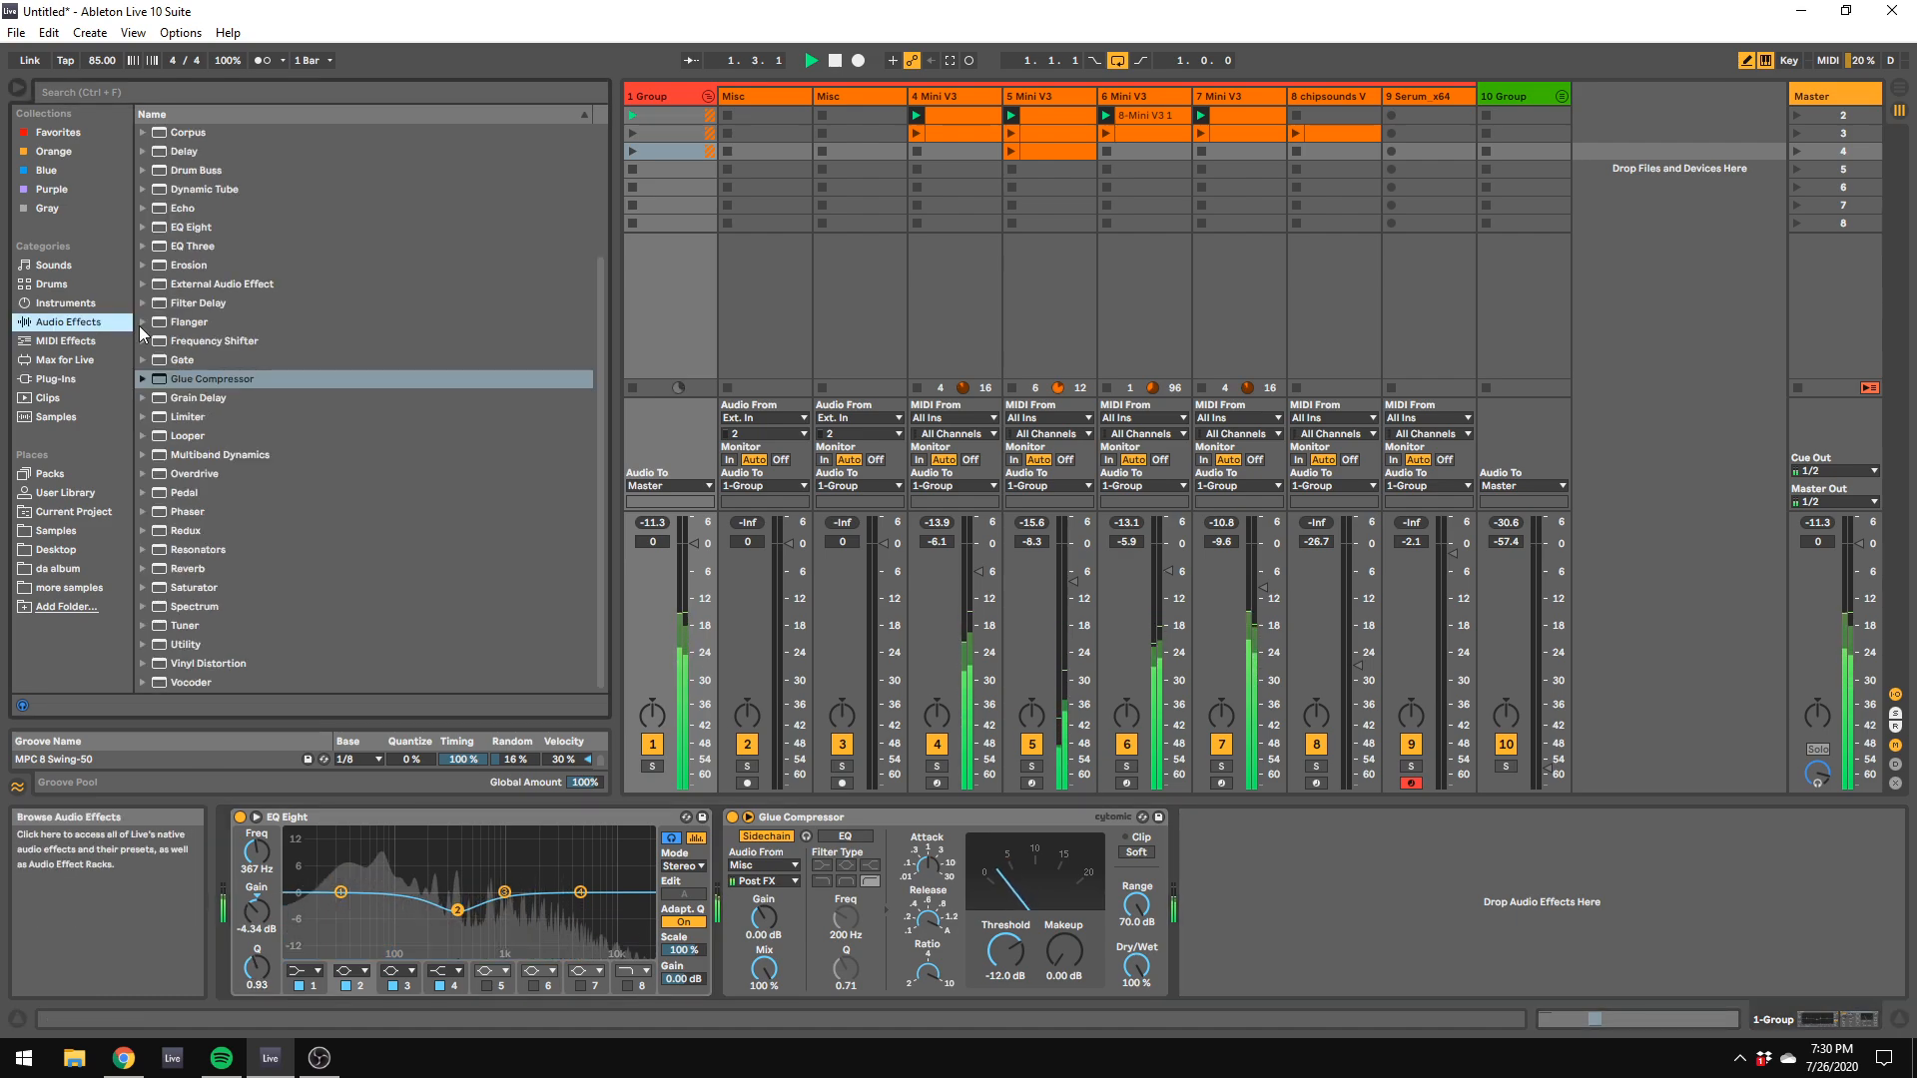
{"action": "scroll", "coordinate": [157, 300], "scroll_direction": "up", "scroll_amount": 2}
{"action": "key", "text": "space"}
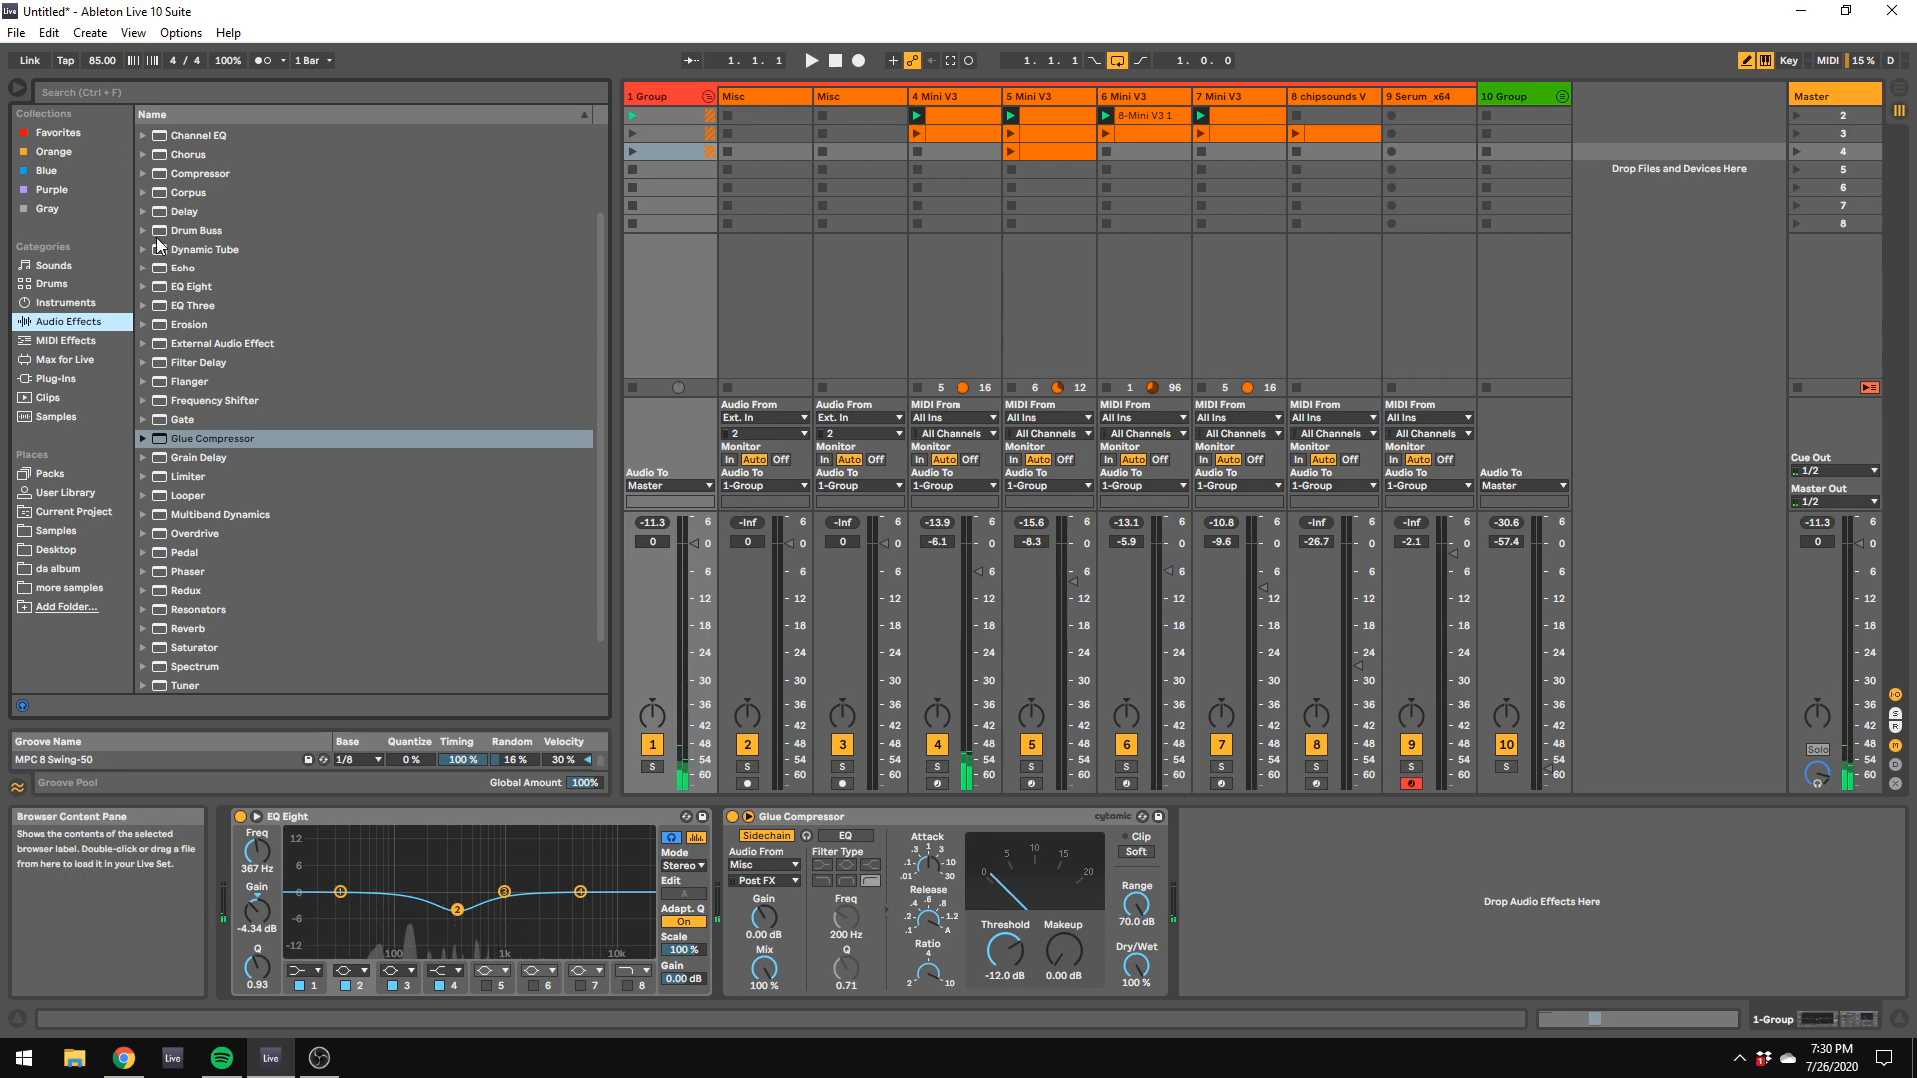
{"action": "left_click", "coordinate": [143, 286]}
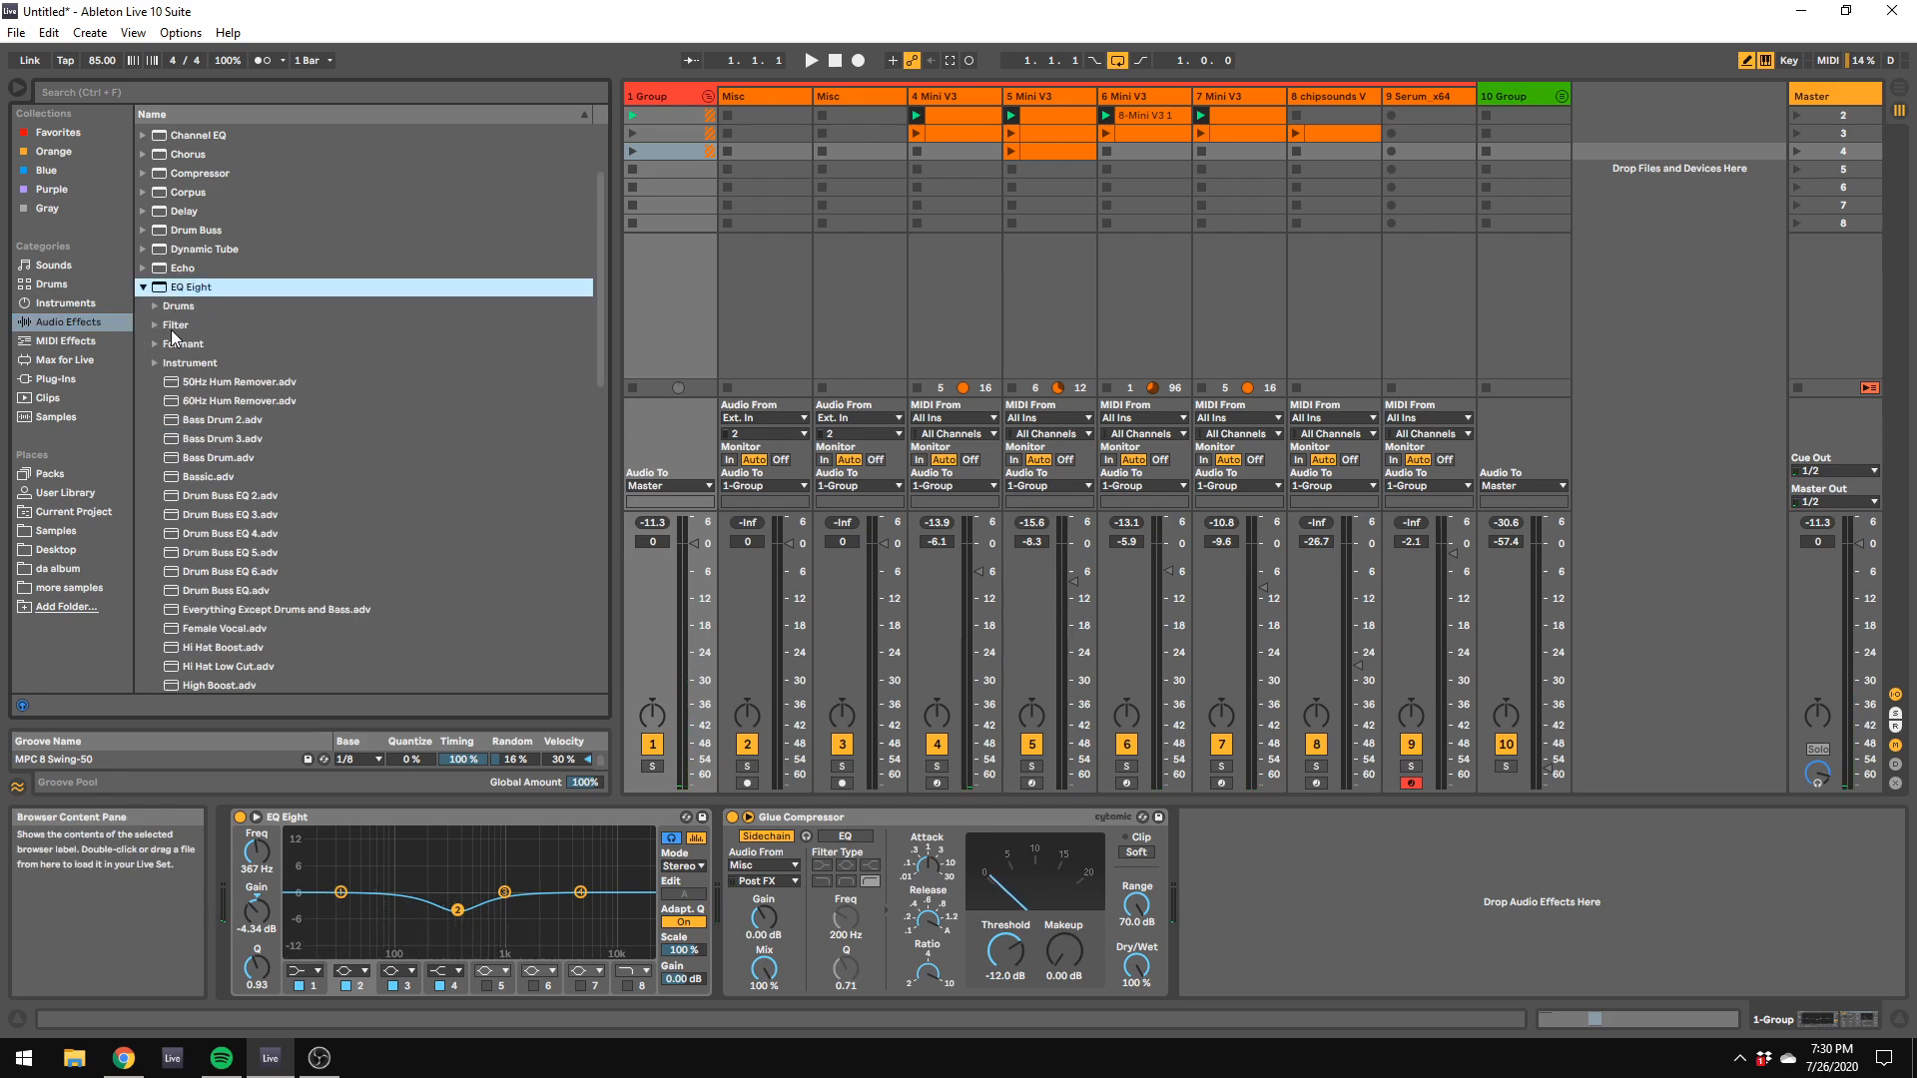
{"action": "left_click_drag", "start_coordinate": [1775, 110], "coordinate": [1831, 94]}
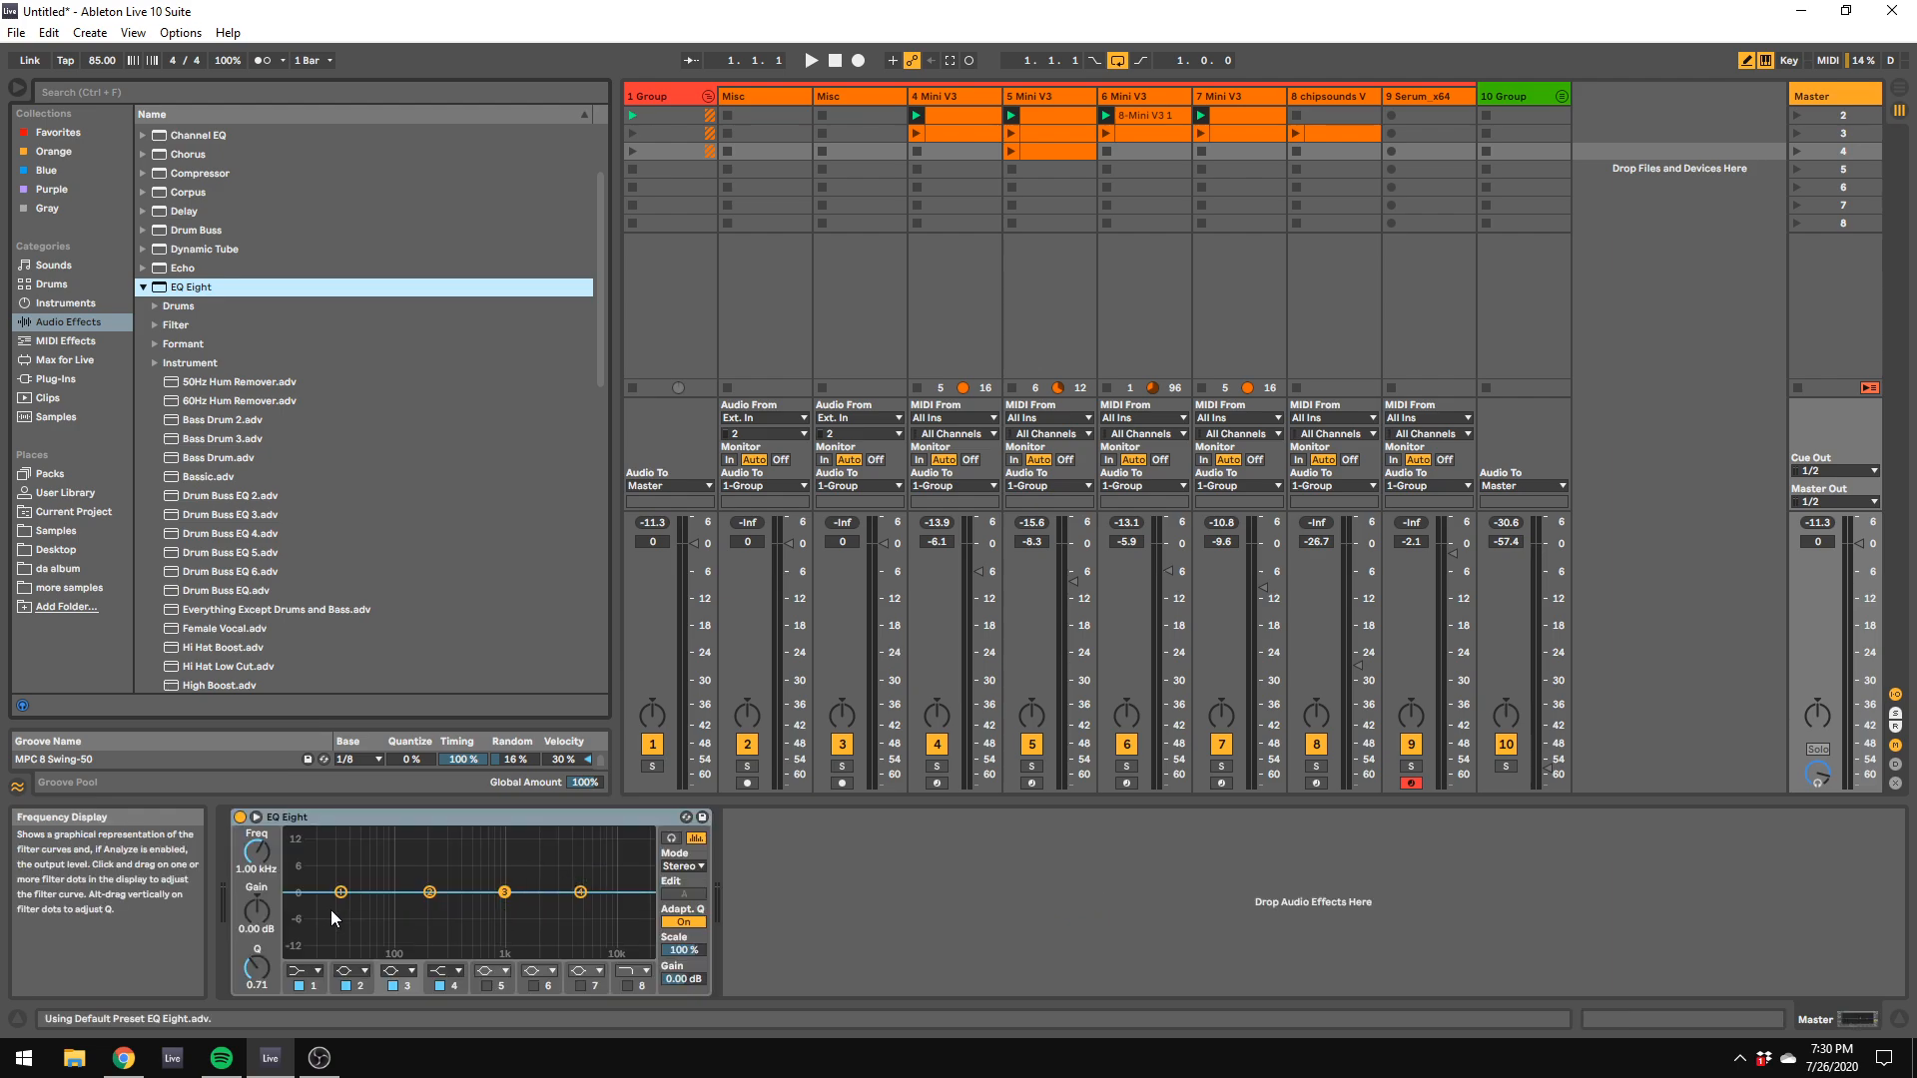
{"action": "left_click_drag", "start_coordinate": [340, 894], "coordinate": [574, 881]}
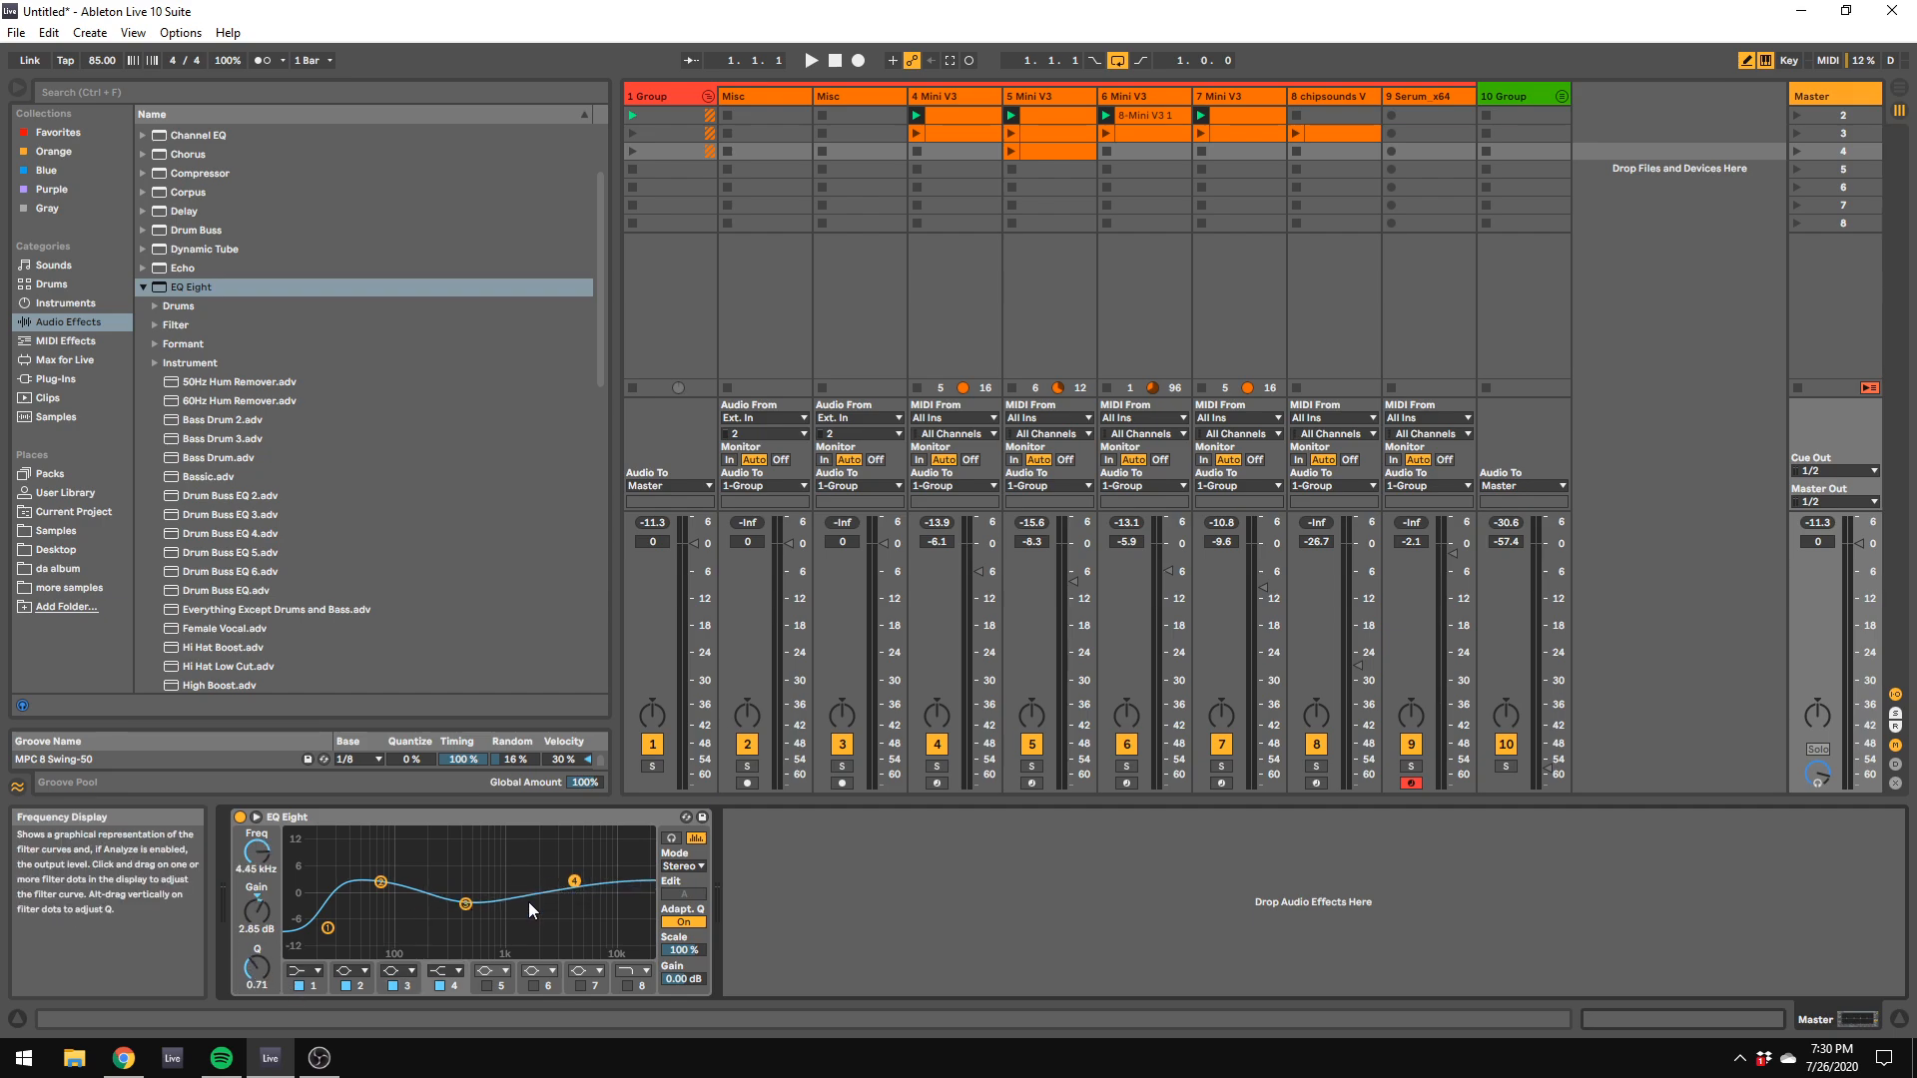
Step: Add the Multiband Compression preset of Multiband Dynamics after the EQ Eight on the Master track
{"action": "left_click", "coordinate": [145, 293]}
{"action": "left_click", "coordinate": [124, 513]}
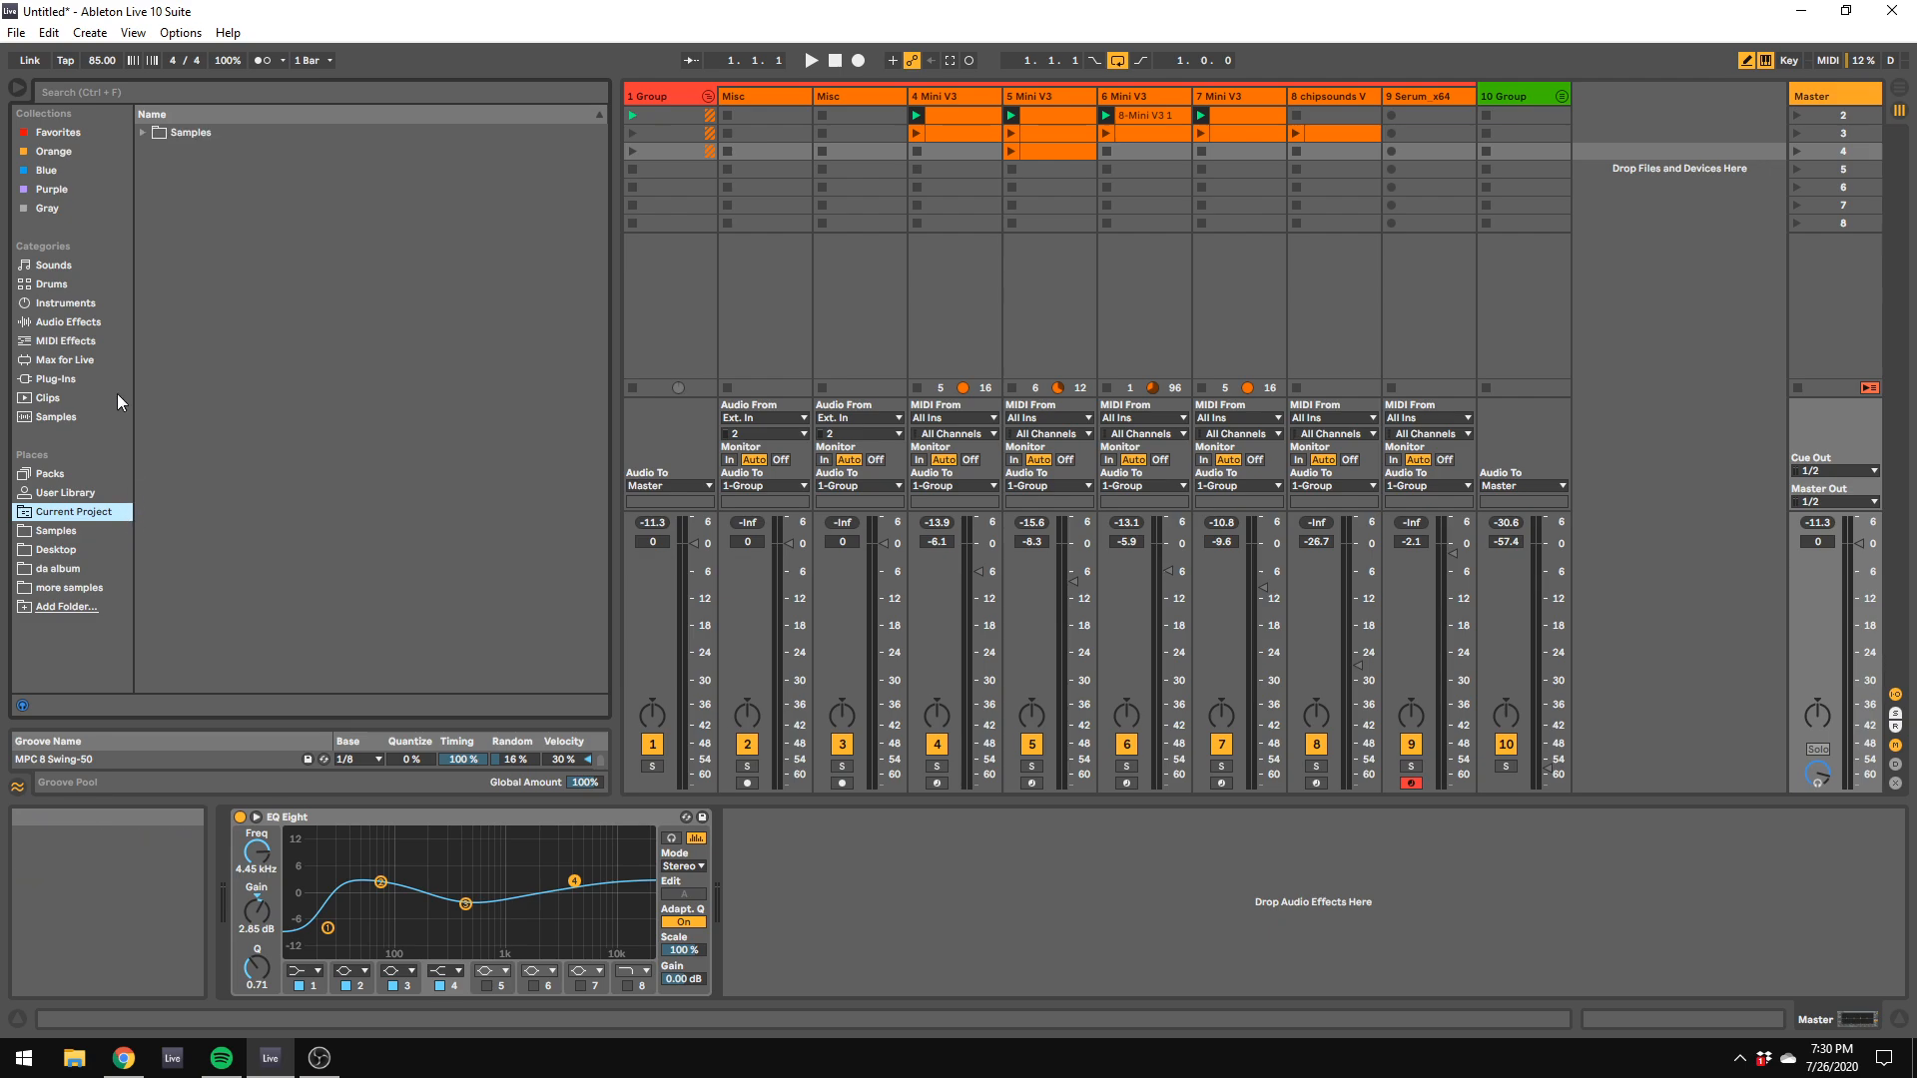
{"action": "left_click", "coordinate": [97, 377]}
{"action": "left_click", "coordinate": [102, 325]}
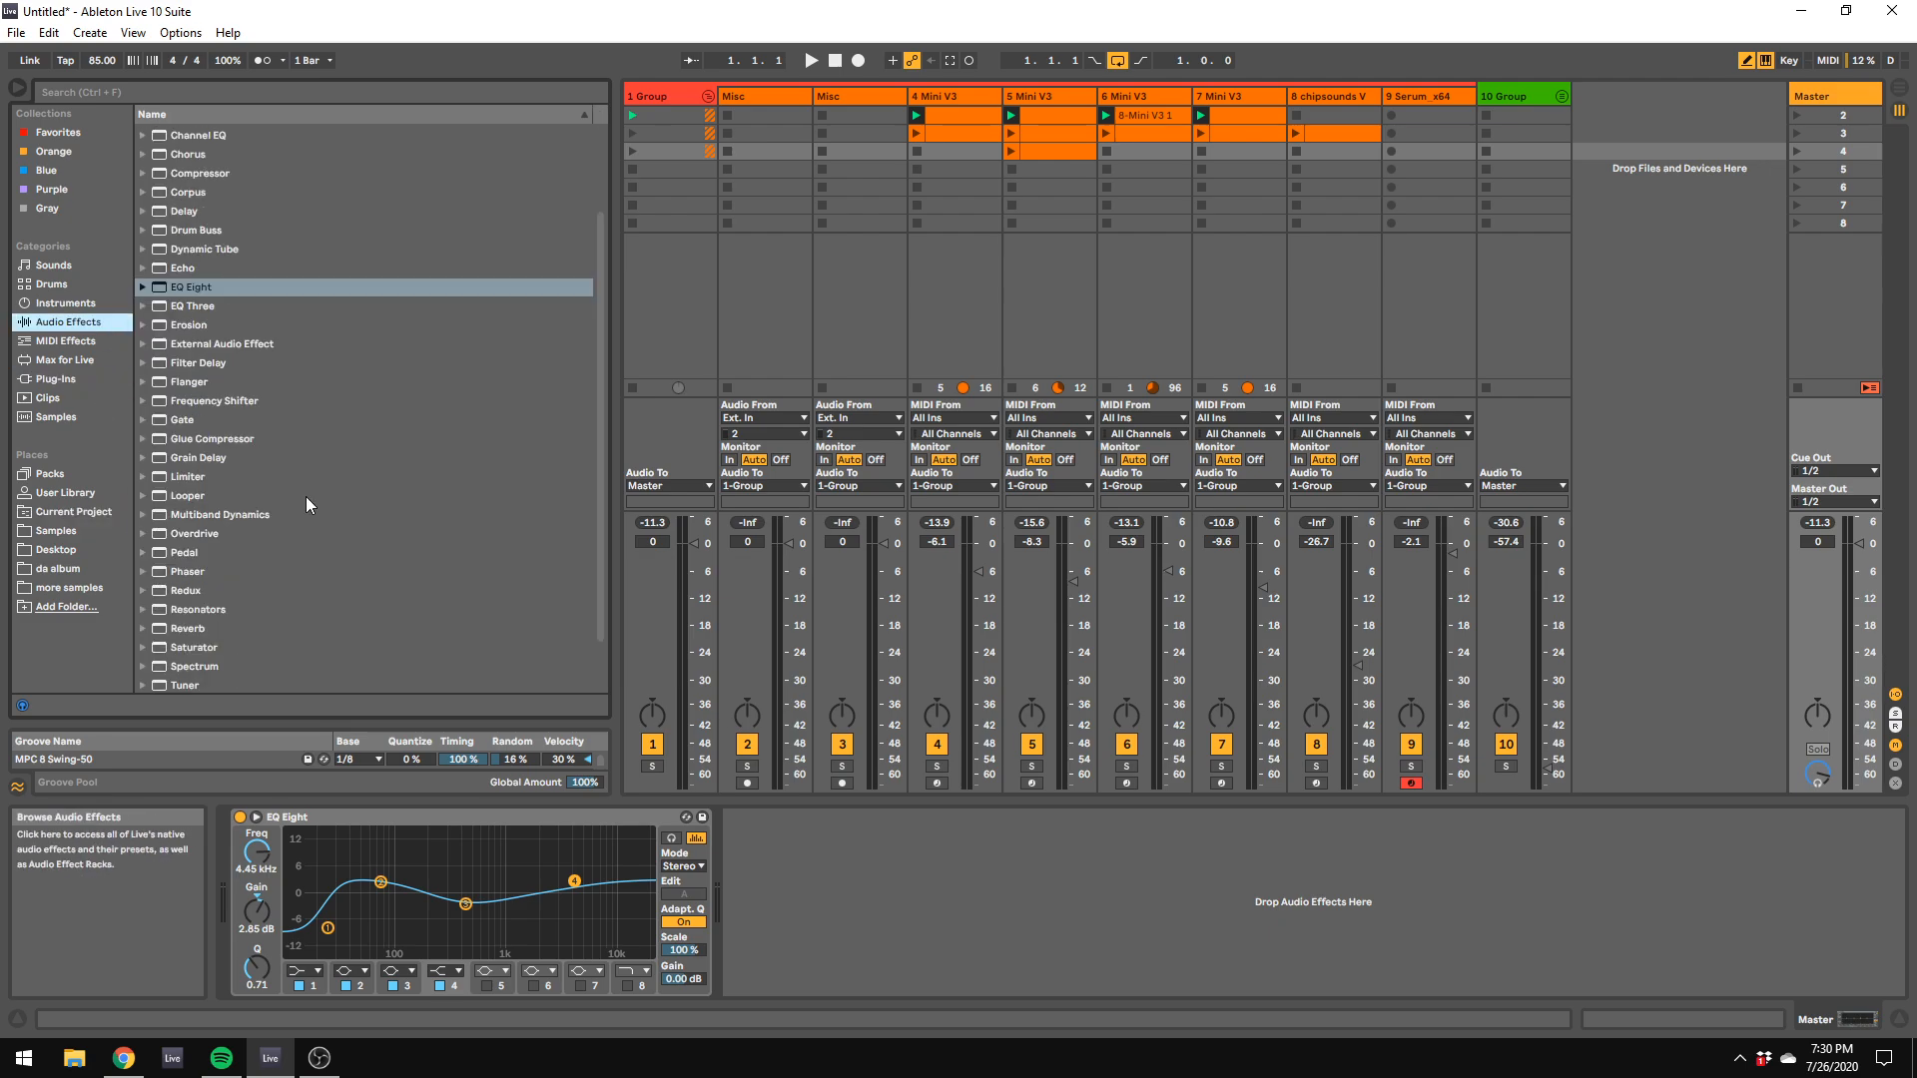
{"action": "left_click", "coordinate": [147, 509]}
{"action": "left_click", "coordinate": [262, 514]}
{"action": "left_click", "coordinate": [268, 532]}
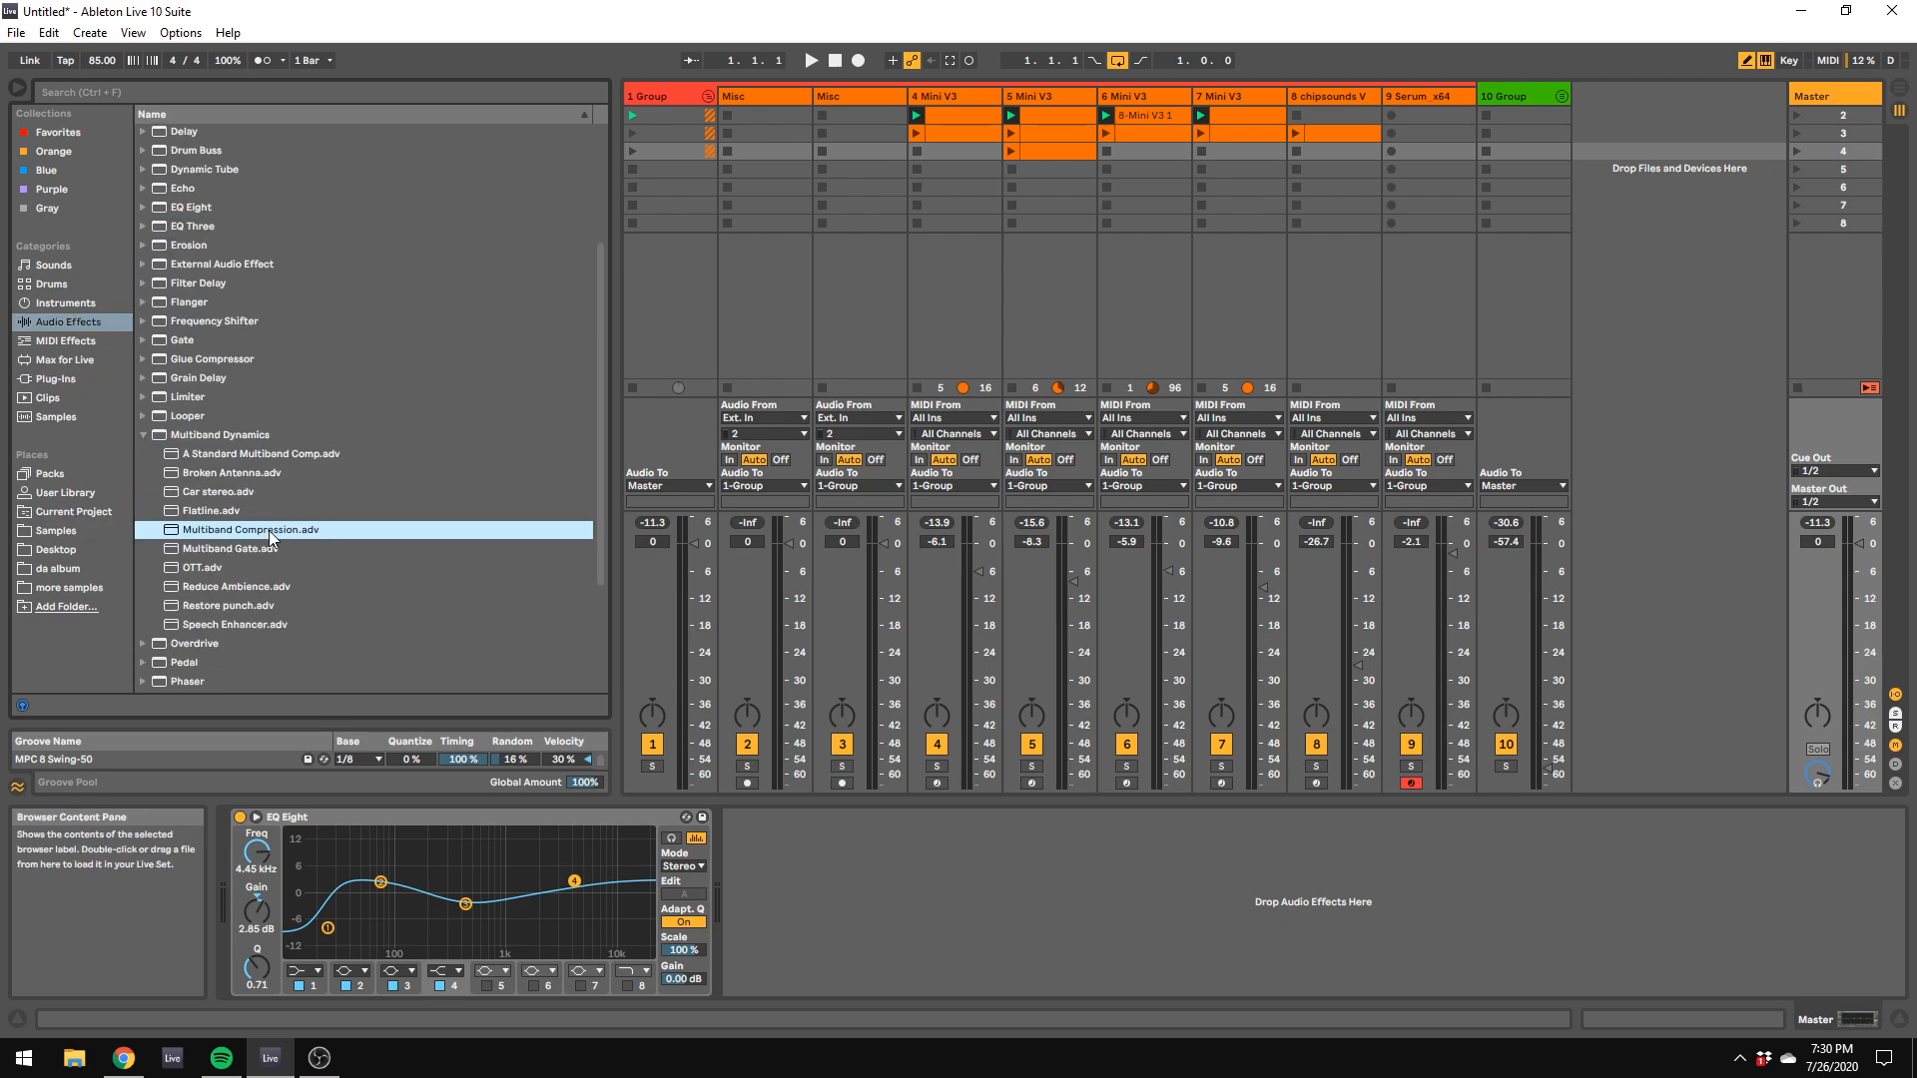
{"action": "left_click_drag", "start_coordinate": [780, 795], "coordinate": [906, 913]}
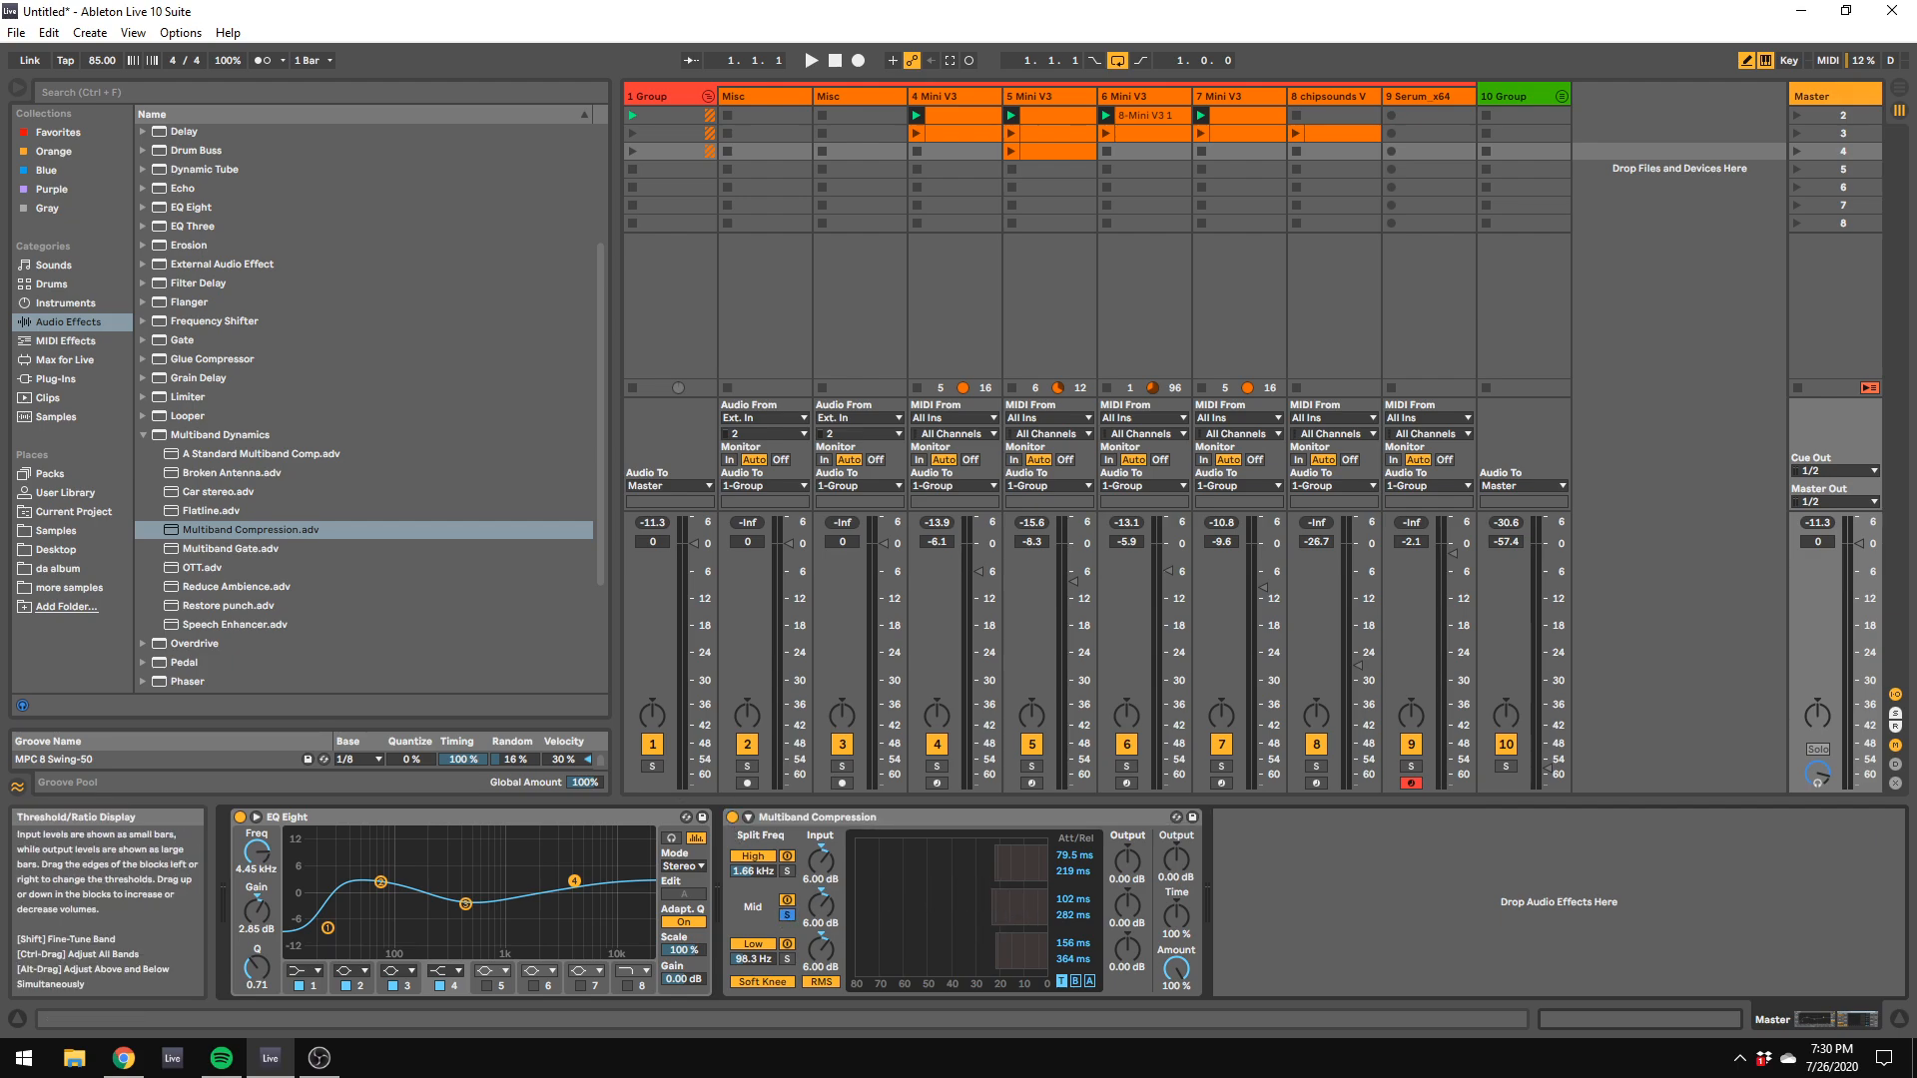
Step: Insert the Compressor preset Mix Gel between the EQ Eight and Multiband Compression on the Master track
{"action": "scroll", "coordinate": [184, 365], "scroll_direction": "up", "scroll_amount": 3}
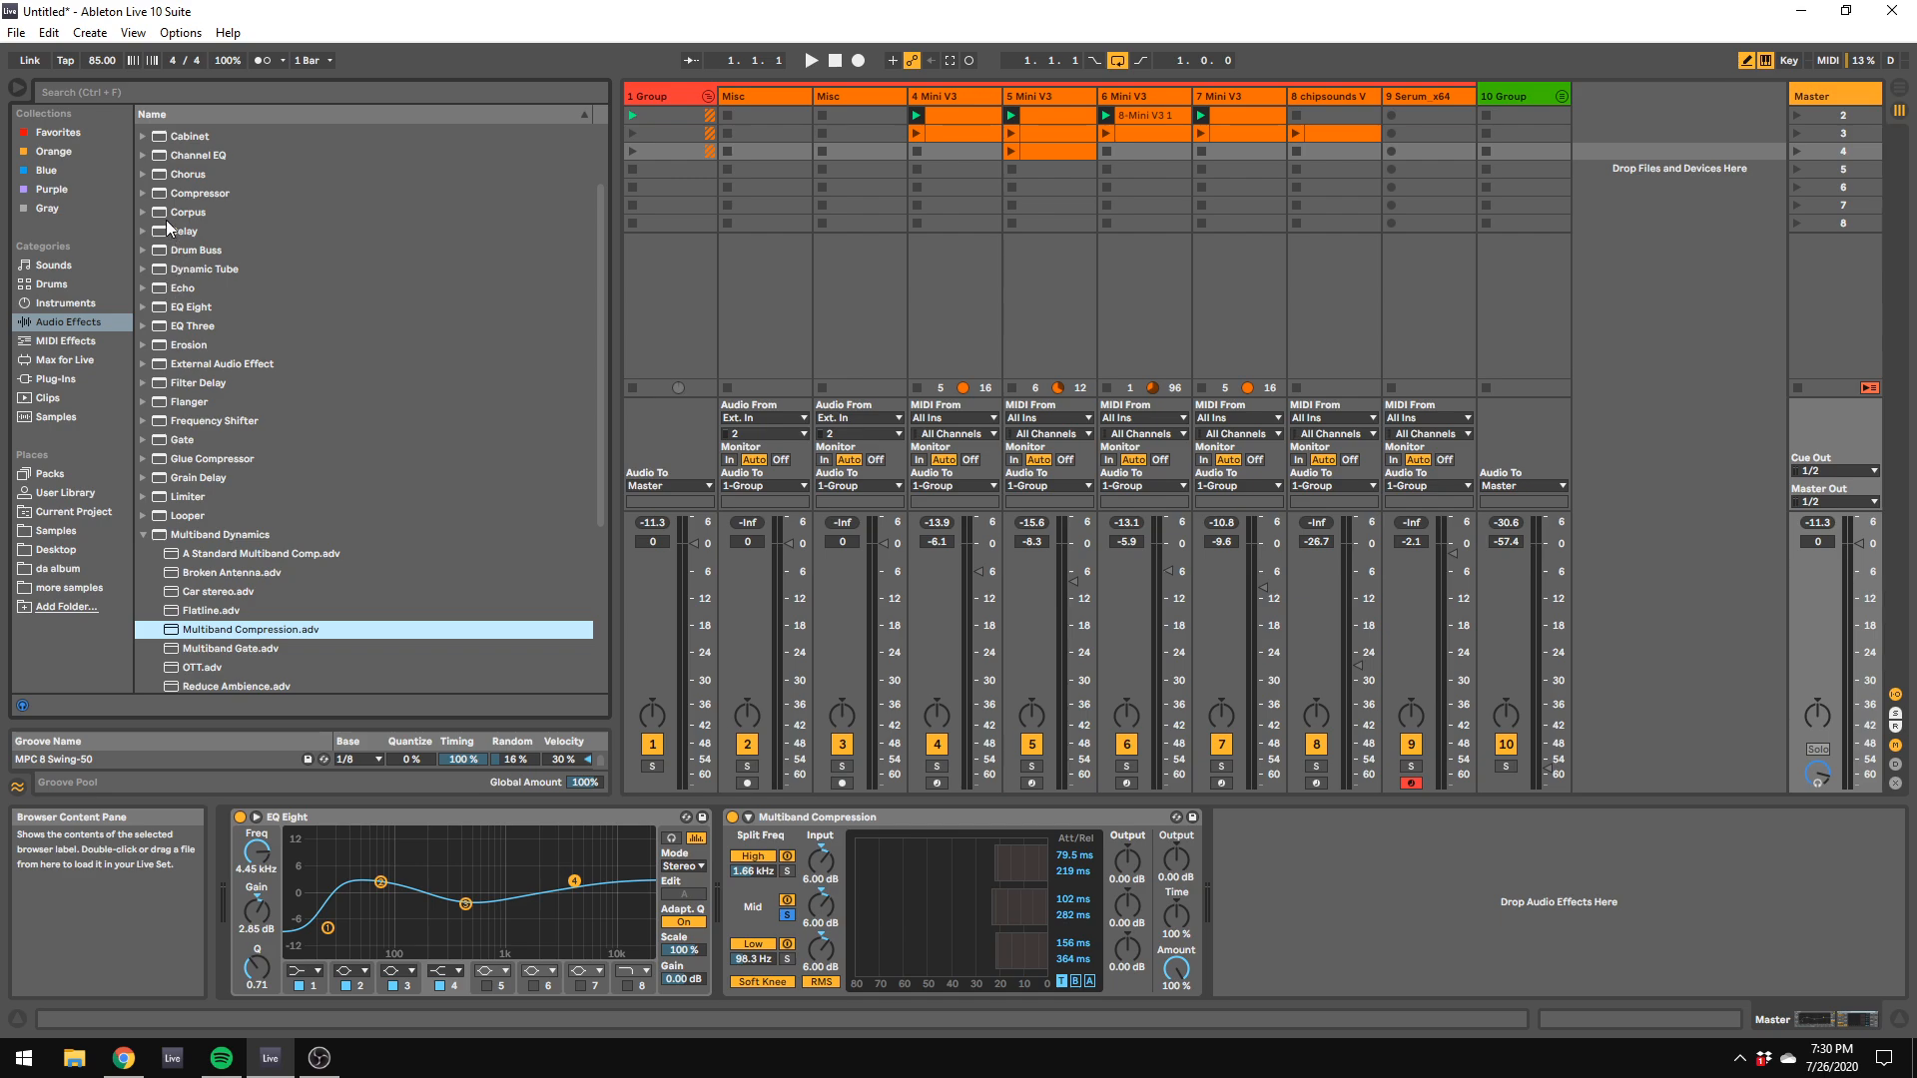
{"action": "left_click", "coordinate": [166, 193]}
{"action": "double_click", "coordinate": [229, 500]}
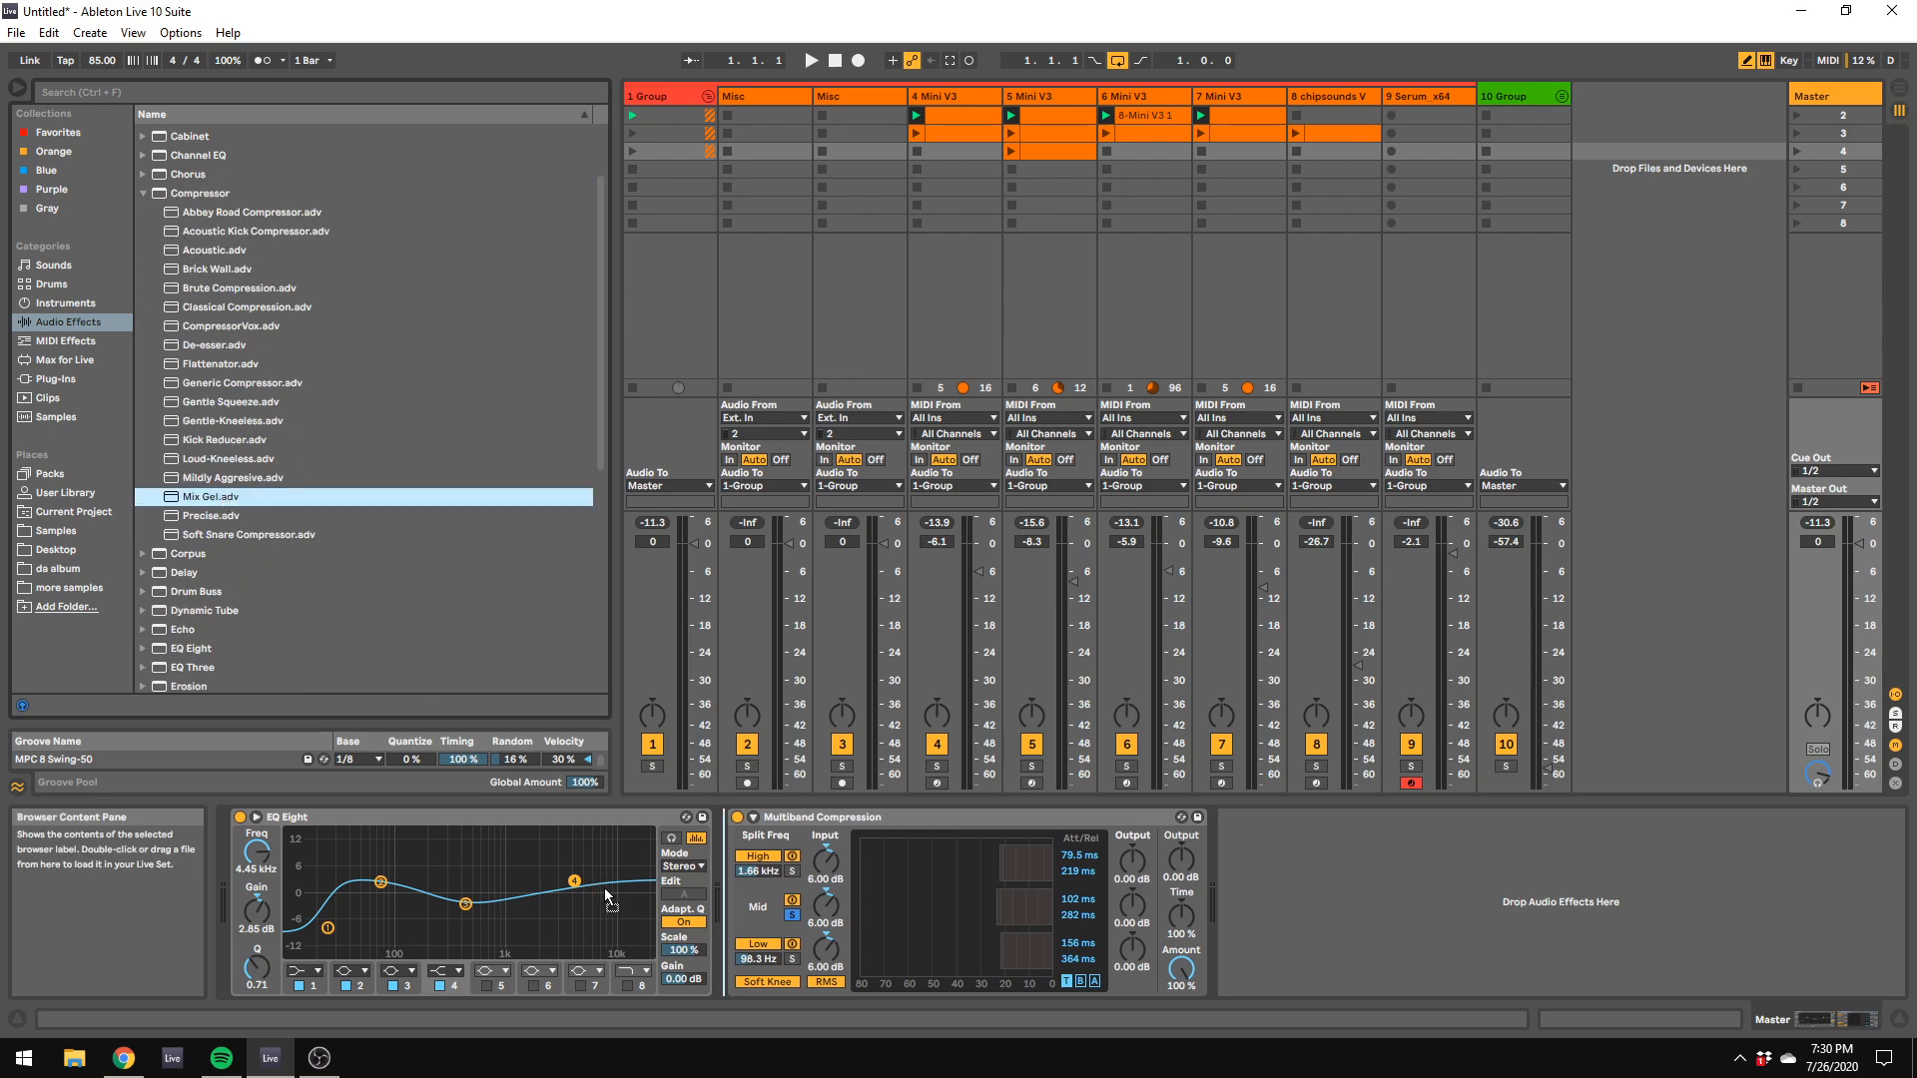
{"action": "scroll", "coordinate": [364, 621], "scroll_direction": "down", "scroll_amount": 7}
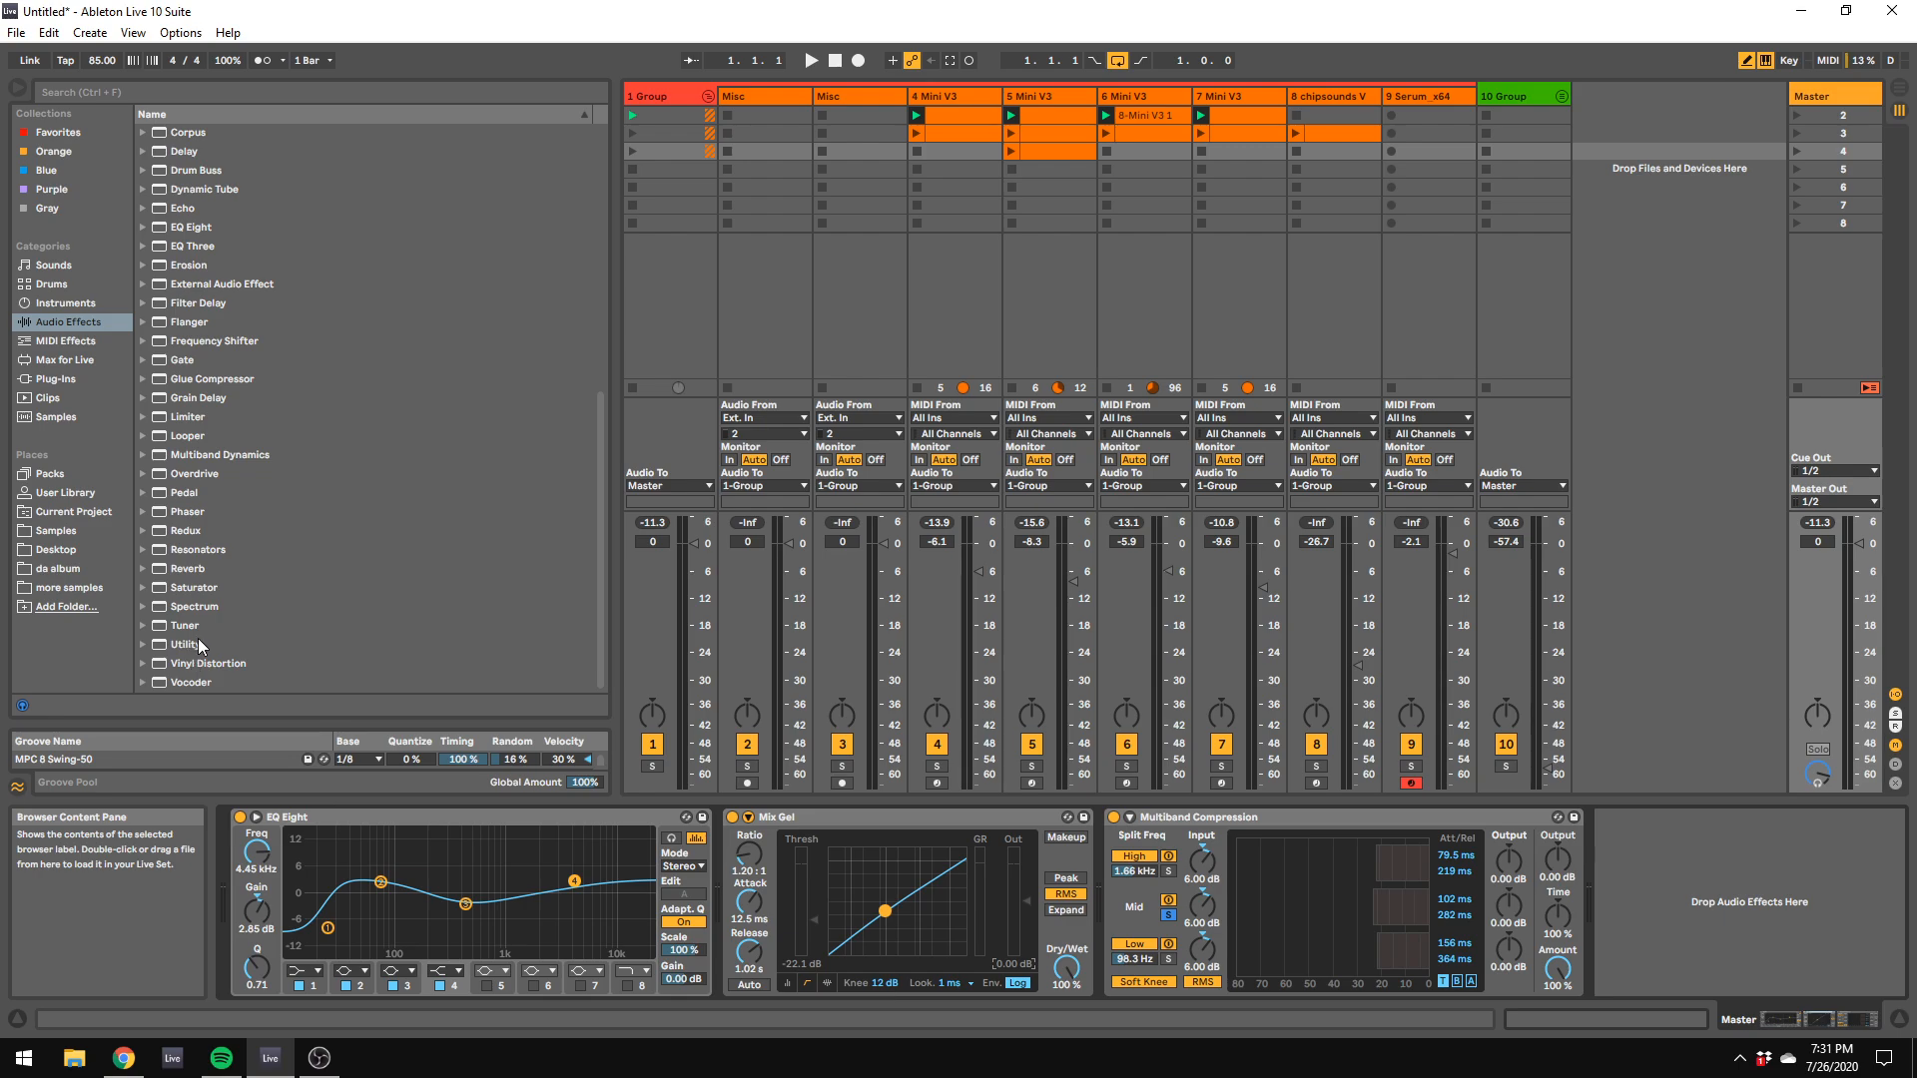
Step: Resume playback, raise the 10 Group track to -17.5 dB, and solo the 6 Mini V3 track while lowering it to -10.0 dB
{"action": "key", "text": "space"}
{"action": "left_click_drag", "start_coordinate": [1549, 768], "coordinate": [1554, 626]}
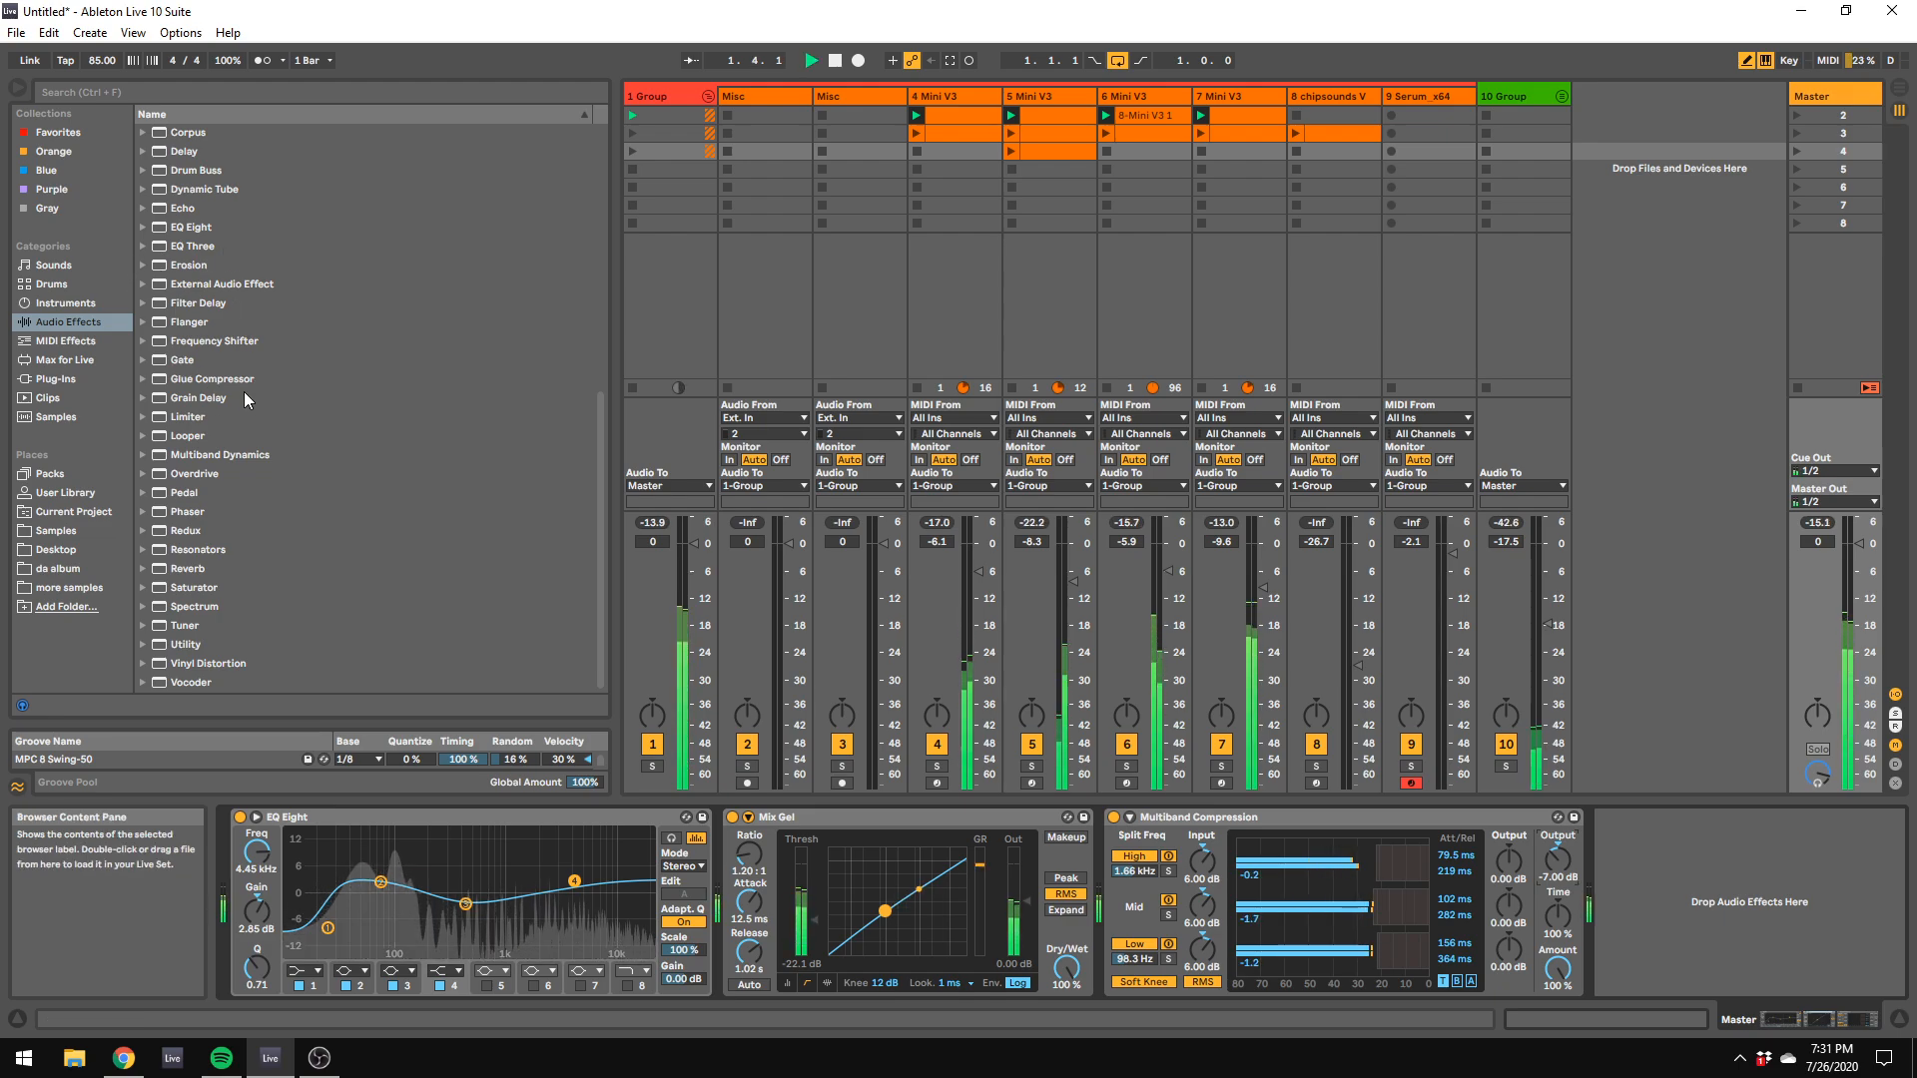
{"action": "left_click", "coordinate": [1125, 765]}
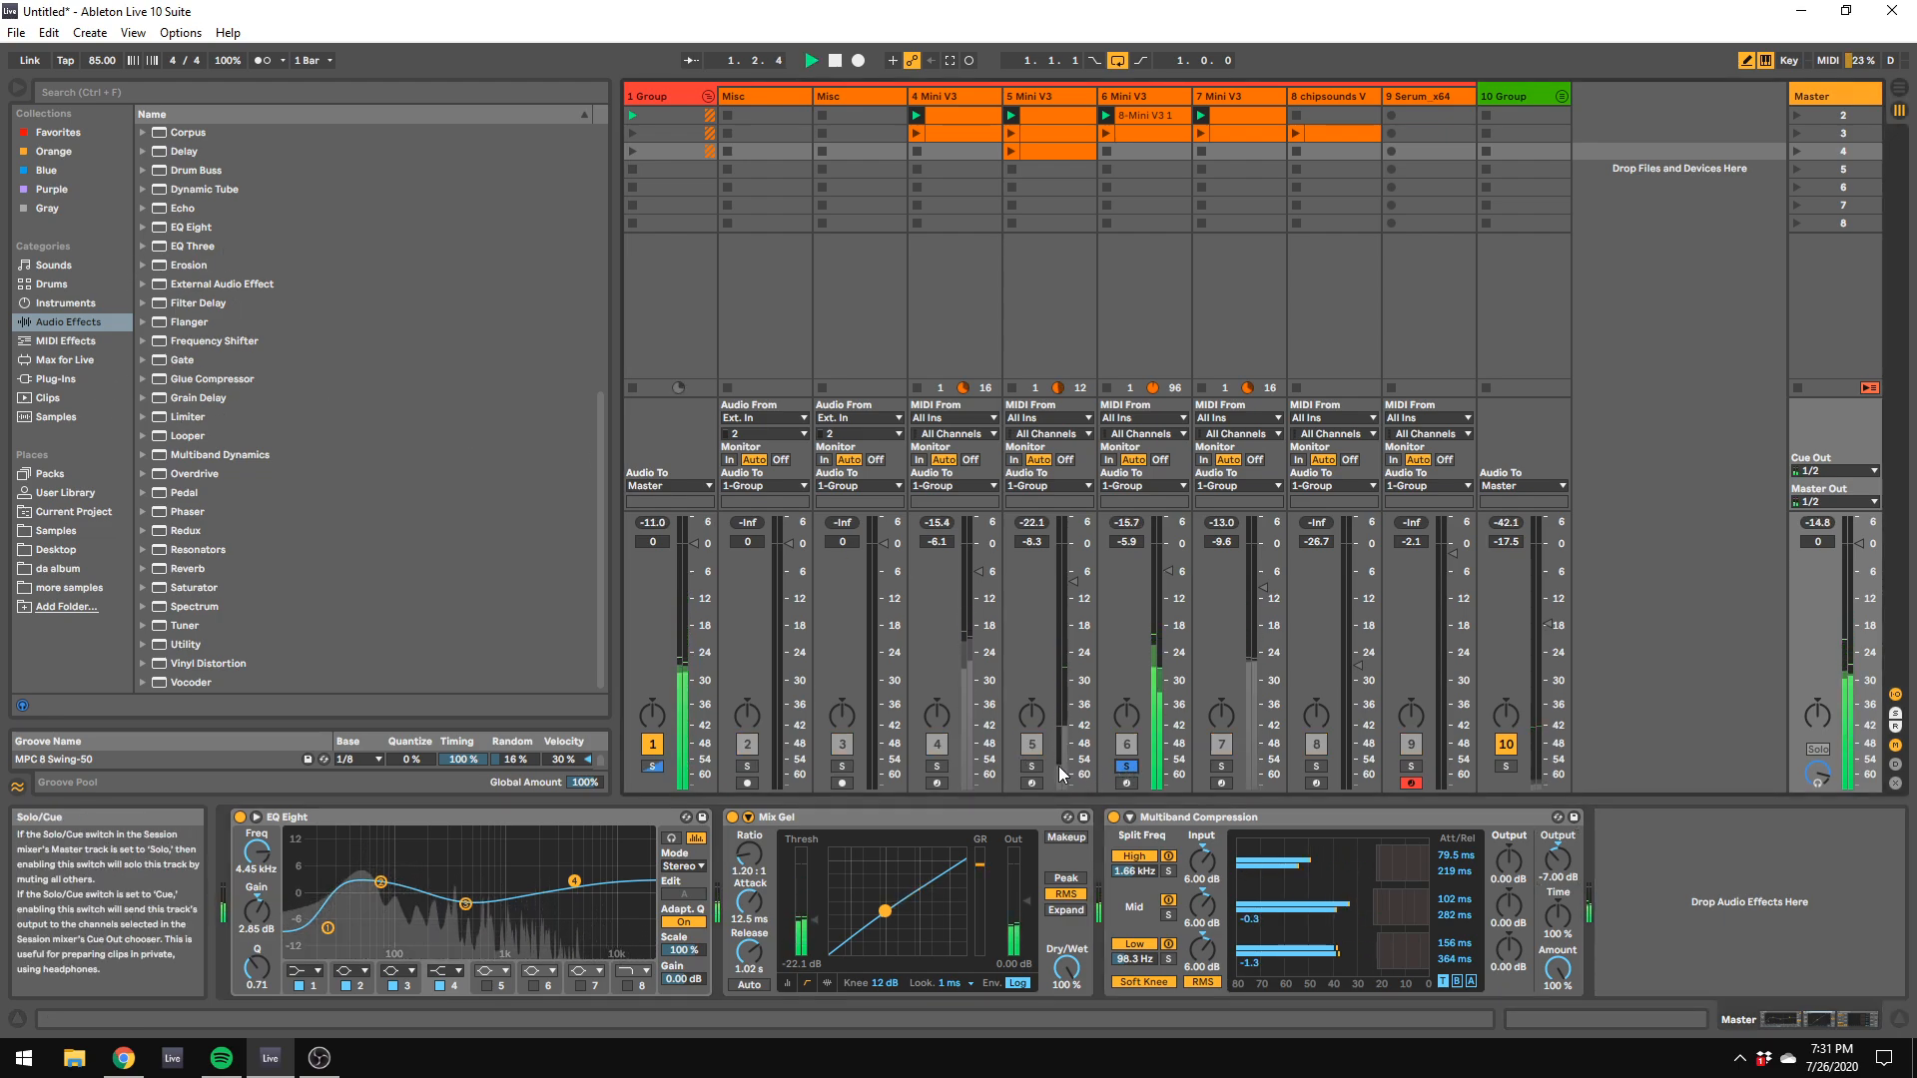
{"action": "left_click", "coordinate": [1128, 766]}
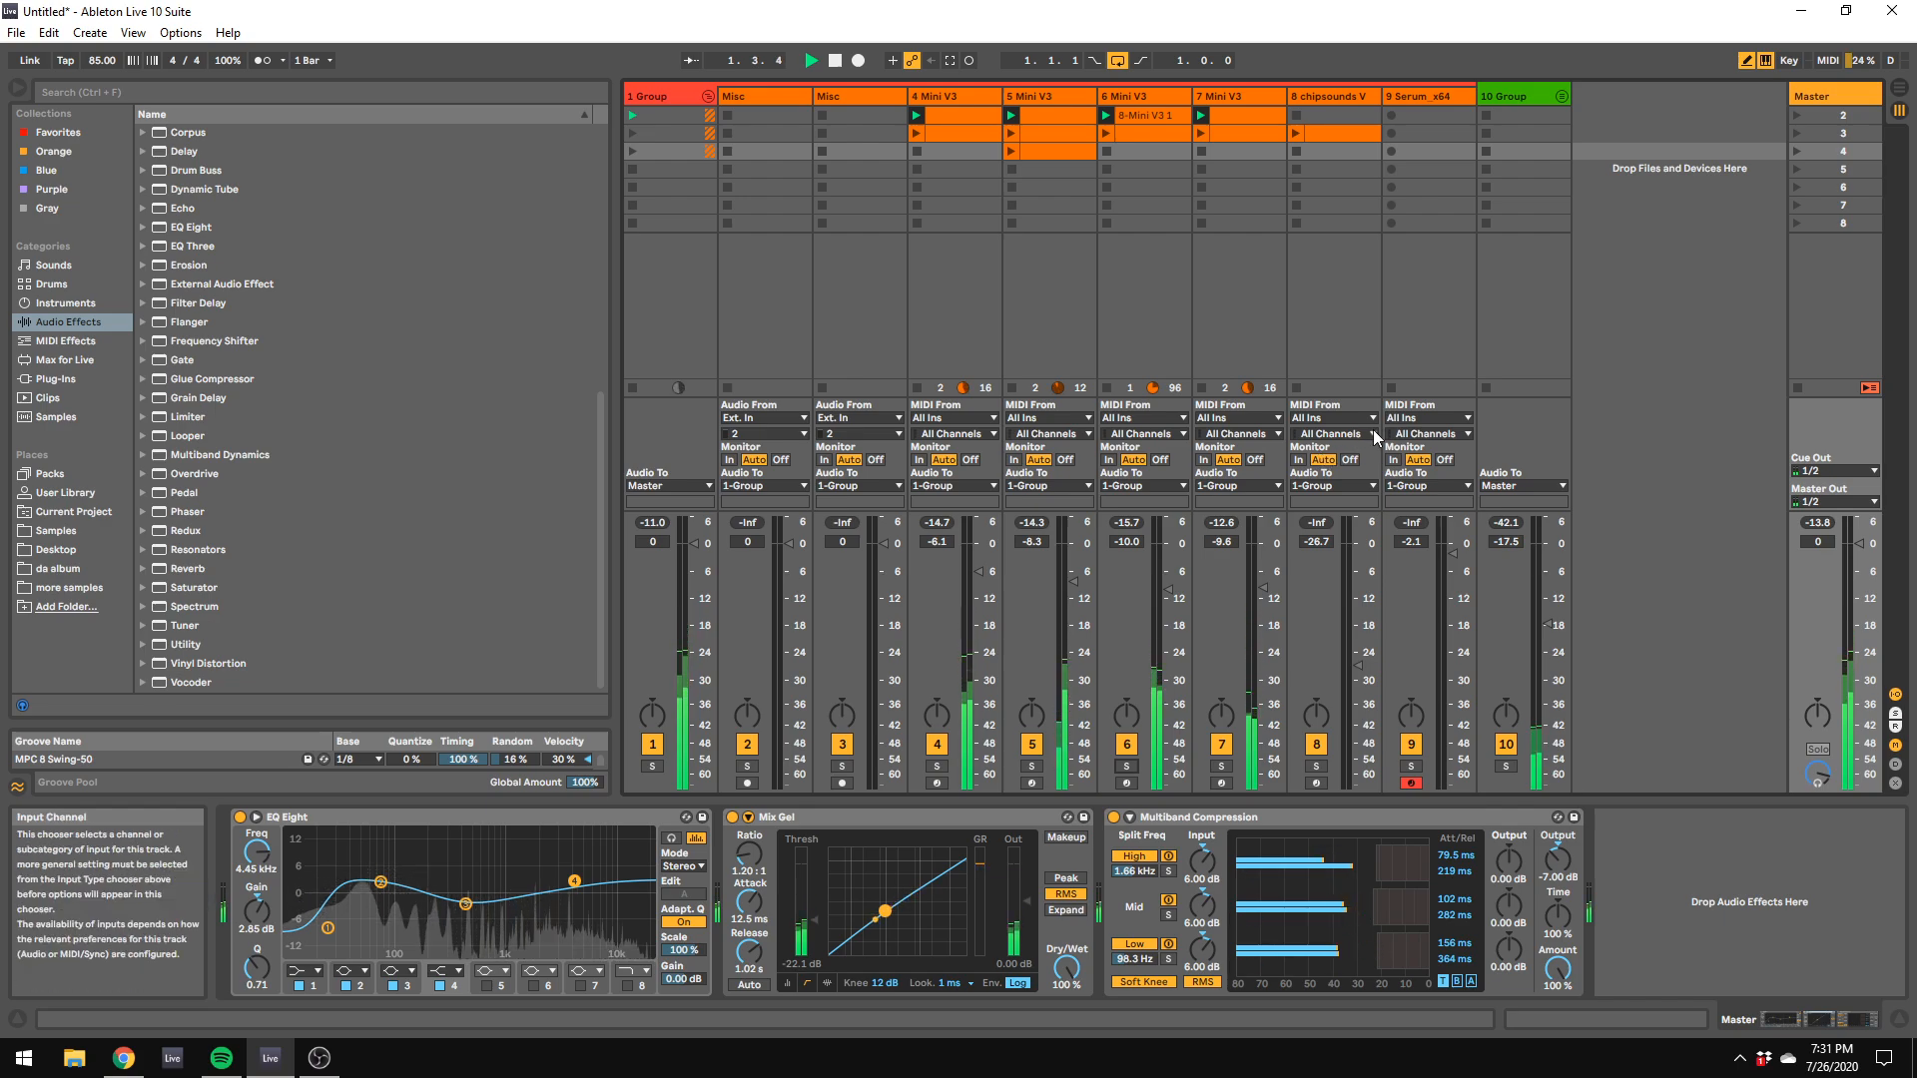
Step: Unfold the 10 Group track and delete the EQ Eight from its first Misc track
{"action": "left_click", "coordinate": [1562, 97]}
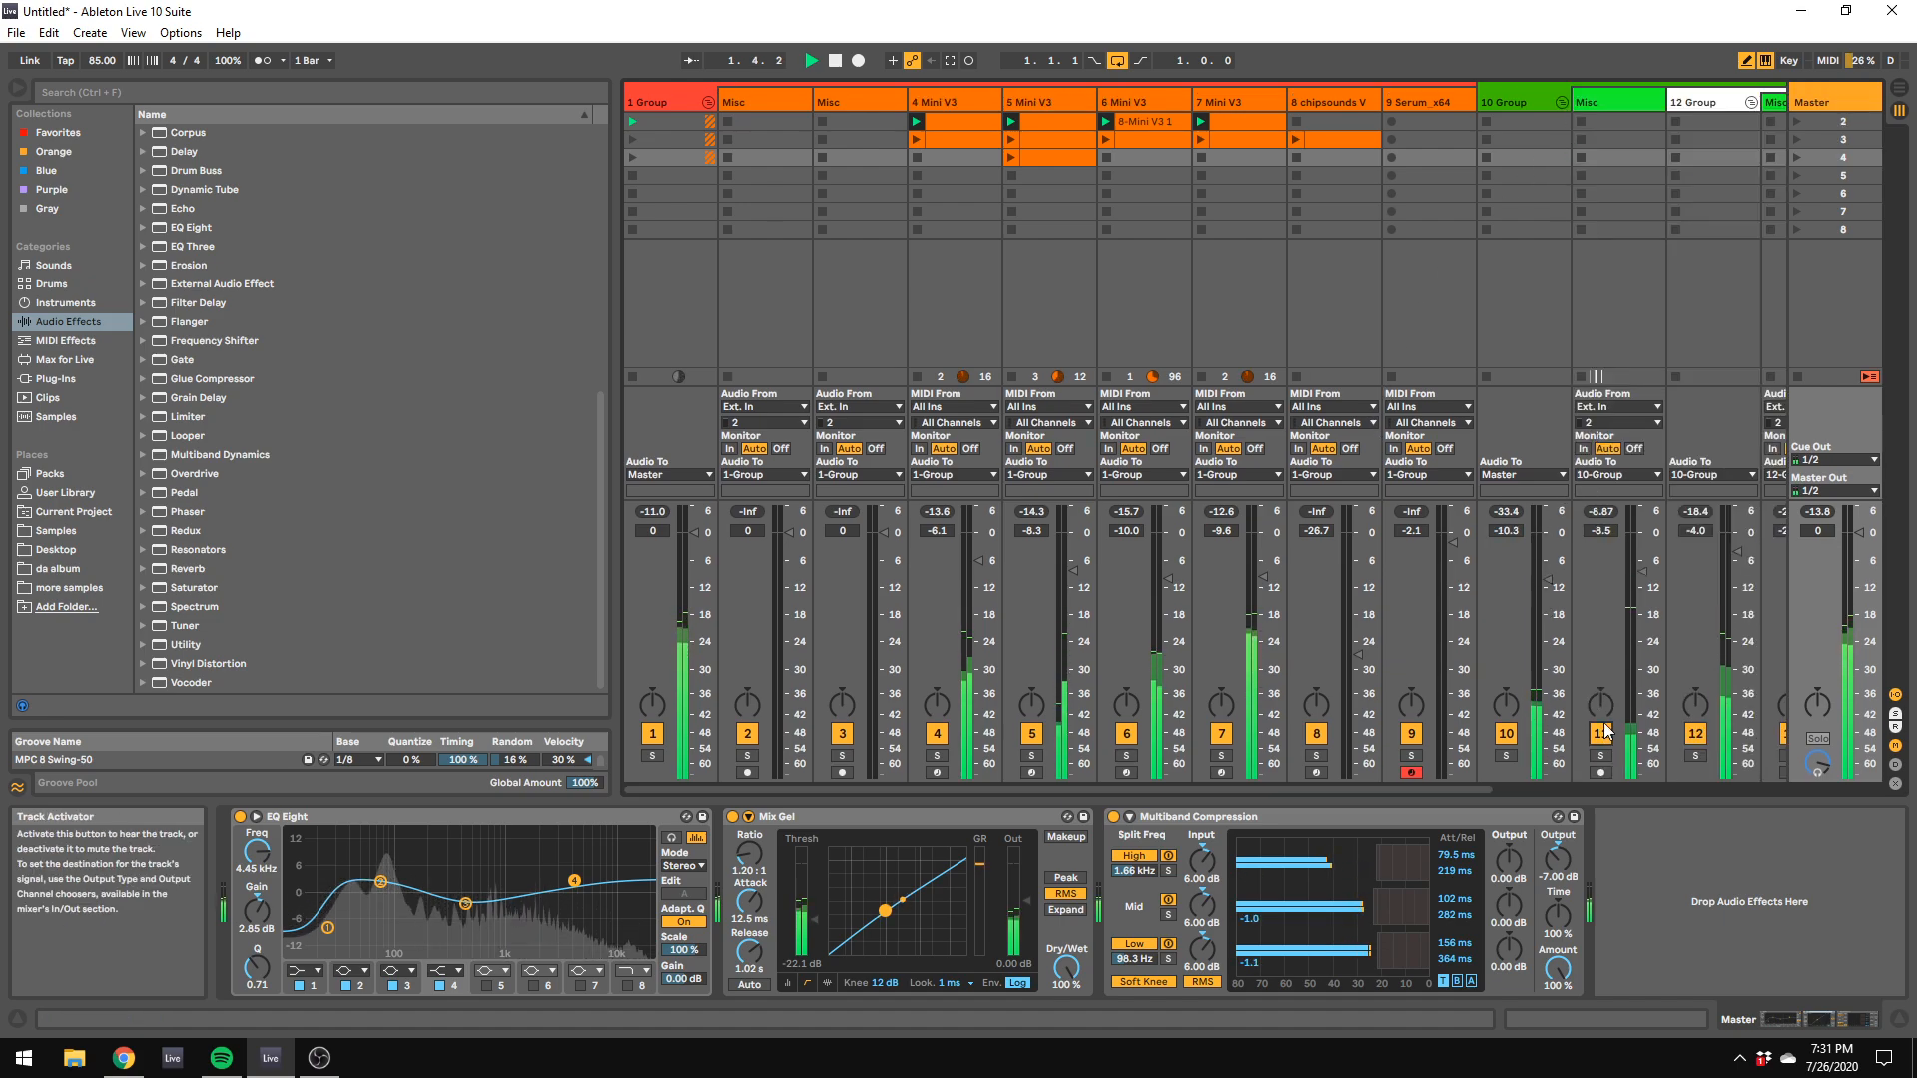
{"action": "left_click", "coordinate": [1622, 102]}
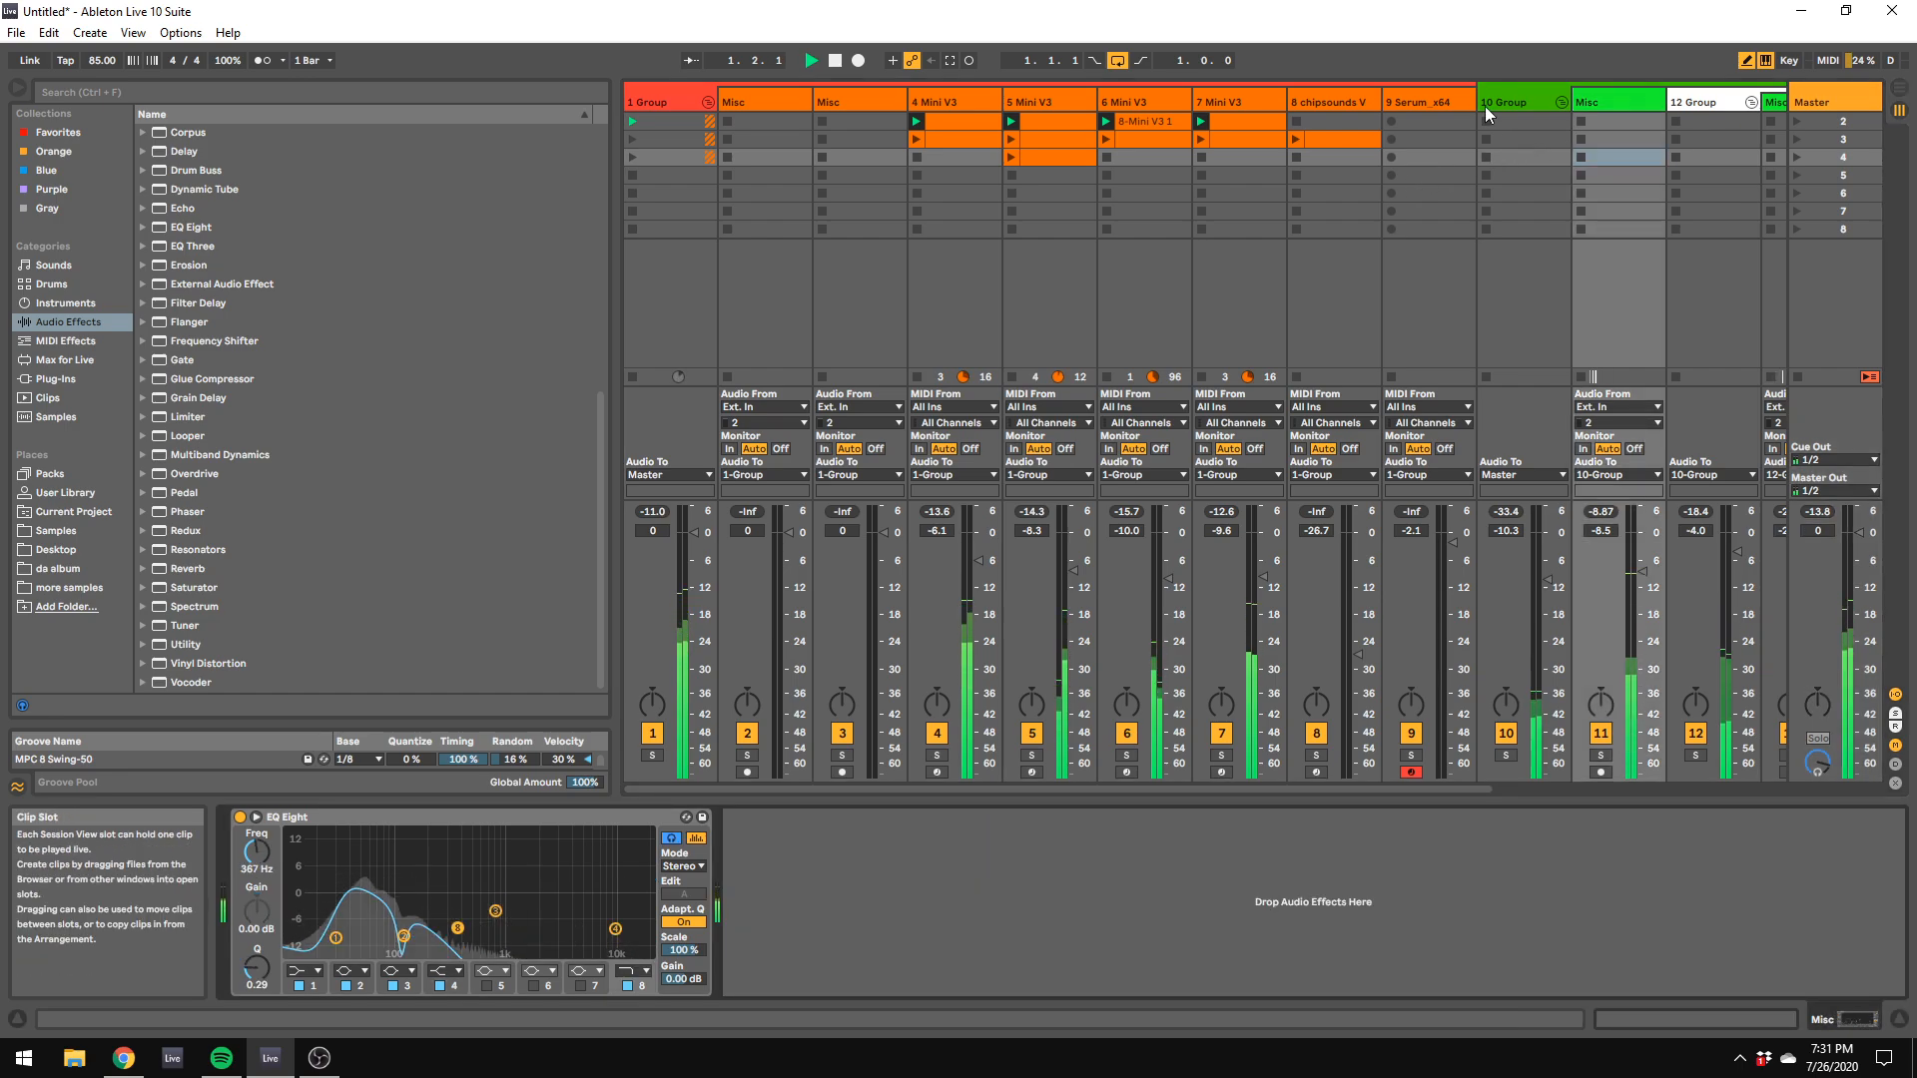
{"action": "right_click", "coordinate": [397, 813]}
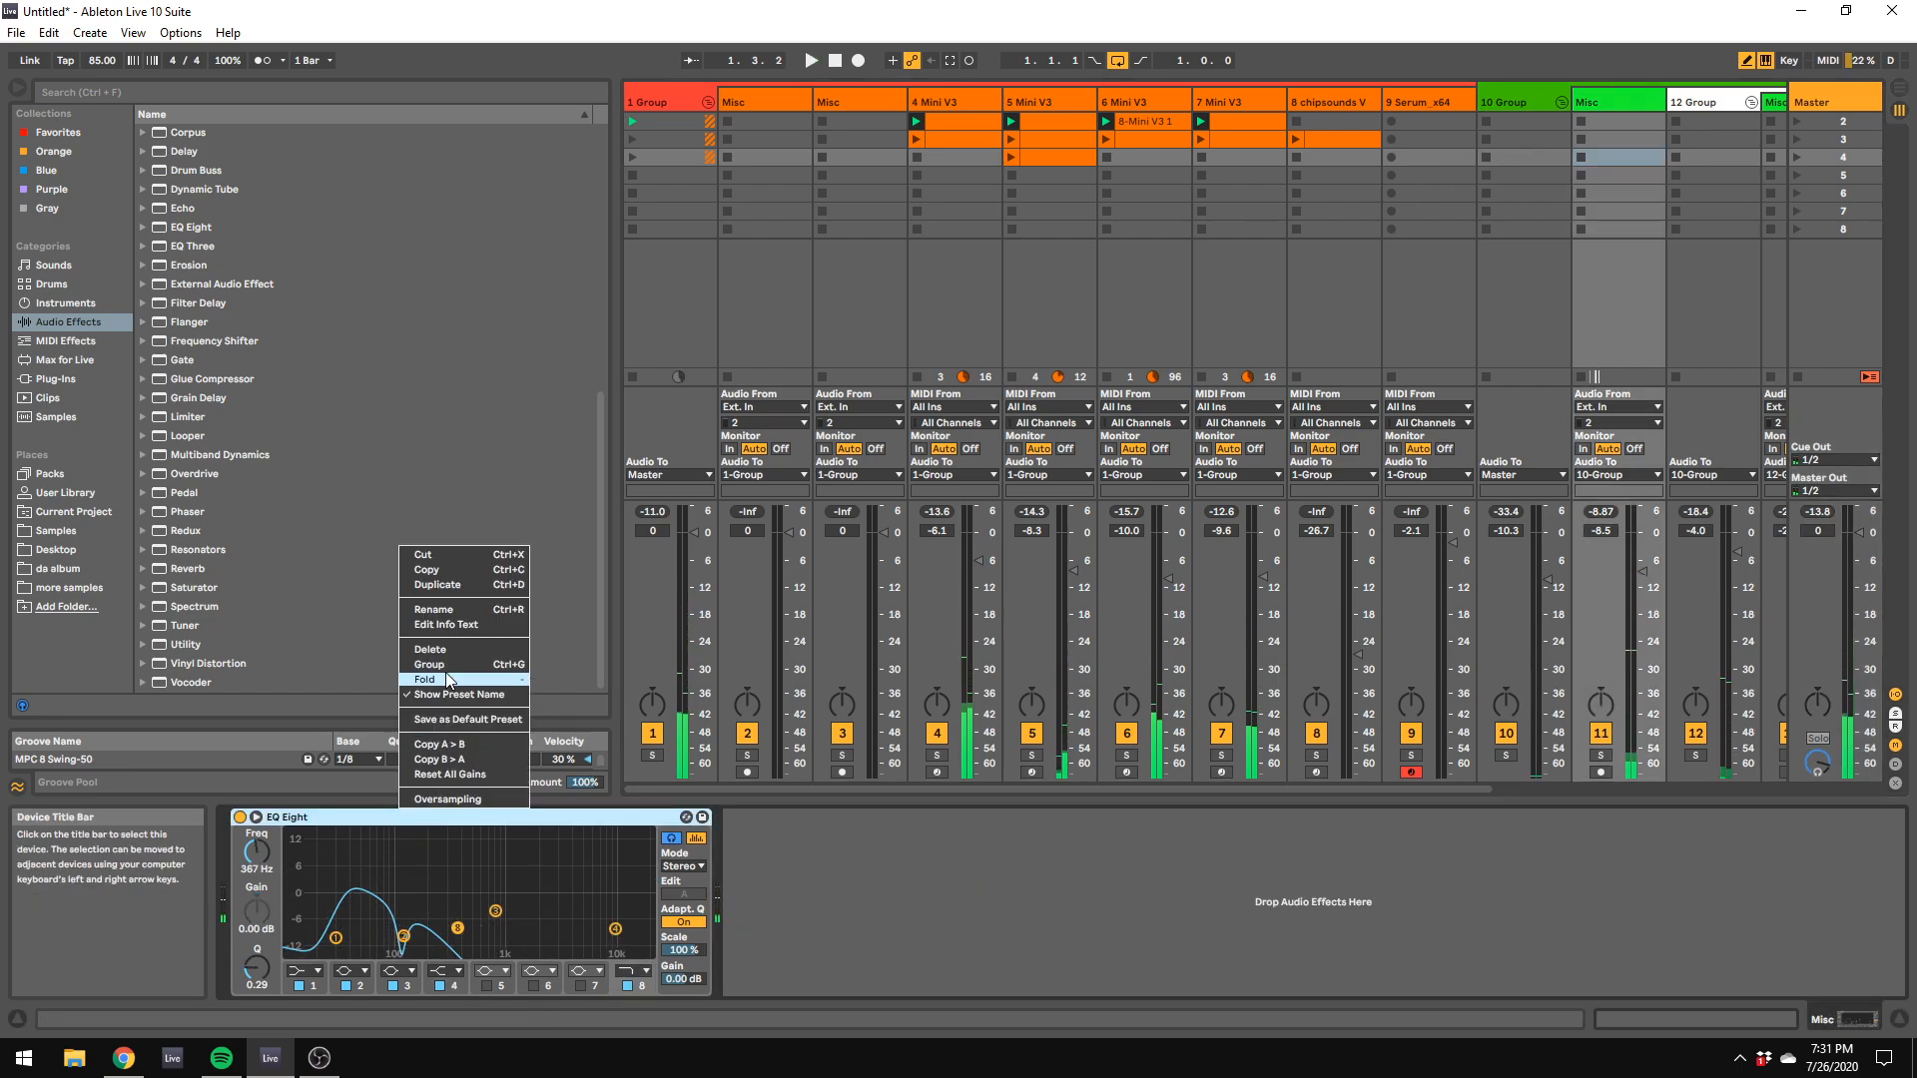
{"action": "left_click", "coordinate": [445, 649]}
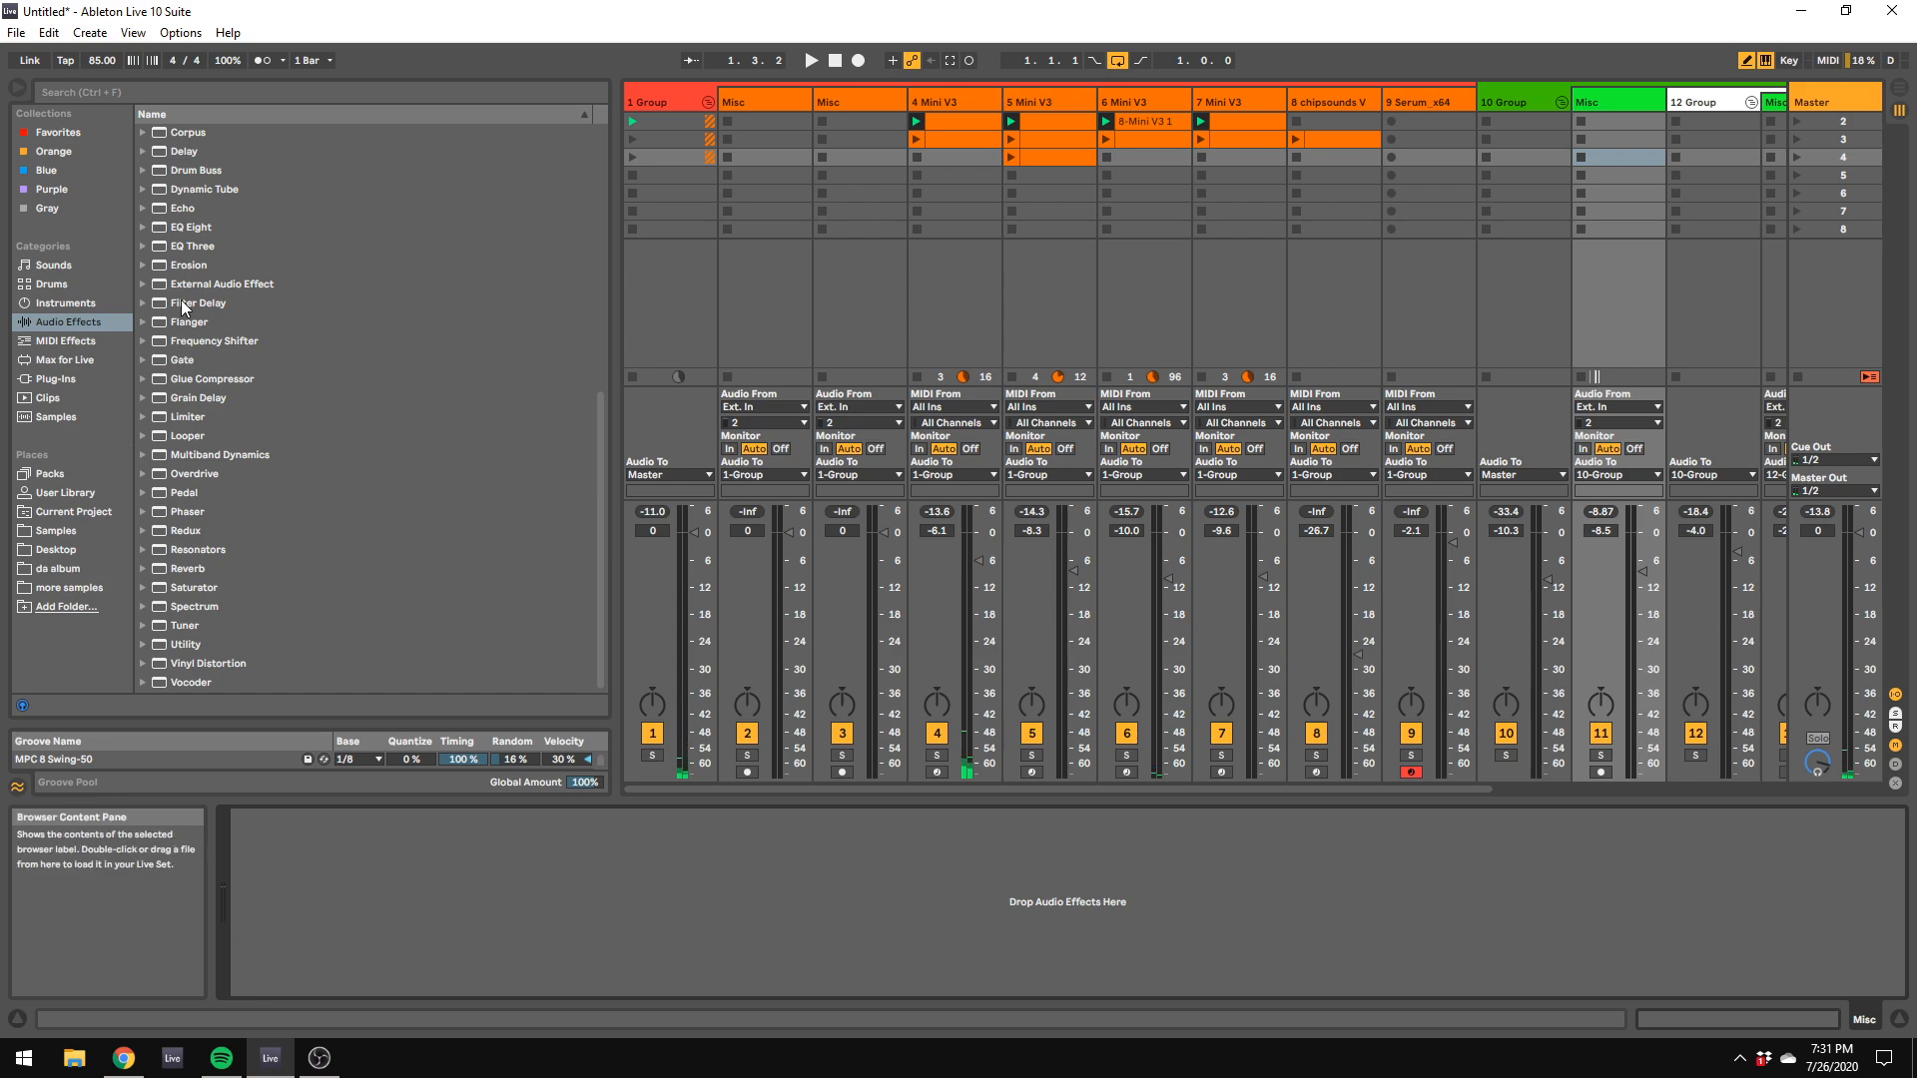
Step: Add a fresh EQ Eight to the Misc track with band 8 as a high cut at 367 Hz, and resume playback
{"action": "left_click_drag", "start_coordinate": [204, 236], "coordinate": [469, 958]}
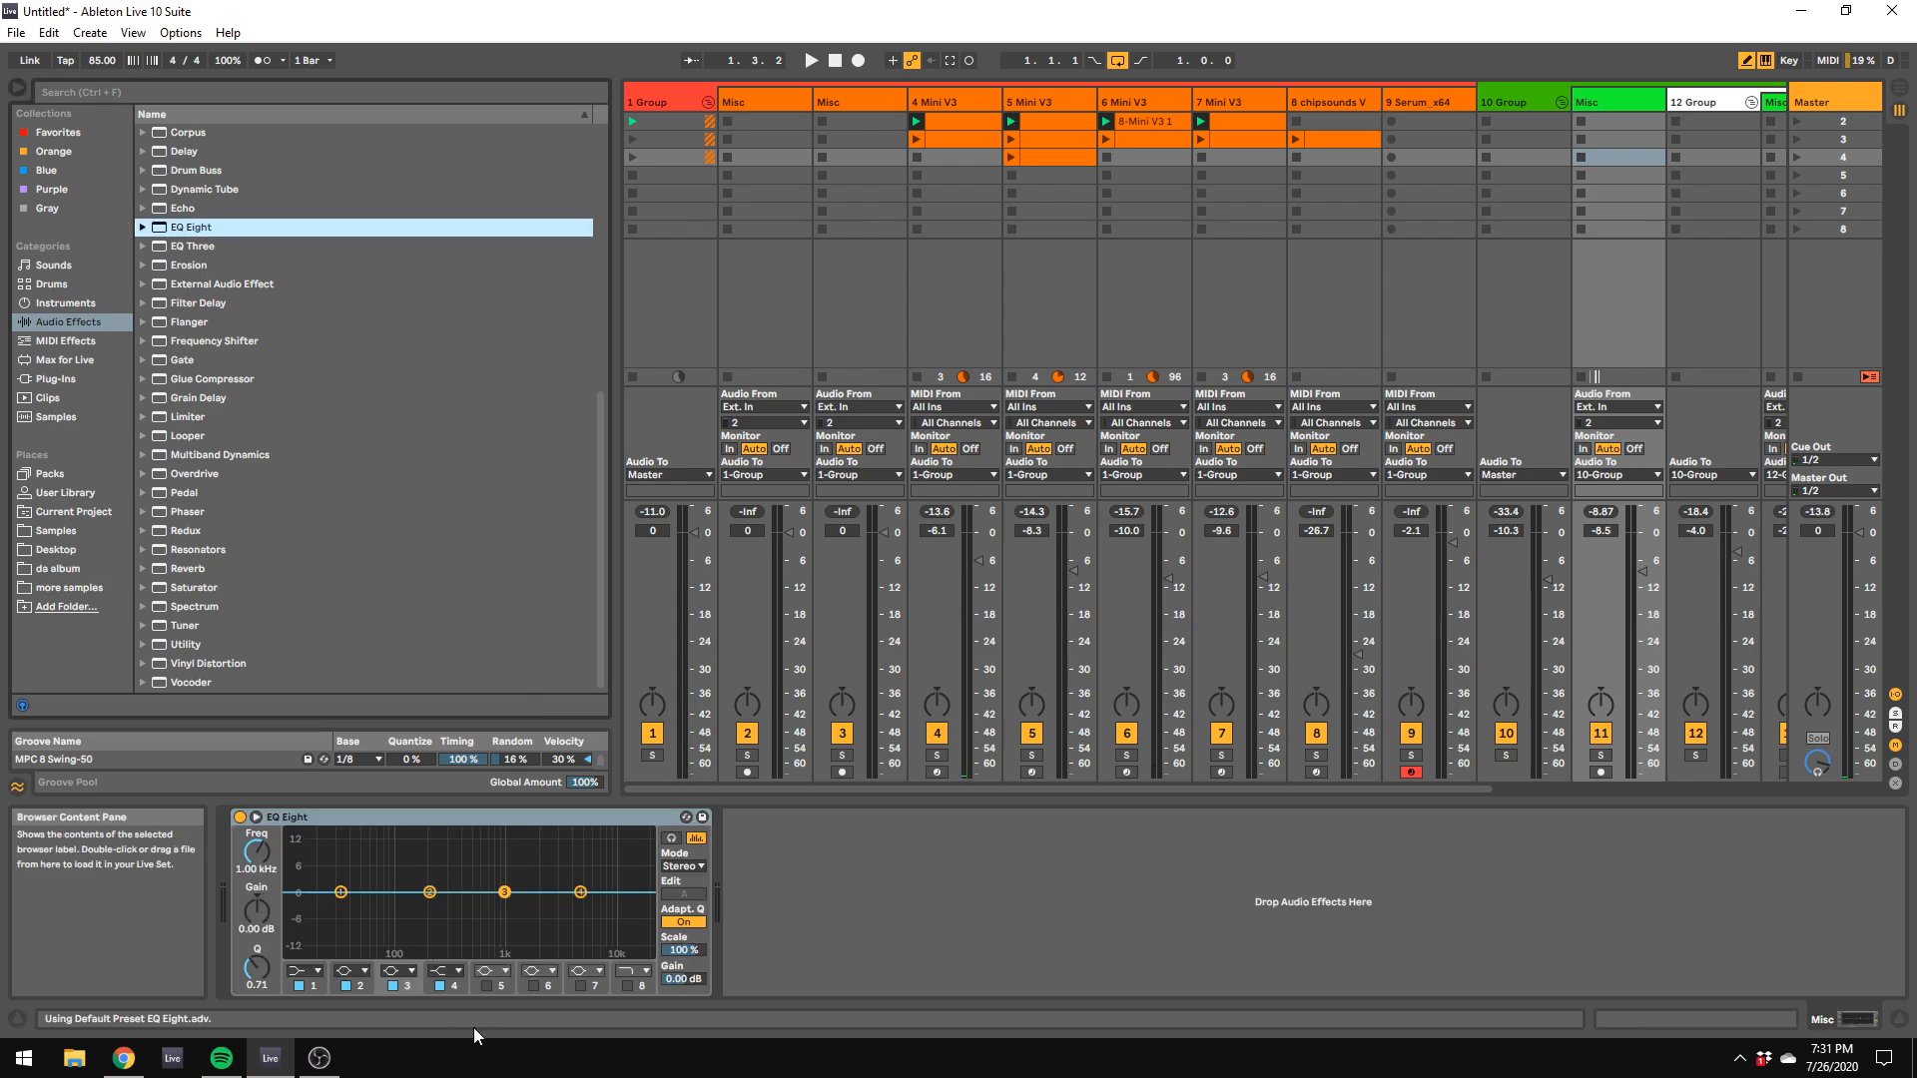
{"action": "left_click", "coordinate": [627, 985]}
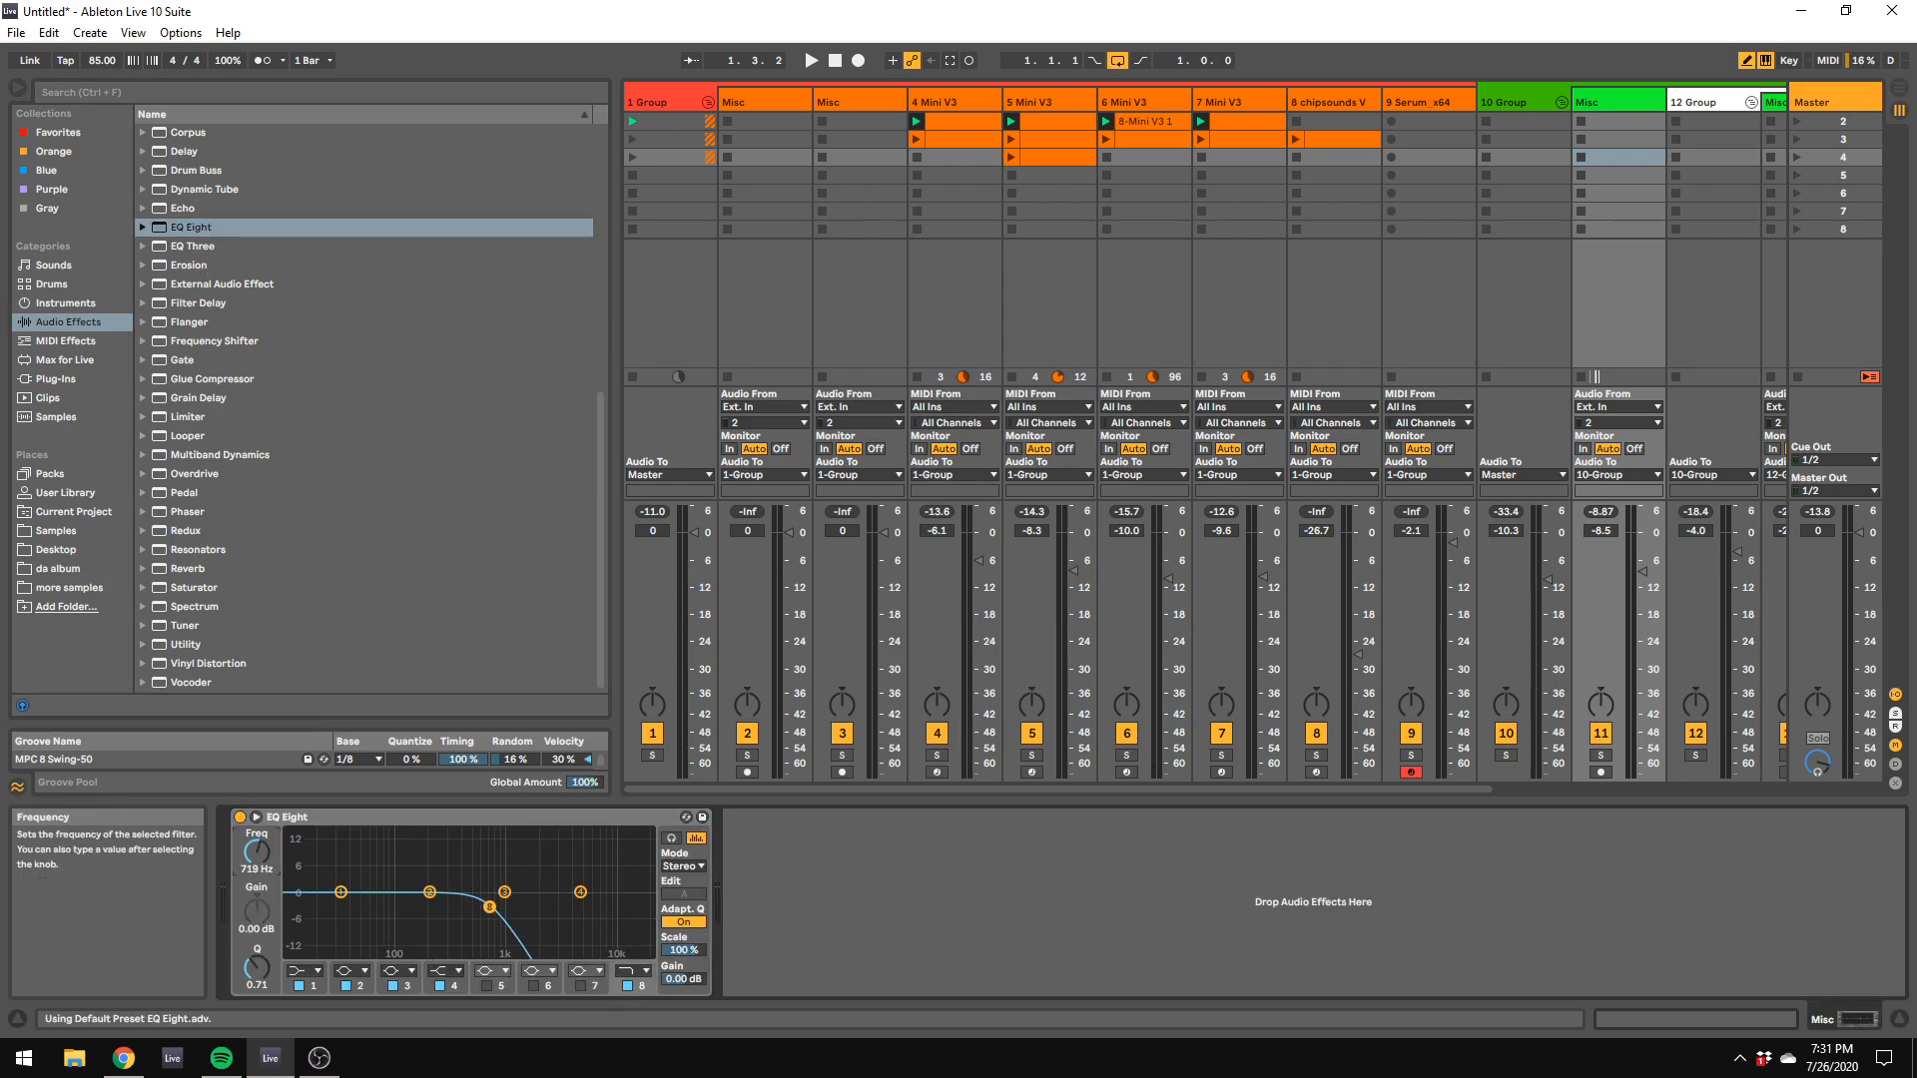
{"action": "key", "text": "space"}
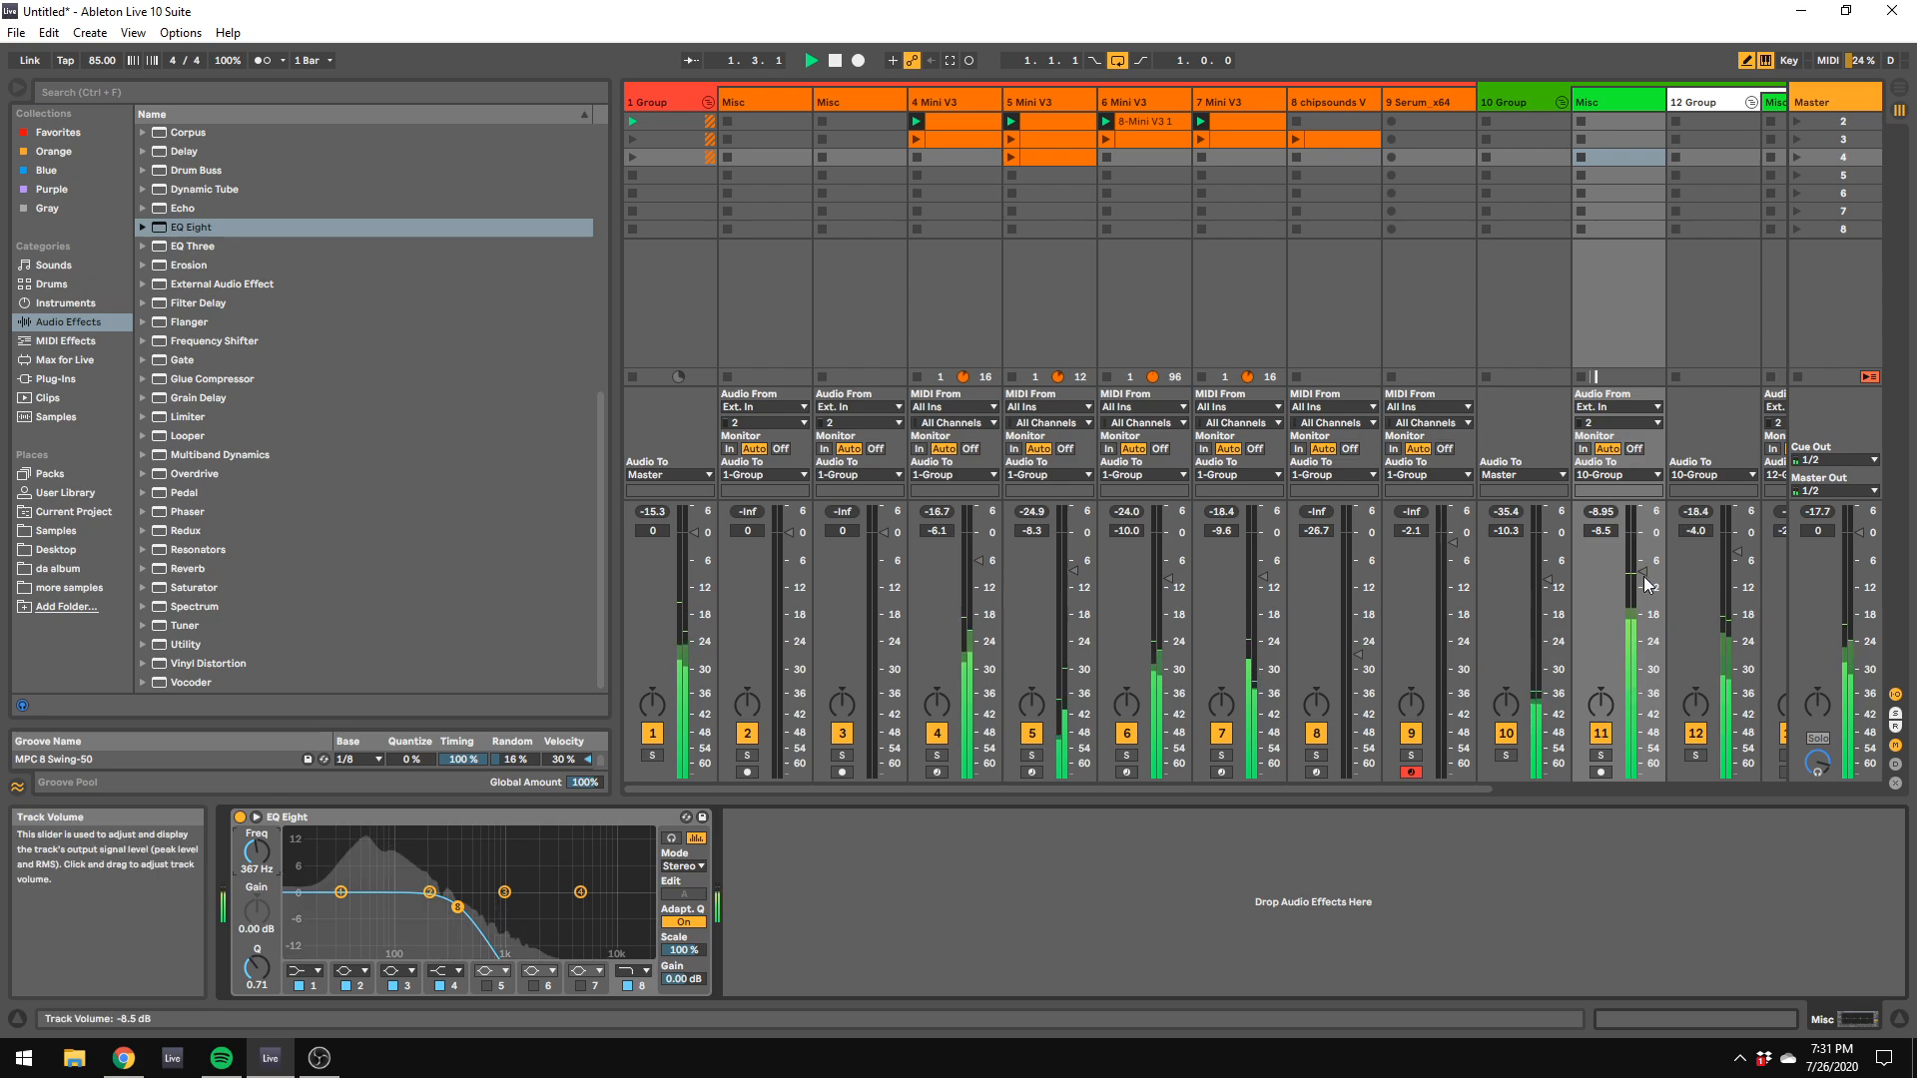
Step: Raise the first Misc track in the 10 Group to -4.8 dB and the 10 Group track to -0.8 dB
{"action": "left_click_drag", "start_coordinate": [1643, 572], "coordinate": [1547, 543]}
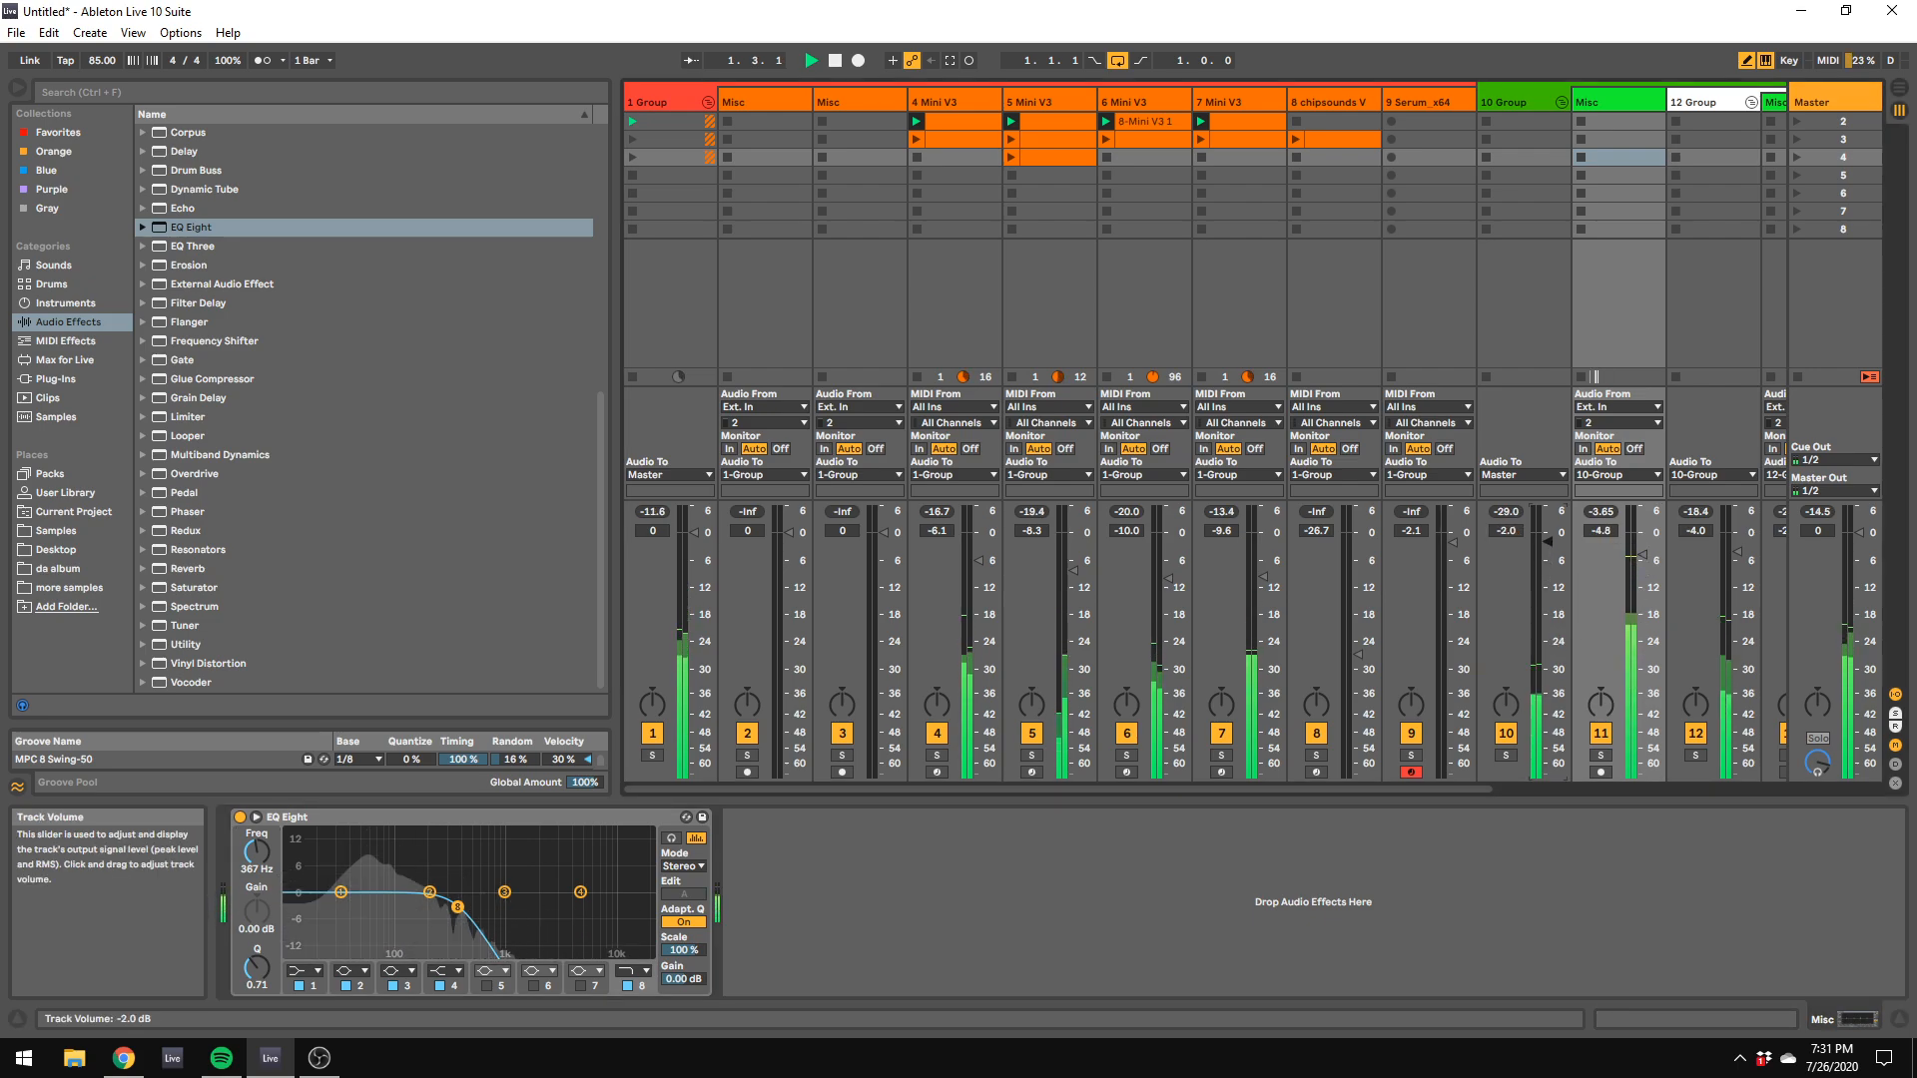
{"action": "left_click", "coordinate": [1535, 535]}
{"action": "left_click_drag", "start_coordinate": [1573, 787], "coordinate": [1628, 623]}
Step: Adjust the threshold of the 10 Group's Devastor2 to -18.6 dB and delete the Glue Compressor after DS-10 Drum Shaper
{"action": "left_click_drag", "start_coordinate": [949, 542], "coordinate": [1243, 566]}
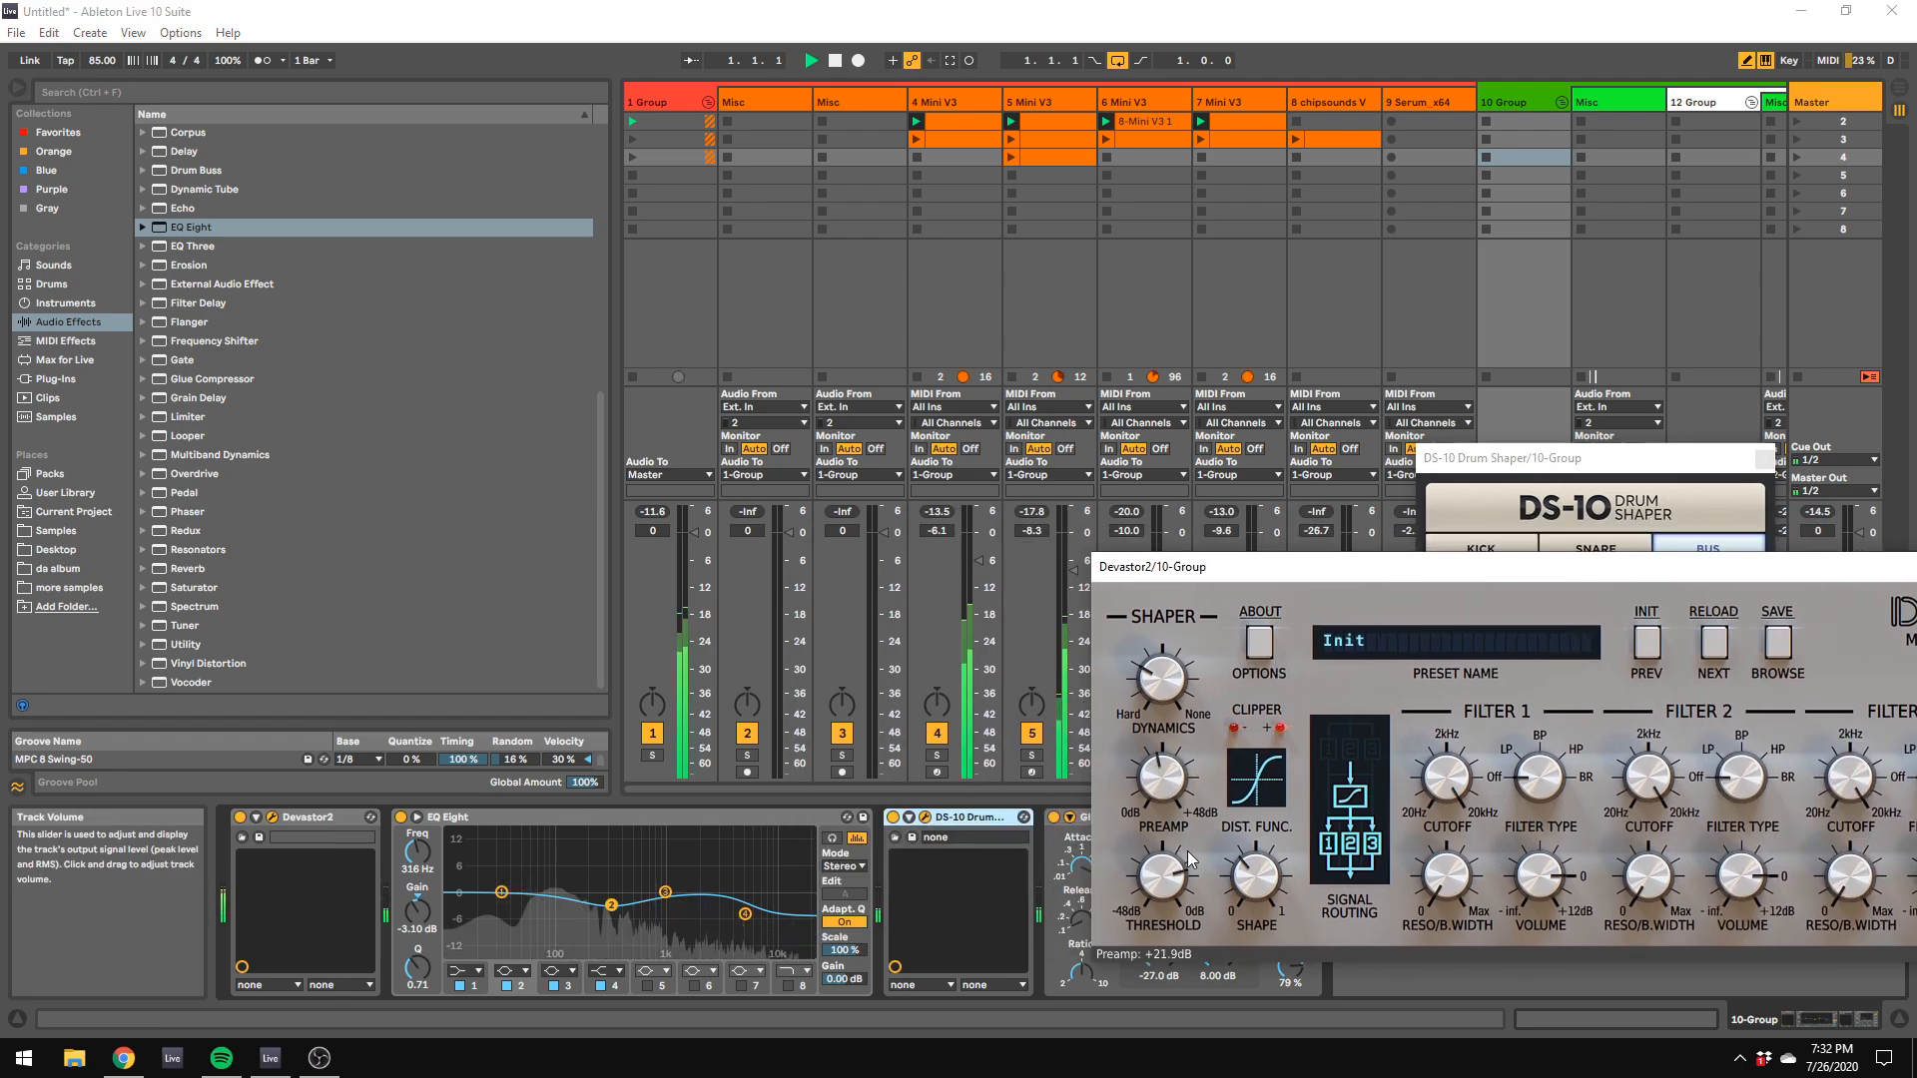
{"action": "left_click_drag", "start_coordinate": [1165, 911], "coordinate": [1164, 912]}
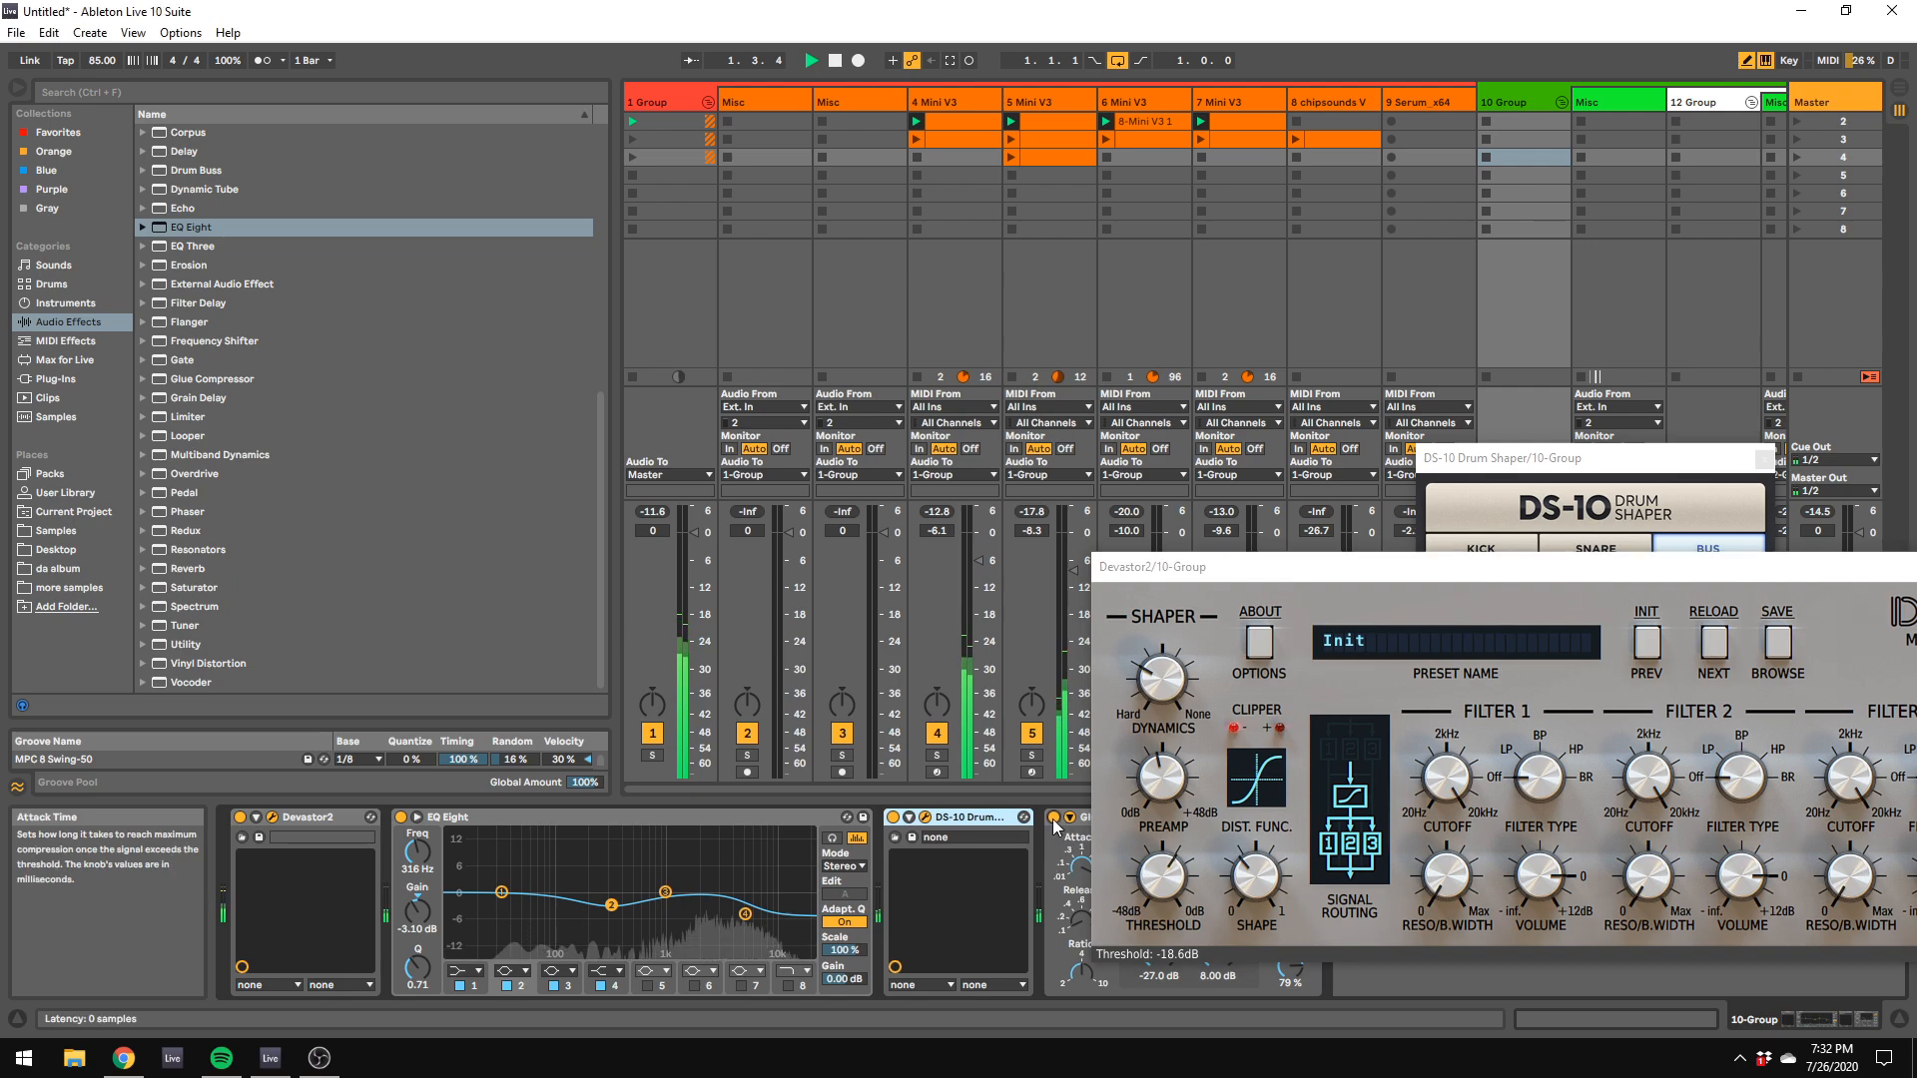
{"action": "right_click", "coordinate": [1085, 823]}
{"action": "left_click", "coordinate": [1126, 698]}
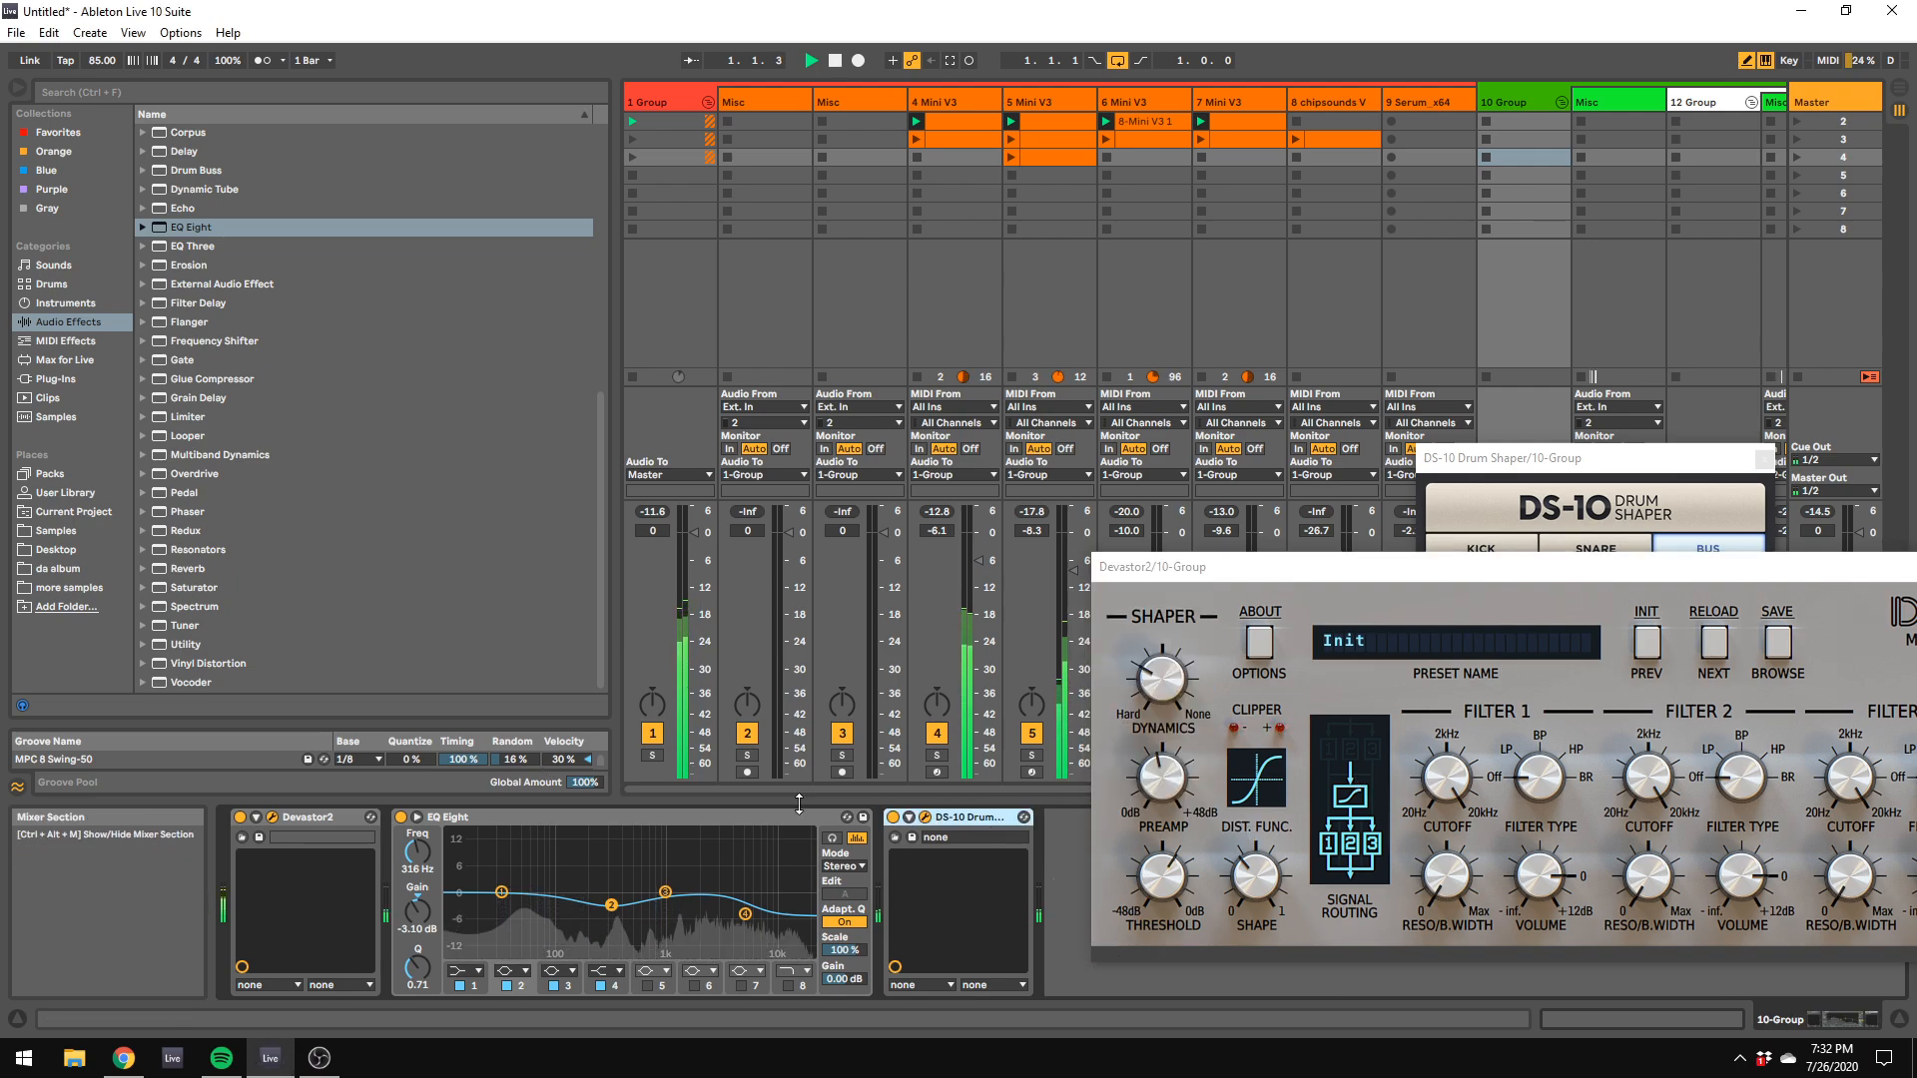
Step: Restart playback and audition different preamp amounts in the 10 Group's Devastor2, up to +48.0 dB
{"action": "key", "text": "space"}
{"action": "key", "text": "space"}
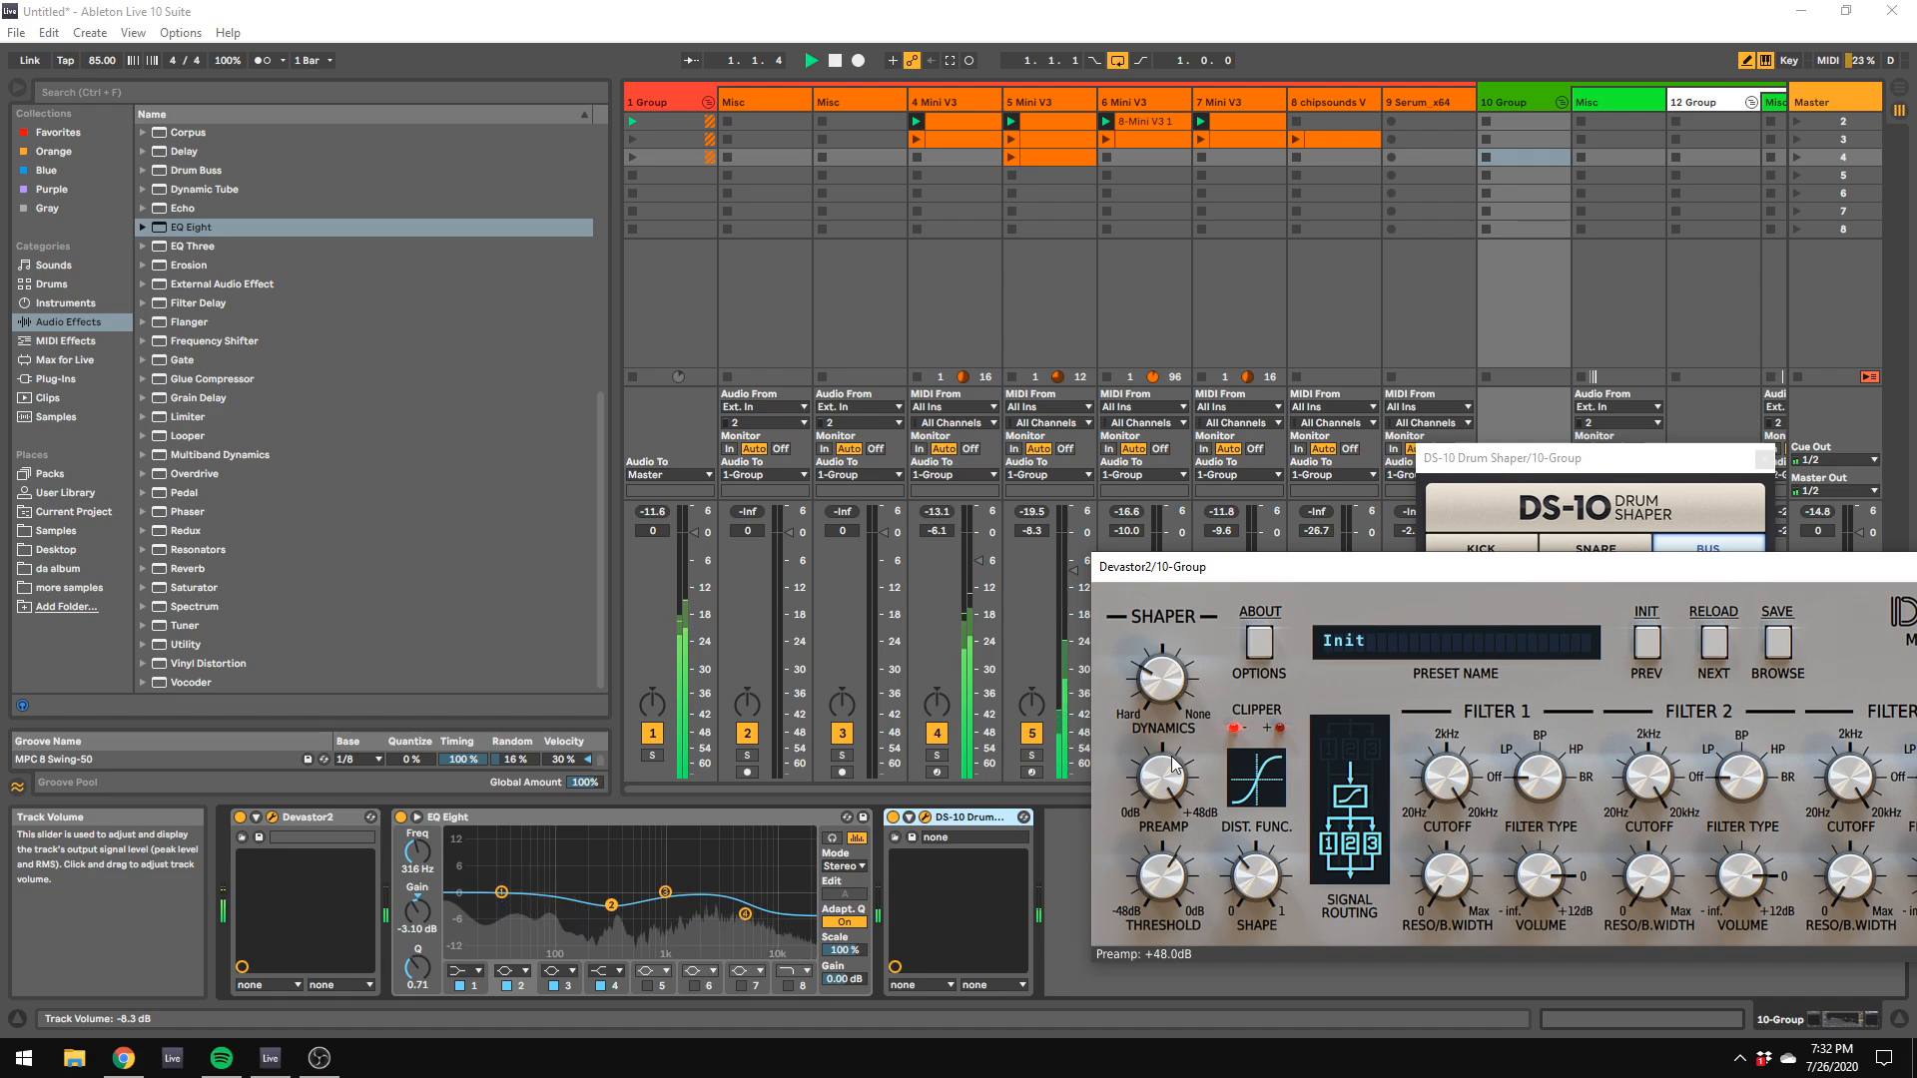
{"action": "left_click_drag", "start_coordinate": [1163, 777], "coordinate": [1190, 894]}
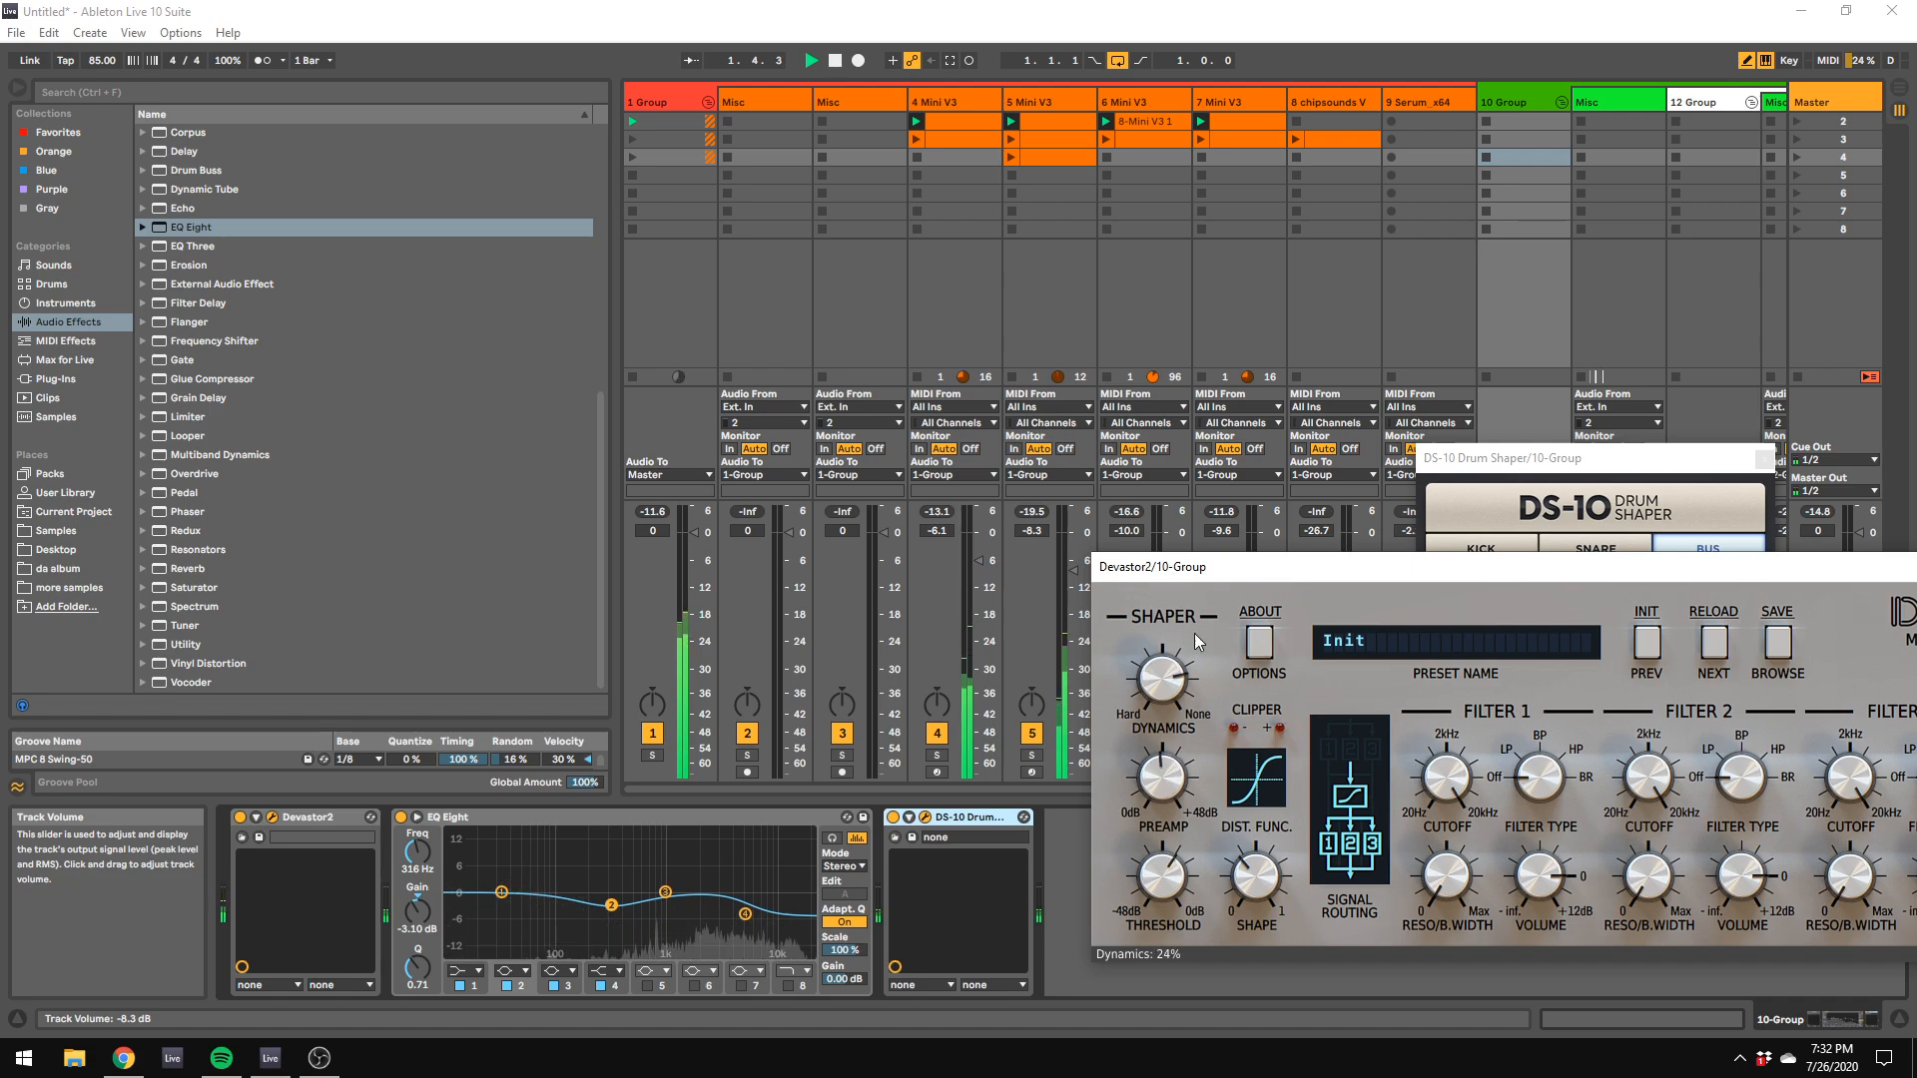
Step: Move the Devastor2 and DS-10 windows off the mixer, and raise the first Misc track and the 10 Group track to 0 dB
{"action": "left_click_drag", "start_coordinate": [1202, 570], "coordinate": [1639, 630]}
{"action": "left_click_drag", "start_coordinate": [1515, 460], "coordinate": [1909, 653]}
{"action": "left_click_drag", "start_coordinate": [1652, 631], "coordinate": [1687, 703]}
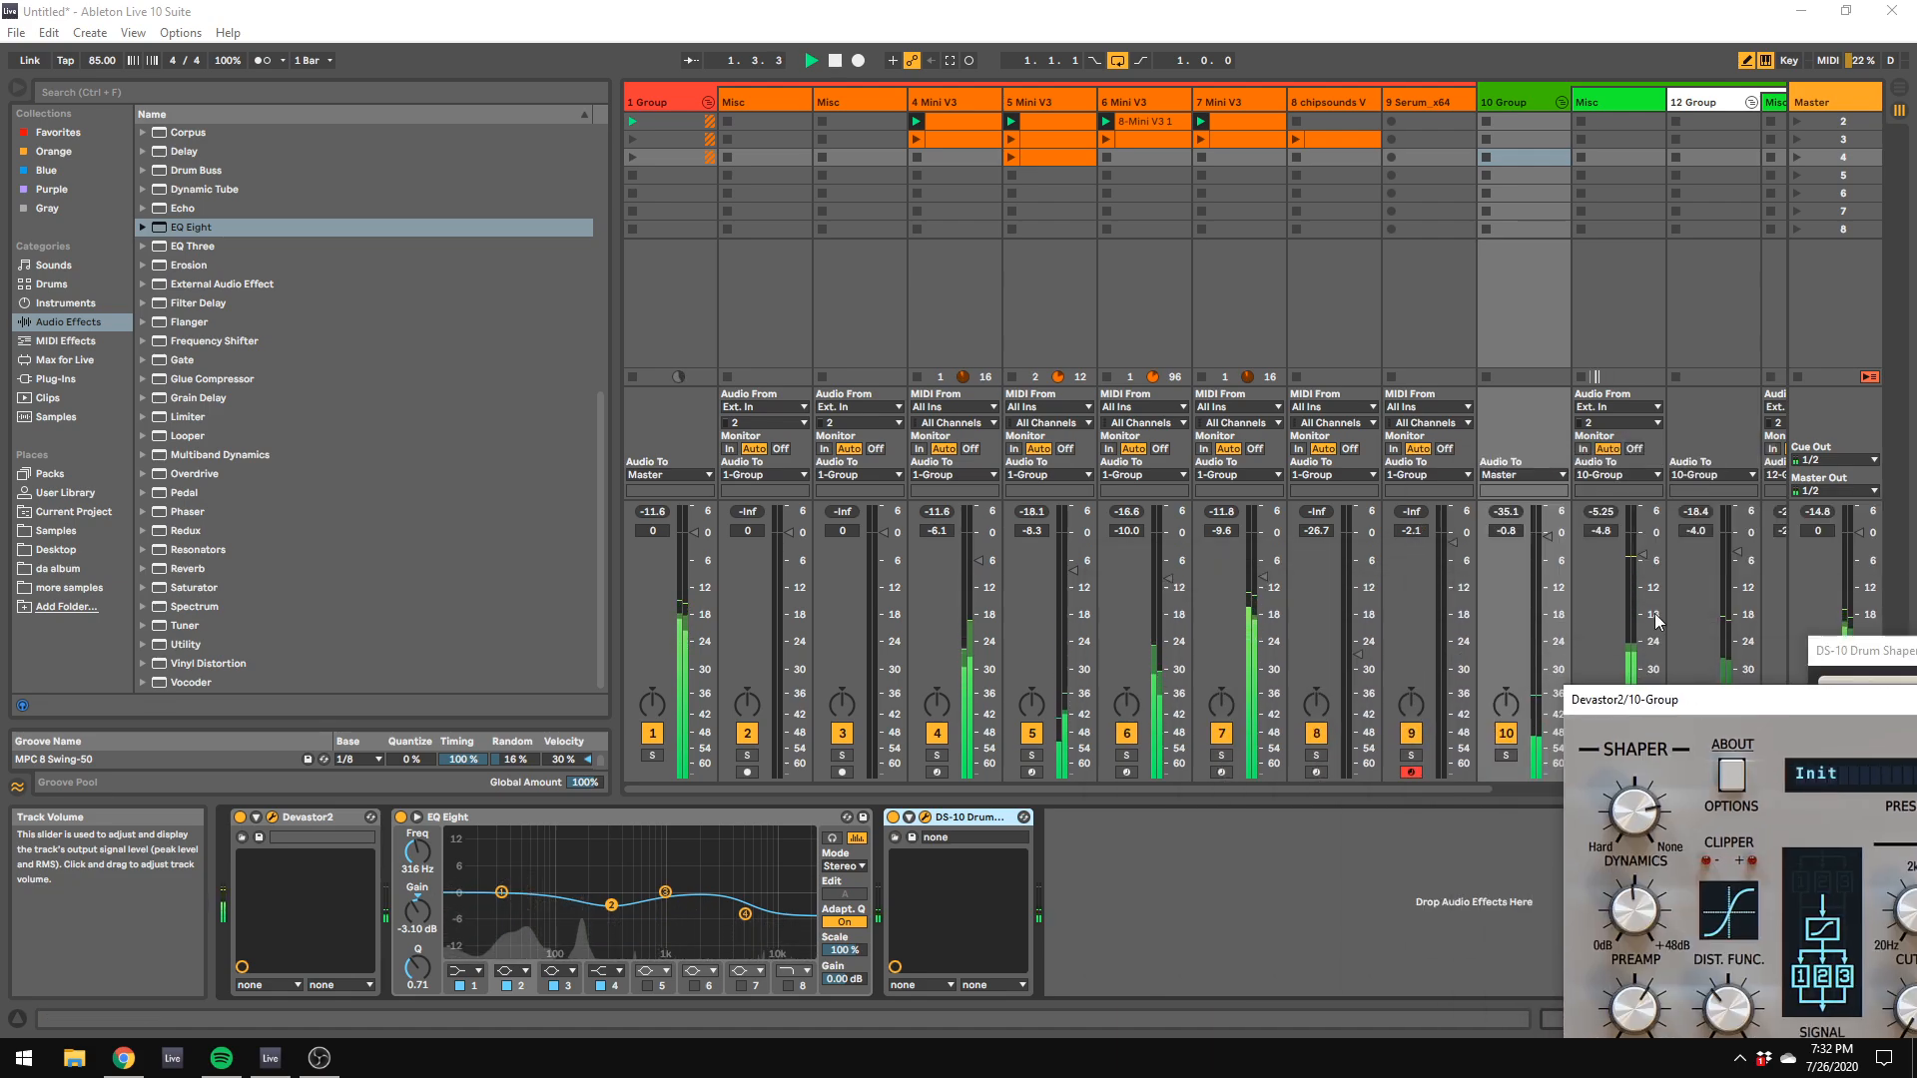
{"action": "left_click_drag", "start_coordinate": [1642, 554], "coordinate": [1642, 532]}
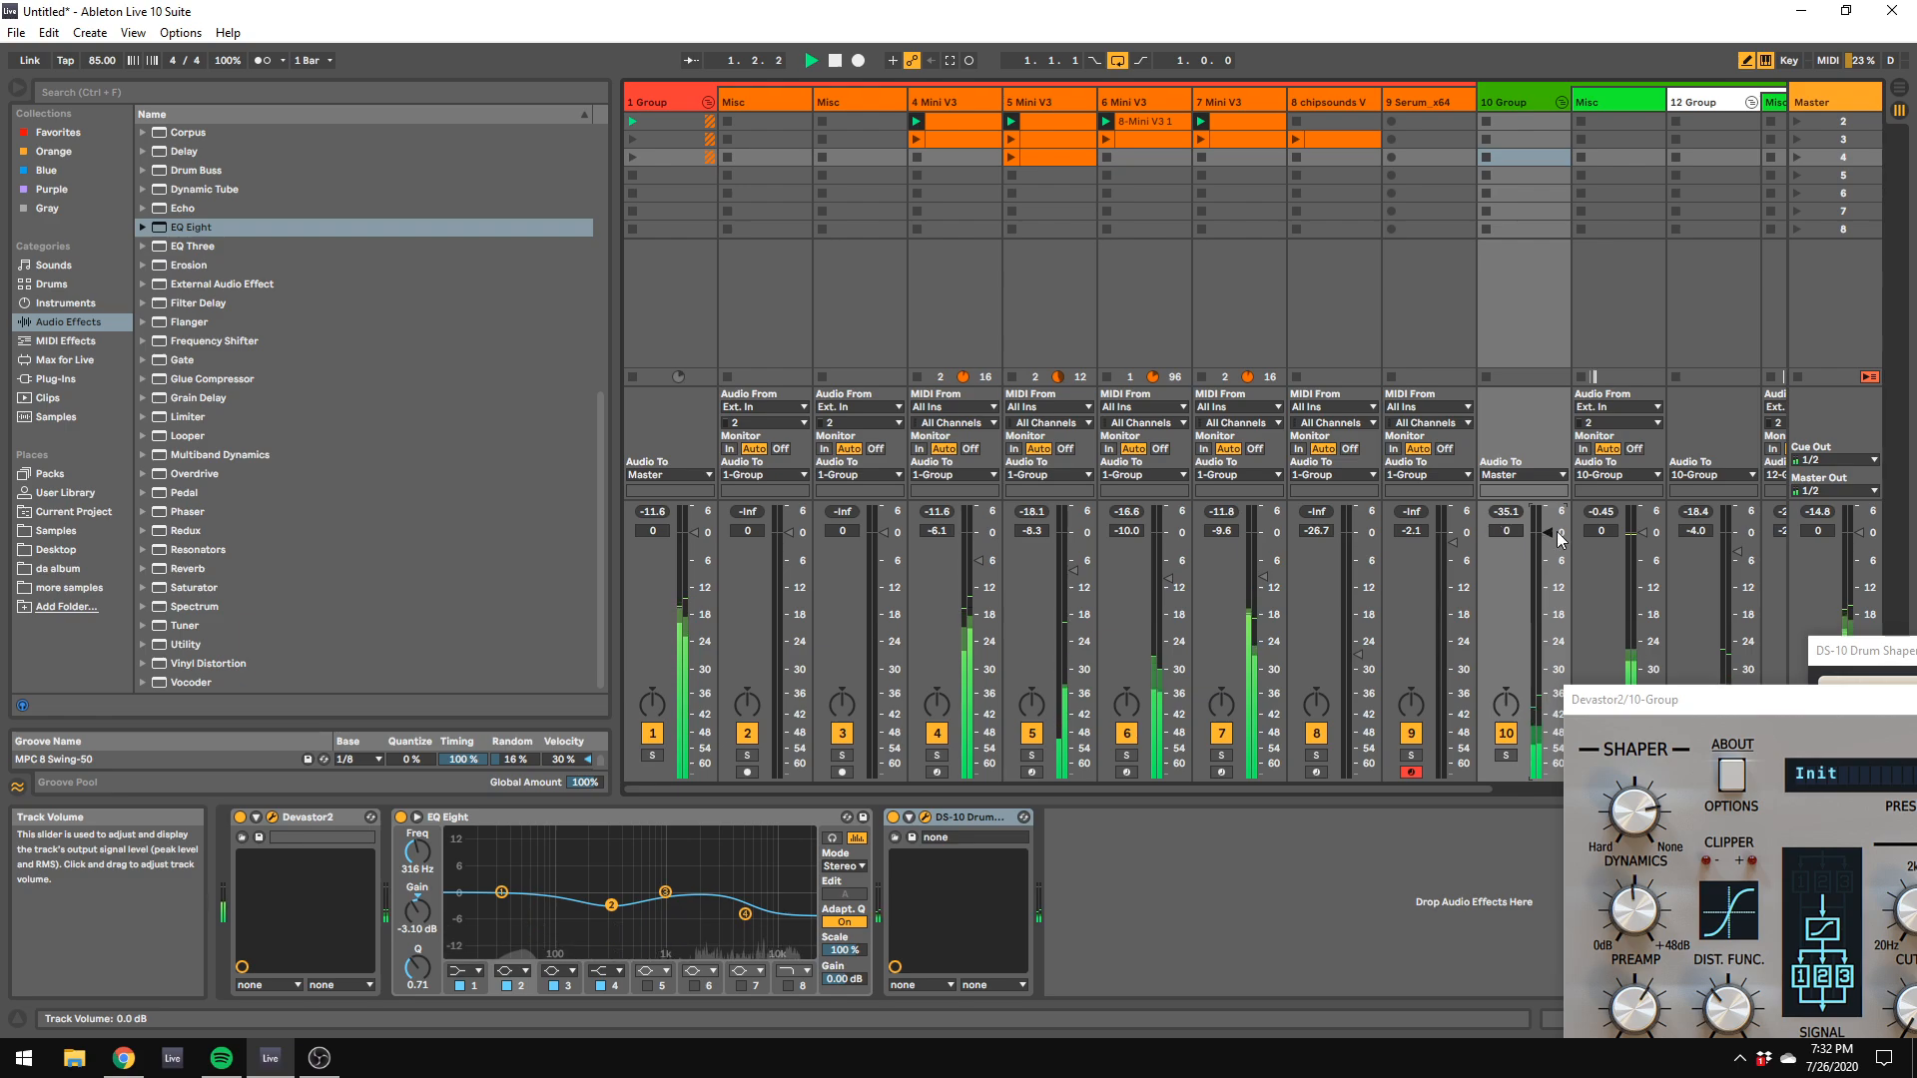
Step: Set the 10 Group's Devastor2 output volume to -16.6 dB, restart playback and lower the 10 Group track to -7.2 dB
{"action": "left_click_drag", "start_coordinate": [1680, 709], "coordinate": [601, 404]}
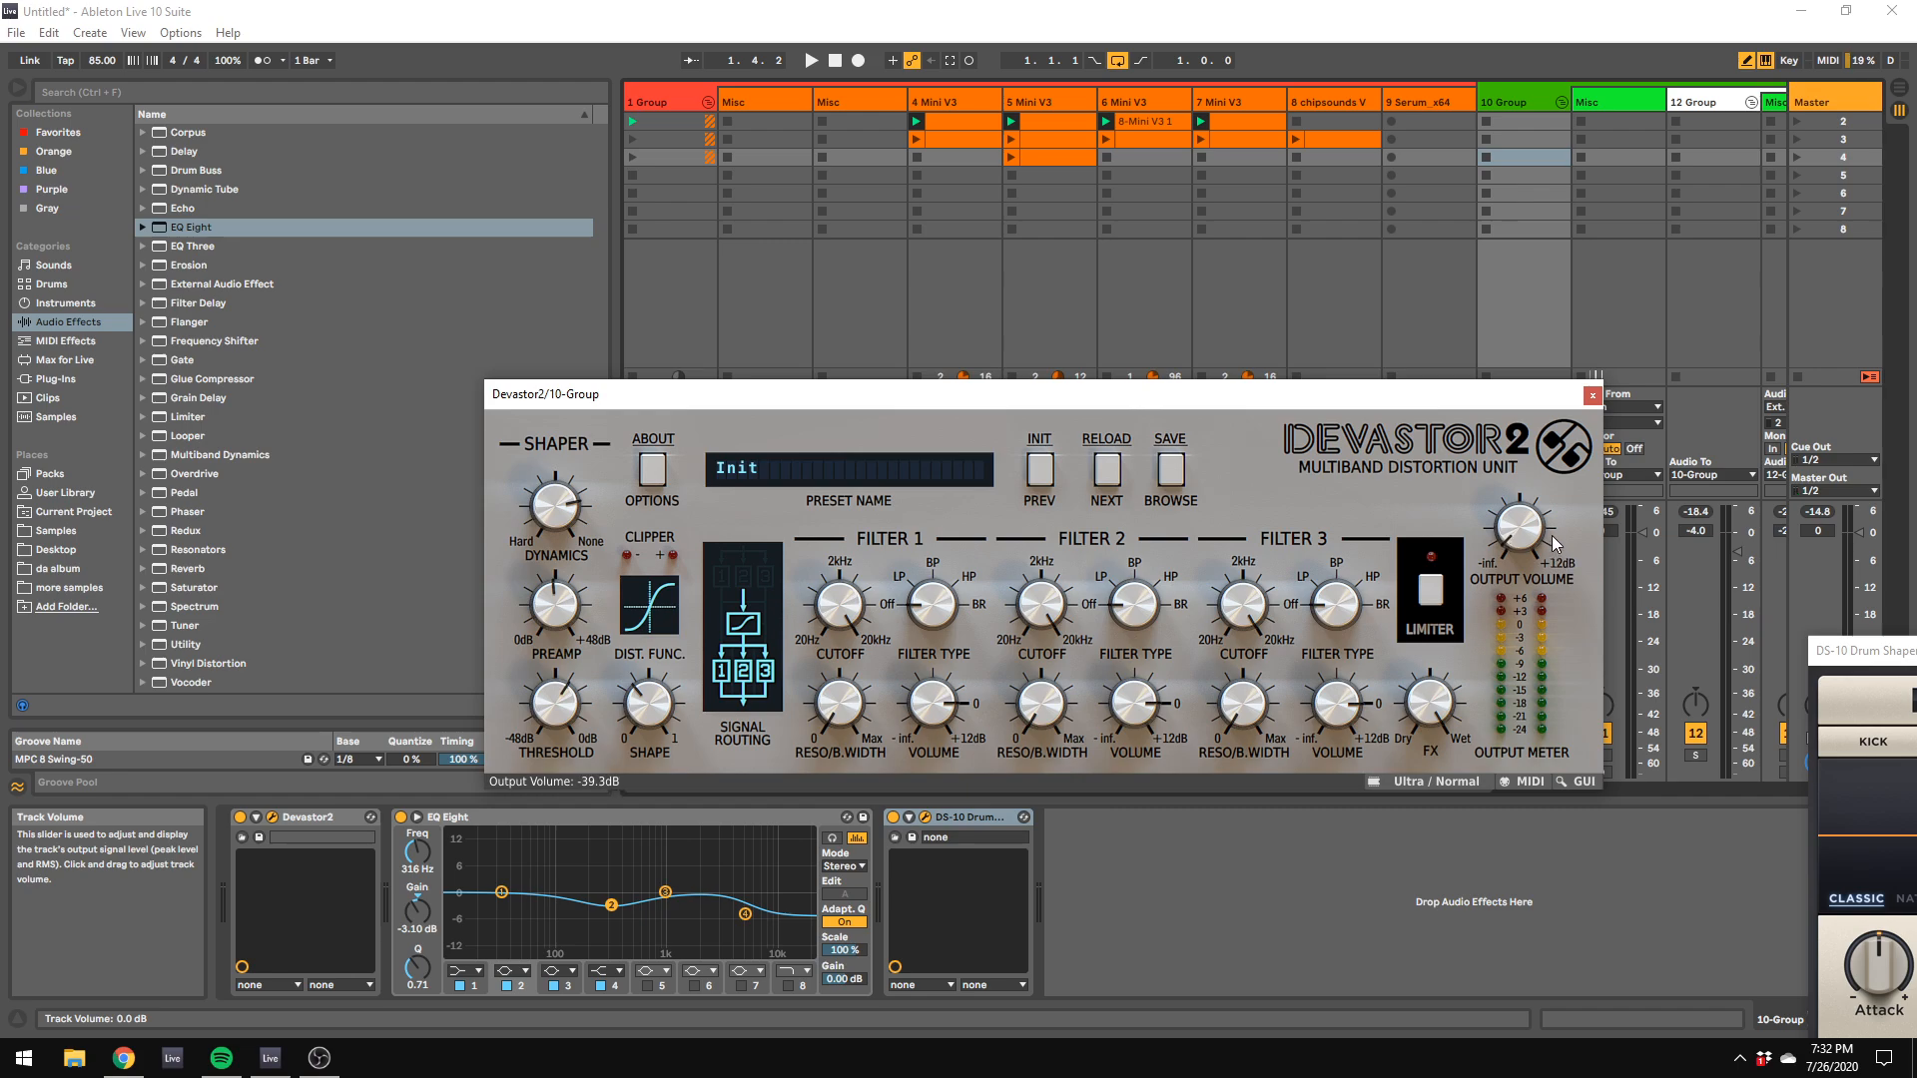
{"action": "key", "text": "space"}
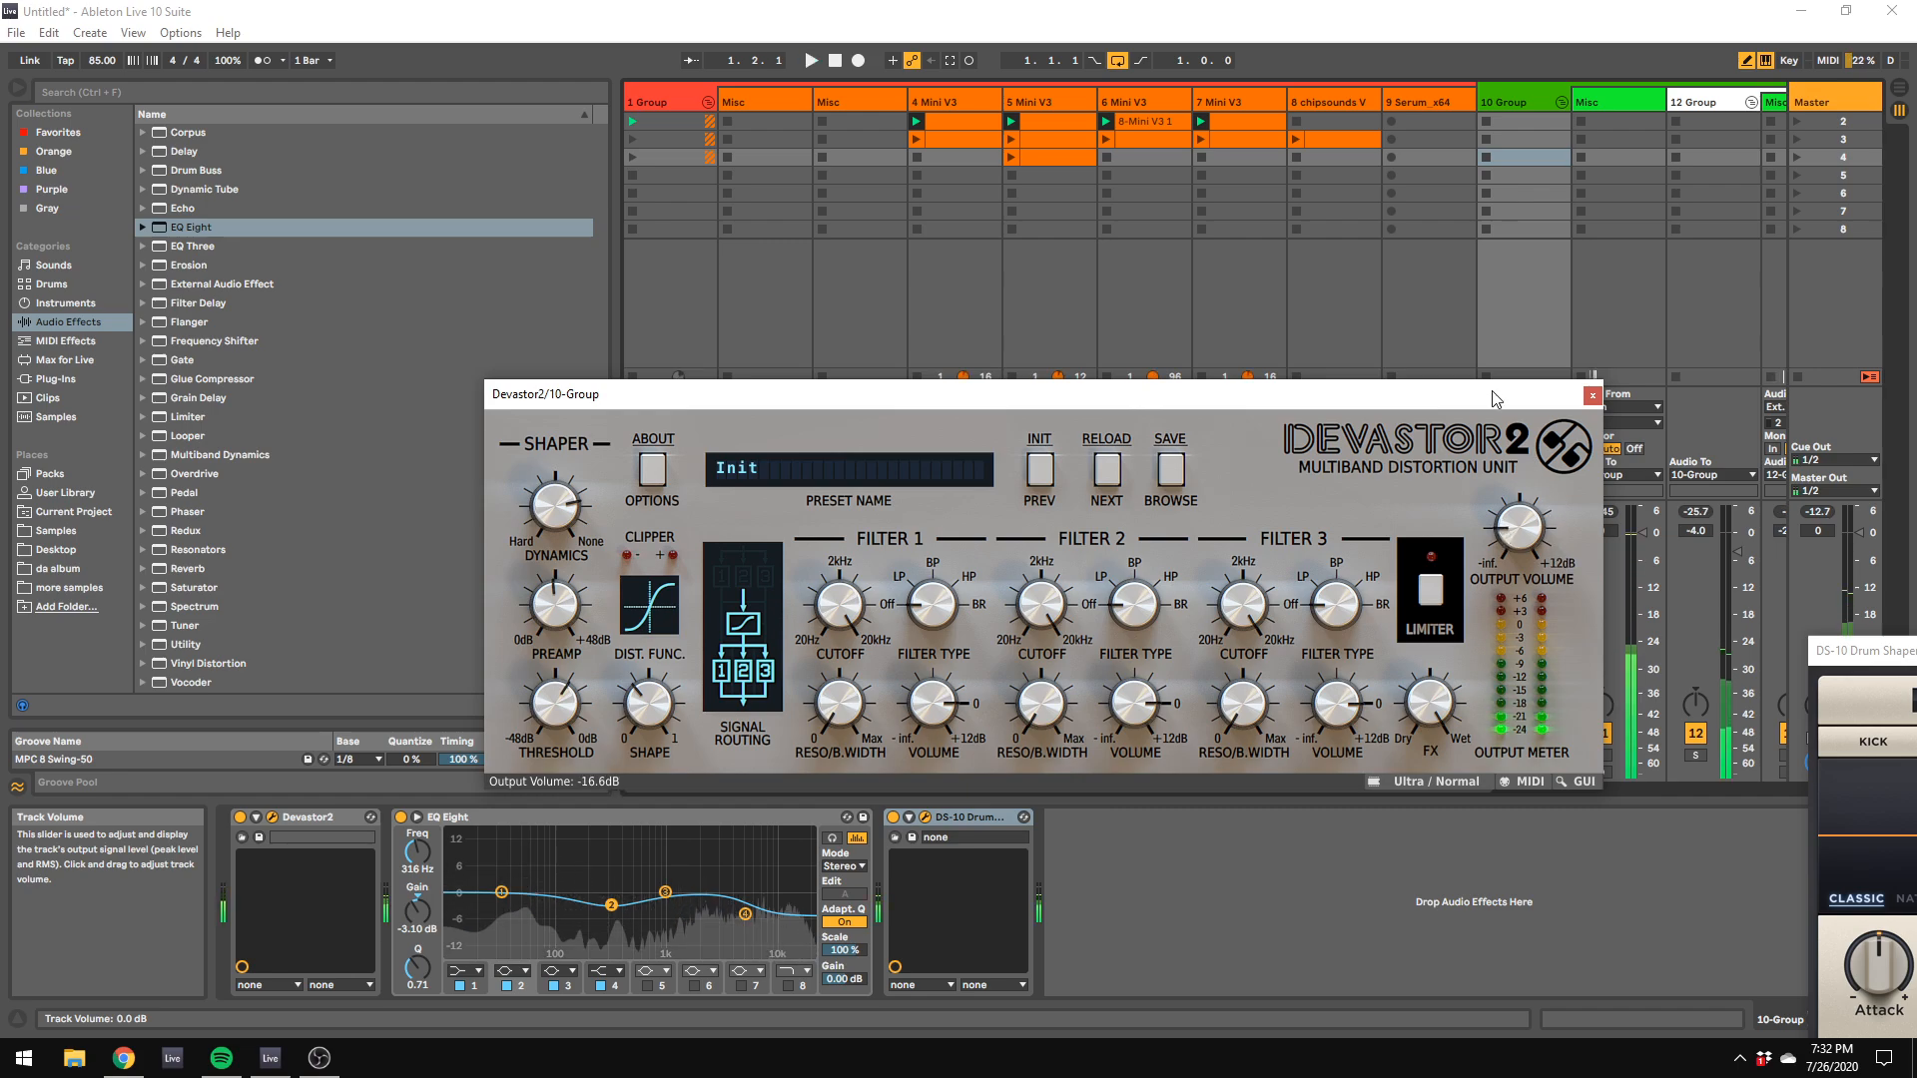
{"action": "left_click_drag", "start_coordinate": [1494, 394], "coordinate": [1481, 720]}
{"action": "left_click", "coordinate": [1533, 566]}
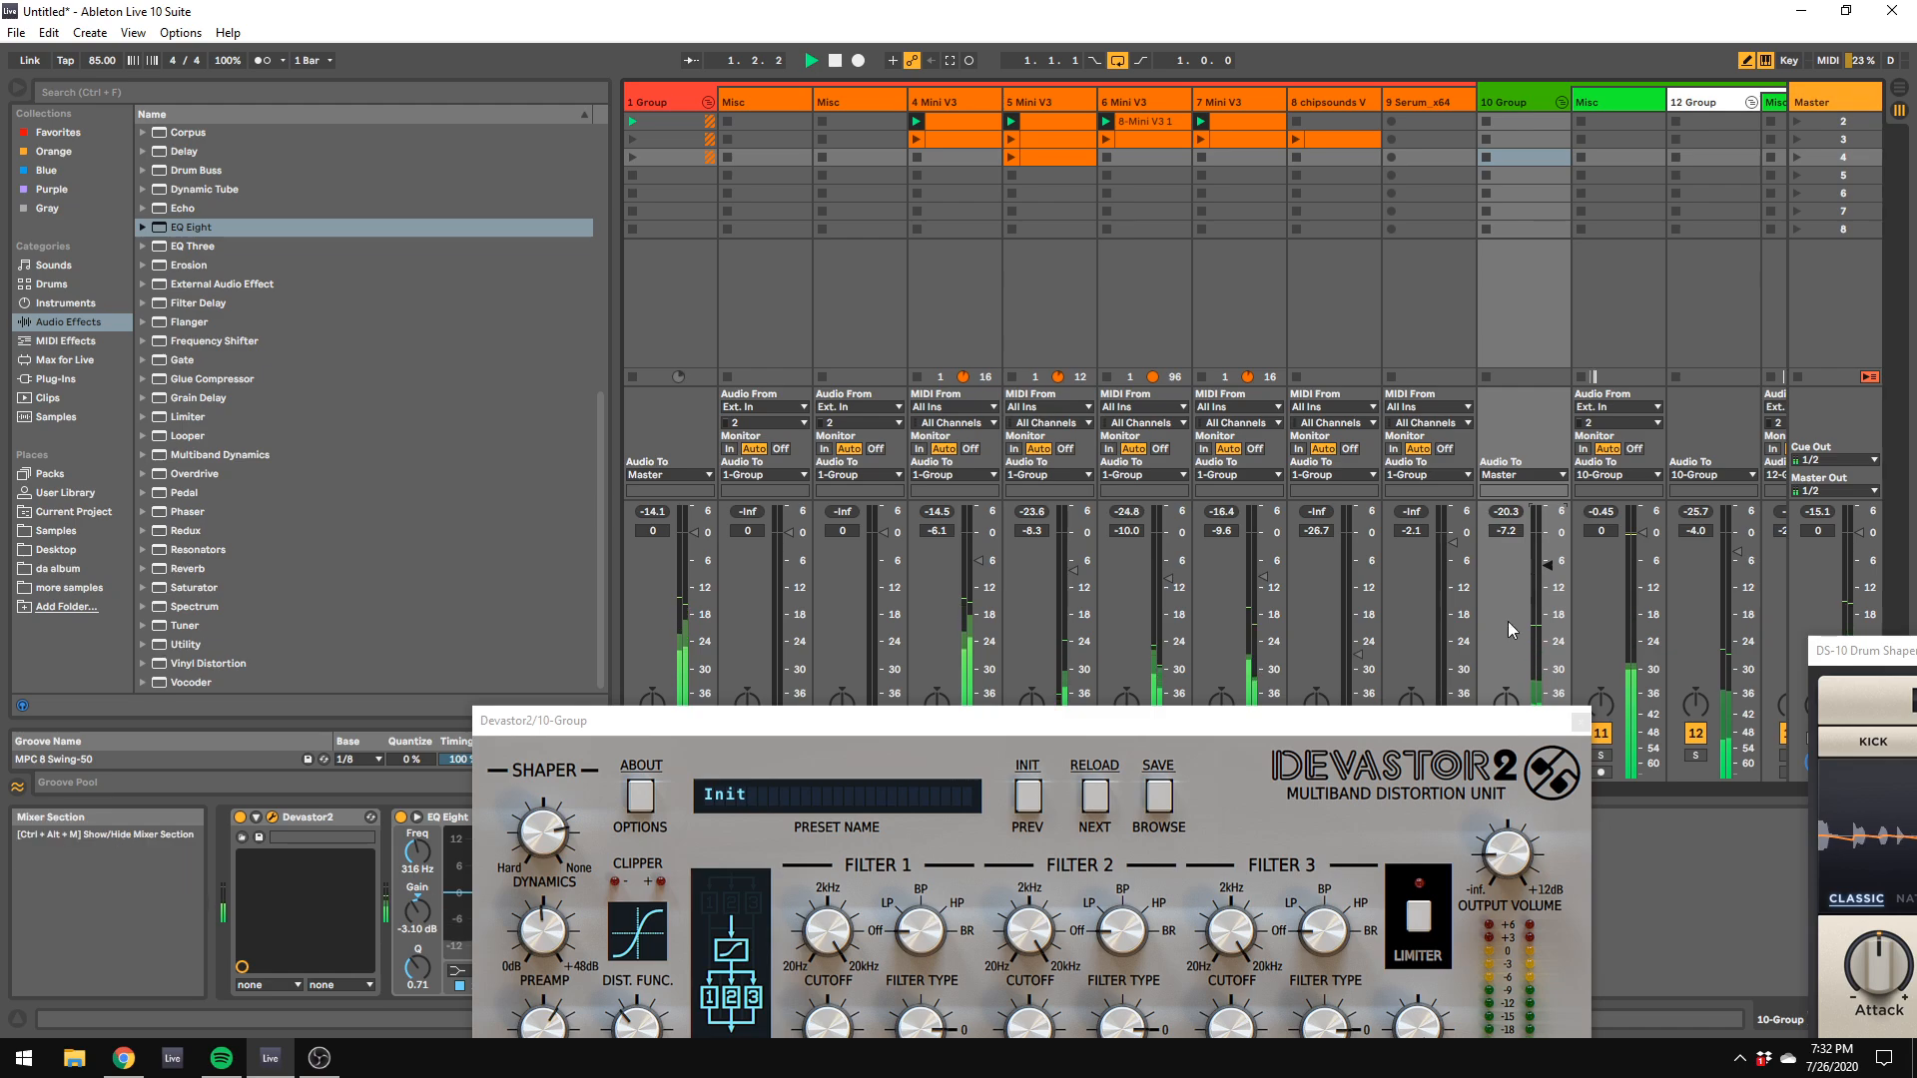
Step: Switch to the arrangement and delete the snare clip at 1.2.4 on track 15
{"action": "left_click", "coordinate": [1639, 792]}
{"action": "key", "text": "Tab"}
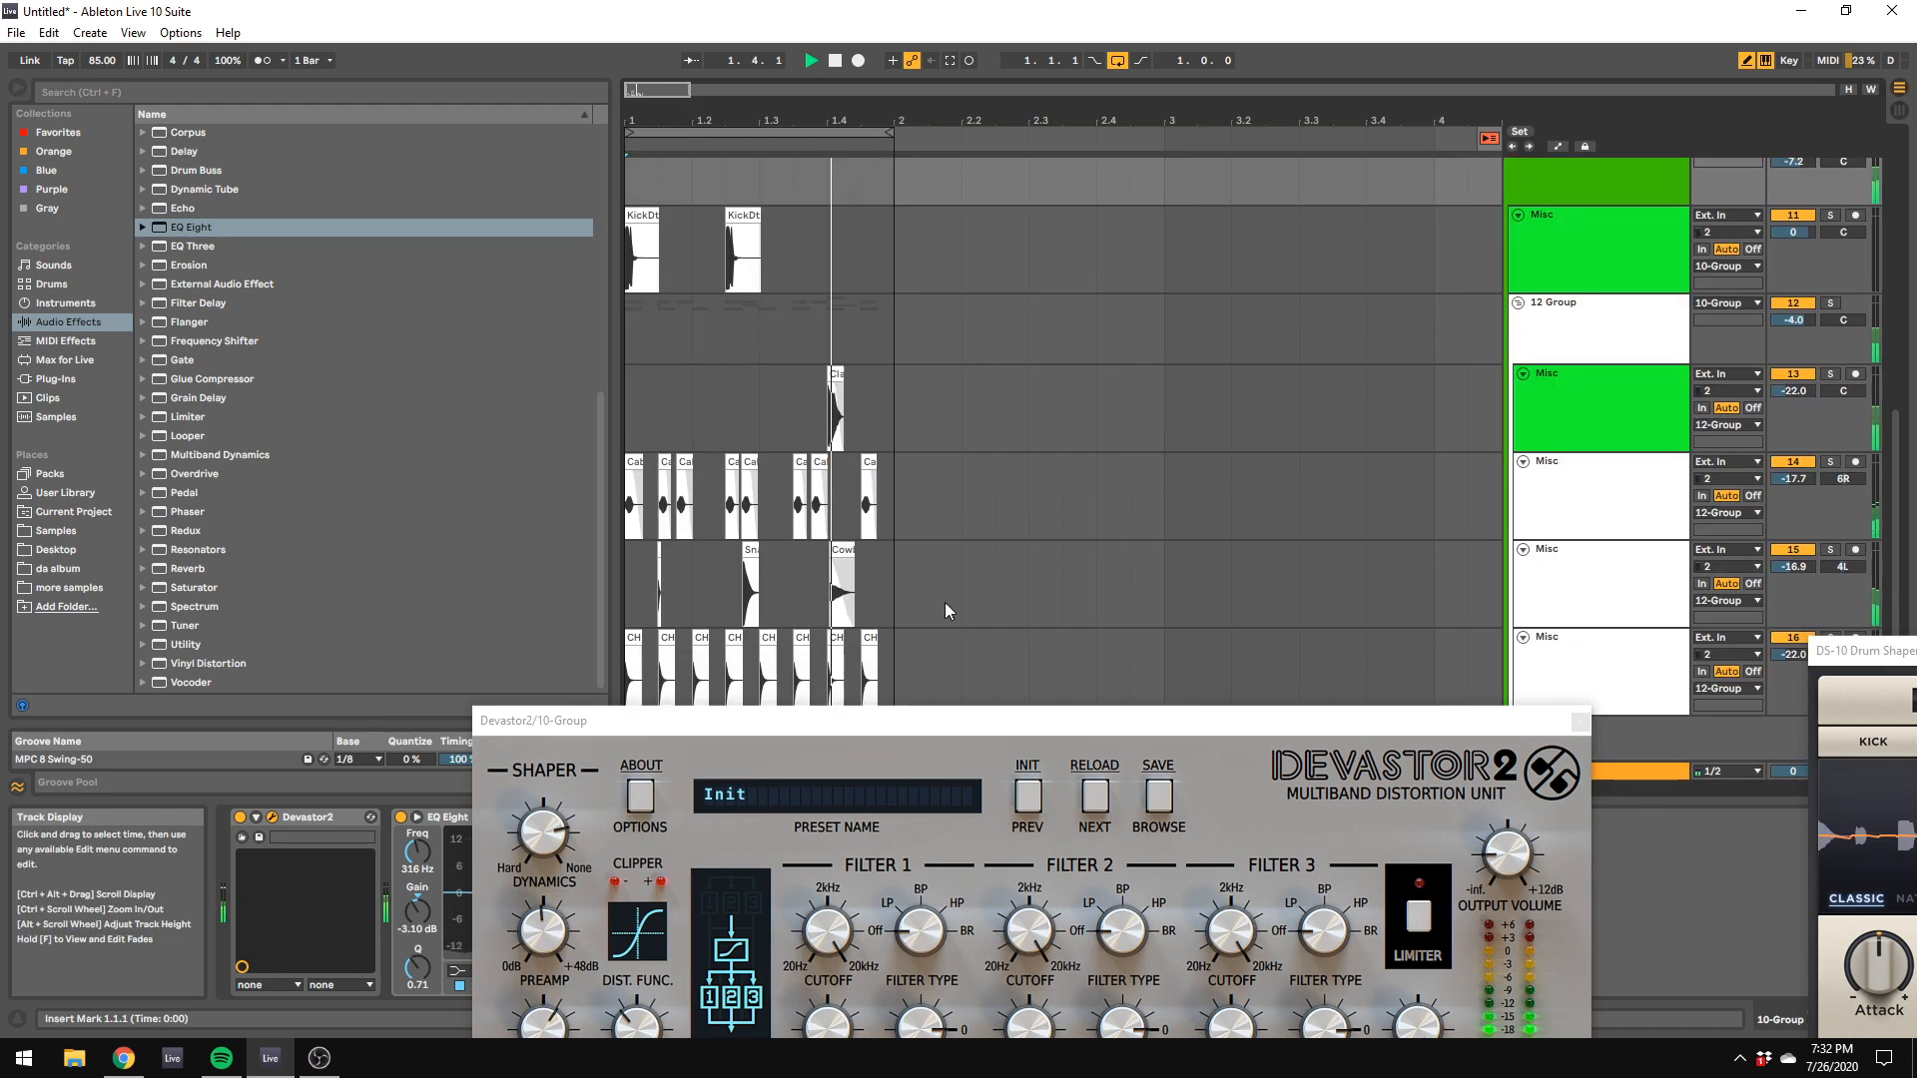
{"action": "left_click", "coordinate": [759, 571]}
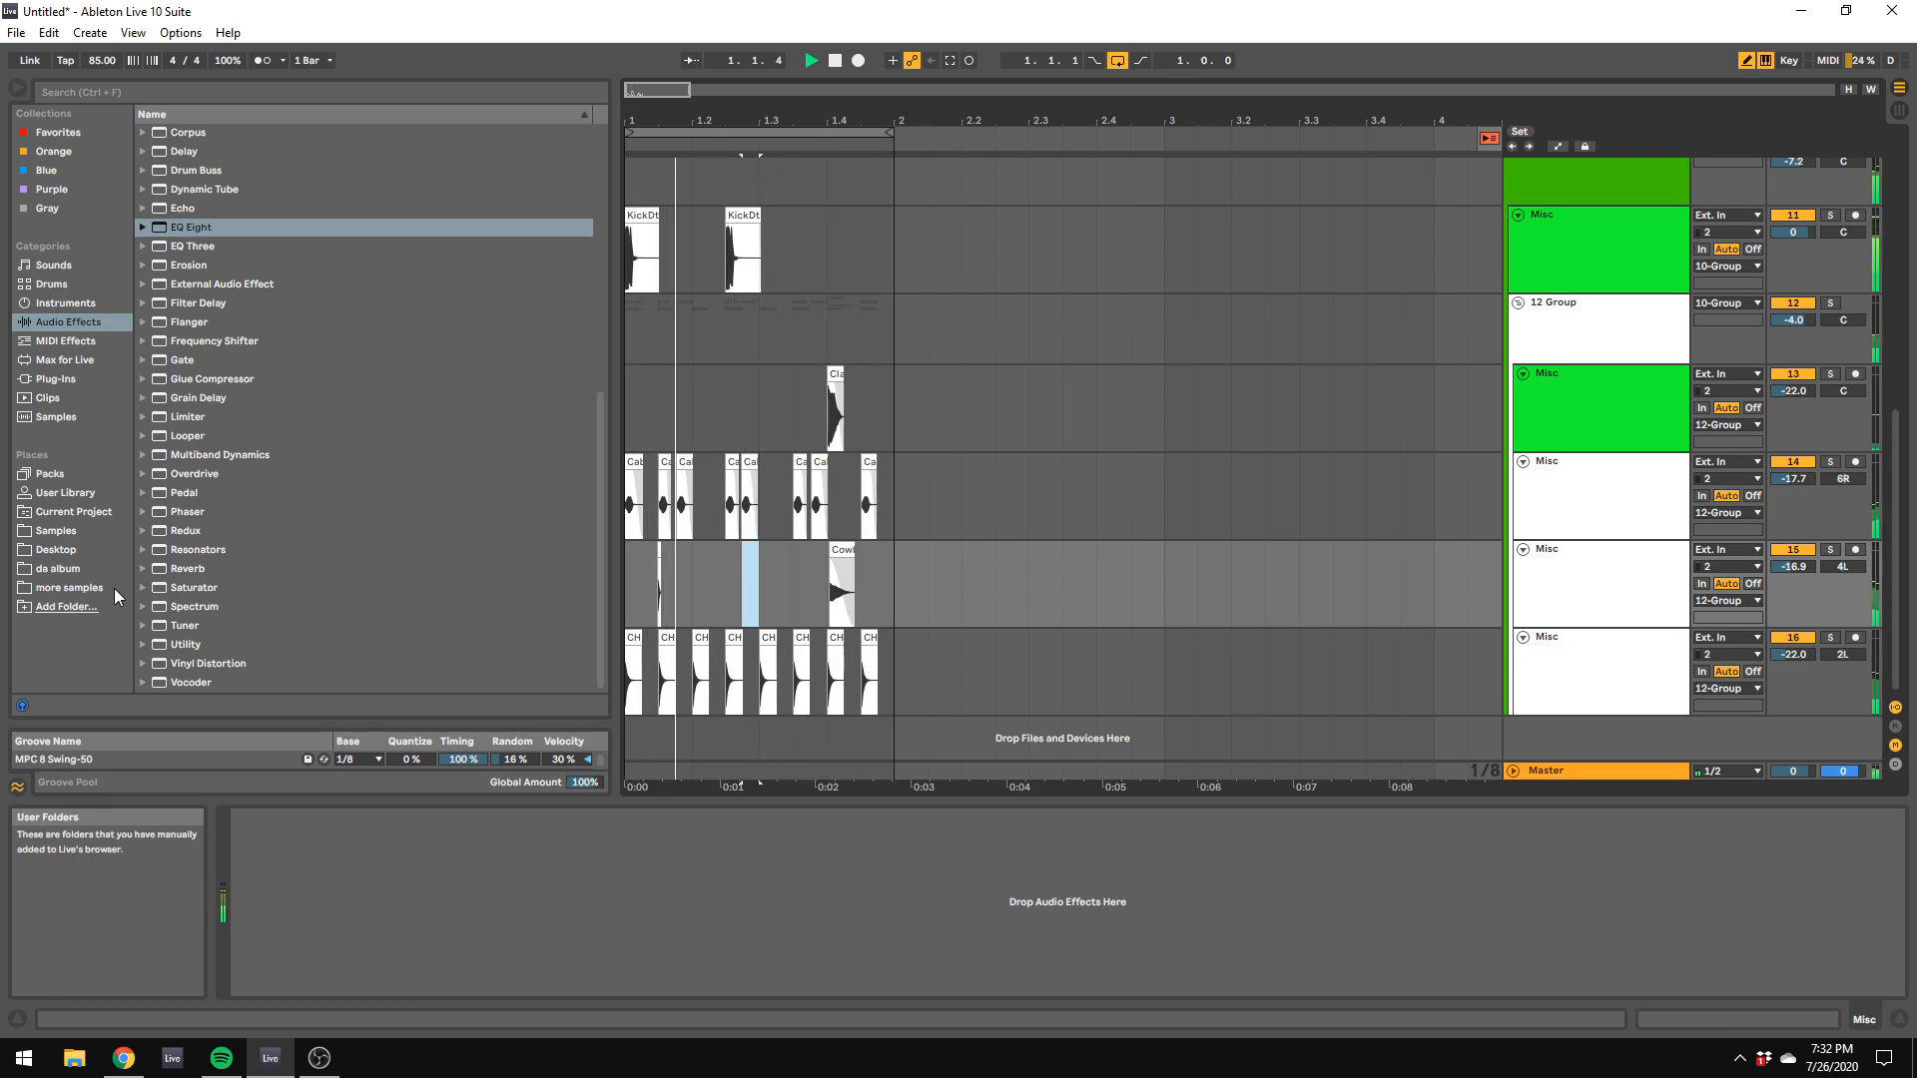
Step: Copy the second kick clip to 1.4.3 and lower the kick track's EQ Eight high-cut frequency to 104 Hz
{"action": "left_click_drag", "start_coordinate": [736, 213], "coordinate": [839, 212]}
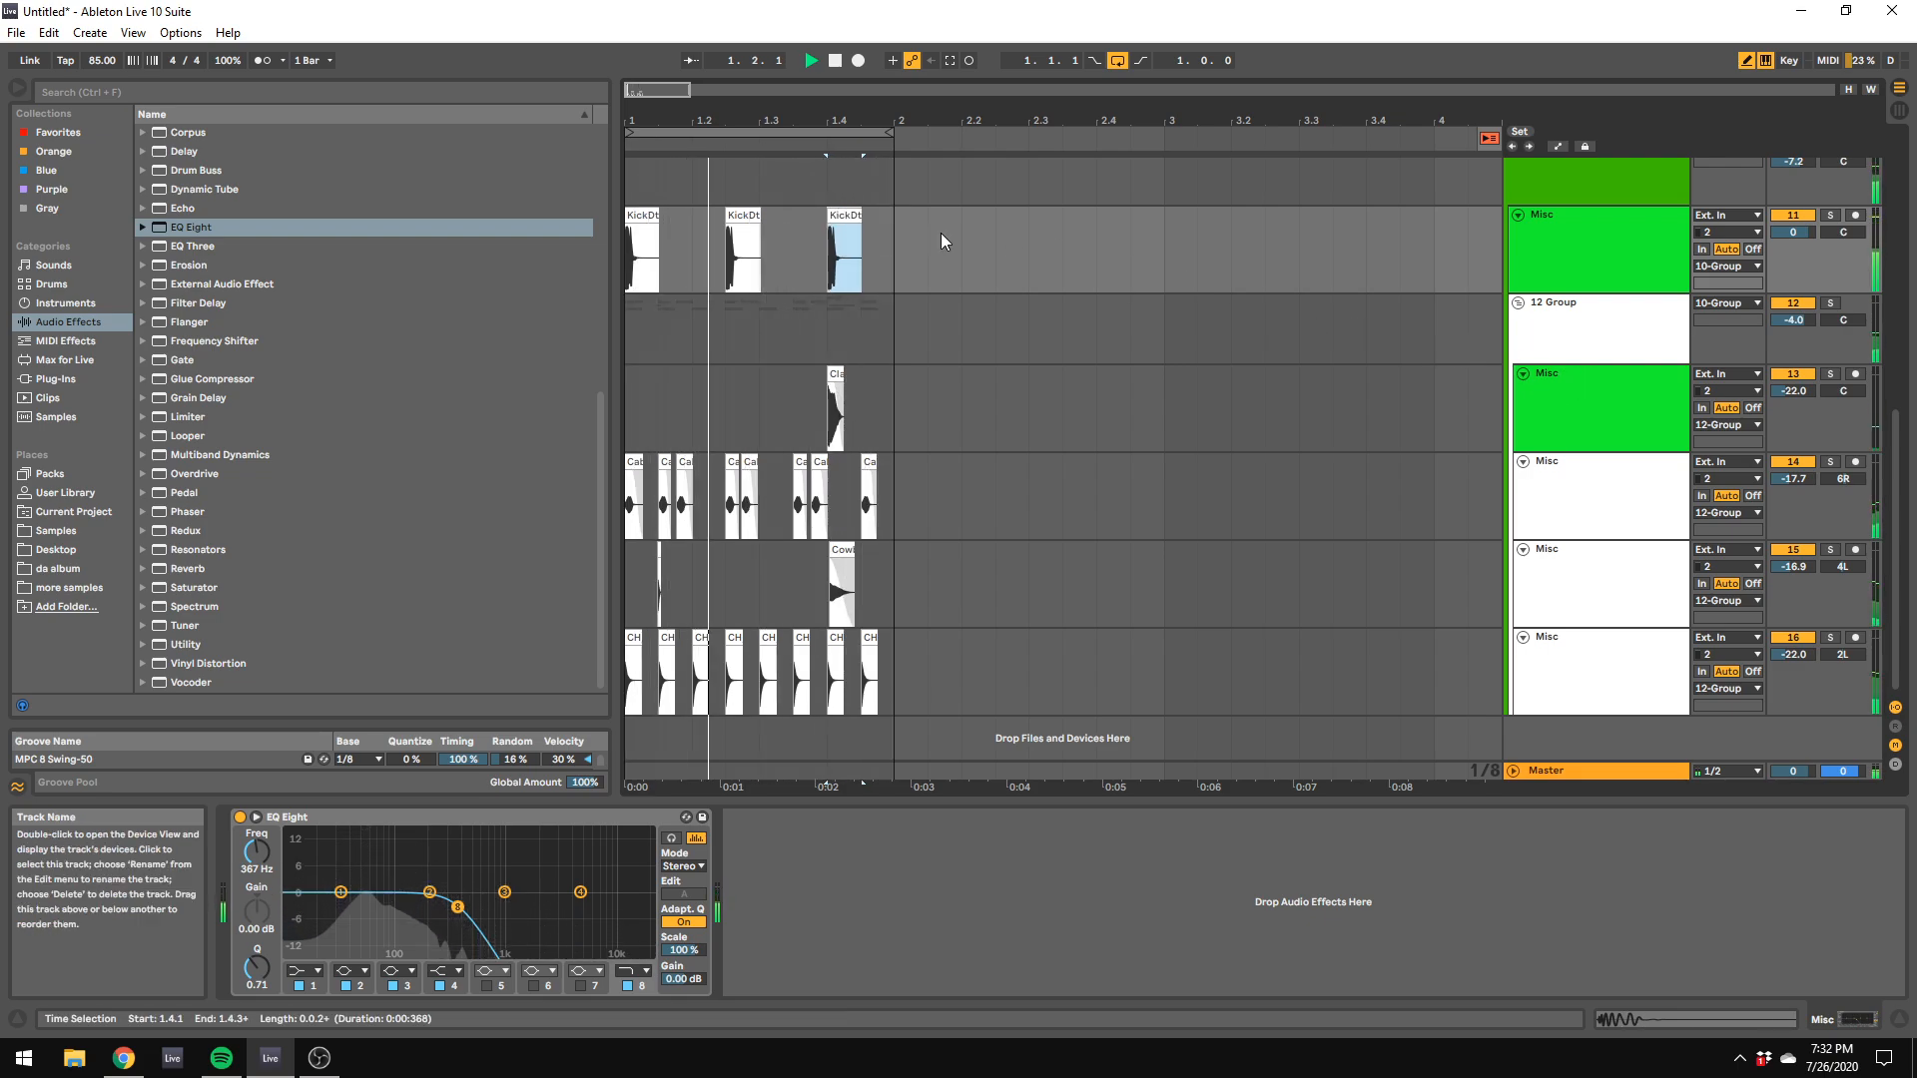
{"action": "left_click_drag", "start_coordinate": [847, 215], "coordinate": [879, 216]}
{"action": "left_click", "coordinate": [1064, 278]}
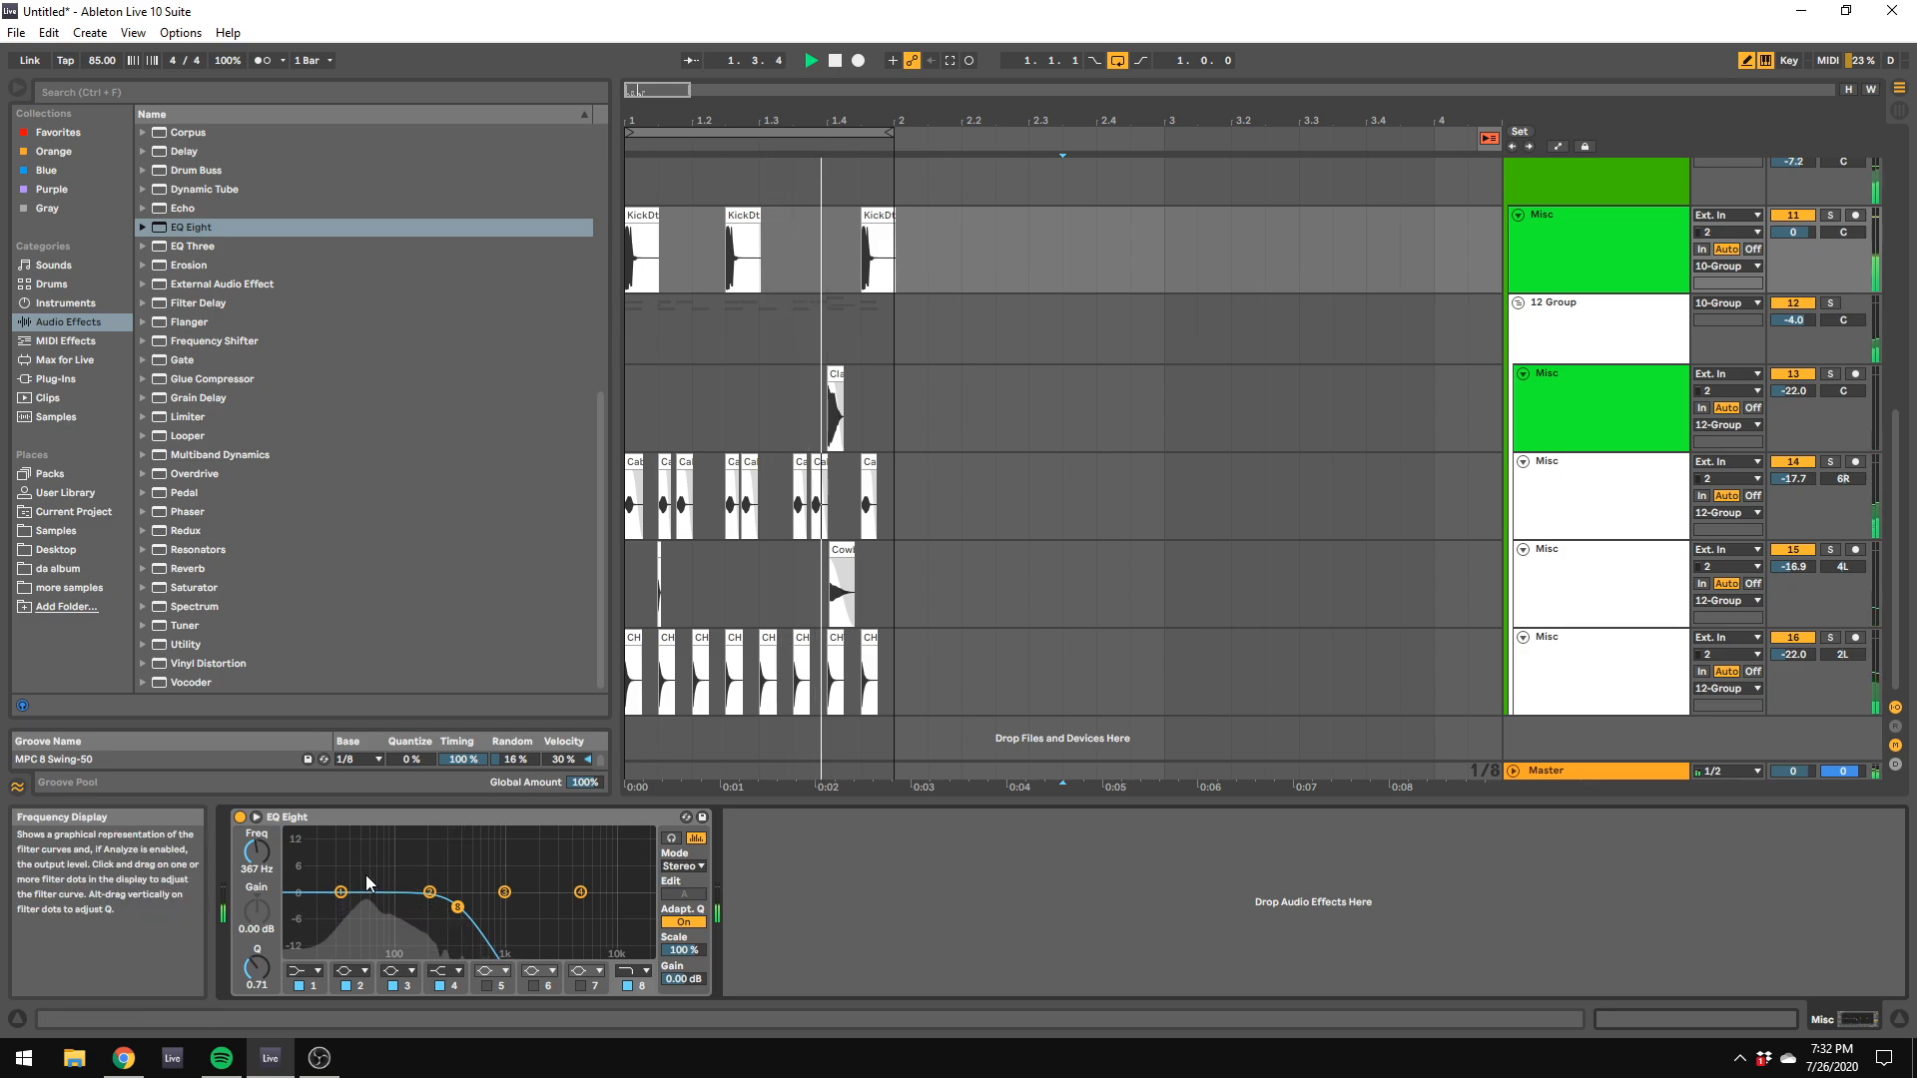
{"action": "left_click_drag", "start_coordinate": [264, 871], "coordinate": [265, 904]}
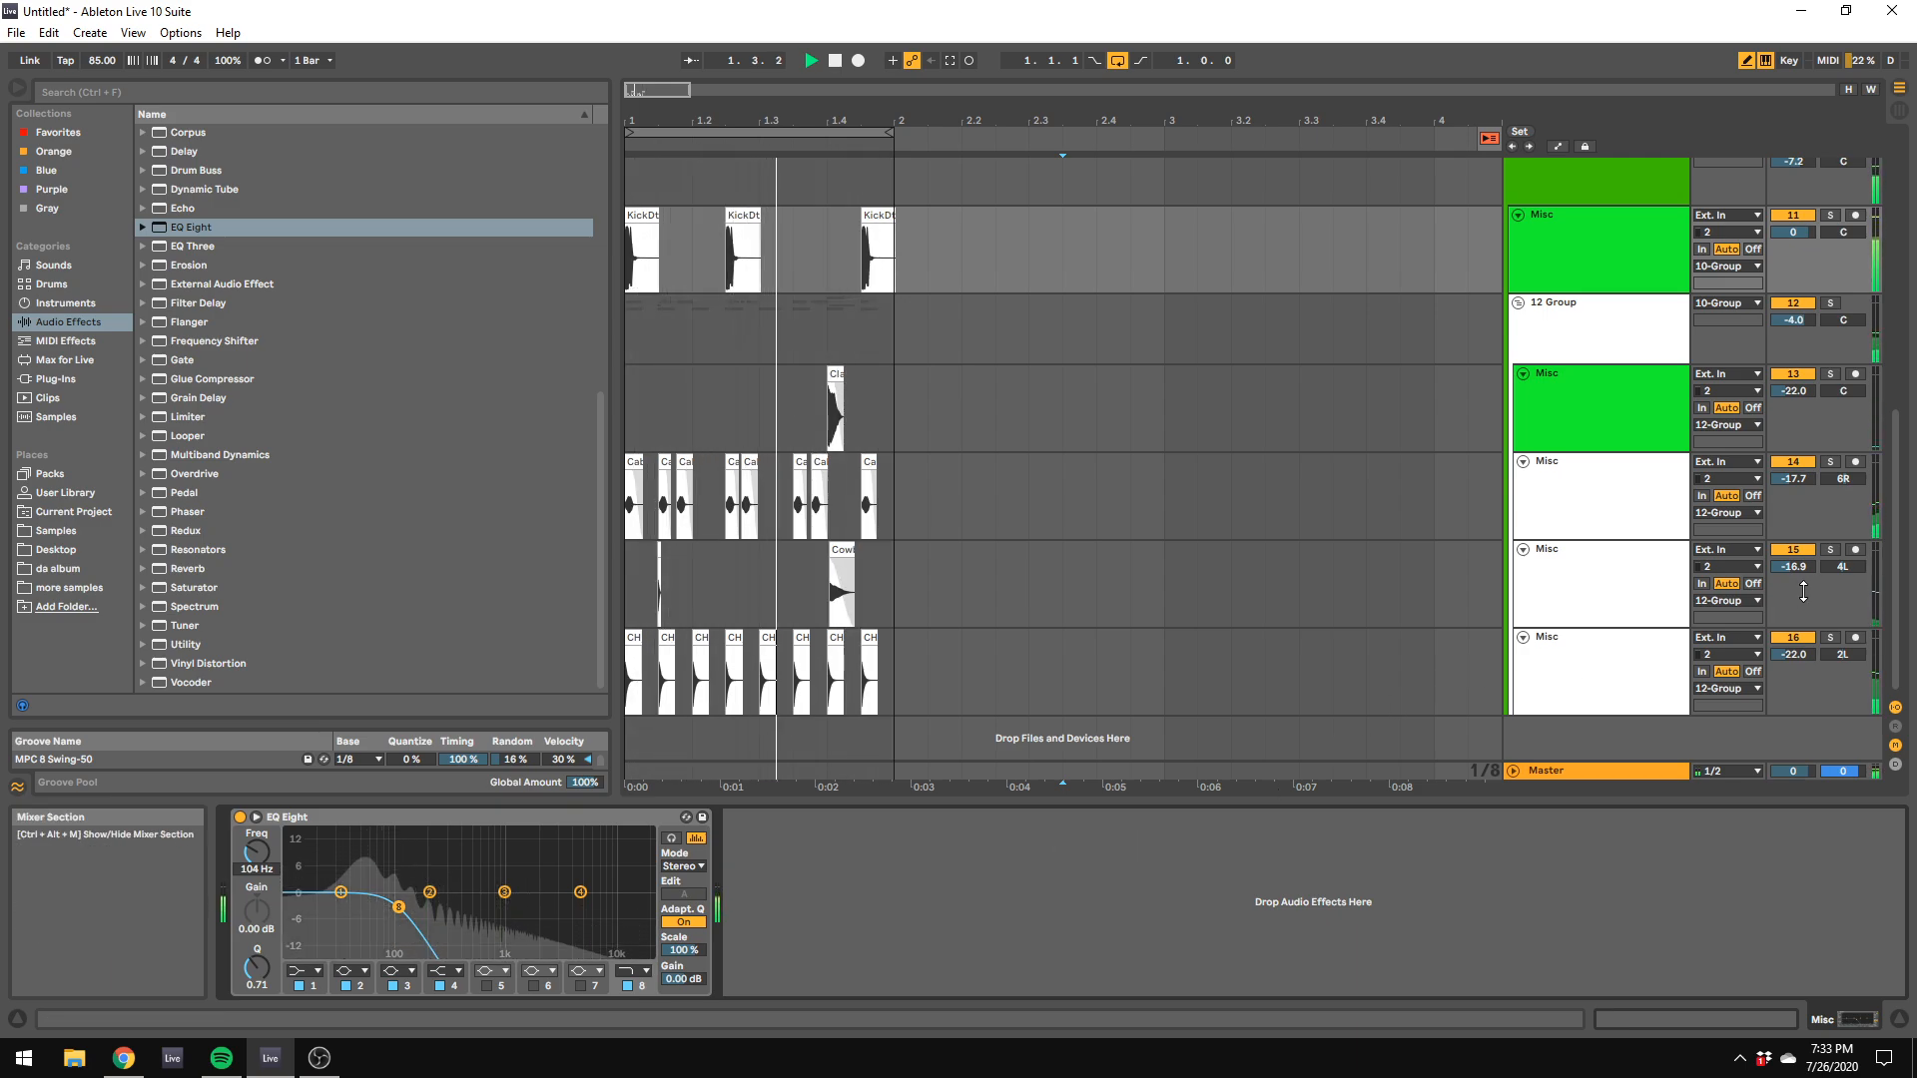
Step: Copy the clip at 1.4.1 on track 13 to 1.2.1, then solo that track during playback
{"action": "key", "text": "space"}
{"action": "left_click", "coordinate": [834, 375]}
{"action": "left_click_drag", "start_coordinate": [834, 375], "coordinate": [696, 372]}
{"action": "key", "text": "space"}
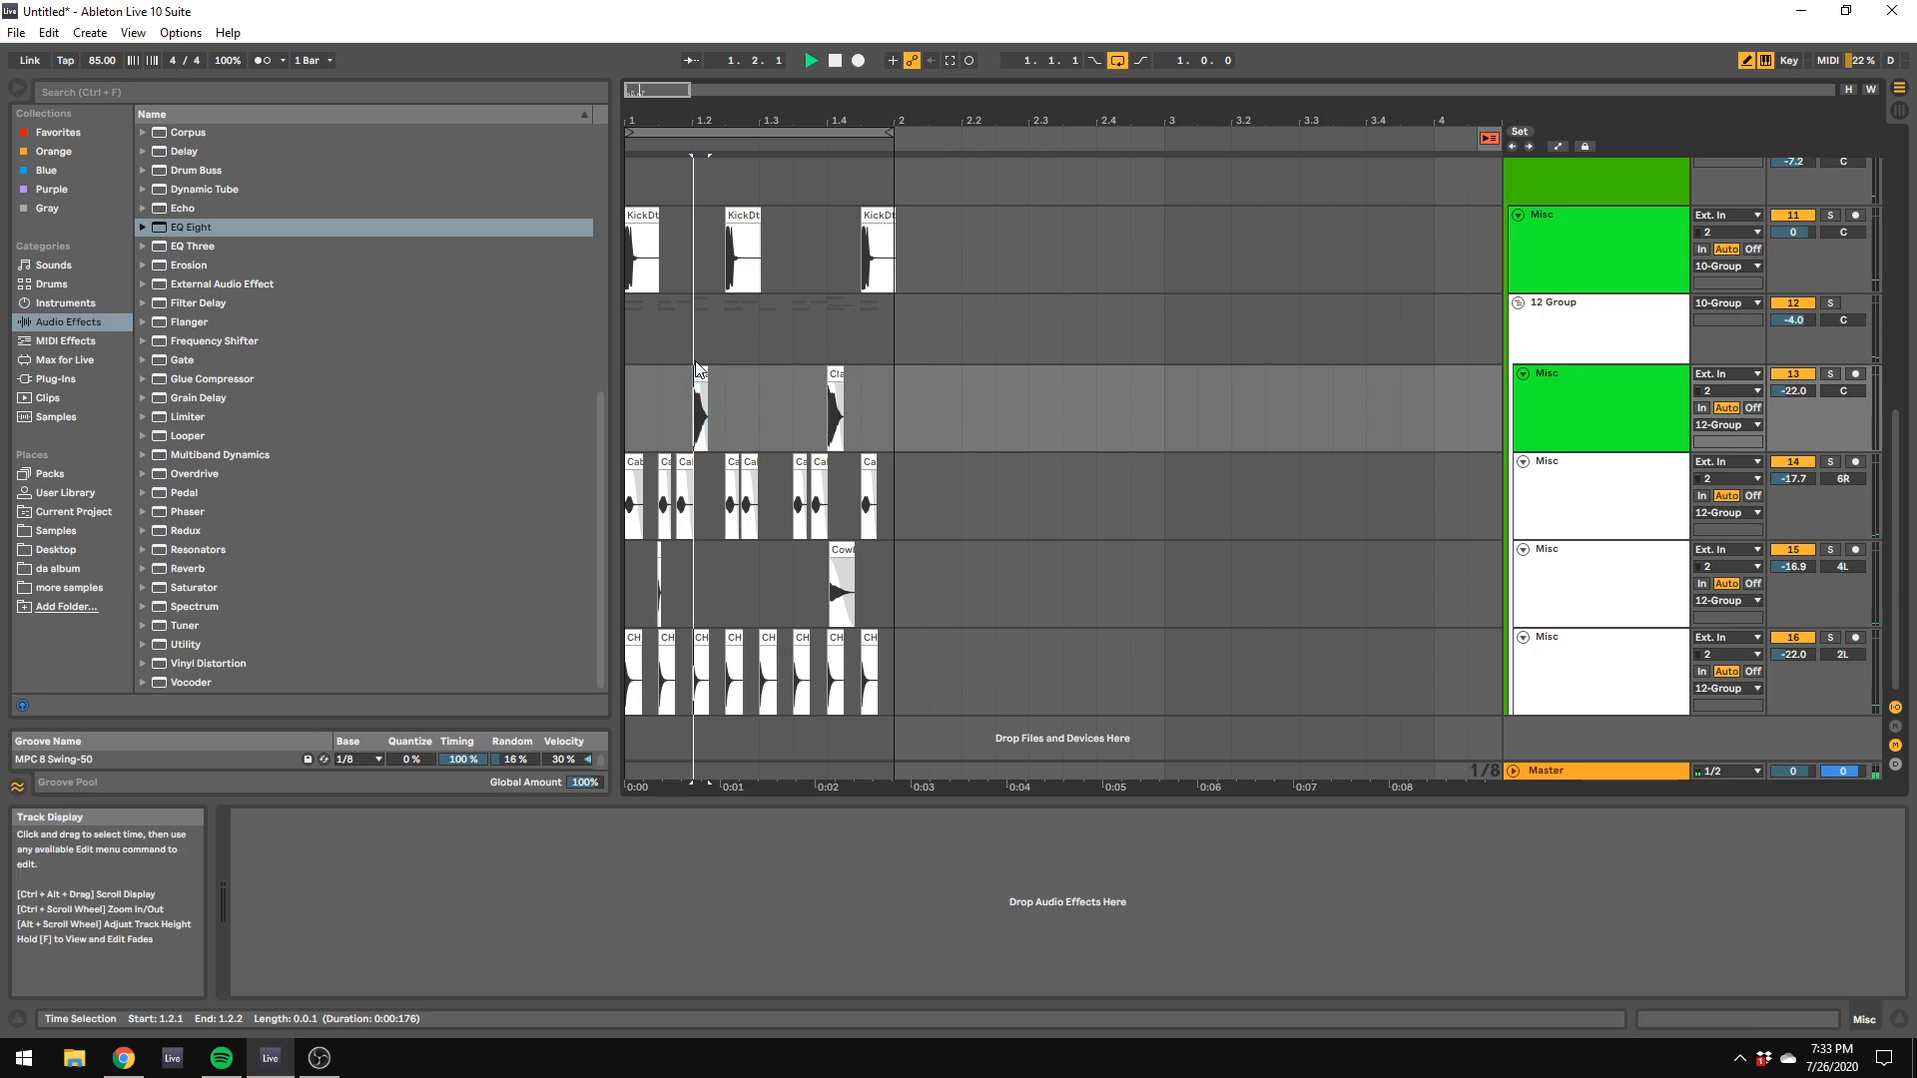
{"action": "key", "text": "space"}
{"action": "left_click", "coordinate": [1832, 376]}
{"action": "key", "text": "space"}
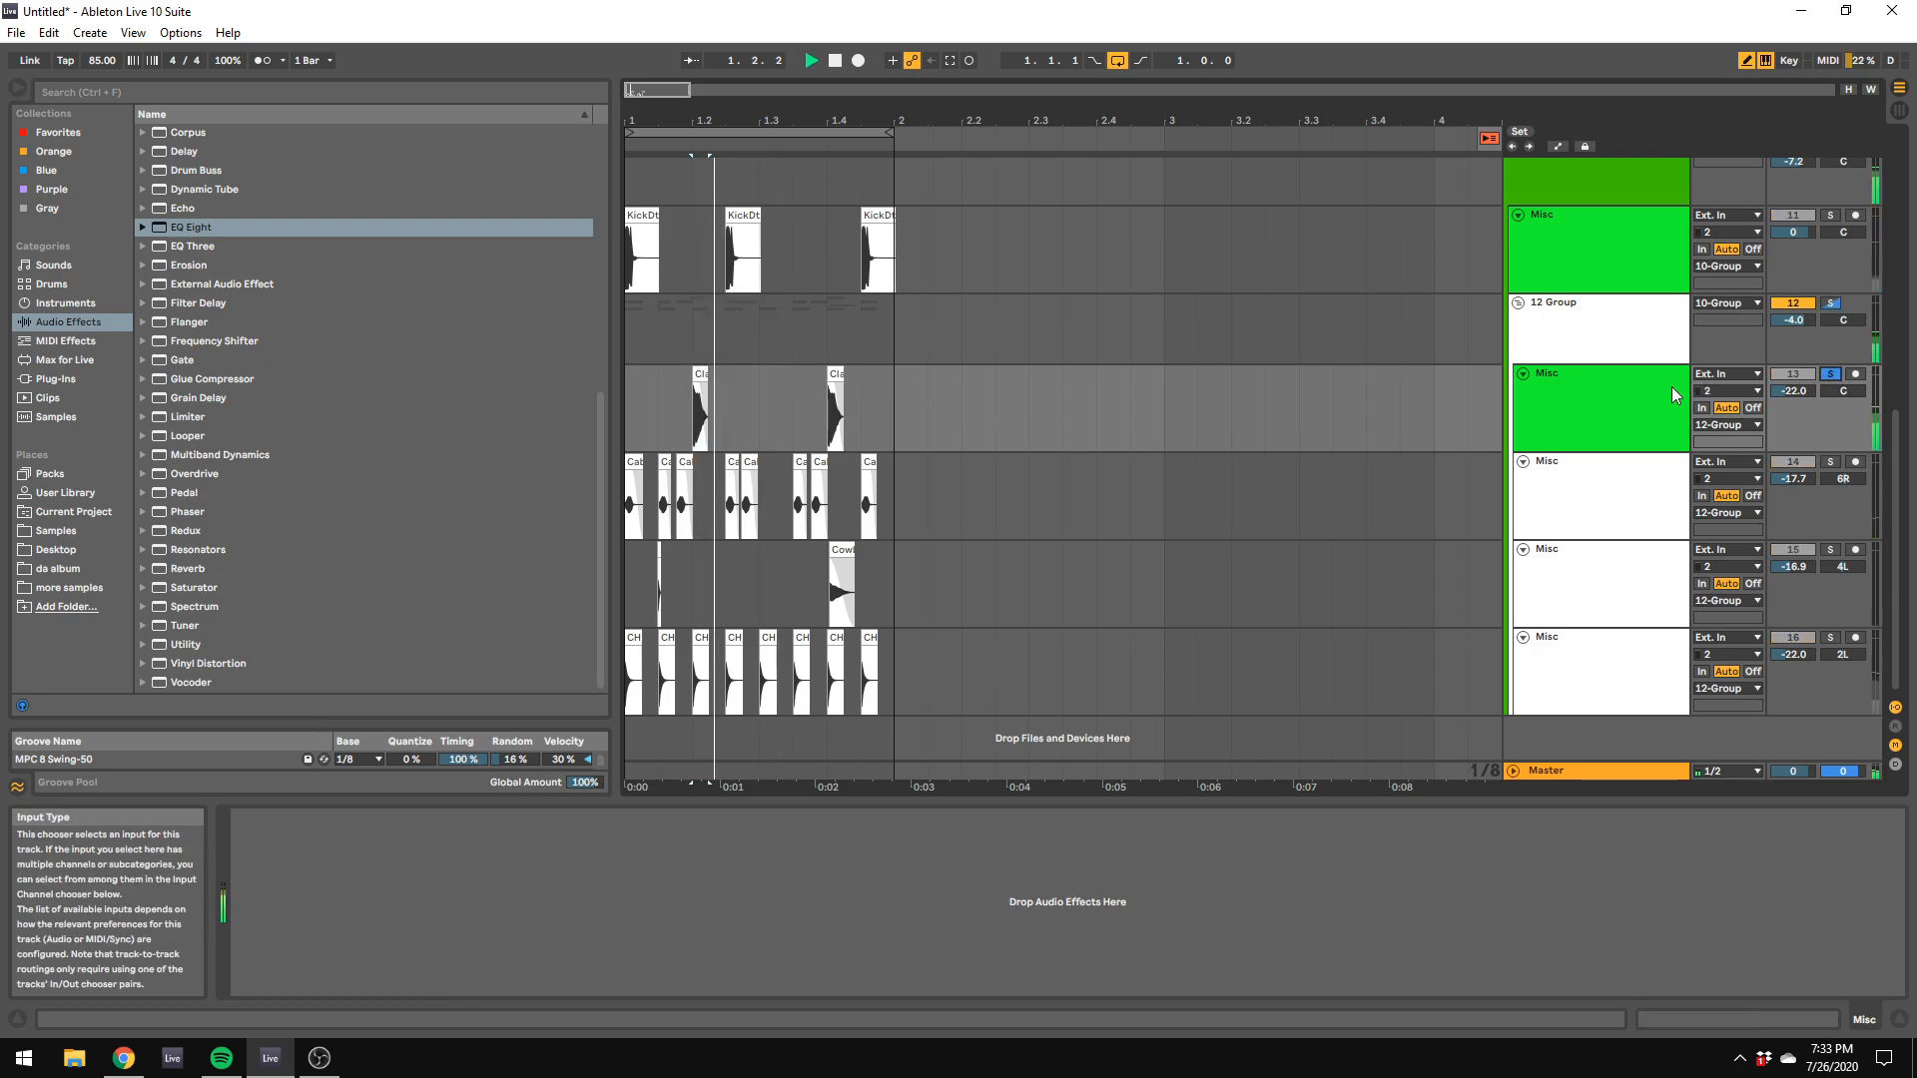
Step: Try DS-10 Drum Shaper on track 13 with sustain at 24%, and delete the device again
{"action": "left_click", "coordinate": [56, 378]}
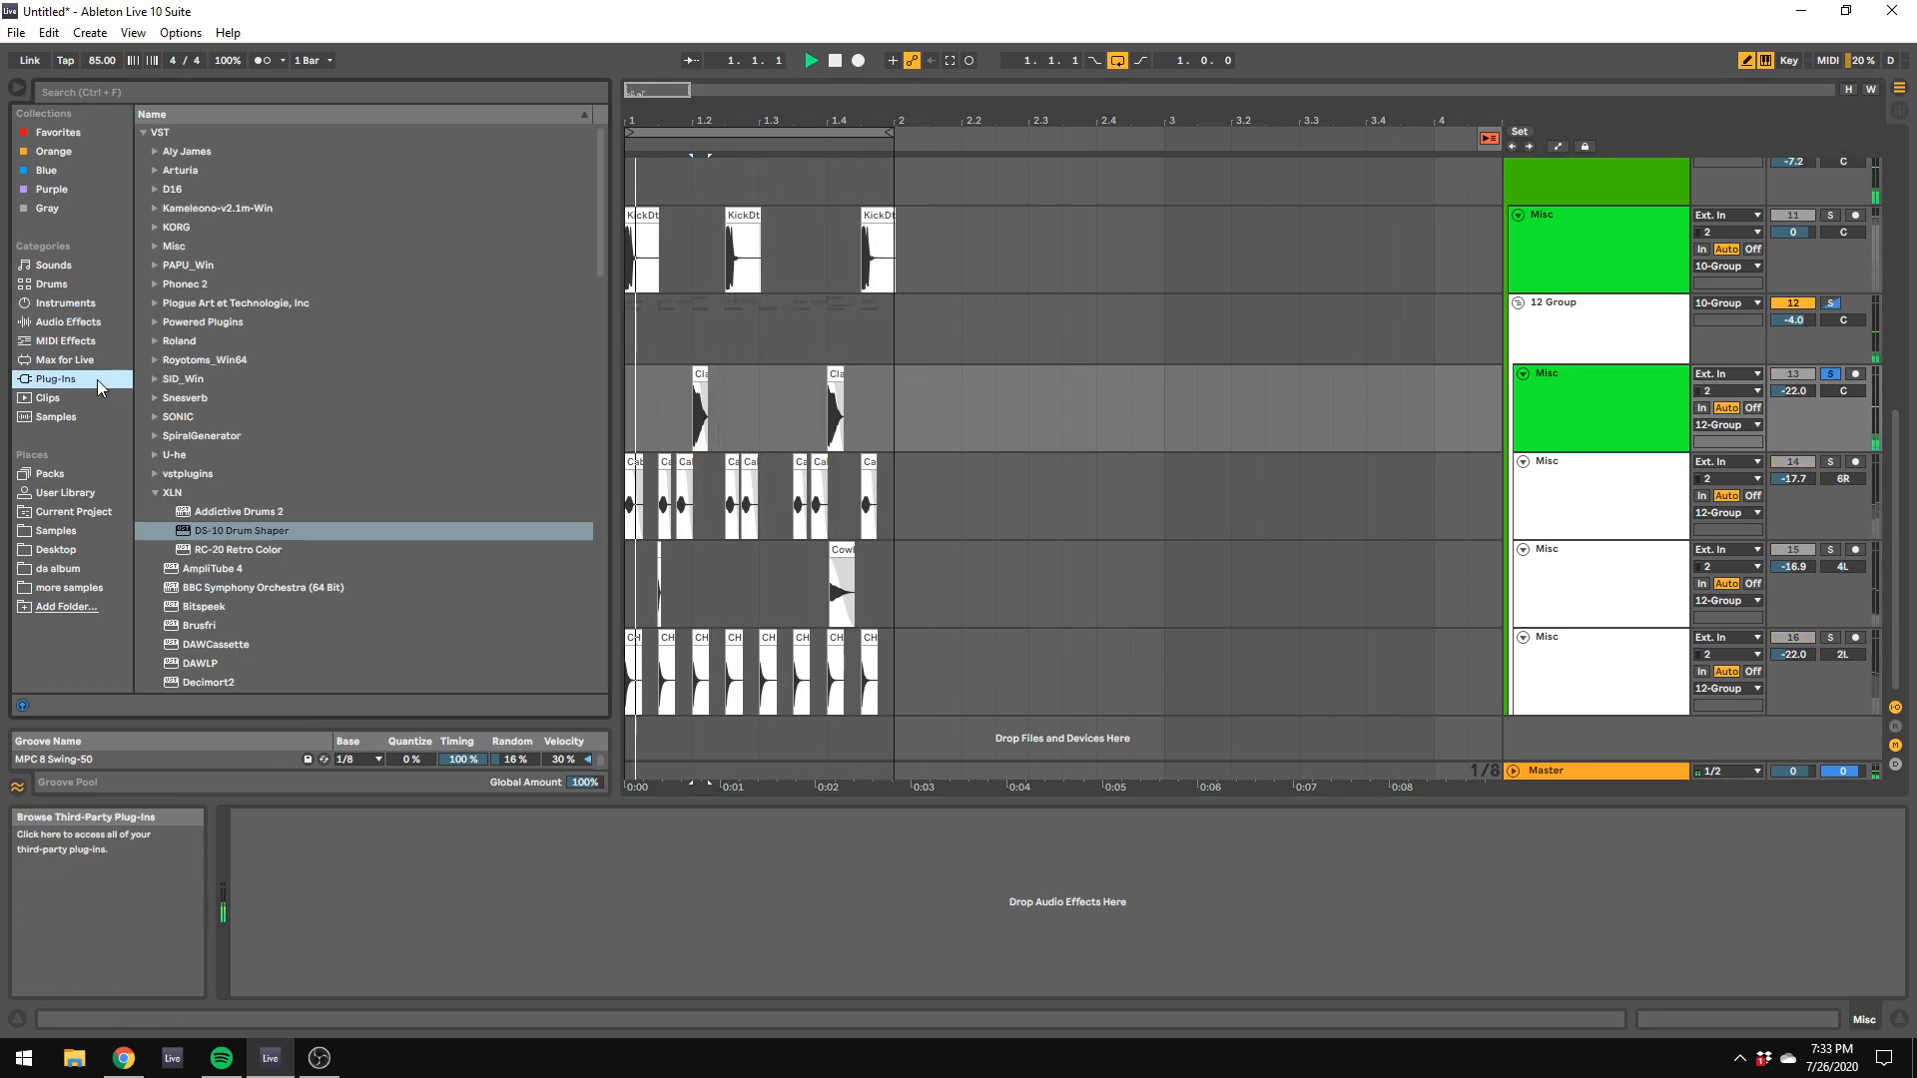
{"action": "double_click", "coordinate": [244, 535]}
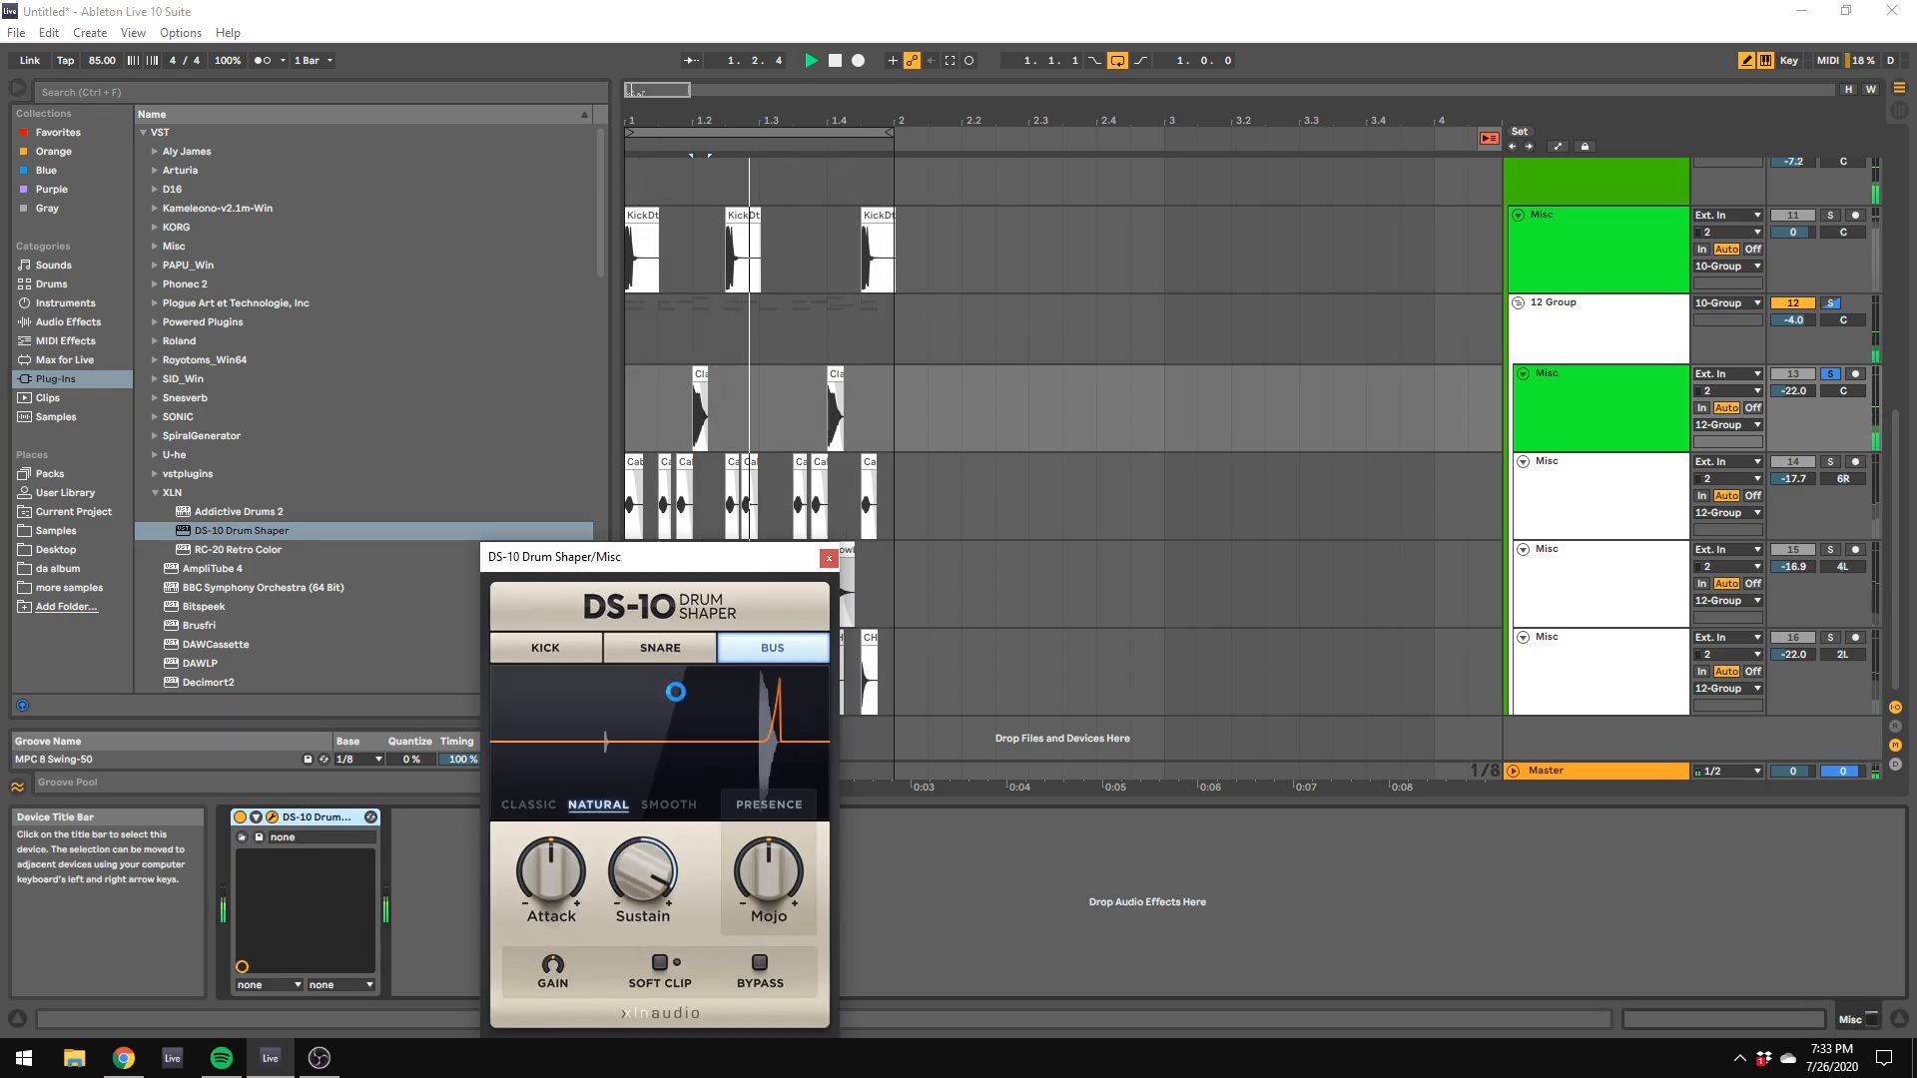
{"action": "left_click_drag", "start_coordinate": [619, 849], "coordinate": [619, 864]}
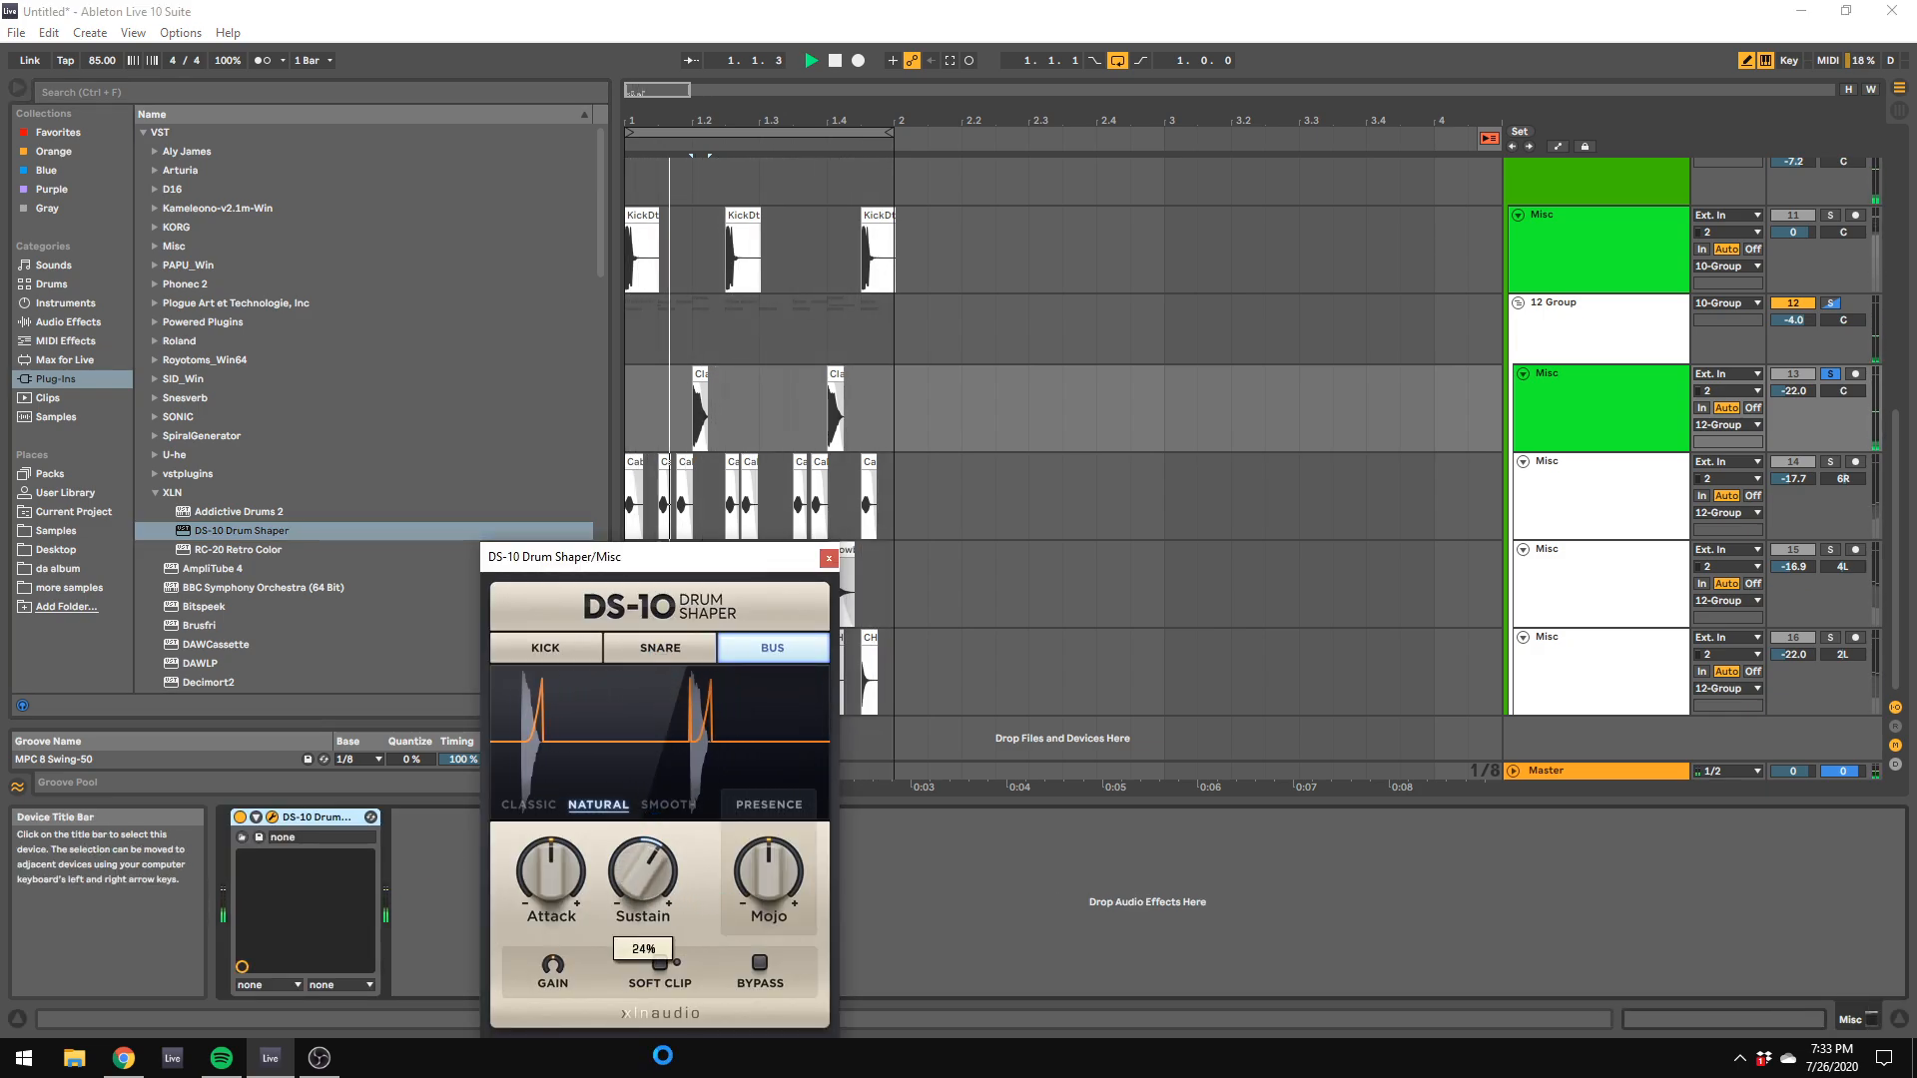
{"action": "right_click", "coordinate": [328, 819]}
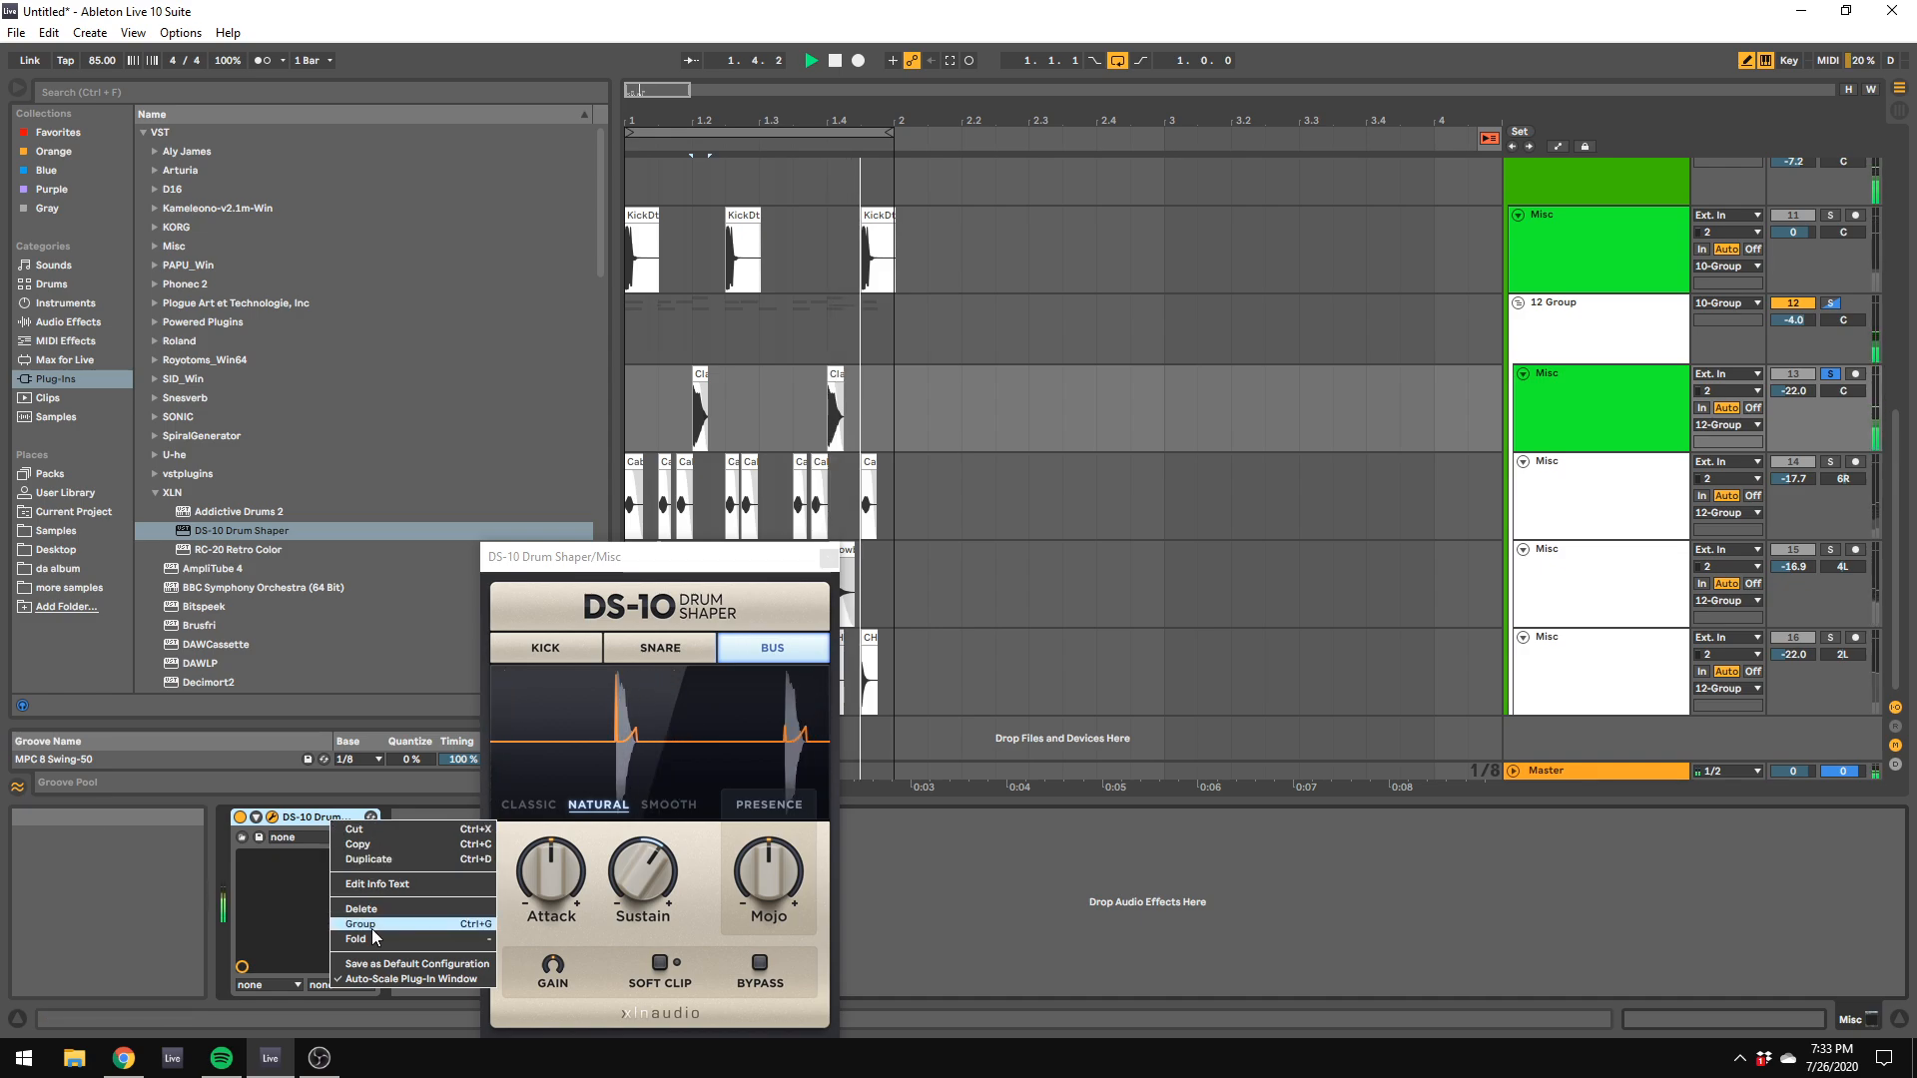
{"action": "left_click", "coordinate": [385, 913]}
Step: Collapse the XLN plug-in folder, browse the plug-ins and add FabFilter Saturn 2 to track 13
{"action": "left_click", "coordinate": [154, 492]}
{"action": "scroll", "coordinate": [195, 524], "scroll_direction": "down", "scroll_amount": 5}
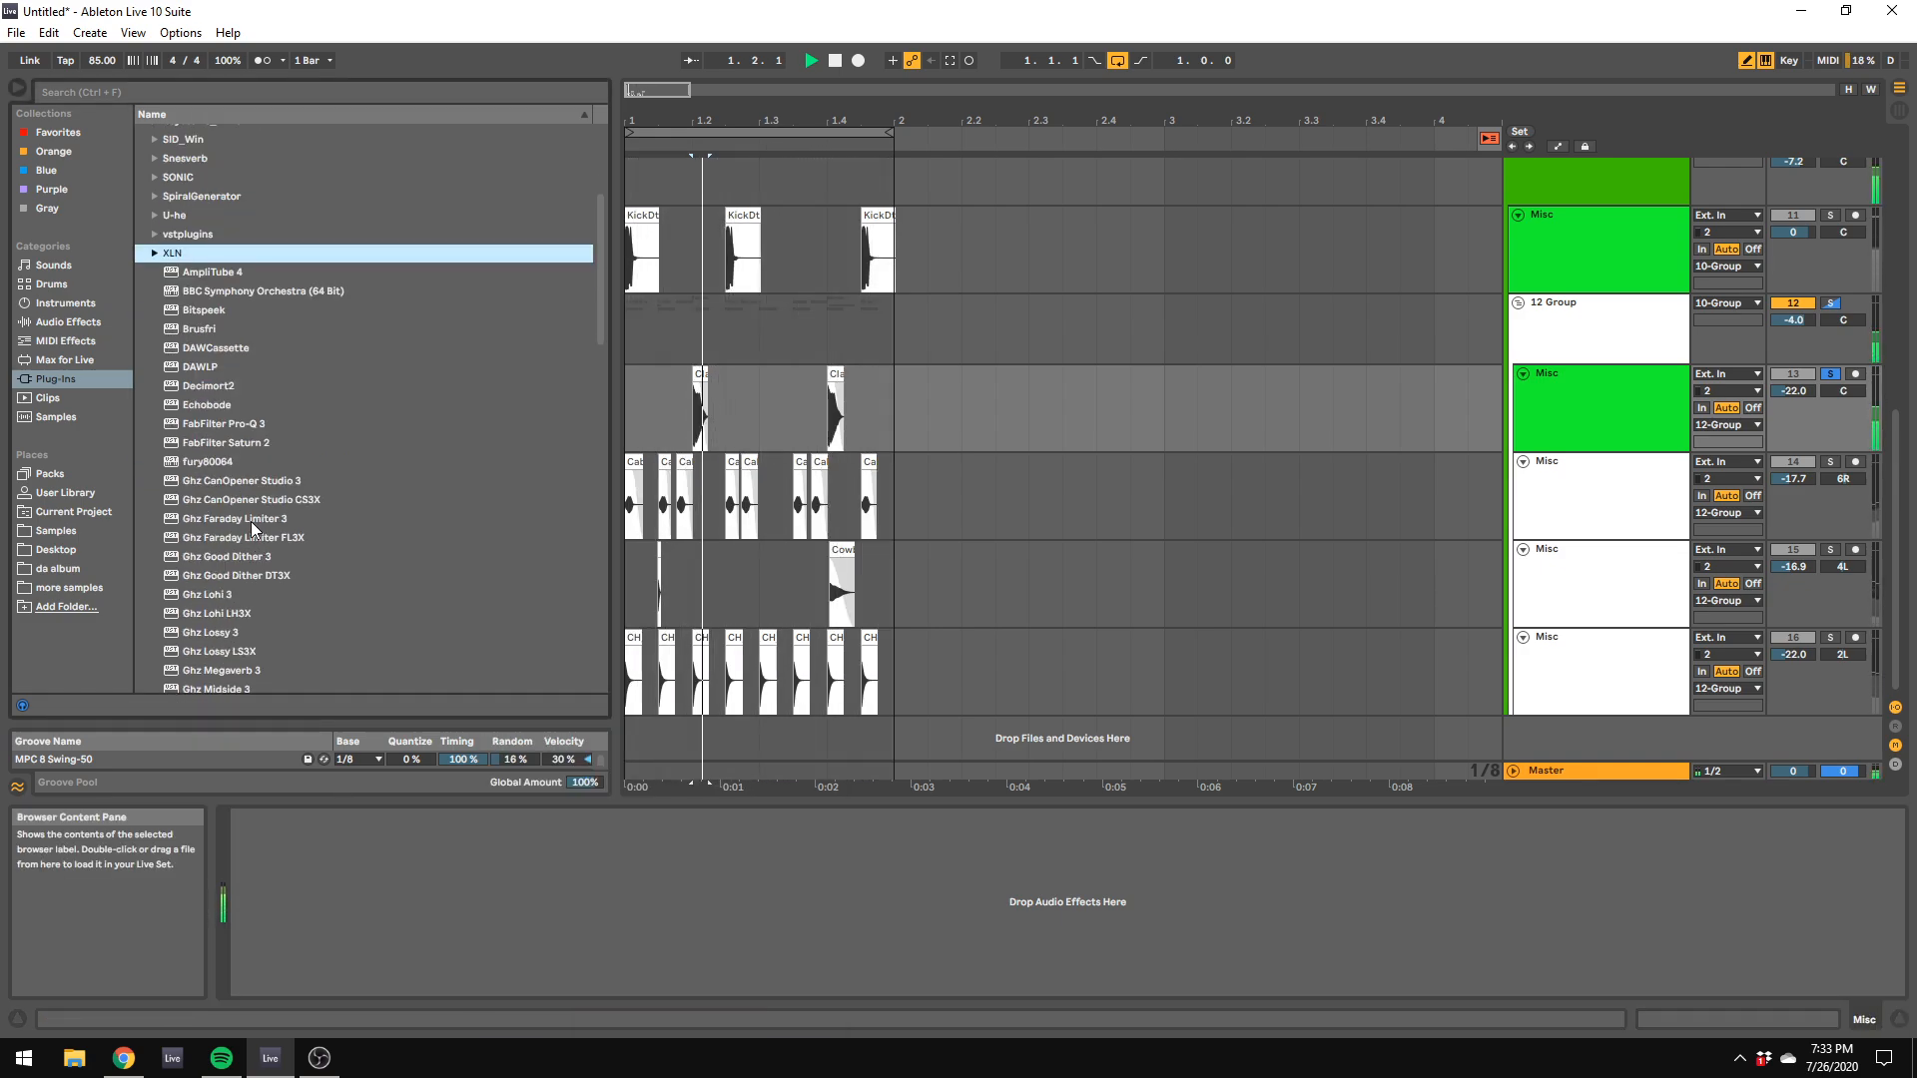
{"action": "scroll", "coordinate": [251, 529], "scroll_direction": "down", "scroll_amount": 9}
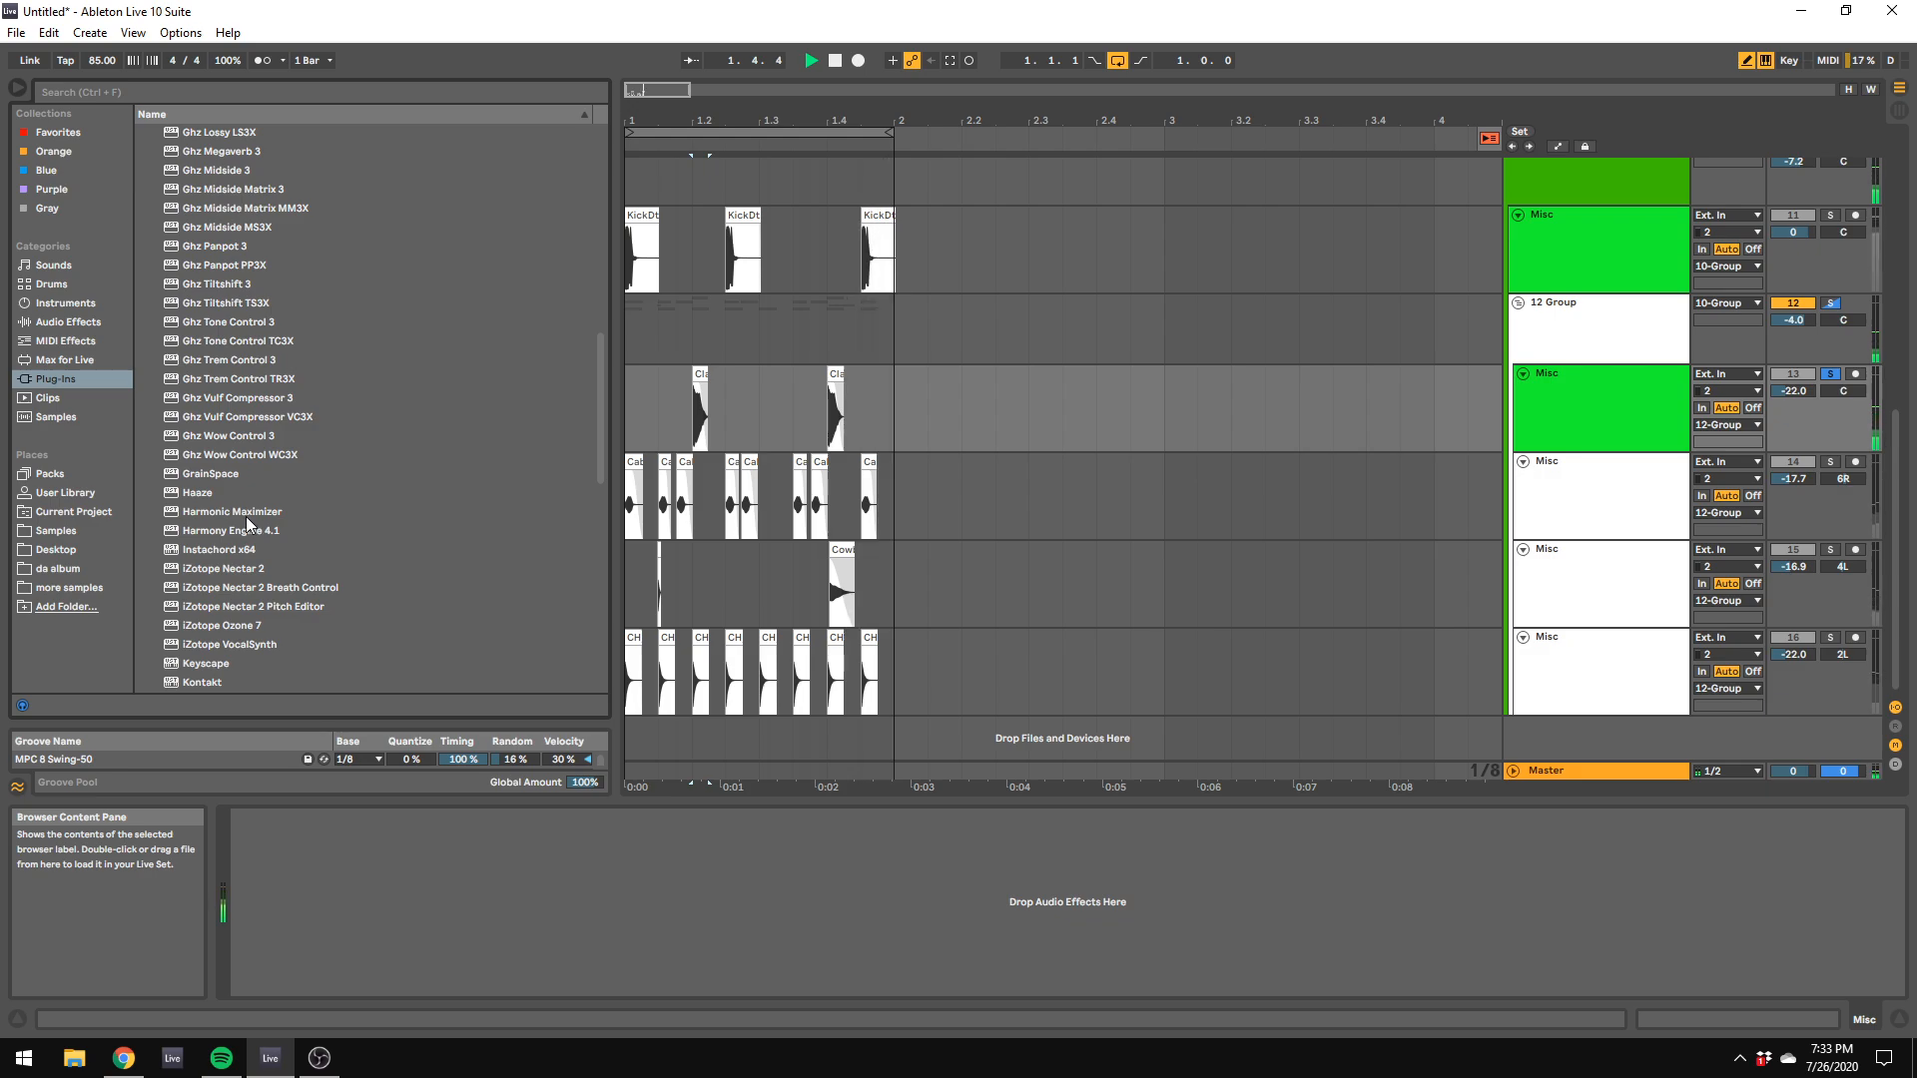
{"action": "scroll", "coordinate": [249, 525], "scroll_direction": "down", "scroll_amount": 7}
{"action": "scroll", "coordinate": [255, 524], "scroll_direction": "up", "scroll_amount": 7}
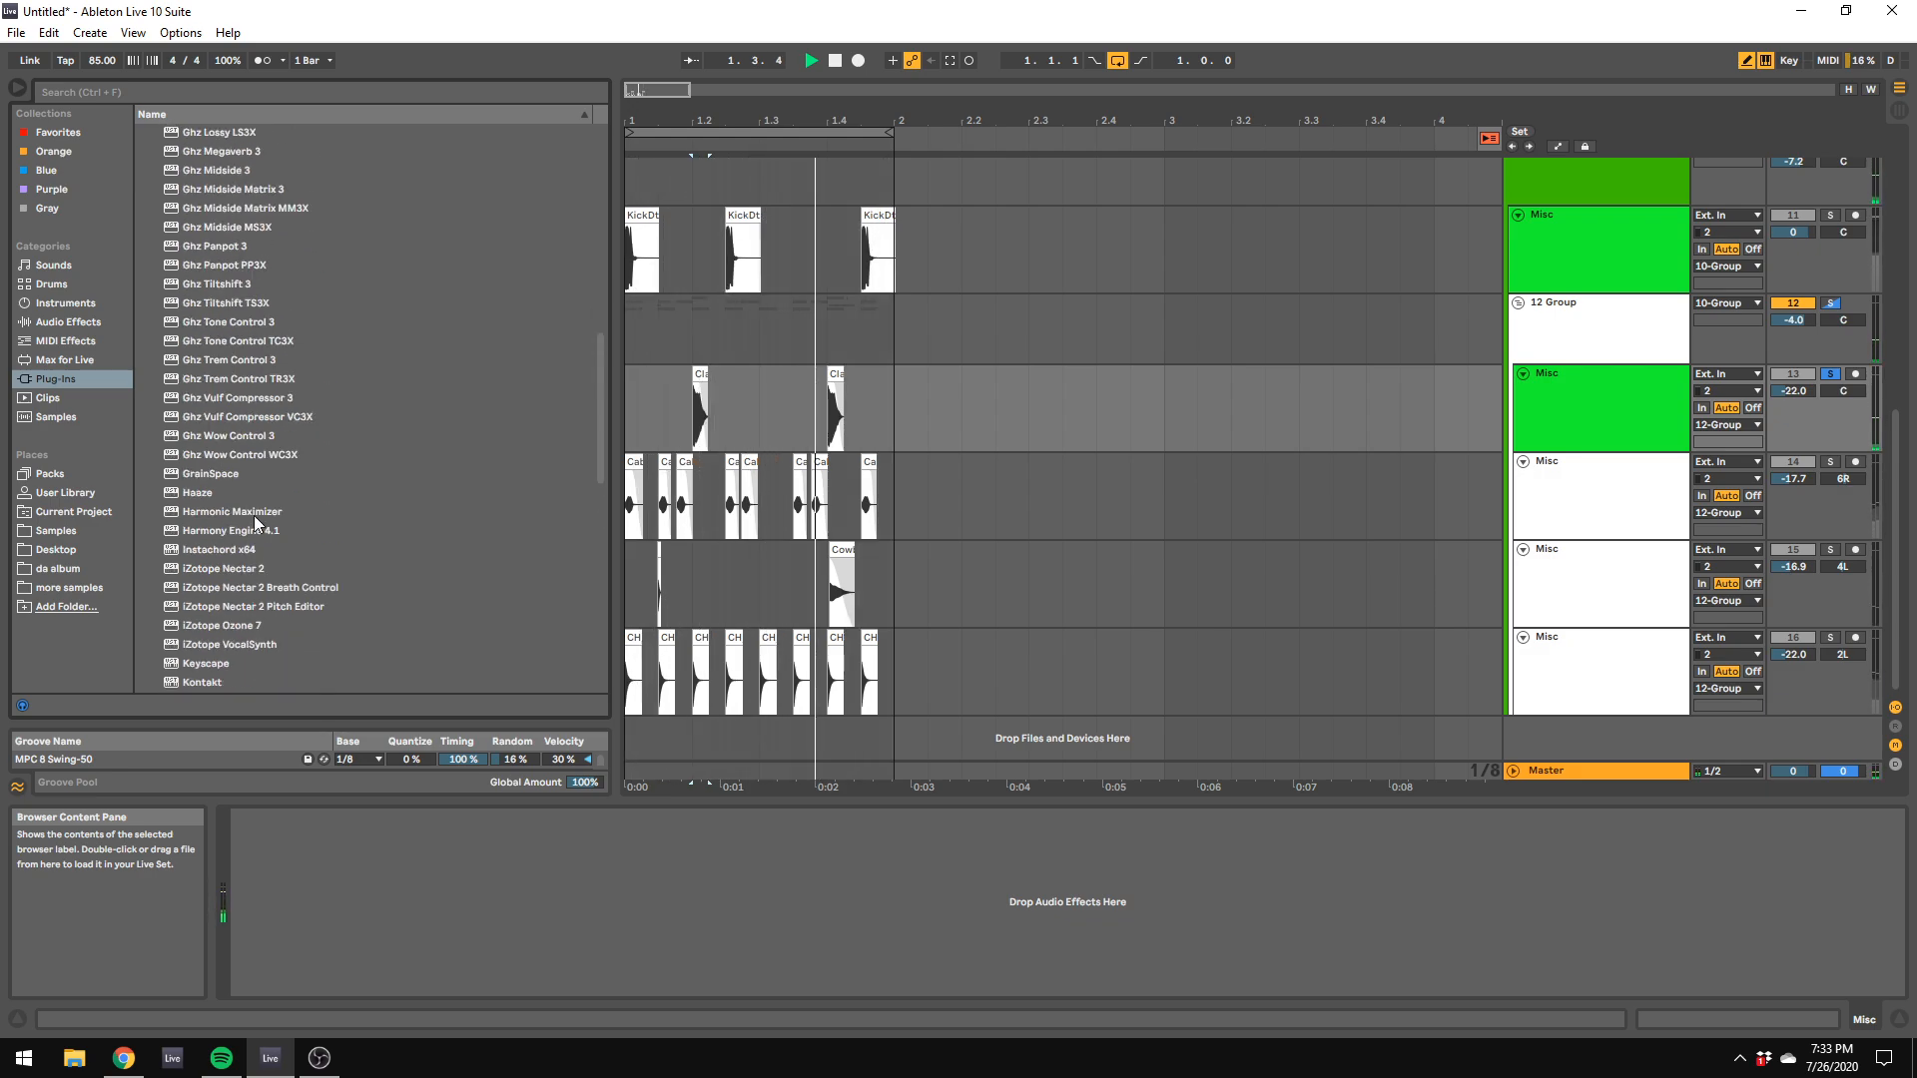
{"action": "scroll", "coordinate": [247, 515], "scroll_direction": "up", "scroll_amount": 10}
{"action": "left_click_drag", "start_coordinate": [244, 582], "coordinate": [473, 944]}
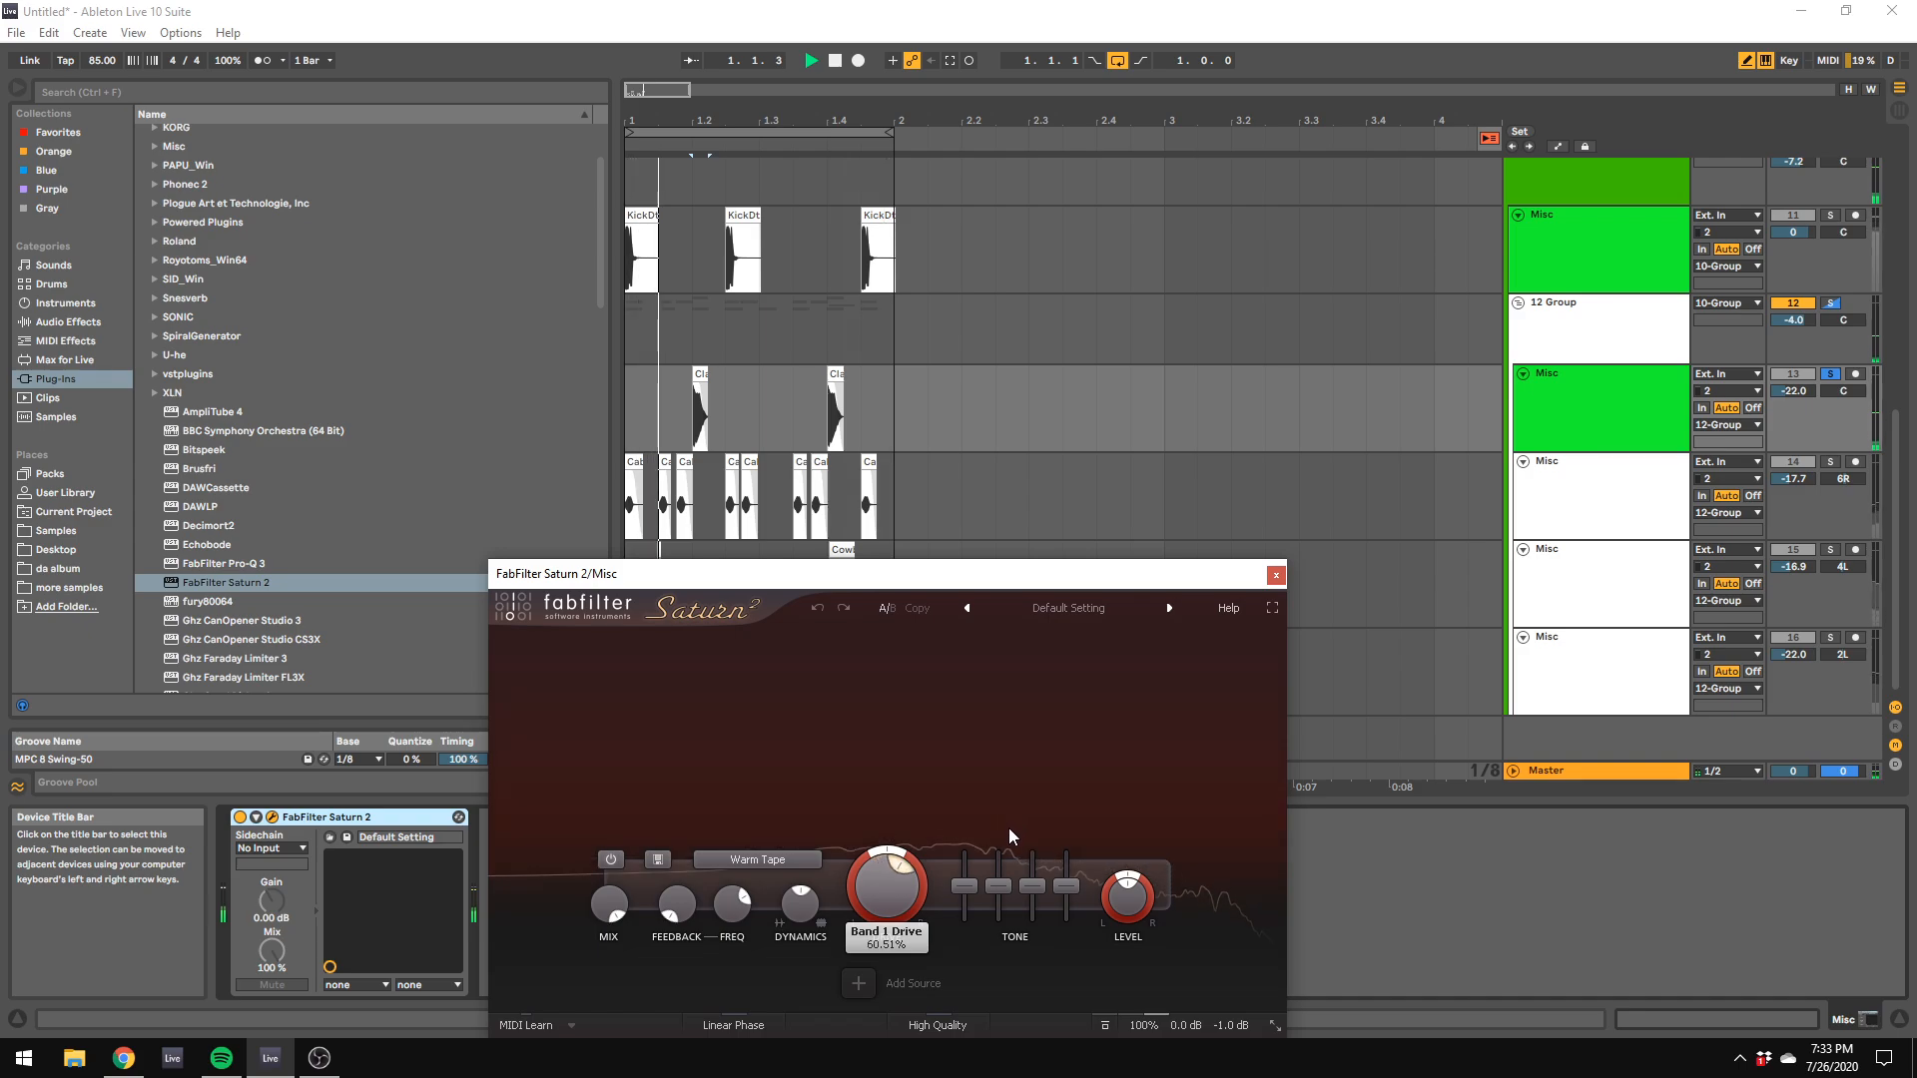
Step: In Saturn 2, set the drive to 53.03%, lower the mid and treble tone, and choose the Heavy Saturation style
{"action": "left_click_drag", "start_coordinate": [1009, 829], "coordinate": [958, 787]}
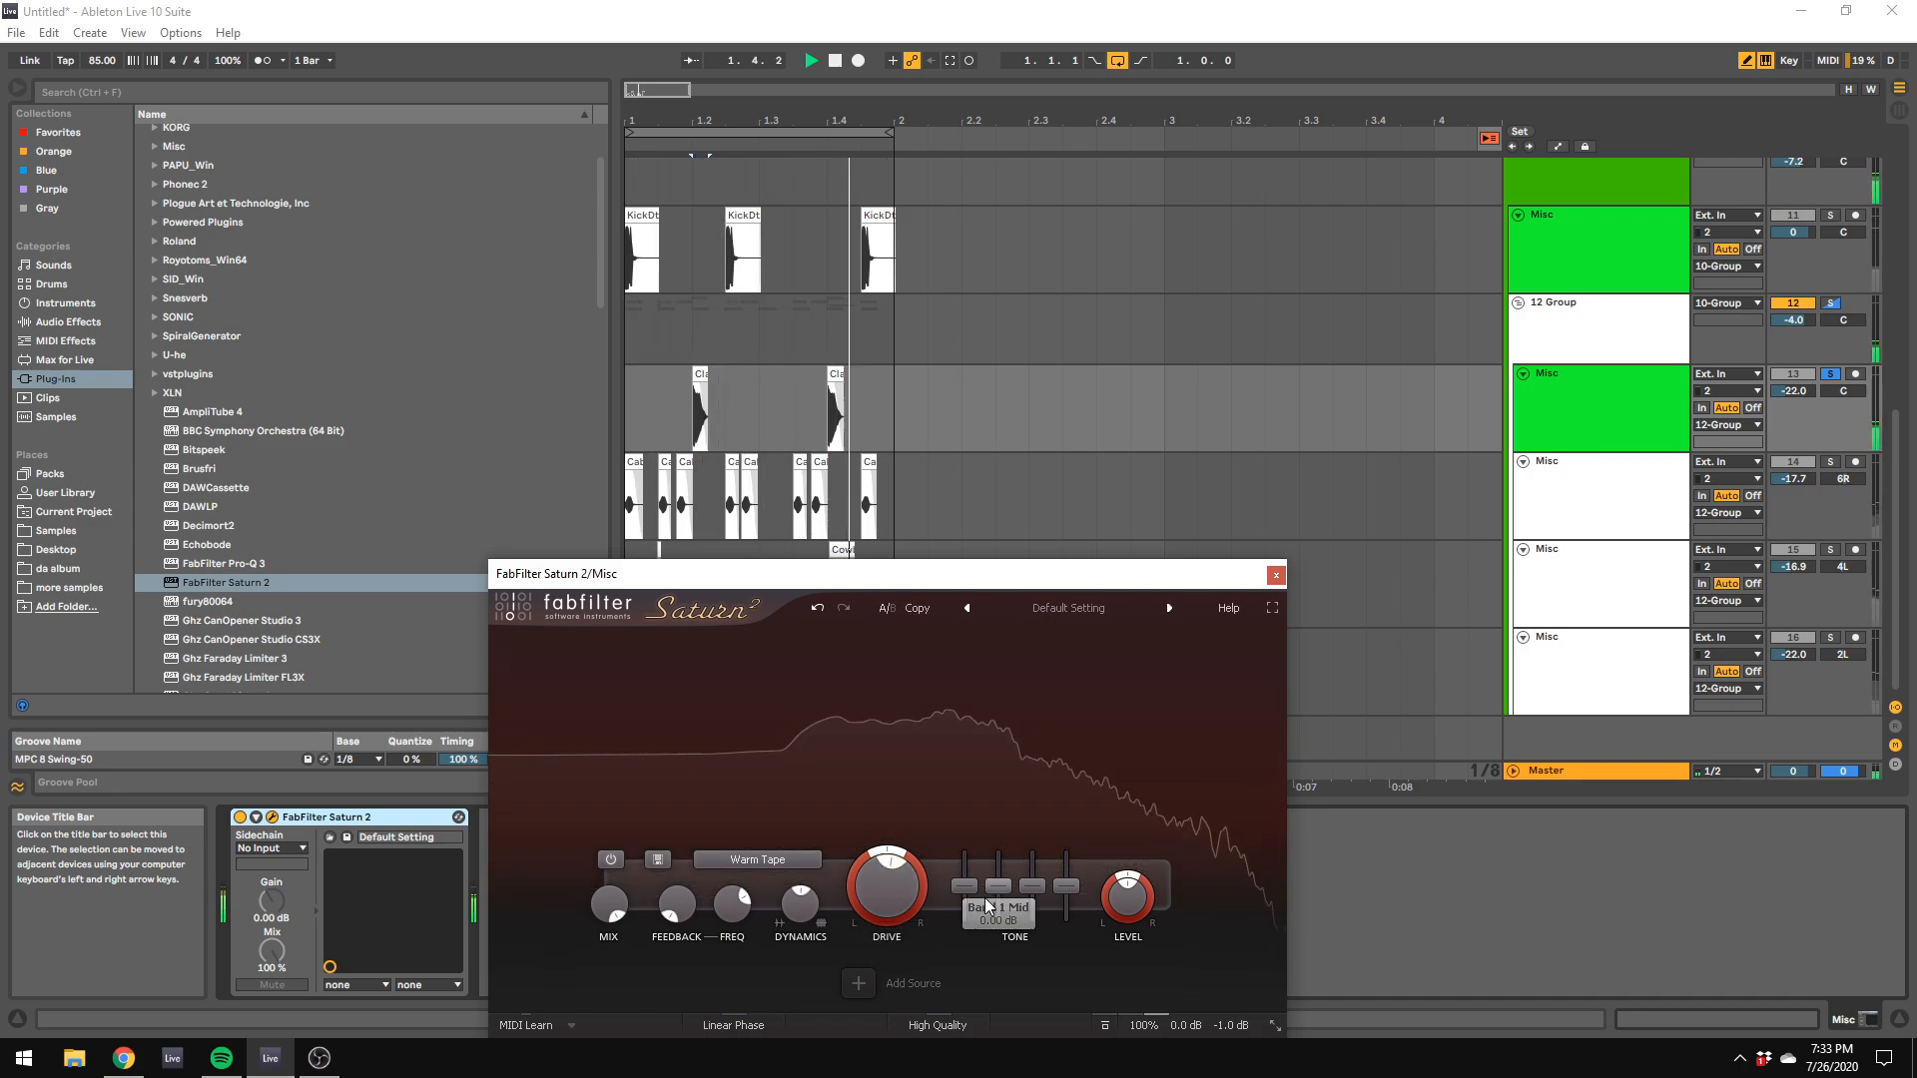
{"action": "left_click_drag", "start_coordinate": [996, 891], "coordinate": [1036, 904]}
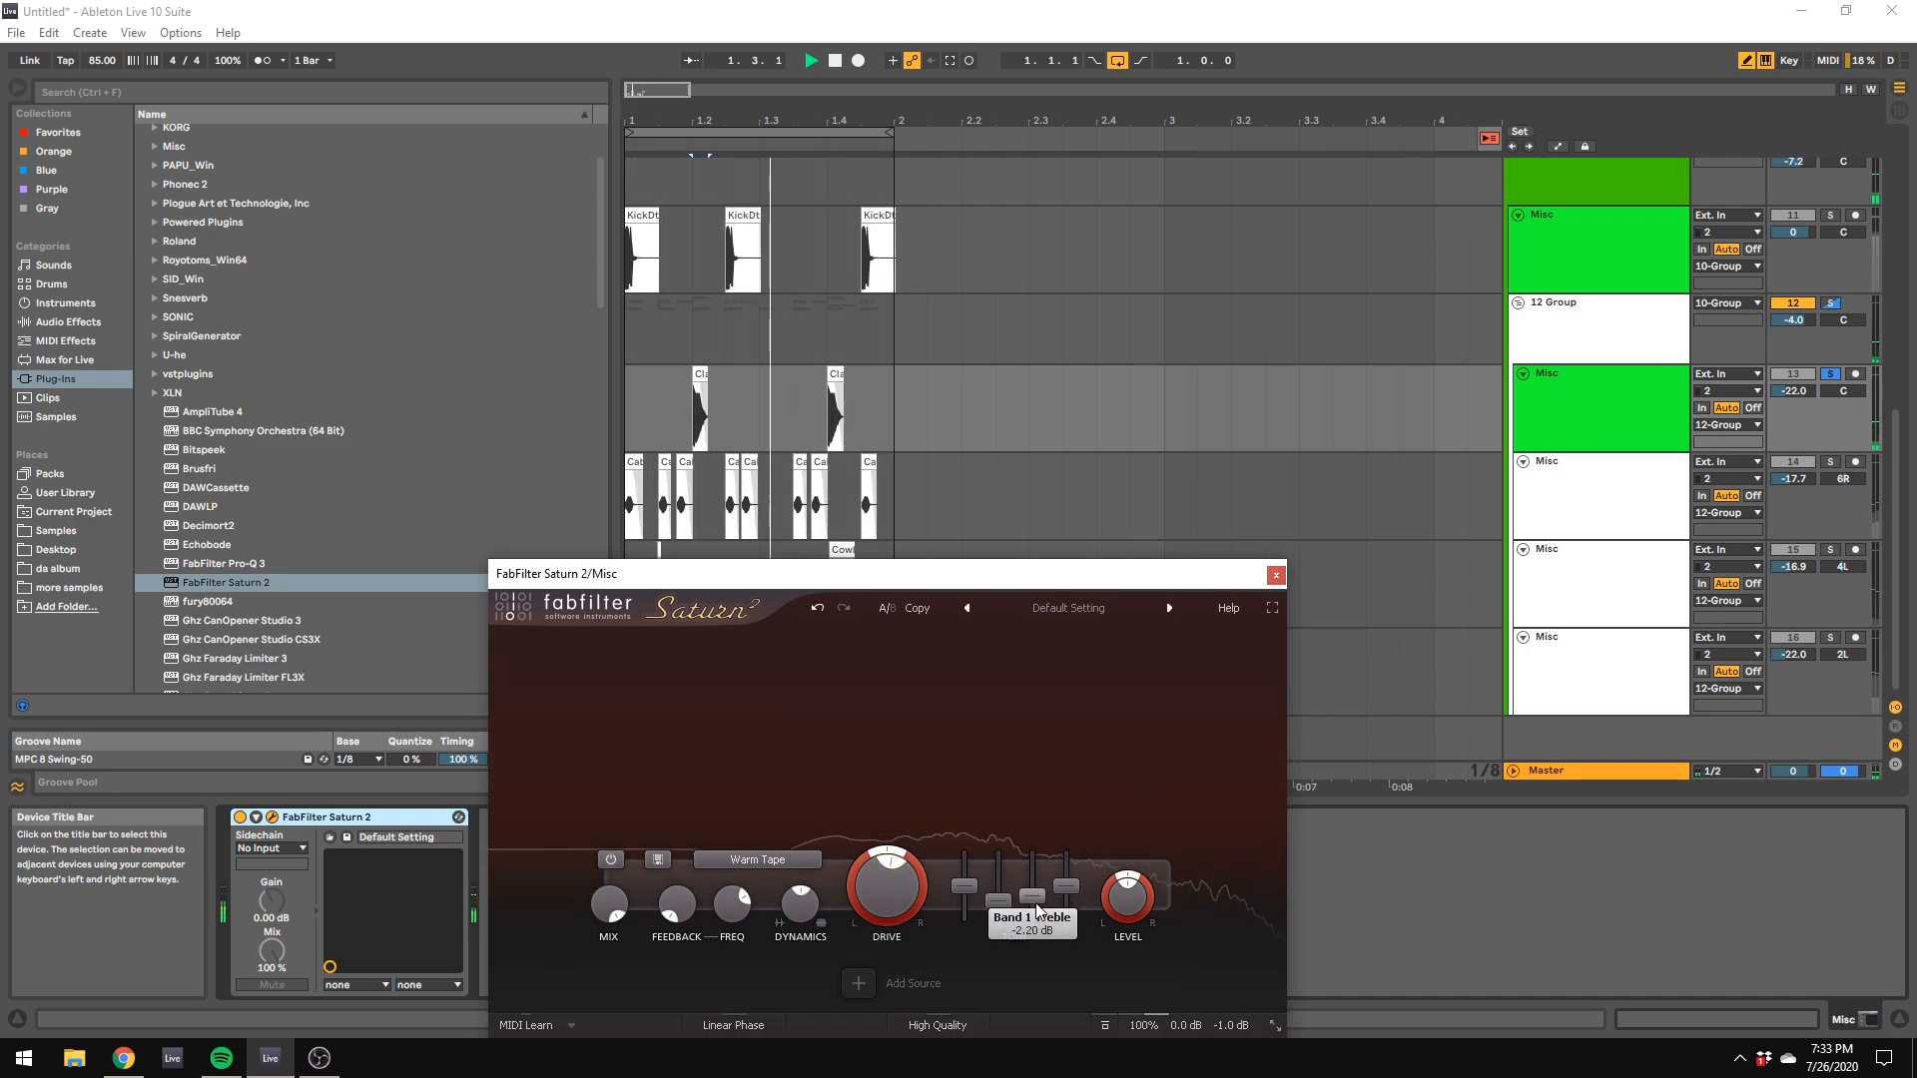
{"action": "left_click", "coordinate": [757, 859]}
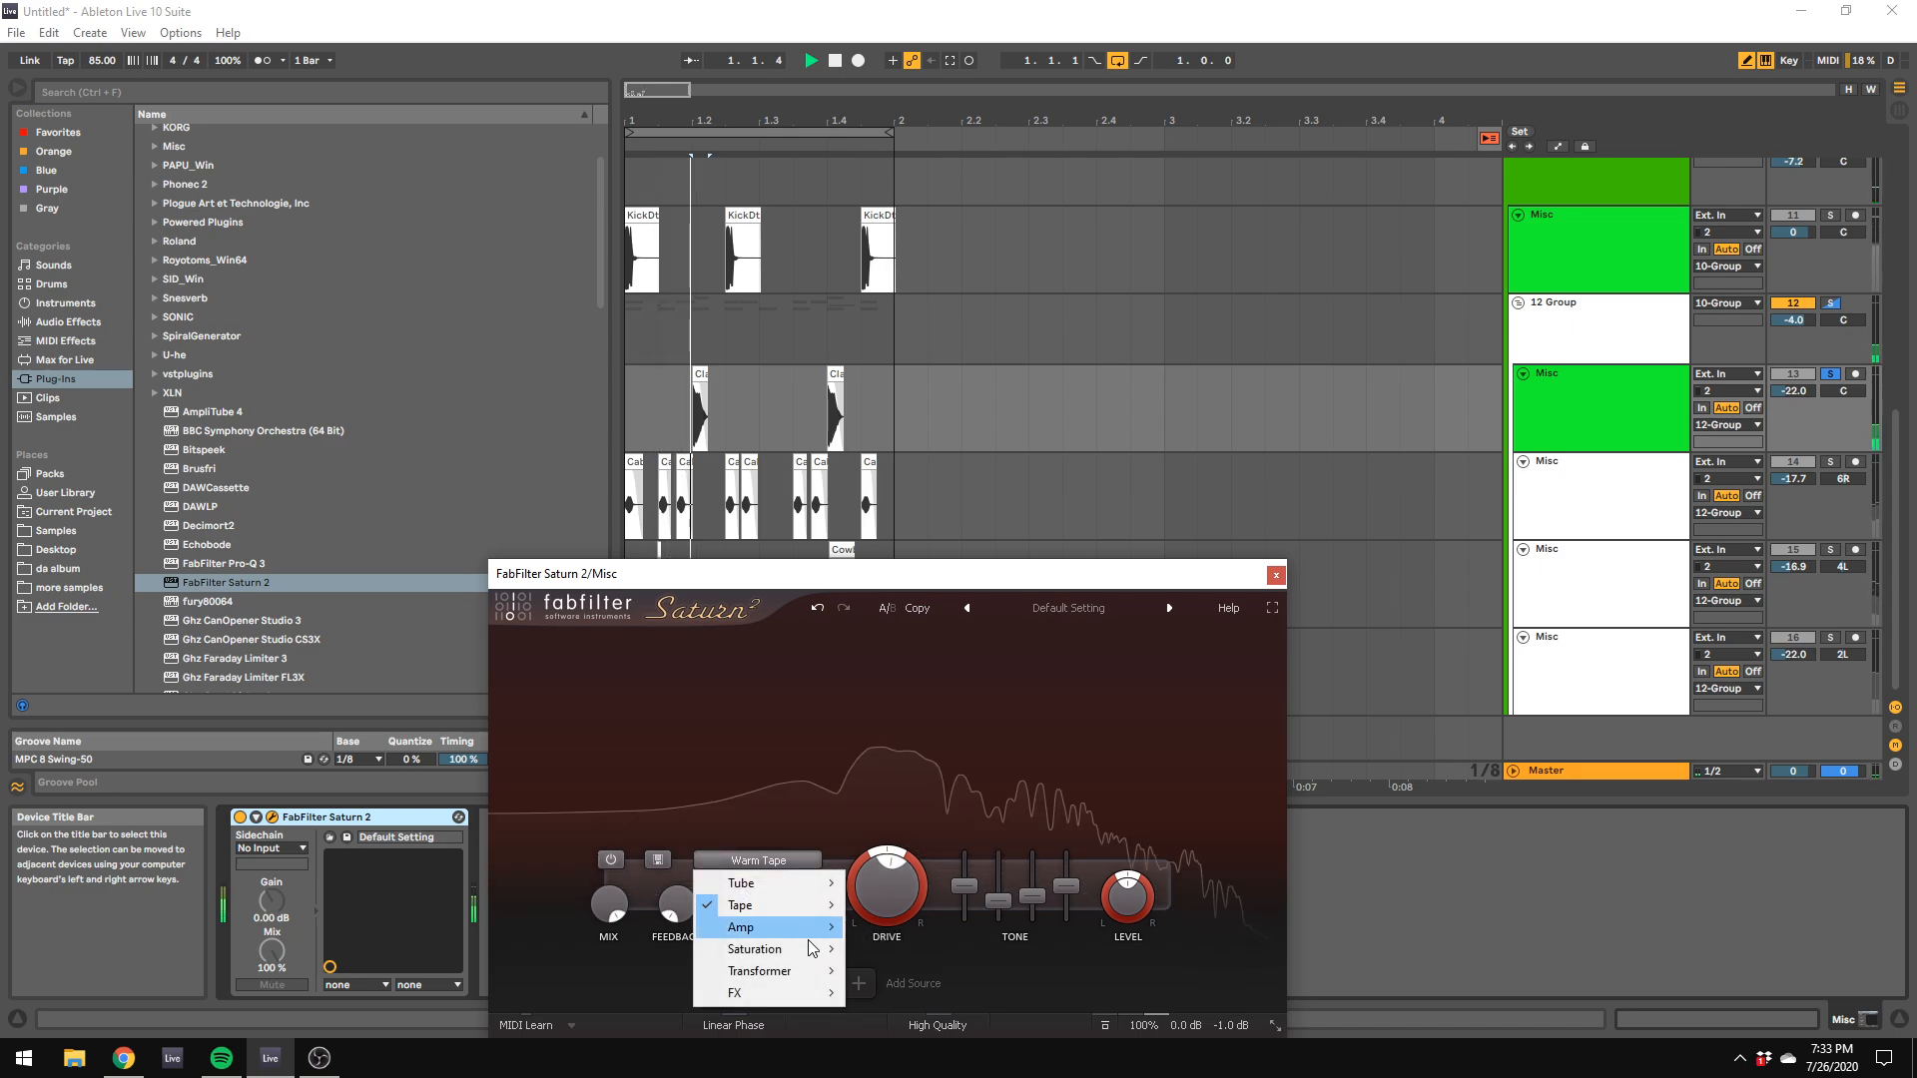
{"action": "mouse_move", "coordinate": [837, 949]}
{"action": "left_click", "coordinate": [911, 993]}
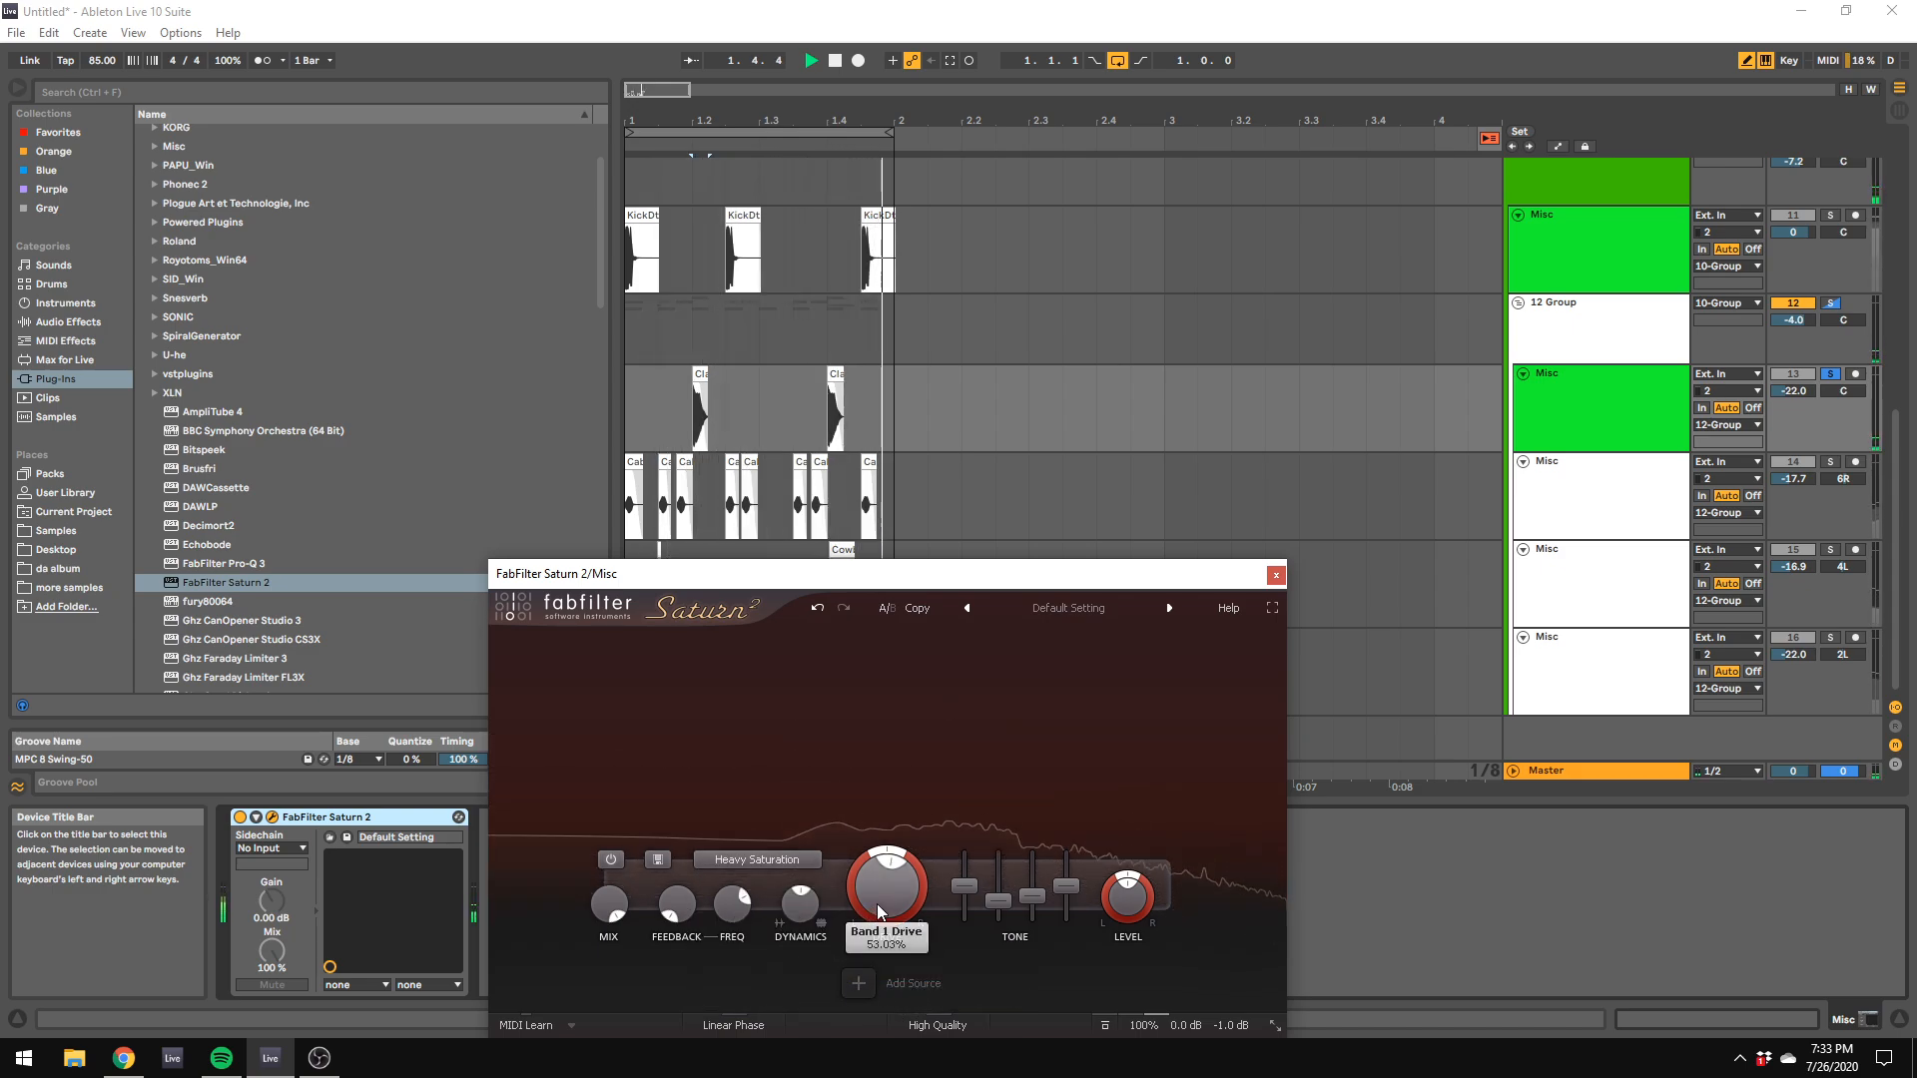
Step: Lower Saturn 2's mix to about 37%, raise its drive and level, and unsolo track 13 to hear the full mix
{"action": "left_click_drag", "start_coordinate": [609, 903], "coordinate": [621, 949]}
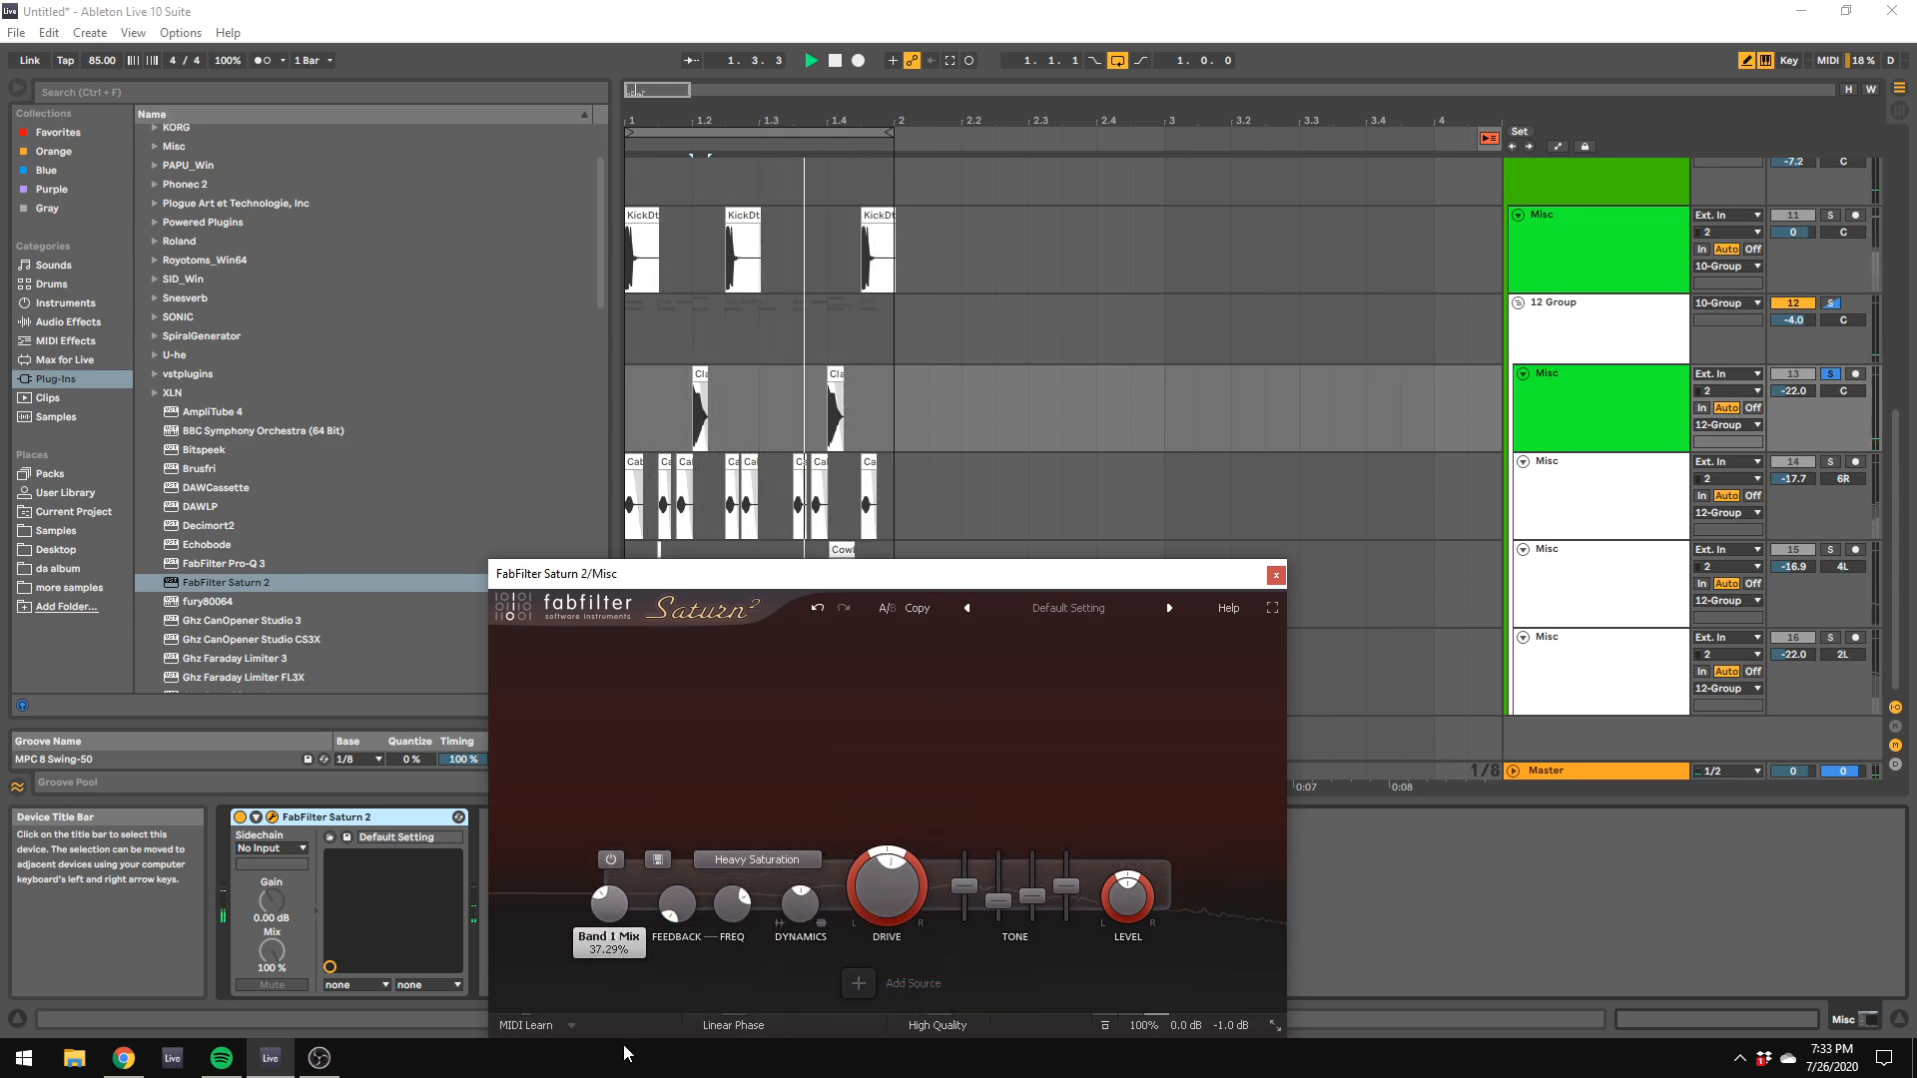
{"action": "left_click_drag", "start_coordinate": [626, 1054], "coordinate": [626, 1046]}
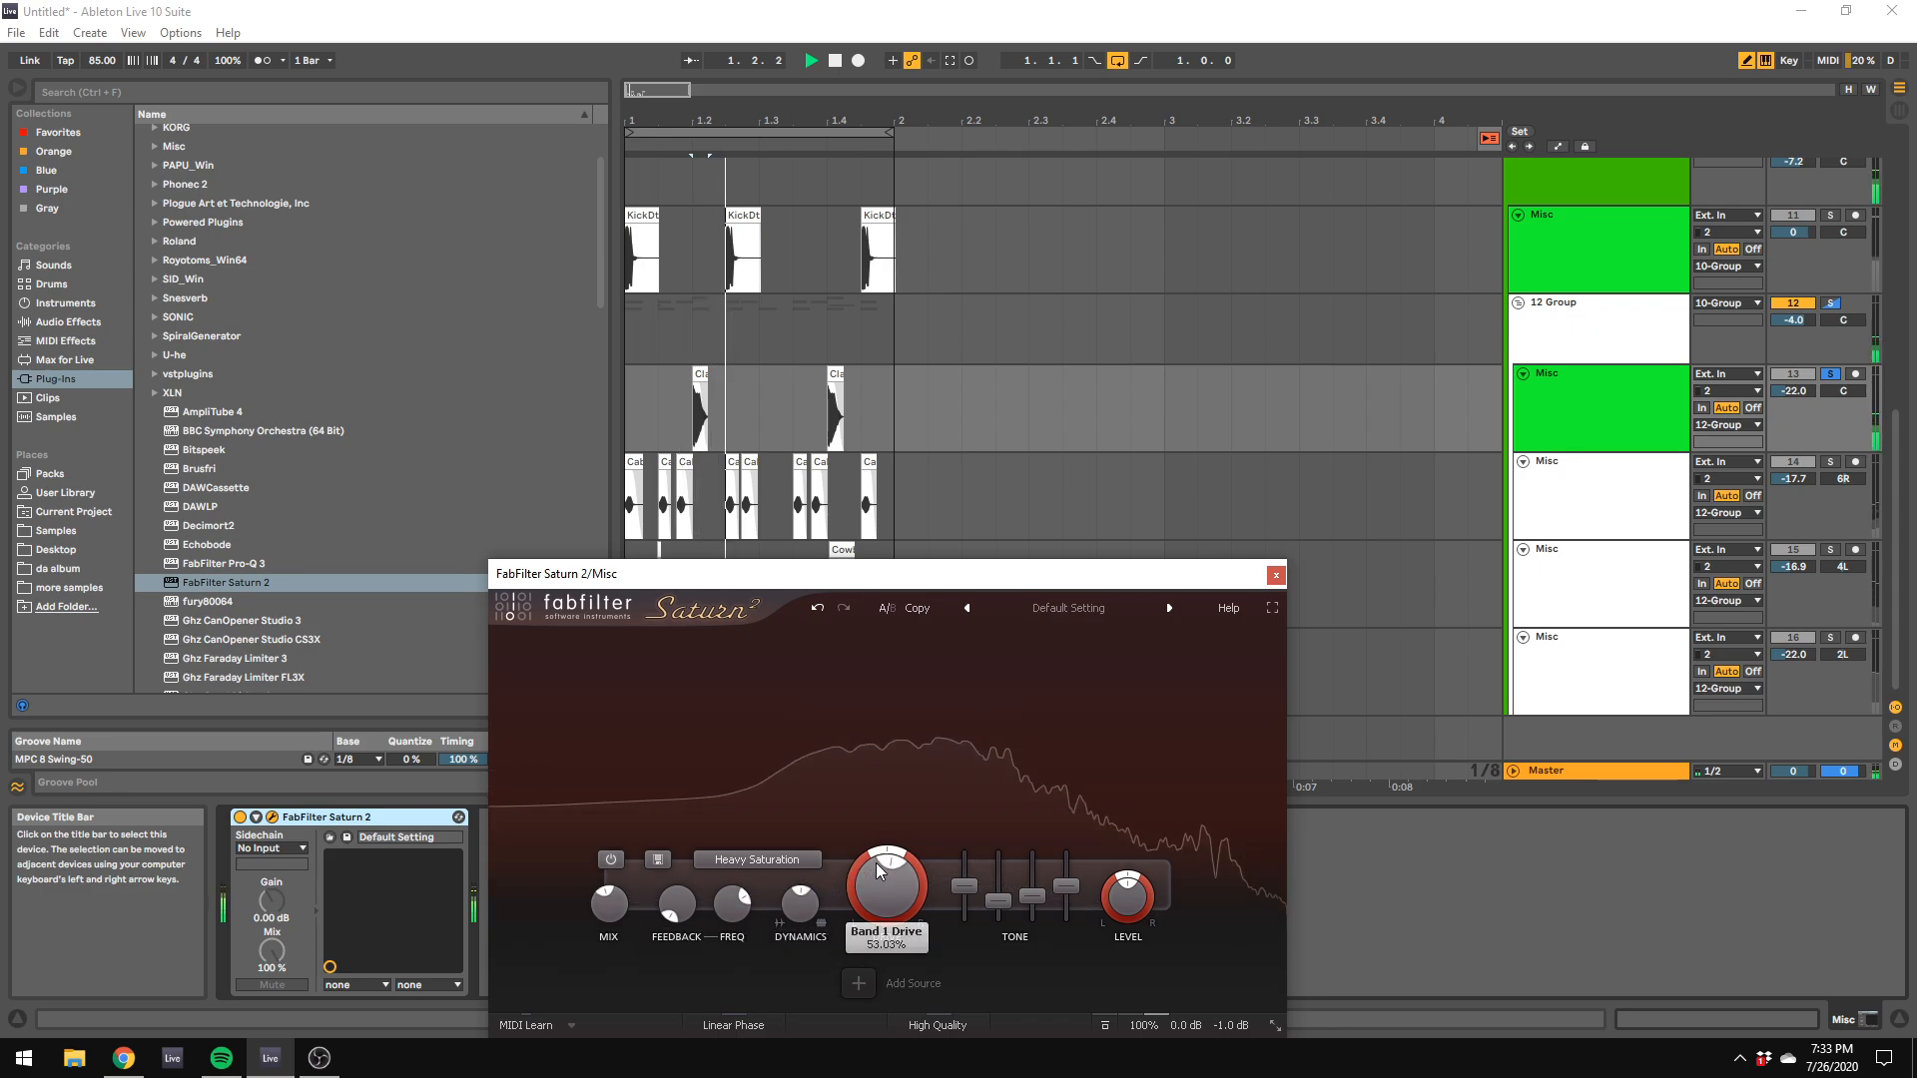
{"action": "left_click_drag", "start_coordinate": [939, 841], "coordinate": [947, 873]}
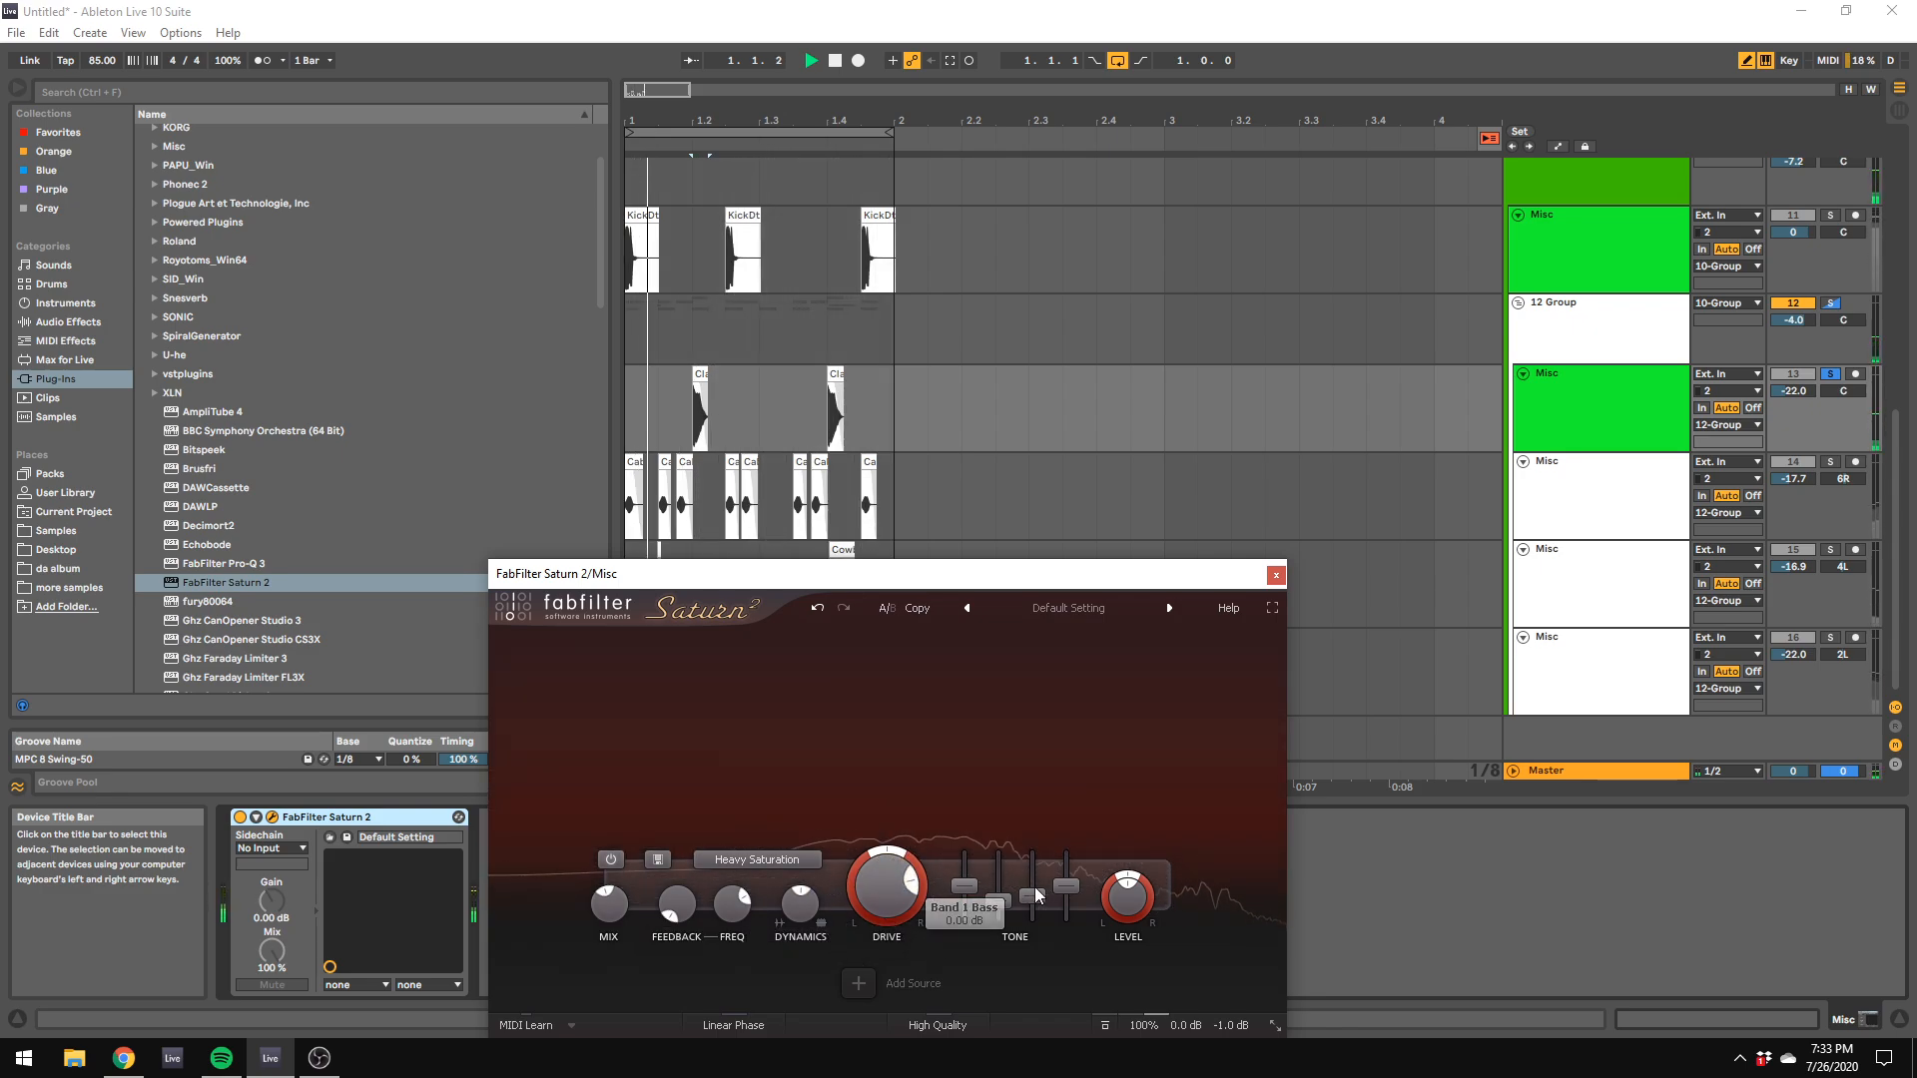
{"action": "left_click_drag", "start_coordinate": [1130, 881], "coordinate": [1164, 831]}
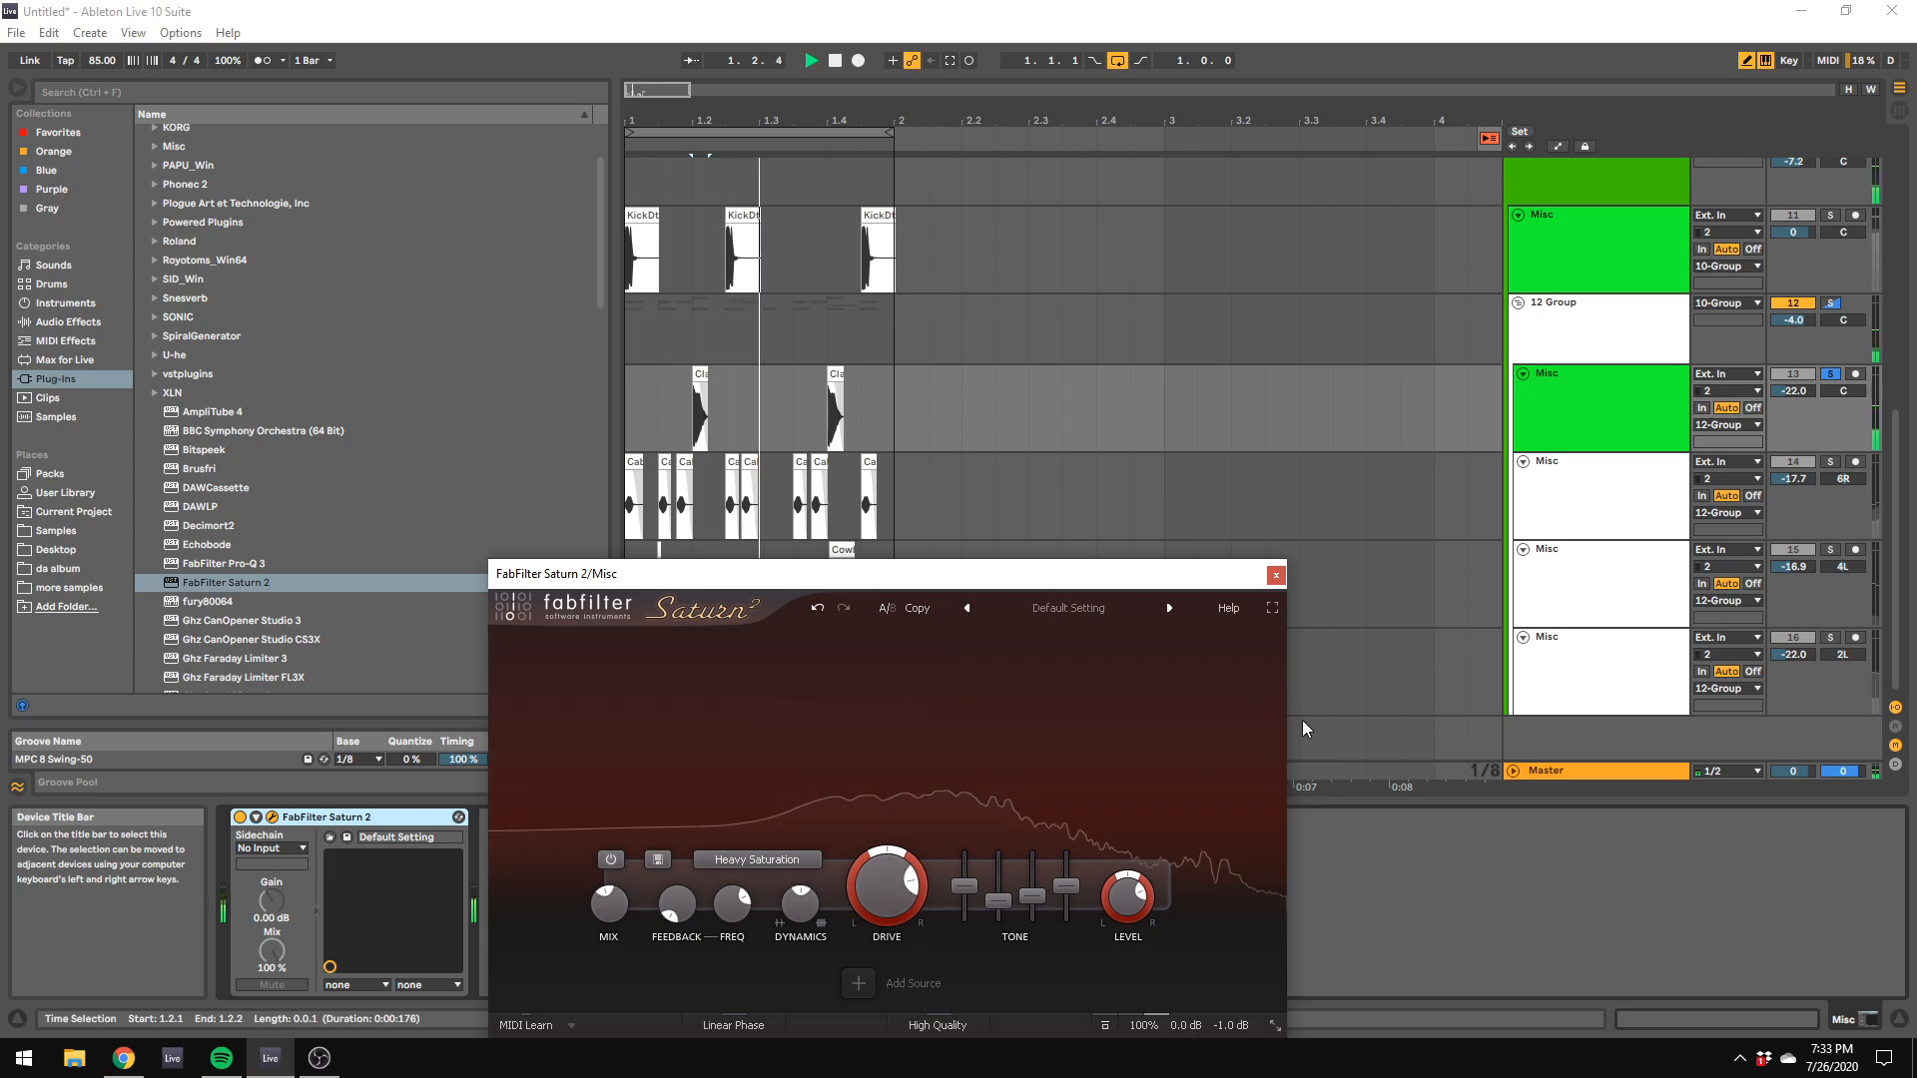
{"action": "left_click", "coordinate": [1834, 376]}
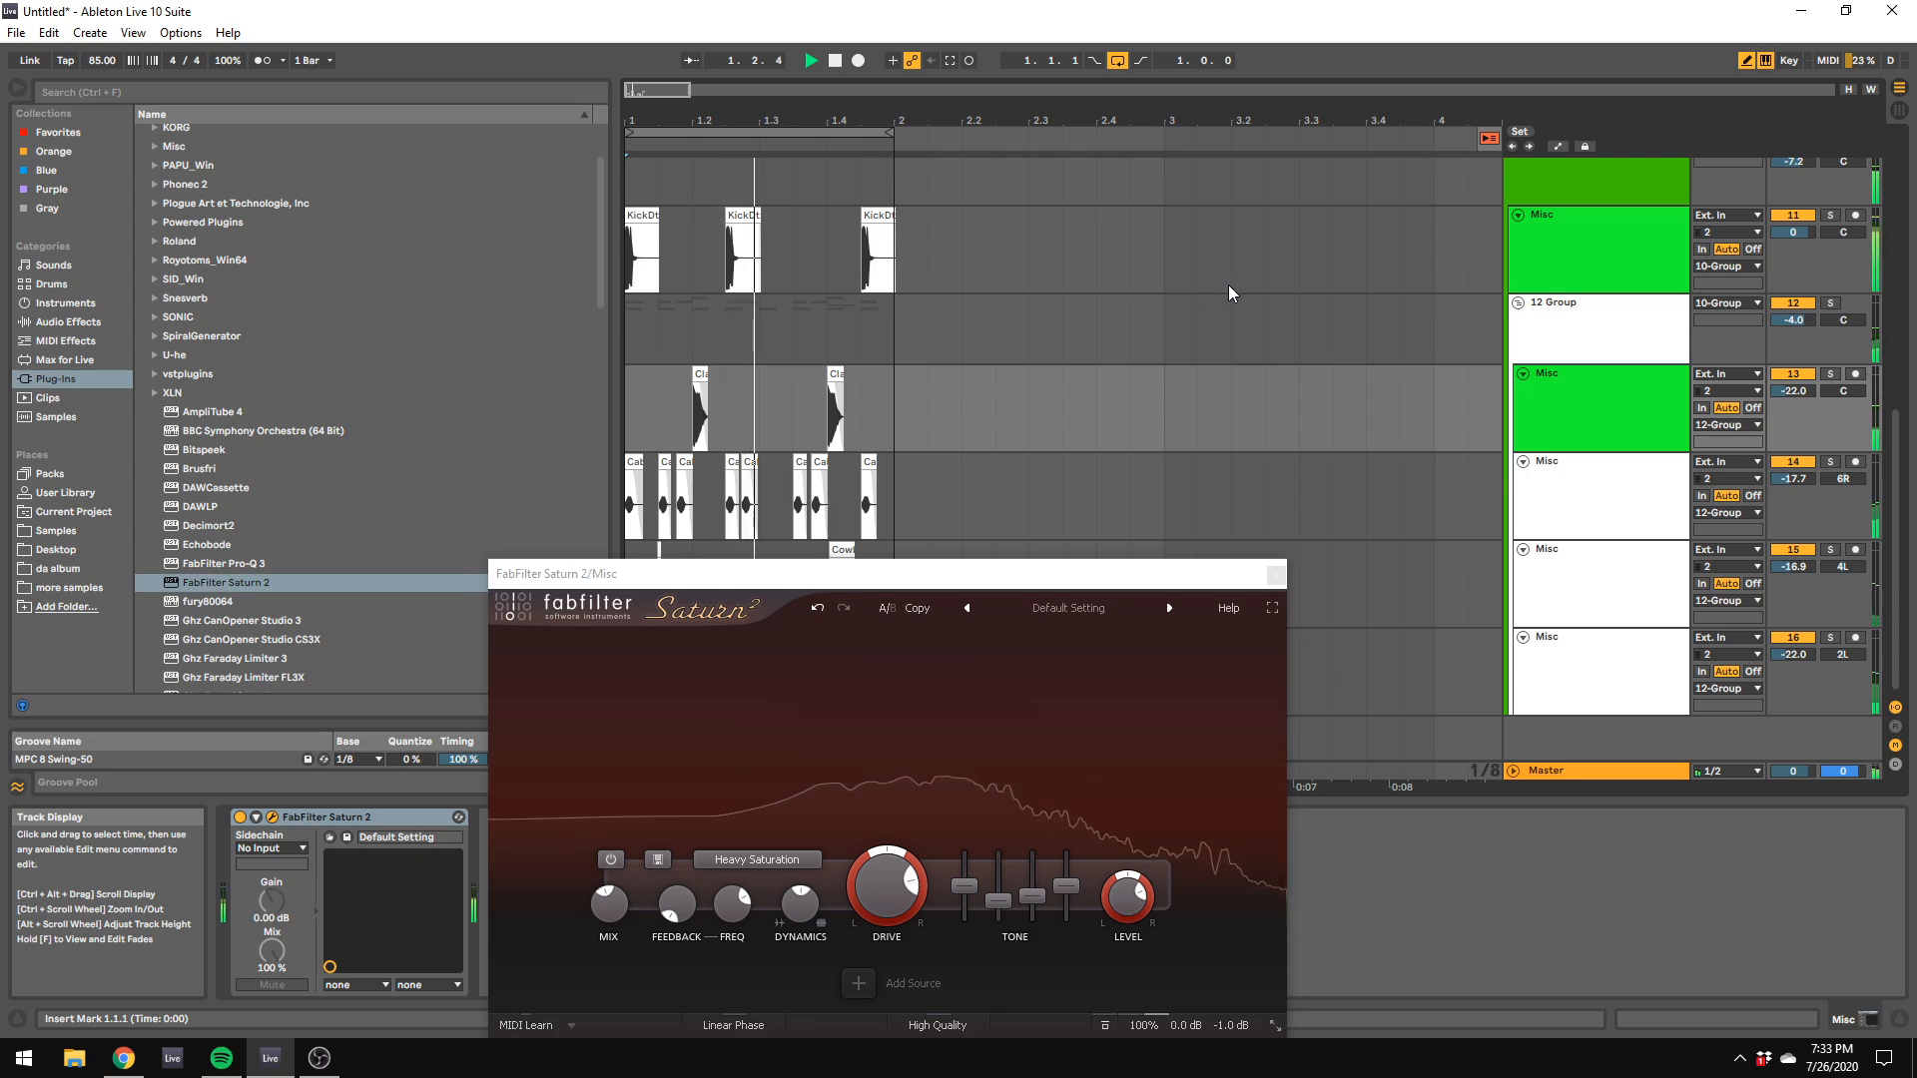
{"action": "key", "text": "space"}
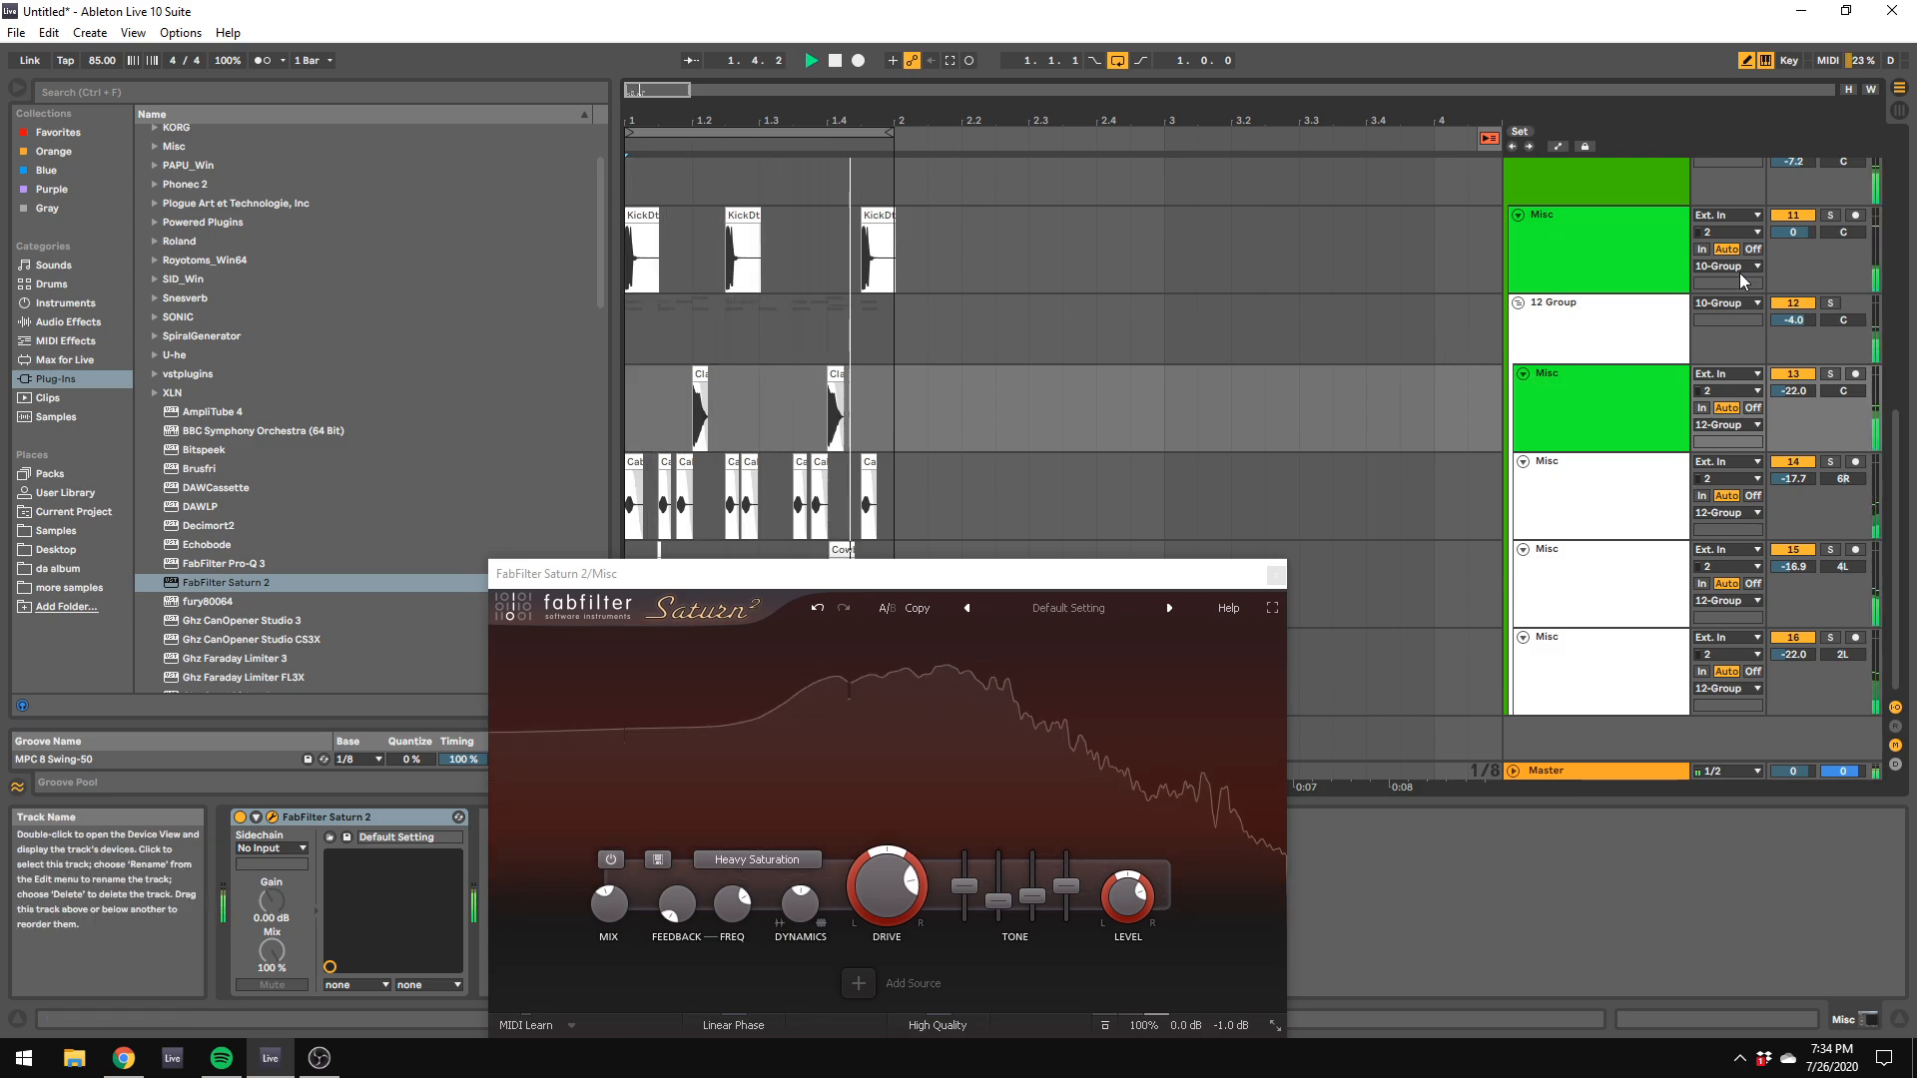
Step: Solo the kick track and set its EQ Eight band 1 to 45.4 Hz, -15.0 dB and Q 18, and the high-cut to 71.1 Hz
{"action": "left_click", "coordinate": [1830, 215]}
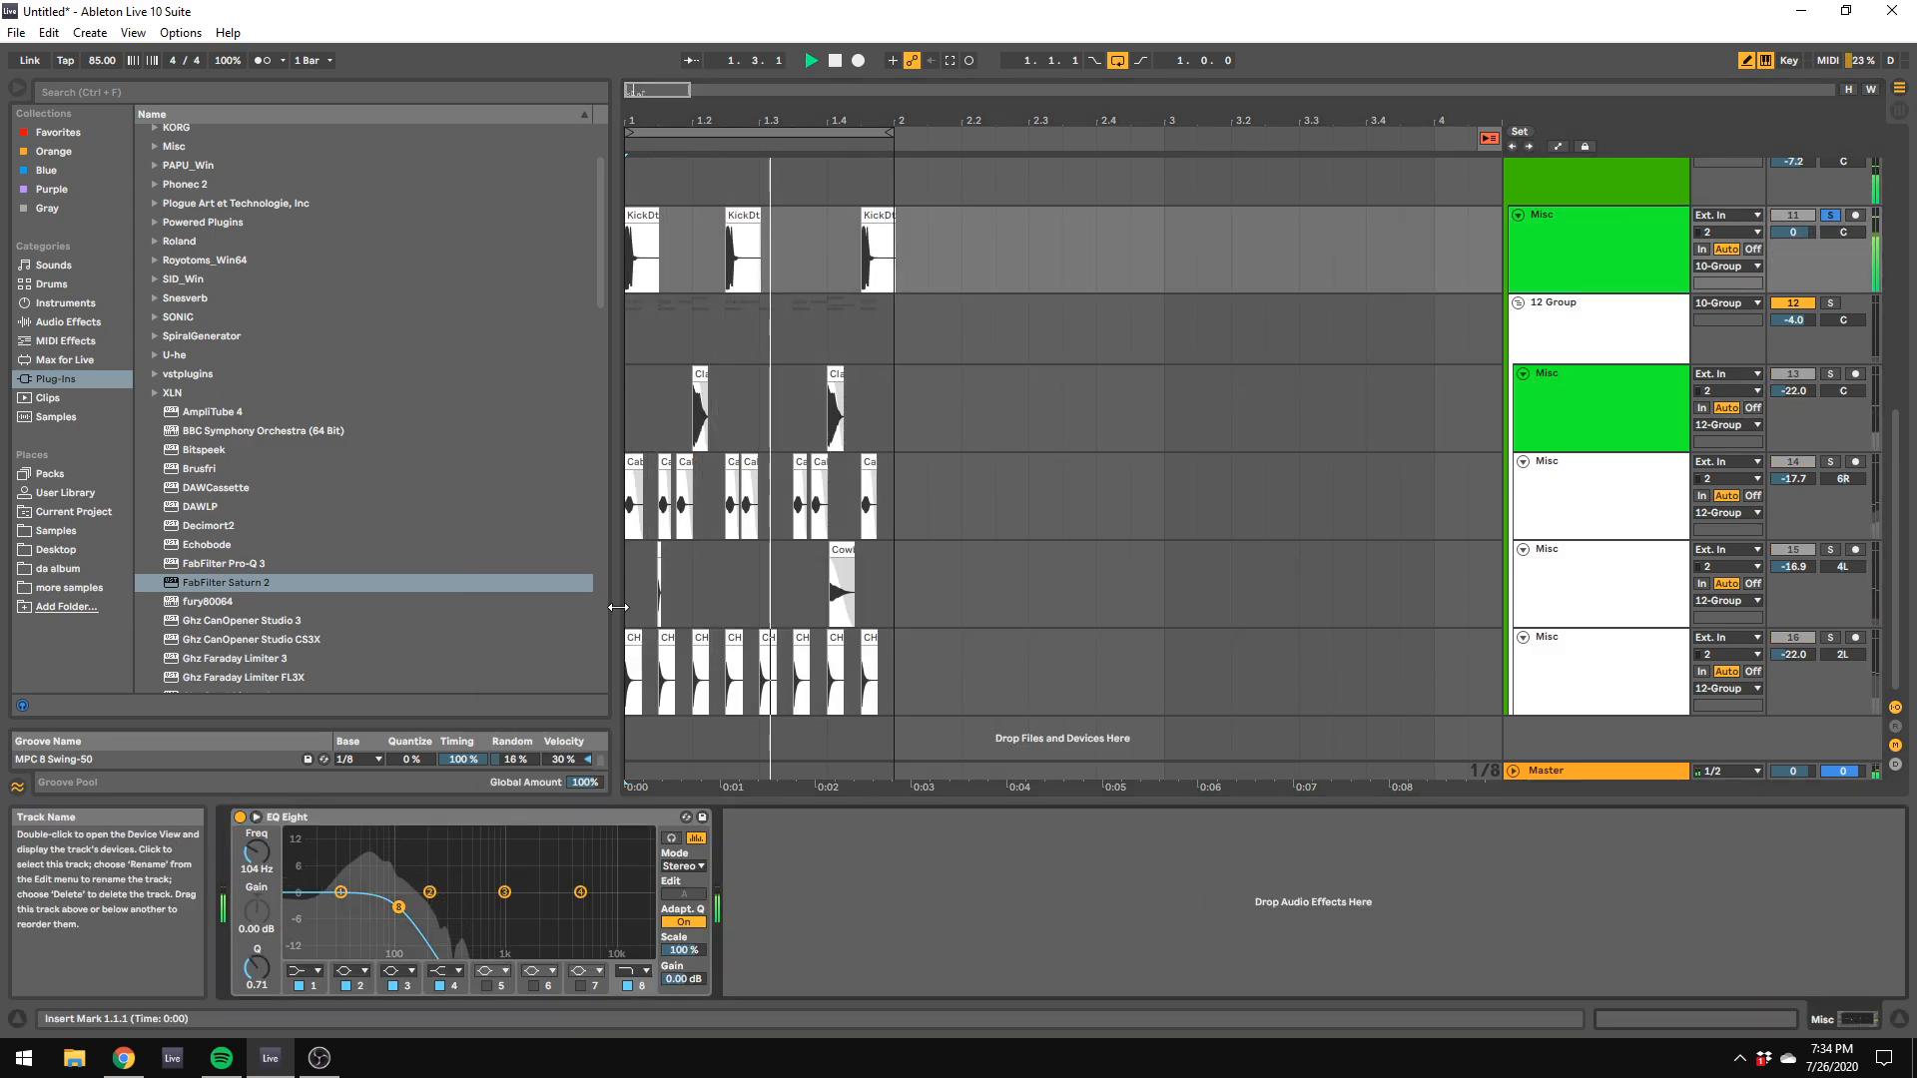
{"action": "left_click_drag", "start_coordinate": [340, 892], "coordinate": [265, 918]}
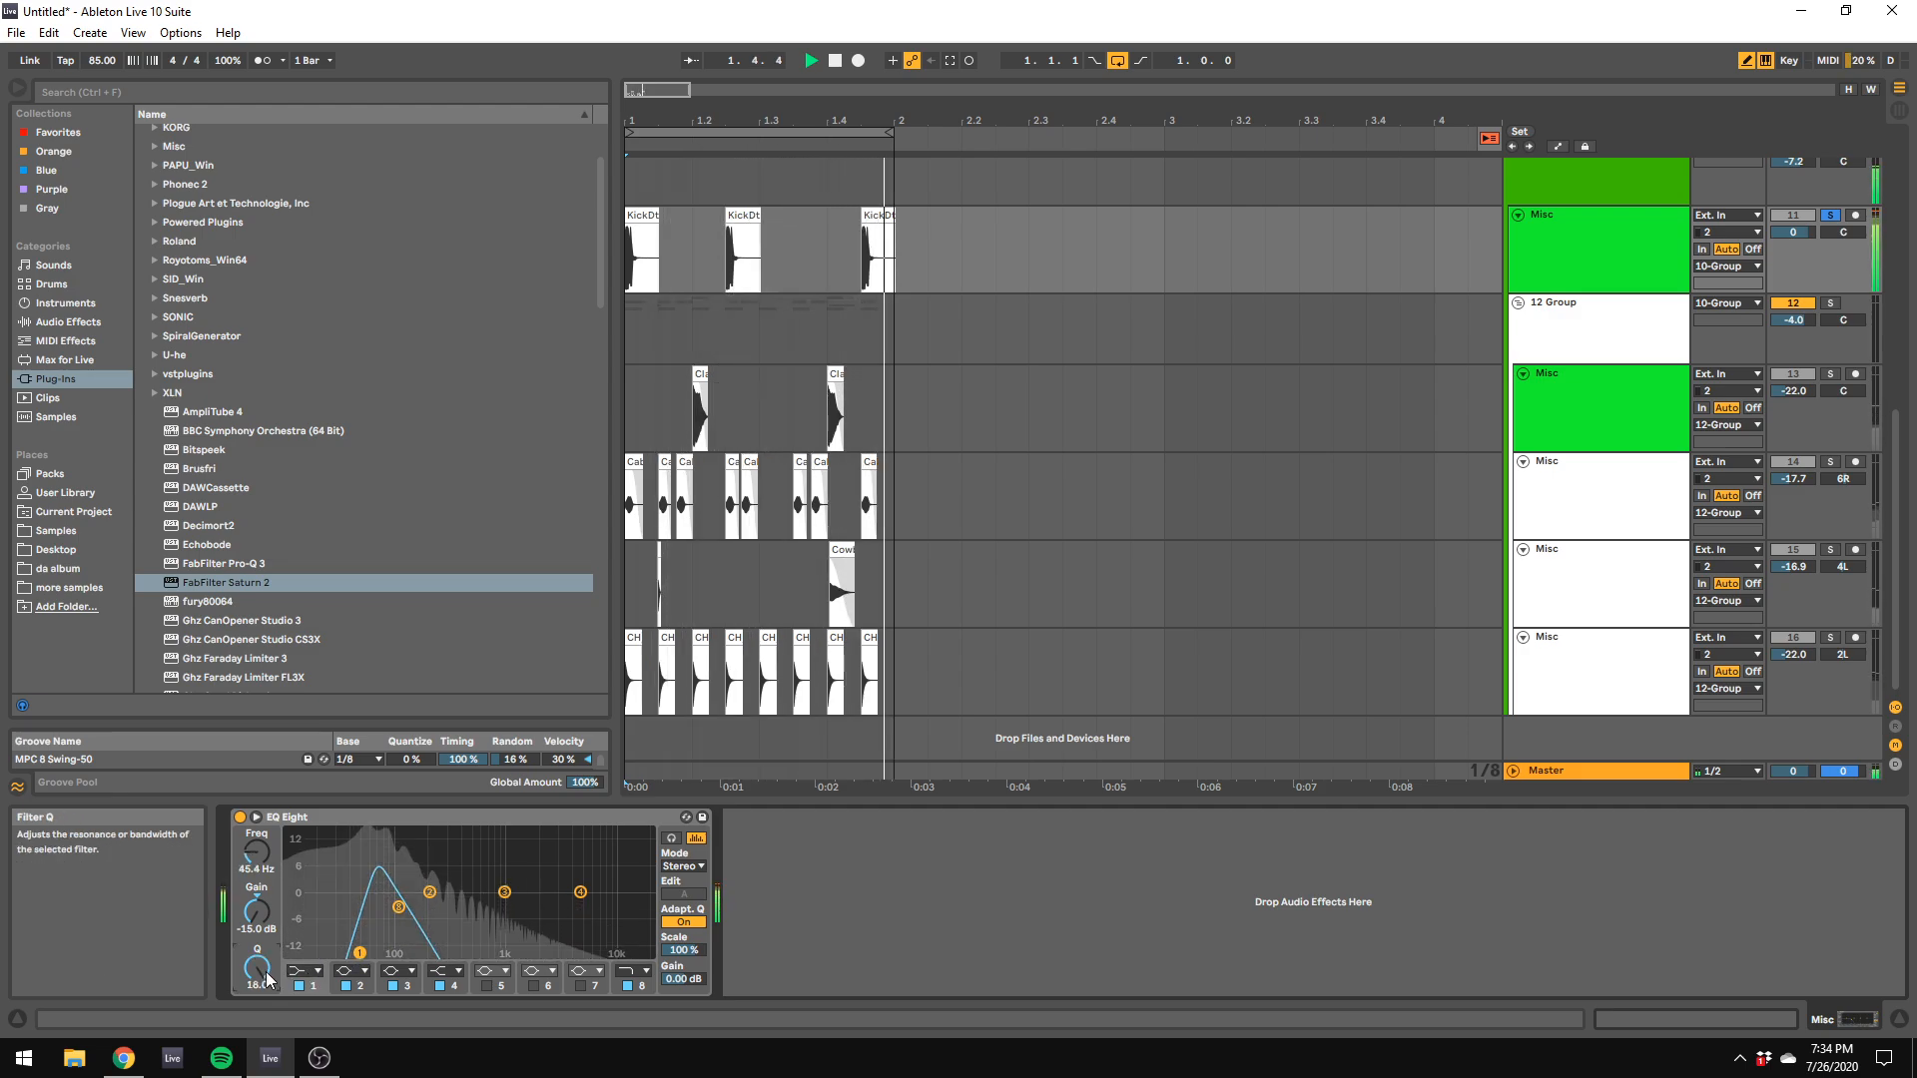
{"action": "left_click_drag", "start_coordinate": [399, 906], "coordinate": [381, 909]}
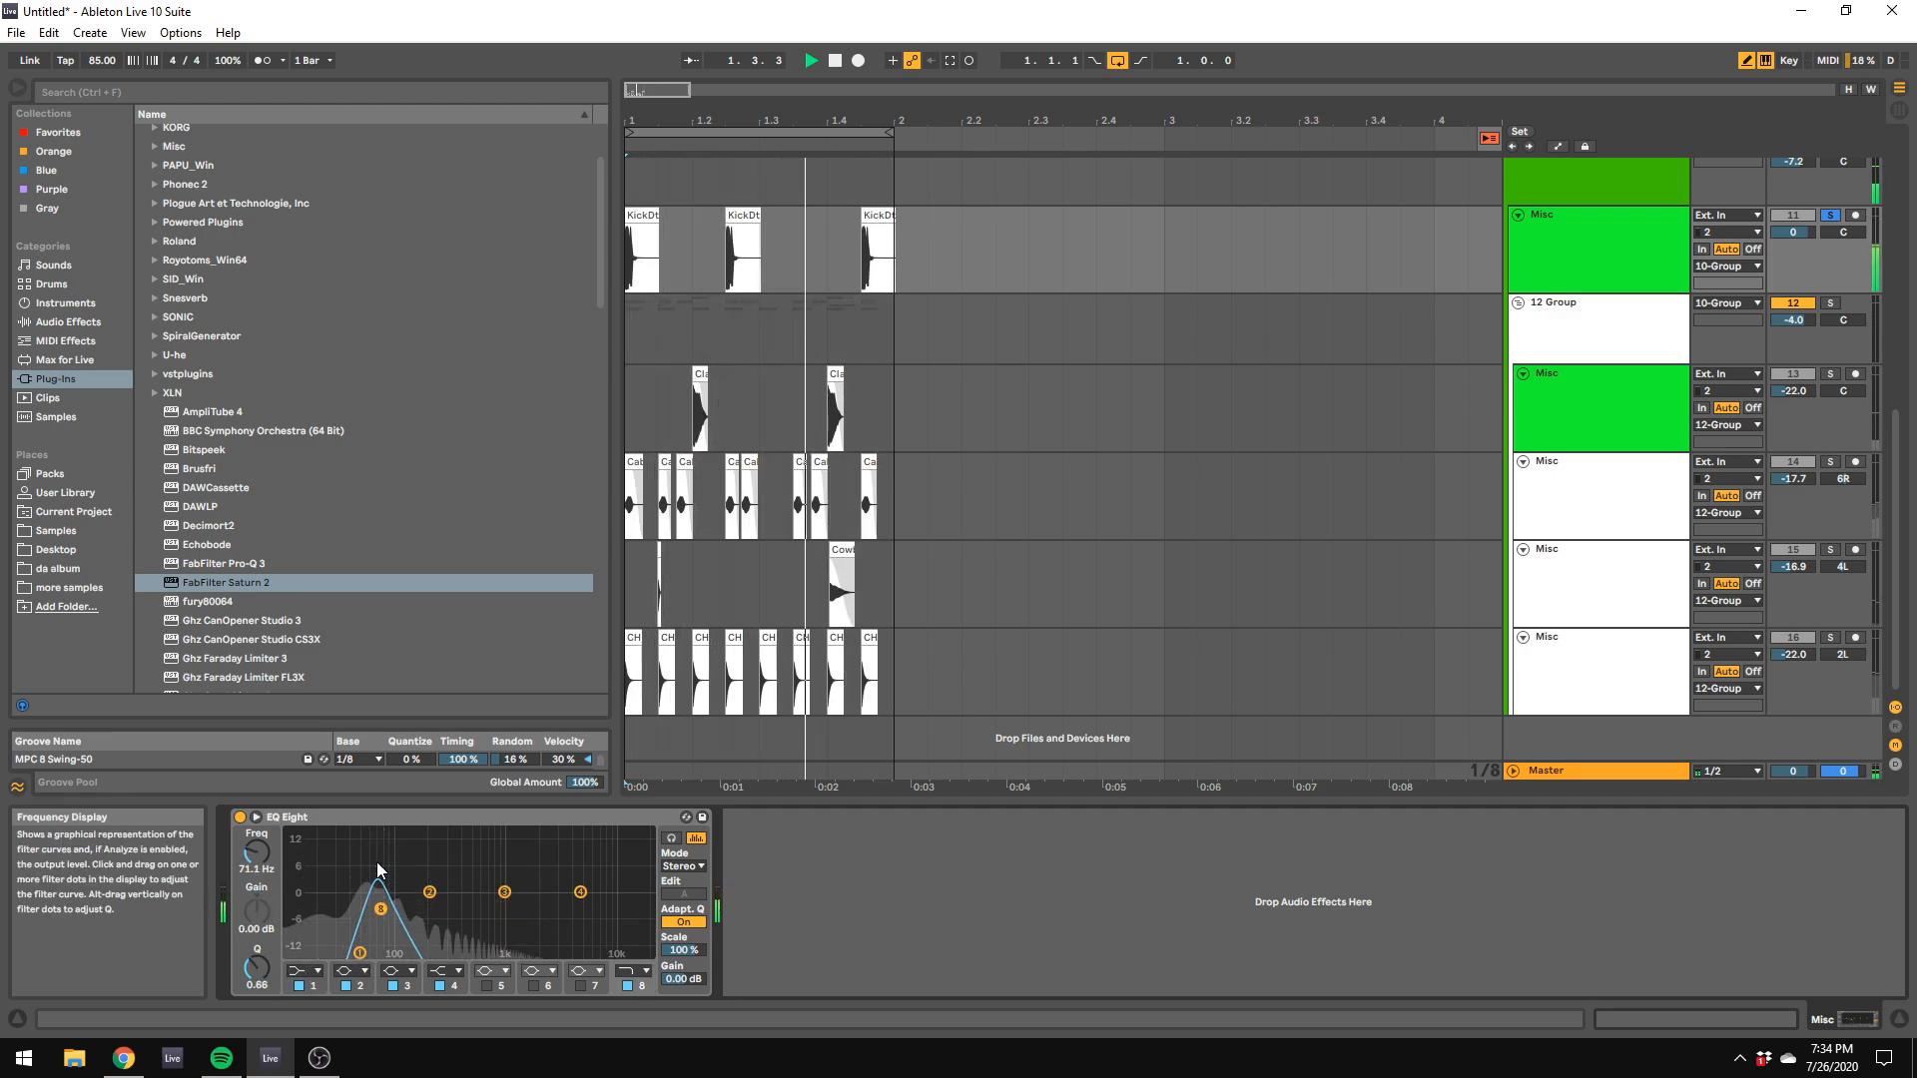
Step: Select the 10 Group track, adjust its Devastor2 preamp around +32.4 dB, and clear the kick track's solo
{"action": "scroll", "coordinate": [1620, 254], "scroll_direction": "up", "scroll_amount": 2}
{"action": "left_click", "coordinate": [1585, 230]}
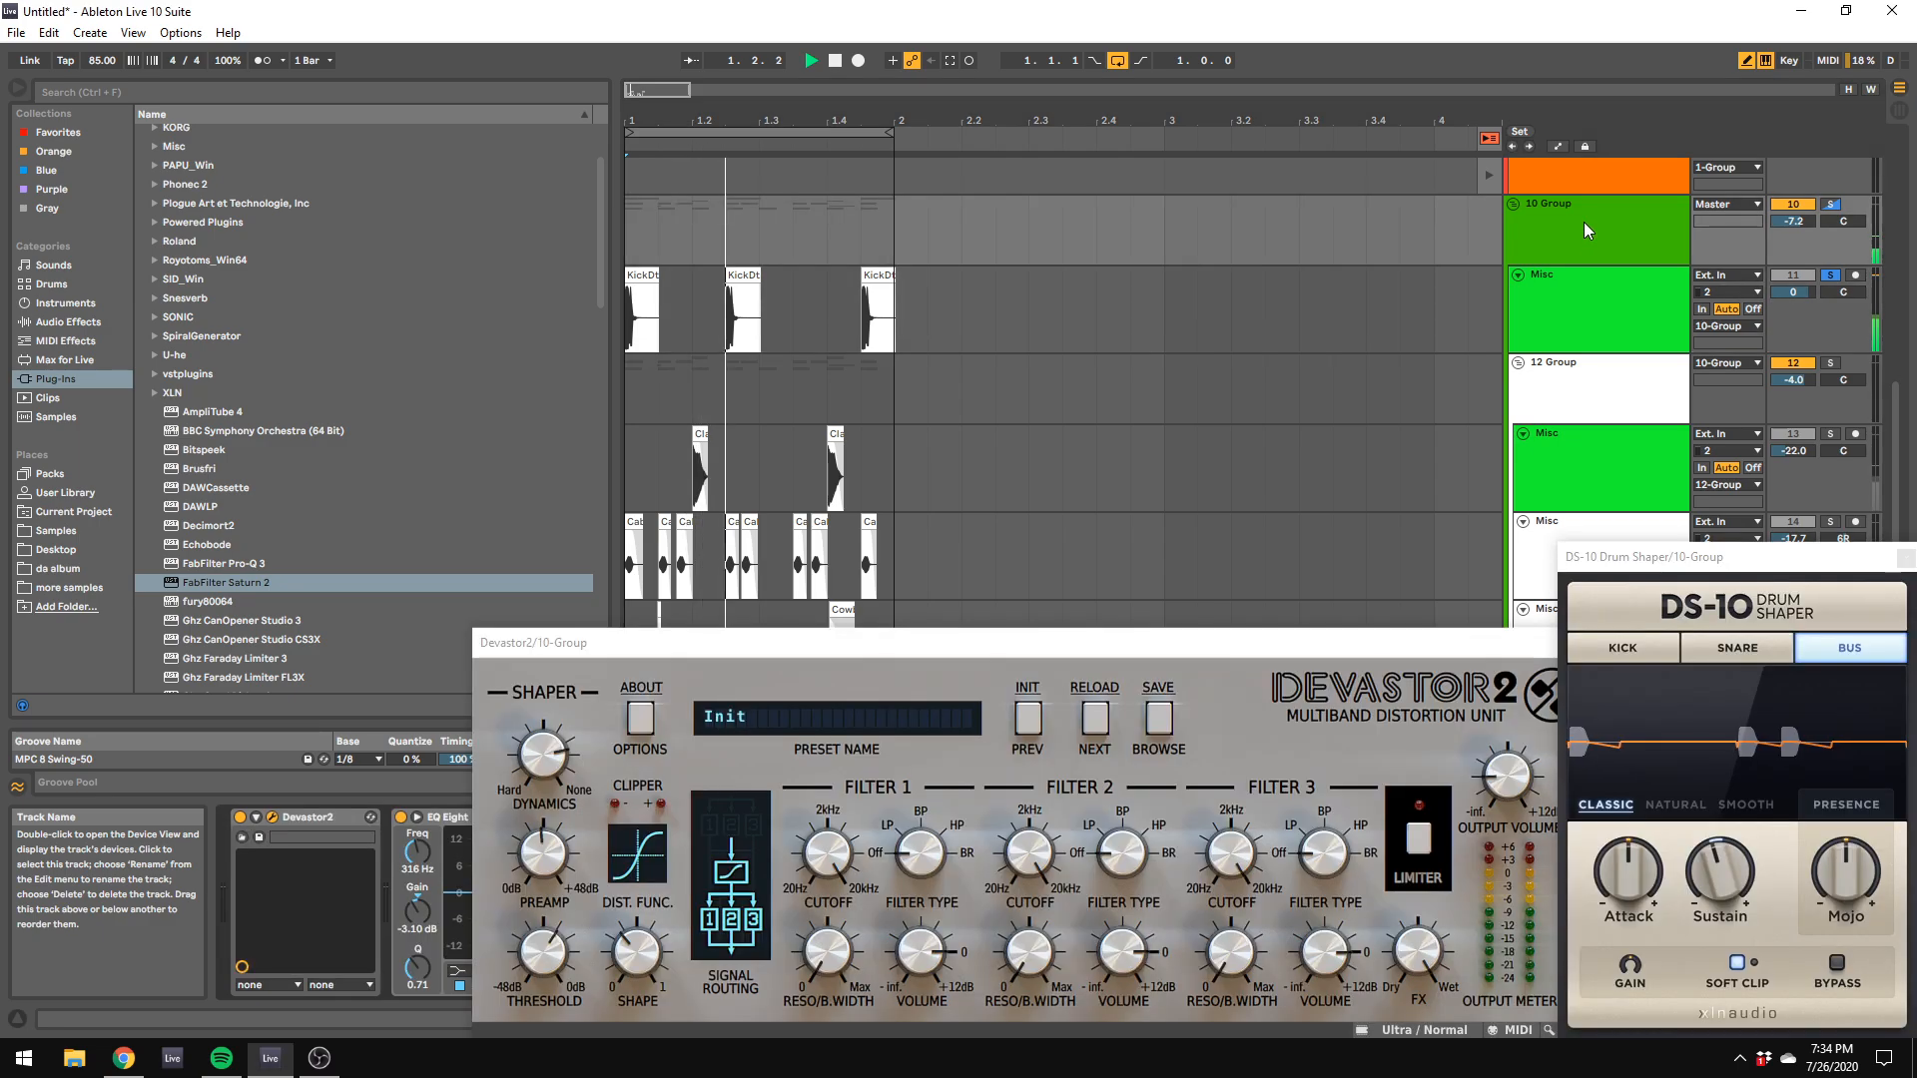
{"action": "left_click", "coordinate": [552, 822]}
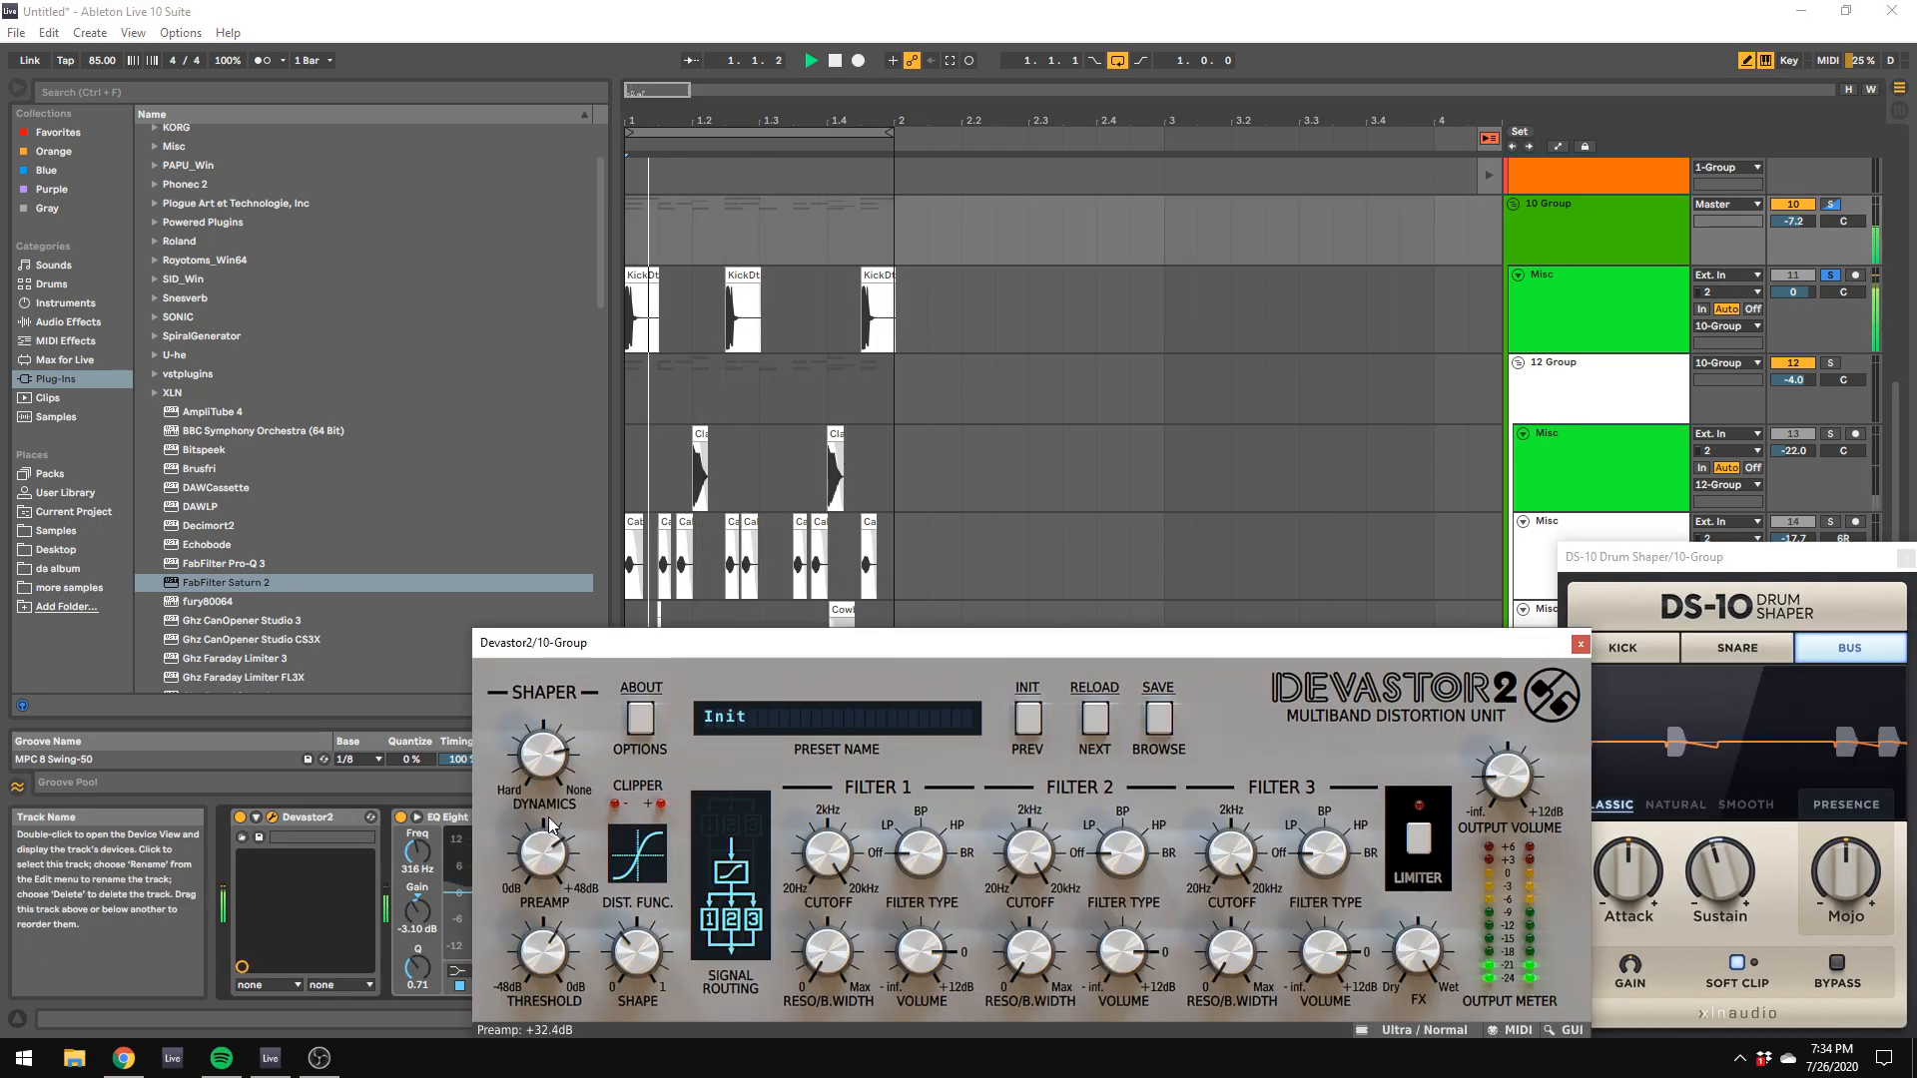
{"action": "left_click_drag", "start_coordinate": [552, 822], "coordinate": [559, 883]}
{"action": "left_click", "coordinate": [1833, 364]}
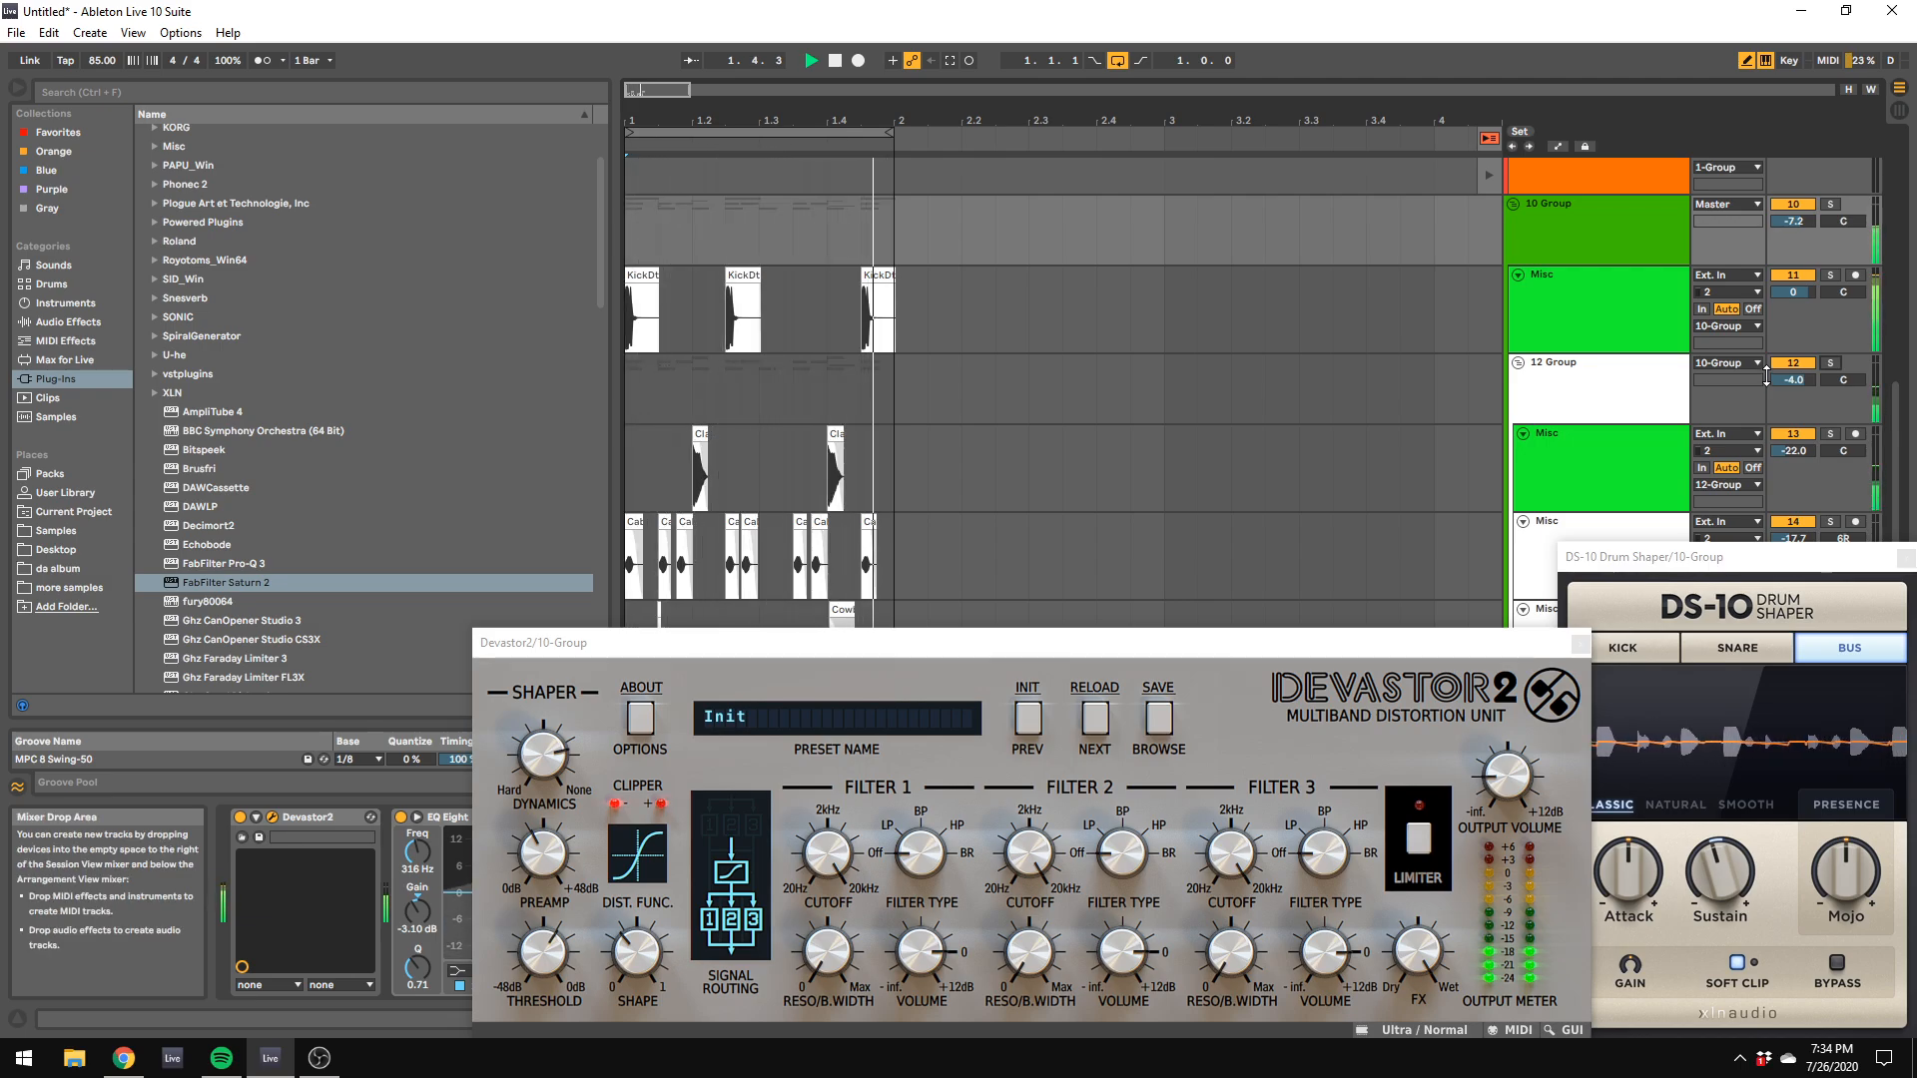
Step: Reselect the 10 Group track and move the Devastor2 window clear of the device chain
{"action": "left_click", "coordinate": [1602, 302]}
{"action": "left_click", "coordinate": [1582, 219]}
{"action": "left_click_drag", "start_coordinate": [657, 647], "coordinate": [1382, 585]}
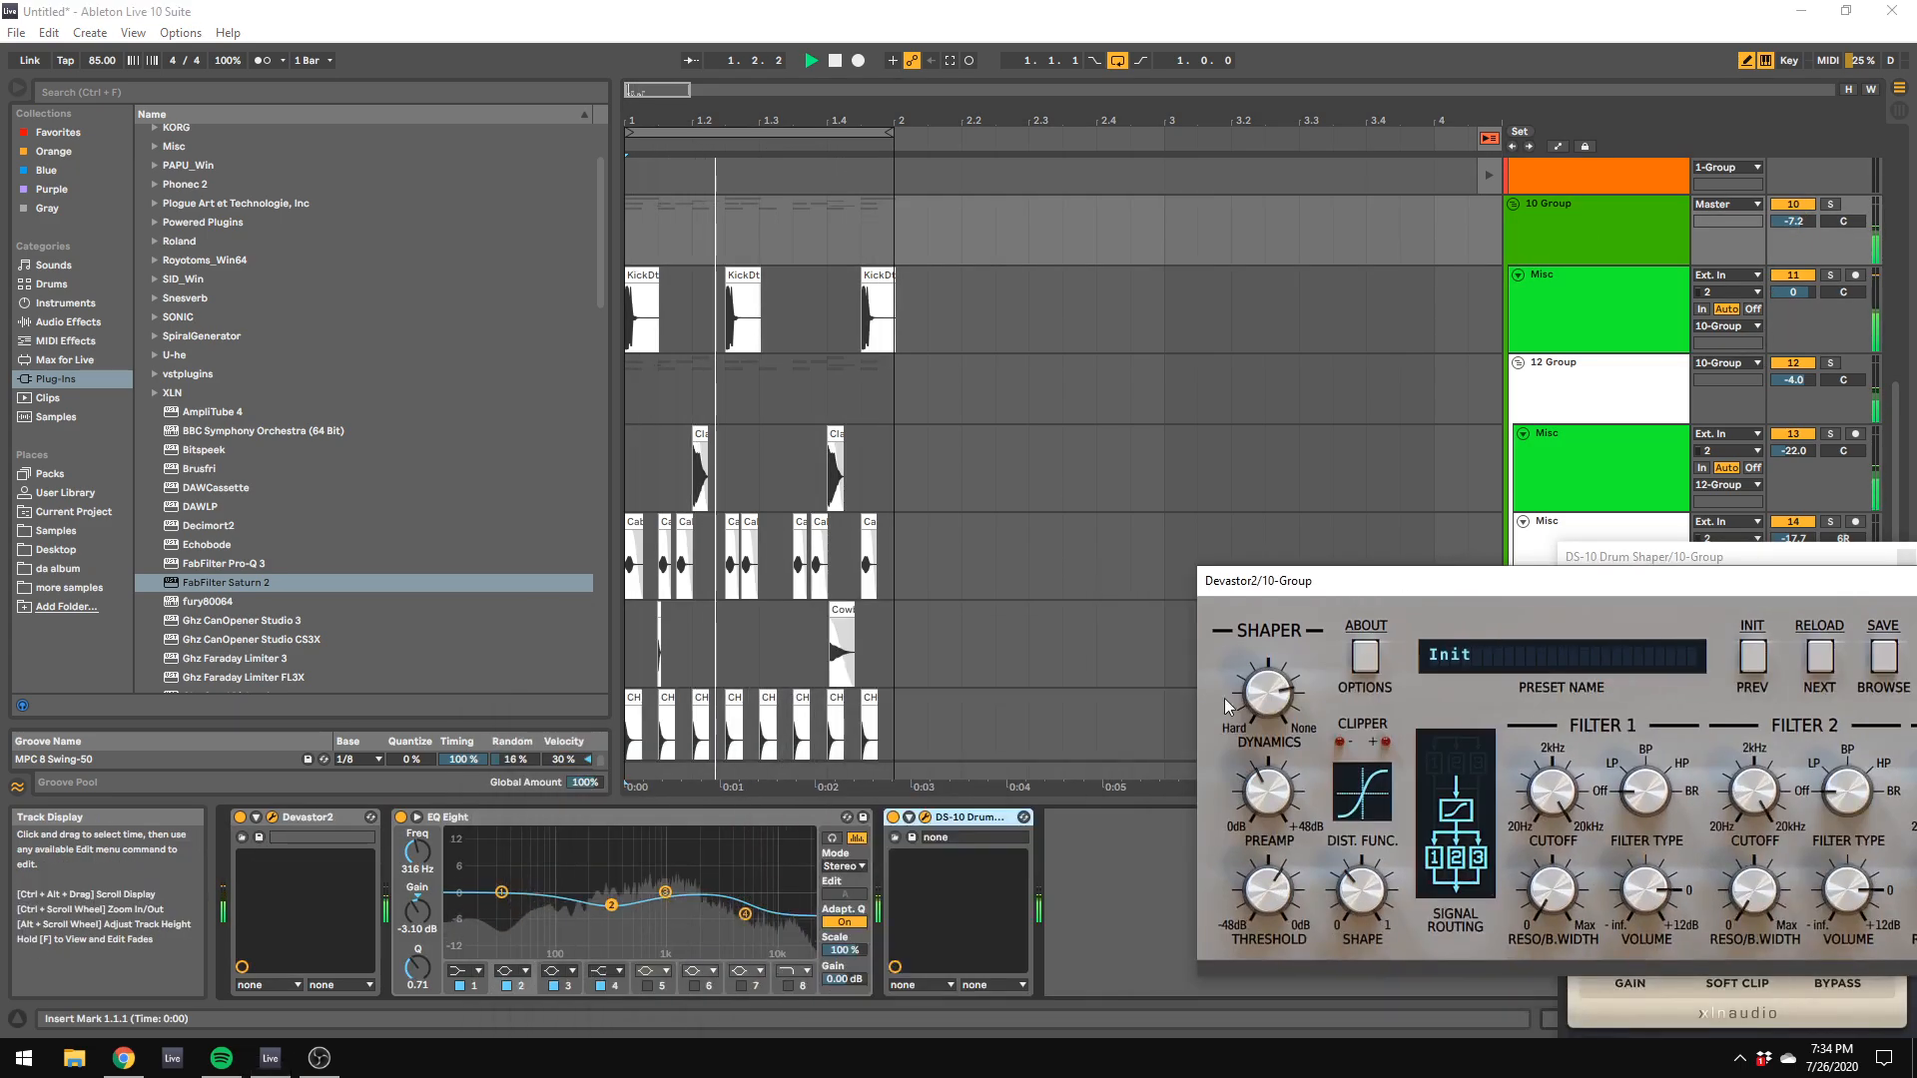
Step: Set band 1 of the 10 Group's EQ Eight to 31.0 Hz and -12.3 dB, and adjust the Devastor2 shaper around +32 dB preamp
{"action": "left_click_drag", "start_coordinate": [504, 891], "coordinate": [502, 942]}
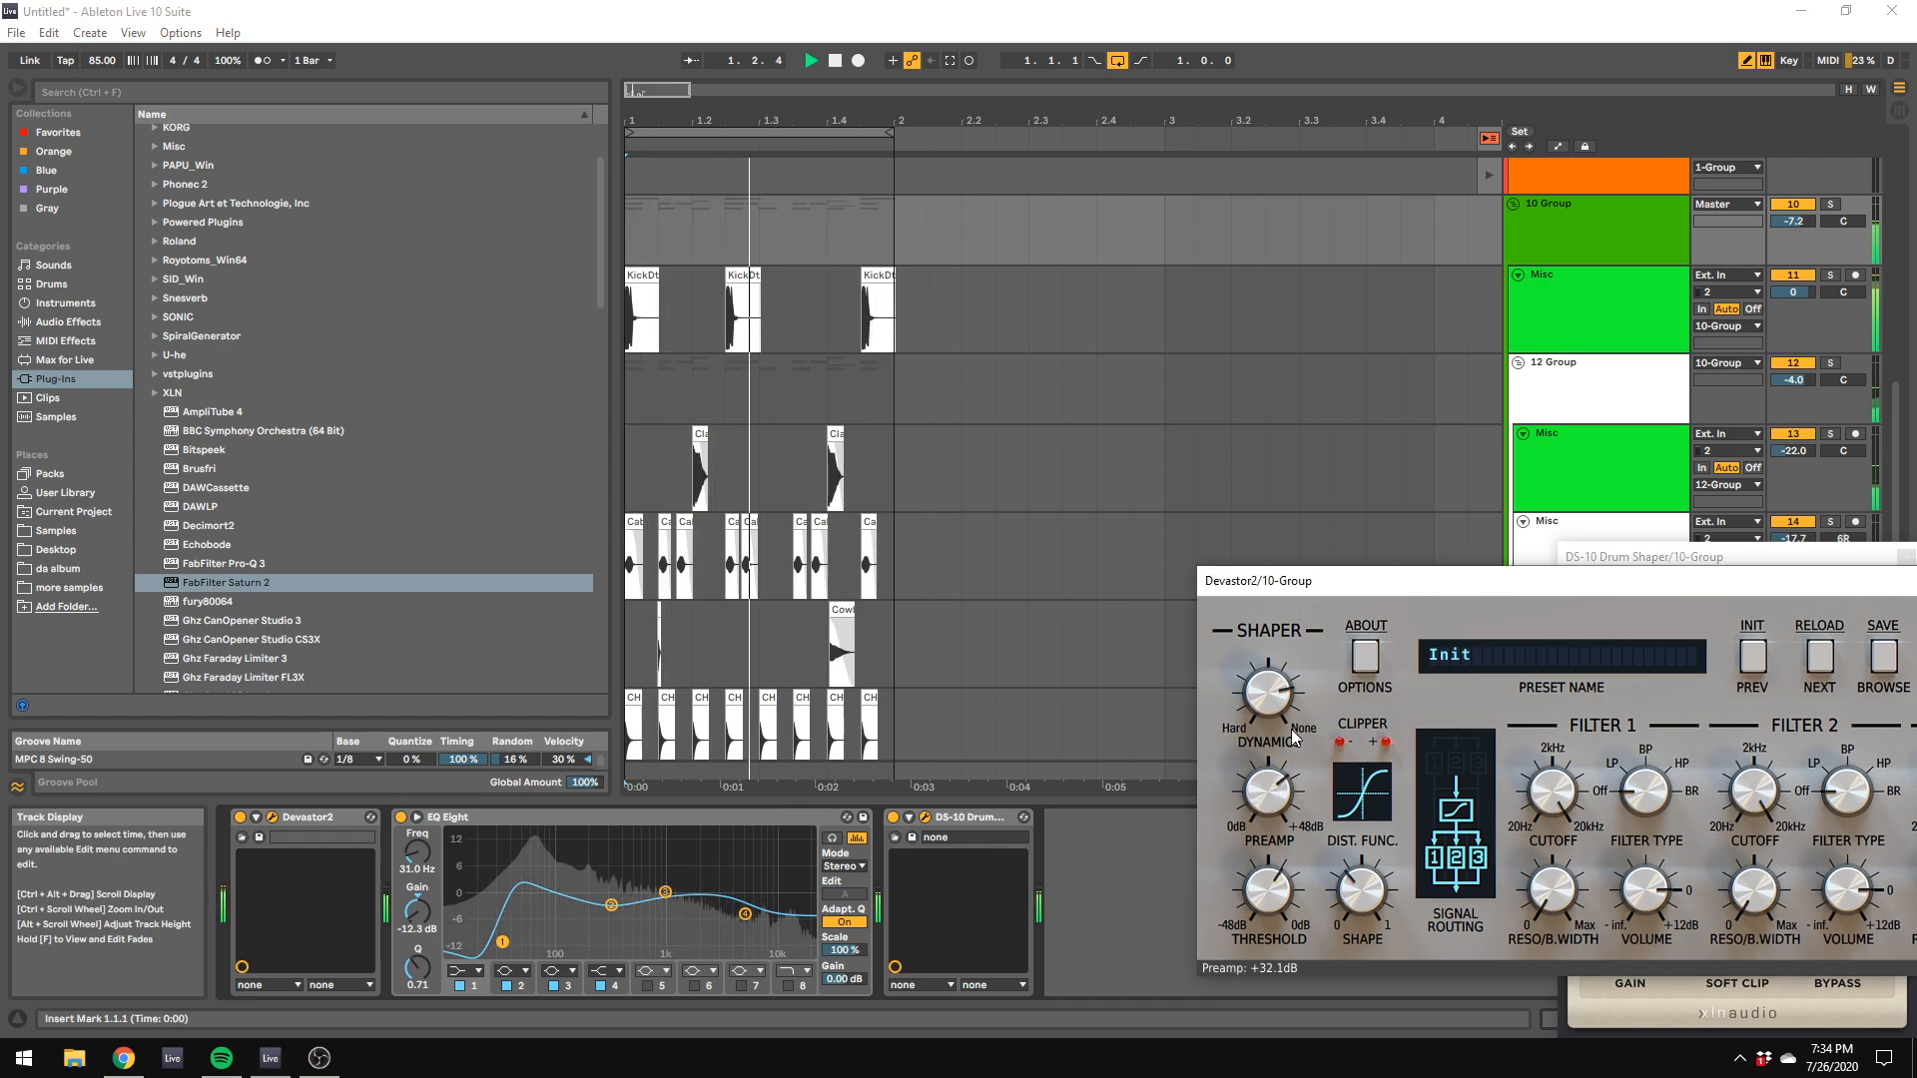
{"action": "left_click_drag", "start_coordinate": [1290, 728], "coordinate": [1297, 760]}
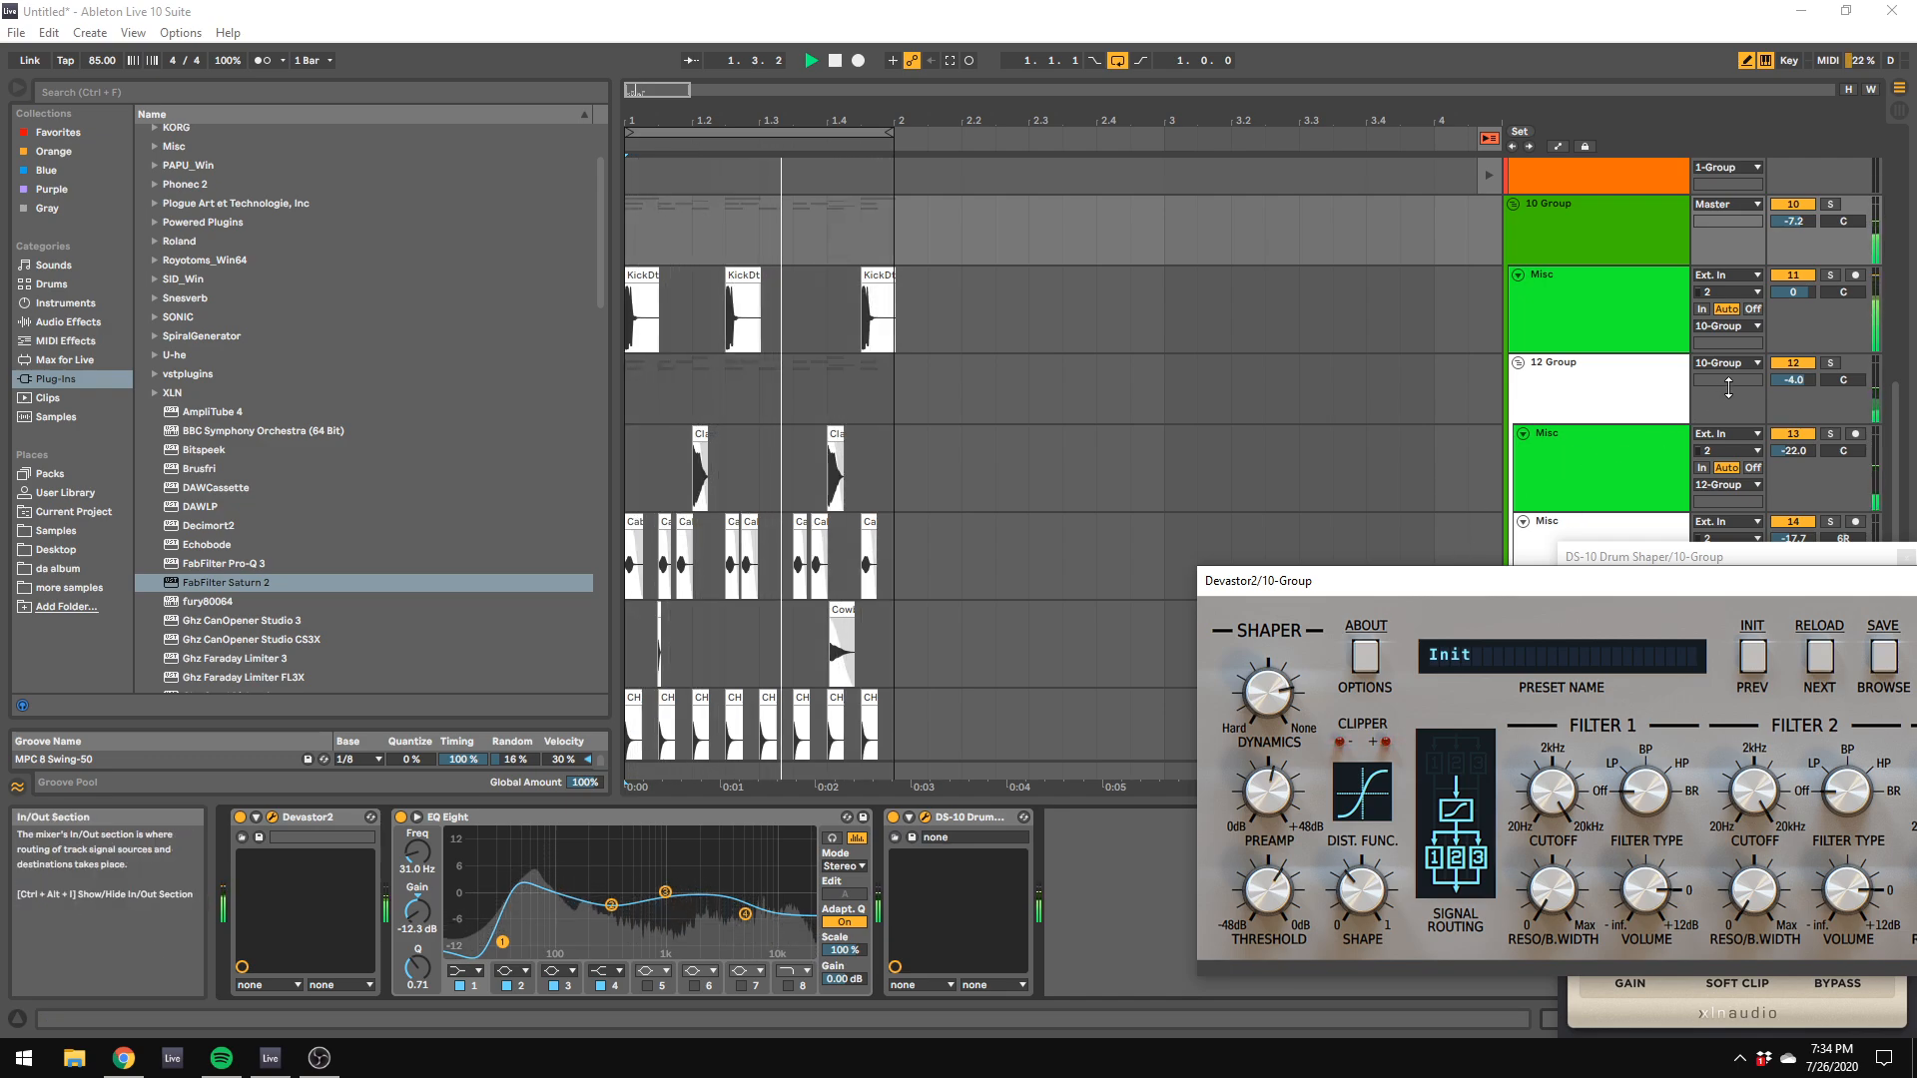
Step: Turn the arrangement's fixed grid off and shorten both clap clips on track 13
{"action": "scroll", "coordinate": [1154, 518], "scroll_direction": "down", "scroll_amount": 1}
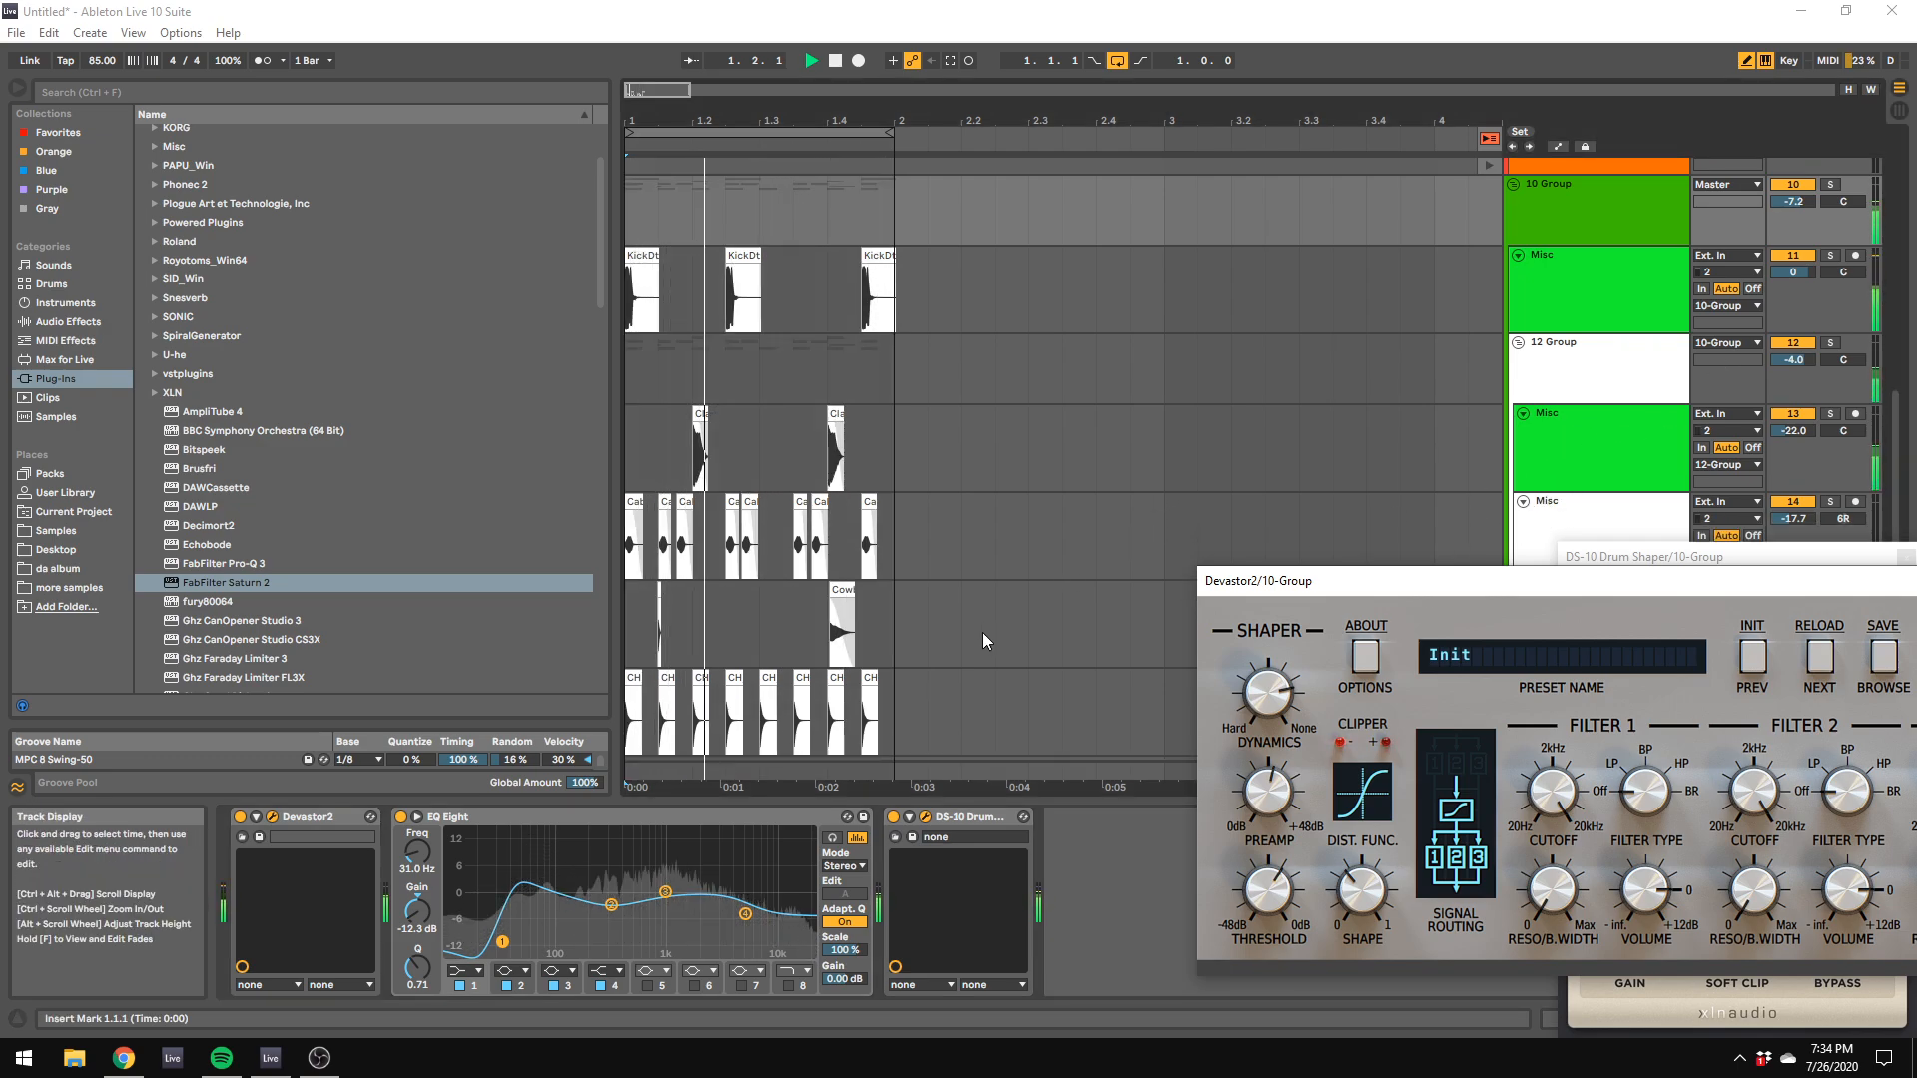
{"action": "scroll", "coordinate": [982, 632], "scroll_direction": "down", "scroll_amount": 2}
{"action": "left_click_drag", "start_coordinate": [1596, 579], "coordinate": [1659, 669]}
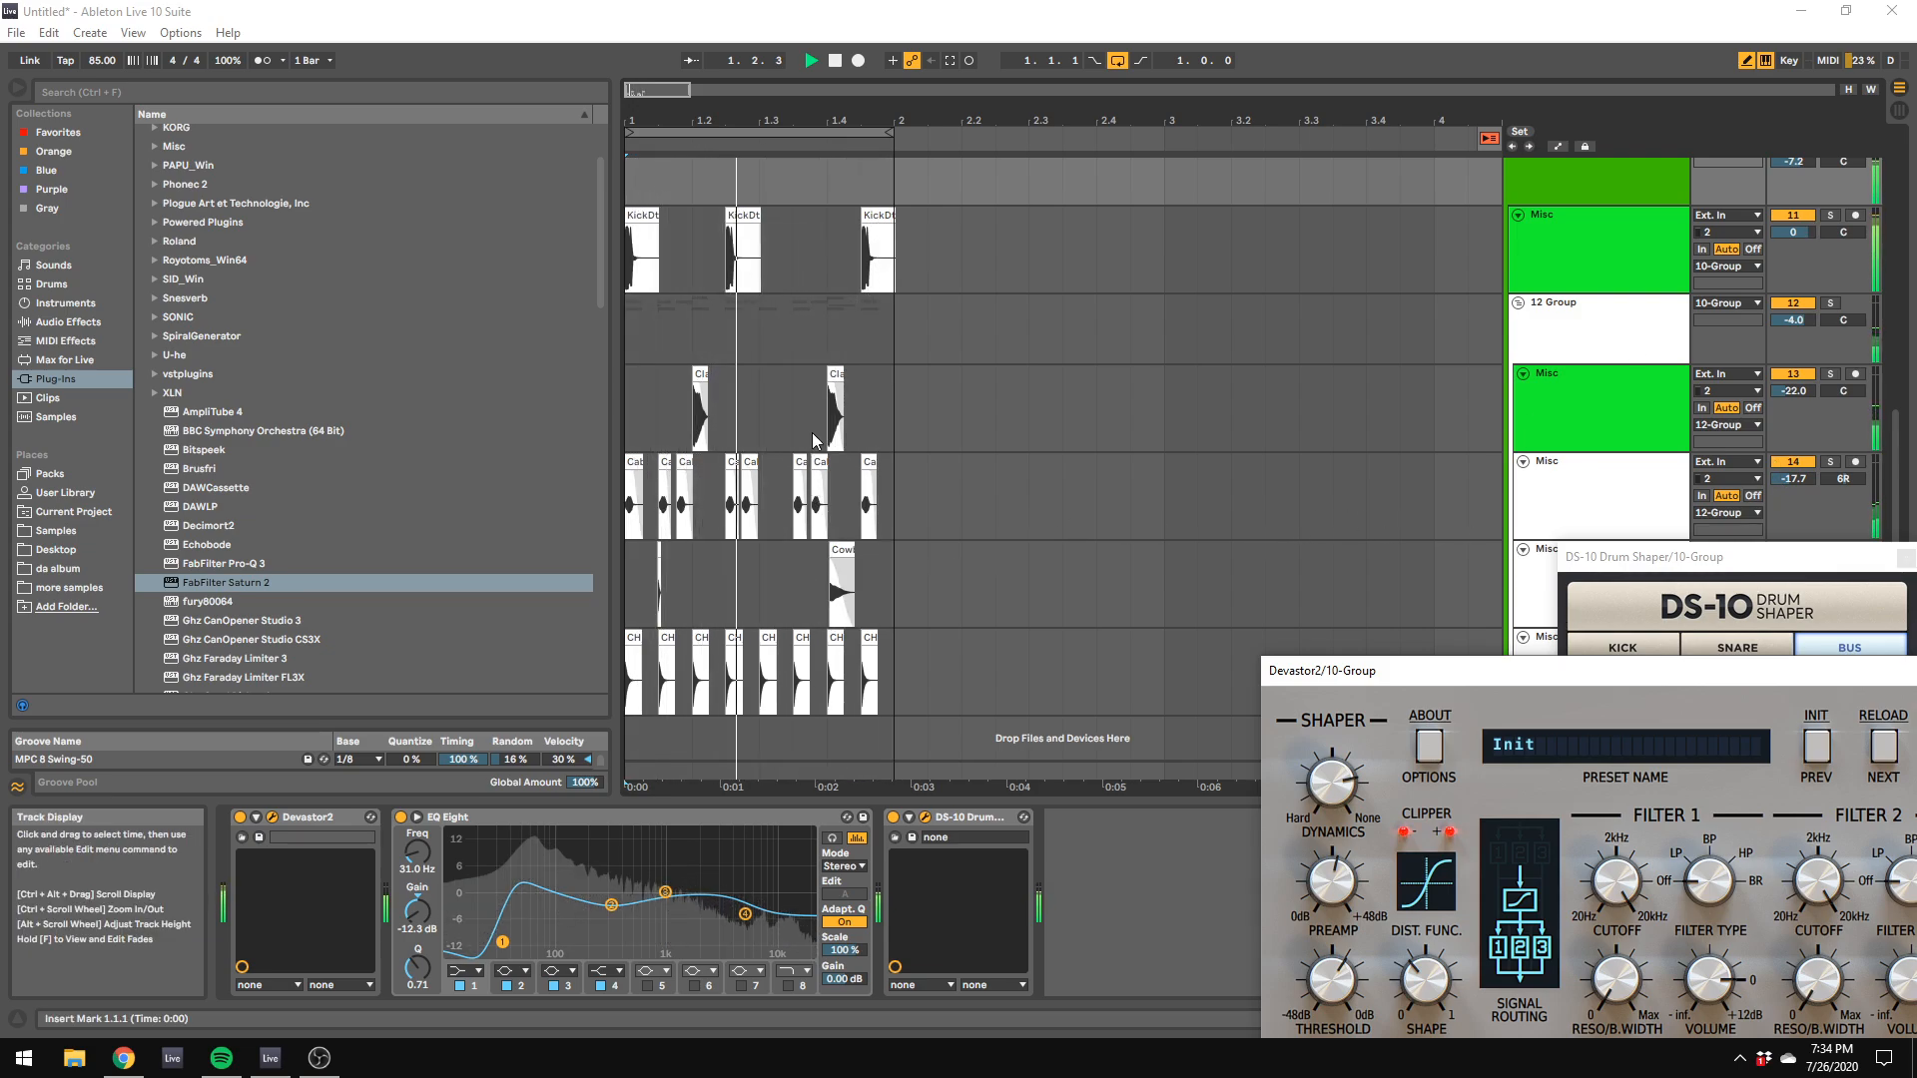
{"action": "right_click", "coordinate": [856, 401]}
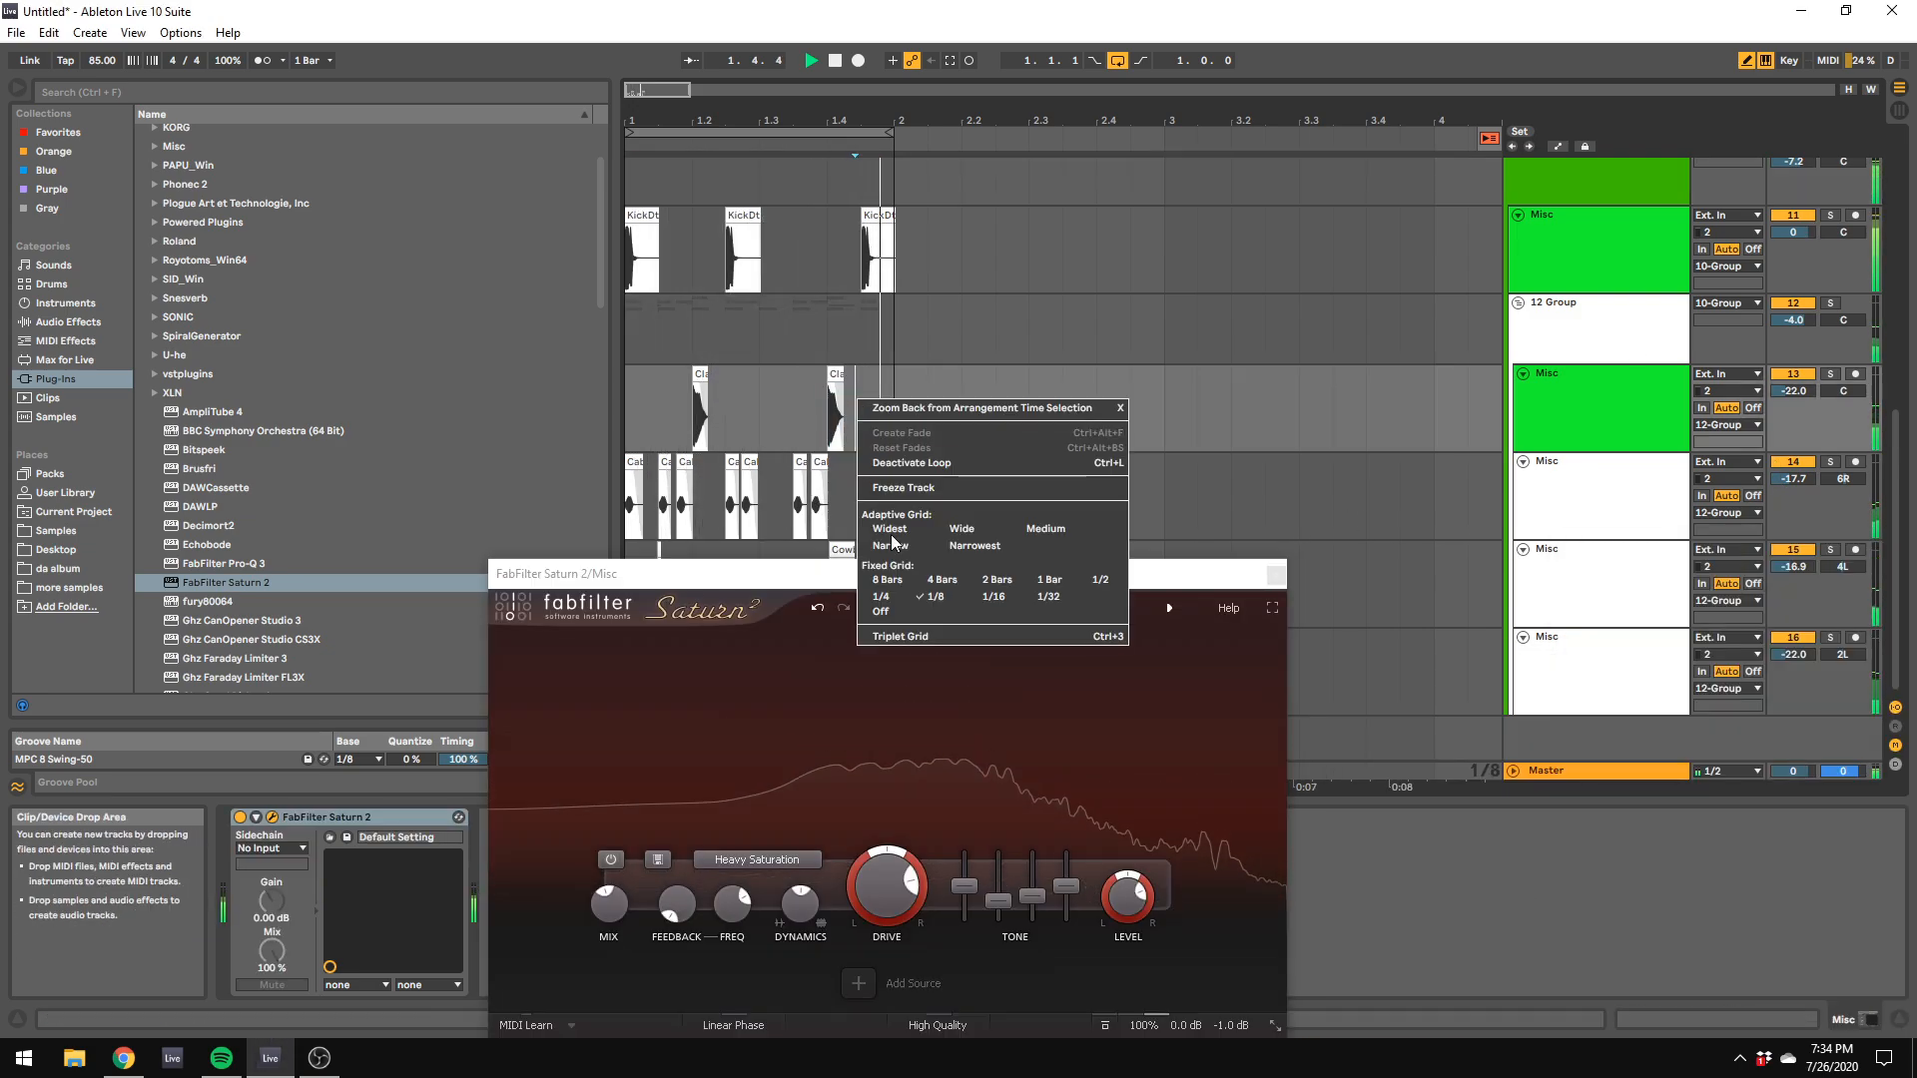
{"action": "left_click", "coordinate": [881, 611]}
{"action": "left_click", "coordinate": [837, 375]}
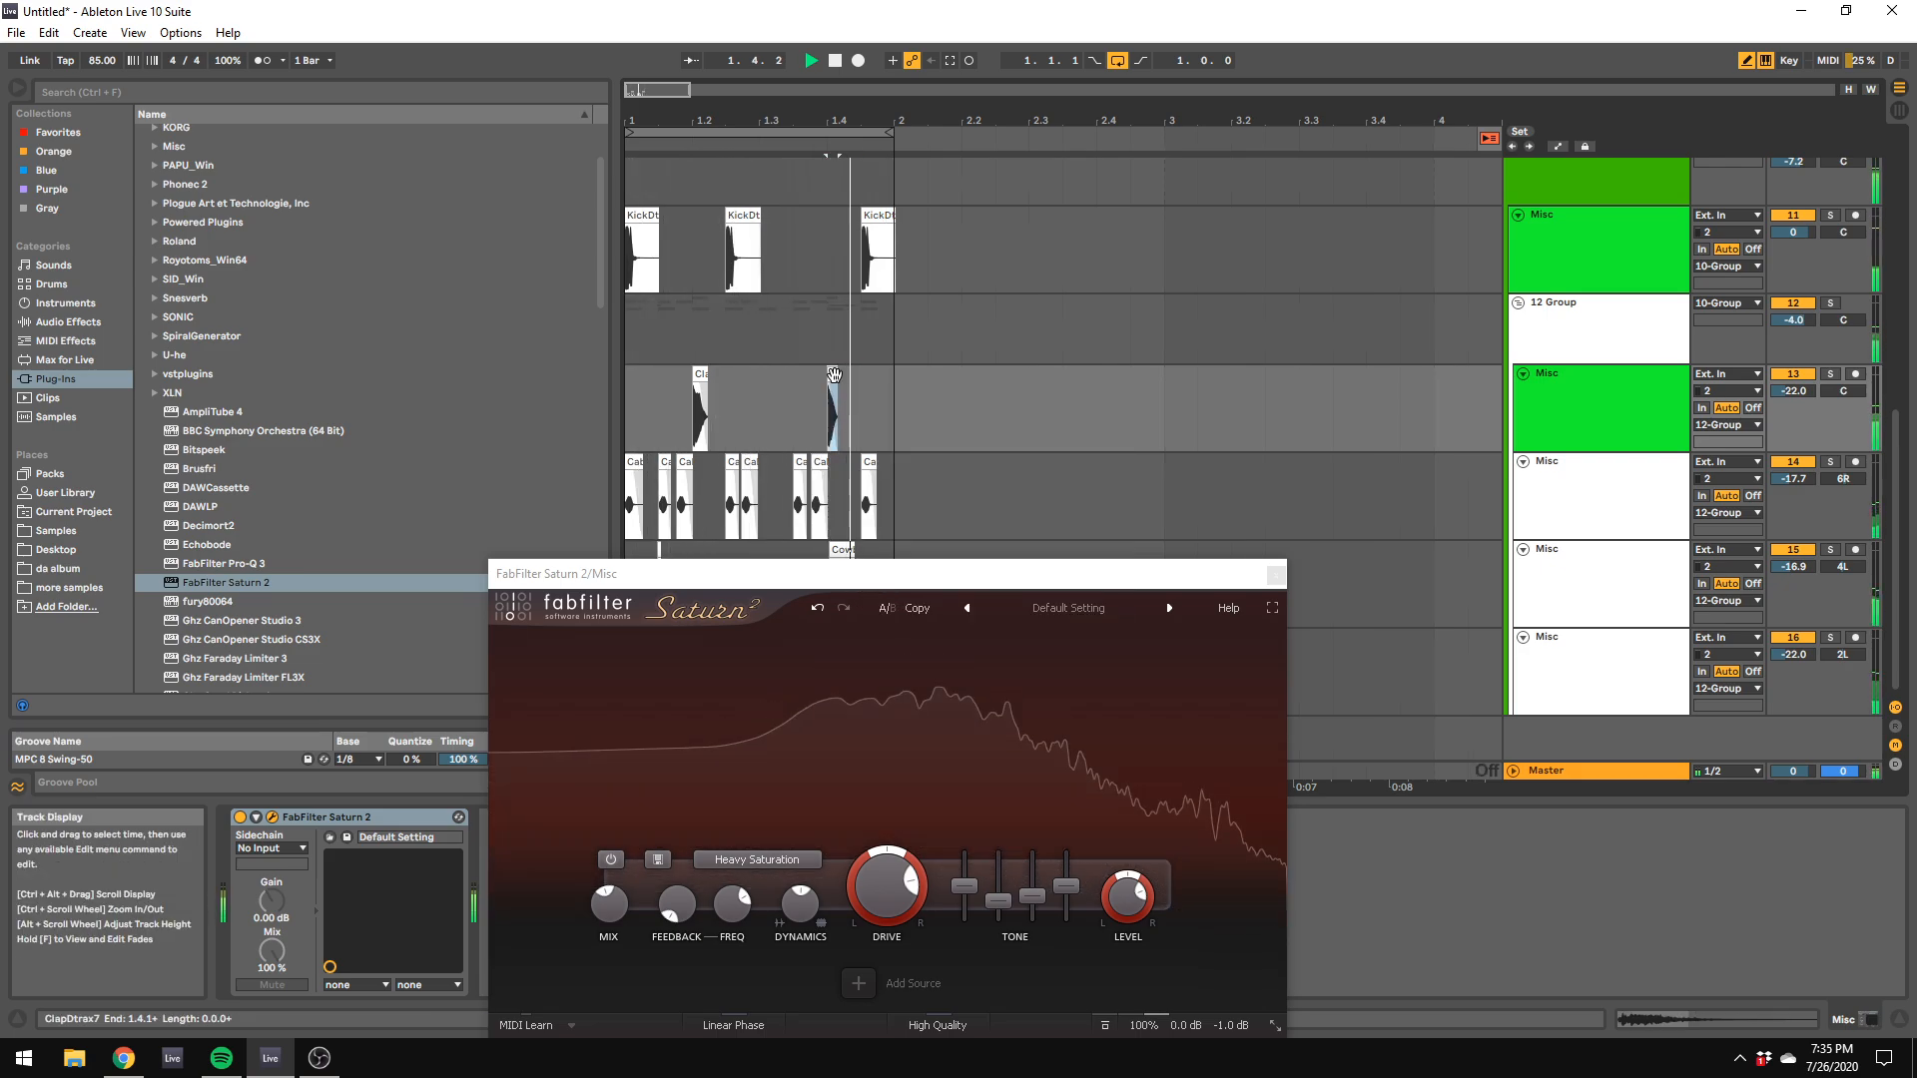
{"action": "left_click_drag", "start_coordinate": [707, 376], "coordinate": [698, 375]}
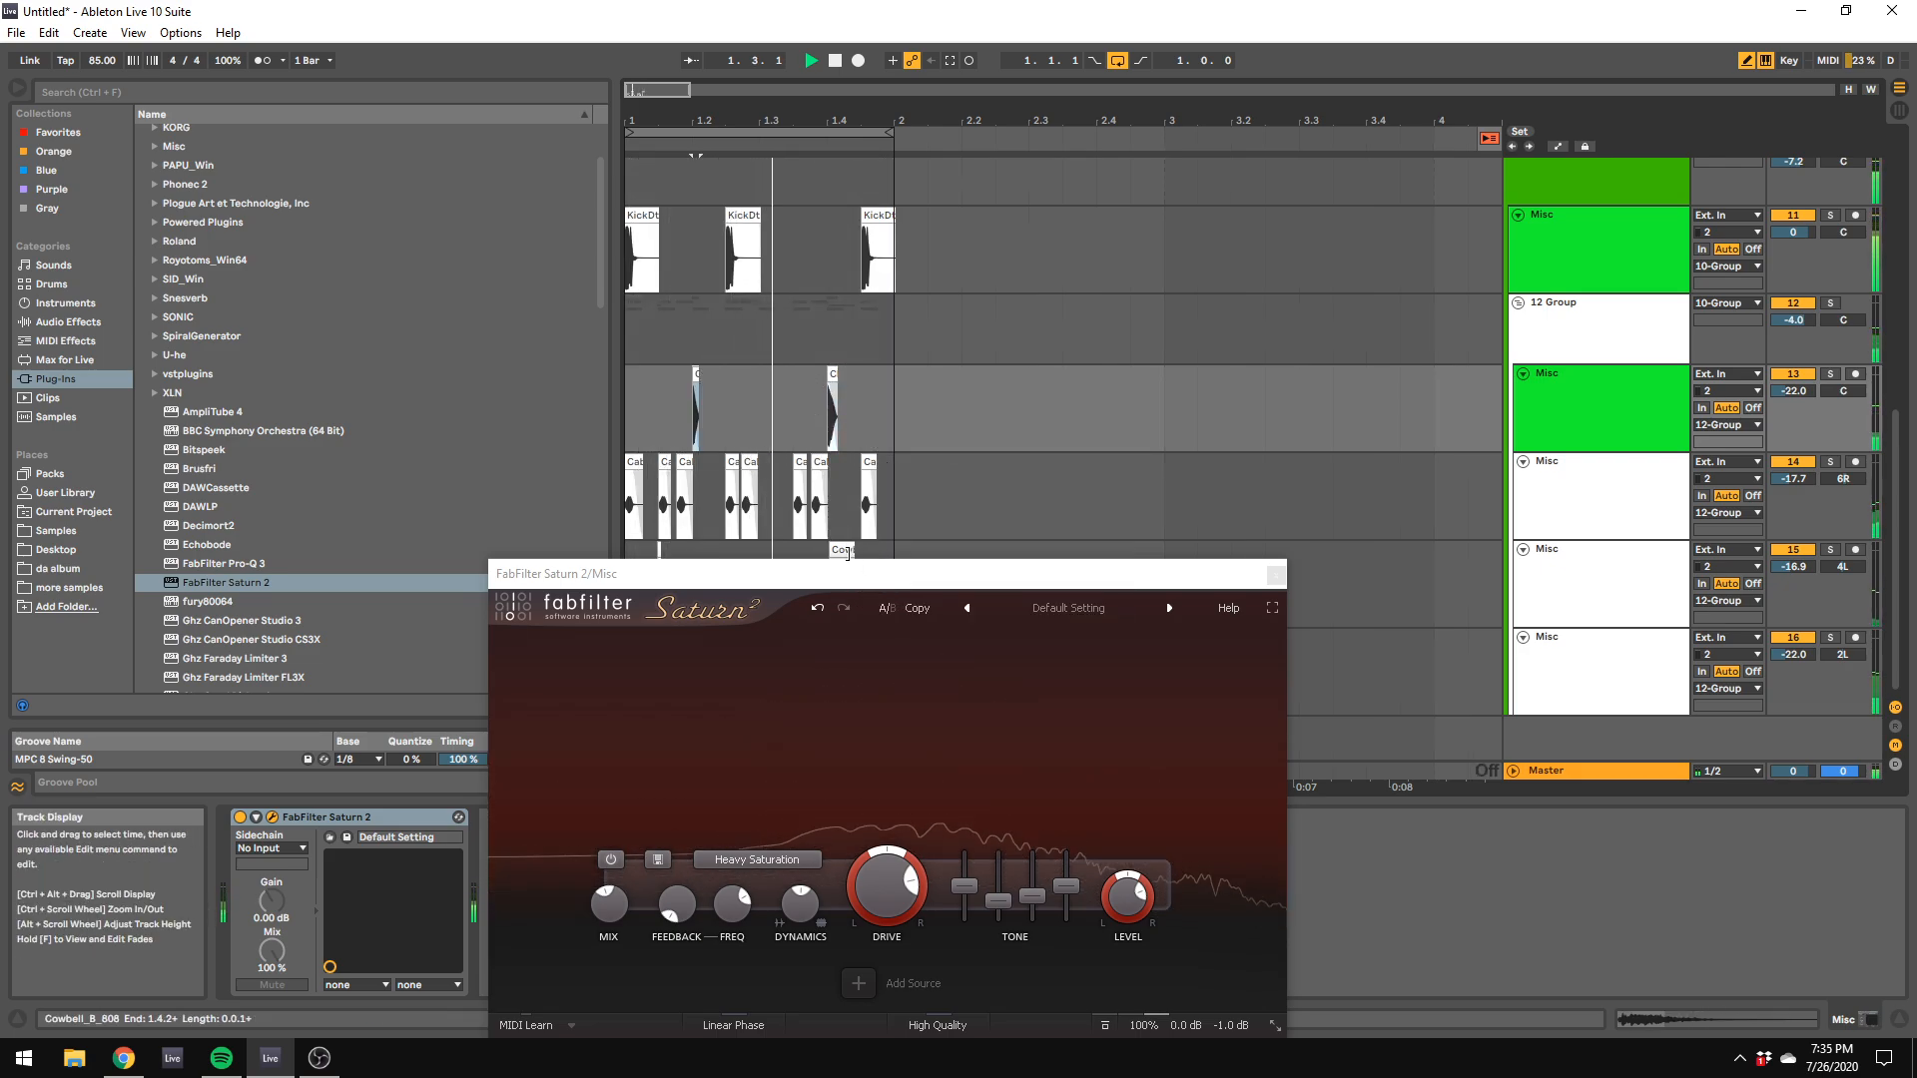
Step: Delete the two cowbell clips on track 15 and all closed-hat clips on track 16
{"action": "left_click", "coordinate": [842, 551]}
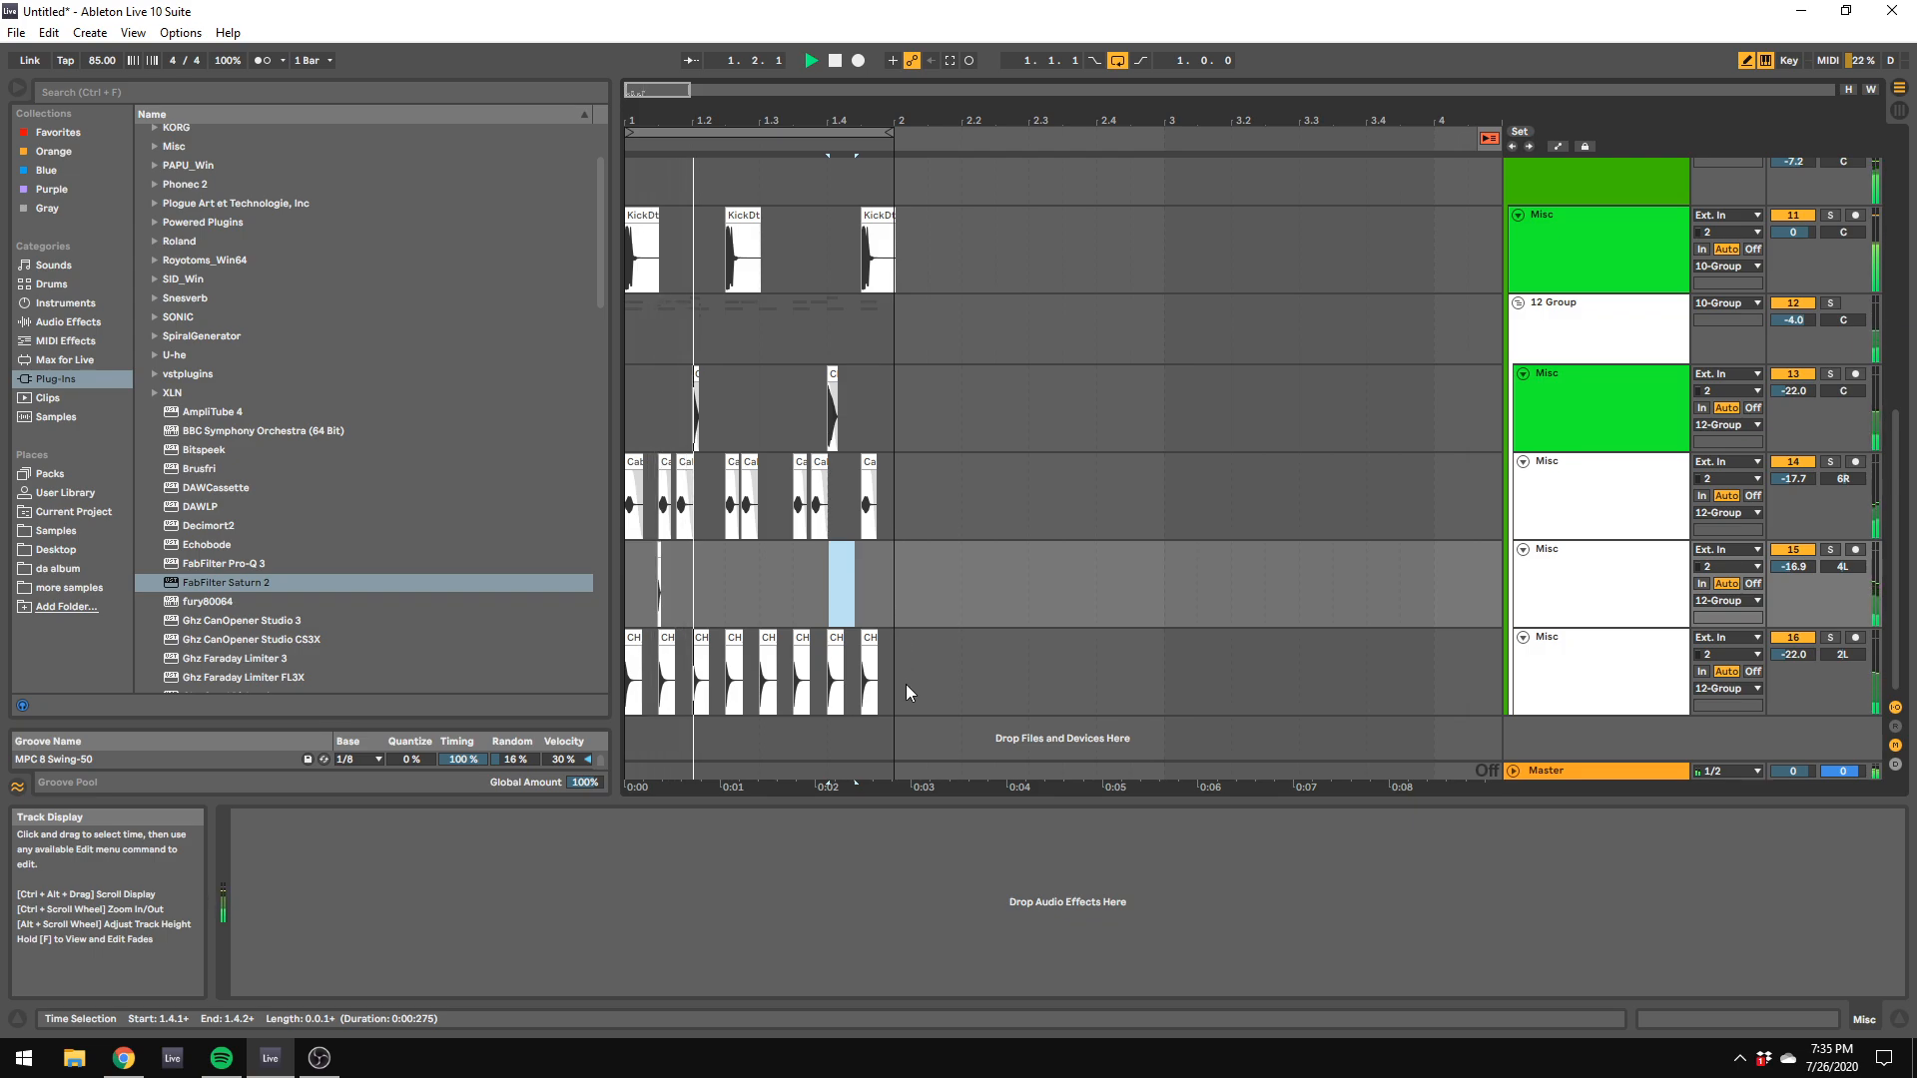
{"action": "left_click_drag", "start_coordinate": [899, 683], "coordinate": [549, 669]}
{"action": "key", "text": "Delete"}
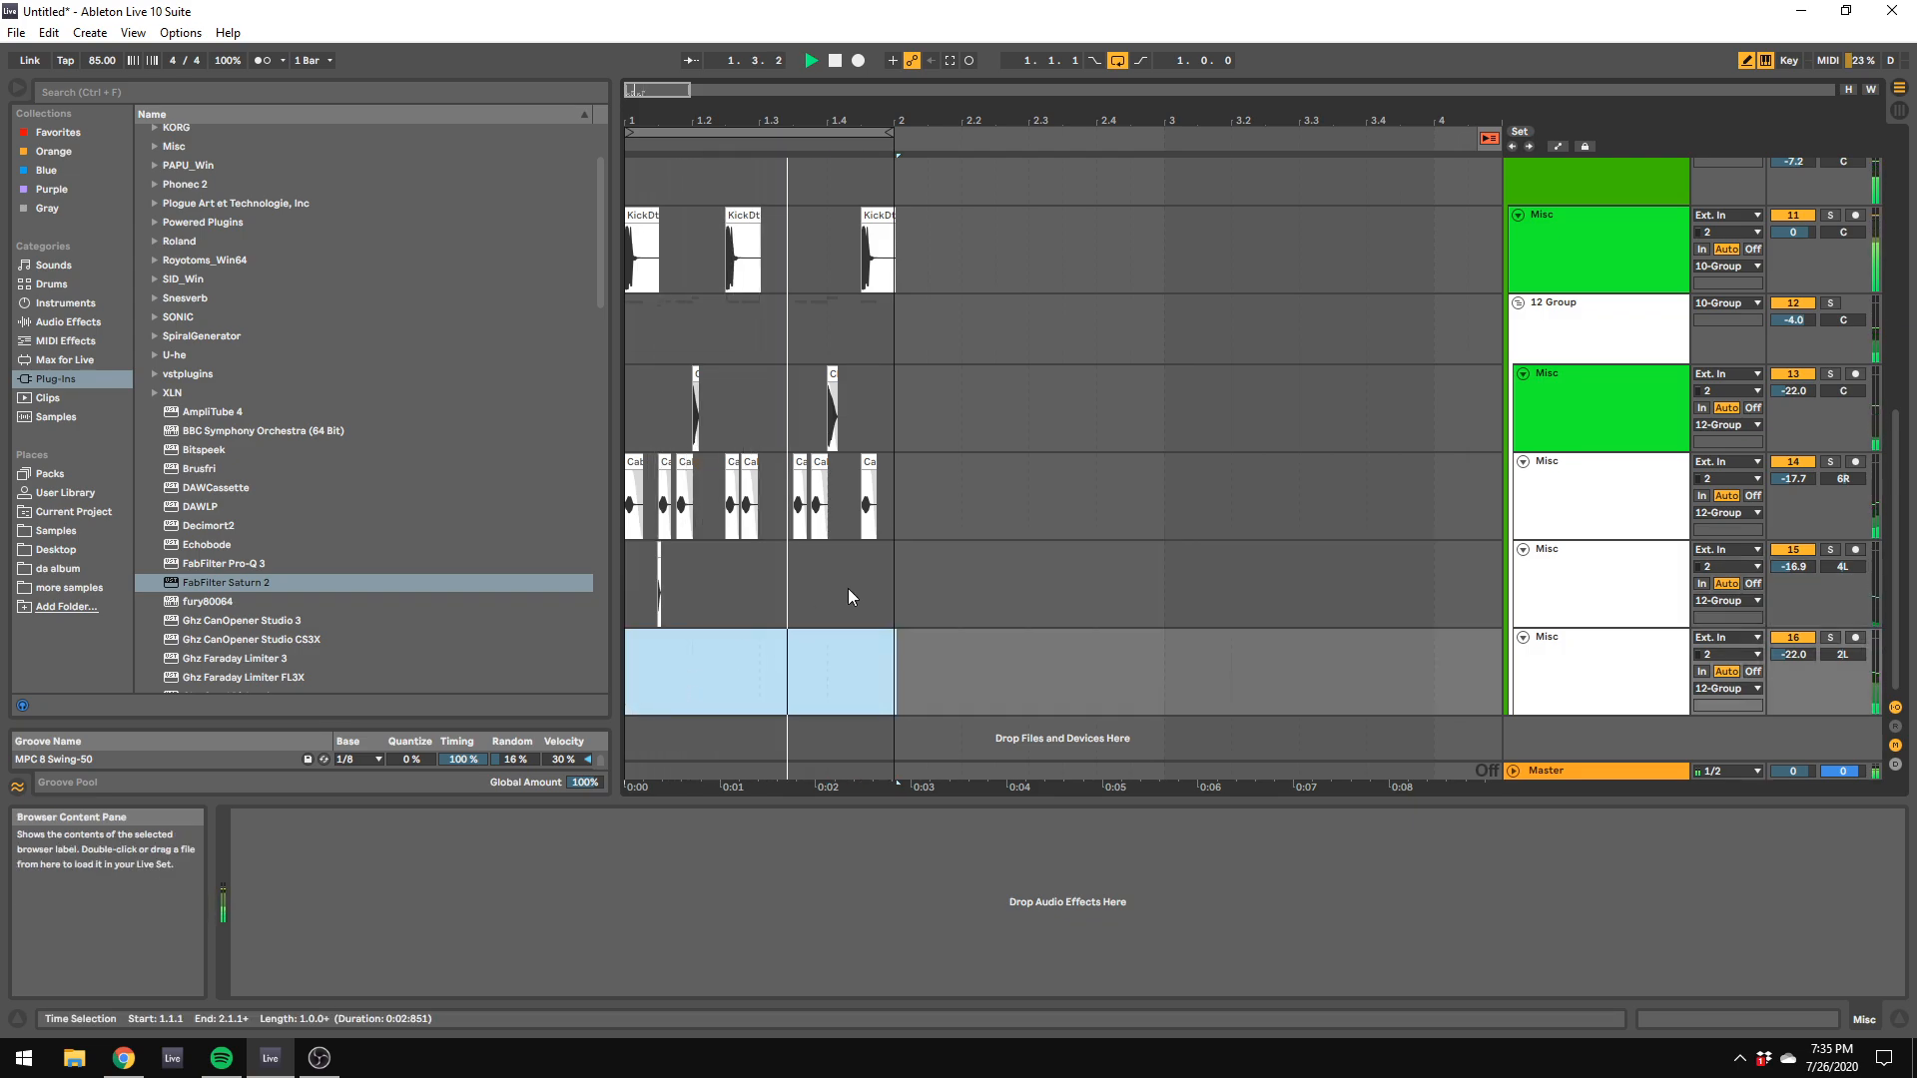
{"action": "left_click", "coordinate": [658, 560]}
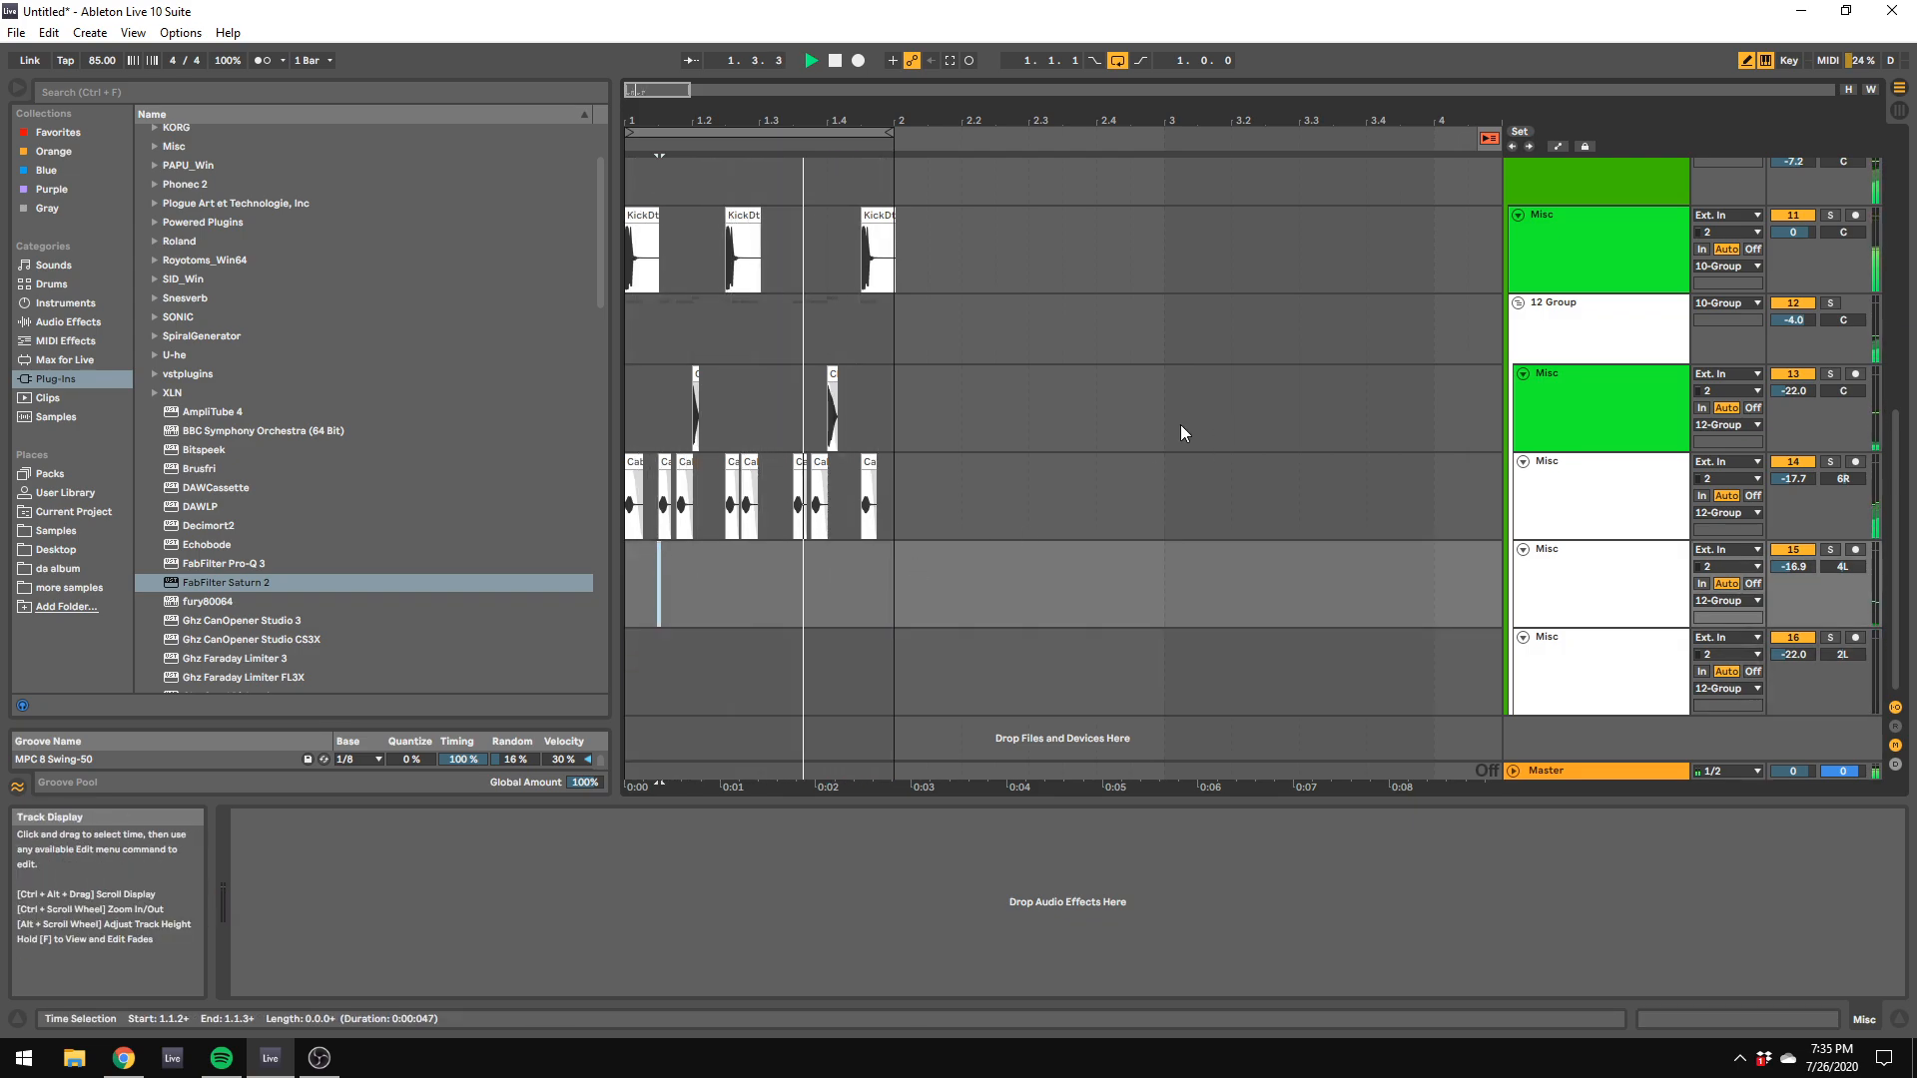
Step: Switch to Session View, solo the 10 Group and show its devices
{"action": "left_click", "coordinate": [1900, 112]}
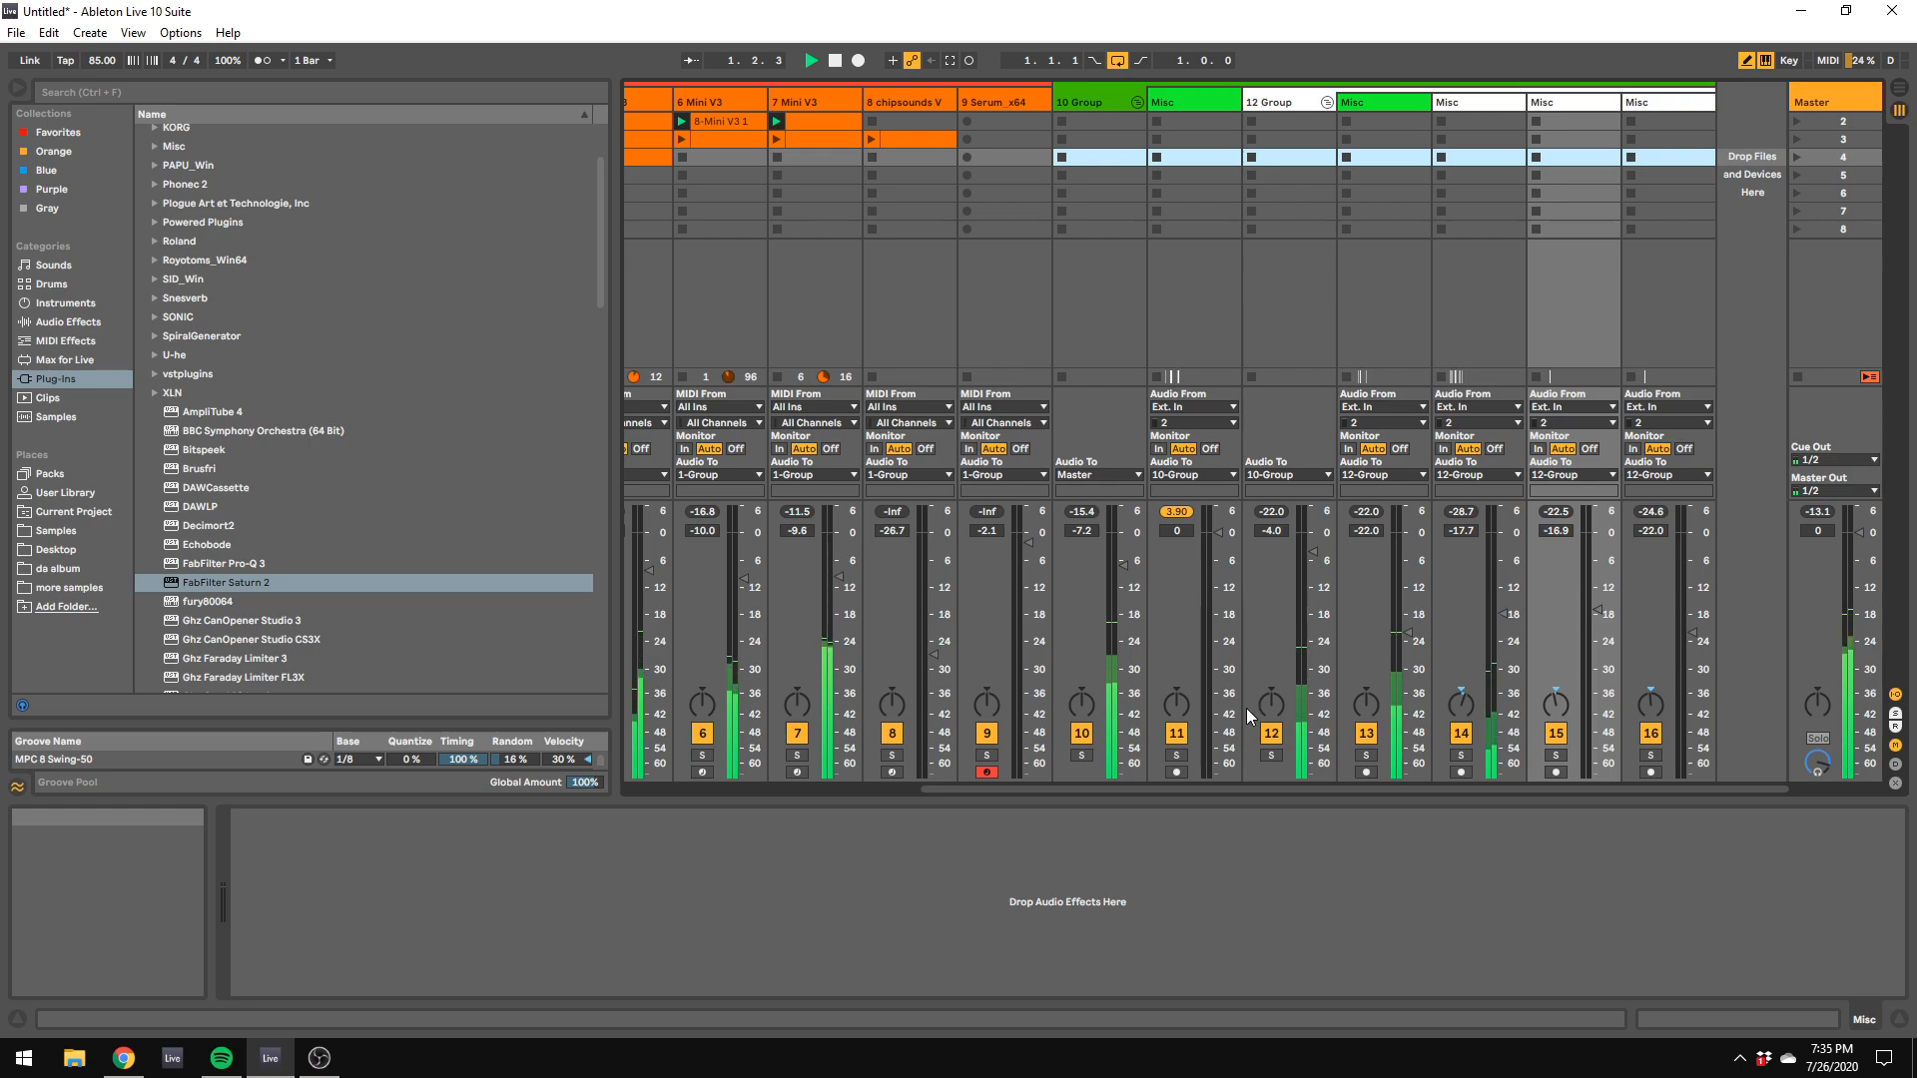
{"action": "left_click", "coordinate": [1081, 755]}
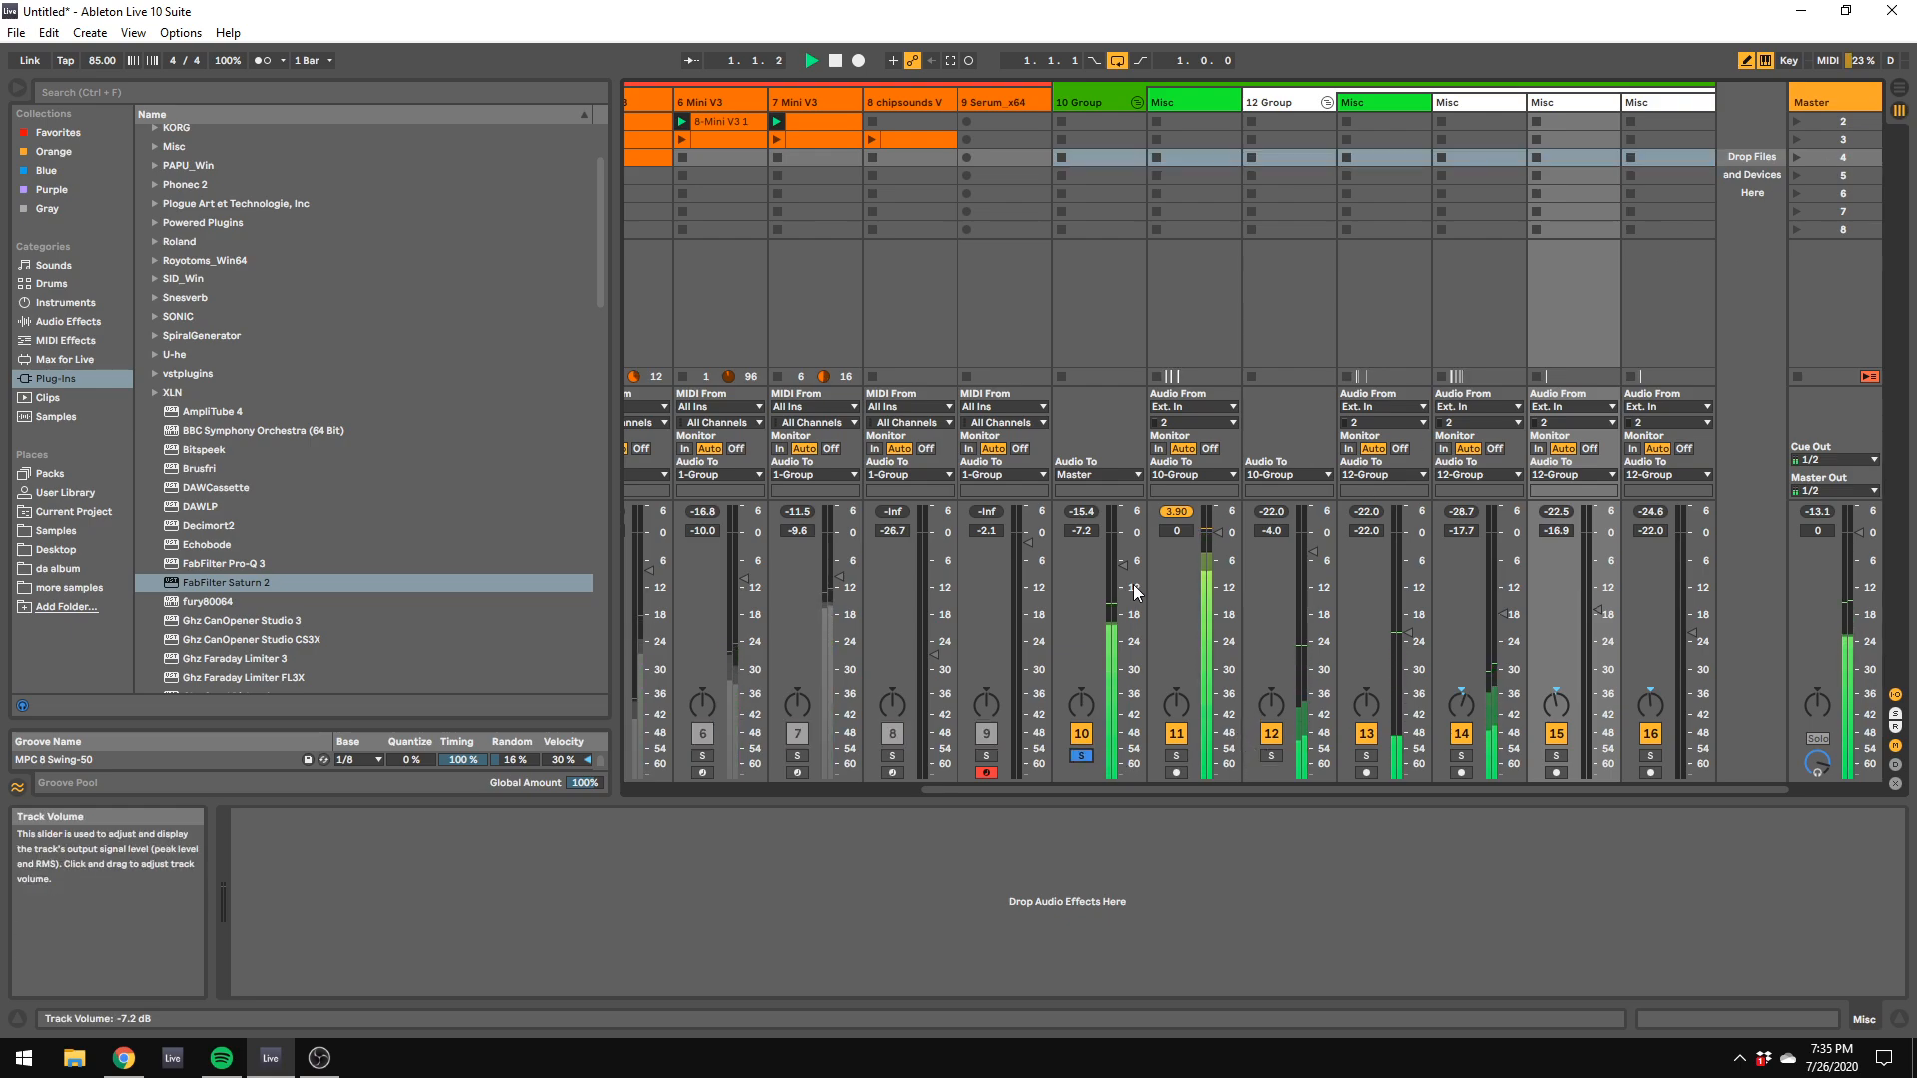
{"action": "left_click", "coordinate": [1093, 100]}
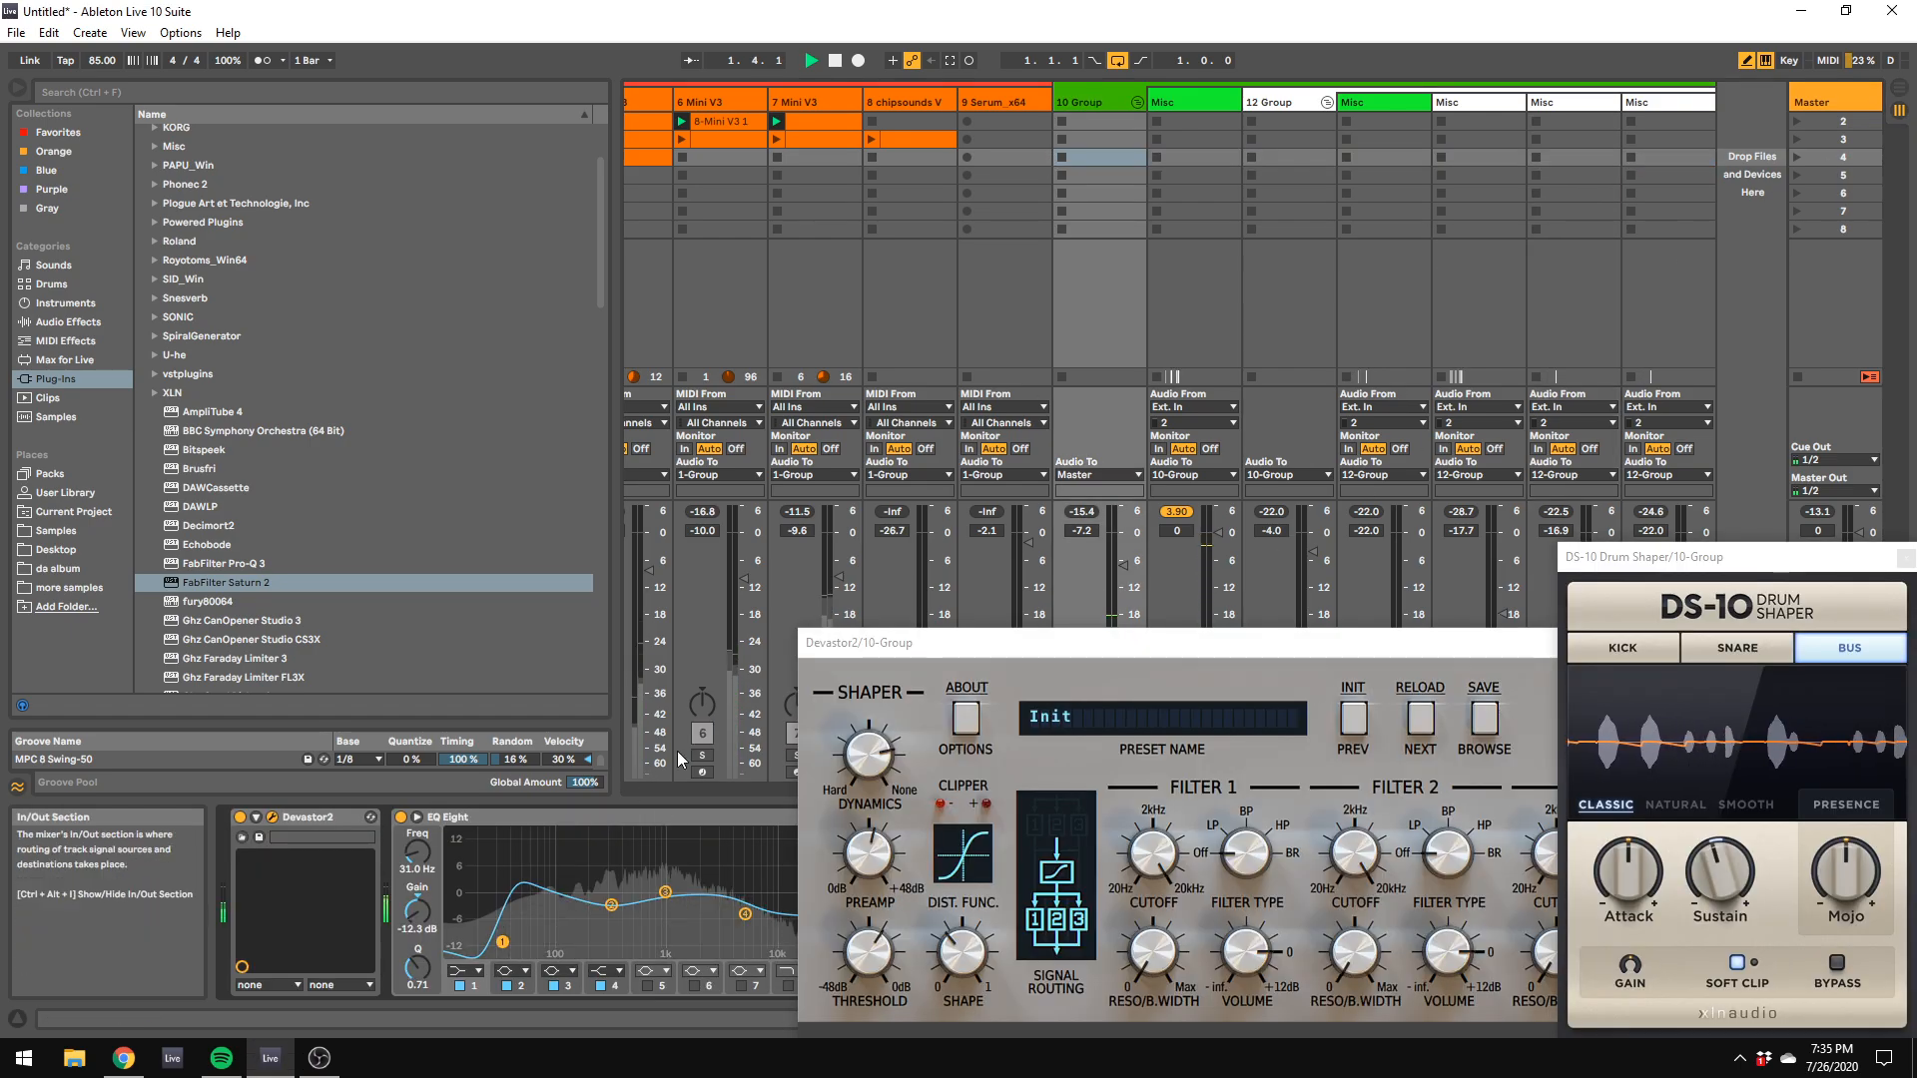
Step: Set the 12 Group's ValhallaVintageVerb mix to 16.8% and its mode to Nonlin
{"action": "left_click", "coordinate": [1267, 154]}
{"action": "left_click_drag", "start_coordinate": [1057, 794], "coordinate": [1061, 744]}
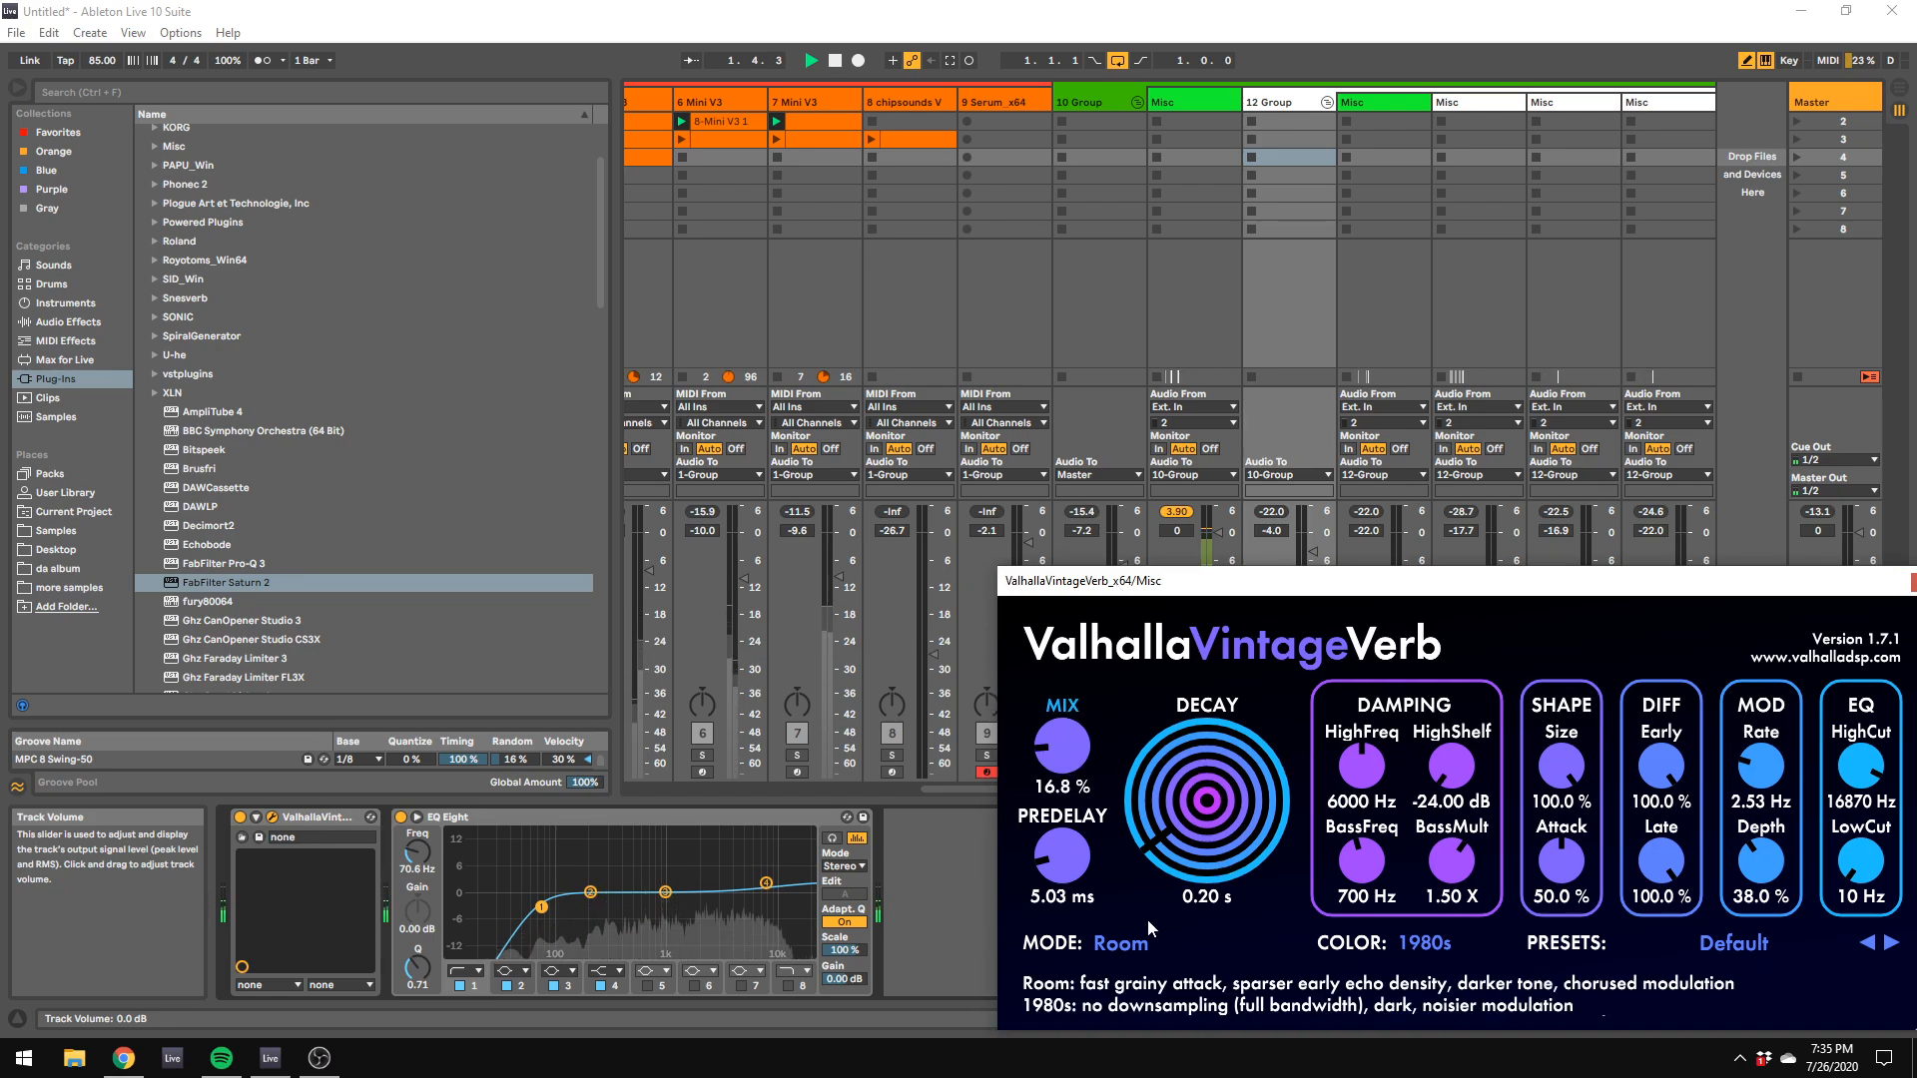
{"action": "left_click", "coordinate": [1126, 942]}
{"action": "left_click", "coordinate": [1136, 861]}
Step: Set band 2 of the kick track's EQ Eight to 126 Hz and -6.57 dB
{"action": "left_click", "coordinate": [1204, 95]}
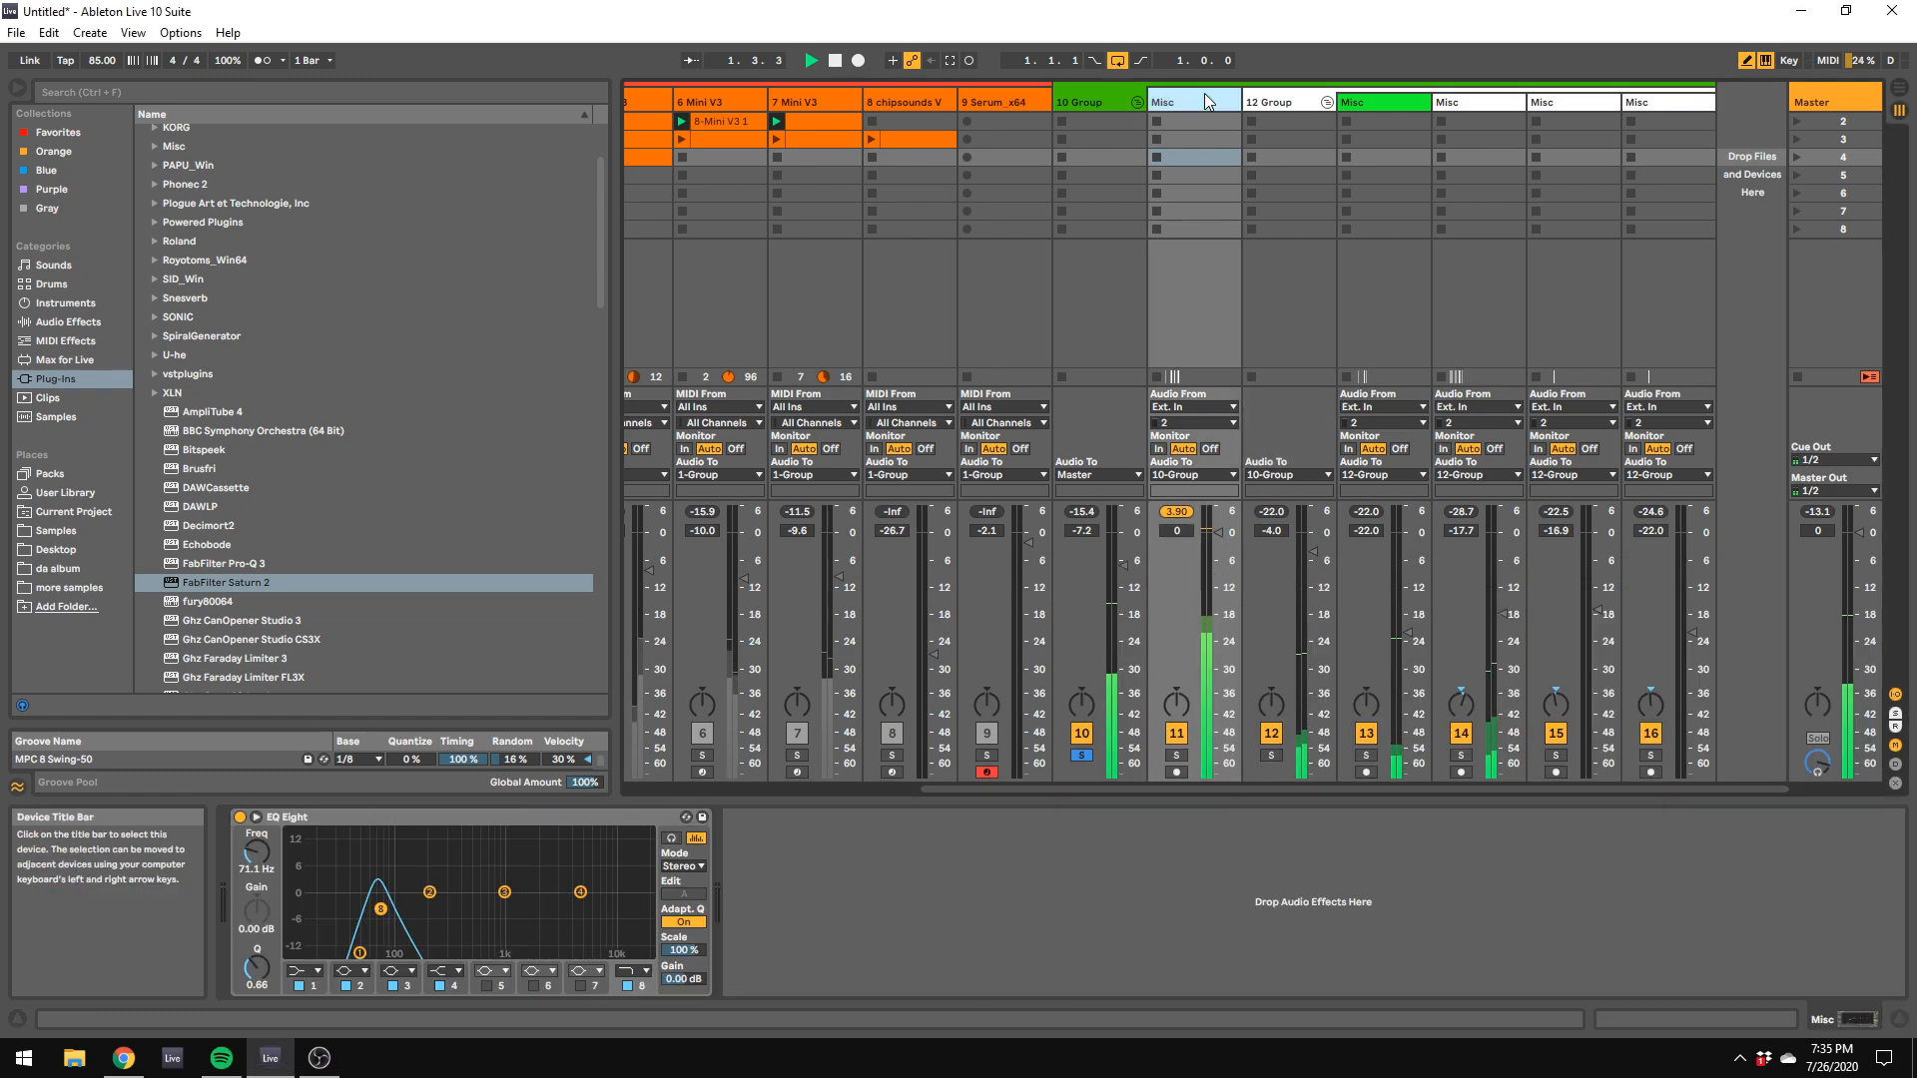
{"action": "left_click_drag", "start_coordinate": [429, 892], "coordinate": [407, 918]}
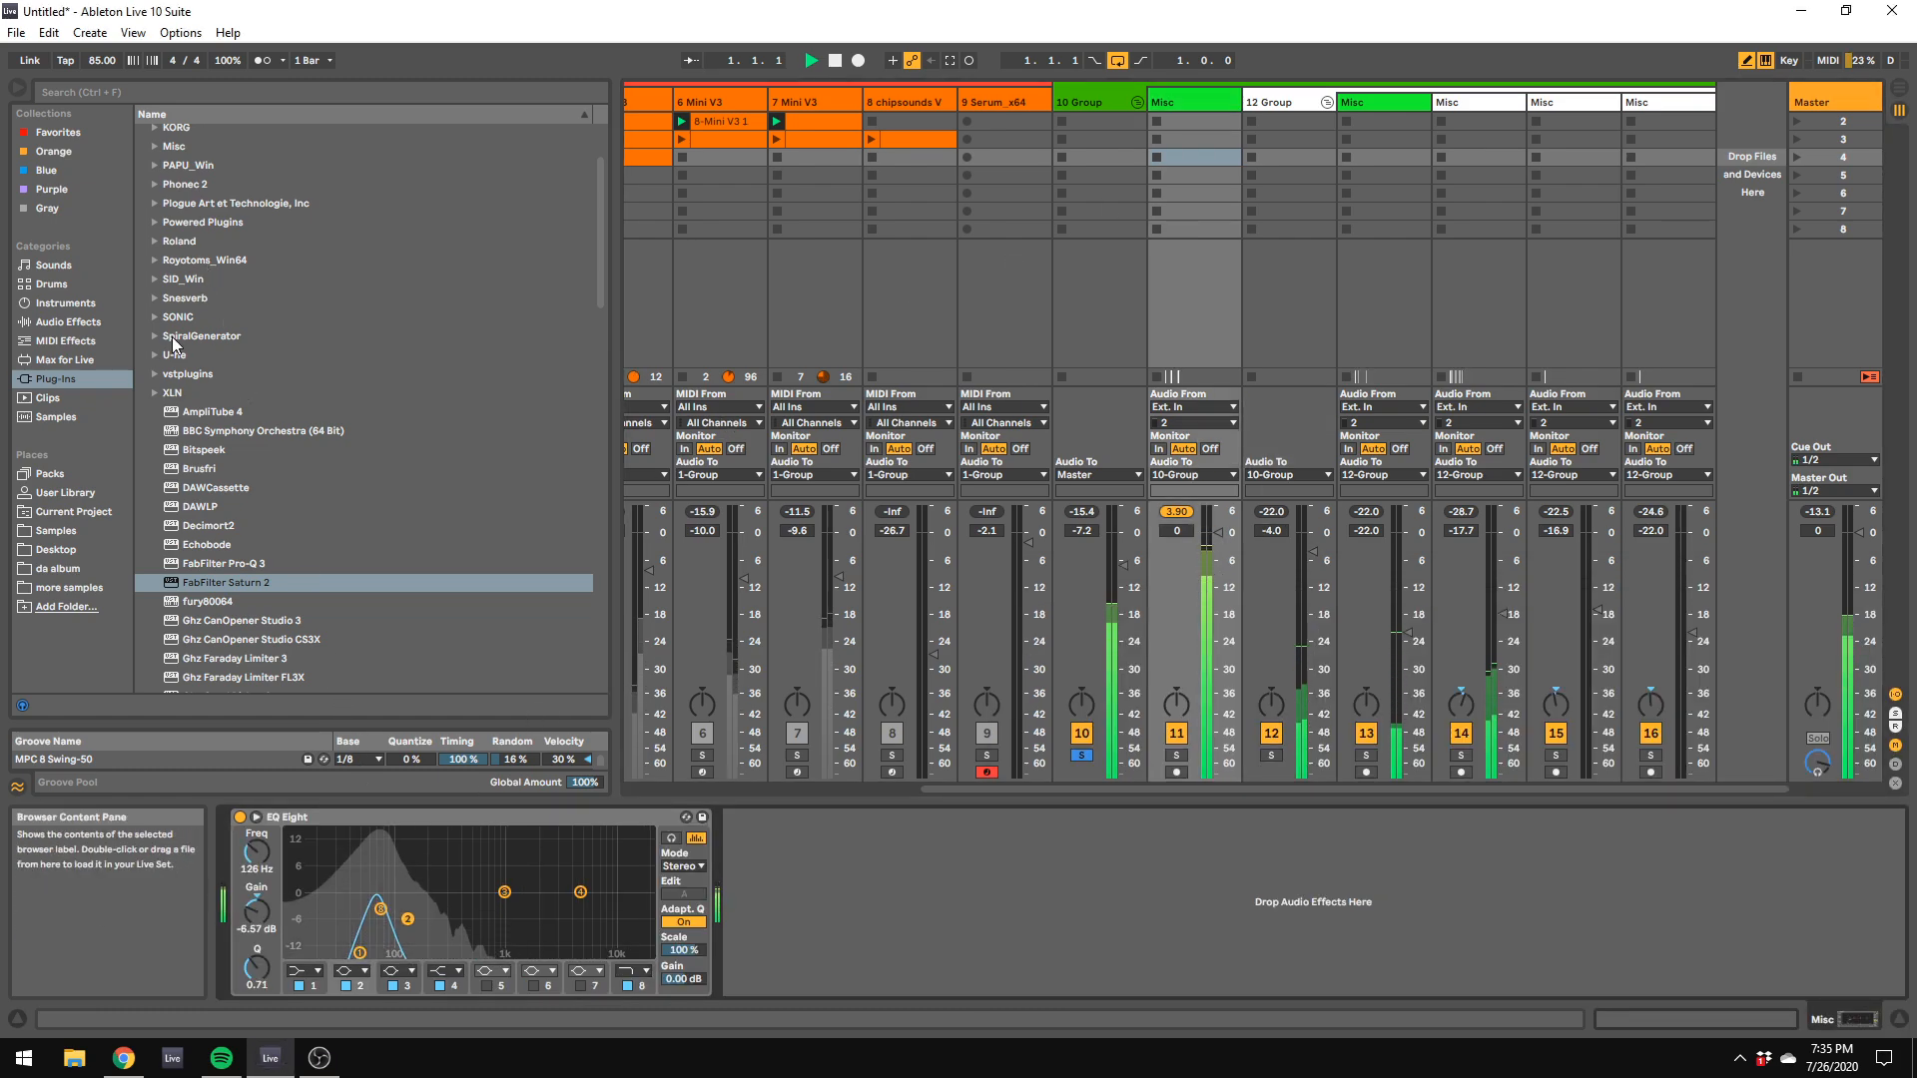
Step: Narrow band 2 of the 10 Group's EQ Eight to Q 1.87 and sweep its cut up to about 639 Hz
{"action": "left_click", "coordinate": [1080, 90]}
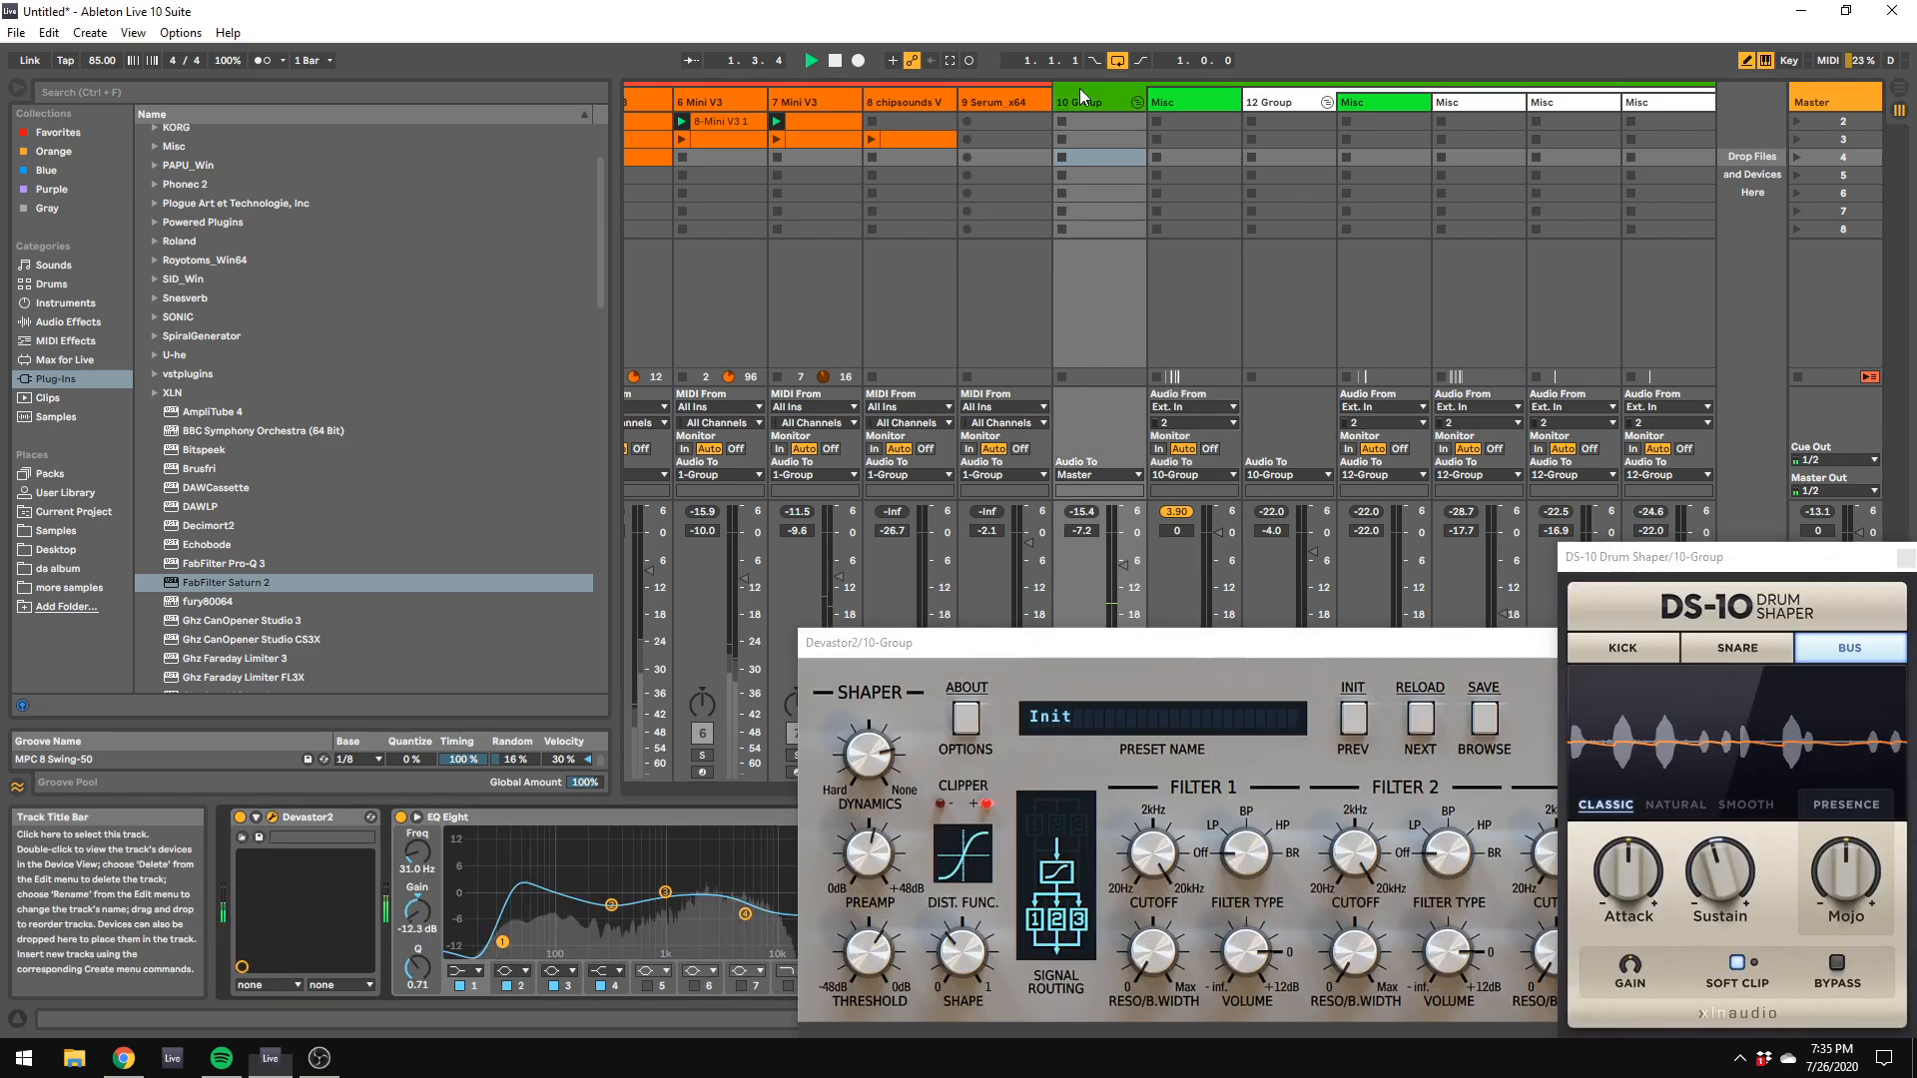
{"action": "left_click_drag", "start_coordinate": [873, 644], "coordinate": [1392, 651]}
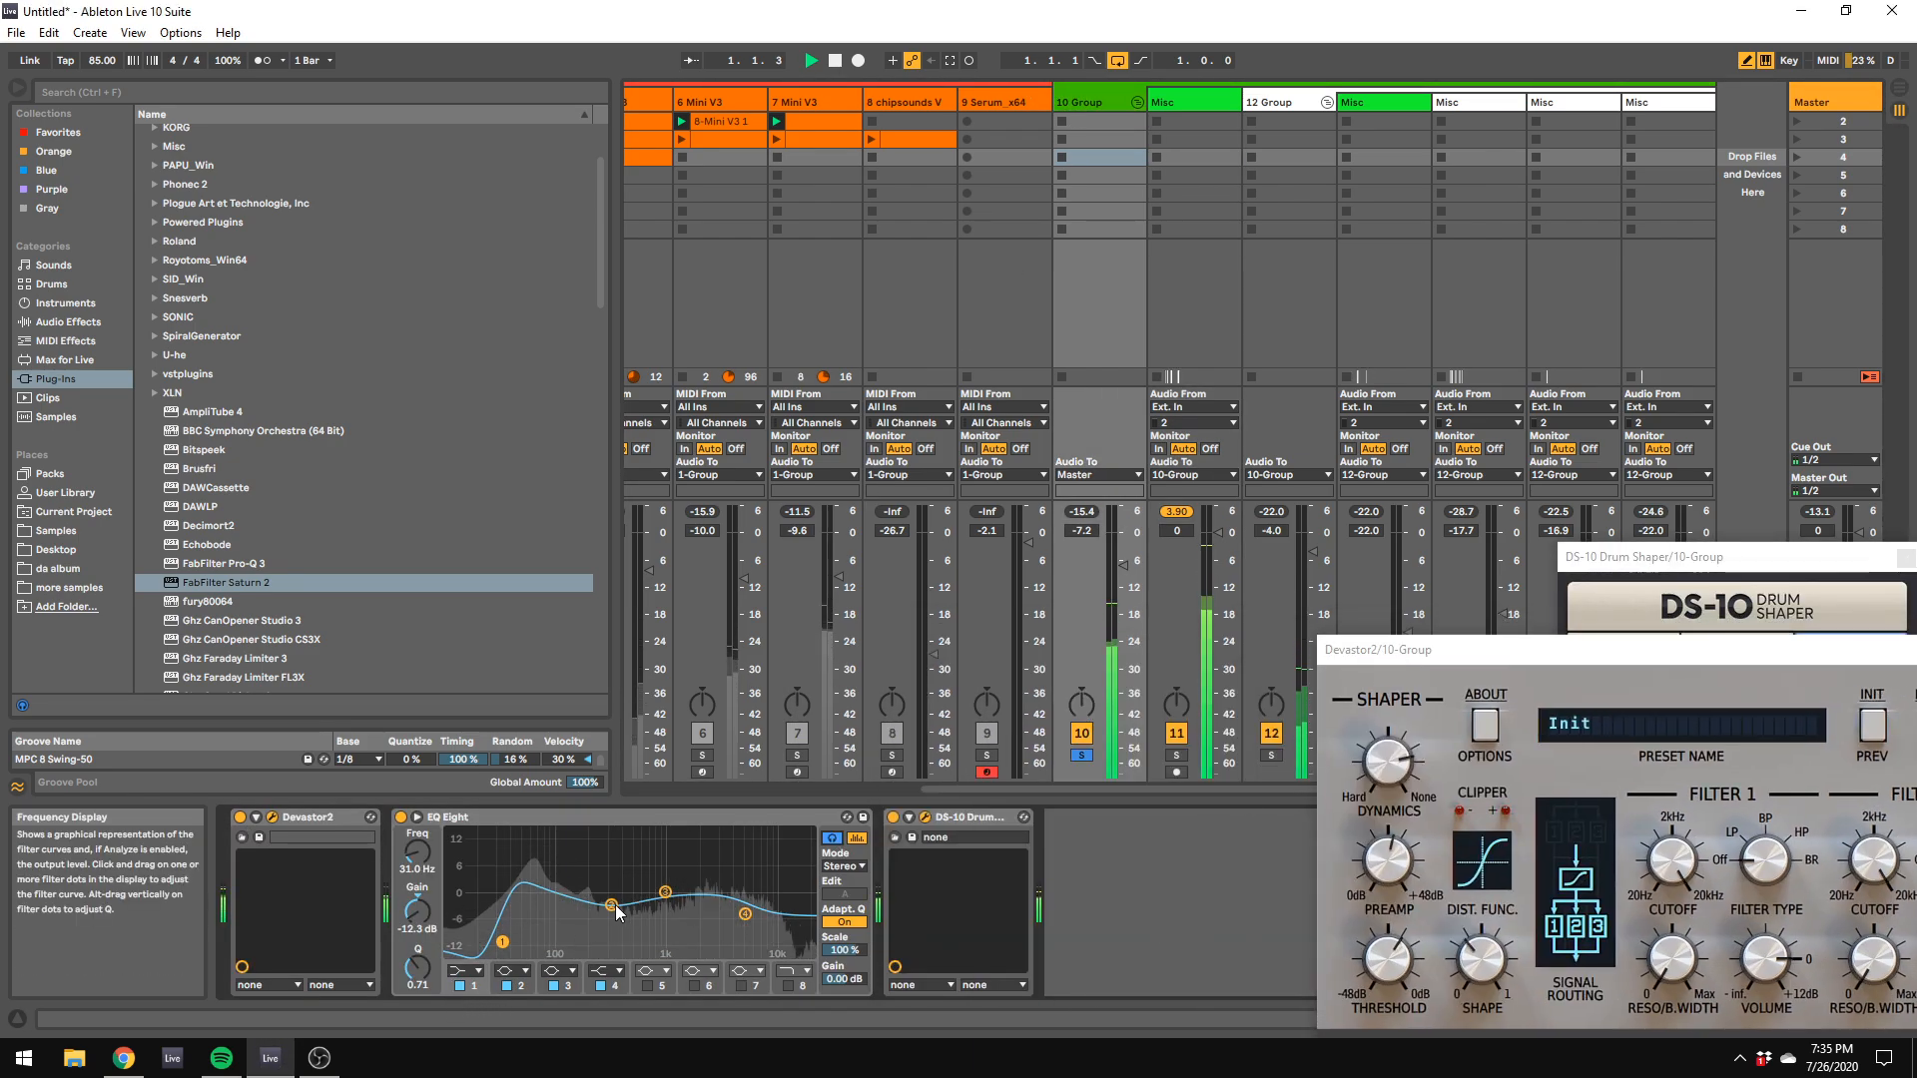
{"action": "left_click_drag", "start_coordinate": [611, 904], "coordinate": [593, 913]}
{"action": "left_click_drag", "start_coordinate": [416, 968], "coordinate": [417, 930]}
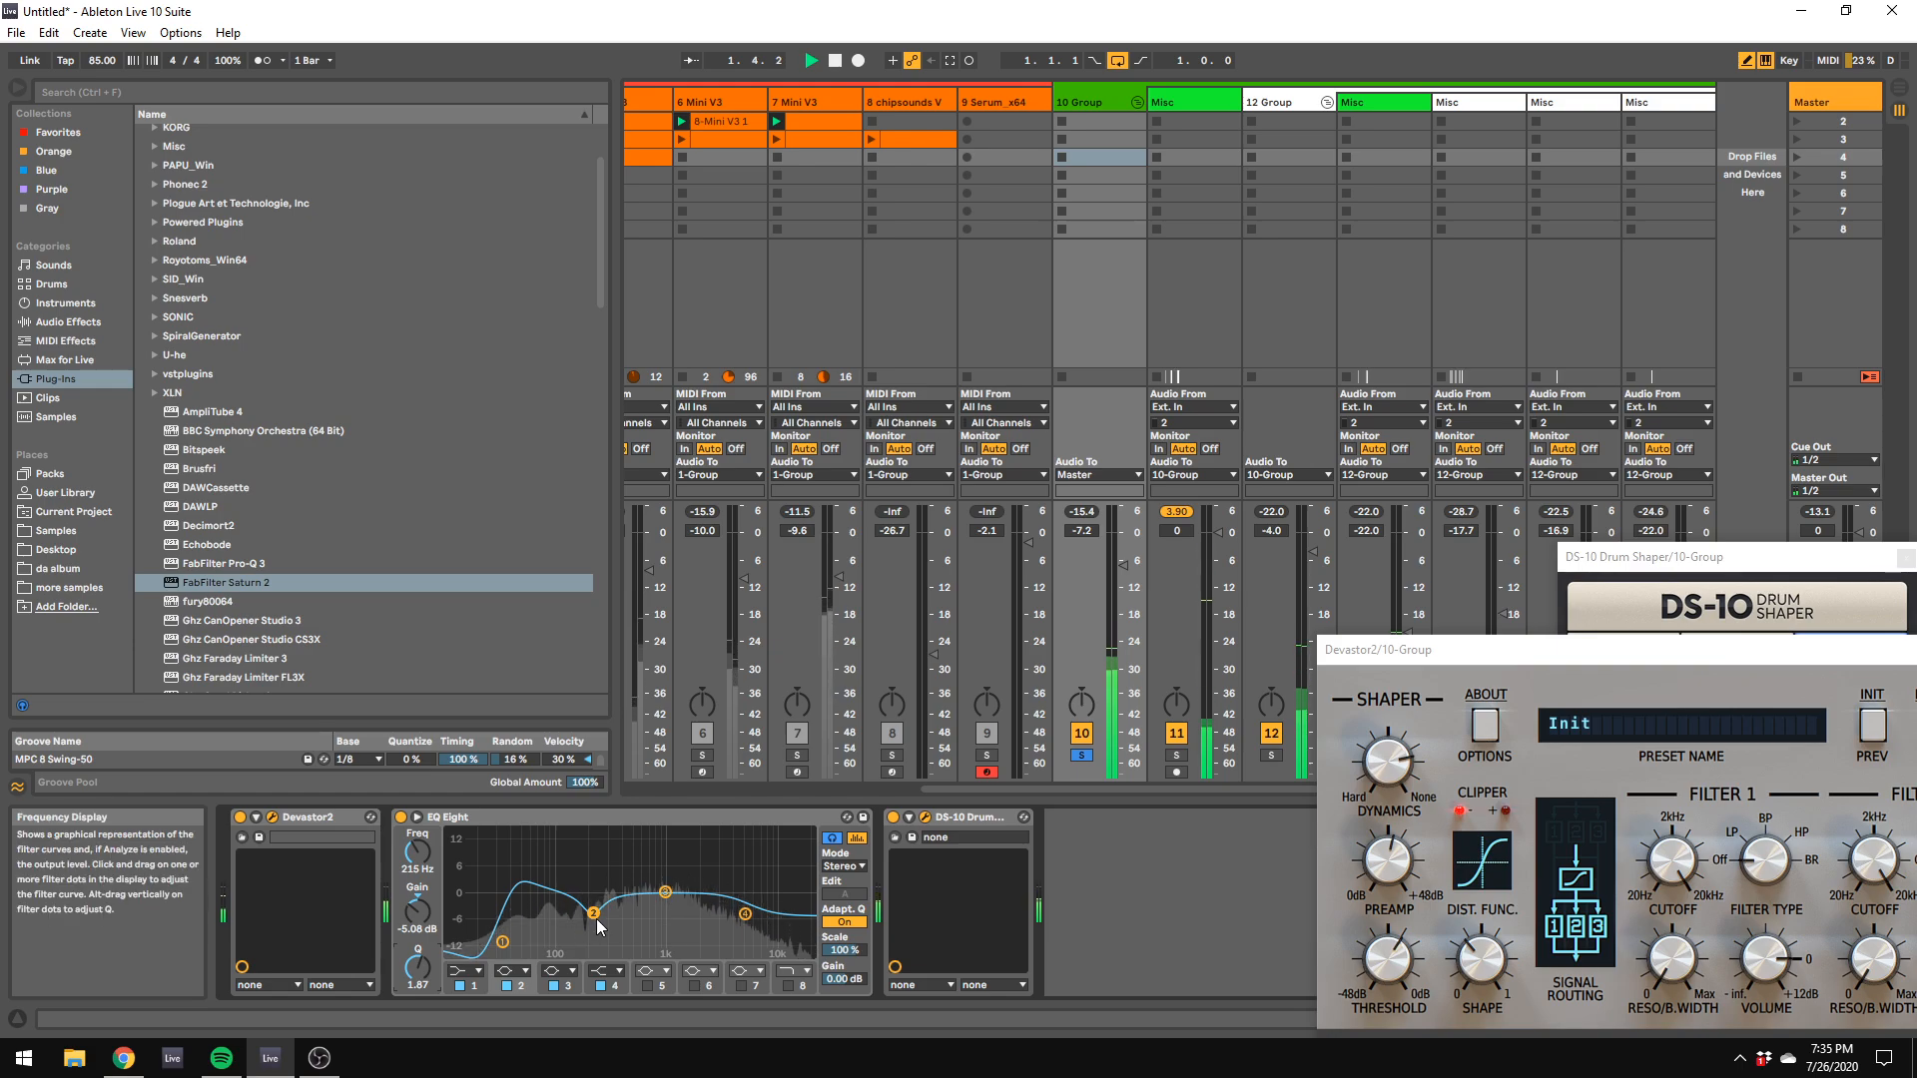
{"action": "left_click_drag", "start_coordinate": [593, 913], "coordinate": [583, 943]}
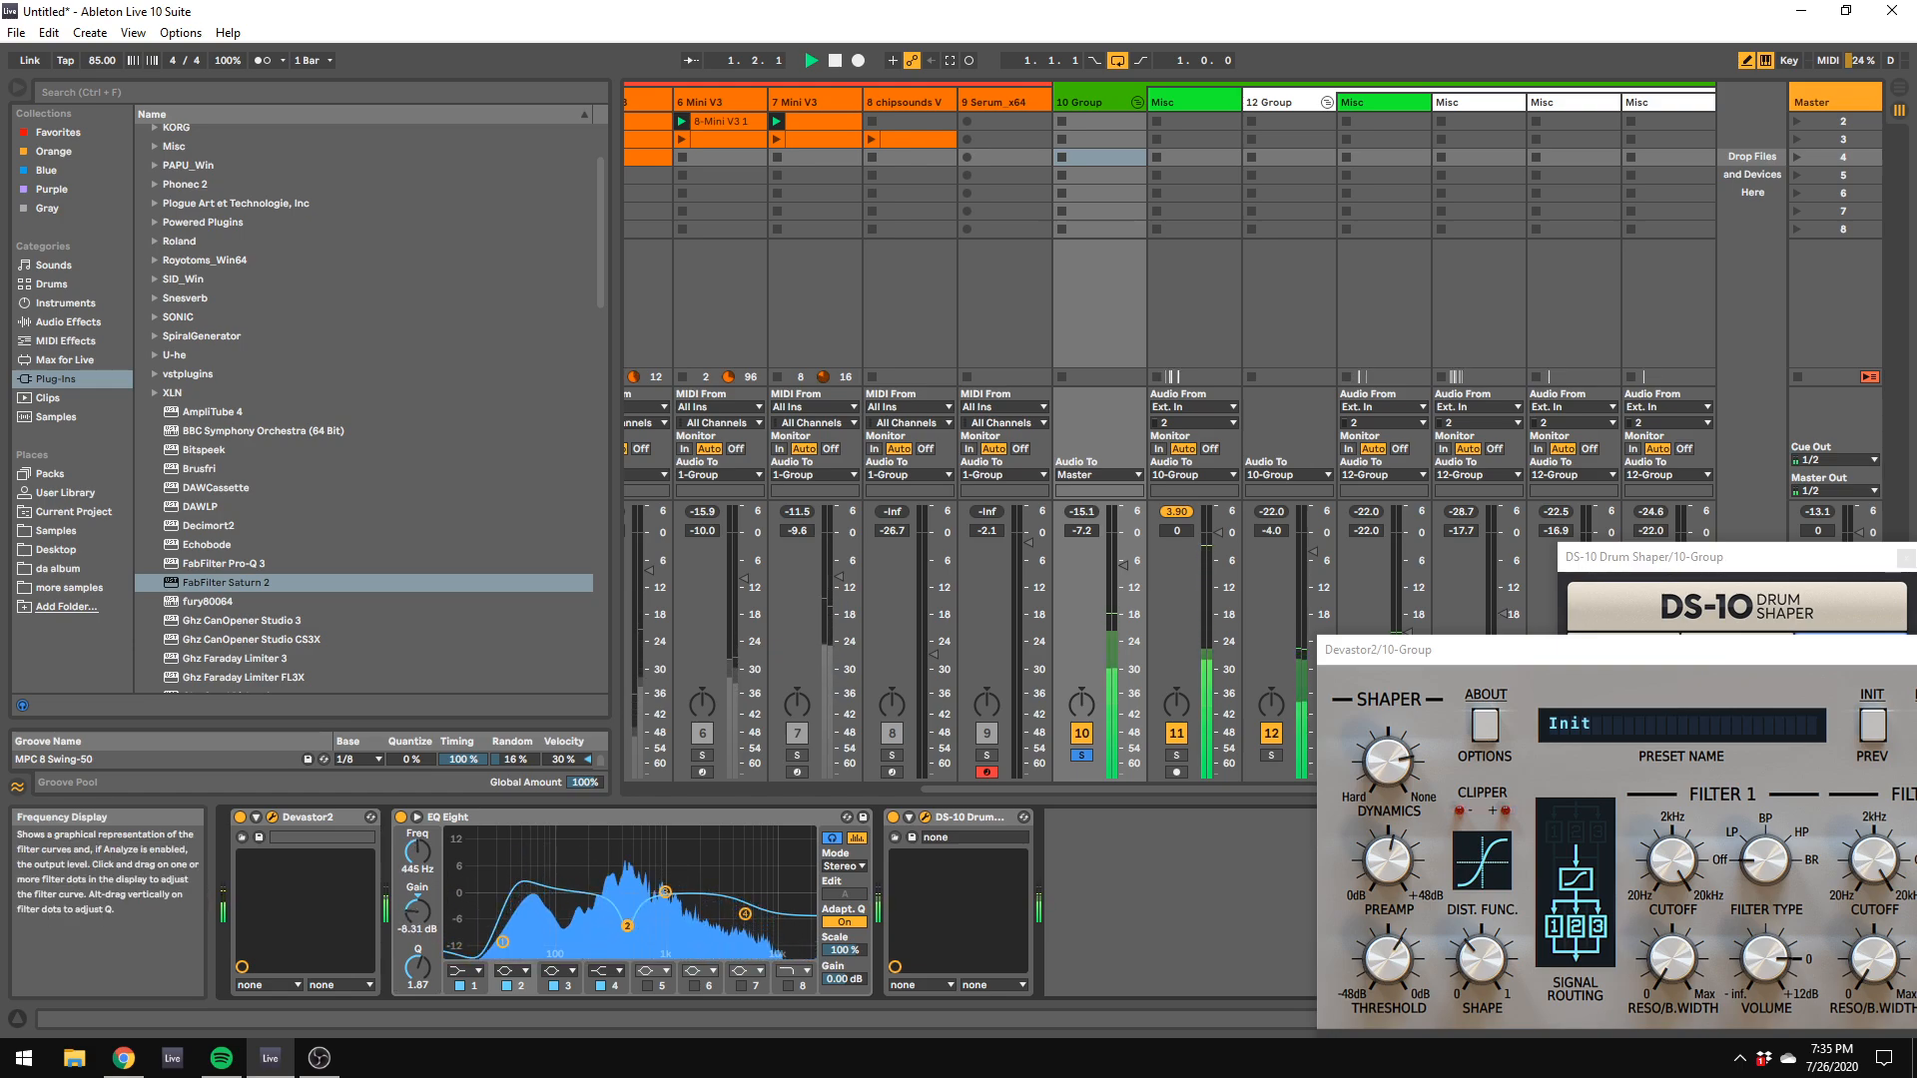
{"action": "mouse_move", "coordinate": [584, 944]}
{"action": "left_mouse_down"}
{"action": "mouse_move", "coordinate": [628, 928]}
{"action": "mouse_move", "coordinate": [599, 918]}
{"action": "left_mouse_up"}
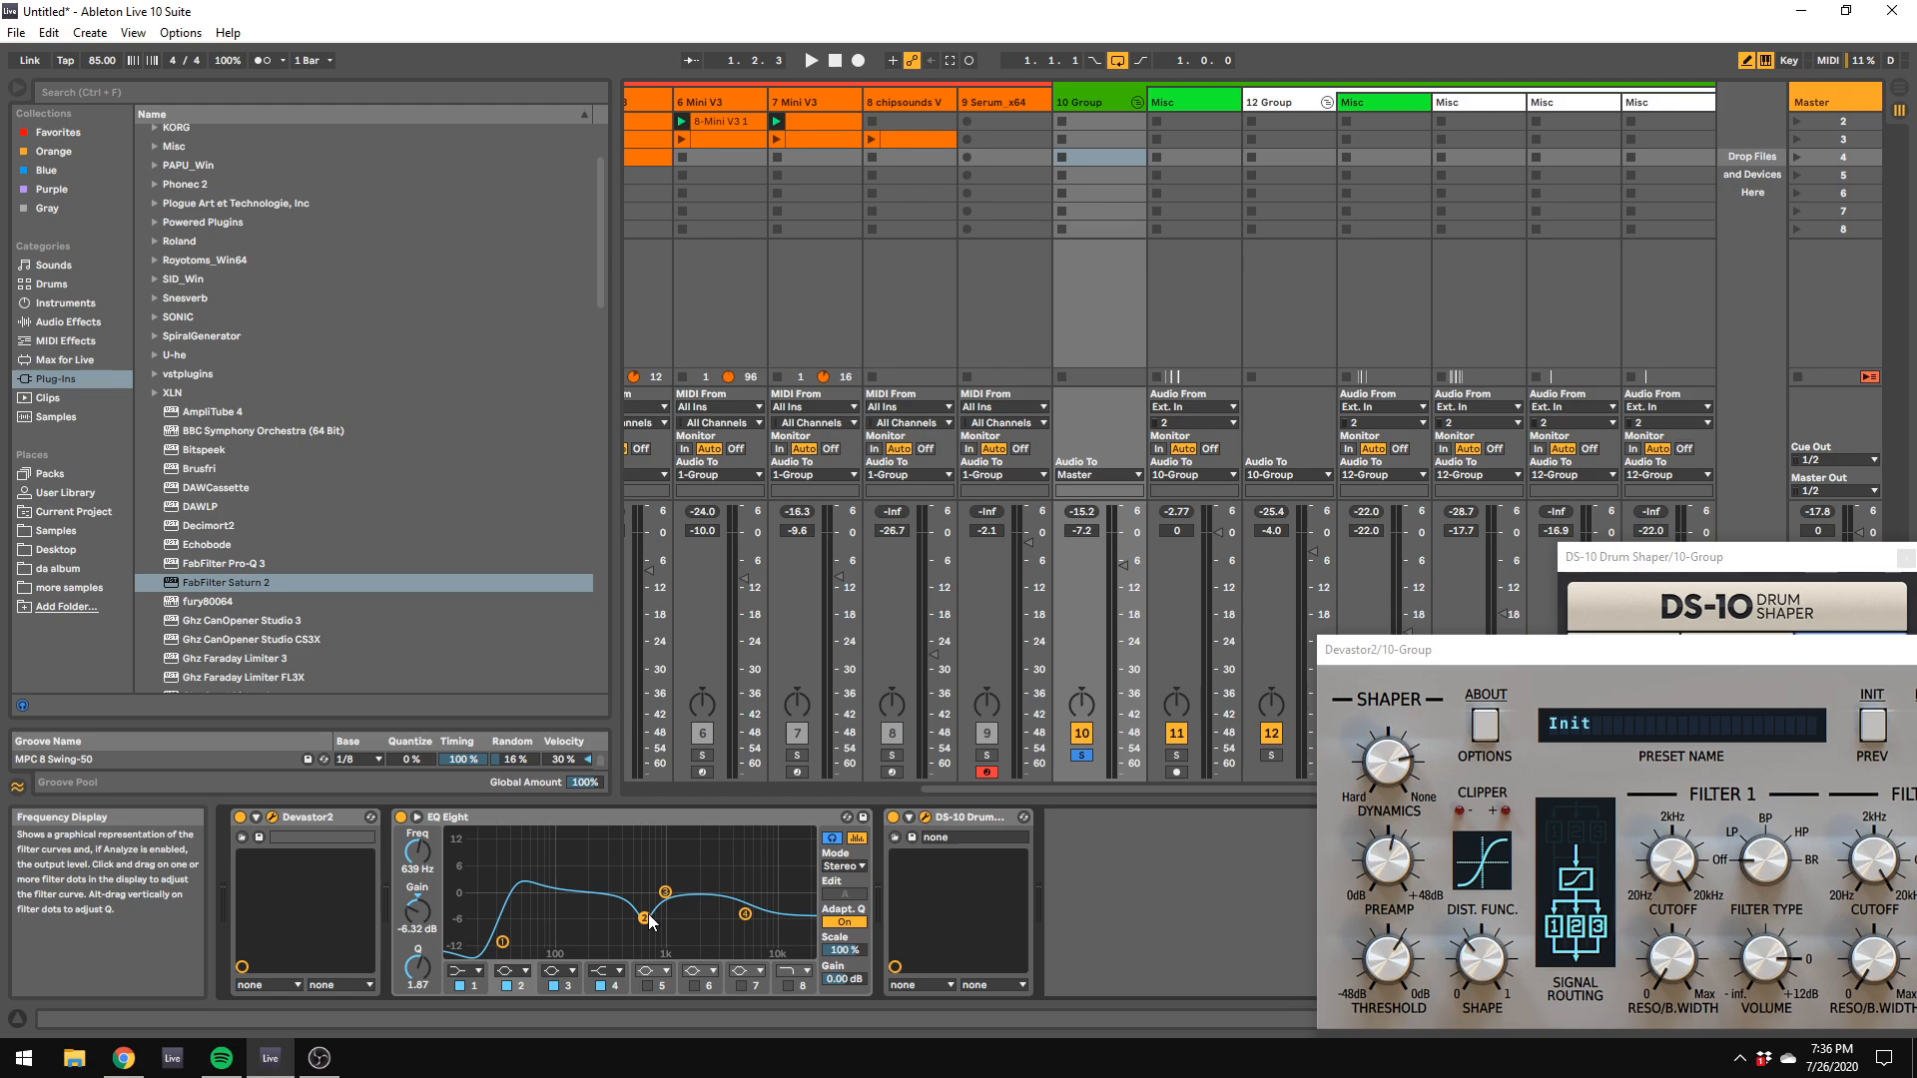
Step: Move band 2's cut in the 10 Group's EQ Eight to about 1.16 kHz, deepen it and adjust its Q
{"action": "key", "text": "space"}
{"action": "left_click_drag", "start_coordinate": [650, 921], "coordinate": [672, 927]}
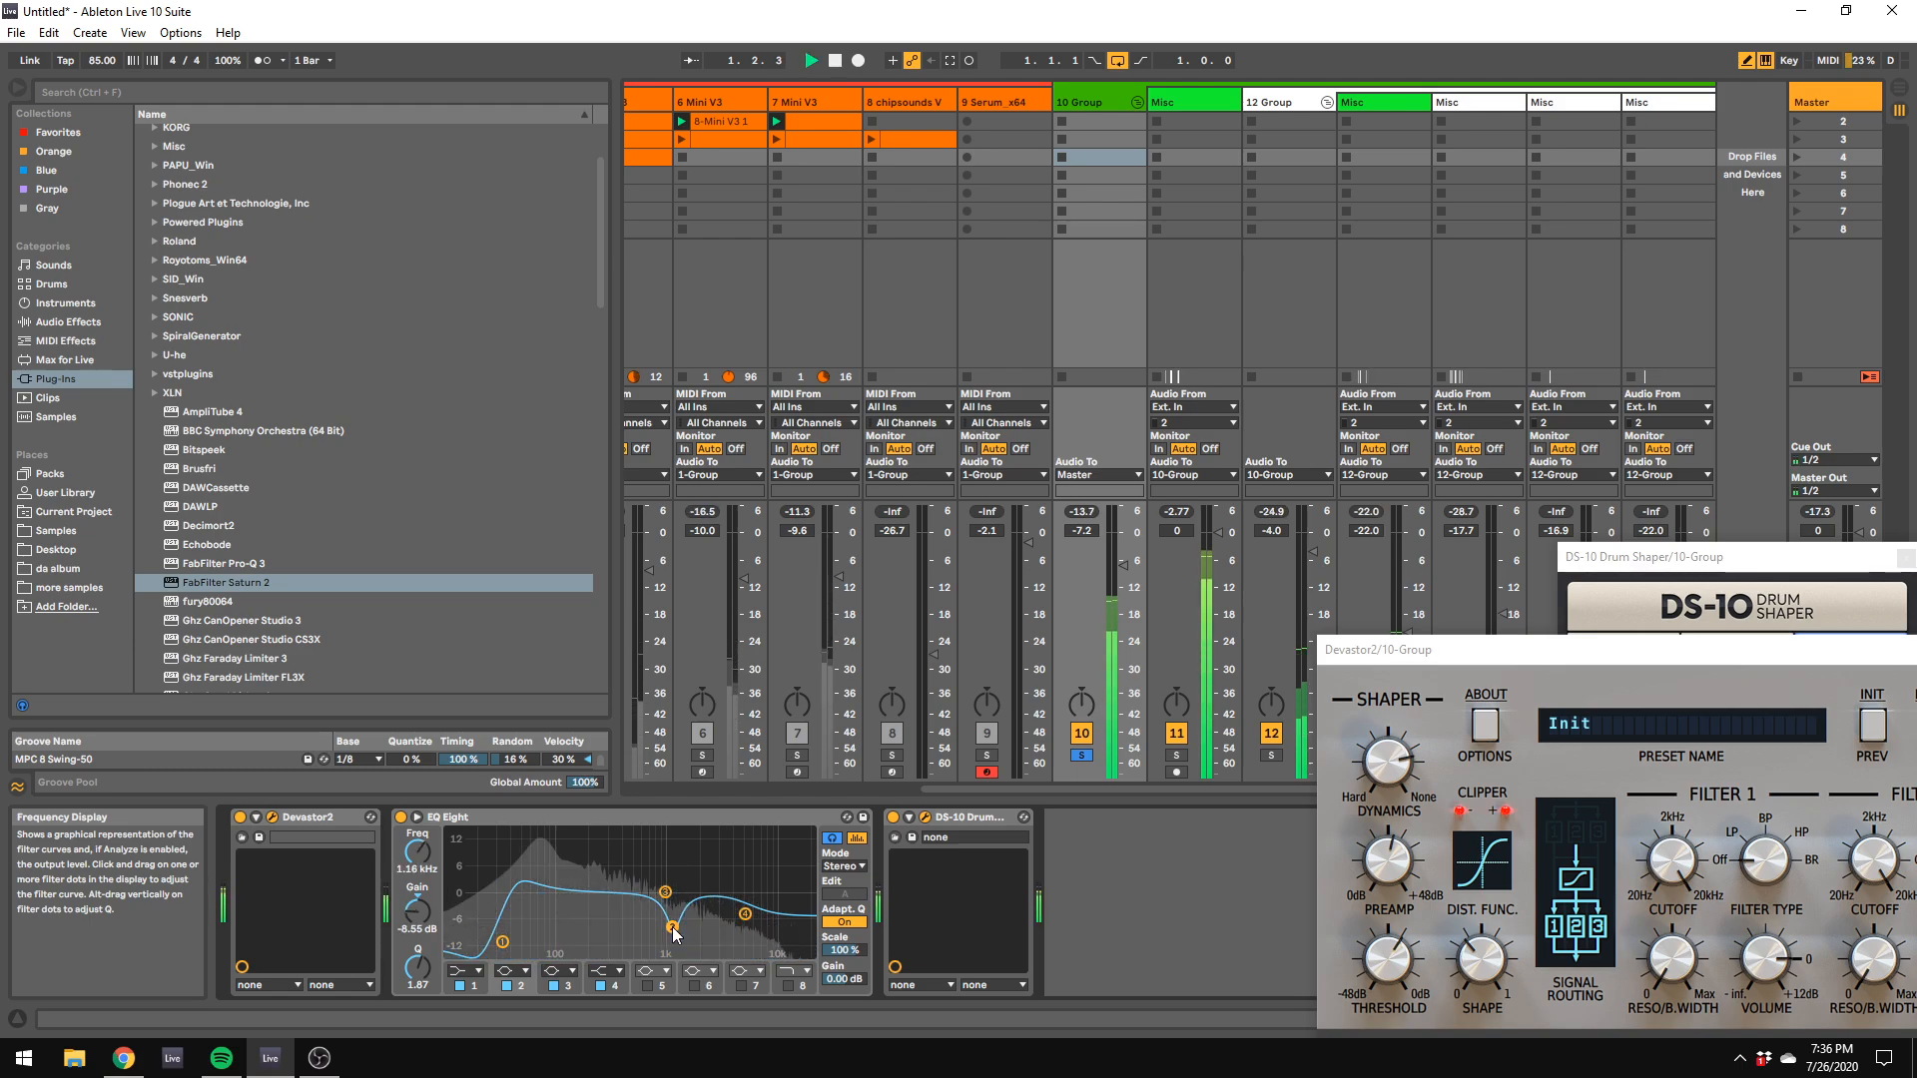
{"action": "key", "text": "space"}
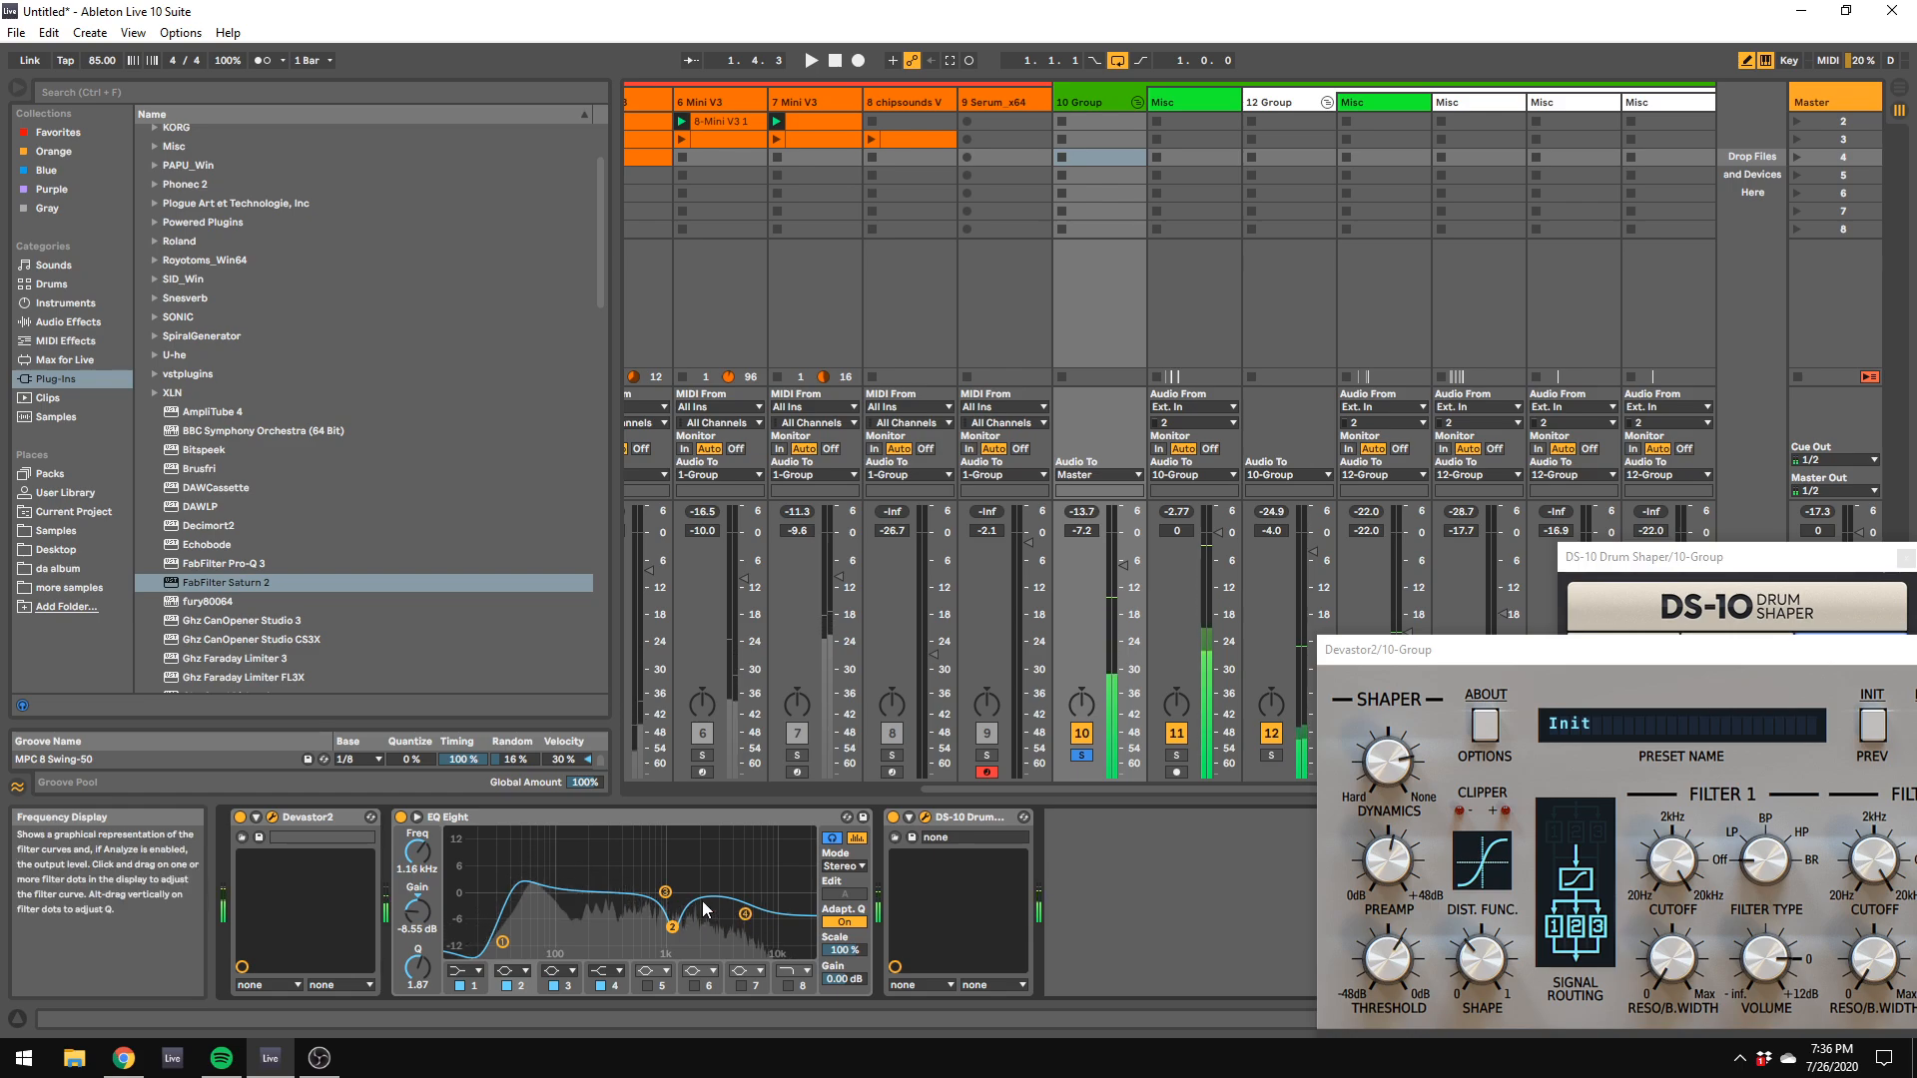
{"action": "left_click_drag", "start_coordinate": [672, 927], "coordinate": [671, 936]}
{"action": "left_click_drag", "start_coordinate": [428, 986], "coordinate": [428, 999]}
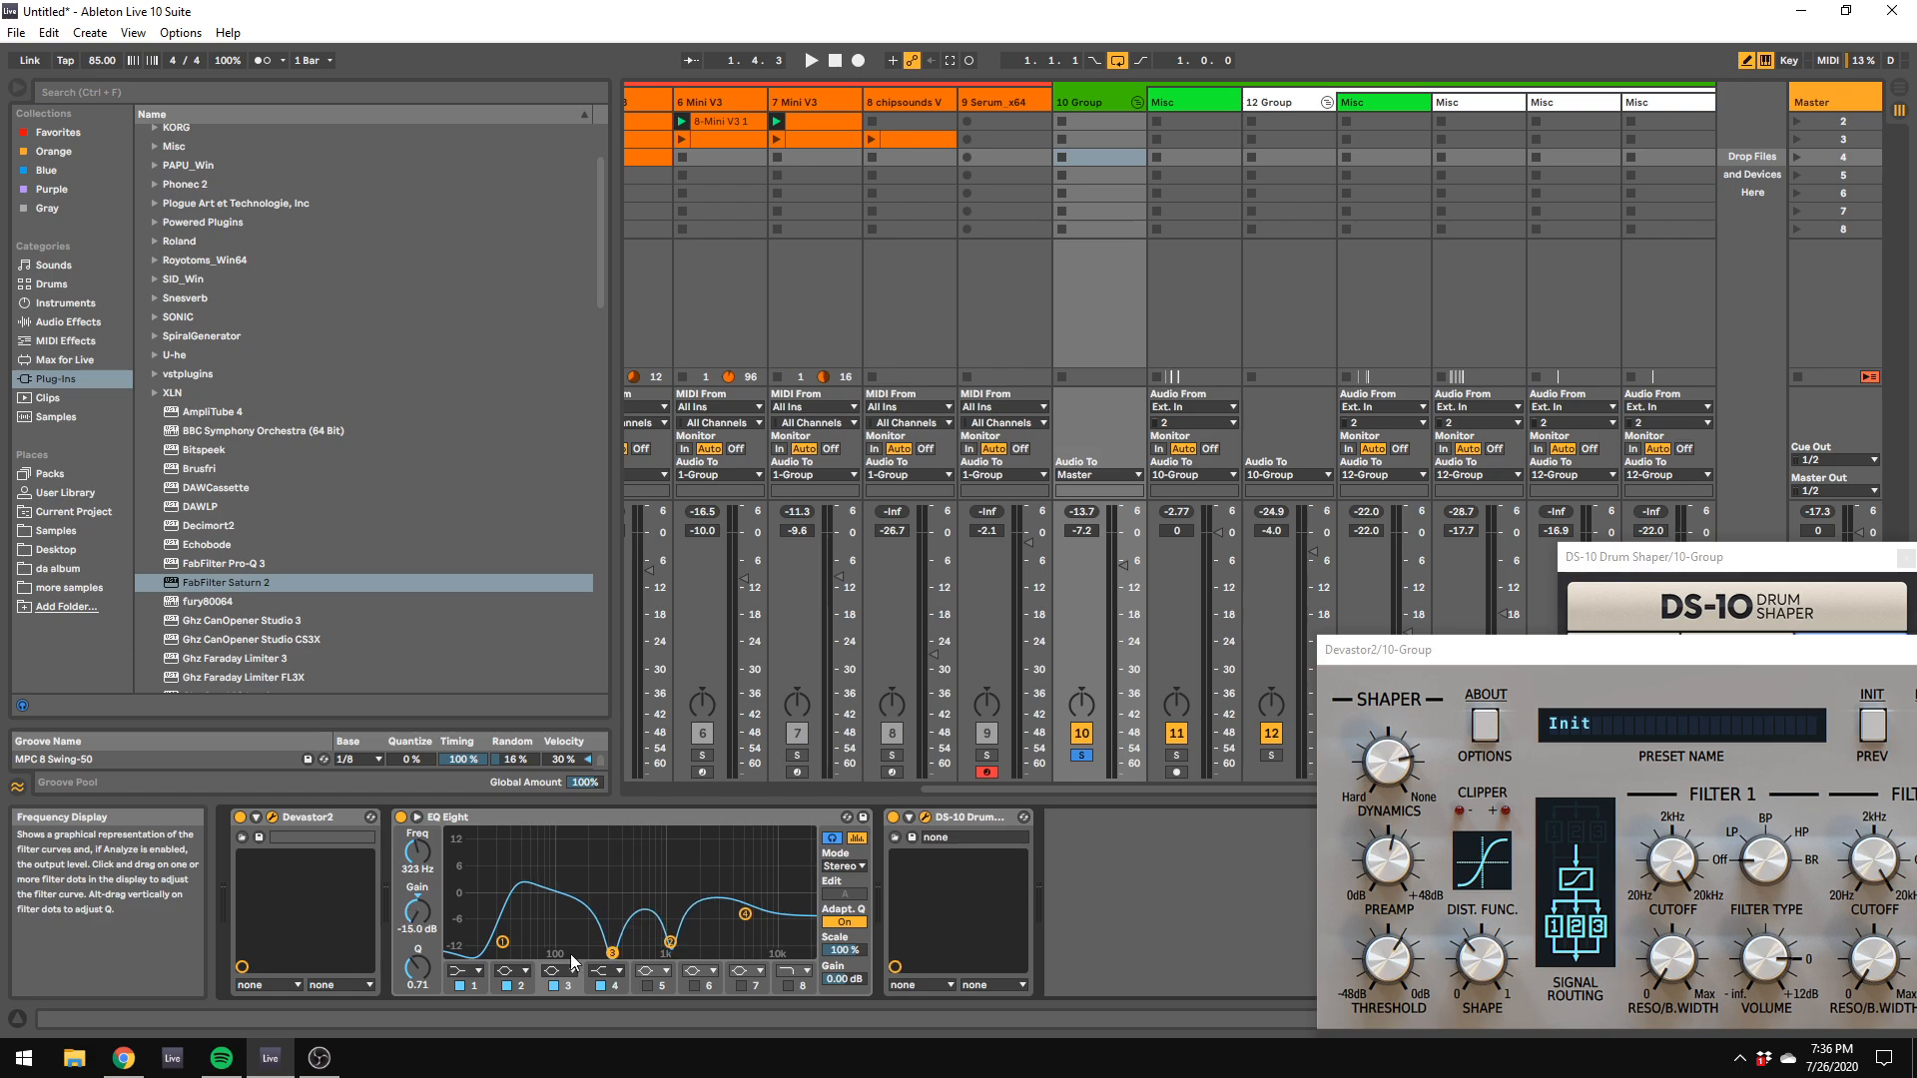
Step: Set band 3 of the 10 Group's EQ Eight to 2.15 kHz, -11.5 dB and Q 8.23 during playback
{"action": "key", "text": "space"}
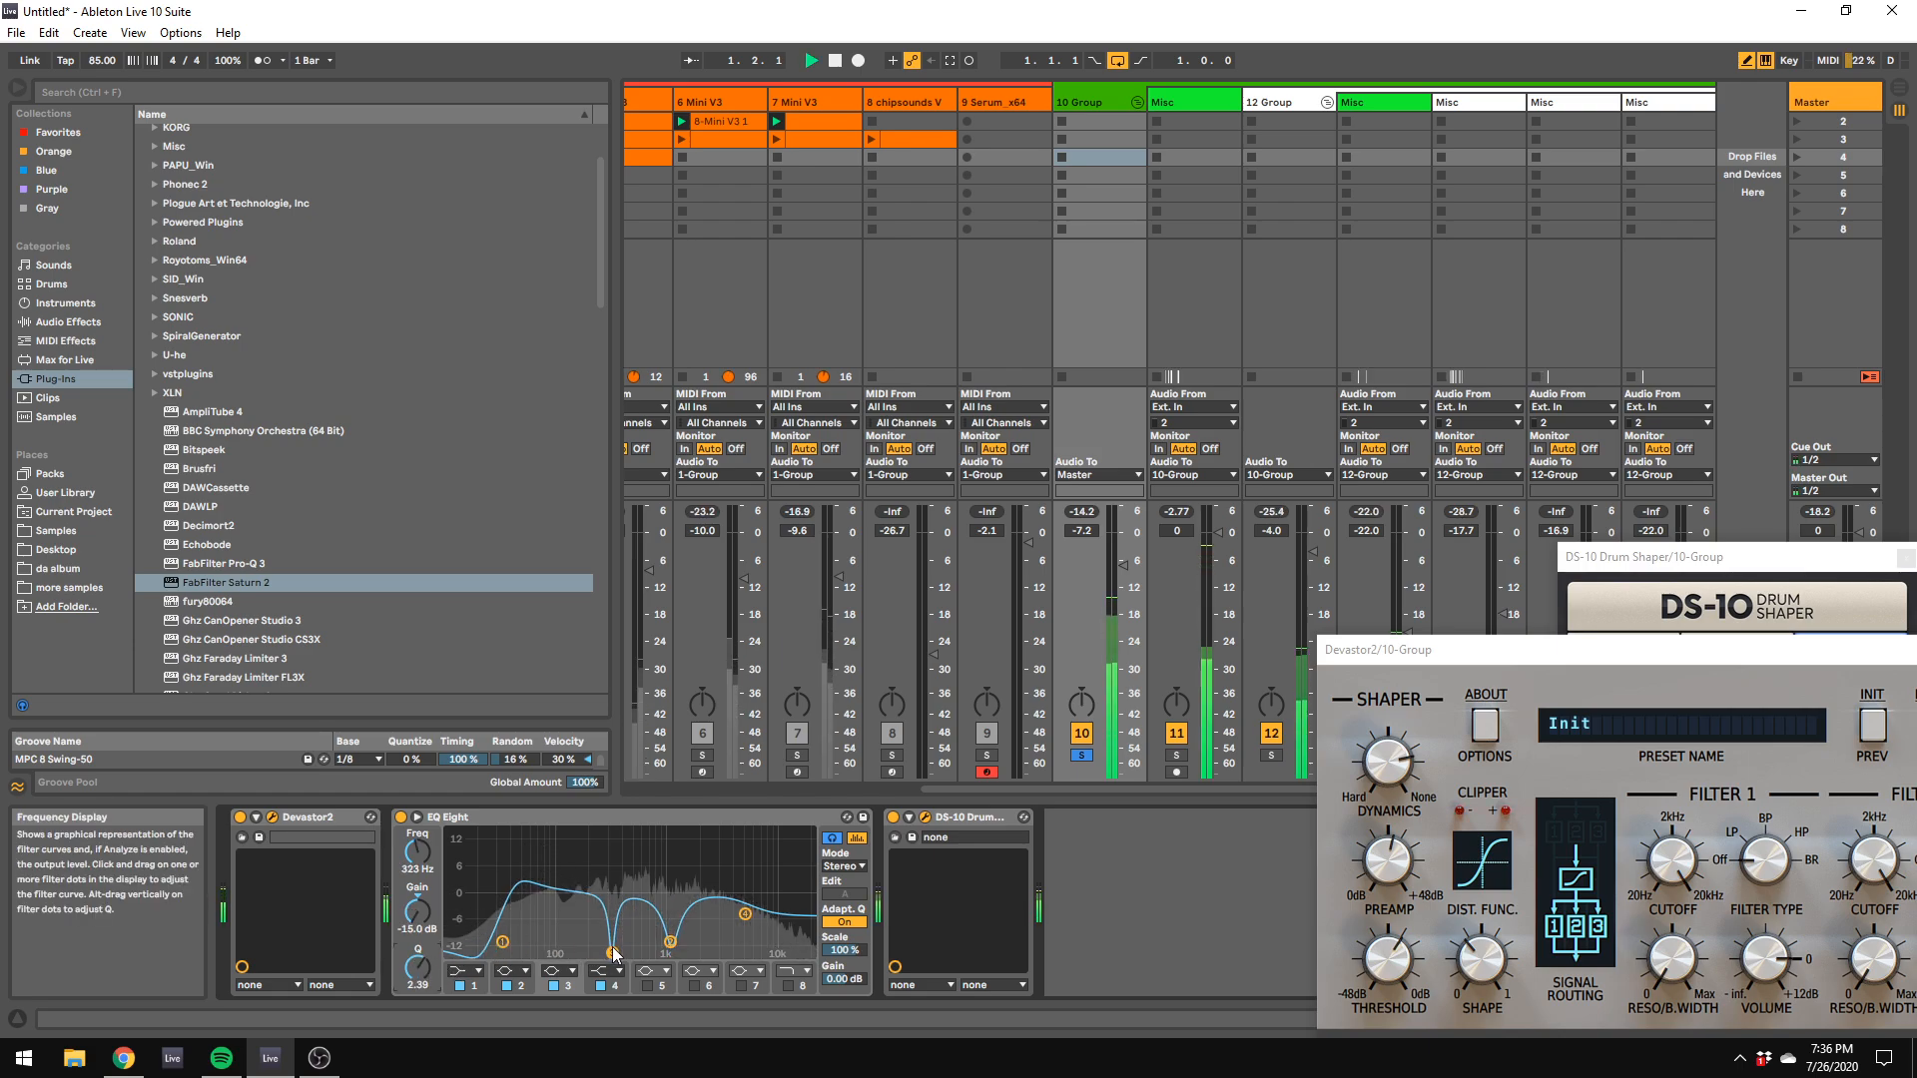
{"action": "left_click_drag", "start_coordinate": [612, 954], "coordinate": [702, 939]}
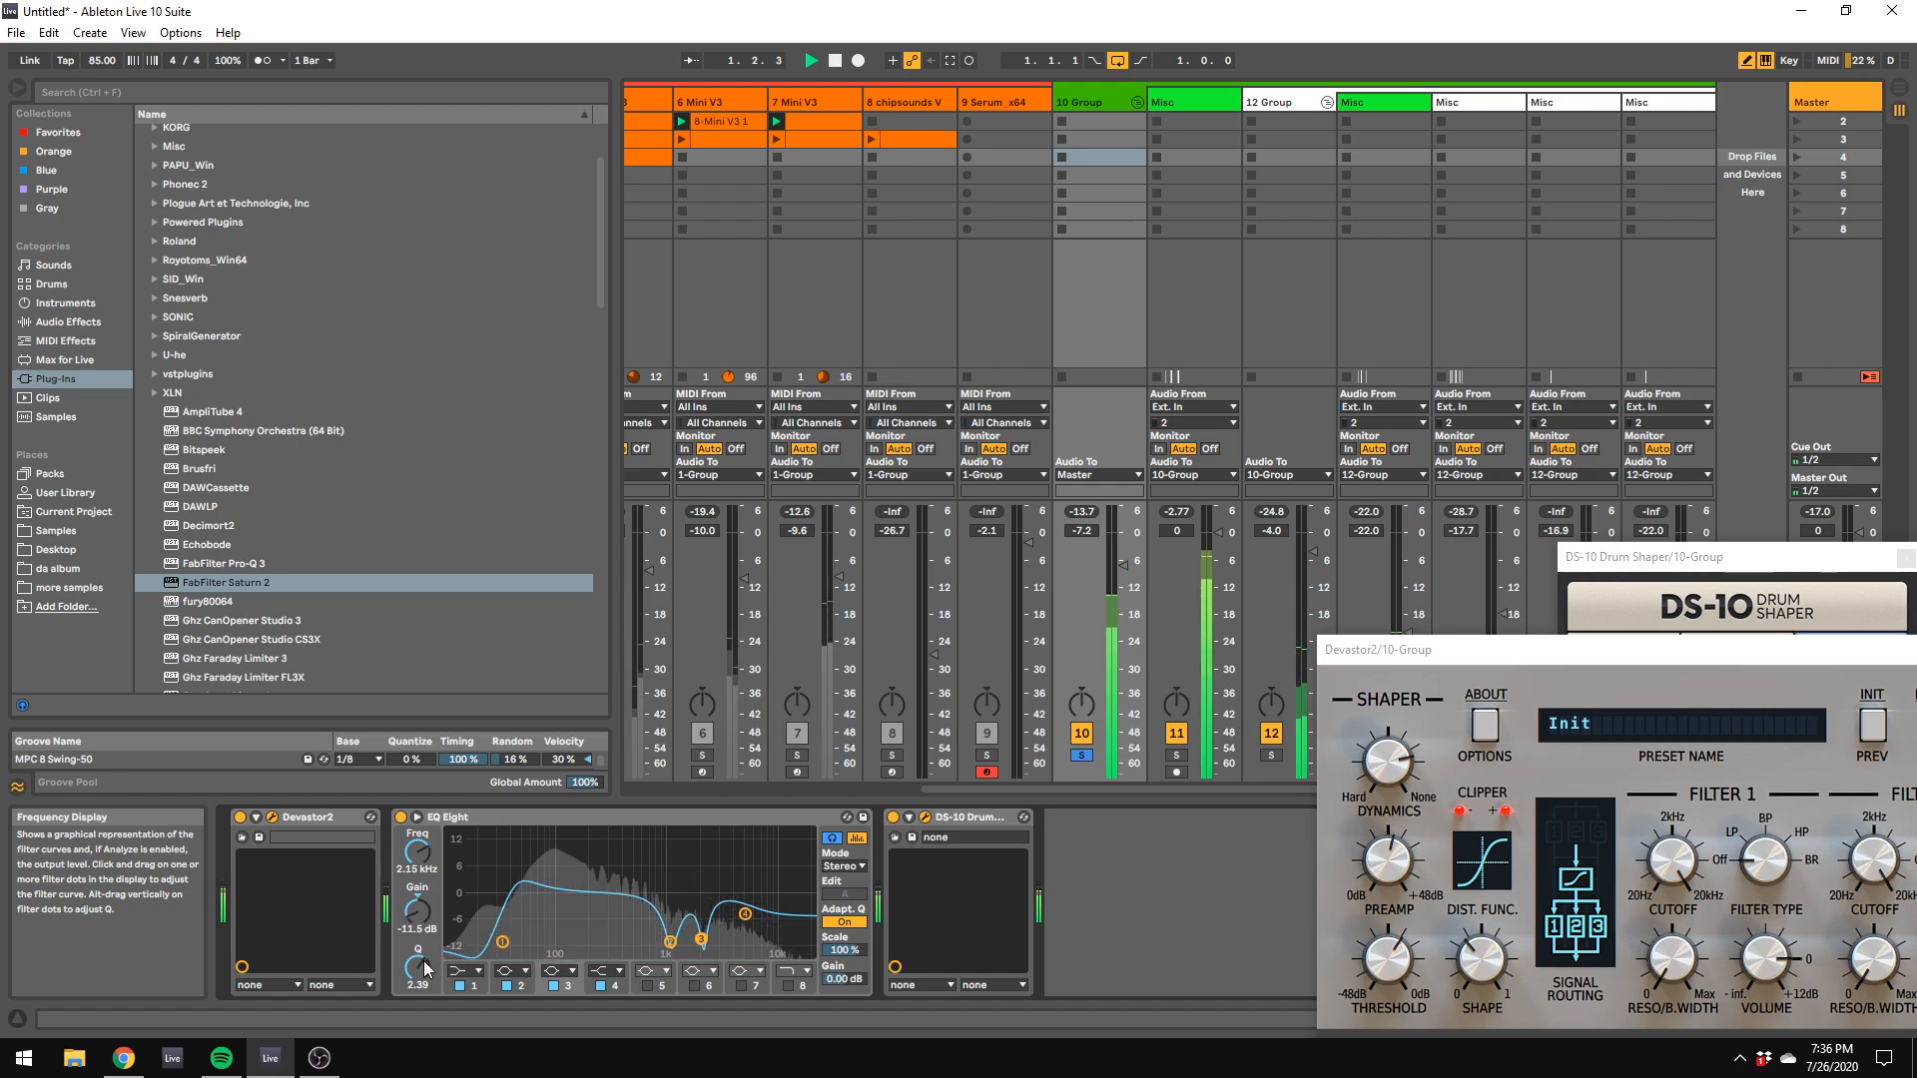
{"action": "left_click_drag", "start_coordinate": [435, 961], "coordinate": [435, 912]}
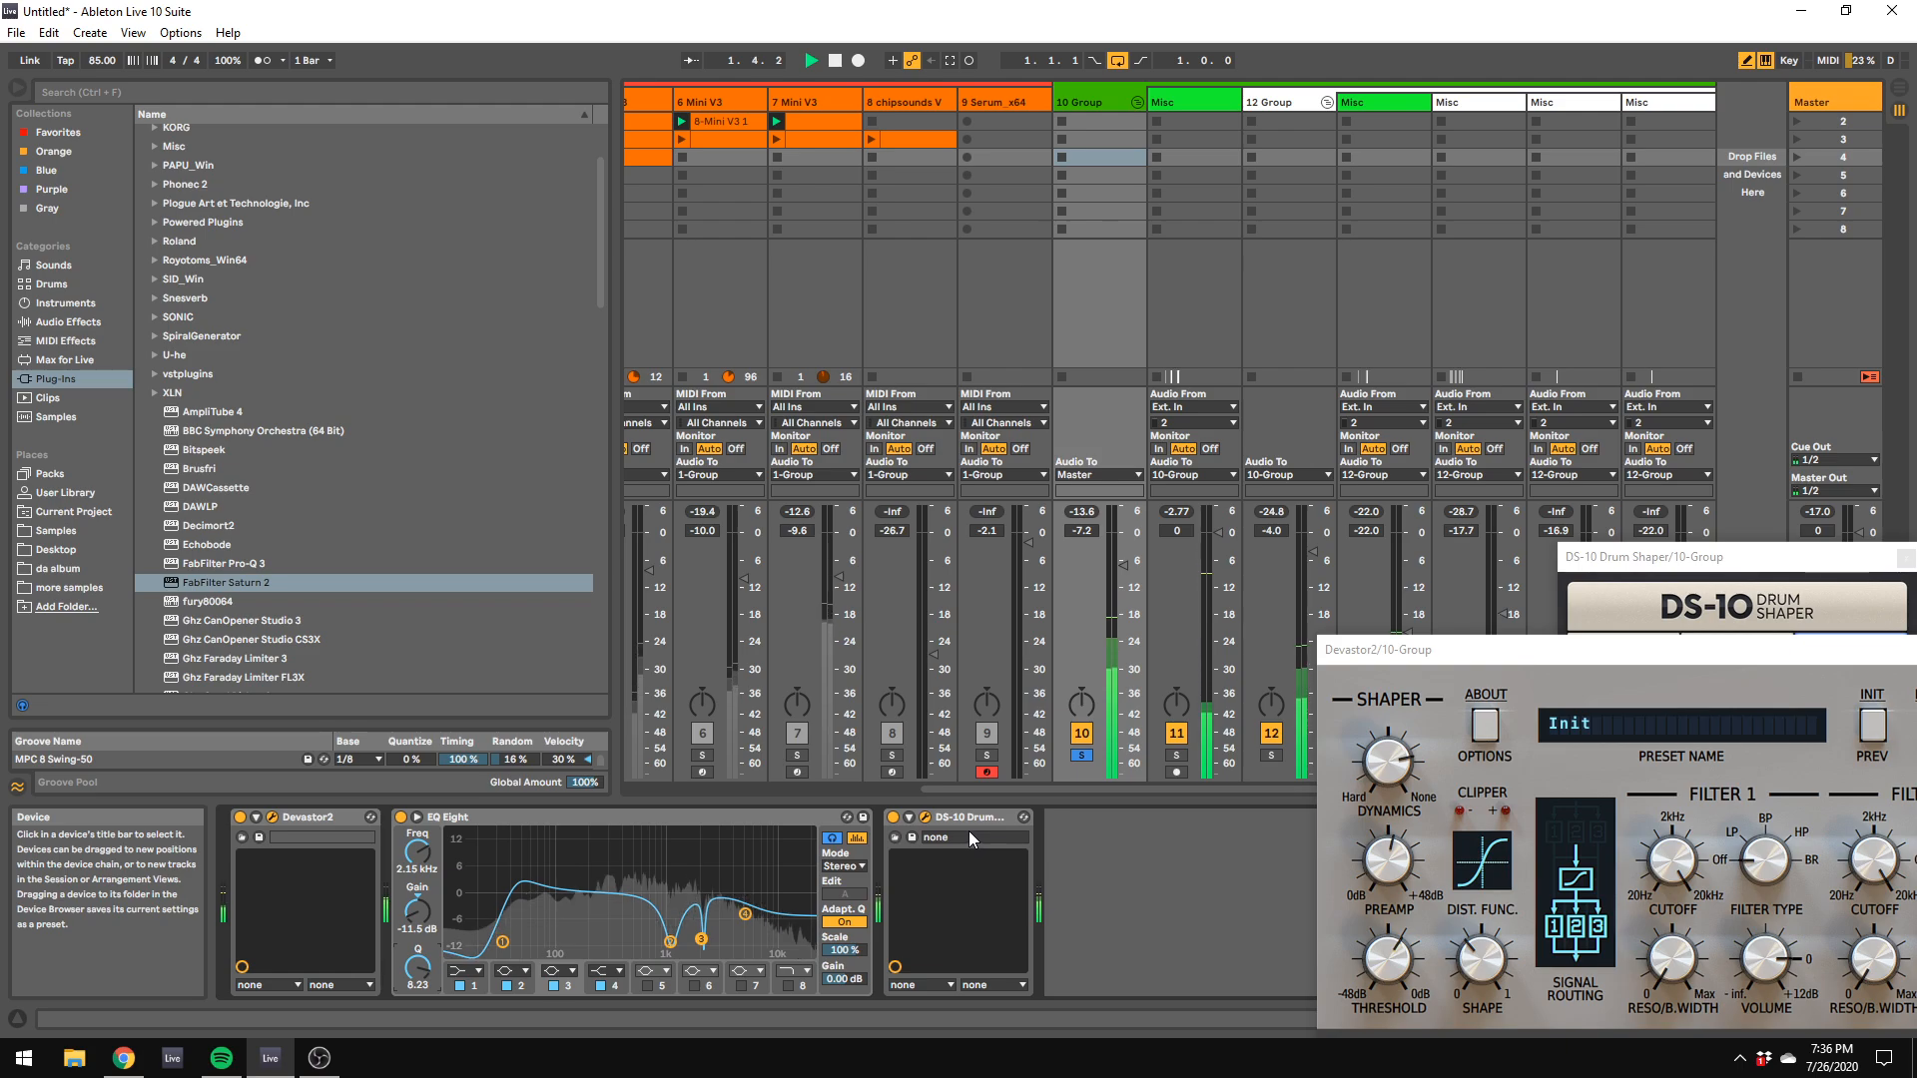
Step: Clear the 10 Group's solo and lower the 1 Group's Glue Compressor threshold to -25.1 dB
{"action": "left_click", "coordinate": [1082, 754]}
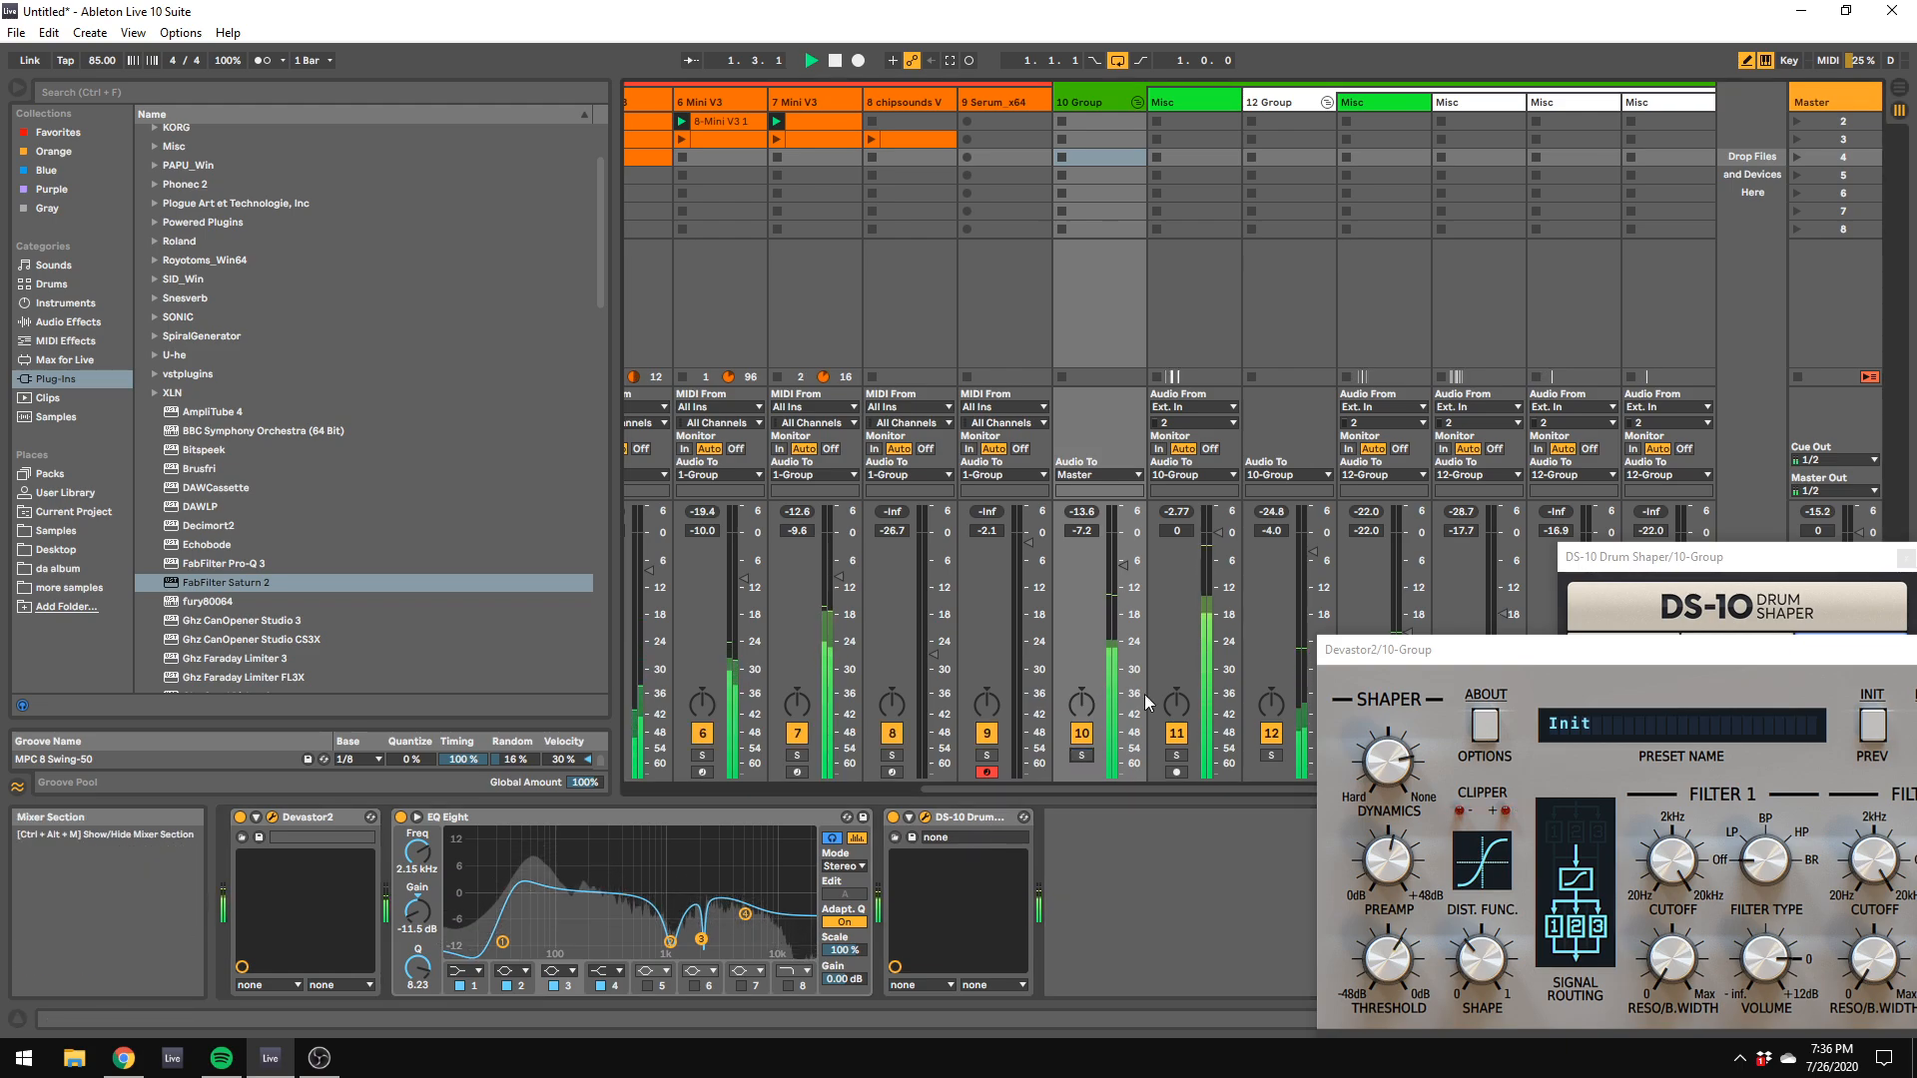
{"action": "left_click_drag", "start_coordinate": [1160, 789], "coordinate": [808, 778]}
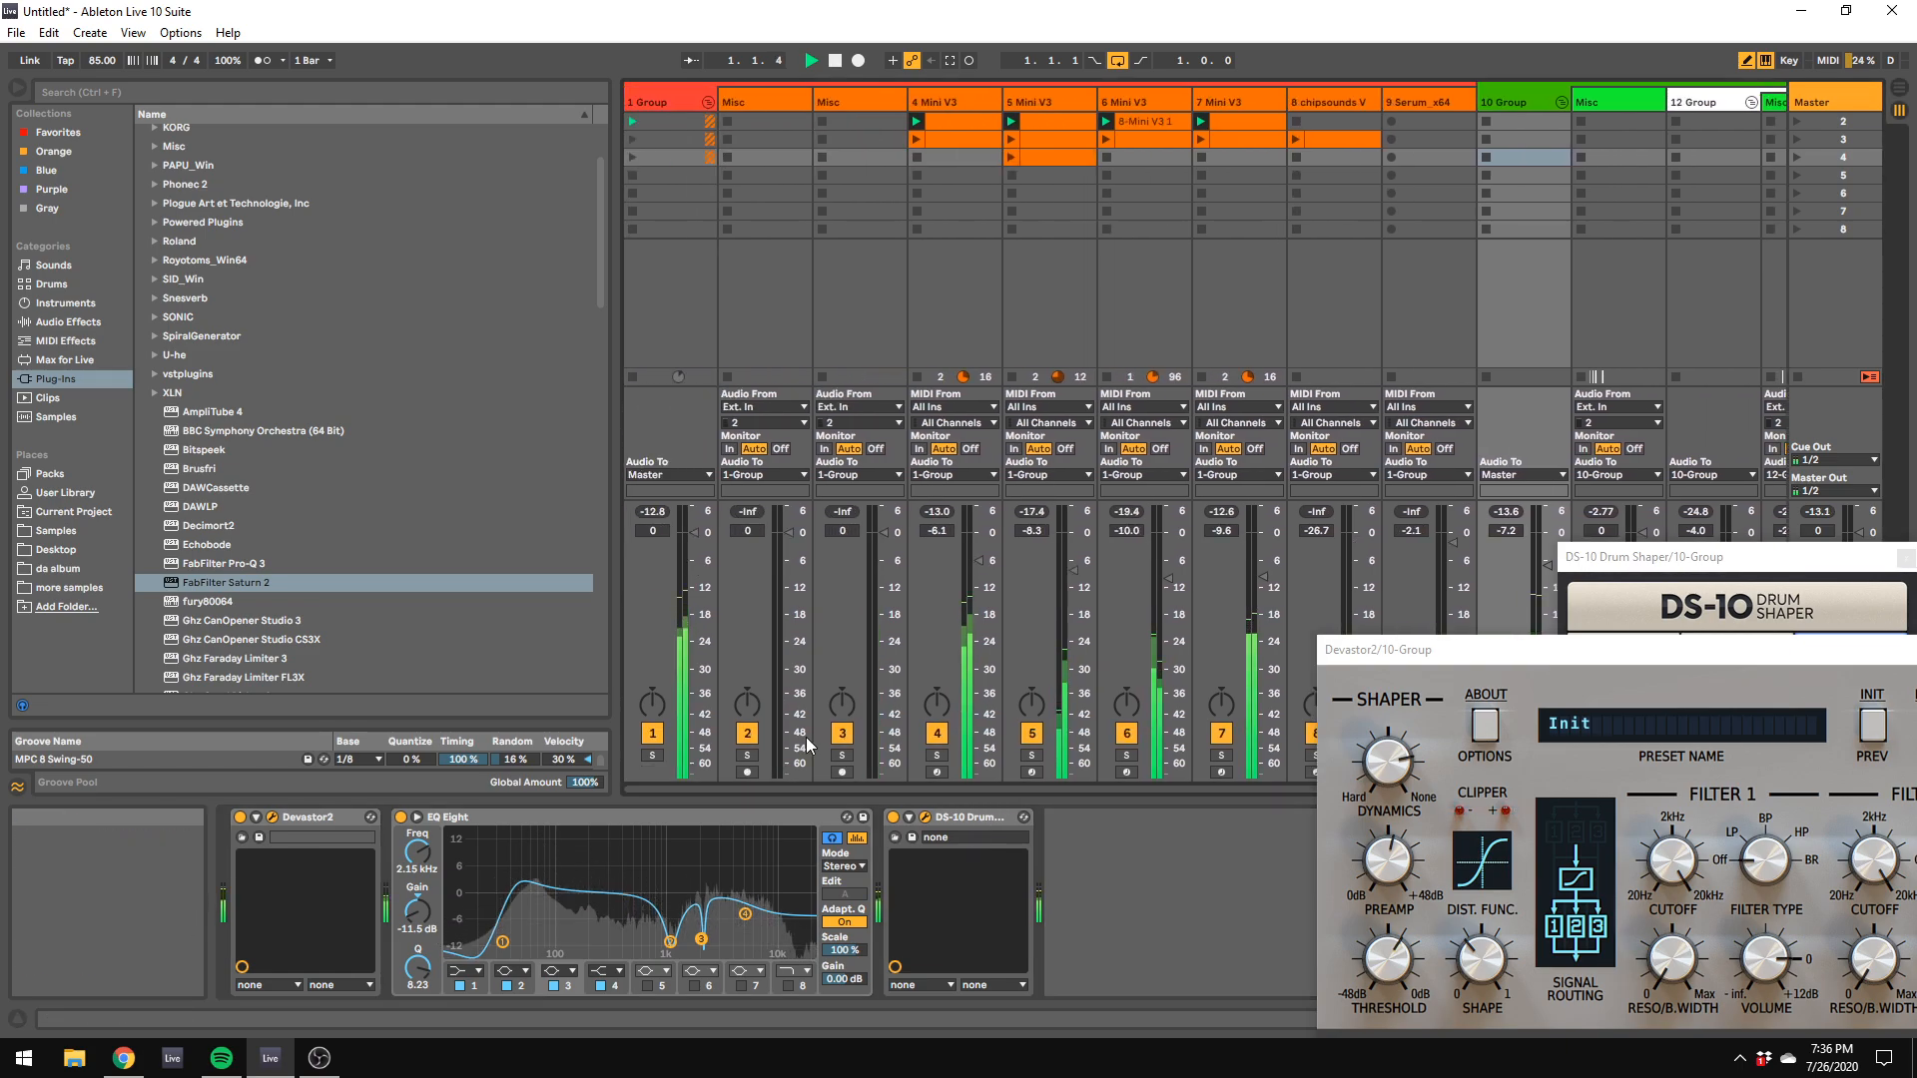
{"action": "left_click", "coordinate": [697, 104]}
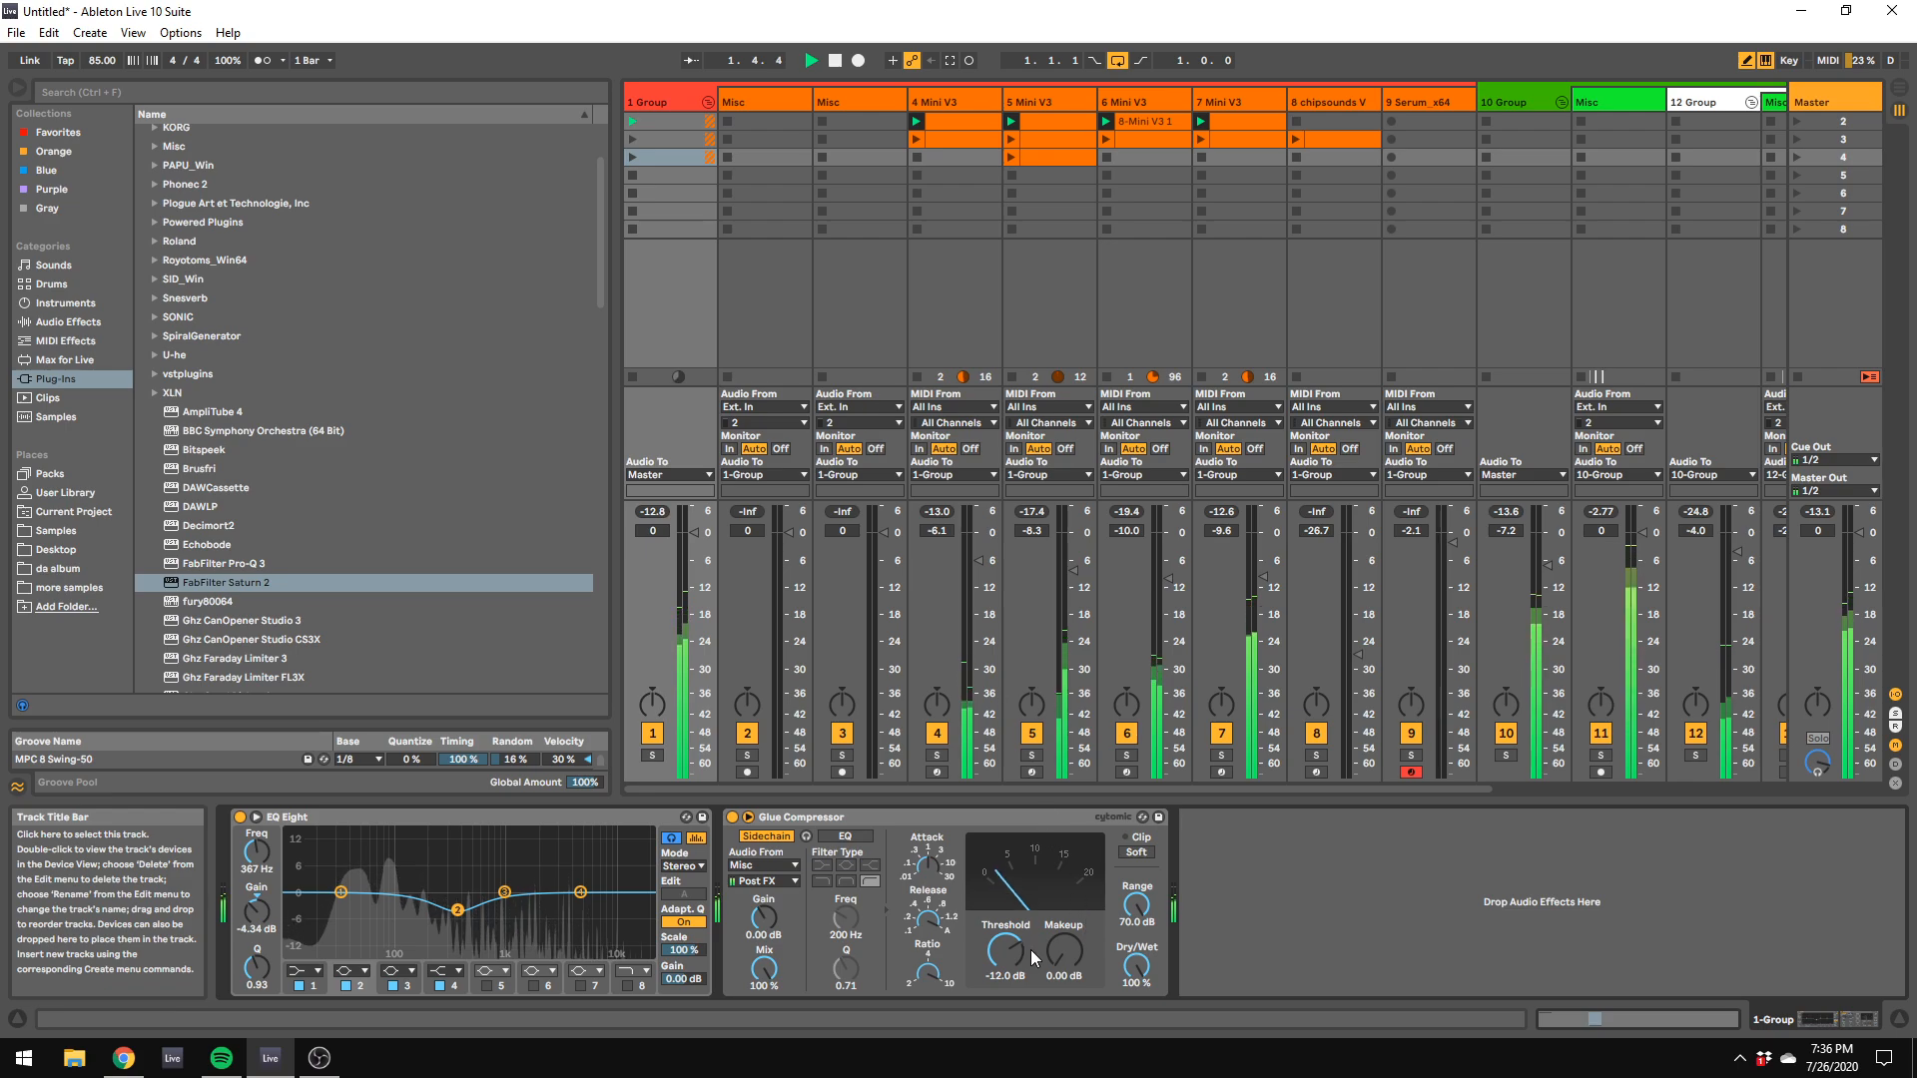
{"action": "left_click_drag", "start_coordinate": [1020, 957], "coordinate": [1020, 972]}
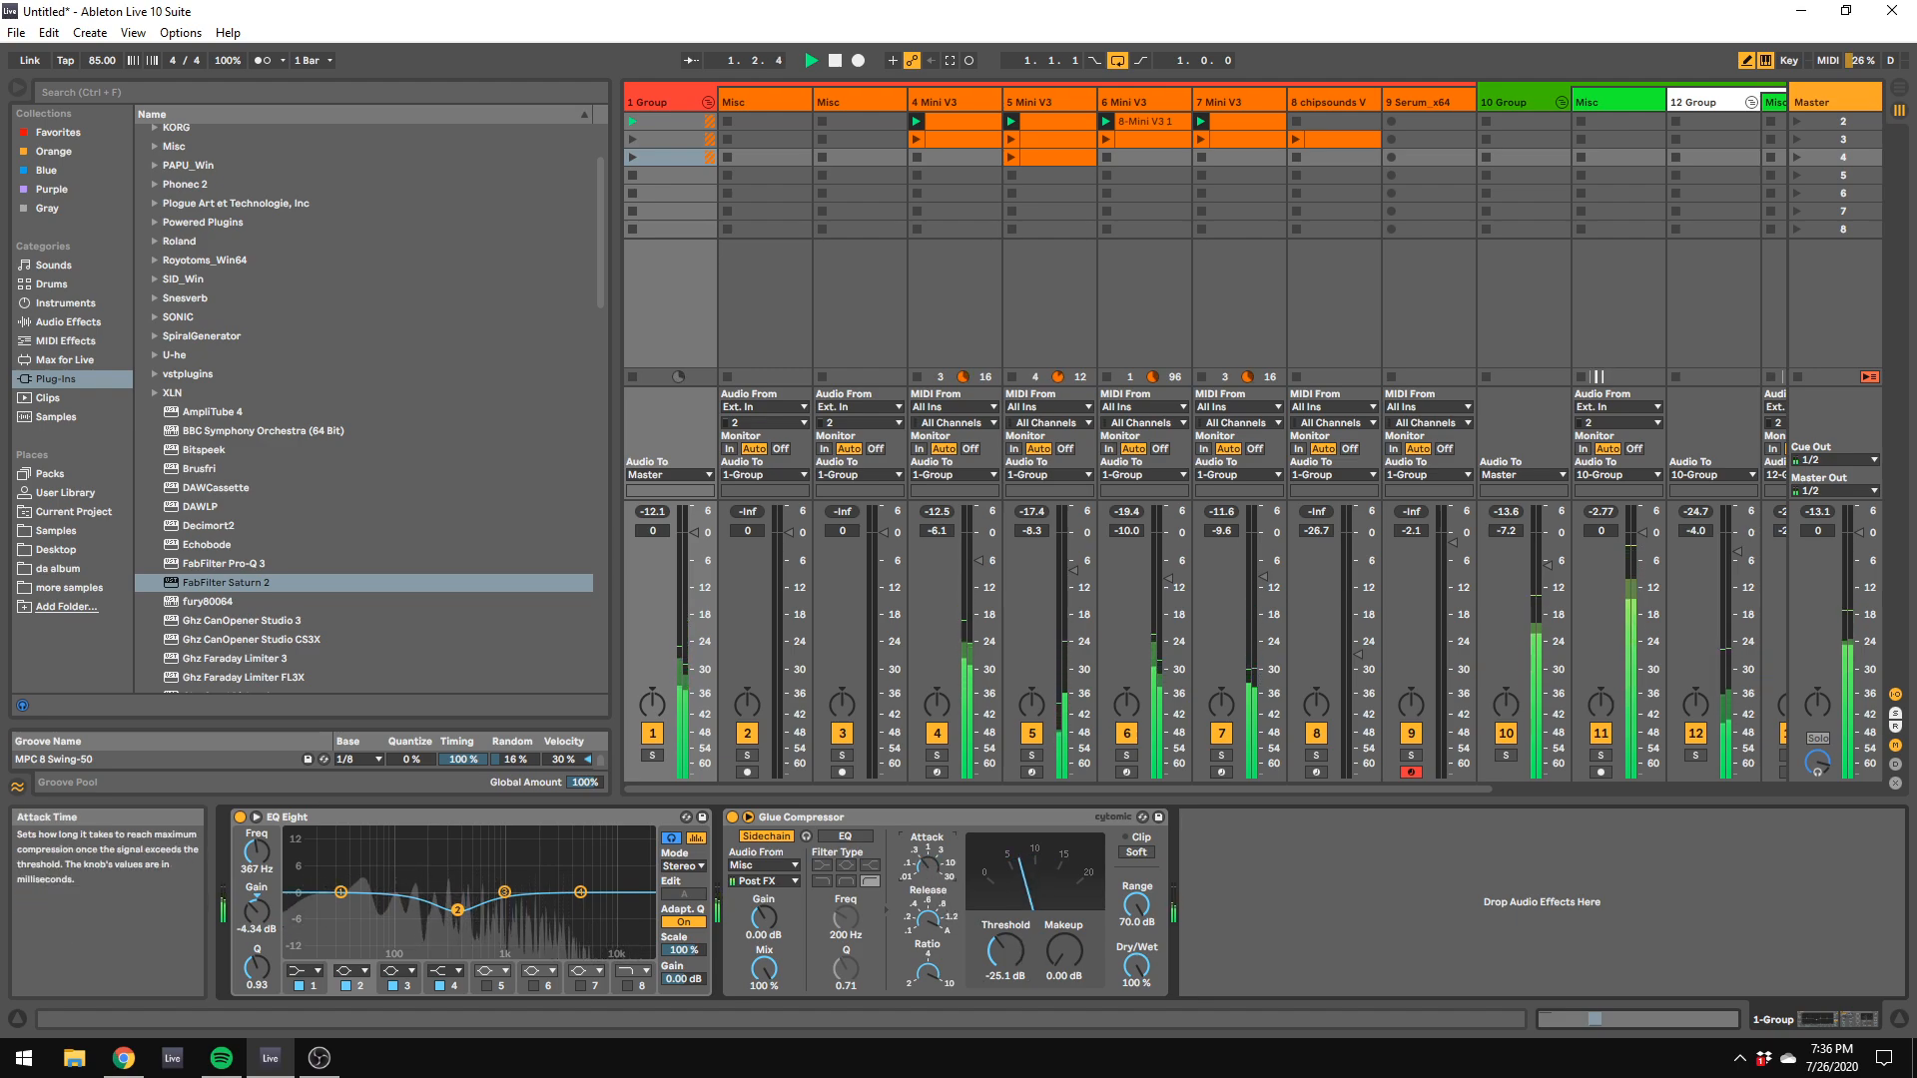
Step: Lower the kick track's volume to about -14.9 dB and set the 12 Group's ValhallaVintageVerb mix to 0.0%
{"action": "left_click_drag", "start_coordinate": [1640, 539], "coordinate": [1643, 565]}
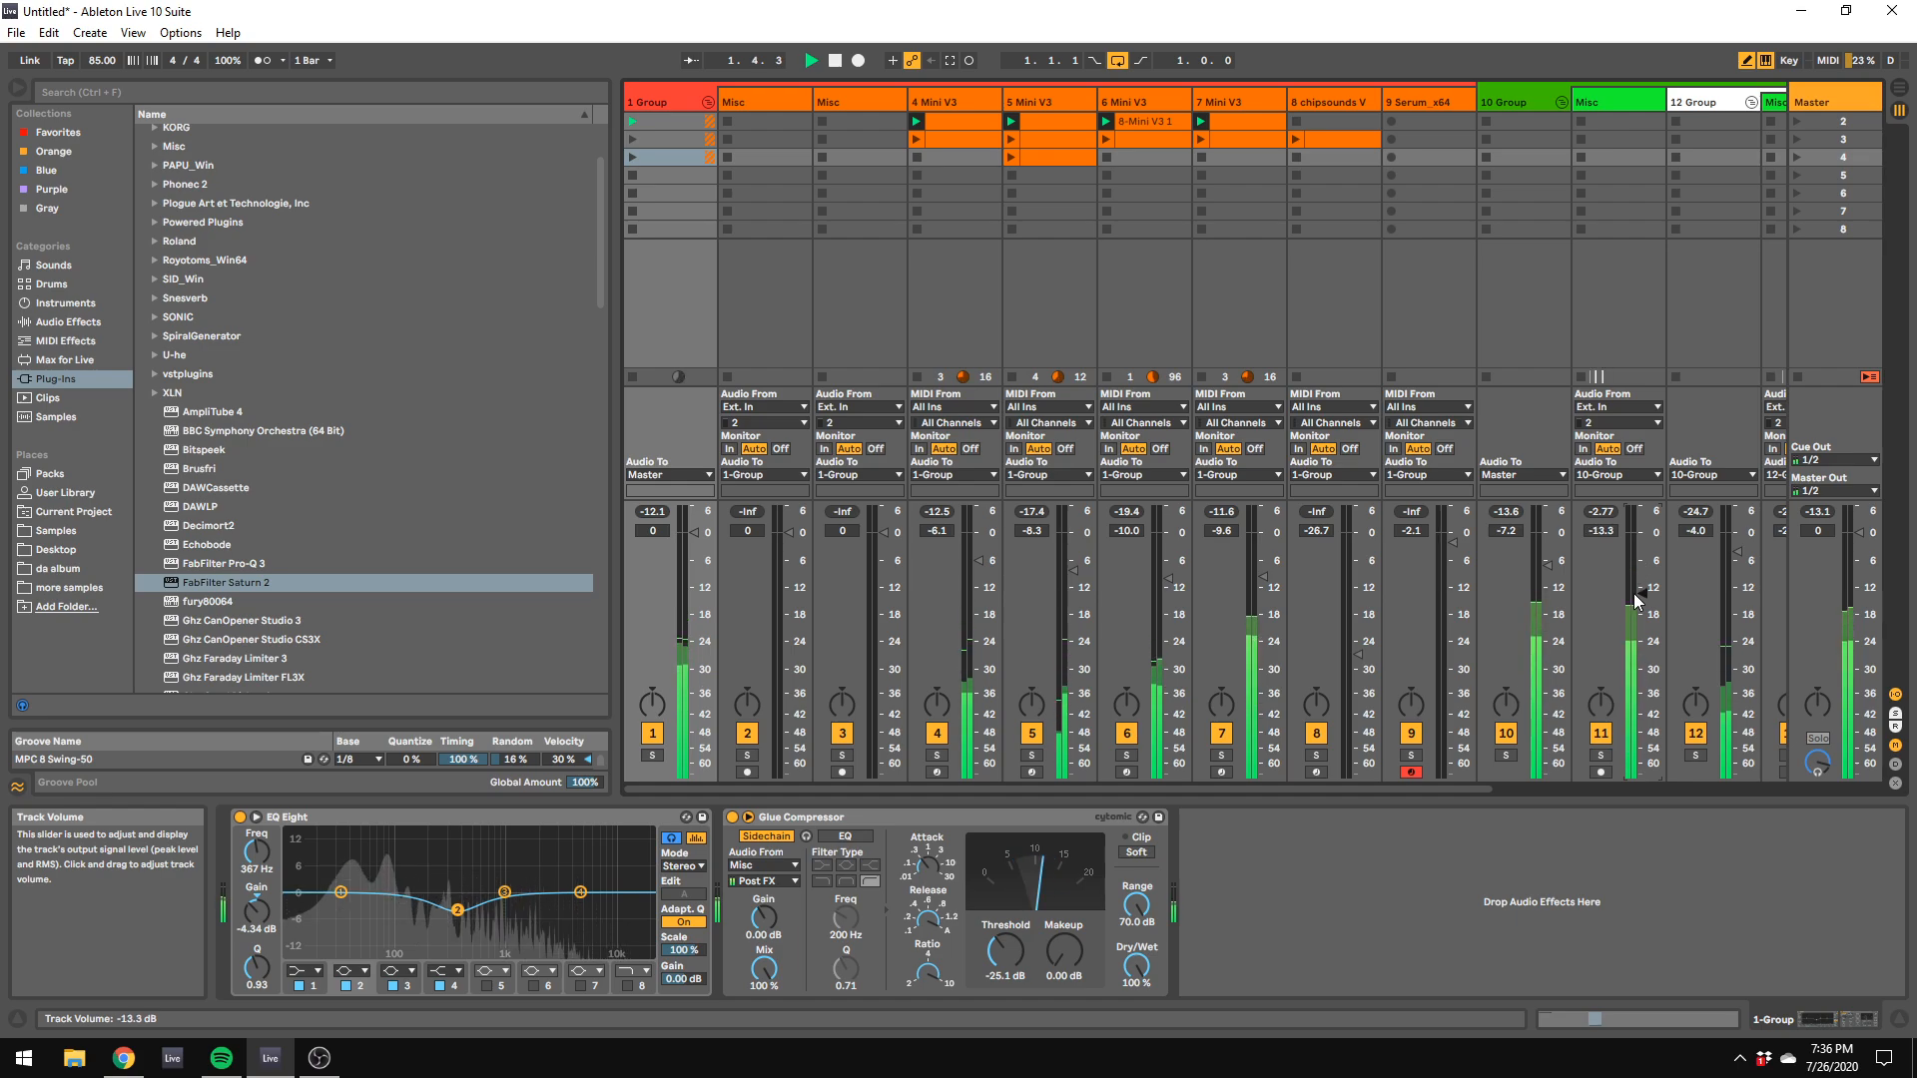
{"action": "left_click", "coordinate": [1695, 157]}
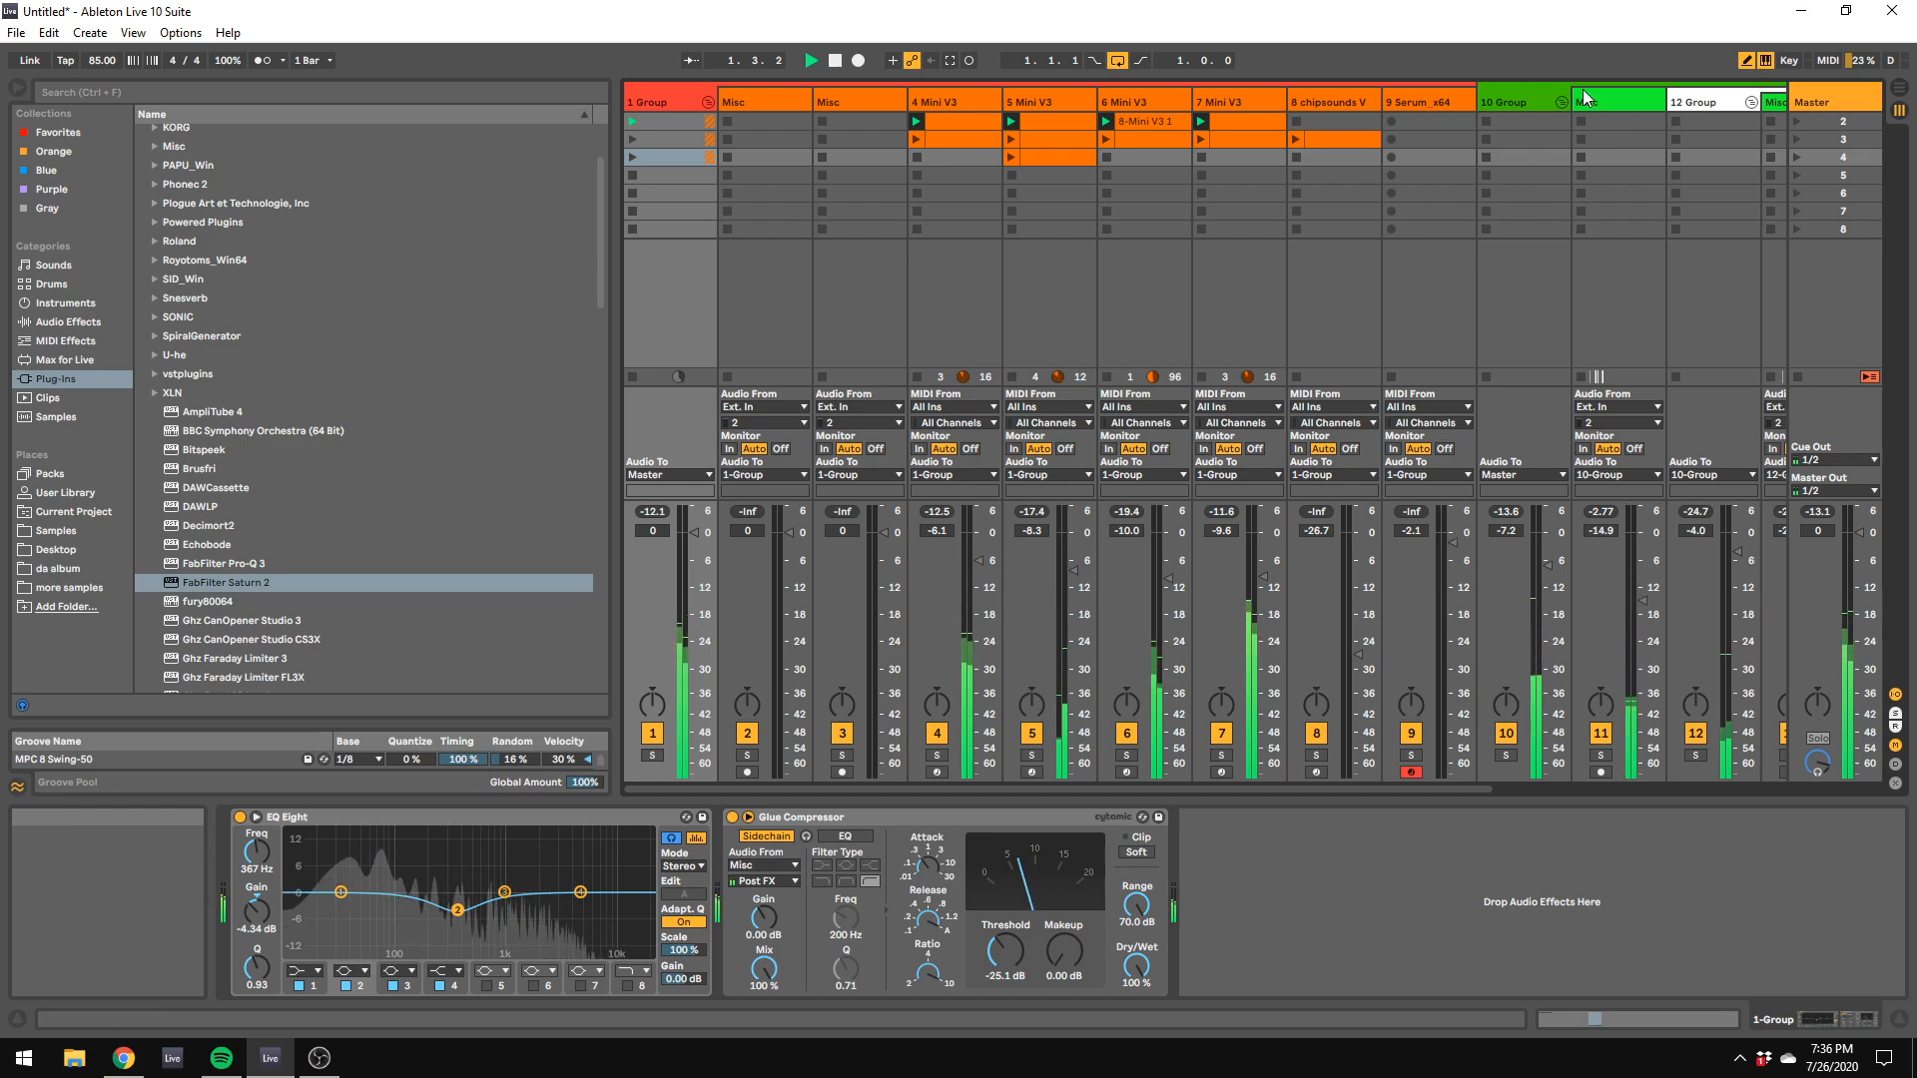
{"action": "left_click_drag", "start_coordinate": [1034, 761], "coordinate": [1122, 988]}
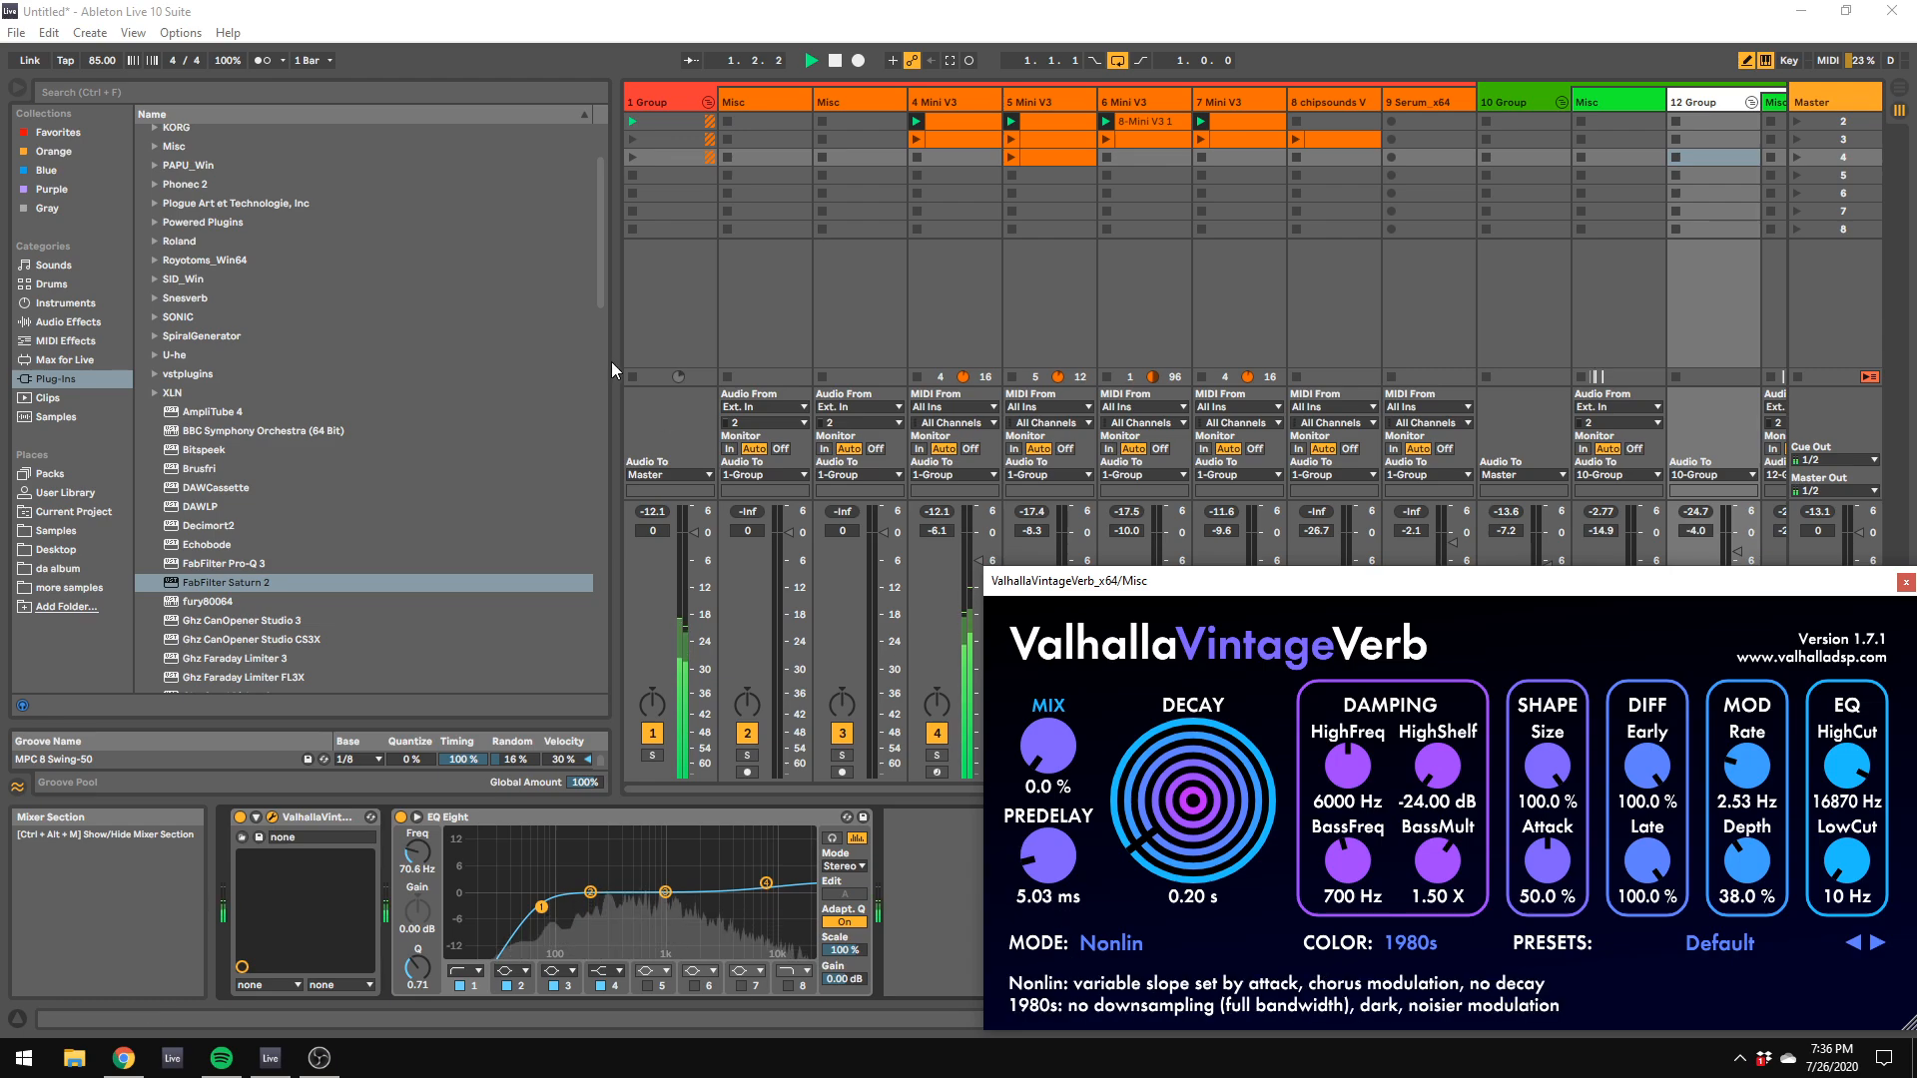
Step: Raise the 1 Group's track volume to 6.0 dB
{"action": "left_click_drag", "start_coordinate": [687, 629], "coordinate": [679, 505]}
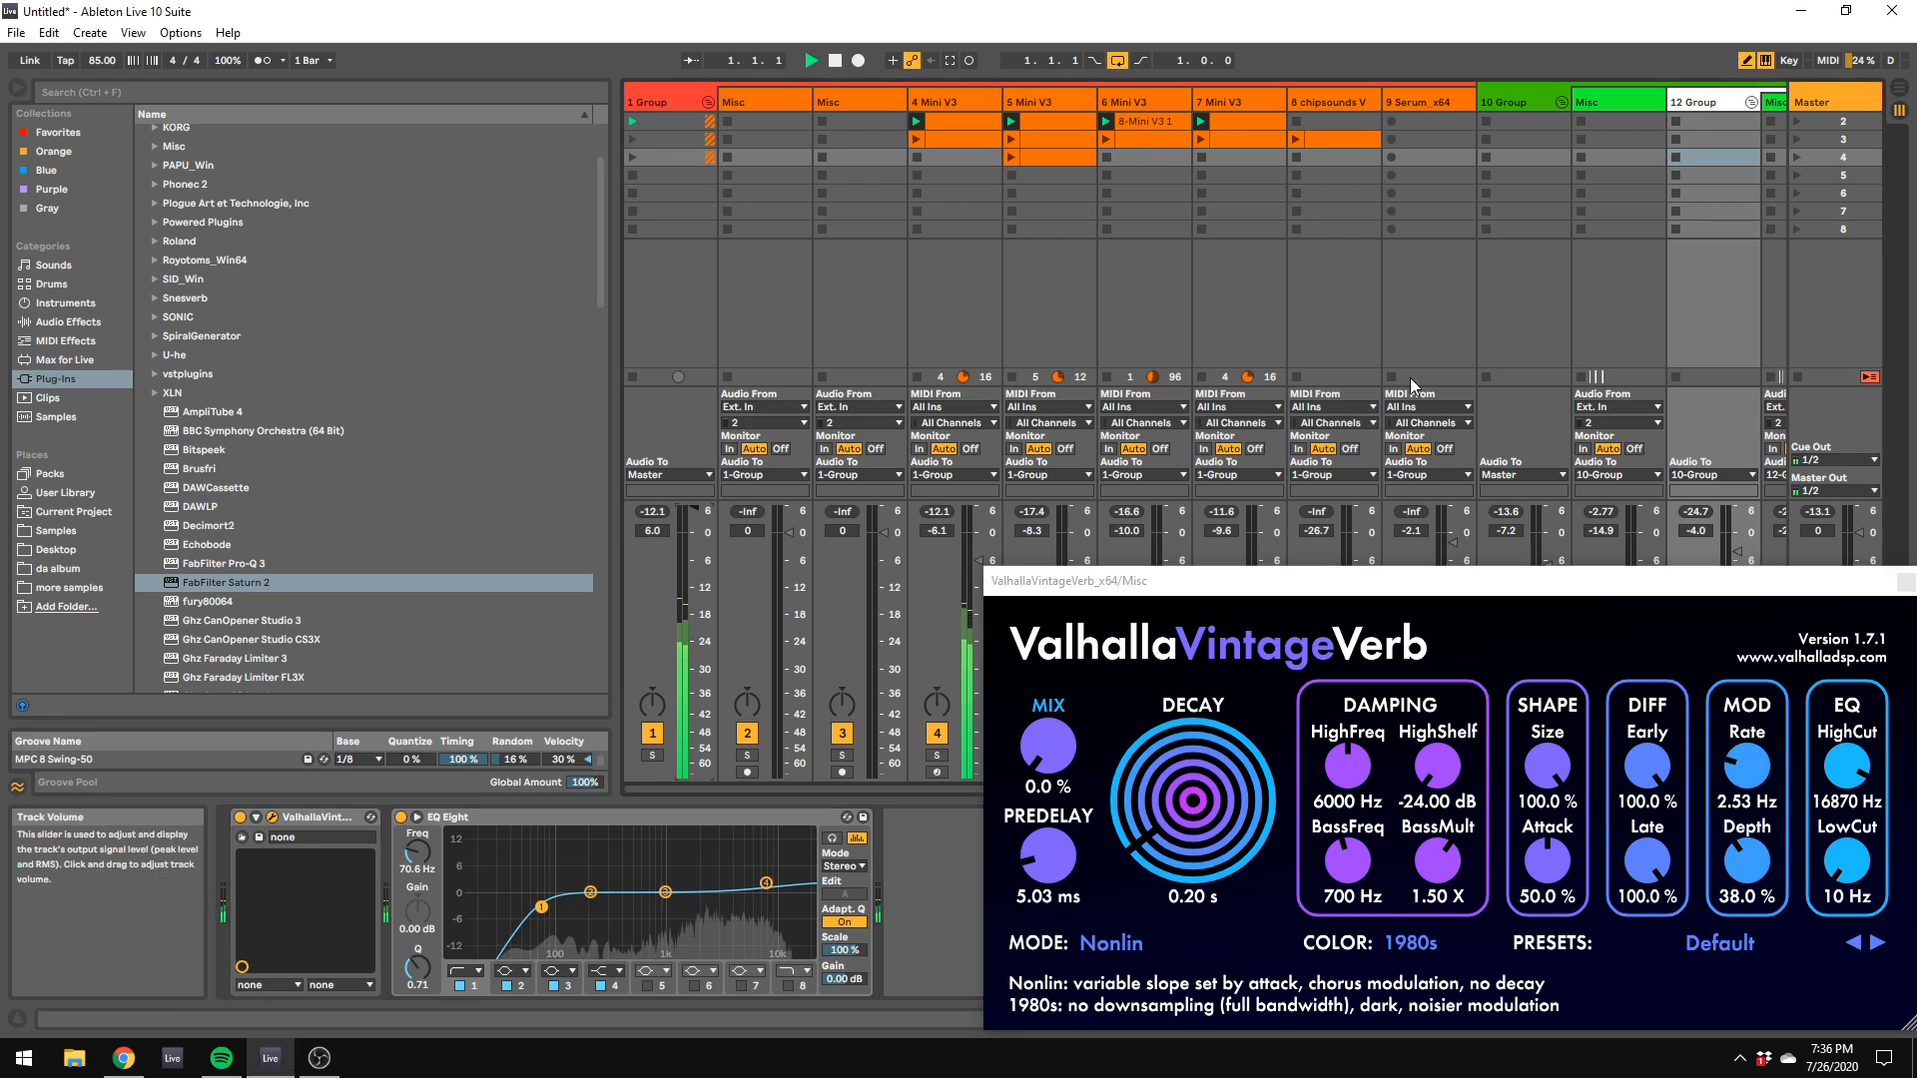
Step: Show the master track's devices and the audio effects list, and raise the 7 Mini V3 track's volume to -7.8 dB
{"action": "left_click", "coordinate": [1847, 98]}
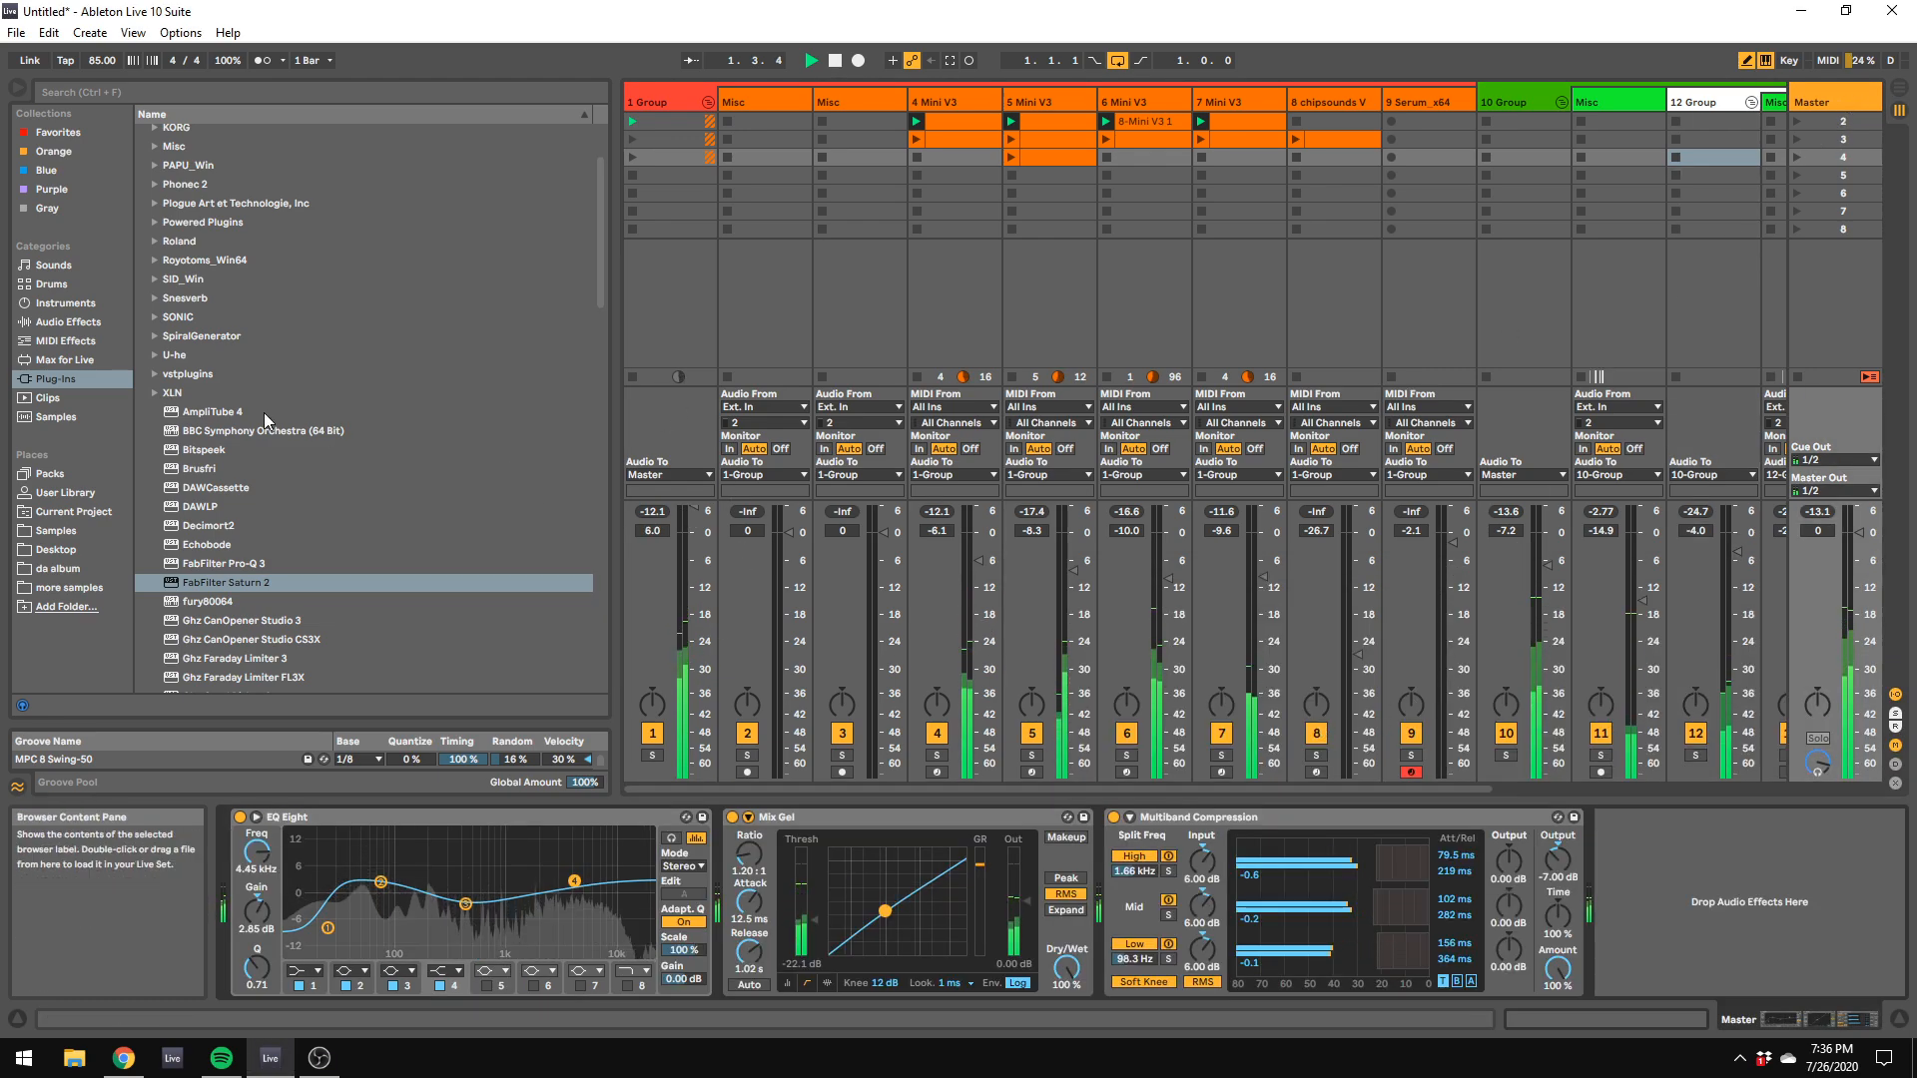
{"action": "left_click", "coordinate": [100, 320]}
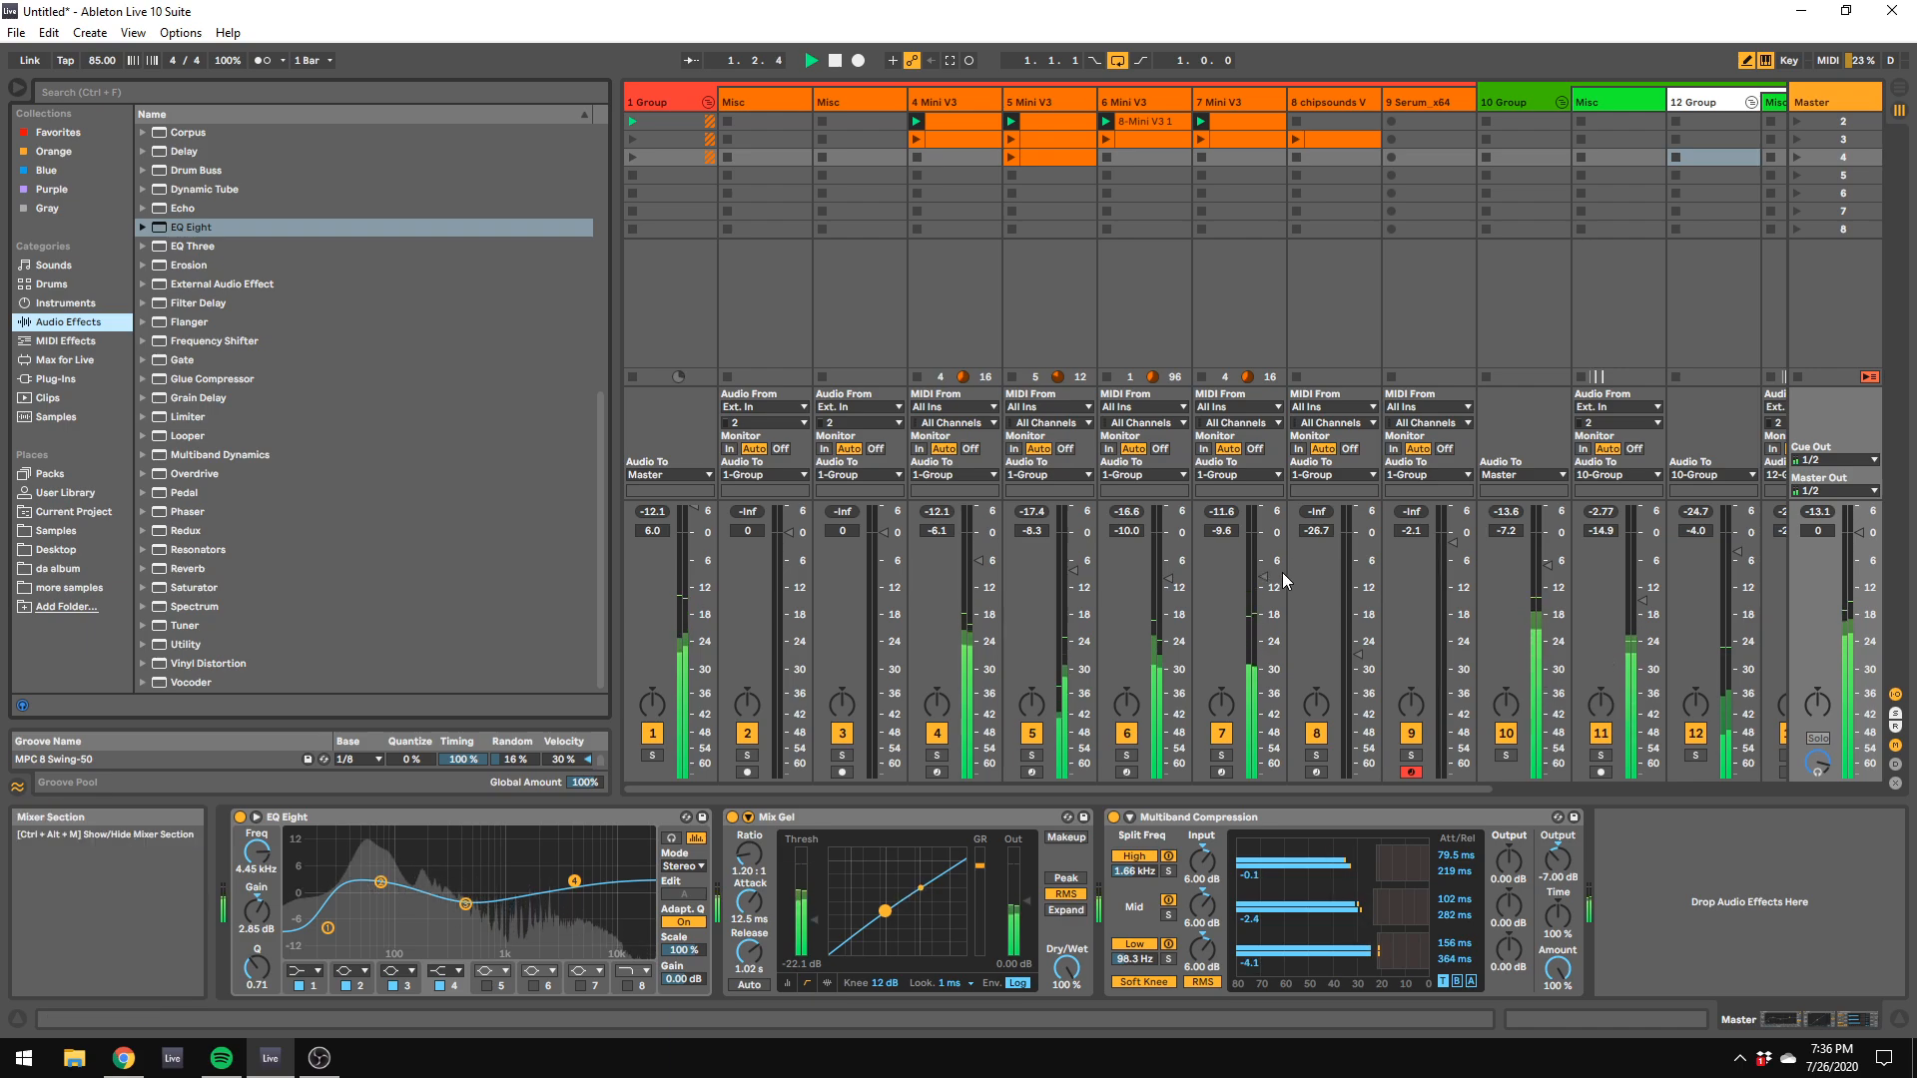
{"action": "left_click_drag", "start_coordinate": [1264, 579], "coordinate": [1267, 571]}
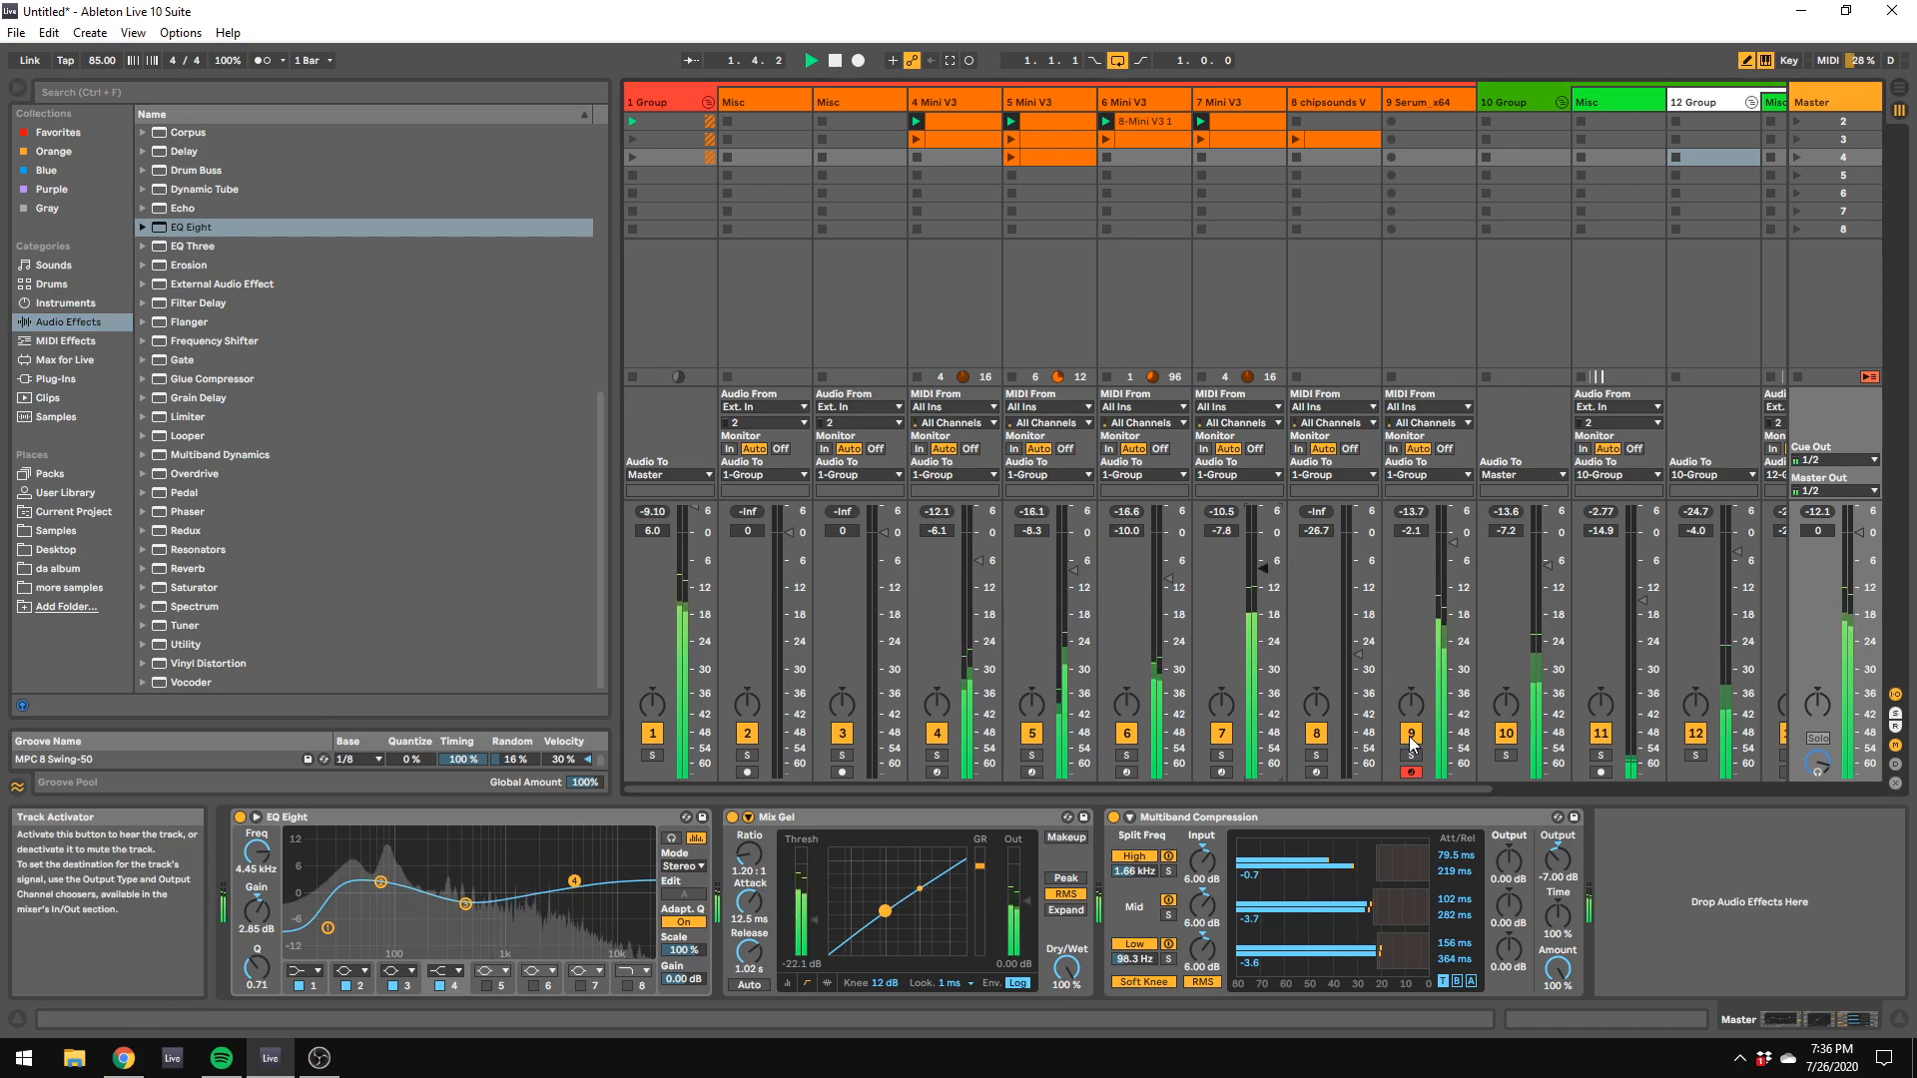
Step: Shift the computer MIDI keyboard to the C2 to D3 octave and play the loop back once more
{"action": "key", "text": "z"}
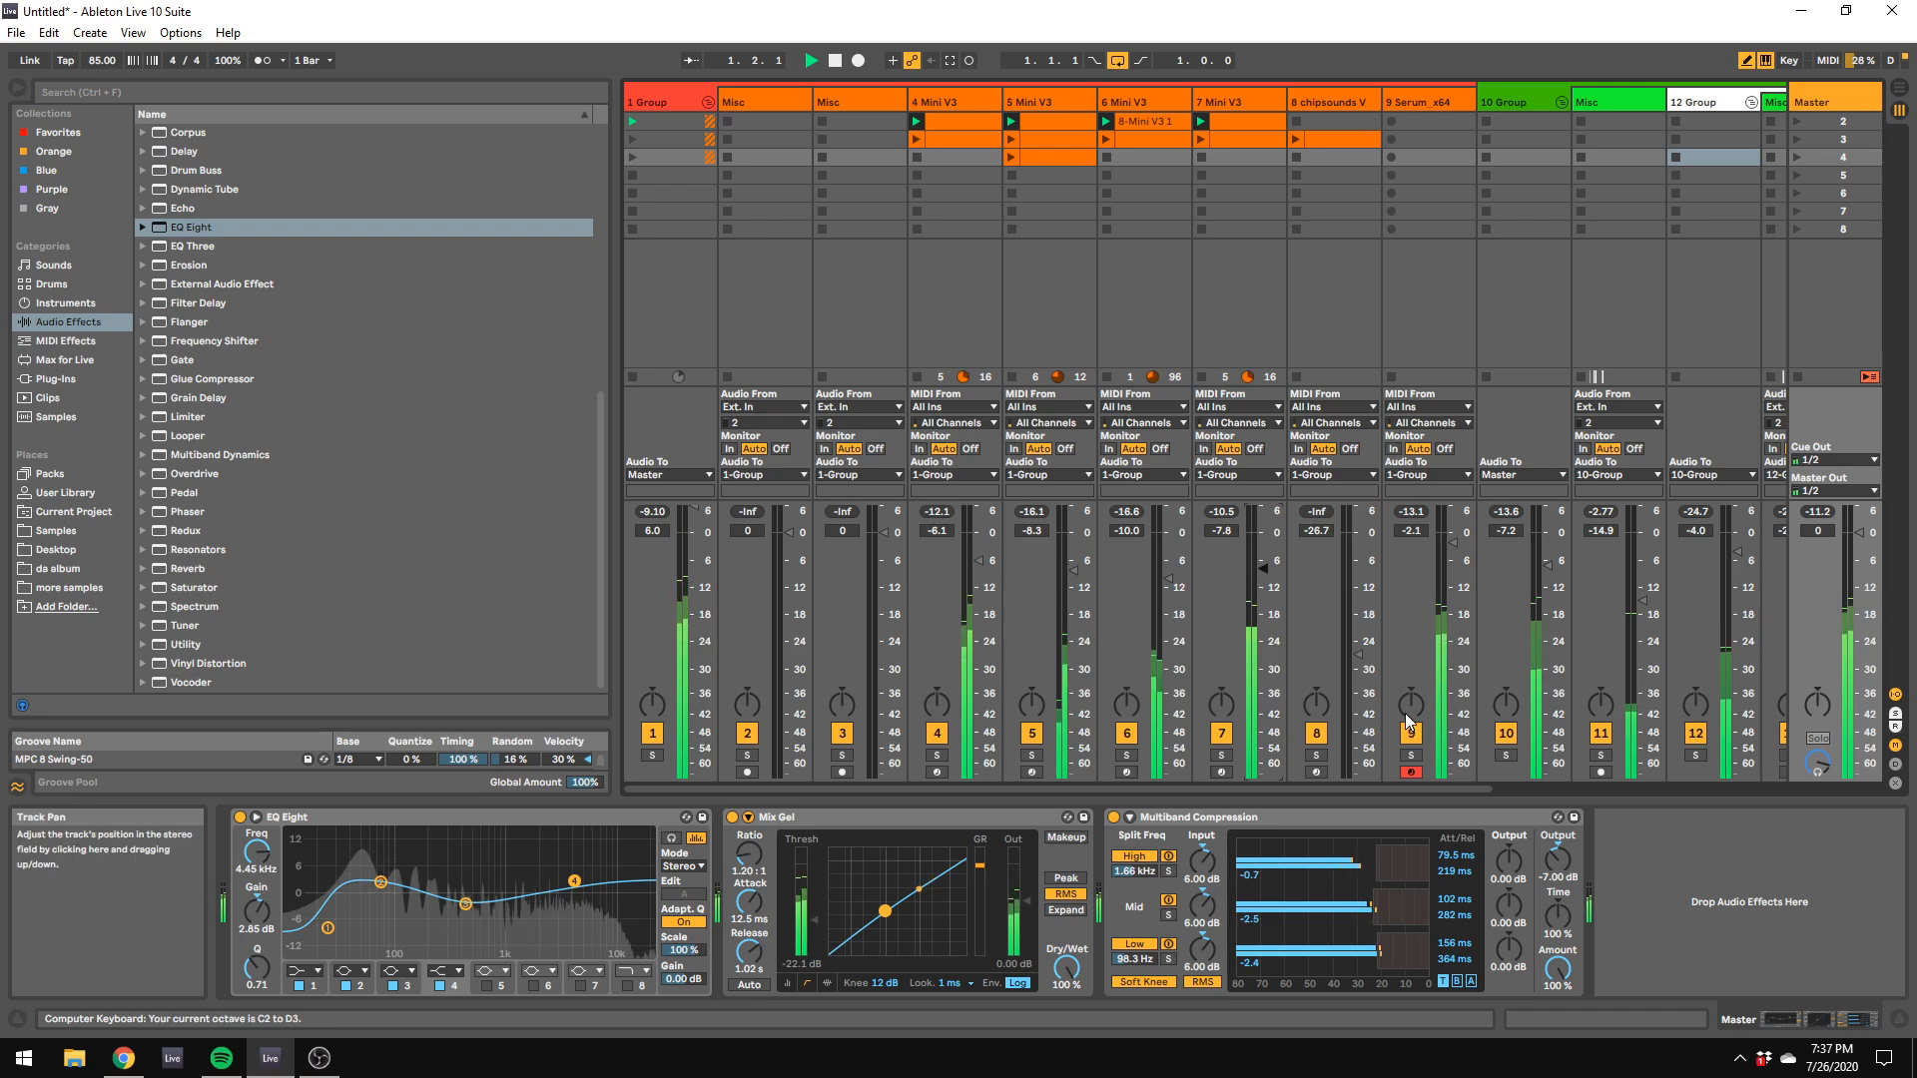
{"action": "left_click", "coordinate": [1408, 717]}
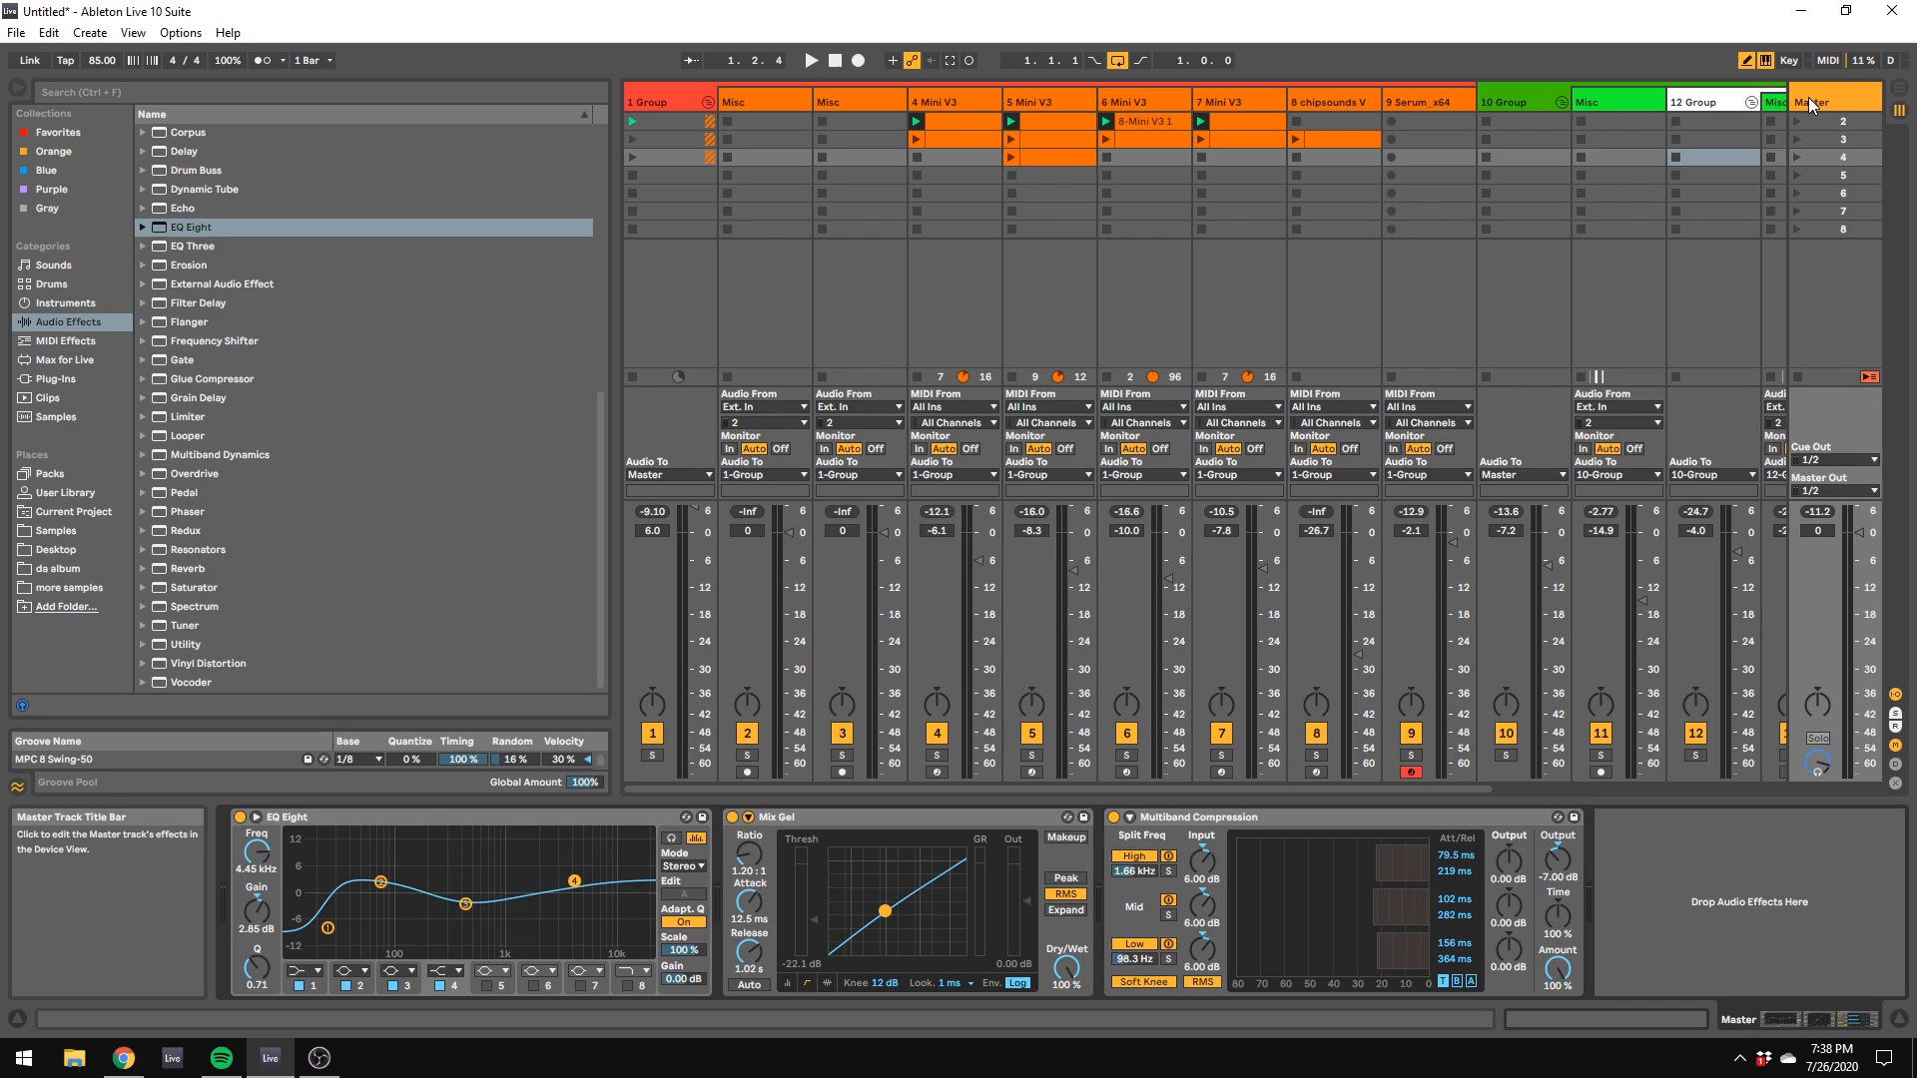
{"action": "key", "text": "space"}
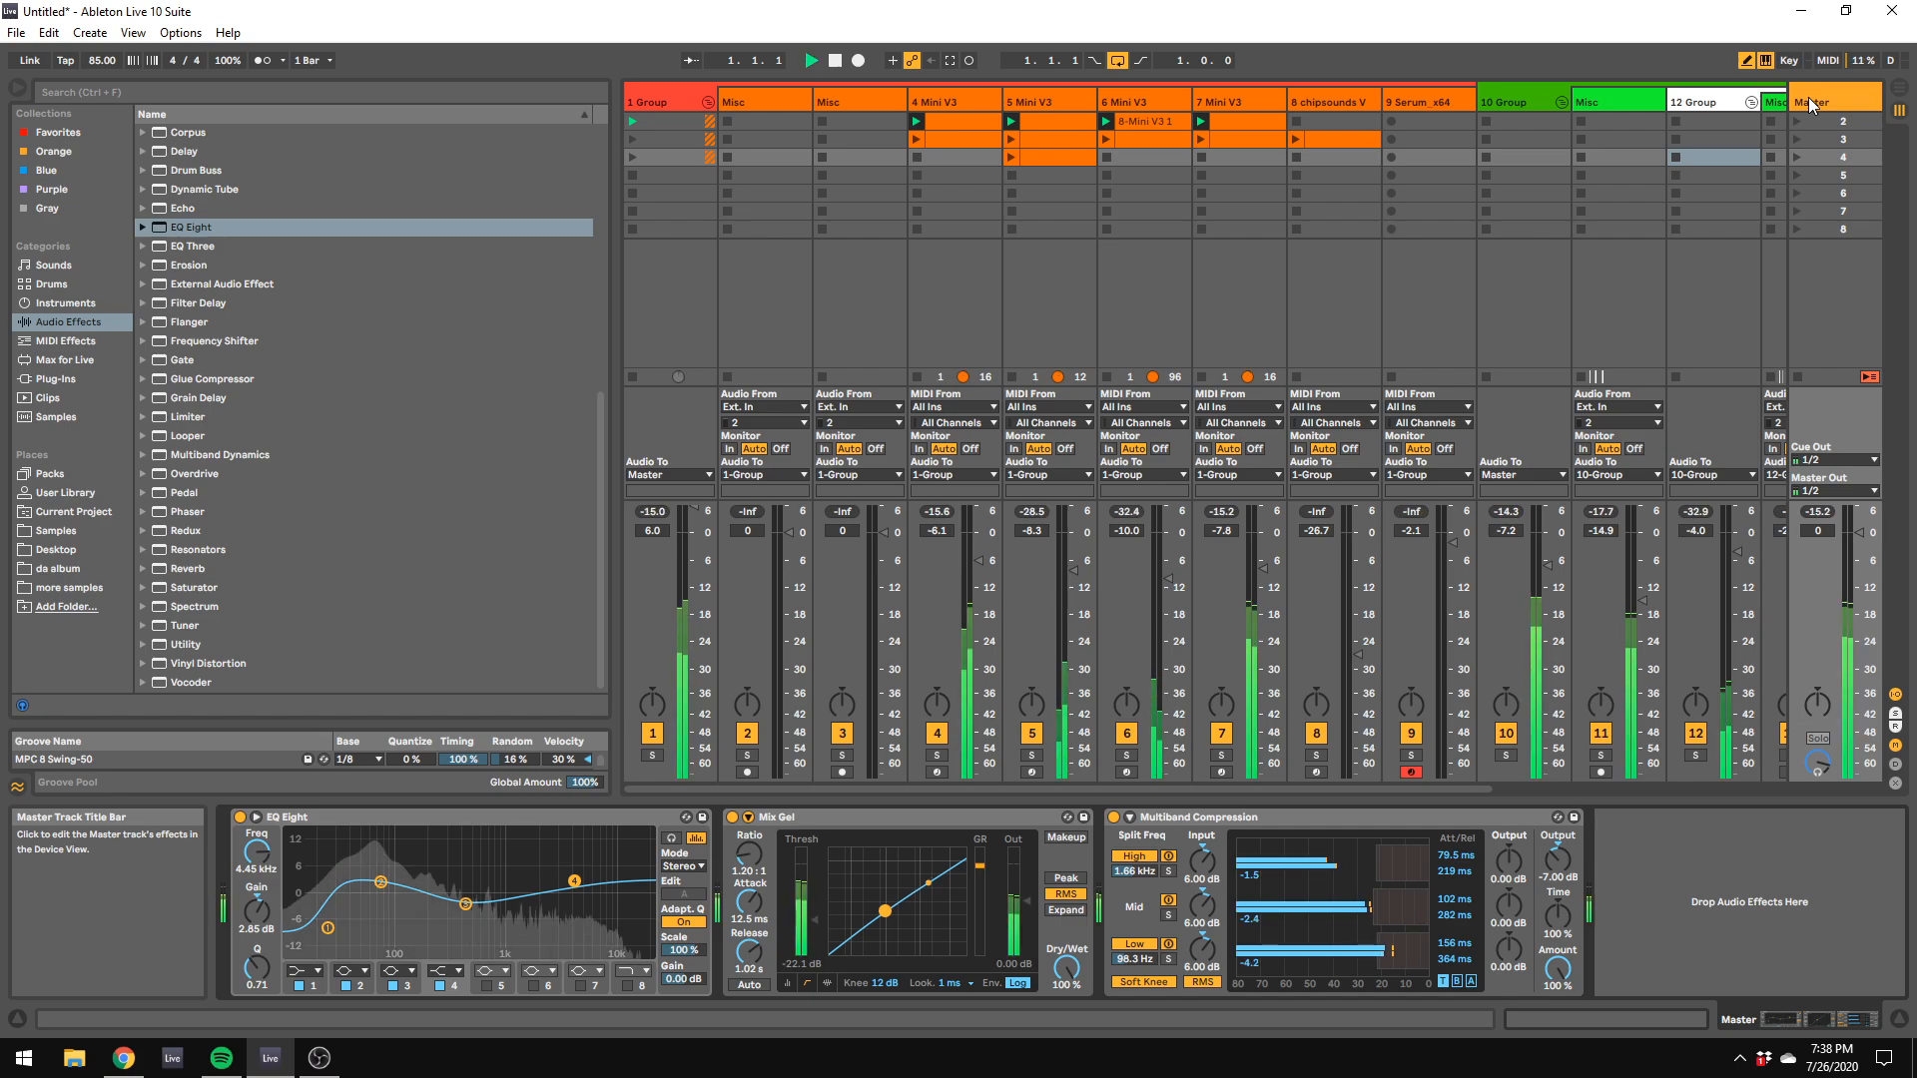
{"action": "key", "text": "space"}
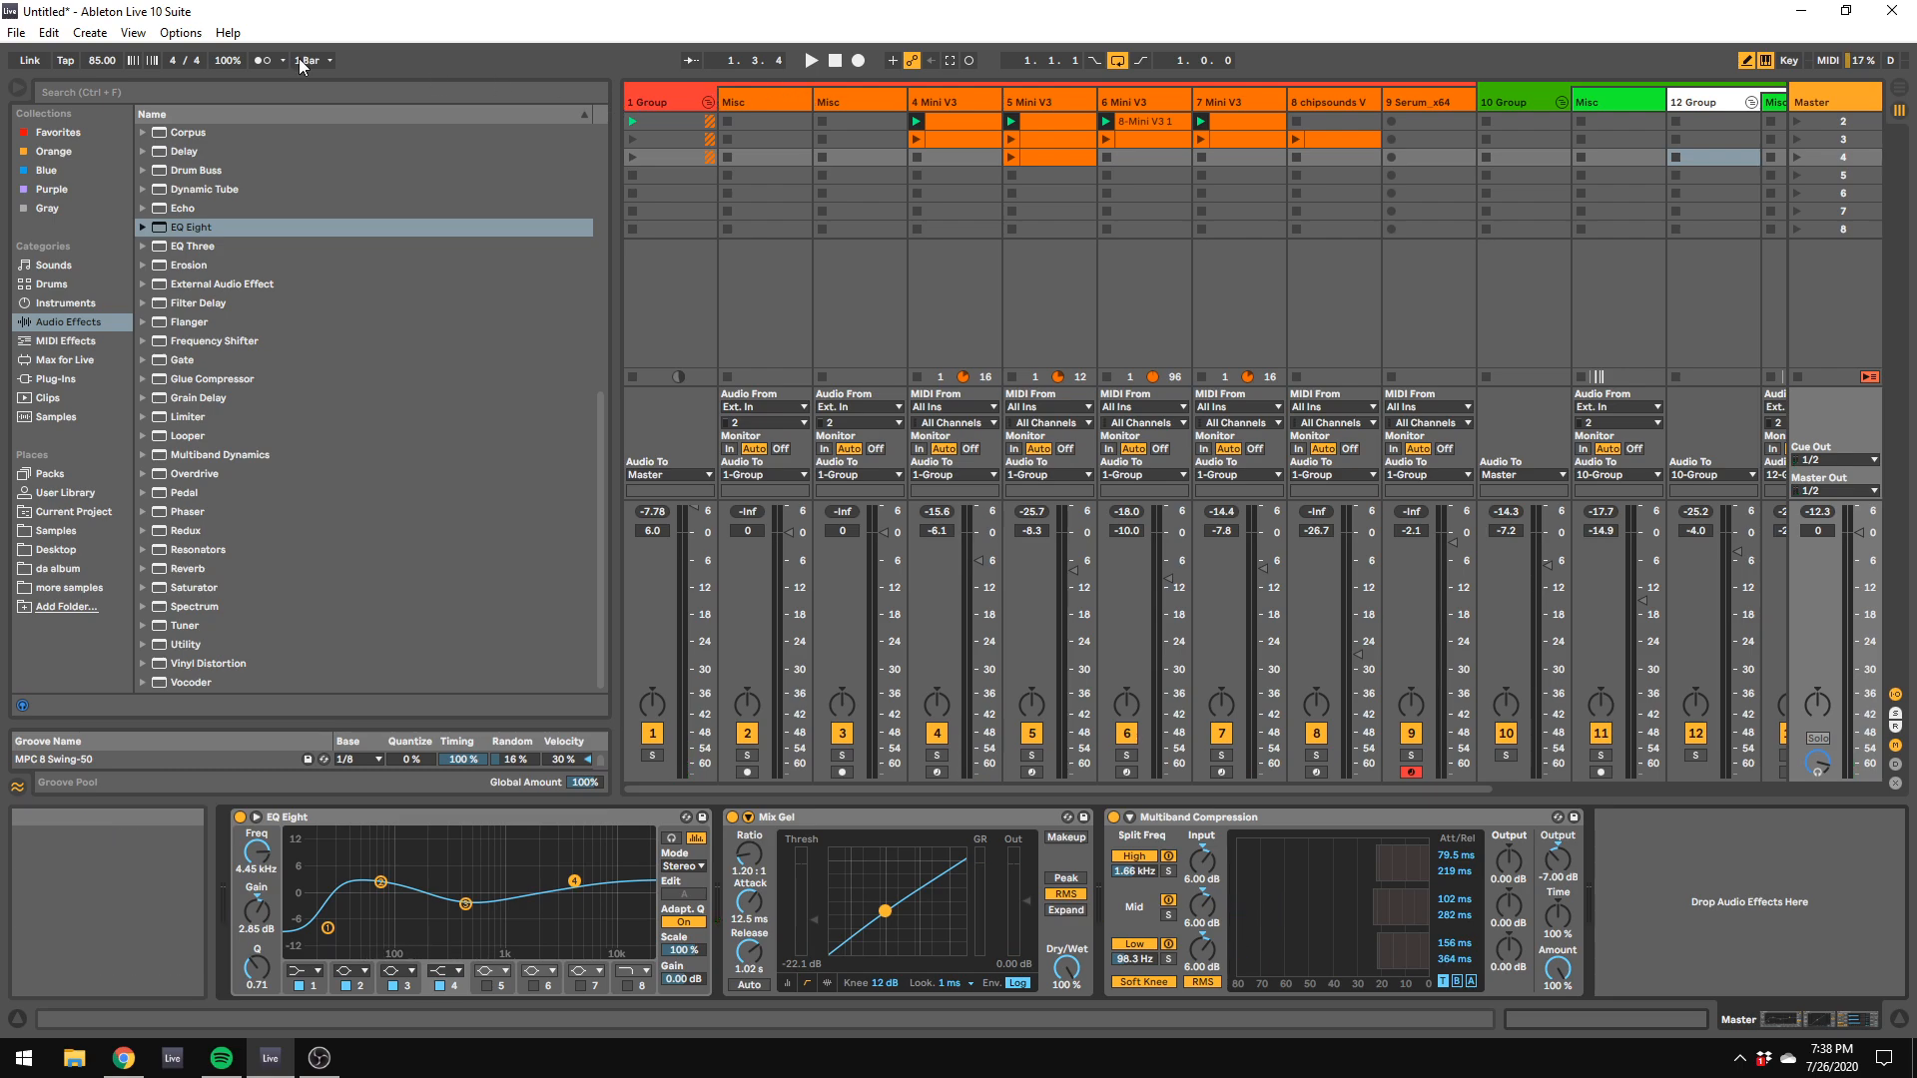
Step: Save the Live Set as "honky" in the Crystal Palace Transmitter folder
{"action": "left_click", "coordinate": [16, 32]}
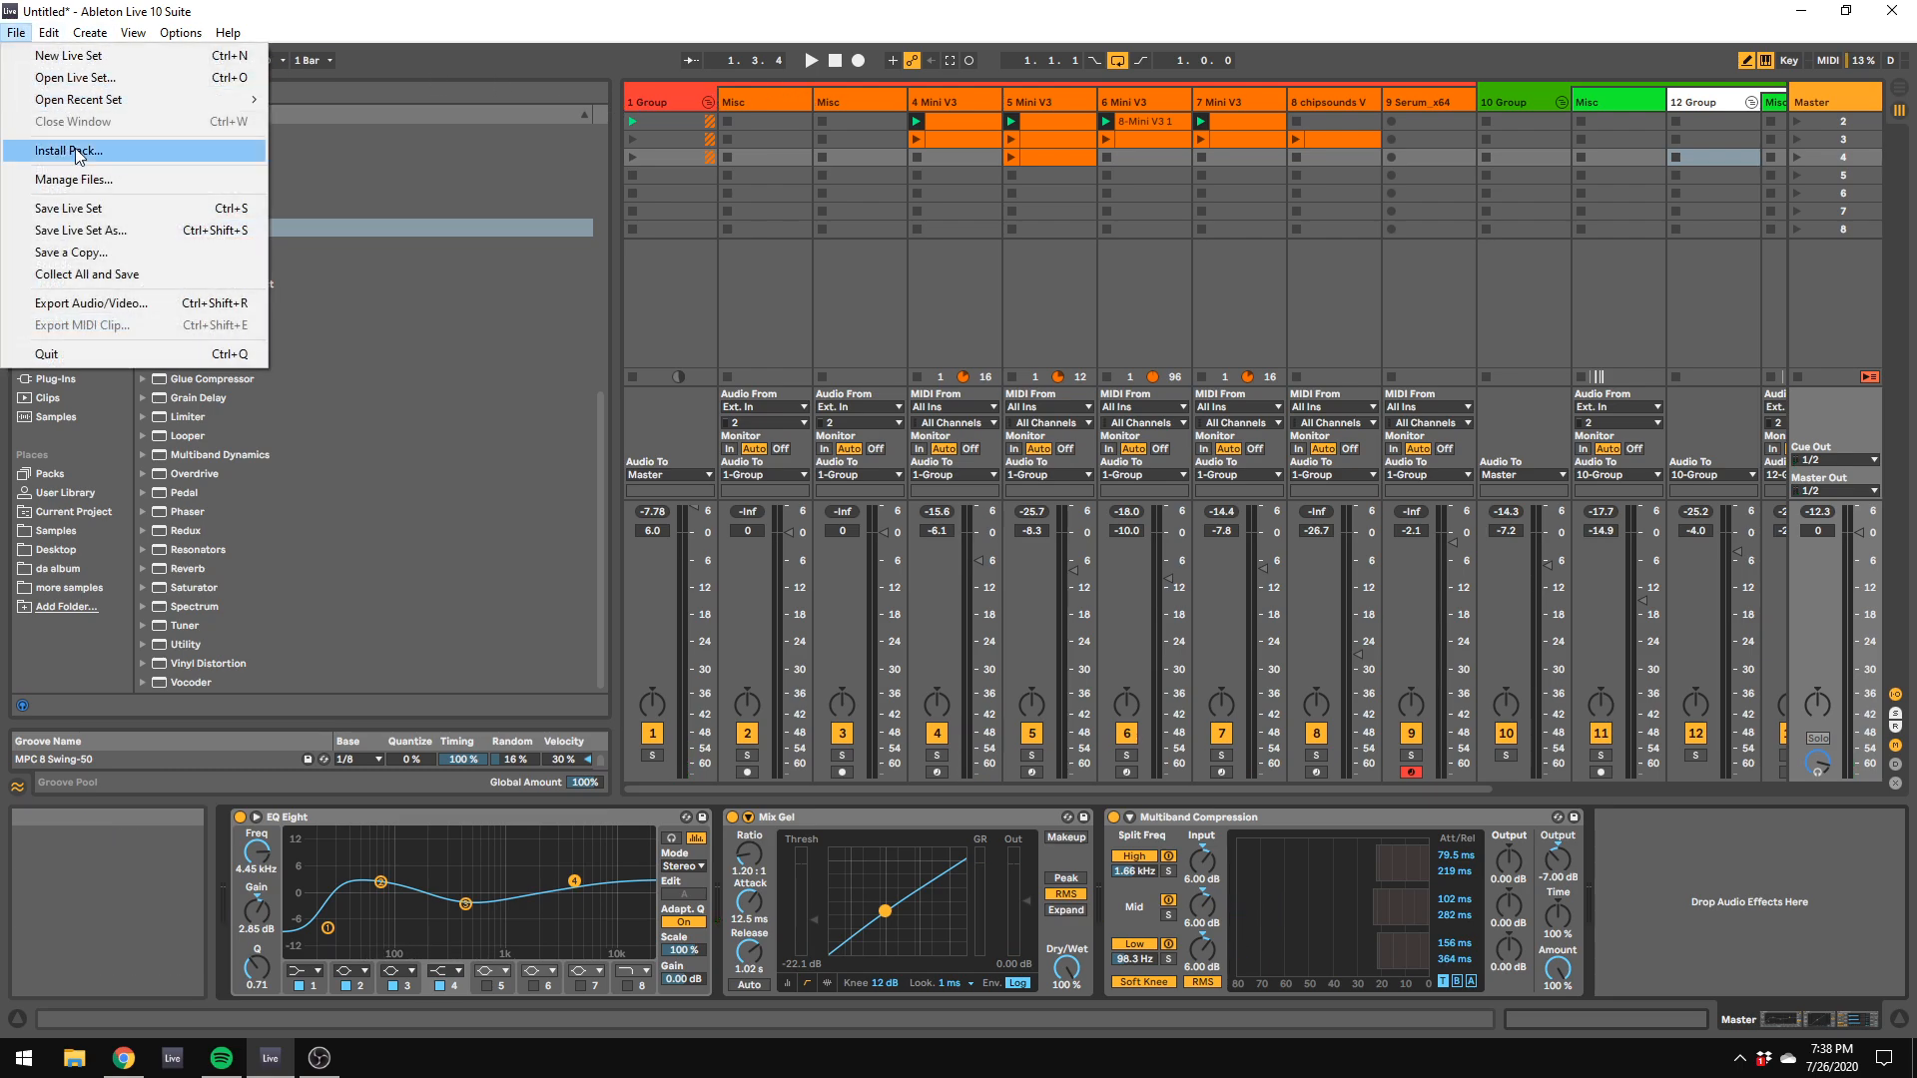
{"action": "left_click", "coordinate": [119, 232]}
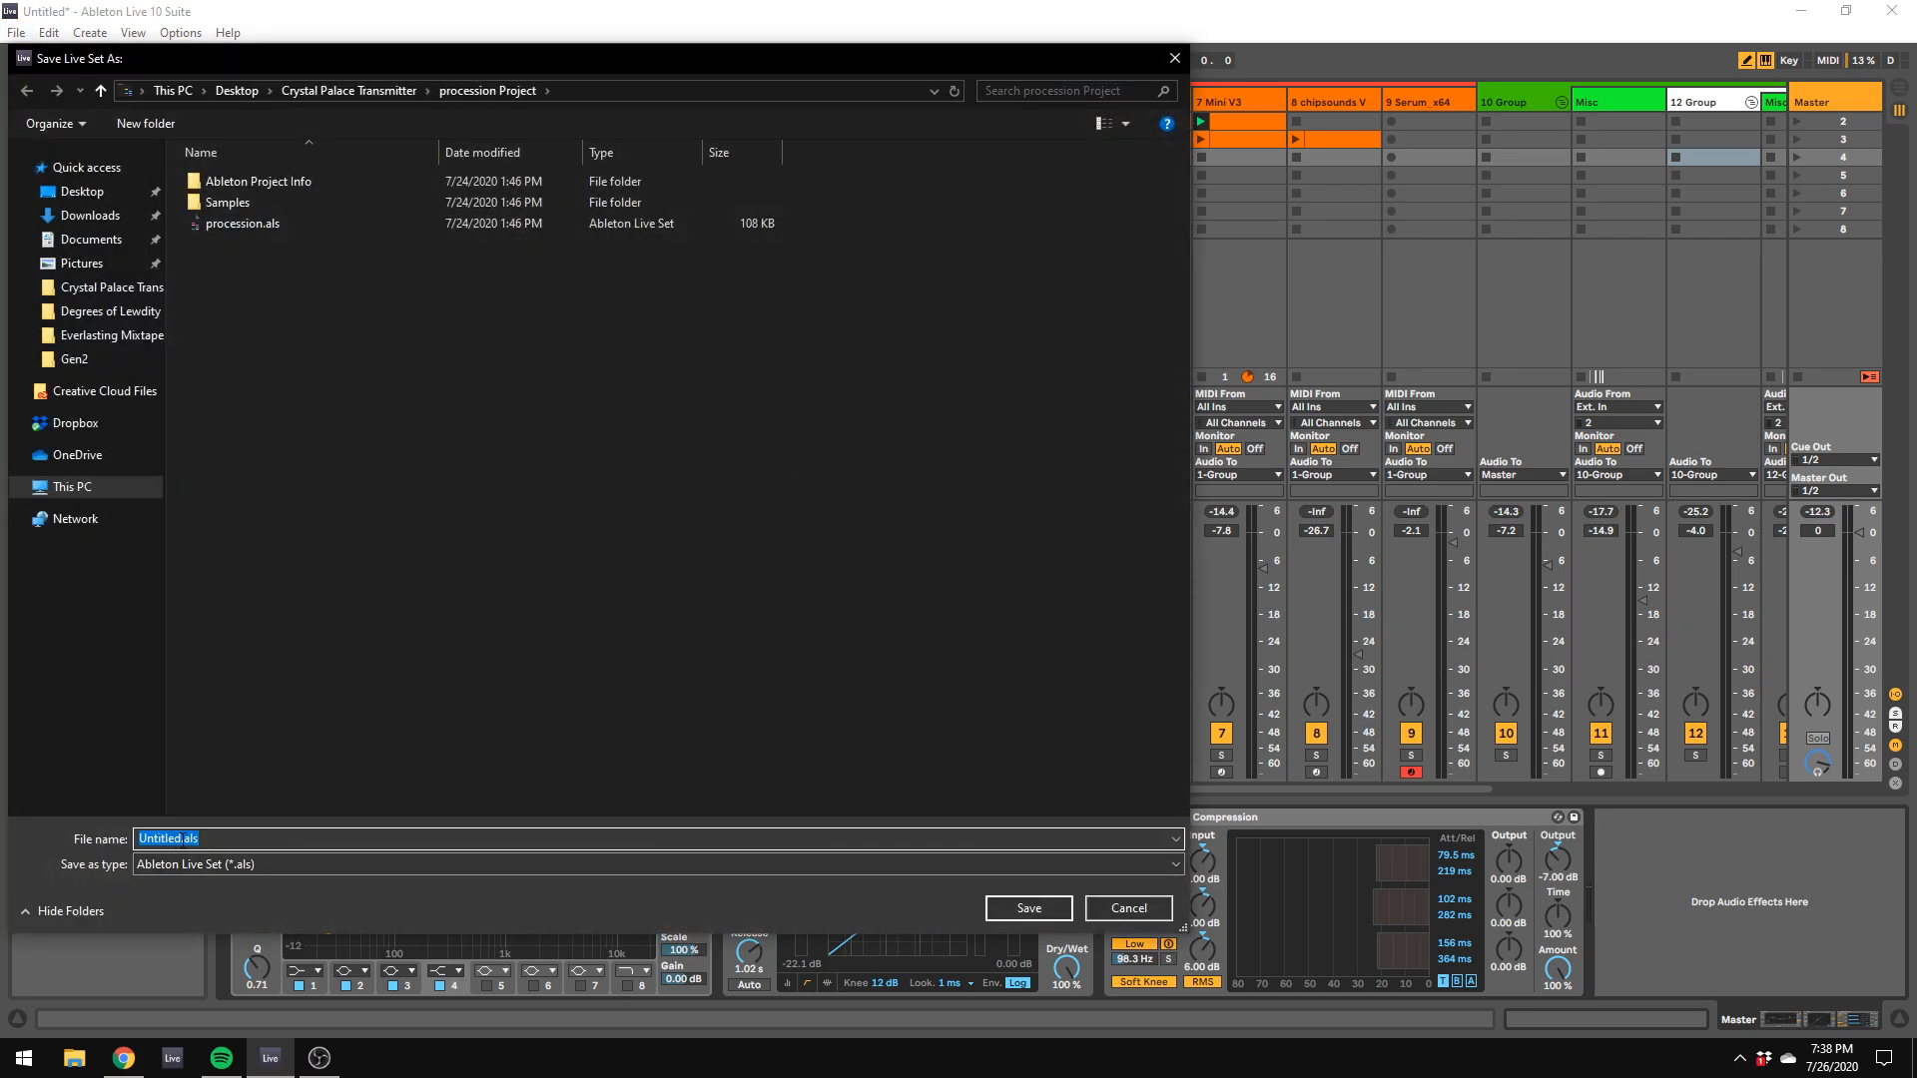
{"action": "left_click", "coordinate": [344, 90]}
{"action": "type", "text": "honky"}
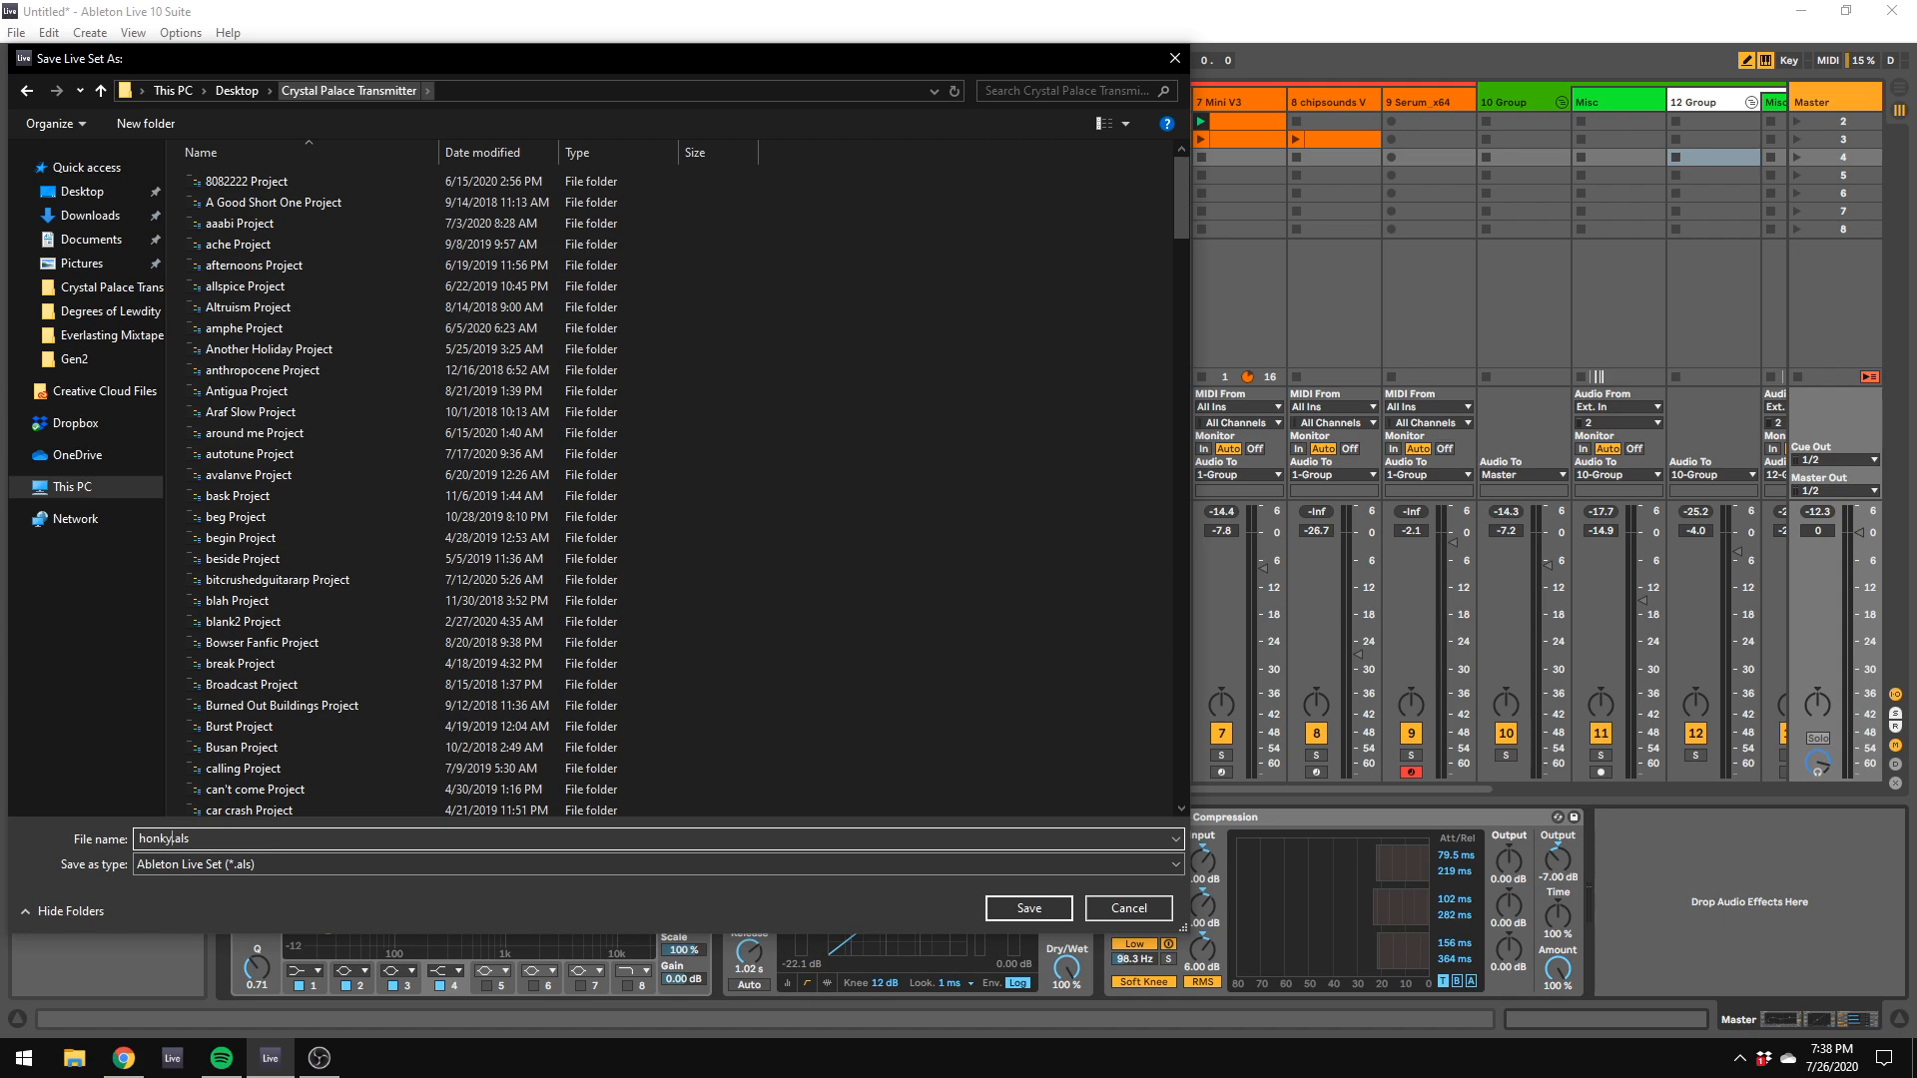
{"action": "key", "text": "Return"}
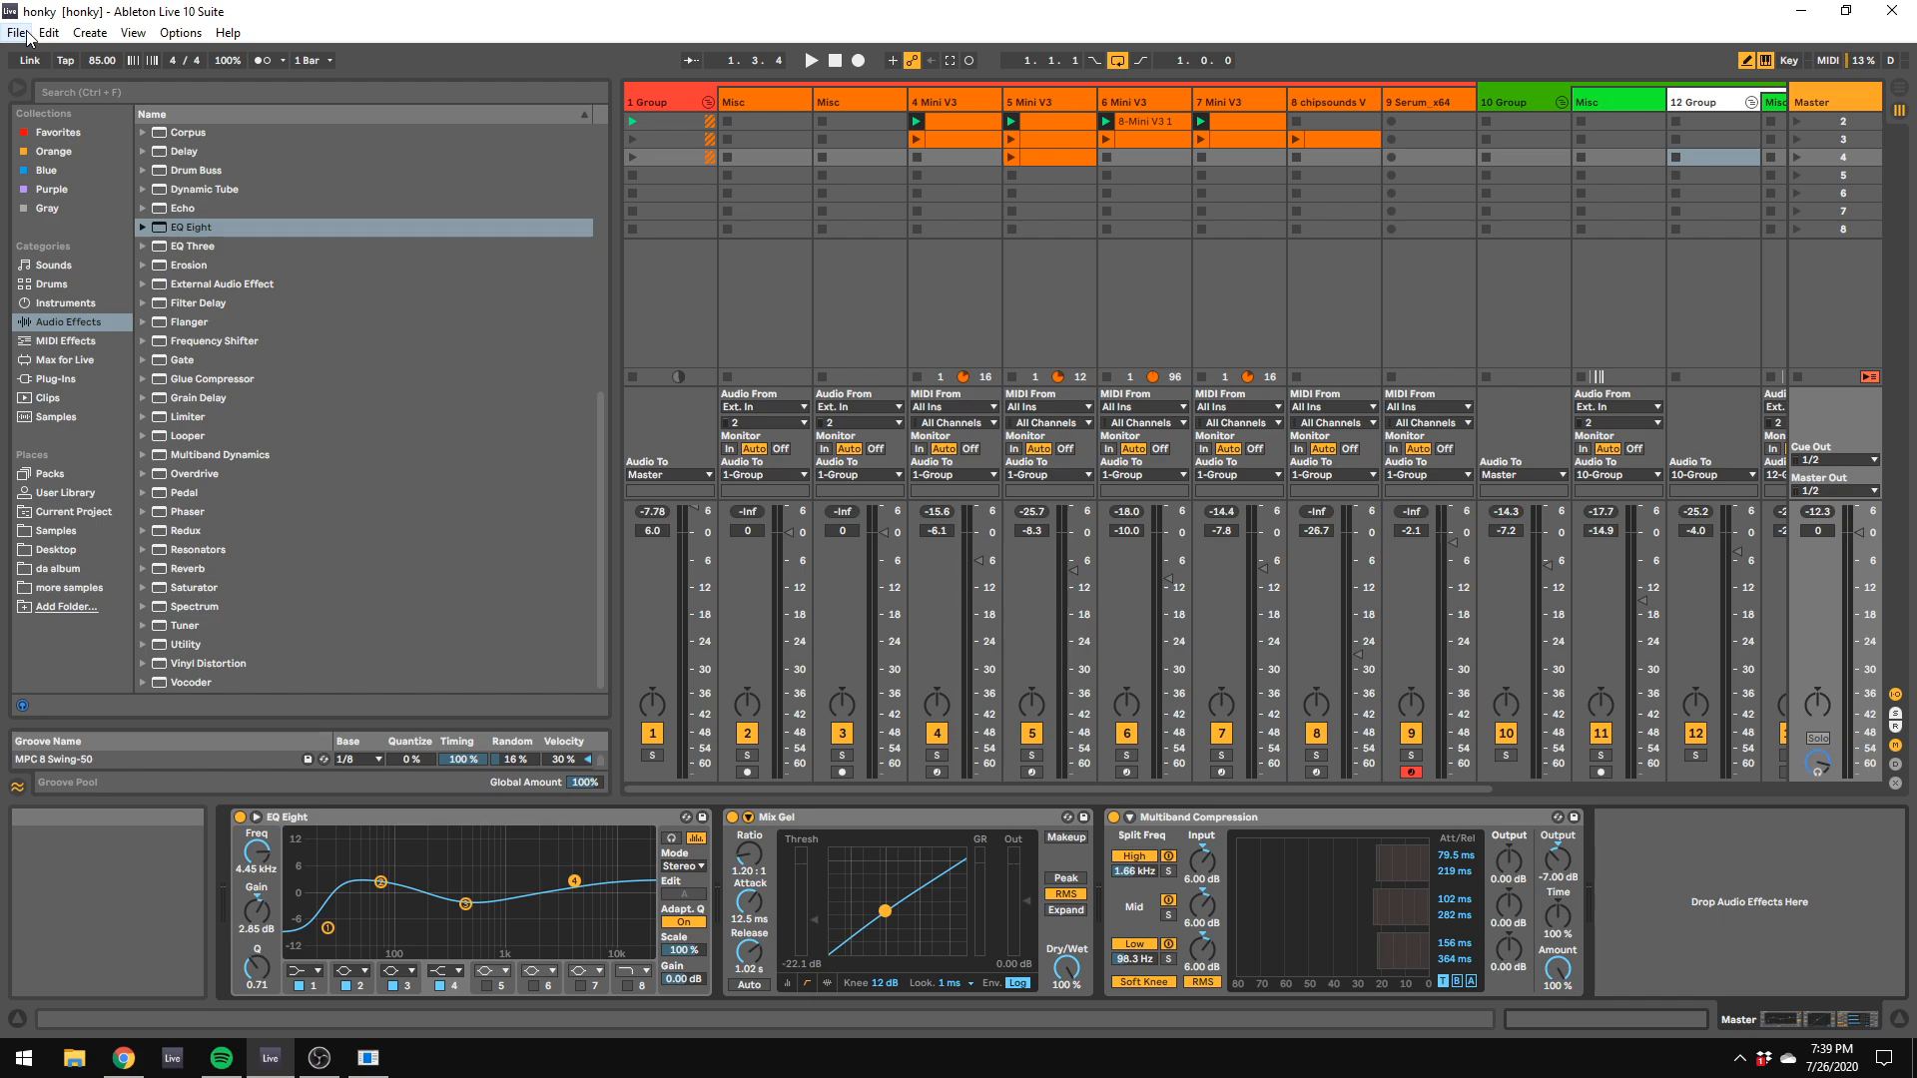
Step: Open the recent Live Set lilac.als
{"action": "left_click", "coordinate": [26, 34]}
{"action": "mouse_move", "coordinate": [49, 32]}
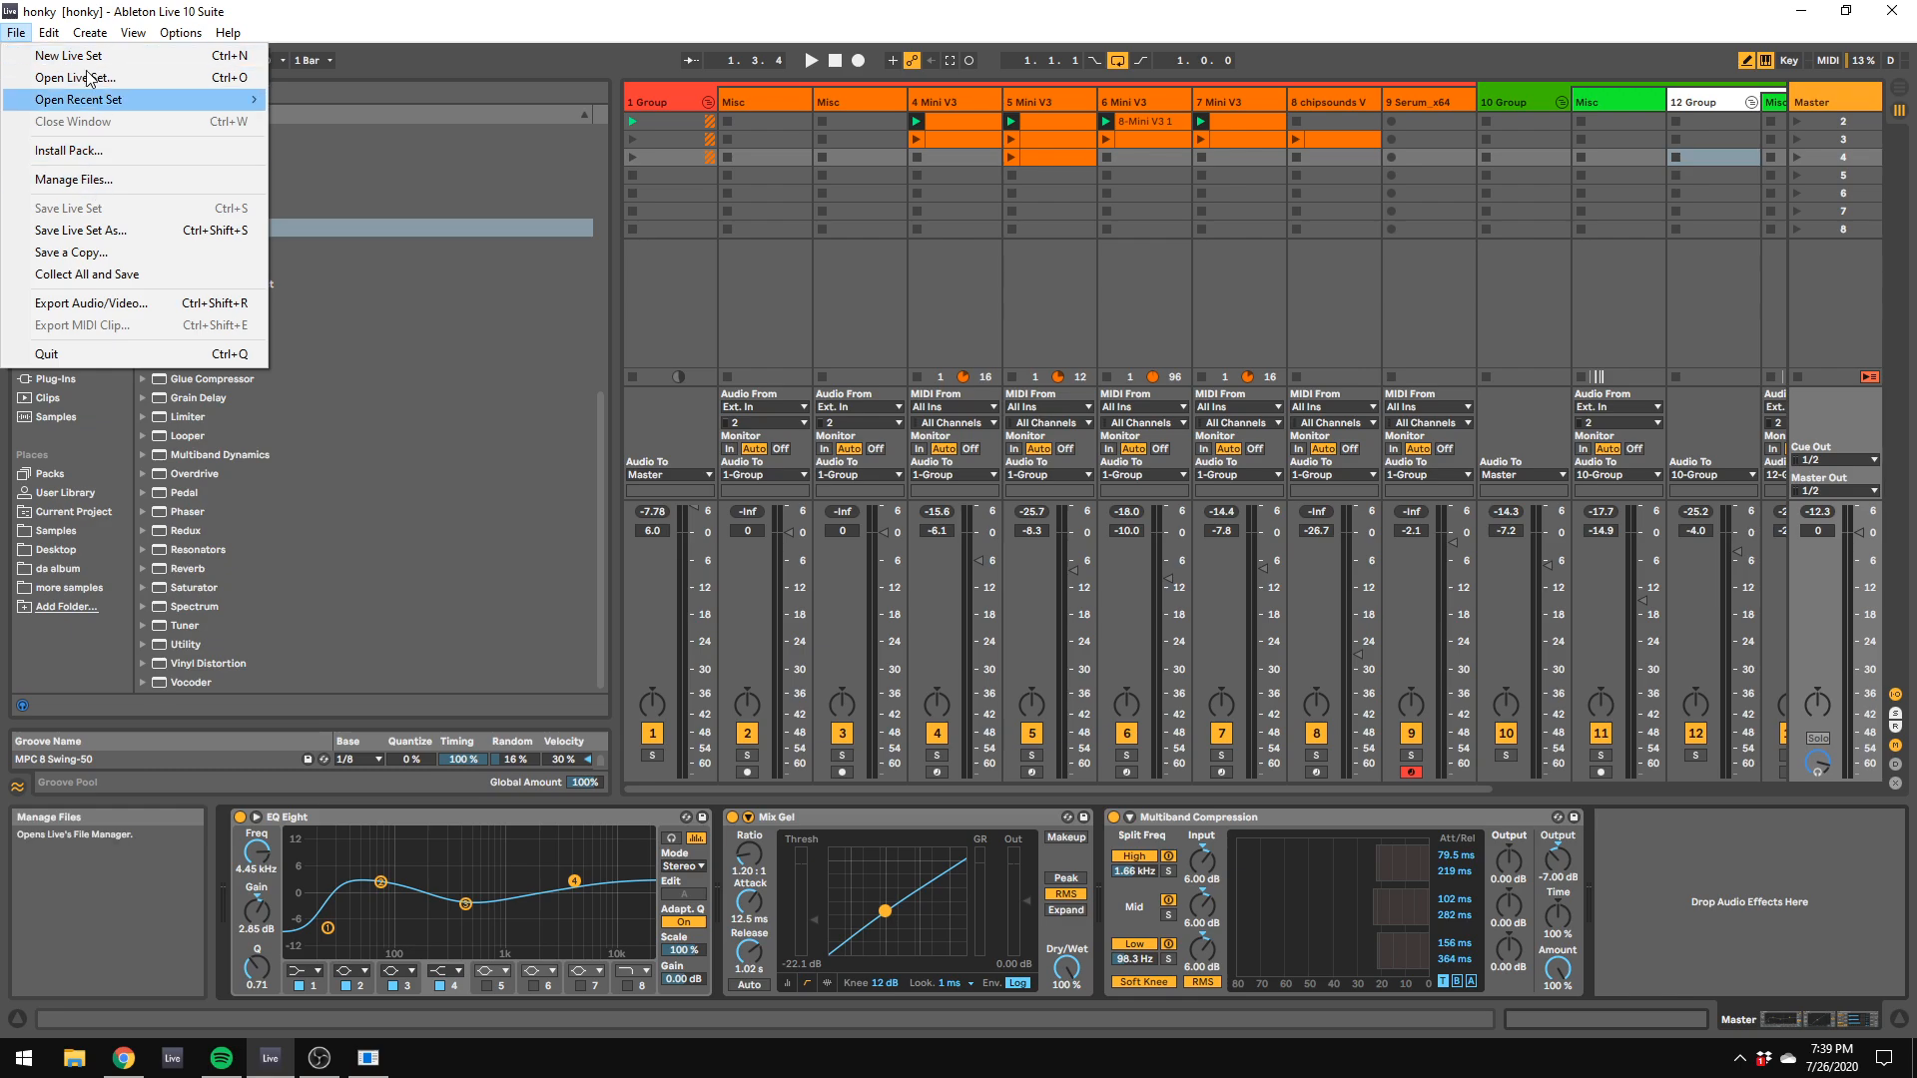
{"action": "mouse_move", "coordinate": [113, 101]}
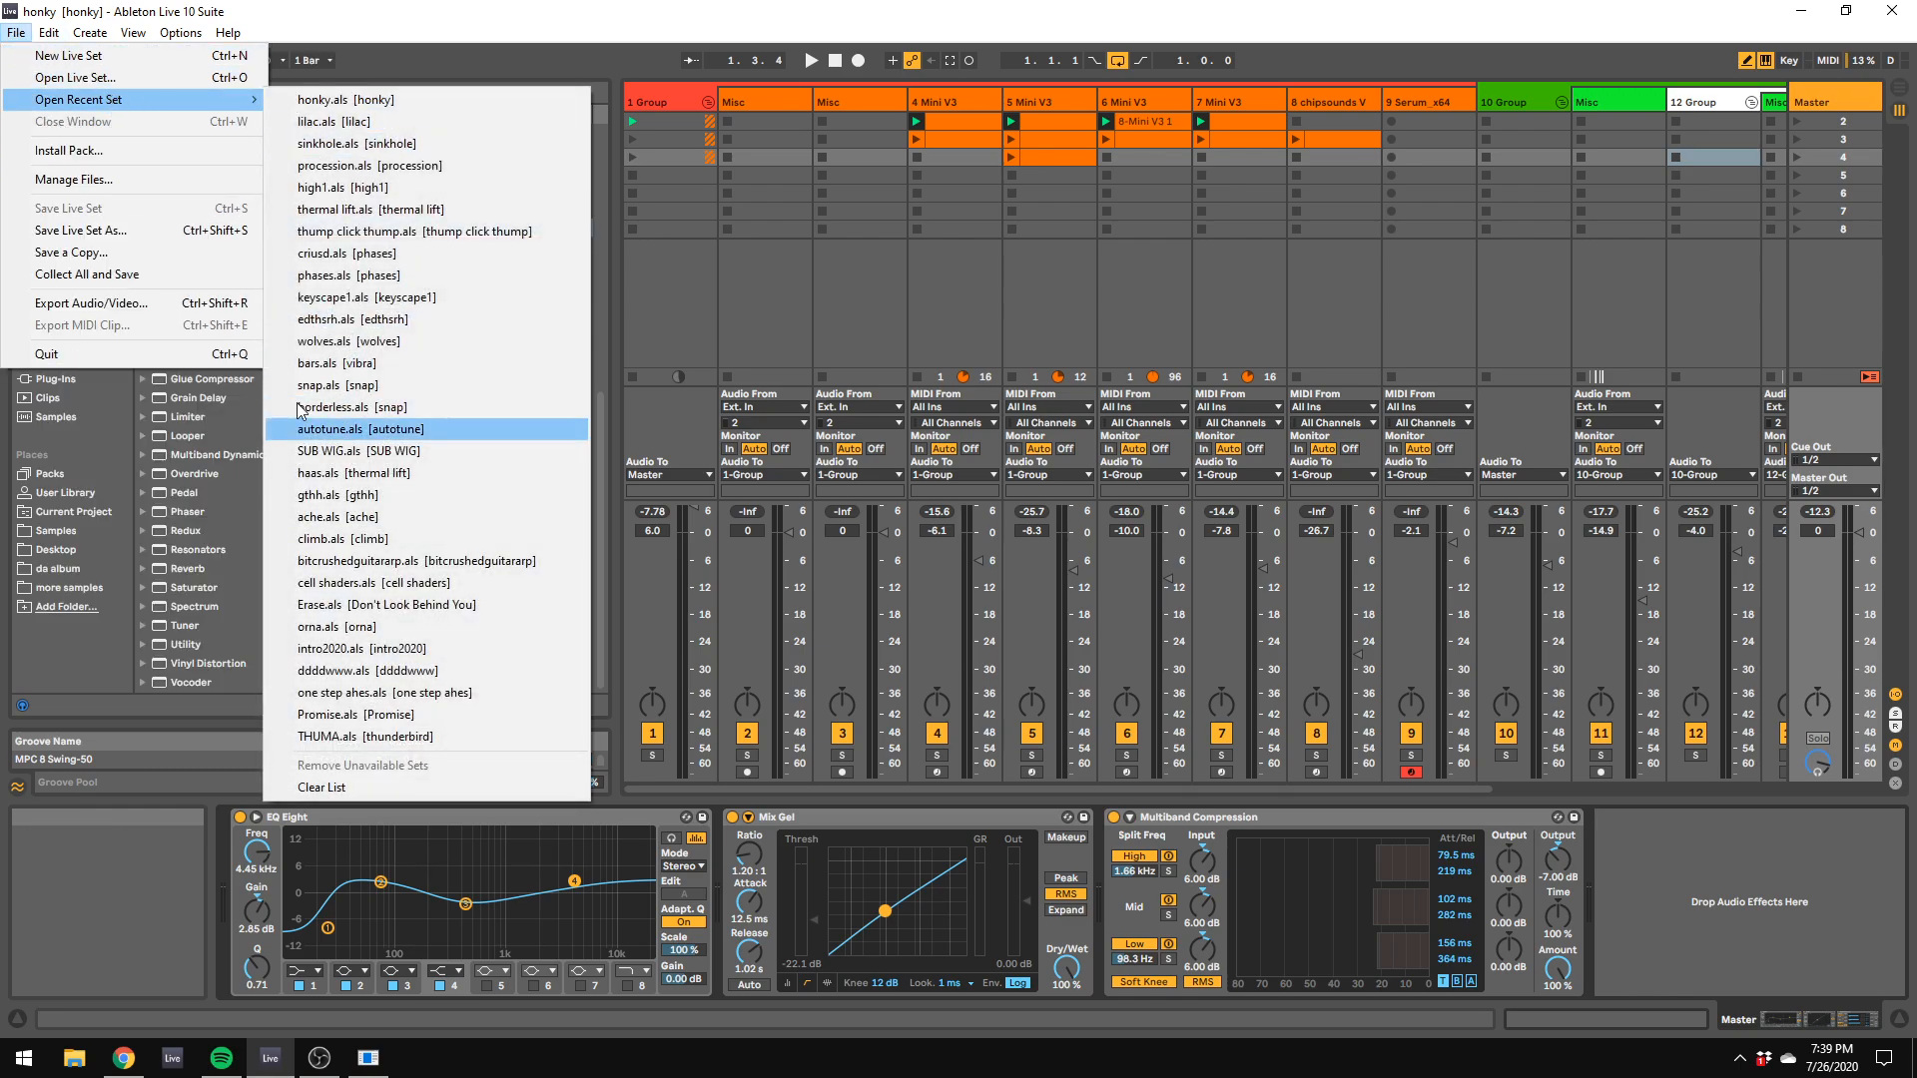
{"action": "left_click", "coordinate": [329, 121]}
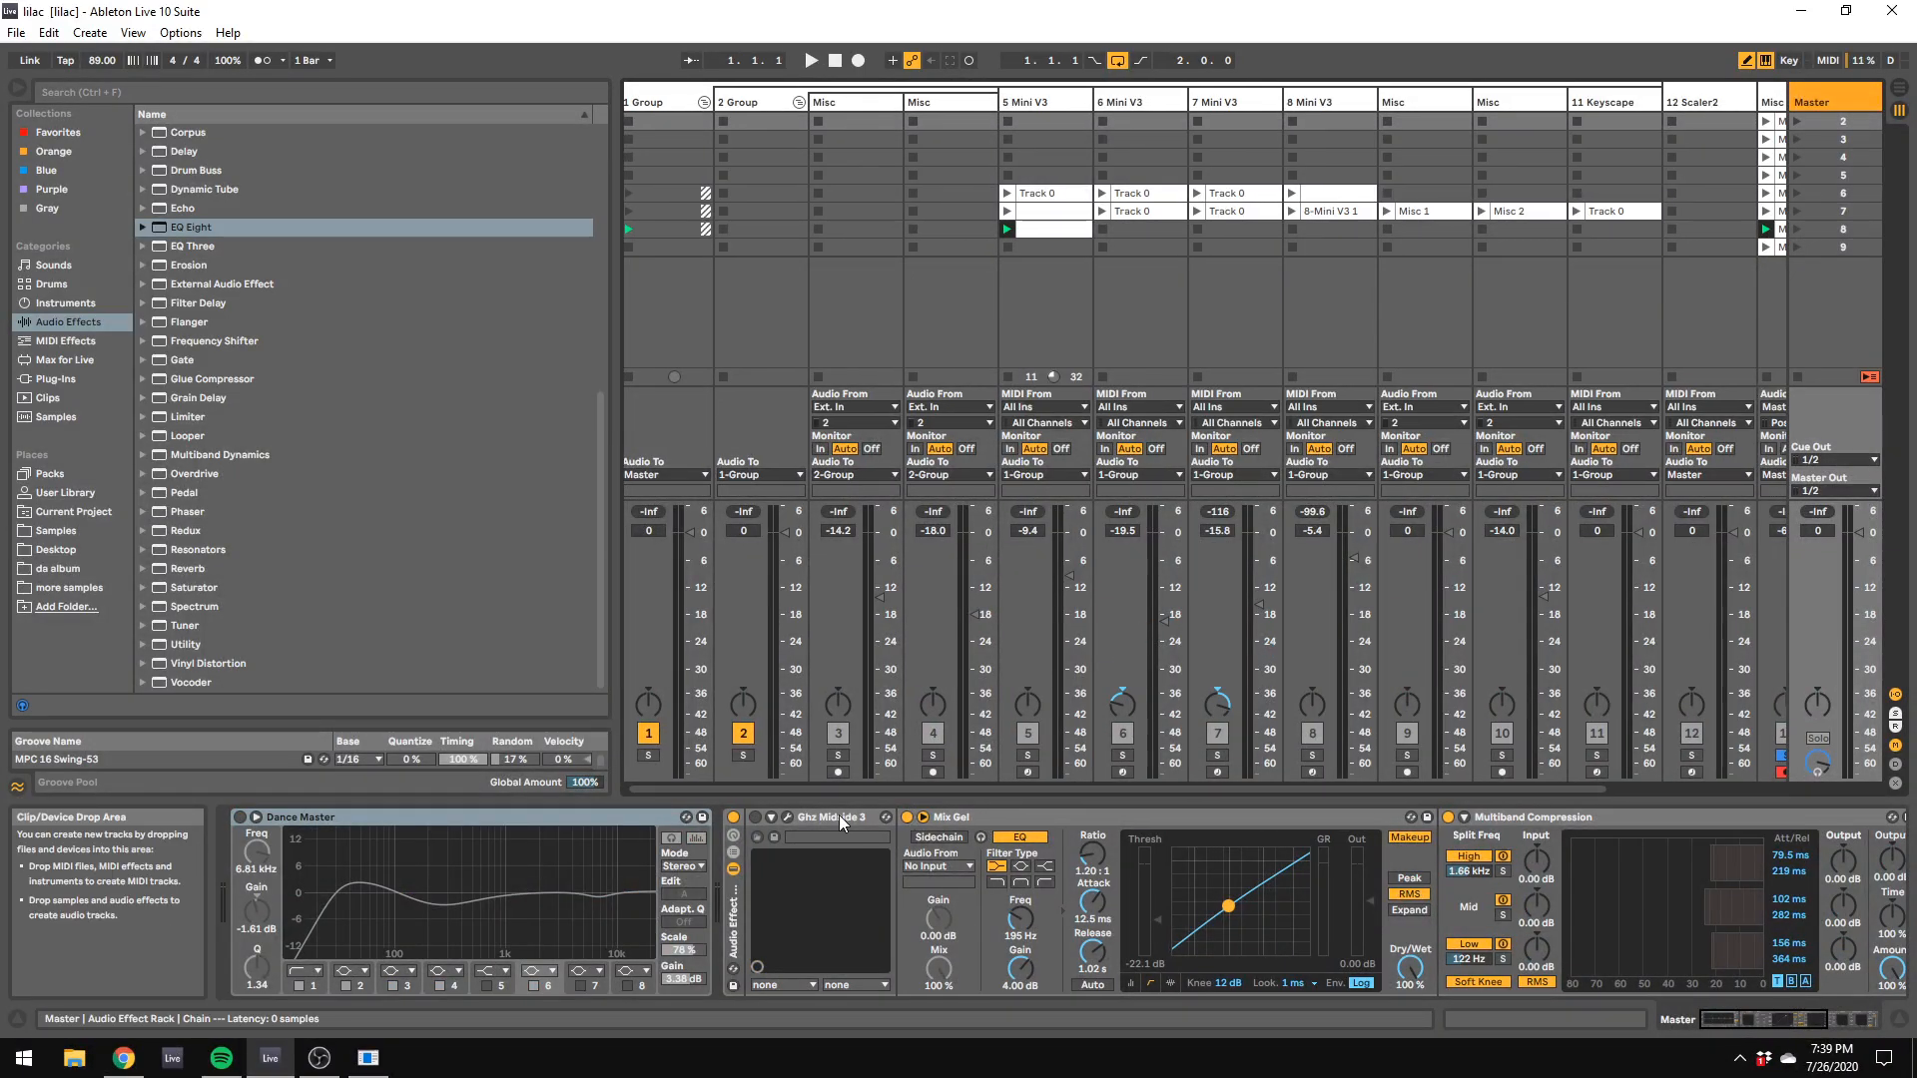
Step: Collapse and deactivate the master track's Audio Effect Rack, and briefly play the set
{"action": "double_click", "coordinate": [737, 894]}
{"action": "left_click", "coordinate": [733, 817]}
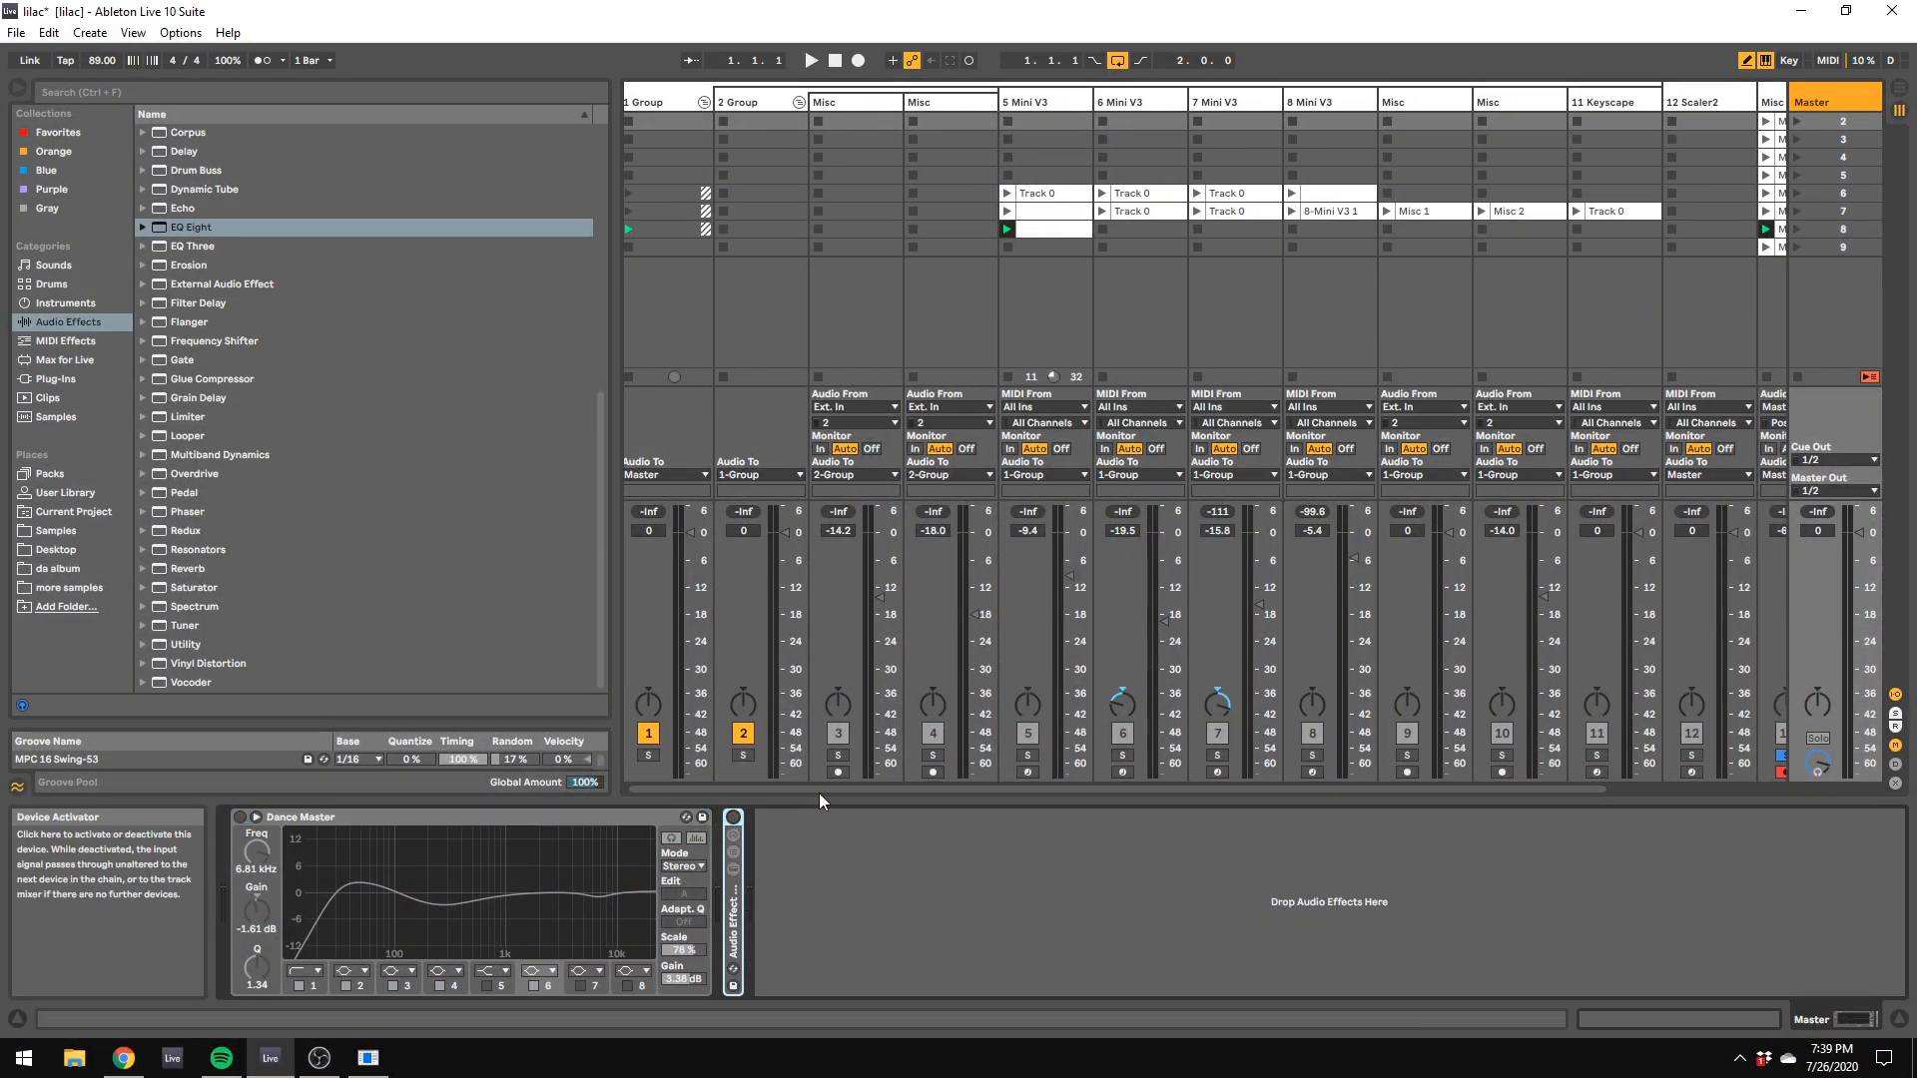
{"action": "key", "text": "space"}
{"action": "key", "text": "space"}
Step: Stop the Misc 10 clip on track 13 and set the project tempo to 124 BPM
{"action": "left_click_drag", "start_coordinate": [1004, 787], "coordinate": [1412, 789]}
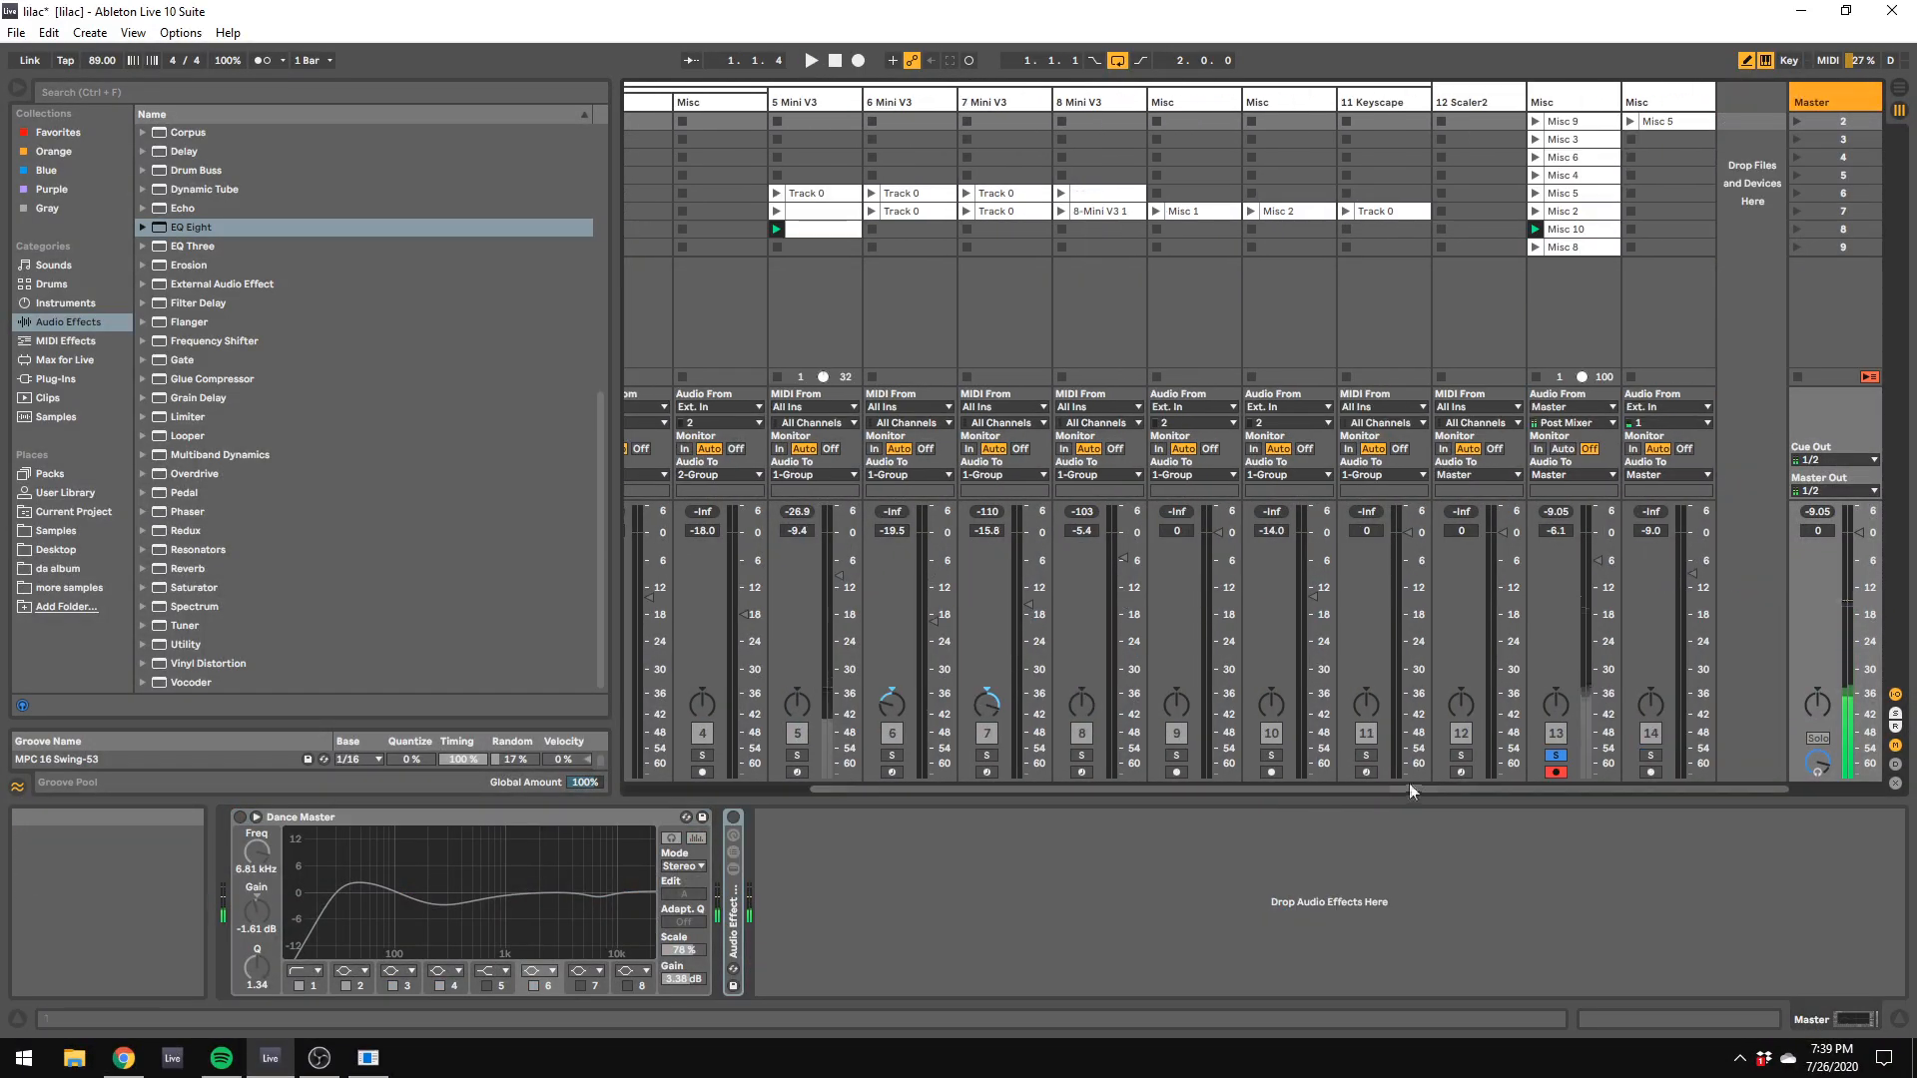
{"action": "left_click", "coordinate": [1549, 376]}
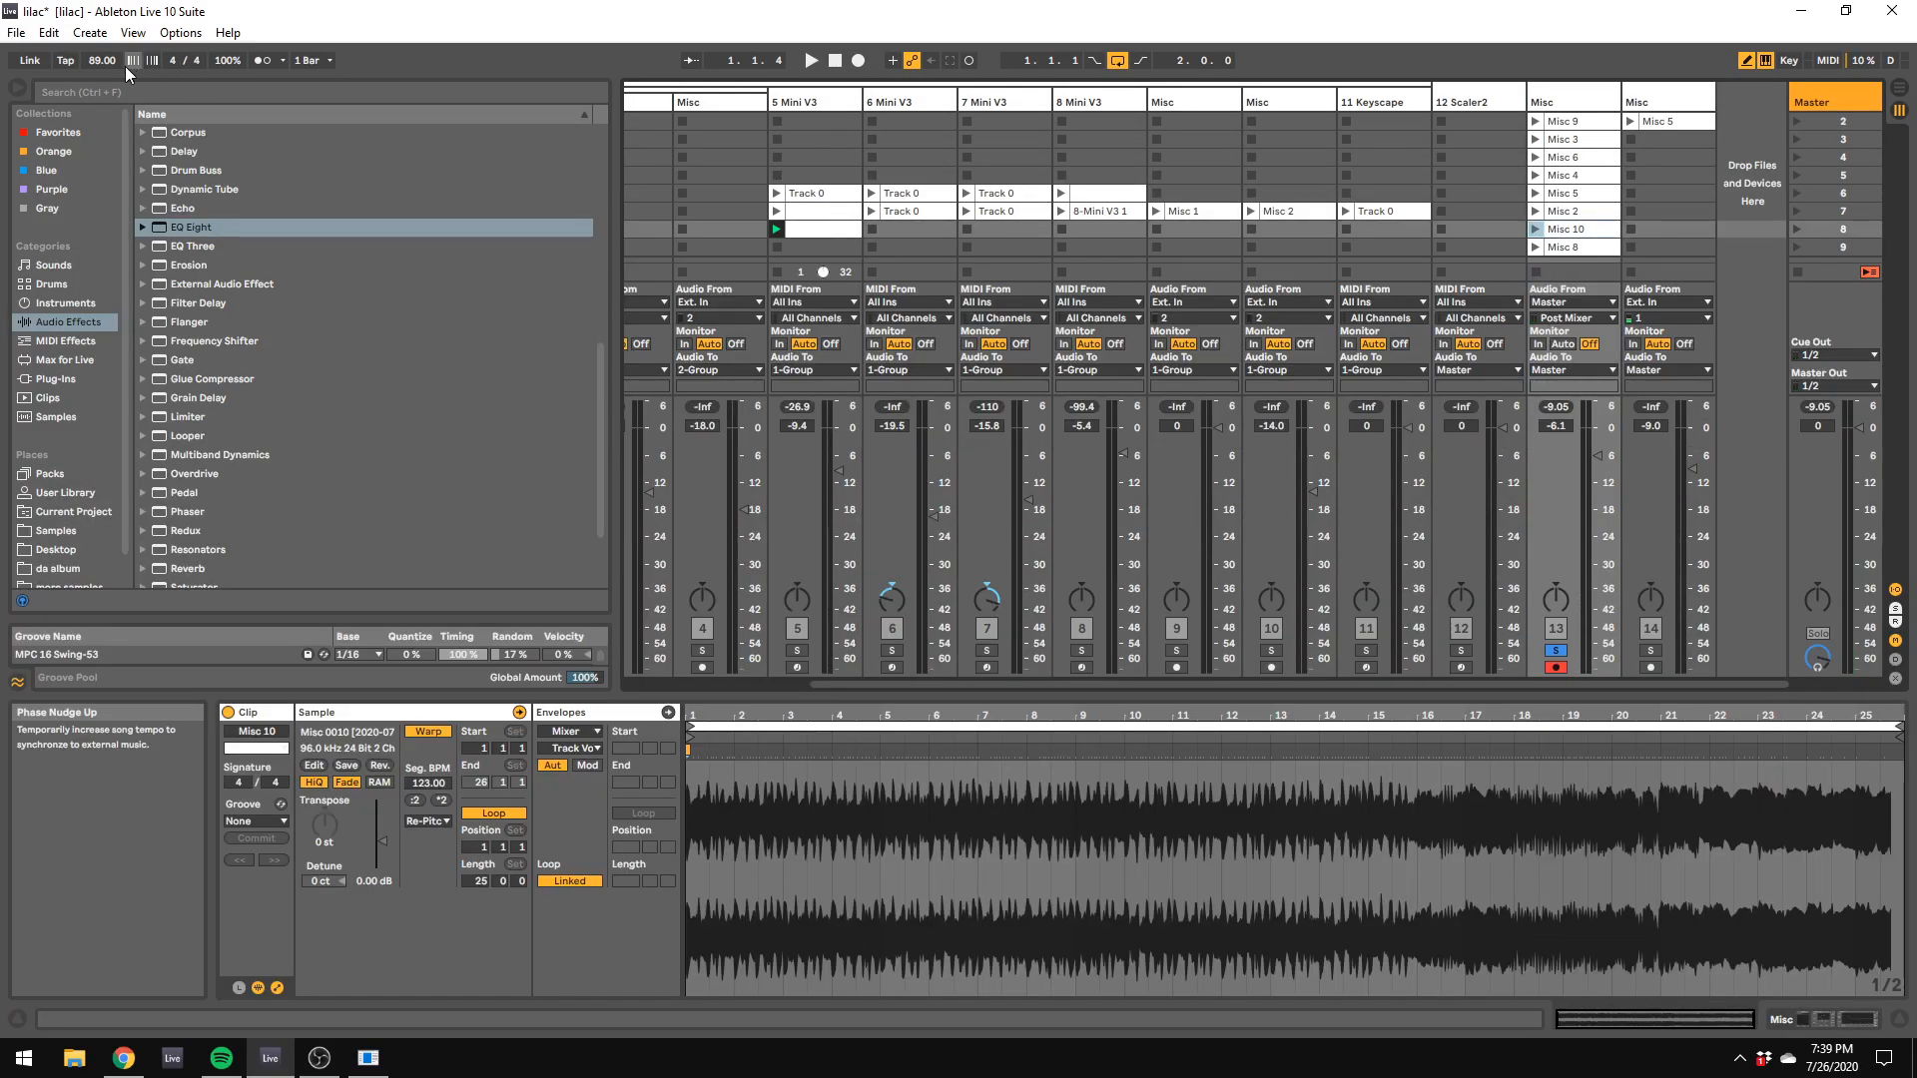
{"action": "left_click_drag", "start_coordinate": [104, 60], "coordinate": [104, 45]}
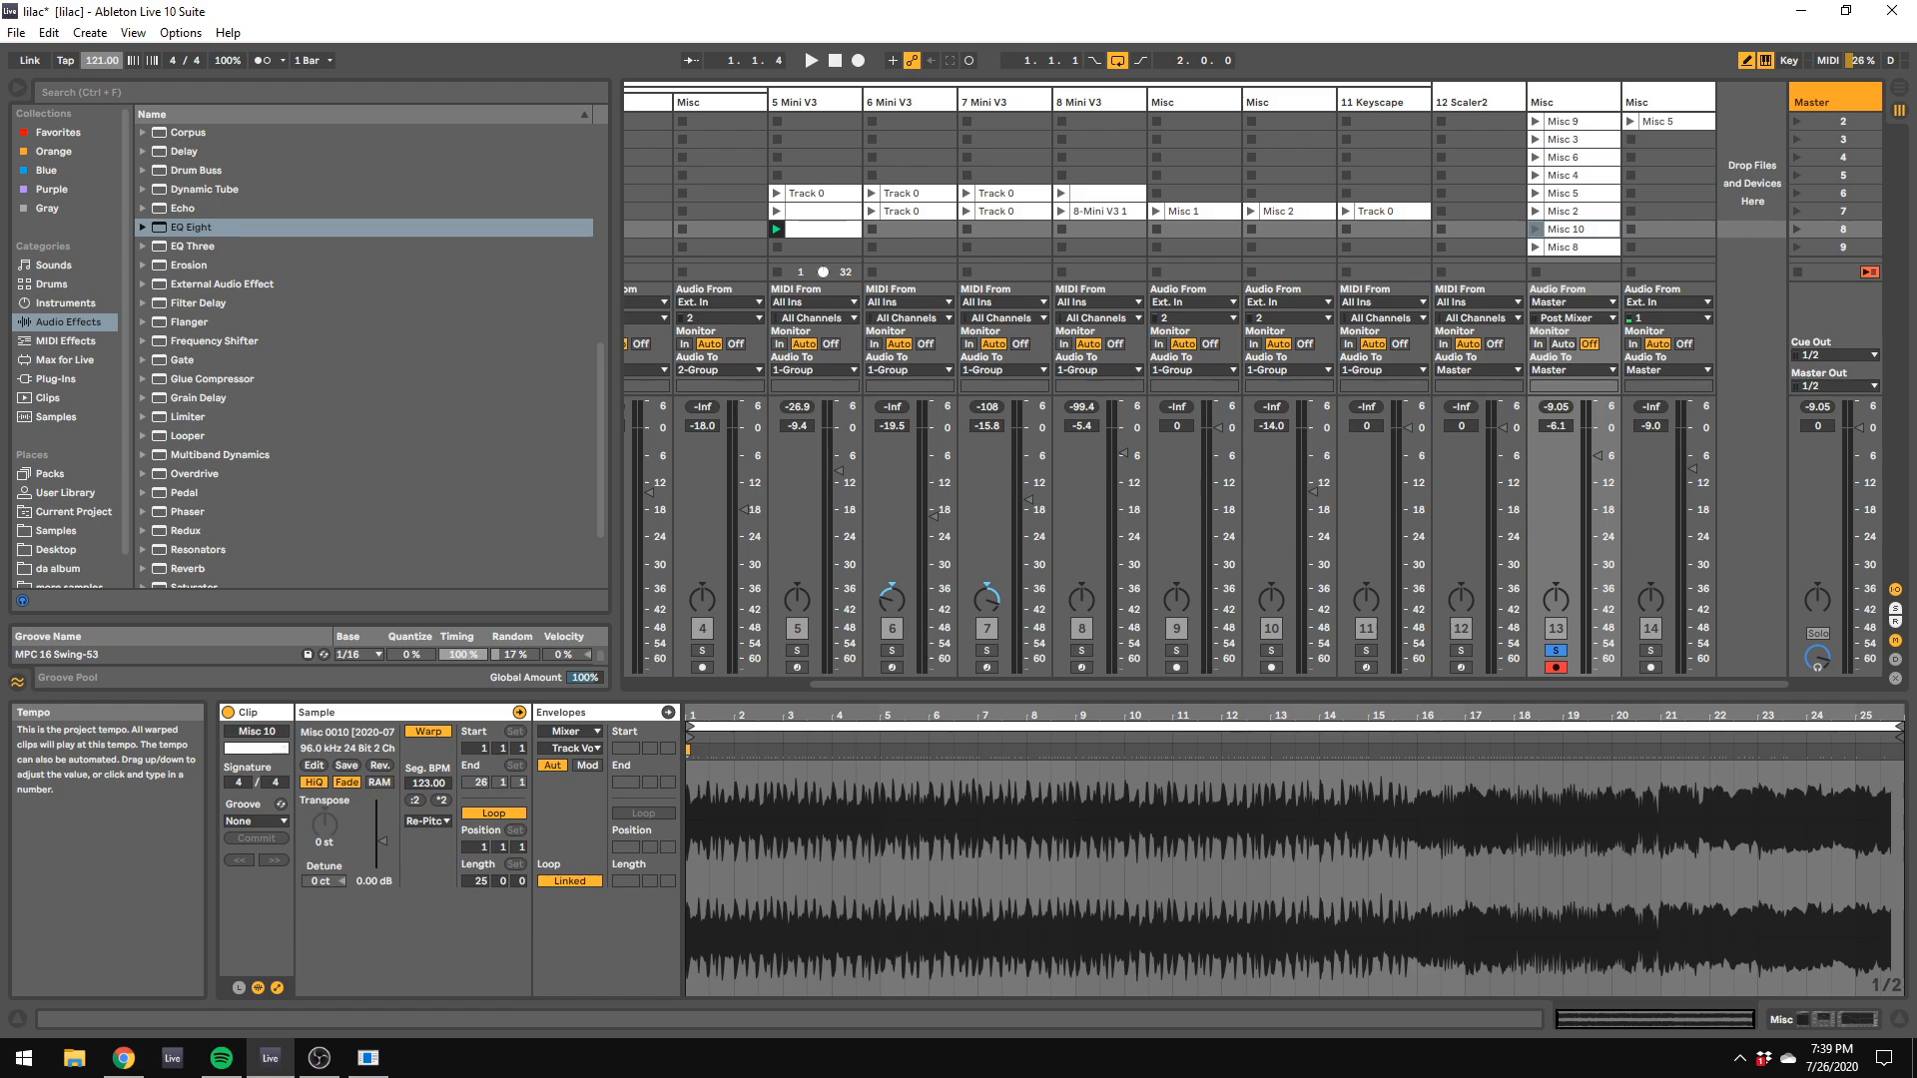
{"action": "left_click_drag", "start_coordinate": [104, 46], "coordinate": [104, 44]}
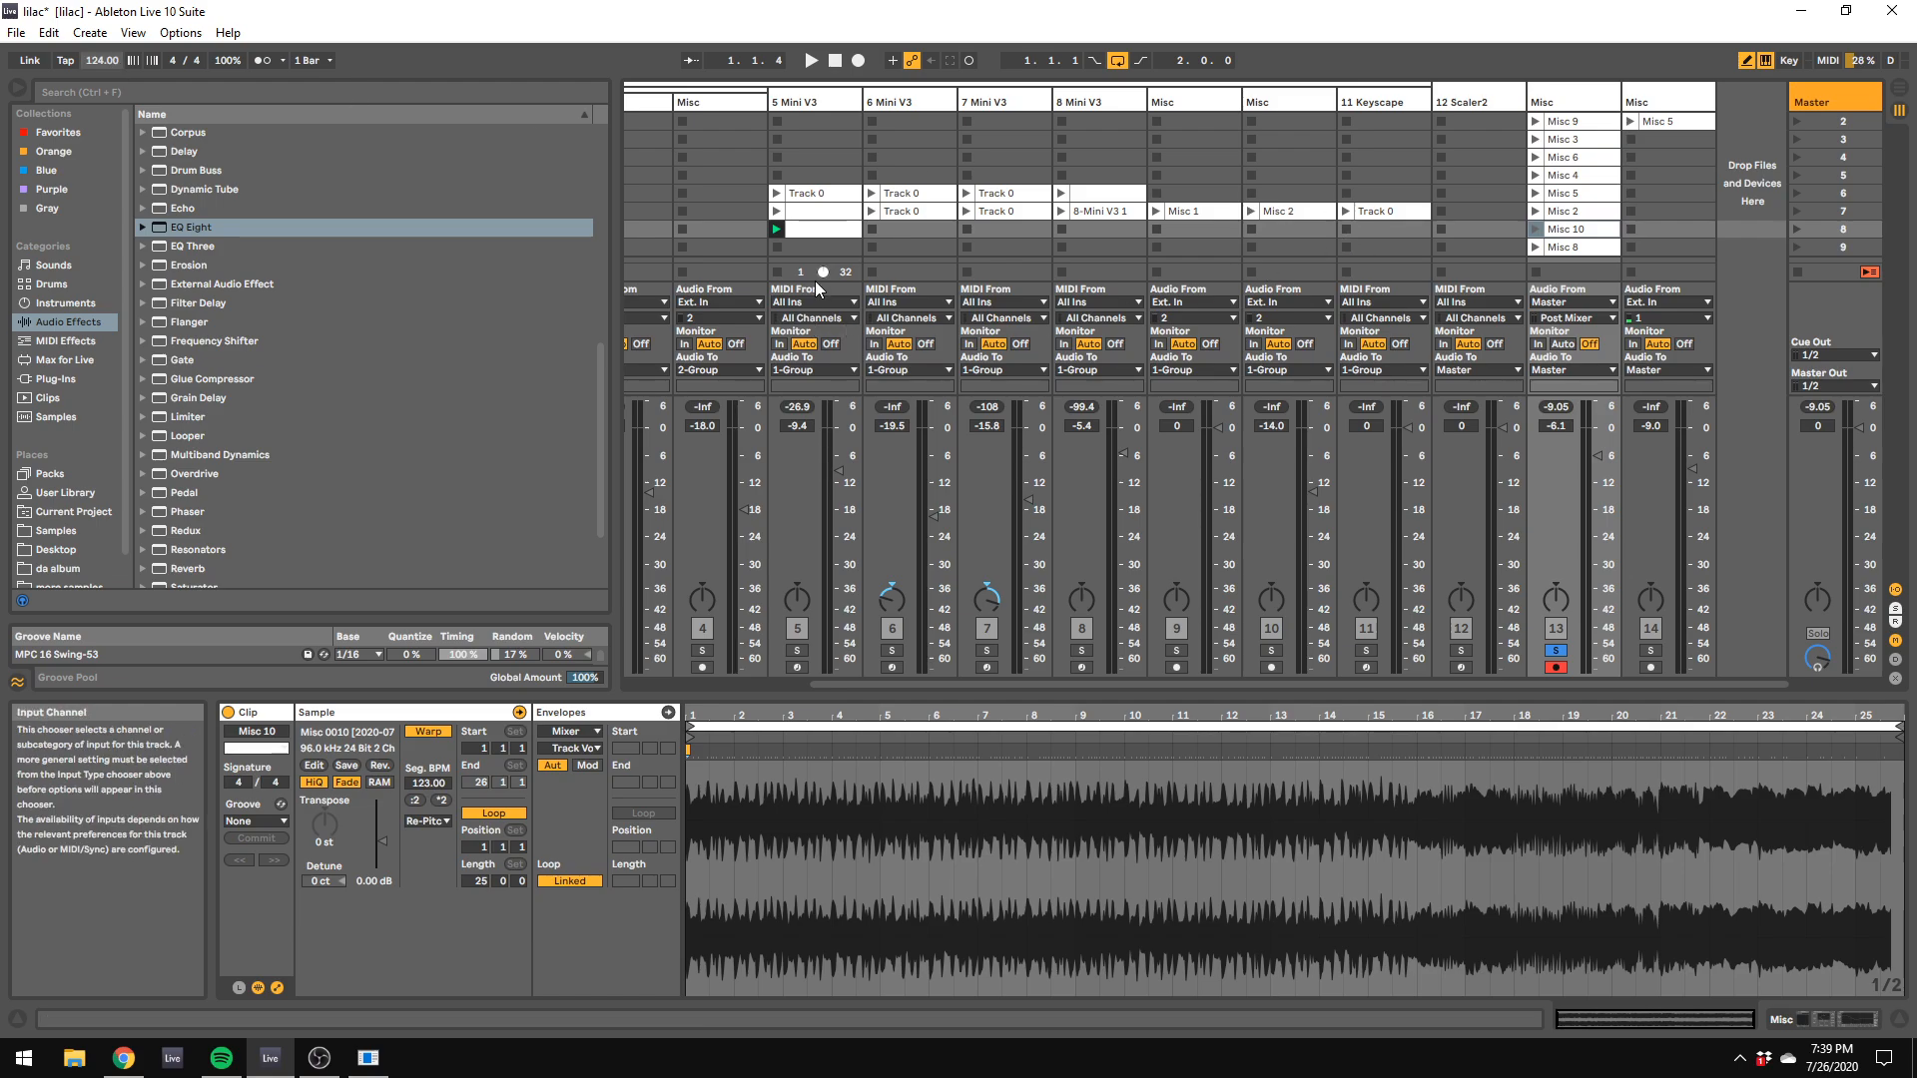
Step: Launch the Misc 1 clip on track 9 and toggle that track's solo to clear track 13's solo during playback
{"action": "left_click", "coordinate": [1268, 208]}
{"action": "left_click", "coordinate": [1213, 208]}
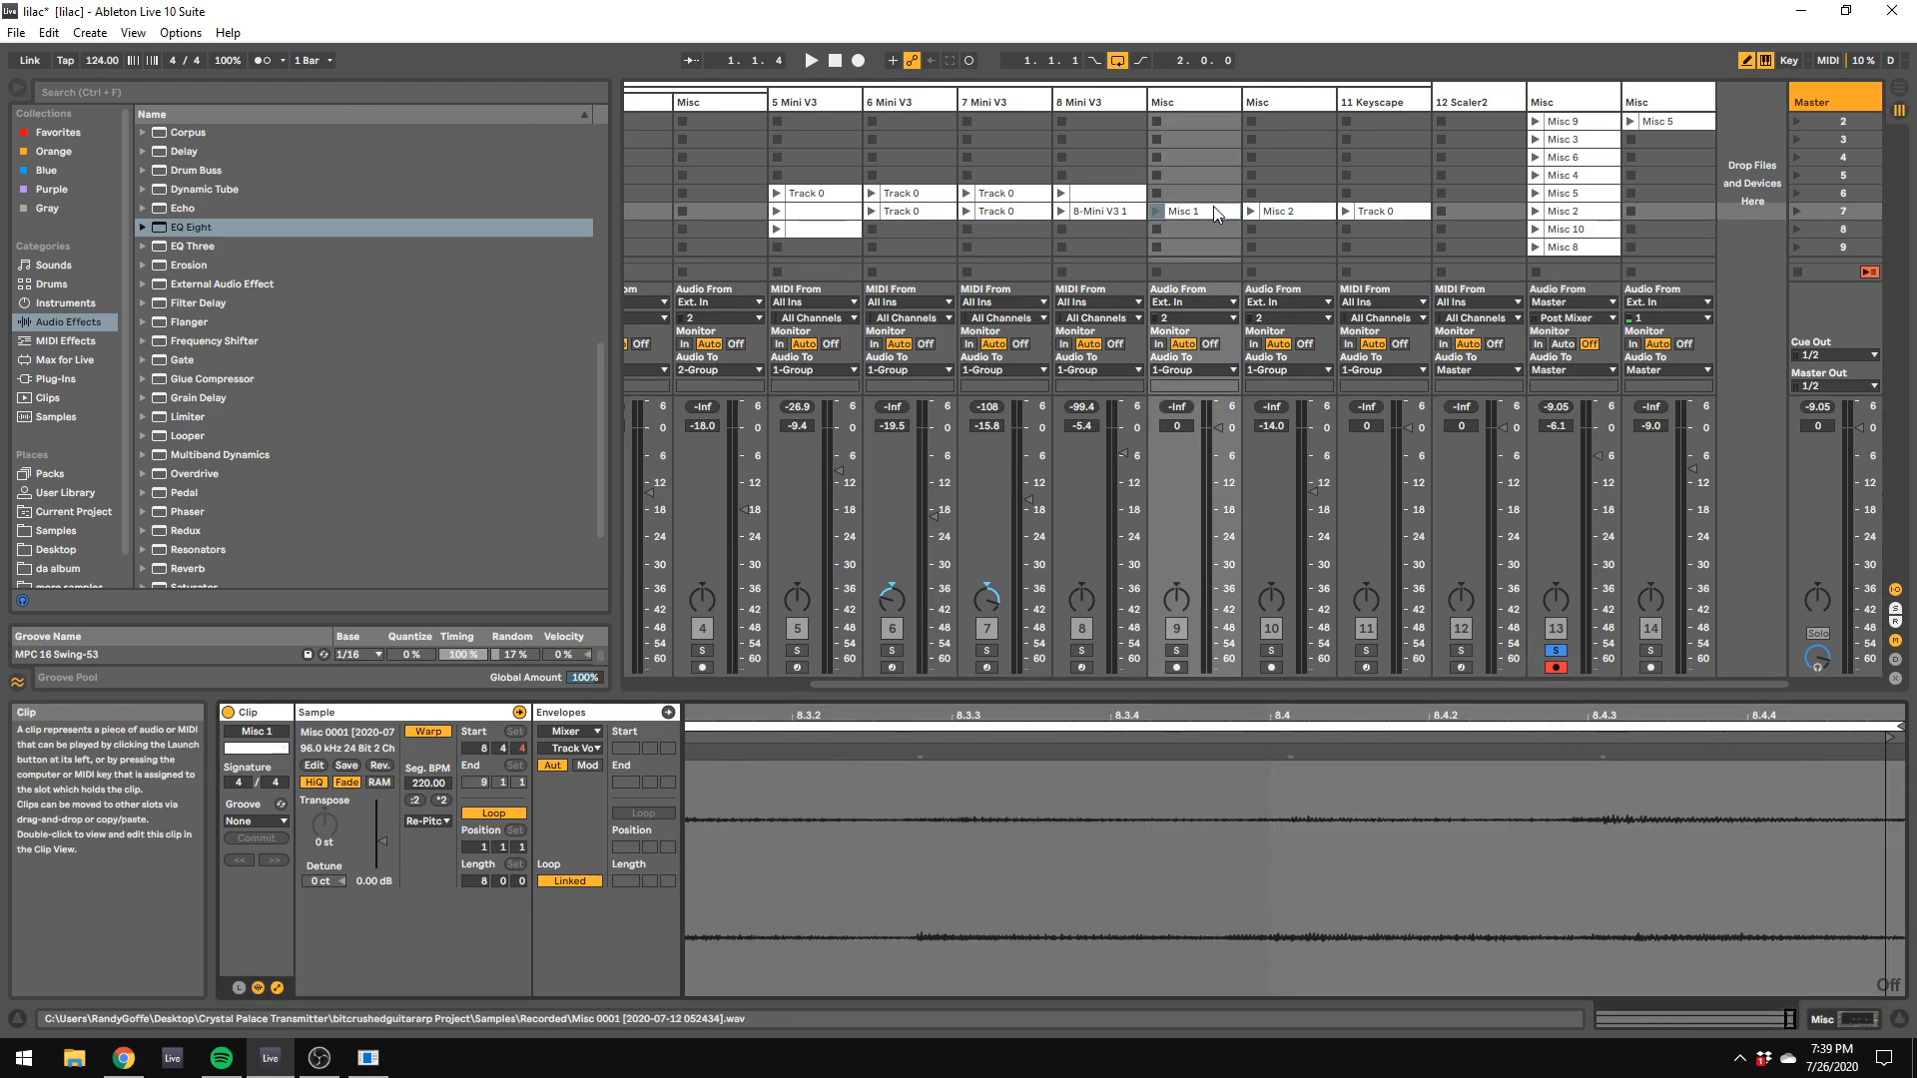
{"action": "left_click", "coordinate": [1124, 209]}
{"action": "left_click", "coordinate": [1156, 212]}
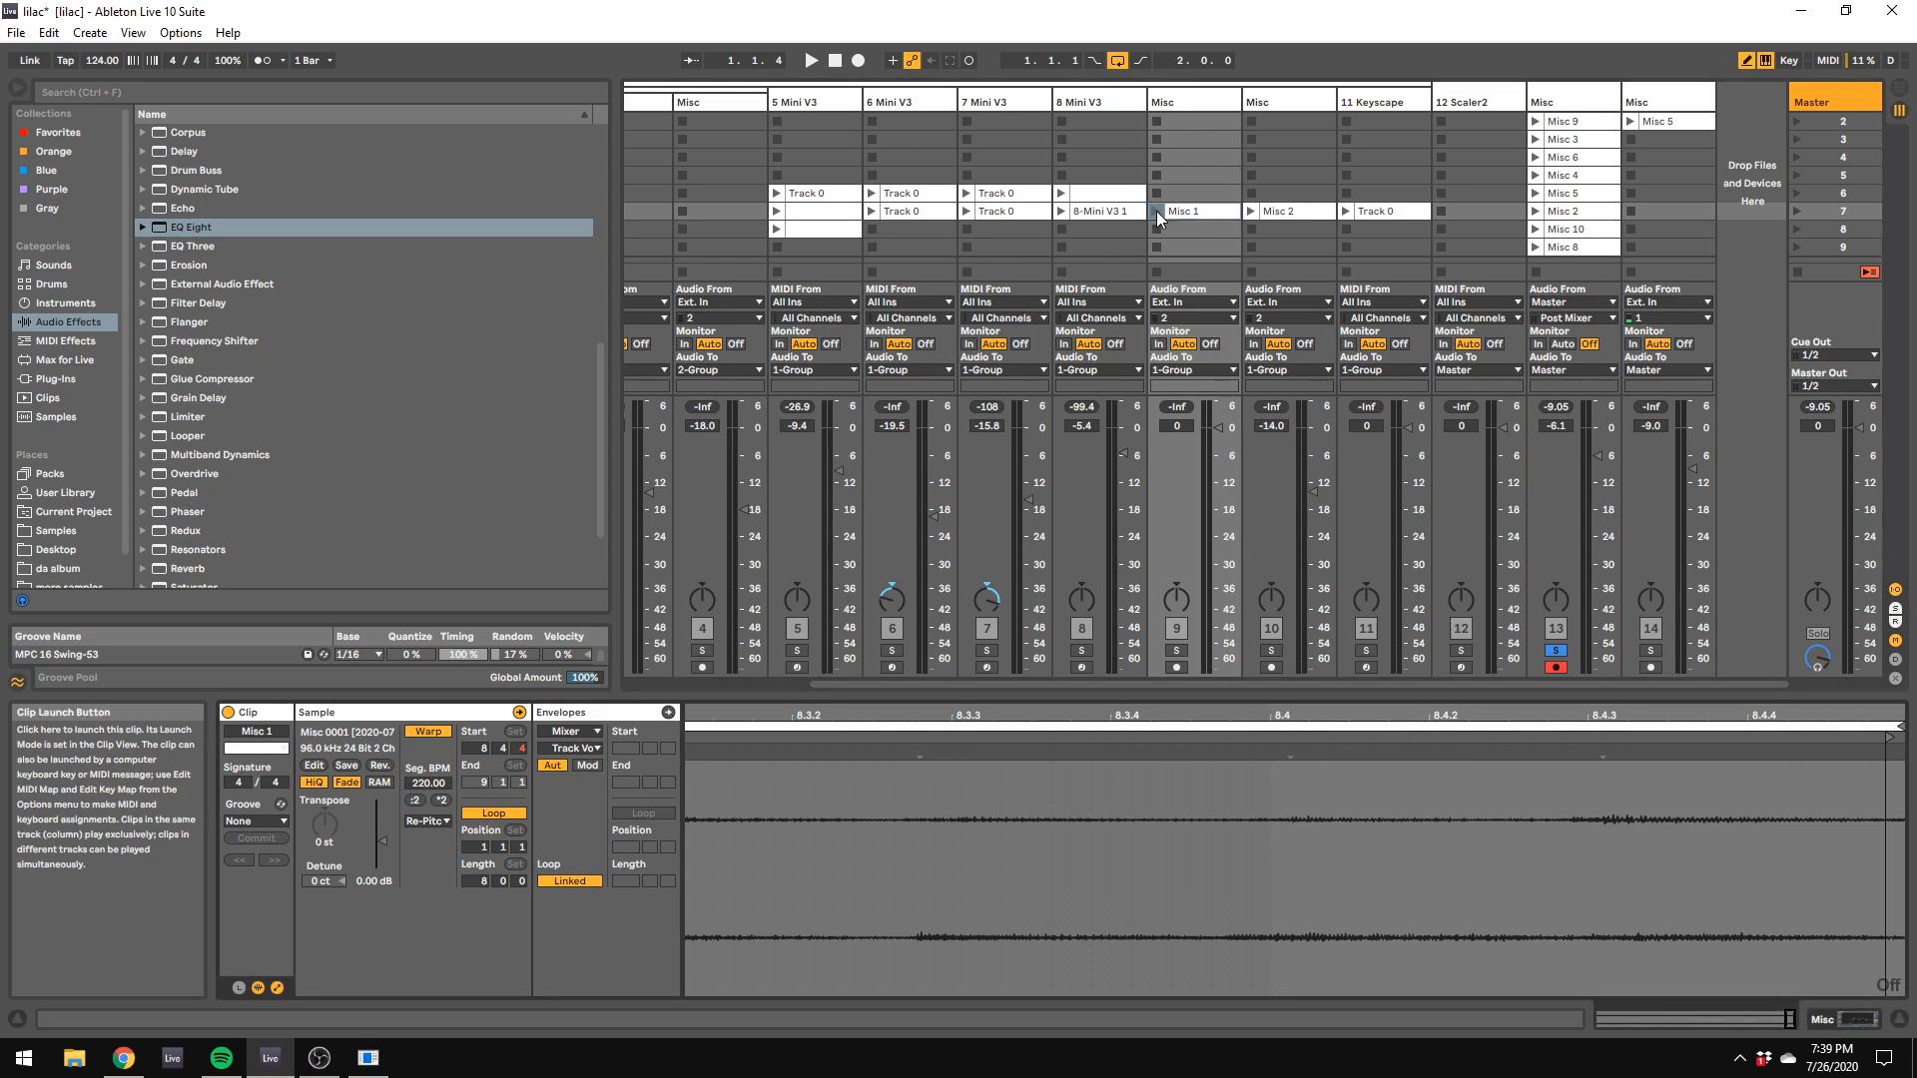
{"action": "key", "text": "space"}
{"action": "left_click", "coordinate": [1173, 654]}
{"action": "left_click", "coordinate": [1173, 654]}
{"action": "key", "text": "space"}
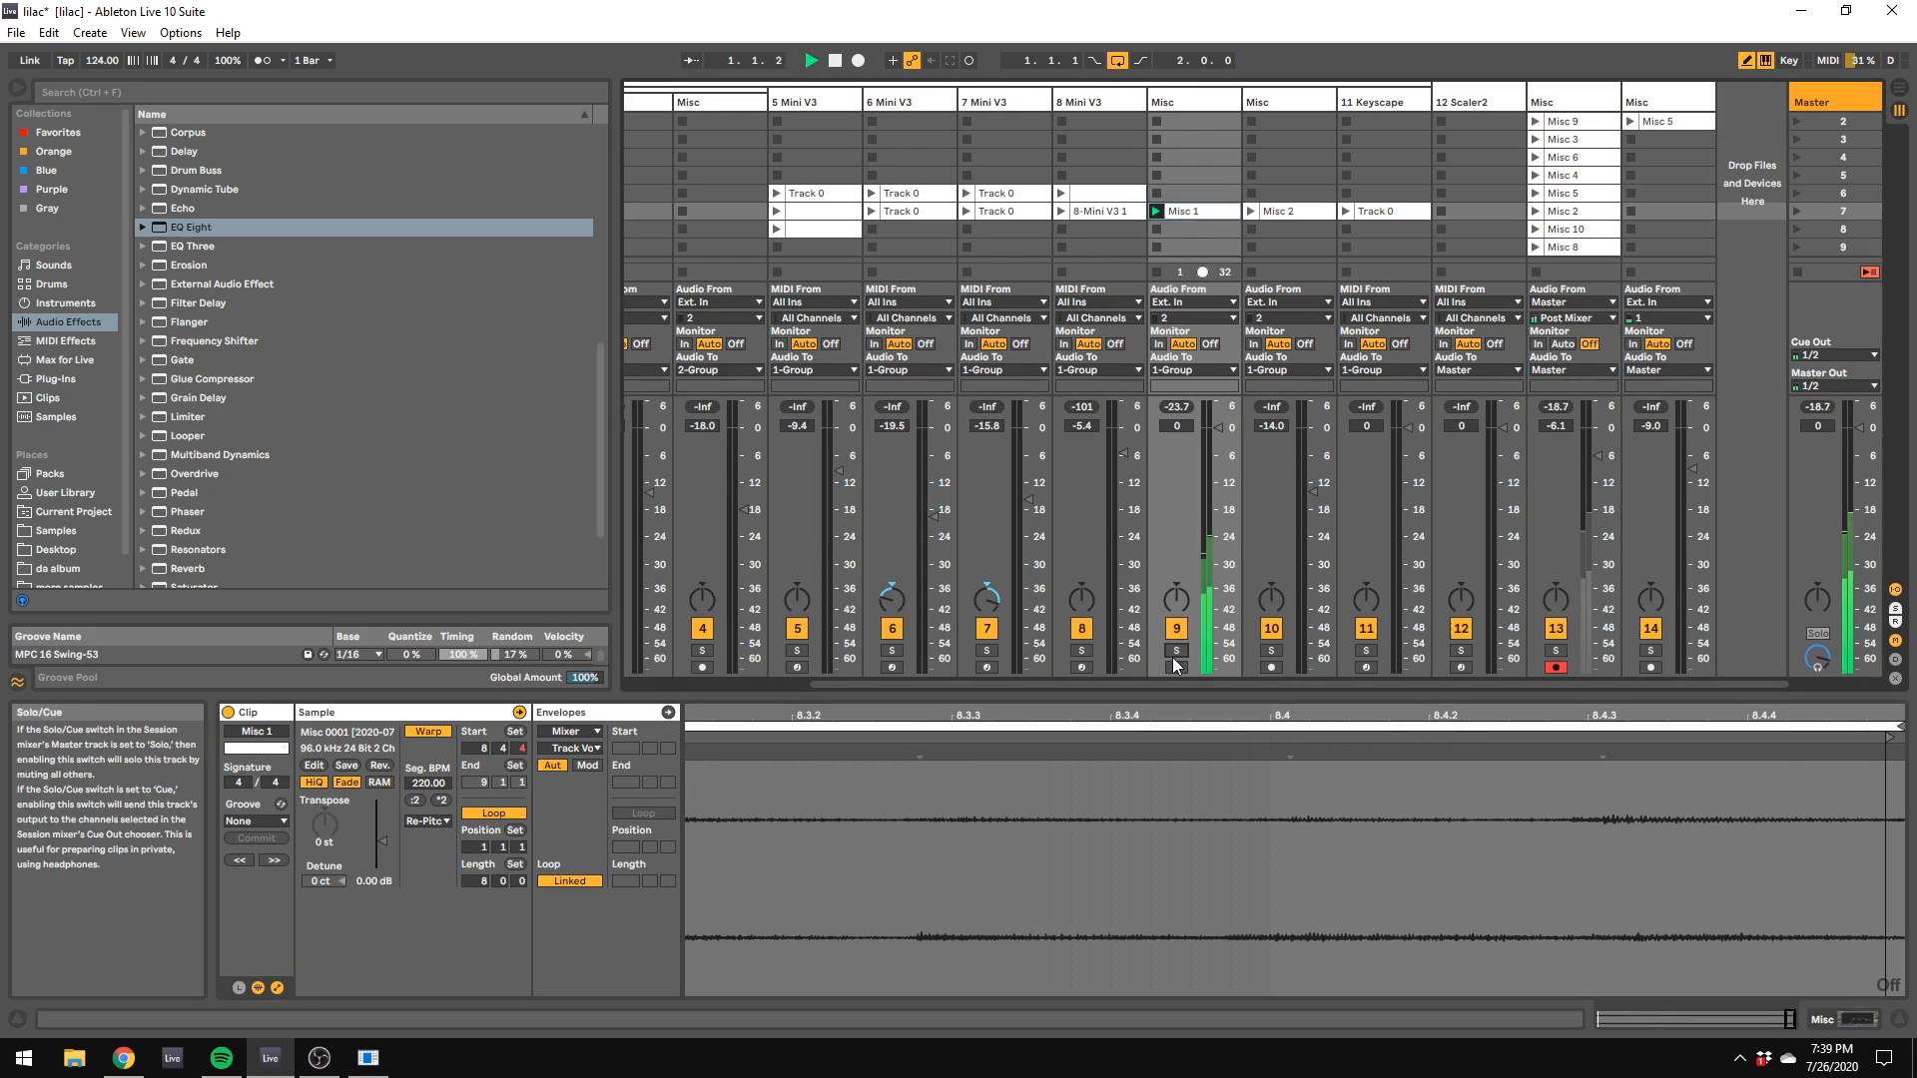
{"action": "key", "text": "space"}
{"action": "key", "text": "space"}
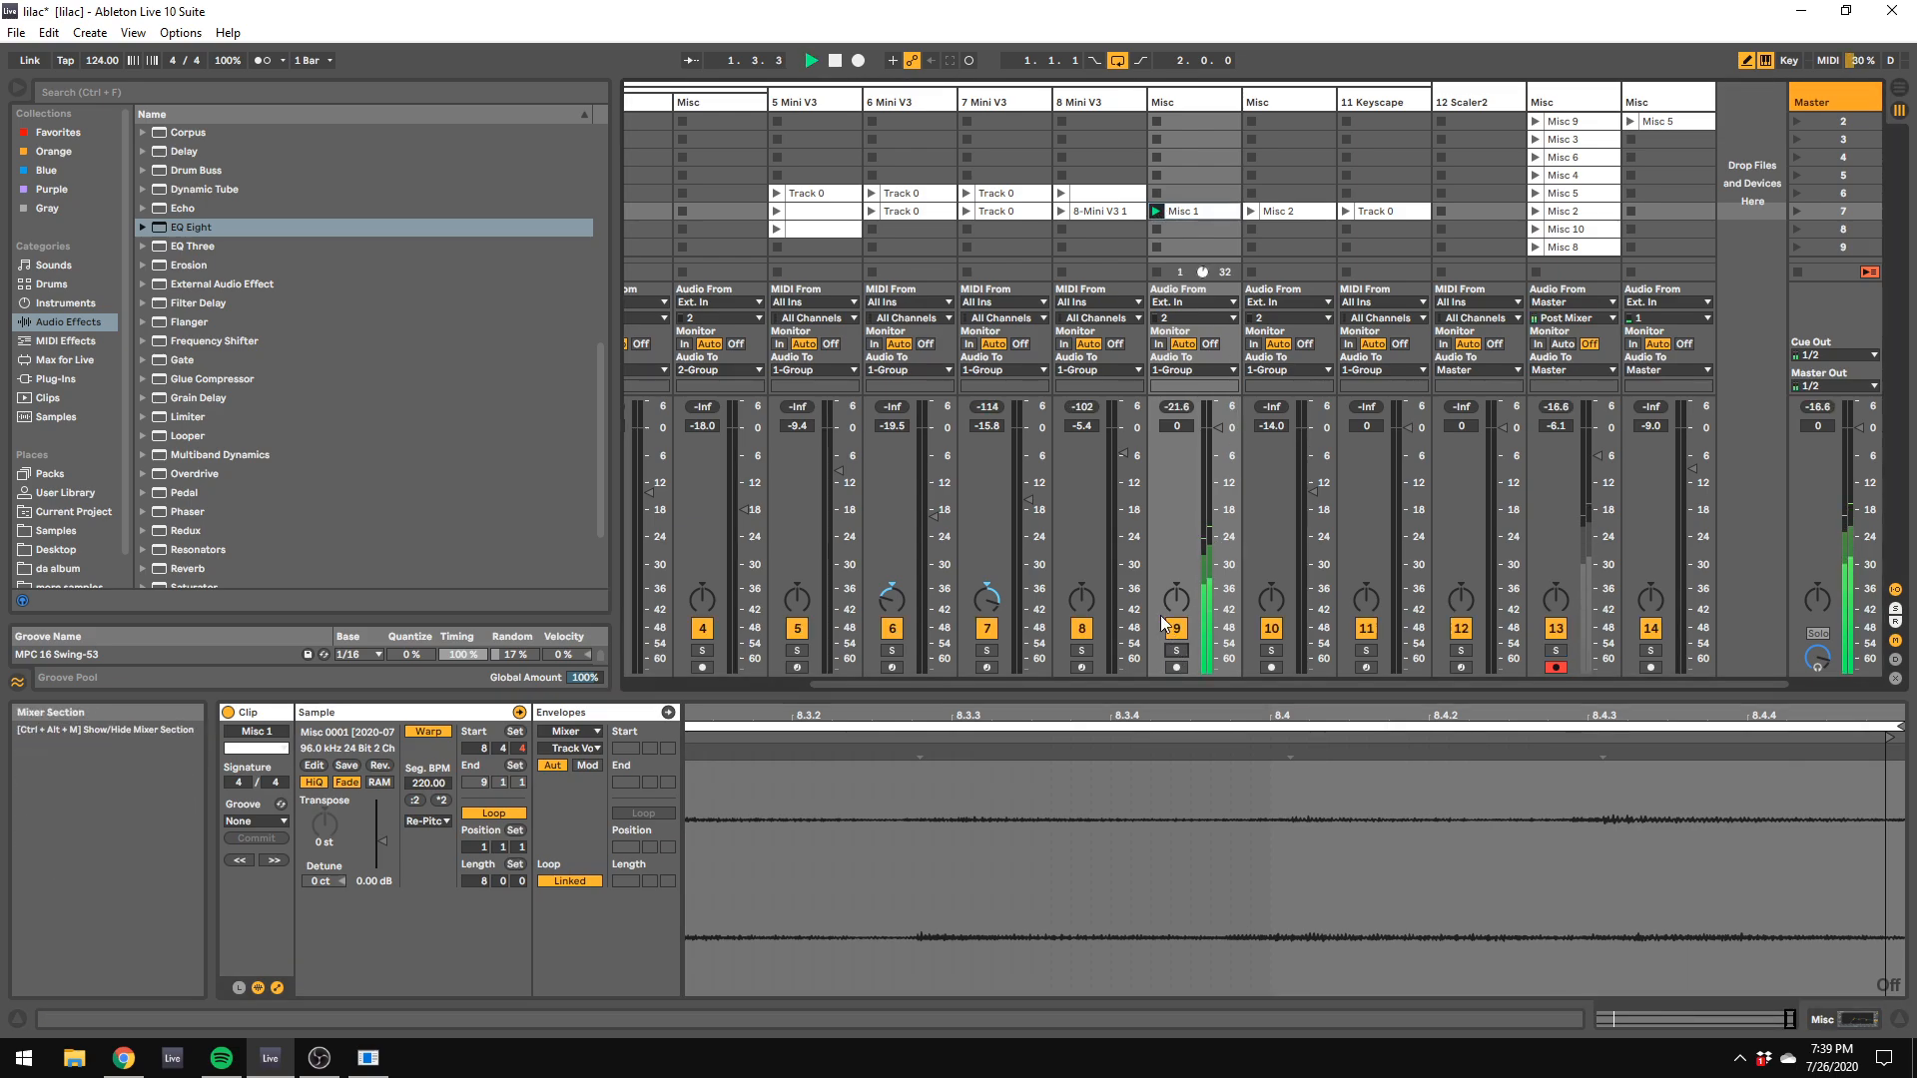
Step: Return the 1 Group to its arrangement playback in Arrangement View and go back to Session View
{"action": "left_click_drag", "start_coordinate": [1168, 683], "coordinate": [877, 661]}
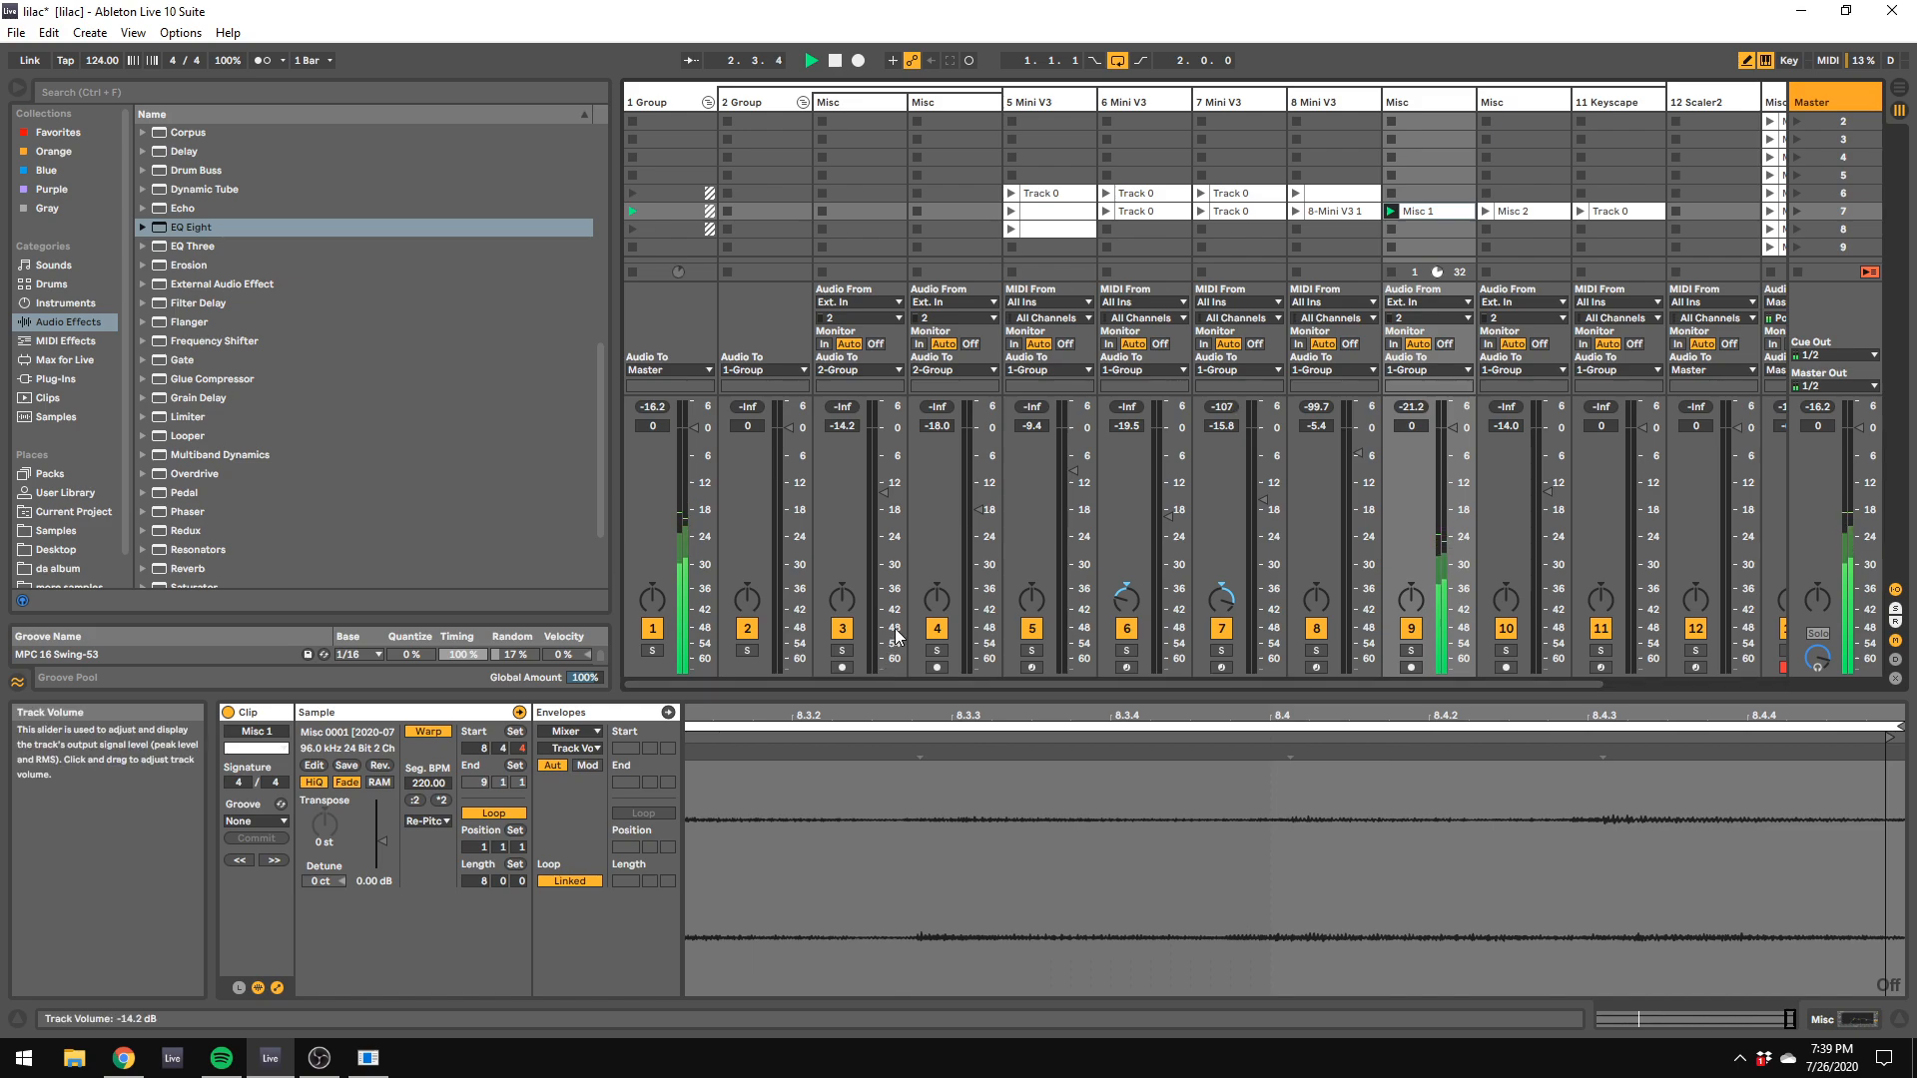
{"action": "left_click", "coordinate": [1899, 88]}
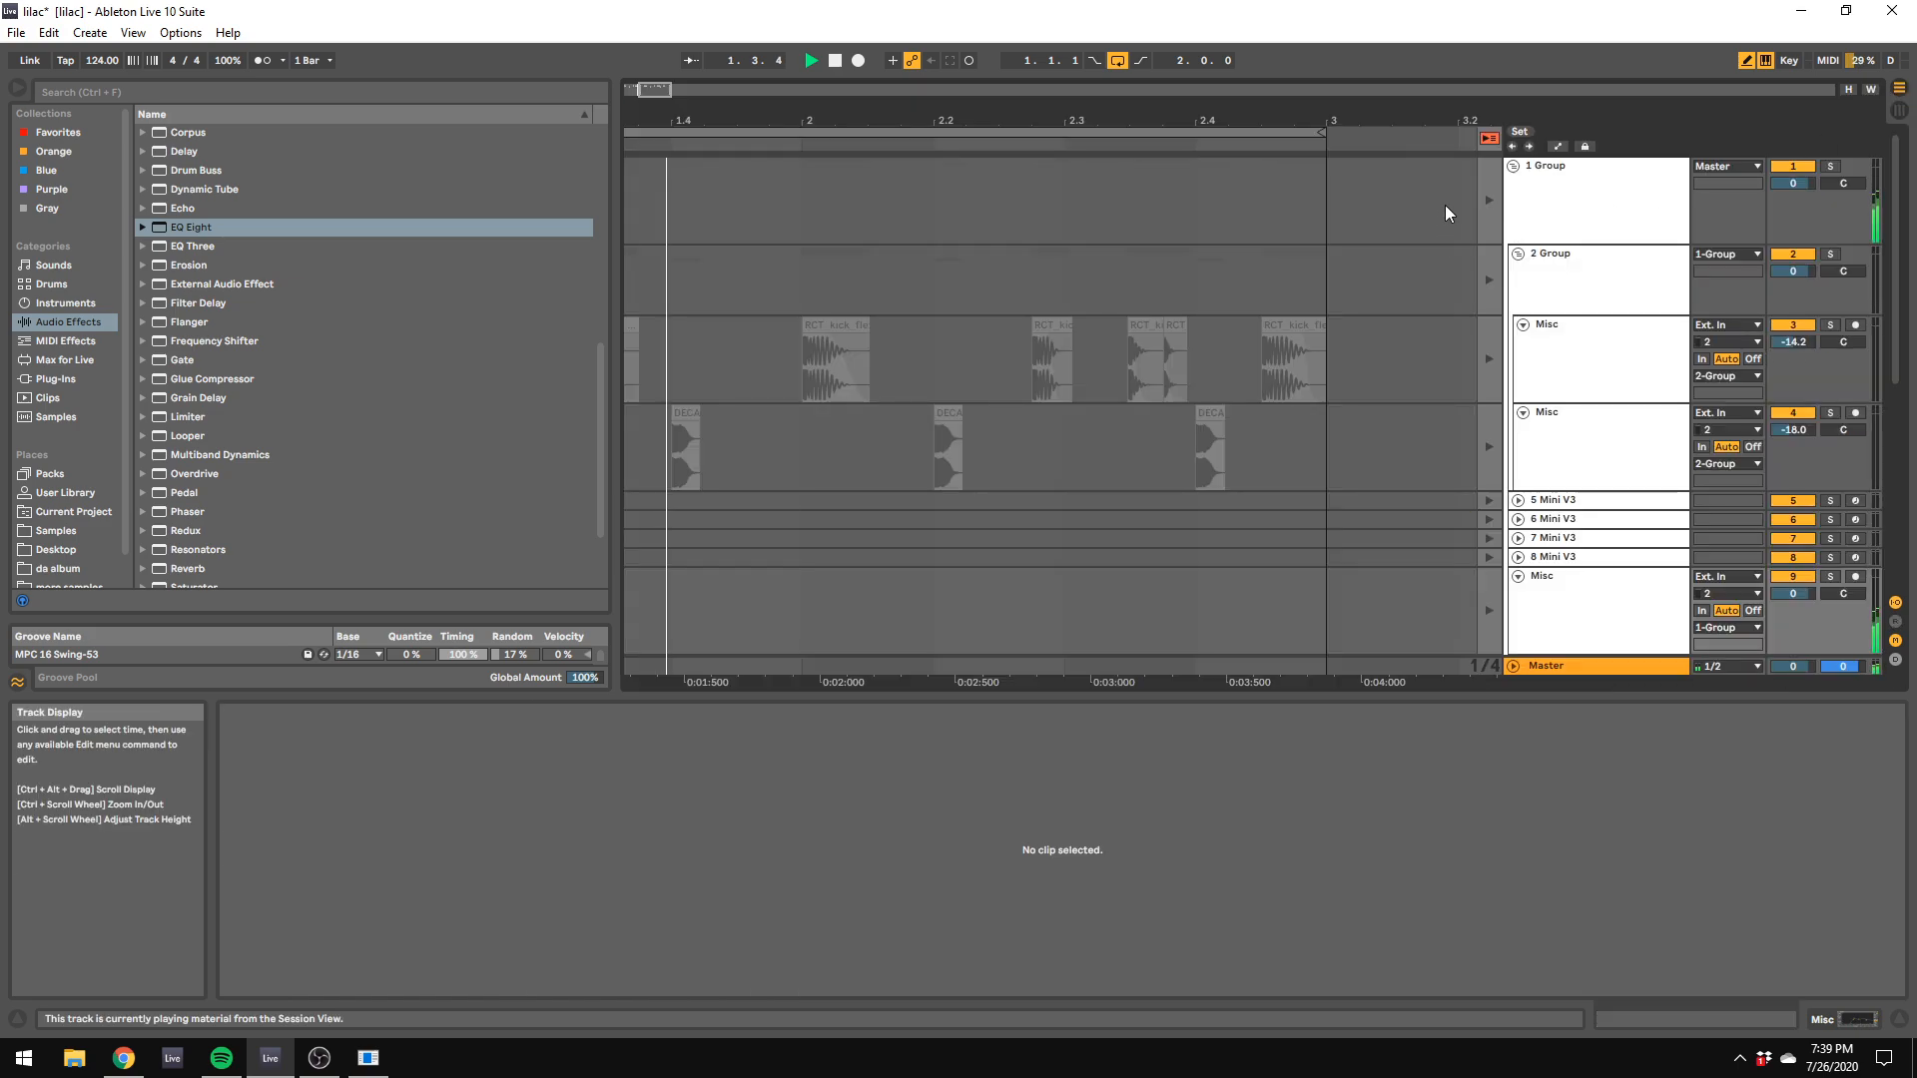
{"action": "left_click", "coordinate": [1495, 190]}
{"action": "left_click", "coordinate": [1899, 110]}
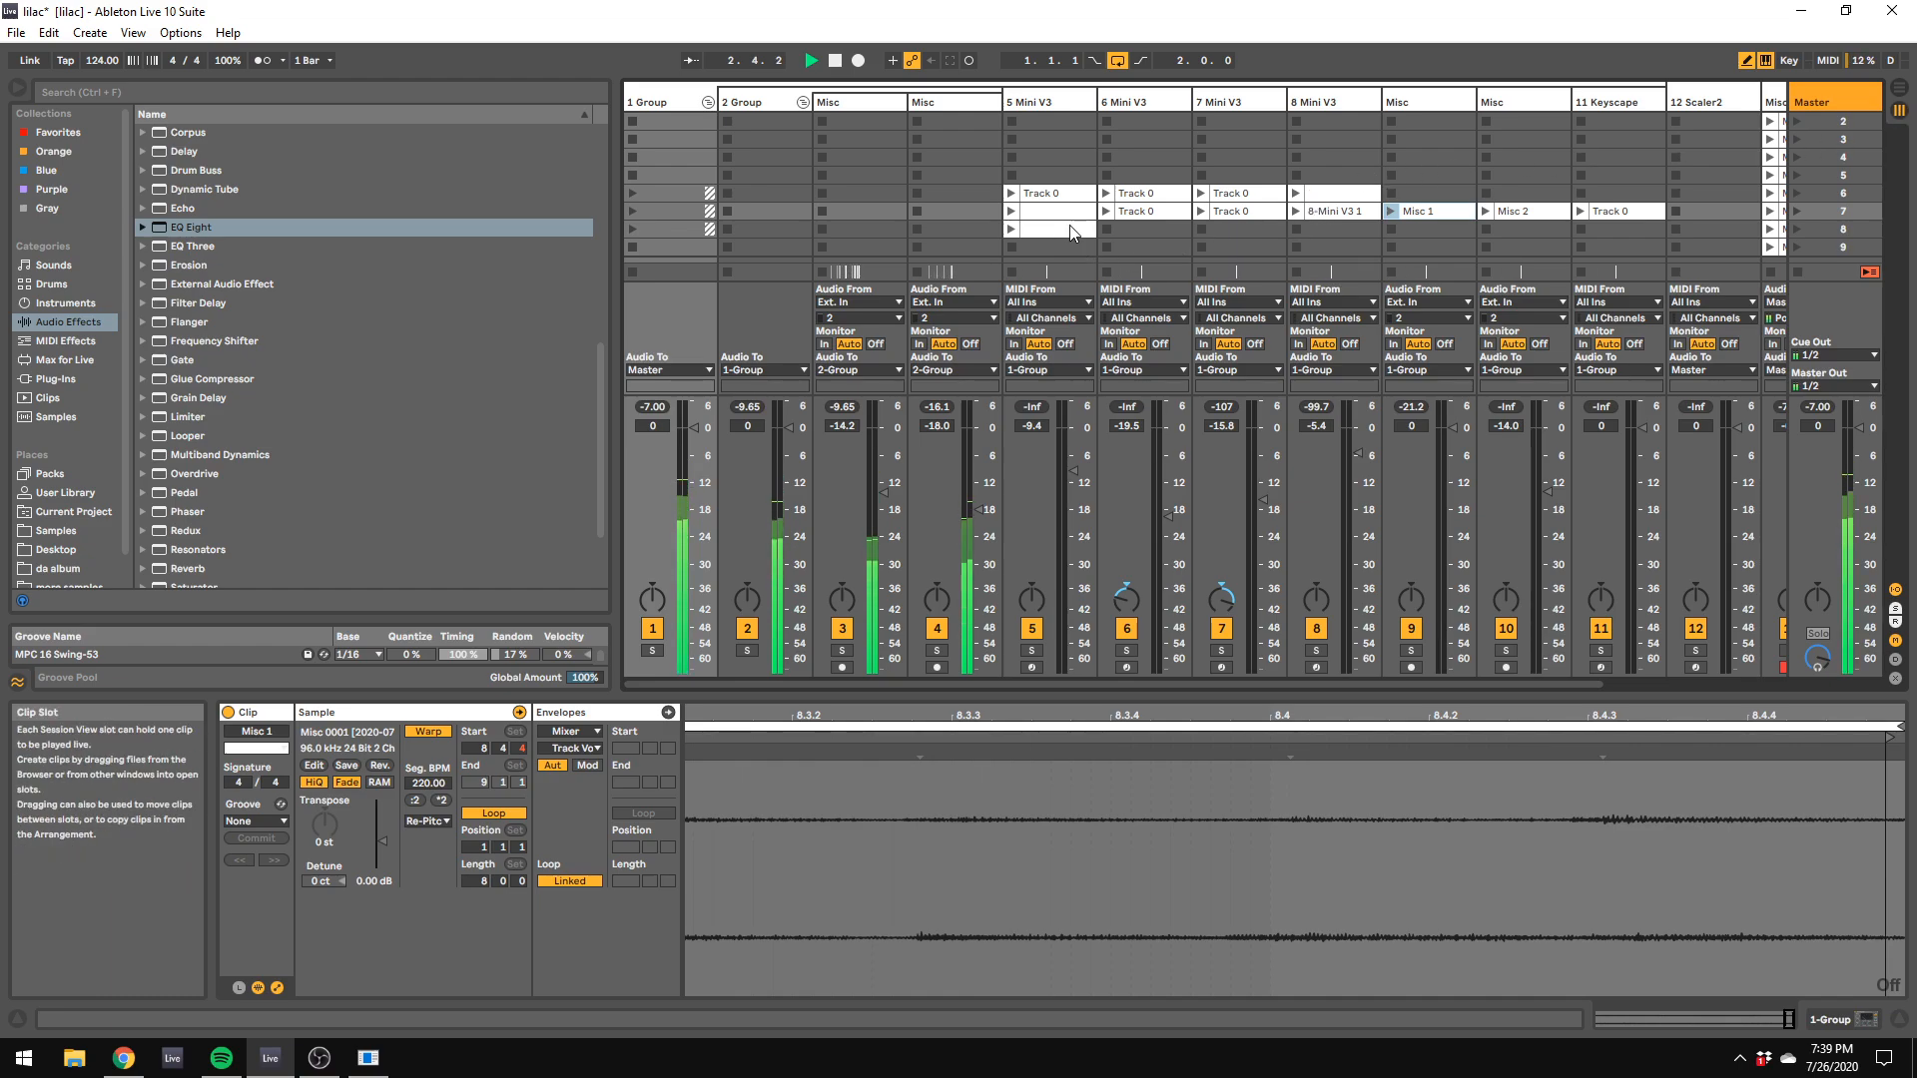
Step: Launch the 5 Mini V3 track's clip in scene 8 and raise that track's volume to -9.0 dB
{"action": "left_click", "coordinate": [1038, 228]}
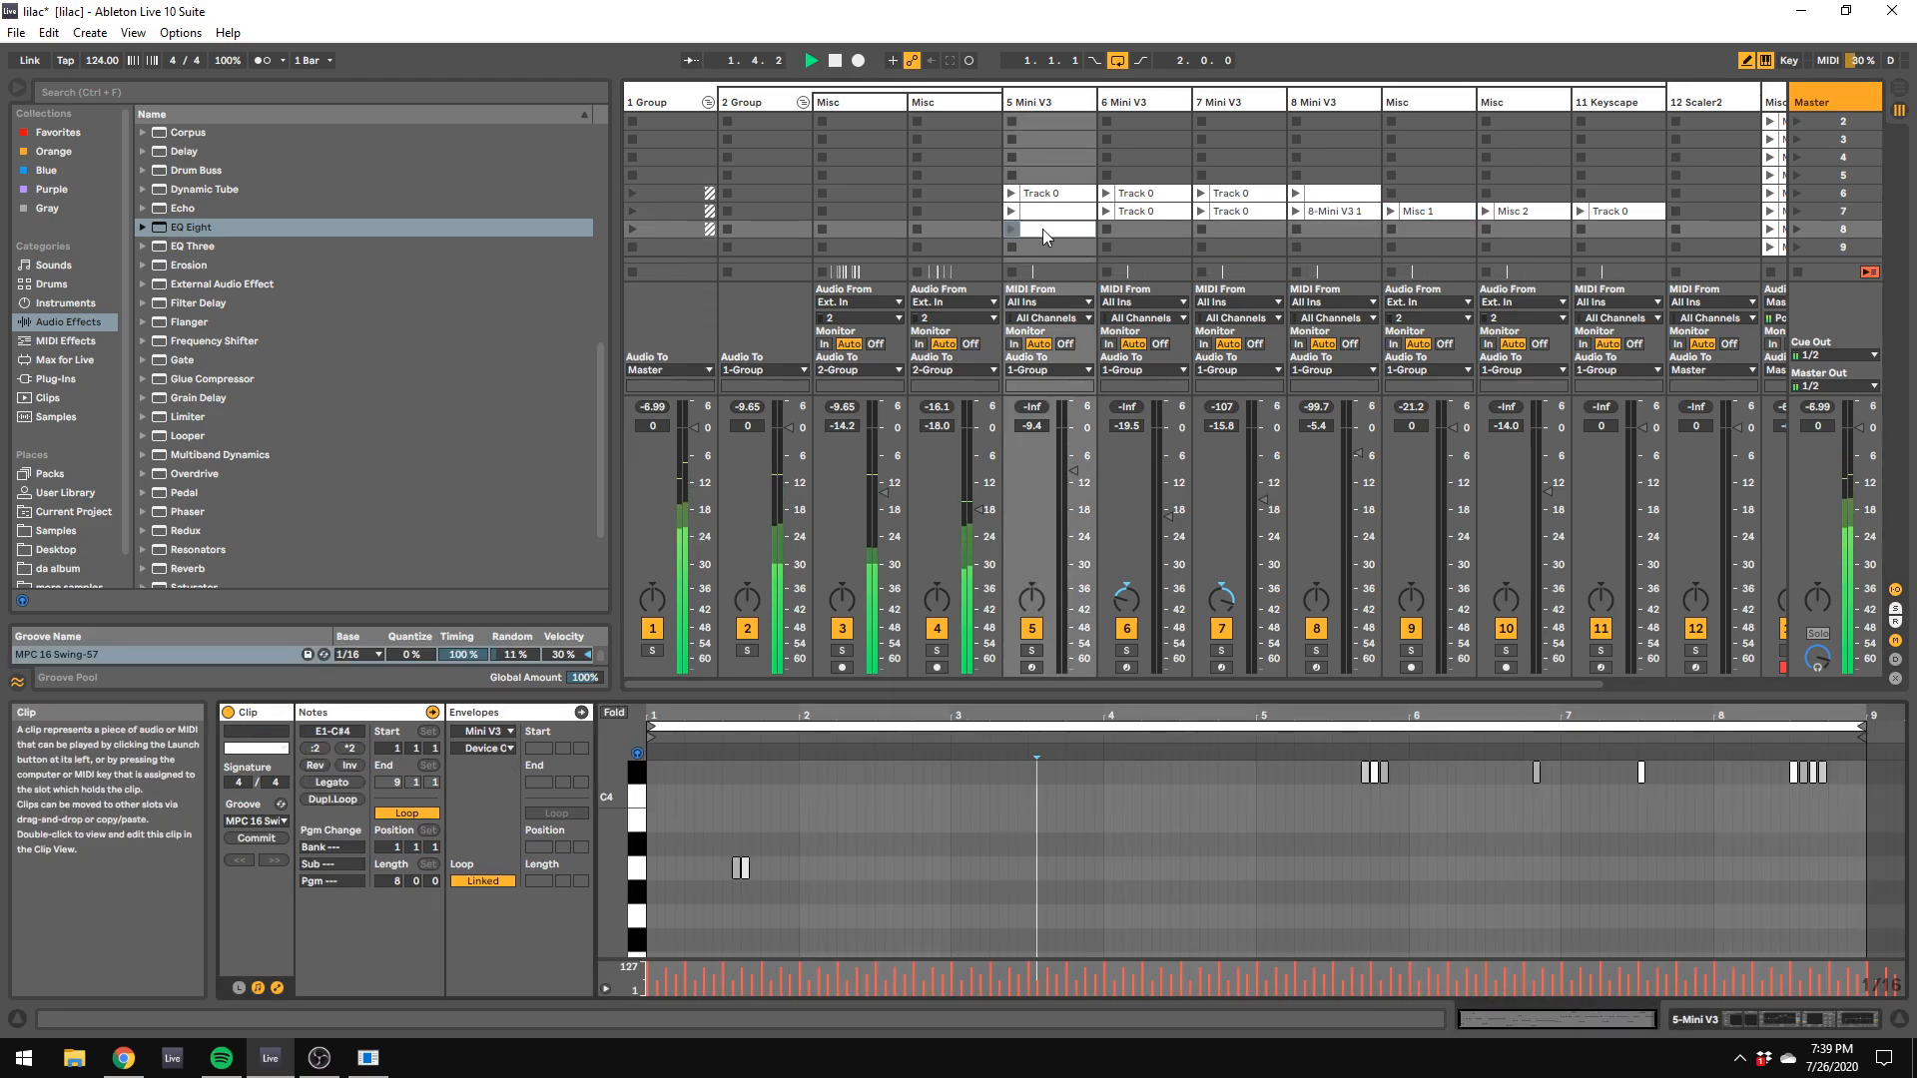
{"action": "left_click", "coordinate": [1014, 230]}
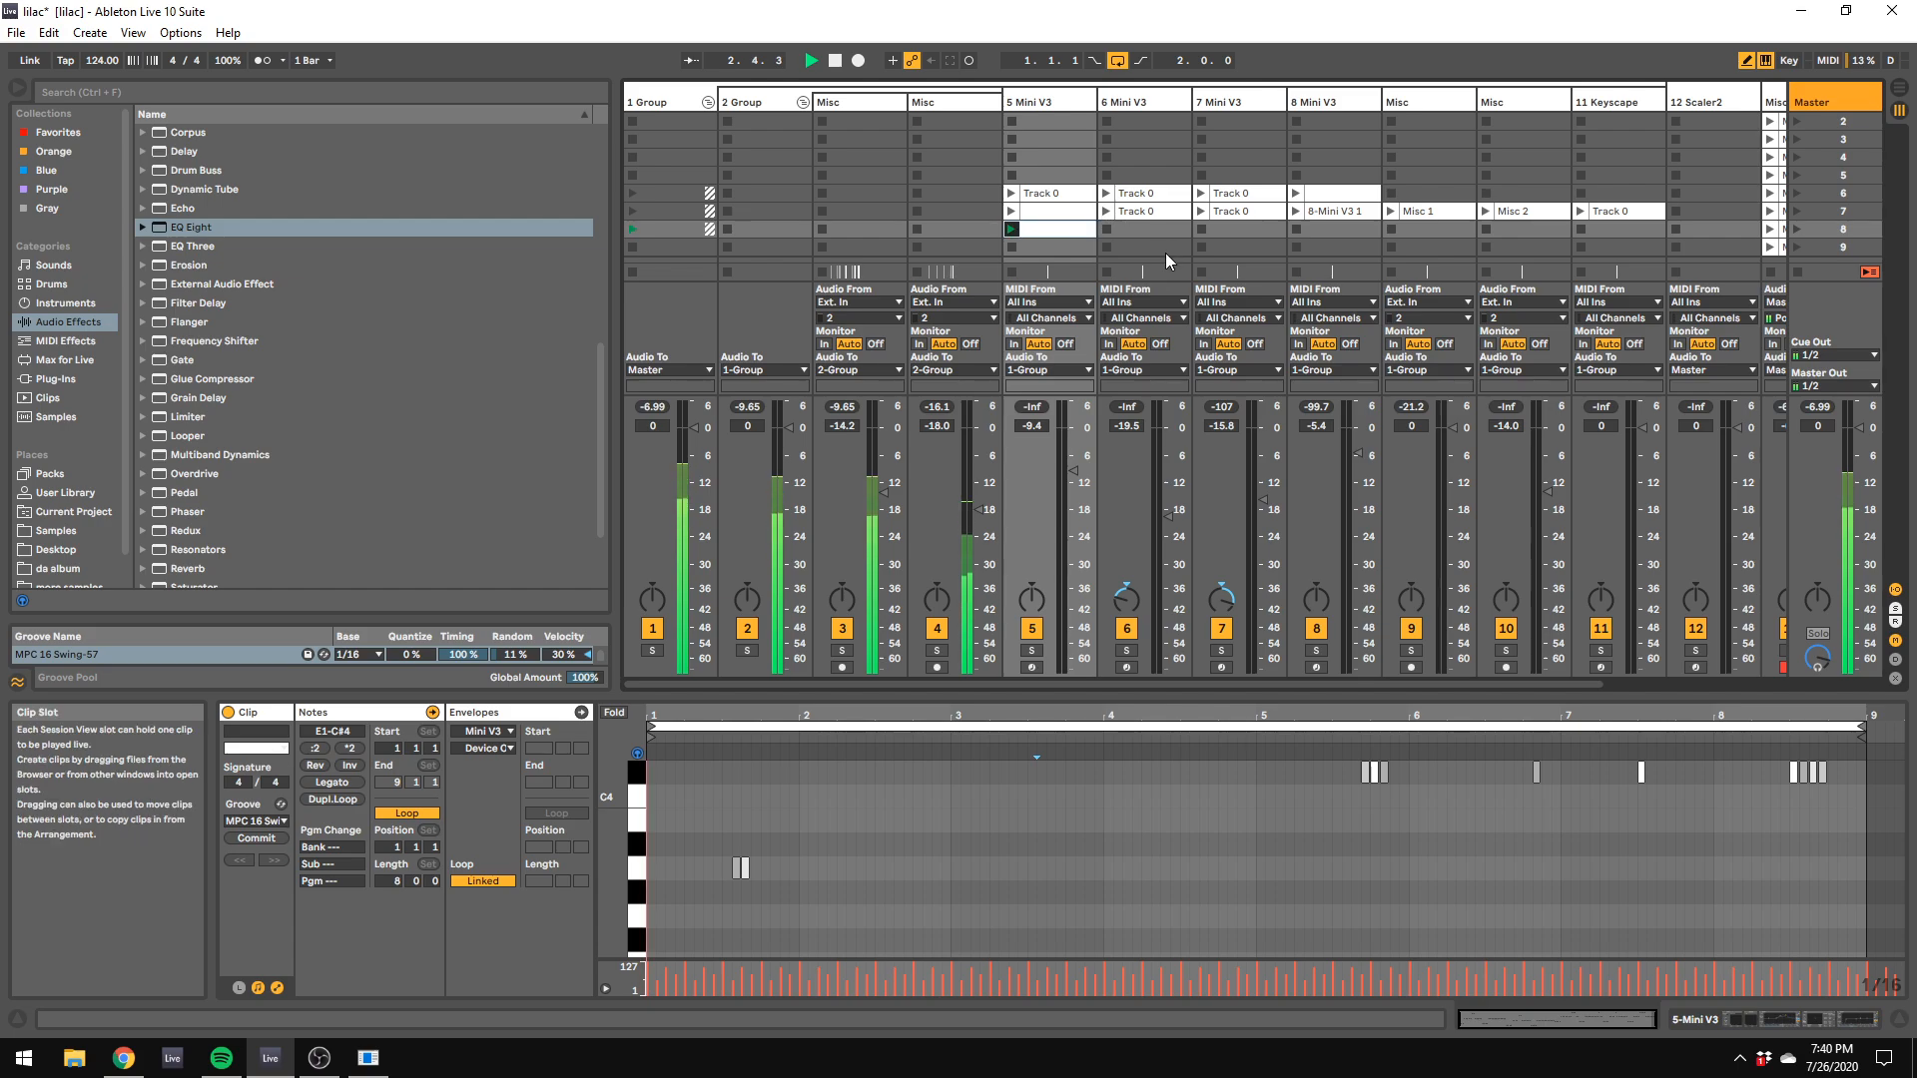
{"action": "left_click_drag", "start_coordinate": [1073, 471], "coordinate": [1073, 469]}
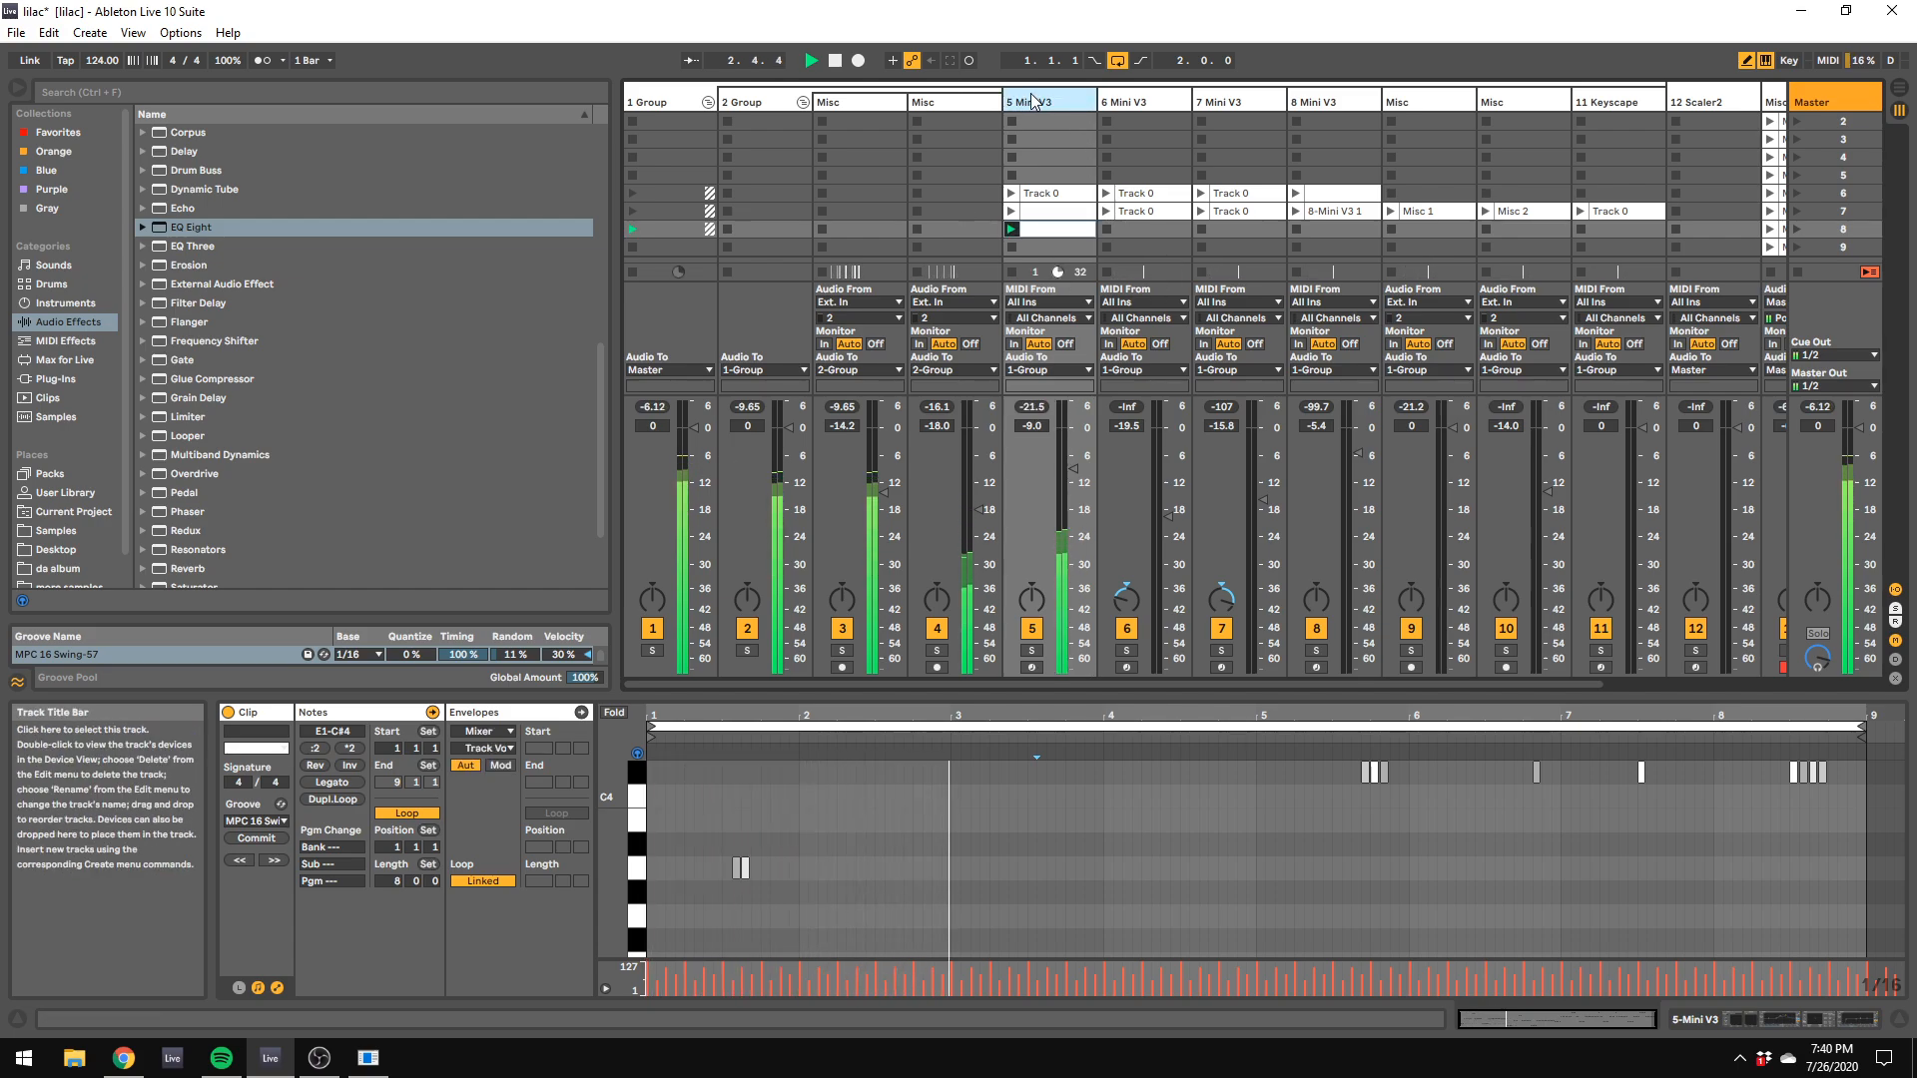
Step: Open the Mini V3 and Devastor2 windows on the 5 Mini V3 track and examine the synth and distortion settings
{"action": "double_click", "coordinate": [1078, 103]}
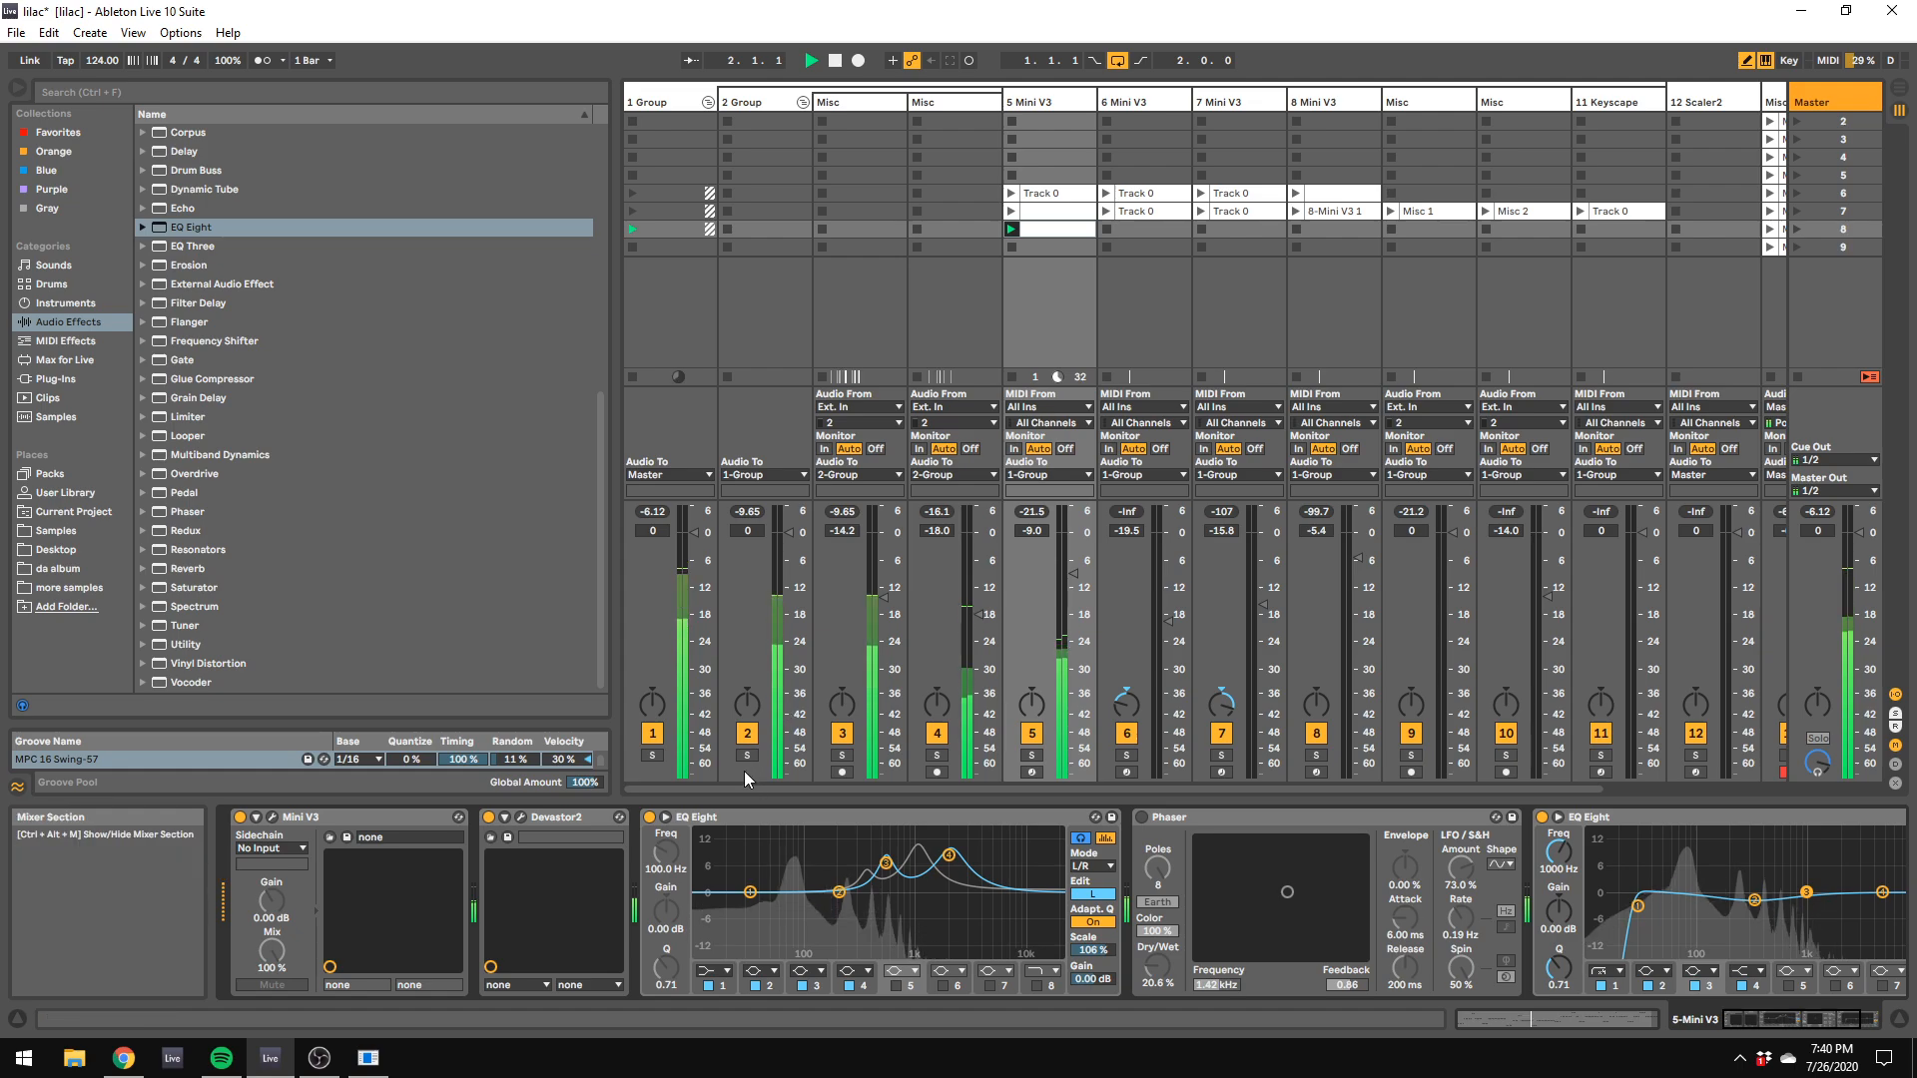
{"action": "left_click", "coordinate": [274, 816]}
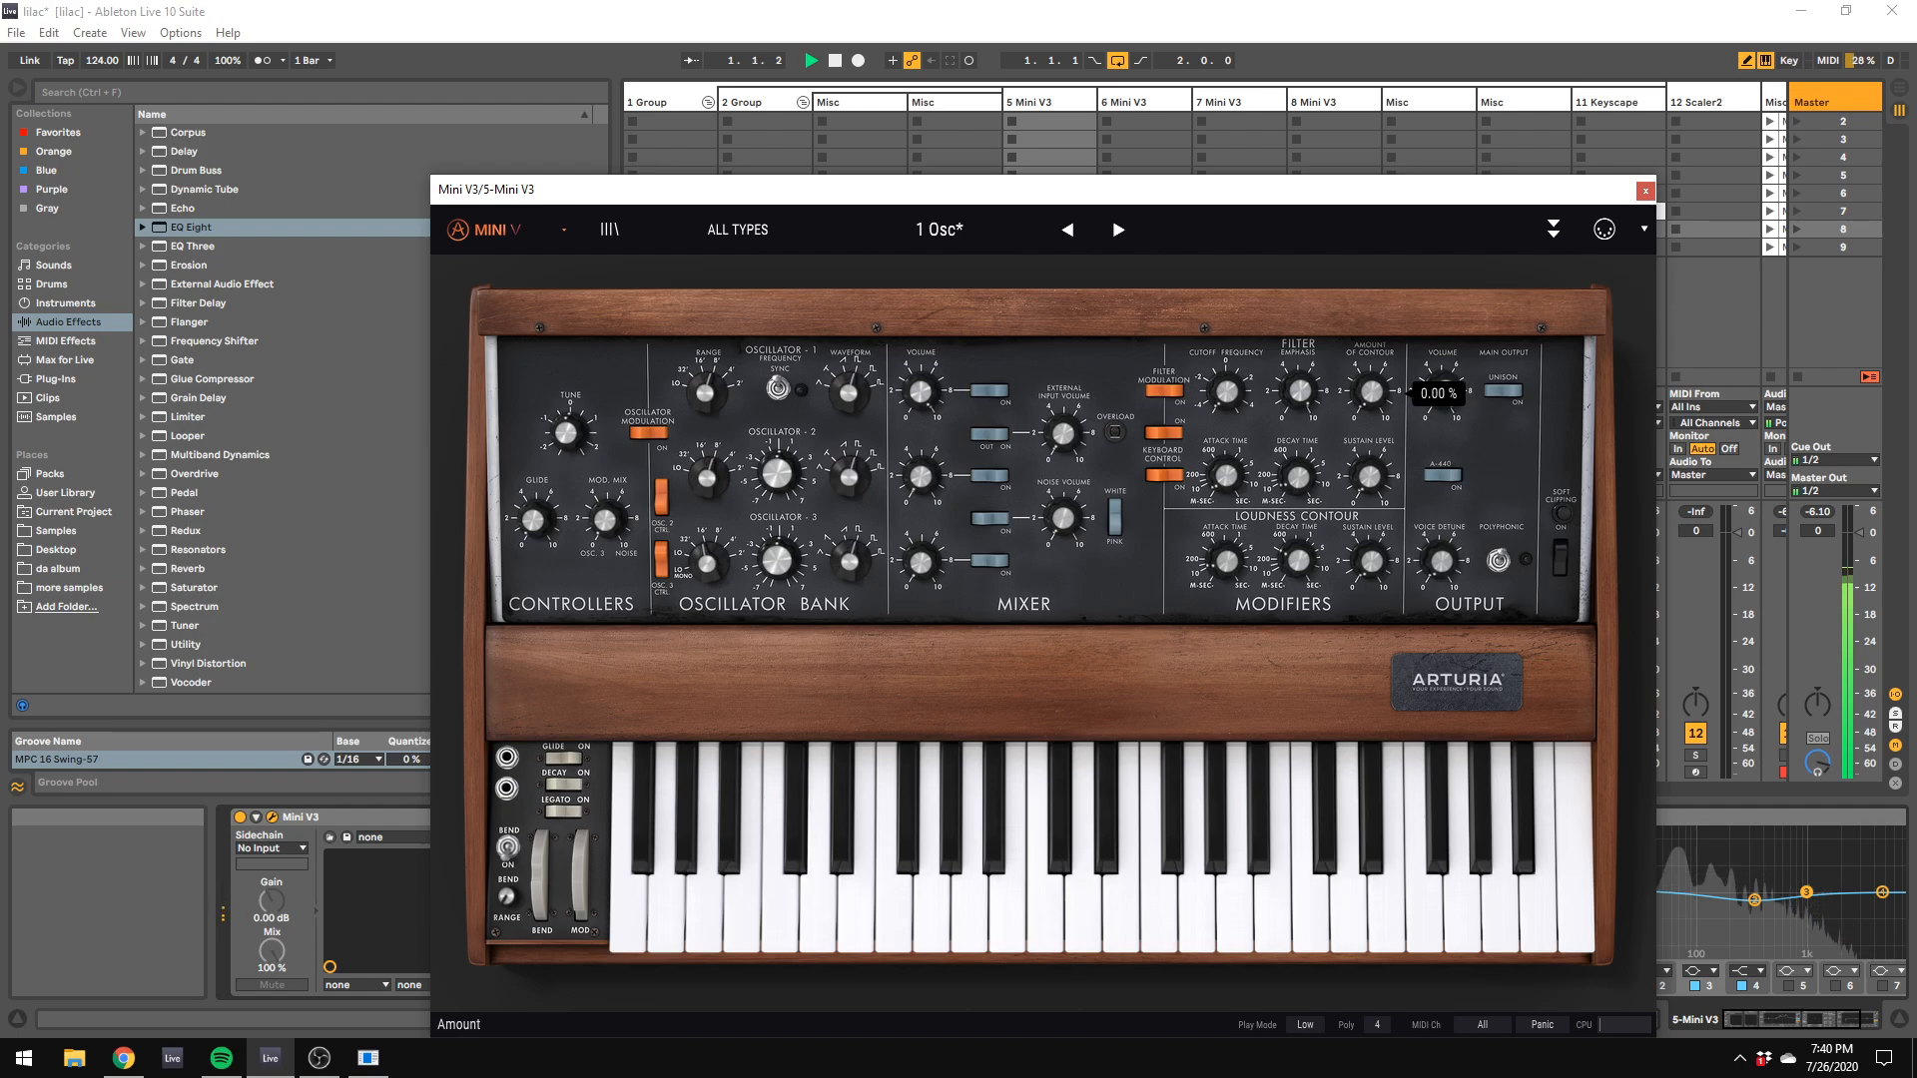
{"action": "mouse_move", "coordinate": [1290, 568]}
{"action": "left_mouse_down"}
{"action": "mouse_move", "coordinate": [1290, 603]}
{"action": "mouse_move", "coordinate": [1289, 535]}
{"action": "mouse_move", "coordinate": [1289, 567]}
{"action": "left_mouse_up"}
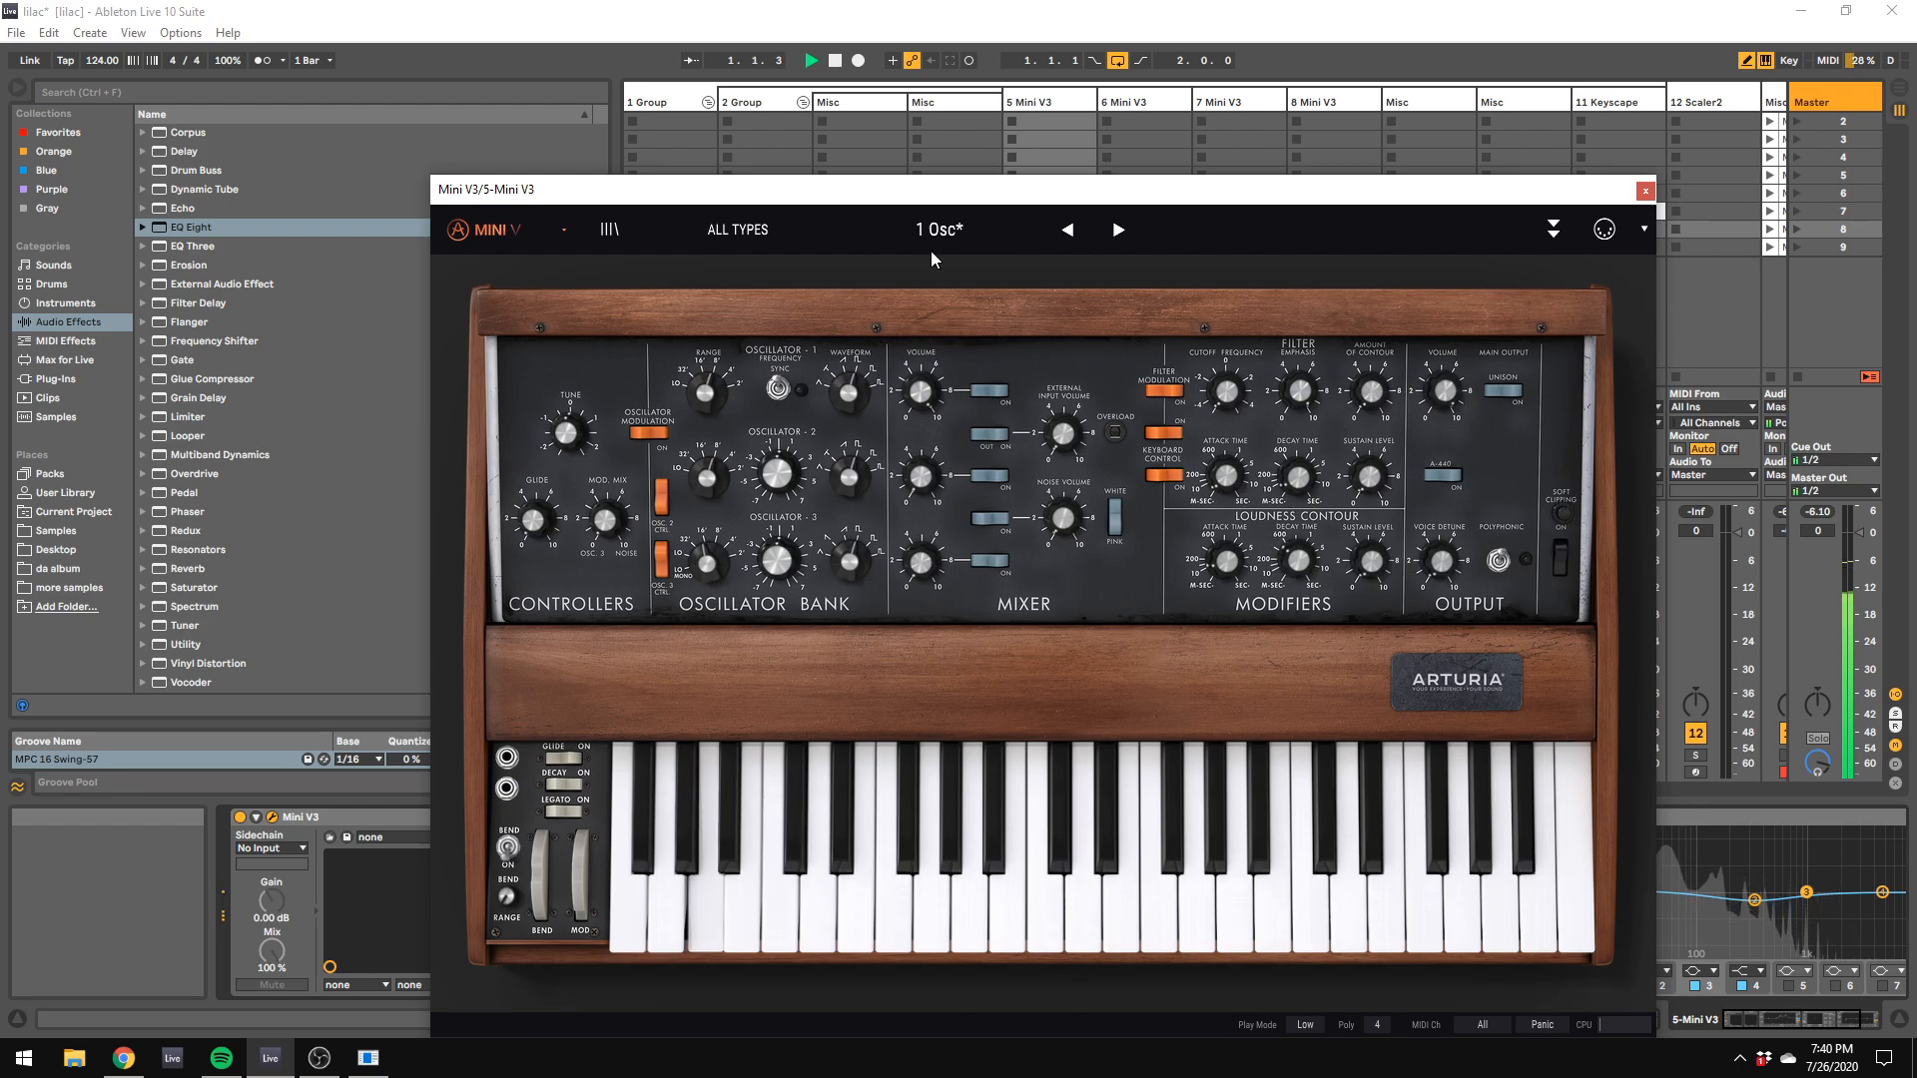
{"action": "left_click_drag", "start_coordinate": [619, 189], "coordinate": [1397, 346]}
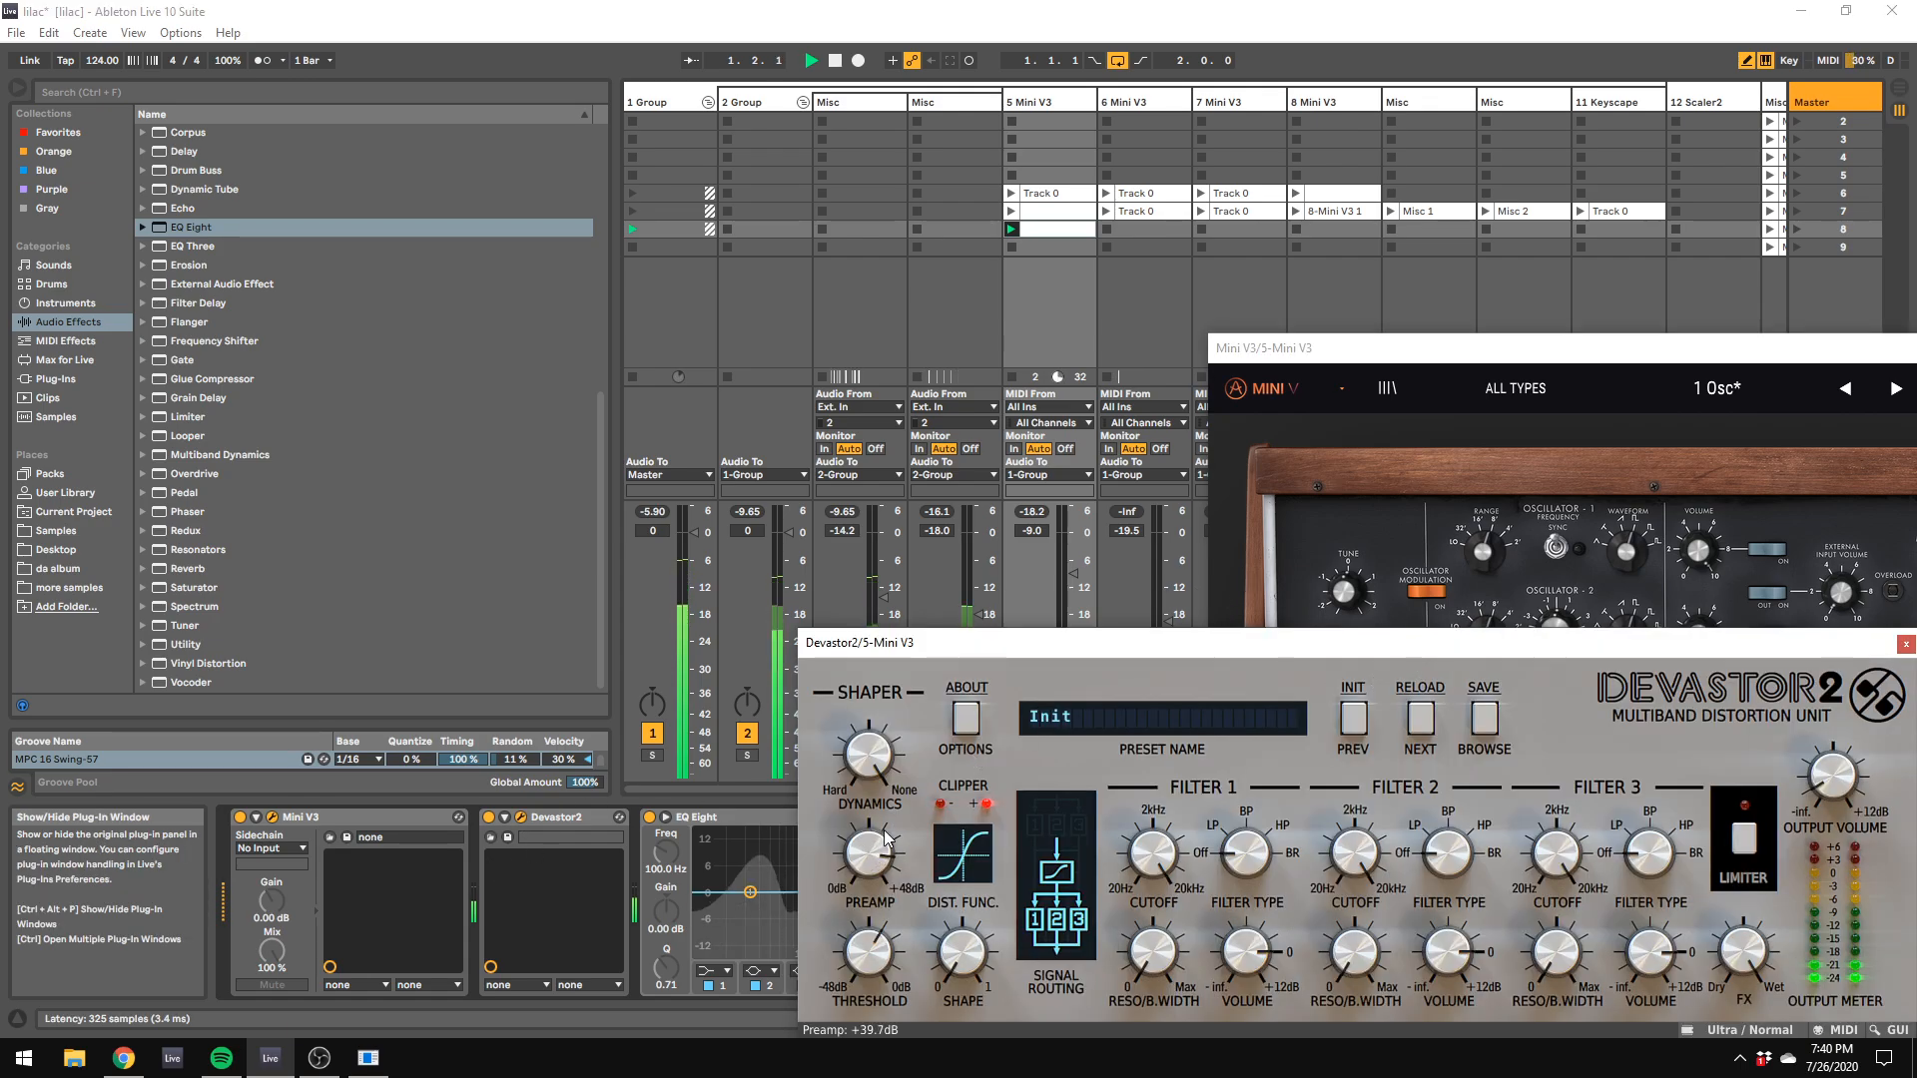
{"action": "left_click_drag", "start_coordinate": [1471, 352], "coordinate": [730, 235]}
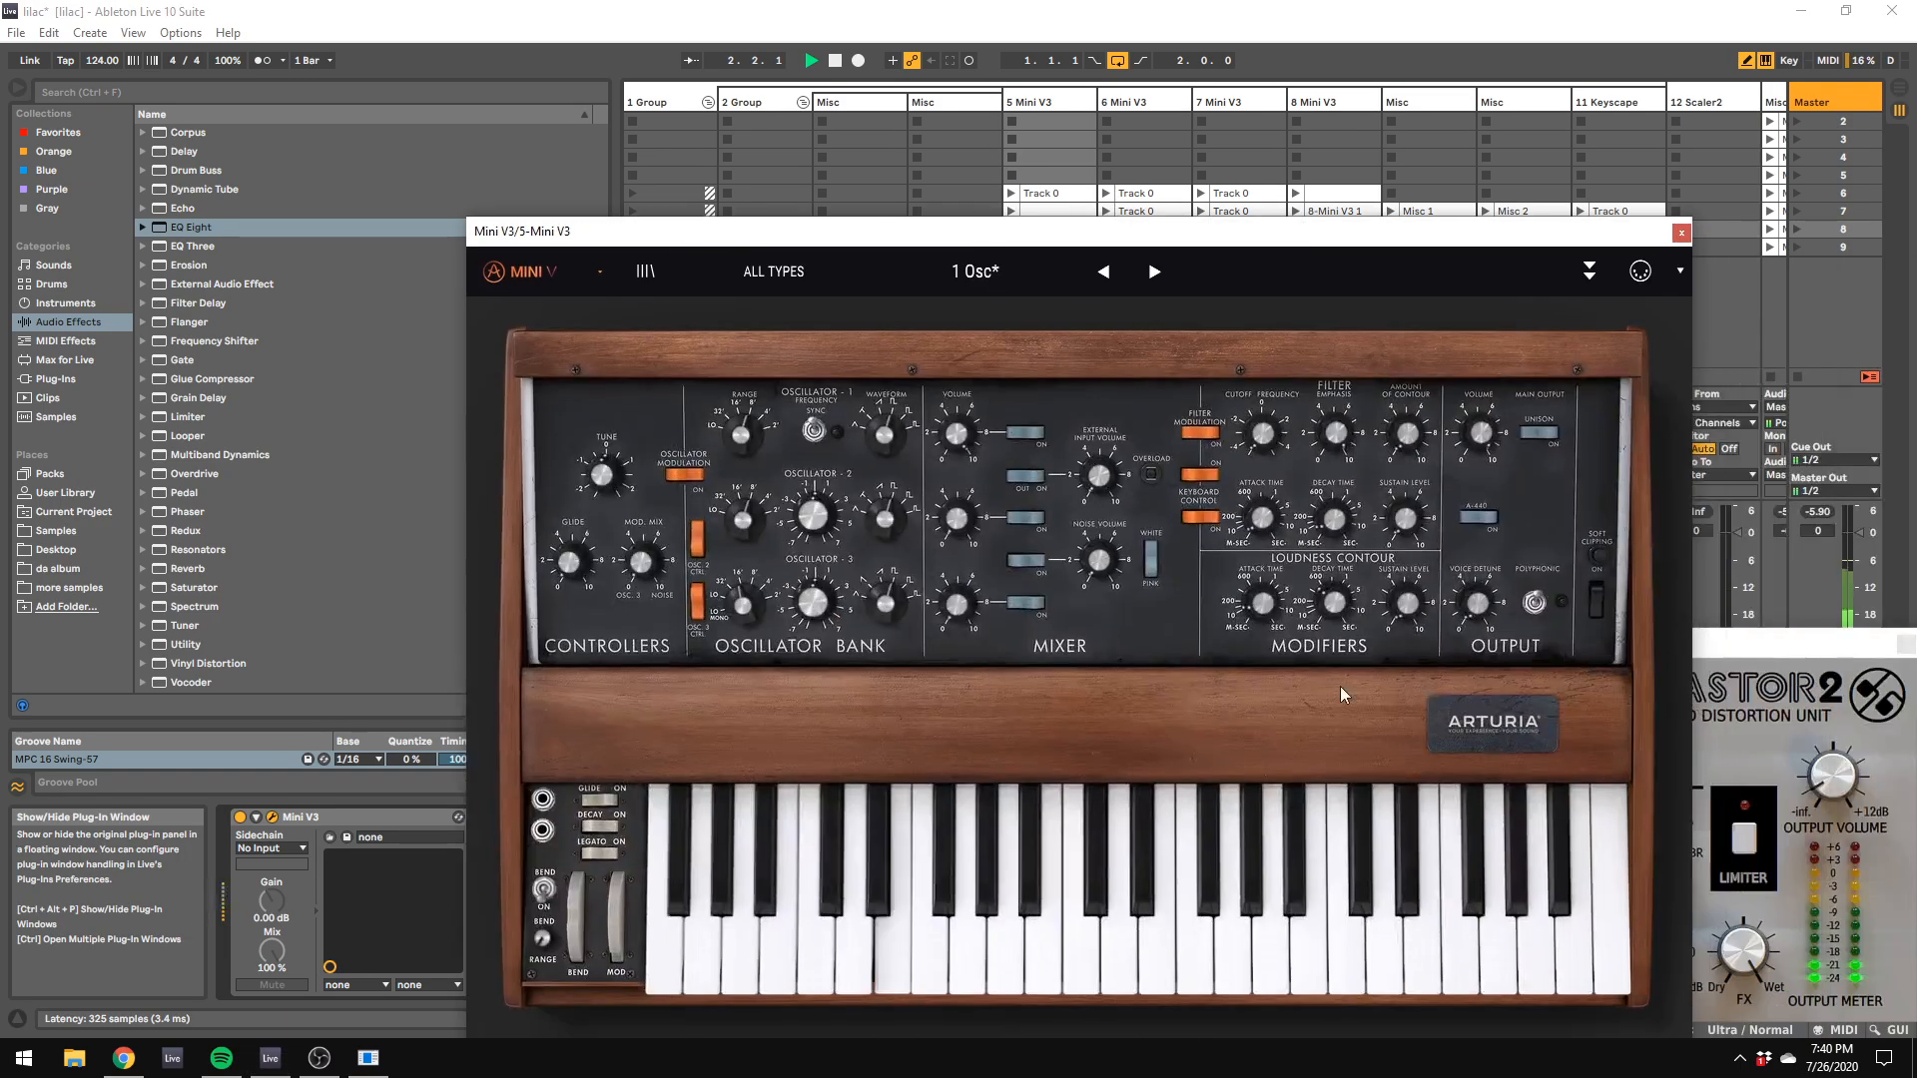
{"action": "left_click_drag", "start_coordinate": [1122, 231], "coordinate": [1535, 564]}
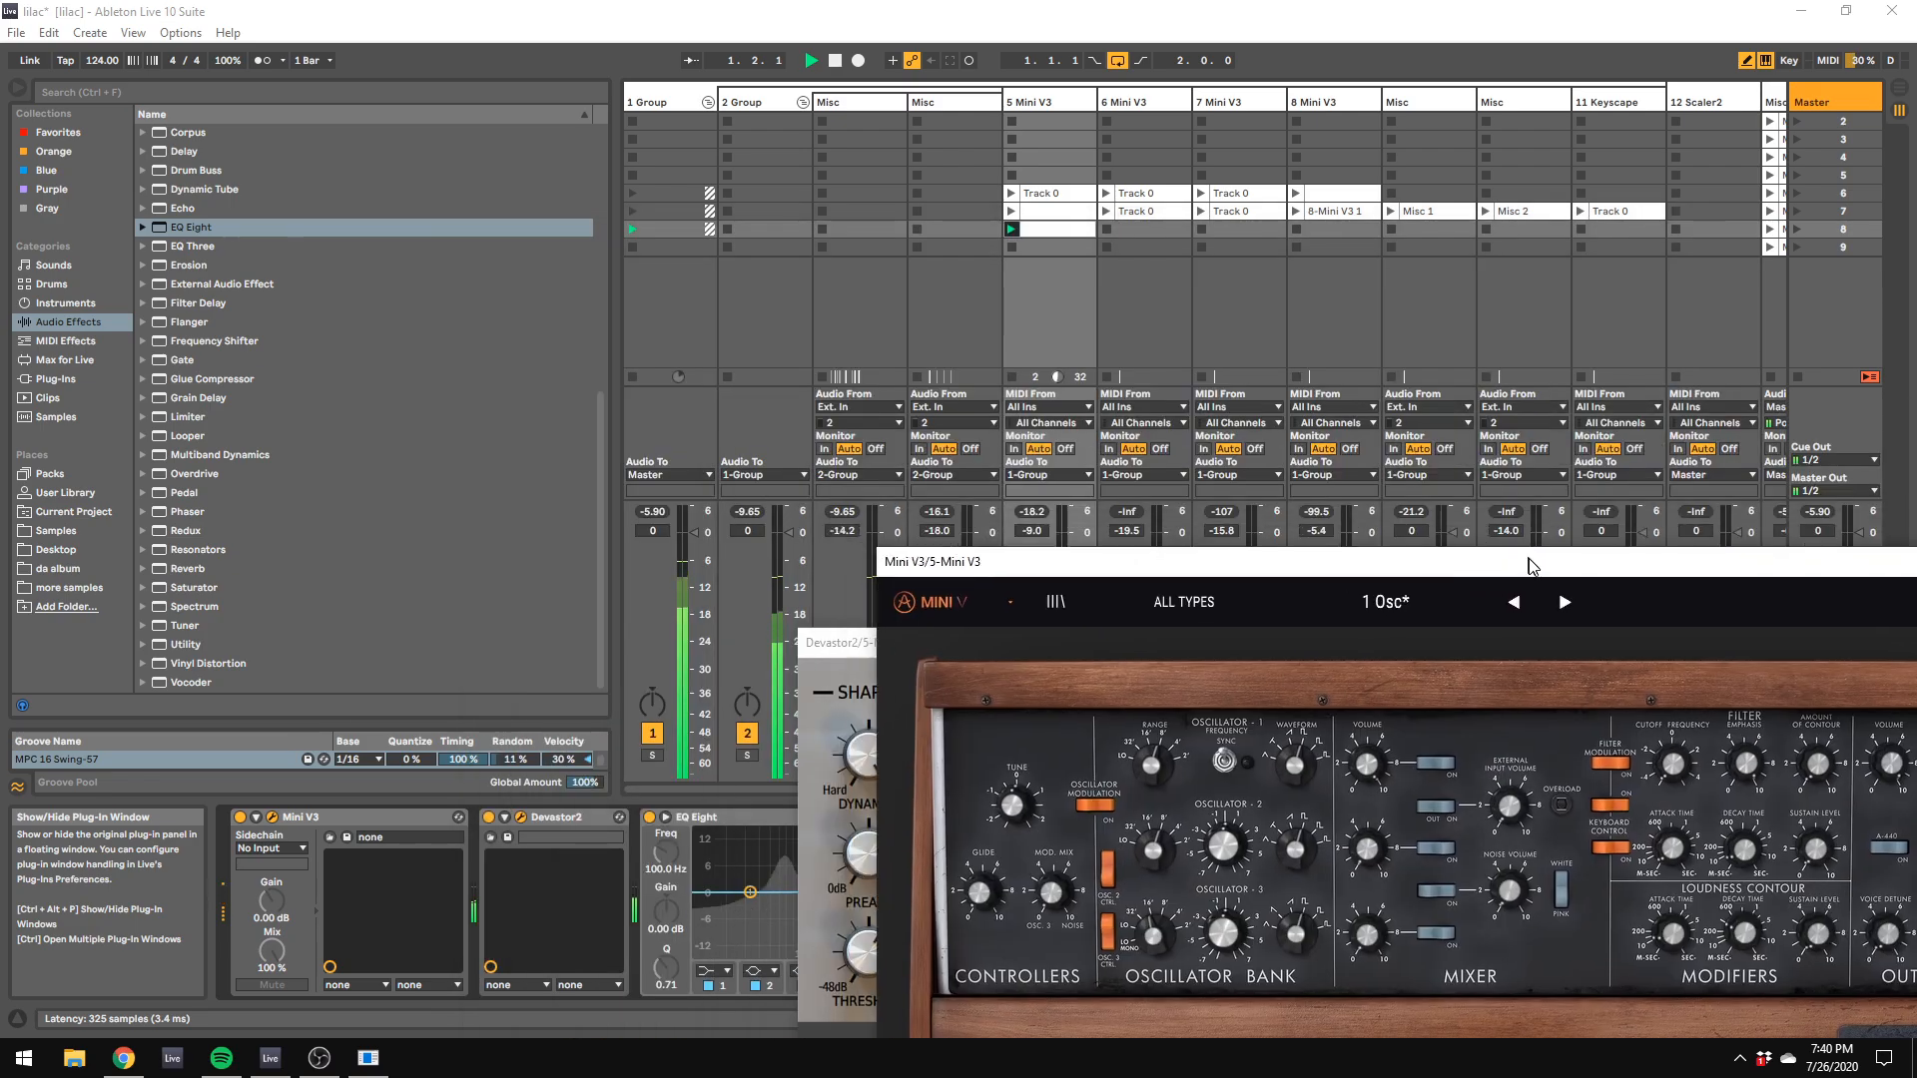
Step: Launch the Misc 1 clip on track 9 and the Track 0 clip on 6 Mini V3 in scene 7
{"action": "left_click", "coordinate": [1148, 239]}
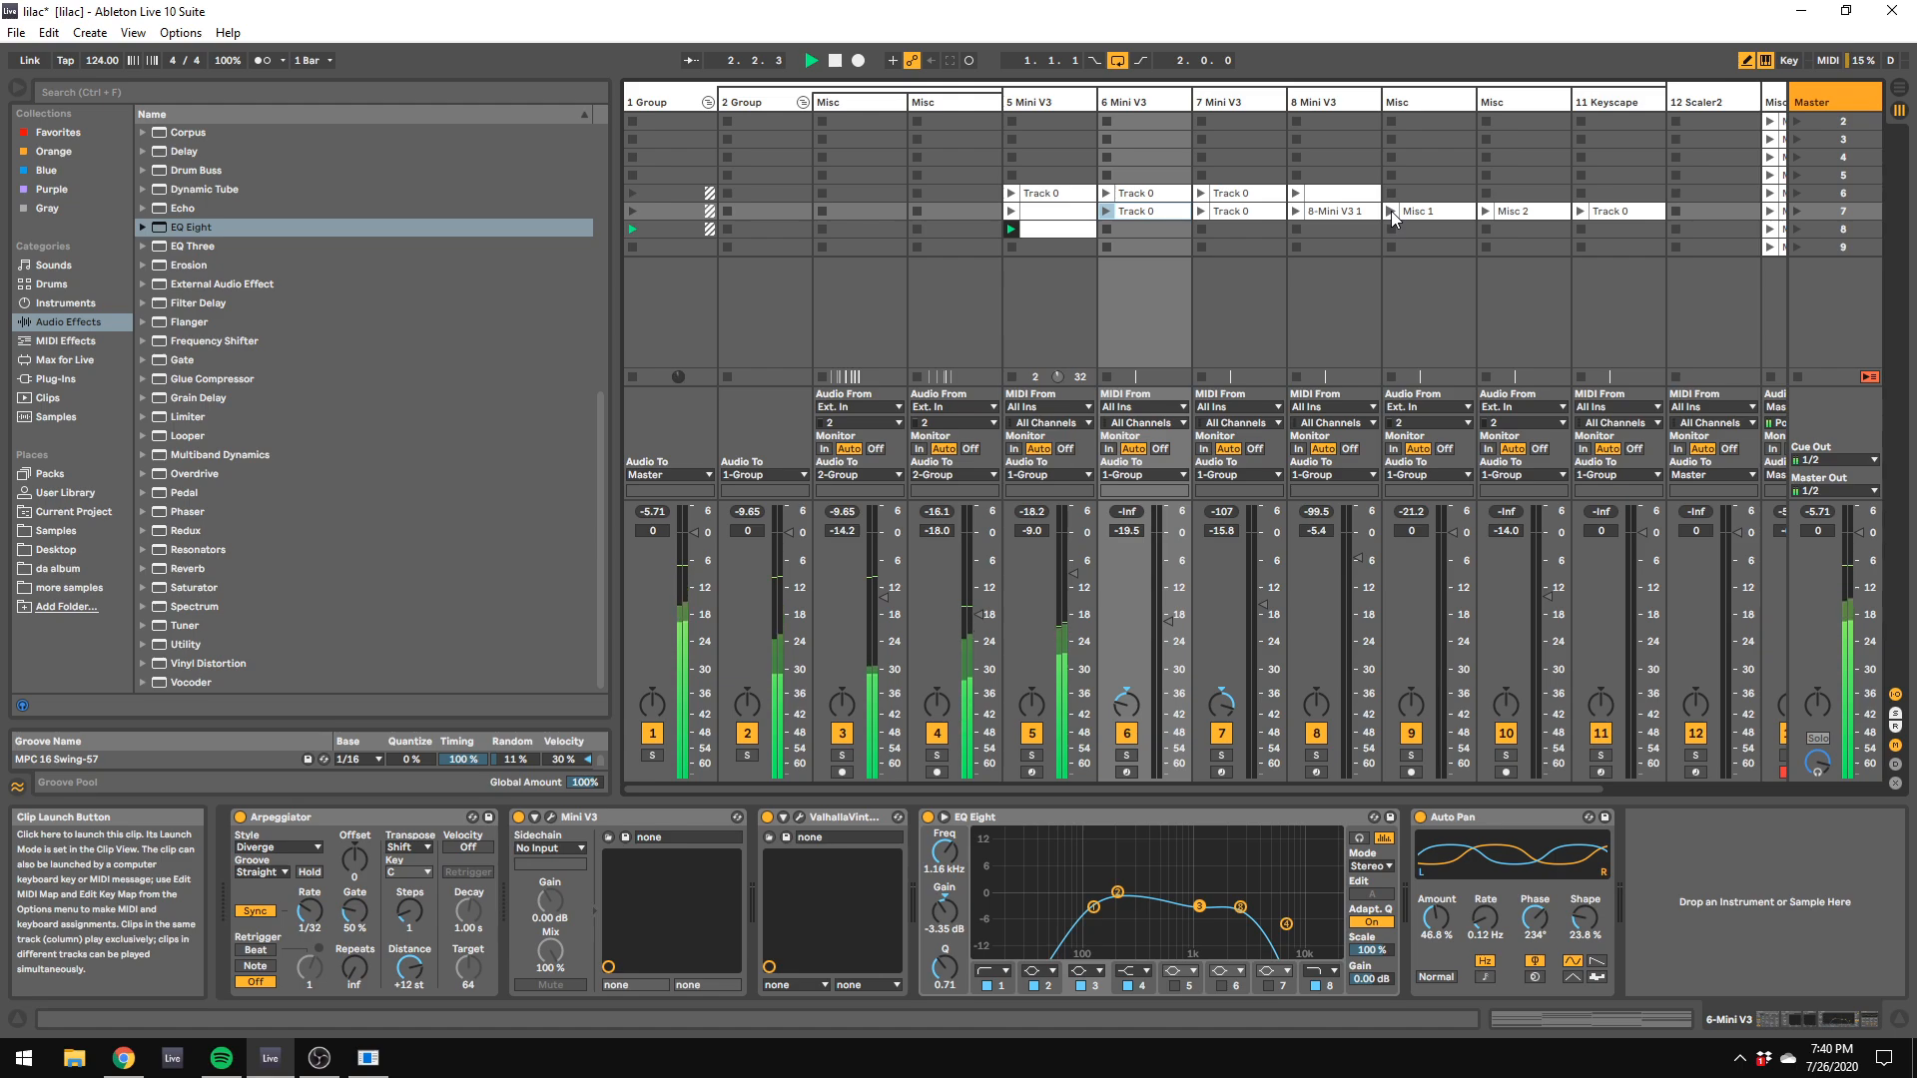
{"action": "left_click", "coordinate": [1392, 212]}
{"action": "left_click", "coordinate": [1107, 211]}
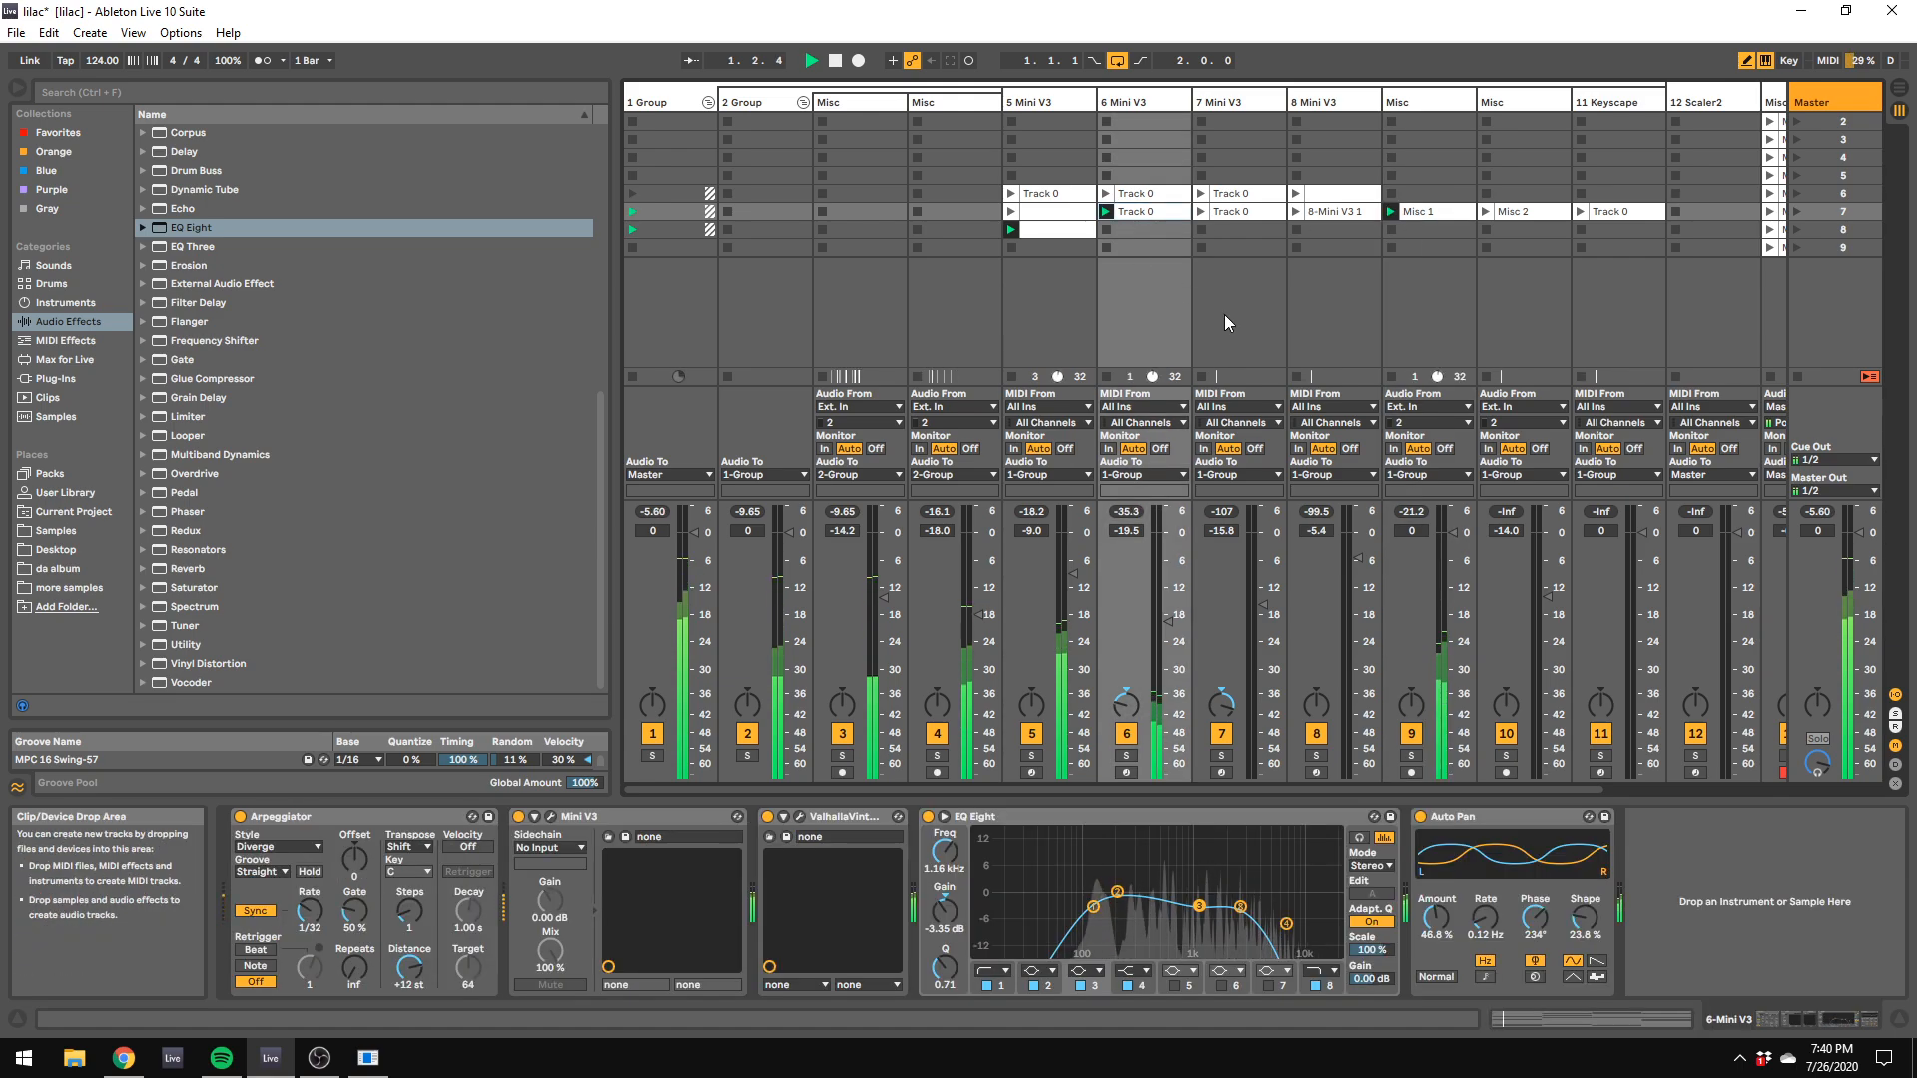
Step: Set track 9's volume to -3.4 dB and track 4's volume to -21.0 dB, and stop playback
{"action": "left_click_drag", "start_coordinate": [1411, 530], "coordinate": [1453, 548]}
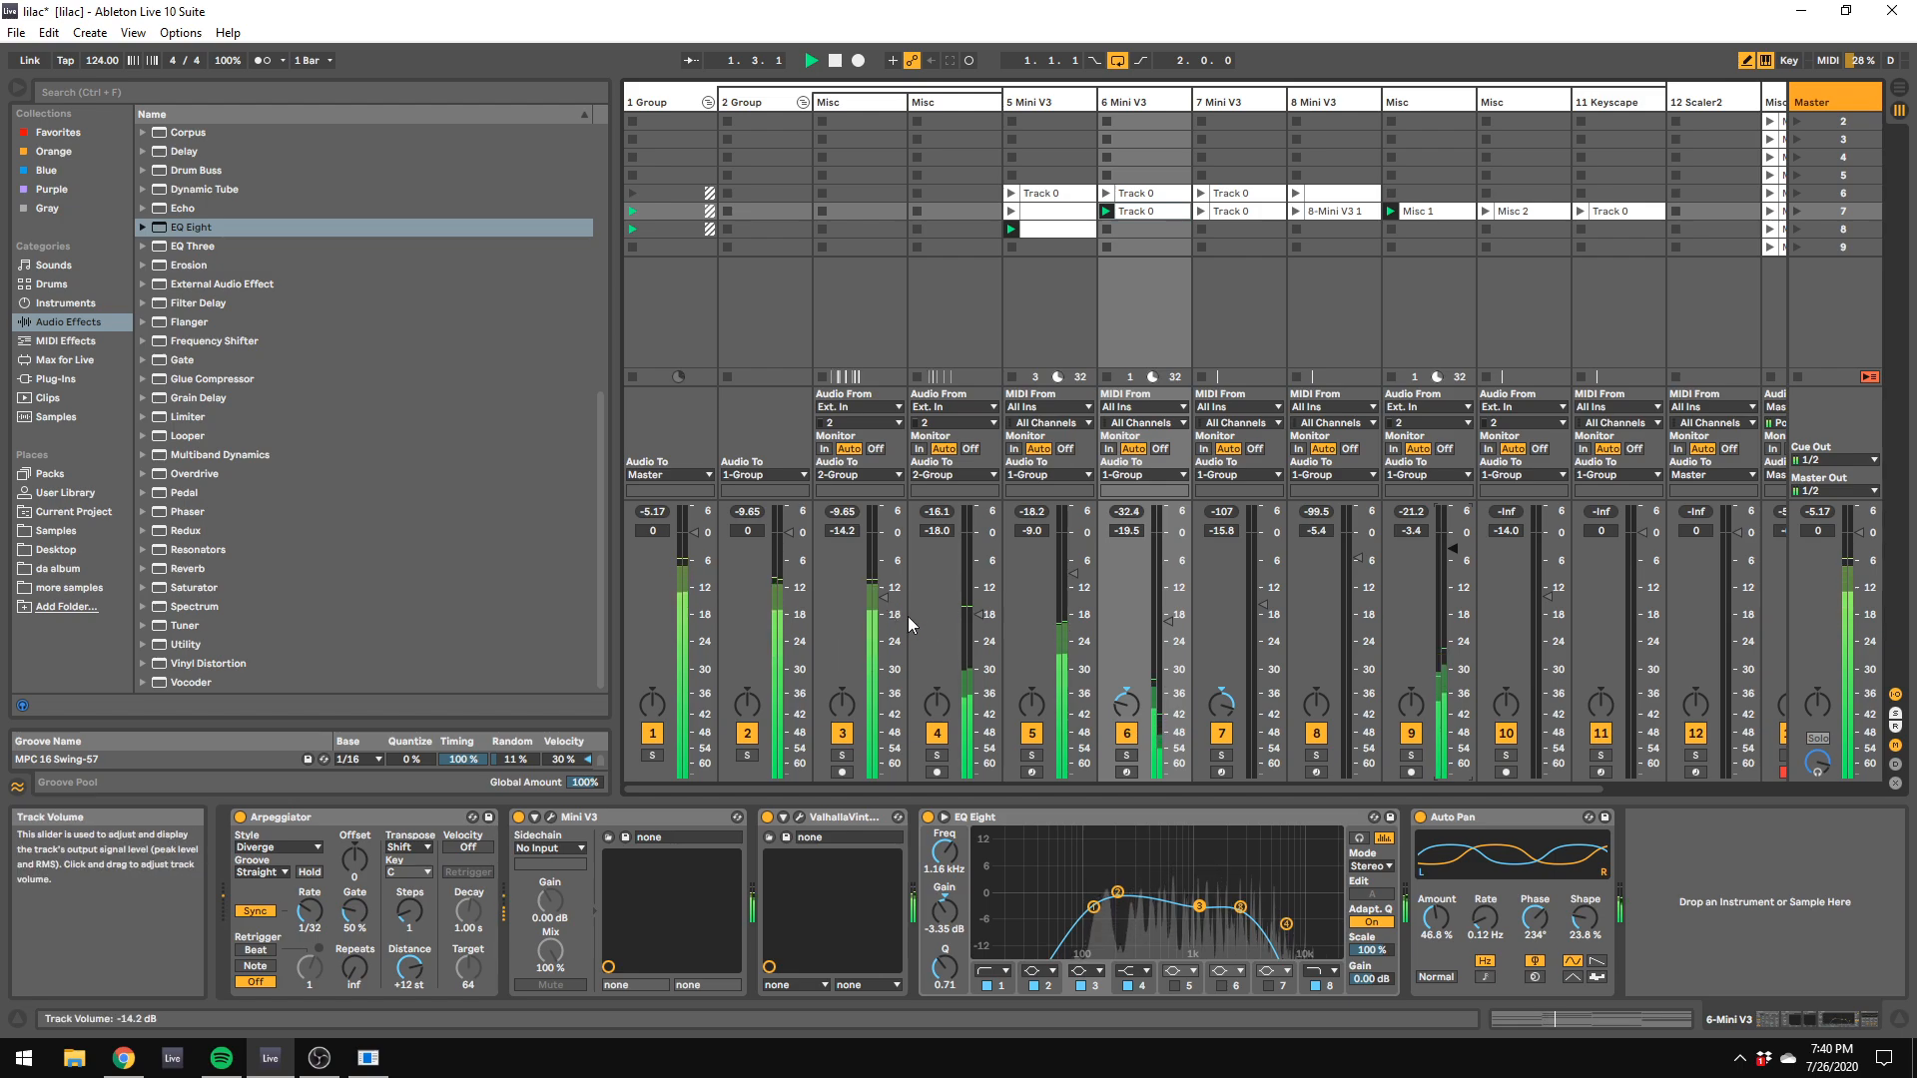
{"action": "left_click_drag", "start_coordinate": [978, 614], "coordinate": [978, 627]}
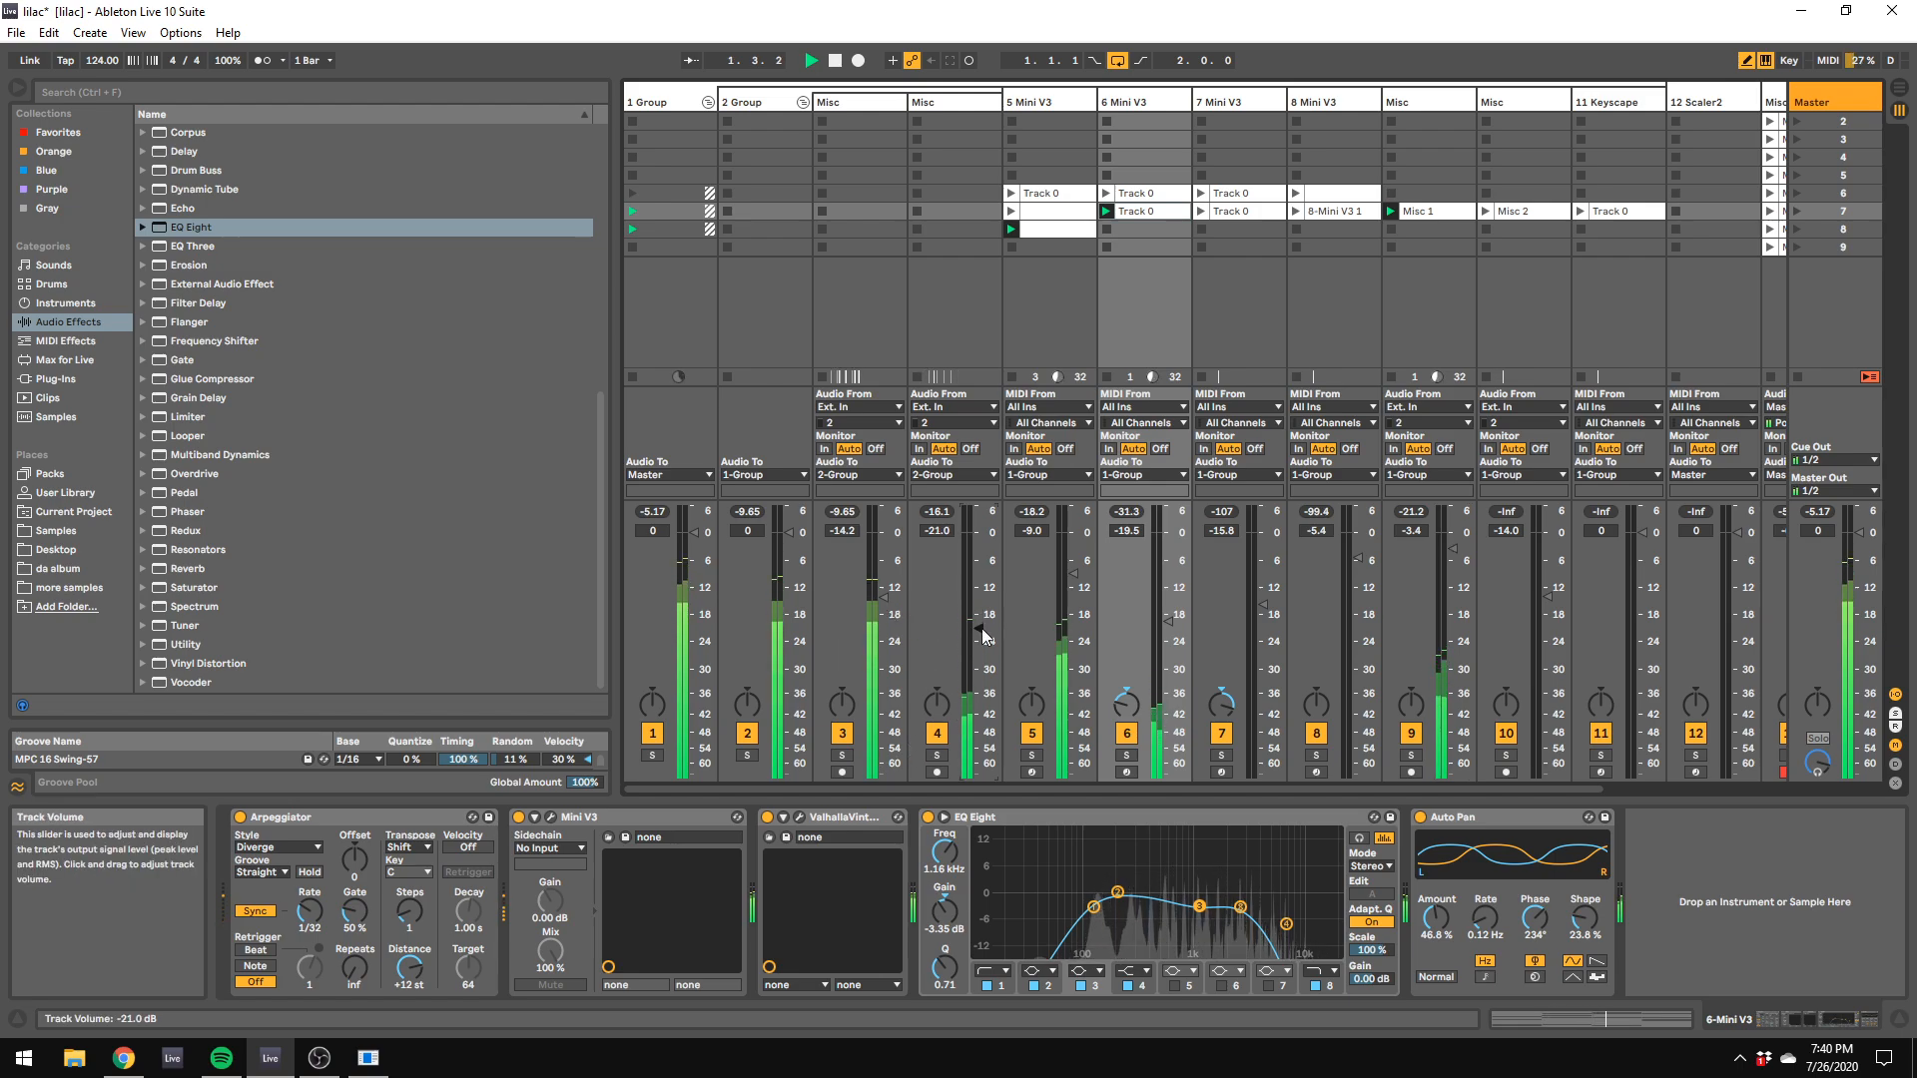
{"action": "key", "text": "space"}
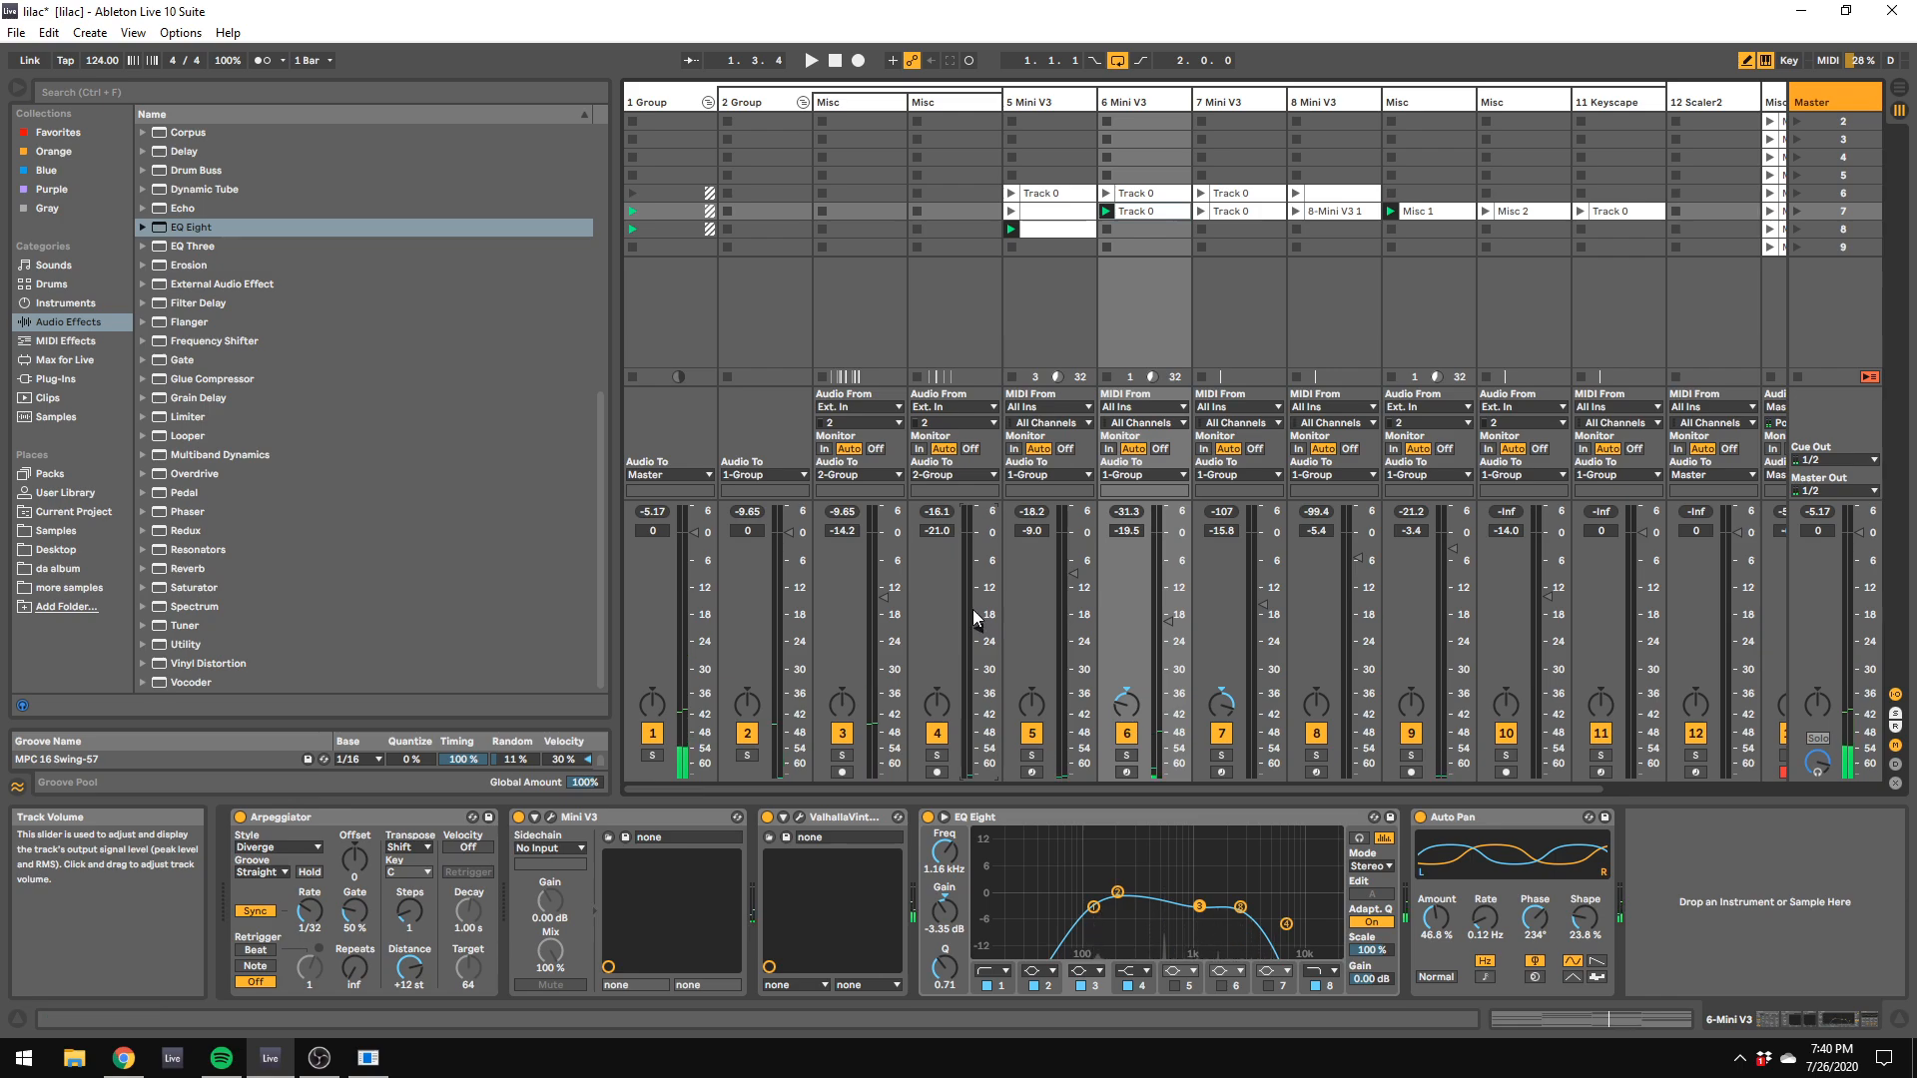
Step: Open the Master track's device chain and unfold its Audio Effect Rack to examine the mastering devices
{"action": "left_click", "coordinate": [1817, 103]}
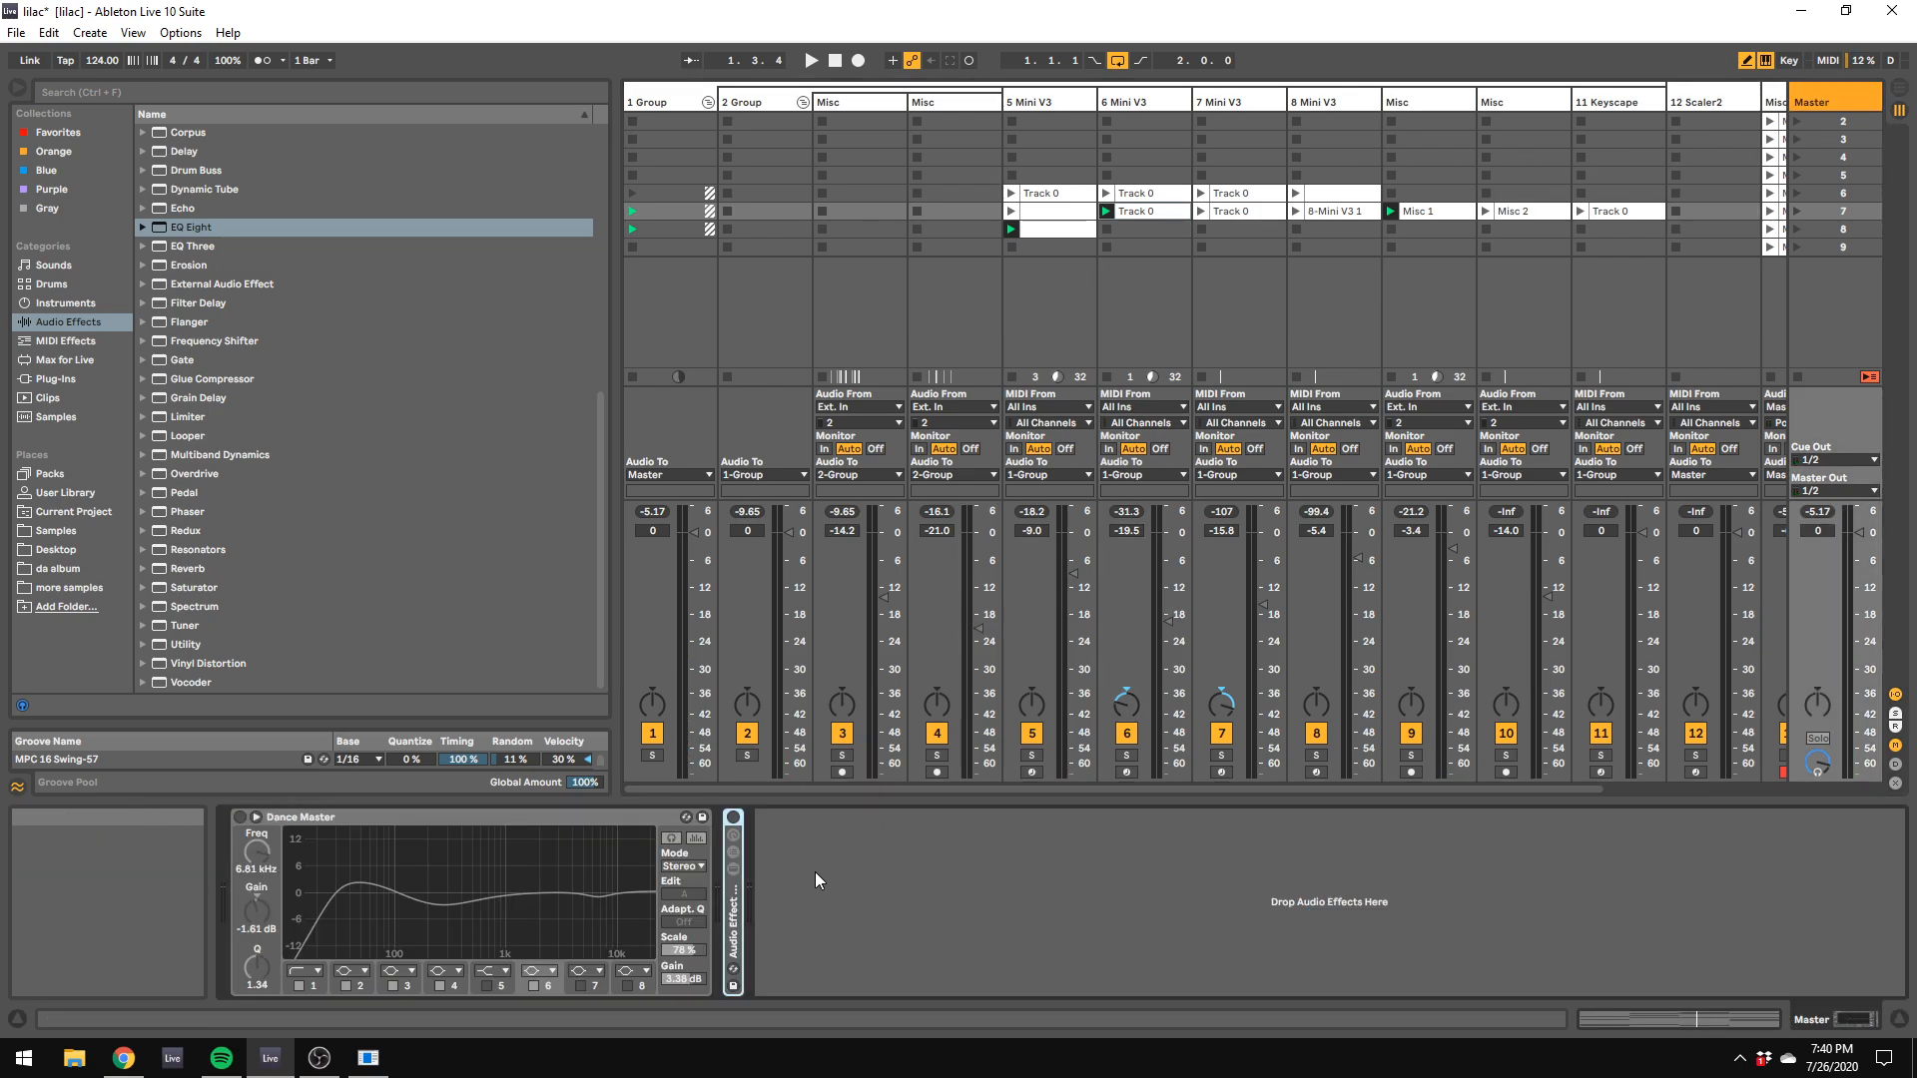
{"action": "double_click", "coordinate": [738, 918]}
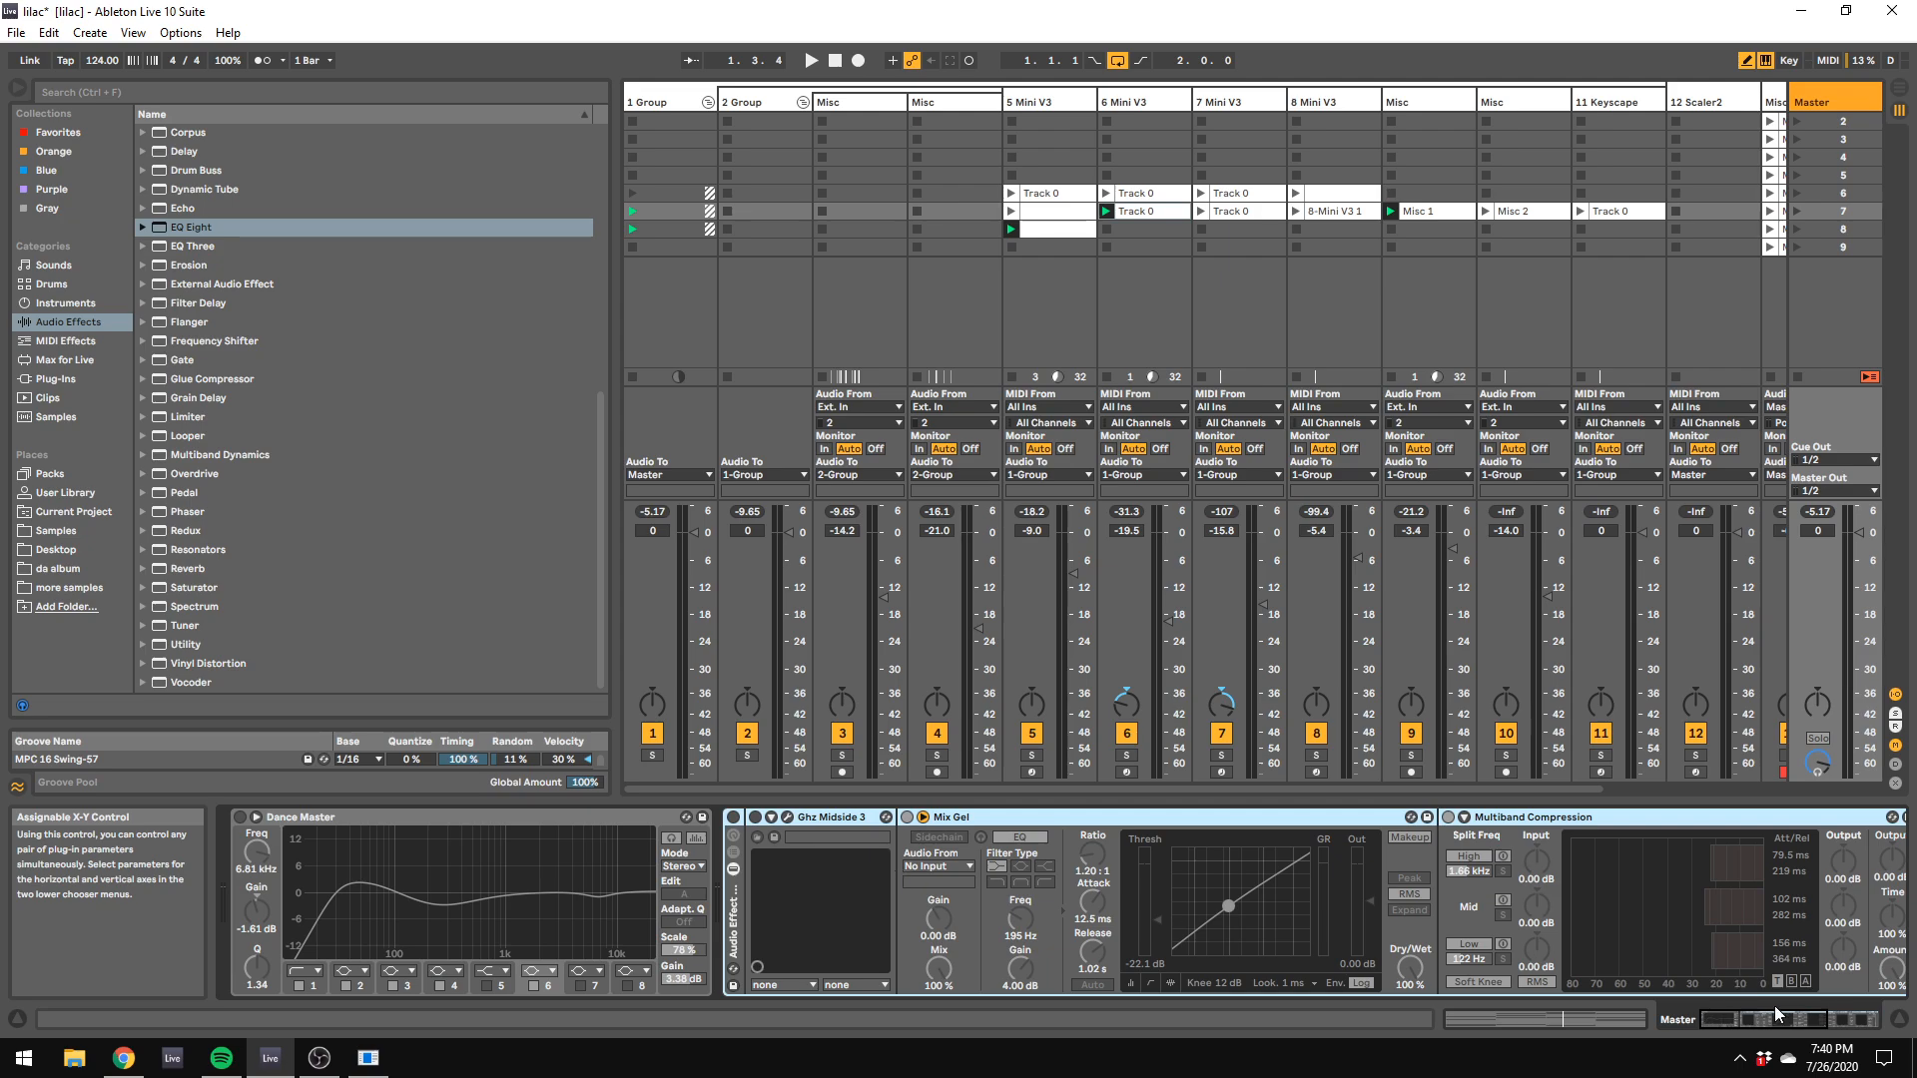
{"action": "left_click", "coordinate": [1835, 1019]}
{"action": "left_click", "coordinate": [1812, 1020]}
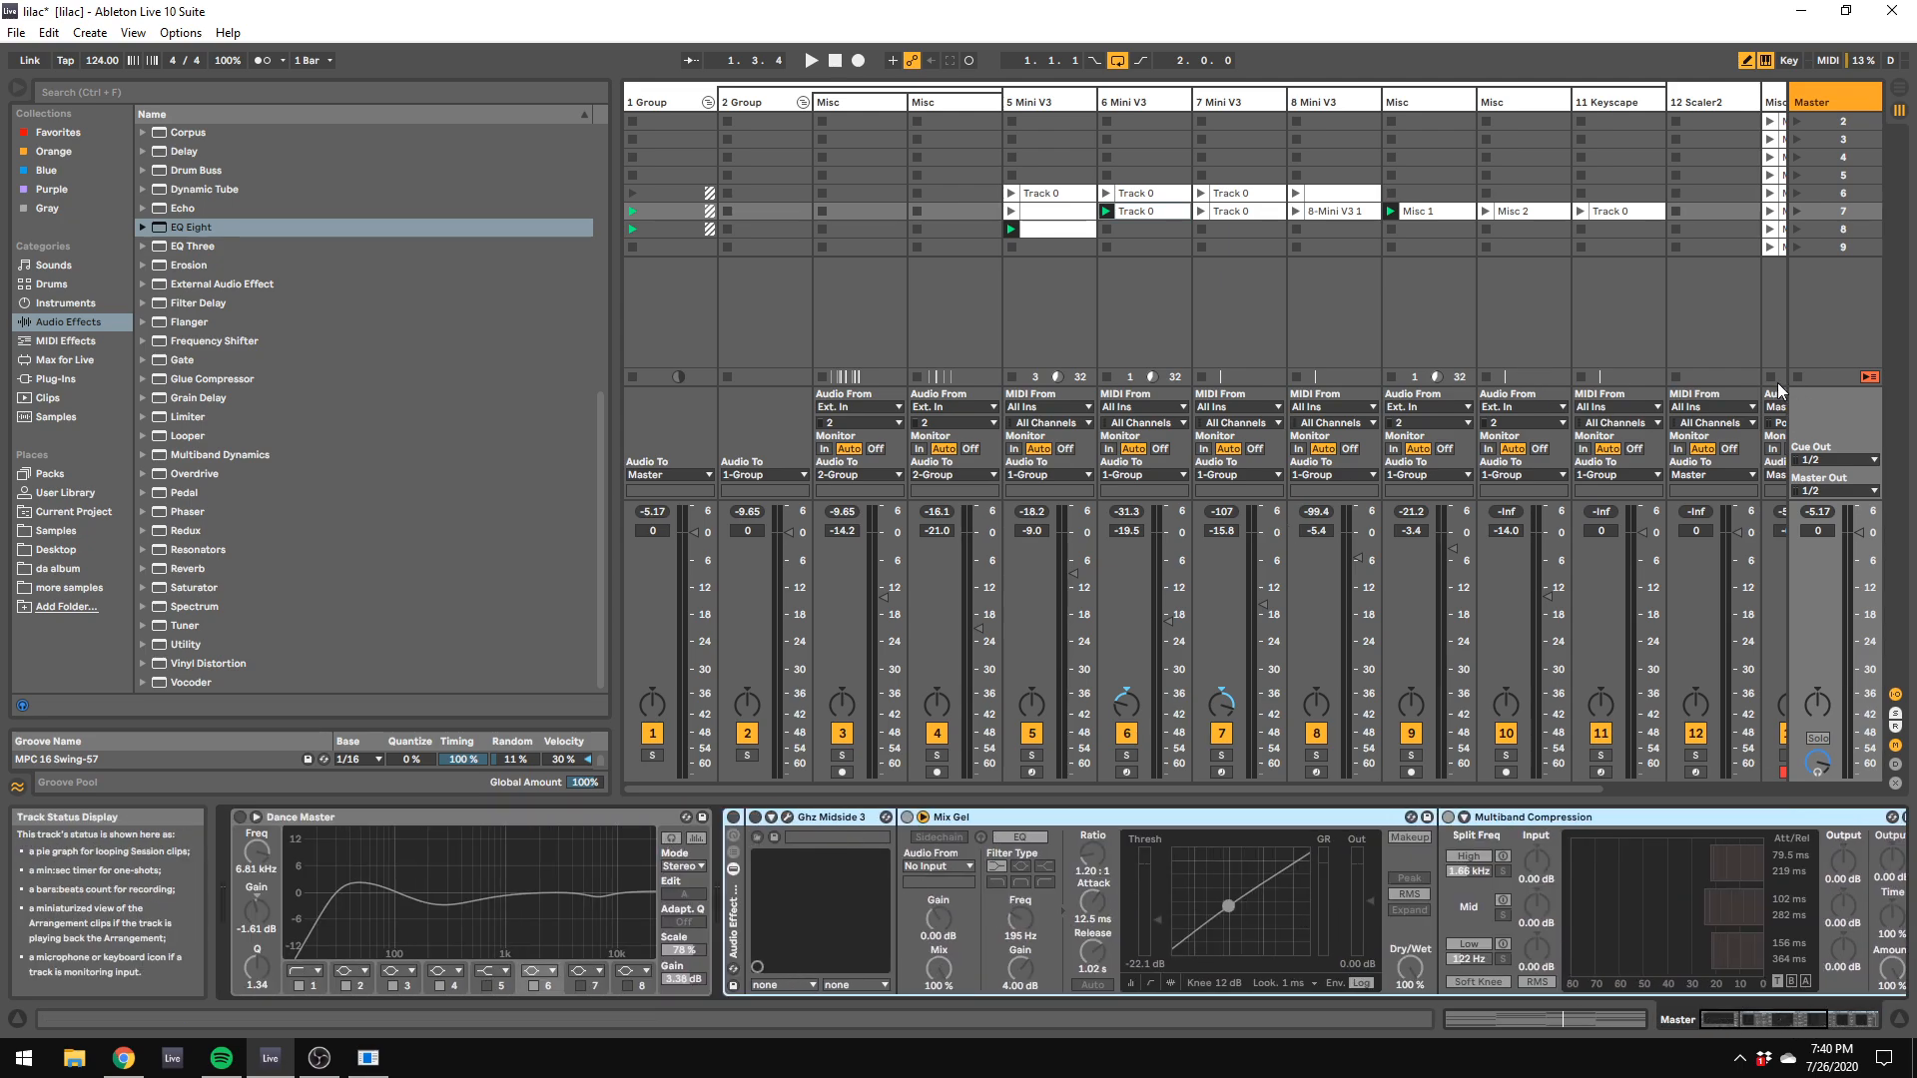
Step: Open and launch the Misc 2 clip on track 10 in scene 7
{"action": "left_click", "coordinate": [1472, 789]}
{"action": "left_click_drag", "start_coordinate": [1472, 794], "coordinate": [1601, 791]}
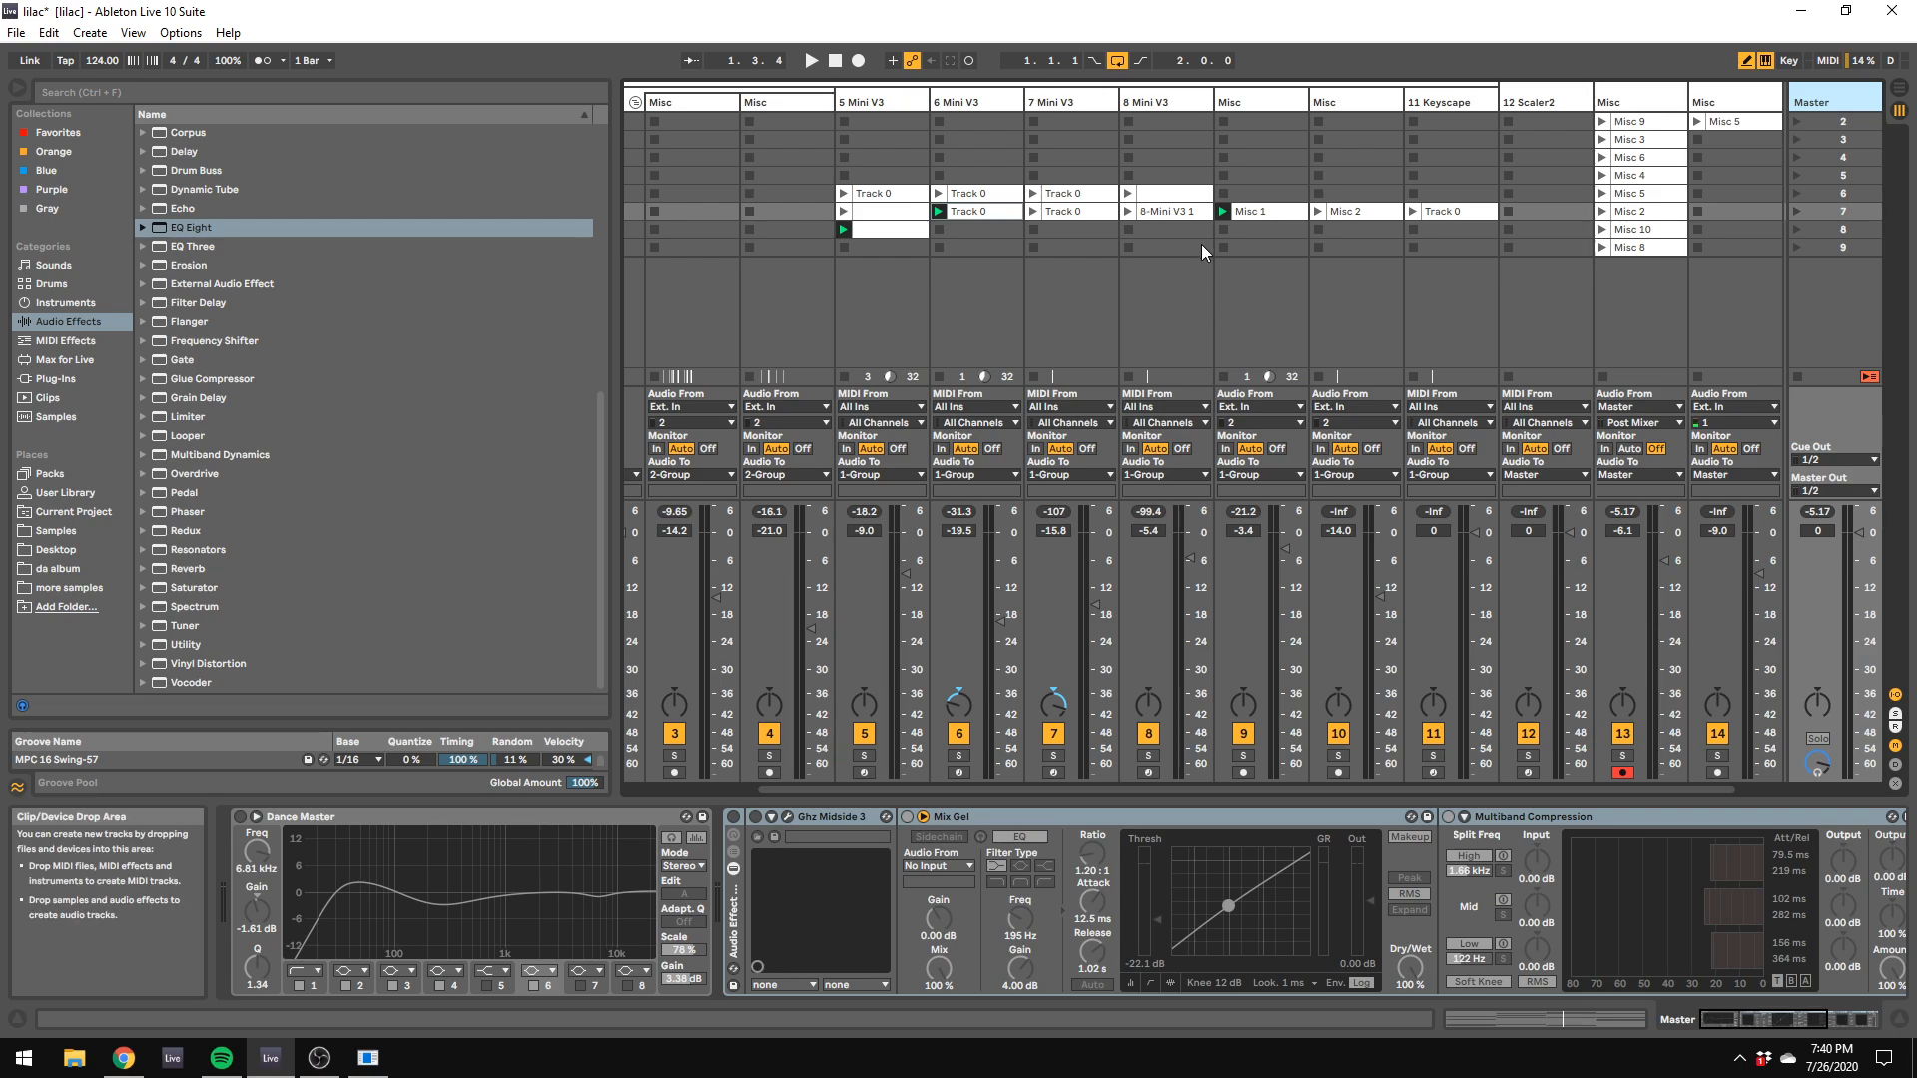
{"action": "left_click", "coordinate": [1336, 212]}
{"action": "left_click", "coordinate": [1318, 212]}
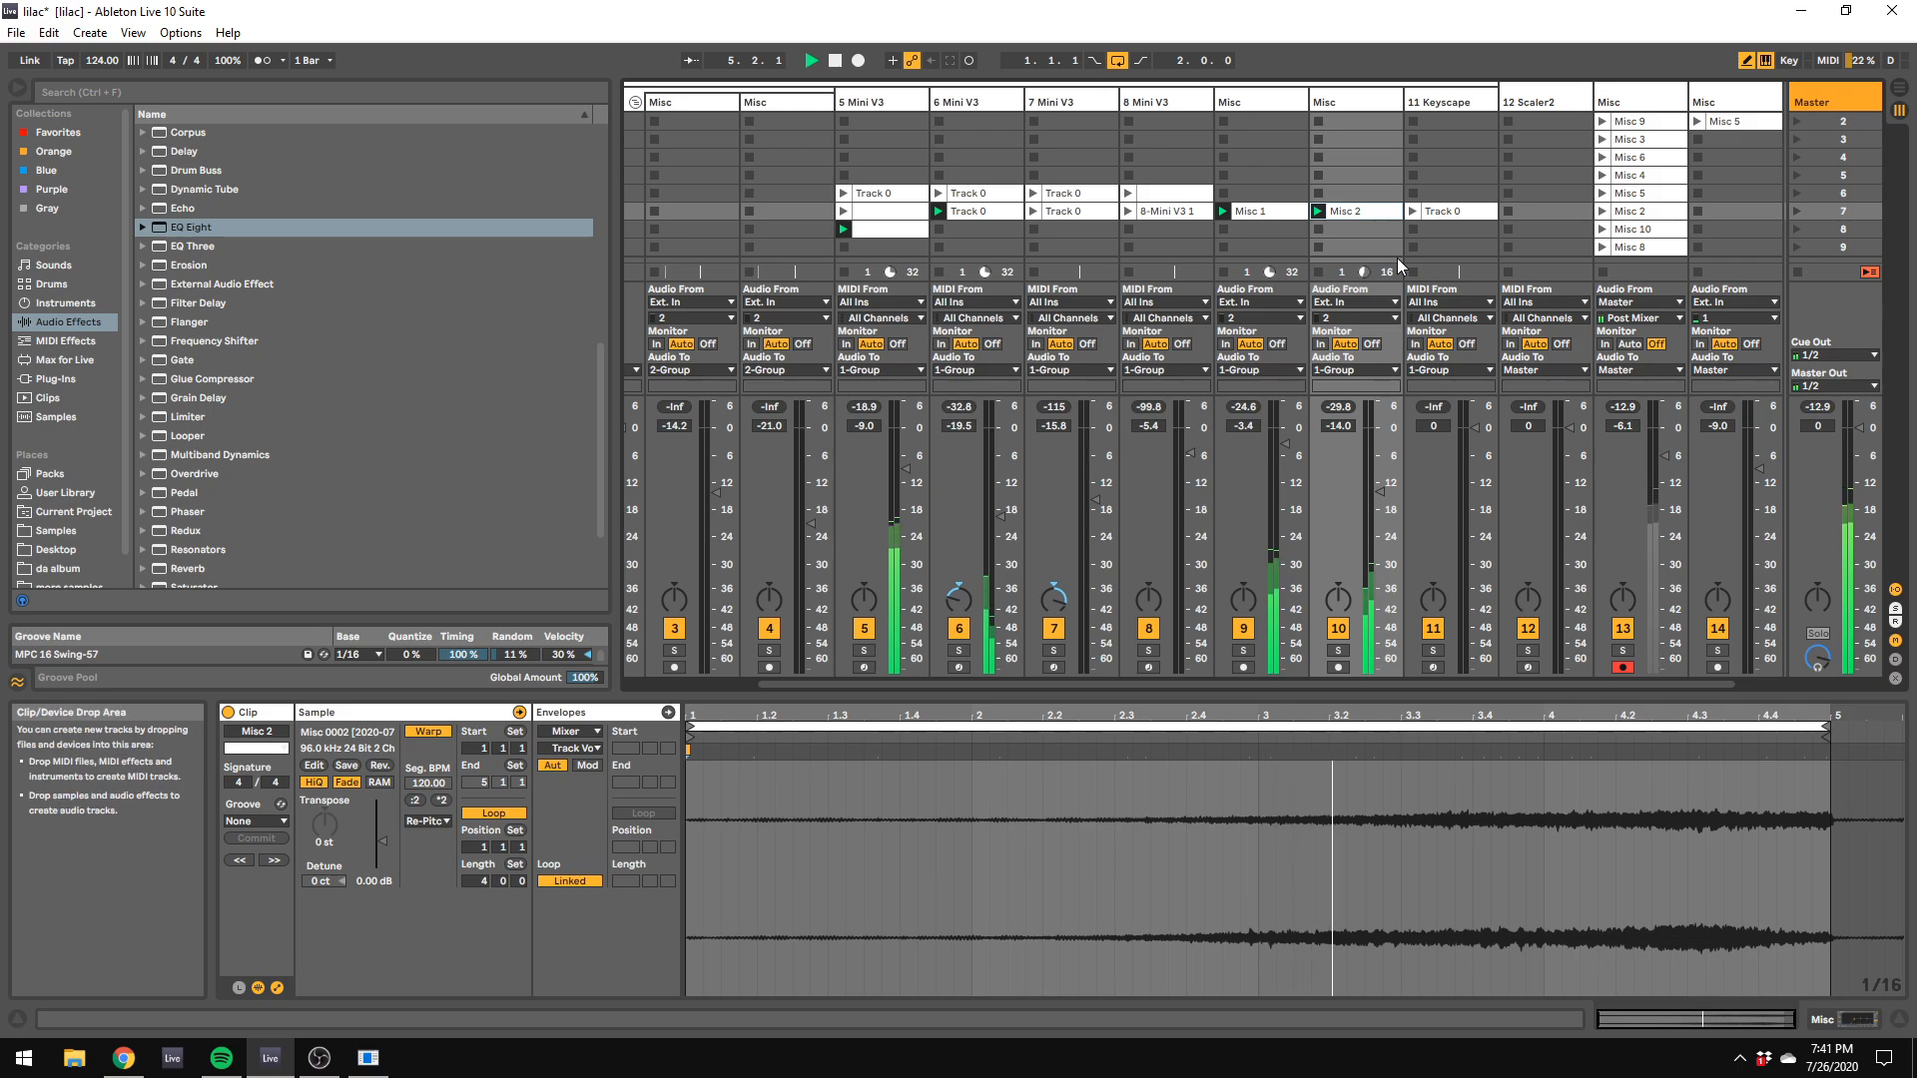
Step: Open the Track 0 clip on the 11 Keyscape track and launch it in scene 7
{"action": "left_click", "coordinate": [1446, 212]}
{"action": "left_click", "coordinate": [1445, 212]}
{"action": "left_click", "coordinate": [1412, 212]}
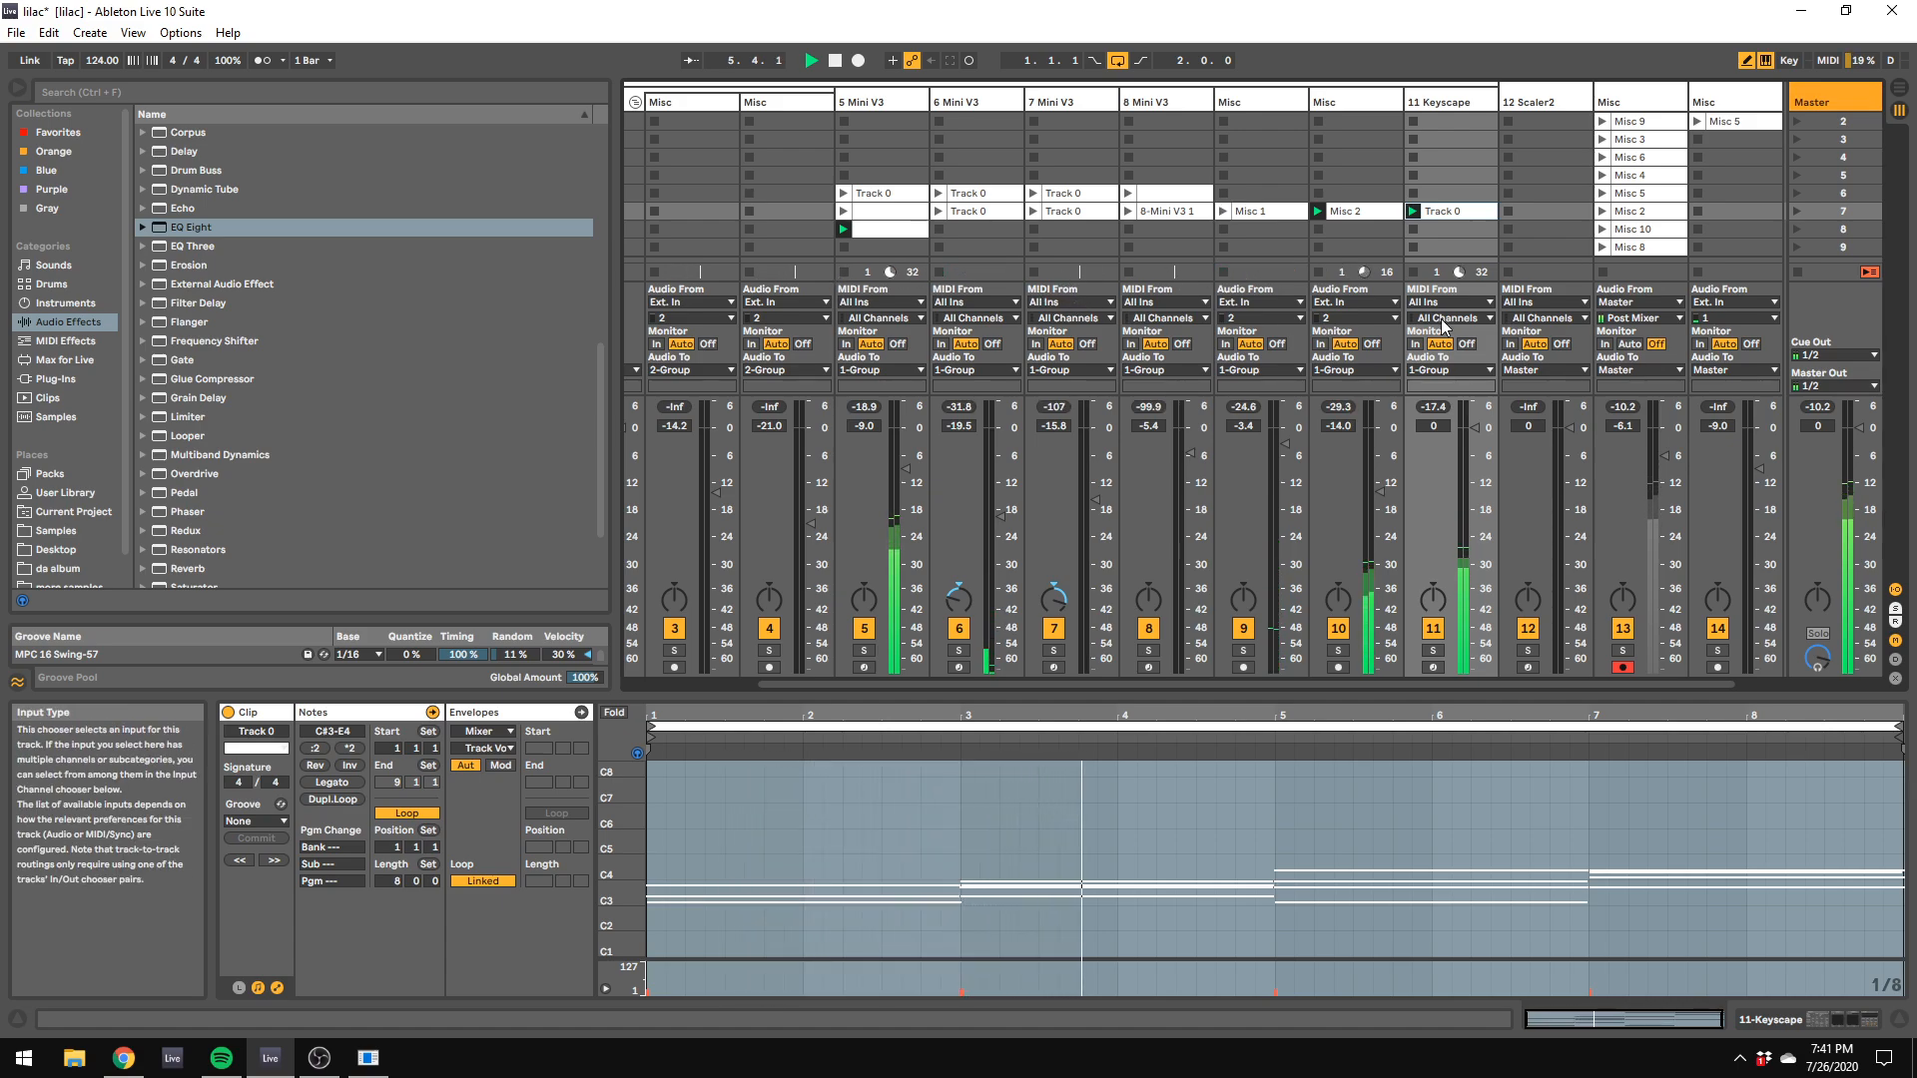
Step: Stop track 10's clip, pan the 11 Keyscape track to the left and set its volume to -5.4 dB
{"action": "left_click", "coordinate": [1314, 273]}
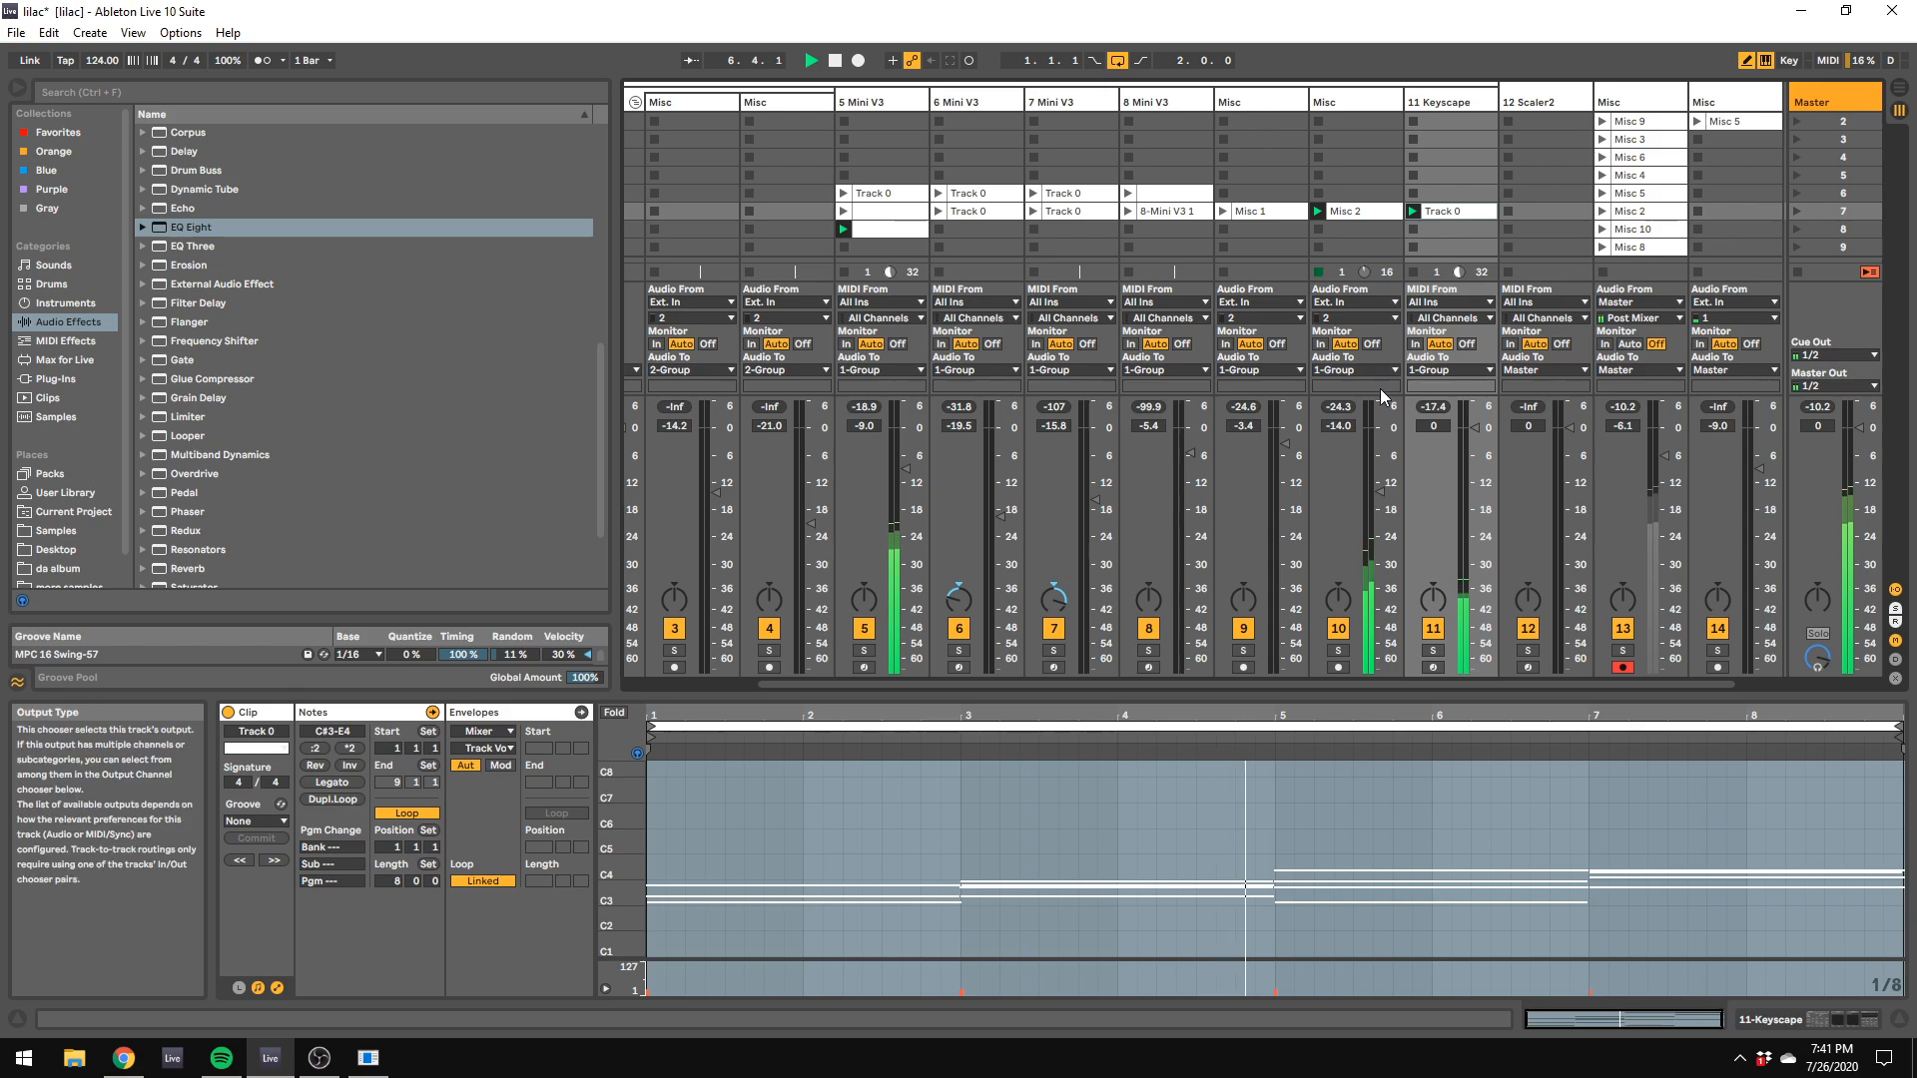
{"action": "left_click", "coordinate": [1435, 97]}
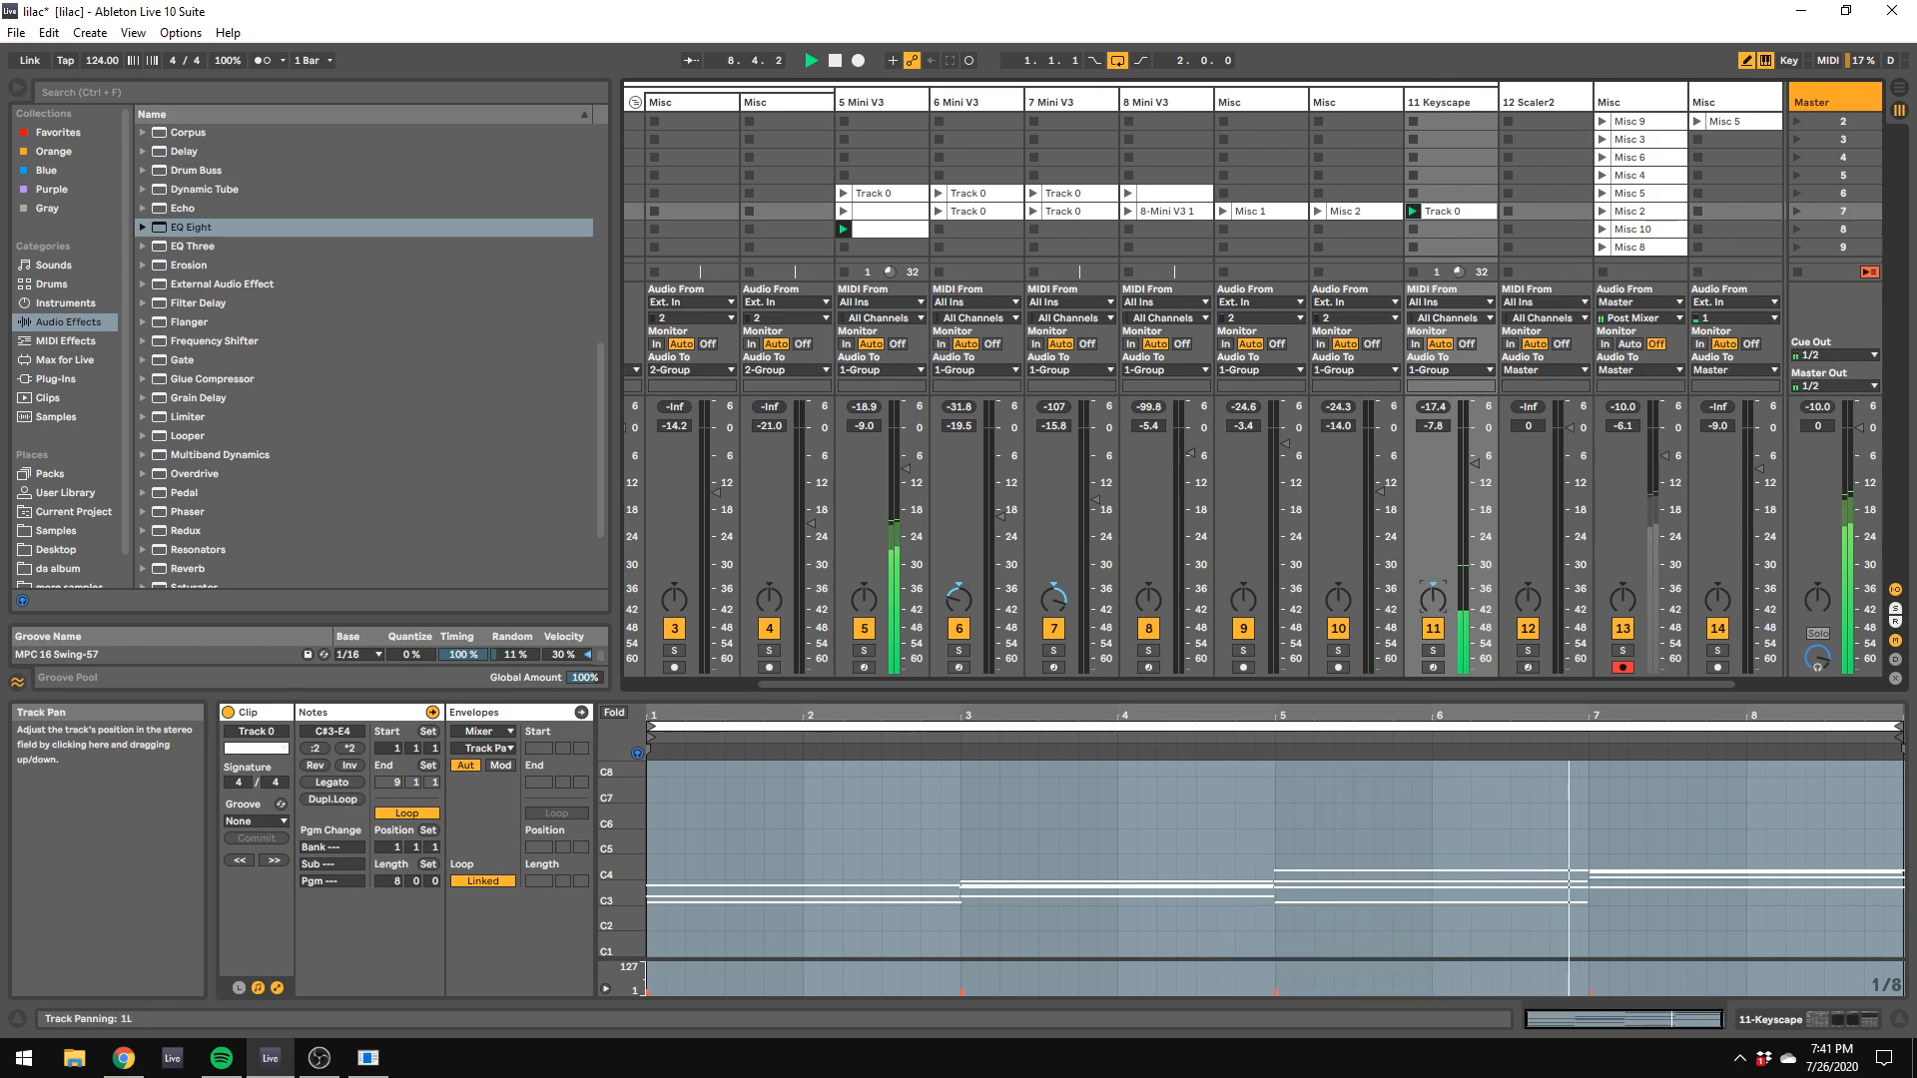
{"action": "mouse_move", "coordinate": [1488, 565]}
{"action": "left_mouse_down"}
{"action": "mouse_move", "coordinate": [1488, 613]}
{"action": "mouse_move", "coordinate": [1487, 592]}
{"action": "left_mouse_up"}
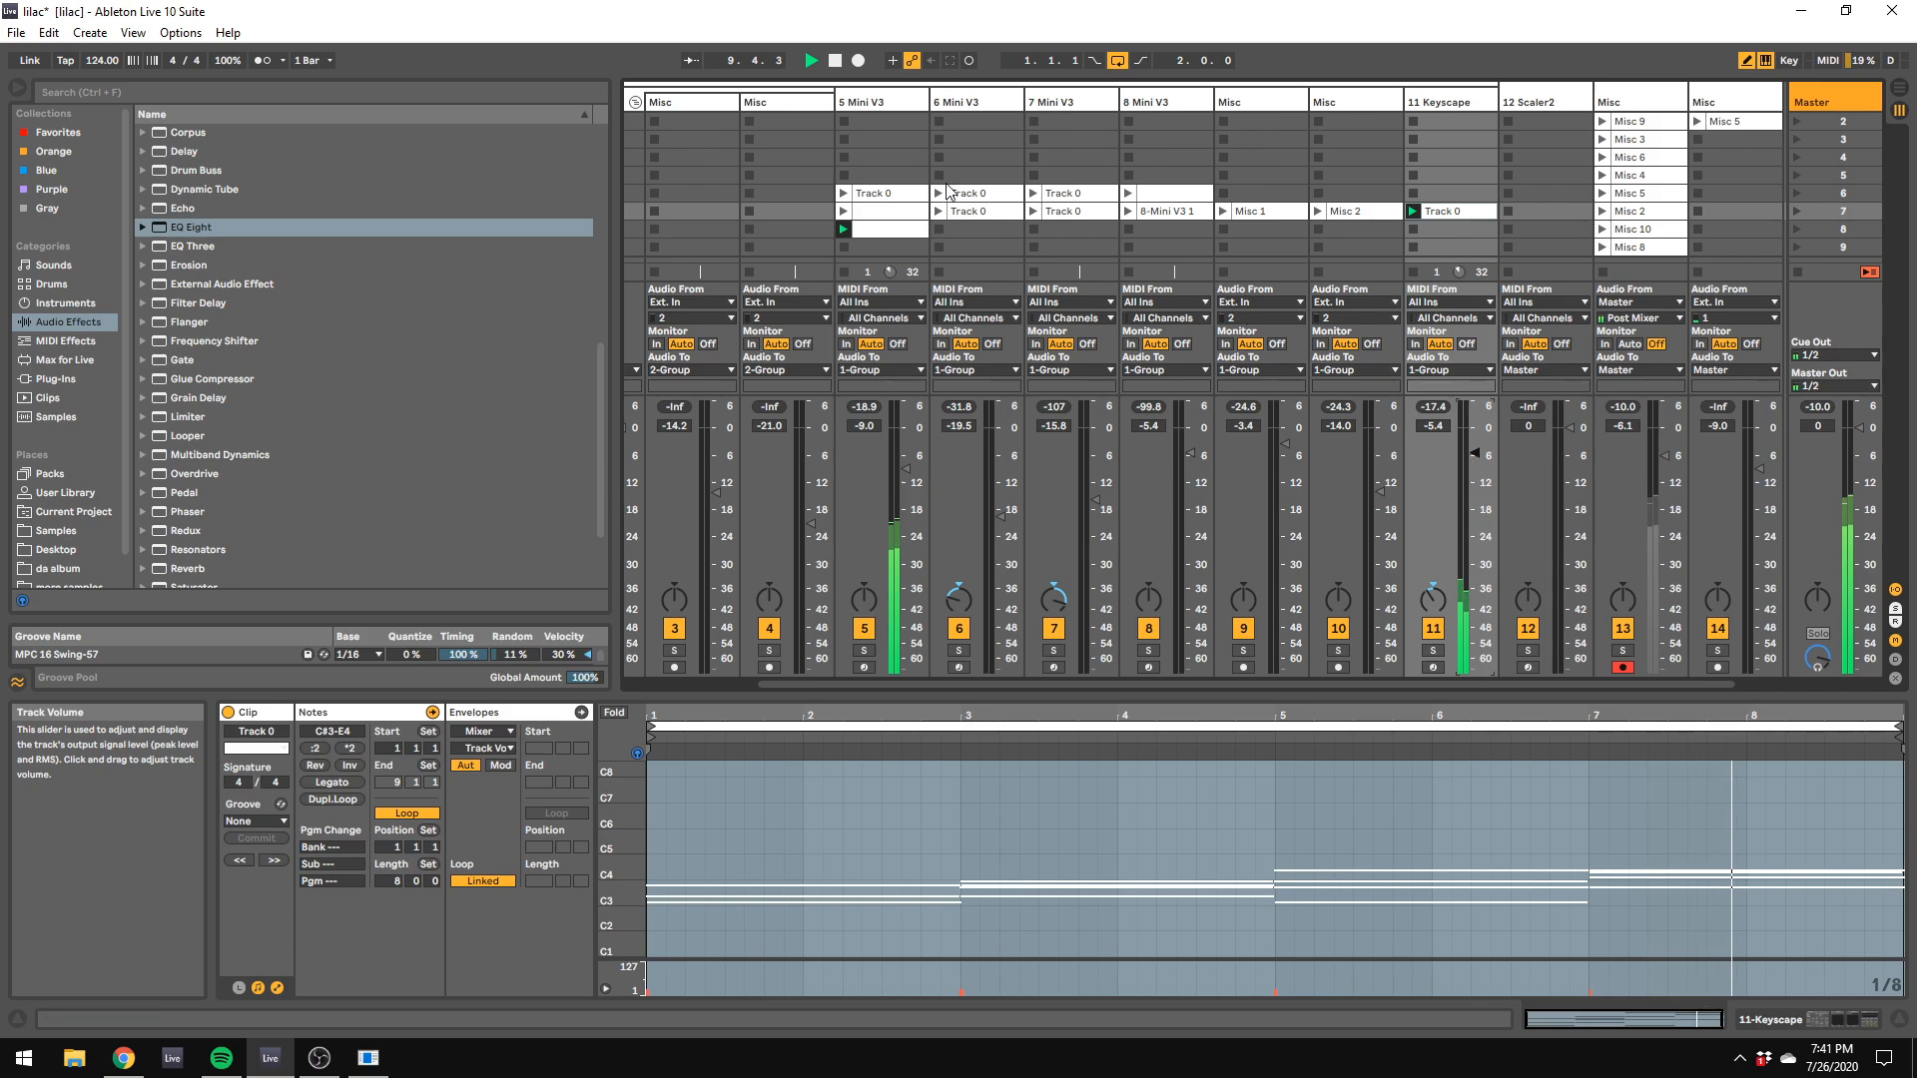
Step: Launch the 7 Mini V3 track's clip in scene 7, open the 5 Mini V3 track's scene 7 clip and stop playback
{"action": "left_click", "coordinate": [1034, 212]}
{"action": "left_click", "coordinate": [907, 213]}
{"action": "left_click_drag", "start_coordinate": [940, 195], "coordinate": [959, 324]}
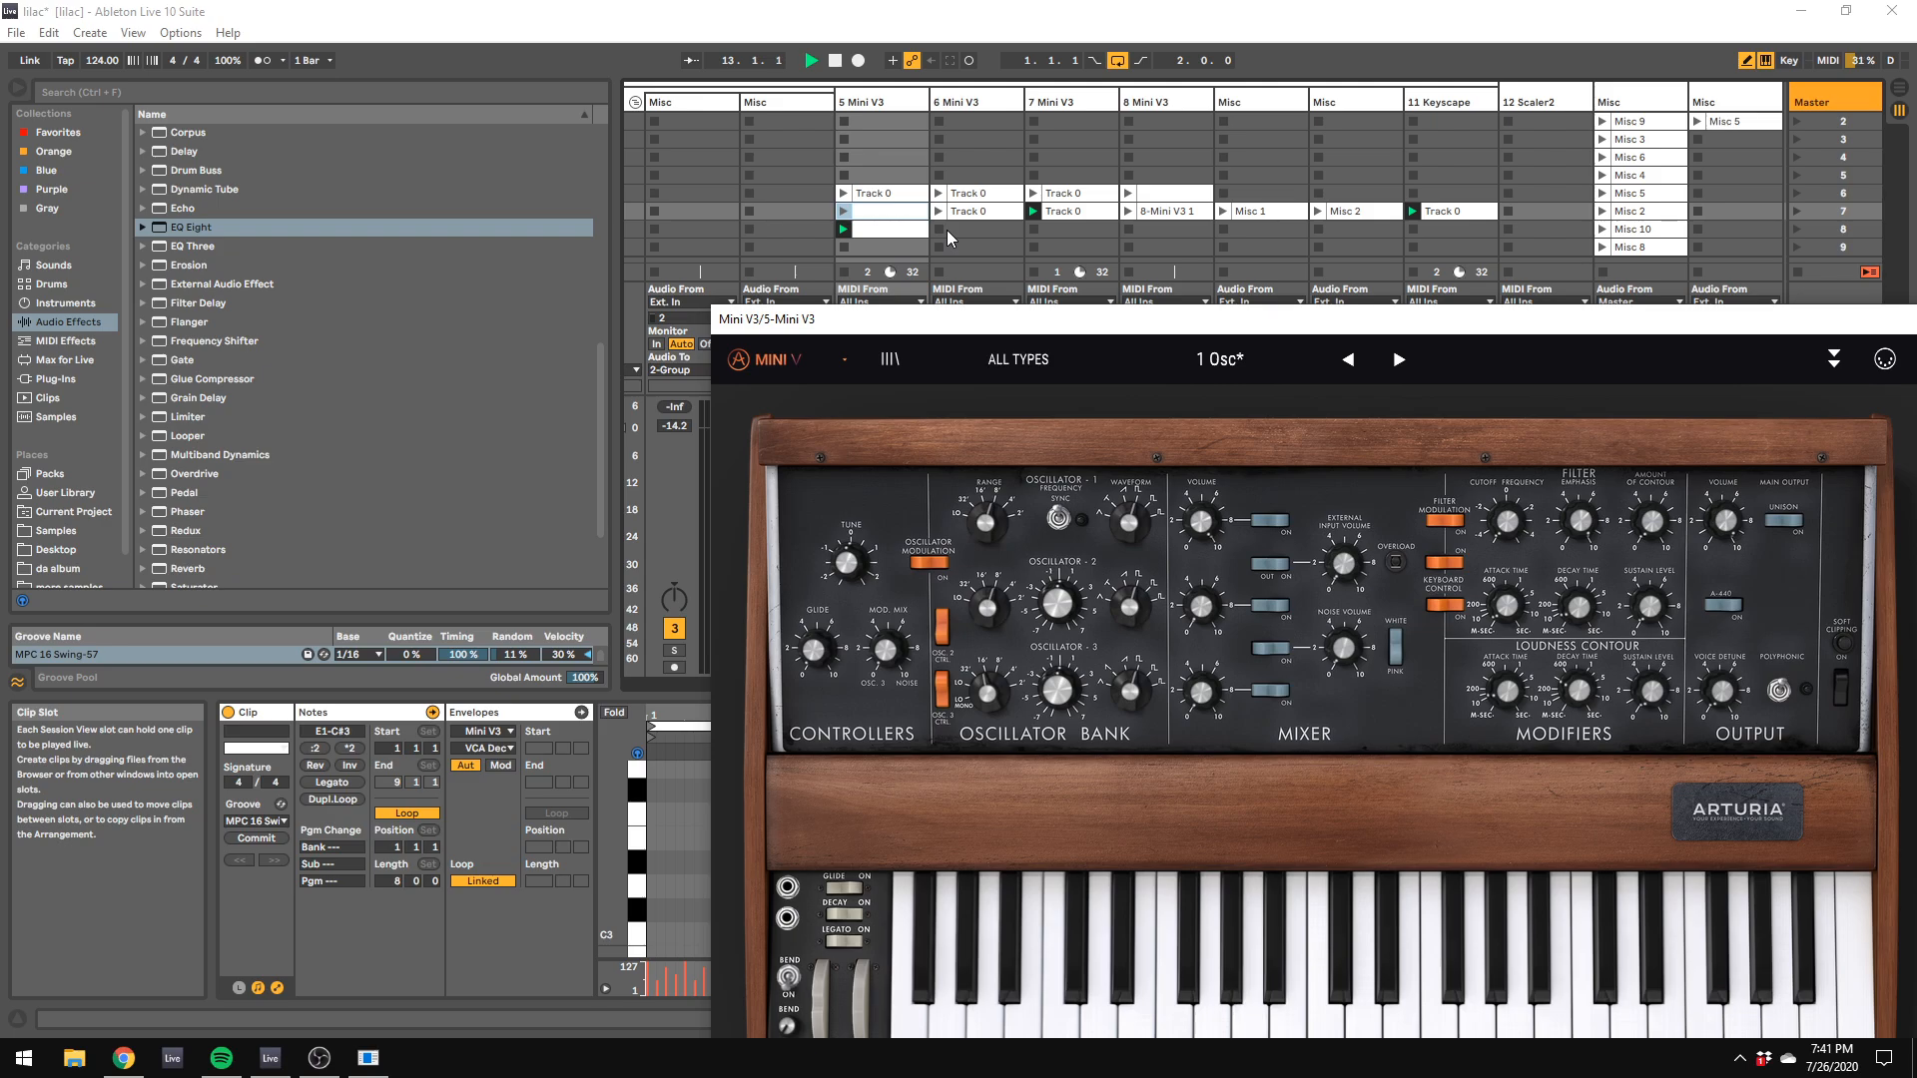
{"action": "key", "text": "space"}
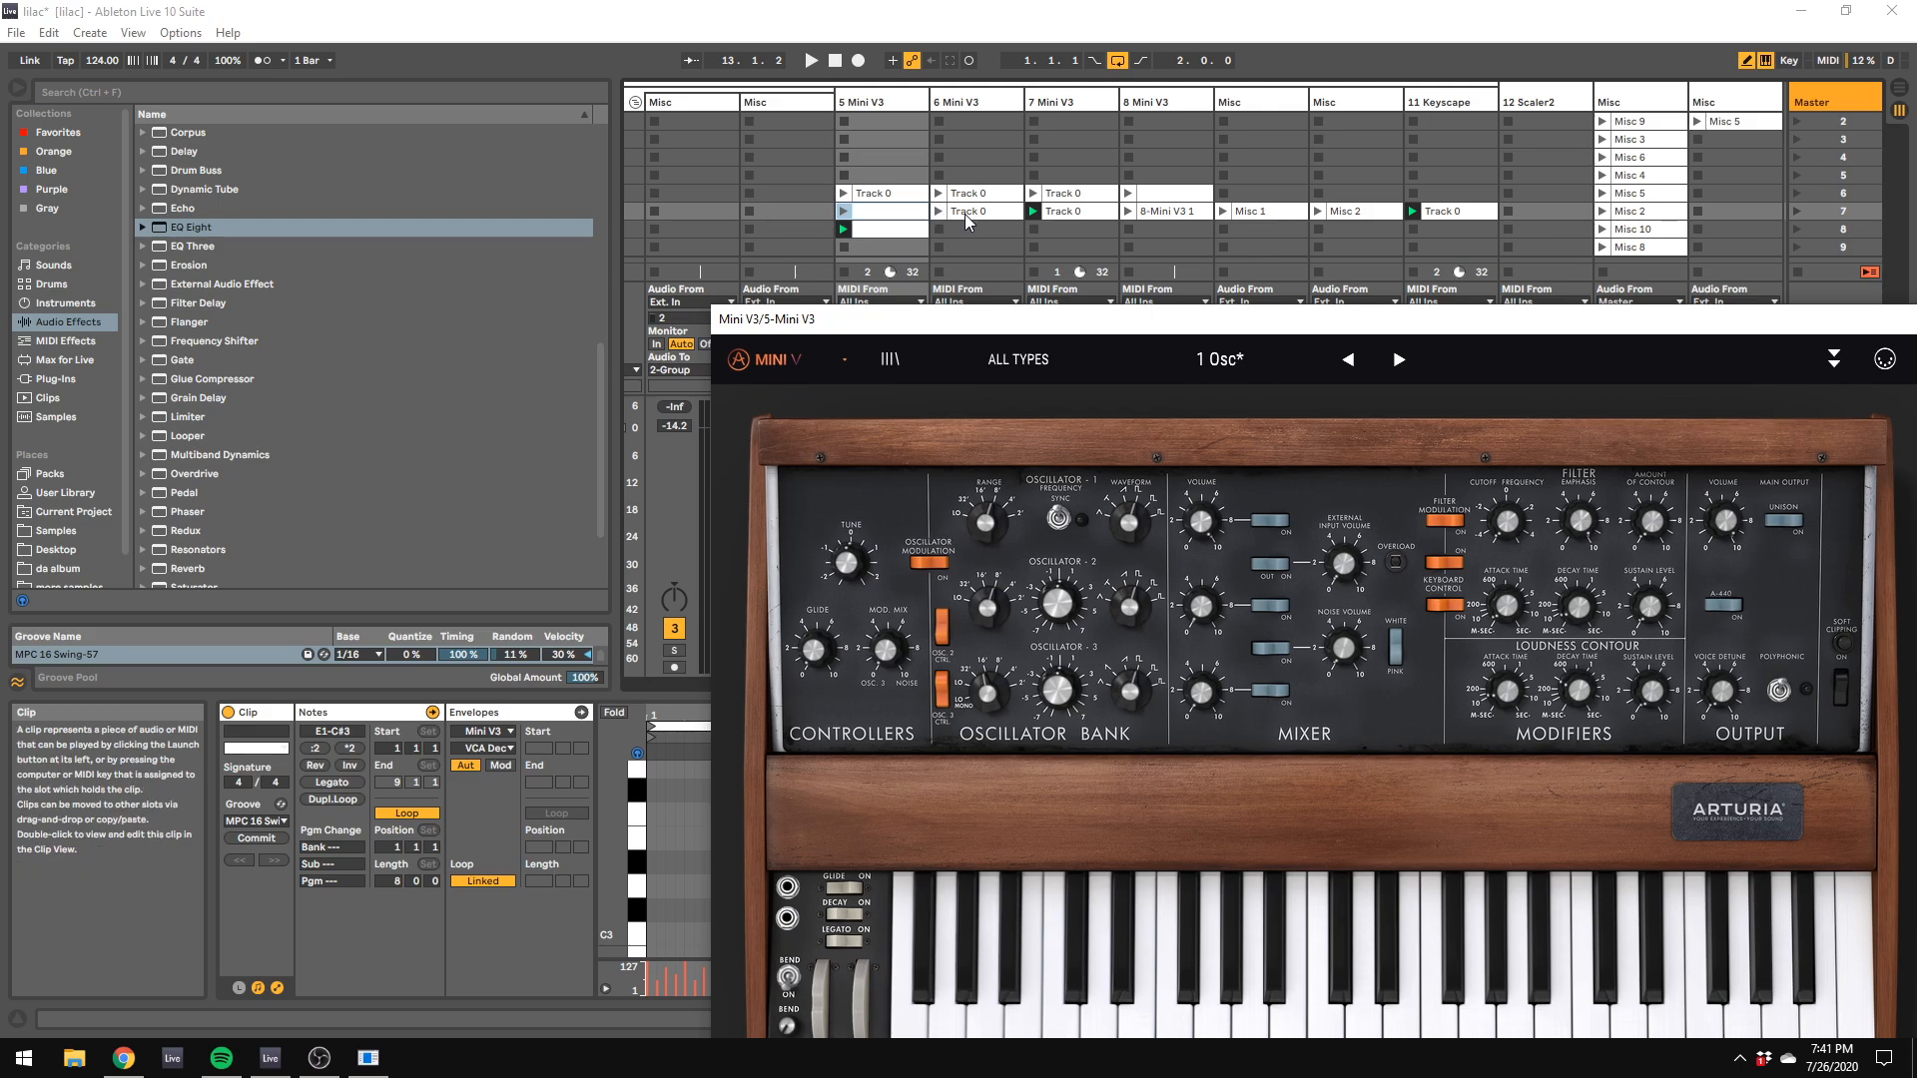
Step: Launch the 6 Mini V3 track's scene 7 clip and set the volumes to -16.0 dB on track 6 and -14.9 dB on track 7
{"action": "left_click", "coordinate": [965, 213]}
{"action": "left_click", "coordinate": [913, 213]}
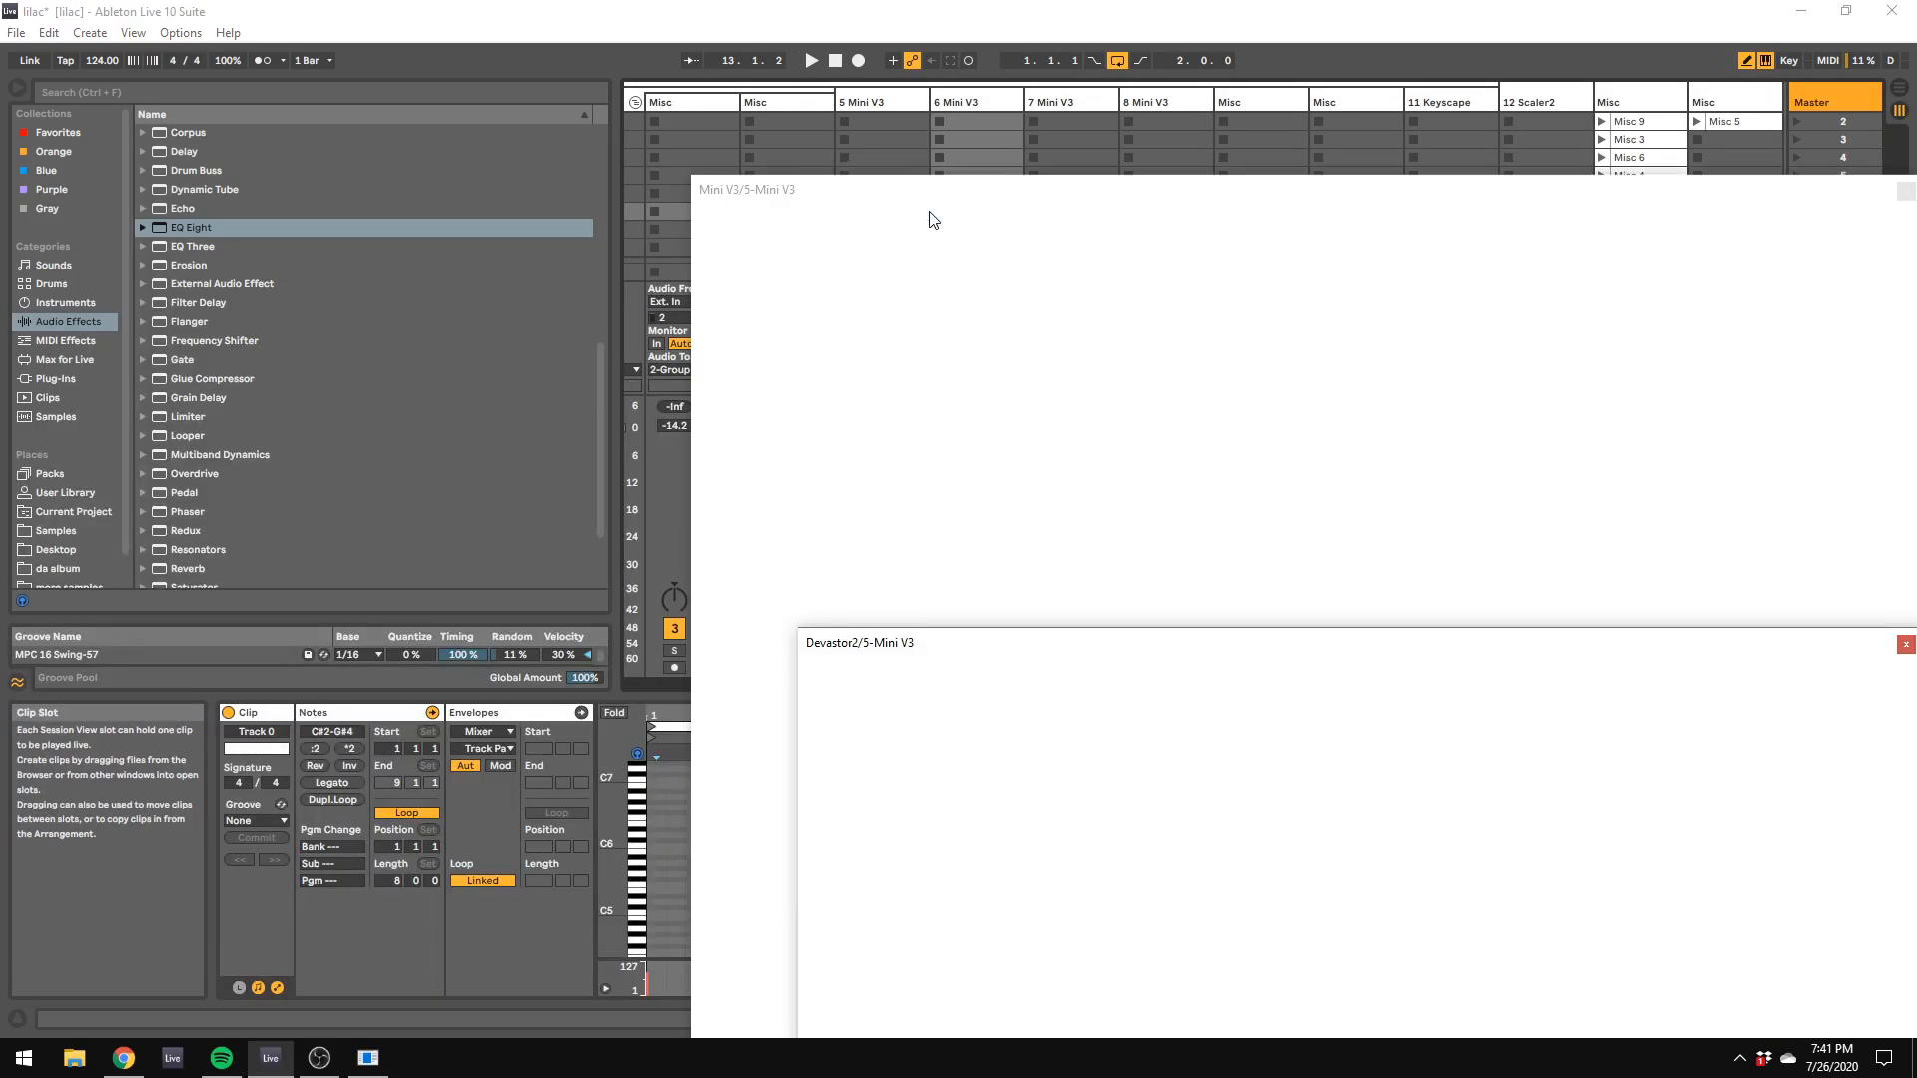
{"action": "left_click_drag", "start_coordinate": [945, 195], "coordinate": [944, 281]}
{"action": "left_click", "coordinate": [943, 213]}
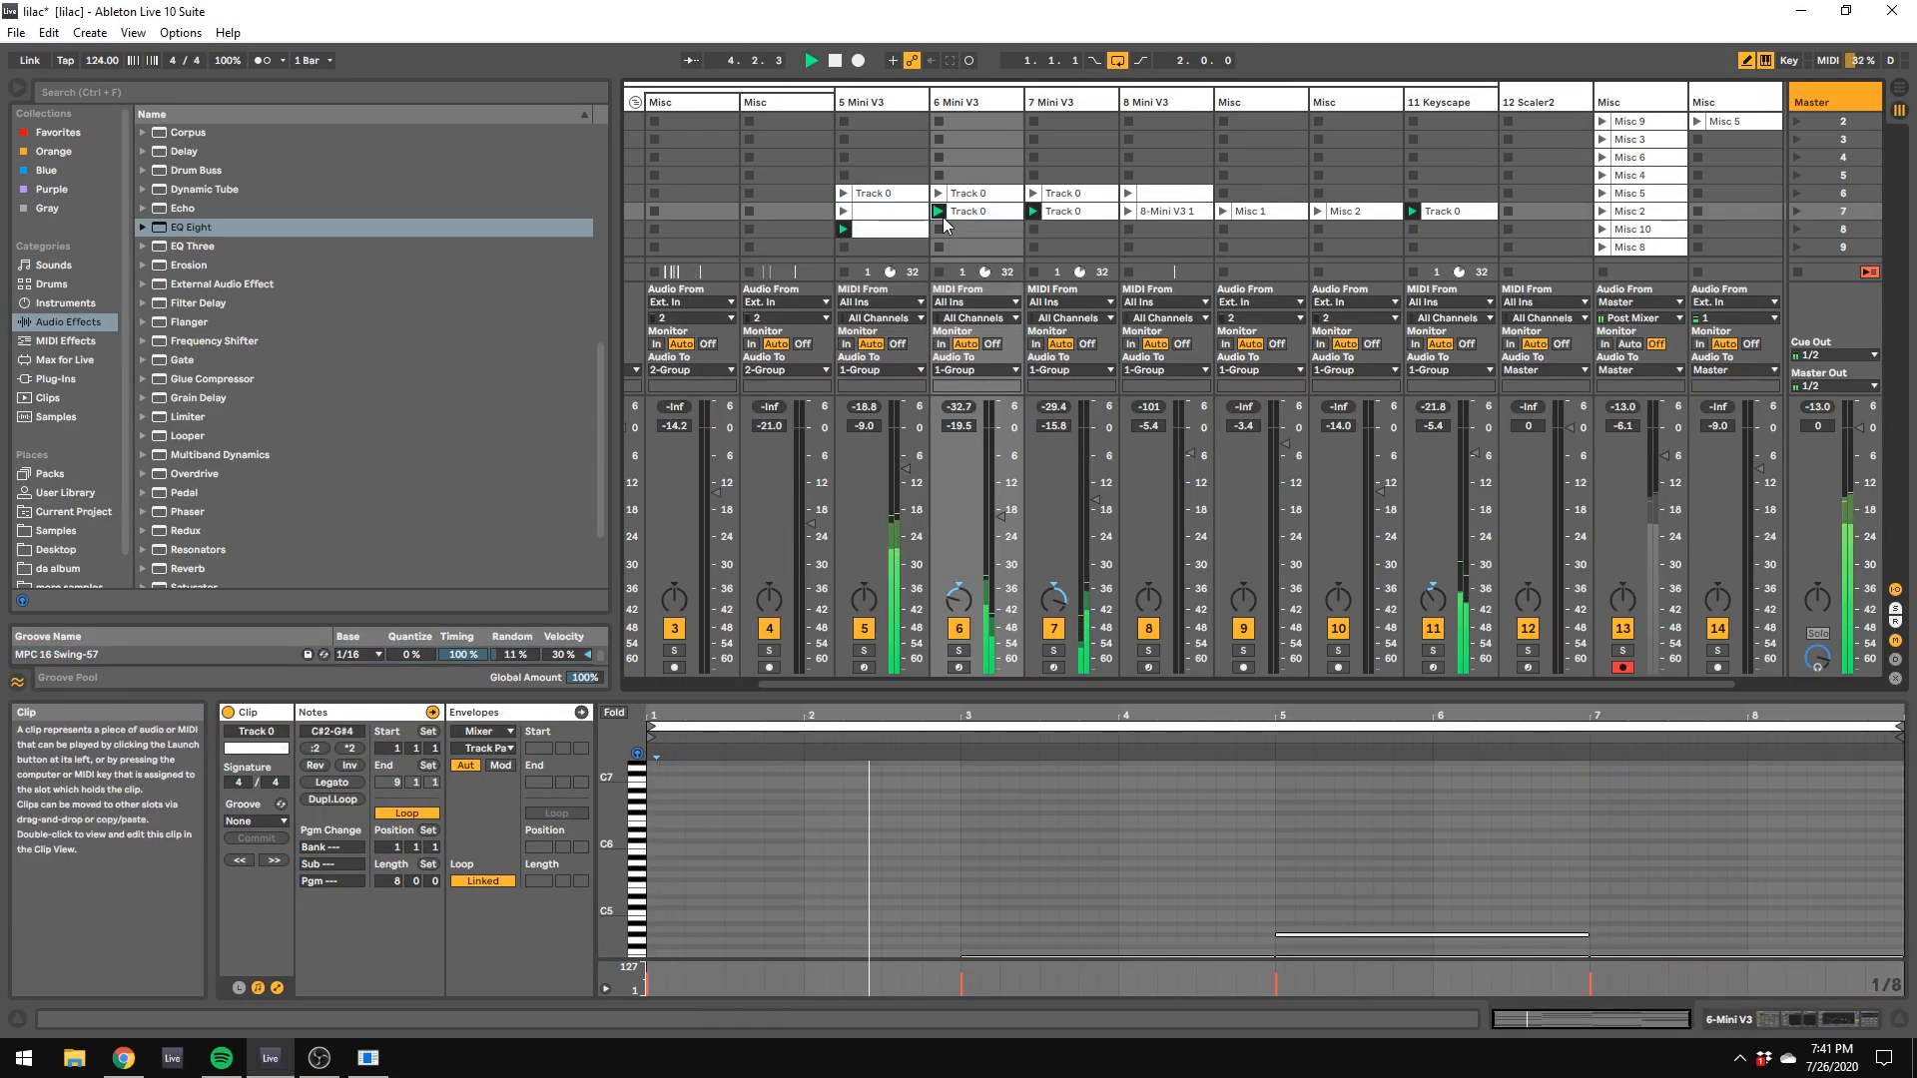
{"action": "left_click_drag", "start_coordinate": [1001, 516], "coordinate": [1096, 495]}
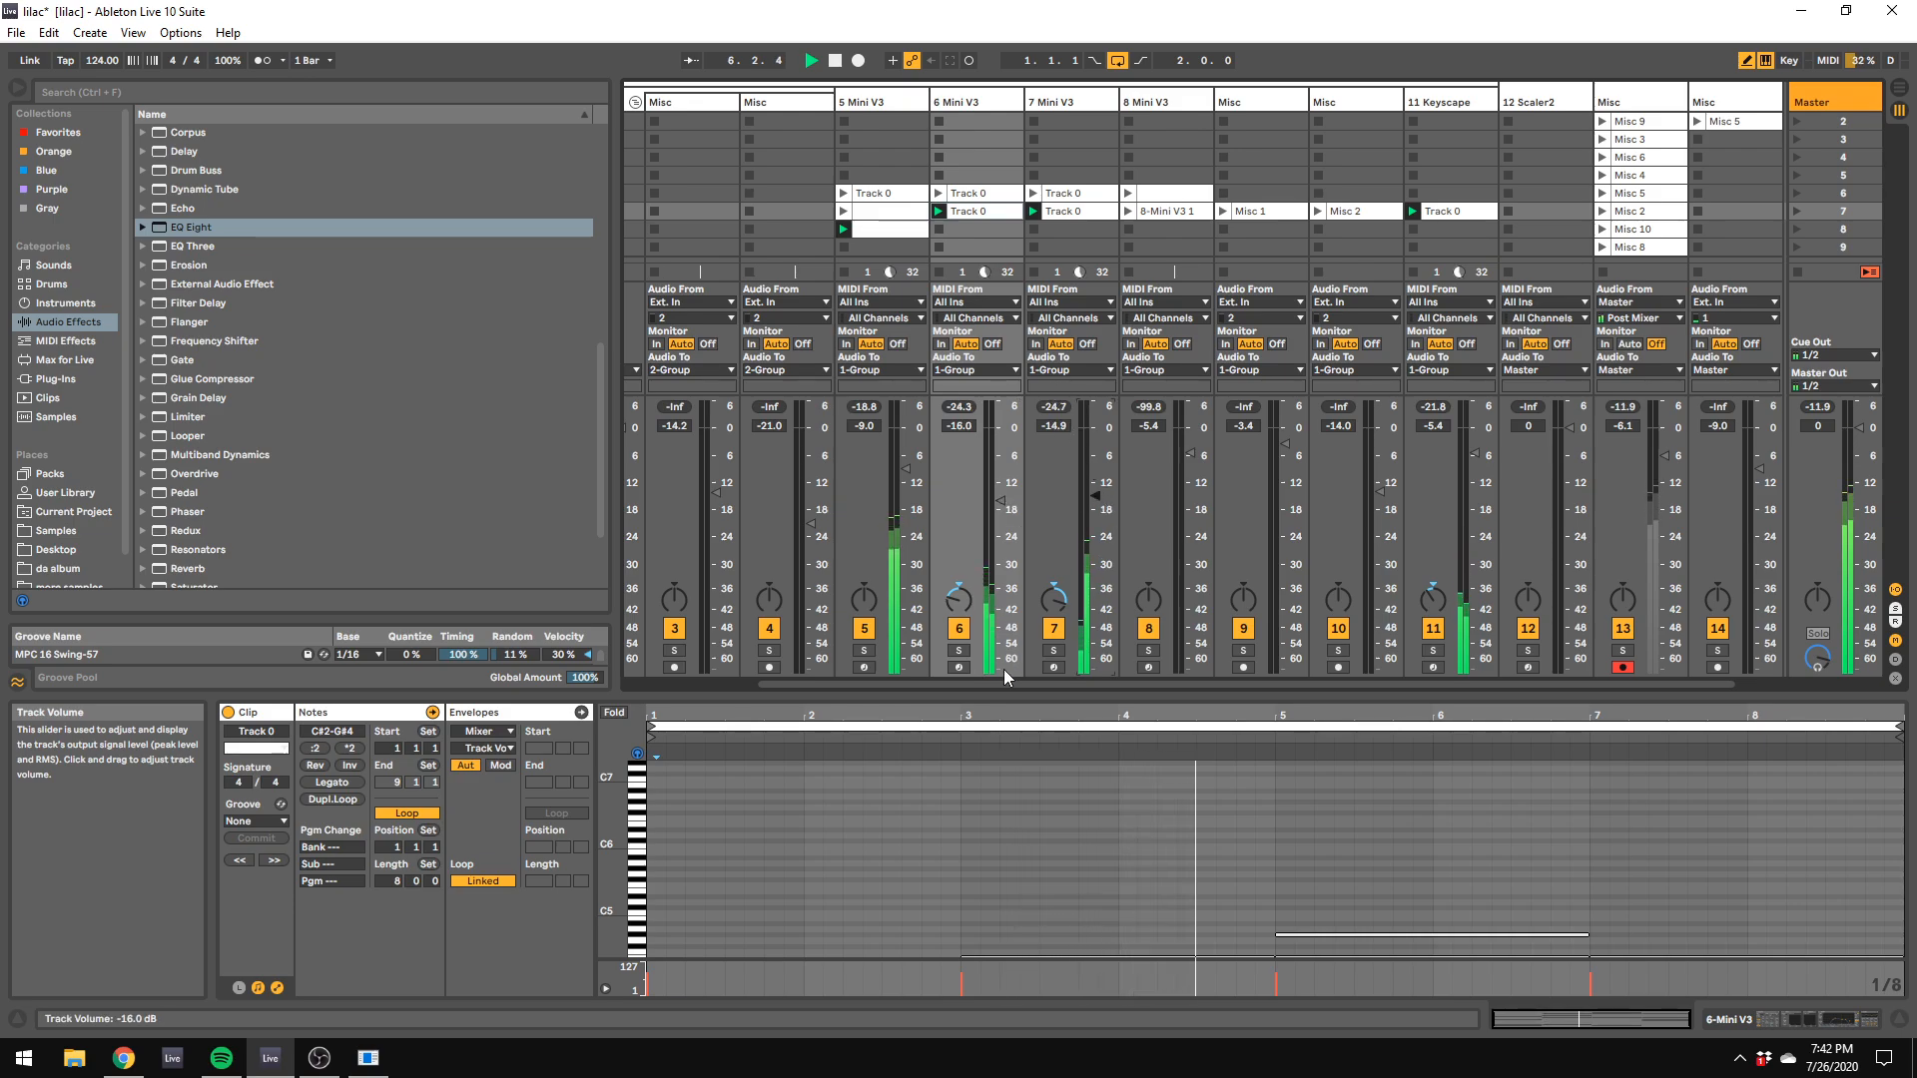
{"action": "left_click_drag", "start_coordinate": [1016, 685], "coordinate": [1039, 680]}
Step: Check the drum clips in Arrangement View, restart playback from the beginning and return to Session View
{"action": "key", "text": "Tab"}
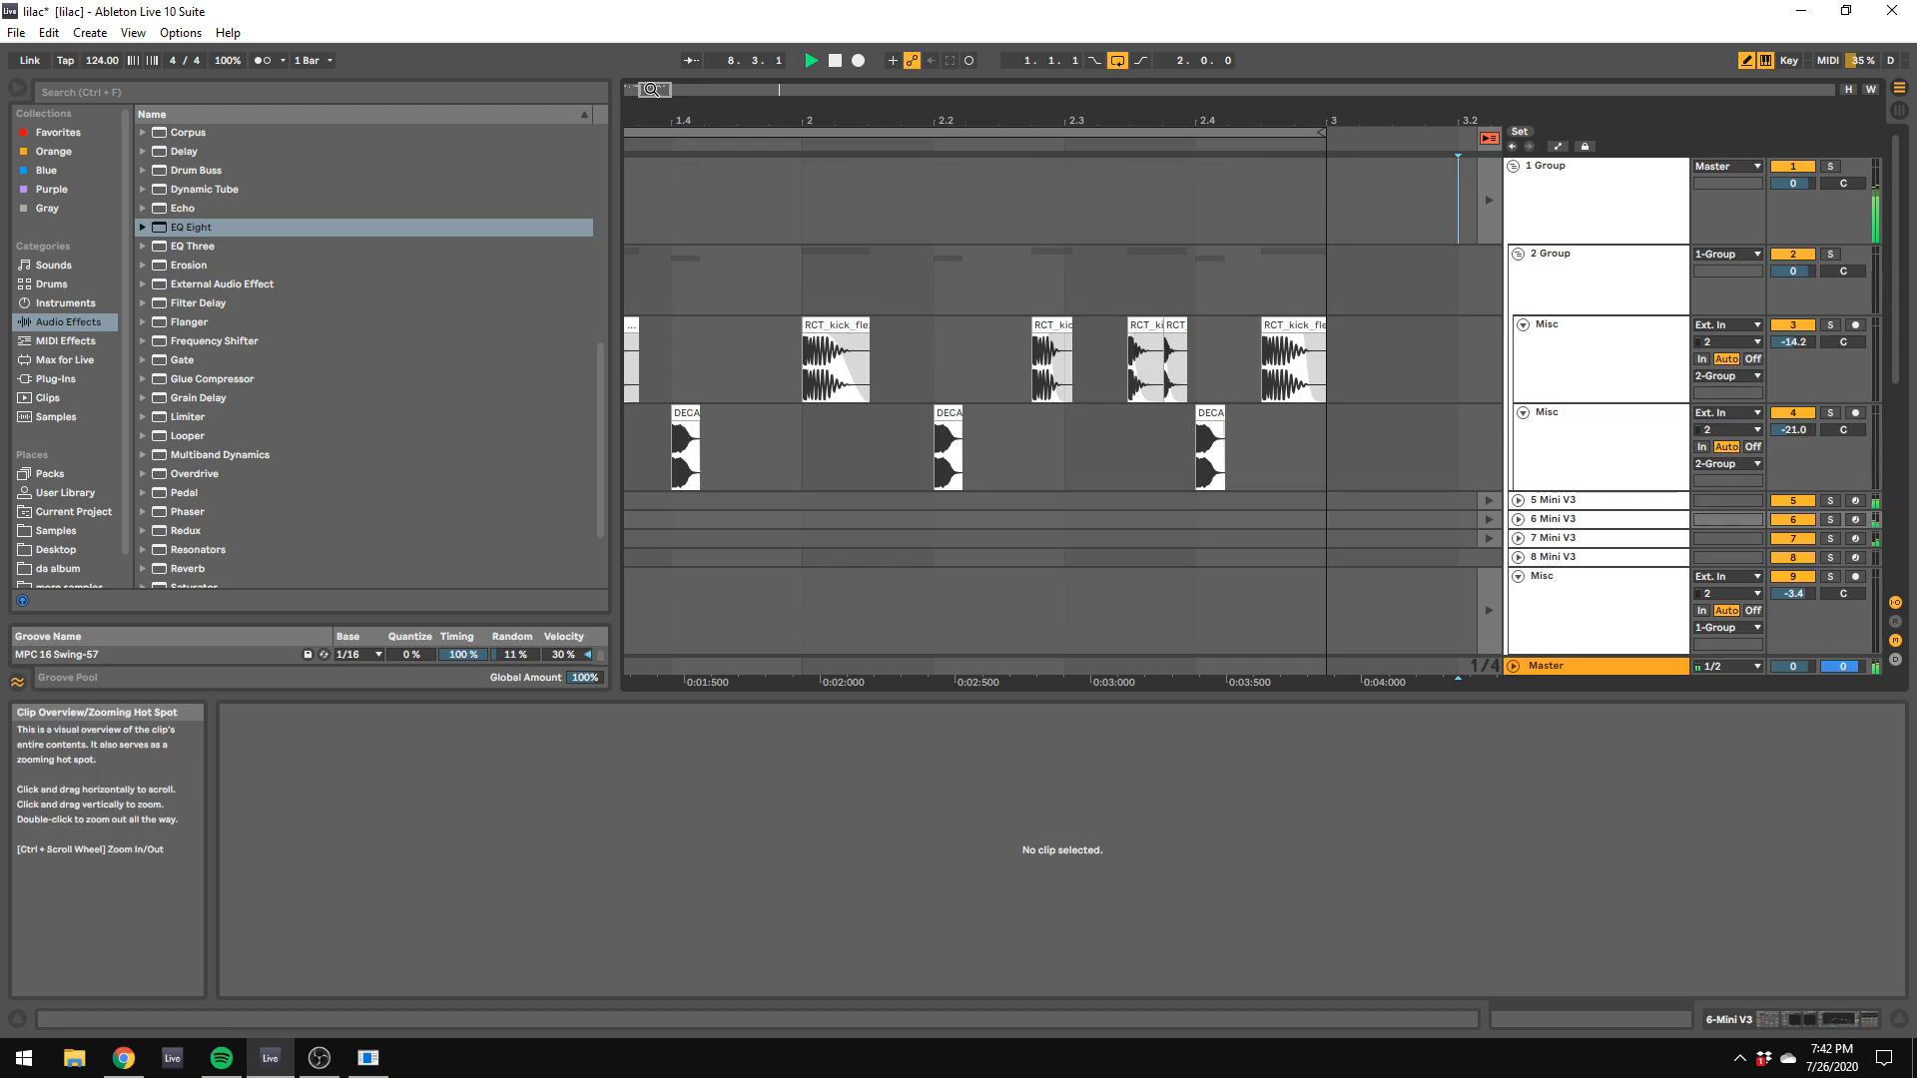
{"action": "left_click_drag", "start_coordinate": [655, 89], "coordinate": [641, 91]}
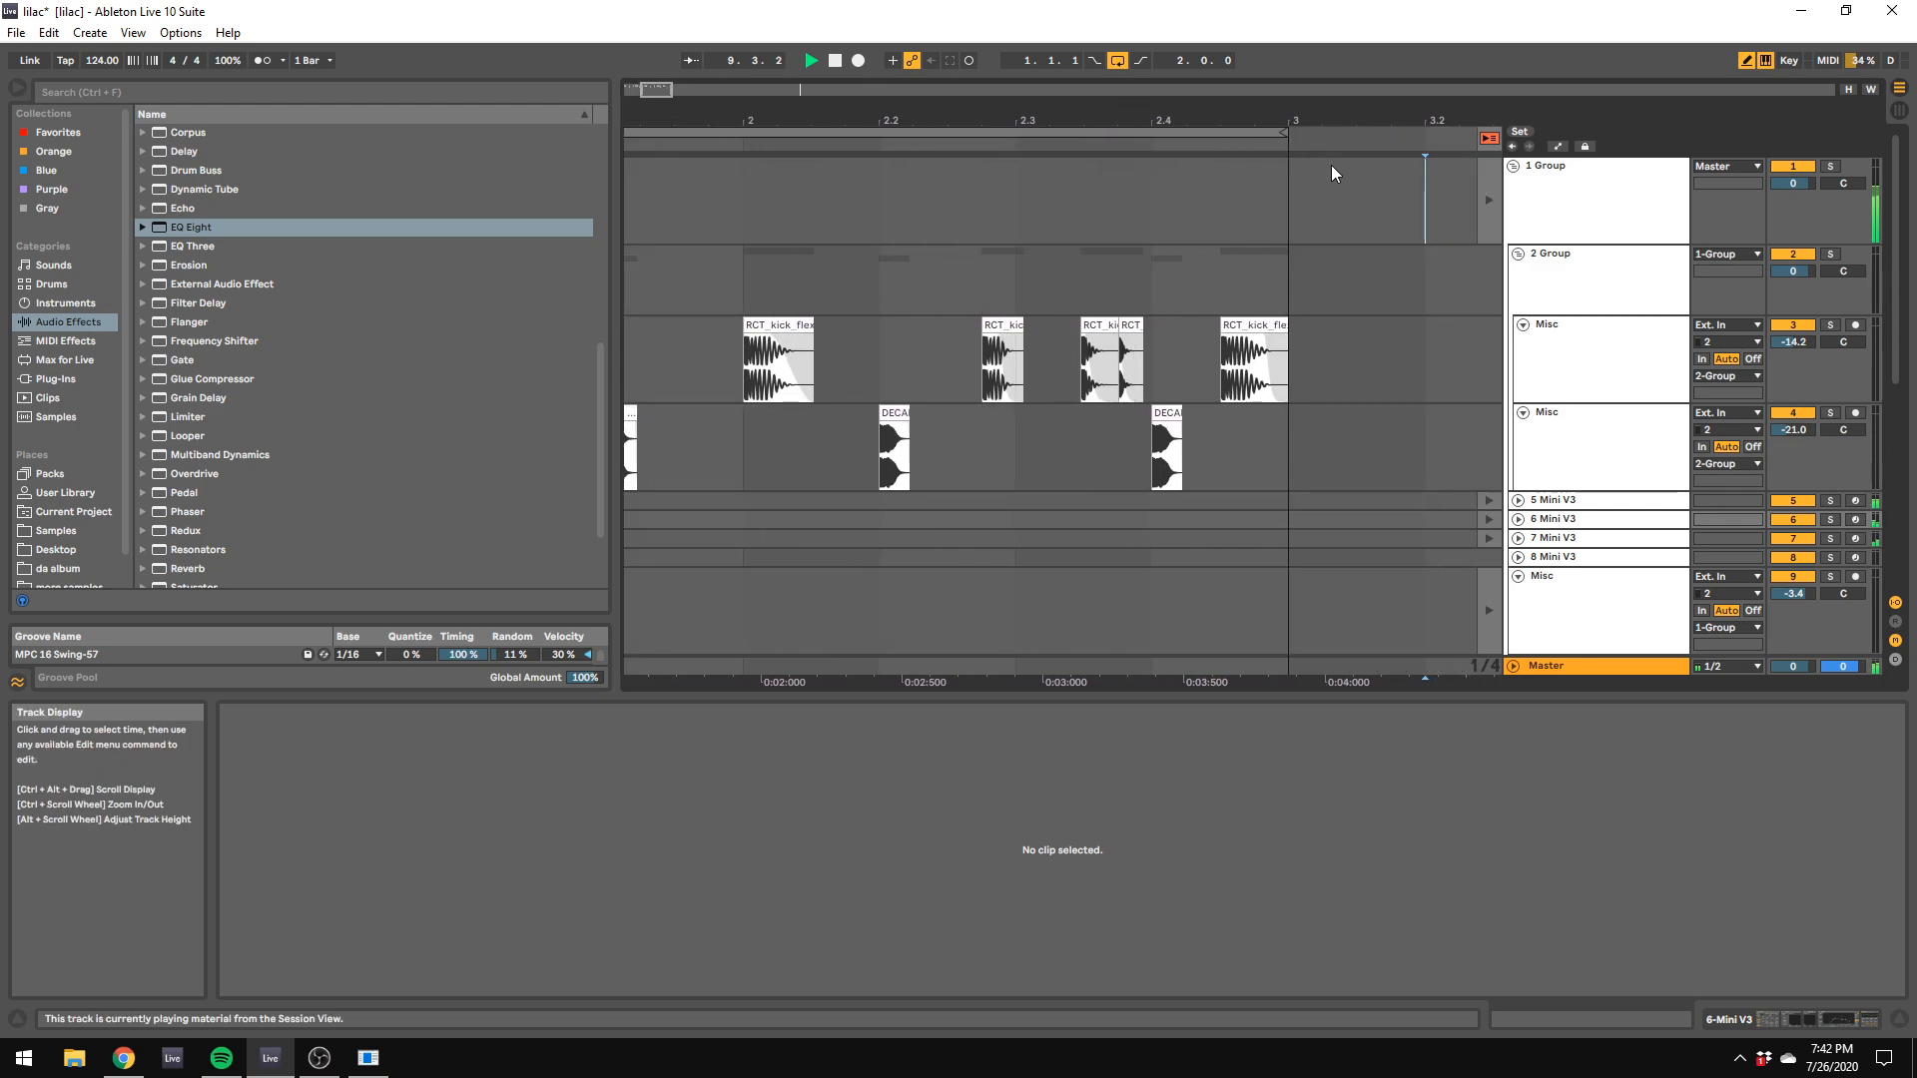
{"action": "left_click", "coordinate": [833, 62]}
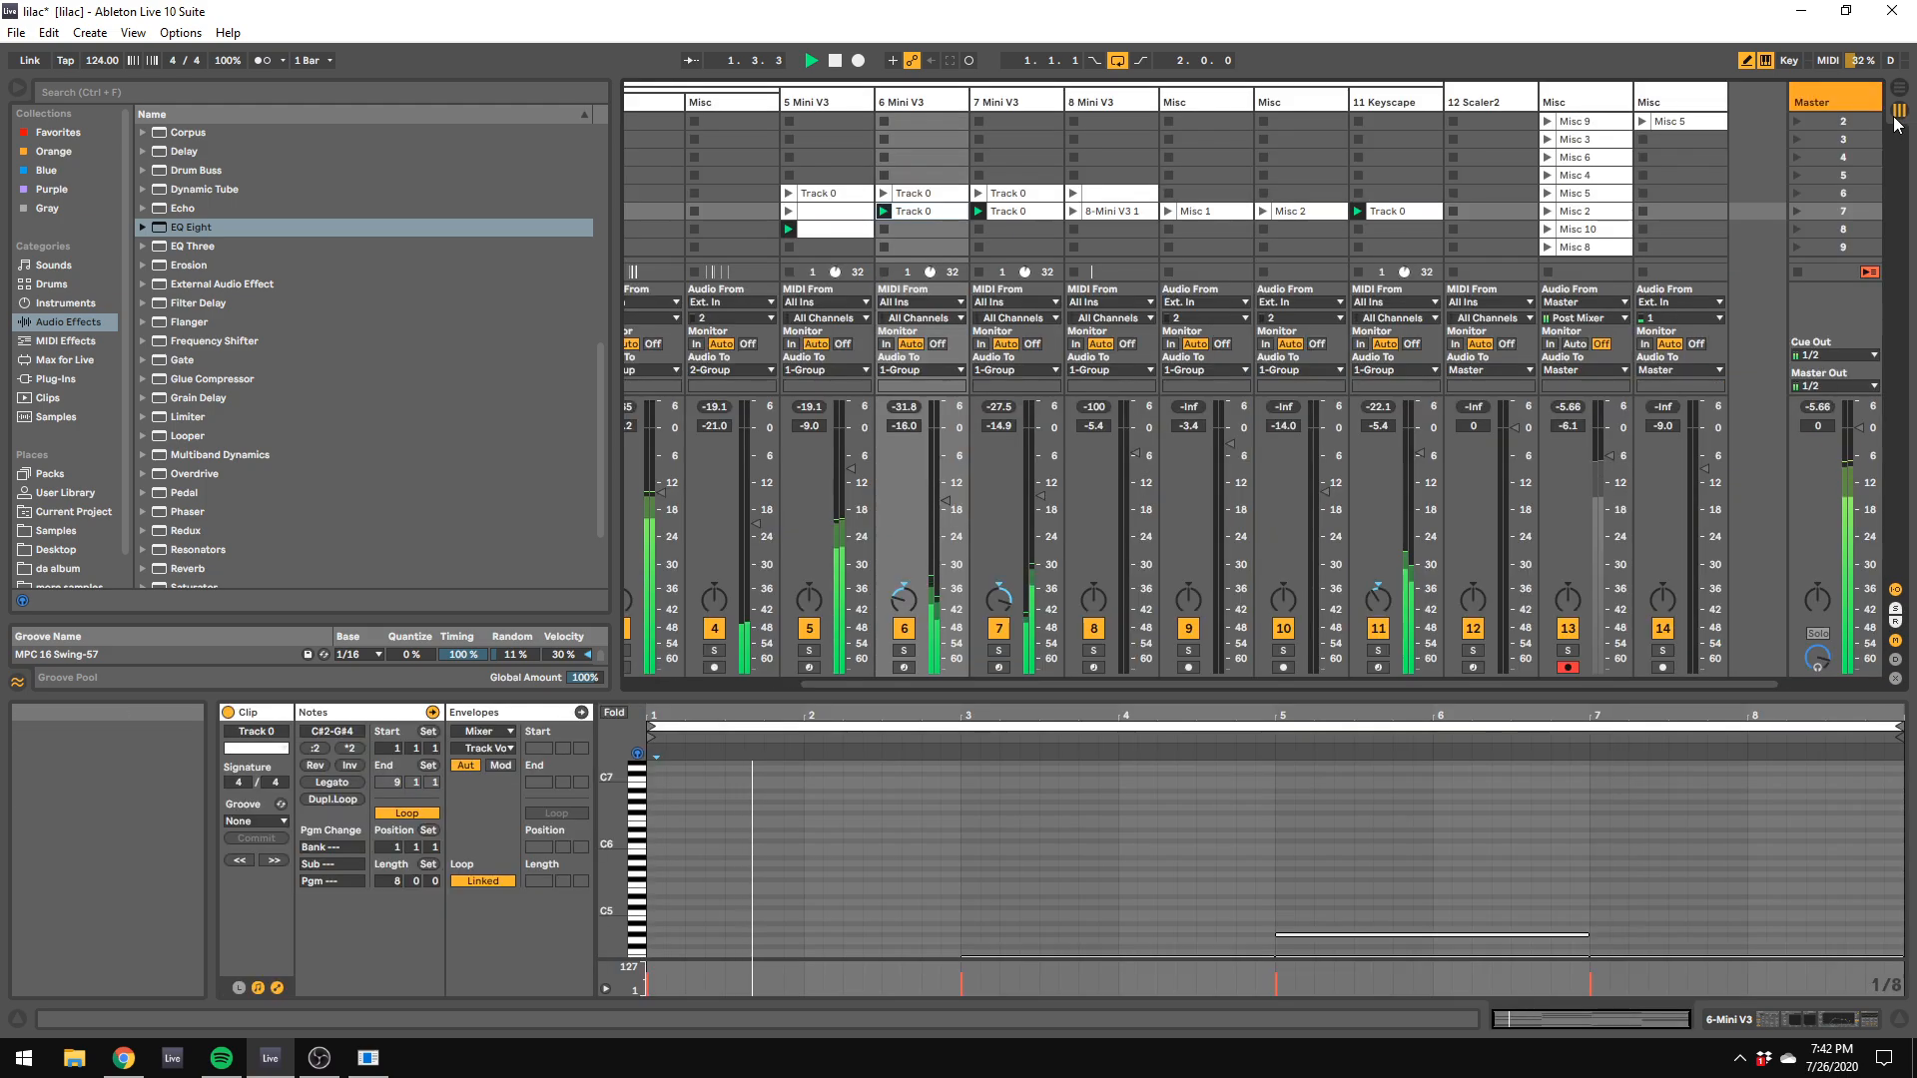
{"action": "key", "text": "Tab"}
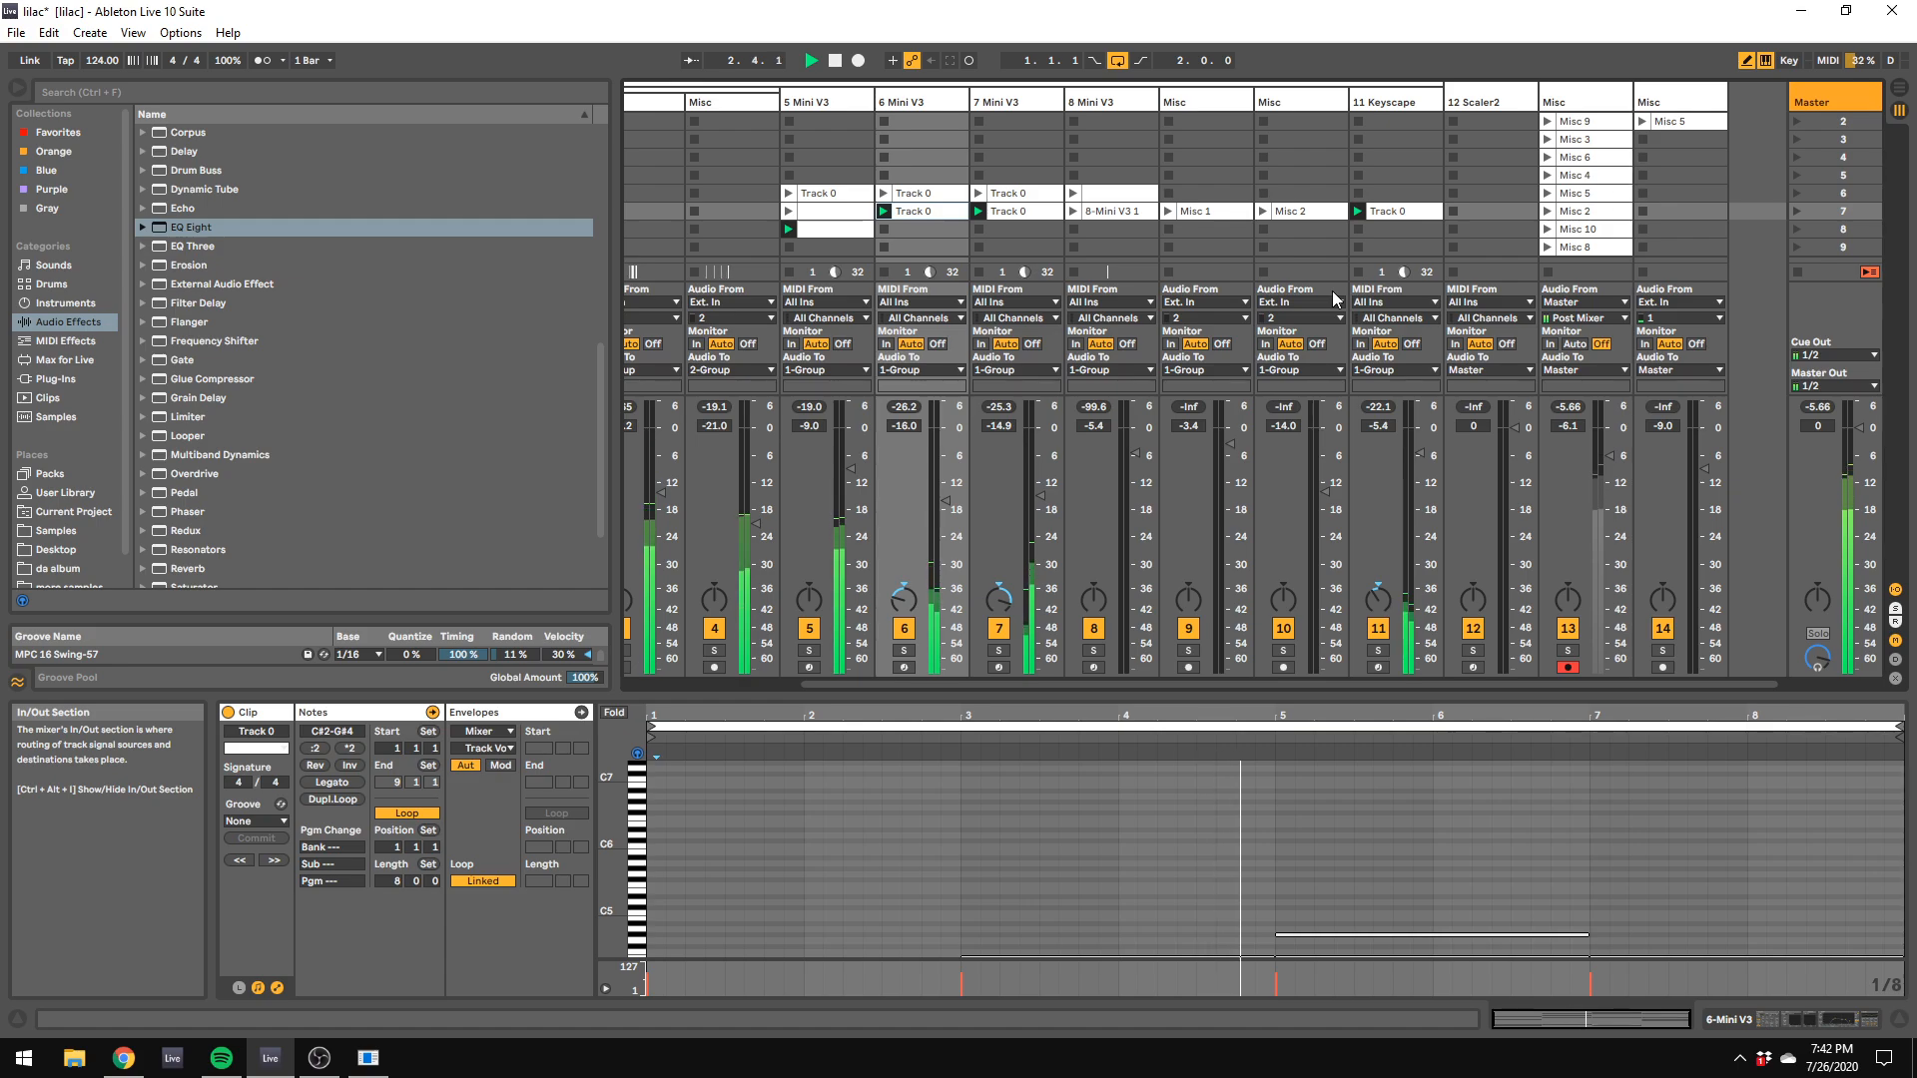
Step: Launch the 8-Mini V3 1 clip and open that track's Mini V3 window to examine its filter and envelope settings
{"action": "left_click", "coordinate": [1108, 212]}
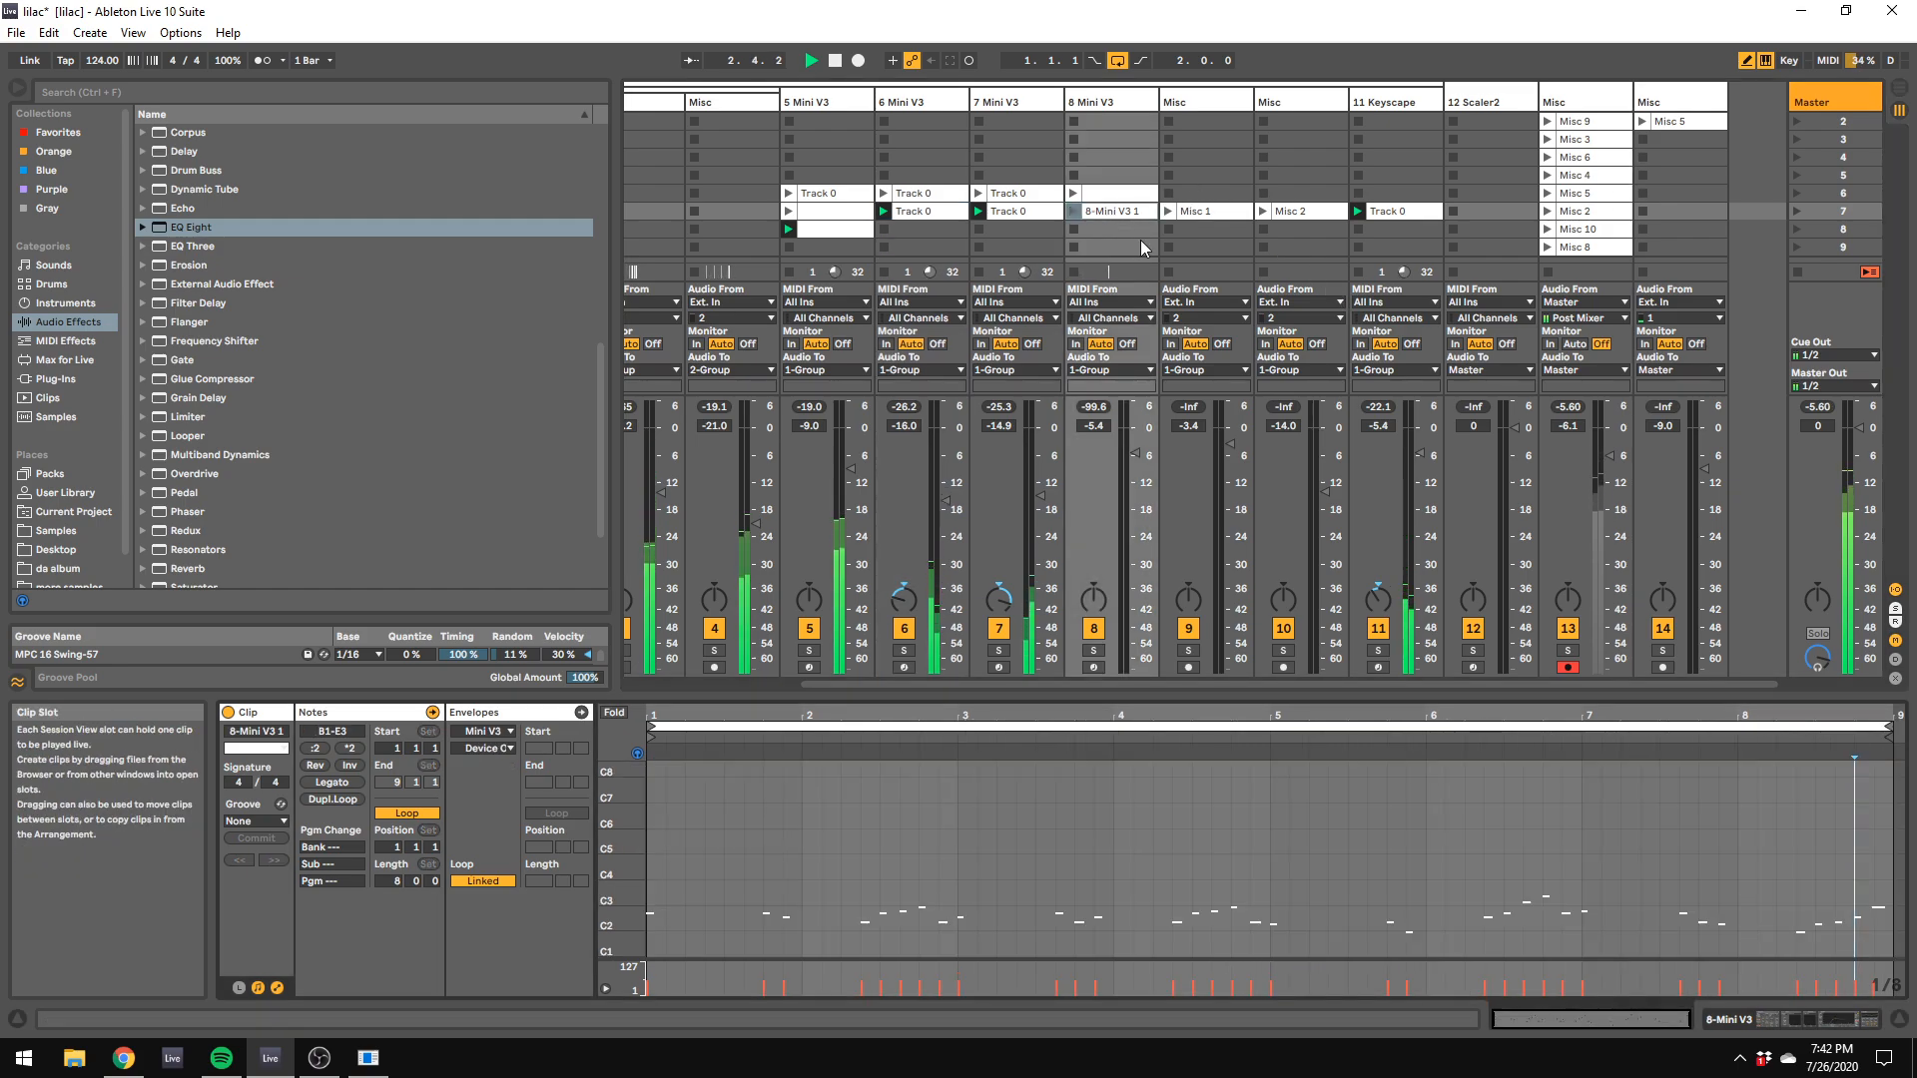
{"action": "left_click", "coordinate": [1071, 213]}
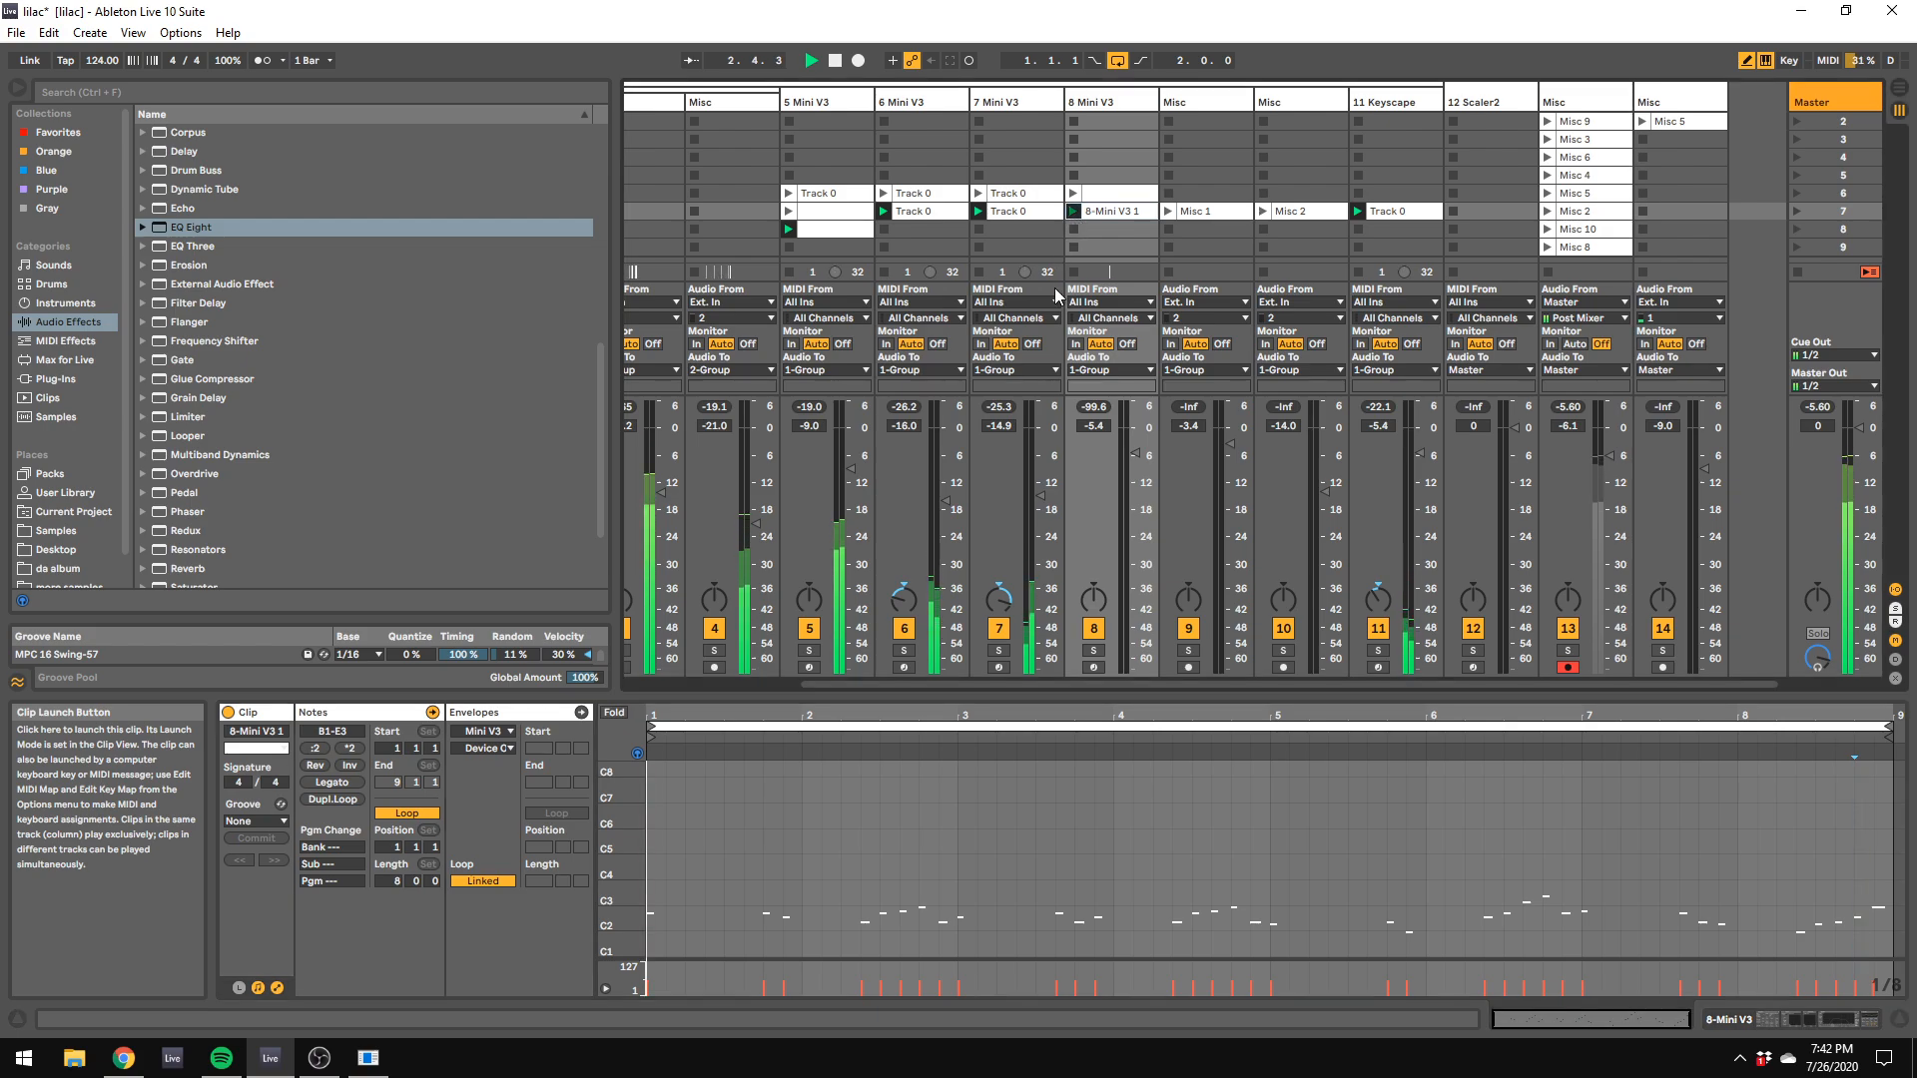
{"action": "left_click", "coordinate": [1134, 101]}
{"action": "left_click", "coordinate": [579, 818]}
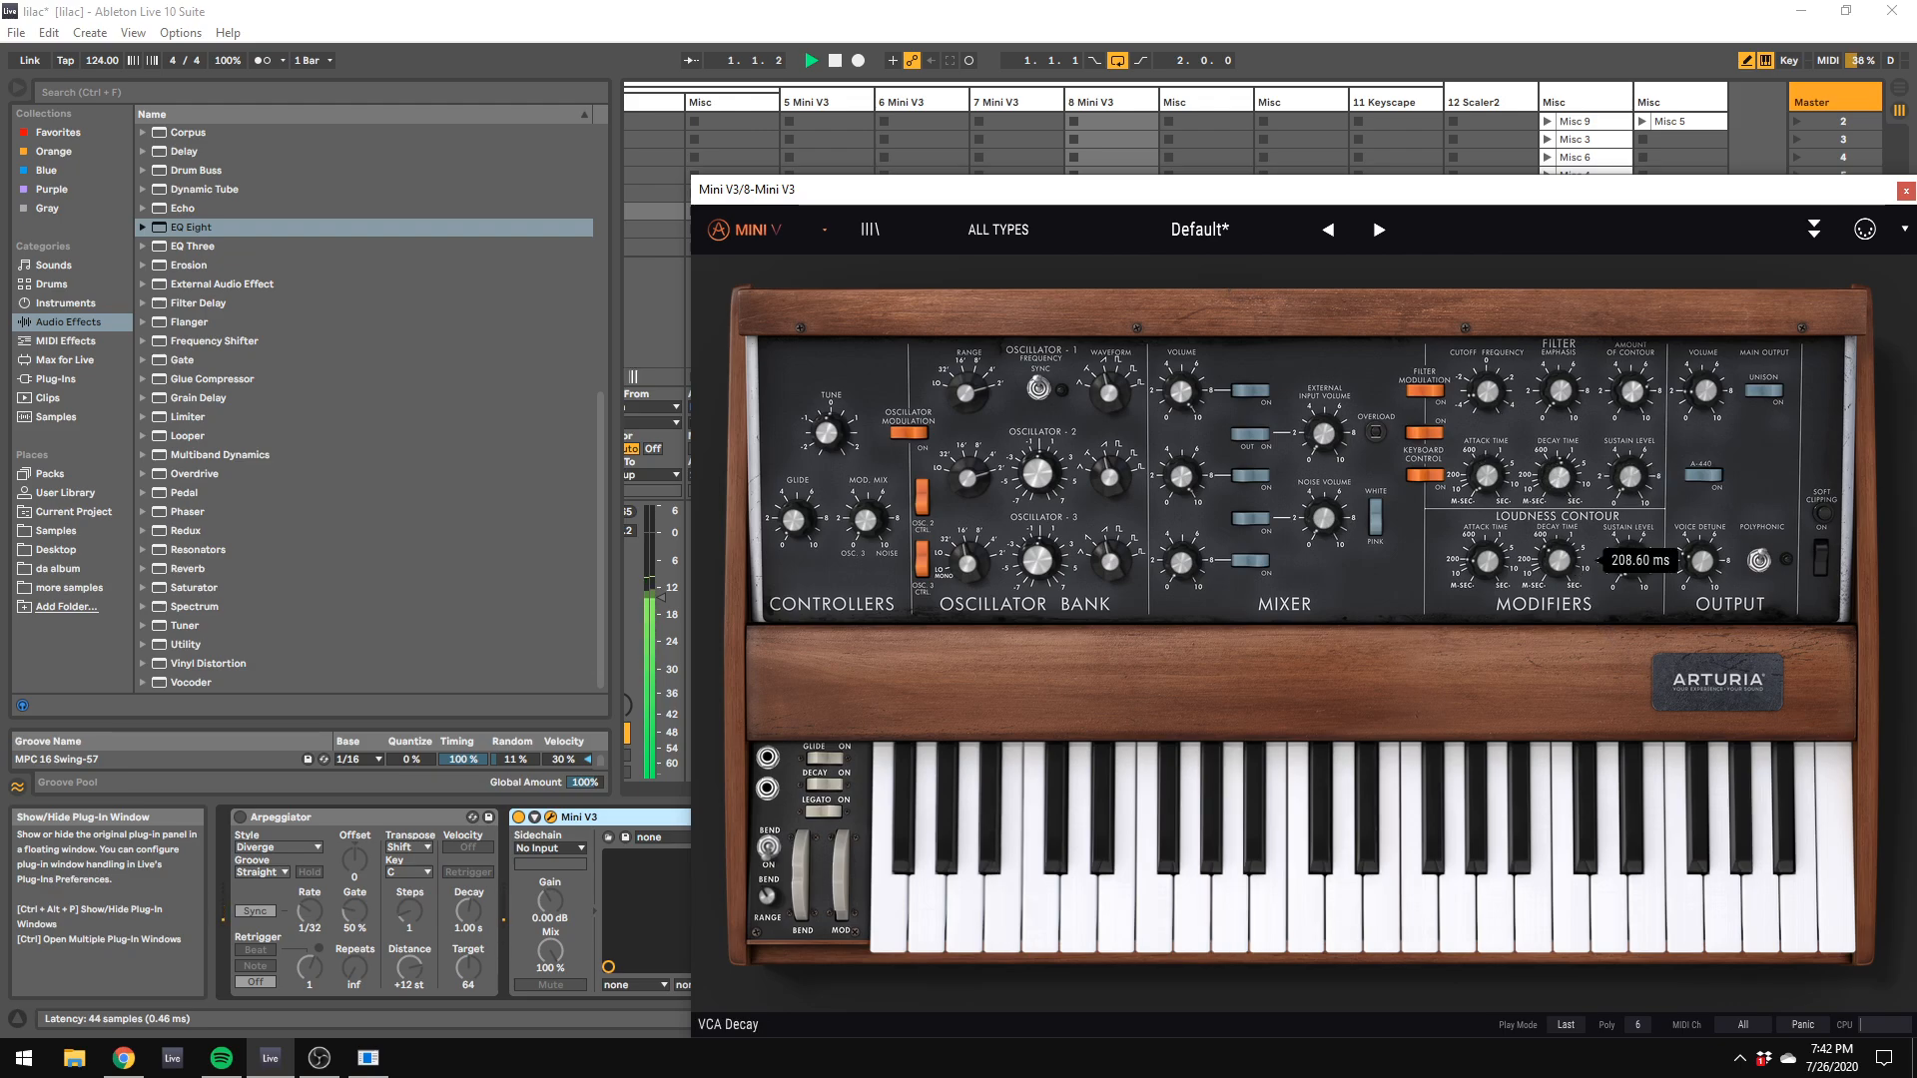
{"action": "mouse_move", "coordinate": [1502, 390]}
{"action": "left_mouse_down"}
{"action": "mouse_move", "coordinate": [1502, 339]}
{"action": "mouse_move", "coordinate": [1495, 379]}
{"action": "left_mouse_up"}
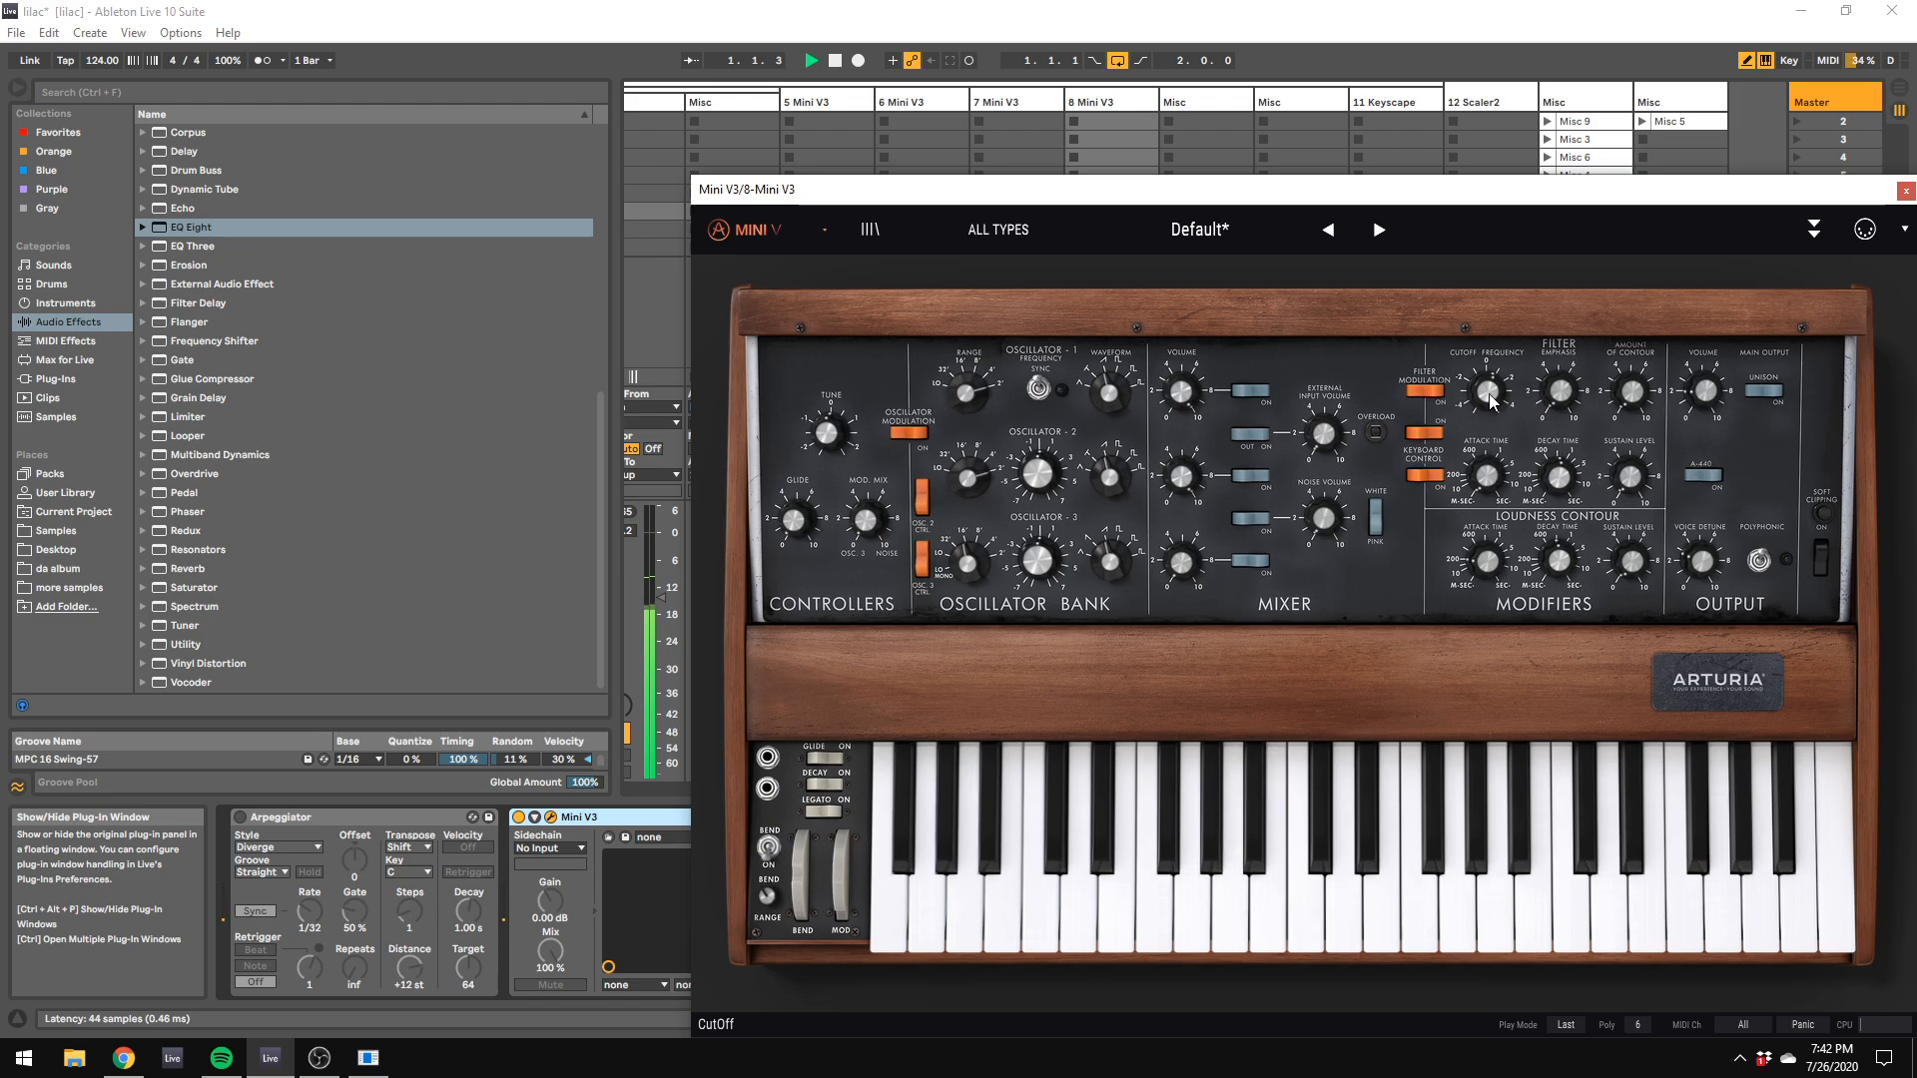
{"action": "left_click_drag", "start_coordinate": [720, 179], "coordinate": [1364, 639]}
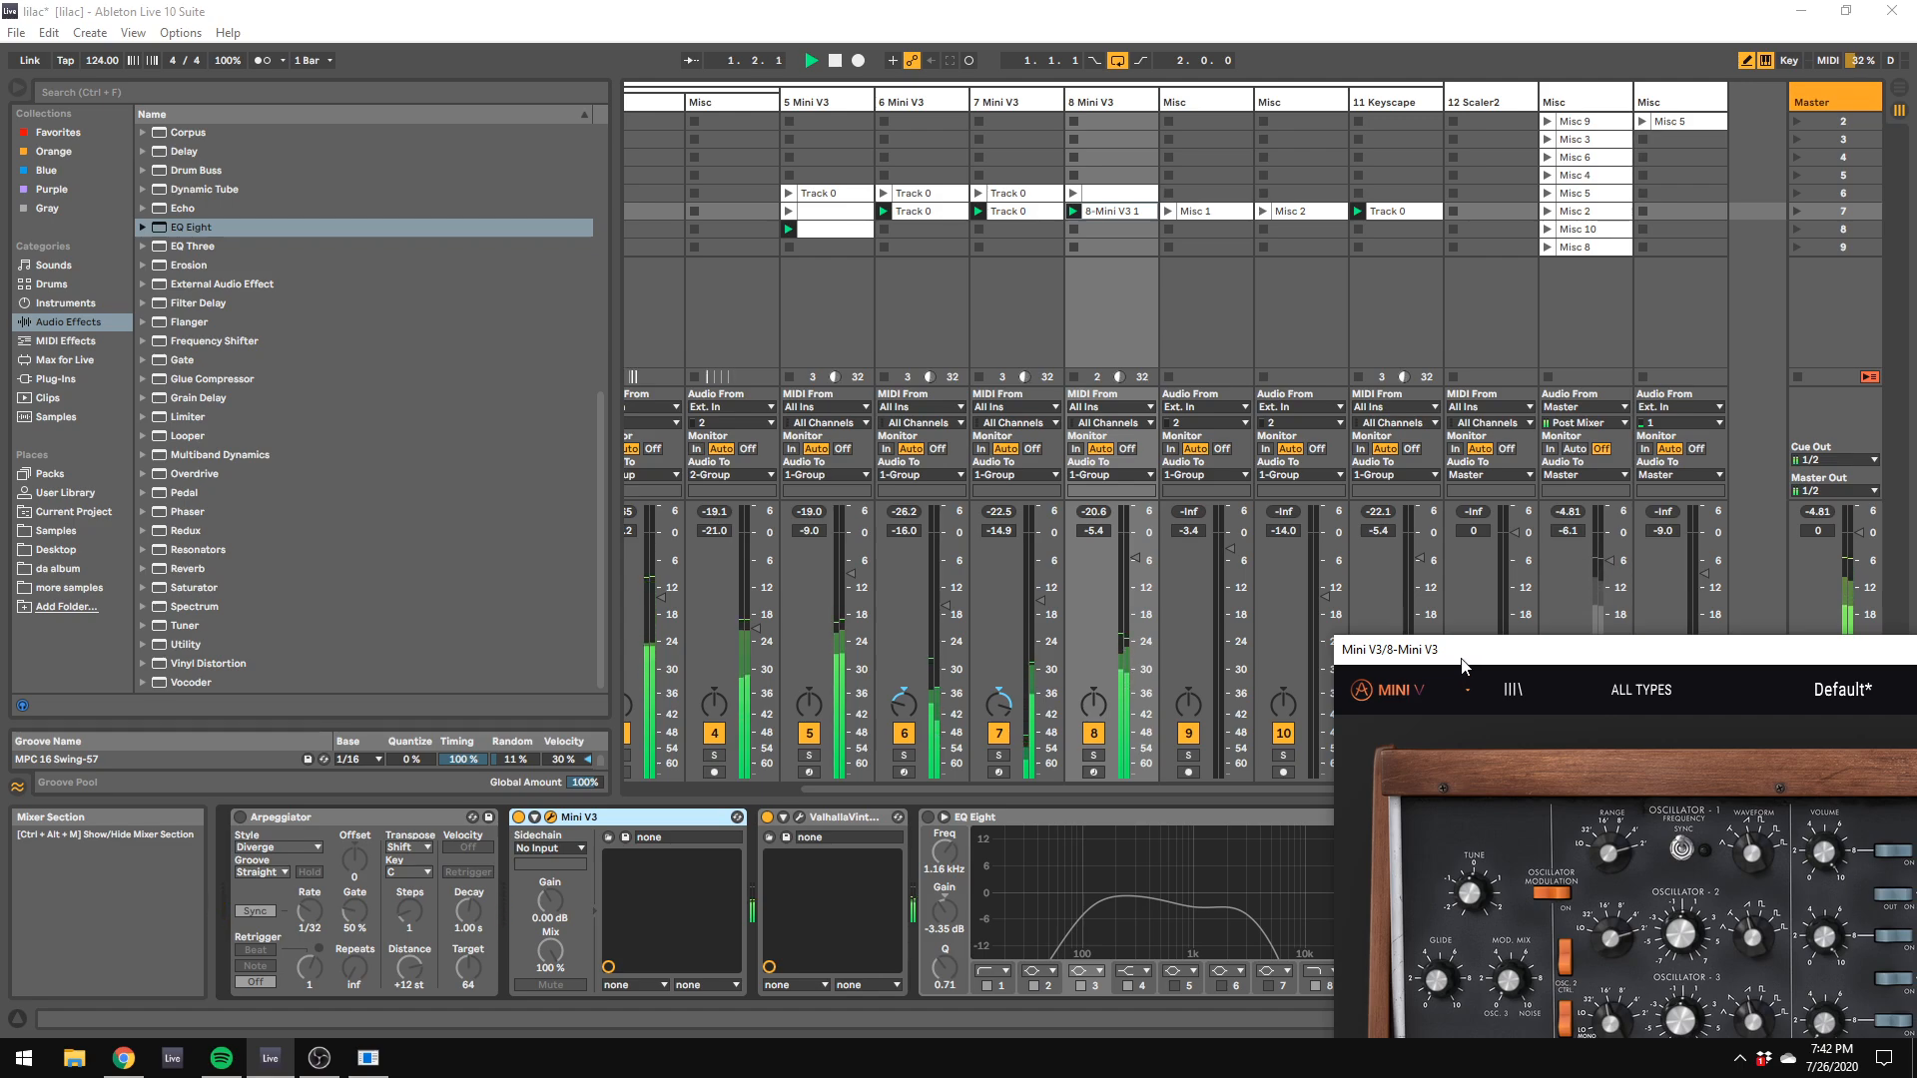
{"action": "left_click_drag", "start_coordinate": [1441, 651], "coordinate": [663, 422]}
{"action": "left_click_drag", "start_coordinate": [1426, 798], "coordinate": [1426, 793]}
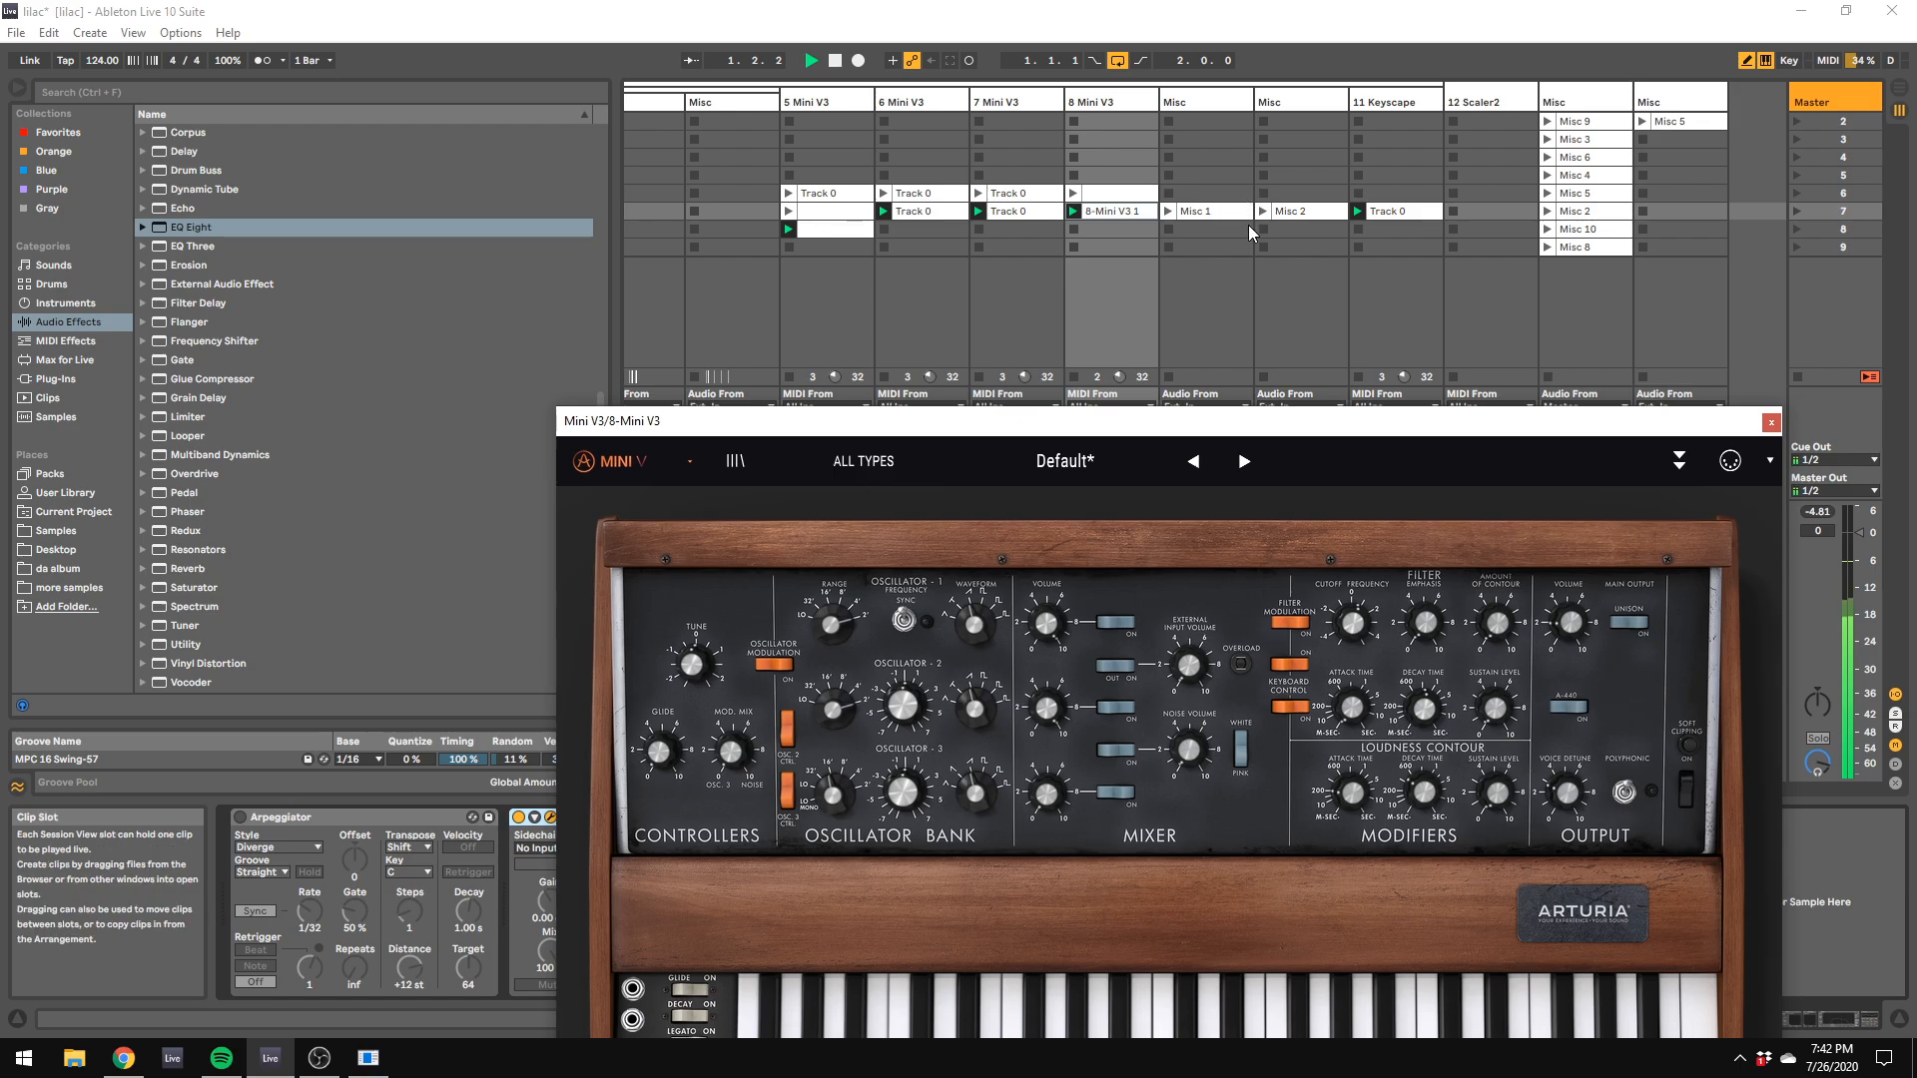
Step: Launch the Misc 1 and Misc 2 clips on tracks 9 and 10 and briefly solo track 10
{"action": "left_click", "coordinate": [1172, 211]}
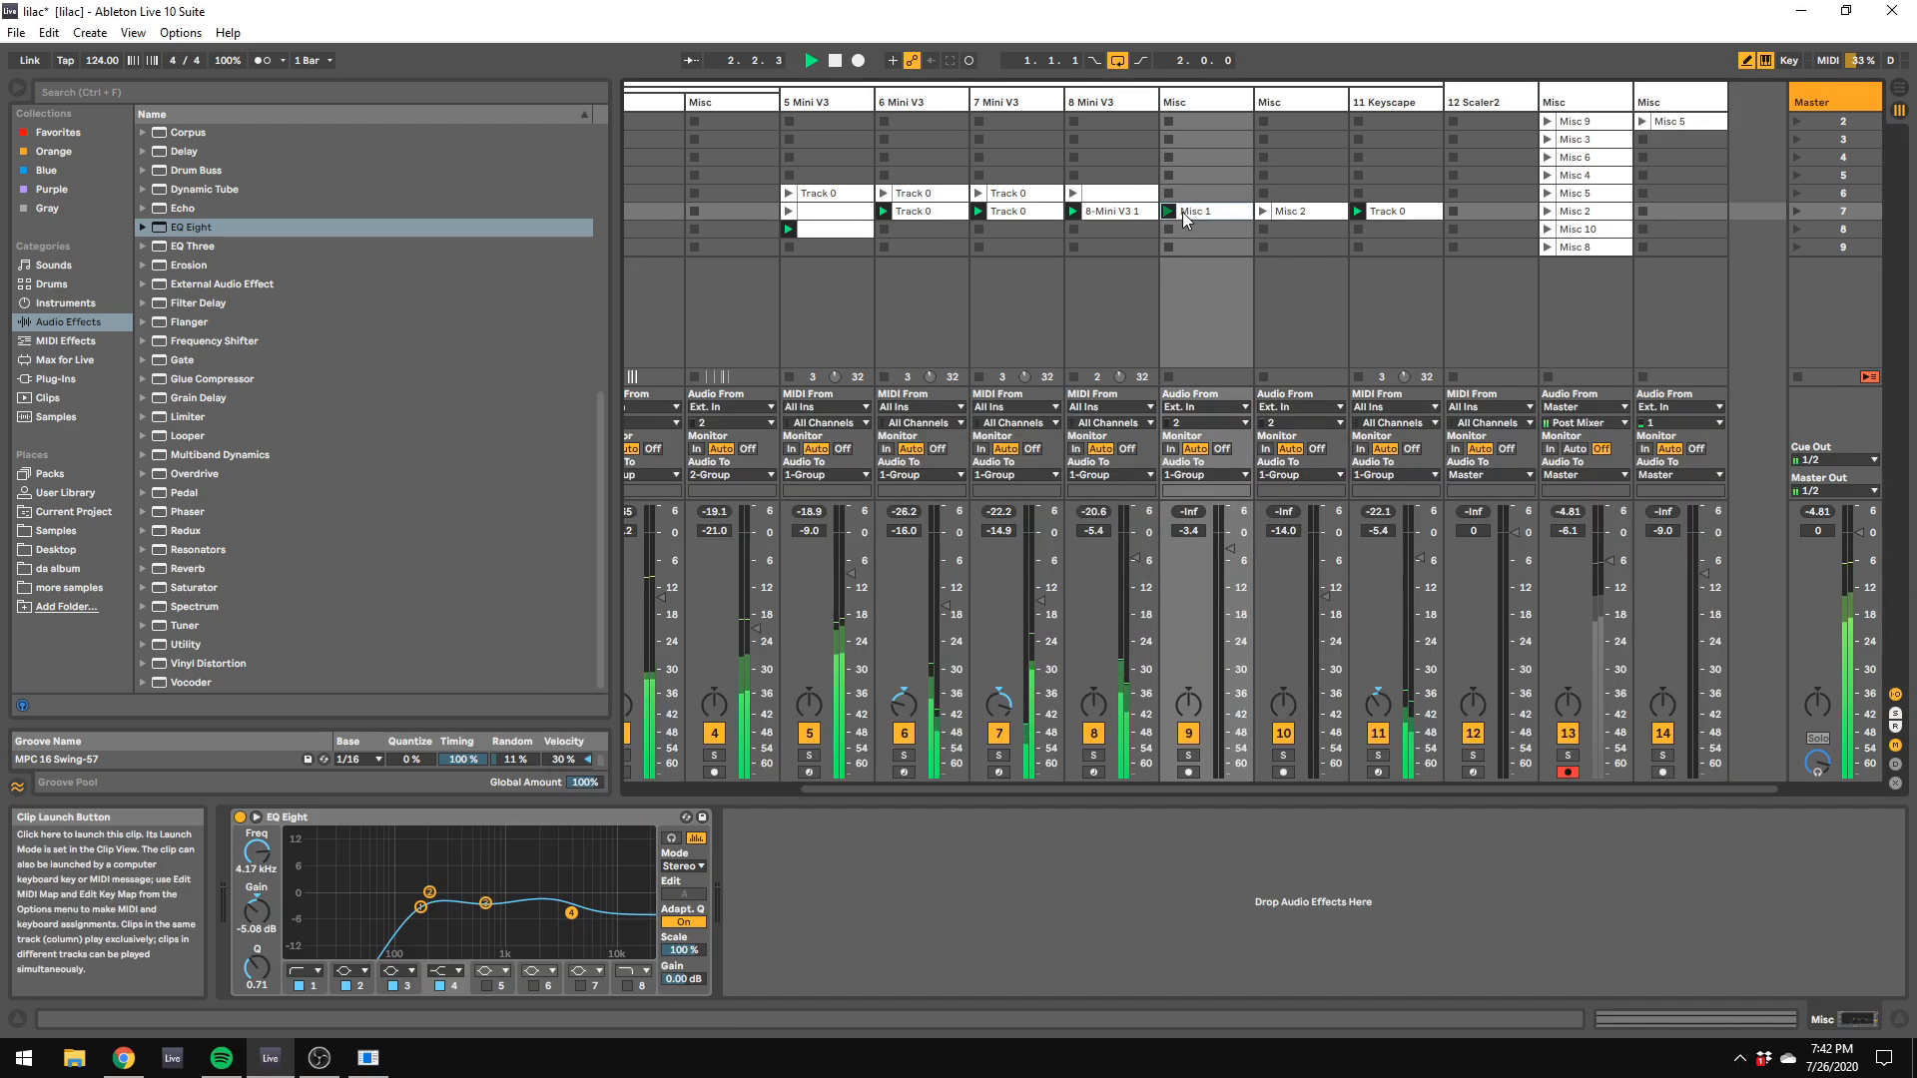
{"action": "left_click", "coordinate": [1264, 212]}
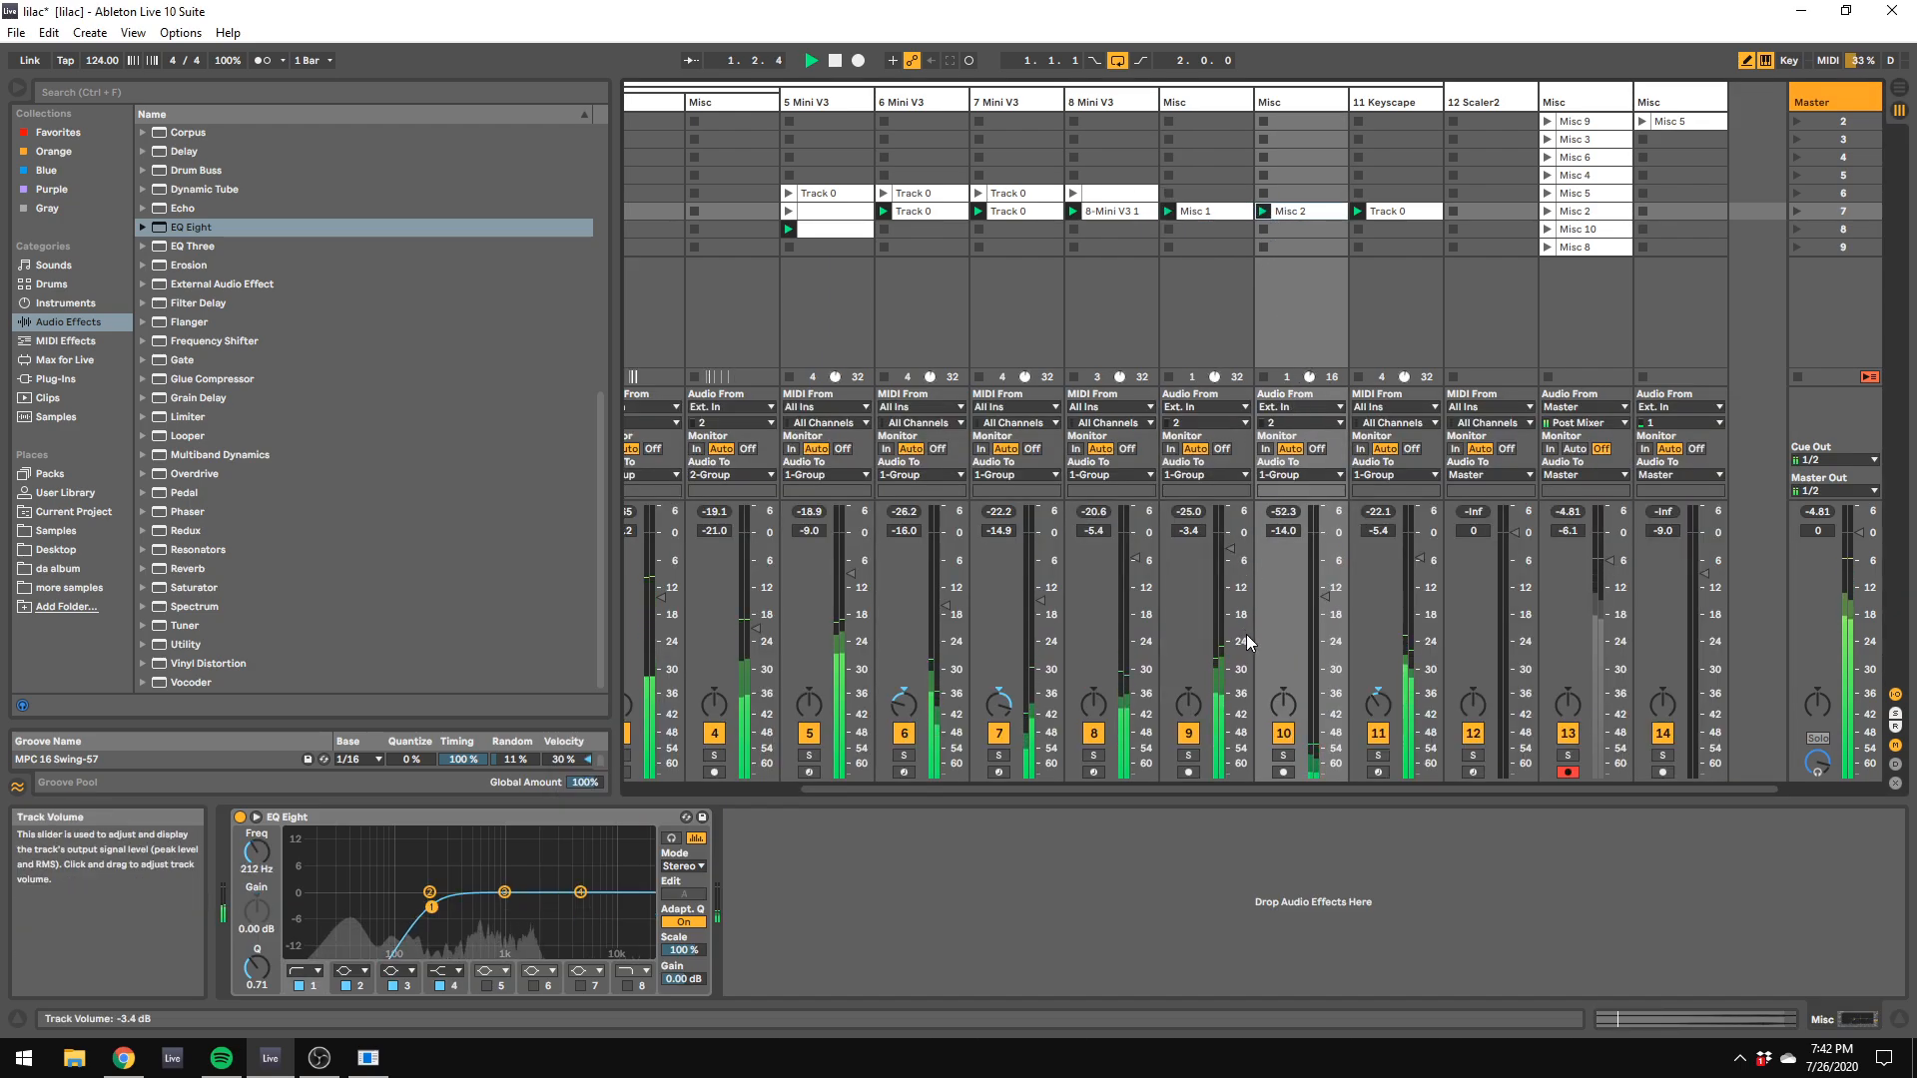
{"action": "left_click", "coordinate": [1285, 755]}
{"action": "left_click", "coordinate": [1284, 755]}
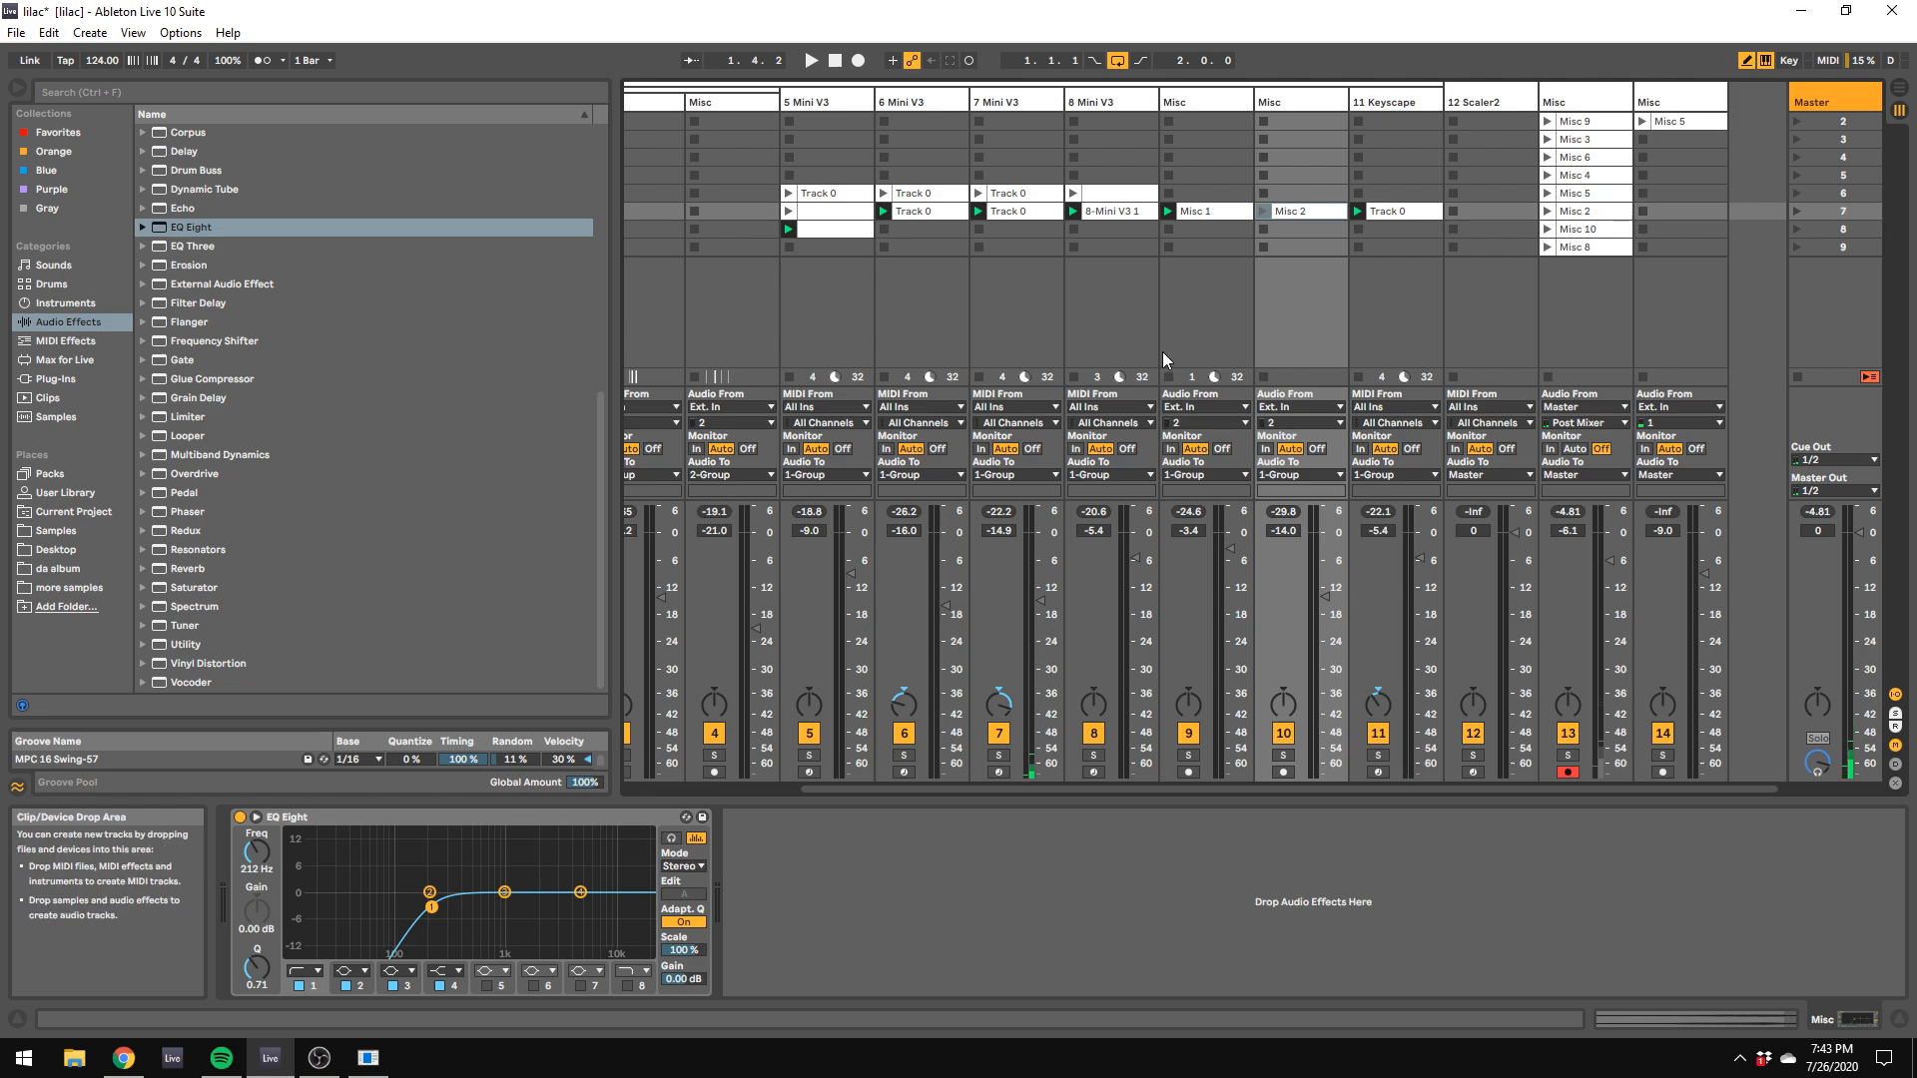
Step: Open the Misc 9 clip on track 13, and change the Master track's color to white
{"action": "left_click", "coordinate": [1589, 121]}
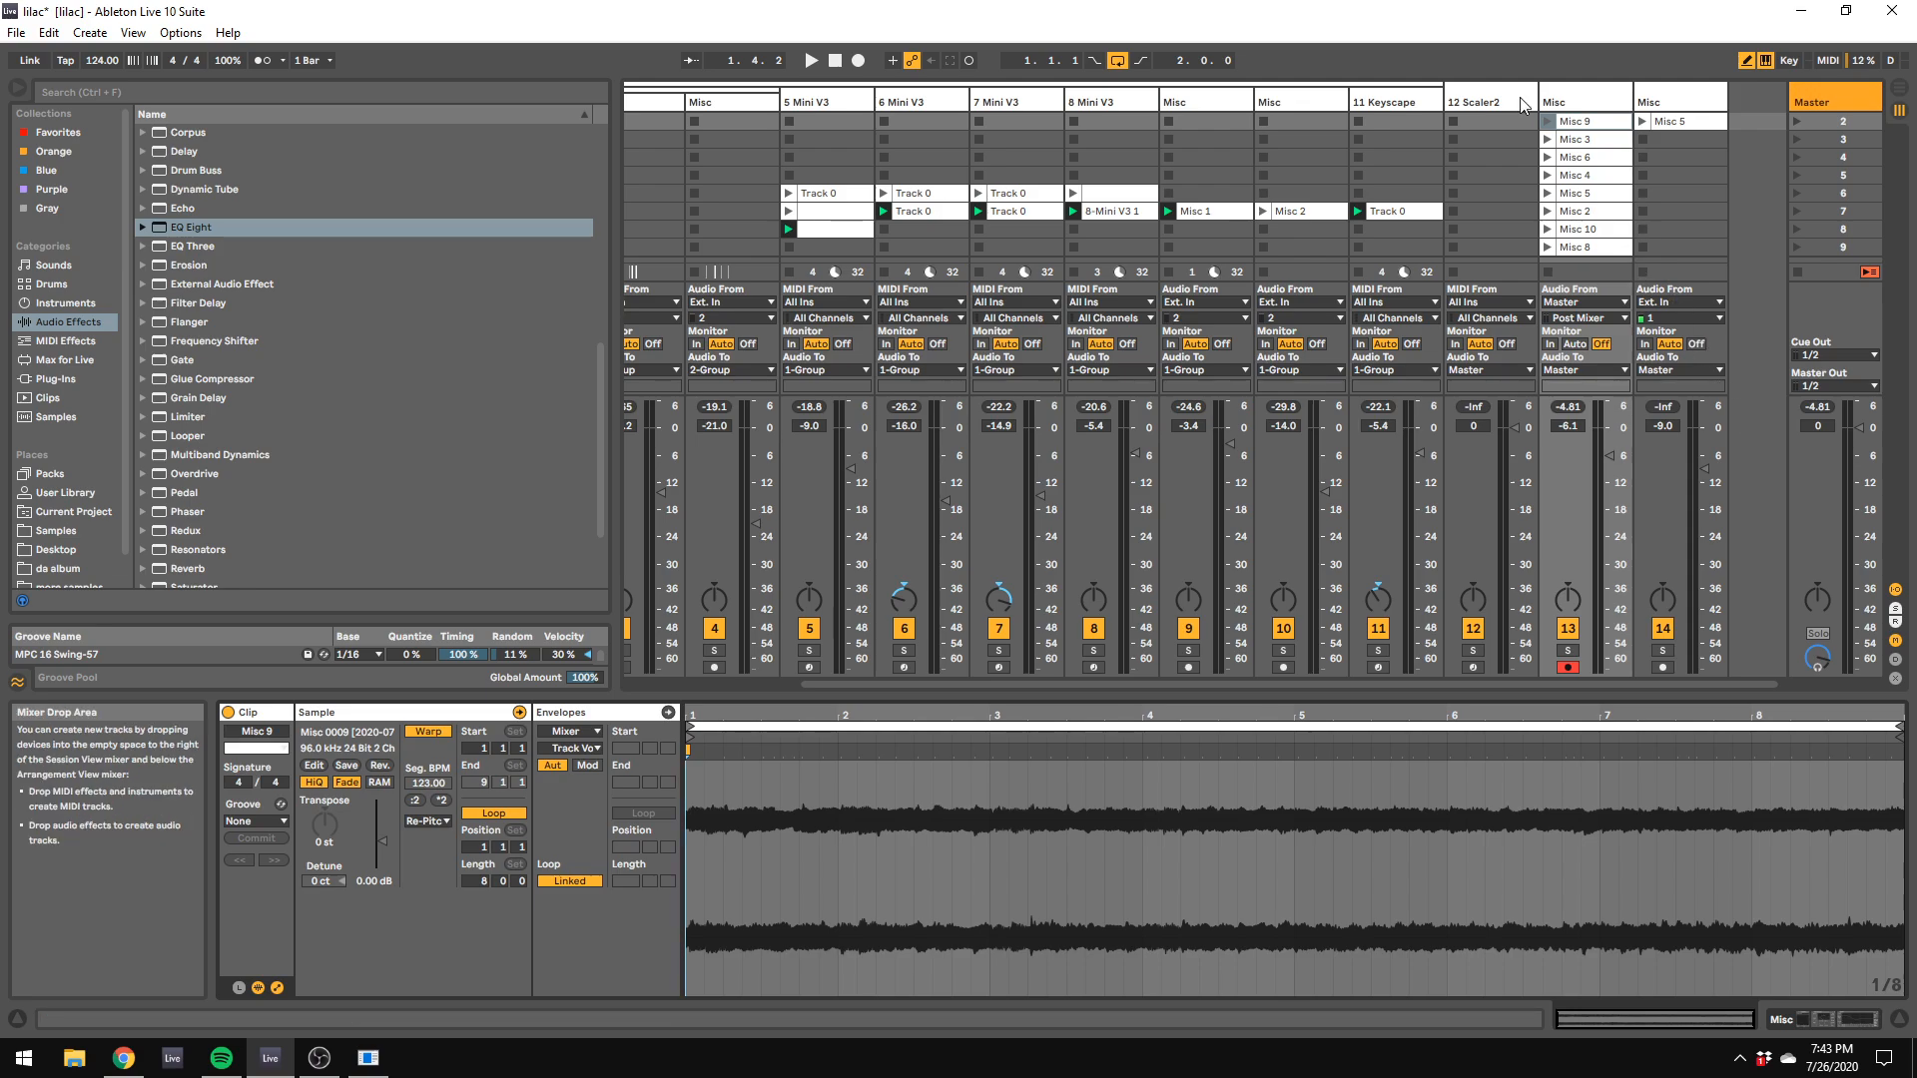
{"action": "left_click", "coordinate": [1809, 88]}
{"action": "right_click", "coordinate": [1844, 89]}
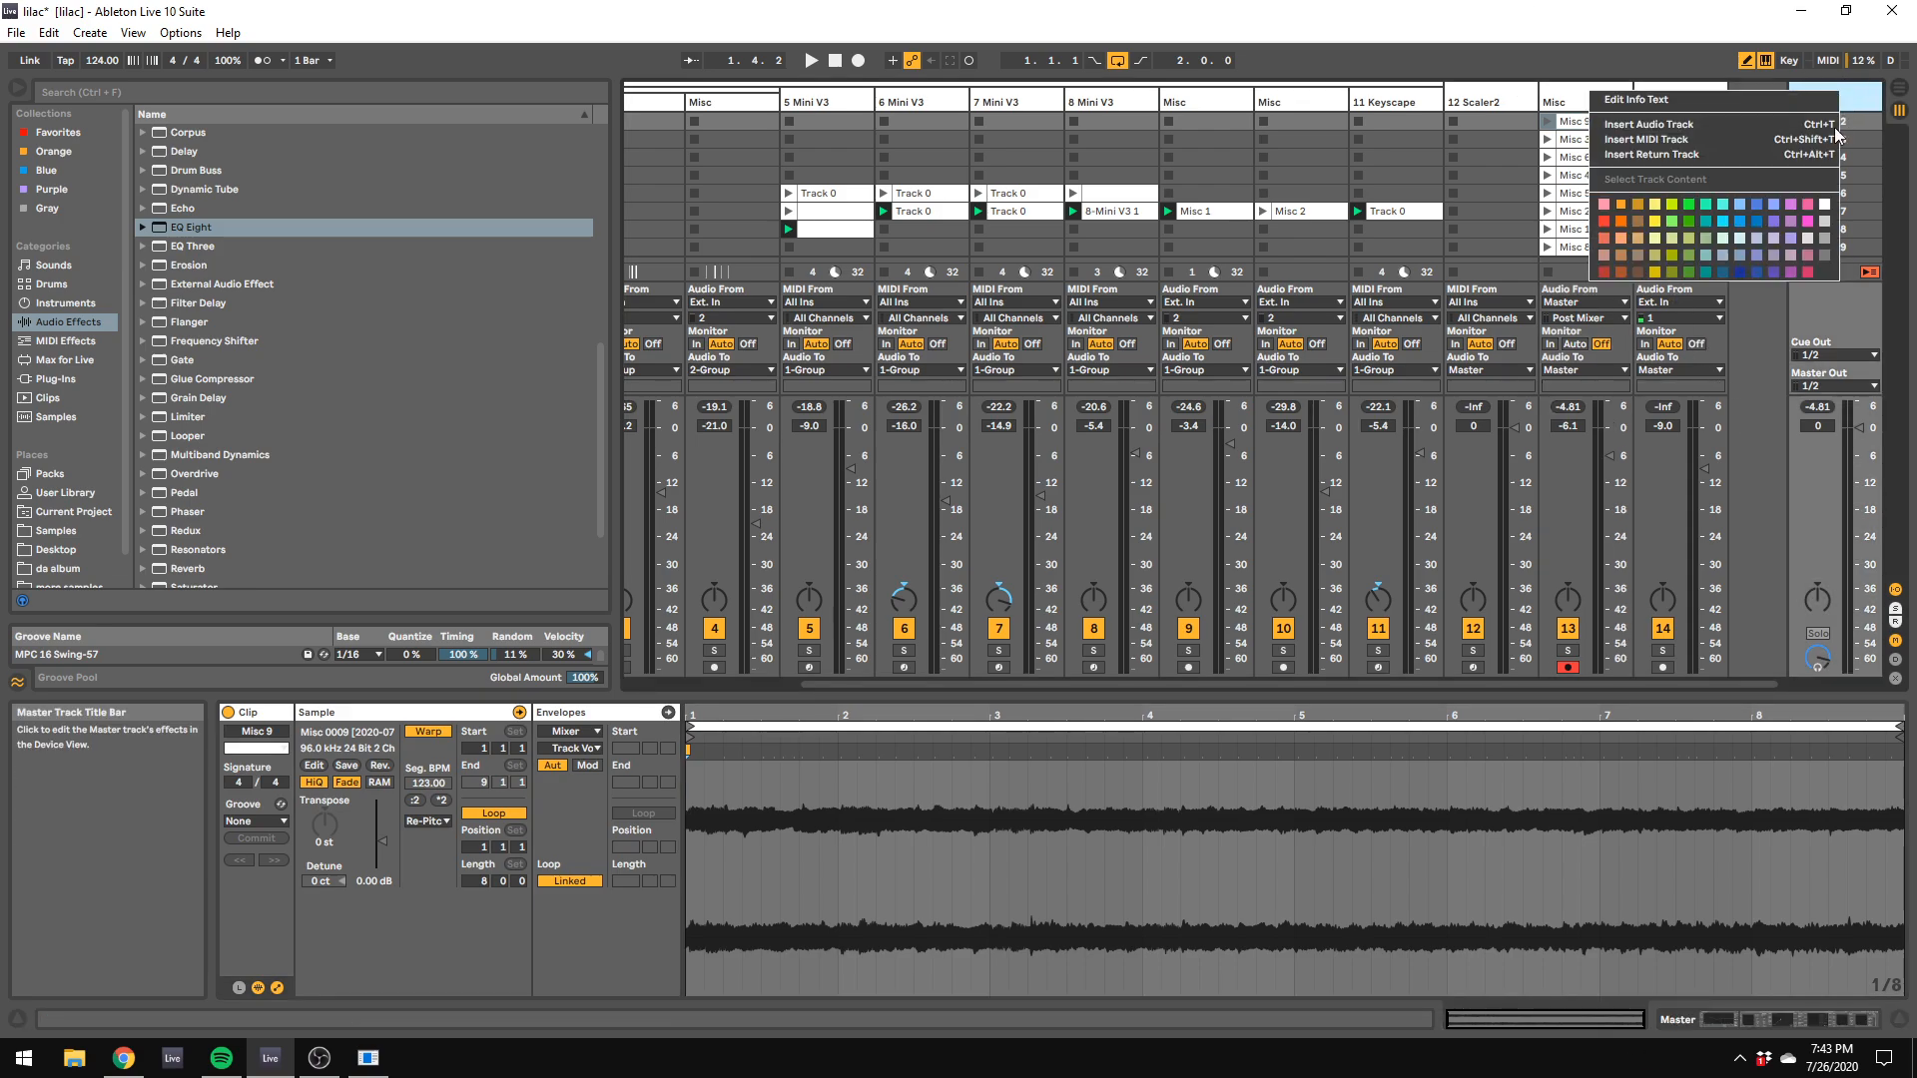
{"action": "left_click", "coordinate": [1832, 206]}
{"action": "left_click", "coordinate": [1618, 108]}
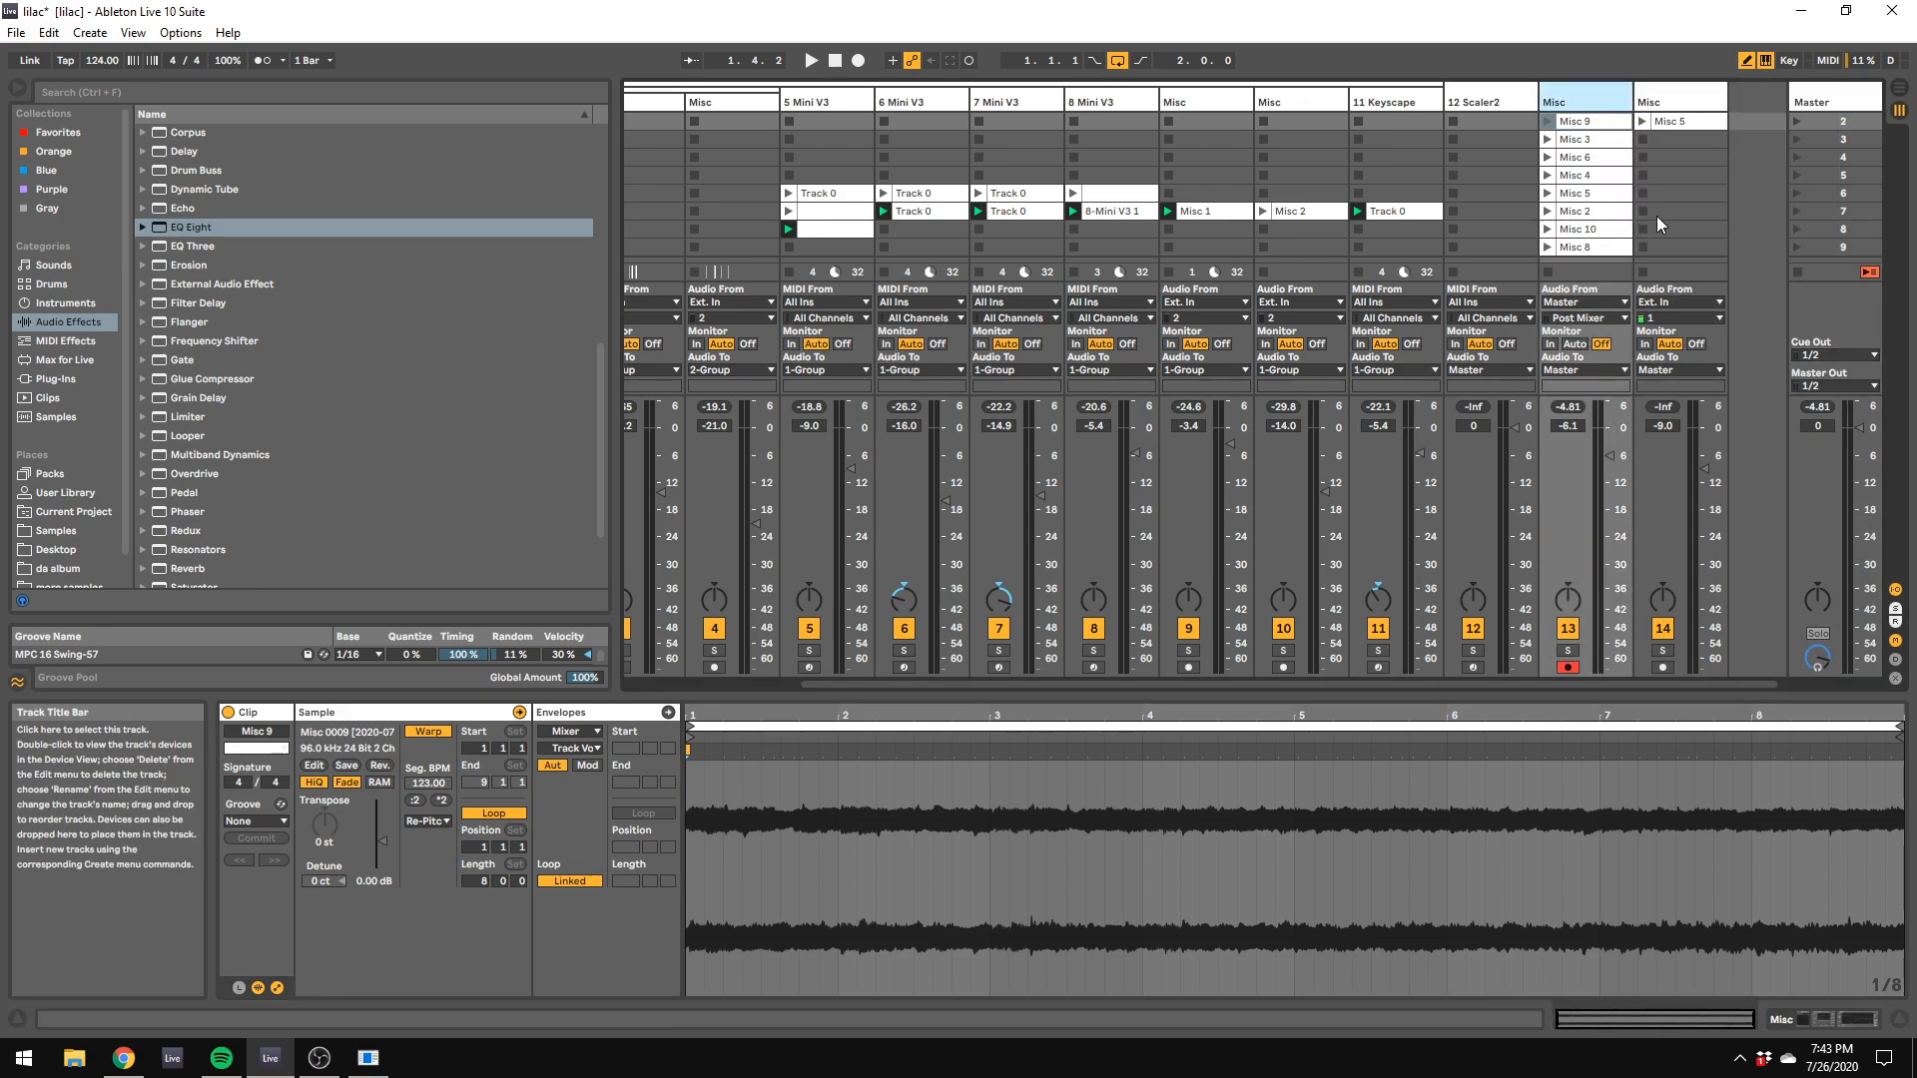
Step: Stop all running clips, launch the Misc 9 clip on track 13 and set that track's volume to -4.5 dB
{"action": "left_click", "coordinate": [1799, 276]}
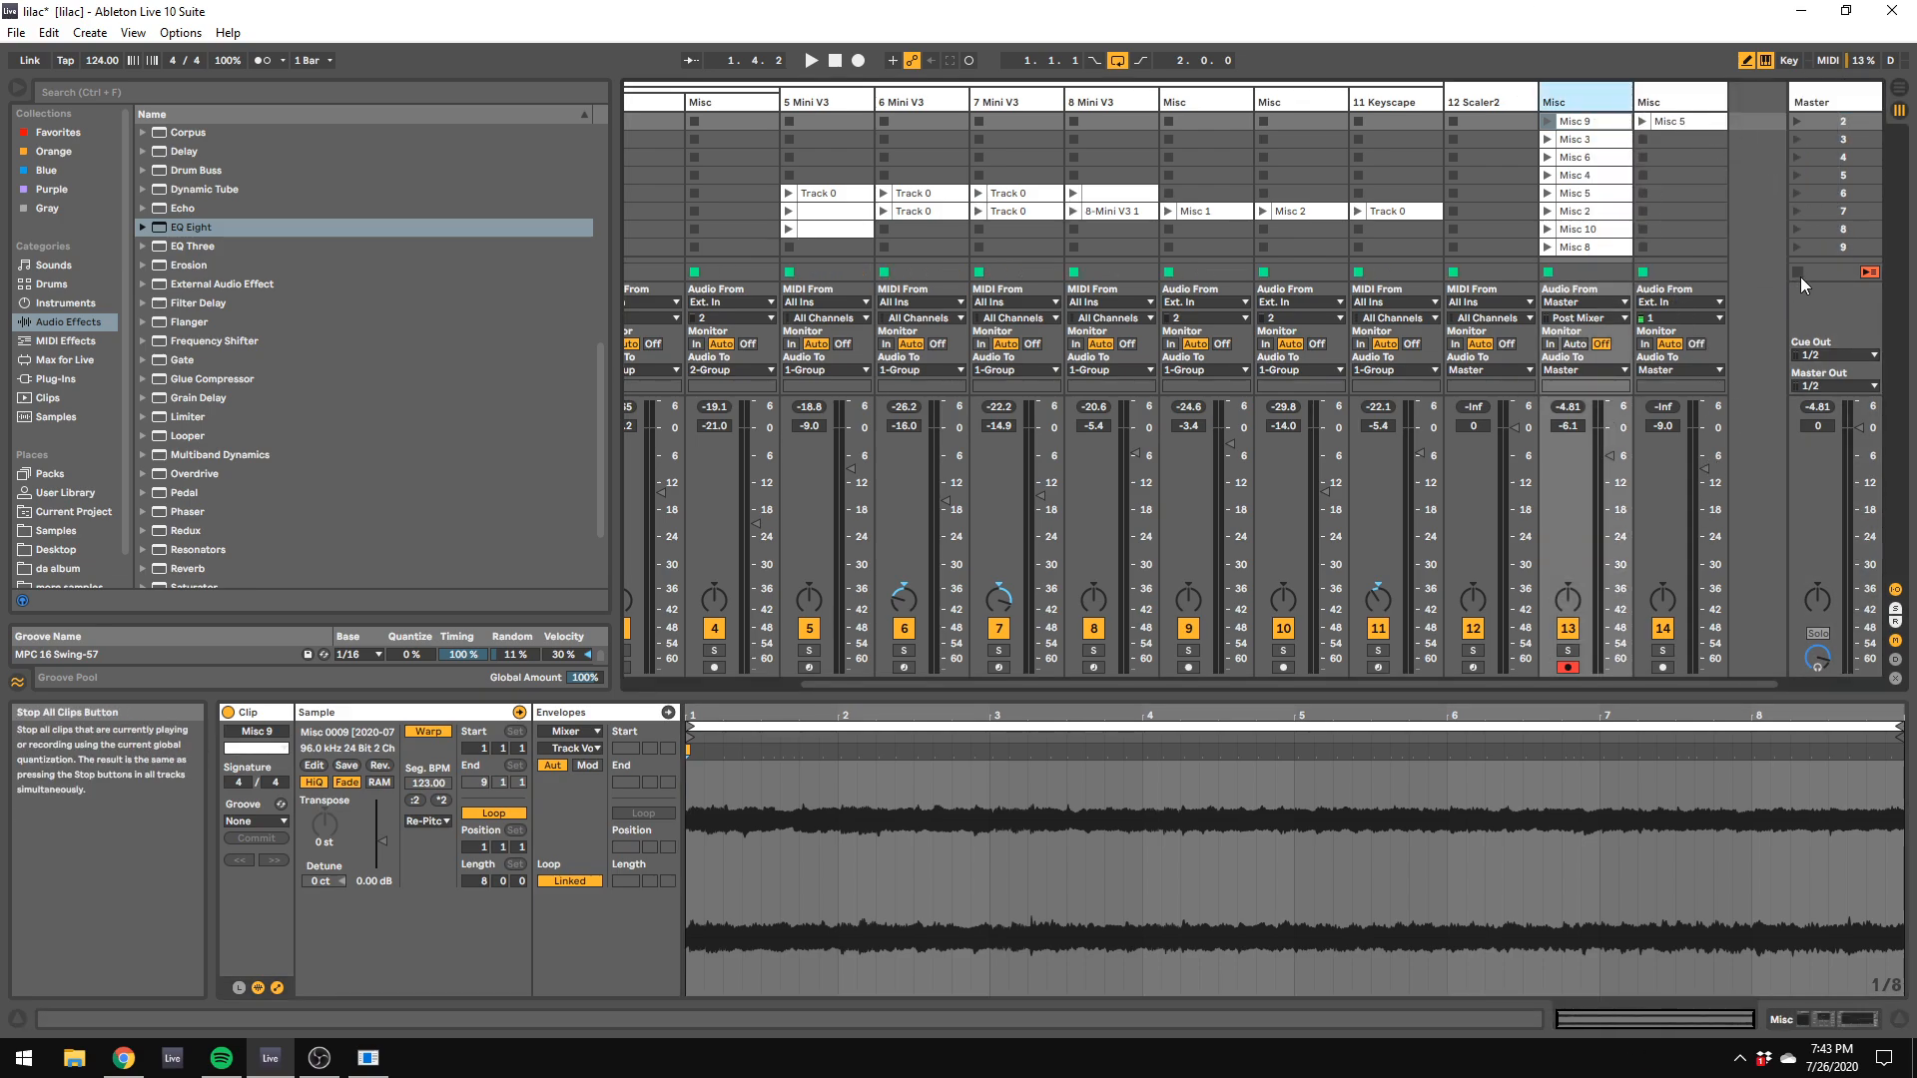
{"action": "left_click", "coordinate": [1577, 127]}
{"action": "left_click", "coordinate": [1550, 123]}
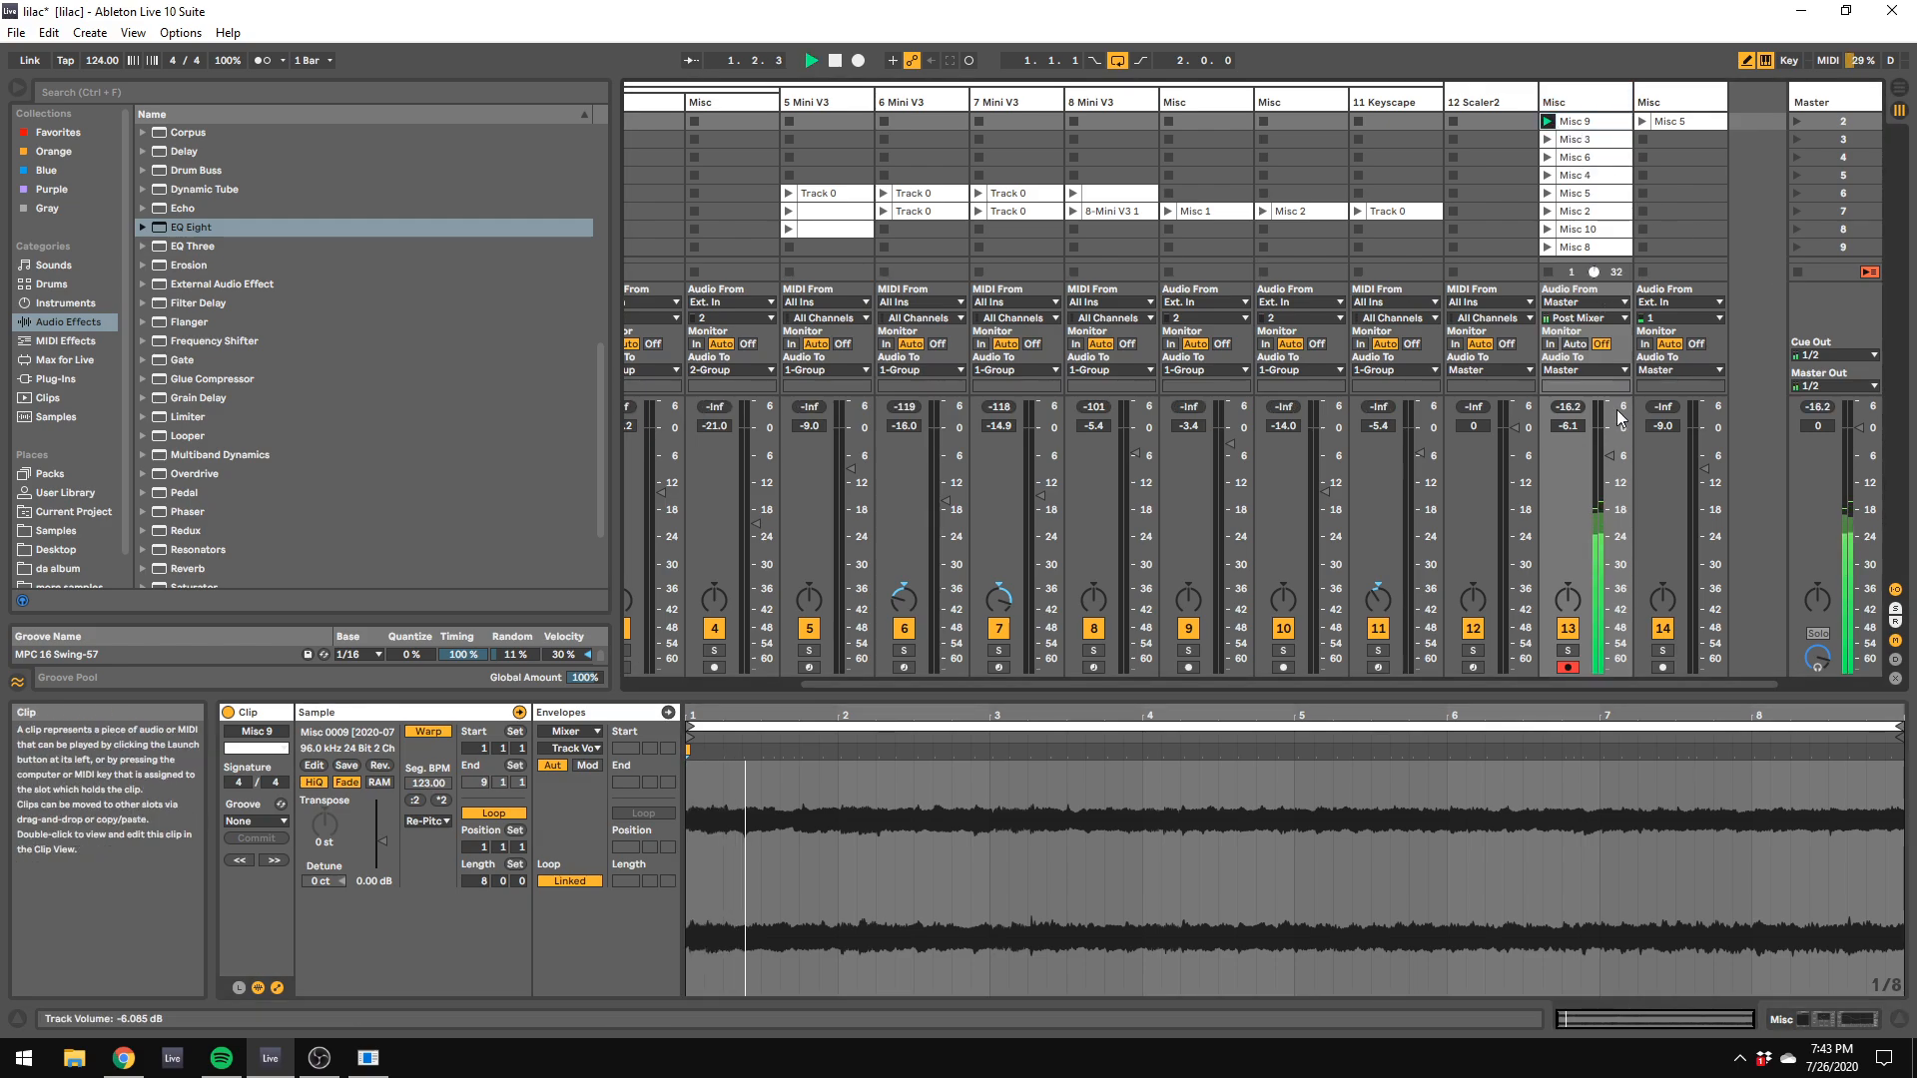
{"action": "left_click_drag", "start_coordinate": [1604, 456], "coordinate": [1603, 451]}
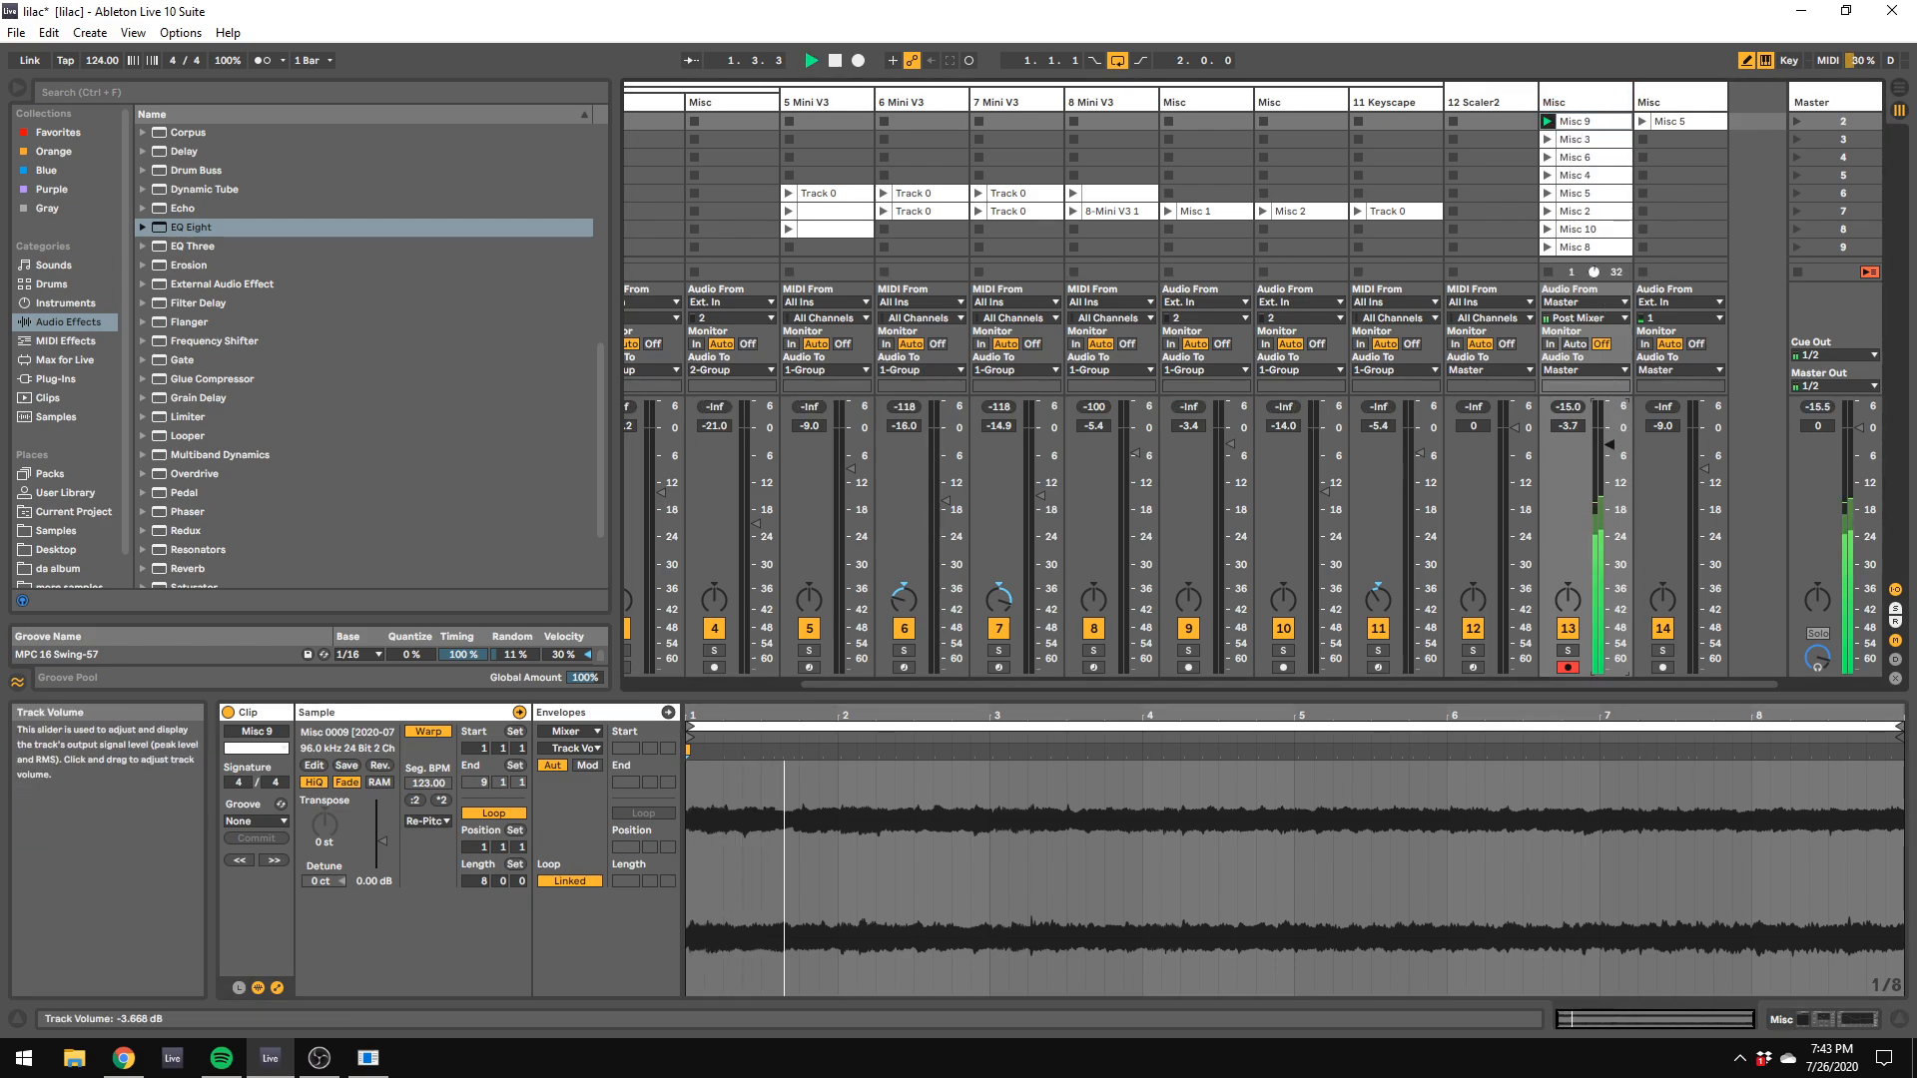
Step: Audition the Misc 3, 6, 4, 5, 2, 10 and 8 clips on track 13 one after another, then stop playback
{"action": "left_click", "coordinate": [1546, 139]}
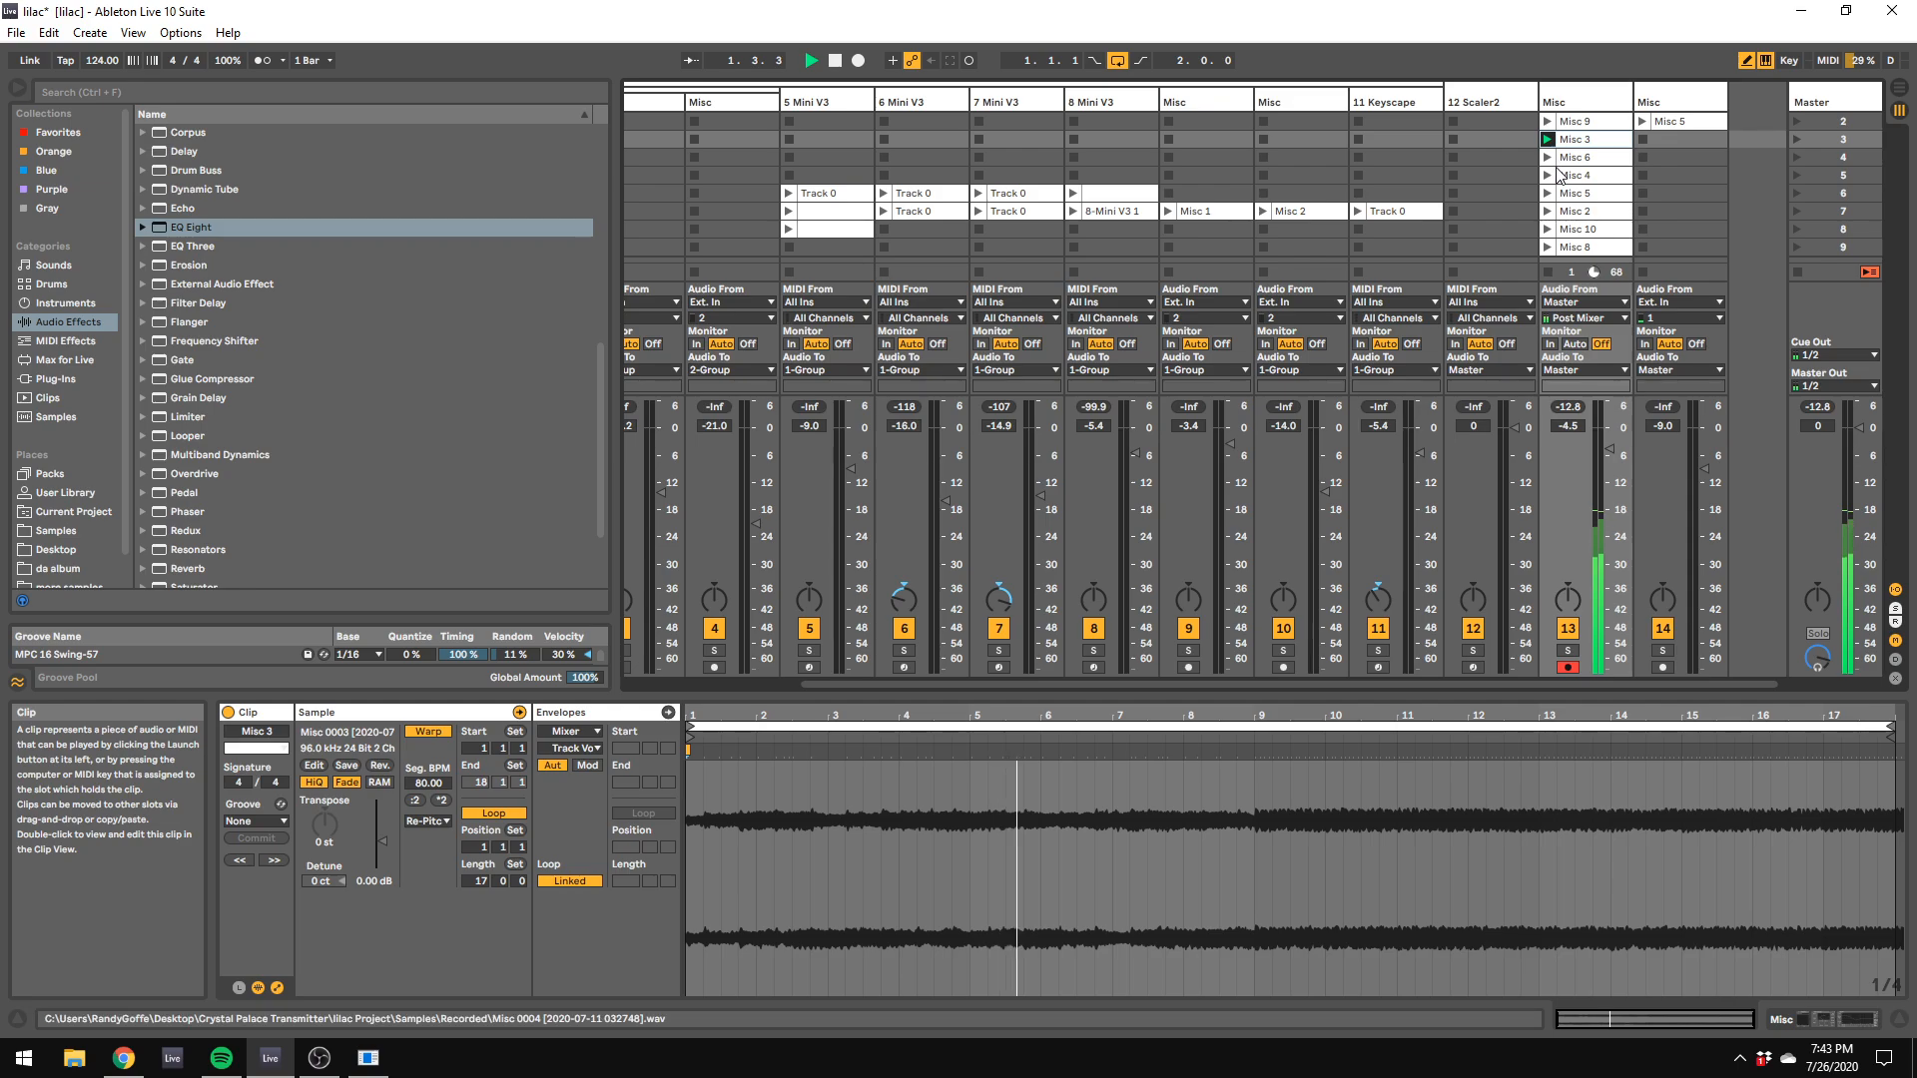
{"action": "key", "text": "space"}
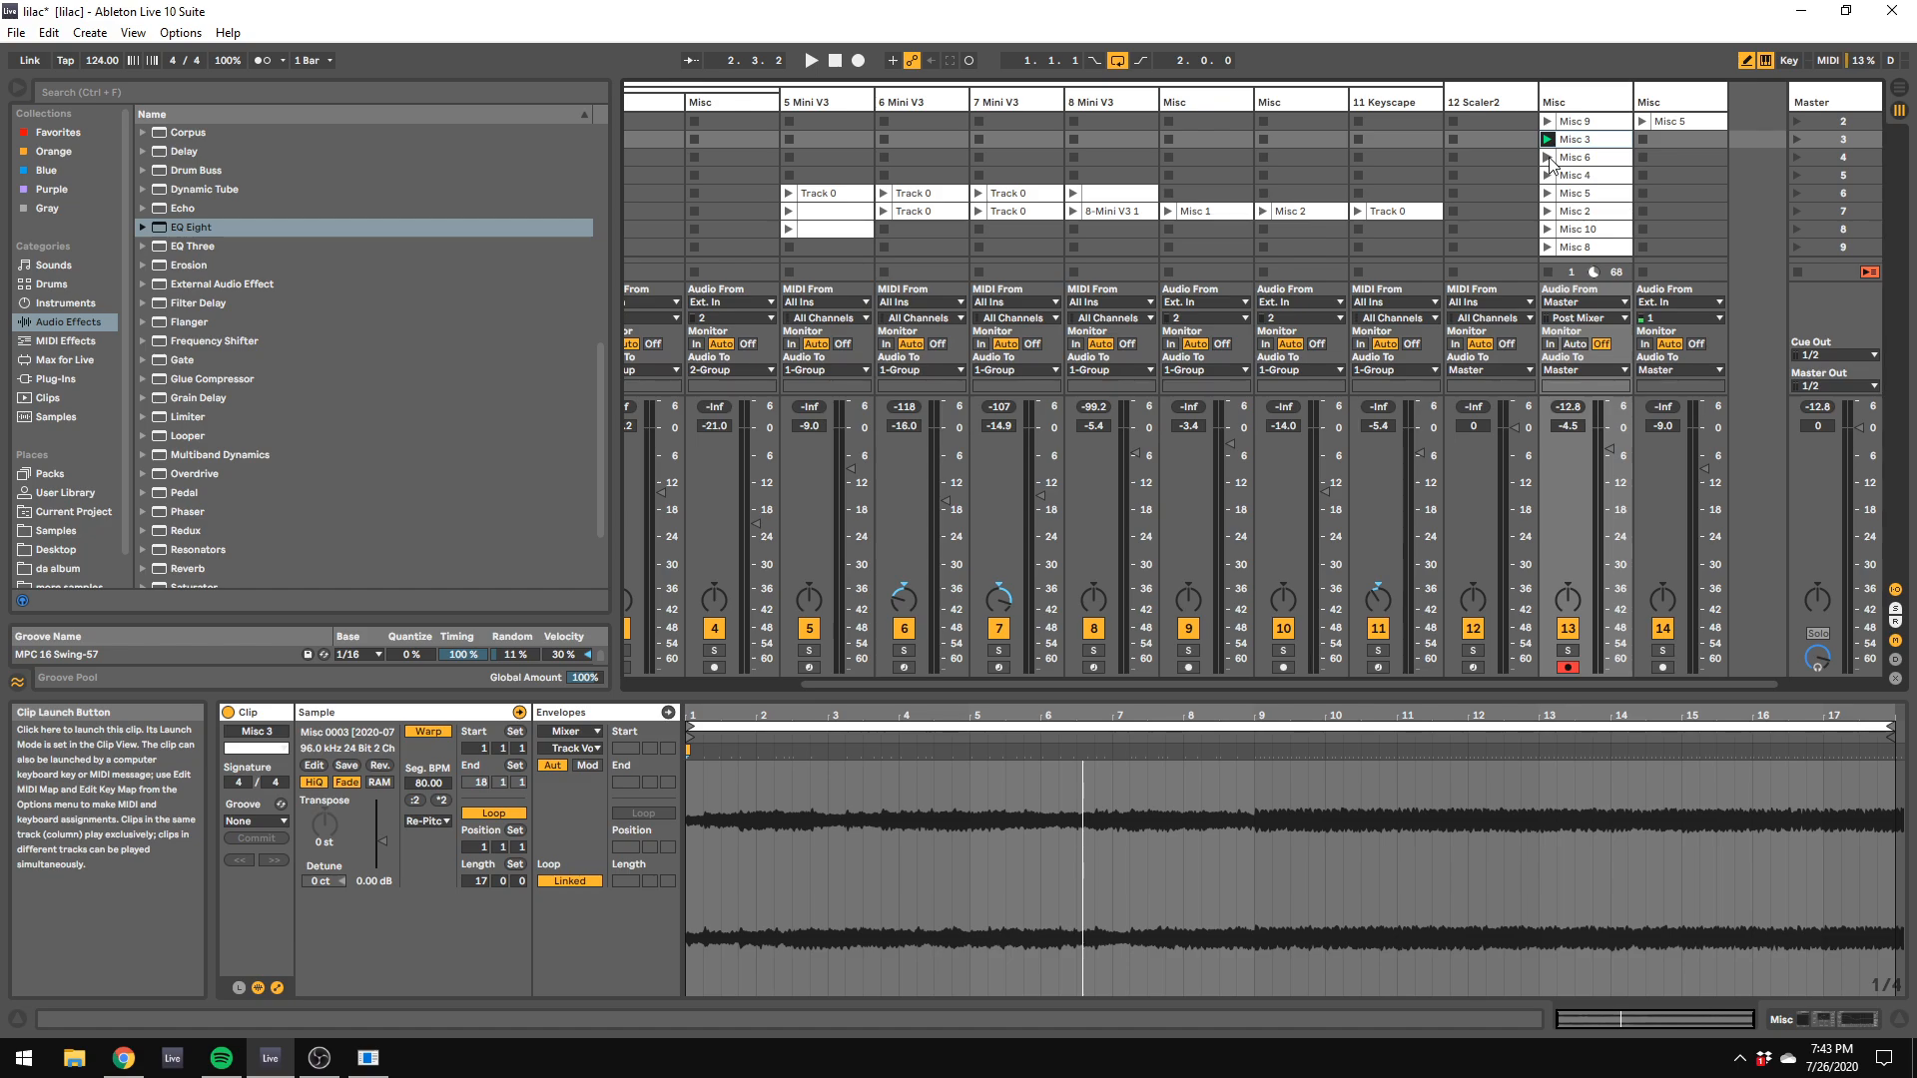
{"action": "left_click", "coordinate": [1547, 158]}
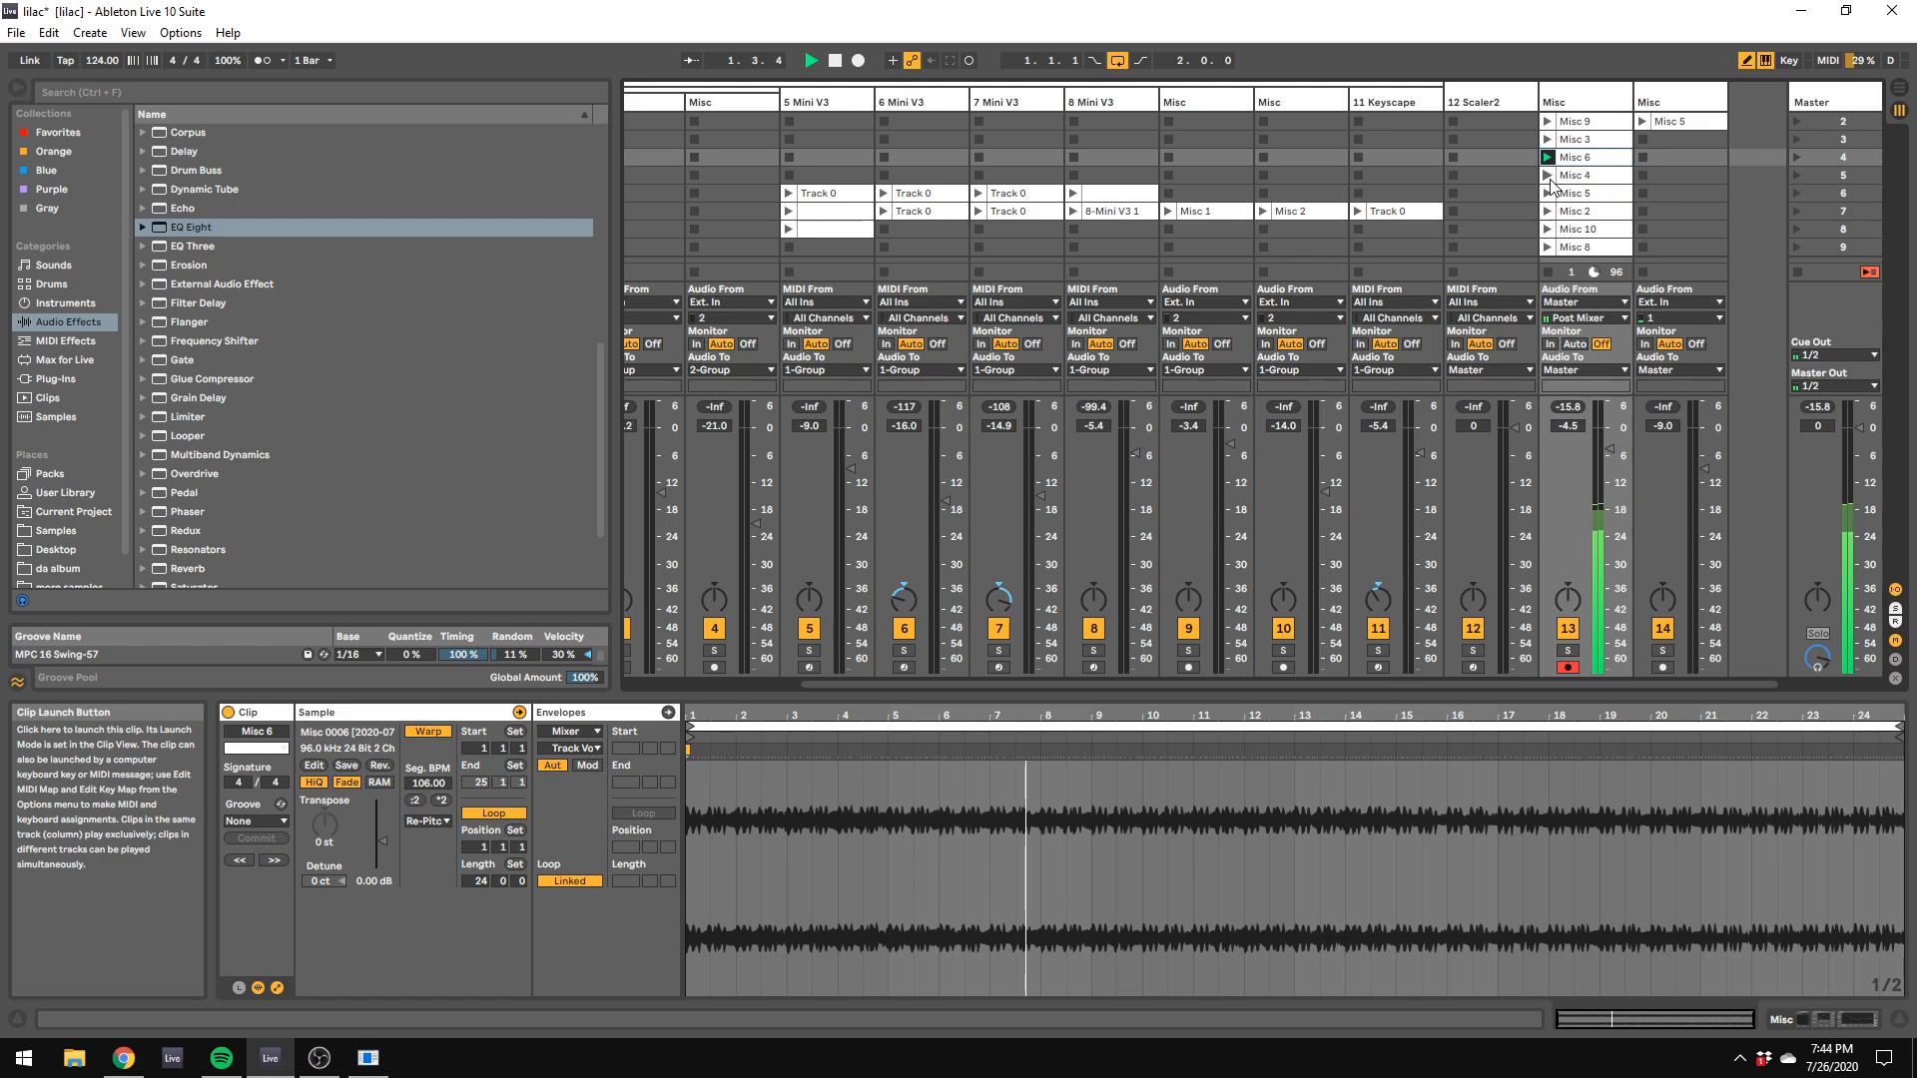
{"action": "left_click", "coordinate": [1549, 176]}
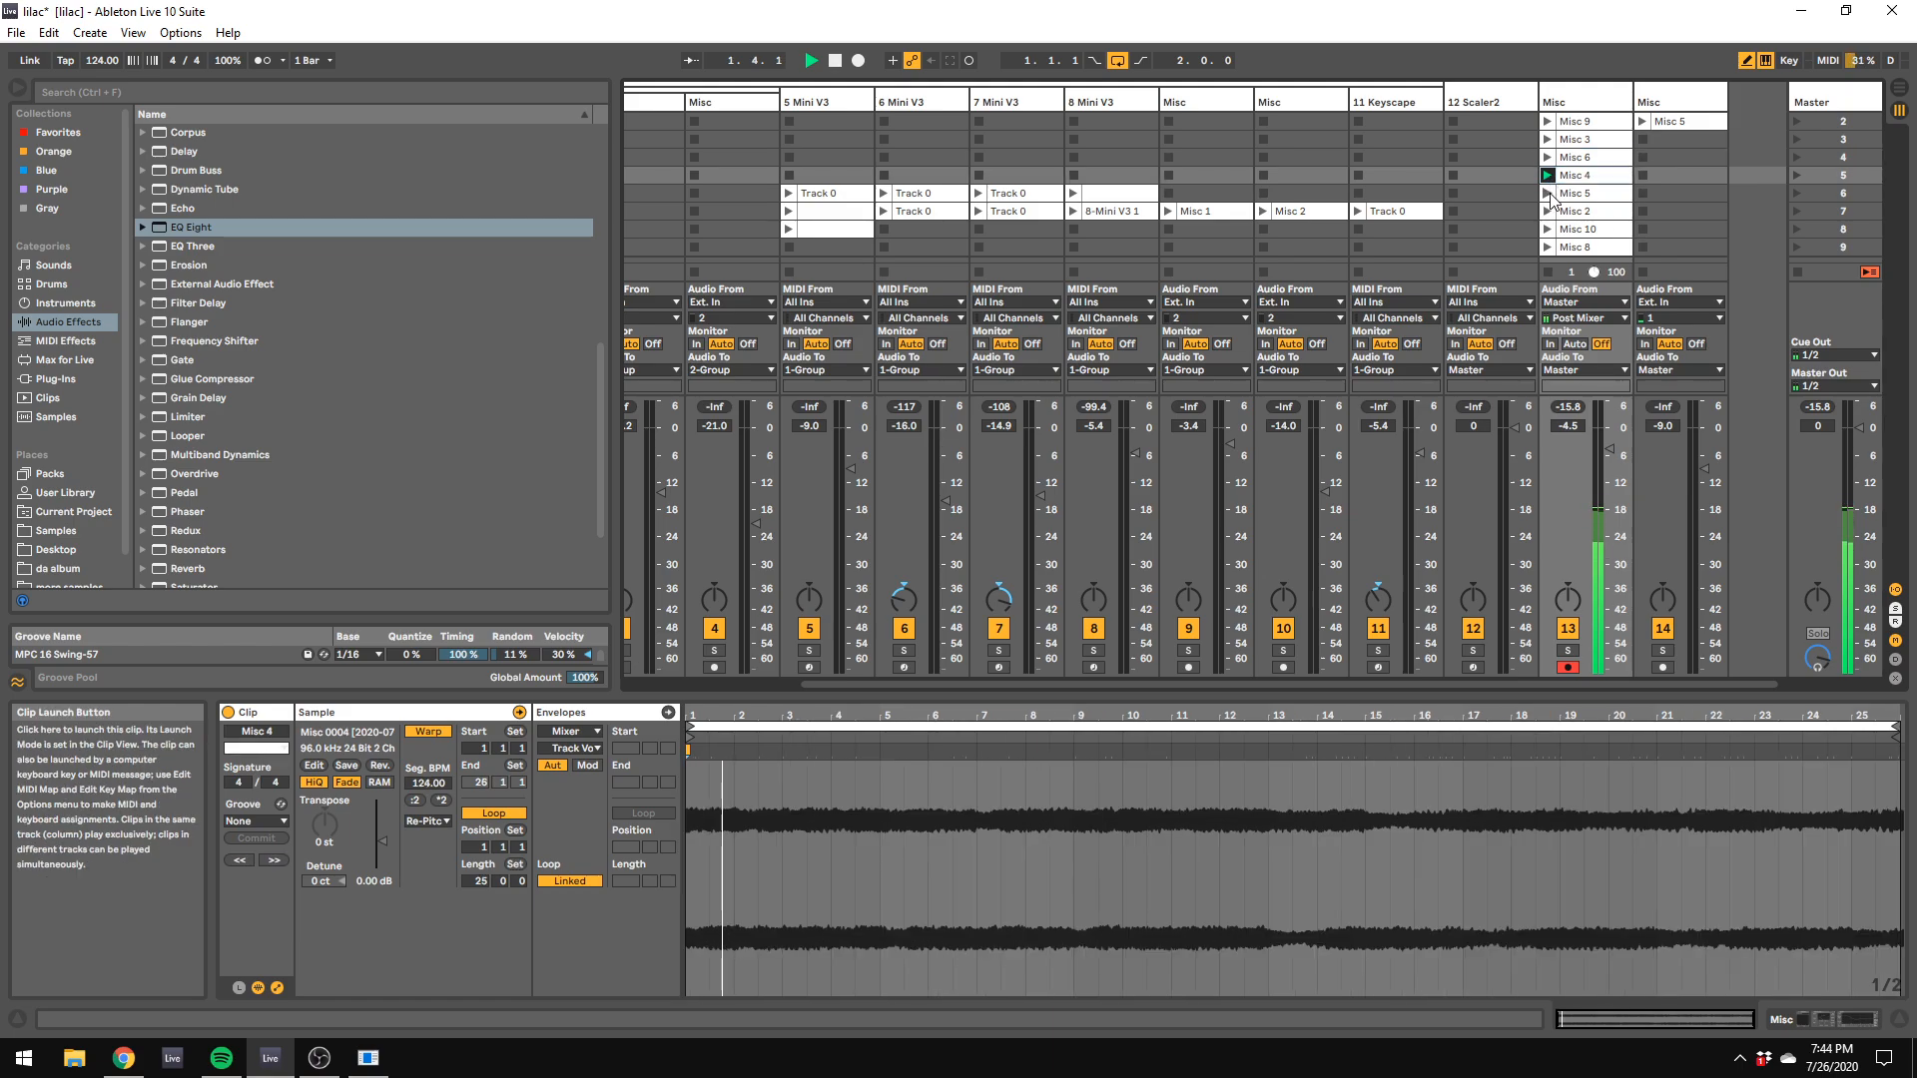
{"action": "left_click", "coordinate": [1548, 194]}
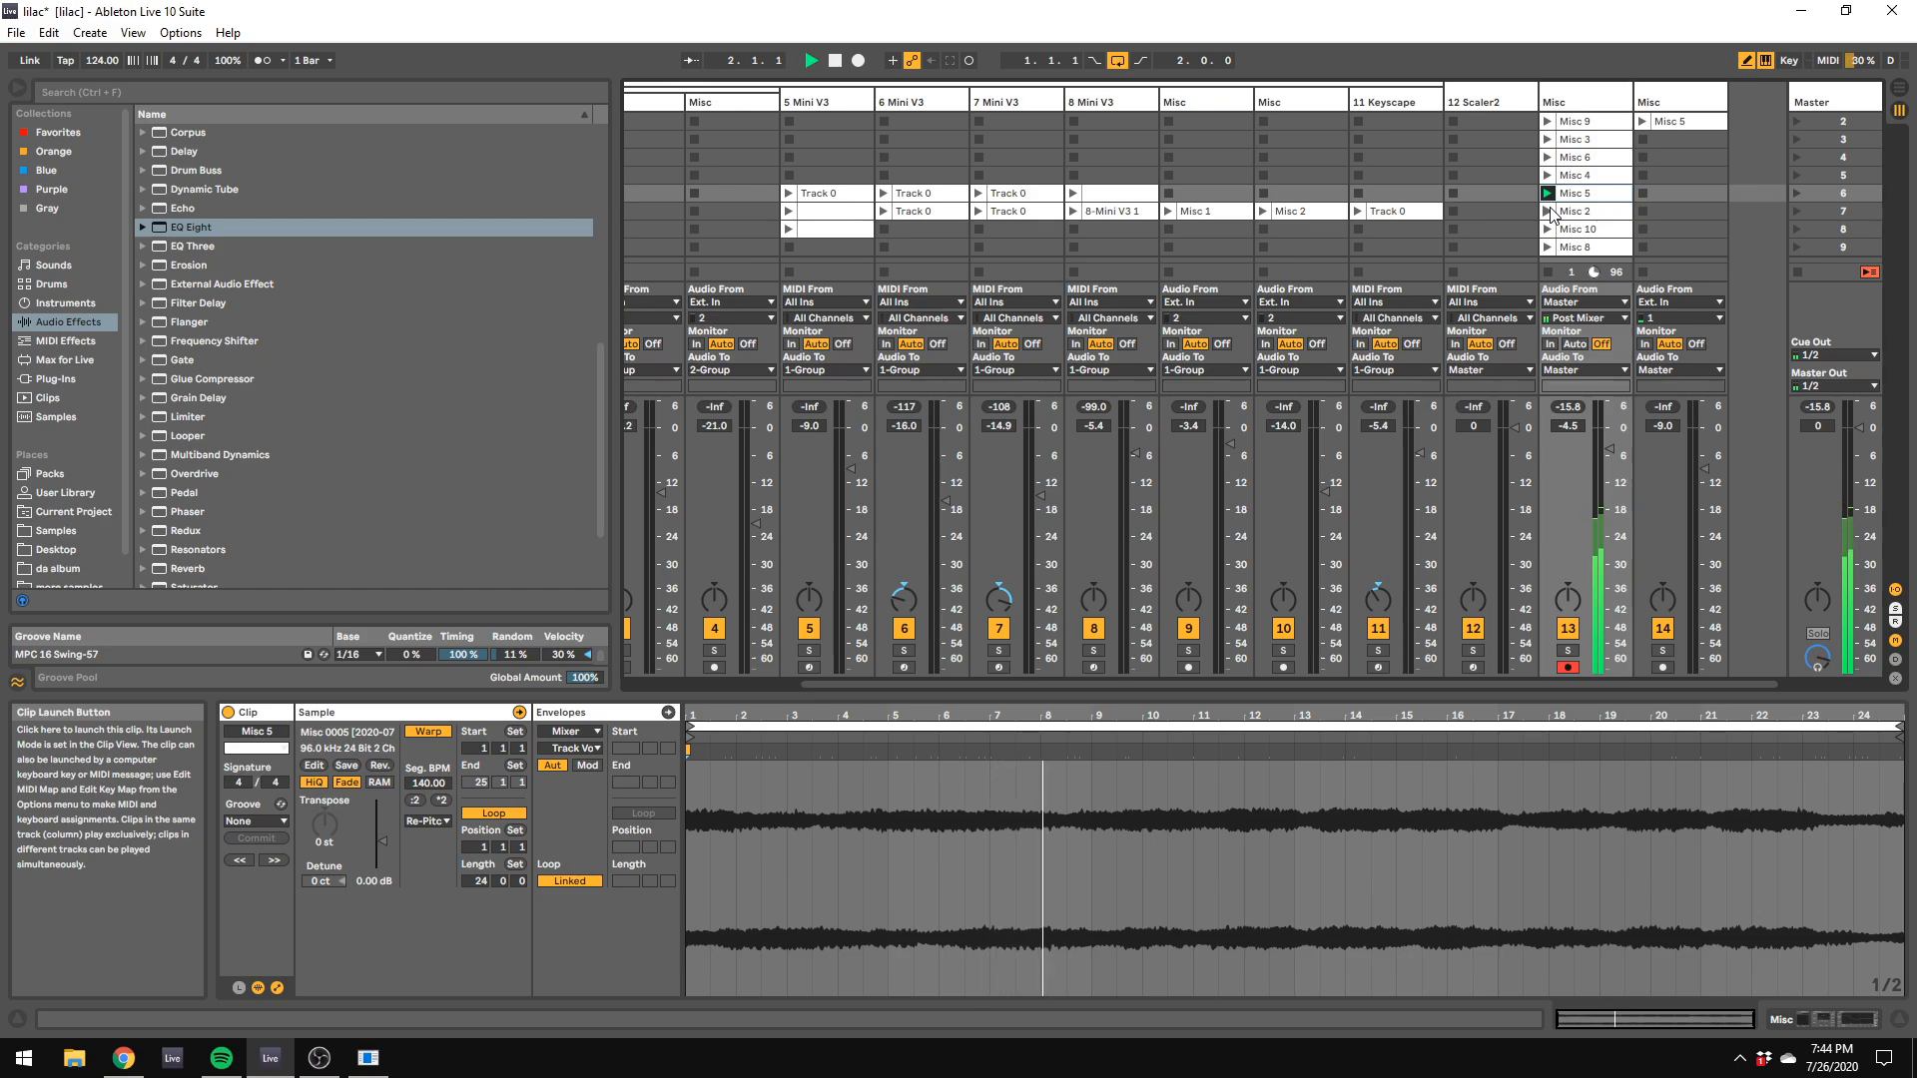
{"action": "left_click", "coordinate": [1547, 211]}
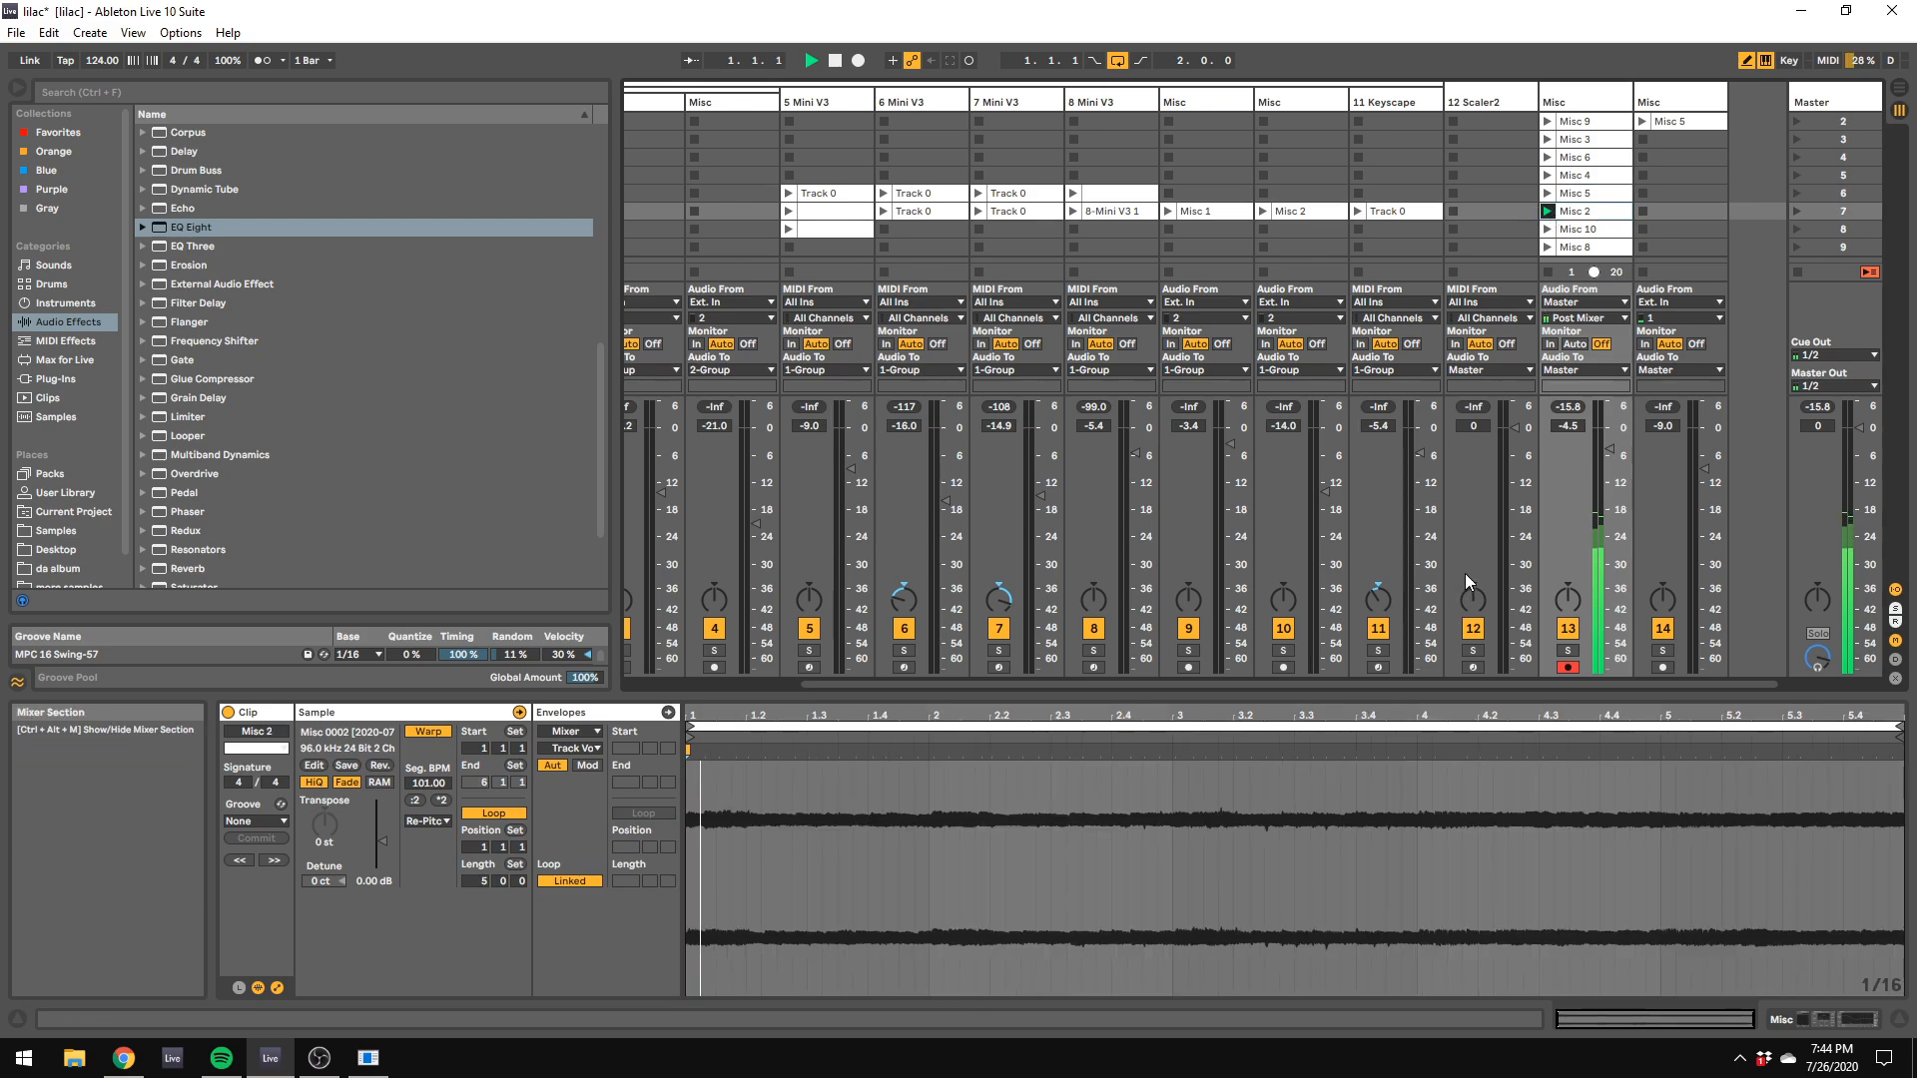
{"action": "left_click", "coordinate": [1547, 231]}
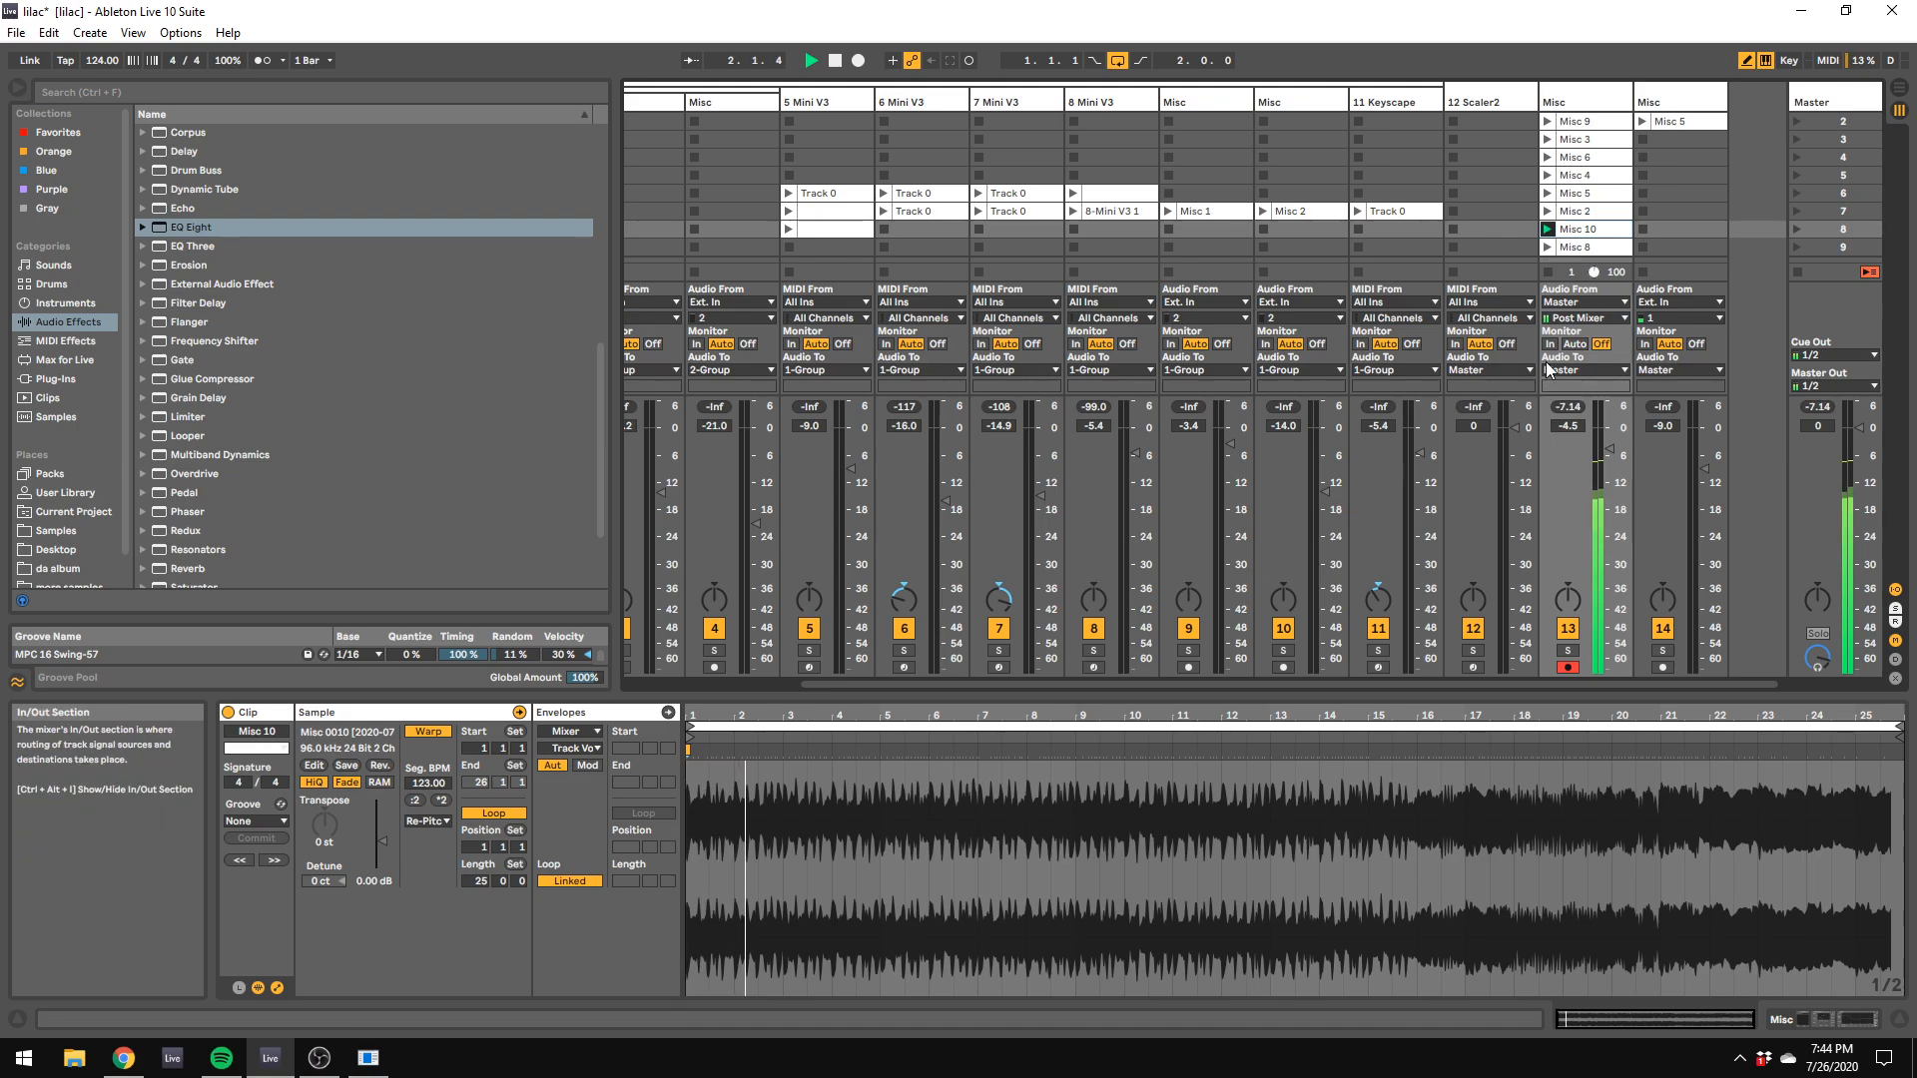
{"action": "left_click", "coordinate": [1547, 247]}
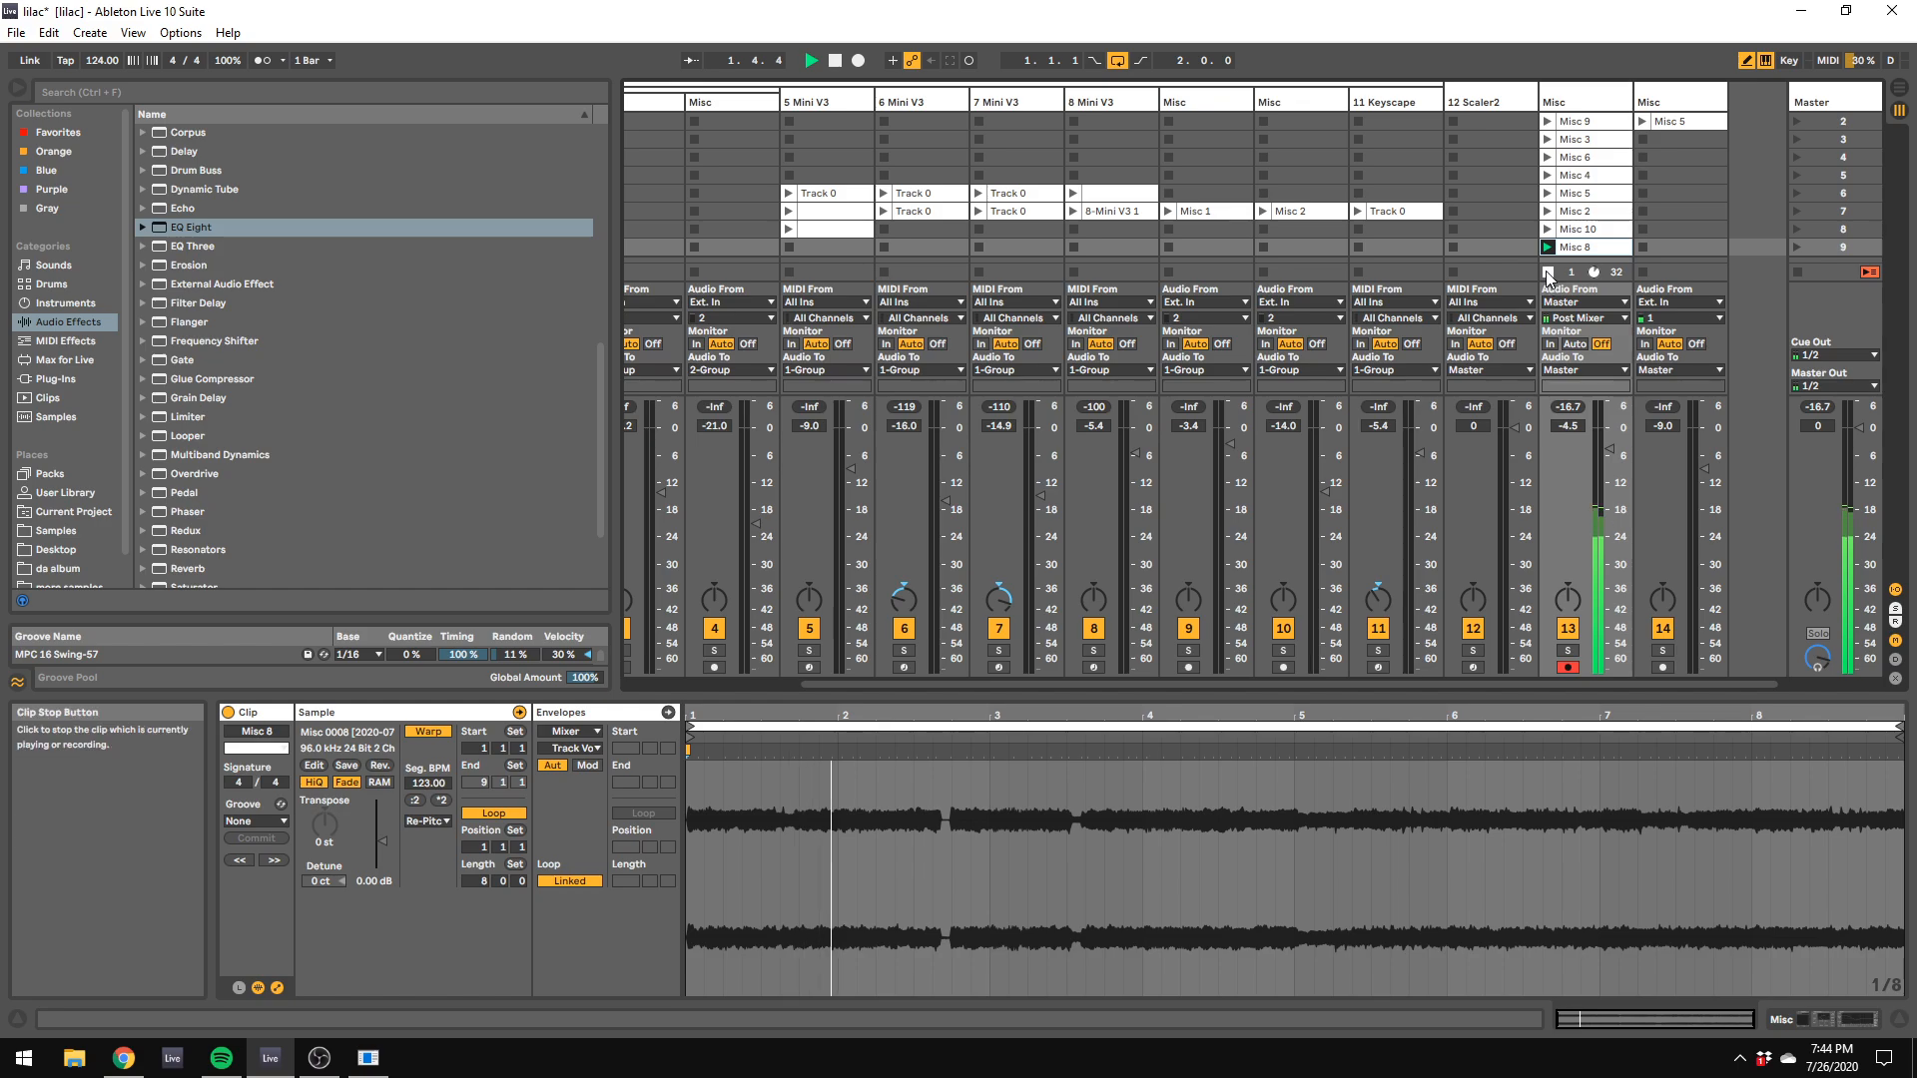
{"action": "key", "text": "space"}
Step: Delete the 12 Scaler2 track and save the lilac set
{"action": "right_click", "coordinate": [1487, 92]}
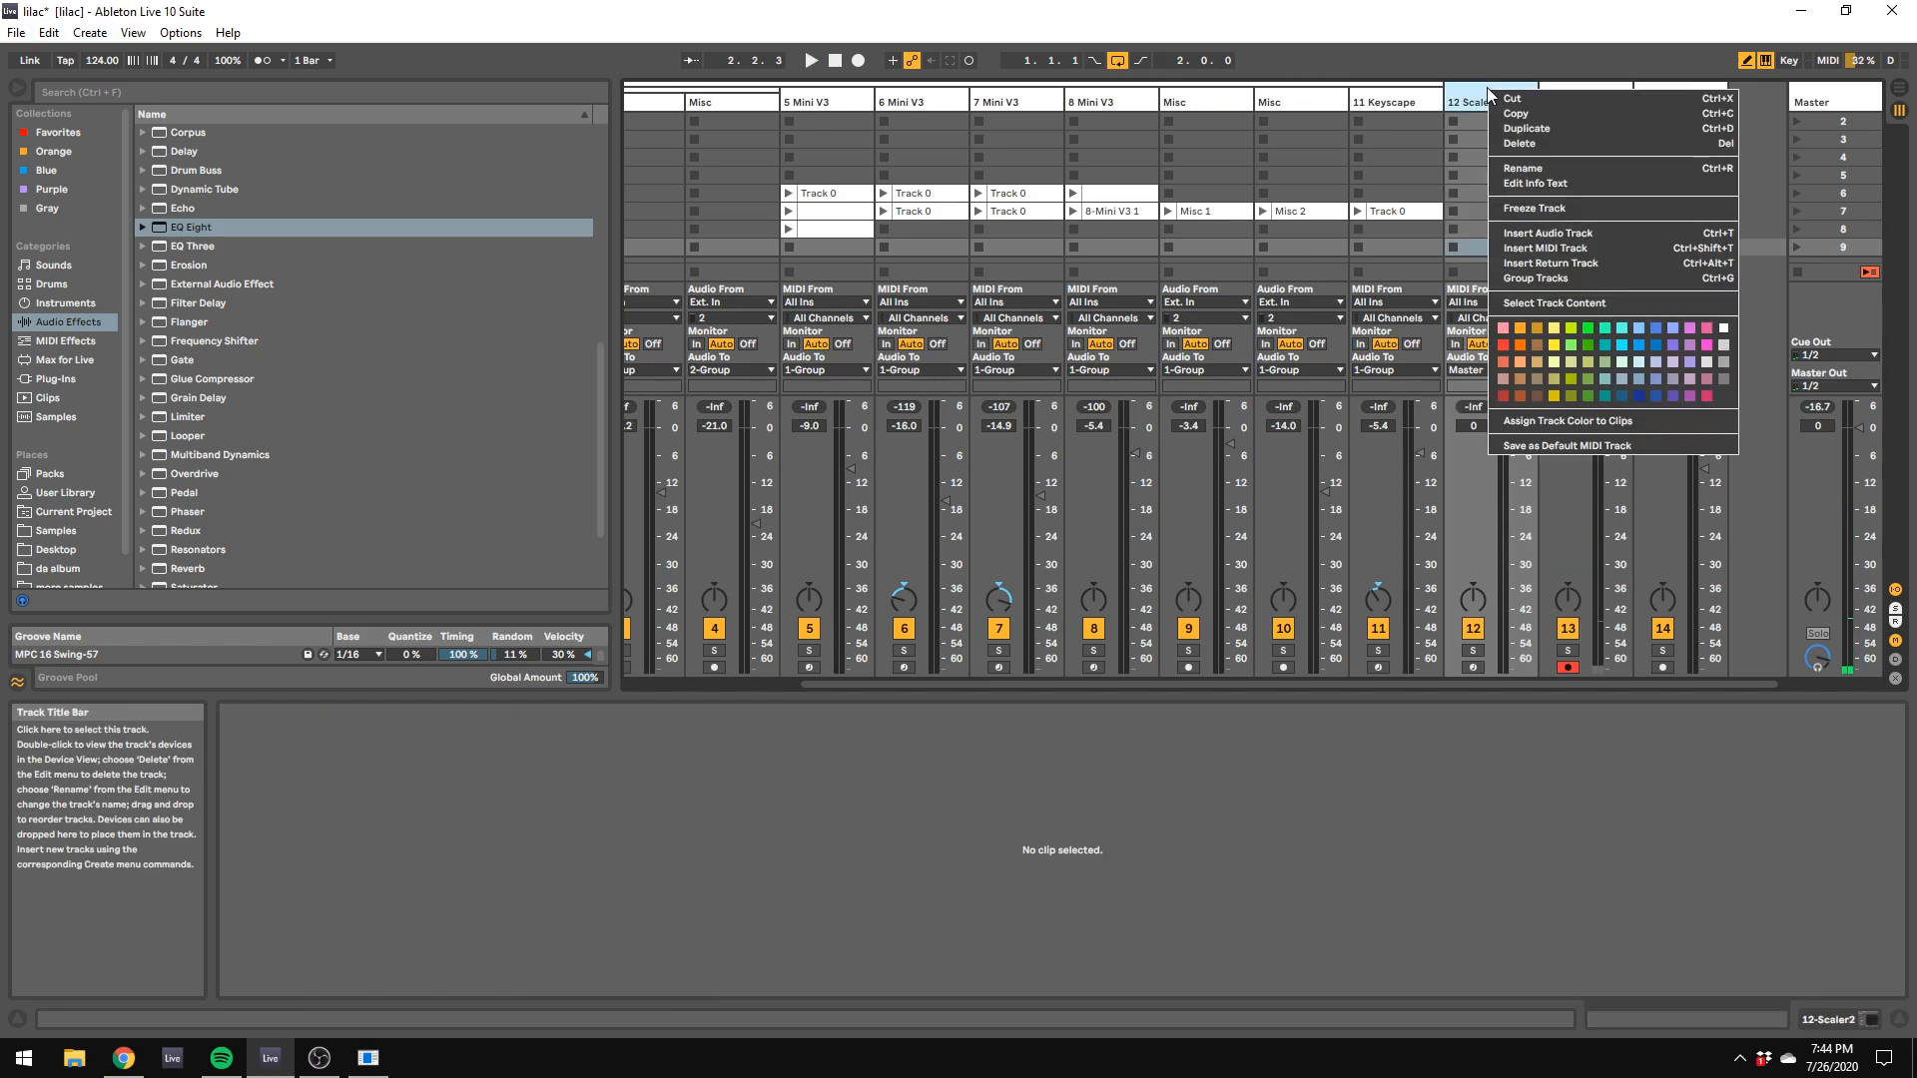
{"action": "key", "text": "Escape"}
{"action": "key", "text": "Delete"}
{"action": "left_click", "coordinate": [16, 32]}
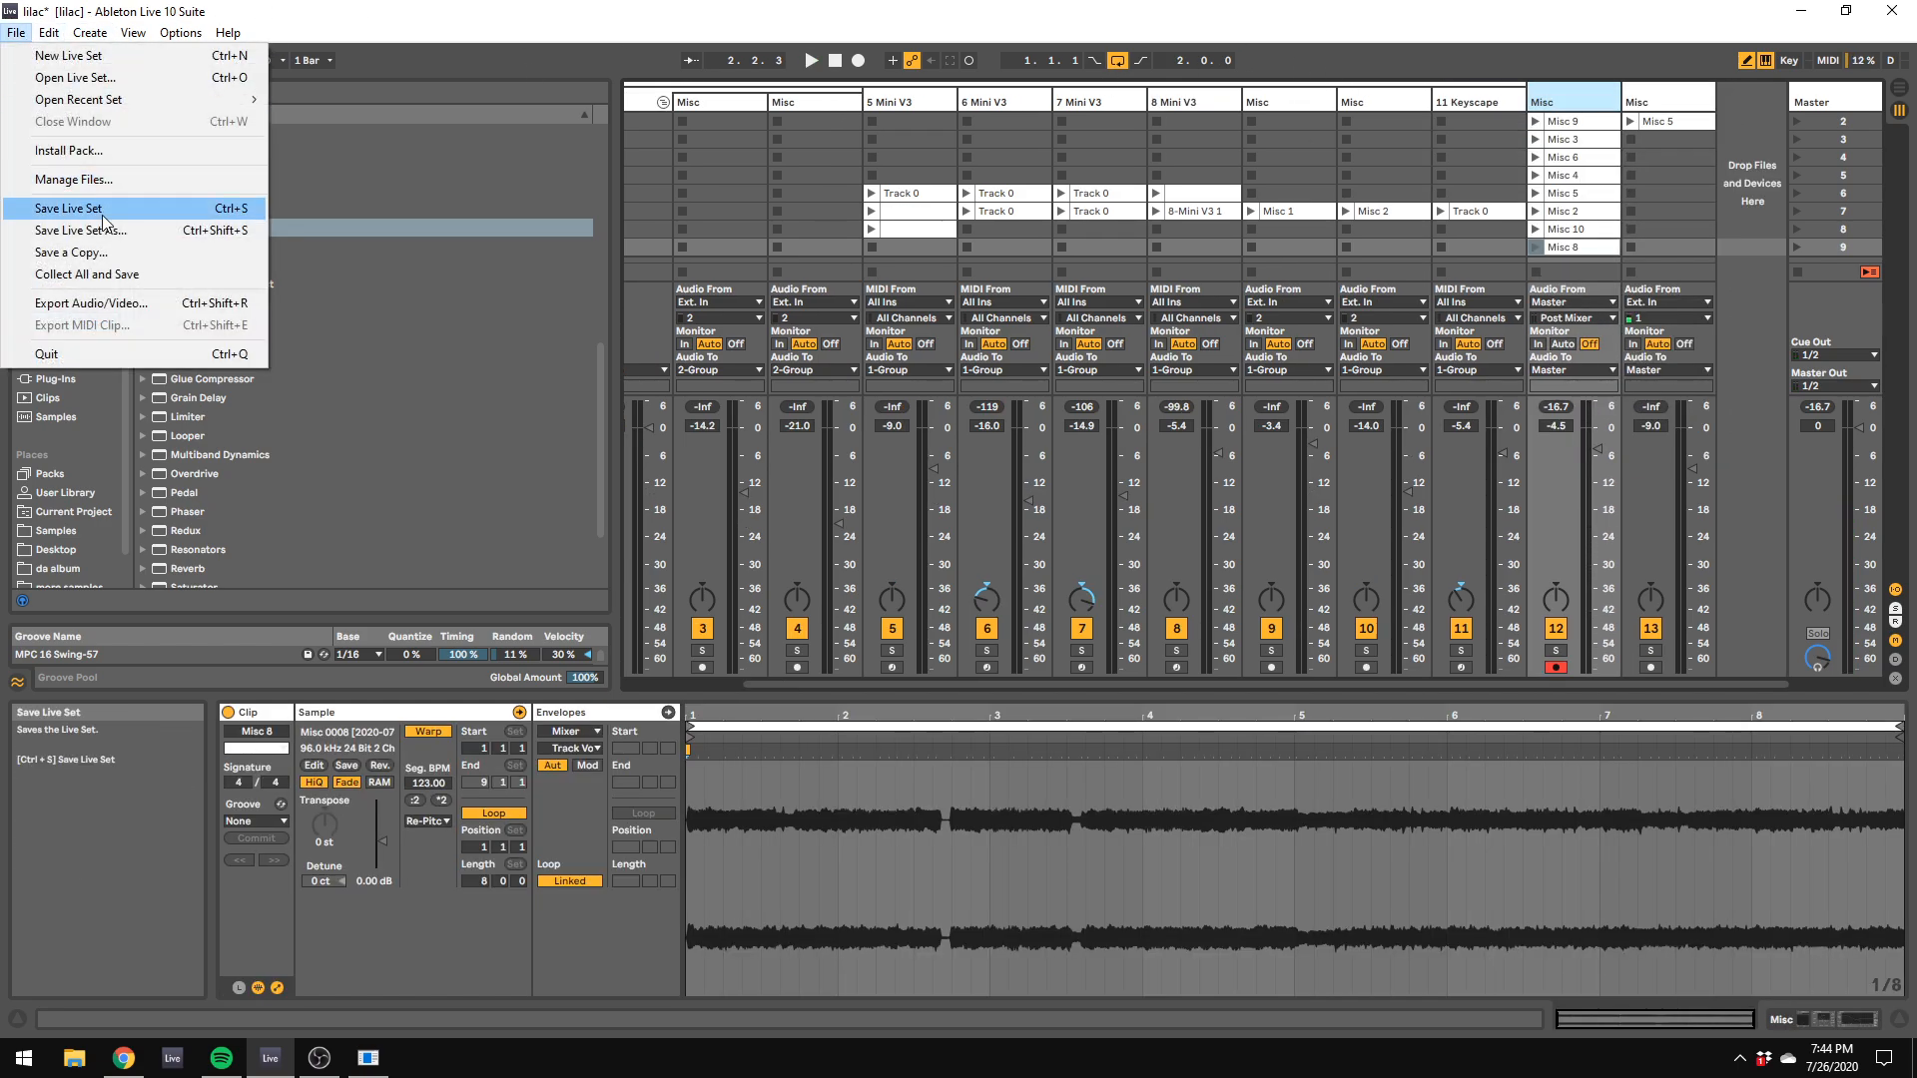
{"action": "left_click", "coordinate": [59, 208]}
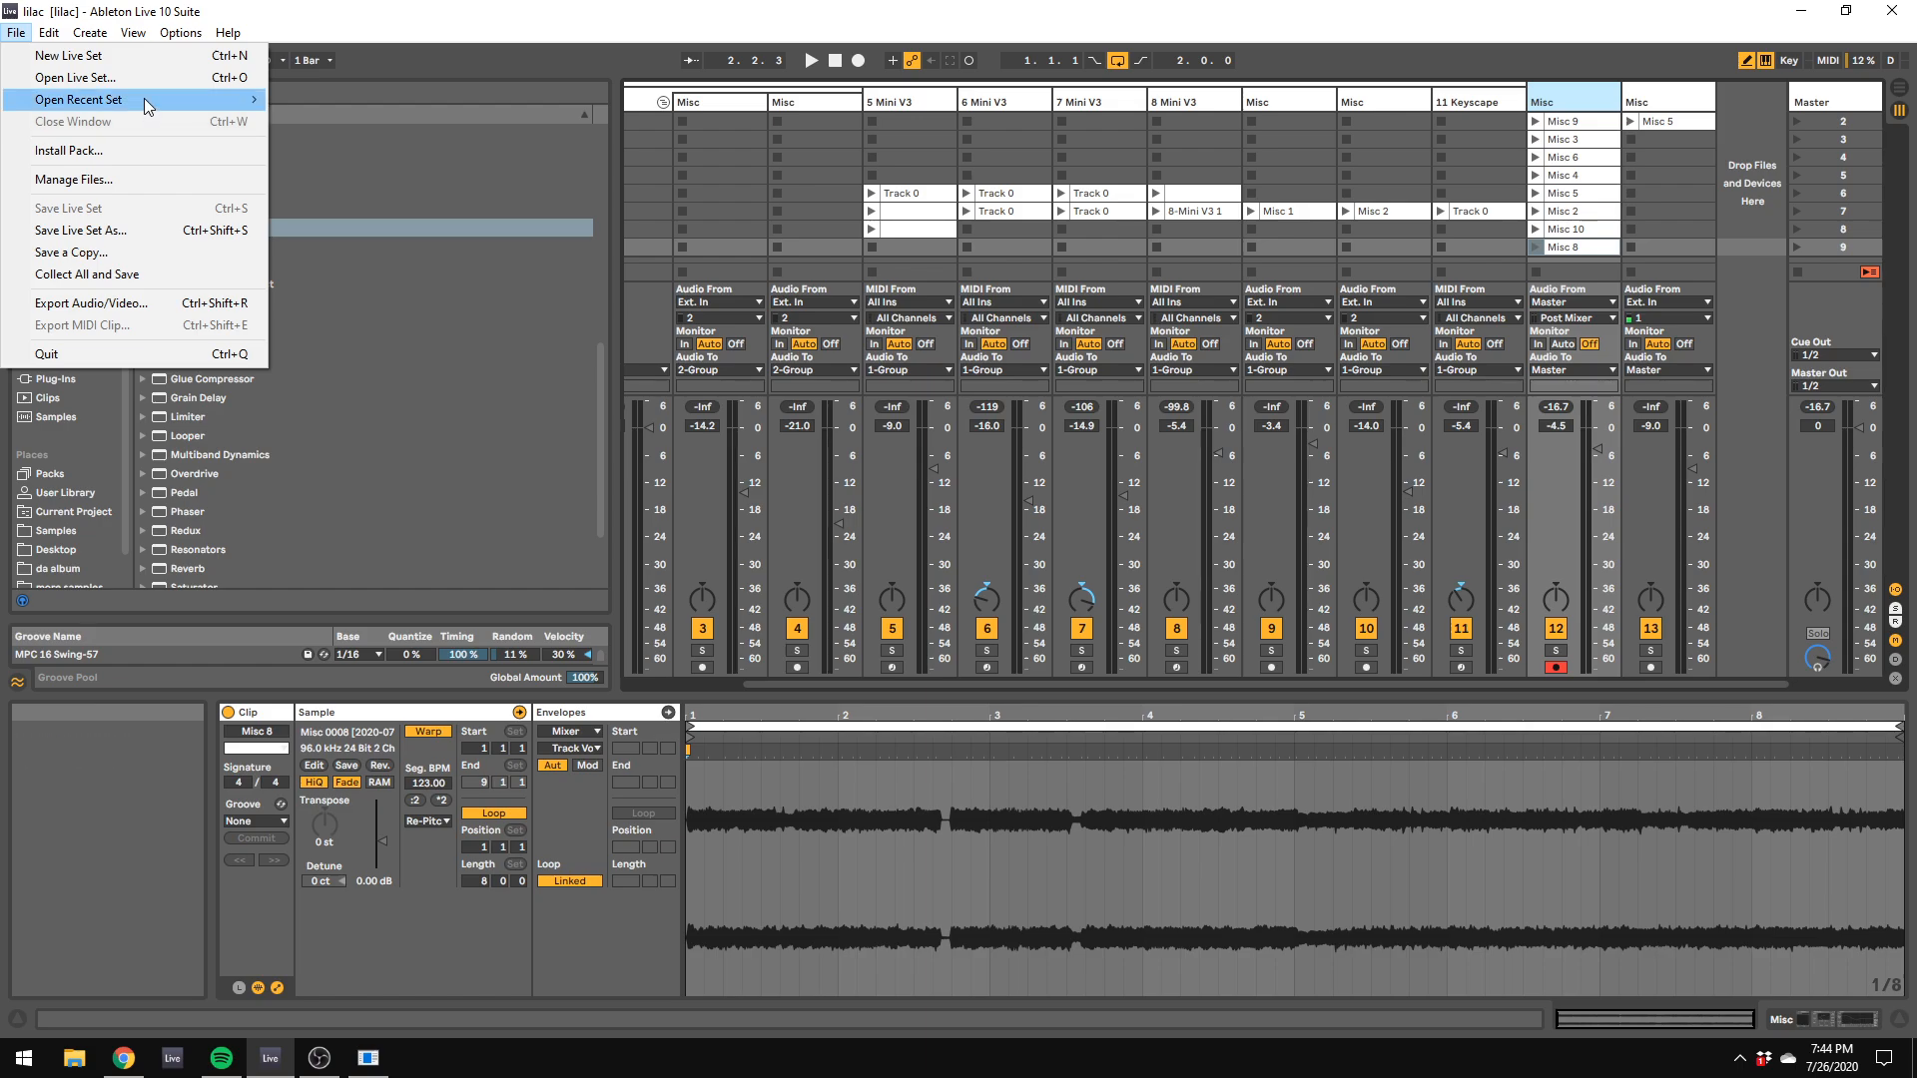
Step: Open the recent set phases.als, start playback and stop the Misc 1 clip on track 16
{"action": "mouse_move", "coordinate": [144, 100]}
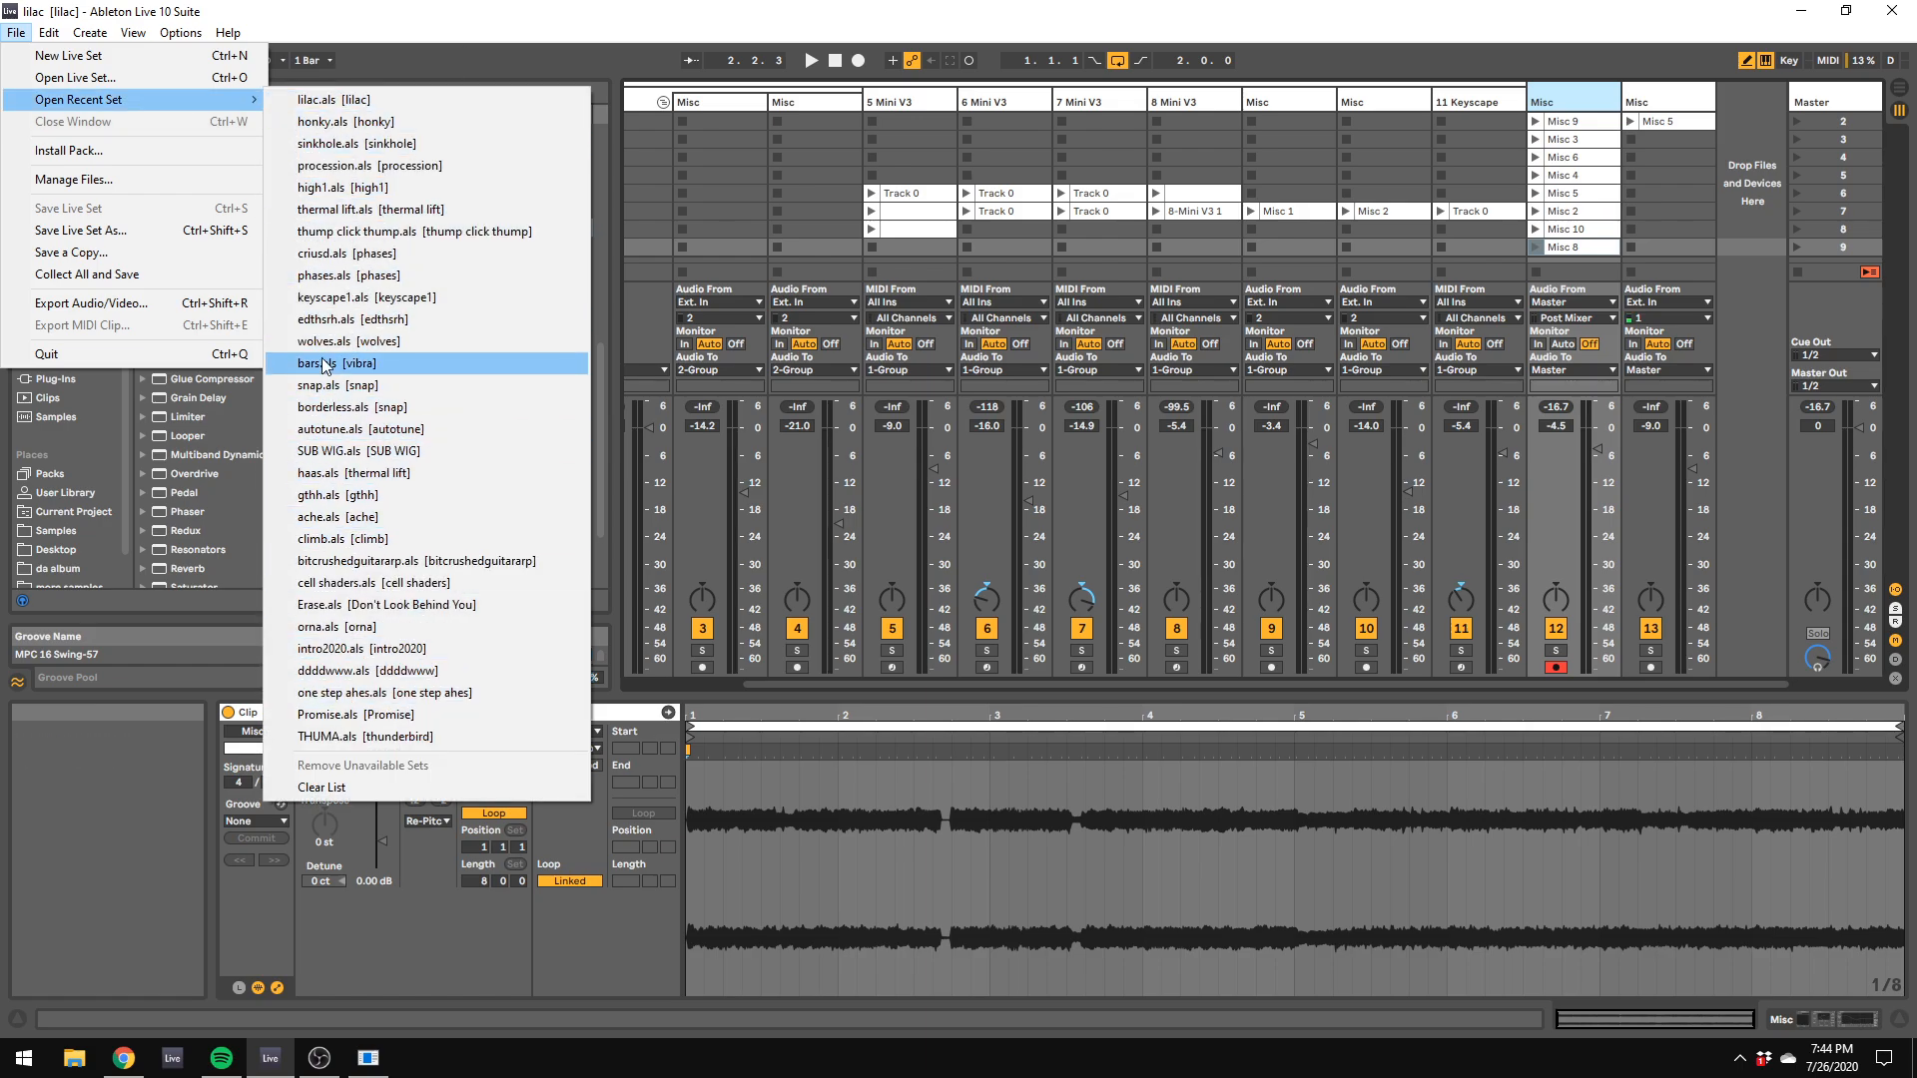
{"action": "left_click", "coordinate": [345, 275]}
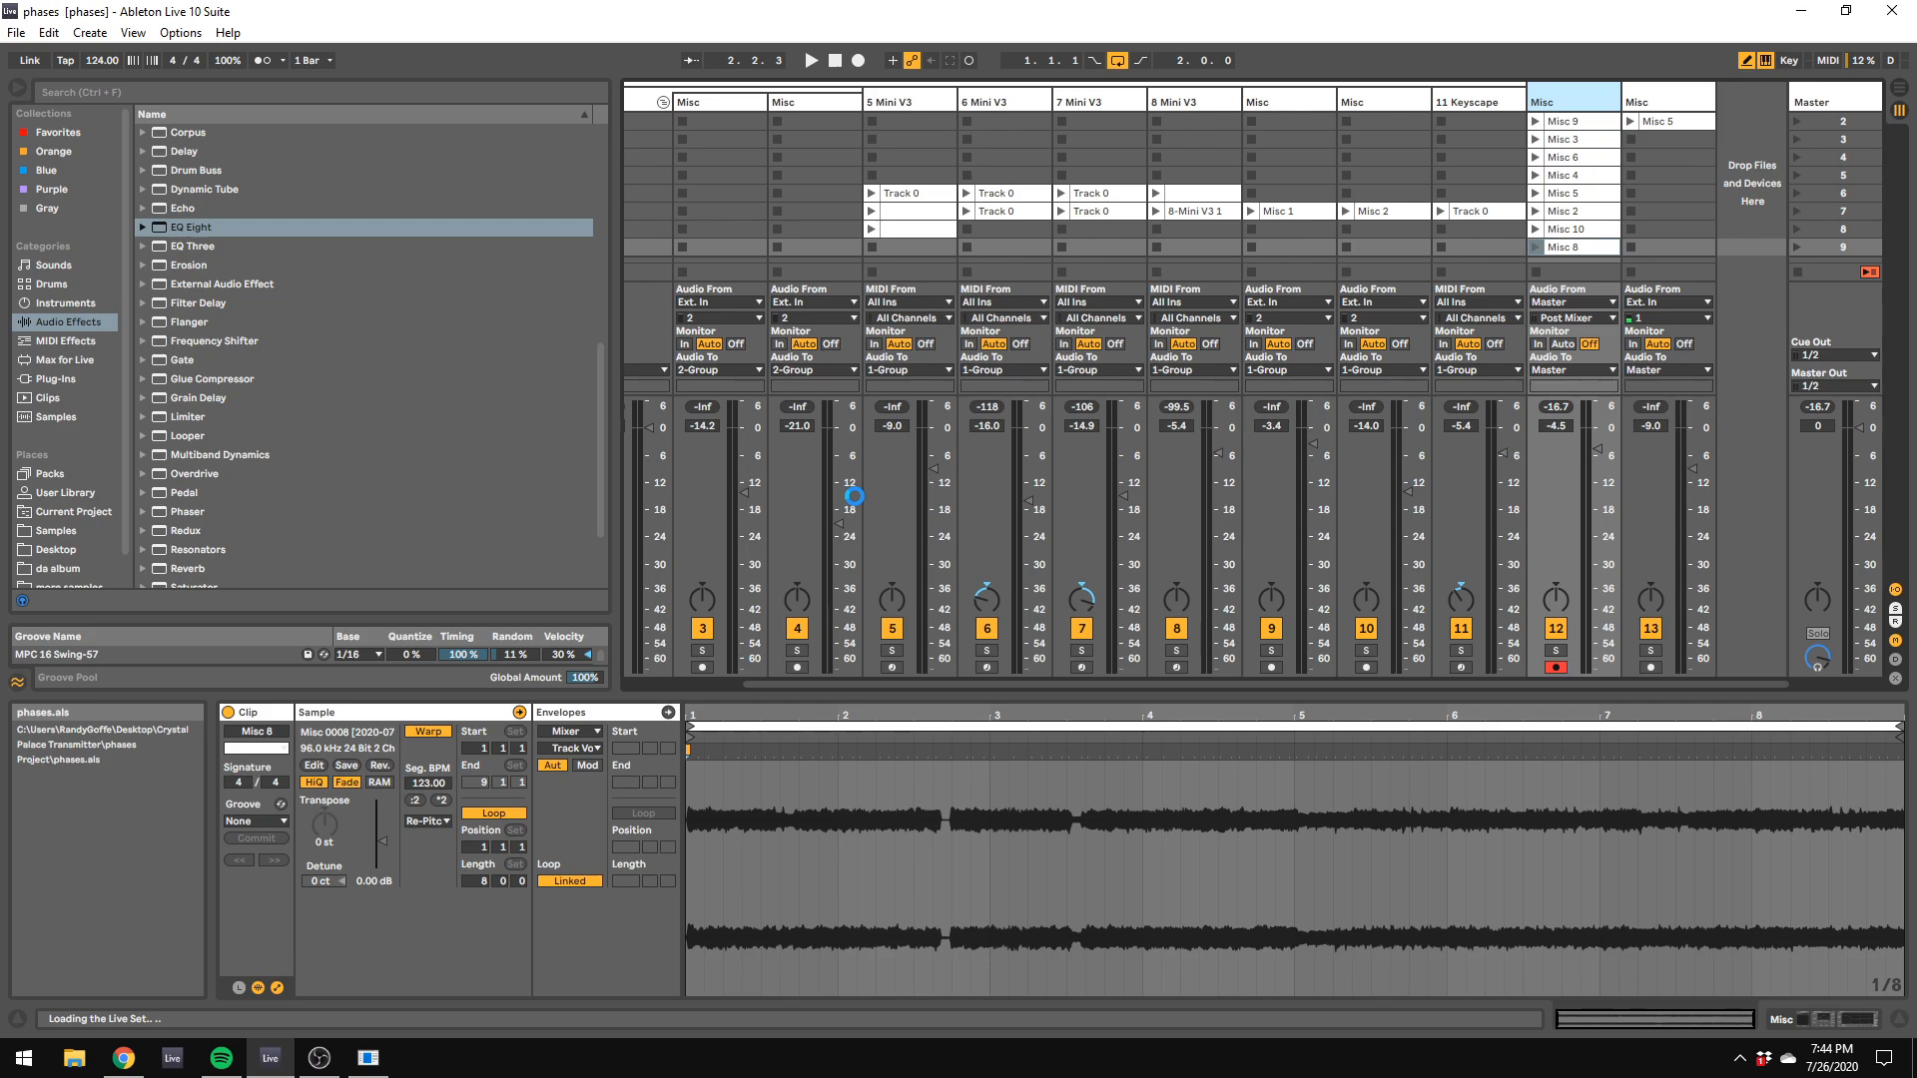
{"action": "key", "text": "space"}
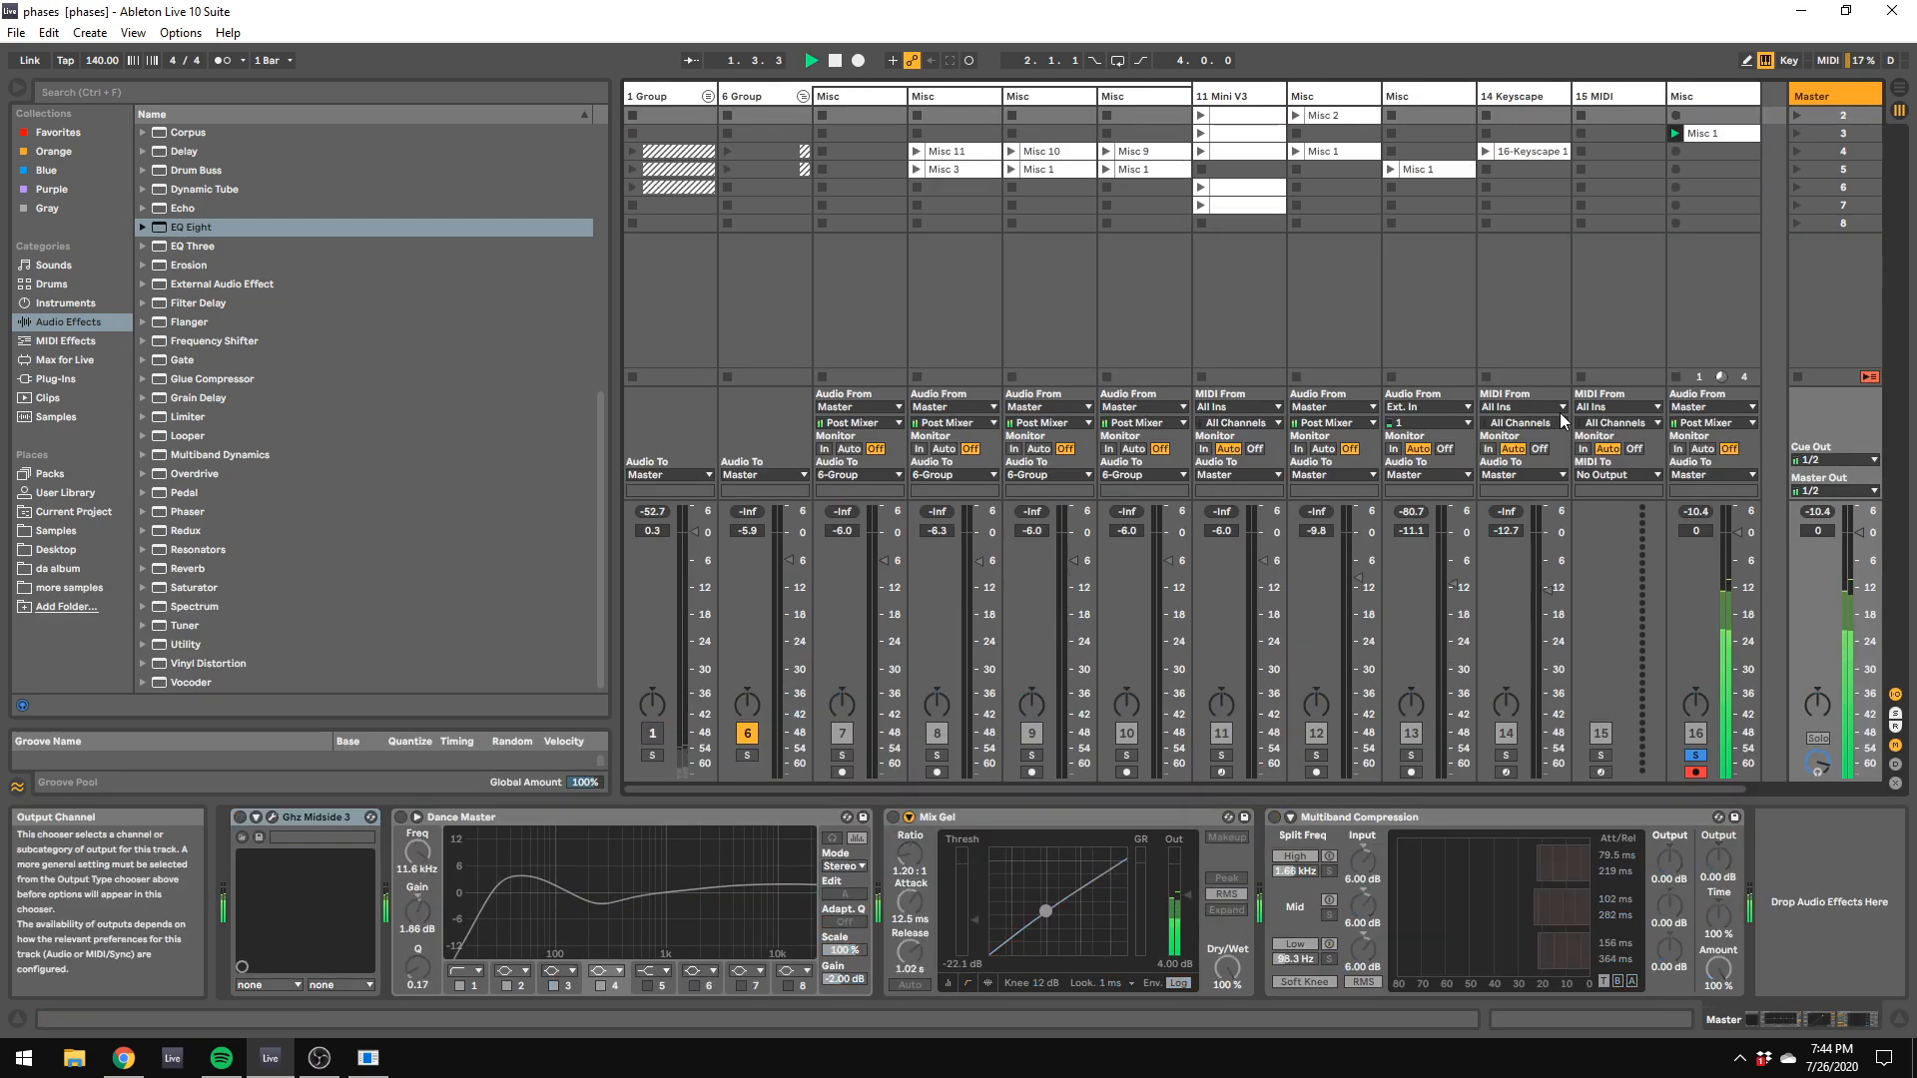
{"action": "left_click", "coordinate": [1687, 378]}
{"action": "left_click", "coordinate": [1677, 273]}
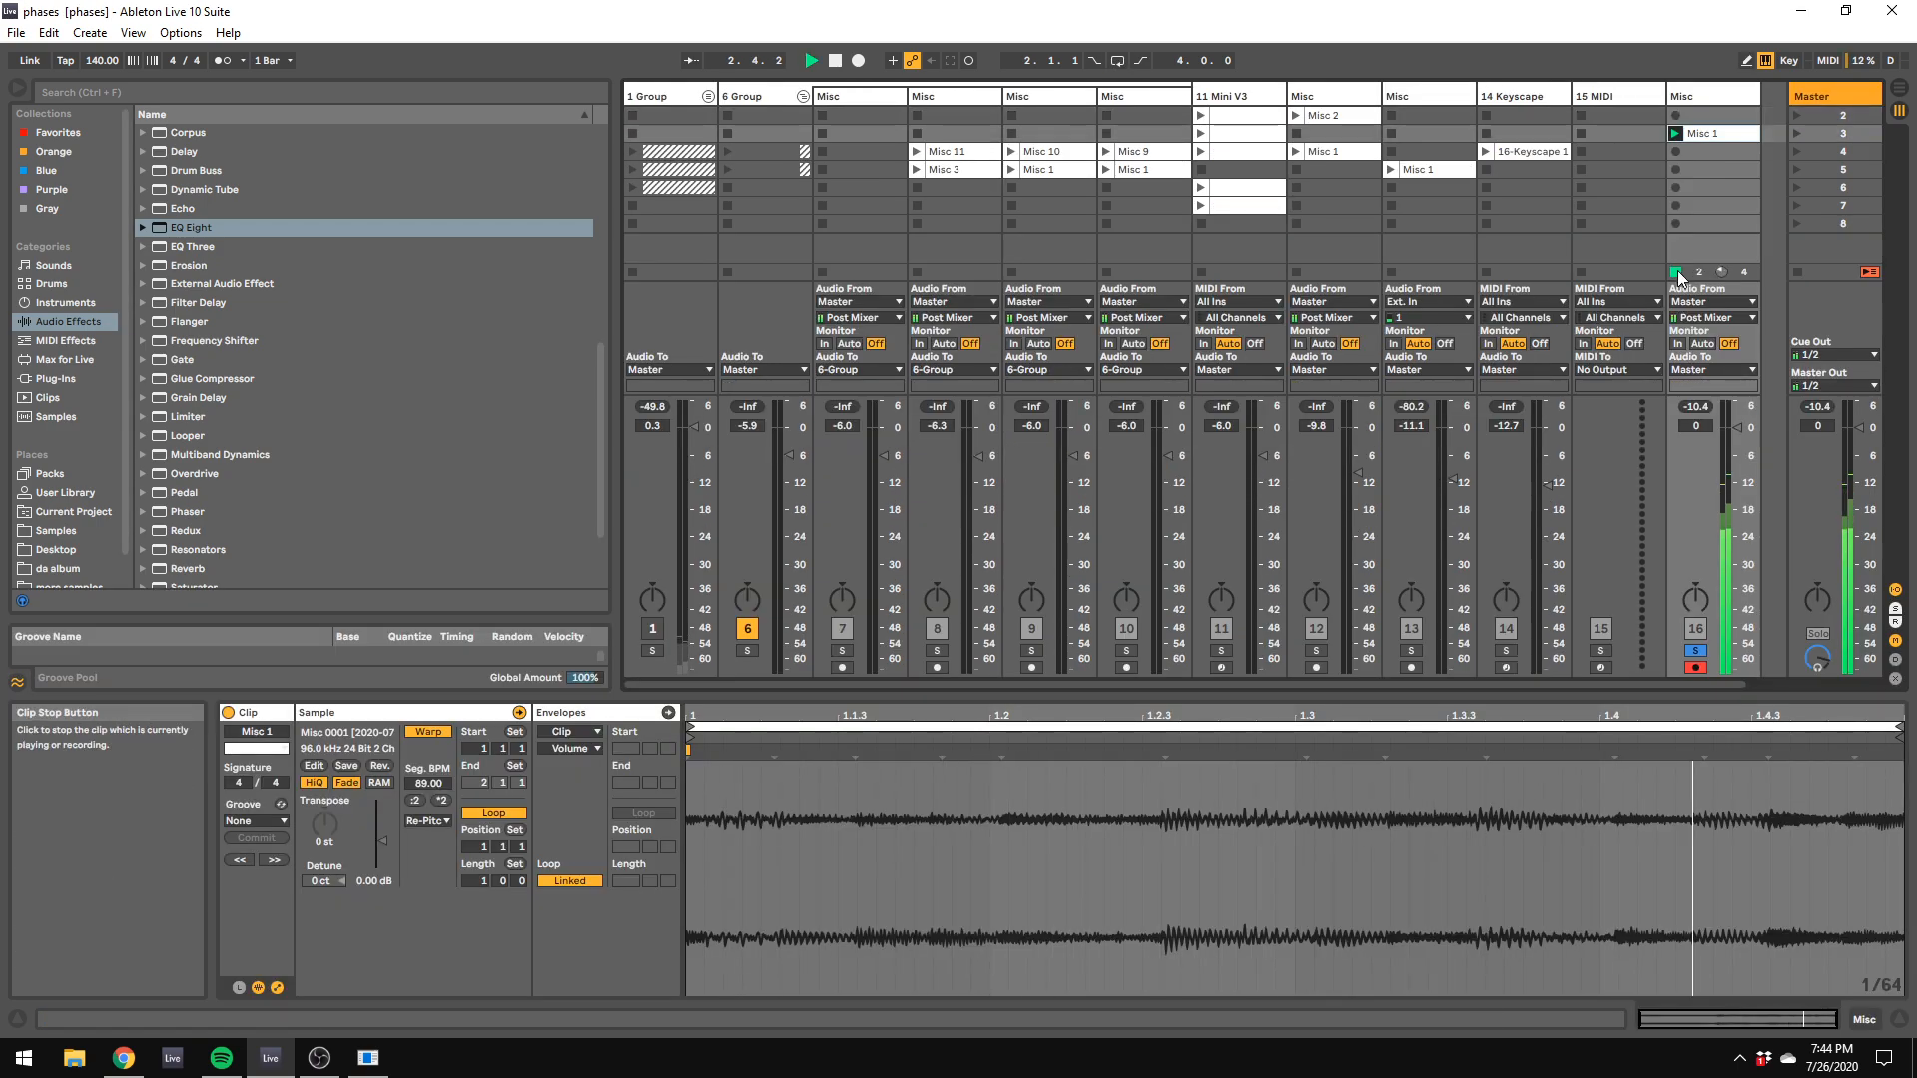
Step: Solo the 6 Group, launch its clips in scene 5 and then scene 4, and lower the tempo to 118 BPM
{"action": "left_click", "coordinate": [950, 169]}
{"action": "left_click", "coordinate": [727, 169]}
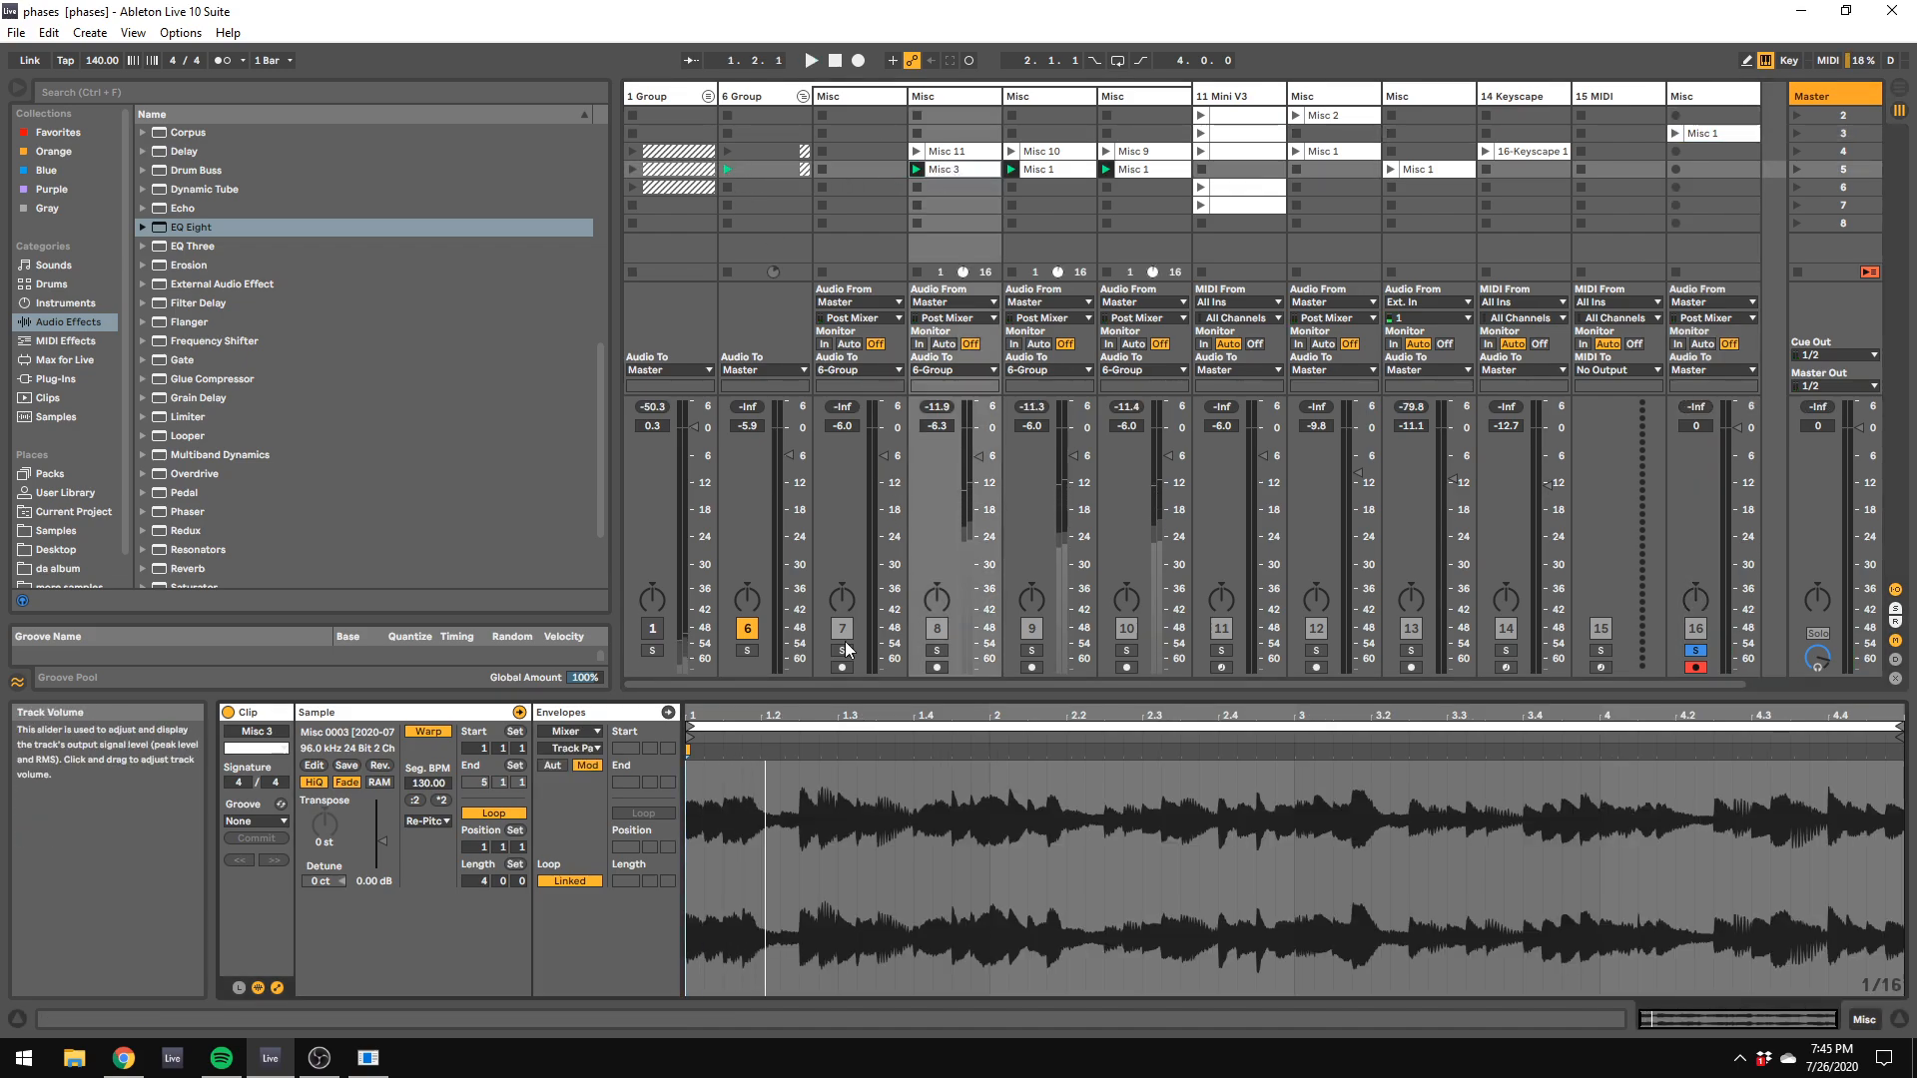
{"action": "left_click", "coordinate": [747, 650]}
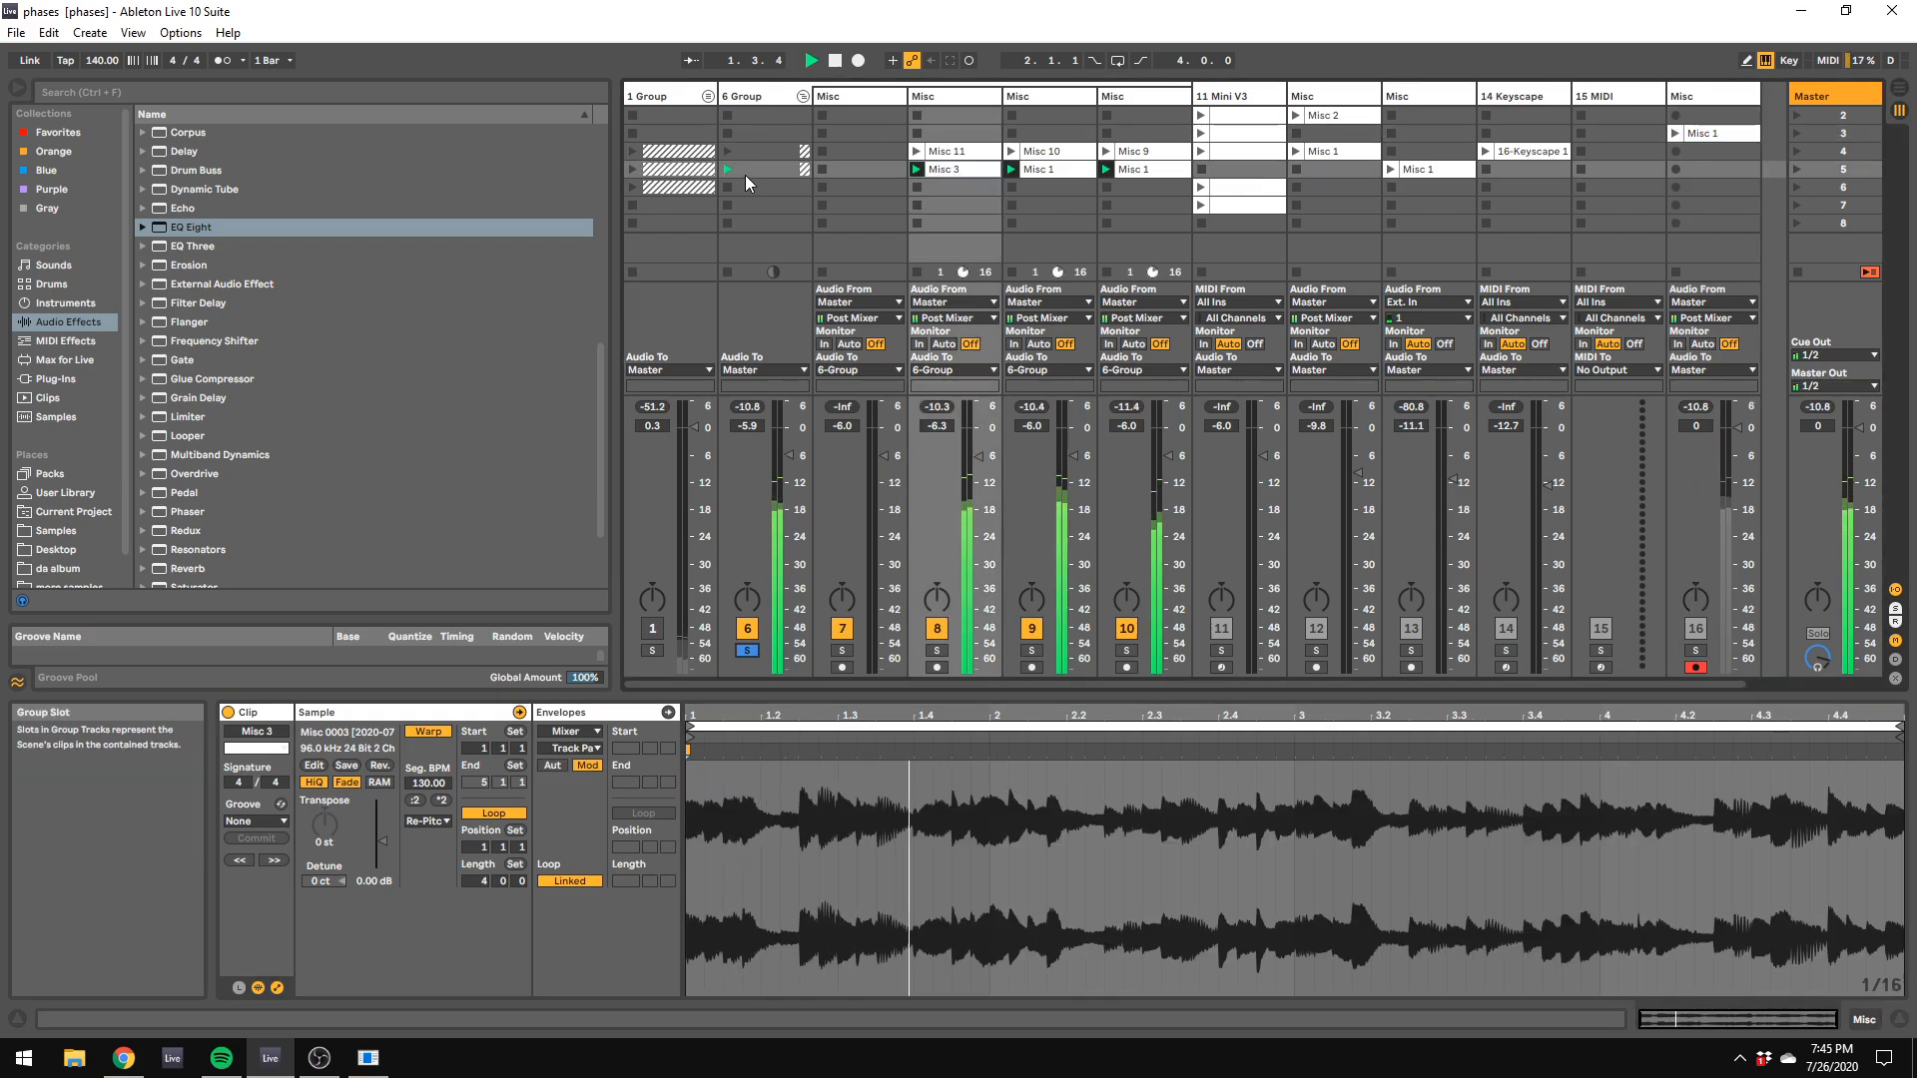
{"action": "left_click", "coordinate": [727, 151]}
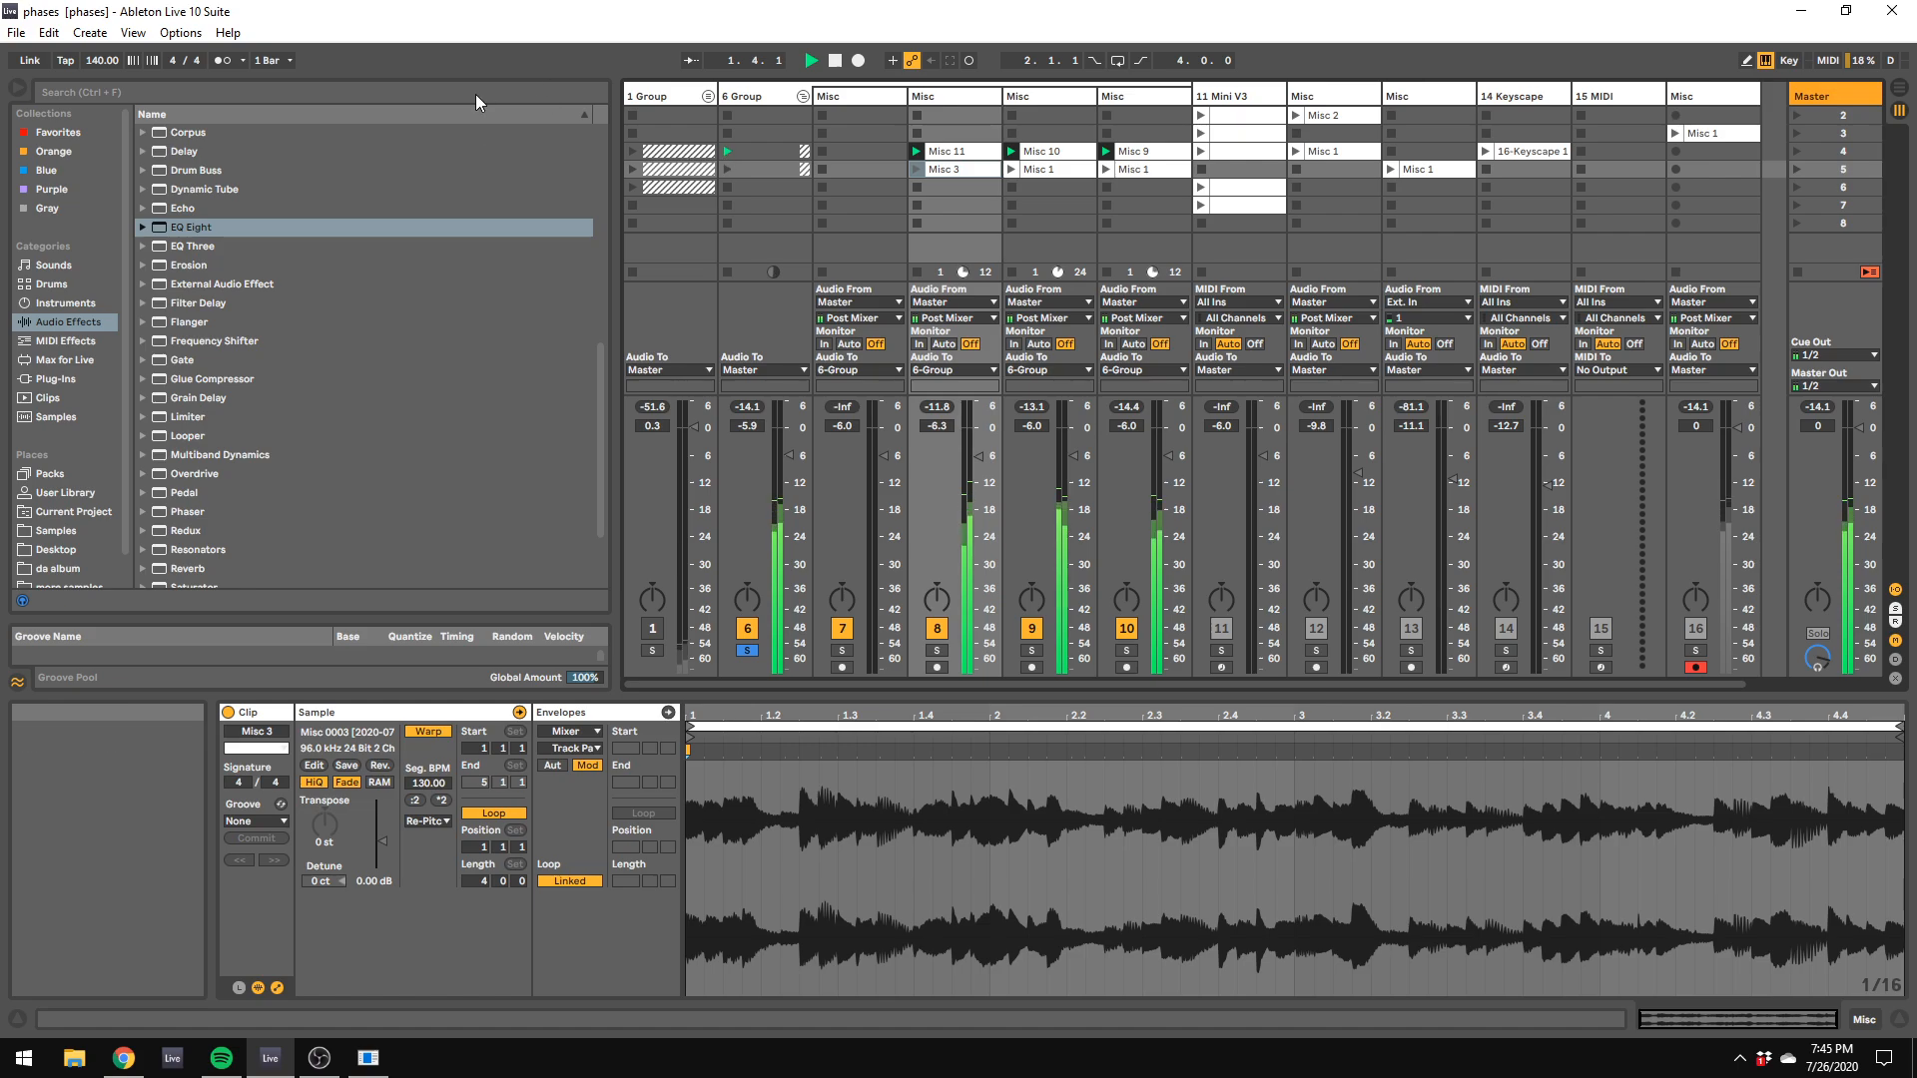
{"action": "left_click_drag", "start_coordinate": [104, 61], "coordinate": [103, 101]}
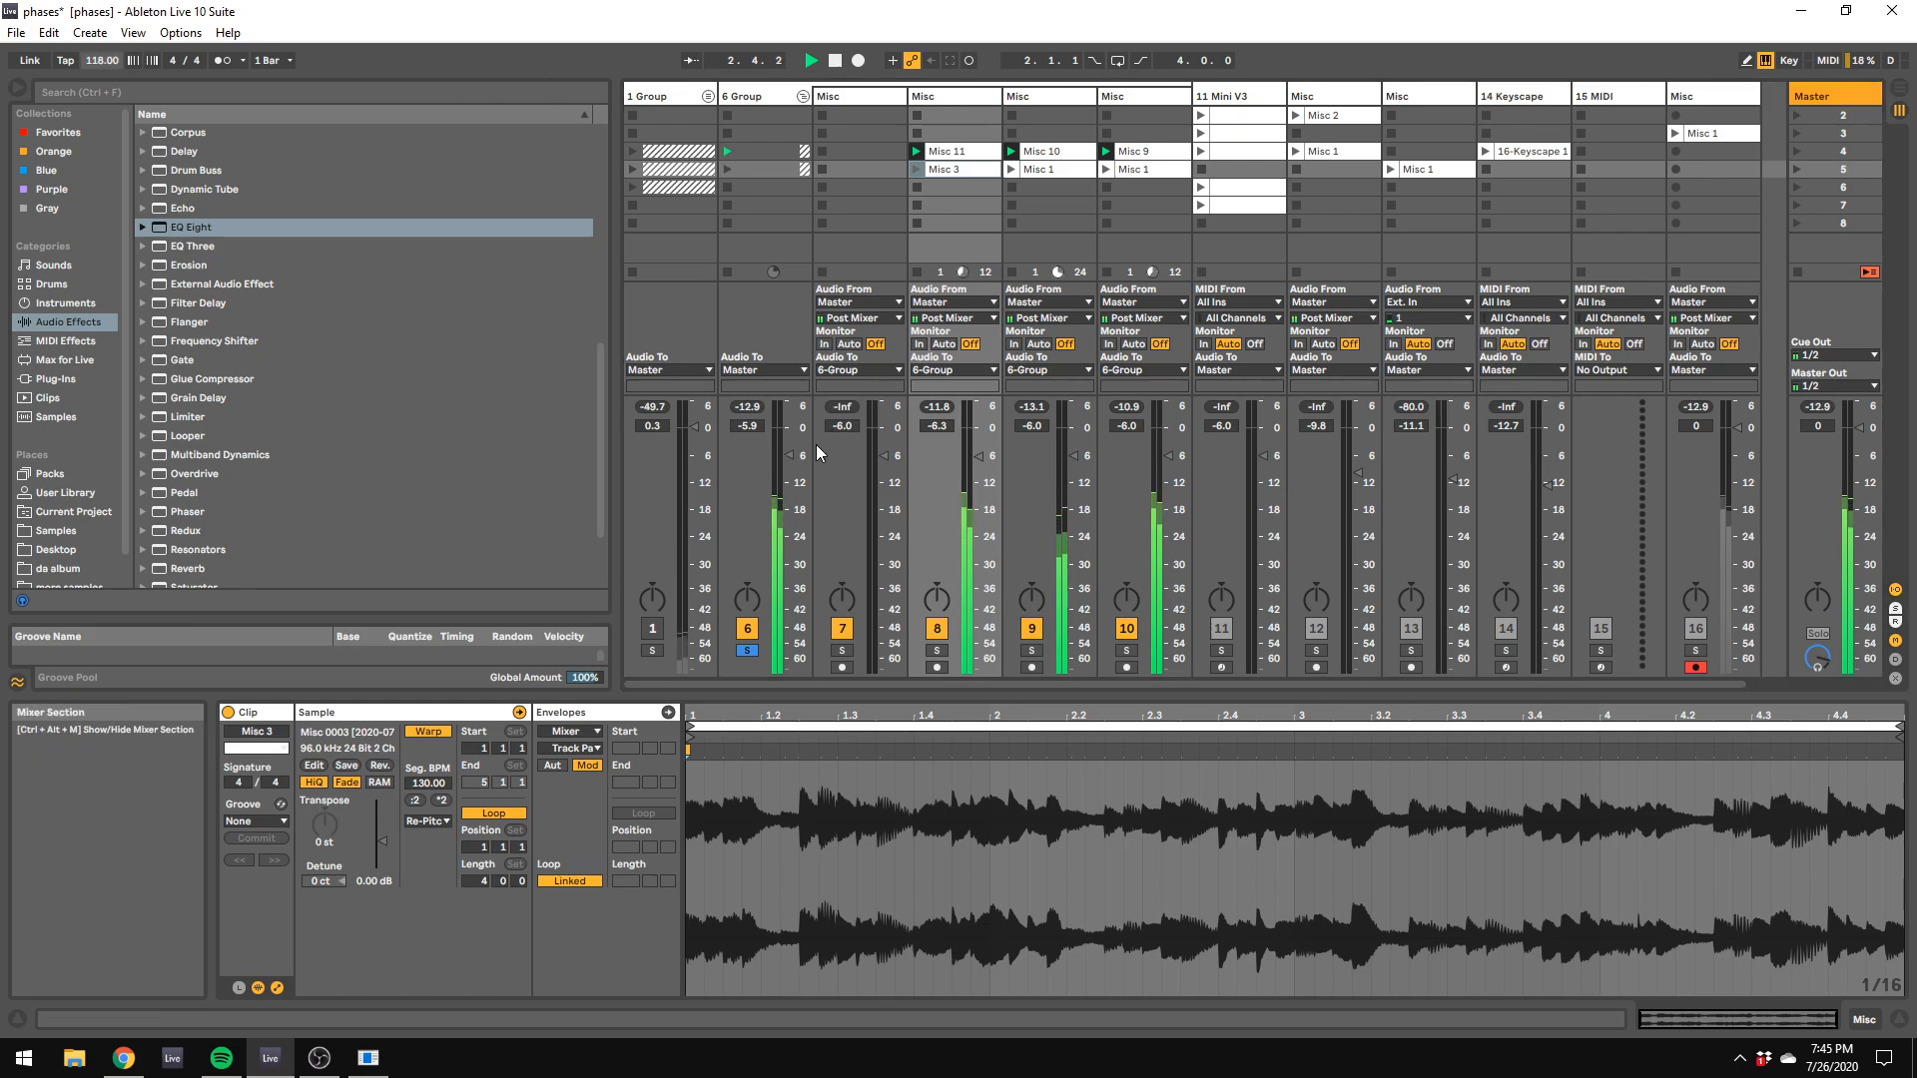
Step: Unfold the 1 Group, launch its Misc 11 clip on track 3 and activate the group track, then launch the group's scene 4 clips
{"action": "left_click", "coordinate": [708, 96]}
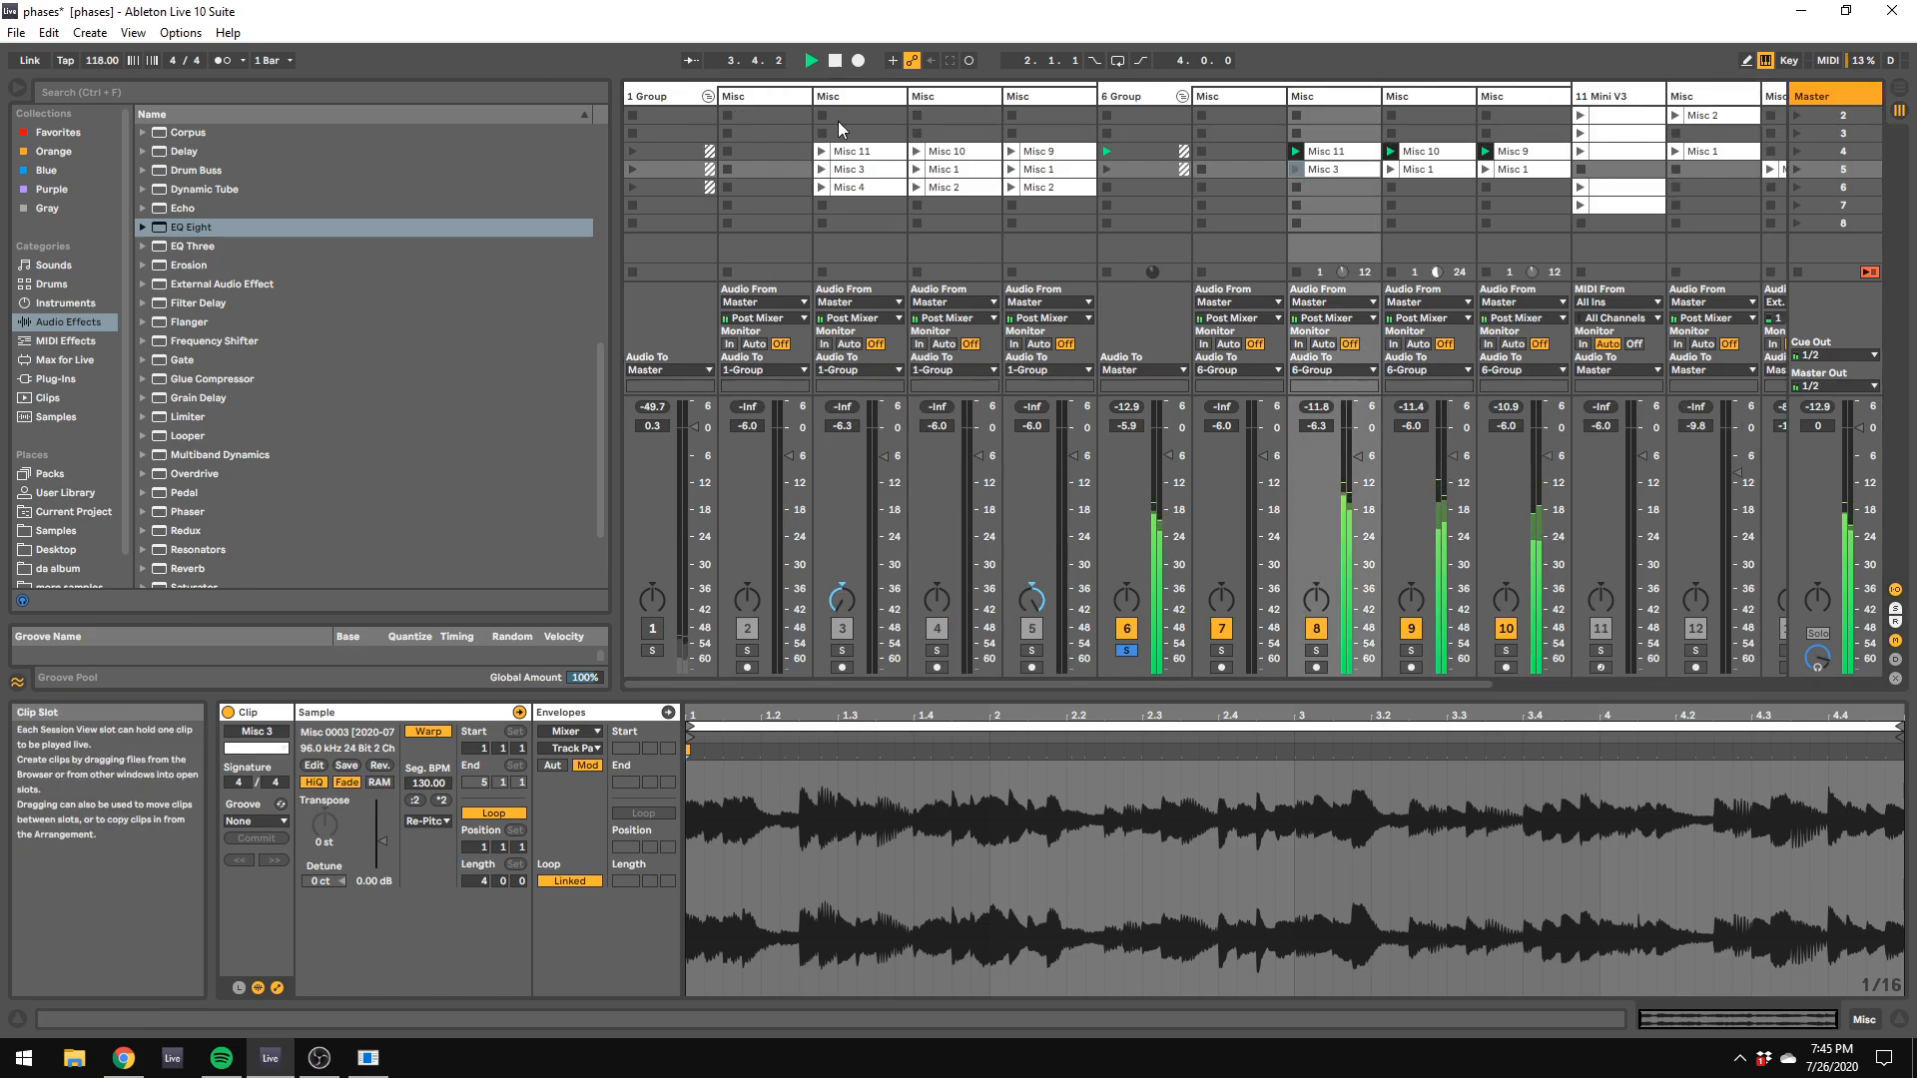
{"action": "left_click", "coordinate": [865, 152]}
{"action": "left_click", "coordinate": [821, 151]}
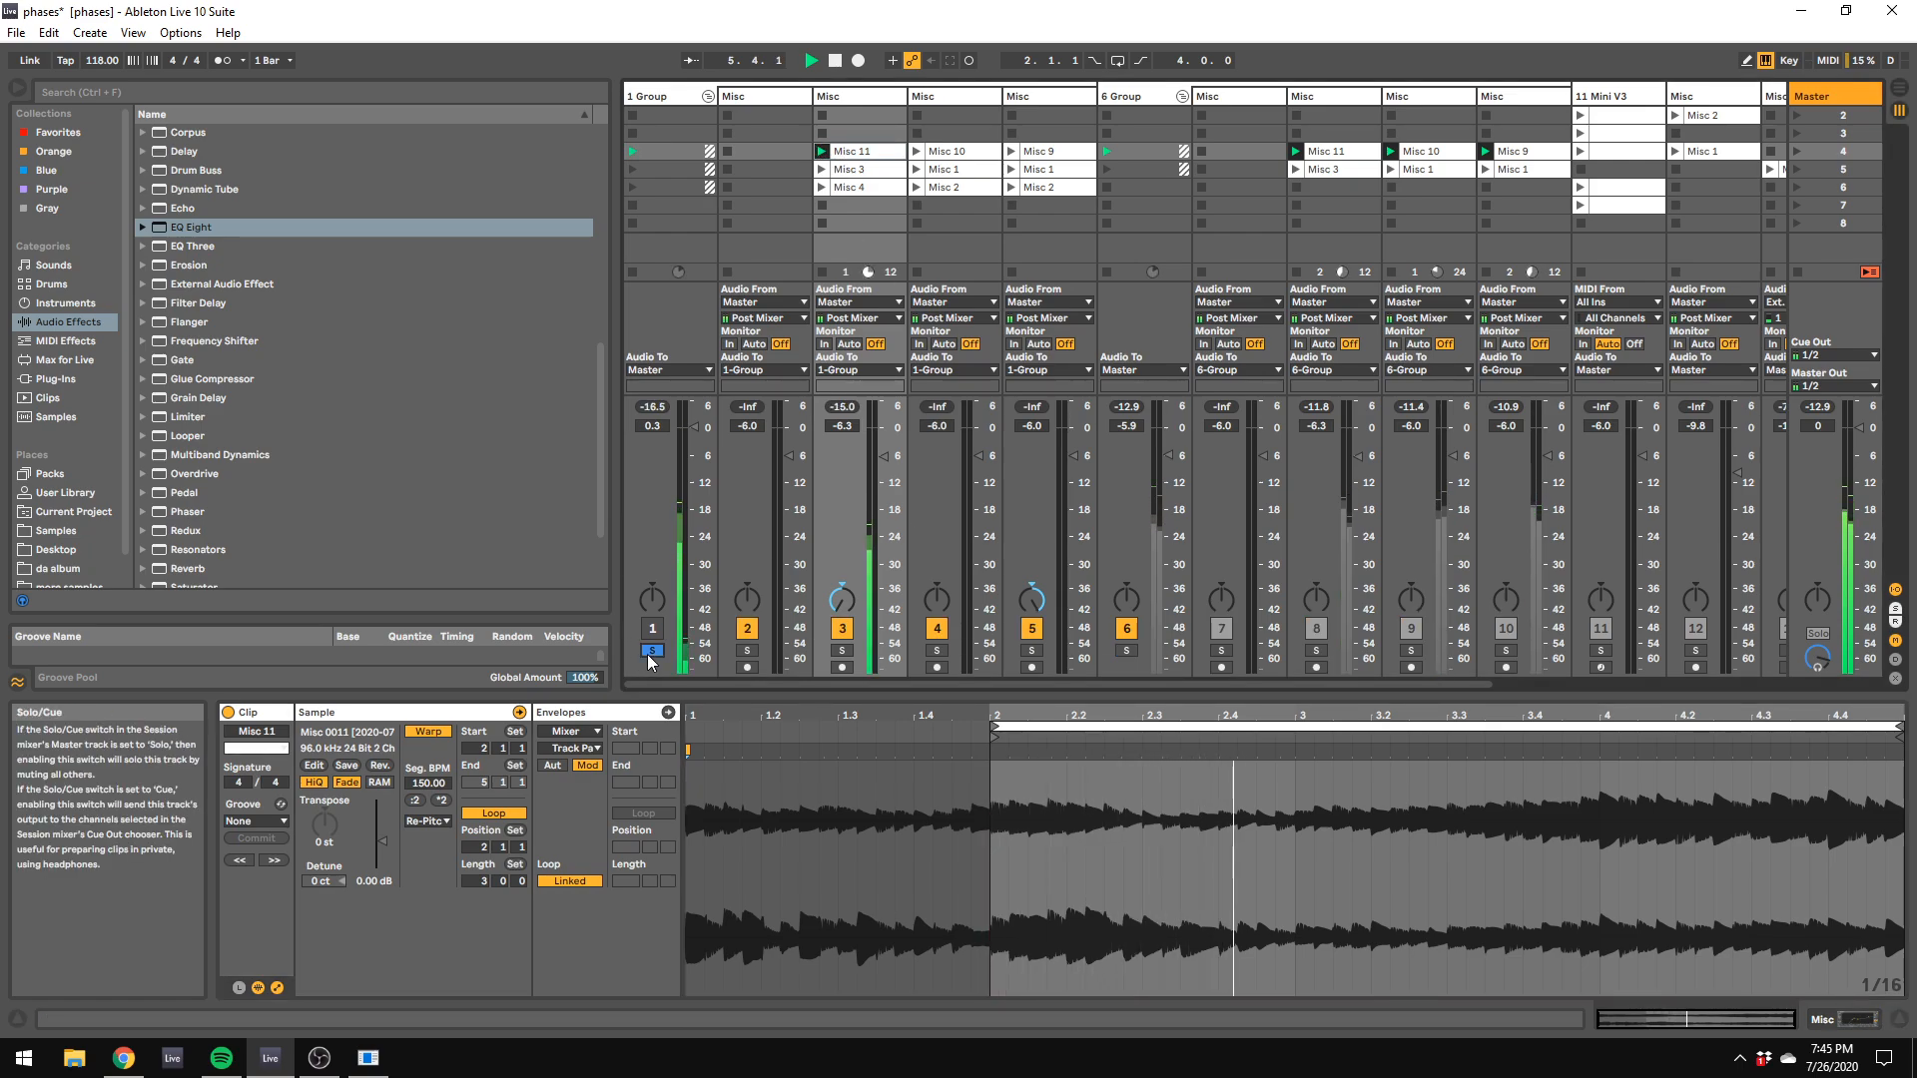
{"action": "left_click", "coordinate": [654, 629]}
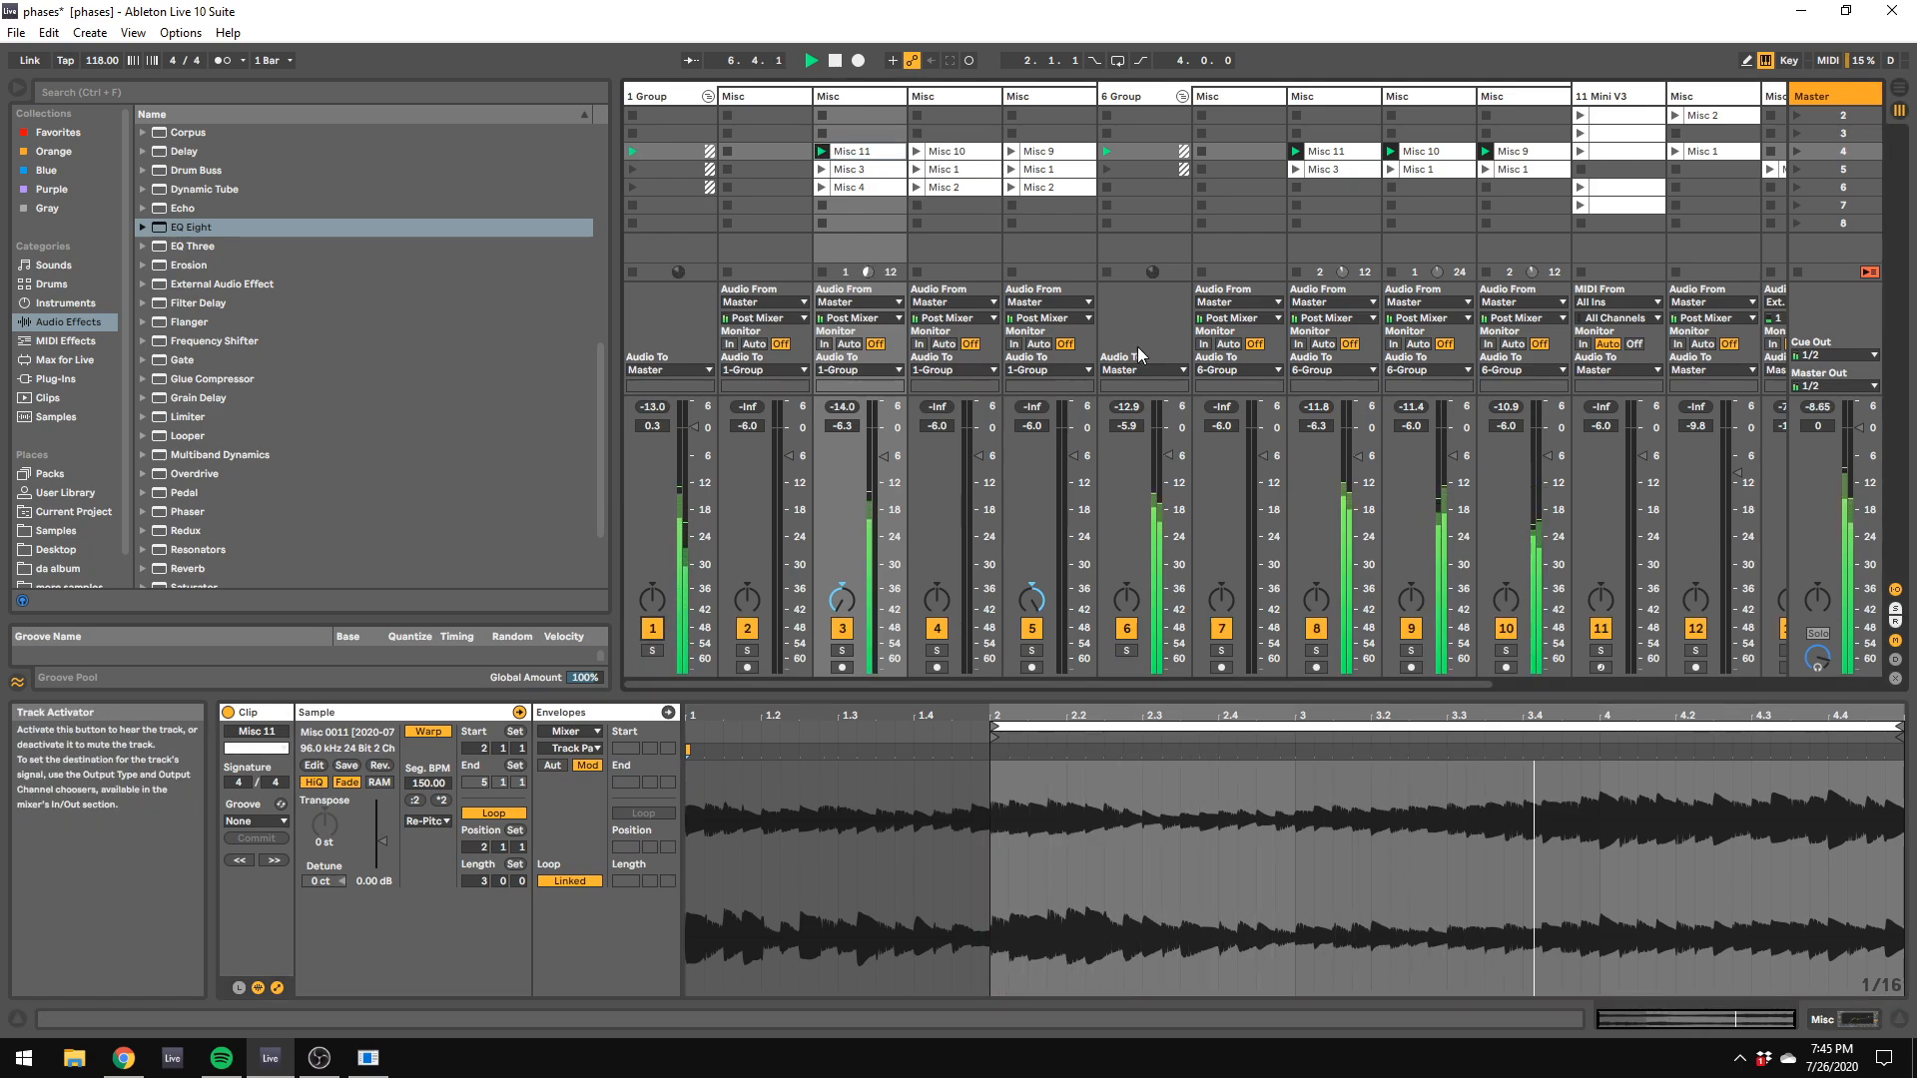
{"action": "left_click", "coordinate": [635, 152]}
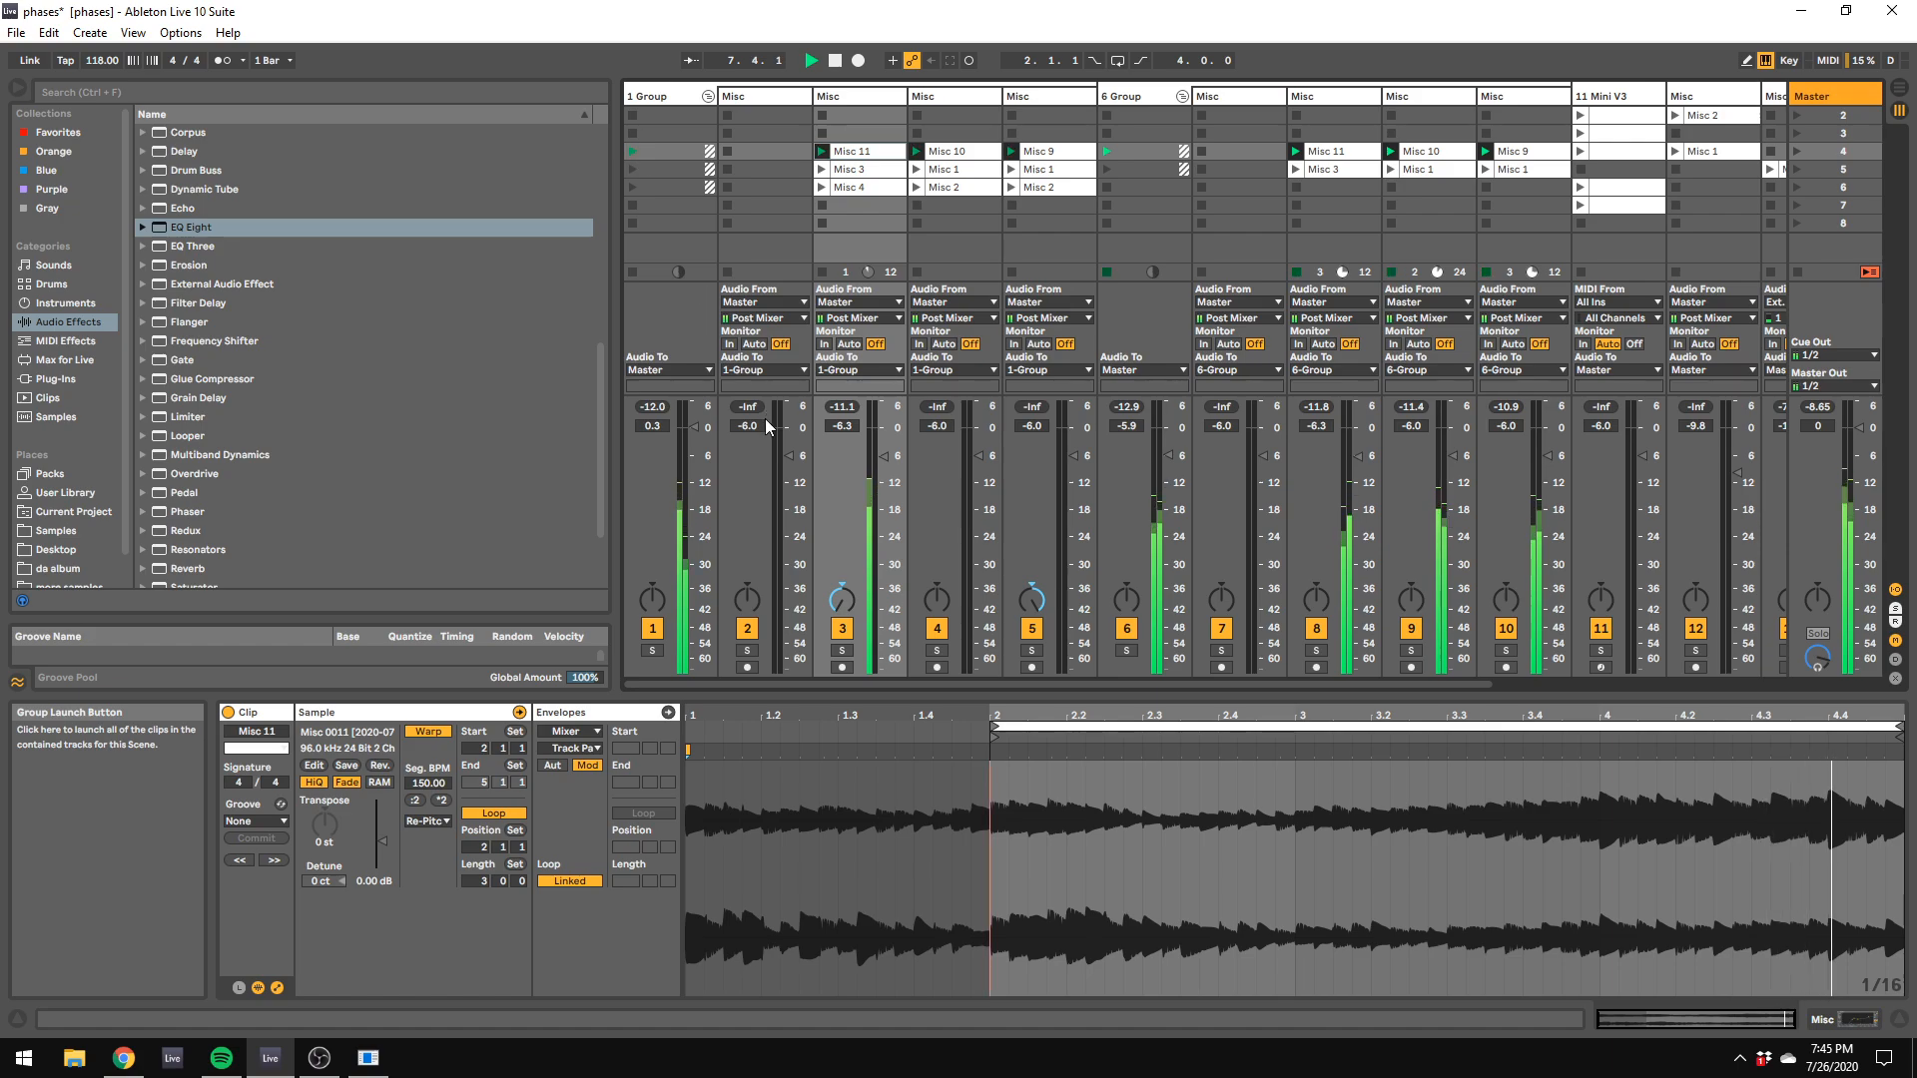
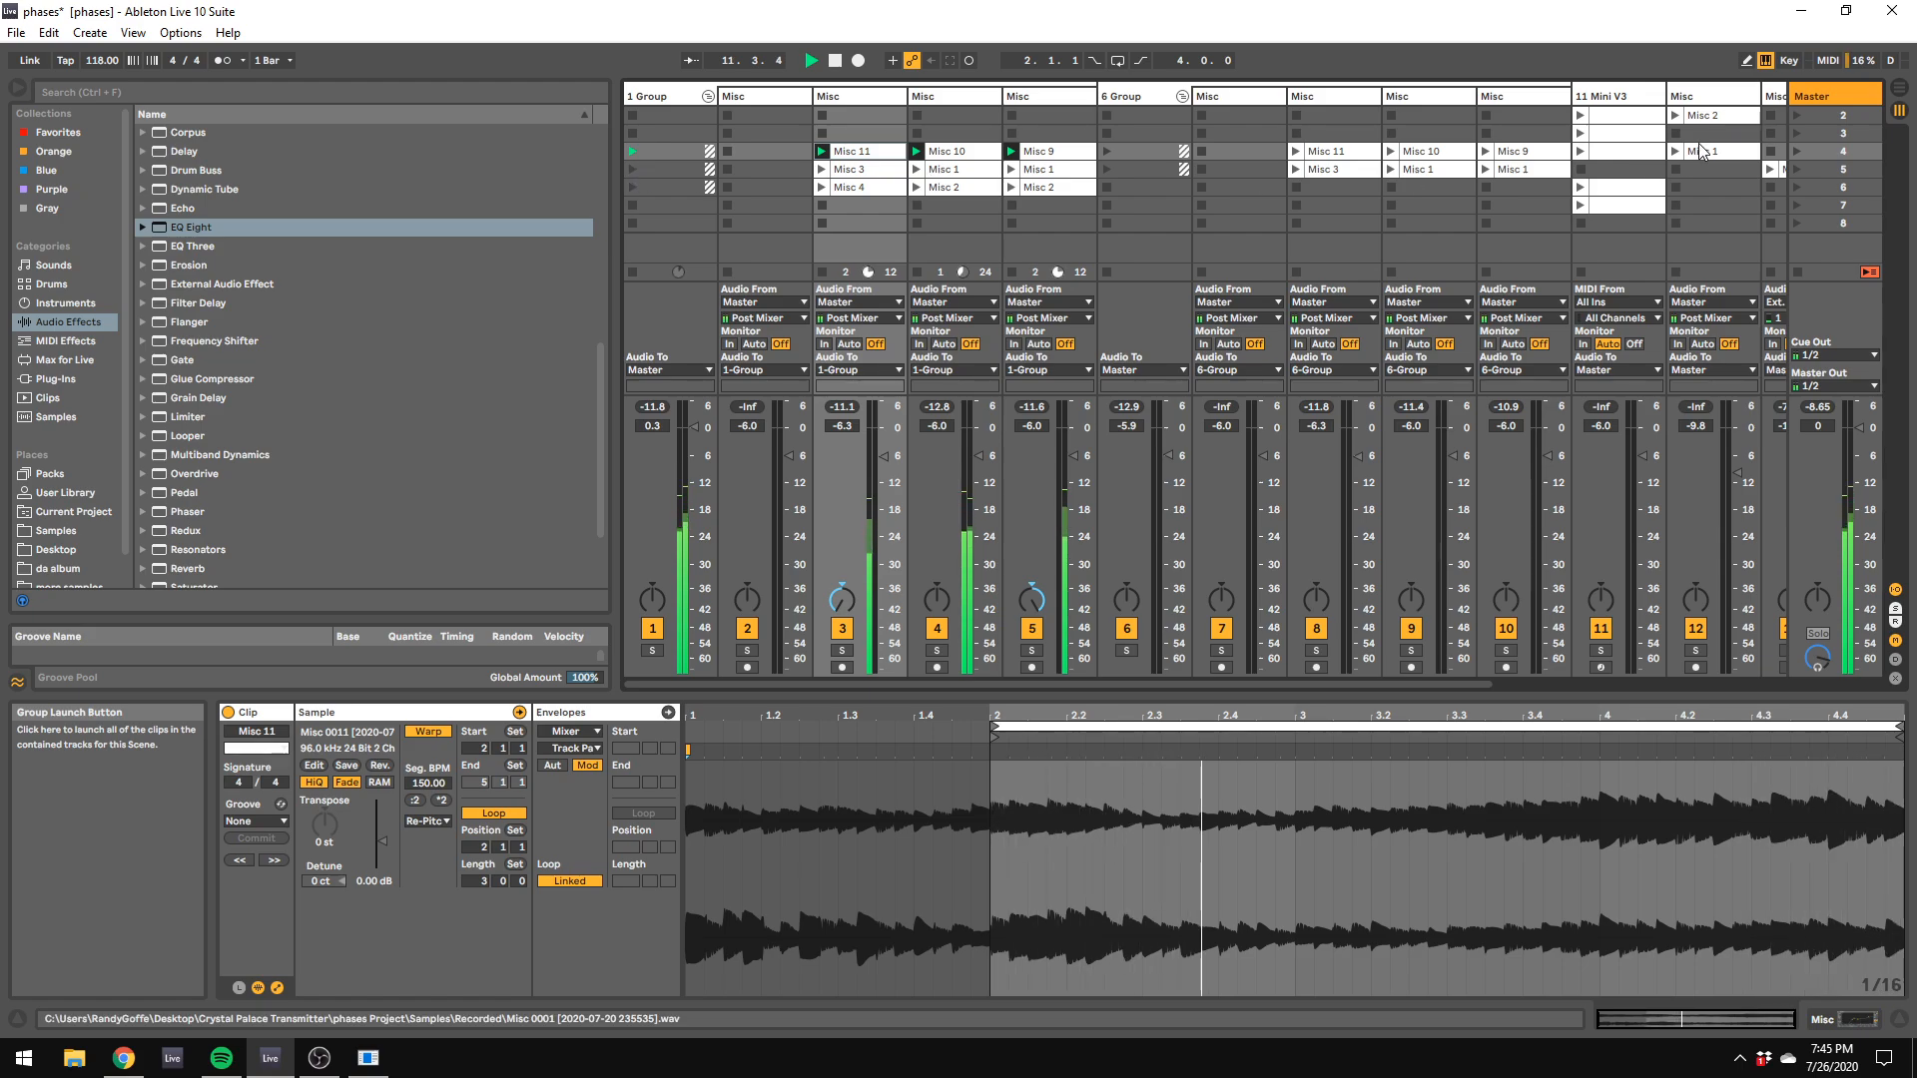
{"action": "left_click_drag", "start_coordinate": [1210, 685], "coordinate": [1599, 631]}
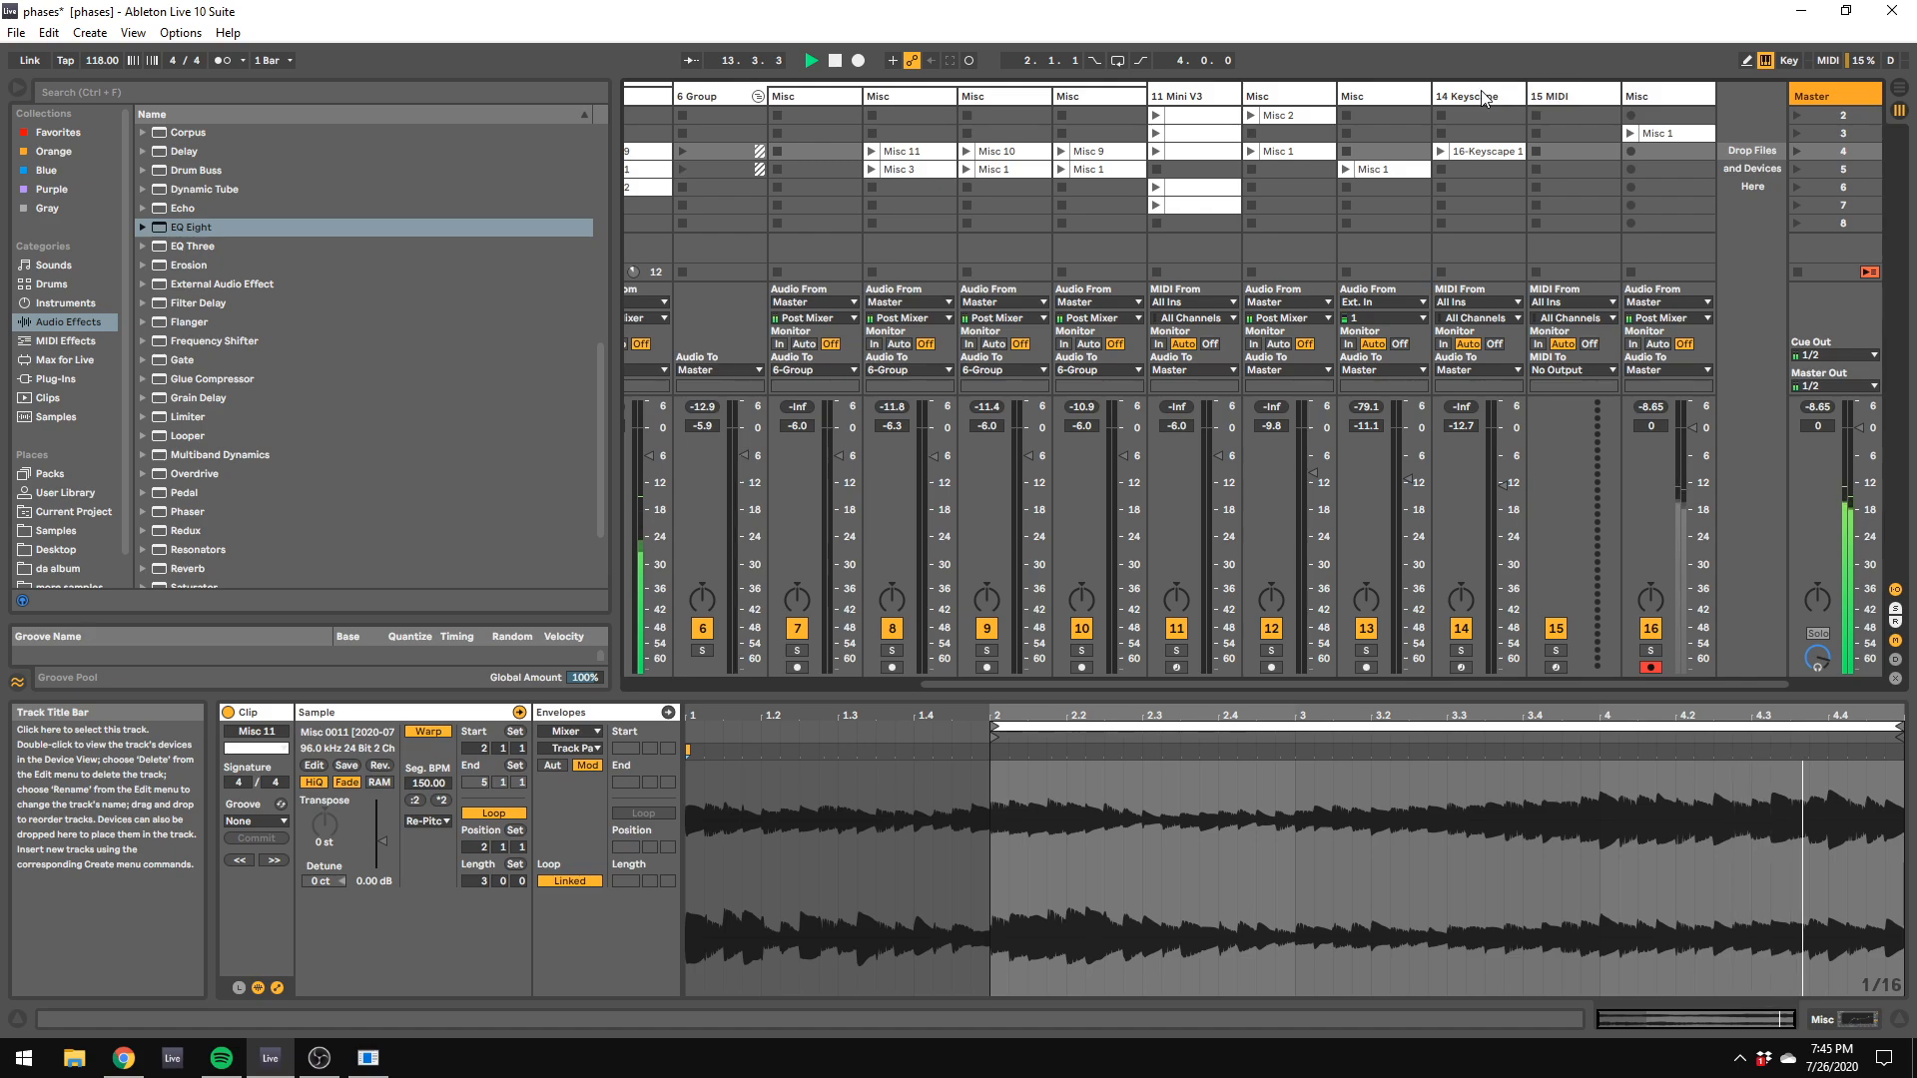
{"action": "left_click", "coordinate": [52, 283]}
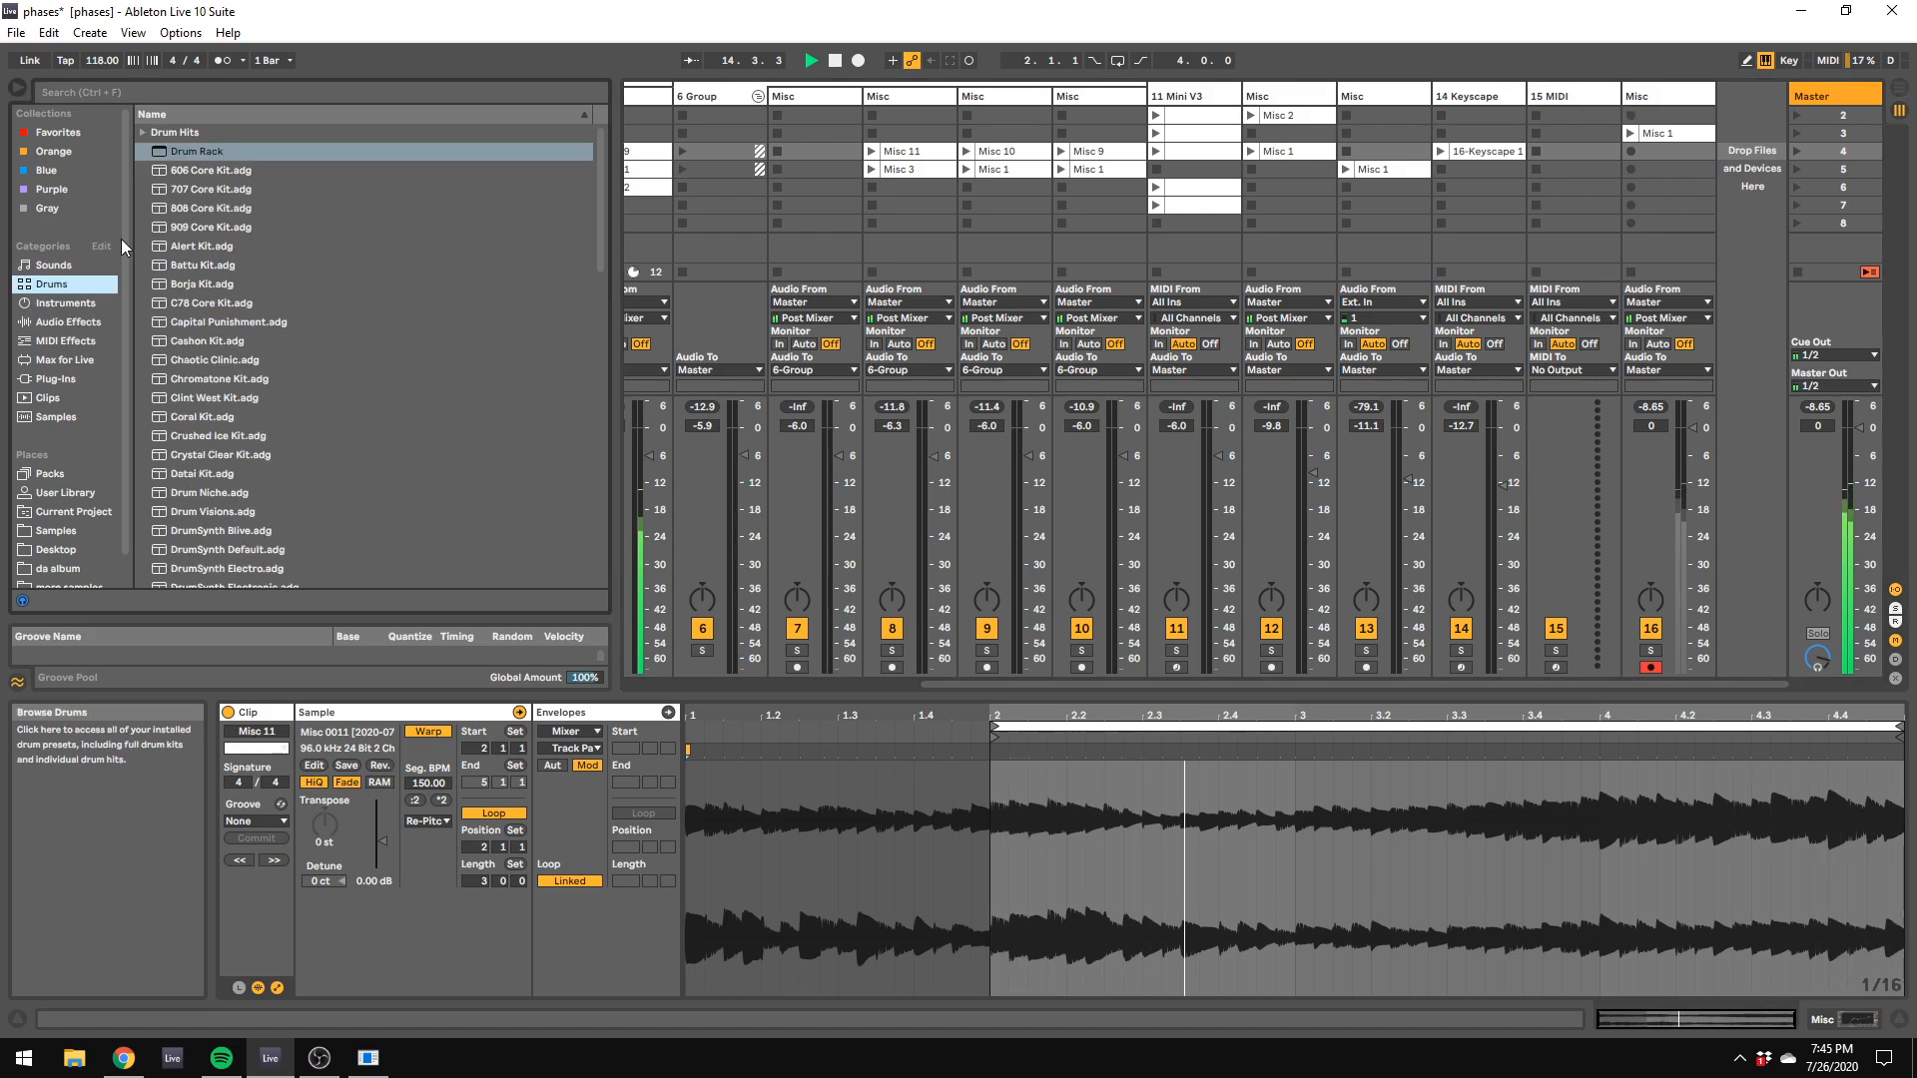
{"action": "left_click_drag", "start_coordinate": [194, 152], "coordinate": [1510, 170]}
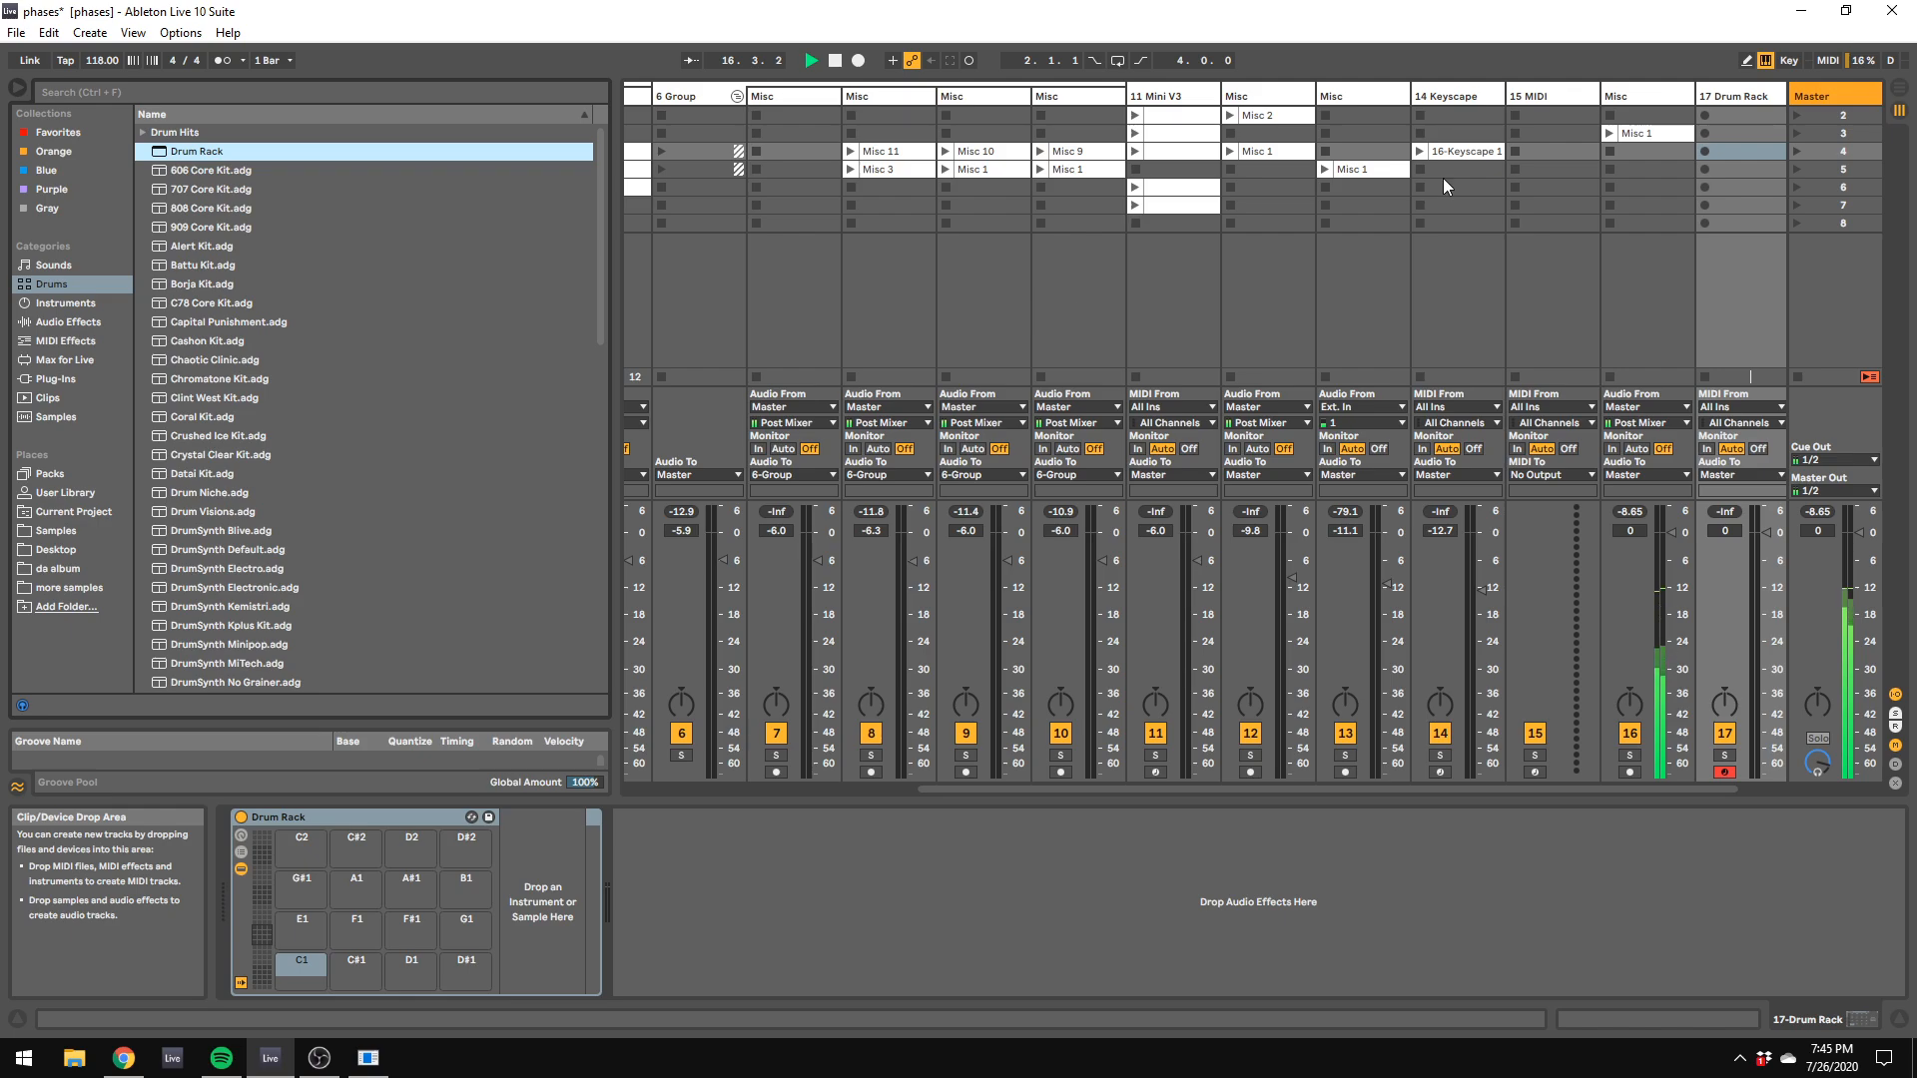
{"action": "left_click", "coordinate": [1763, 94]}
{"action": "key", "text": "Delete"}
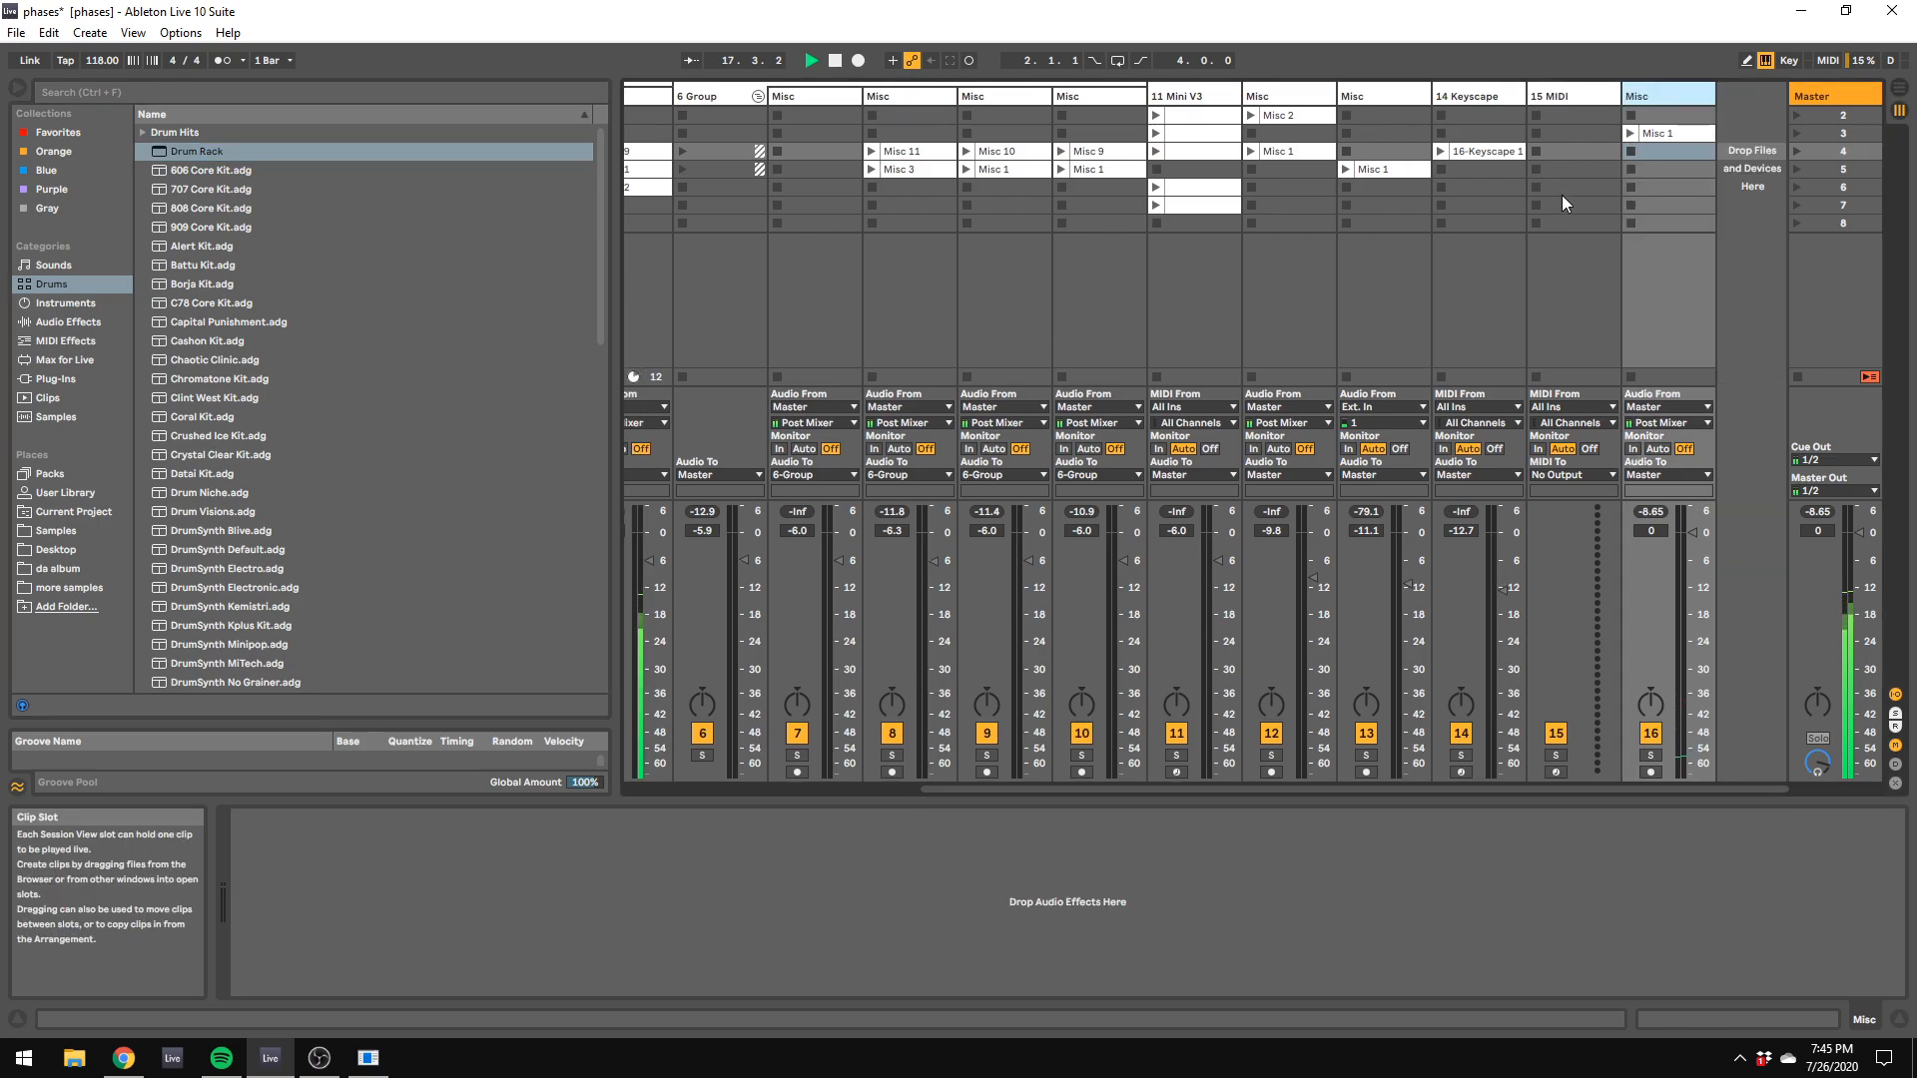
Step: Load the VPROM drum plug-in from the Aly James VST folder onto a new track after the last one
{"action": "left_click", "coordinate": [94, 379]}
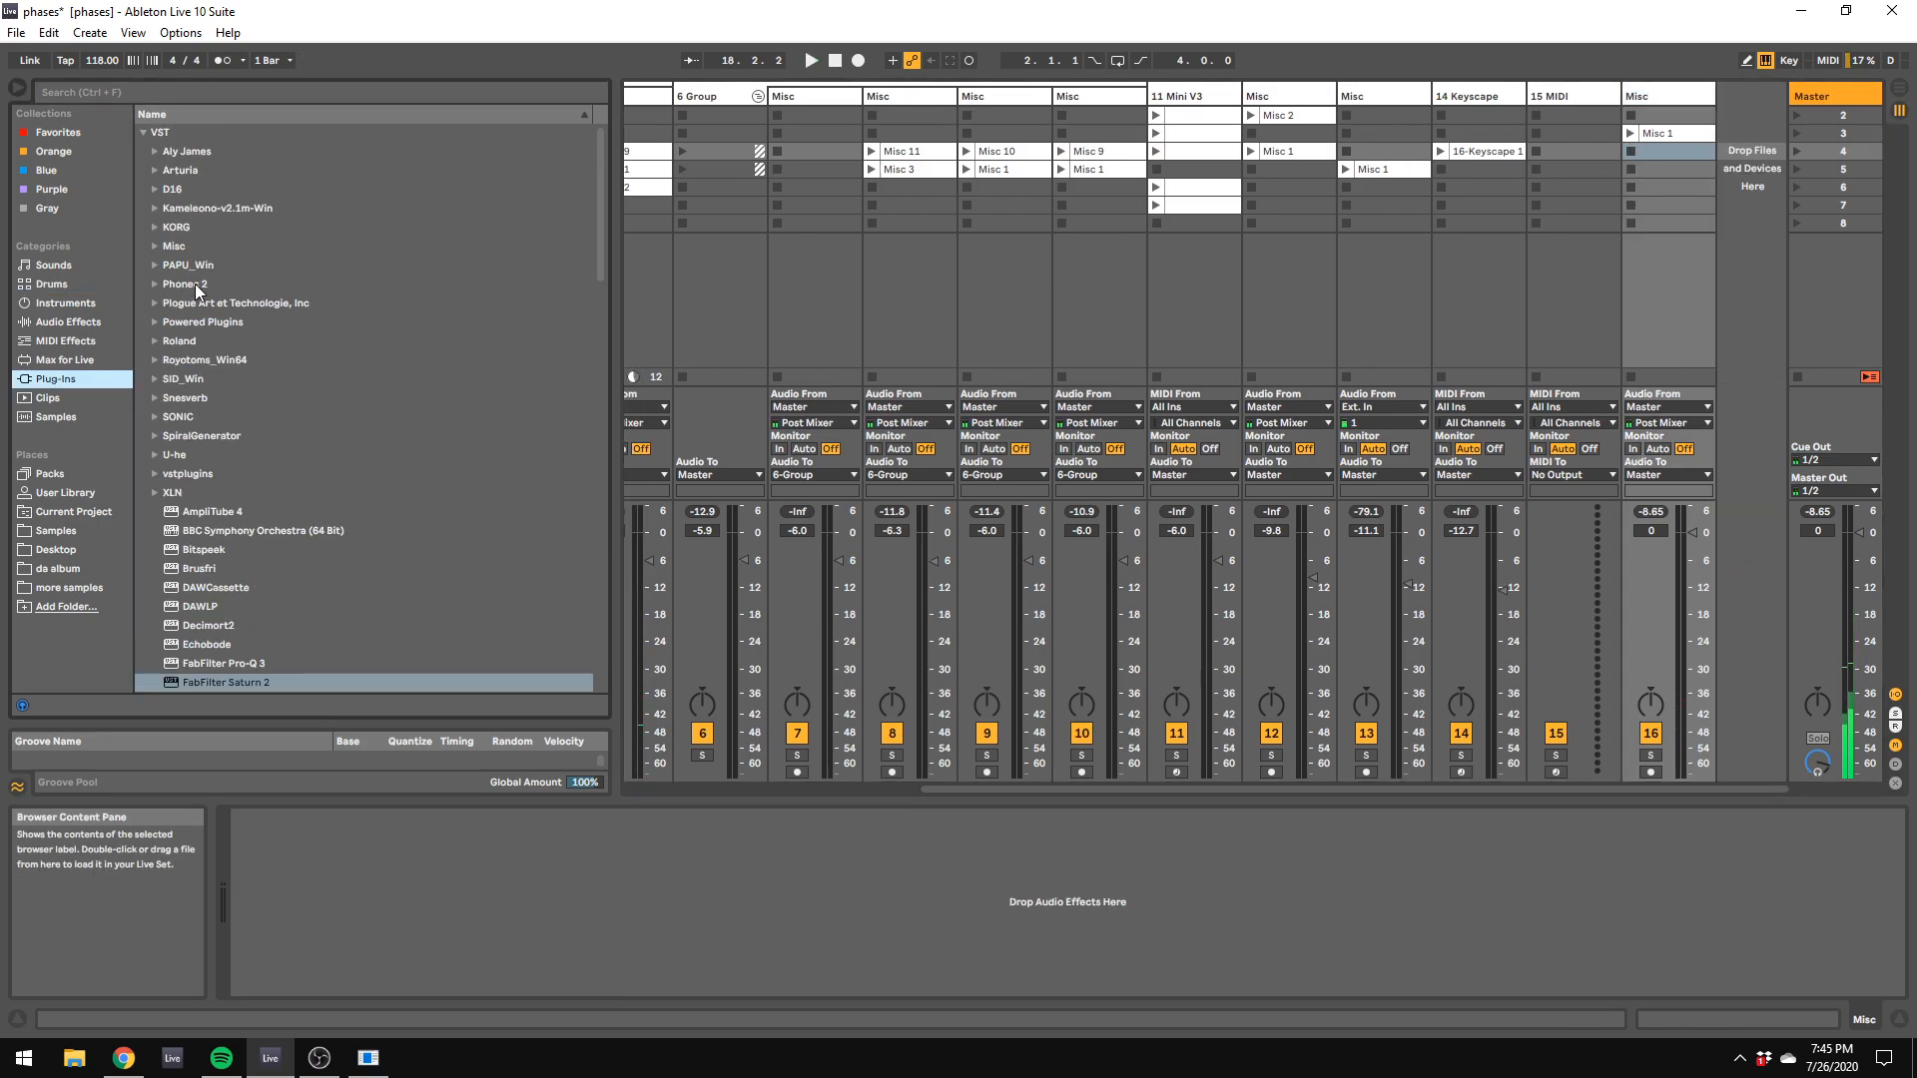
{"action": "left_click", "coordinate": [154, 172]}
{"action": "left_click", "coordinate": [154, 171]}
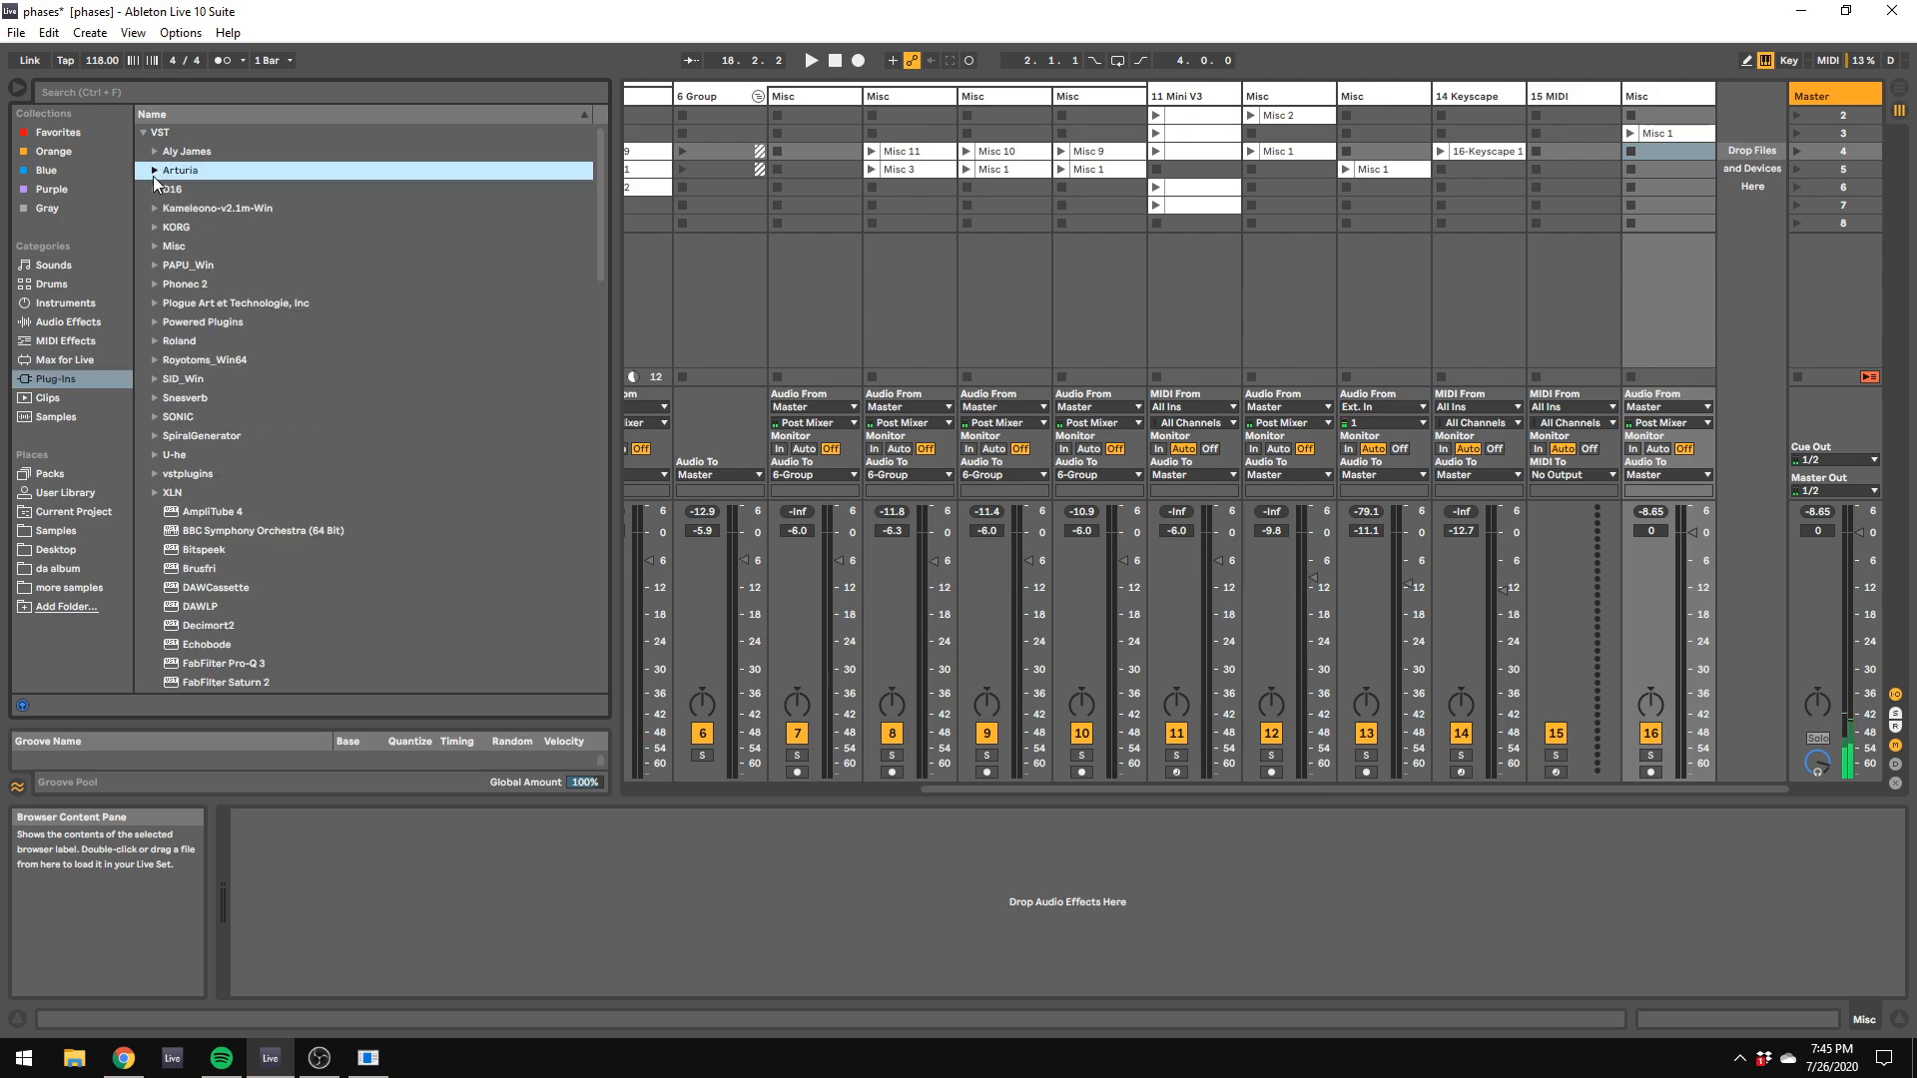
{"action": "left_click", "coordinate": [145, 133]}
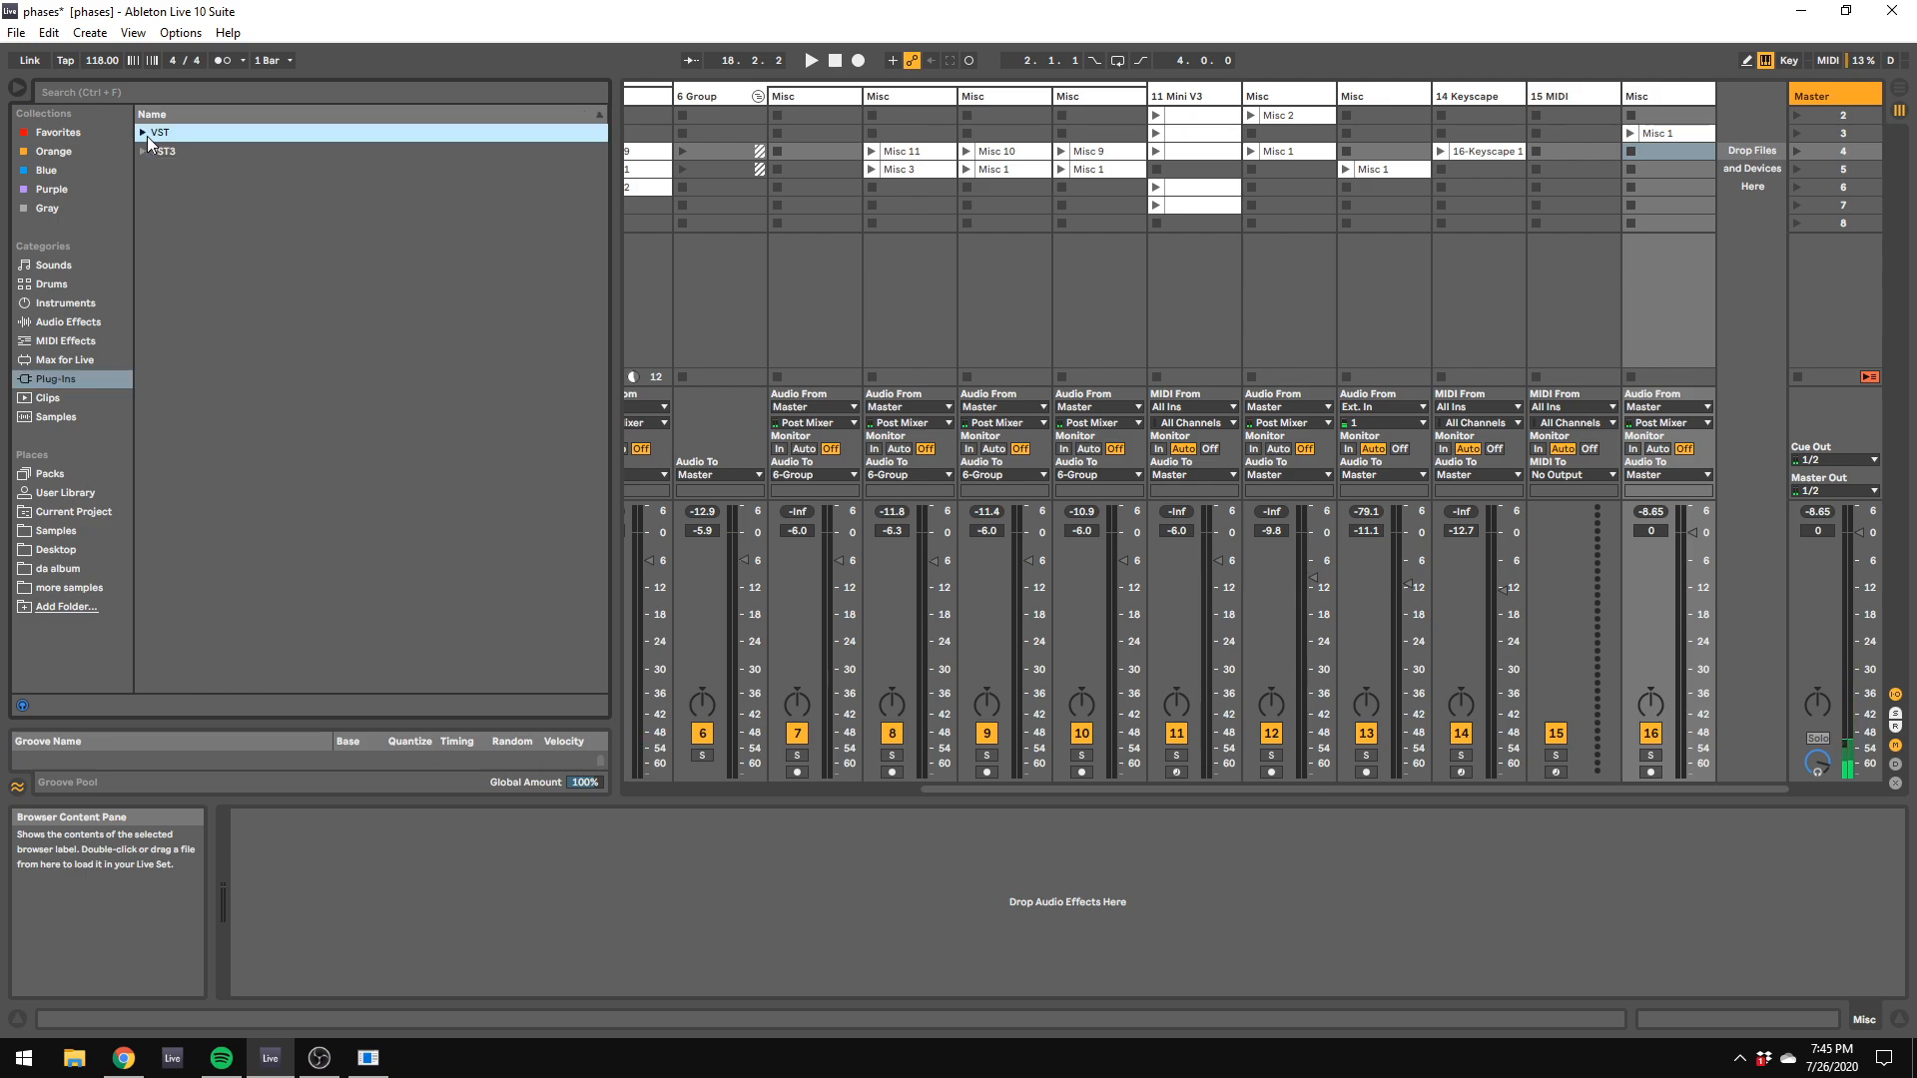
{"action": "key", "text": "Right"}
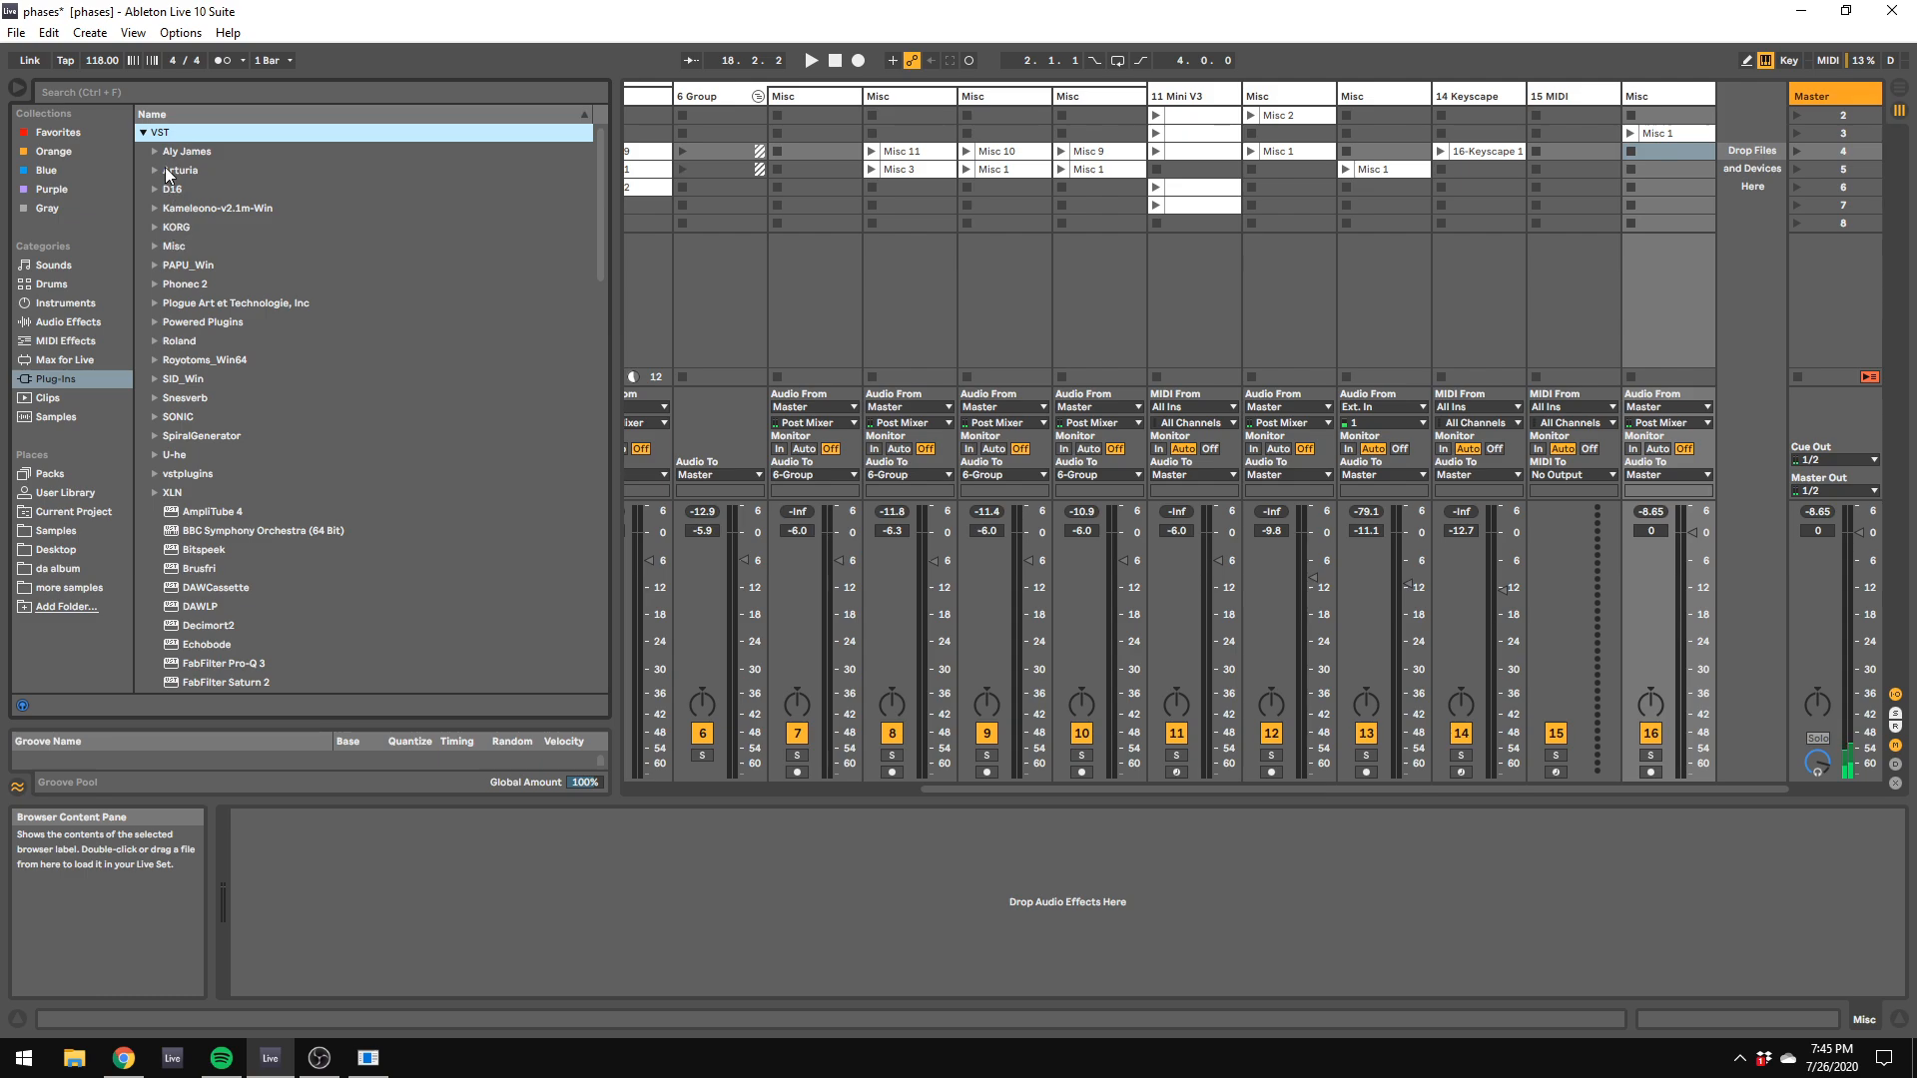
{"action": "left_click", "coordinate": [155, 152]}
{"action": "left_click_drag", "start_coordinate": [190, 170], "coordinate": [1735, 125]}
Step: Create a MIDI clip in scene 3 of the VPROM track and draw quarter-note C1 hits on a 1/4 grid
{"action": "double_click", "coordinate": [1727, 135]}
{"action": "right_click", "coordinate": [656, 903]}
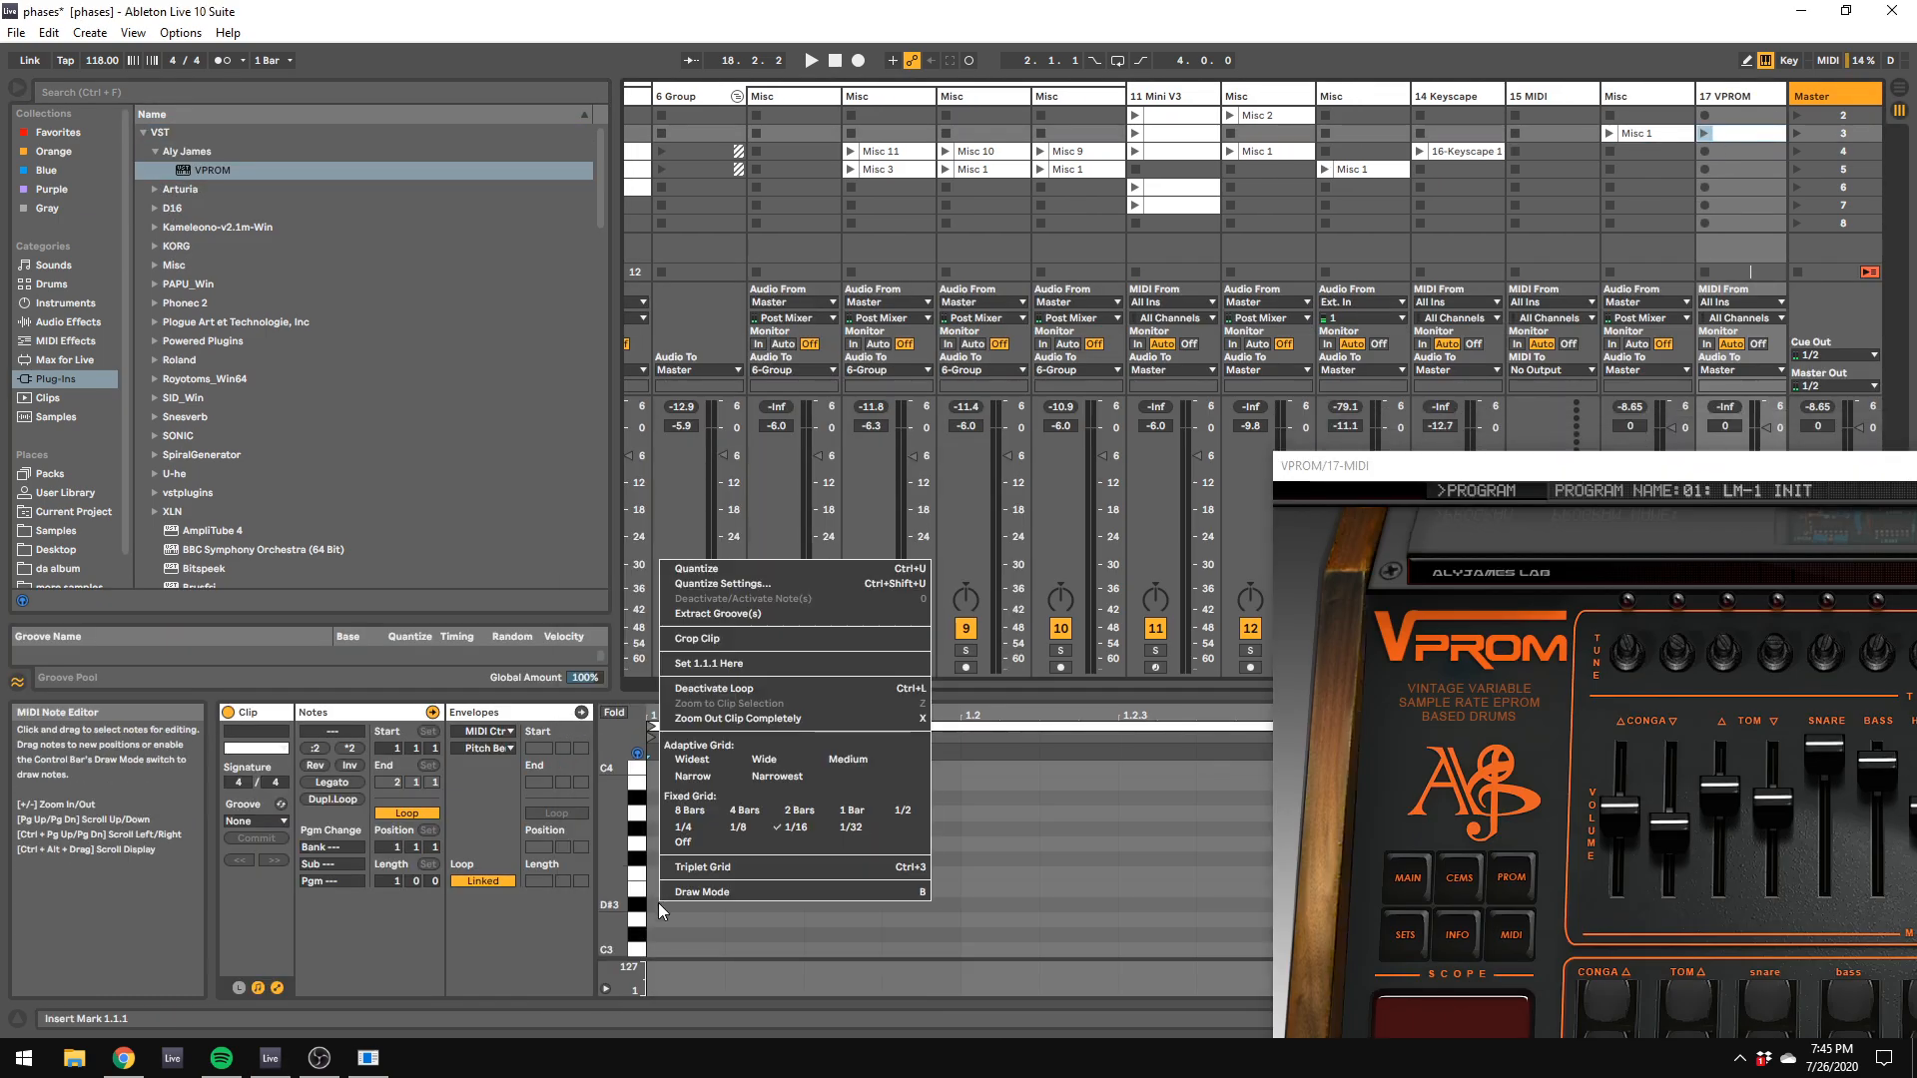
{"action": "left_click", "coordinate": [702, 829]}
{"action": "right_click", "coordinate": [697, 865]}
{"action": "left_click", "coordinate": [716, 858]}
{"action": "scroll", "coordinate": [688, 882], "scroll_direction": "down", "scroll_amount": 6}
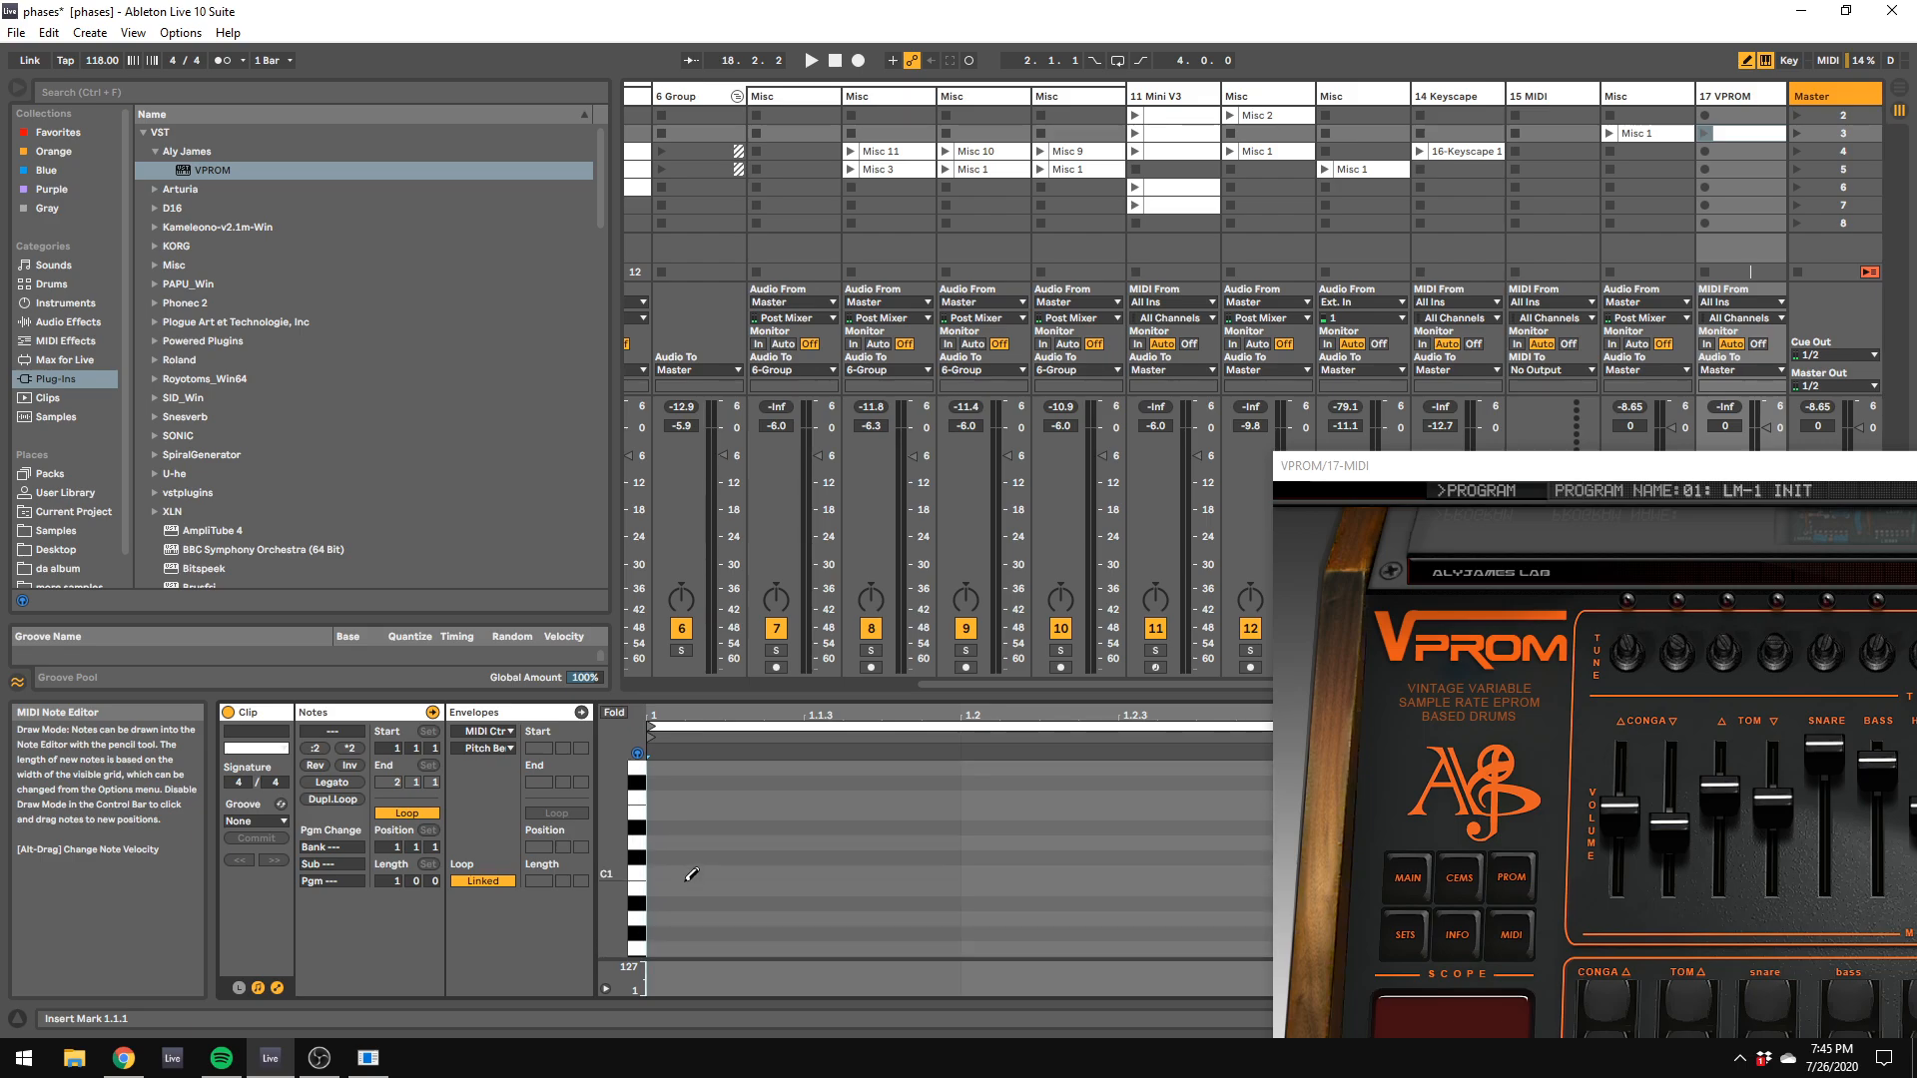
{"action": "left_click", "coordinate": [691, 875]}
{"action": "left_click", "coordinate": [1069, 875]}
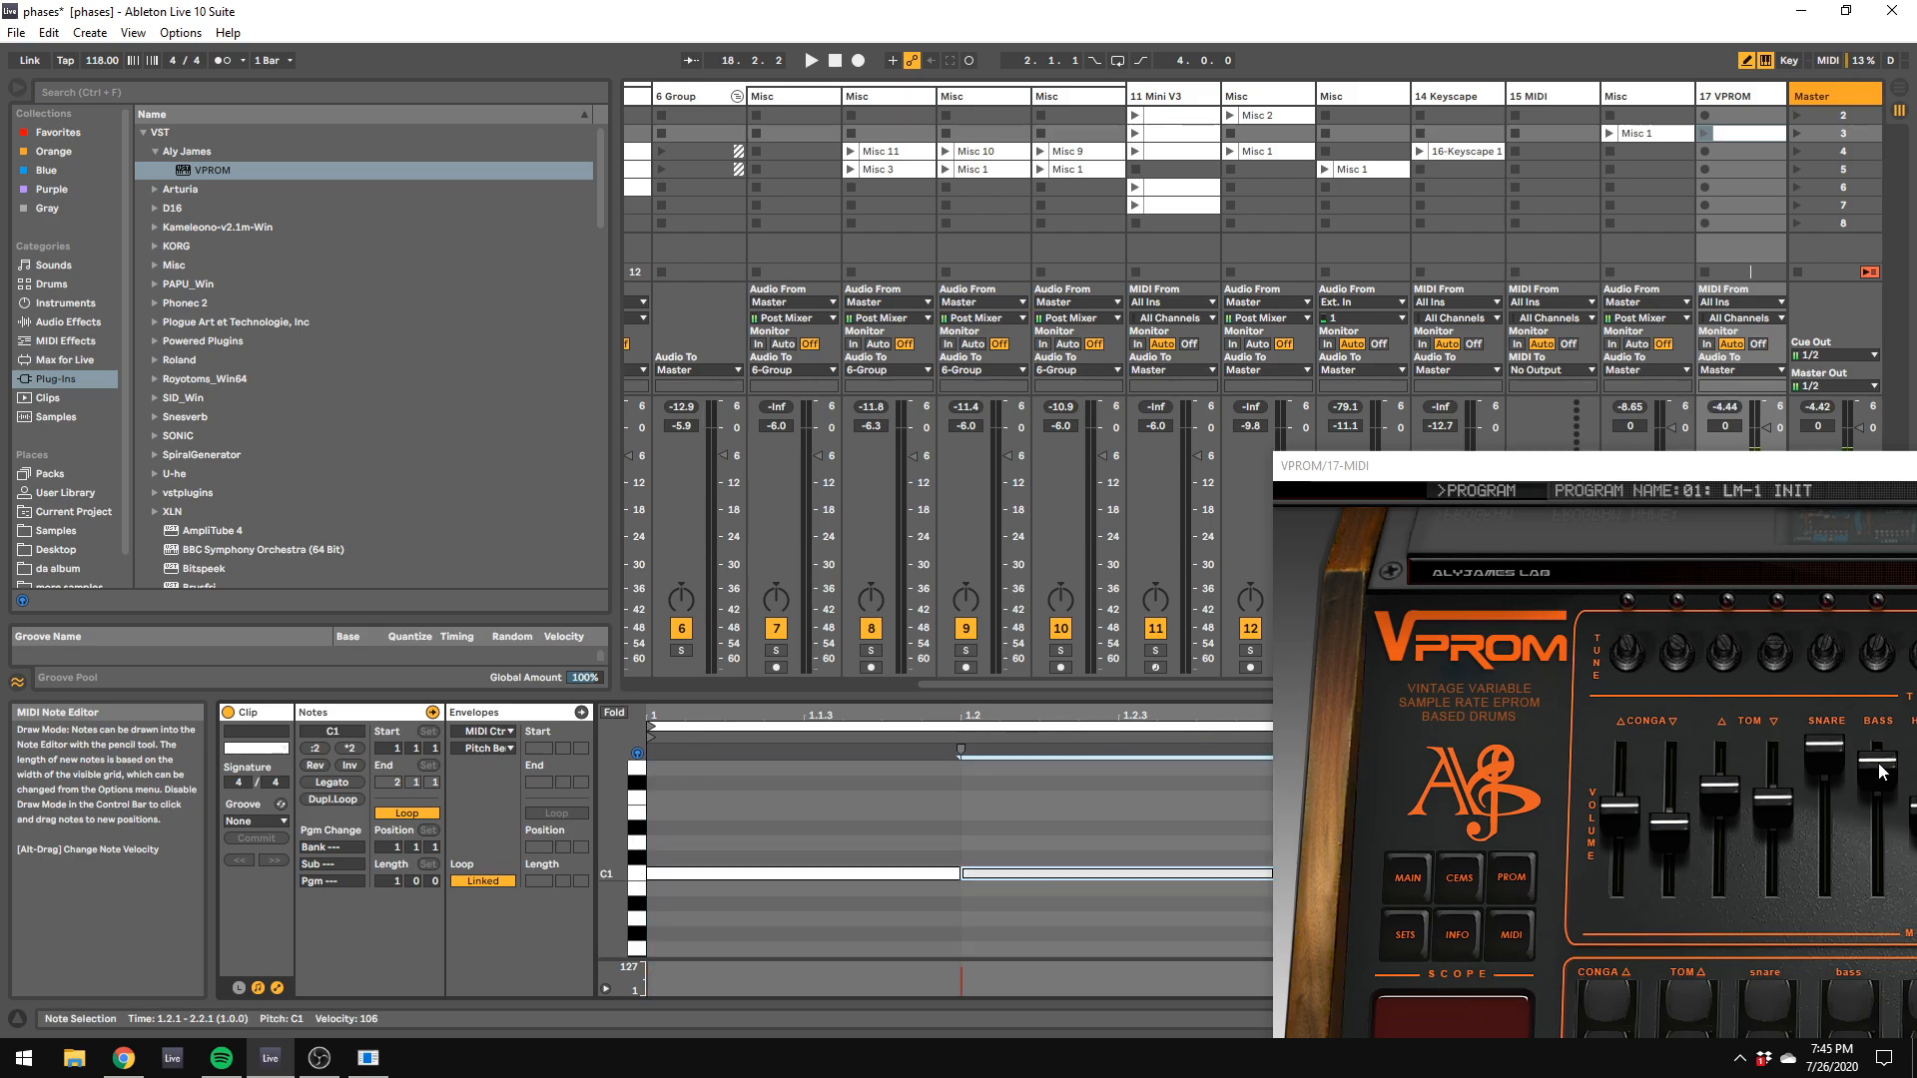
Step: Launch the VPROM clip and lower the track's volume to -5.9 dB
{"action": "left_click", "coordinate": [1705, 132]}
{"action": "left_click_drag", "start_coordinate": [1585, 471], "coordinate": [1716, 713]}
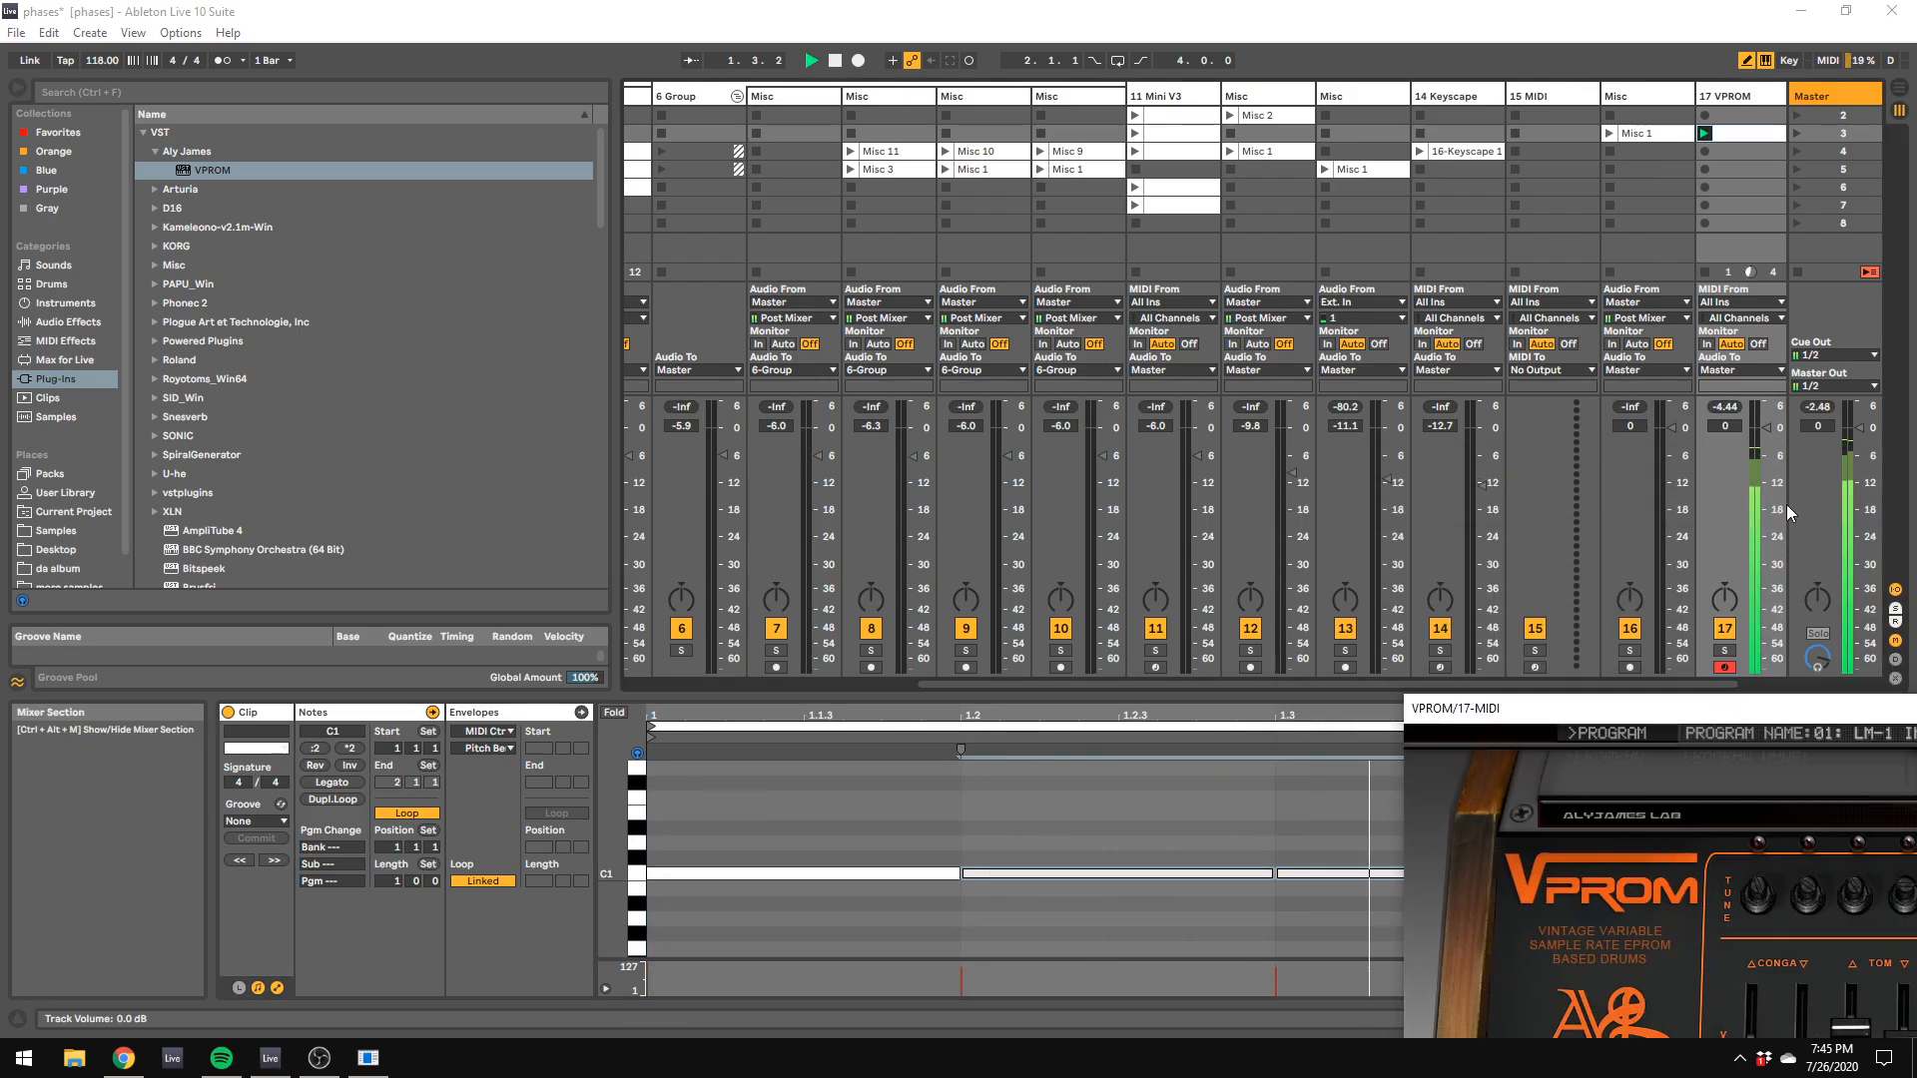
{"action": "left_click_drag", "start_coordinate": [1766, 428], "coordinate": [1766, 456]}
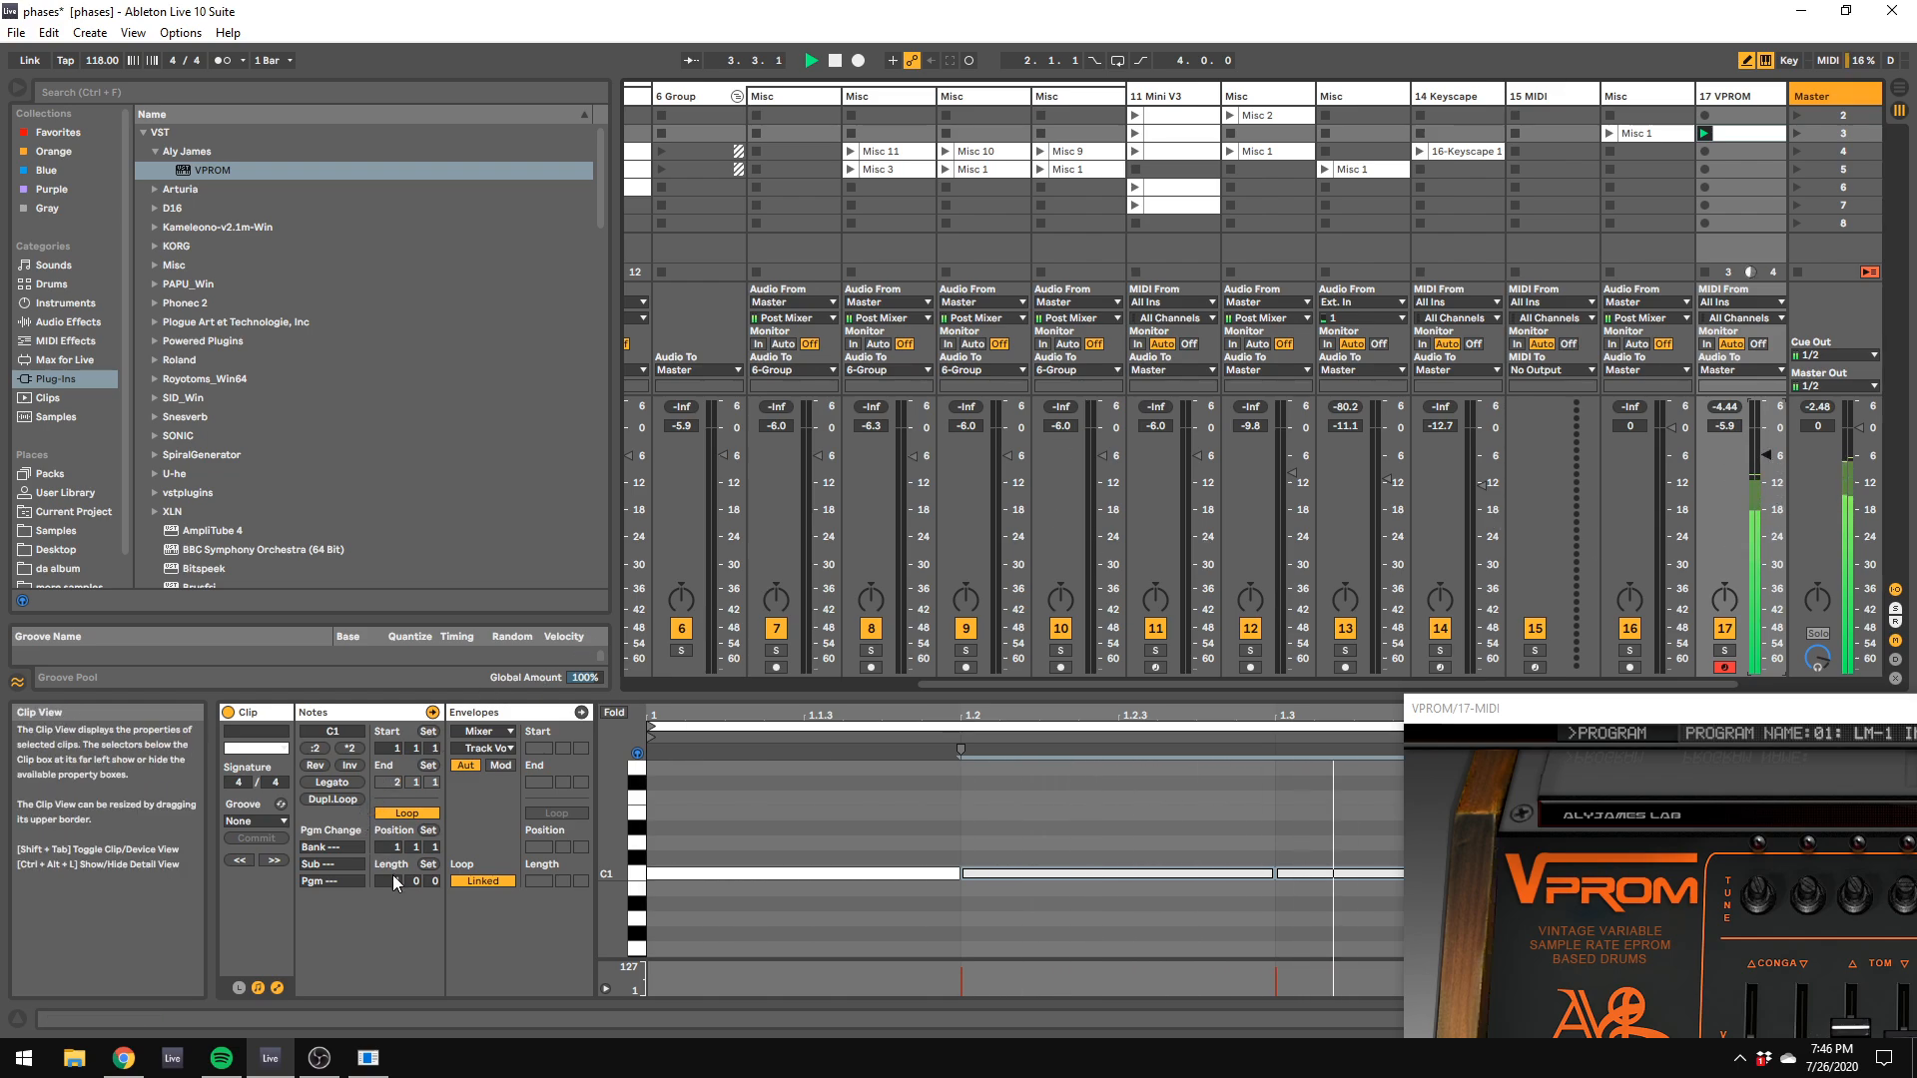
Step: Extend the VPROM clip's loop to 2 bars and fill it with G#1 notes on a 1/8 grid
{"action": "left_click_drag", "start_coordinate": [391, 878], "coordinate": [391, 860]}
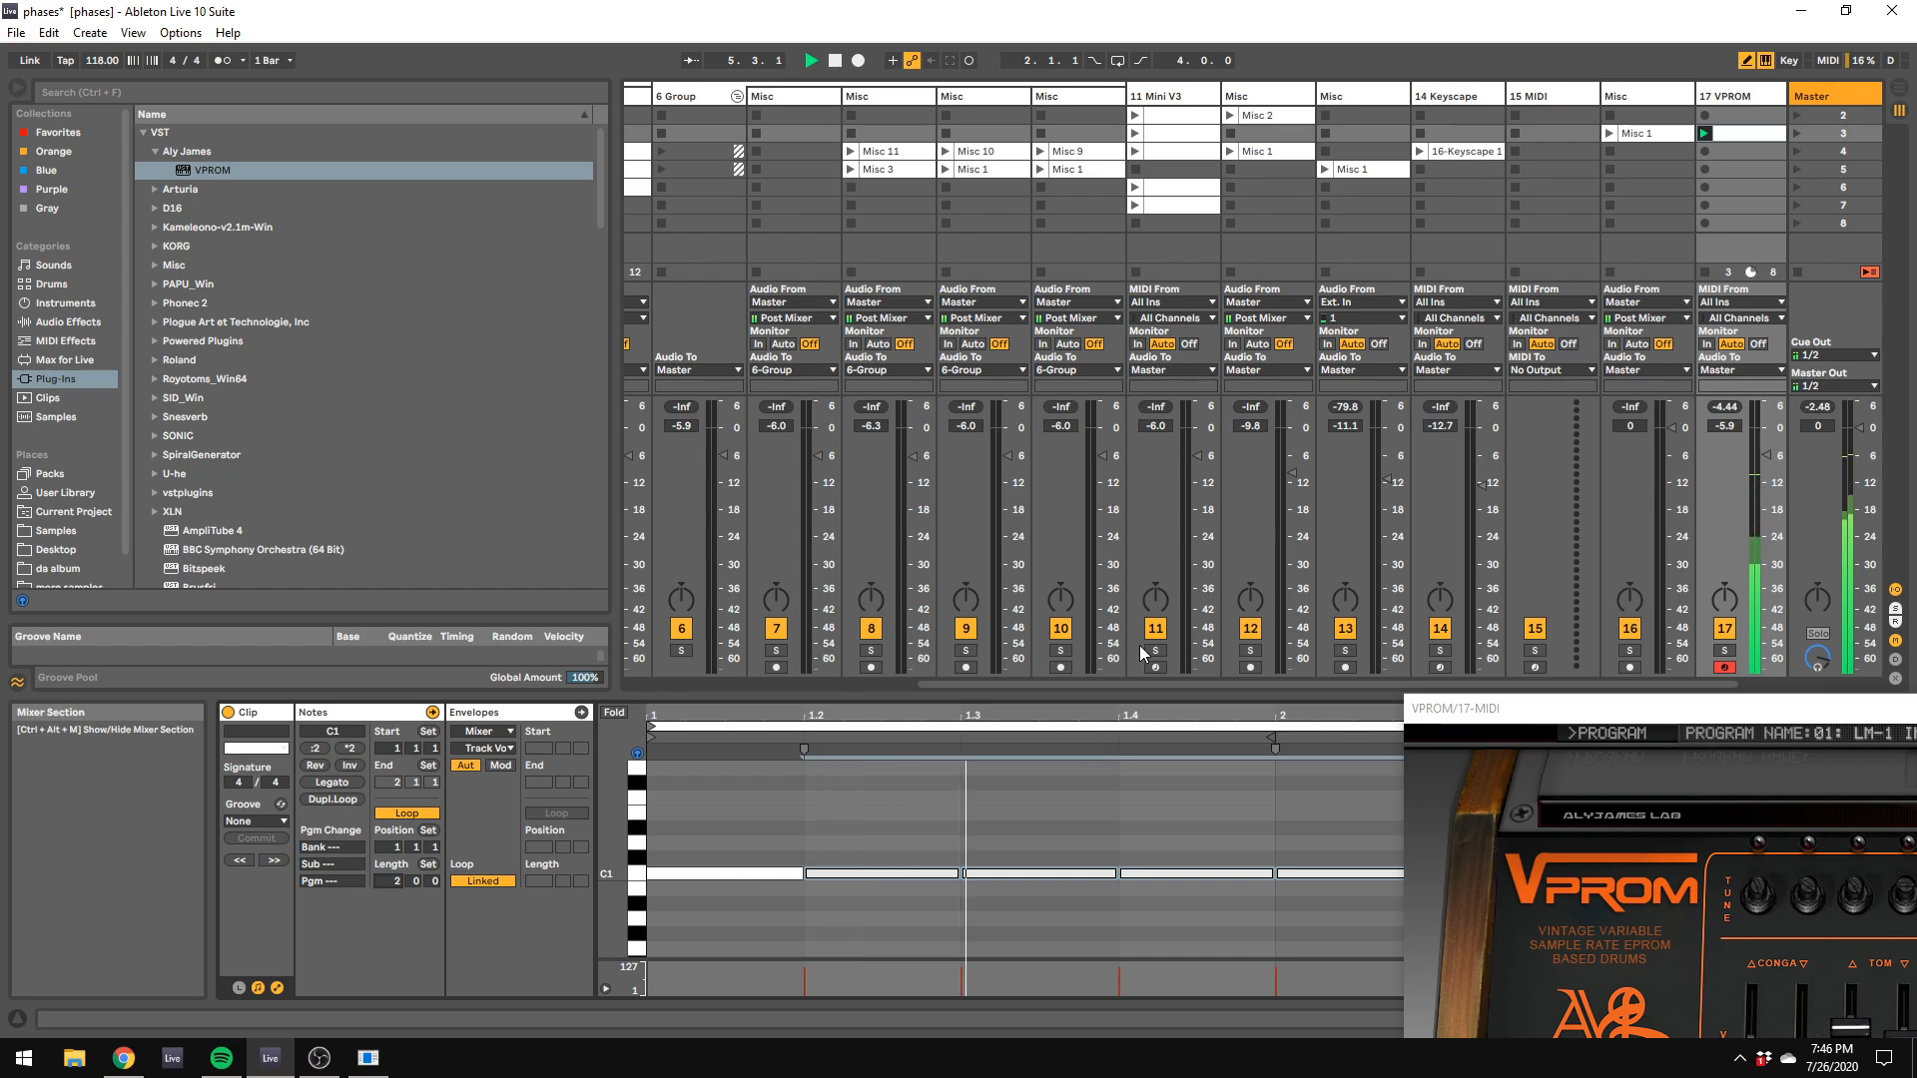
{"action": "left_click_drag", "start_coordinate": [1506, 709], "coordinate": [1864, 927]}
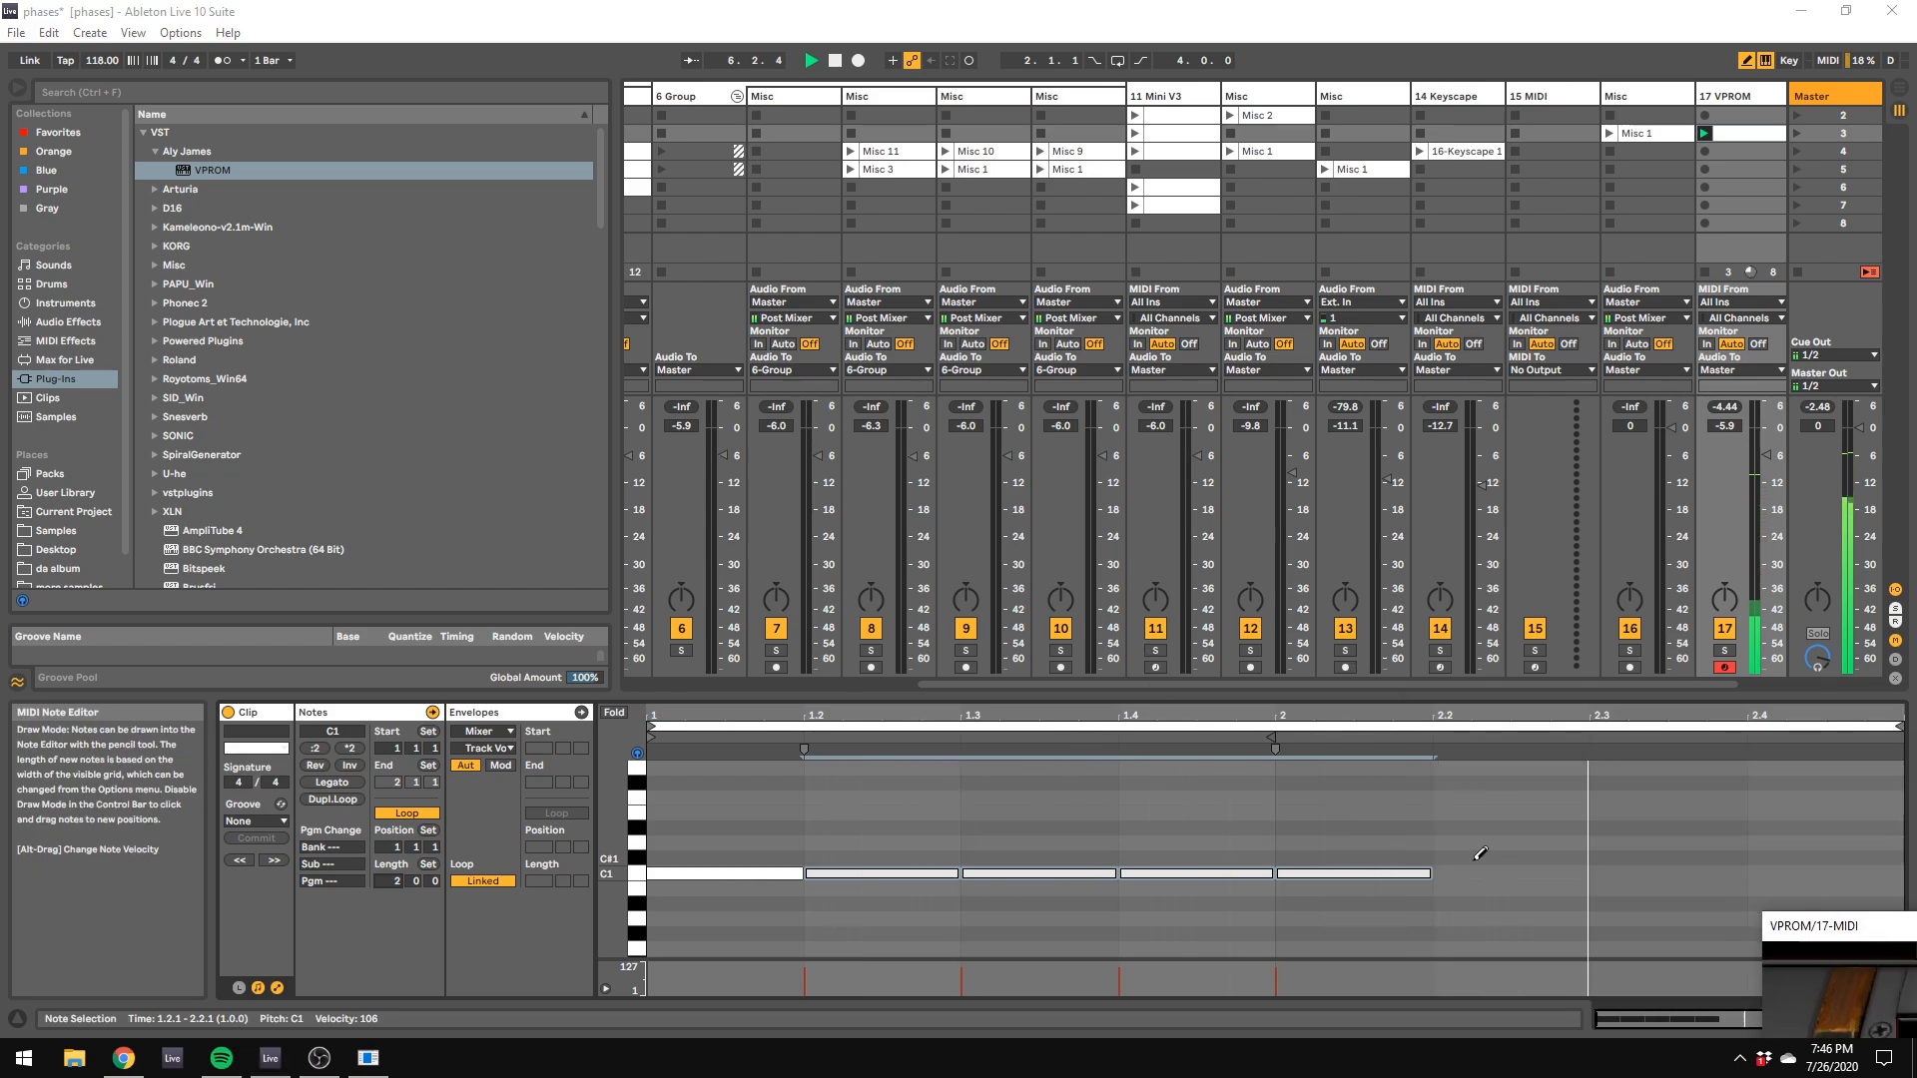
{"action": "right_click", "coordinate": [902, 812]}
{"action": "left_click", "coordinate": [889, 818]}
{"action": "right_click", "coordinate": [811, 820]}
{"action": "left_click", "coordinate": [860, 765]}
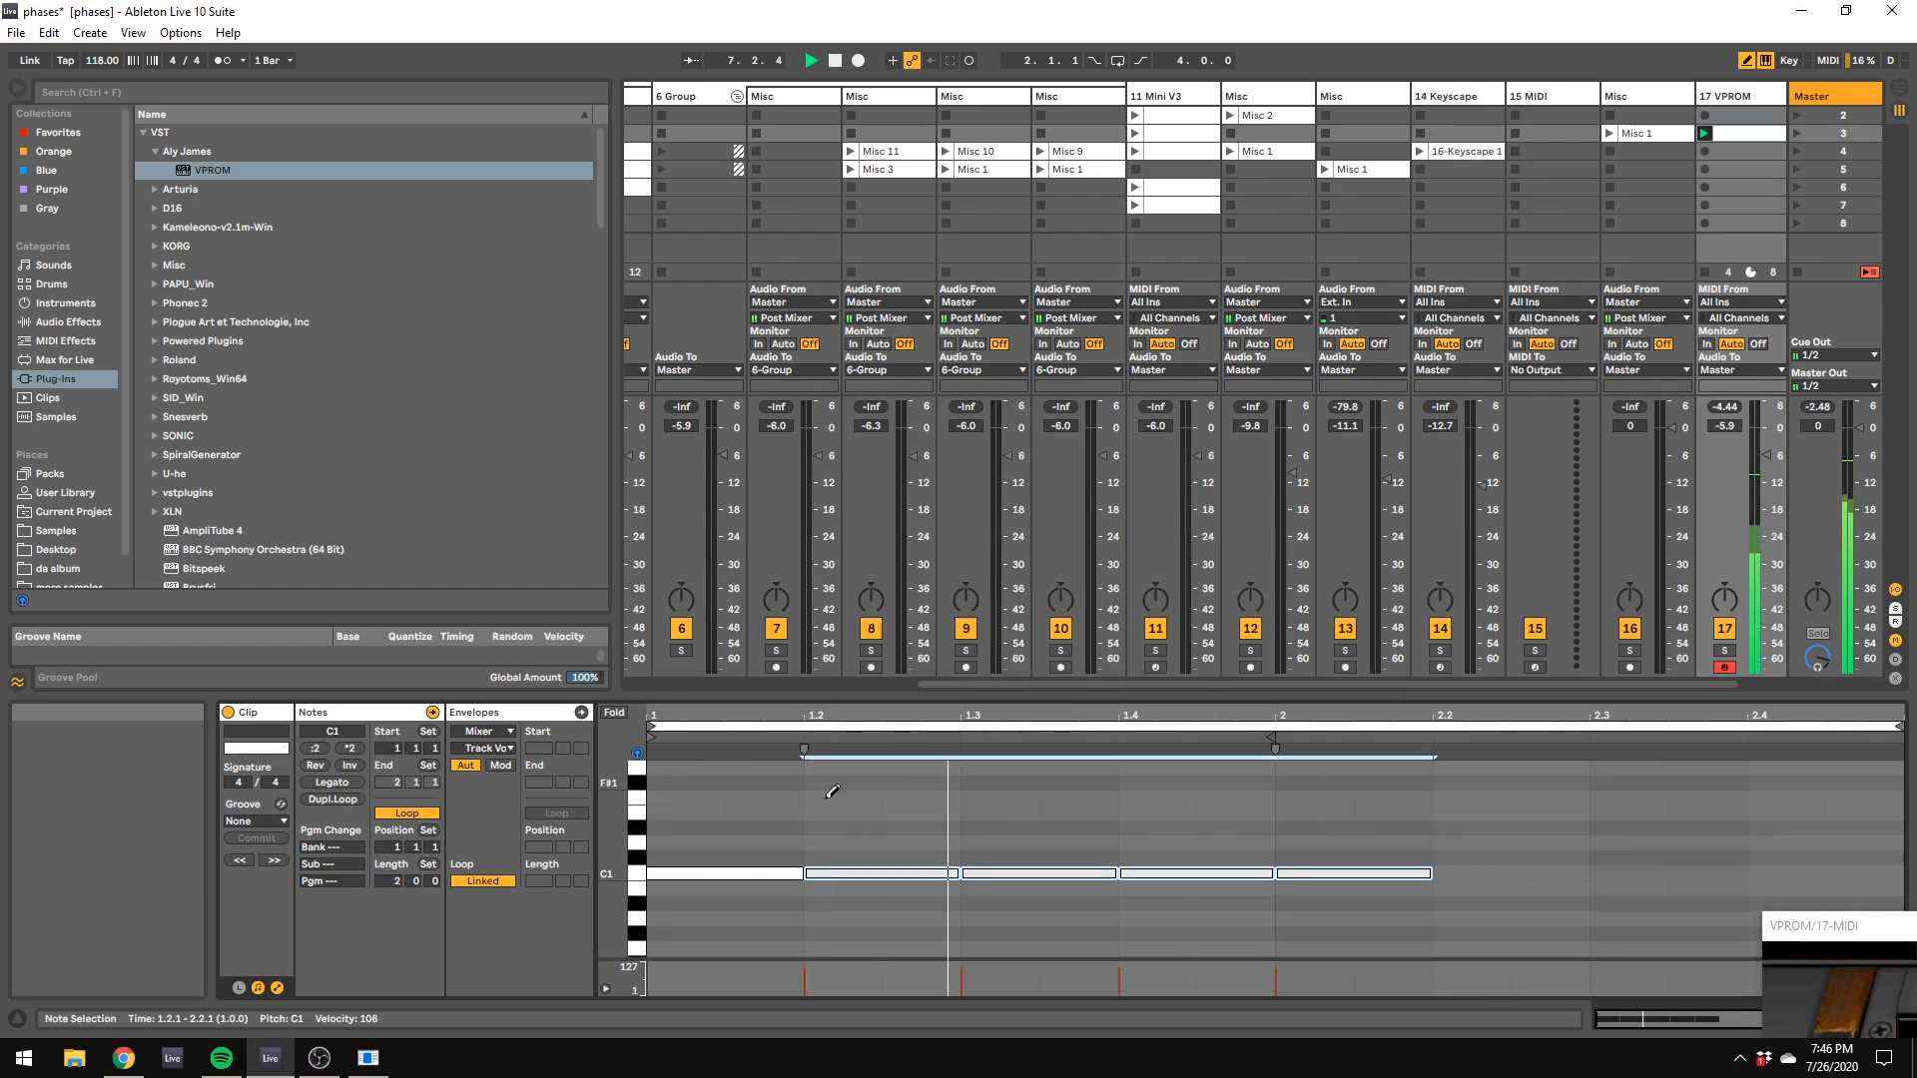
{"action": "scroll", "coordinate": [738, 802], "scroll_direction": "up", "scroll_amount": 2}
{"action": "left_click_drag", "start_coordinate": [705, 792], "coordinate": [1872, 794]}
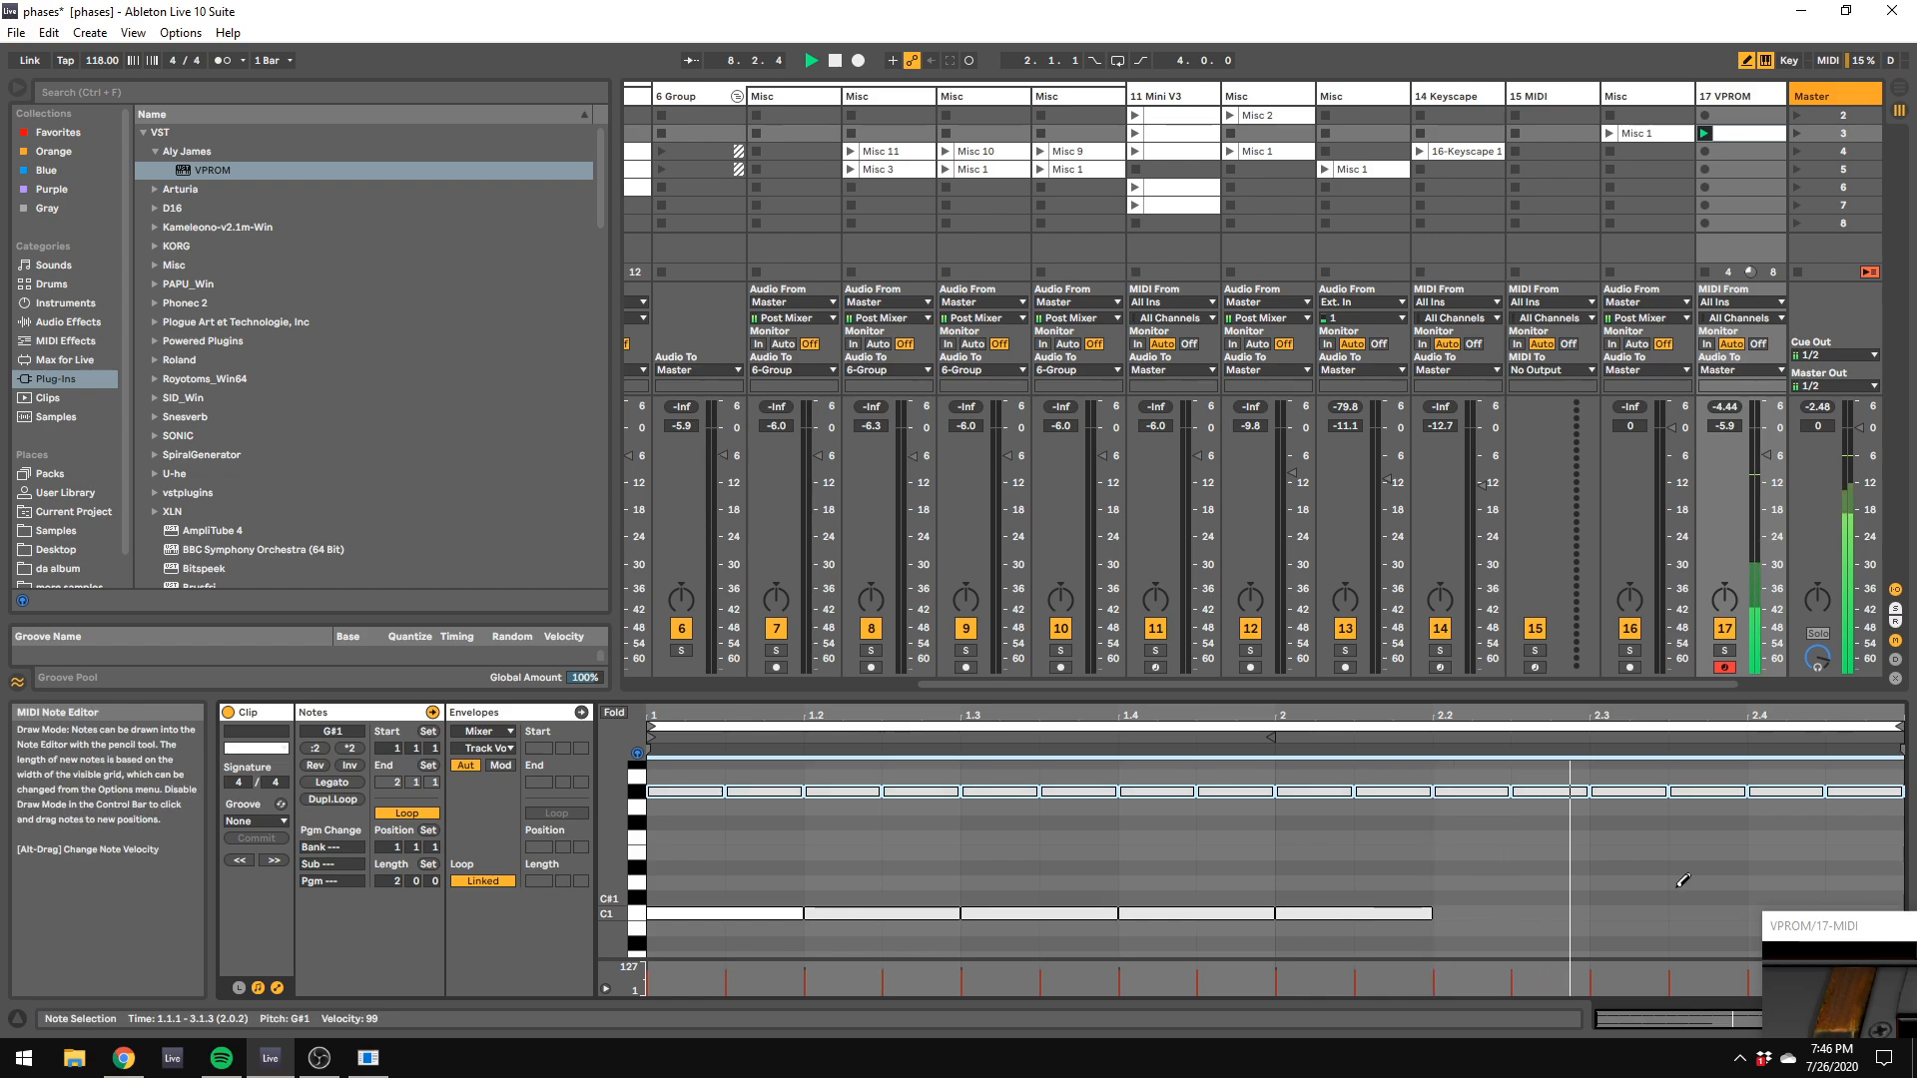
Step: Lower the offbeat G#1 notes to velocity 75 and duplicate the accented four-note pattern across both bars
{"action": "left_click", "coordinate": [767, 793]}
{"action": "left_click_drag", "start_coordinate": [767, 792], "coordinate": [769, 817]}
{"action": "left_click", "coordinate": [923, 793]}
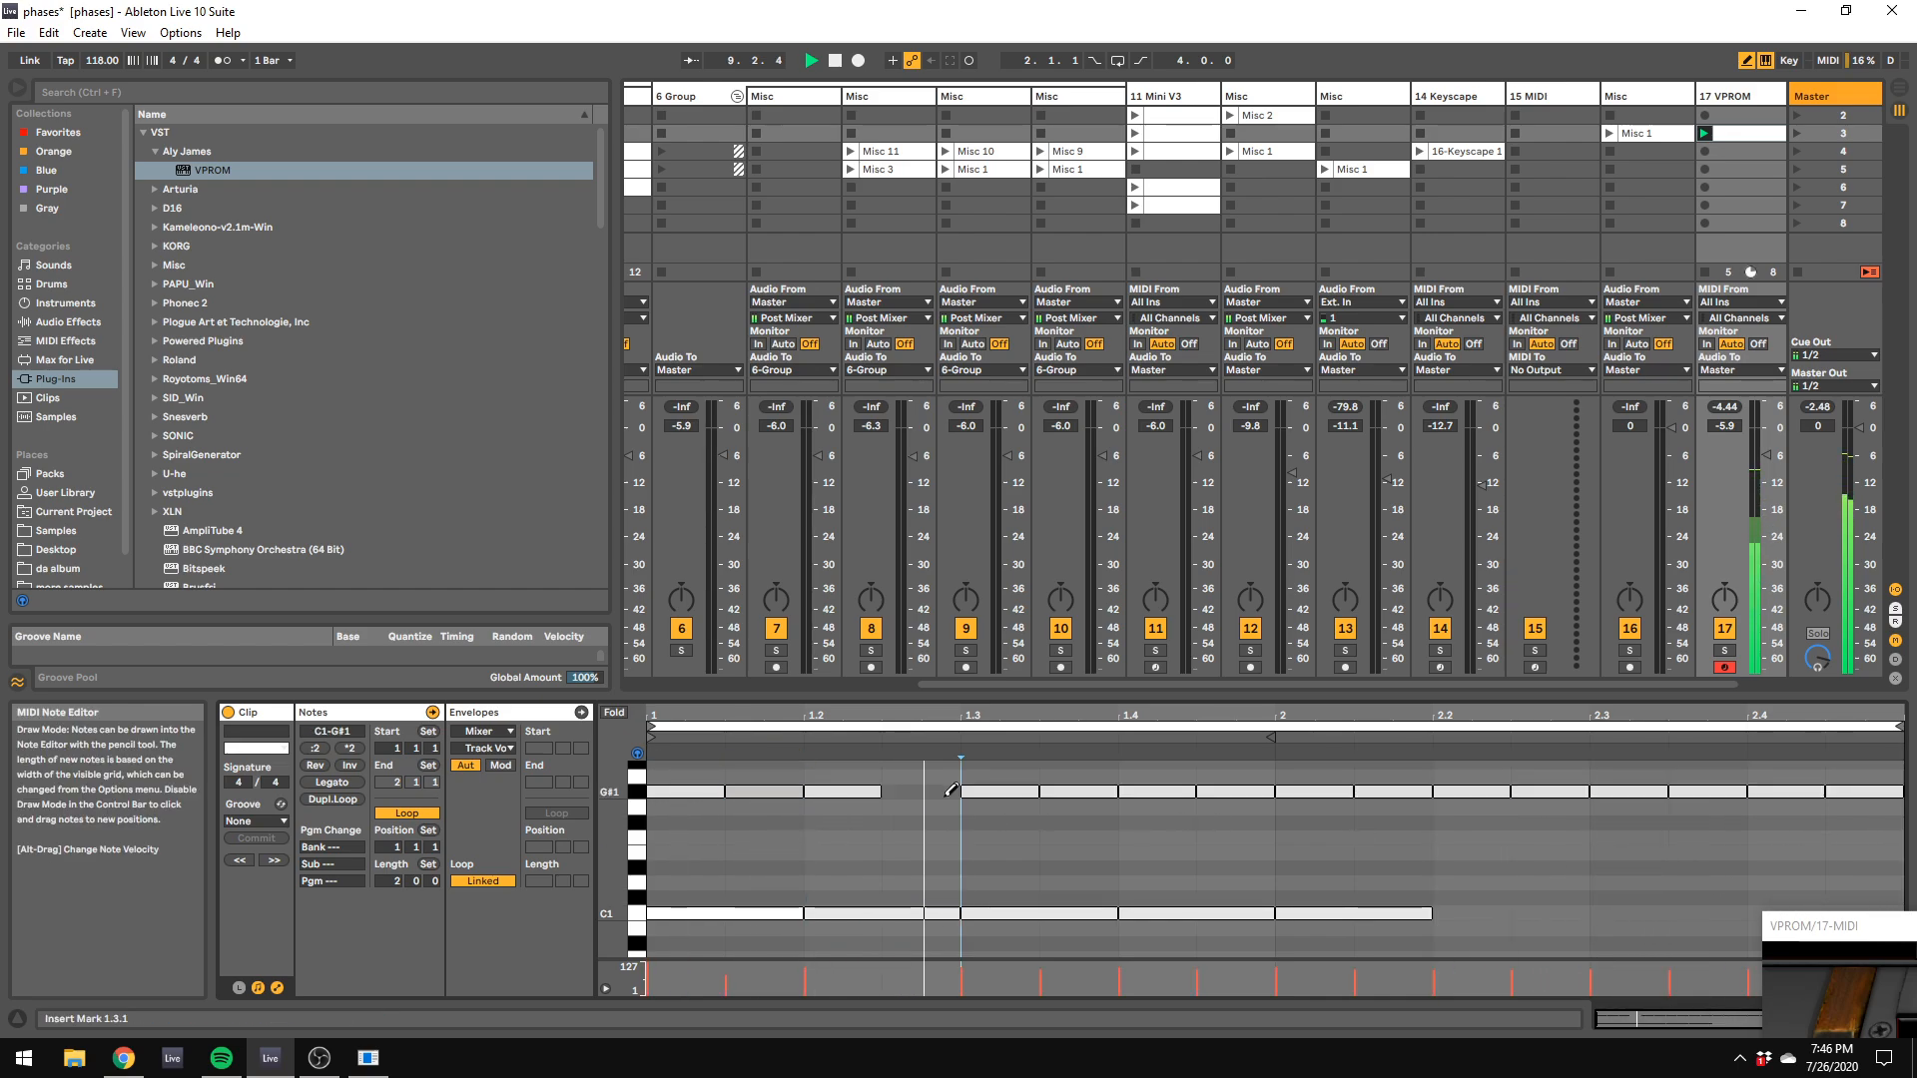
{"action": "right_click", "coordinate": [946, 860]}
{"action": "mouse_move", "coordinate": [923, 793]}
{"action": "left_mouse_down"}
{"action": "mouse_move", "coordinate": [926, 817]}
{"action": "mouse_move", "coordinate": [698, 761]}
{"action": "left_mouse_up"}
{"action": "left_click", "coordinate": [950, 855]}
{"action": "key", "text": "ctrl+d"}
{"action": "key", "text": "ctrl+d"}
{"action": "key", "text": "ctrl+d"}
{"action": "key", "text": "ctrl+d"}
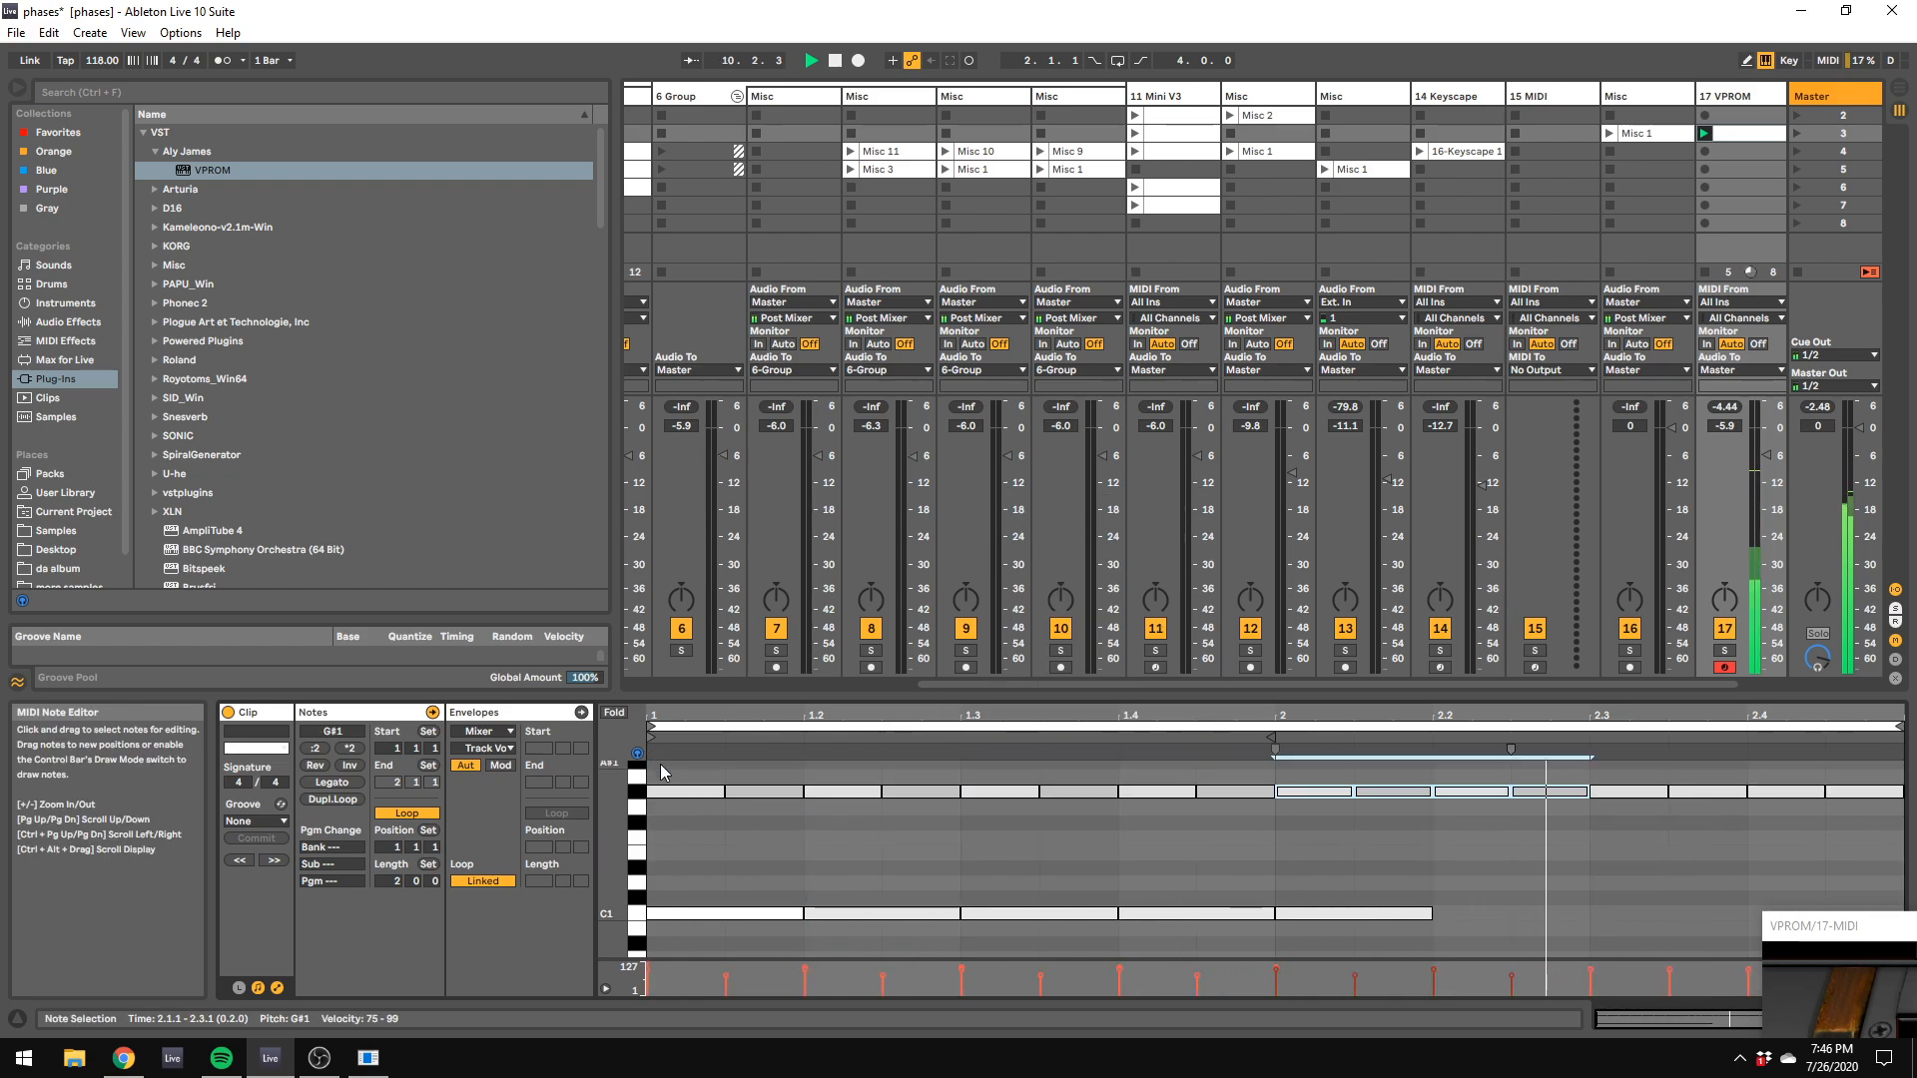
Step: Draw eighth-note D1 hits on beats 2 and 4 of both bars in the VPROM clip
{"action": "right_click", "coordinate": [1067, 894]}
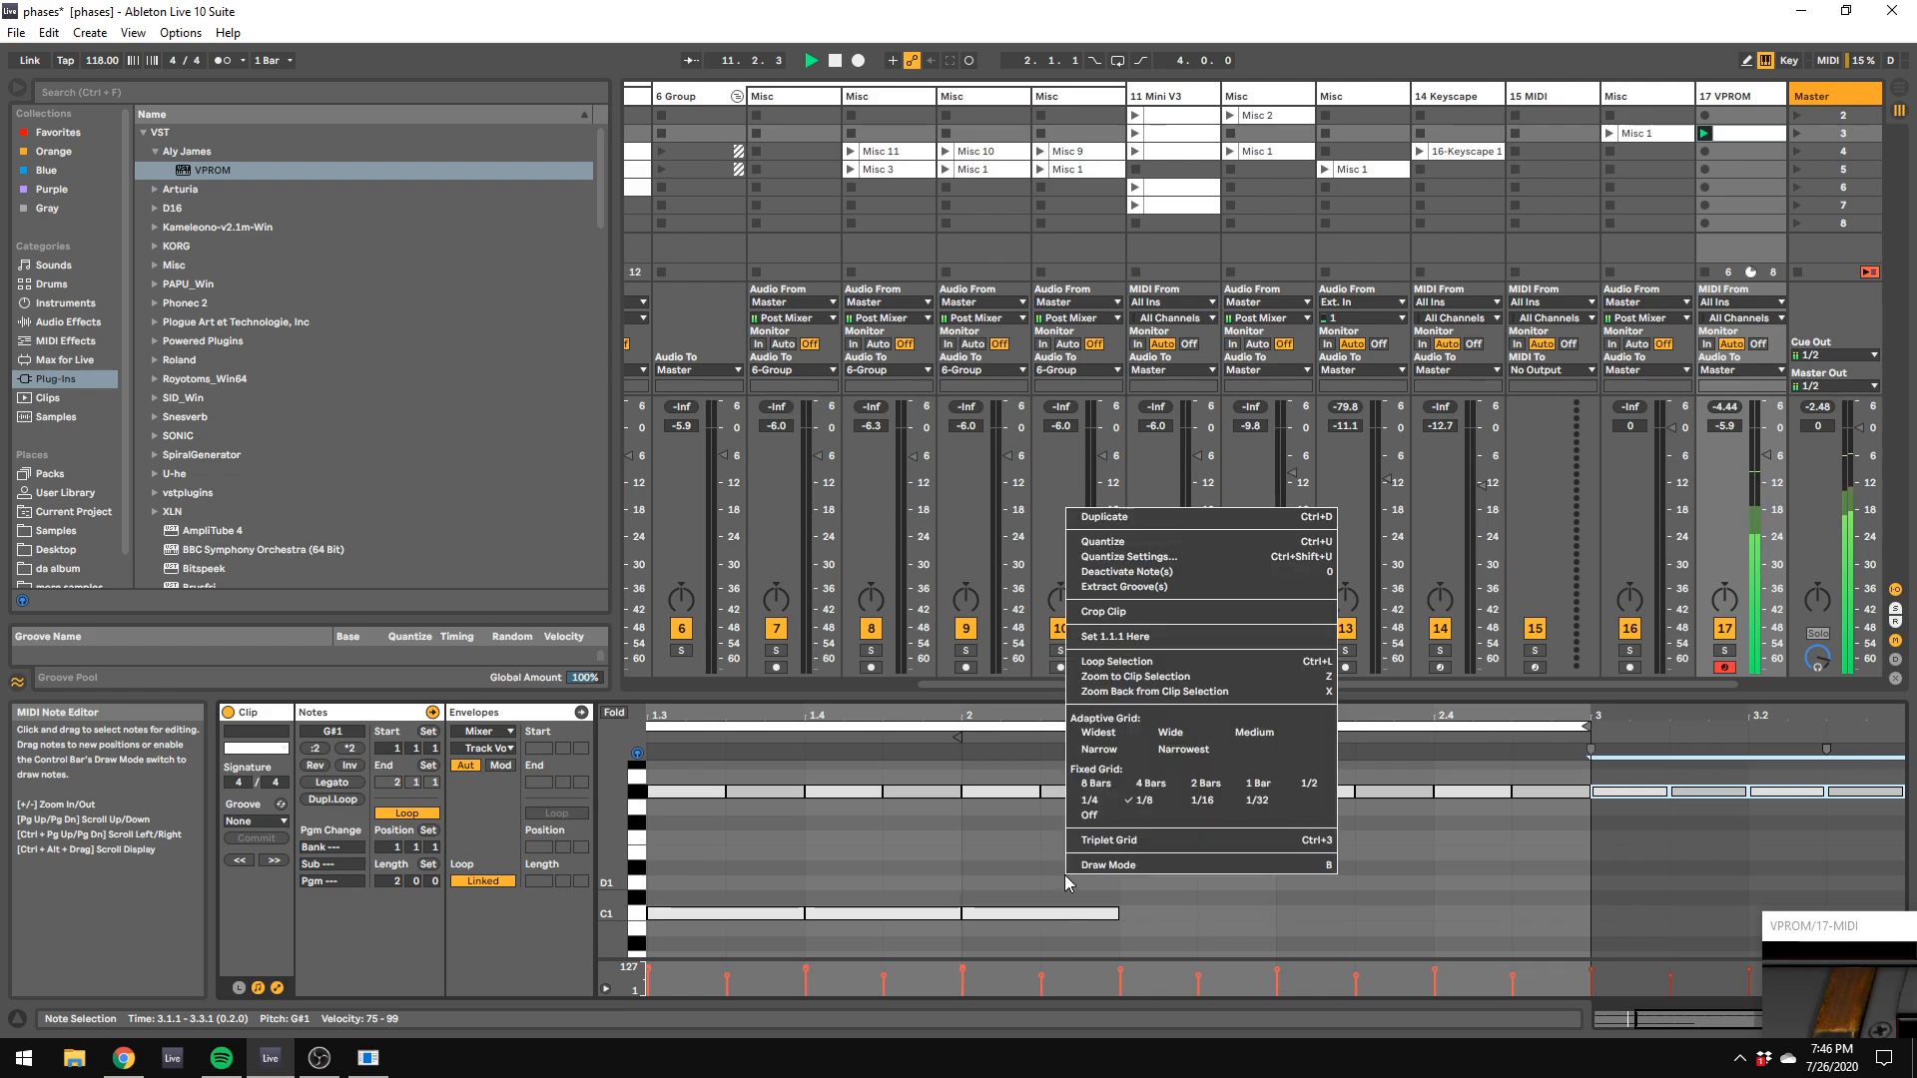
{"action": "left_click", "coordinate": [1083, 864]}
{"action": "scroll", "coordinate": [976, 872], "scroll_direction": "down", "scroll_amount": 4}
{"action": "scroll", "coordinate": [977, 872], "scroll_direction": "up", "scroll_amount": 5}
{"action": "left_click_drag", "start_coordinate": [1667, 1019], "coordinate": [1625, 1020]}
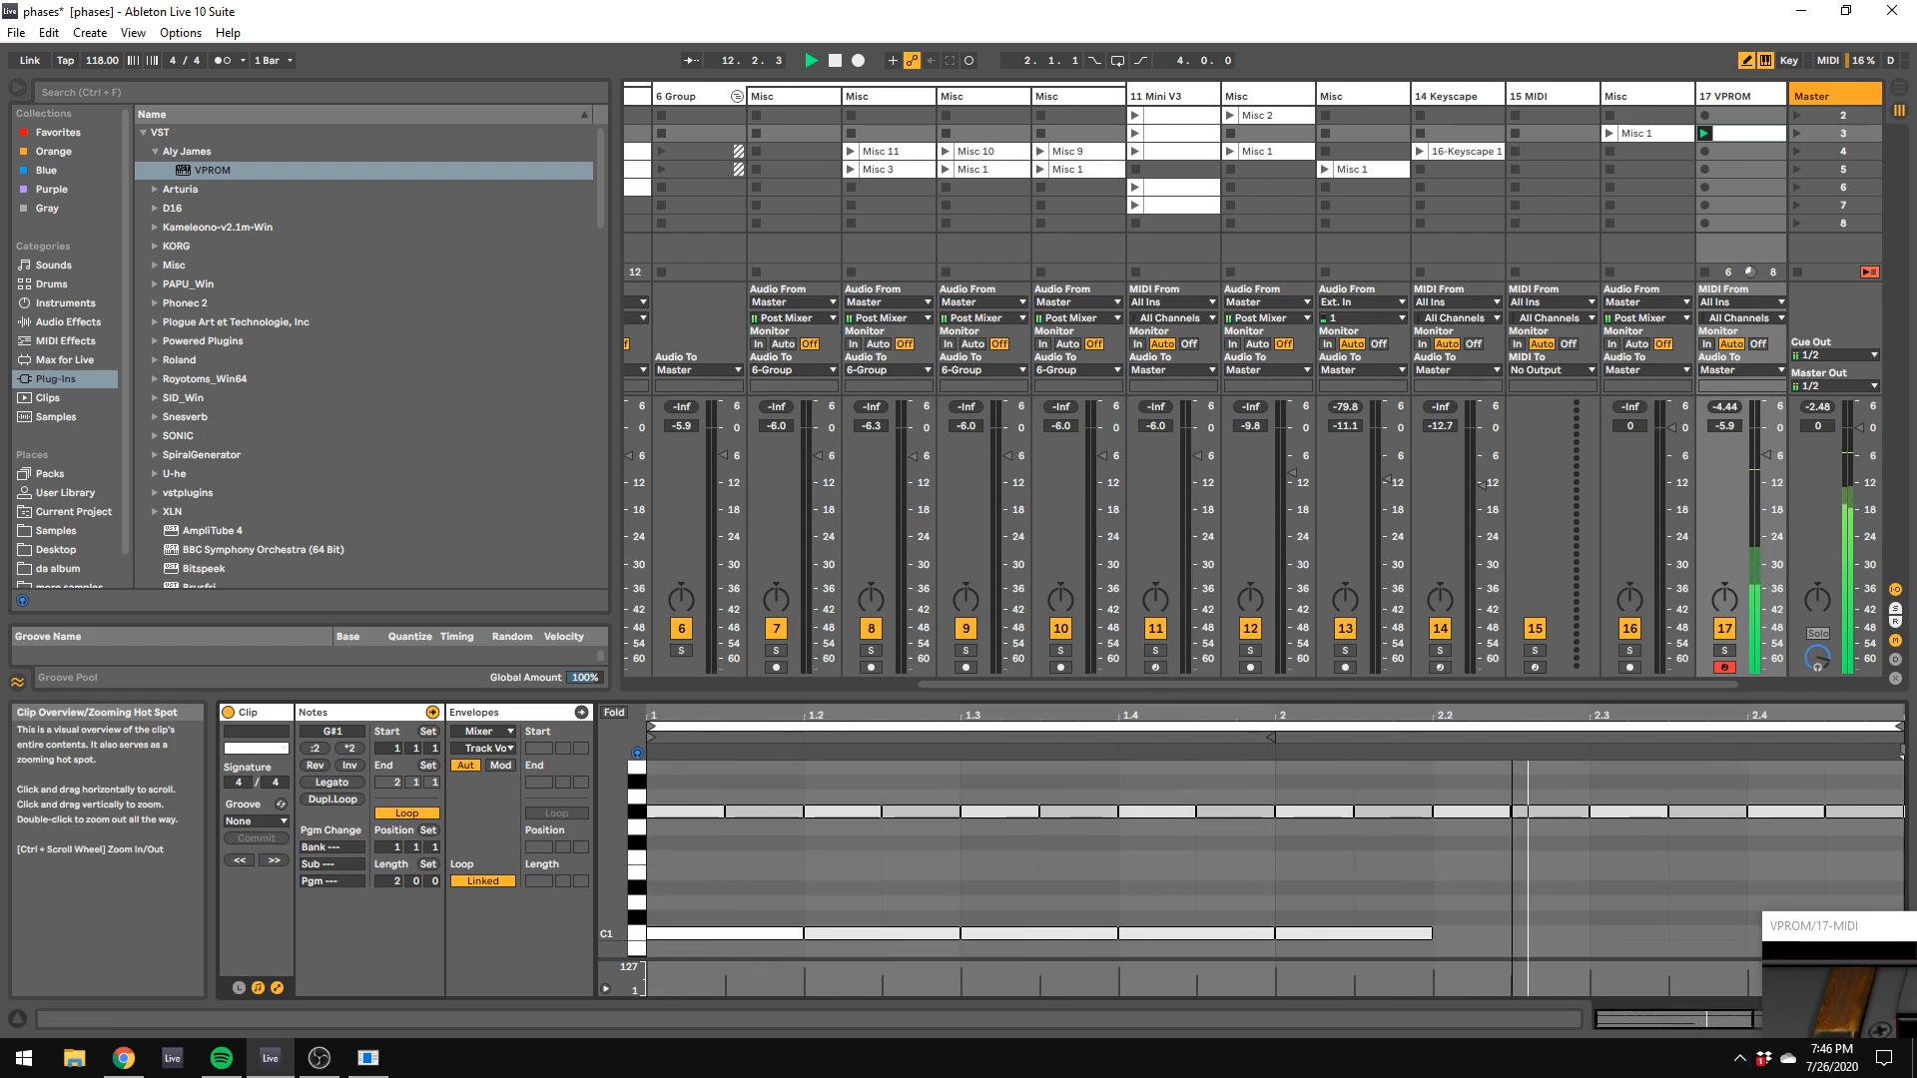
{"action": "left_click", "coordinate": [844, 903]}
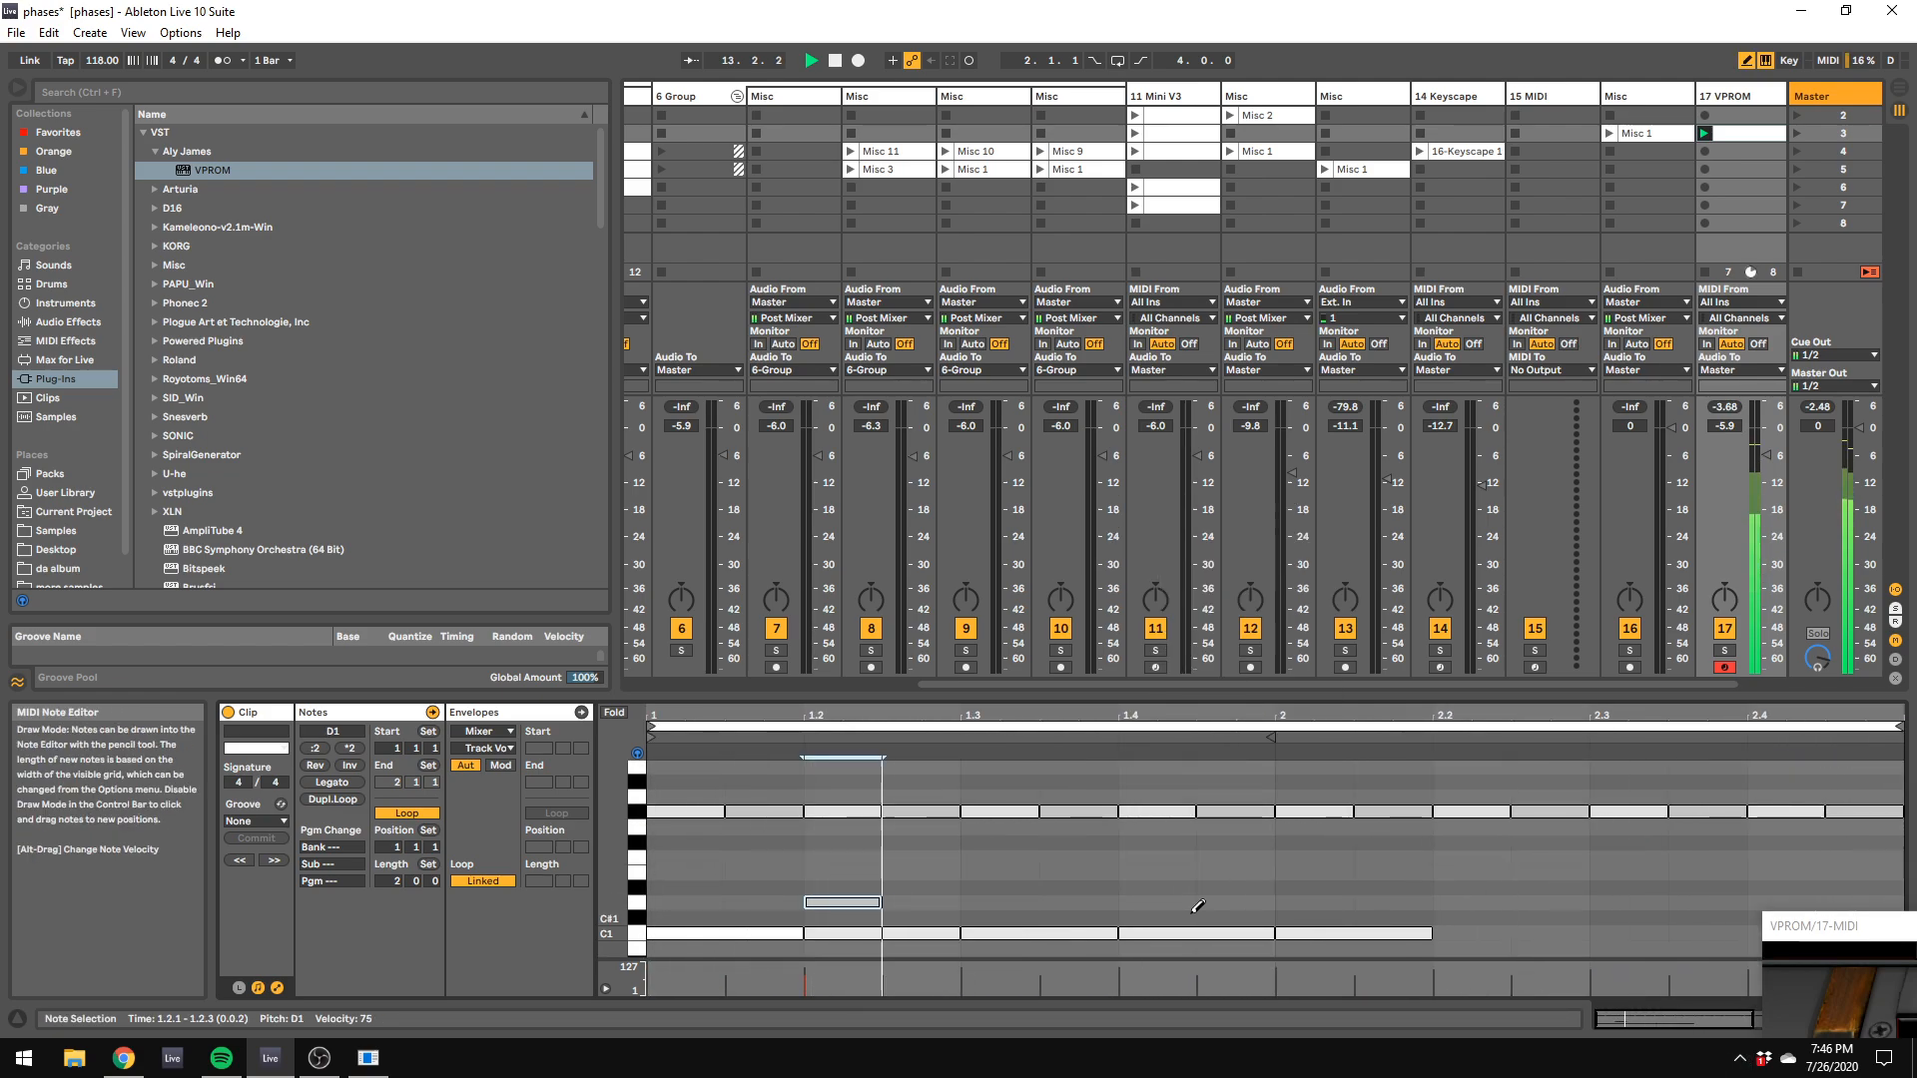
{"action": "left_click", "coordinate": [1184, 903]}
{"action": "left_click", "coordinate": [1488, 903]}
{"action": "left_click", "coordinate": [1797, 903]}
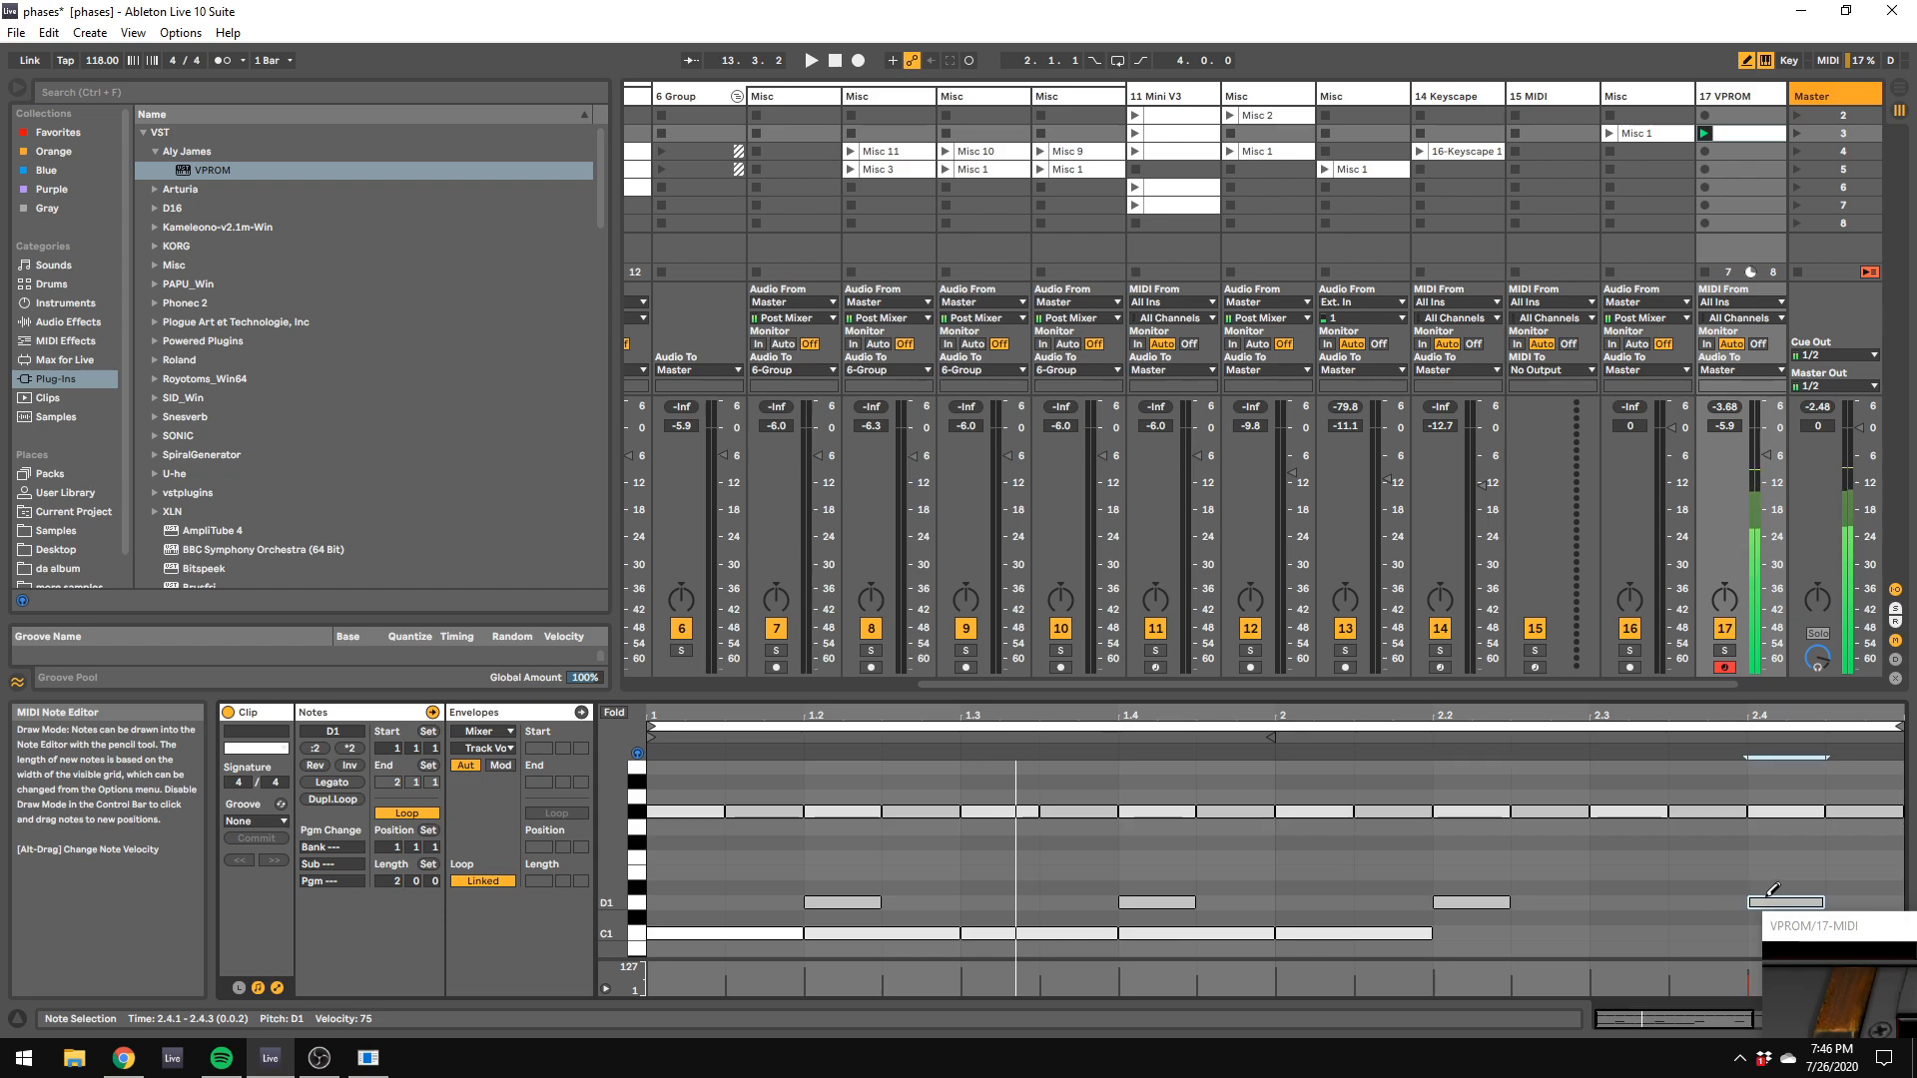
Step: Restart playback and switch the note editor's fixed grid to 1/4
{"action": "key", "text": "space"}
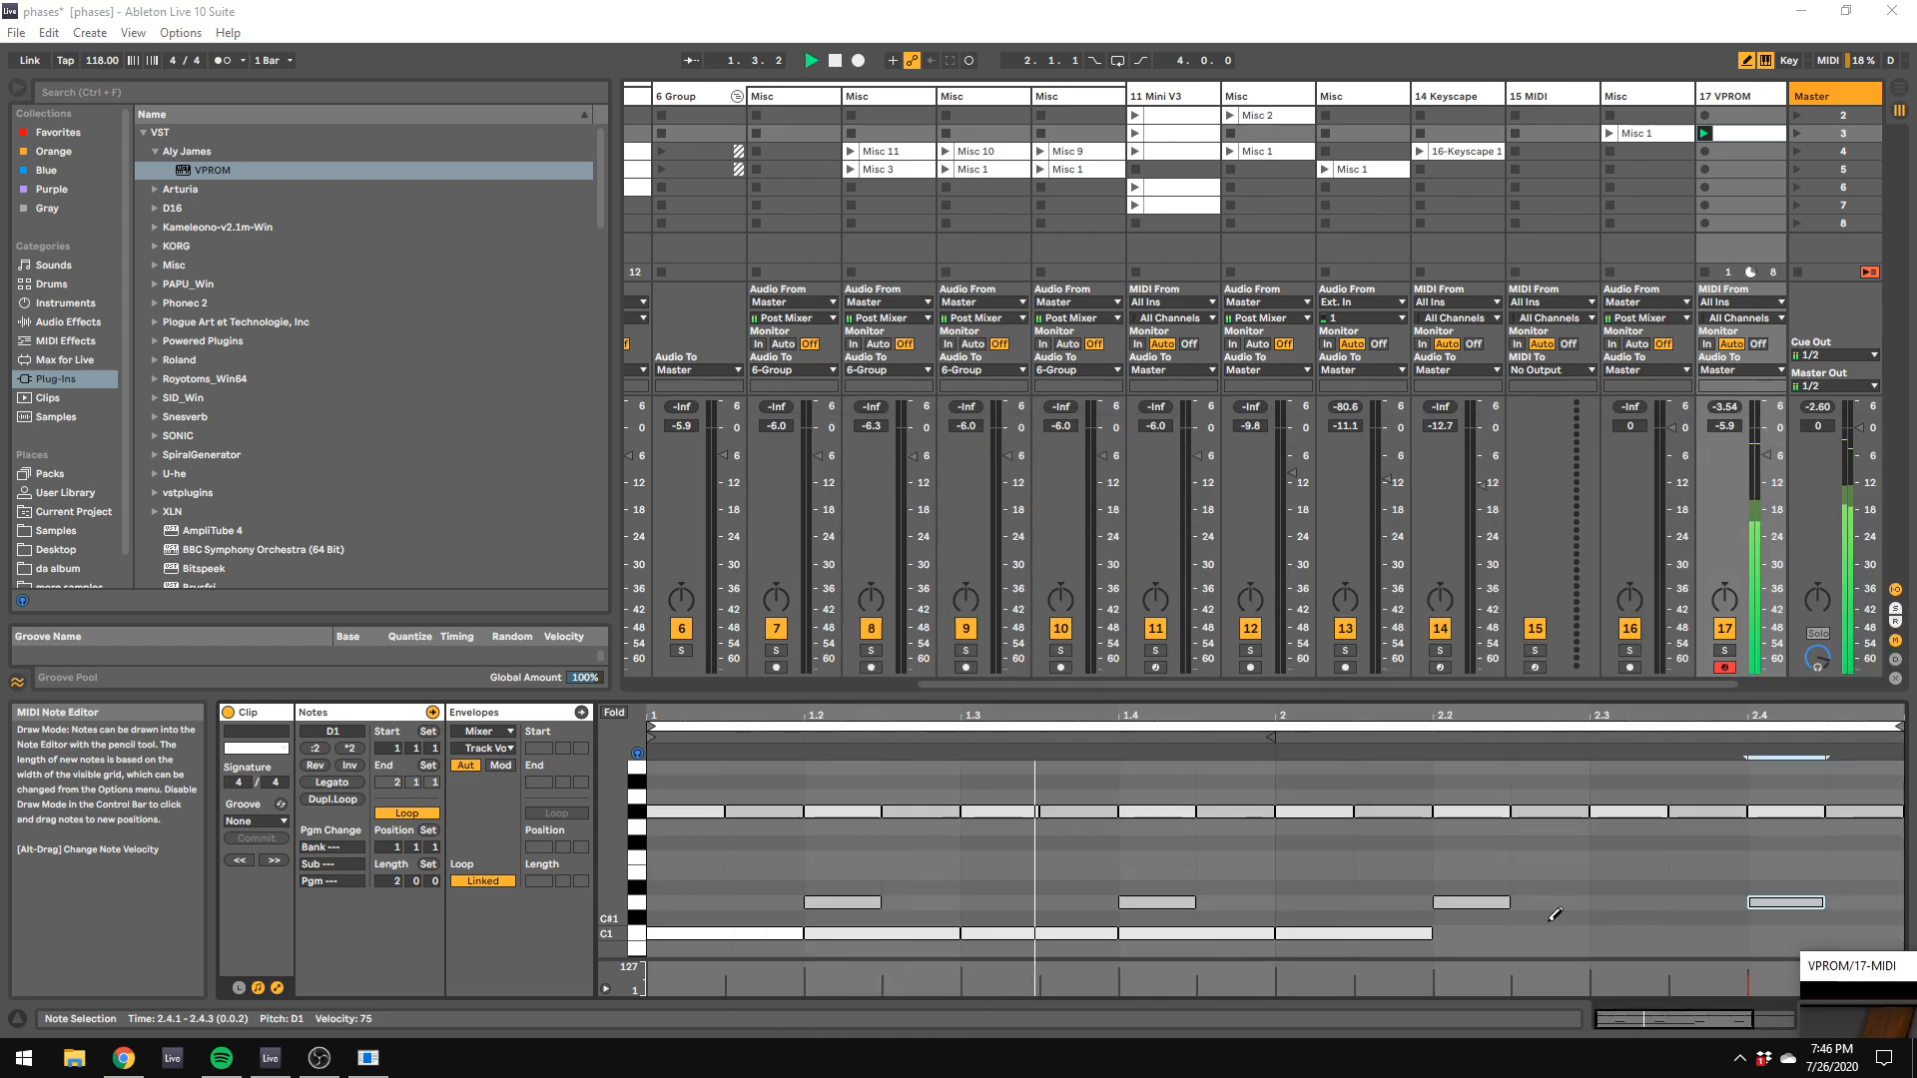
{"action": "right_click", "coordinate": [1532, 913]}
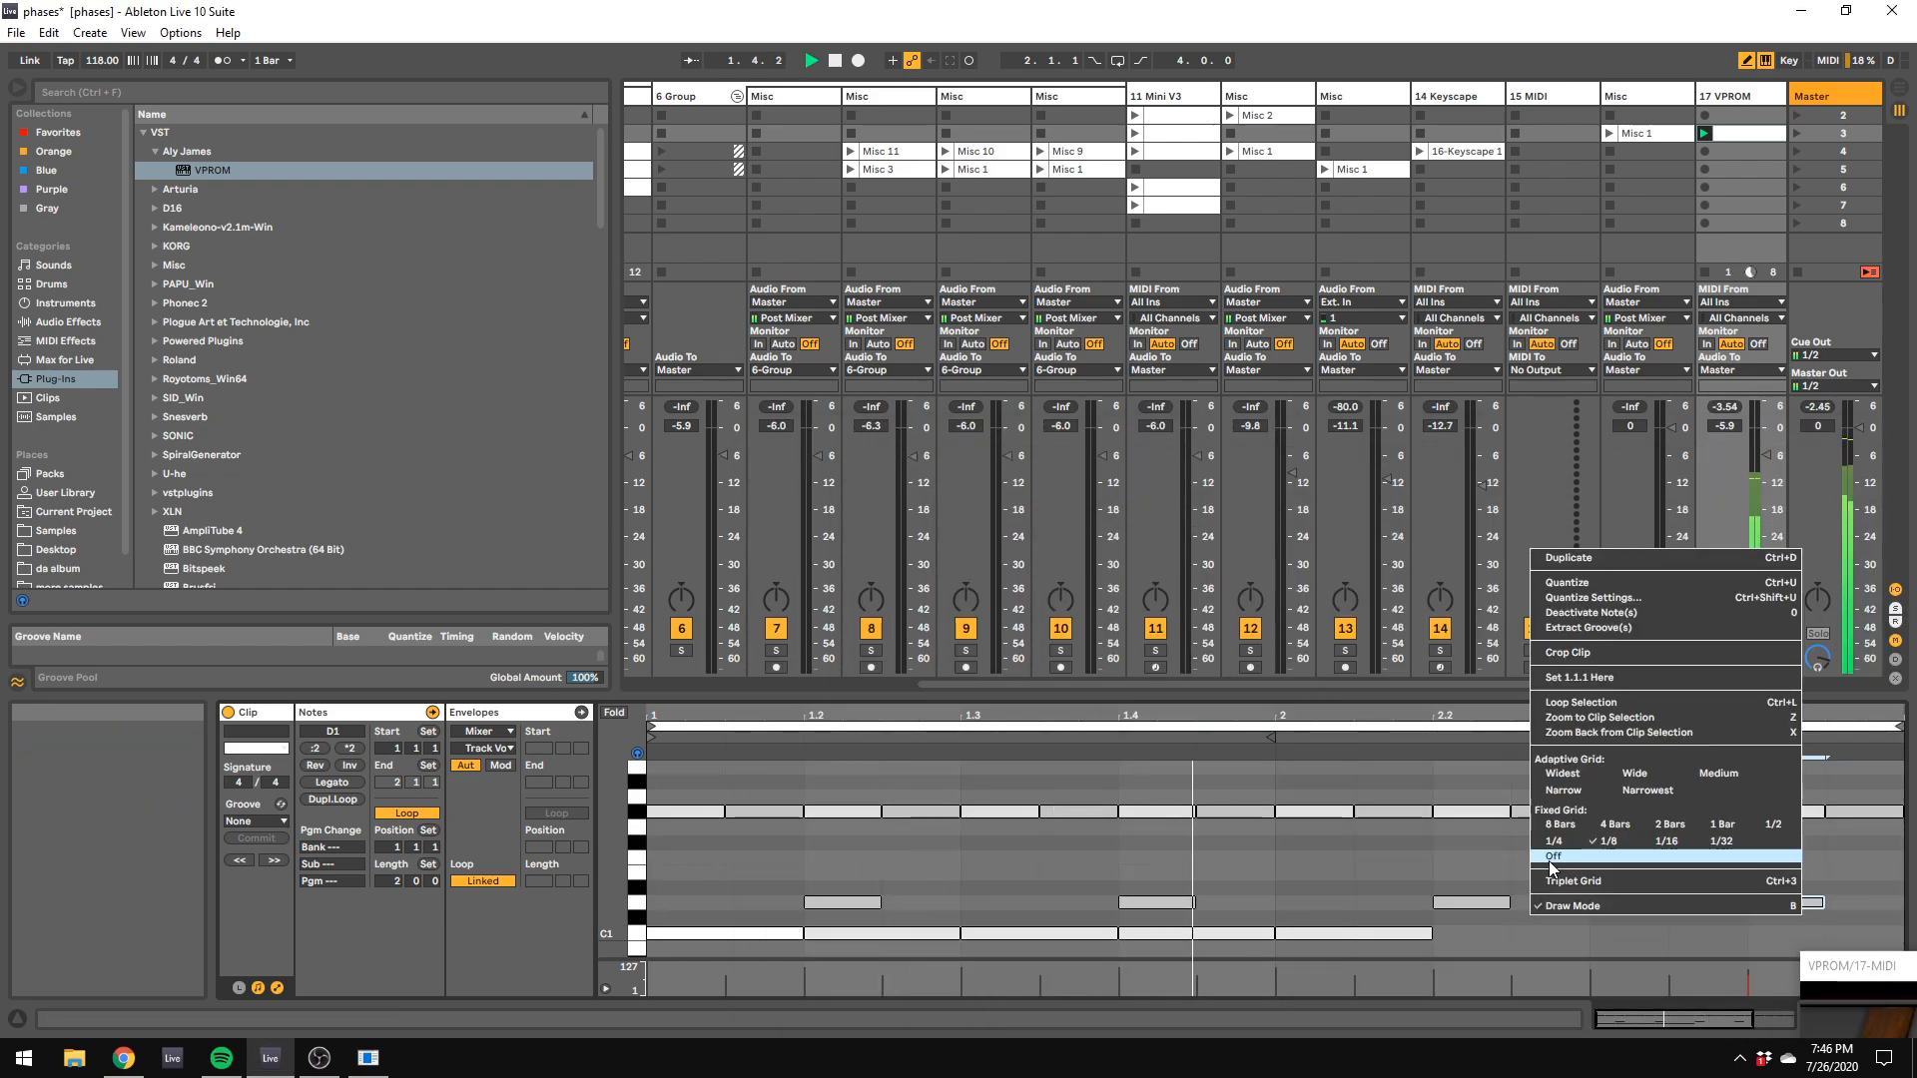
{"action": "left_click", "coordinate": [1555, 844]}
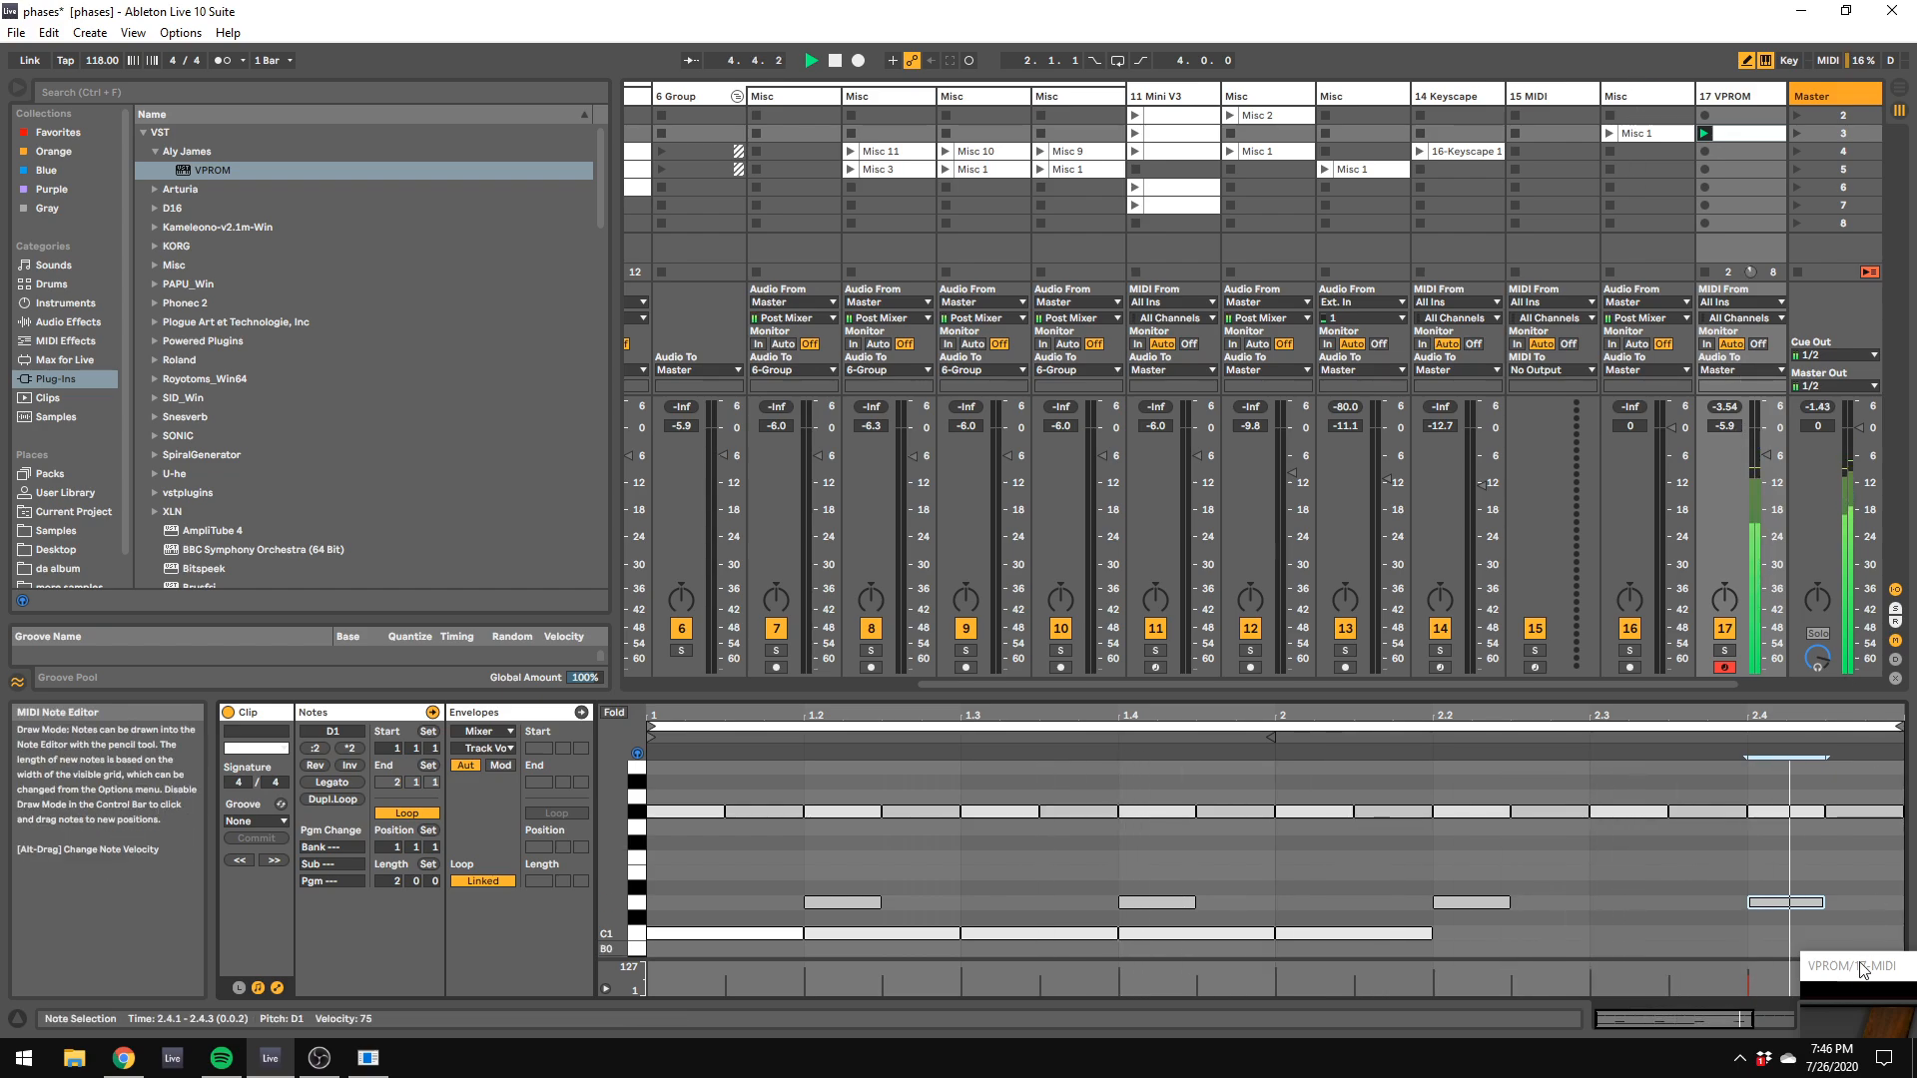
Step: Set VPROM's hi-hat volume to 36 % and decay to 16 %, and set the track's volume to -4.3 dB
{"action": "left_click_drag", "start_coordinate": [1853, 967], "coordinate": [752, 281]}
{"action": "left_click_drag", "start_coordinate": [1354, 631], "coordinate": [1348, 663]}
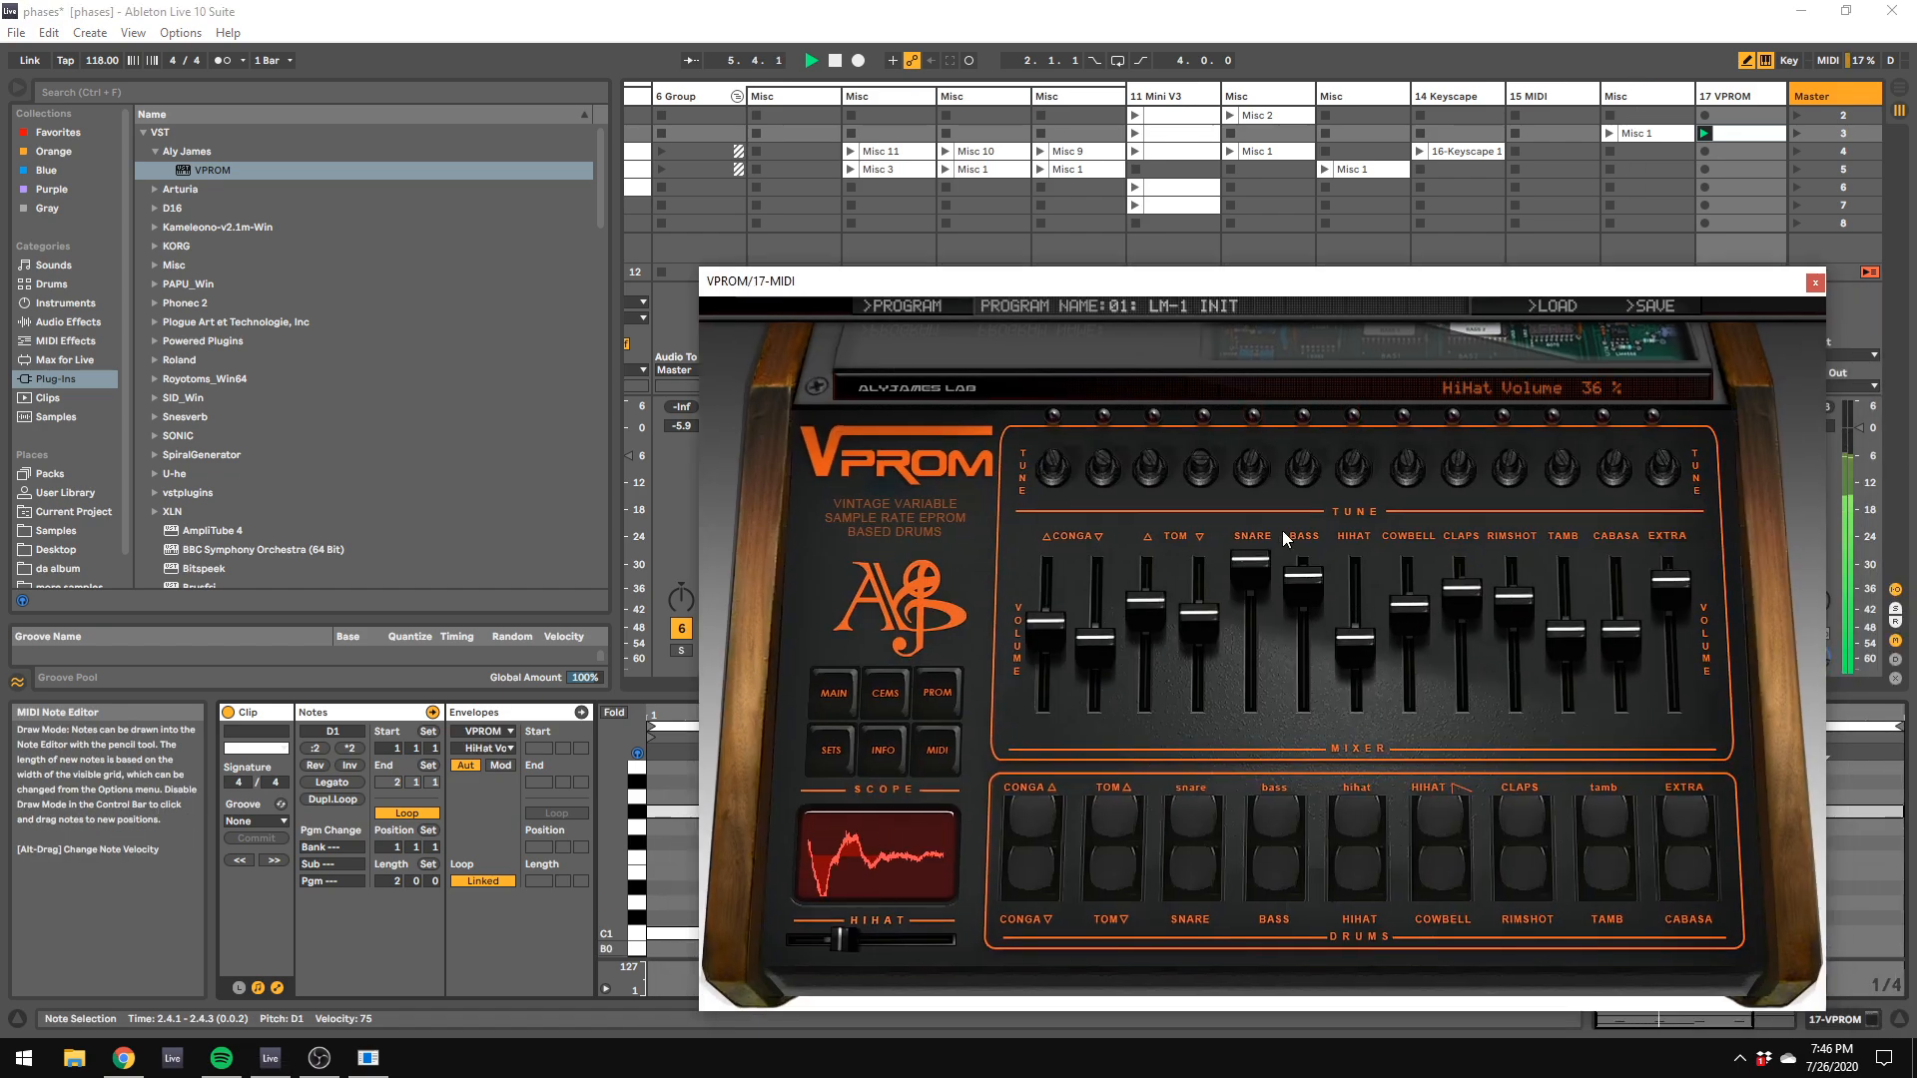
{"action": "left_click_drag", "start_coordinate": [881, 936], "coordinate": [825, 941]}
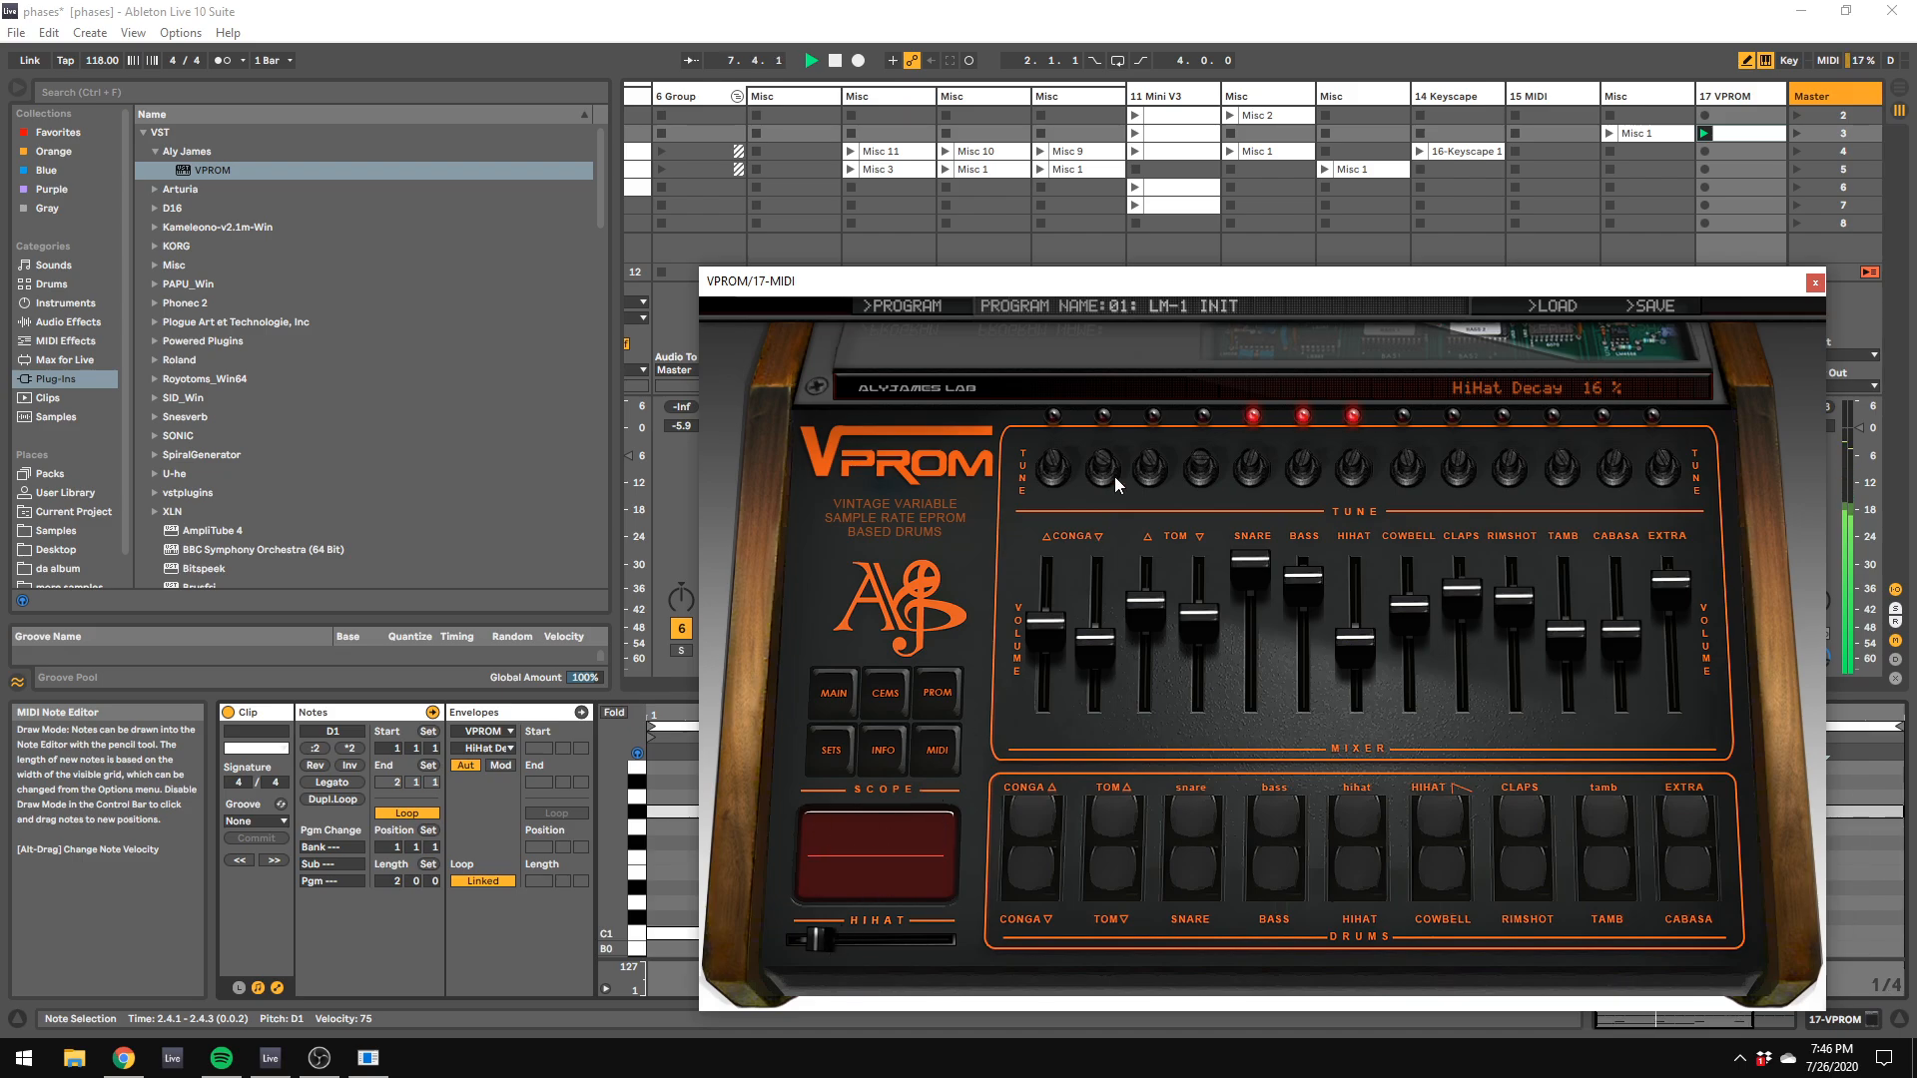
{"action": "left_click_drag", "start_coordinate": [1001, 288], "coordinate": [1718, 818]}
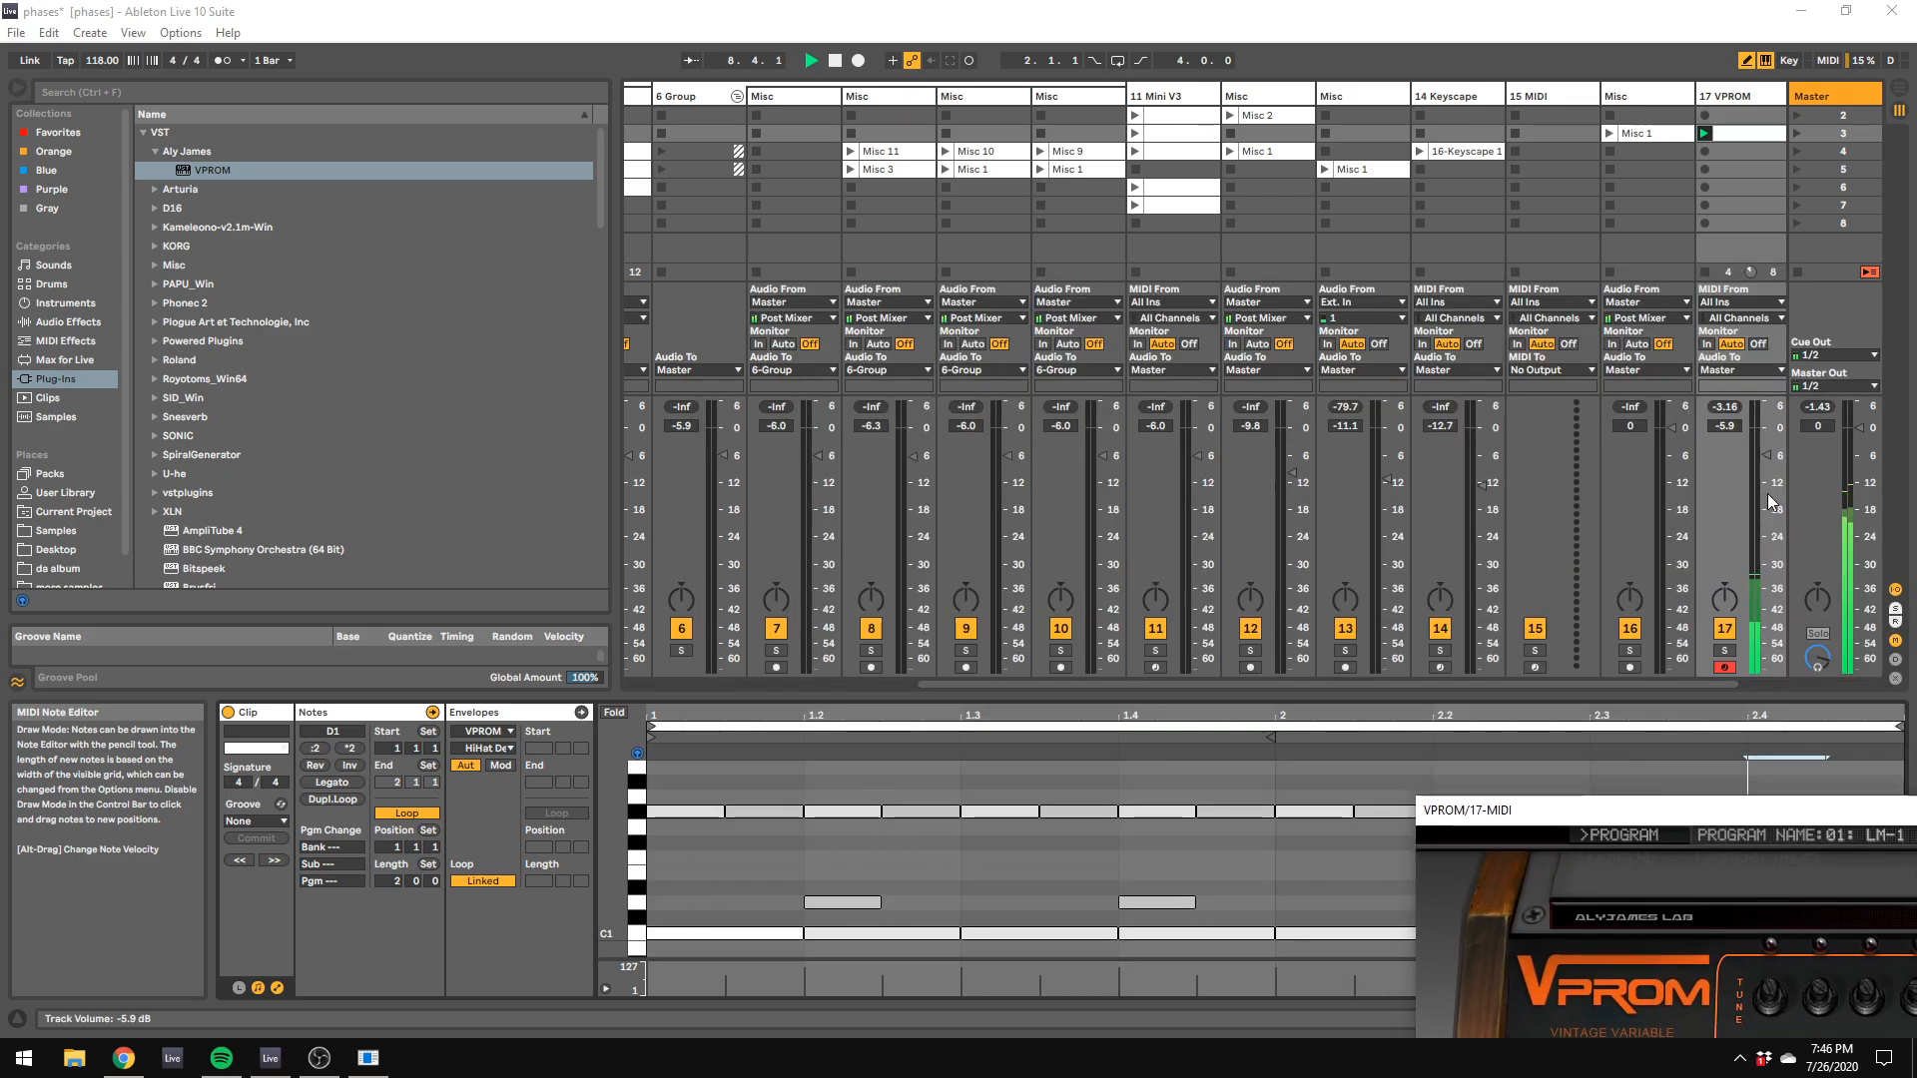
{"action": "left_click_drag", "start_coordinate": [1766, 428], "coordinate": [1766, 449]}
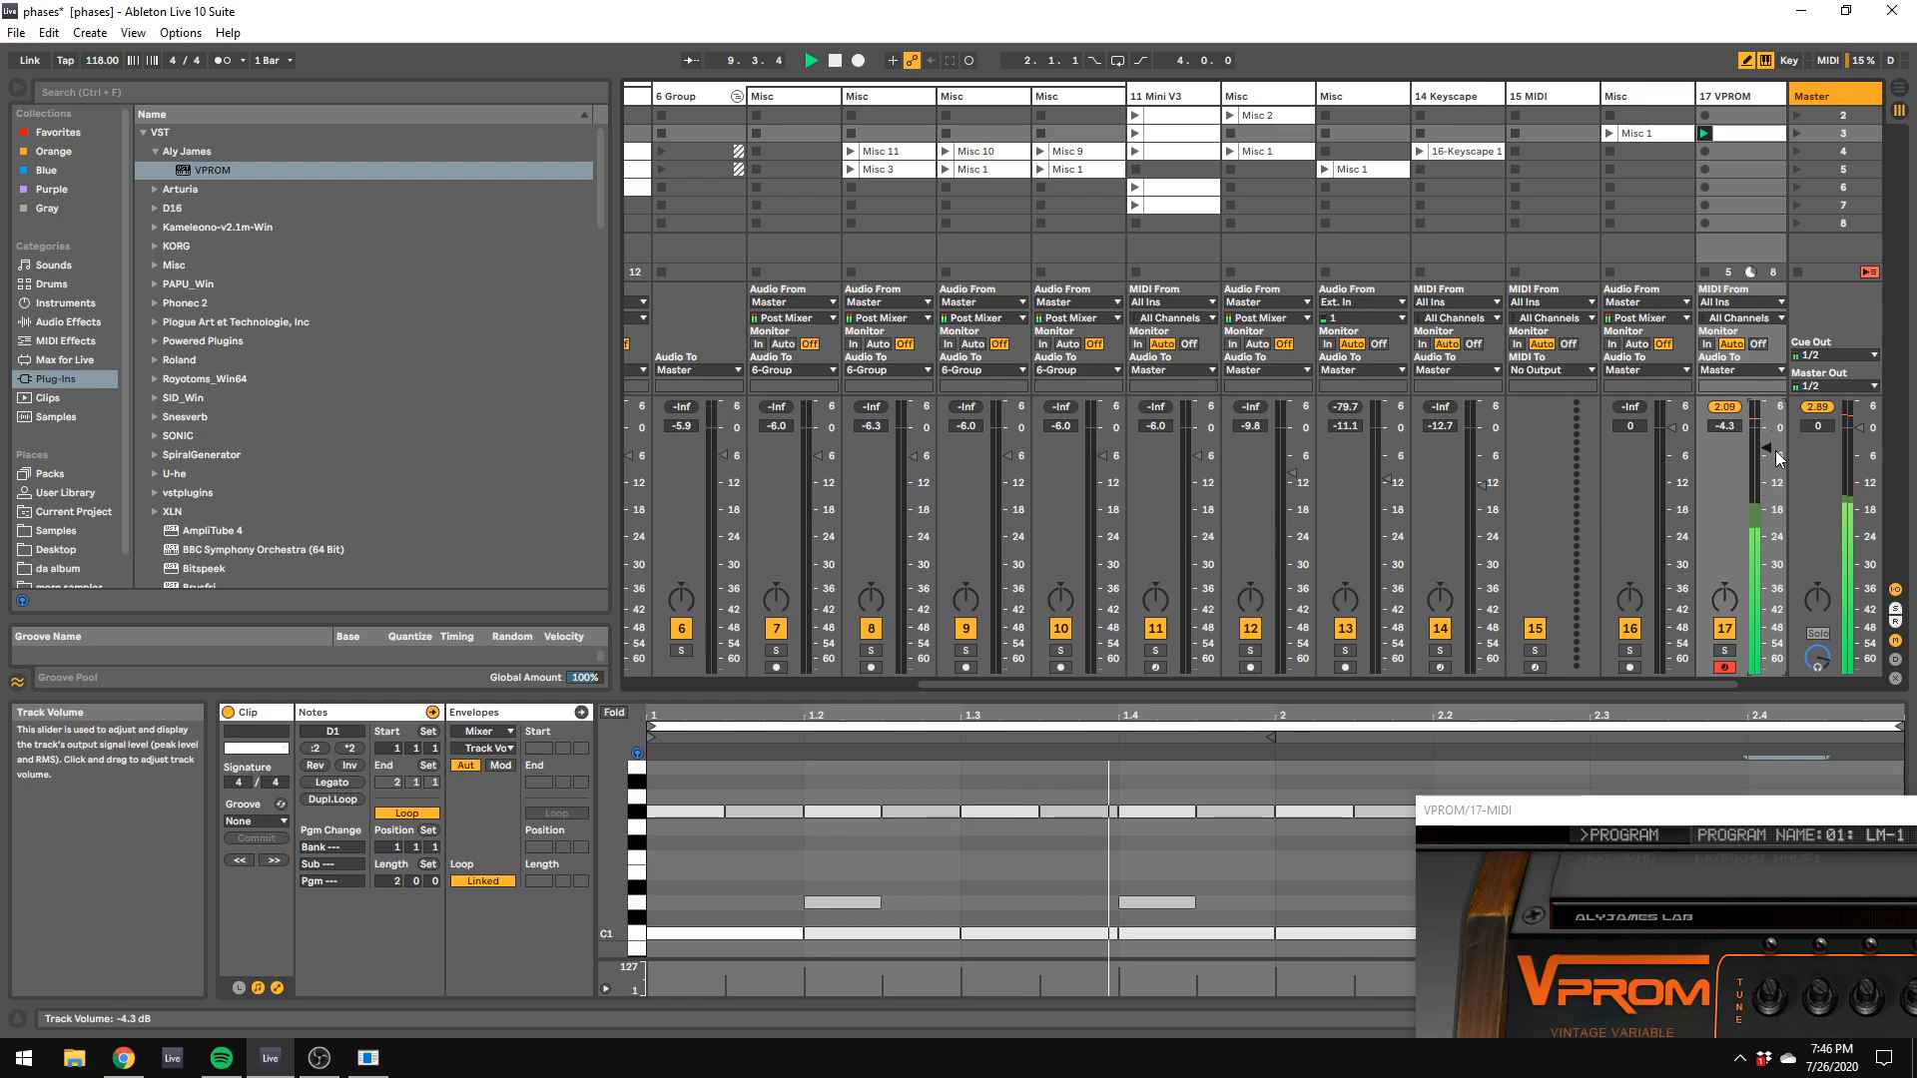
Step: Show the devices of the 1 Group track and solo it
{"action": "left_click_drag", "start_coordinate": [1605, 684], "coordinate": [1288, 682]}
{"action": "double_click", "coordinate": [671, 97]}
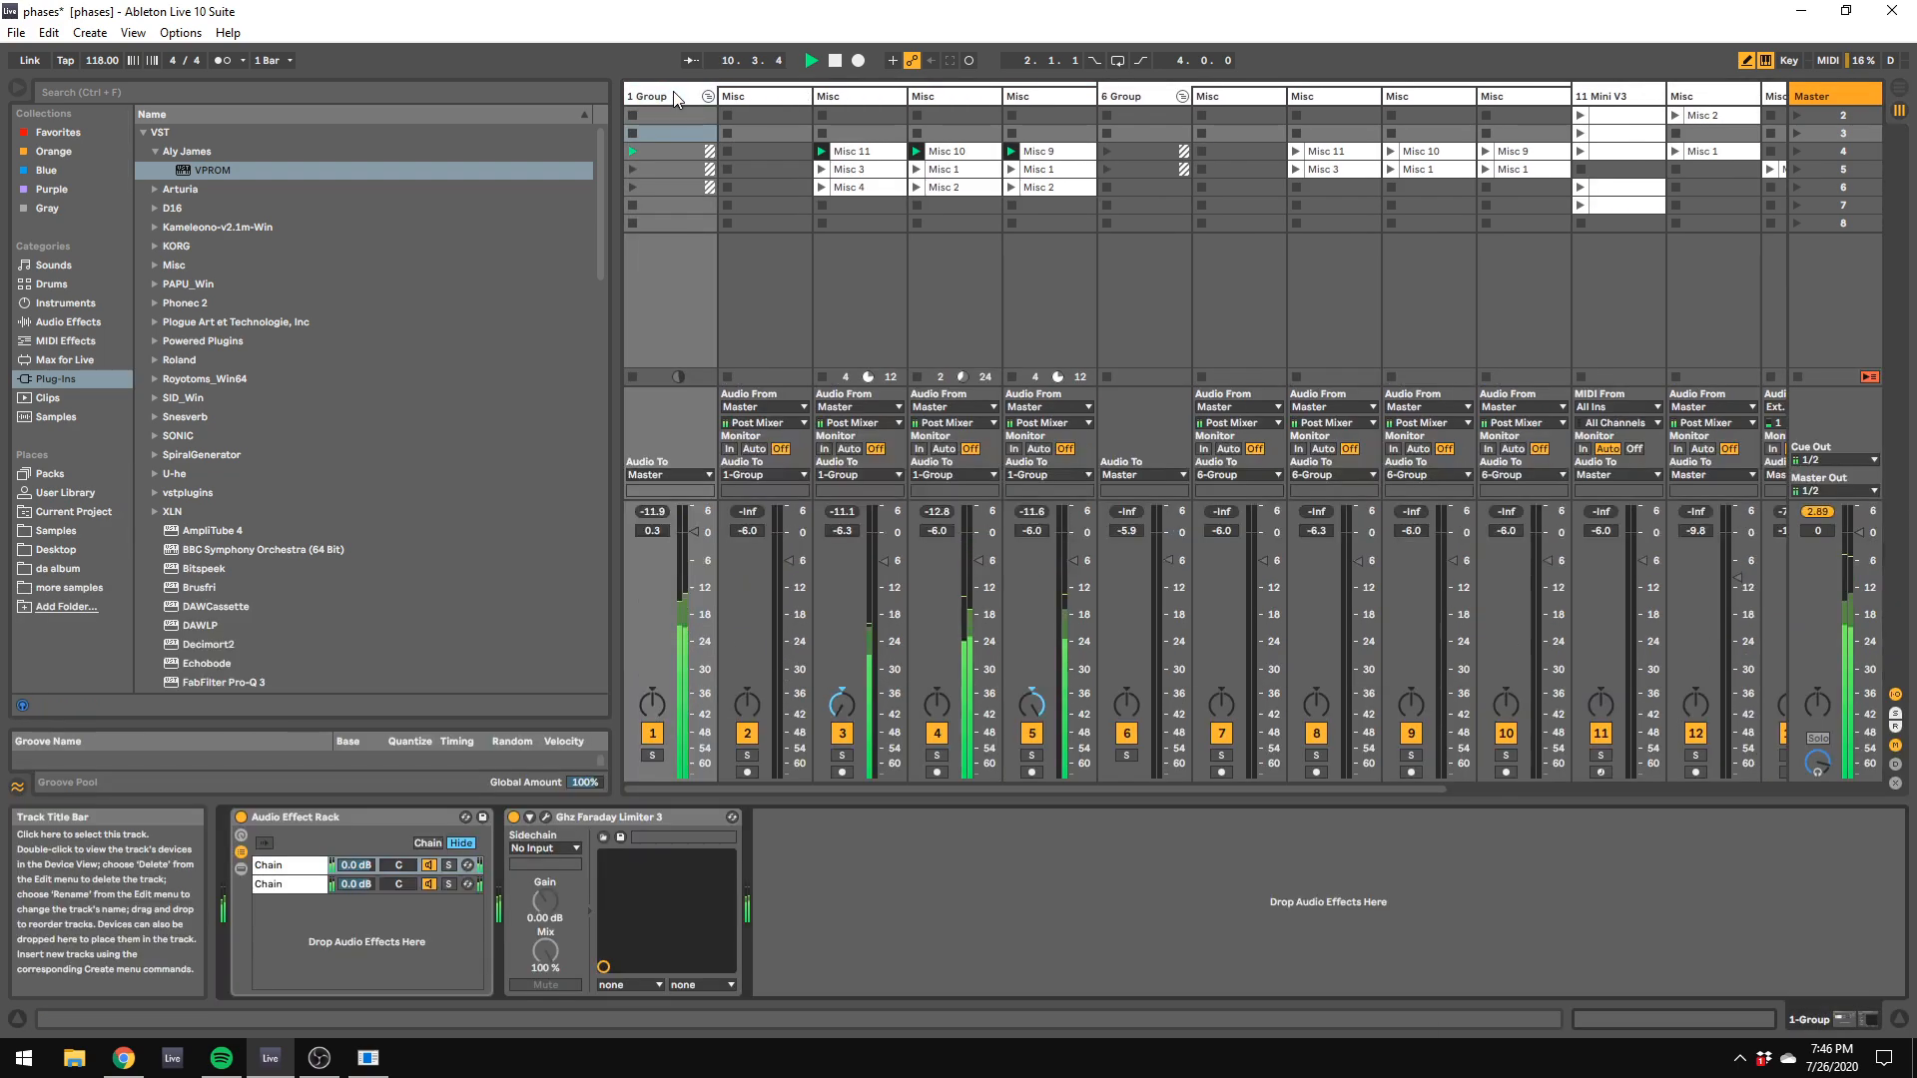
{"action": "left_click", "coordinate": [652, 755]}
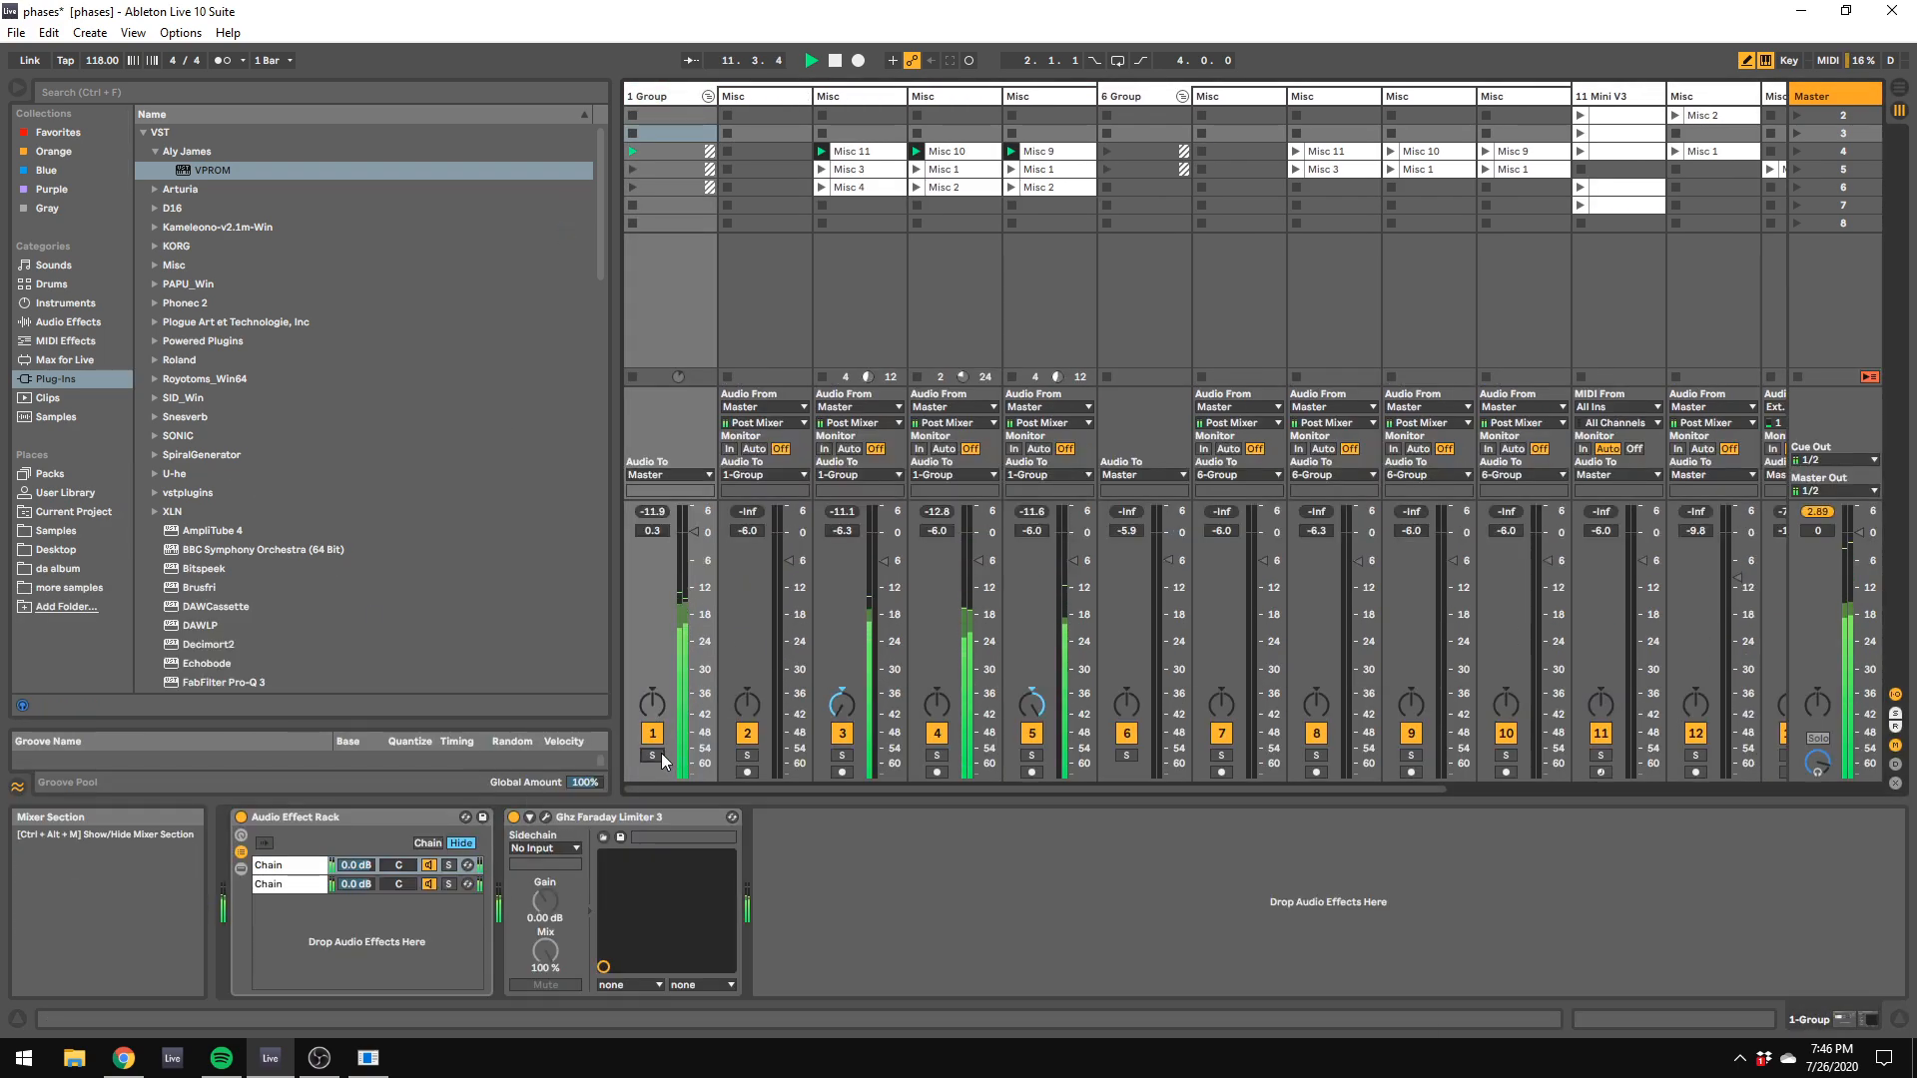
Step: Add a Utility after the limiter on the 1 Group track, enable Mono and restart playback
{"action": "left_click", "coordinate": [60, 321]}
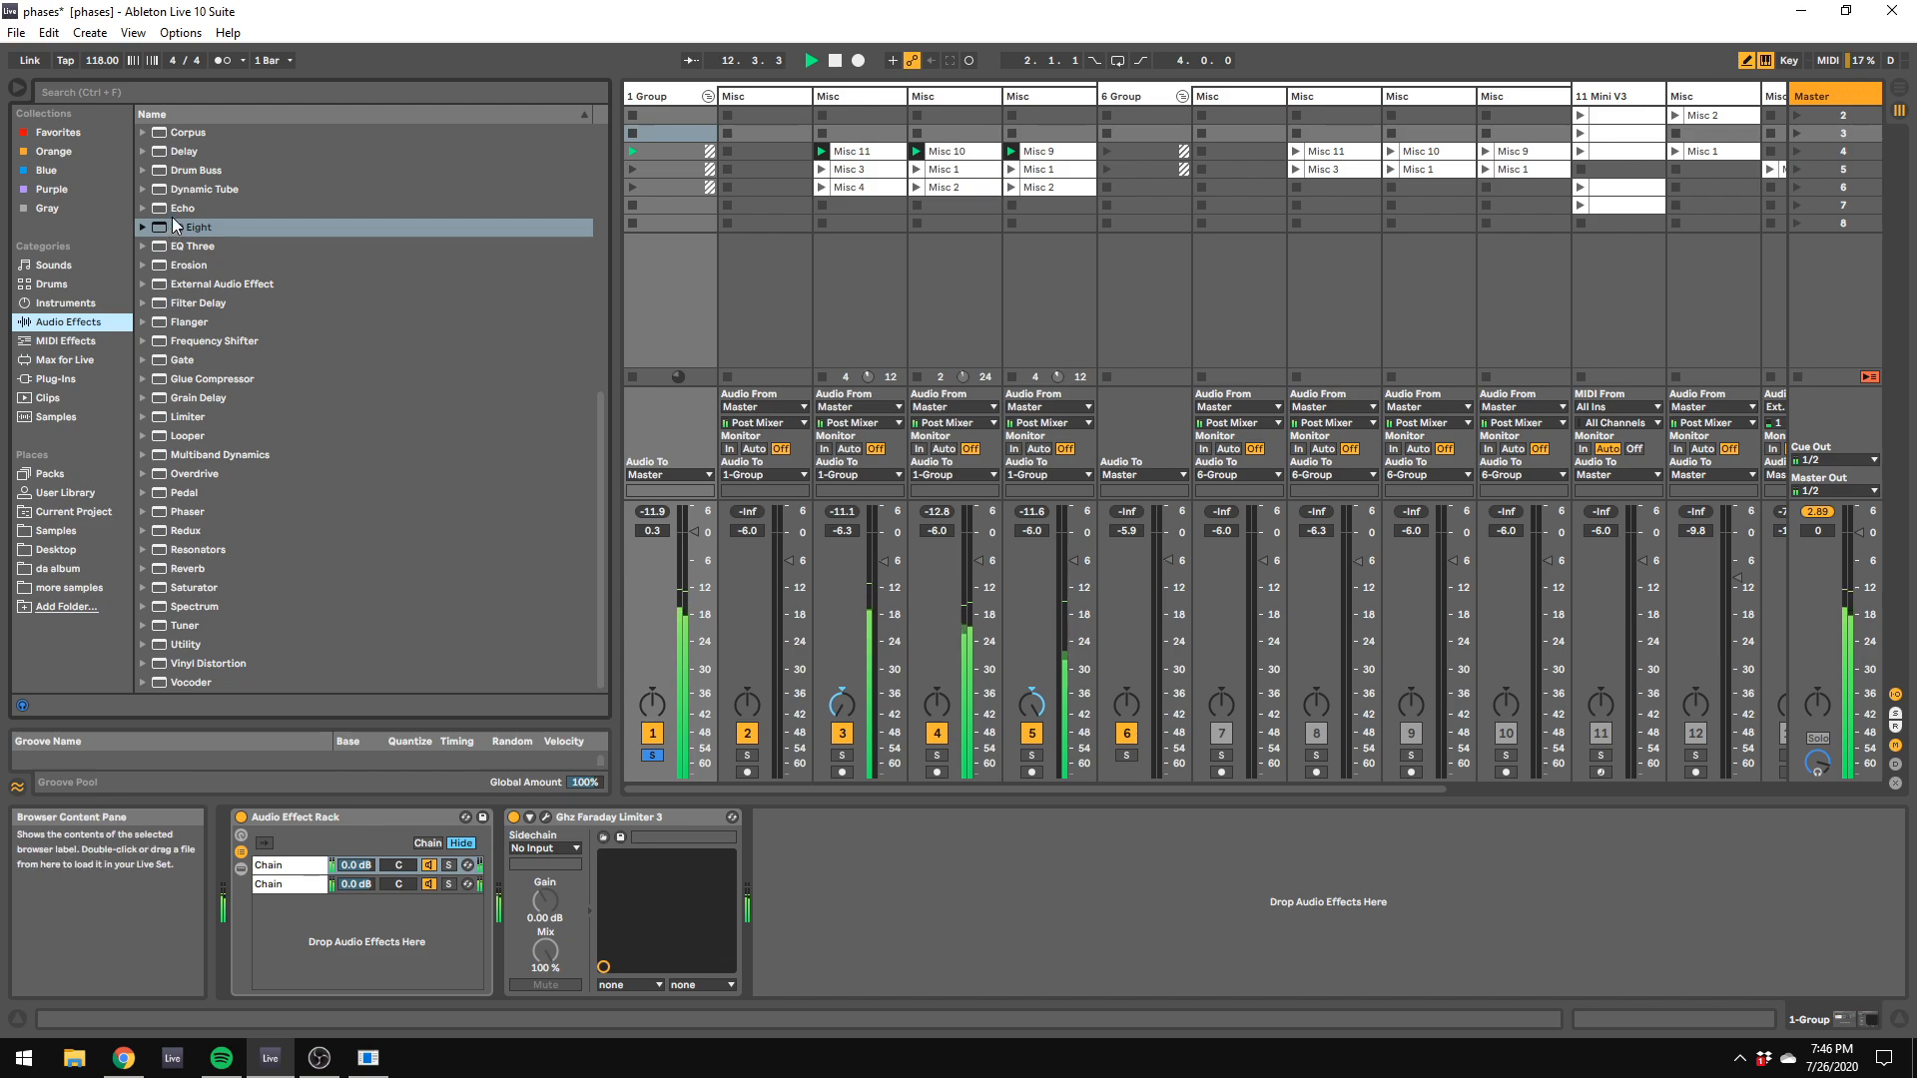
{"action": "scroll", "coordinate": [185, 250], "scroll_direction": "up", "scroll_amount": 9}
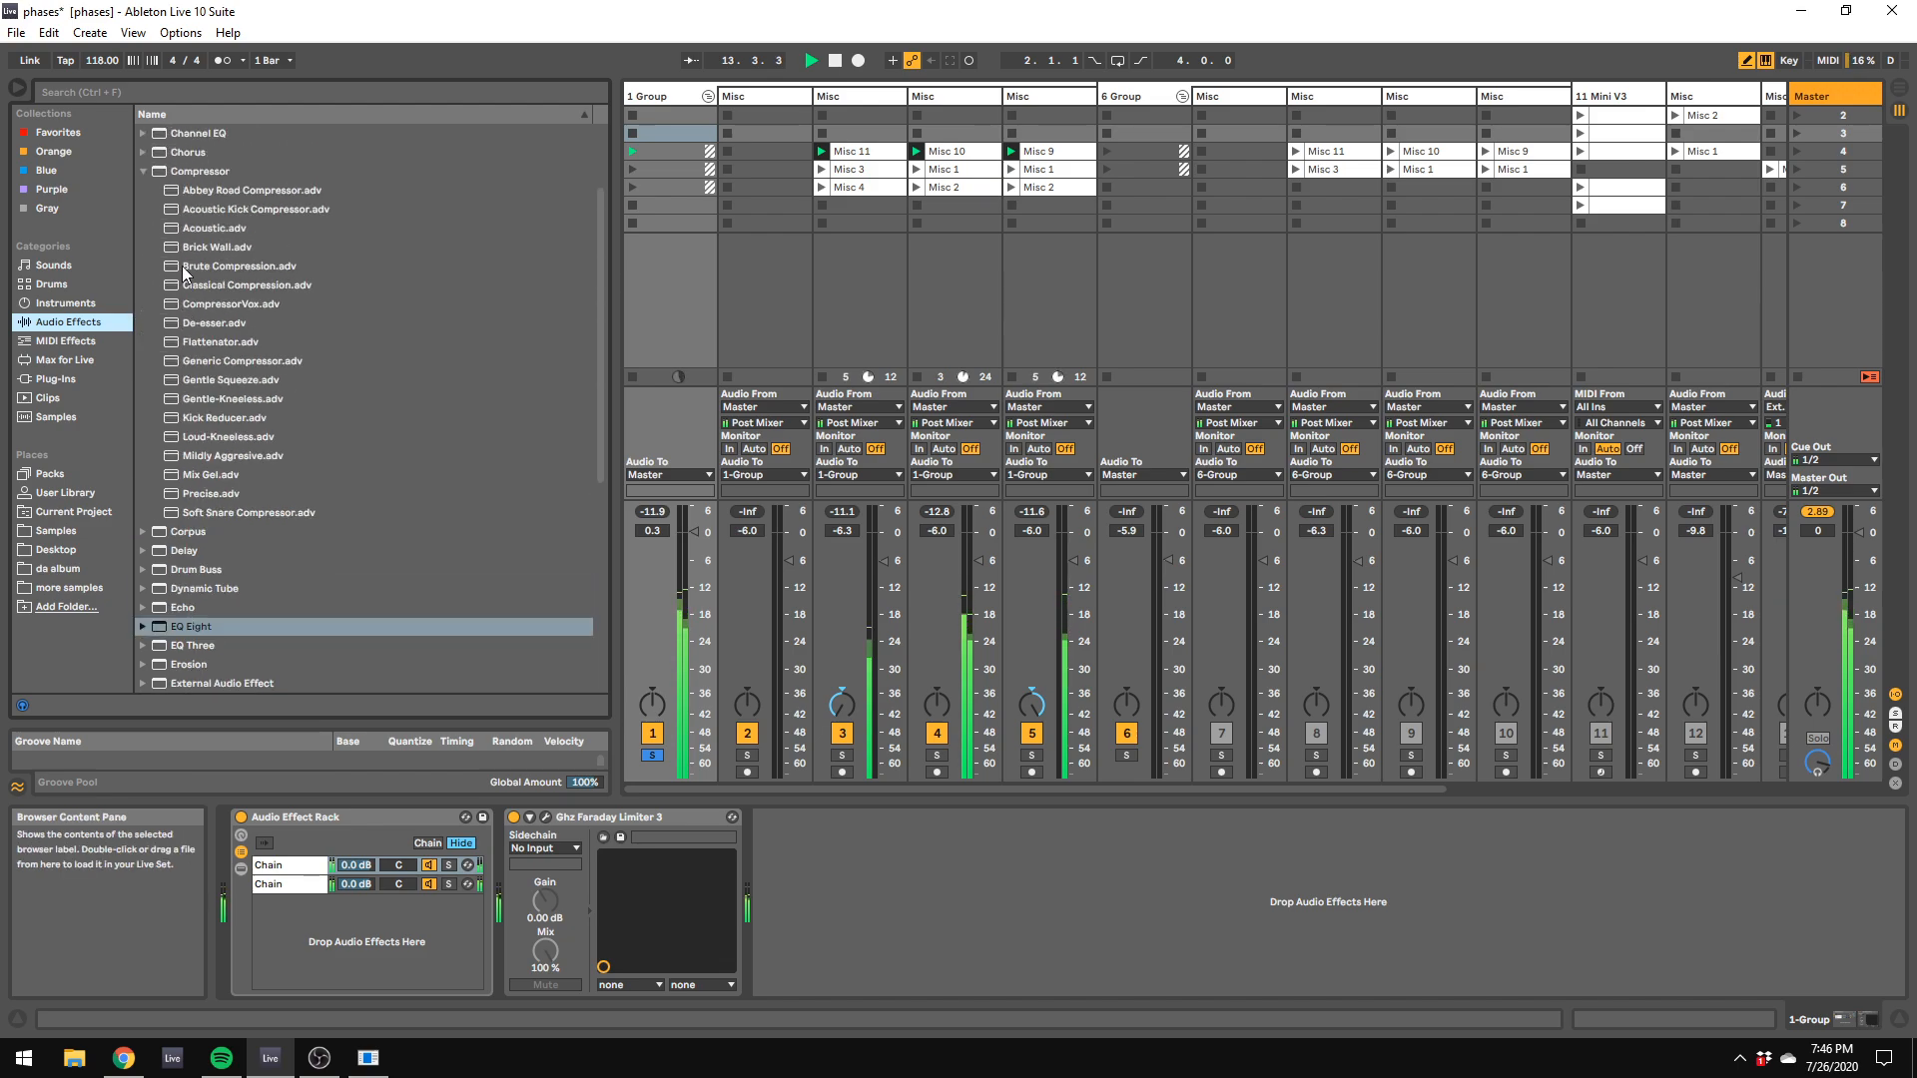
{"action": "scroll", "coordinate": [285, 439], "scroll_direction": "down", "scroll_amount": 9}
{"action": "key", "text": "space"}
{"action": "left_click", "coordinate": [180, 661]}
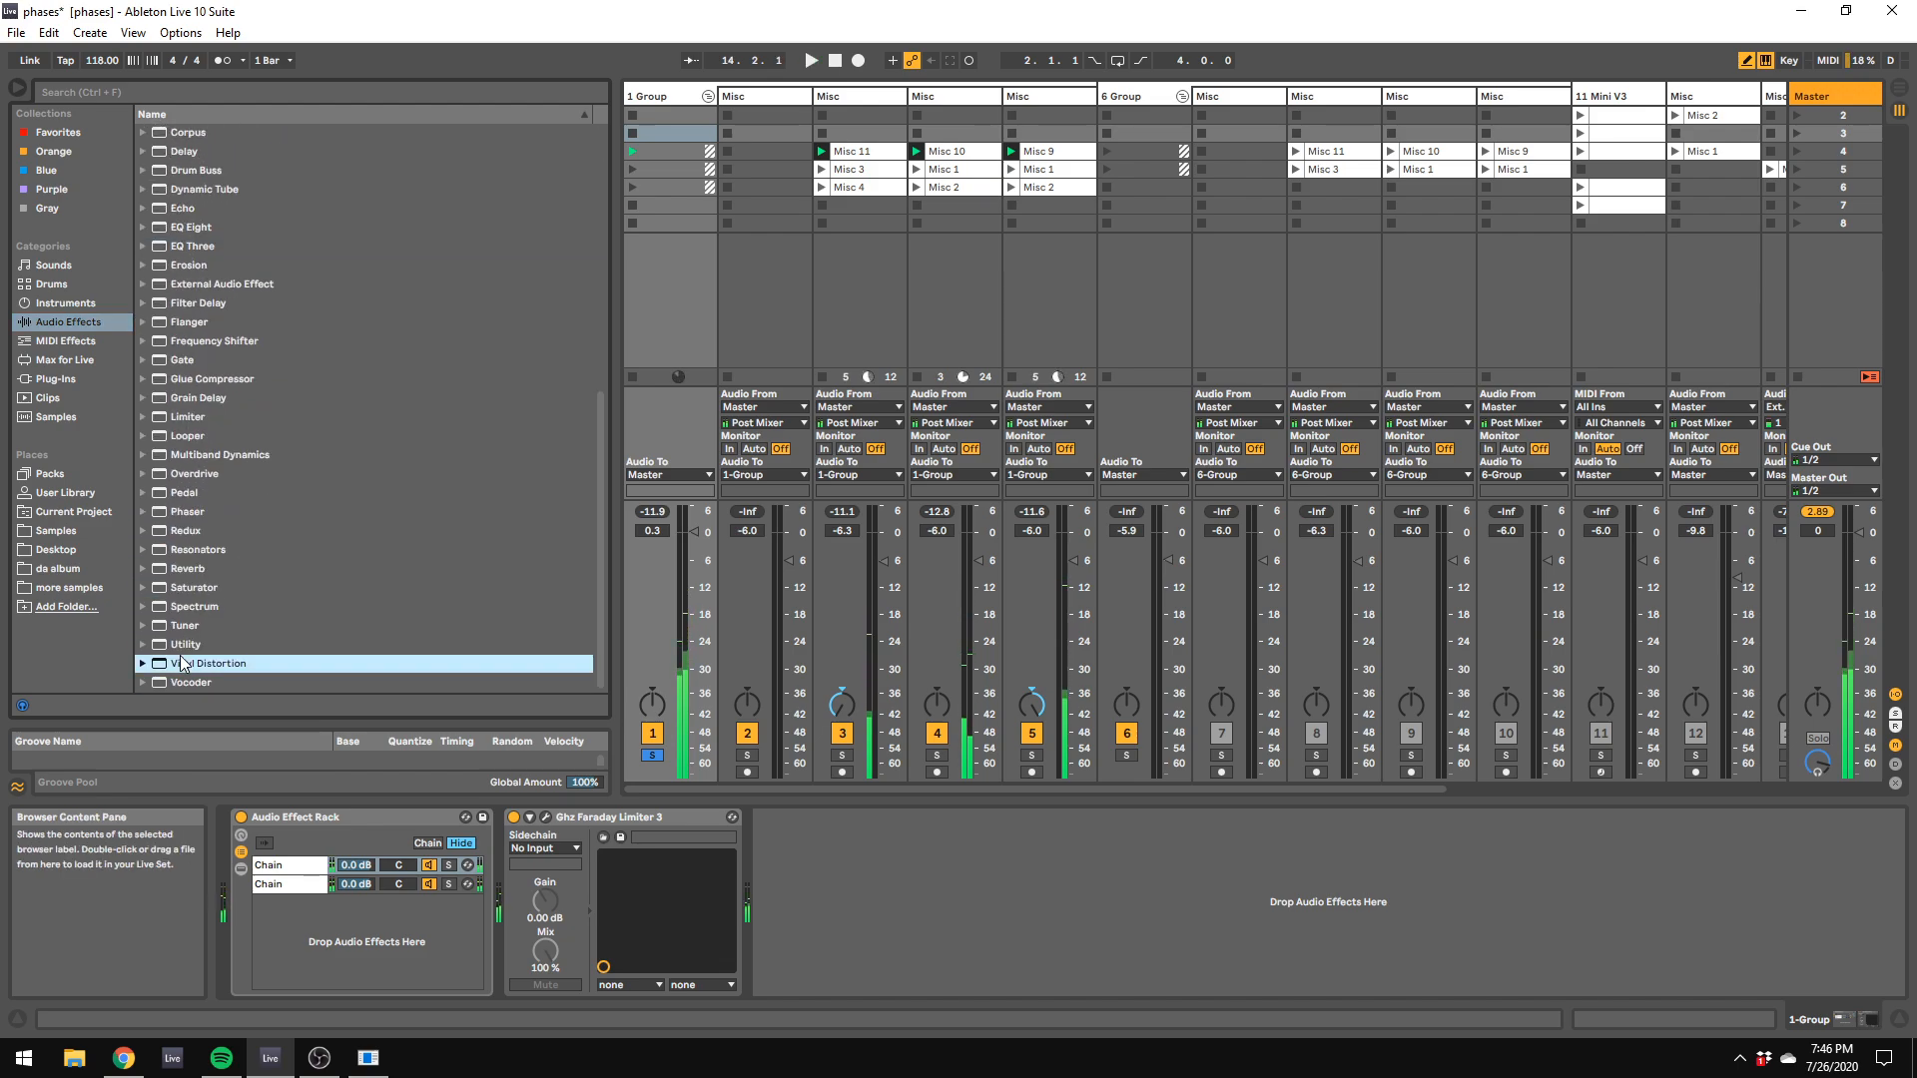
{"action": "left_click_drag", "start_coordinate": [182, 648], "coordinate": [432, 741]}
{"action": "left_click", "coordinate": [787, 946]}
{"action": "key", "text": "space"}
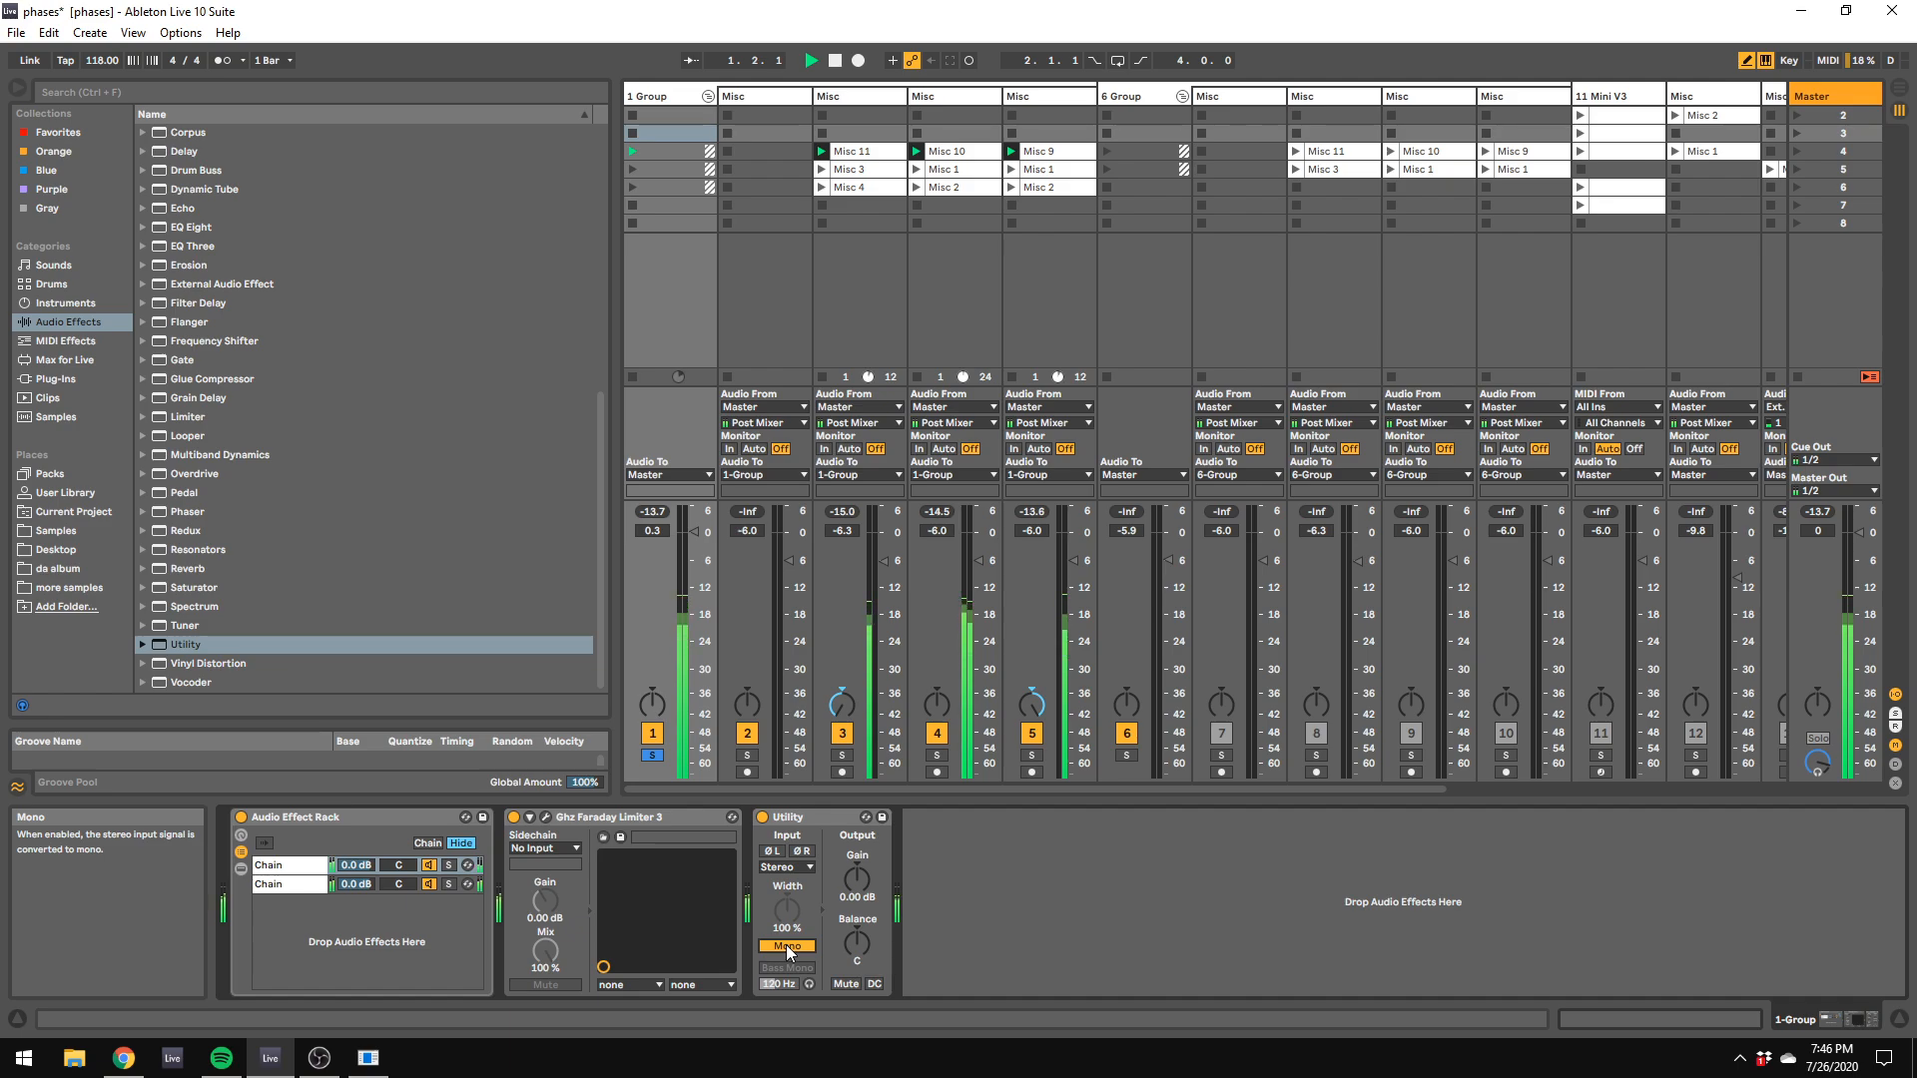
Step: Delete the Utility from the 1 Group track and add a Compressor after the limiter
{"action": "right_click", "coordinate": [843, 817]}
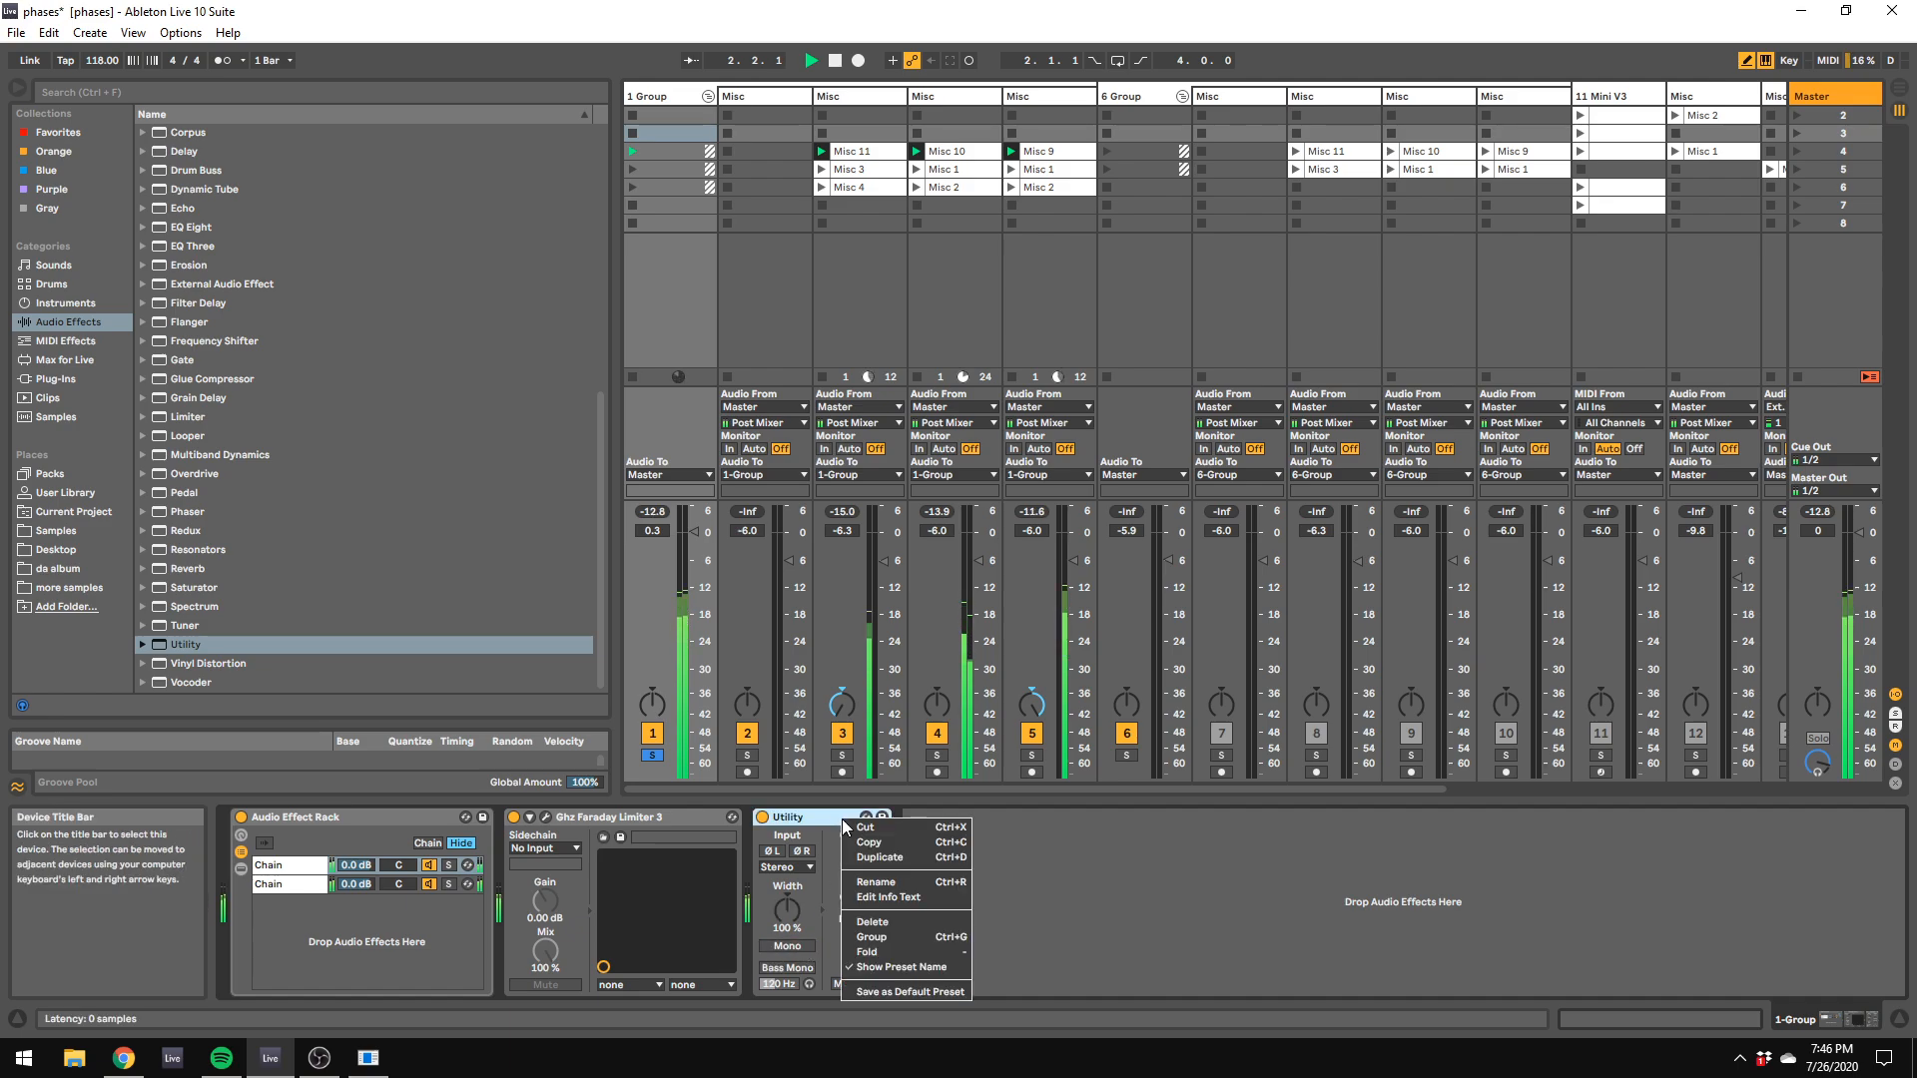
{"action": "left_click", "coordinate": [871, 921]}
{"action": "scroll", "coordinate": [330, 563], "scroll_direction": "up", "scroll_amount": 6}
{"action": "scroll", "coordinate": [305, 577], "scroll_direction": "up", "scroll_amount": 3}
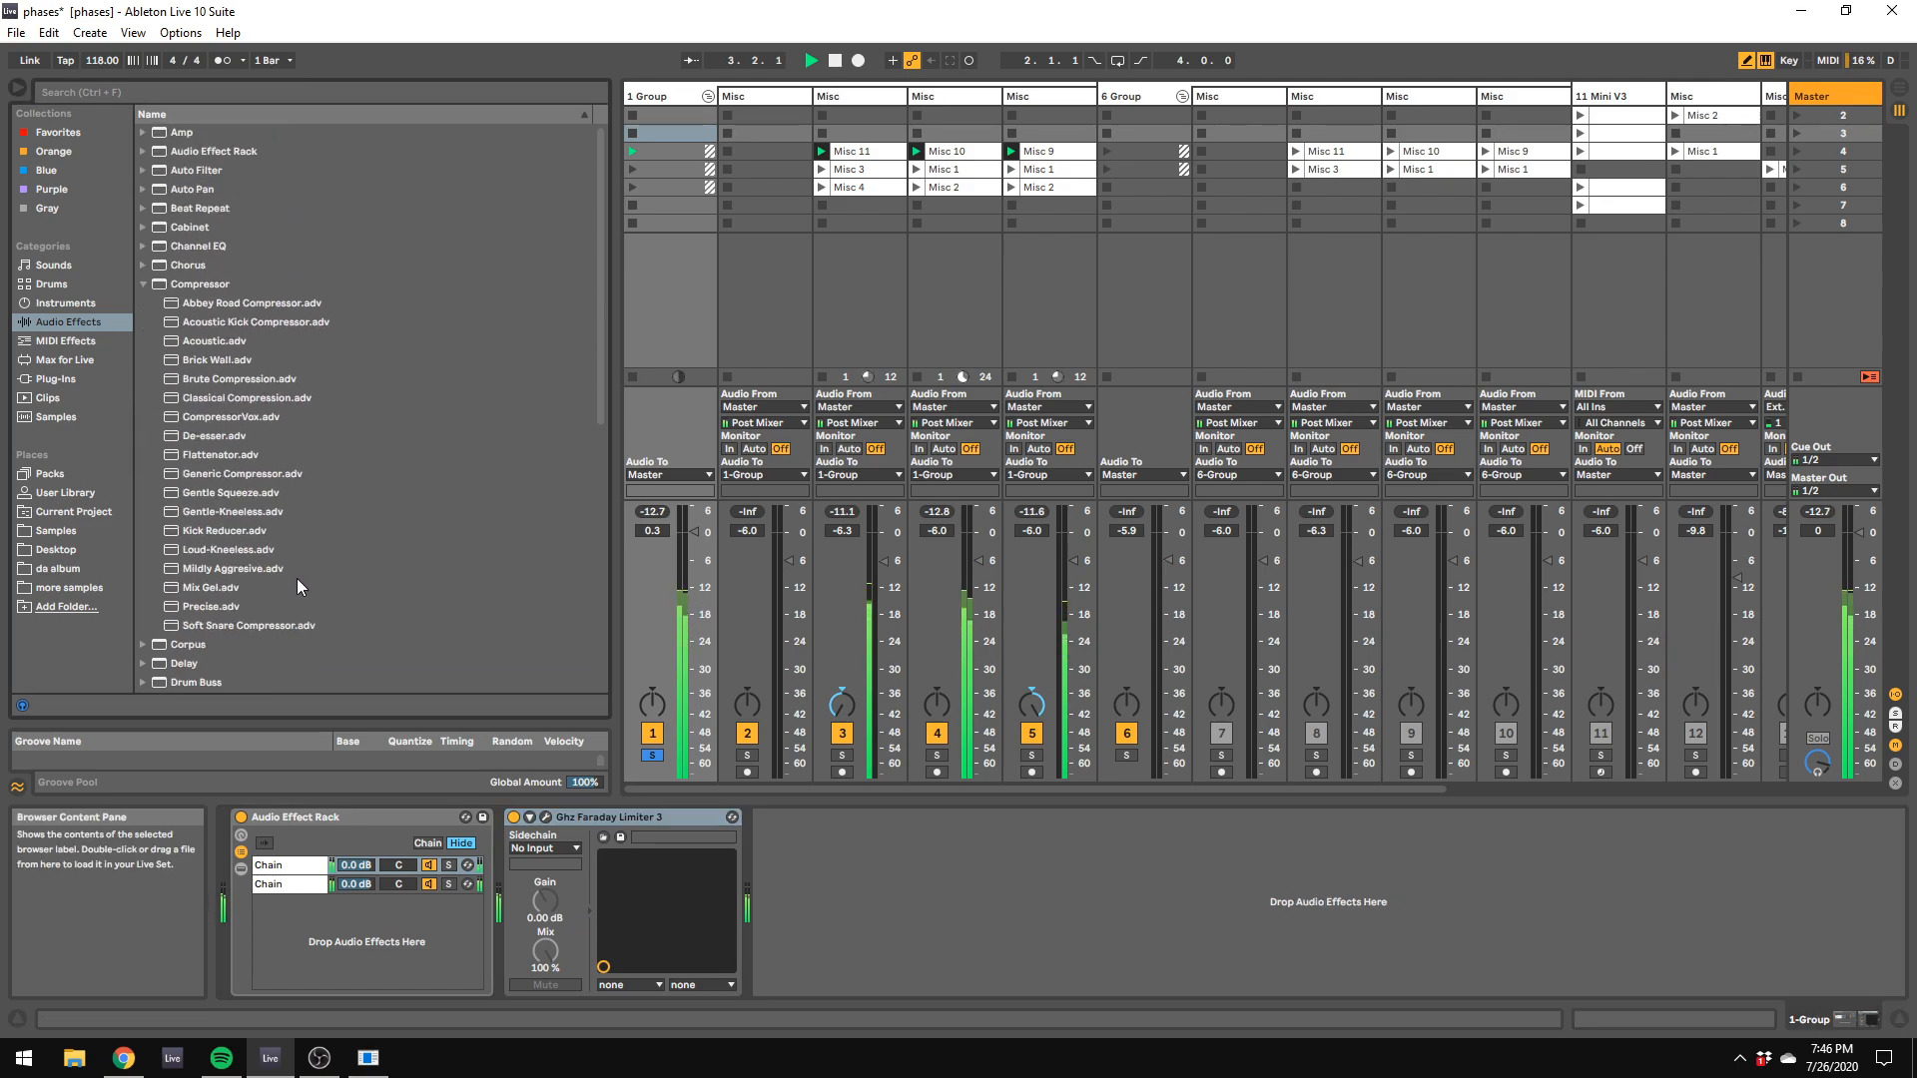
{"action": "left_click", "coordinate": [201, 287]}
{"action": "left_click_drag", "start_coordinate": [201, 291], "coordinate": [808, 865]}
Step: Sidechain the Compressor from 17-VPROM with a threshold of -10.9 dB and unsolo the 1 Group track
{"action": "left_click", "coordinate": [816, 867]}
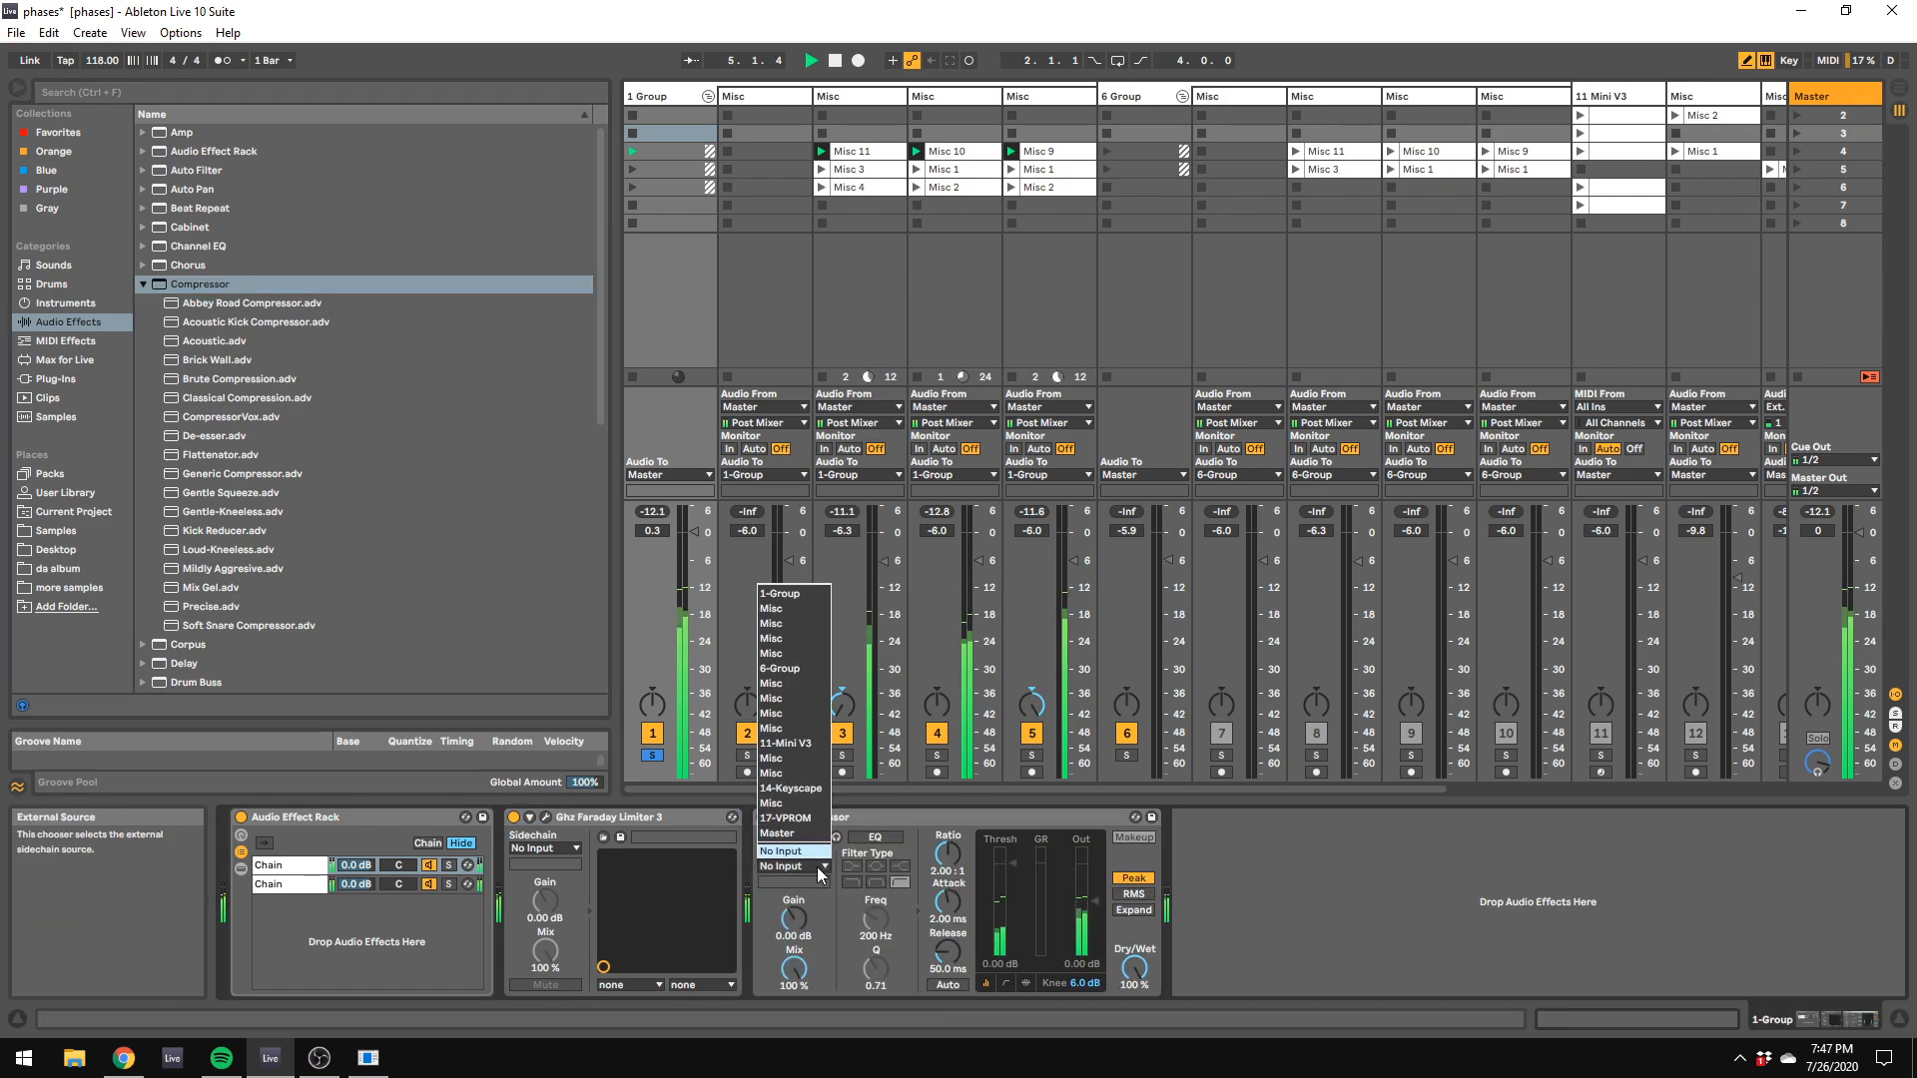
{"action": "left_click", "coordinate": [788, 818]}
{"action": "left_click_drag", "start_coordinate": [1004, 861], "coordinate": [1003, 887]}
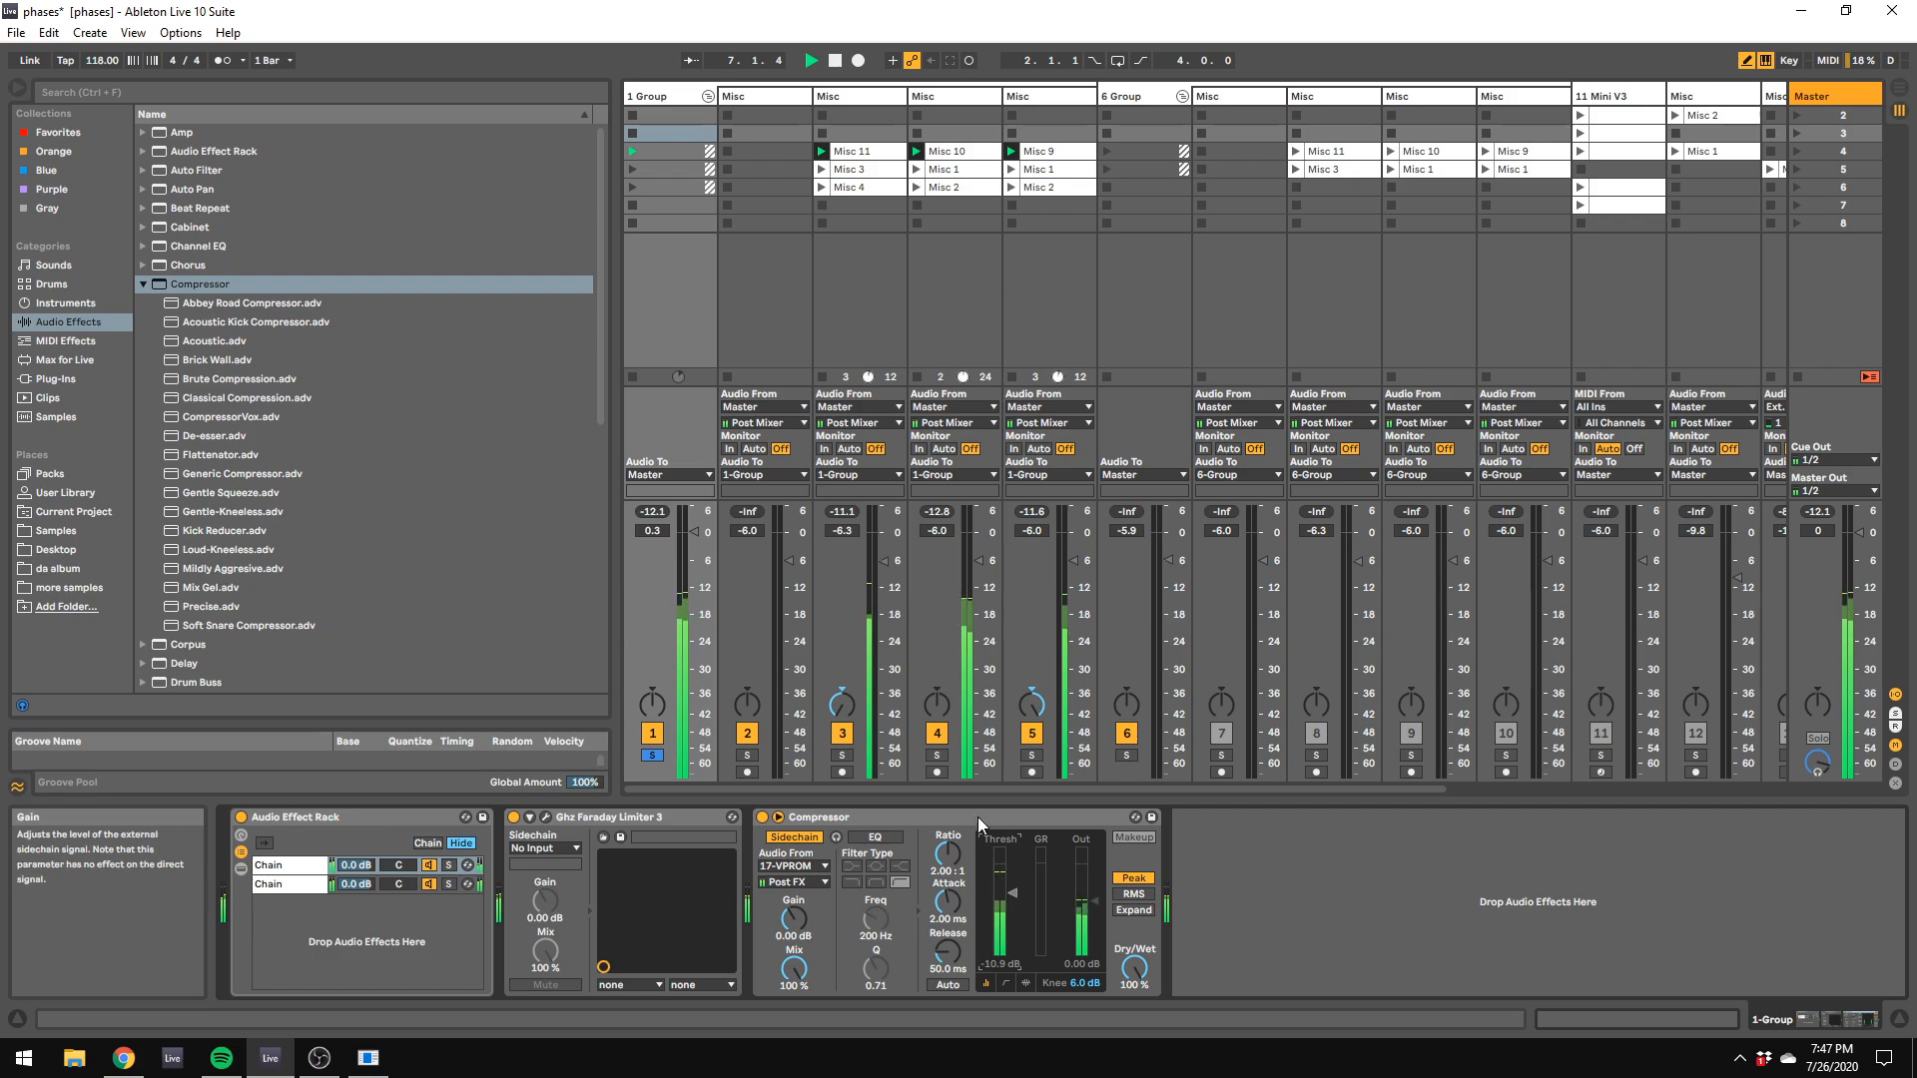
{"action": "left_click", "coordinate": [653, 756]}
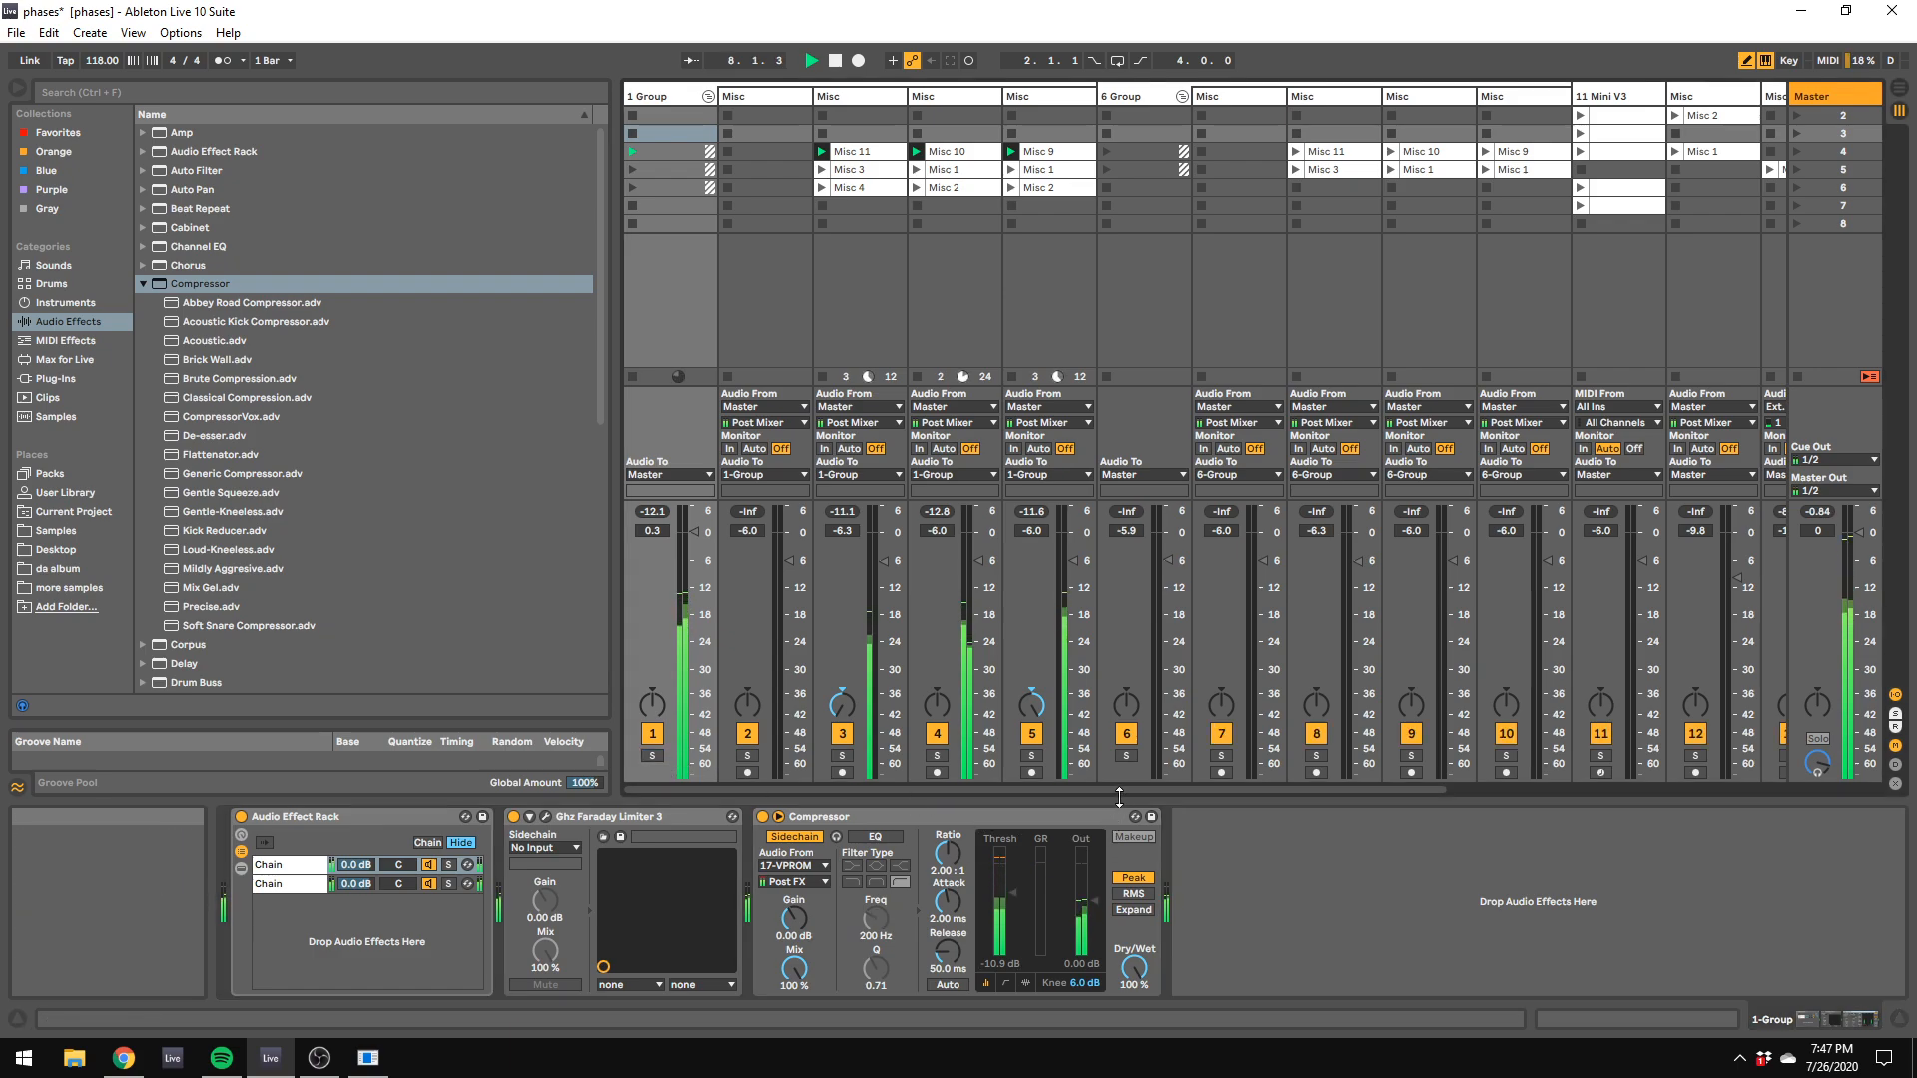
Step: Launch the 1 Group's clips in scene 5 and scene 6, and set the group's volume to -2.6 dB
{"action": "left_click_drag", "start_coordinate": [1119, 788], "coordinate": [1422, 809]}
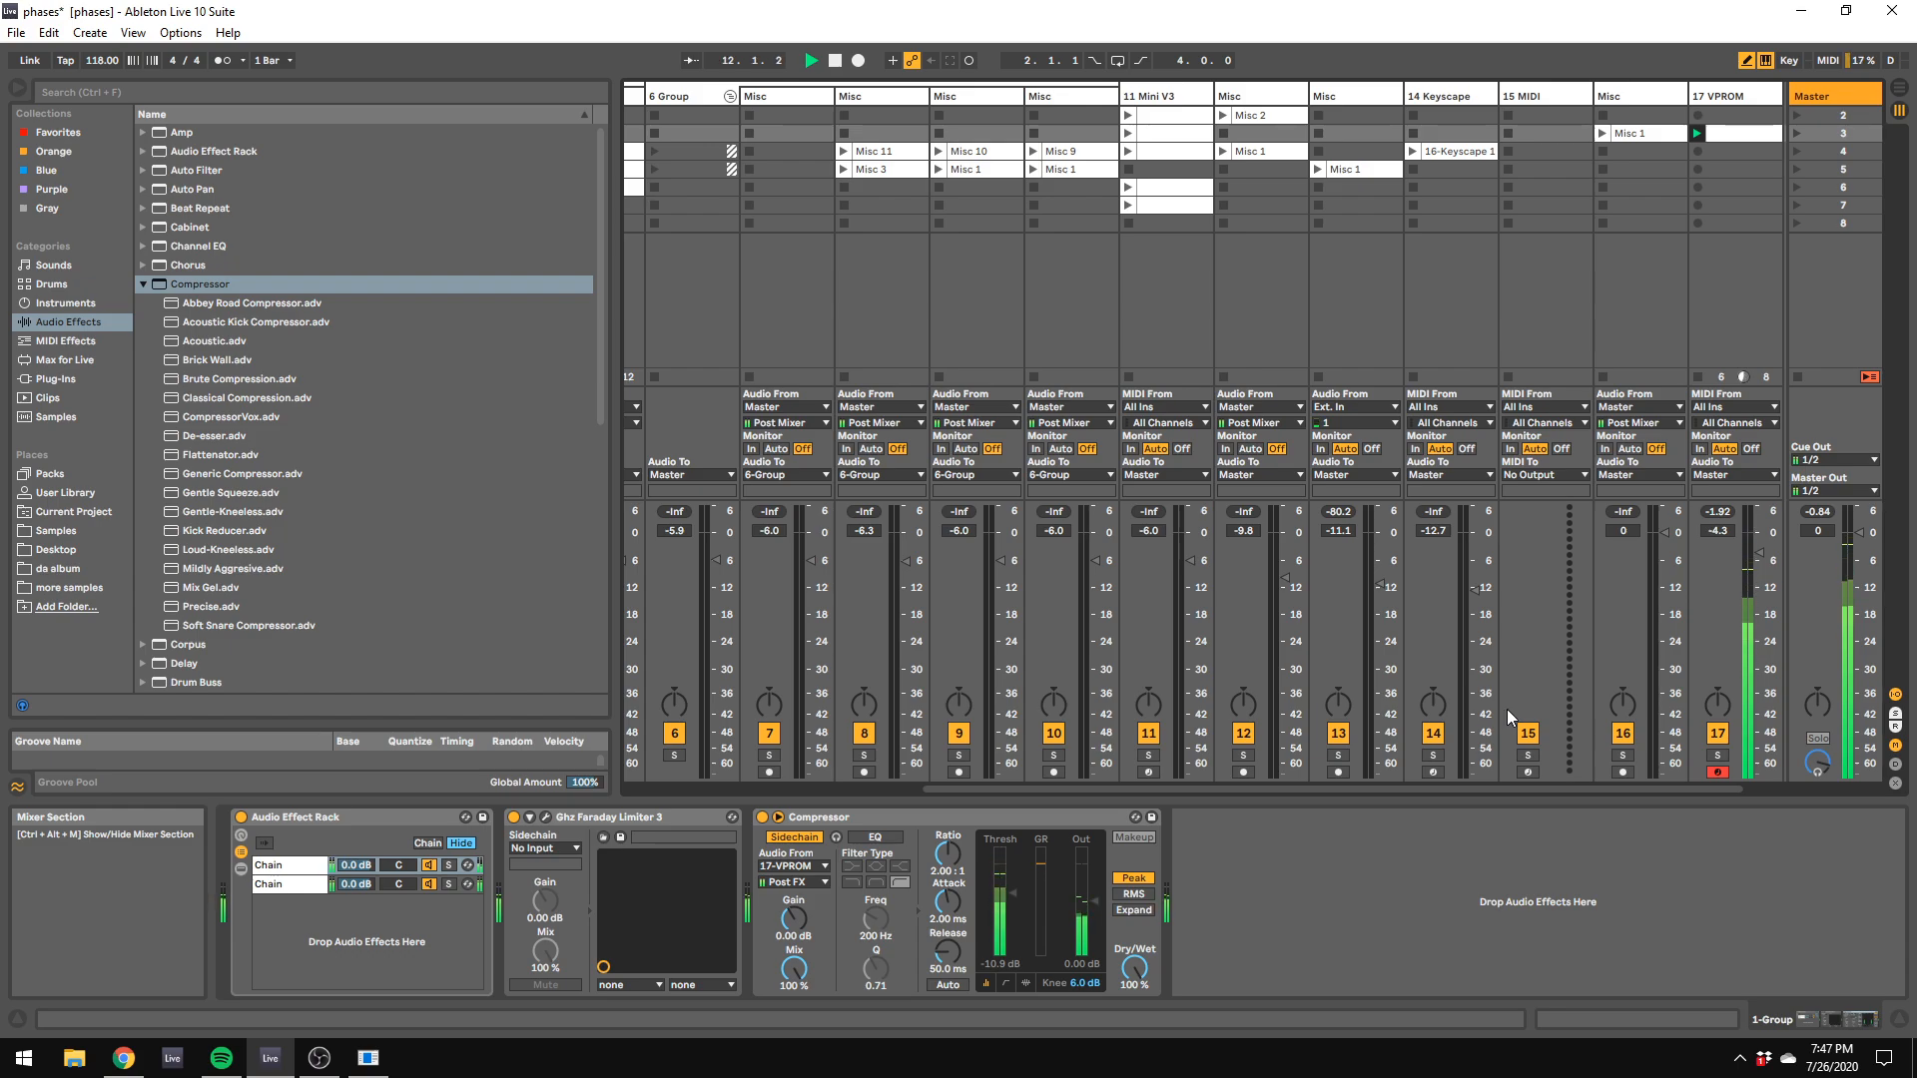
{"action": "left_click_drag", "start_coordinate": [1344, 787], "coordinate": [772, 144]}
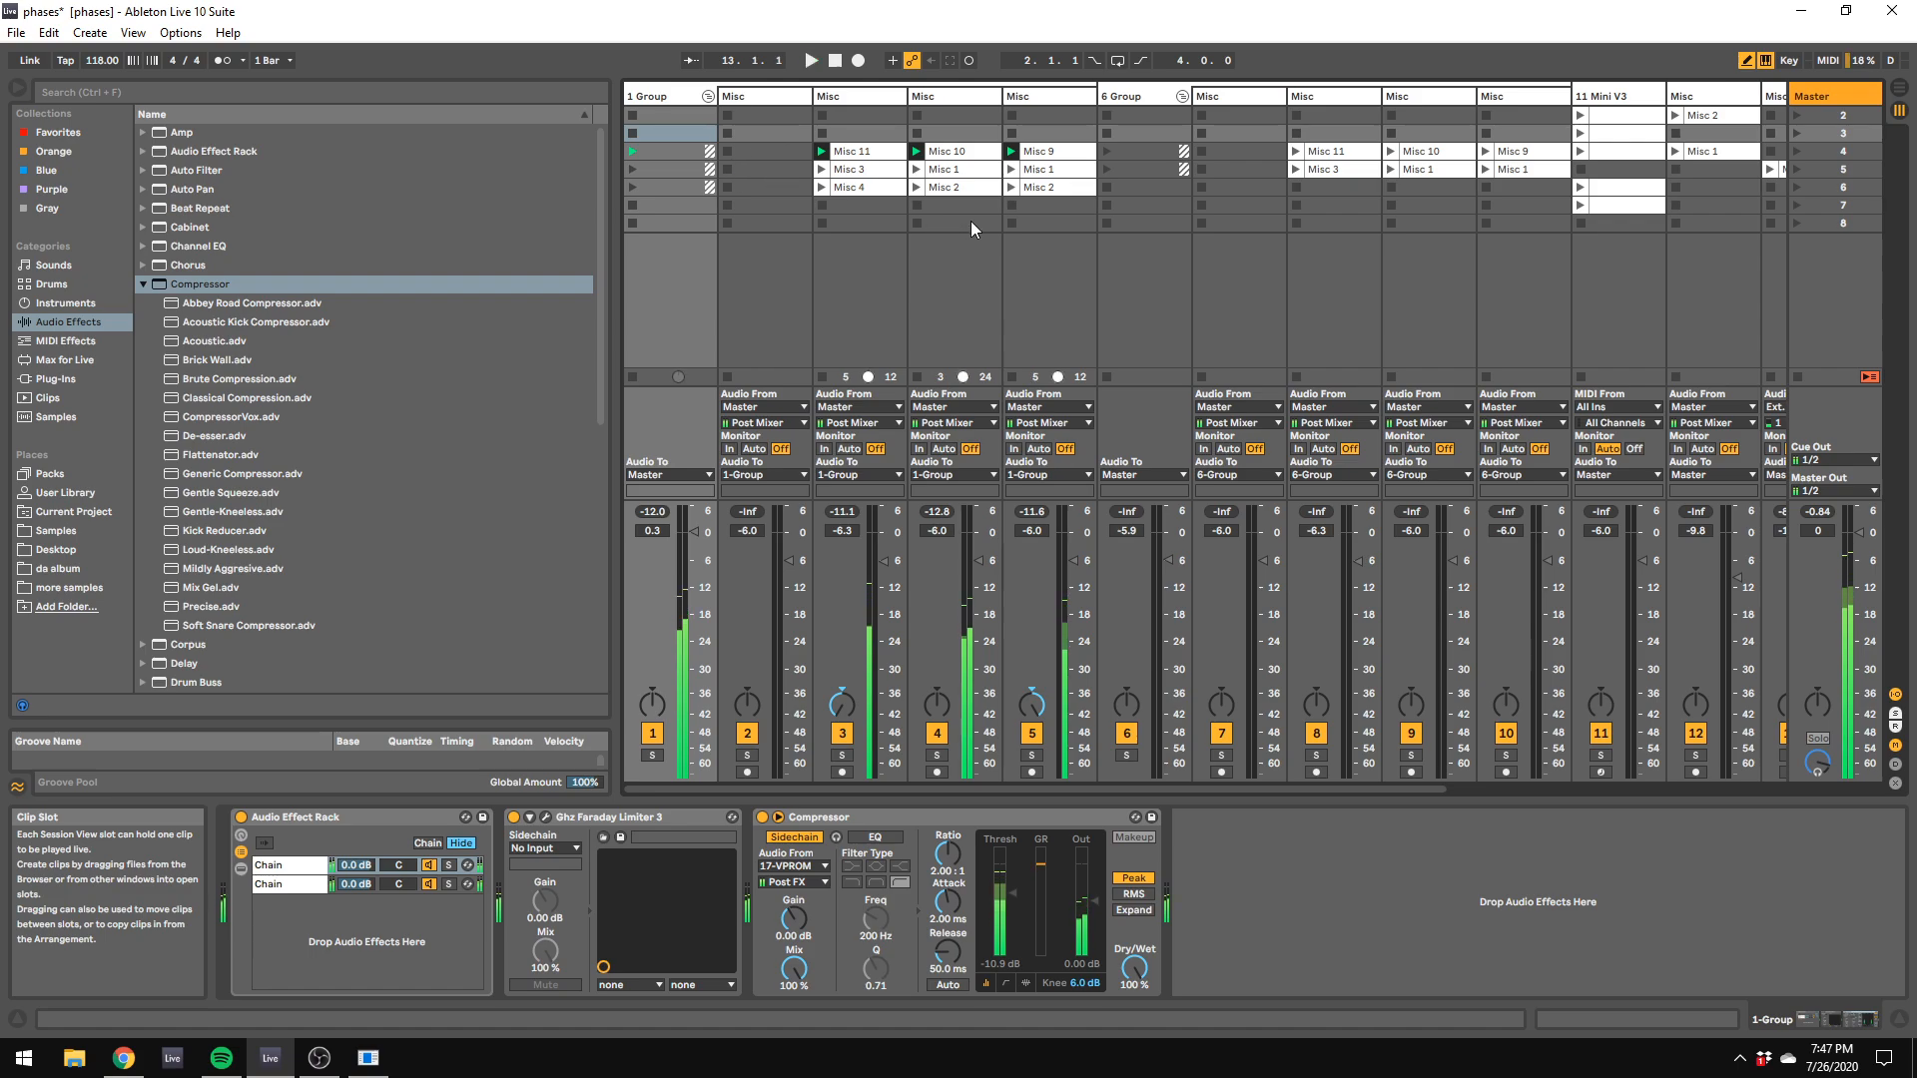
{"action": "left_click", "coordinate": [633, 168]}
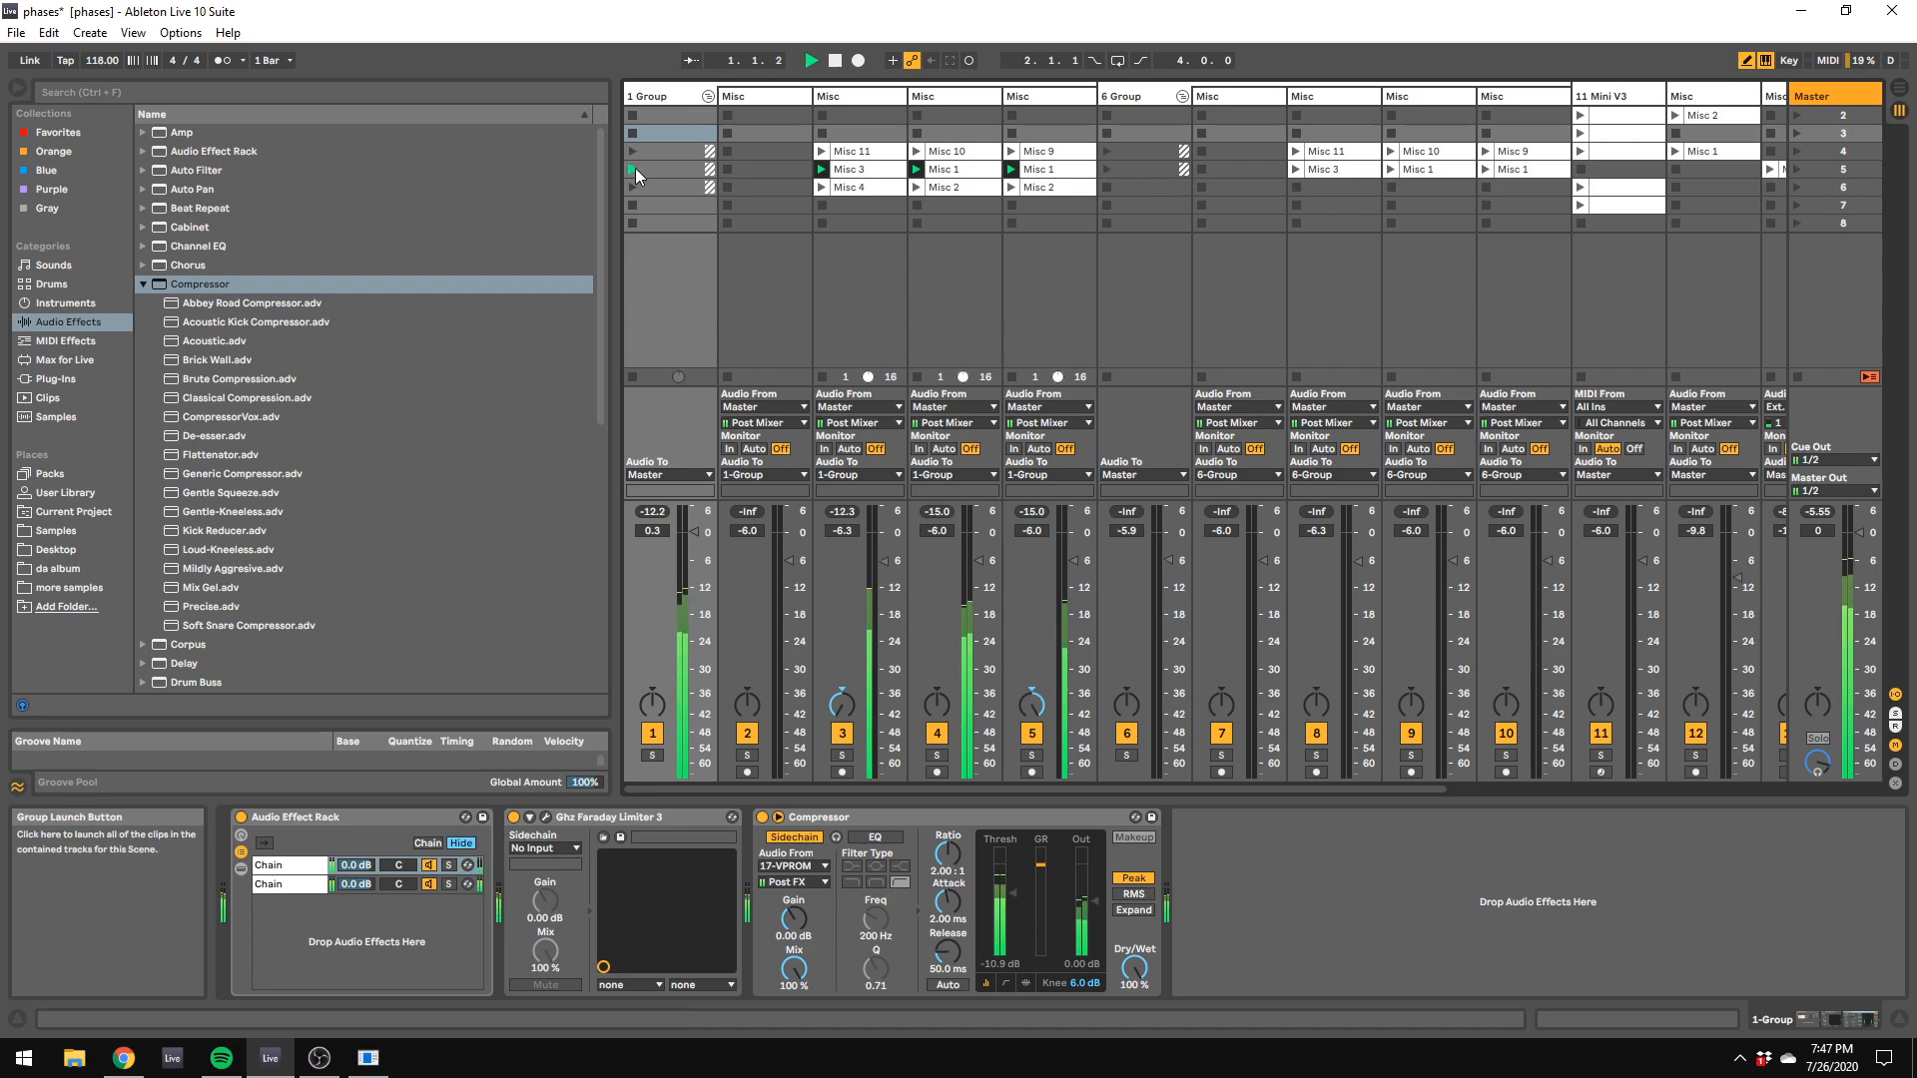
{"action": "left_click_drag", "start_coordinate": [694, 532], "coordinate": [694, 565]}
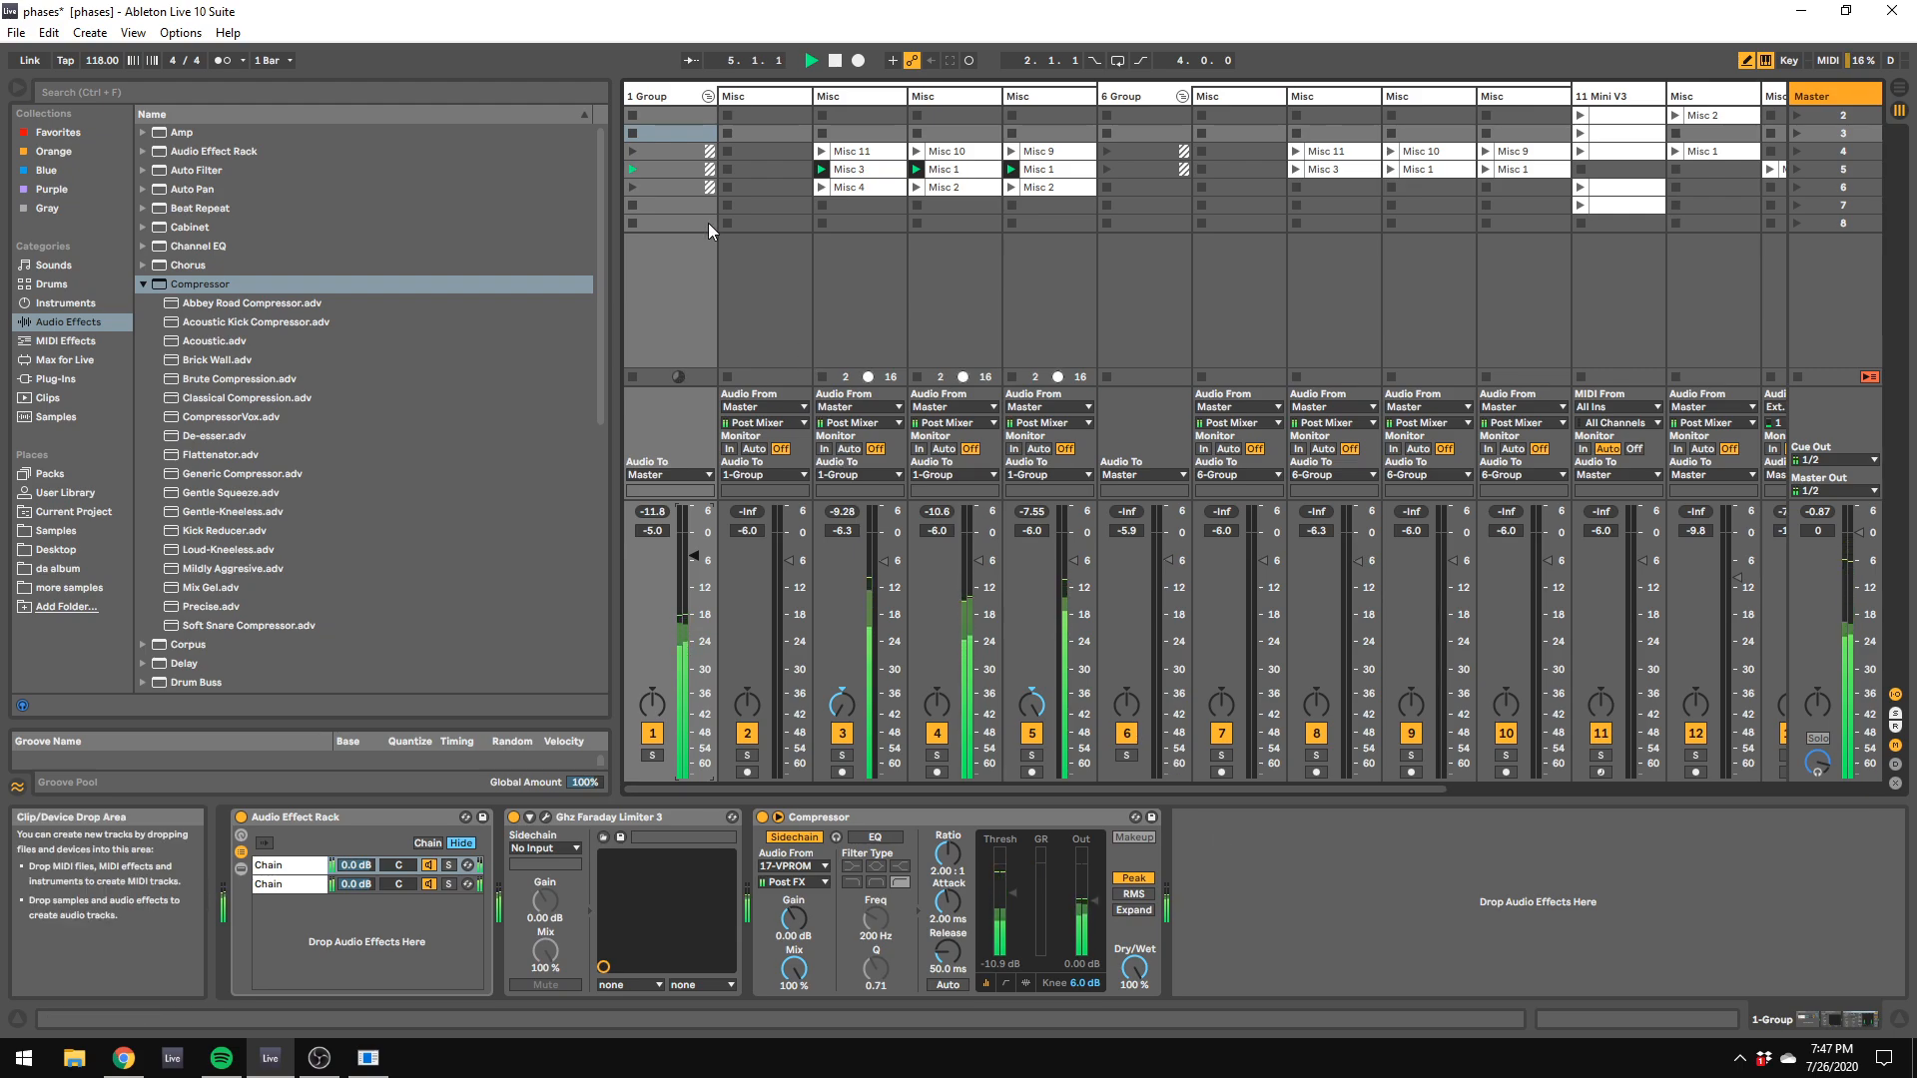
{"action": "left_click", "coordinate": [632, 188]}
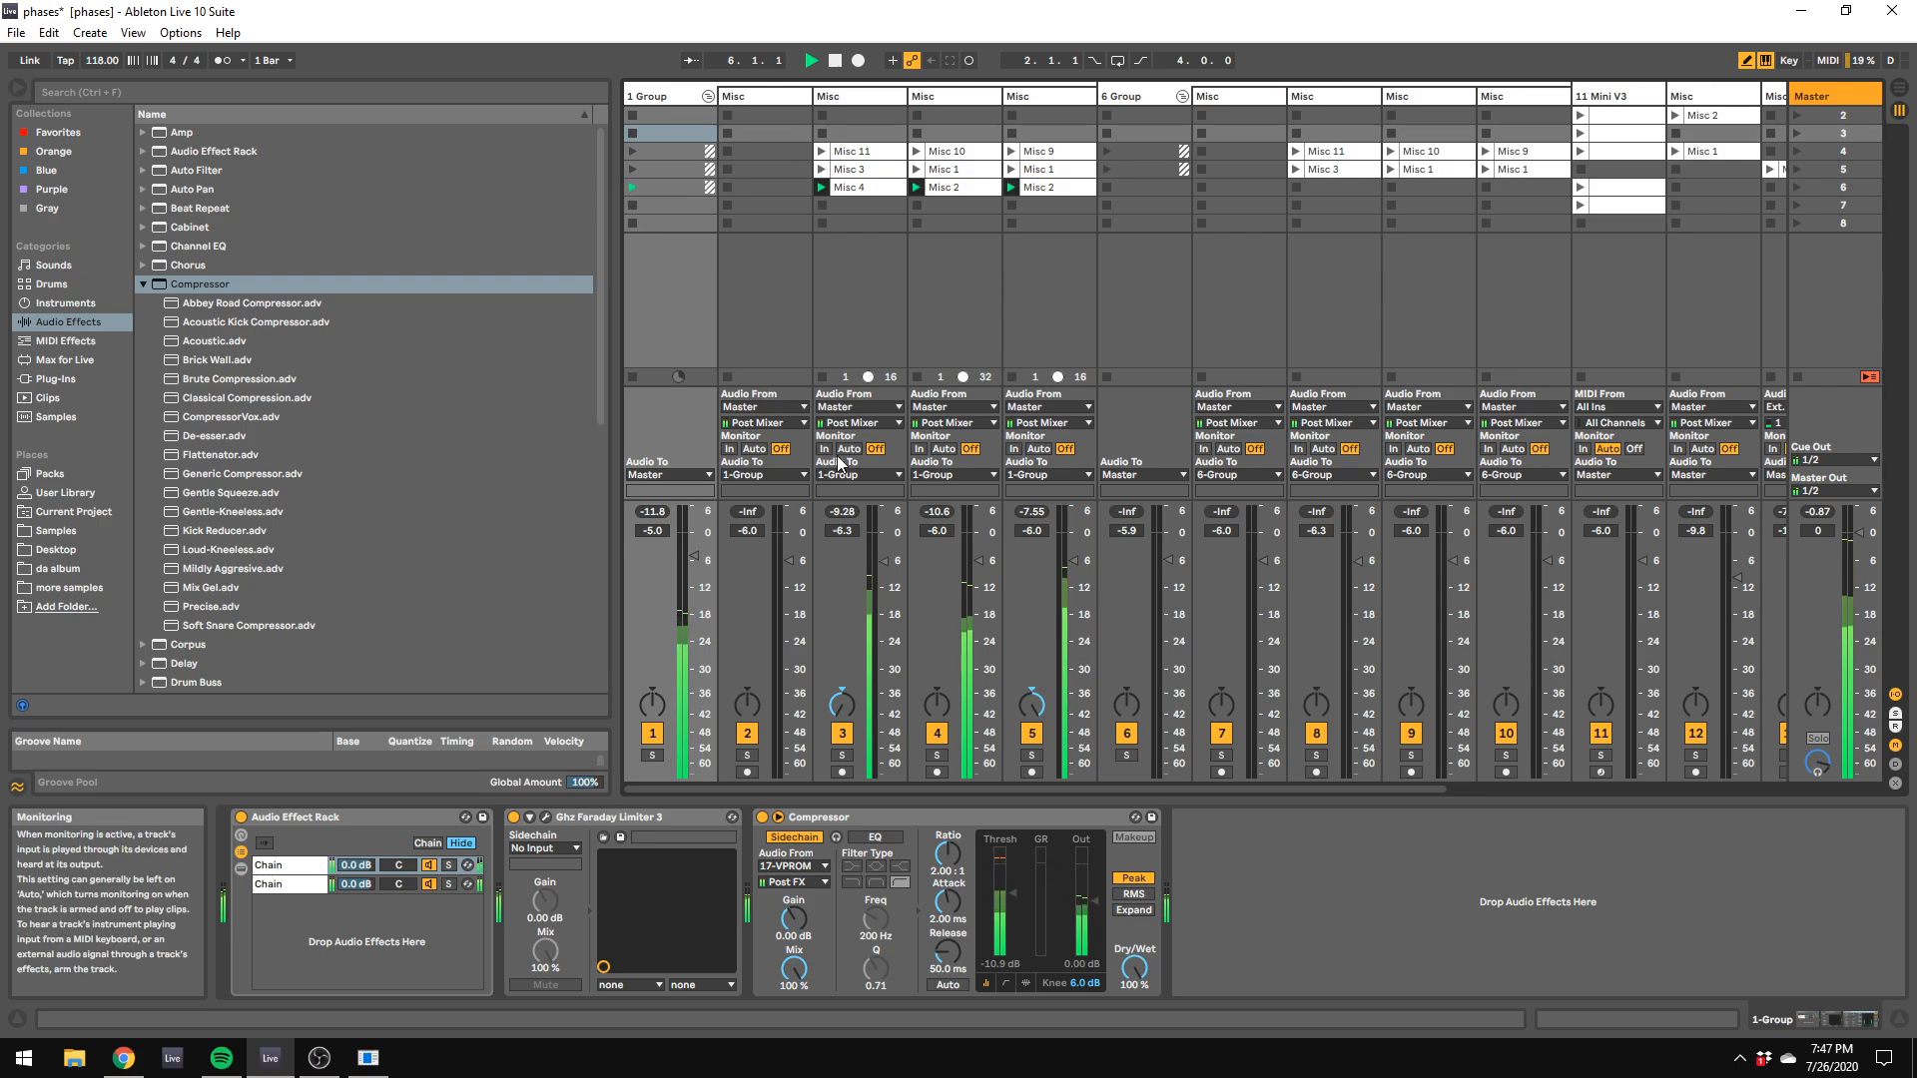
{"action": "left_click_drag", "start_coordinate": [694, 556], "coordinate": [693, 546]}
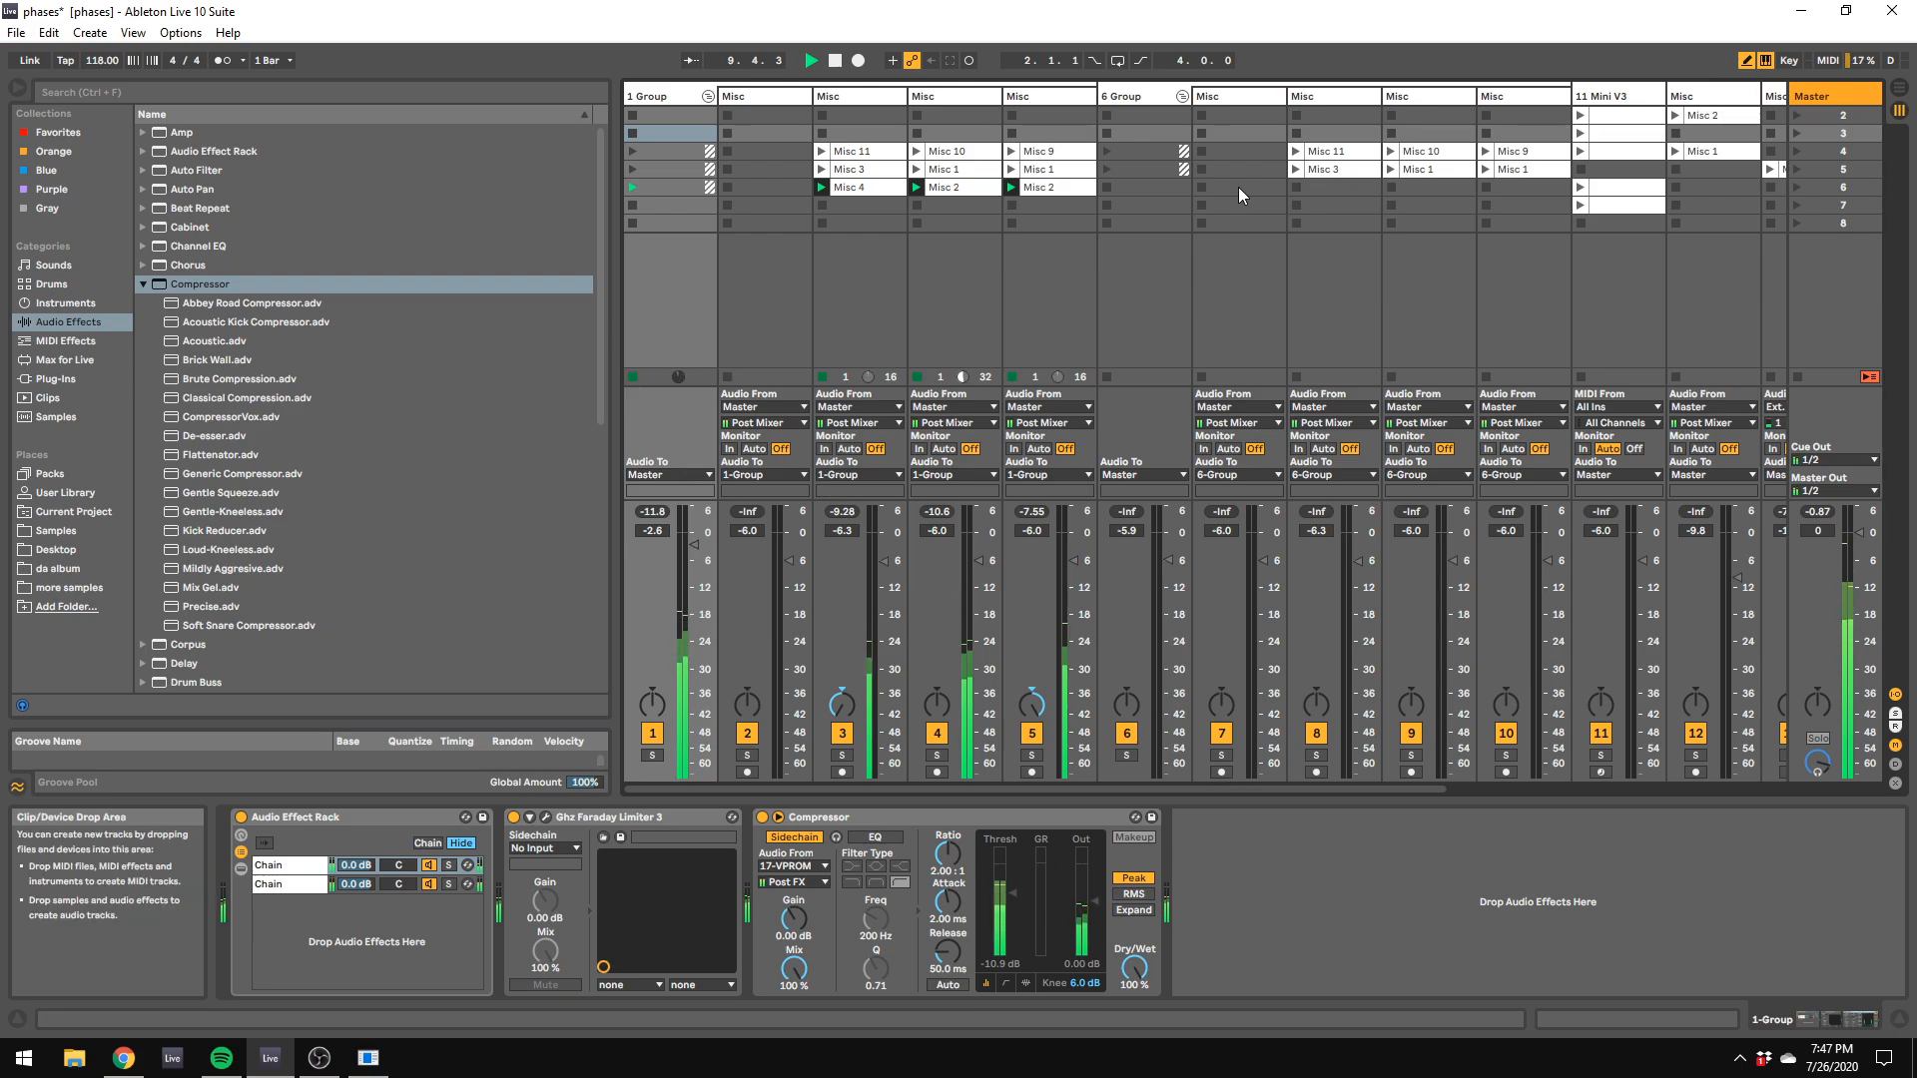
Step: Launch the 6 Group's scene 5 clips, followed by the 11 Mini V3 clip in scene 3
{"action": "left_click", "coordinate": [1109, 166]}
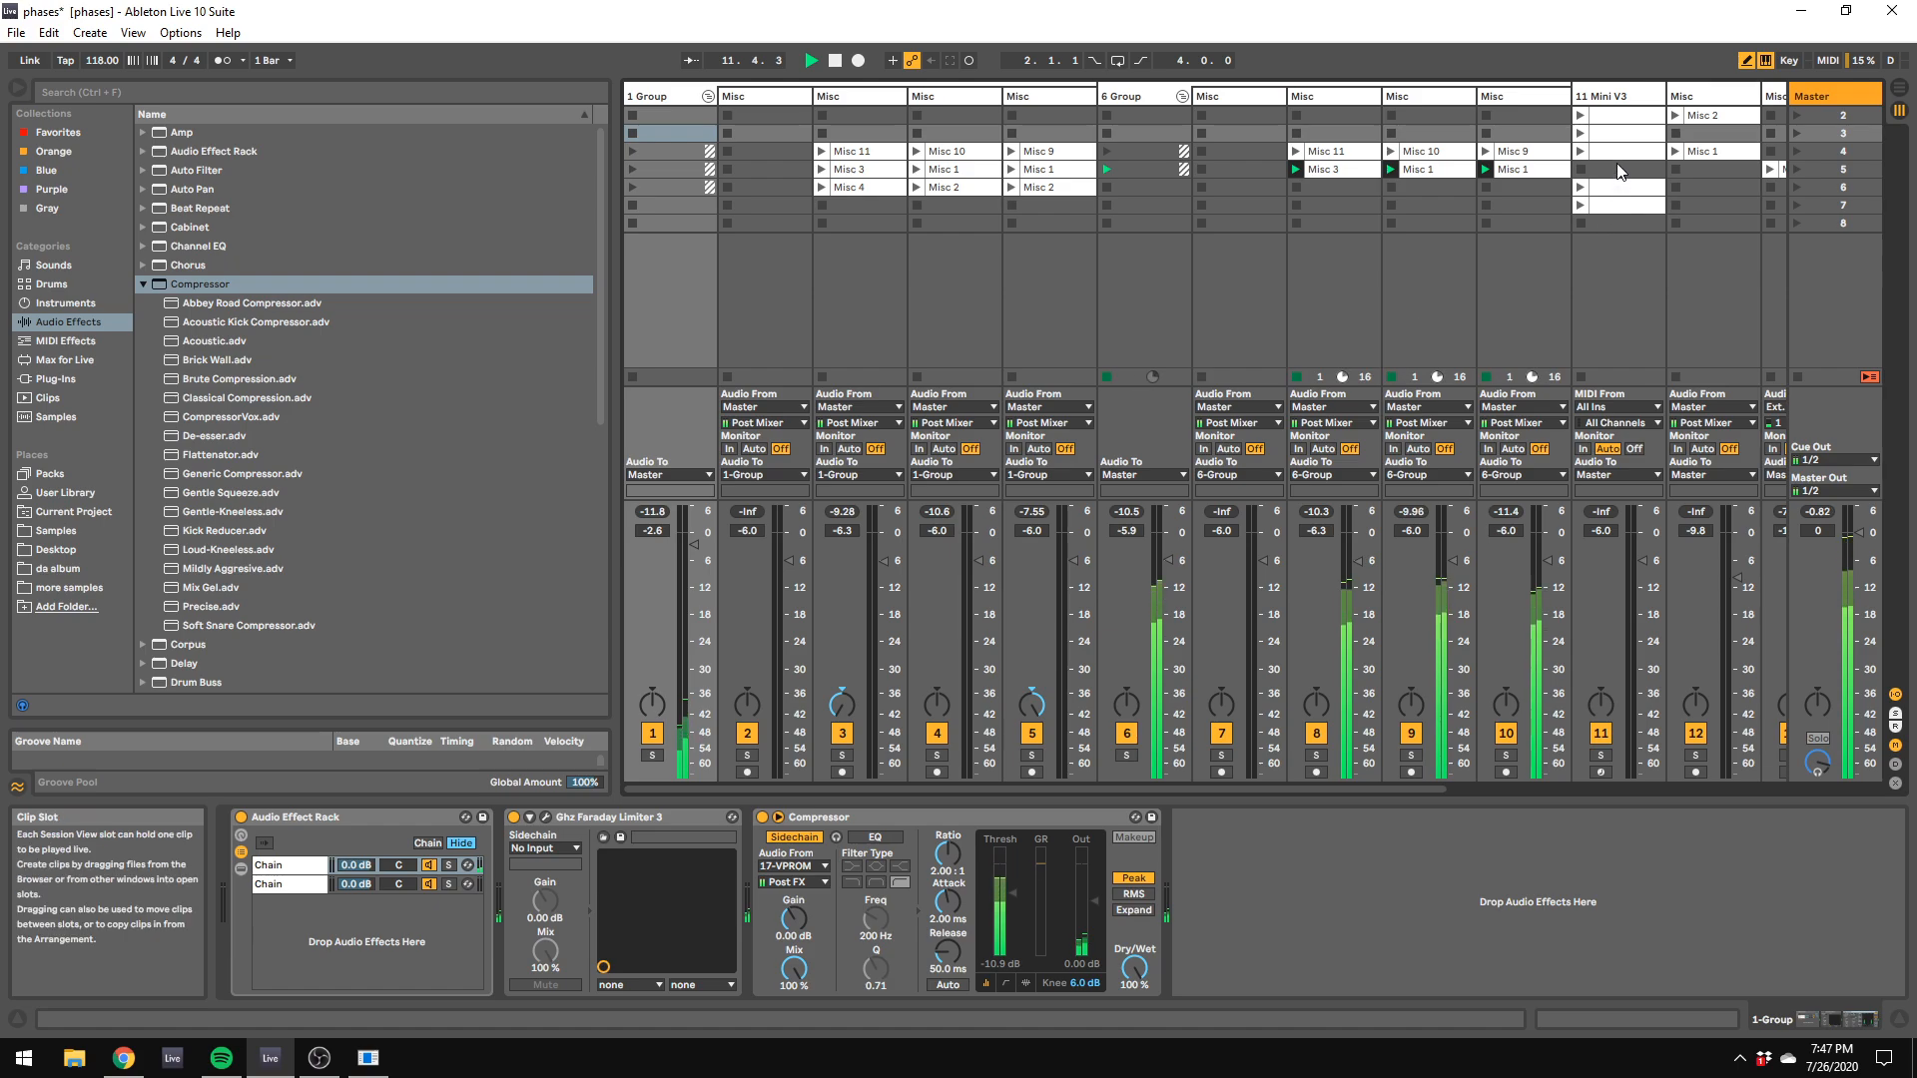
{"action": "left_click_drag", "start_coordinate": [1387, 784], "coordinate": [1555, 806]}
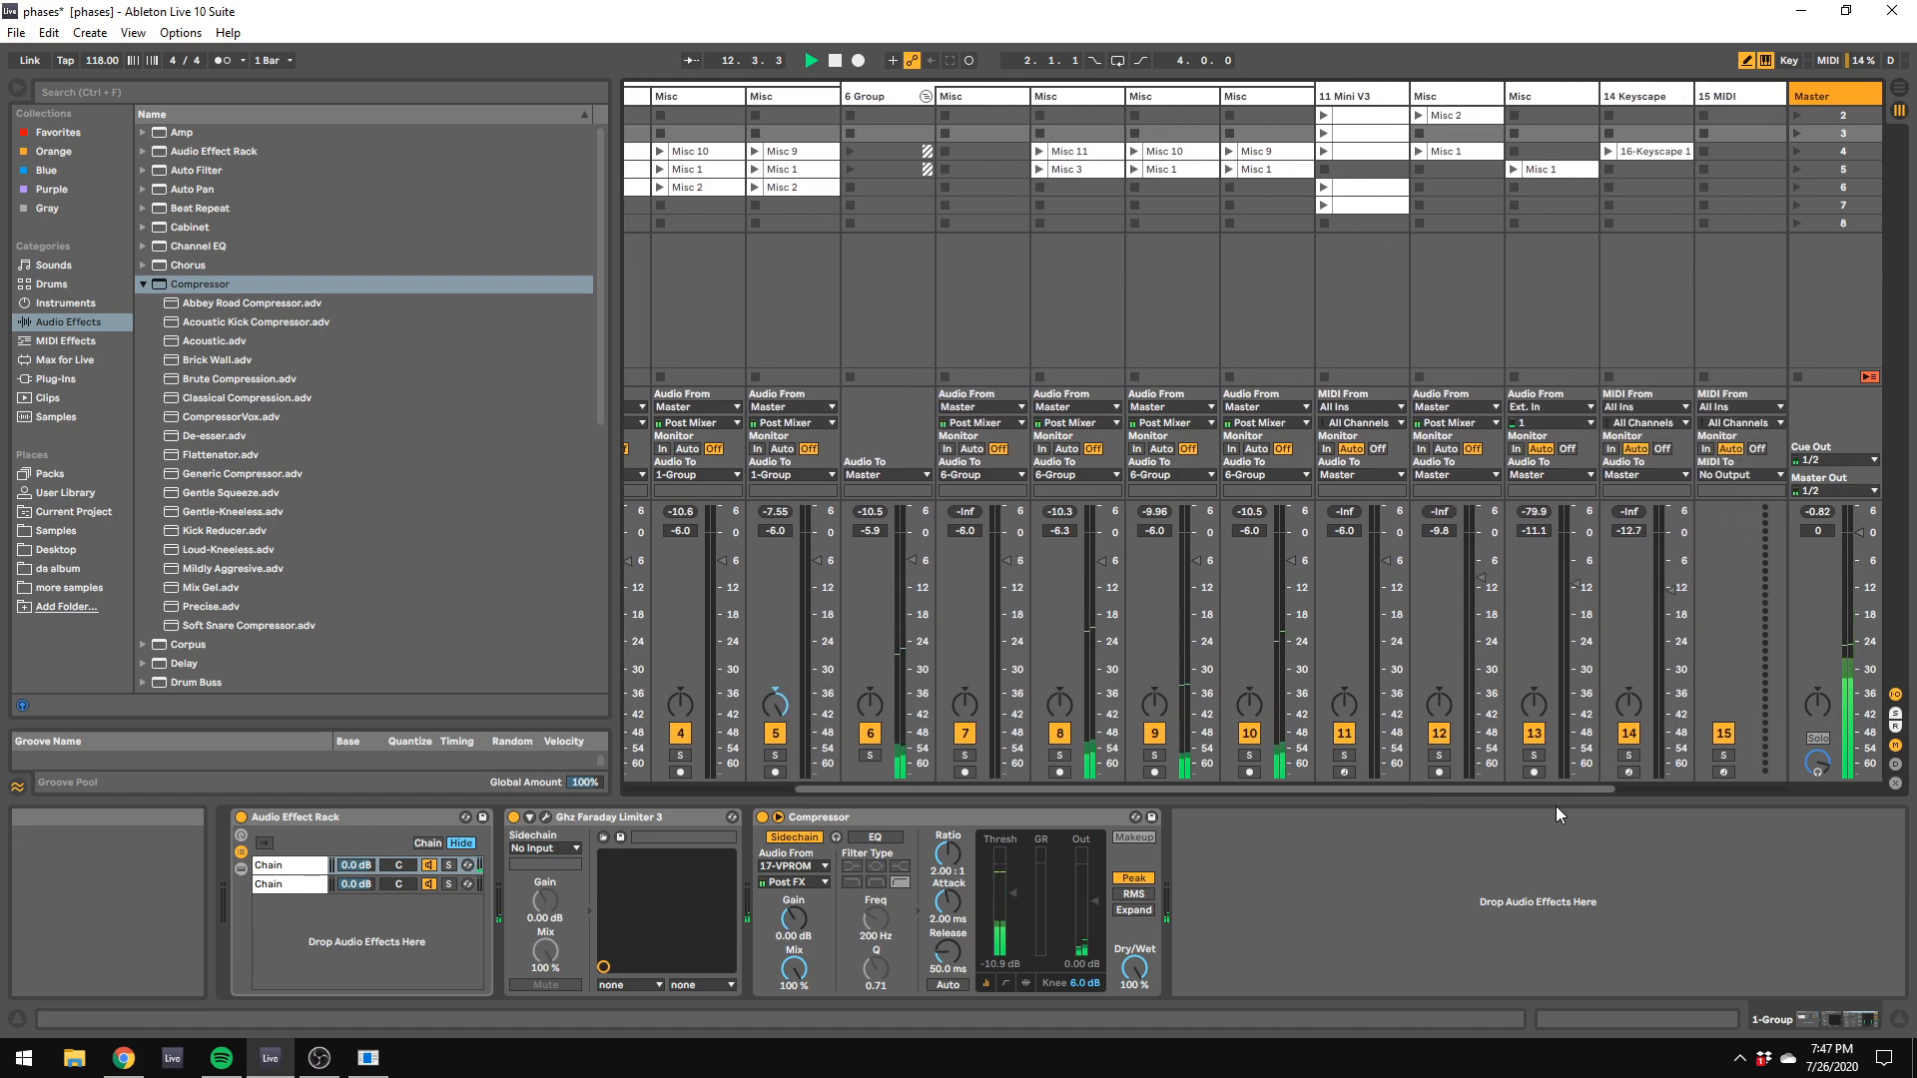
{"action": "left_click", "coordinate": [1324, 133]}
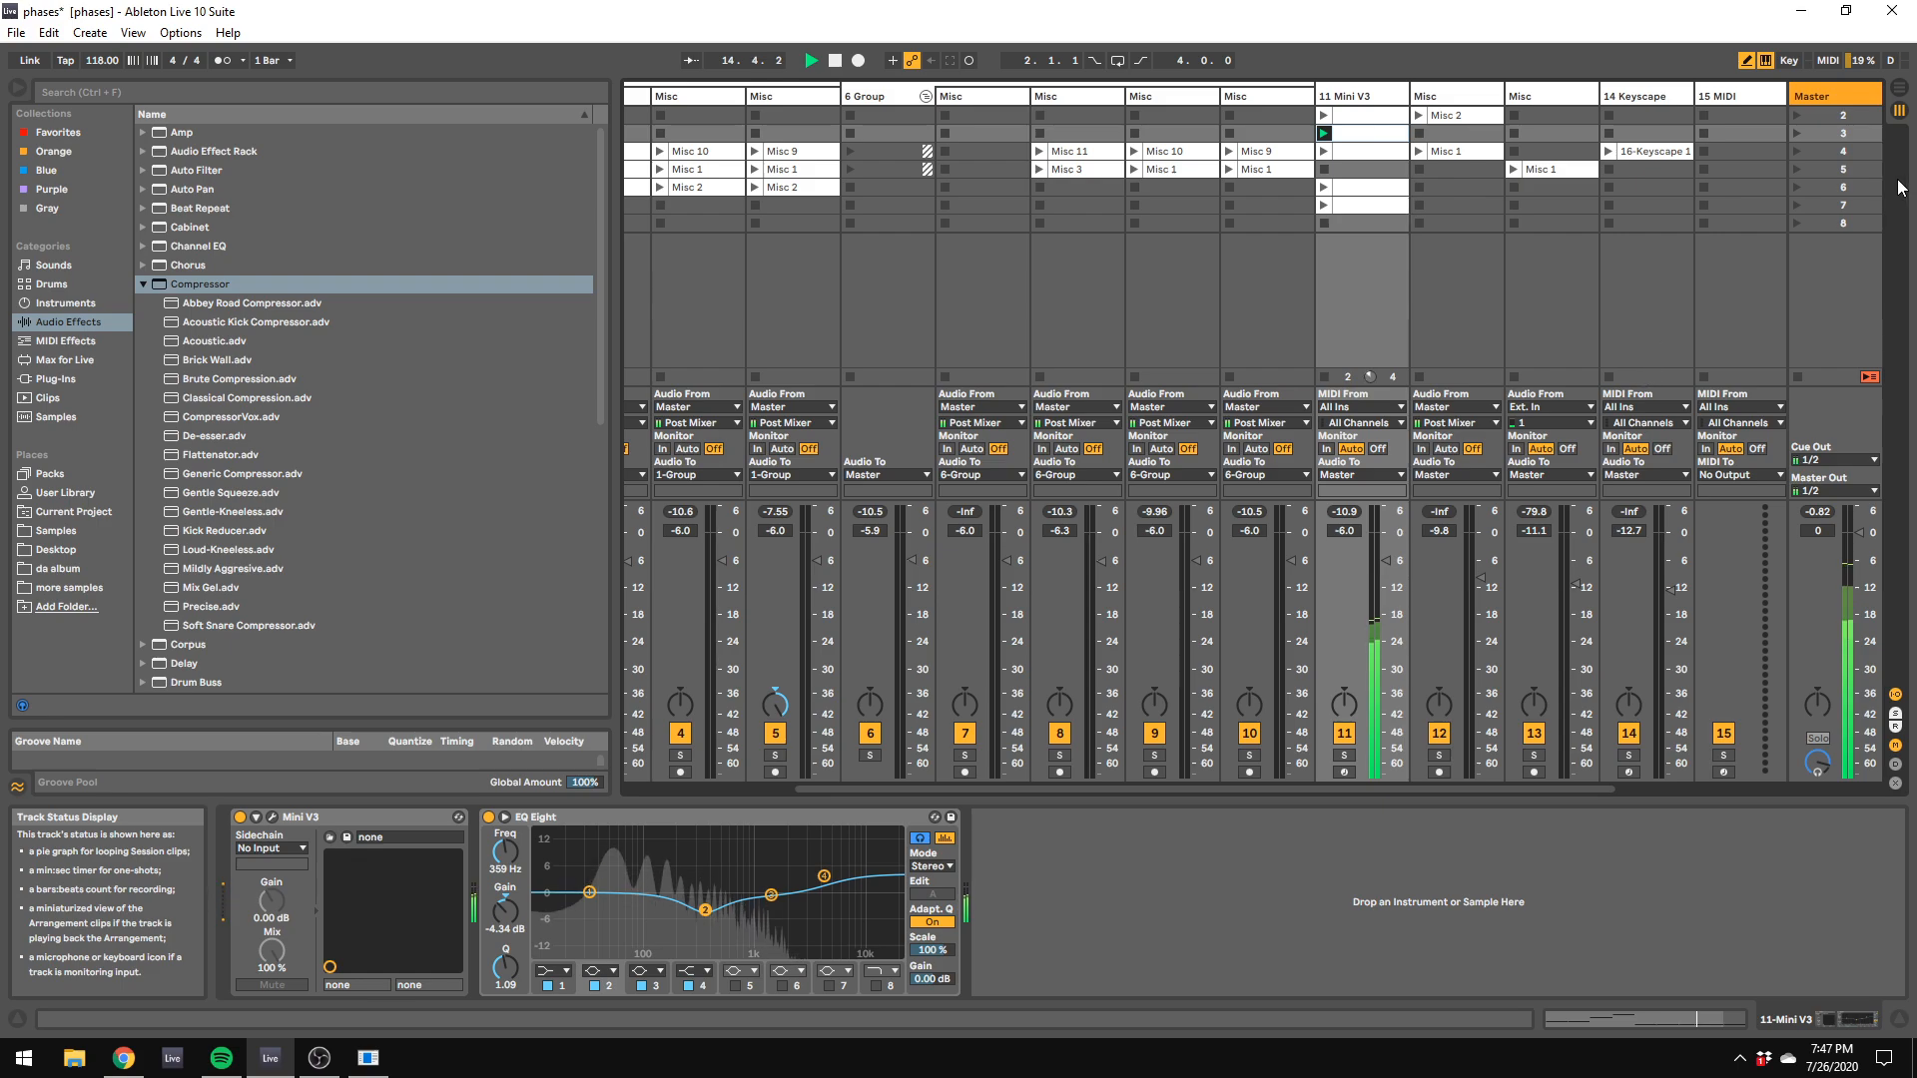
Step: Turn on the Master's Ghz Midside 3, Dance Master EQ, Mix Gel compressor and Multiband Compression
{"action": "left_click", "coordinate": [1855, 95]}
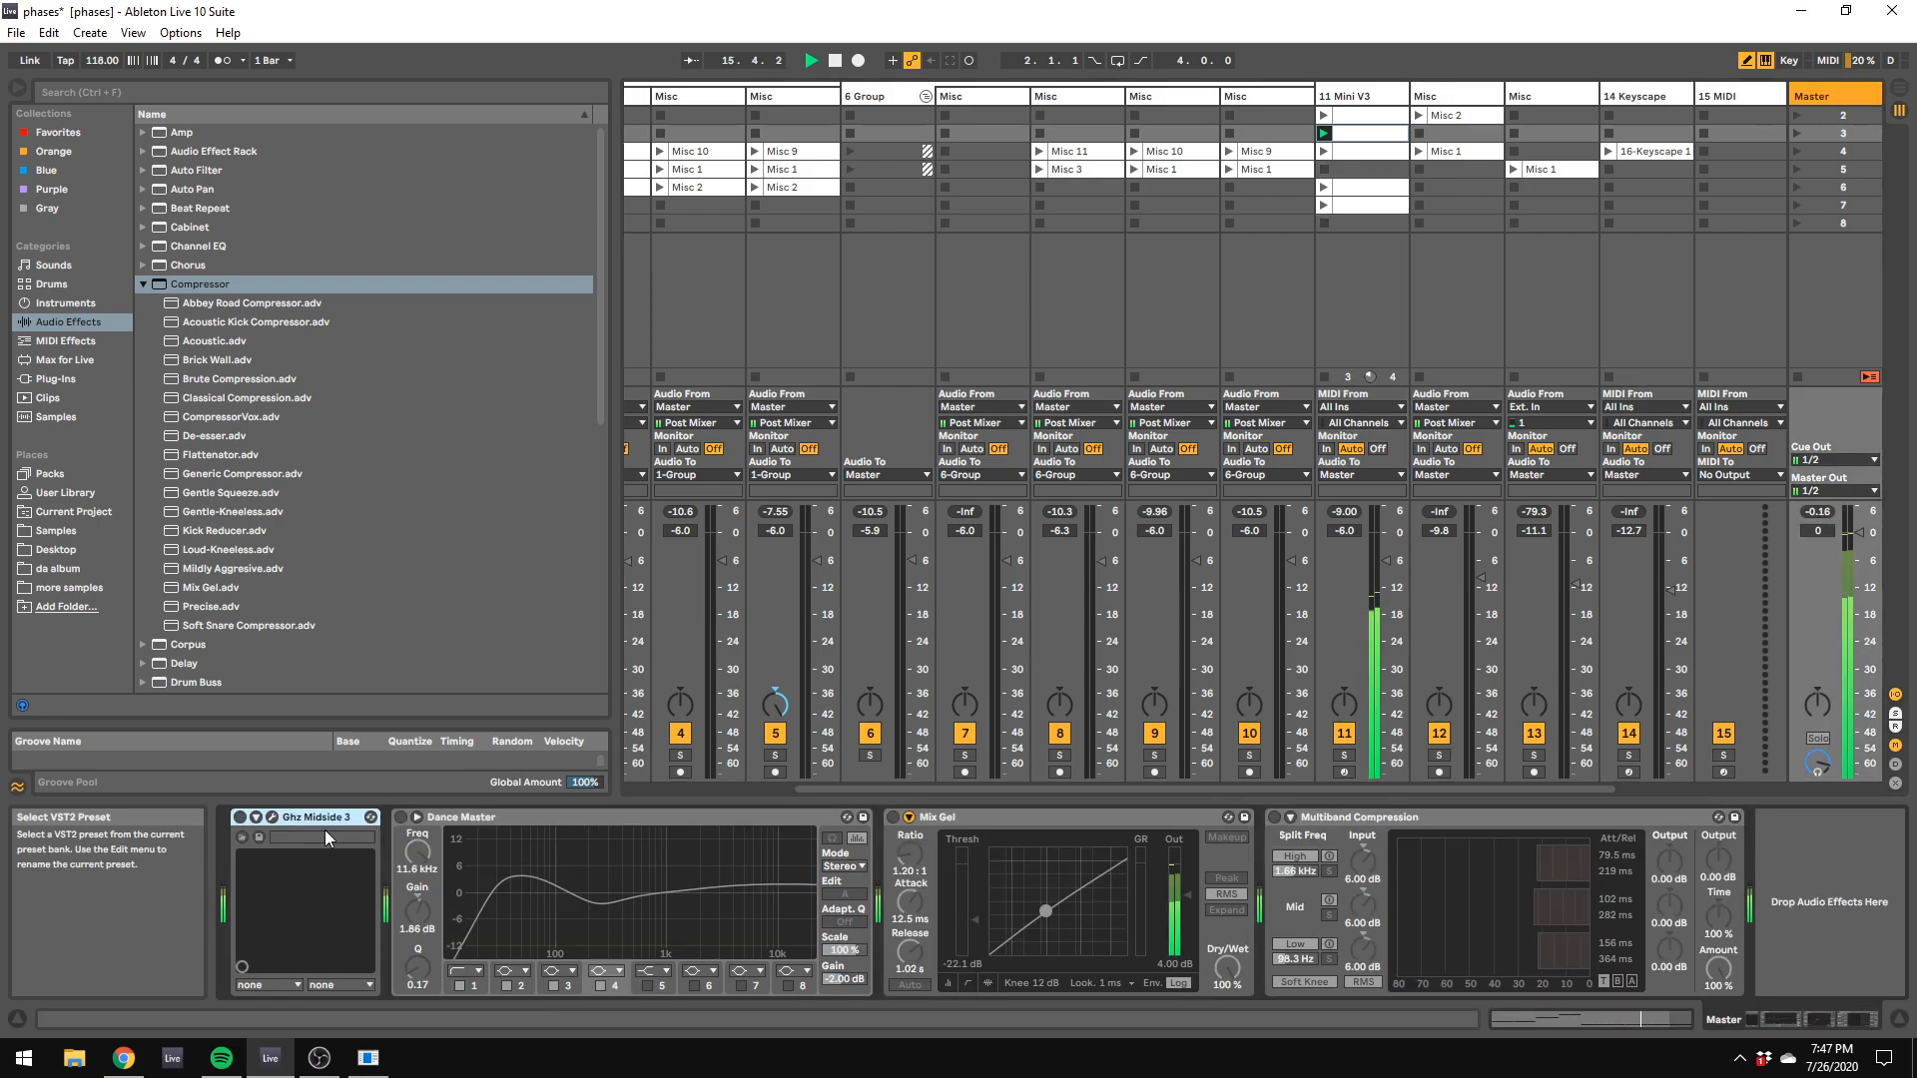
{"action": "left_click", "coordinate": [241, 817]}
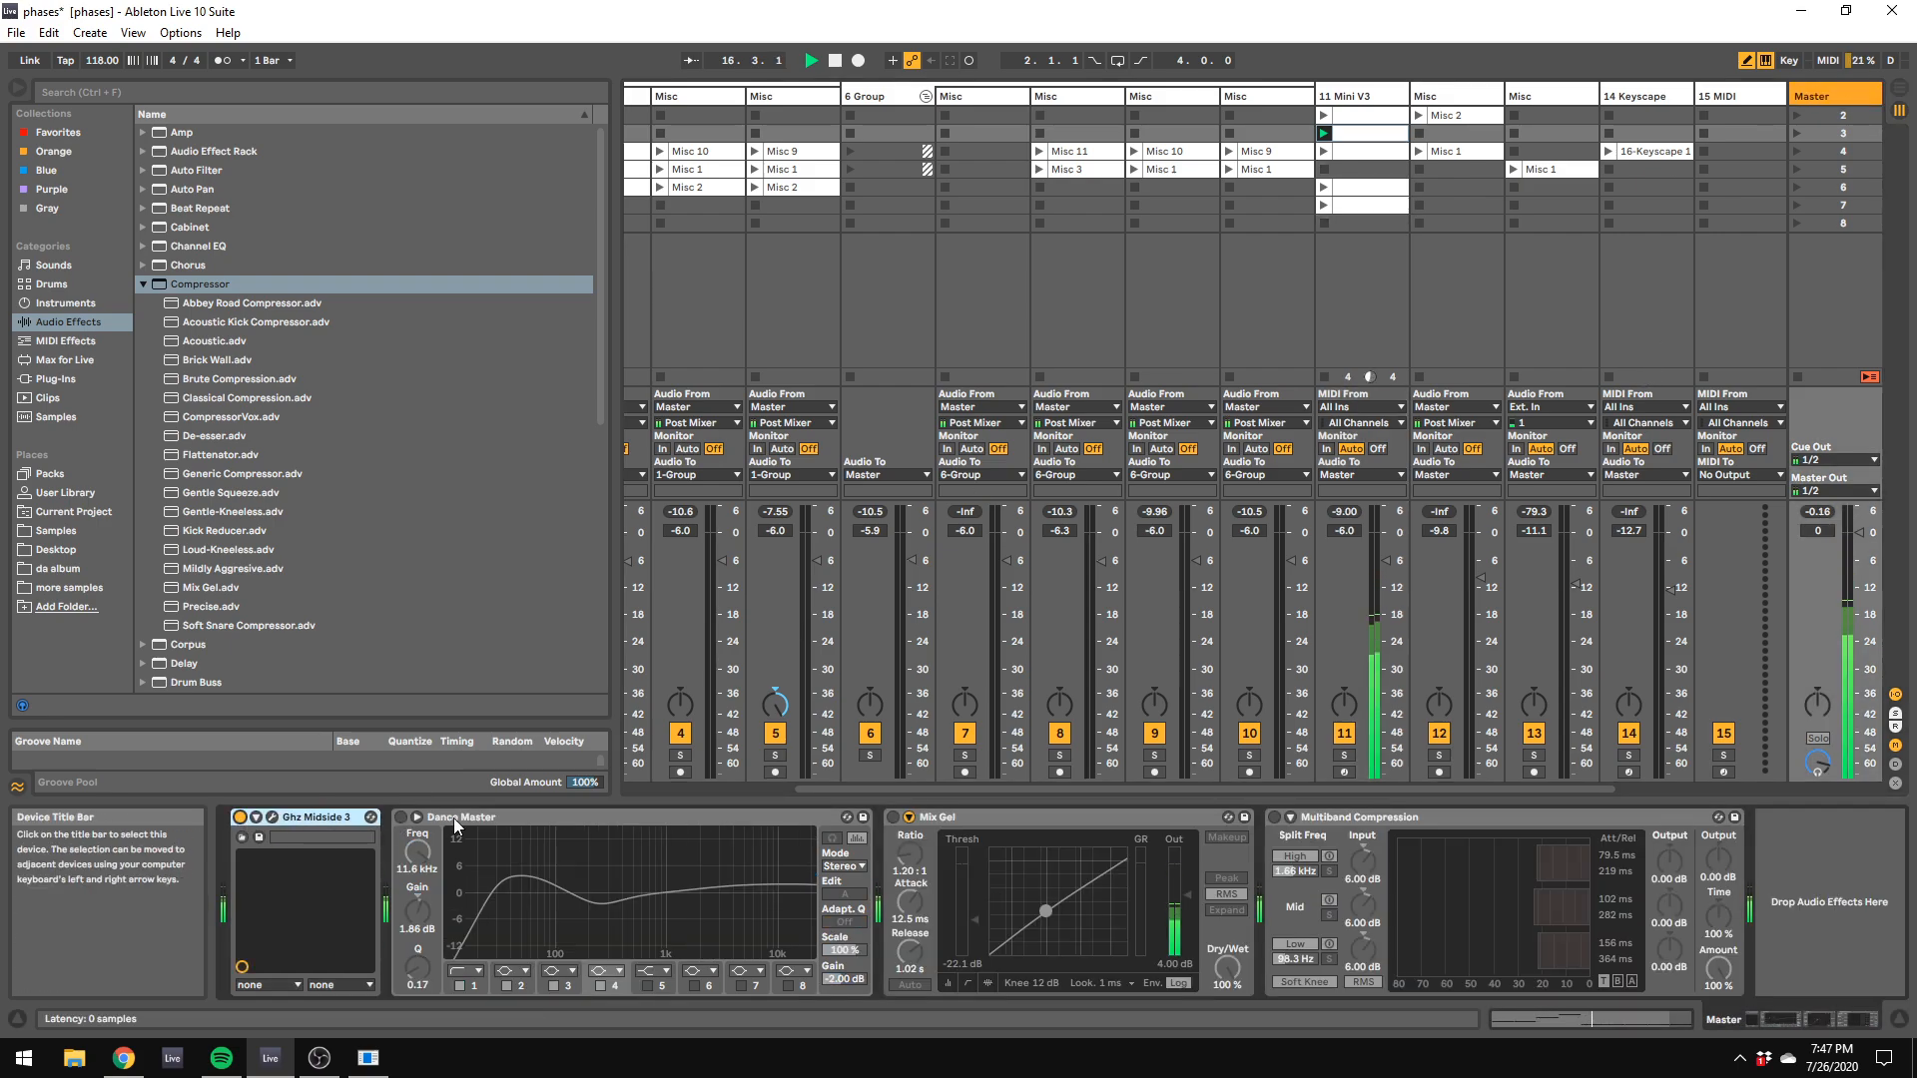
{"action": "left_click", "coordinate": [400, 817]}
{"action": "left_click", "coordinate": [892, 817]}
{"action": "left_click", "coordinate": [1276, 817]}
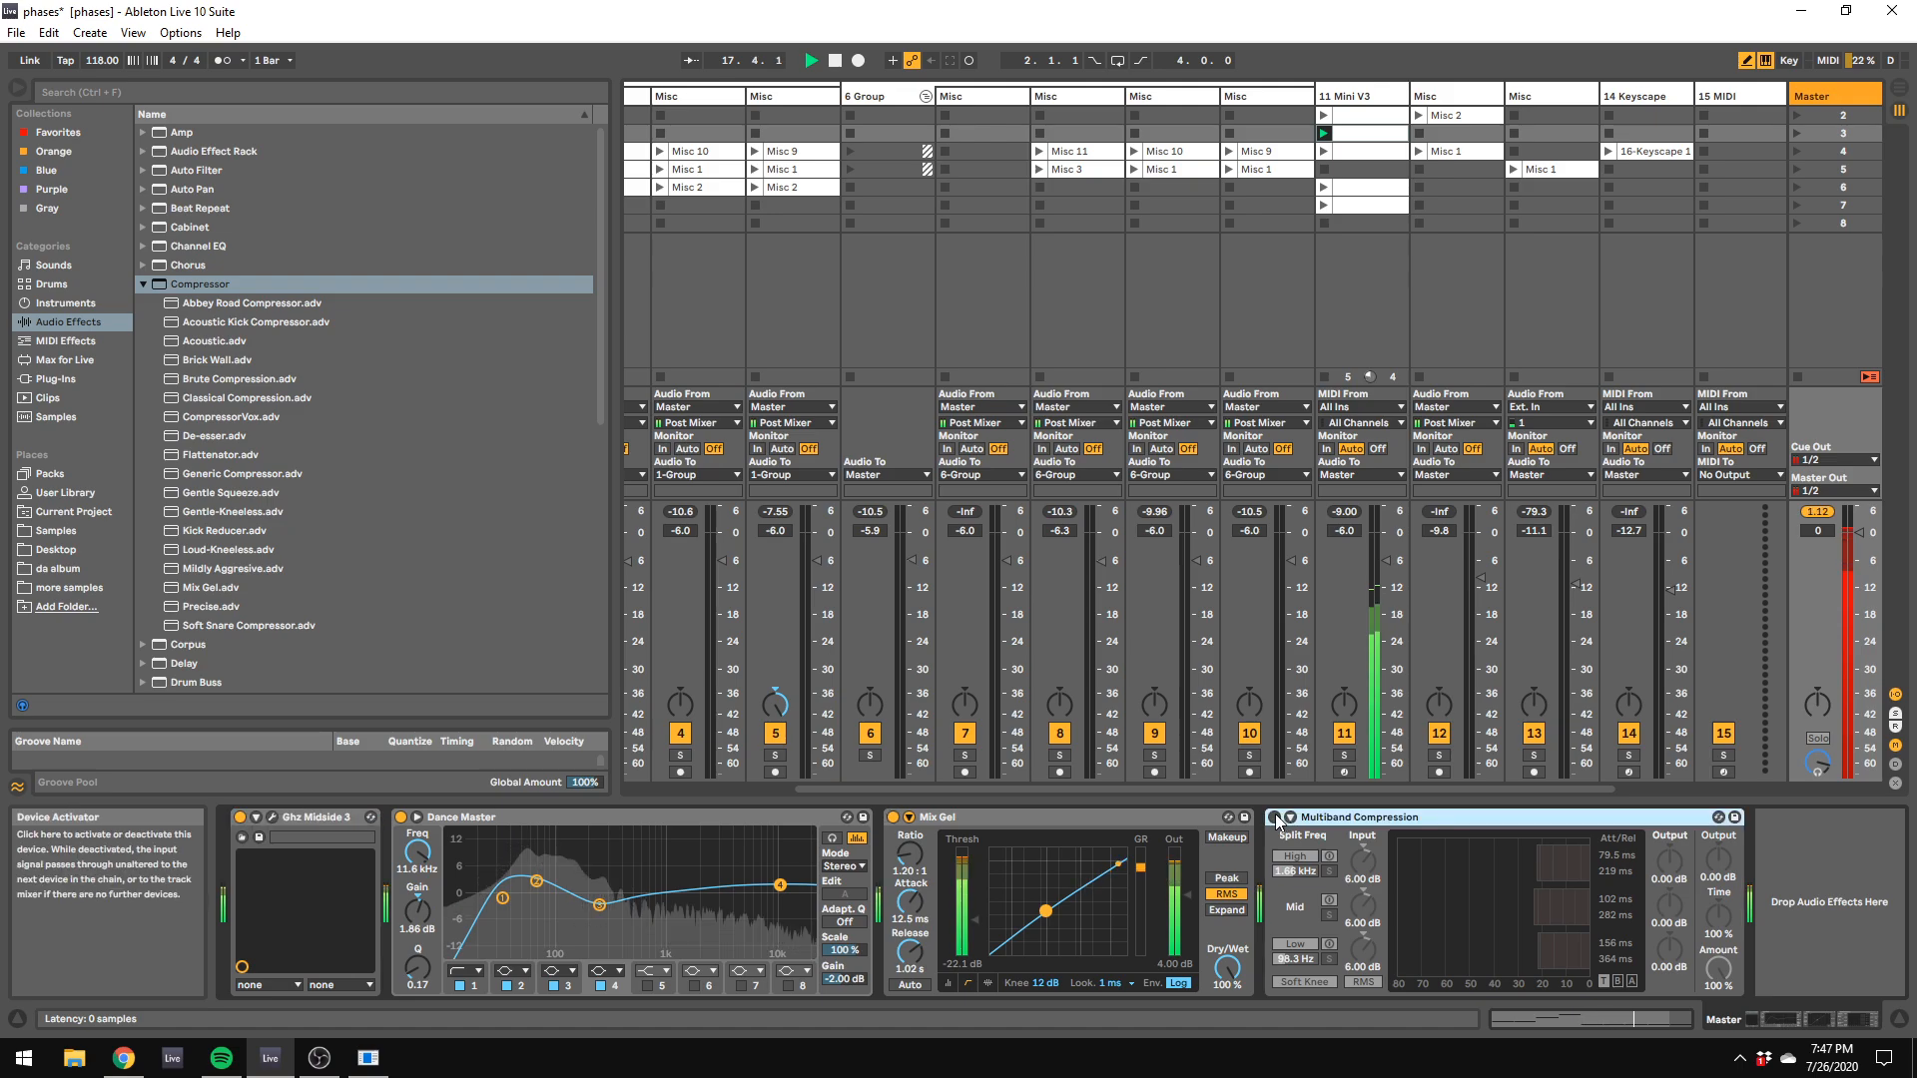
Step: Add a Limiter with -6 dB gain at the end of the Master chain and set Multiband Compression's amount to 41 %
{"action": "left_click", "coordinate": [44, 380]}
{"action": "left_click", "coordinate": [55, 322]}
{"action": "scroll", "coordinate": [314, 586], "scroll_direction": "down", "scroll_amount": 9}
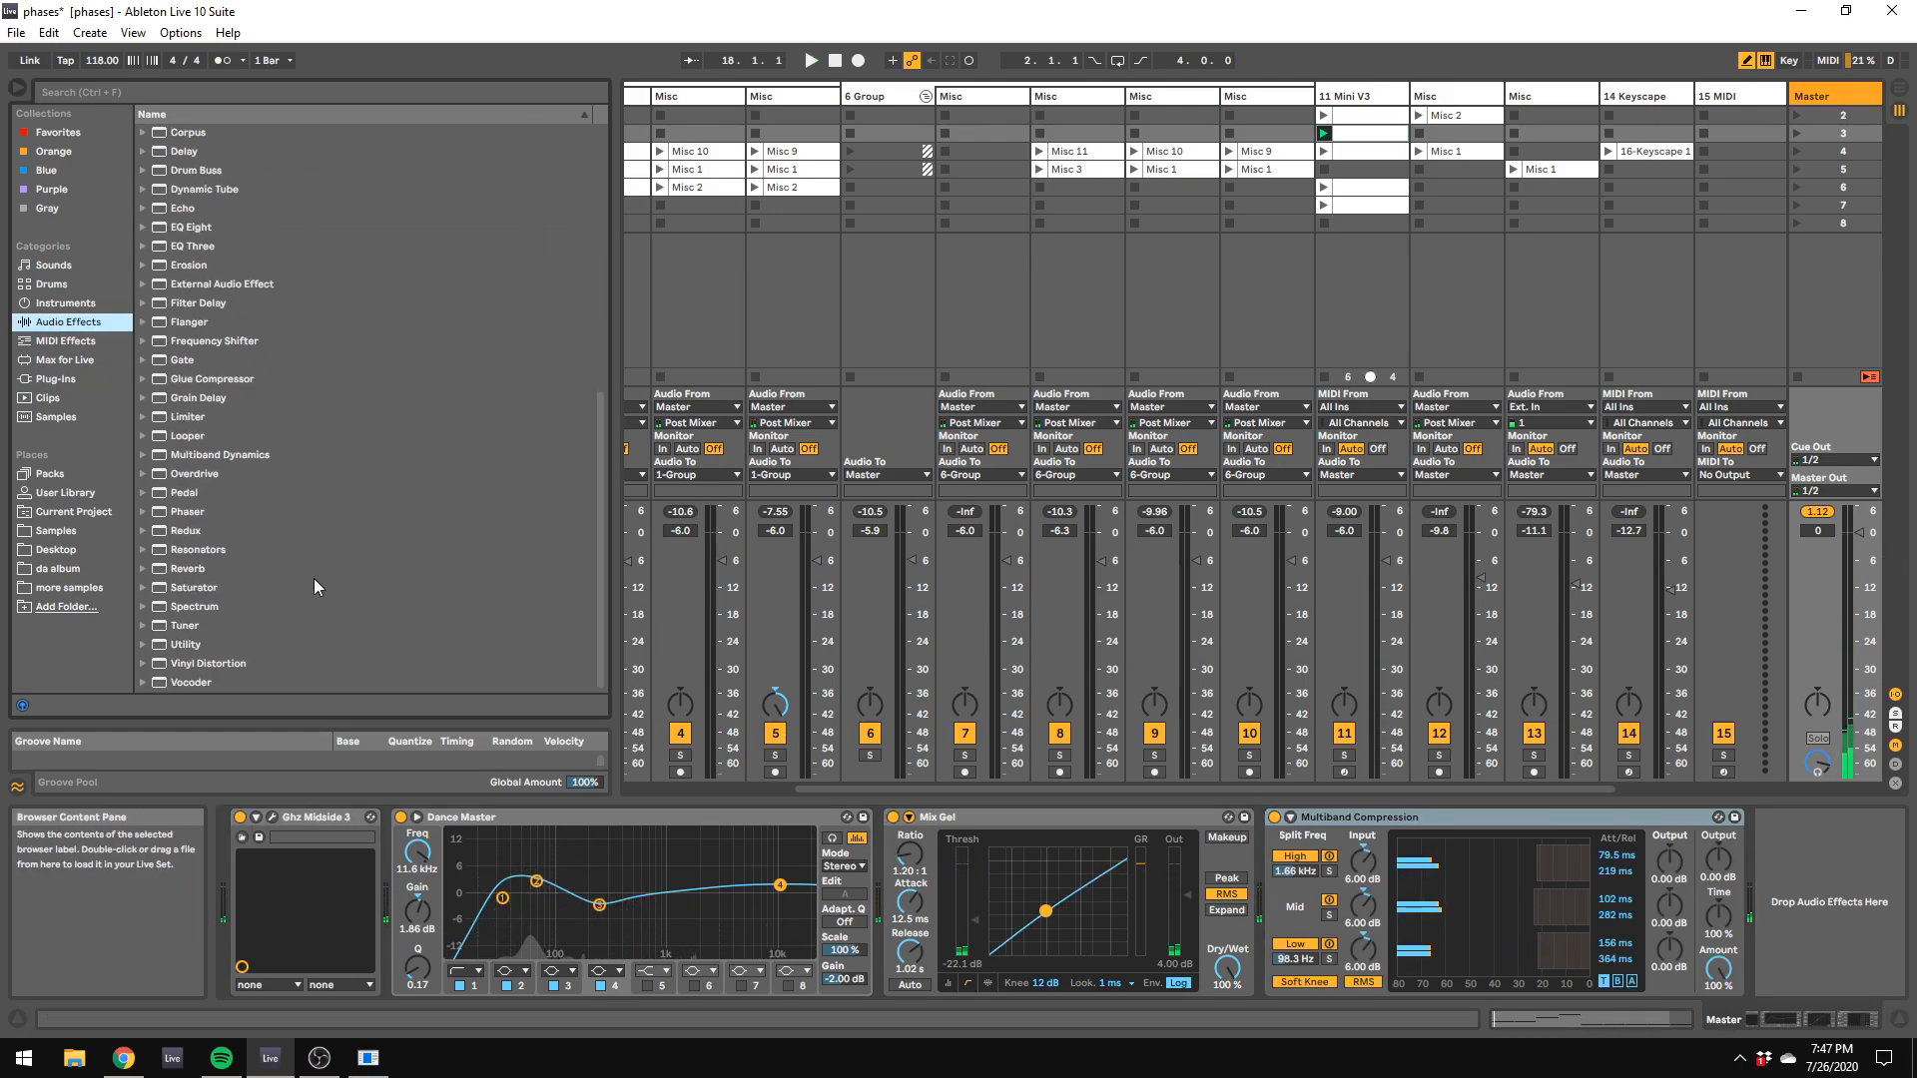
{"action": "double_click", "coordinate": [185, 416]}
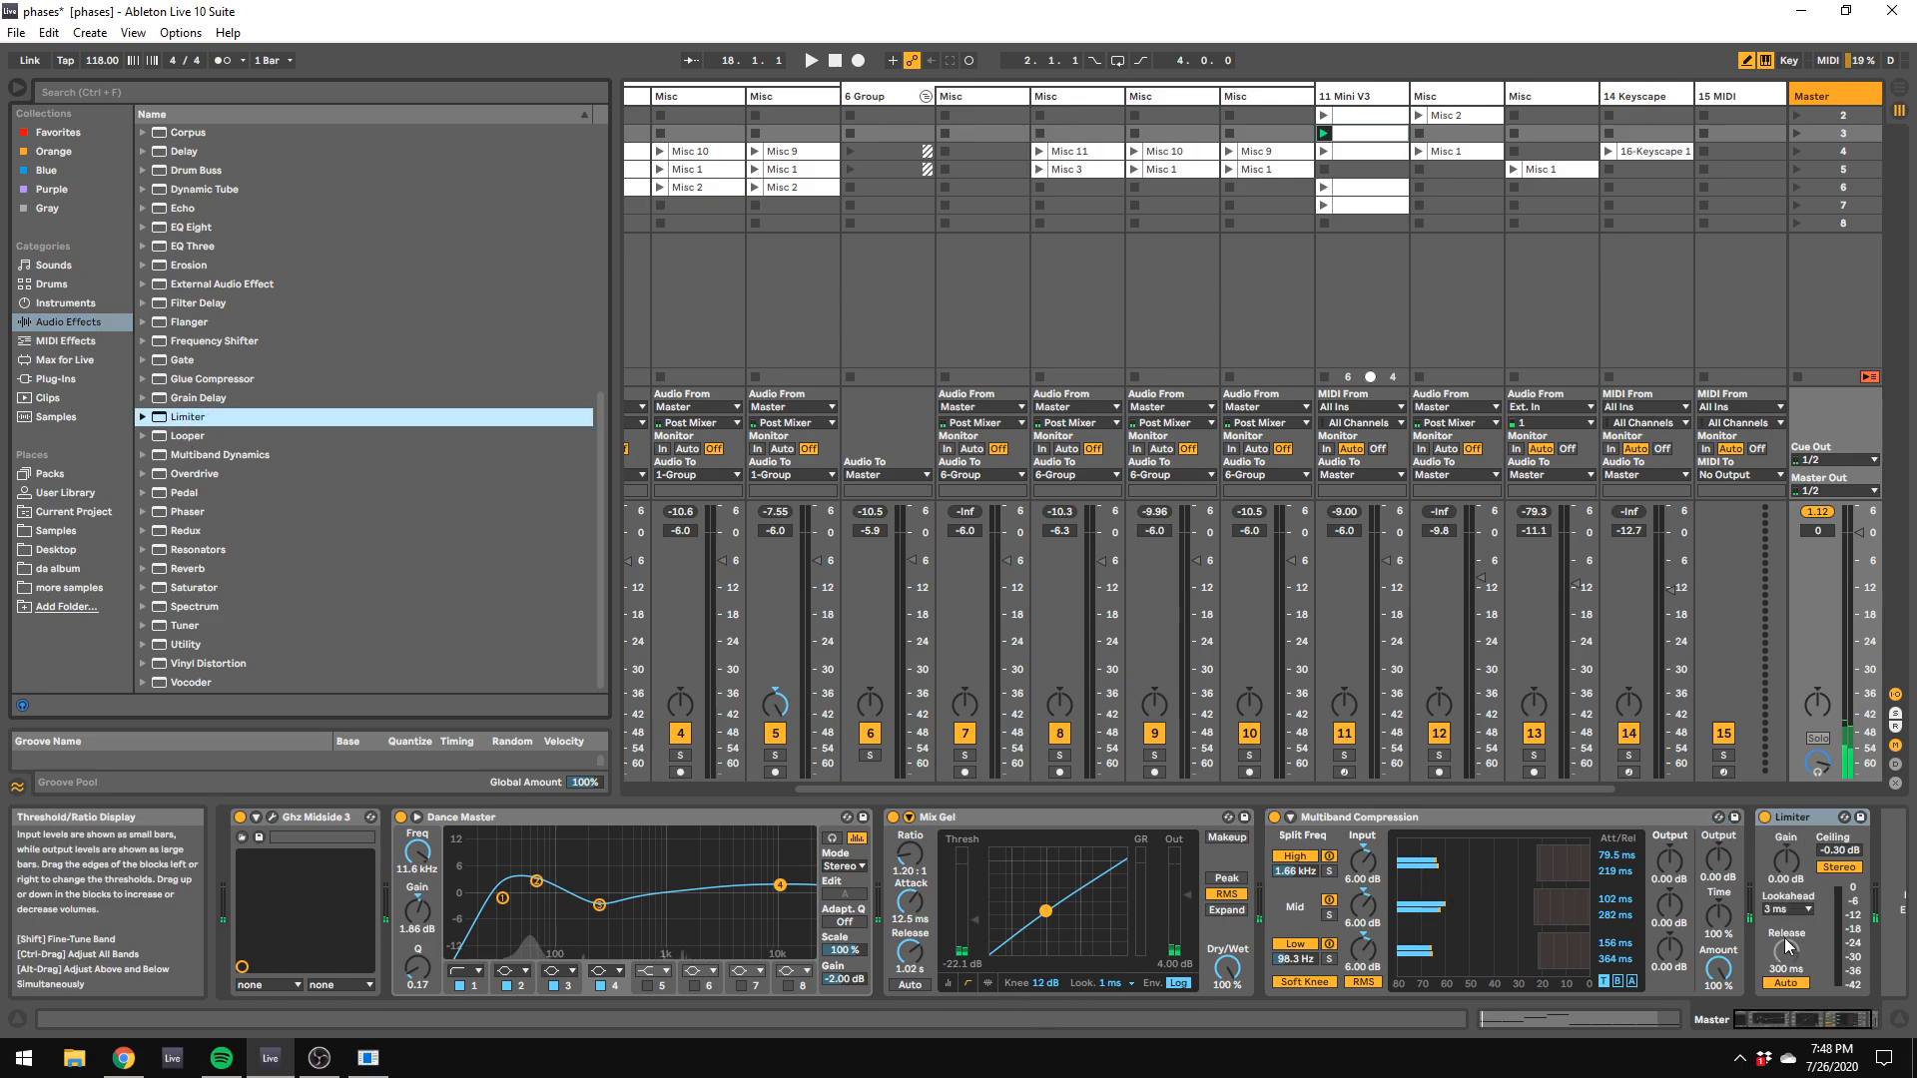
{"action": "left_click", "coordinate": [1794, 882]}
{"action": "type", "text": "-6"}
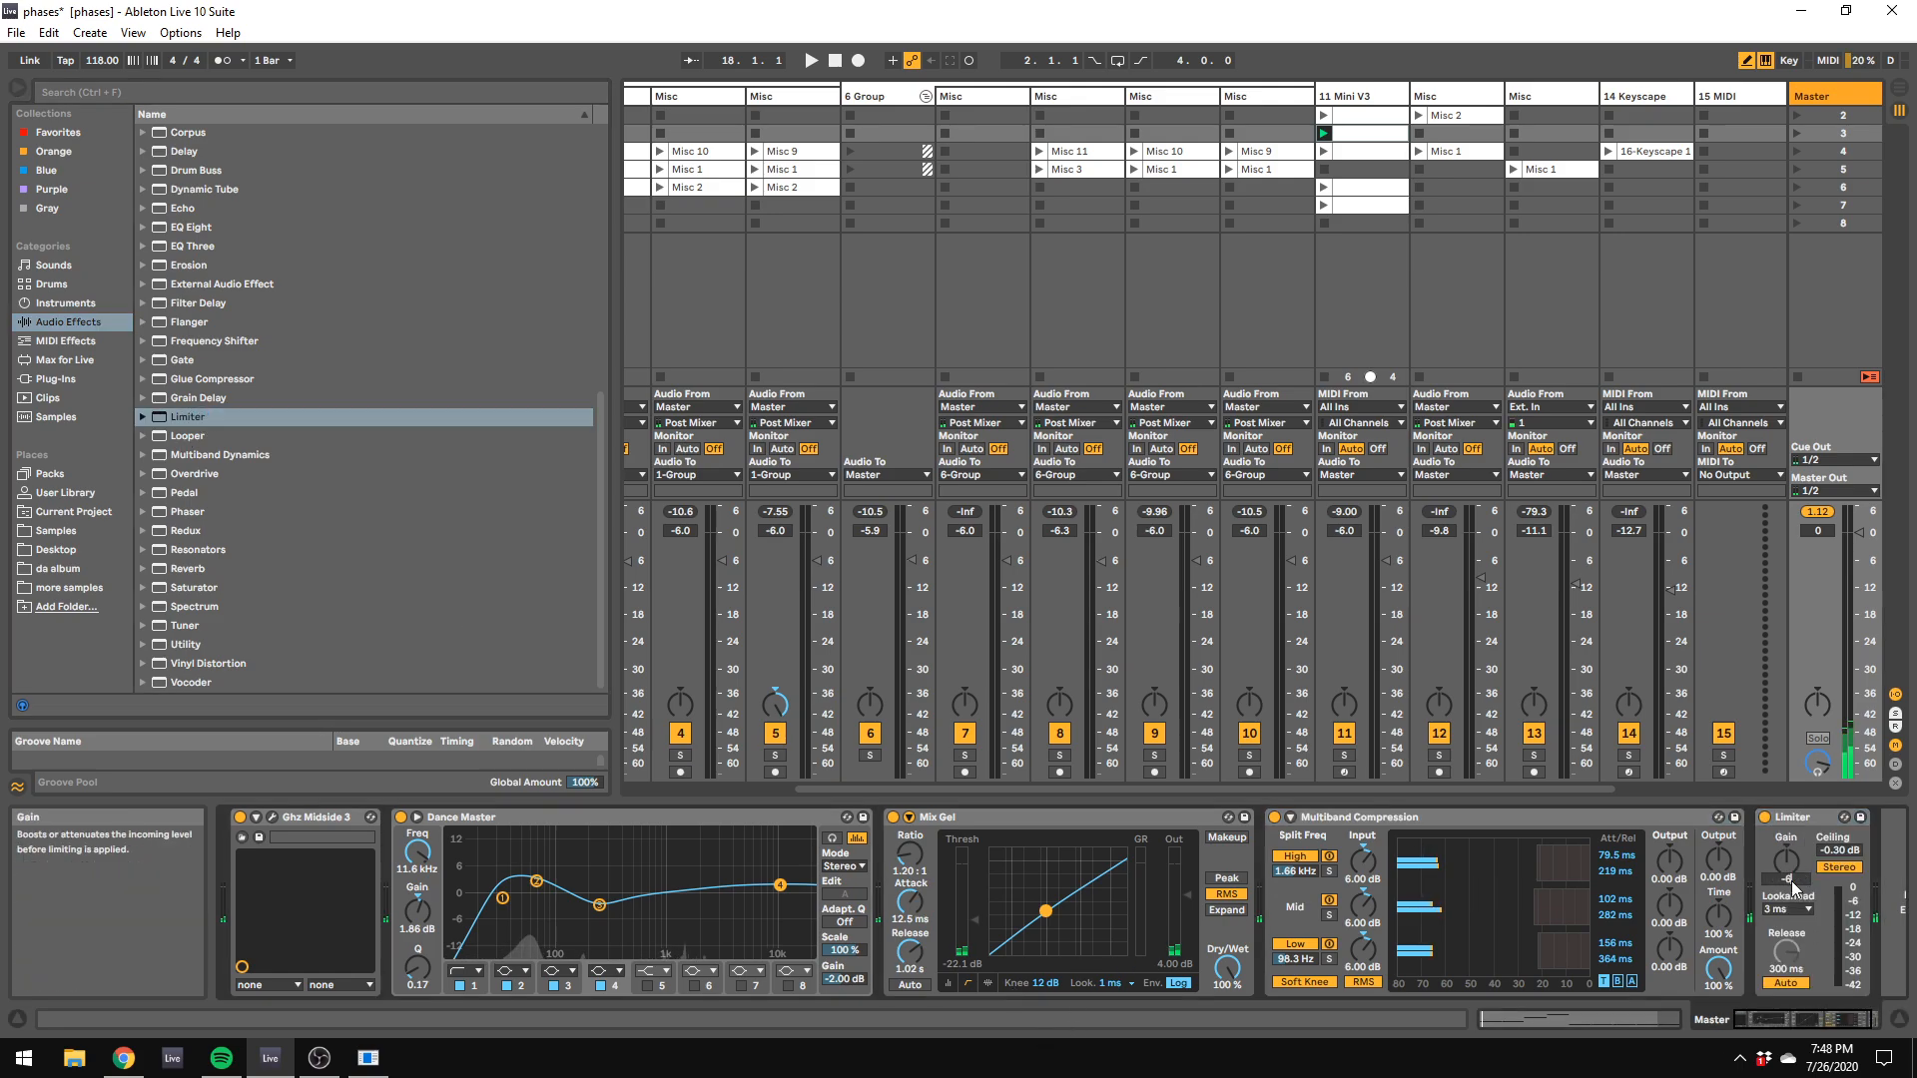
{"action": "key", "text": "Return"}
{"action": "key", "text": "space"}
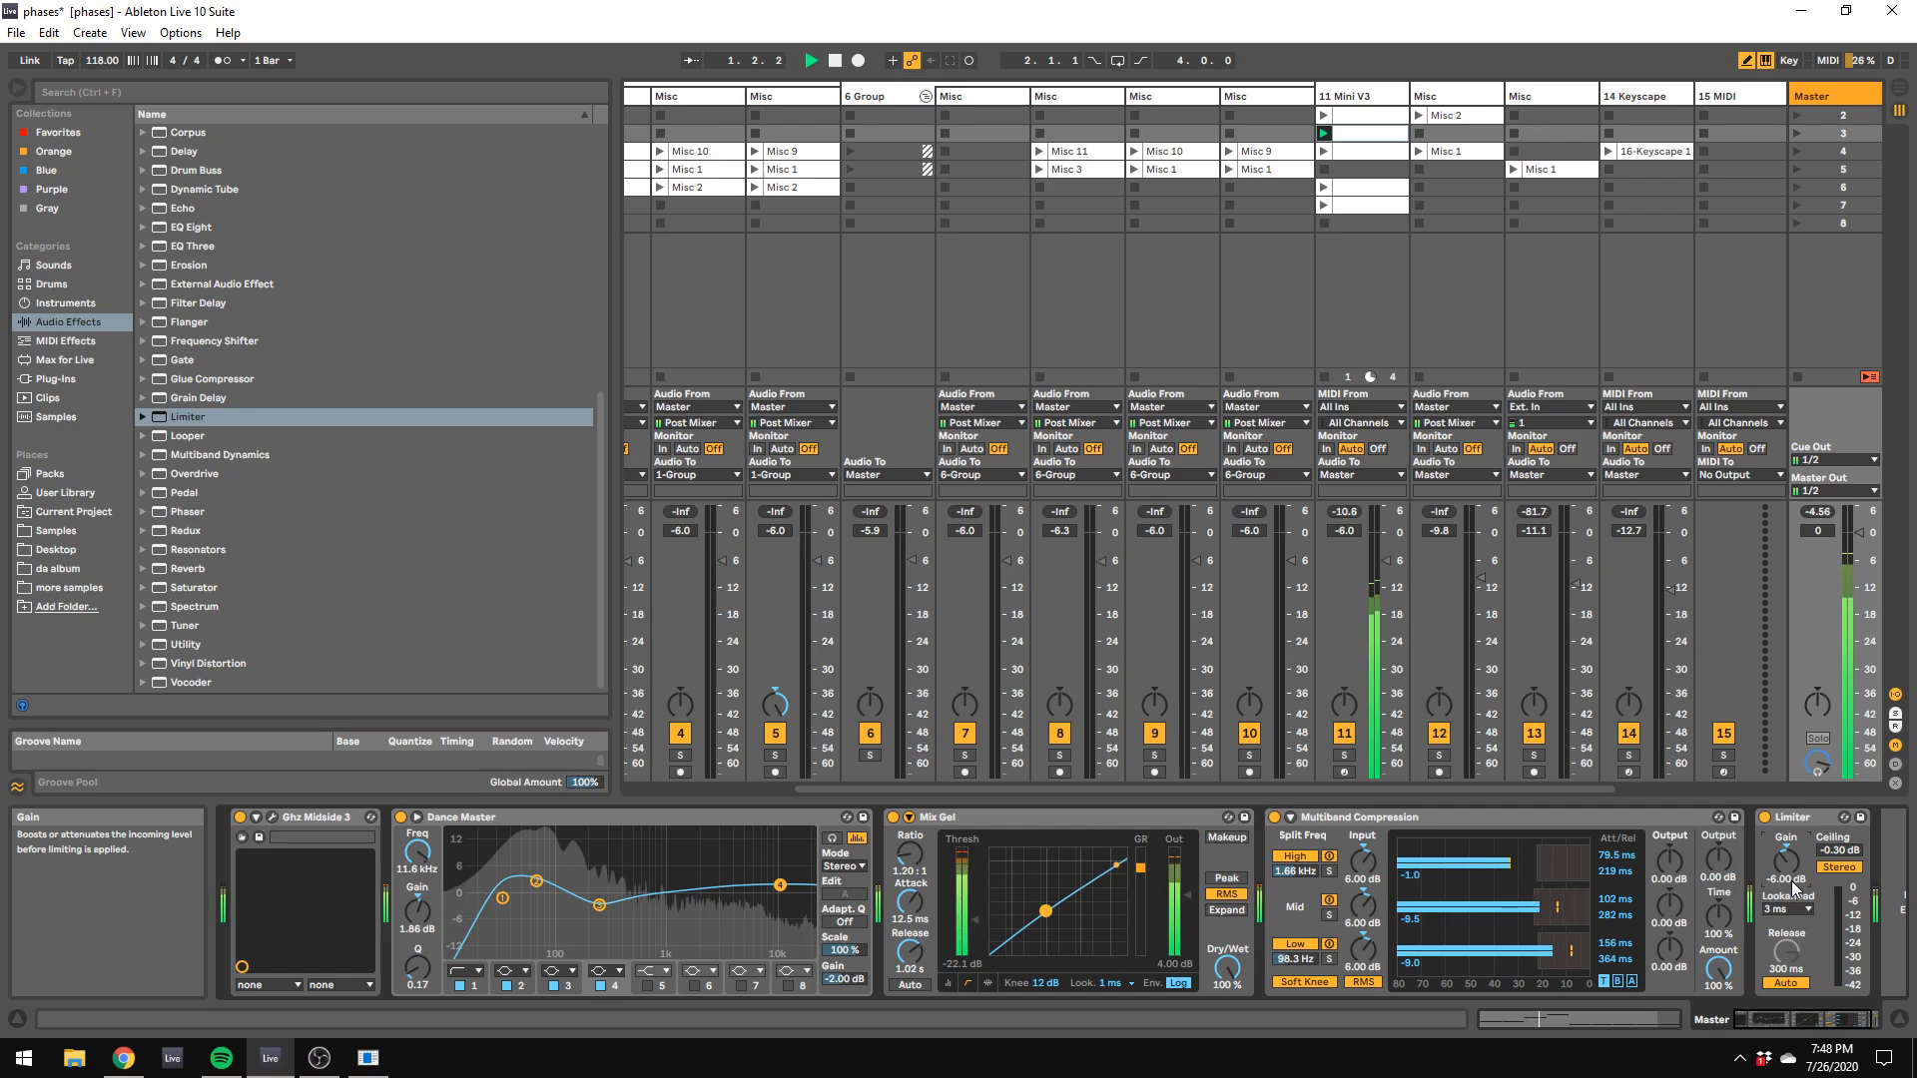
{"action": "left_click_drag", "start_coordinate": [1719, 970], "coordinate": [1718, 1051]}
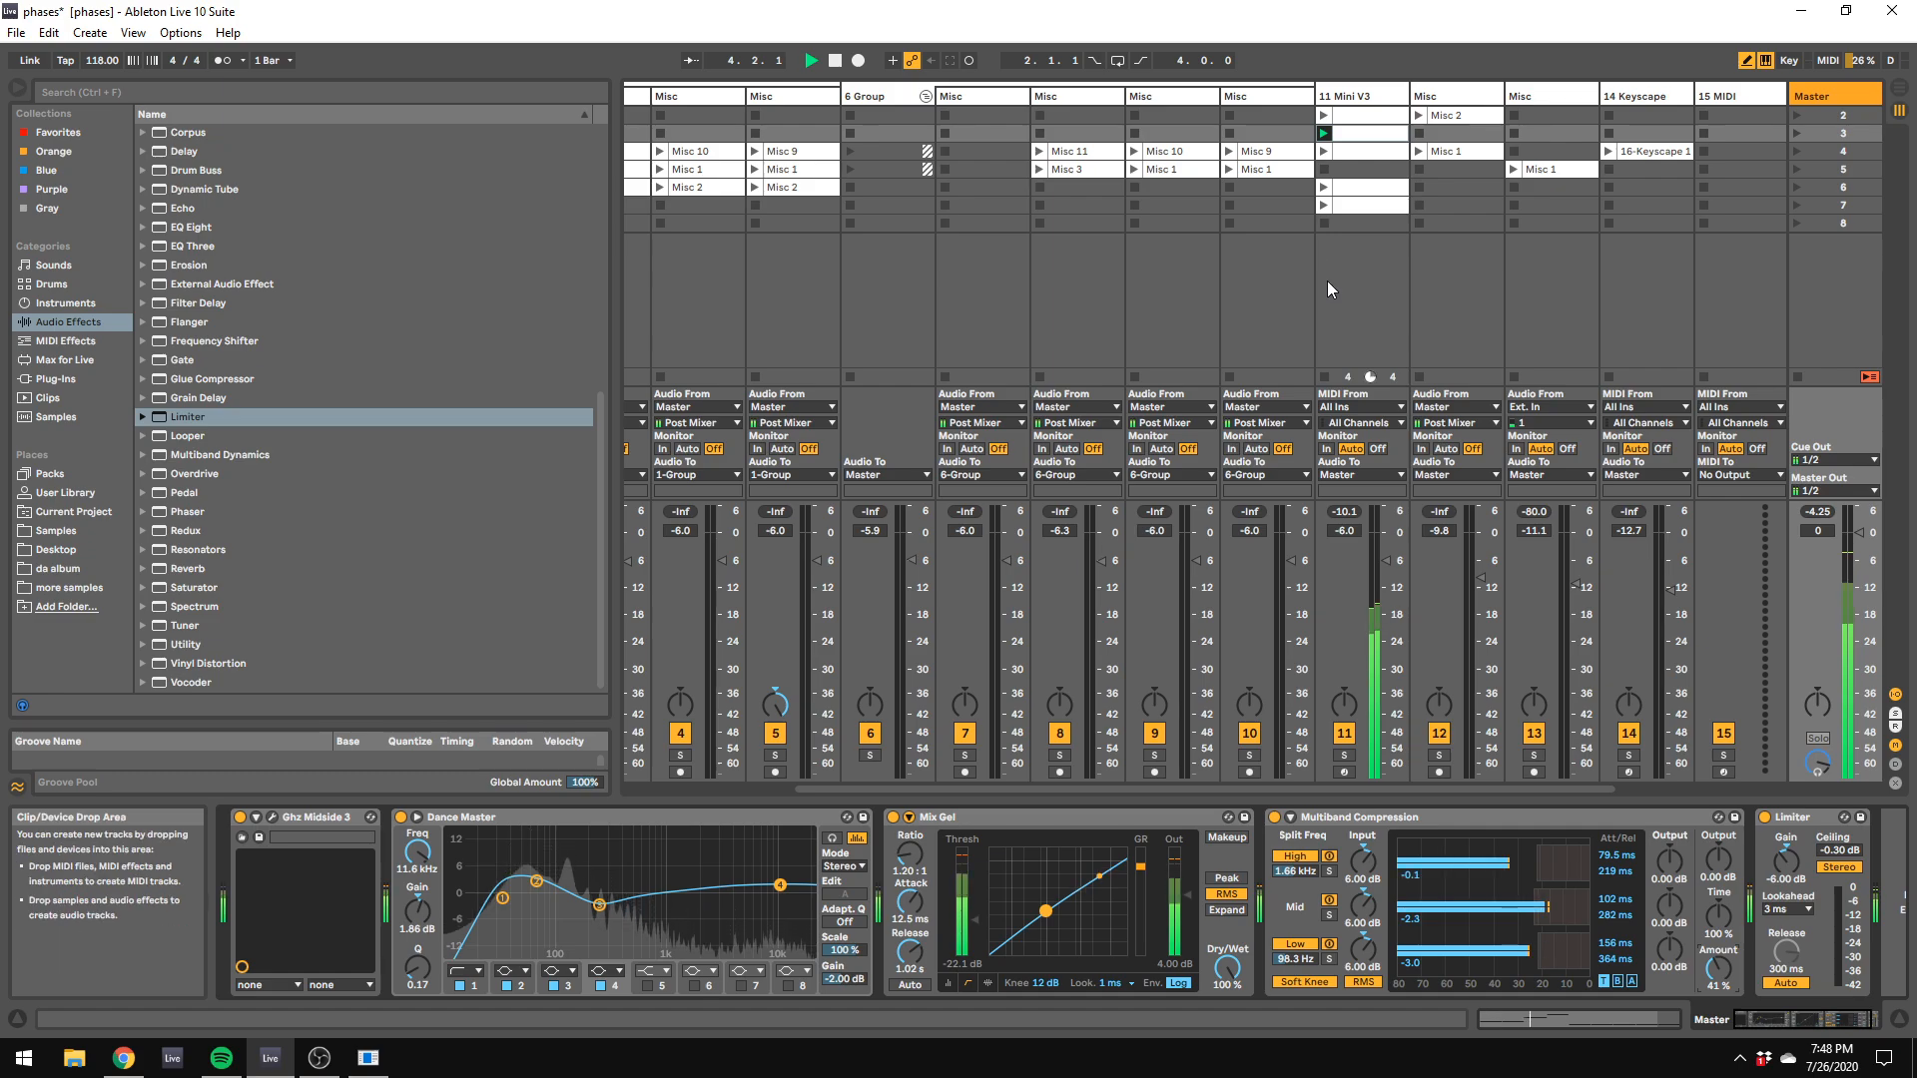
Step: Delete the two Misc tracks between 11 Mini V3 and 14 Keyscape
{"action": "left_click", "coordinate": [1541, 96]}
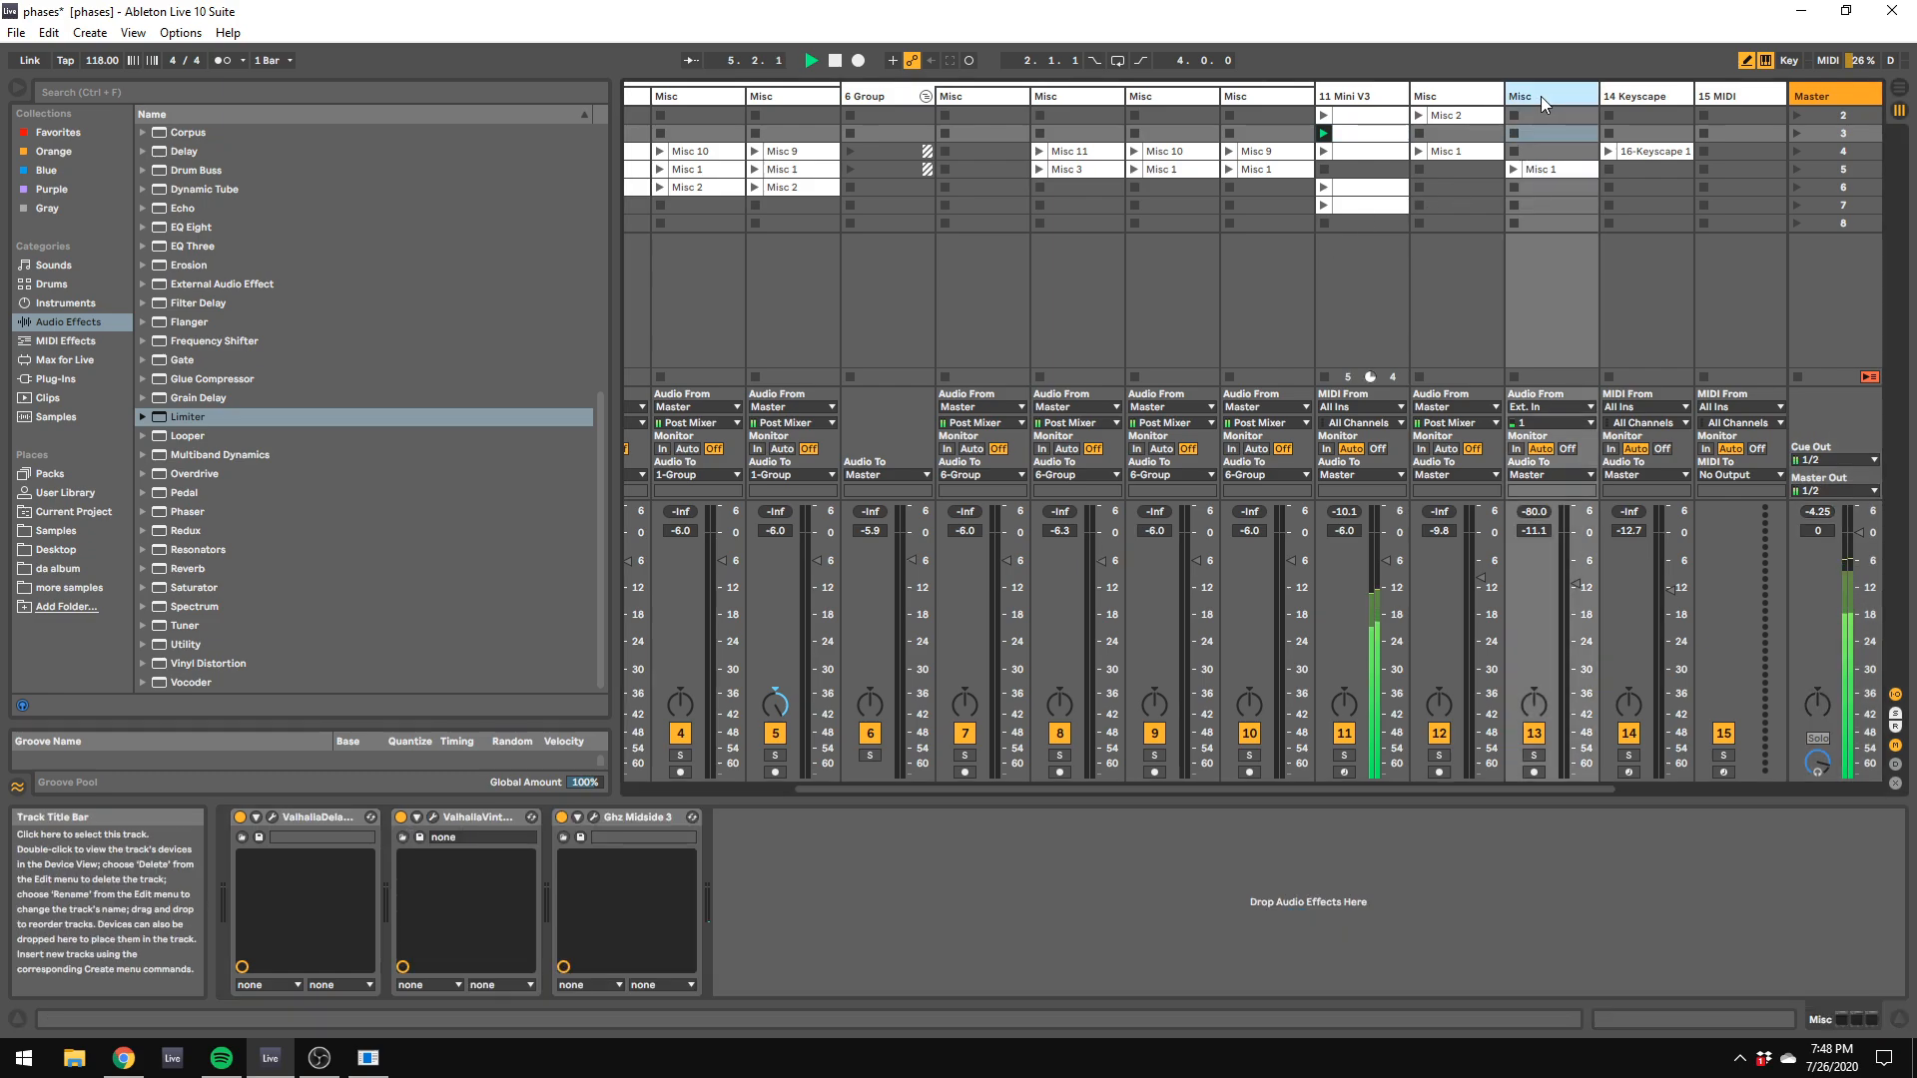
{"action": "left_click", "coordinate": [1482, 101]}
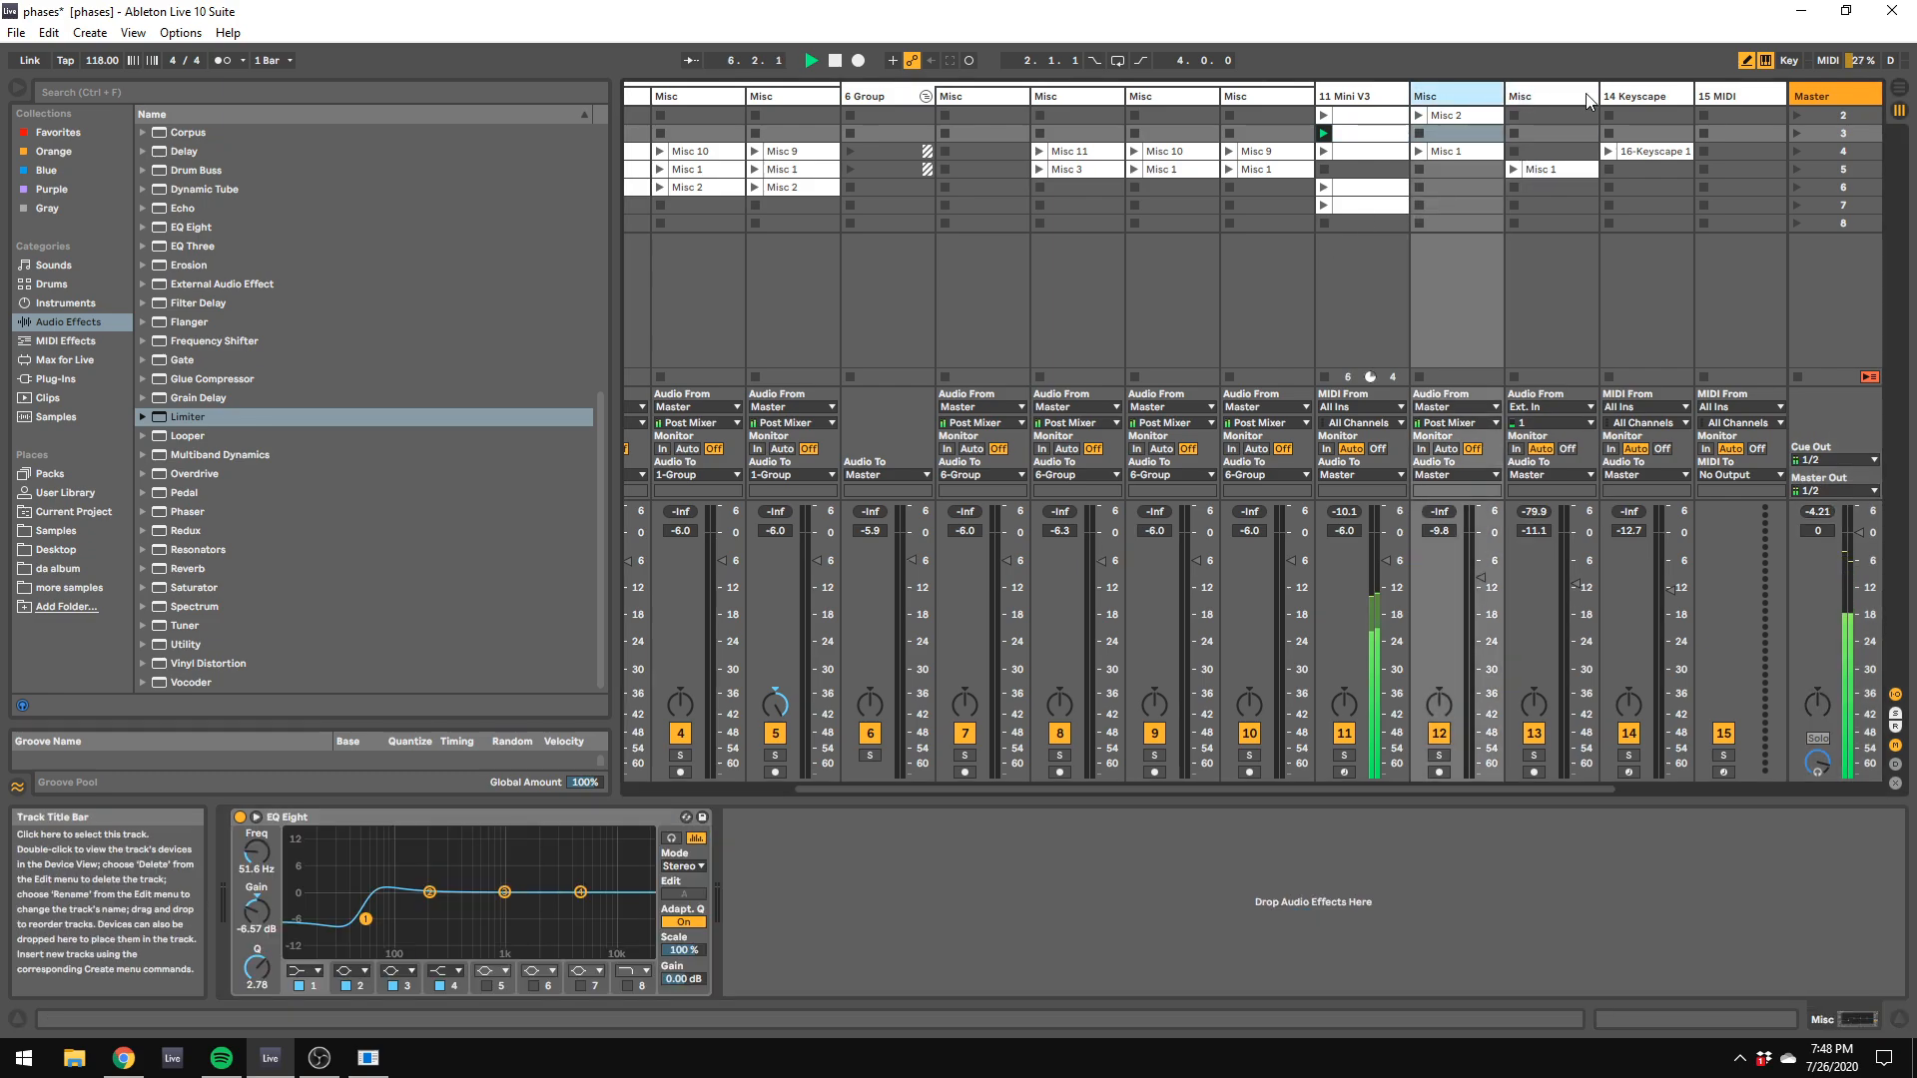
{"action": "left_click", "coordinate": [1607, 97]}
{"action": "left_click", "coordinate": [1545, 88]}
{"action": "left_click", "coordinate": [1432, 92], "text": "shift"}
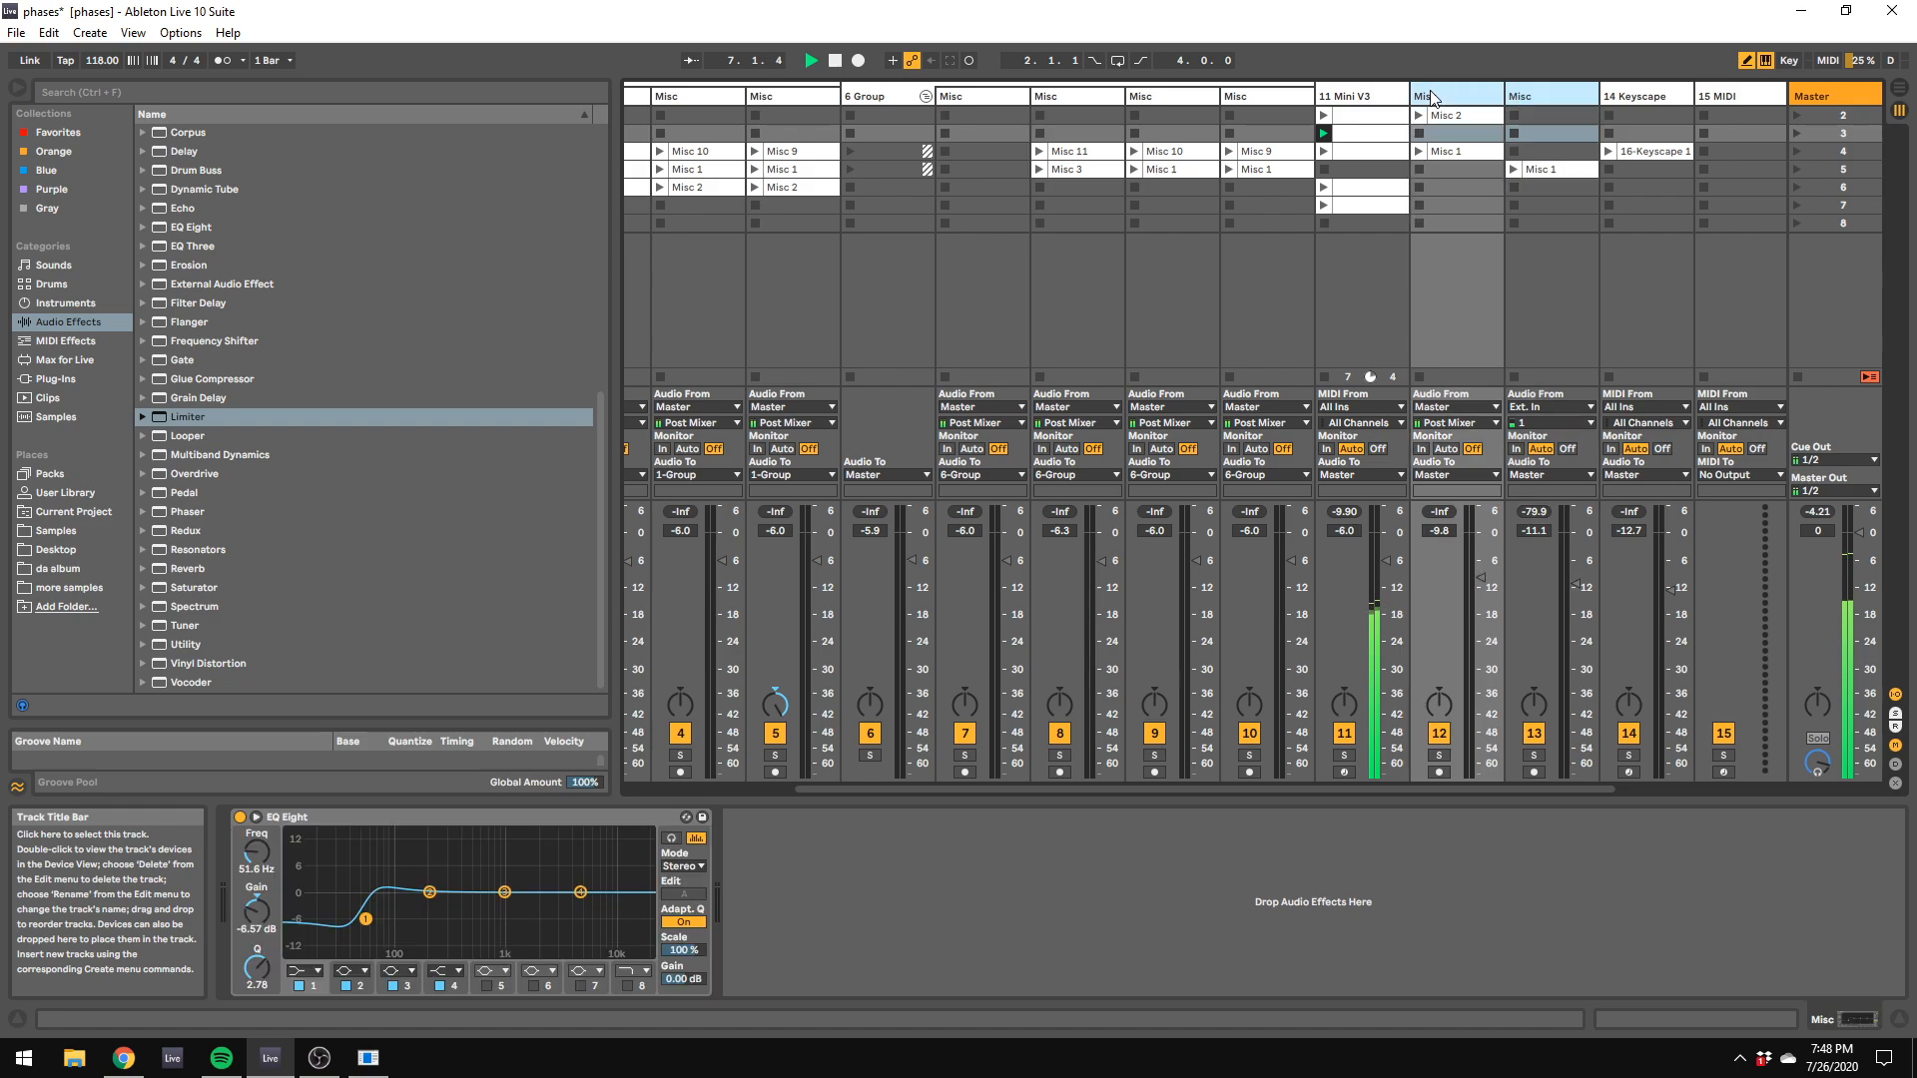
{"action": "right_click", "coordinate": [1432, 92]}
{"action": "left_click", "coordinate": [1466, 146]}
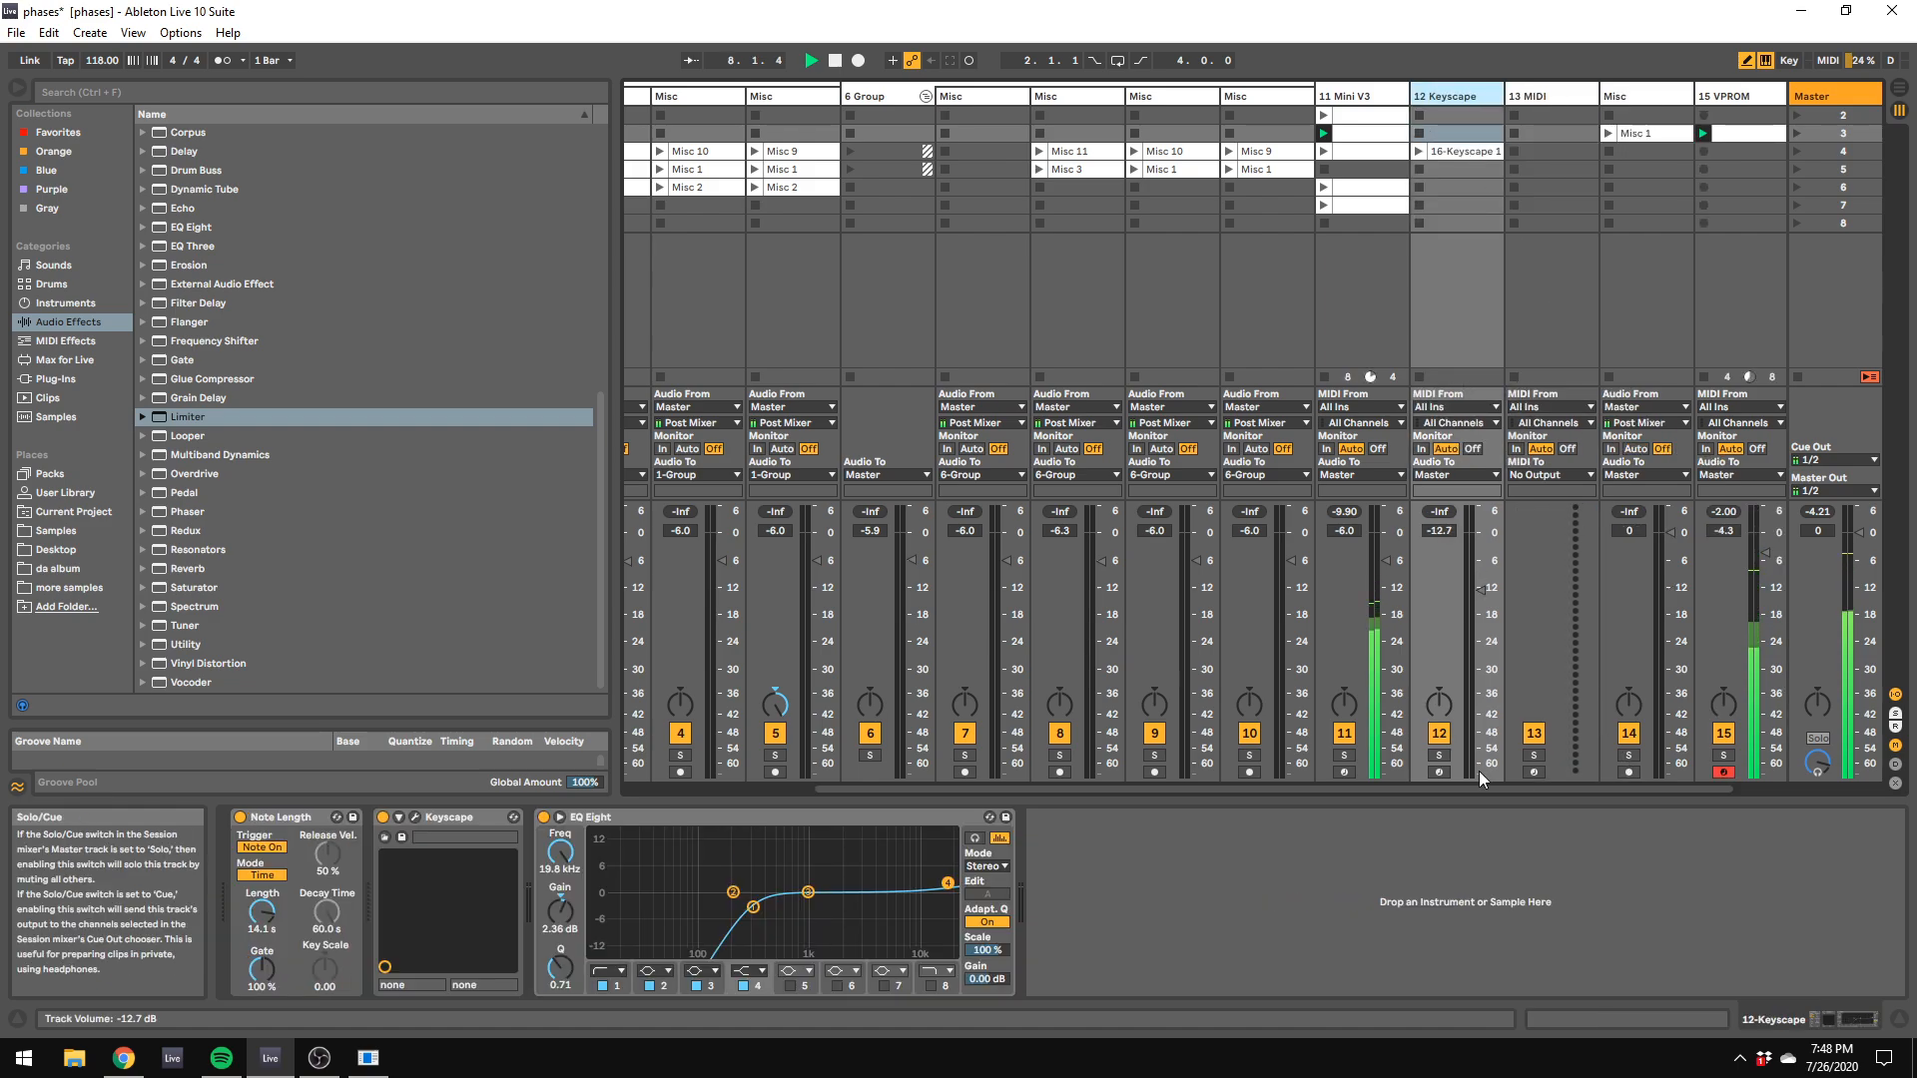
Step: Arm the Keyscape track and set its volume to 0.3 dB
{"action": "left_click", "coordinate": [1439, 773]}
{"action": "left_click_drag", "start_coordinate": [1482, 590], "coordinate": [1482, 532]}
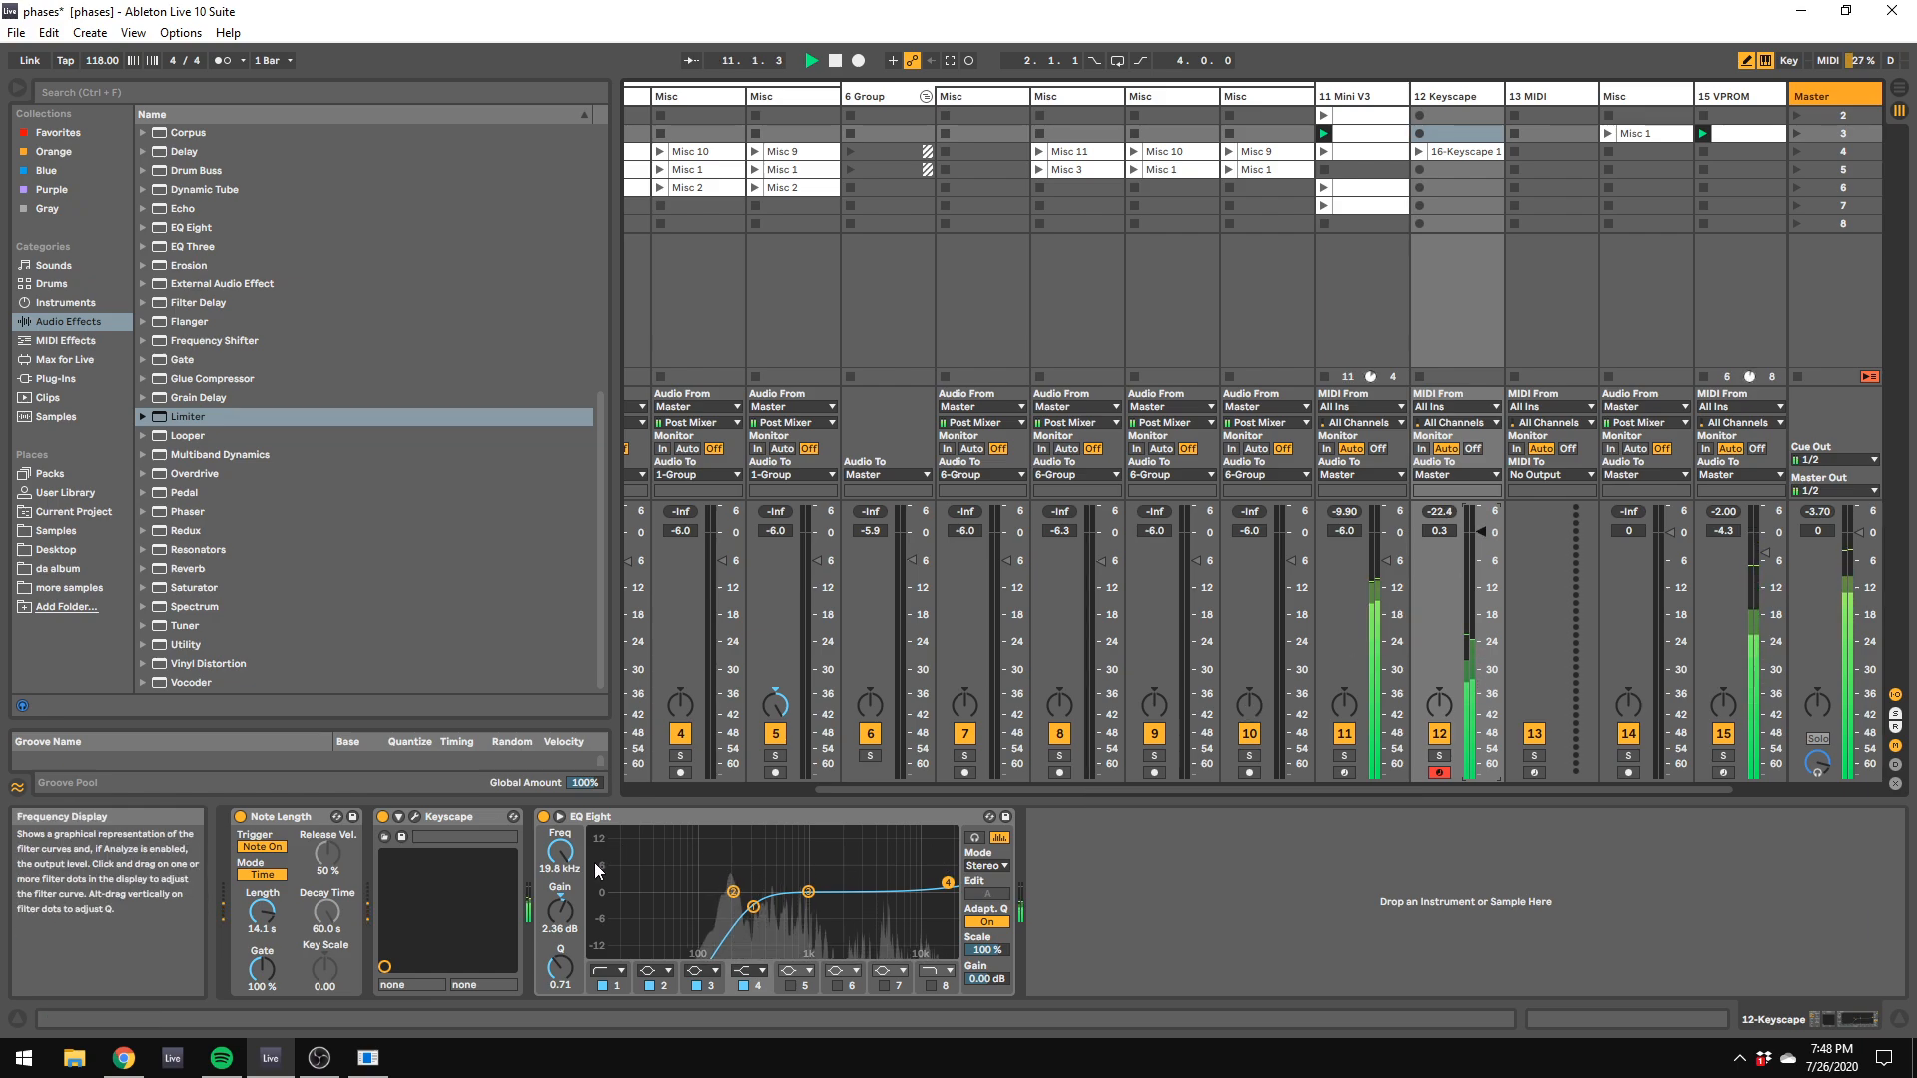
Step: Turn off Note Length and delete EQ Eight on the Keyscape track
{"action": "left_click", "coordinate": [239, 817]}
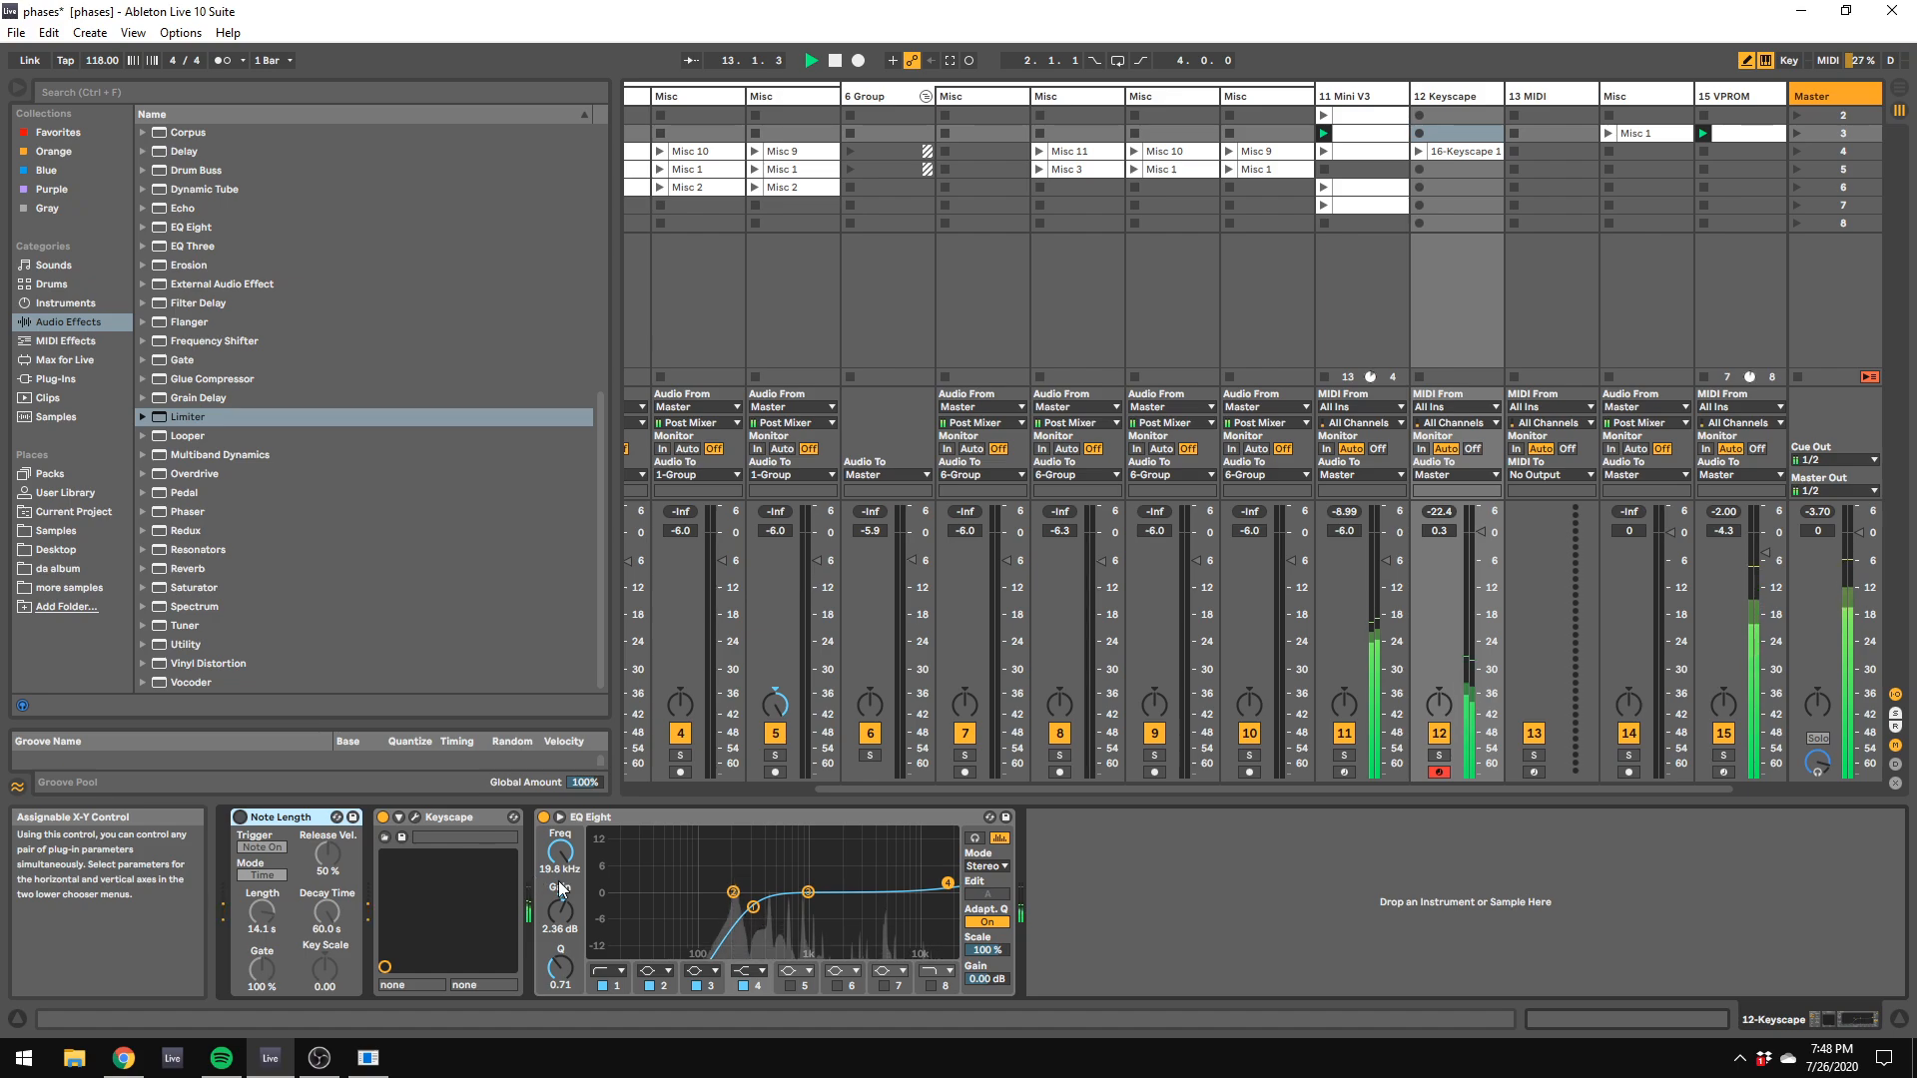
{"action": "right_click", "coordinate": [579, 817]}
{"action": "left_click", "coordinate": [605, 653]}
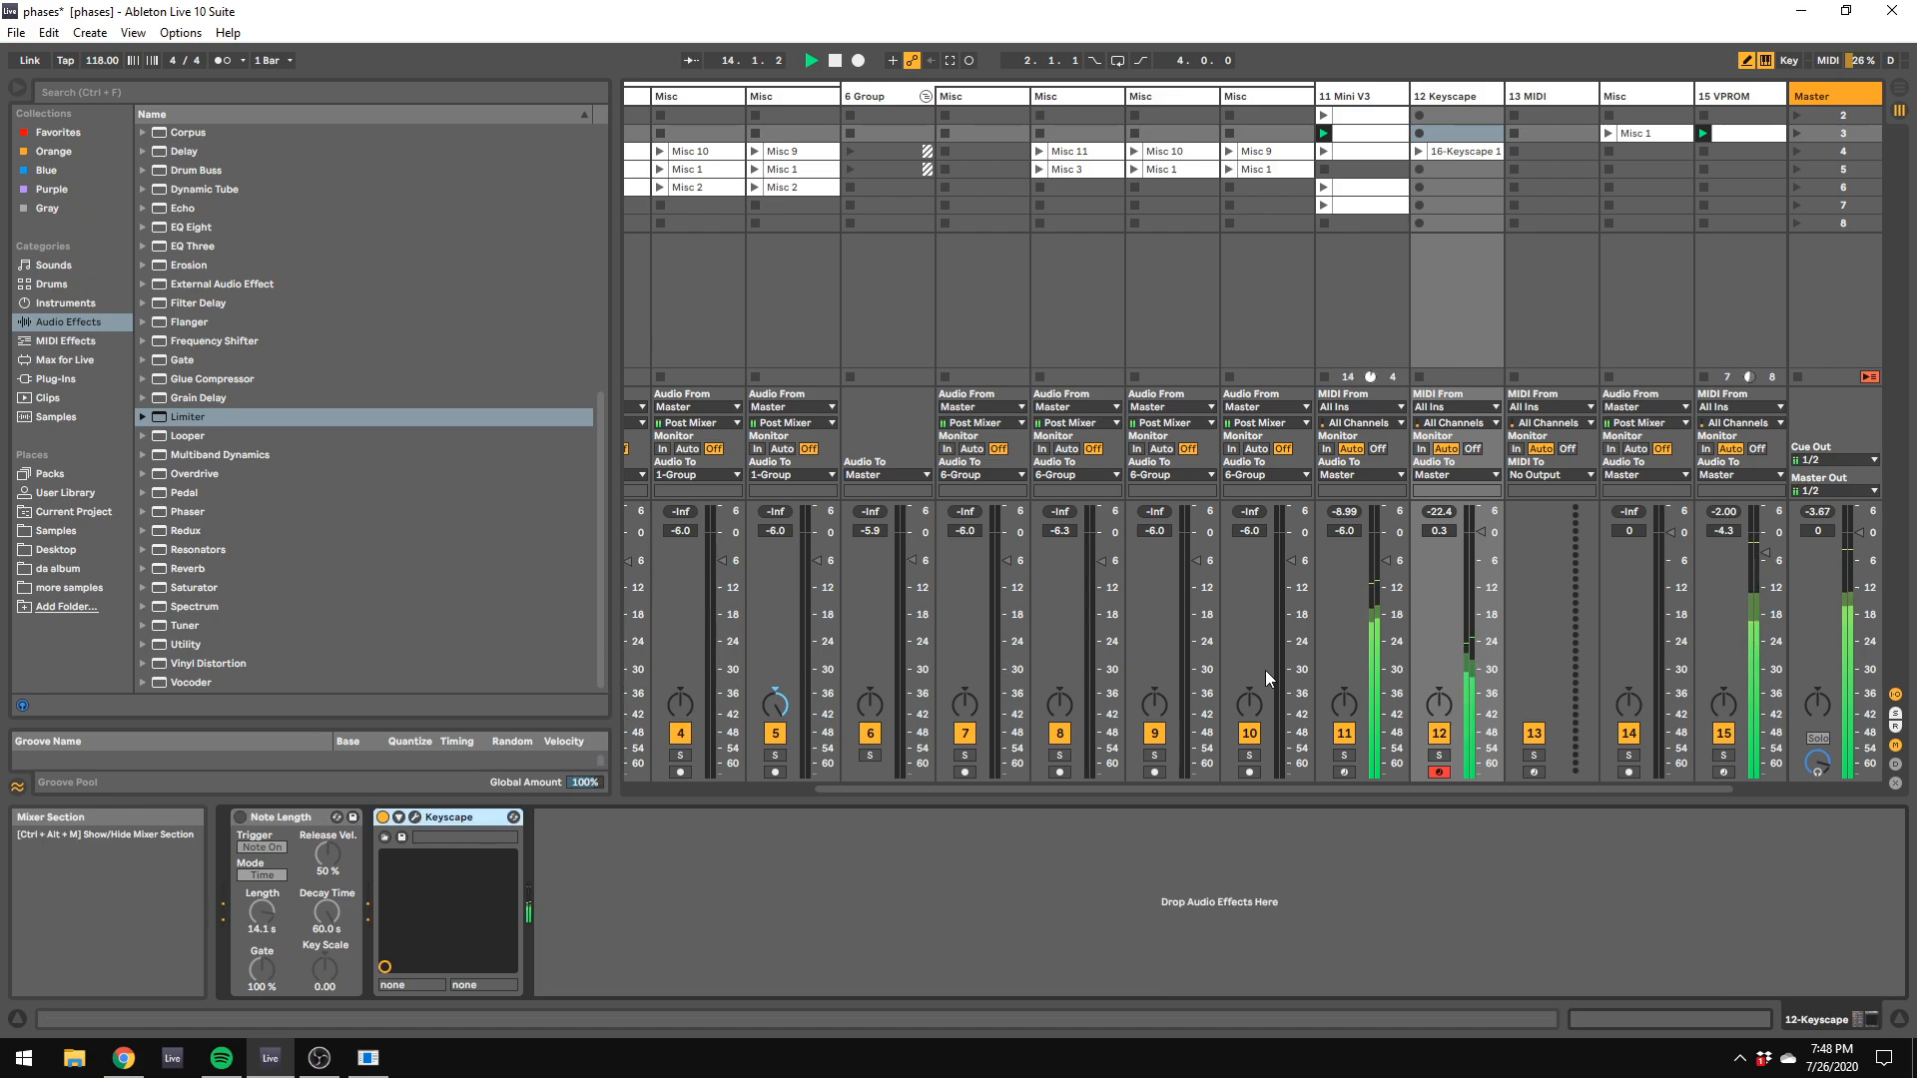
Step: Open the Keyscape plug-in window and move it aside to uncover the mixer
{"action": "left_click", "coordinate": [415, 817]}
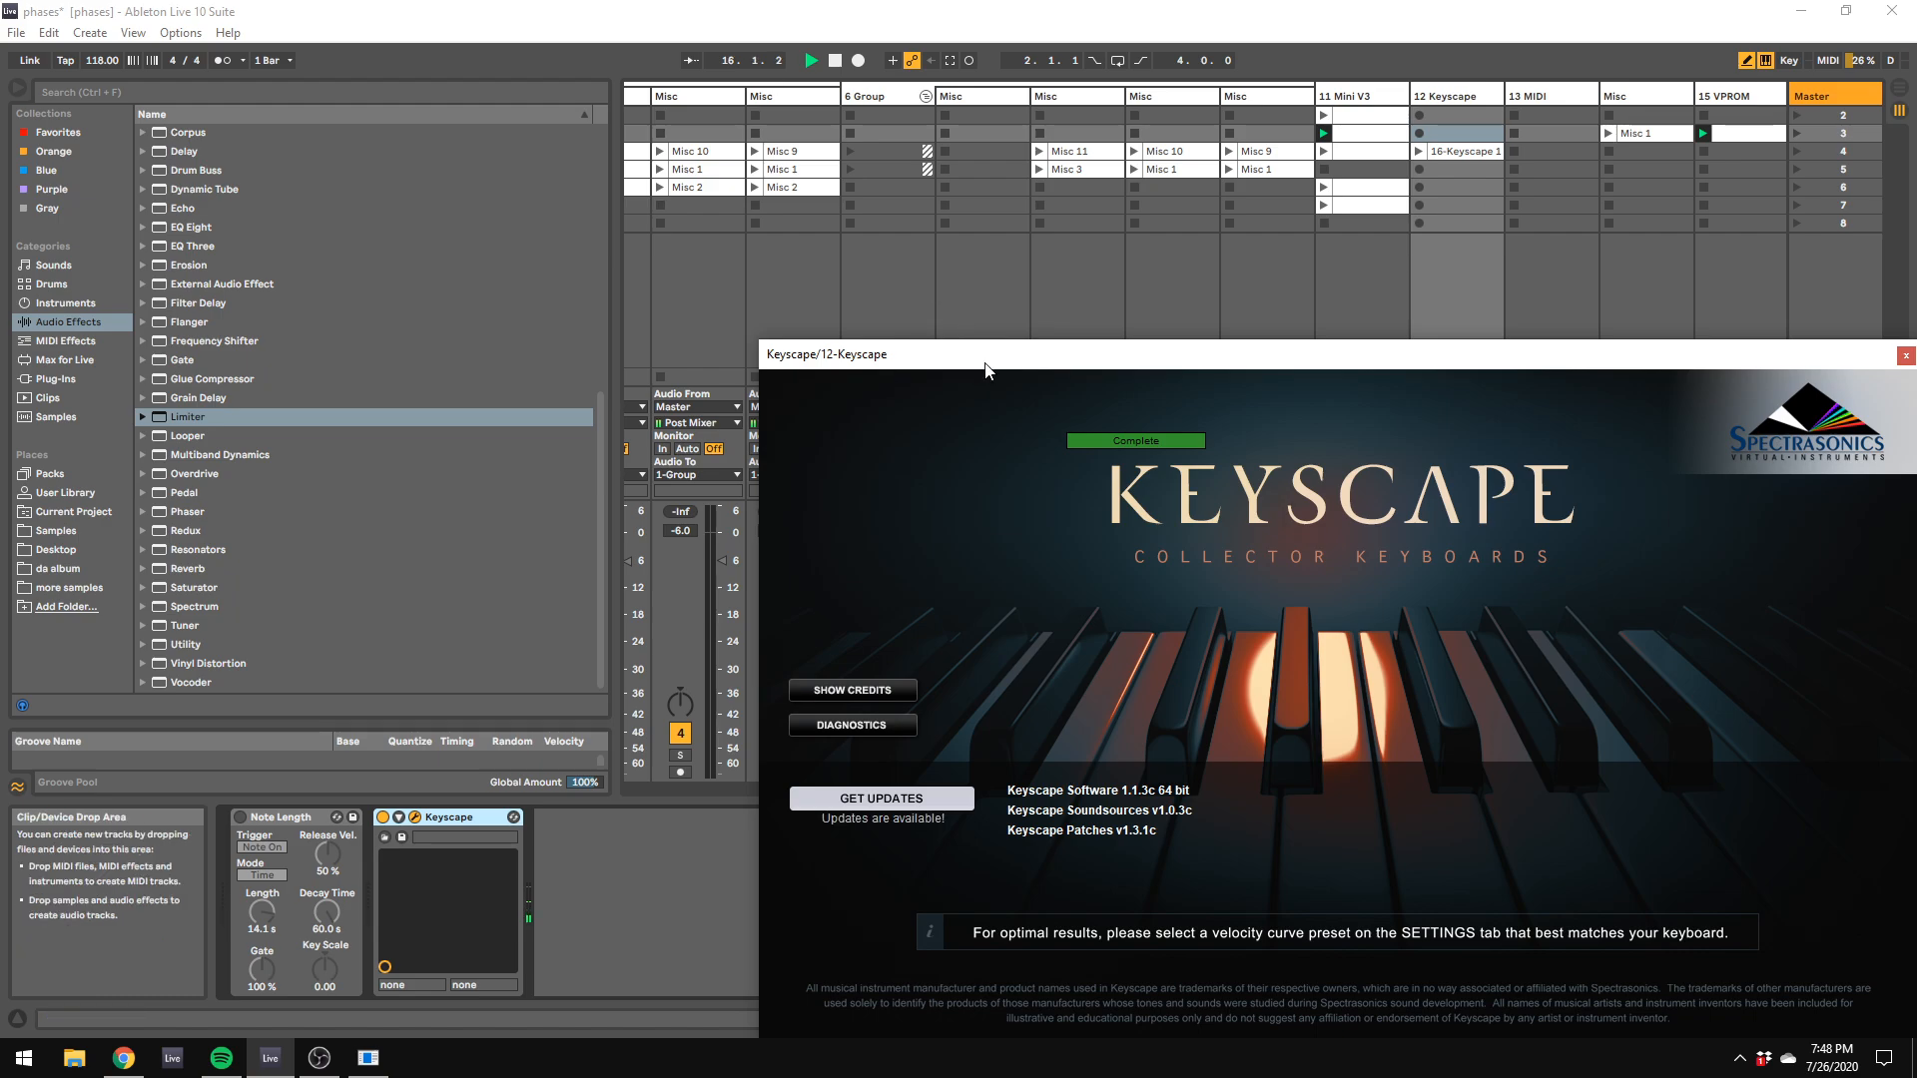
{"action": "left_click_drag", "start_coordinate": [848, 355], "coordinate": [1771, 455]}
Step: Solo 11 Mini V3 while setting its EQ Eight band 2 to 272 Hz, -5.83 dB and Q 0.82
{"action": "left_click", "coordinate": [1344, 755]}
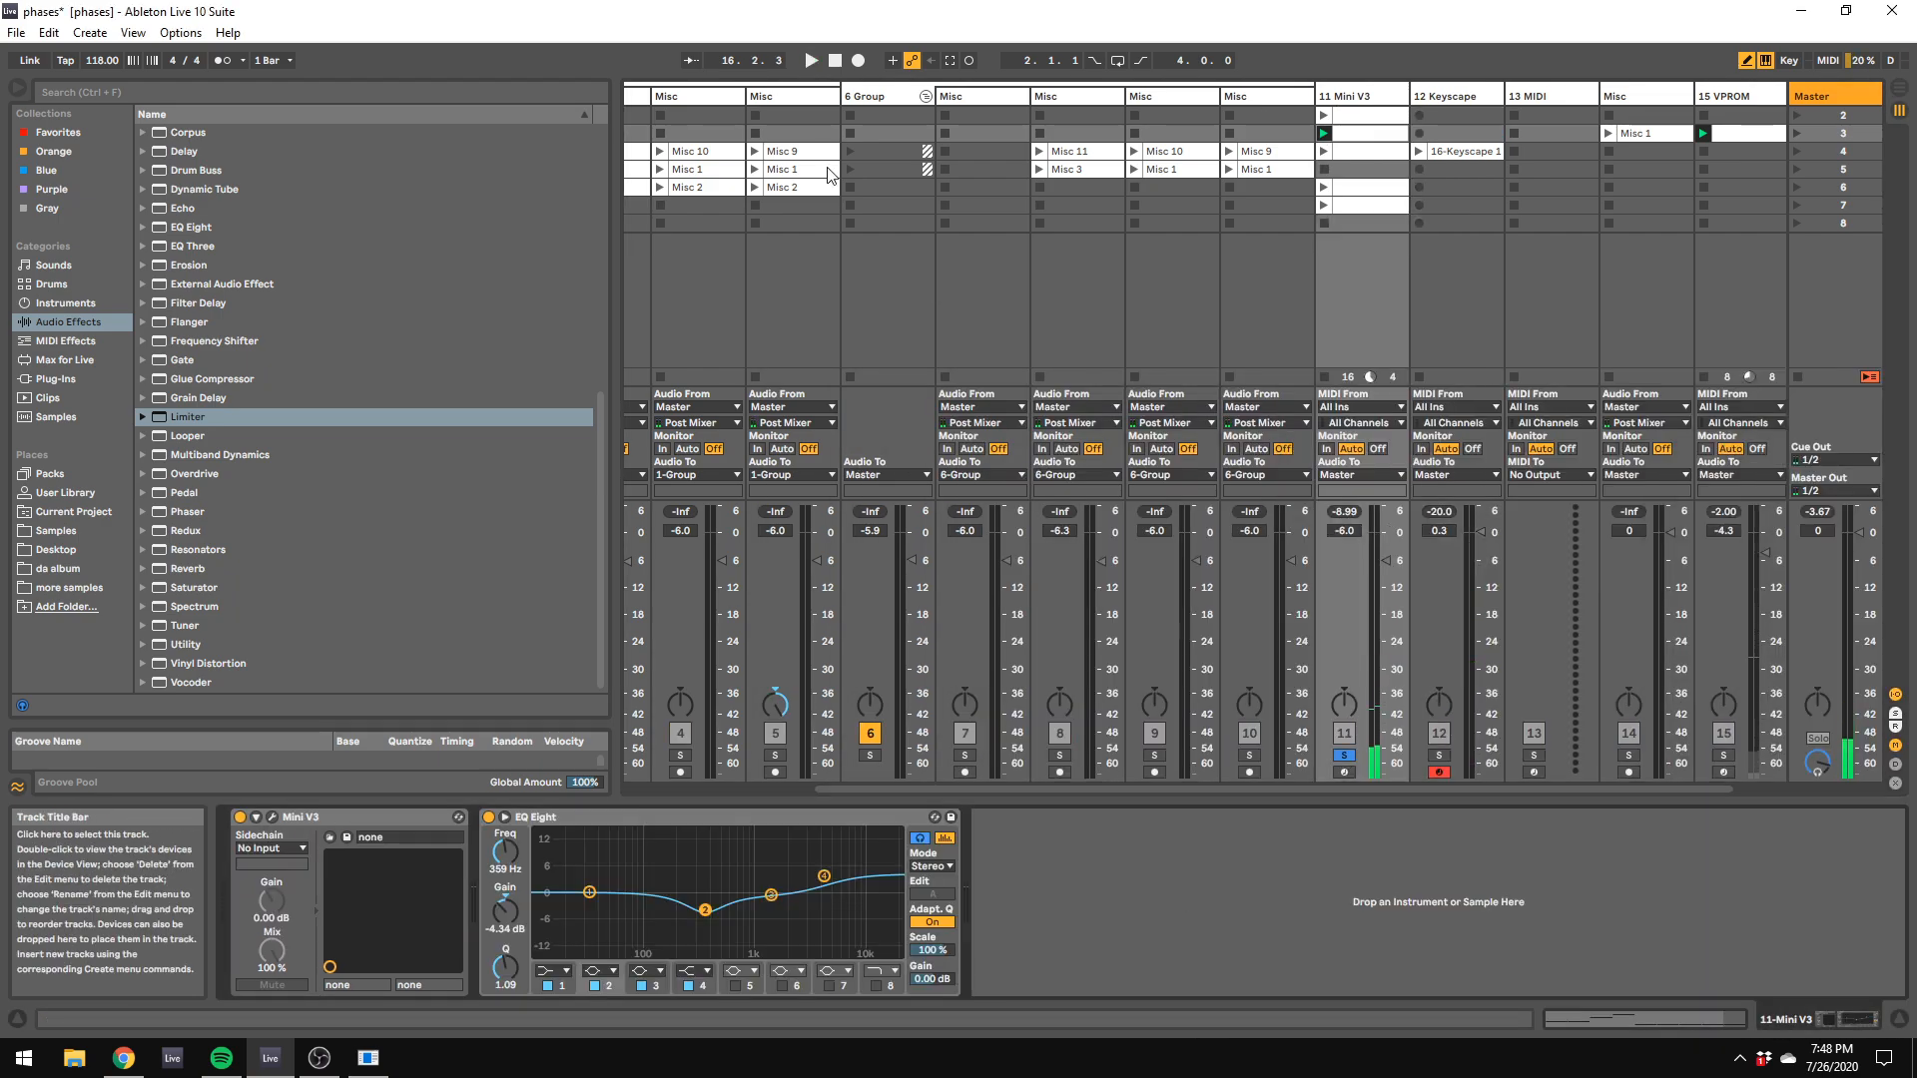
{"action": "left_click_drag", "start_coordinate": [705, 911], "coordinate": [692, 915]}
{"action": "key", "text": "space"}
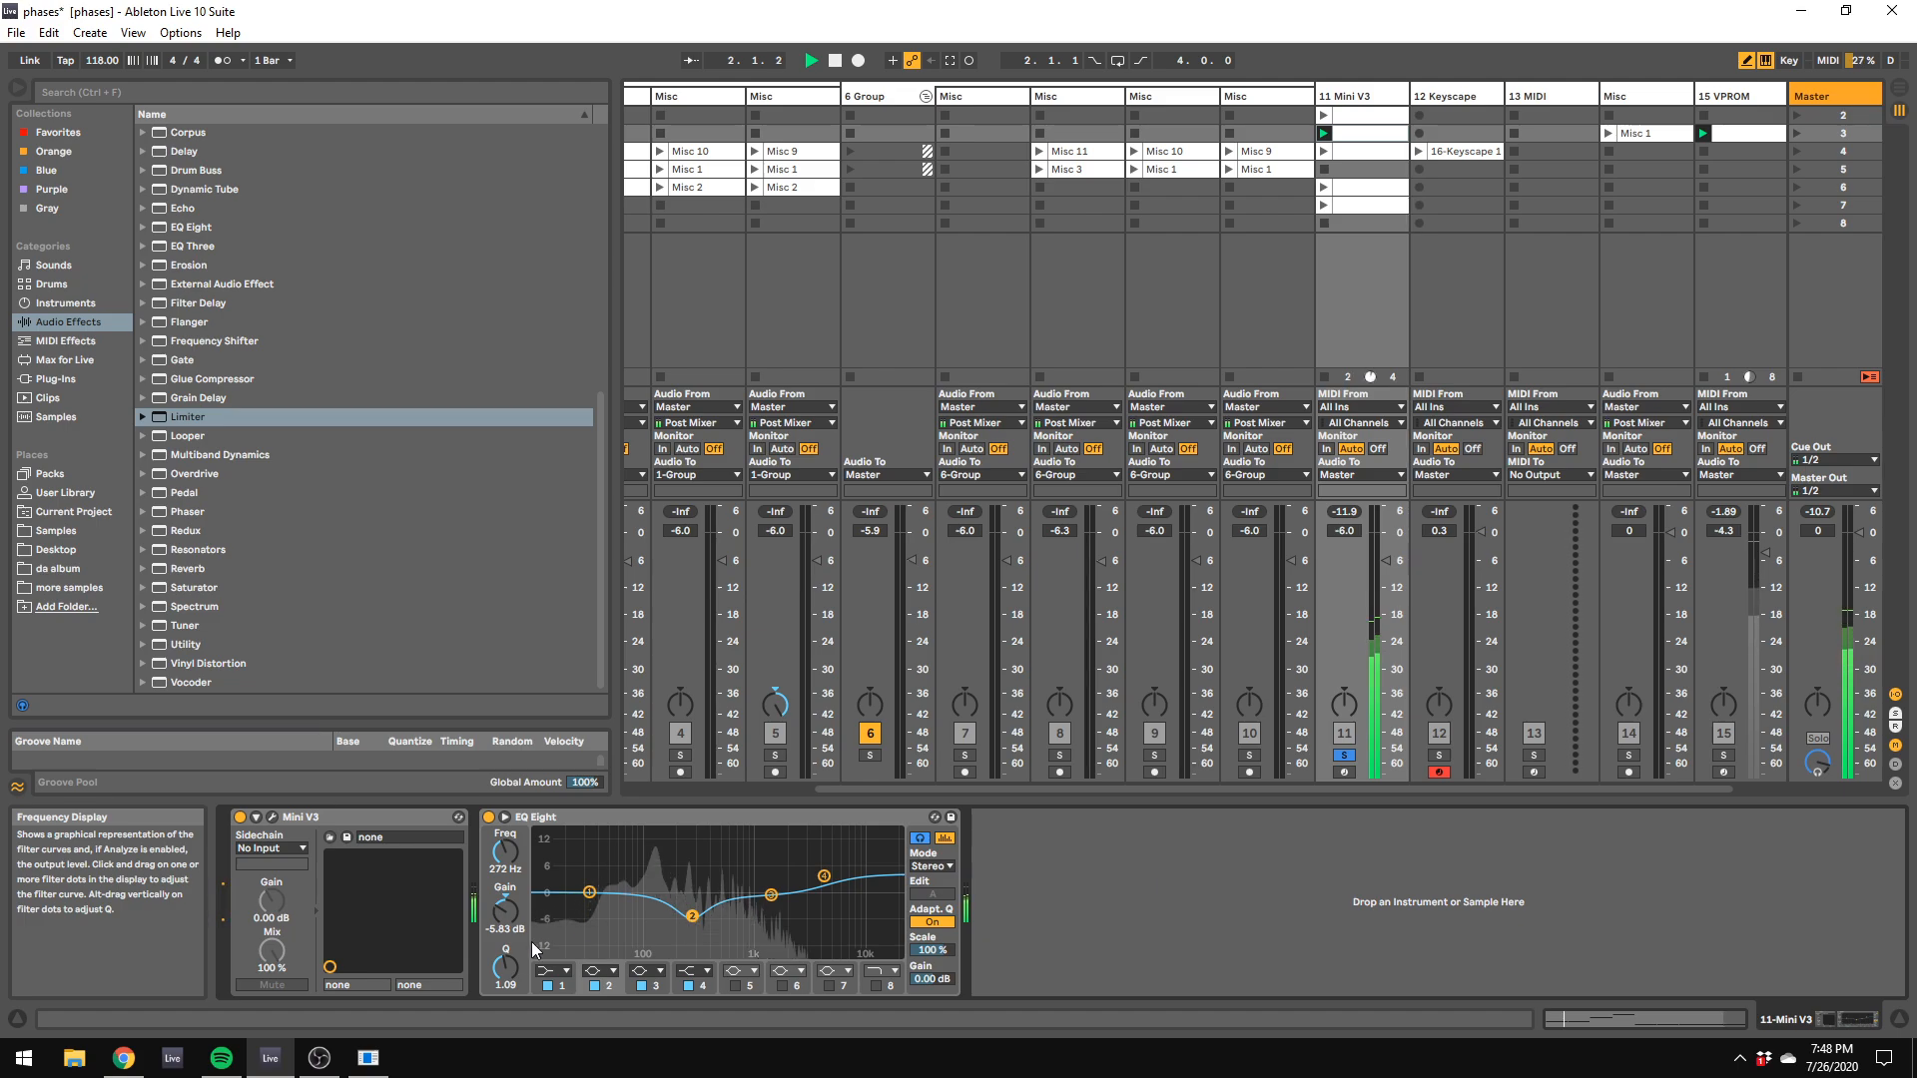
{"action": "left_click_drag", "start_coordinate": [506, 966], "coordinate": [507, 977]}
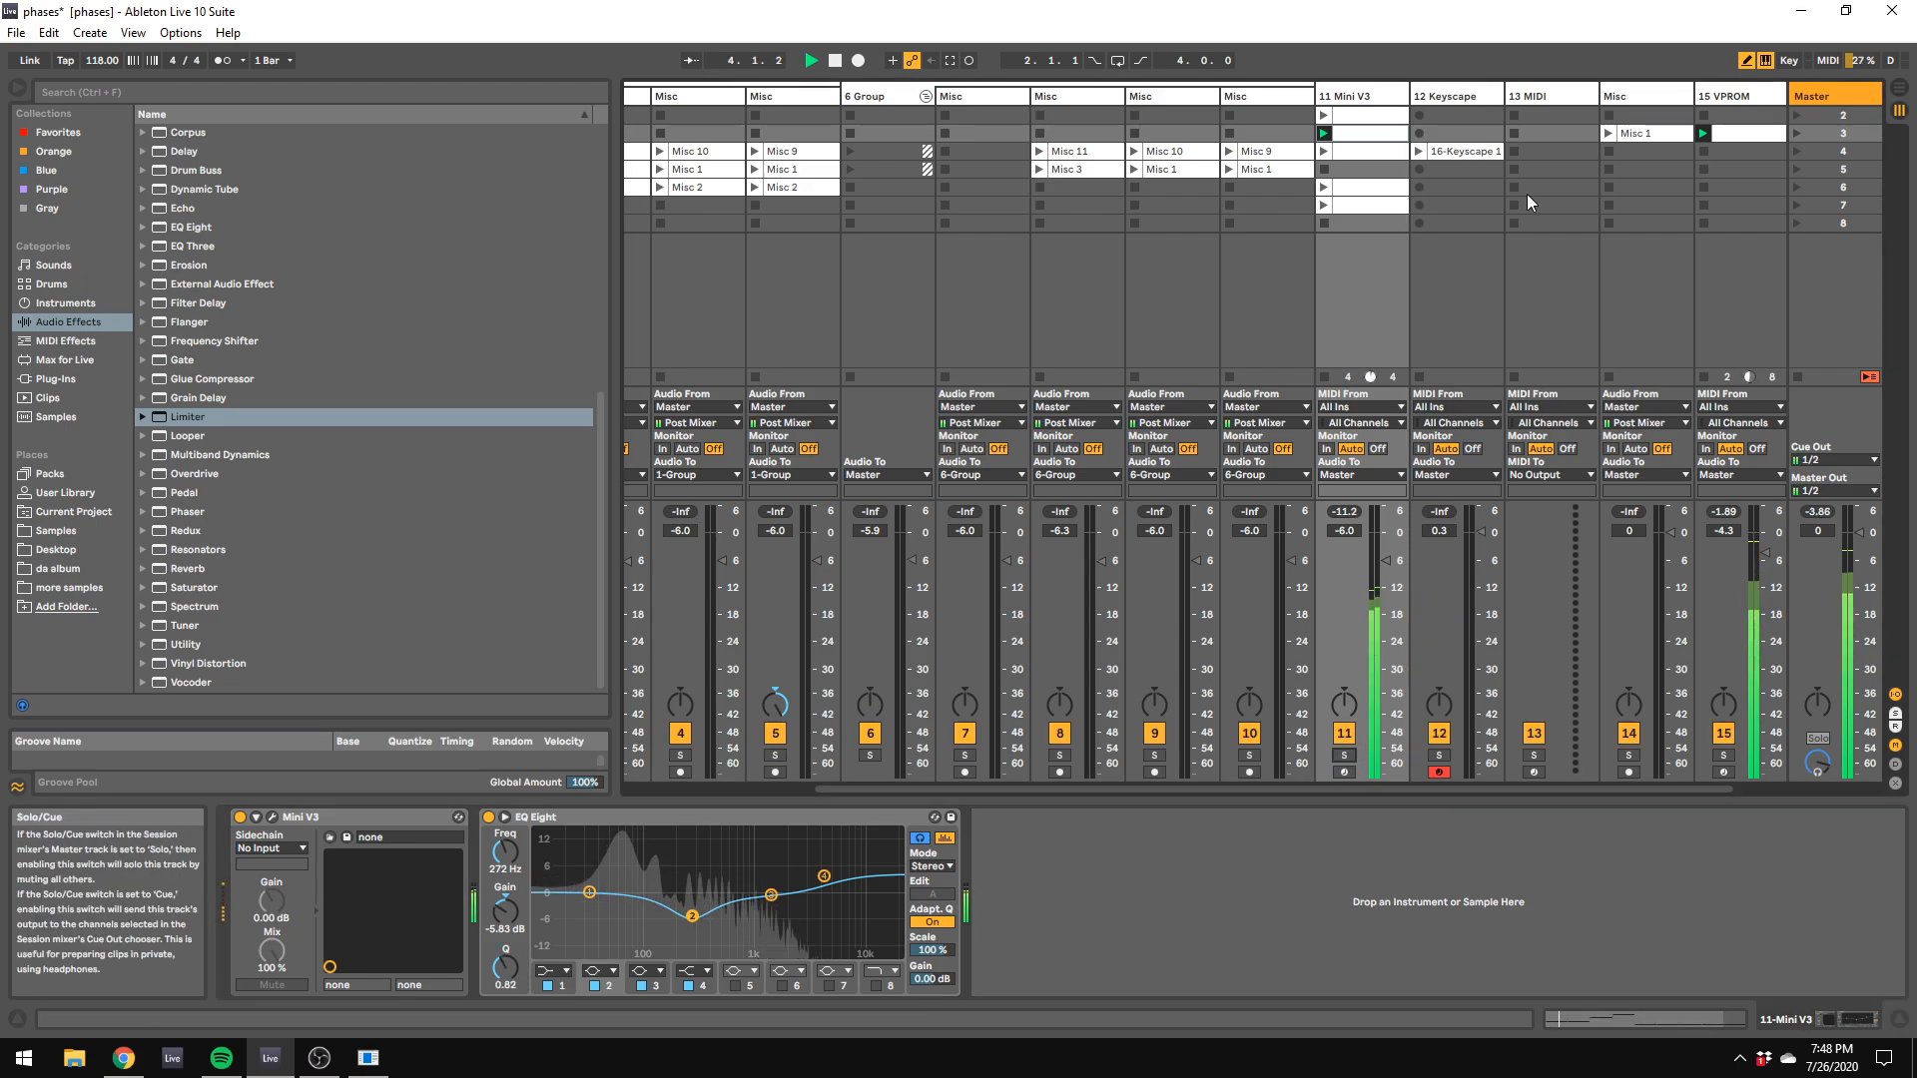
Step: Return to the Keyscape track, move its plug-in window off the faders and set the track's volume to -2.1 dB
{"action": "left_click", "coordinate": [1471, 93]}
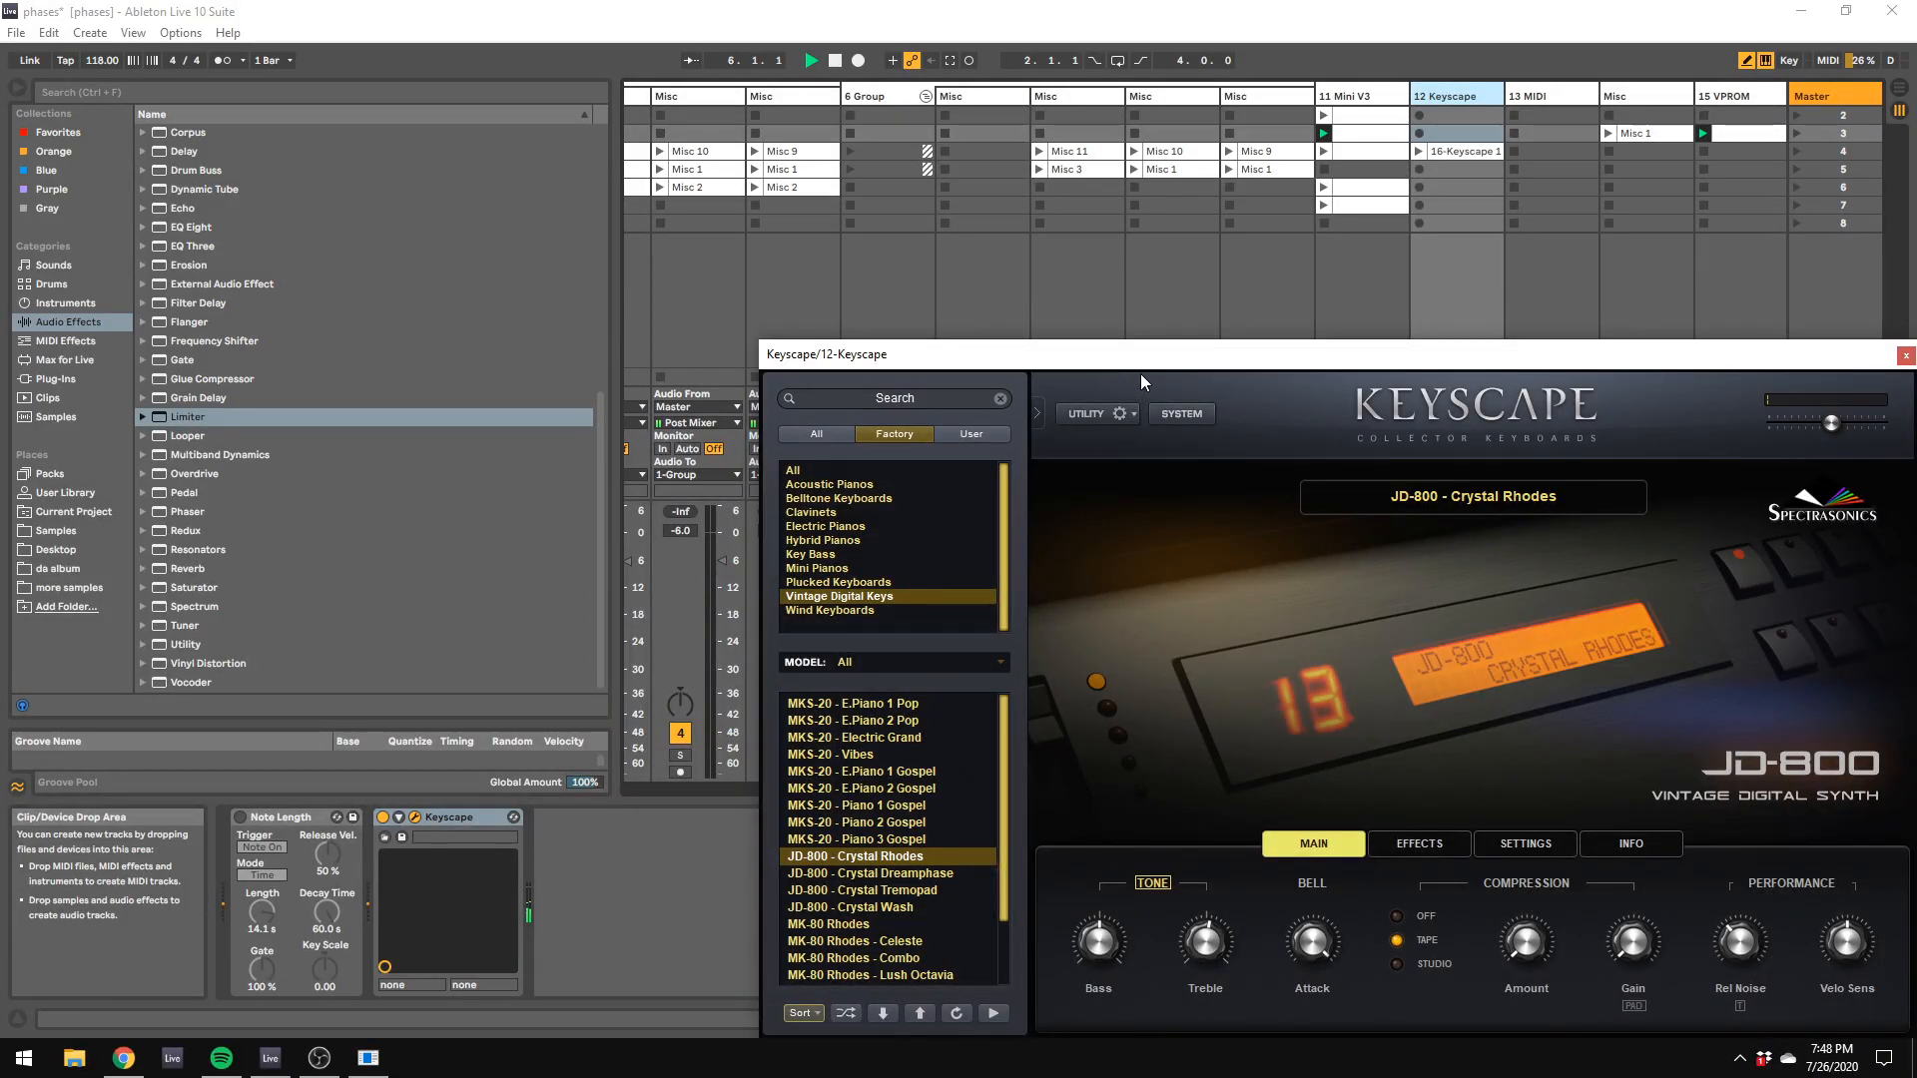
{"action": "left_click_drag", "start_coordinate": [1140, 355], "coordinate": [1464, 741]}
{"action": "left_click_drag", "start_coordinate": [1476, 564], "coordinate": [1475, 577]}
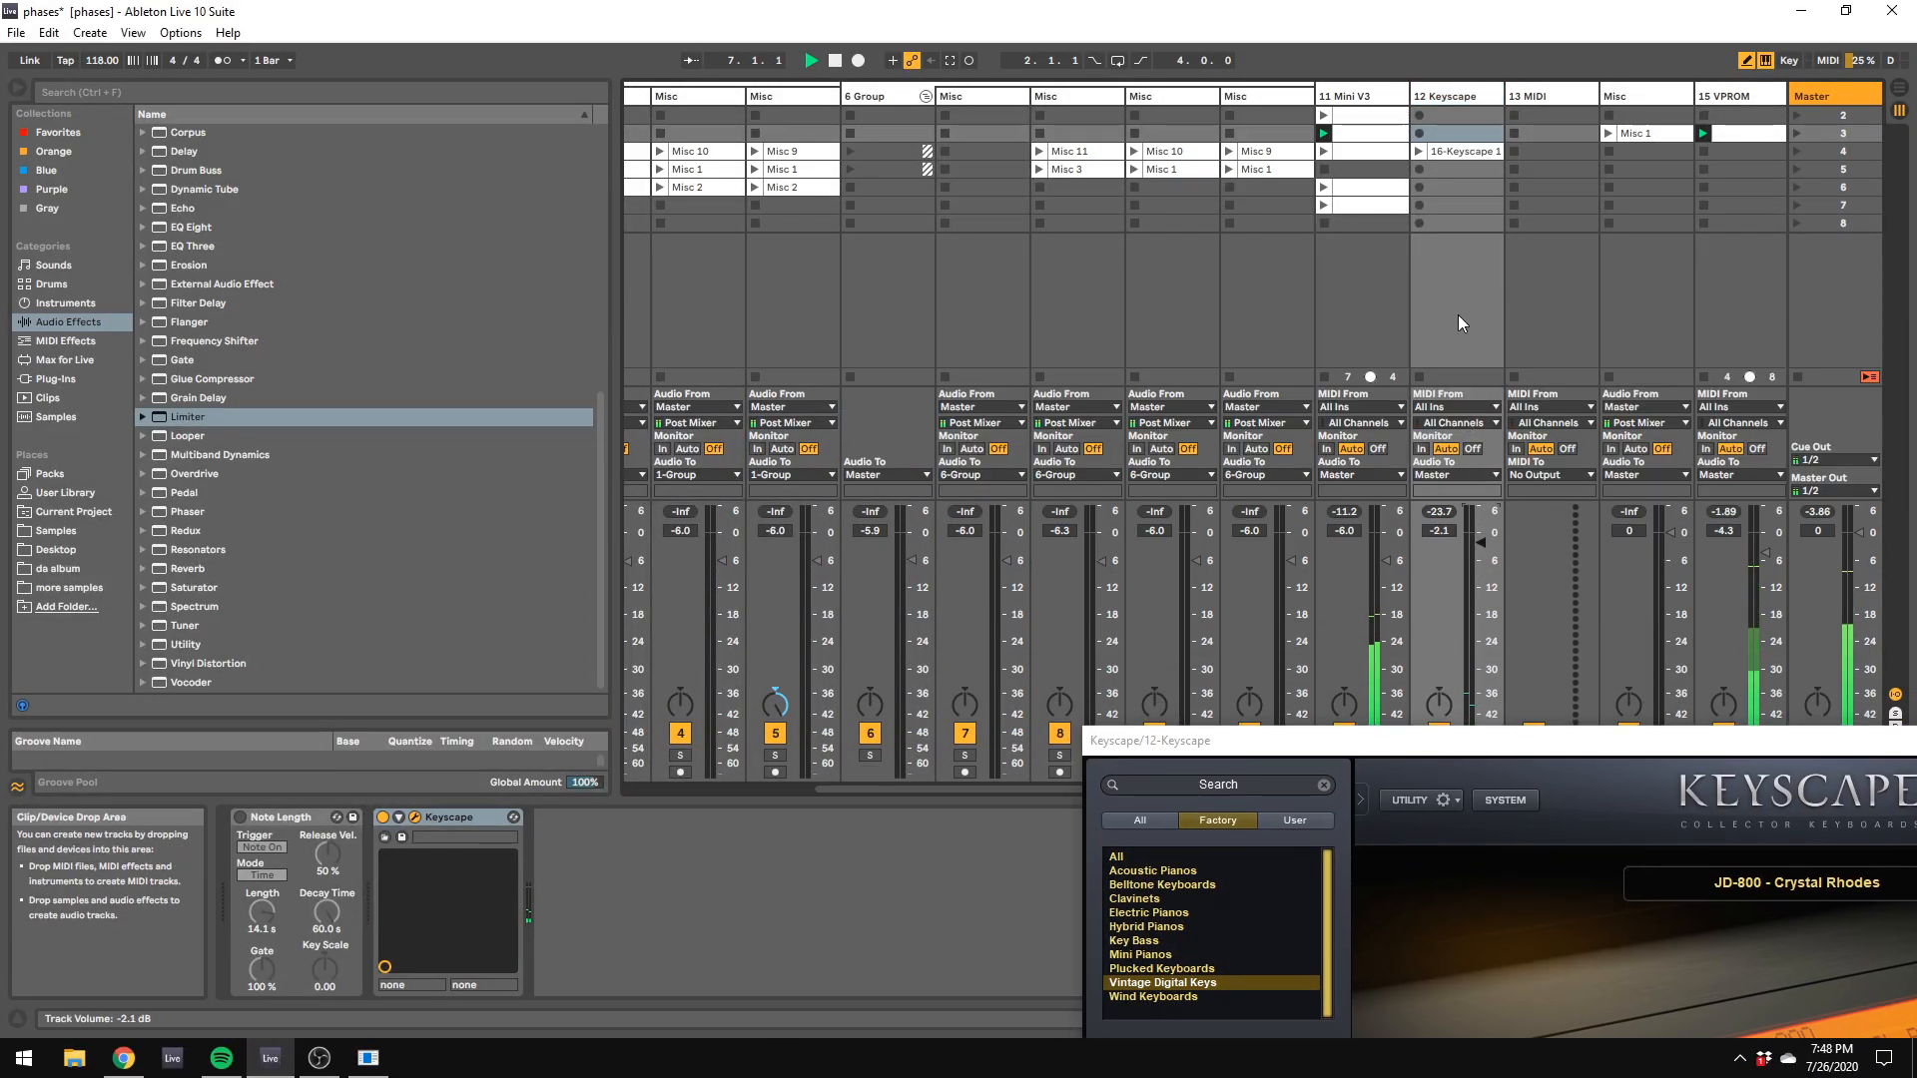
Step: Raise the computer MIDI keyboard by two octaves and open the scene 3 Mini V3 clip to check its notes during playback
{"action": "key", "text": "x"}
{"action": "key", "text": "x"}
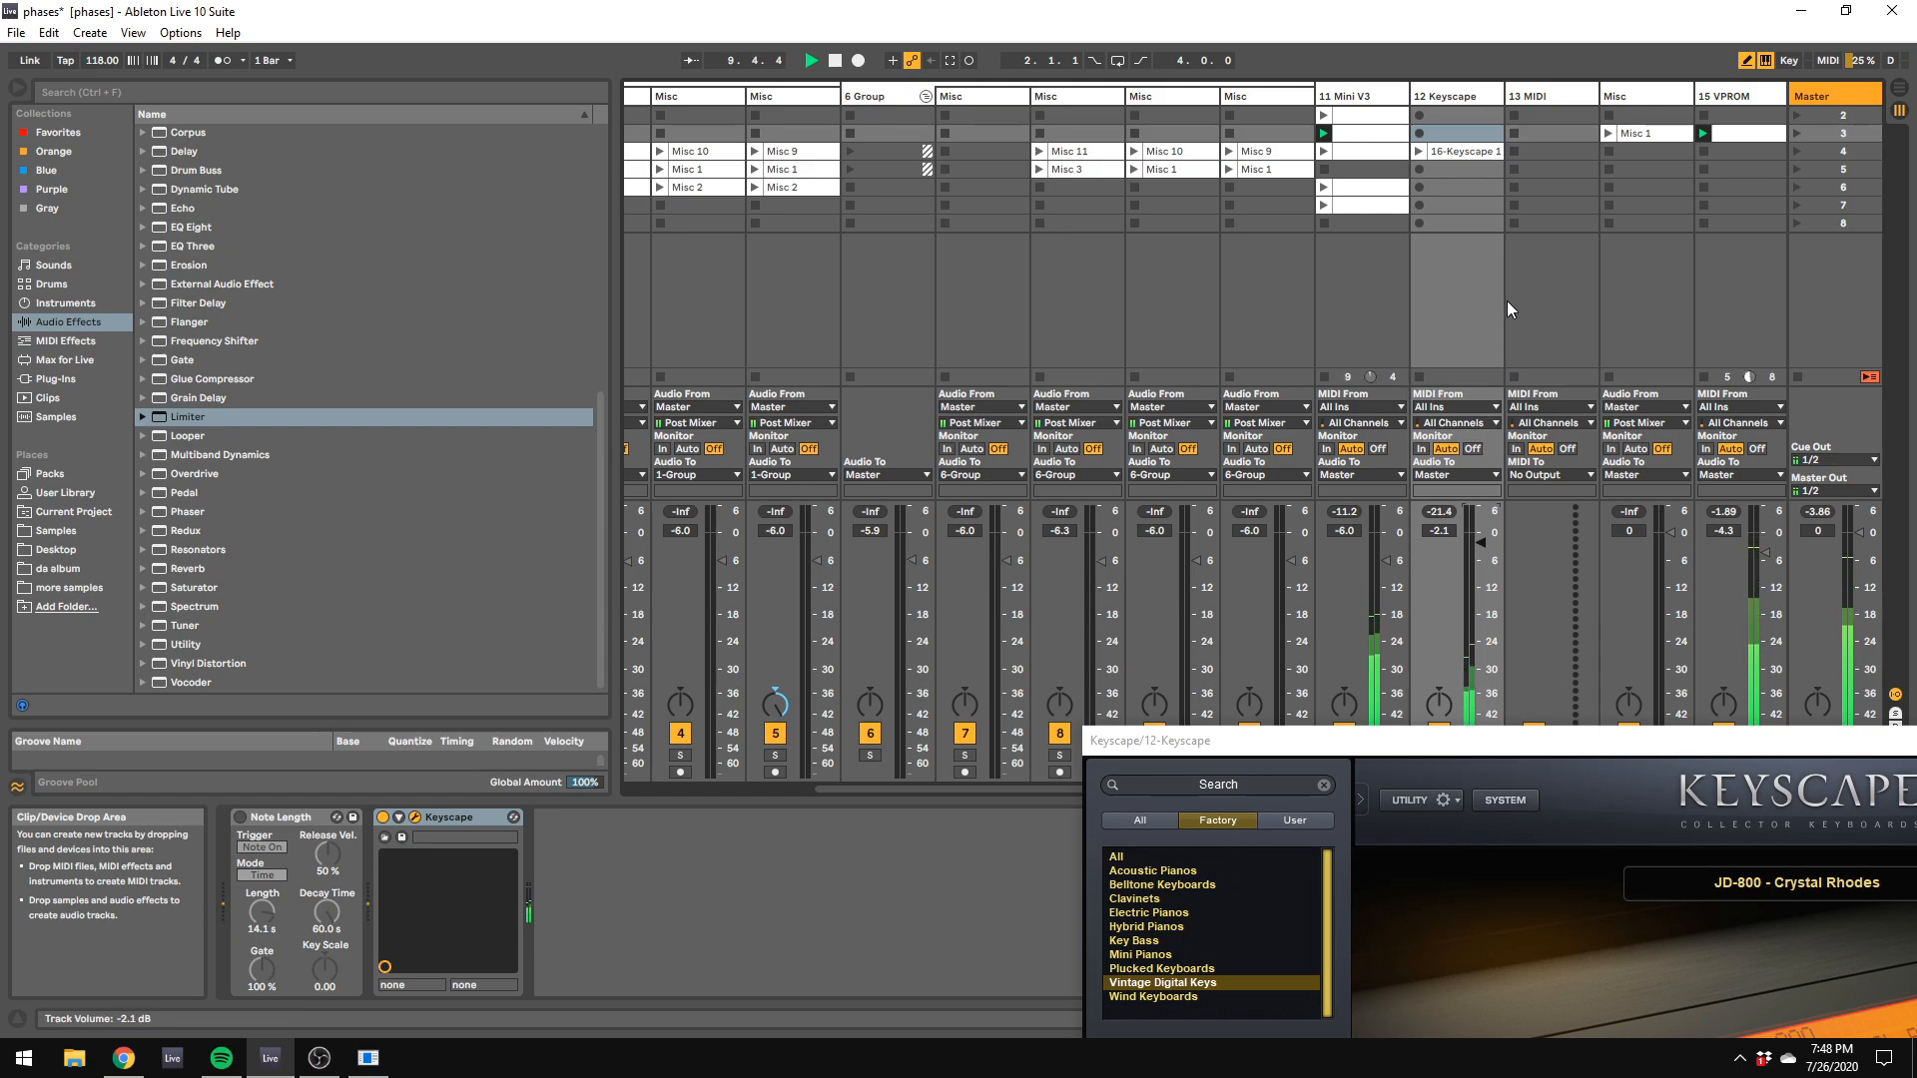
{"action": "double_click", "coordinate": [1392, 134]}
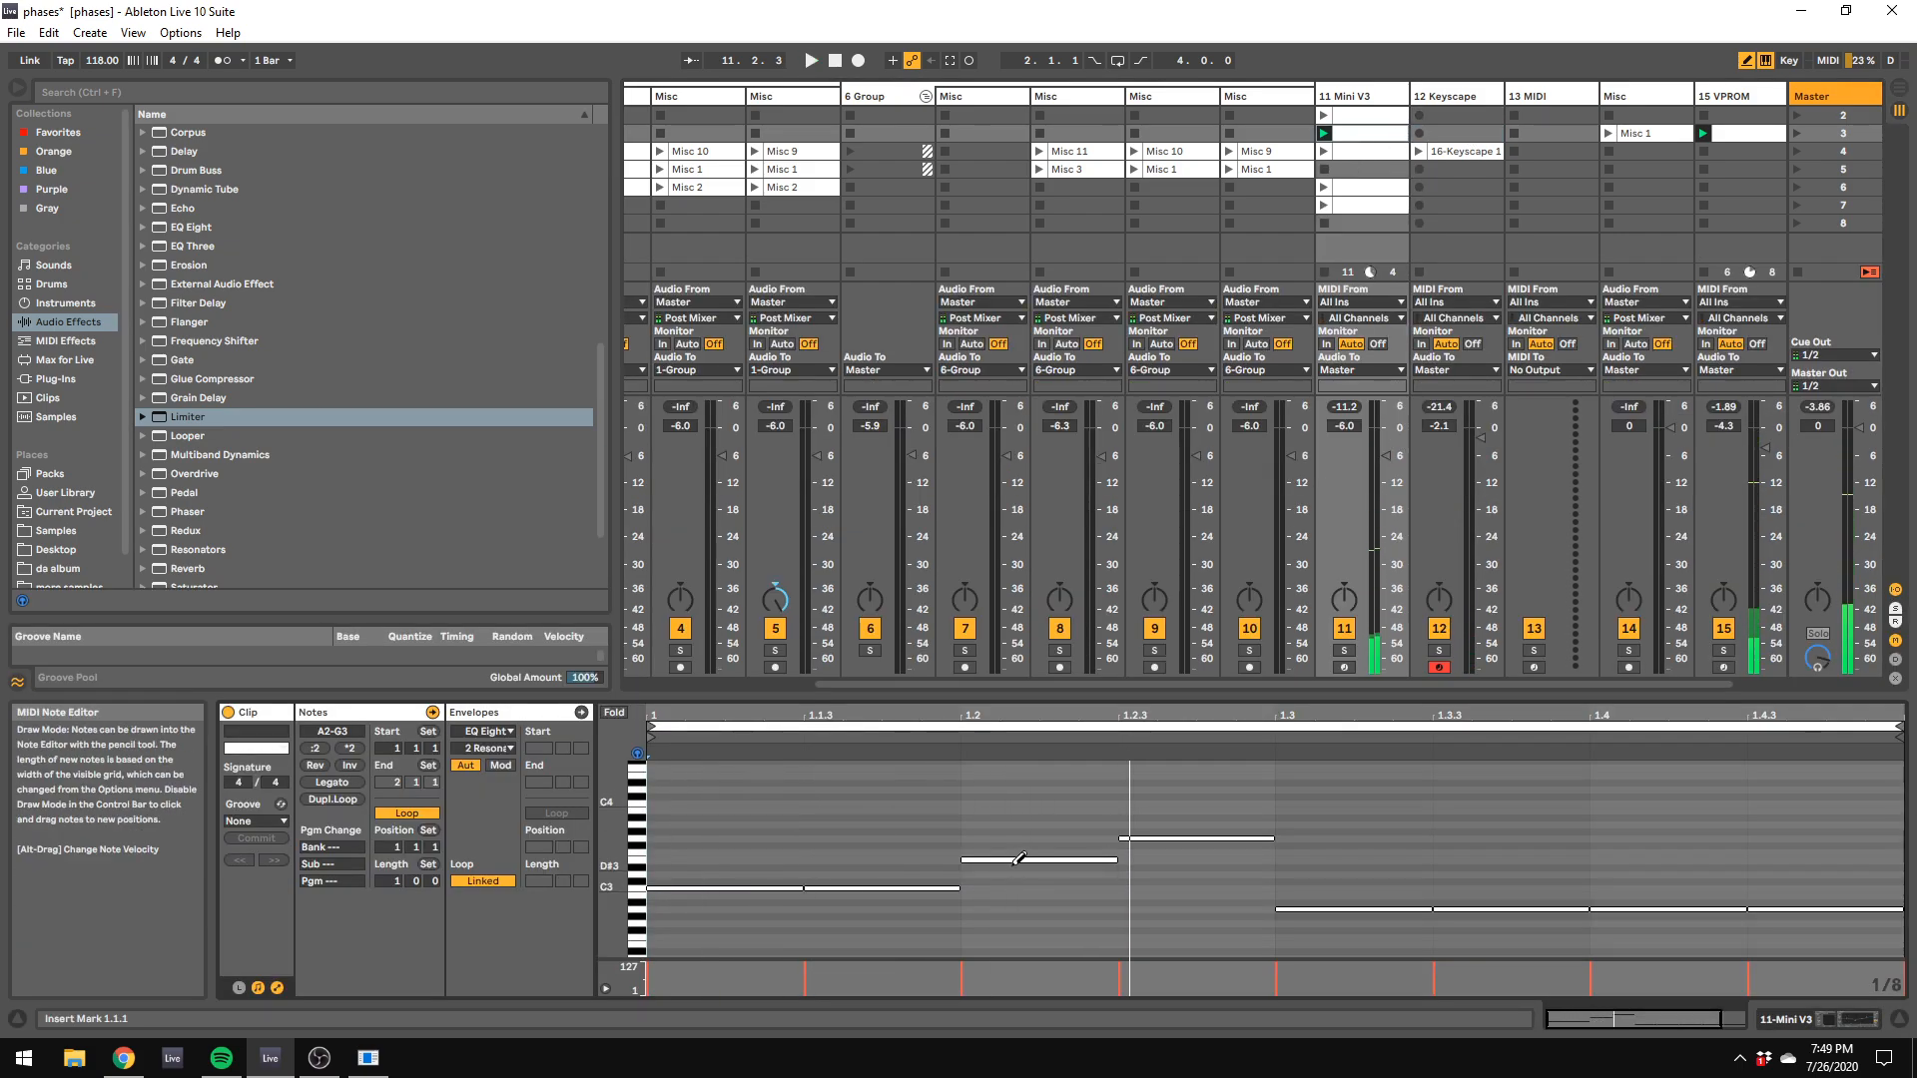
{"action": "key", "text": "space"}
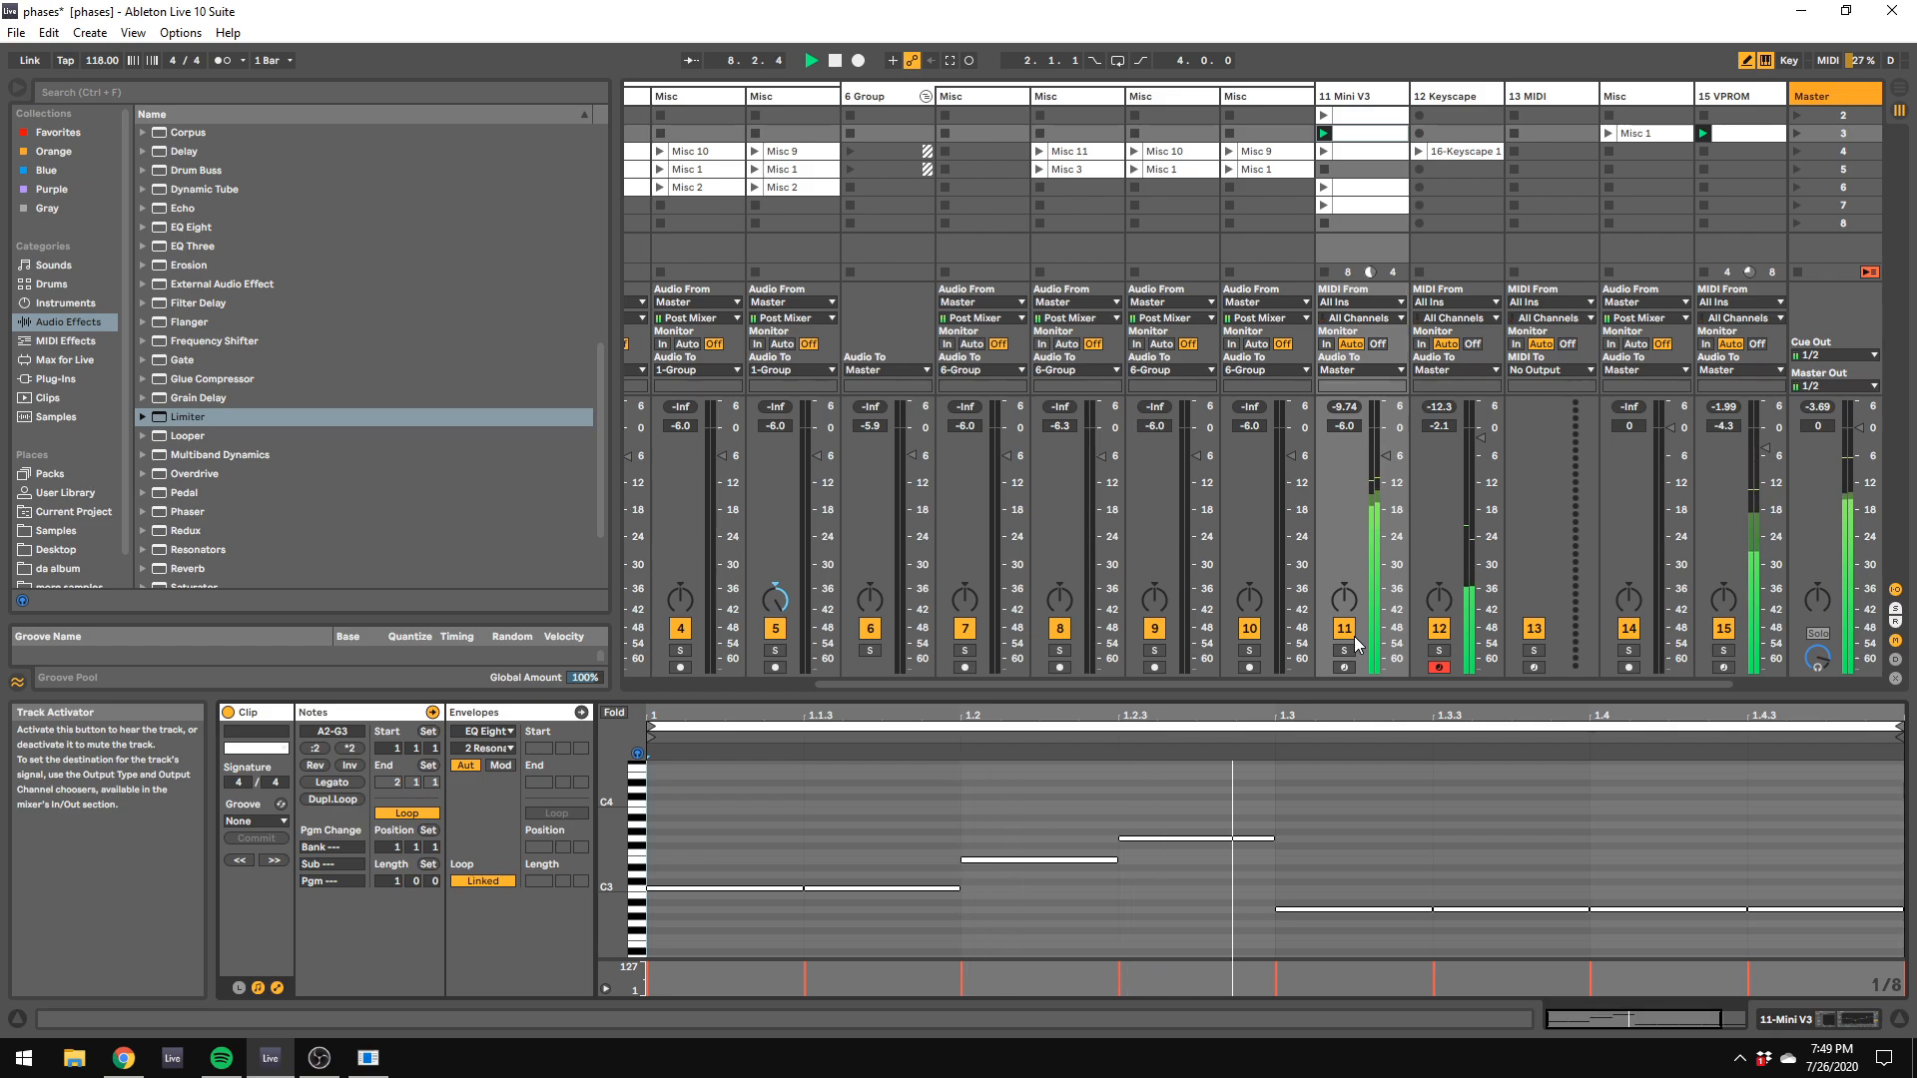
Step: Set the Q of EQ Eight band 2 on the 11 Mini V3 track to 1.24 and play the set
{"action": "left_click", "coordinate": [1452, 95]}
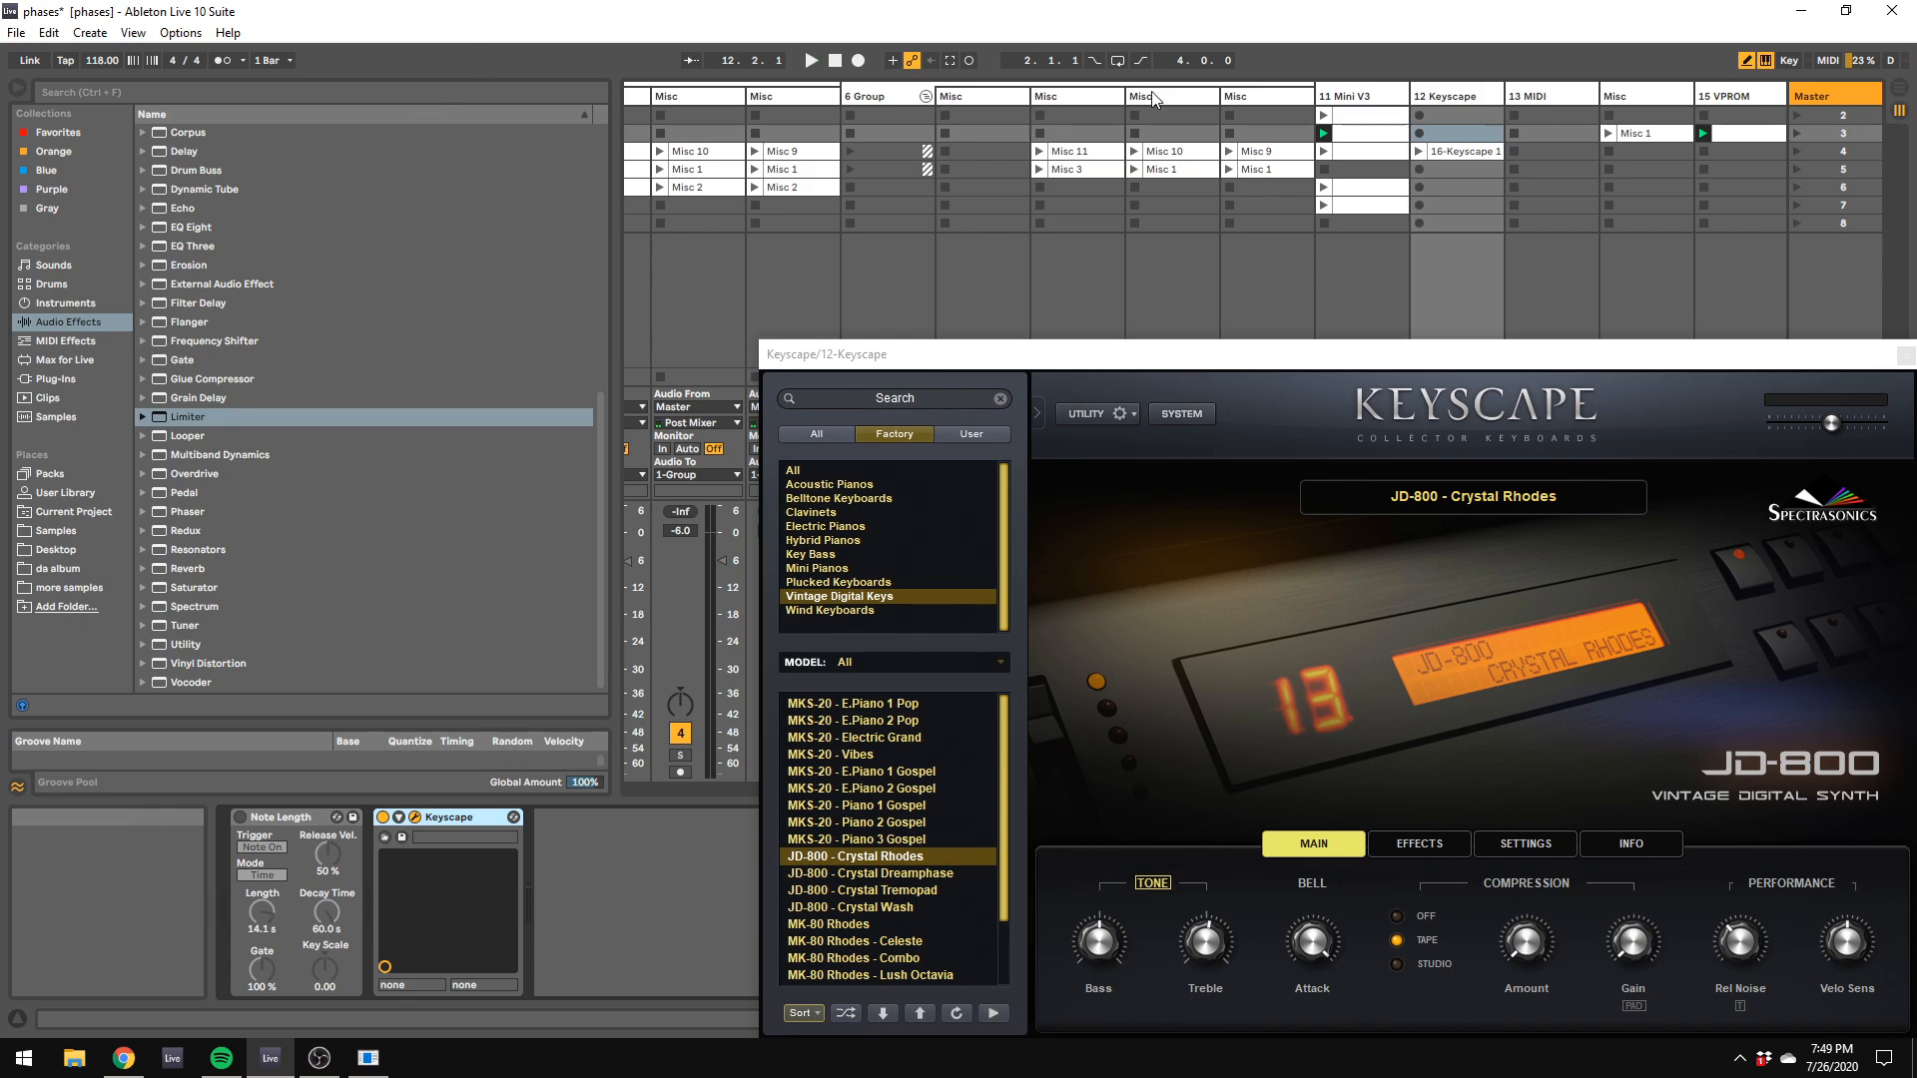
{"action": "left_click", "coordinate": [1350, 96]}
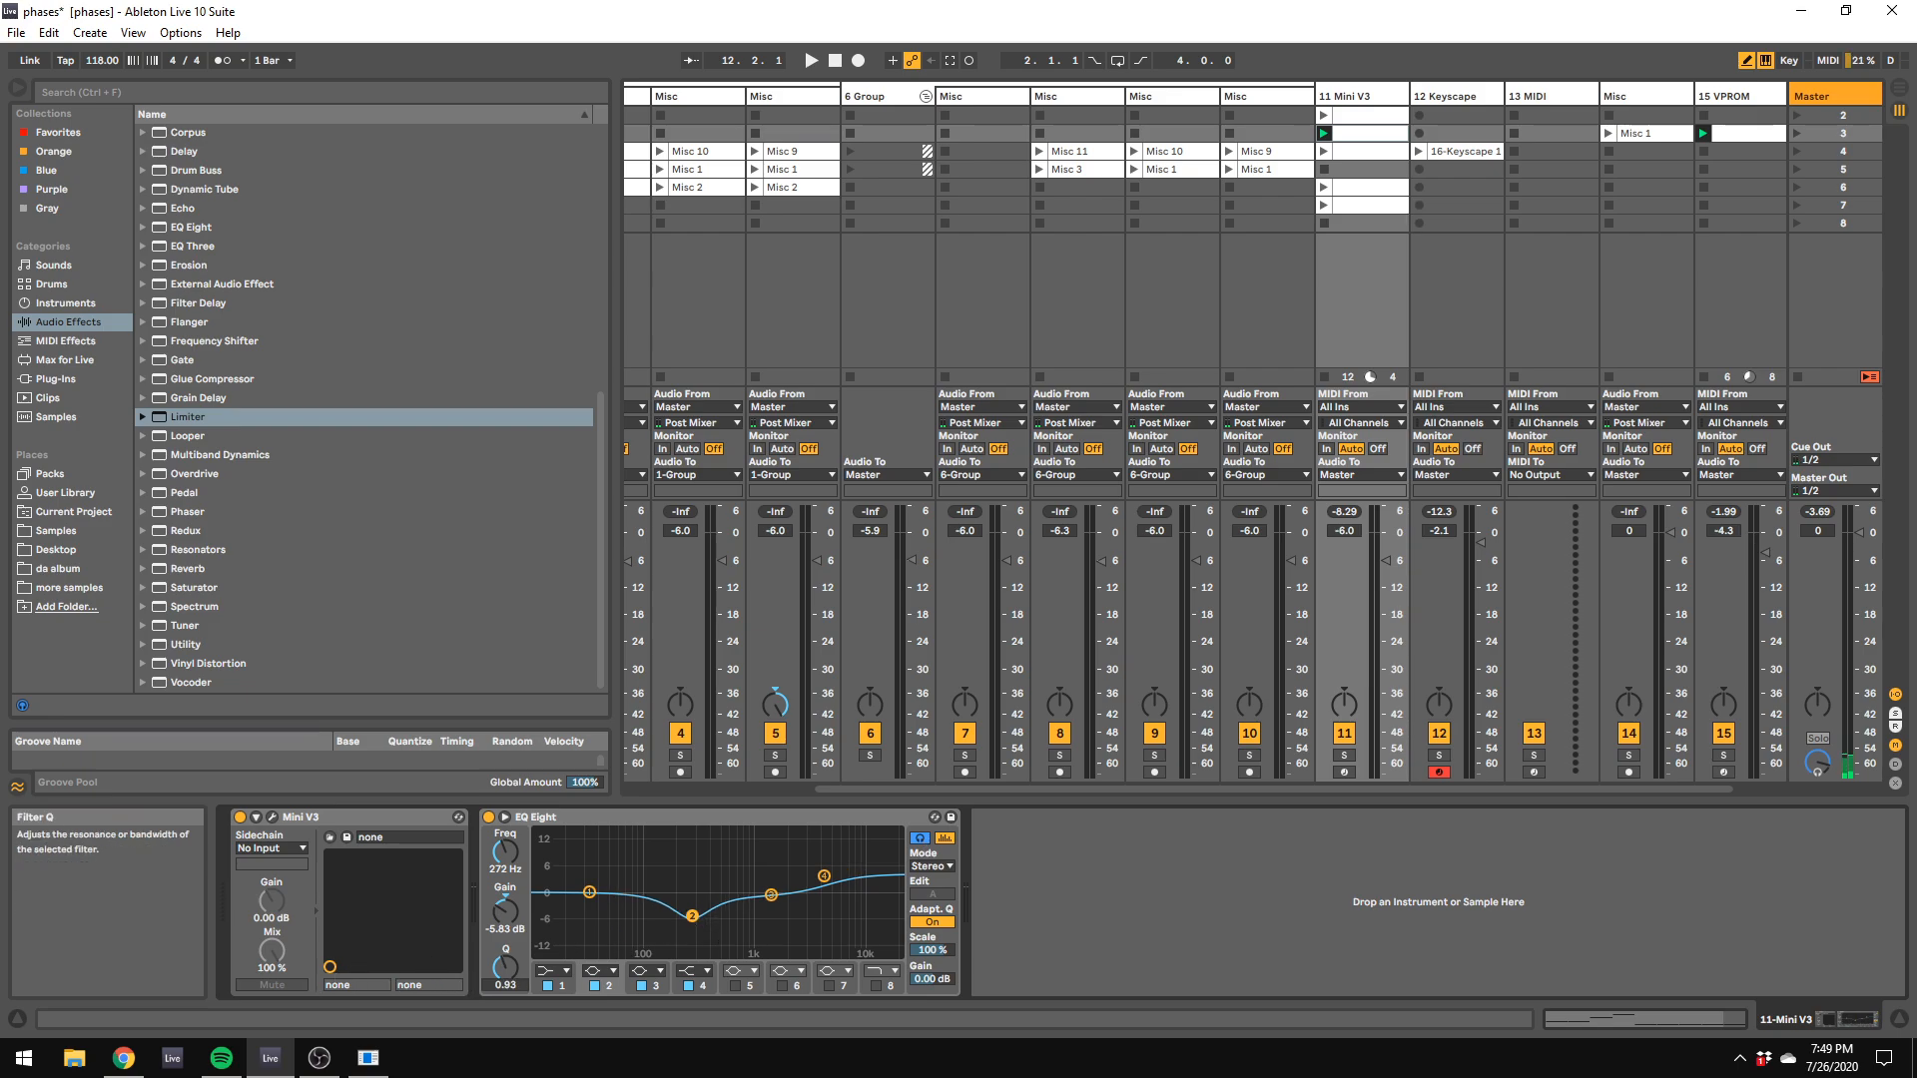
{"action": "left_click_drag", "start_coordinate": [505, 967], "coordinate": [505, 943]}
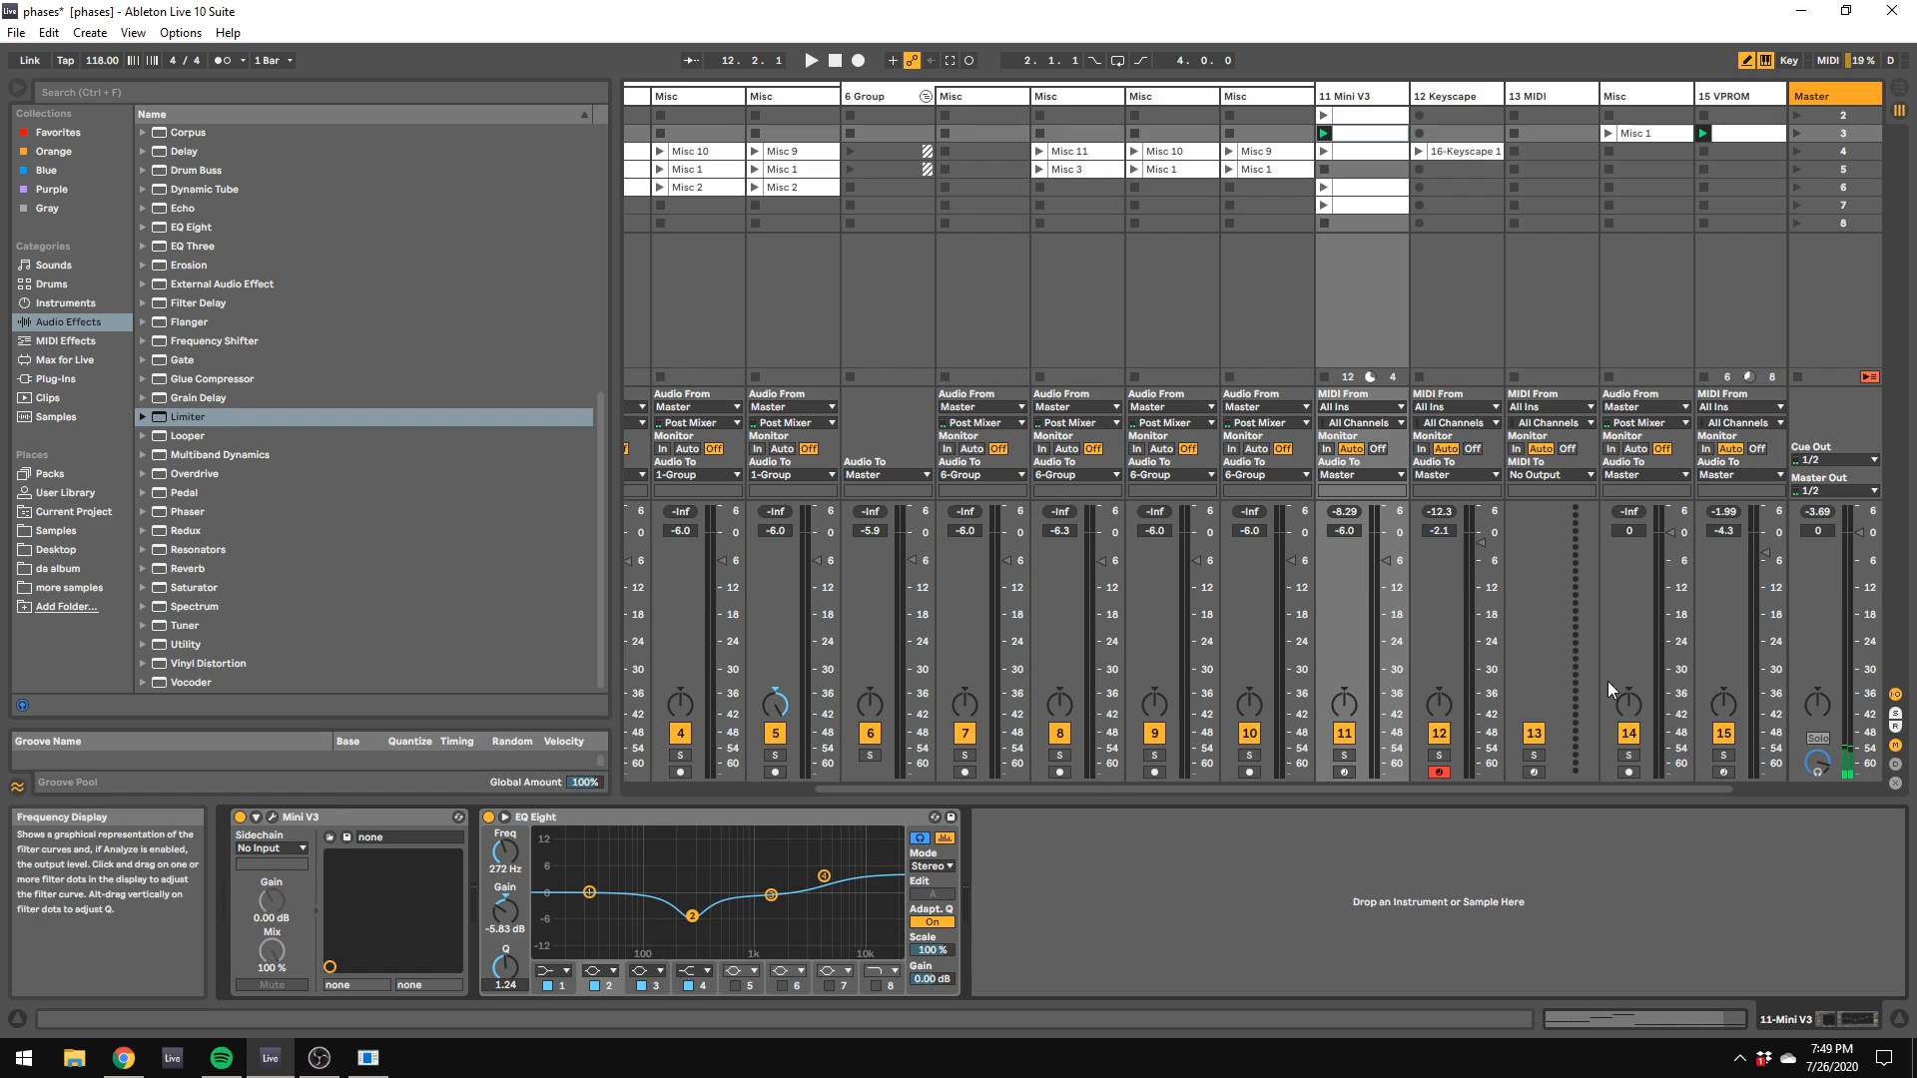
{"action": "key", "text": "space"}
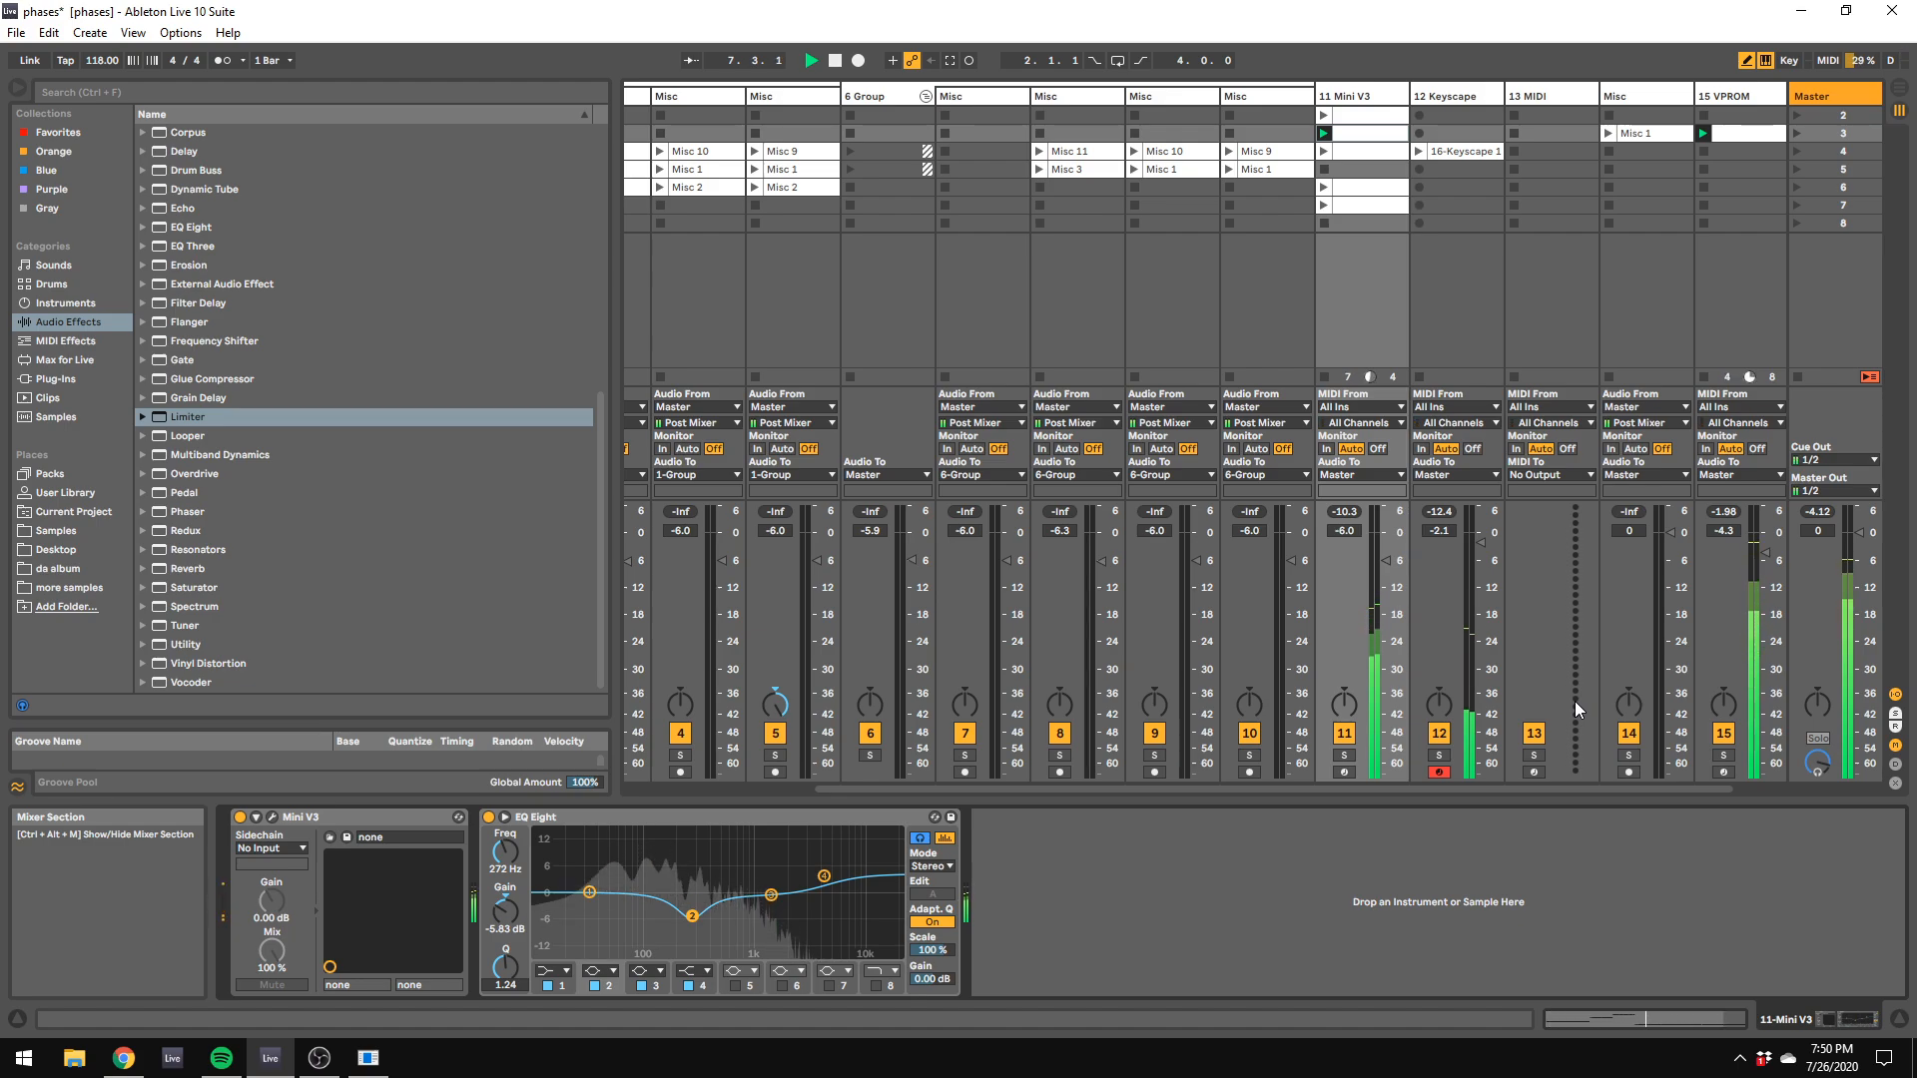
Step: Load the Rhodes - Classic patch from the Electric Pianos category into Keyscape on the 12 Keyscape track
{"action": "left_click", "coordinate": [1457, 96]}
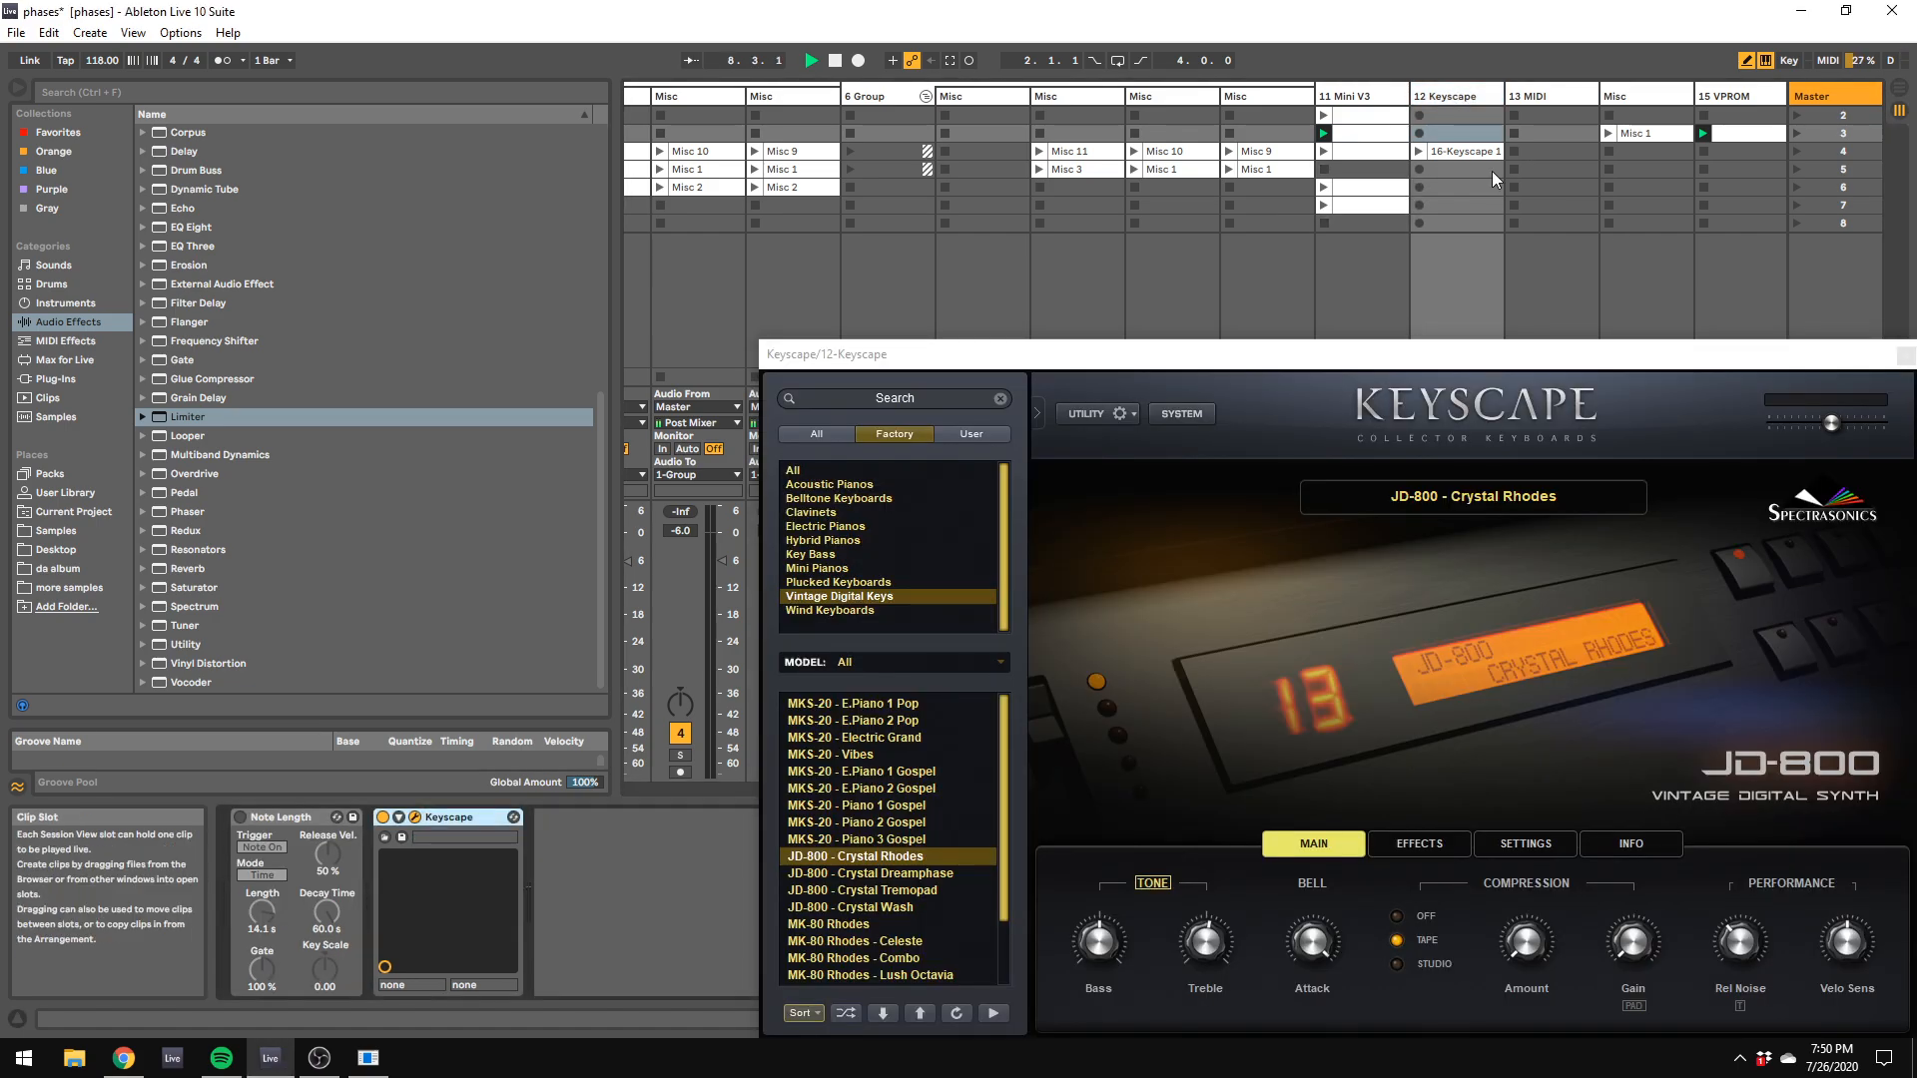
{"action": "scroll", "coordinate": [945, 815], "scroll_direction": "down", "scroll_amount": 3}
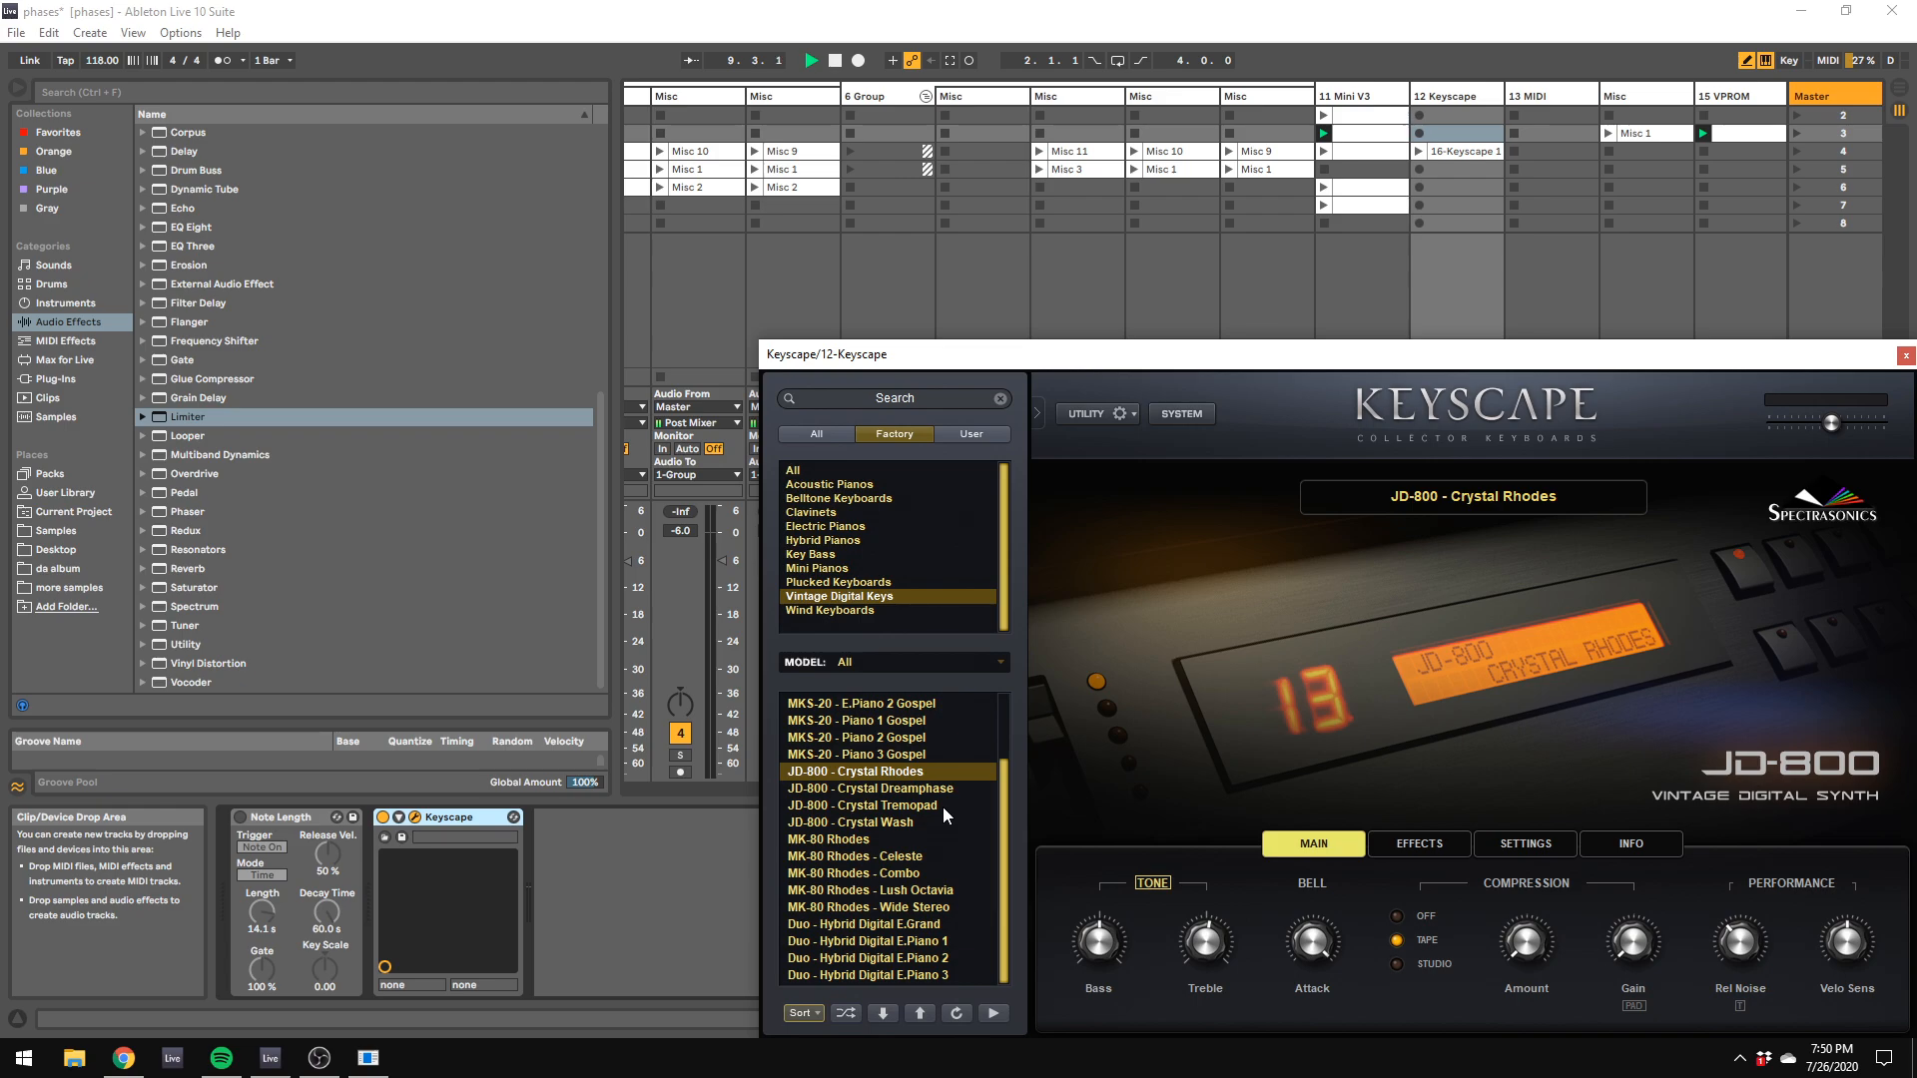
{"action": "scroll", "coordinate": [888, 786], "scroll_direction": "up", "scroll_amount": 3}
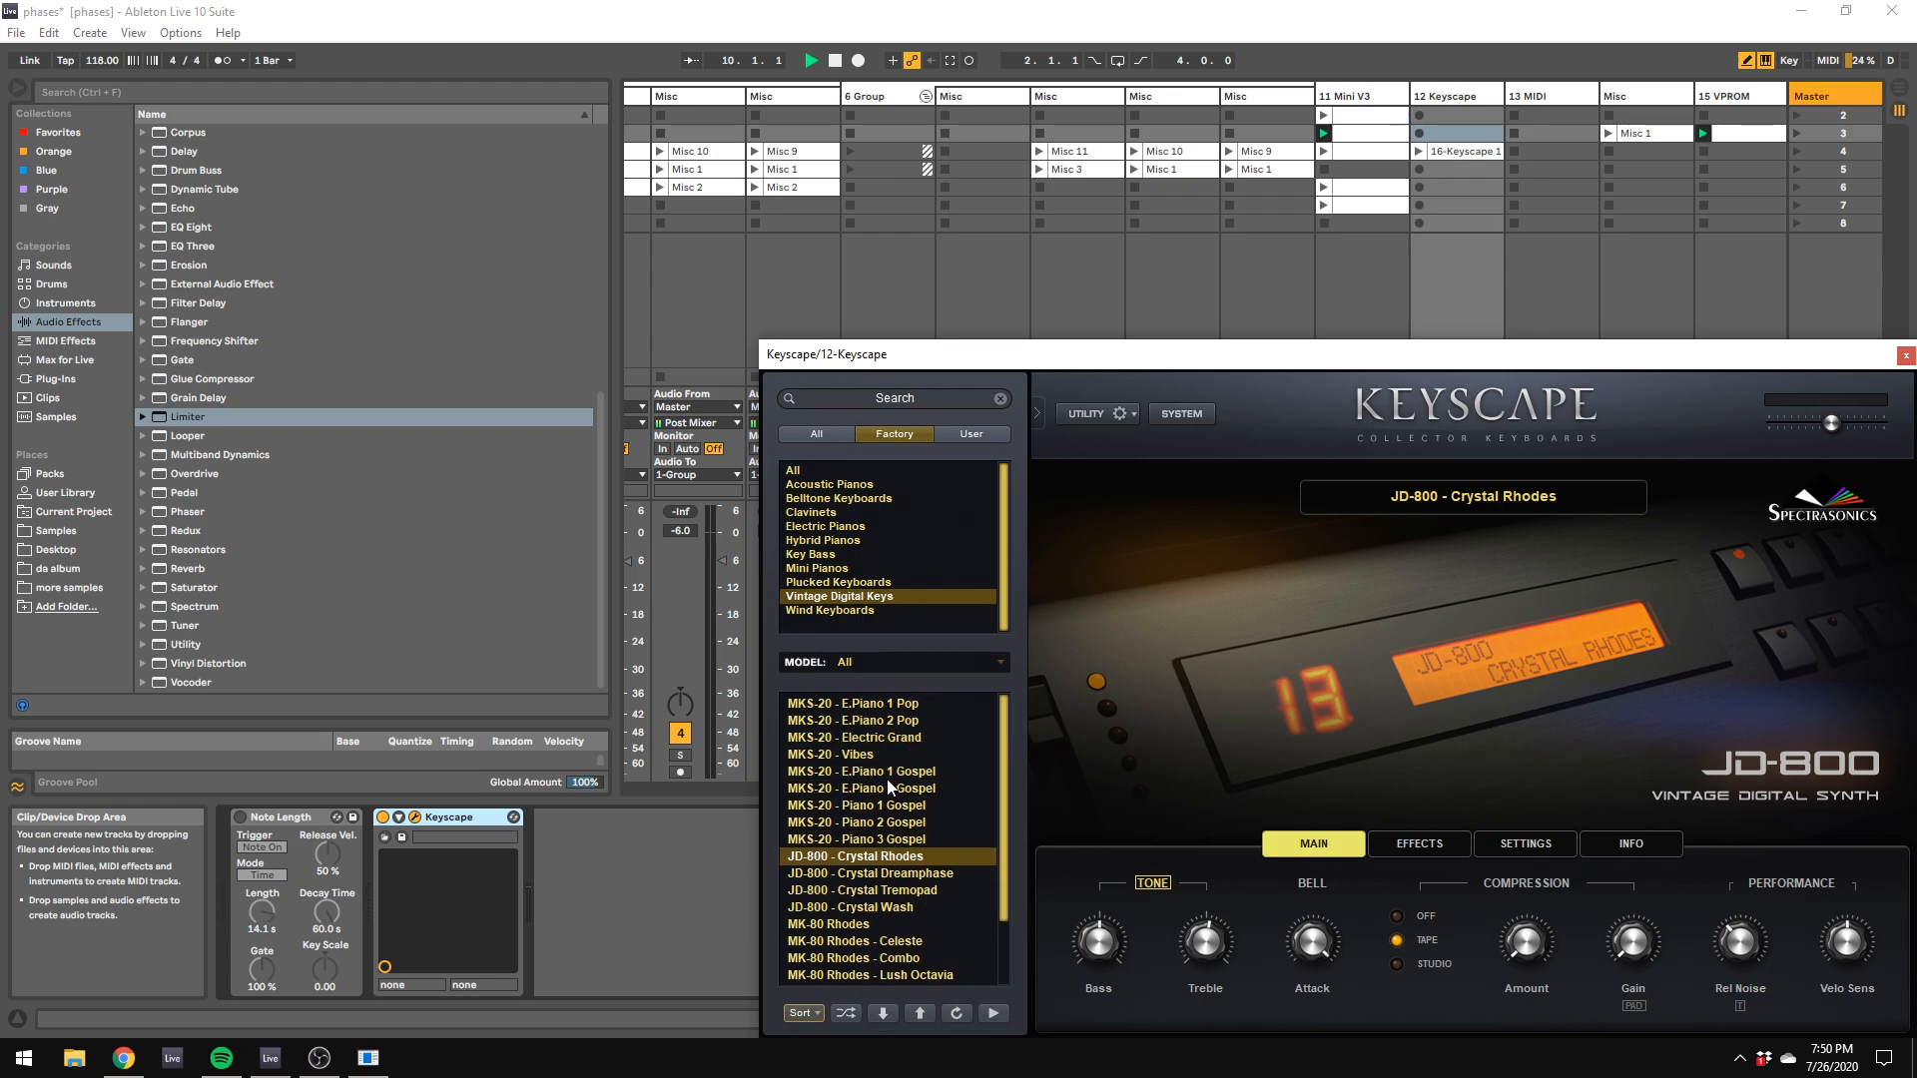
{"action": "left_click", "coordinate": [839, 529]}
{"action": "scroll", "coordinate": [914, 781], "scroll_direction": "up", "scroll_amount": 5}
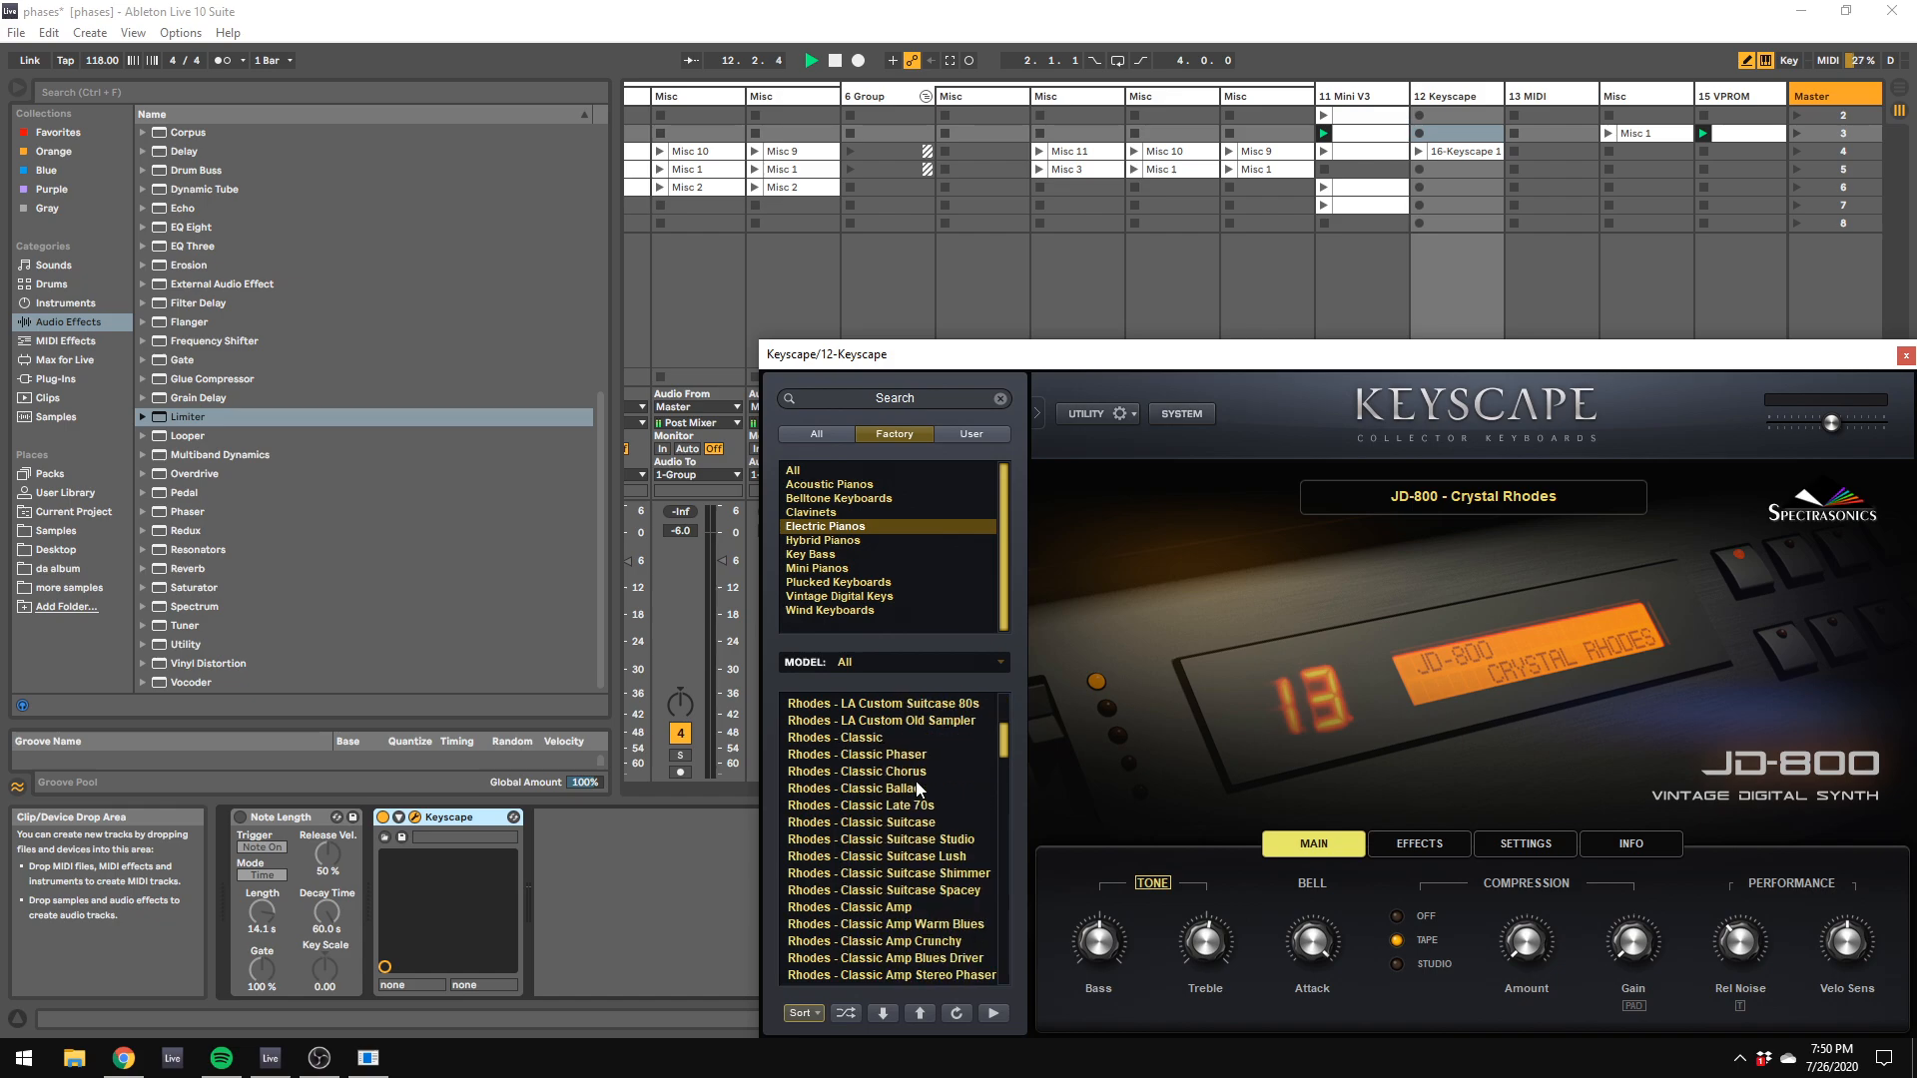
{"action": "scroll", "coordinate": [918, 789], "scroll_direction": "up", "scroll_amount": 4}
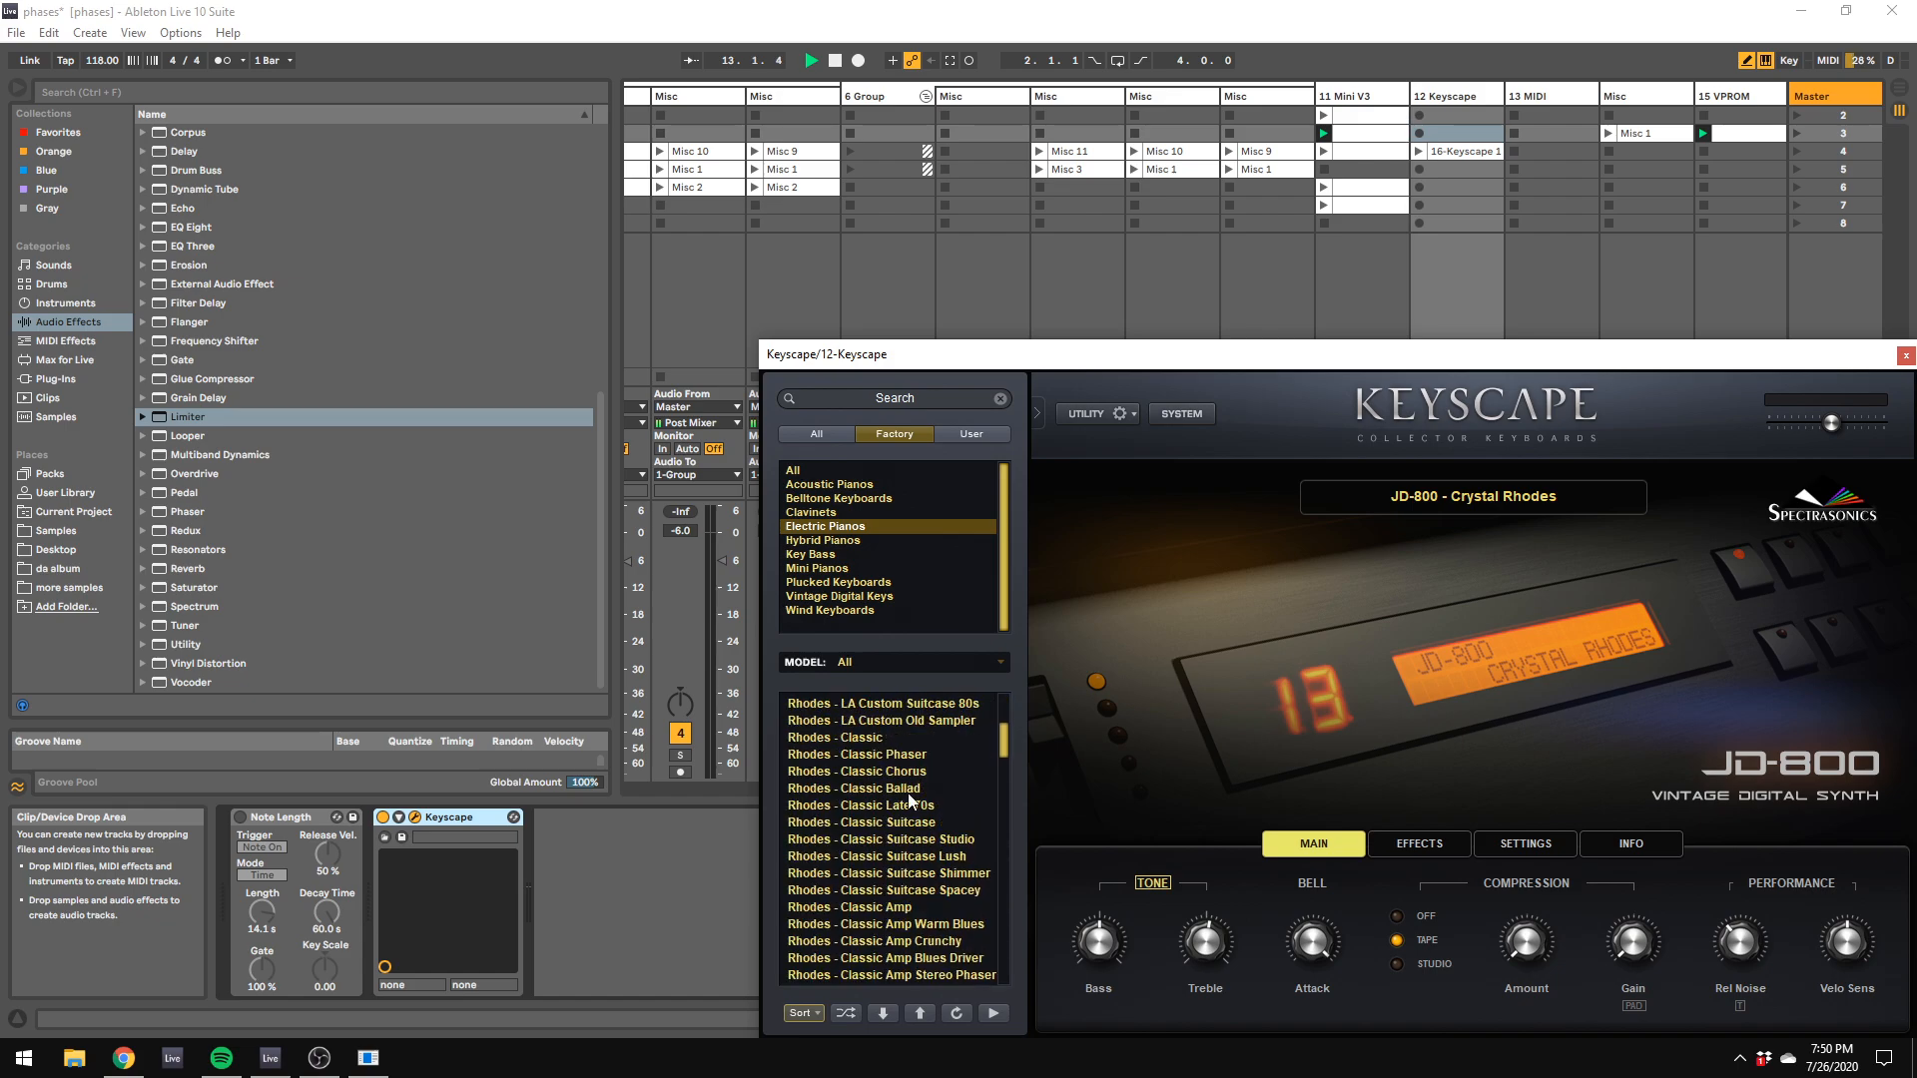
{"action": "left_click", "coordinate": [858, 738]}
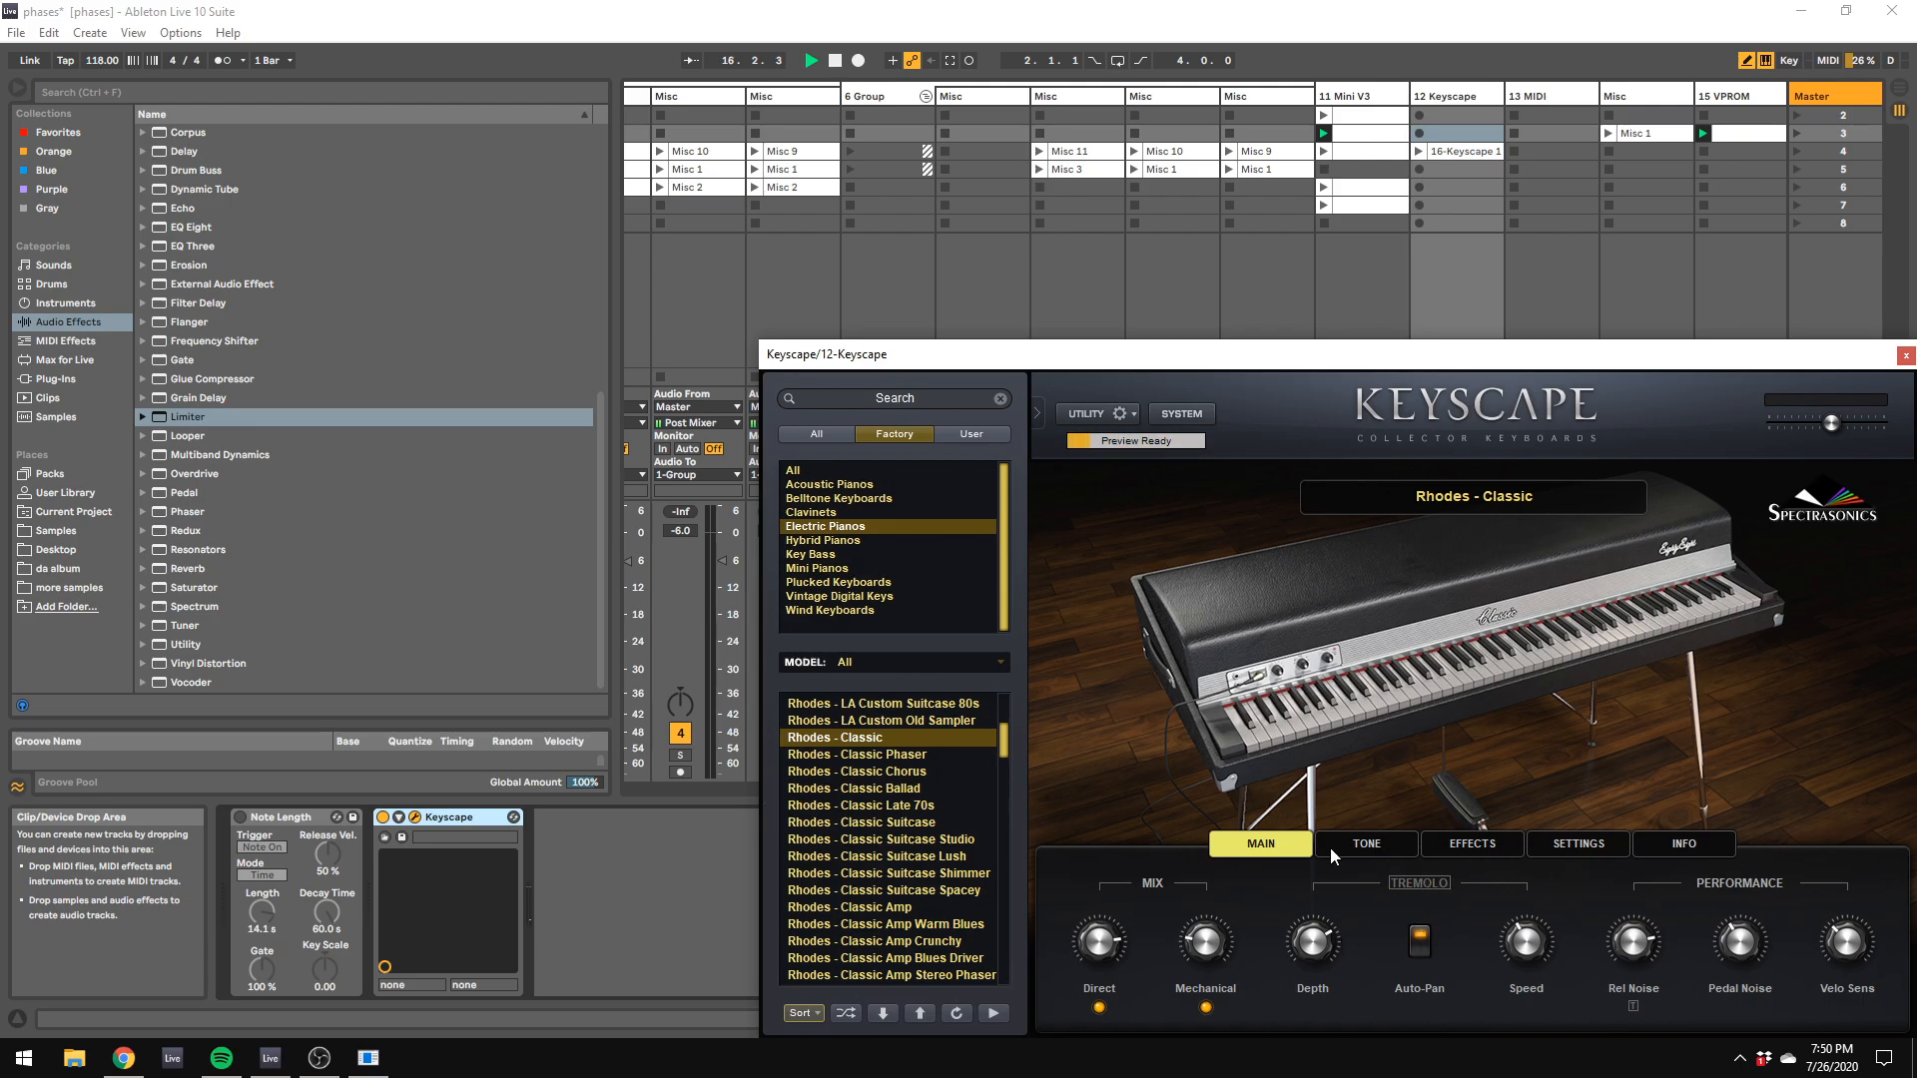
Step: Look through the Rhodes tone and effects settings and record a chord part into the Keyscape track's scene 3 slot
{"action": "left_click", "coordinate": [1391, 852]}
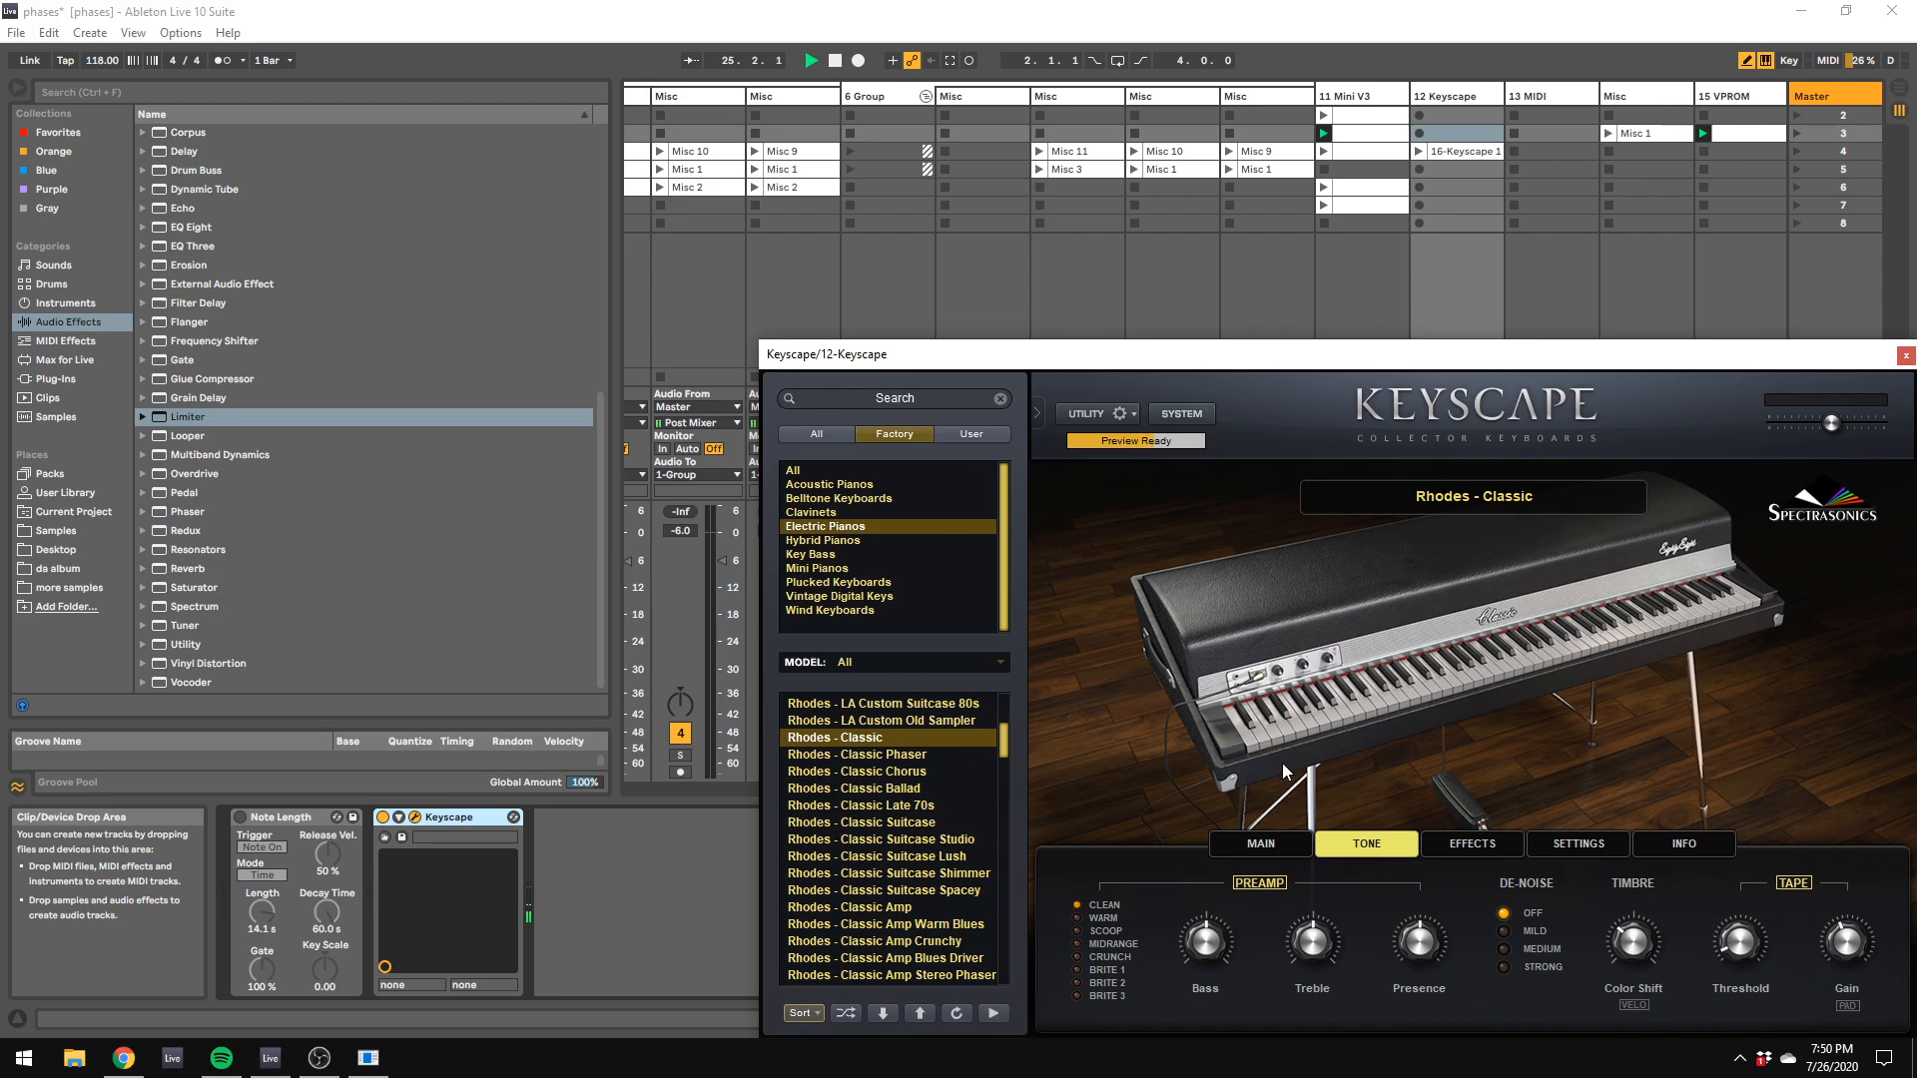
{"action": "left_click", "coordinate": [1471, 846]}
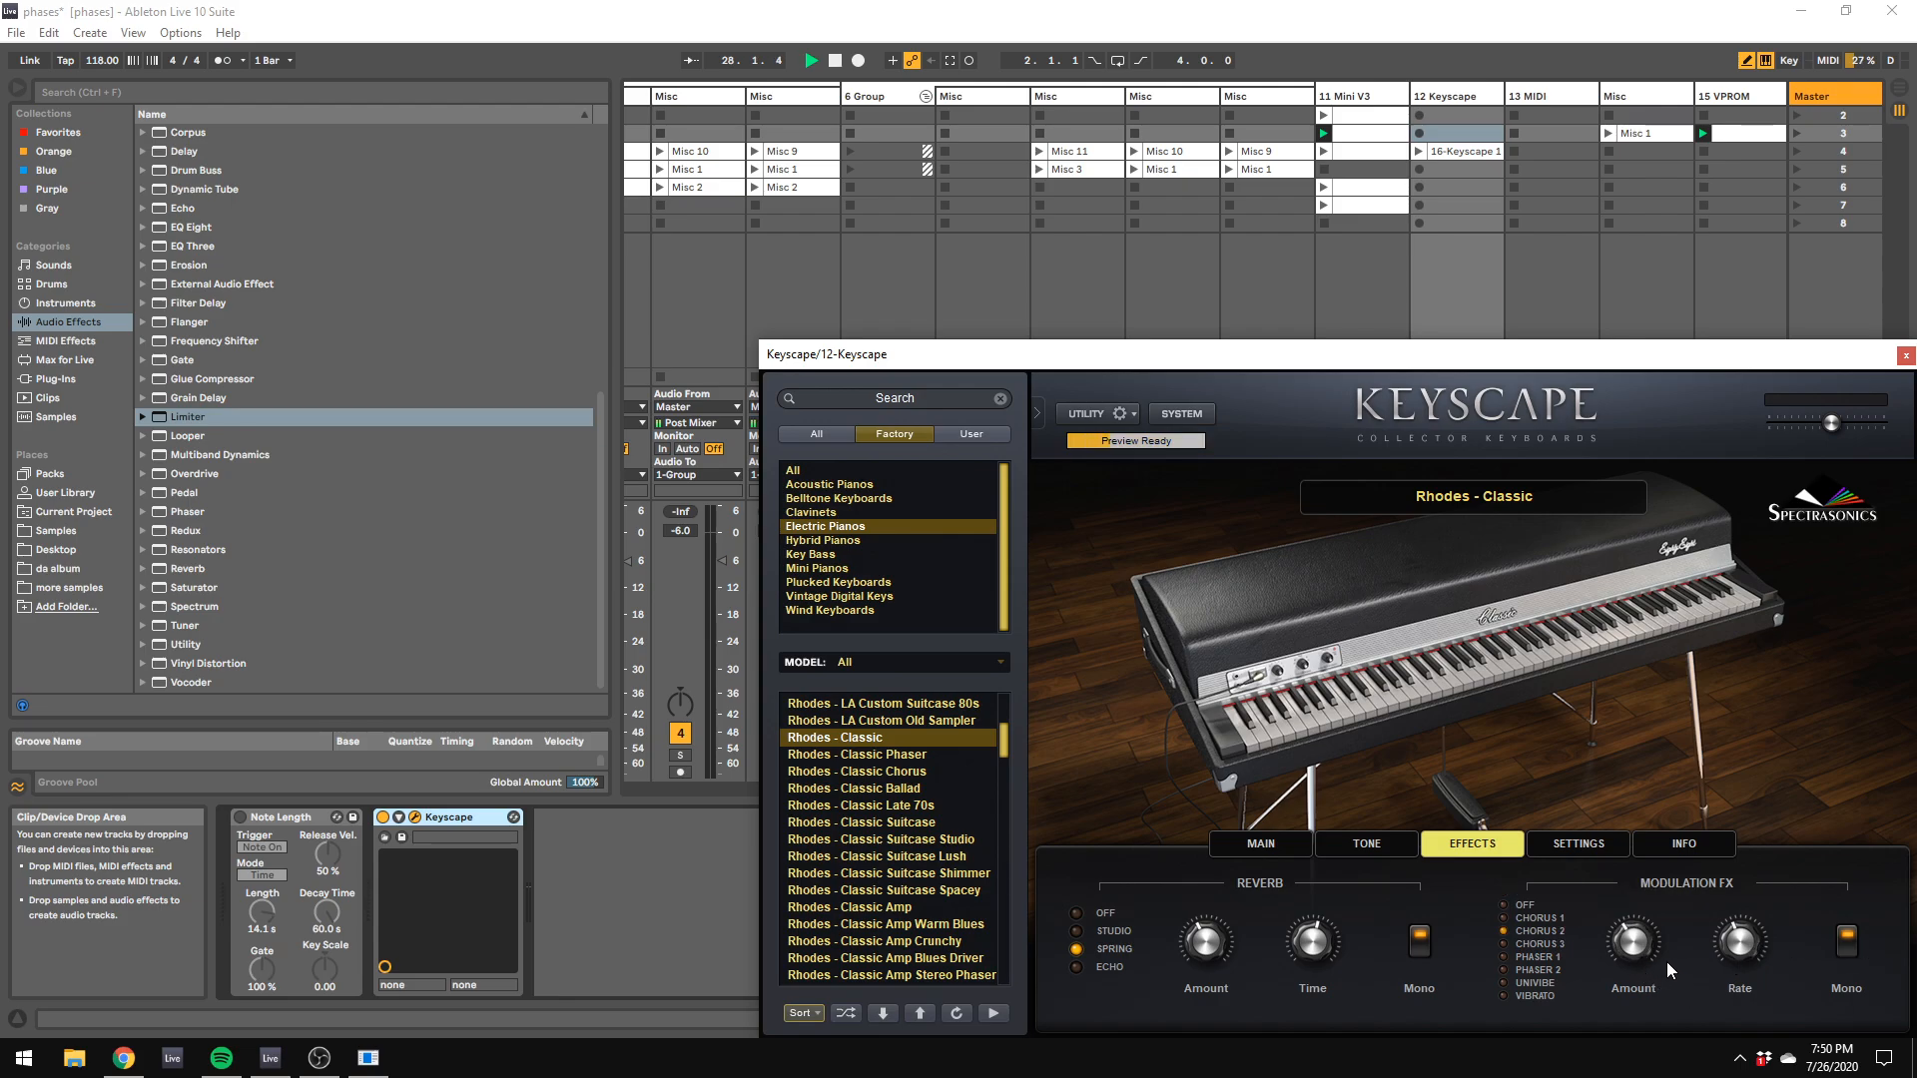
{"action": "mouse_move", "coordinate": [1747, 969]}
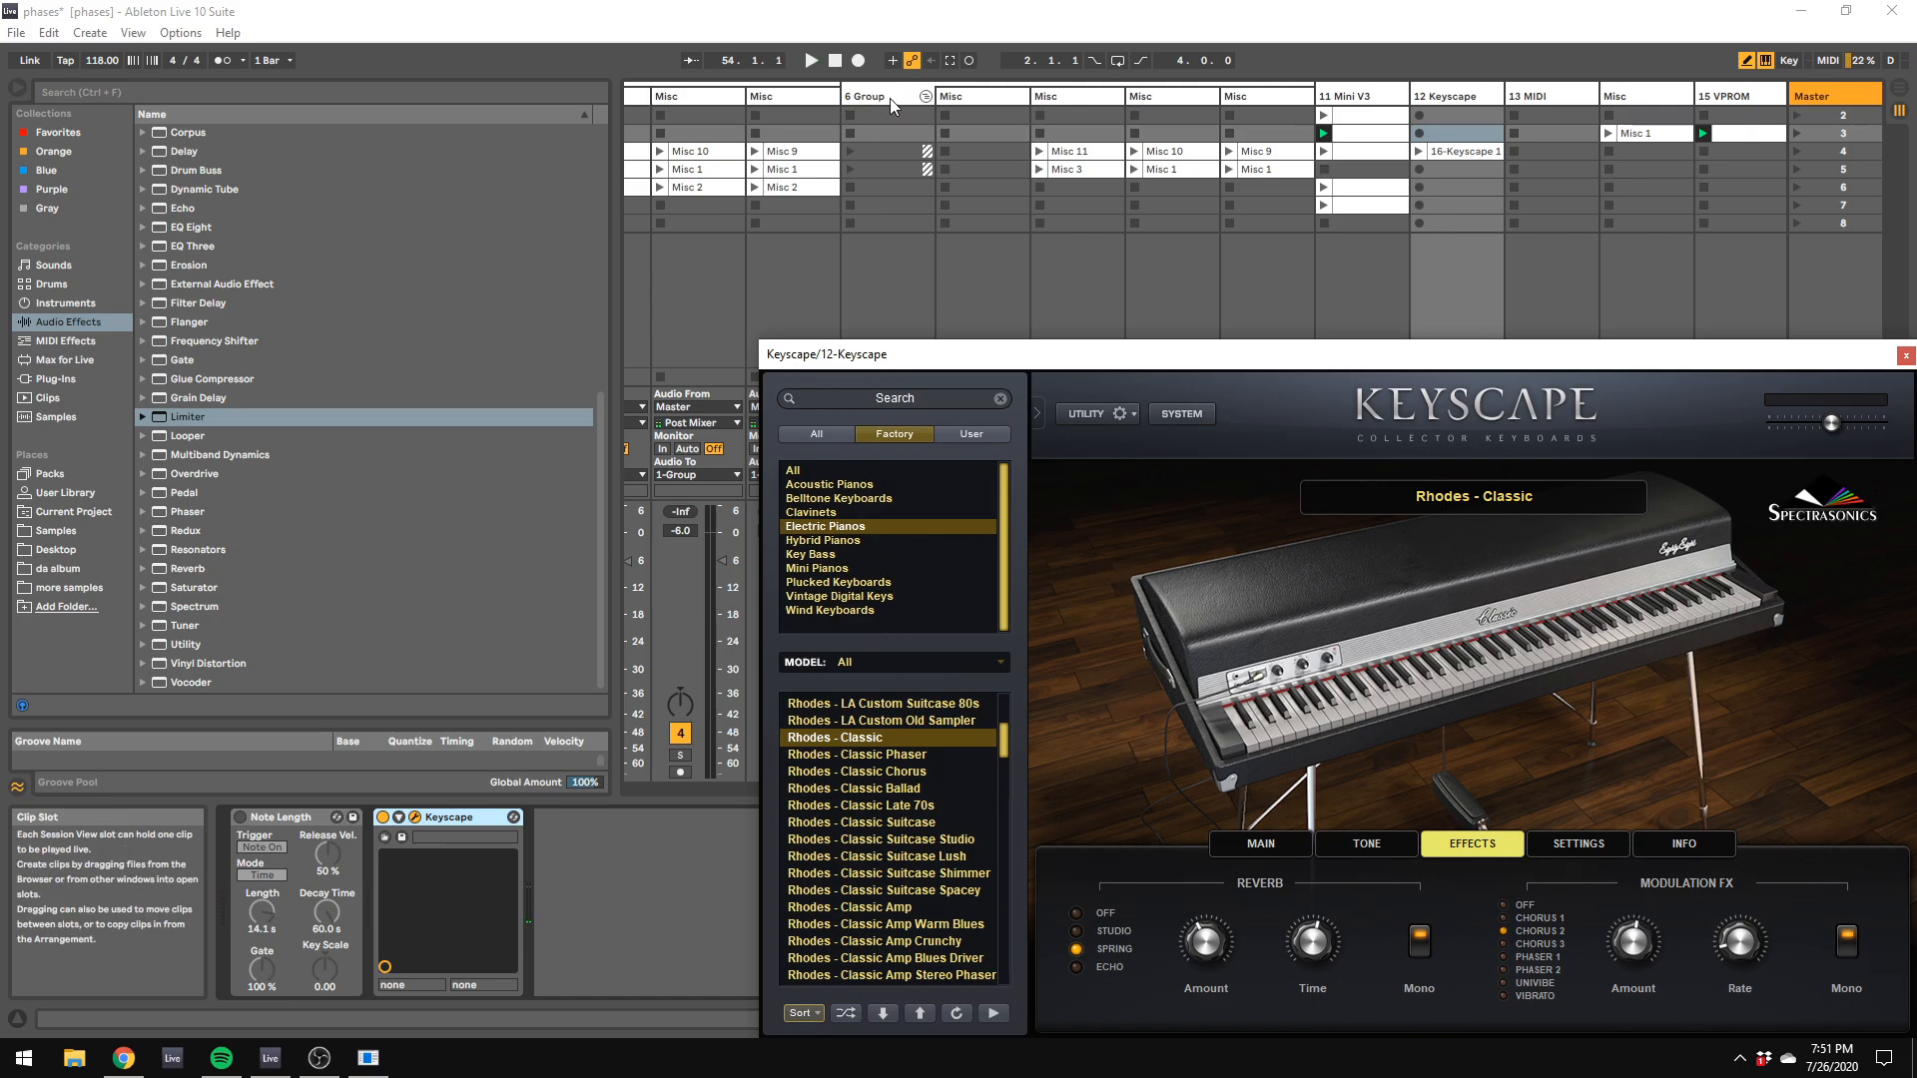
{"action": "left_click", "coordinate": [968, 59]}
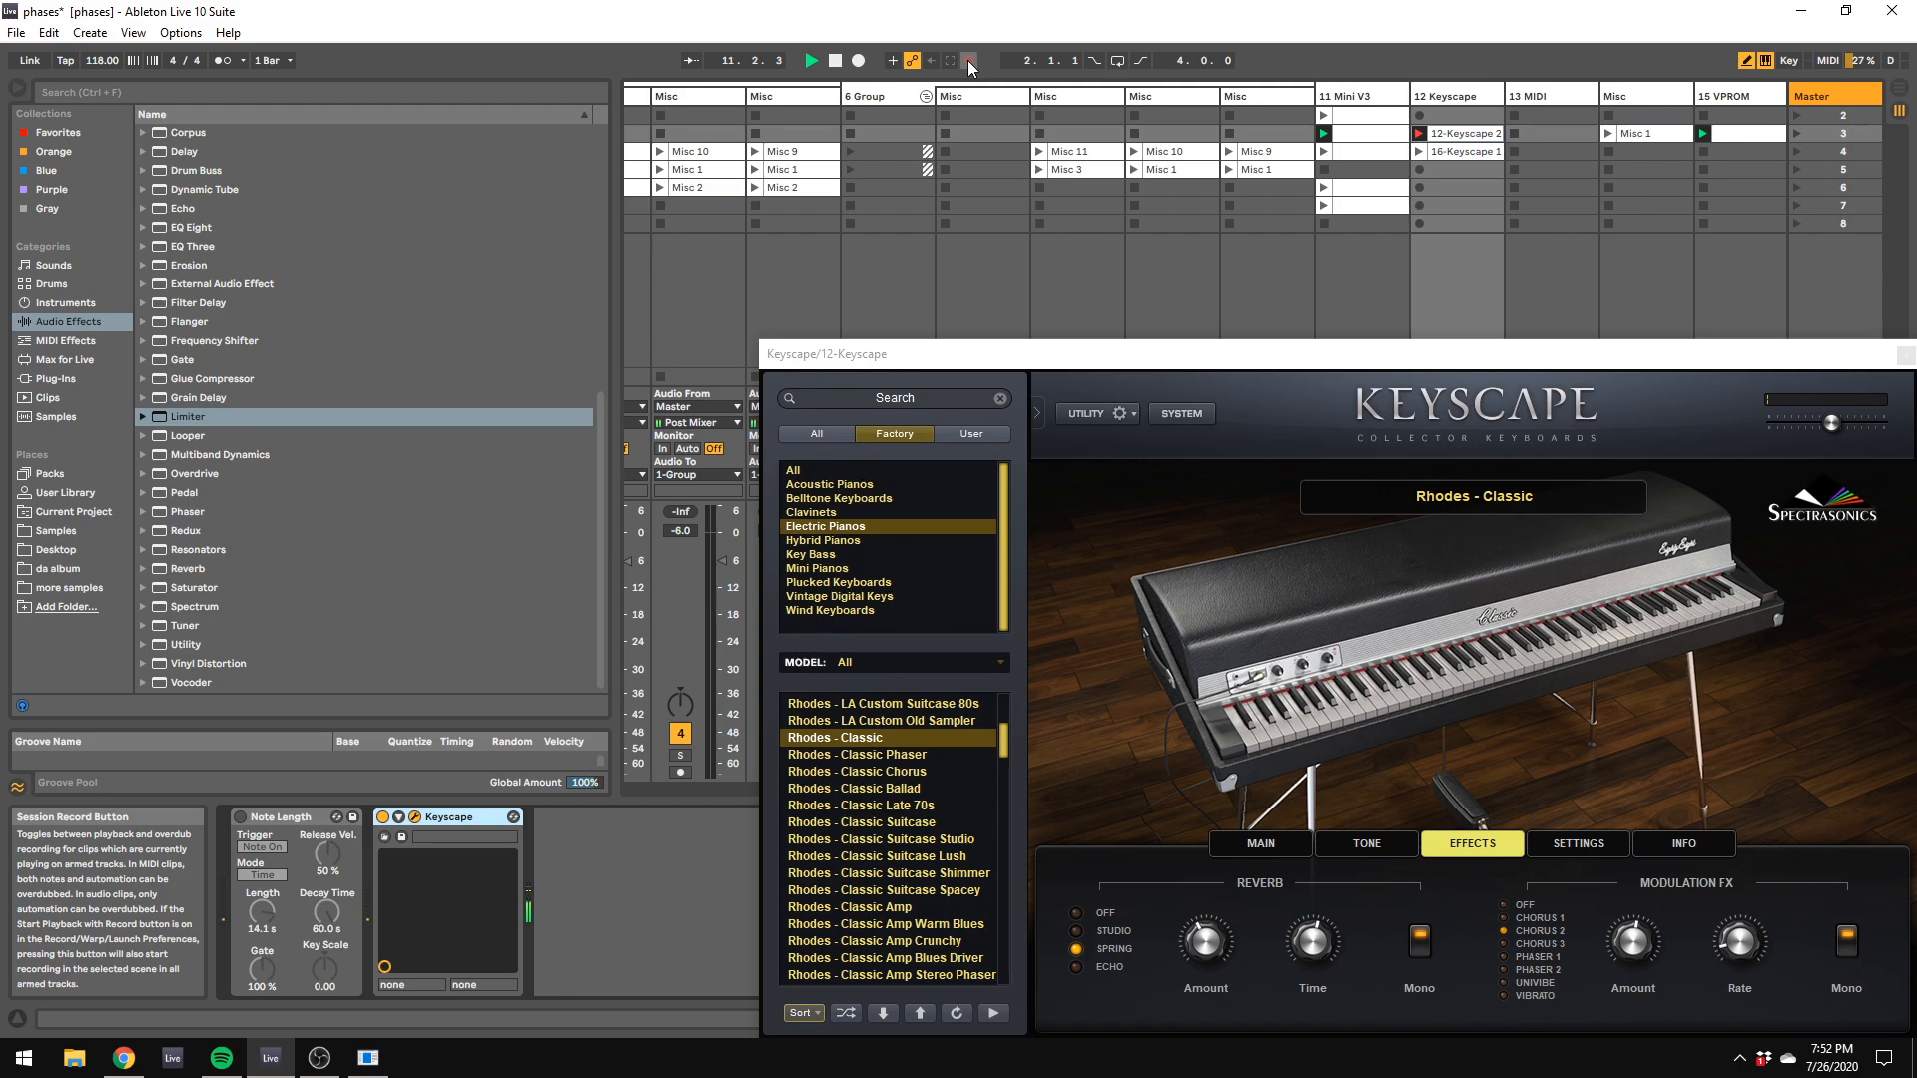
{"action": "key", "text": "c"}
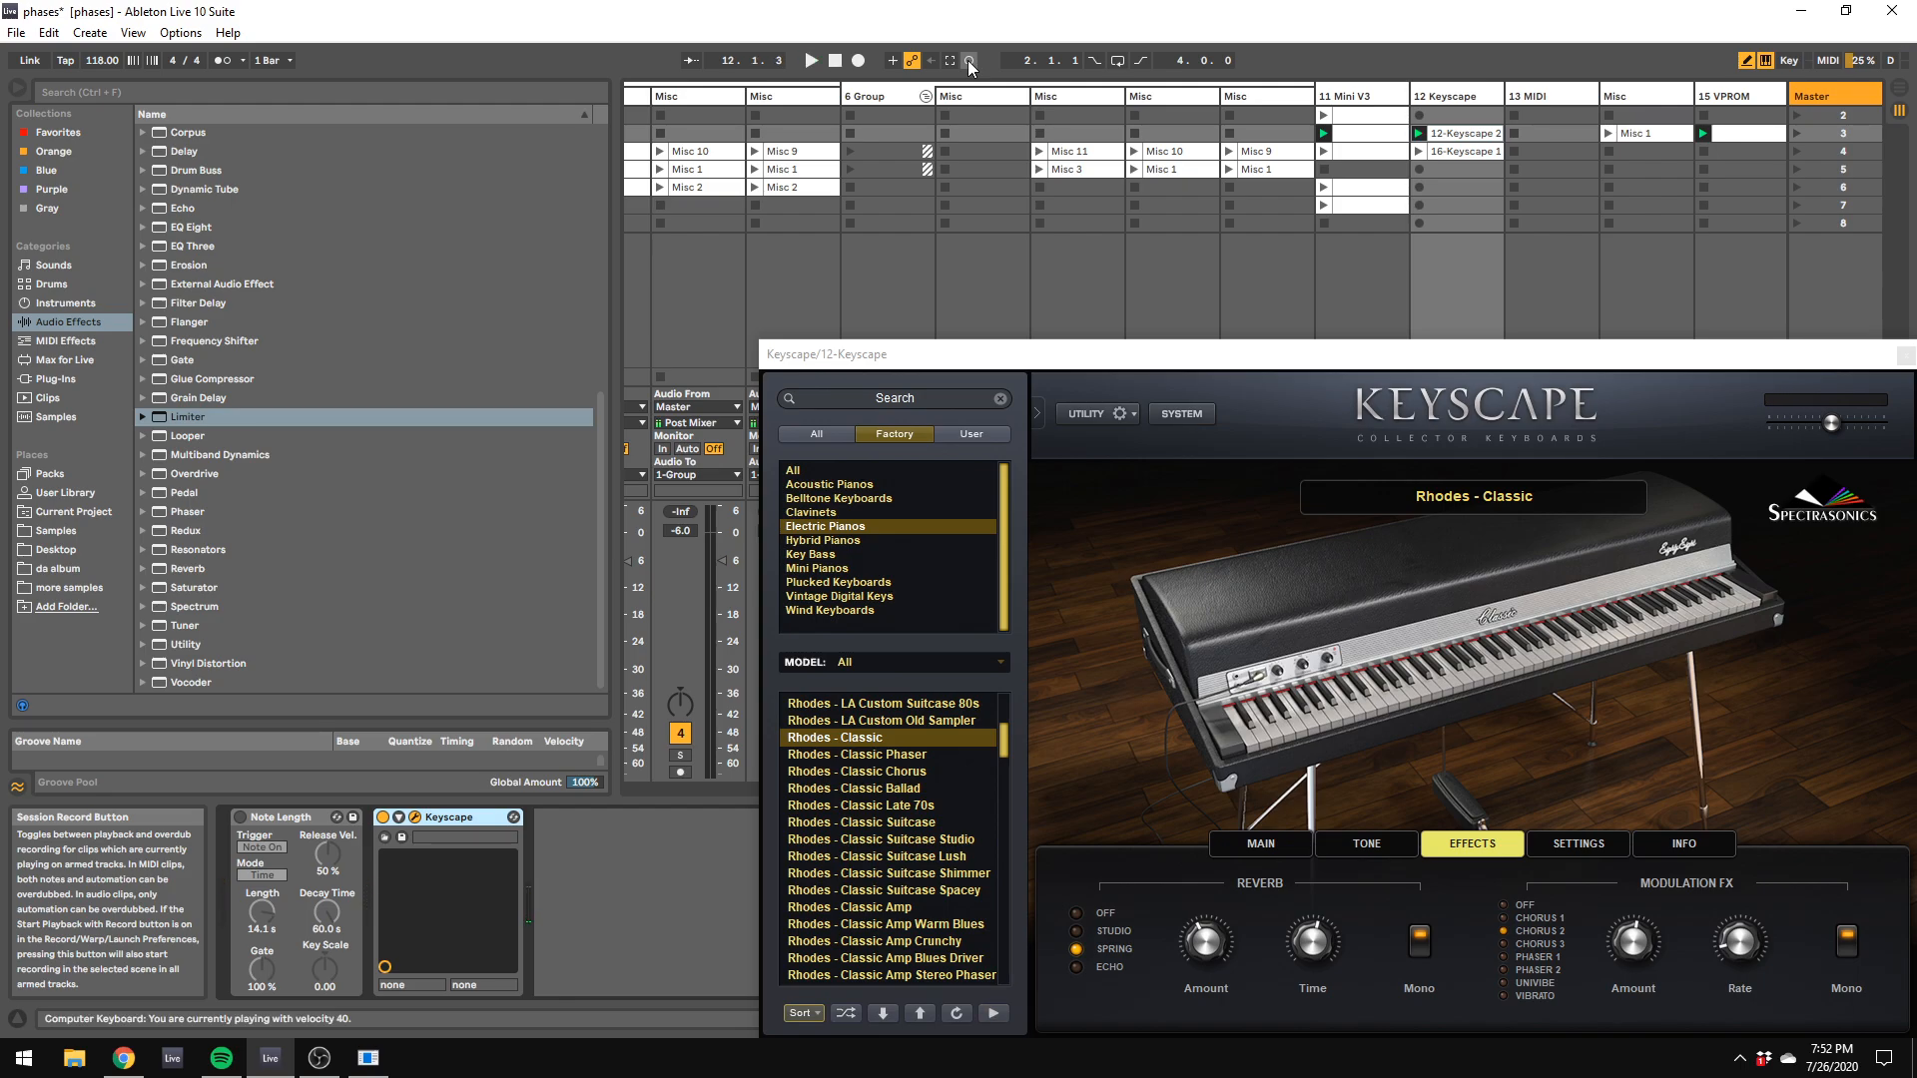
Step: Check the audio device and latency settings in Preferences
{"action": "left_click", "coordinate": [181, 32]}
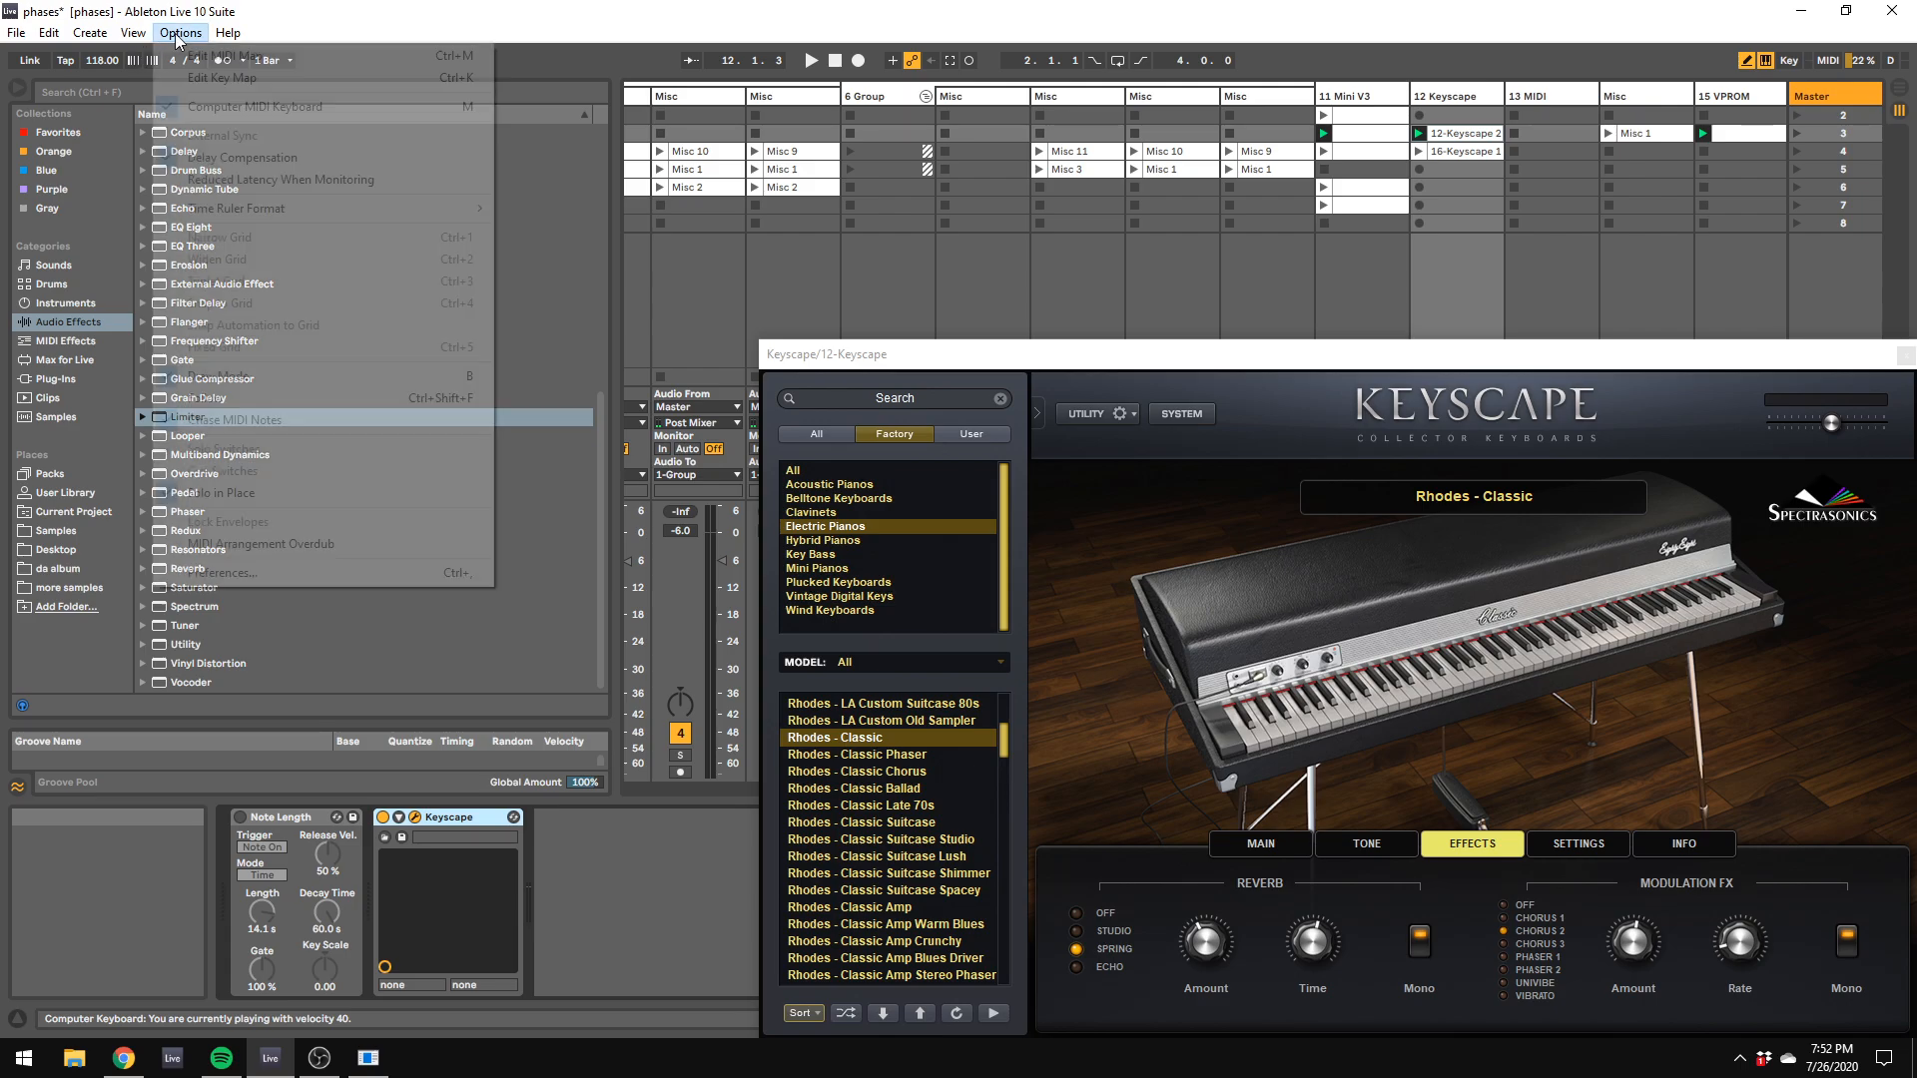
{"action": "left_click", "coordinate": [222, 572]}
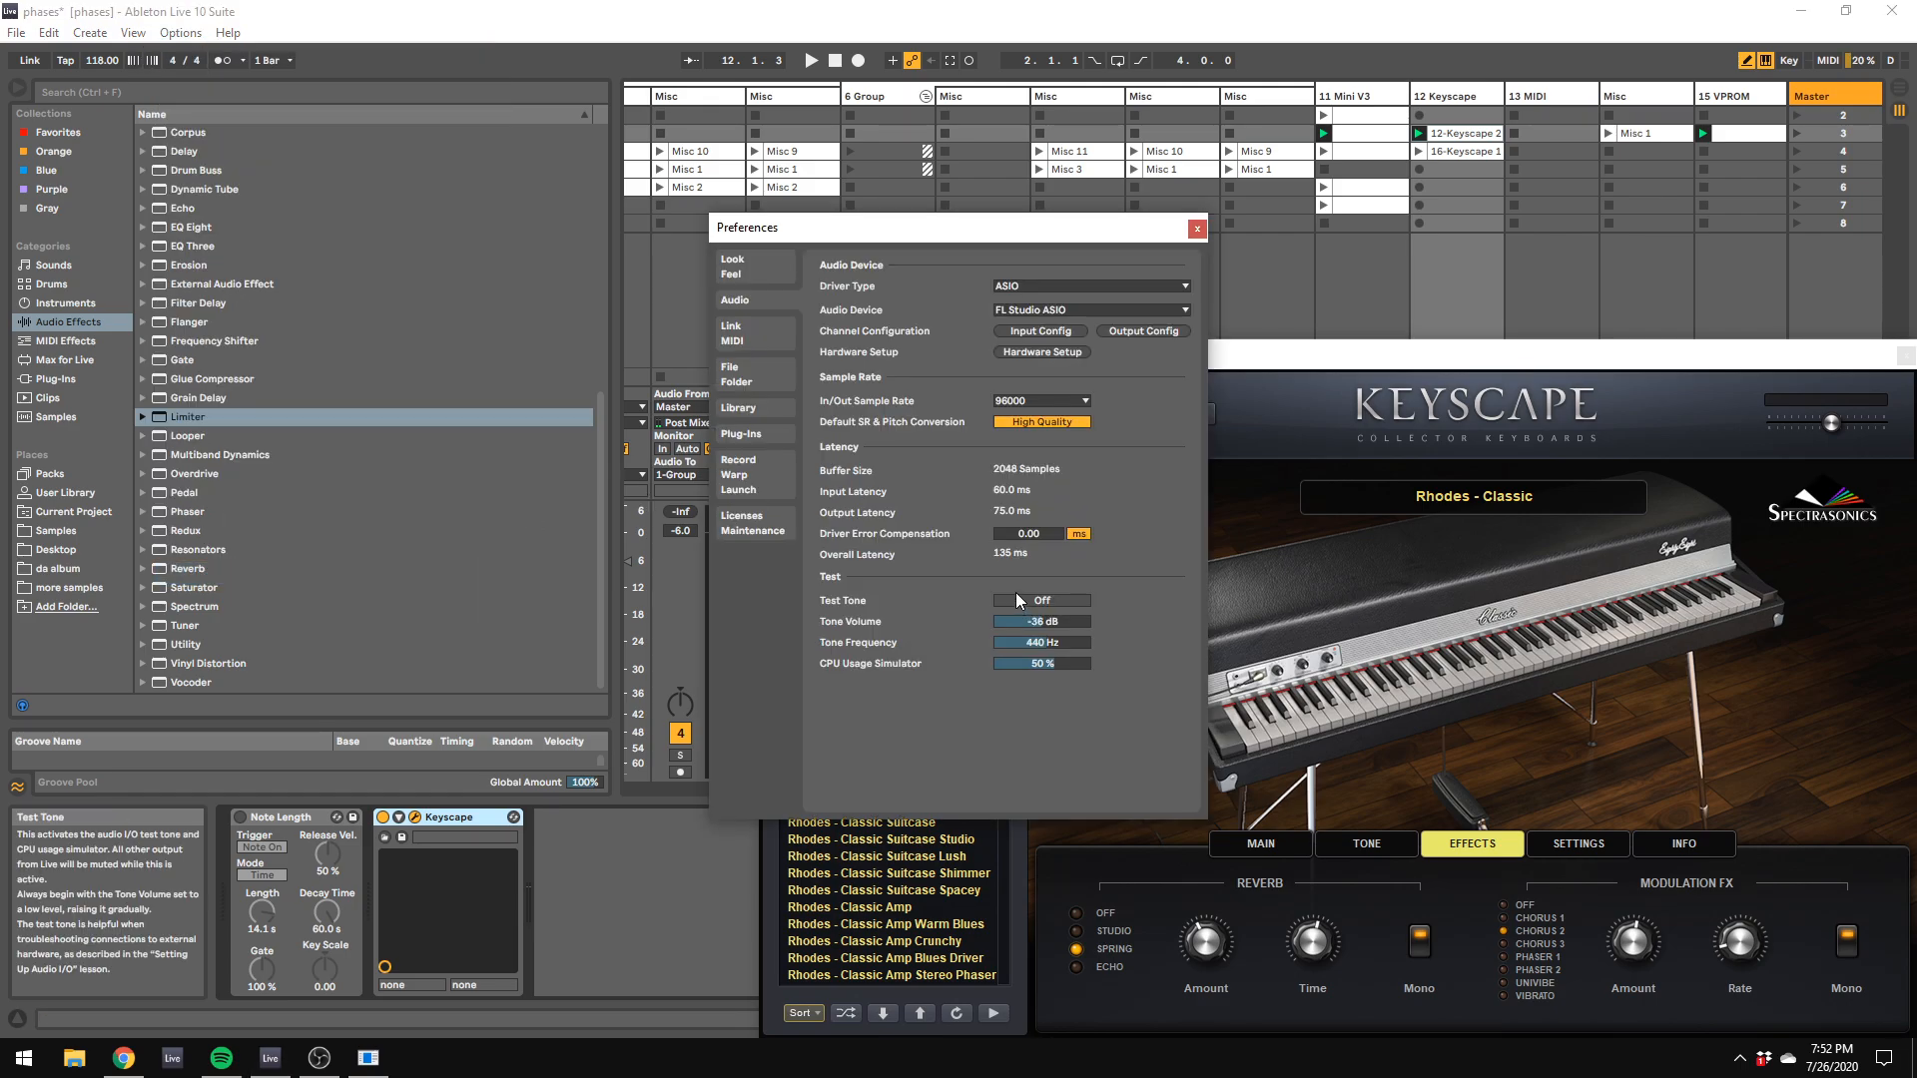
{"action": "left_click", "coordinate": [1197, 230]}
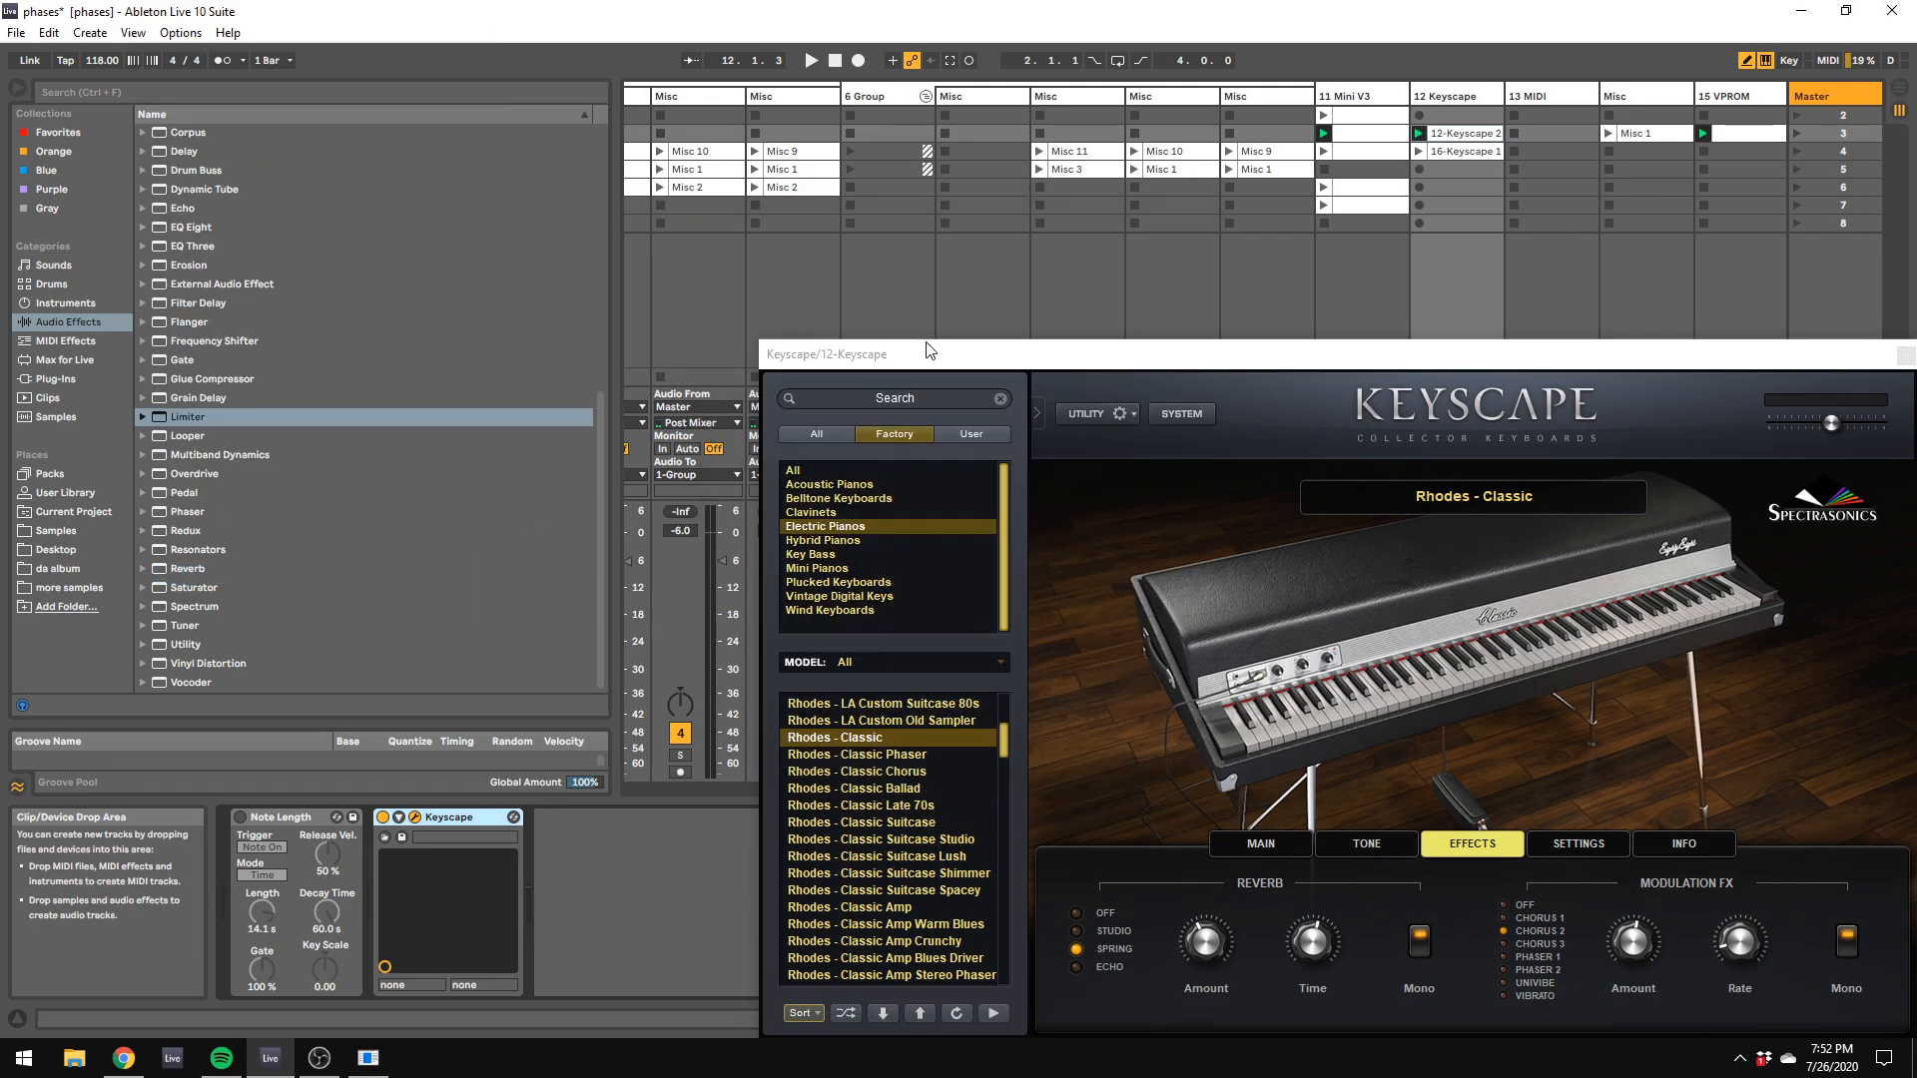
Step: Open the recorded scene 3 Keyscape clip, turn off draw mode and quantize all its notes
{"action": "left_click_drag", "start_coordinate": [919, 364], "coordinate": [1593, 270]}
{"action": "double_click", "coordinate": [1466, 134]}
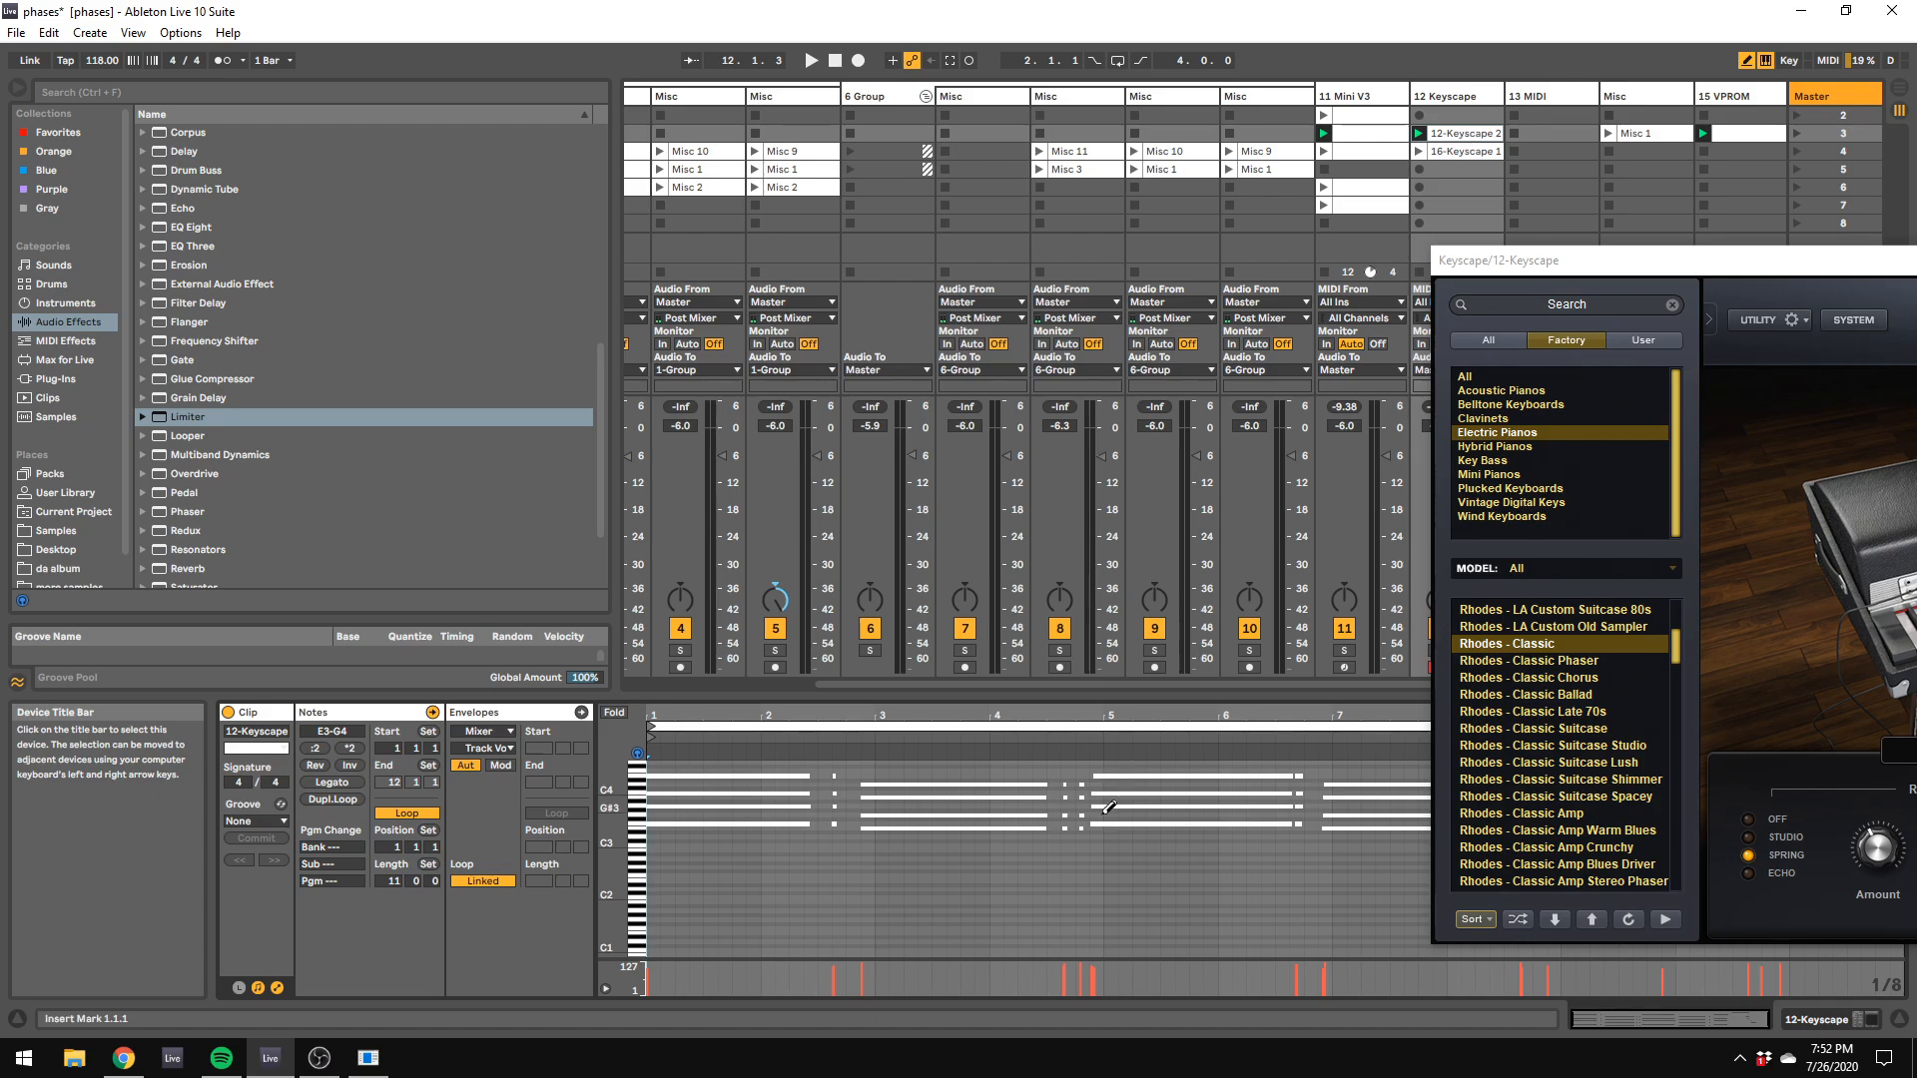
{"action": "key", "text": "space"}
{"action": "right_click", "coordinate": [1026, 877]}
{"action": "left_click", "coordinate": [1030, 871]}
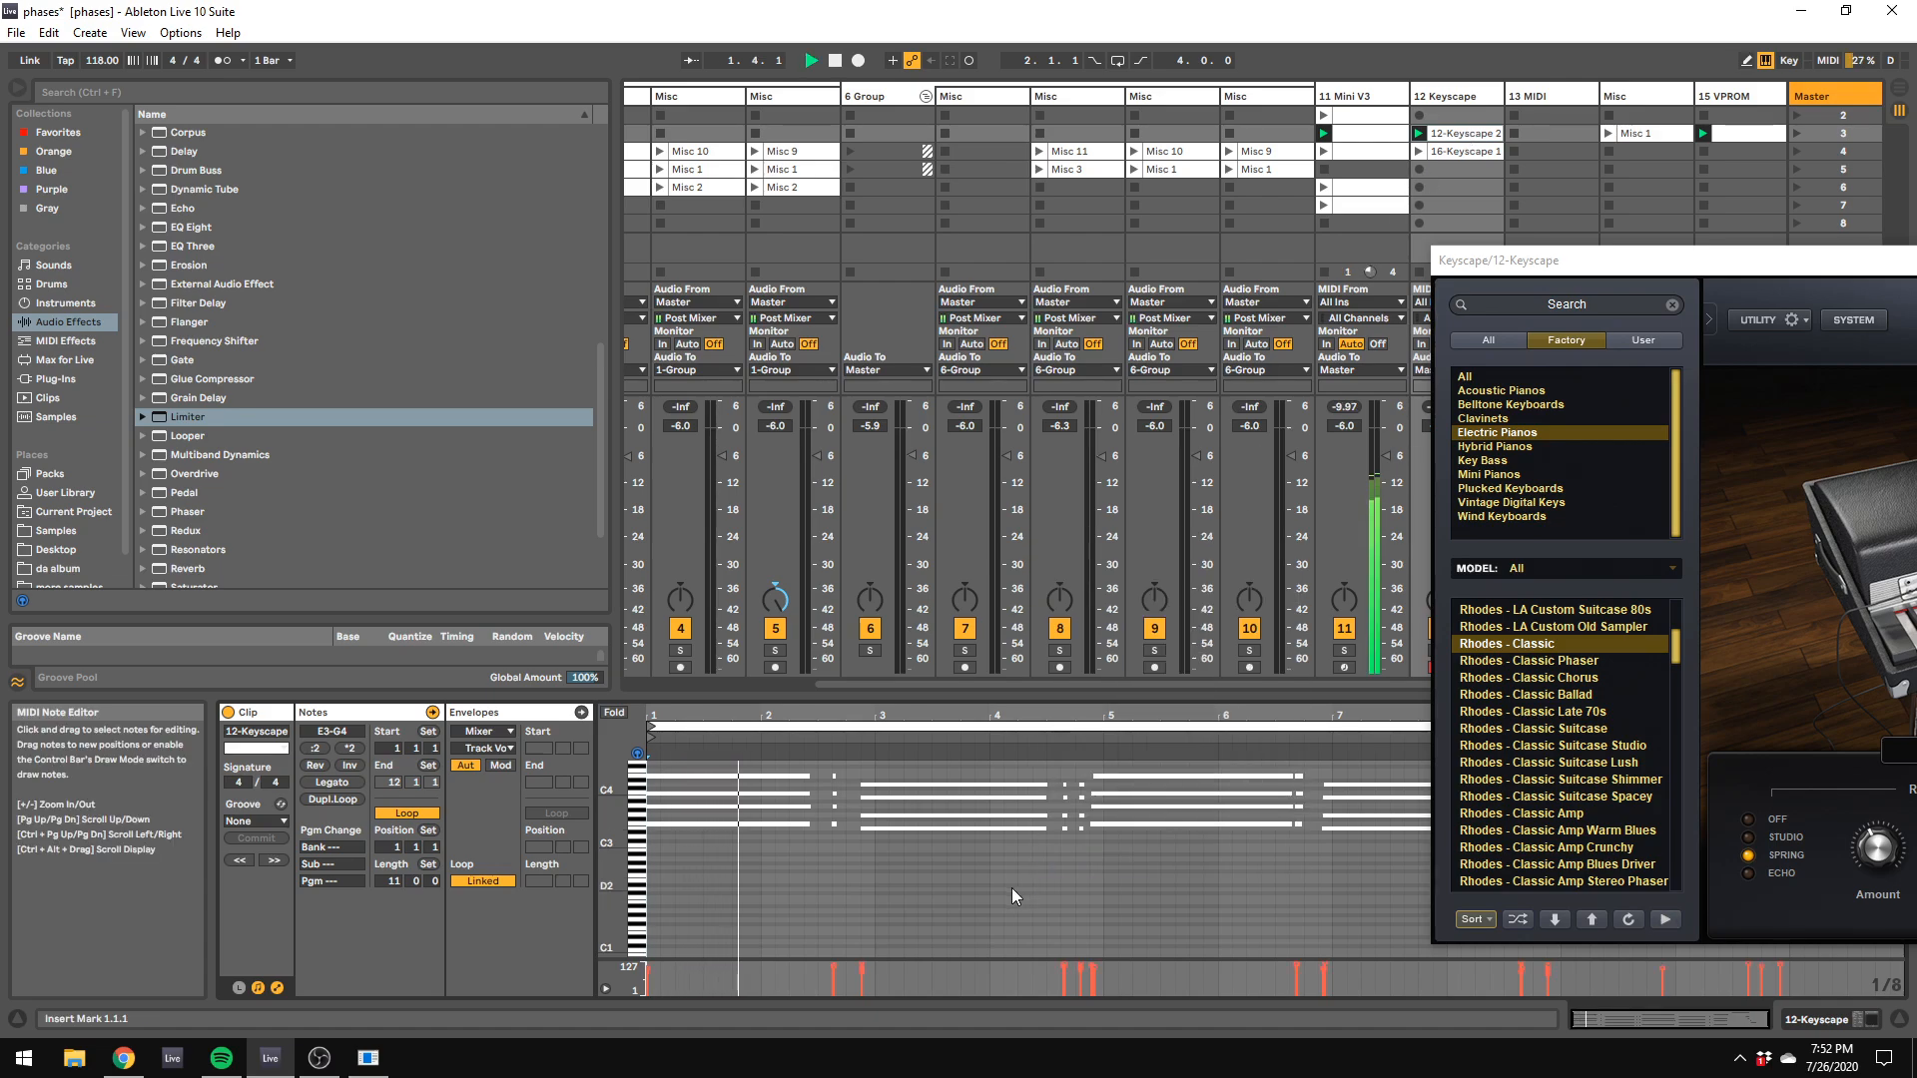
{"action": "key", "text": "ctrl+a"}
{"action": "key", "text": "space"}
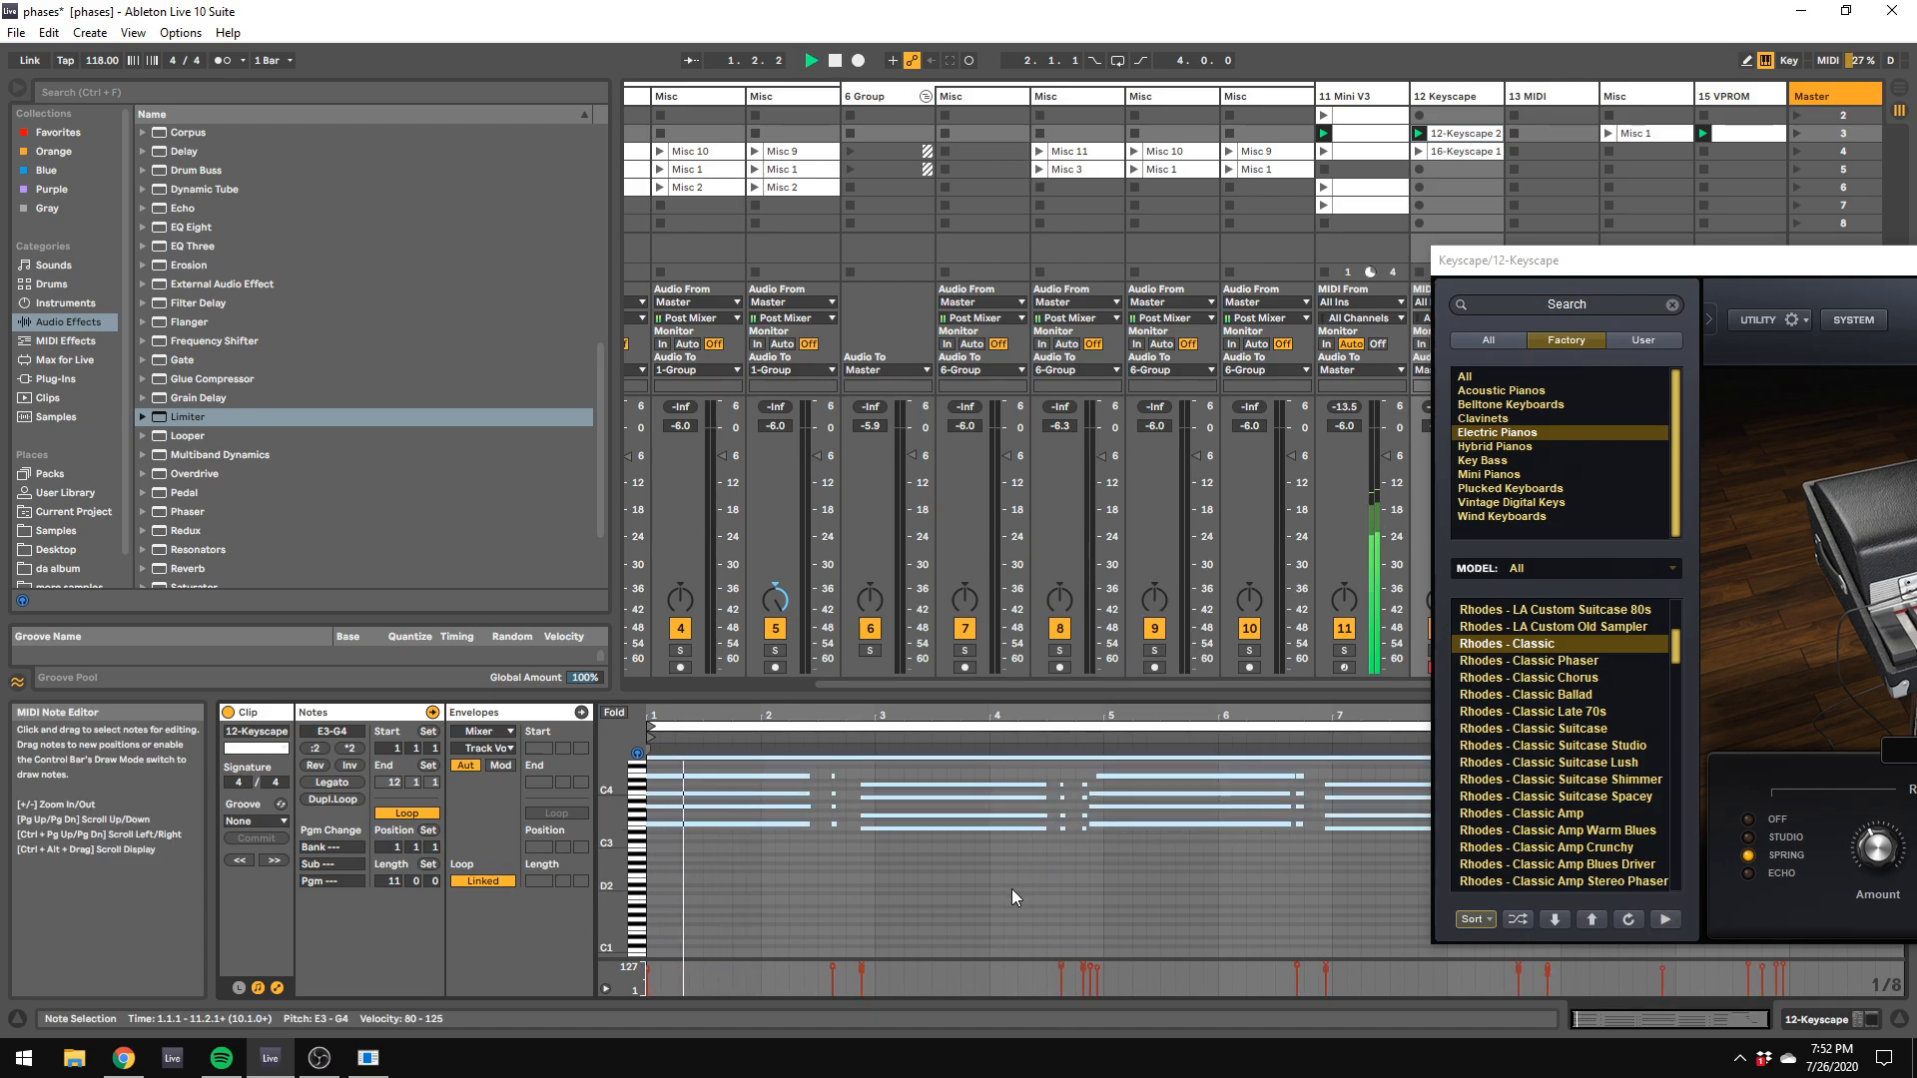
Step: Move the late E4 note at the end of bar 4 back to 4.4.3, in line with its chord
{"action": "left_click", "coordinate": [1095, 777]}
{"action": "left_click_drag", "start_coordinate": [1095, 777], "coordinate": [1089, 770]}
{"action": "left_click", "coordinate": [1087, 769]}
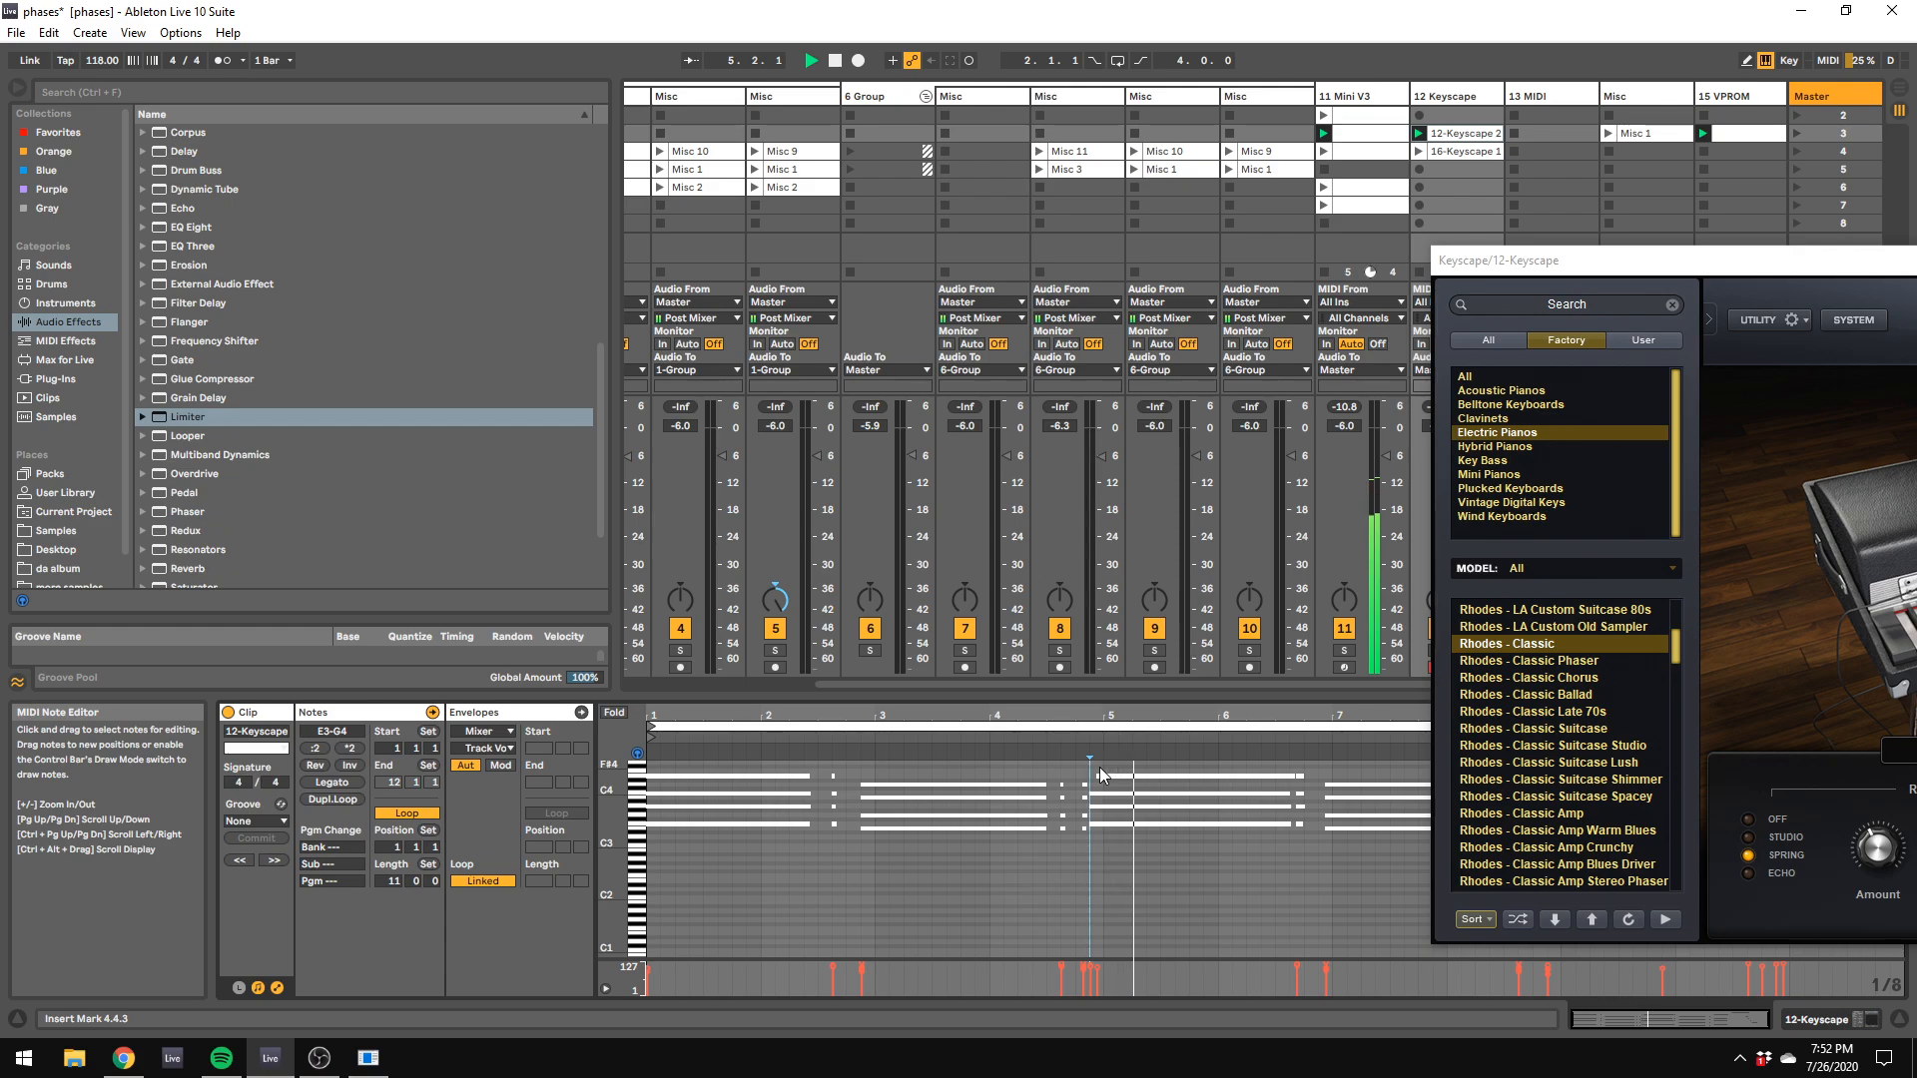
{"action": "left_click", "coordinate": [1099, 776]}
{"action": "left_click_drag", "start_coordinate": [1099, 777], "coordinate": [1090, 777]}
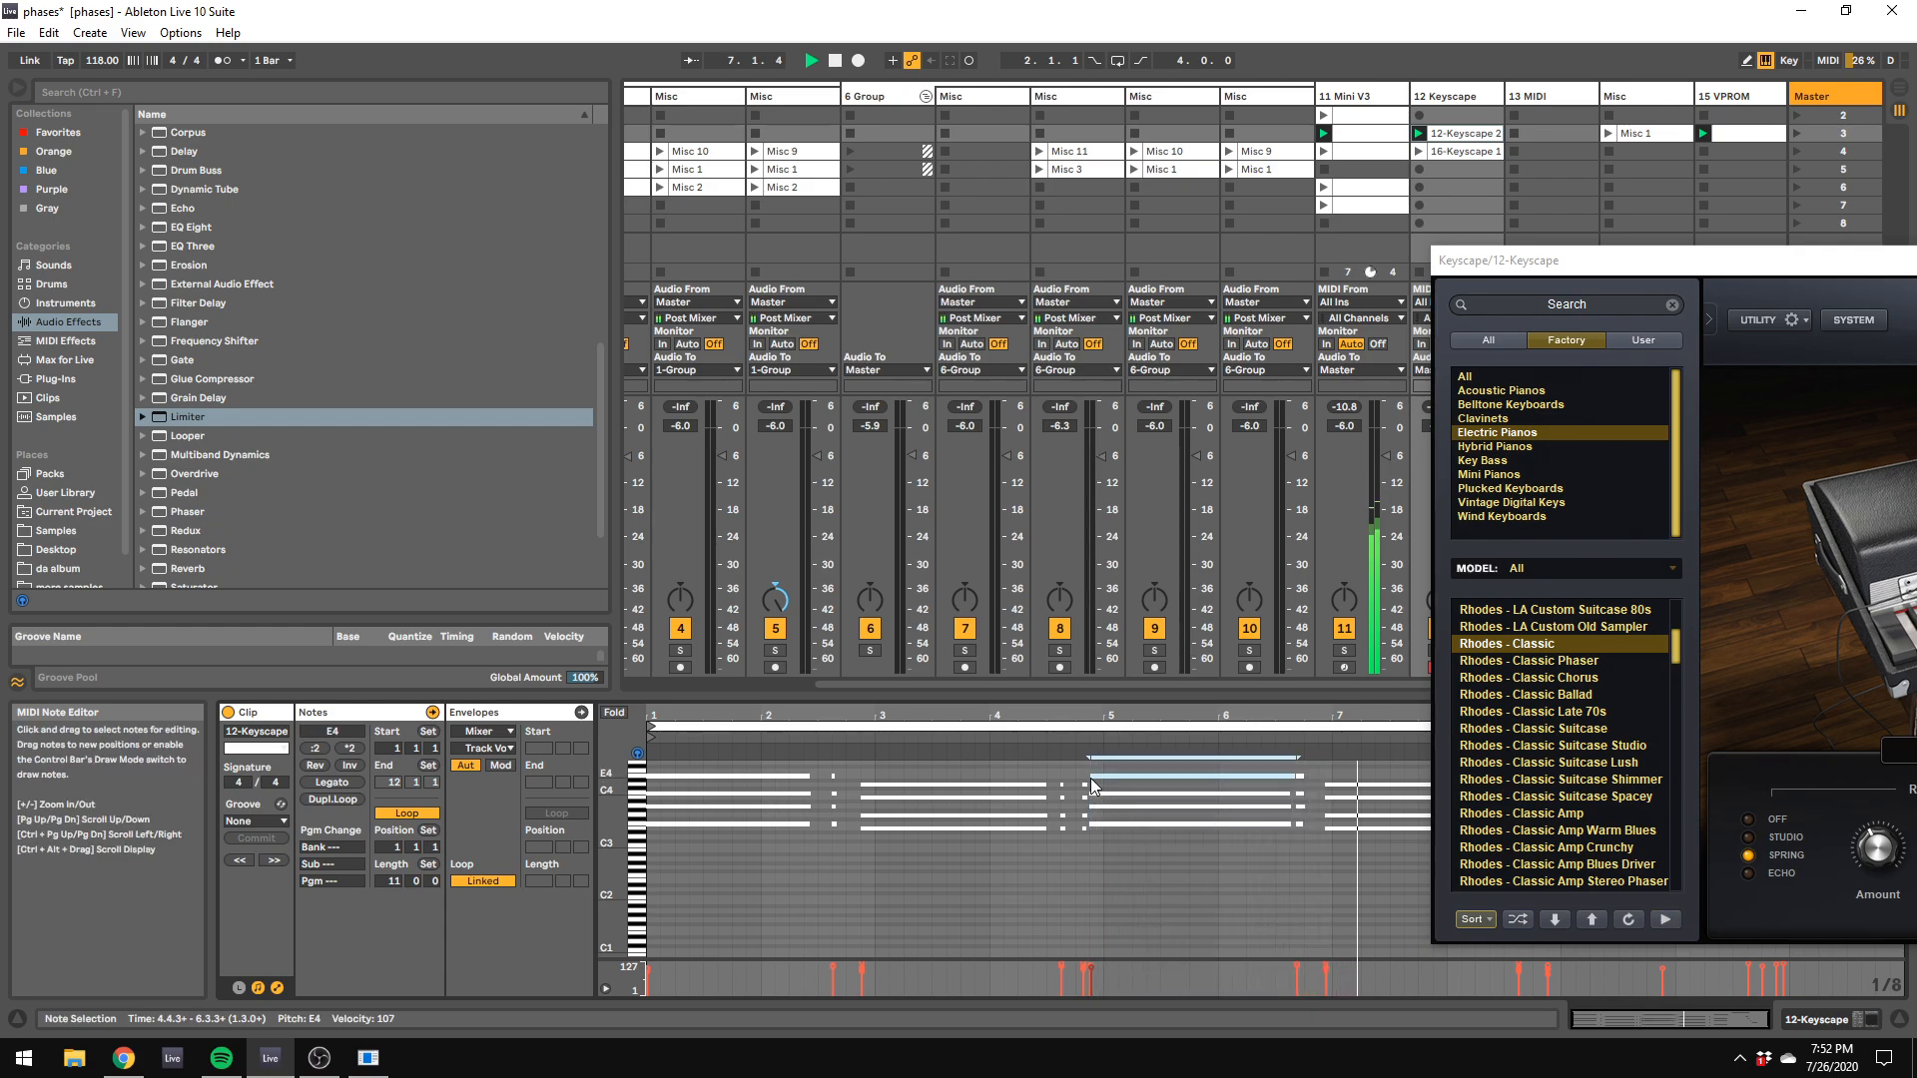
Step: Turn on the metronome and replay the Keyscape clip from the start
{"action": "left_click", "coordinate": [240, 62]}
{"action": "left_click", "coordinate": [368, 200]}
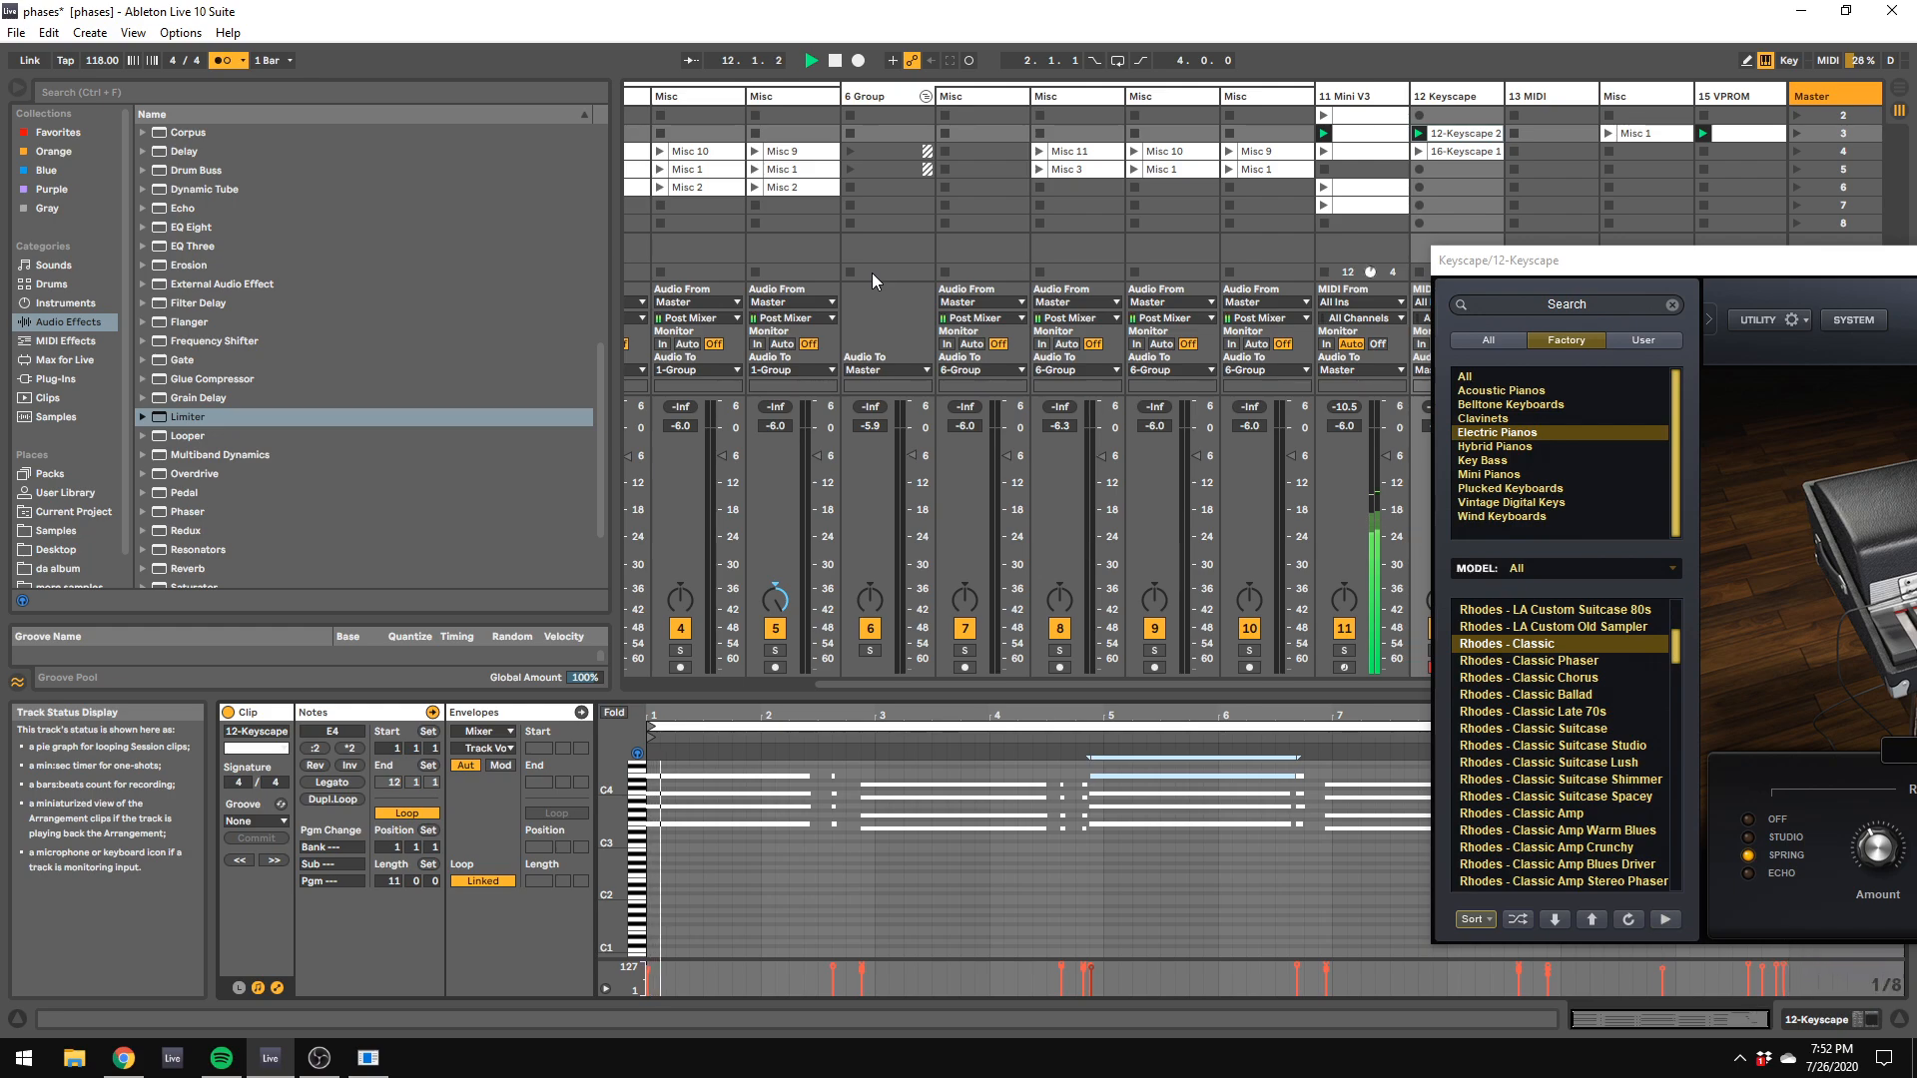
{"action": "key", "text": "space"}
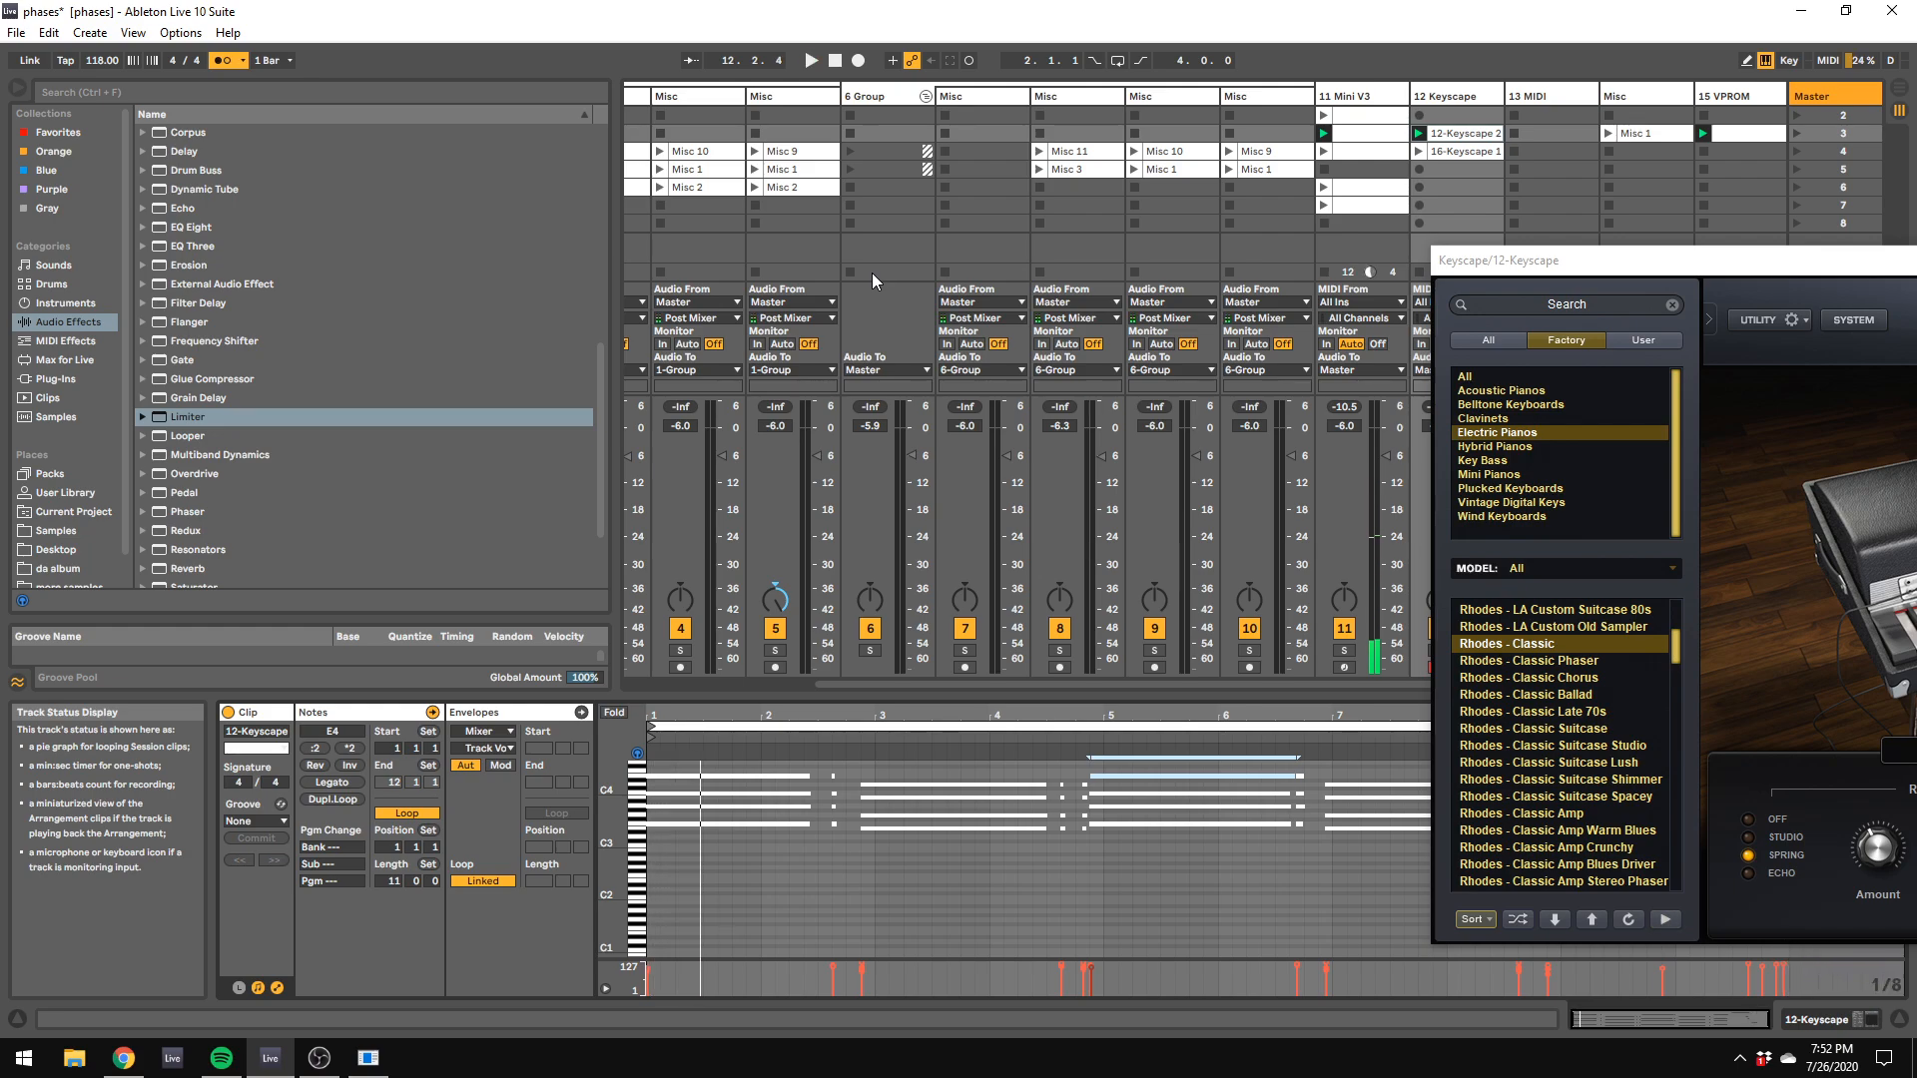
{"action": "key", "text": "space"}
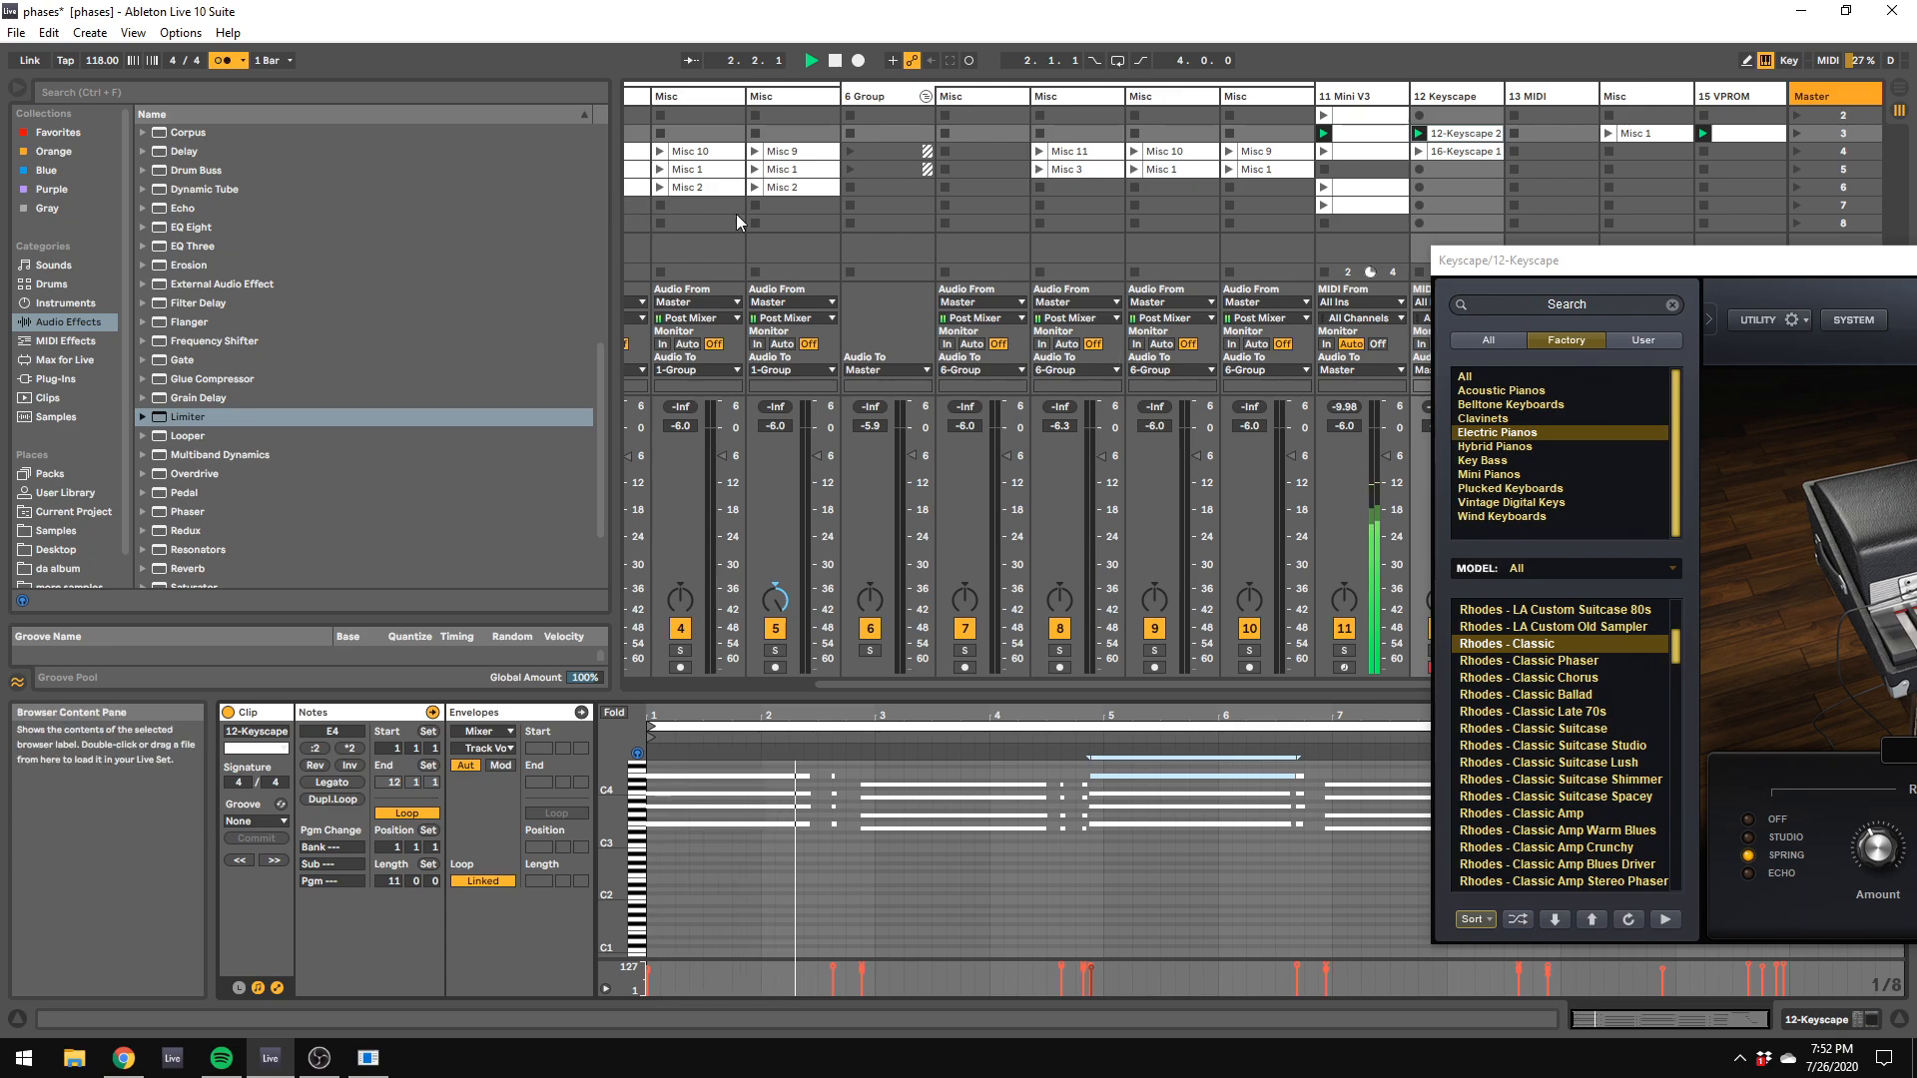
Step: Set the Keyscape clip's loop length to 4 bars and delete the long chord starting at 4.4.3
{"action": "left_click_drag", "start_coordinate": [1513, 262], "coordinate": [1816, 354]}
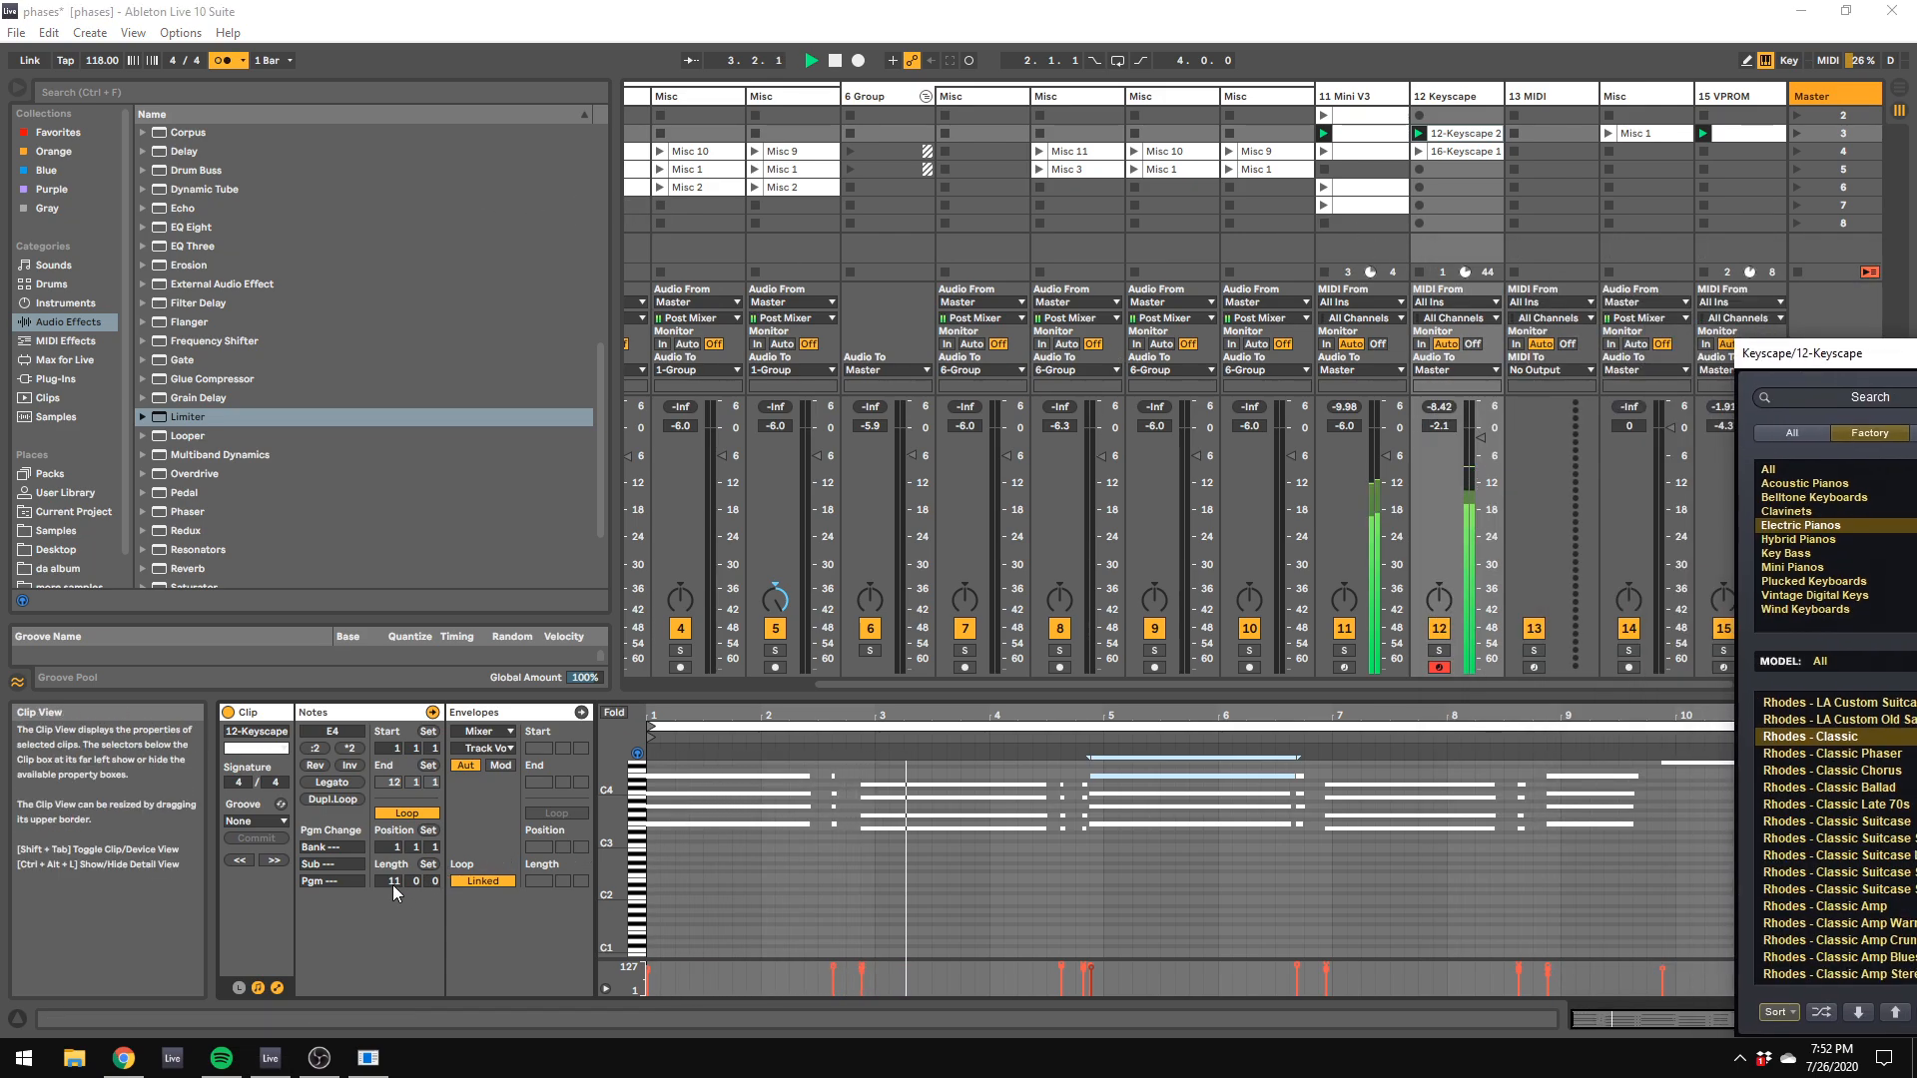
{"action": "left_click_drag", "start_coordinate": [396, 883], "coordinate": [396, 939]}
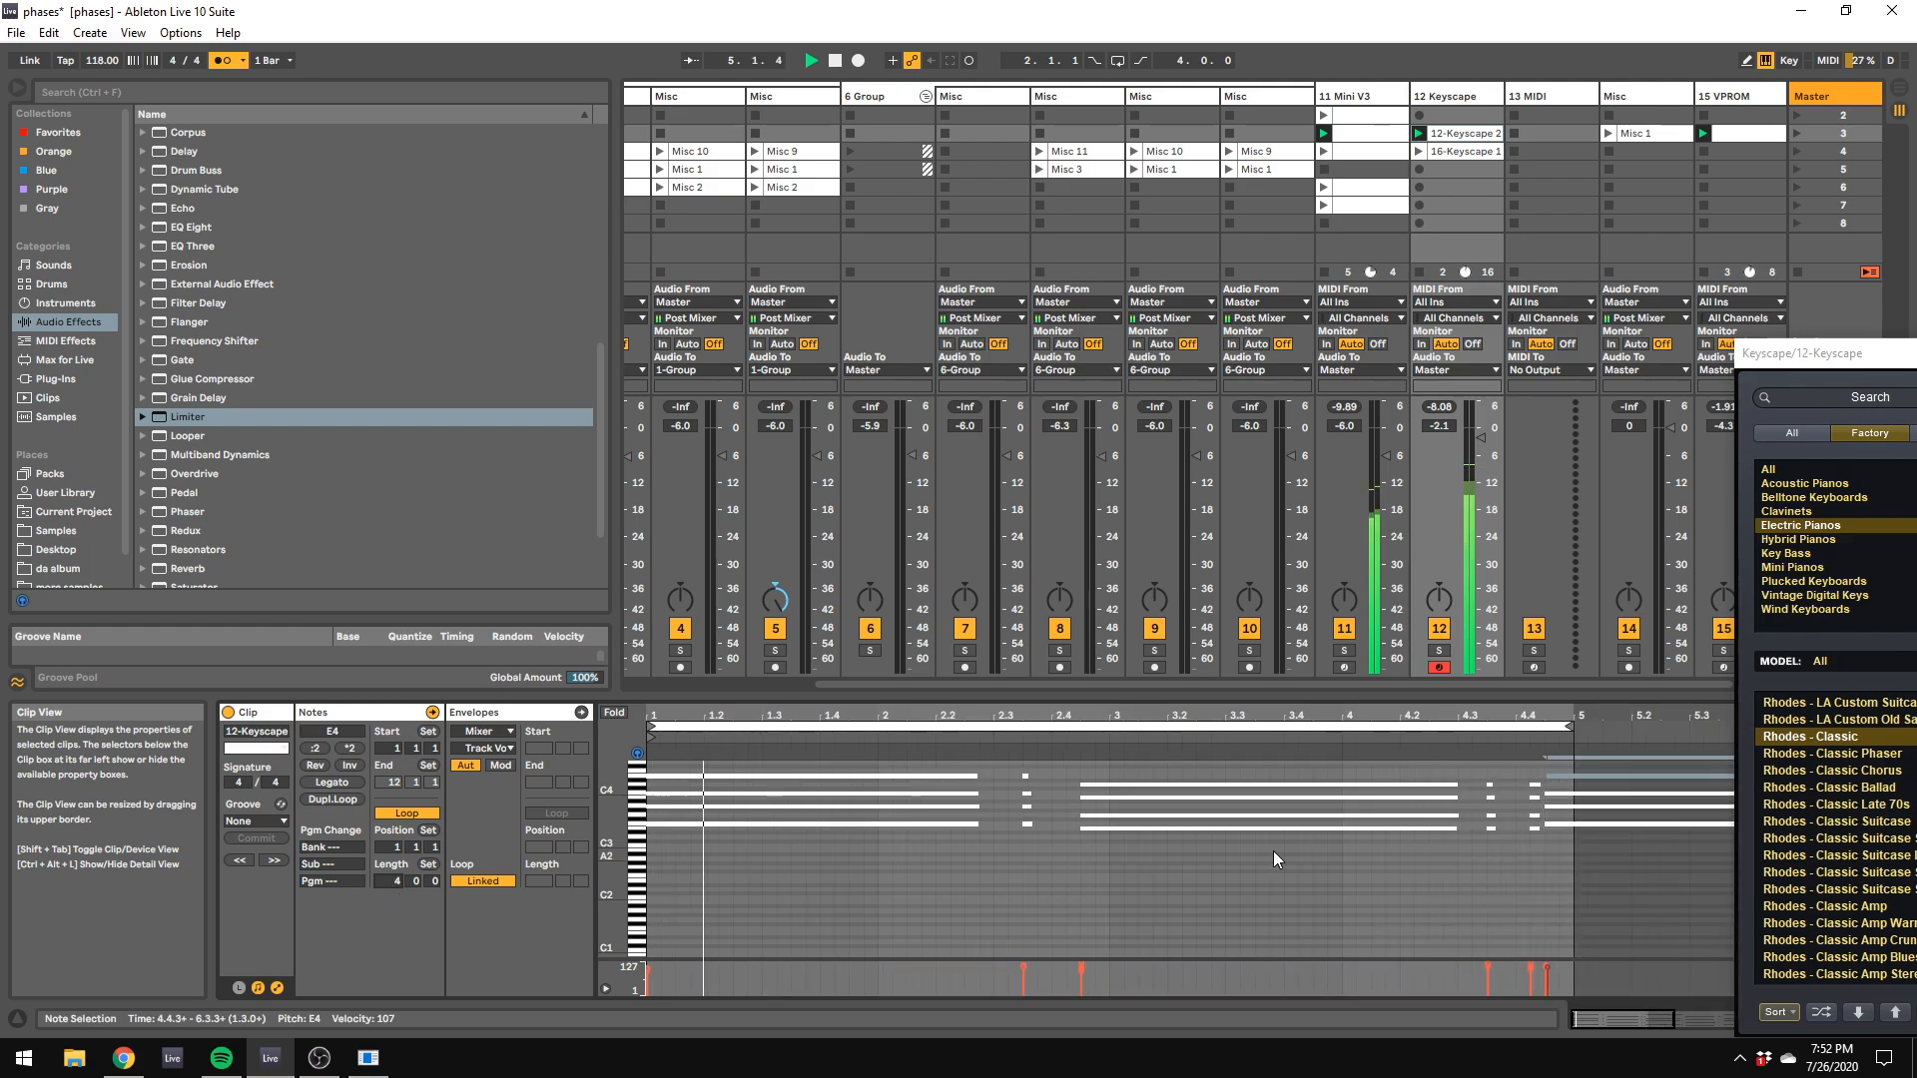
{"action": "left_click_drag", "start_coordinate": [1558, 767], "coordinate": [1582, 859]}
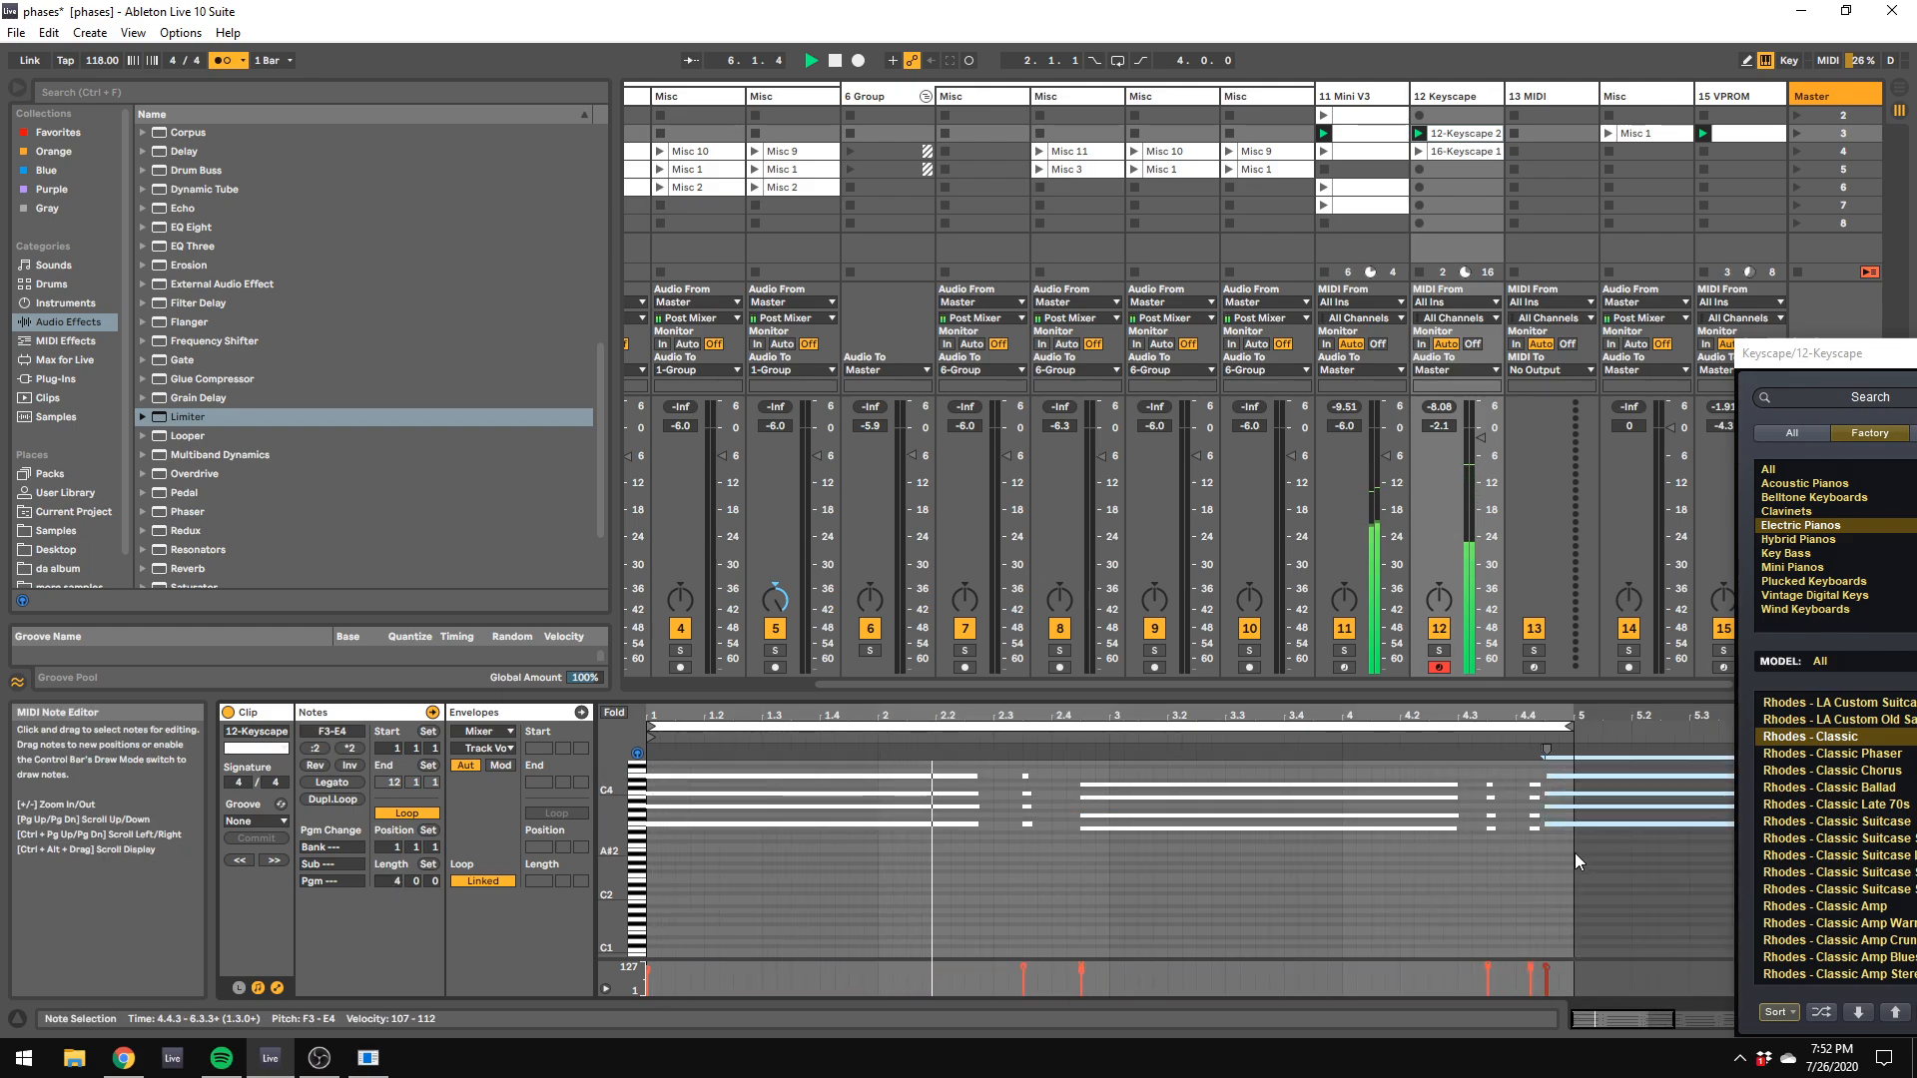
{"action": "key", "text": "Delete"}
Step: Nudge the last short chord of bar 4 back to 4.4.1 and turn off the metronome
{"action": "left_click_drag", "start_coordinate": [1518, 769], "coordinate": [1552, 849]}
{"action": "key", "text": "Left"}
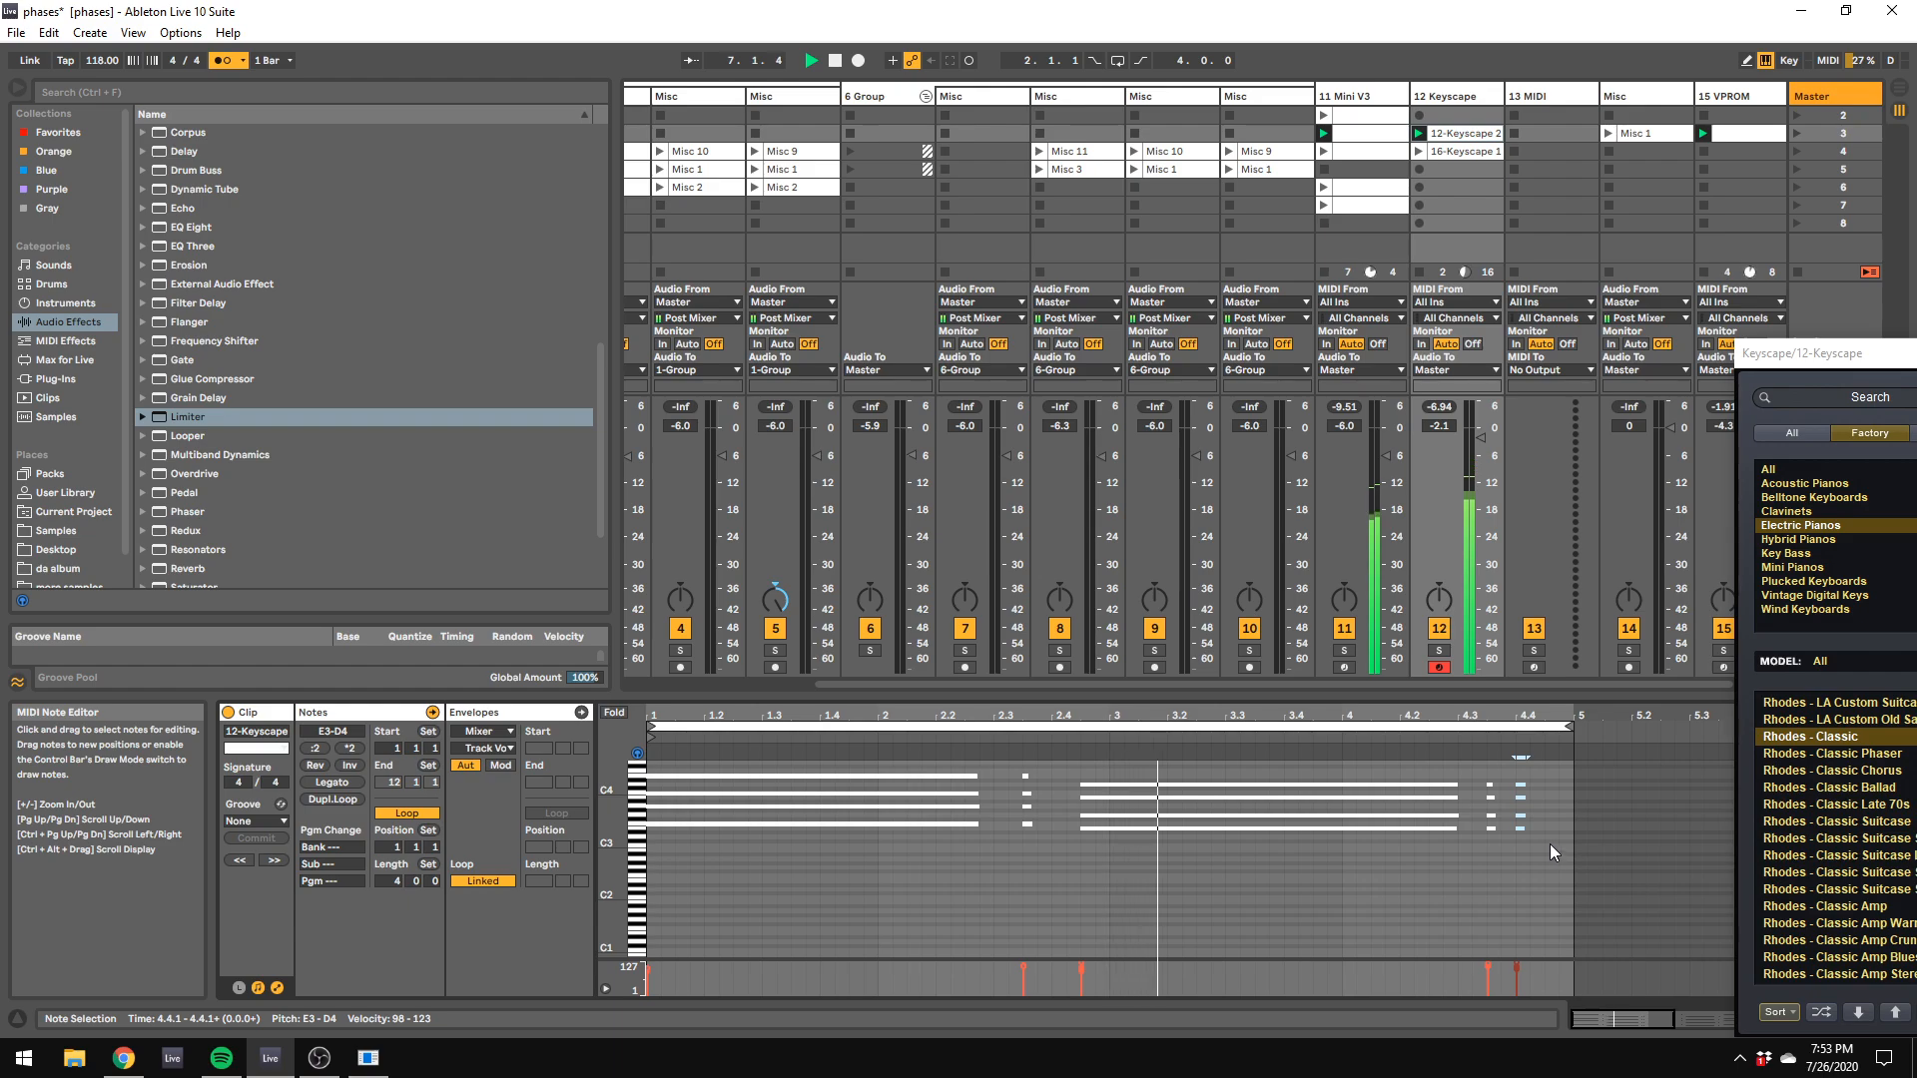
{"action": "left_click", "coordinate": [1544, 839]}
{"action": "left_click", "coordinate": [224, 62]}
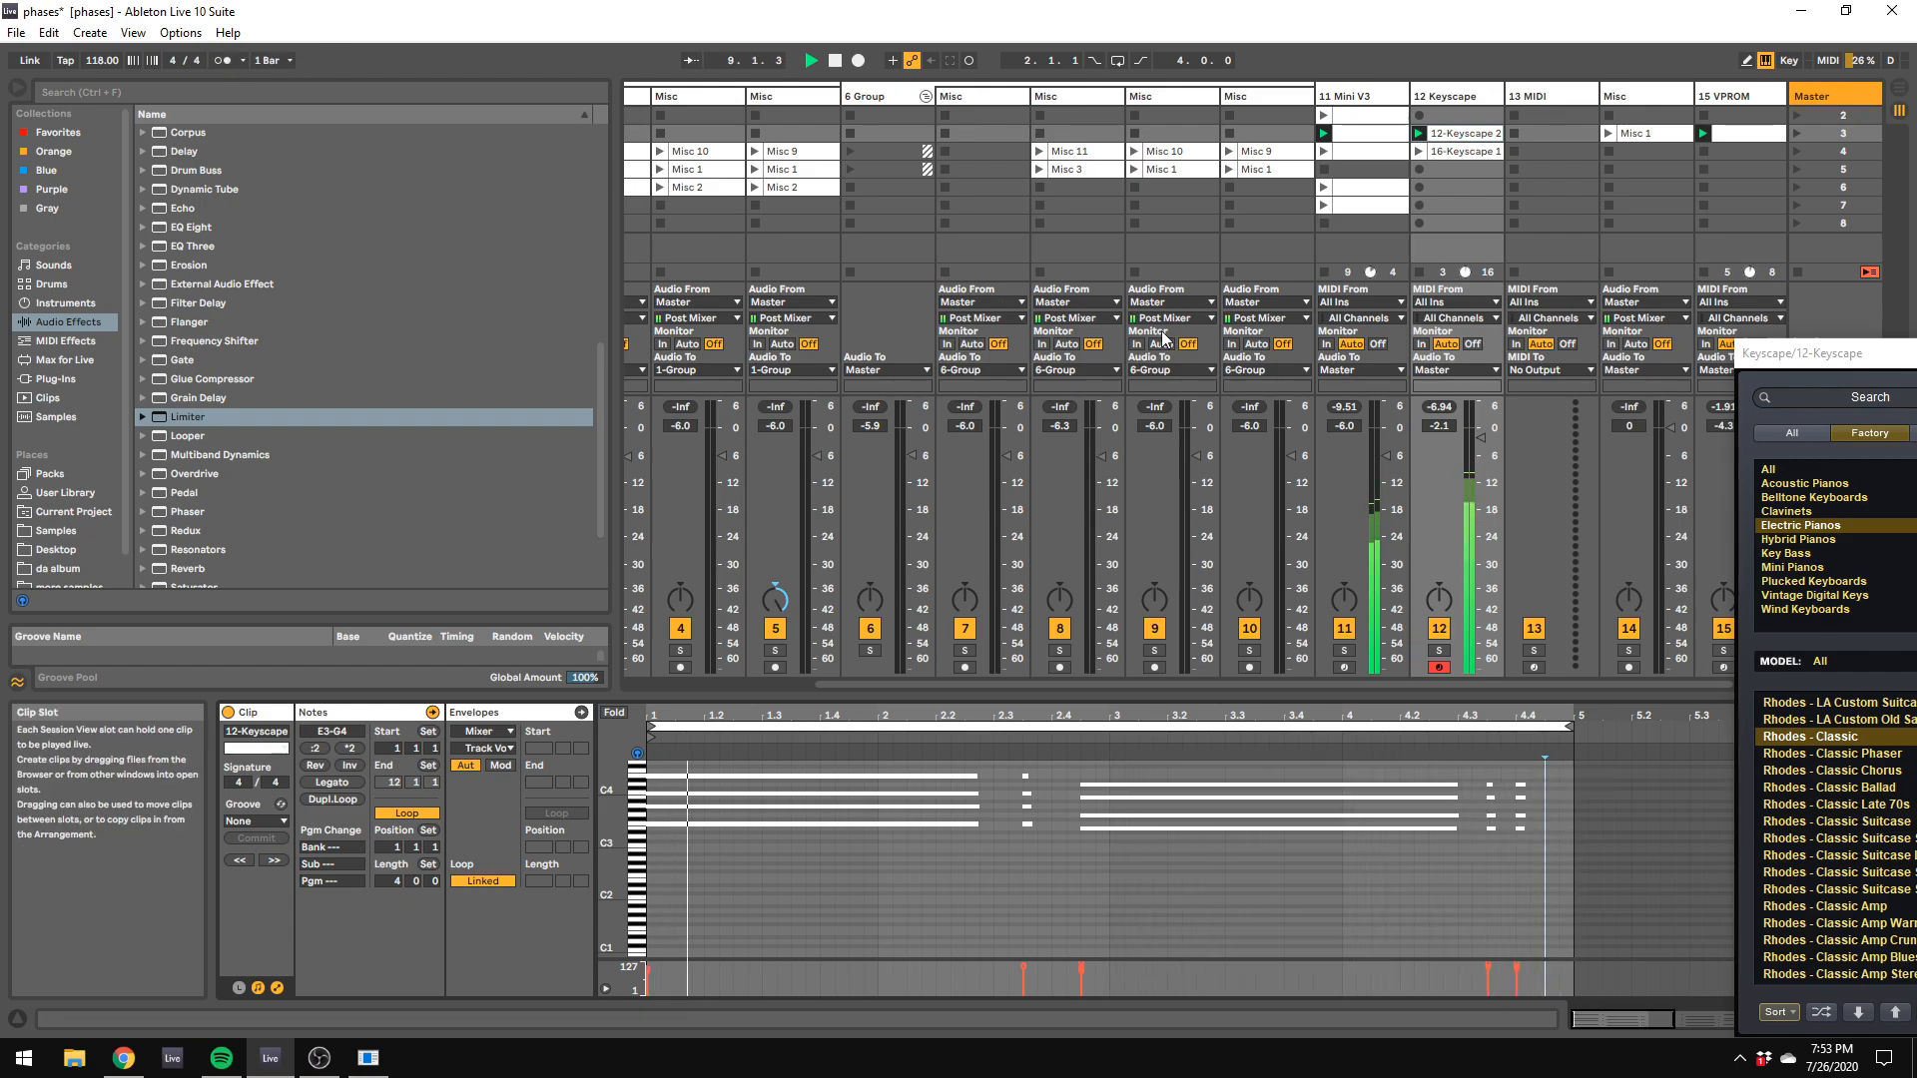
Step: Lower the 12 Keyscape track's volume to -6.0 dB and select the empty 13 MIDI track
{"action": "left_click_drag", "start_coordinate": [1480, 438], "coordinate": [1483, 459]}
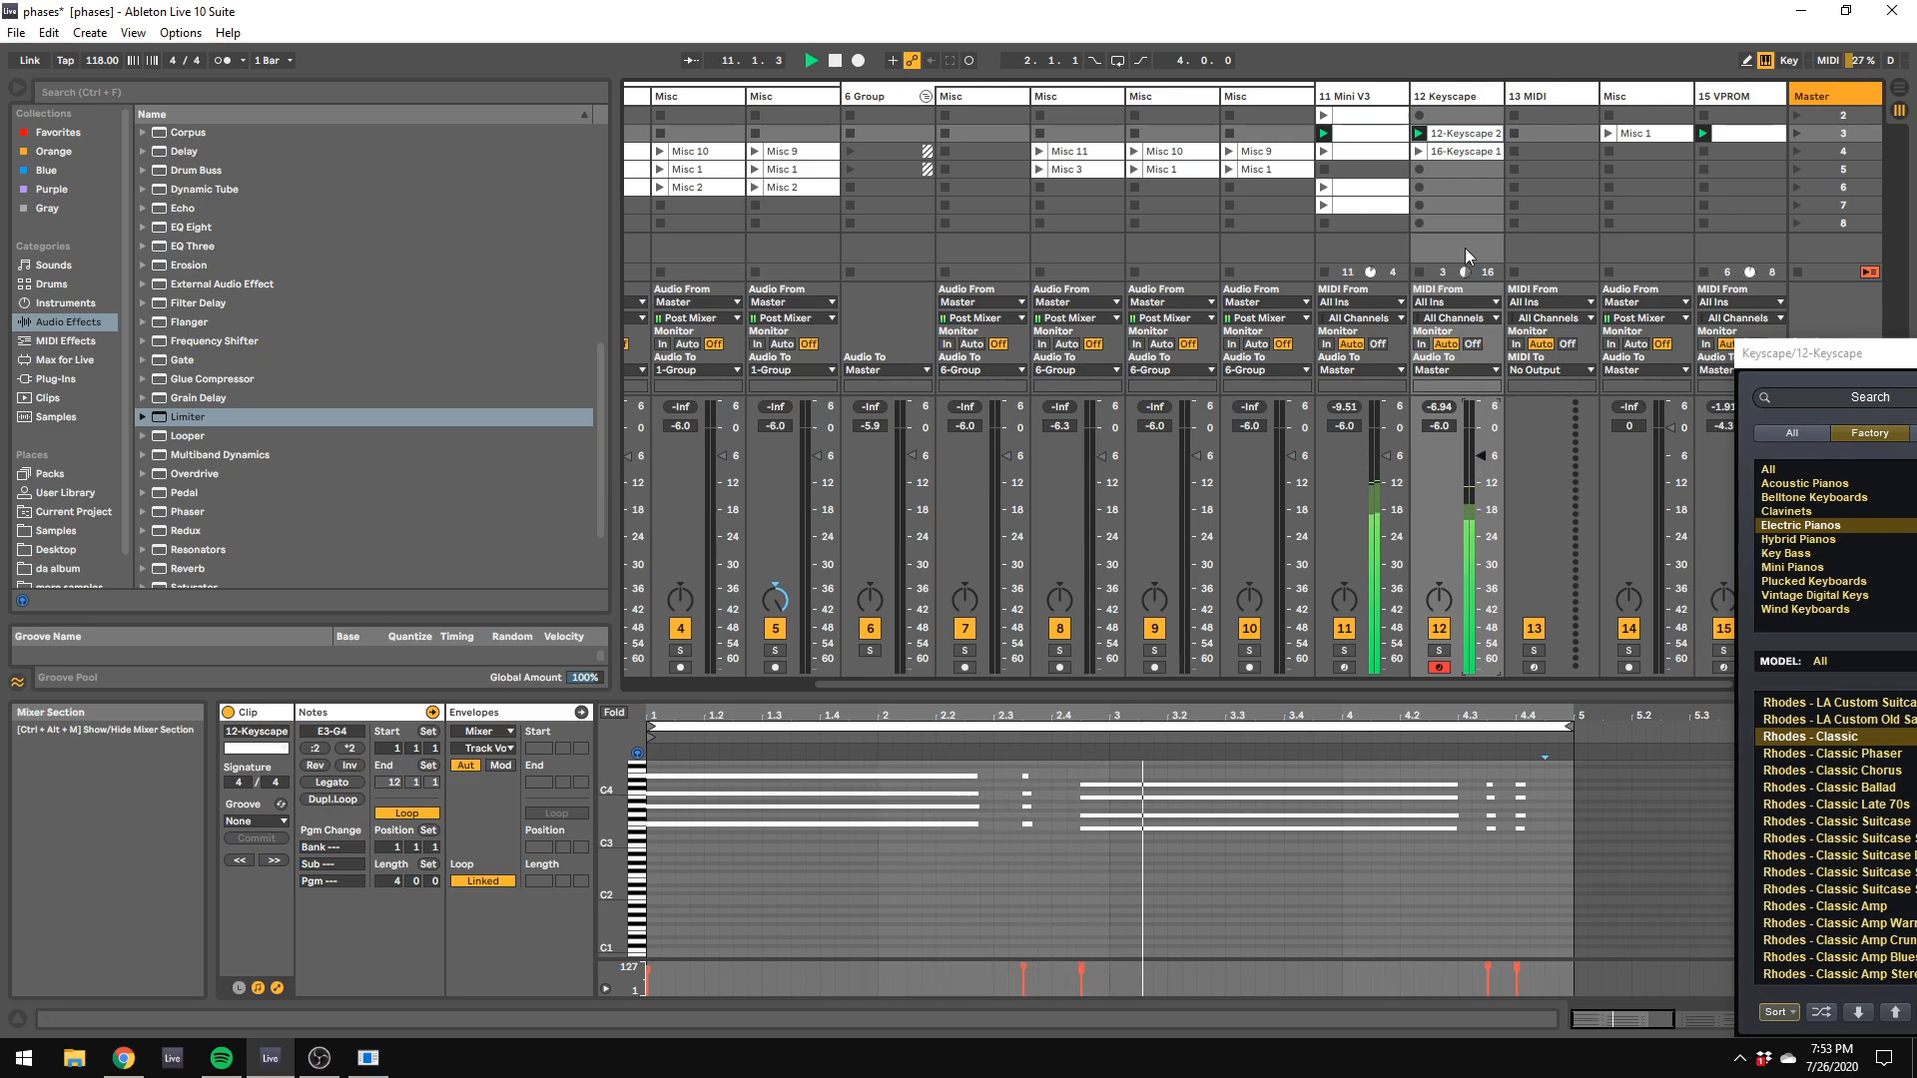
{"action": "left_click", "coordinate": [1555, 92]}
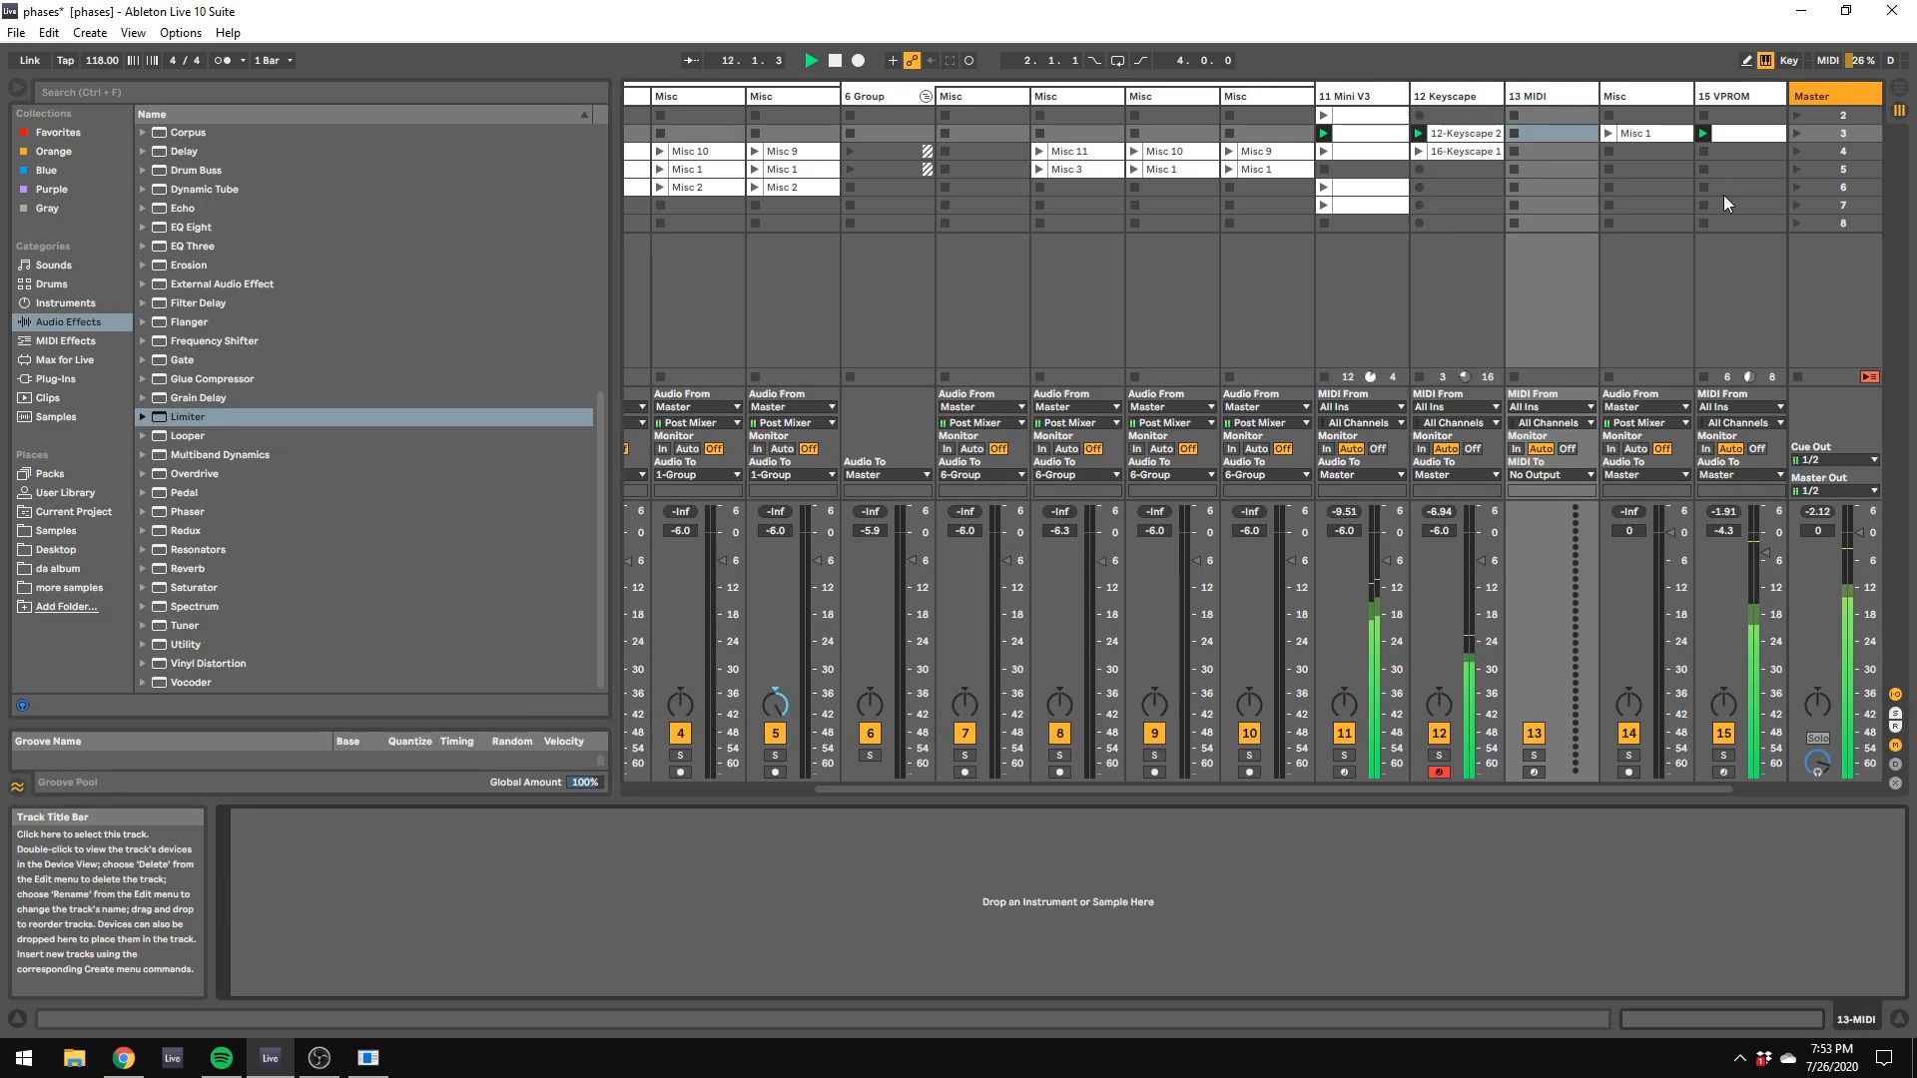
Step: Fold the 6 Group and 1 Group tracks and select the 13 MIDI track
{"action": "left_click", "coordinate": [925, 97]}
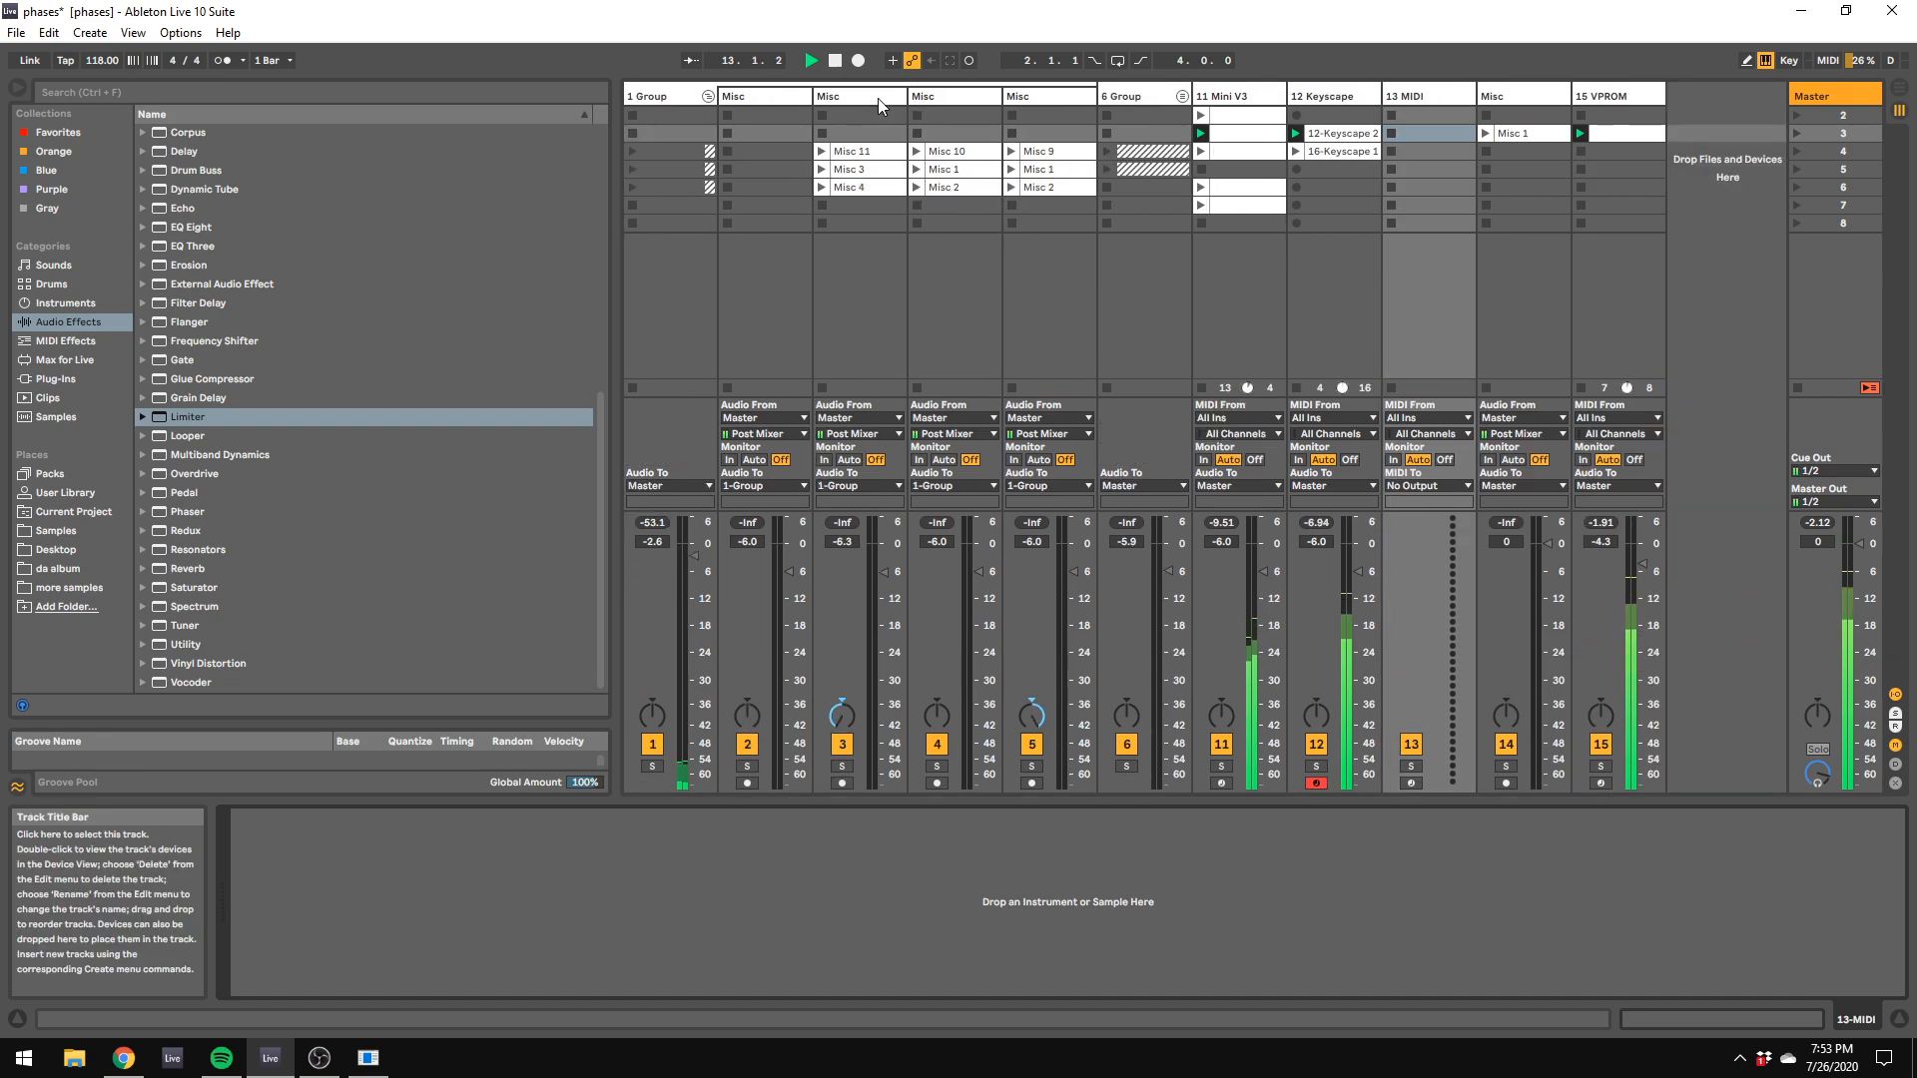
{"action": "left_click", "coordinate": [708, 91]}
{"action": "left_click", "coordinate": [1053, 91]}
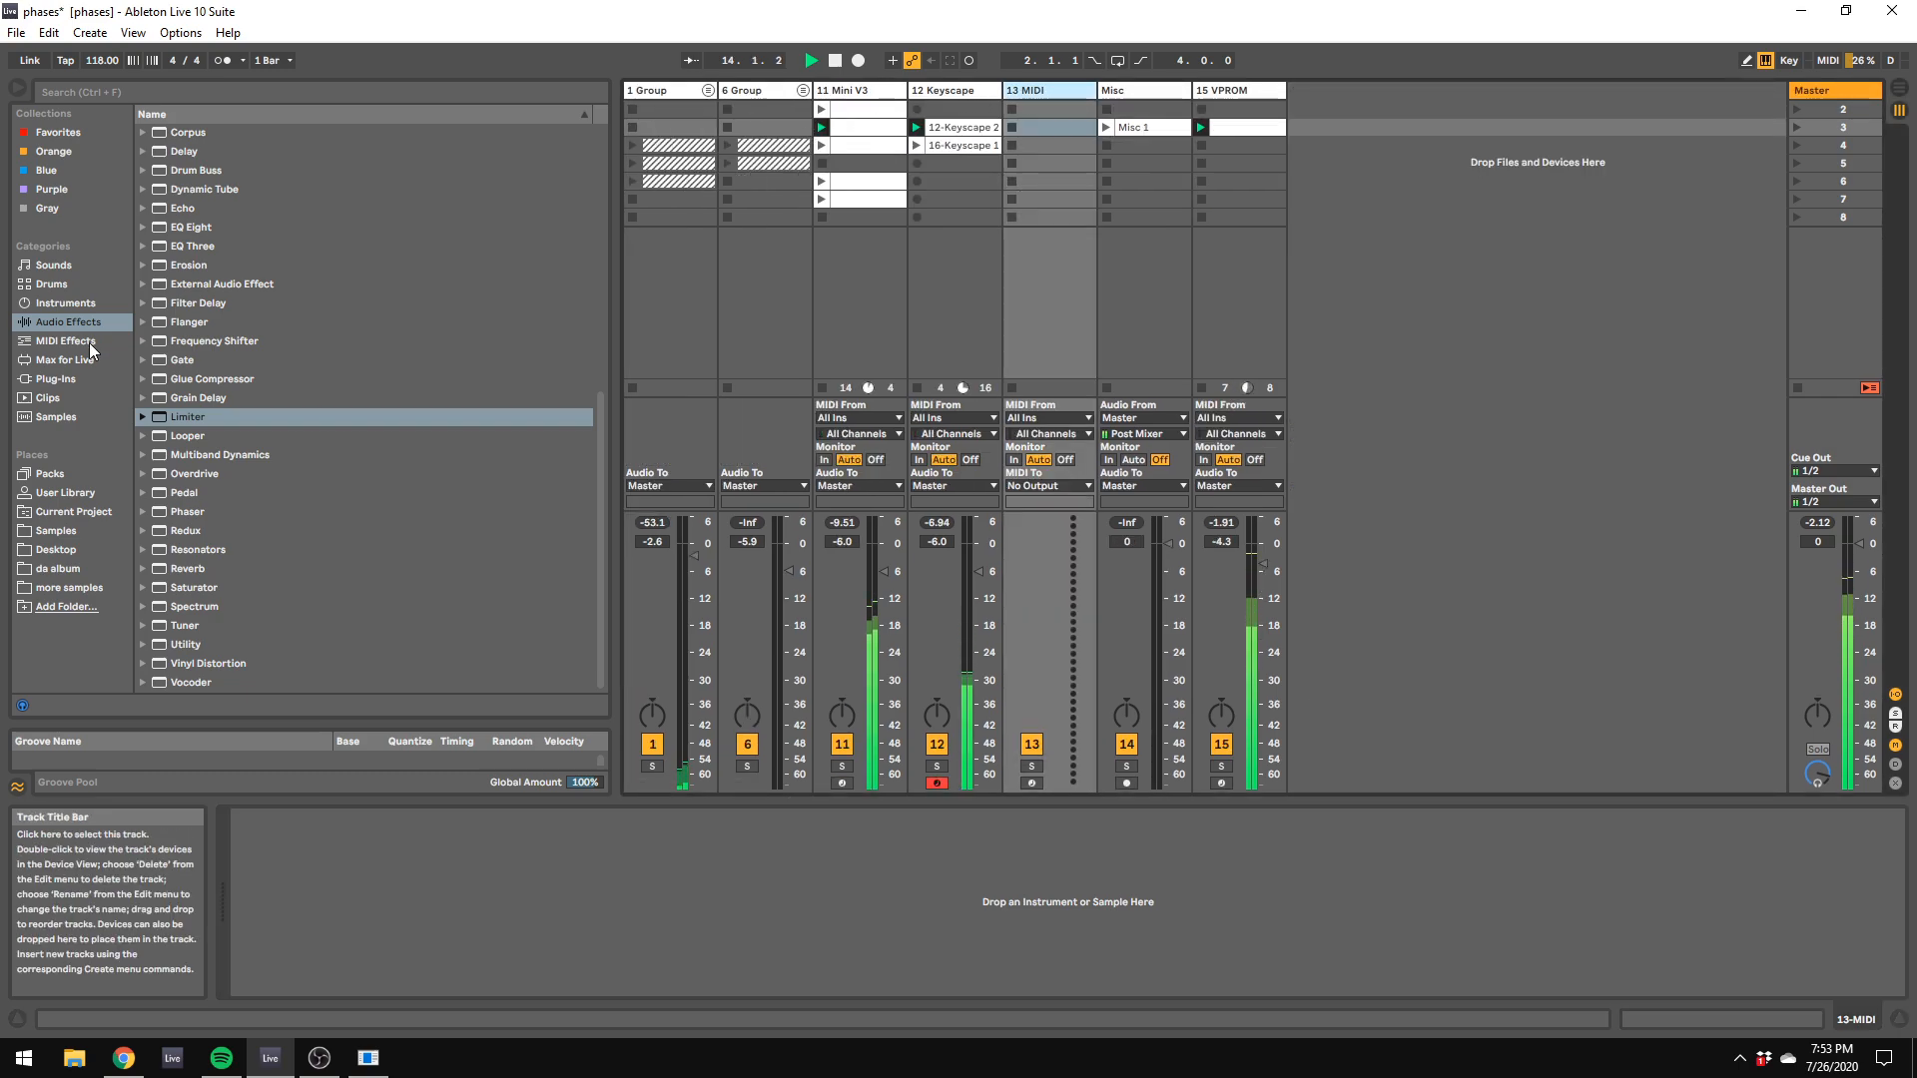
{"action": "left_click", "coordinate": [55, 378]}
{"action": "scroll", "coordinate": [358, 382], "scroll_direction": "up", "scroll_amount": 20}
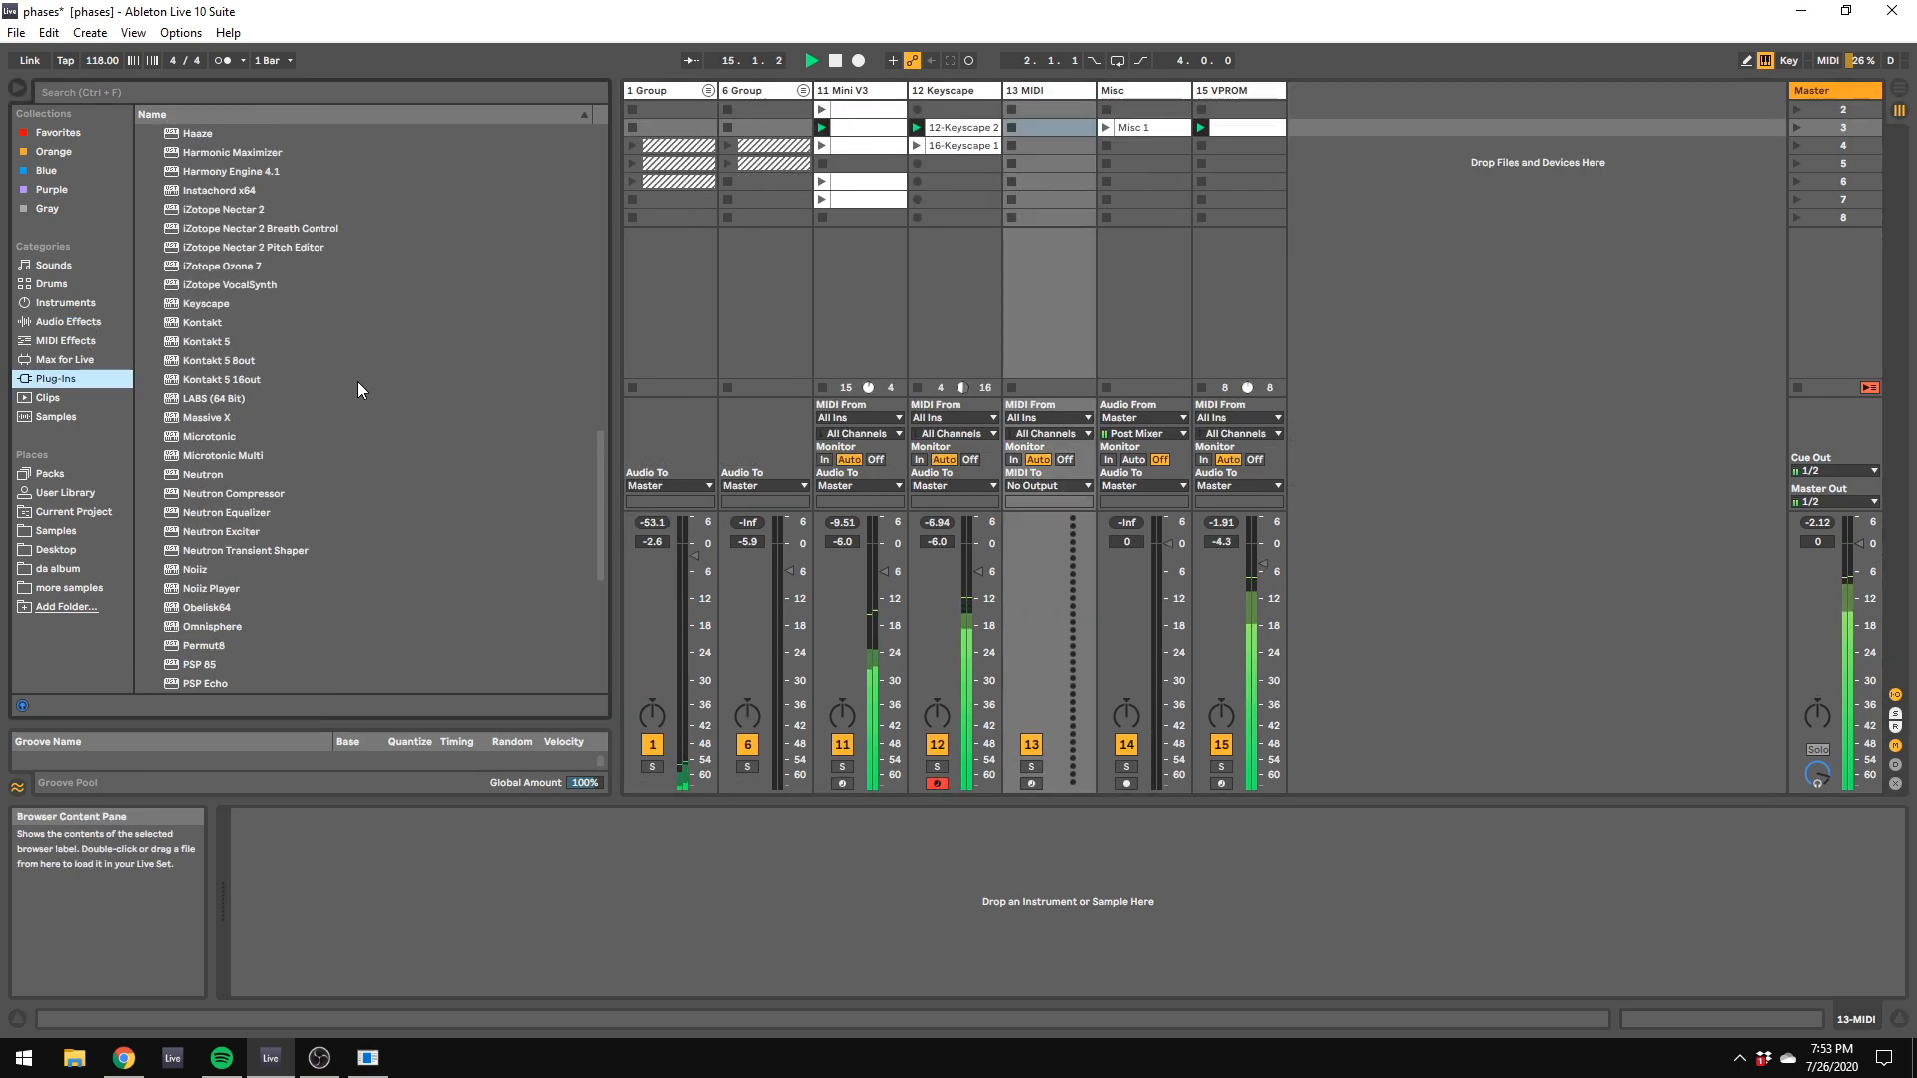
{"action": "scroll", "coordinate": [332, 424], "scroll_direction": "up", "scroll_amount": 10}
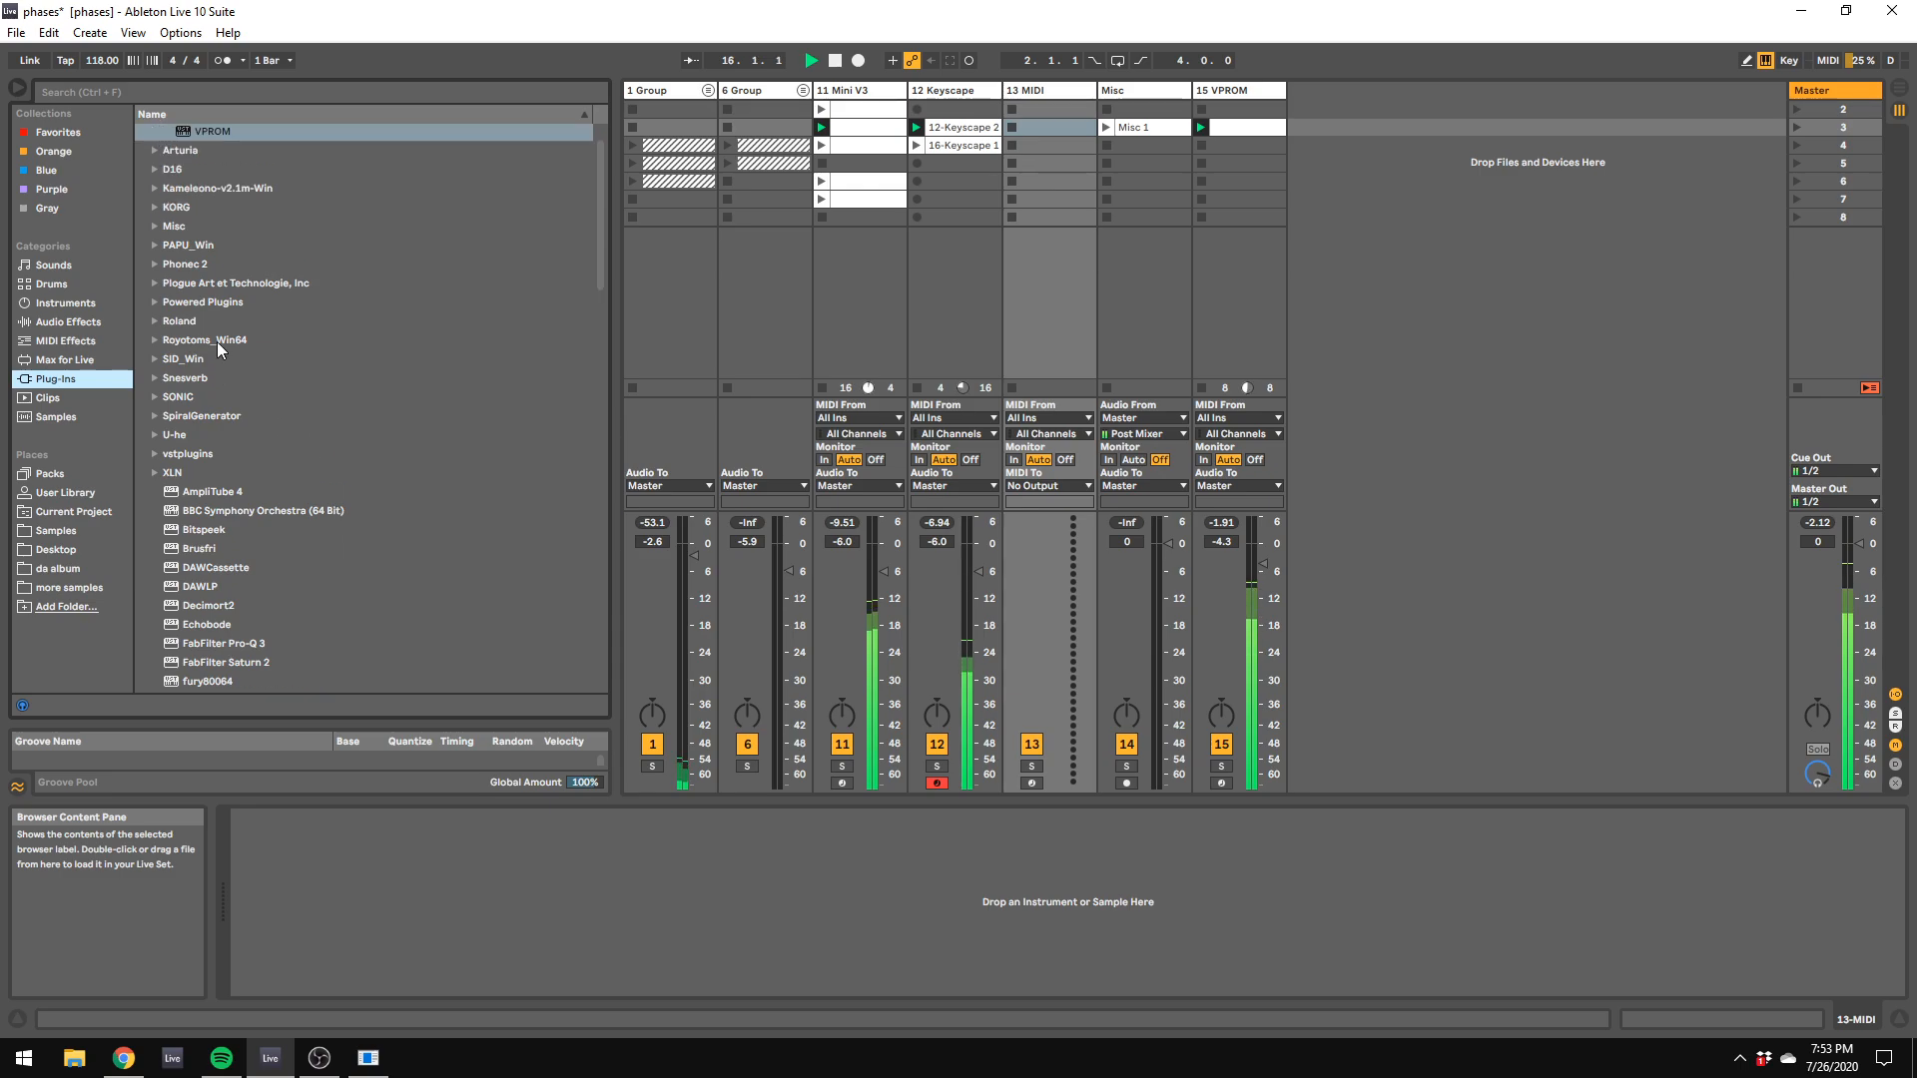
{"action": "left_click", "coordinate": [167, 171]}
{"action": "left_click", "coordinate": [156, 170]}
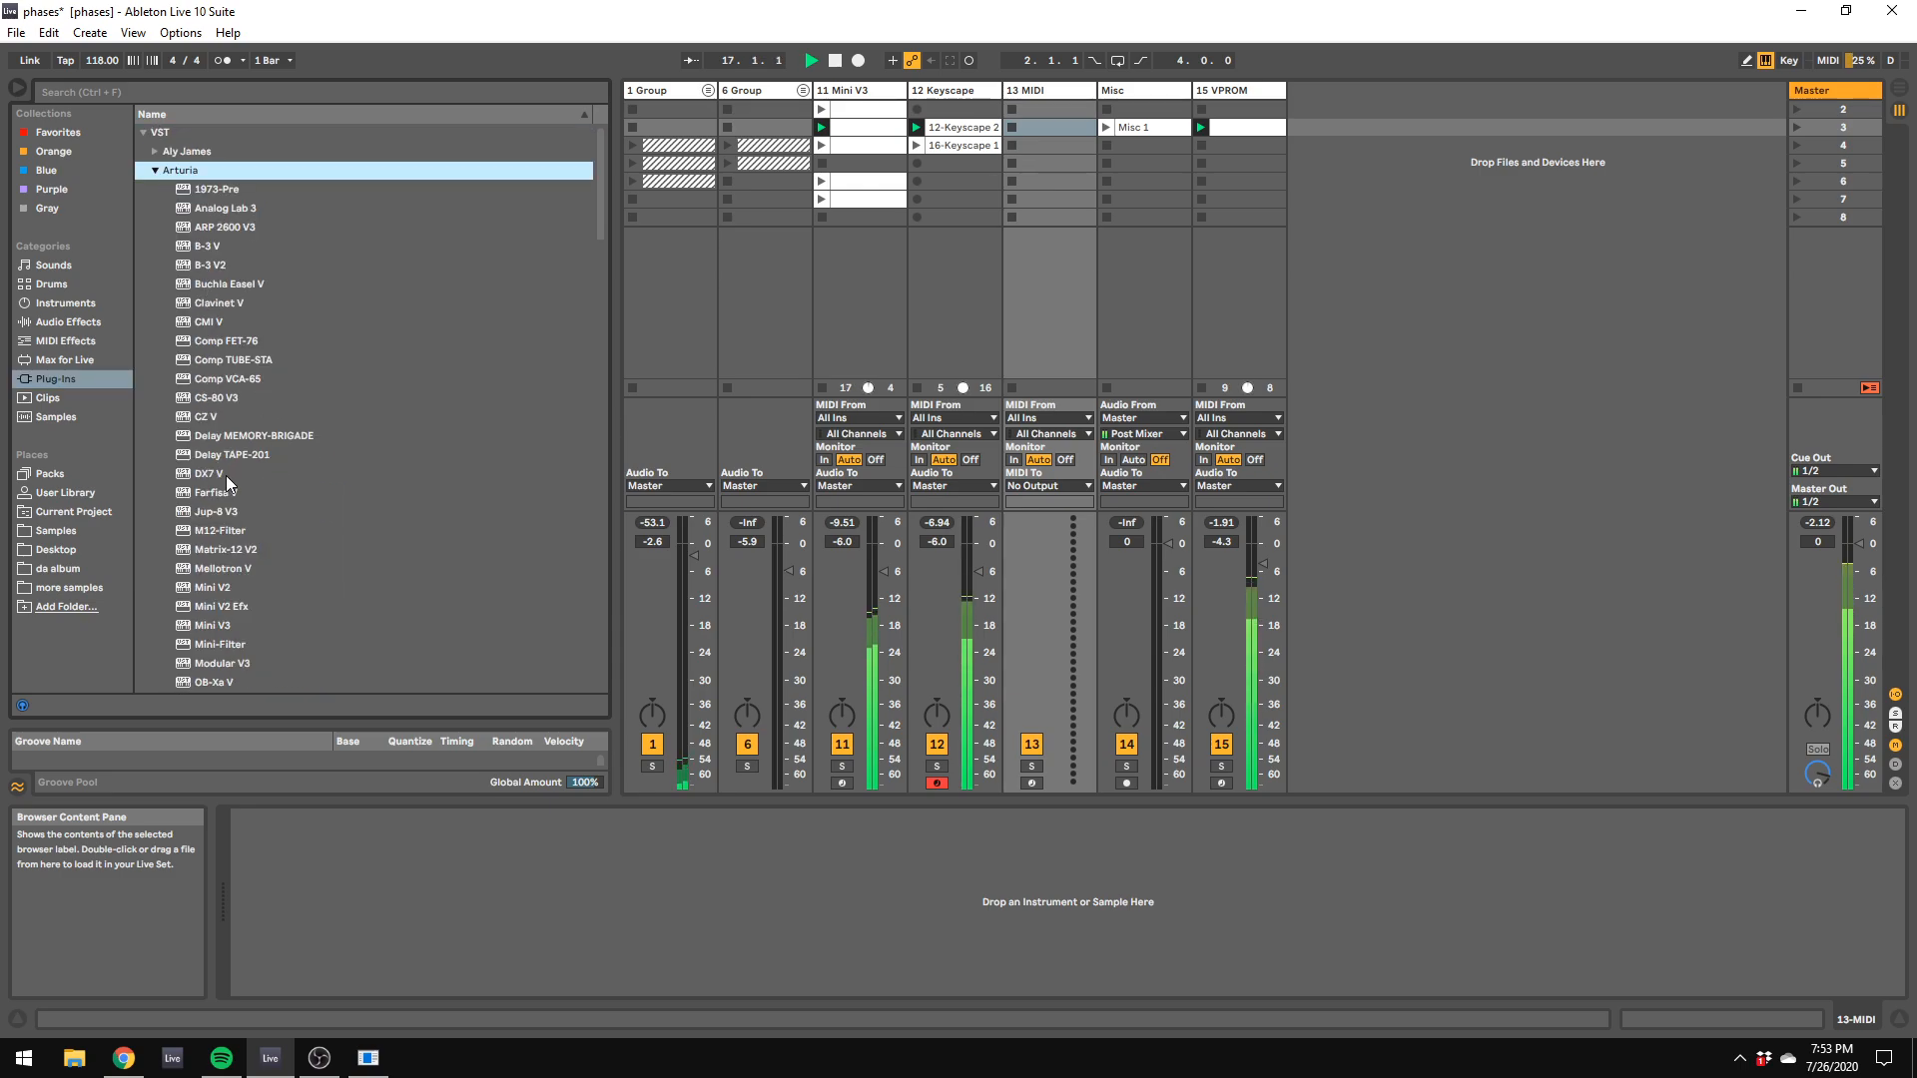
{"action": "scroll", "coordinate": [242, 509], "scroll_direction": "down", "scroll_amount": 5}
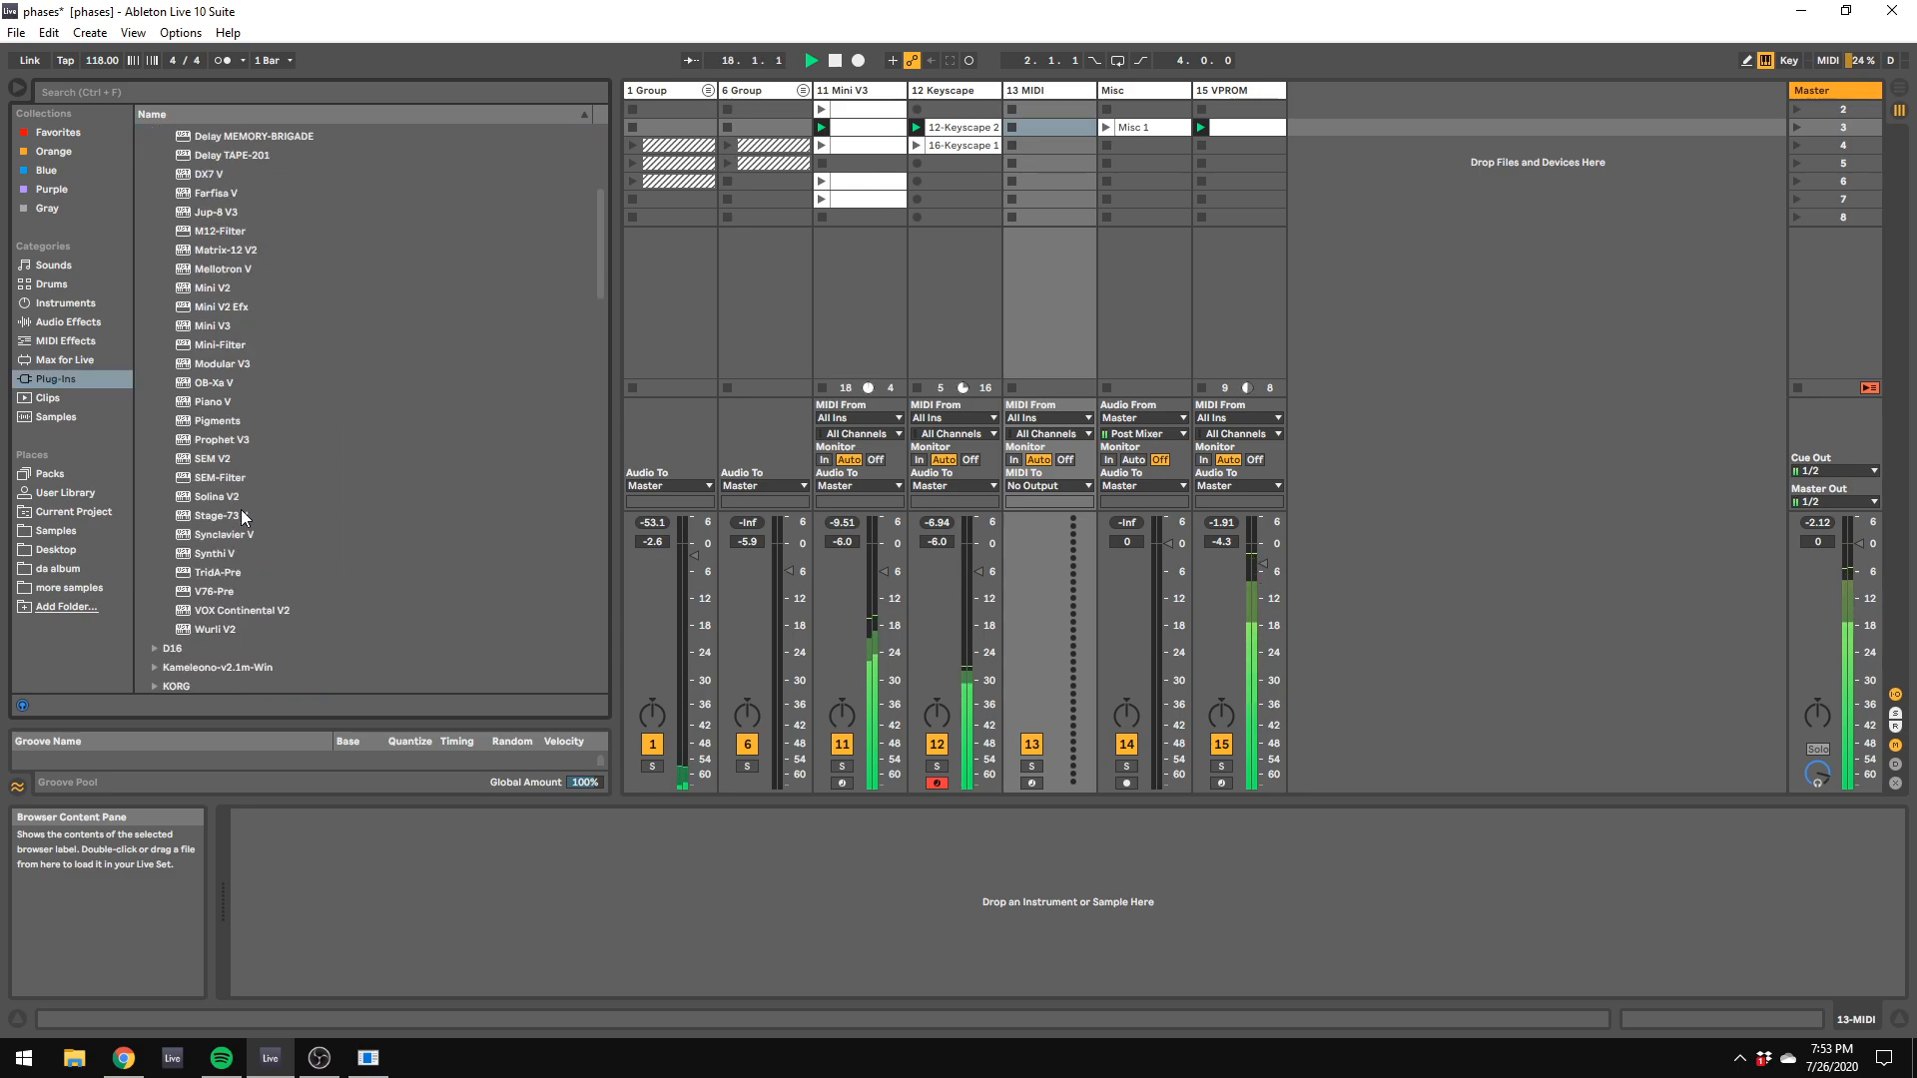
{"action": "left_click", "coordinate": [226, 326]}
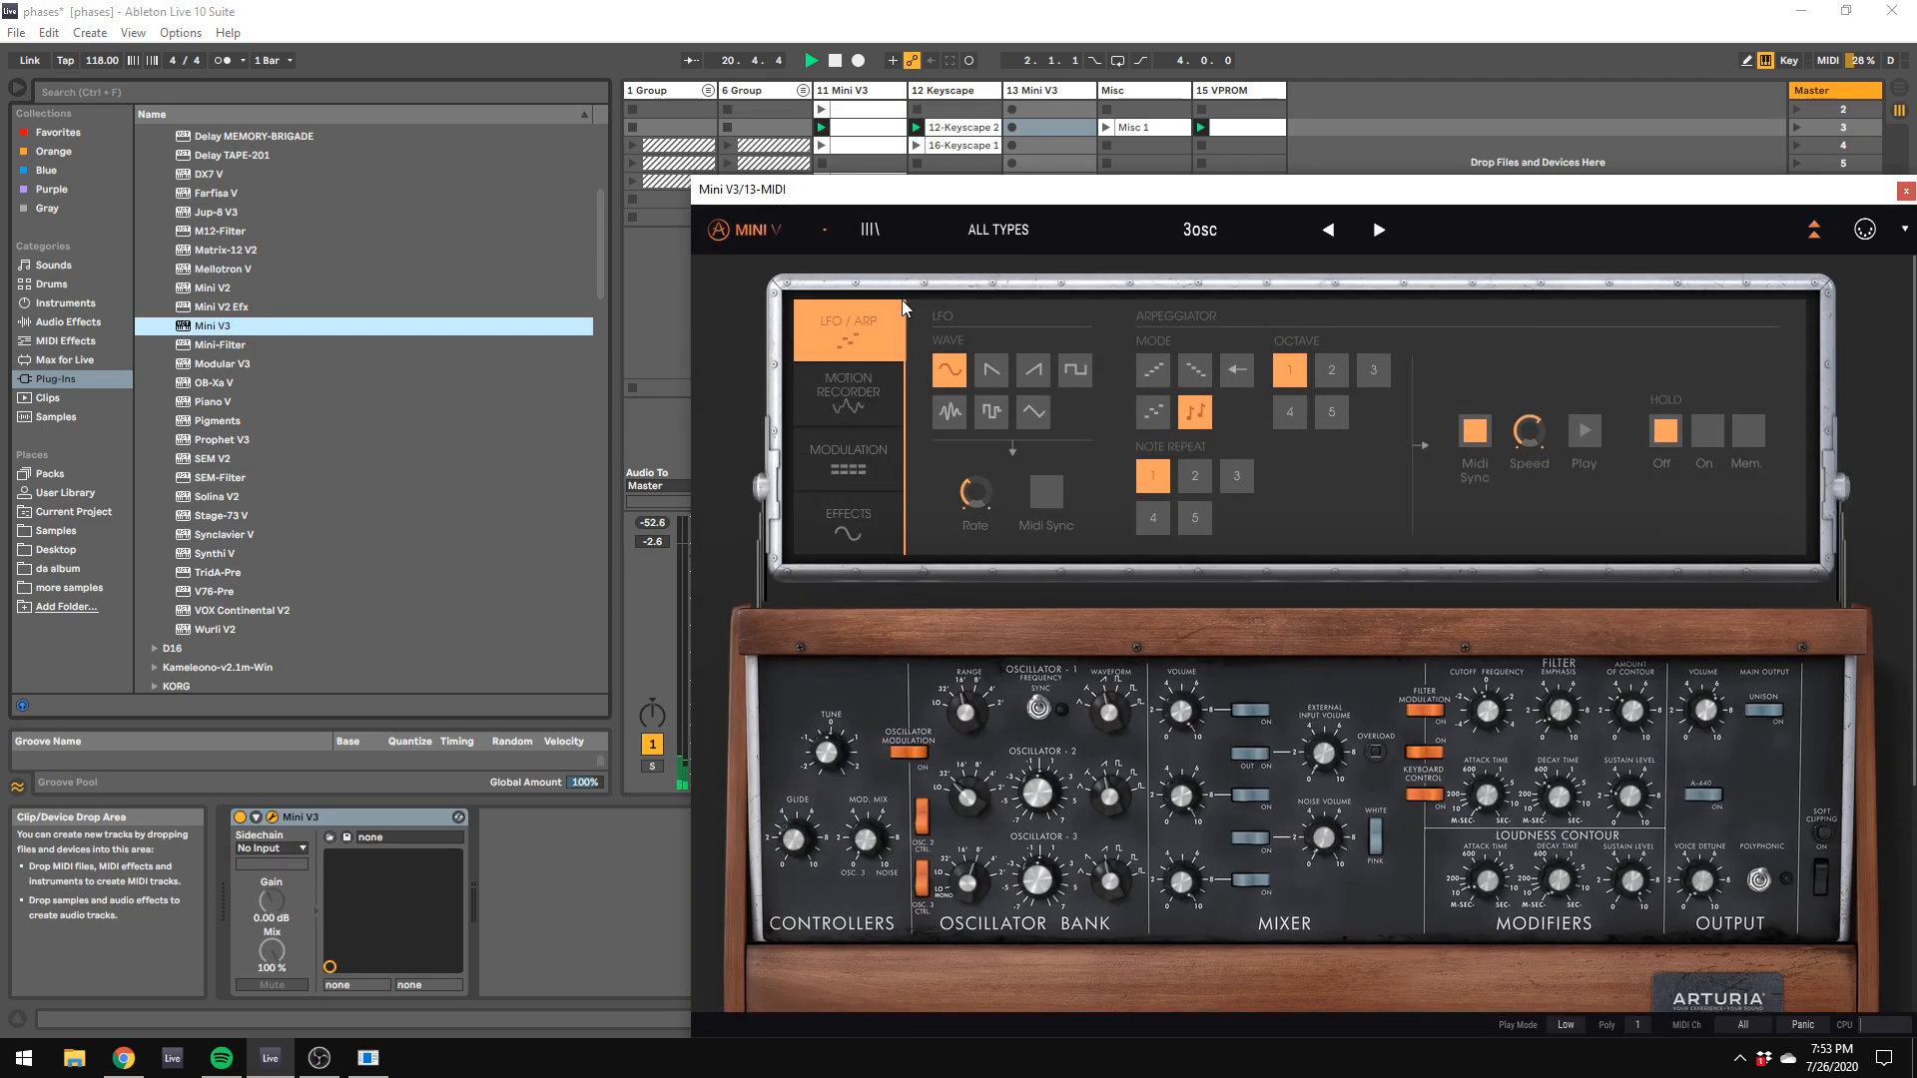
Step: Start a new Default preset in Mini V3 and return from the preset browser to the synth panel
{"action": "left_click", "coordinate": [870, 229]}
{"action": "left_click", "coordinate": [825, 235]}
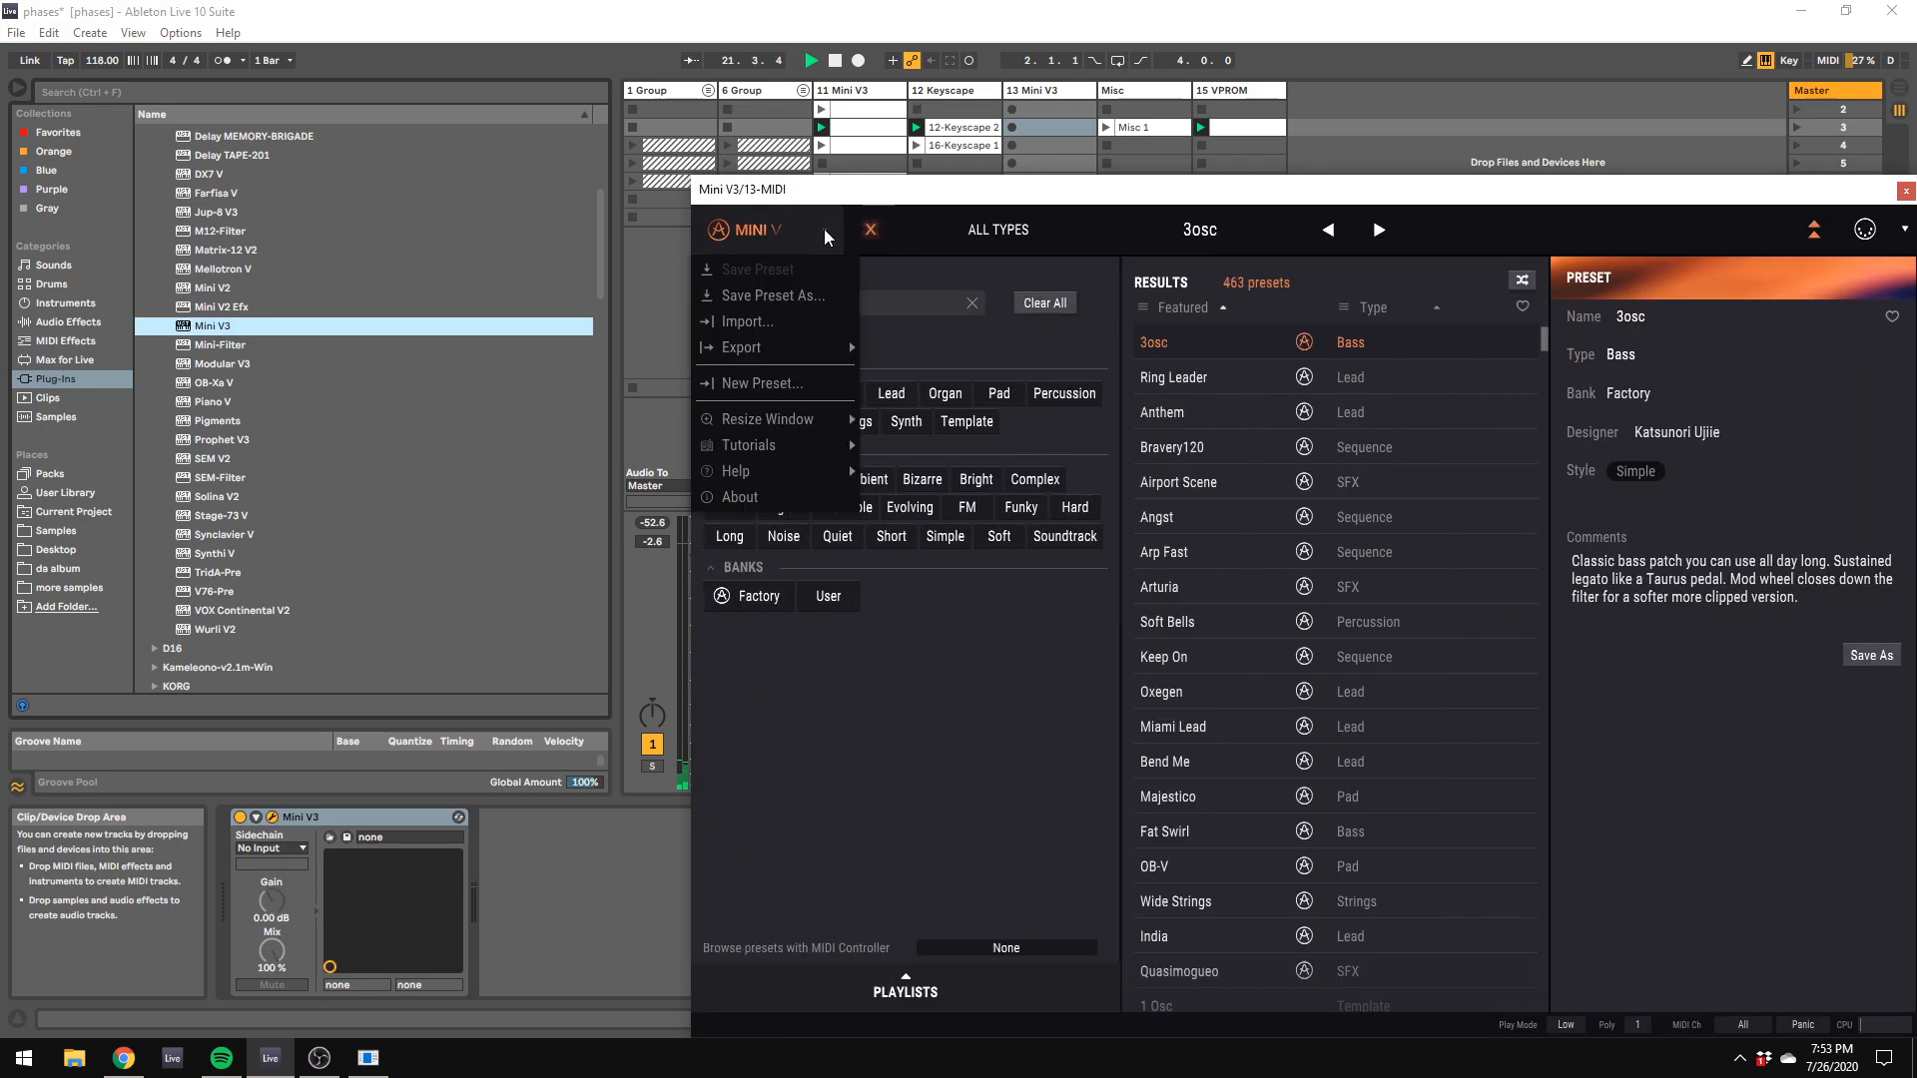
{"action": "left_click", "coordinate": [813, 376]}
{"action": "scroll", "coordinate": [1248, 420], "scroll_direction": "up", "scroll_amount": 5}
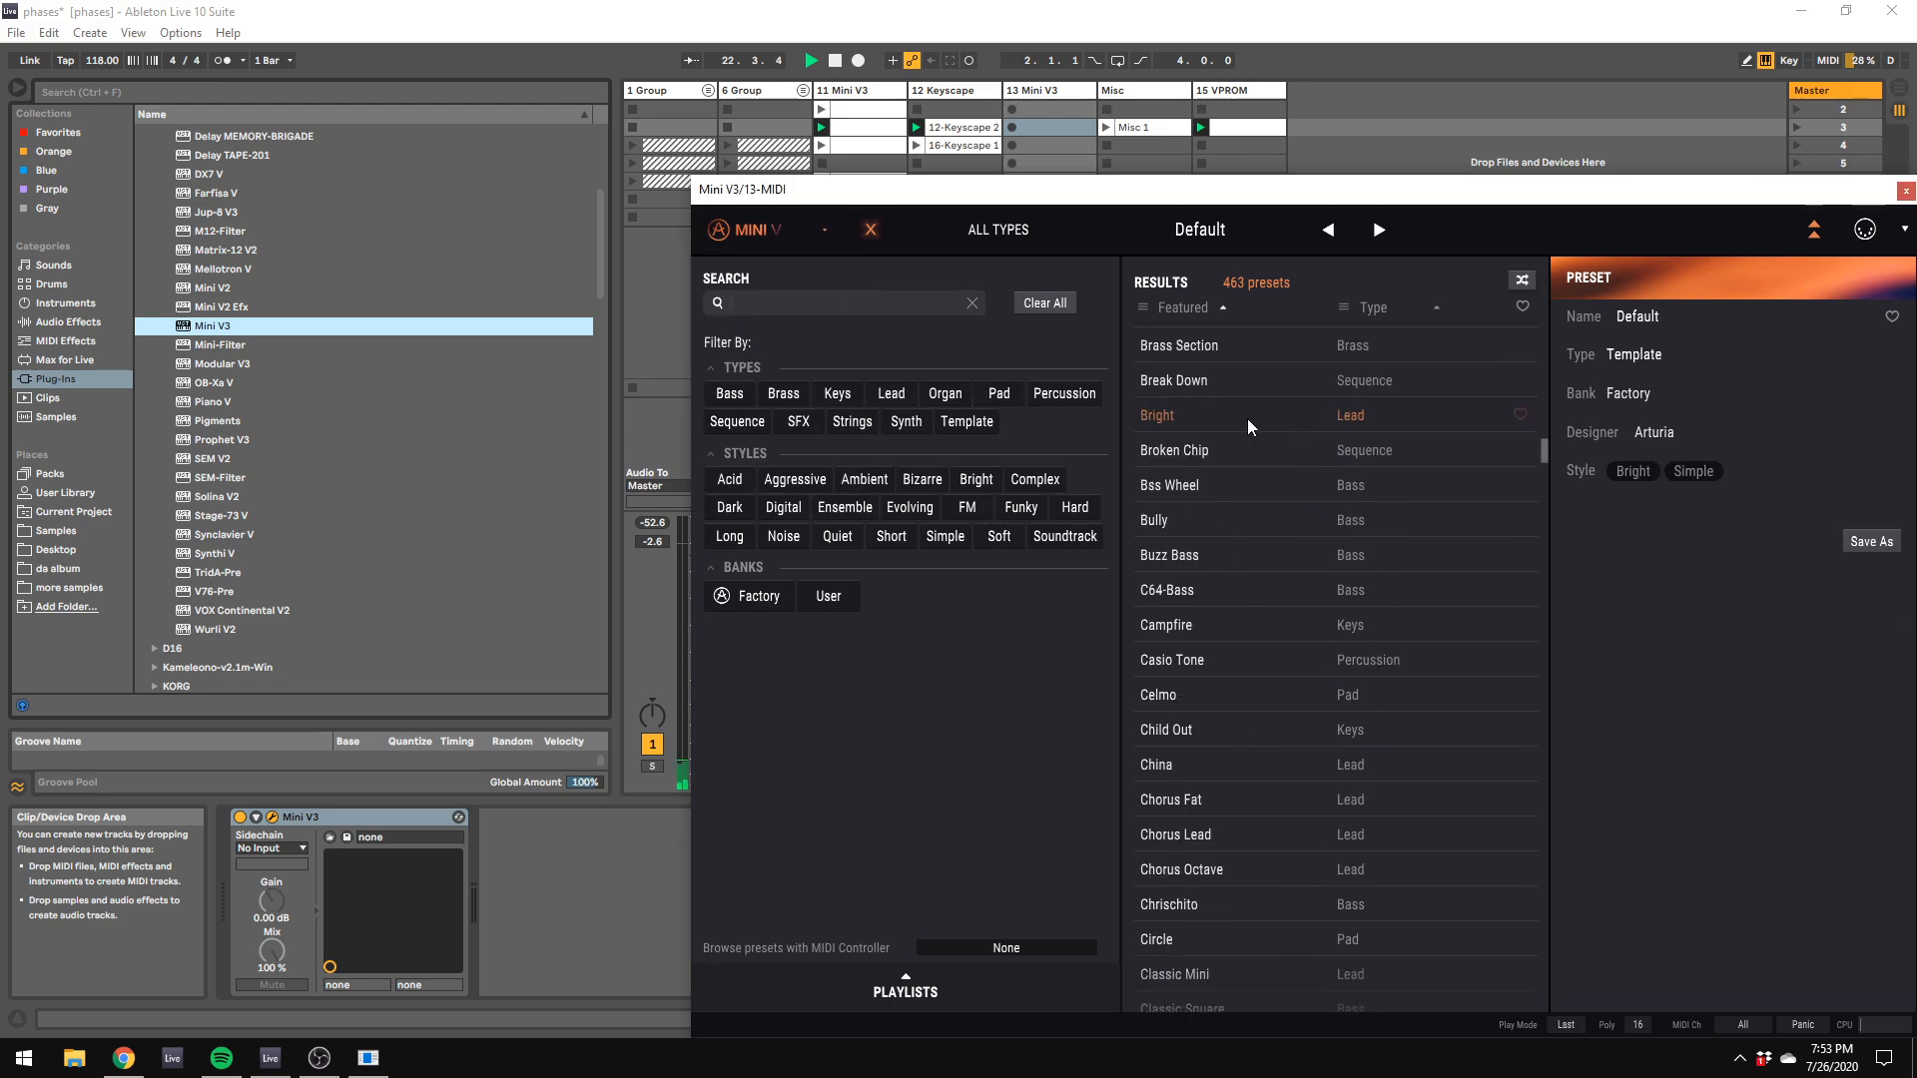
{"action": "left_click", "coordinate": [869, 229]}
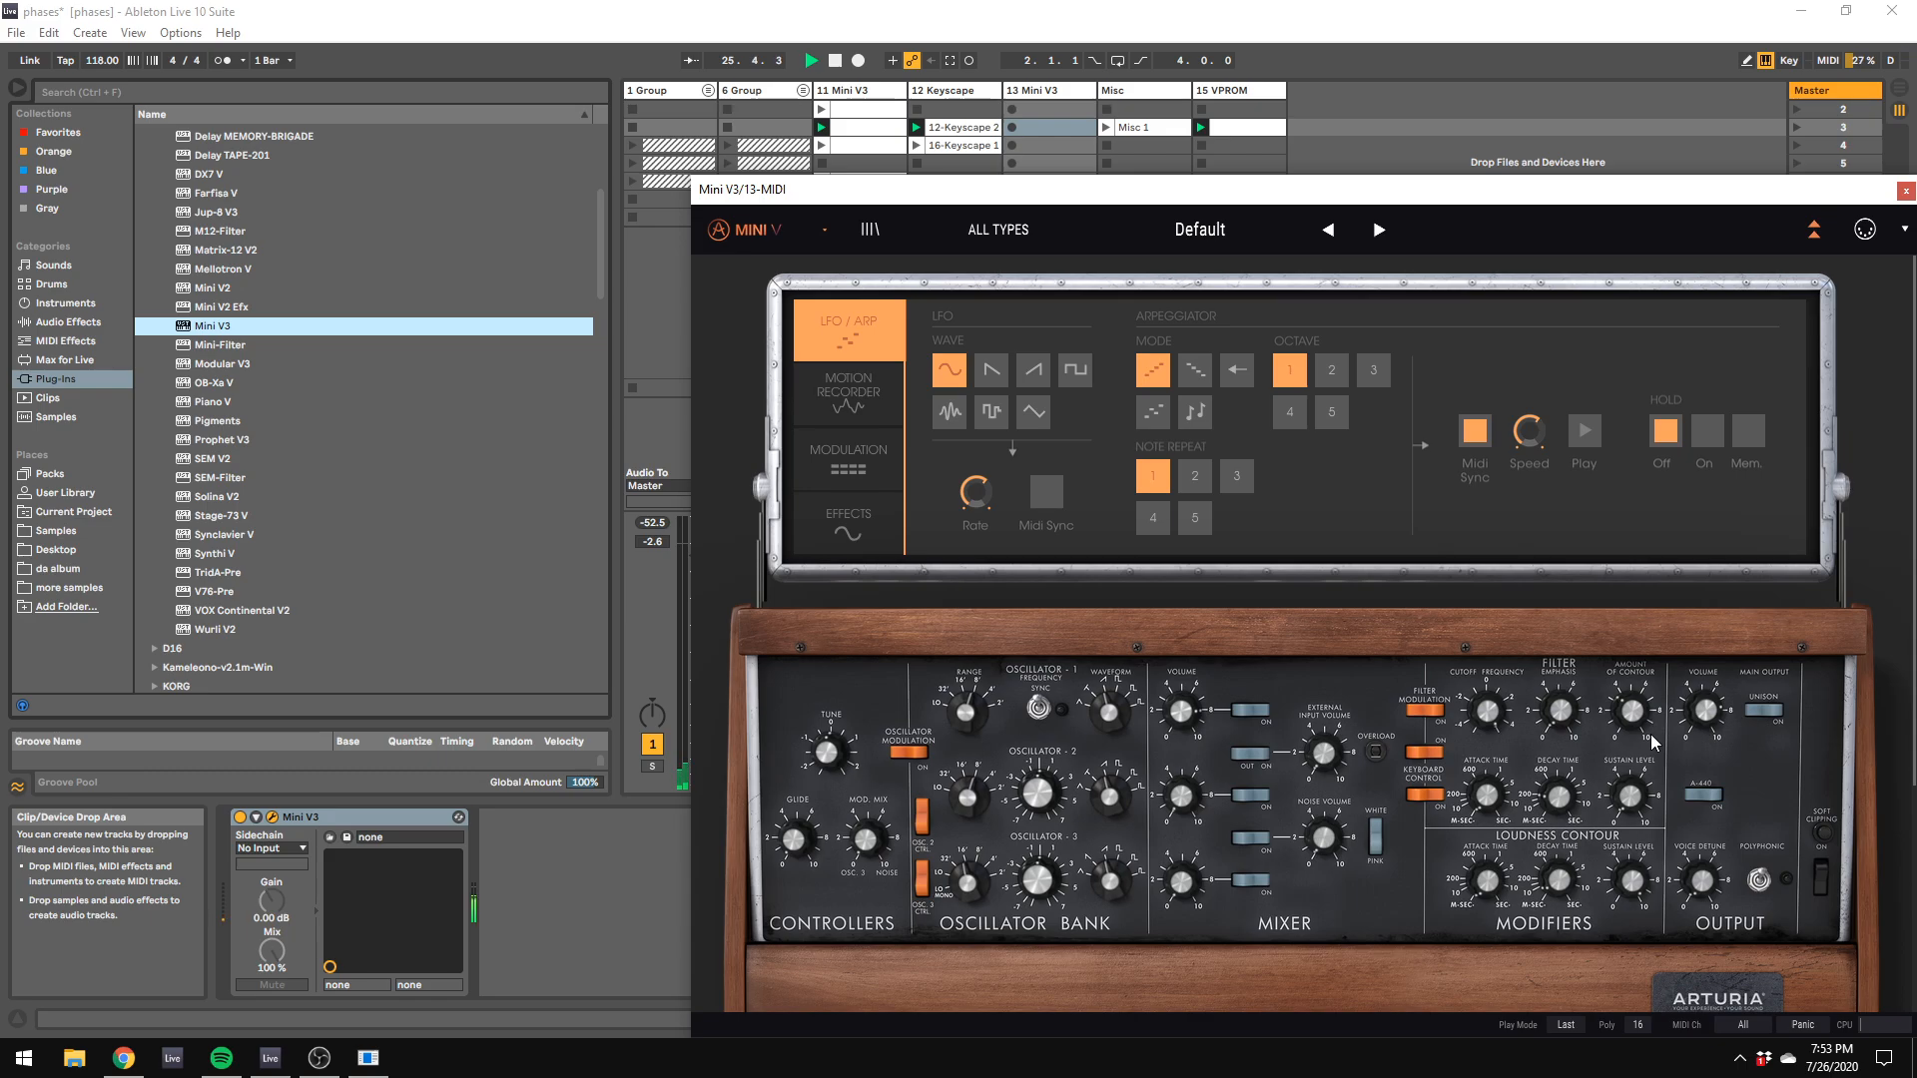
Step: Adjust the loudness decay, set the filter cutoff to 816.45 Hz, and audition with the computer keyboard shifted down an octave and back up
{"action": "left_click", "coordinate": [1563, 882]}
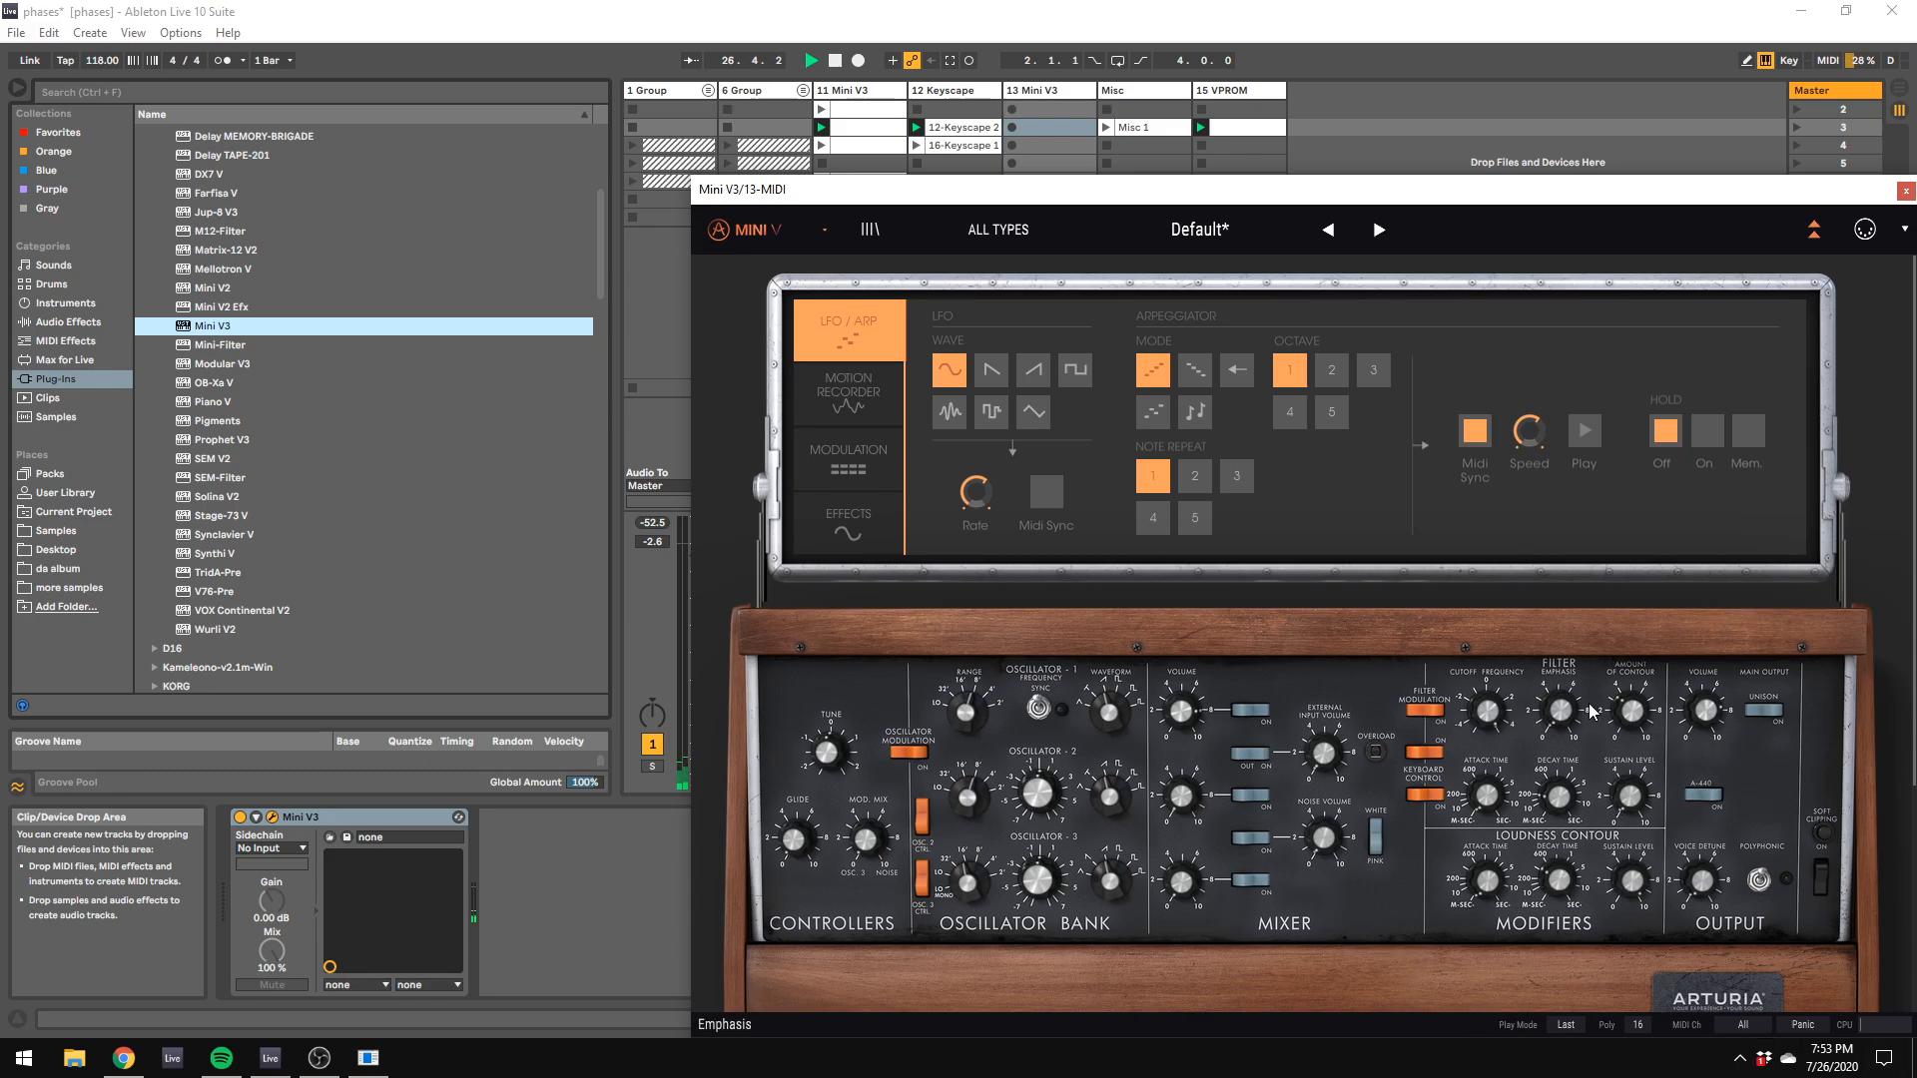
{"action": "left_click_drag", "start_coordinate": [1488, 706], "coordinate": [1488, 740]}
{"action": "key", "text": "z"}
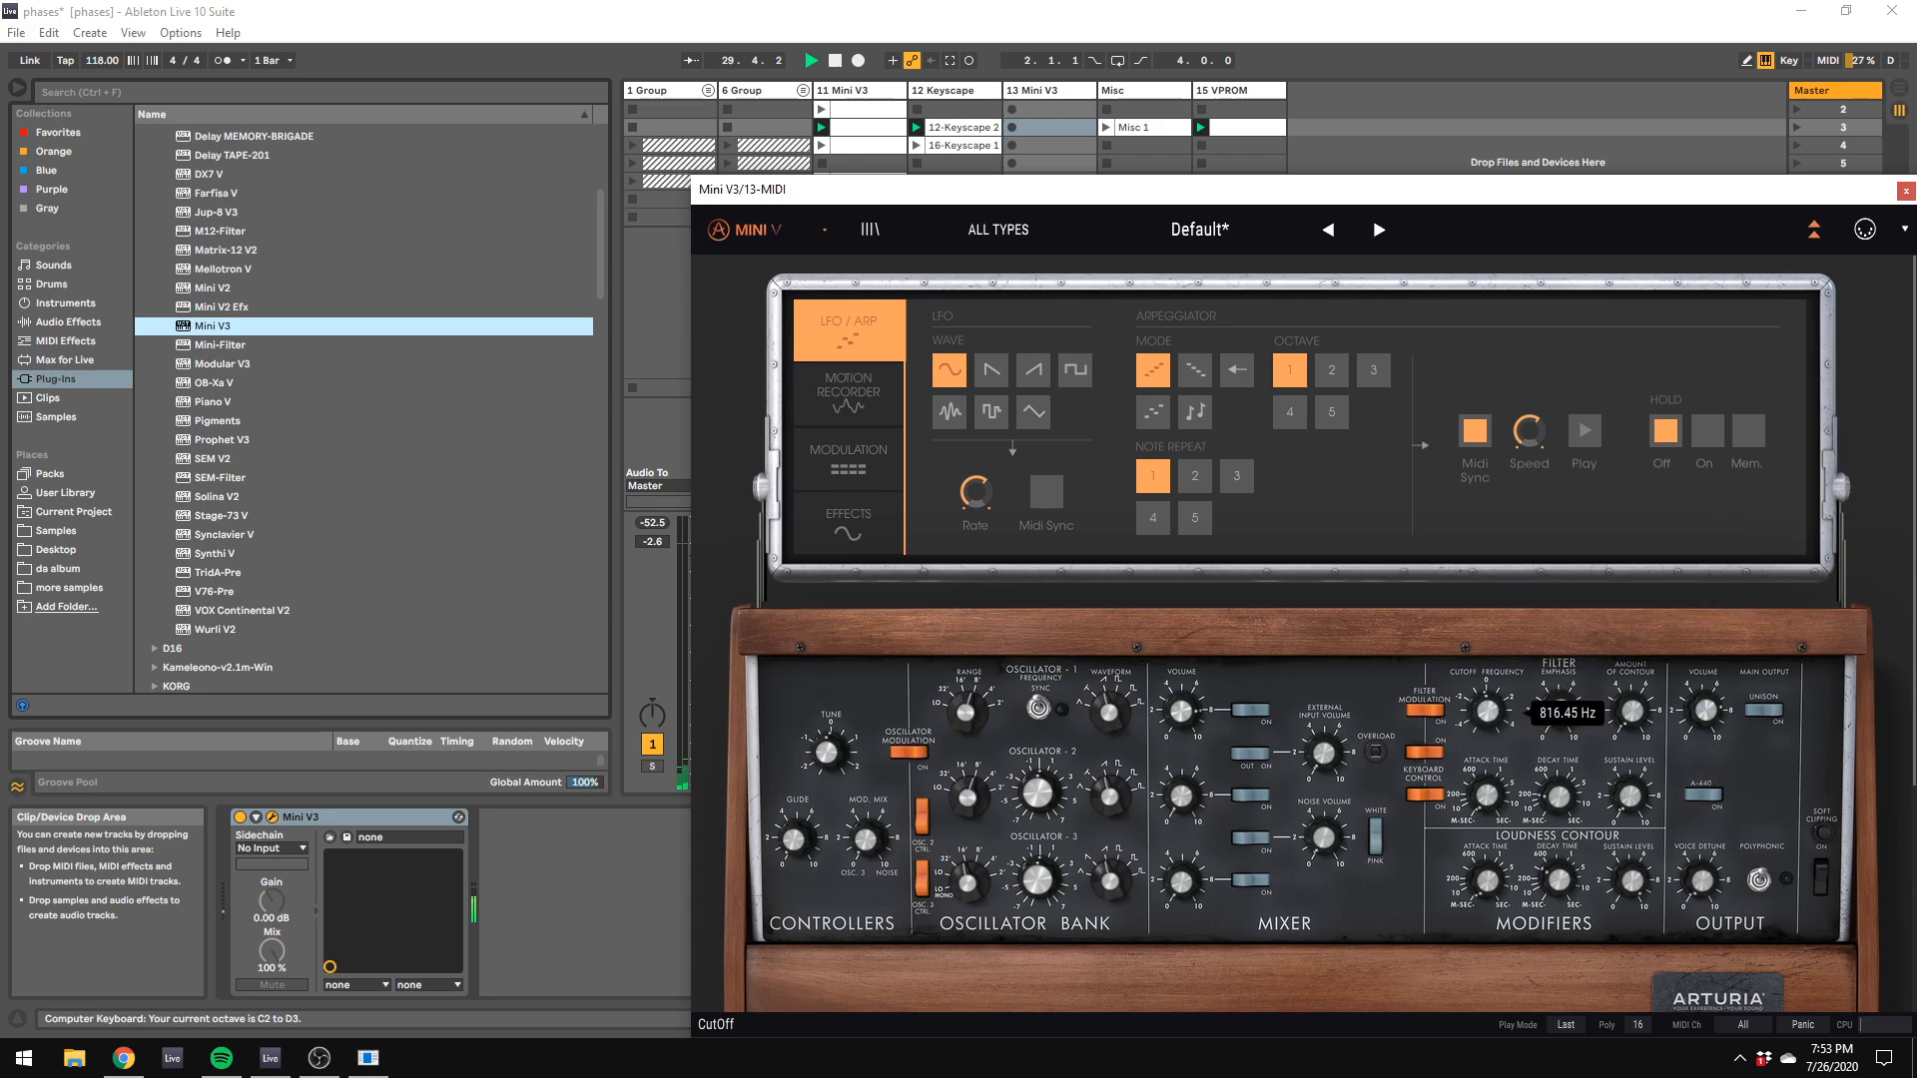
{"action": "key", "text": "x"}
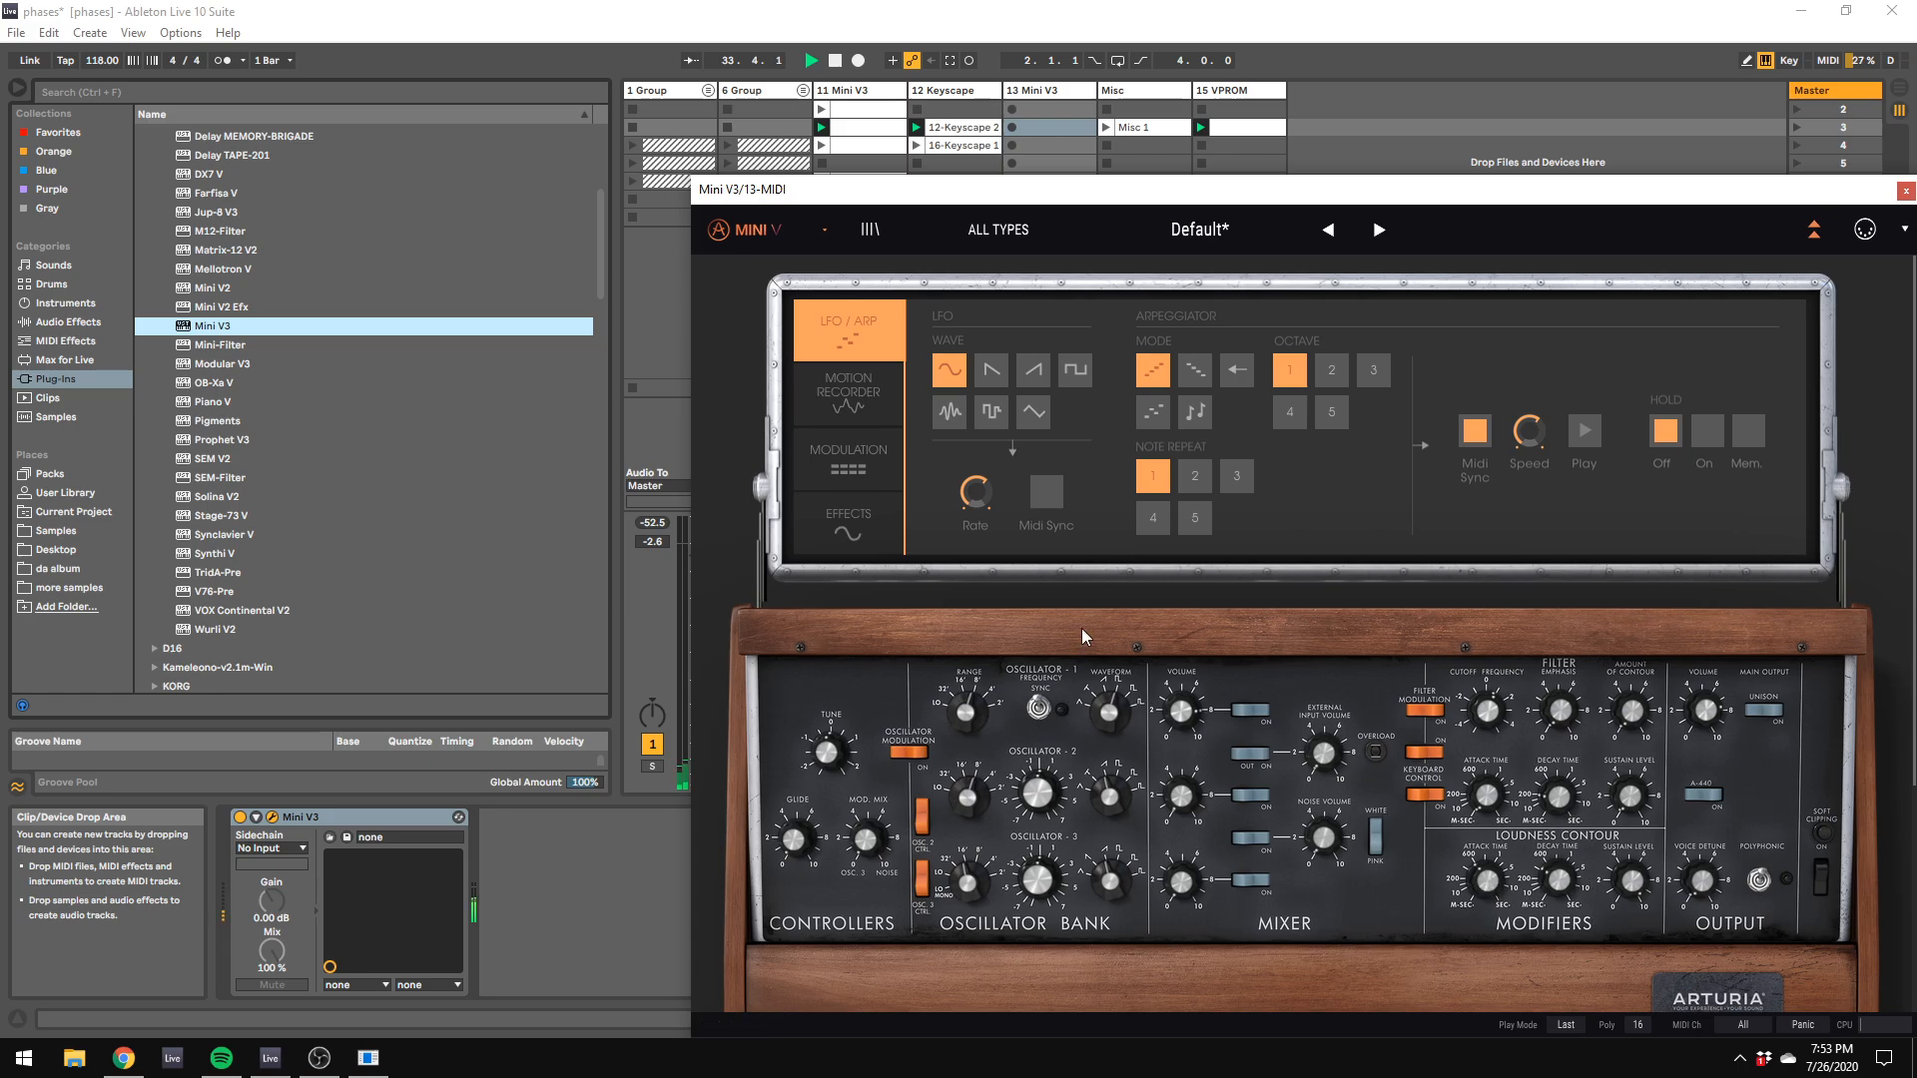
Step: Examine Mini V3's modulation matrix, the volumes of oscillators 1 and 2, and oscillator 2's range and waveform
{"action": "left_click", "coordinate": [871, 448]}
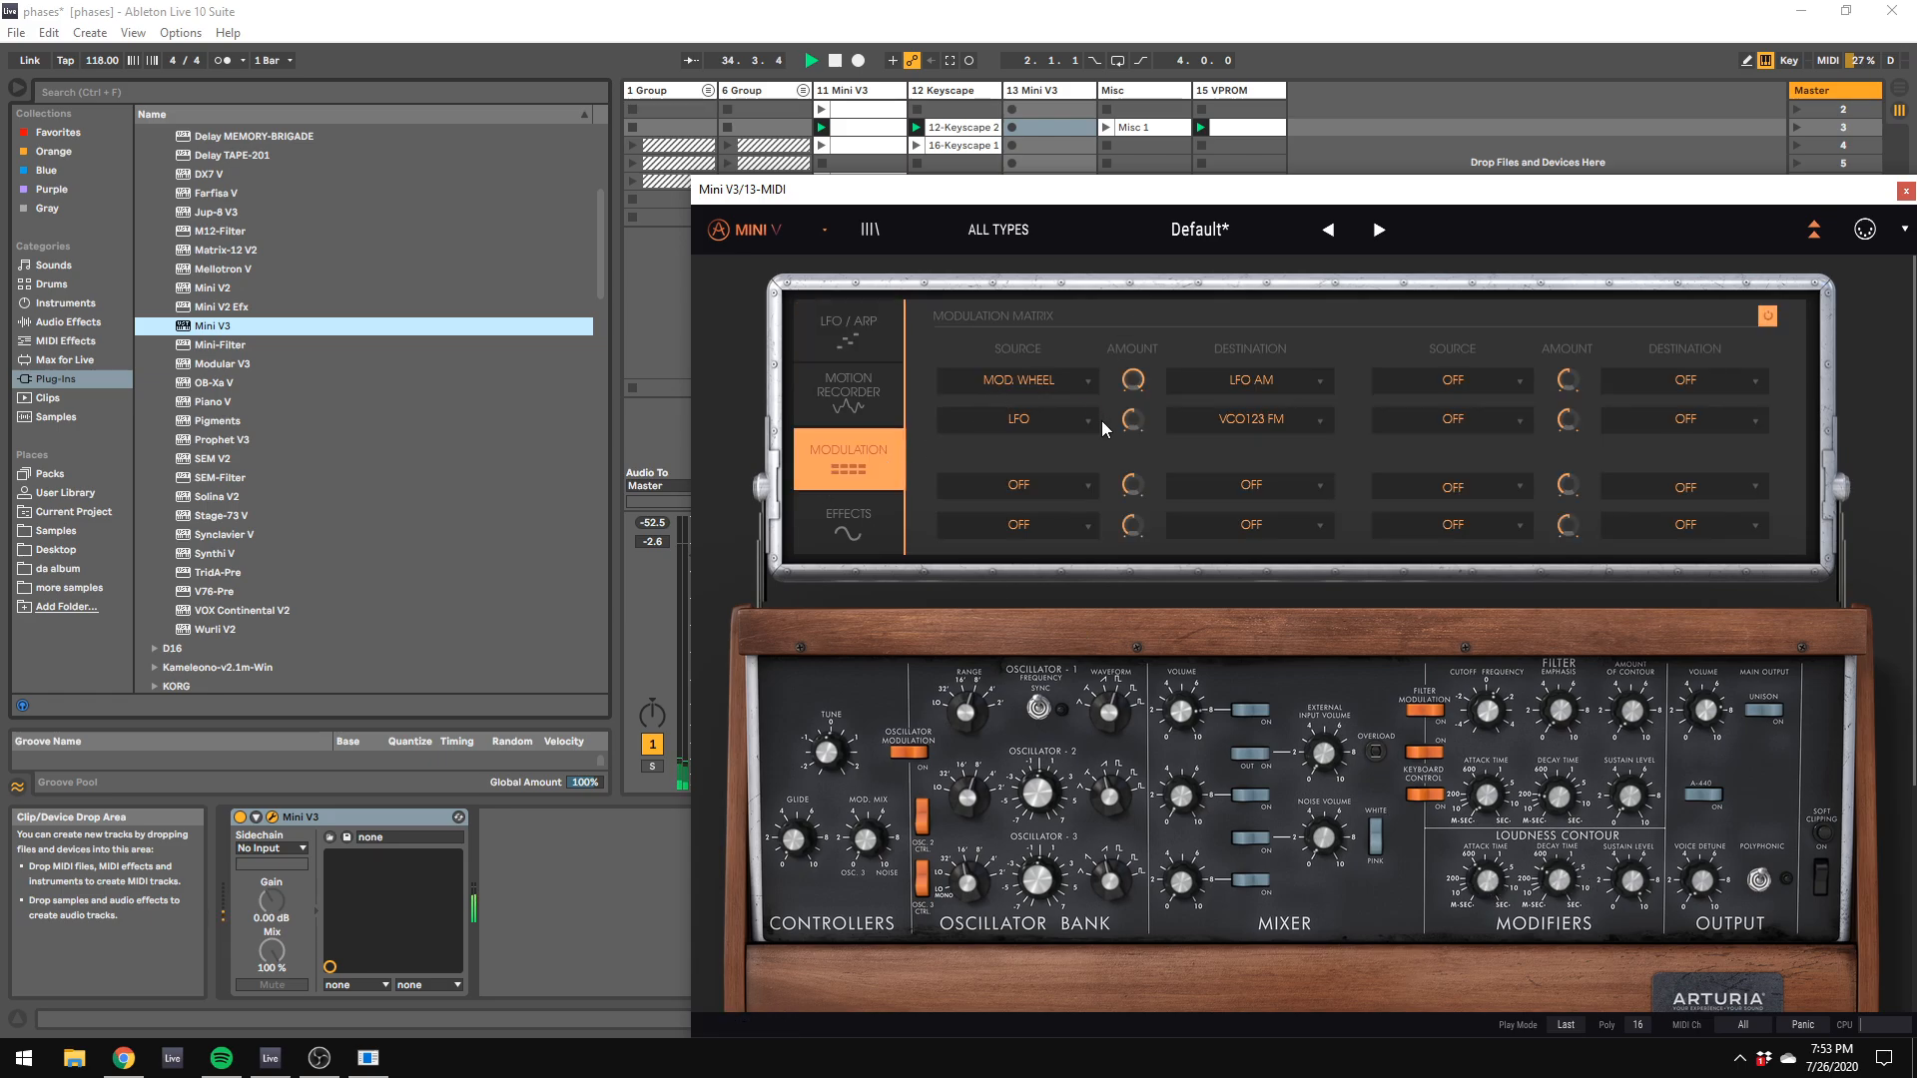
{"action": "left_click", "coordinate": [843, 344]}
{"action": "left_click", "coordinate": [901, 462]}
{"action": "mouse_move", "coordinate": [1705, 716]}
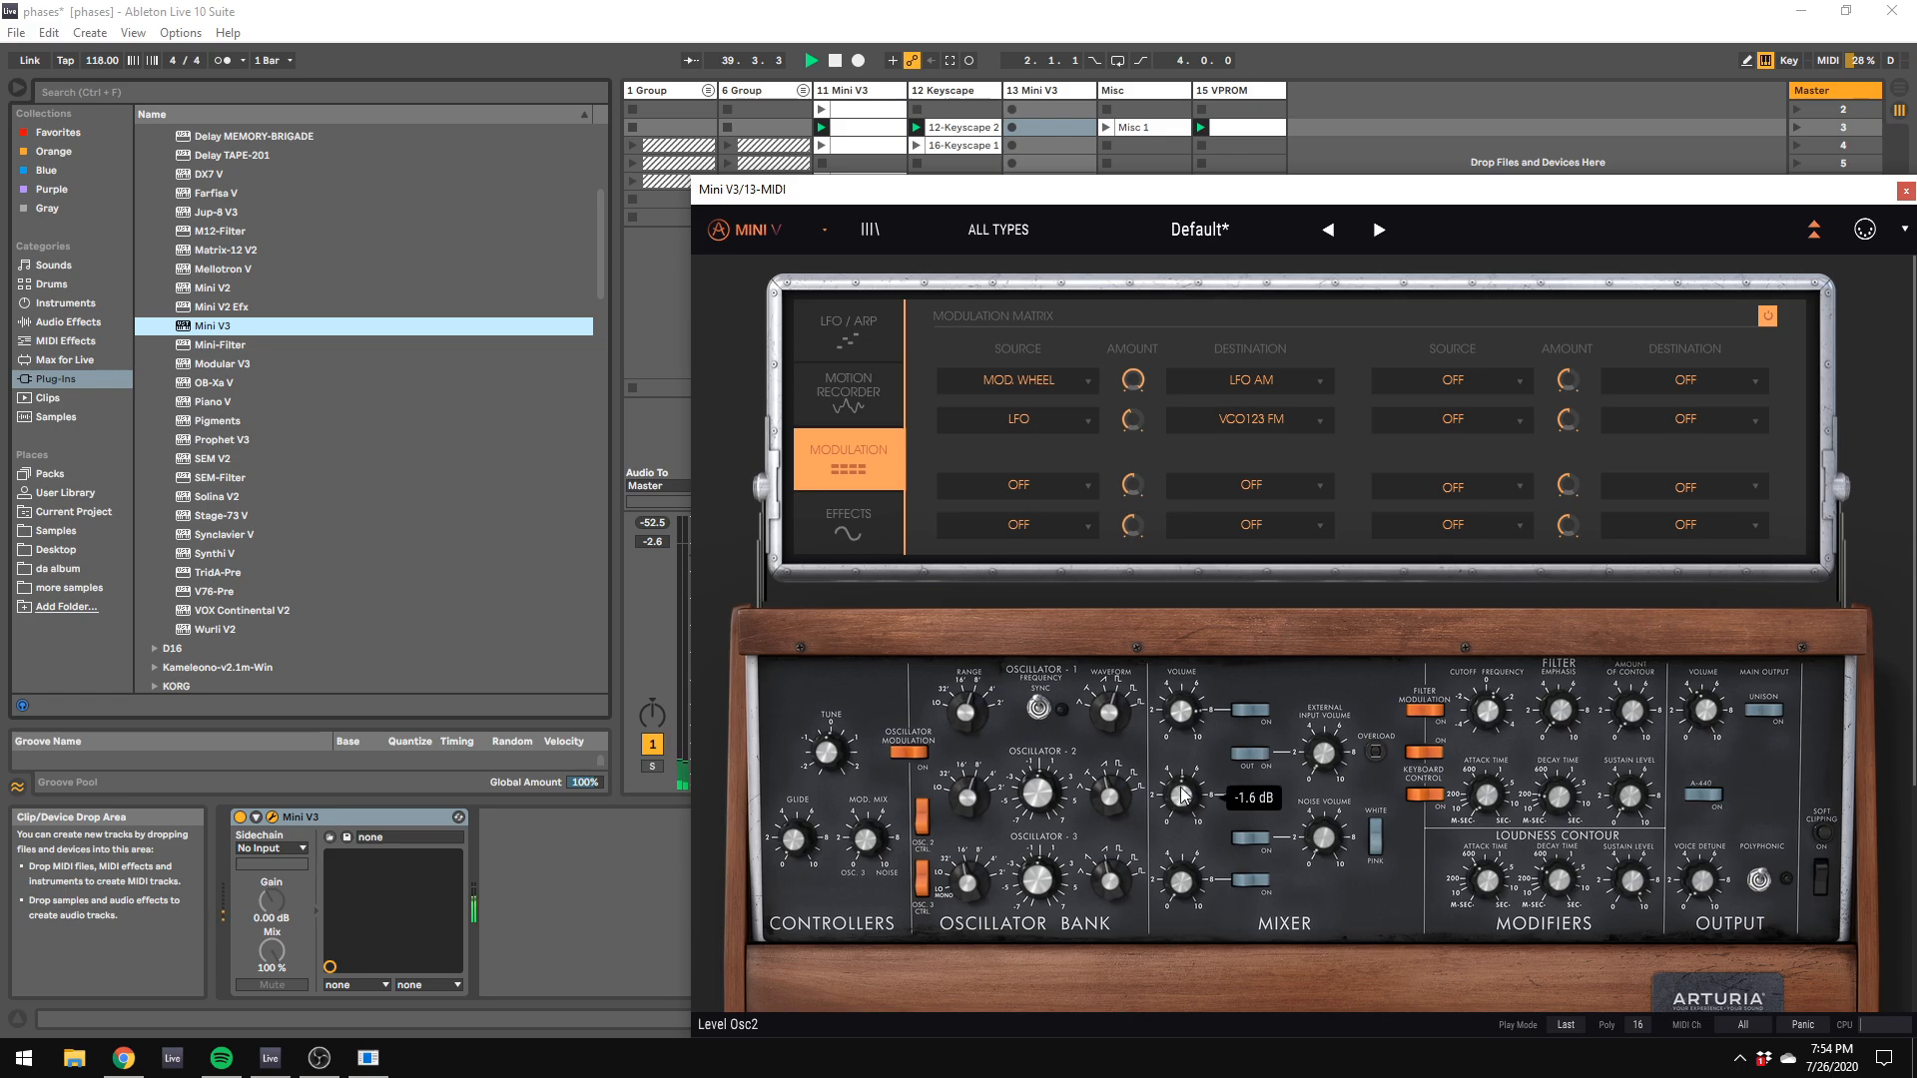
{"action": "mouse_move", "coordinate": [1102, 802]}
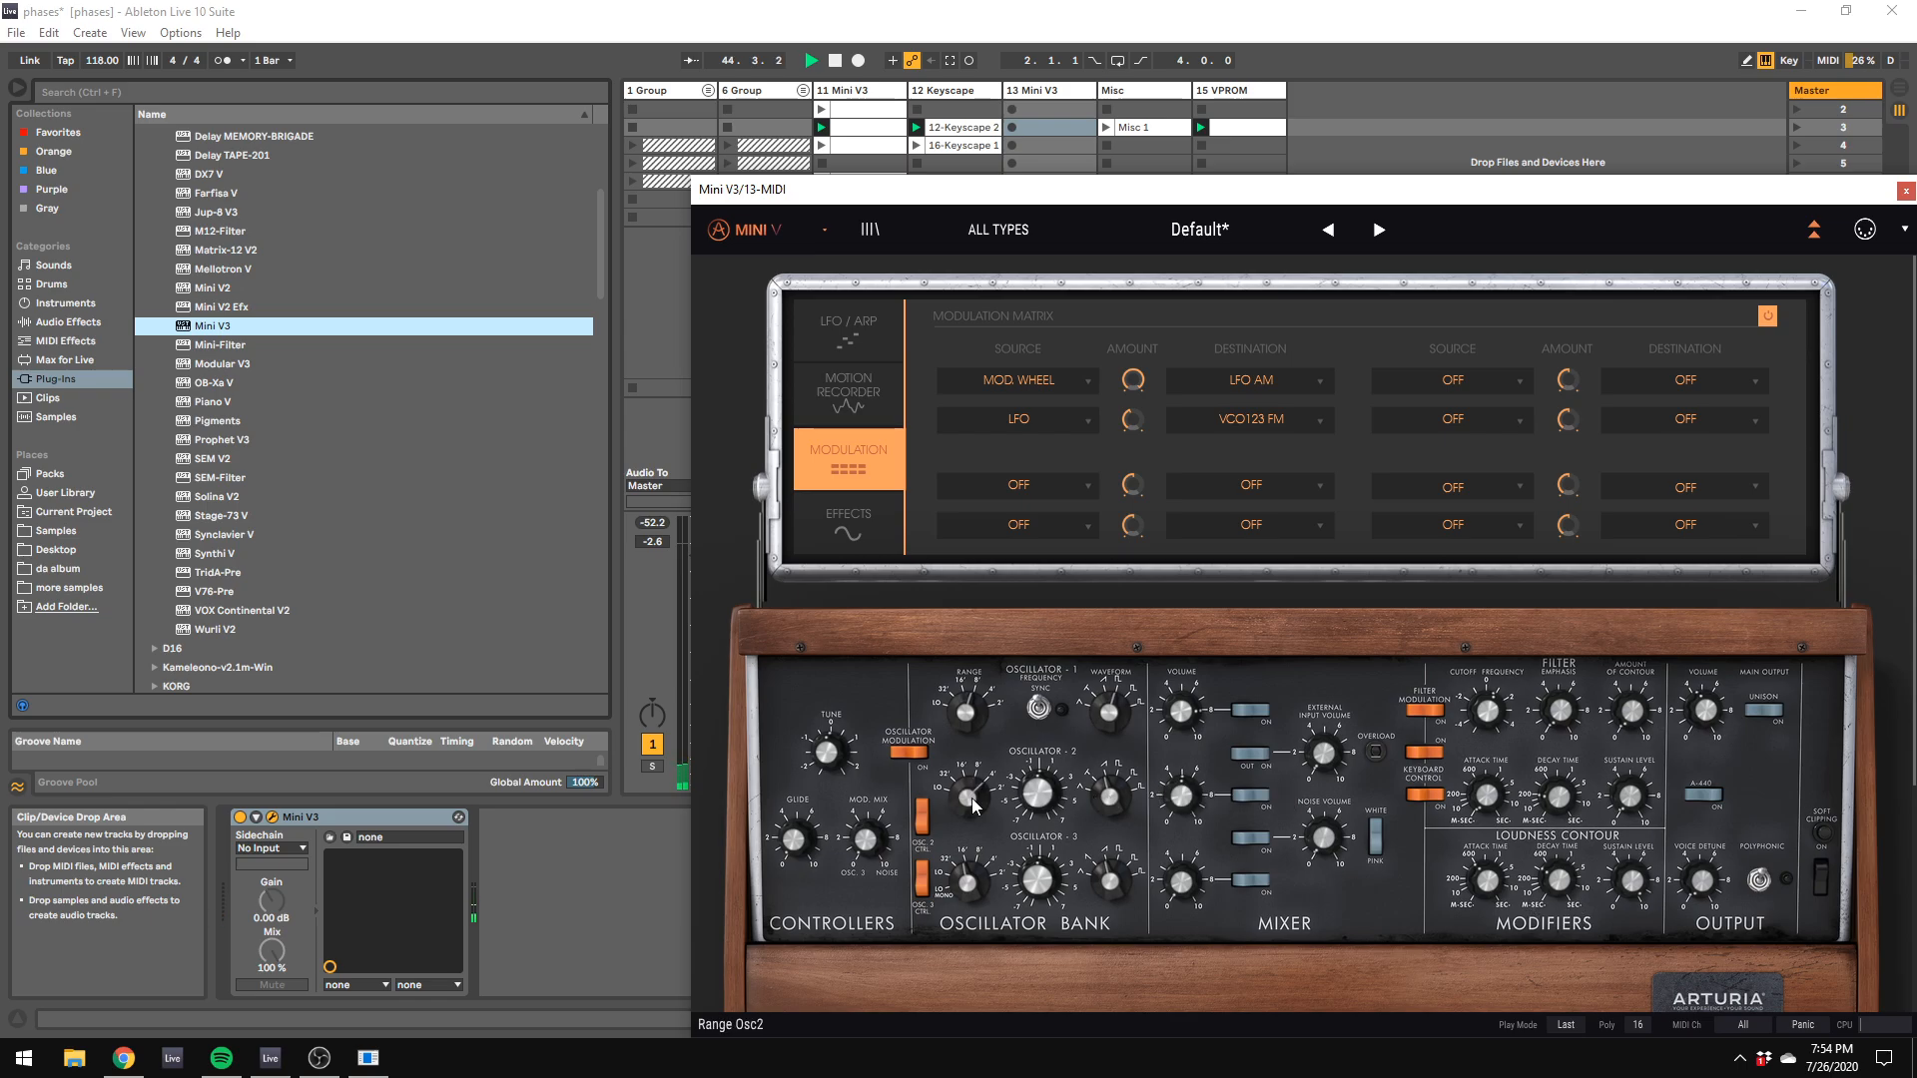
{"action": "mouse_move", "coordinate": [975, 804]}
{"action": "mouse_move", "coordinate": [1194, 721]}
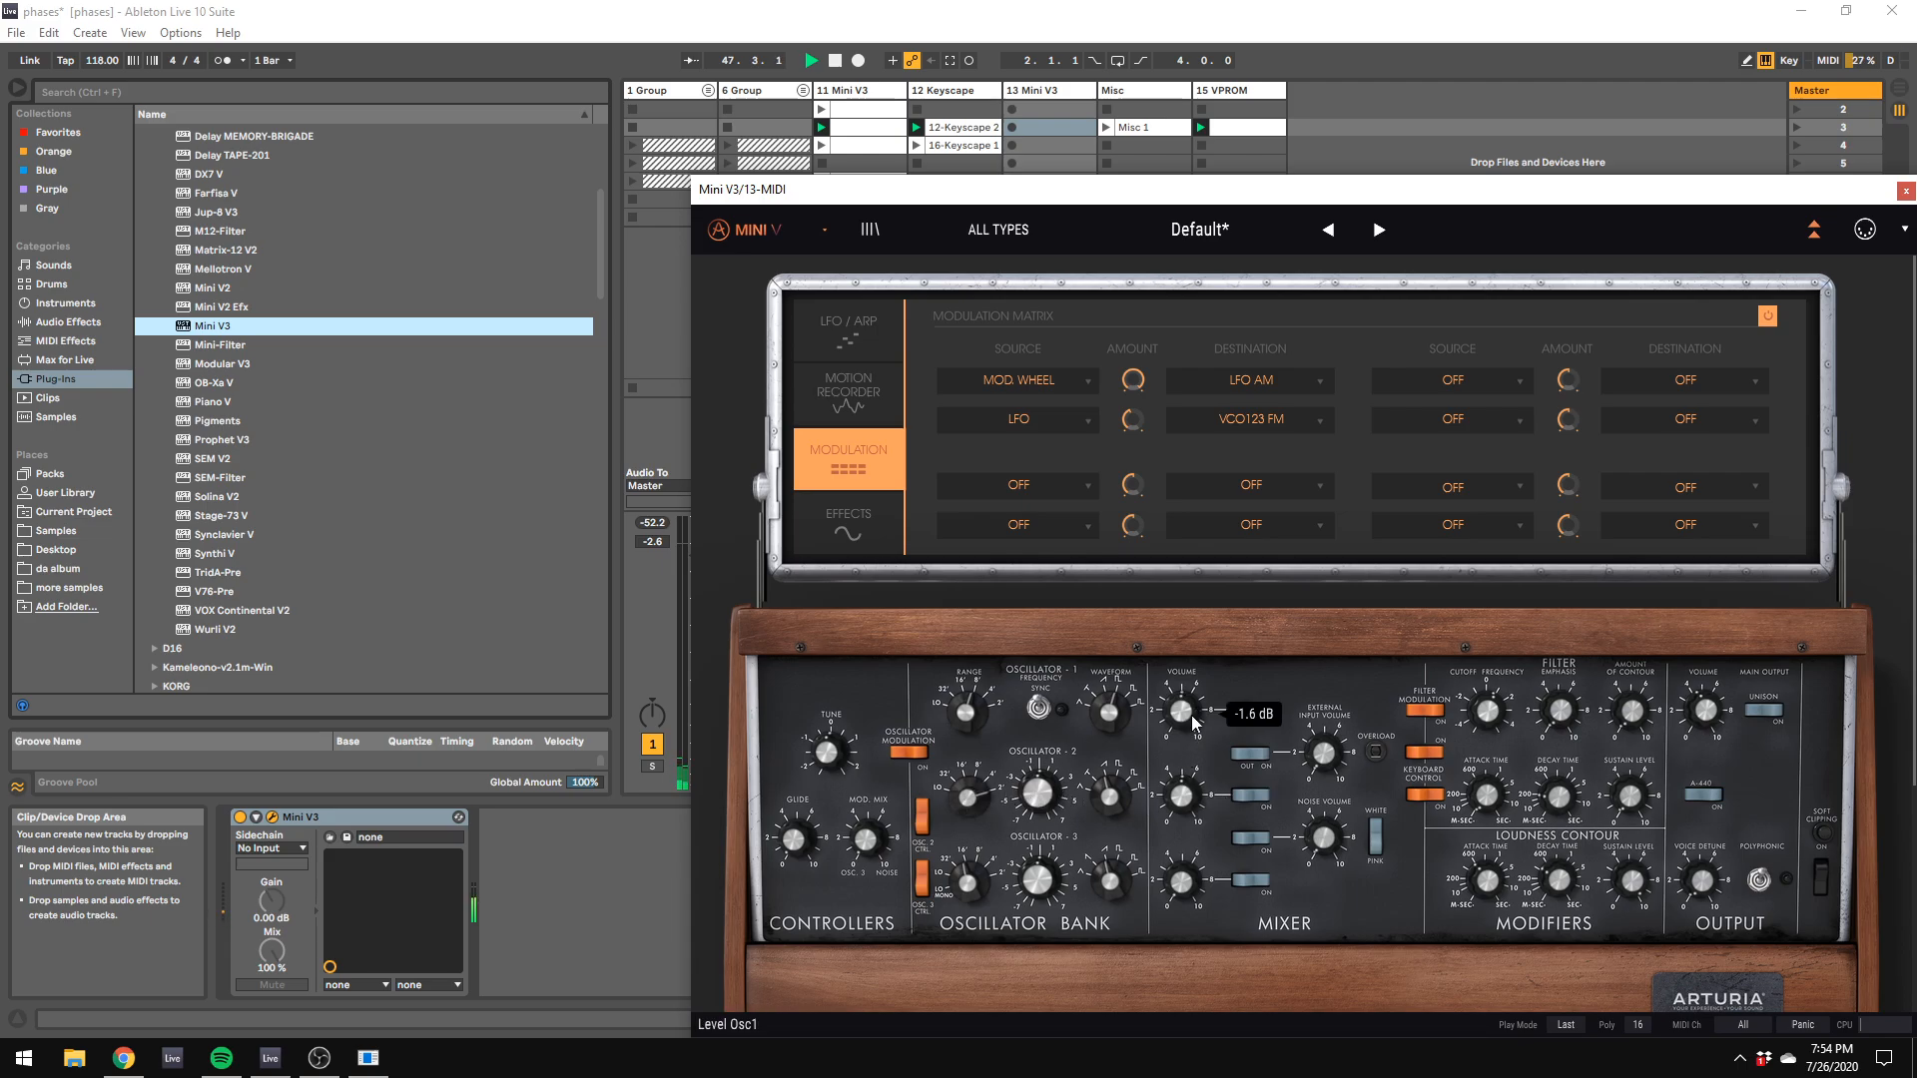
Step: Move the Mini V3 window aside and lower the 15 VPROM track's volume to -16.0 dB
{"action": "left_click_drag", "start_coordinate": [762, 192], "coordinate": [1679, 480]}
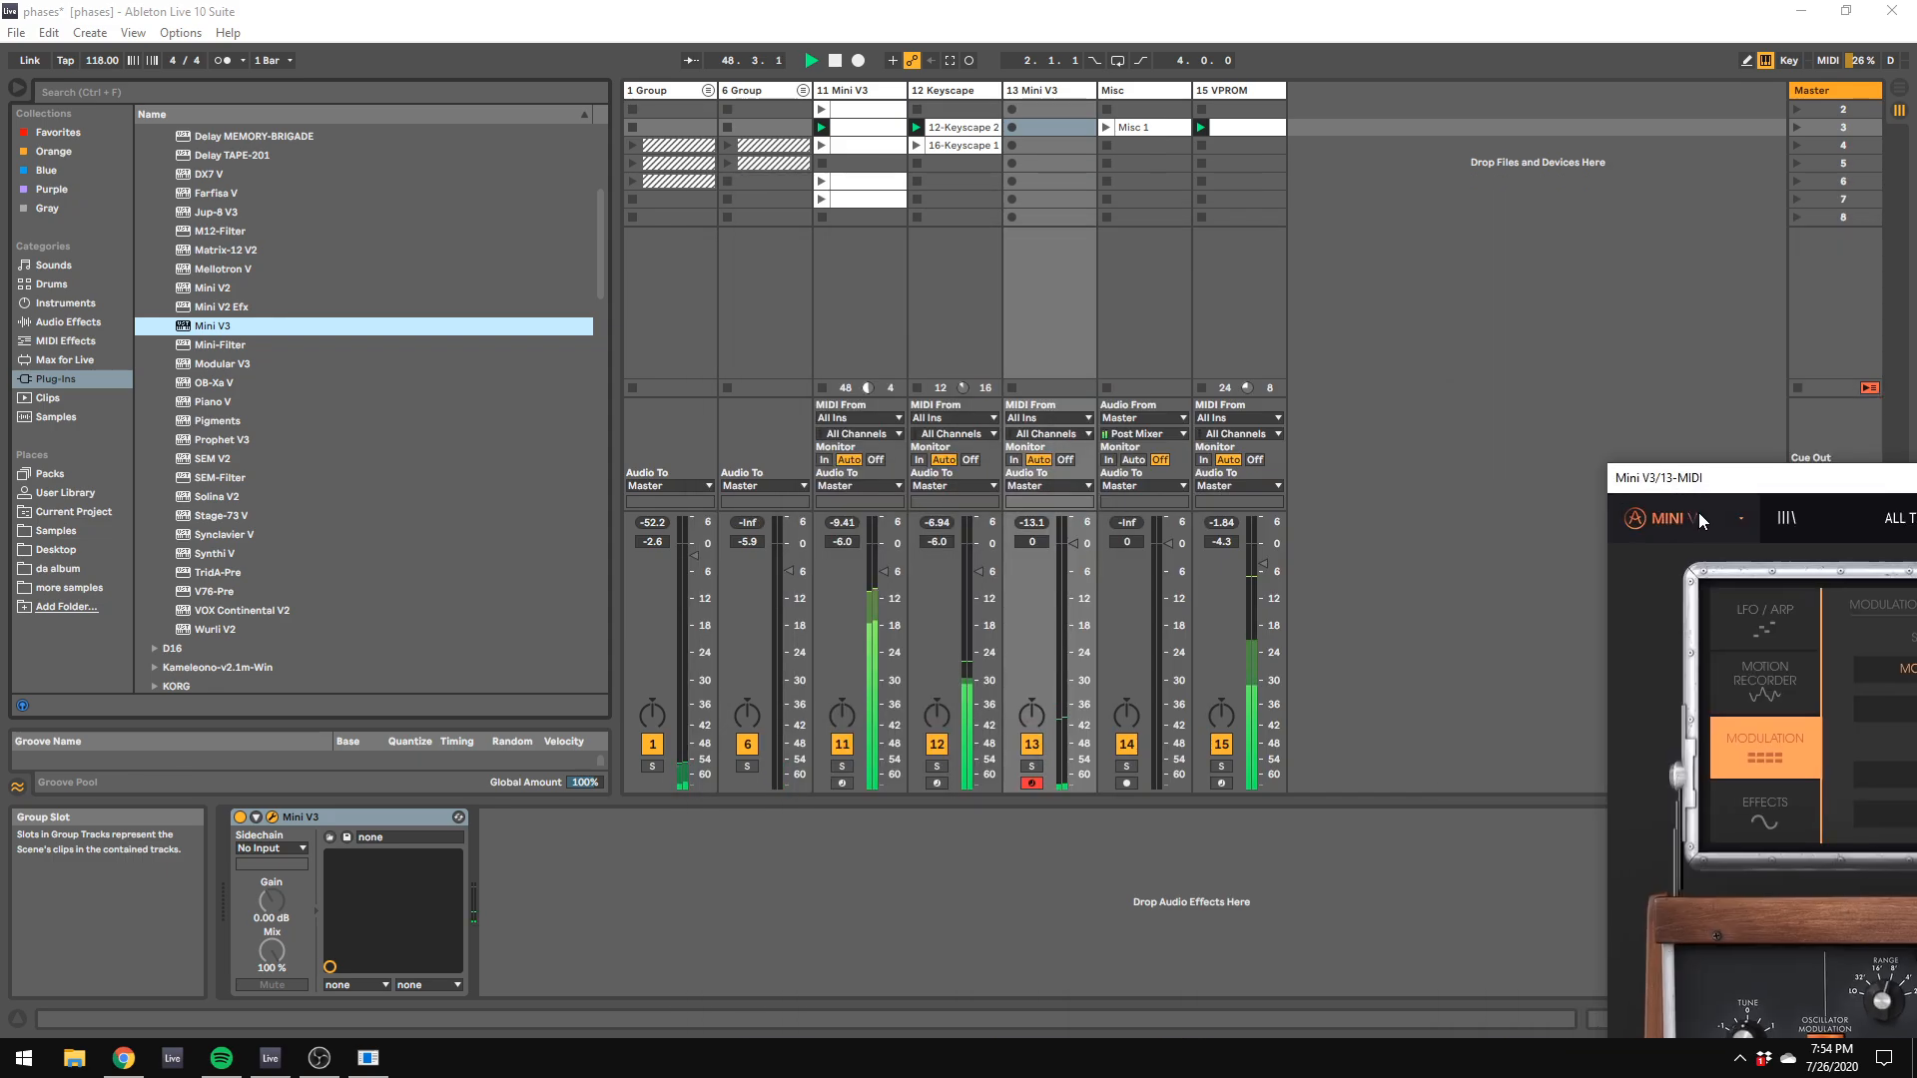
{"action": "mouse_move", "coordinate": [1263, 611]}
{"action": "left_mouse_down"}
{"action": "mouse_move", "coordinate": [1263, 640]}
{"action": "mouse_move", "coordinate": [1263, 616]}
{"action": "left_mouse_up"}
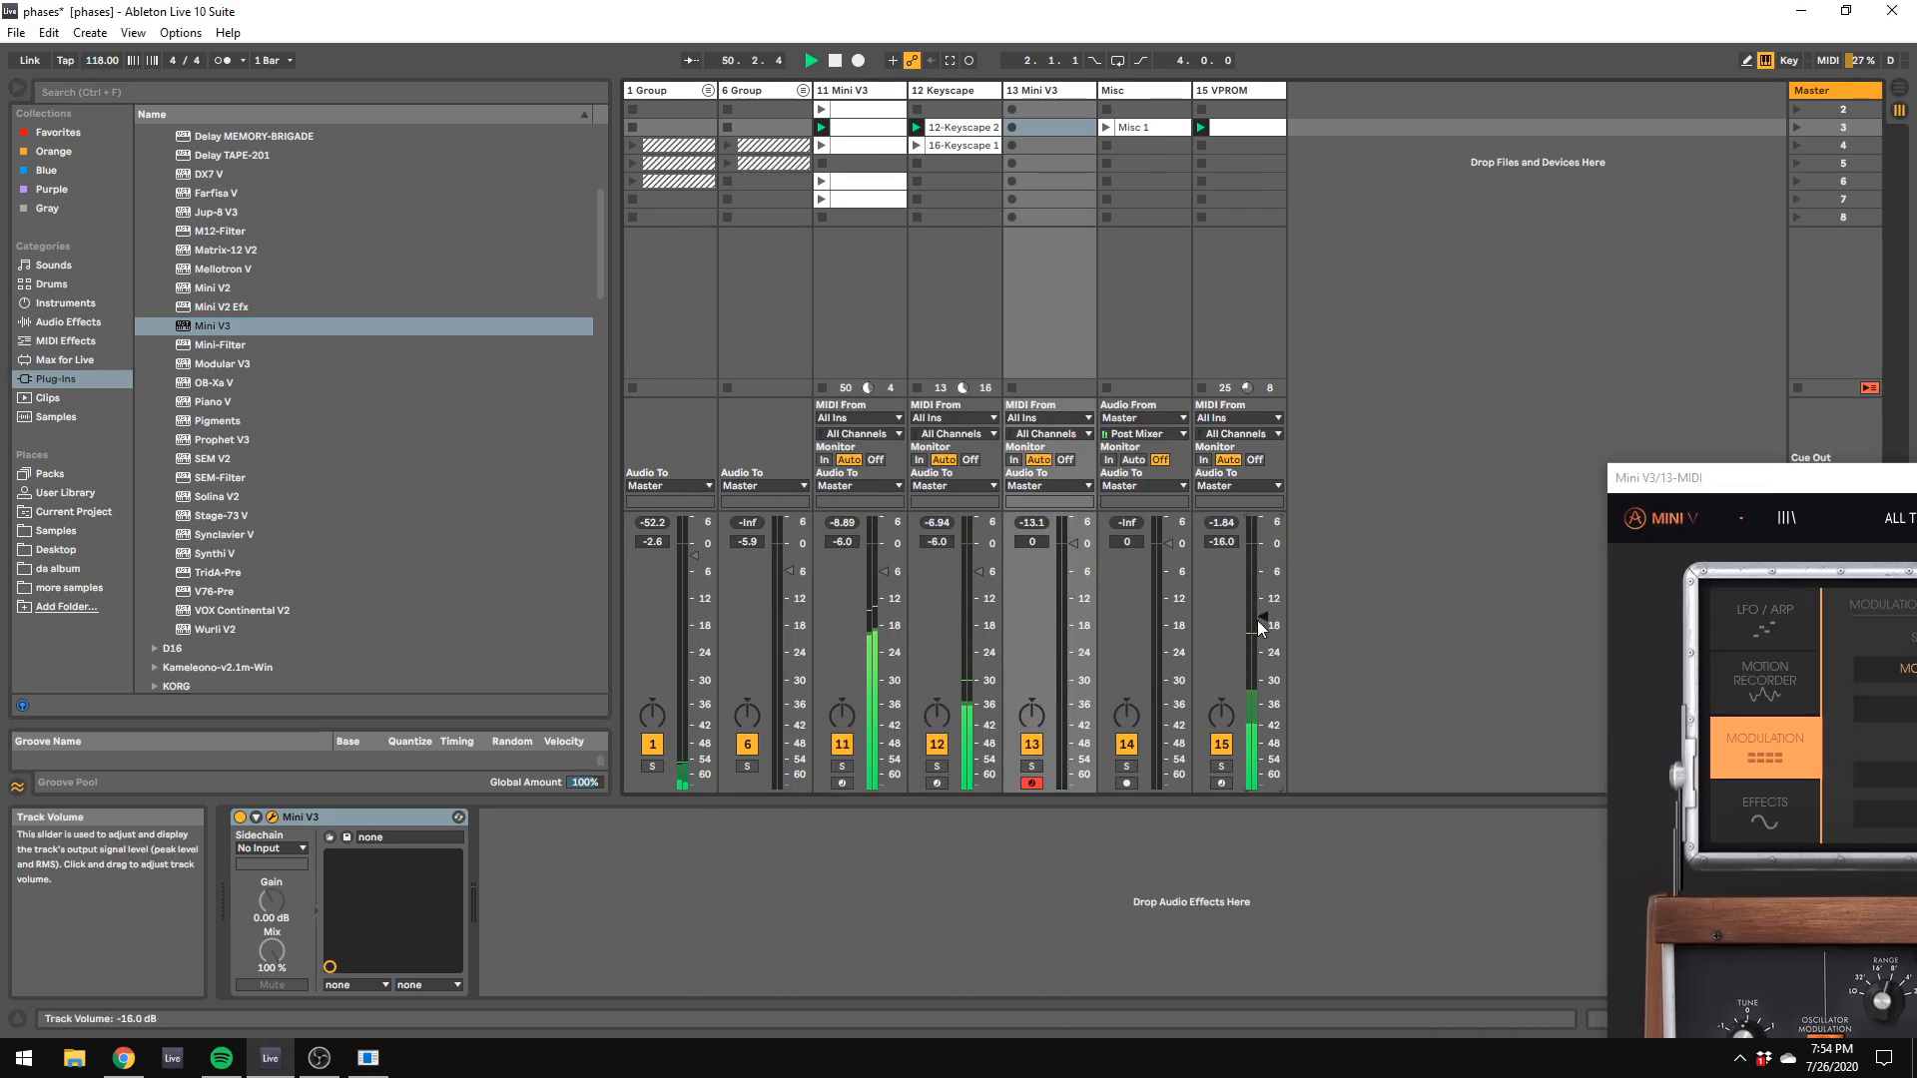
Step: Inspect the synth window on the 11 Mini V3 track, and return to the 13 Mini V3 track
{"action": "double_click", "coordinate": [1046, 94]}
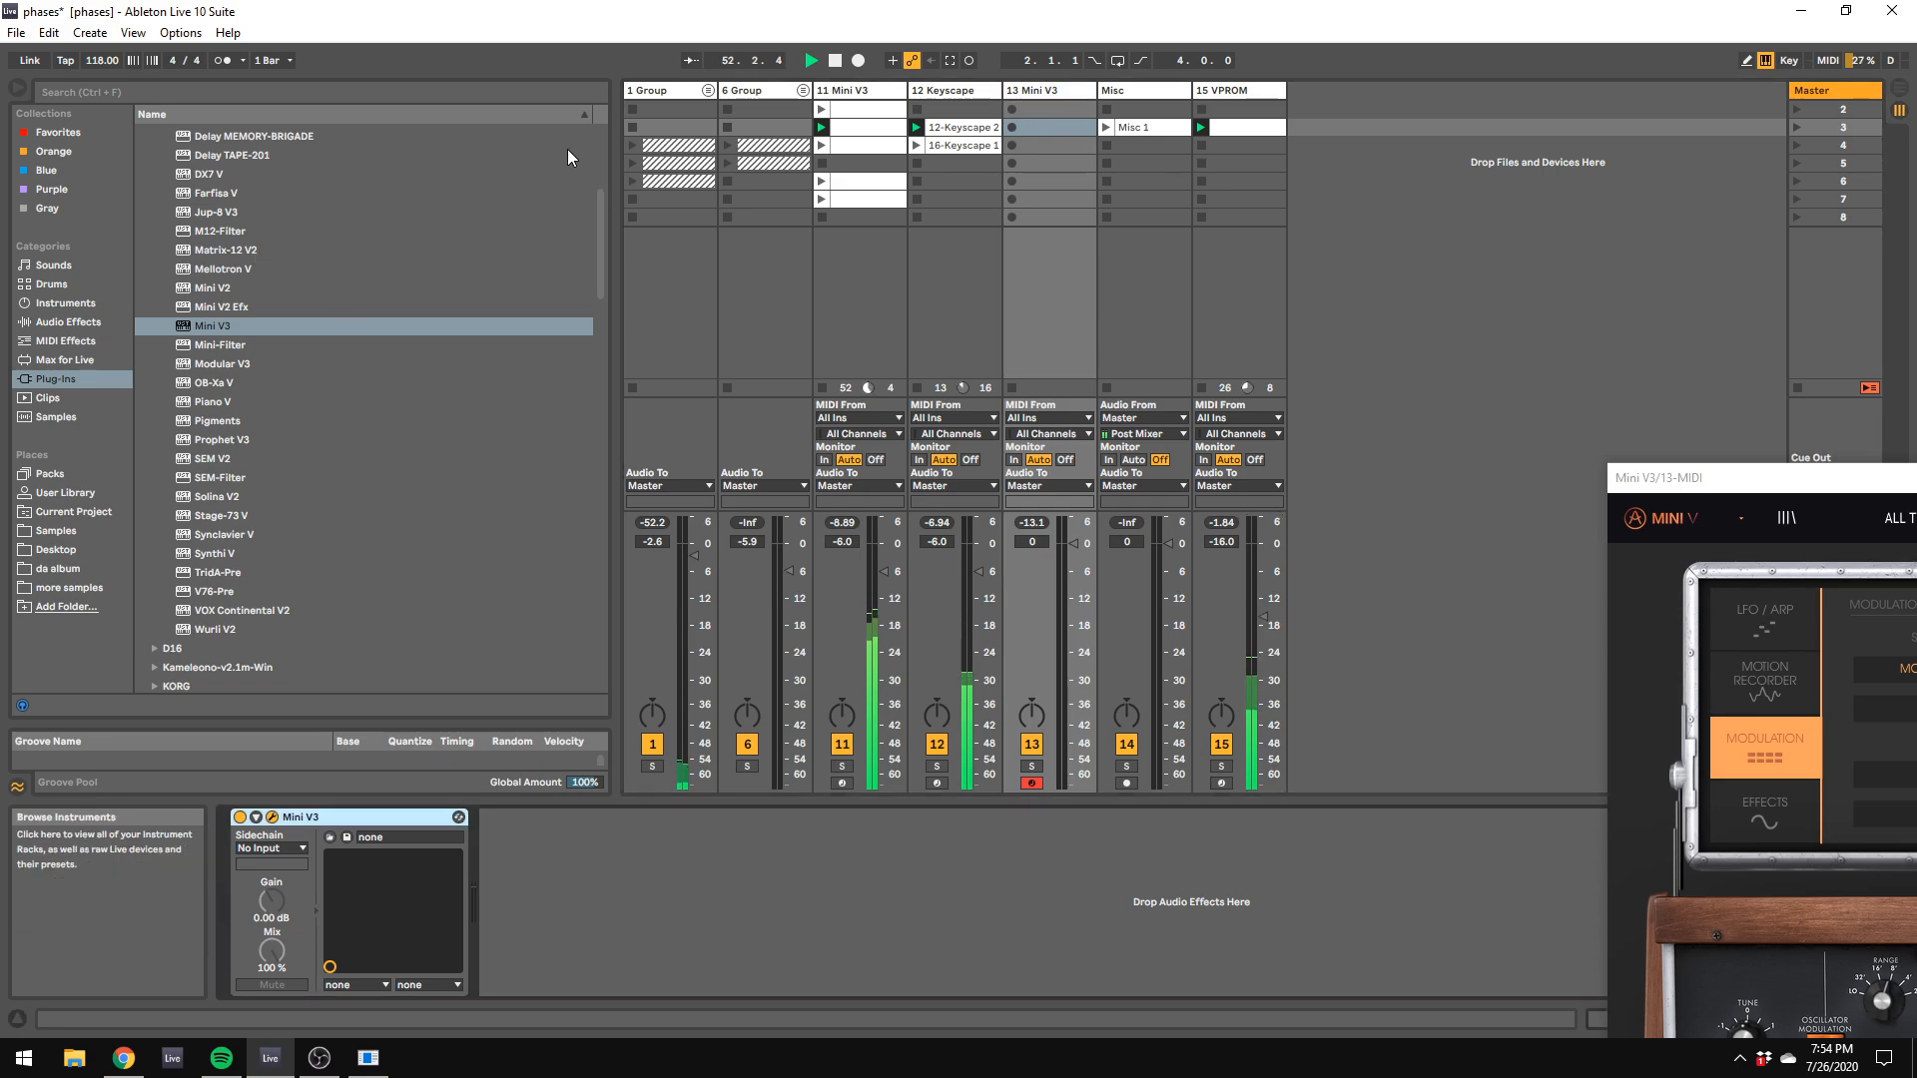
{"action": "left_click", "coordinate": [849, 94]}
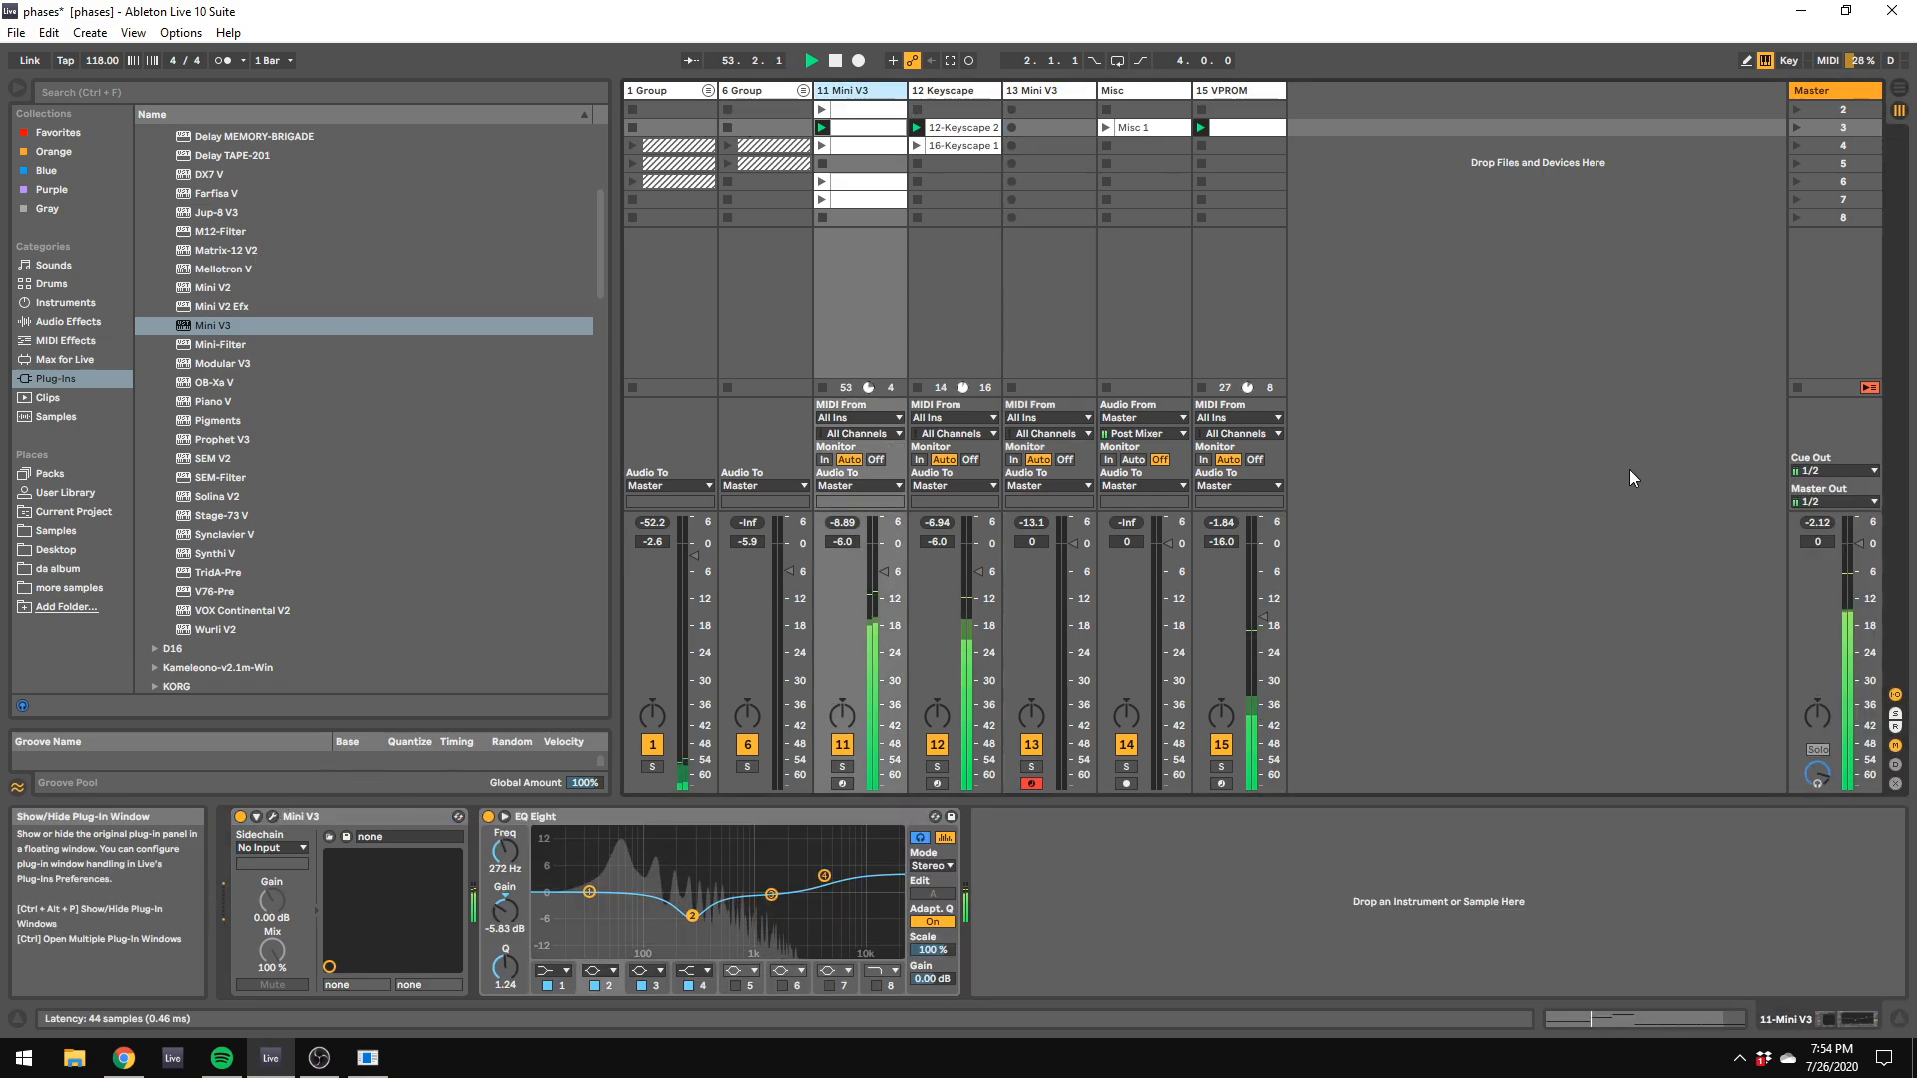
{"action": "key", "text": "ctrl+alt+p"}
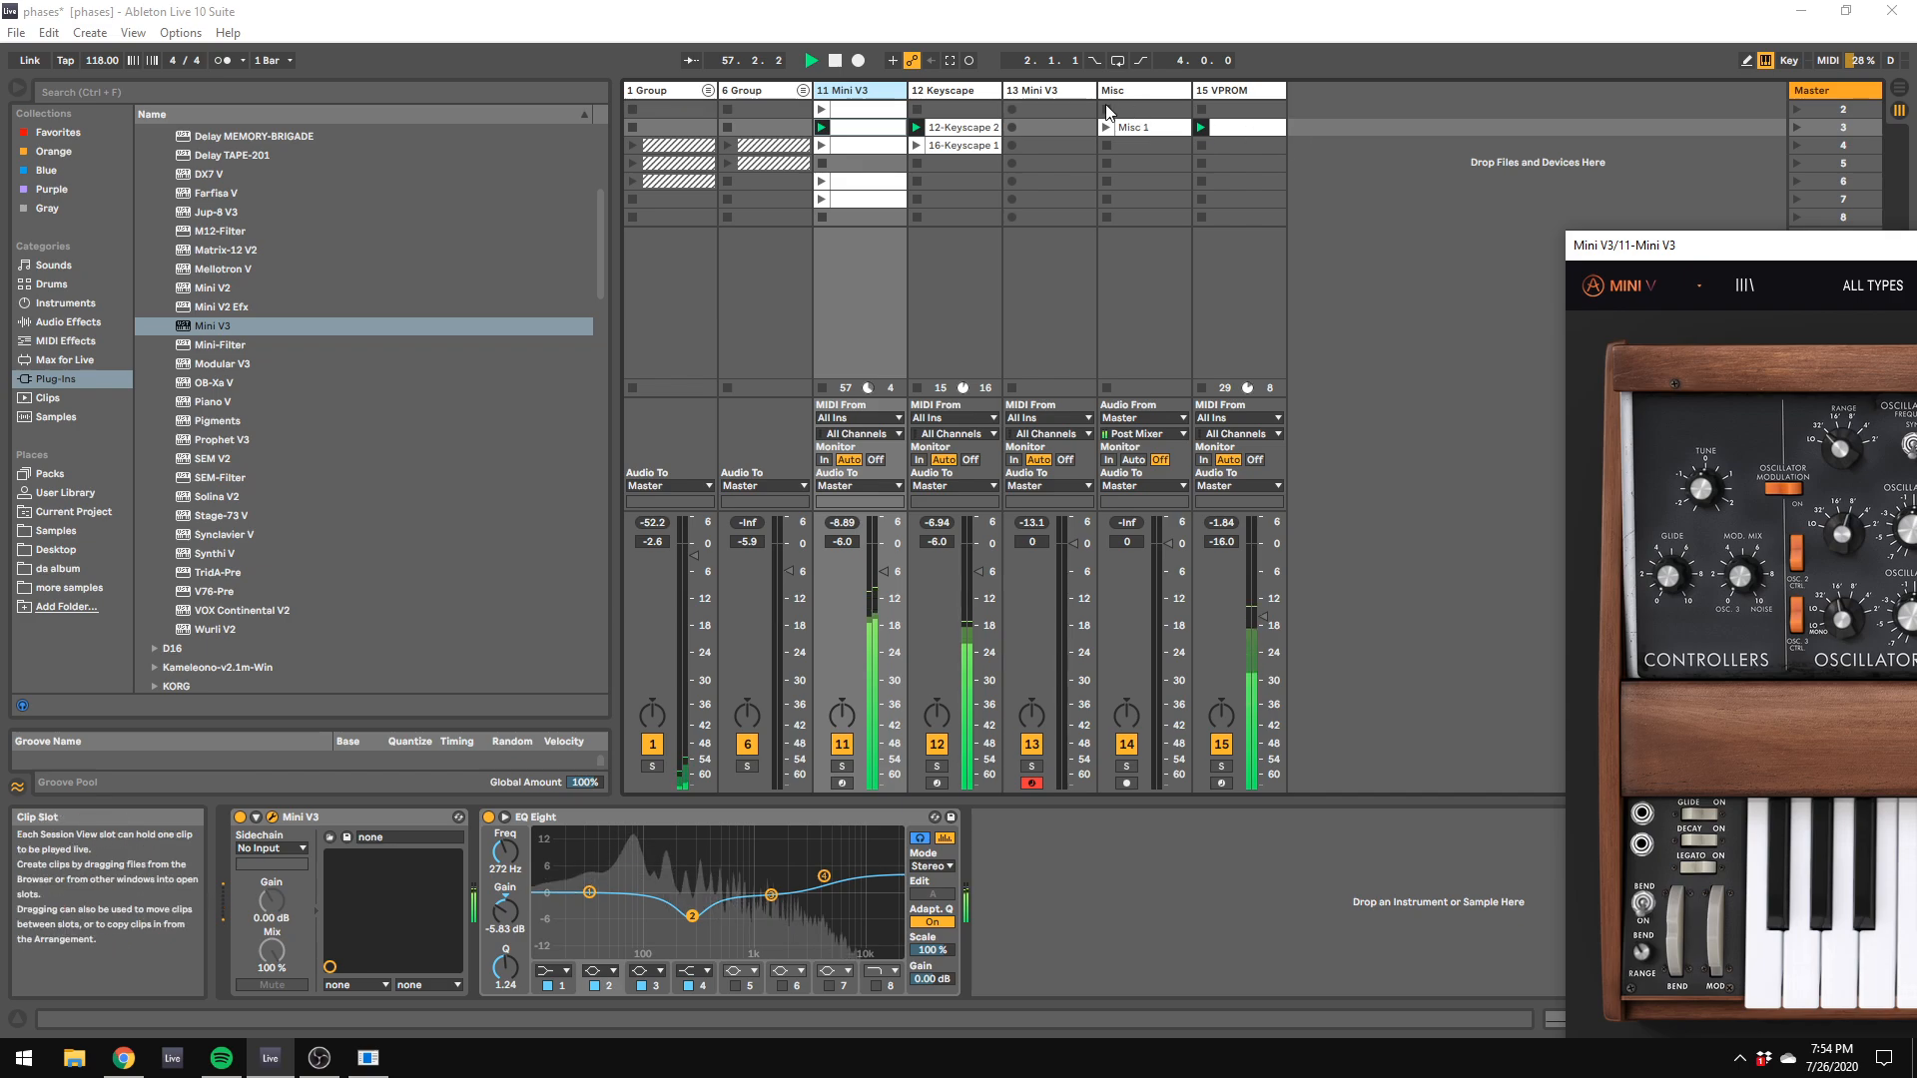
{"action": "left_click", "coordinate": [1060, 90]}
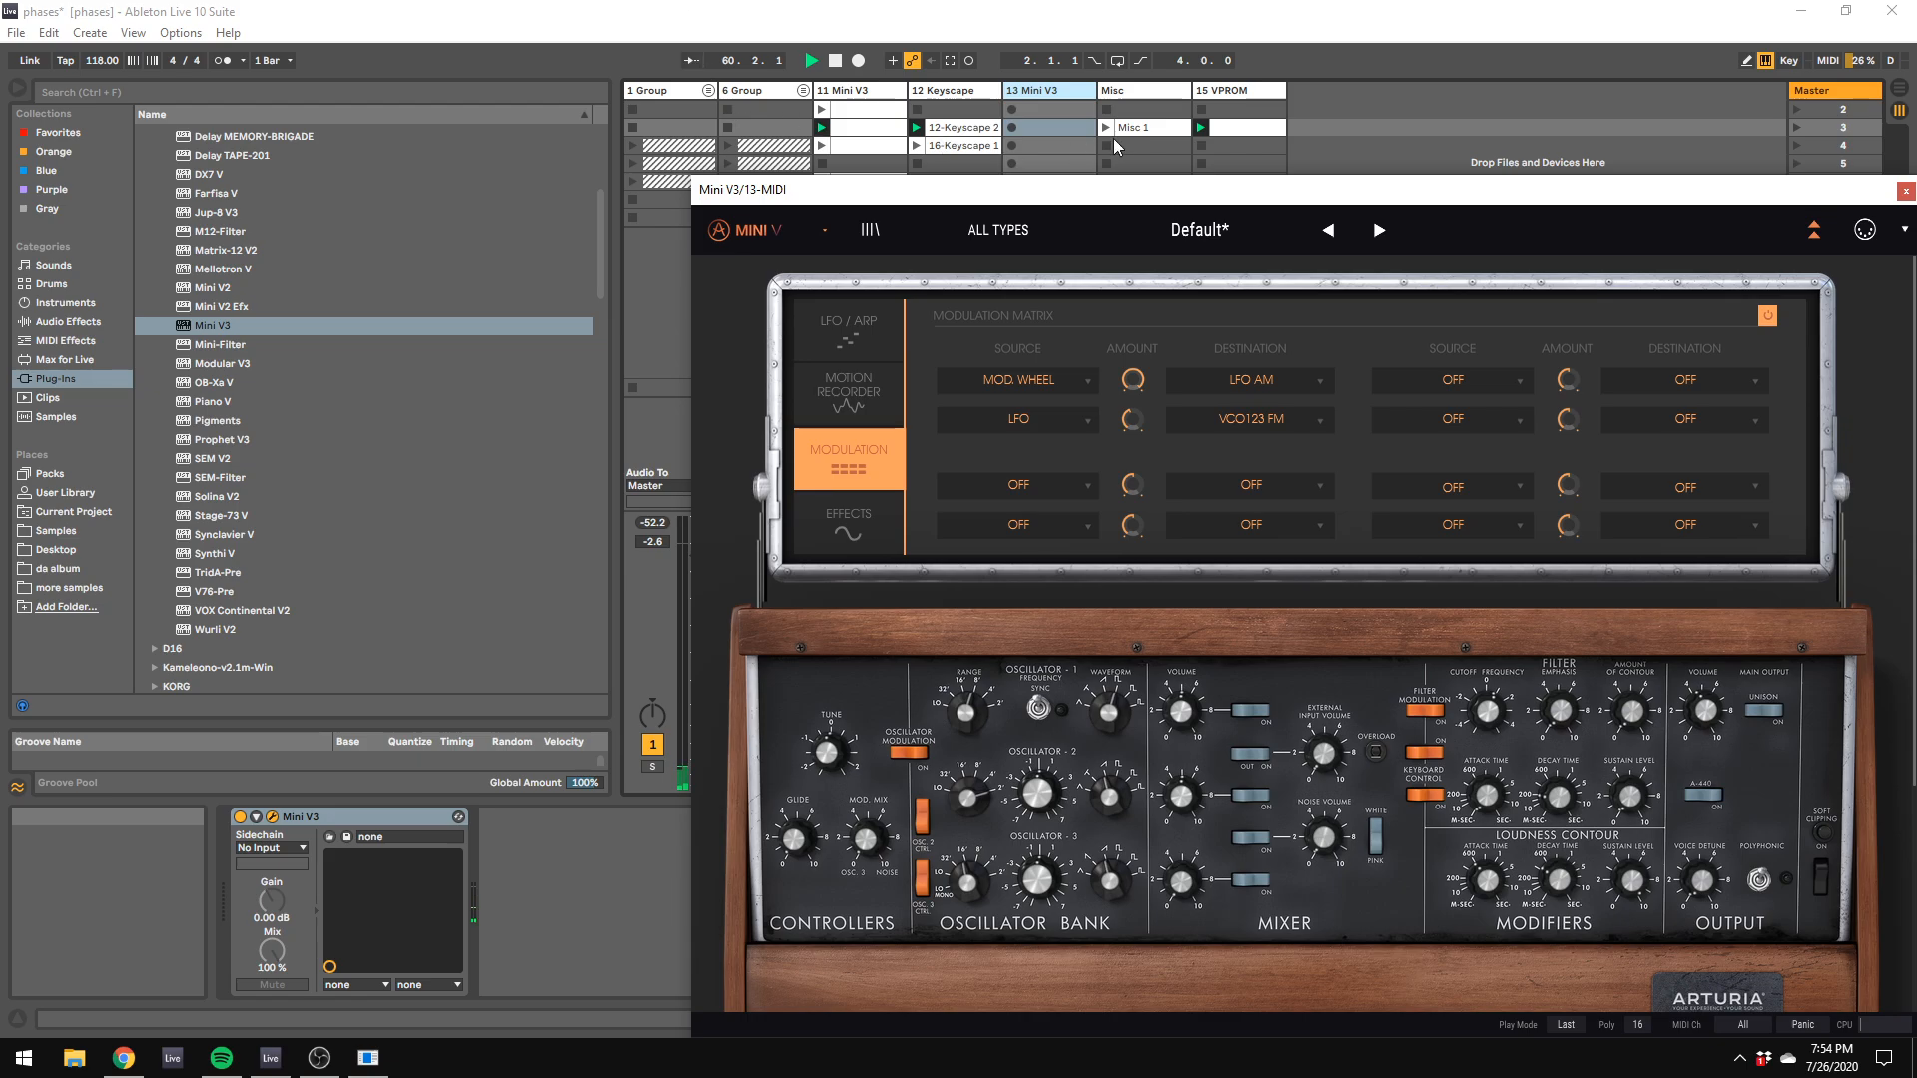
{"action": "double_click", "coordinate": [1049, 92]}
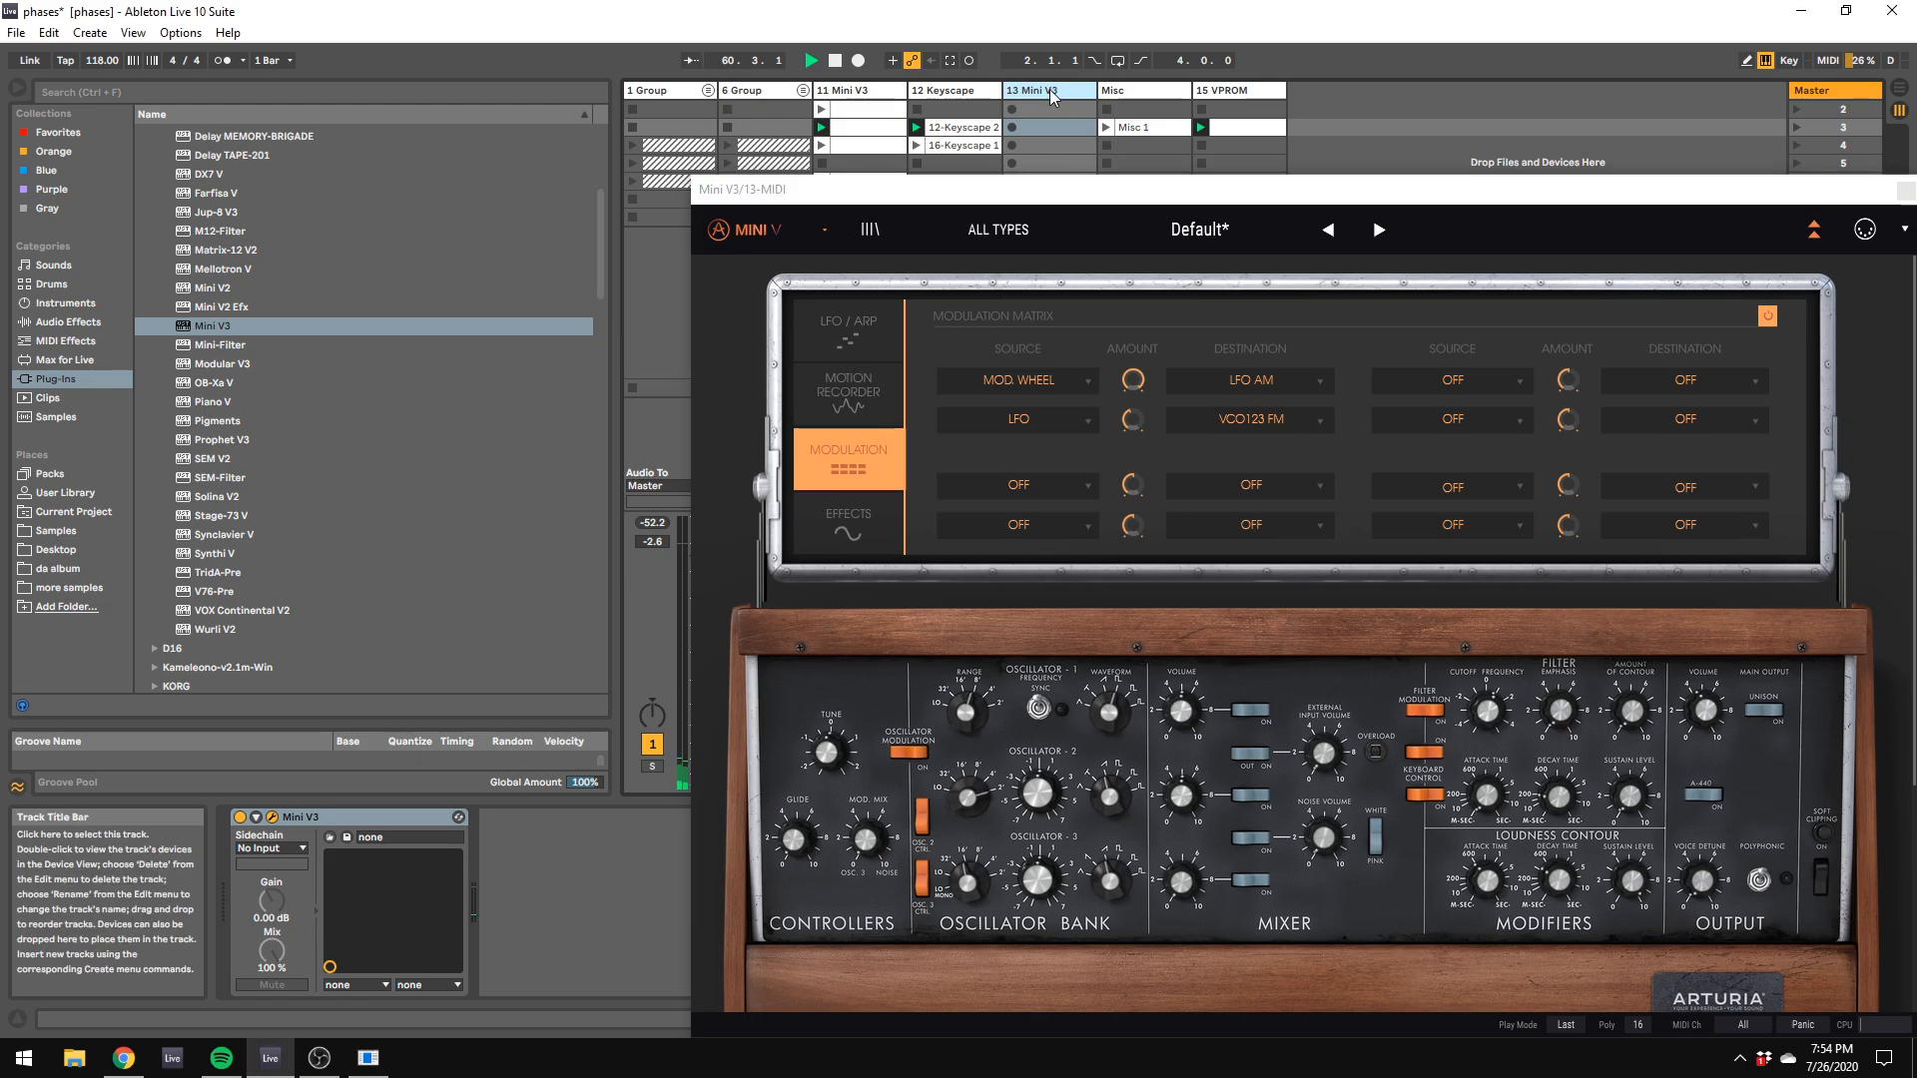
Step: Add ValhallaVintageVerb_x64 to the 13 Mini V3 track and set its Mix to 36.0 %
{"action": "left_click", "coordinate": [75, 384]}
{"action": "scroll", "coordinate": [178, 376], "scroll_direction": "down", "scroll_amount": 10}
{"action": "scroll", "coordinate": [180, 382], "scroll_direction": "down", "scroll_amount": 15}
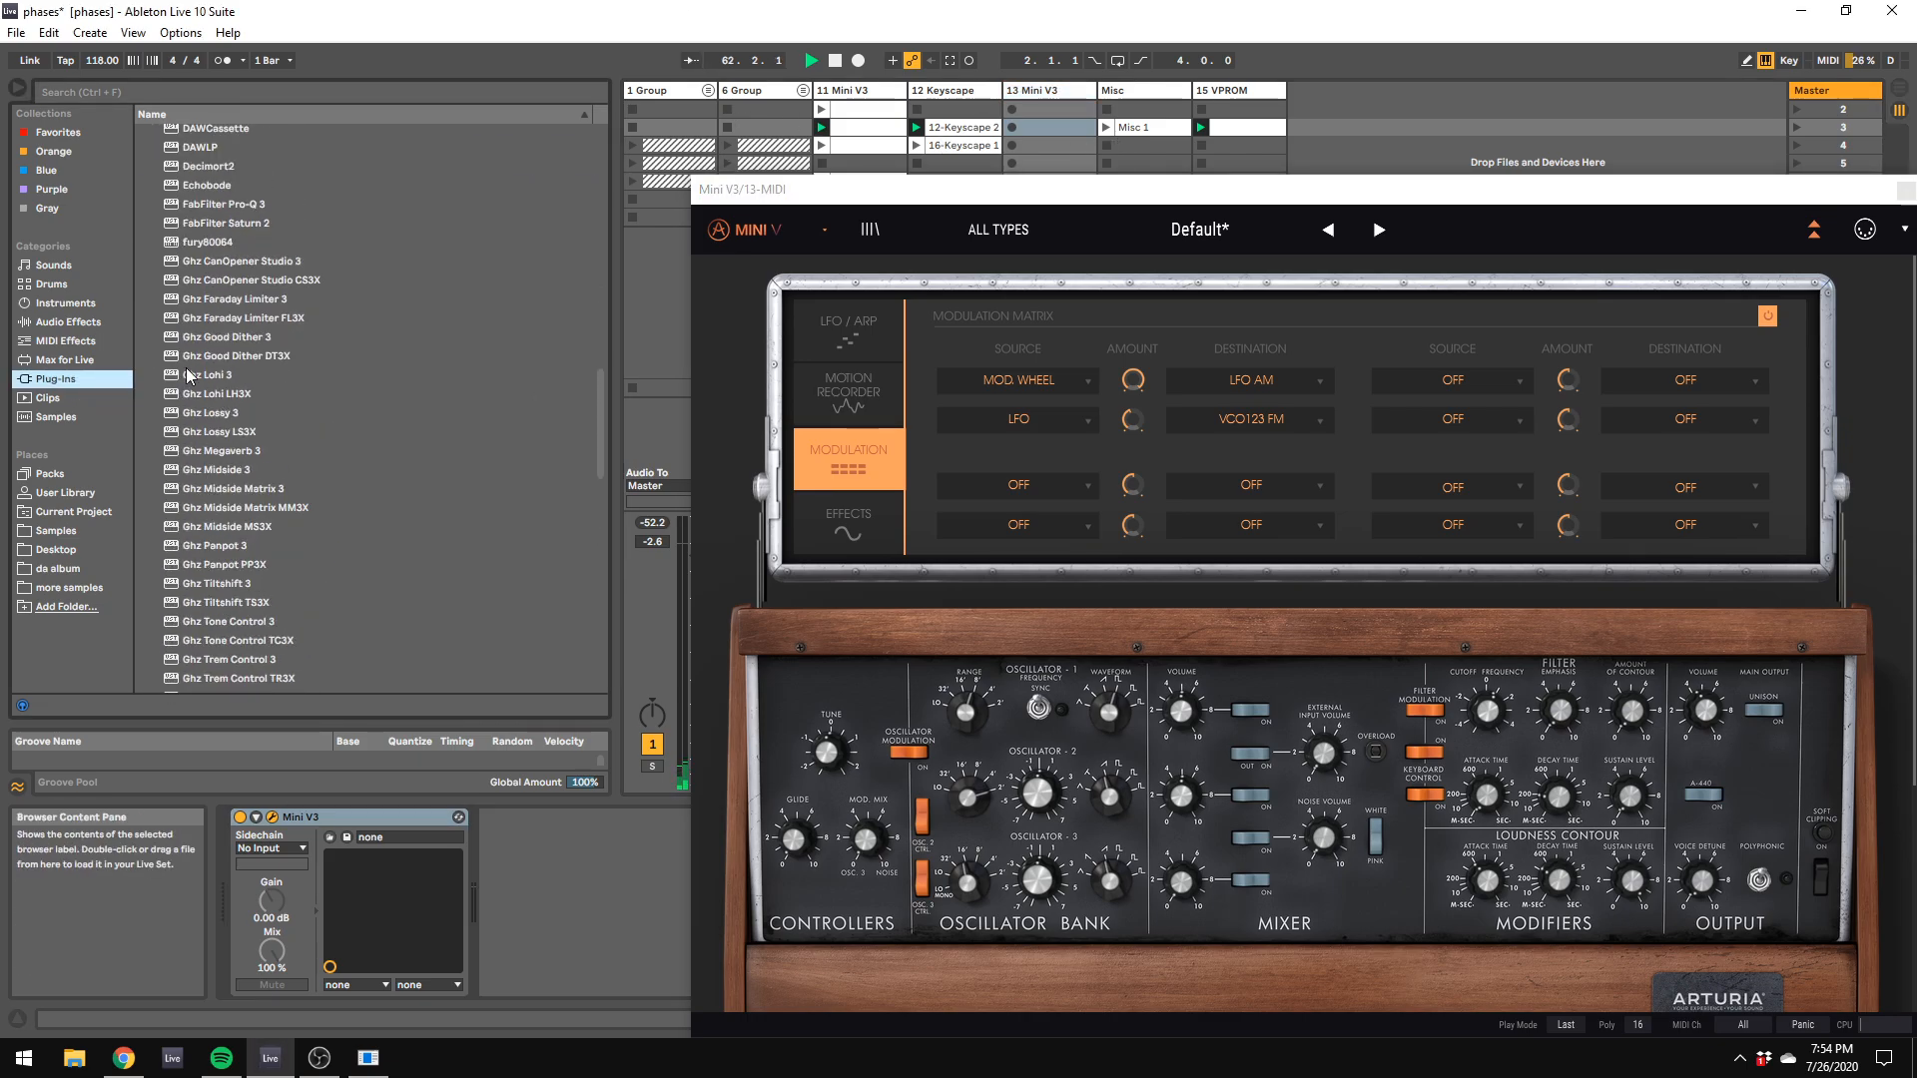
{"action": "double_click", "coordinate": [240, 588]}
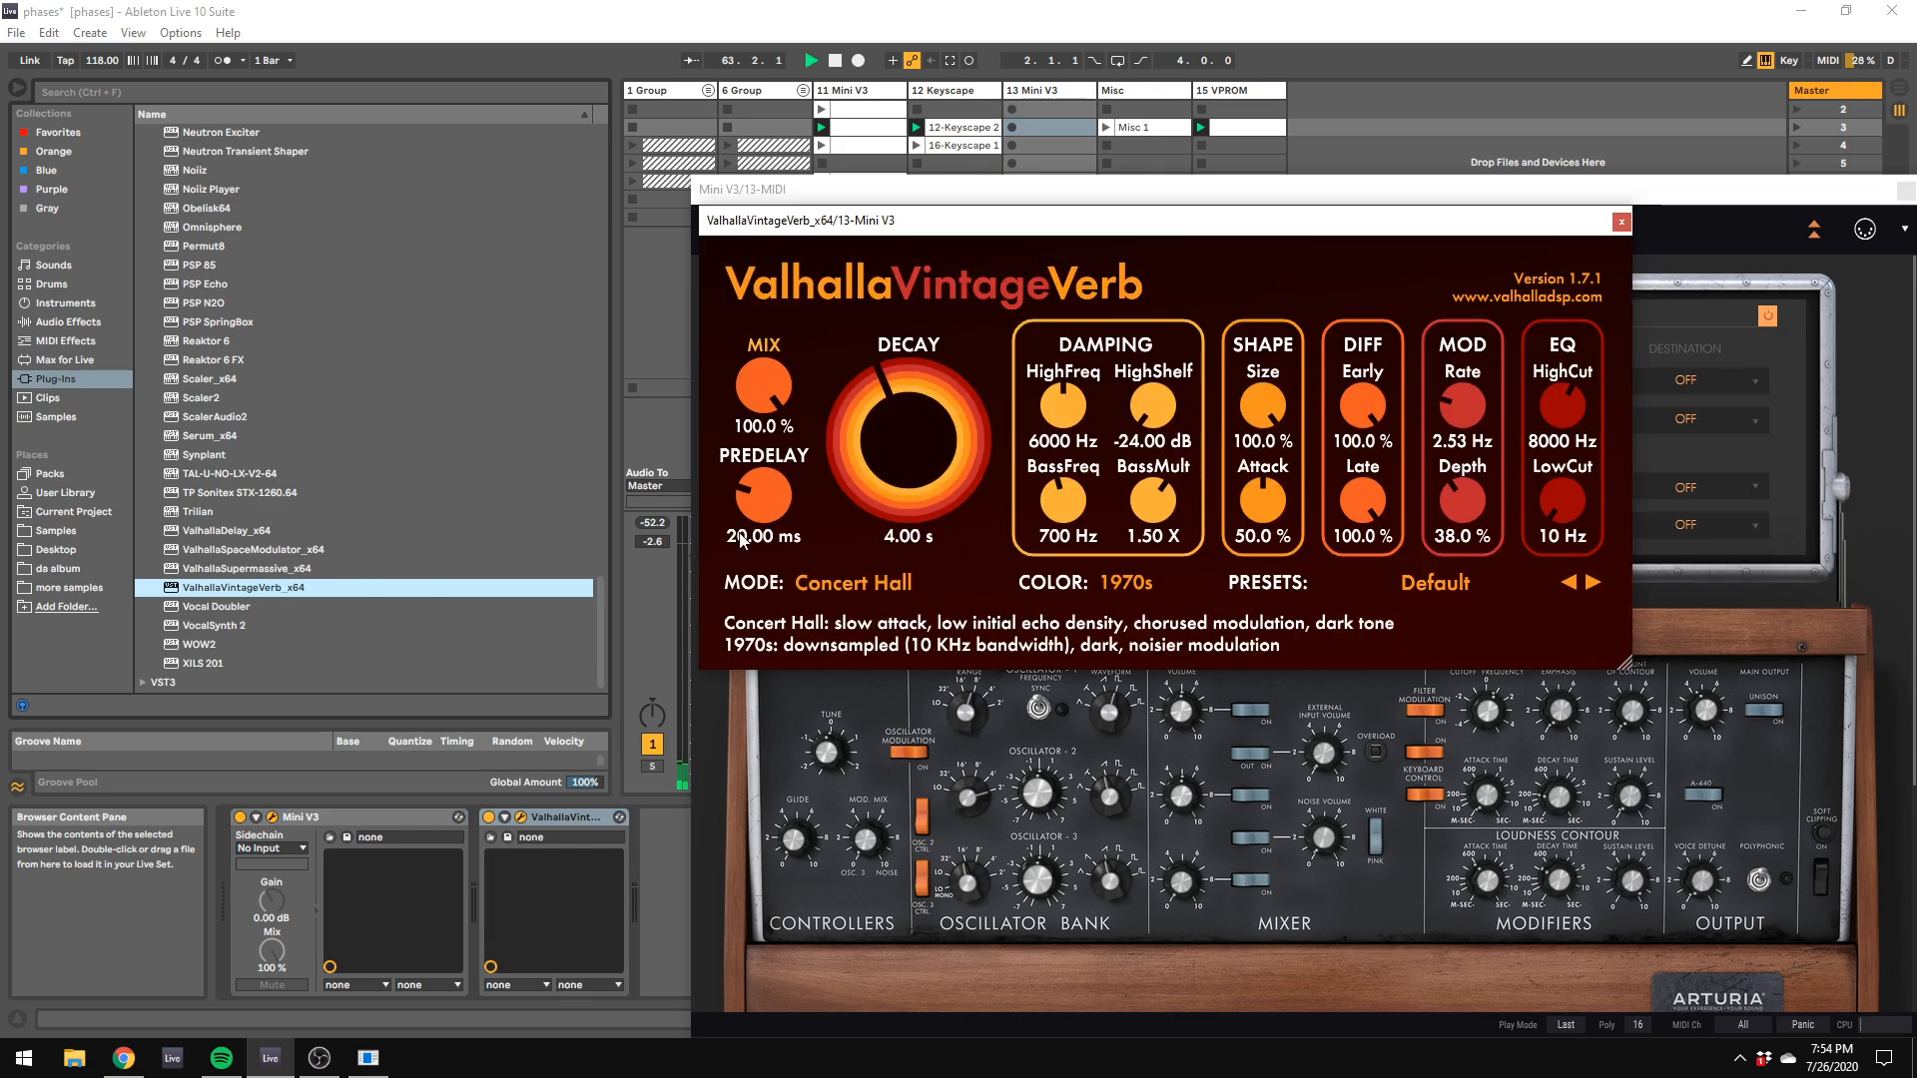
{"action": "left_click_drag", "start_coordinate": [765, 440], "coordinate": [783, 561]}
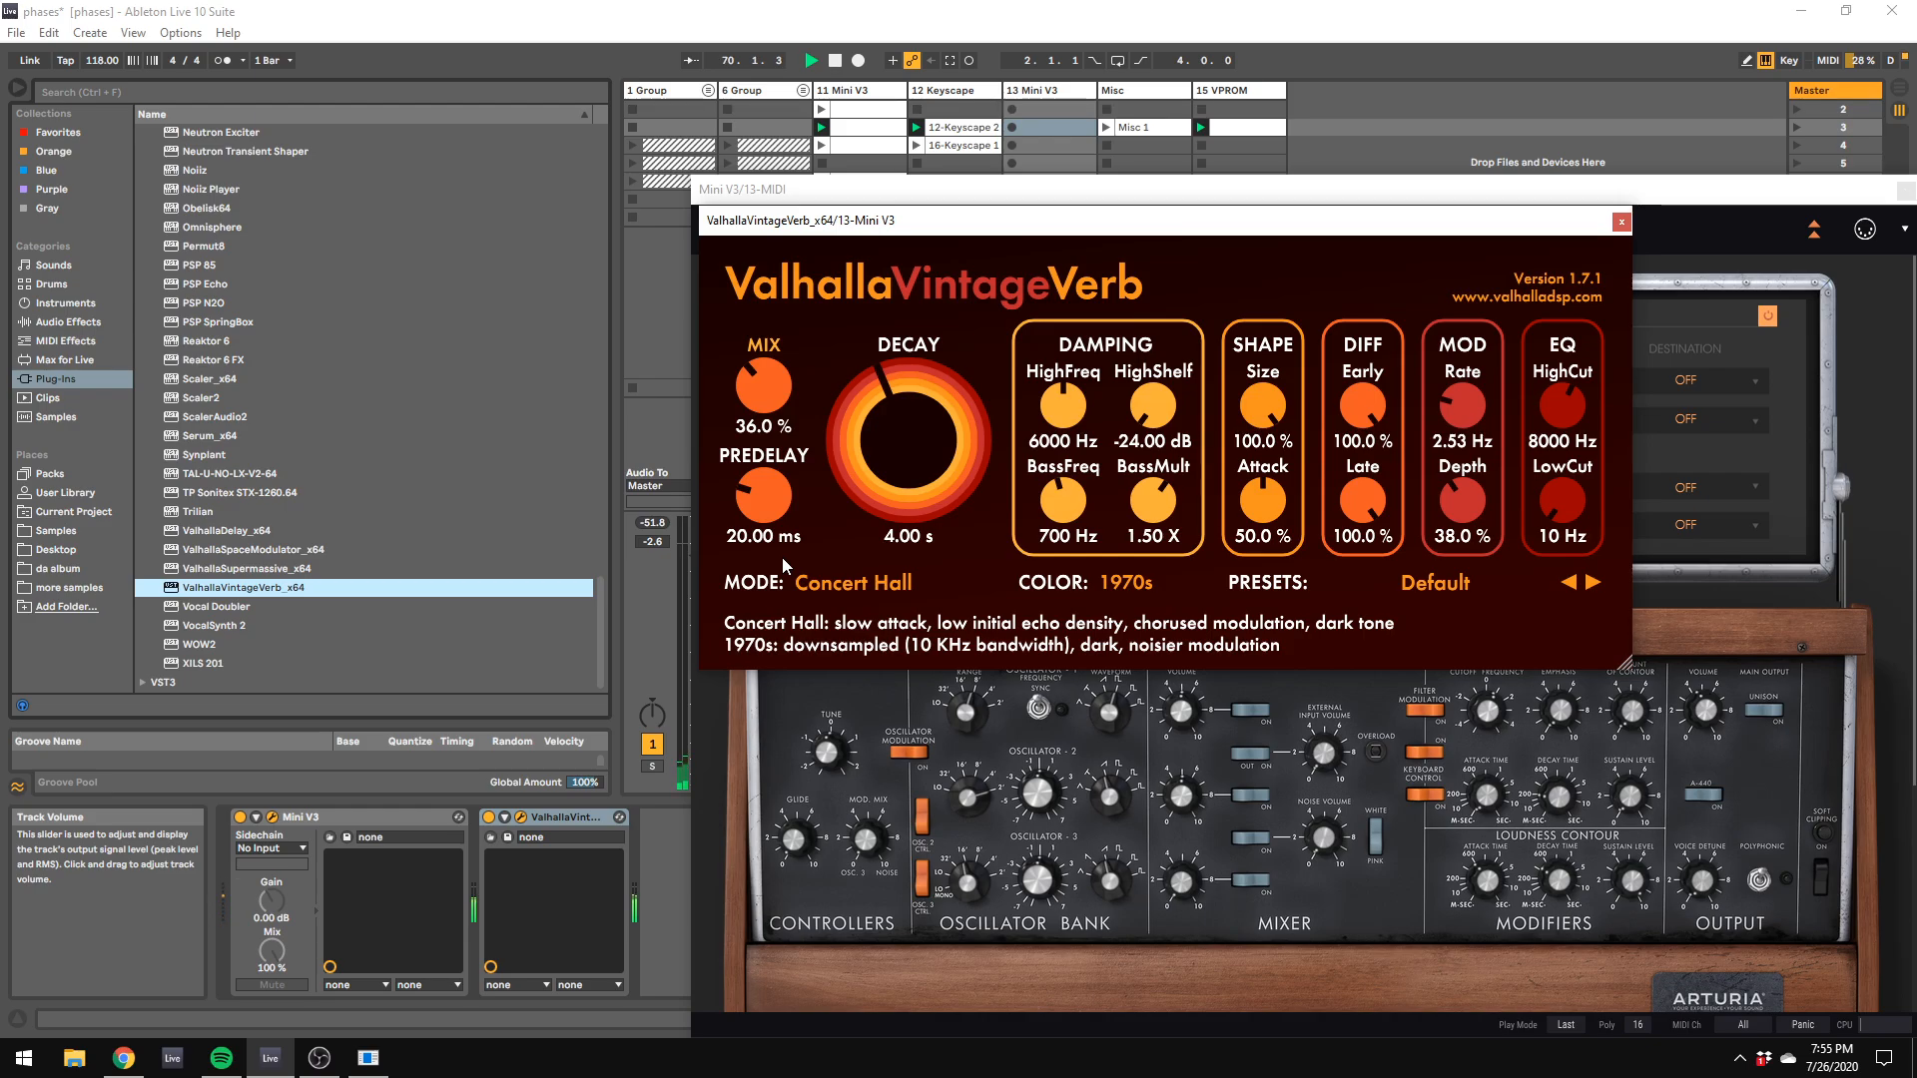
Step: Set Mini V3's oscillator 1 range to 4' and its LFO rate to 1.36 Hz
{"action": "left_click", "coordinate": [1424, 927]}
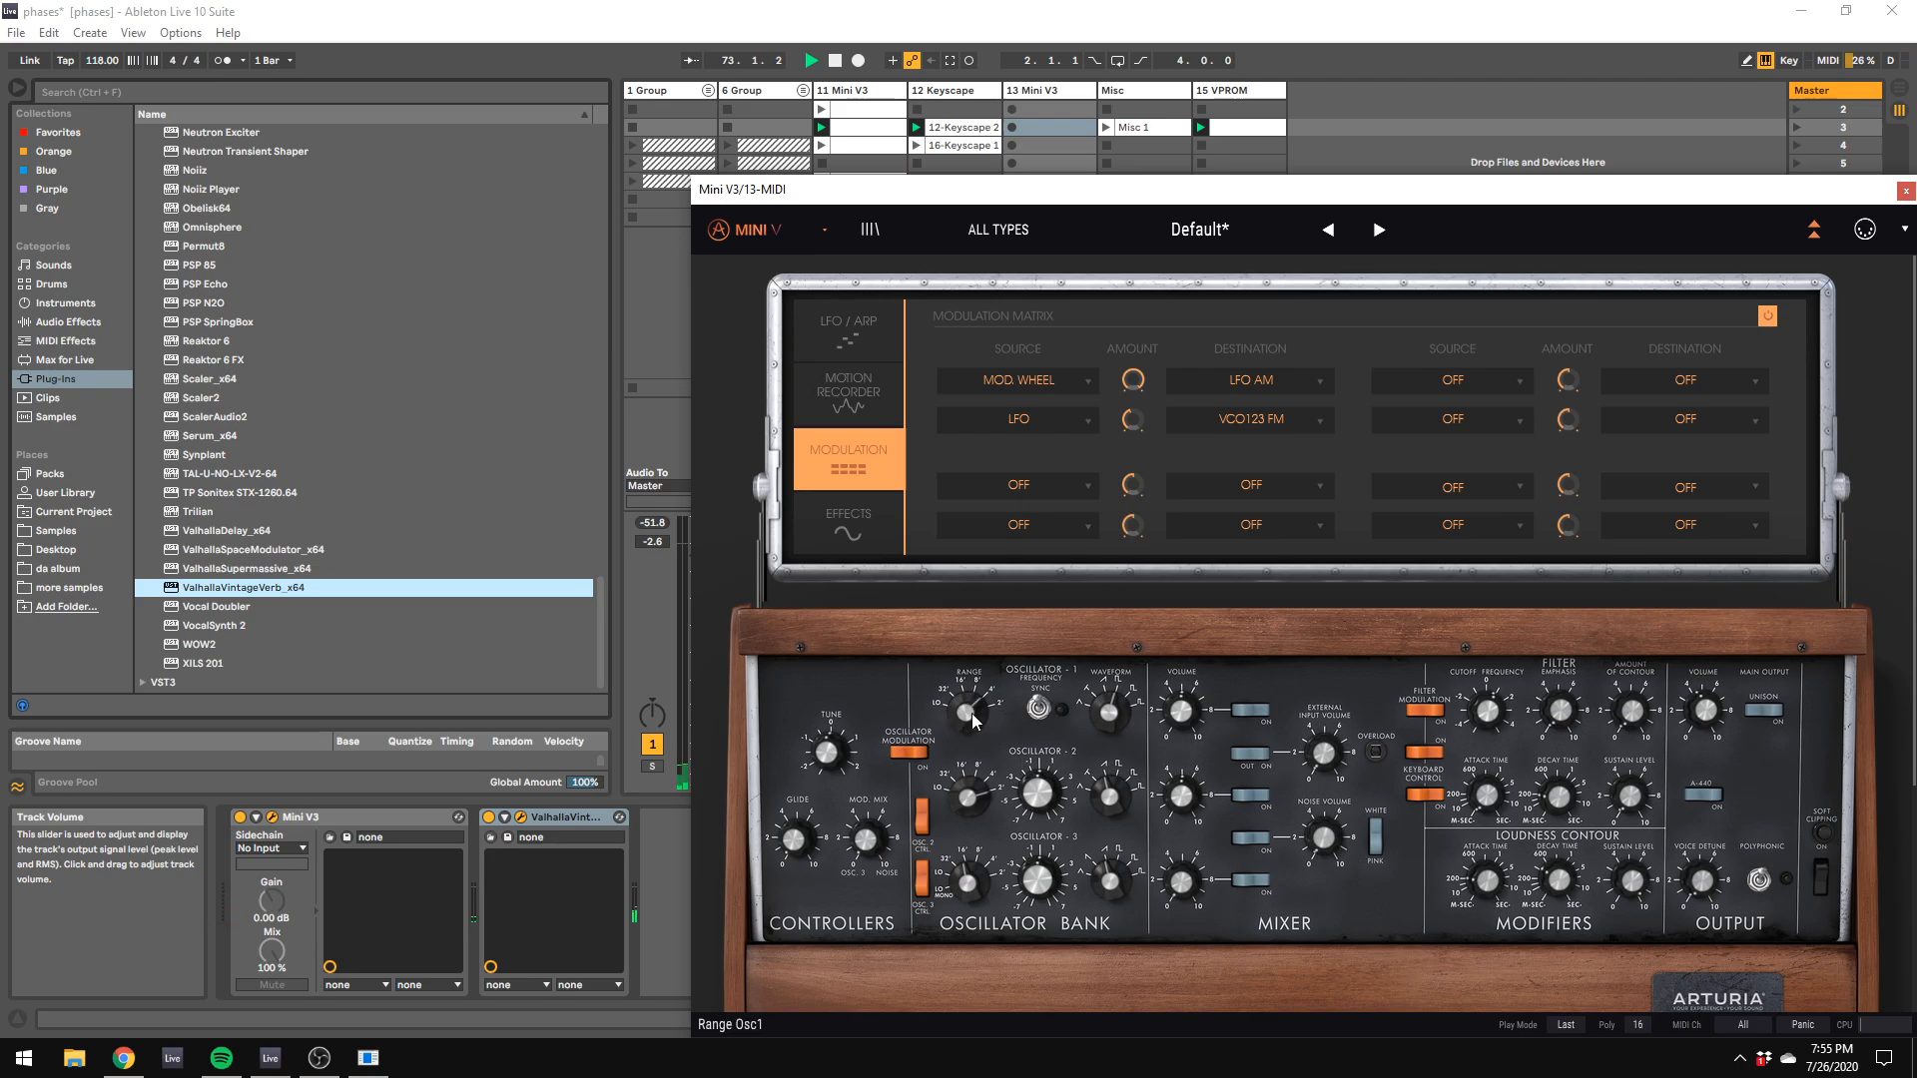
{"action": "mouse_move", "coordinate": [972, 719]}
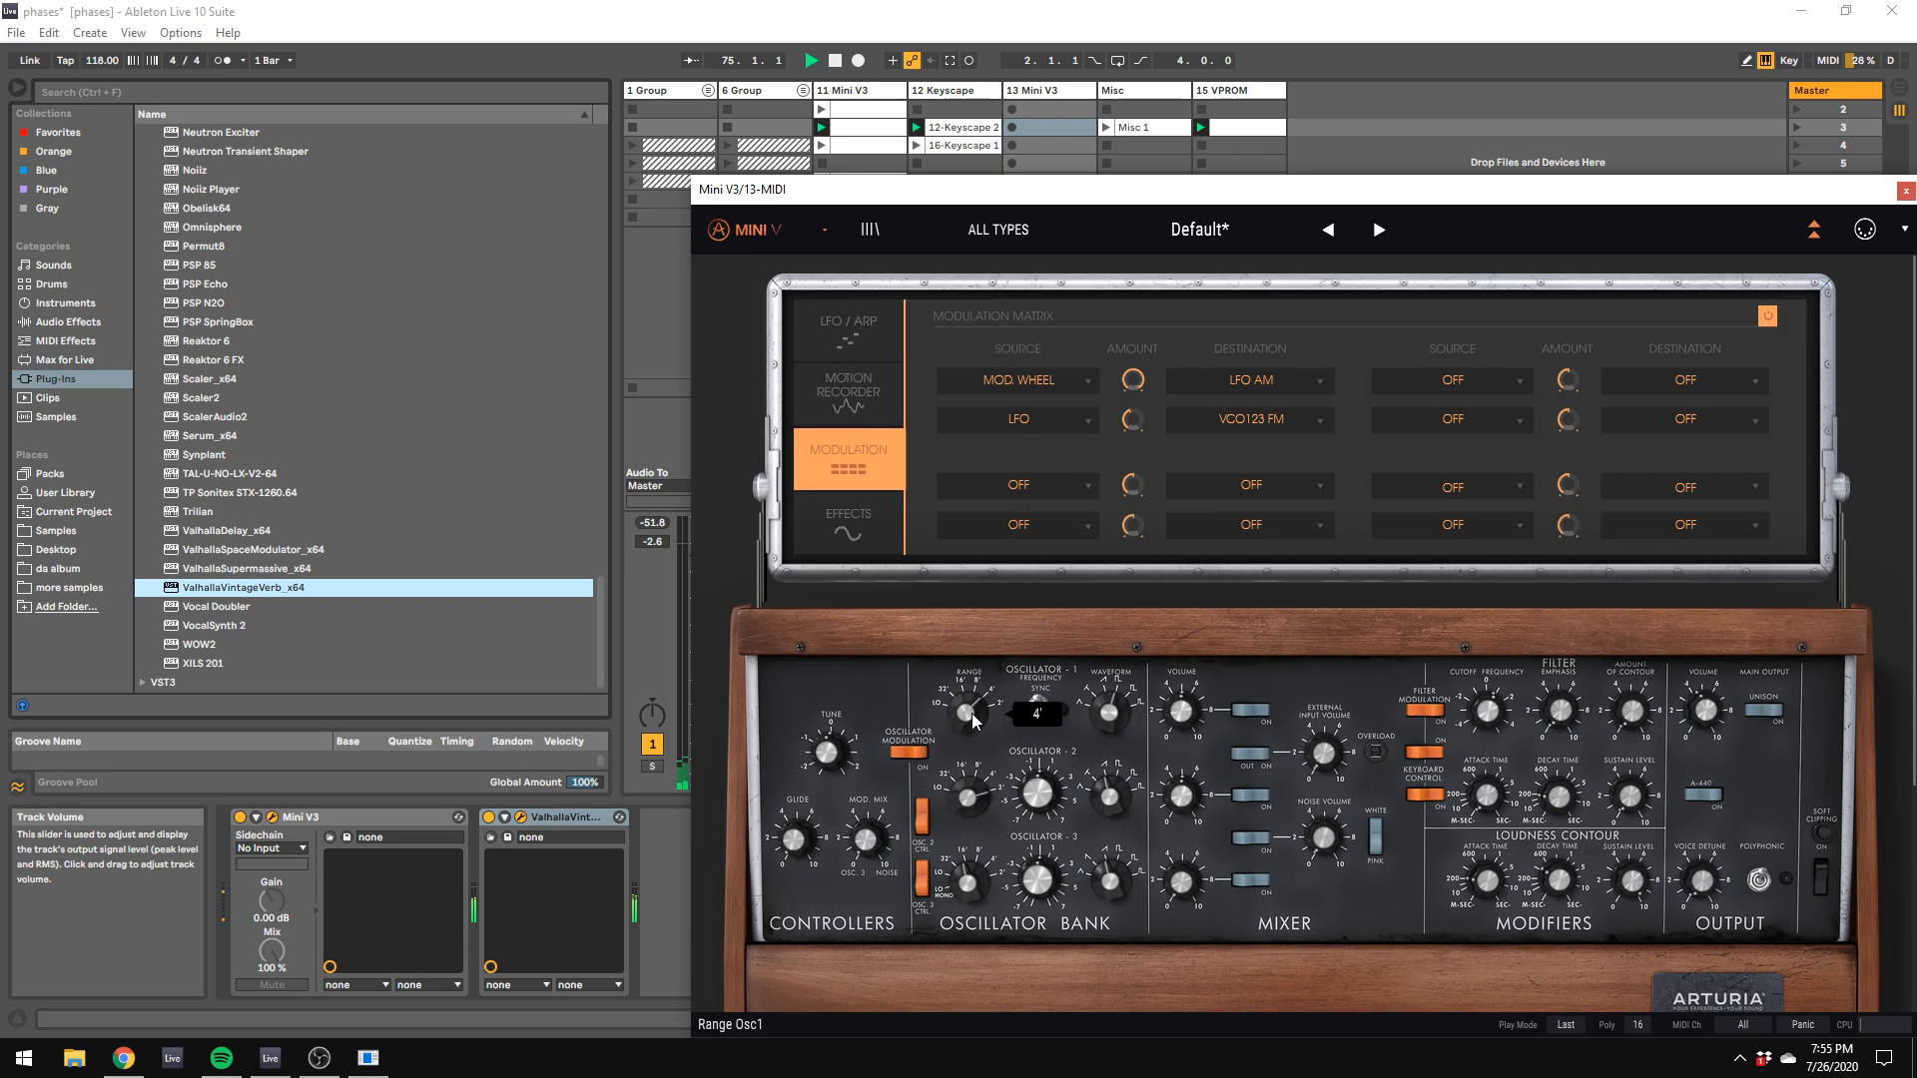
{"action": "left_click", "coordinate": [848, 330]}
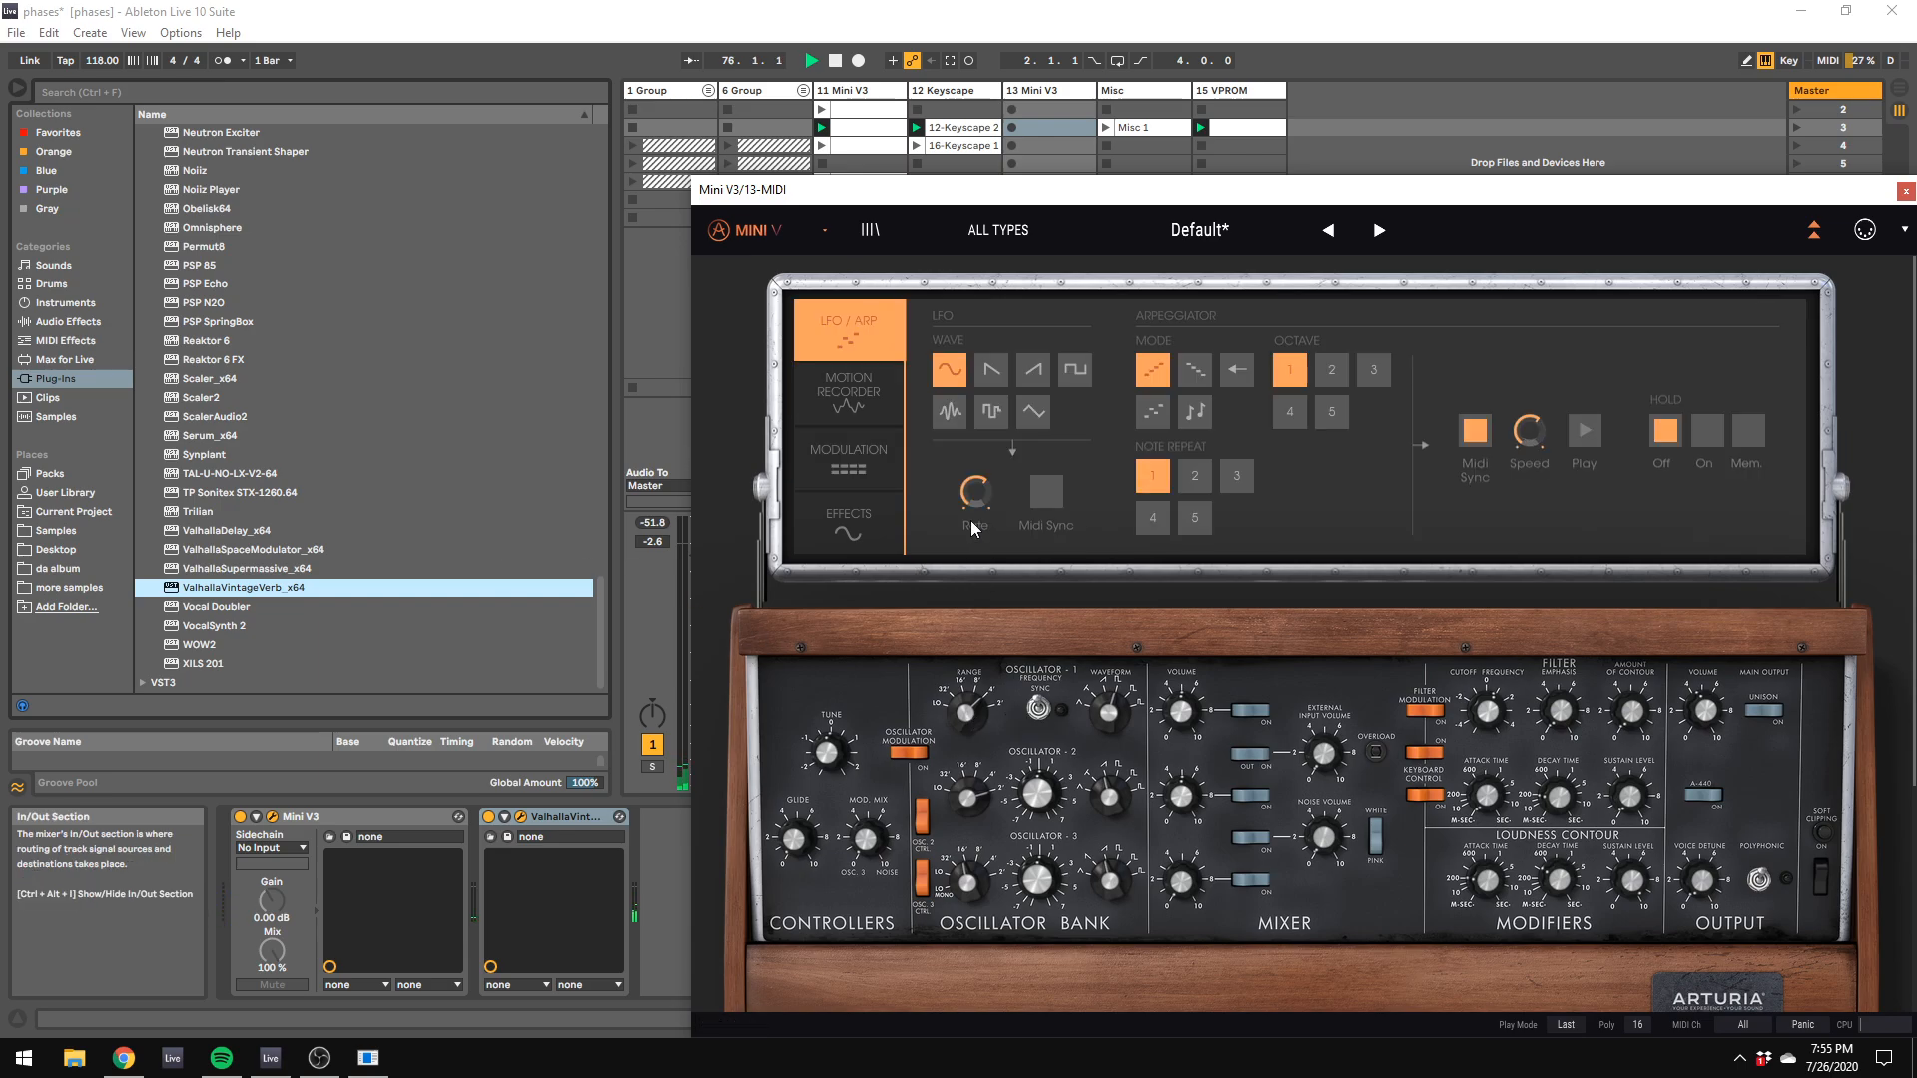
{"action": "mouse_move", "coordinate": [976, 492]}
{"action": "left_click_drag", "start_coordinate": [975, 492], "coordinate": [978, 499]}
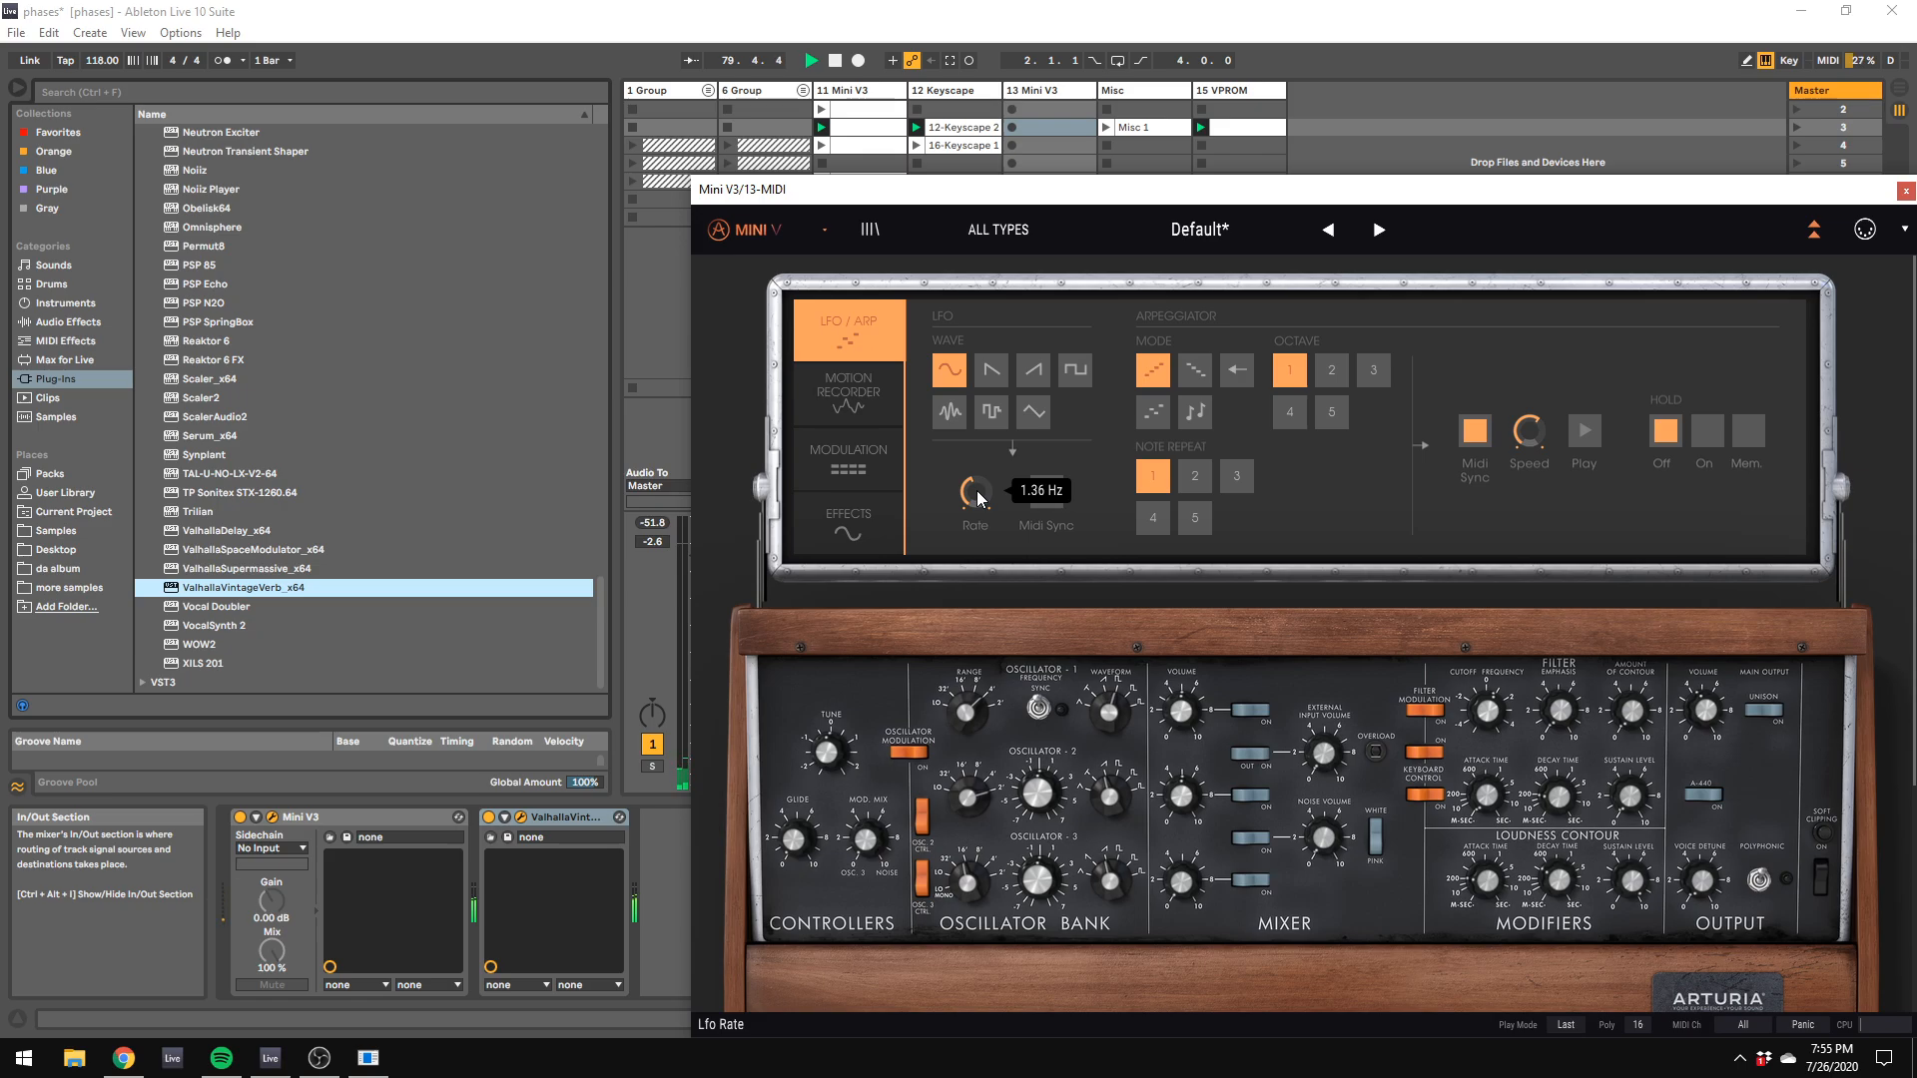
Step: Move the ValhallaVintageVerb window out of the way and bring the whole Mini V3 window into view
{"action": "left_click_drag", "start_coordinate": [922, 191], "coordinate": [1668, 546]}
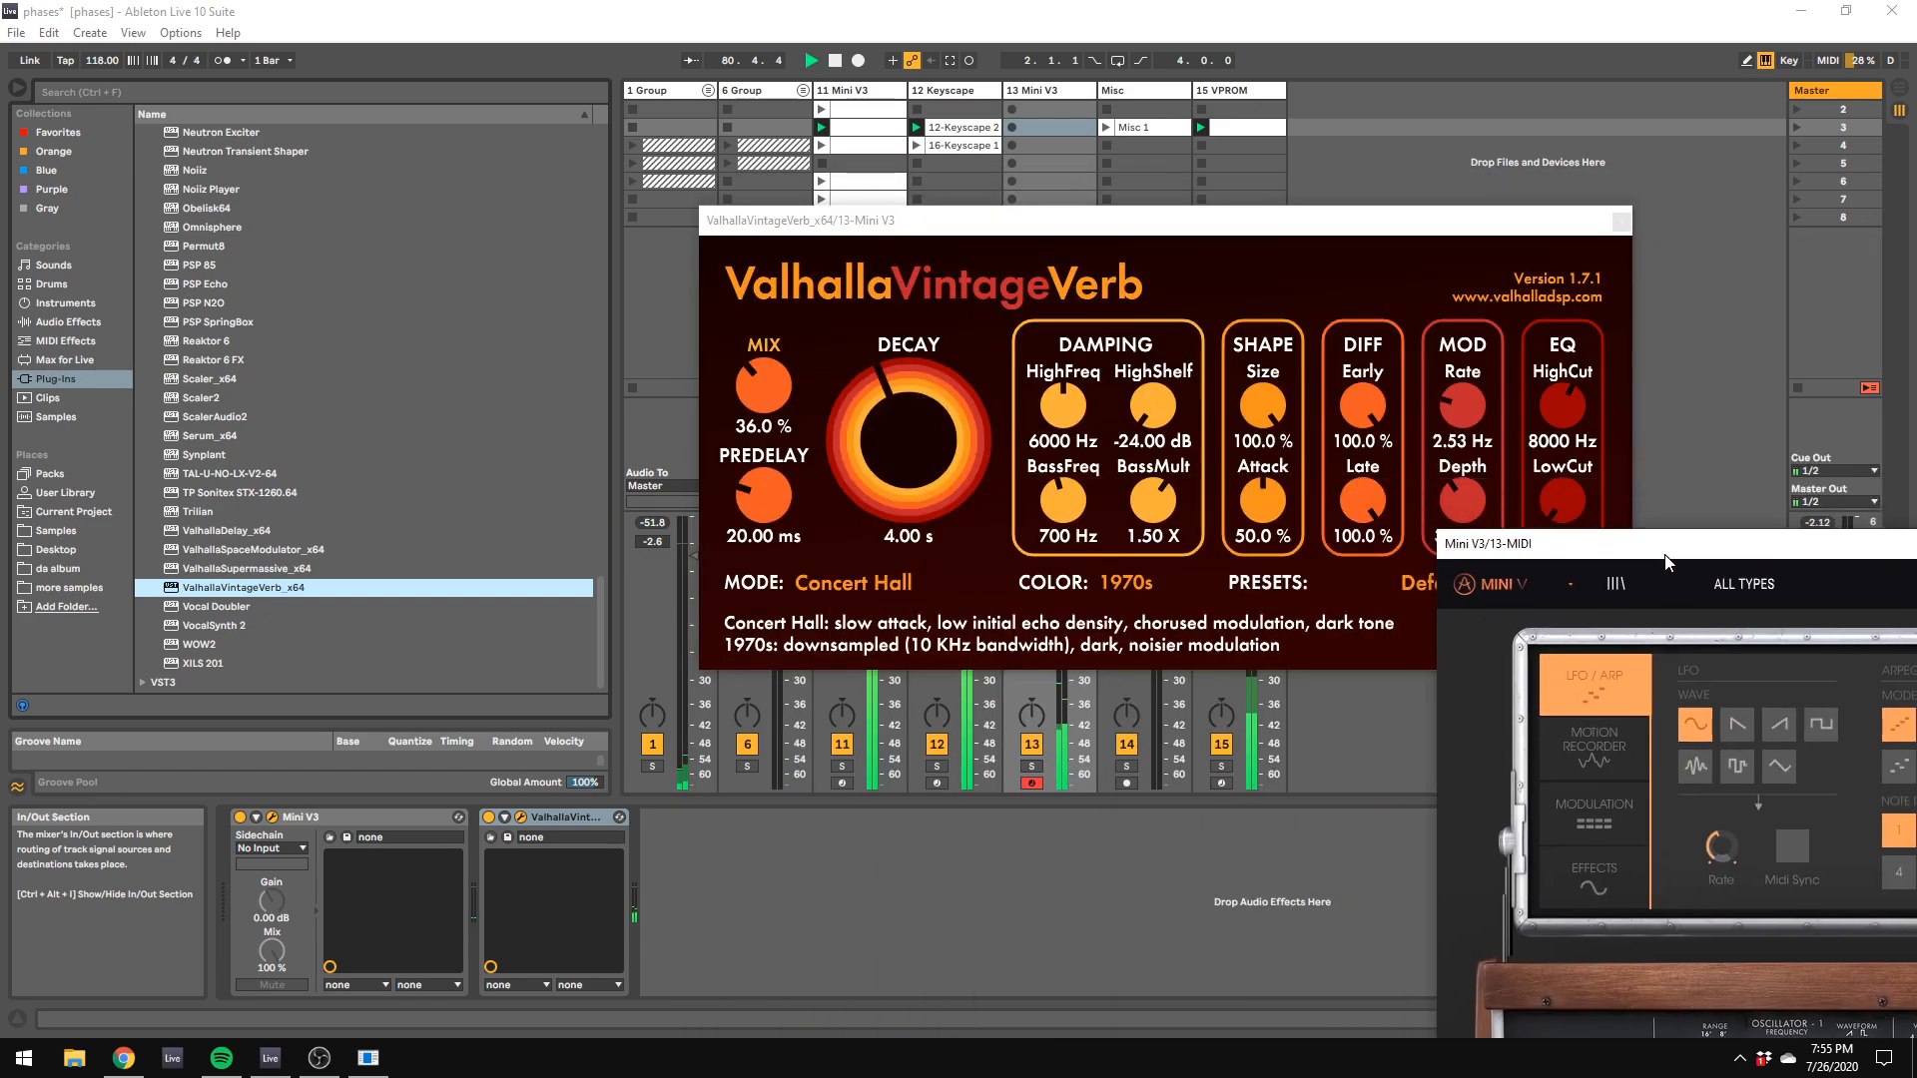
{"action": "left_click_drag", "start_coordinate": [1036, 225], "coordinate": [1718, 806]}
{"action": "left_click_drag", "start_coordinate": [1668, 561], "coordinate": [846, 25]}
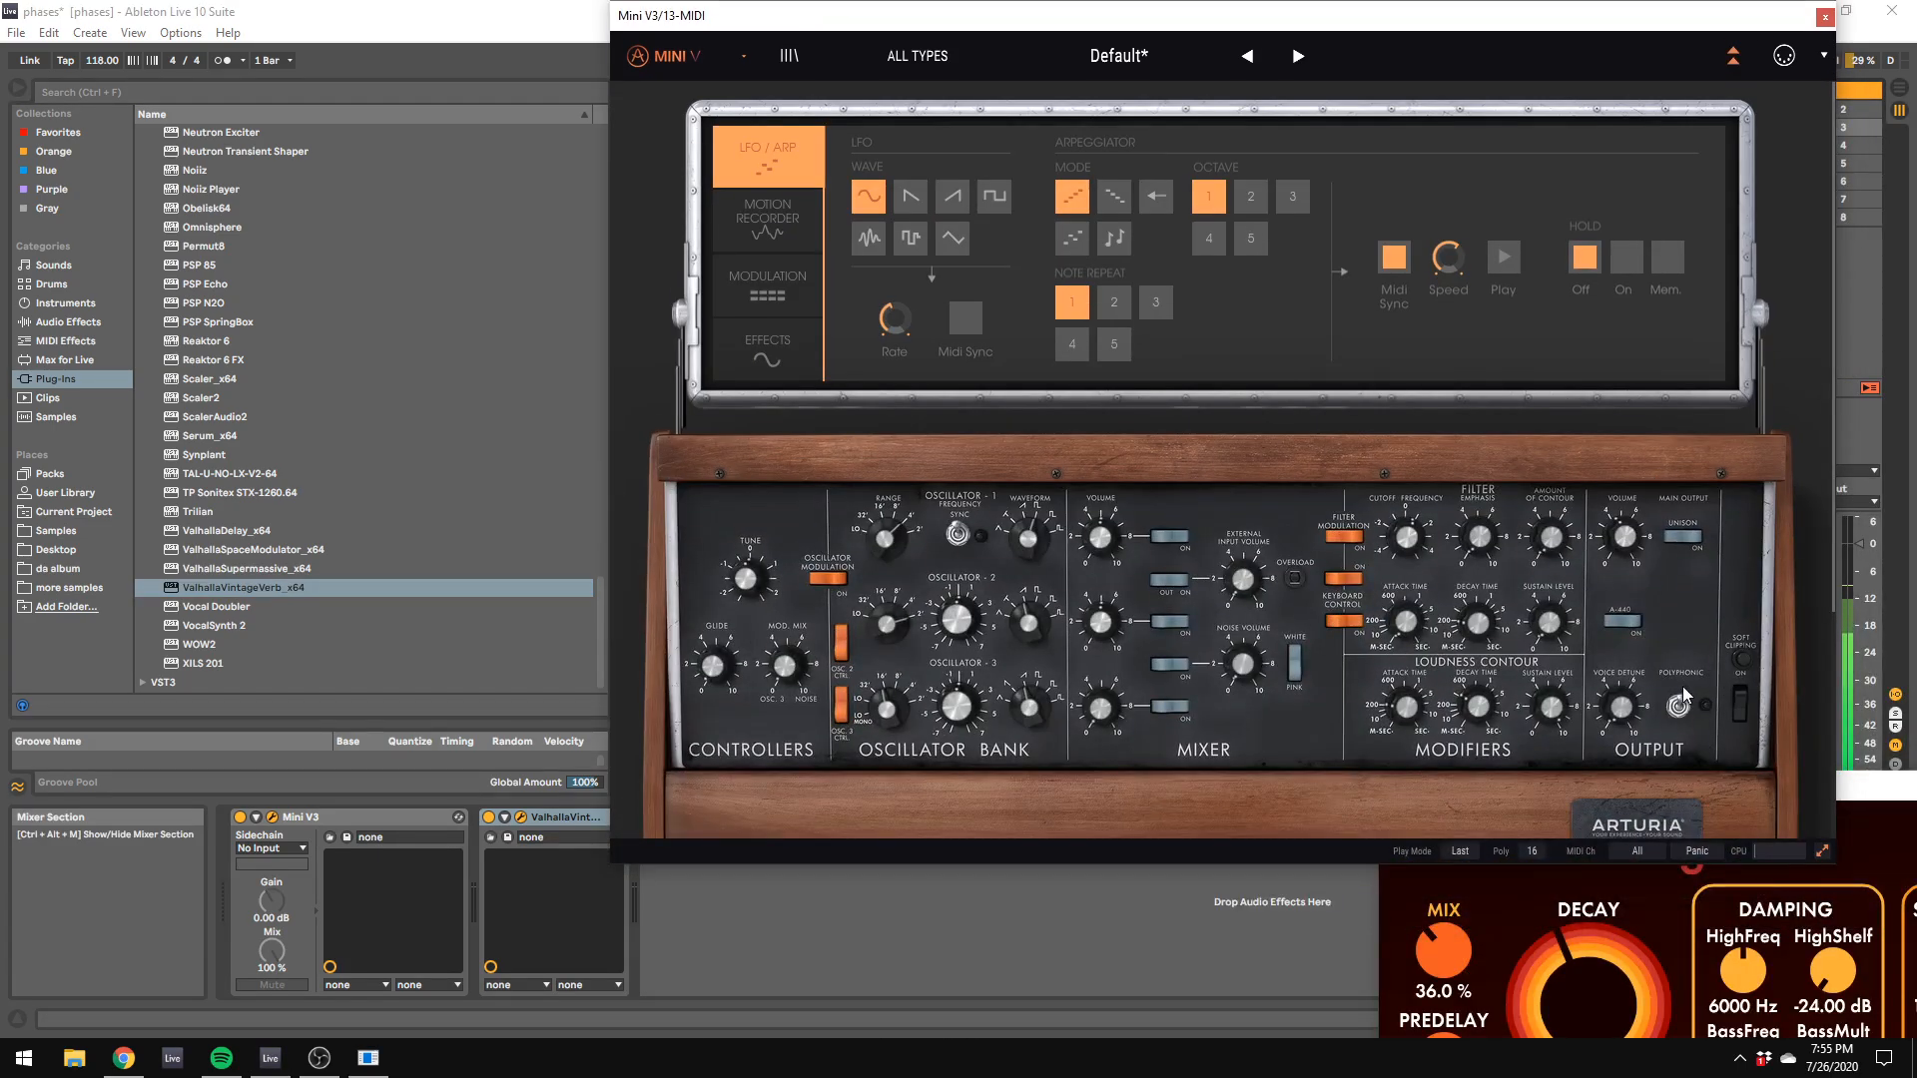
Step: Set the LFO to VCO123 FM amount in Mini V3's modulation matrix to -0.0034
{"action": "mouse_move", "coordinate": [1470, 631]}
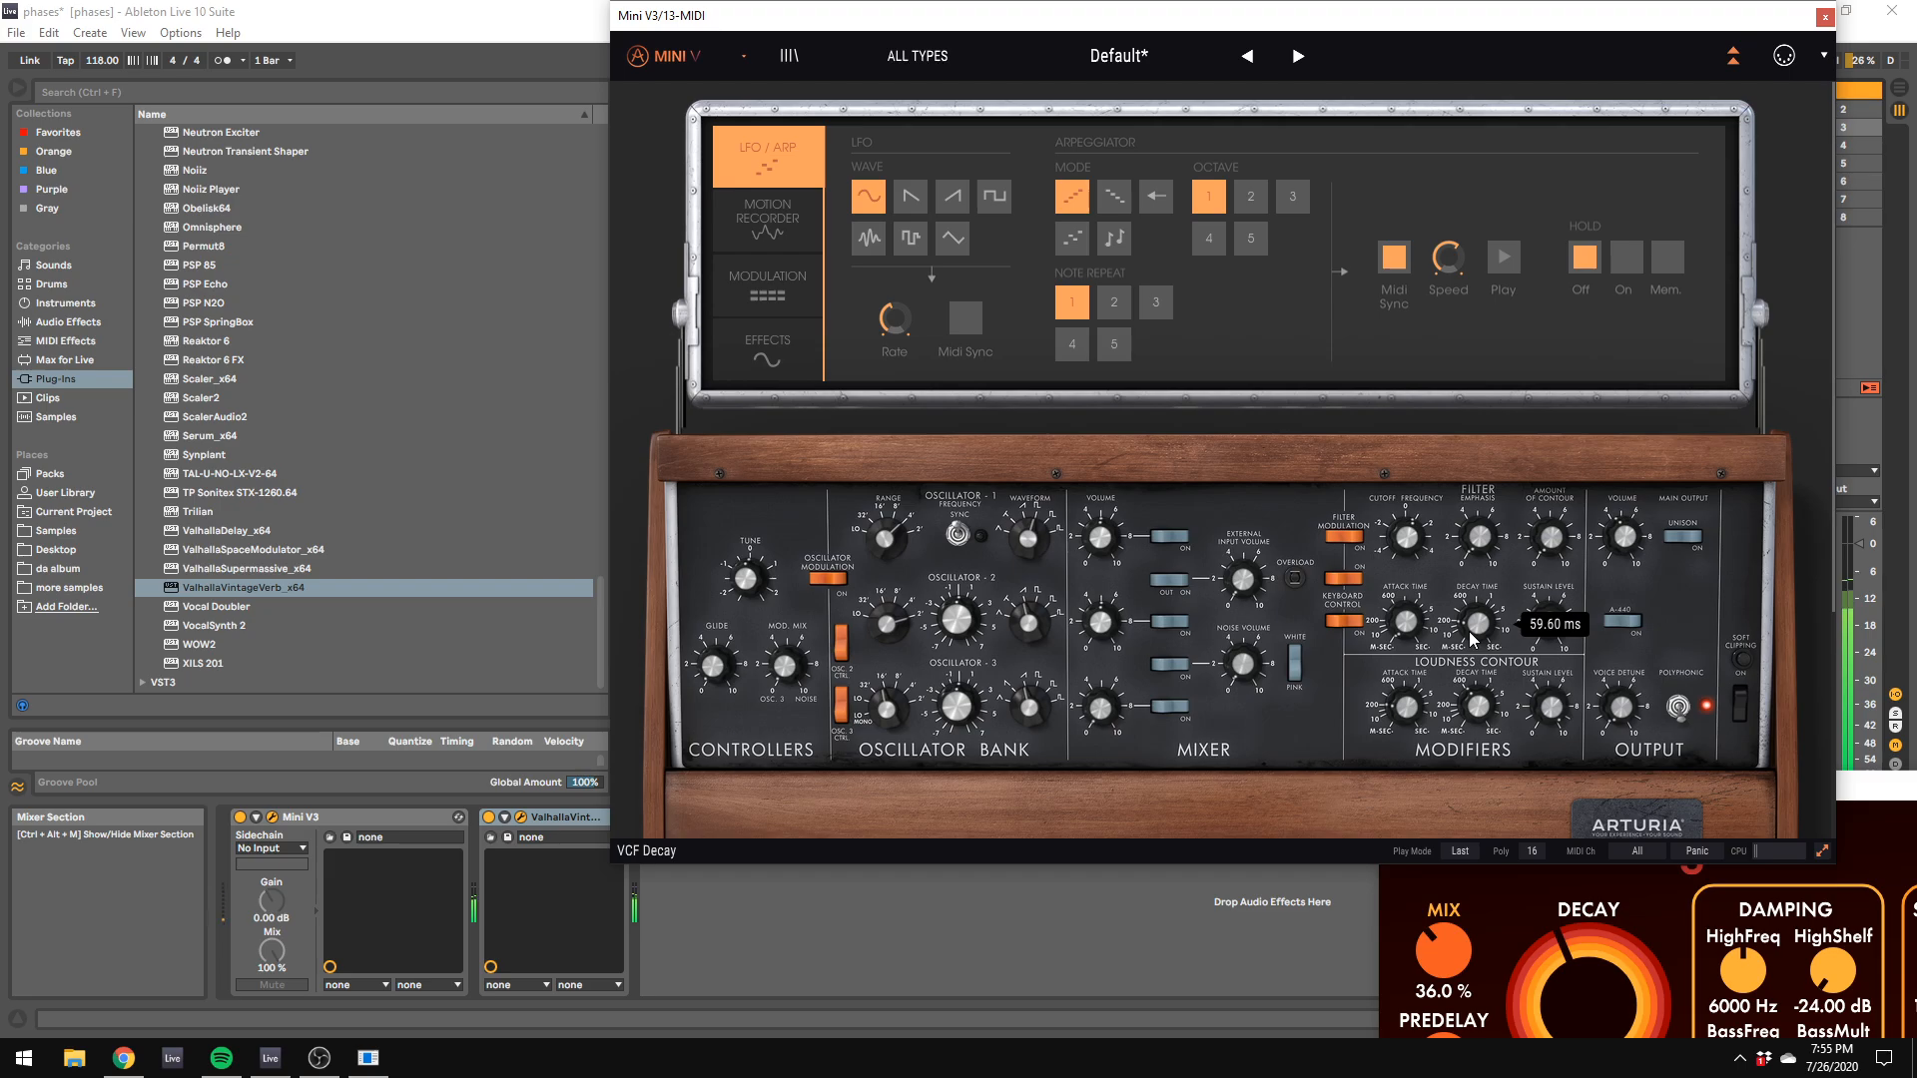
{"action": "left_click", "coordinate": [768, 222]}
{"action": "left_click", "coordinate": [774, 270]}
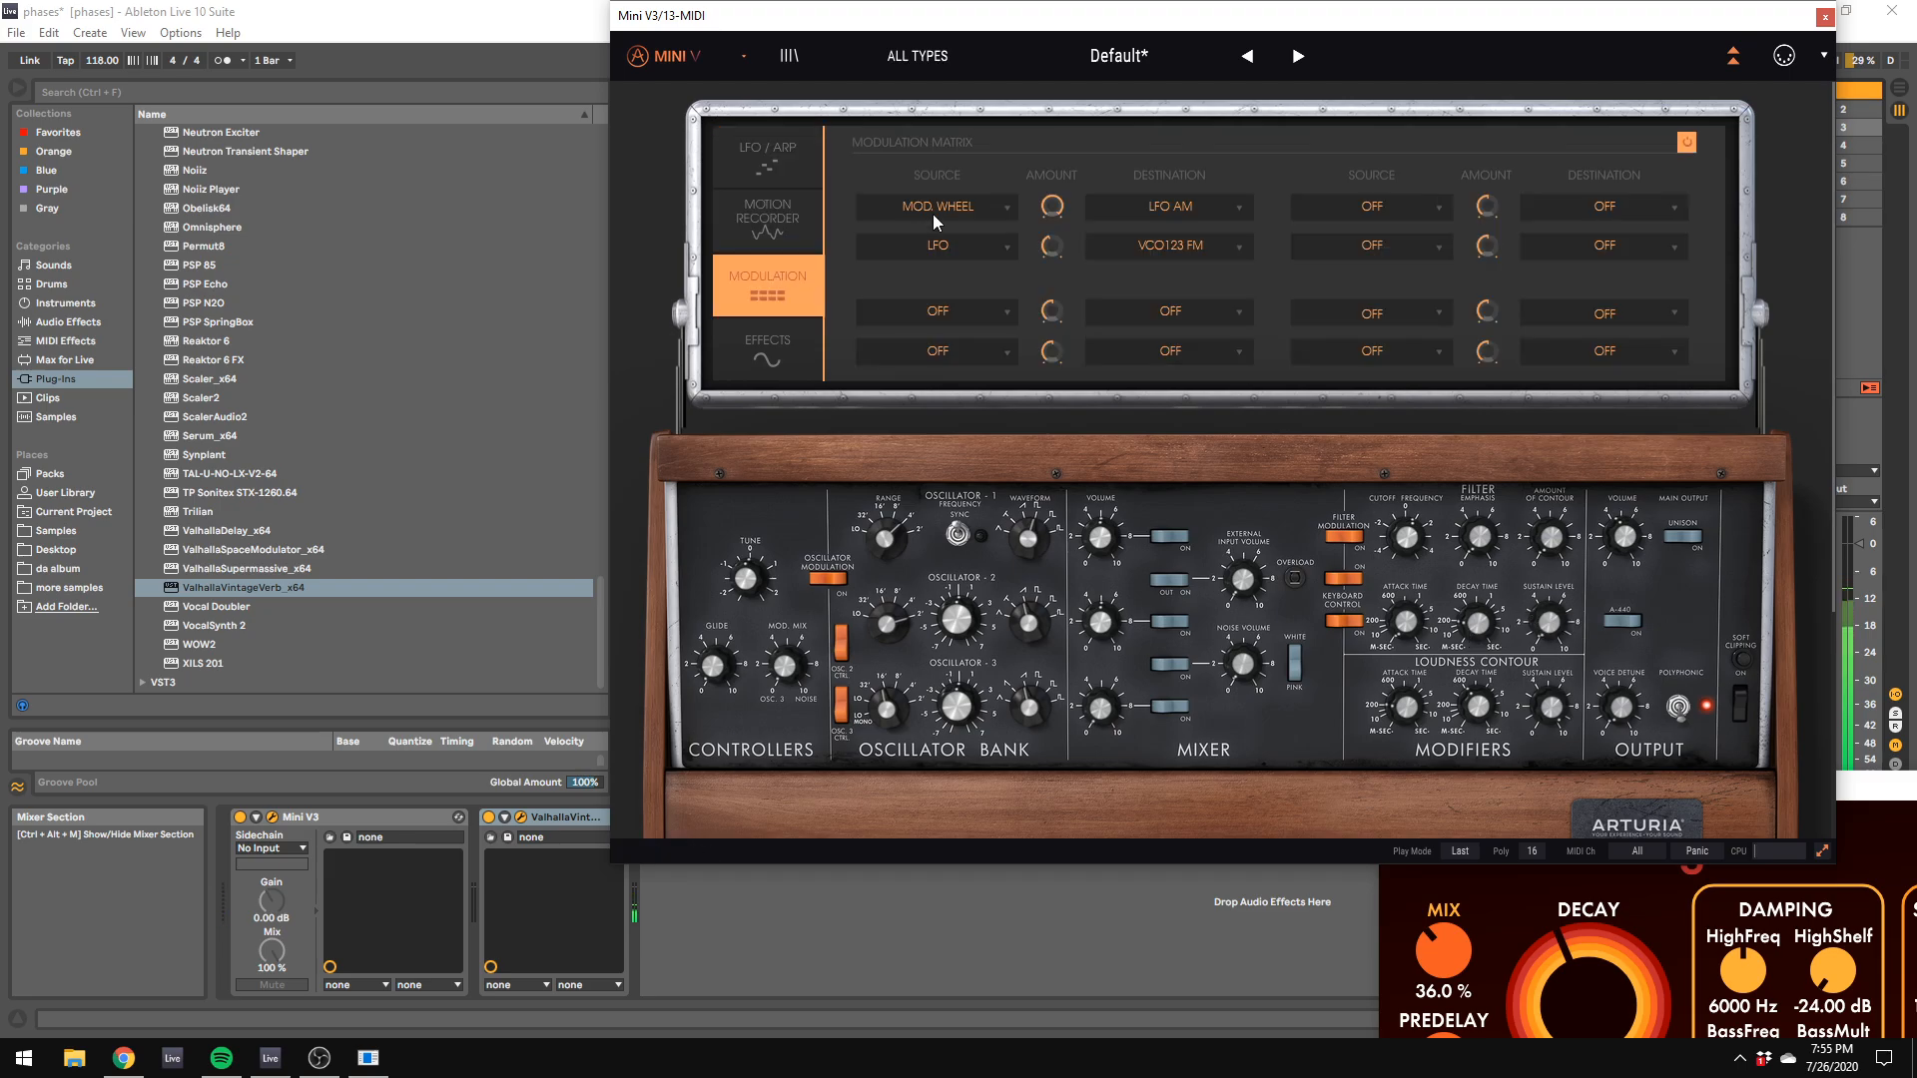
{"action": "left_click_drag", "start_coordinate": [1050, 246], "coordinate": [1052, 261]}
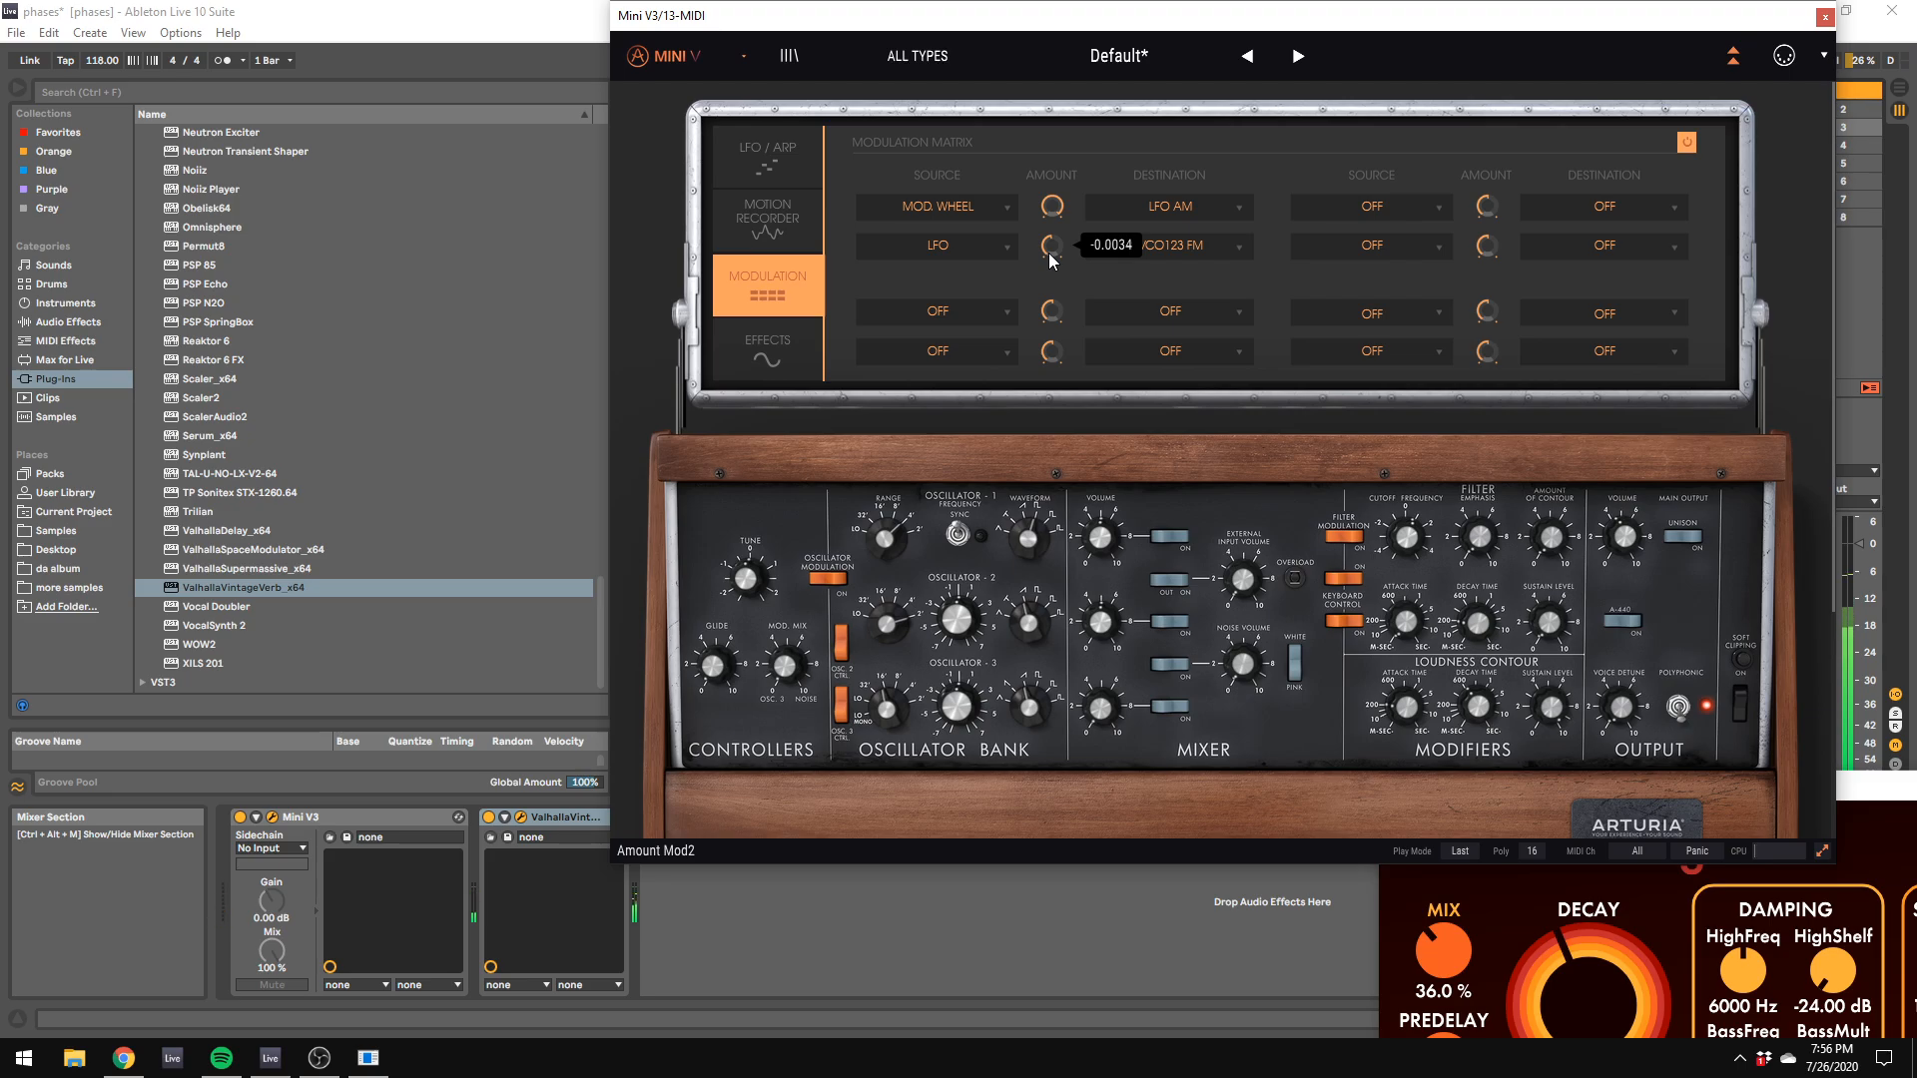
Step: Record a clip on the 13 Mini V3 track in scene 3 with the metronome on, and switch the metronome off after recording
{"action": "left_click_drag", "start_coordinate": [899, 4], "coordinate": [1243, 677]}
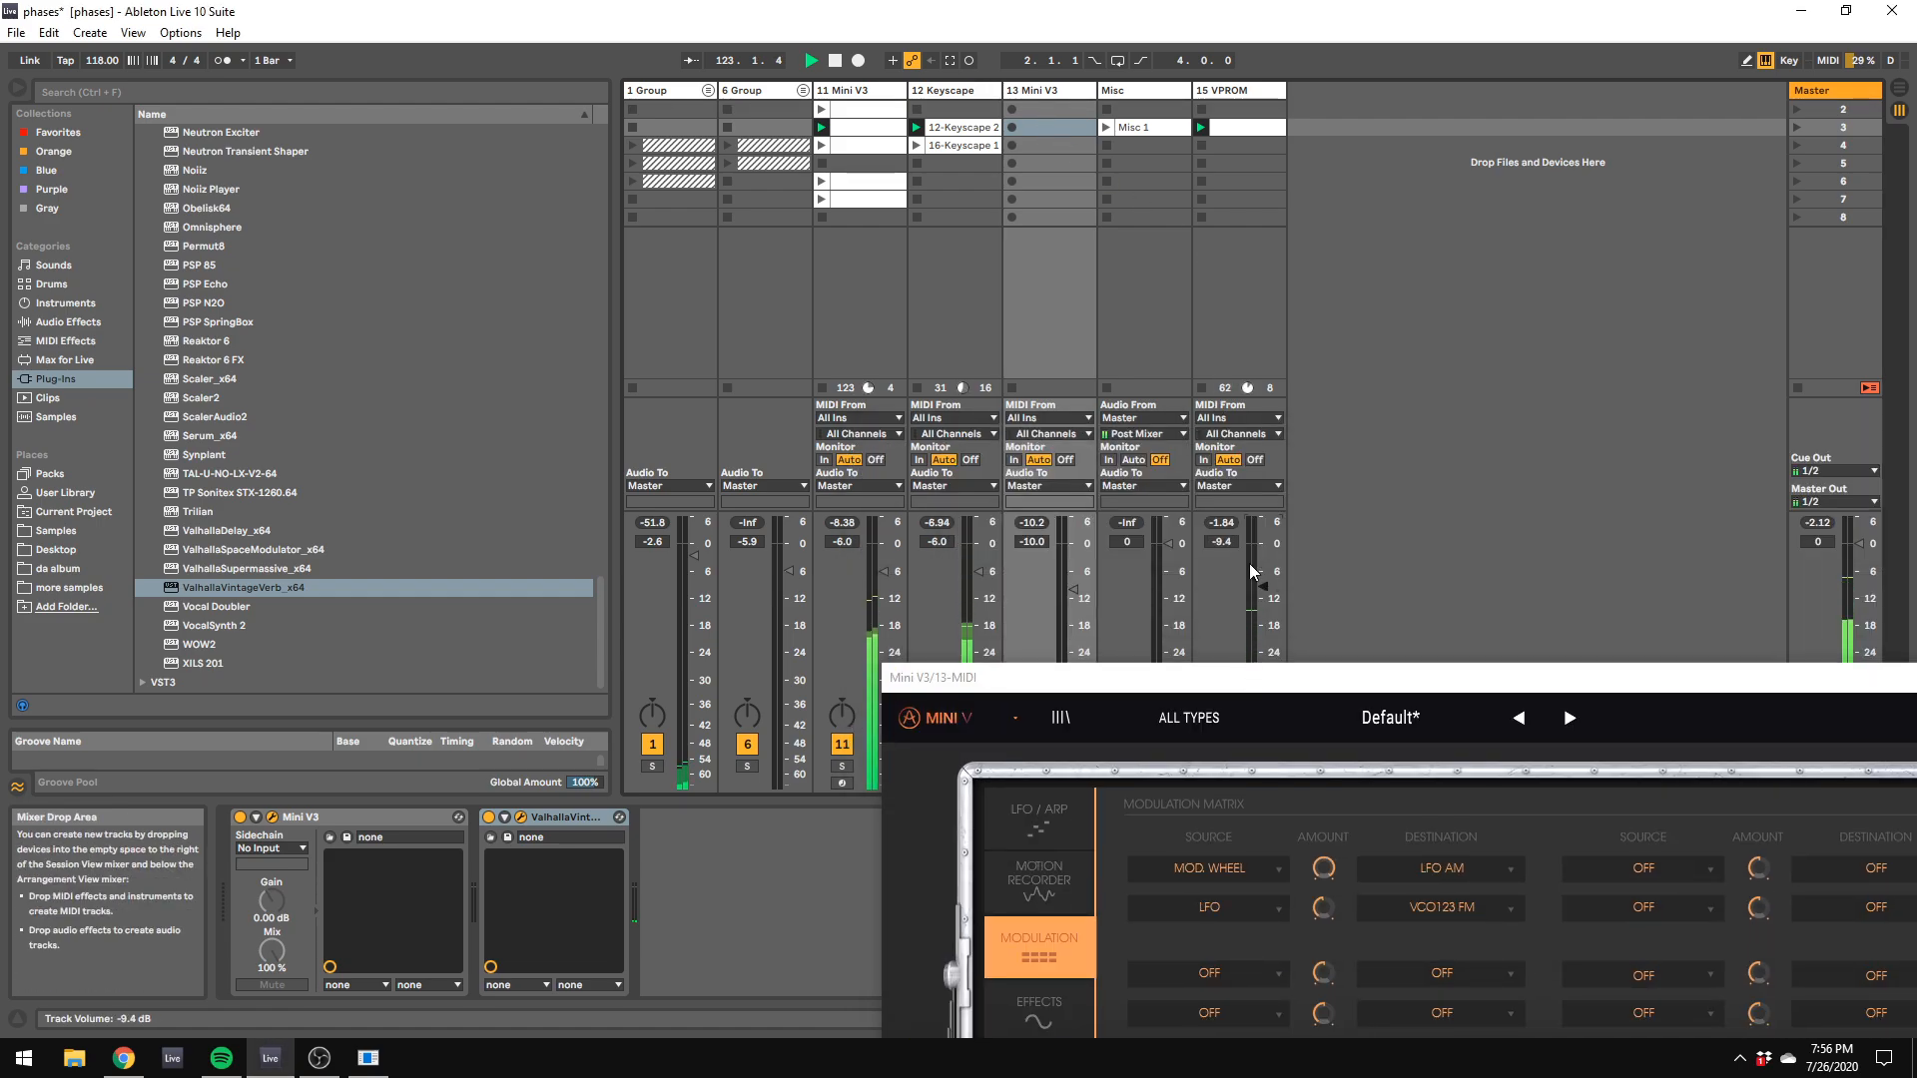
{"action": "left_click", "coordinate": [222, 61]}
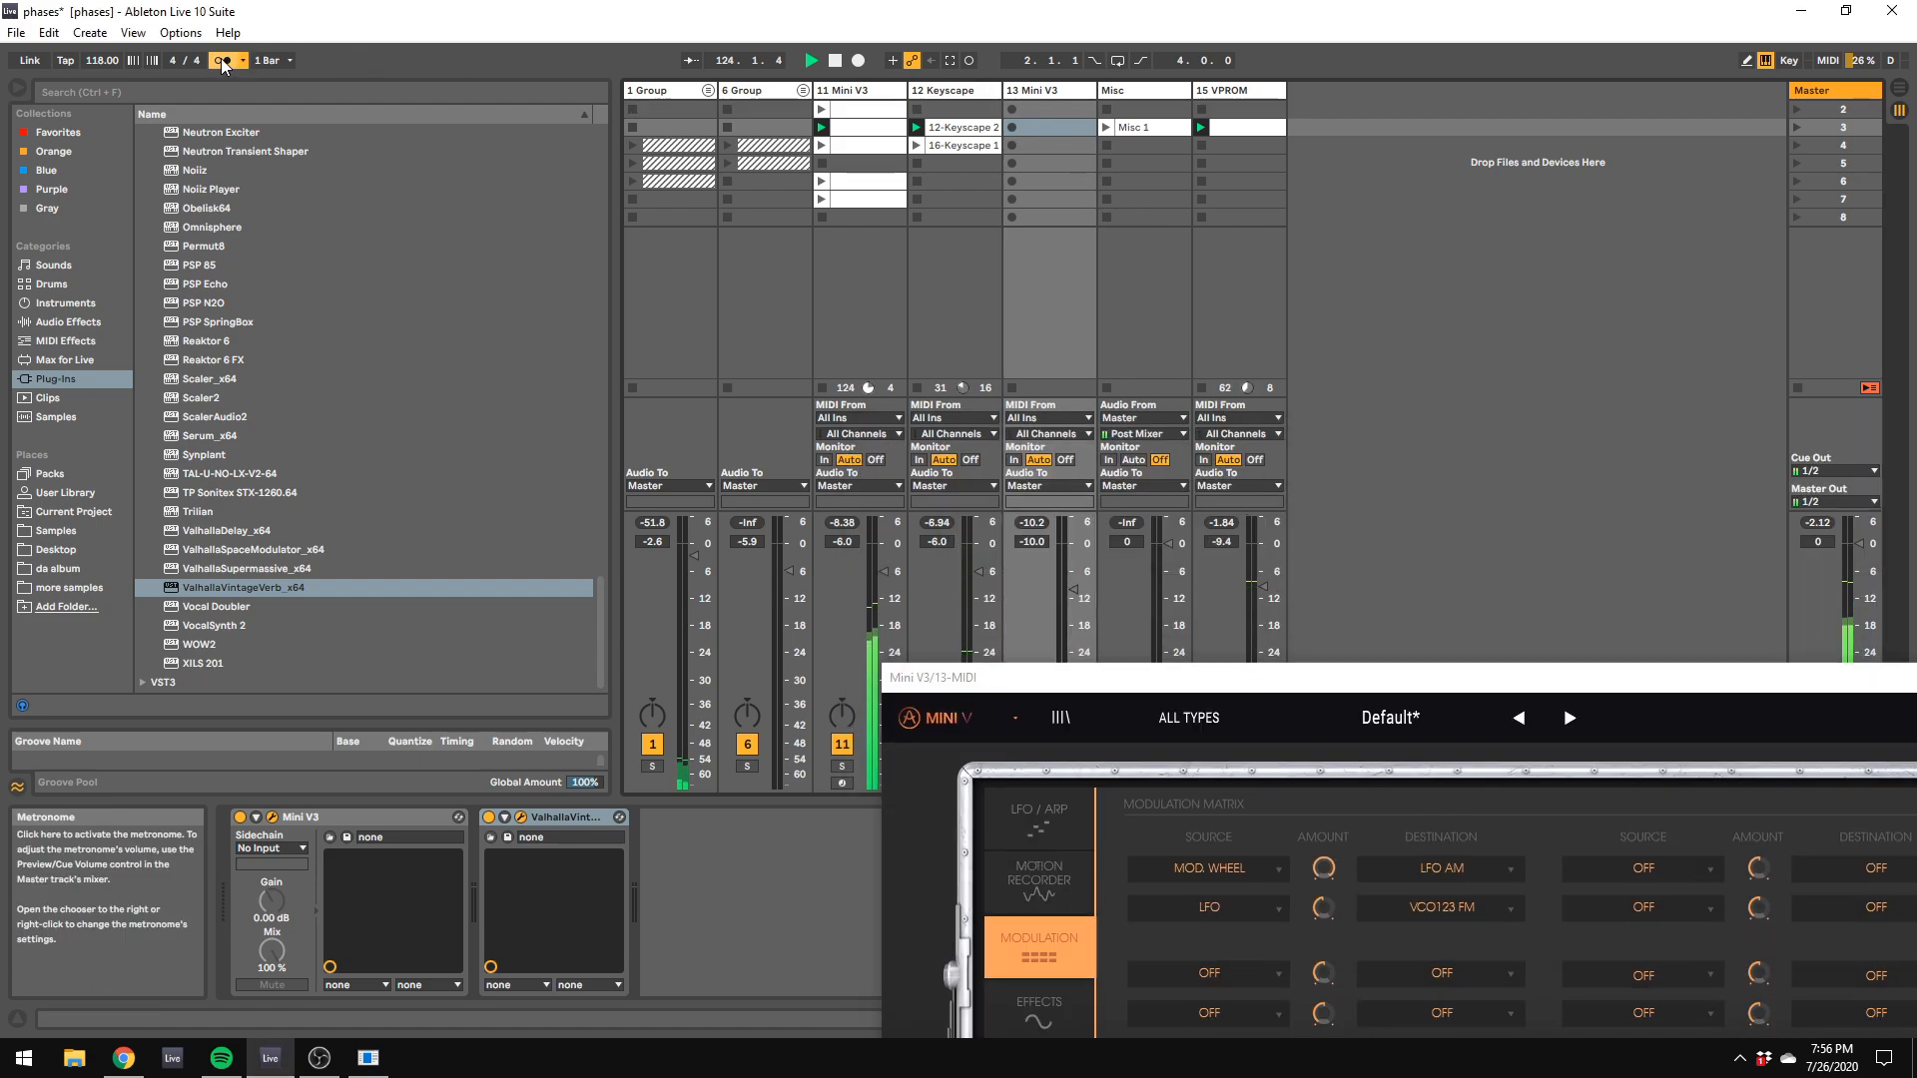
{"action": "left_click", "coordinate": [969, 61]}
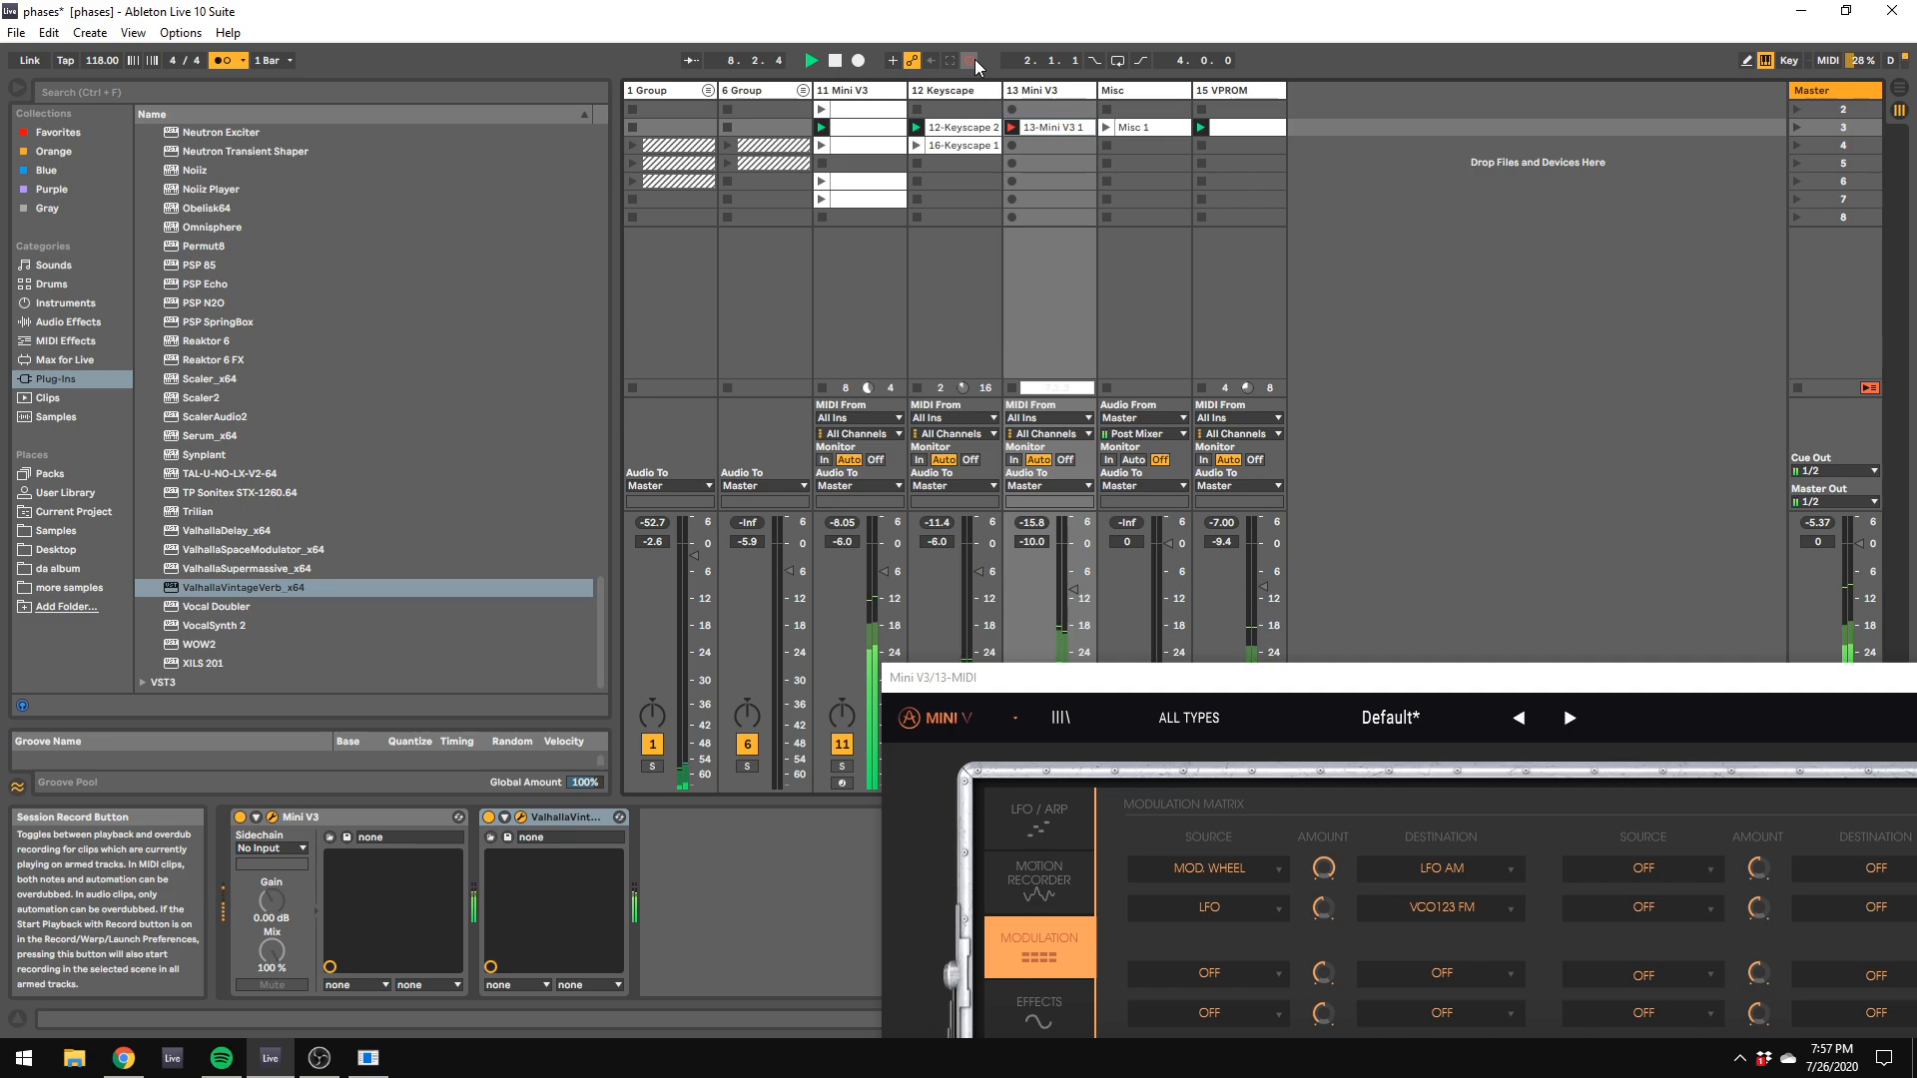
{"action": "left_click", "coordinate": [973, 61]}
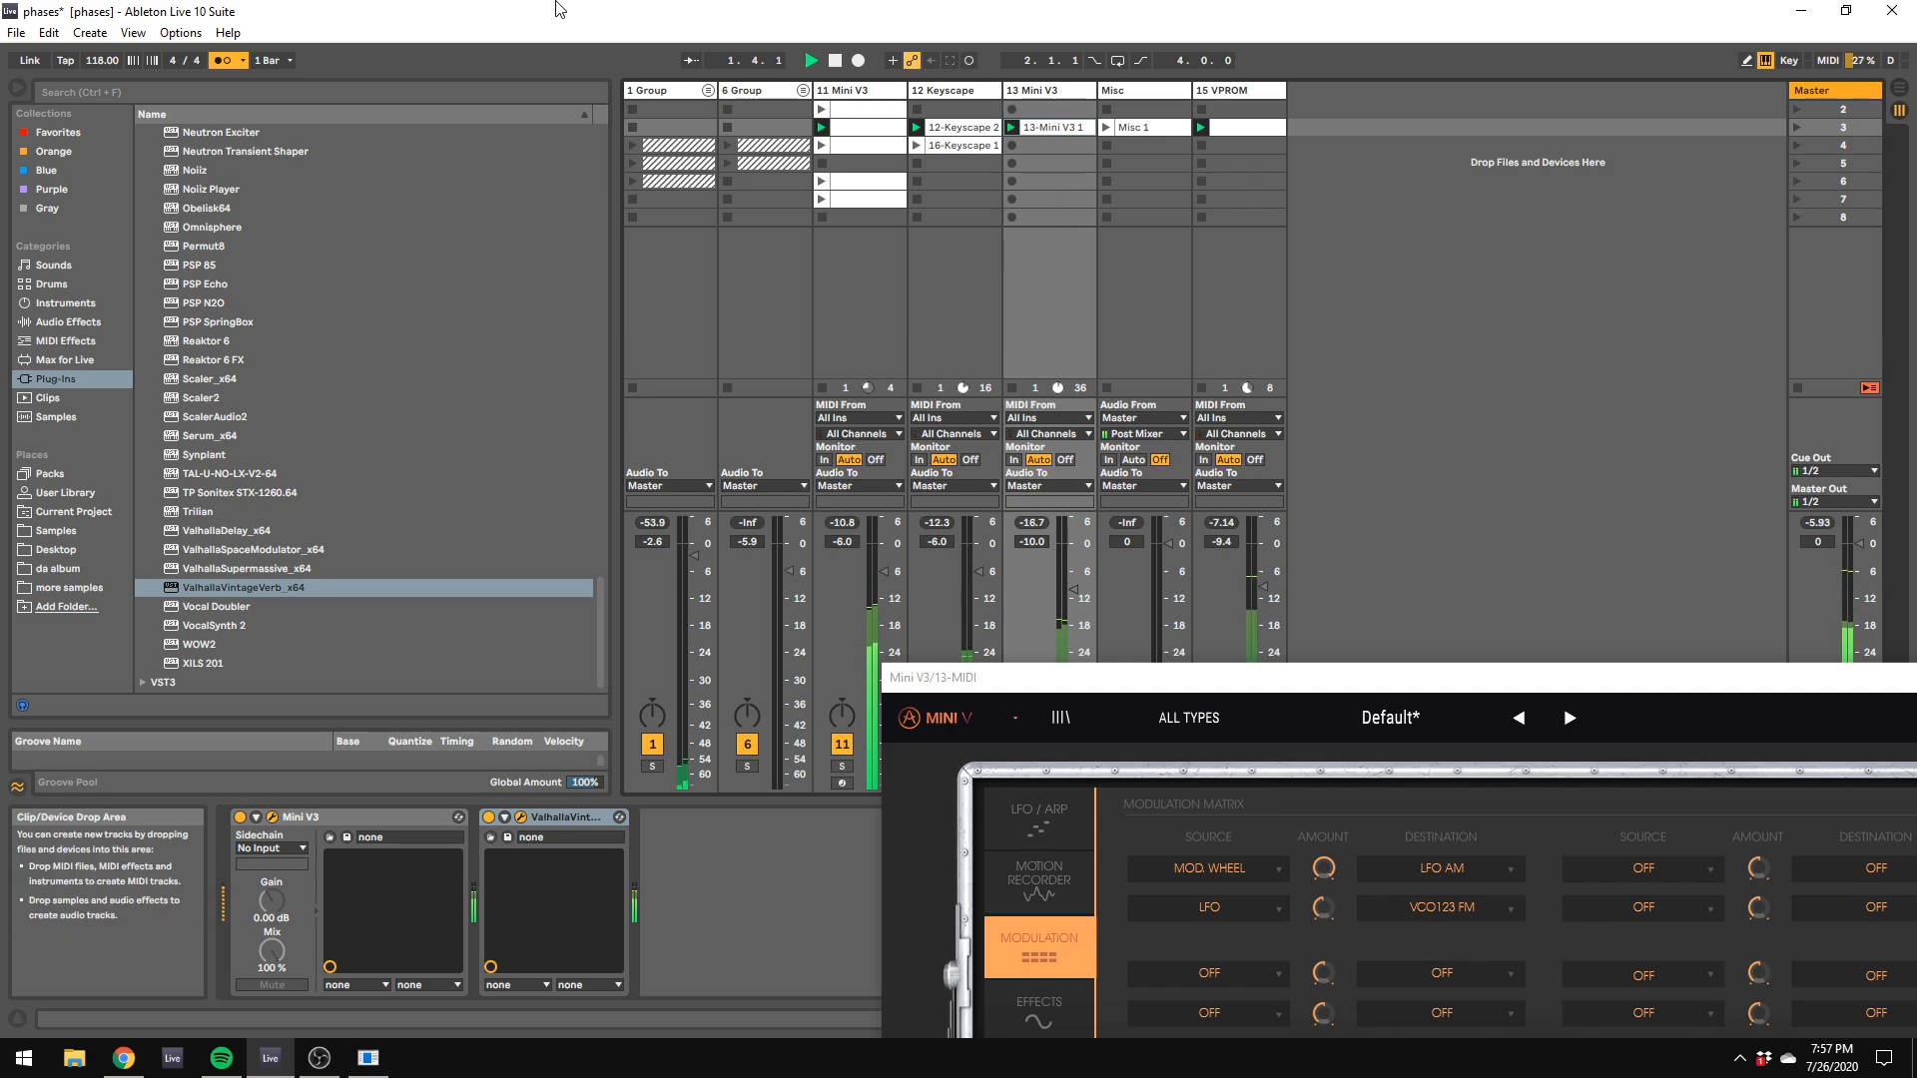
{"action": "left_click", "coordinate": [226, 61]}
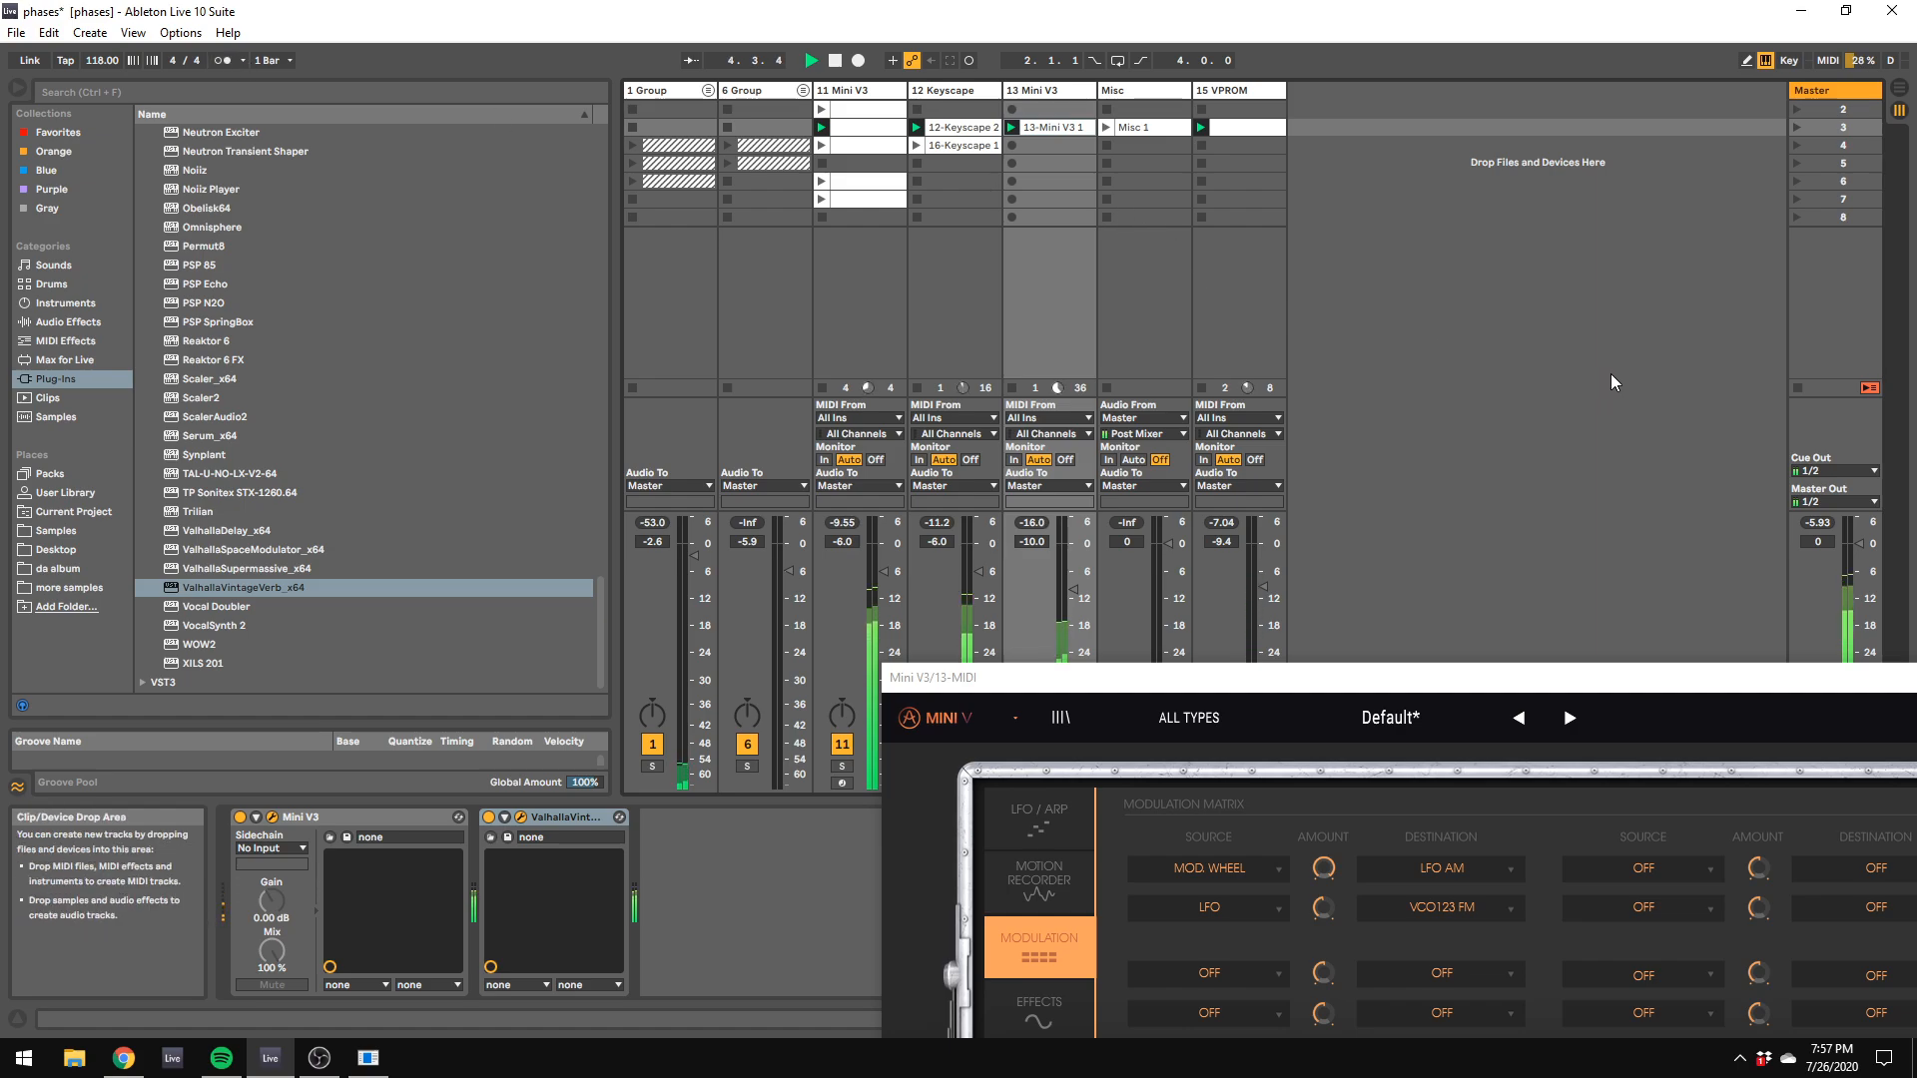
Step: Stop playback and add D16's Toraverb2 to the 13 Mini V3 track
{"action": "key", "text": "space"}
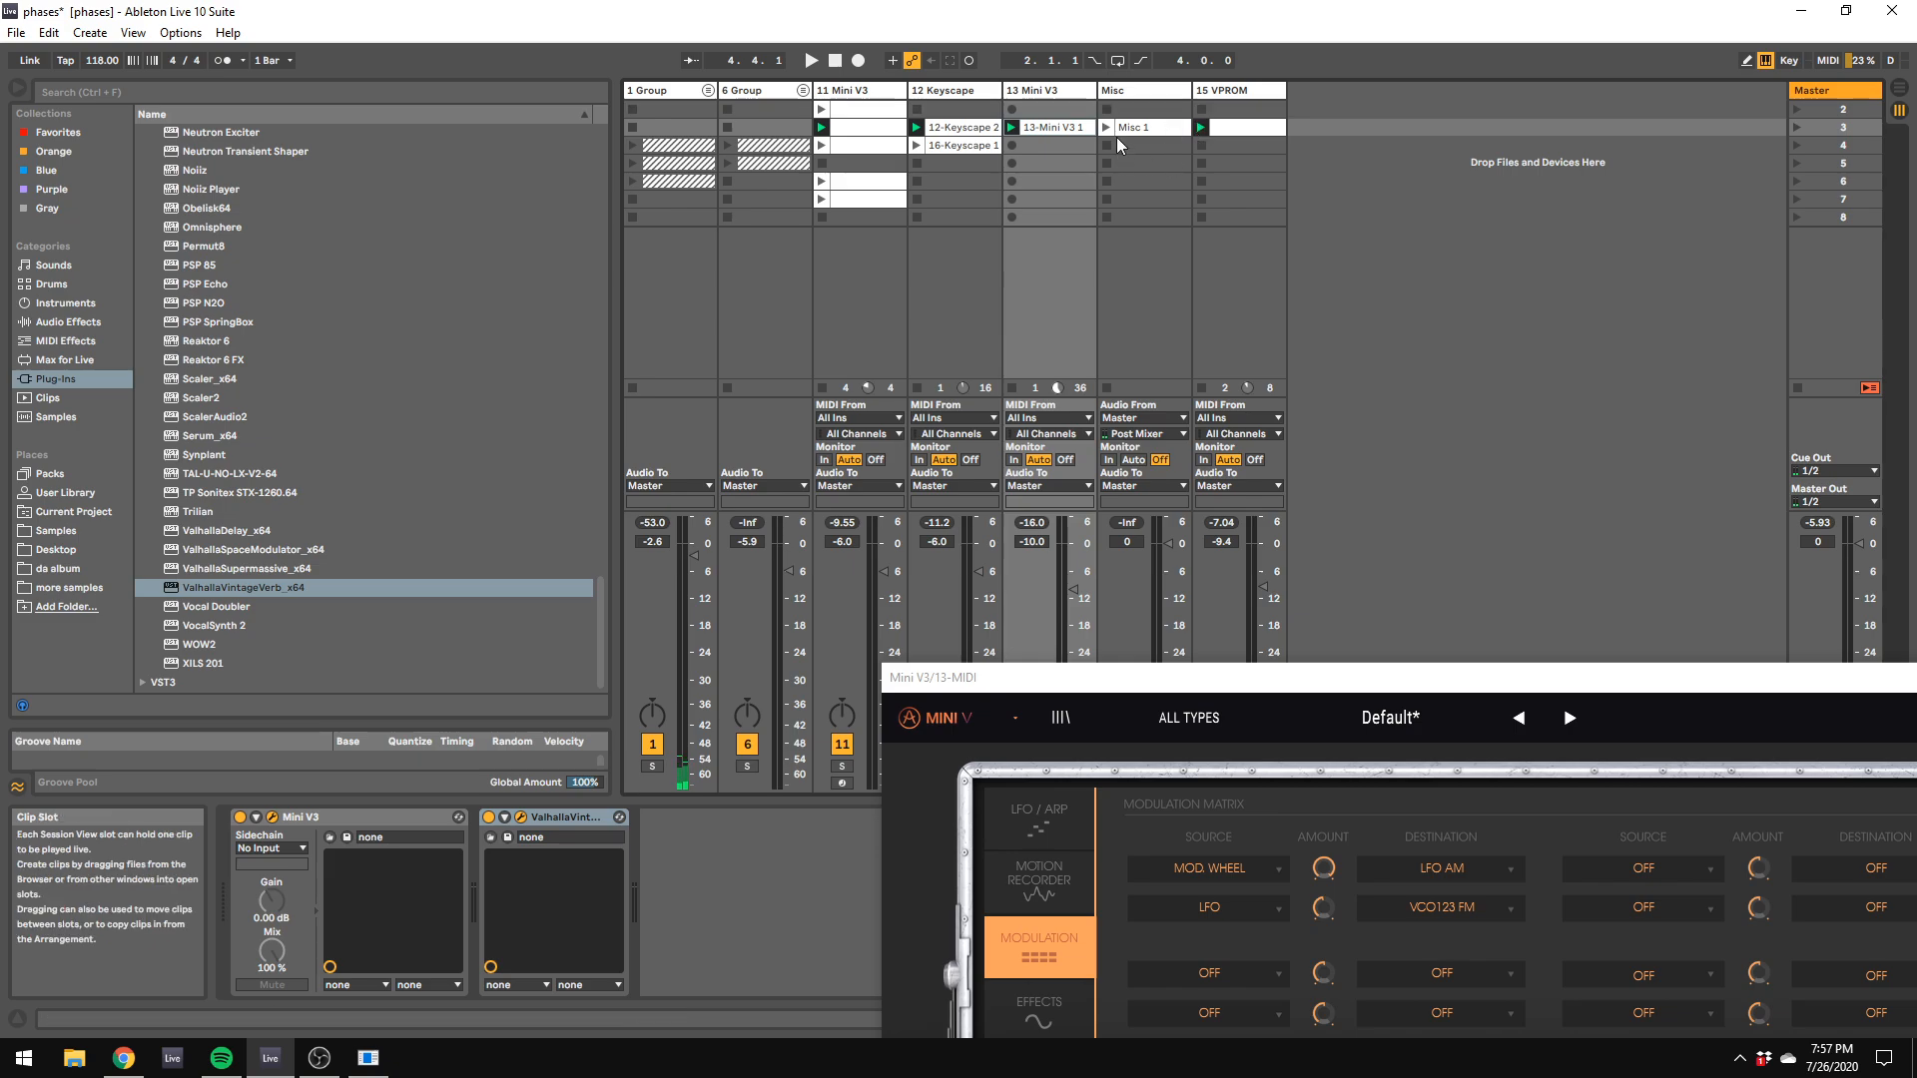
{"action": "left_click", "coordinate": [1118, 92]}
{"action": "left_click", "coordinate": [1062, 92]}
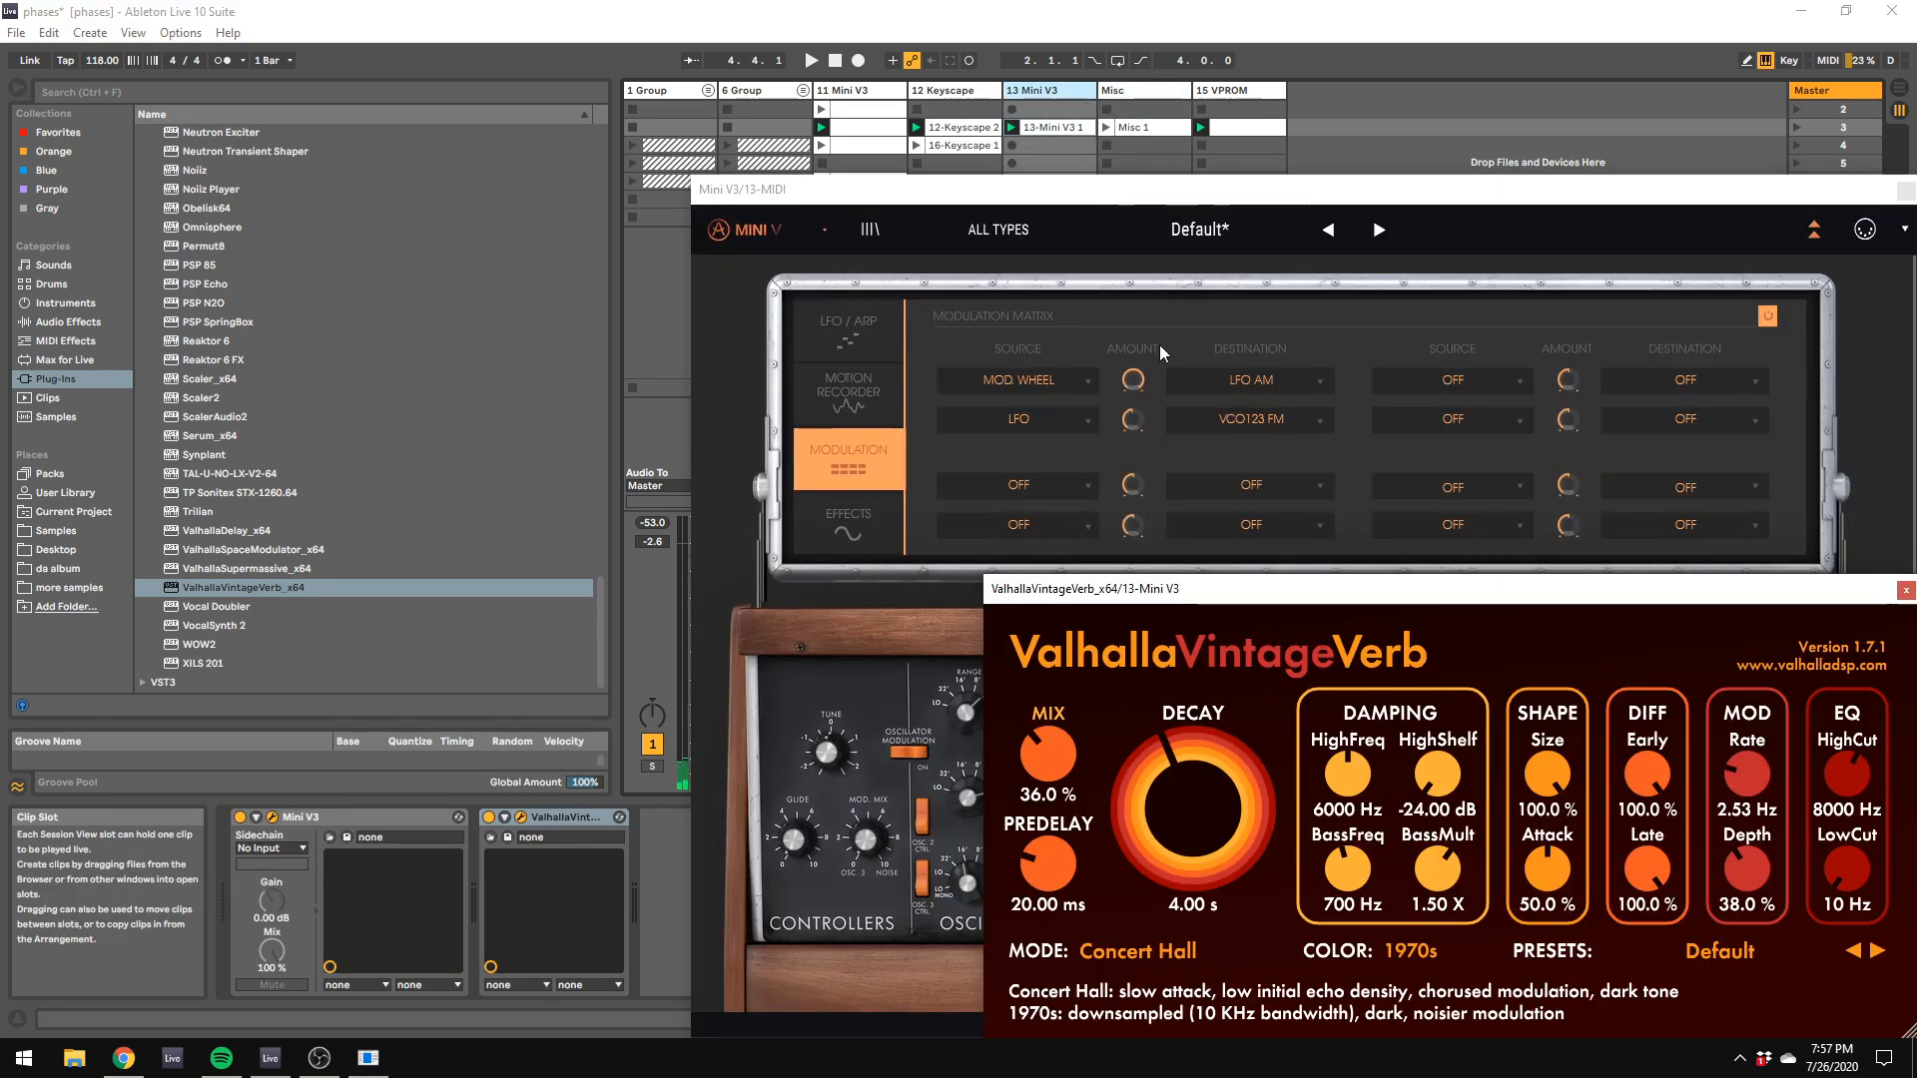
{"action": "left_click_drag", "start_coordinate": [1148, 588], "coordinate": [746, 364]}
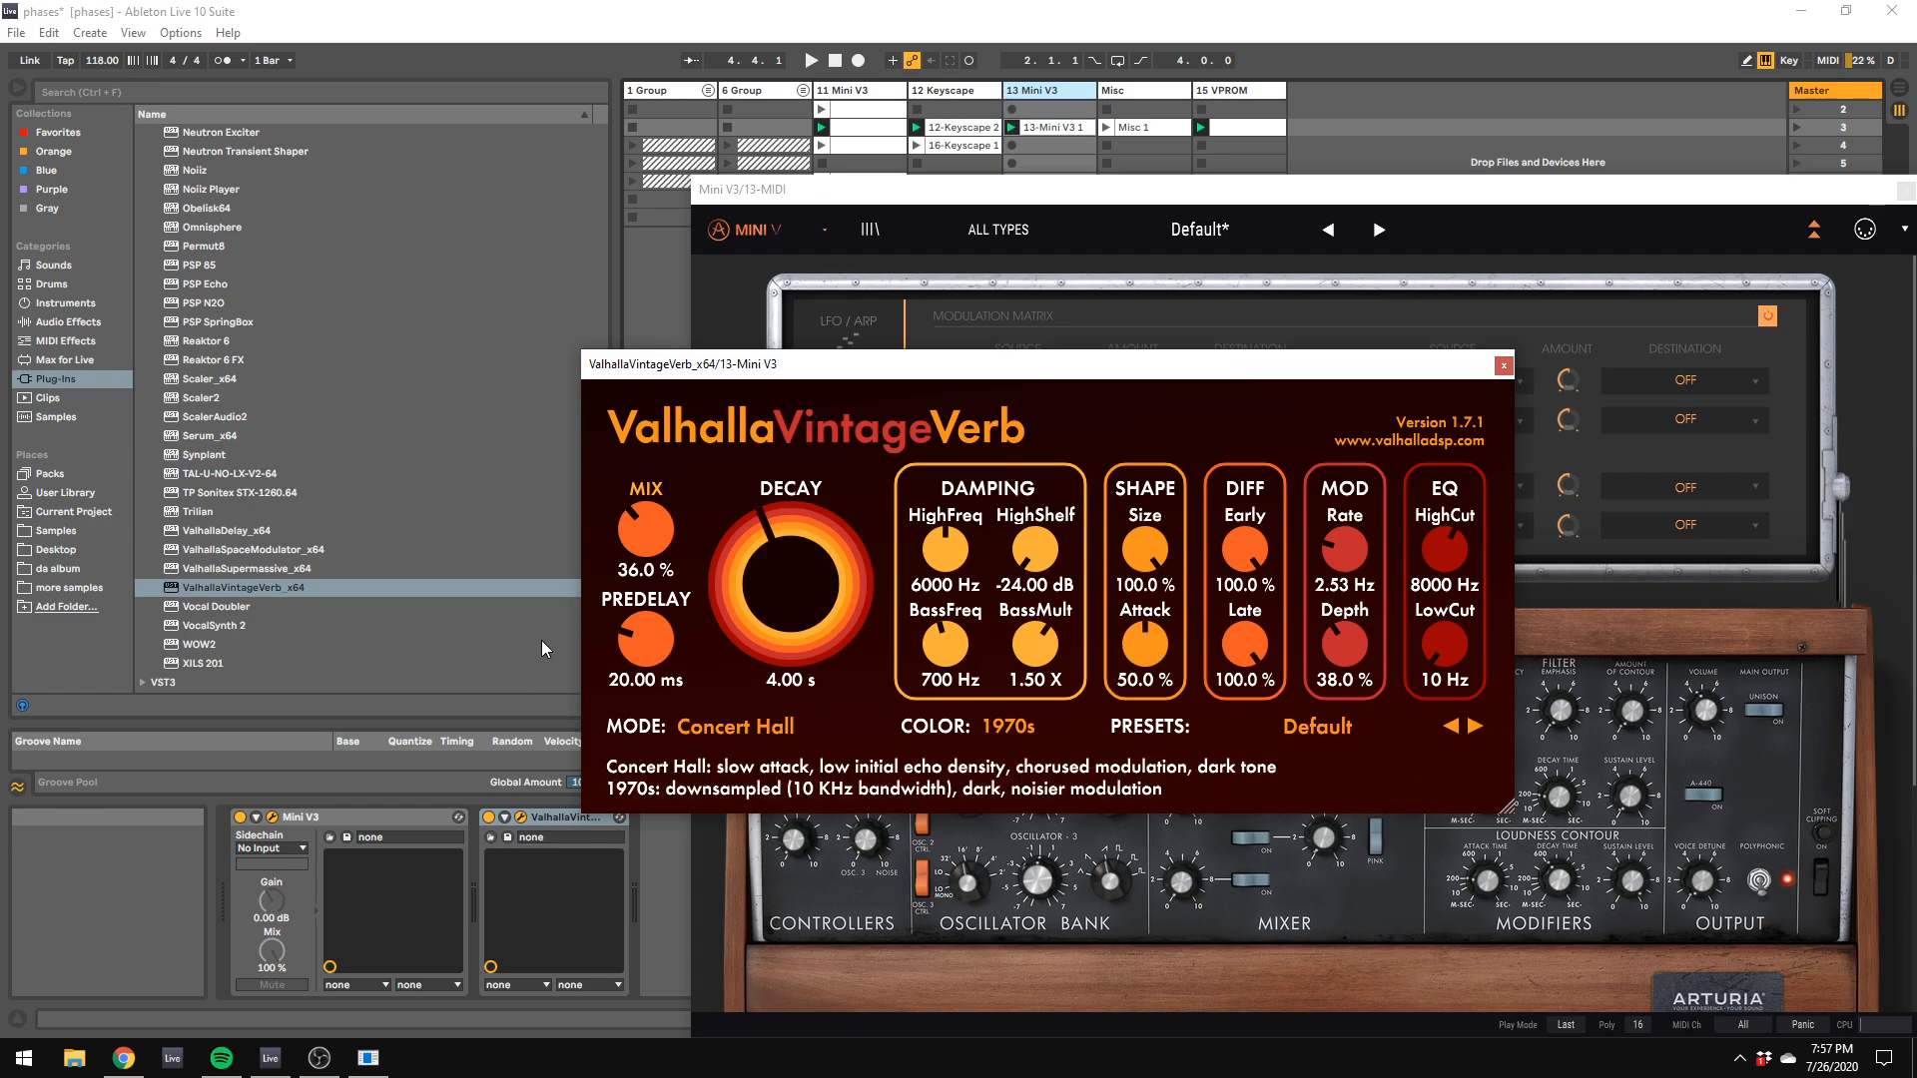
{"action": "scroll", "coordinate": [475, 589], "scroll_direction": "down", "scroll_amount": 15}
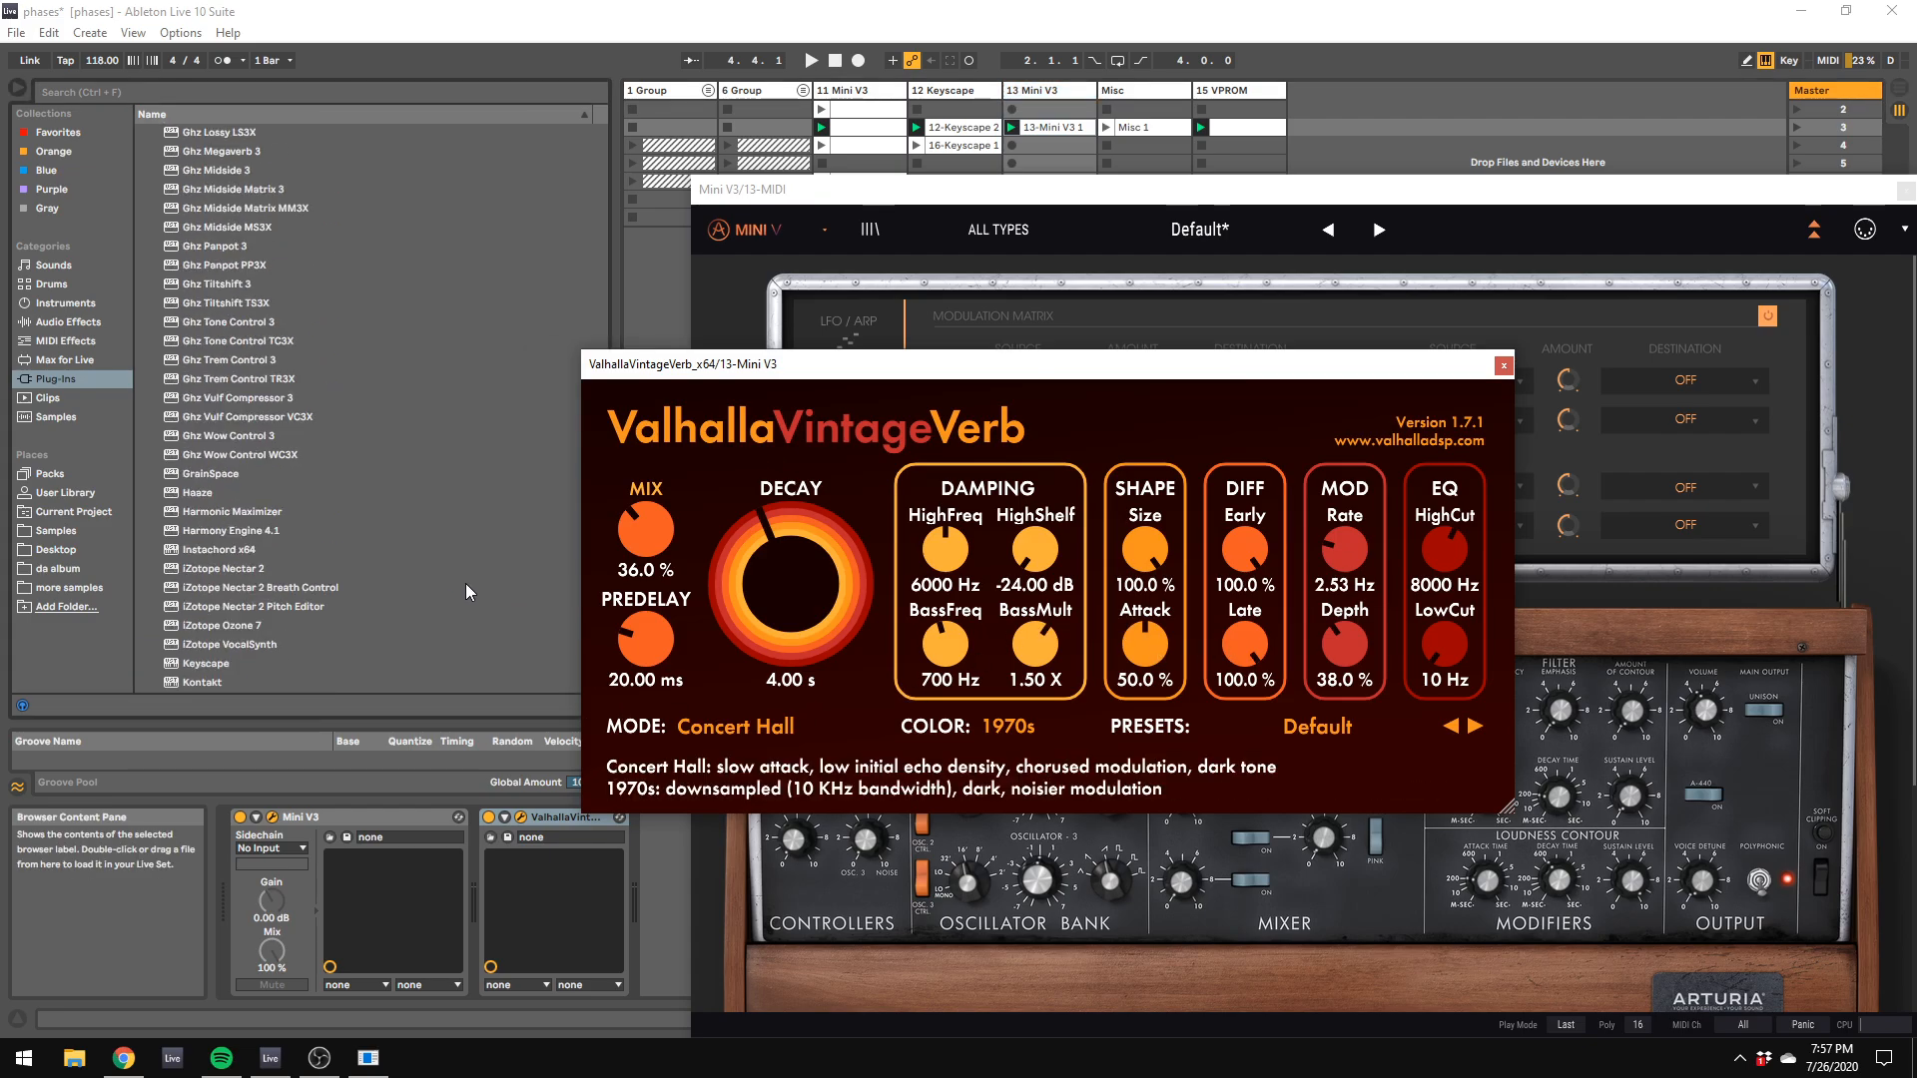
{"action": "scroll", "coordinate": [455, 611], "scroll_direction": "up", "scroll_amount": 10}
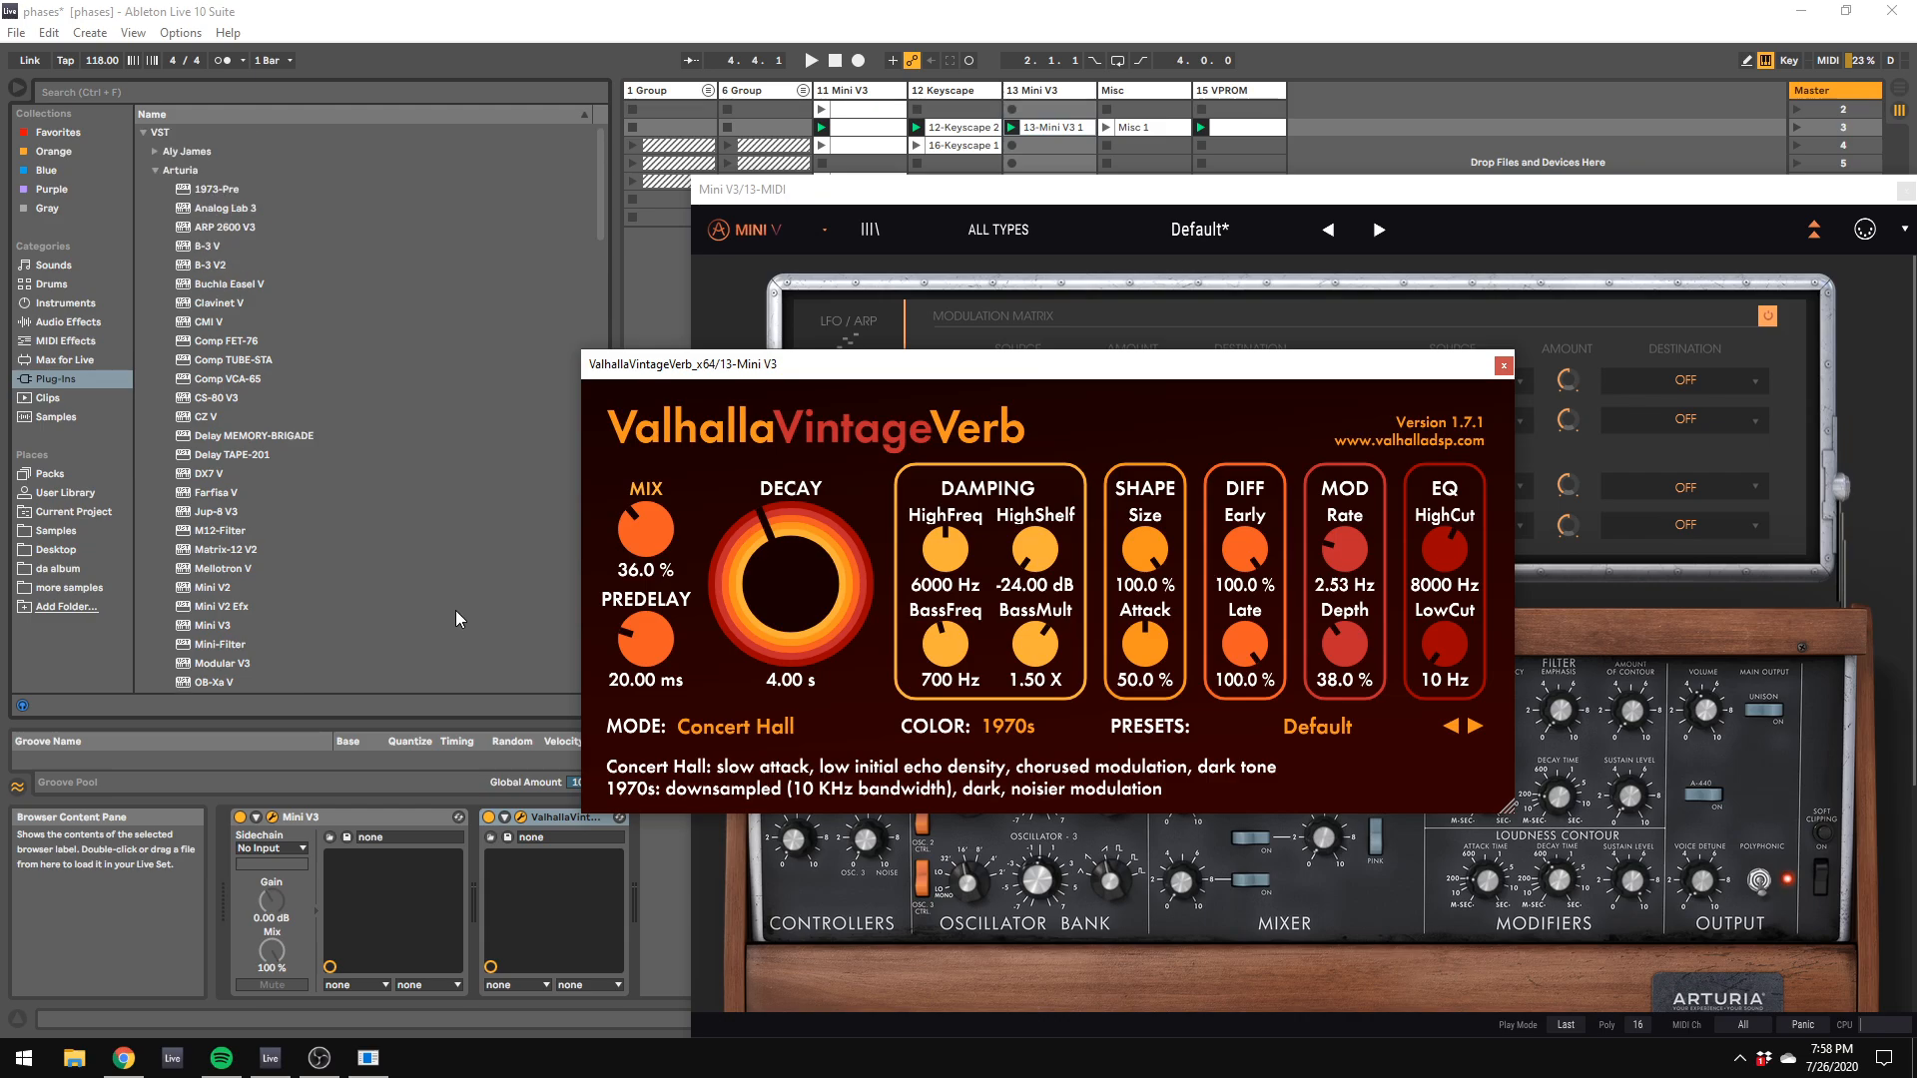
{"action": "left_click", "coordinate": [156, 171]}
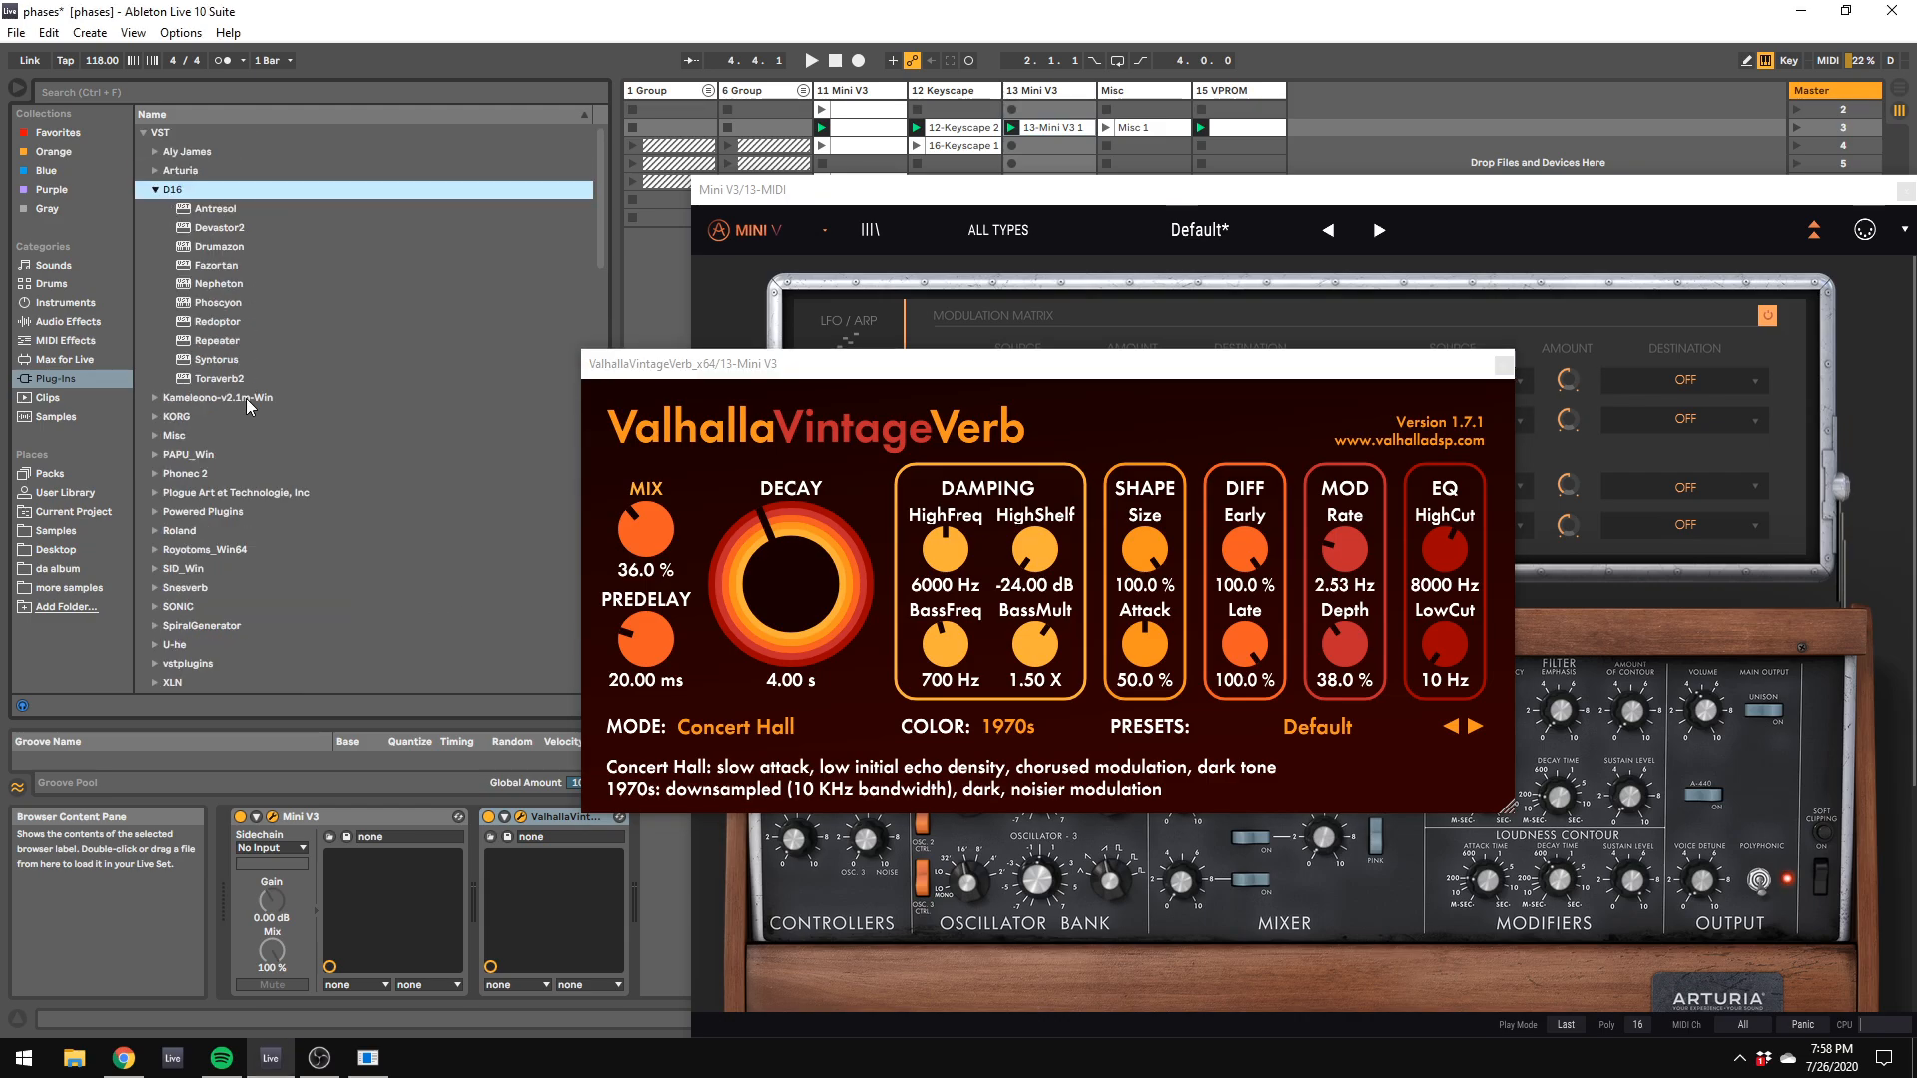
{"action": "left_click", "coordinate": [237, 382]}
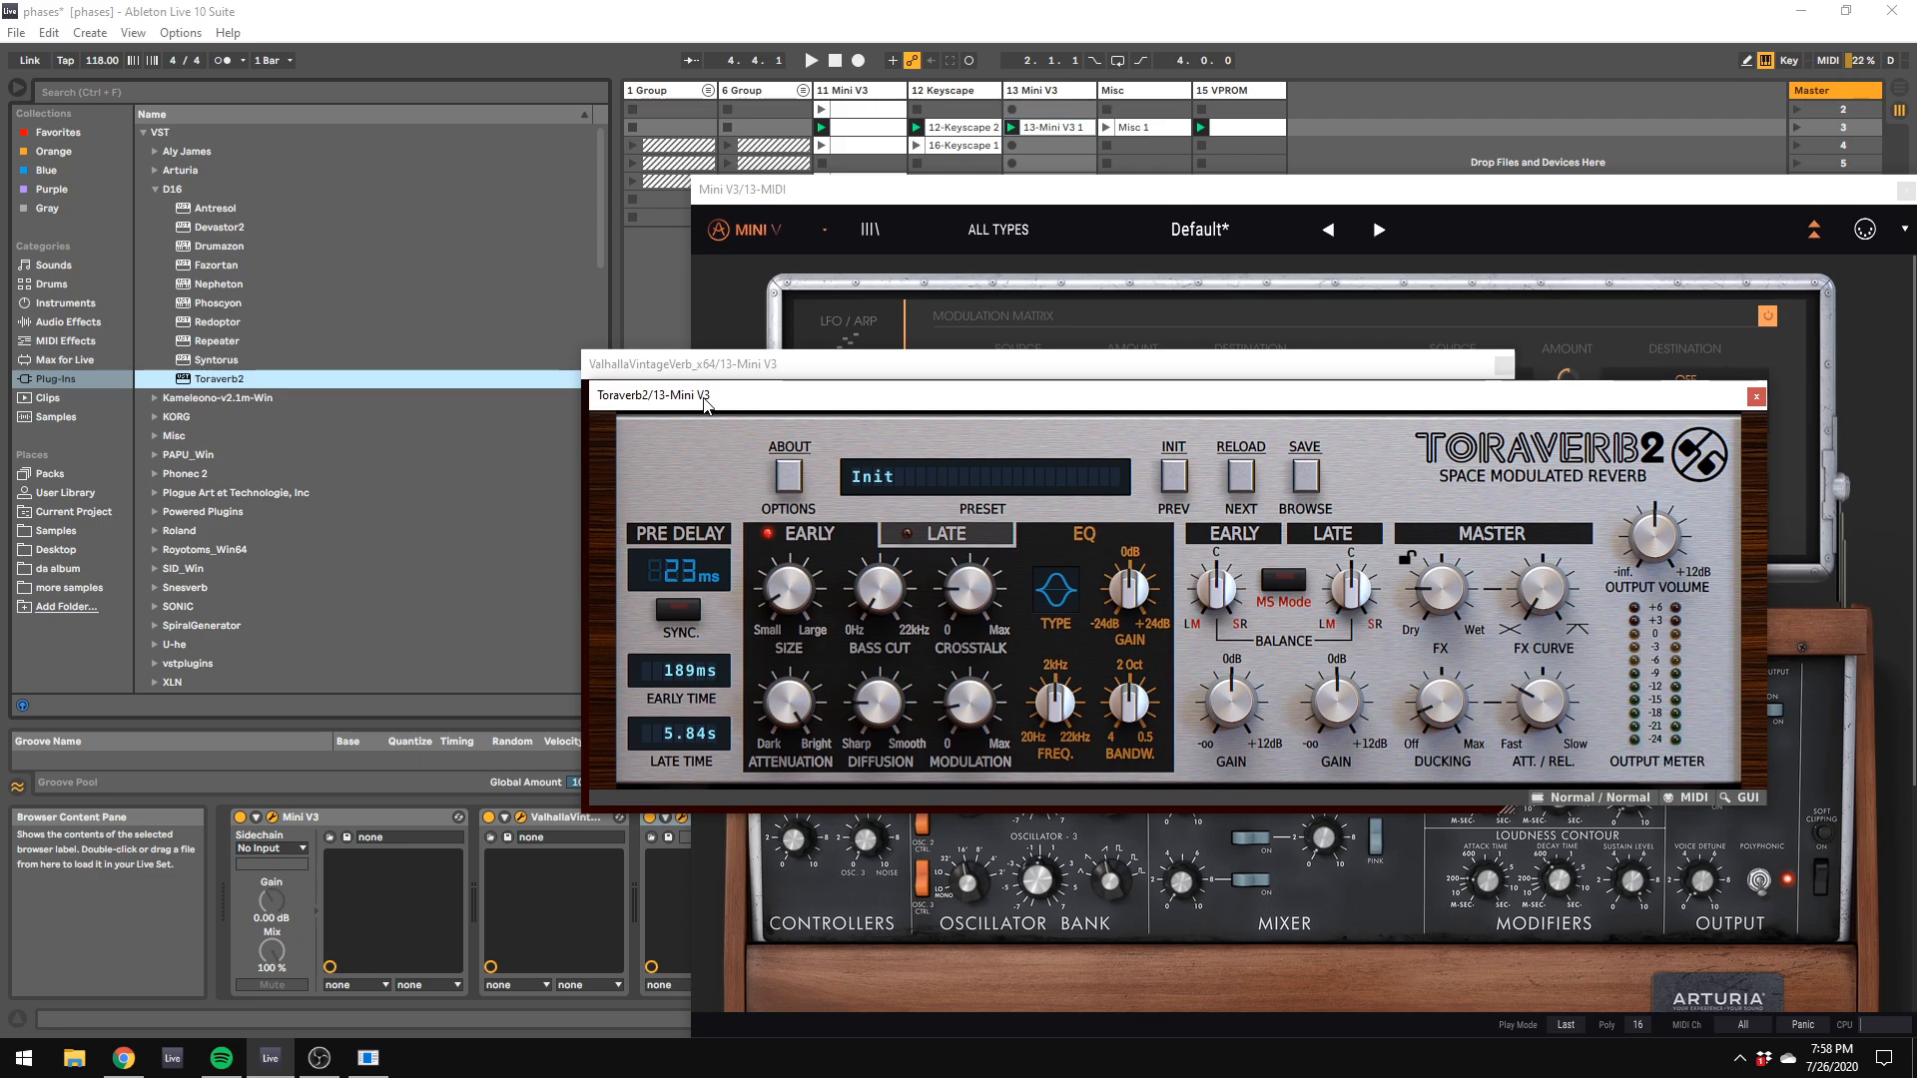
Step: Delete ValhallaVintageVerb from the 13 Mini V3 track's device chain
{"action": "left_click_drag", "start_coordinate": [755, 364], "coordinate": [996, 339]}
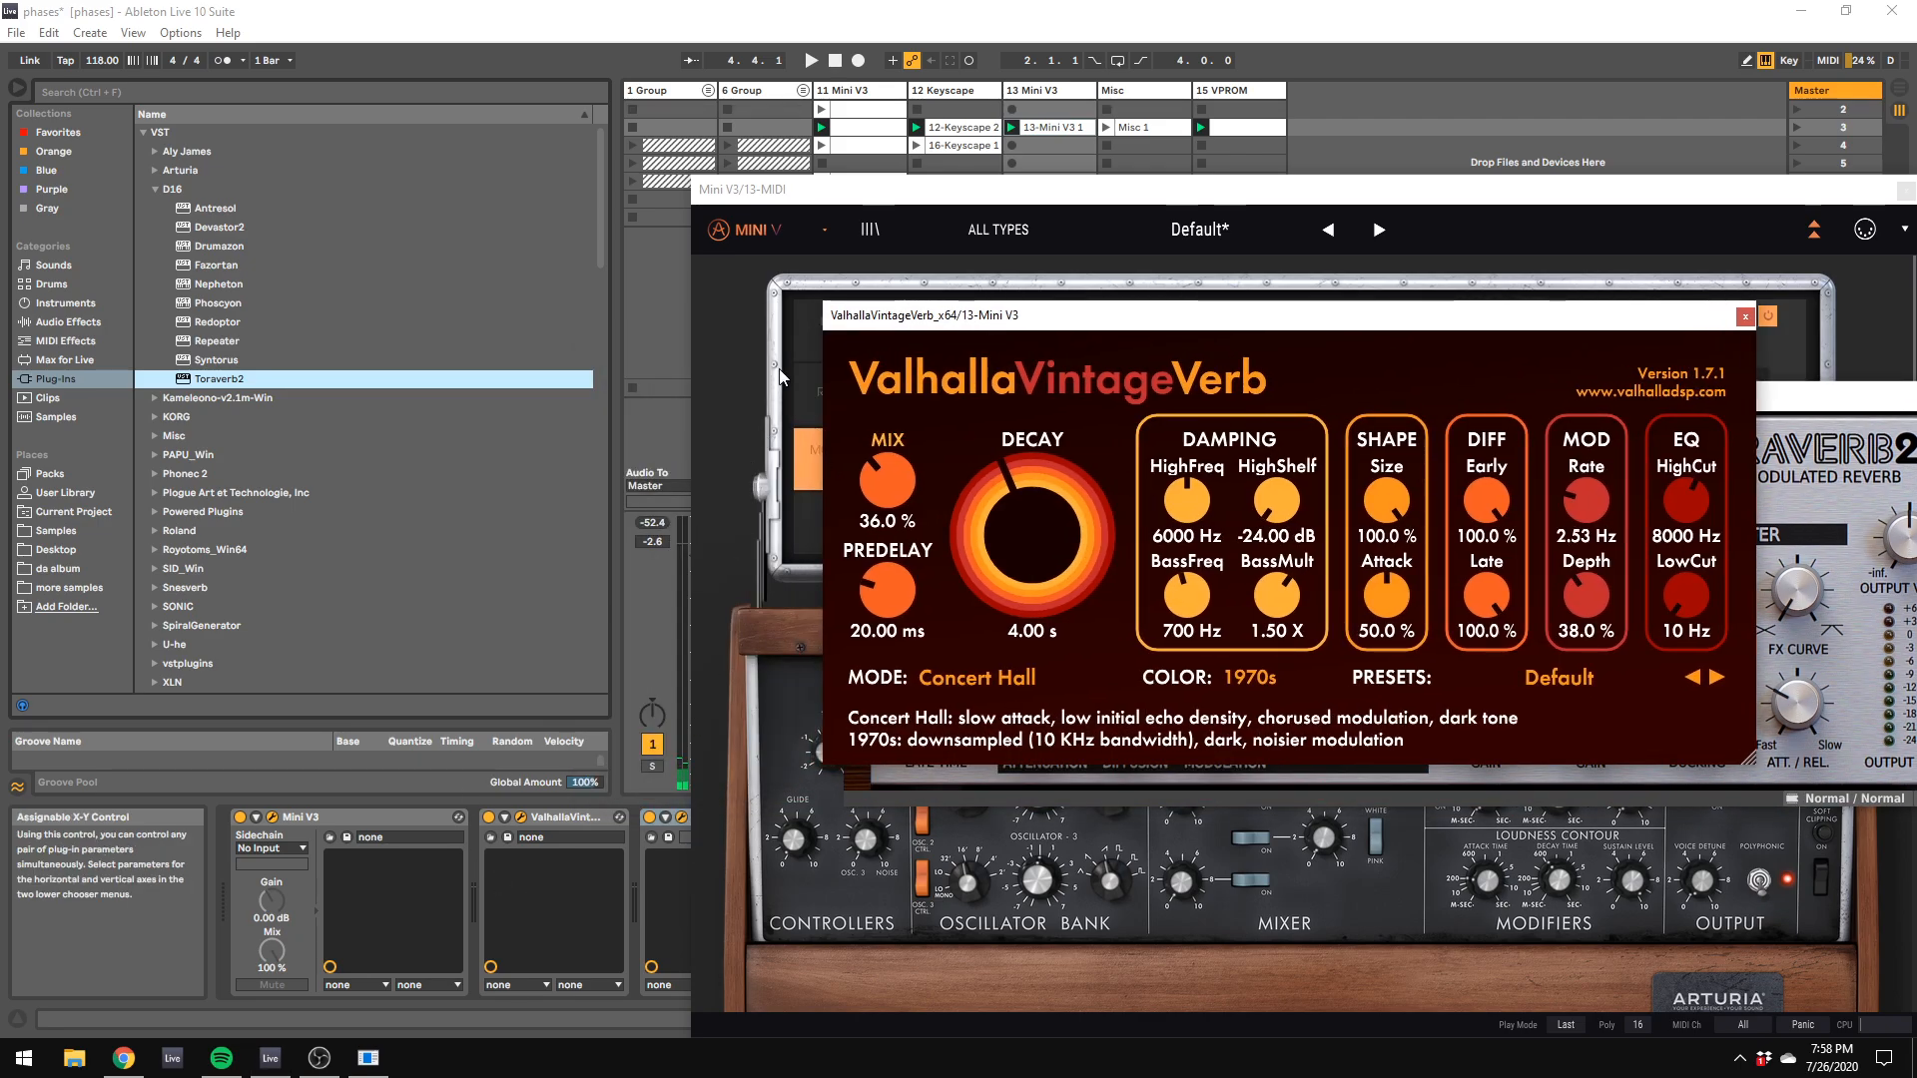
{"action": "left_click_drag", "start_coordinate": [777, 187], "coordinate": [879, 201]}
{"action": "right_click", "coordinate": [563, 817]}
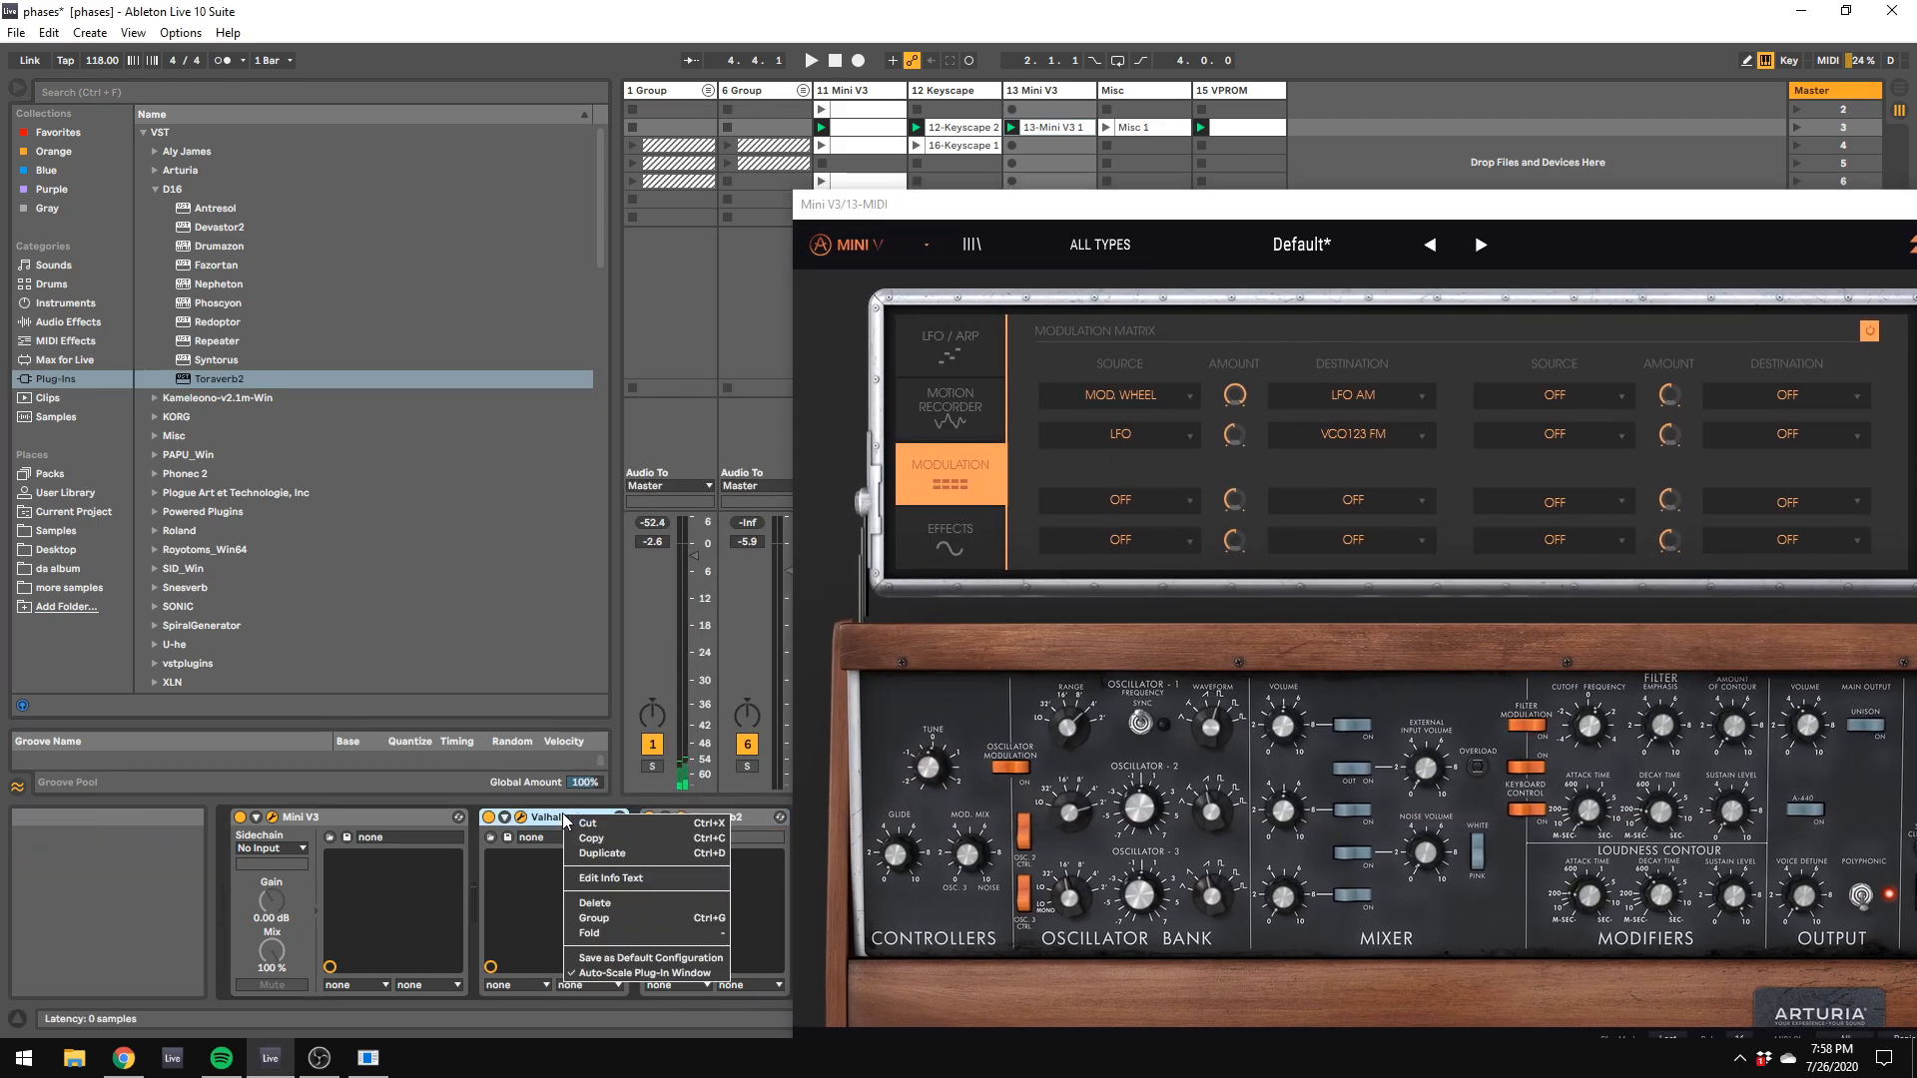
{"action": "left_click", "coordinate": [591, 908]}
Step: Start playback, move the plug-in windows clear of the mixer, and solo the 13 Mini V3 track
{"action": "left_click", "coordinate": [812, 61]}
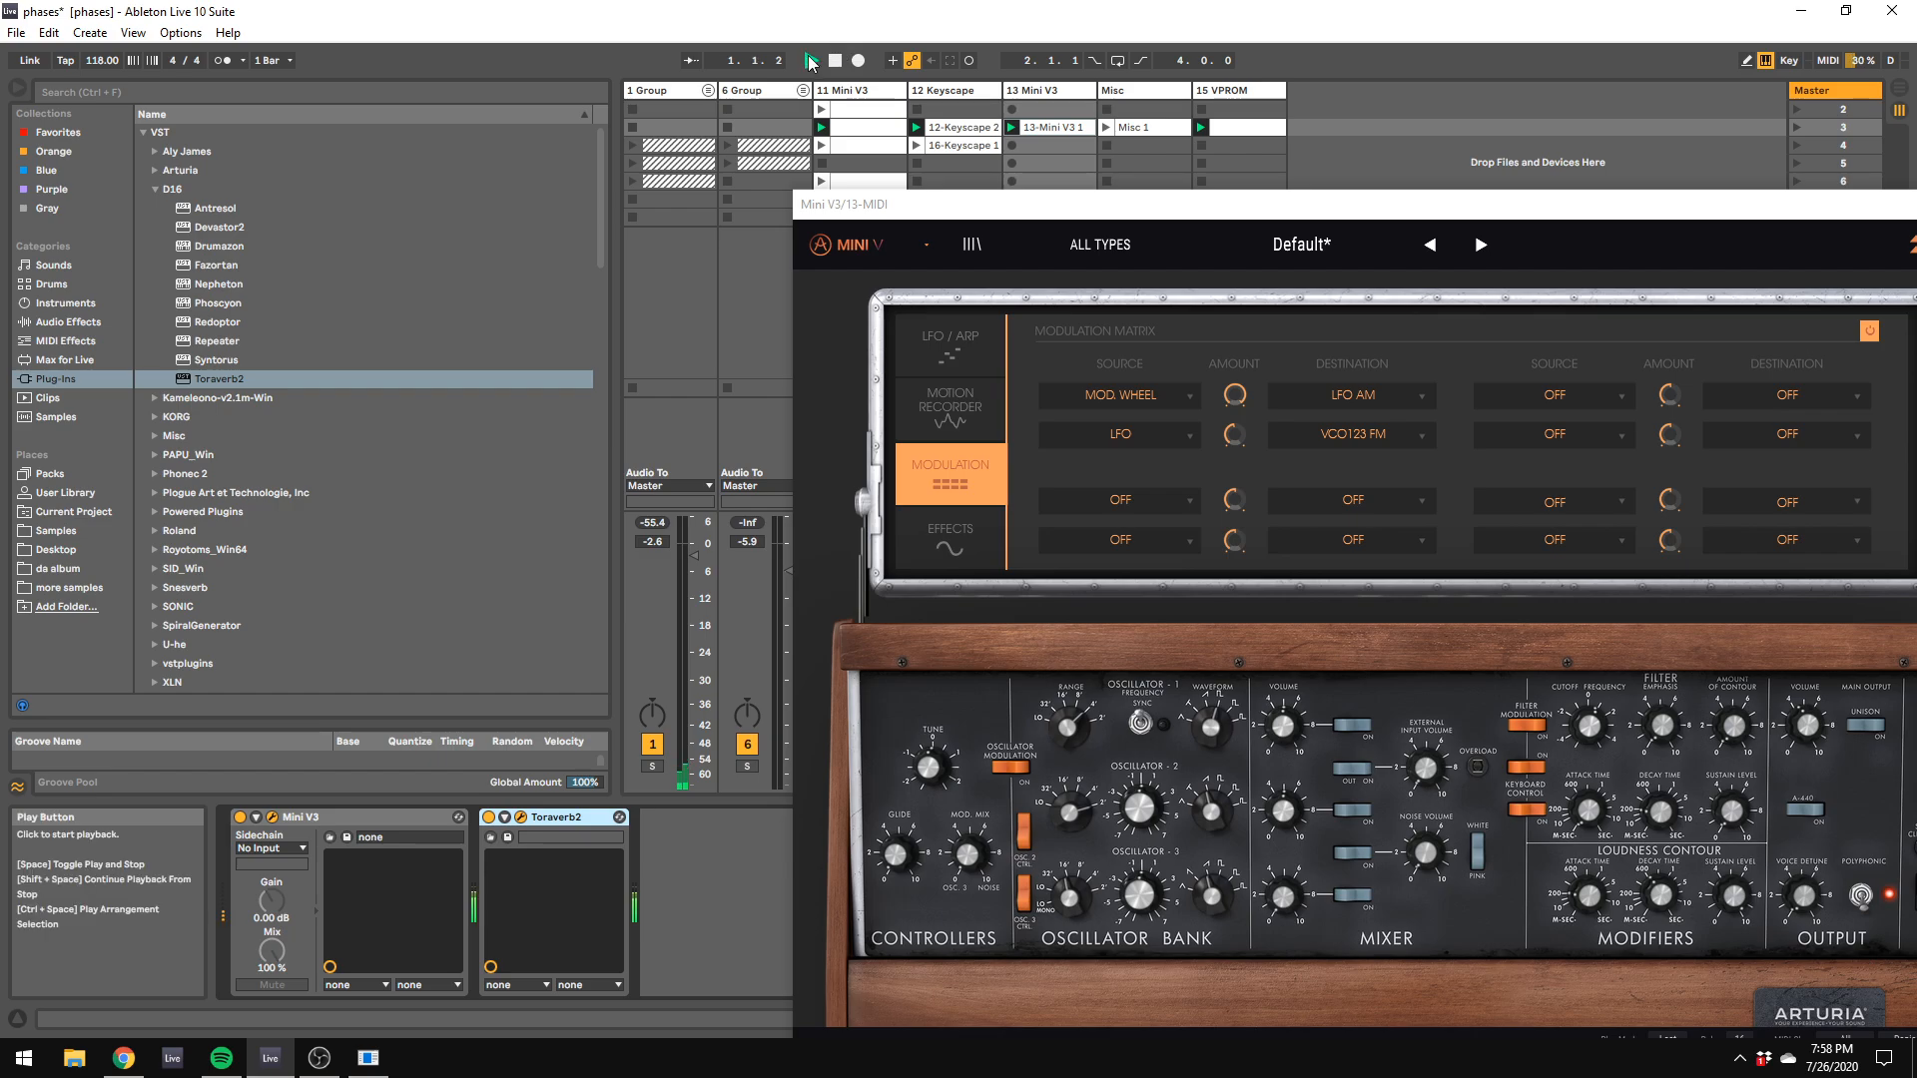
{"action": "left_click_drag", "start_coordinate": [885, 212], "coordinate": [1680, 526]}
{"action": "left_click_drag", "start_coordinate": [1184, 397], "coordinate": [1087, 351]}
{"action": "left_click", "coordinate": [1031, 766]}
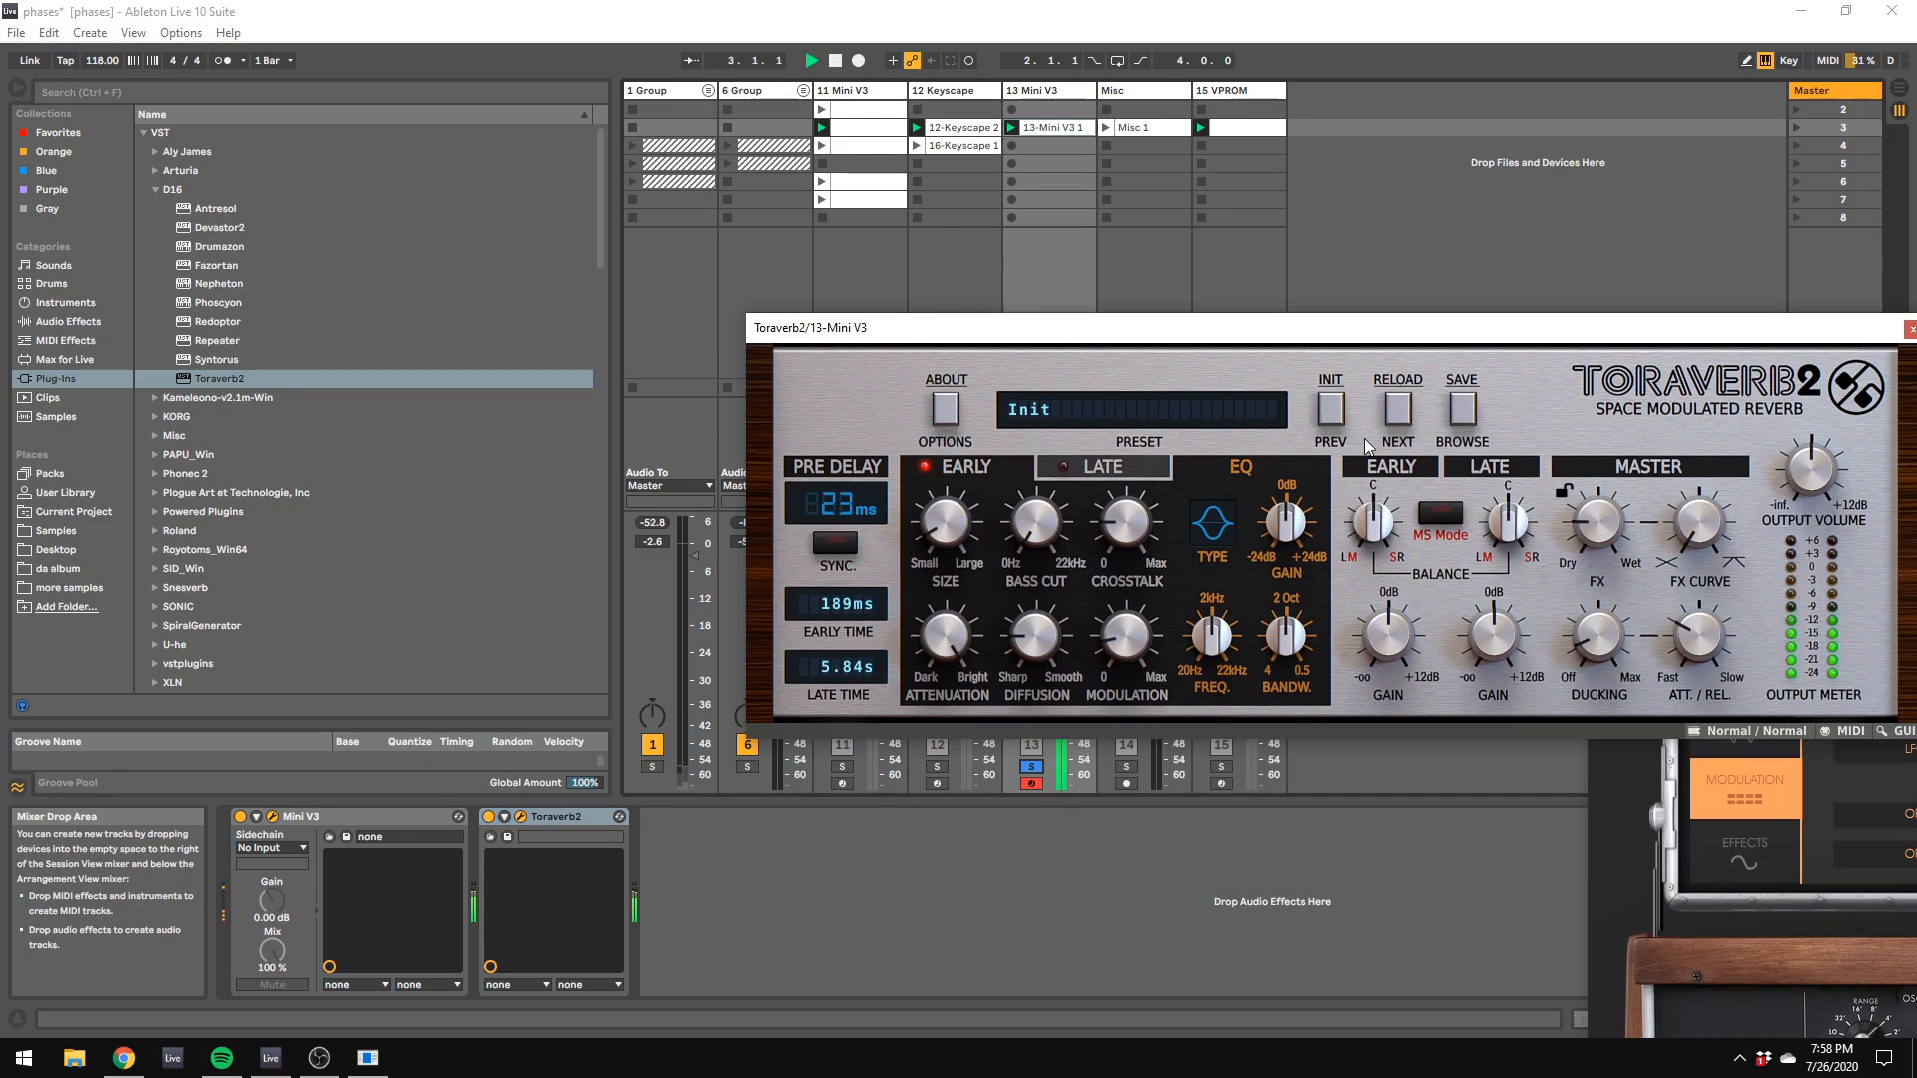
Step: Load Toraverb2's Just Another Space preset and set its early time to 317 ms and late time to 3.03 s
{"action": "left_click", "coordinate": [1471, 418]}
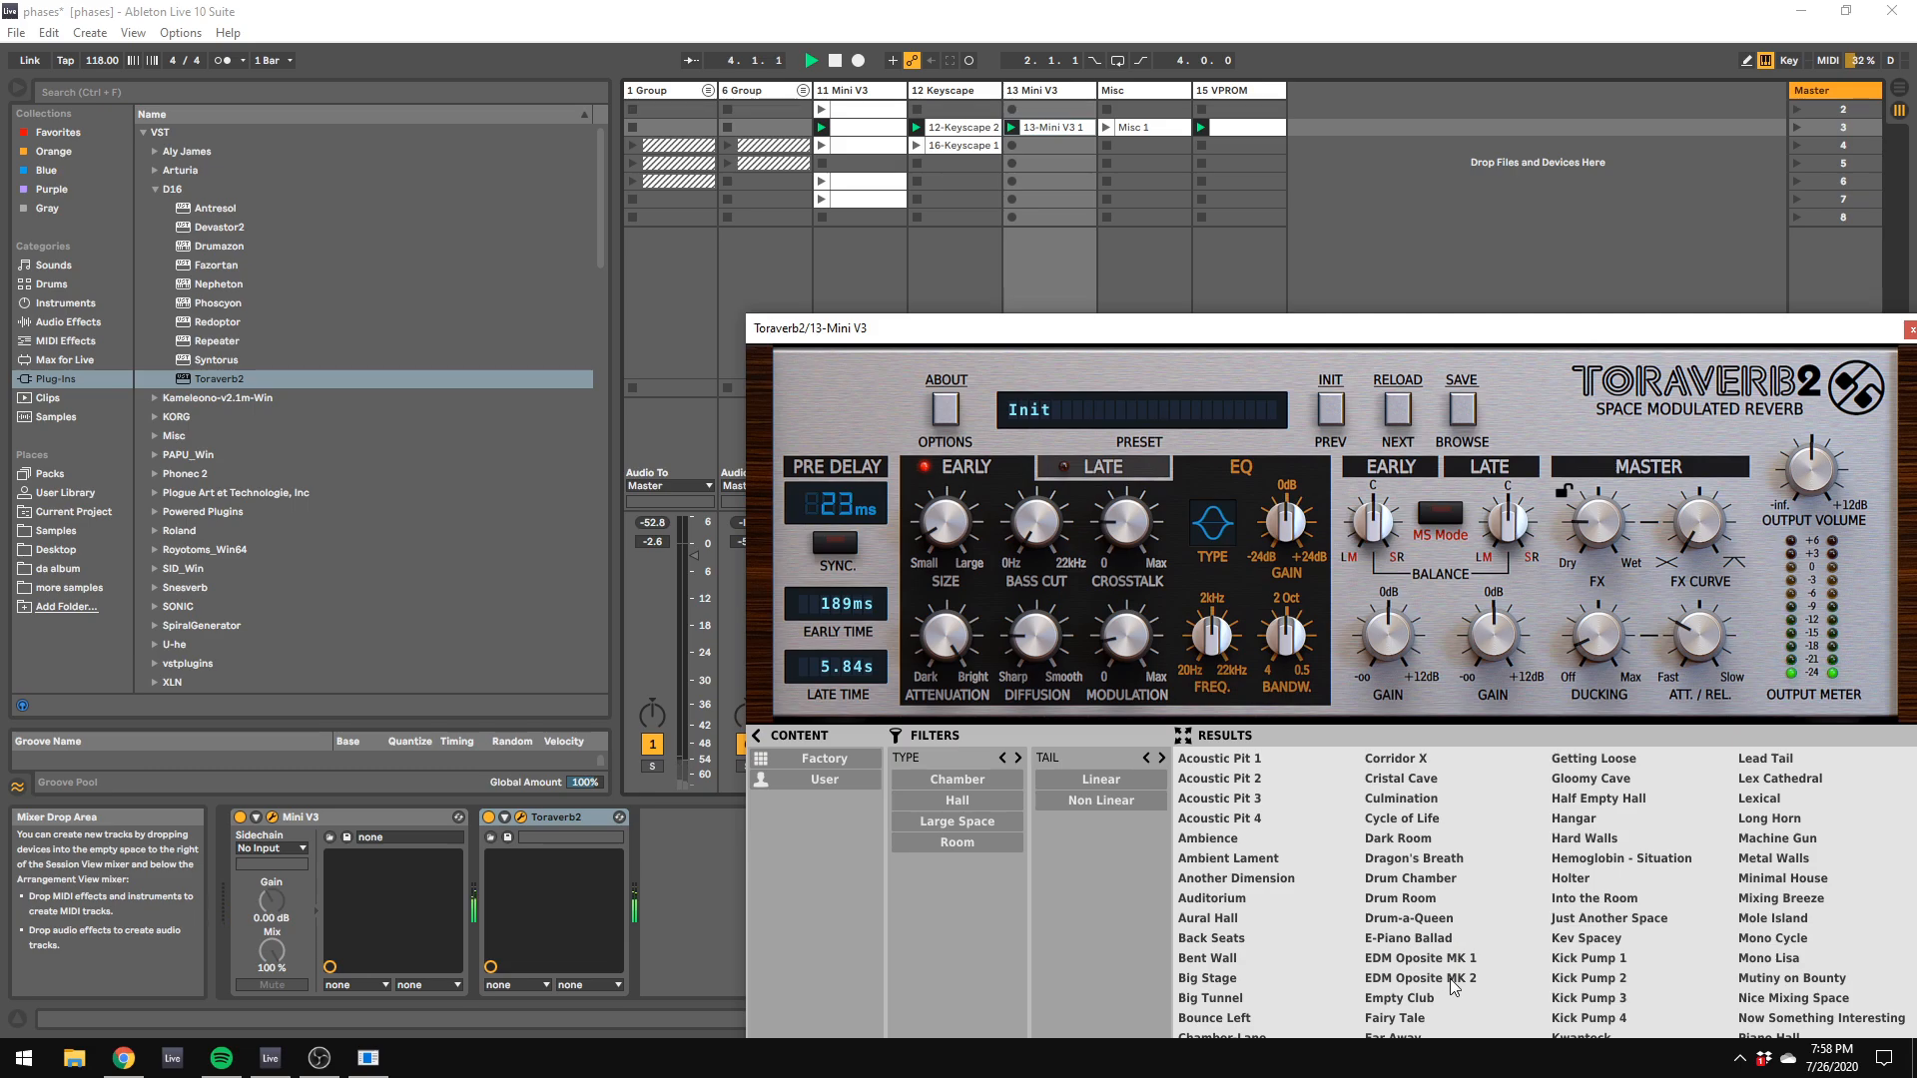
{"action": "left_click", "coordinate": [1605, 919]}
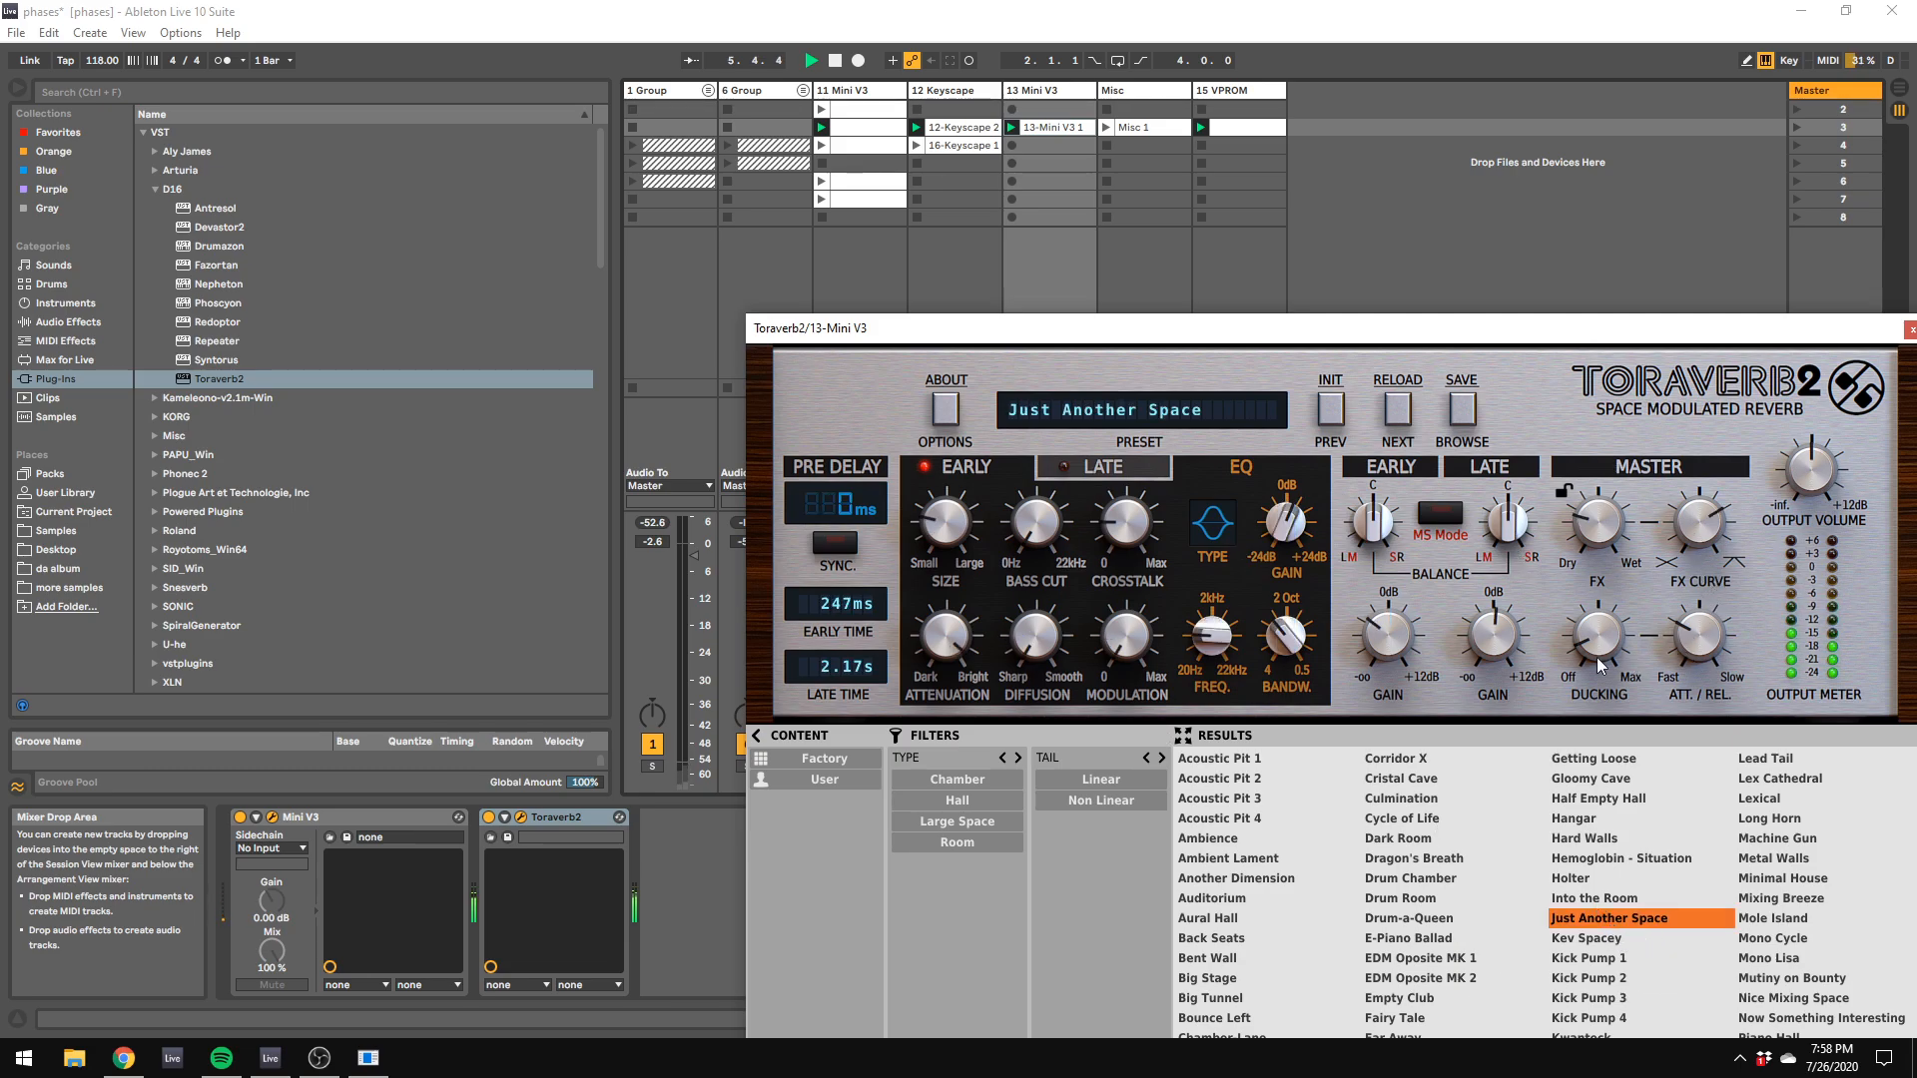
{"action": "left_click_drag", "start_coordinate": [1599, 544], "coordinate": [1701, 516]}
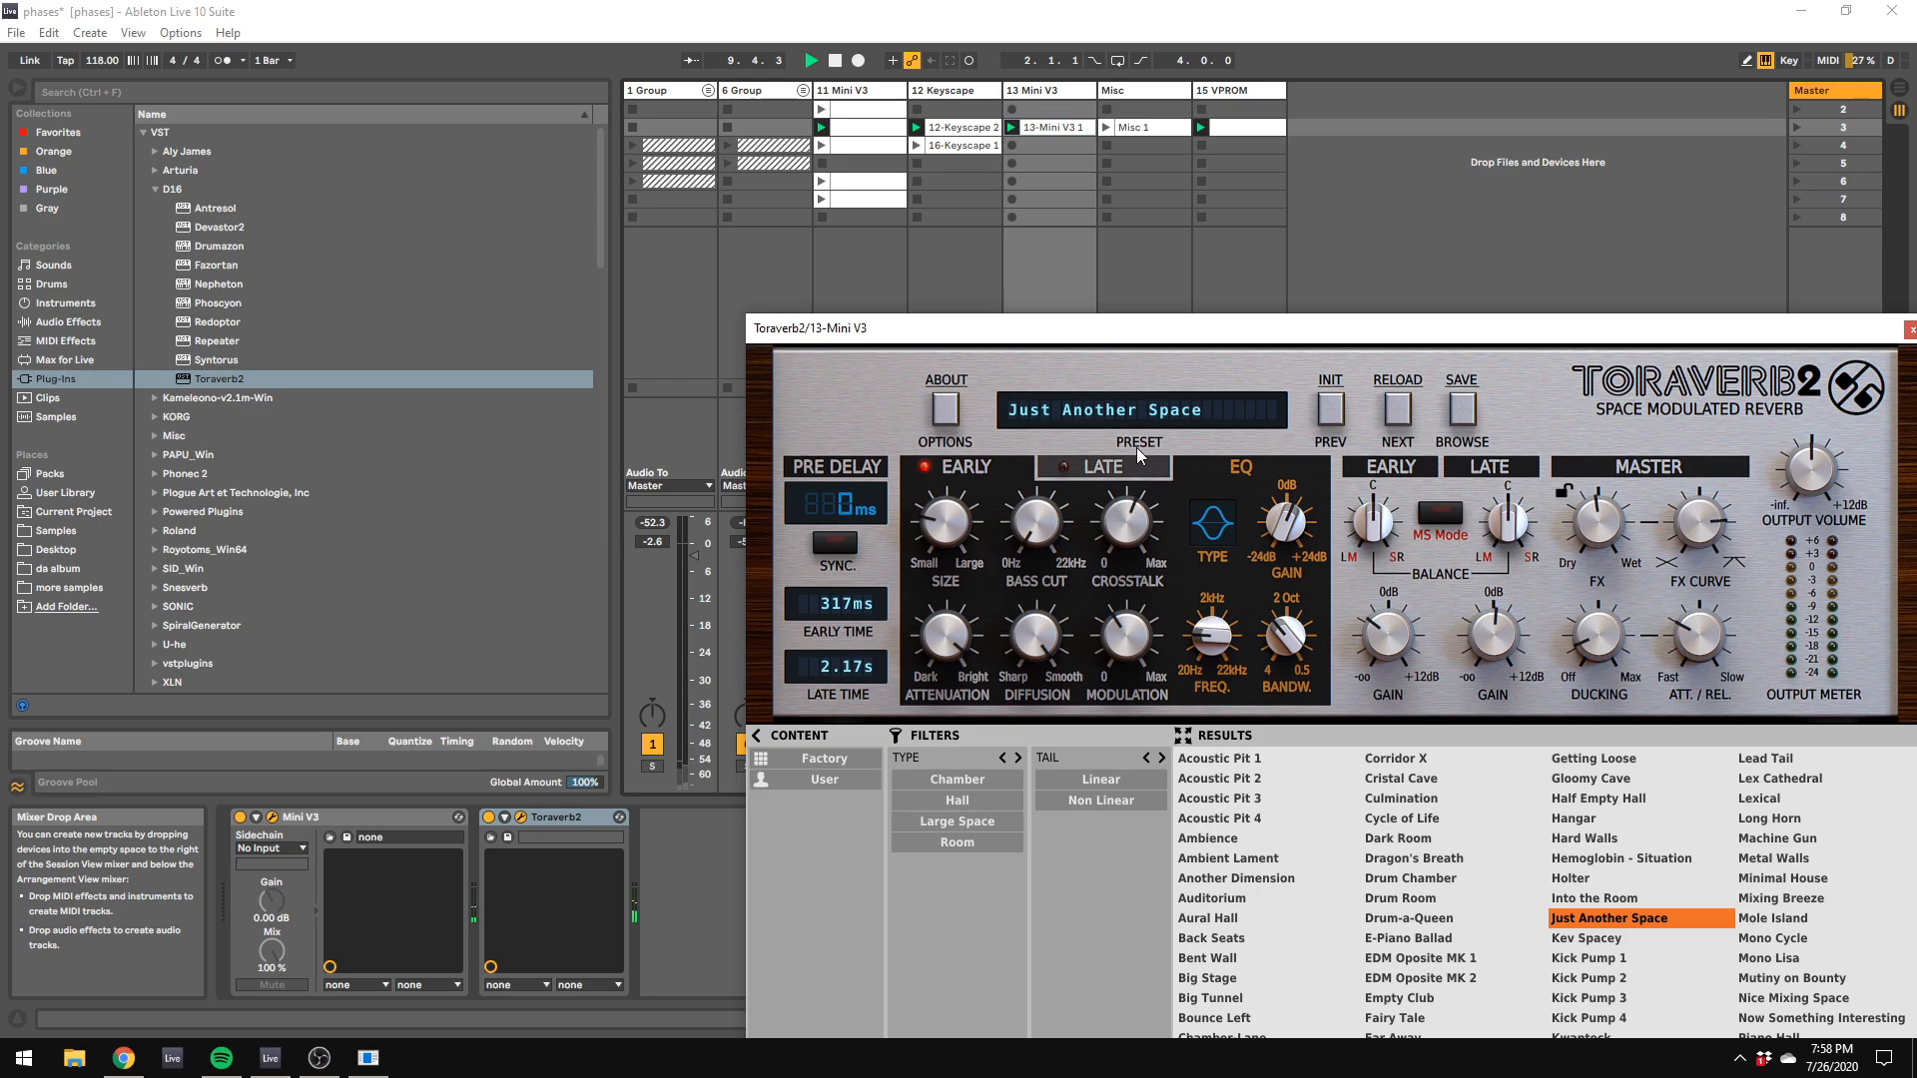
{"action": "left_click", "coordinate": [1109, 467]}
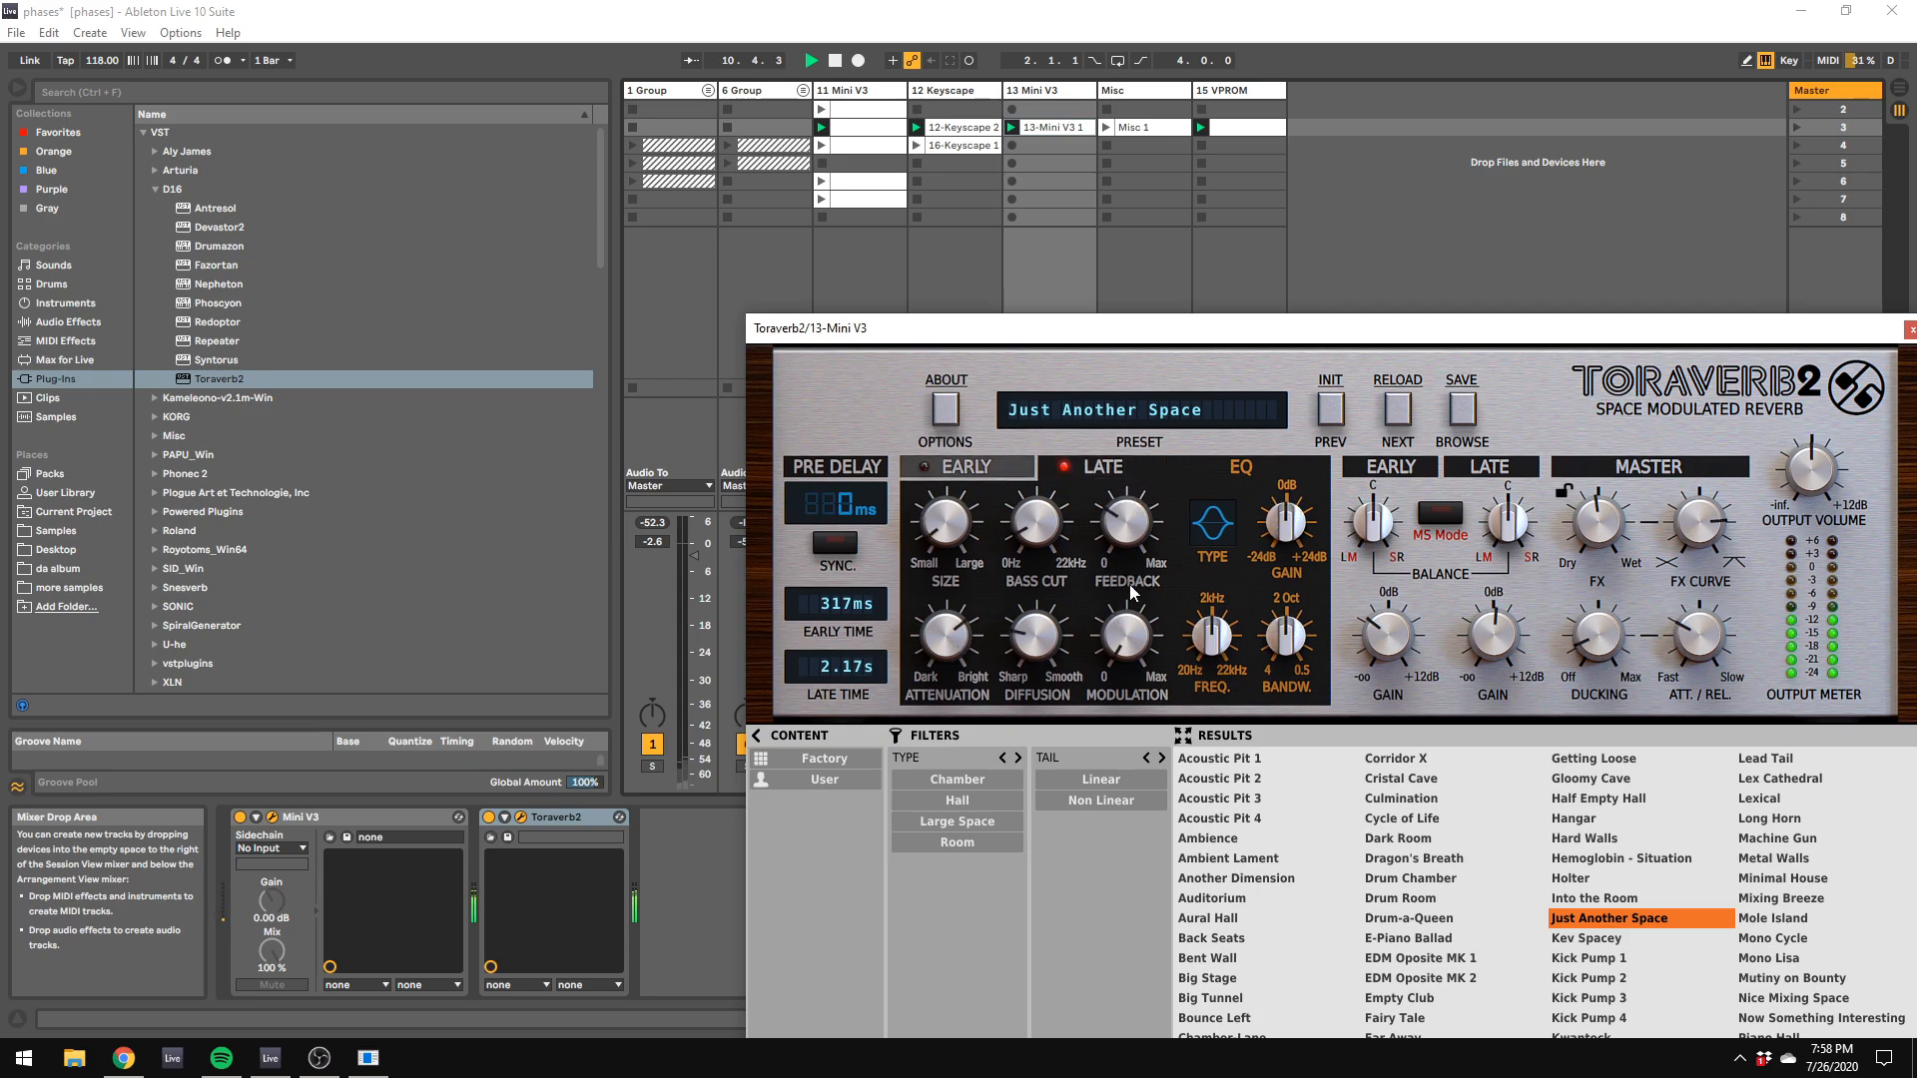
Step: Open the 13-Mini V3 1 clip and set its loop length to 8 bars
{"action": "left_click", "coordinate": [1066, 127]}
{"action": "left_click", "coordinate": [1056, 126]}
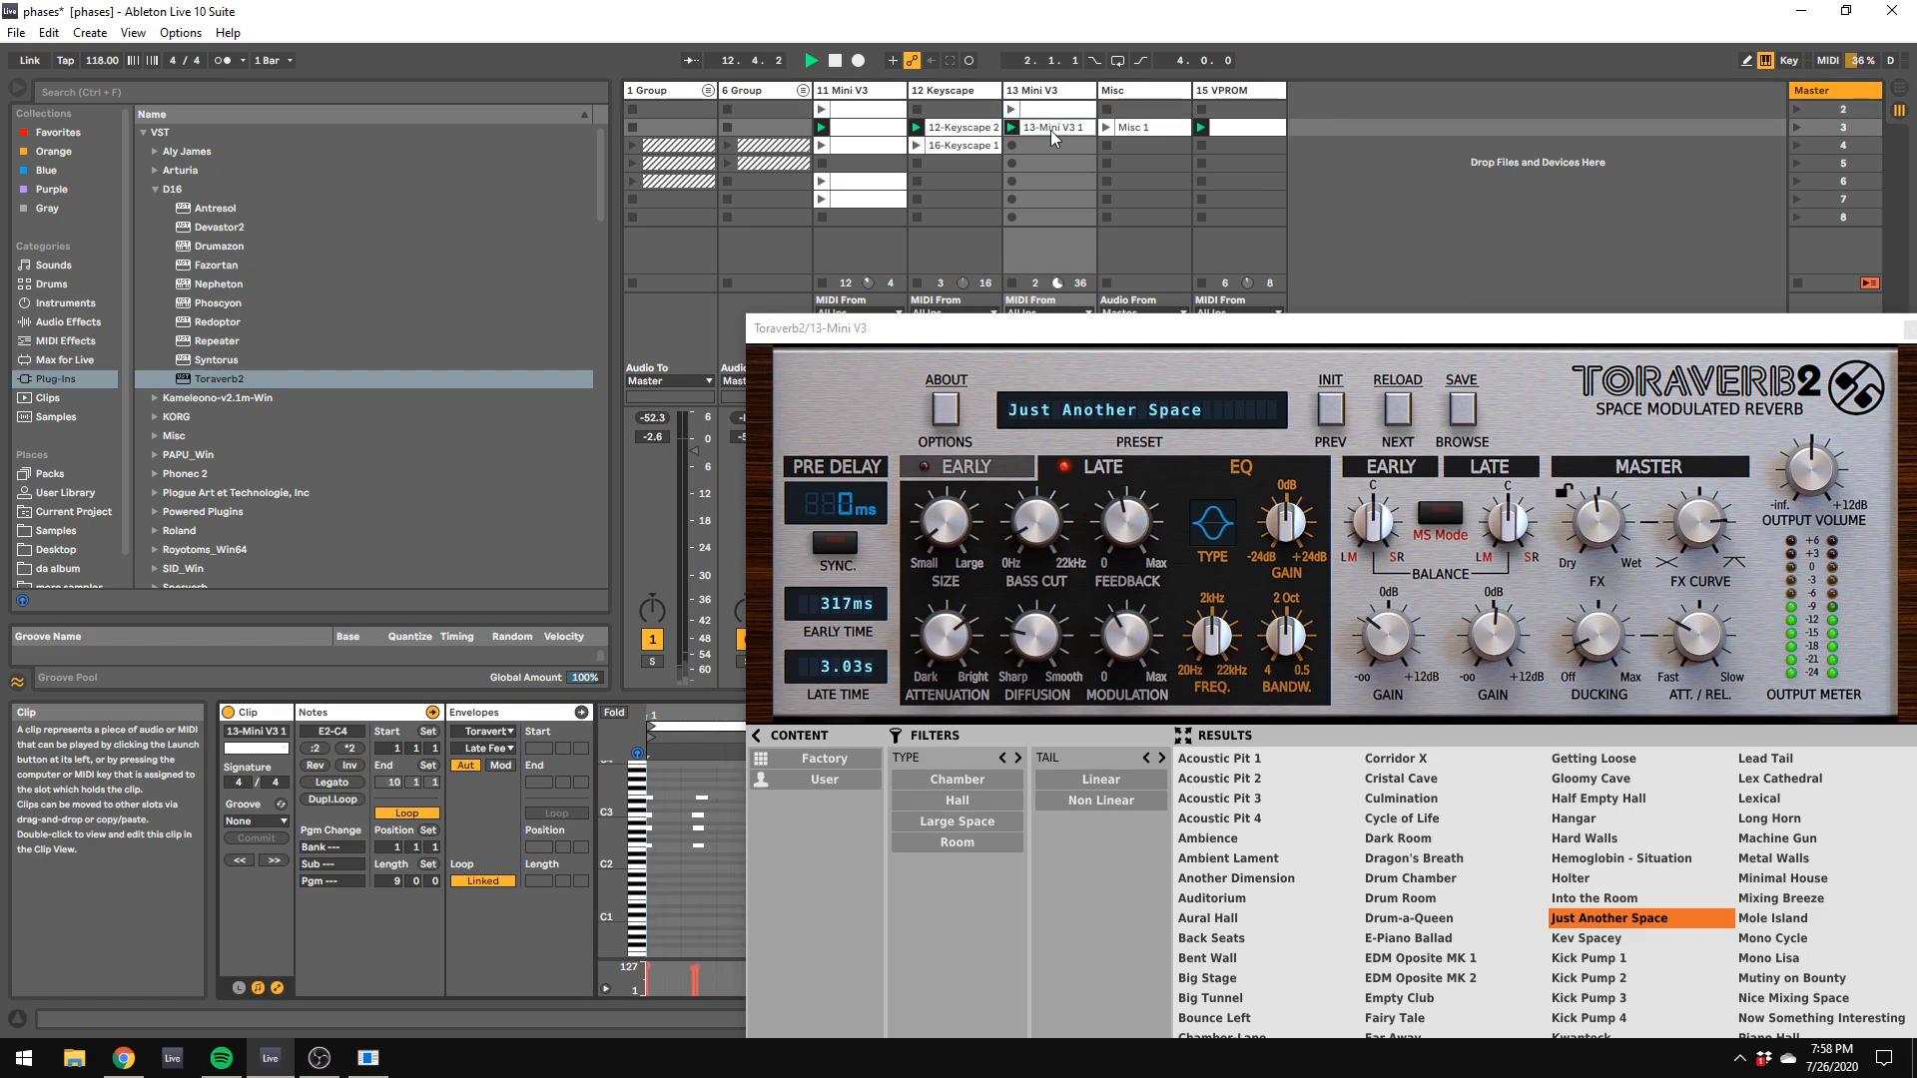
{"action": "left_click", "coordinate": [397, 882]}
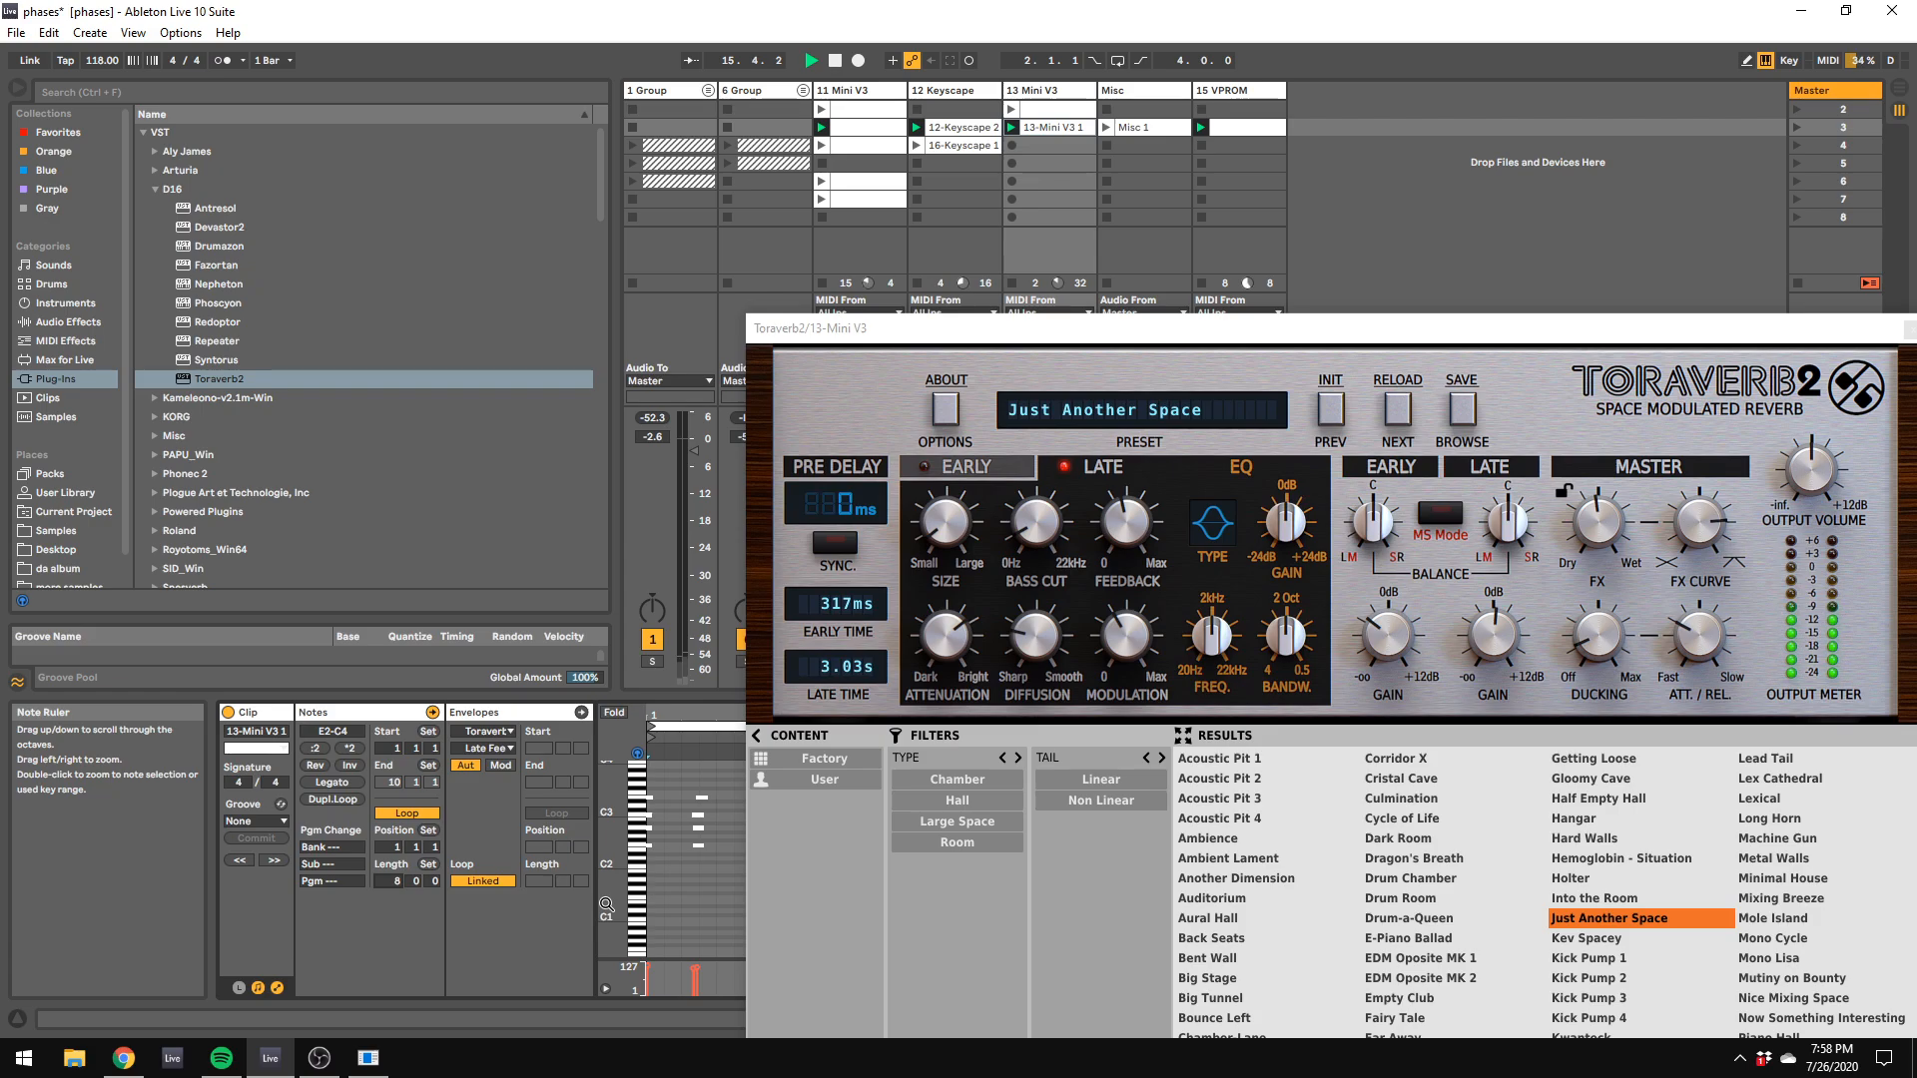
Step: Bring the Mini V3 window into view, set the filter's amount of contour to 45.60 %, and adjust its cutoff, emphasis, attack and decay
{"action": "left_click_drag", "start_coordinate": [1168, 329], "coordinate": [1275, 780]}
{"action": "left_click_drag", "start_coordinate": [1643, 529], "coordinate": [590, 259]}
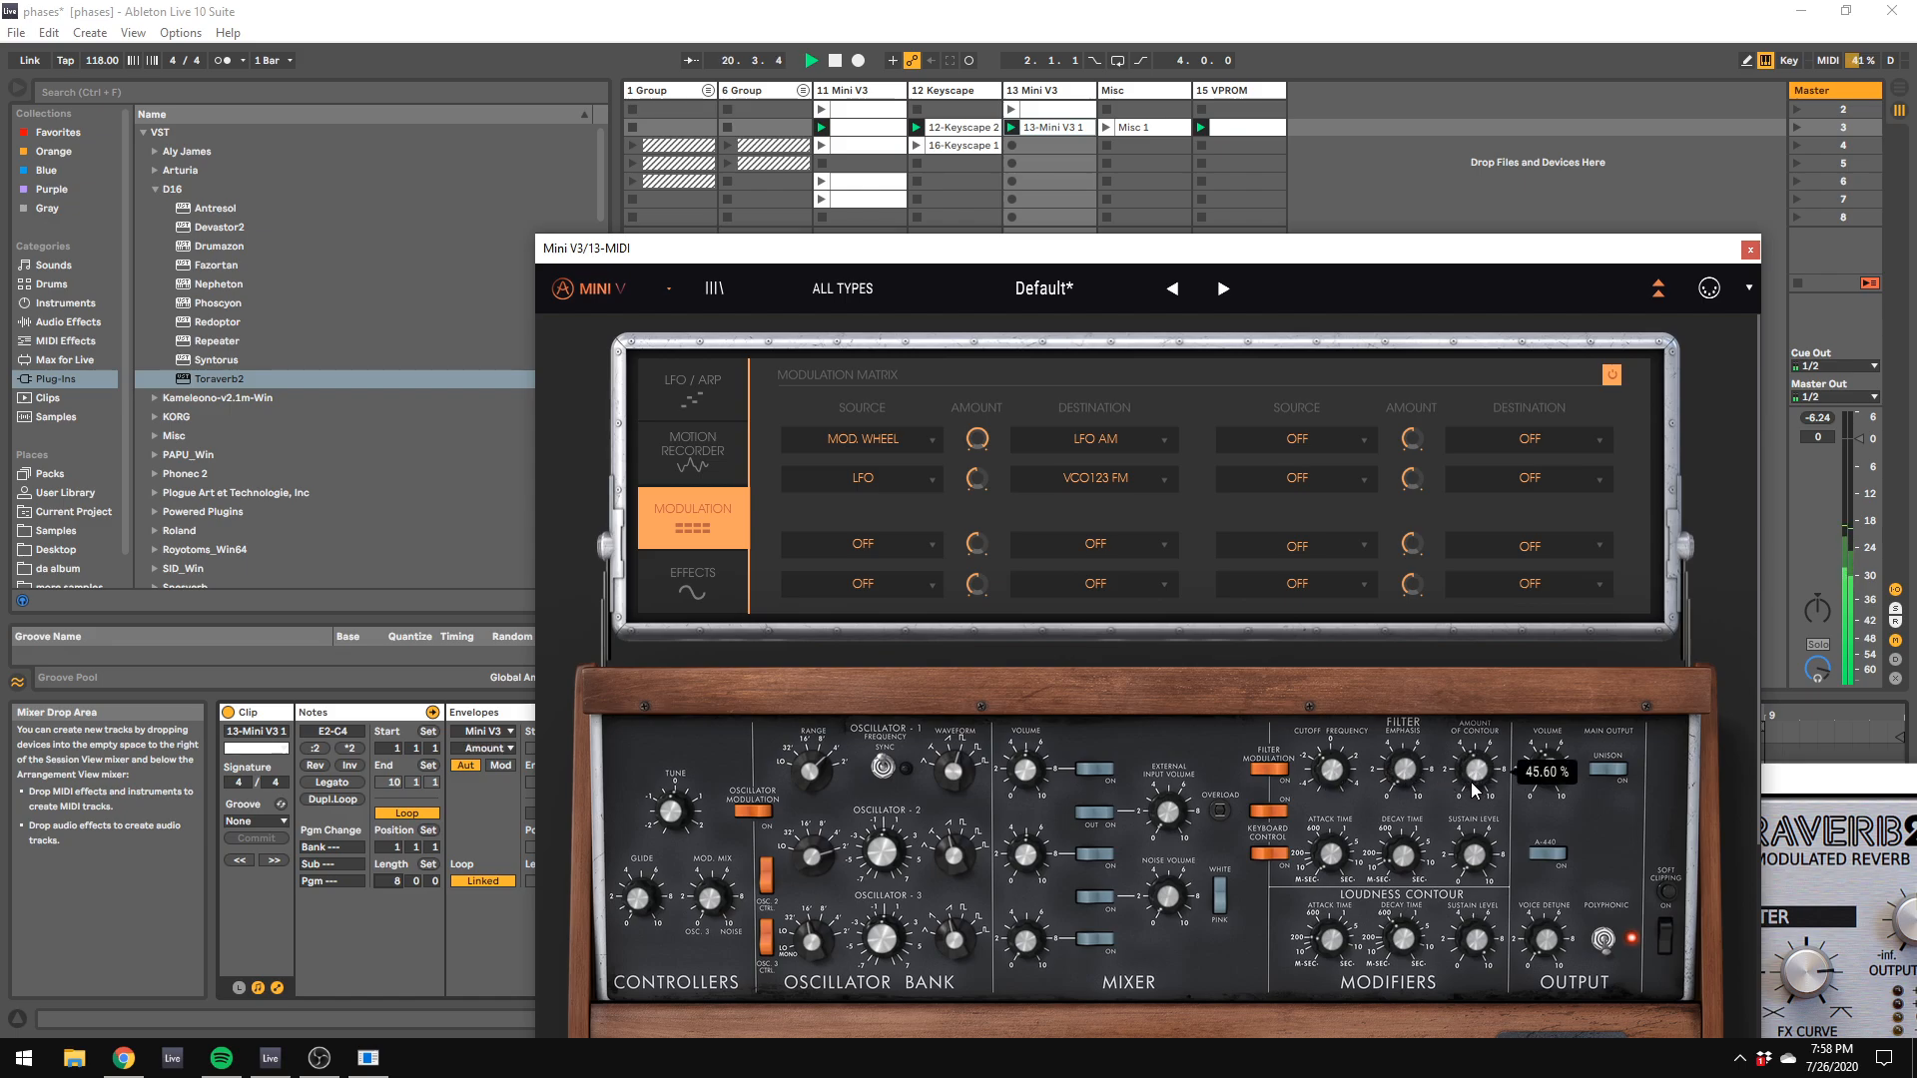
{"action": "left_click_drag", "start_coordinate": [1413, 856], "coordinate": [1405, 858]}
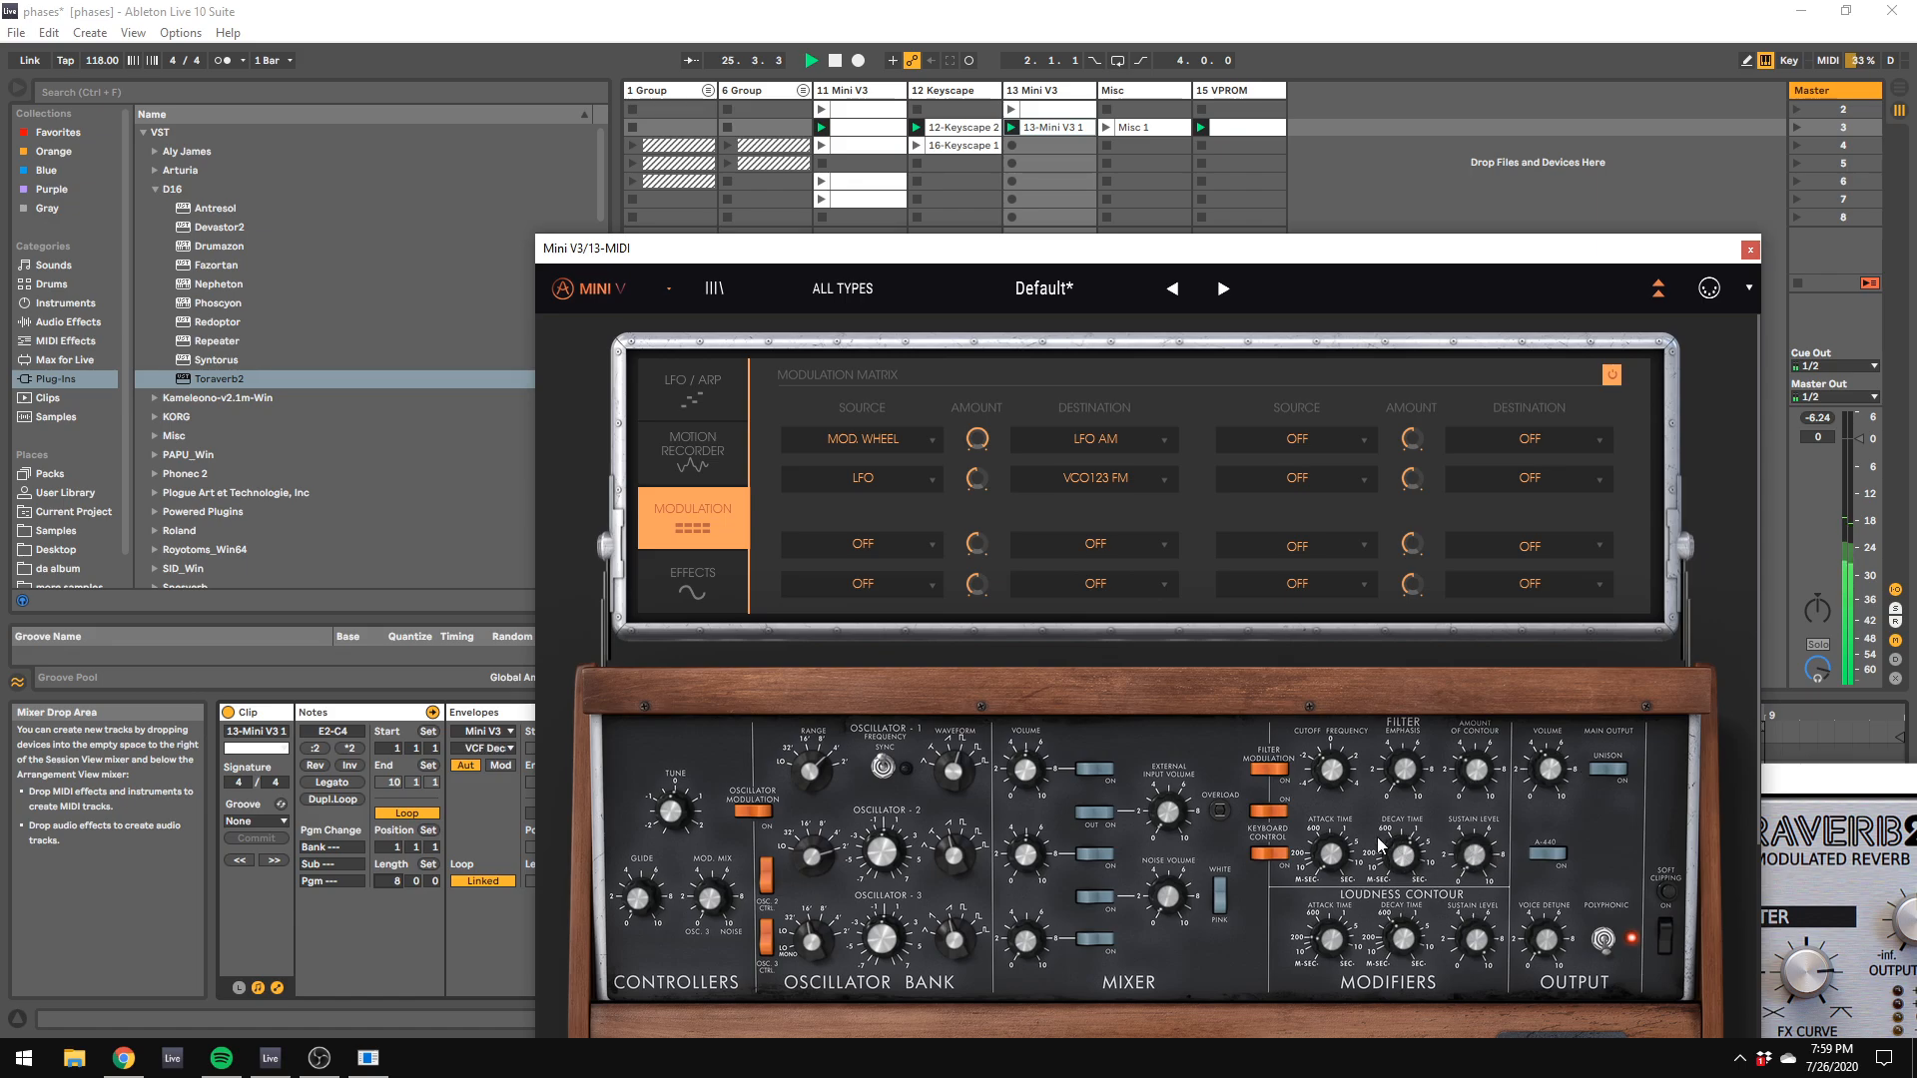
{"action": "left_click_drag", "start_coordinate": [1336, 776], "coordinate": [1336, 777]}
{"action": "left_click", "coordinate": [1339, 853]}
{"action": "left_click", "coordinate": [1410, 772]}
{"action": "left_click", "coordinate": [1332, 854]}
{"action": "left_click", "coordinate": [1485, 781]}
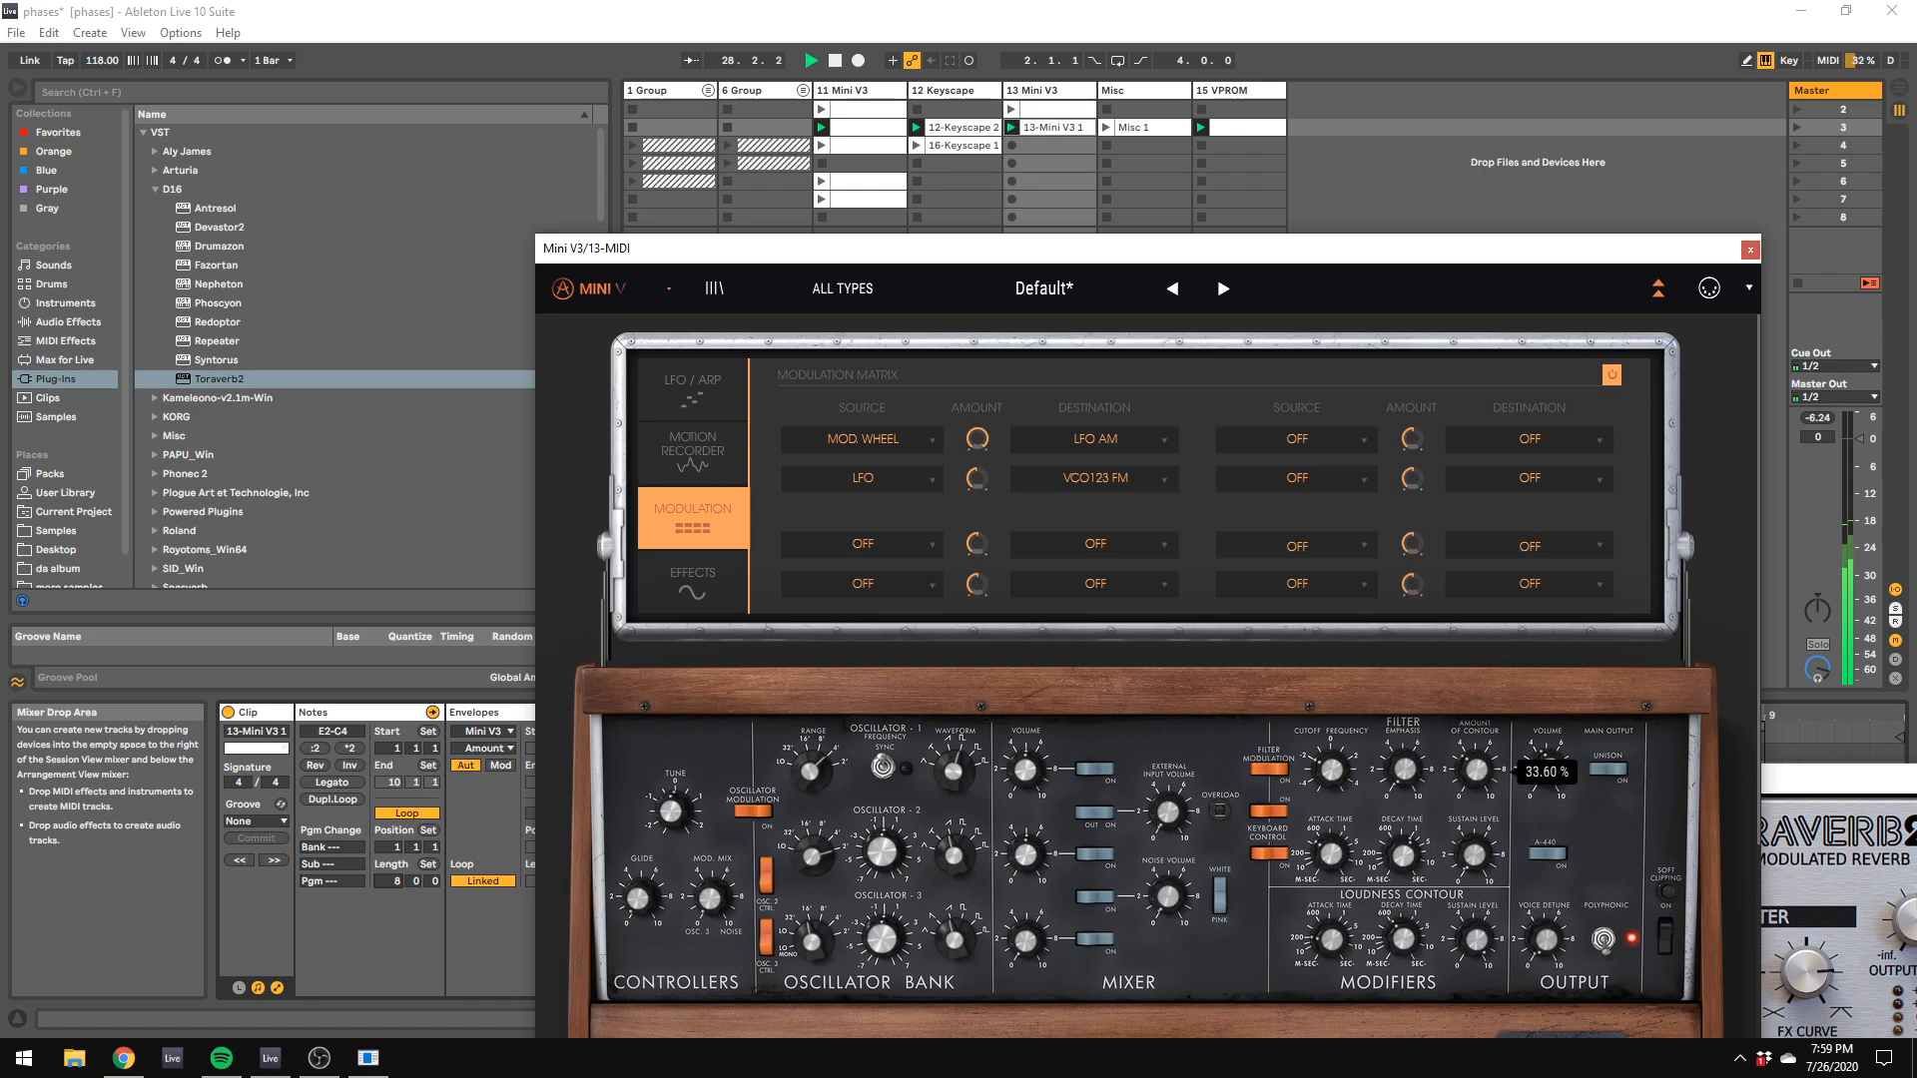
{"action": "left_click", "coordinate": [1339, 863]}
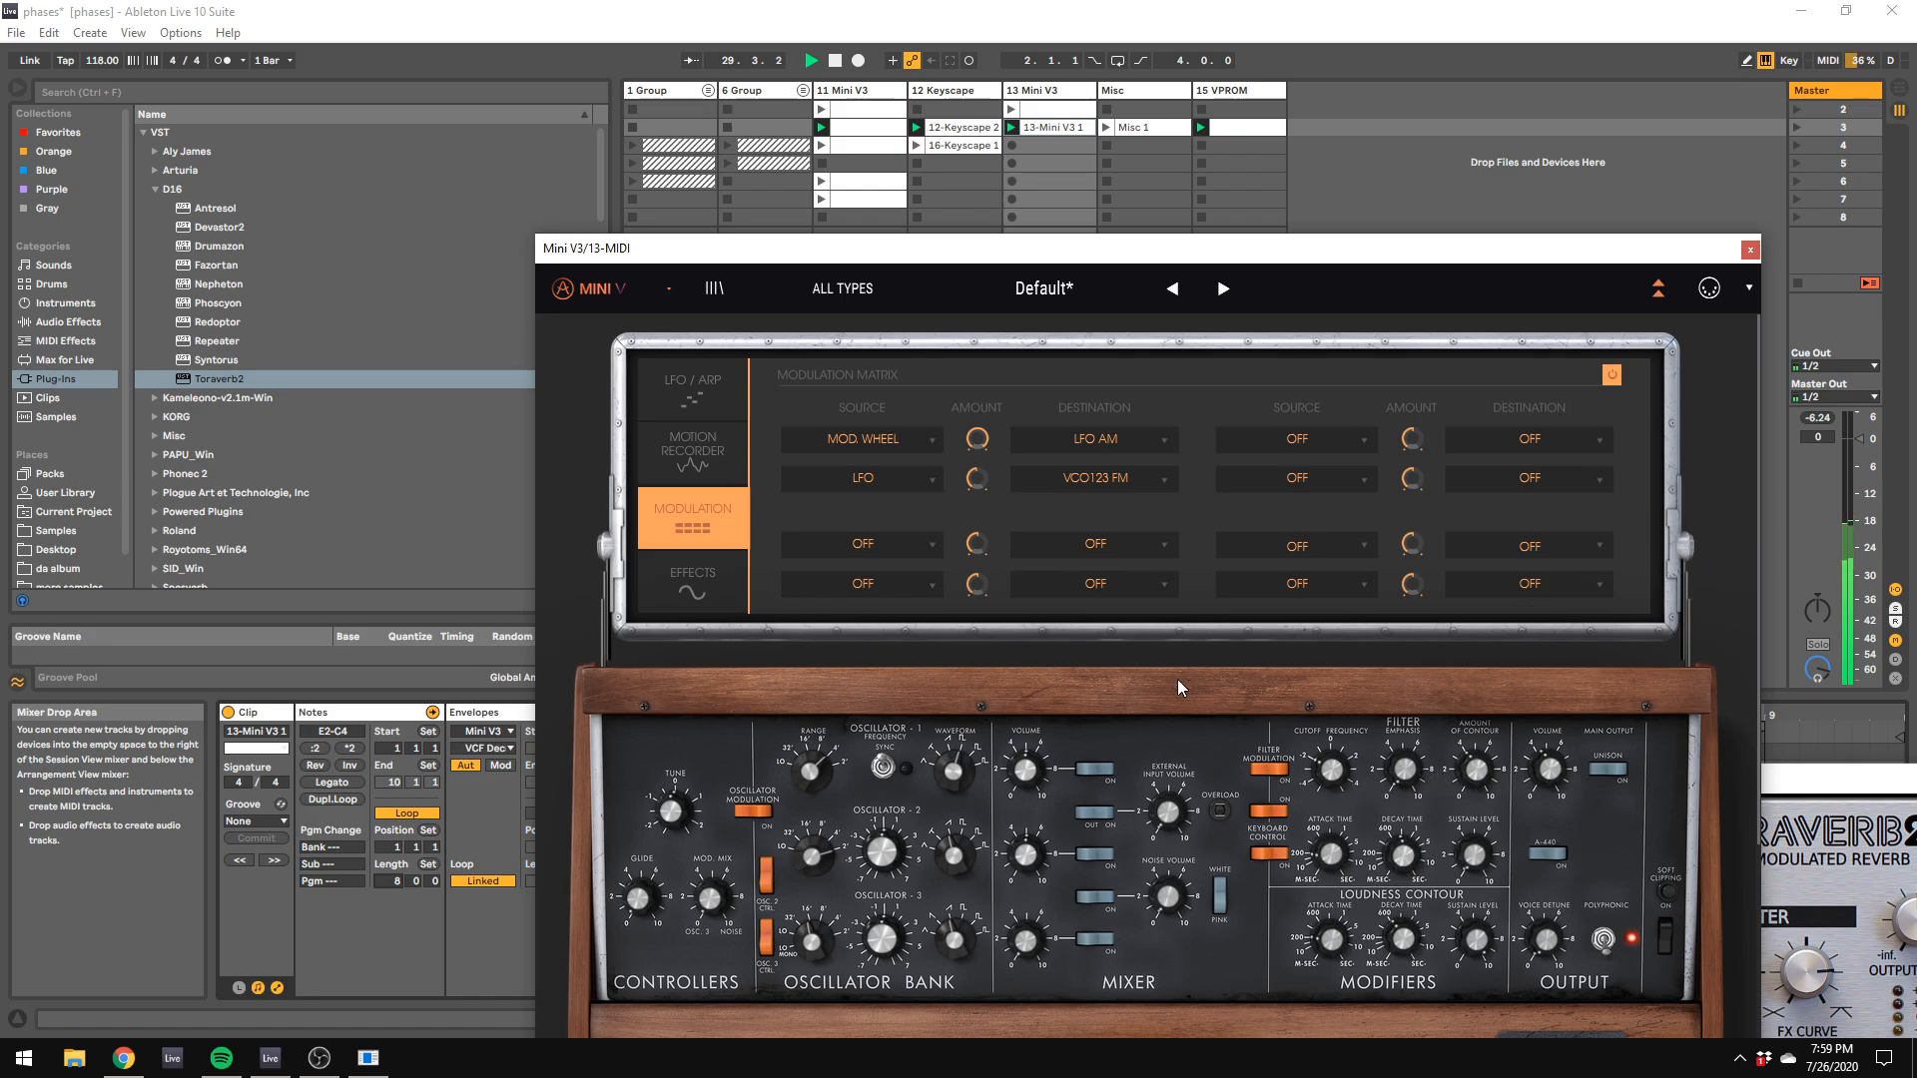
Step: Set Mini V3's oscillator 3 frequency to 0 semitones with +0.14 % fine tuning, and adjust its waveform
{"action": "left_click", "coordinate": [817, 777]}
{"action": "left_click", "coordinate": [1025, 945]}
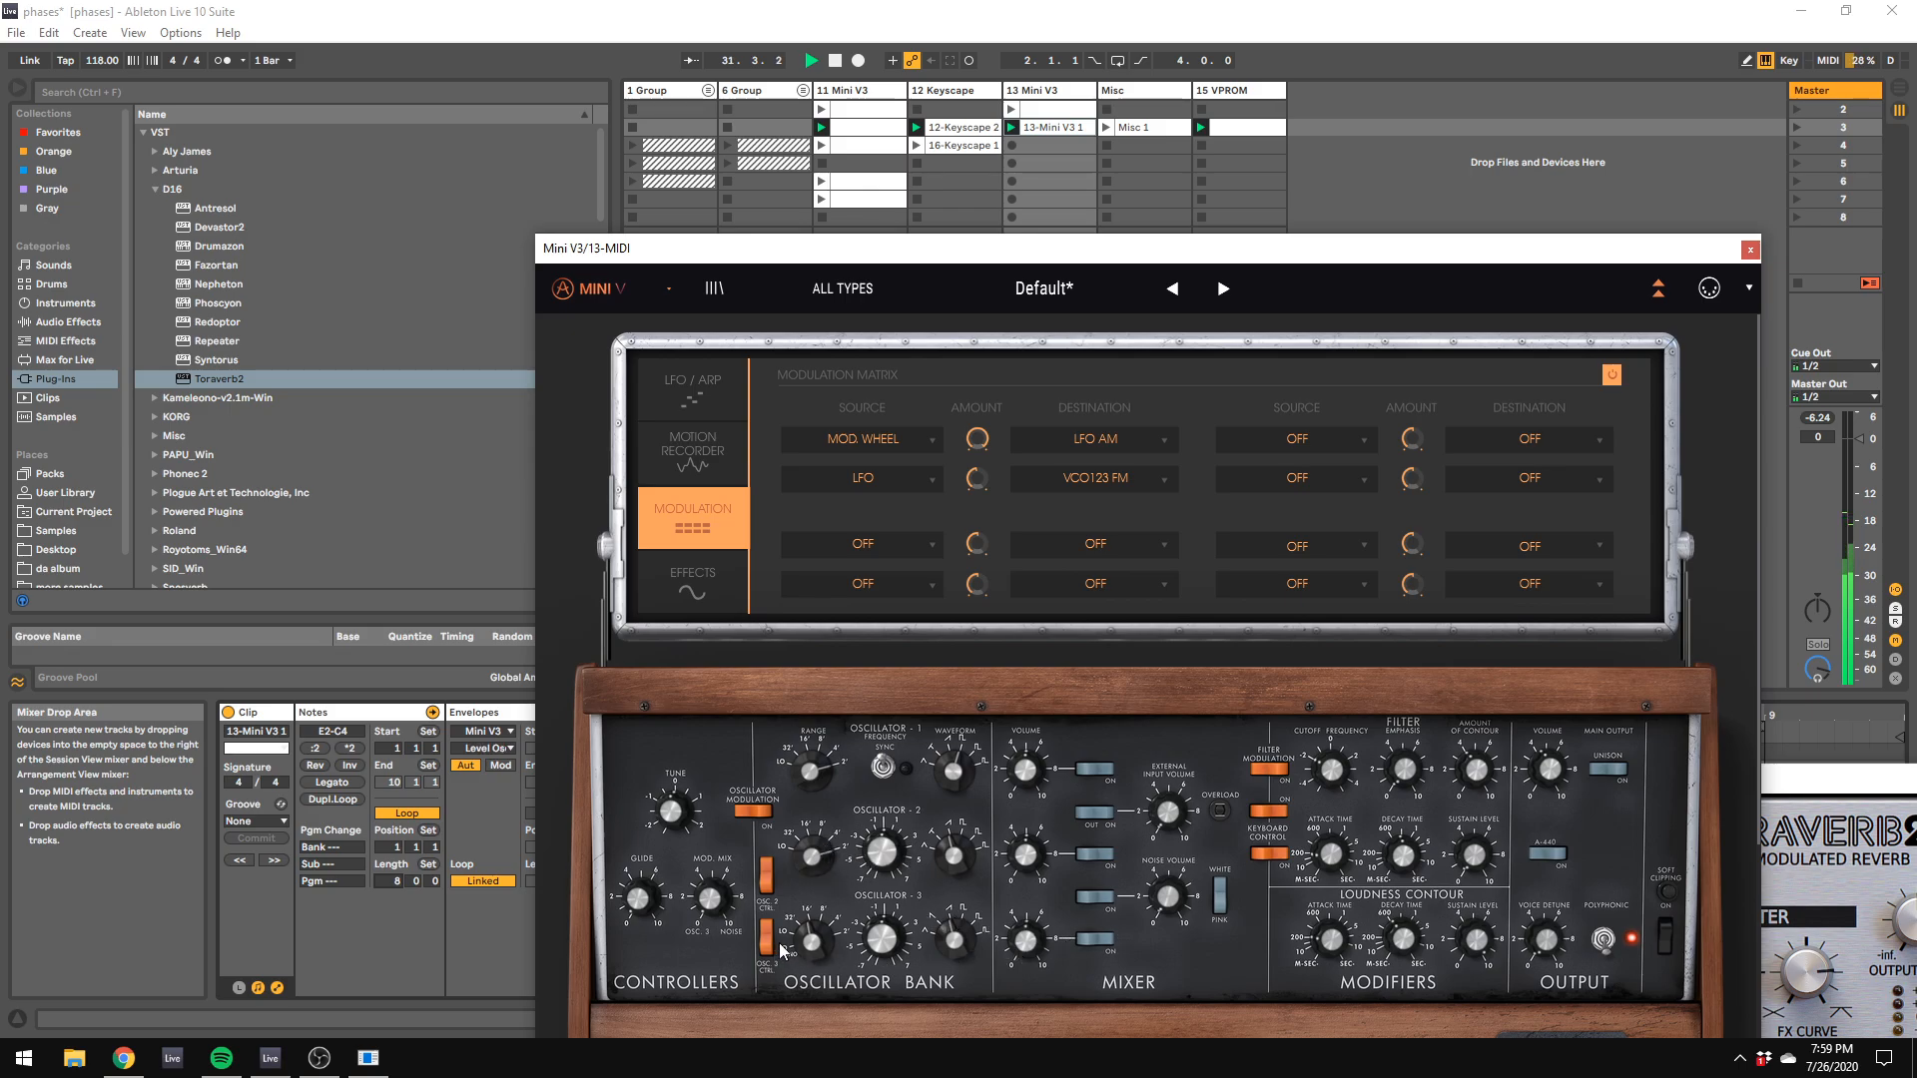
{"action": "left_click", "coordinate": [881, 938]}
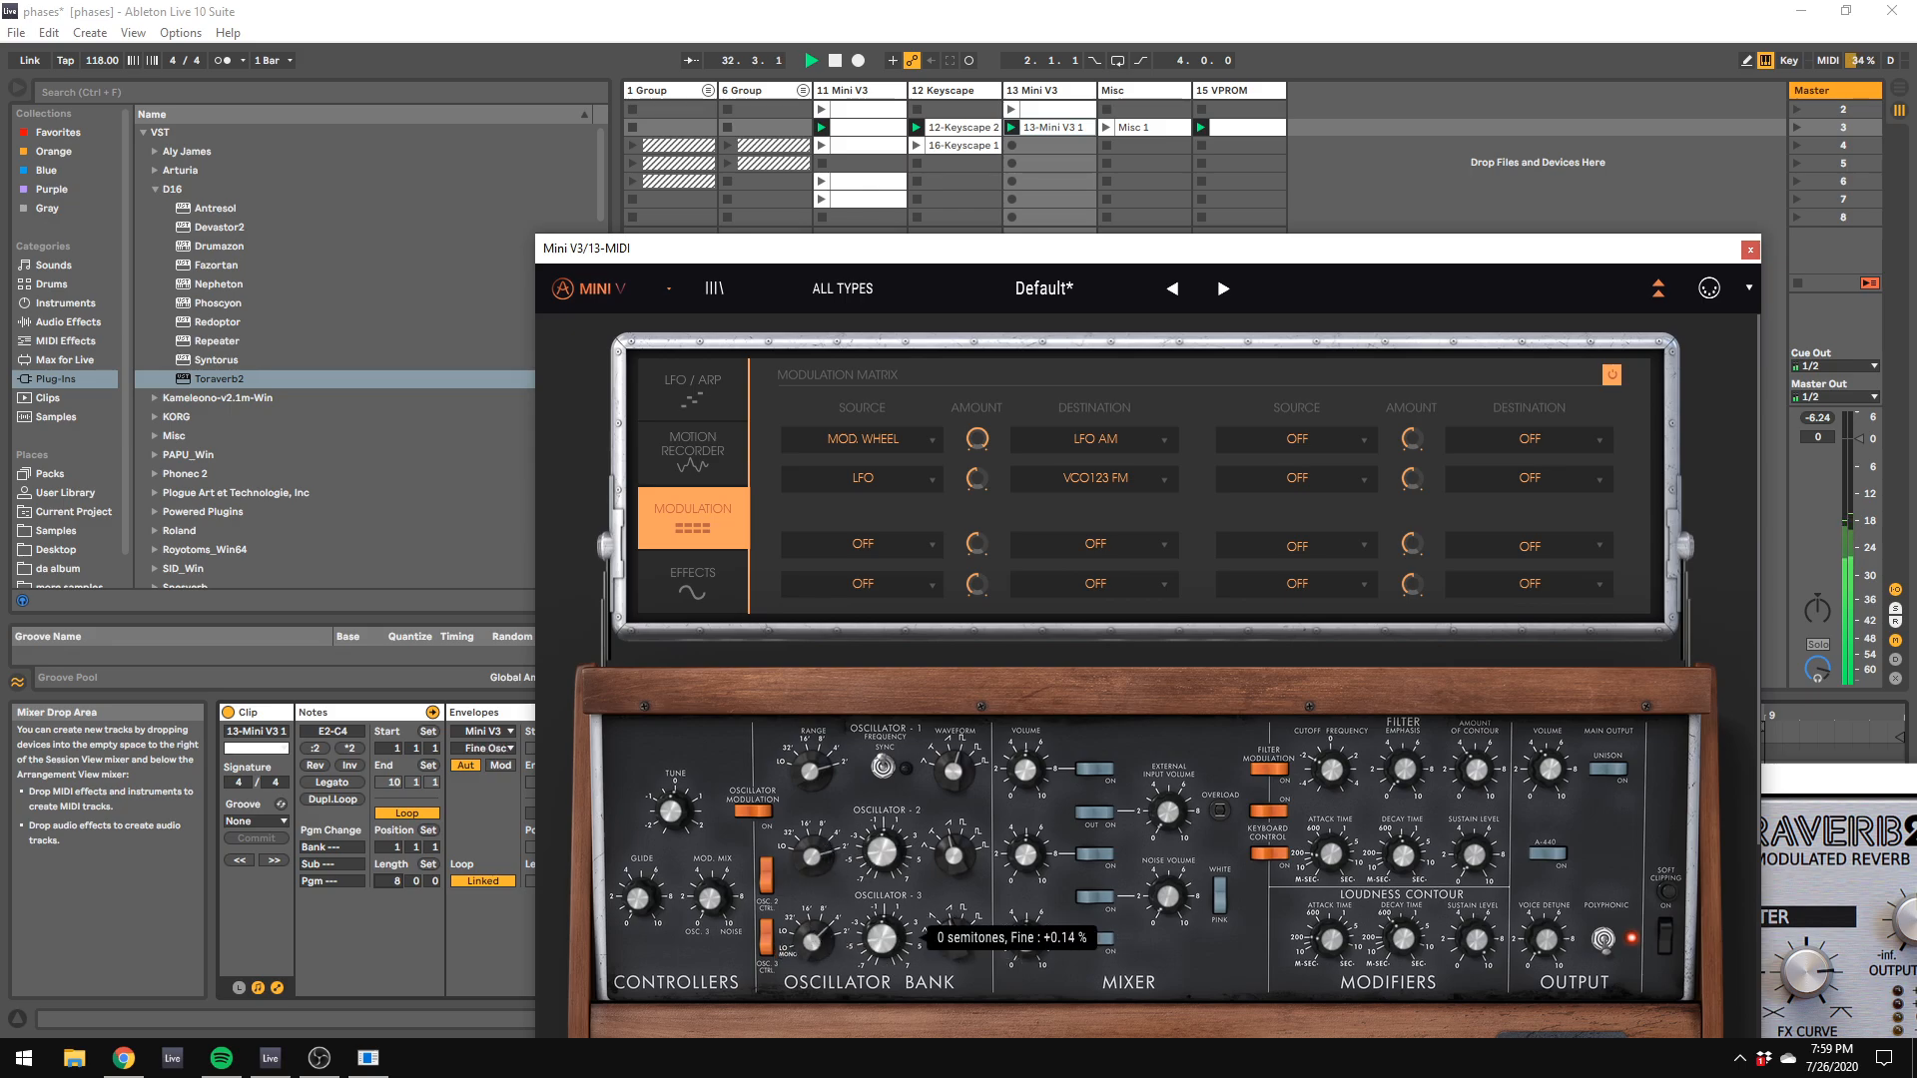
{"action": "left_click", "coordinate": [956, 942]}
{"action": "left_click", "coordinate": [897, 942]}
{"action": "left_click", "coordinate": [955, 942]}
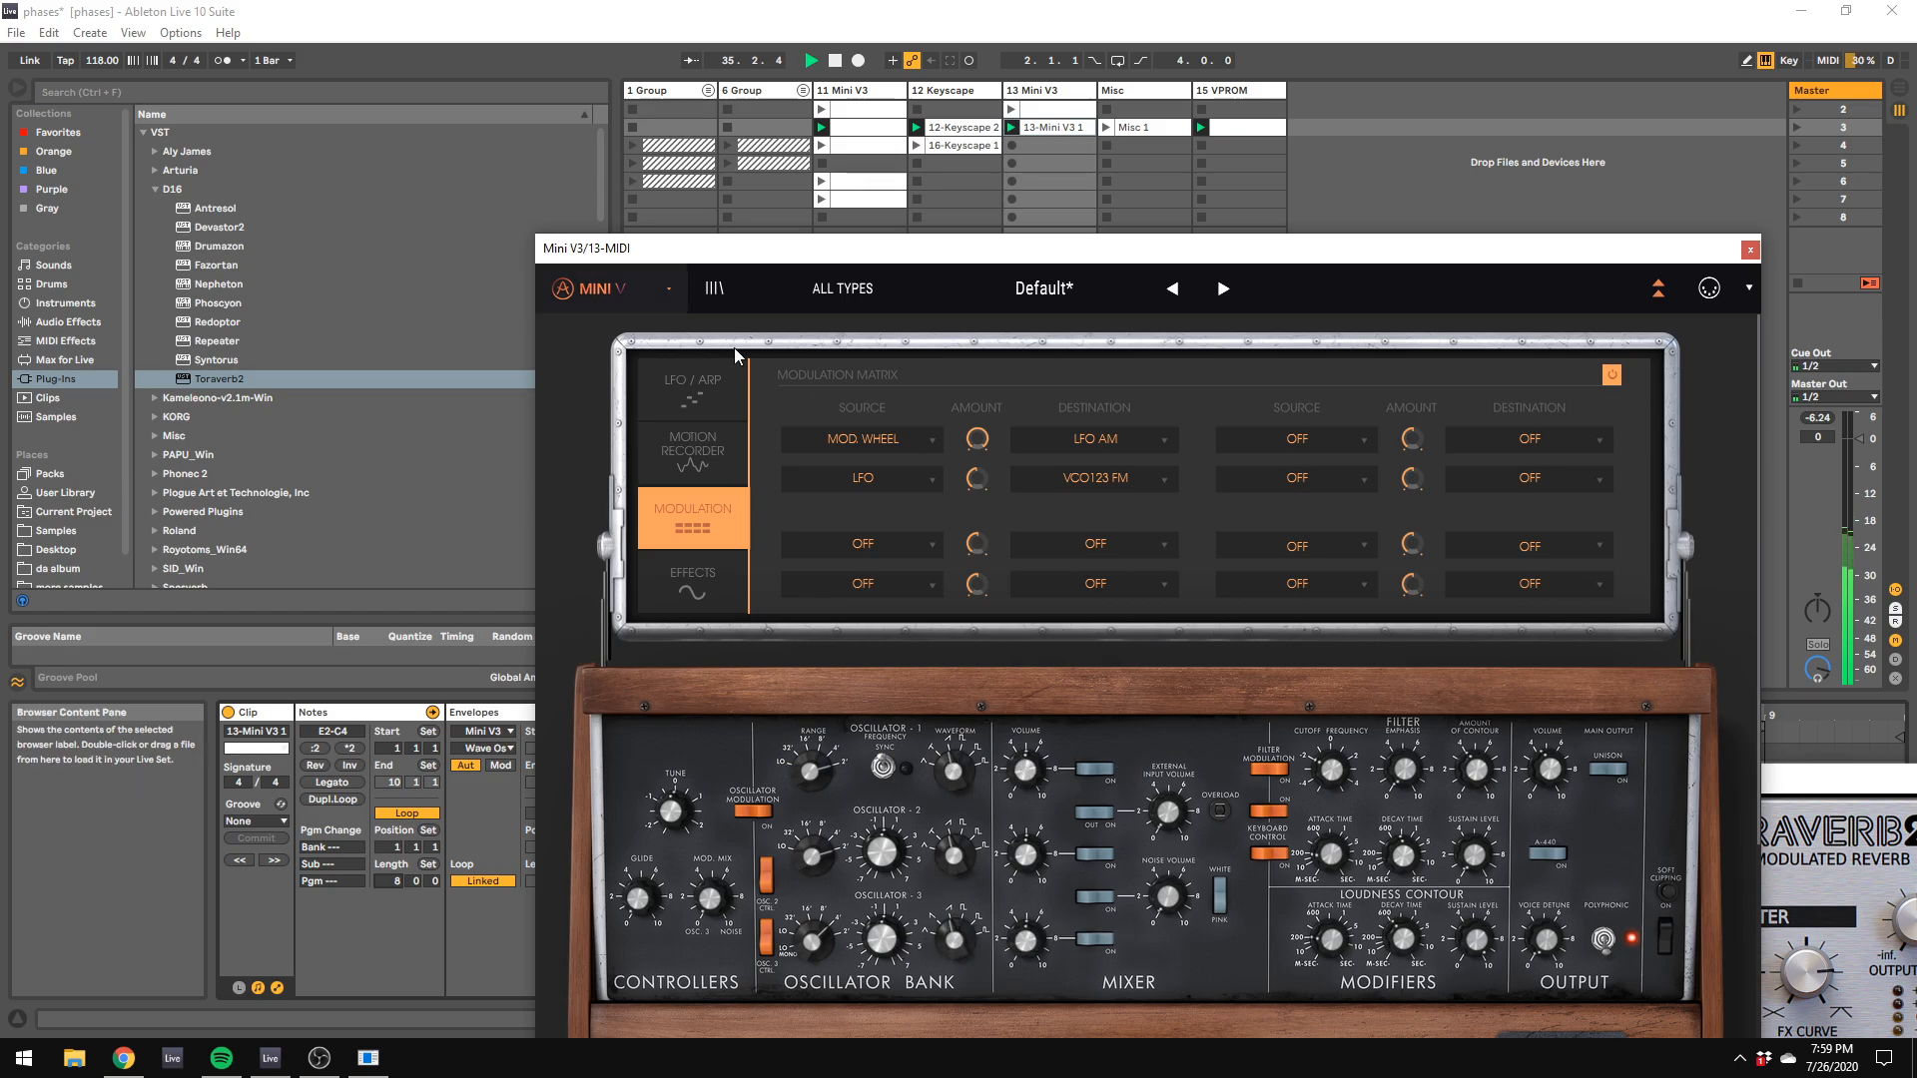
Step: Switch off Mini V3's delay, set its chorus depth to 0.08 and adjust the chorus dry/wet, and readjust the filter's amount of contour
{"action": "left_click", "coordinate": [691, 589]}
{"action": "left_click", "coordinate": [1629, 375]}
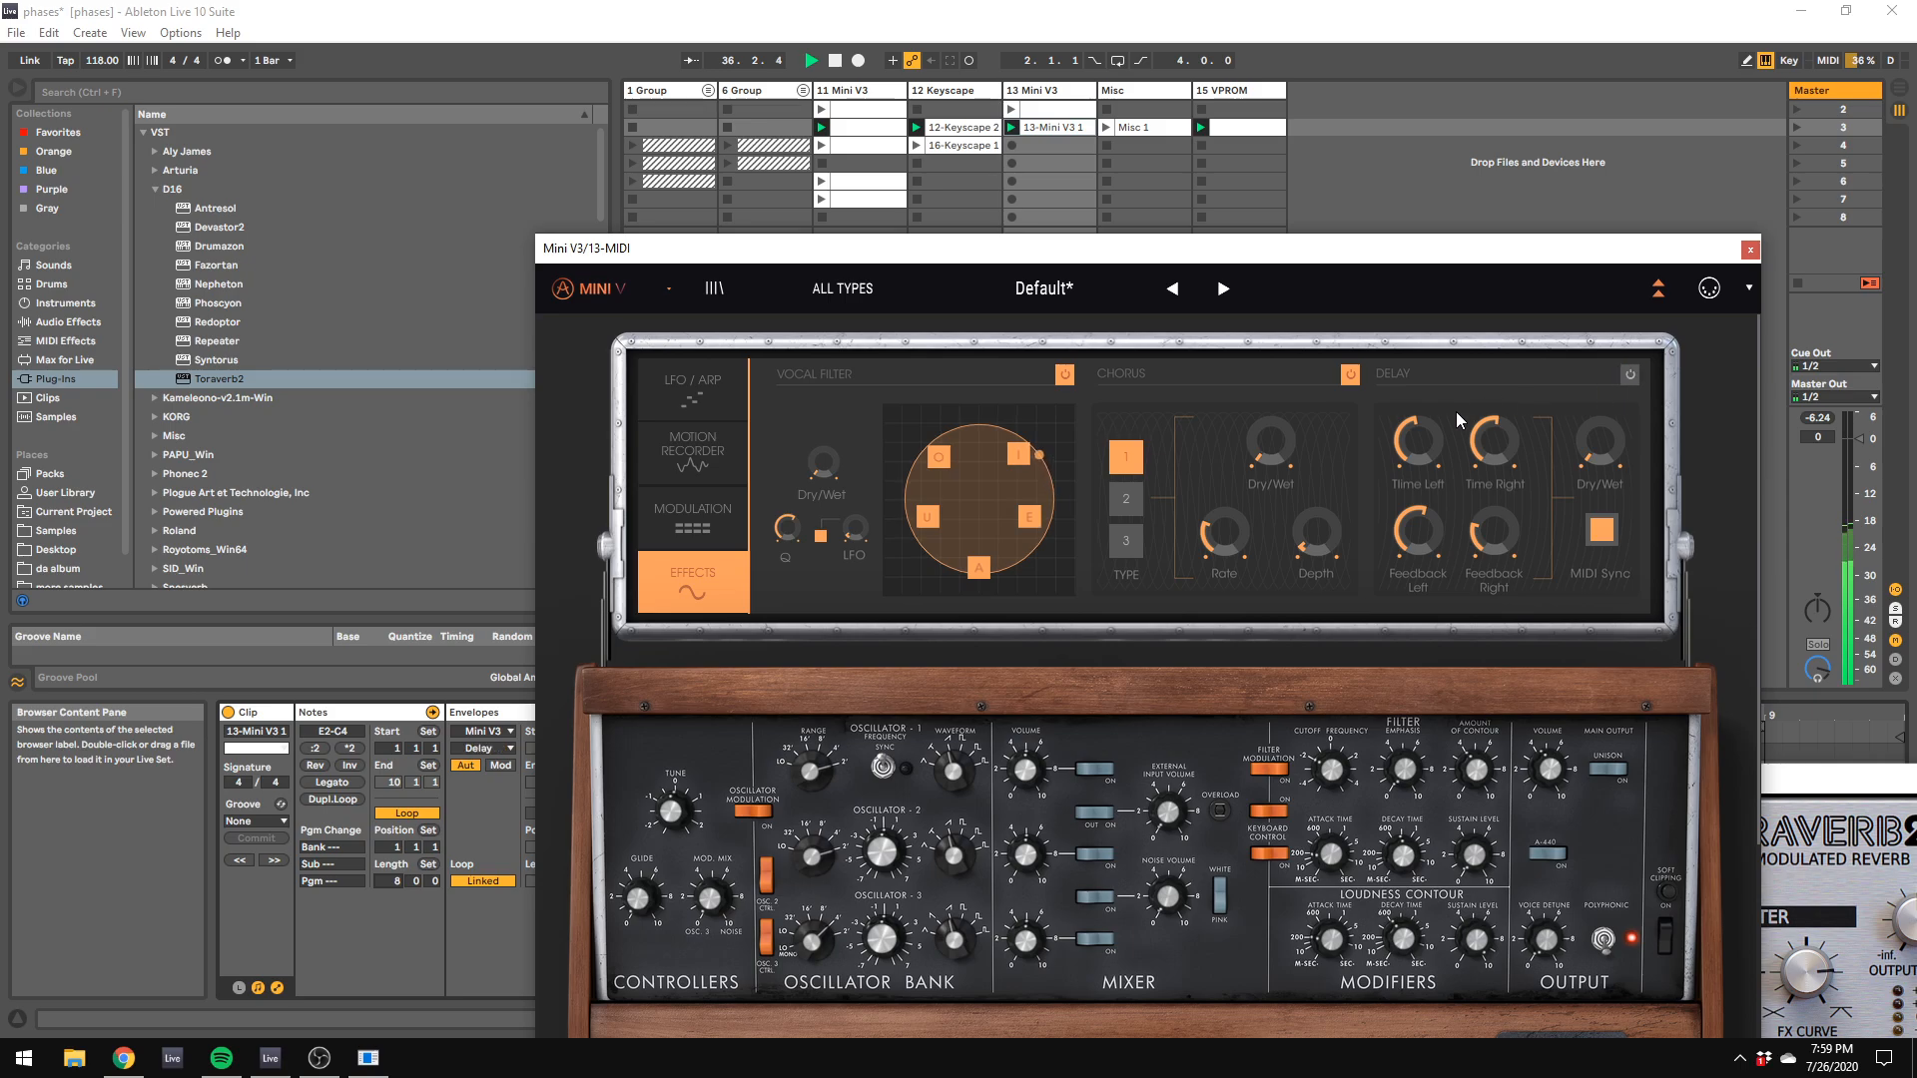
{"action": "left_click", "coordinate": [1270, 441]}
{"action": "left_click_drag", "start_coordinate": [1318, 537], "coordinate": [1318, 541]}
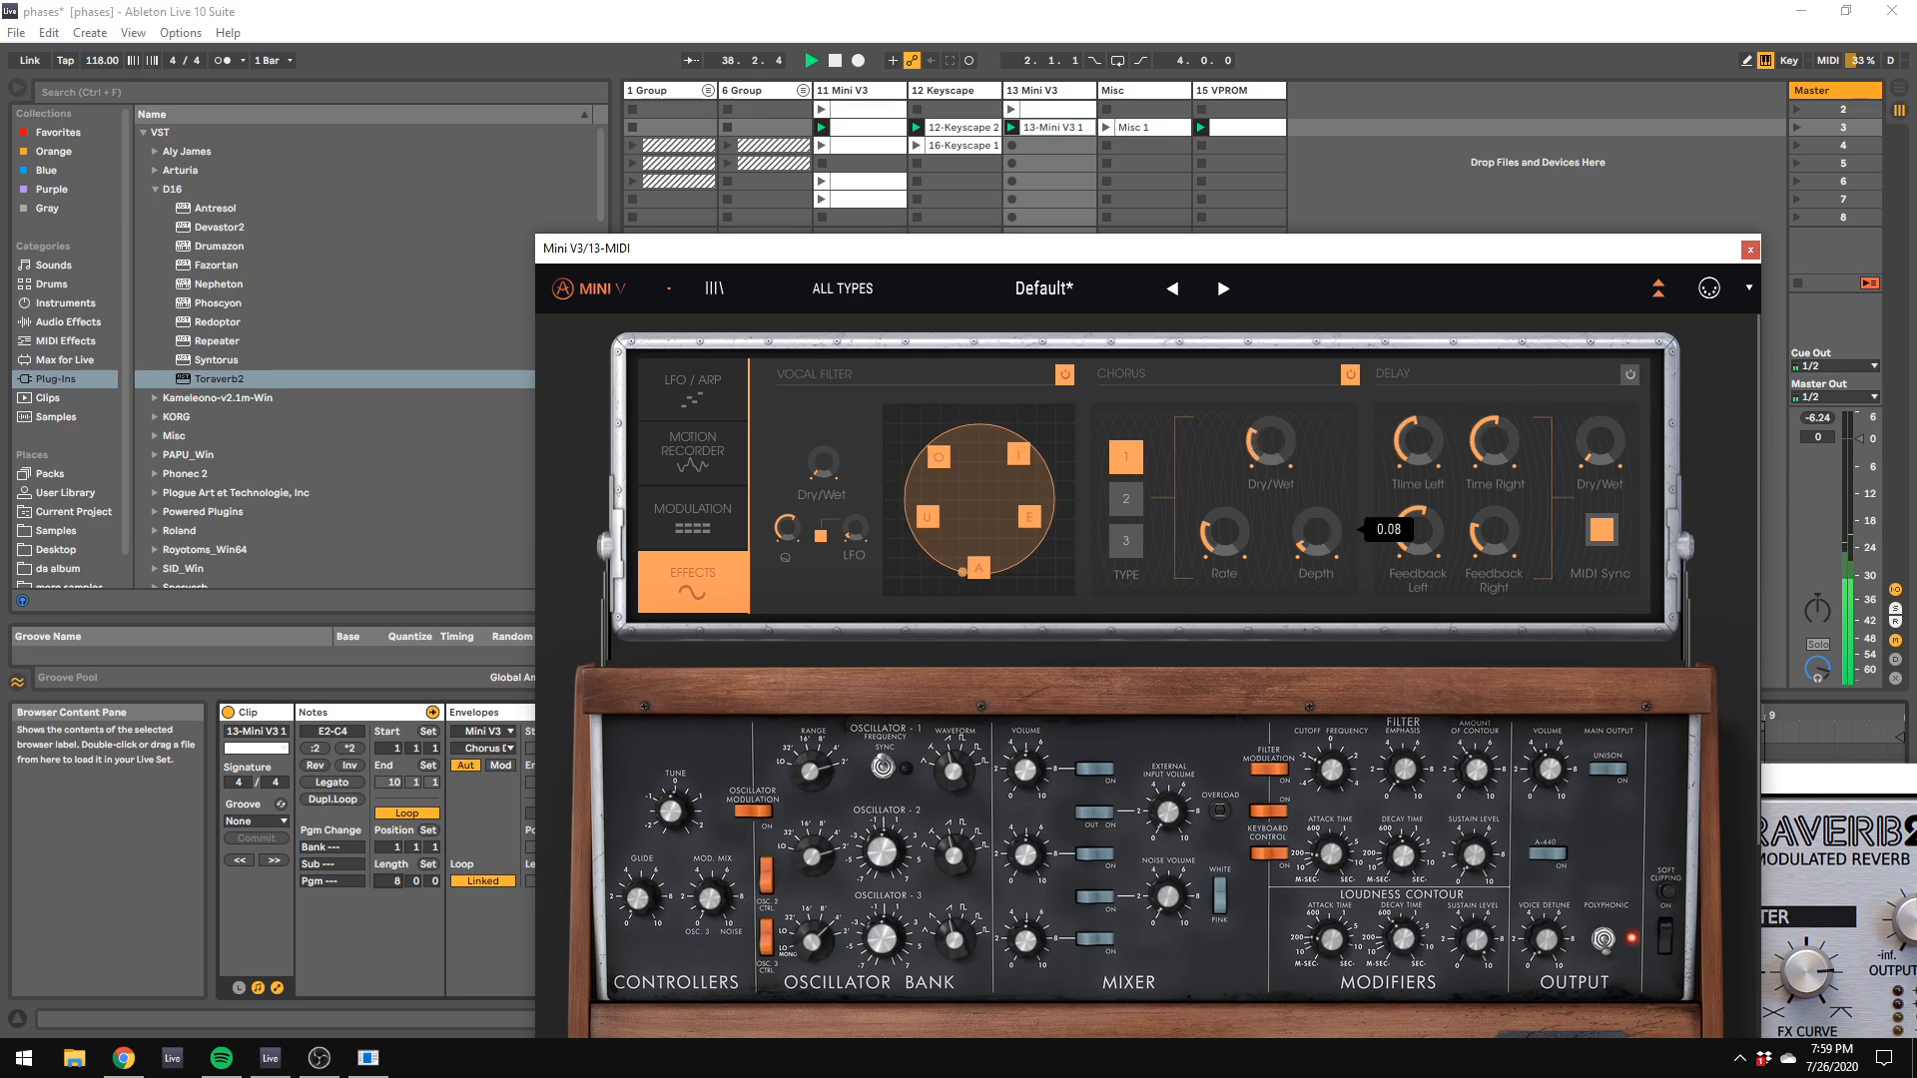
{"action": "left_click_drag", "start_coordinate": [1271, 440], "coordinate": [1270, 460]}
{"action": "left_click_drag", "start_coordinate": [932, 247], "coordinate": [873, 191]}
{"action": "left_click", "coordinate": [1420, 712]}
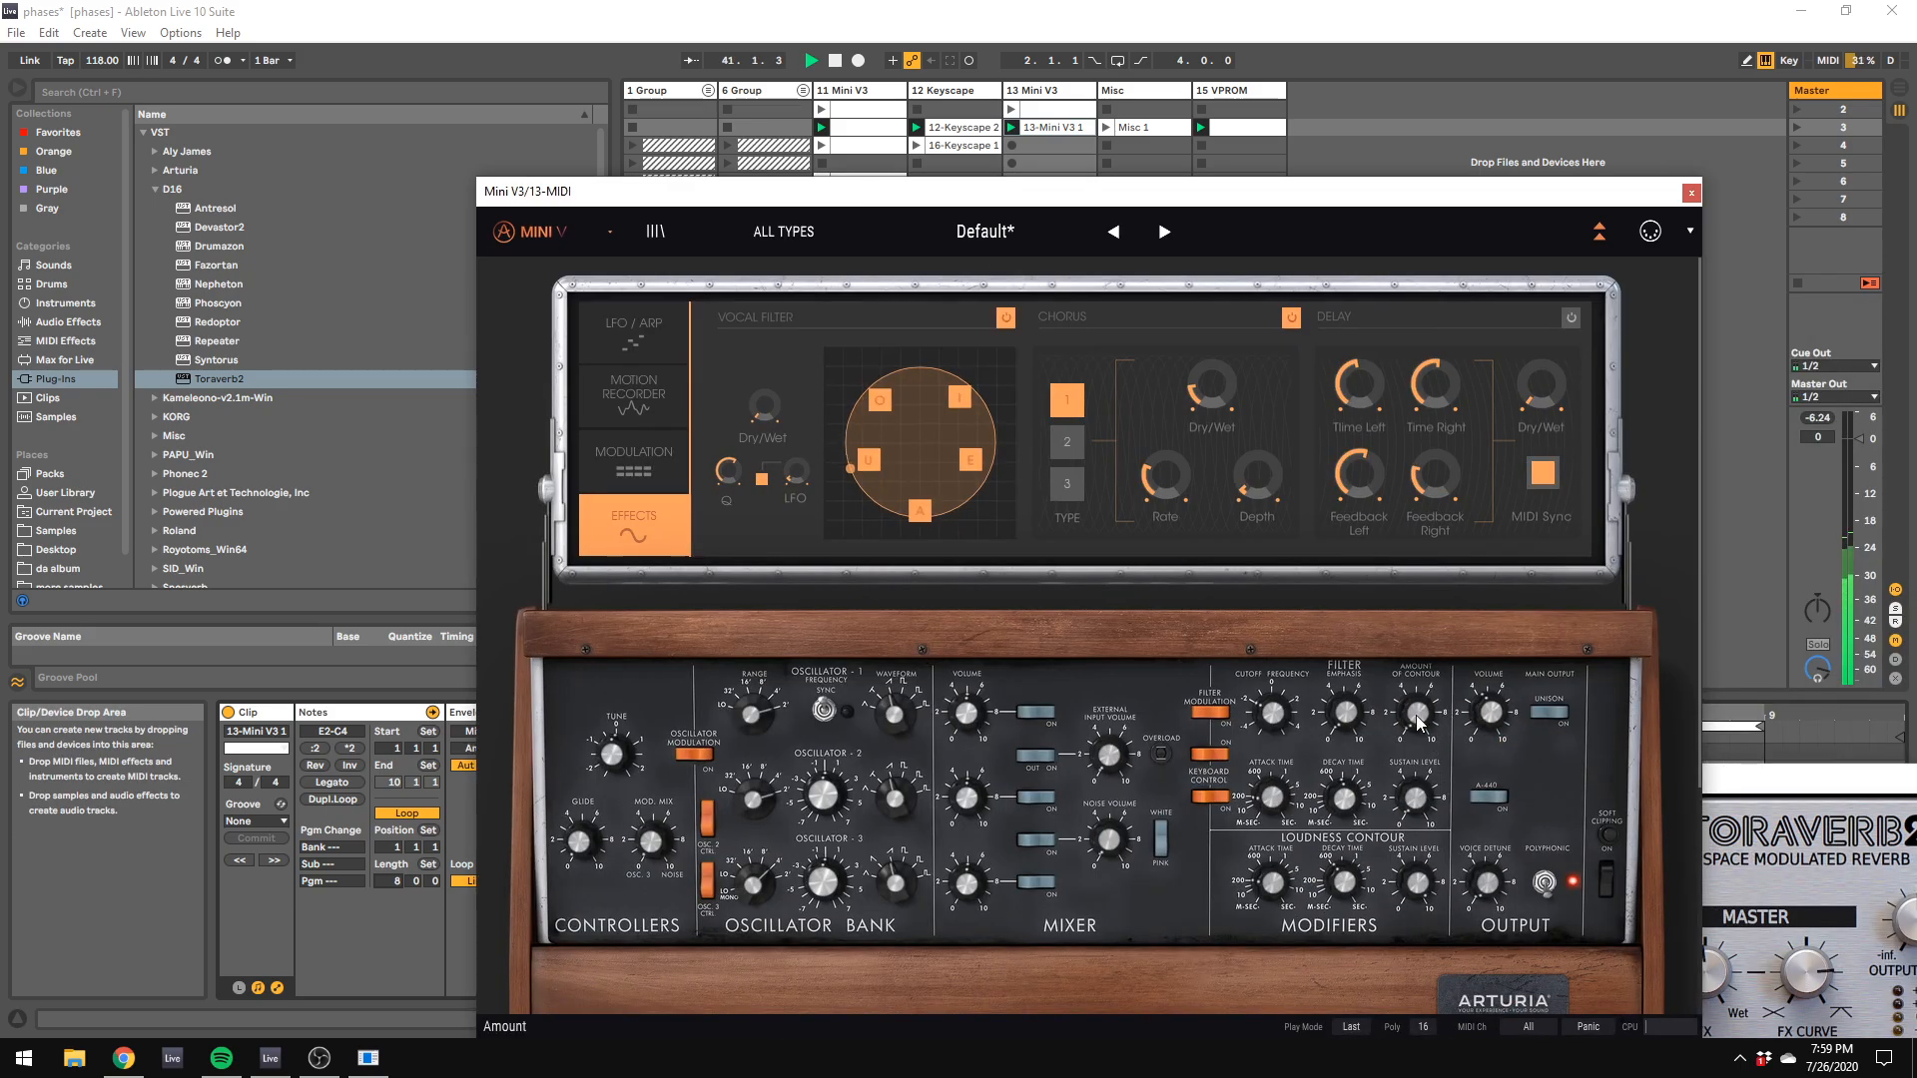
Step: Uncover the 13-Mini V3 1 clip's notes, set the fixed grid to 1/16, and quantize all of them
{"action": "left_click", "coordinate": [1065, 133]}
{"action": "left_click_drag", "start_coordinate": [911, 199], "coordinate": [1915, 433]}
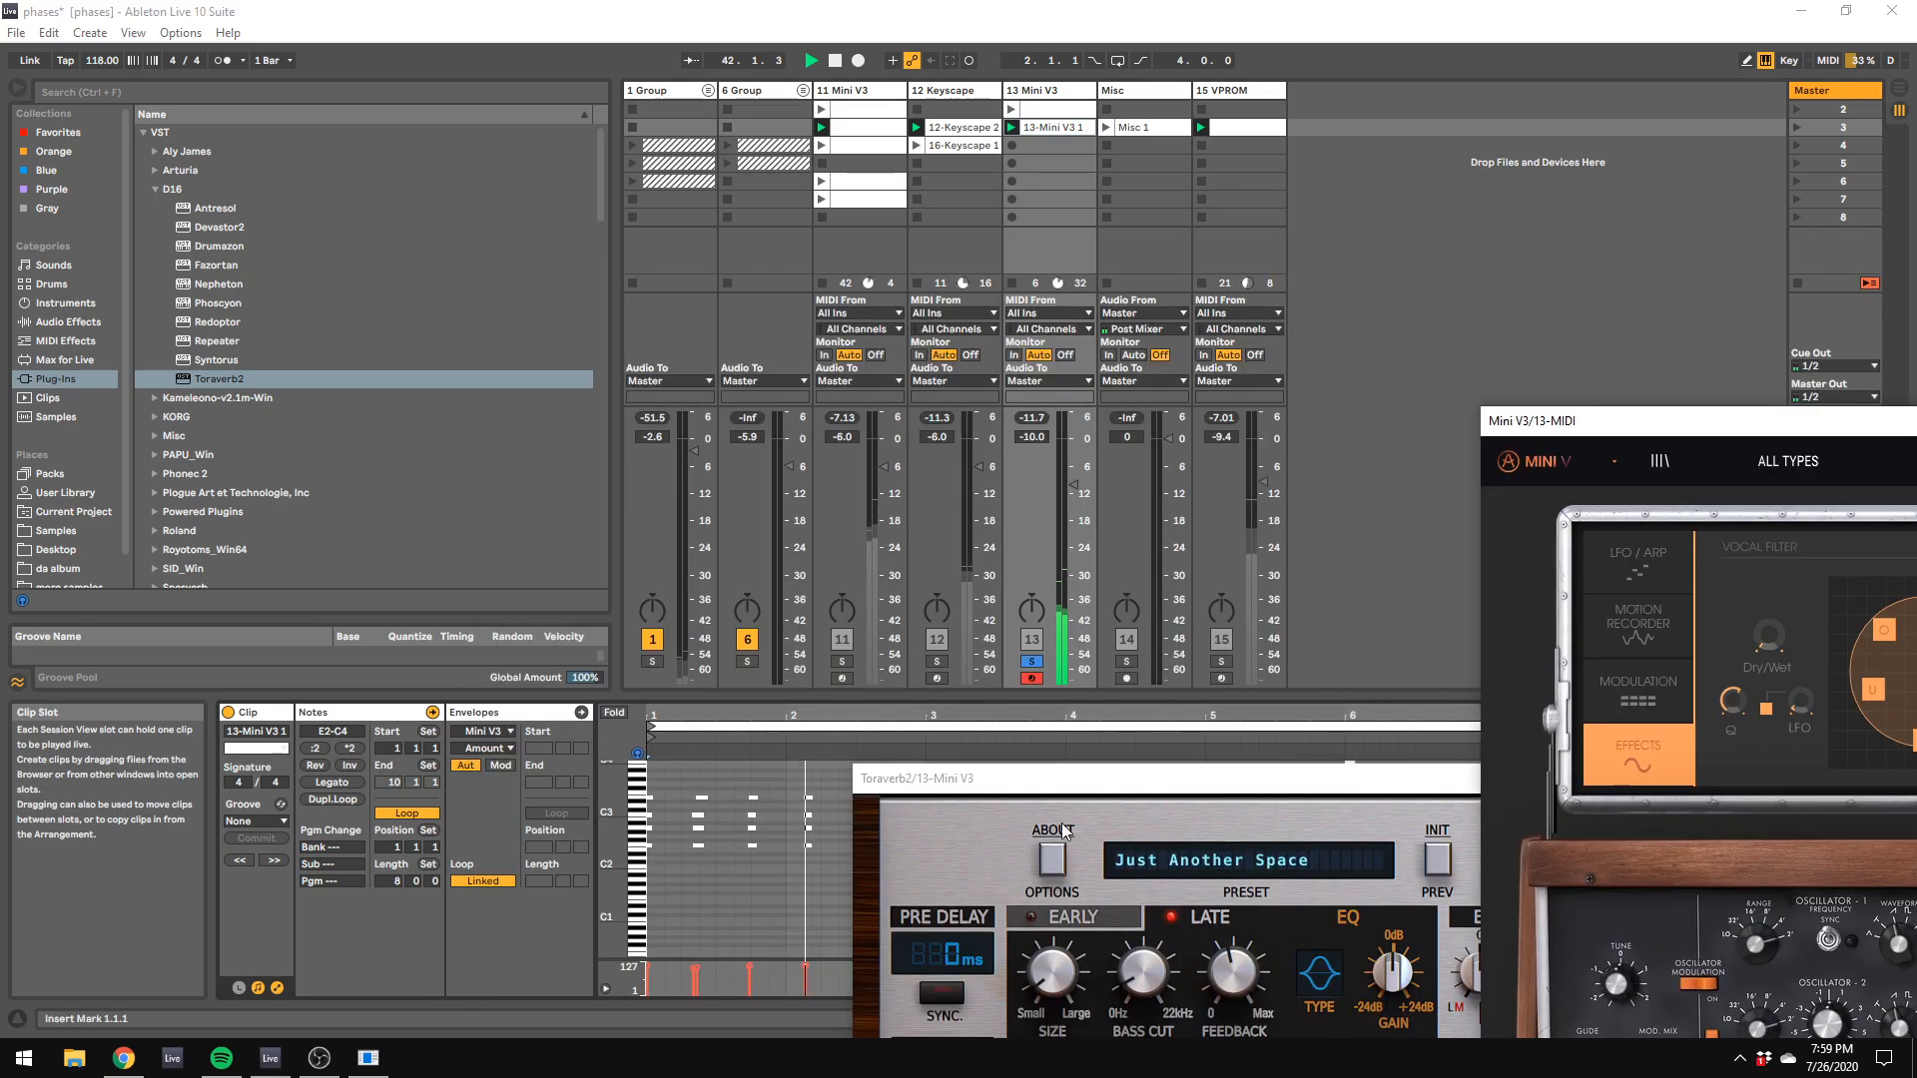
{"action": "right_click", "coordinate": [757, 902]}
{"action": "left_click", "coordinate": [888, 831]}
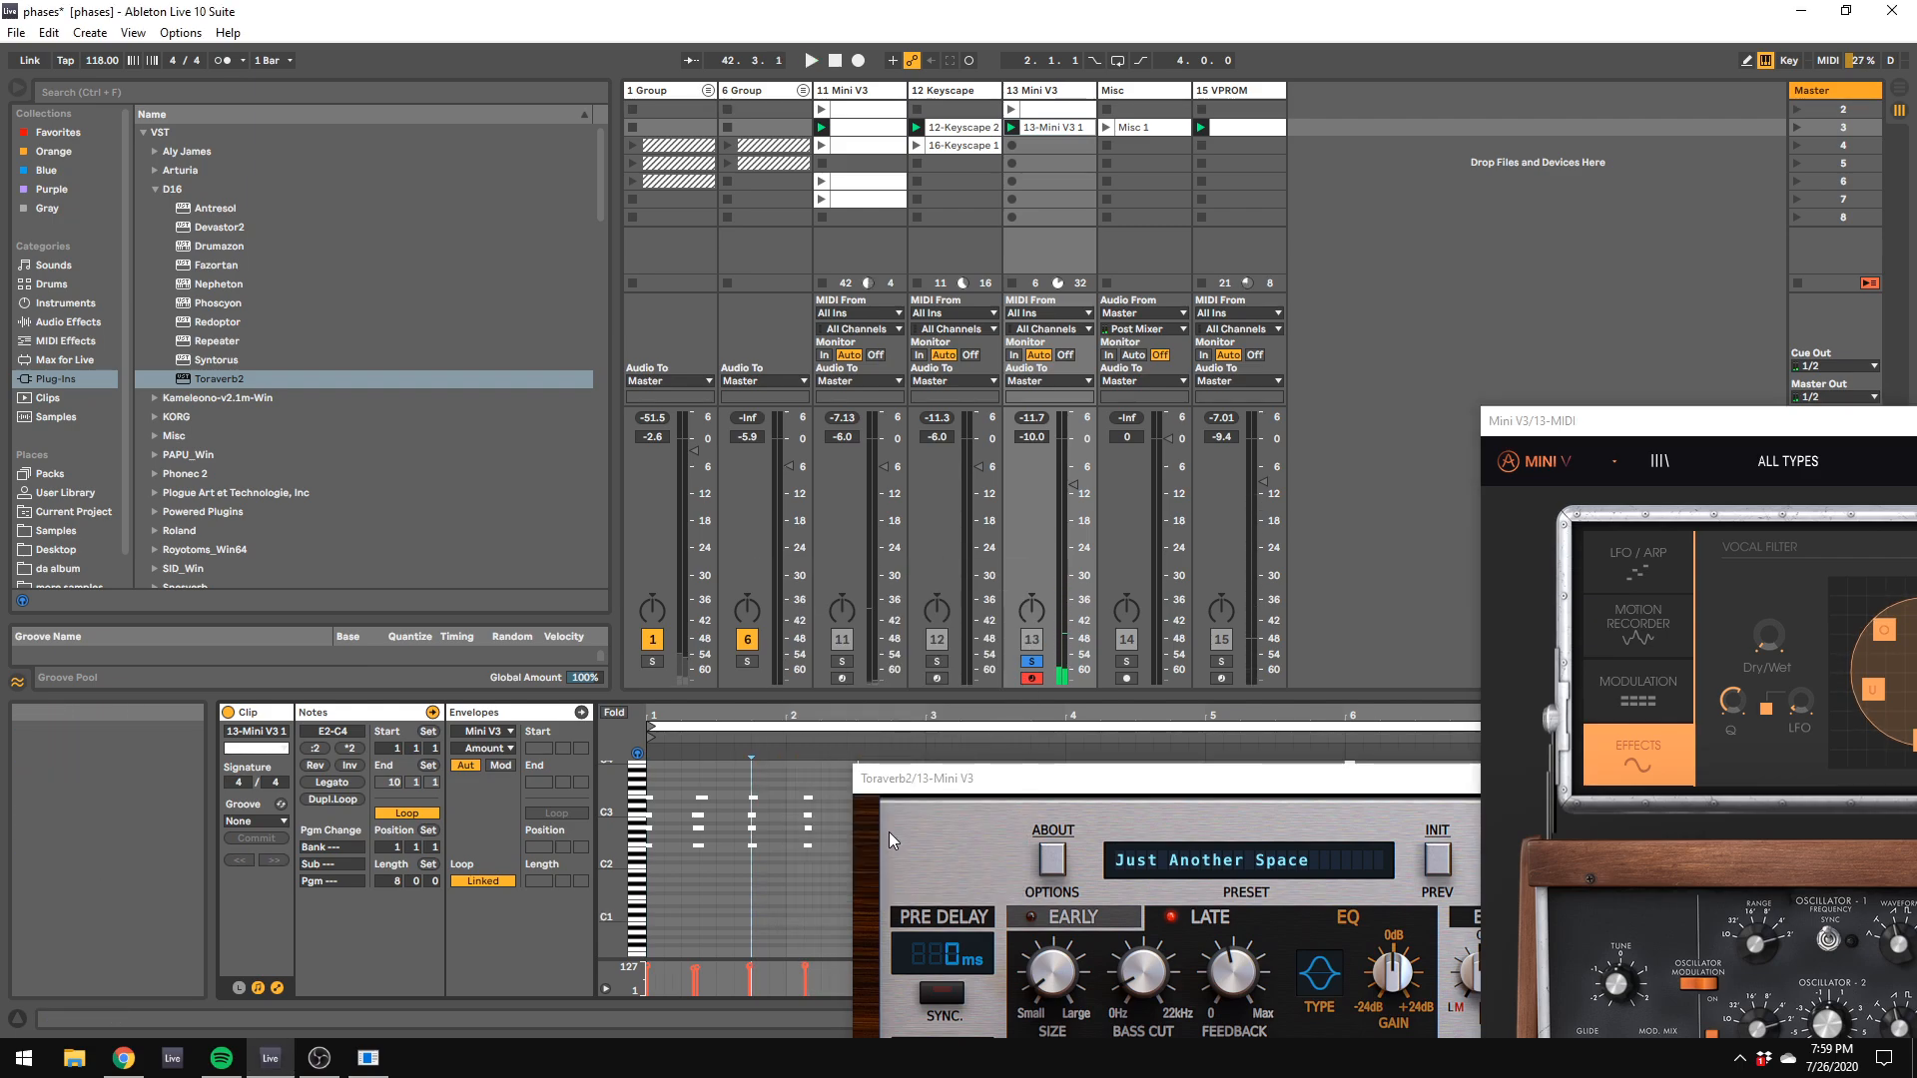
{"action": "key", "text": "ctrl+a"}
{"action": "key", "text": "space"}
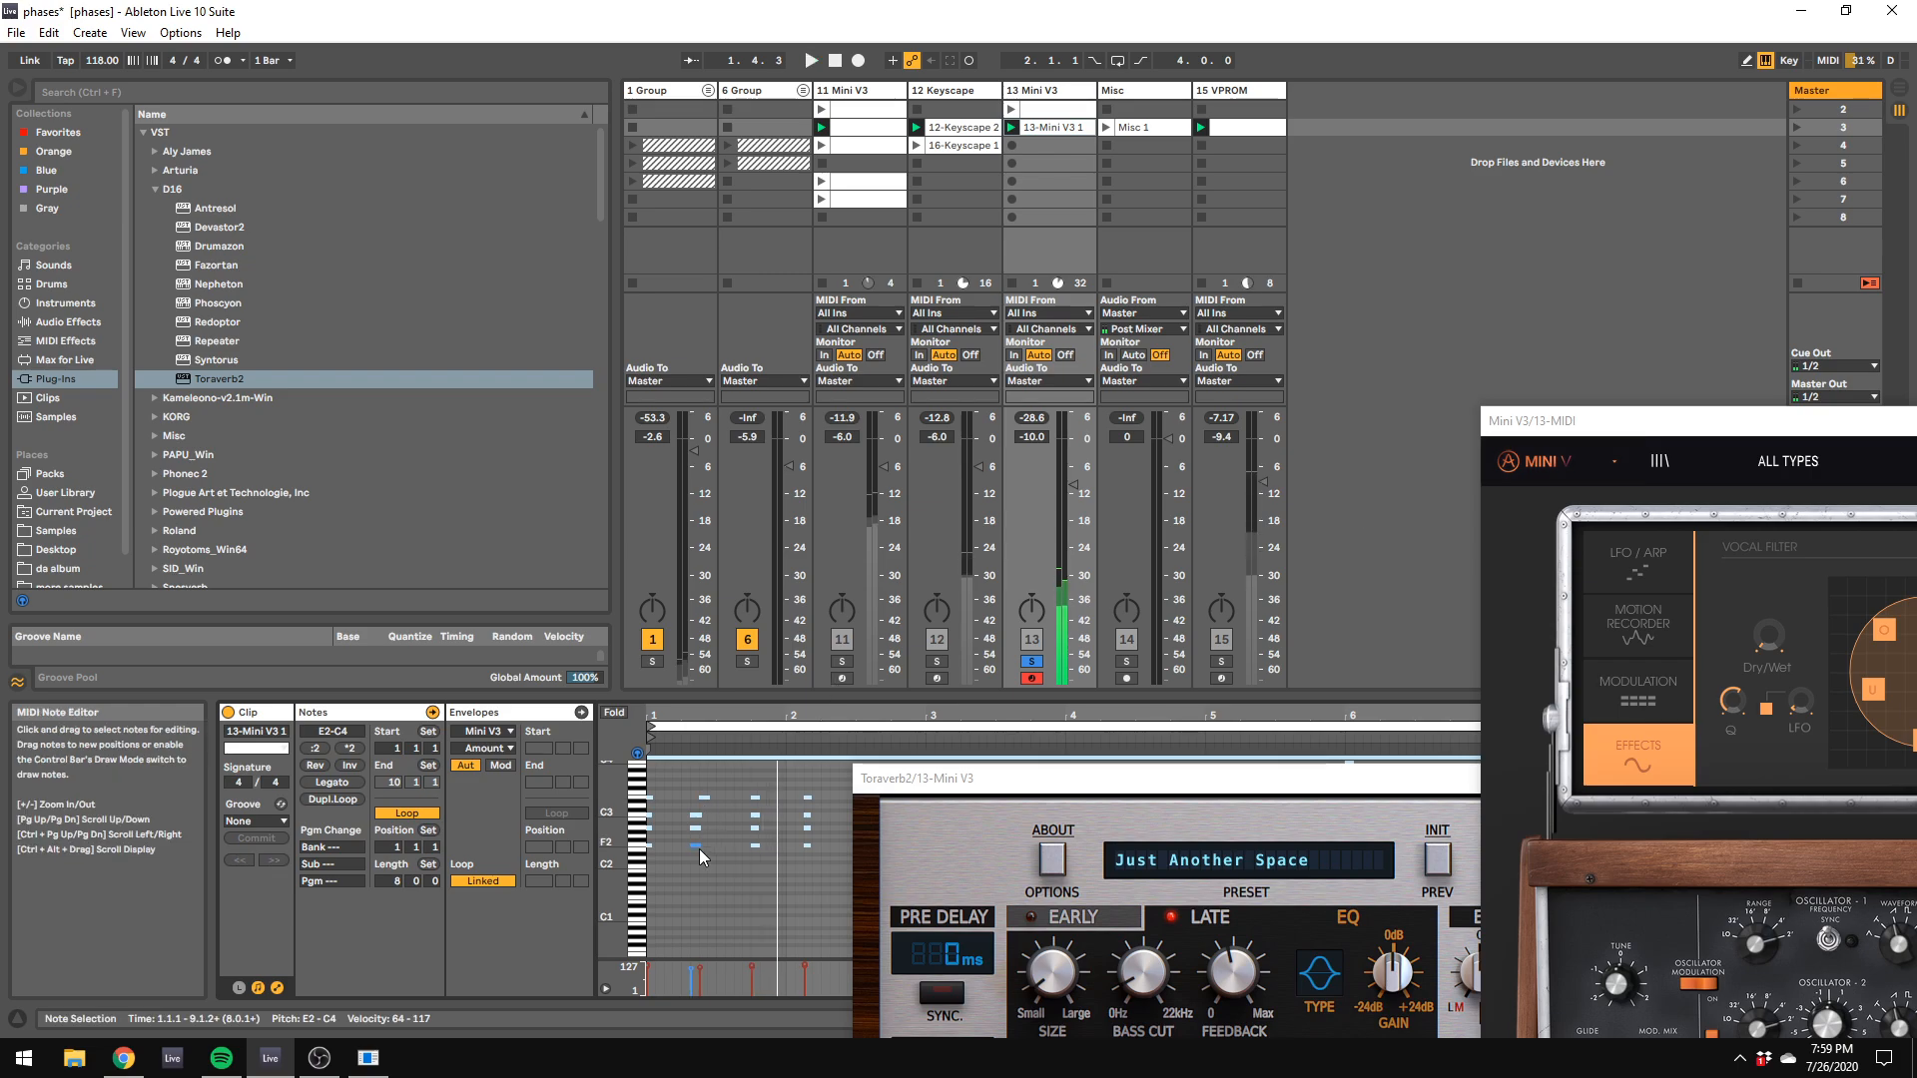
Step: Move the clip's first off-beat E3 note to 1.2.2 to line up with its chord, and set track 13's volume to -6.0 dB
{"action": "left_click", "coordinate": [705, 795]}
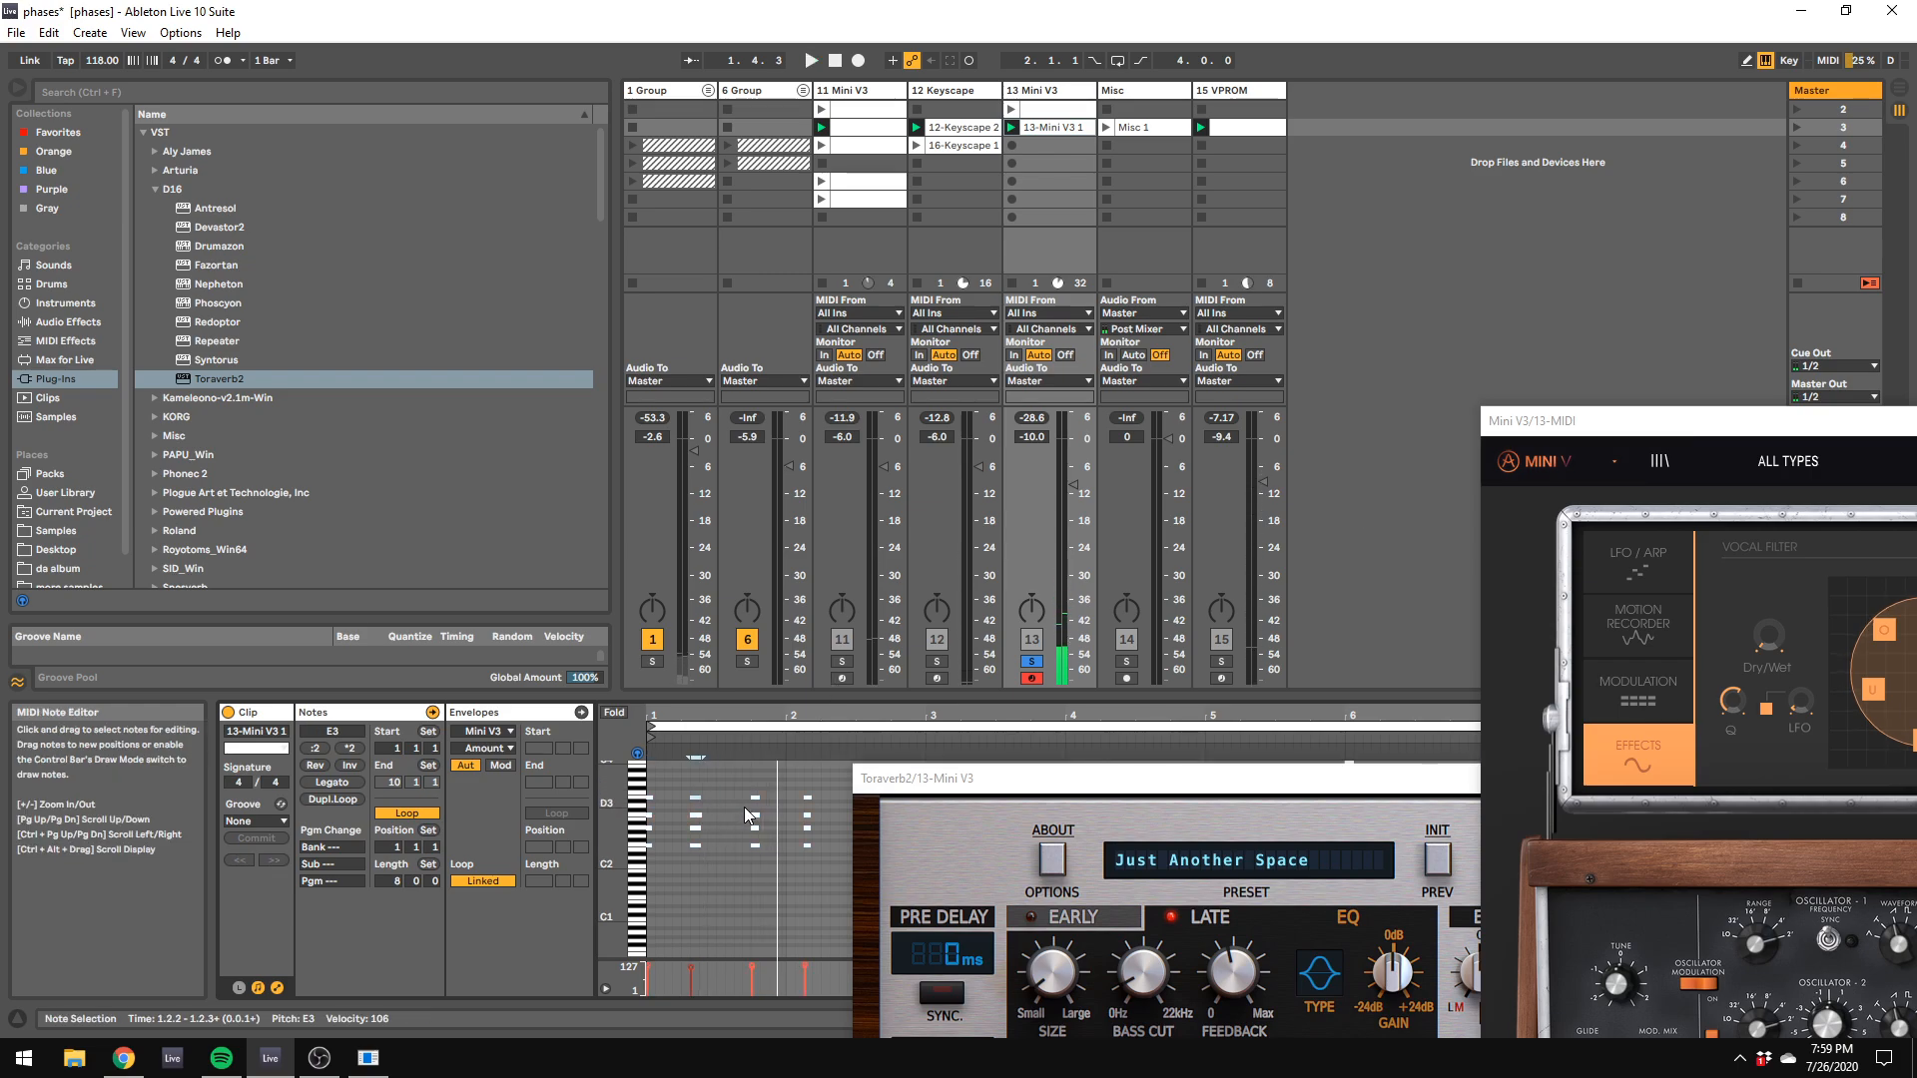
{"action": "left_click_drag", "start_coordinate": [1066, 489], "coordinate": [1064, 476]}
{"action": "key", "text": "space"}
Step: Set the fixed grid to 1/8, shift the chord at 1.2.2 to 1.2.3, and play the clip
{"action": "right_click", "coordinate": [731, 859]}
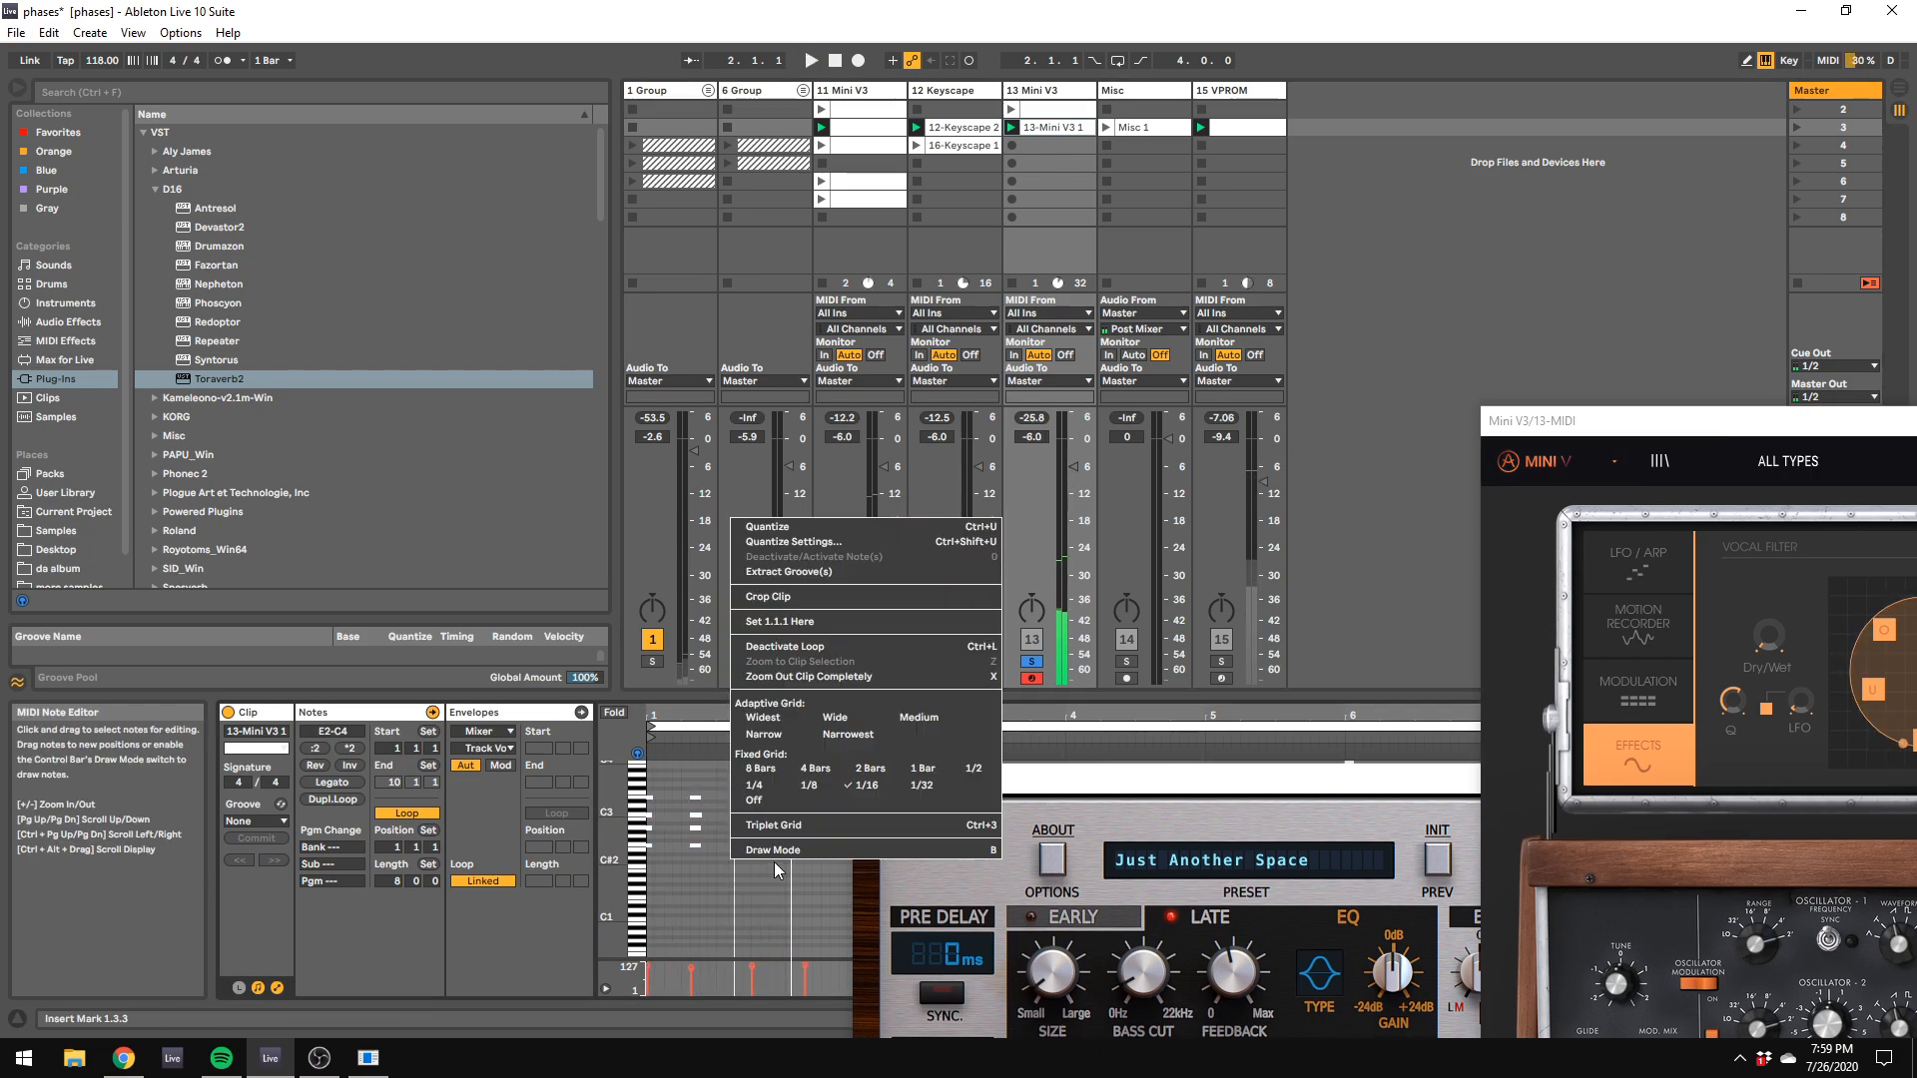
{"action": "left_click", "coordinate": [811, 785]}
{"action": "left_click_drag", "start_coordinate": [686, 779], "coordinate": [724, 891]}
{"action": "key", "text": "Right"}
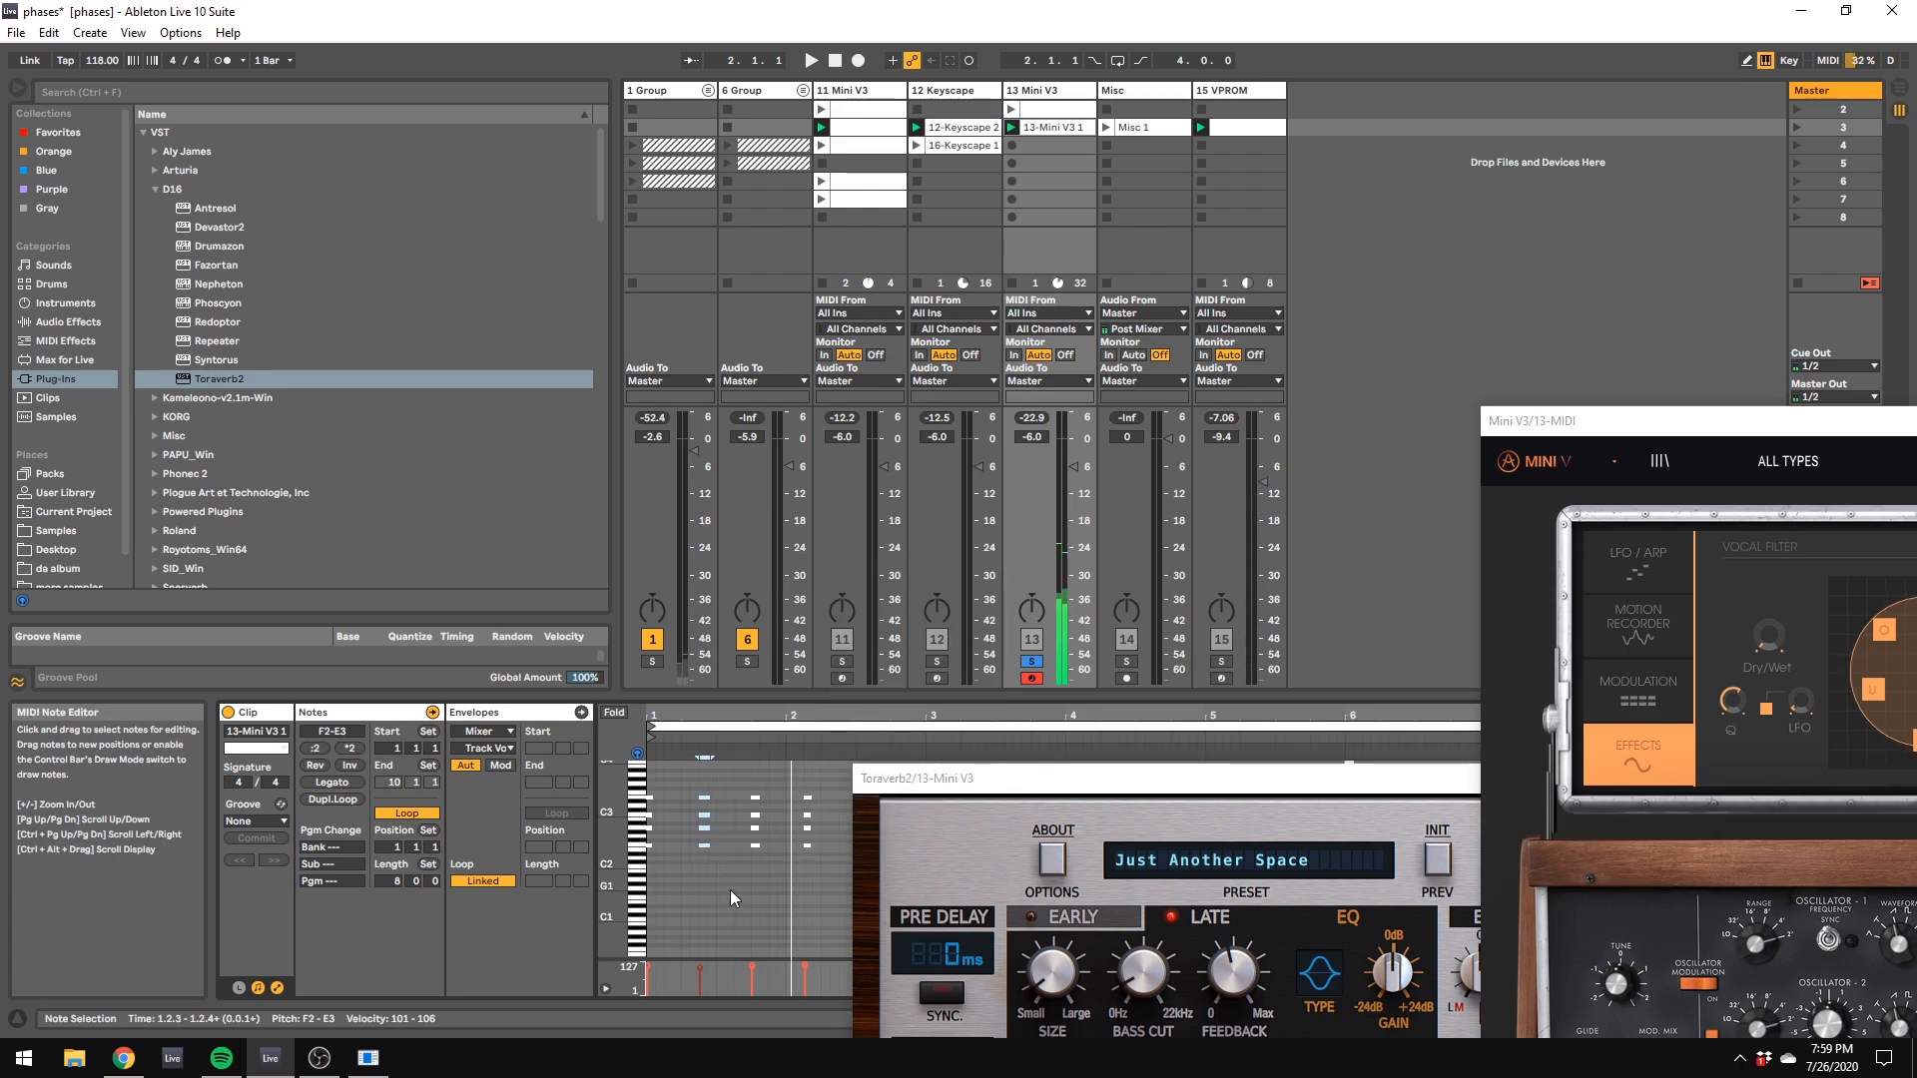
{"action": "key", "text": "space"}
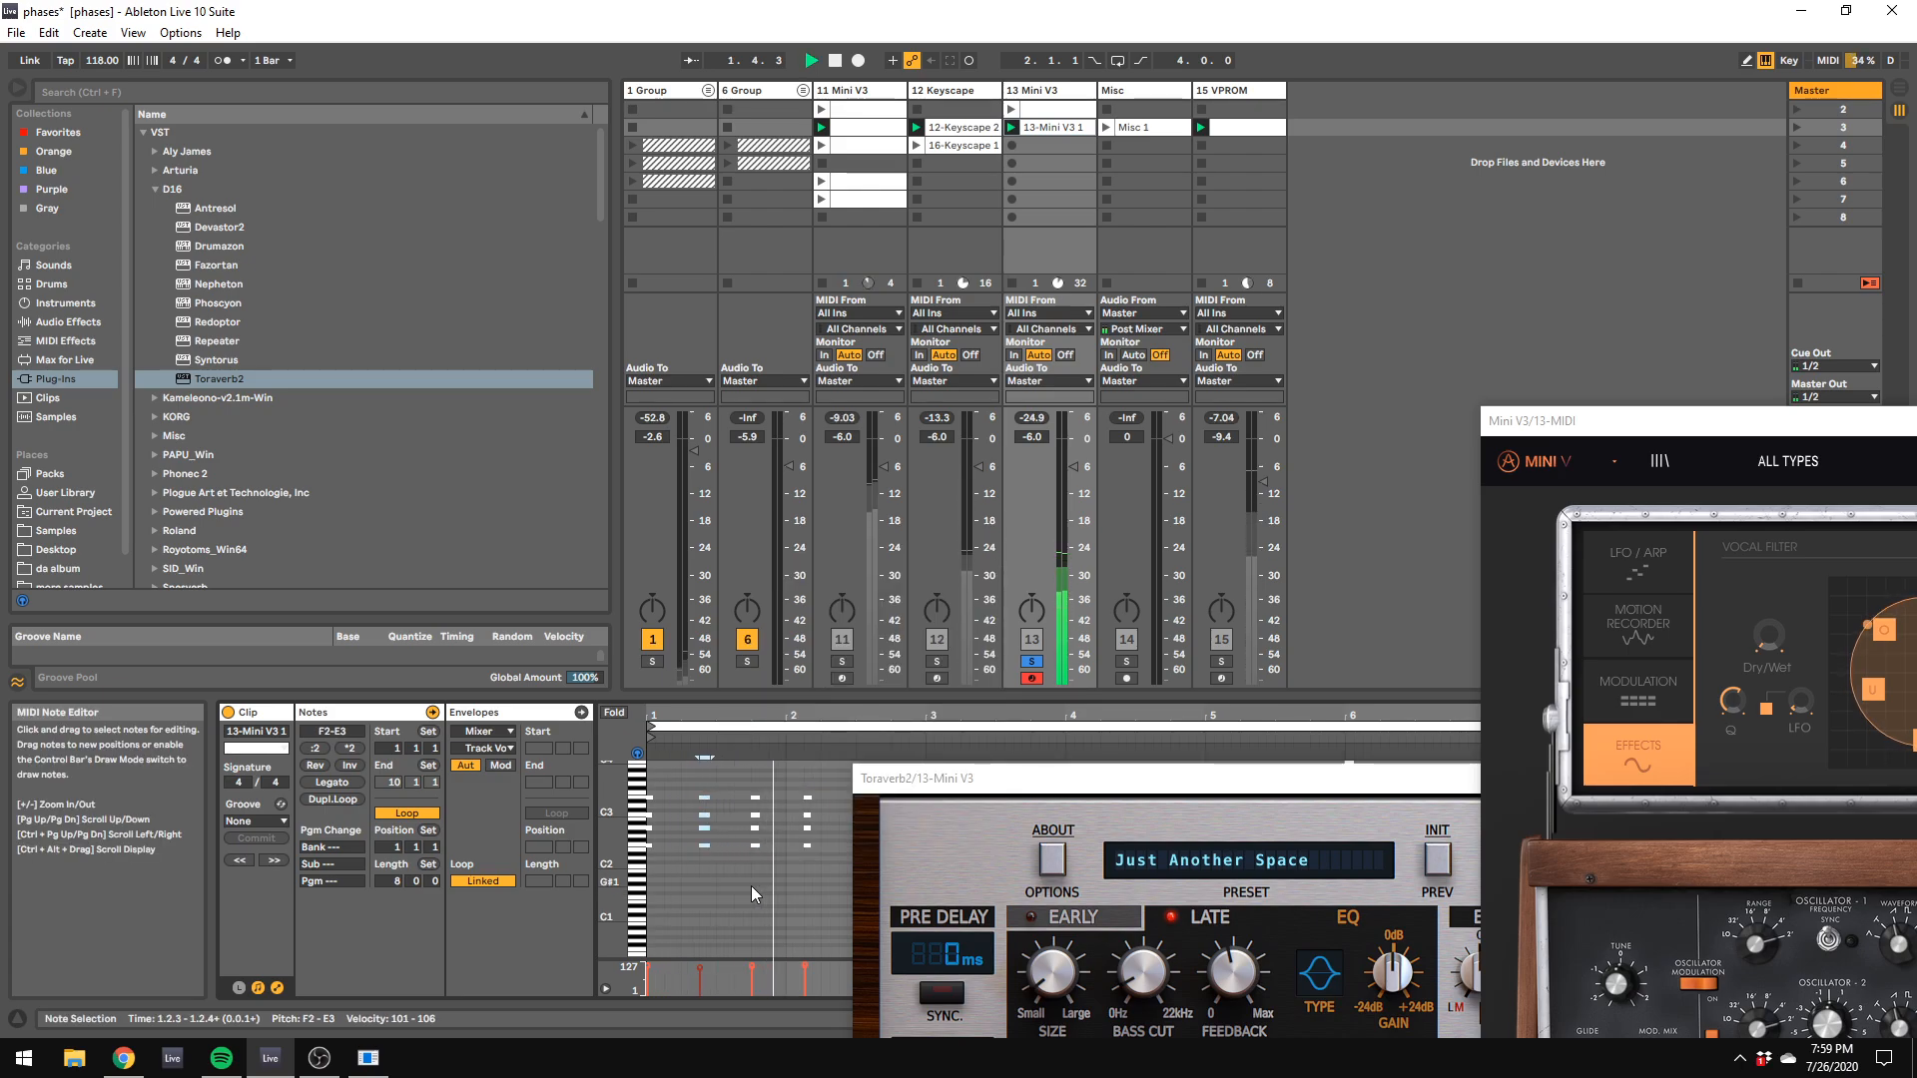
Step: Uncover more of the note editor, examine the C3 note of the short chord at 2.3.3, and replay the clip from the start
{"action": "left_click_drag", "start_coordinate": [878, 777], "coordinate": [1178, 808]}
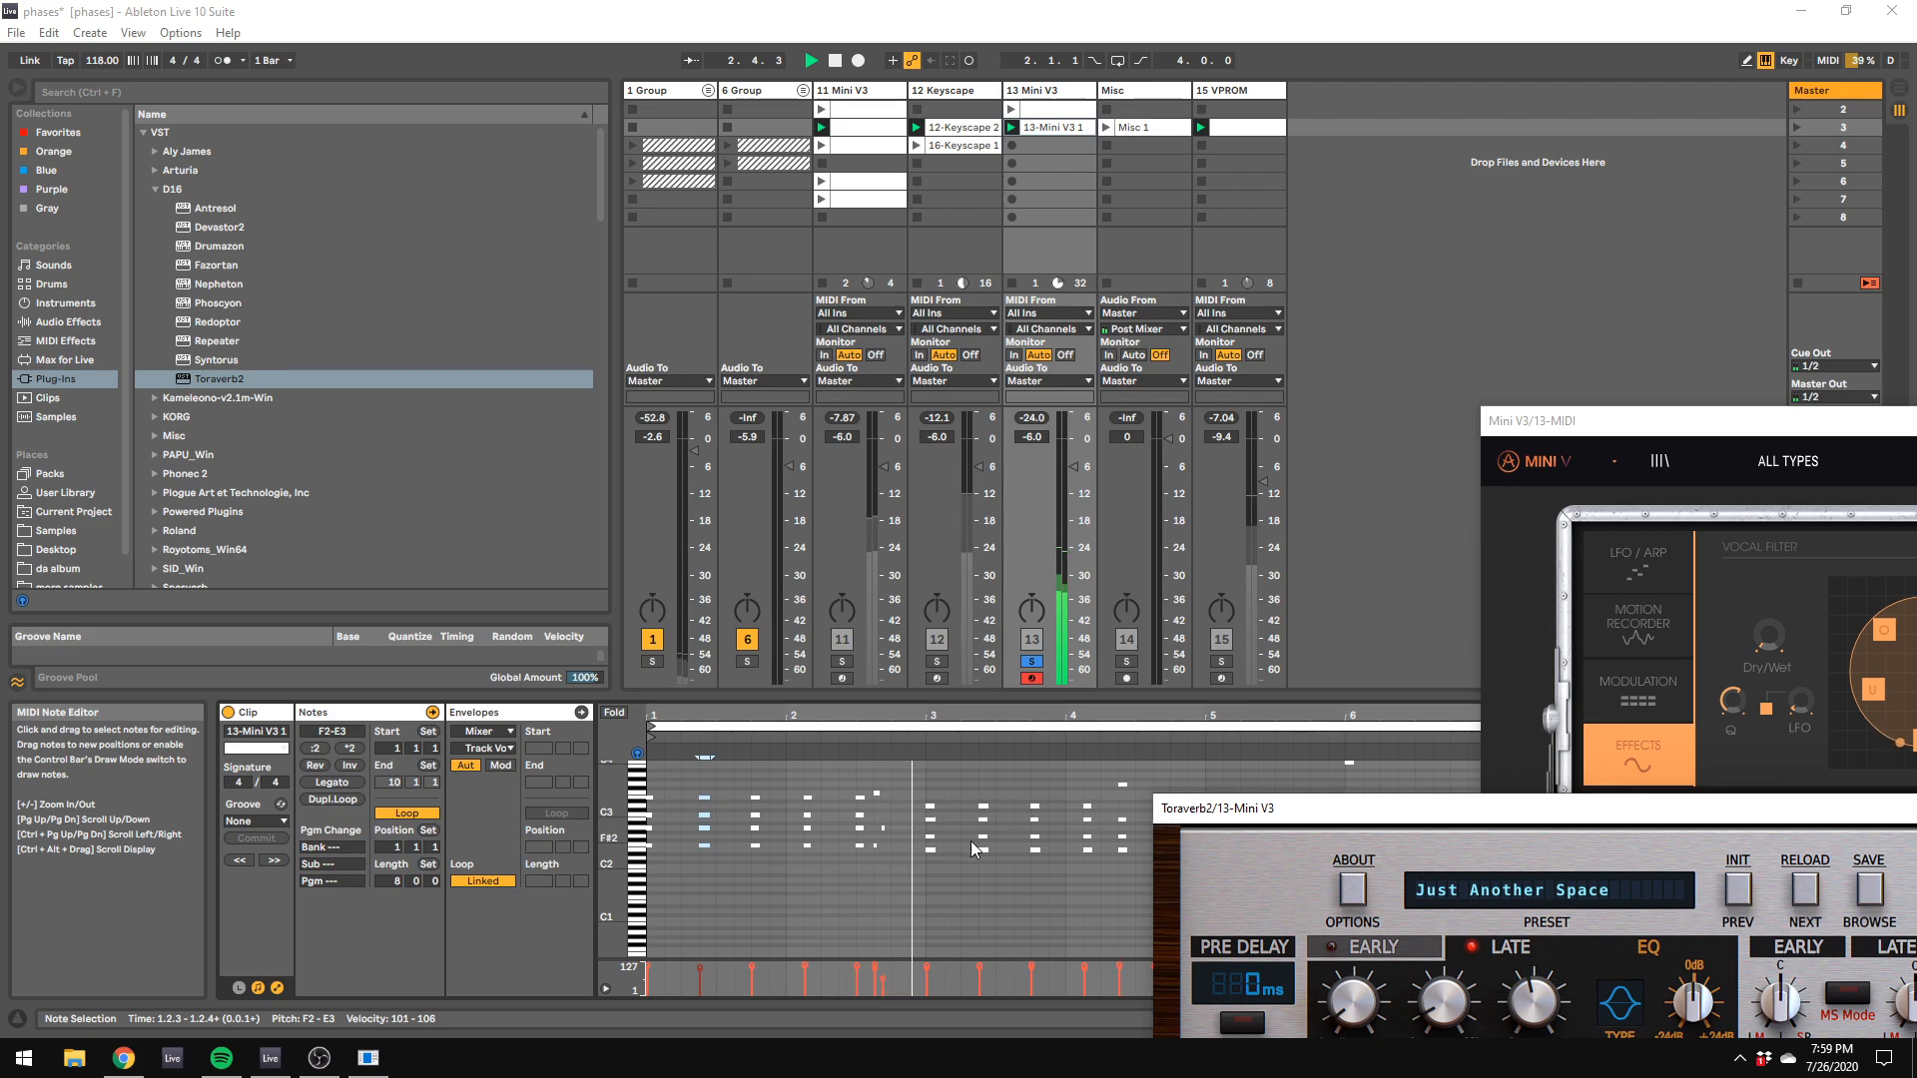
{"action": "left_click", "coordinate": [875, 820]}
{"action": "left_click", "coordinate": [908, 822]}
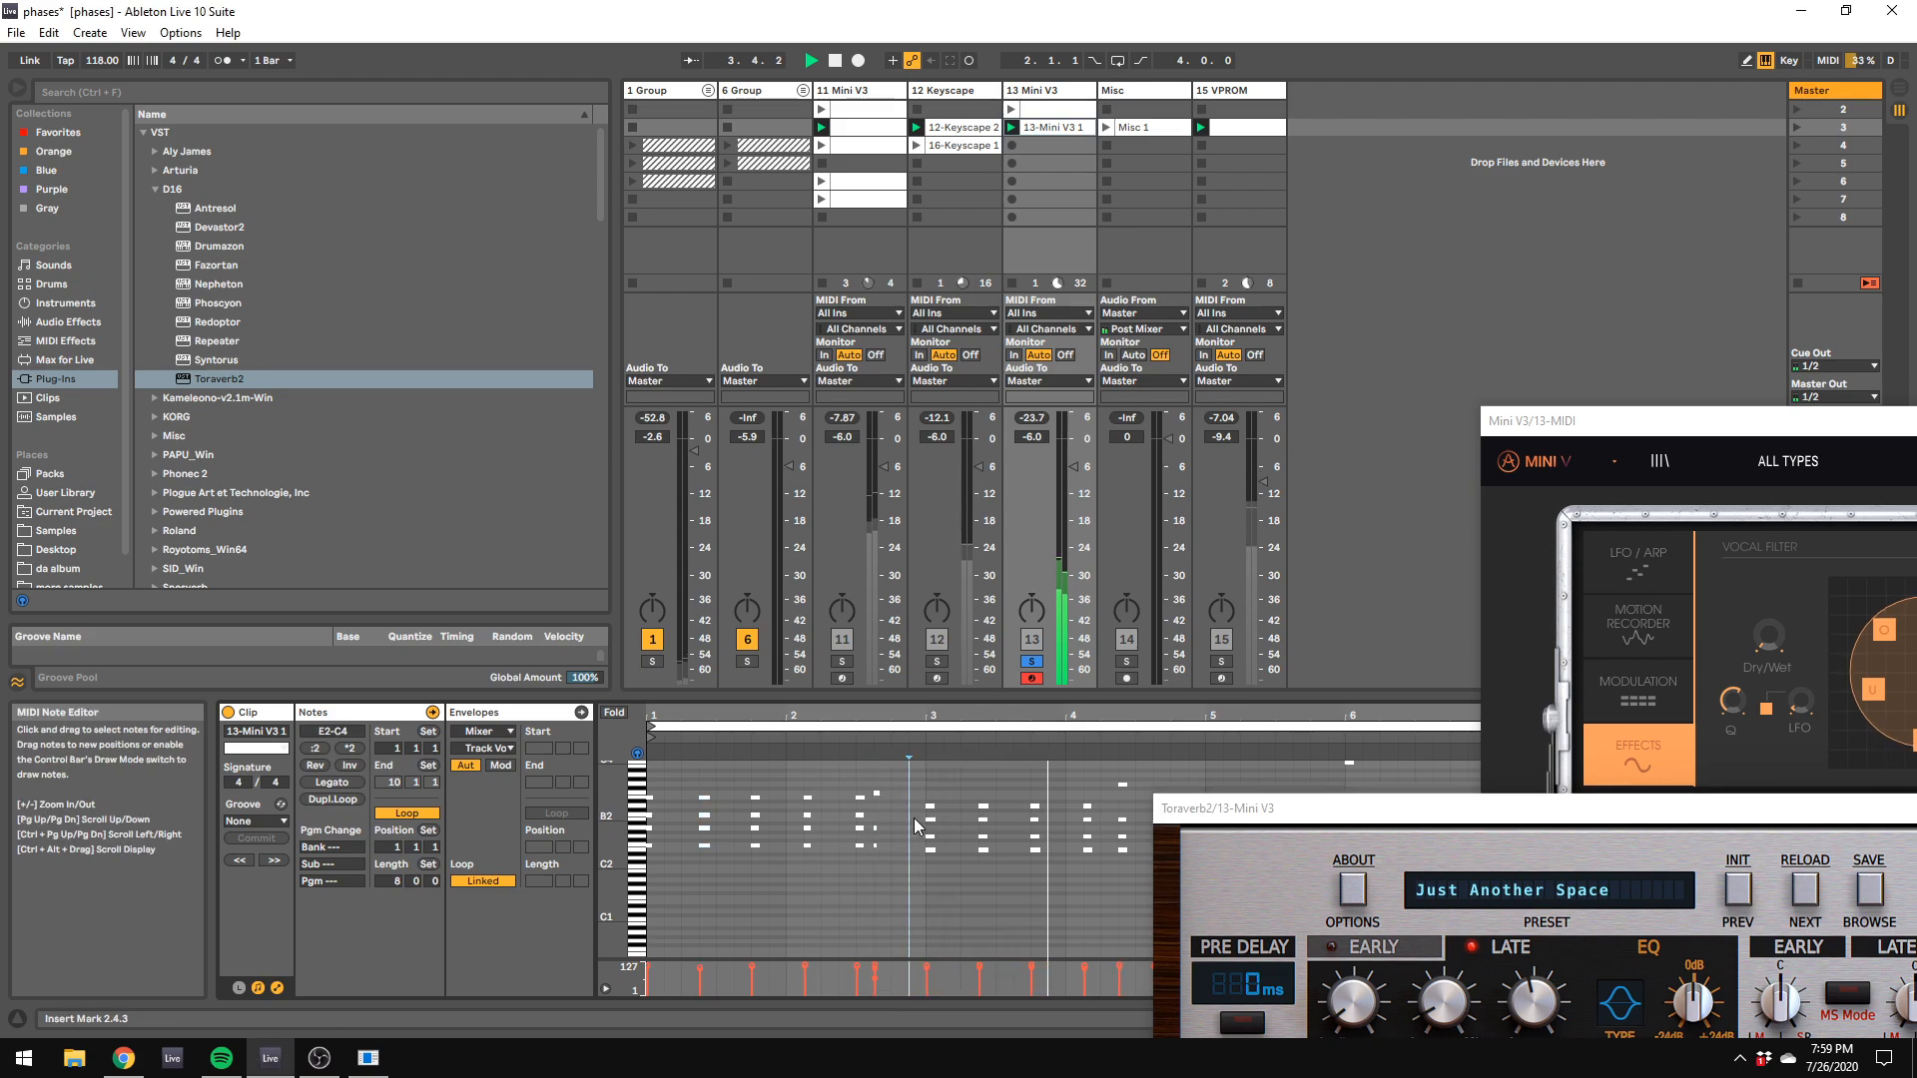
{"action": "left_click", "coordinate": [891, 848]}
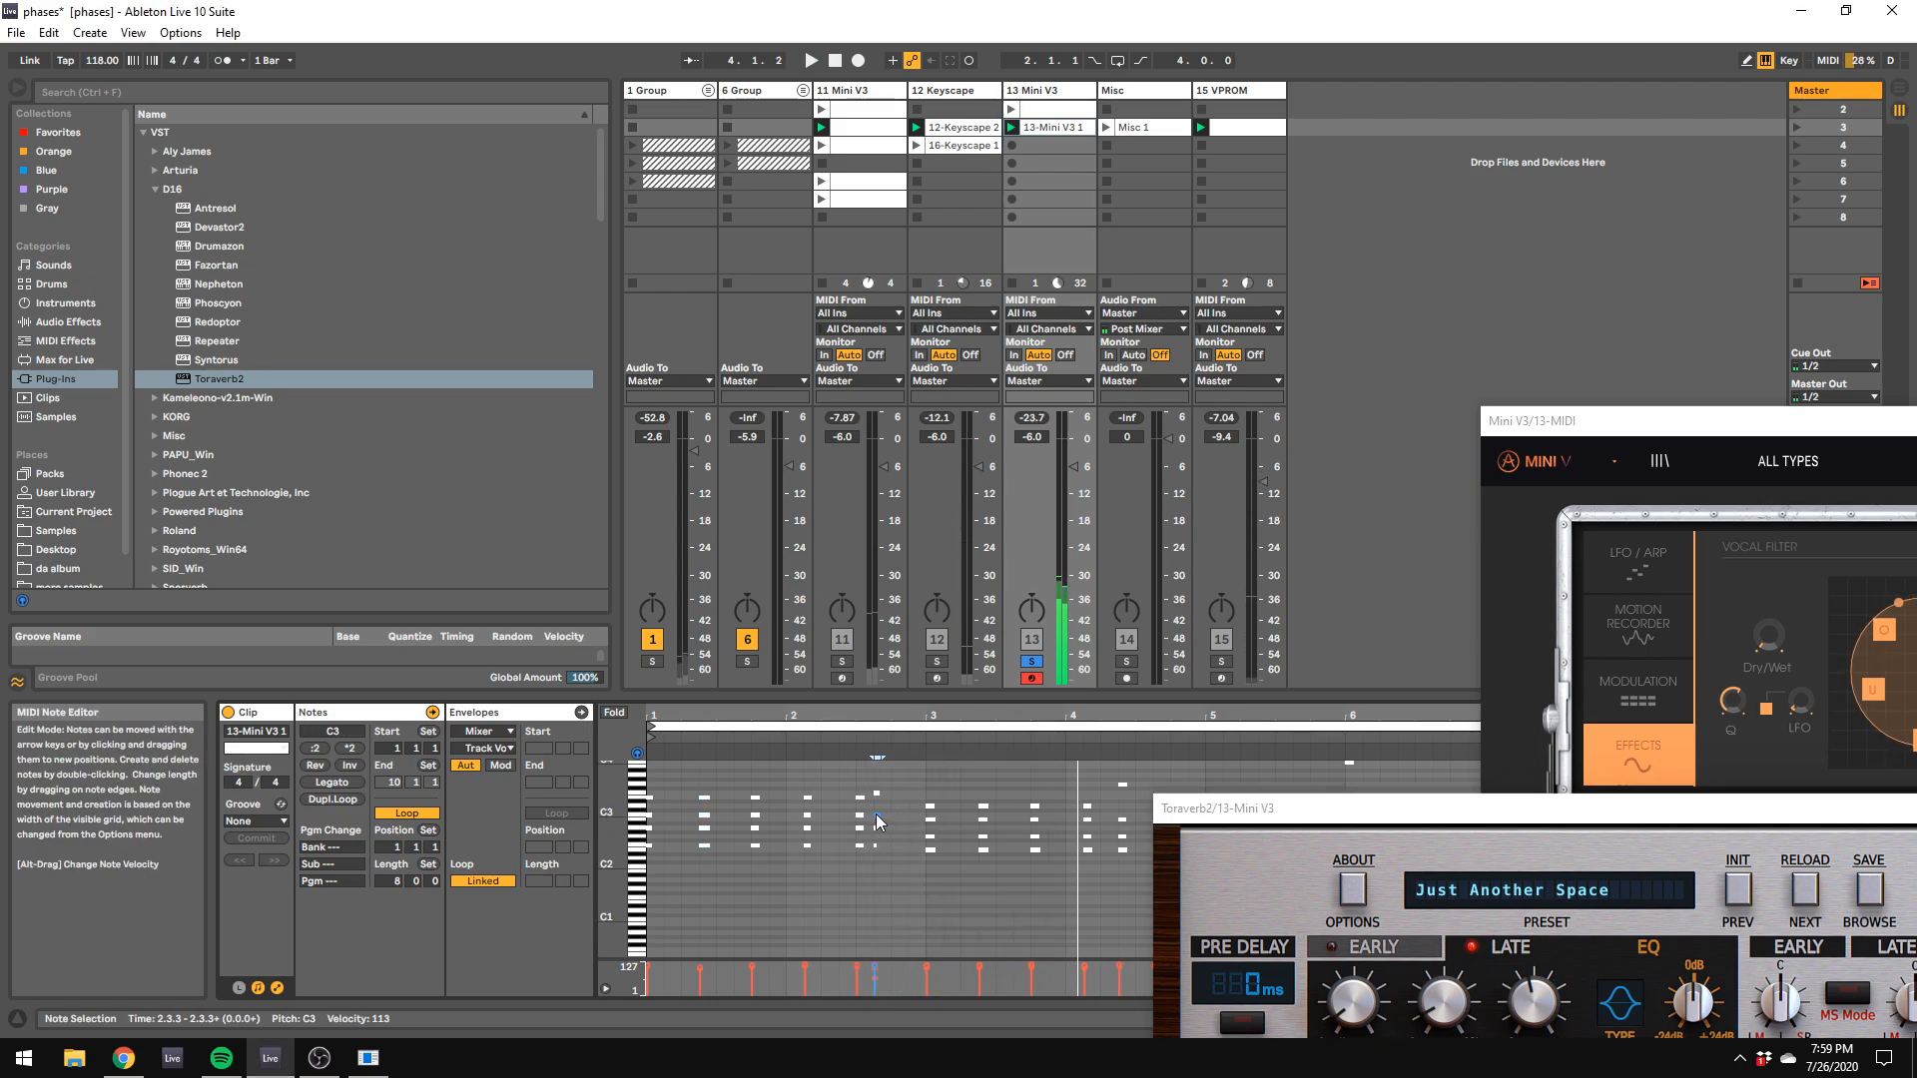
{"action": "key", "text": "space"}
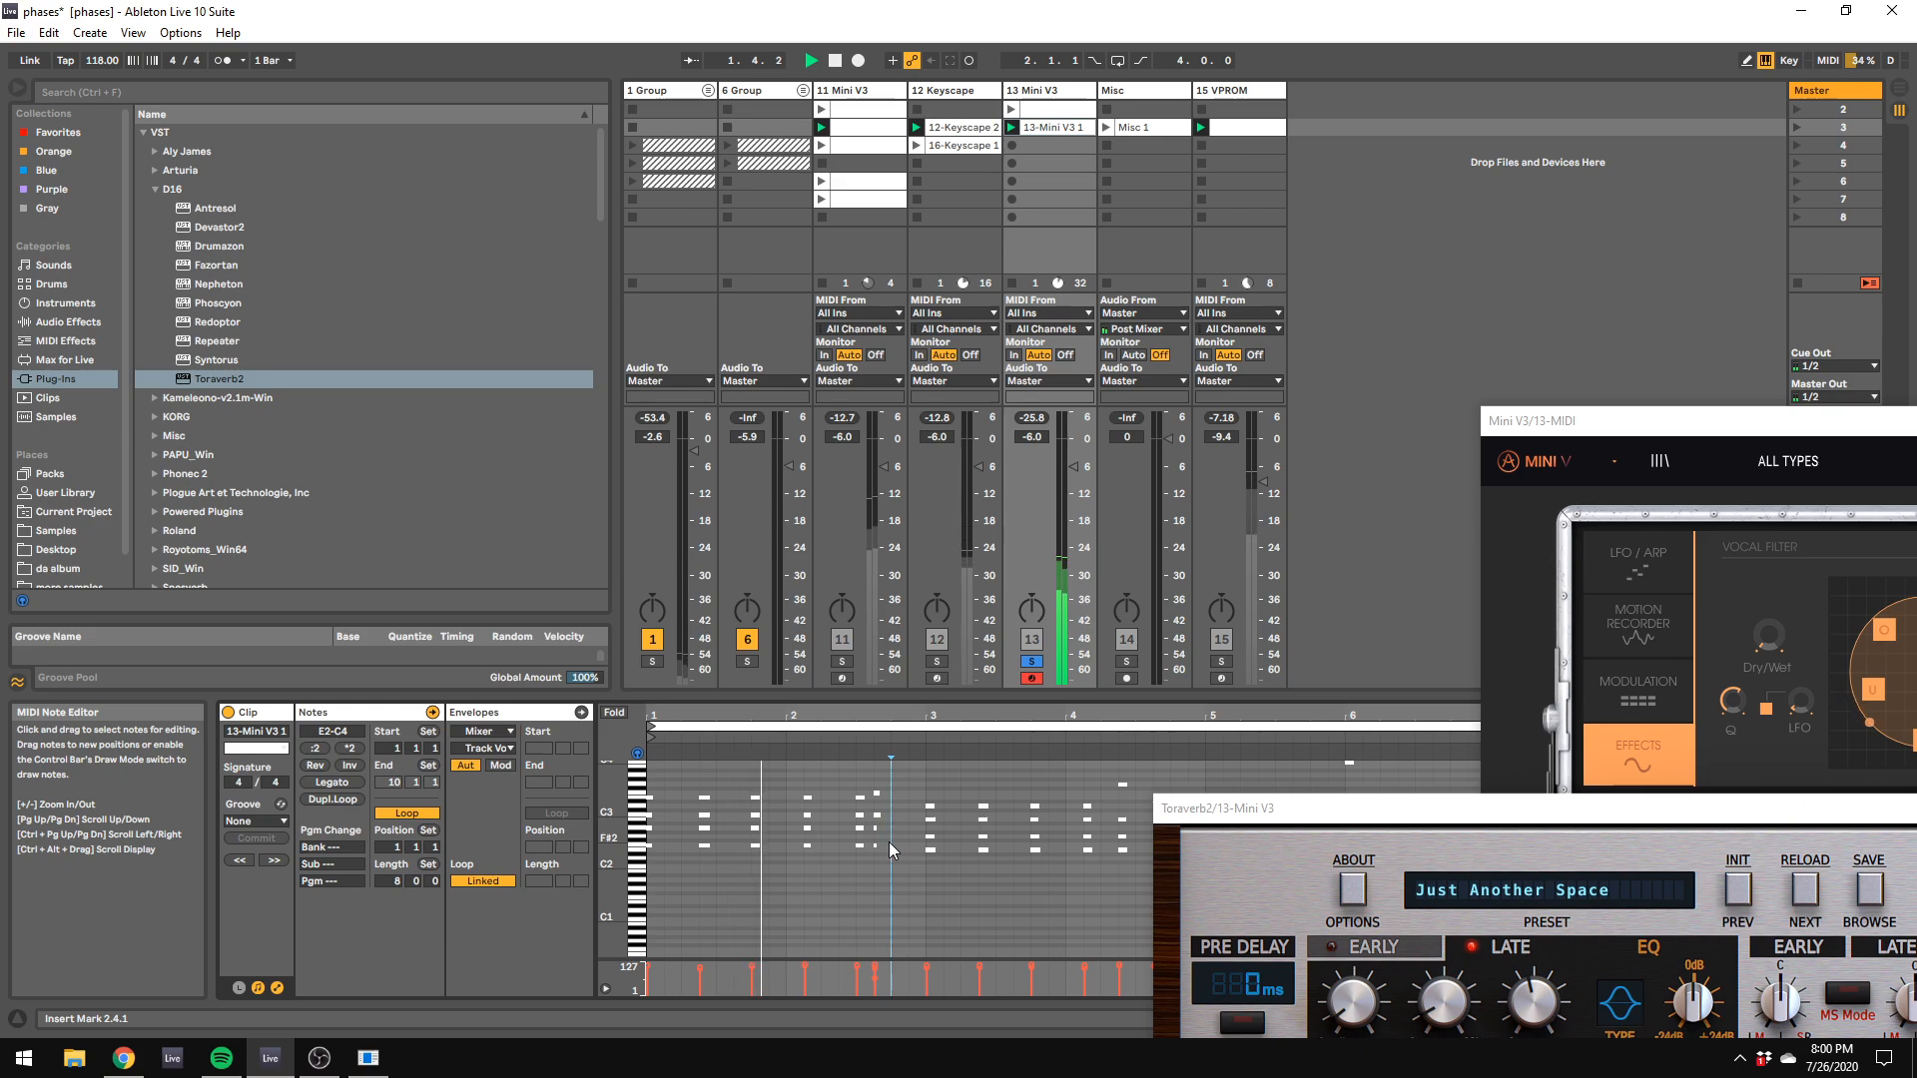
{"action": "key", "text": "space"}
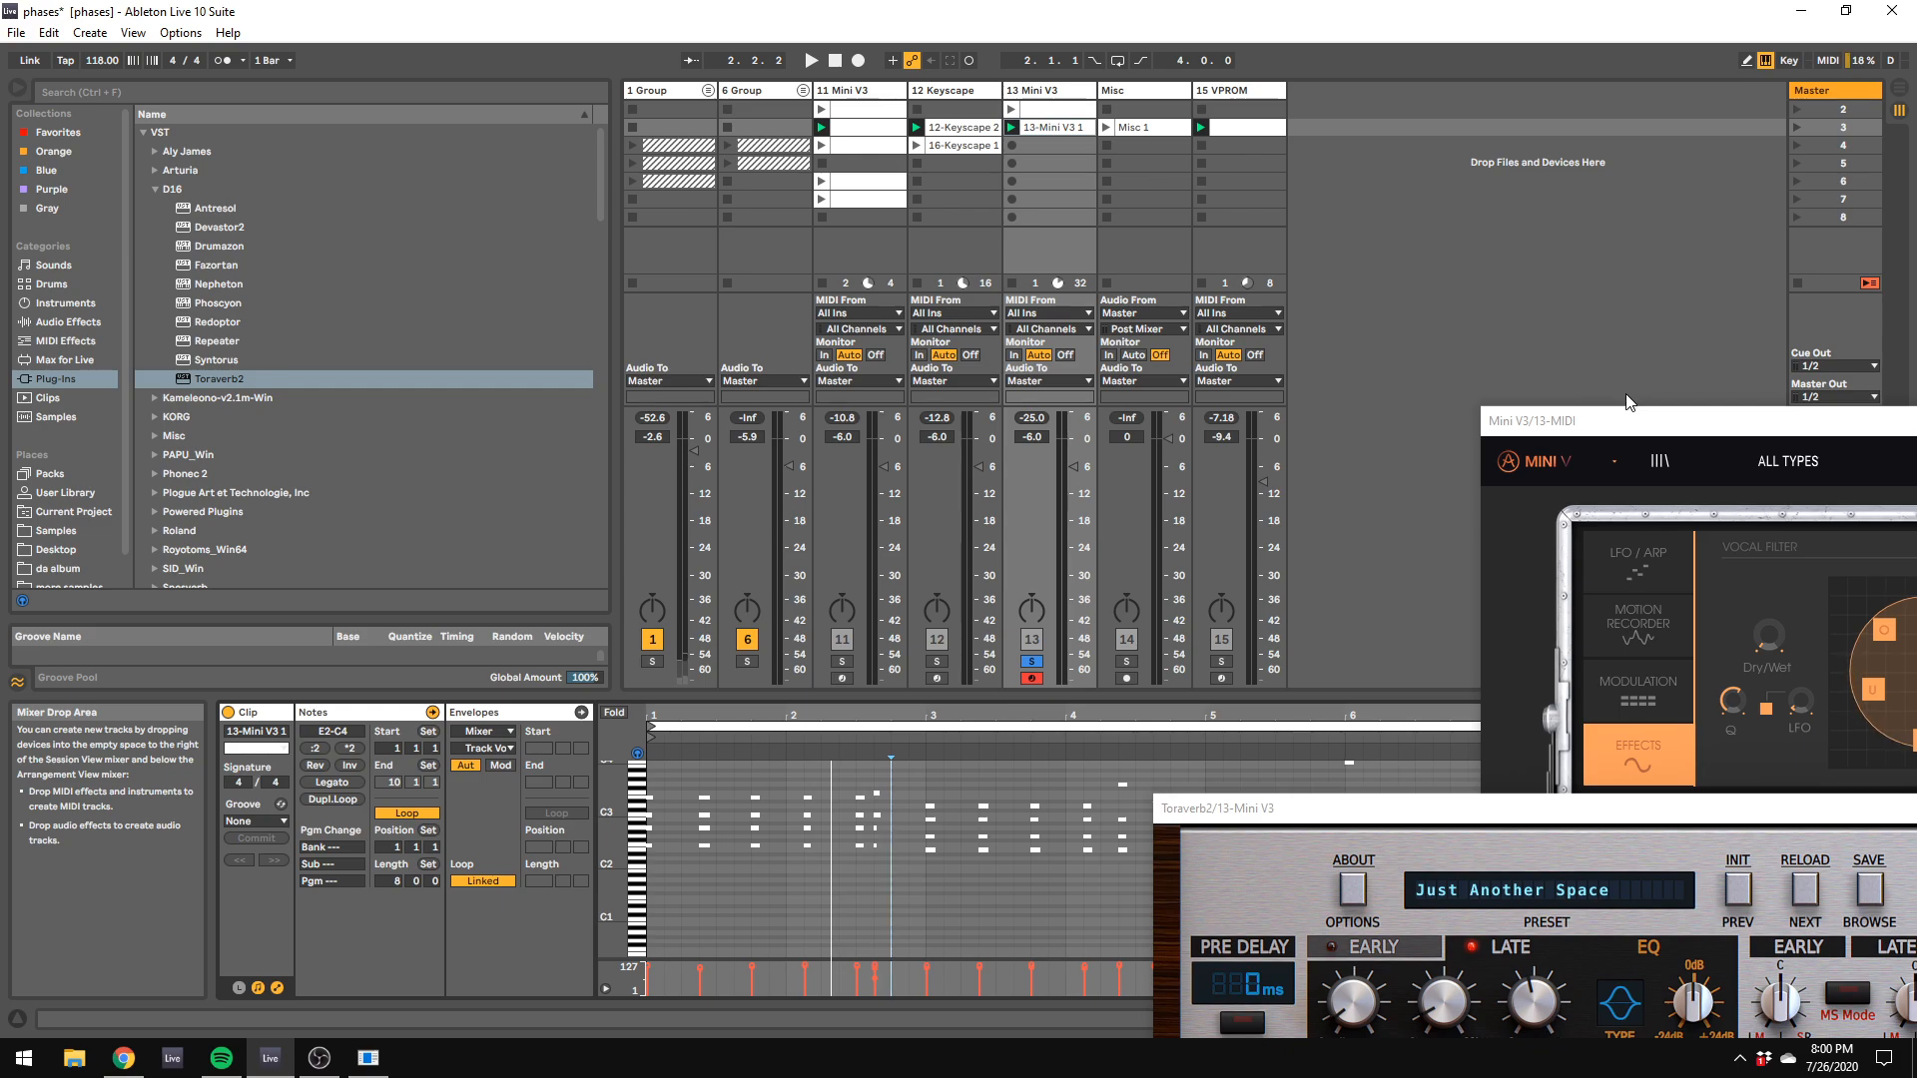
Step: Bring the Mini V3 window into view, set its filter cutoff to 991.09 Hz, and set its polyphony to 8
{"action": "left_click_drag", "start_coordinate": [1628, 417], "coordinate": [880, 156]}
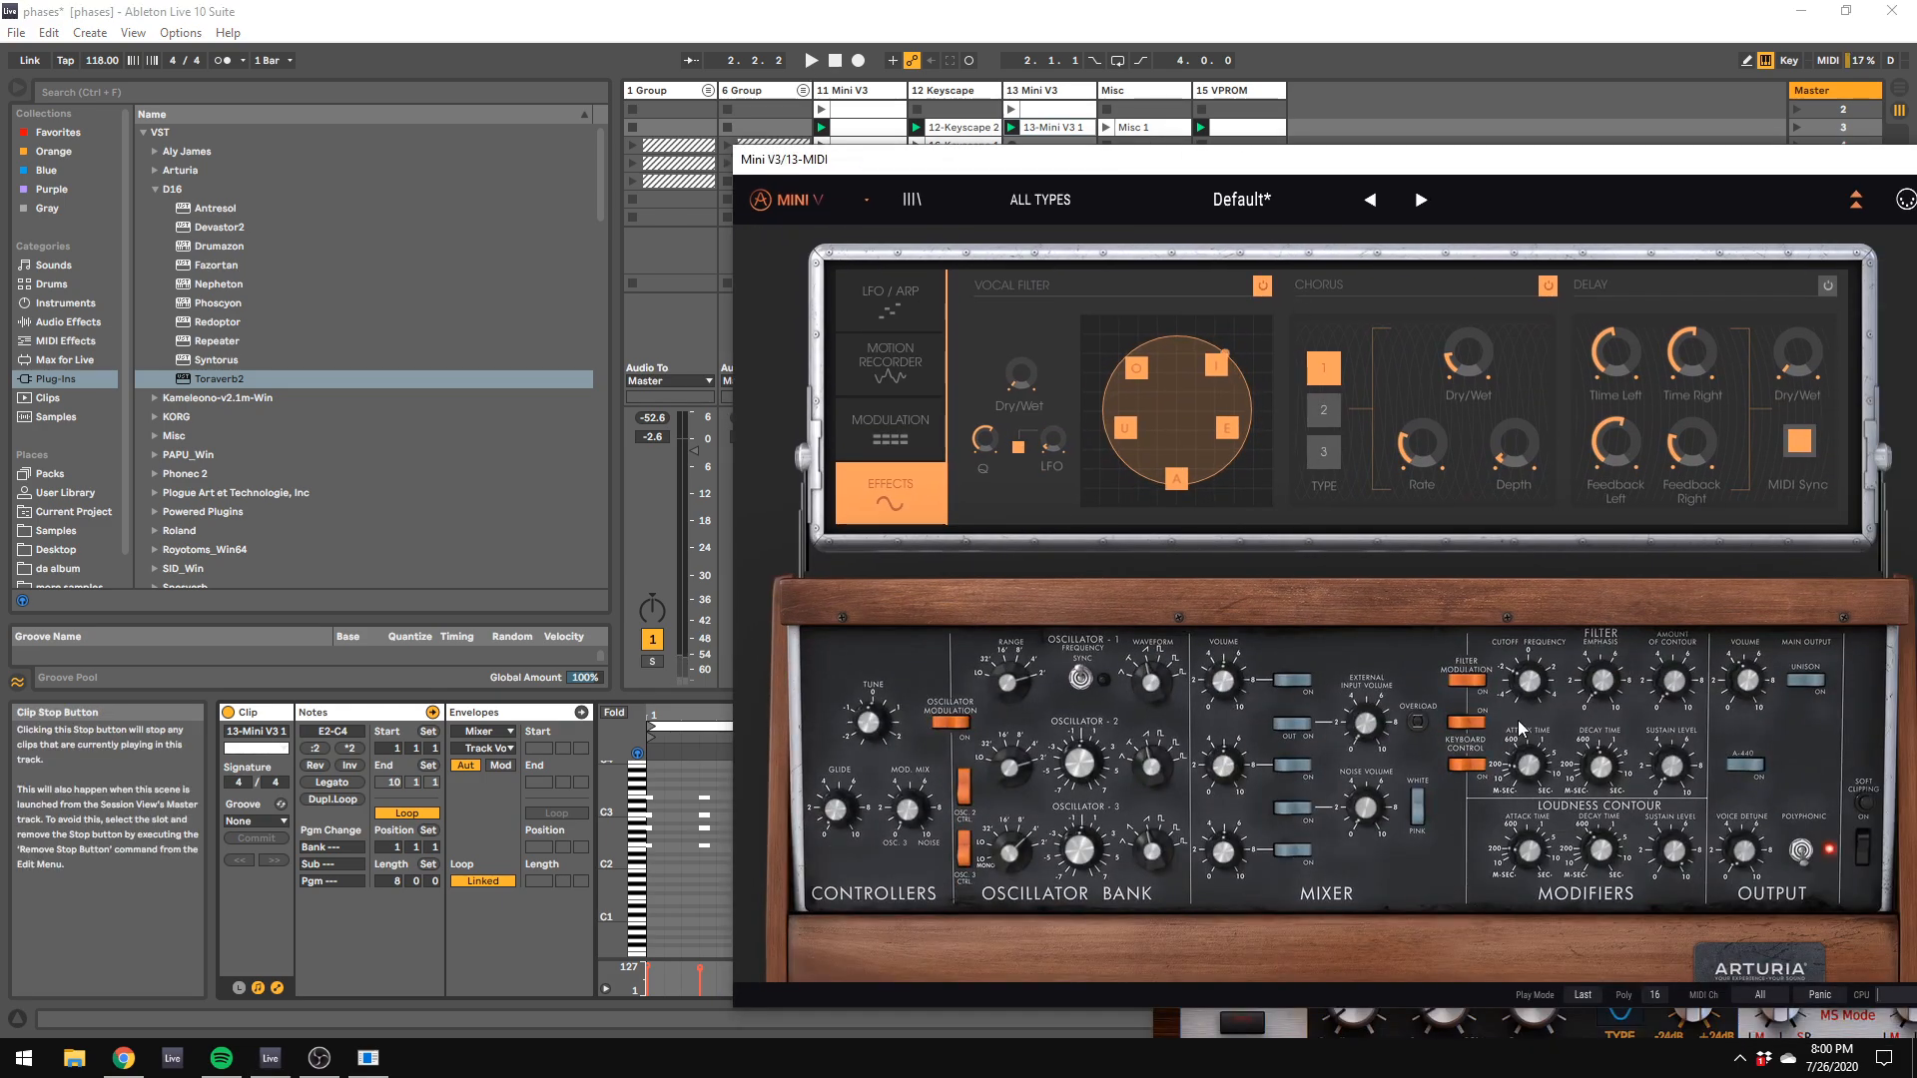
{"action": "left_click_drag", "start_coordinate": [1530, 682], "coordinate": [1531, 683]}
{"action": "left_click", "coordinate": [1534, 689]}
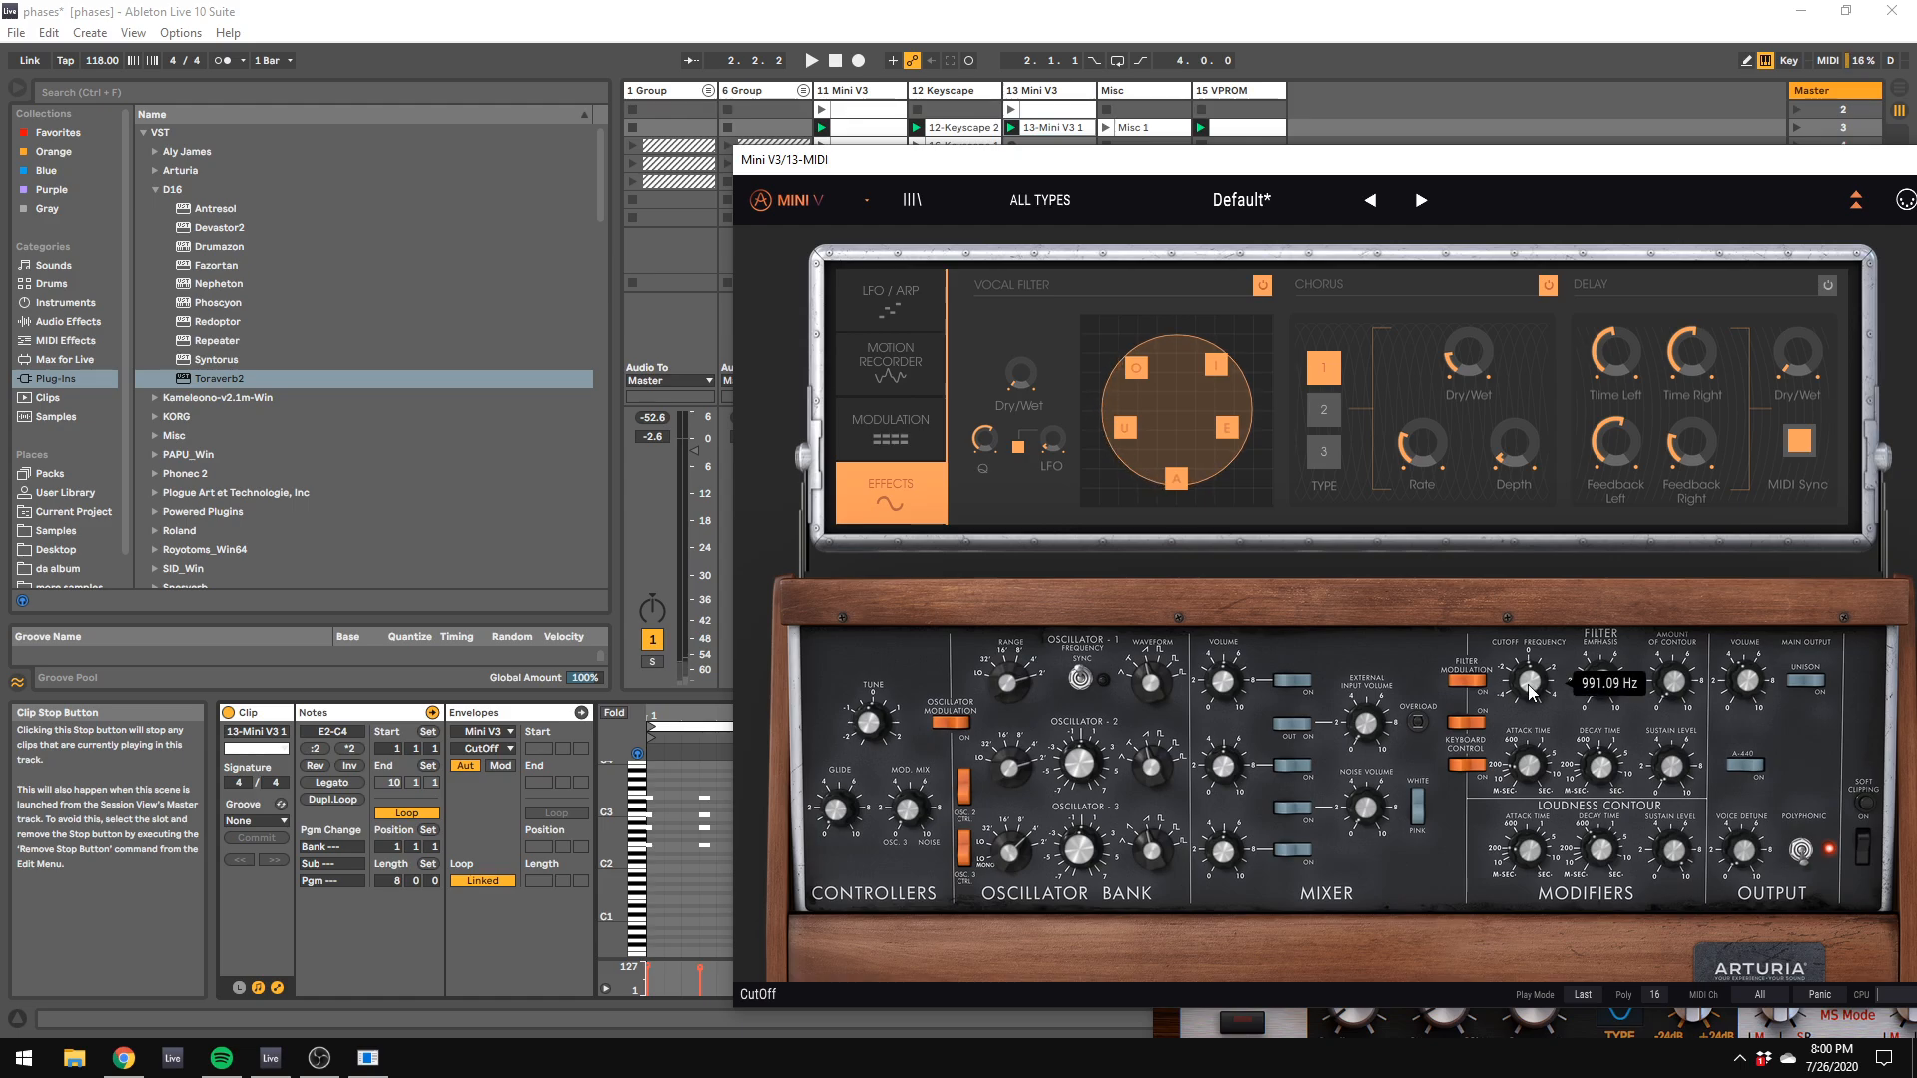
{"action": "scroll", "coordinate": [1495, 699], "scroll_direction": "down", "scroll_amount": 3}
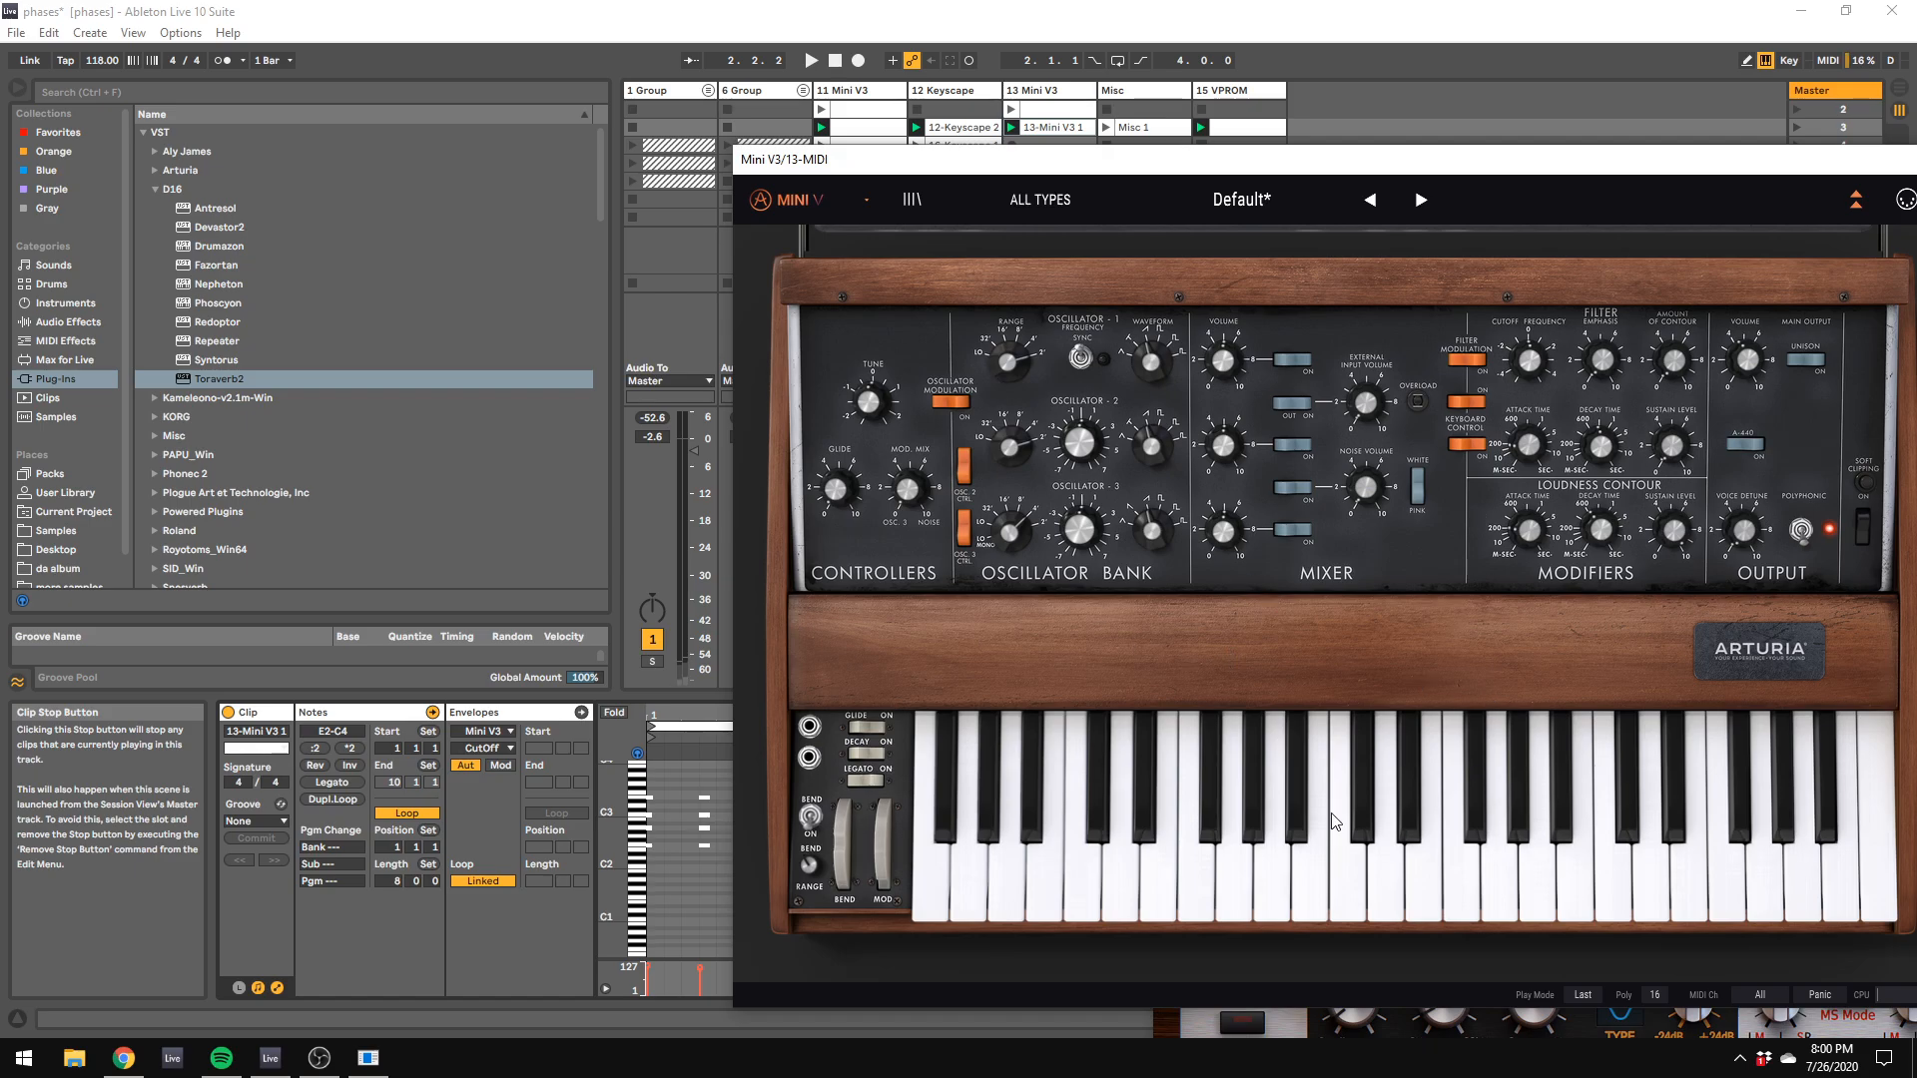
{"action": "mouse_move", "coordinate": [1234, 531]}
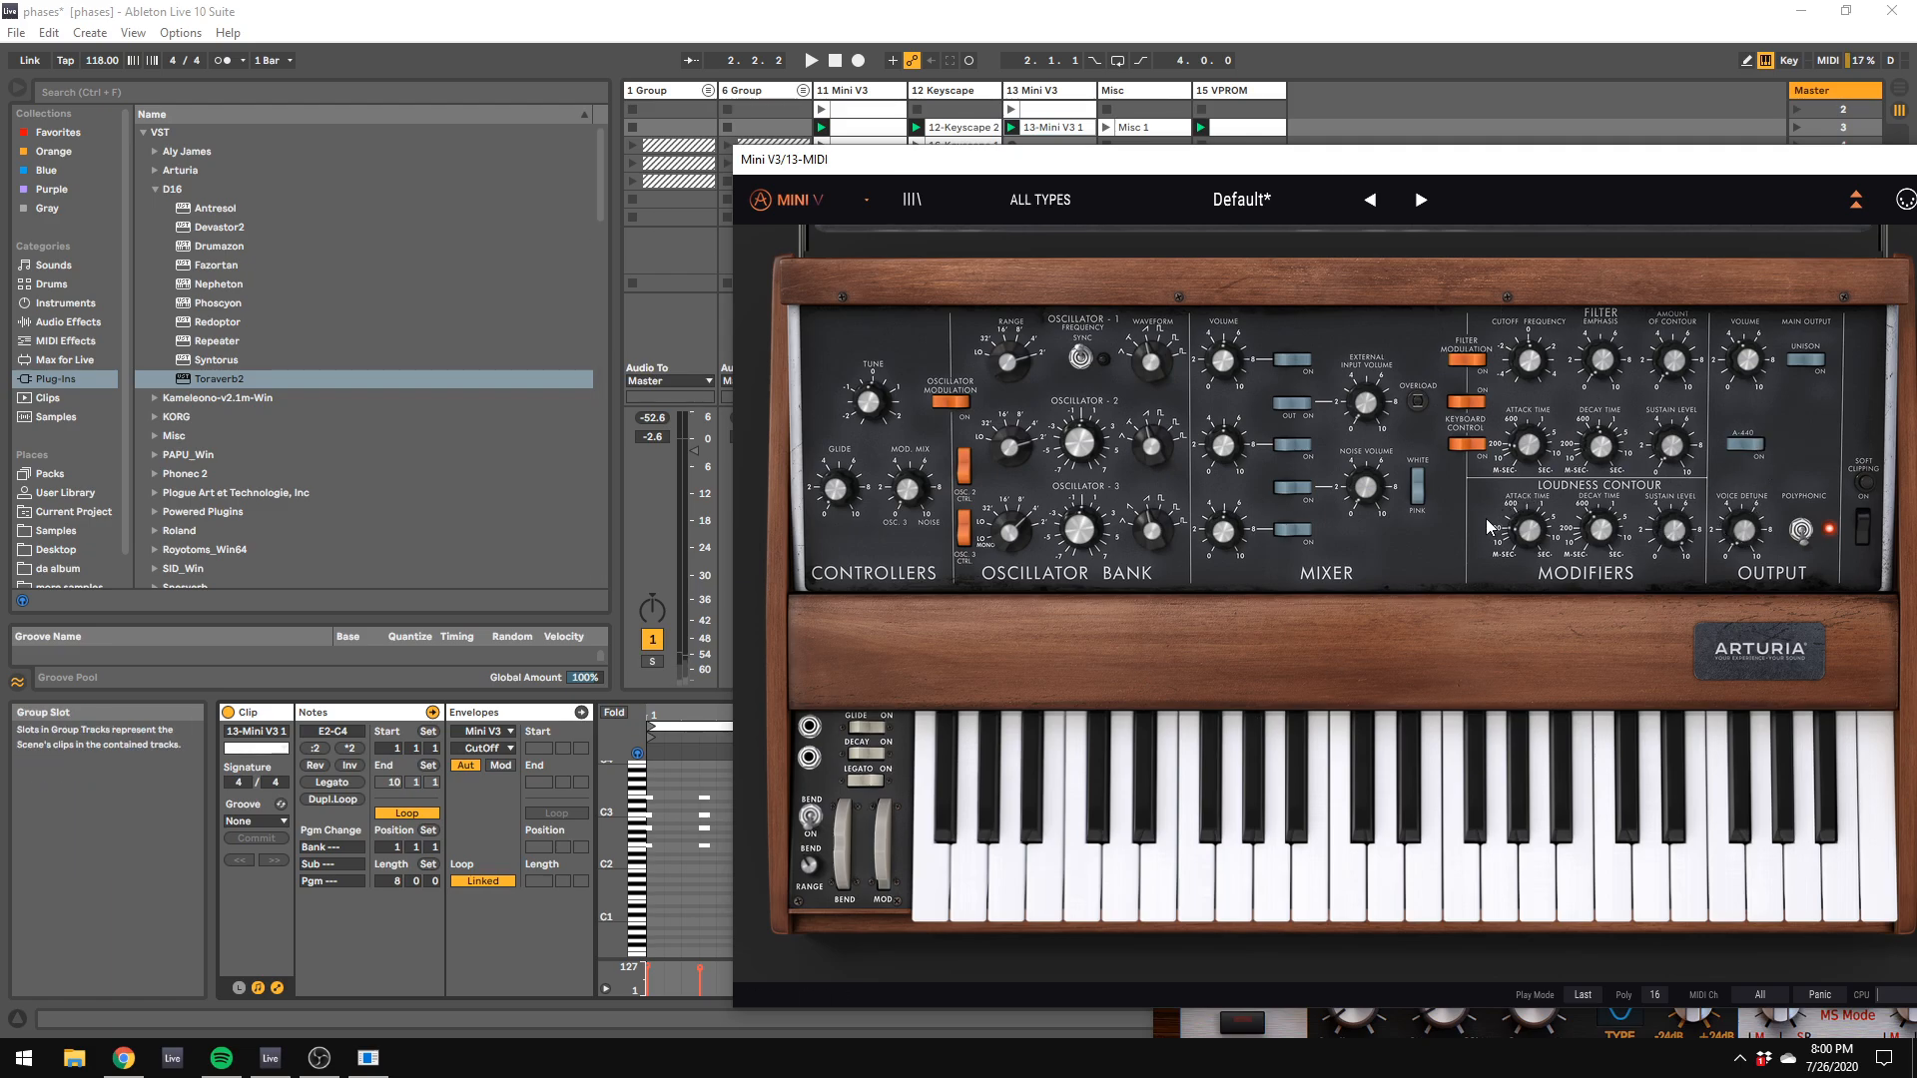
{"action": "left_click", "coordinate": [1654, 995]}
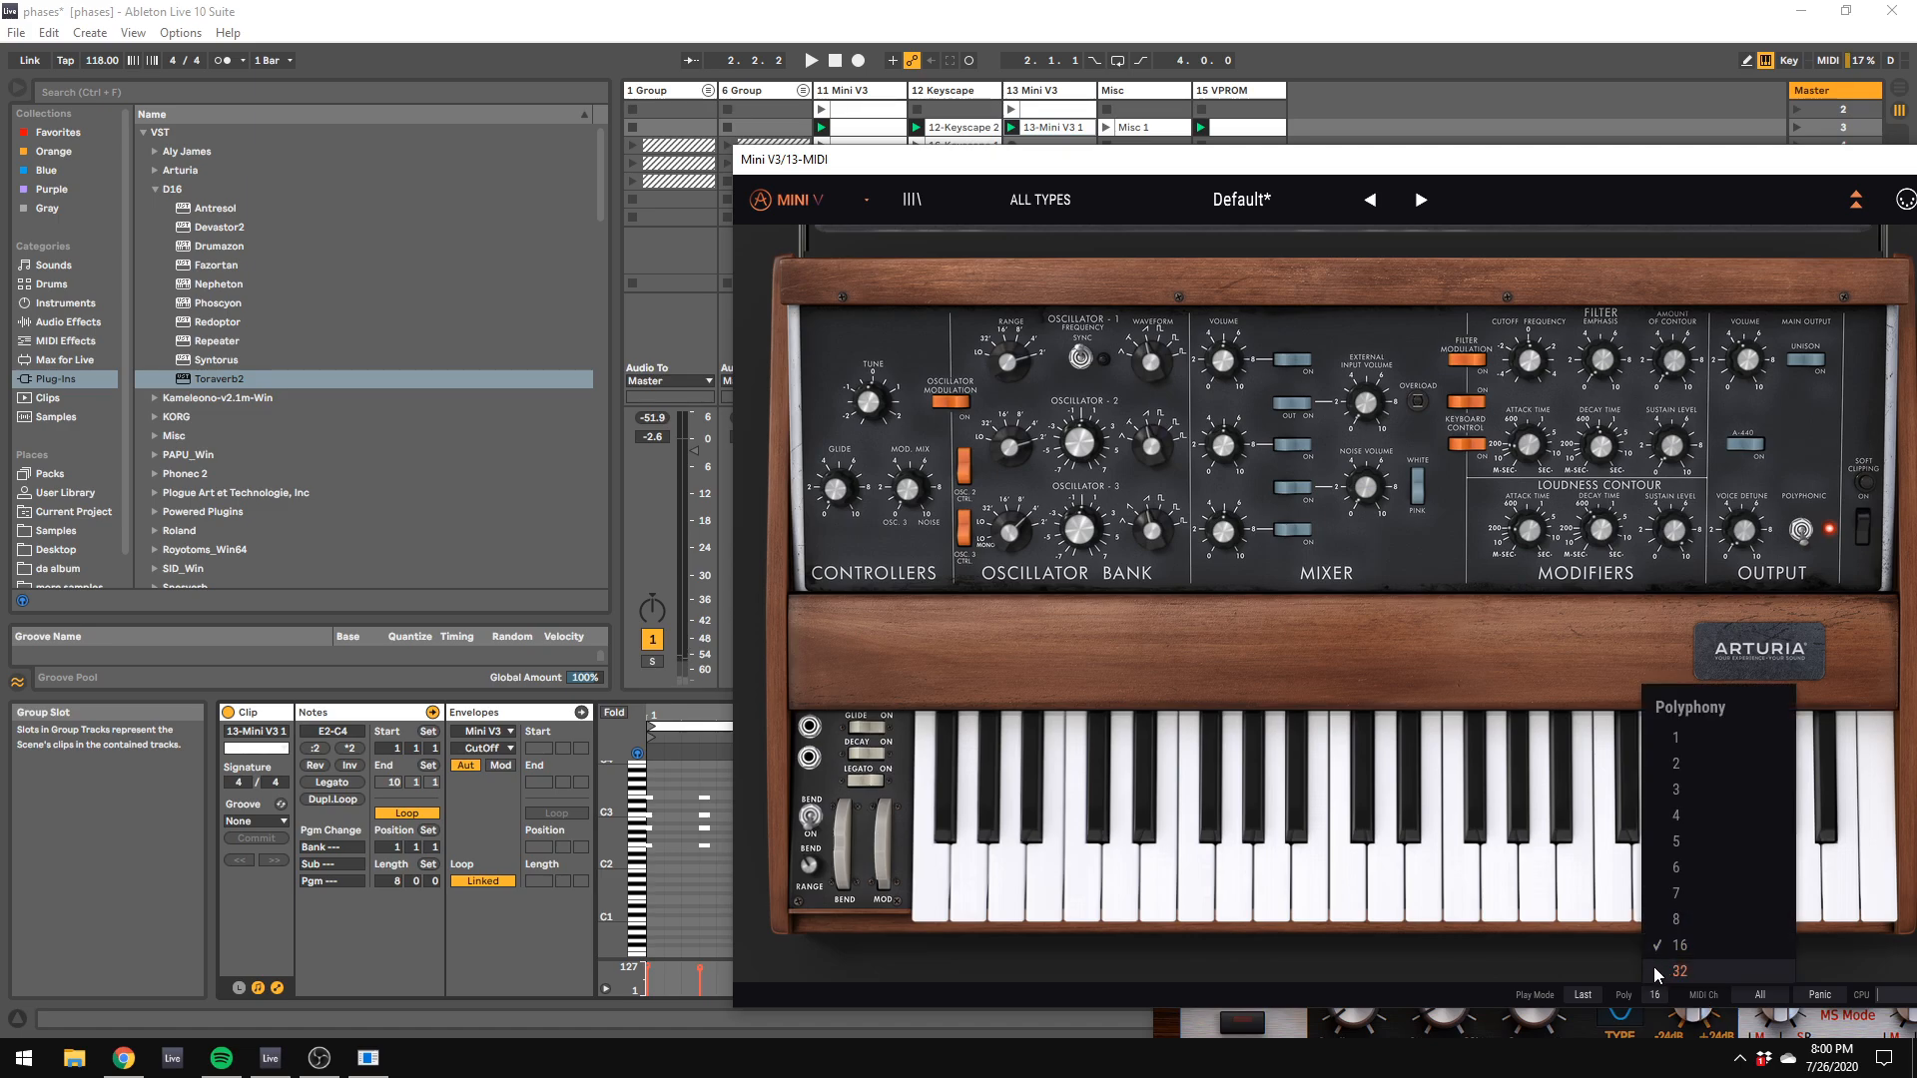
{"action": "left_click", "coordinate": [1676, 919]}
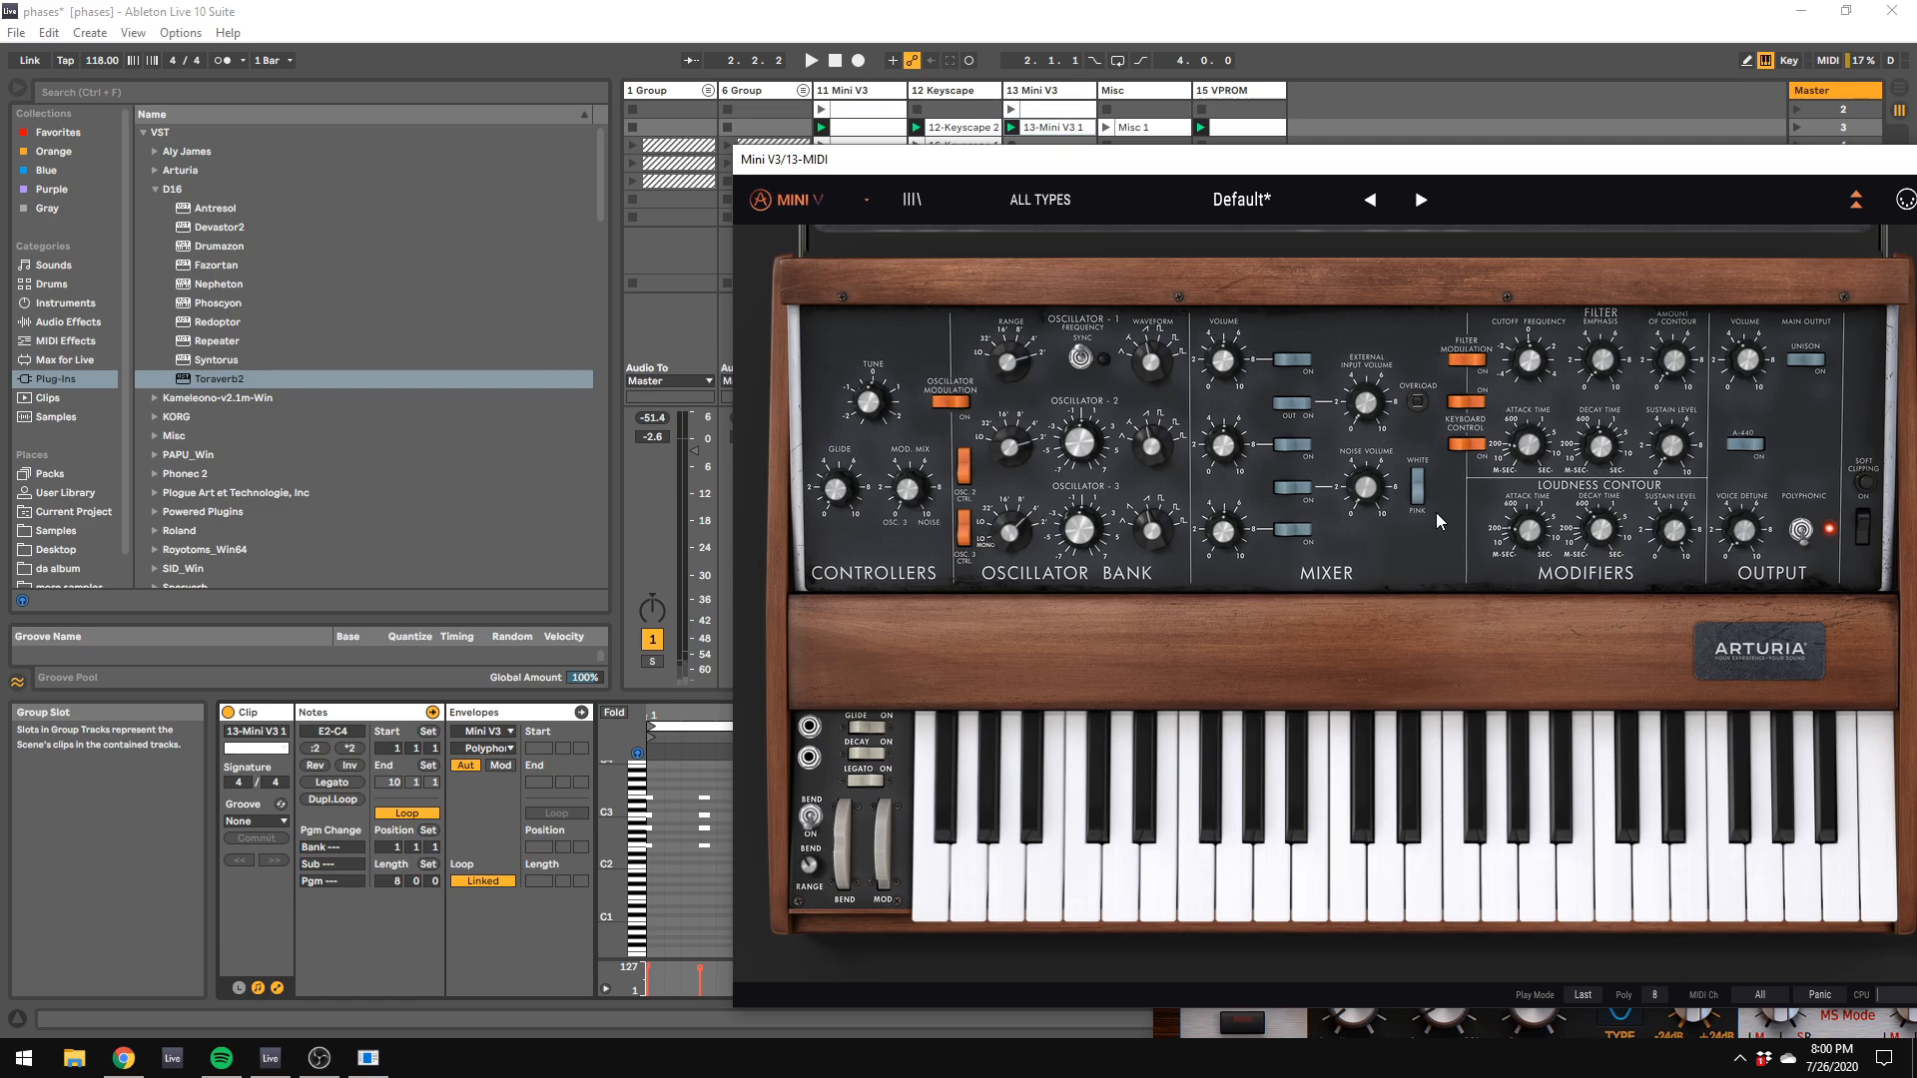
{"action": "mouse_move", "coordinate": [1372, 492]}
Step: Clear track 13's solo, play all tracks together, and set track 13's volume to -16.9 dB while adjusting its panning
{"action": "left_click", "coordinate": [659, 669]}
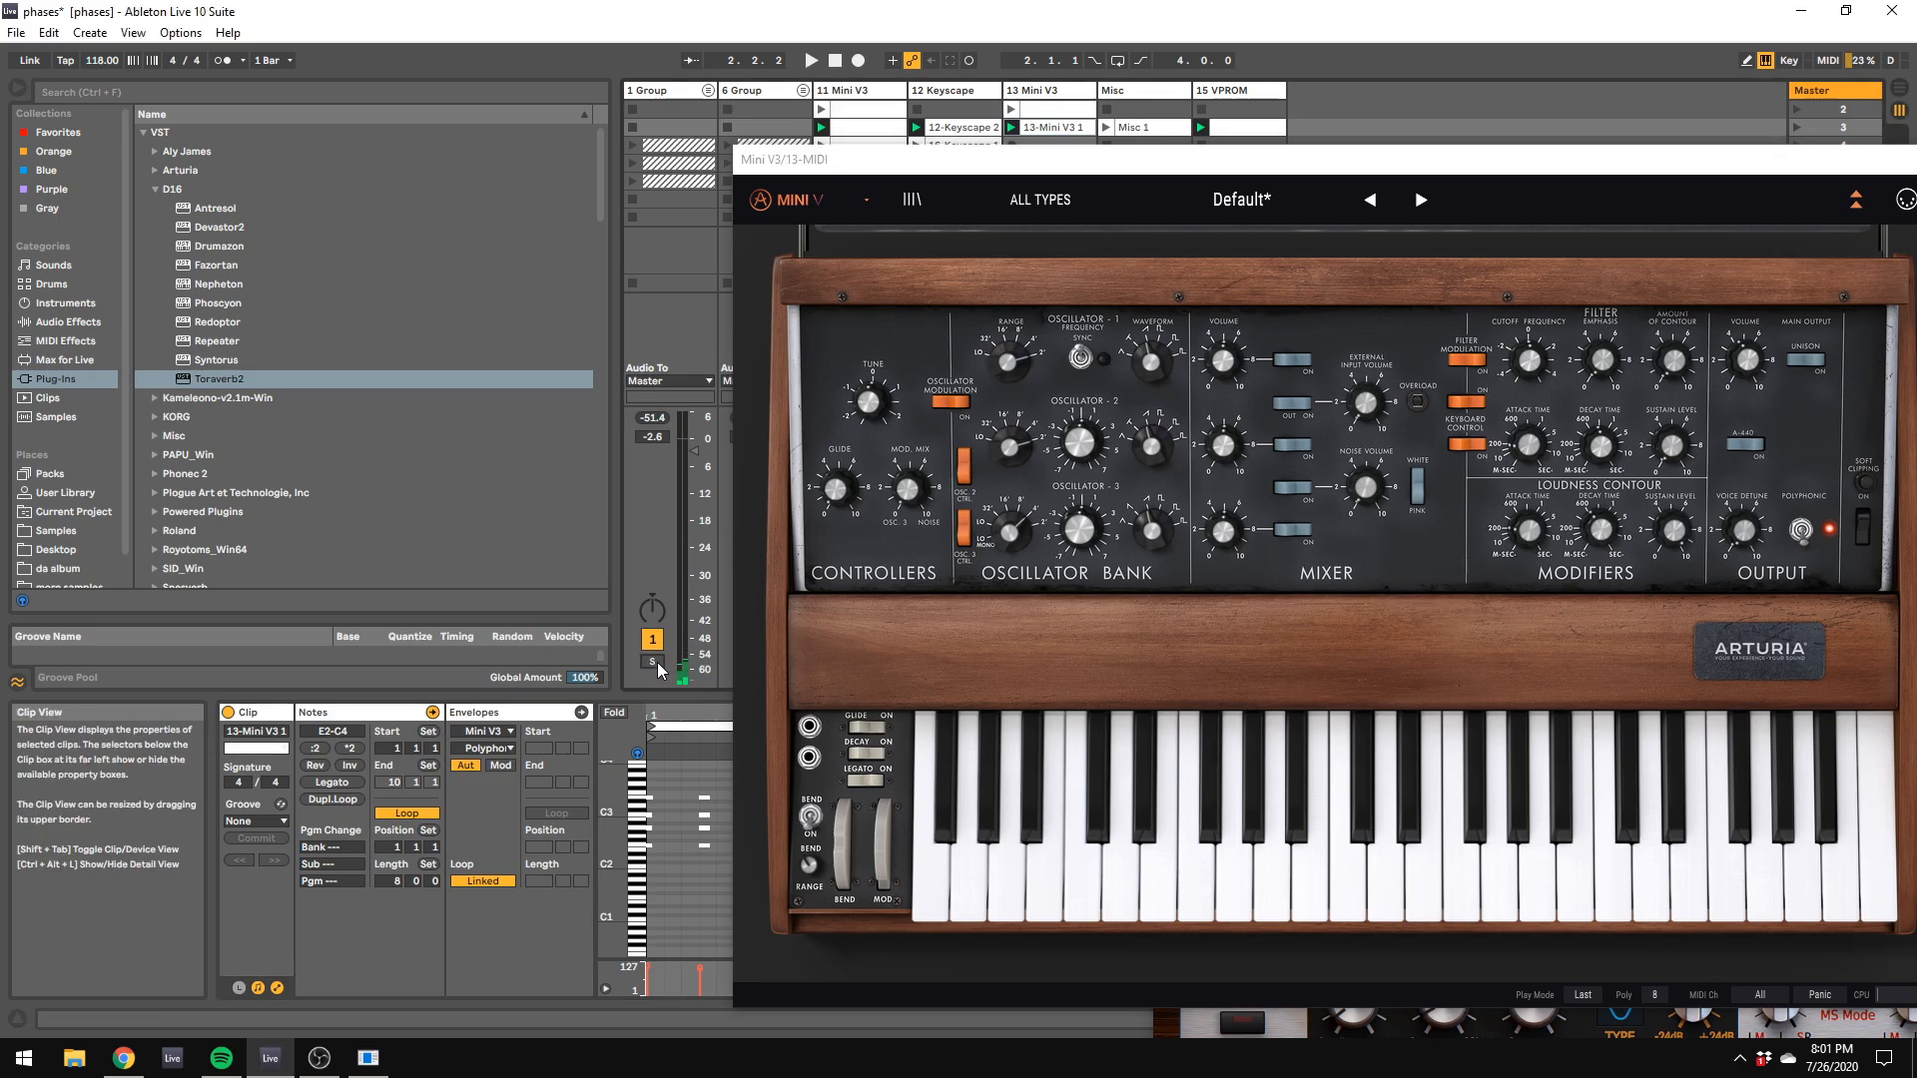
{"action": "left_click", "coordinate": [811, 61]}
{"action": "left_click_drag", "start_coordinate": [829, 159], "coordinate": [1330, 276]}
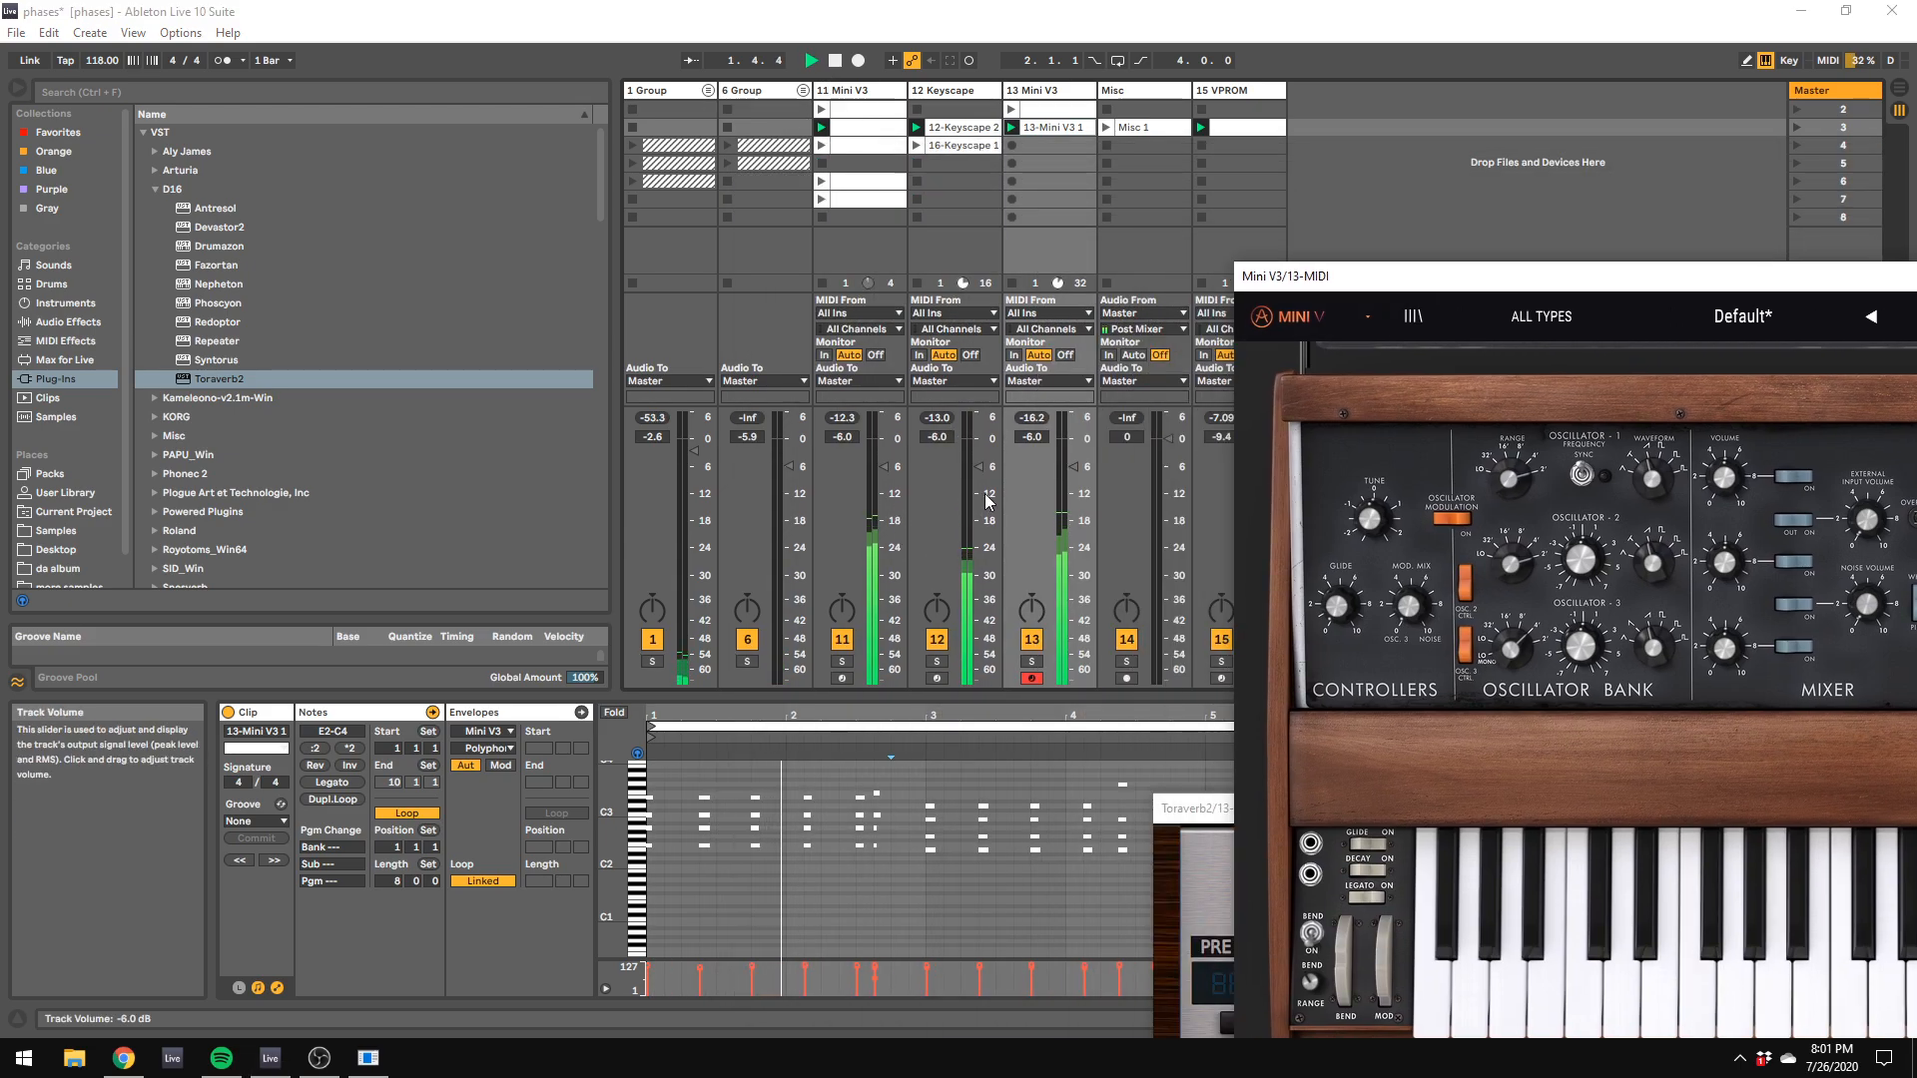
{"action": "left_click_drag", "start_coordinate": [1073, 466], "coordinate": [1073, 496]}
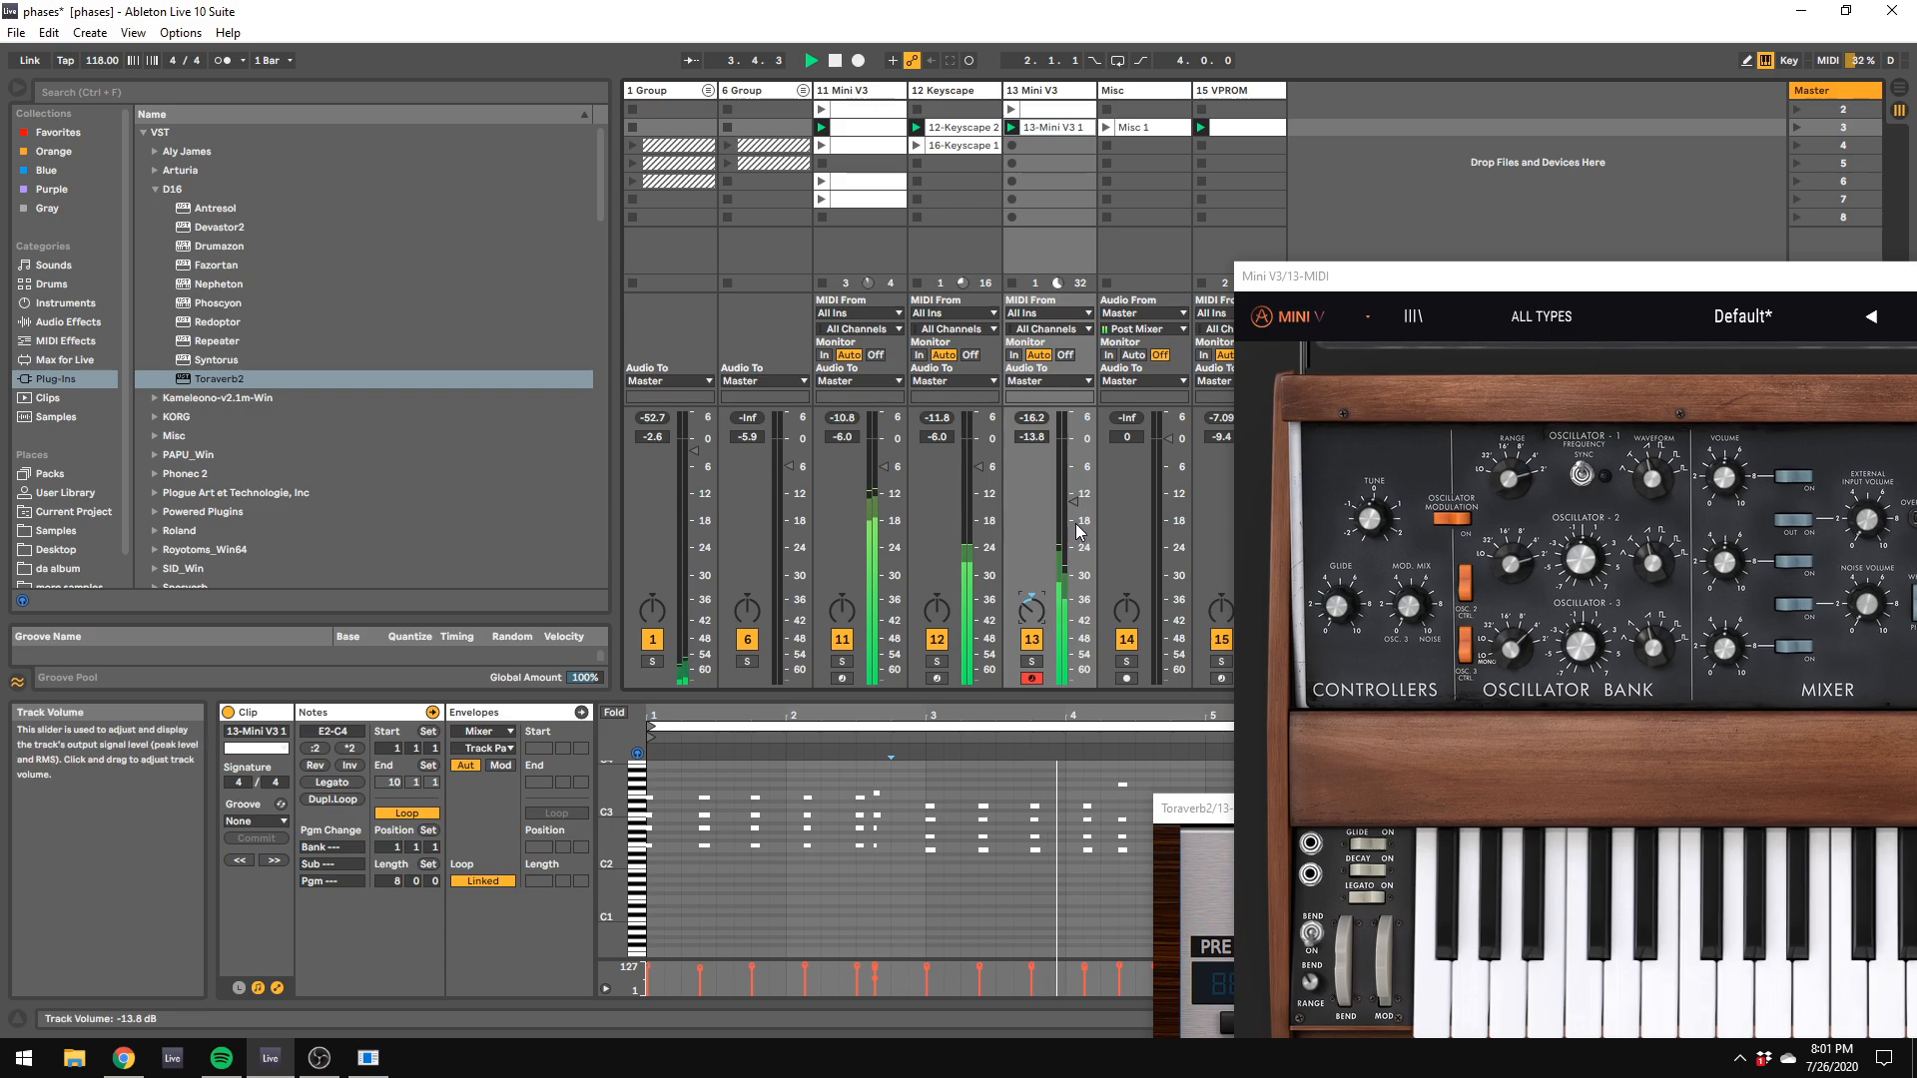
{"action": "left_click_drag", "start_coordinate": [1031, 599], "coordinate": [1041, 614]}
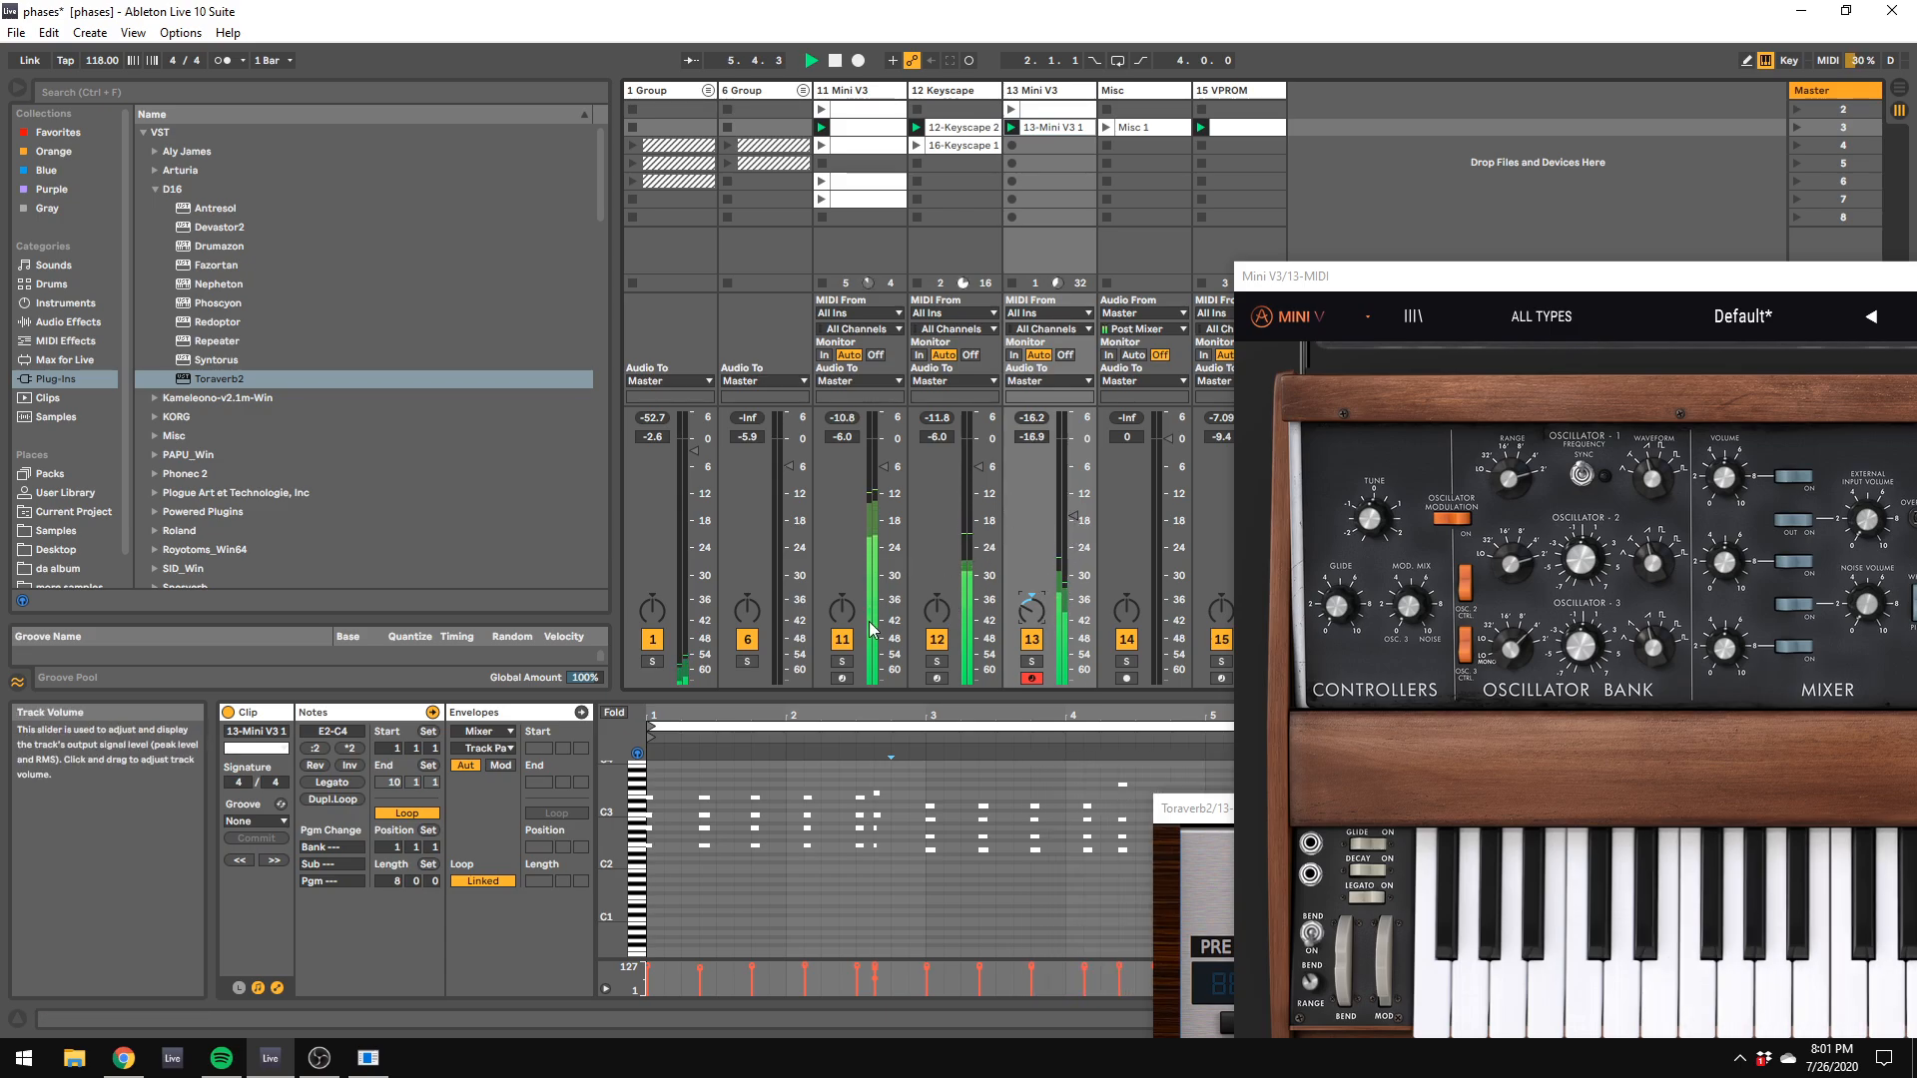
Step: Insert a new MIDI track after 15 VPROM and load chipspeech VST_x64 from the Plogue Art et Technologie plug-ins onto it
{"action": "right_click", "coordinate": [1316, 130]}
{"action": "left_click", "coordinate": [1332, 153]}
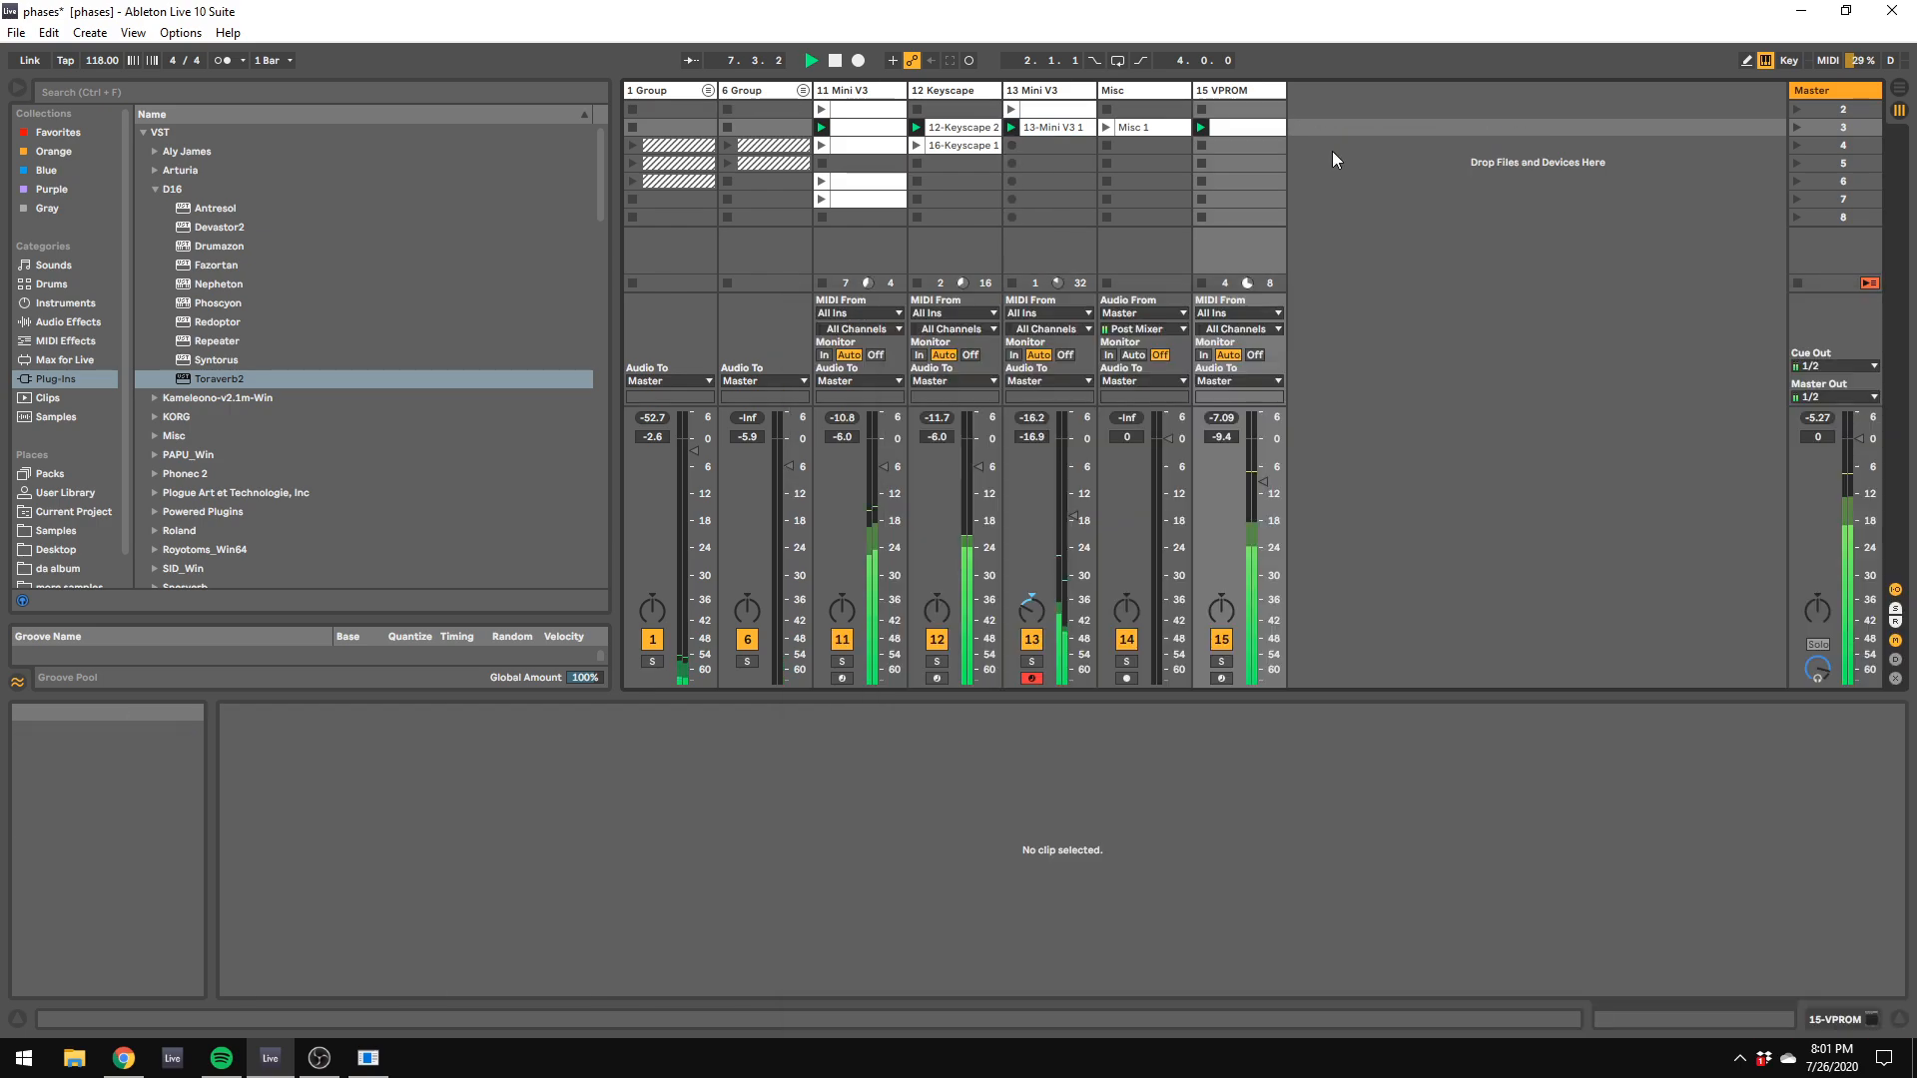
{"action": "left_click", "coordinate": [78, 362]}
{"action": "left_click", "coordinate": [80, 325]}
{"action": "left_click", "coordinate": [70, 381]}
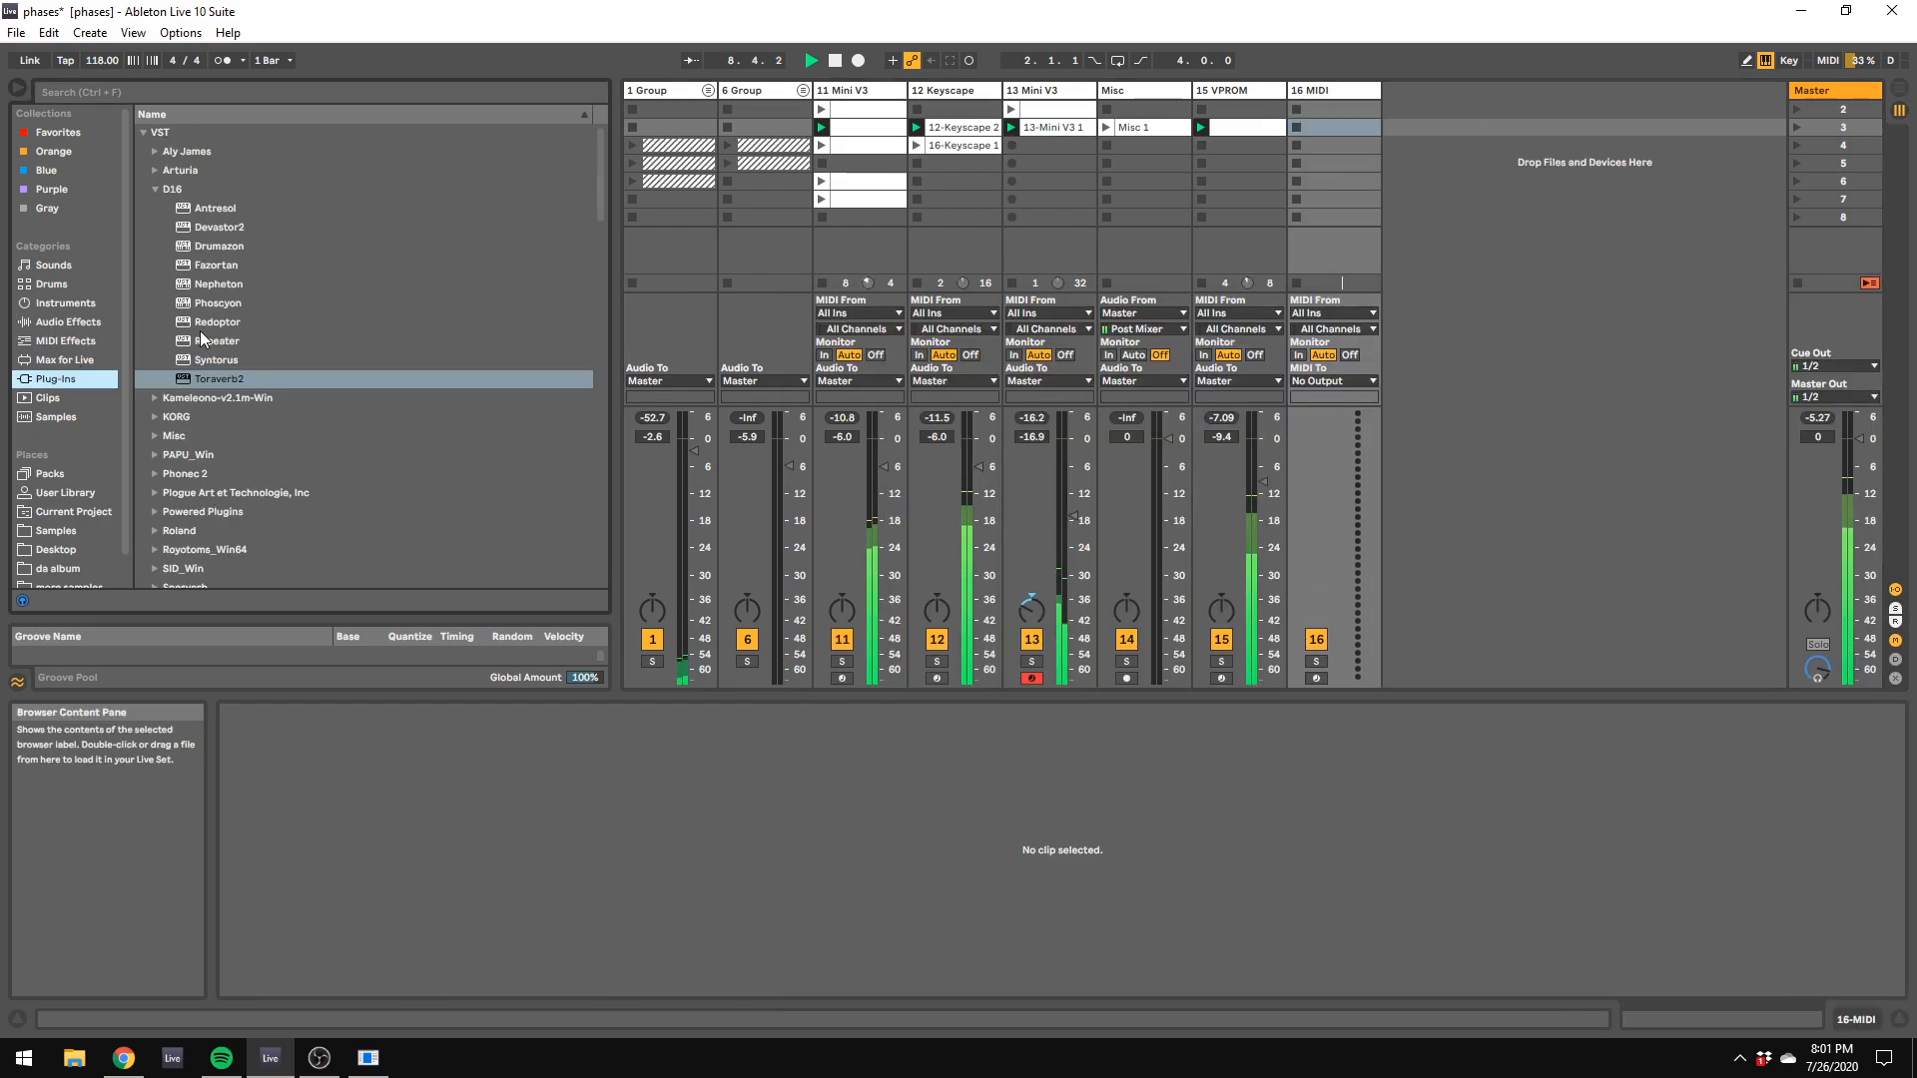
{"action": "left_click", "coordinate": [158, 190]}
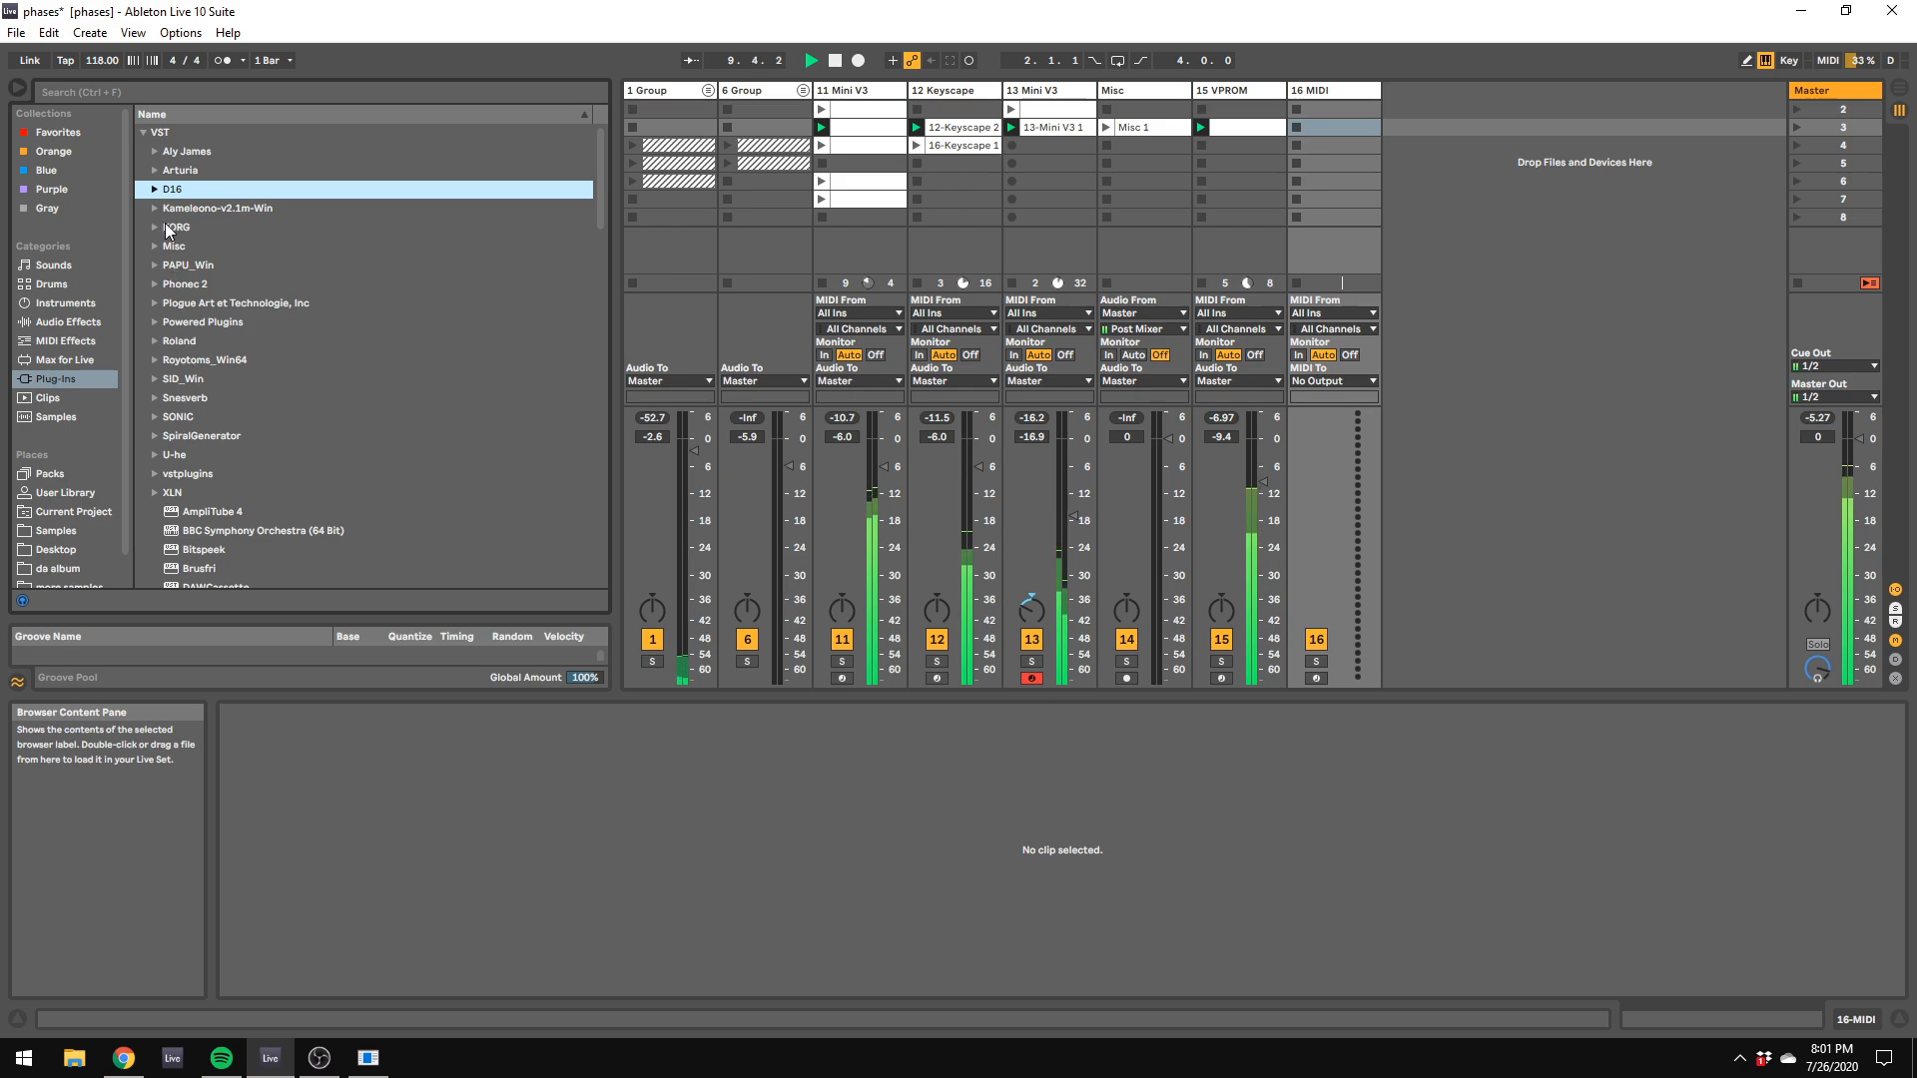
{"action": "left_click", "coordinate": [154, 303]}
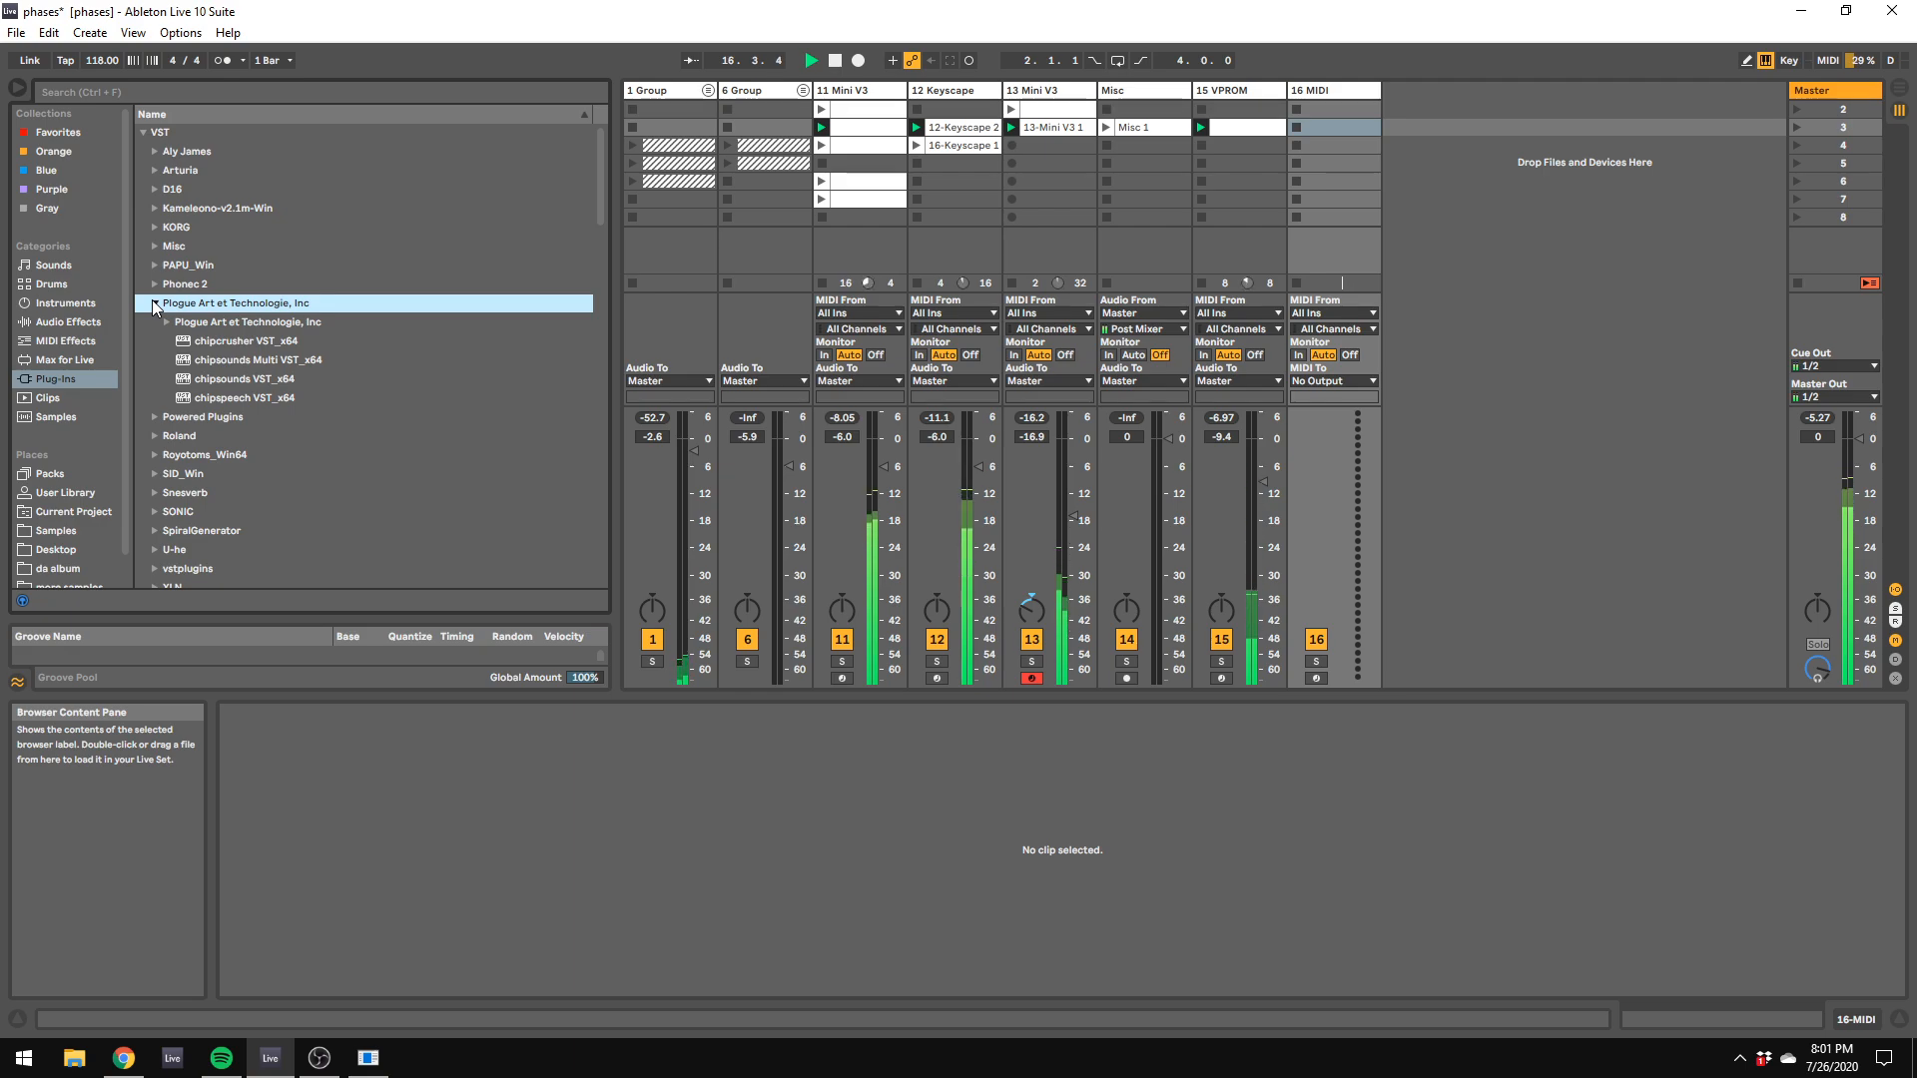
{"action": "left_click", "coordinate": [261, 401]}
{"action": "left_click", "coordinate": [1314, 95]}
{"action": "left_click_drag", "start_coordinate": [1313, 96], "coordinate": [1316, 94]}
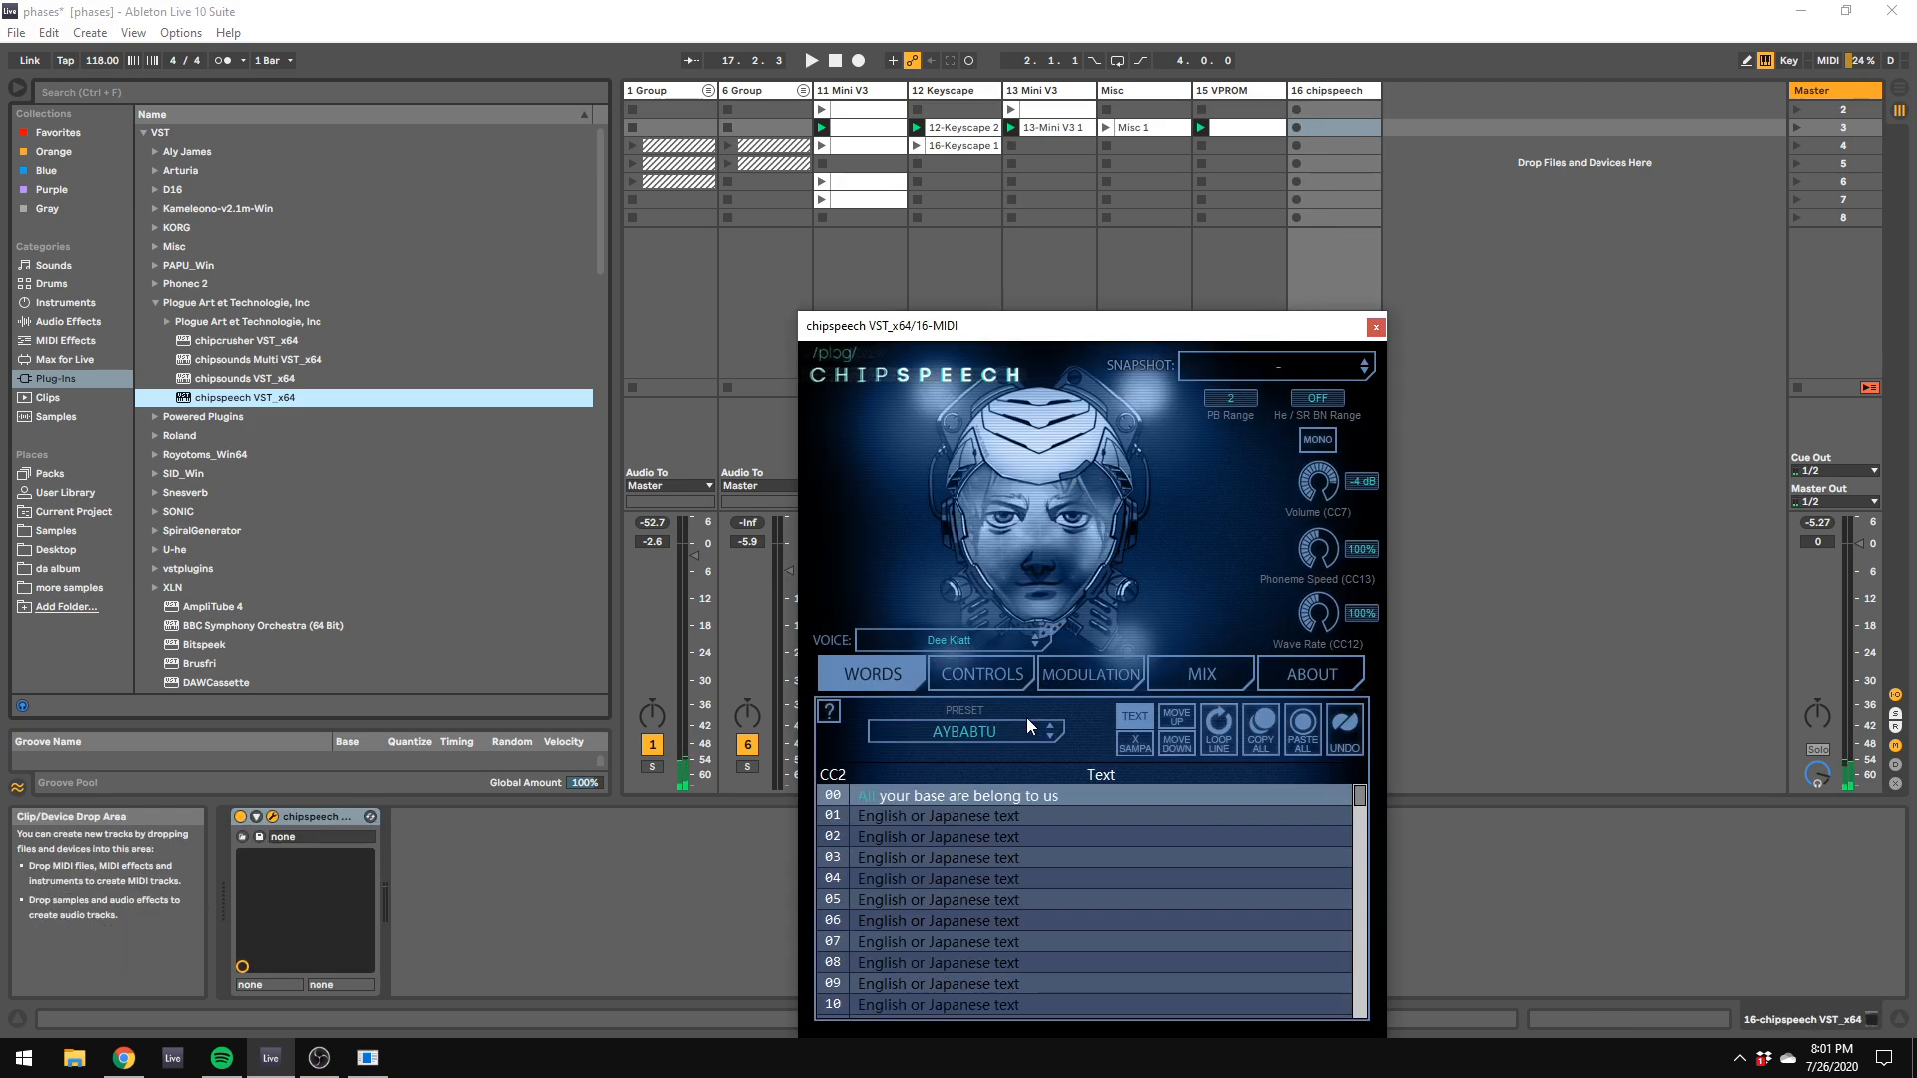
Step: Choose the VOSIM voice in chipspeech and move its window clear of the track mixer
{"action": "left_click", "coordinate": [1026, 716]}
{"action": "left_click", "coordinate": [959, 643]}
{"action": "left_click", "coordinate": [958, 643]}
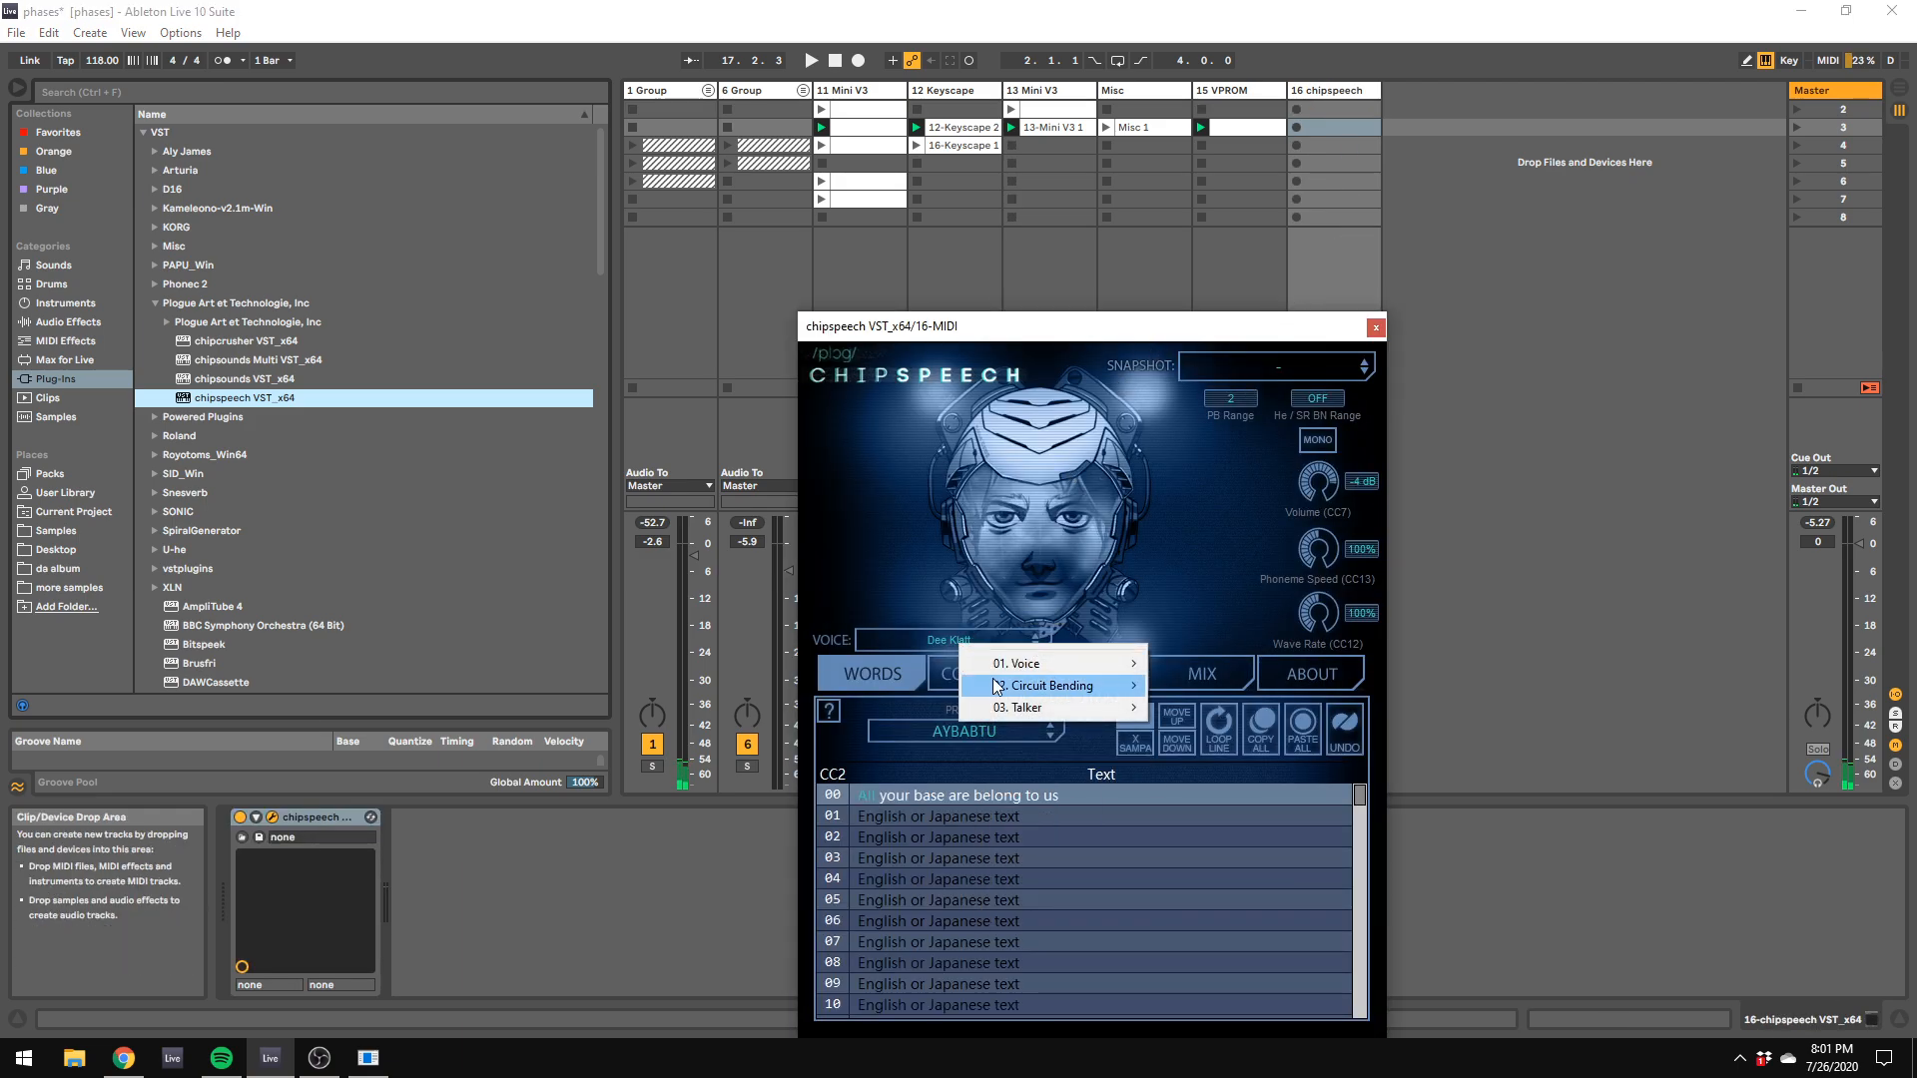
{"action": "mouse_move", "coordinate": [1039, 662]}
{"action": "left_click", "coordinate": [1207, 883]}
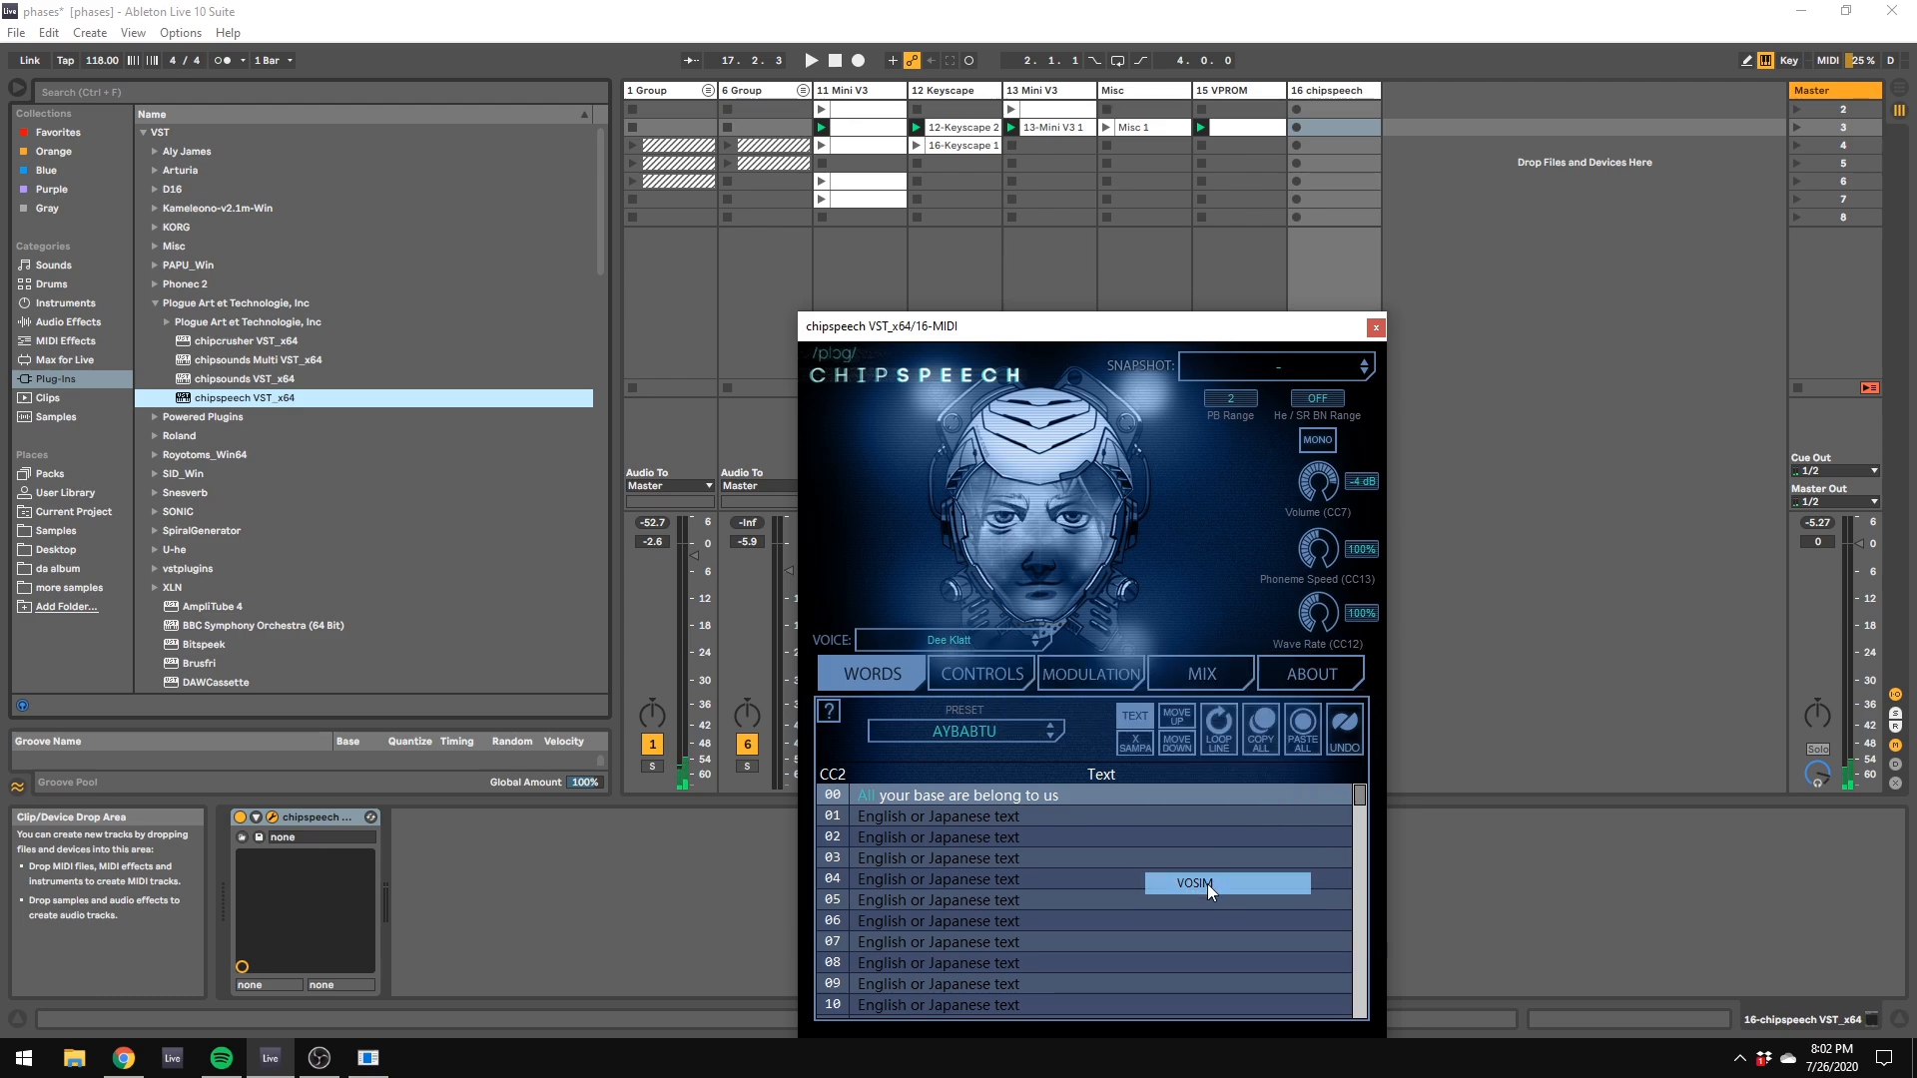
{"action": "left_click_drag", "start_coordinate": [874, 339], "coordinate": [1171, 317]}
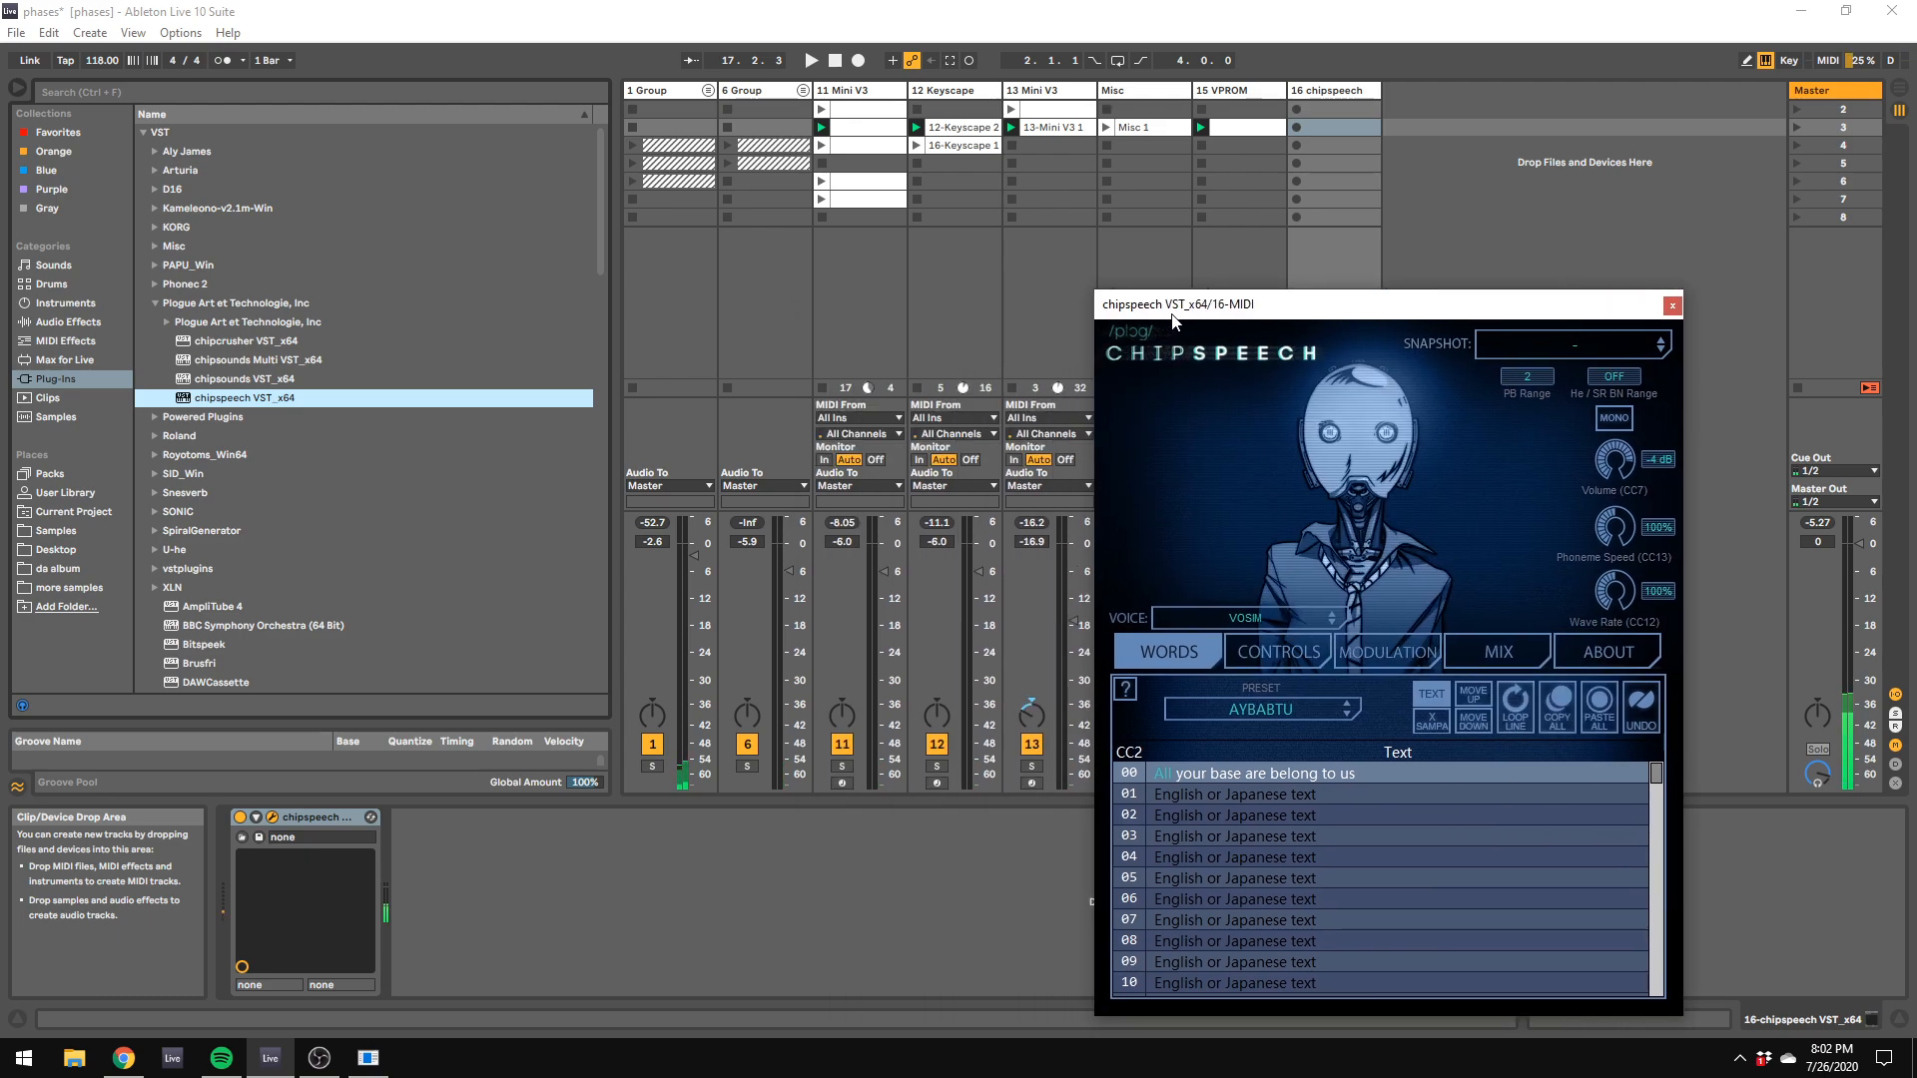
Step: Replace chipspeech's line 00 text with "home resonance 2" and start playback of the set
{"action": "left_click", "coordinate": [1310, 707]}
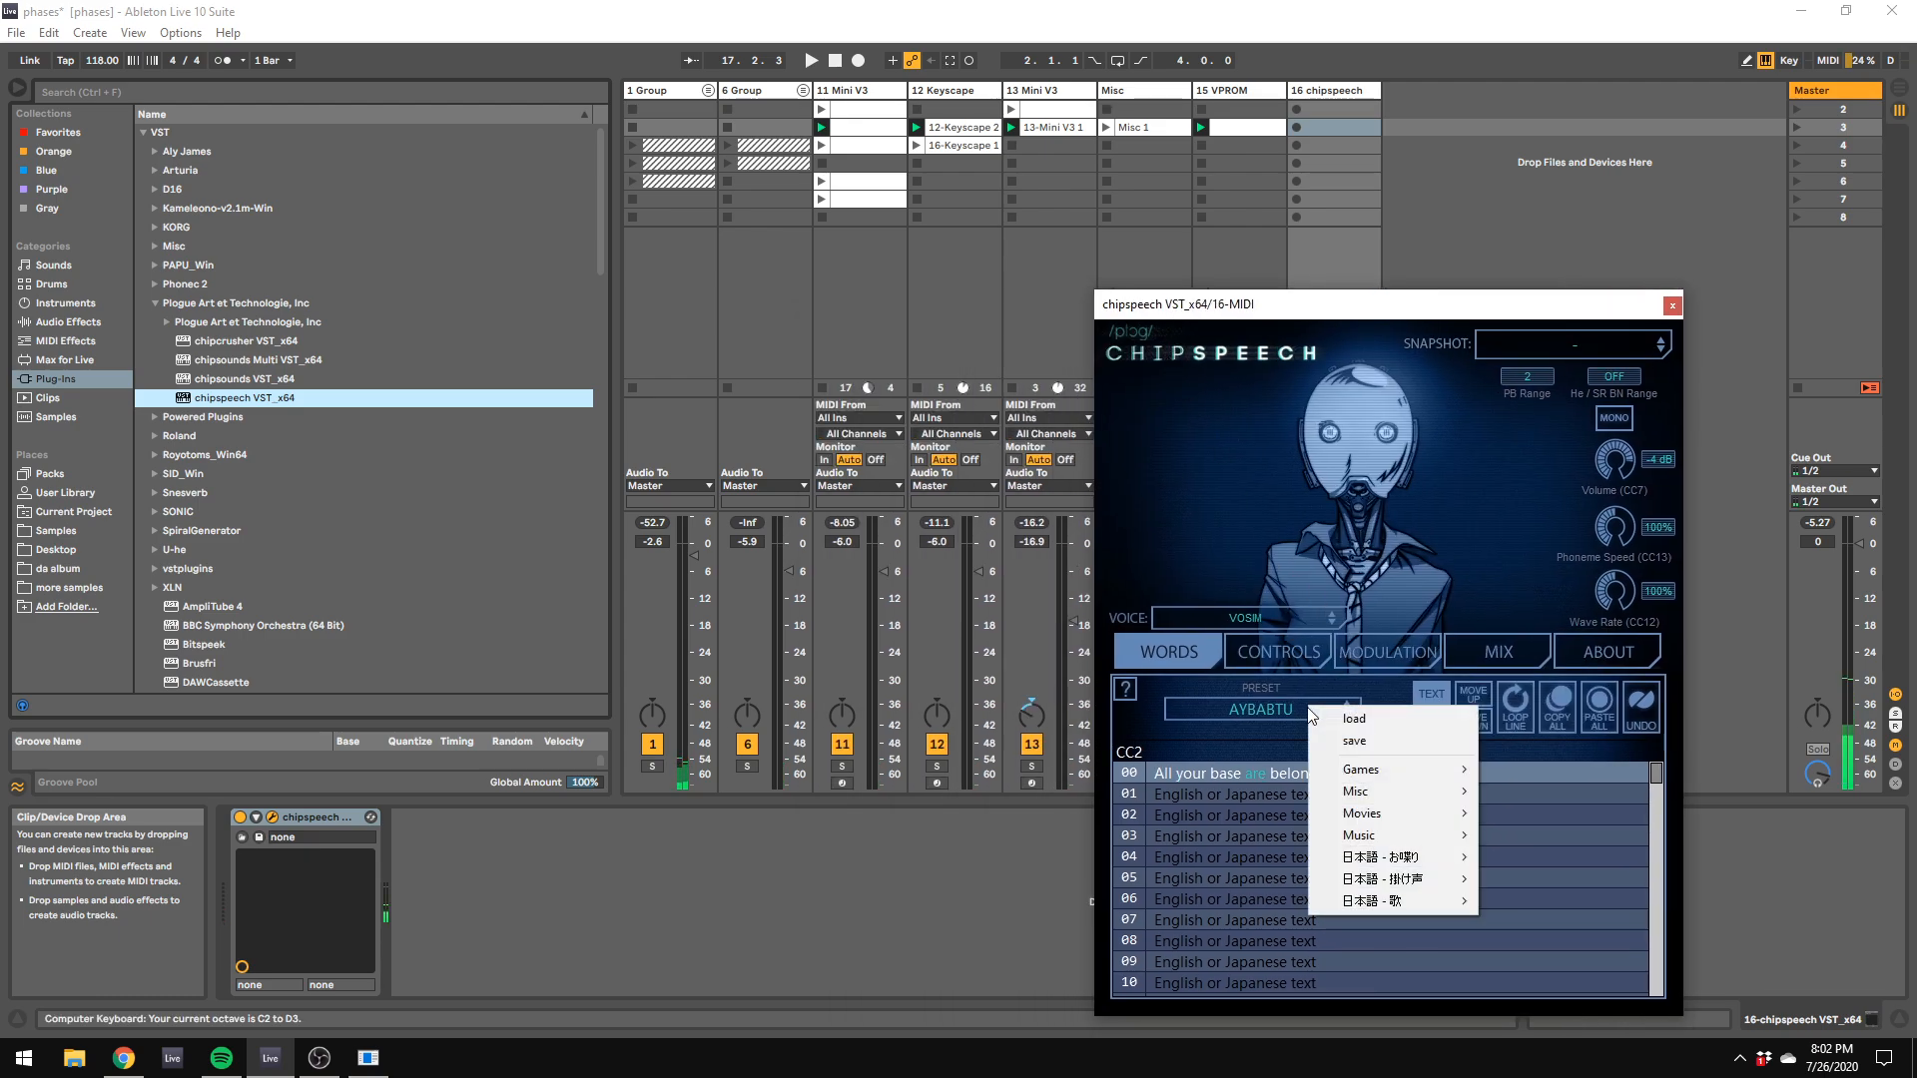
{"action": "left_click", "coordinate": [1298, 763]}
{"action": "double_click", "coordinate": [1334, 773]}
{"action": "type", "text": "home resonance 2"}
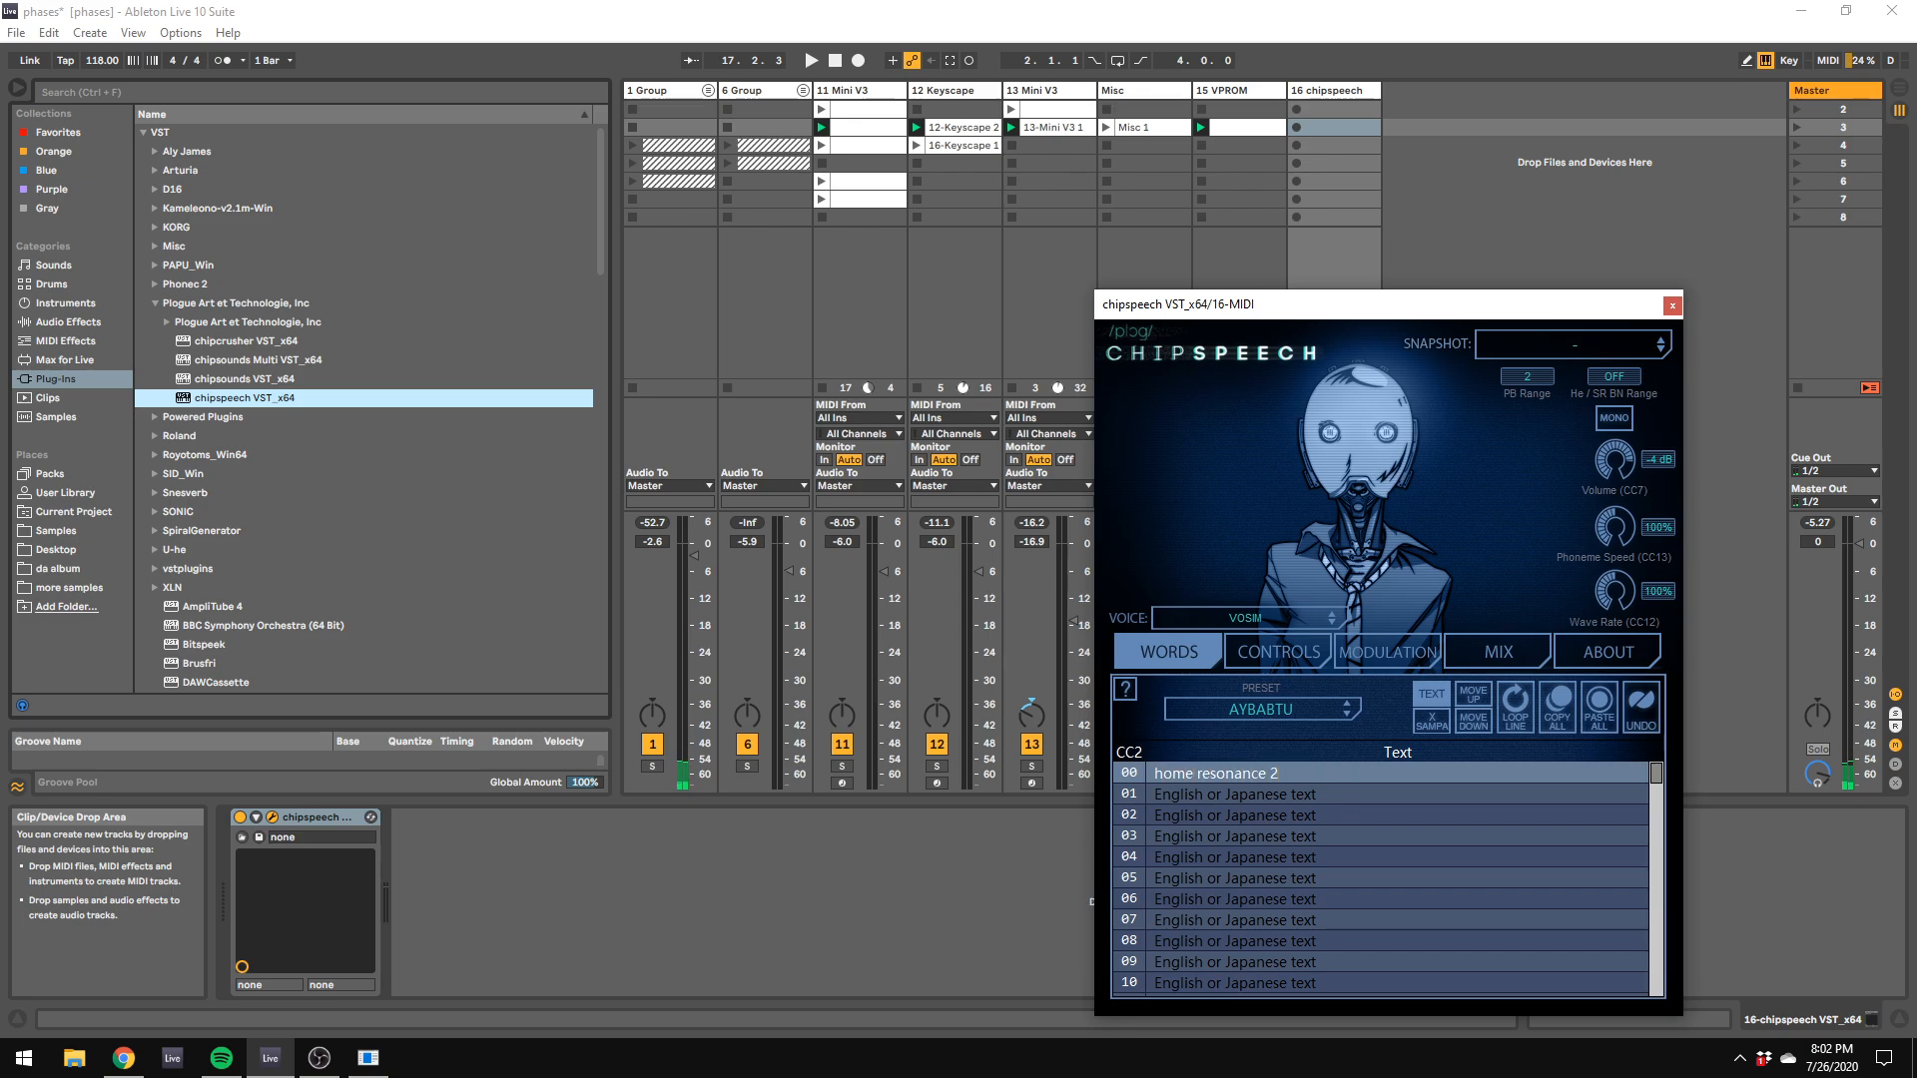
{"action": "left_click", "coordinate": [1851, 897]}
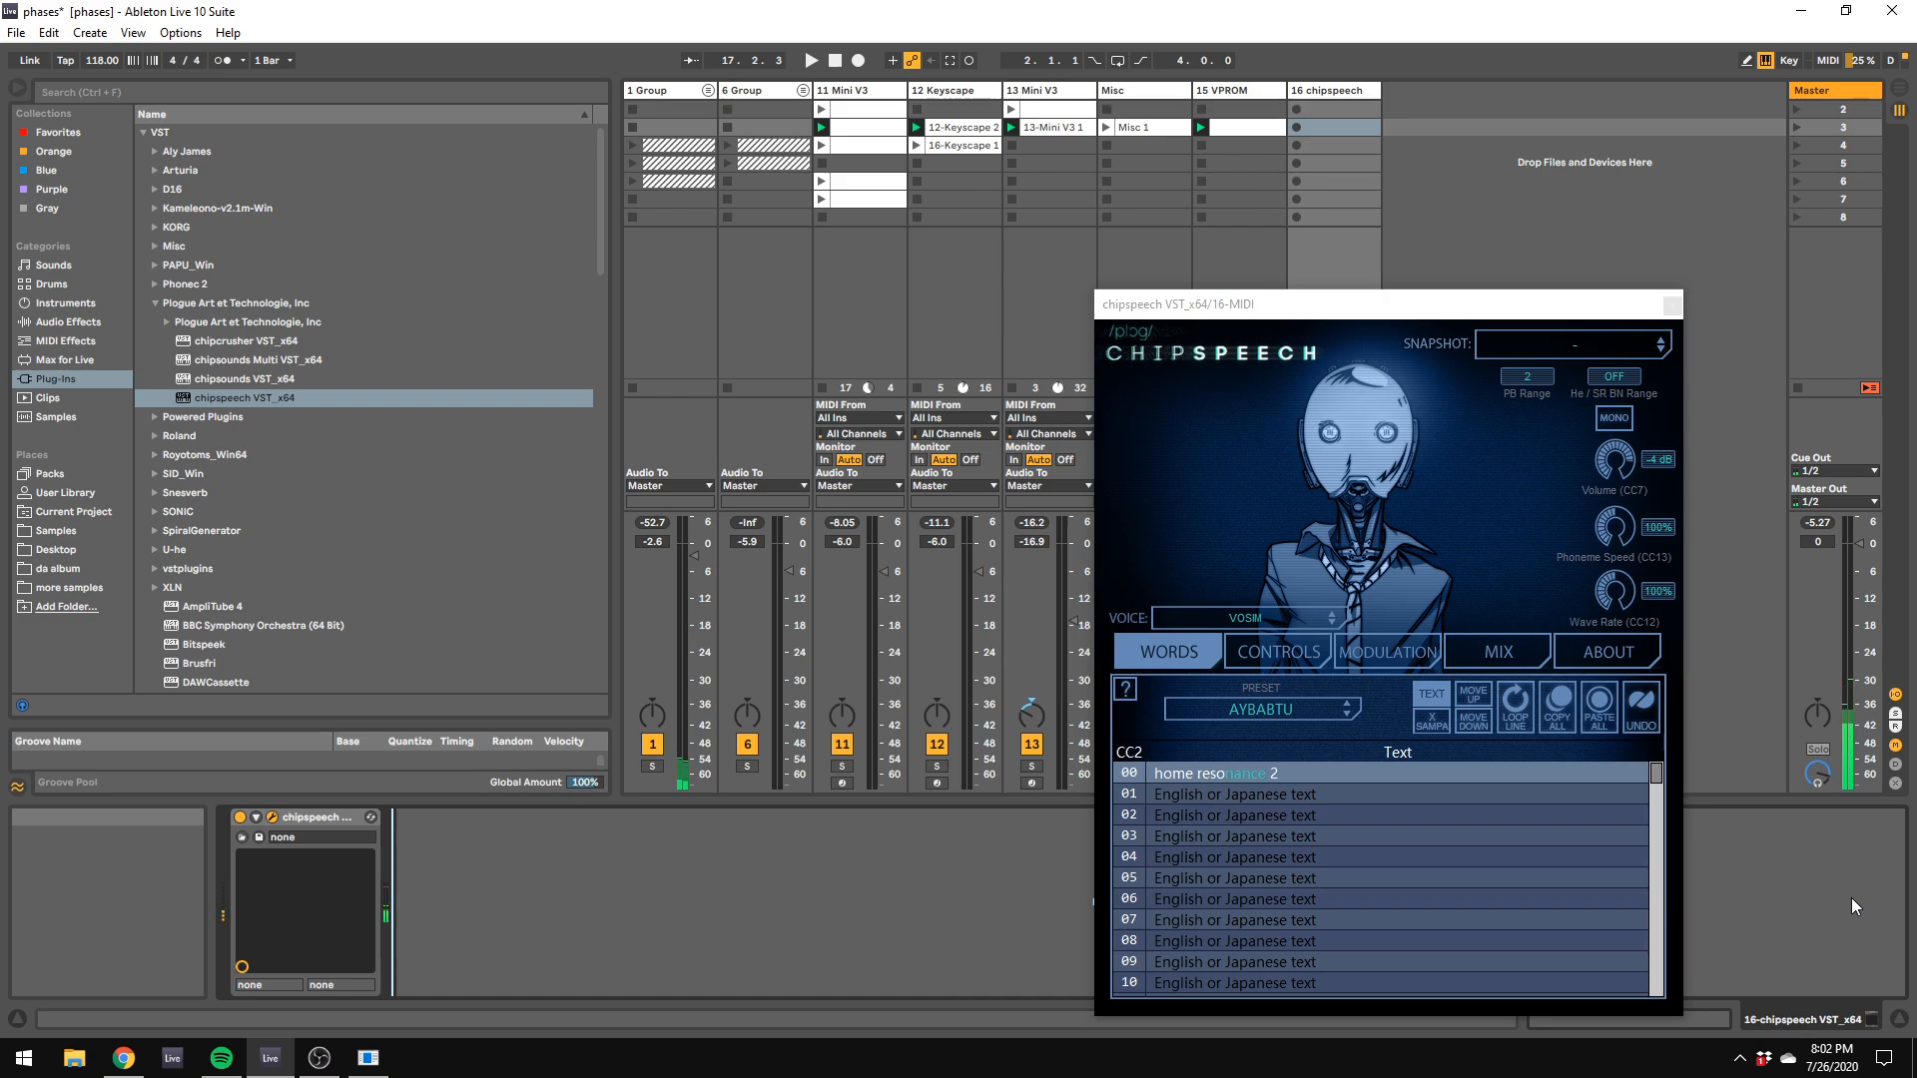
{"action": "key", "text": "space"}
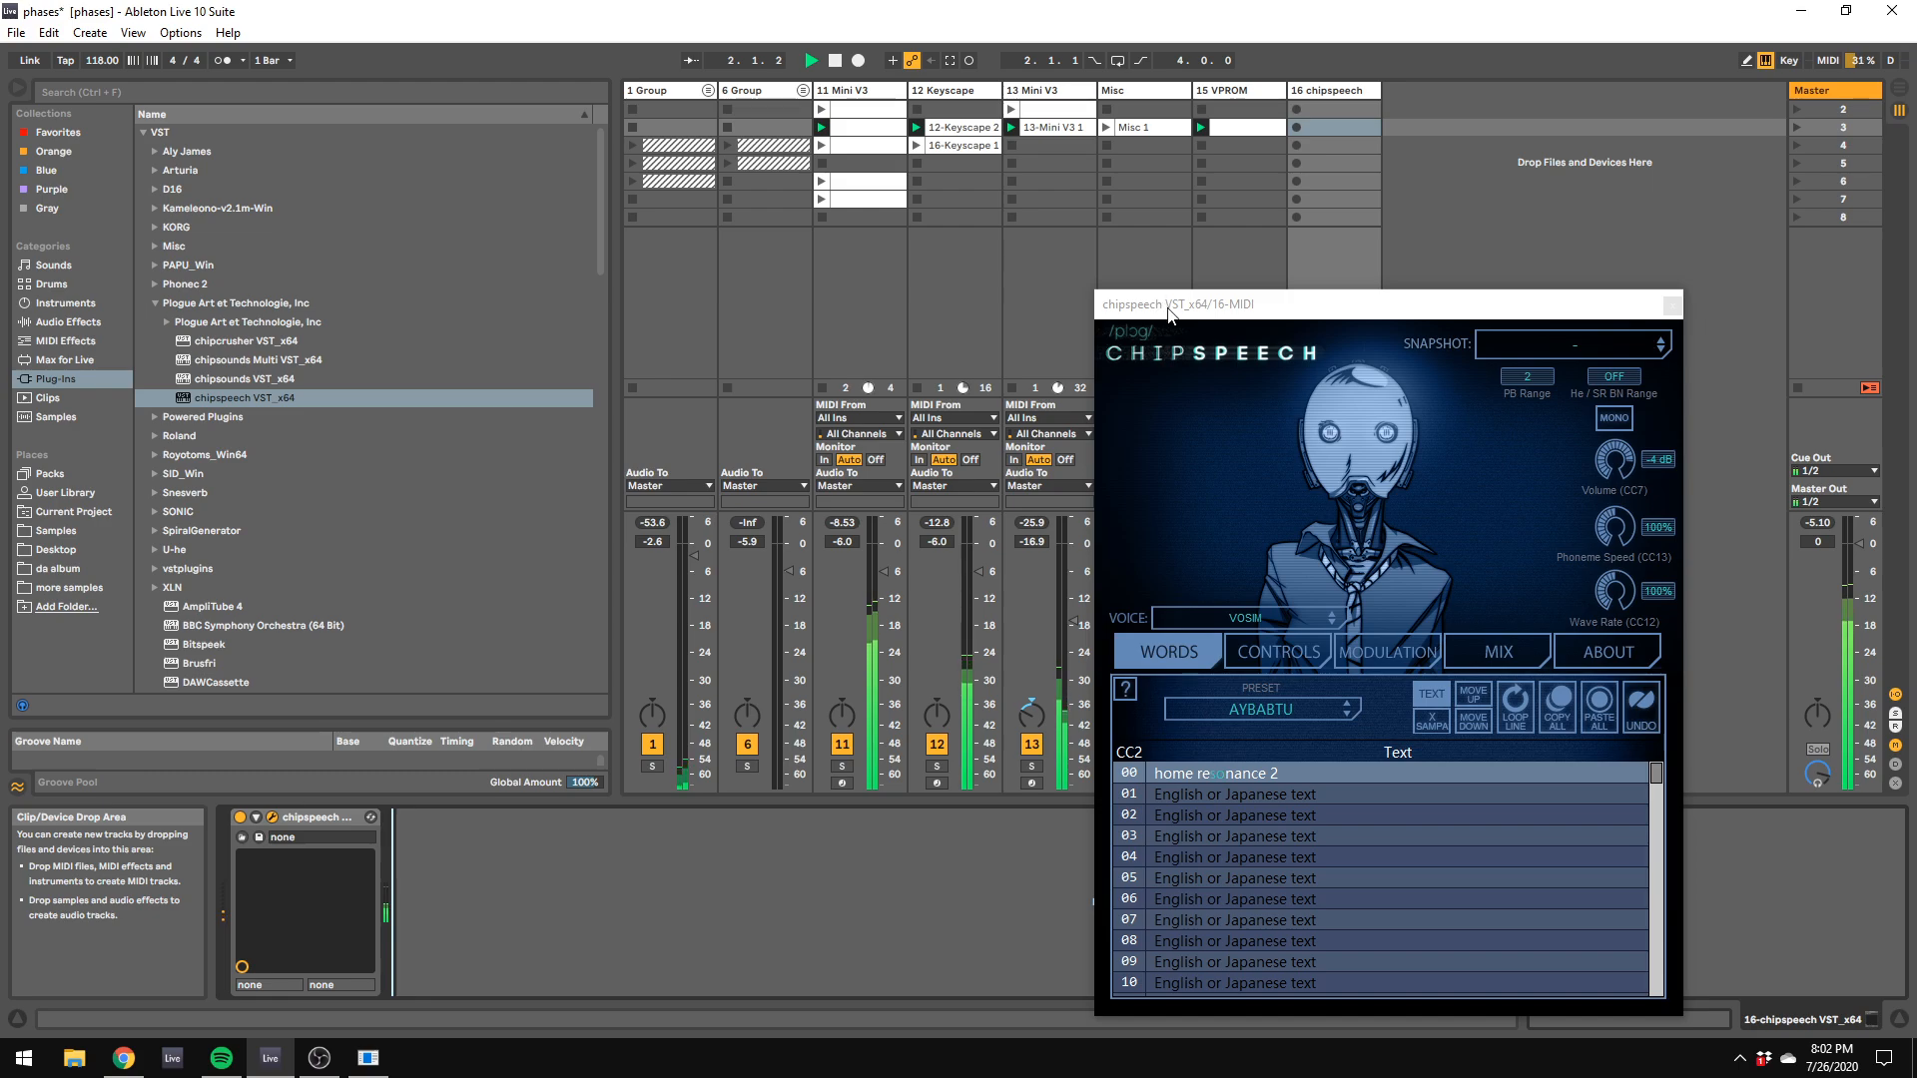
Step: Stop playback of the set and raise the volume inside chipspeech to 0 dB
{"action": "left_click_drag", "start_coordinate": [1138, 293], "coordinate": [1594, 419]}
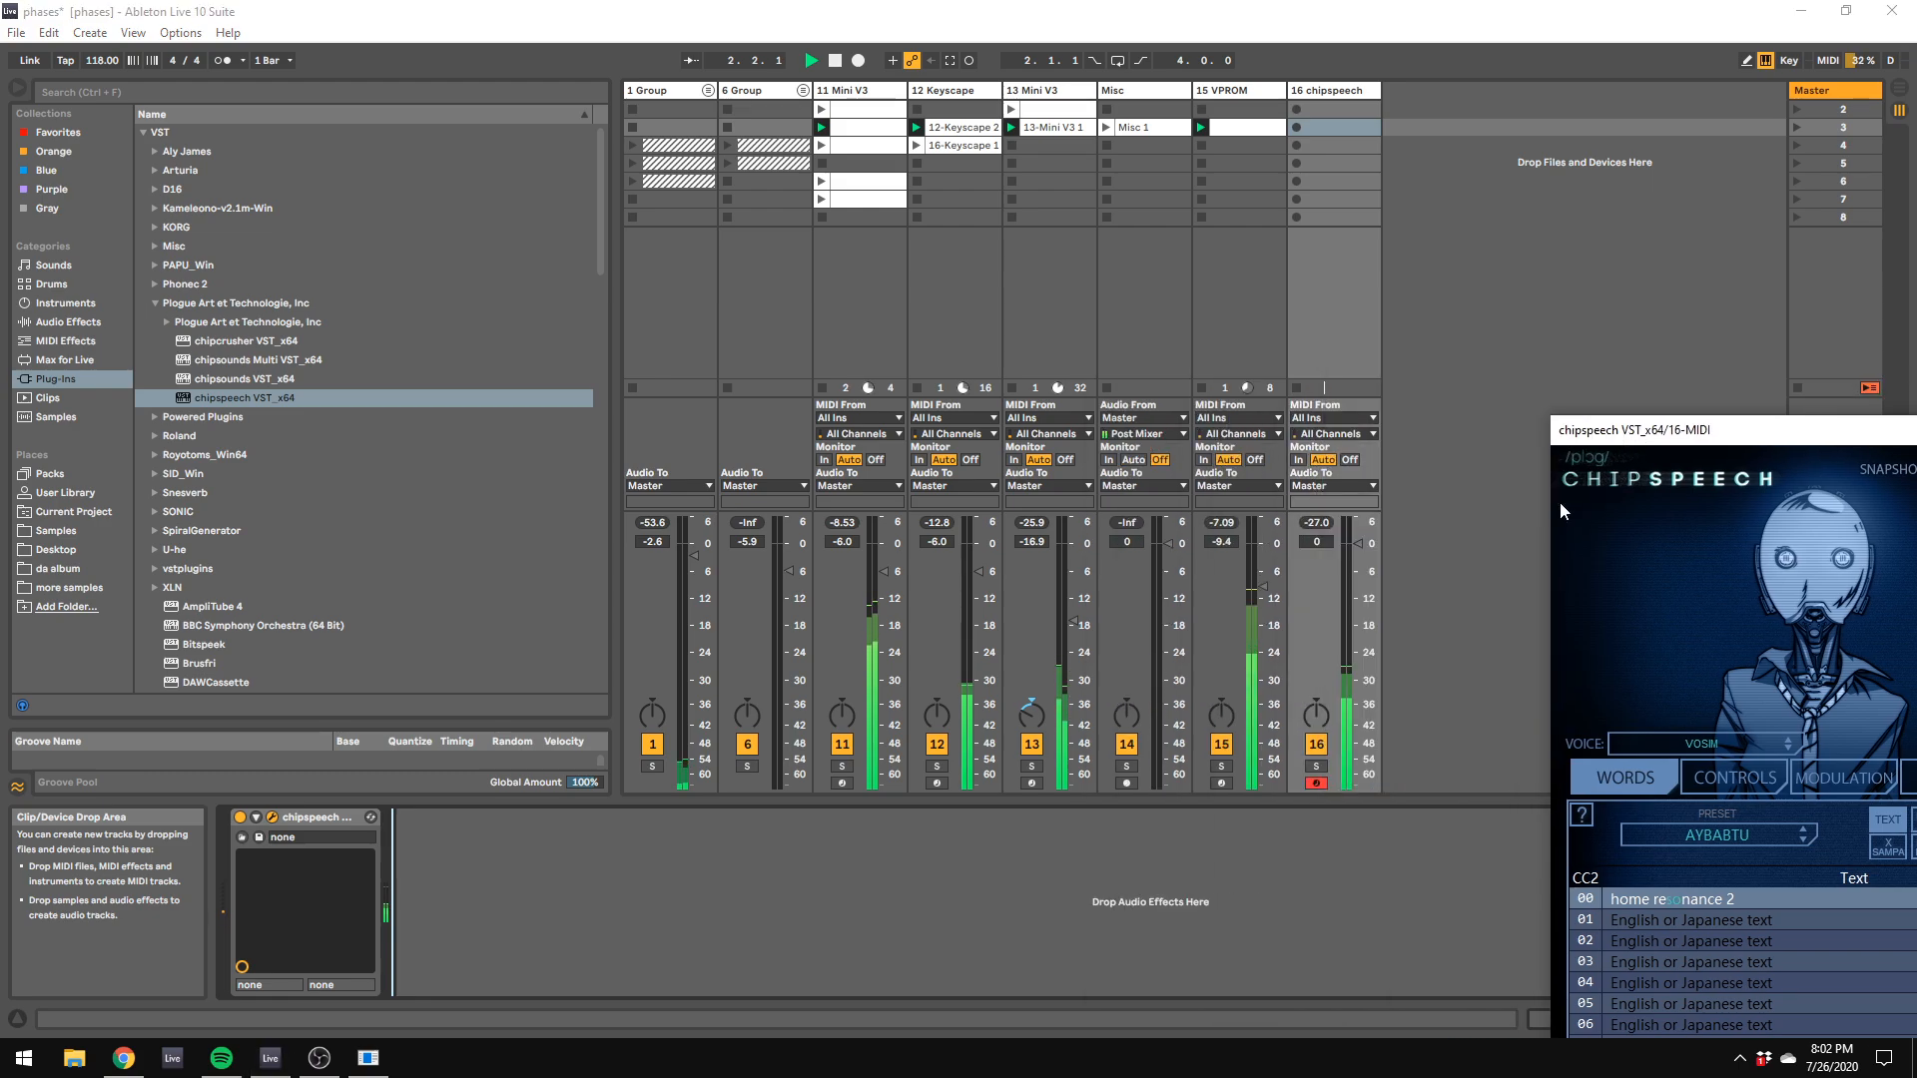
{"action": "key", "text": "space"}
{"action": "double_click", "coordinate": [1353, 543]}
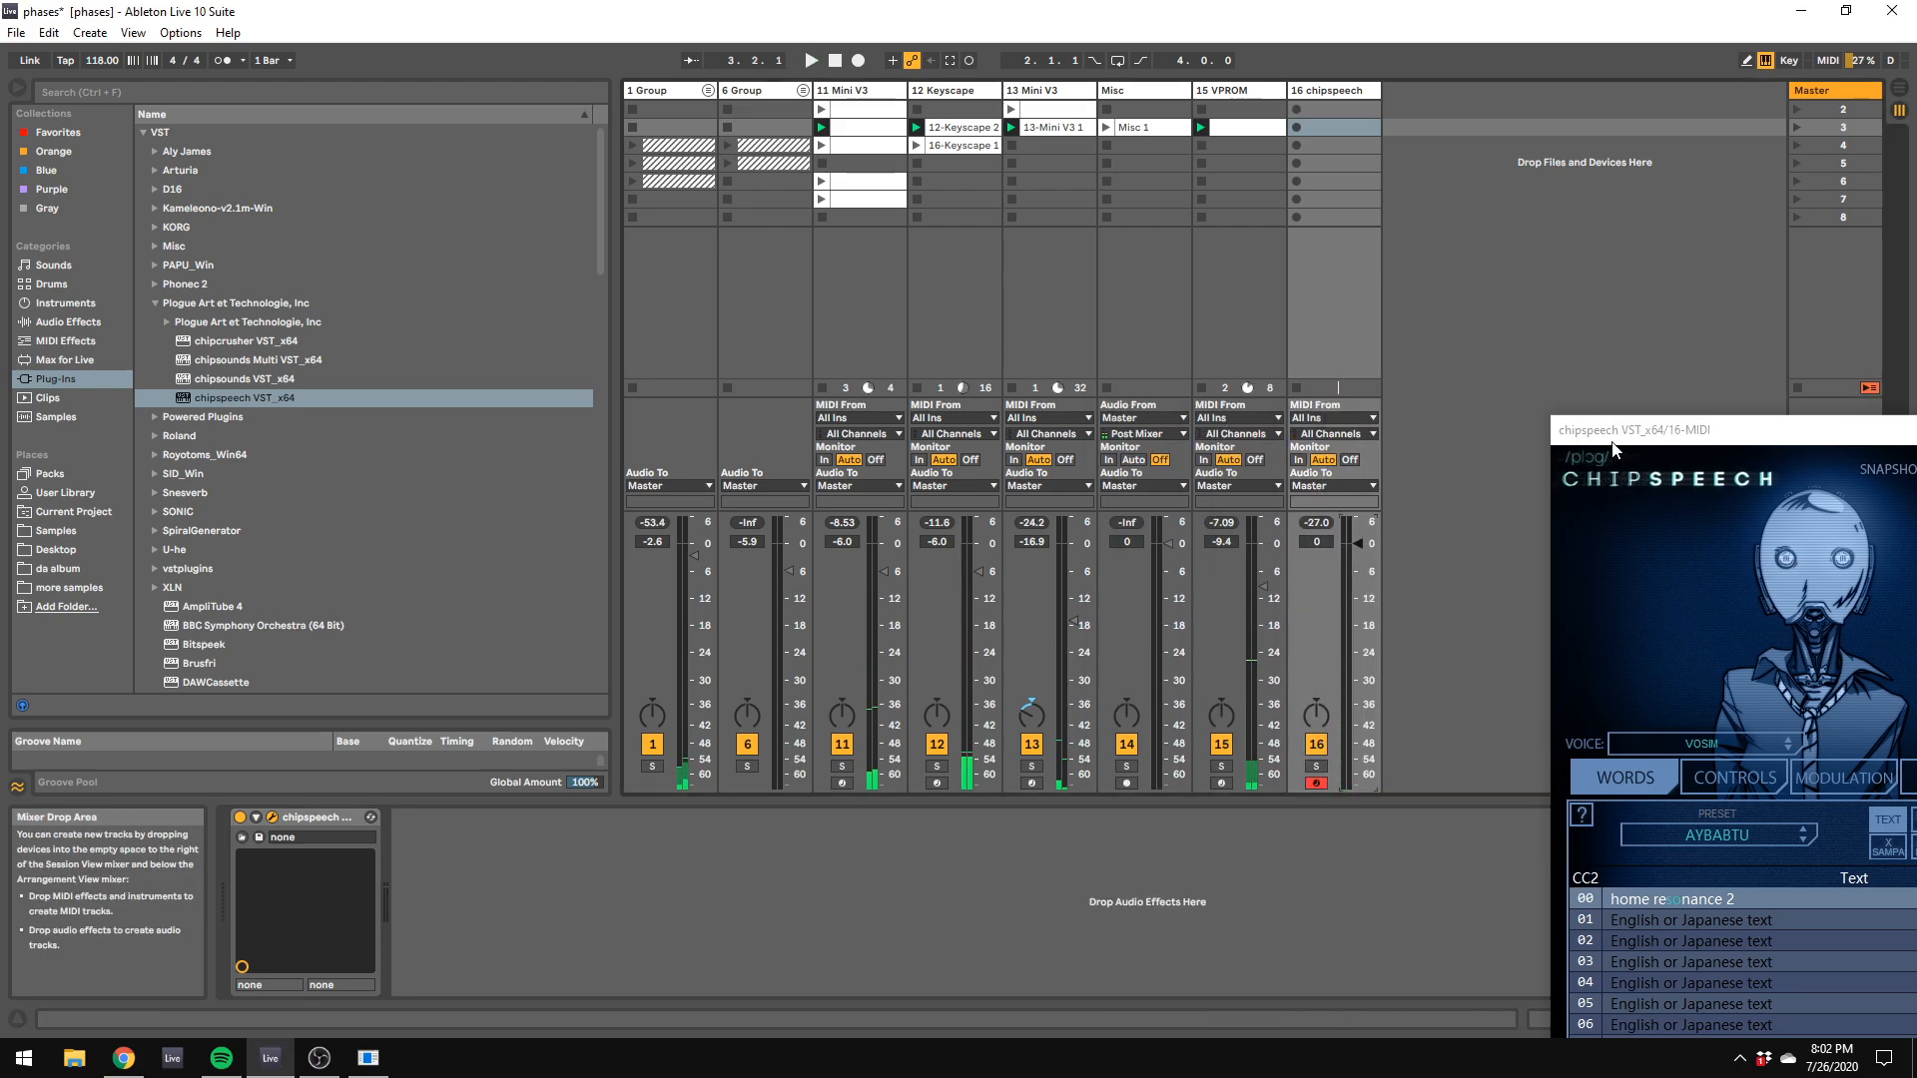
{"action": "left_click_drag", "start_coordinate": [1614, 431], "coordinate": [949, 287]}
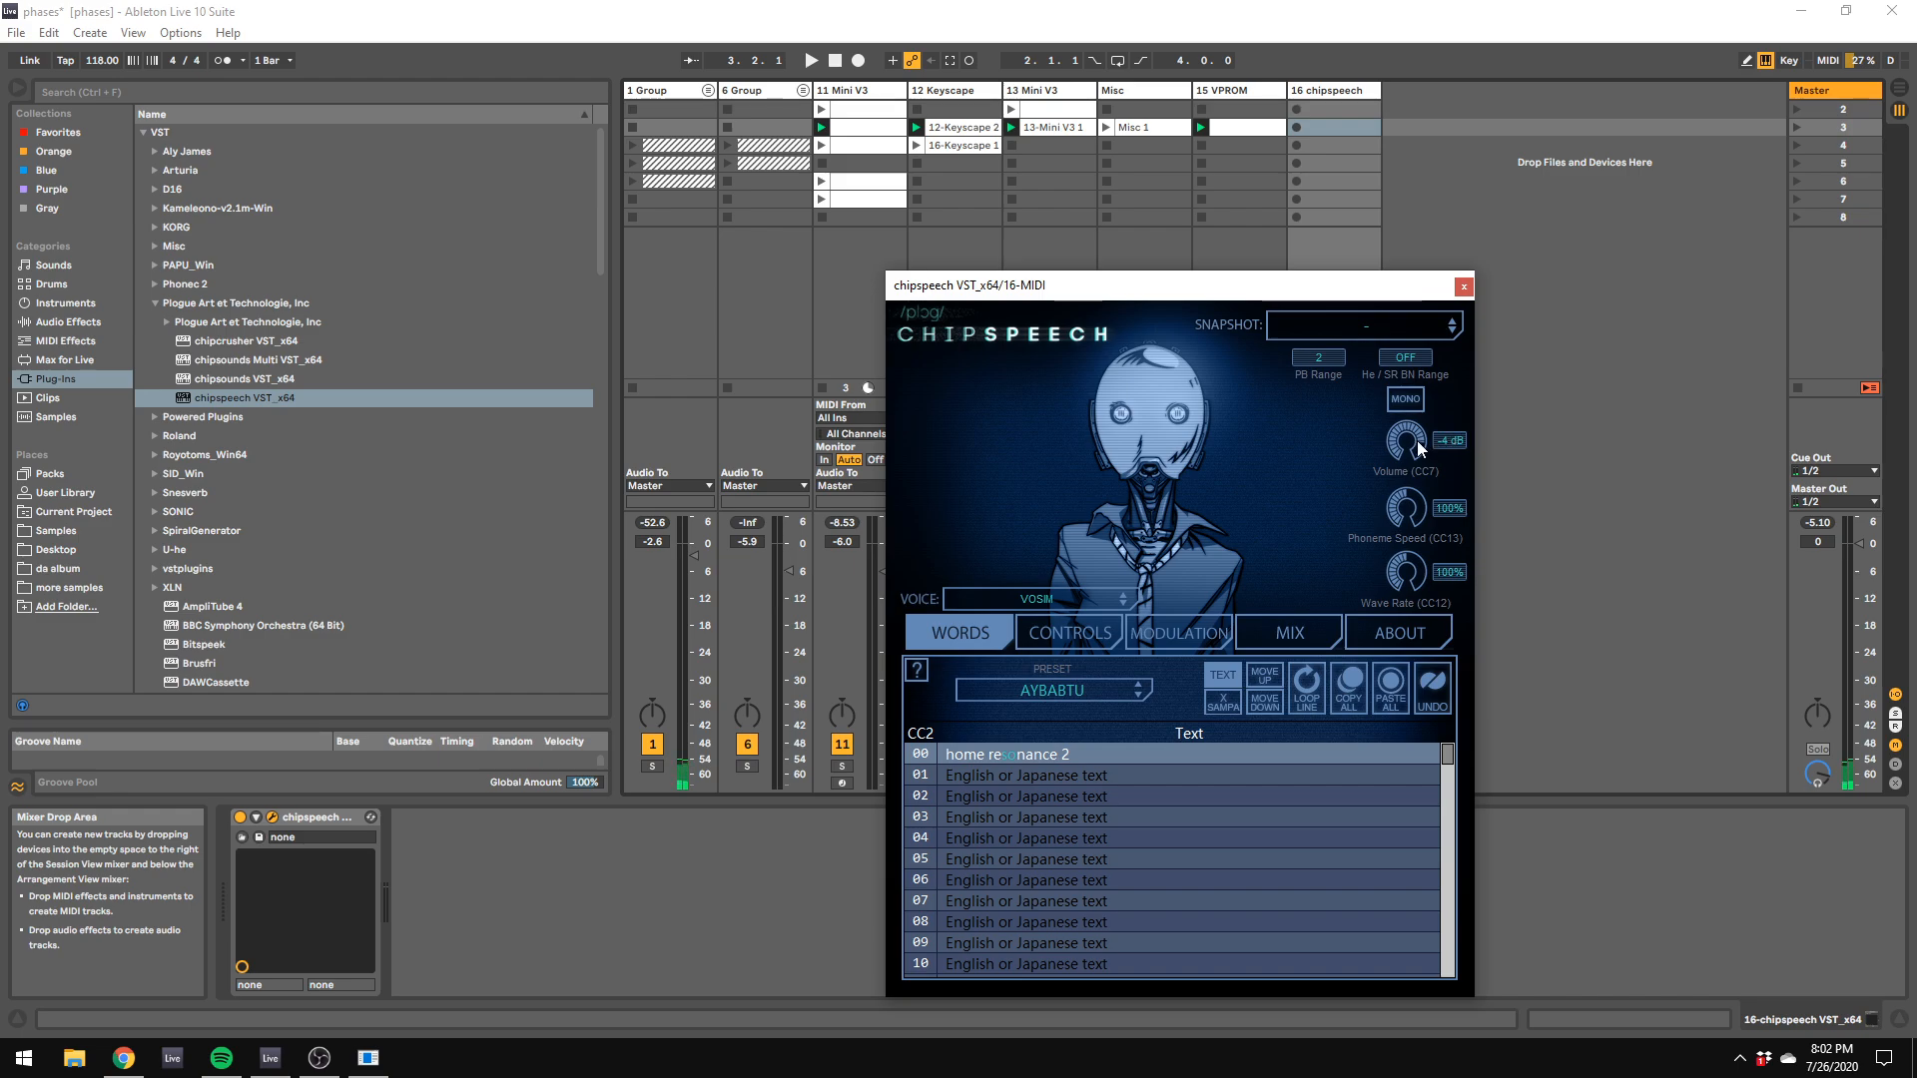
{"action": "left_click_drag", "start_coordinate": [1429, 415], "coordinate": [1436, 401]}
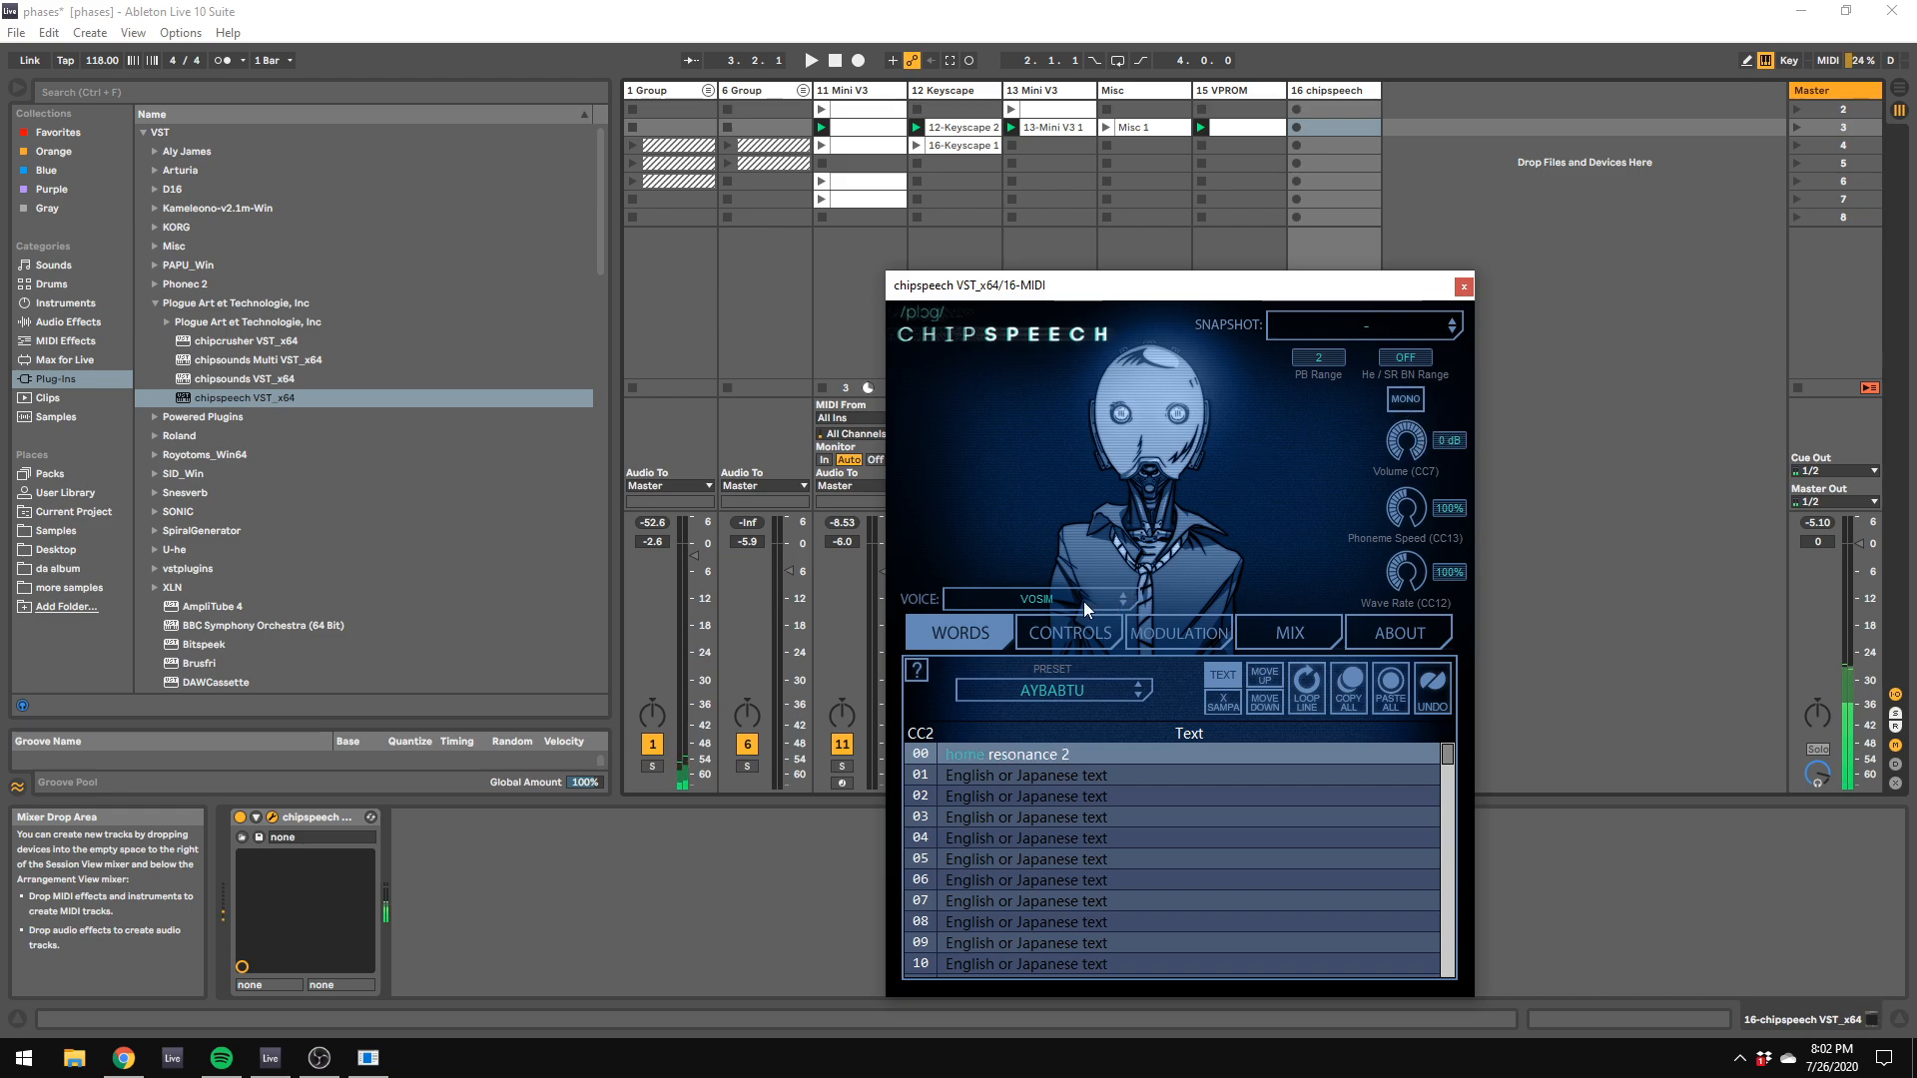
Step: Try the Terminal 99, Spencer AL2 and Rotten ST voices in chipspeech, ending on Otto Mozer
{"action": "left_click", "coordinate": [1125, 591]}
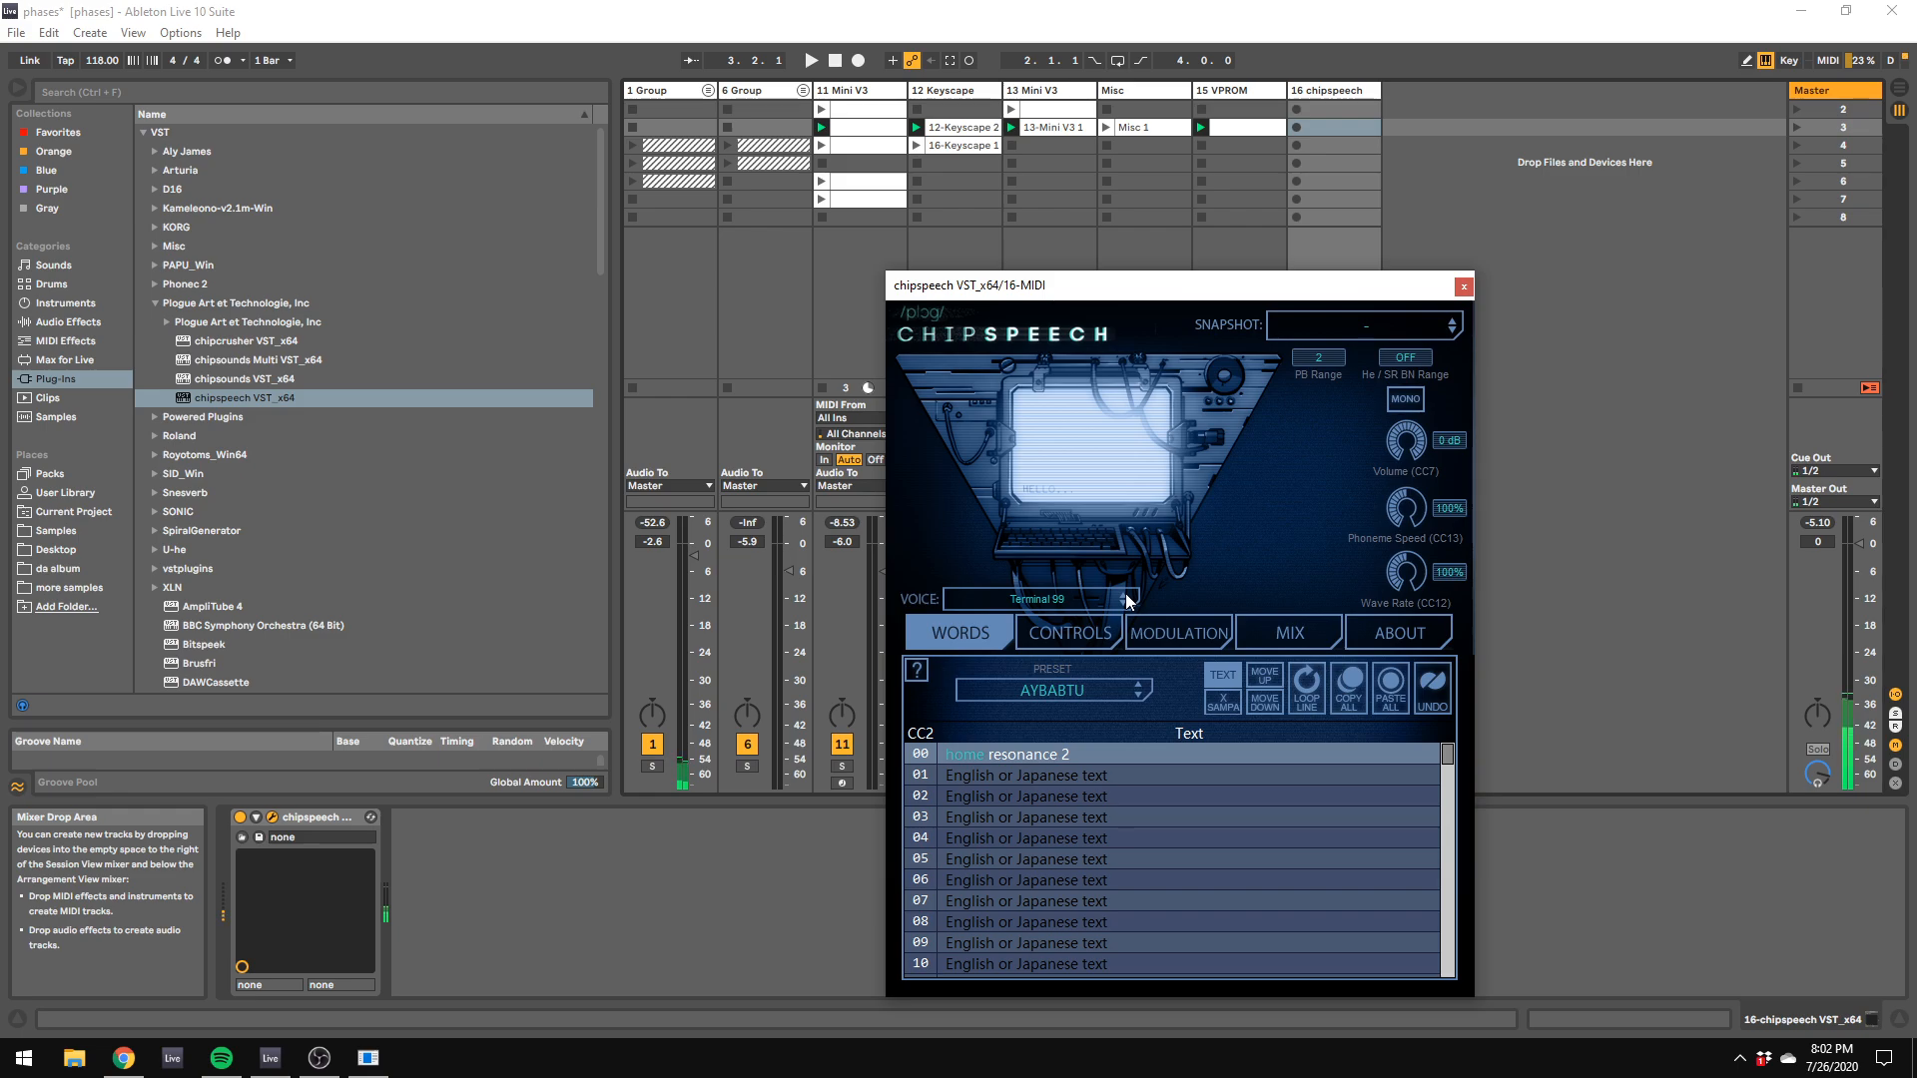
{"action": "left_click", "coordinate": [1122, 595]}
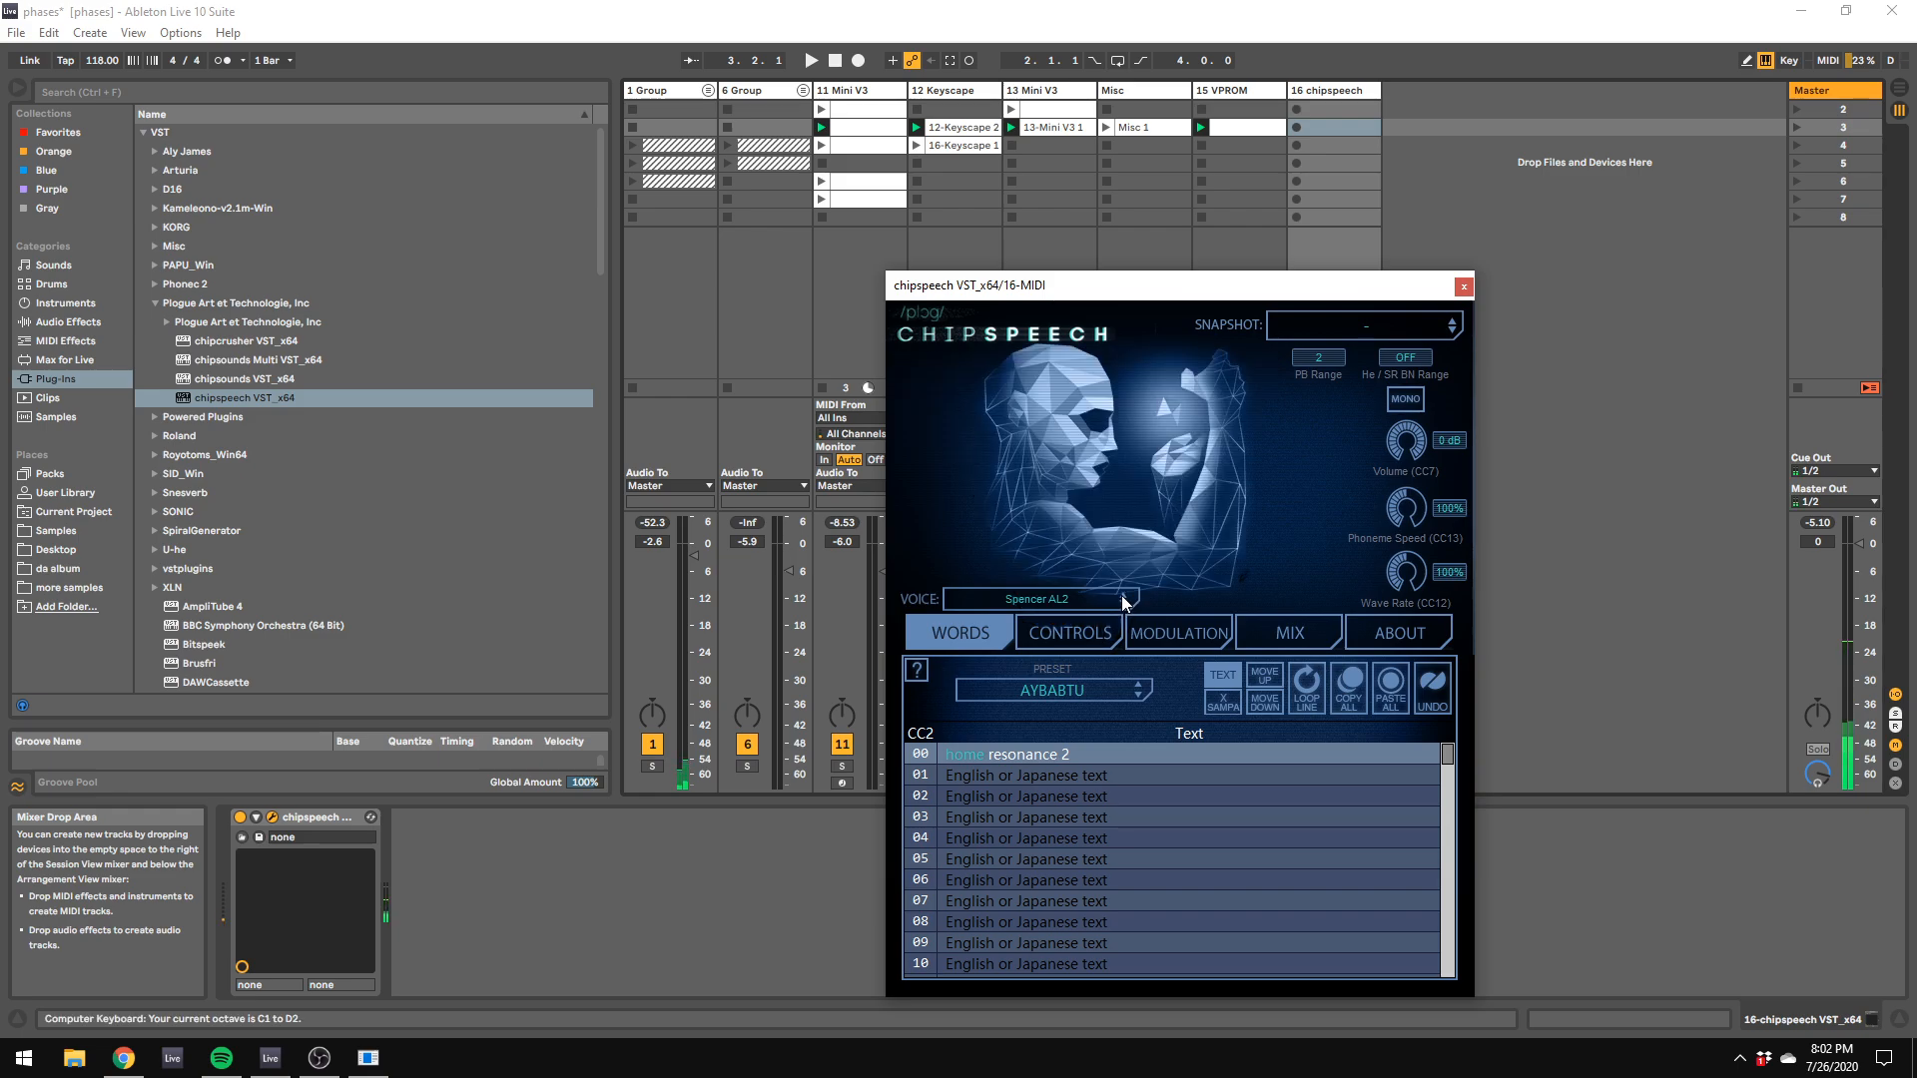
{"action": "left_click", "coordinate": [1122, 595]}
{"action": "key", "text": "x"}
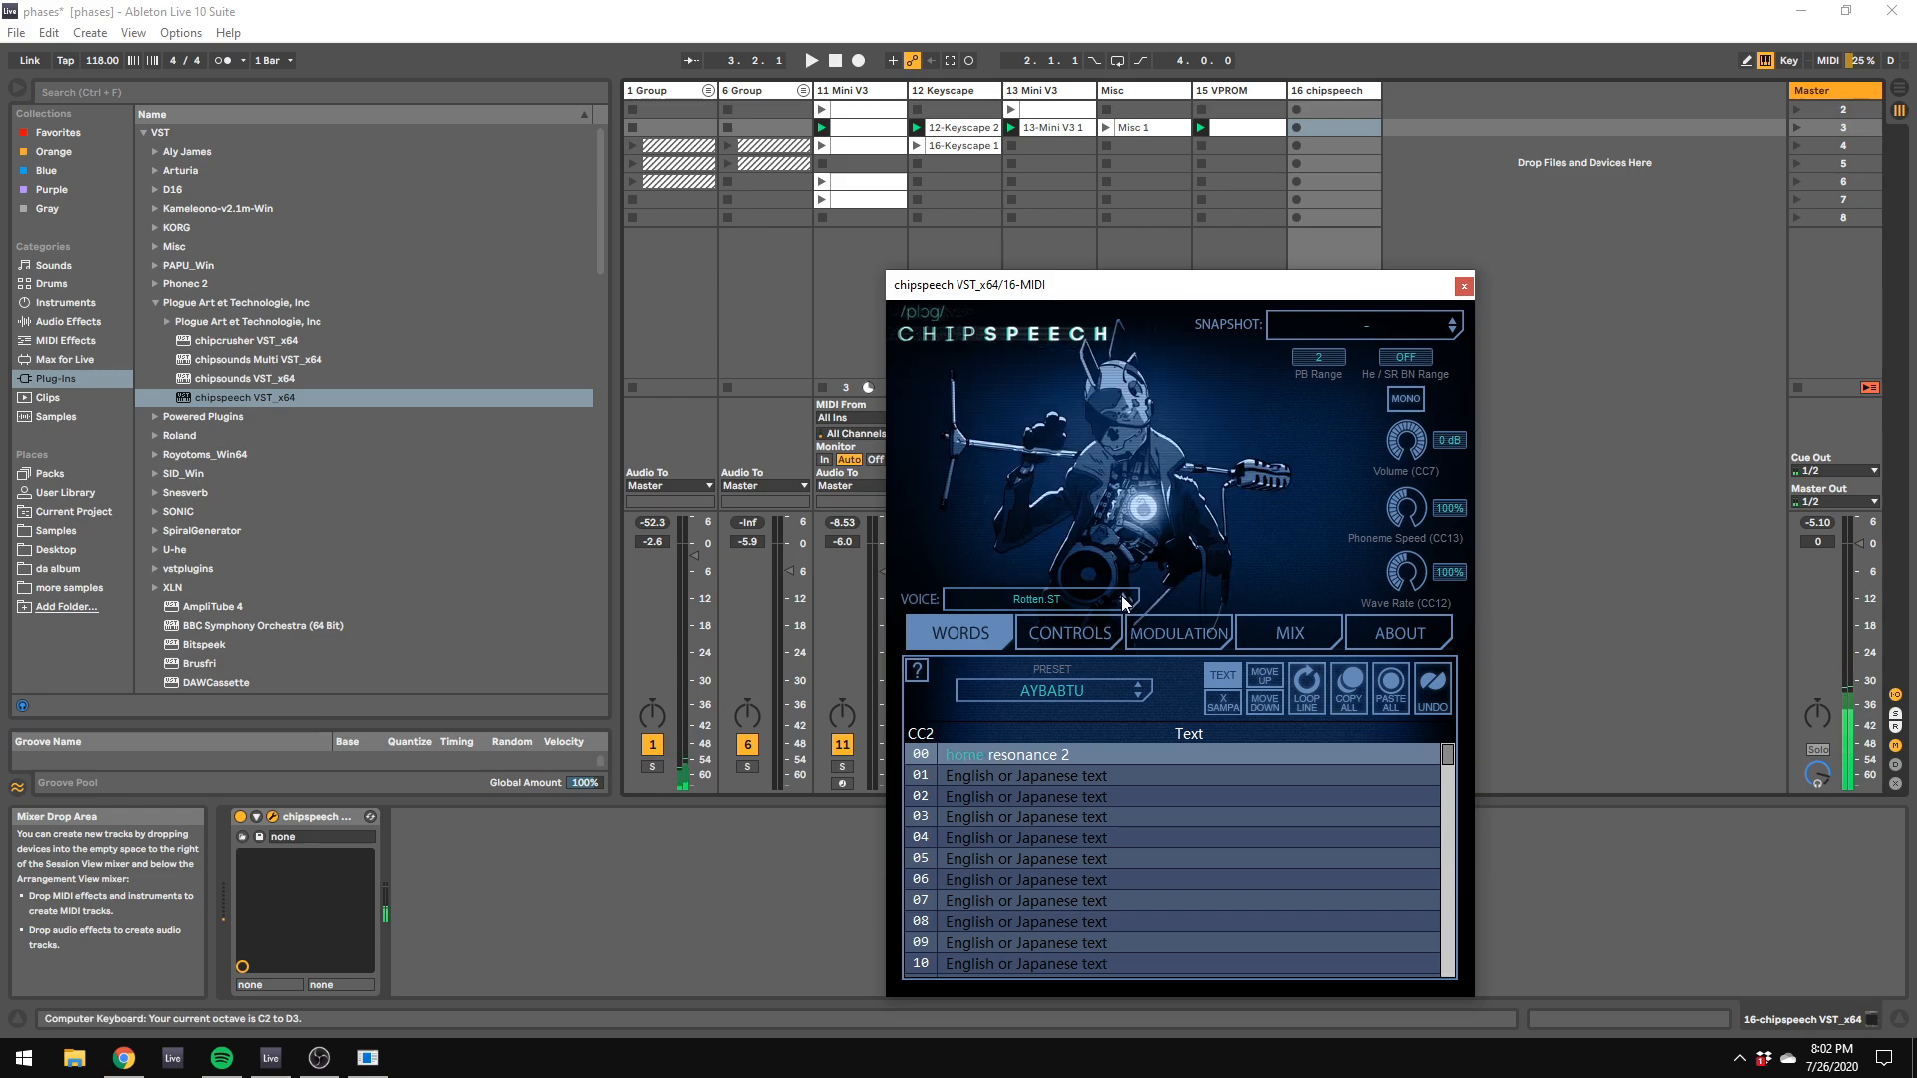
{"action": "left_click", "coordinate": [1123, 595]}
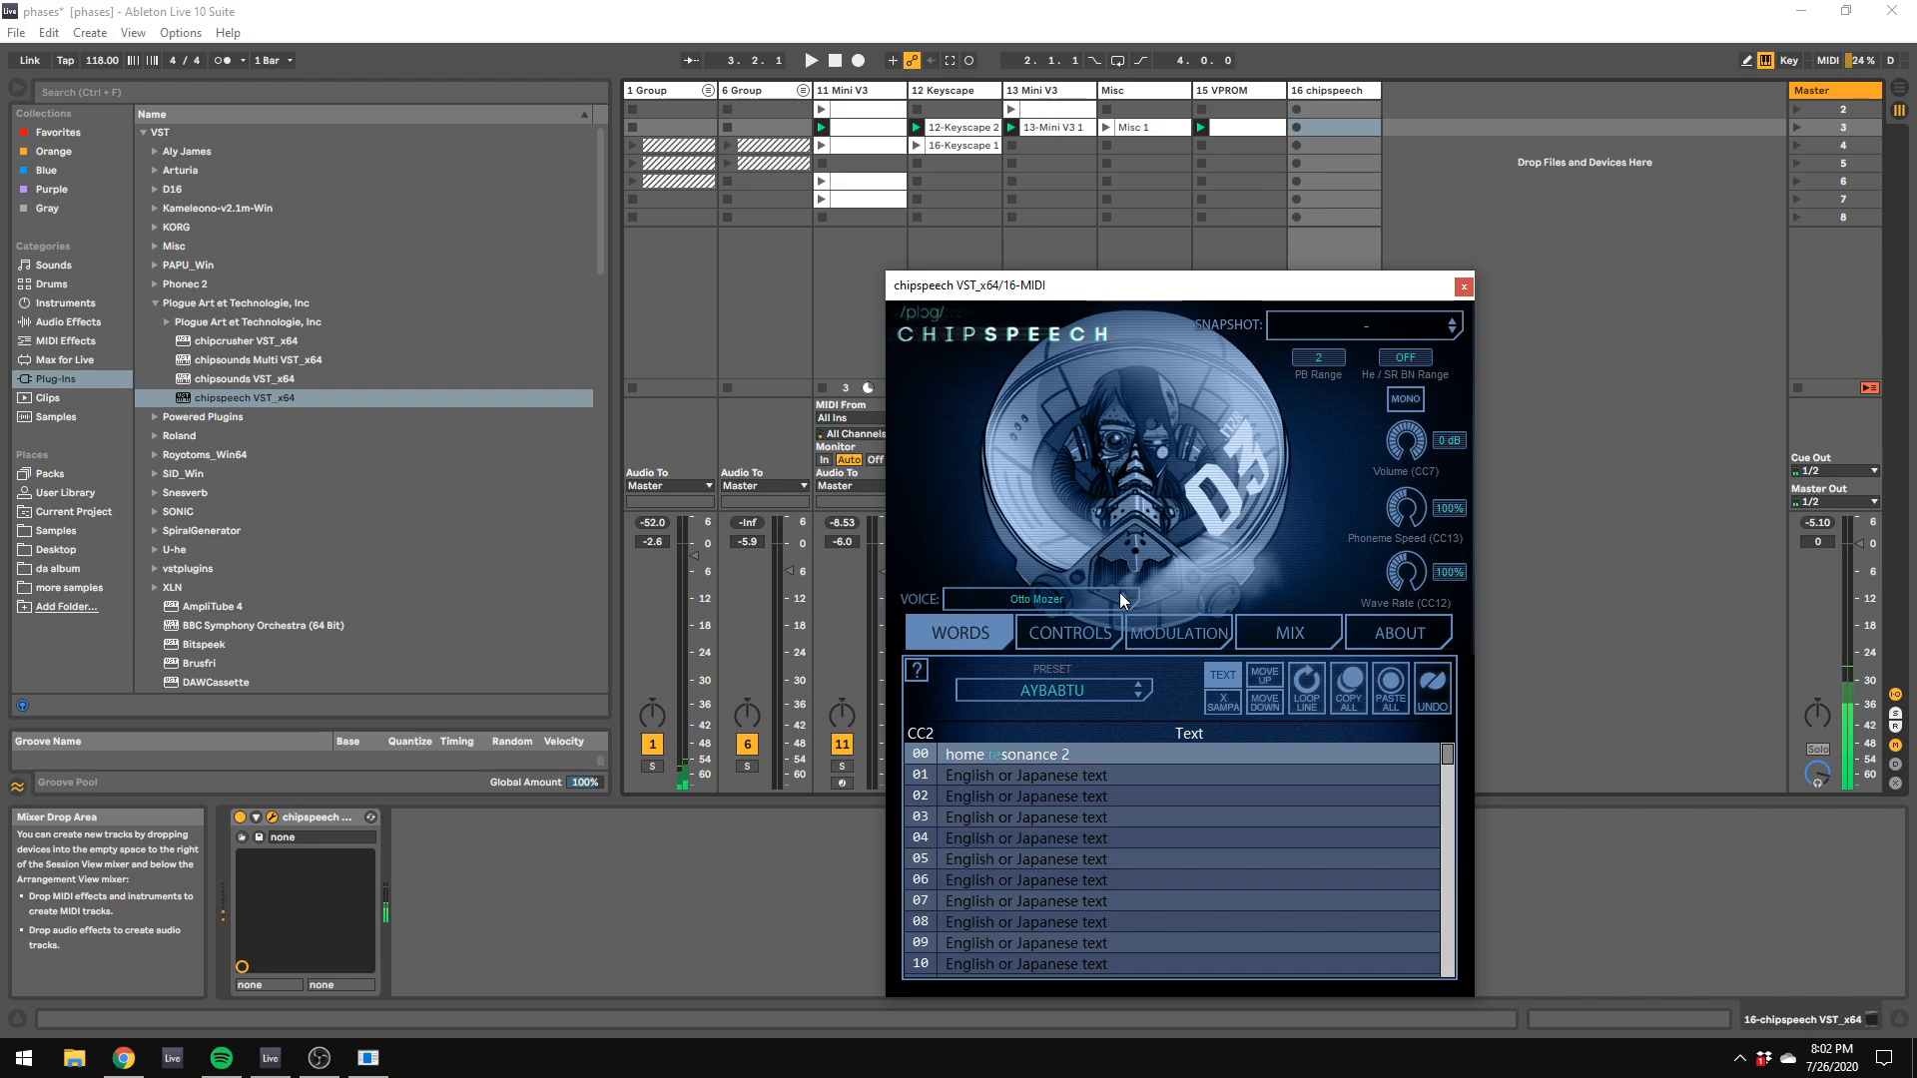
Step: Replace chipspeech's line 00 text with "Monkey" and audition the word in lower and higher keyboard octaves
{"action": "double_click", "coordinate": [1027, 752]}
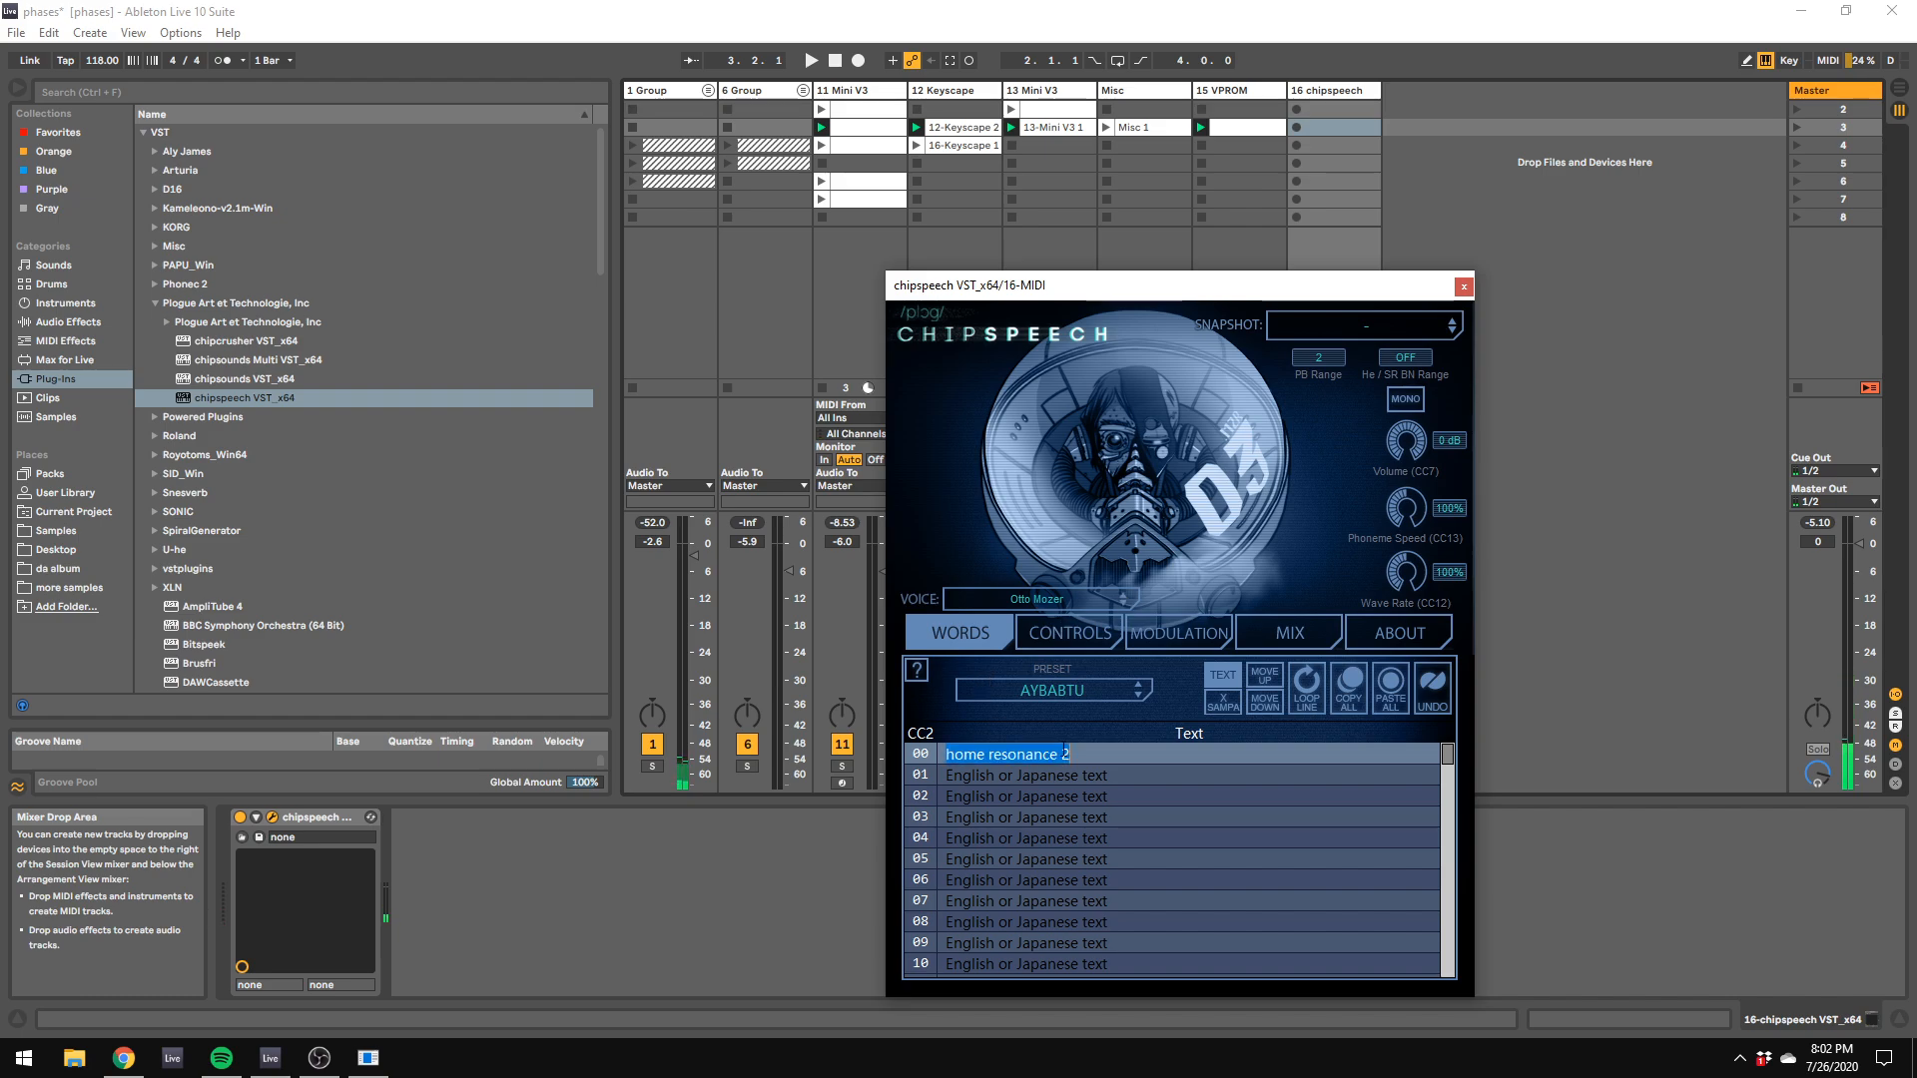
{"action": "type", "text": "Monkey"}
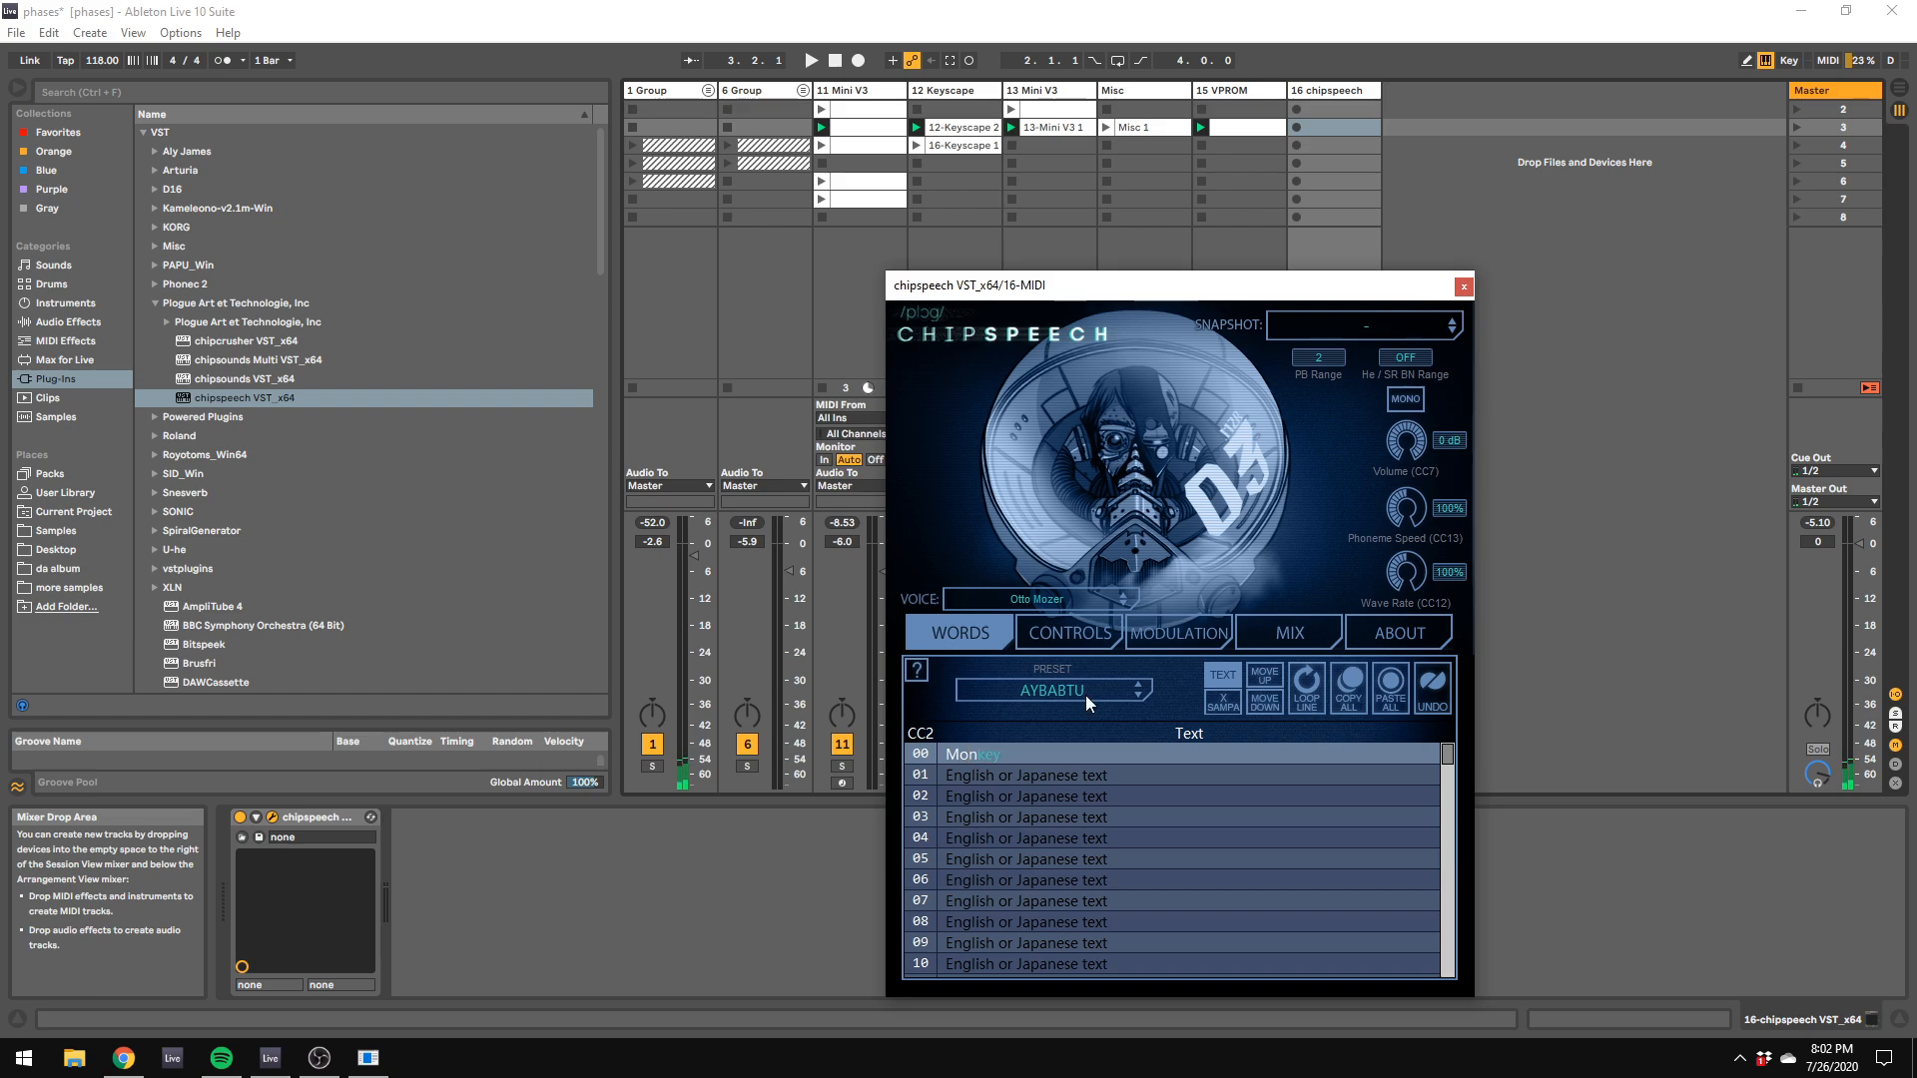
{"action": "left_click", "coordinate": [1536, 596]}
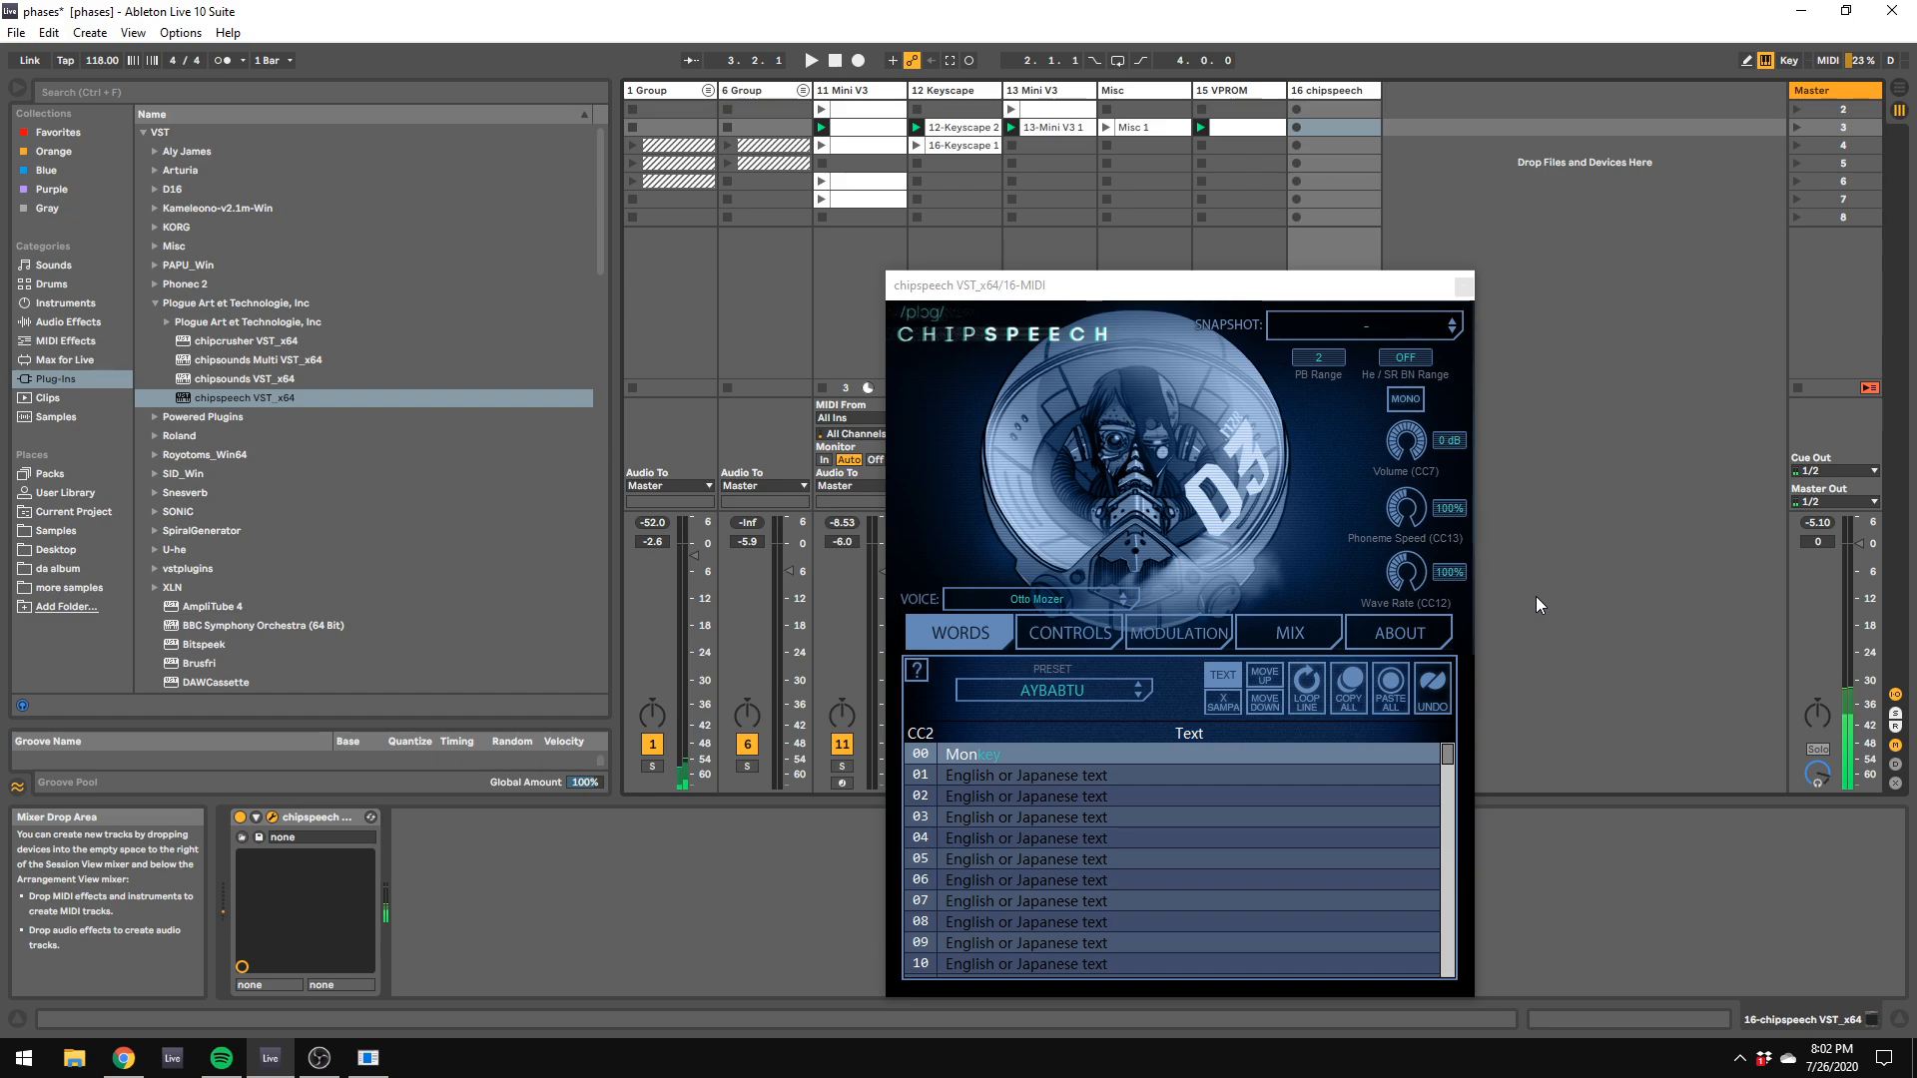
{"action": "key", "text": "z"}
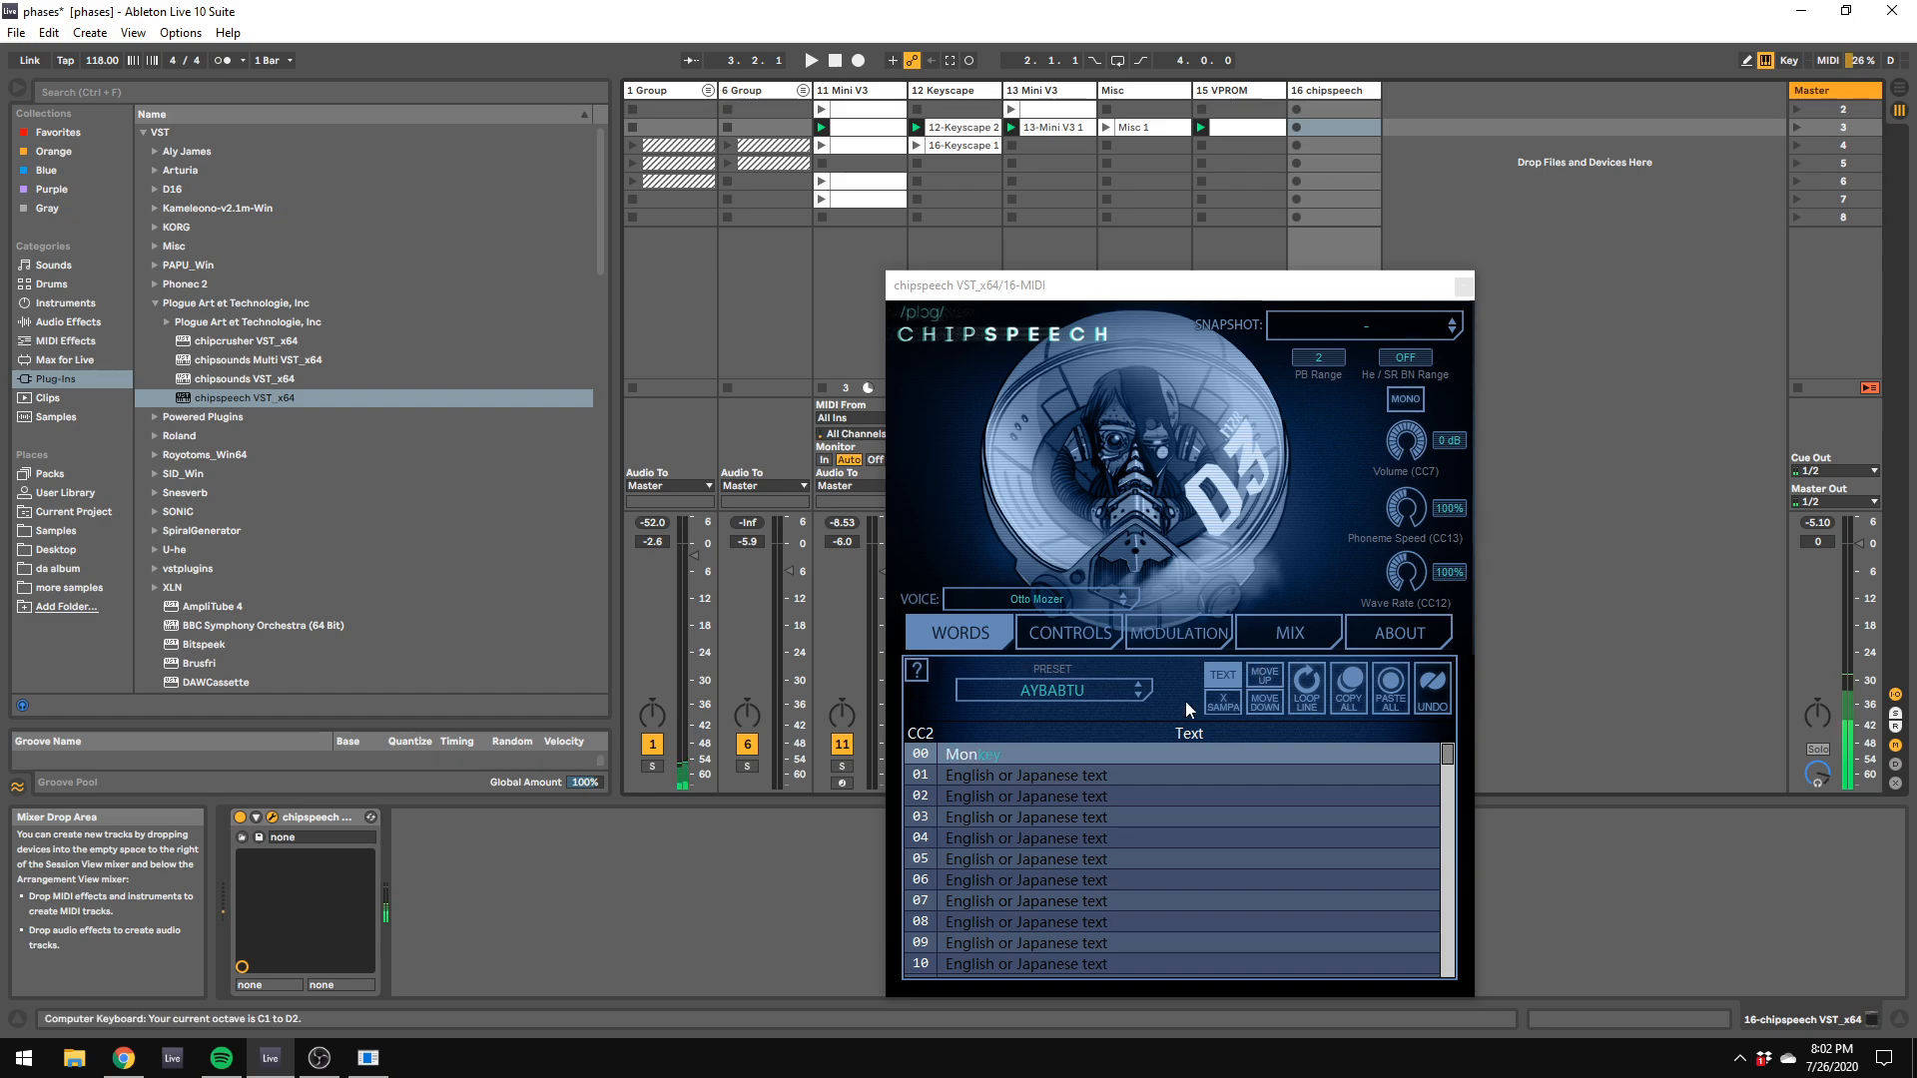
{"action": "key", "text": "x"}
{"action": "key", "text": "x"}
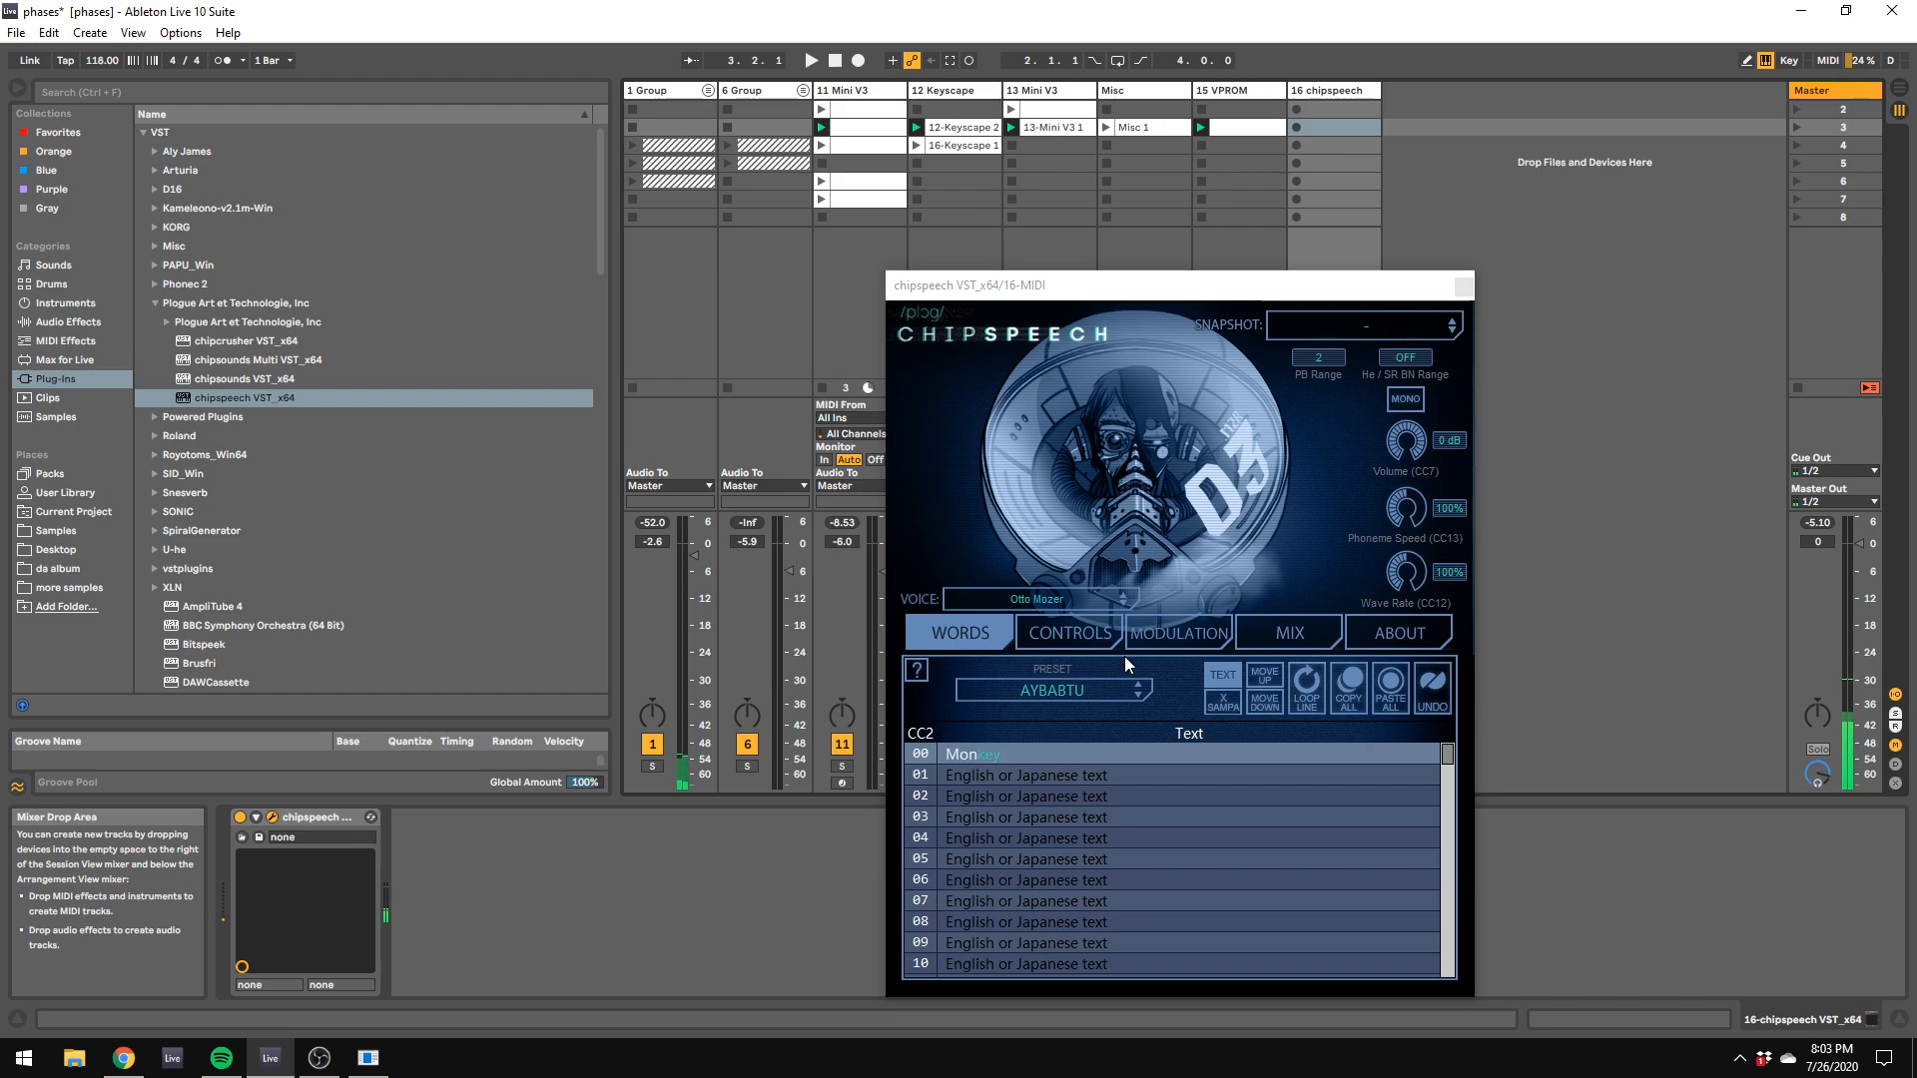
Step: Choose the Lady Parsec HD voice in chipspeech and audition it by playing notes in different octaves
{"action": "left_click", "coordinate": [1123, 595]}
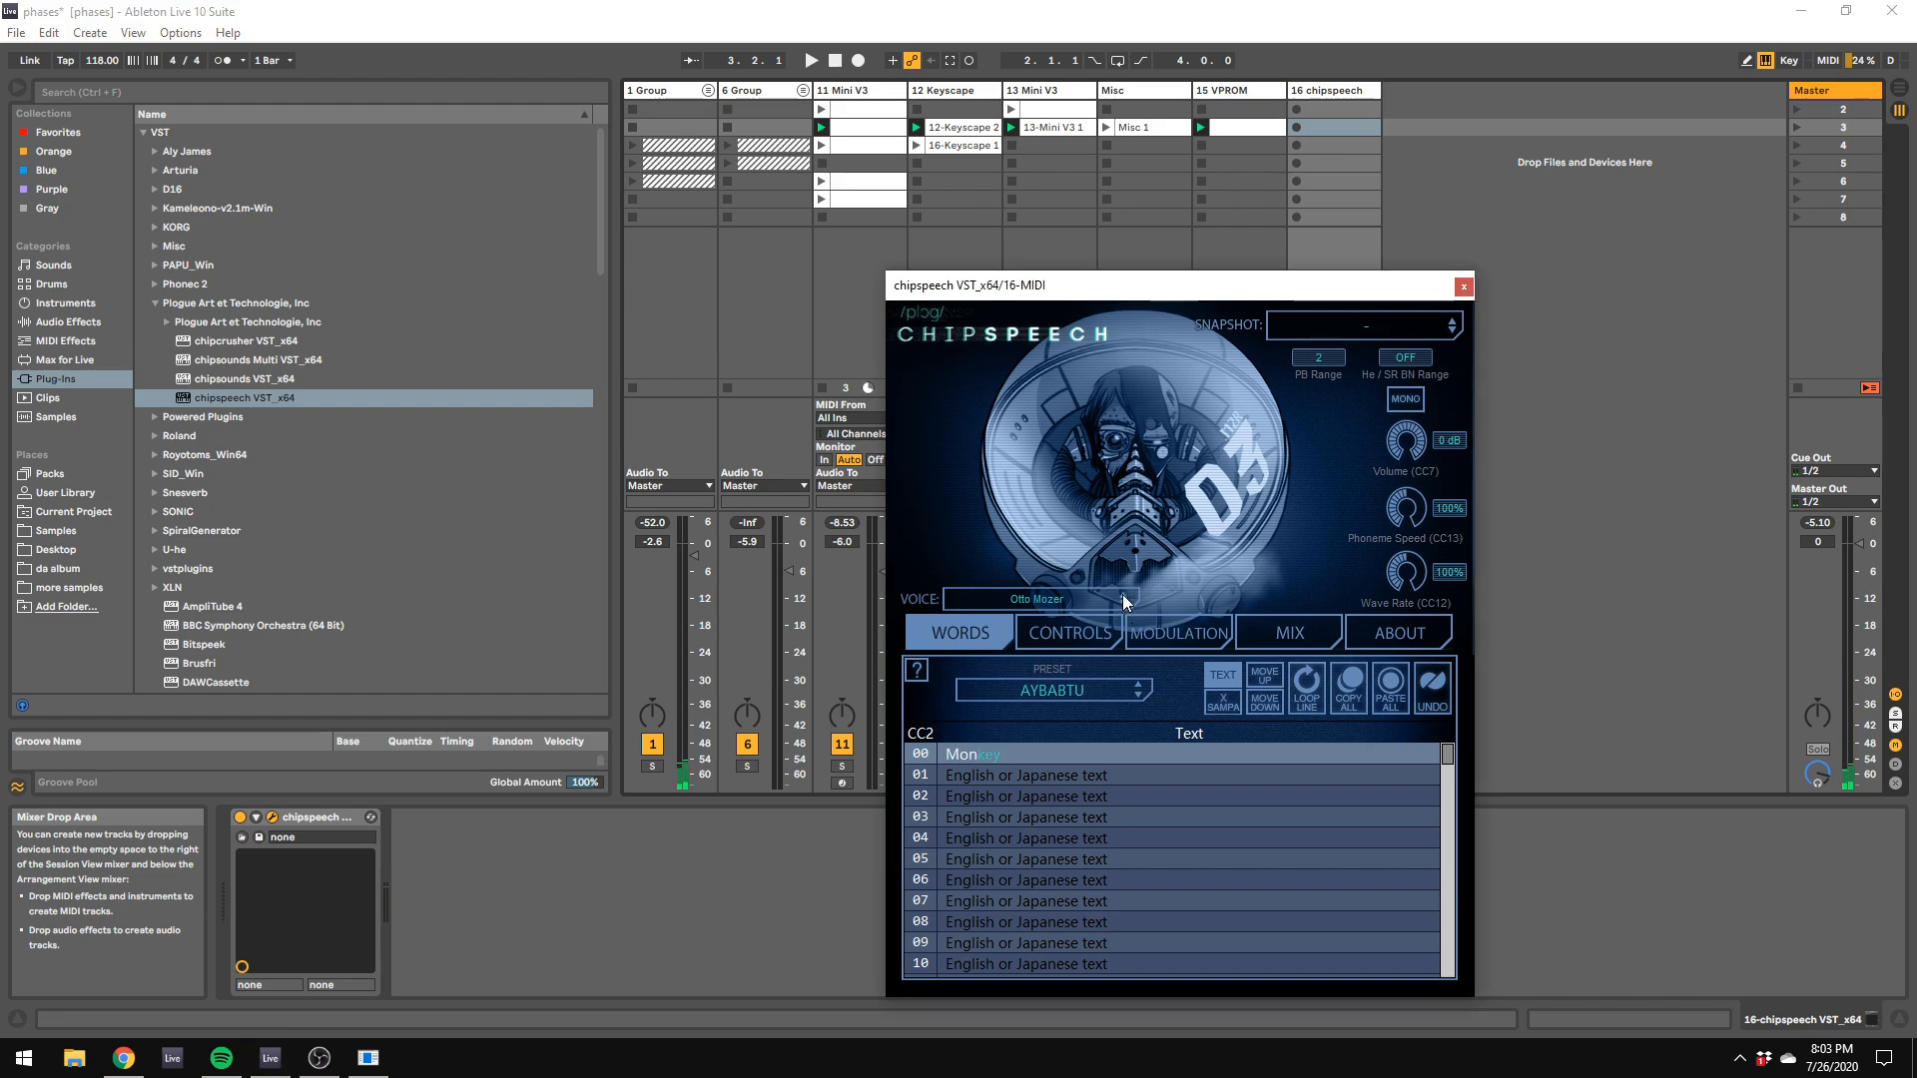
{"action": "left_click", "coordinate": [1122, 597]}
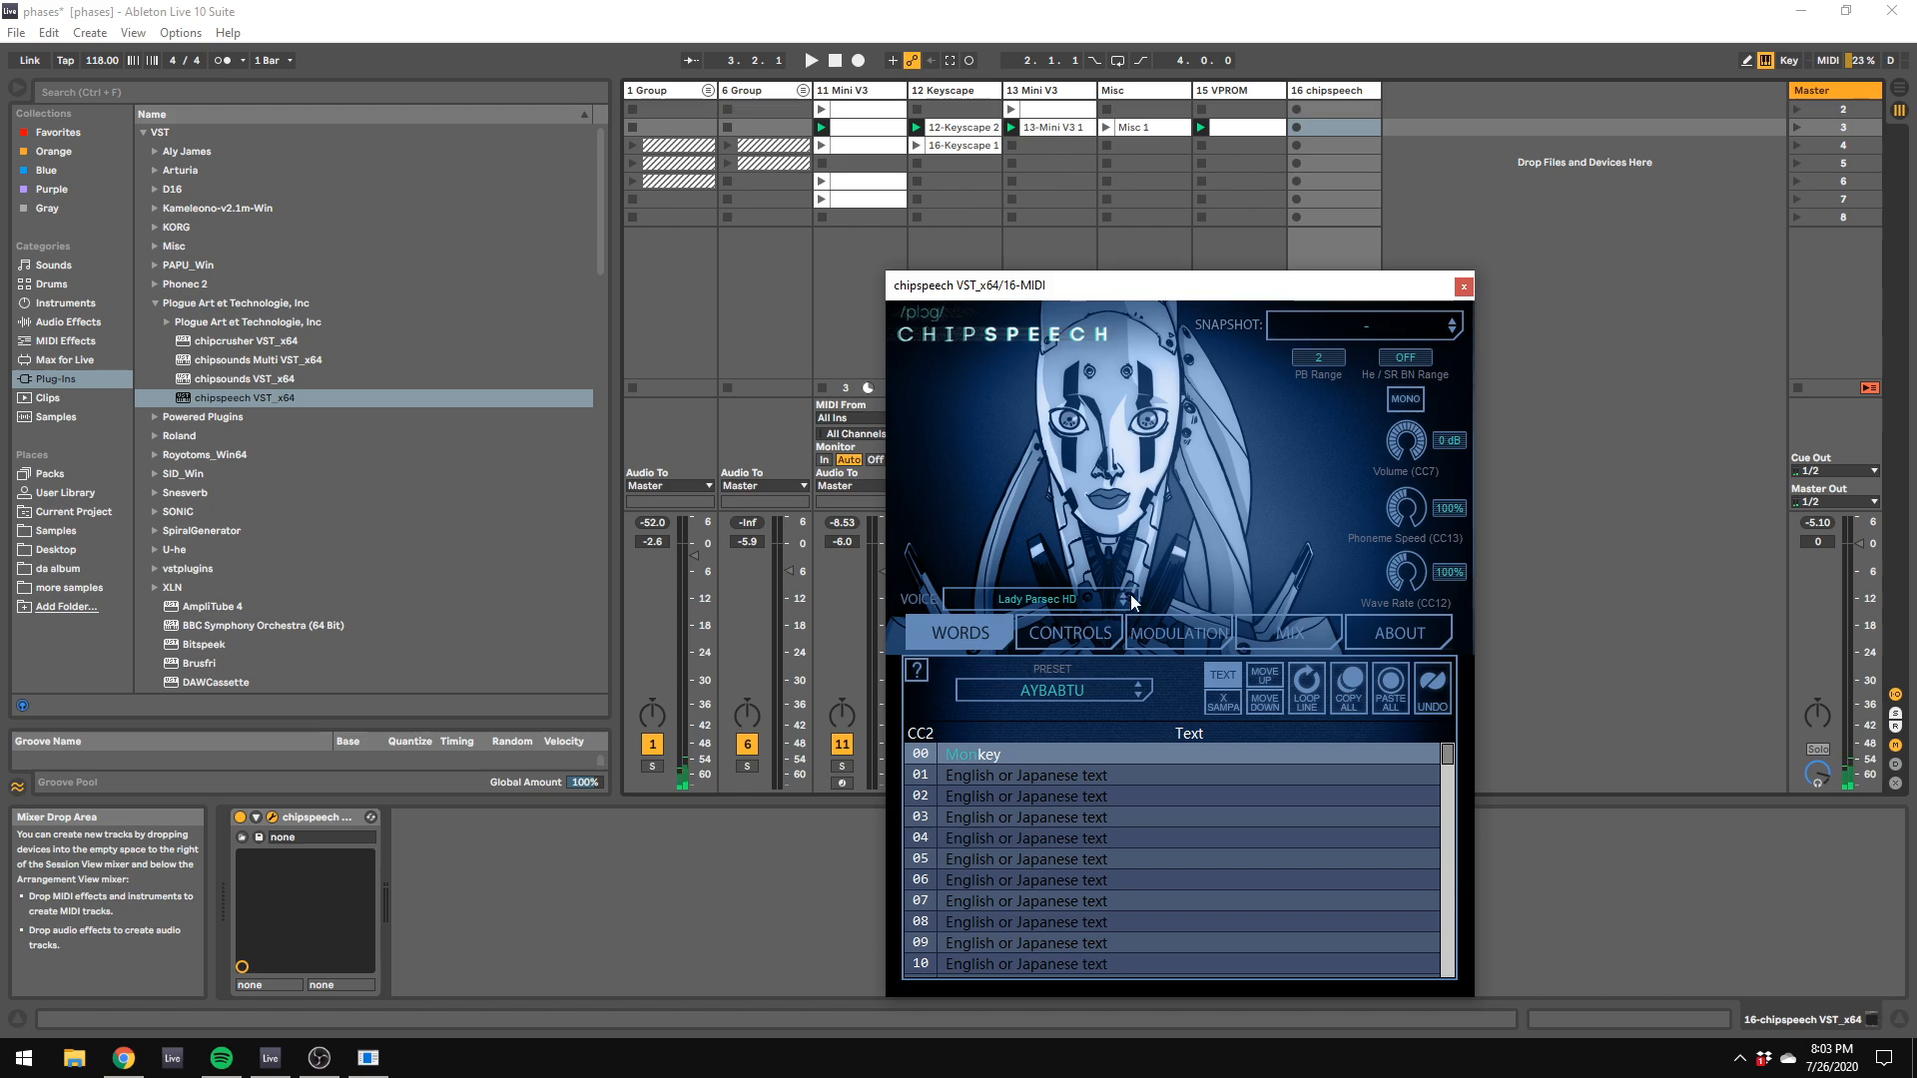
{"action": "left_click", "coordinate": [1664, 657]}
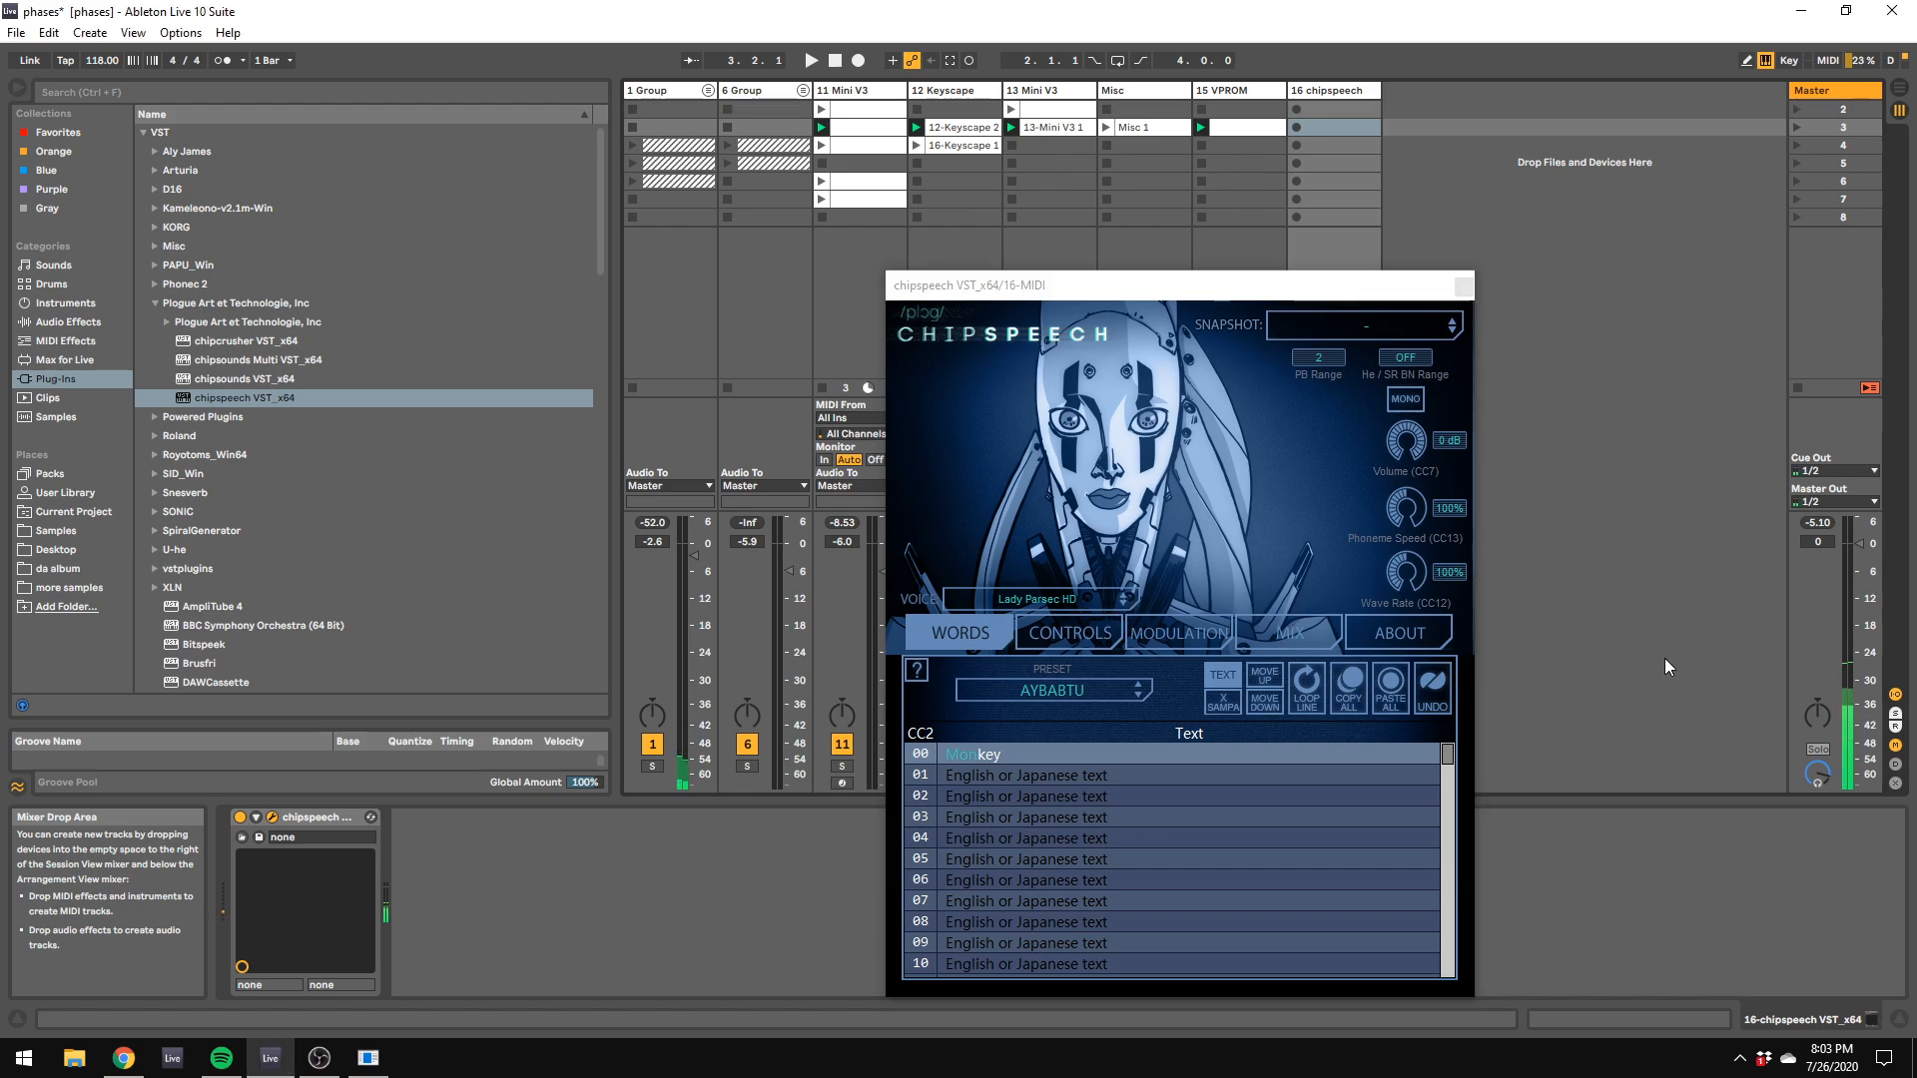
{"action": "key", "text": "a"}
{"action": "key", "text": "a"}
{"action": "key", "text": "z"}
{"action": "key", "text": "a"}
Step: Clear the text in chipspeech's line 00
{"action": "double_click", "coordinate": [1087, 756]}
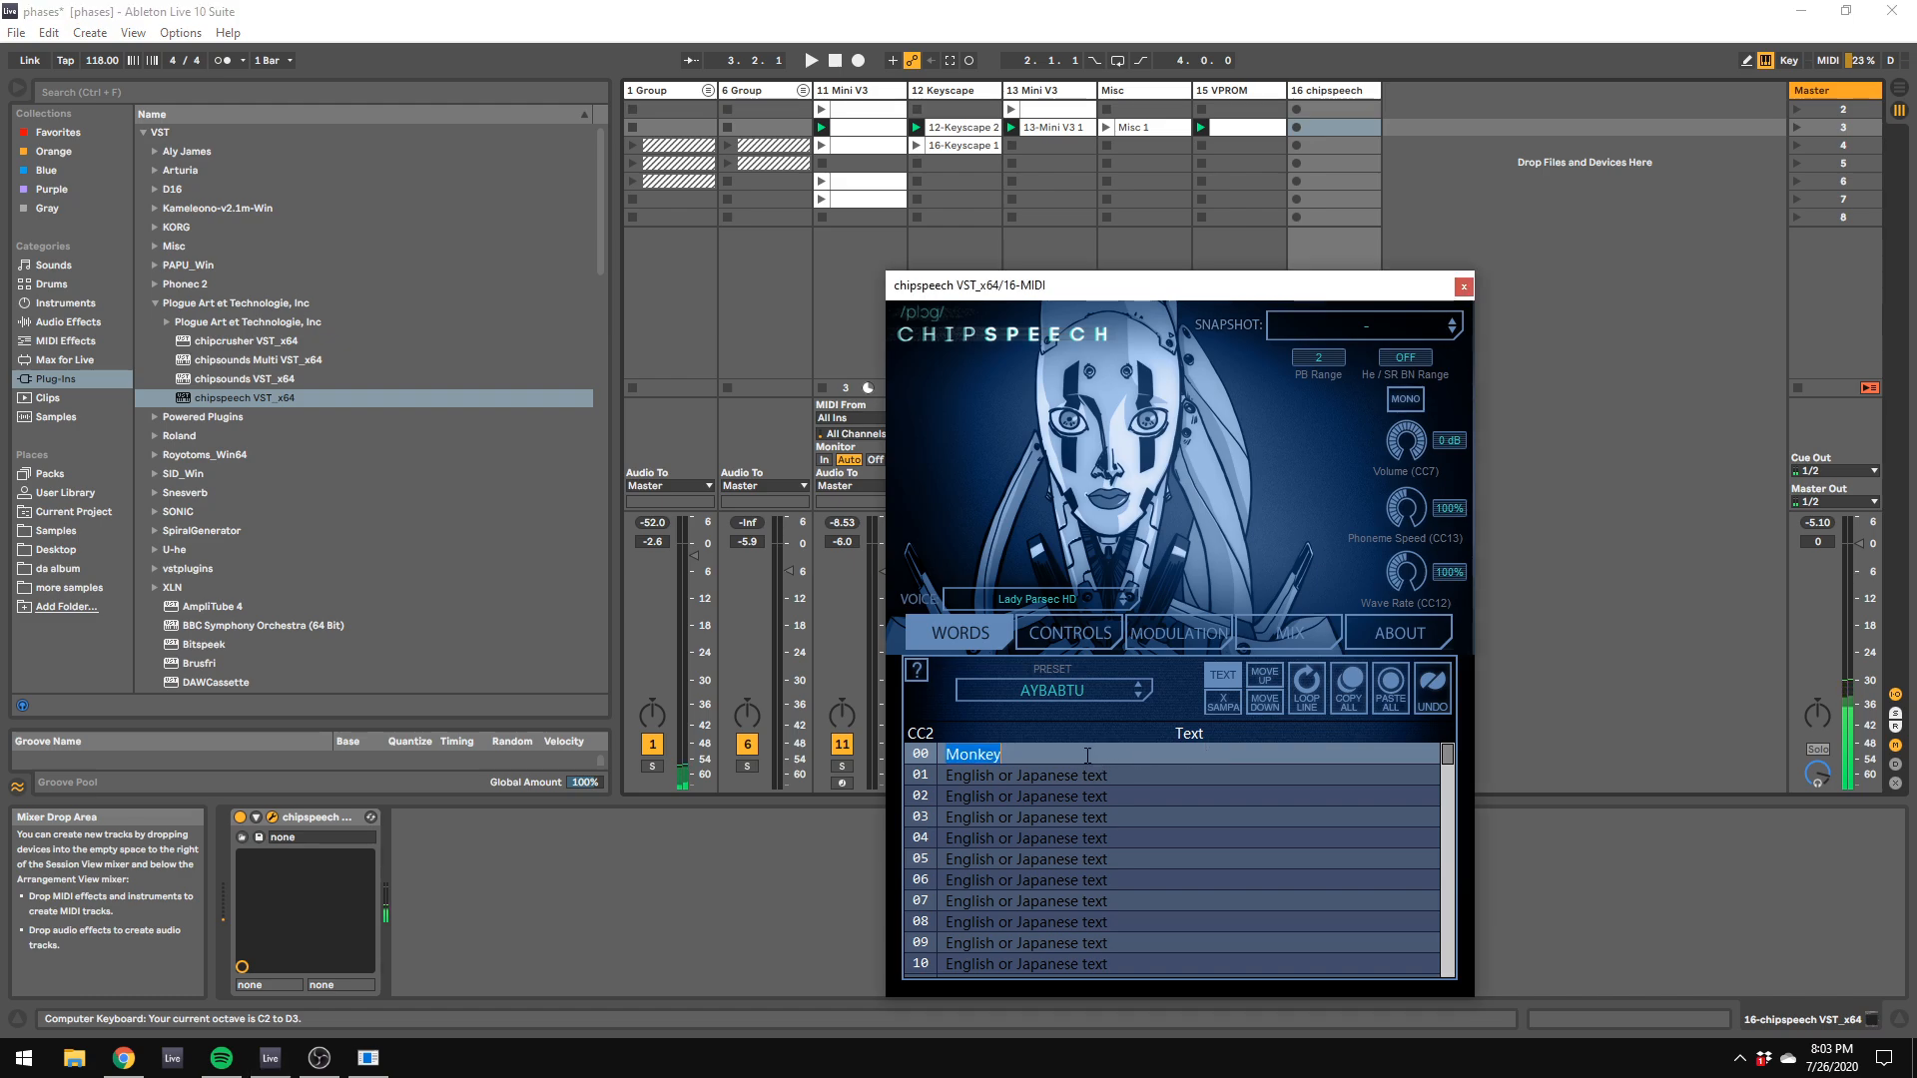
{"action": "key", "text": "BackSpace"}
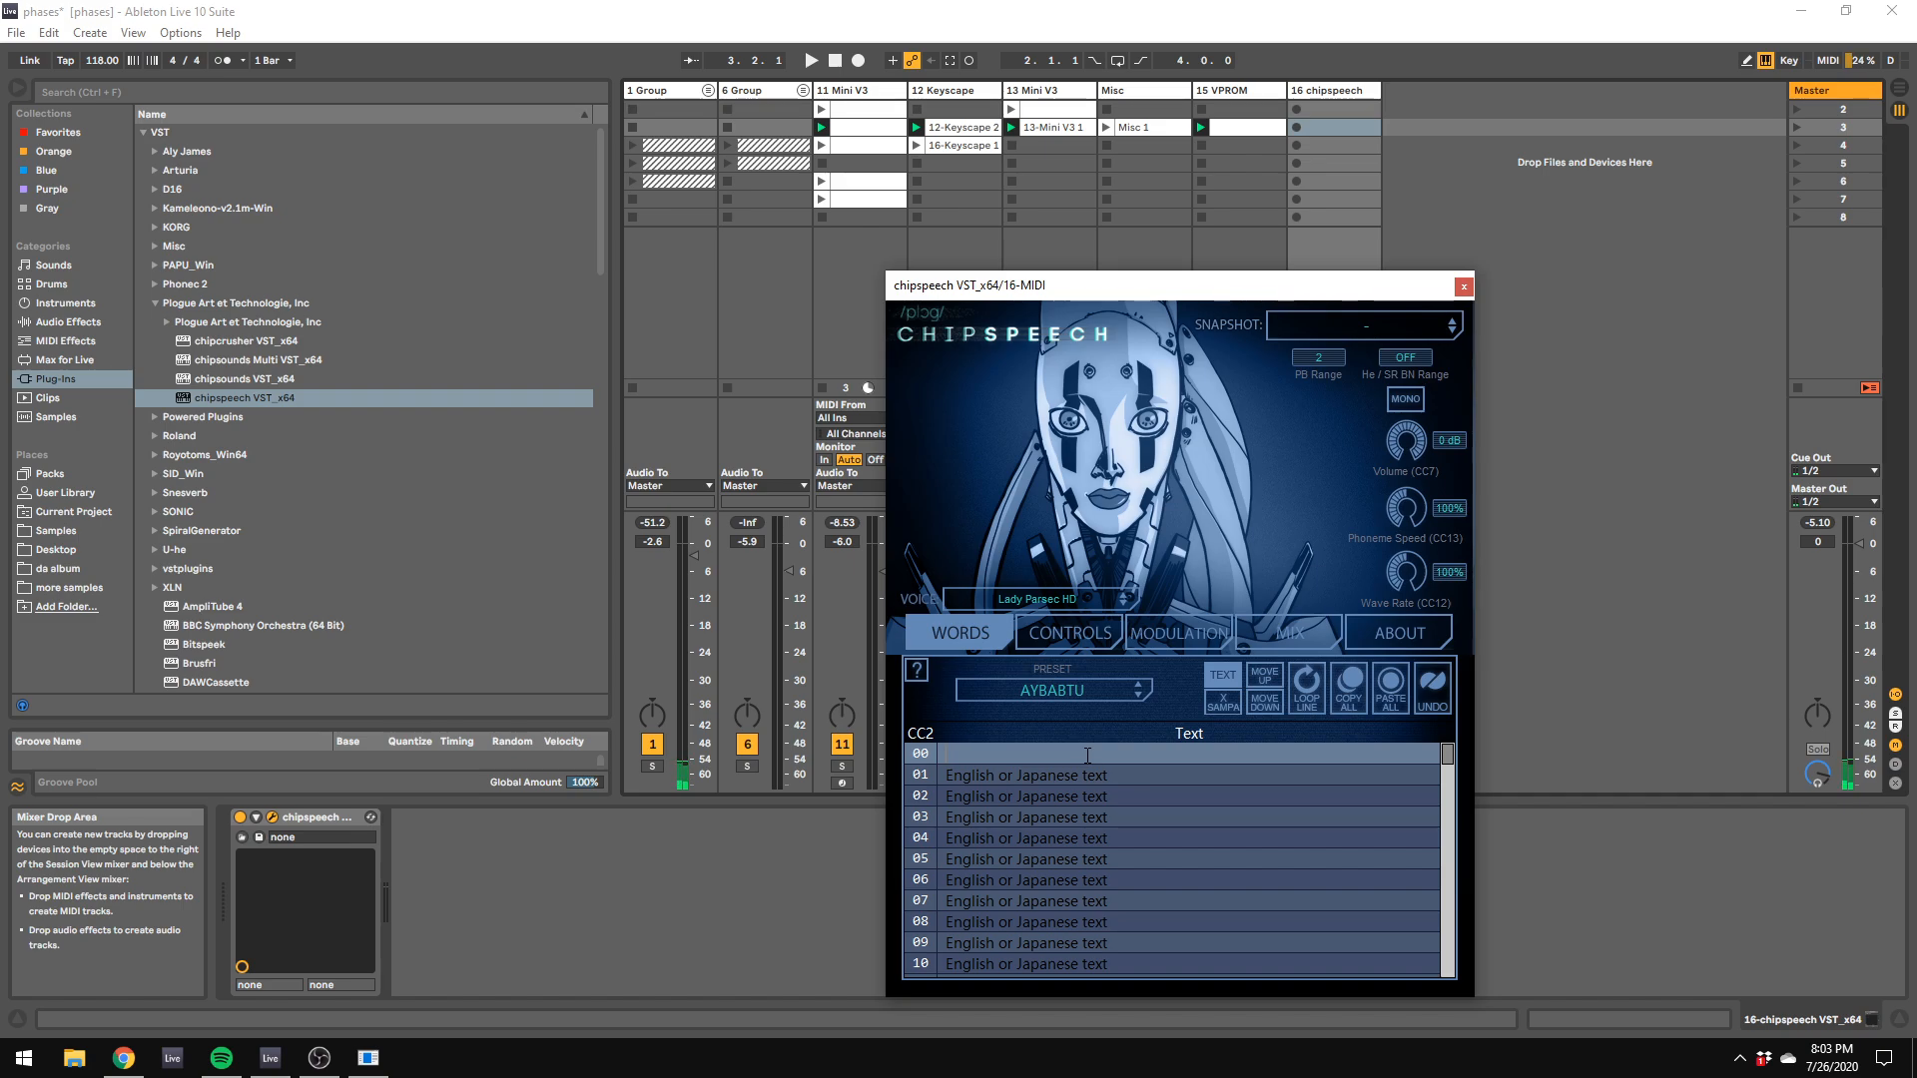
Step: Enter "bruh" in chipspeech's line 00 and audition it with the computer keyboard set to the C1 to D2 octave
{"action": "key", "text": "BackSpace"}
{"action": "type", "text": "pi"}
{"action": "type", "text": "oggers"}
{"action": "double_click", "coordinate": [1027, 752]}
{"action": "key", "text": "BackSpace"}
{"action": "type", "text": "bruh"}
{"action": "left_click", "coordinate": [1749, 536]}
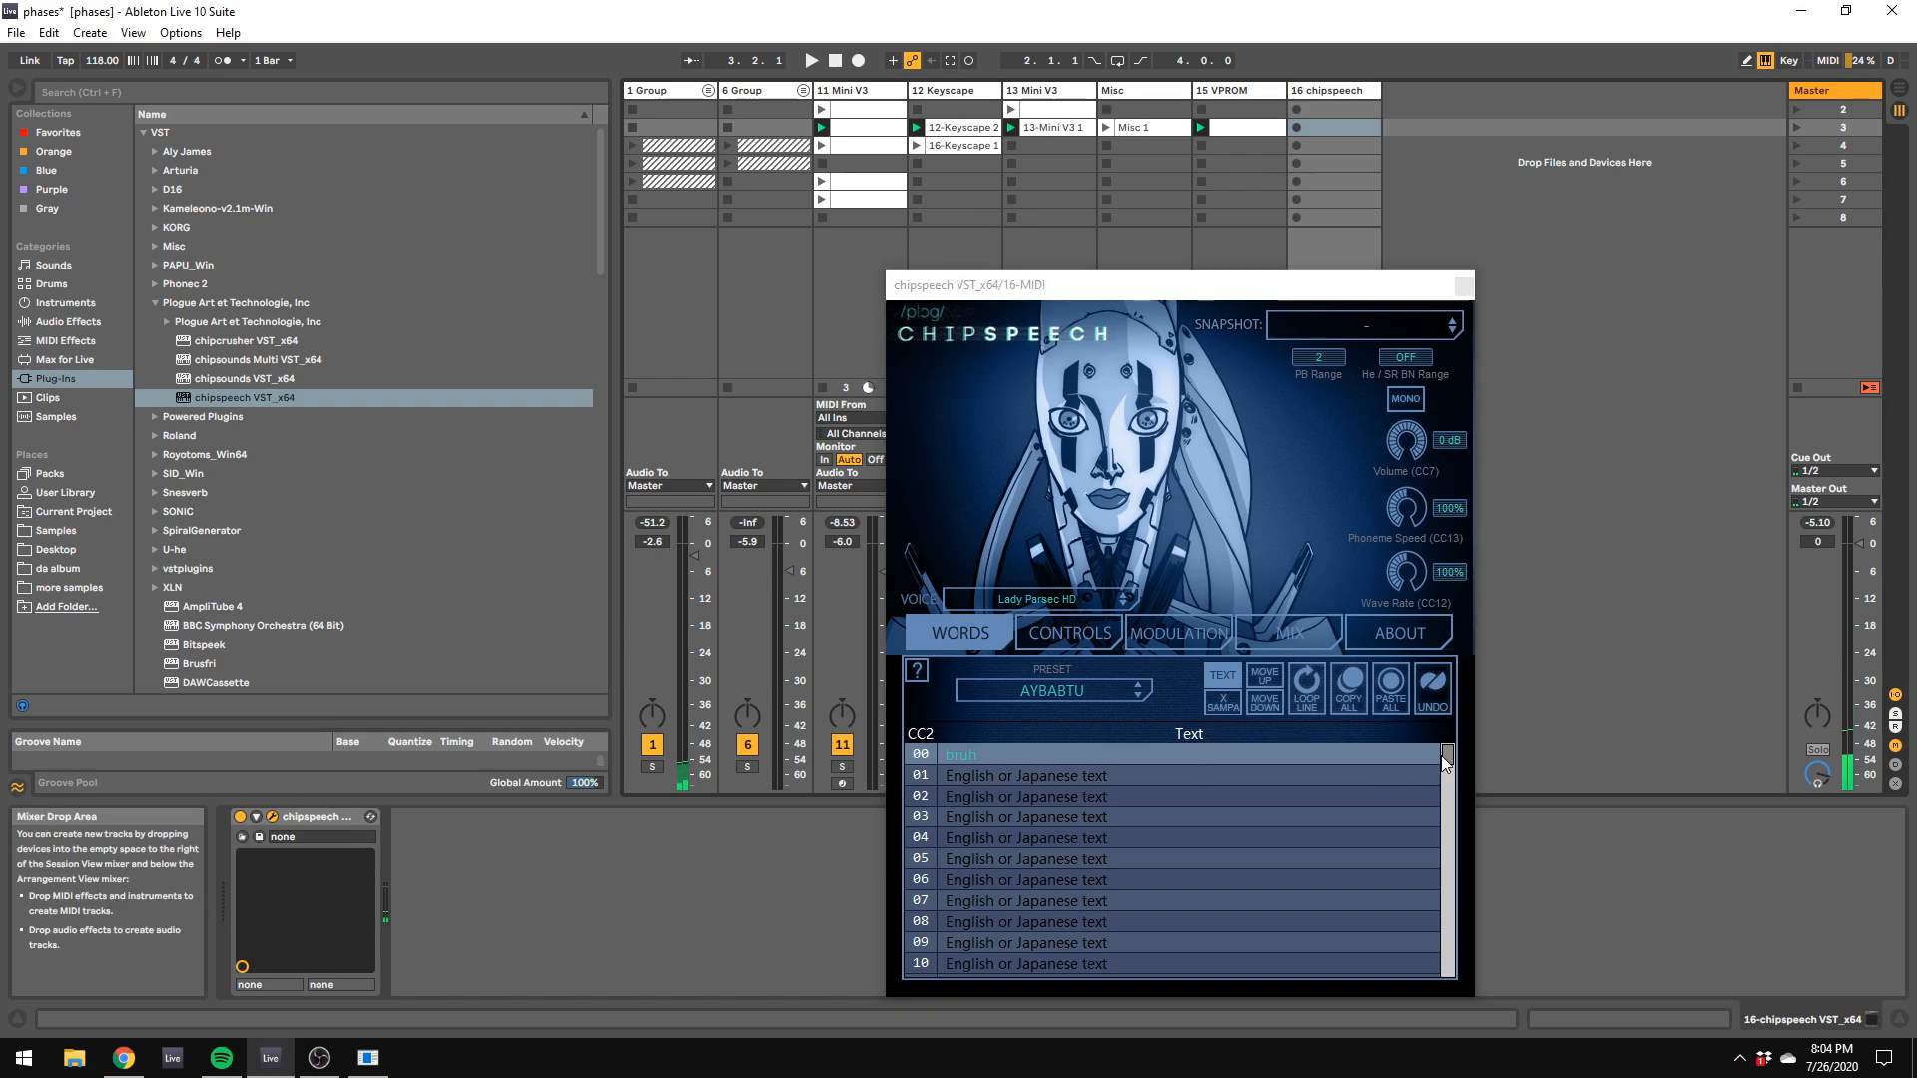
{"action": "key", "text": "z"}
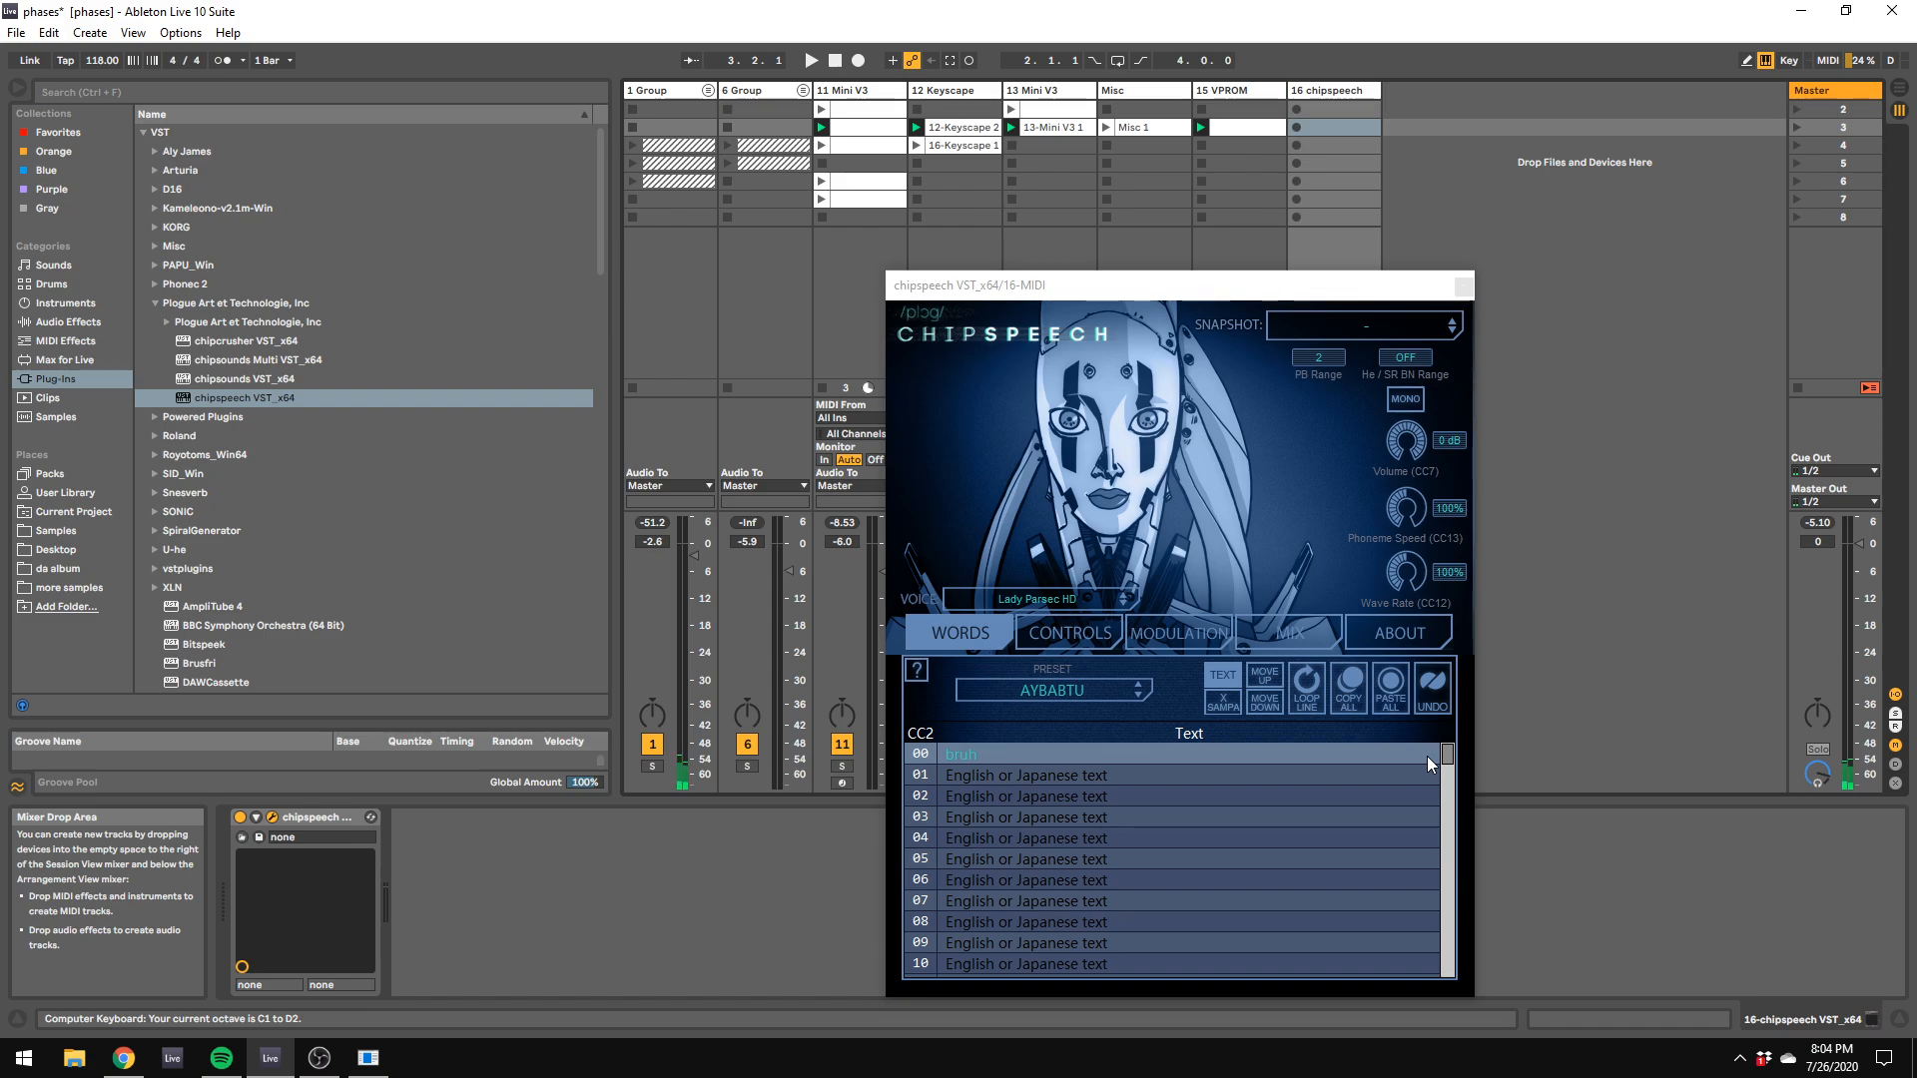
{"action": "key", "text": "a"}
Step: Switch chipspeech to the Otto Mozer voice and extend the line 00 text to "bruh moment"
{"action": "left_click", "coordinate": [1124, 602]}
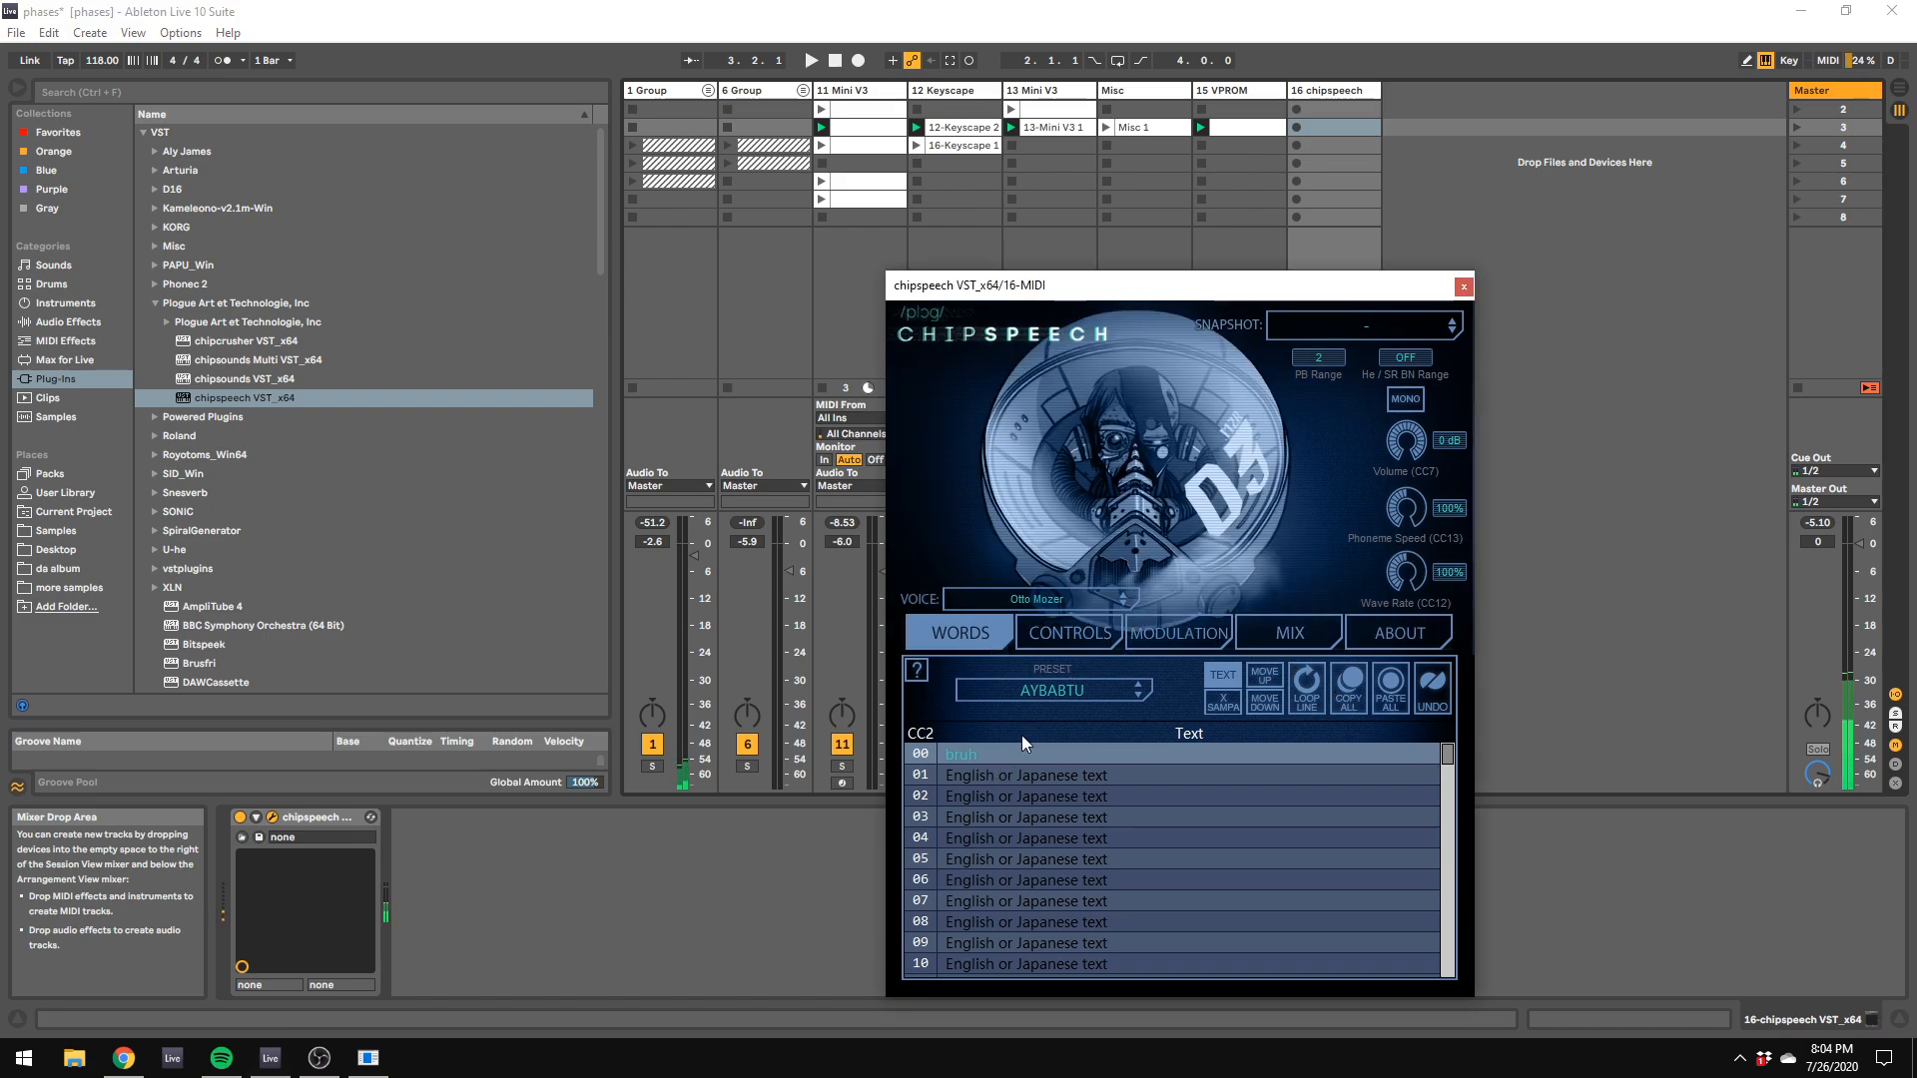
{"action": "double_click", "coordinate": [1040, 754]}
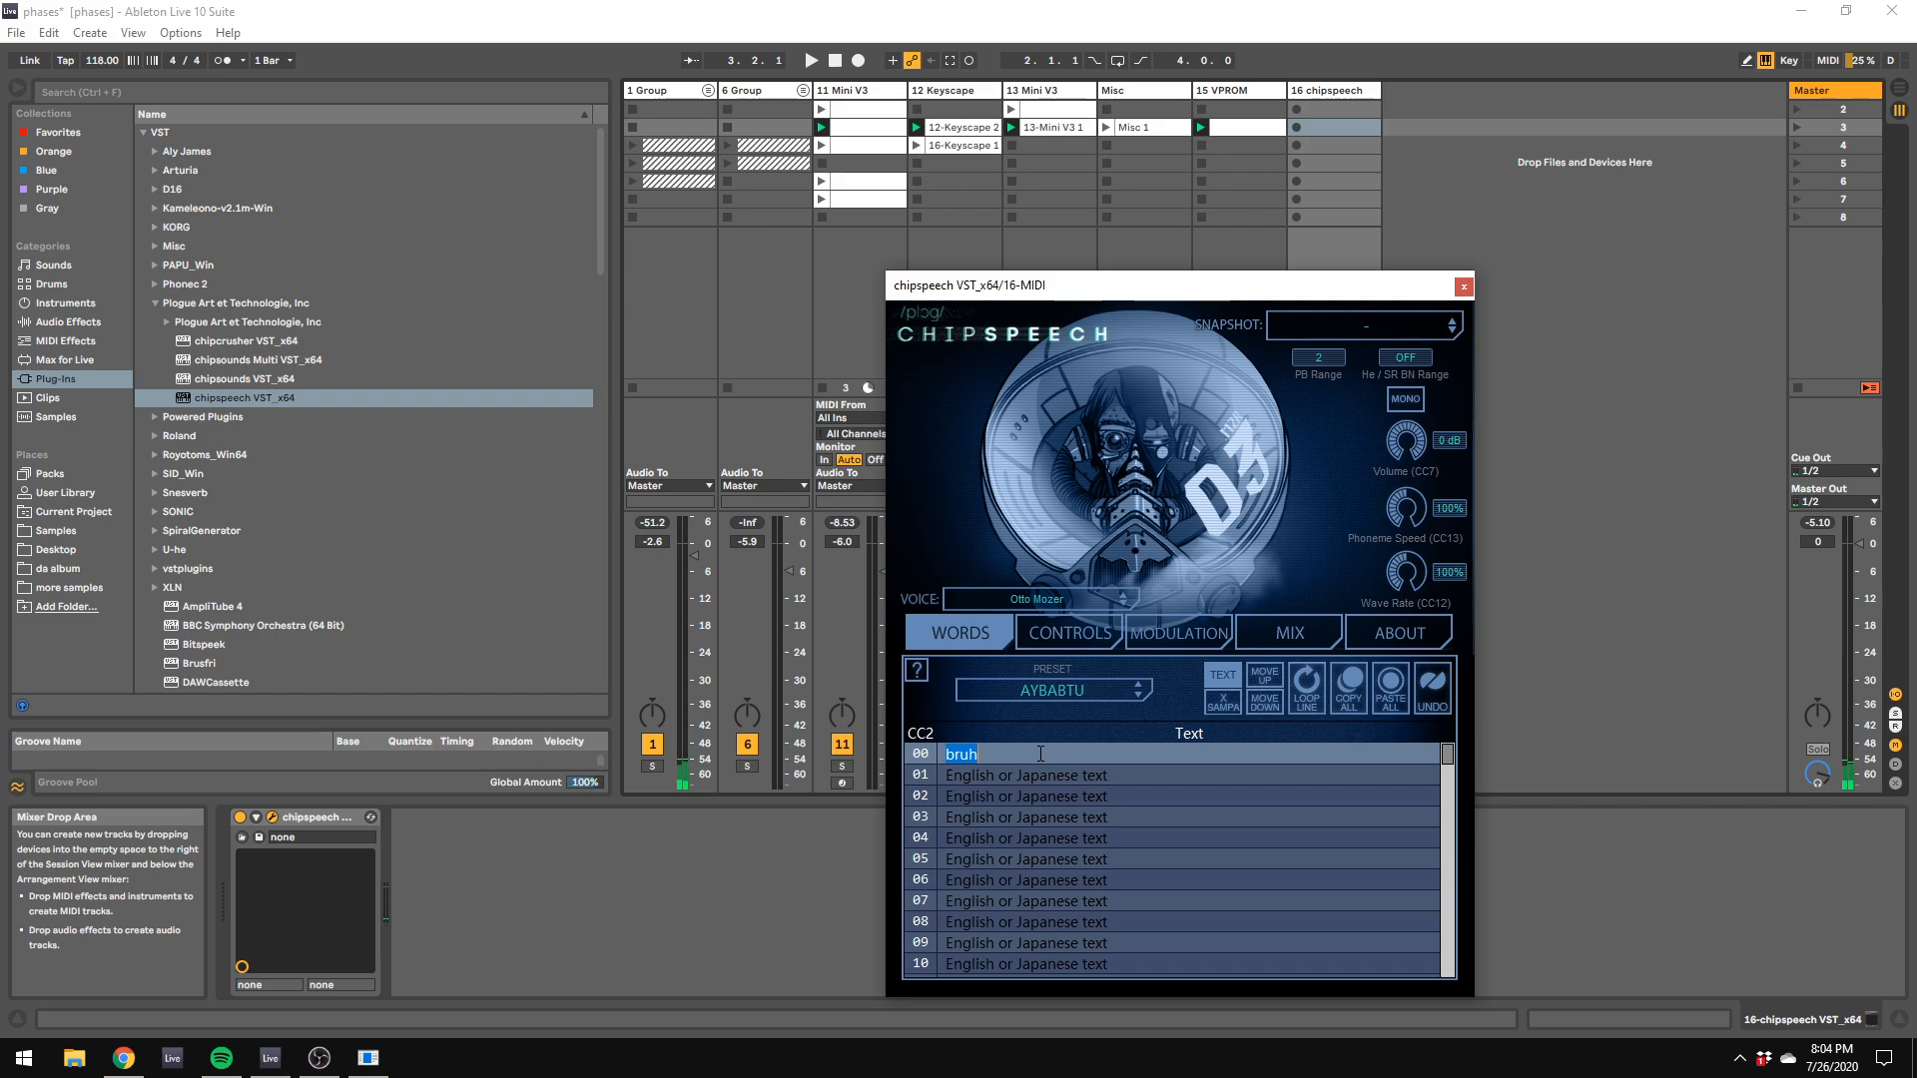
{"action": "key", "text": "Return"}
{"action": "type", "text": ",p"}
{"action": "key", "text": "BackSpace"}
{"action": "key", "text": "BackSpace"}
{"action": "type", "text": "momn"}
{"action": "left_click", "coordinate": [1659, 812]}
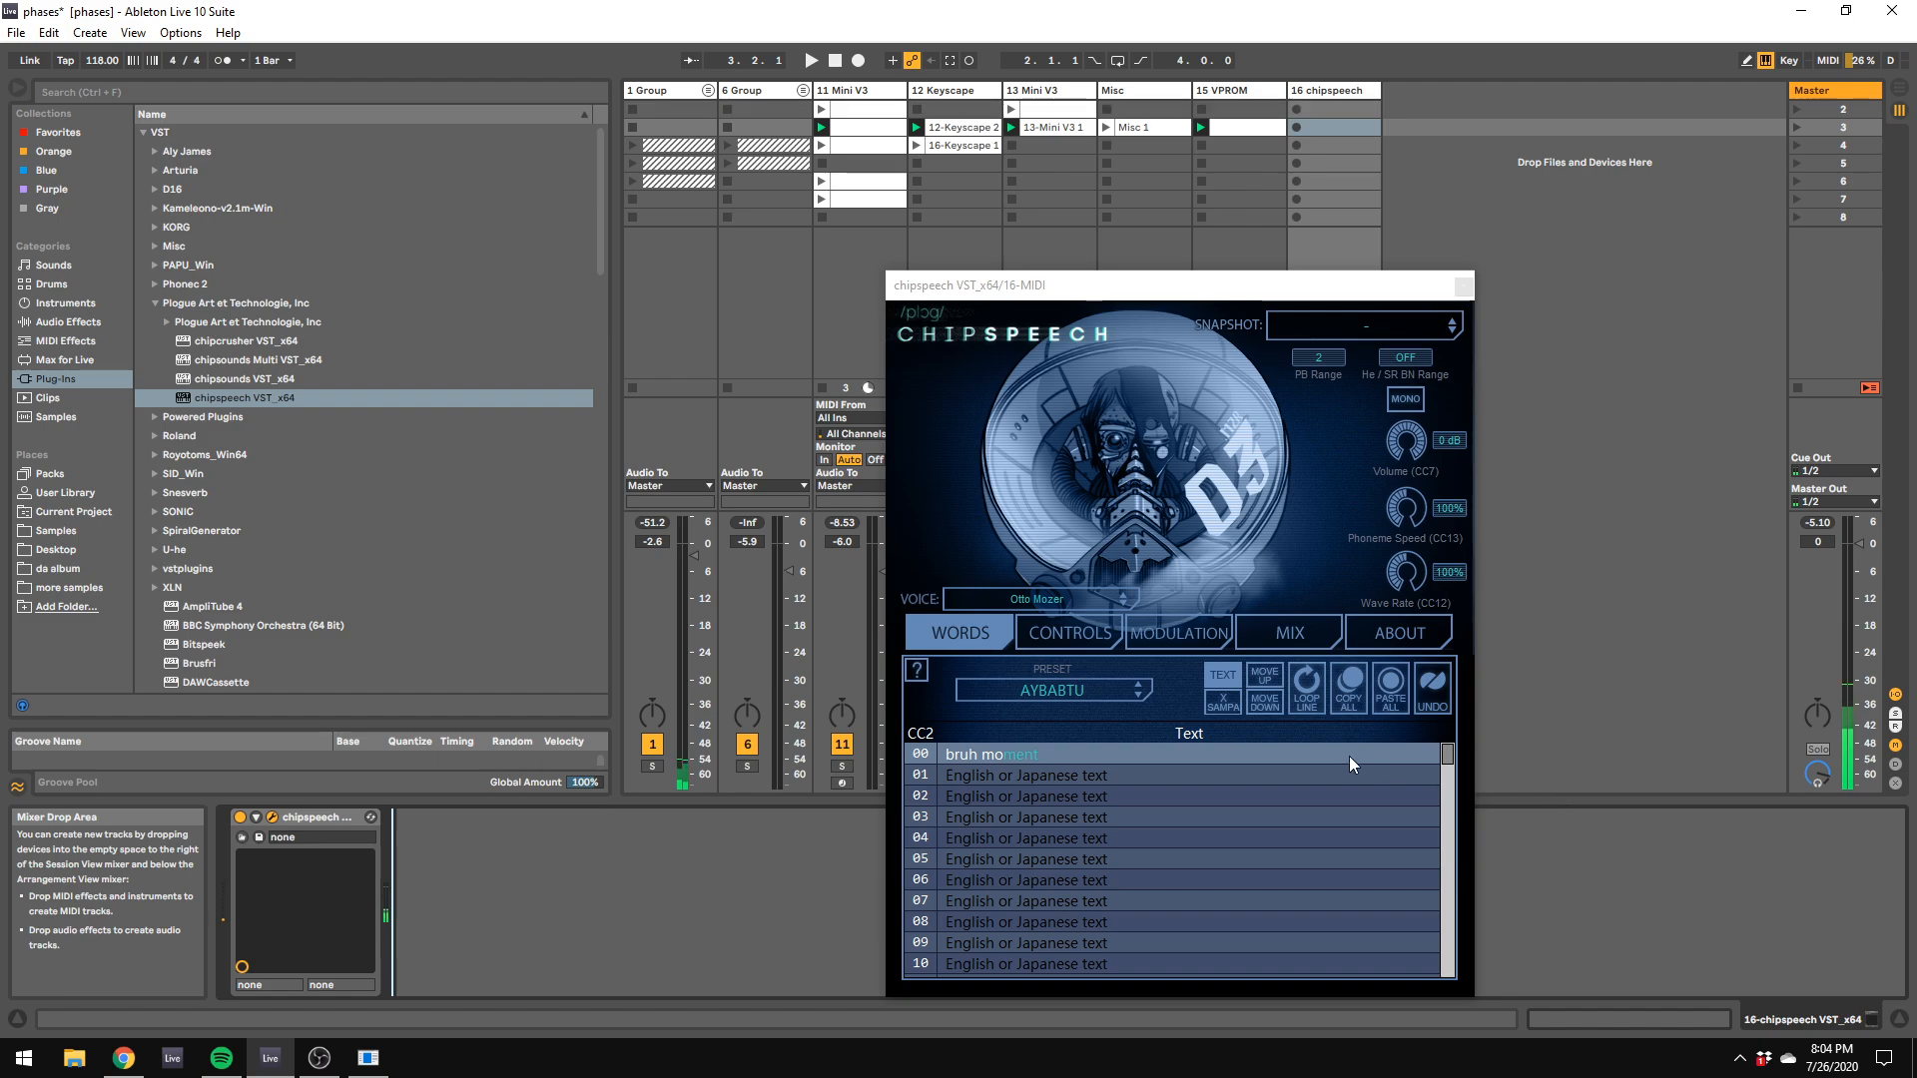
Step: Audition "bruh moment" with different chipspeech voices, including Terminal 99 and Otto Mozer, ending on Lady Parsec HD
{"action": "left_click", "coordinate": [1123, 599]}
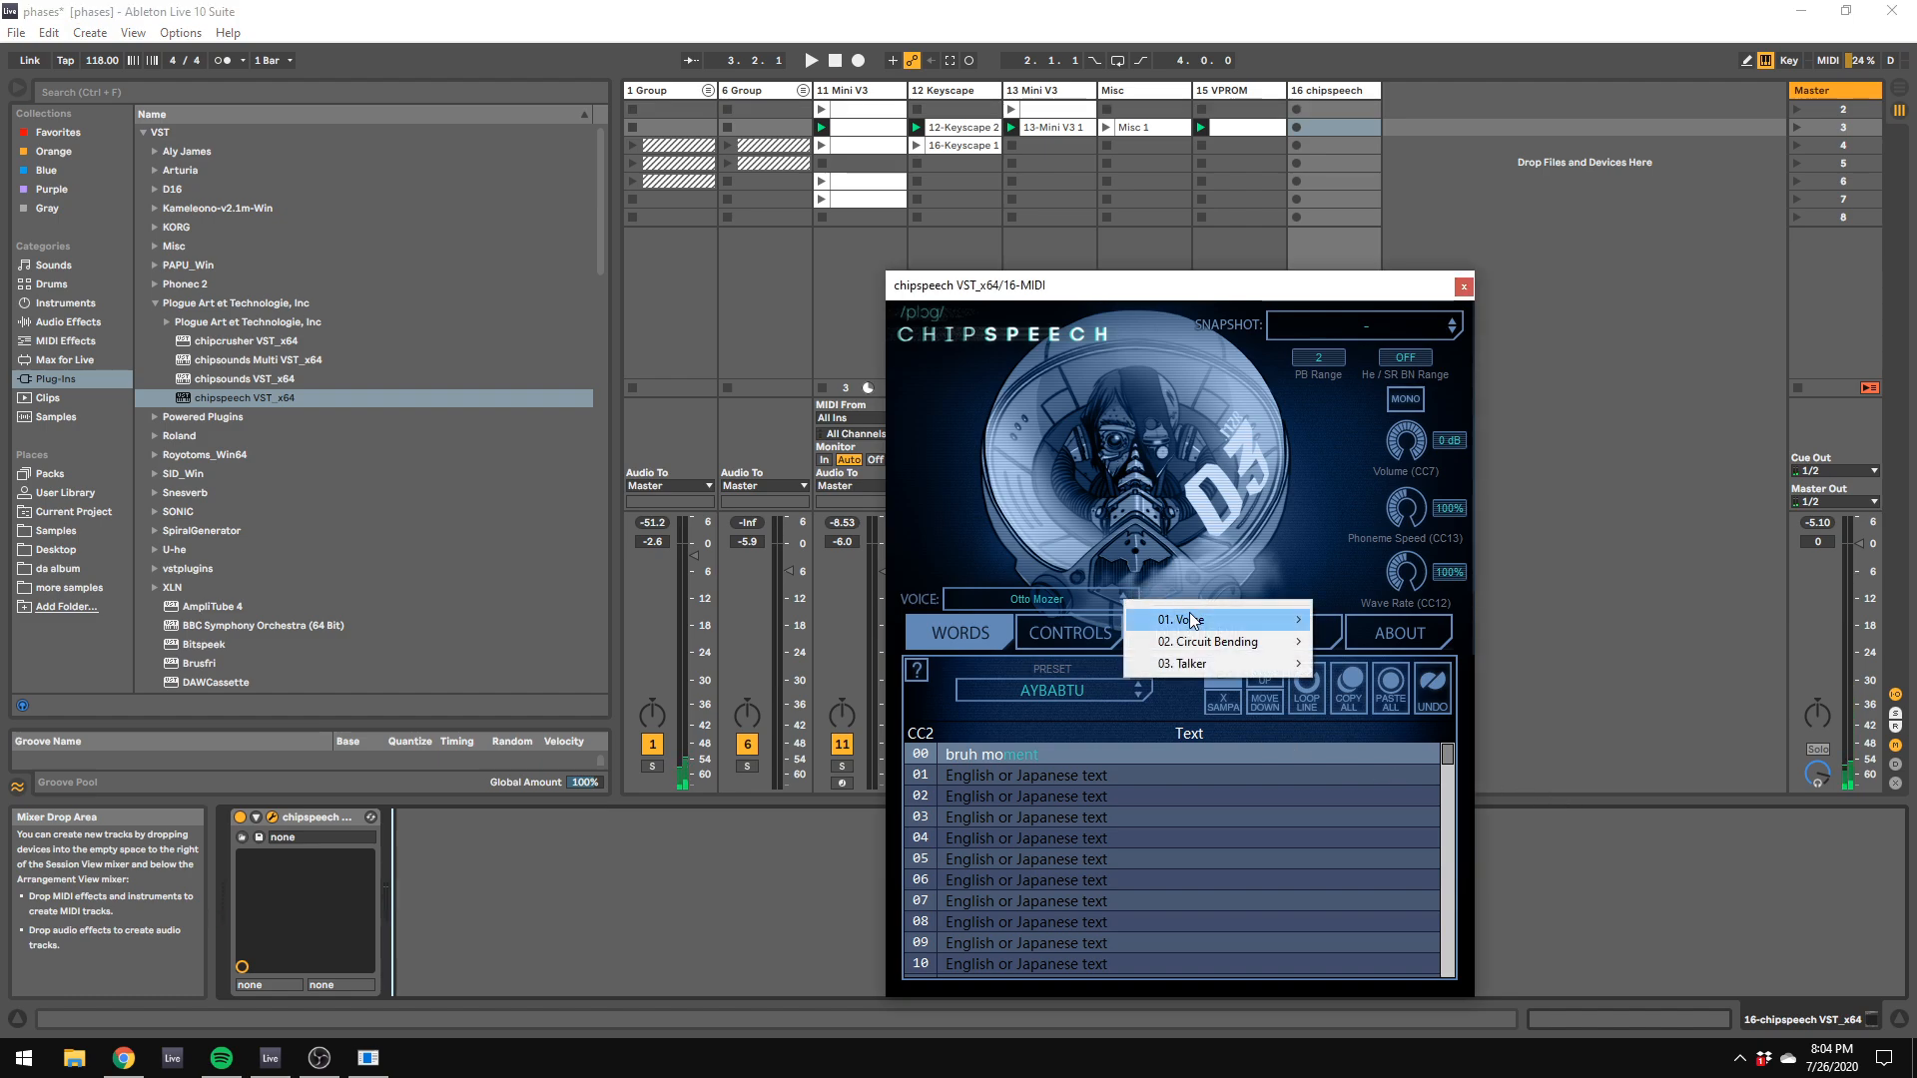
{"action": "mouse_move", "coordinate": [1198, 620]}
{"action": "left_click", "coordinate": [1443, 839]}
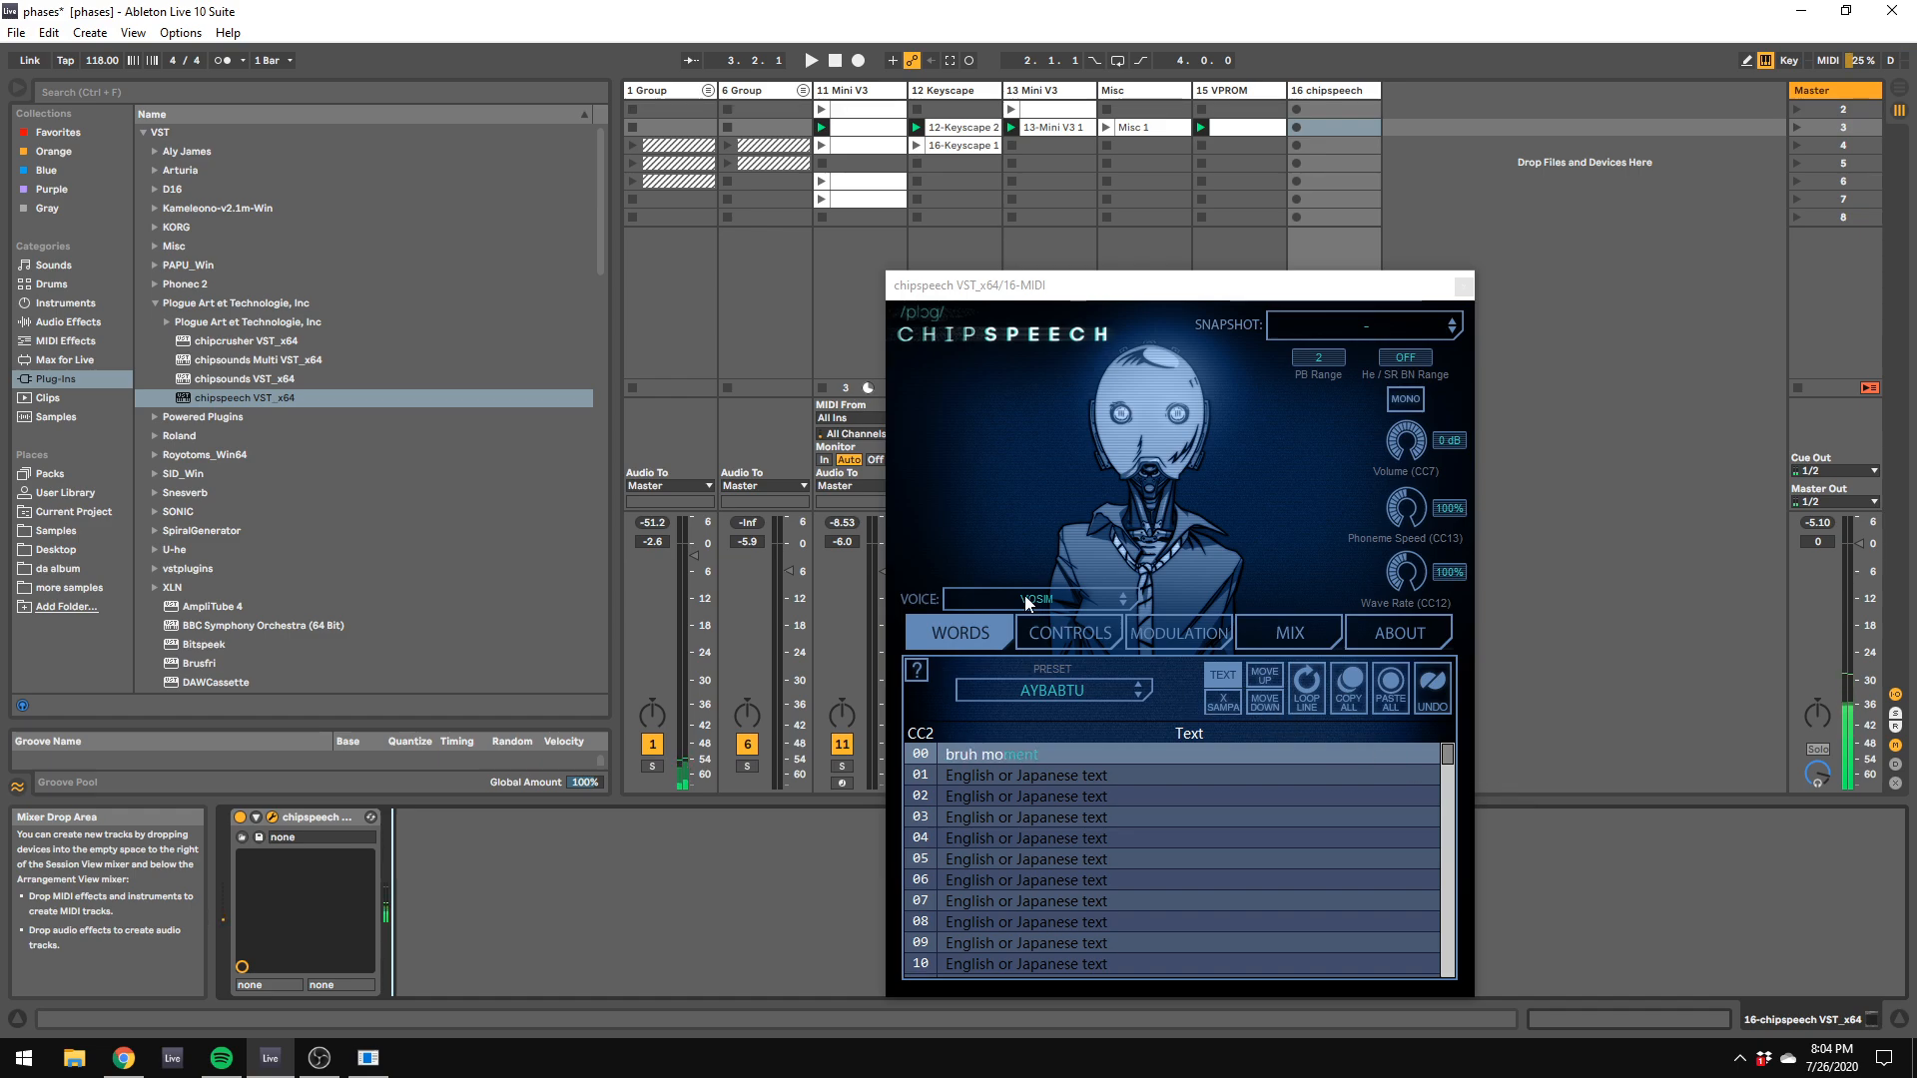
{"action": "left_click", "coordinate": [1124, 597]}
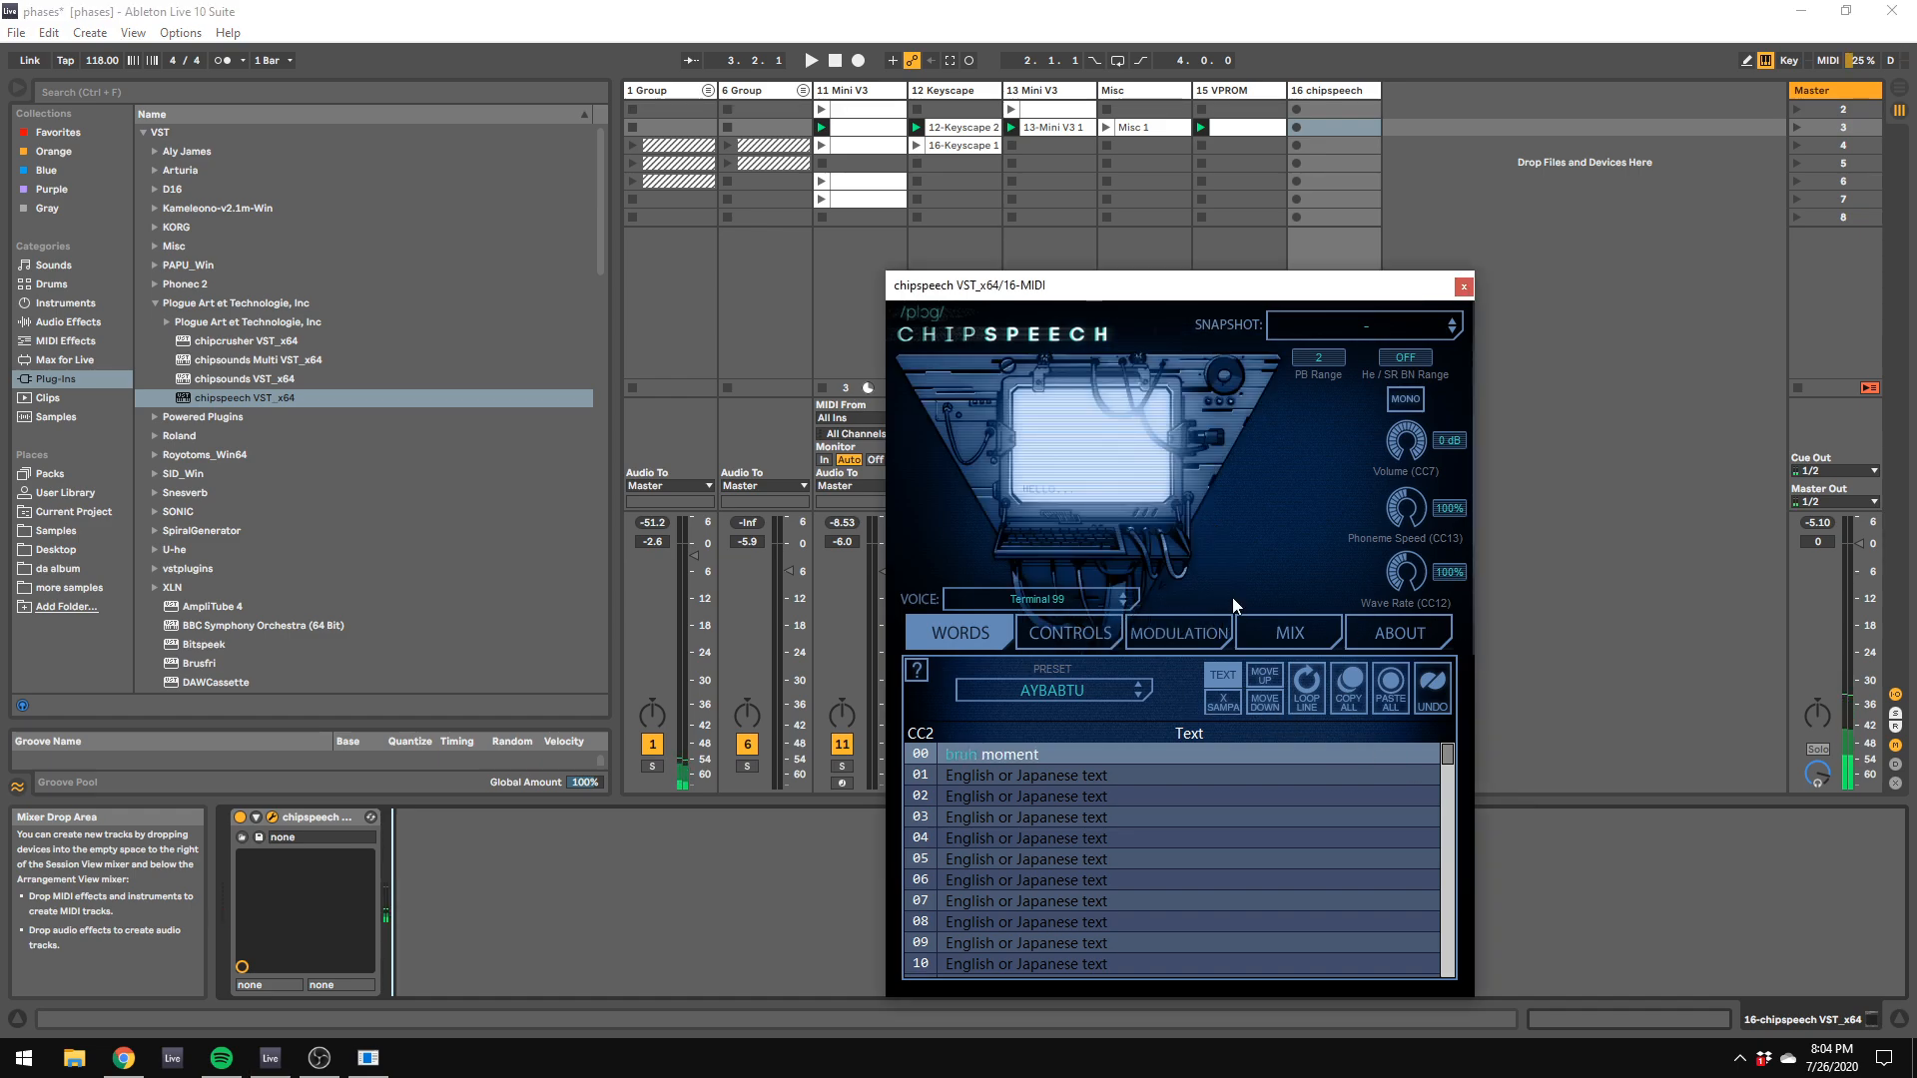
{"action": "left_click", "coordinate": [1130, 599]}
{"action": "left_click", "coordinate": [1130, 593]}
{"action": "left_click", "coordinate": [1128, 593]}
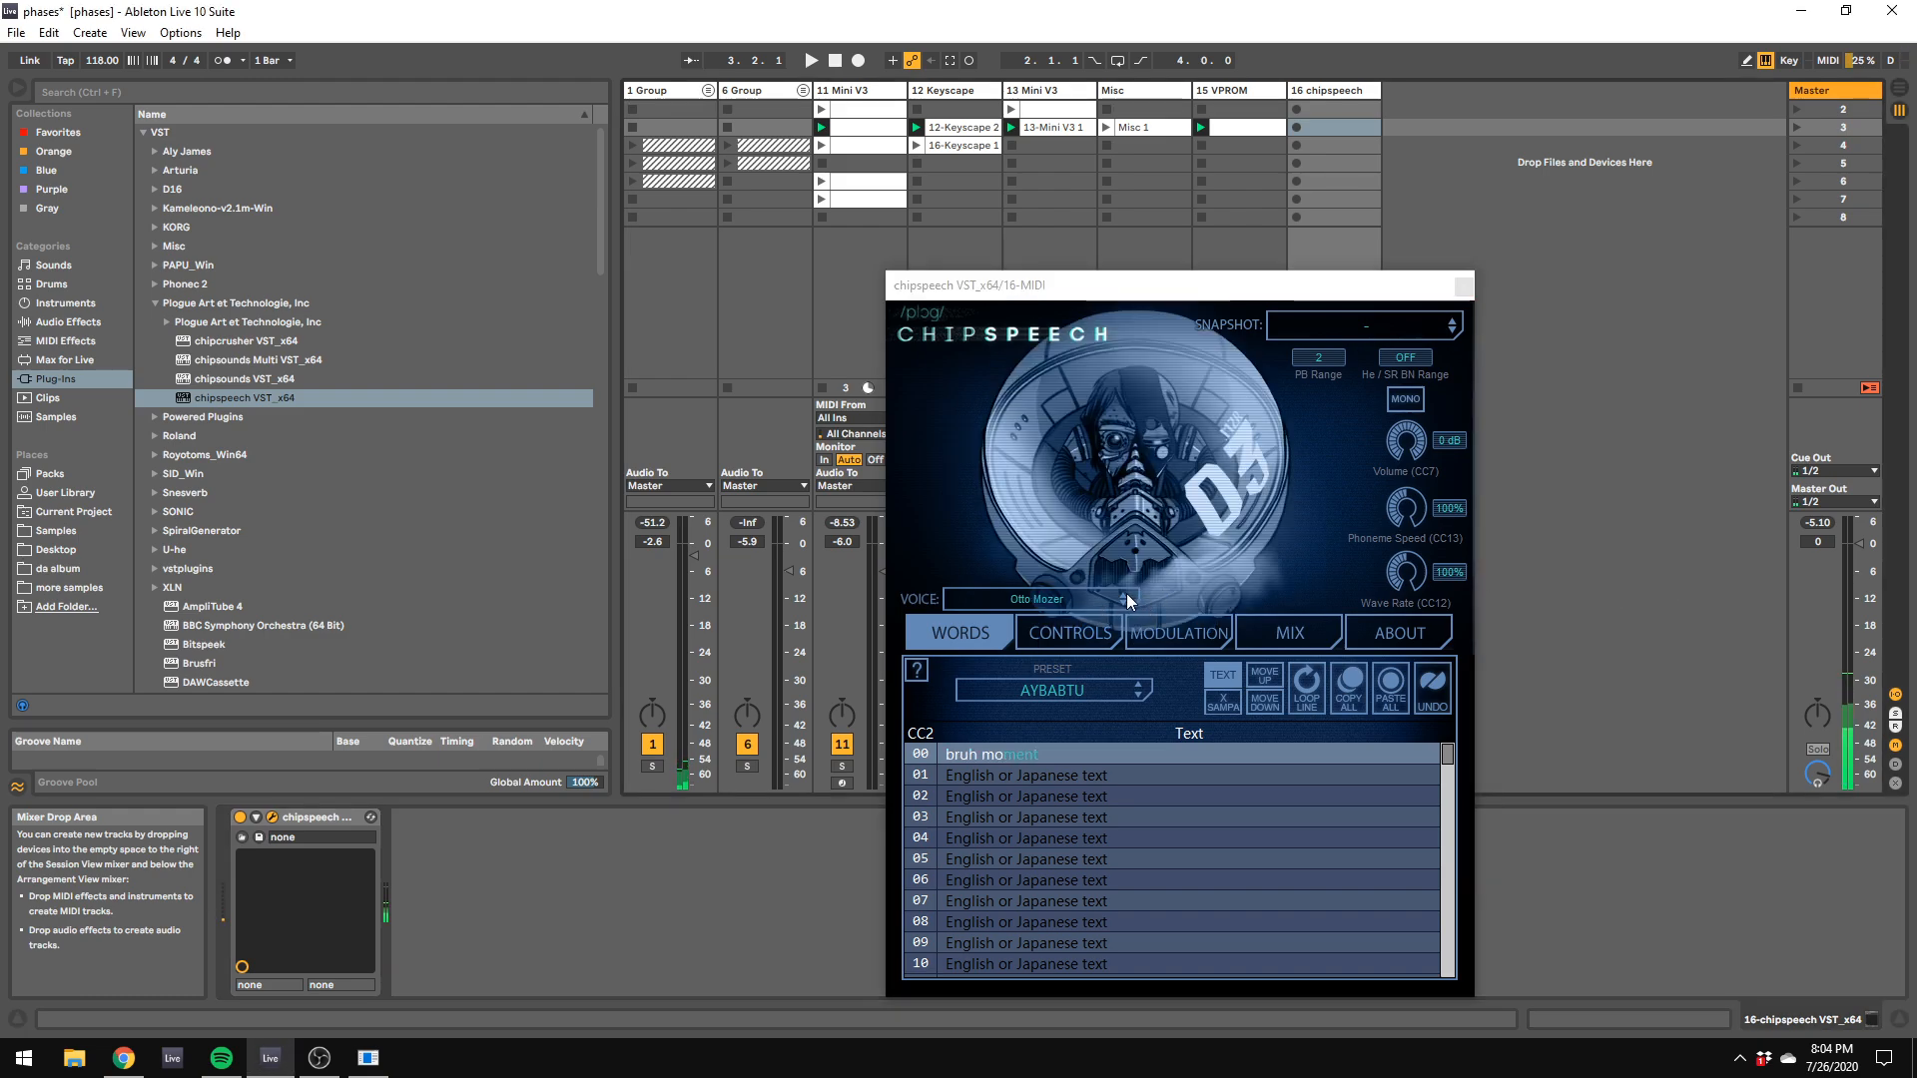
{"action": "left_click", "coordinate": [1126, 593]}
{"action": "left_click", "coordinate": [1507, 578]}
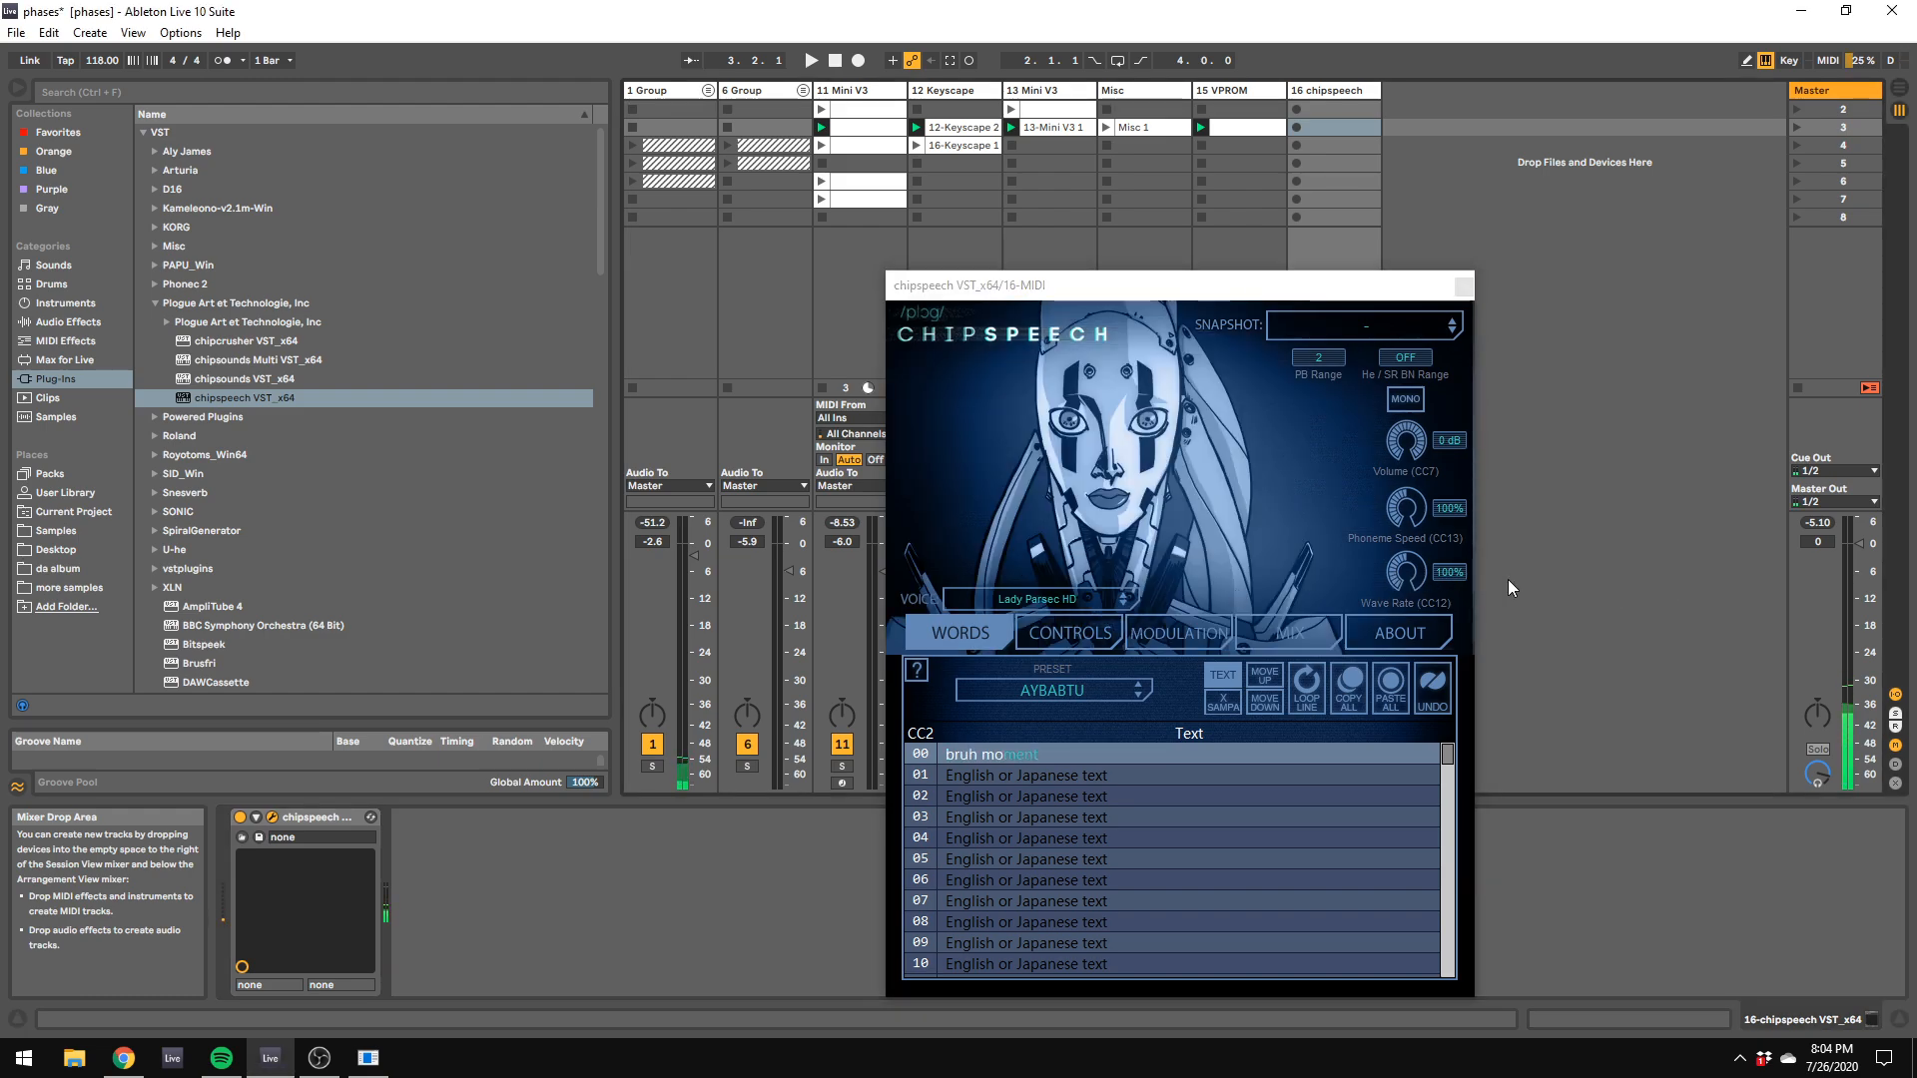
Step: Clear chipspeech's line 00 text and delete the chipspeech device from track 16
{"action": "left_click", "coordinate": [1068, 759]}
{"action": "key", "text": "BackSpace"}
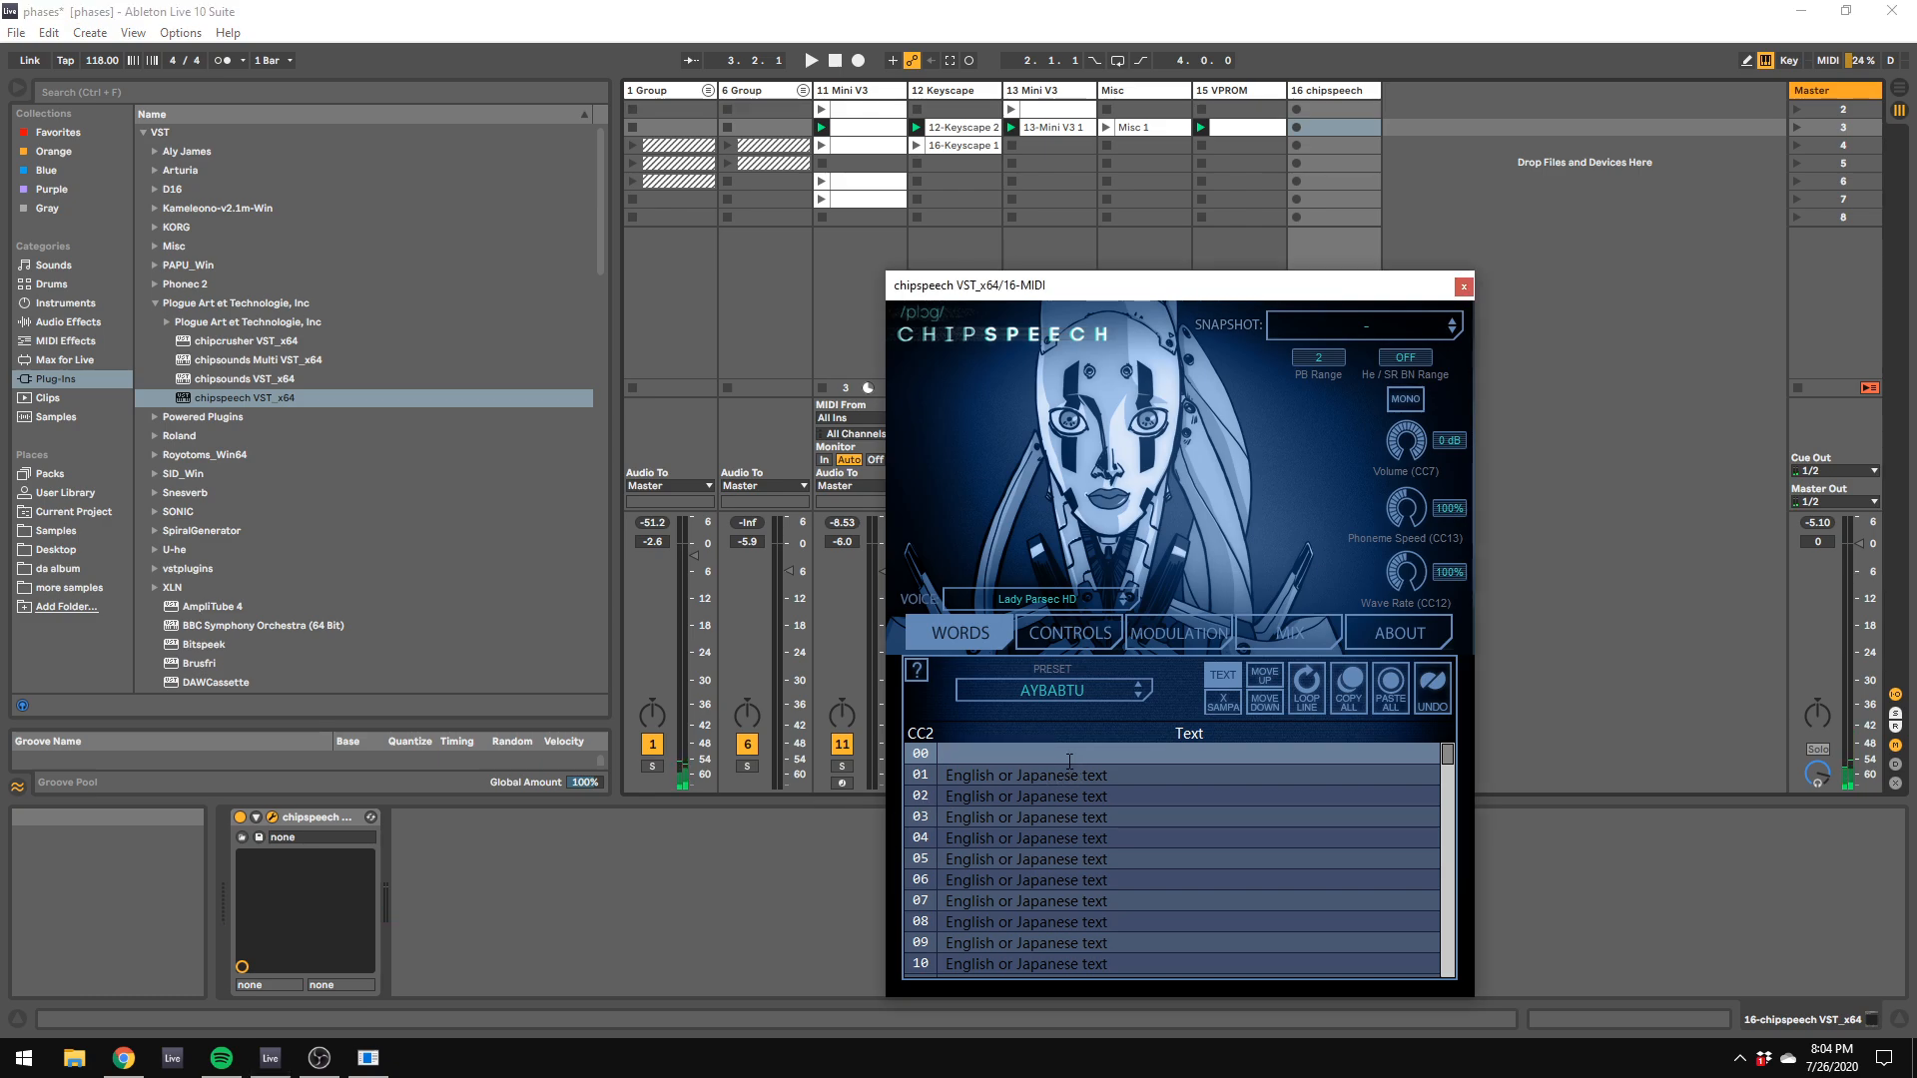
{"action": "left_click", "coordinate": [1541, 698]}
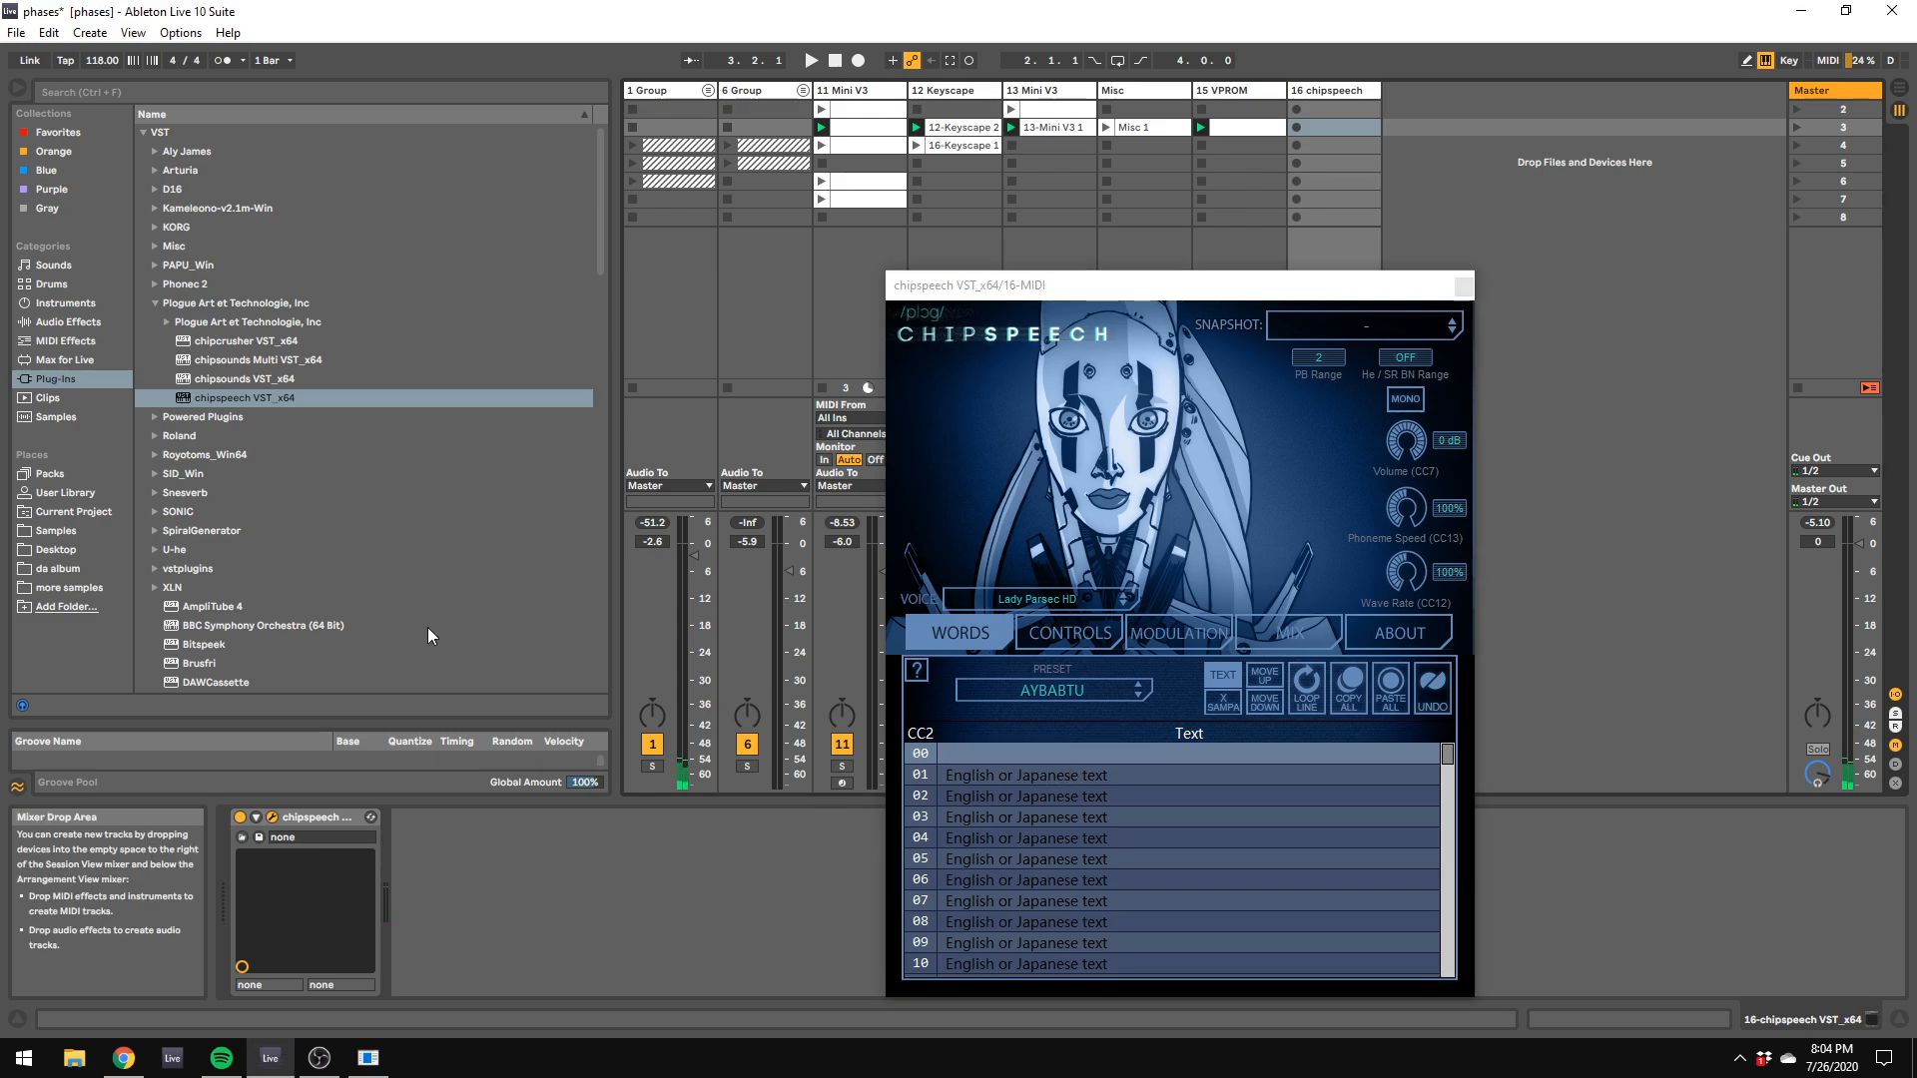
{"action": "right_click", "coordinate": [332, 821]}
{"action": "left_click", "coordinate": [362, 892]}
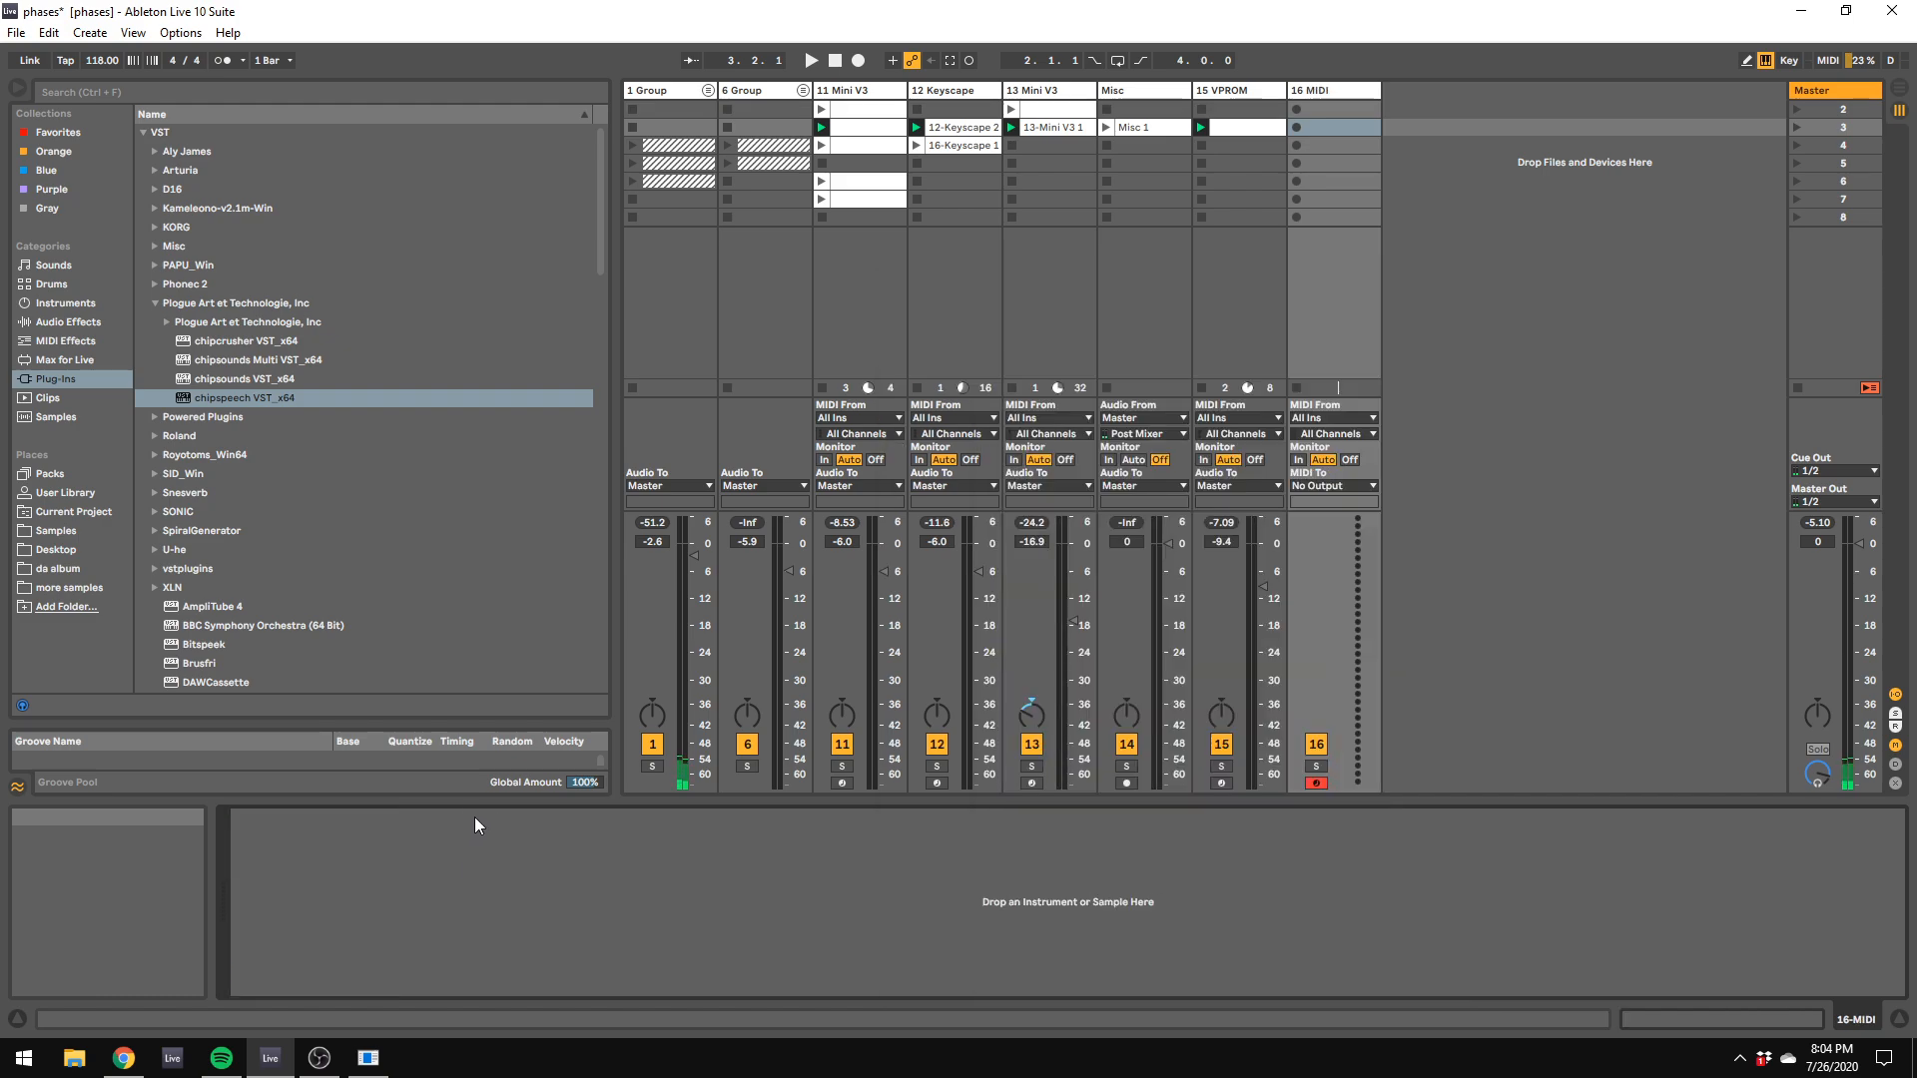
Step: Load the chipcrusher2 plug-in from the Plogue folder onto the Master track and start playback
{"action": "left_click", "coordinate": [166, 321]}
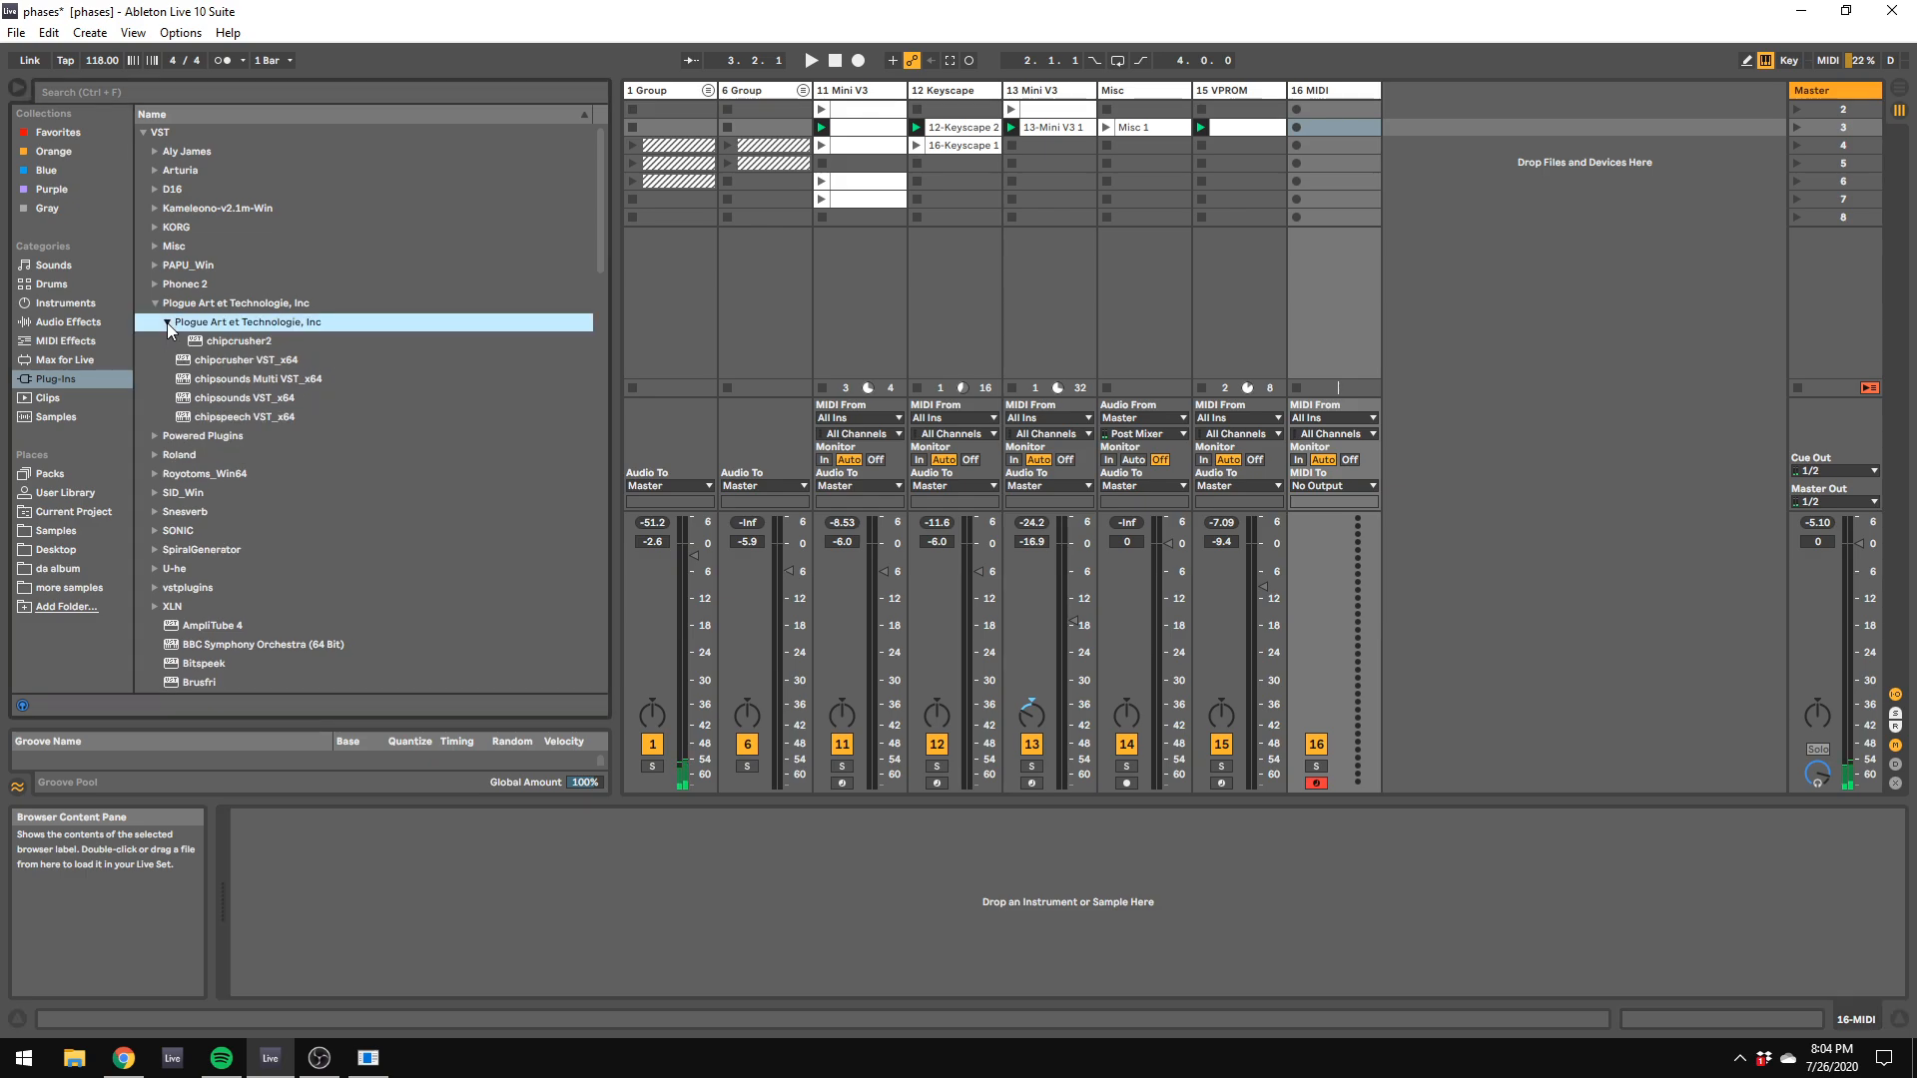
{"action": "left_click", "coordinate": [193, 343]}
{"action": "left_click", "coordinate": [1870, 93]}
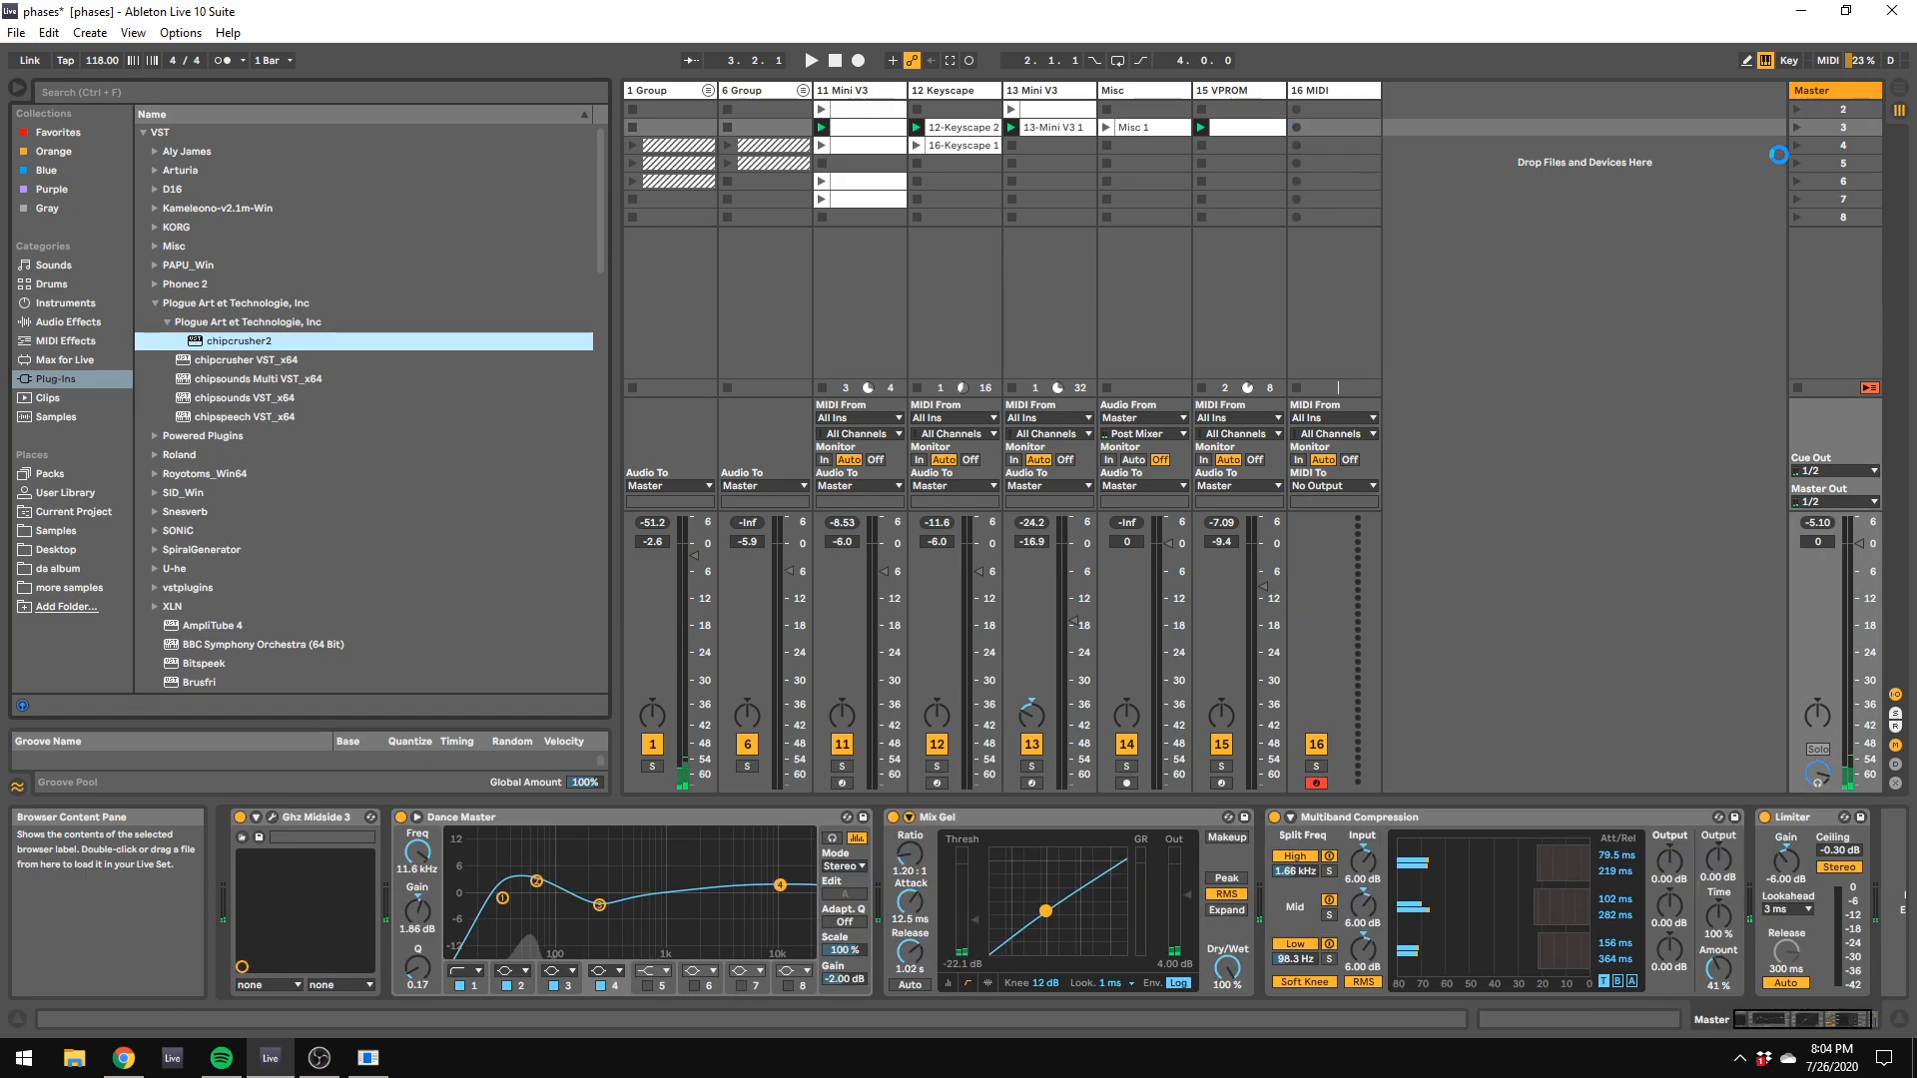
{"action": "key", "text": "space"}
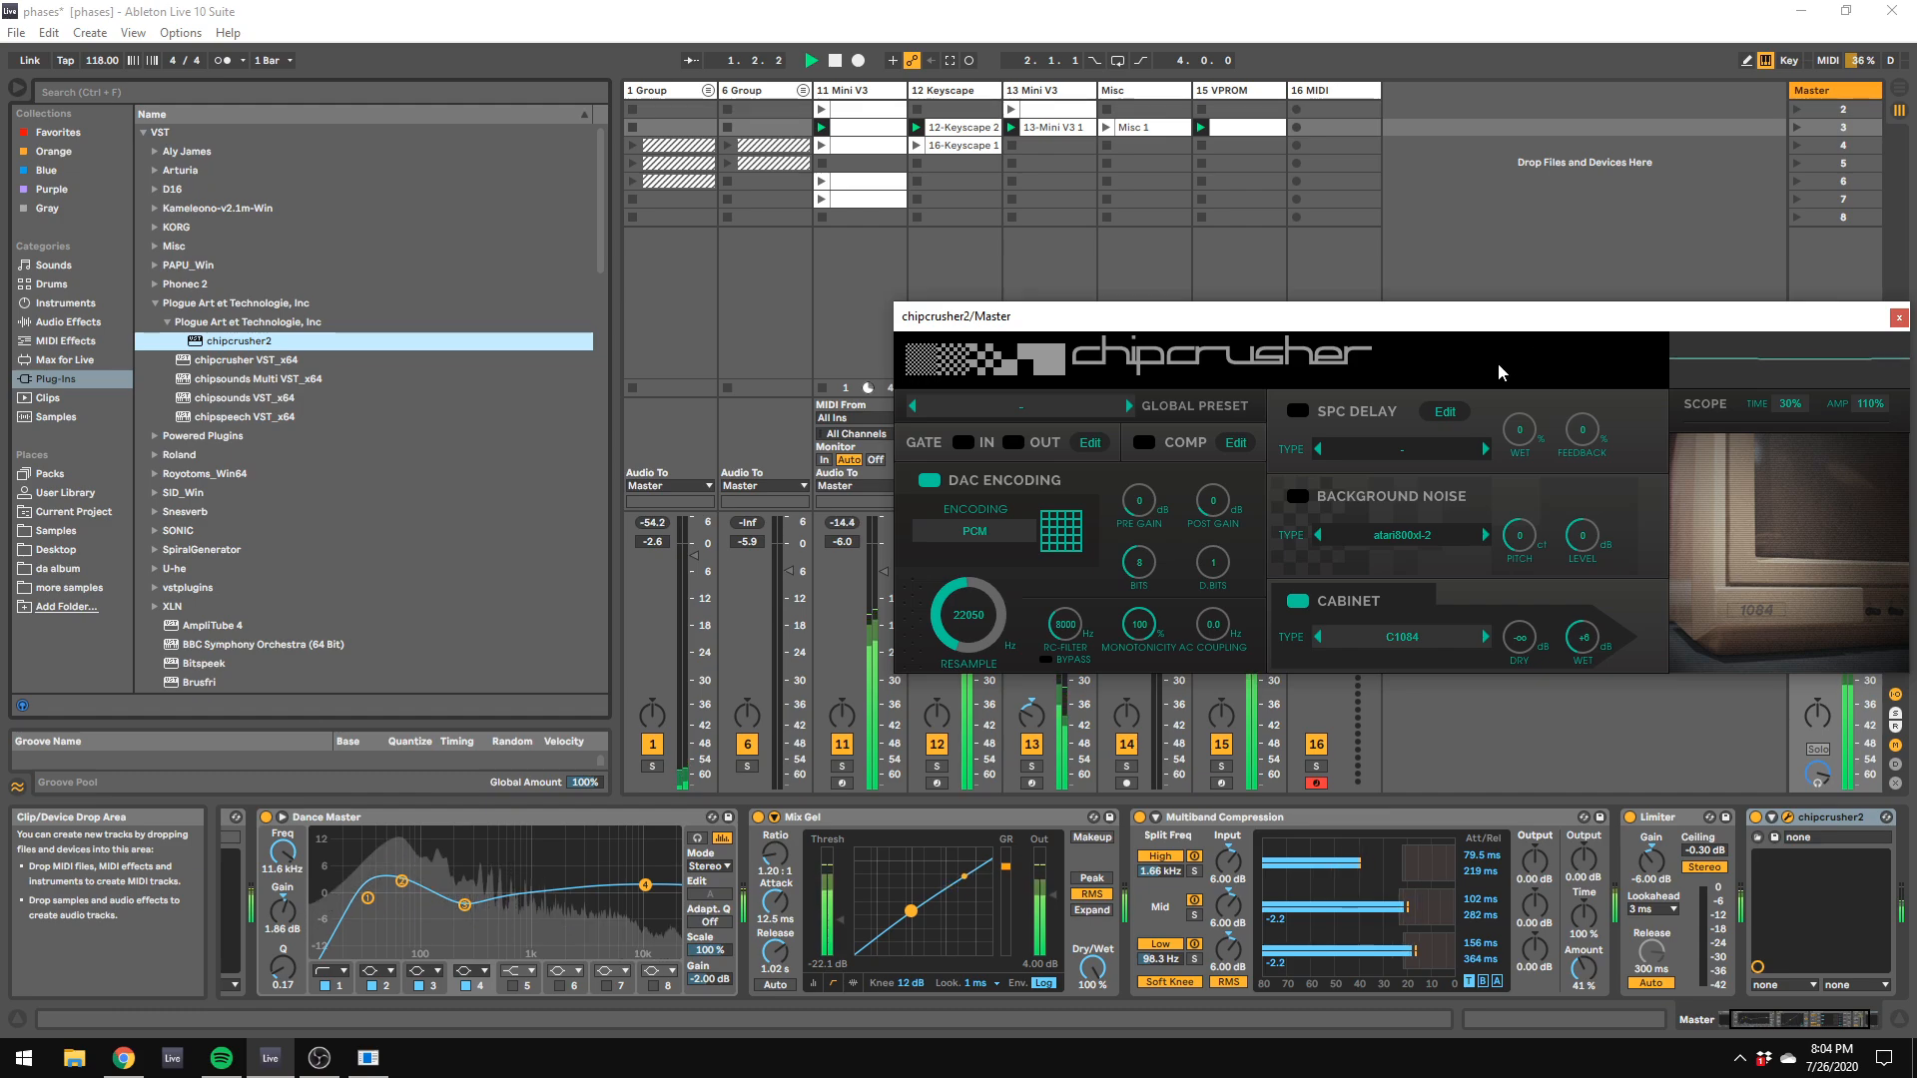
Step: Try the c128_1 background noise type and the Amiga monitor cabinet in chipcrusher2
{"action": "left_click", "coordinate": [1488, 538]}
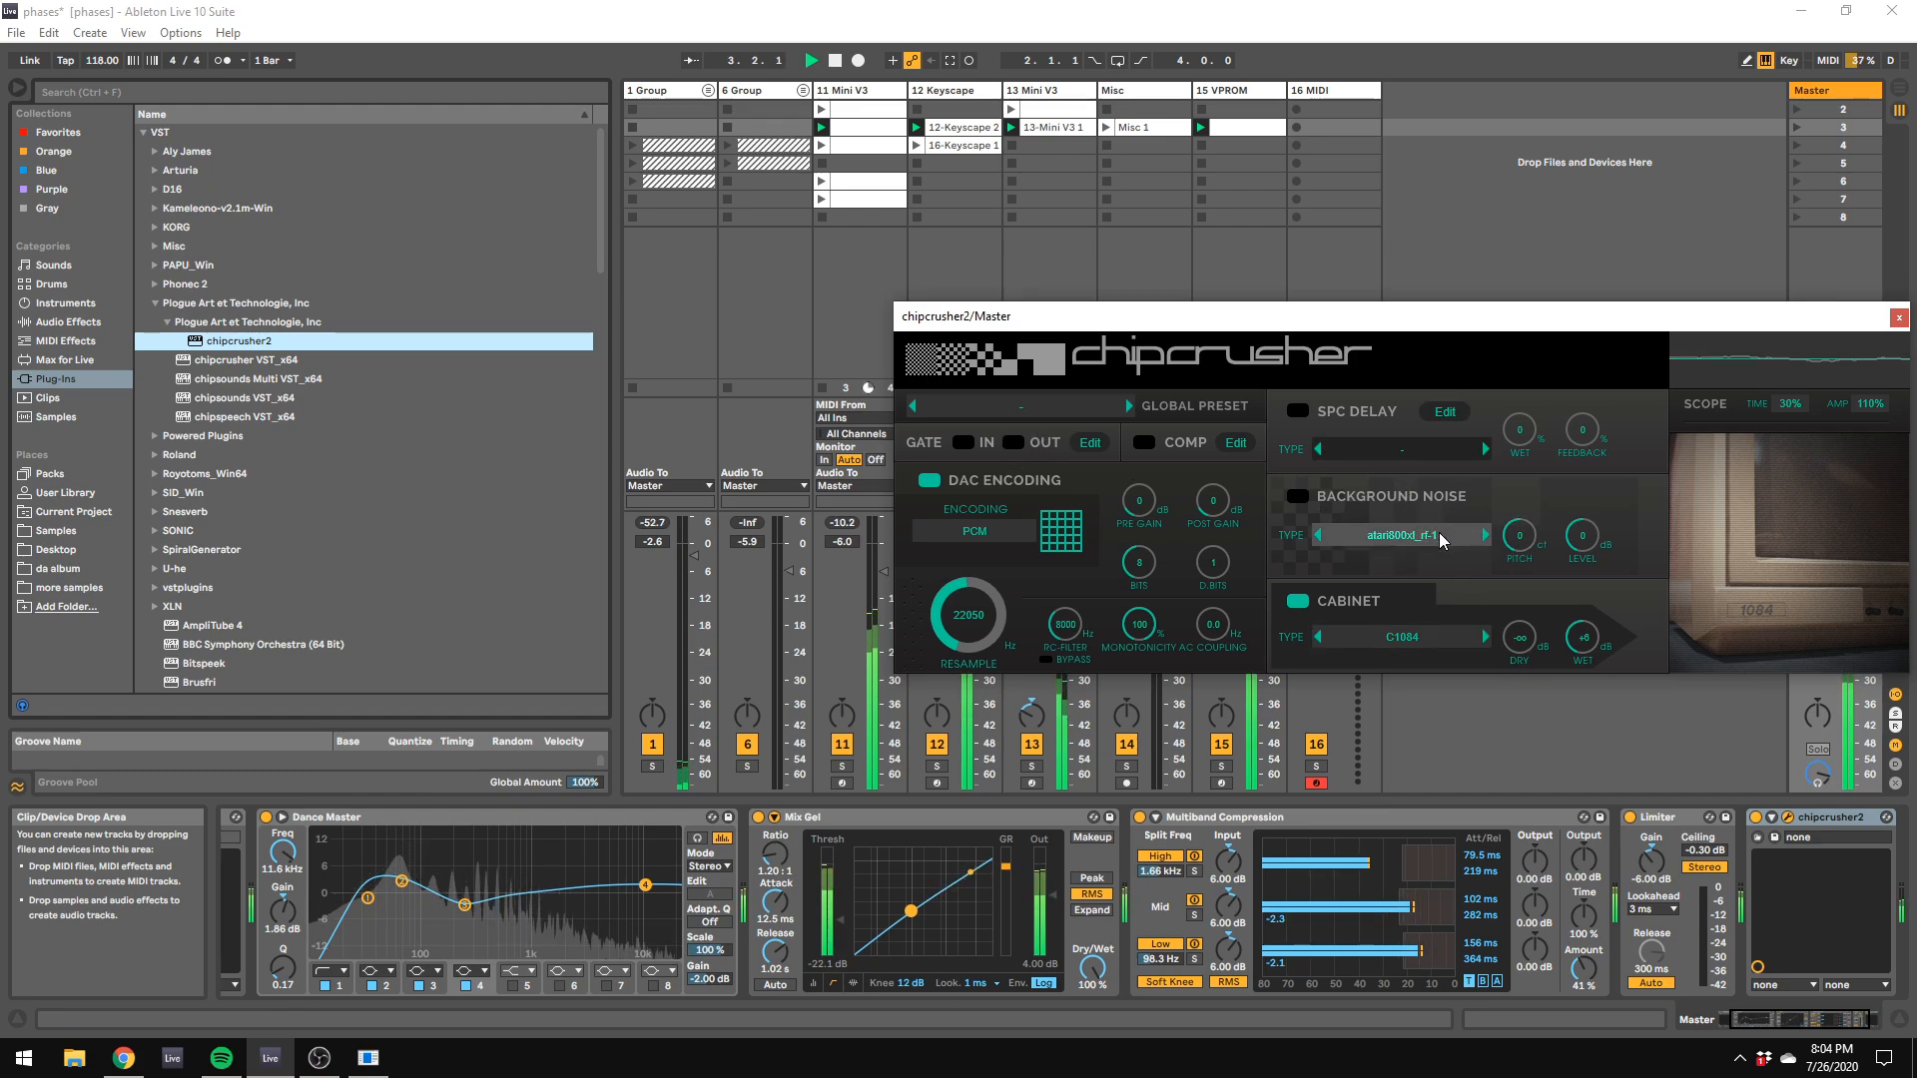
{"action": "left_click", "coordinate": [1441, 539]}
{"action": "left_click", "coordinate": [1468, 504]}
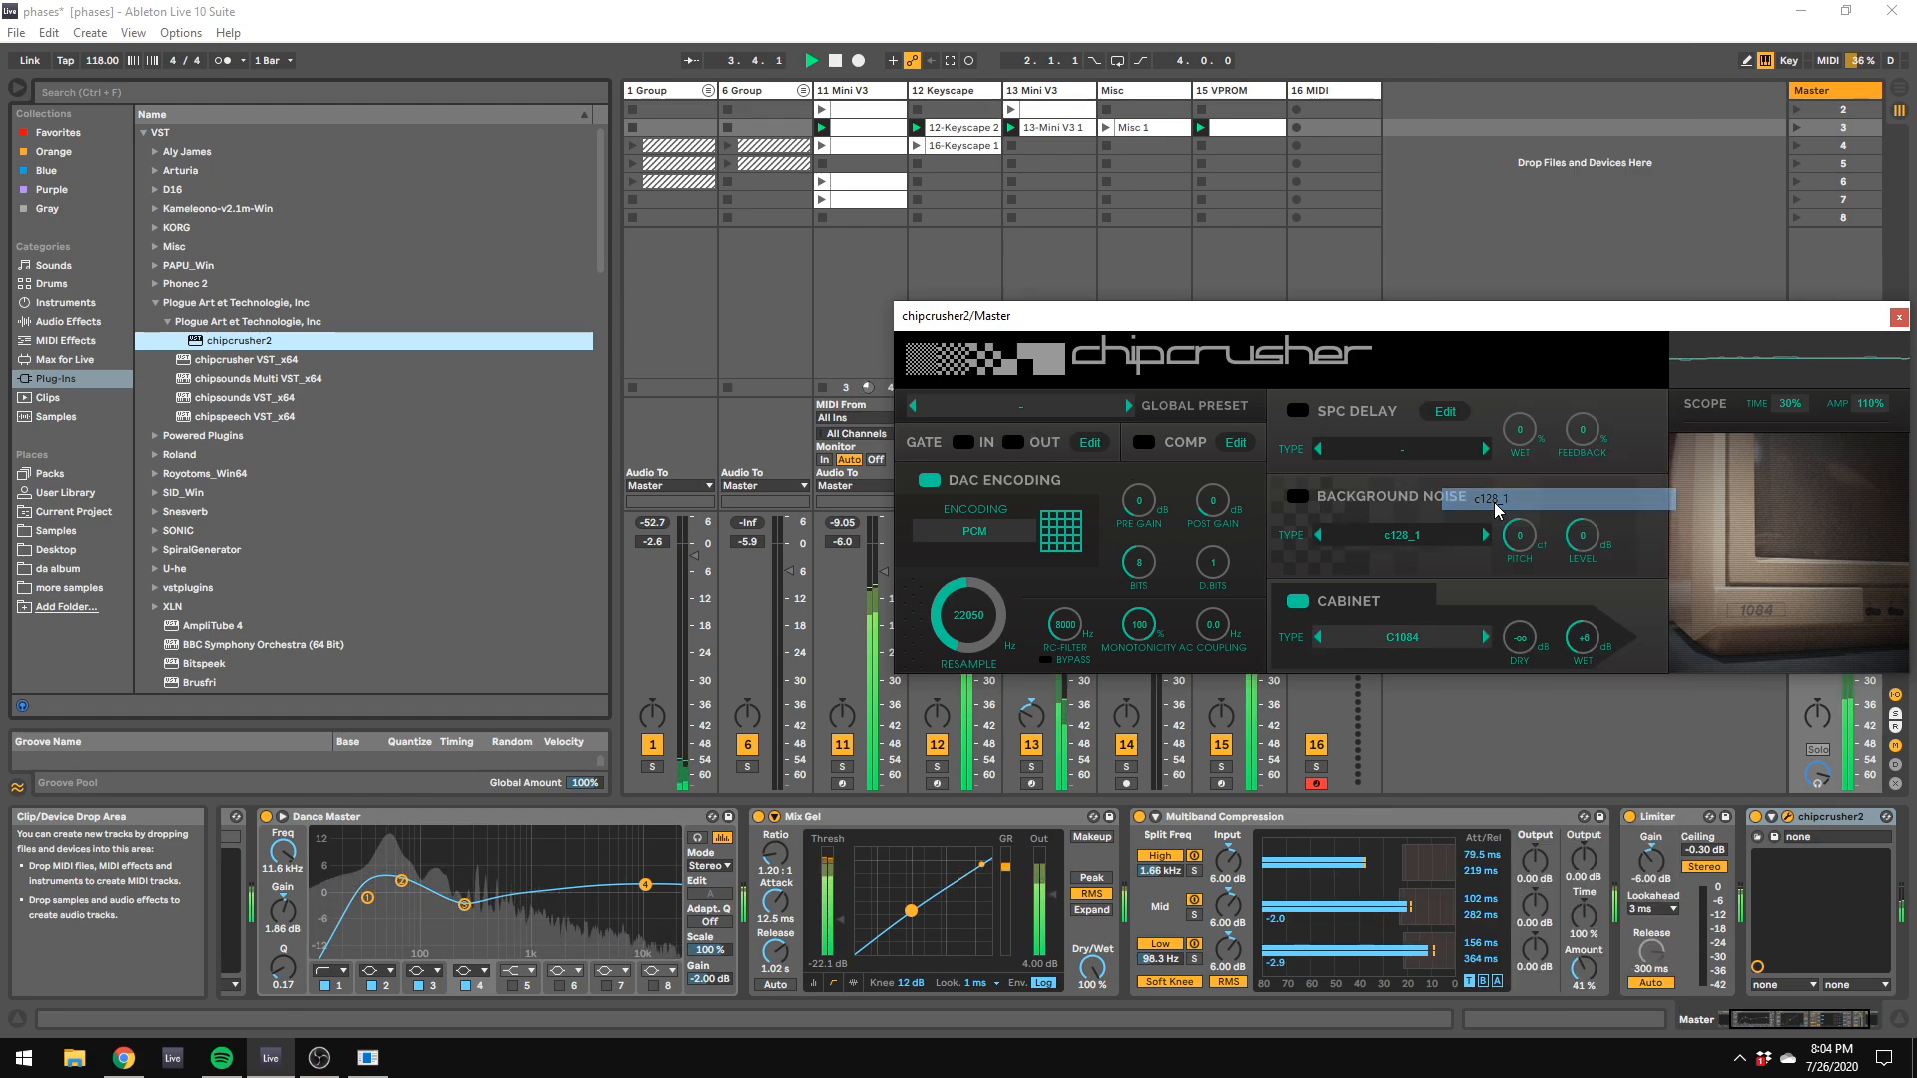
{"action": "left_click", "coordinate": [1321, 637]}
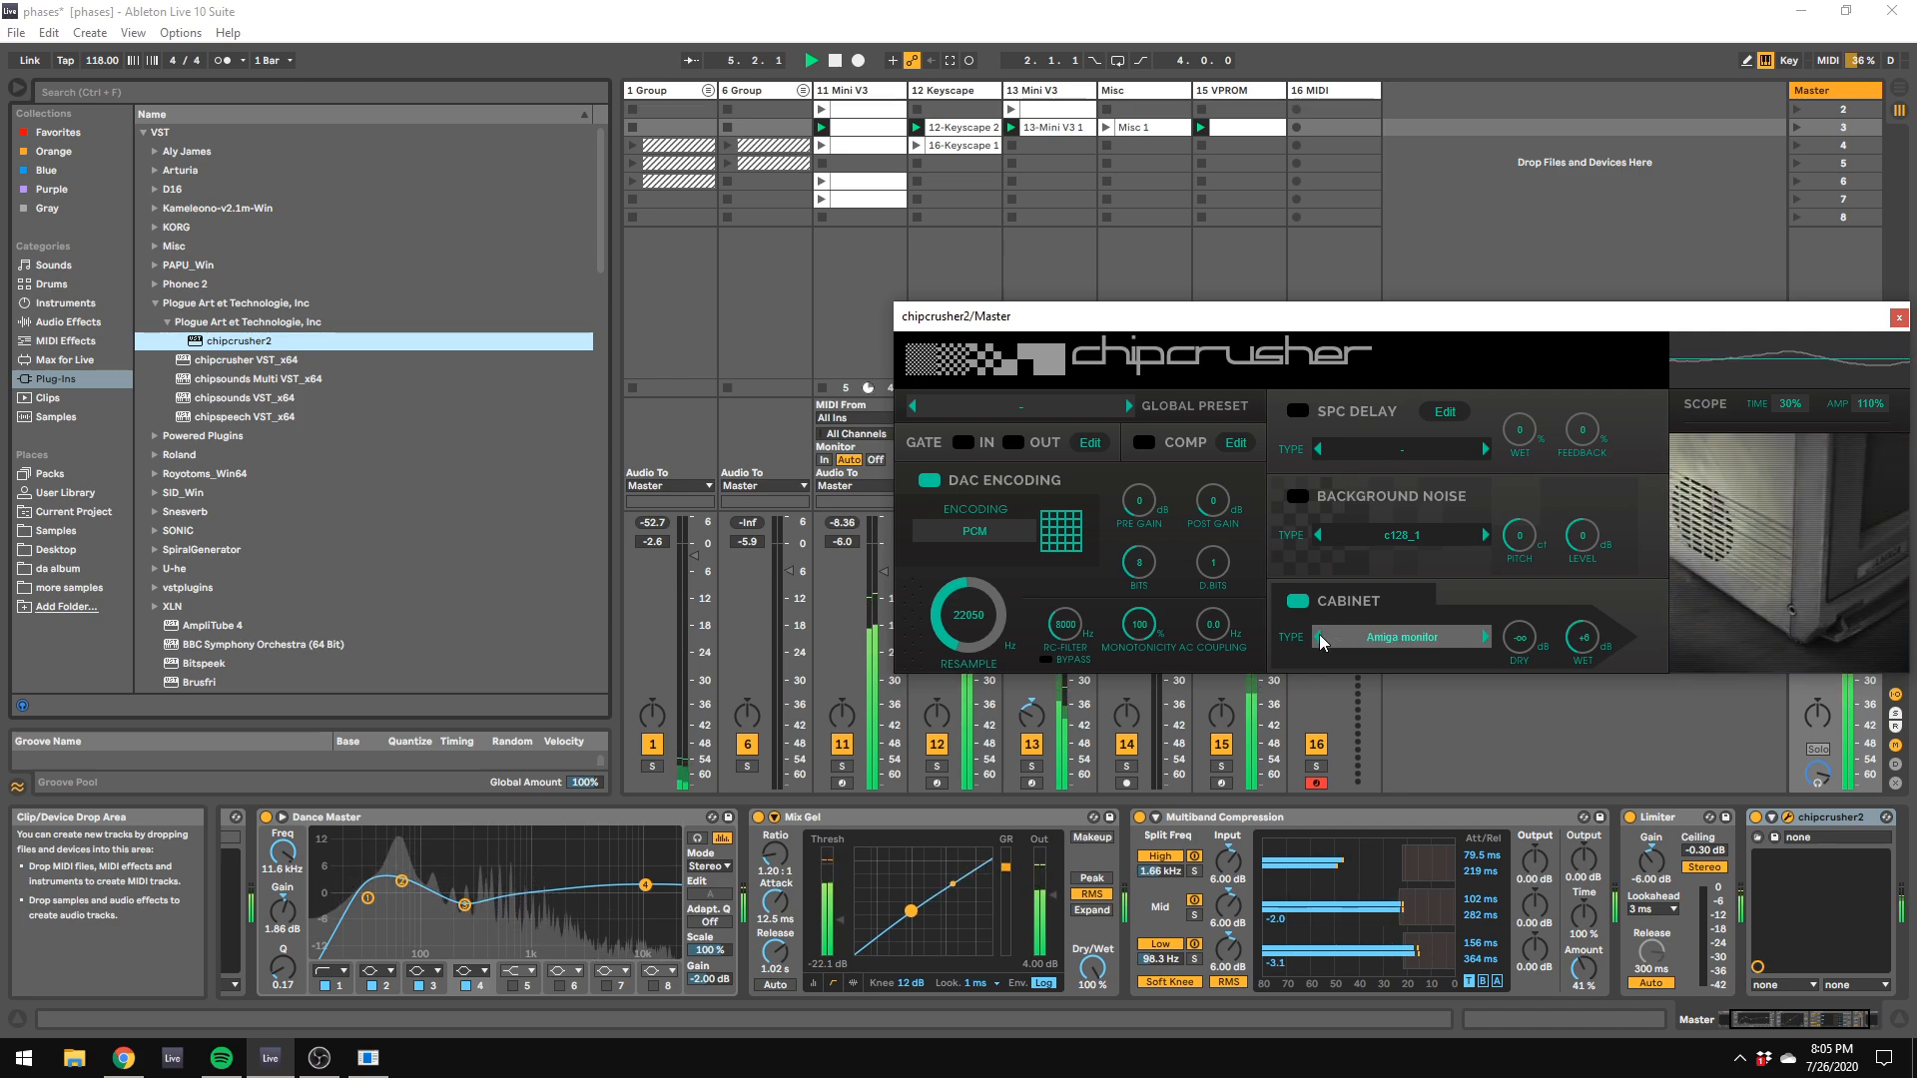
Step: Move chipcrusher2 ahead of the Limiter in the Master chain and audition its global presets from 911 through Hello Hello
{"action": "left_click_drag", "start_coordinate": [1833, 818], "coordinate": [1658, 847]}
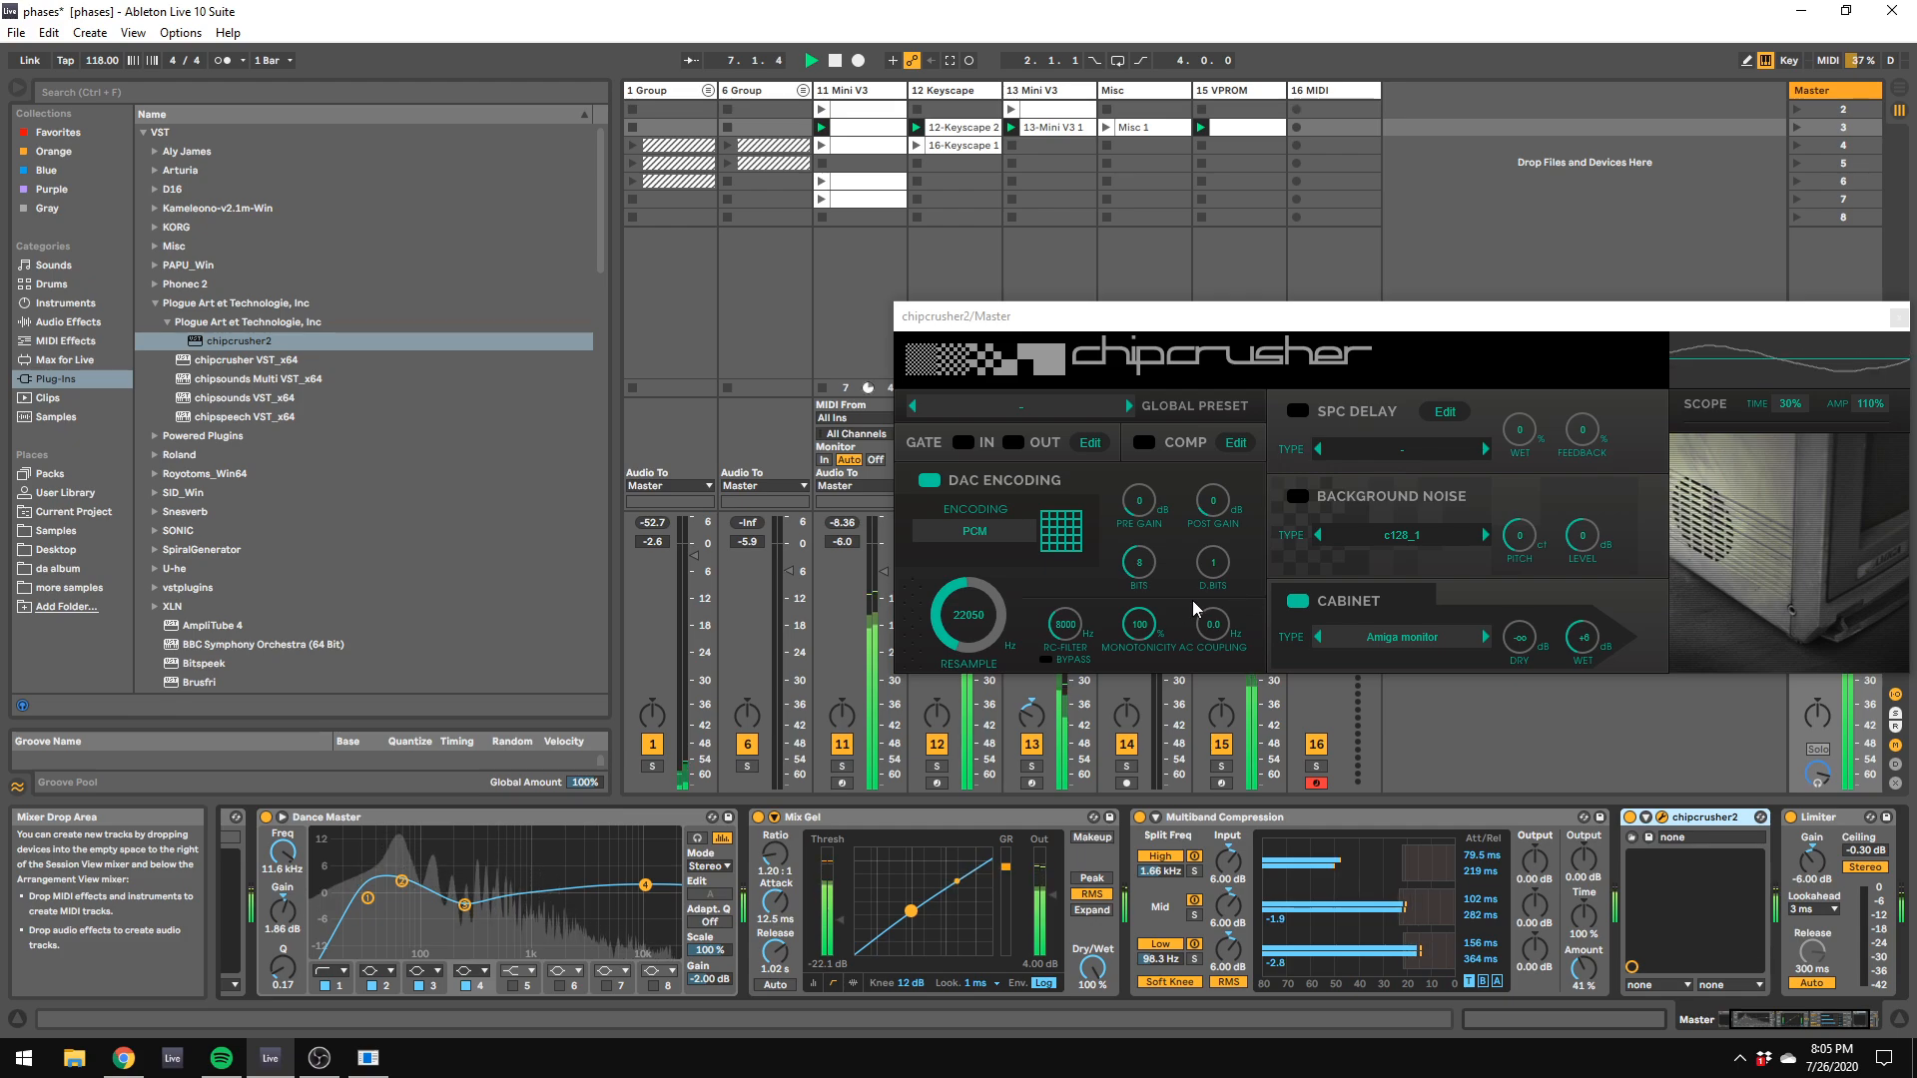
{"action": "left_click", "coordinate": [1128, 405]}
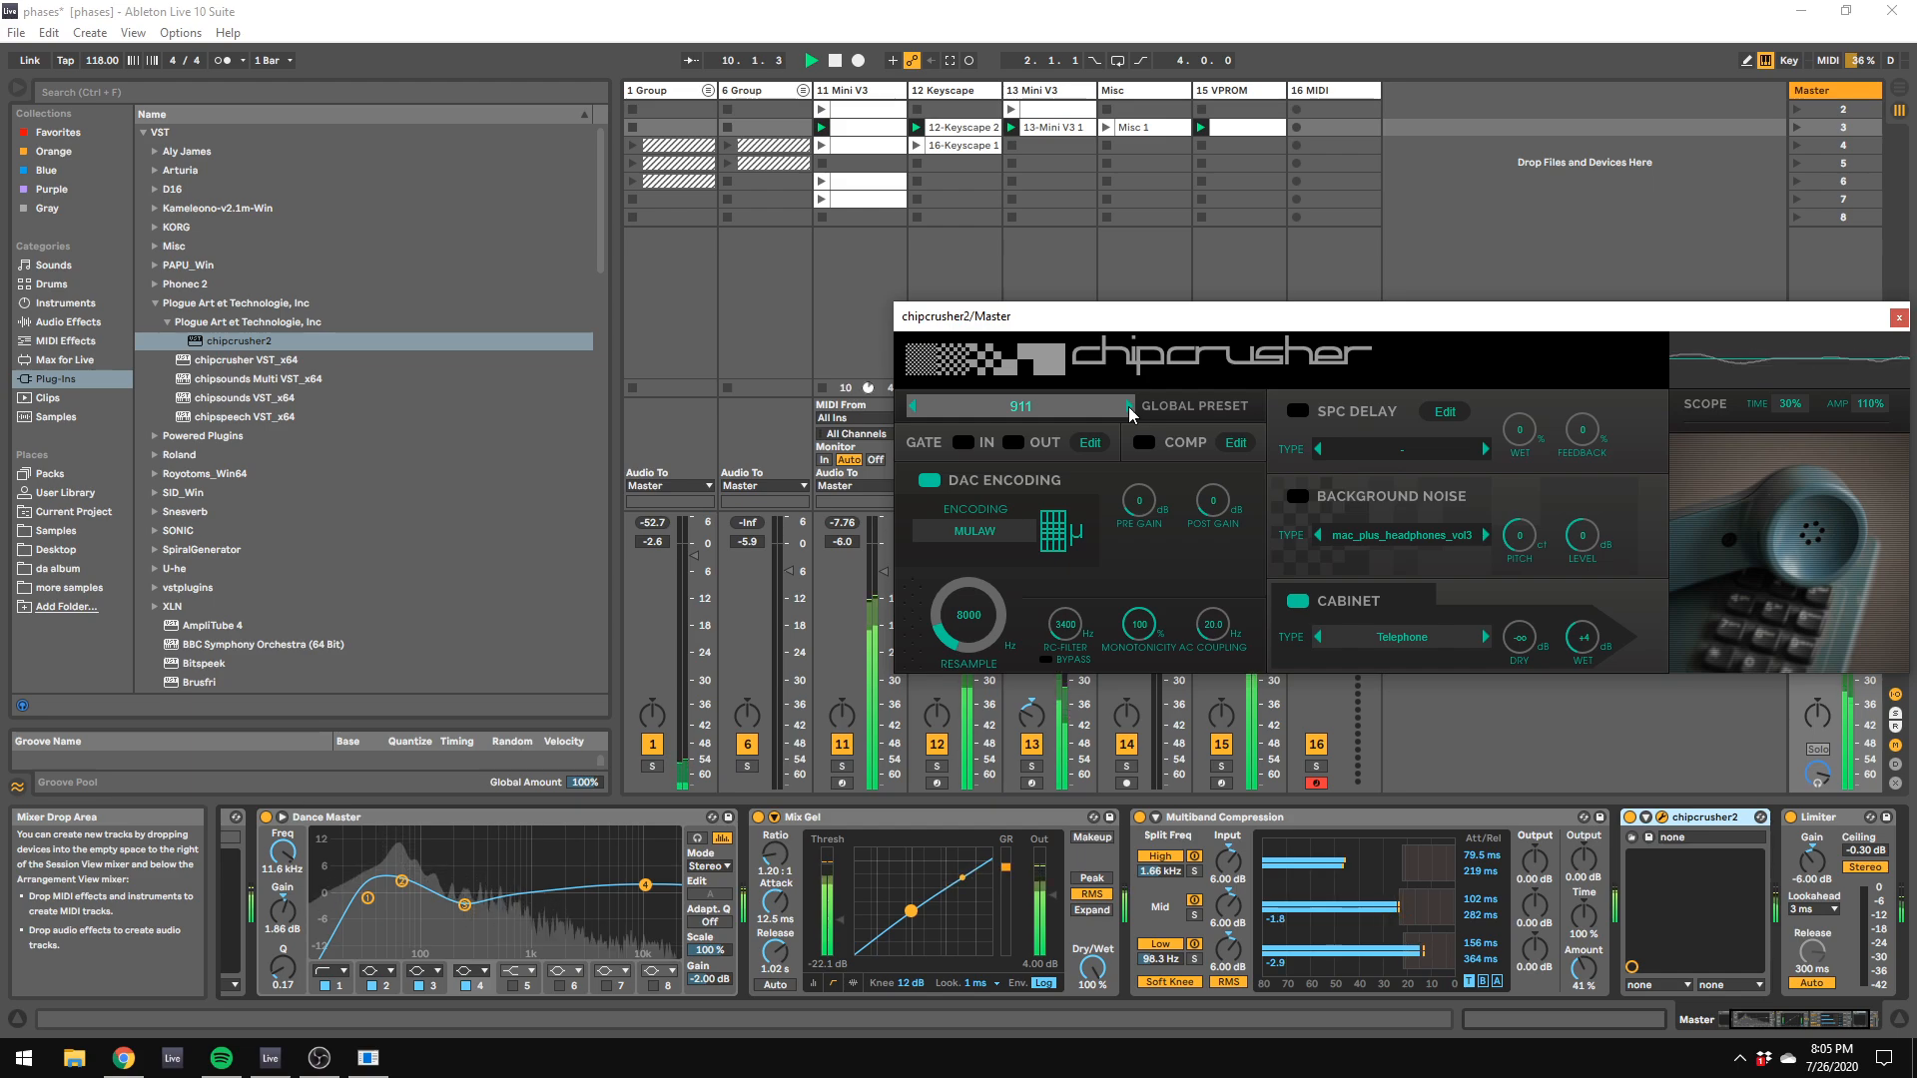
{"action": "left_click", "coordinate": [1128, 405]}
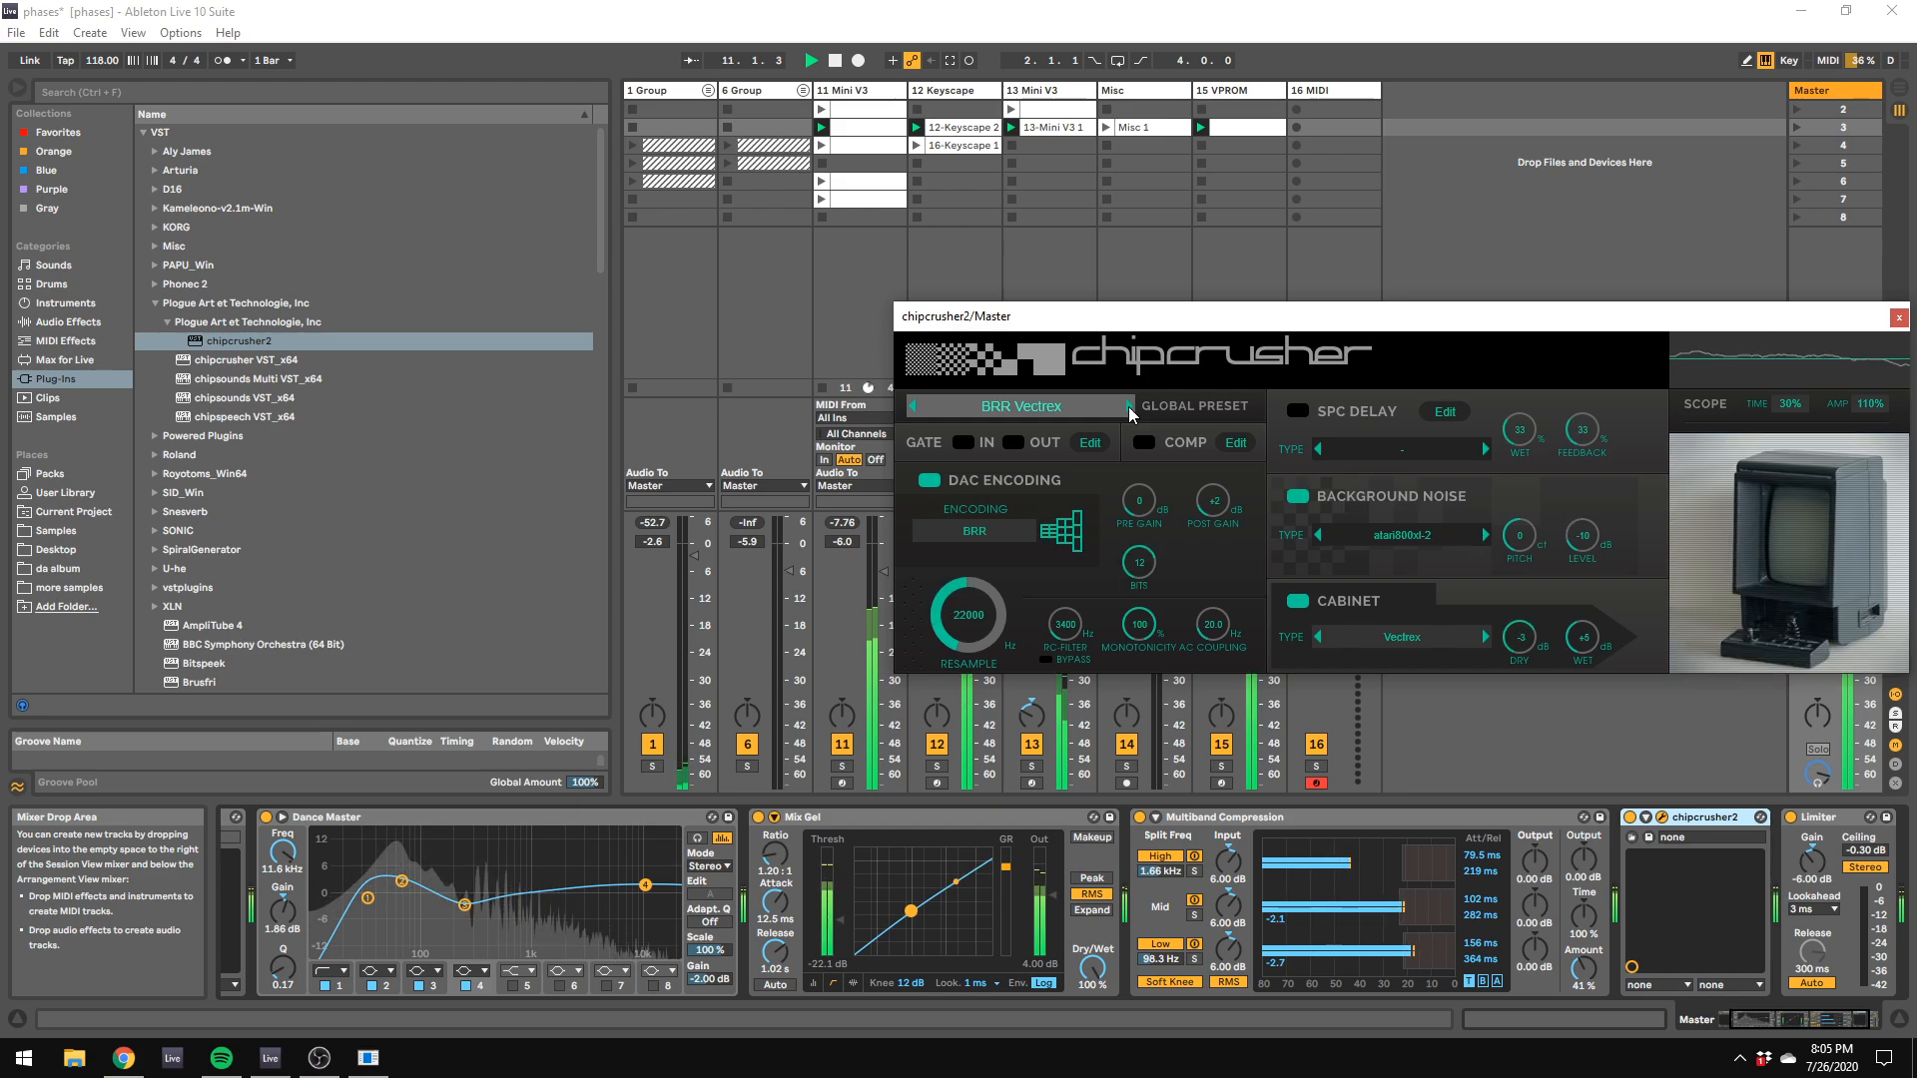
{"action": "left_click", "coordinate": [1128, 405]}
{"action": "left_click", "coordinate": [1128, 405]}
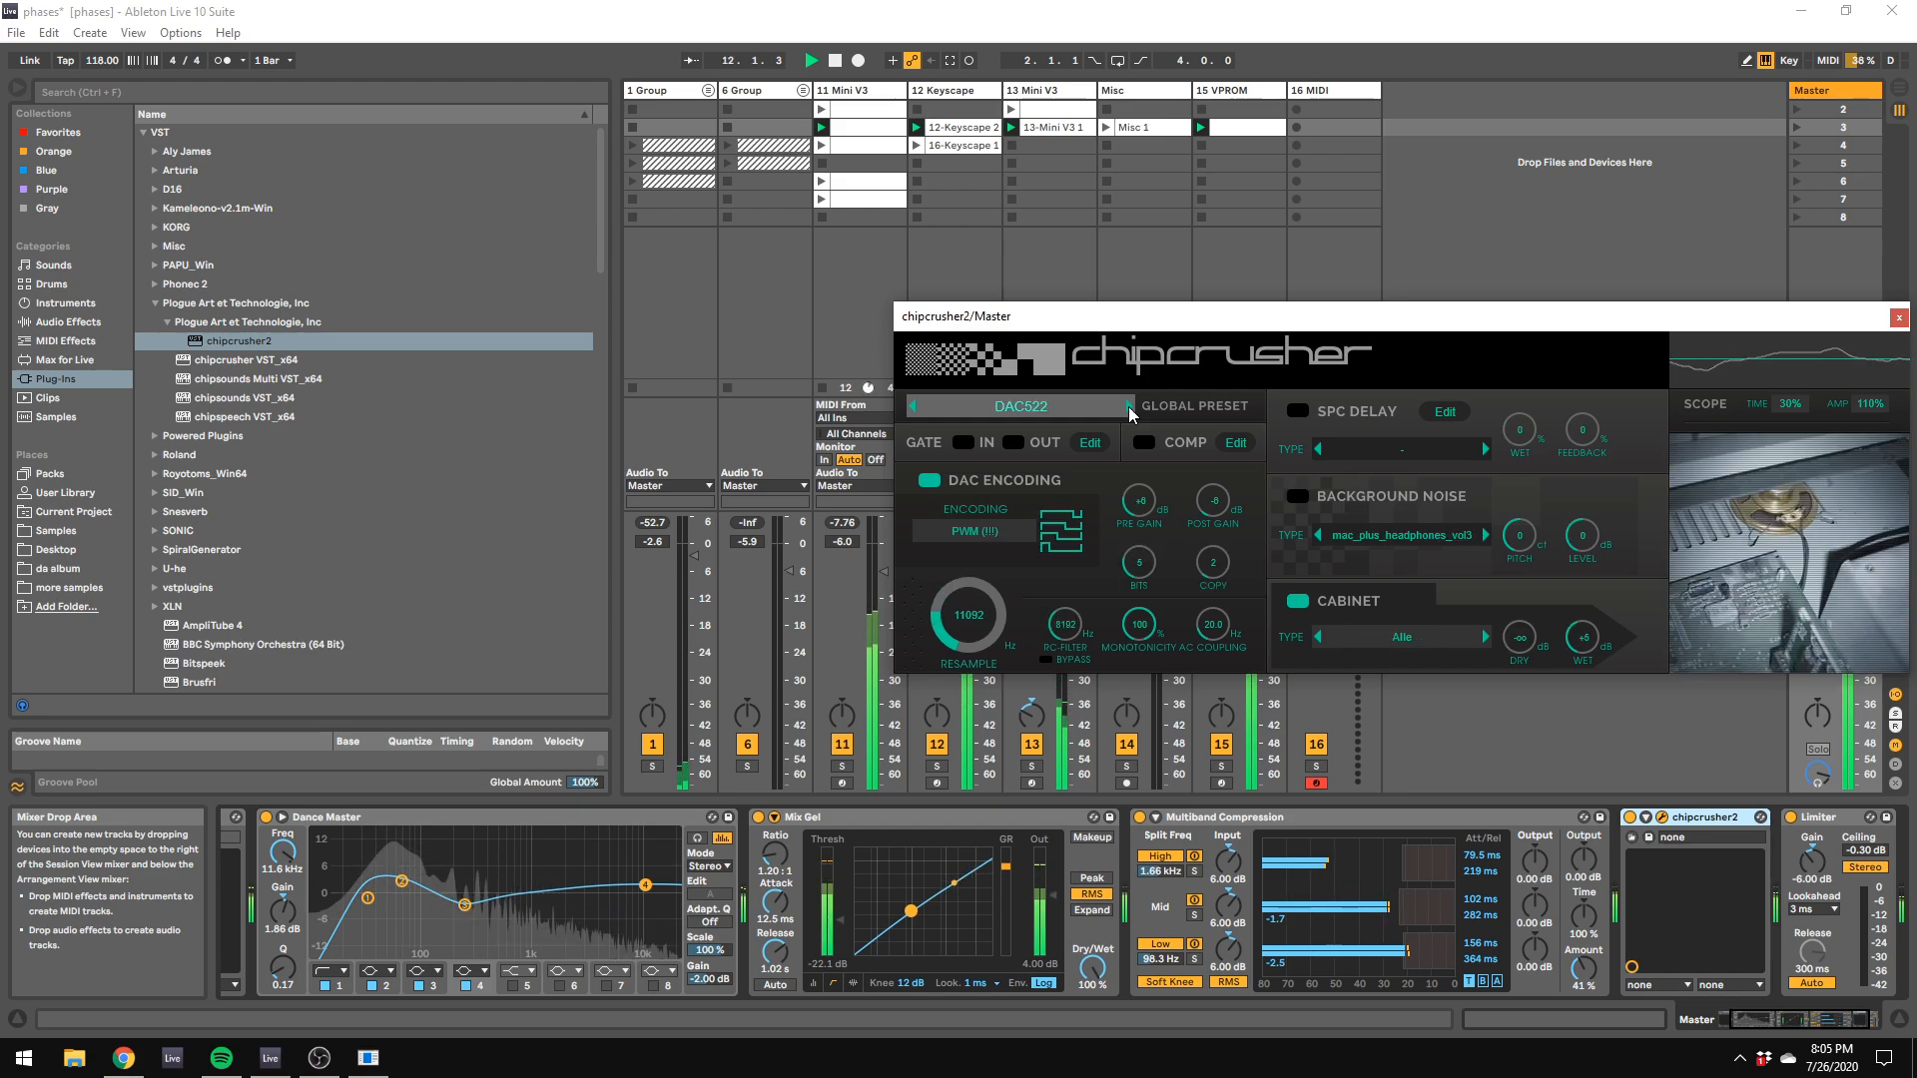
{"action": "left_click", "coordinate": [1128, 405]}
{"action": "left_click", "coordinate": [1128, 406]}
{"action": "left_click", "coordinate": [1128, 405]}
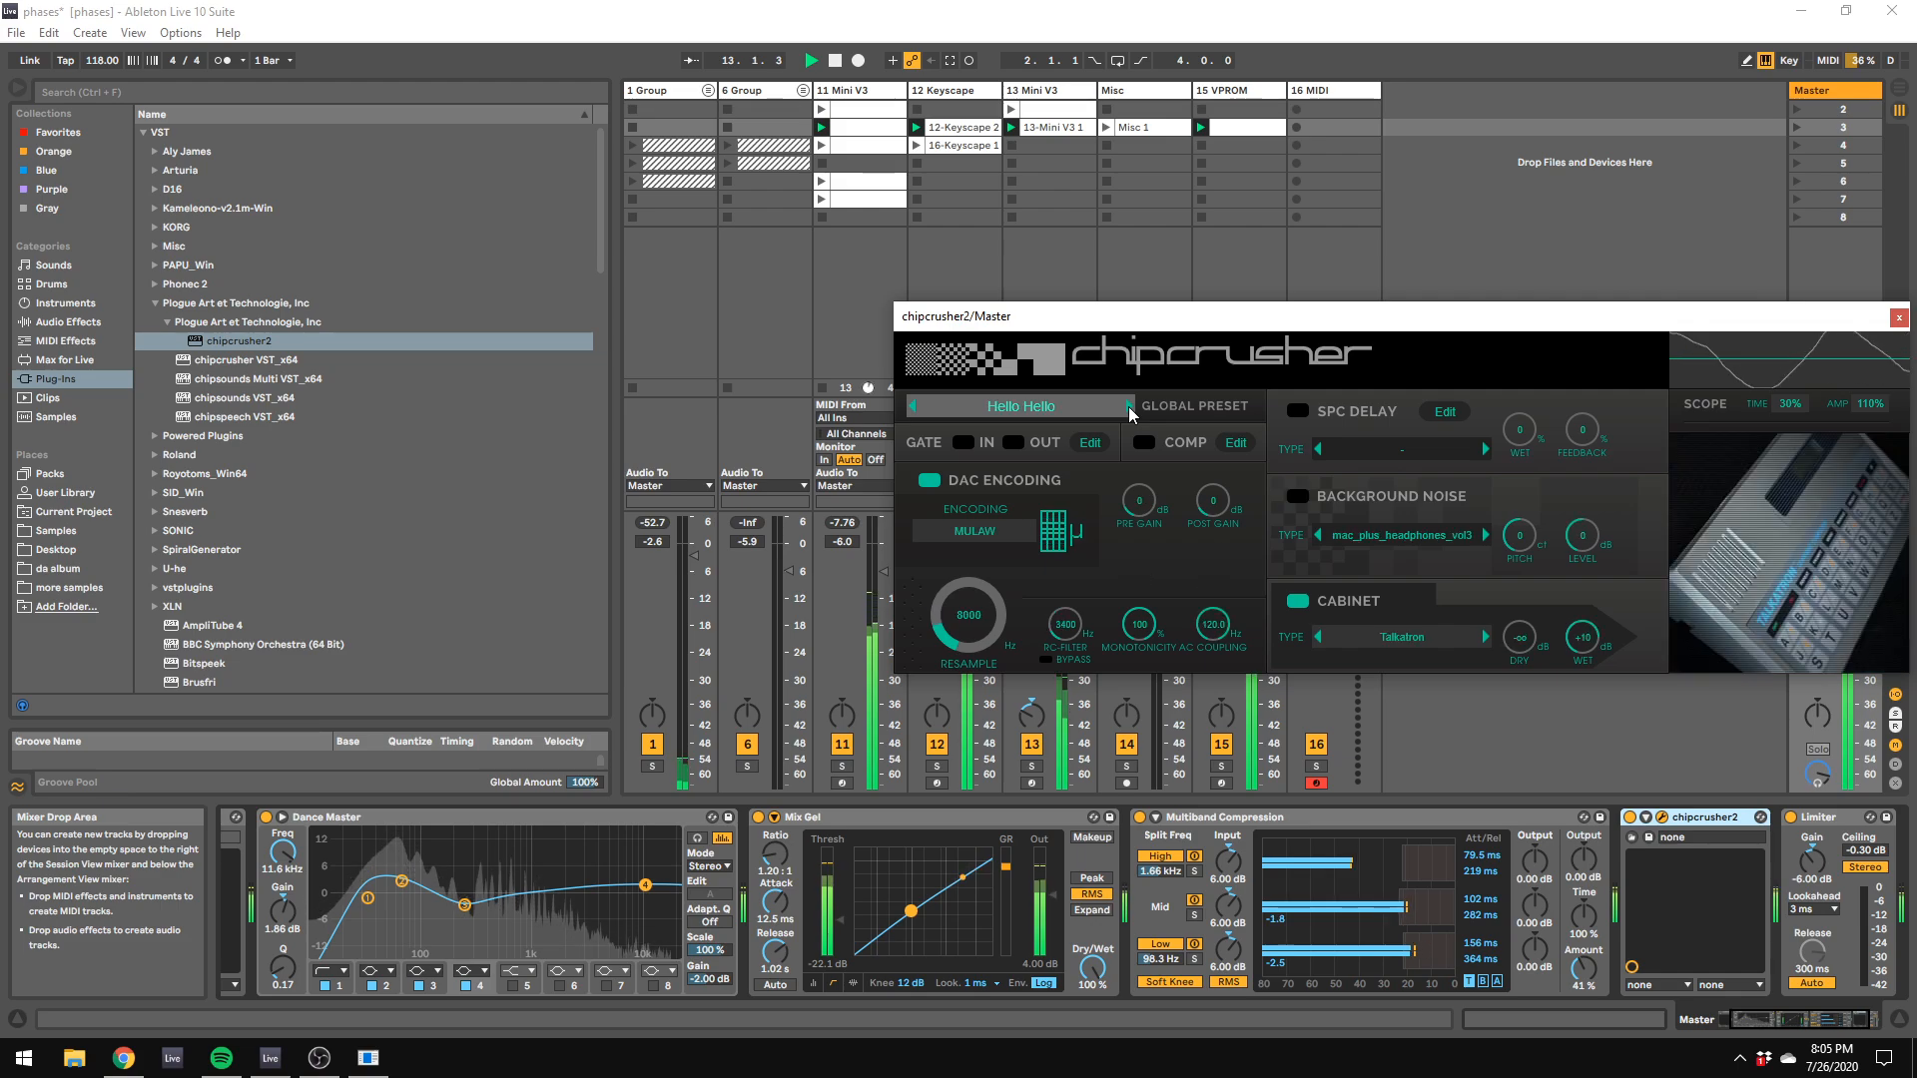
Step: Choose chipcrusher2's Mac Plus global preset and lower the Master Limiter's gain to -7.90 dB
{"action": "left_click", "coordinate": [1129, 405]}
{"action": "left_click_drag", "start_coordinate": [1128, 315], "coordinate": [1076, 190]}
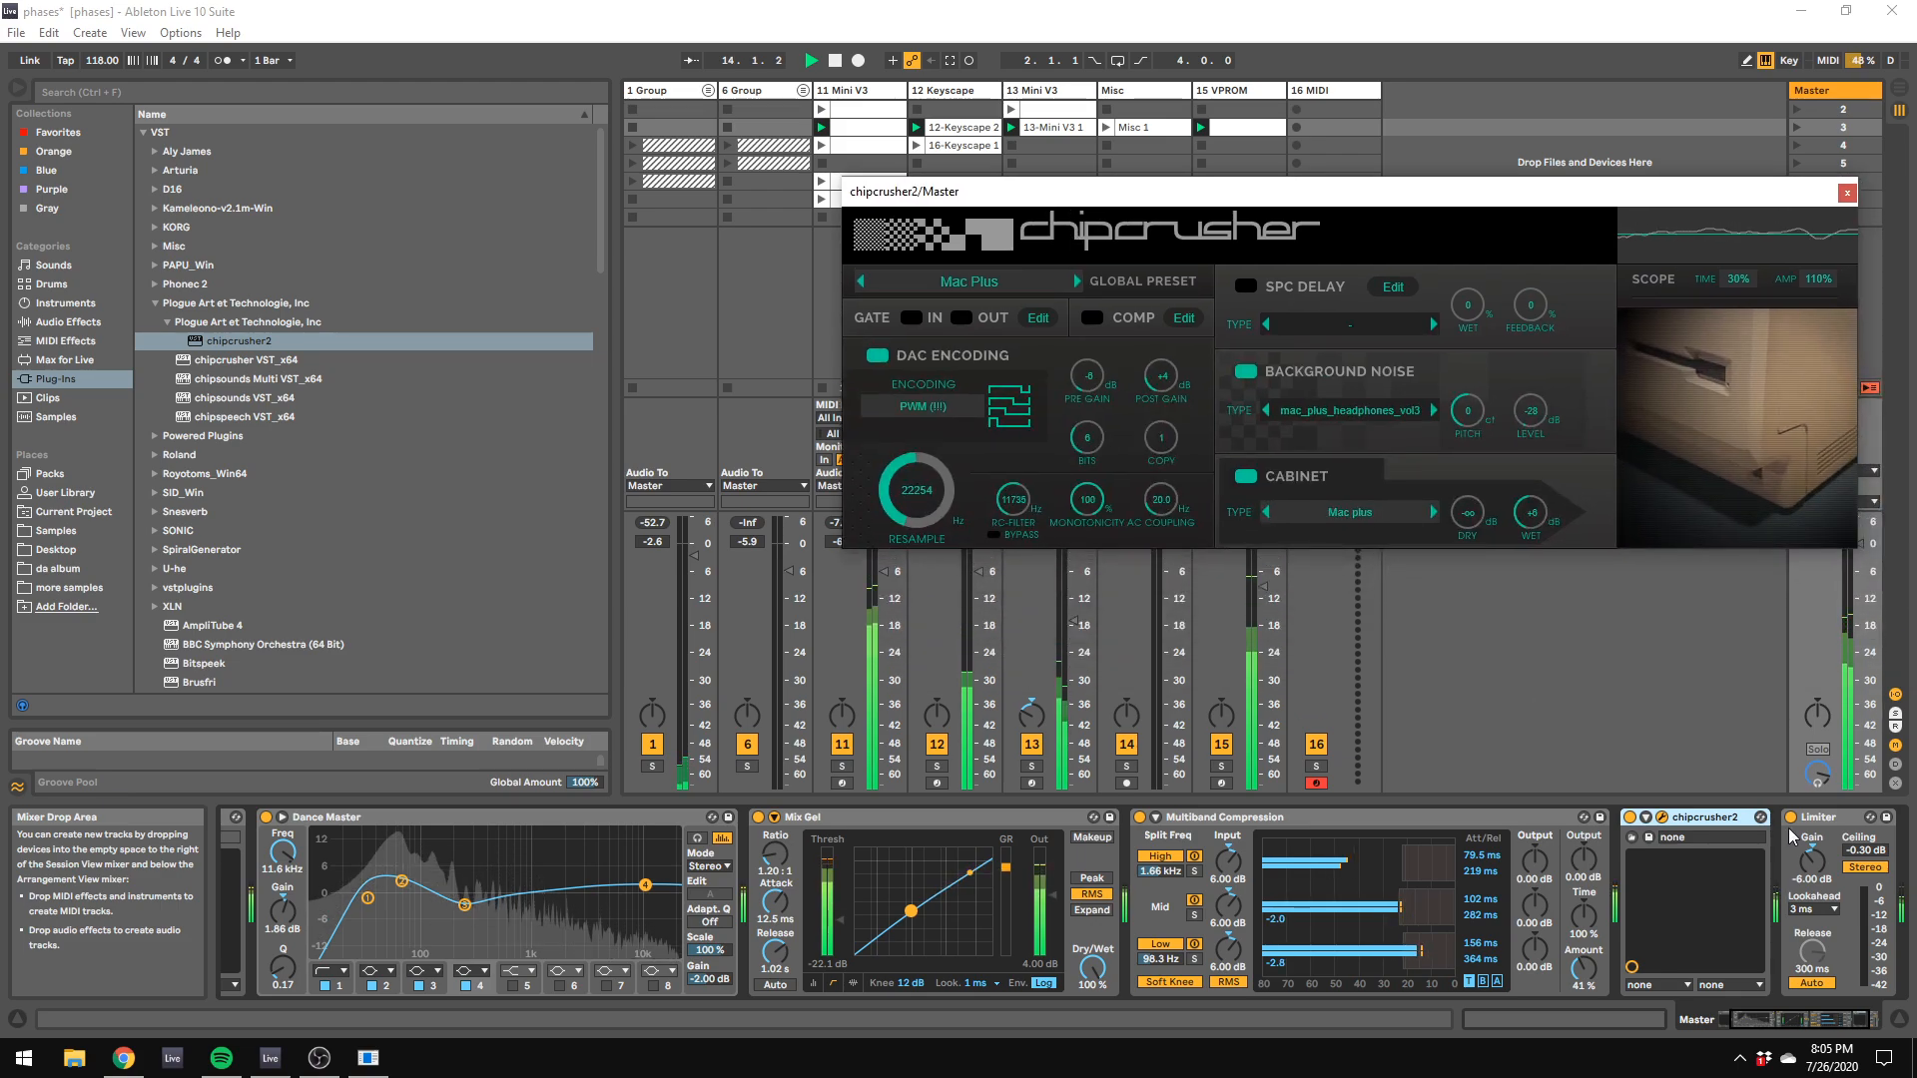
{"action": "left_click_drag", "start_coordinate": [1812, 861], "coordinate": [1812, 875]}
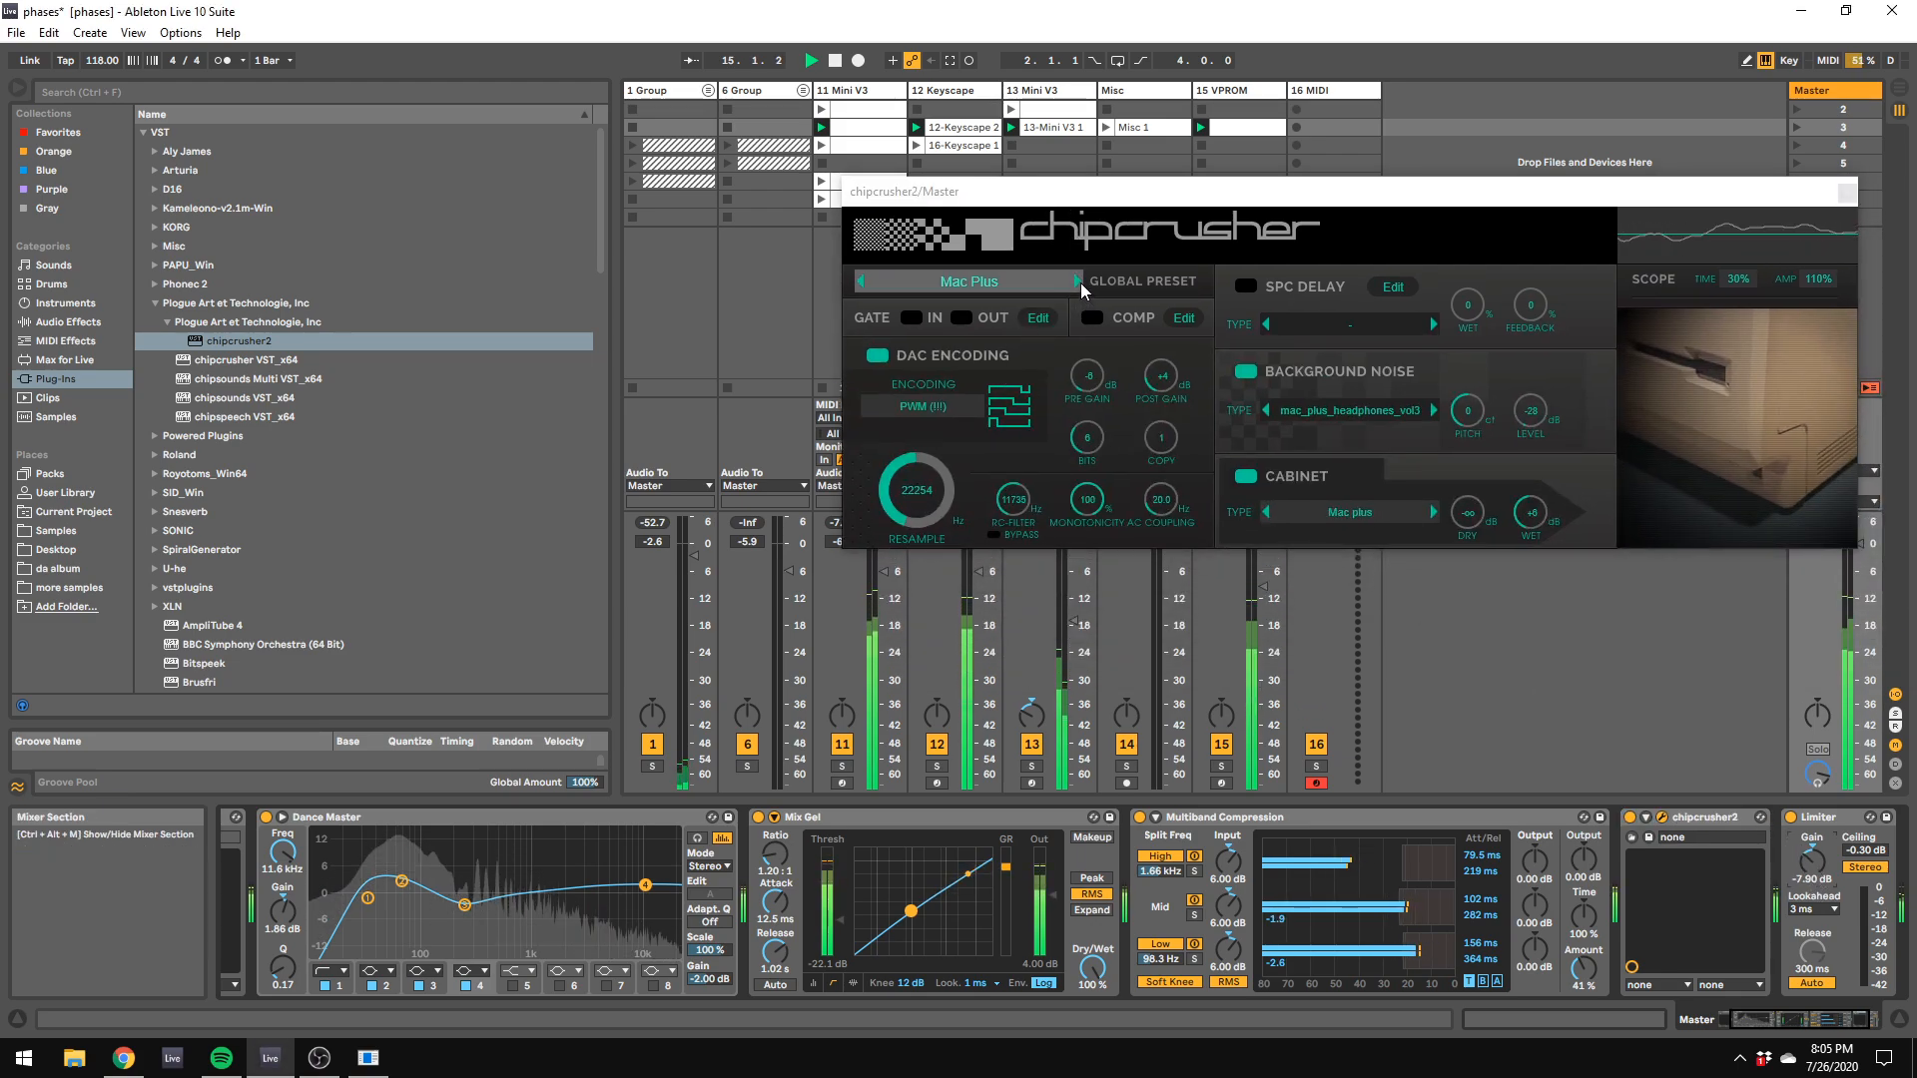
Step: Audition chipcrusher2's global presets from Oui-Mote through Talking Toy, stop playback, and select the Wave File of Pop Song preset
{"action": "left_click", "coordinate": [1078, 282]}
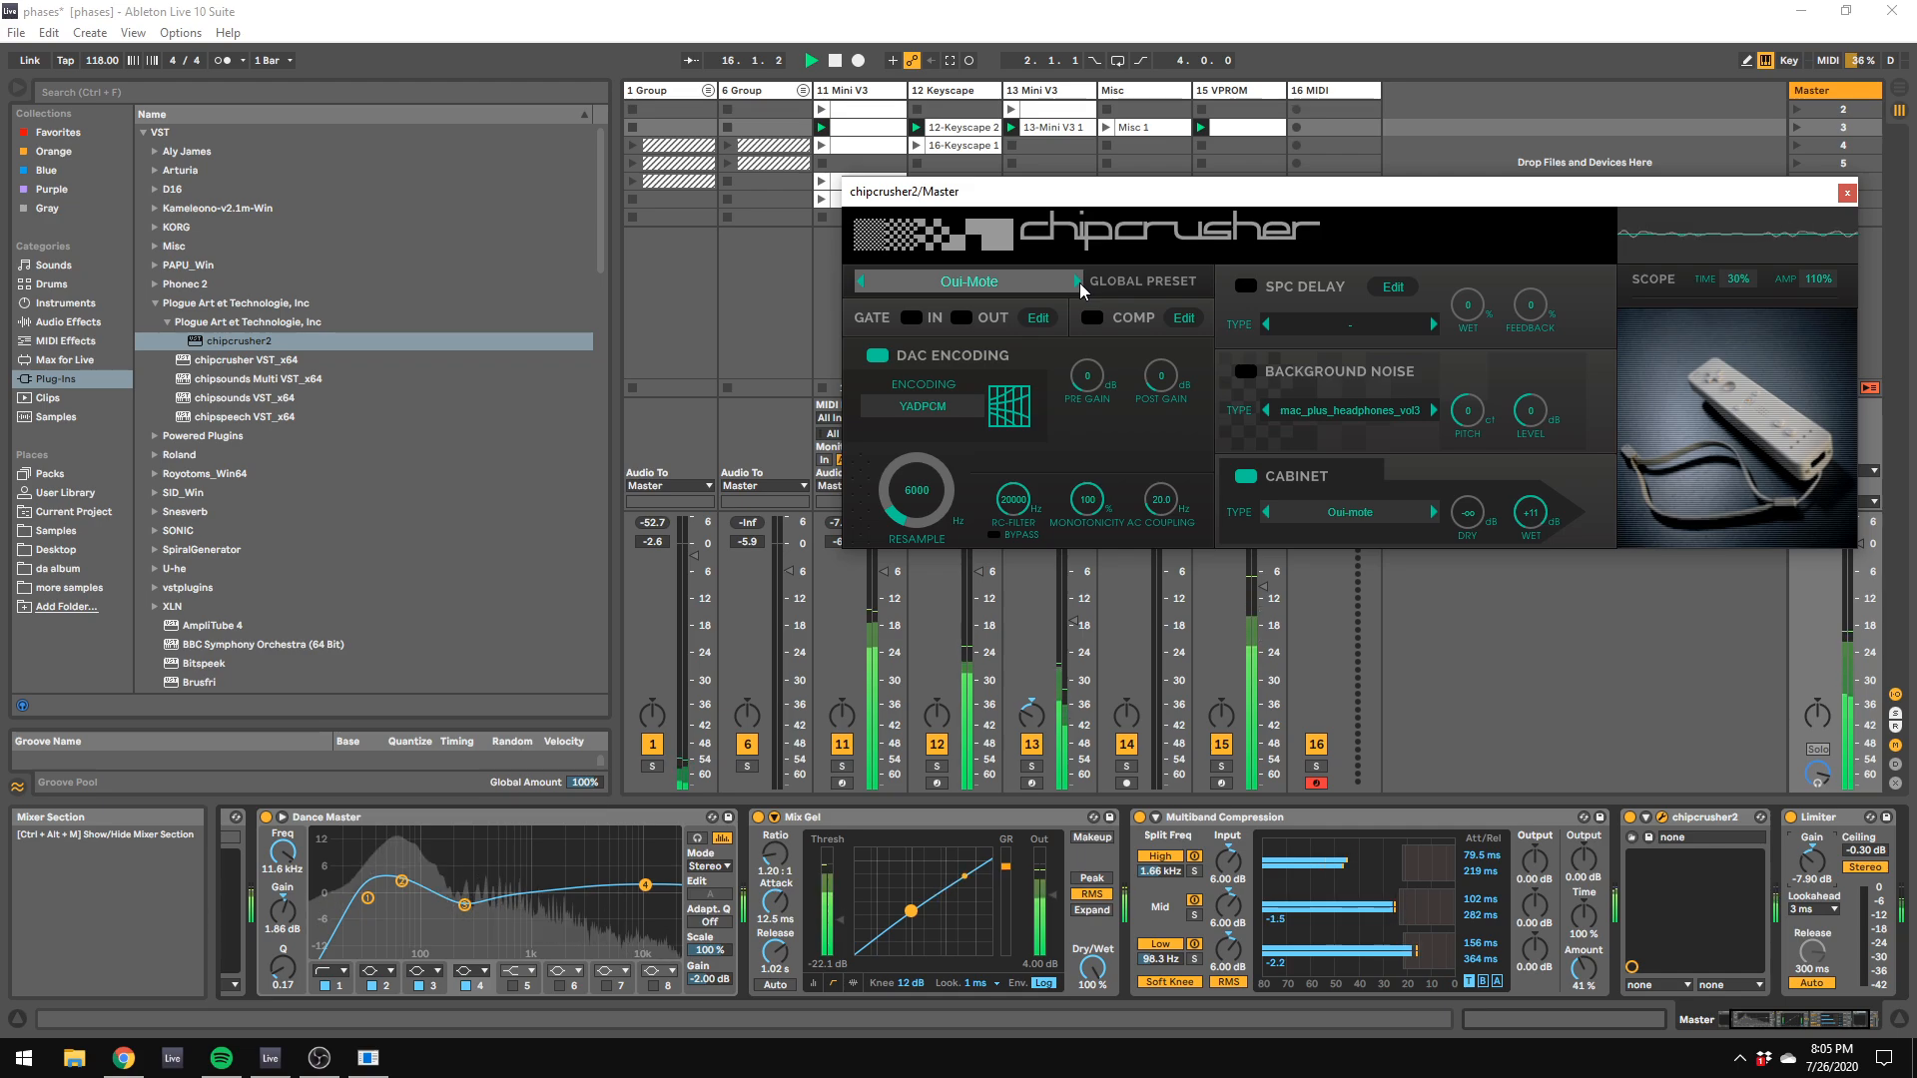
{"action": "left_click", "coordinate": [1079, 283]}
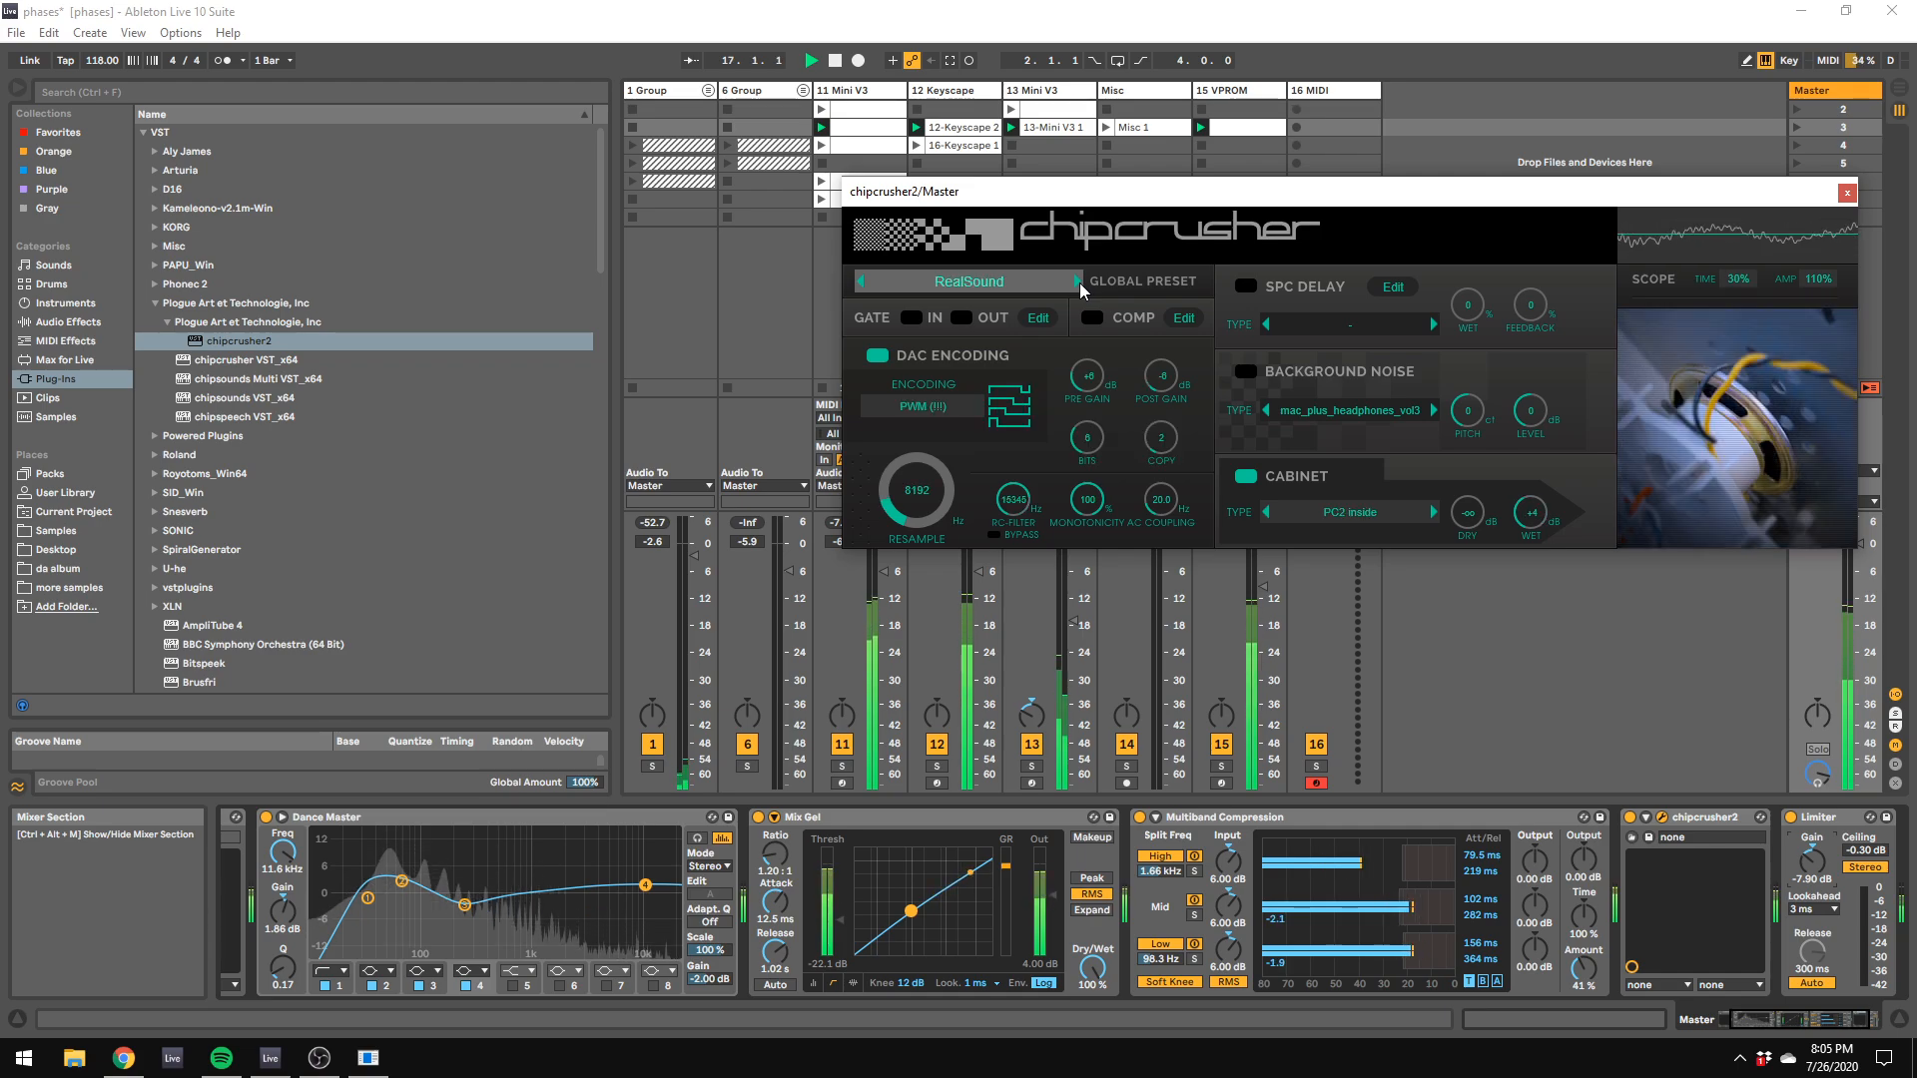
{"action": "left_click", "coordinate": [1079, 283]}
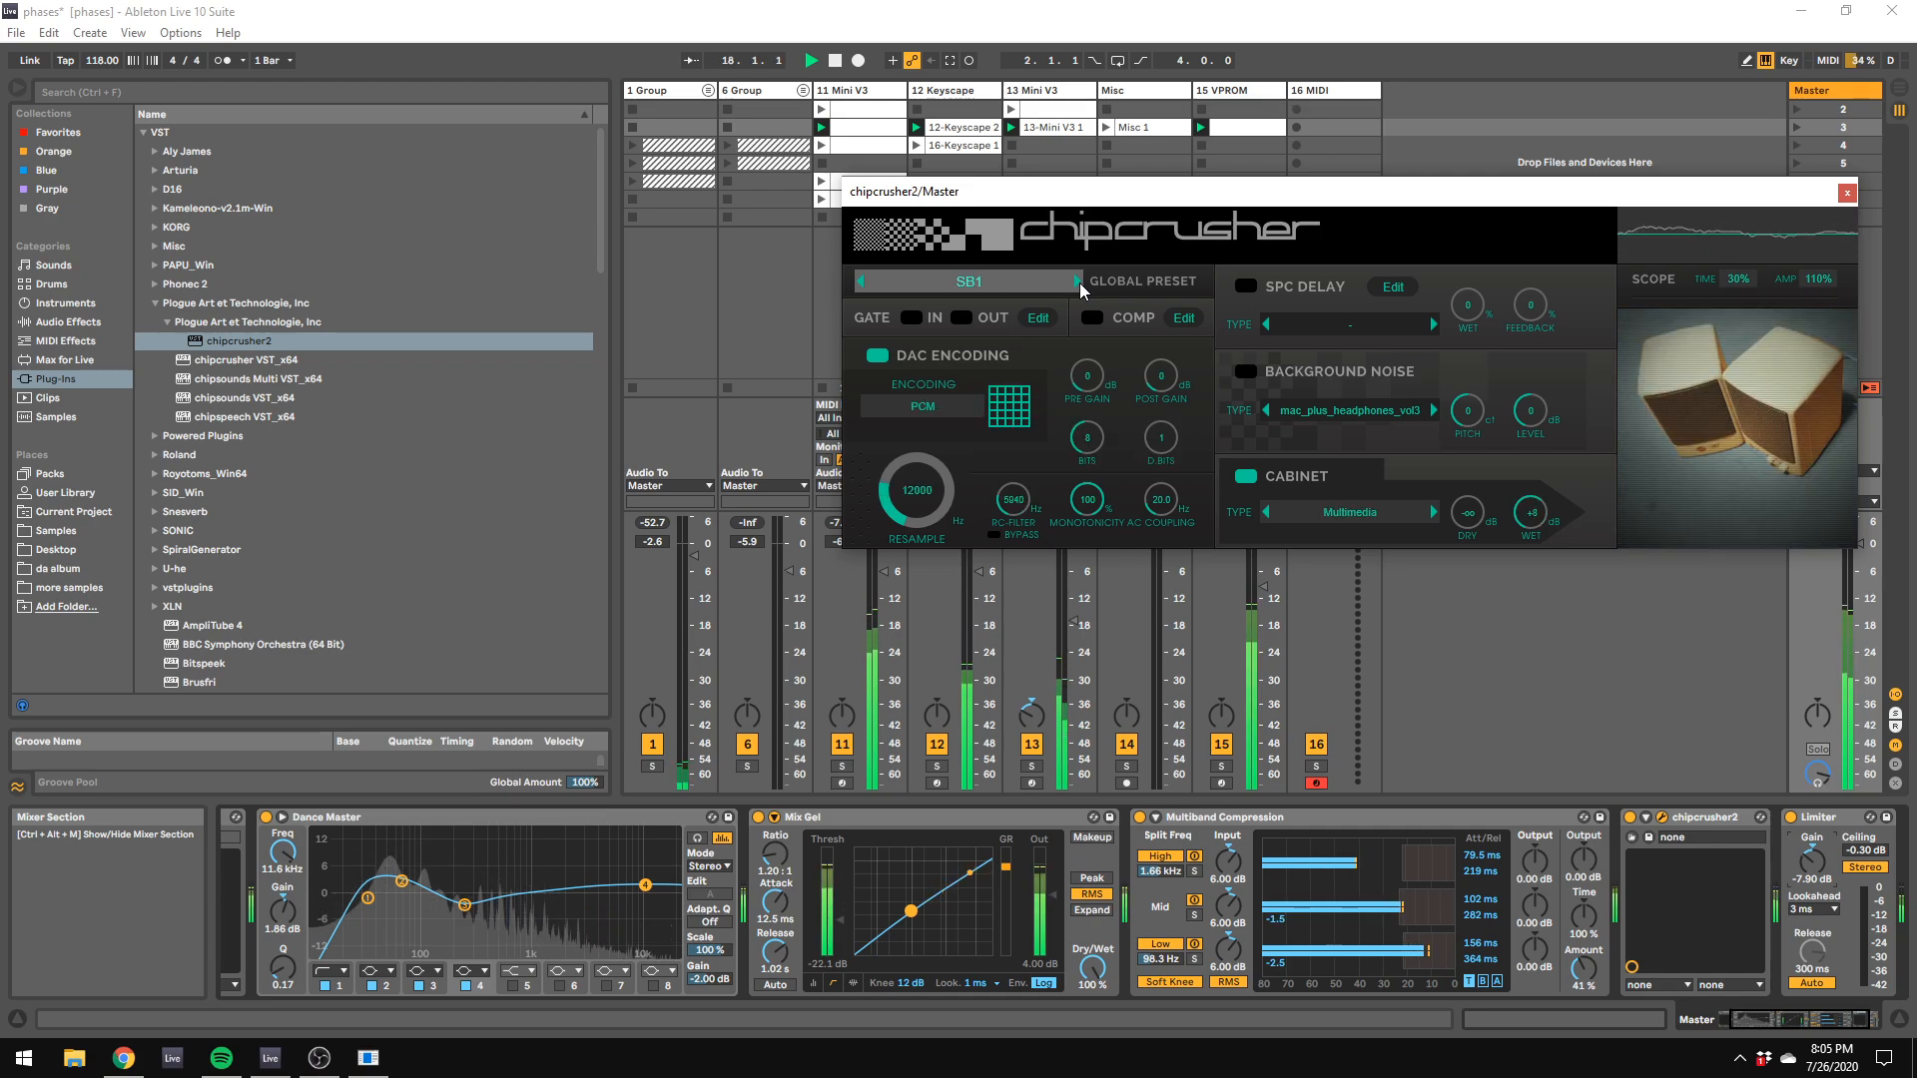
{"action": "left_click", "coordinate": [1079, 282]}
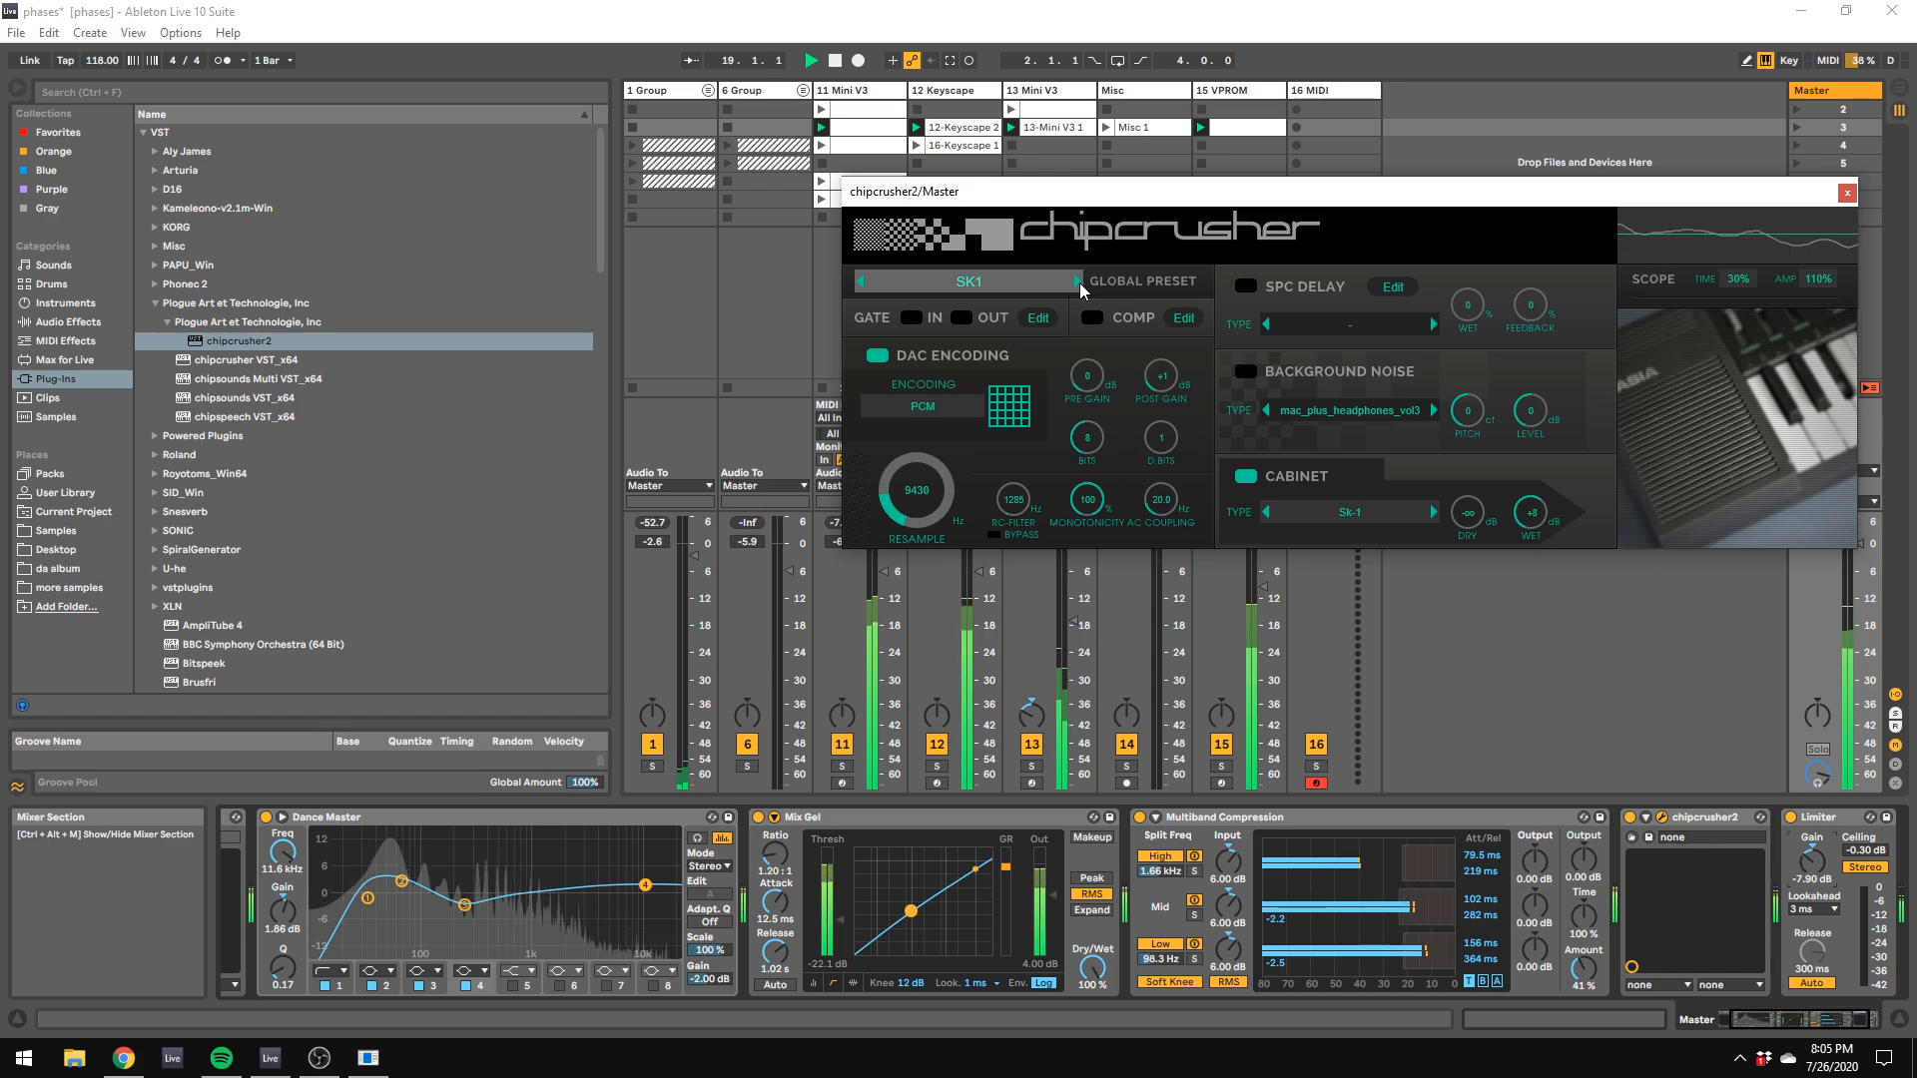
{"action": "left_click", "coordinate": [1080, 282]}
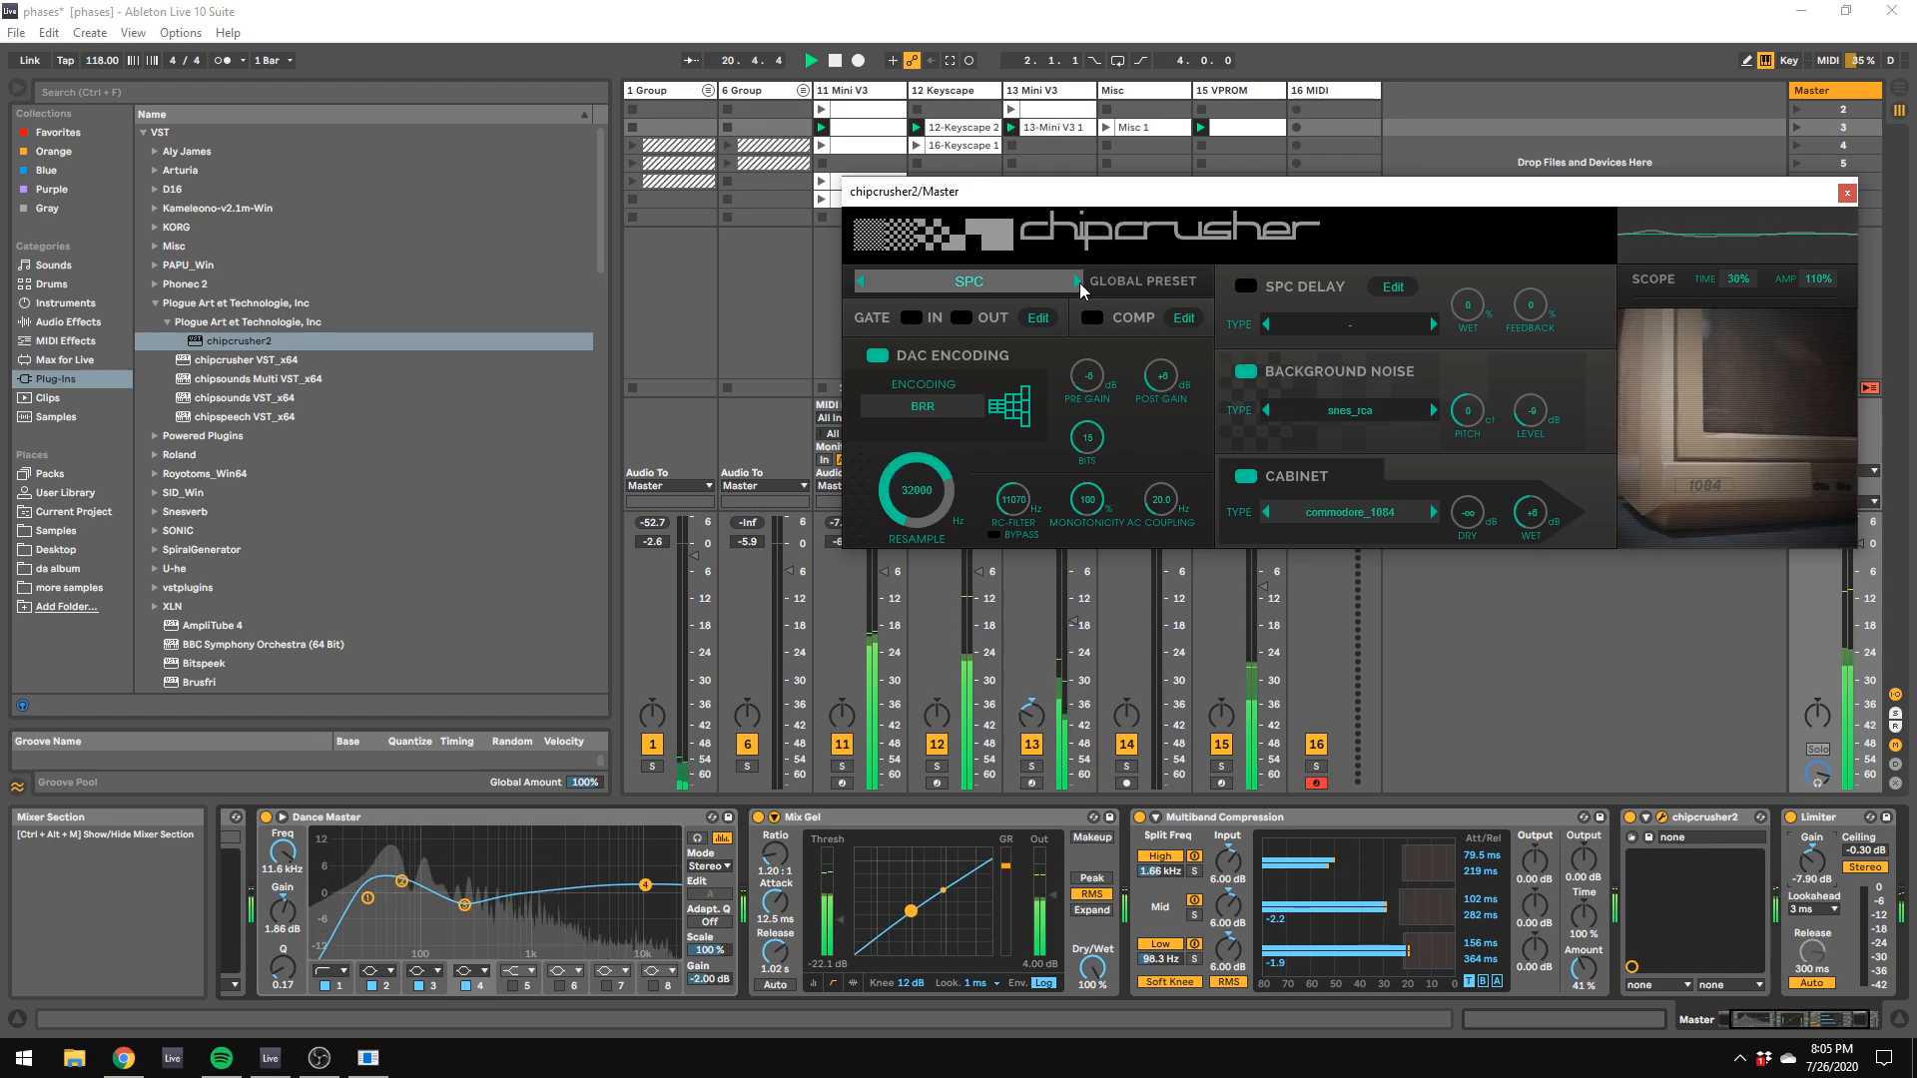
{"action": "left_click", "coordinate": [1080, 283]}
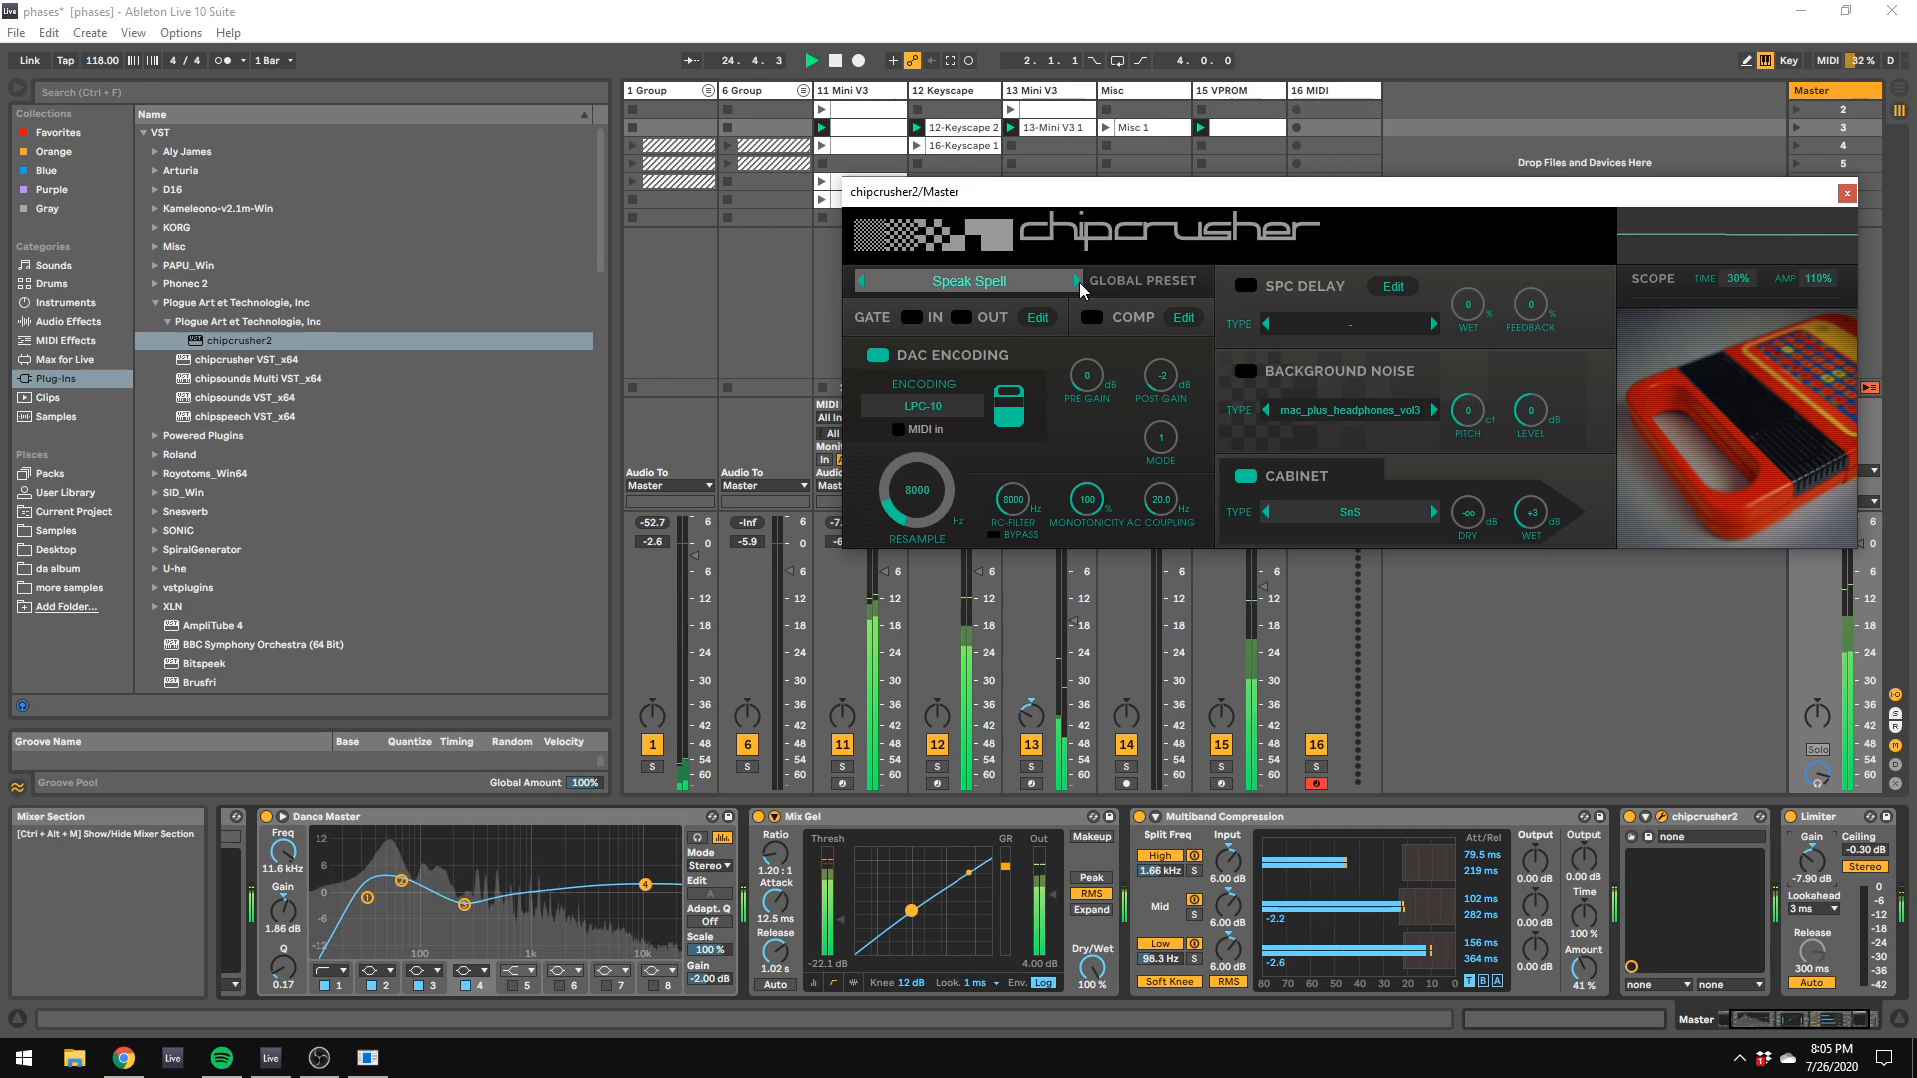
{"action": "left_click", "coordinate": [1081, 284]}
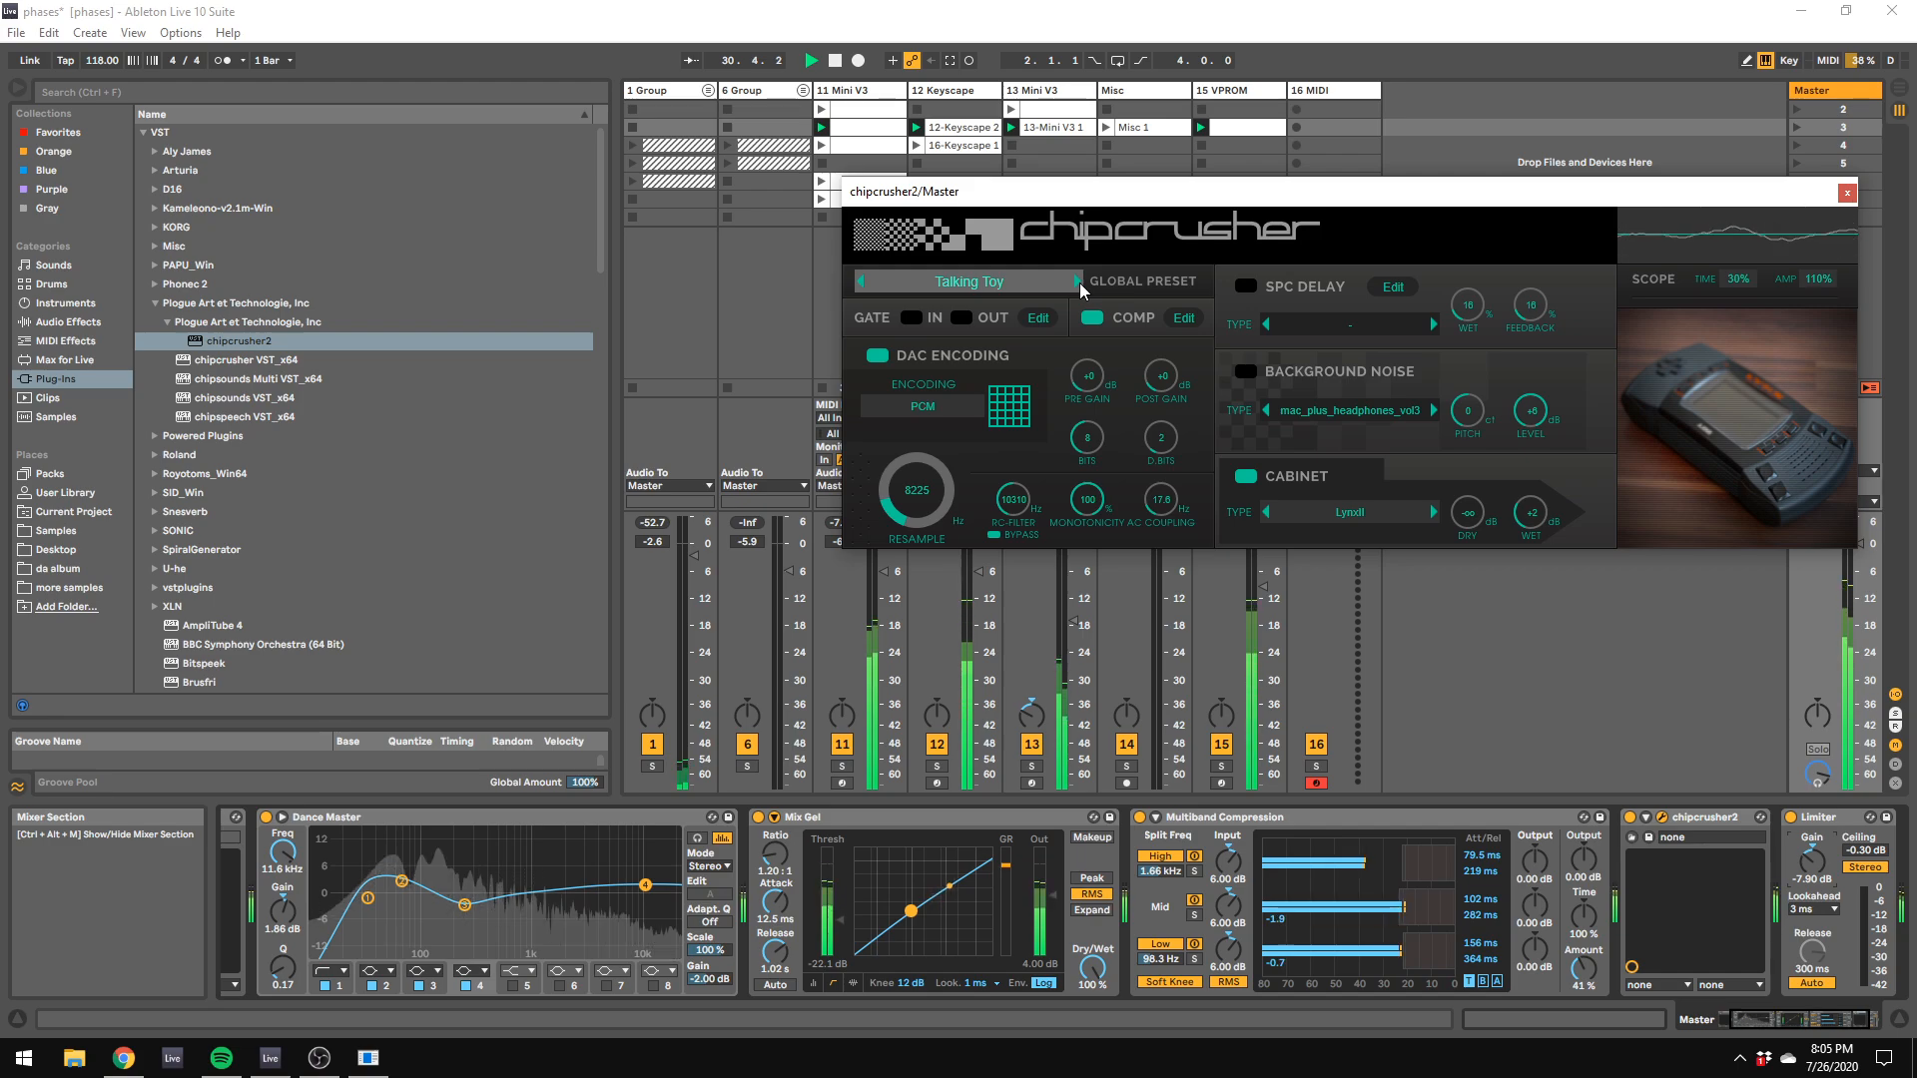
{"action": "key", "text": "space"}
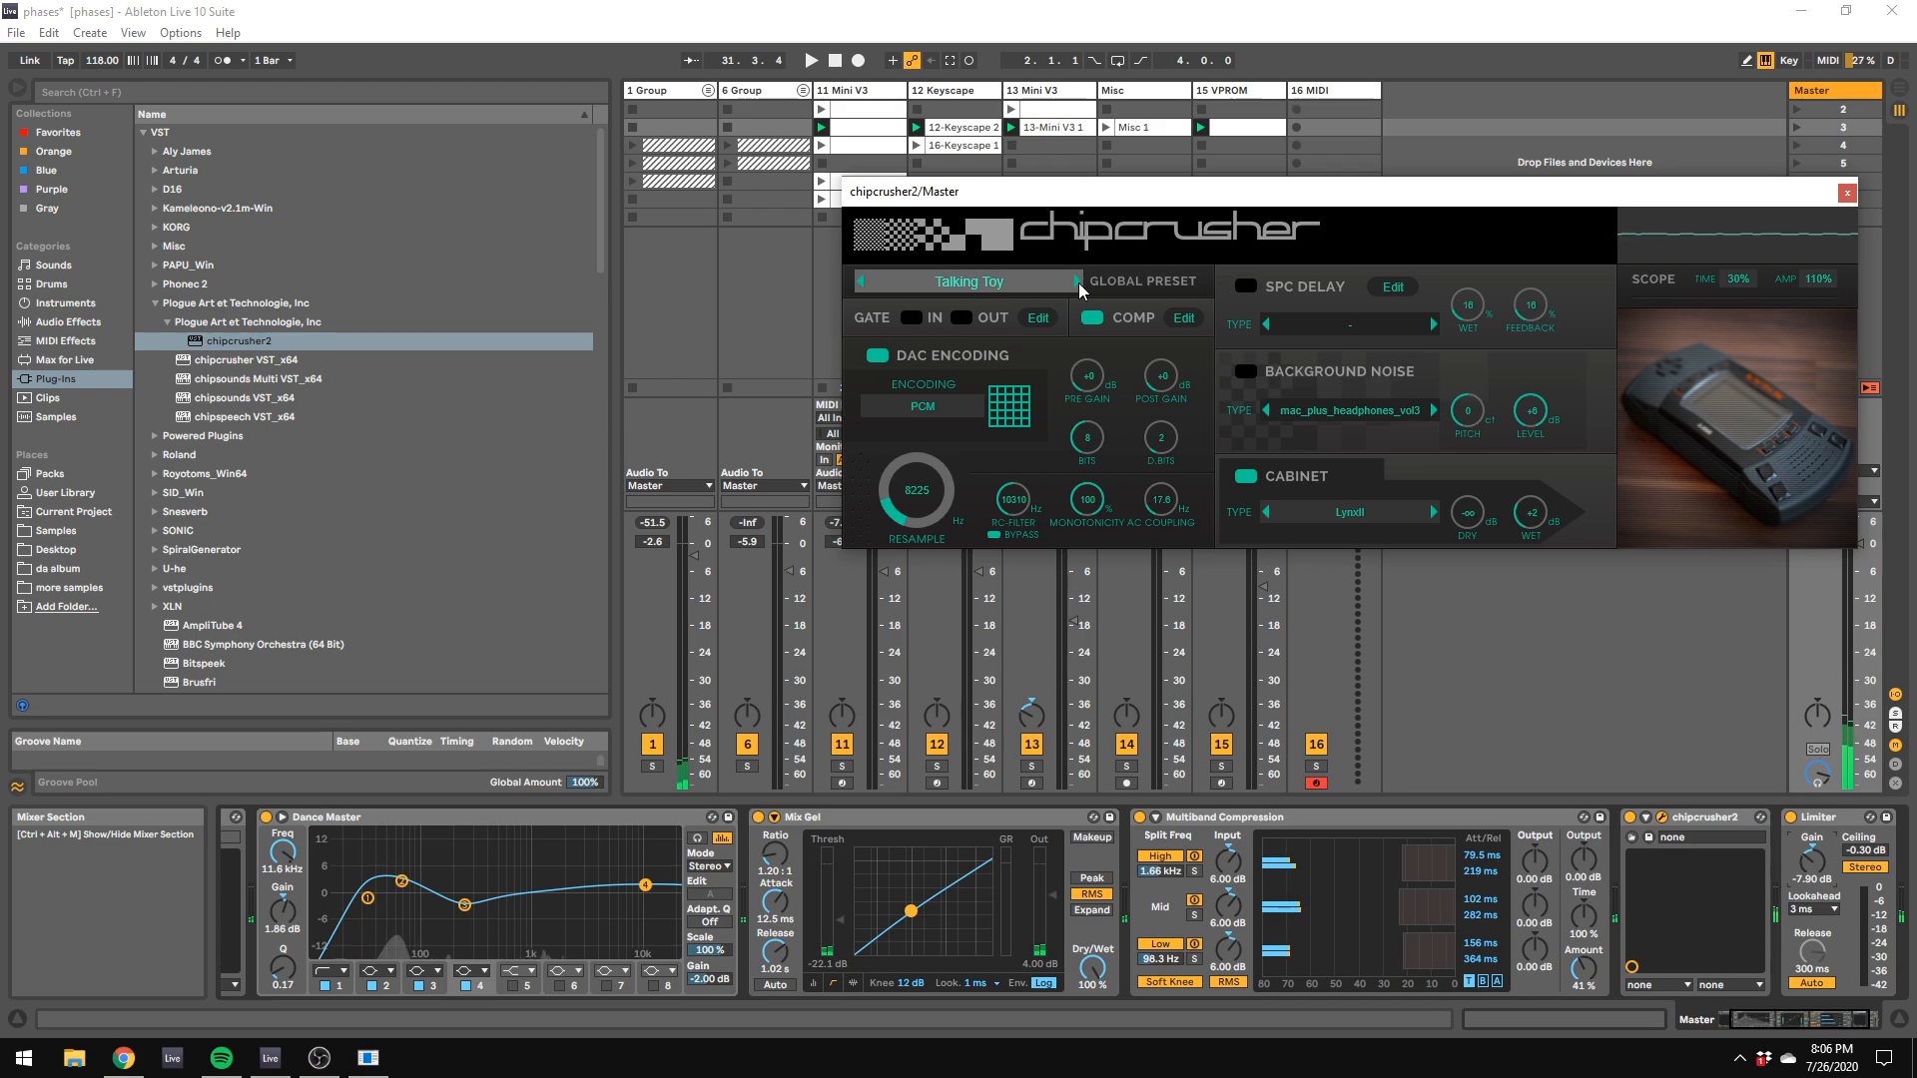
{"action": "left_click", "coordinate": [1079, 284]}
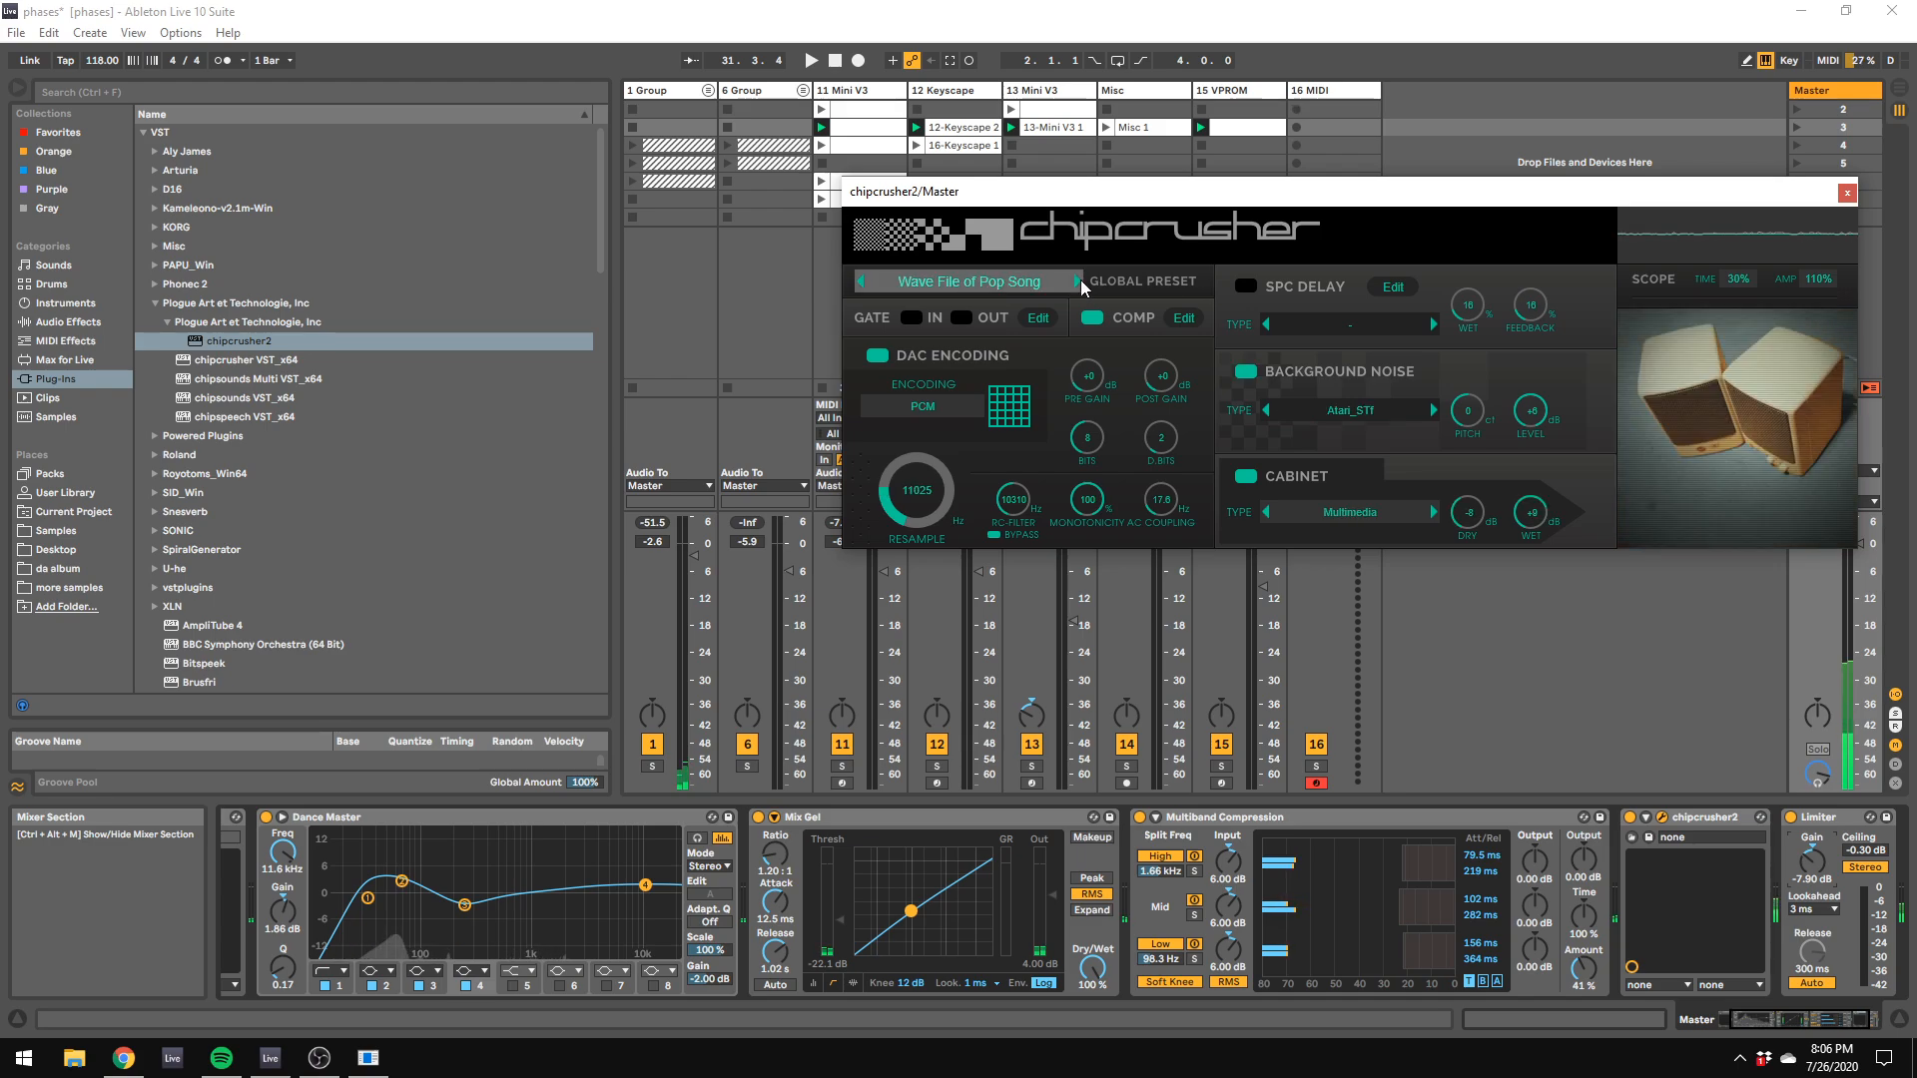
Step: Audition chipcrusher2's global presets from Yammy through Bottomifier during playback, and keep Bottomifier selected
{"action": "left_click", "coordinate": [1080, 283]}
{"action": "key", "text": "space"}
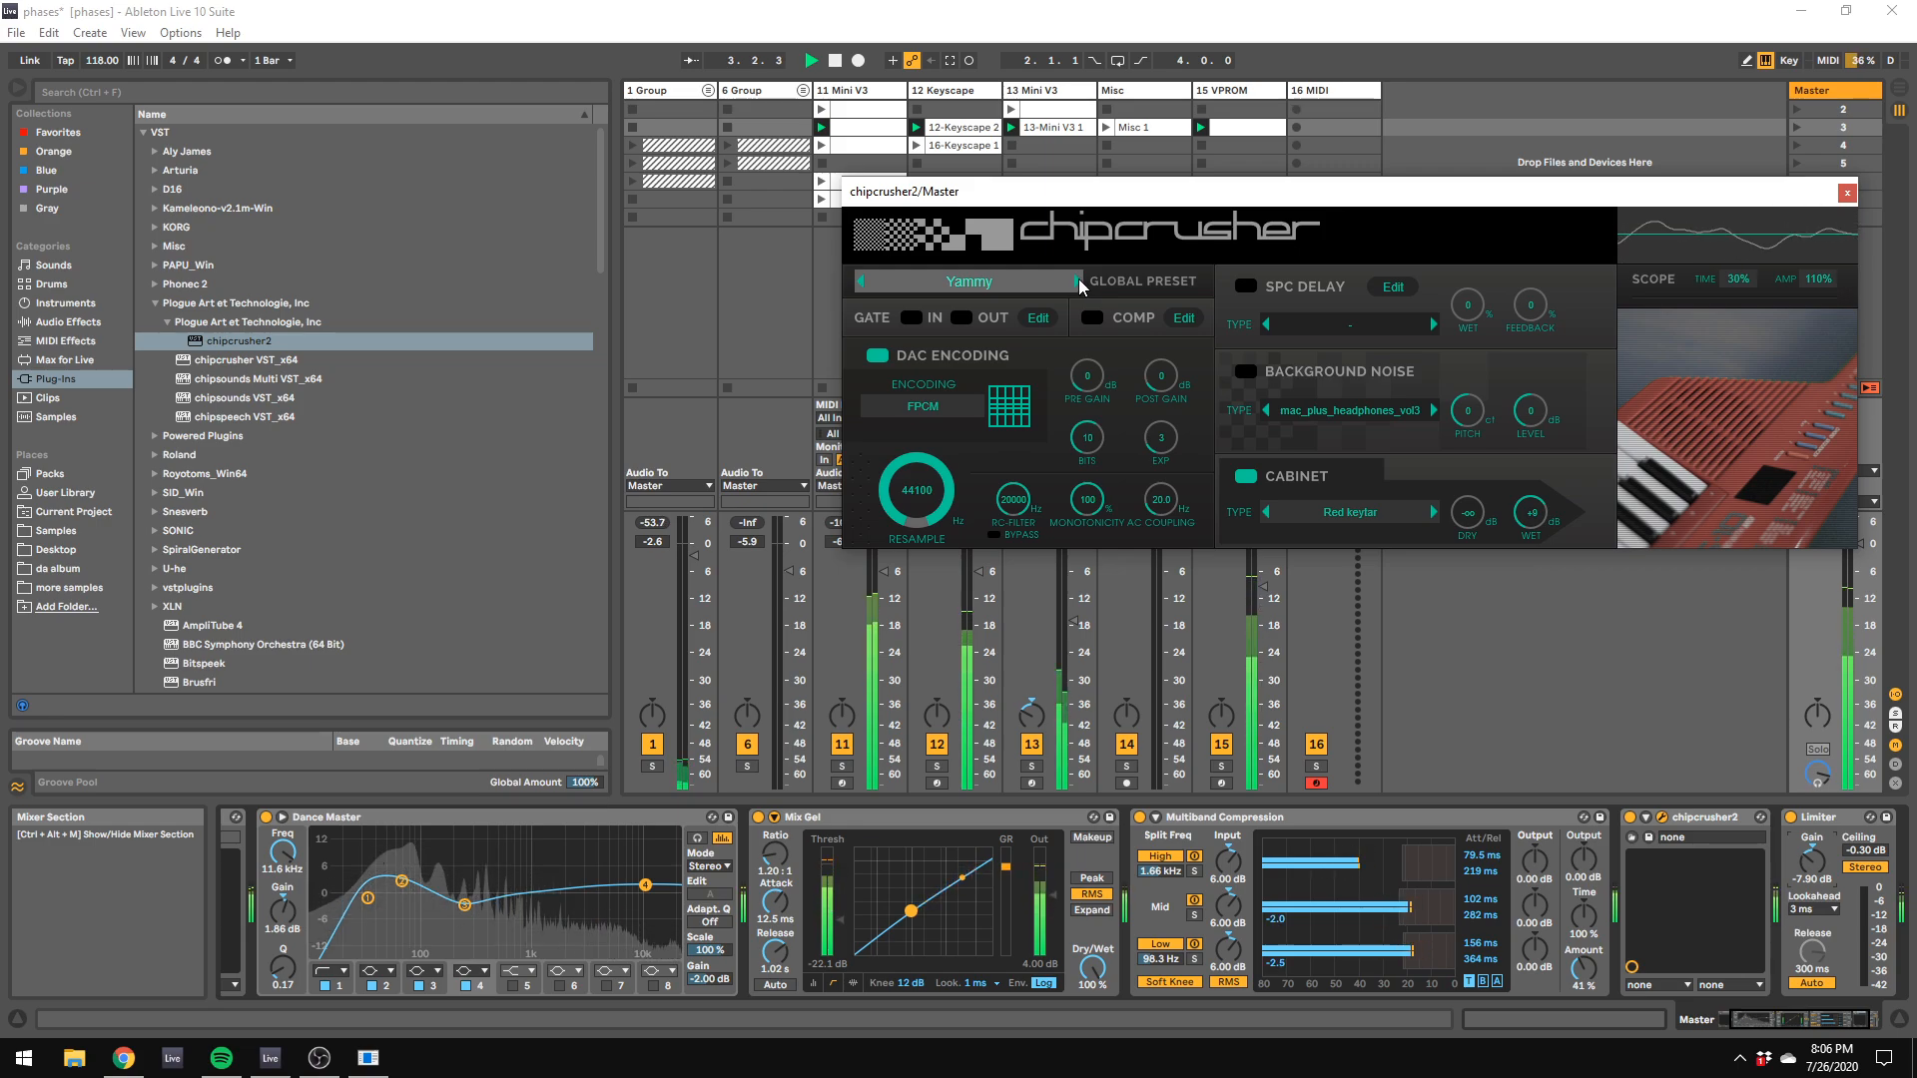
{"action": "left_click", "coordinate": [1079, 282]}
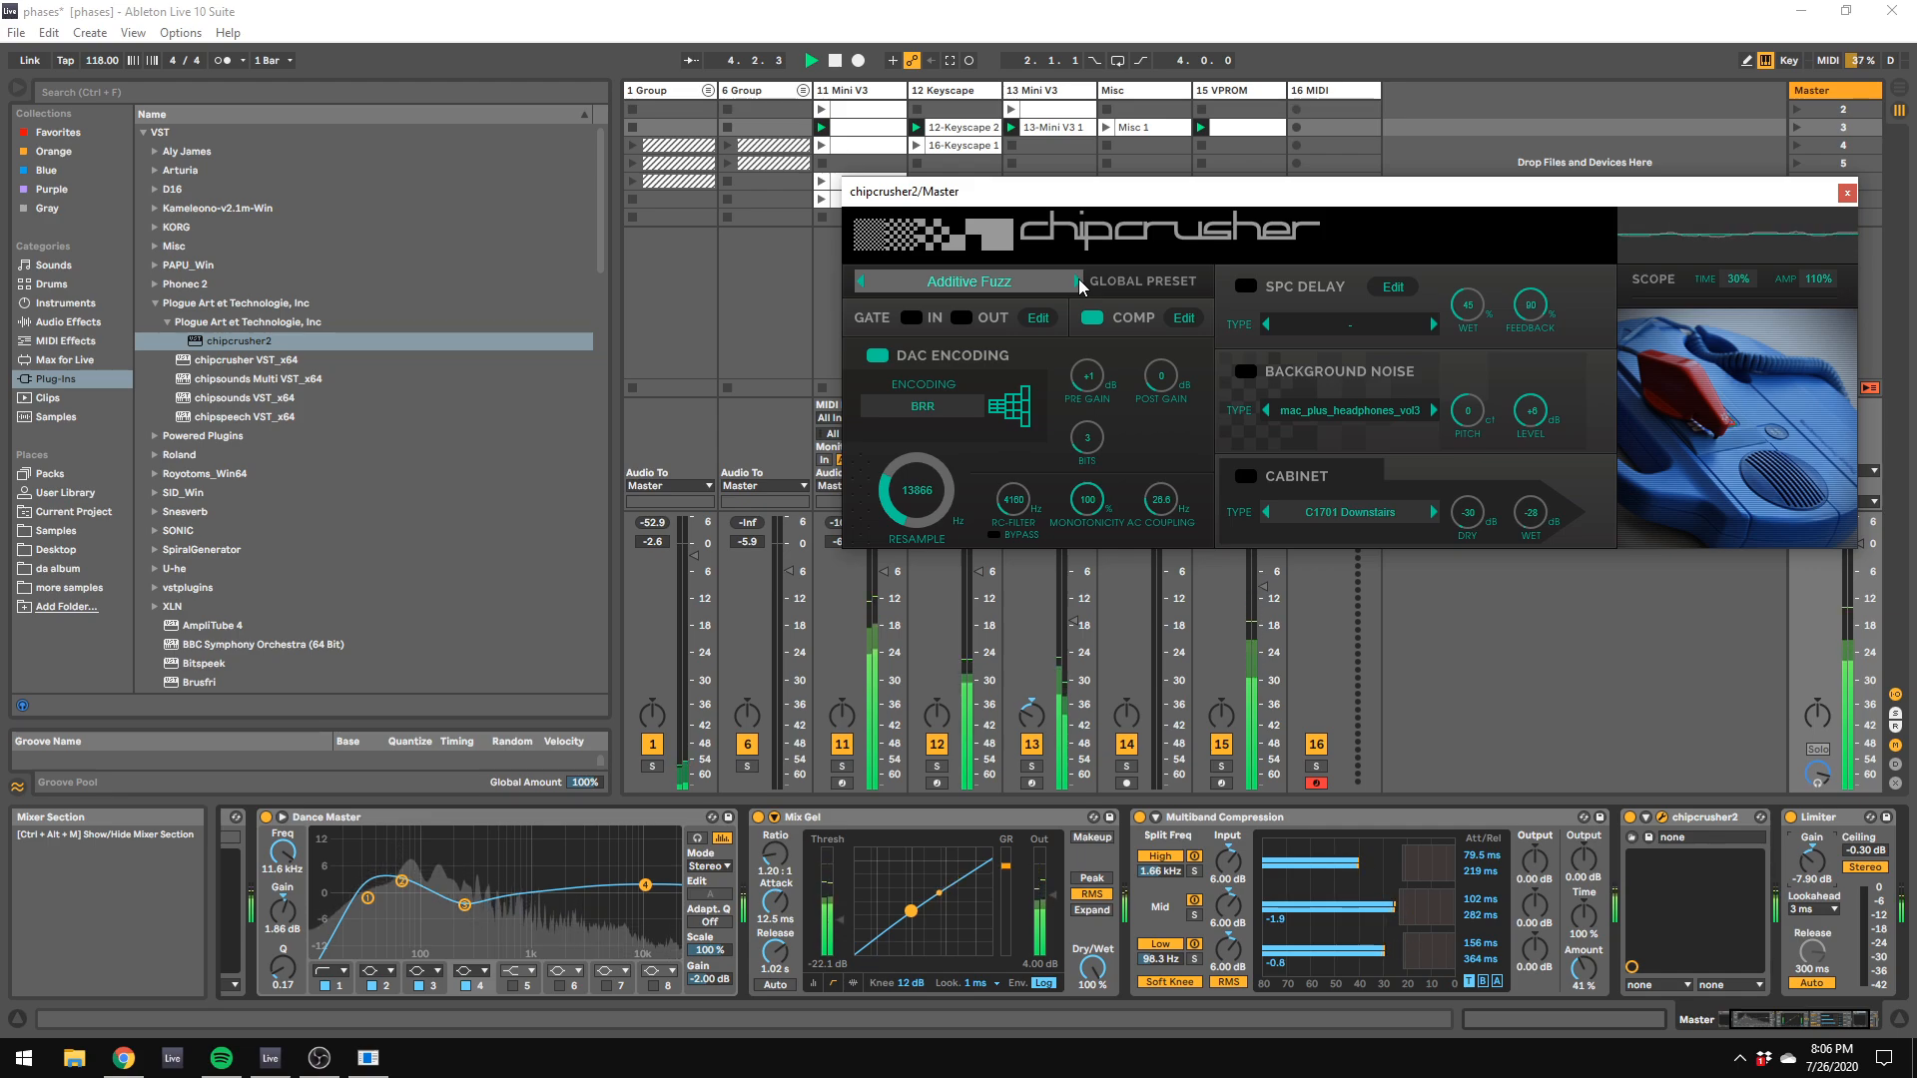
{"action": "left_click", "coordinate": [1079, 281]}
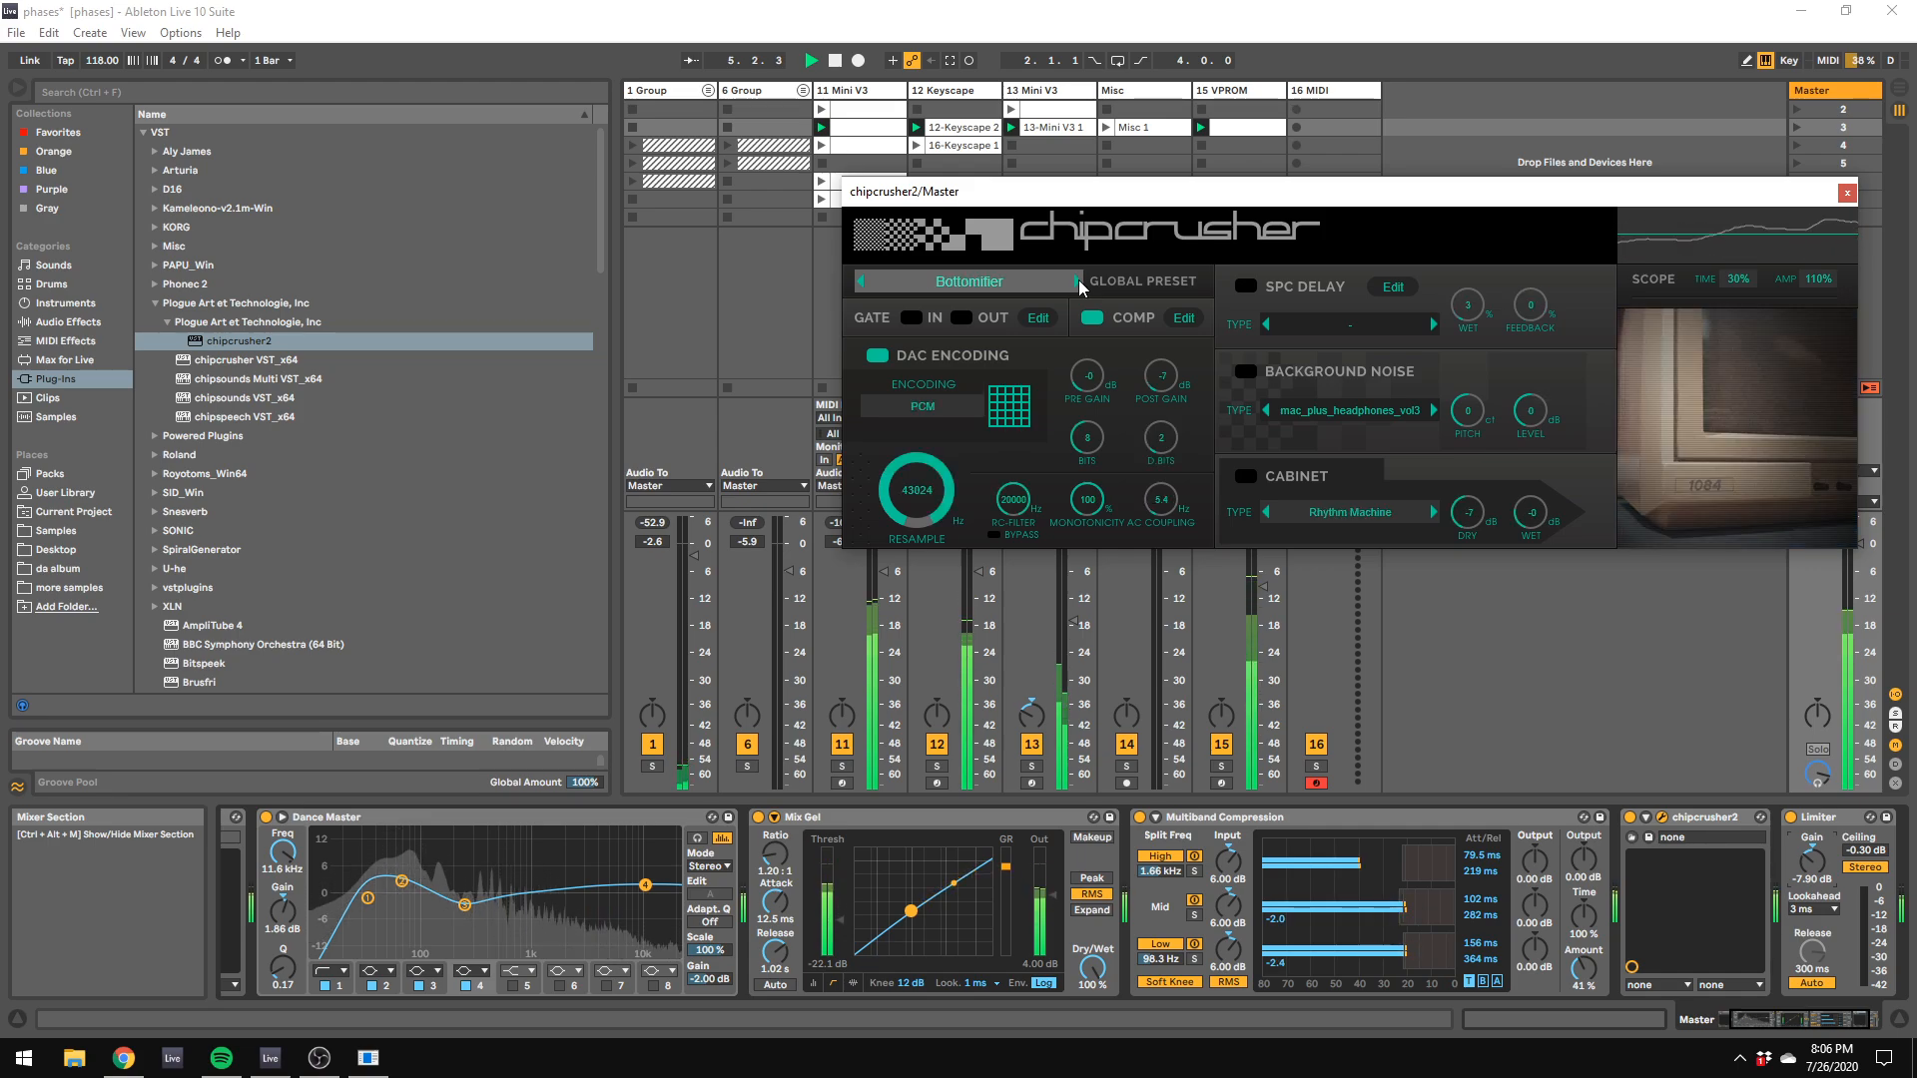
{"action": "key", "text": "space"}
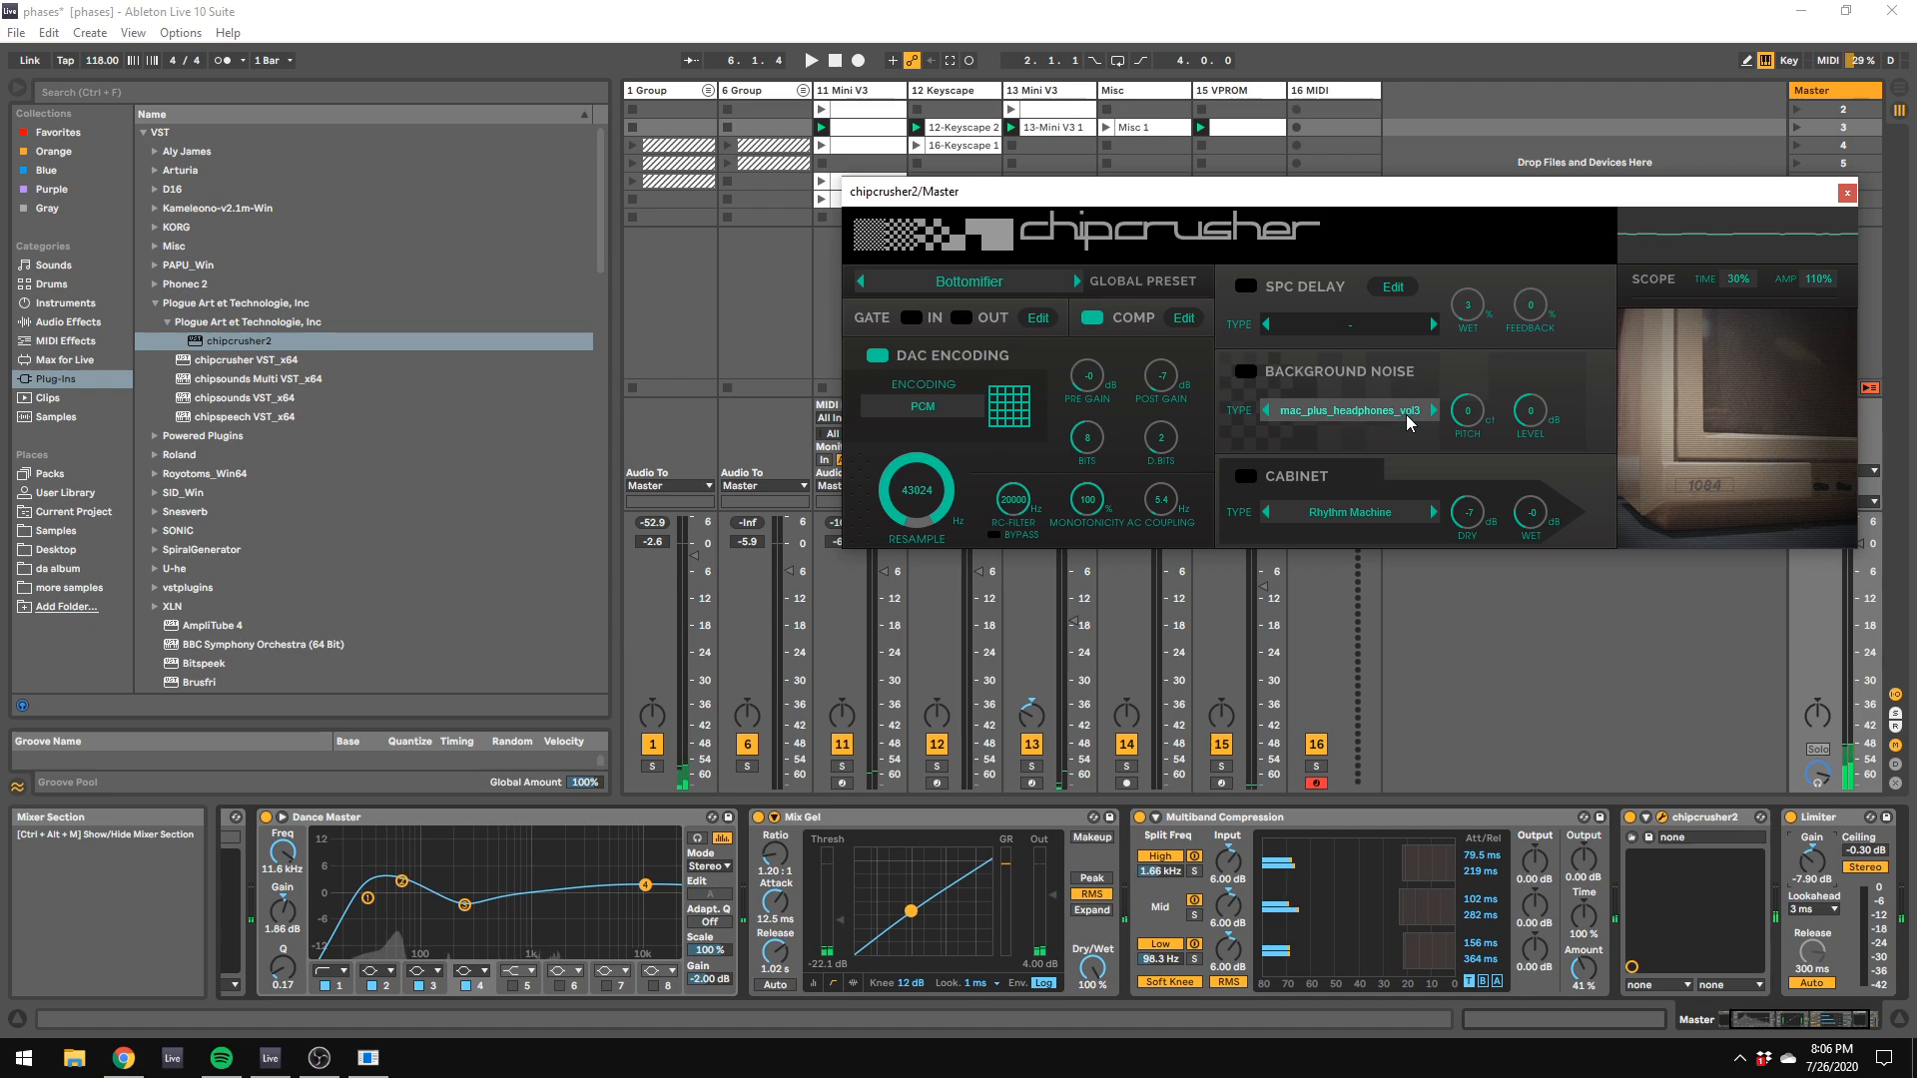
{"action": "key", "text": "space"}
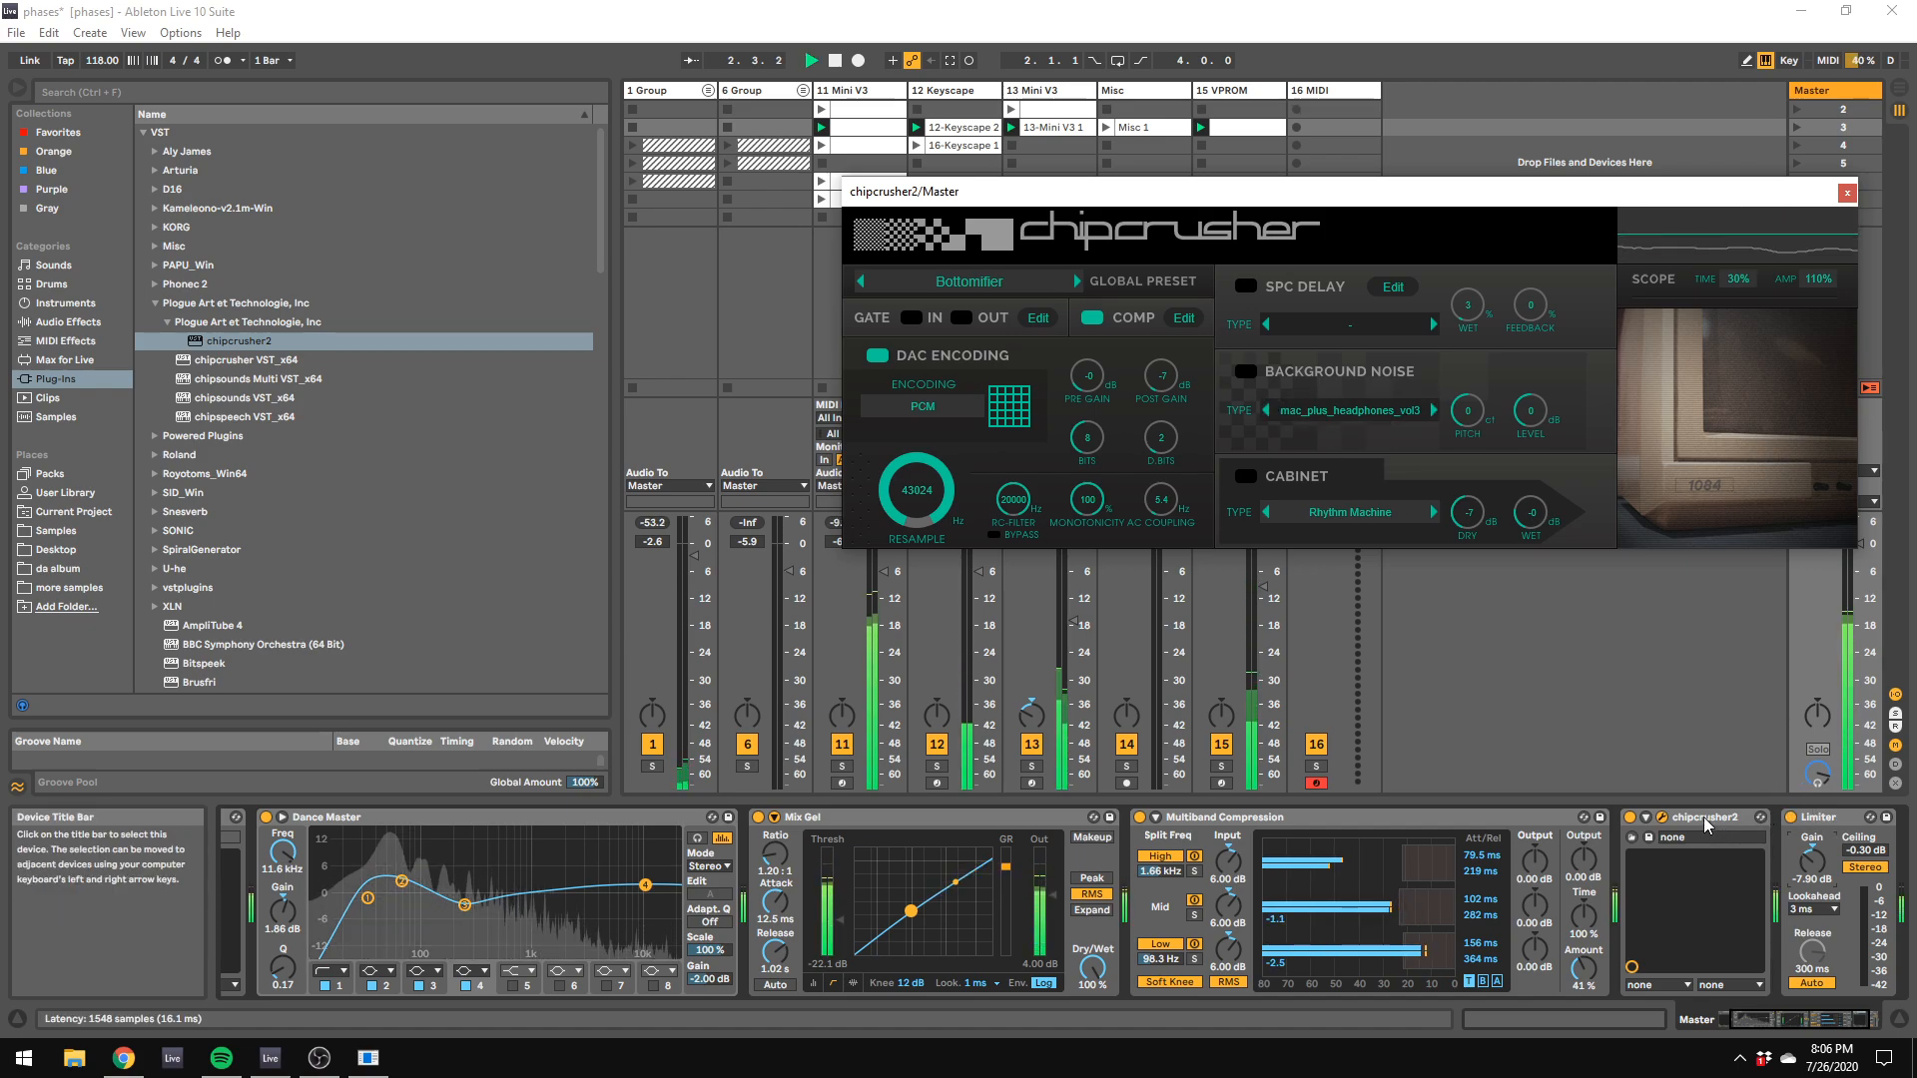
Step: Insert an audio track after 16 MIDI, set its audio input to Master, and arm it for recording
{"action": "right_click", "coordinate": [1396, 129]}
{"action": "left_click", "coordinate": [1437, 140]}
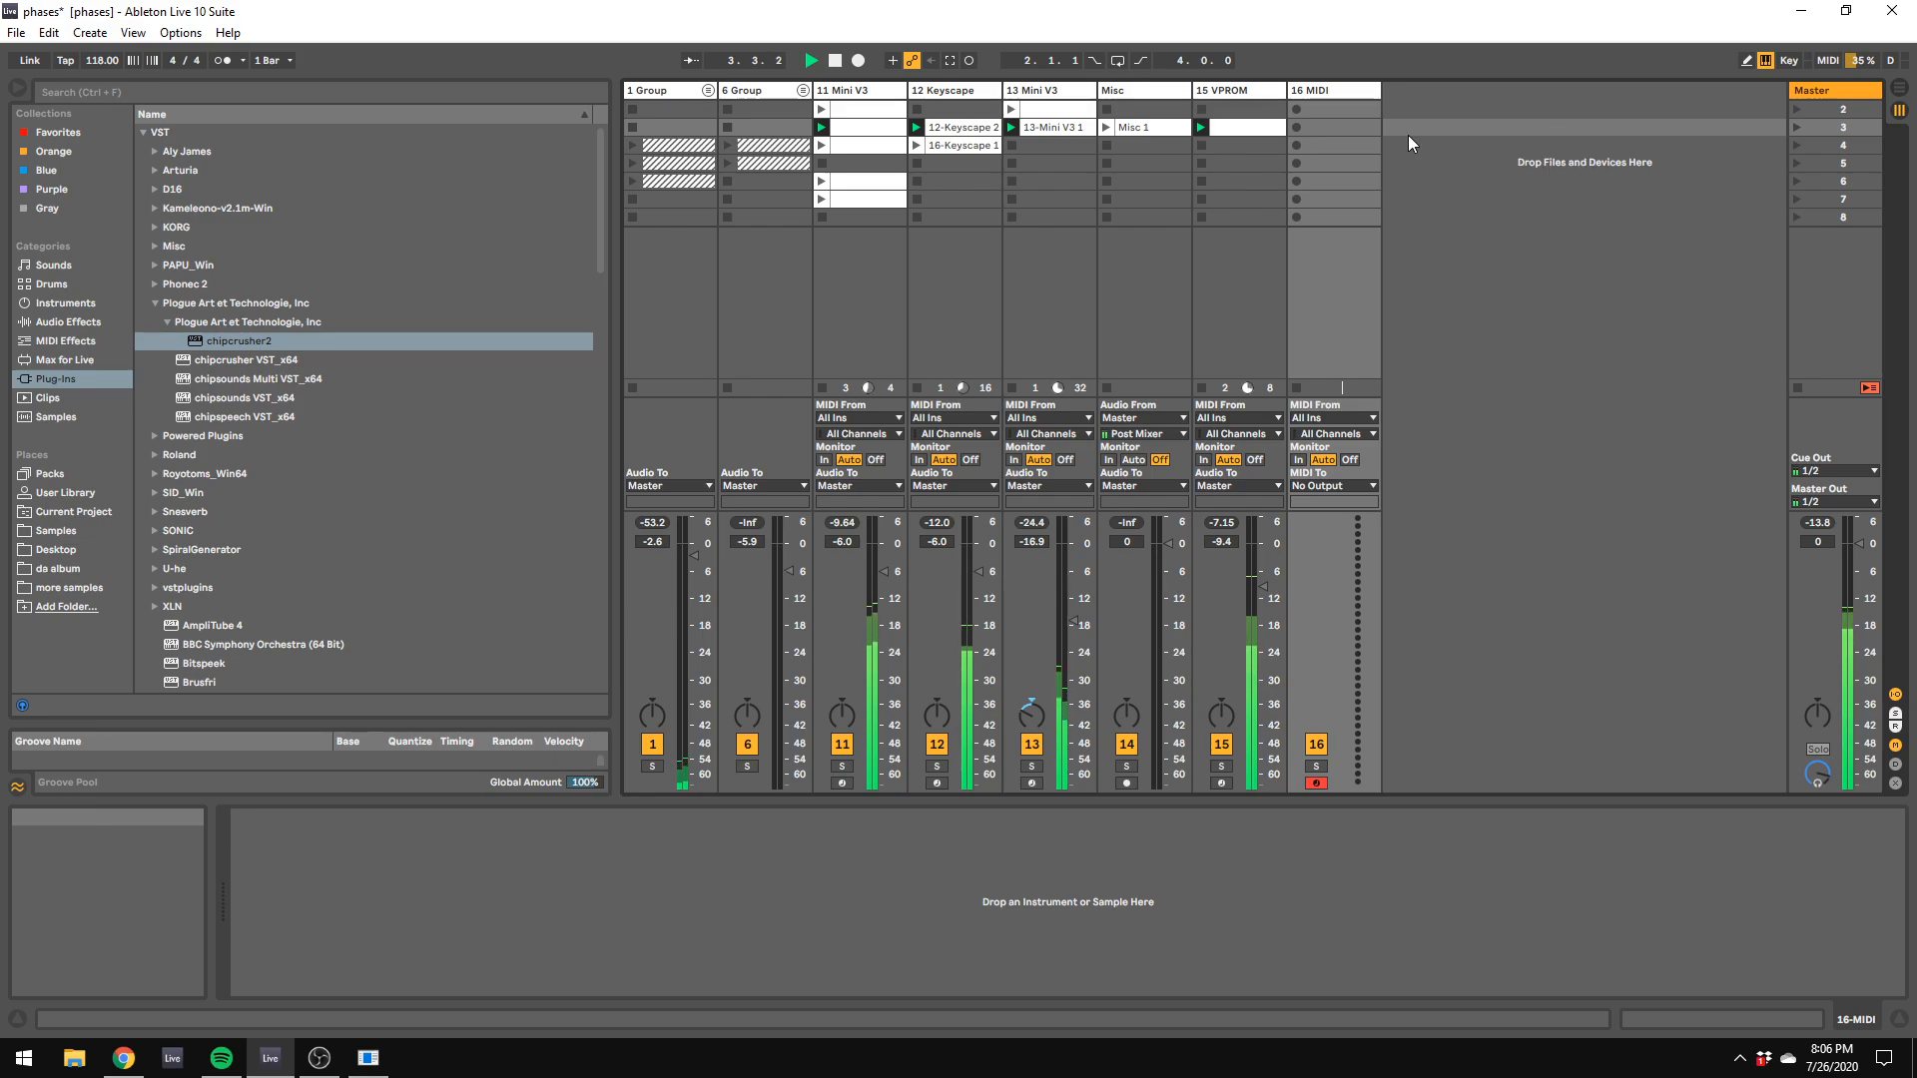
{"action": "left_click", "coordinate": [1453, 418]}
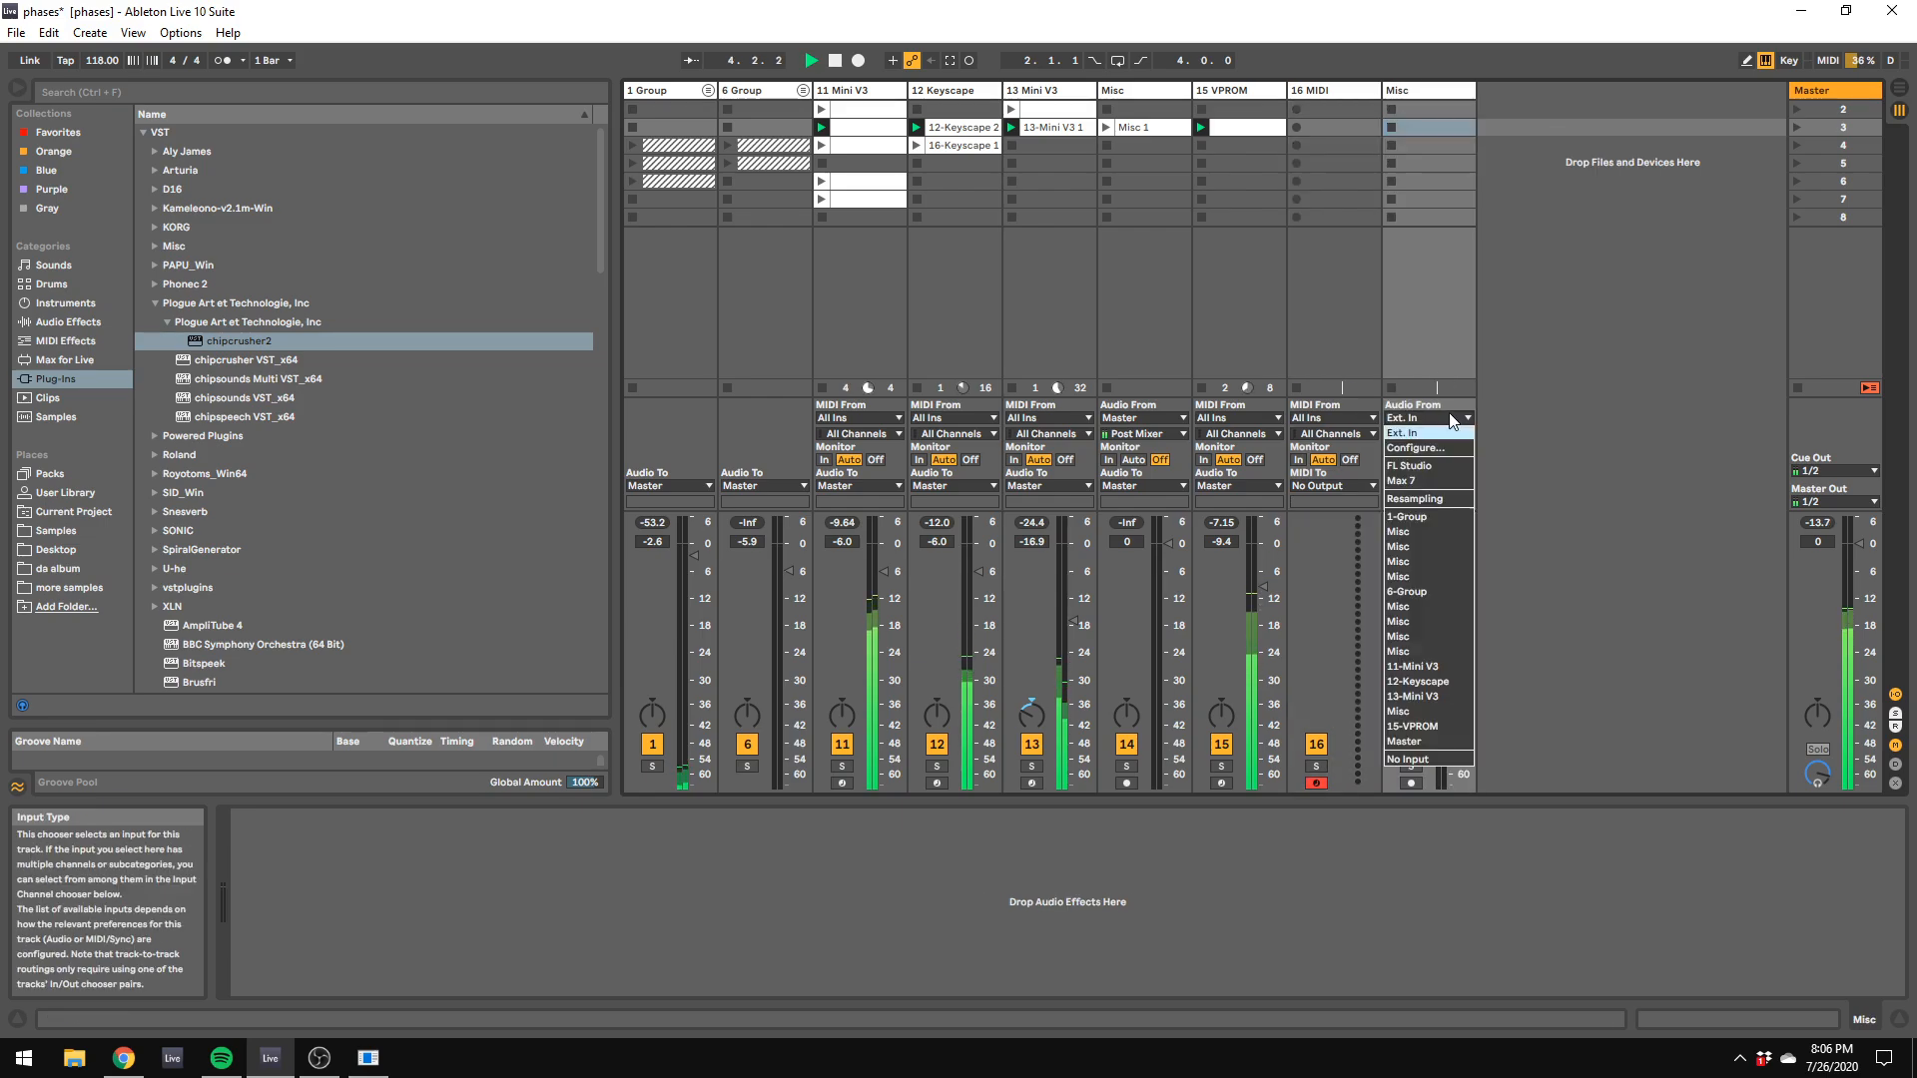
{"action": "left_click", "coordinate": [1408, 742]}
{"action": "left_click", "coordinate": [1416, 784]}
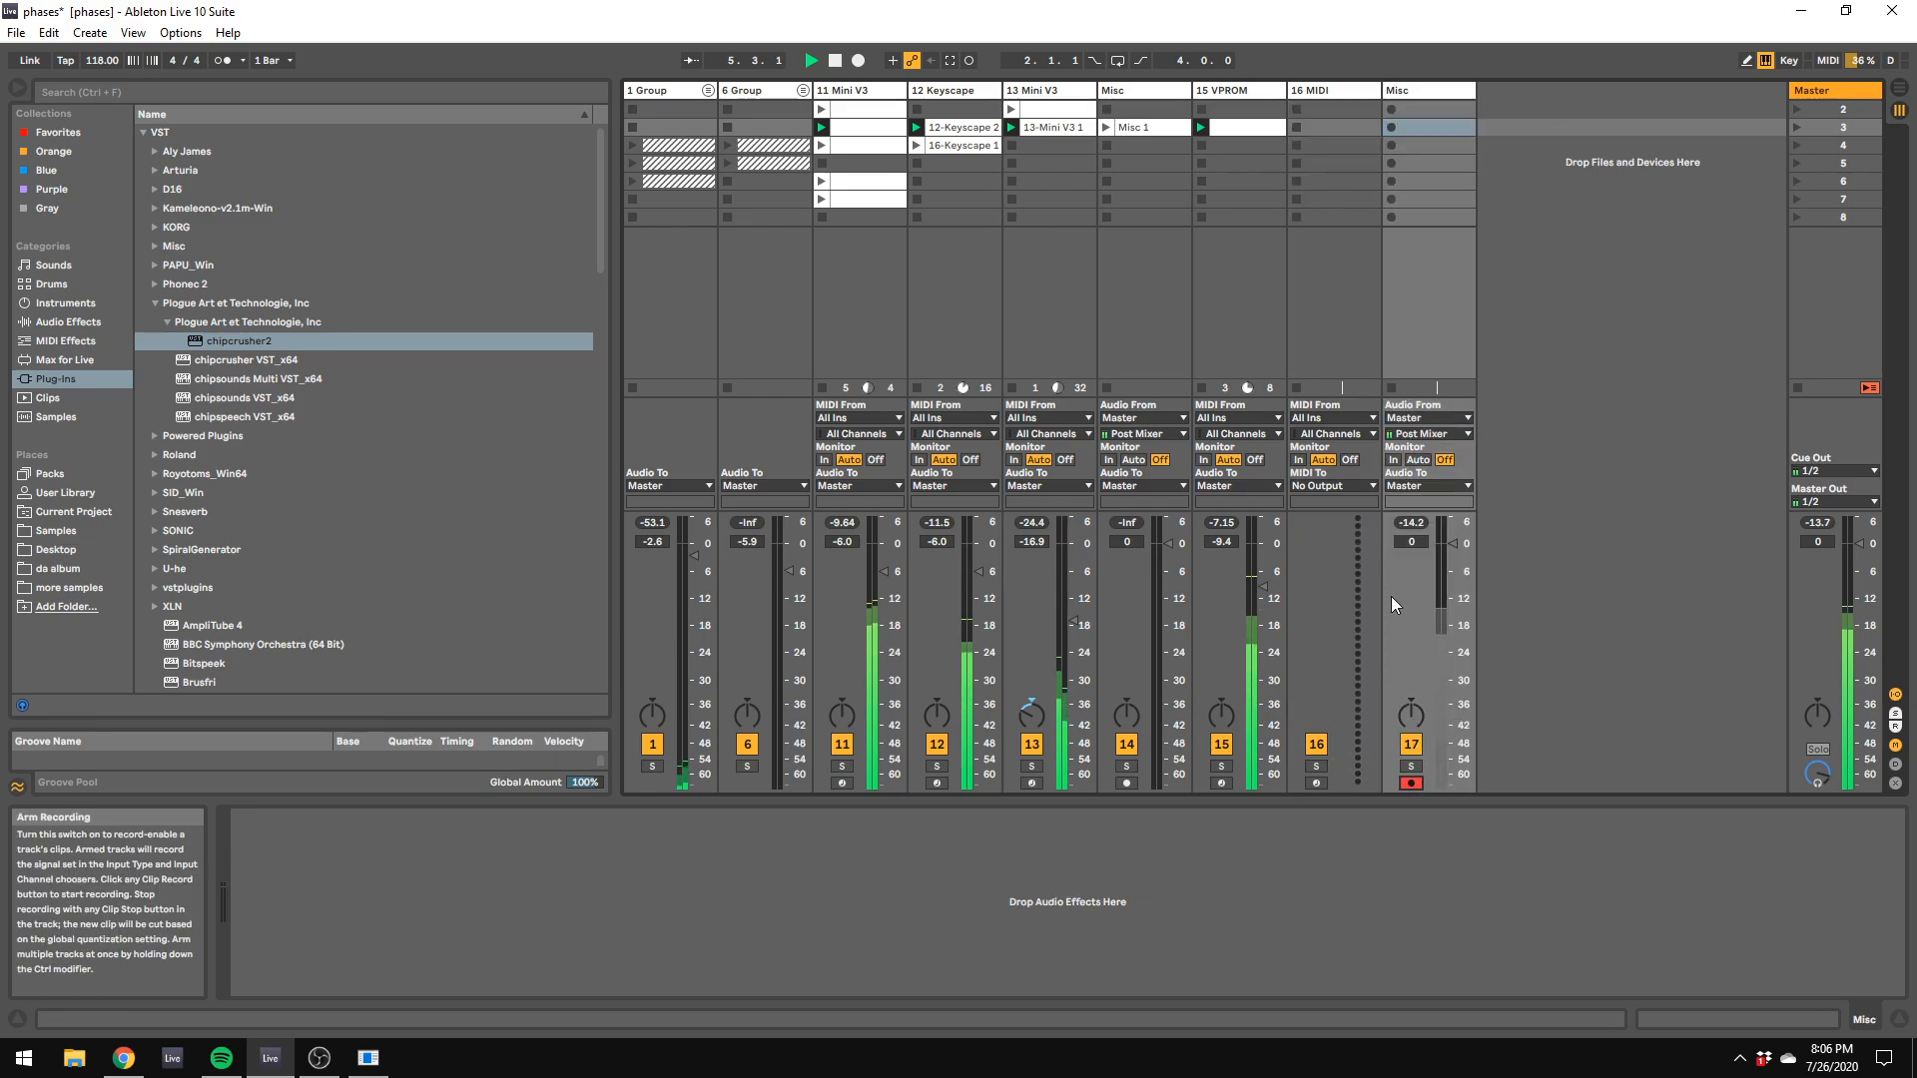
Step: Check the note and loop settings of the scene 3 clips on 11 Mini V3, 12 Keyscape and 13 Mini V3
{"action": "left_click", "coordinate": [895, 129]}
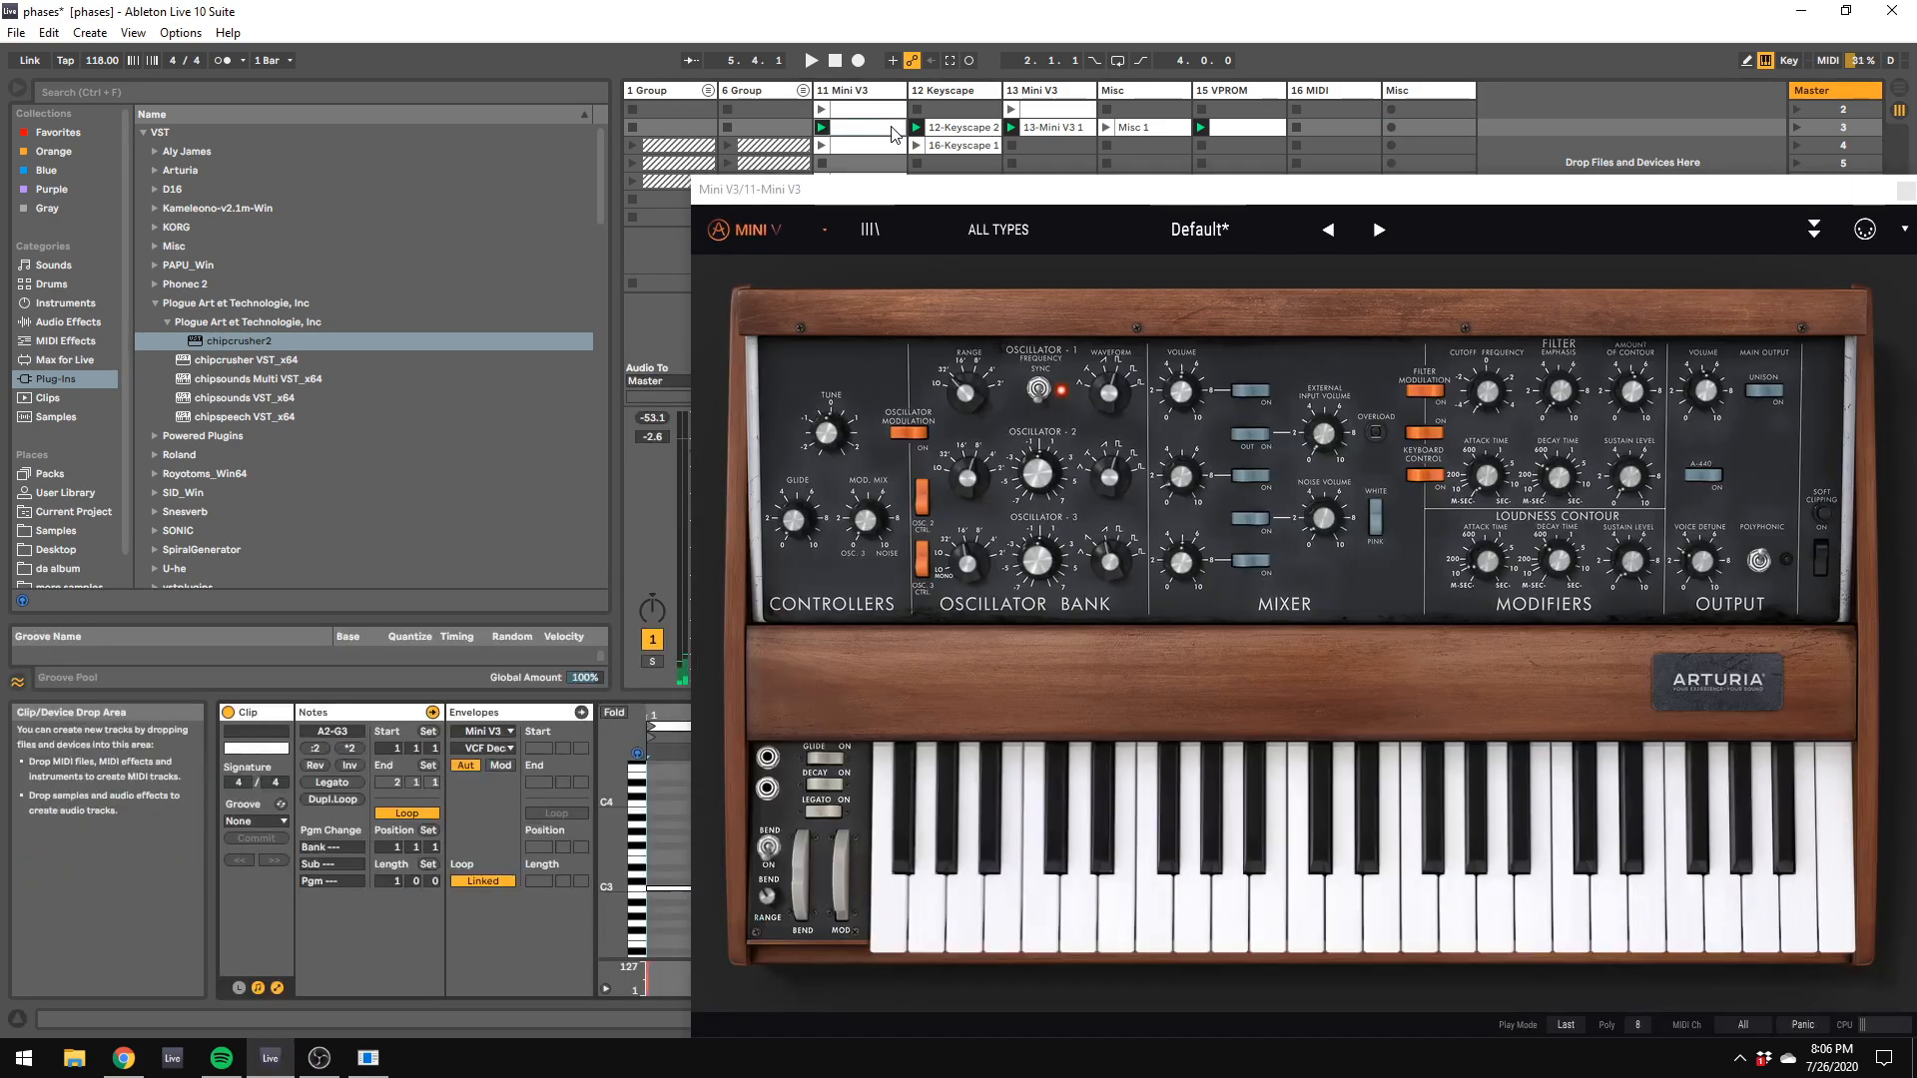
{"action": "left_click_drag", "start_coordinate": [813, 191], "coordinate": [1751, 328]}
{"action": "left_click", "coordinate": [840, 810]}
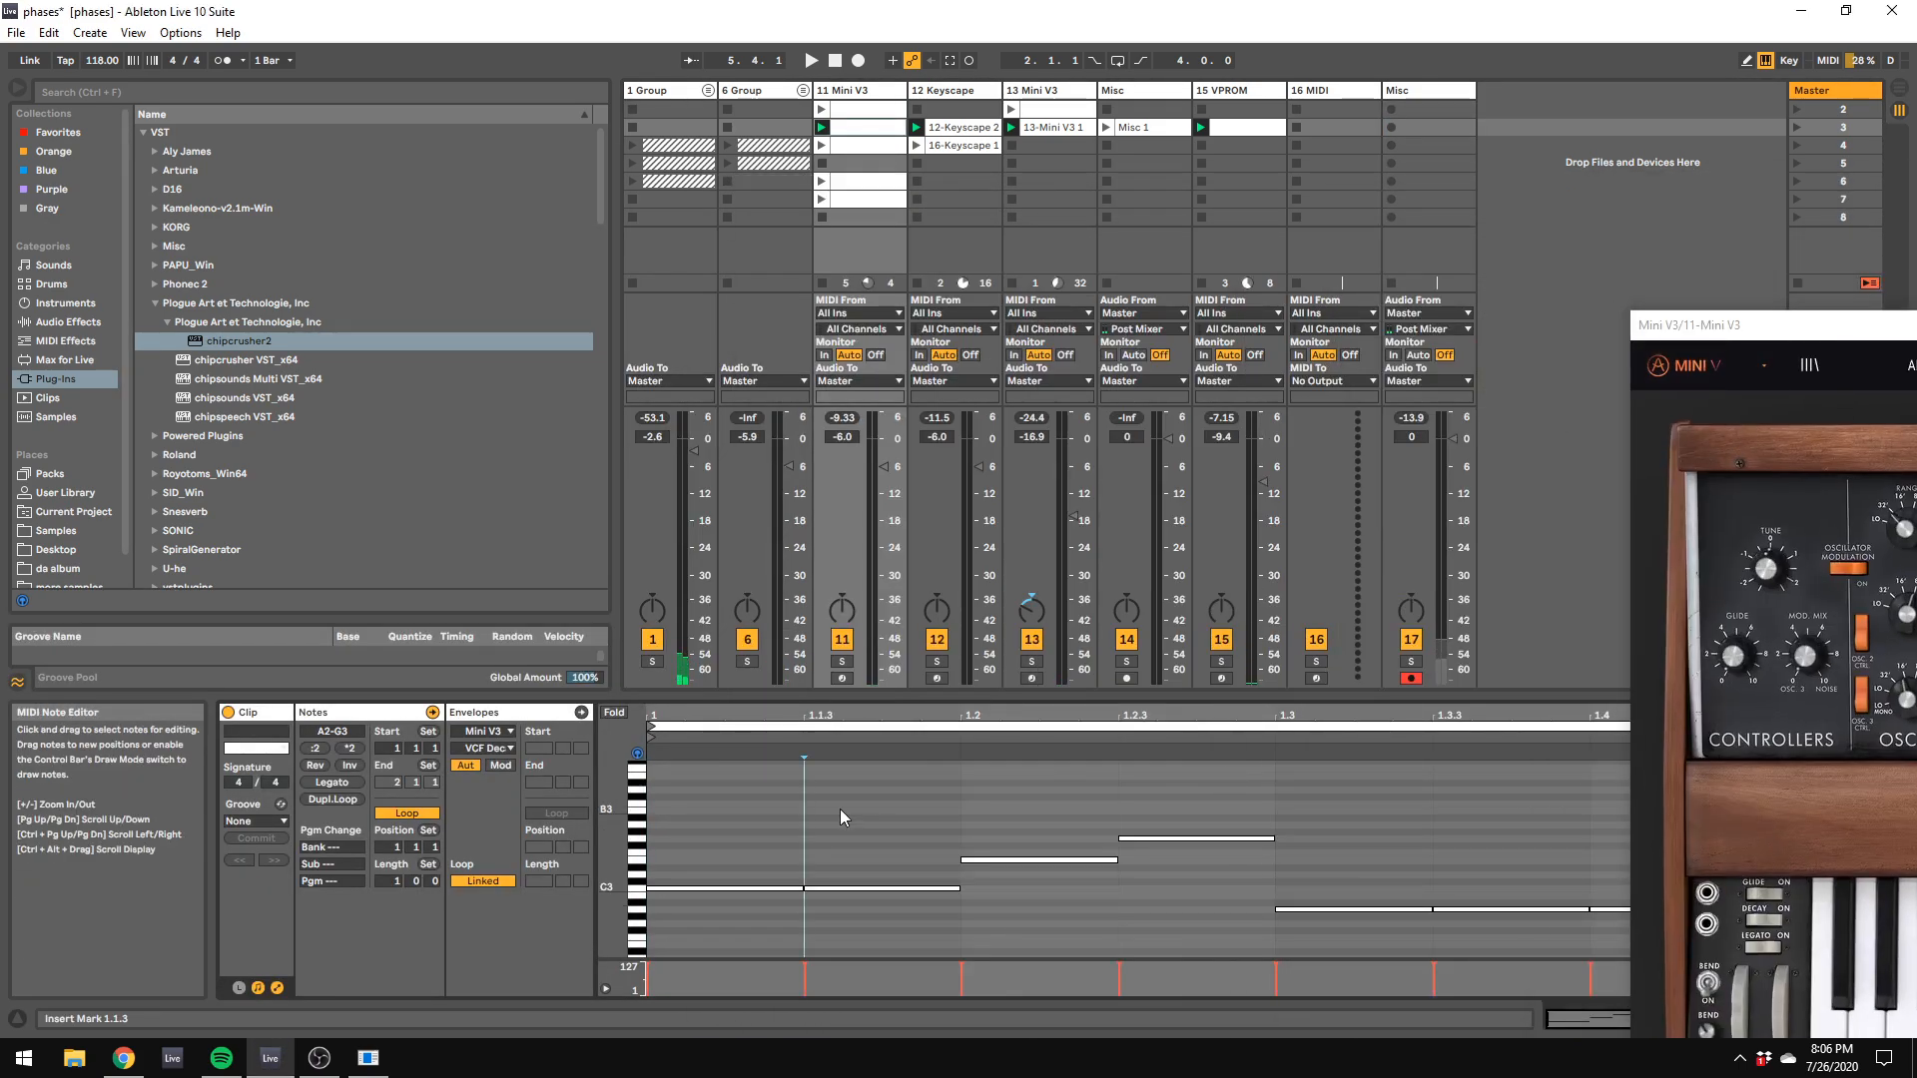
{"action": "left_click", "coordinate": [337, 732]}
{"action": "type", "text": "7"}
{"action": "left_click", "coordinate": [968, 130]}
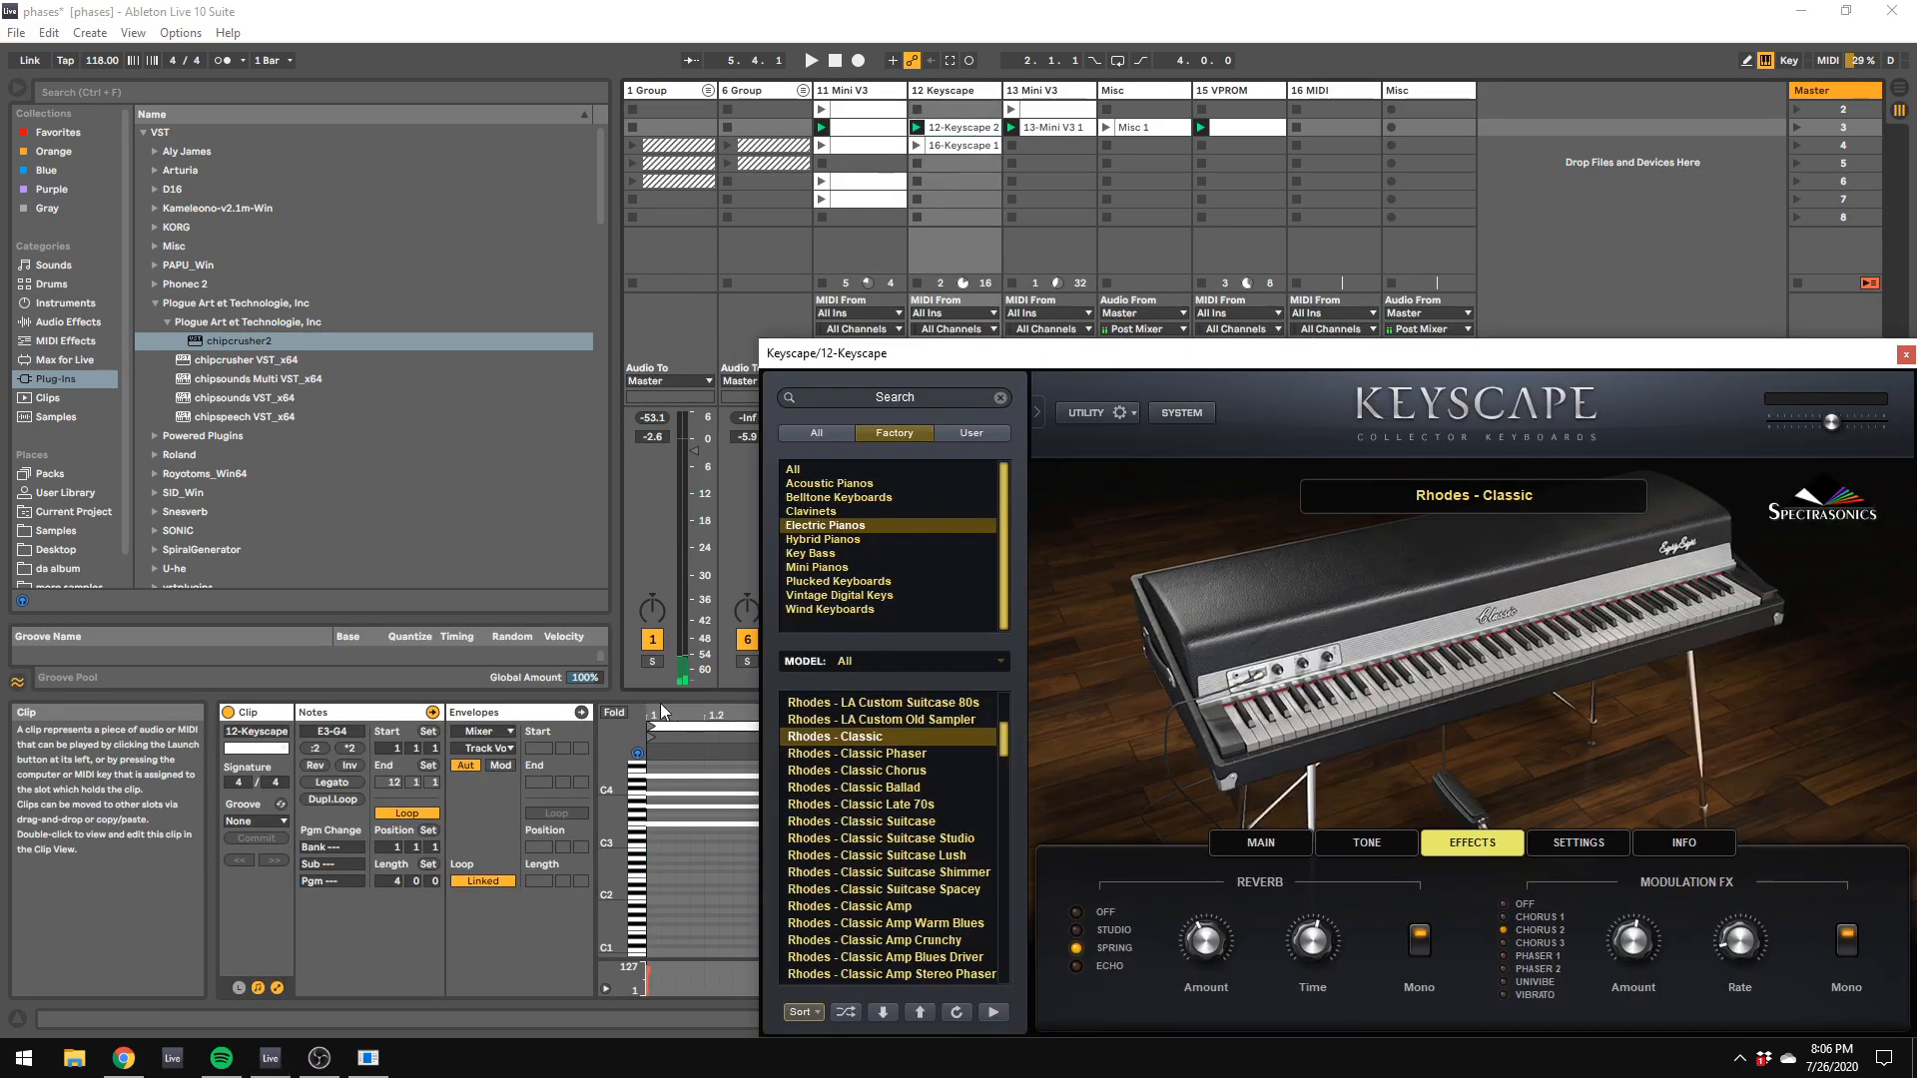
{"action": "left_click", "coordinate": [1053, 127]}
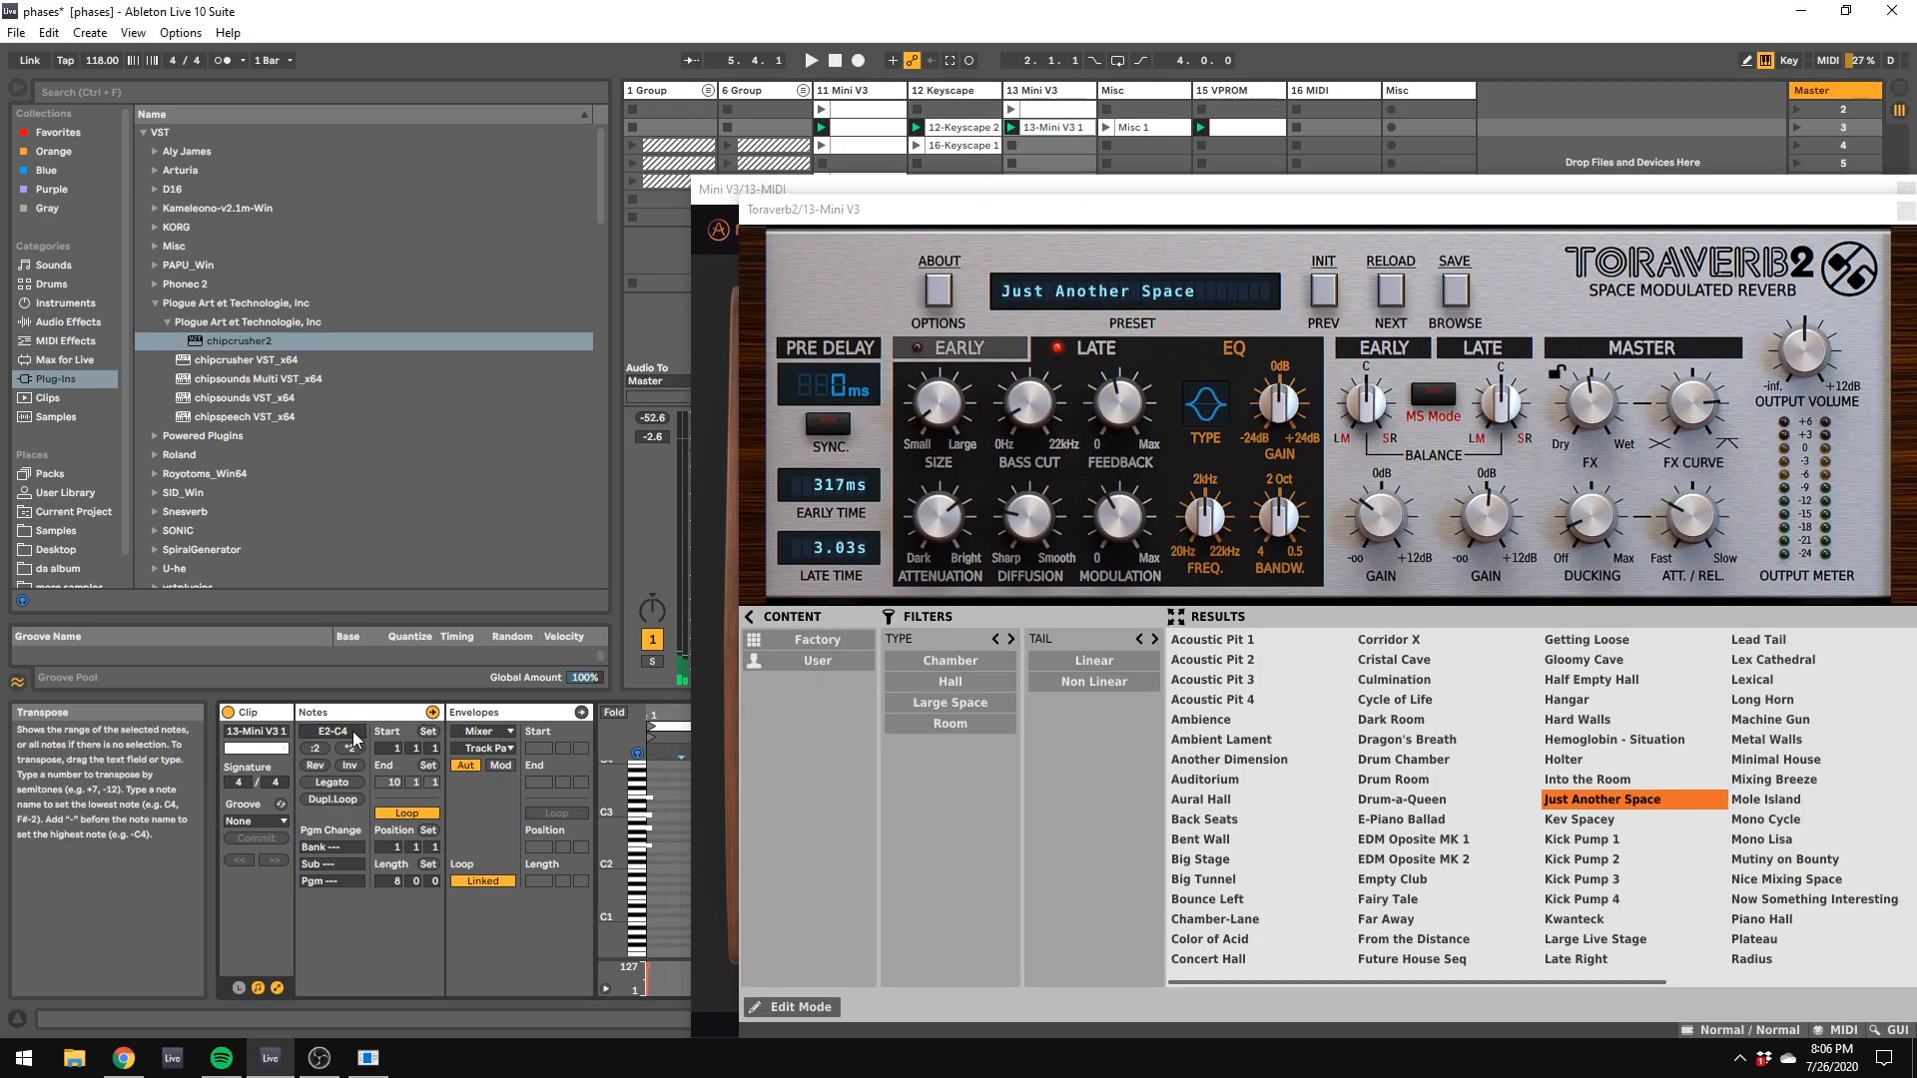
Step: Record eight bars of the Master output into the new Misc track's scene 3 slot, then end the recording
{"action": "left_click", "coordinate": [1423, 127]}
{"action": "left_click", "coordinate": [968, 60]}
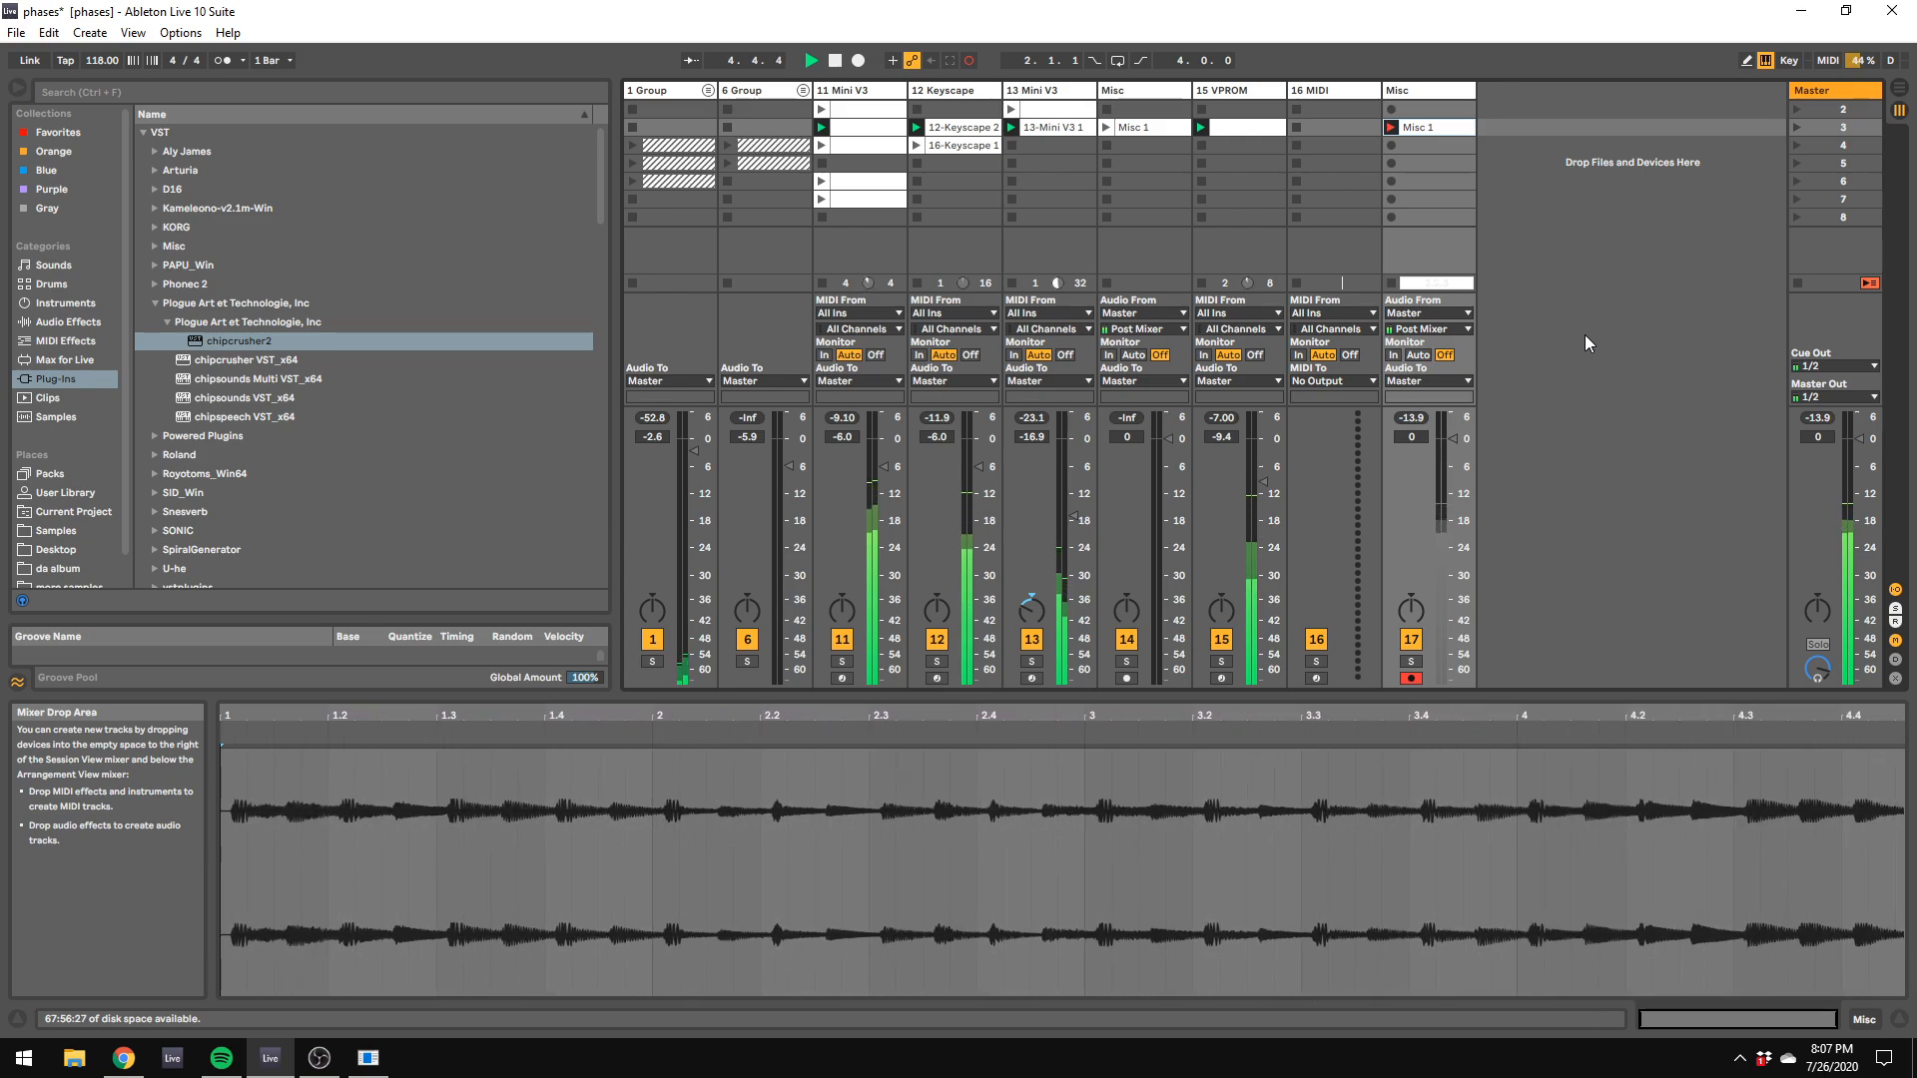
{"action": "left_click", "coordinate": [1393, 286]}
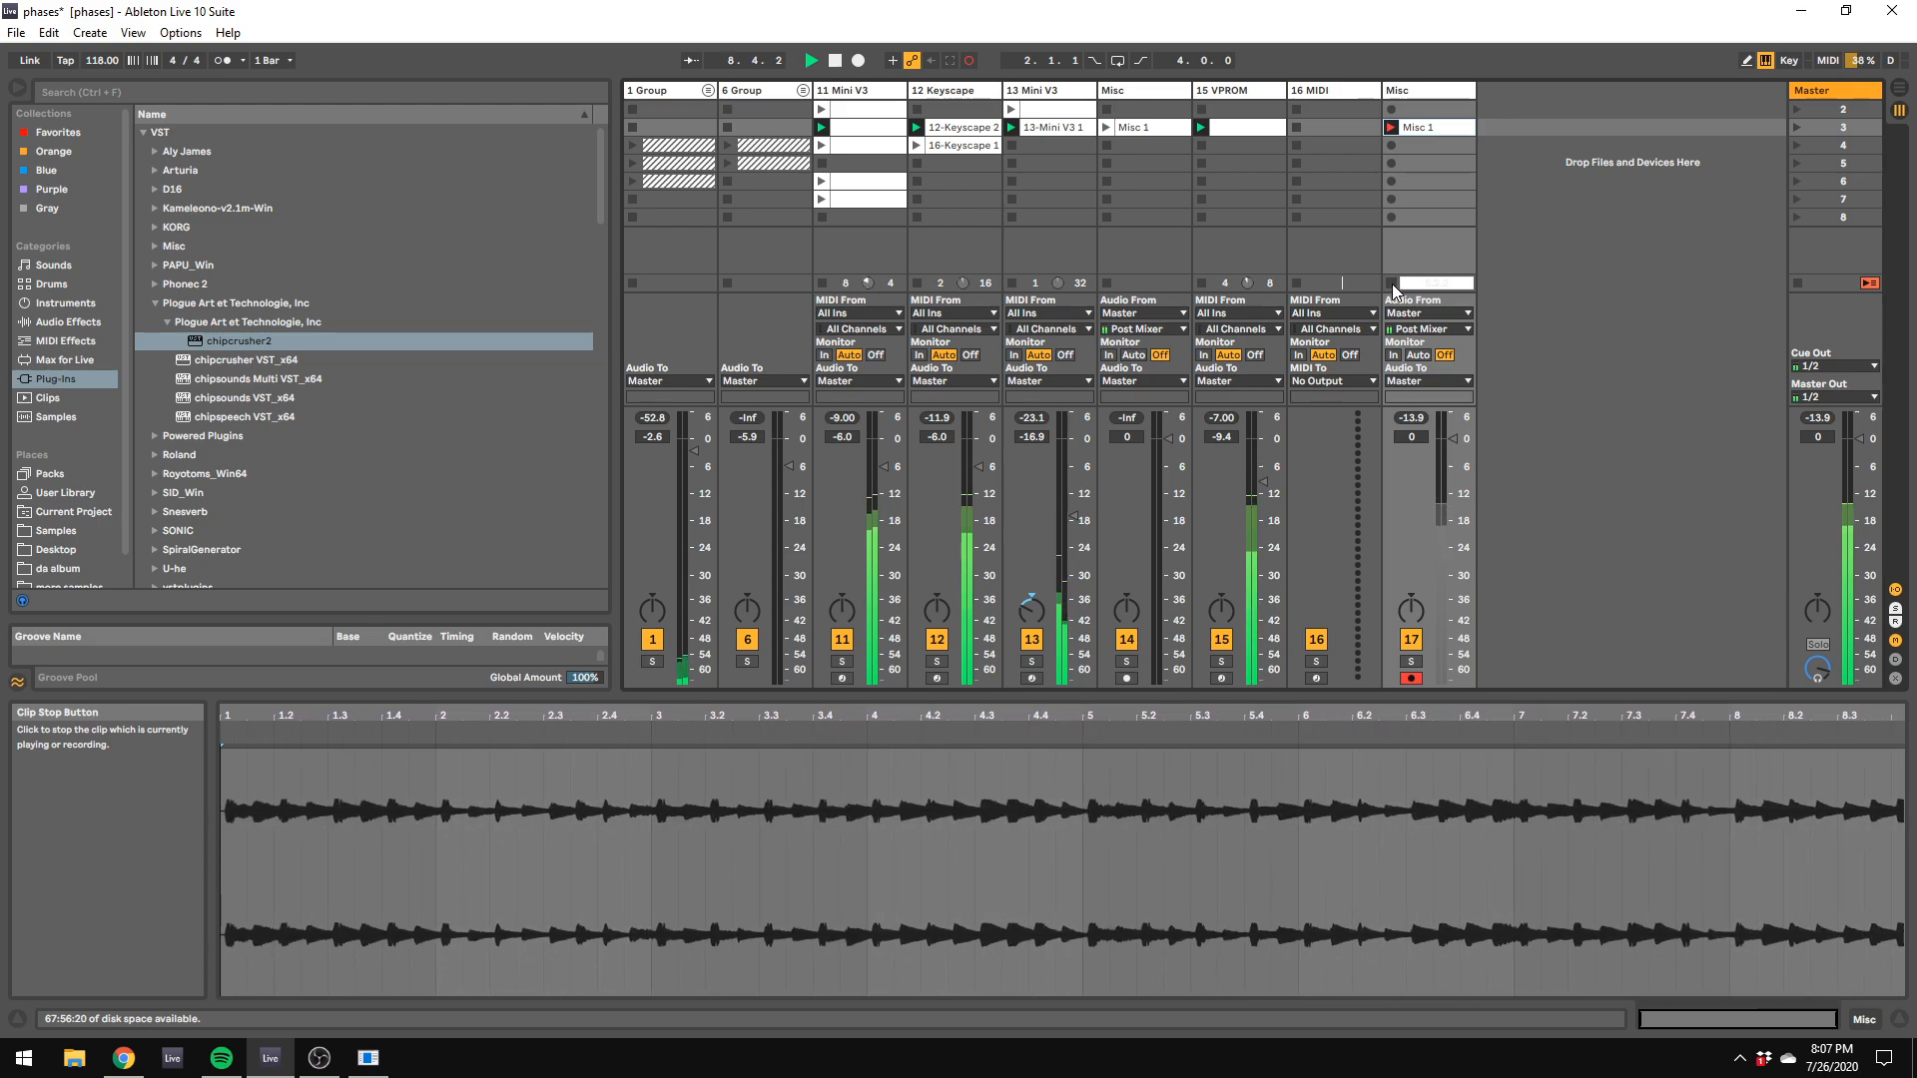
Step: Set the recorded Misc 1 clip's warp mode to Re-Pitch, stop playback, and set the project tempo to 88 BPM
{"action": "left_click", "coordinate": [427, 822]}
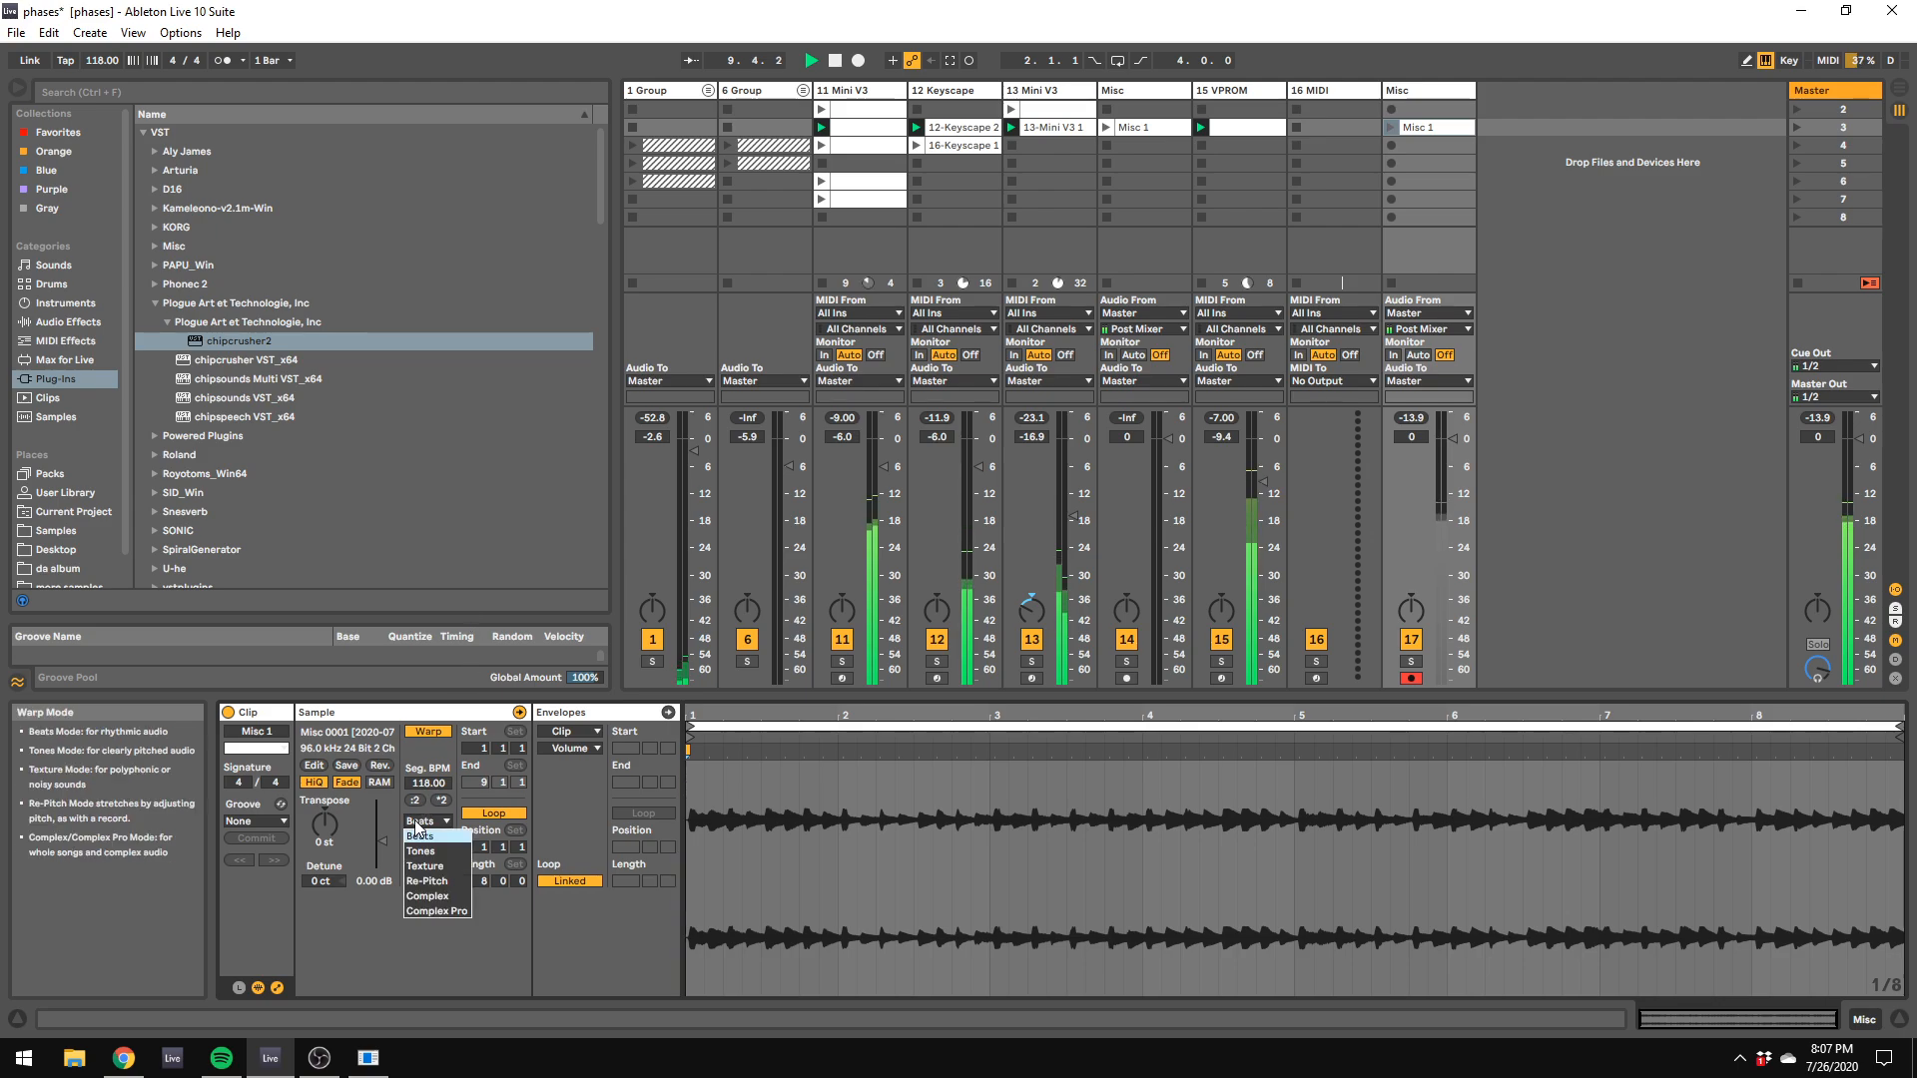
{"action": "left_click", "coordinate": [432, 881]}
{"action": "key", "text": "space"}
{"action": "left_click_drag", "start_coordinate": [102, 61], "coordinate": [102, 121]}
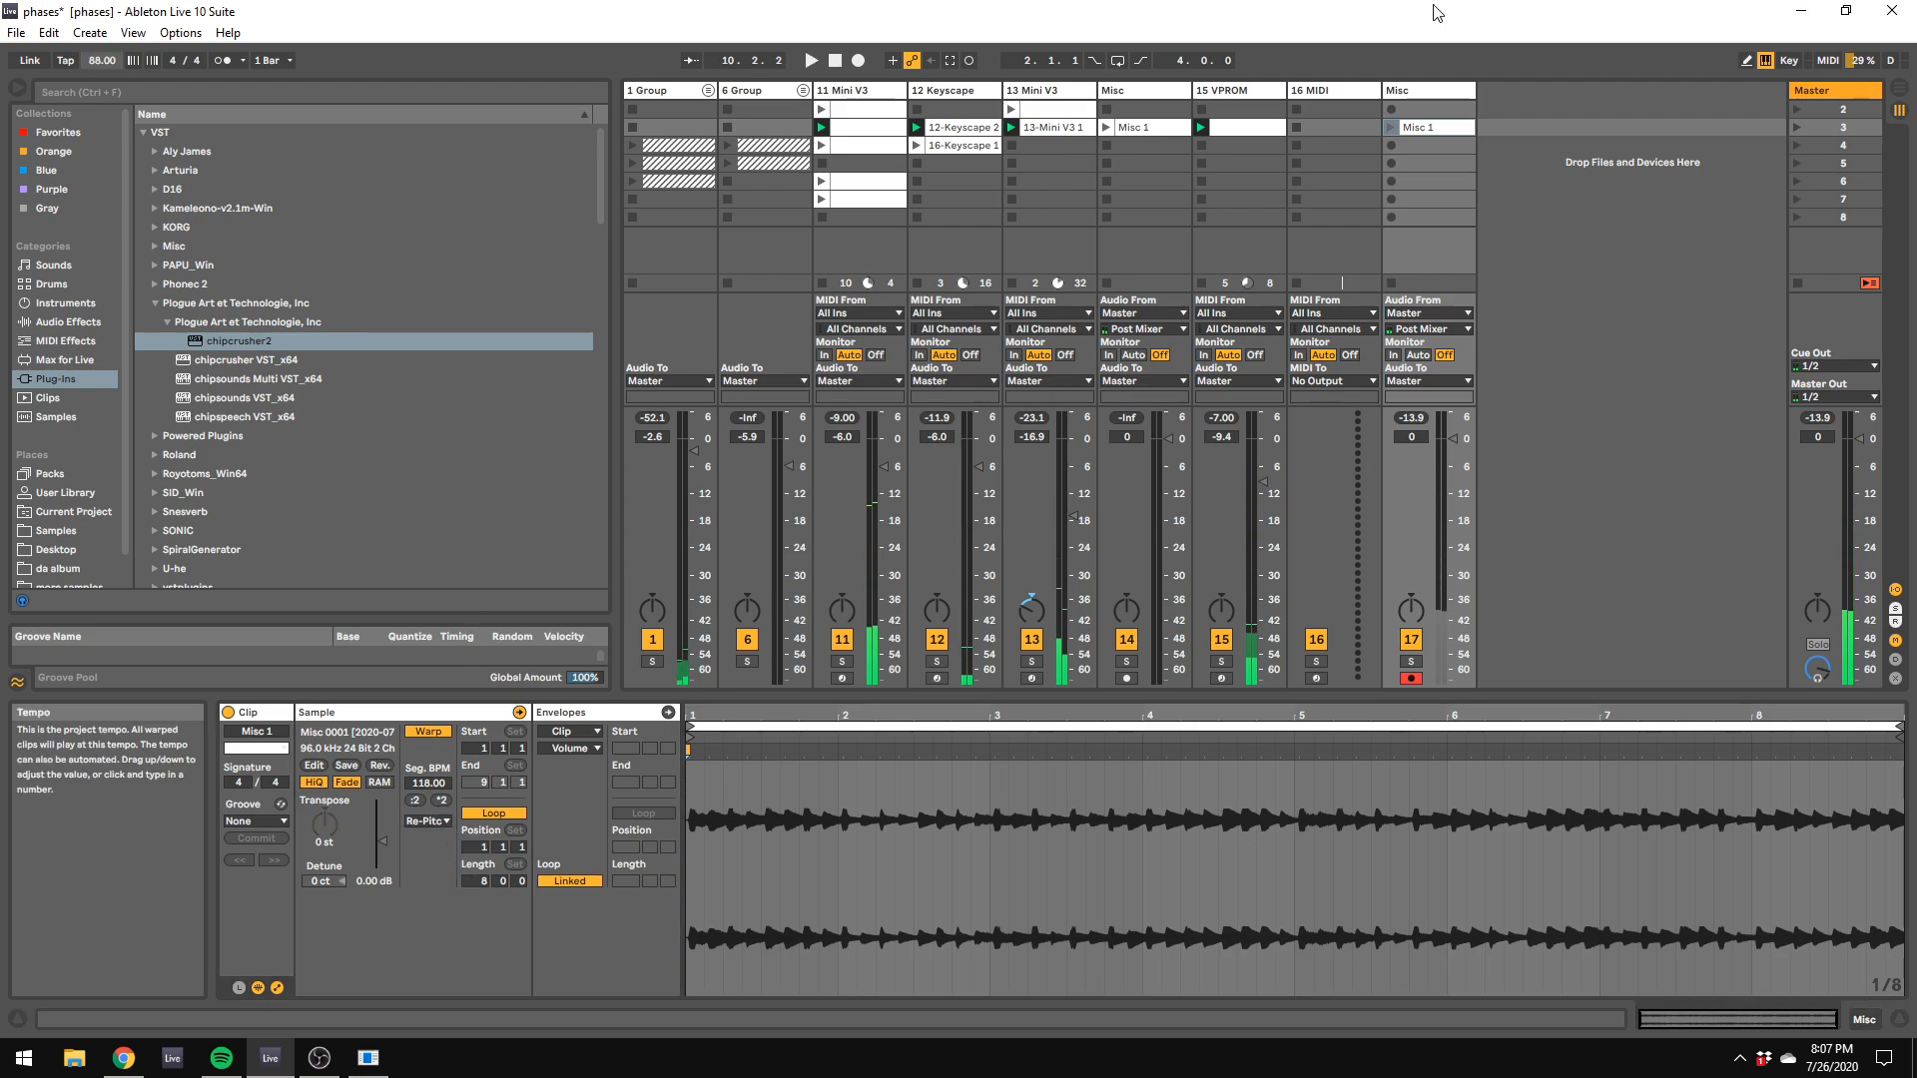
Step: Show the Master device chain, audition the set at 88 BPM, and move the chipcrusher2 window clear of the tracks
{"action": "double_click", "coordinate": [1835, 90]}
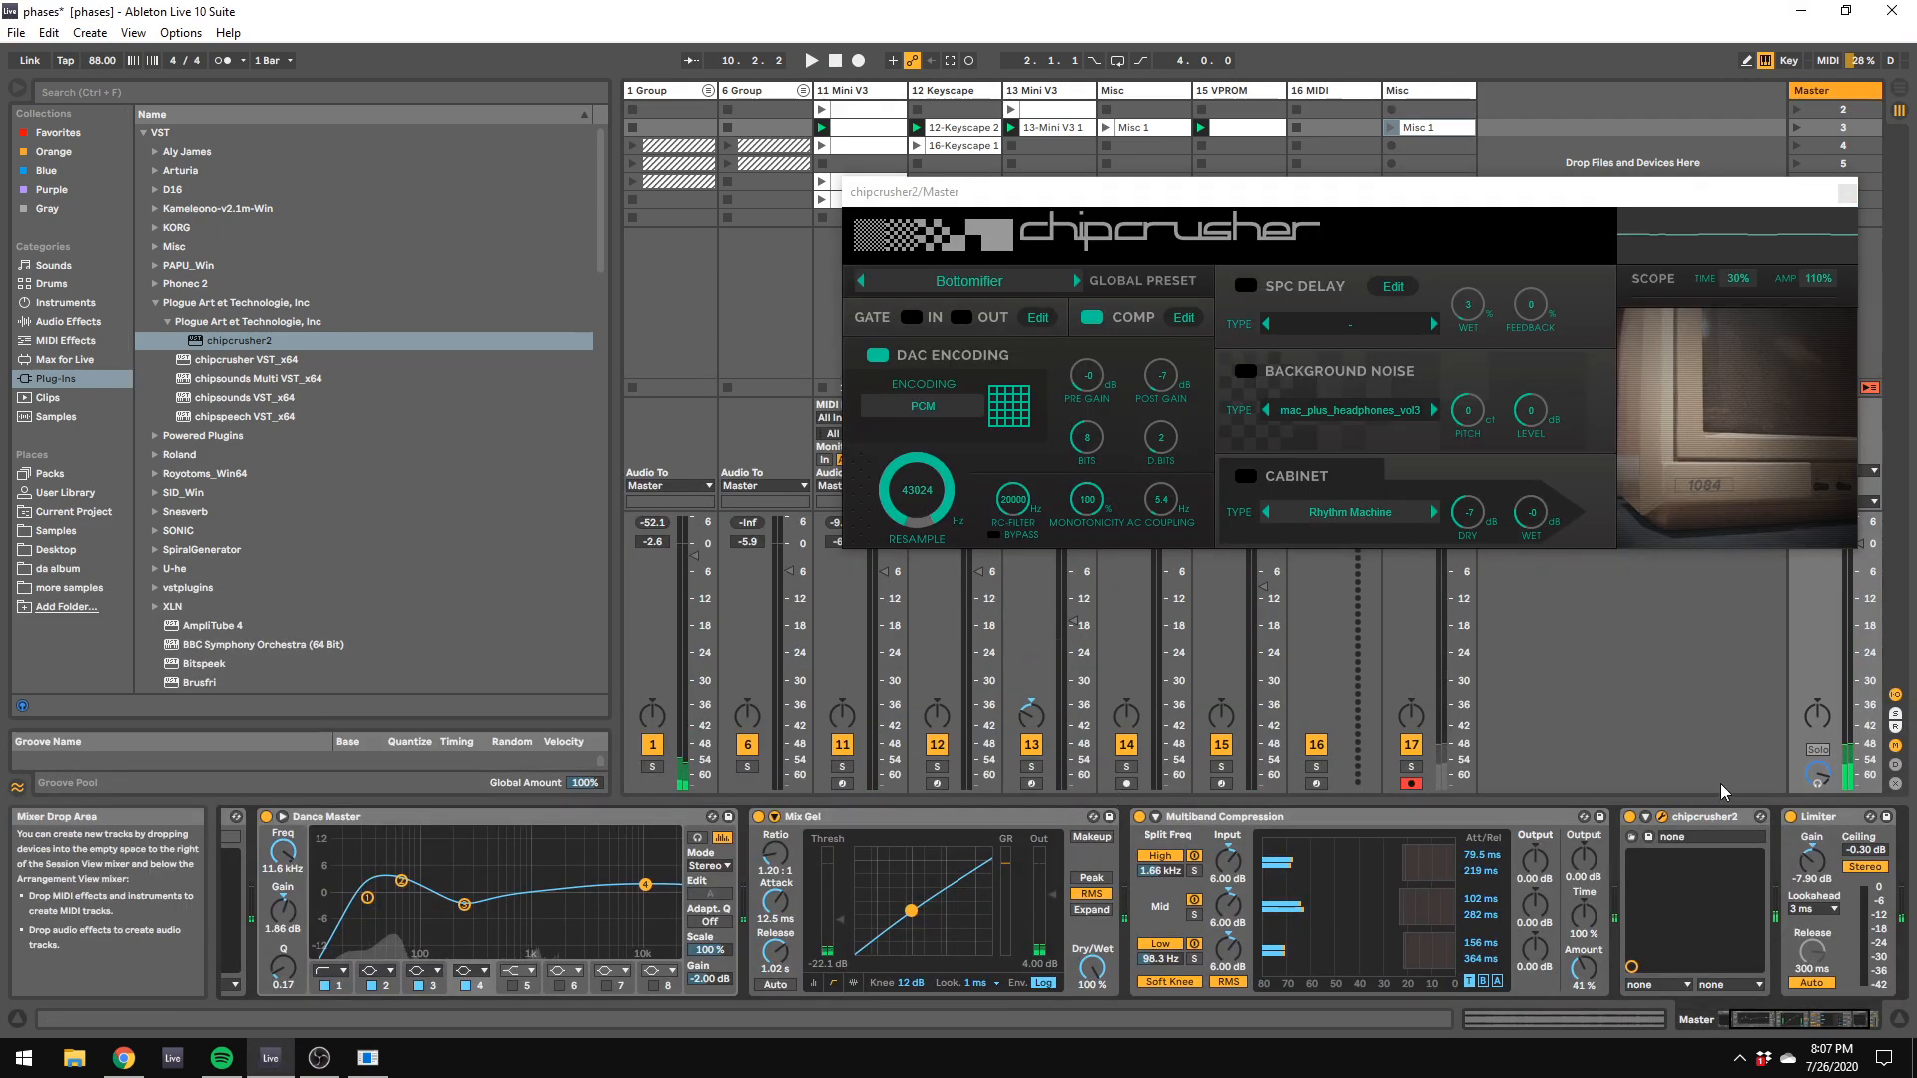
{"action": "key", "text": "space"}
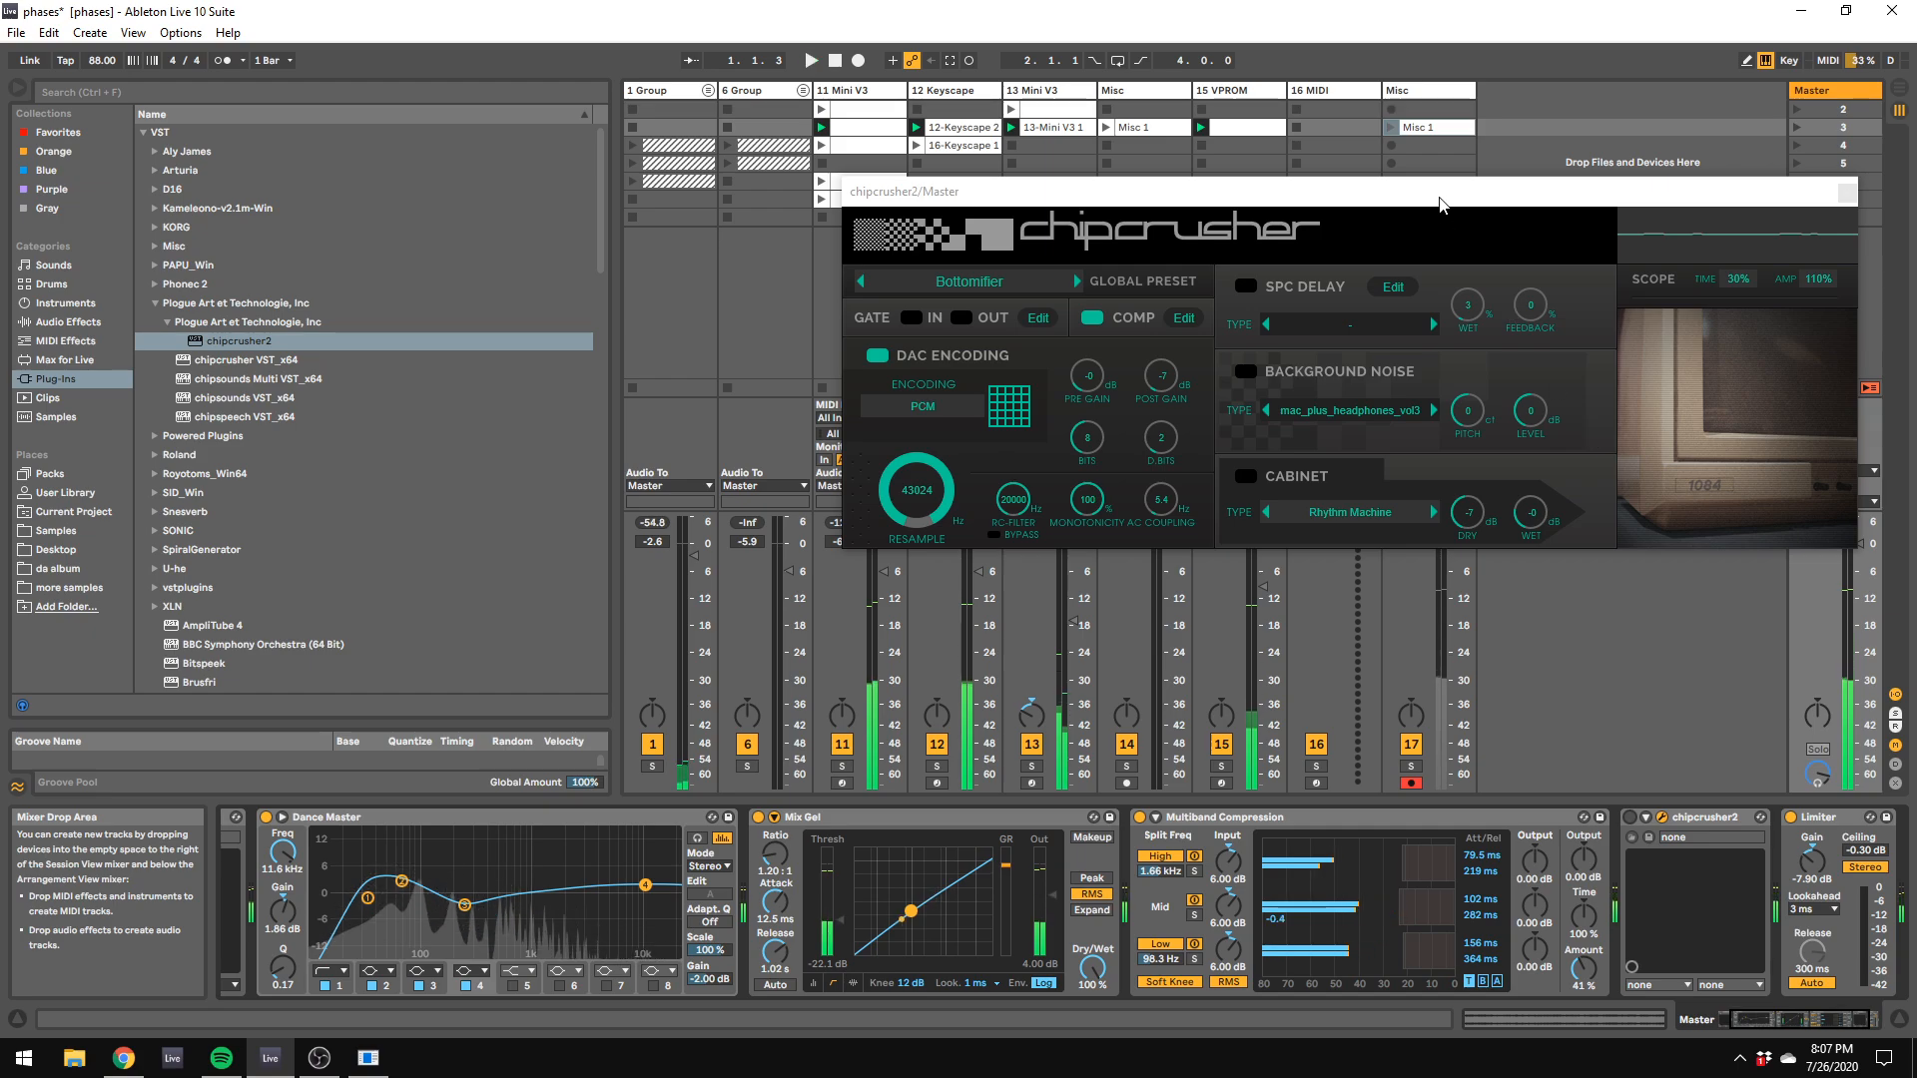
{"action": "left_click_drag", "start_coordinate": [1442, 197], "coordinate": [1752, 737]}
{"action": "key", "text": "space"}
Step: Play only the recorded Misc 1 clip, set the project tempo to 102 BPM, and audition it with the Master chain shown
{"action": "left_click", "coordinate": [1392, 127]}
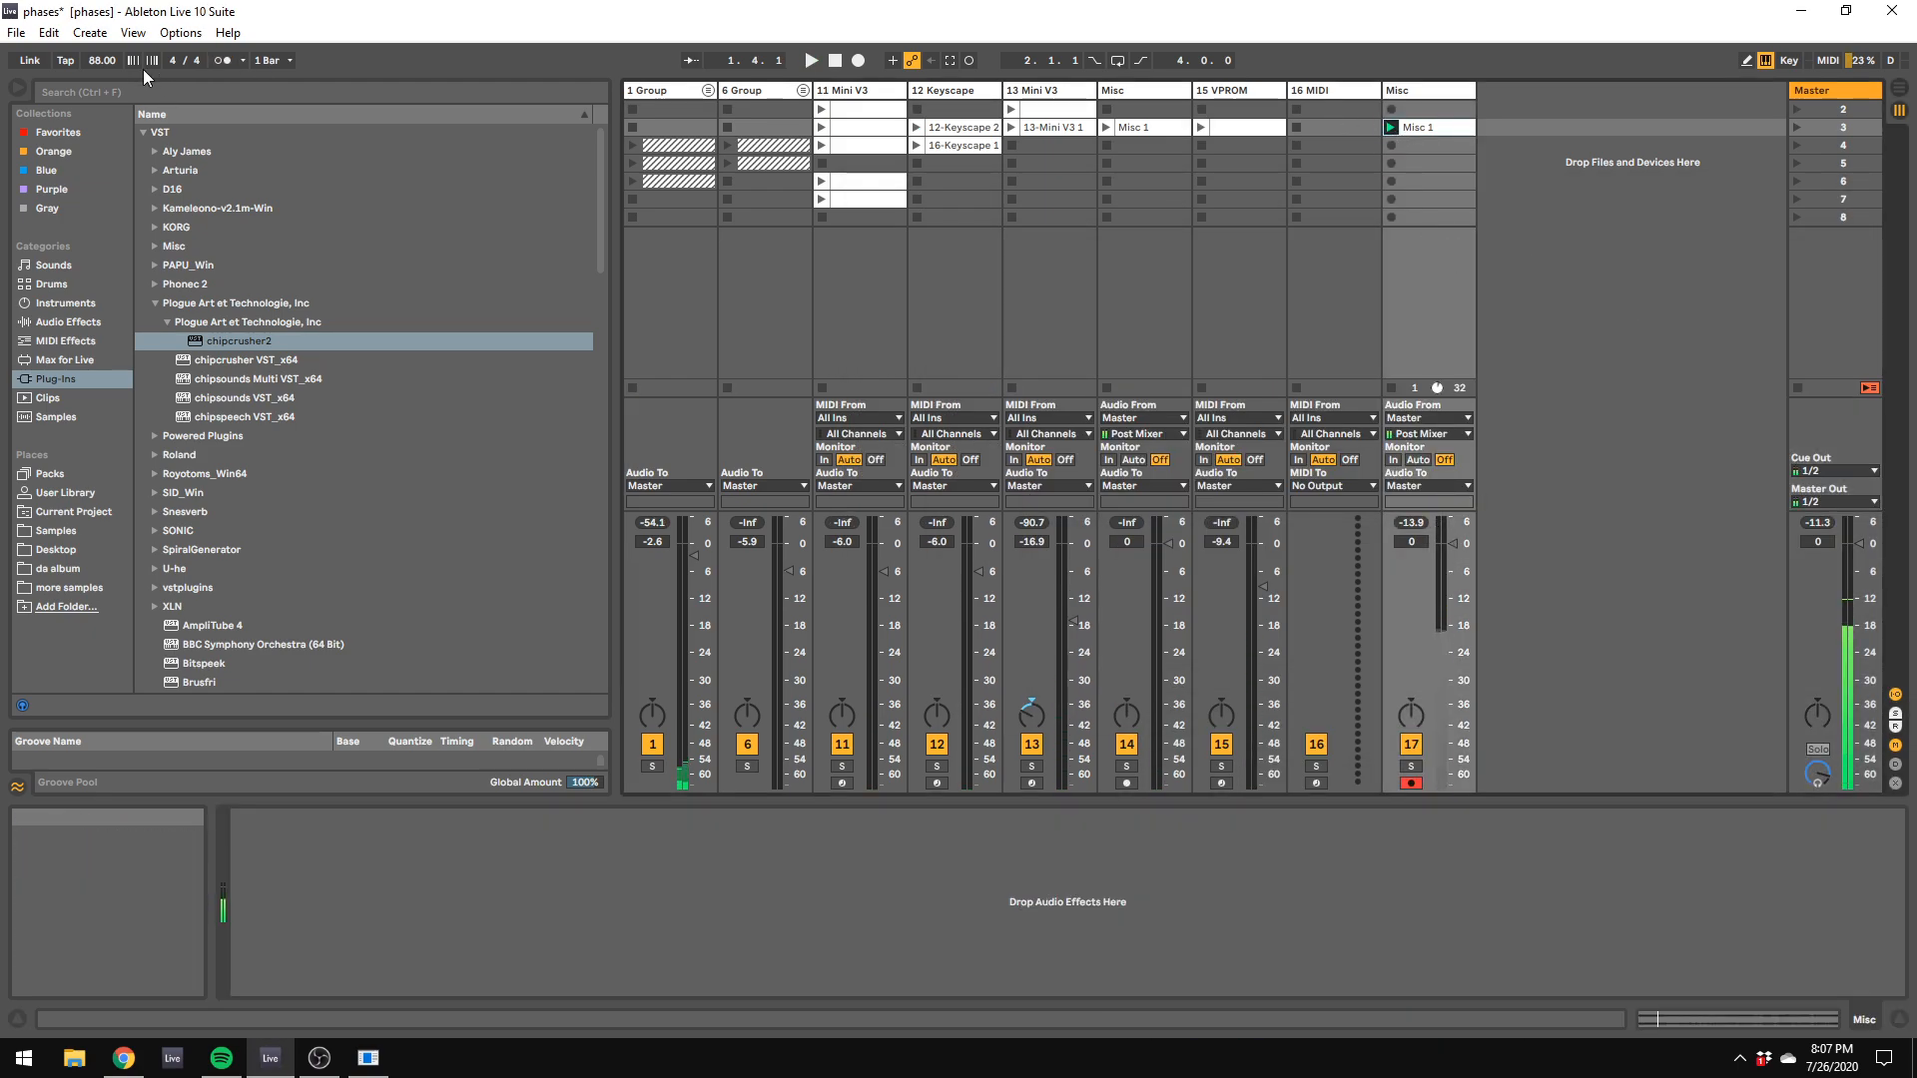
{"action": "left_click_drag", "start_coordinate": [101, 60], "coordinate": [101, 46]}
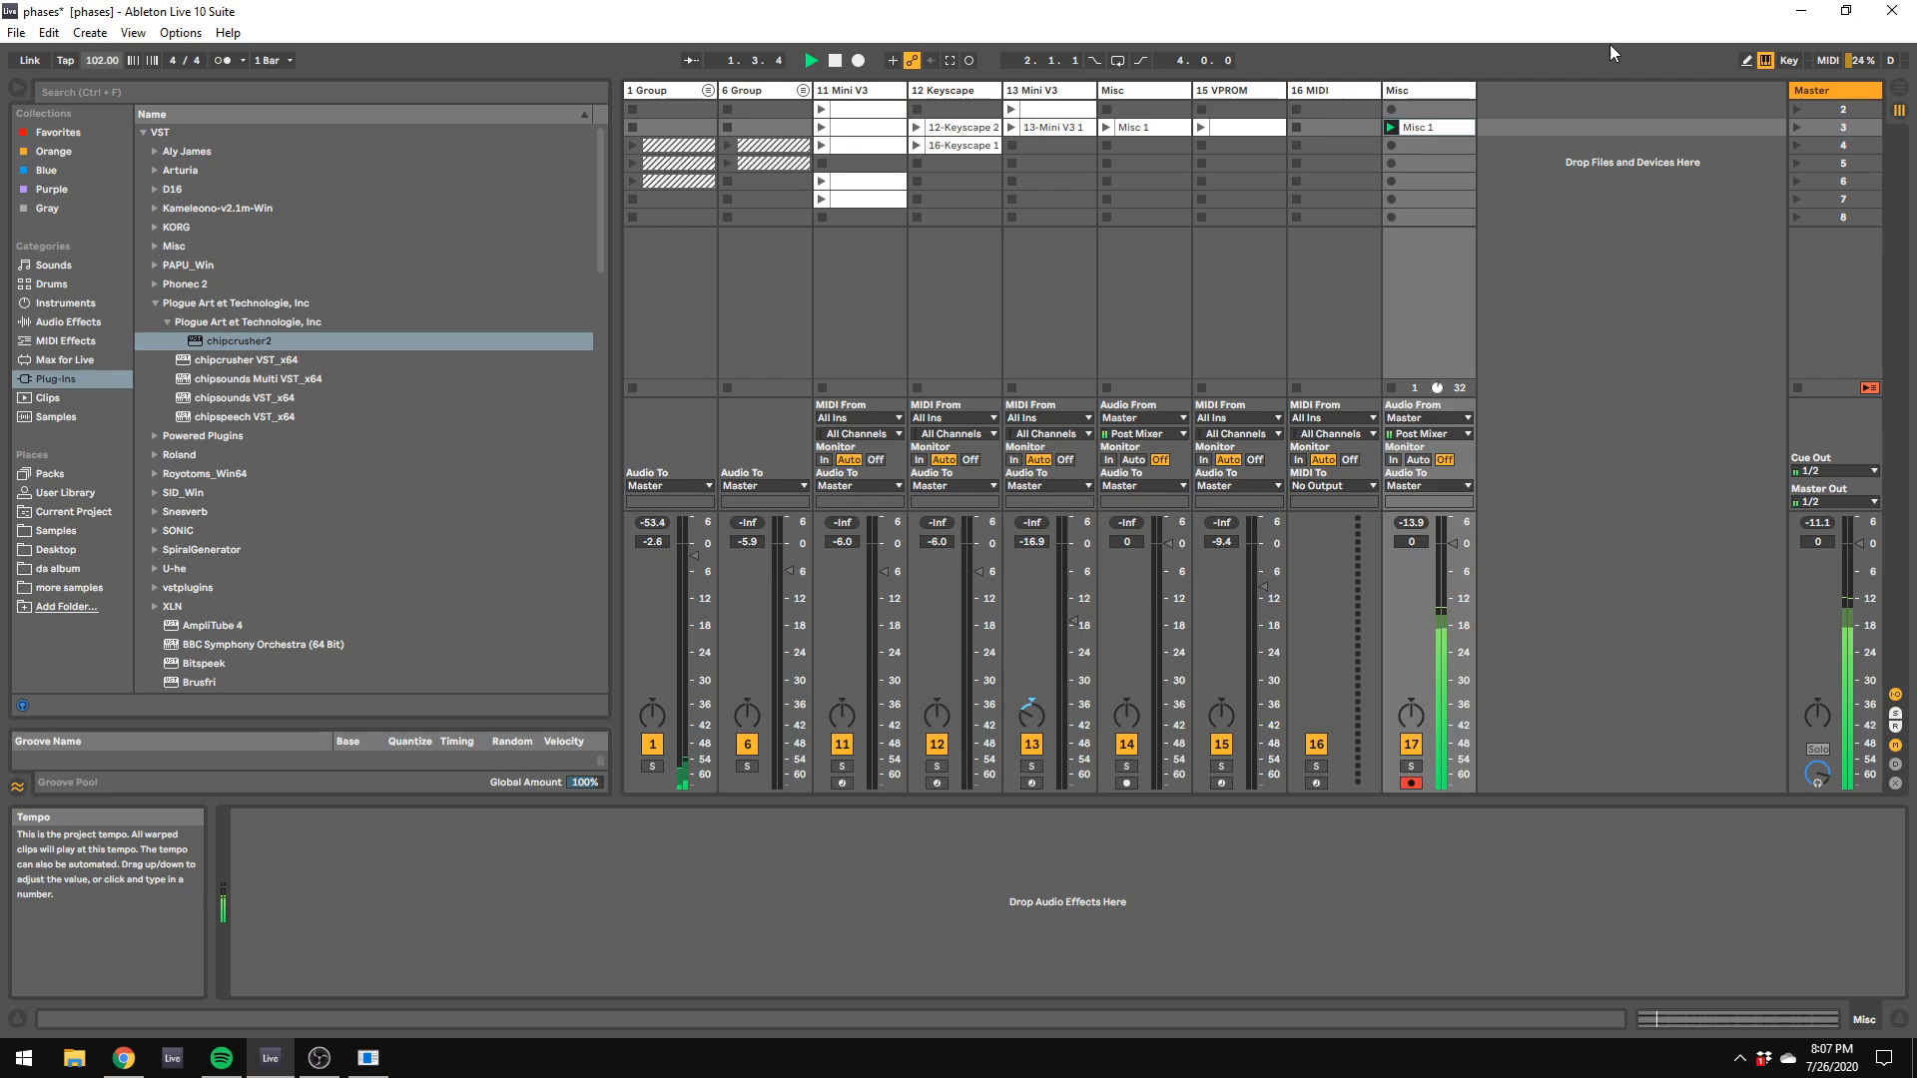
{"action": "left_click", "coordinate": [1829, 91]}
{"action": "left_click_drag", "start_coordinate": [1031, 689], "coordinate": [1911, 899]}
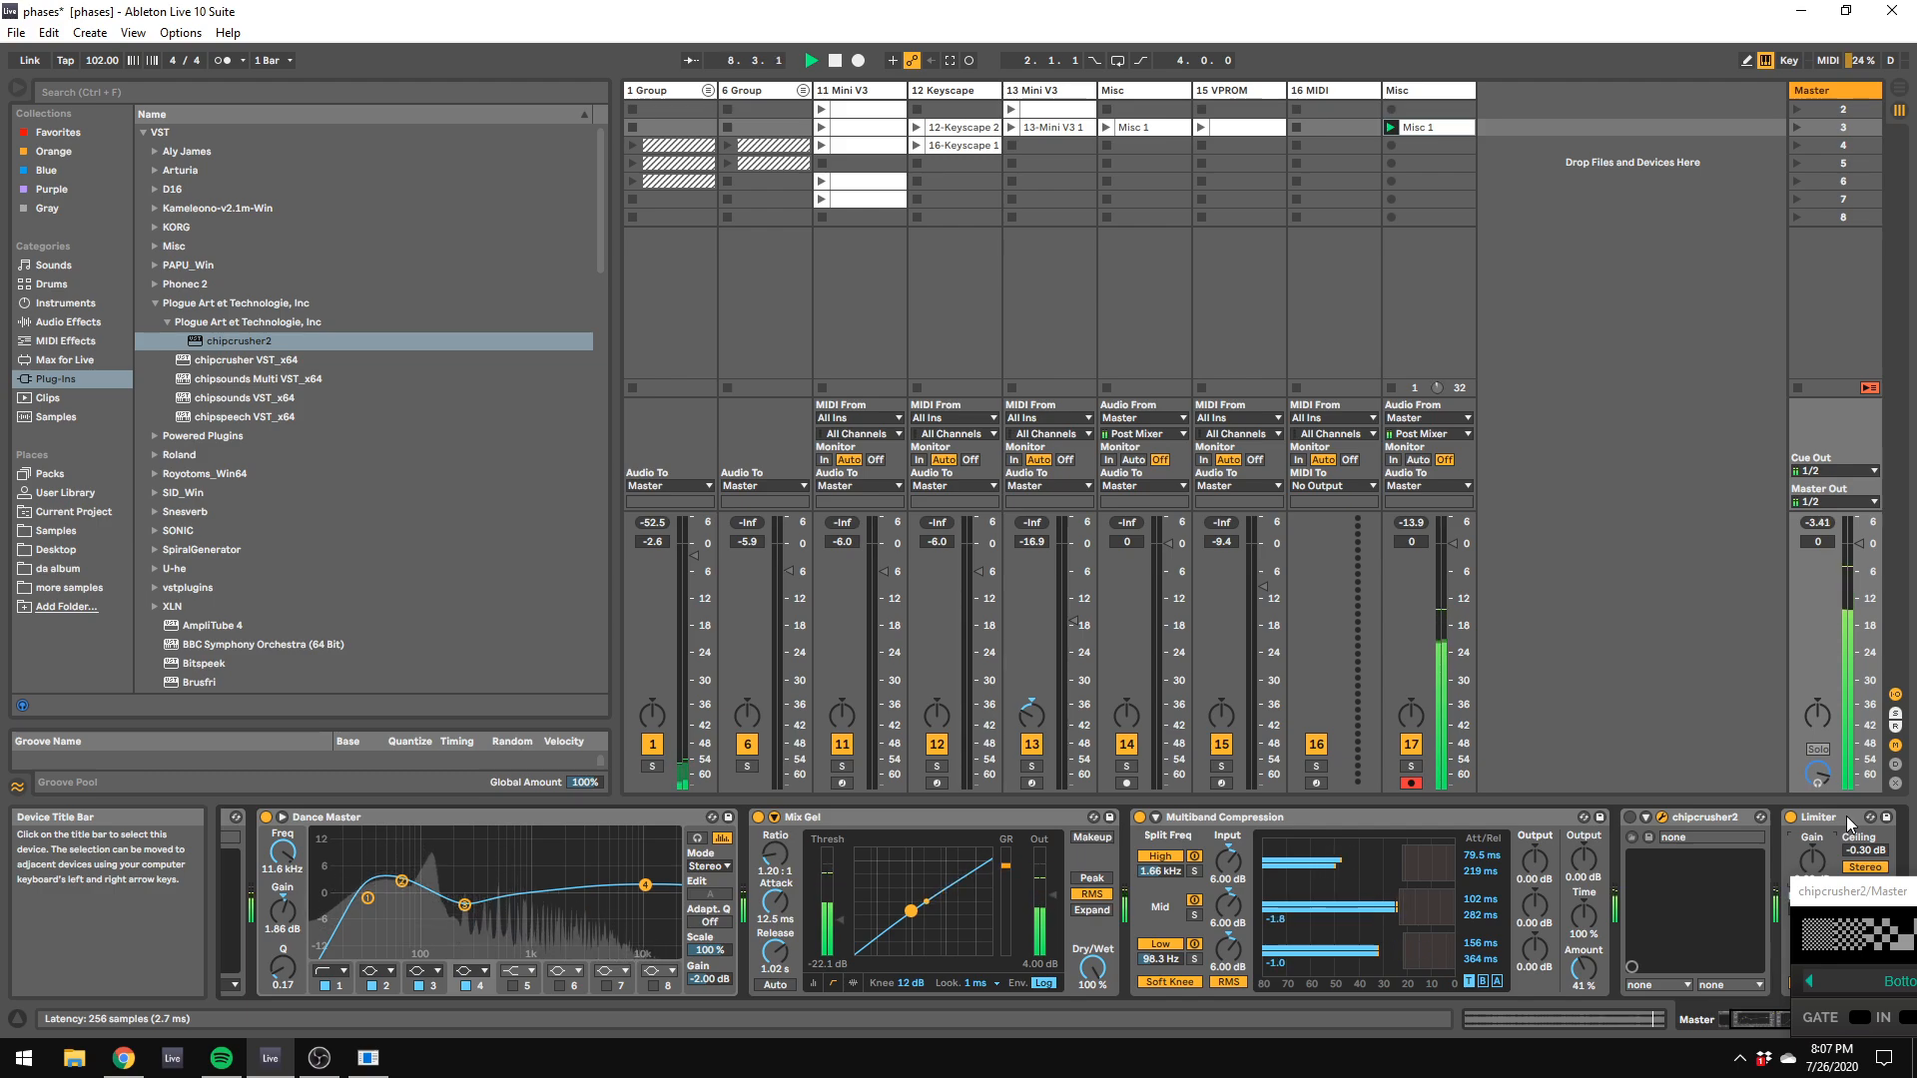
{"action": "key", "text": "space"}
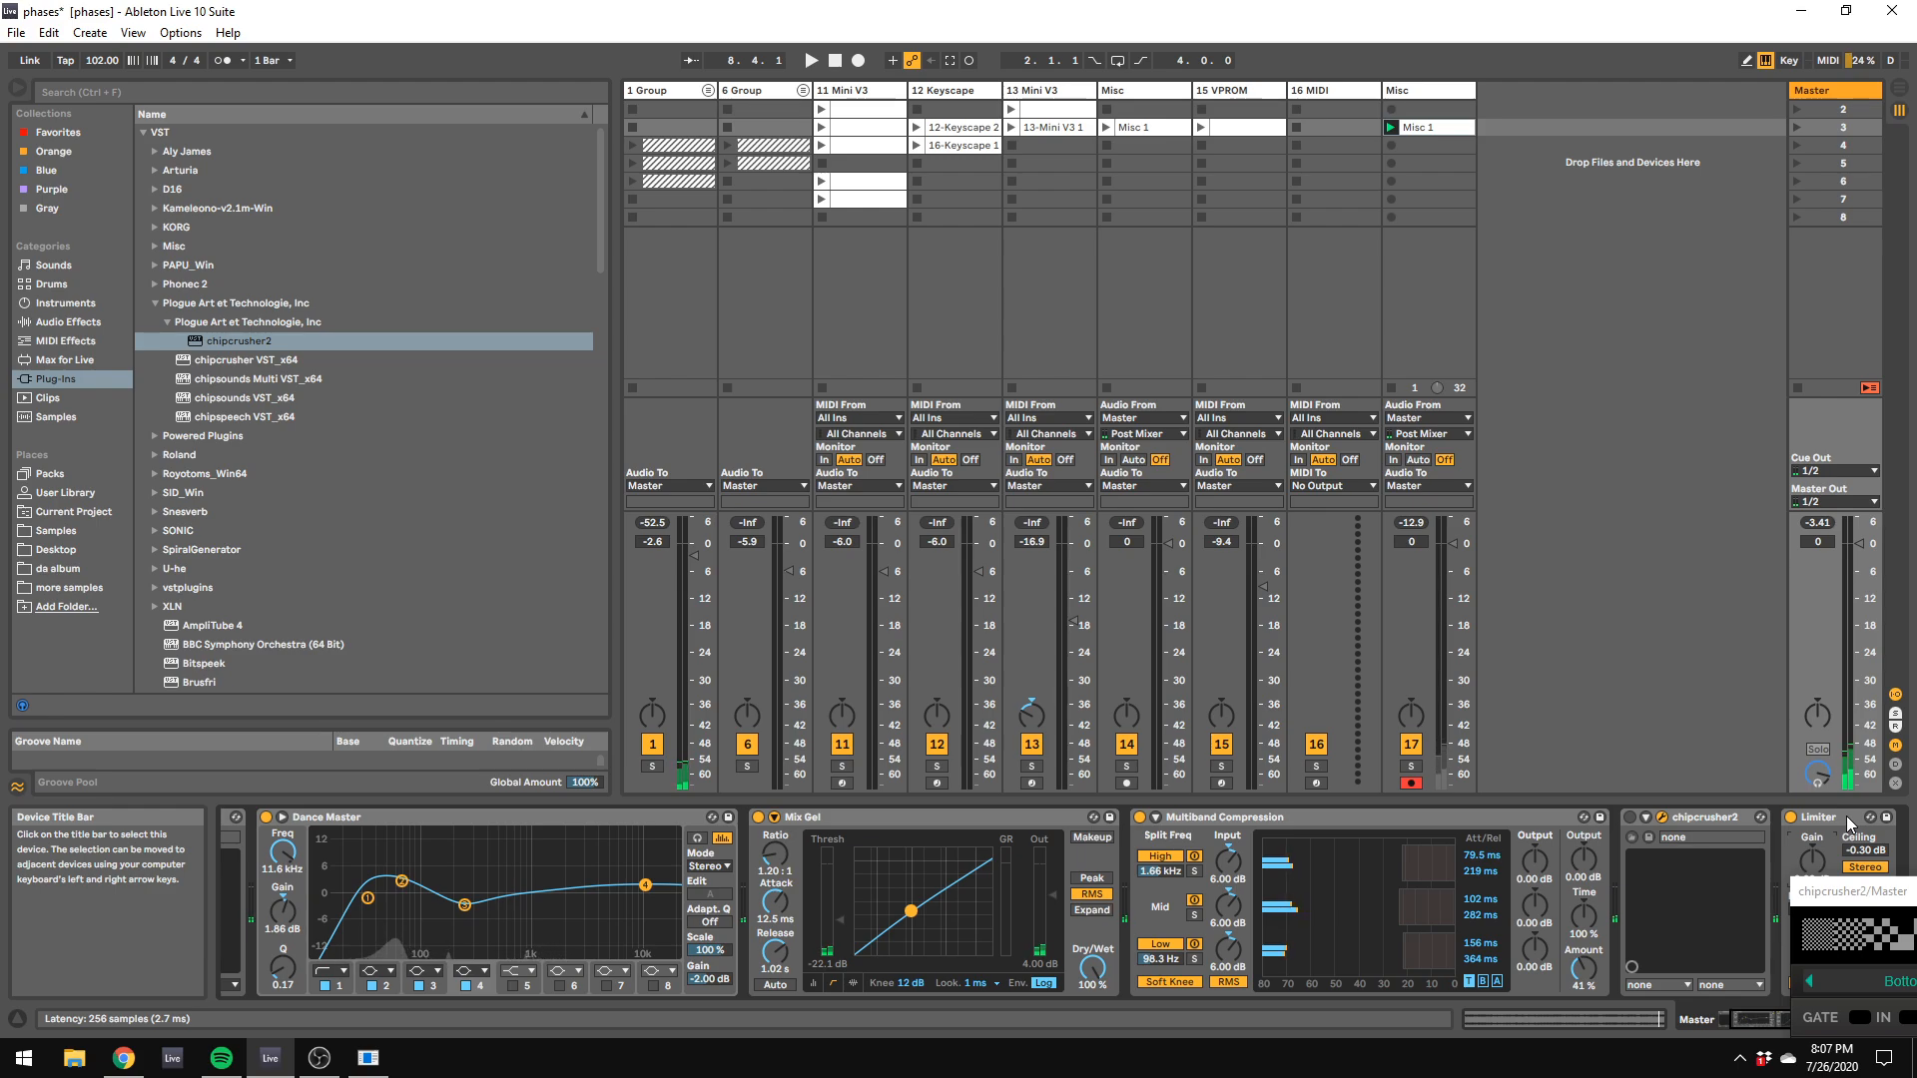
Step: Lower Dance Master's second EQ band to 0.62 dB gain, and bypass Multiband Compression, Ghz Midside 3 and Dance Master on the Master
{"action": "key", "text": "space"}
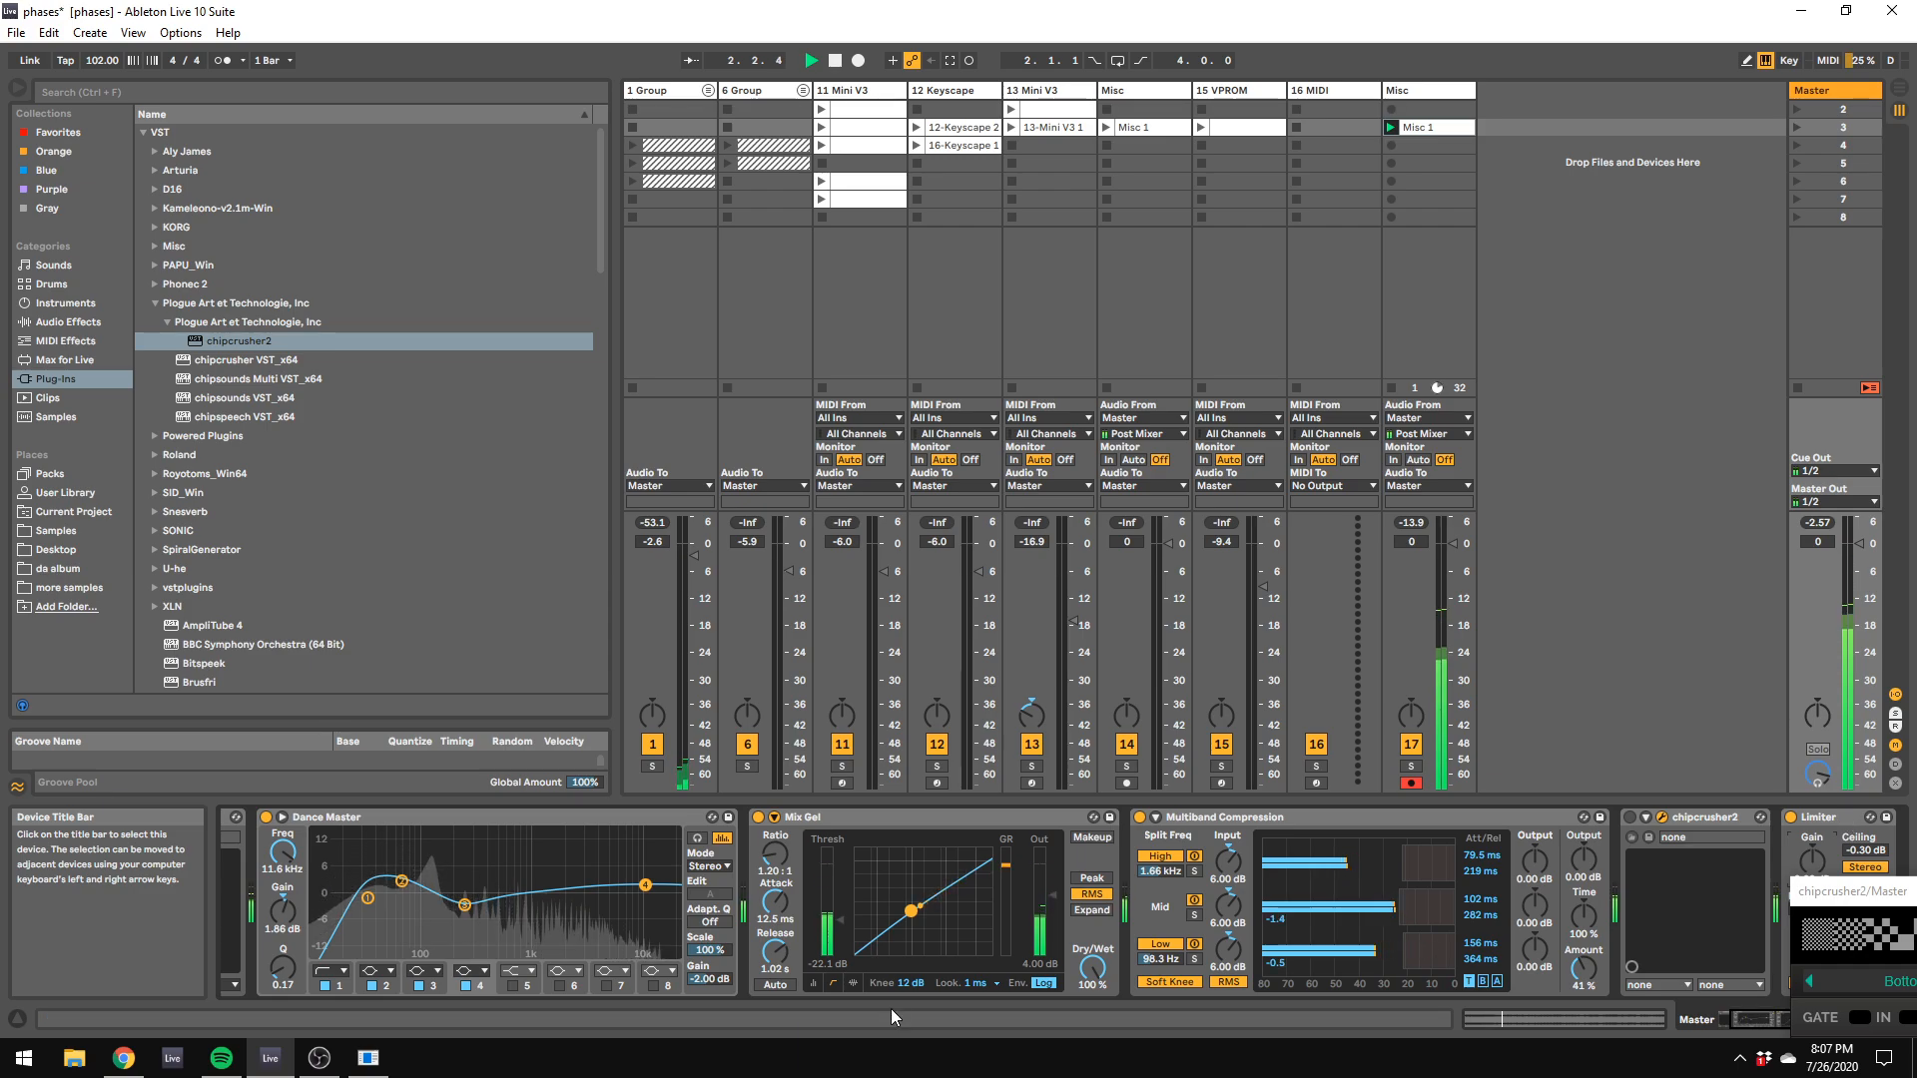
{"action": "left_click_drag", "start_coordinate": [355, 853], "coordinate": [401, 891]}
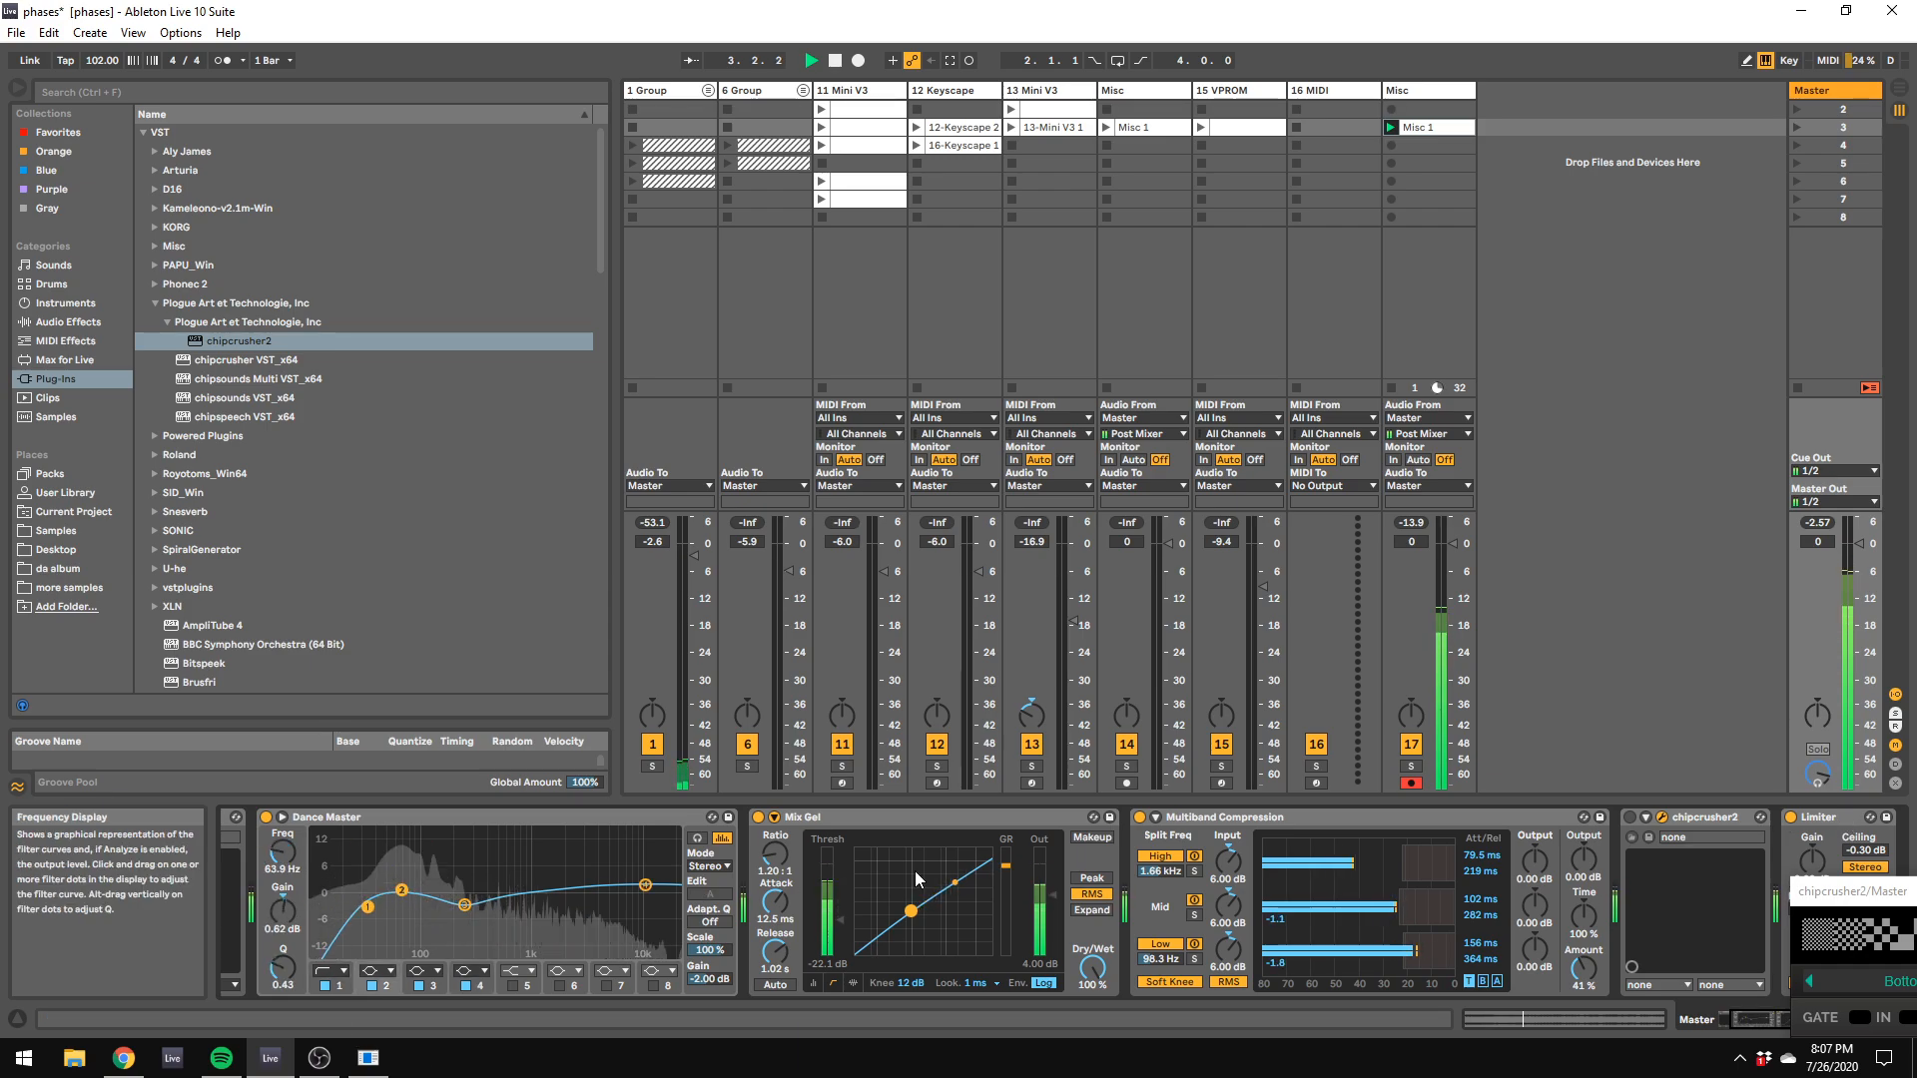
{"action": "left_click", "coordinate": [1139, 818]}
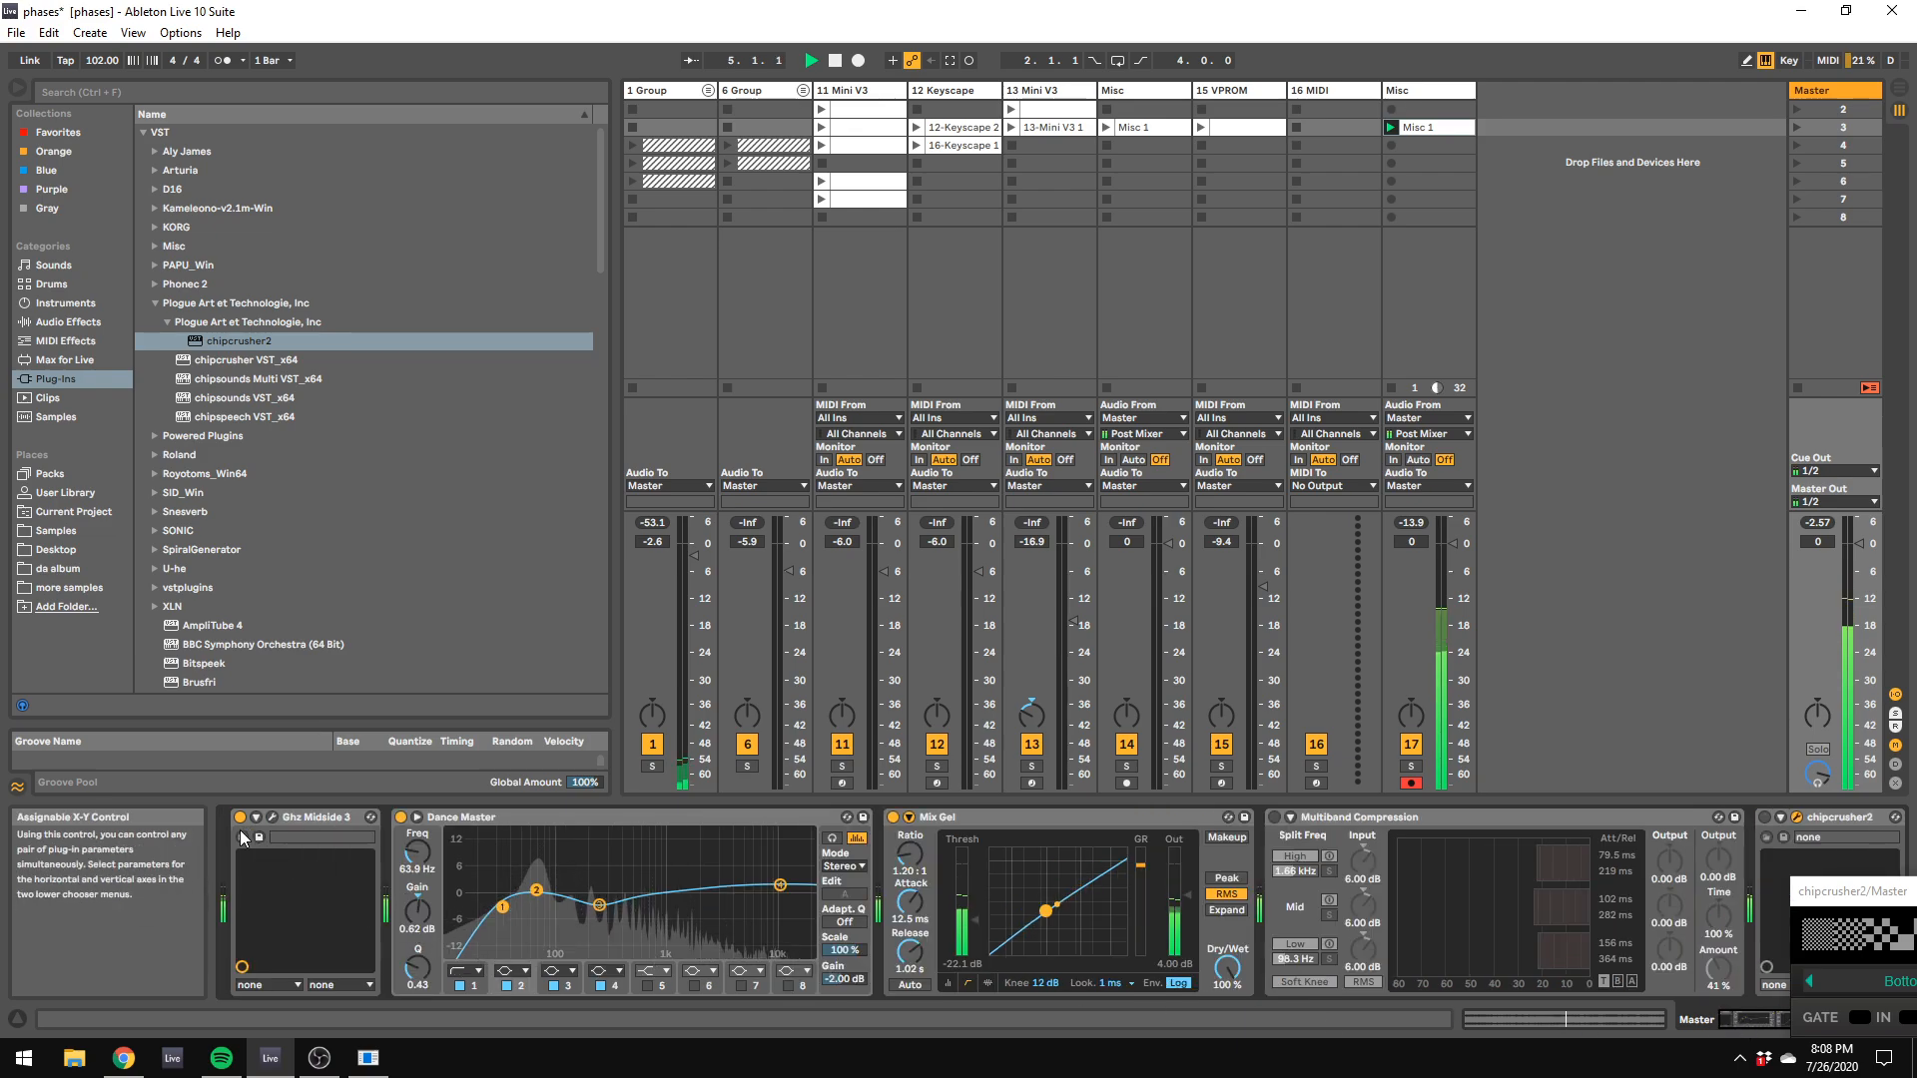
{"action": "left_click", "coordinate": [402, 818]}
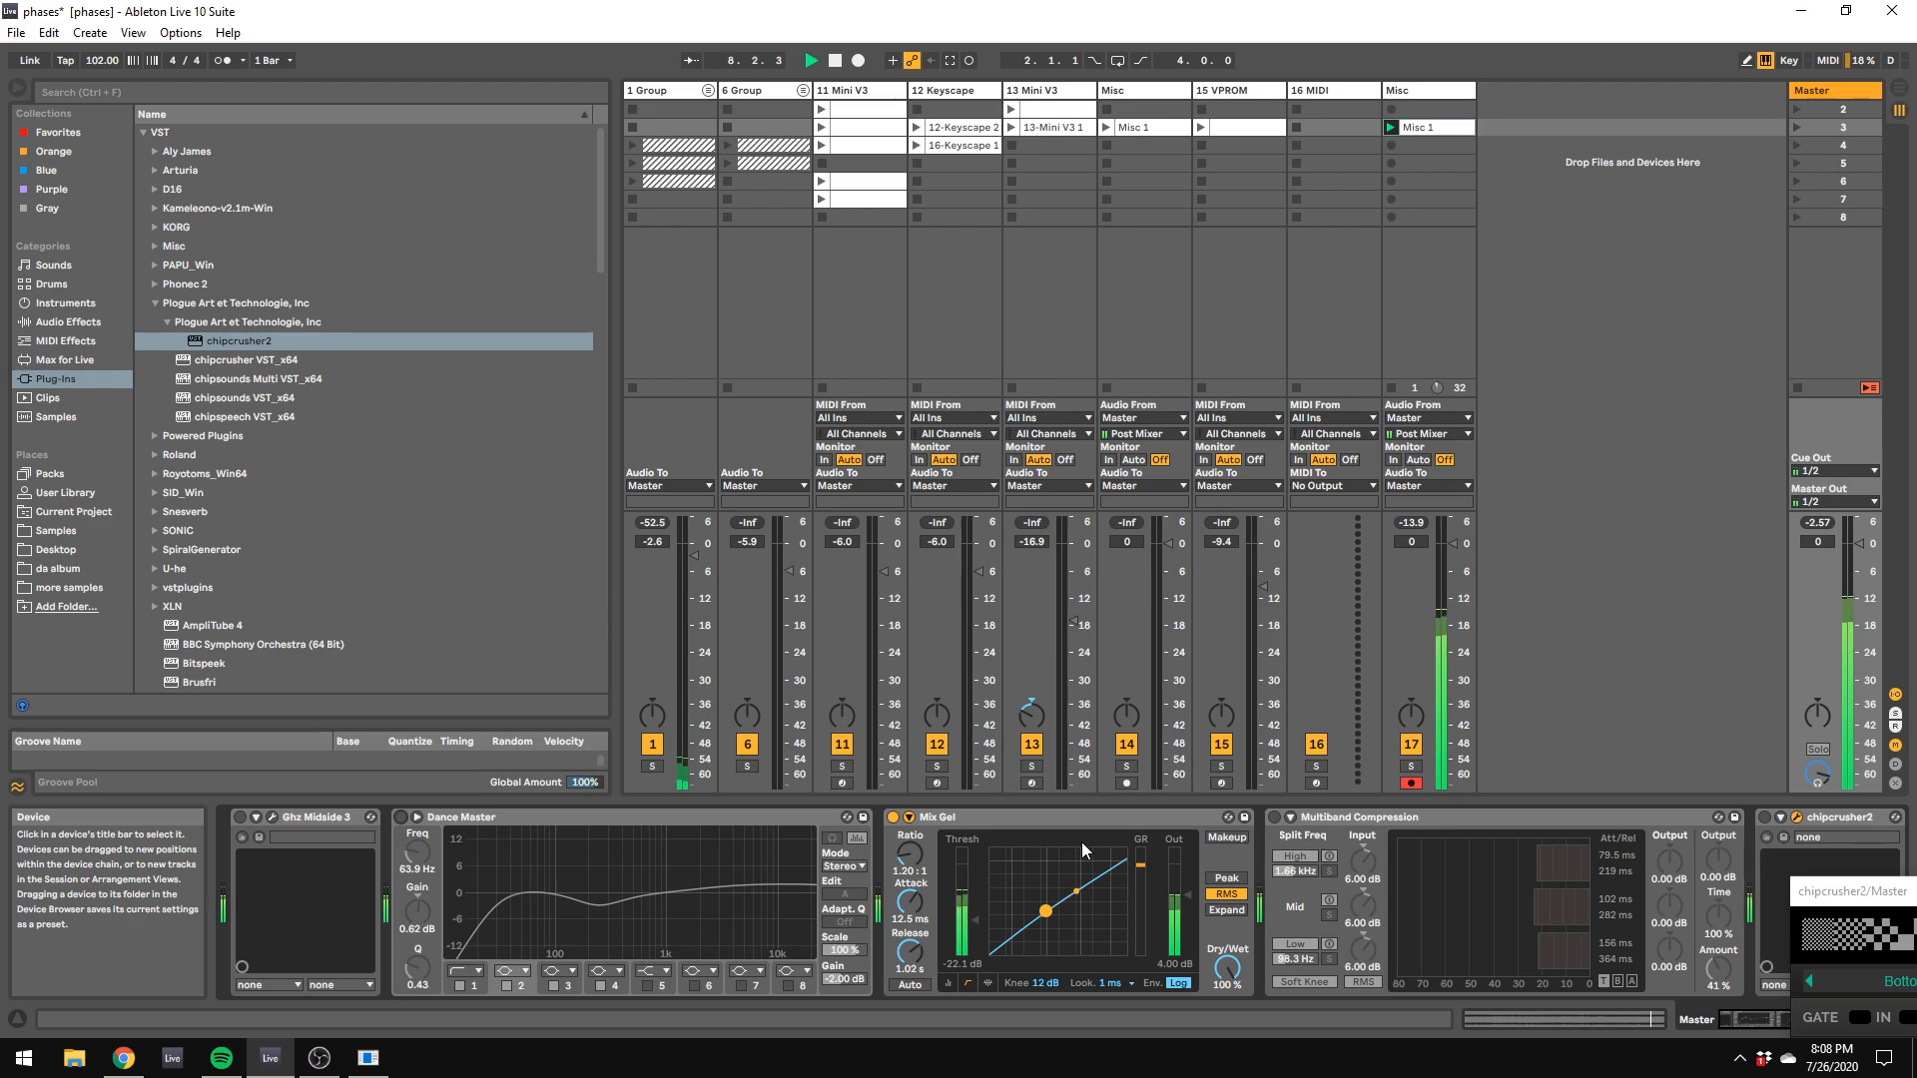
Step: Stop playback and save the Live set
{"action": "key", "text": "space"}
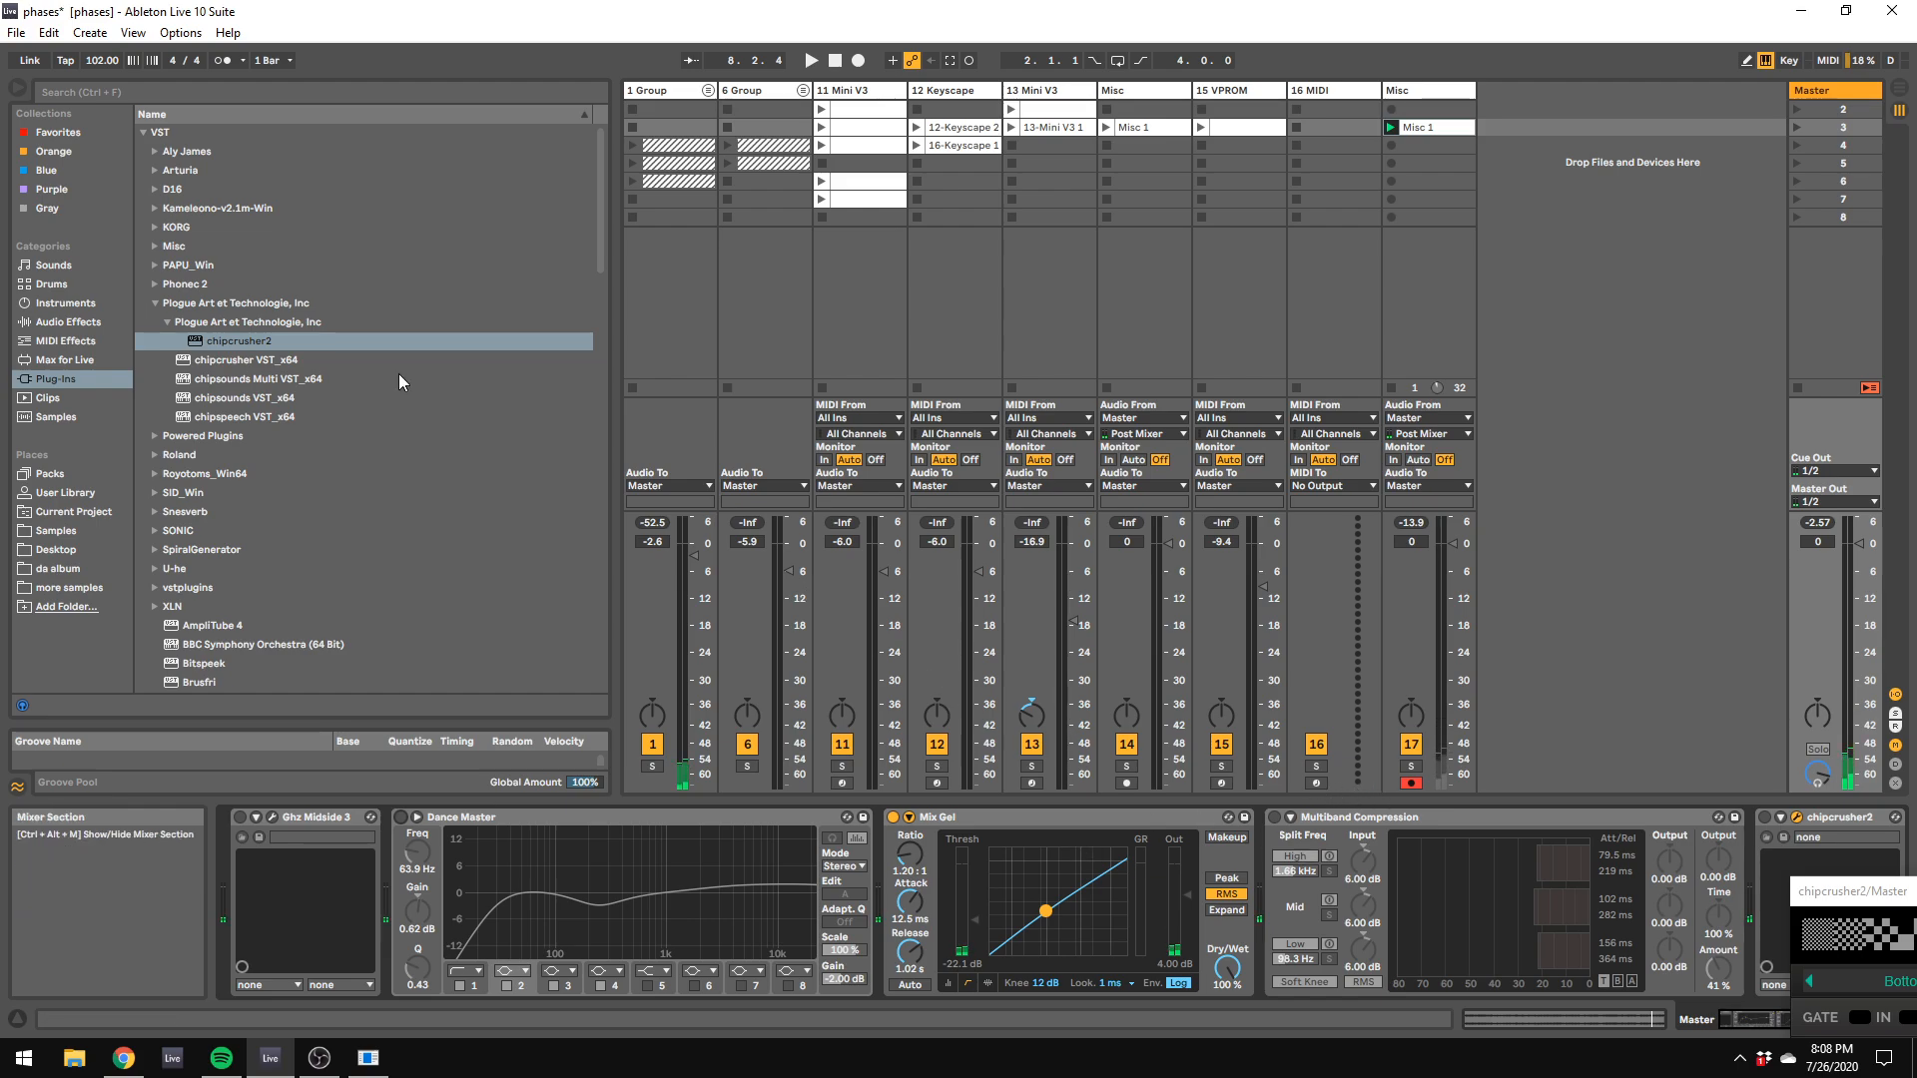
{"action": "left_click", "coordinate": [16, 32]}
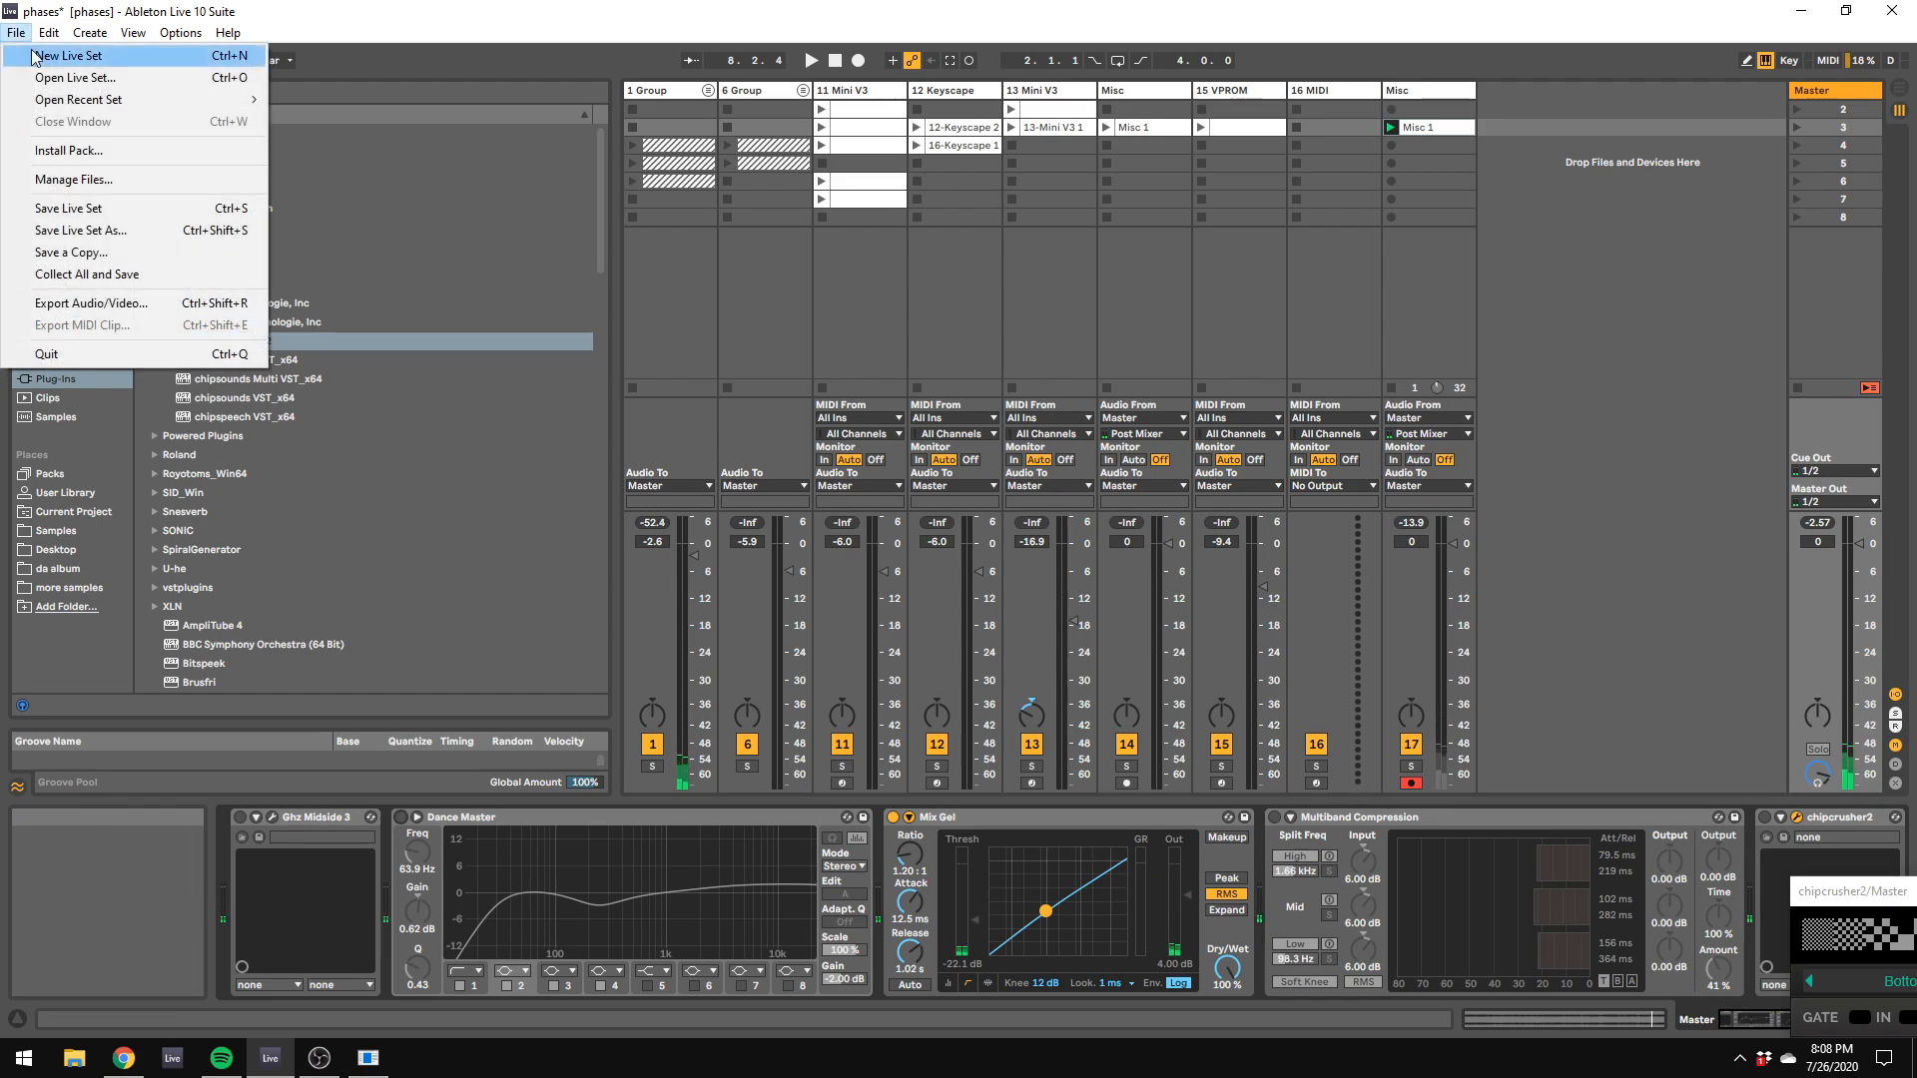
{"action": "left_click", "coordinate": [164, 208]}
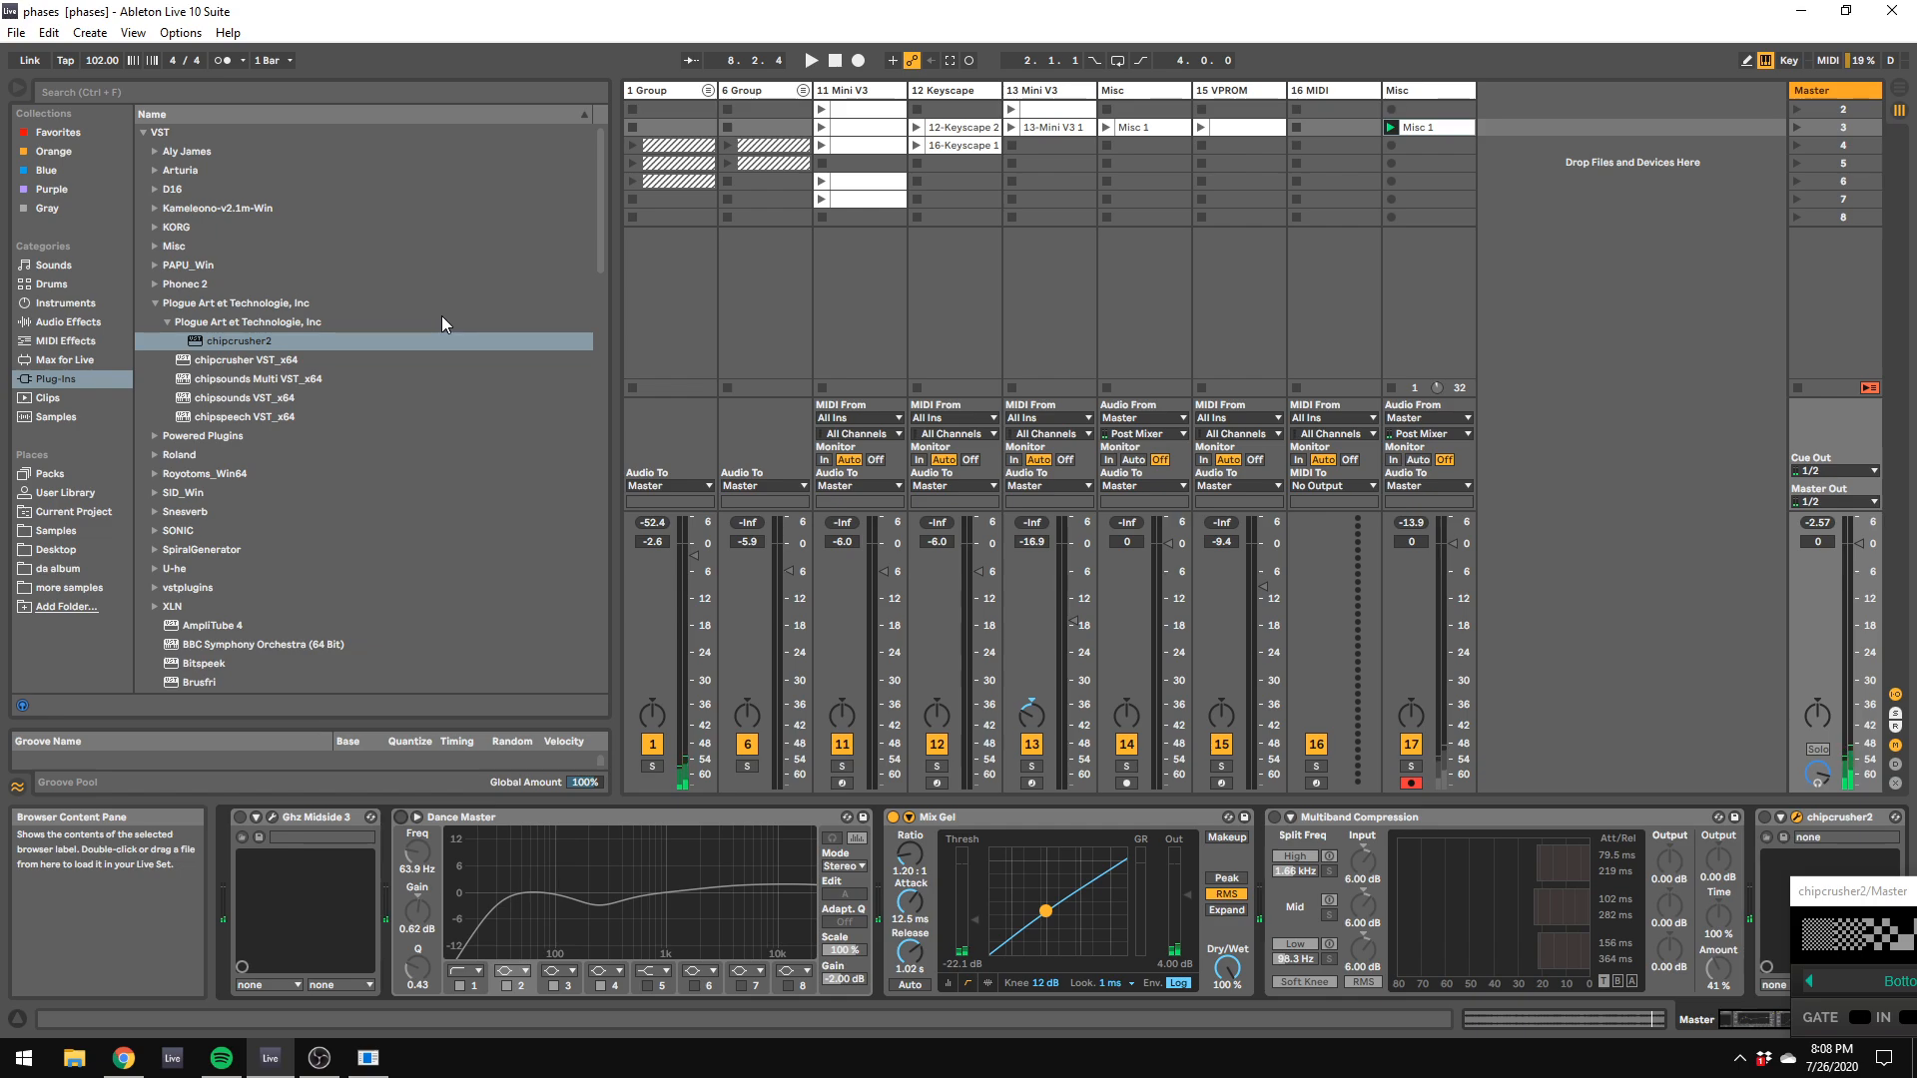